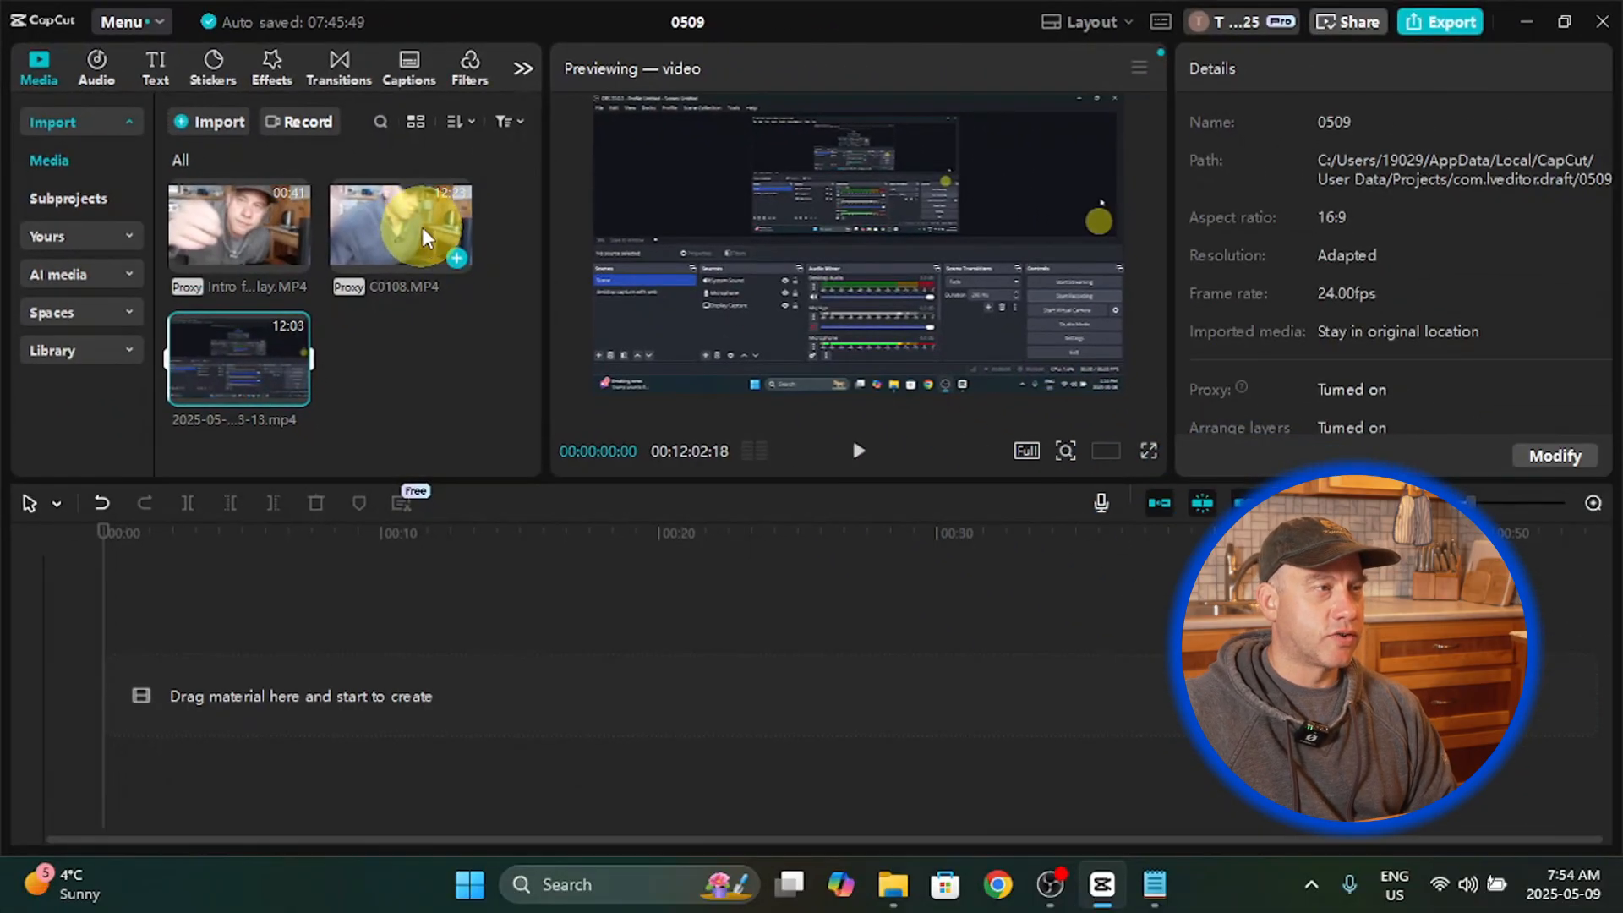
click(427, 237)
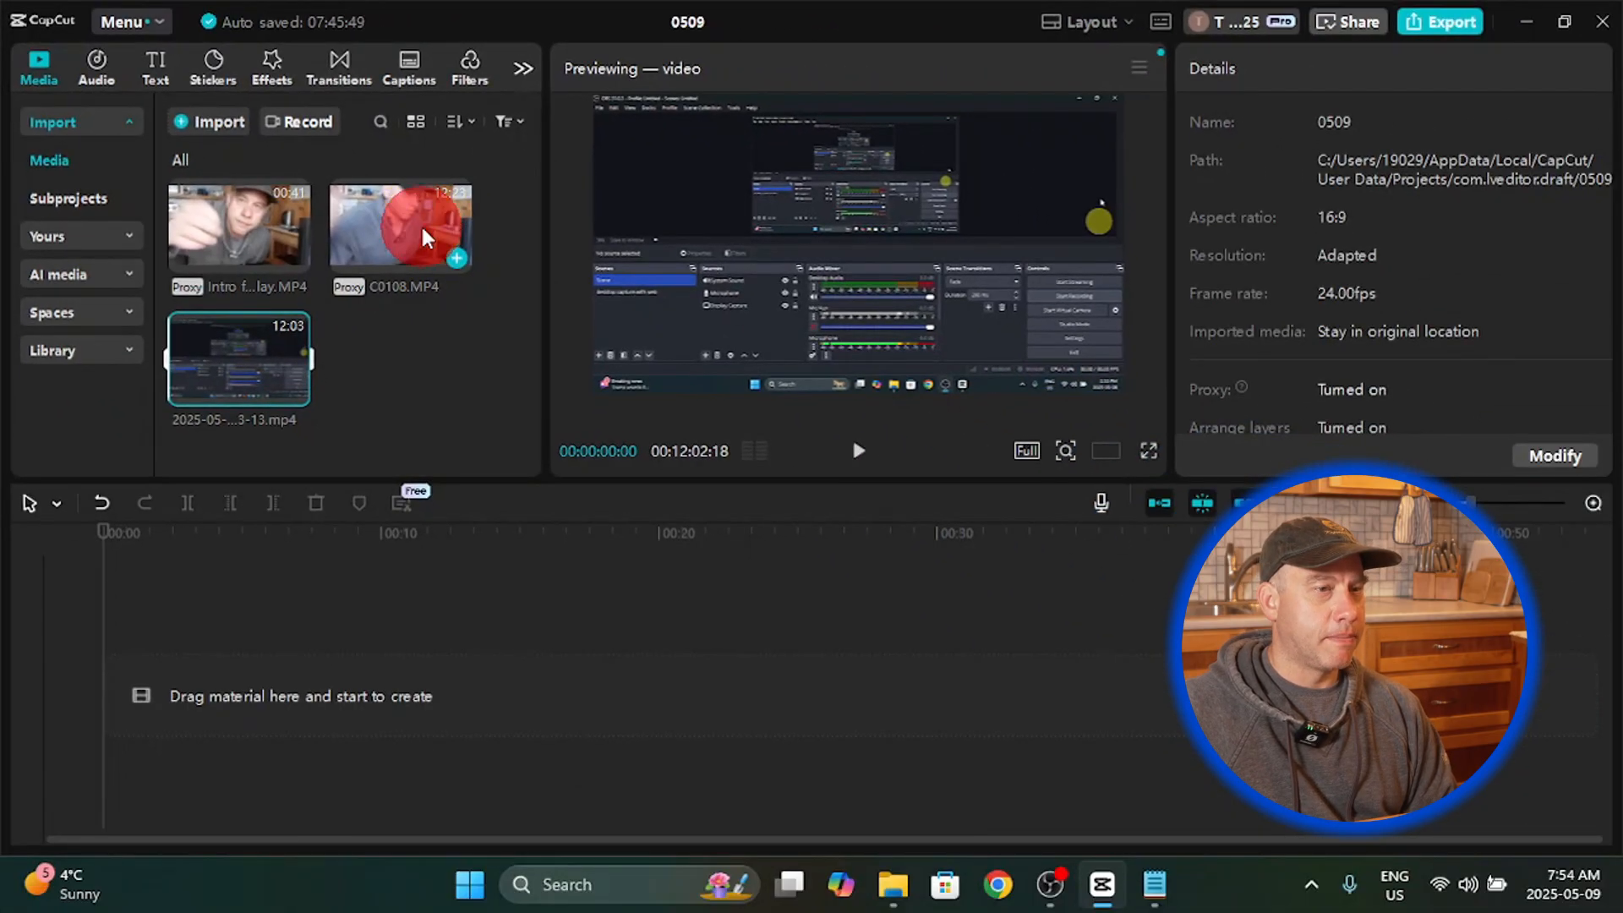
drag(427, 237, 219, 687)
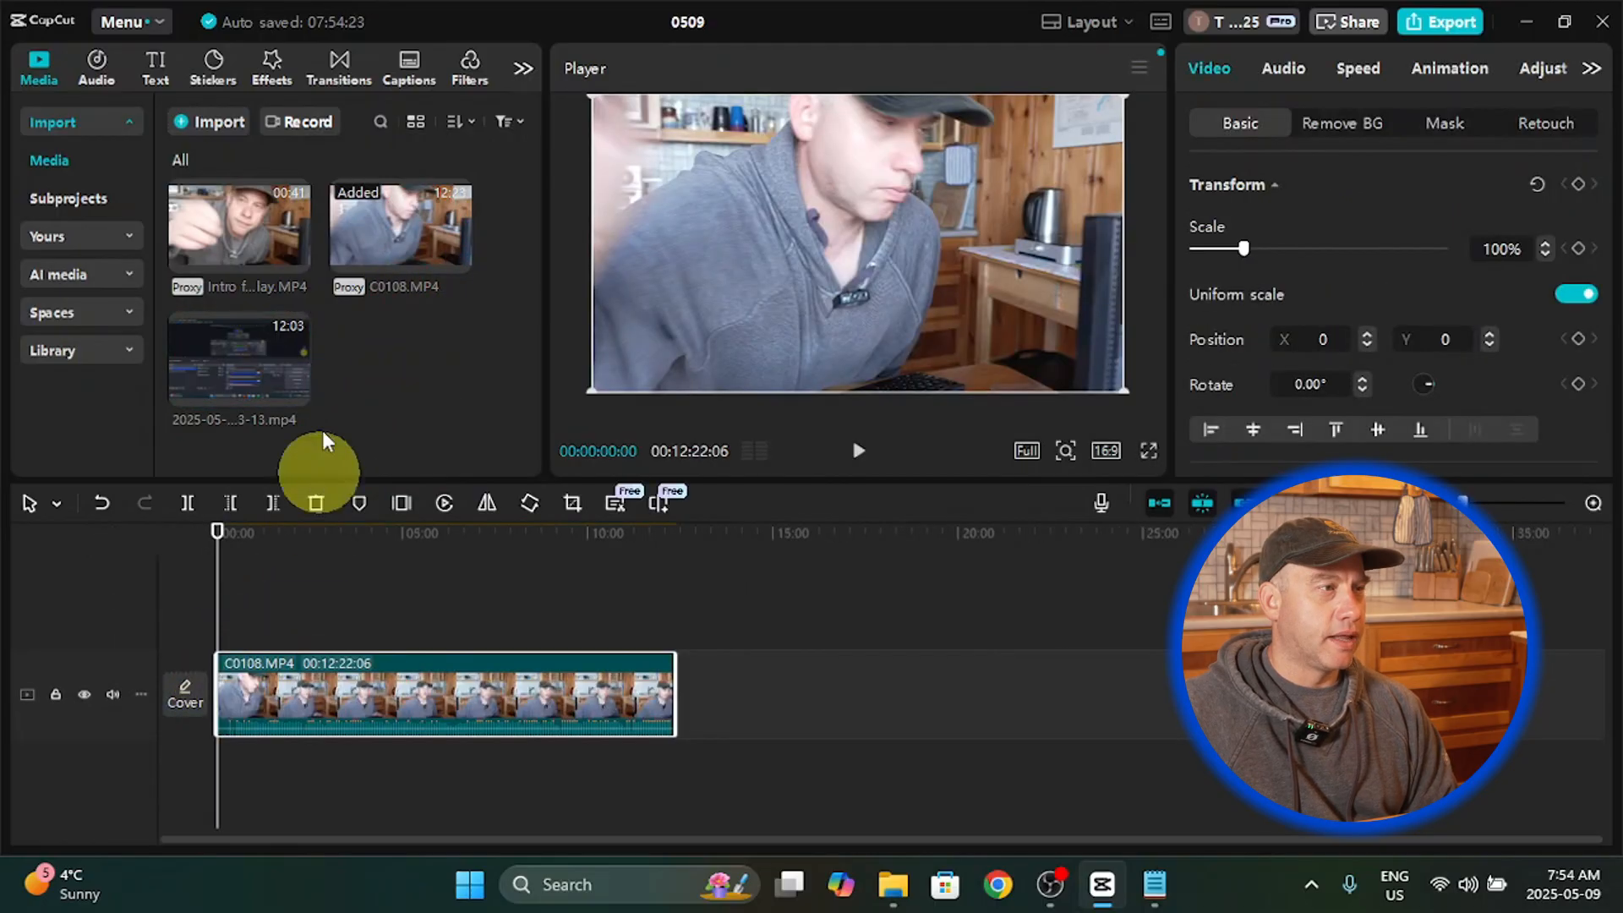
drag(272, 362, 218, 624)
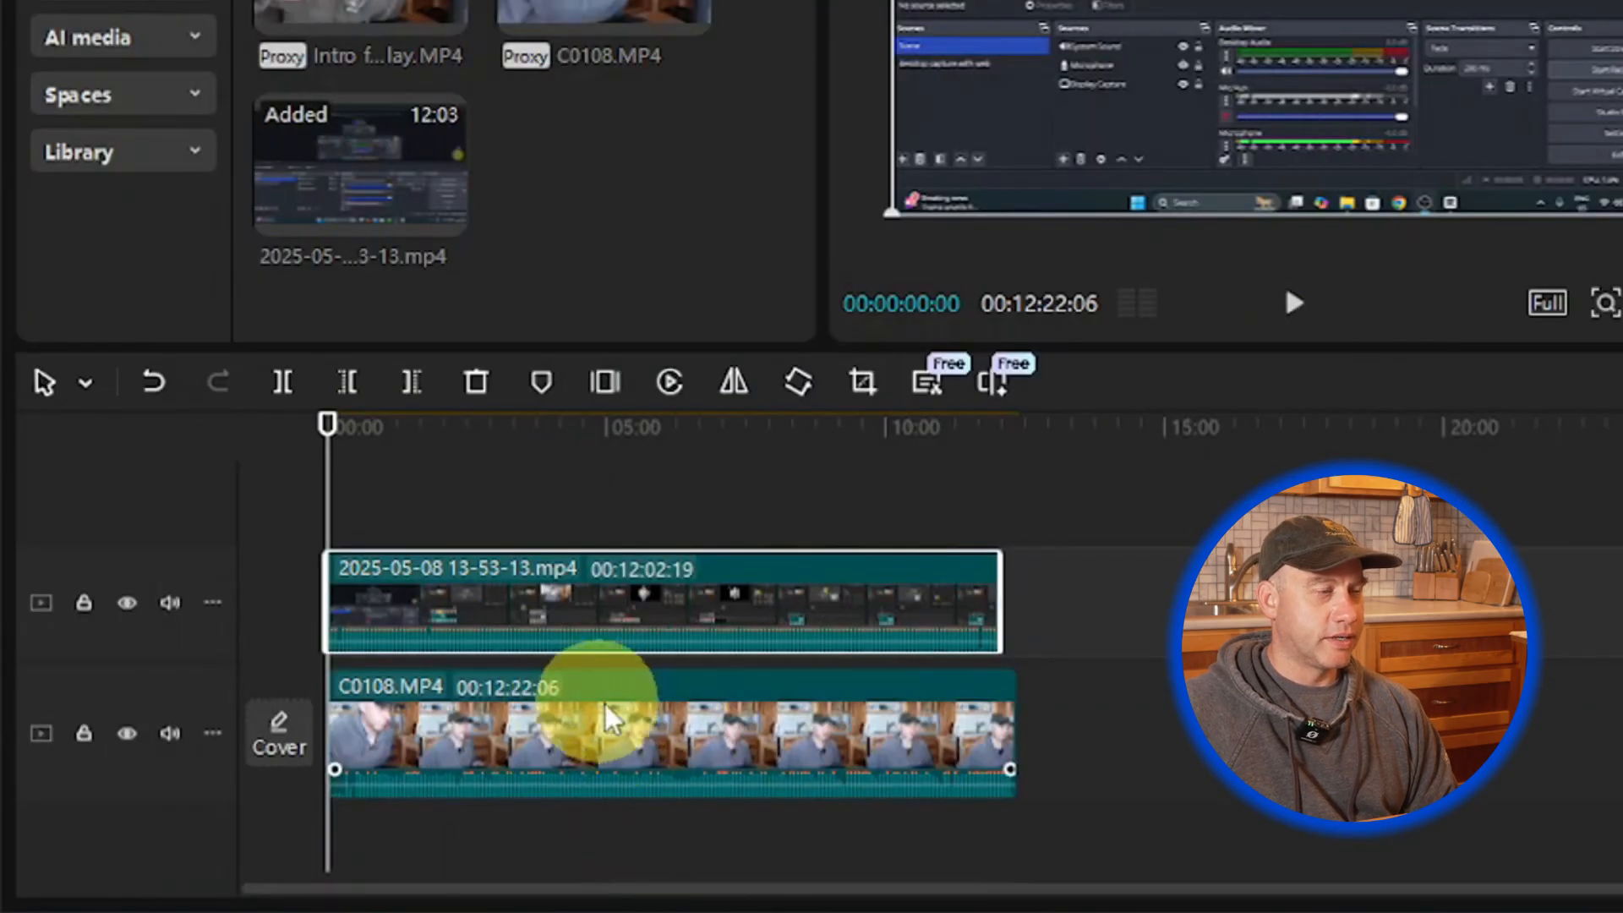
Step: Duplicate the C0108.MP4 clip onto a new track above the screen recording, aligned with the timeline start
click(521, 737)
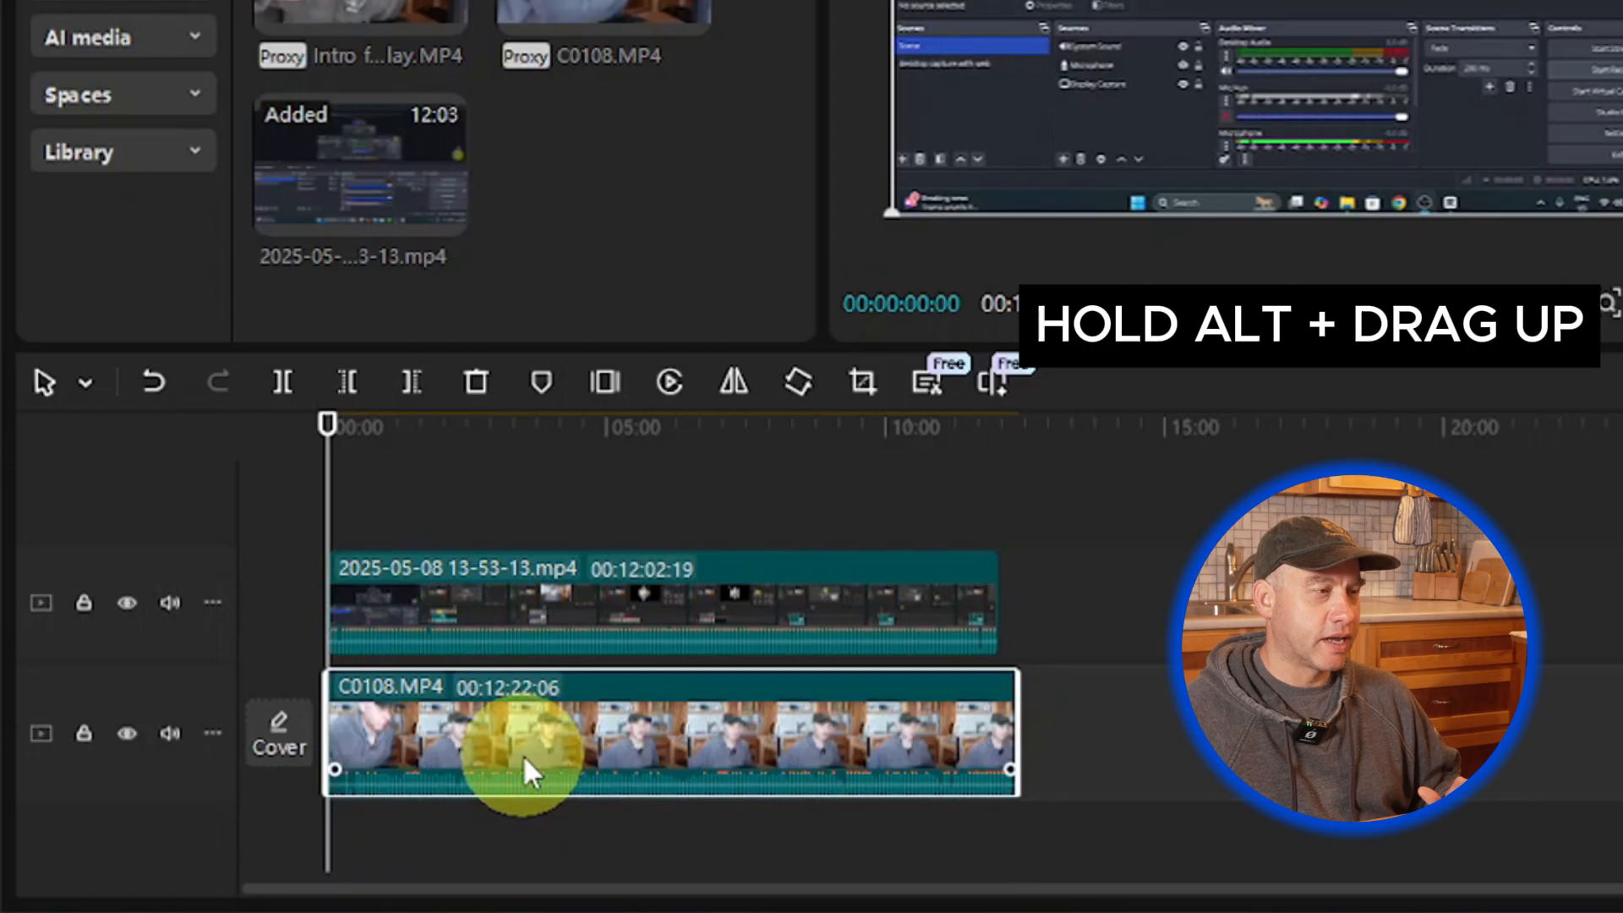
drag(522, 754, 513, 541)
scroll(545, 664, down, 2)
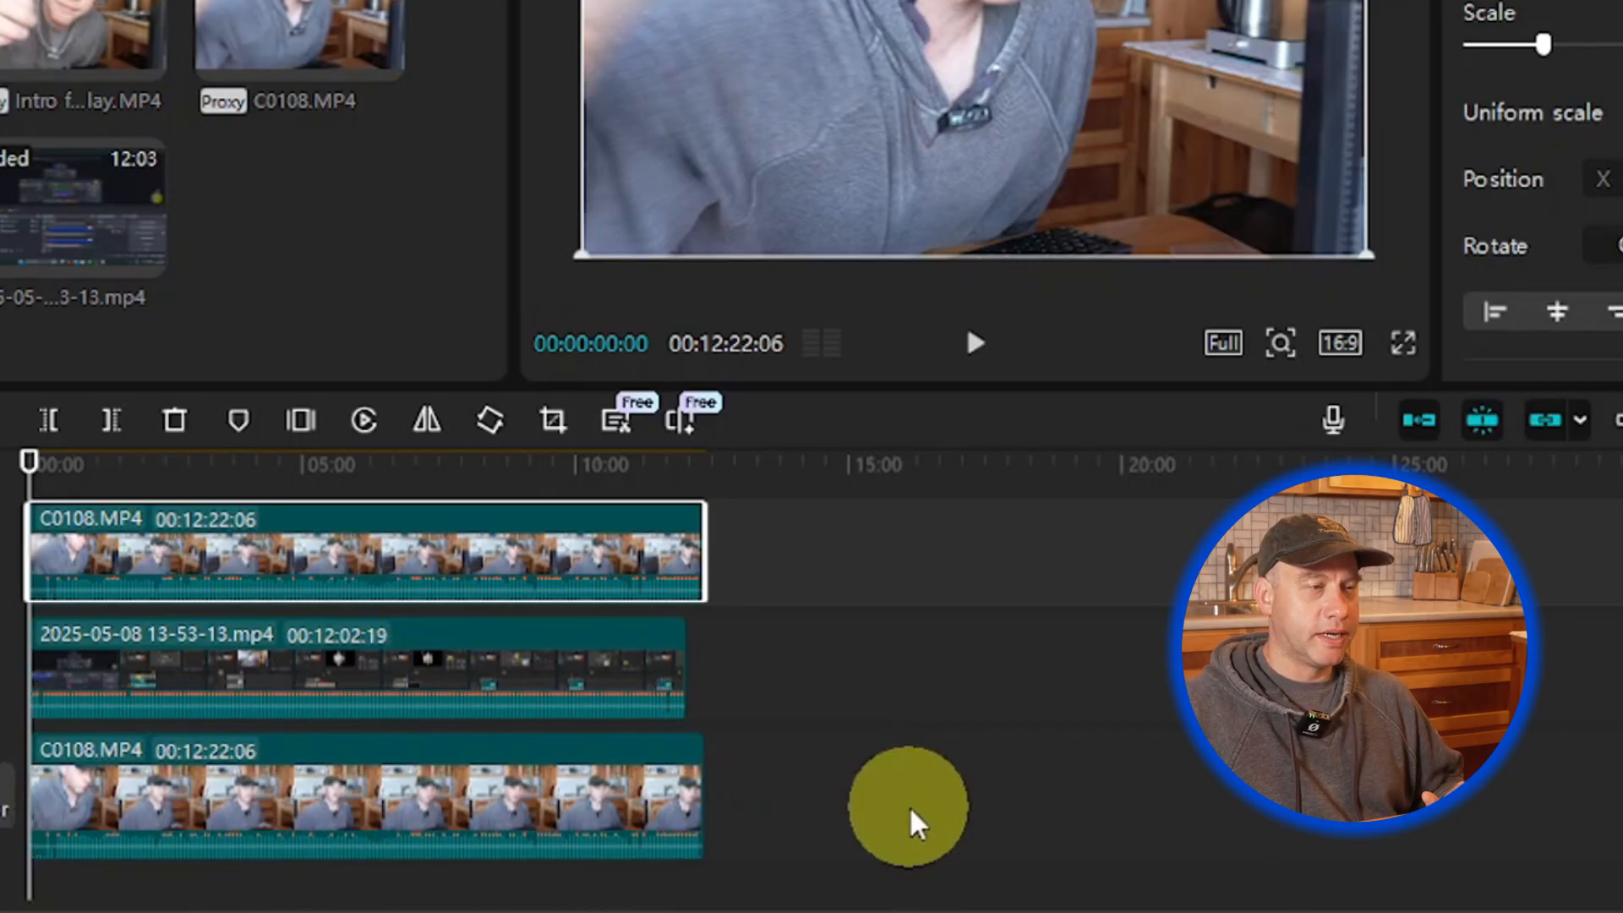
click(917, 824)
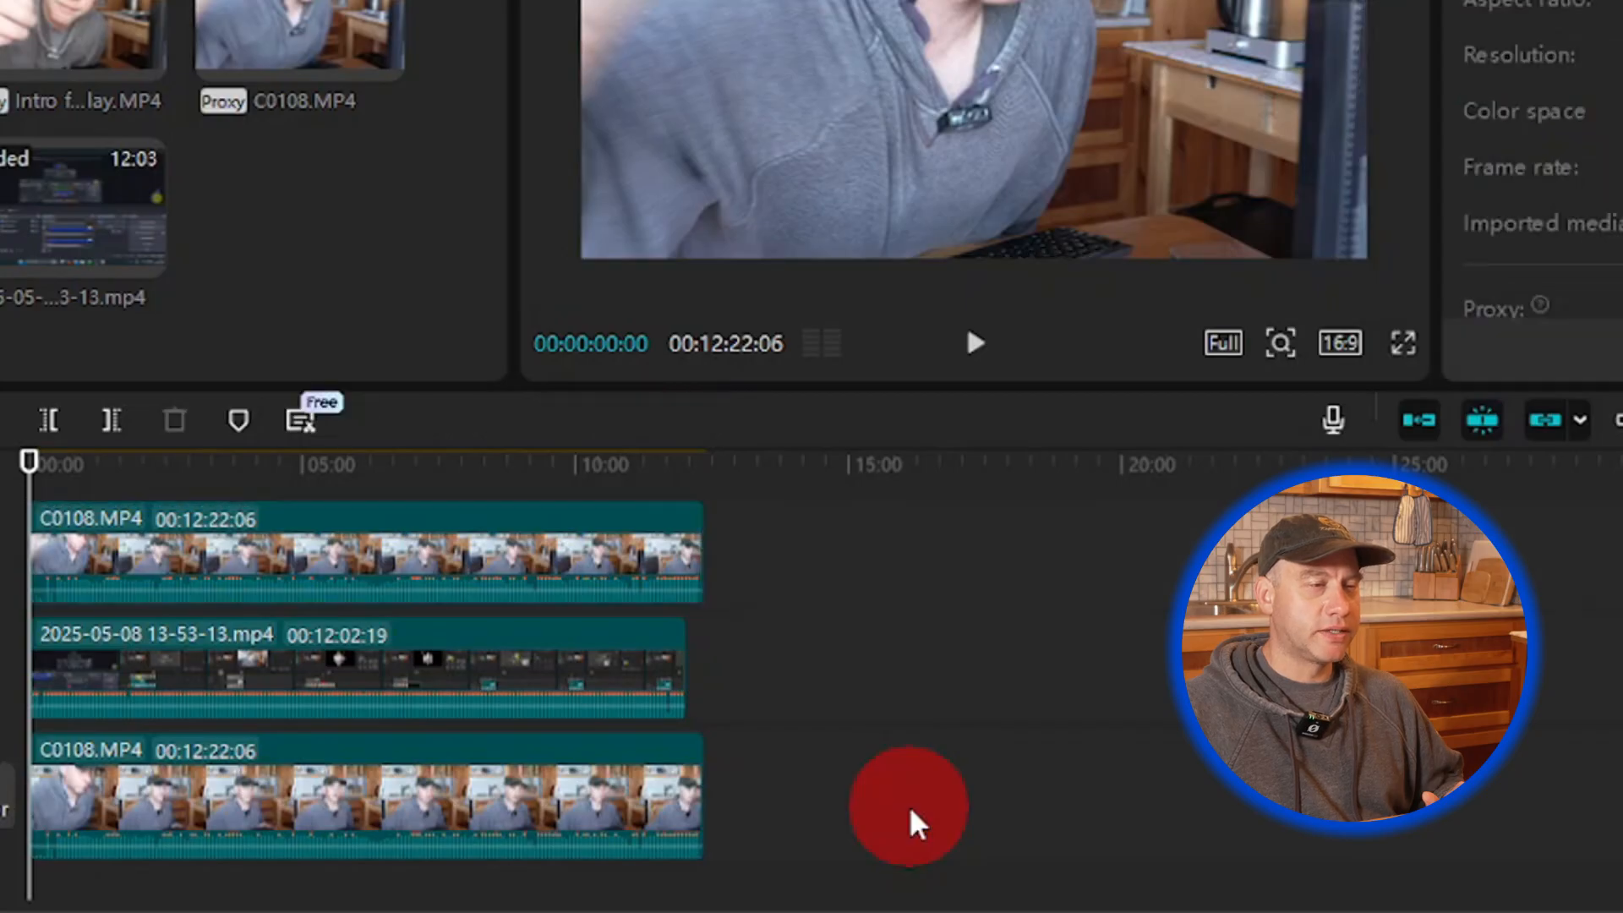
Step: Select all three stacked clips and sync their video and audio
drag(801, 758, 478, 564)
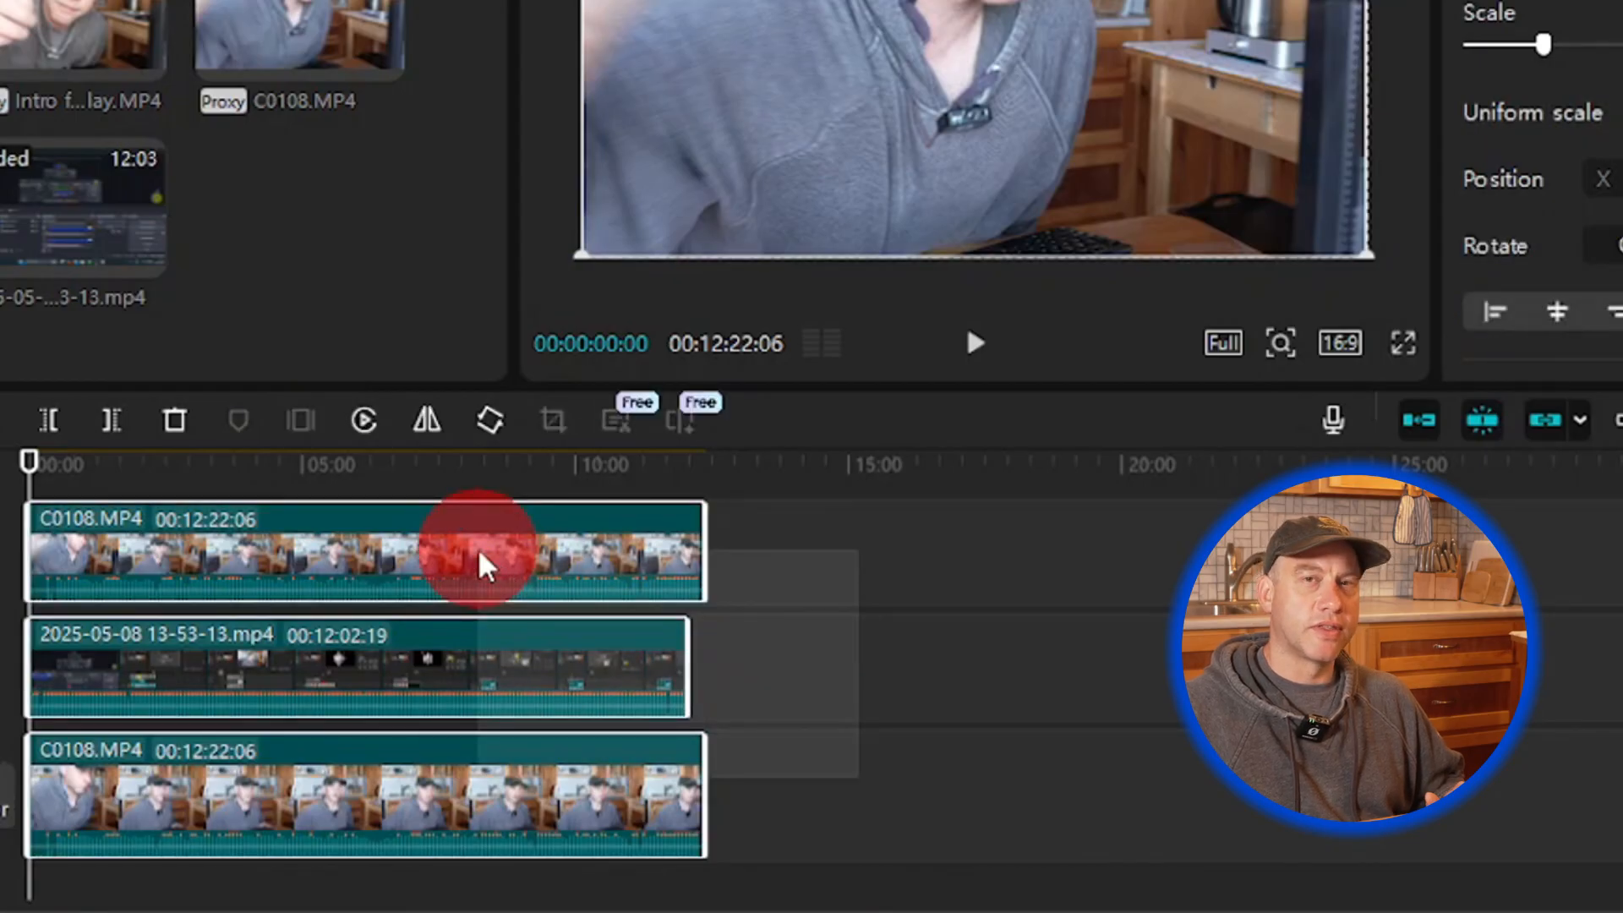
drag(479, 554, 479, 554)
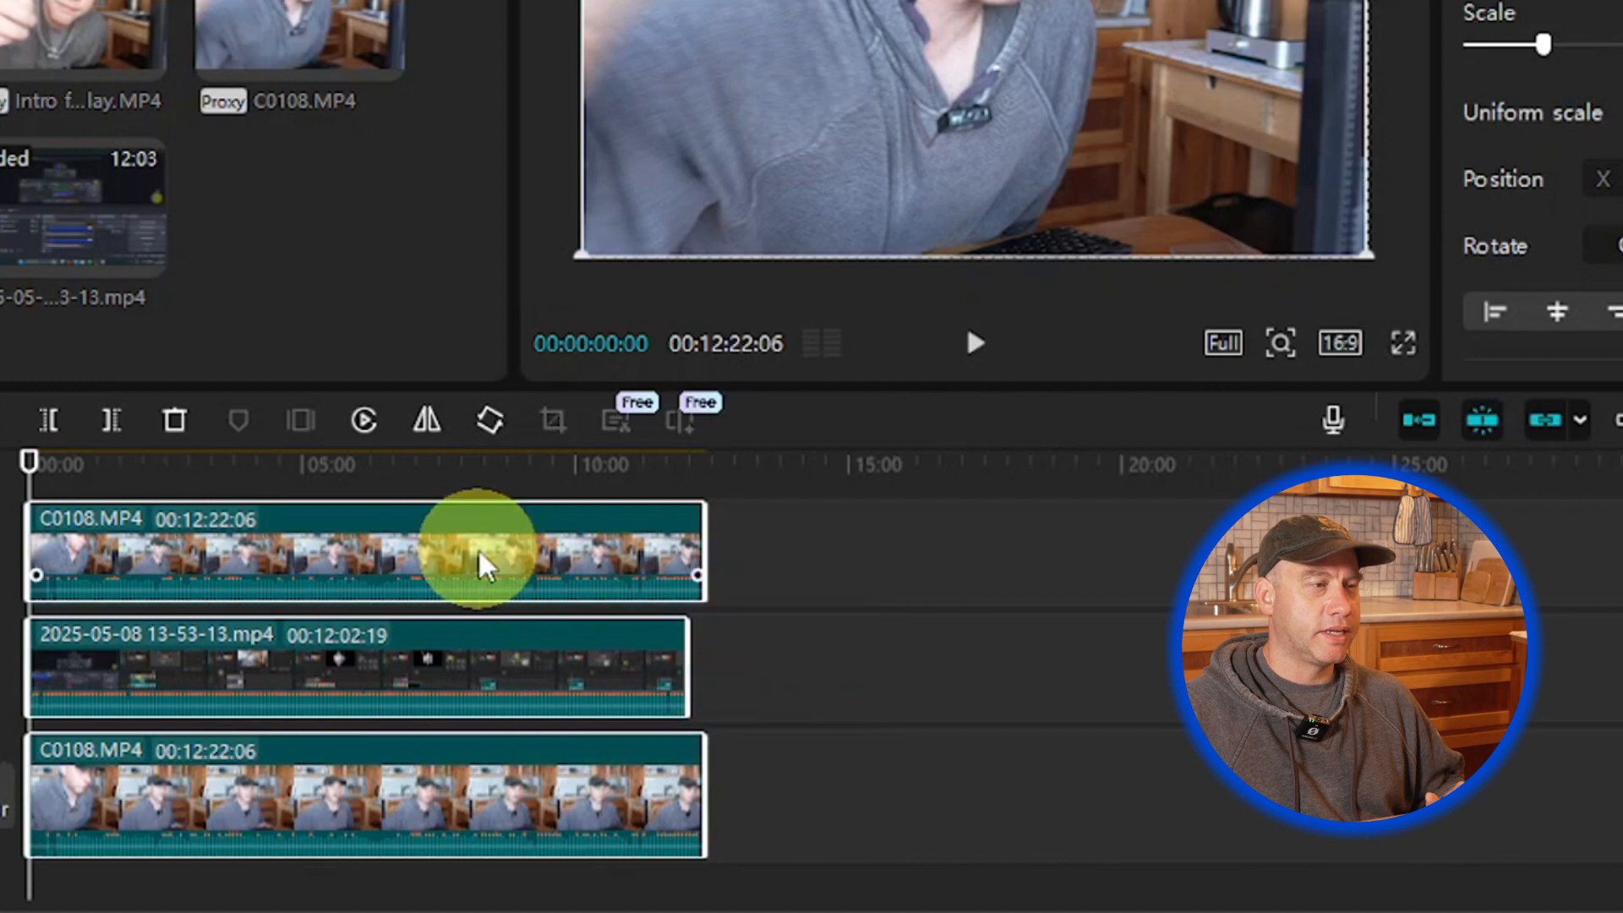
right_click(458, 553)
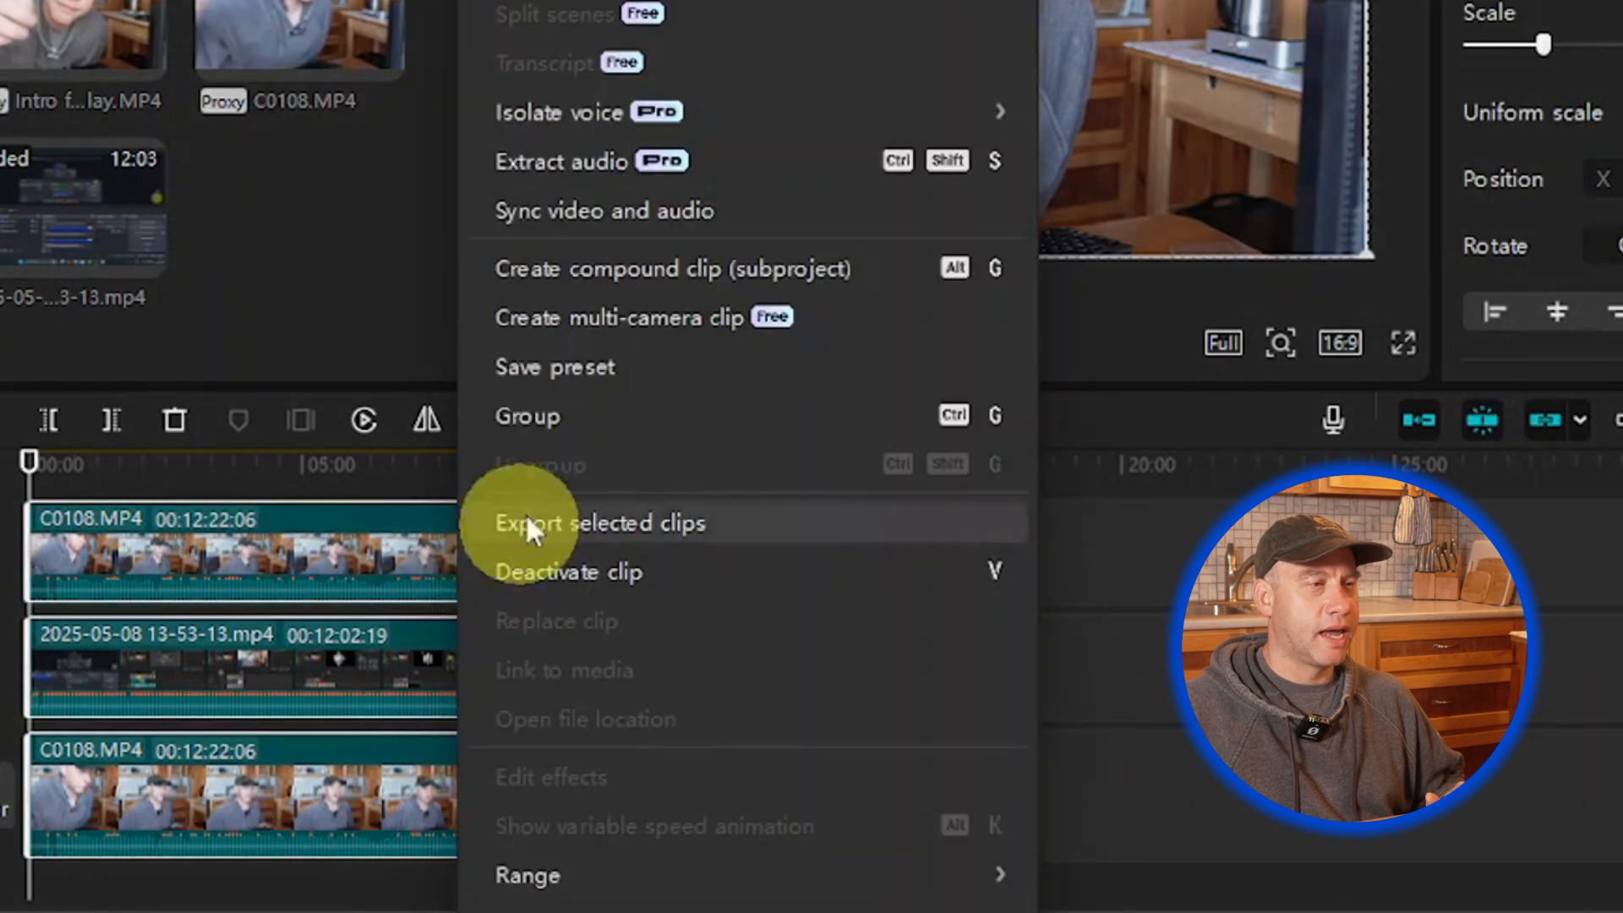
click(616, 211)
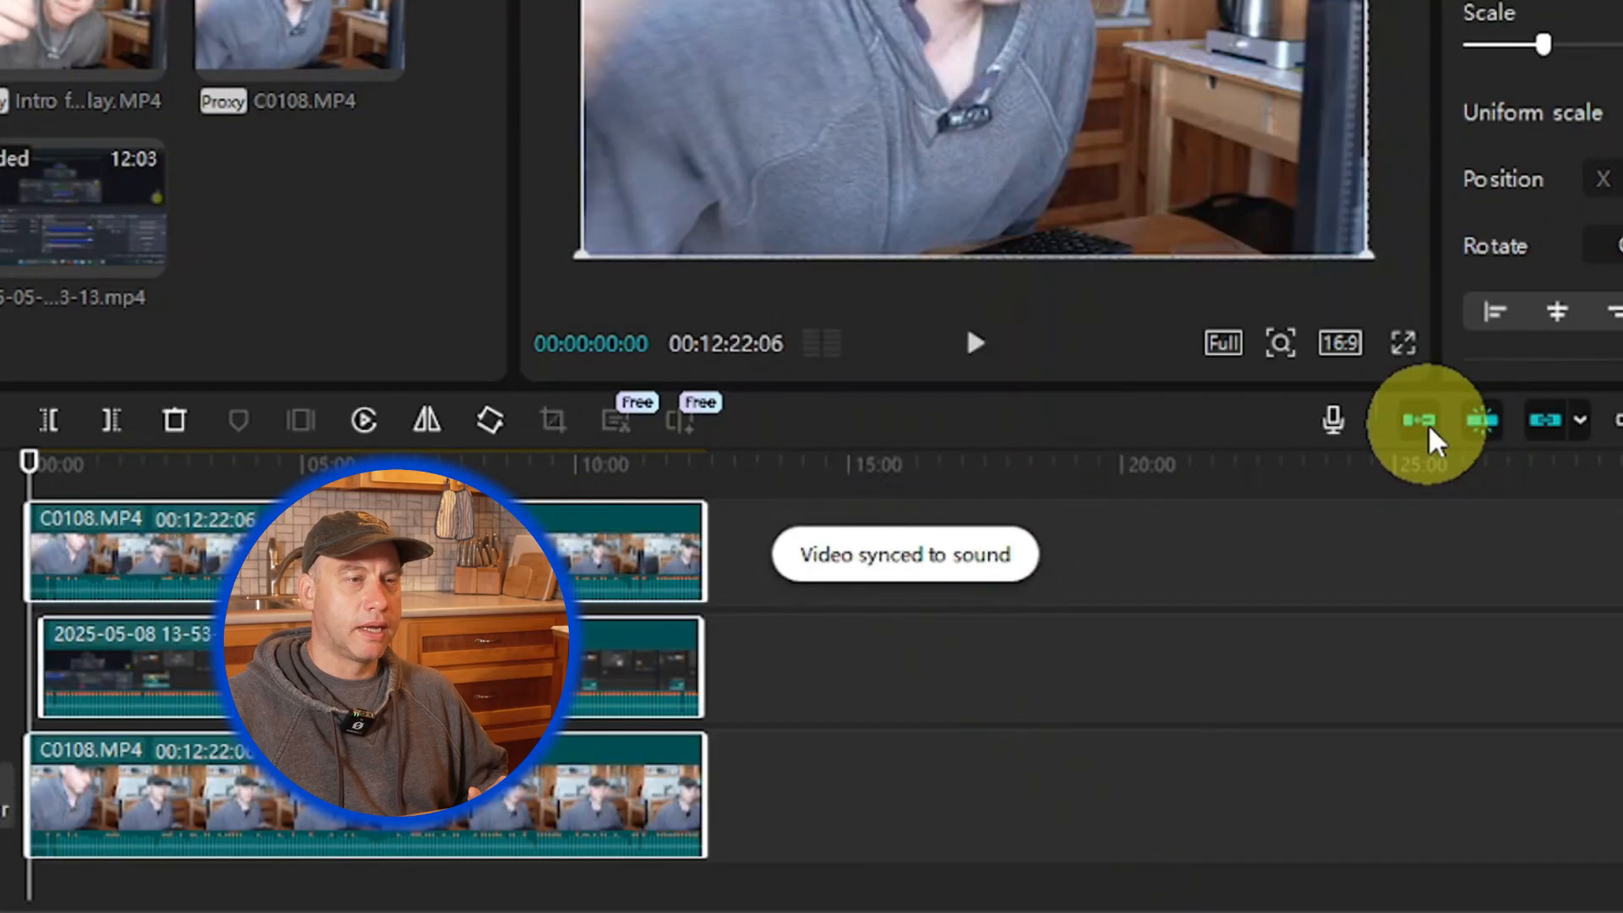
Step: Turn off the main track magnet for the timeline
click(1429, 427)
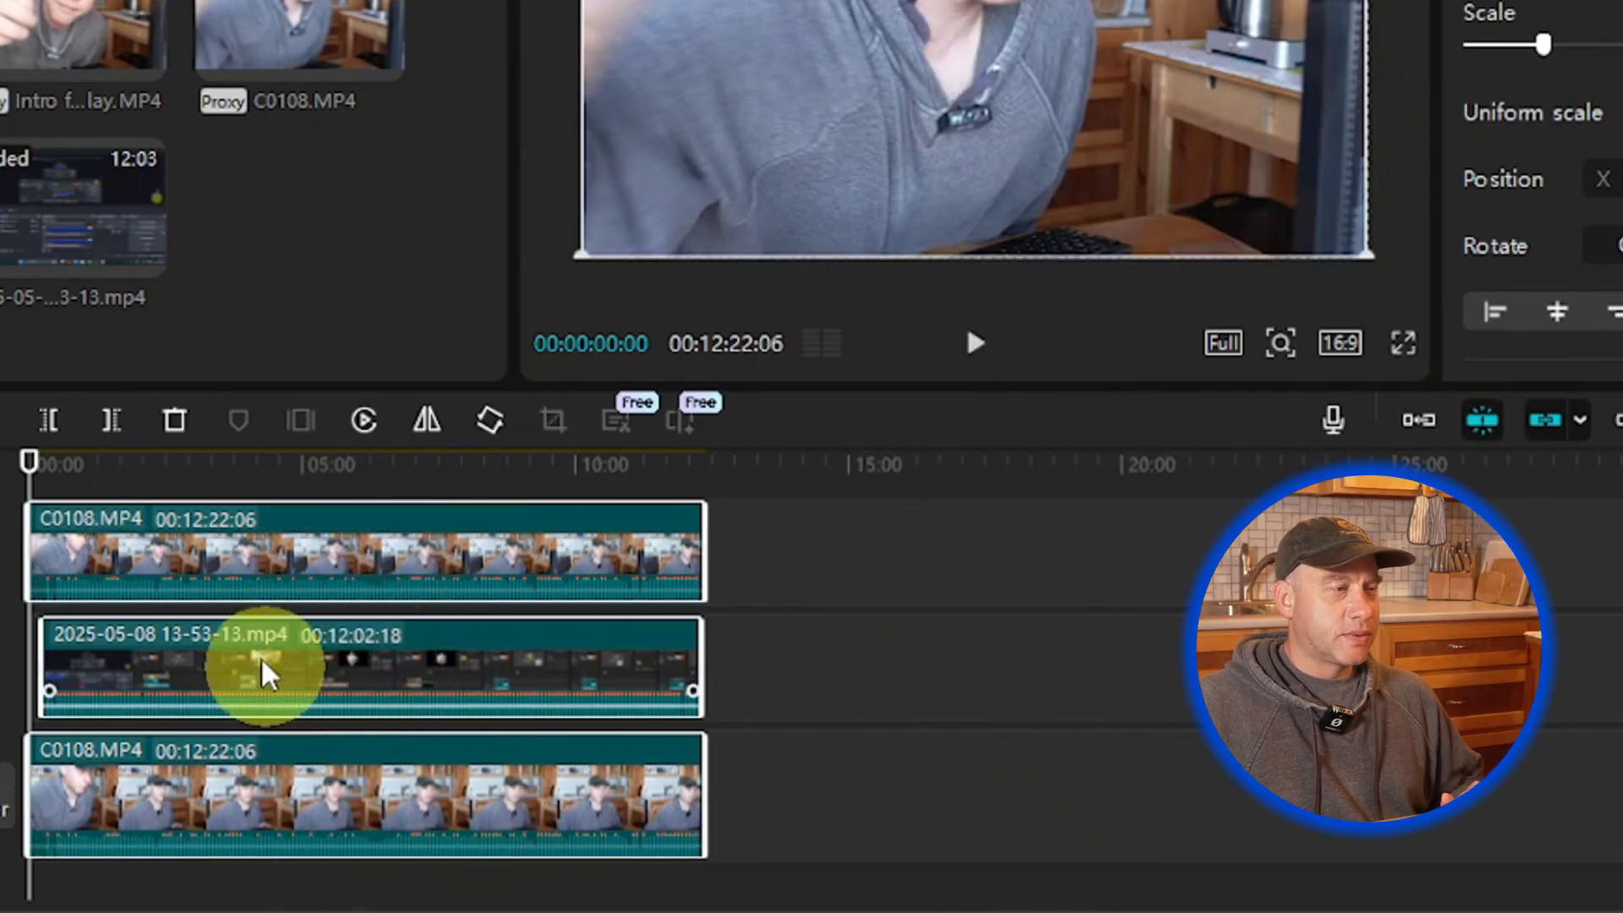
right_click(305, 585)
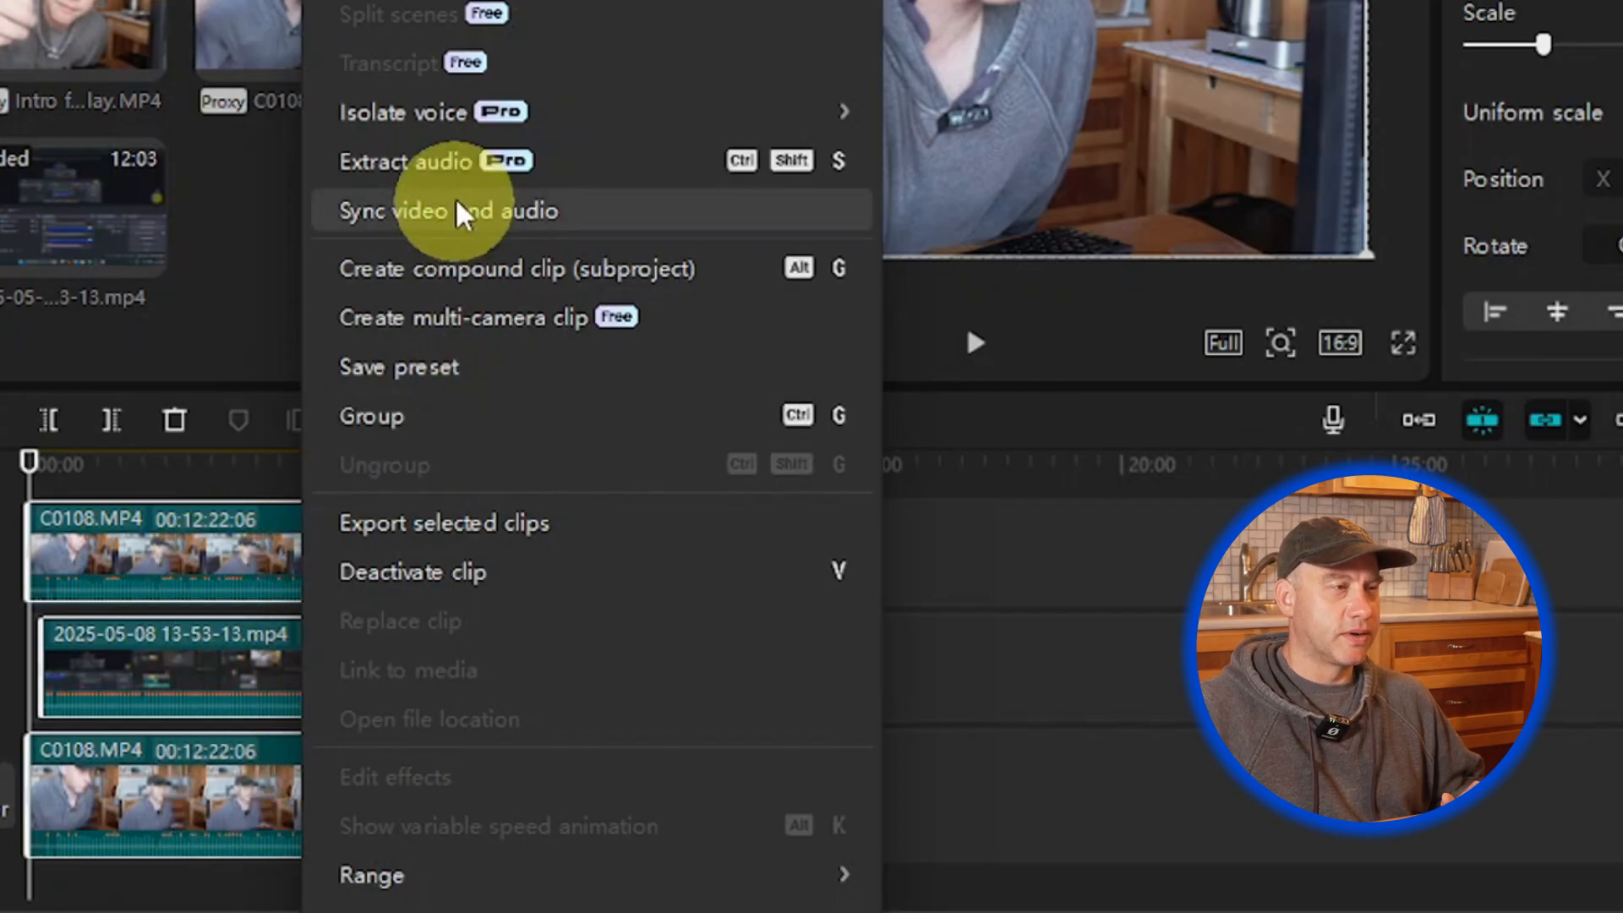
click(200, 554)
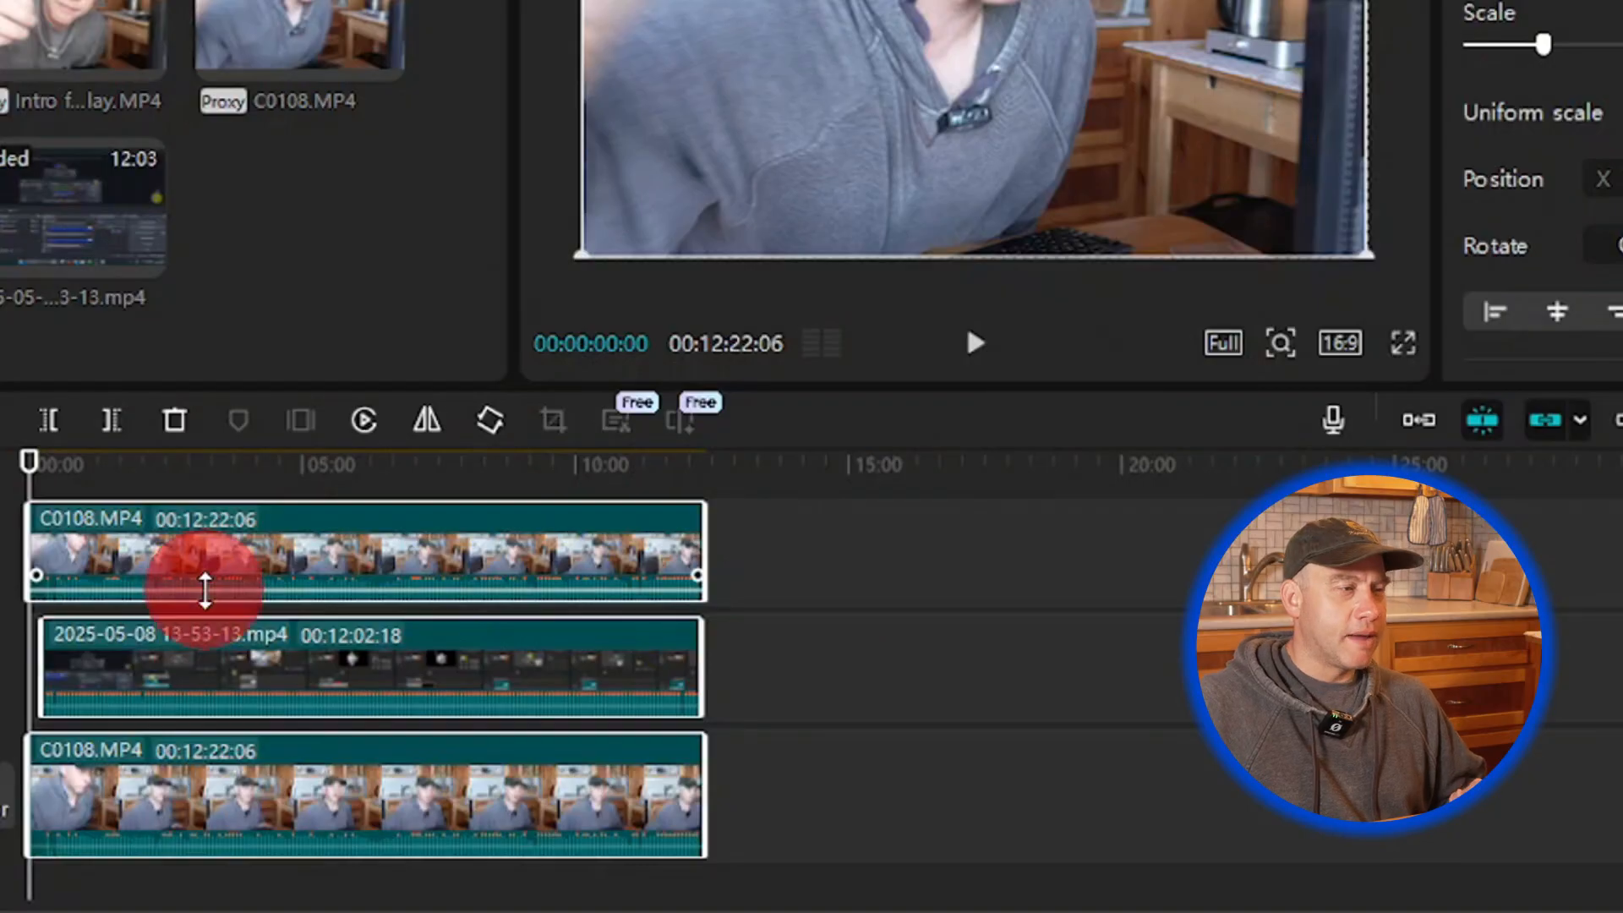
Step: Lower the volume of the upper C0108.MP4 copy and the screen recording clip to -∞ dB
drag(205, 590, 204, 630)
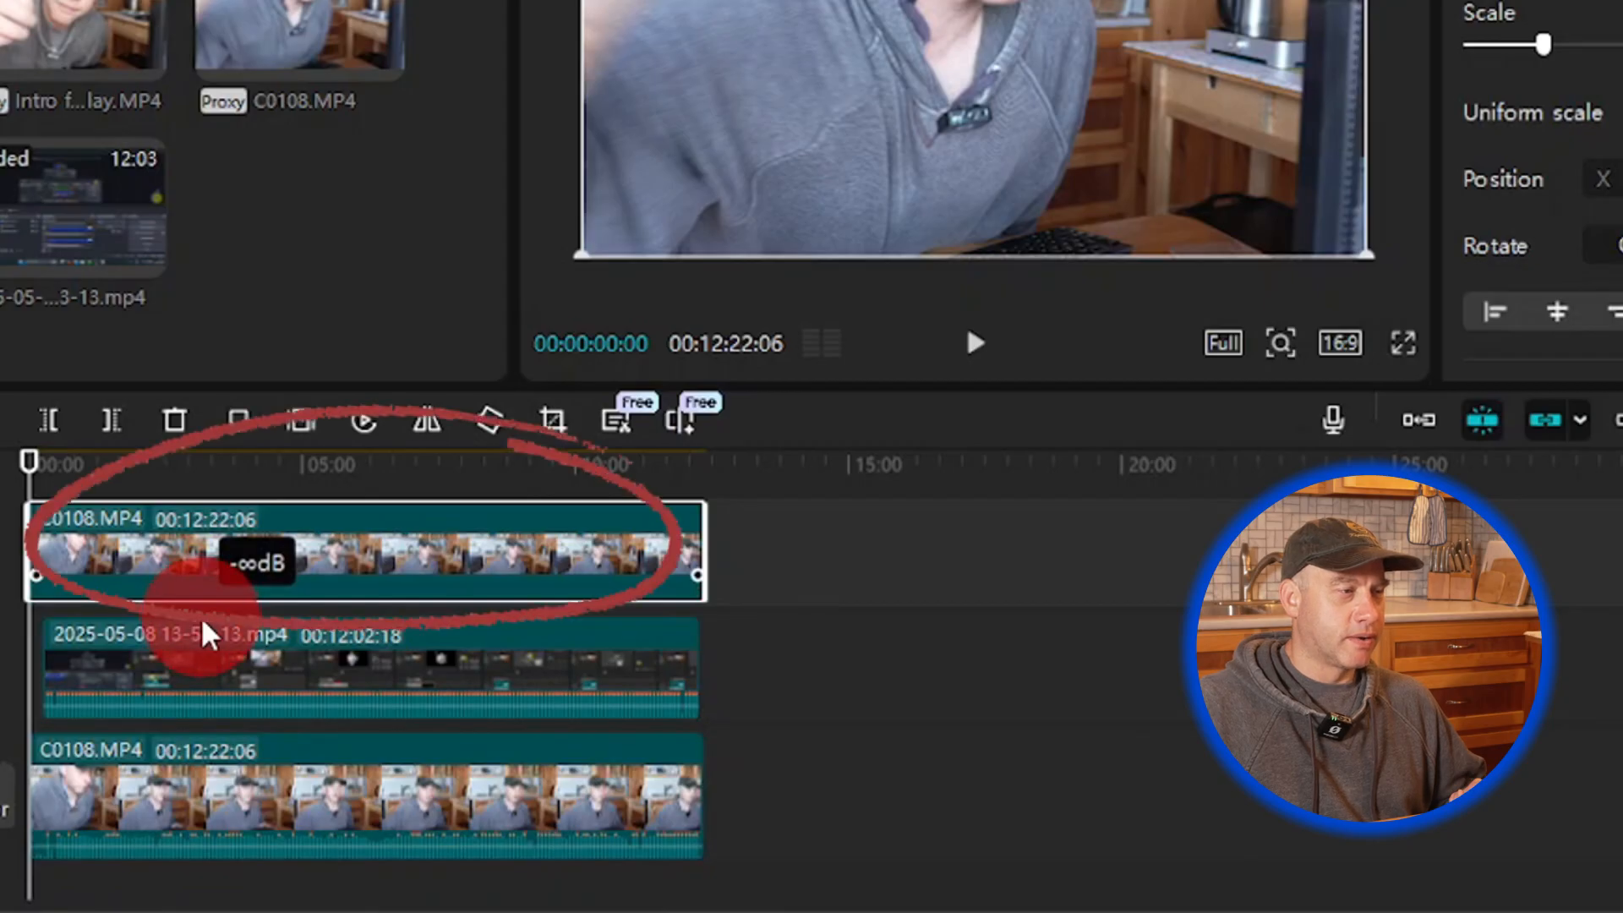
drag(207, 634, 211, 650)
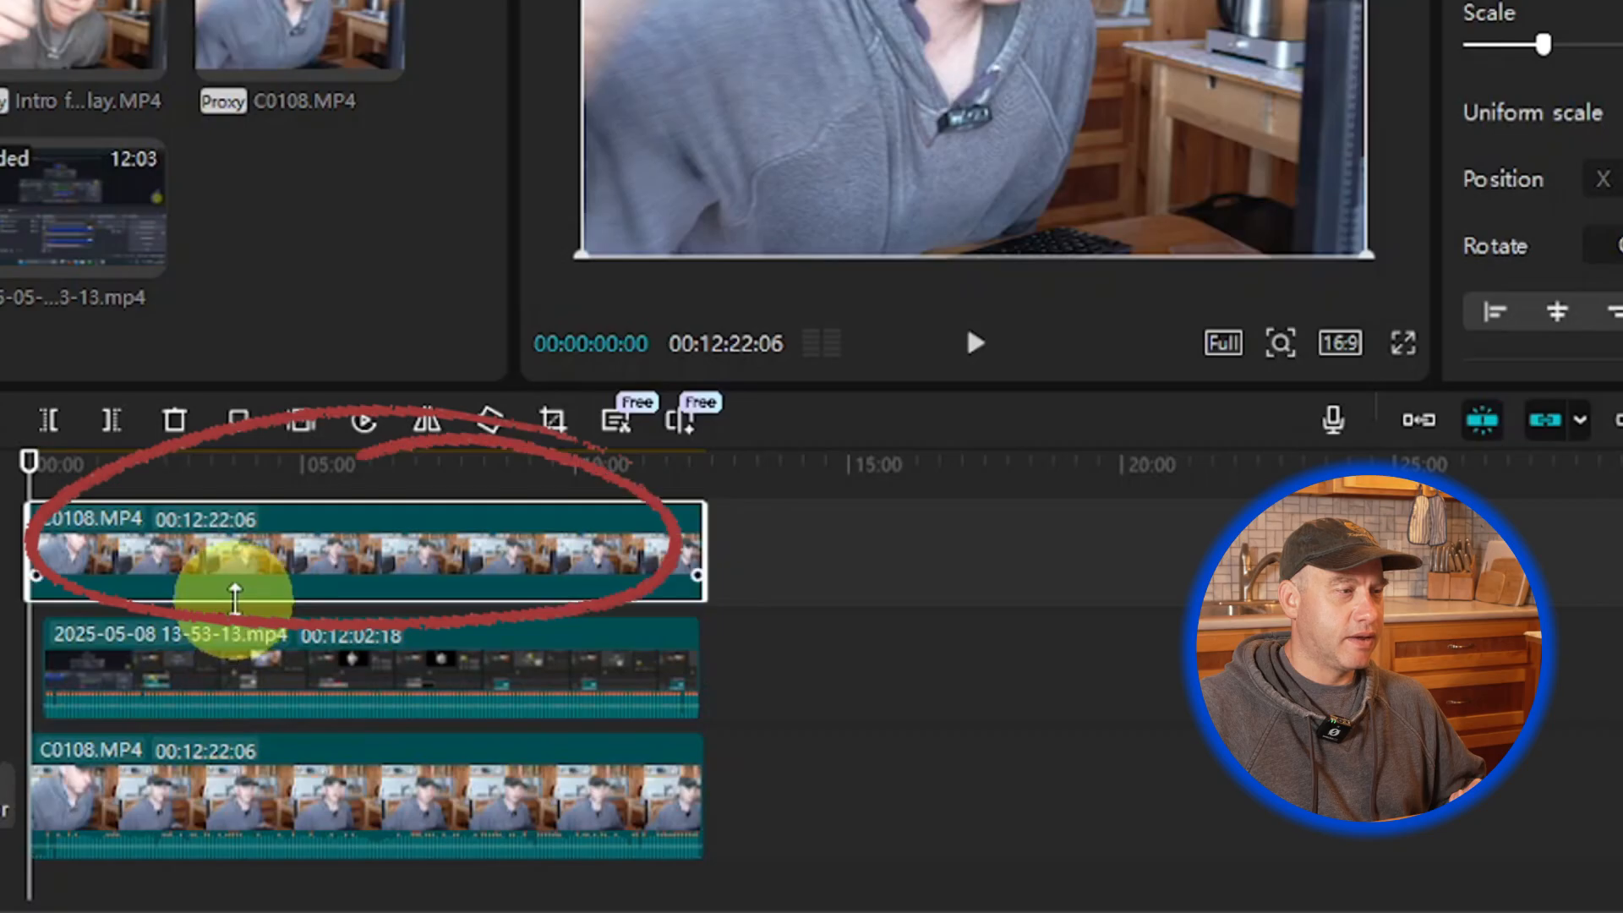
mouse_move(235, 598)
mouse_down()
mouse_move(235, 574)
mouse_move(225, 689)
mouse_up()
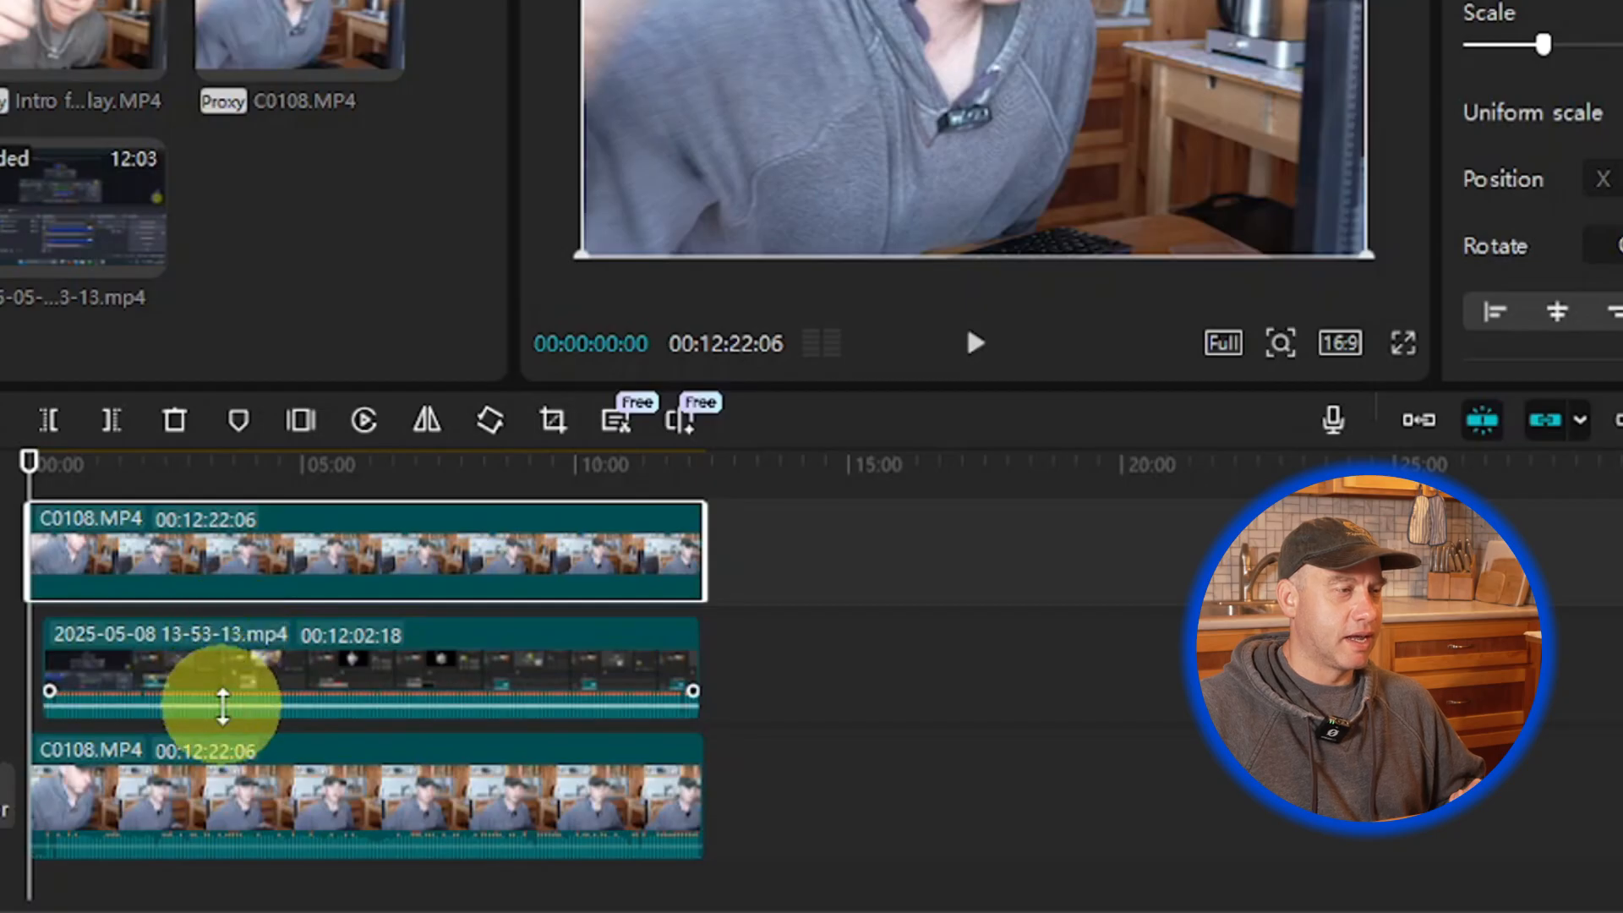
click(222, 706)
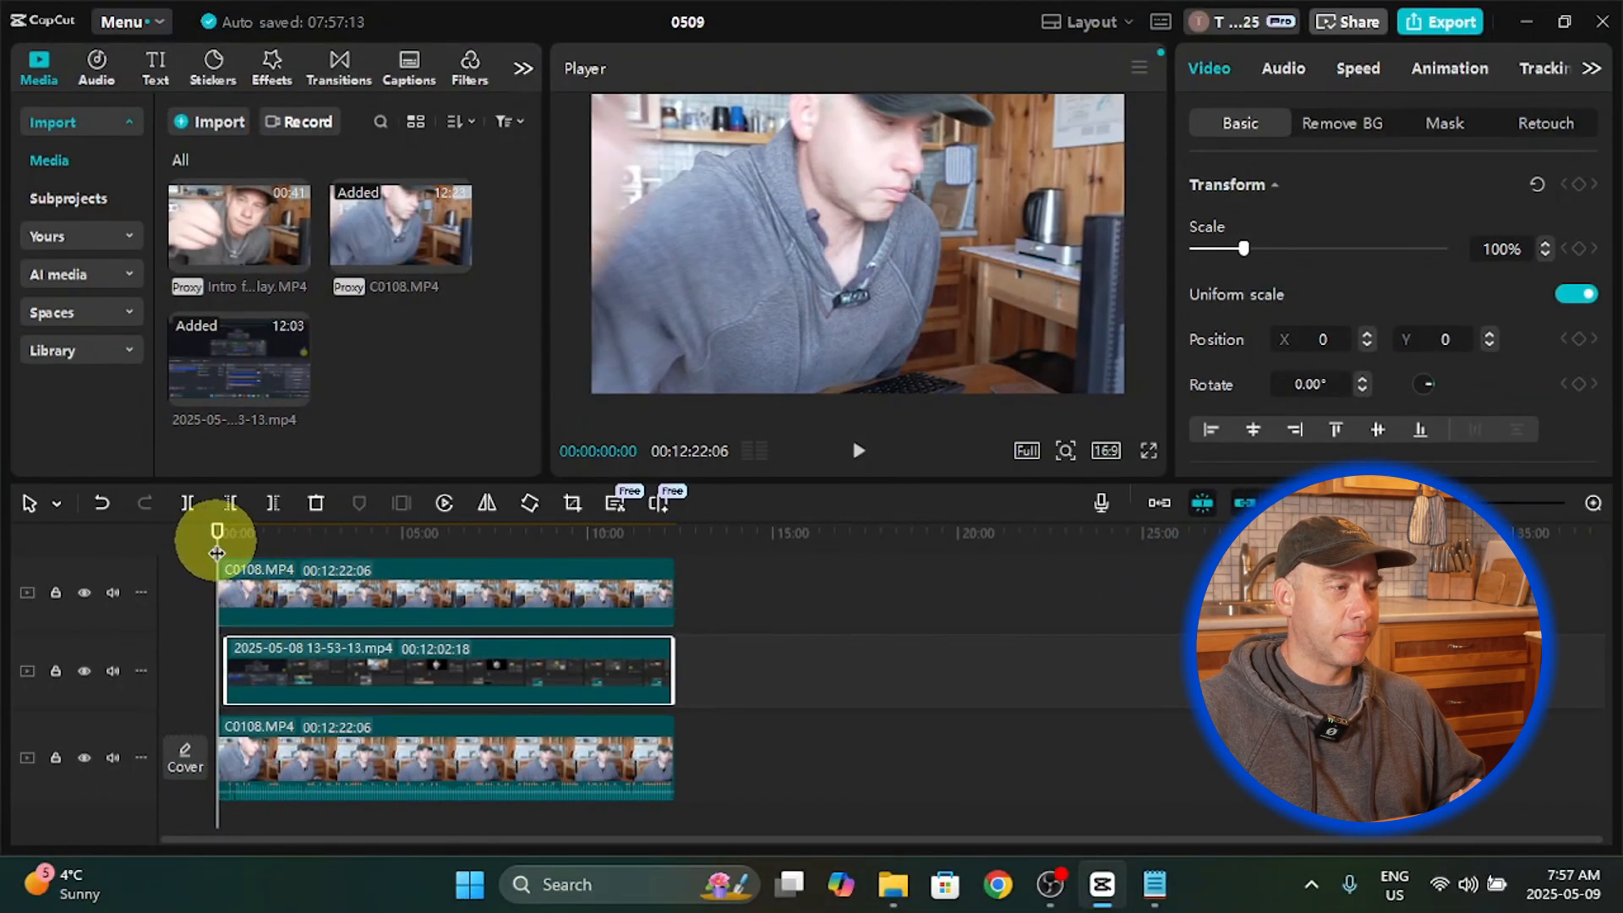
Step: Trim everything before 00:00:29:03 from all three clips with Delete left
drag(217, 552, 237, 550)
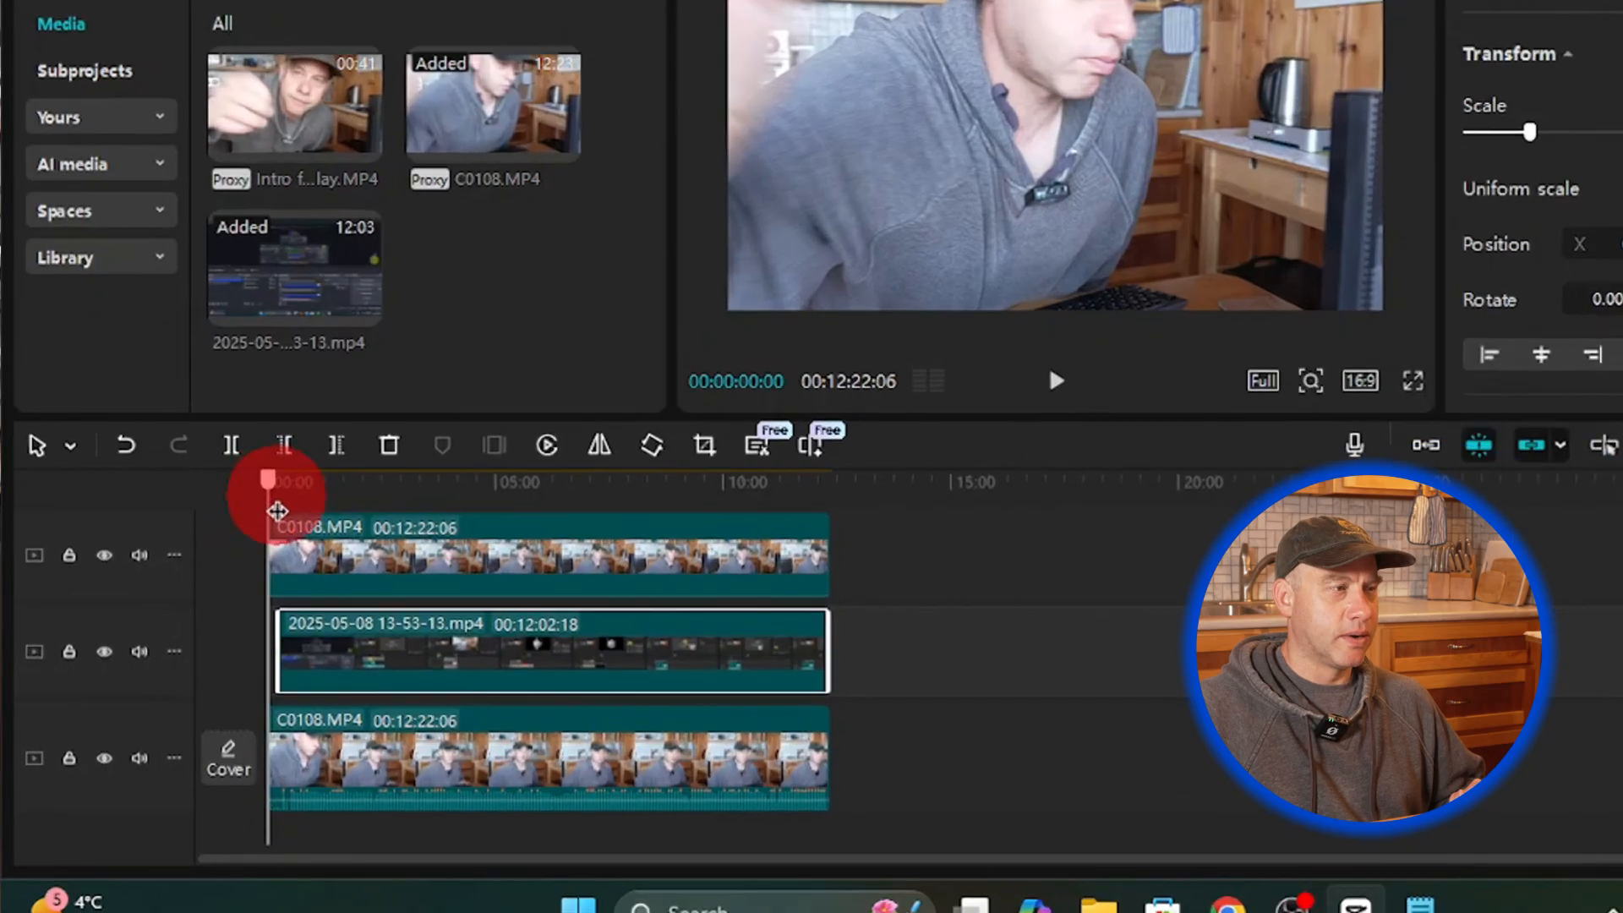
mouse_move(450, 377)
mouse_down()
mouse_move(464, 374)
mouse_move(433, 380)
mouse_up()
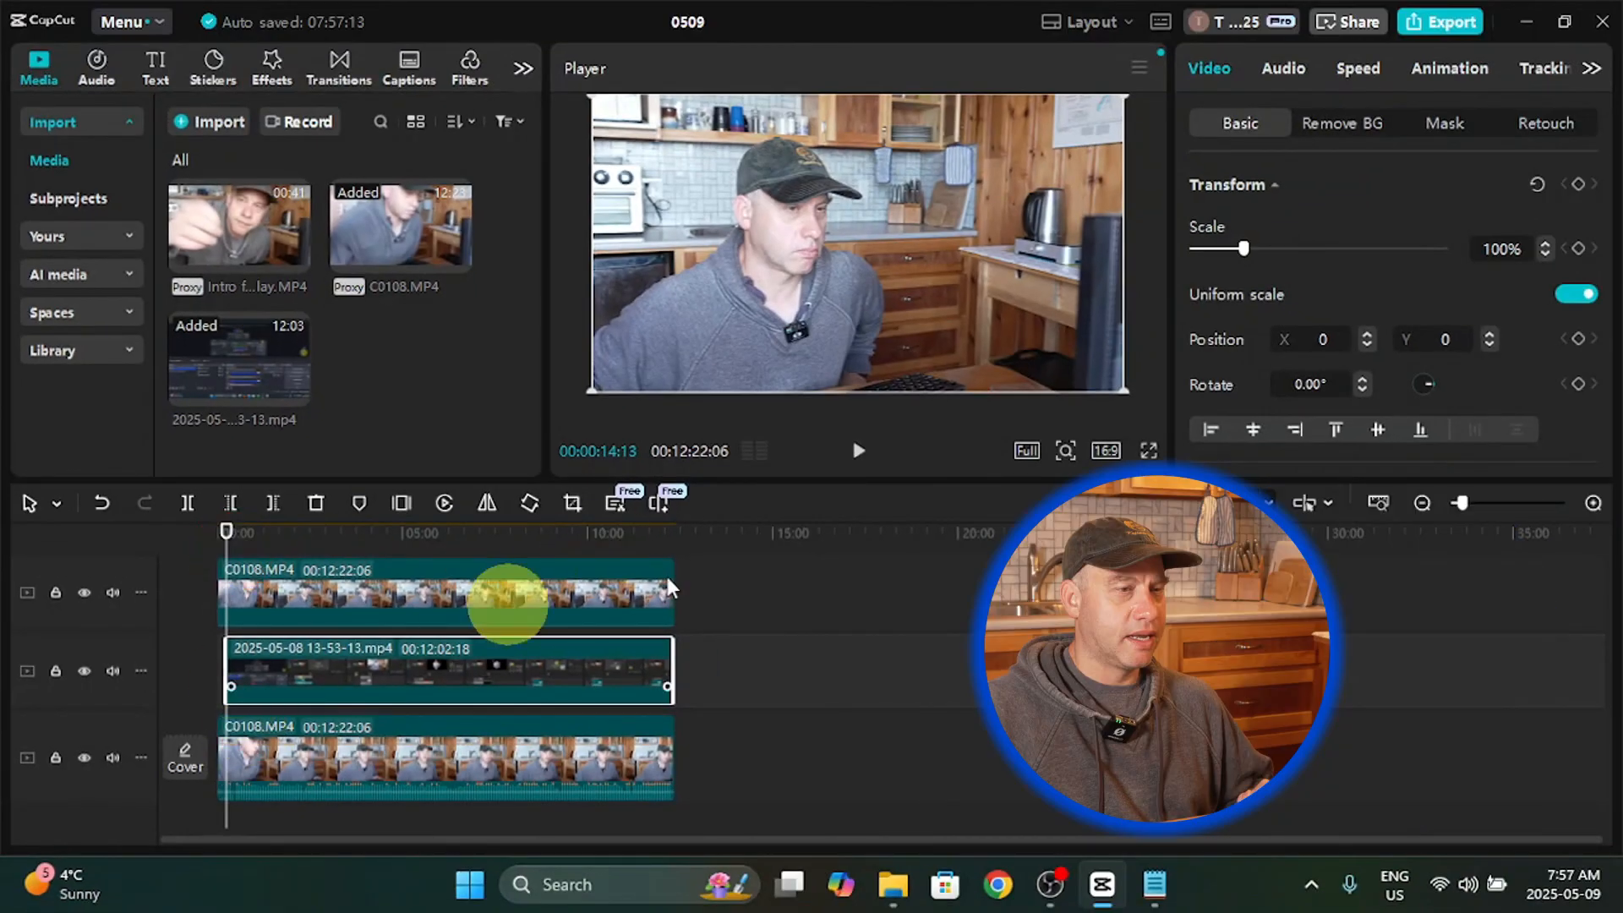
click(1593, 504)
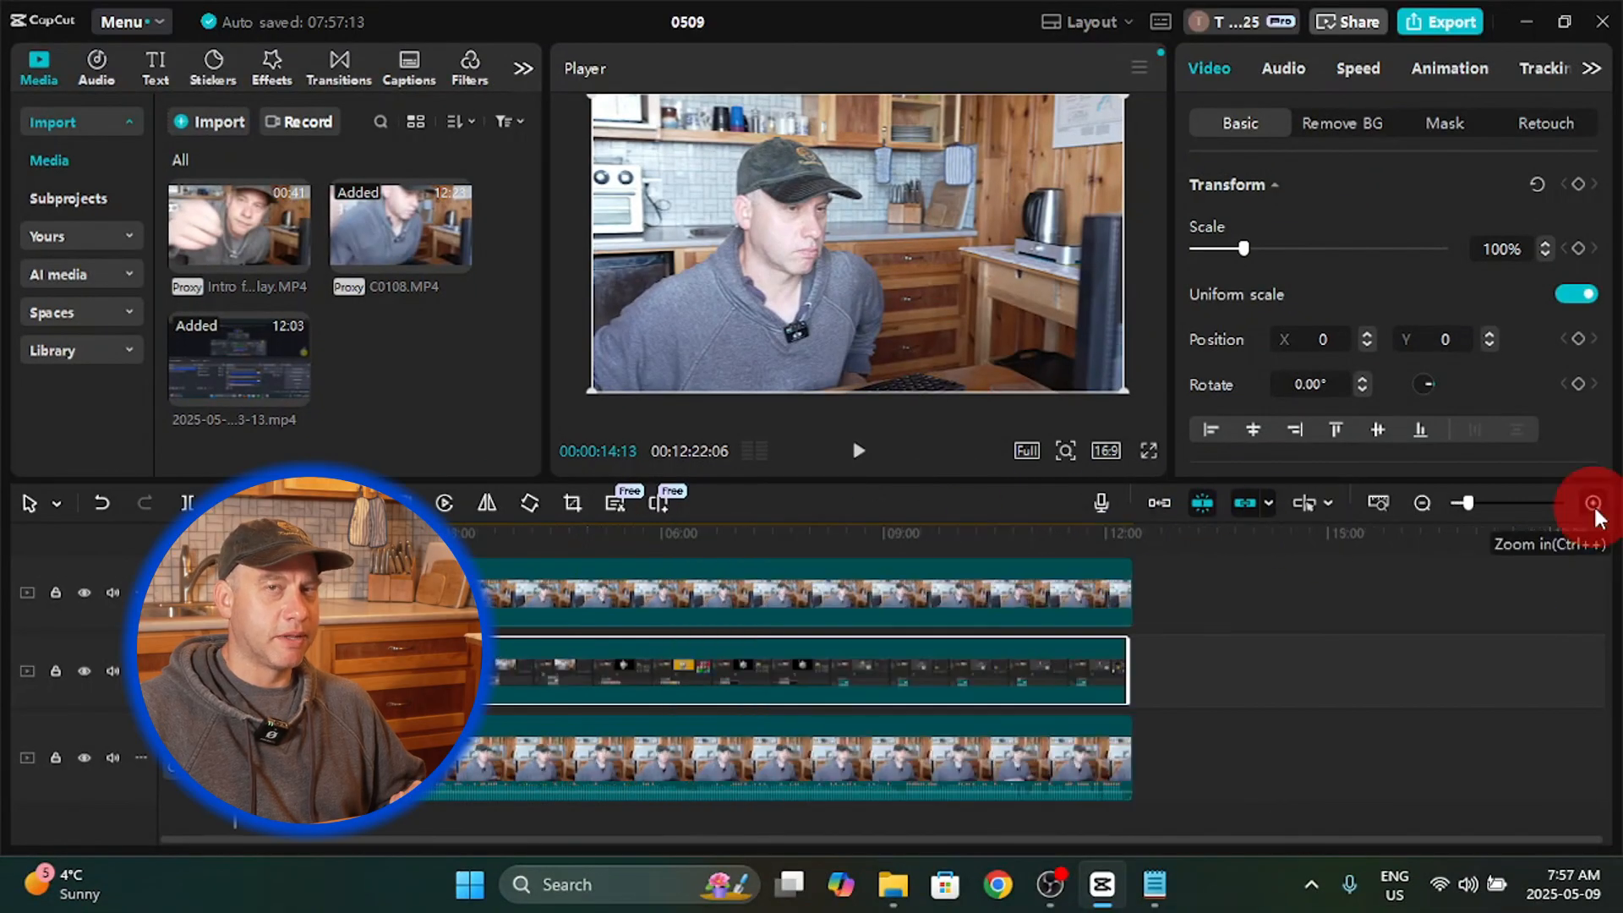
click(1593, 505)
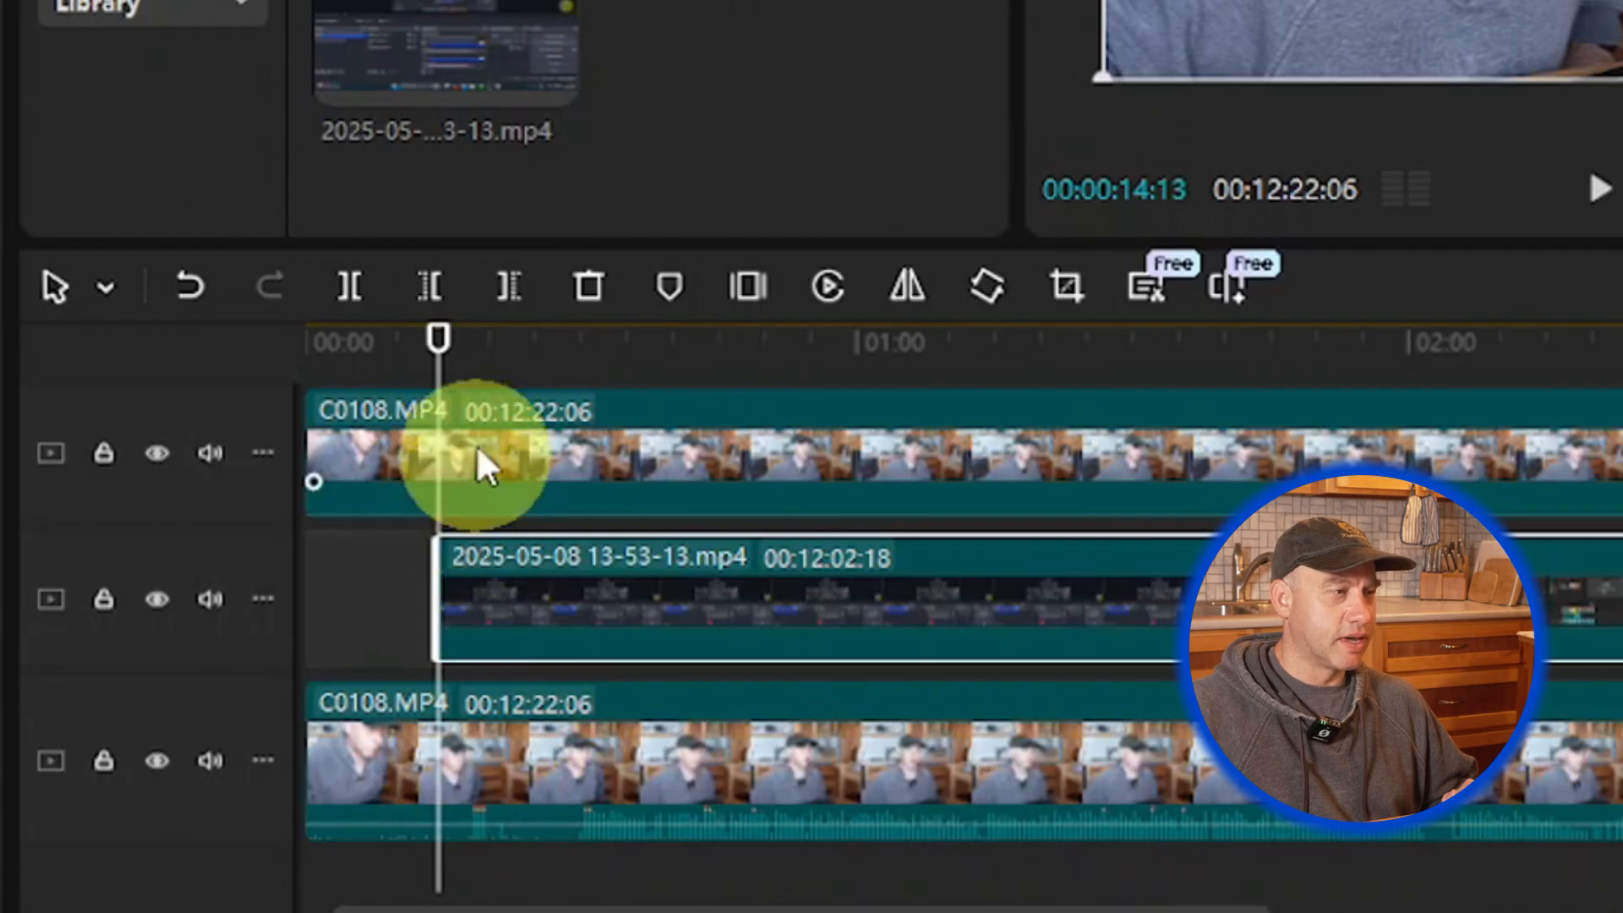
drag(440, 345, 673, 433)
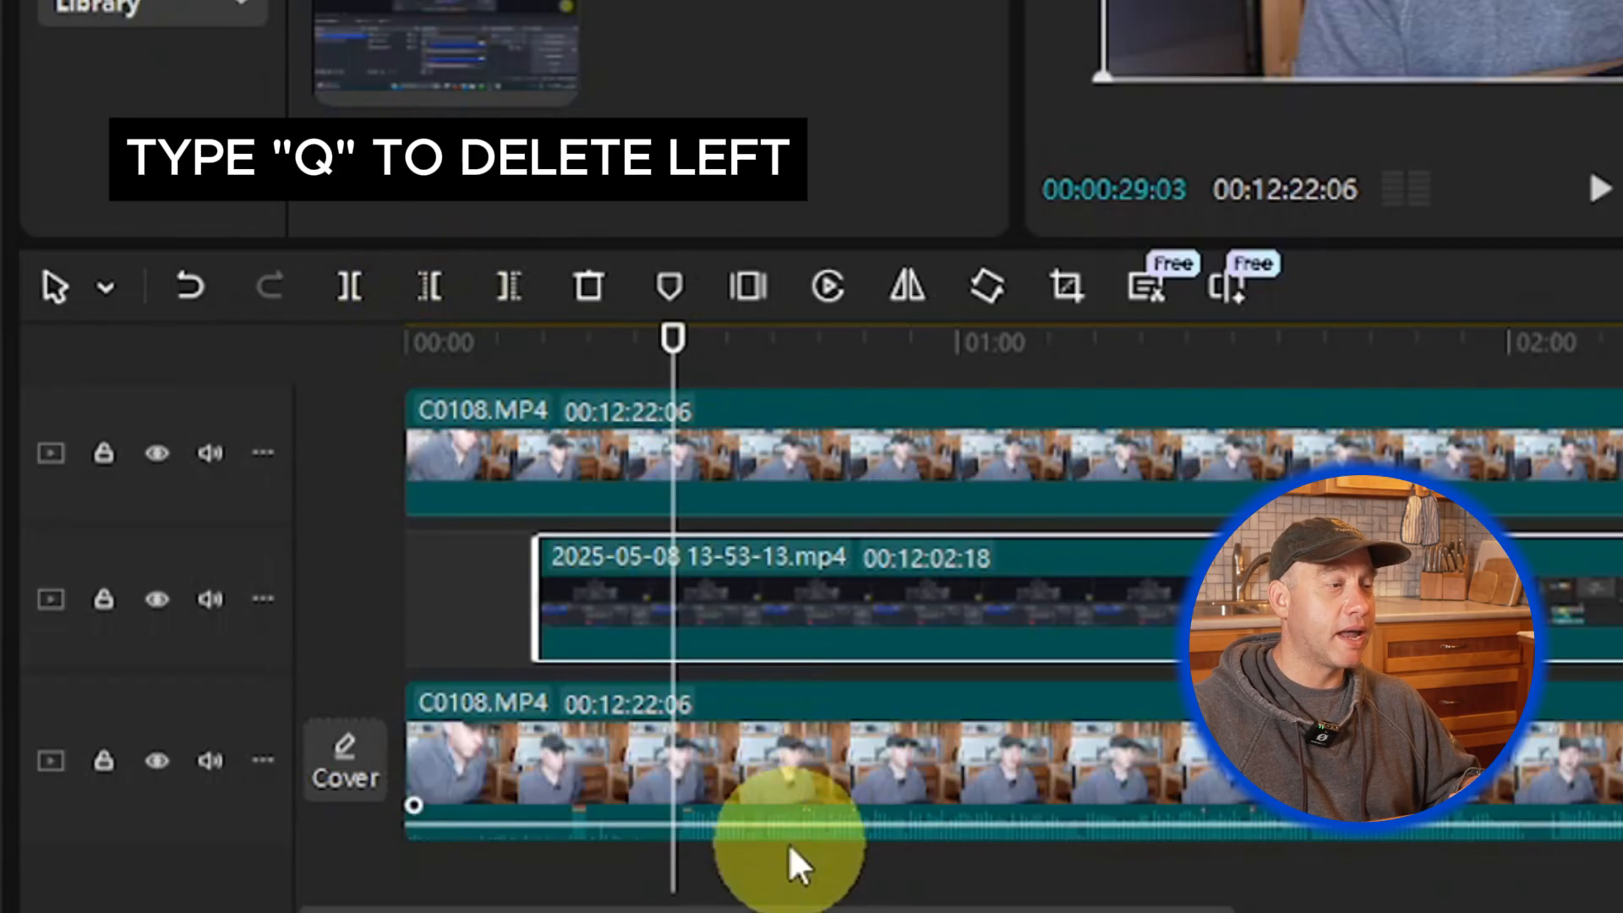
click(765, 808)
ctrl+click(712, 564)
ctrl+click(638, 414)
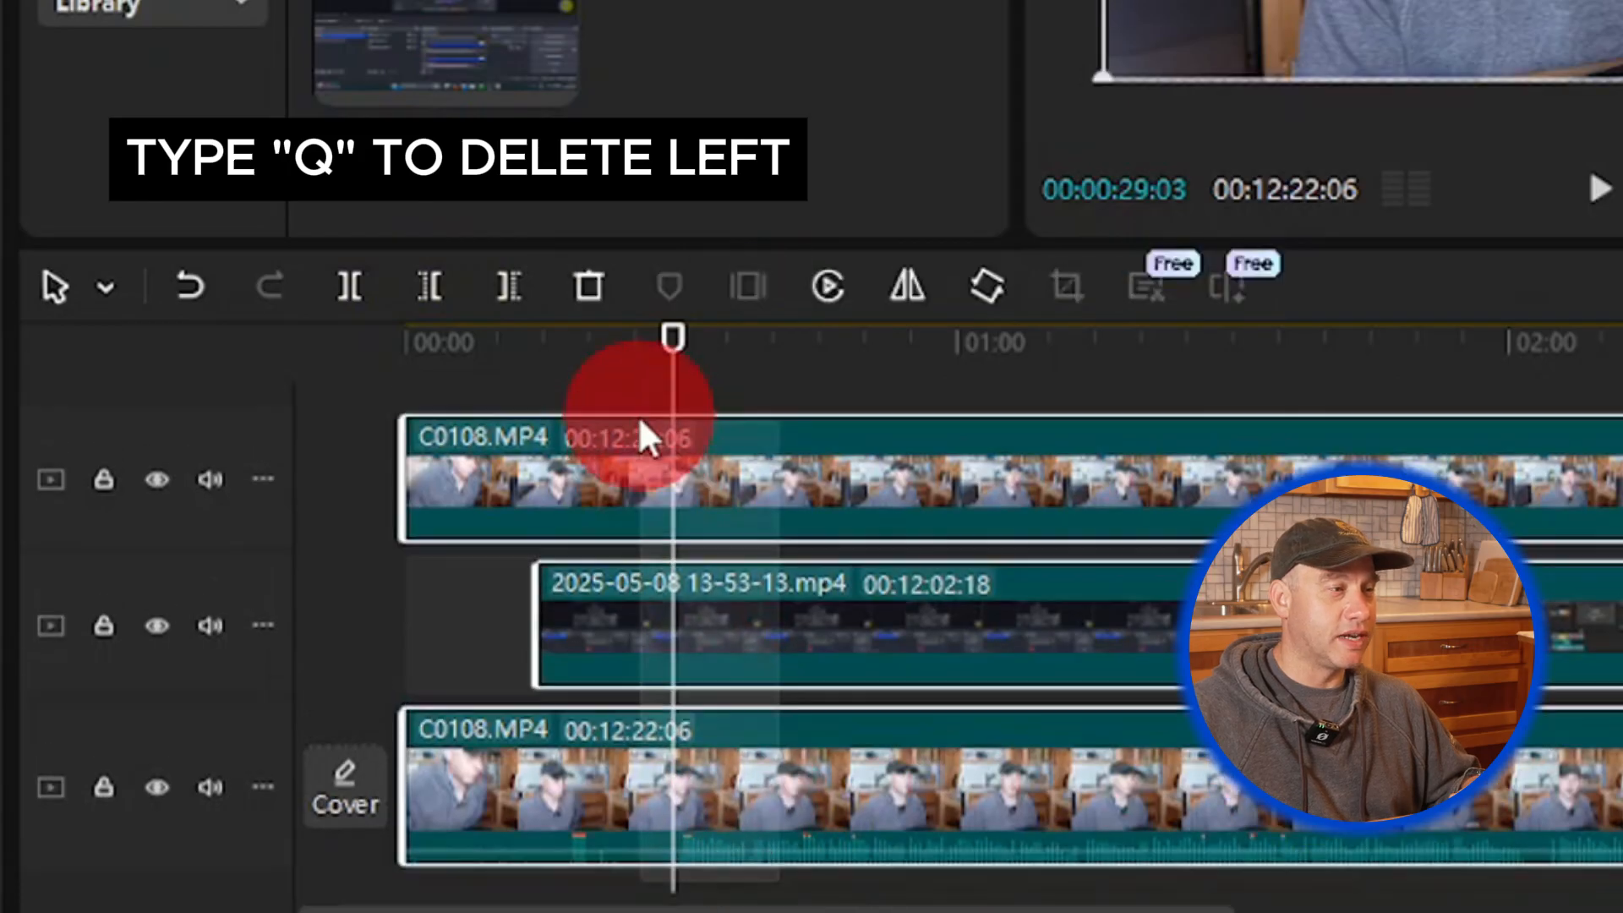
scroll(667, 532, down, 1)
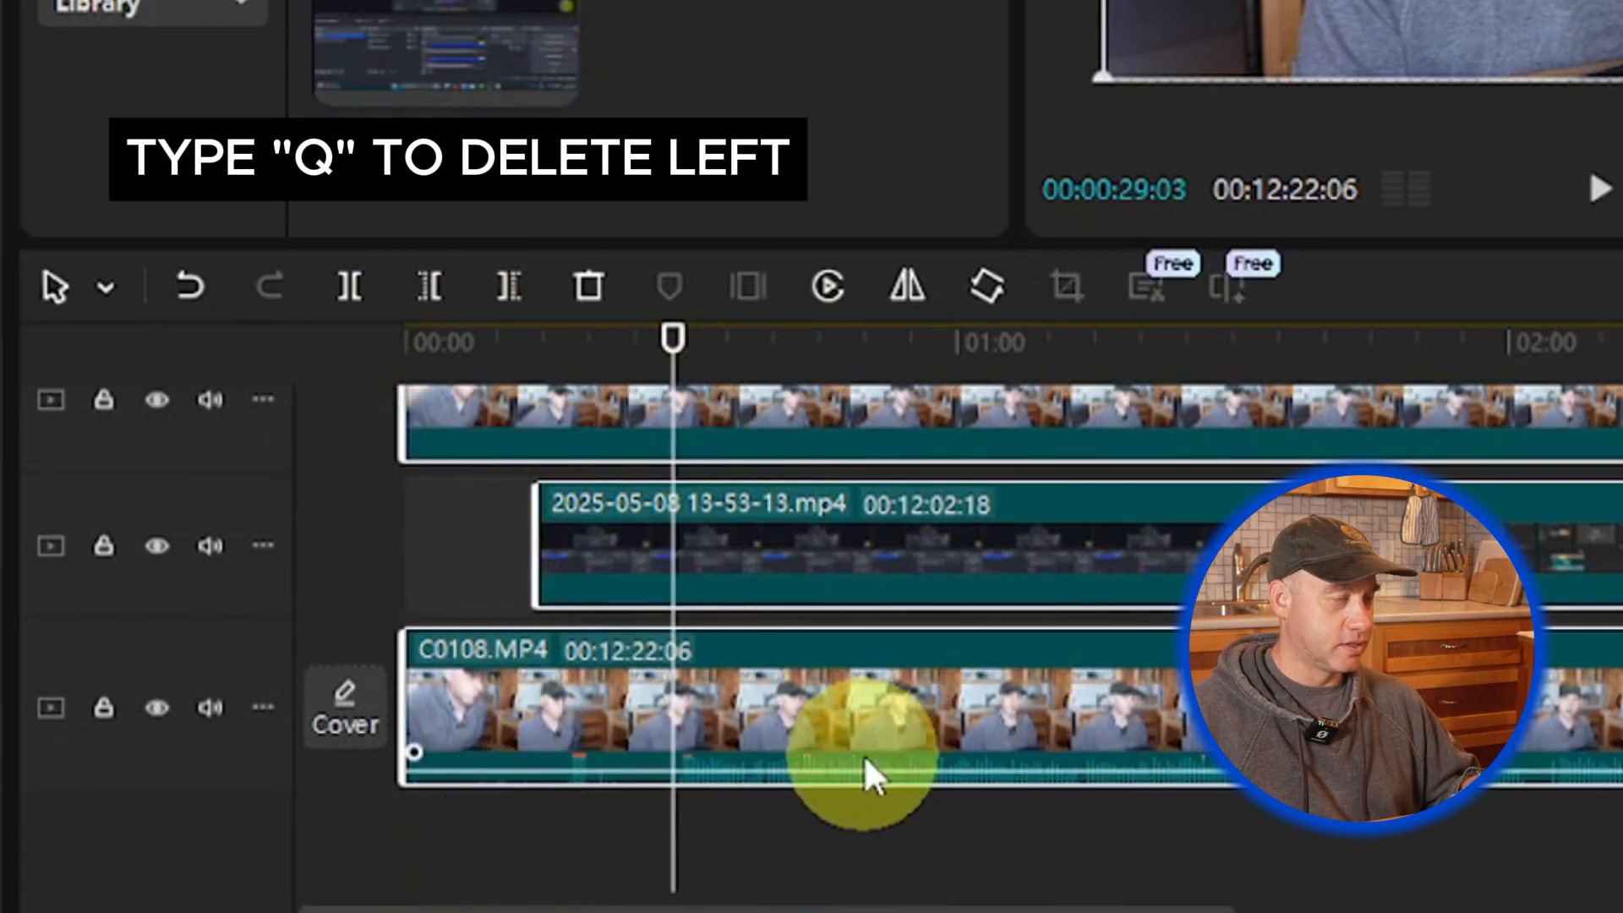
key(q)
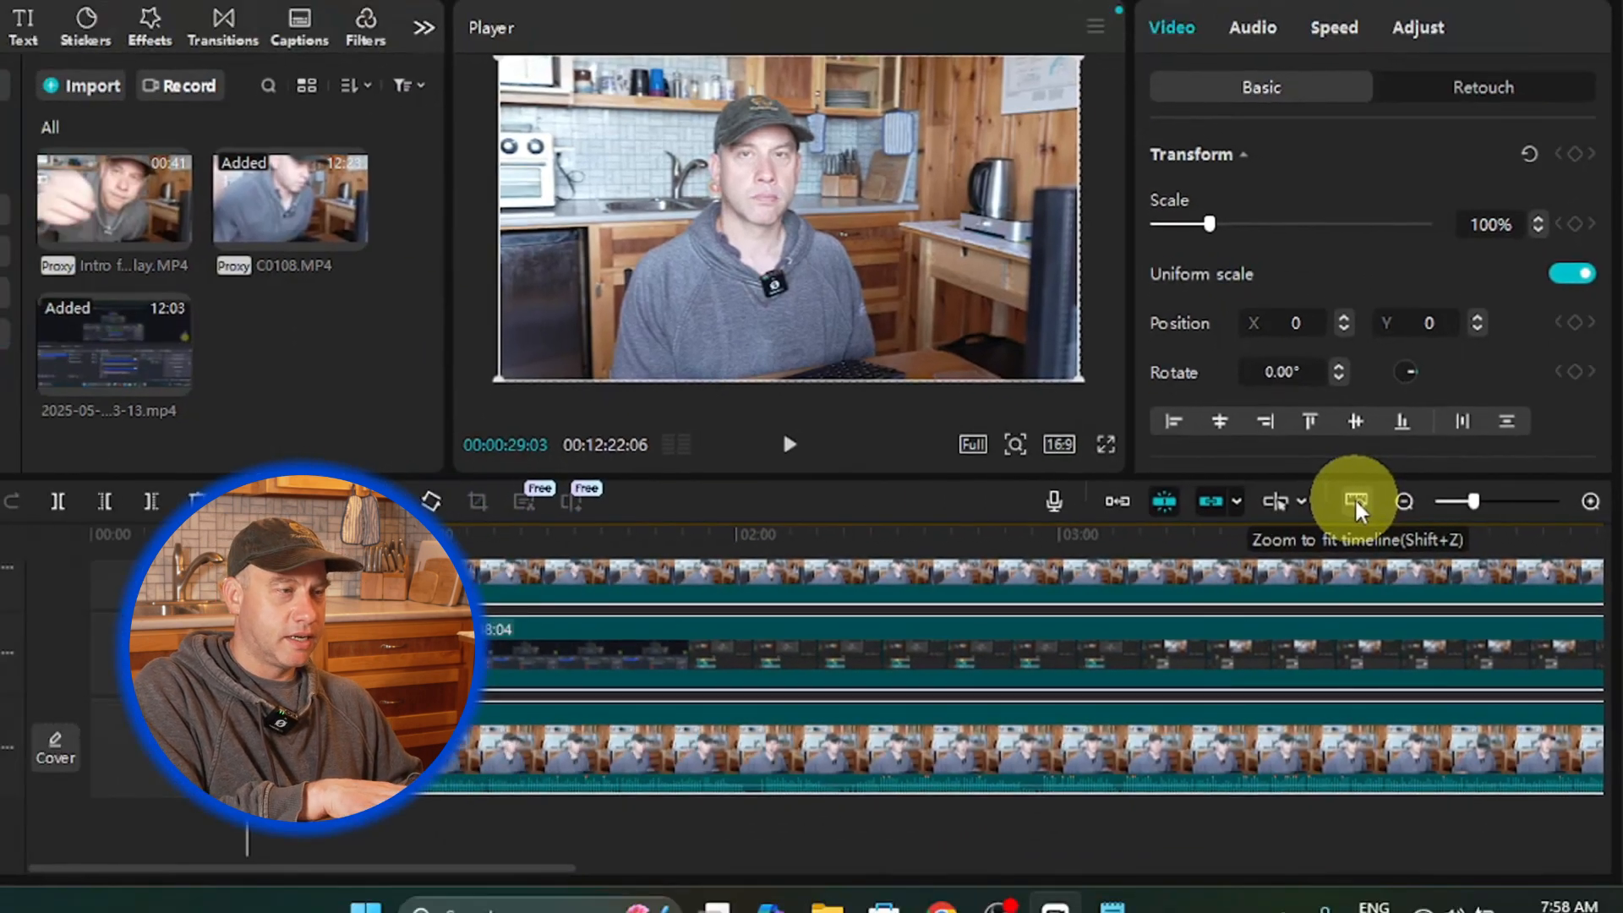
Step: Trim the ends of all three clips at 00:12:11:19 and return the playhead to the start of the clips
click(1268, 495)
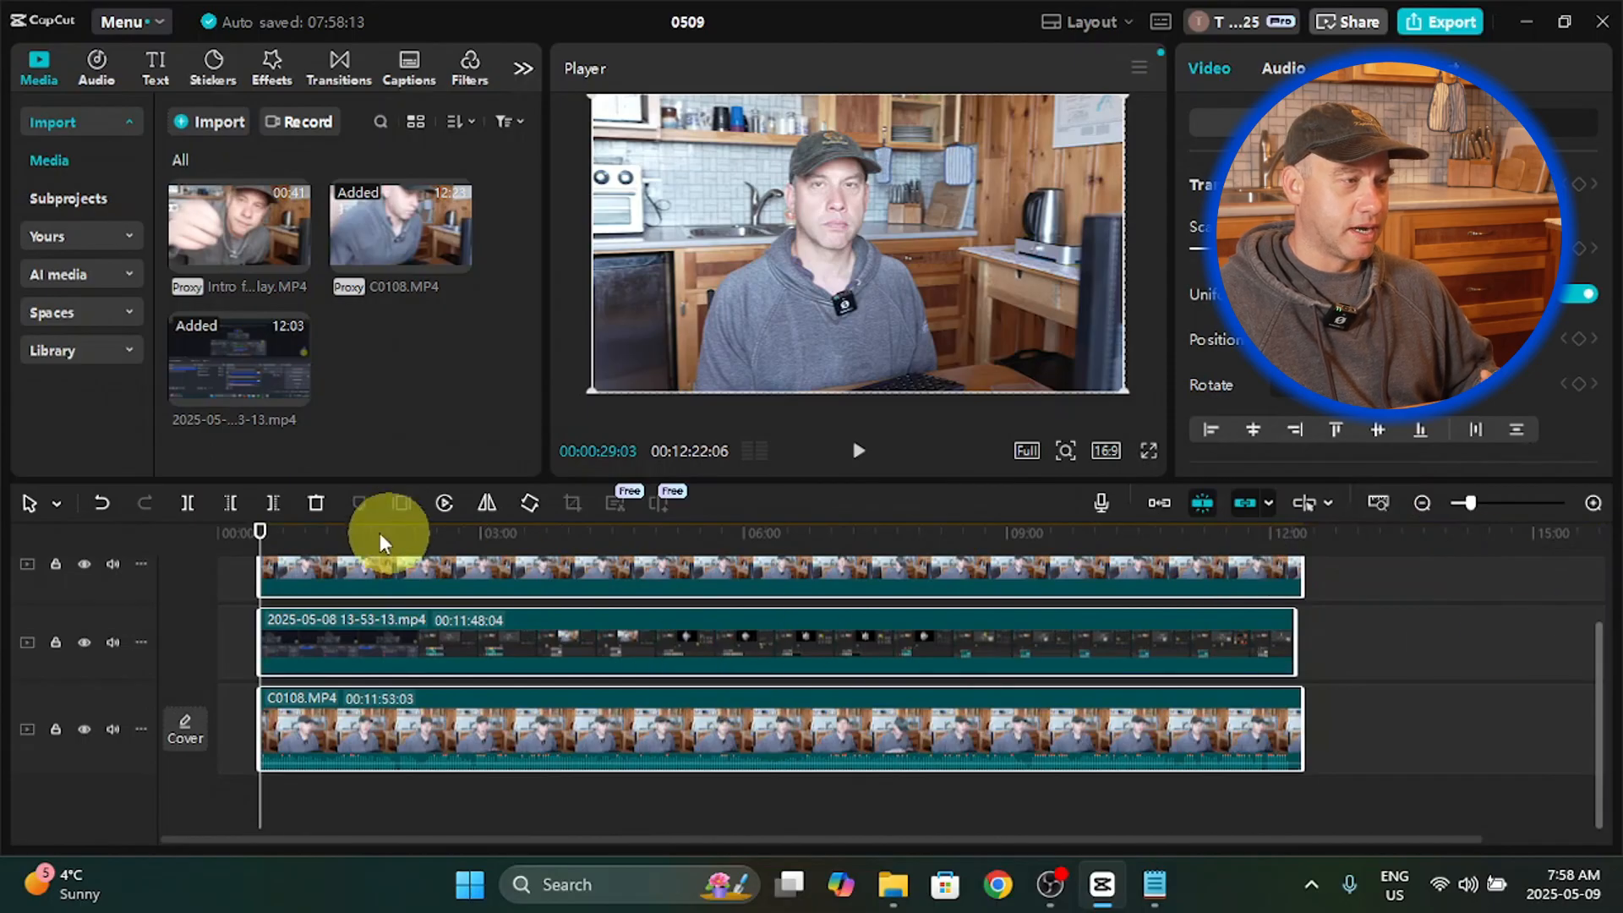
drag(370, 530, 1287, 575)
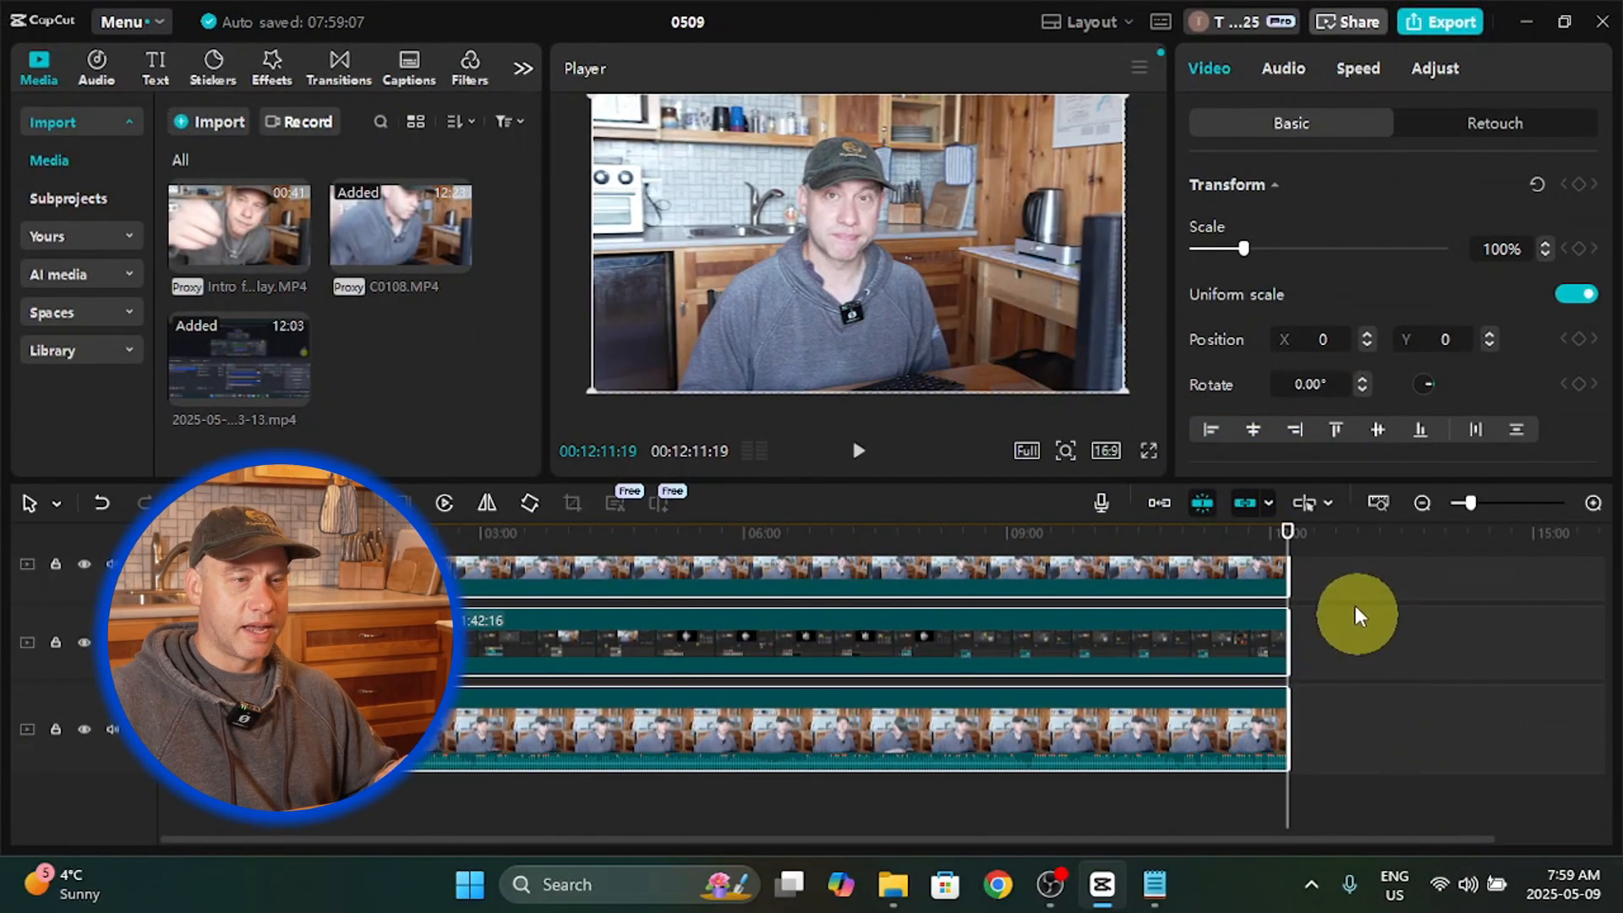
drag(1288, 542, 264, 632)
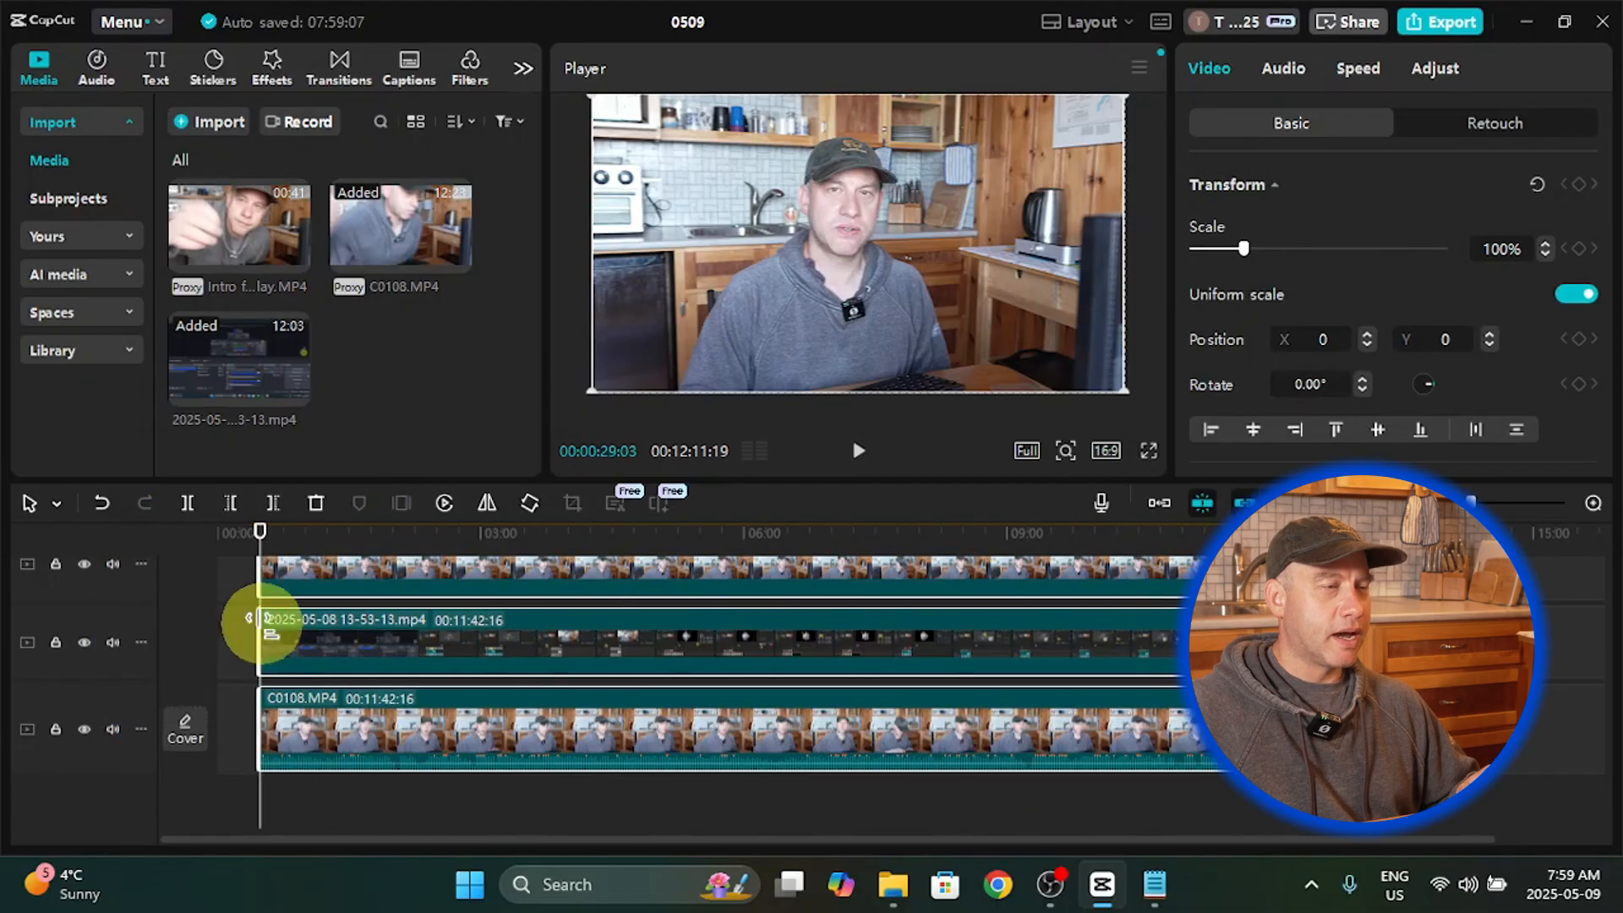
Step: Move the muted upper C0108.MP4 copy to the main track, directly after the end of the original clip at 00:12:11:19
click(1131, 810)
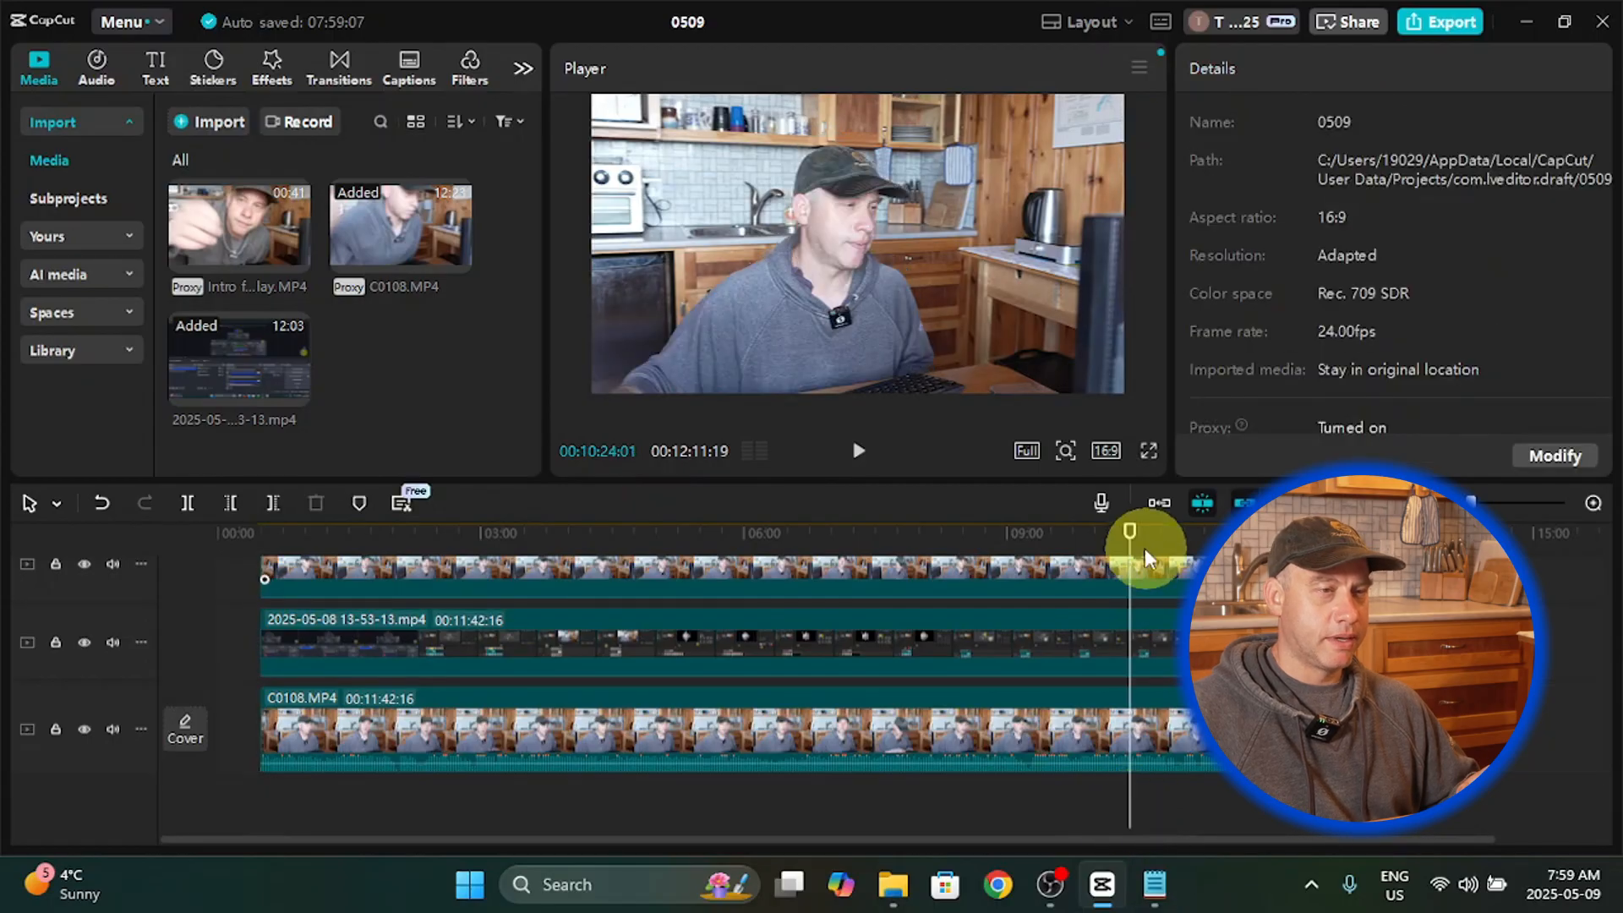
drag(1130, 547, 630, 615)
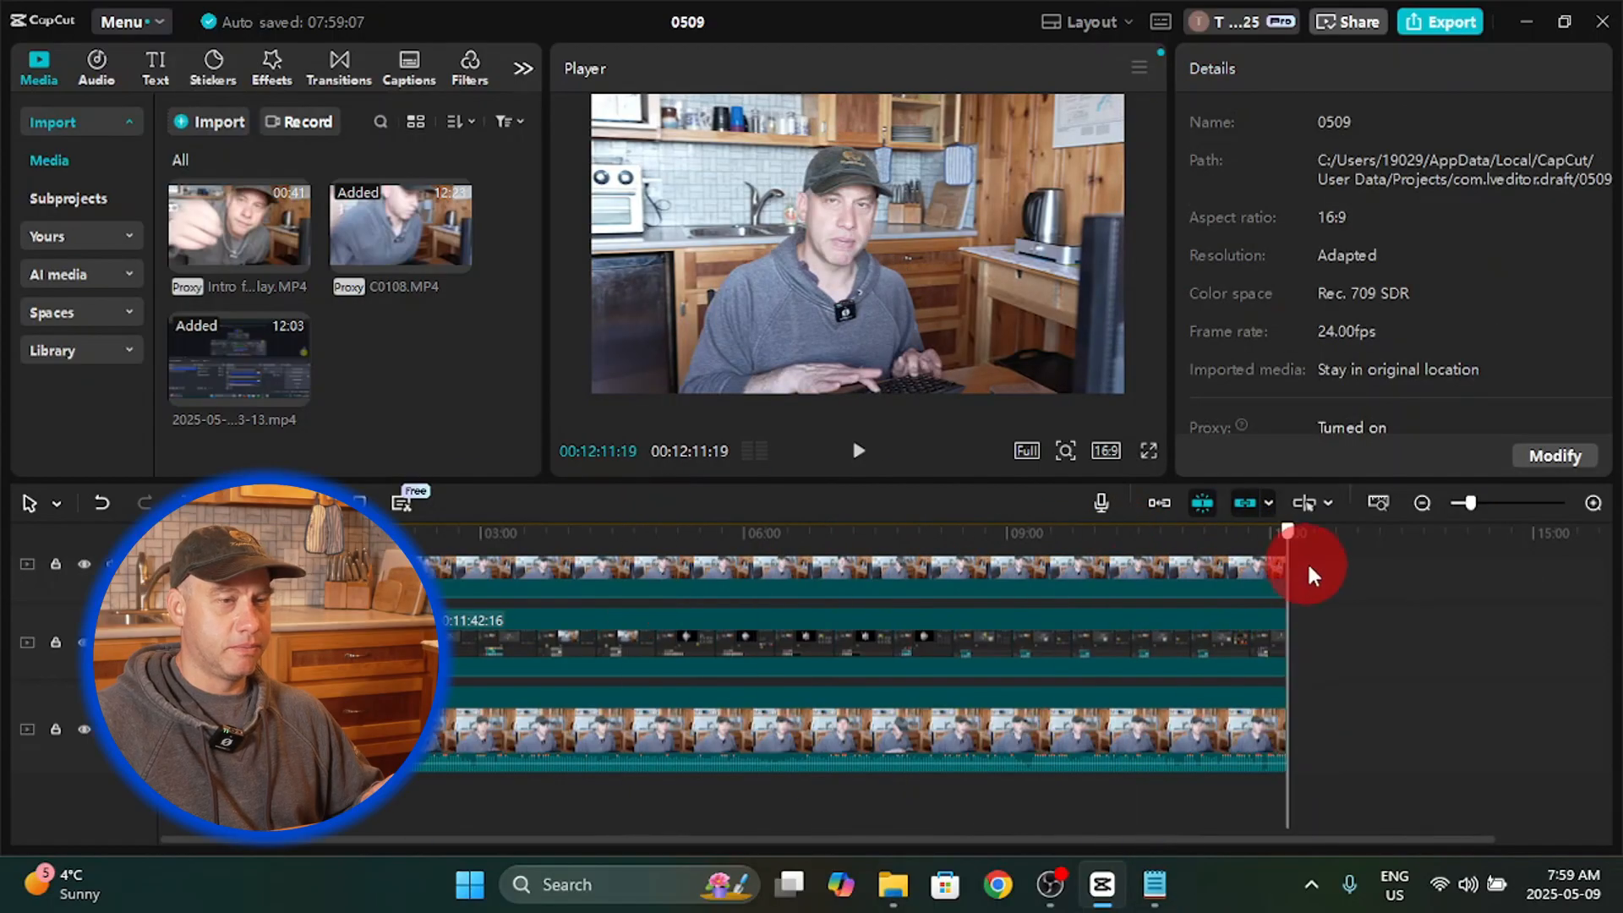
scroll(1200, 609, up, 1)
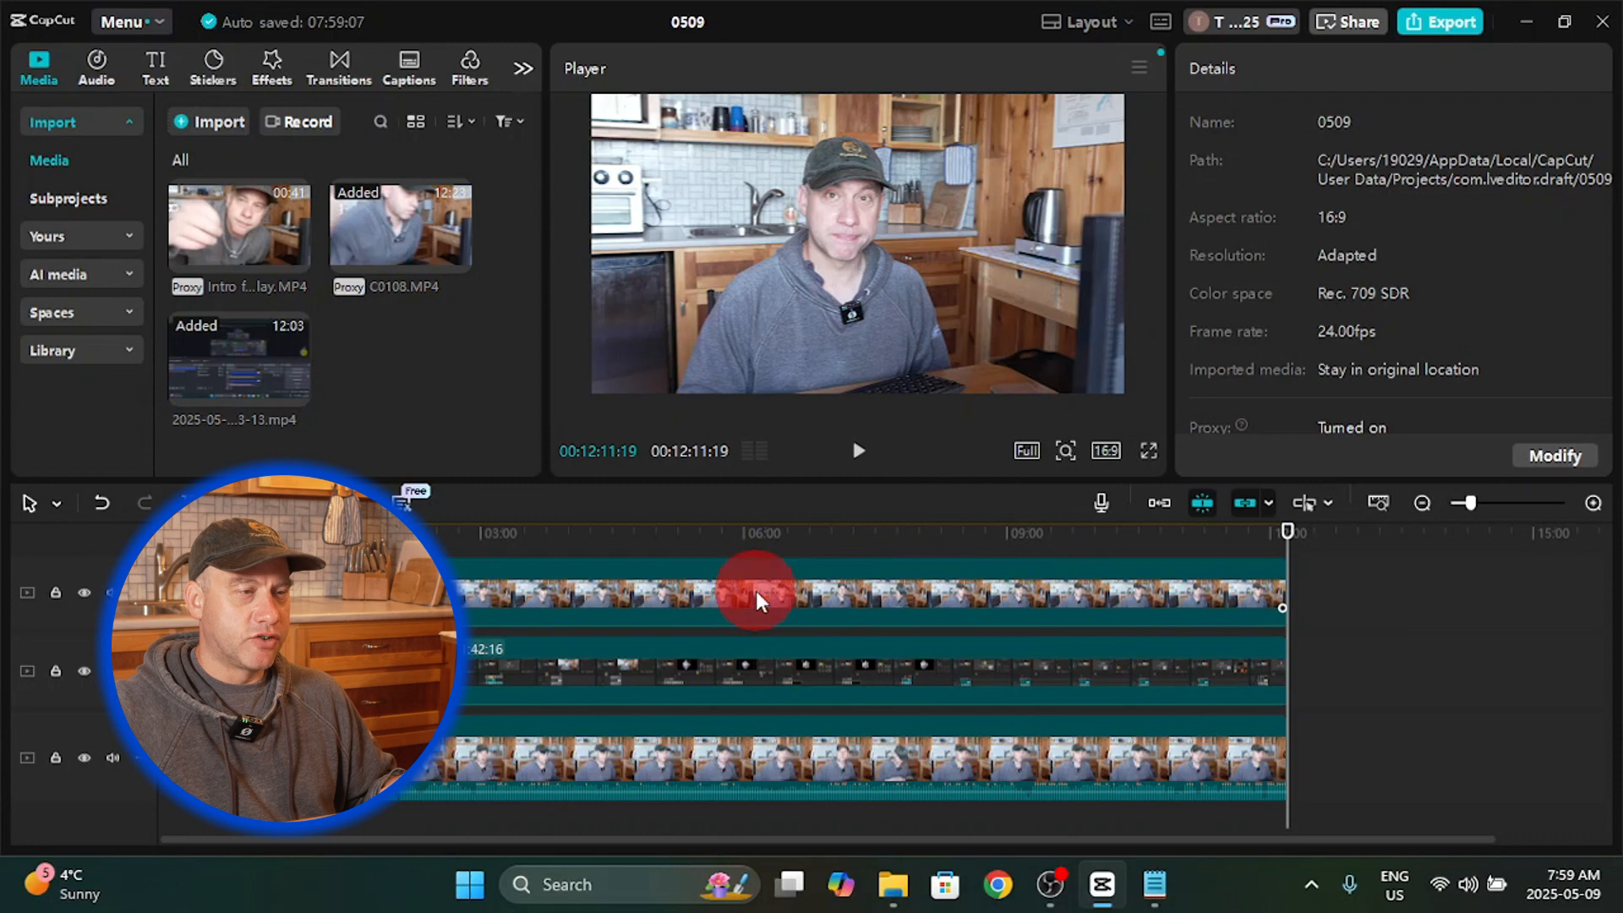
drag(757, 602, 1600, 744)
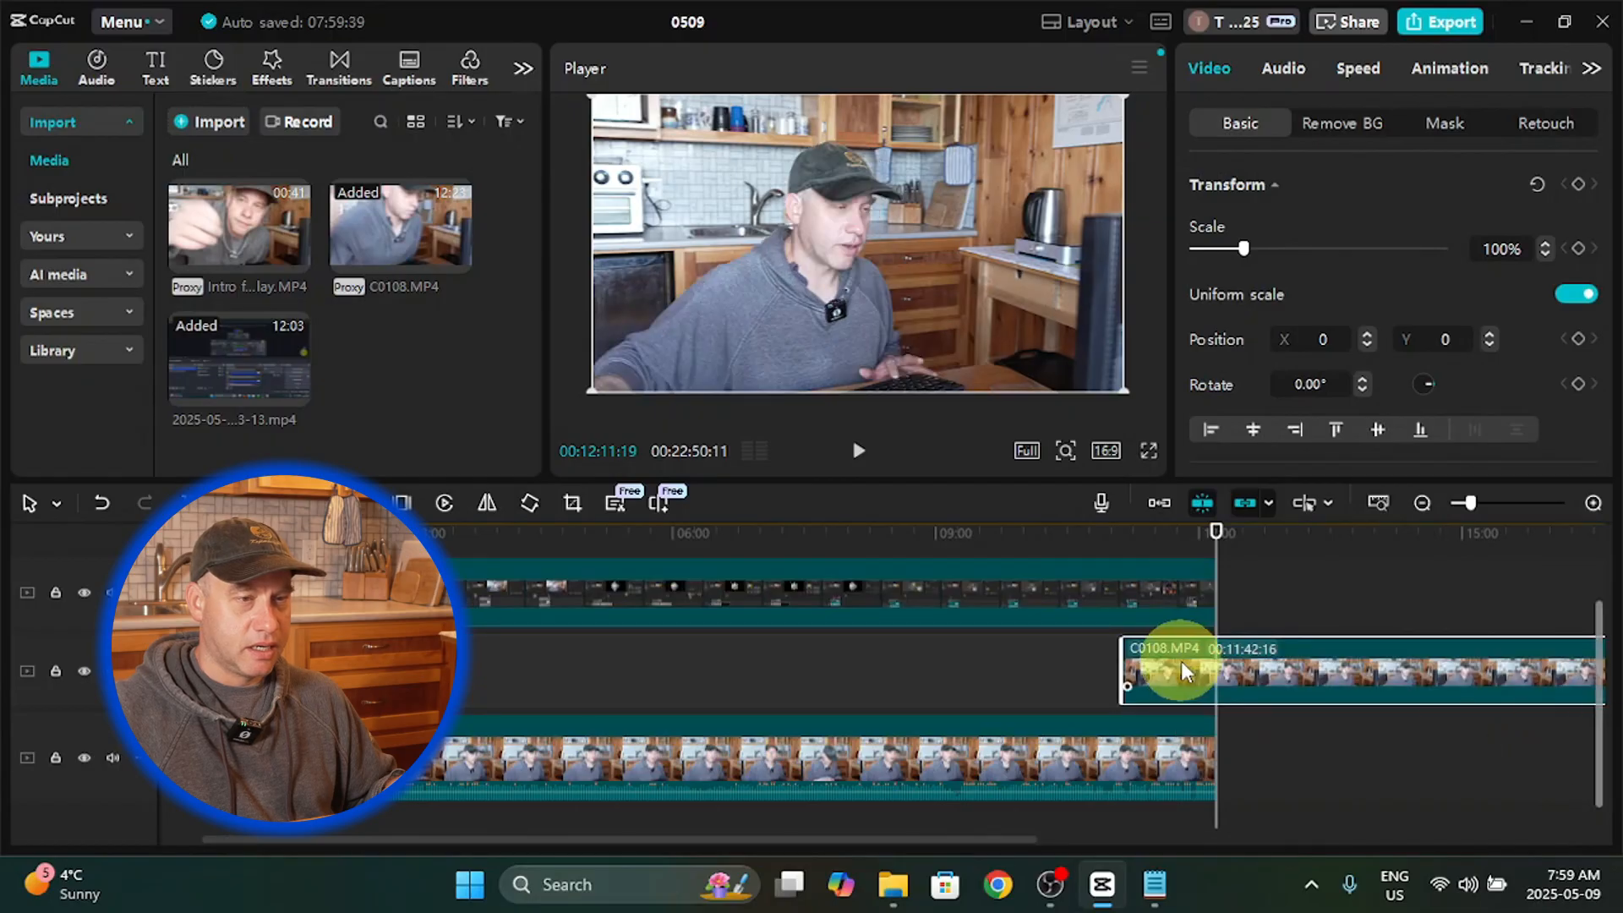
drag(1324, 687, 1277, 731)
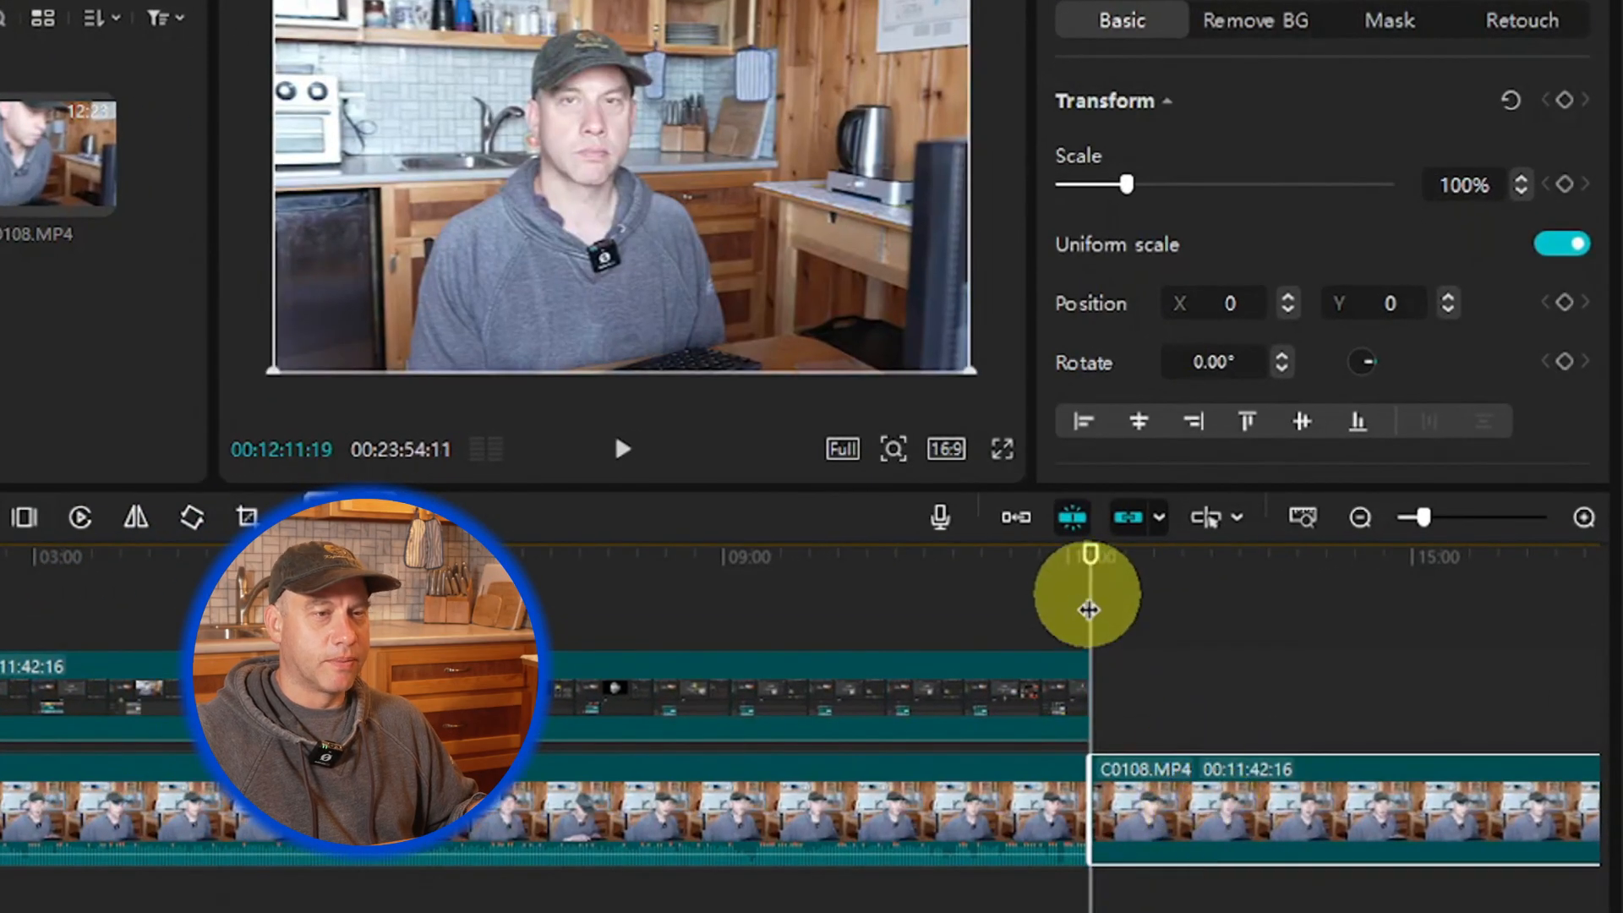
Step: Set the scale of the second C0108.MP4 clip to 75%
drag(1089, 611, 1207, 641)
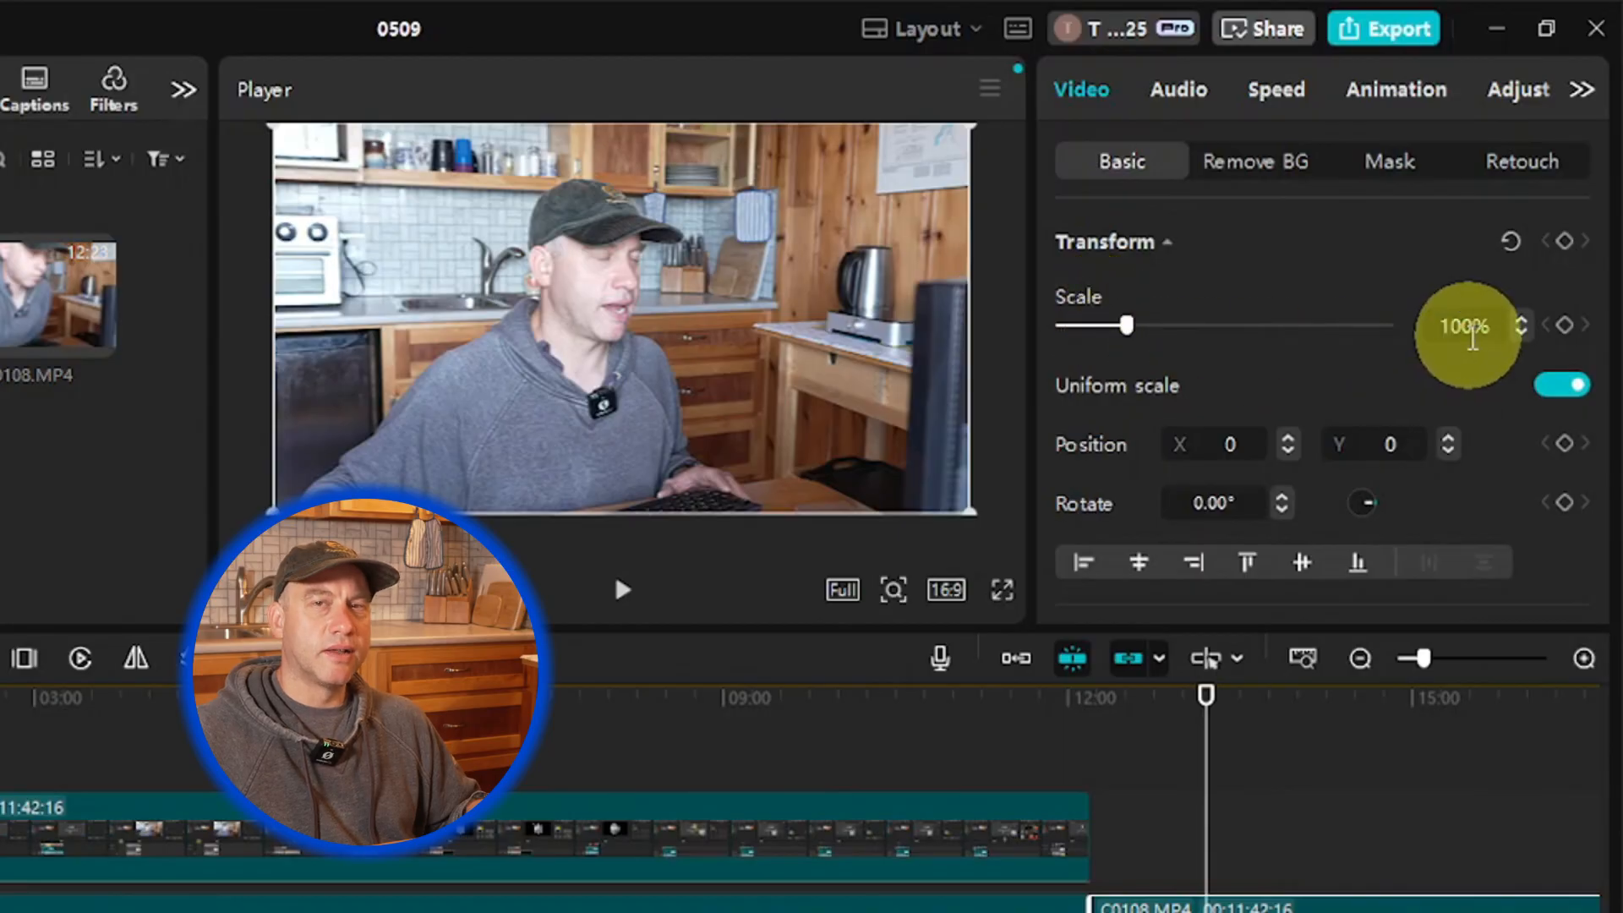
click(1167, 322)
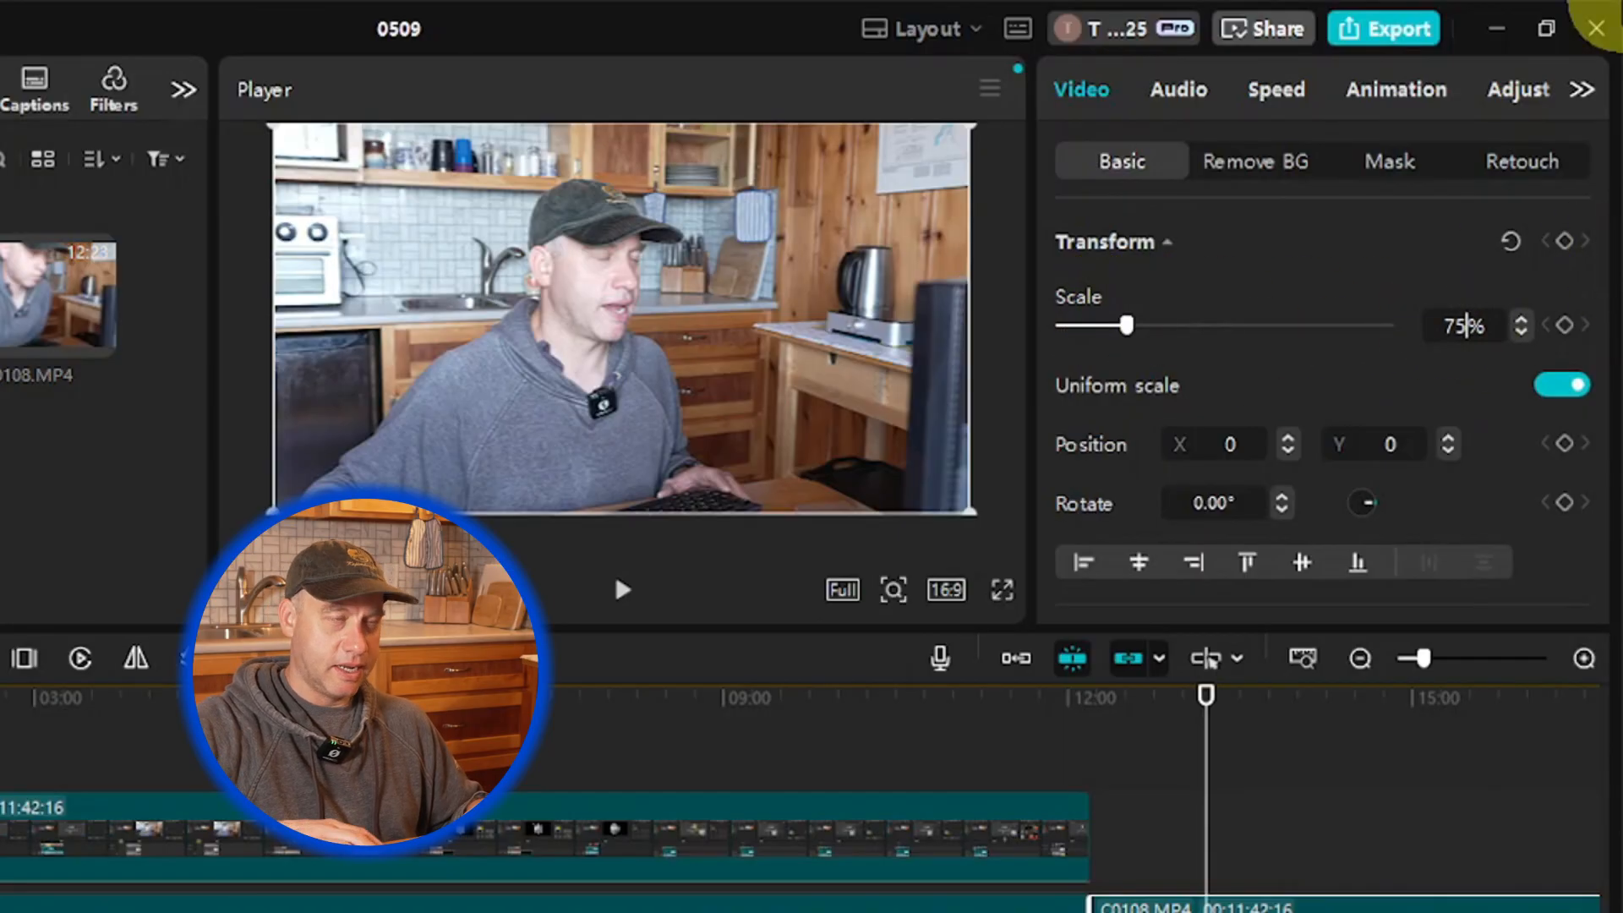
key(Return)
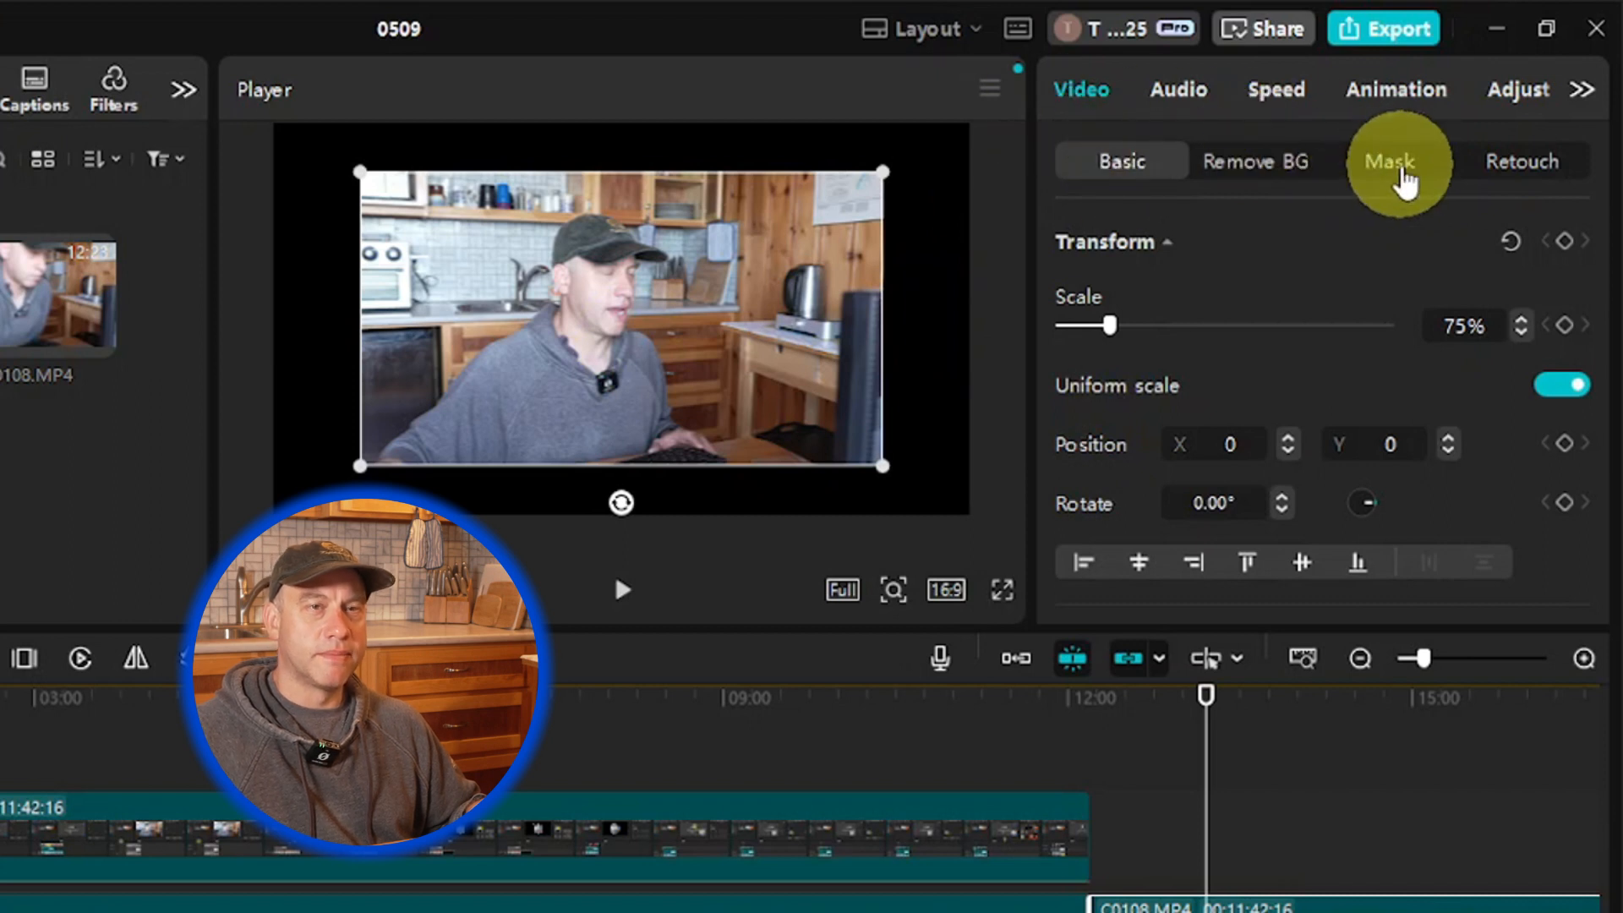
Step: Add a Circle mask to the second C0108.MP4 clip and enlarge it around the presenter's head and upper body
click(1404, 169)
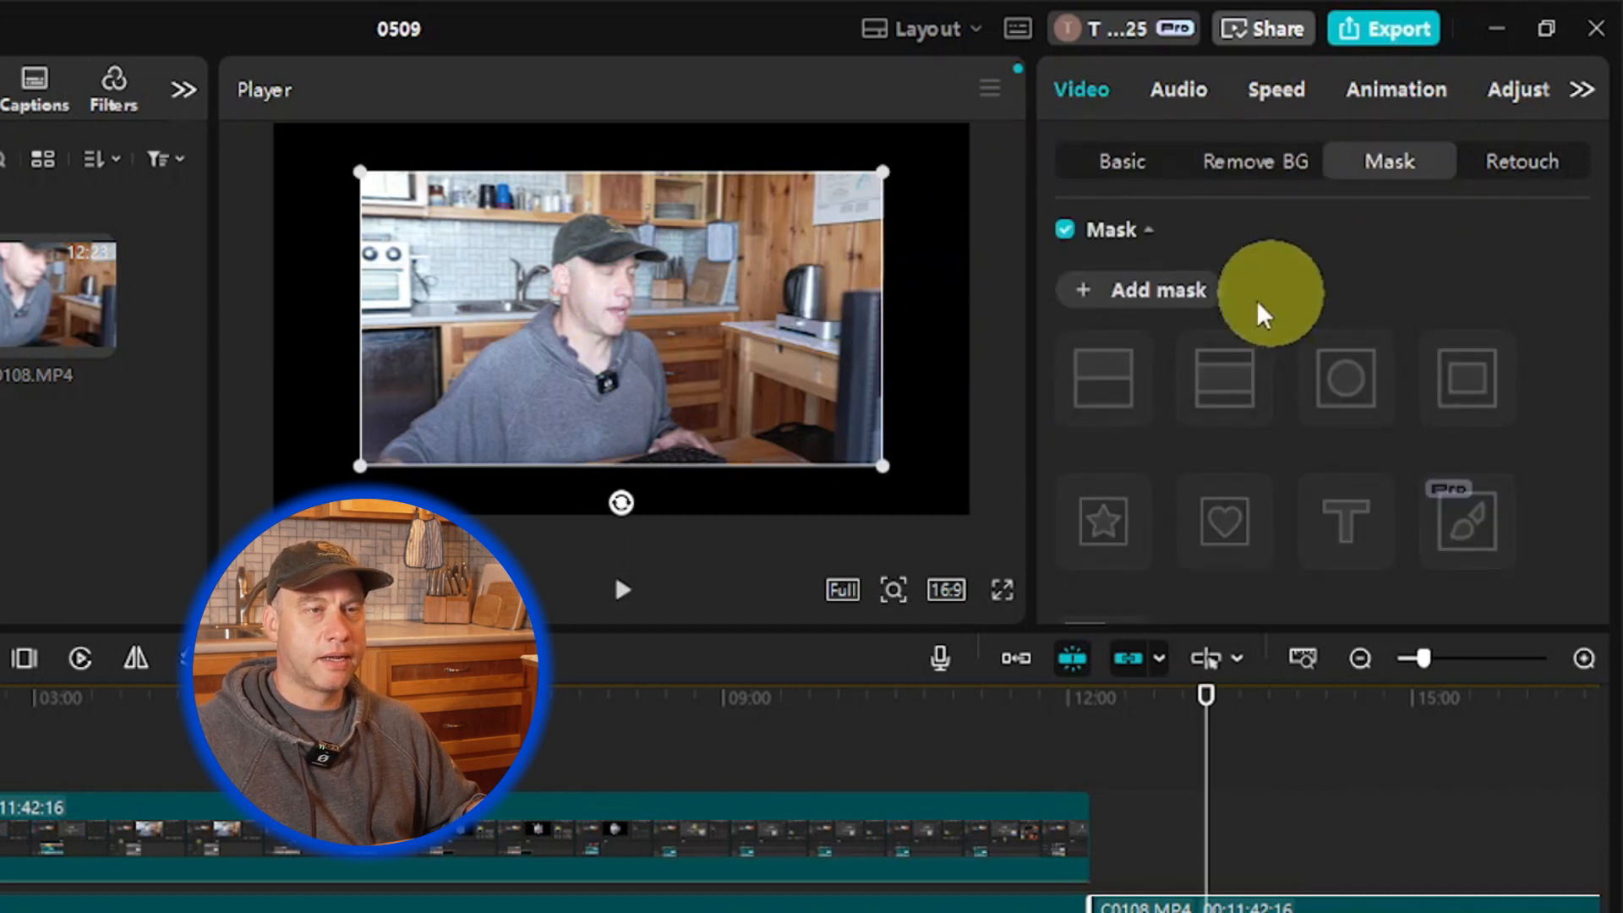
click(1154, 303)
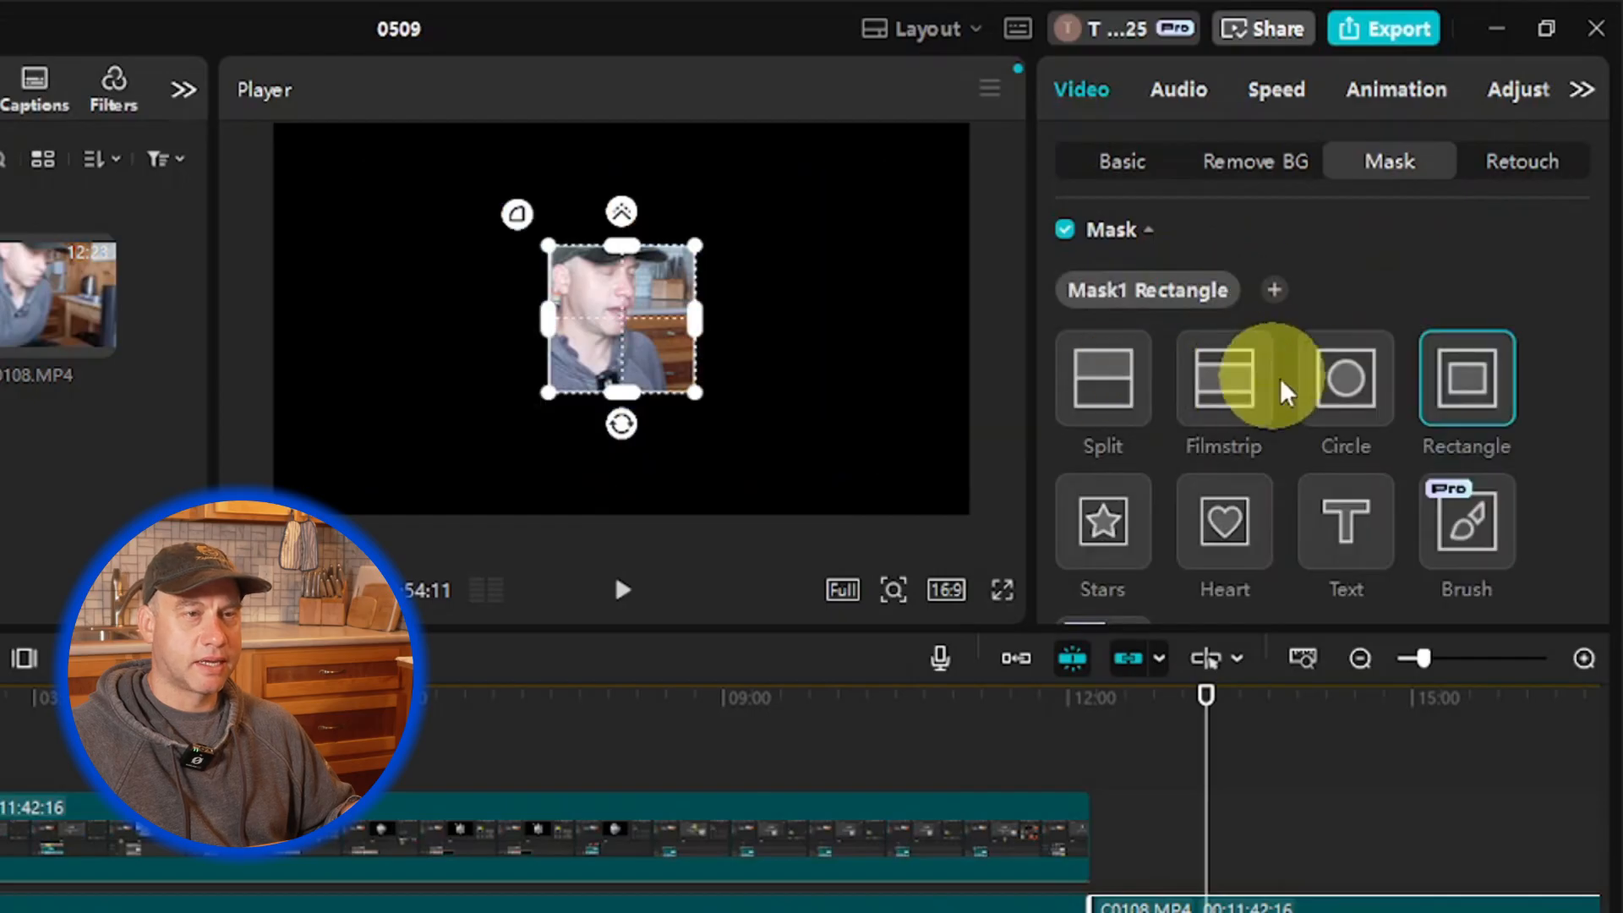
click(1346, 378)
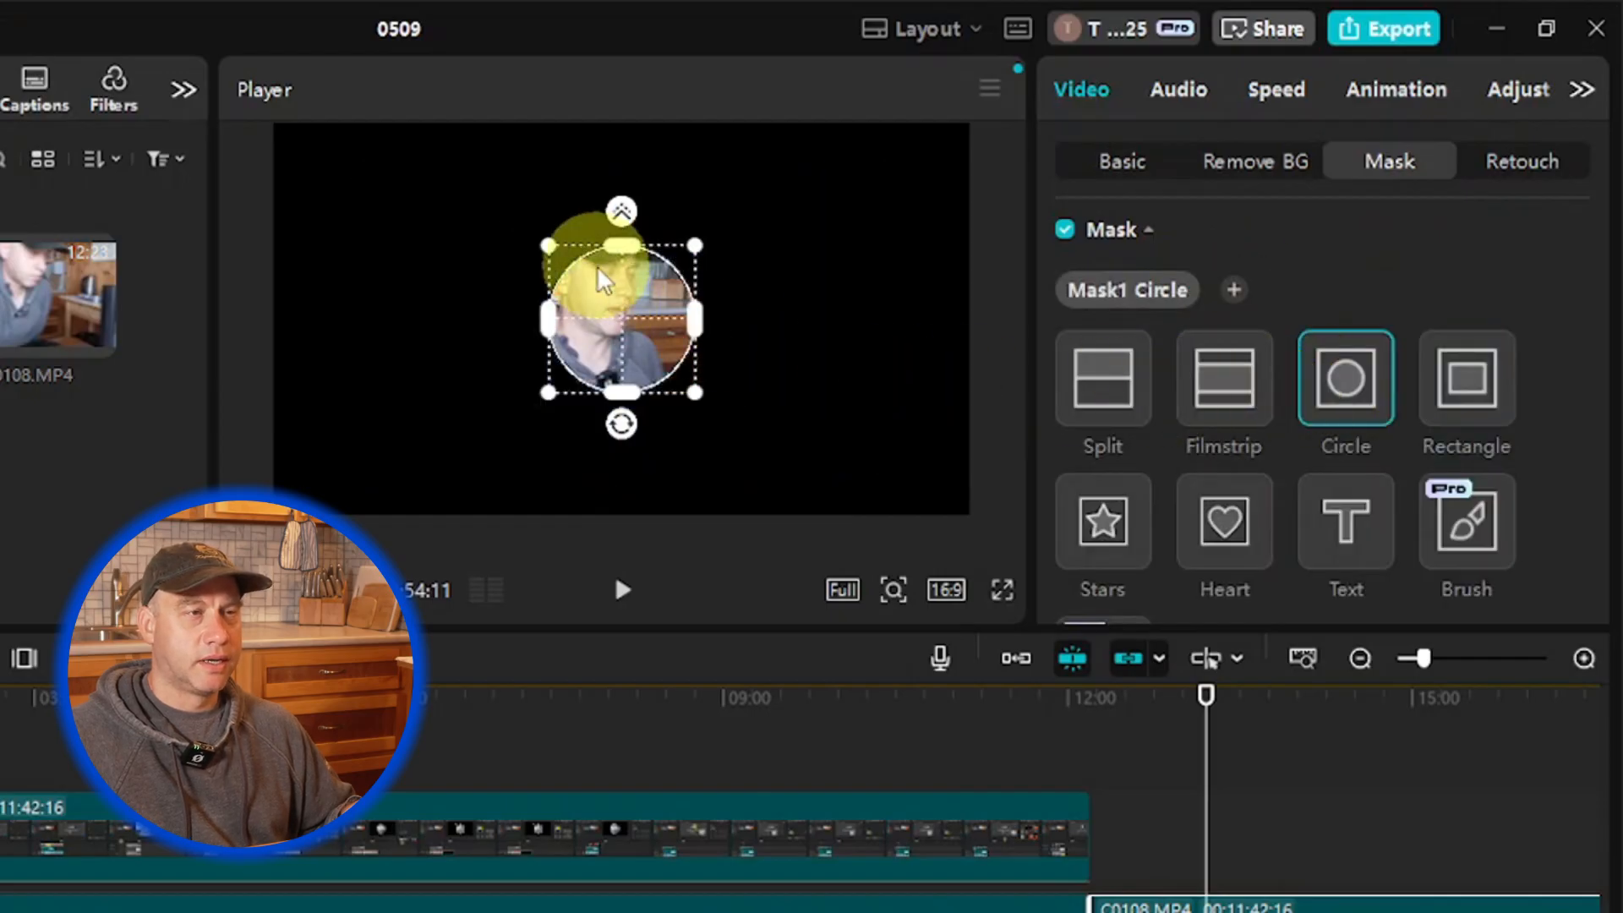
mouse_move(598, 279)
mouse_down()
mouse_move(606, 315)
mouse_move(591, 297)
mouse_up()
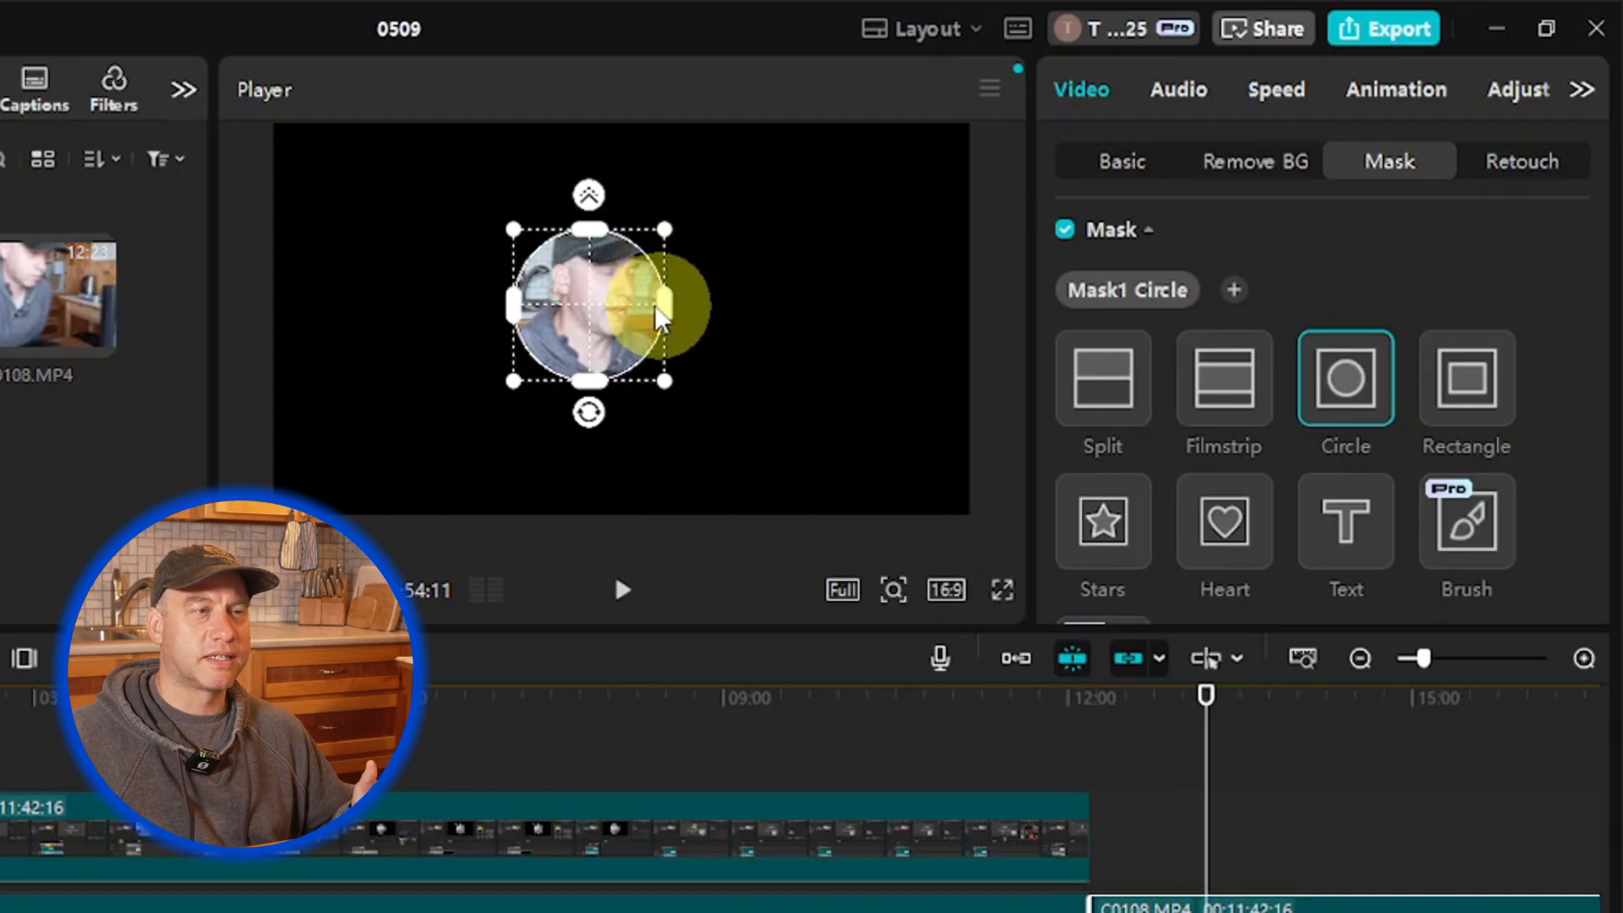
drag(666, 236, 771, 239)
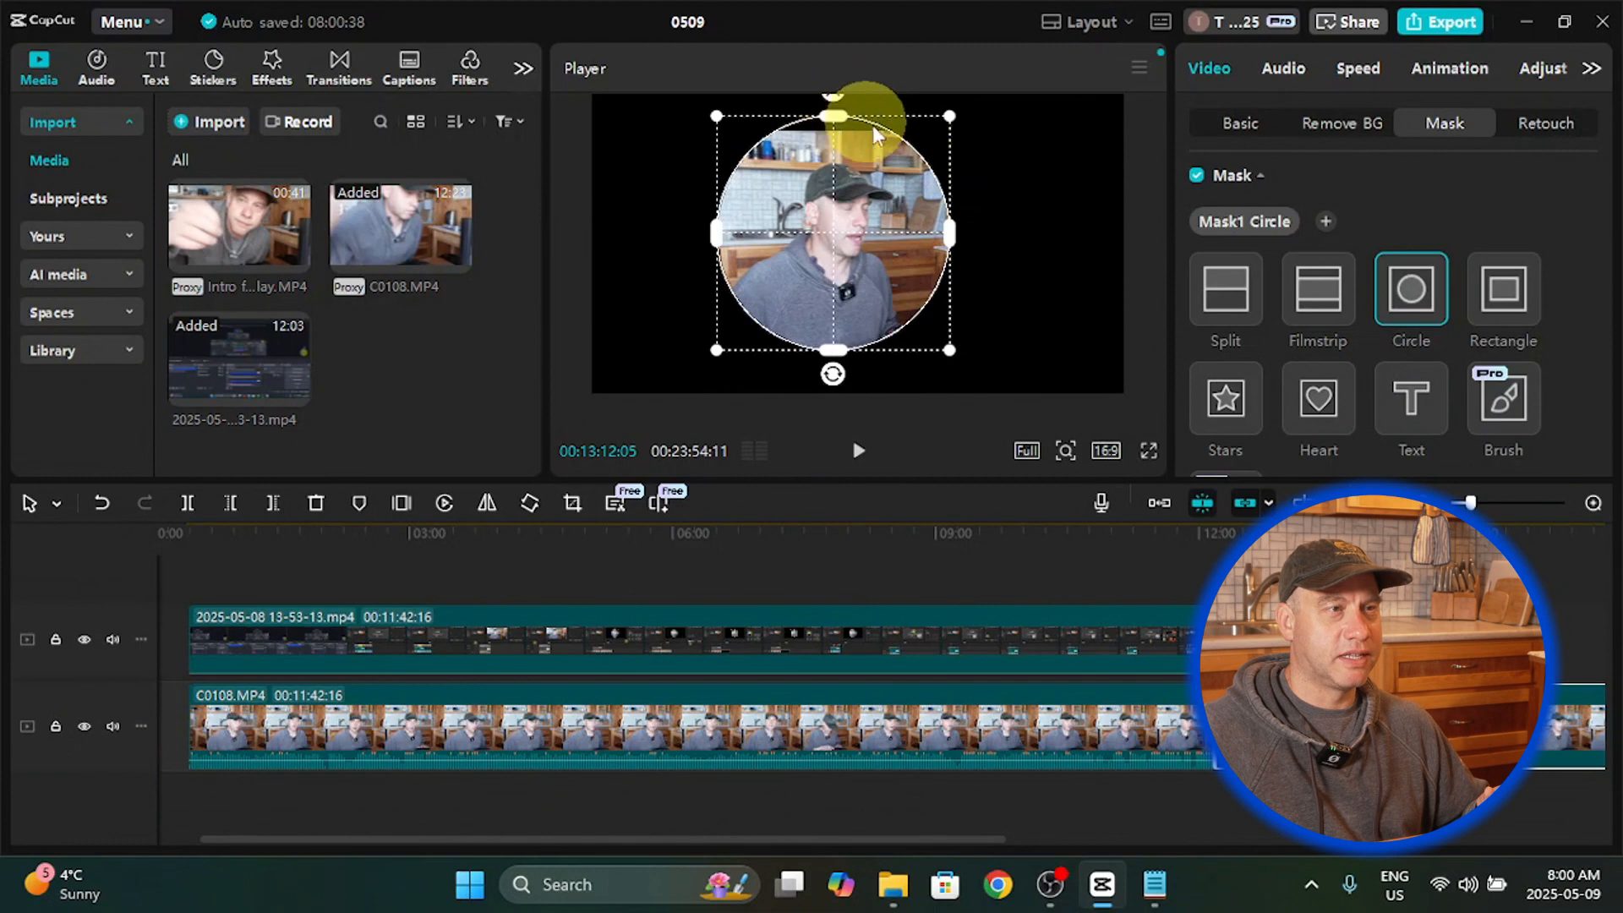
Step: Shrink and reposition the circle mask so it stays within the clip's picture, and check the framing through to 00:23:54:11
click(1151, 449)
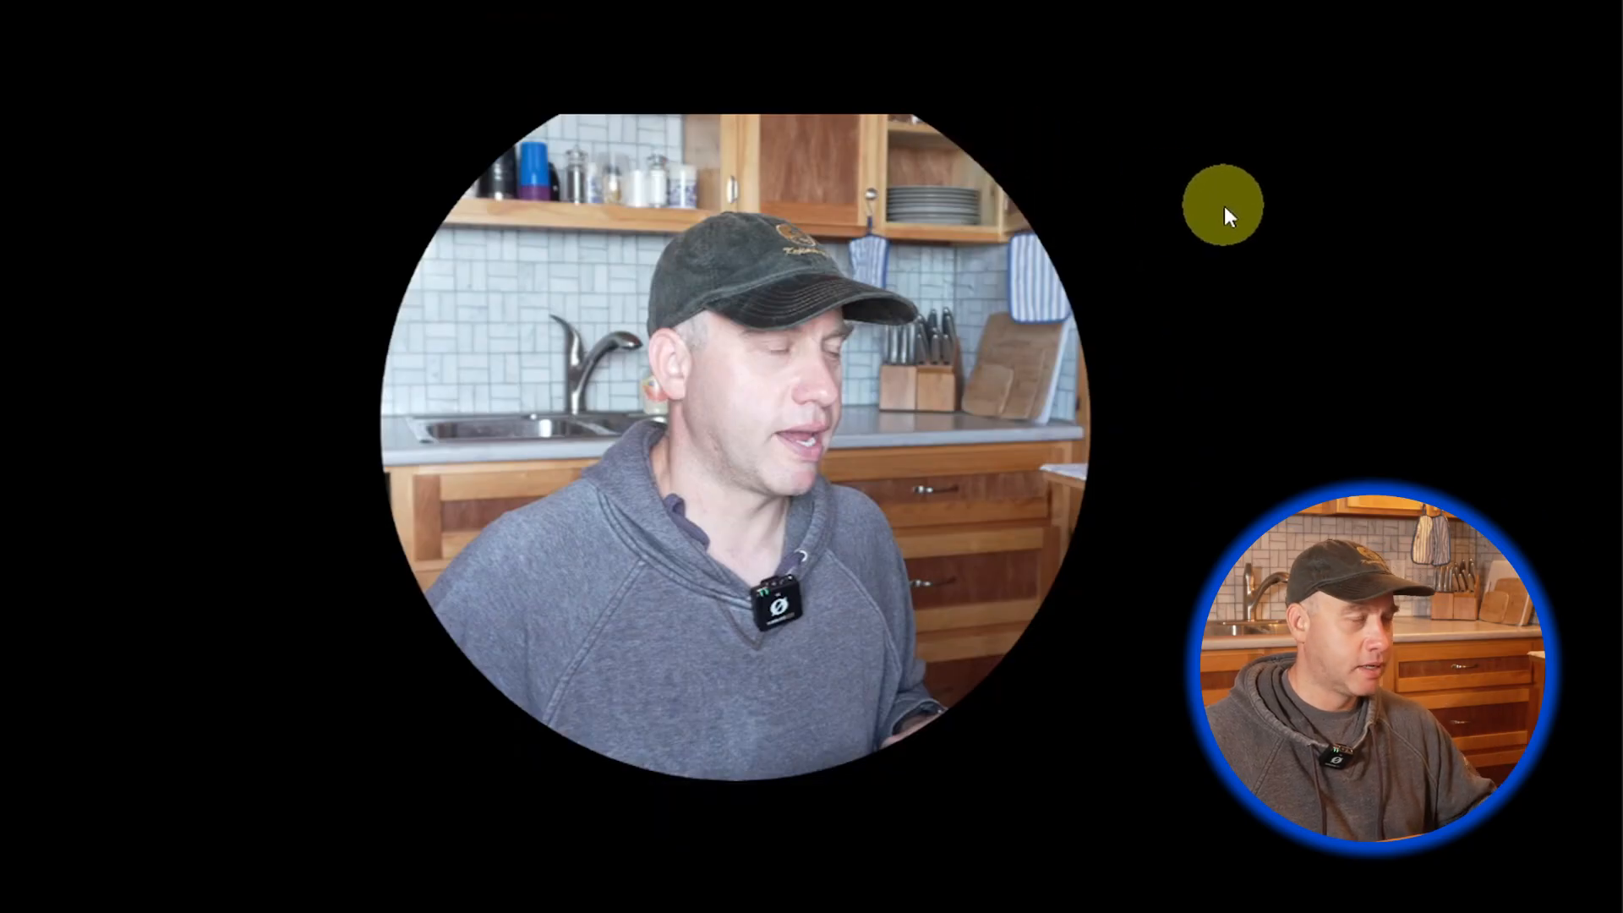
key(Escape)
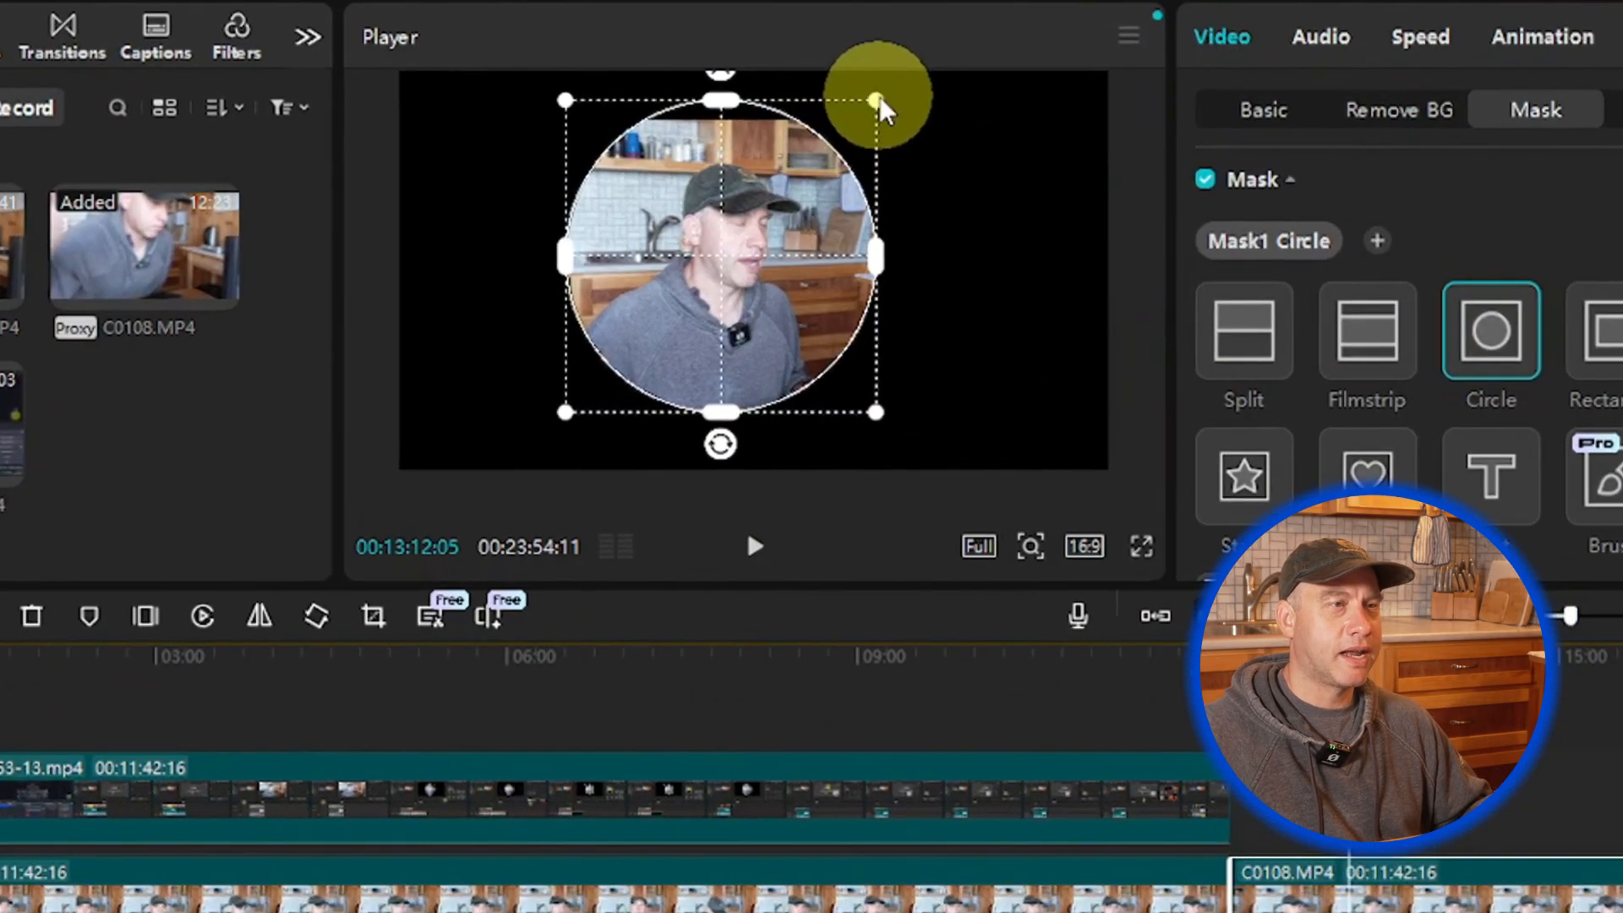
click(876, 101)
drag(875, 101, 851, 119)
drag(748, 191, 742, 239)
drag(856, 139, 864, 128)
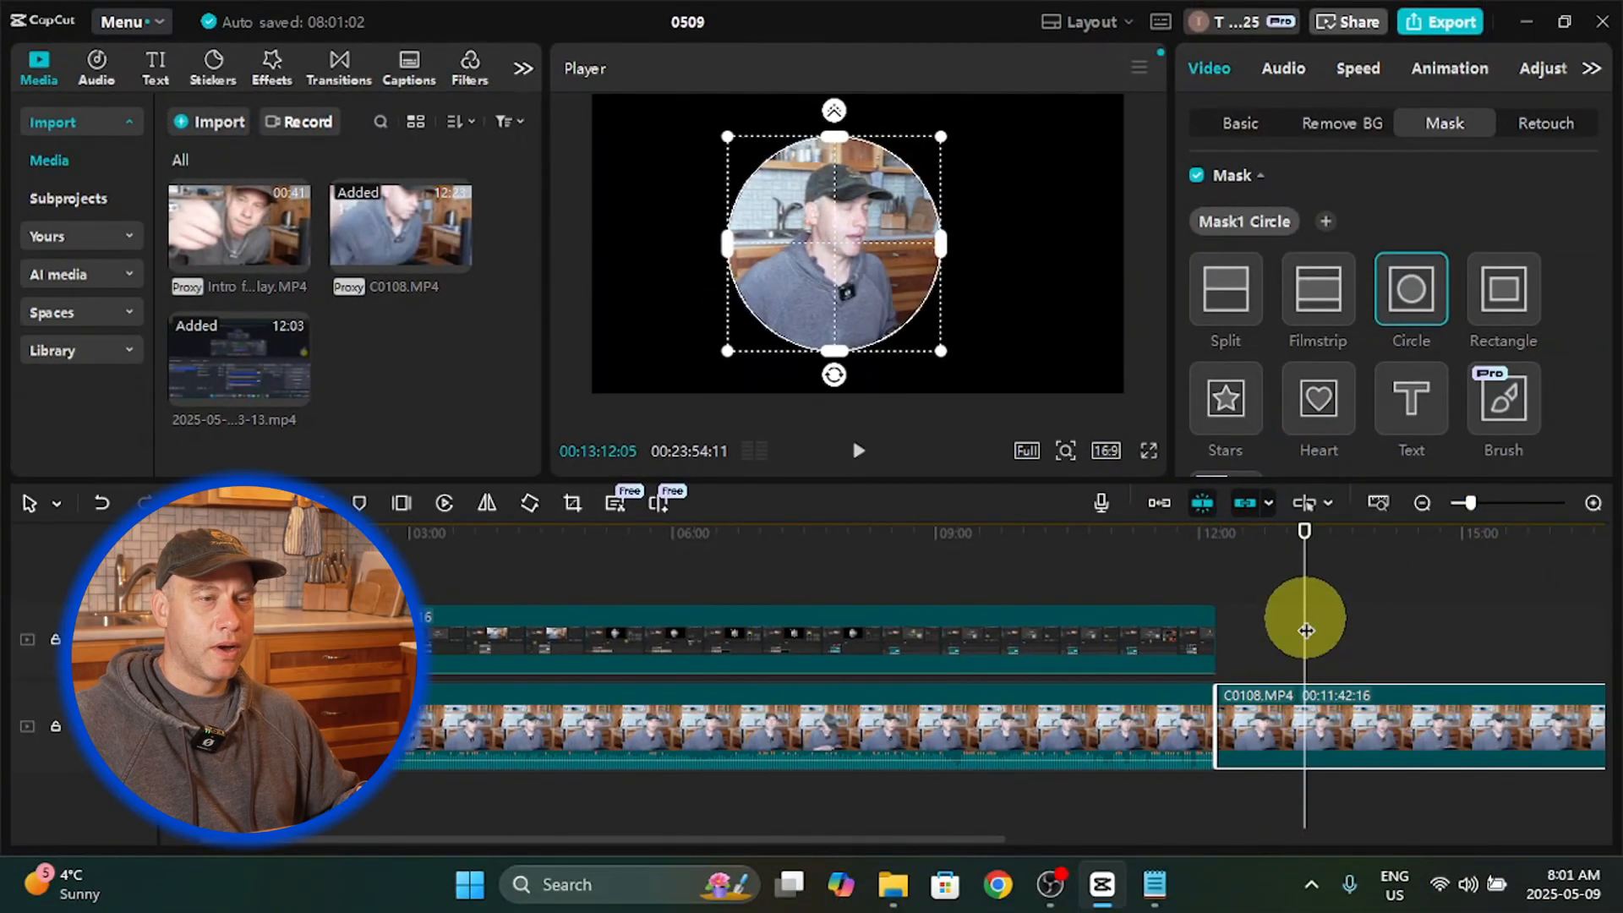
drag(1306, 630, 1220, 632)
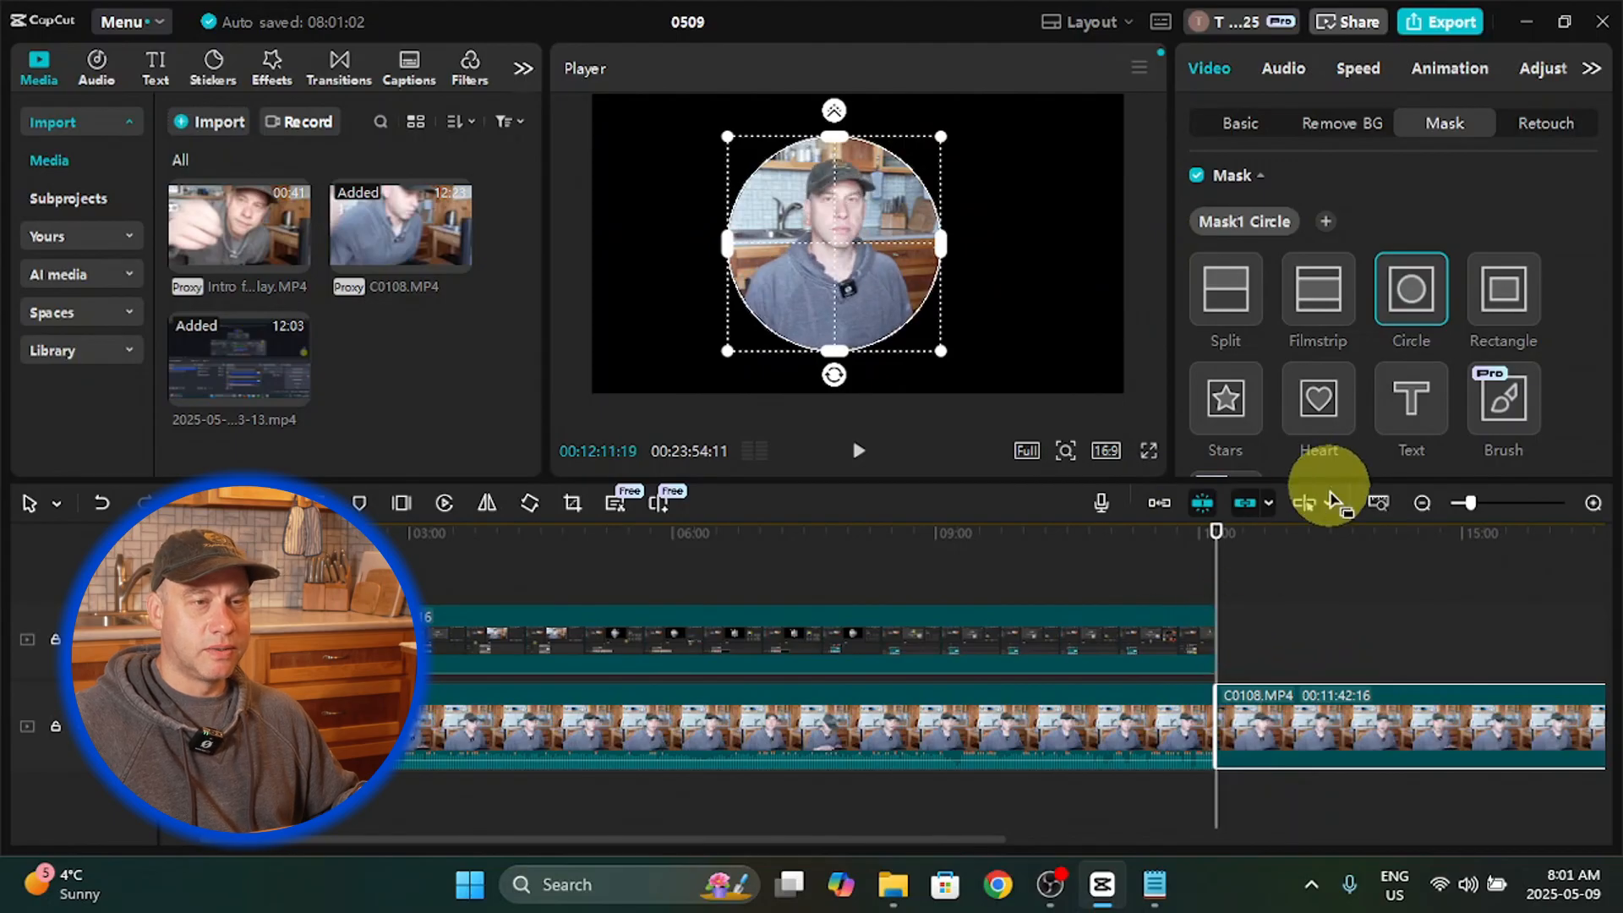
click(1380, 504)
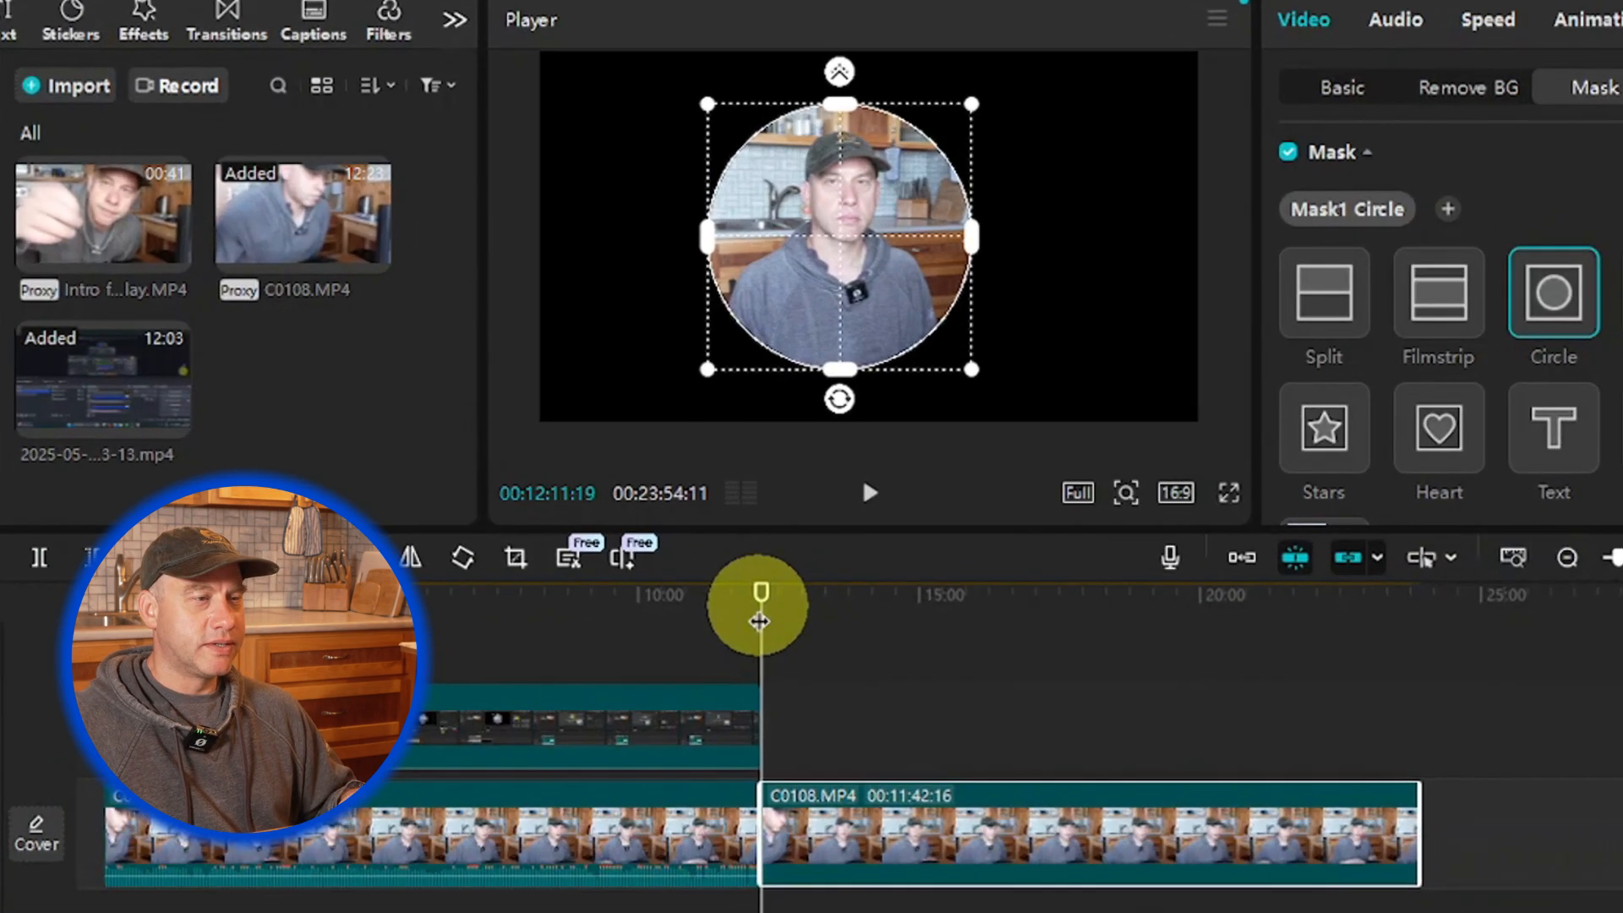
drag(763, 593, 790, 593)
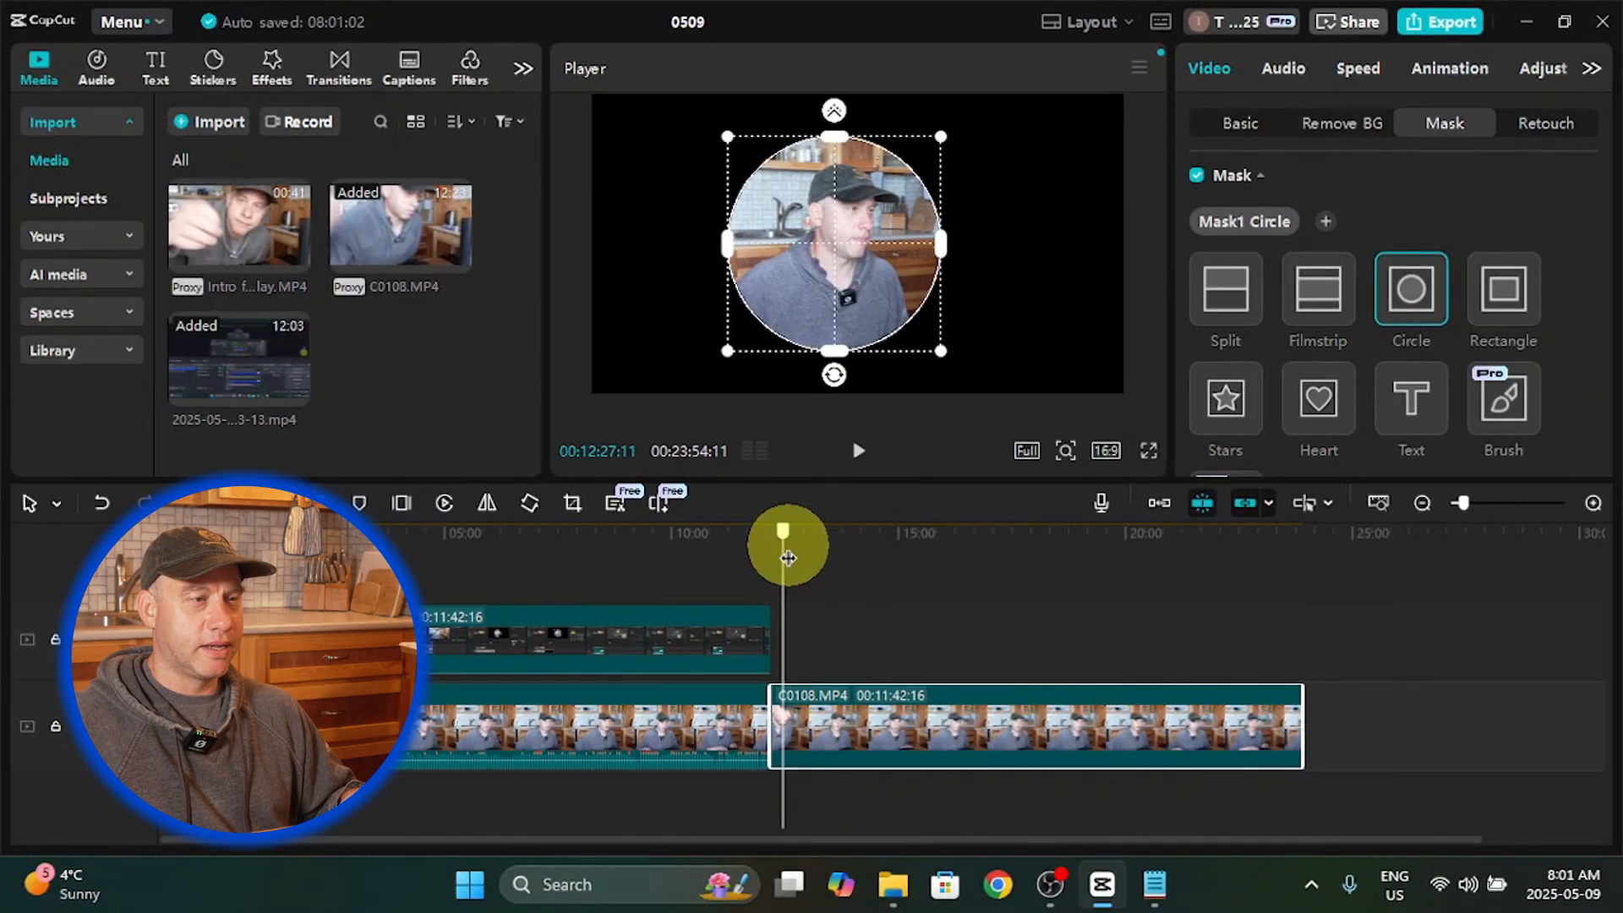
drag(788, 558, 1018, 544)
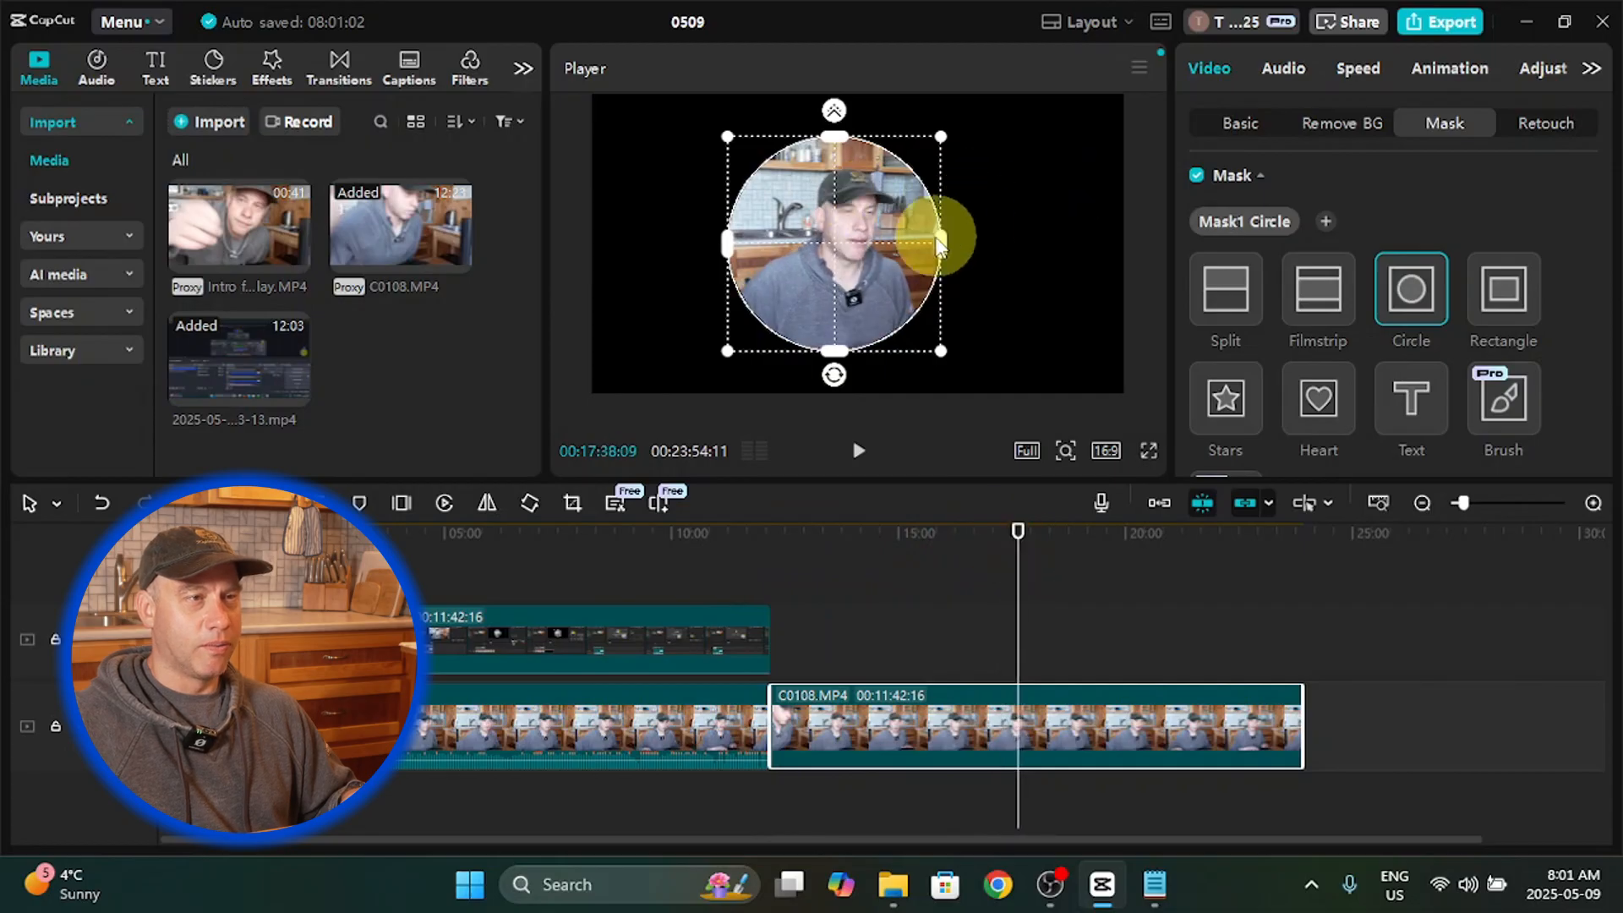
drag(1022, 562, 1311, 601)
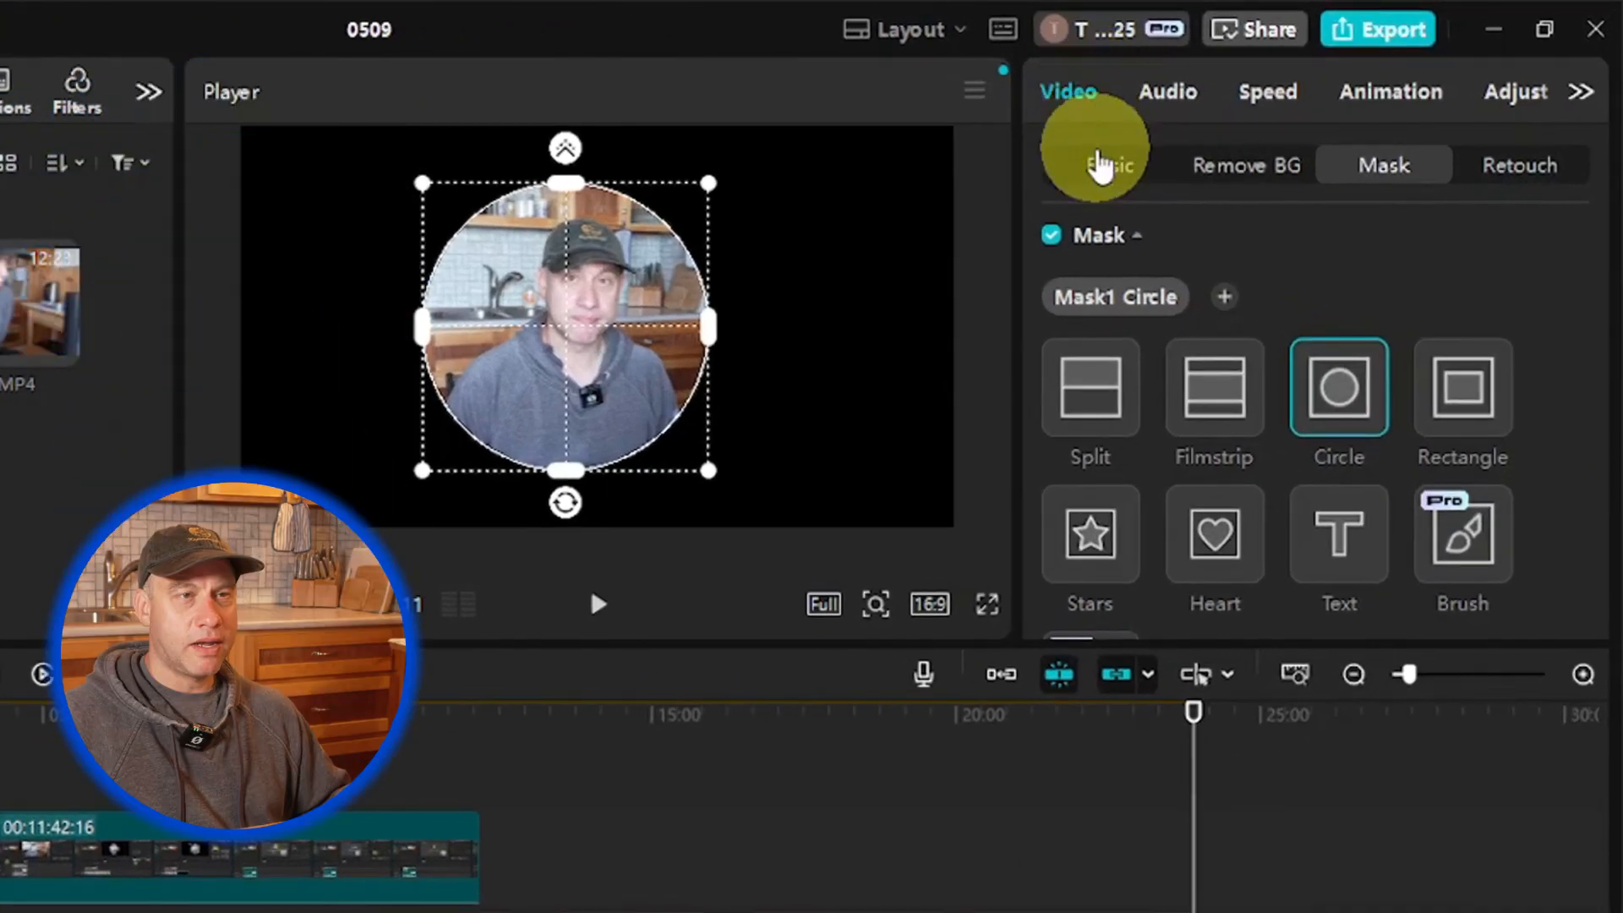
Step: Set the canvas background of the masked clip to Color
click(1247, 129)
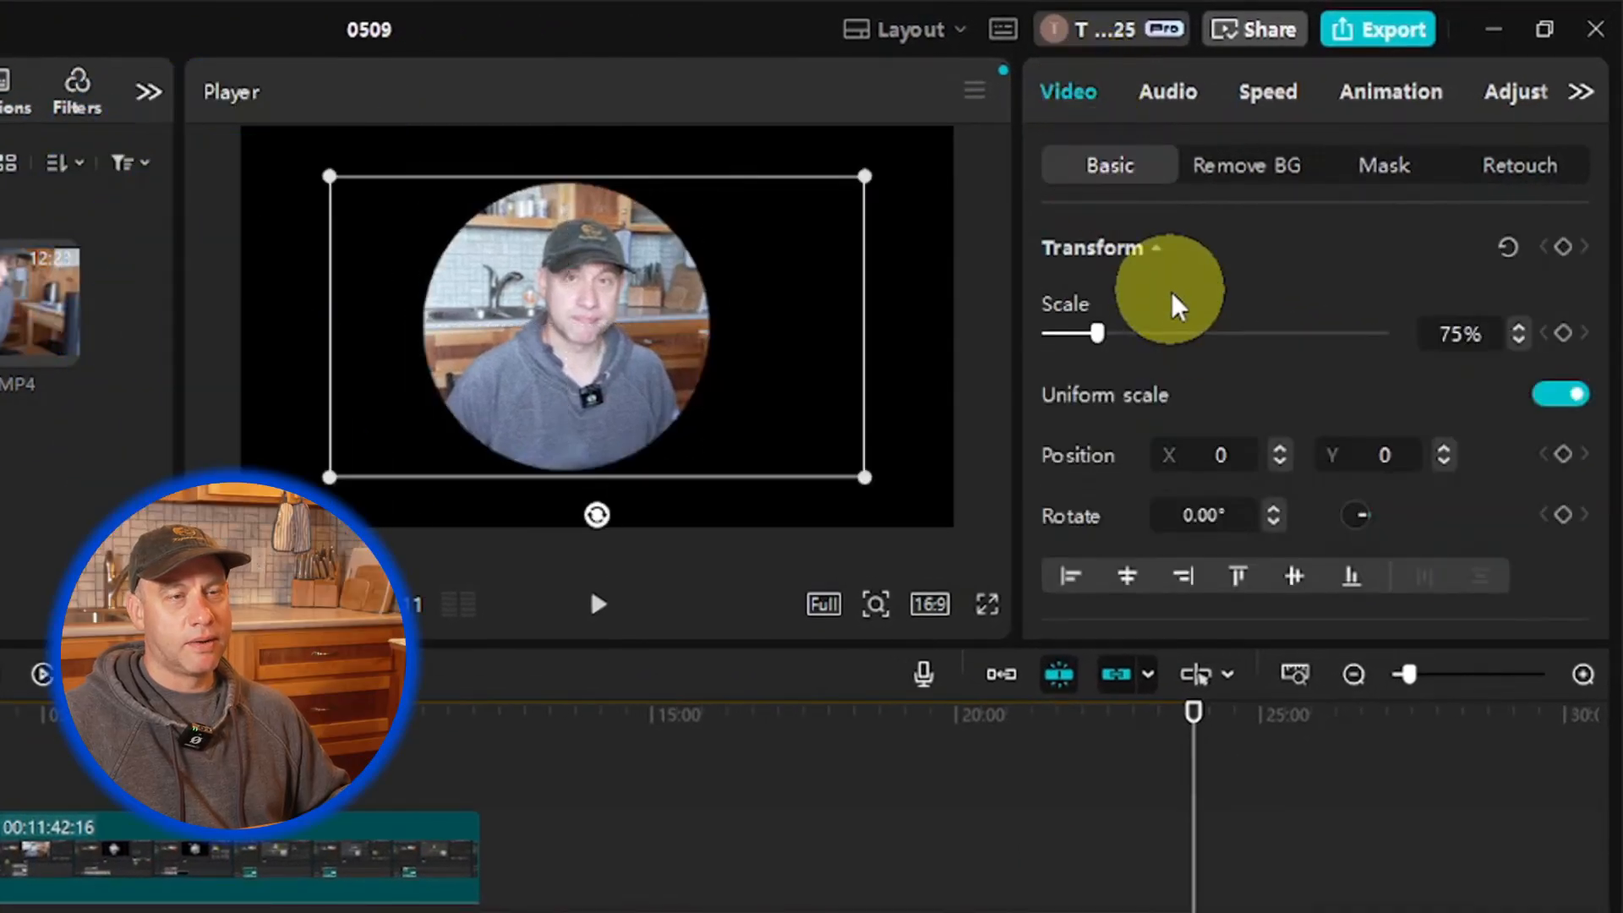
scroll(1175, 321, down, 10)
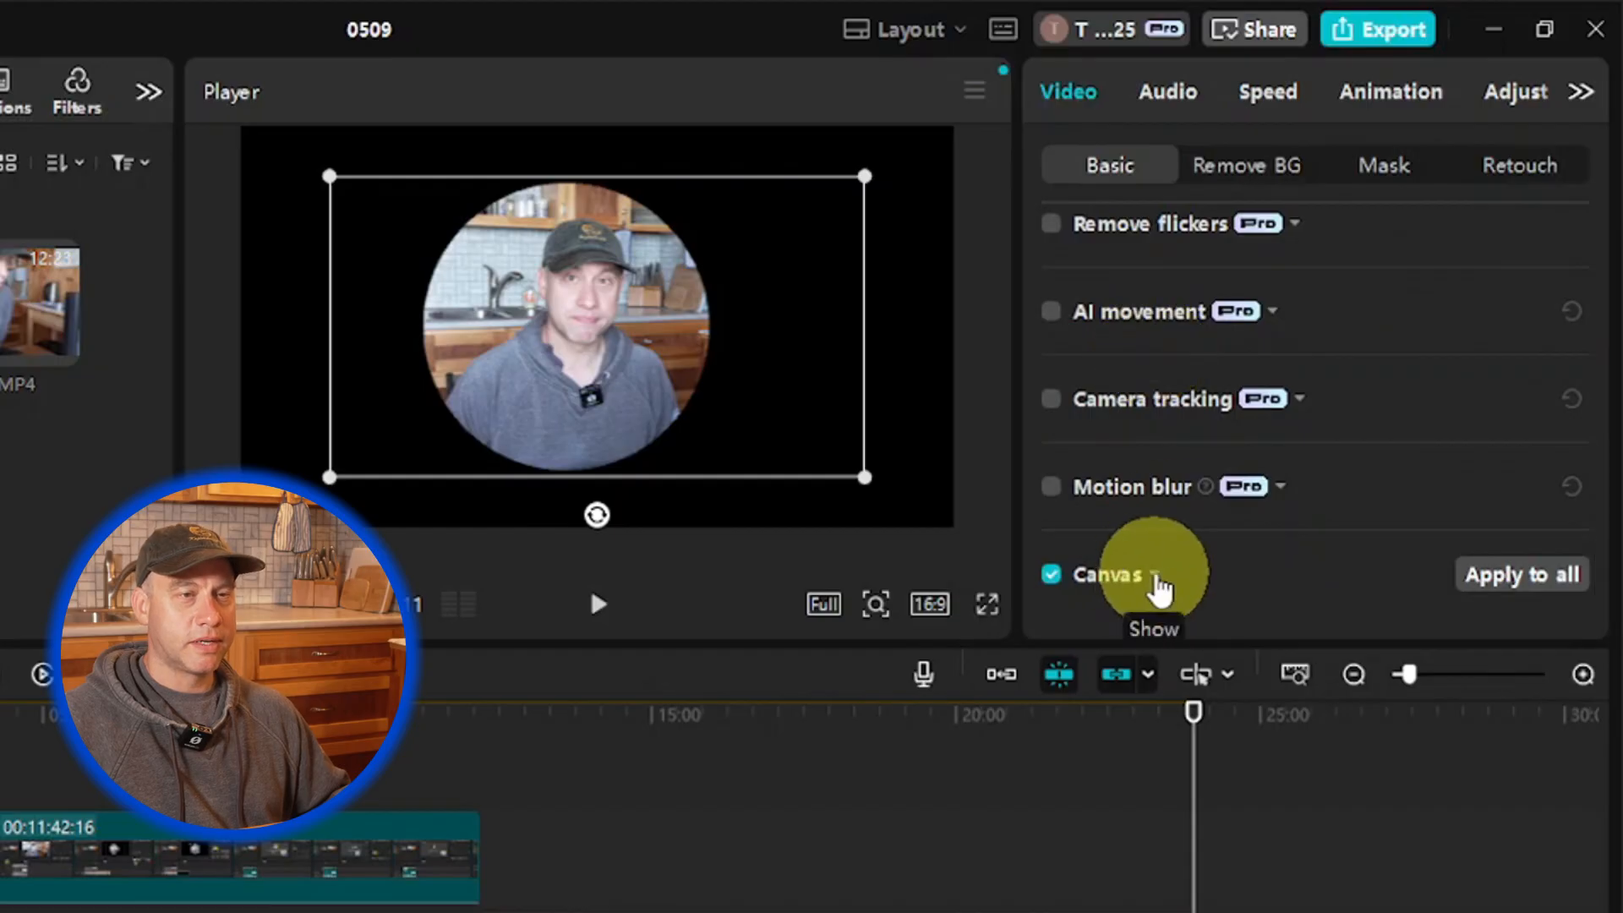
click(1157, 577)
scroll(1252, 565, down, 1)
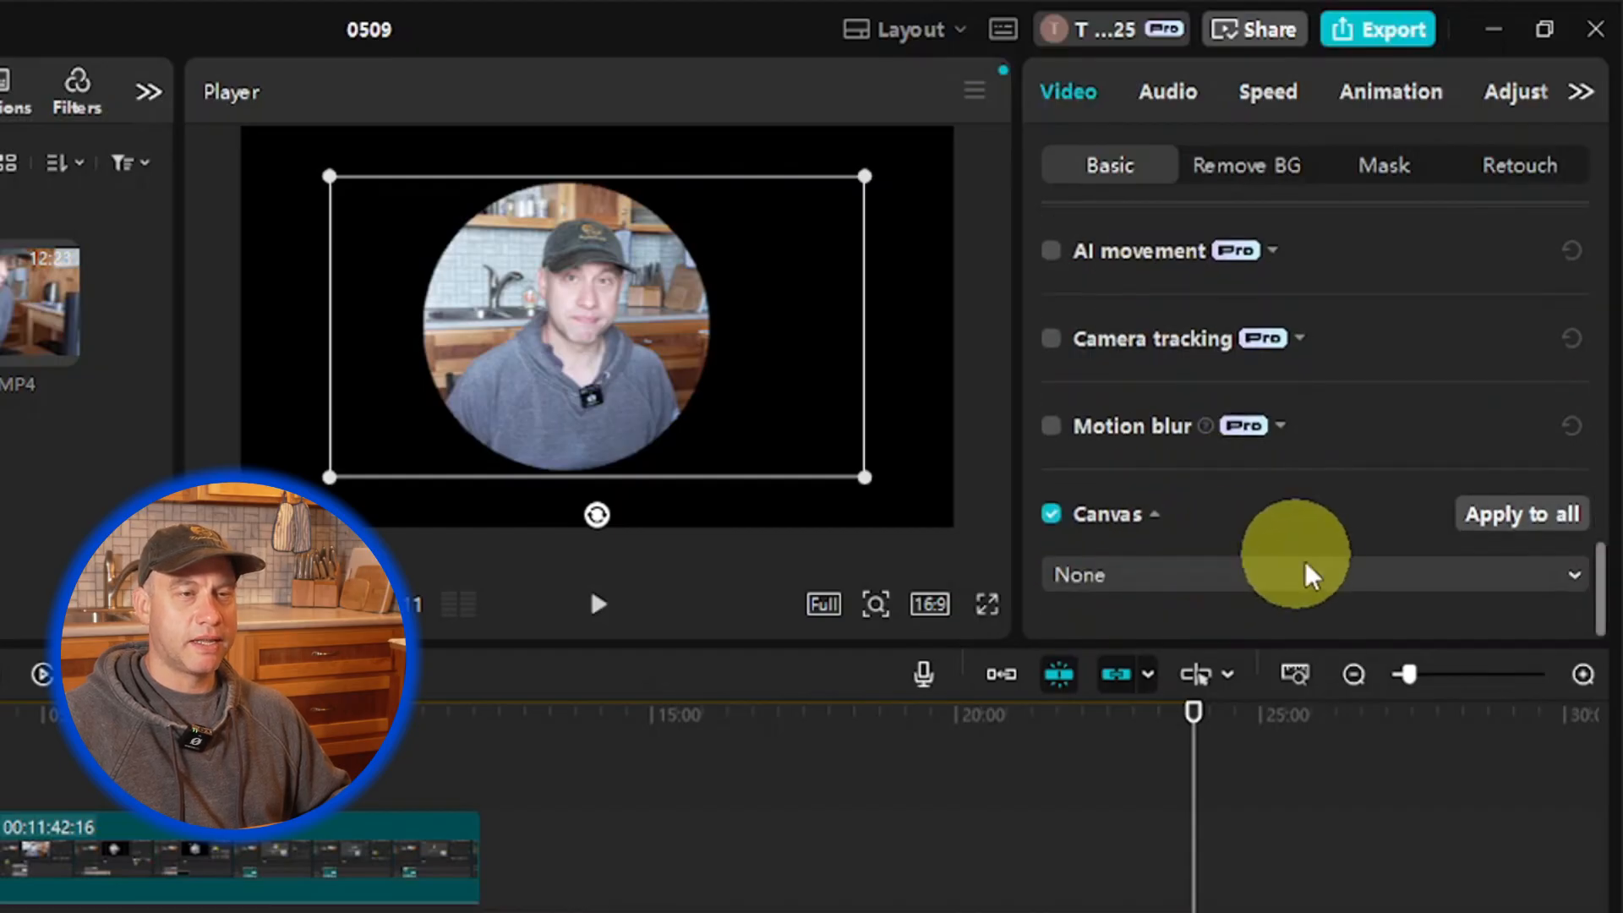
click(1323, 591)
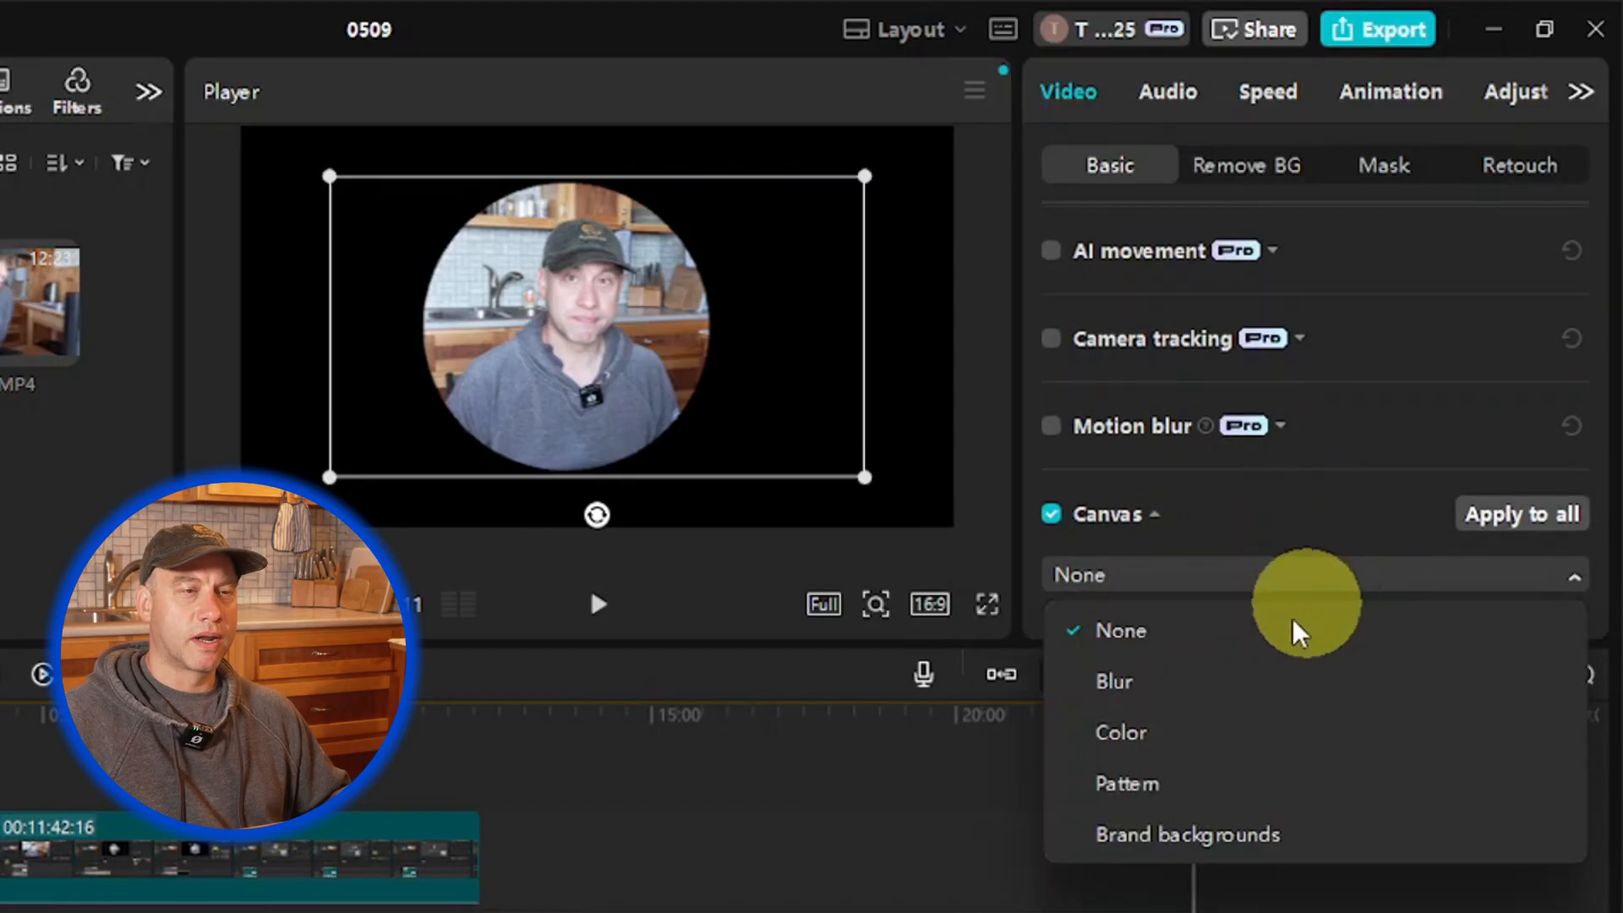
click(1187, 742)
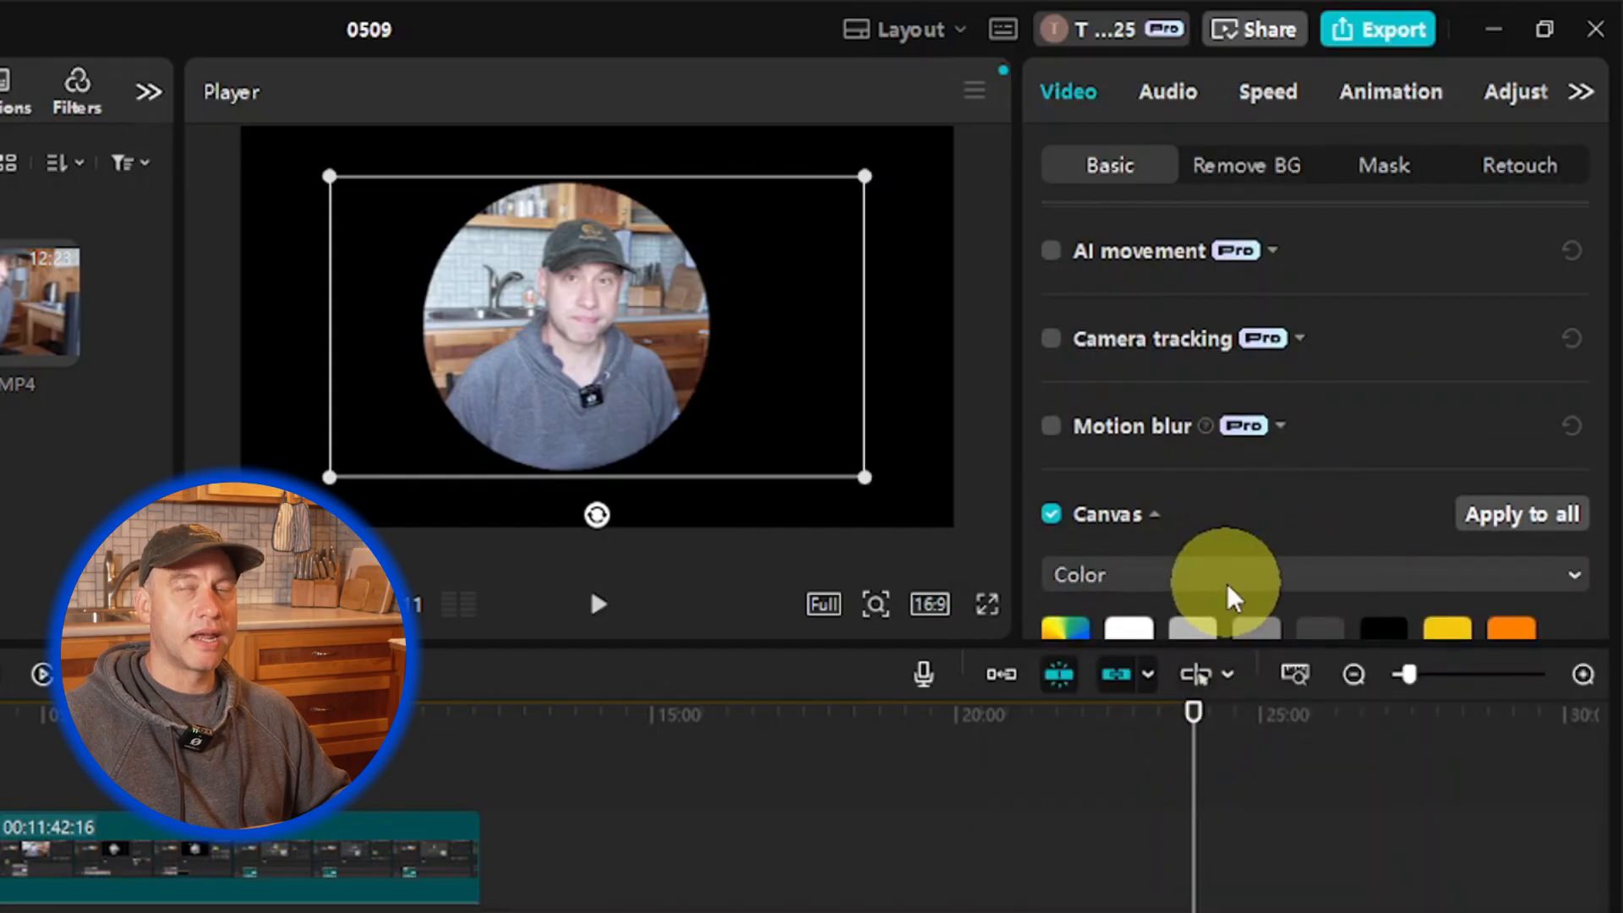
Step: Browse the canvas color swatches and apply a dark golden yellow behind the circular picture
scroll(1341, 561, down, 6)
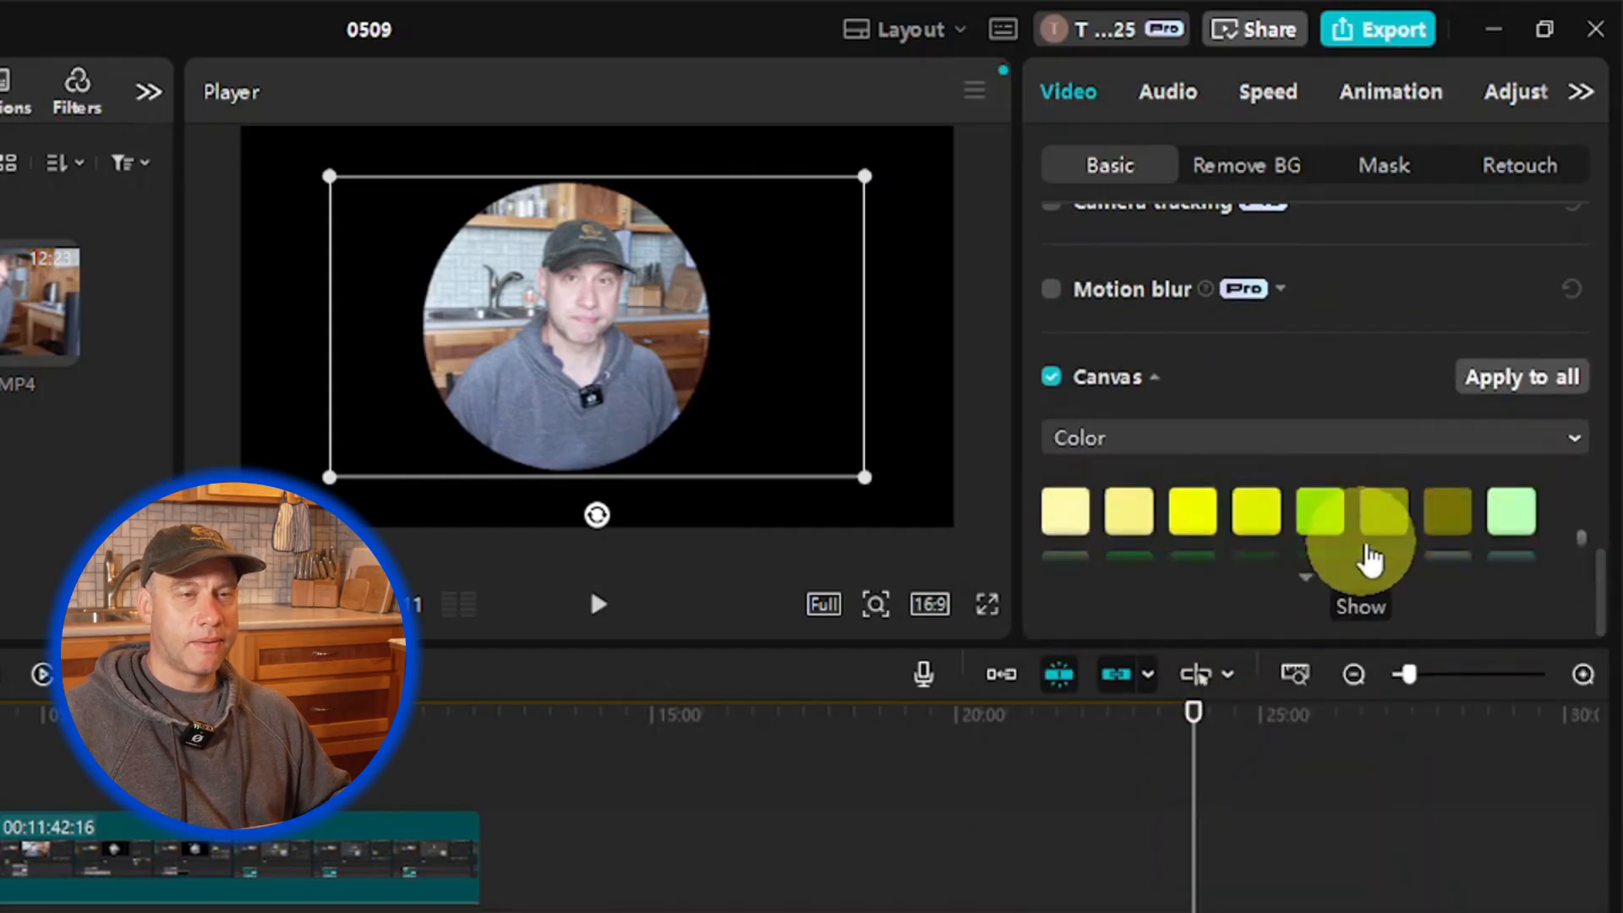
scroll(1447, 550, up, 5)
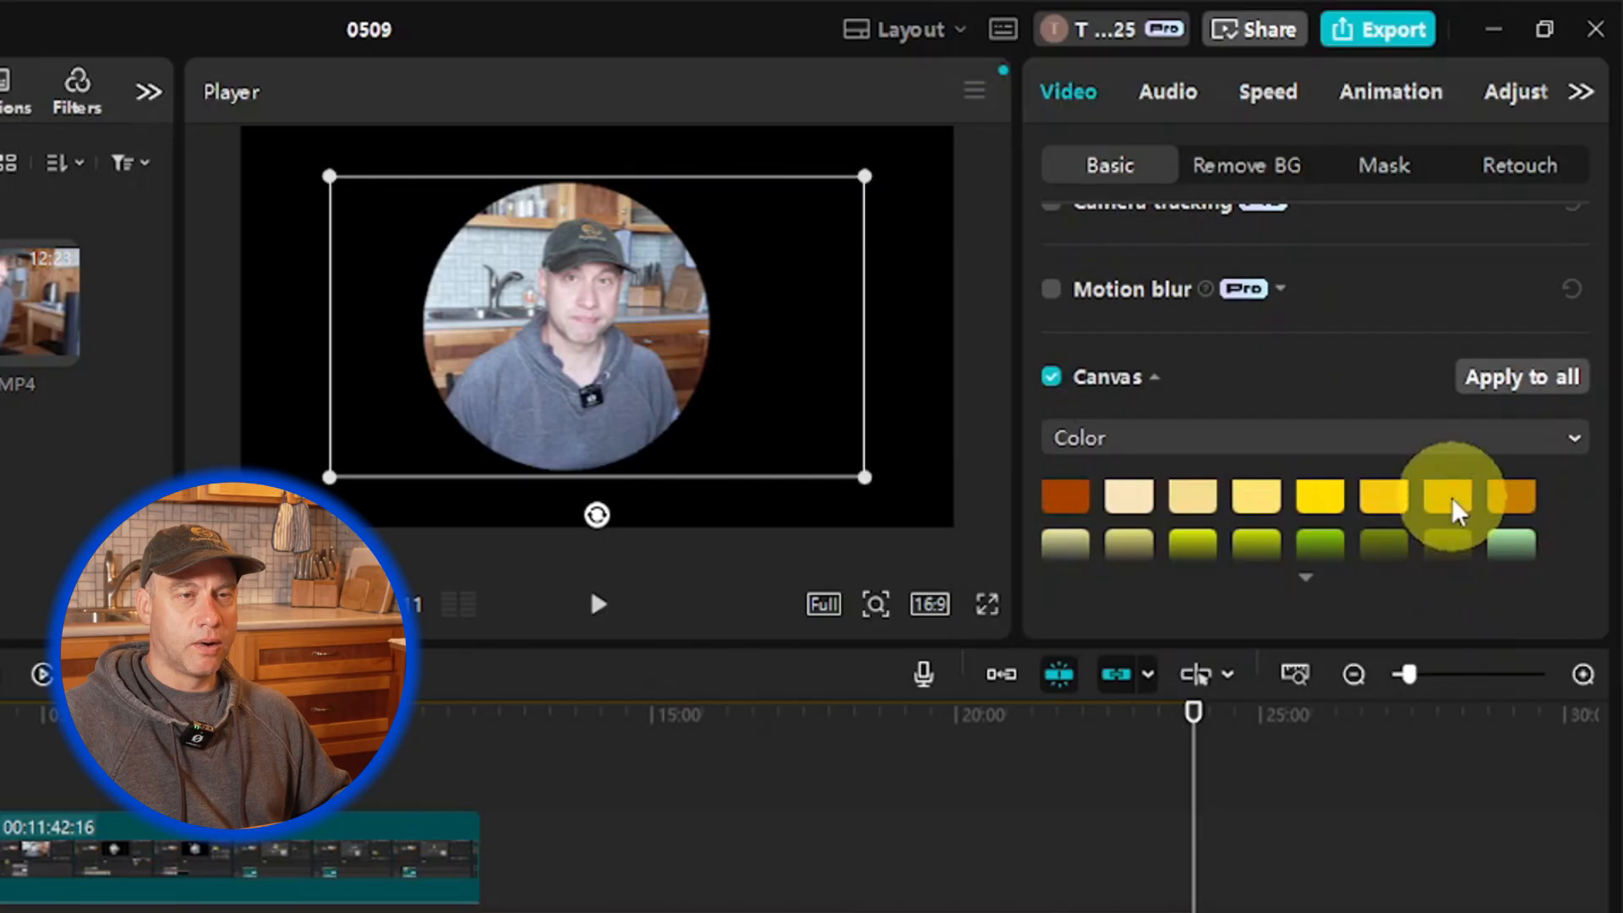
scroll(1450, 520, up, 3)
scroll(1454, 528, down, 3)
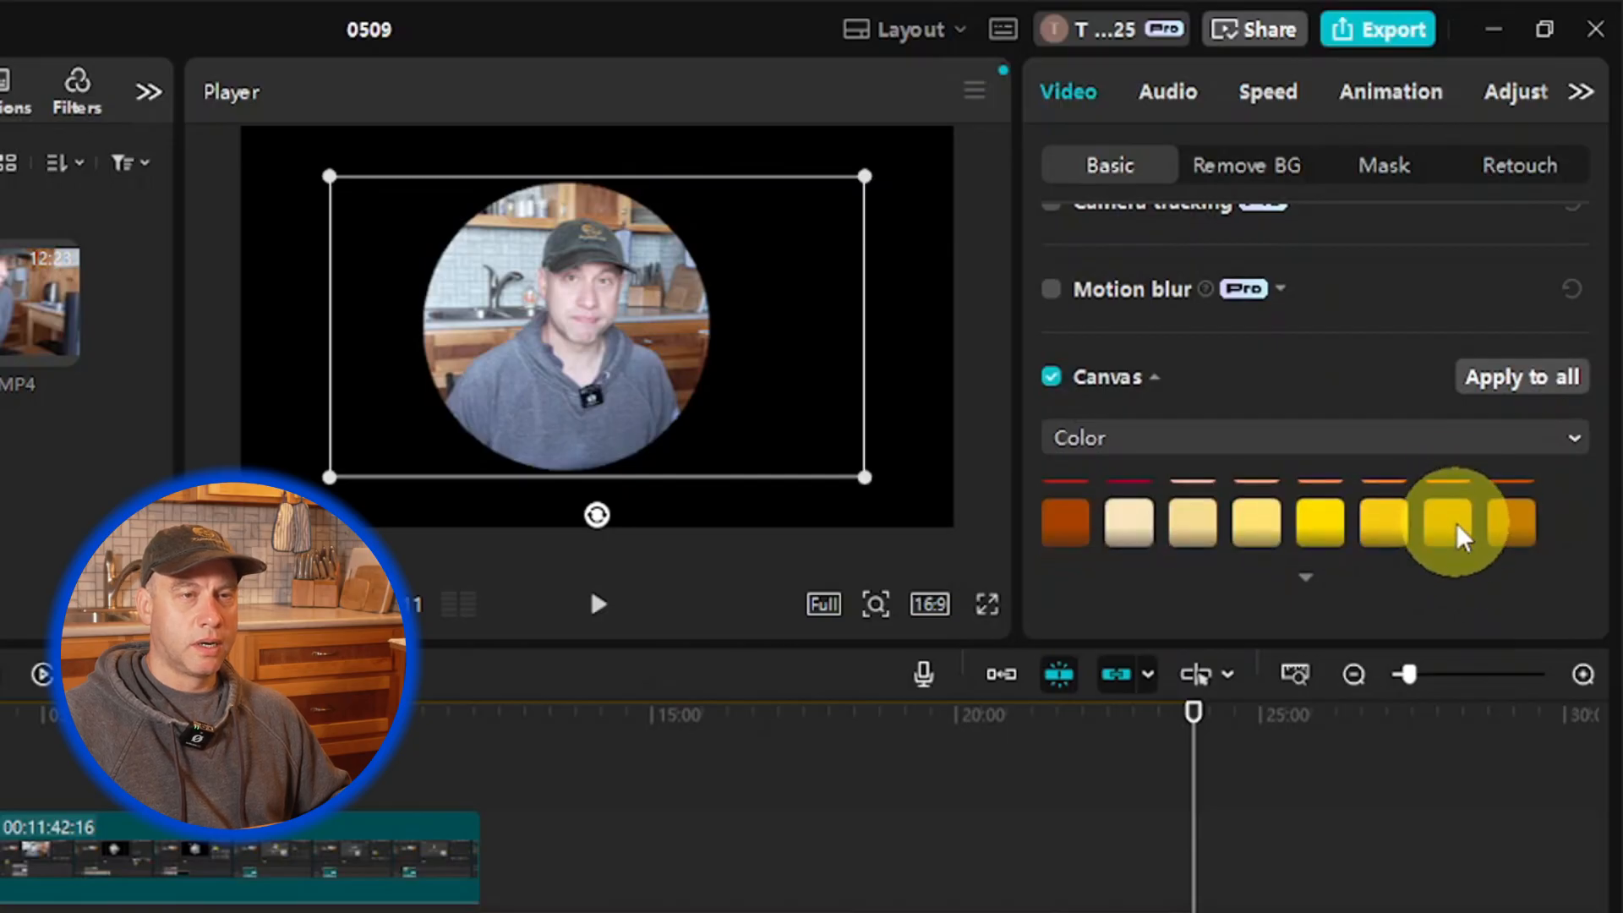
scroll(1455, 549, up, 5)
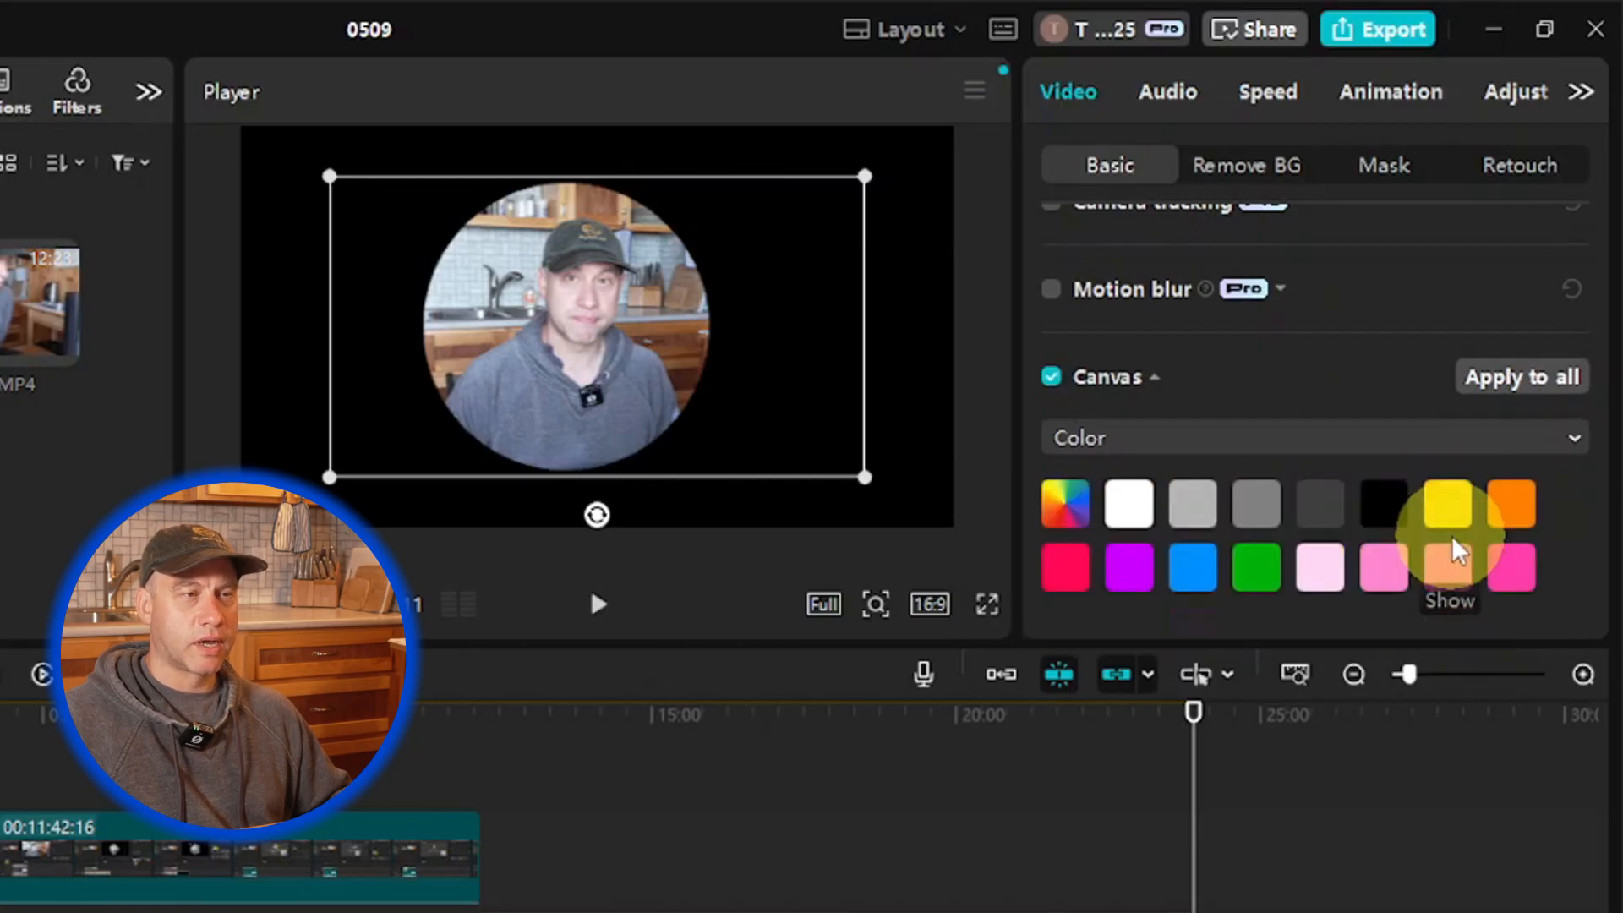
scroll(1420, 590, up, 3)
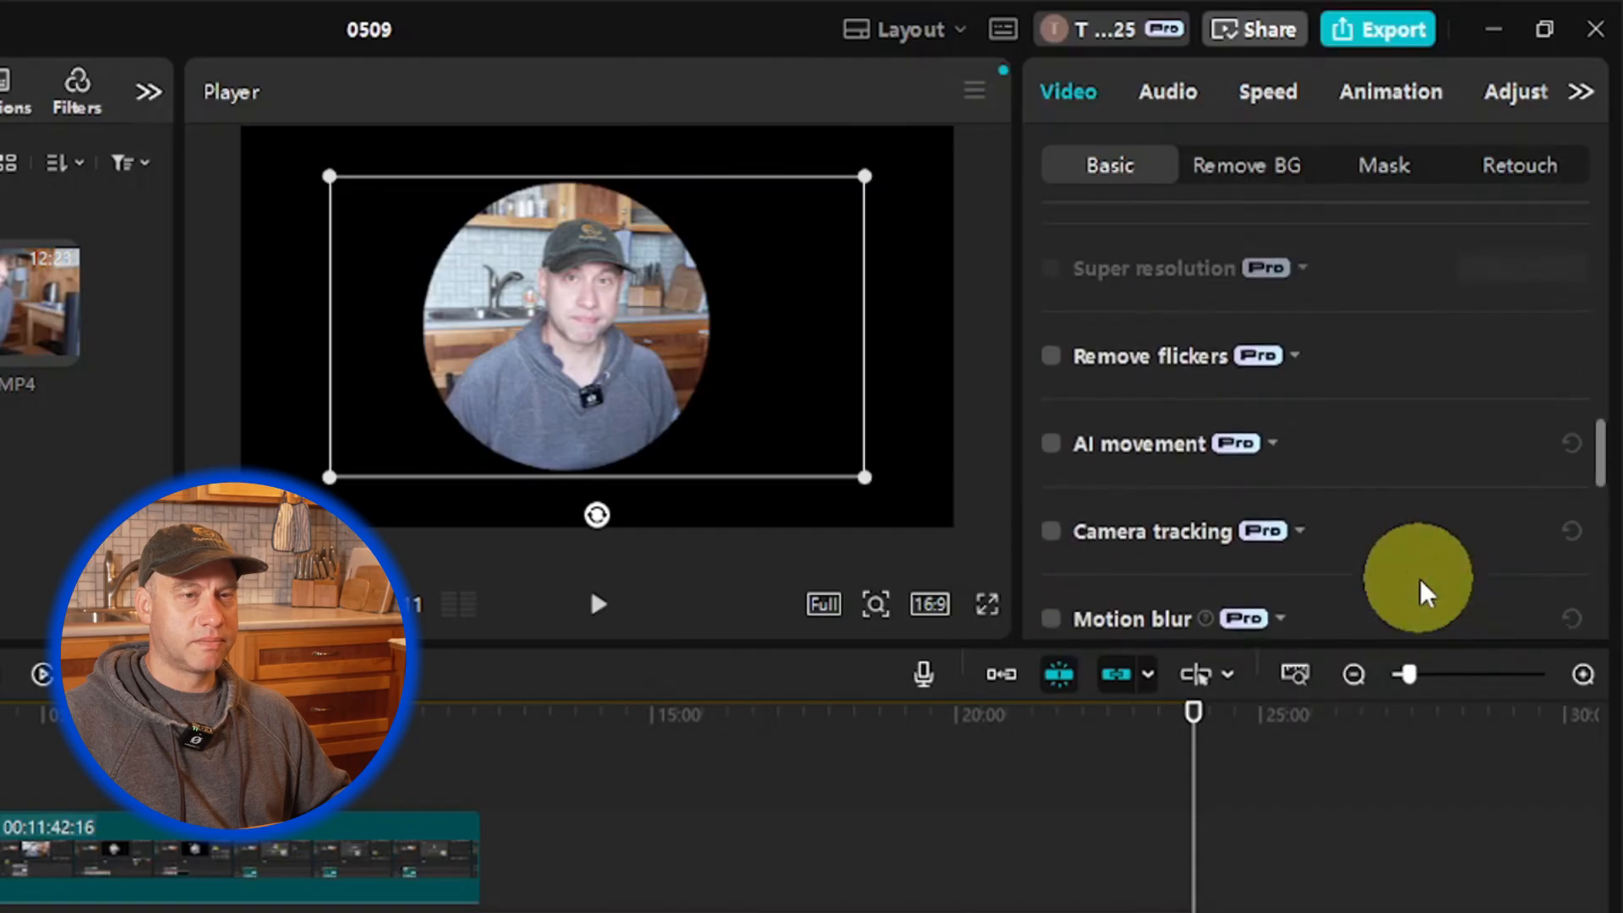
scroll(1420, 591, down, 8)
scroll(1490, 406, up, 2)
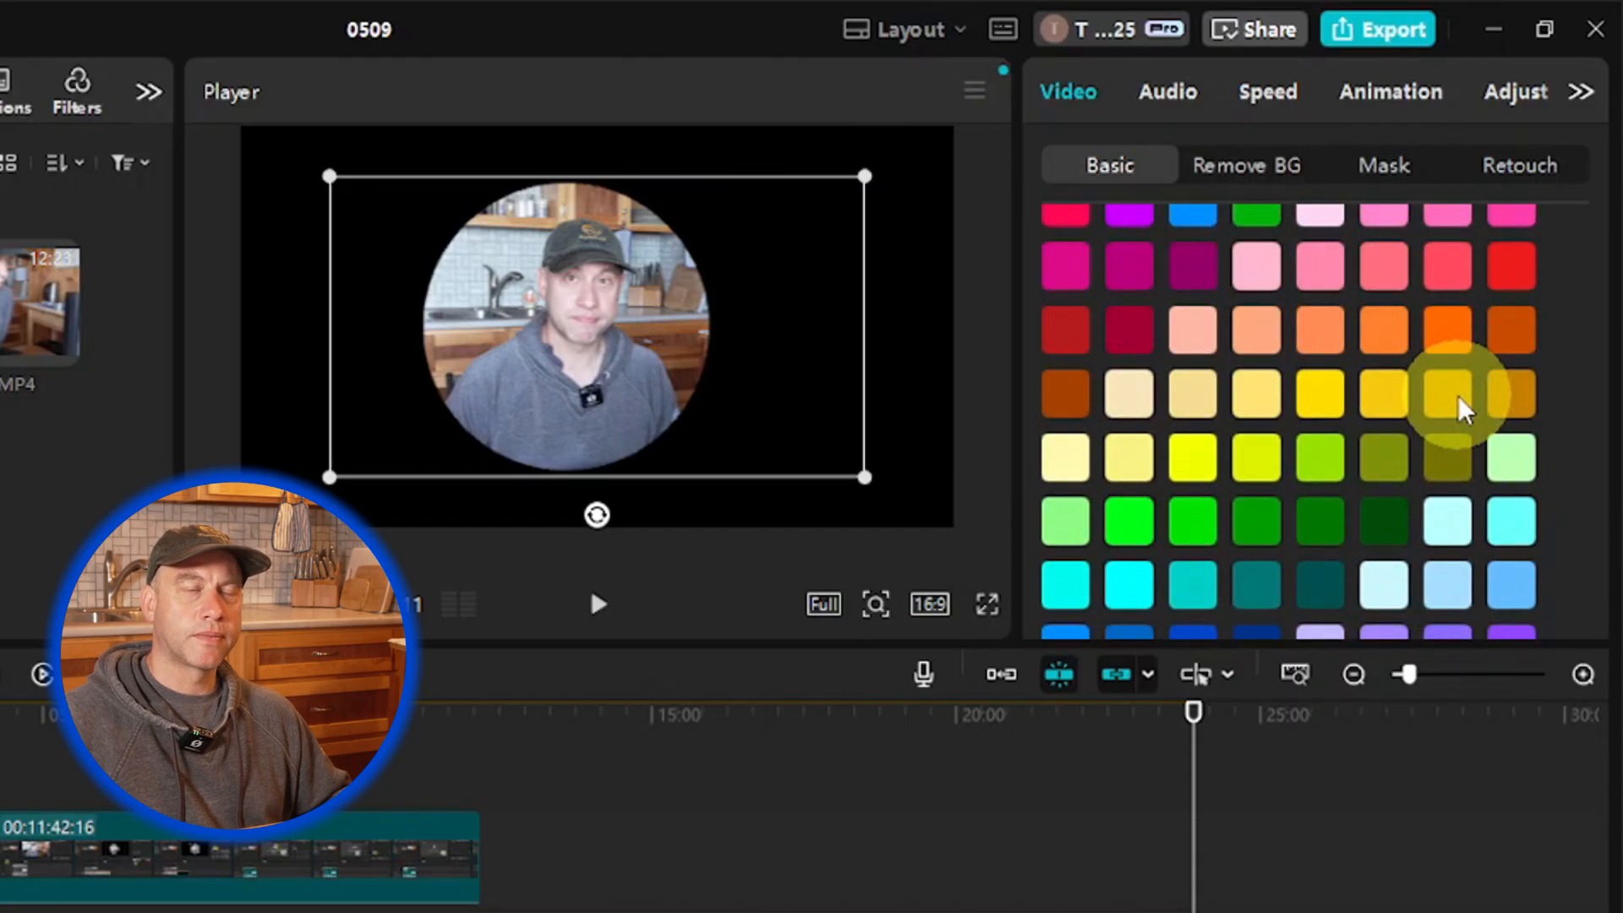
click(1460, 399)
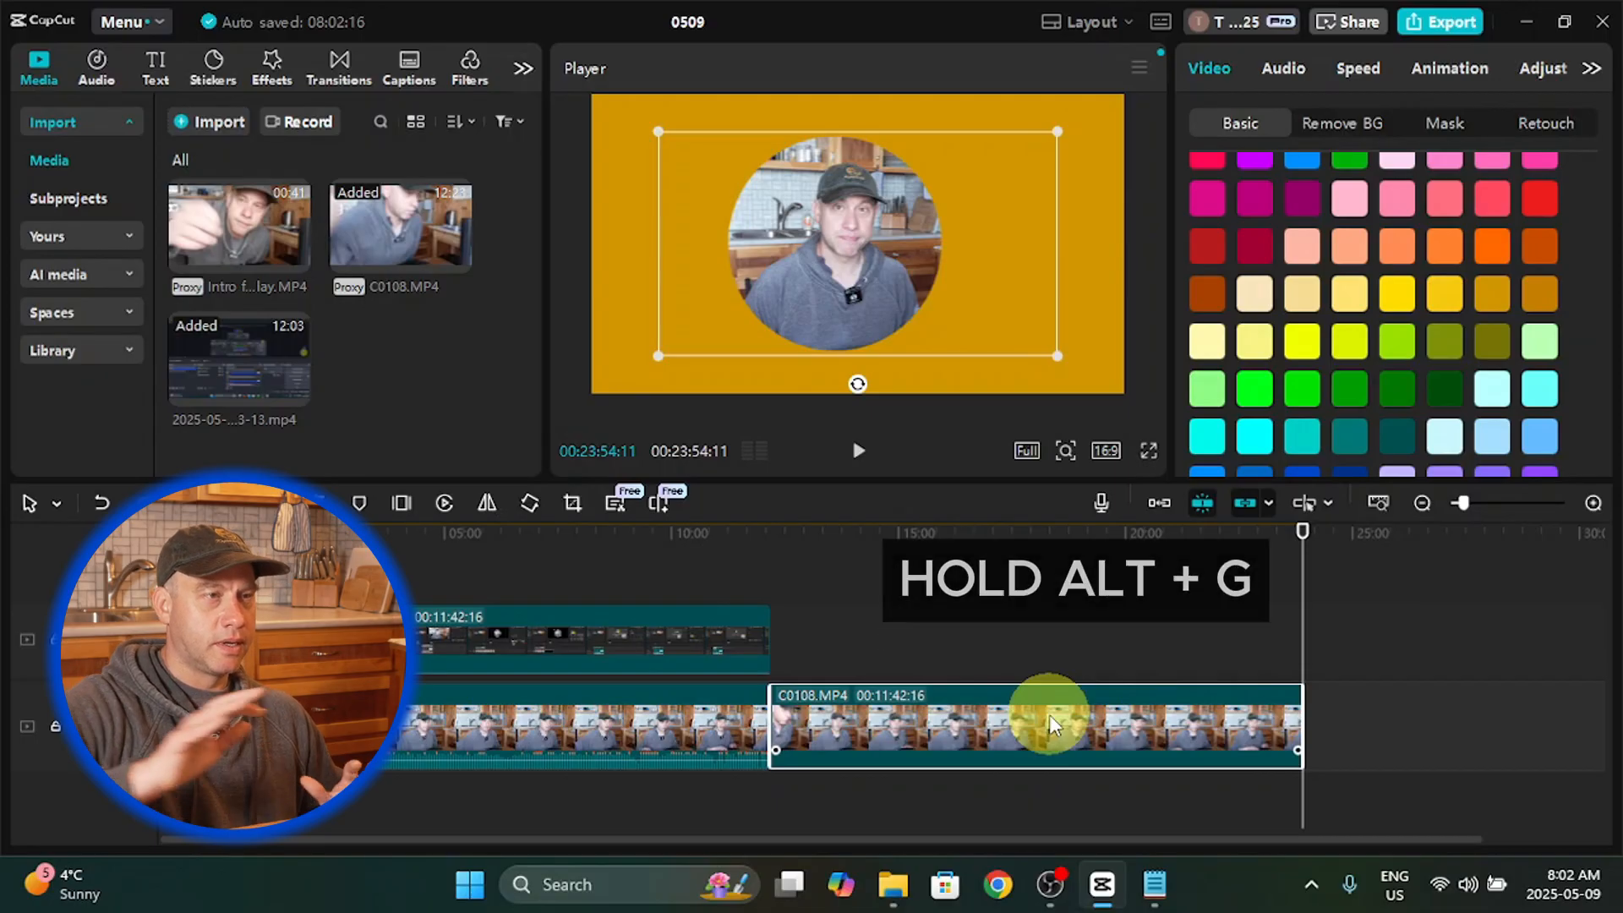
Step: Turn the masked clip with its colored canvas into a compound clip and add a Circle mask to it
key(alt+g)
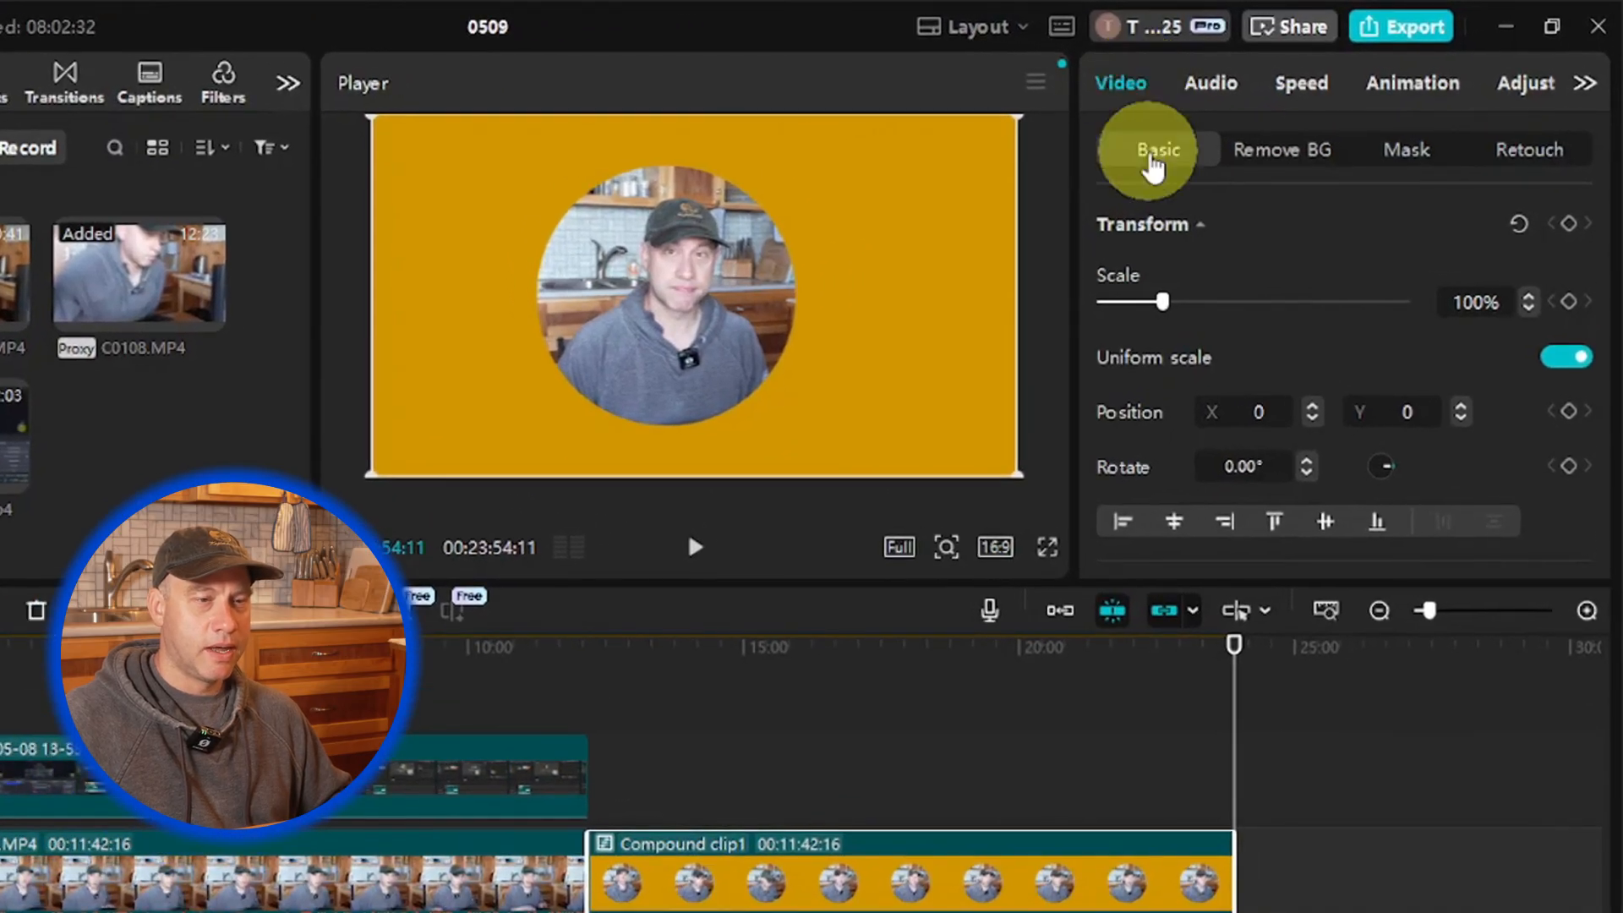
click(1395, 159)
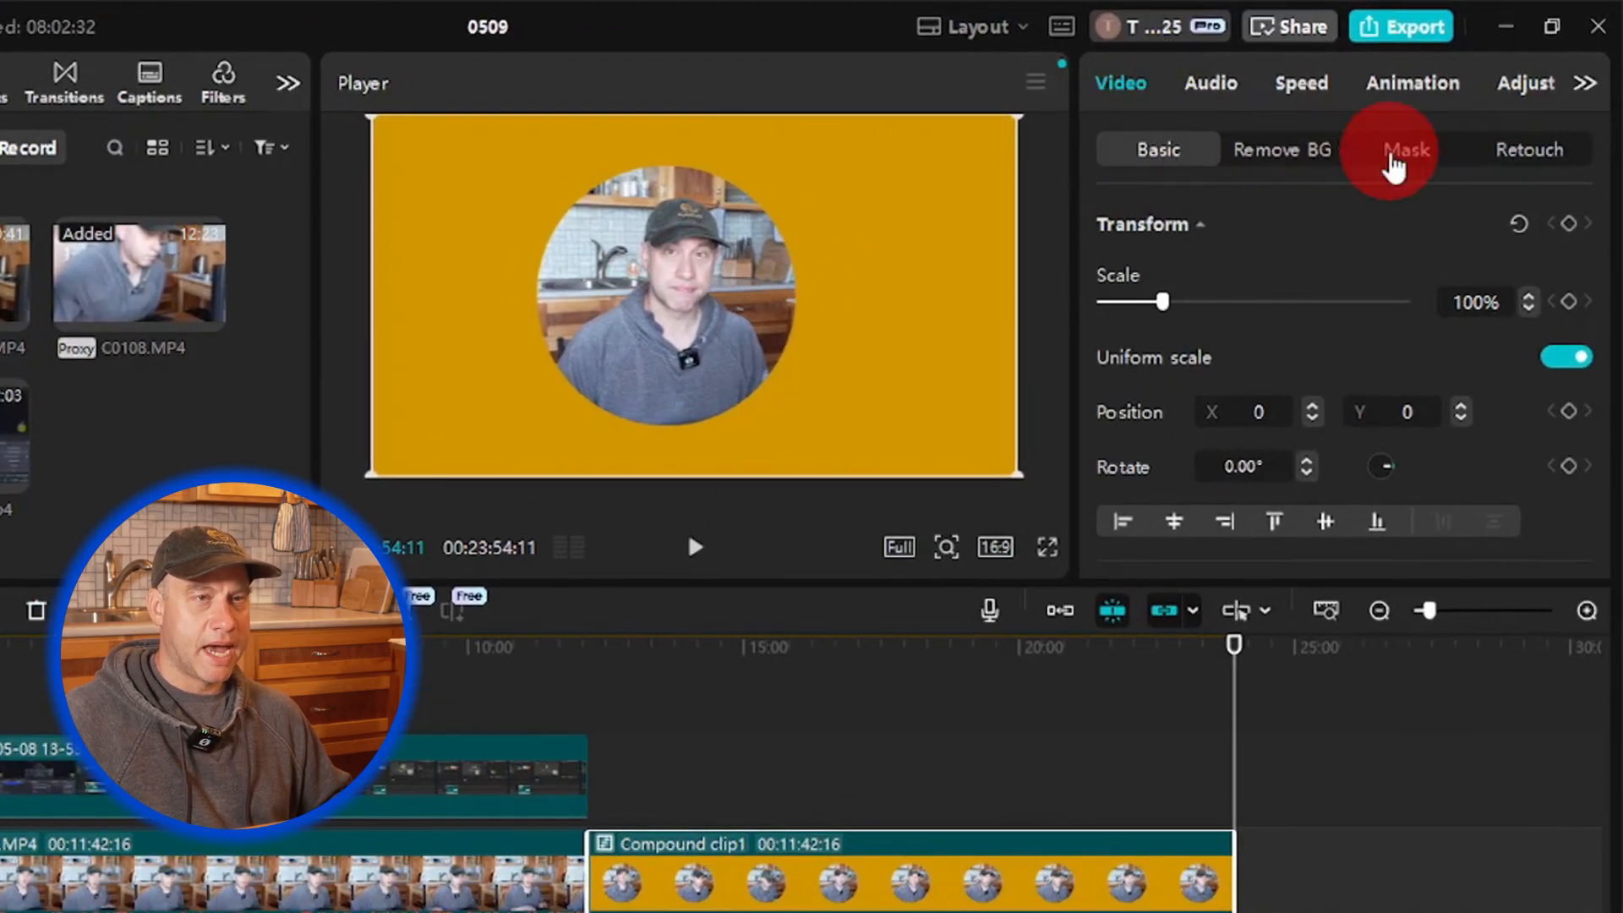
click(1152, 270)
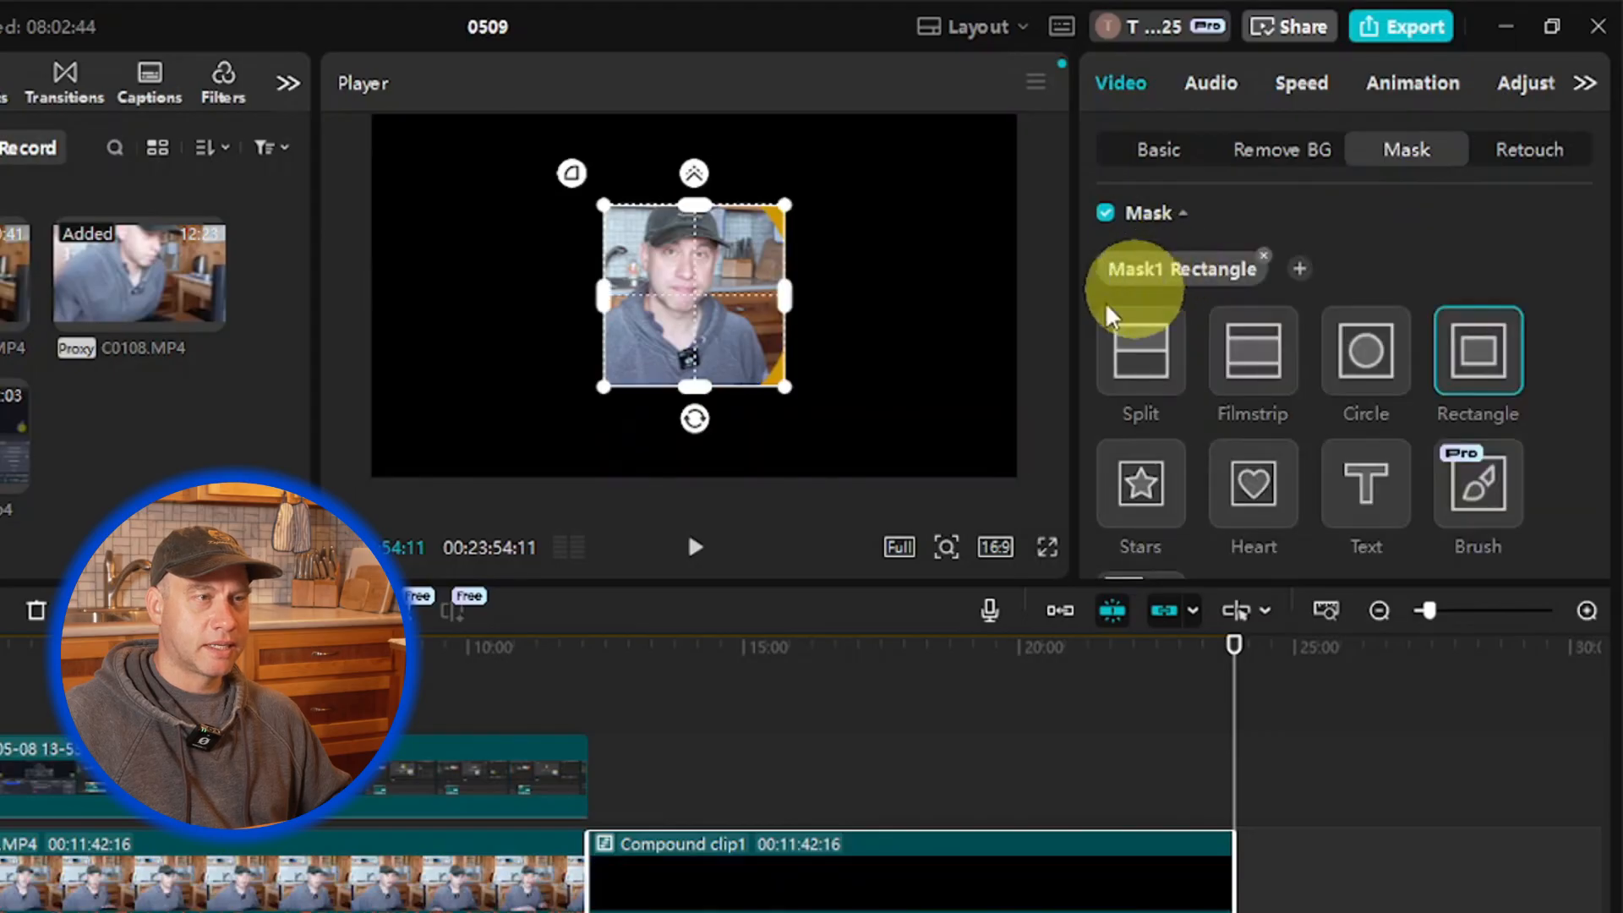
click(1366, 349)
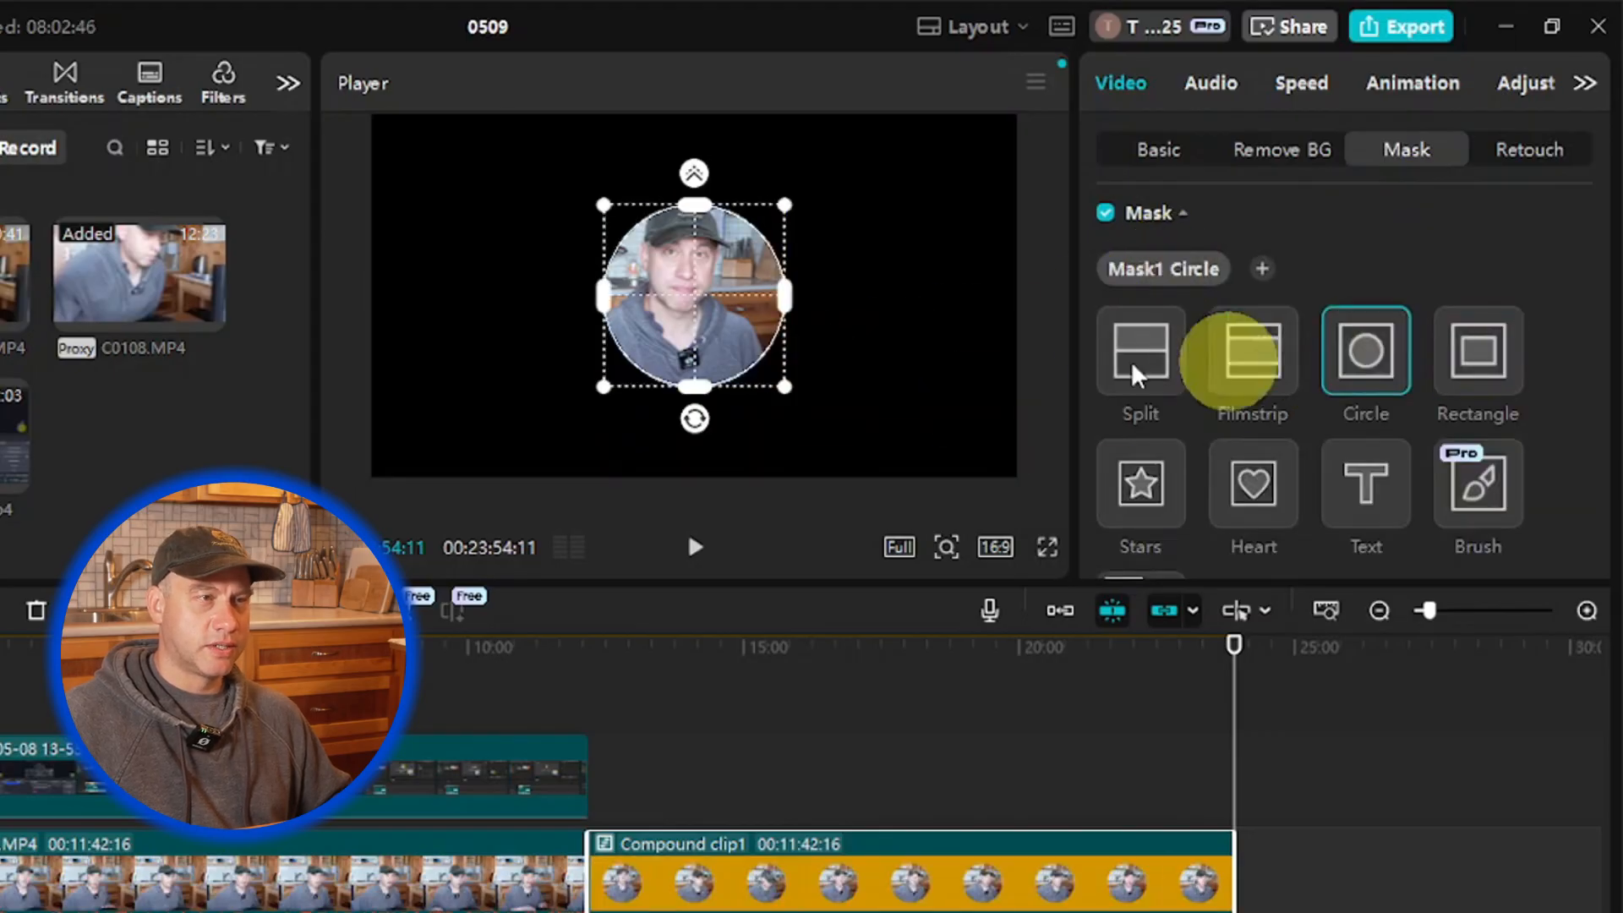
Step: Enlarge and align the compound clip's circle mask concentrically with the picture, slightly larger so a thin golden ring surrounds it
drag(784, 388, 827, 429)
drag(727, 339, 695, 347)
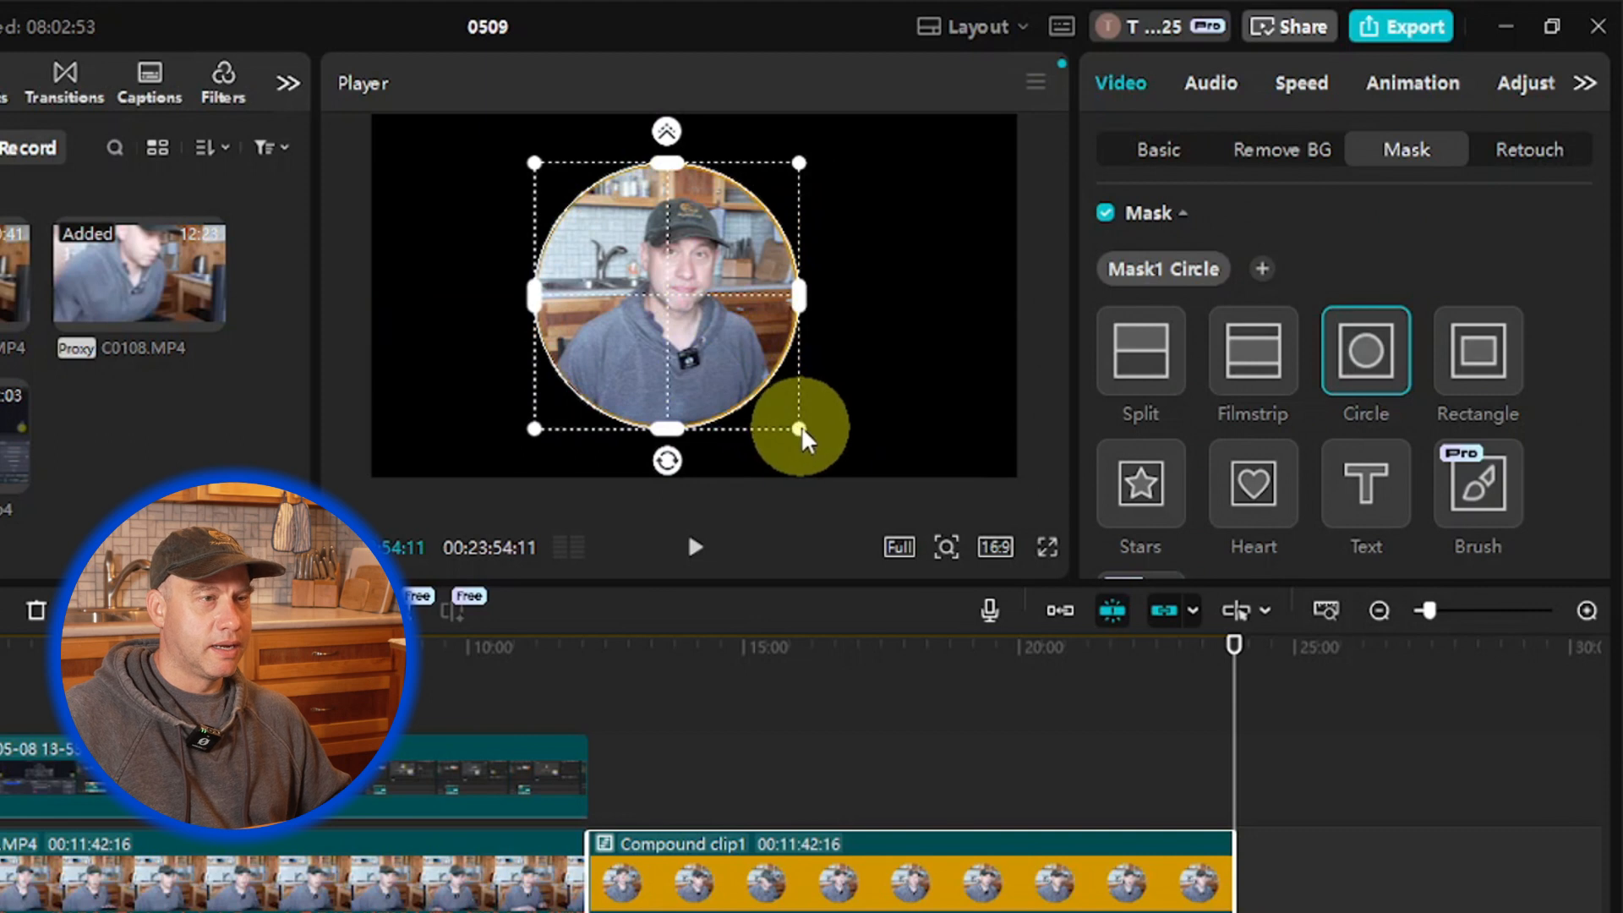
drag(803, 431, 807, 438)
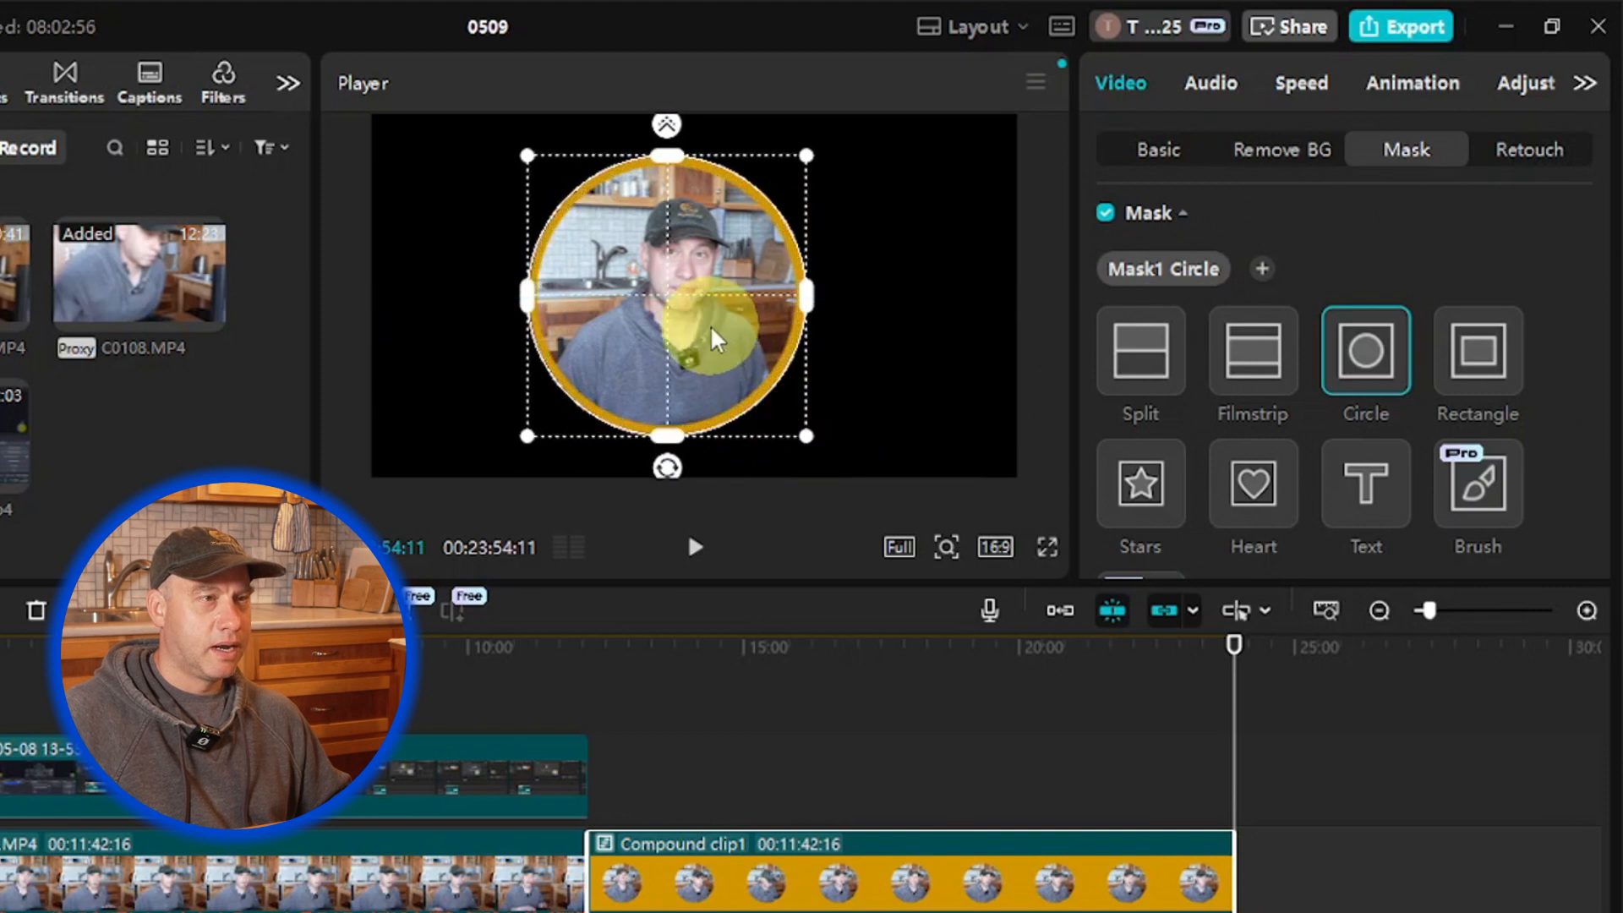
click(683, 315)
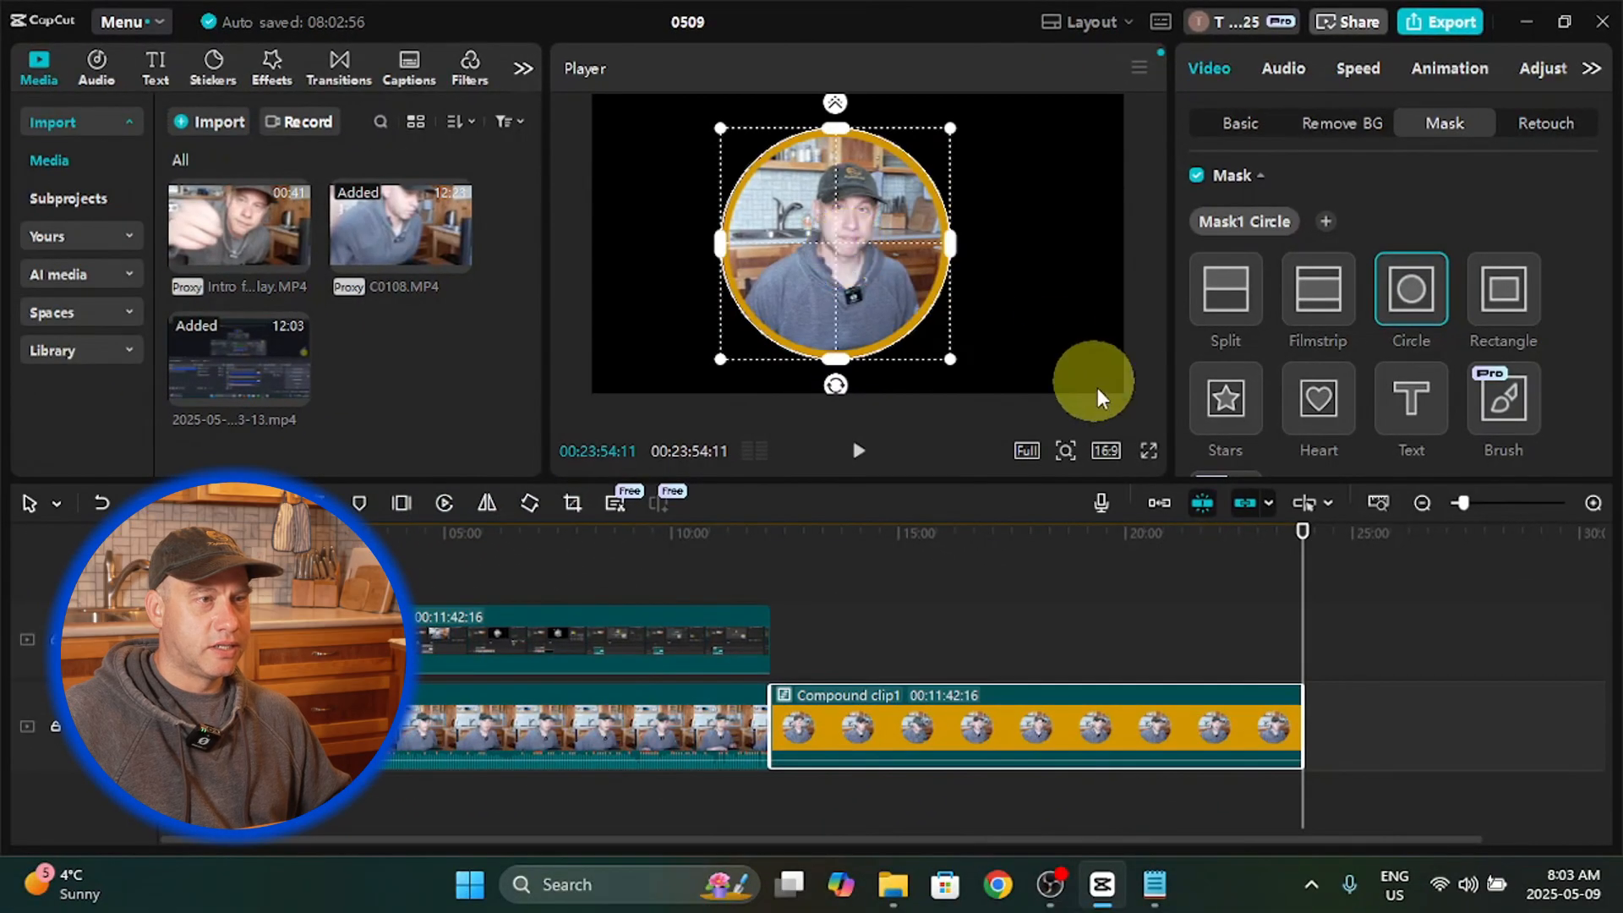
Step: Check the golden ring in the full-screen preview and slightly adjust the size of the compound clip's circle mask
click(1149, 452)
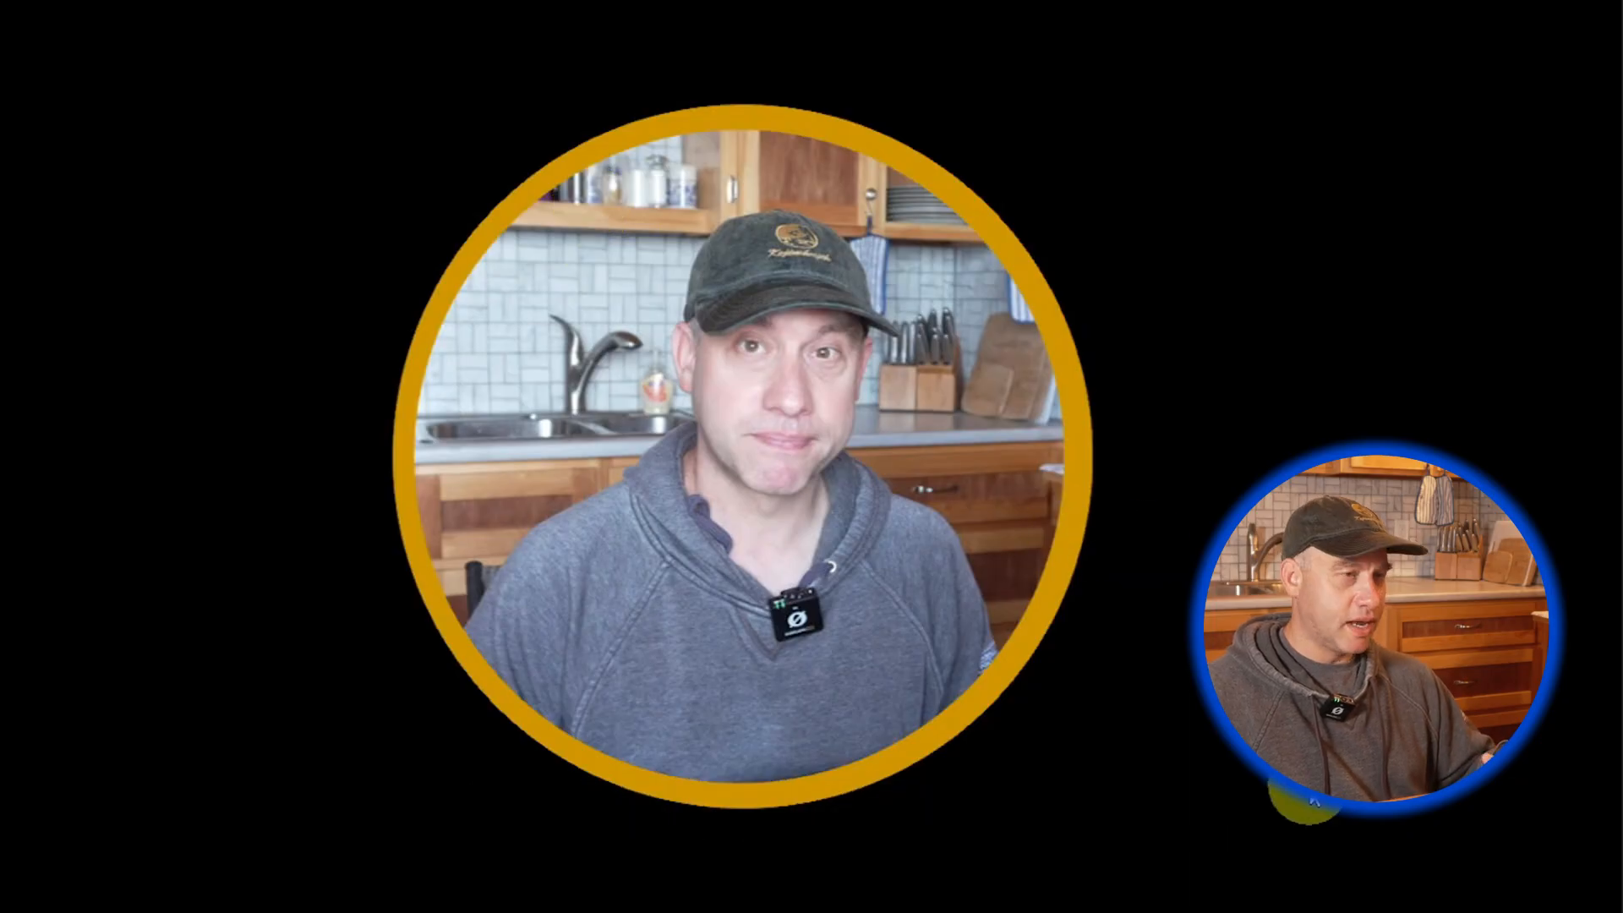
key(Escape)
drag(951, 129, 948, 131)
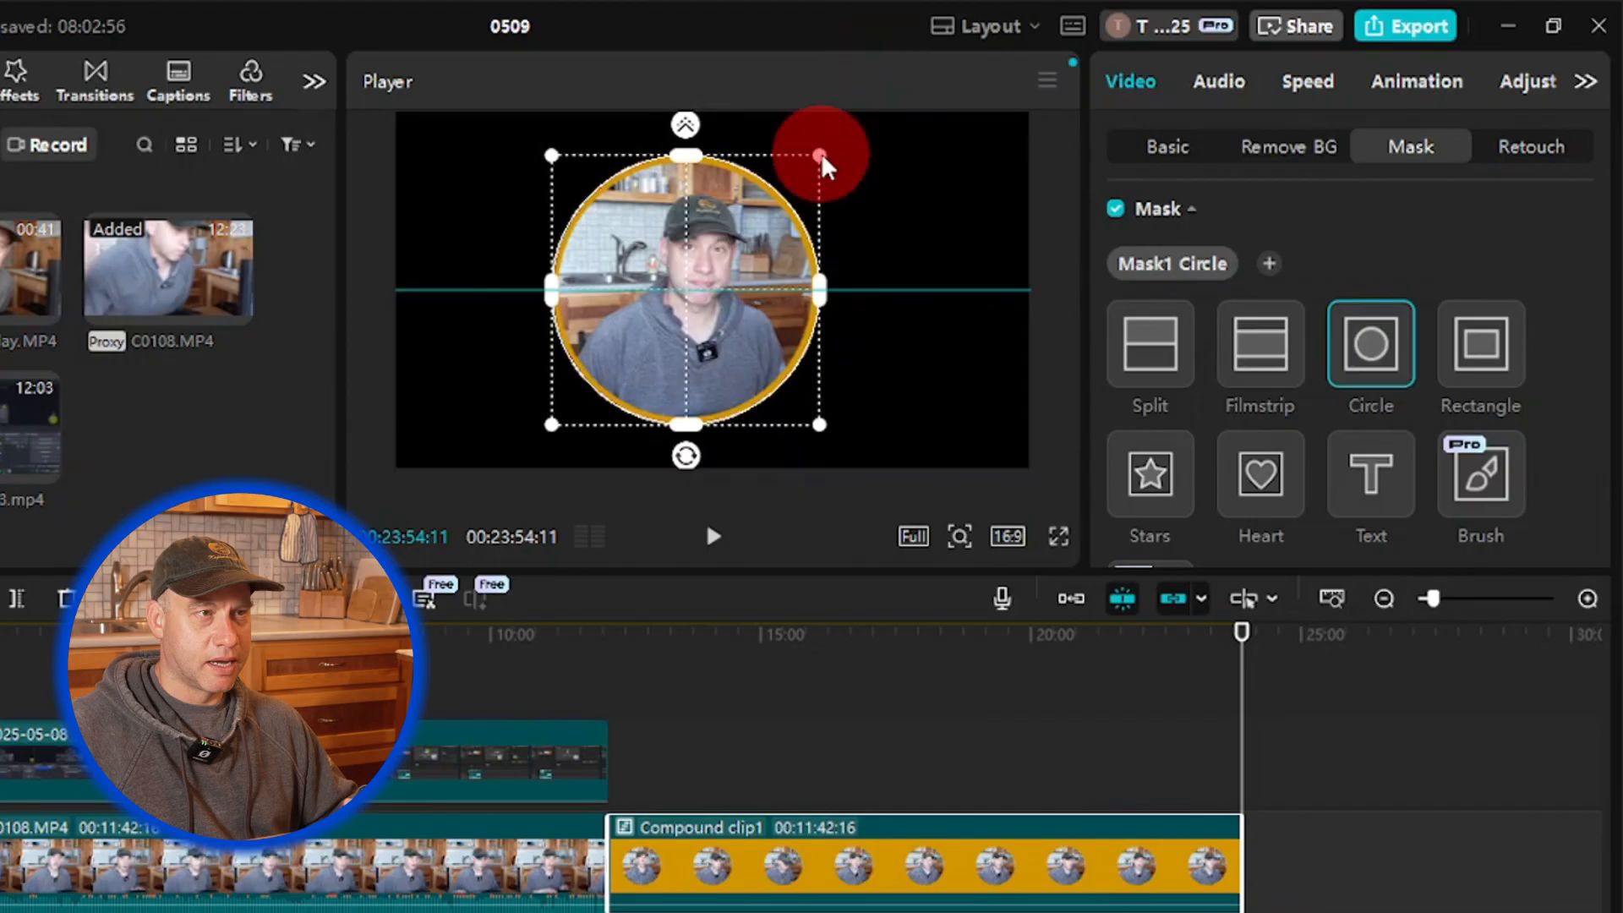
drag(825, 165, 826, 156)
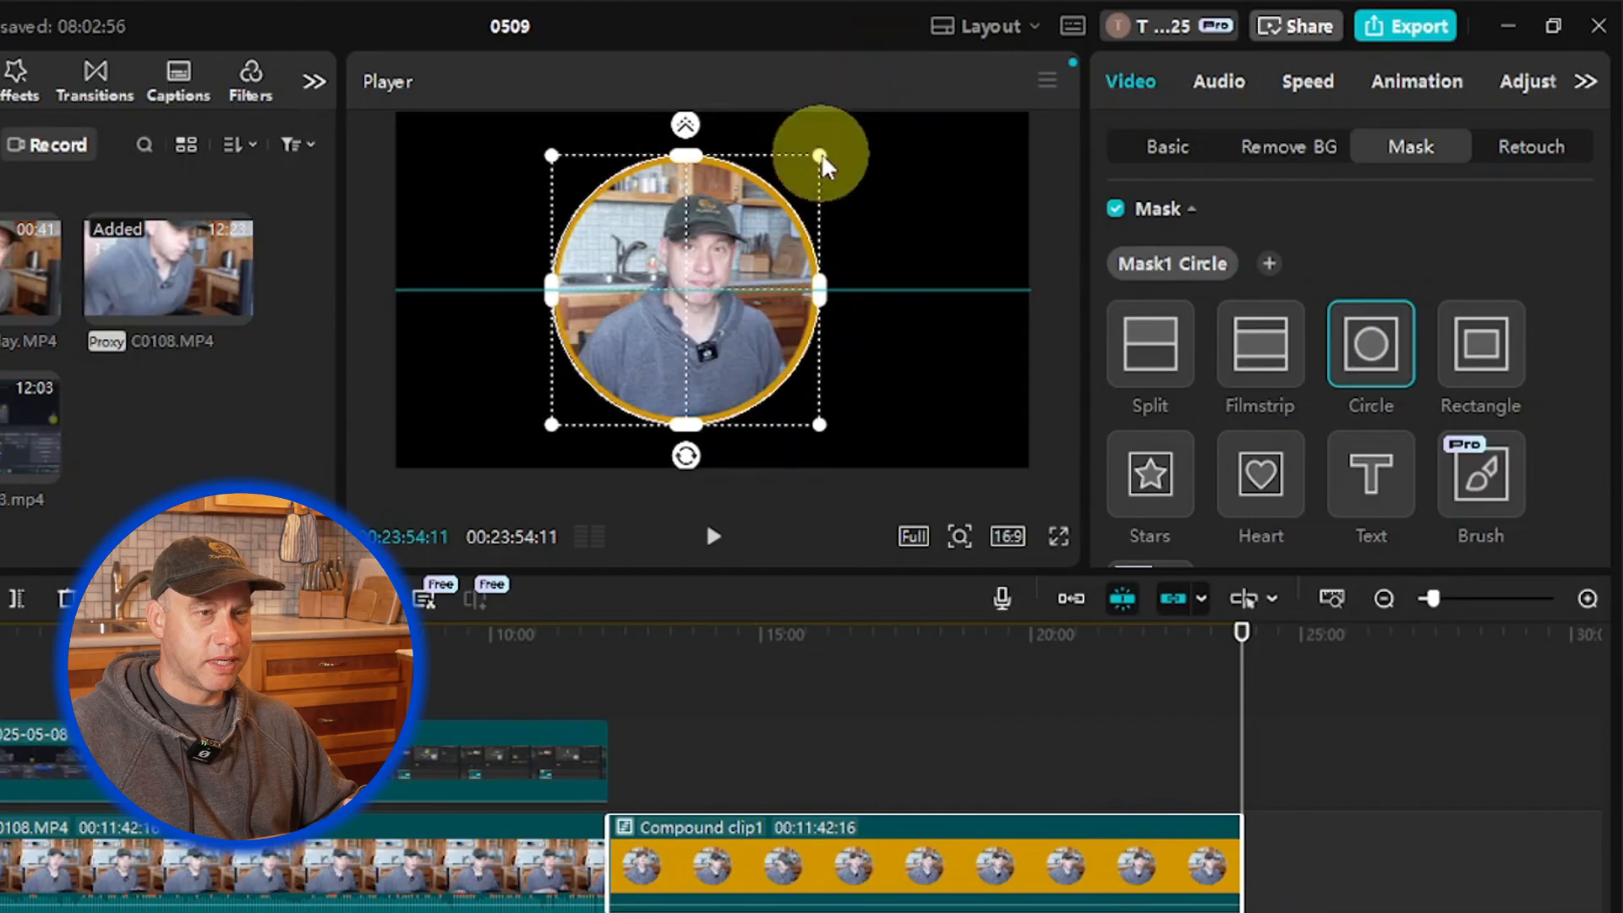
Step: Try nudging the circle mask horizontally to X -87, and bring its X position back to -81
scroll(1302, 352, down, 3)
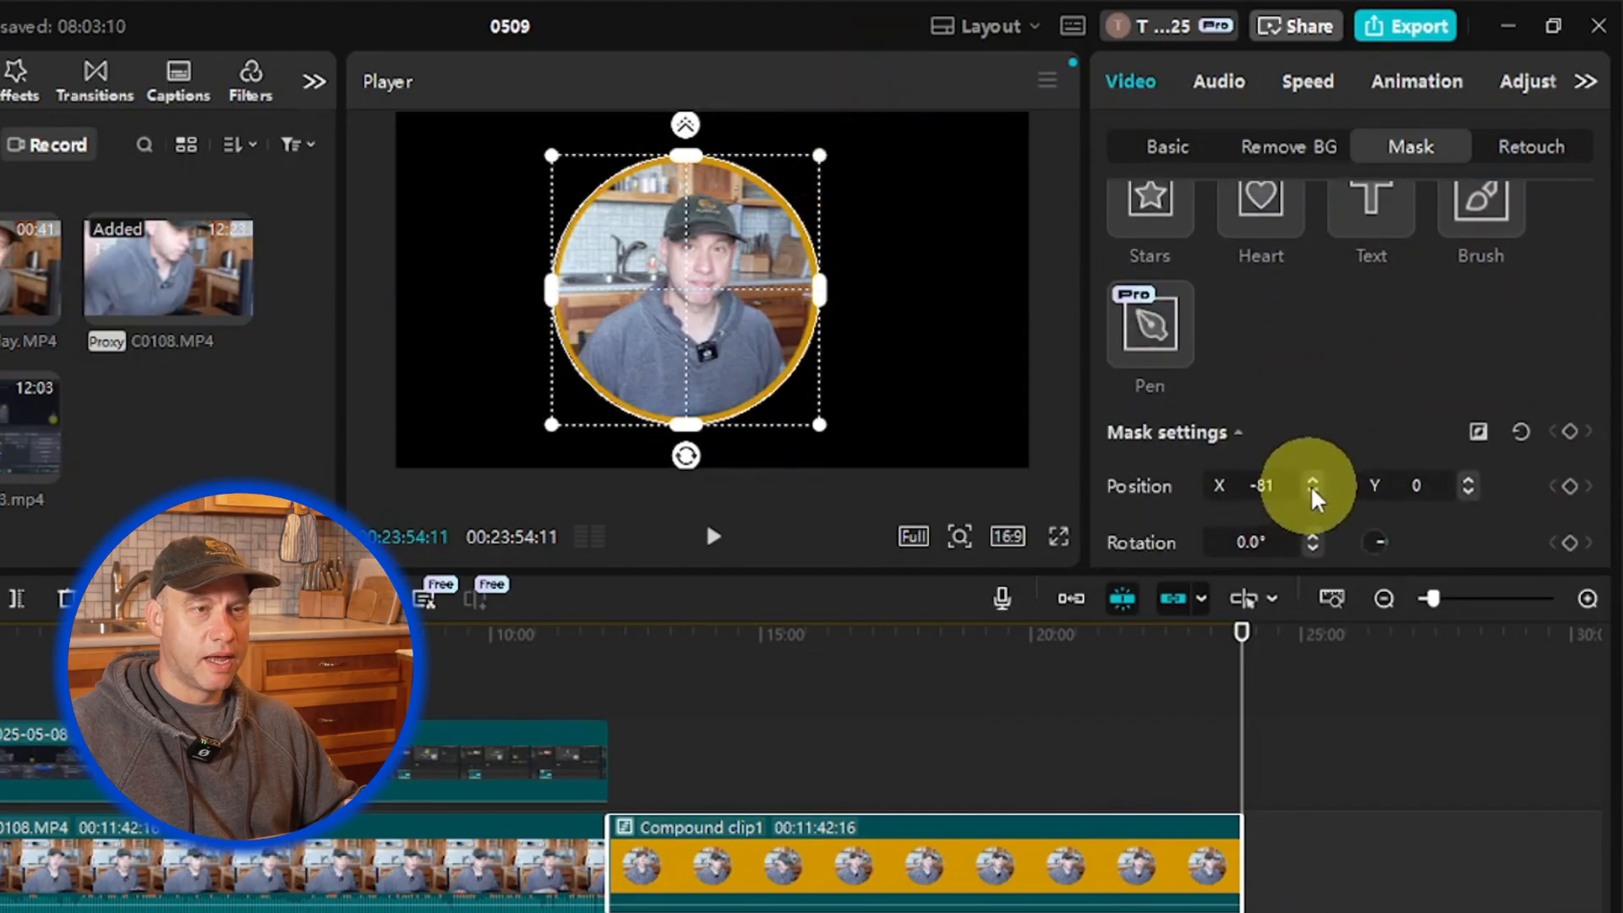
click(1315, 499)
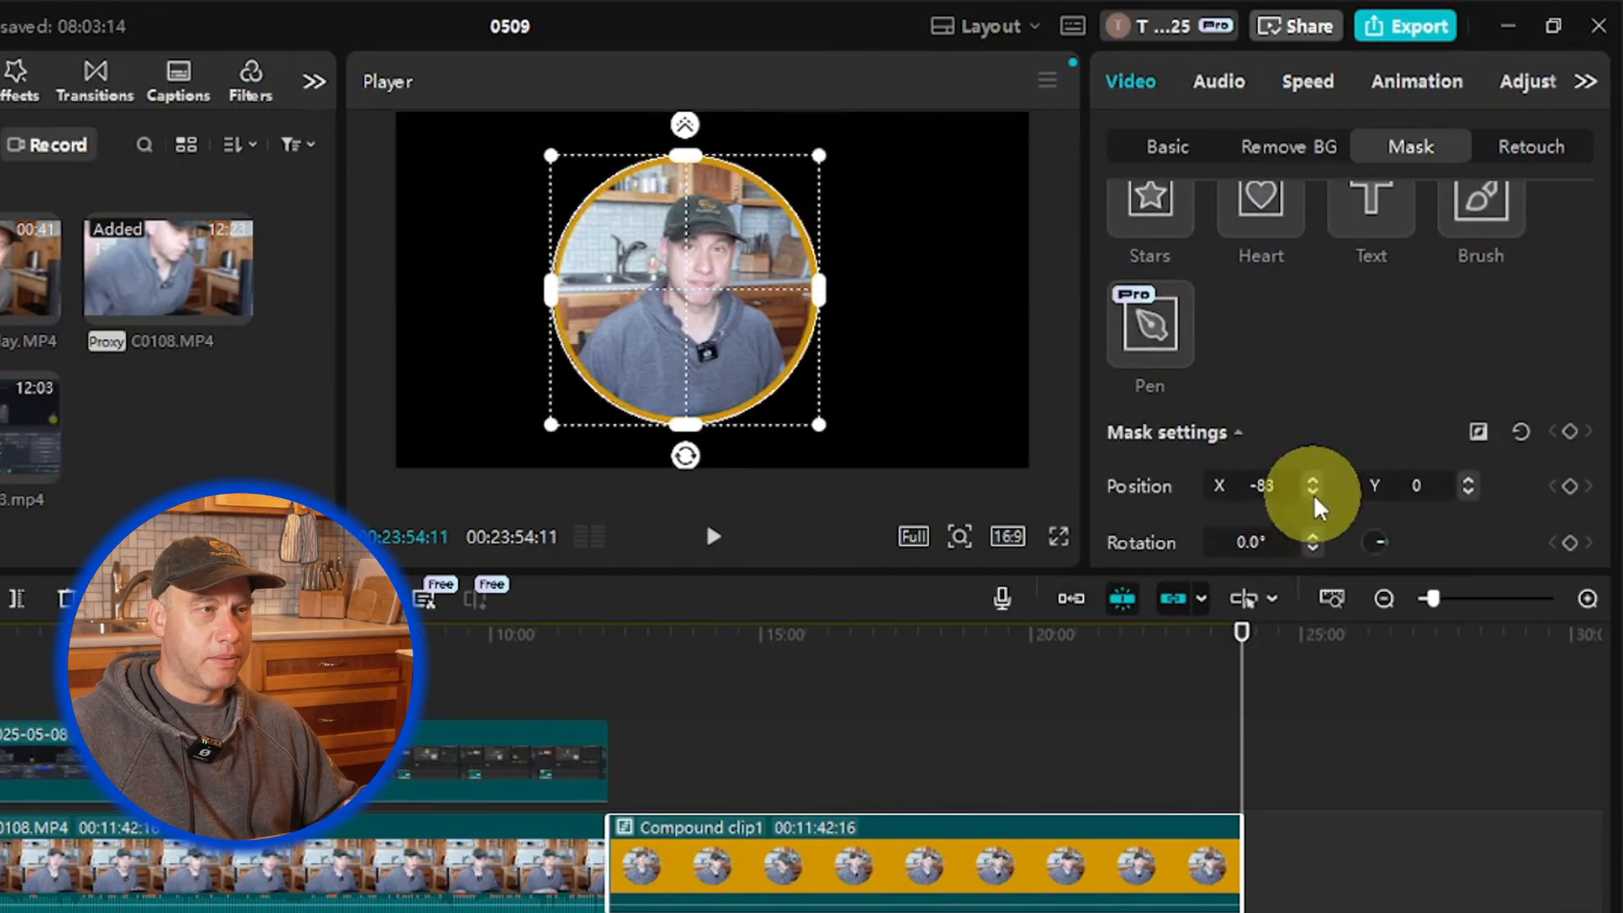
drag(1315, 498, 1315, 494)
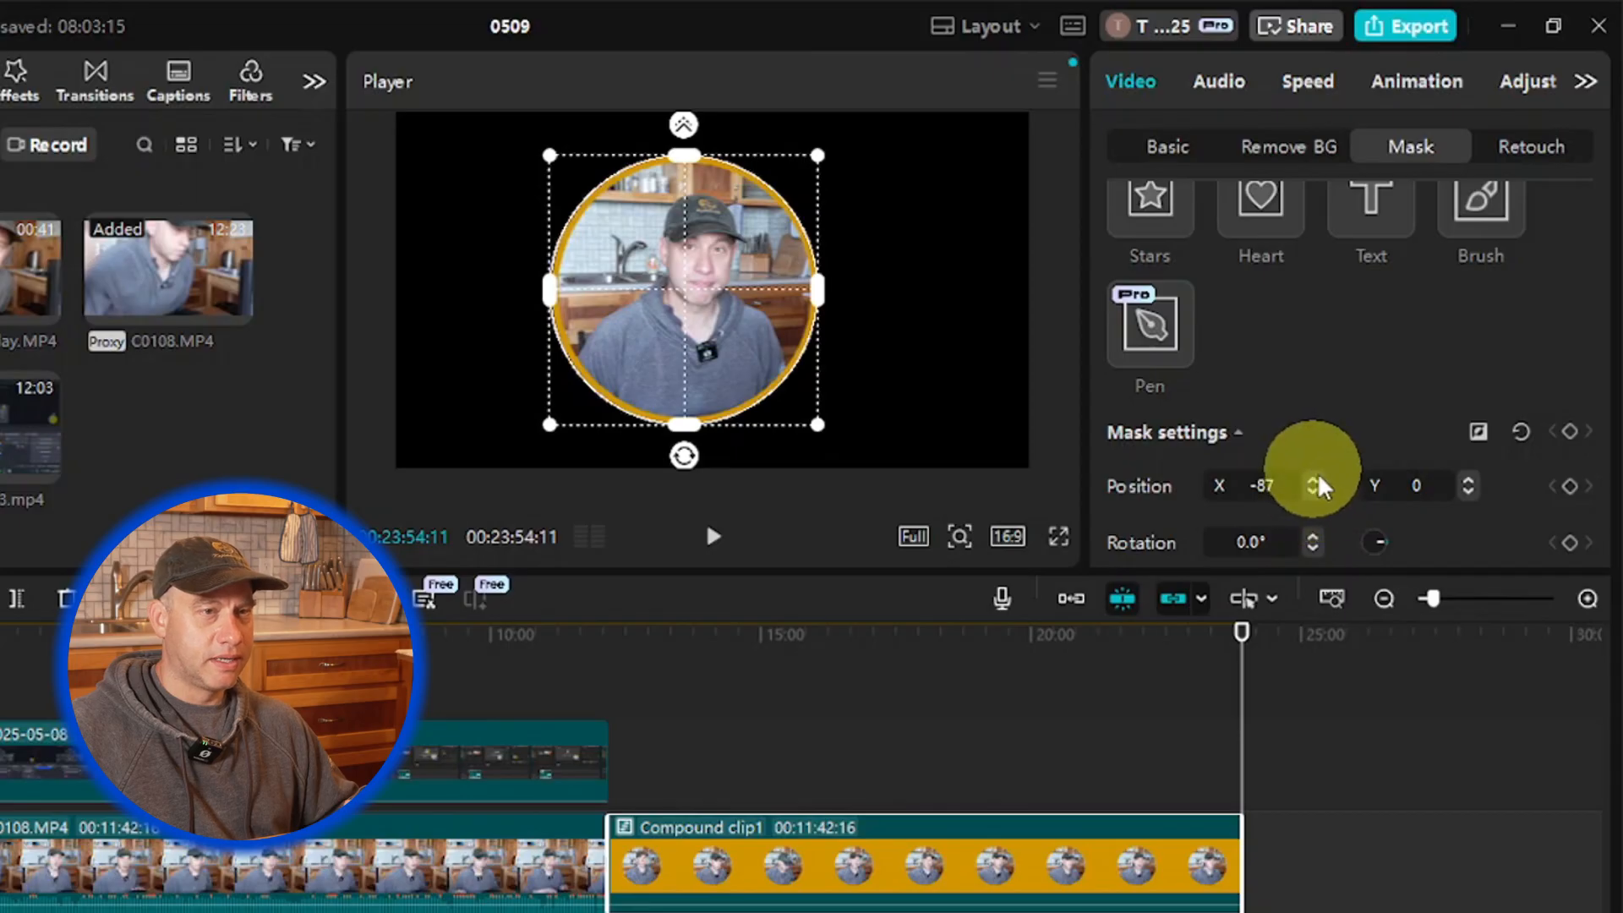
click(1314, 487)
click(1314, 487)
click(1314, 487)
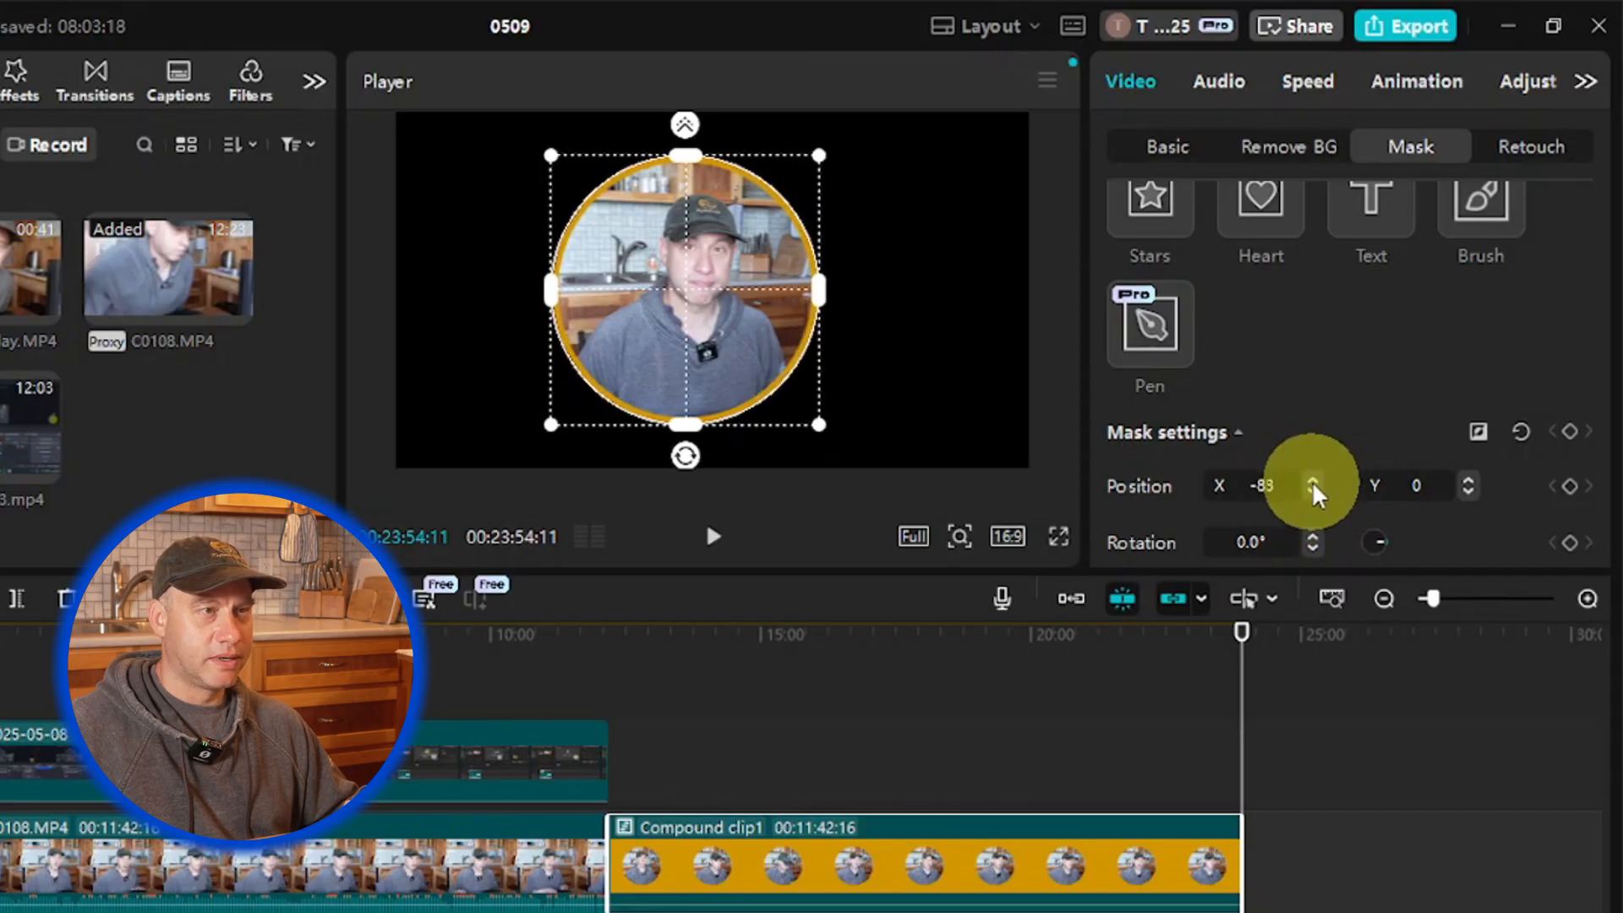
click(1314, 487)
click(1314, 487)
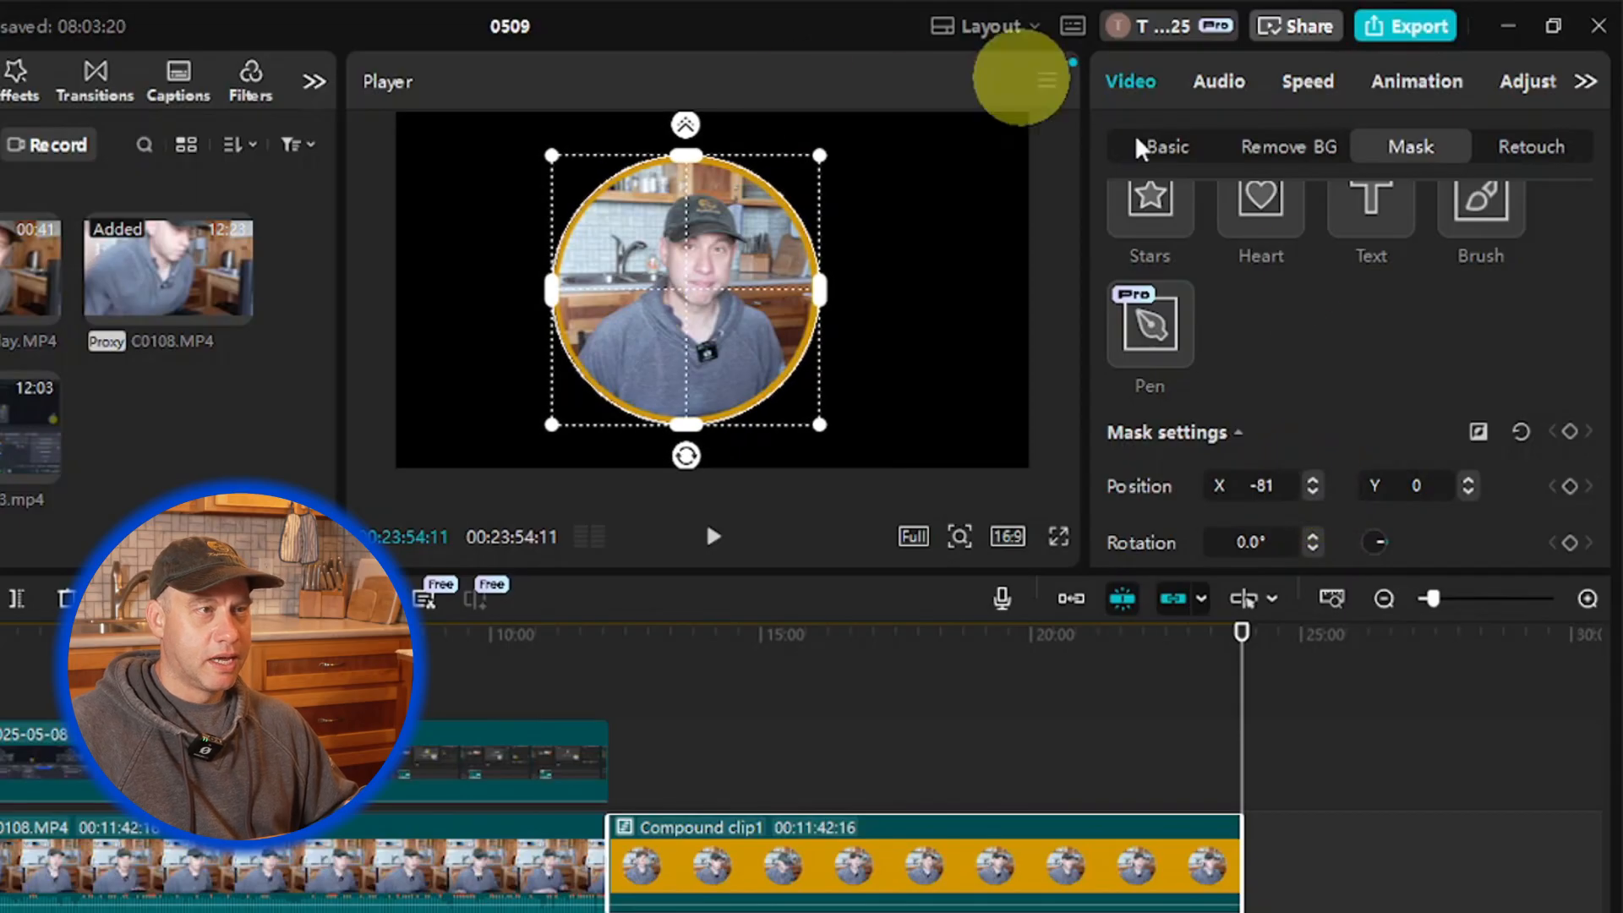
Step: Try lowering the circle mask to Y -10, and bring its Y position back to 0
click(1468, 494)
click(1469, 493)
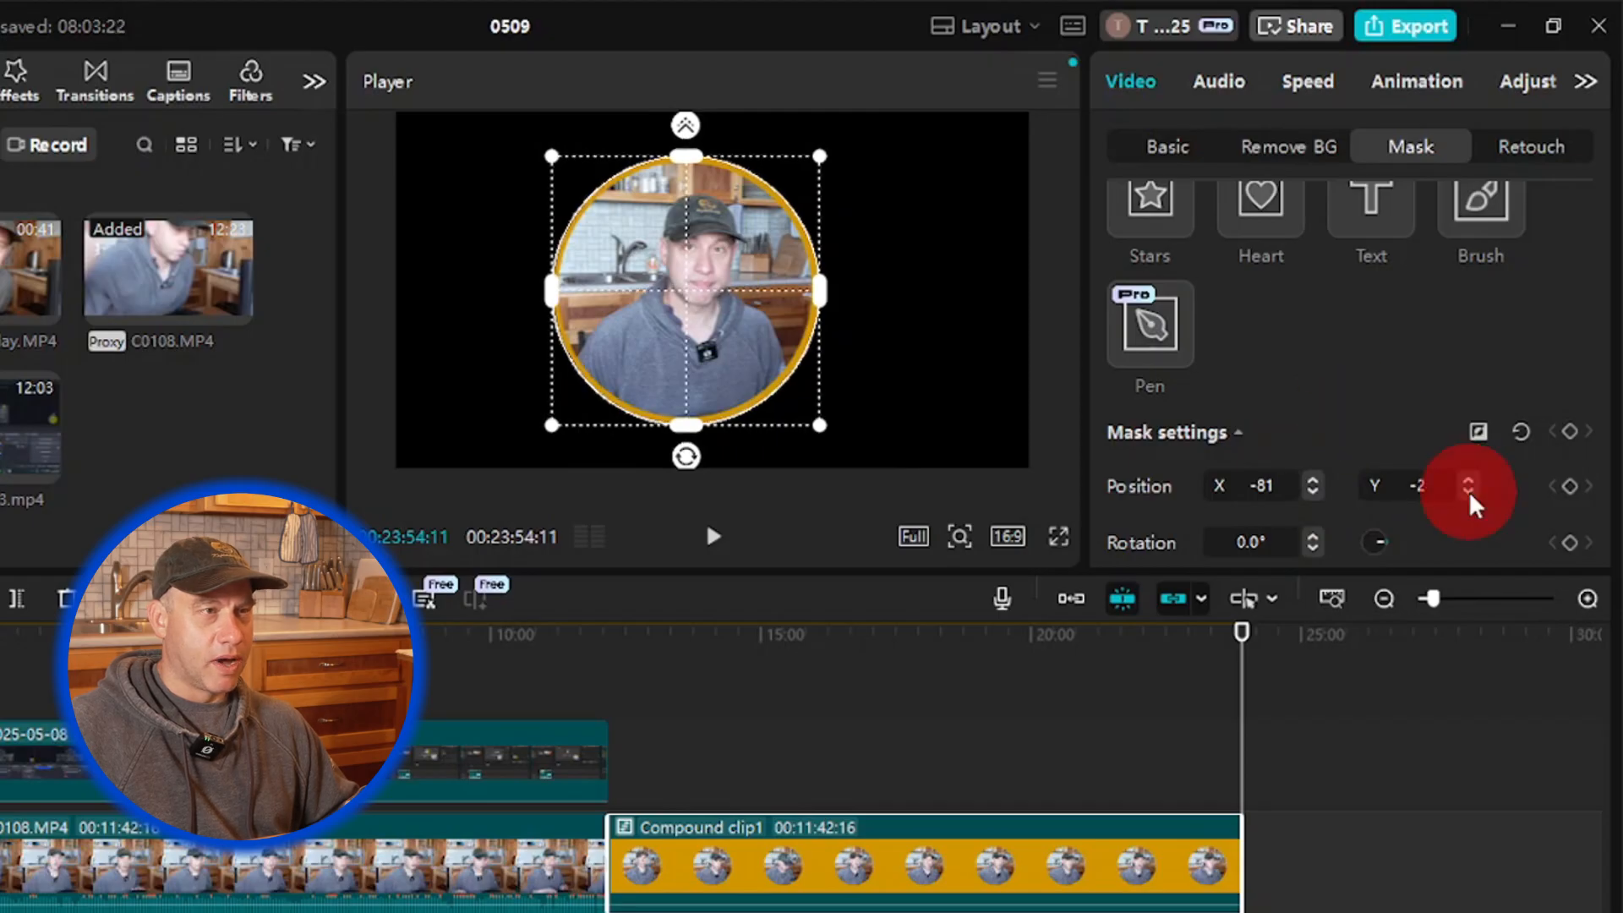
click(1468, 493)
click(1468, 494)
click(1468, 494)
click(1470, 495)
click(1470, 495)
click(1470, 495)
click(1469, 494)
click(1470, 495)
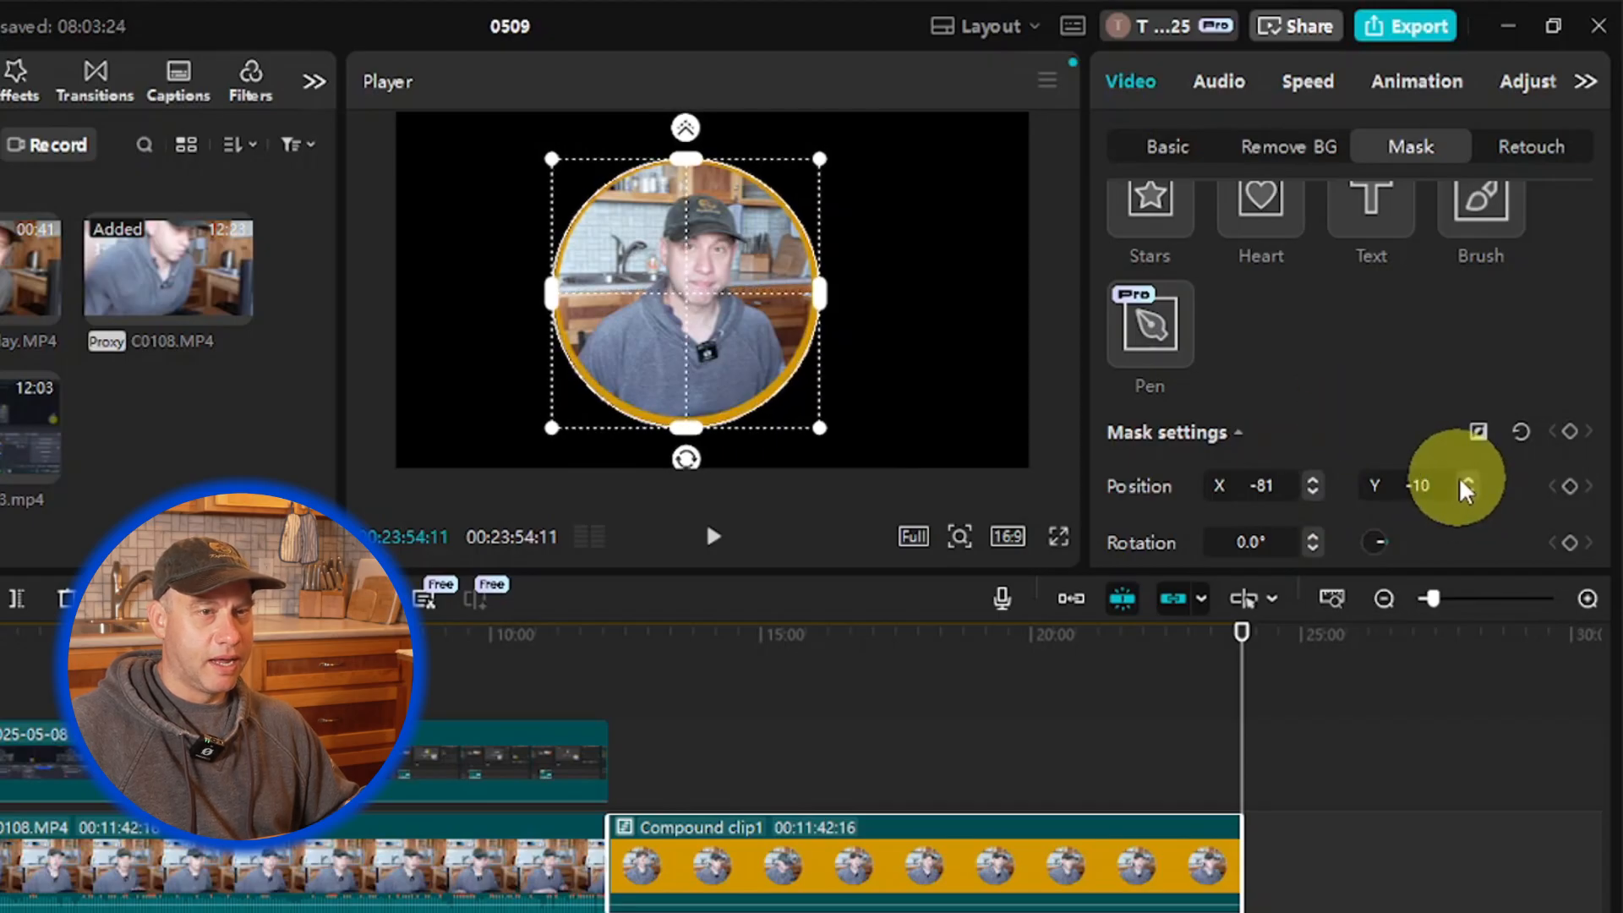
click(1468, 484)
click(1468, 484)
click(1468, 484)
click(1468, 483)
click(1468, 484)
click(1468, 483)
click(1467, 484)
click(1468, 484)
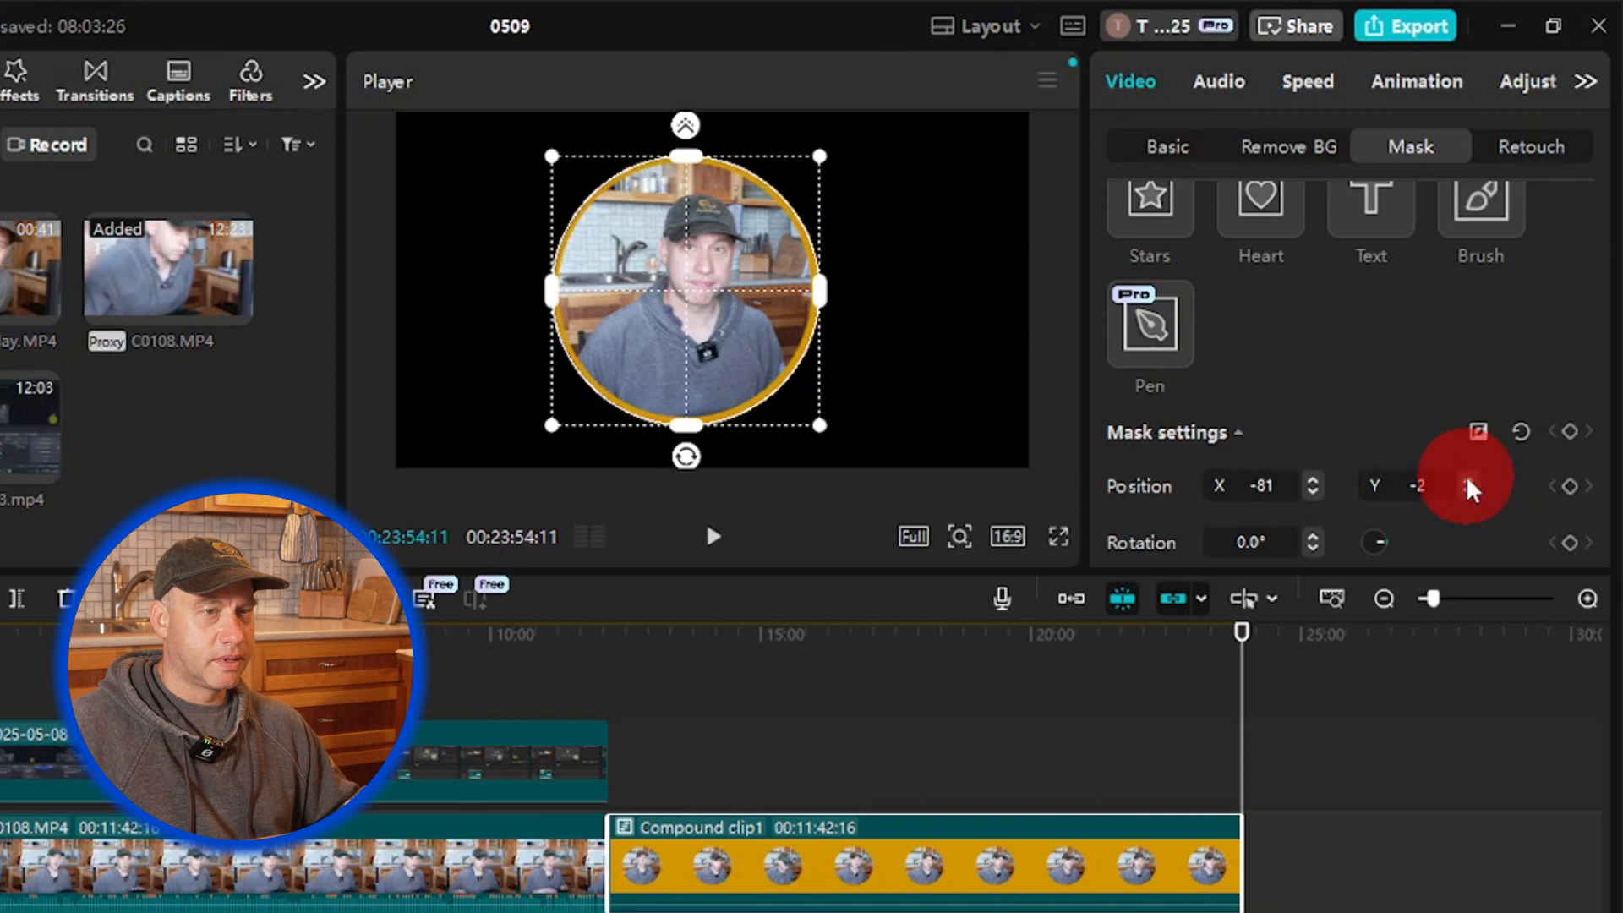
click(1468, 484)
click(1468, 484)
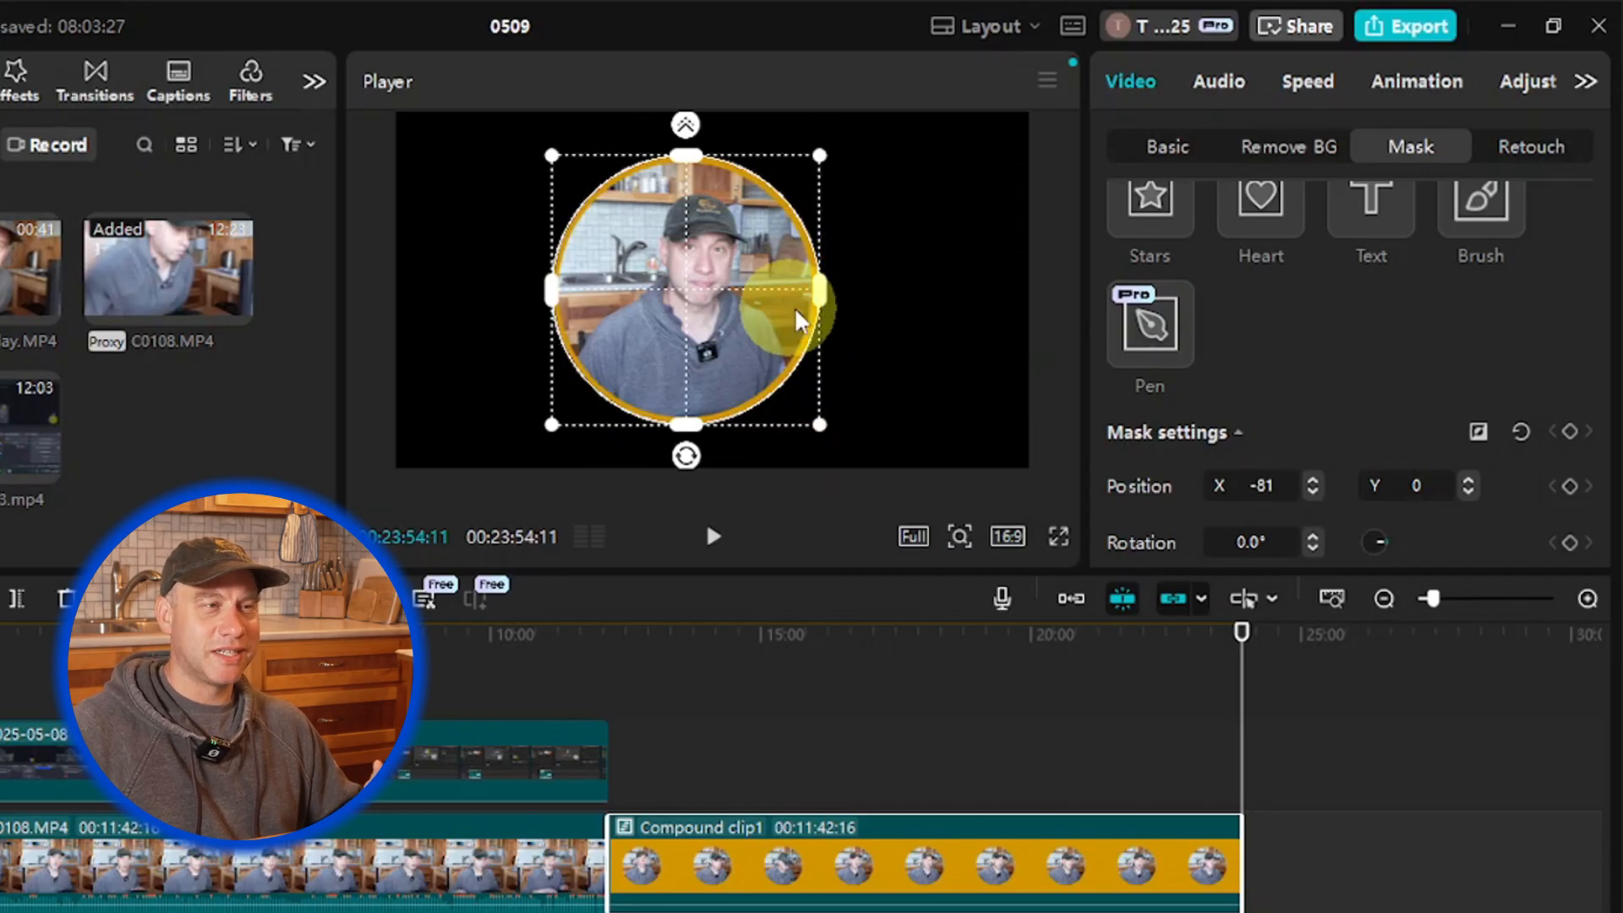
Step: Enlarge the circle mask slightly to about 820 by 824 and set its feather to 8 to soften the golden edge
drag(825, 159, 826, 157)
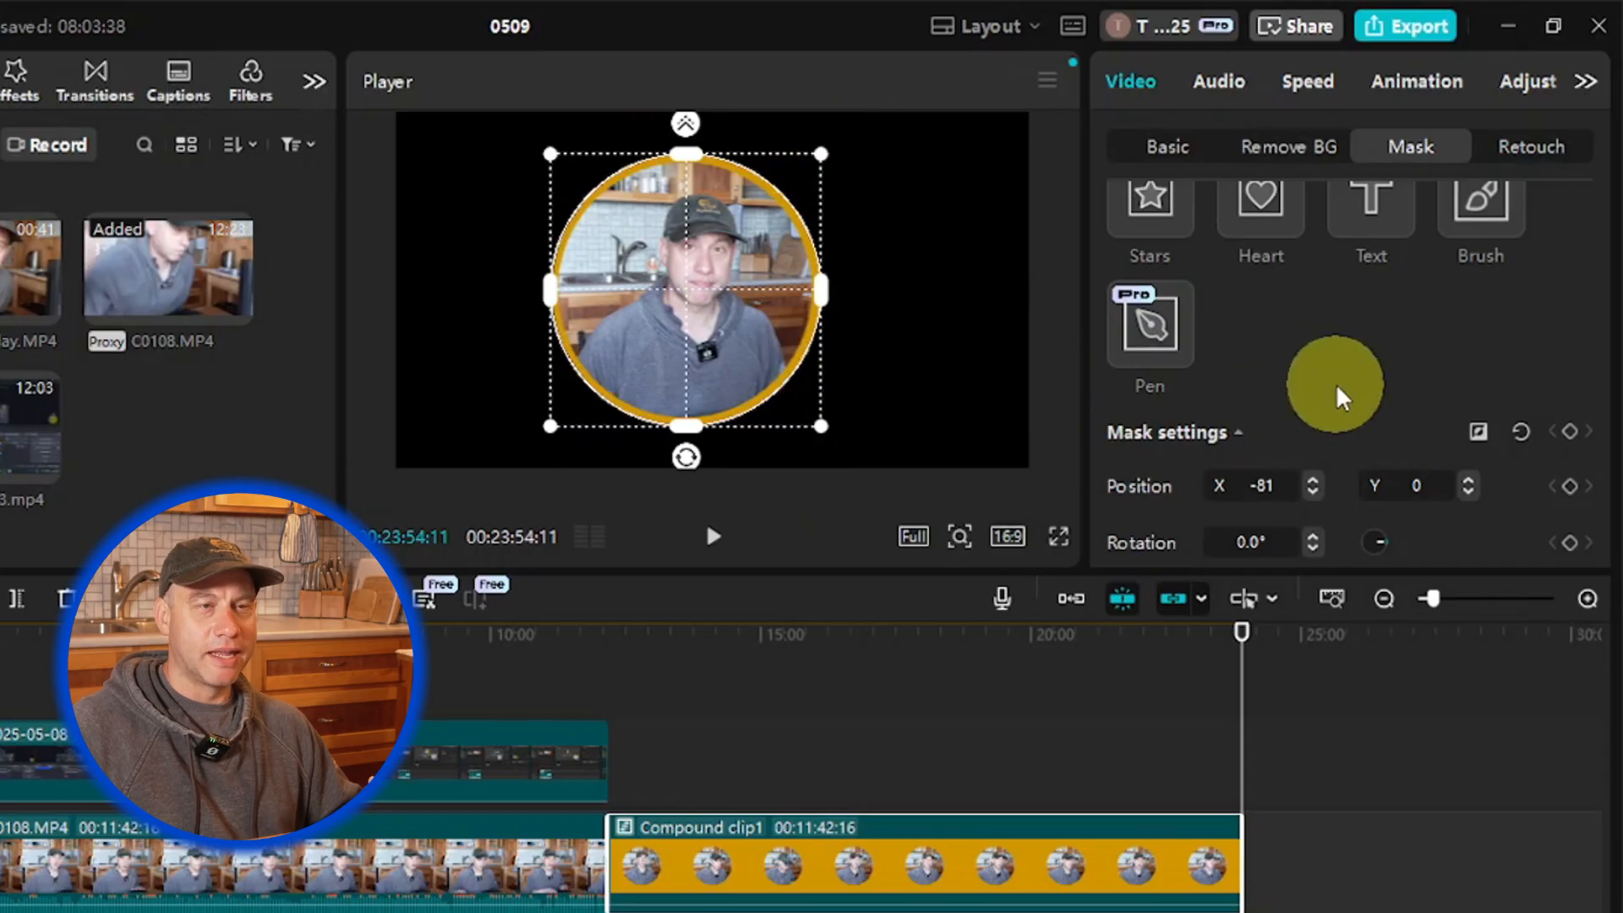
scroll(1341, 394, down, 3)
scroll(1352, 389, down, 2)
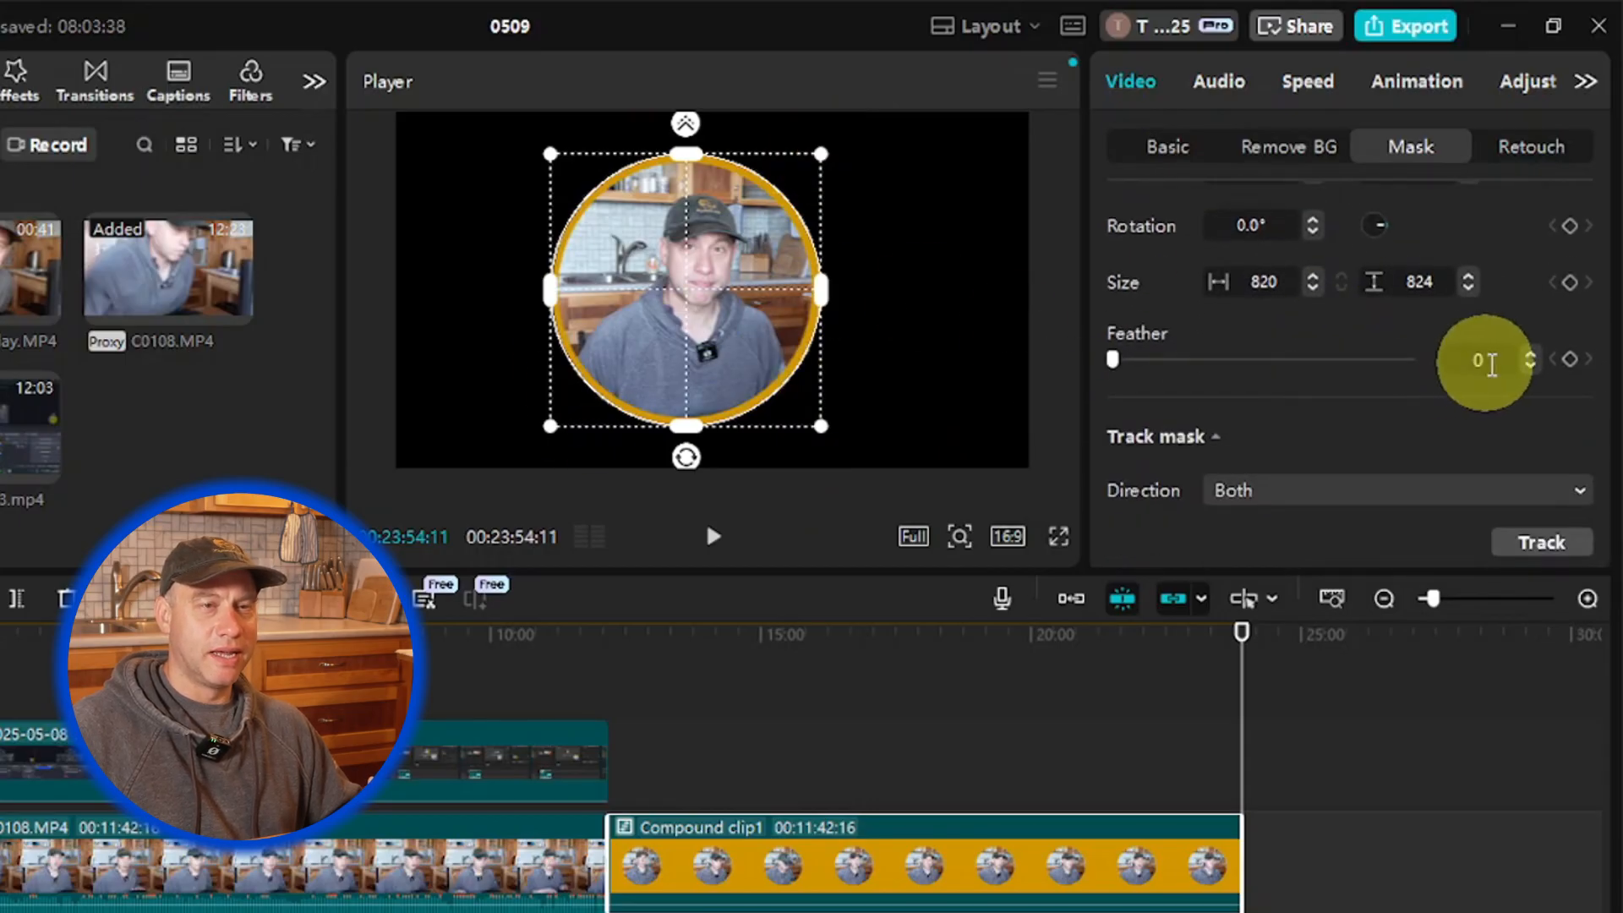
click(1480, 359)
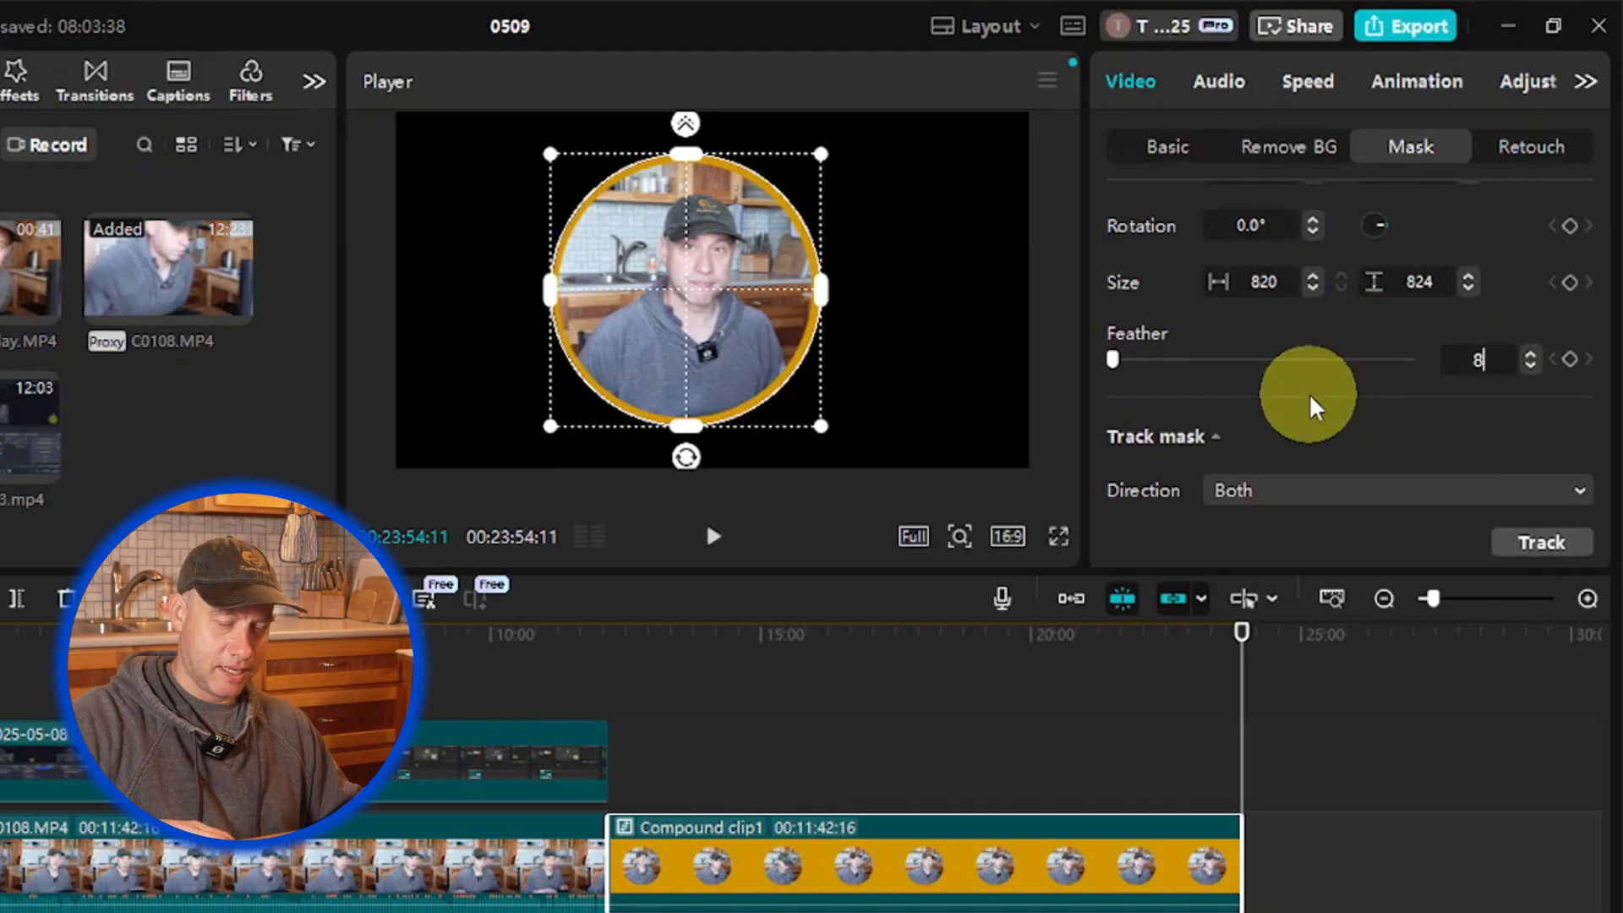
key(Return)
click(1020, 743)
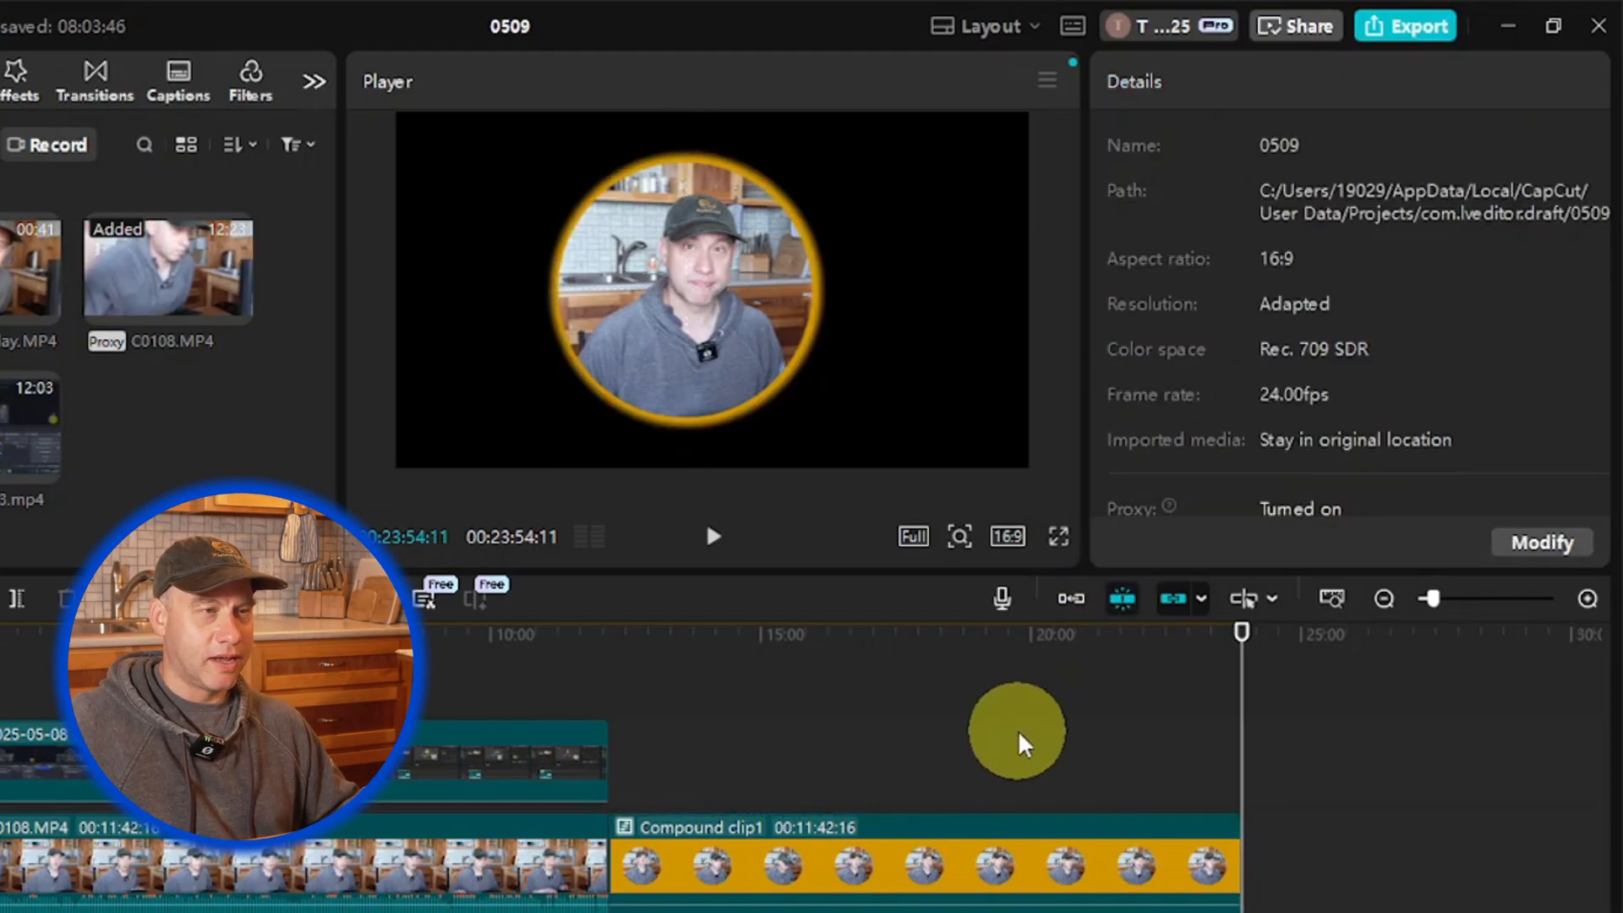
Step: Inspect the feathered golden border full screen at about 19:45 in the compound clip
click(1018, 630)
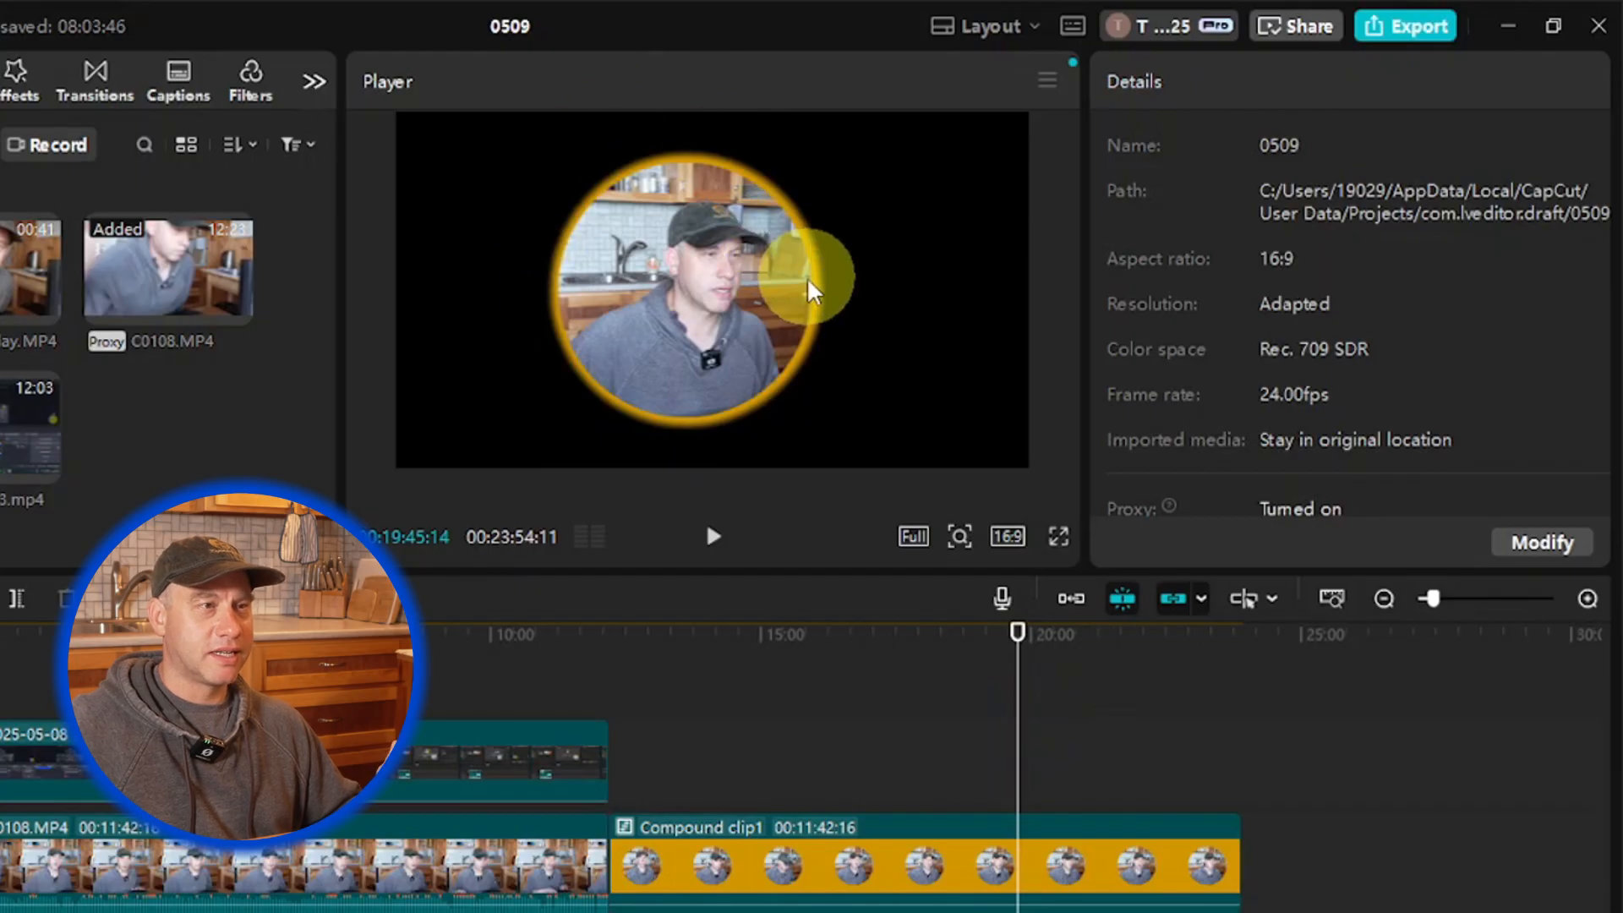
click(1141, 457)
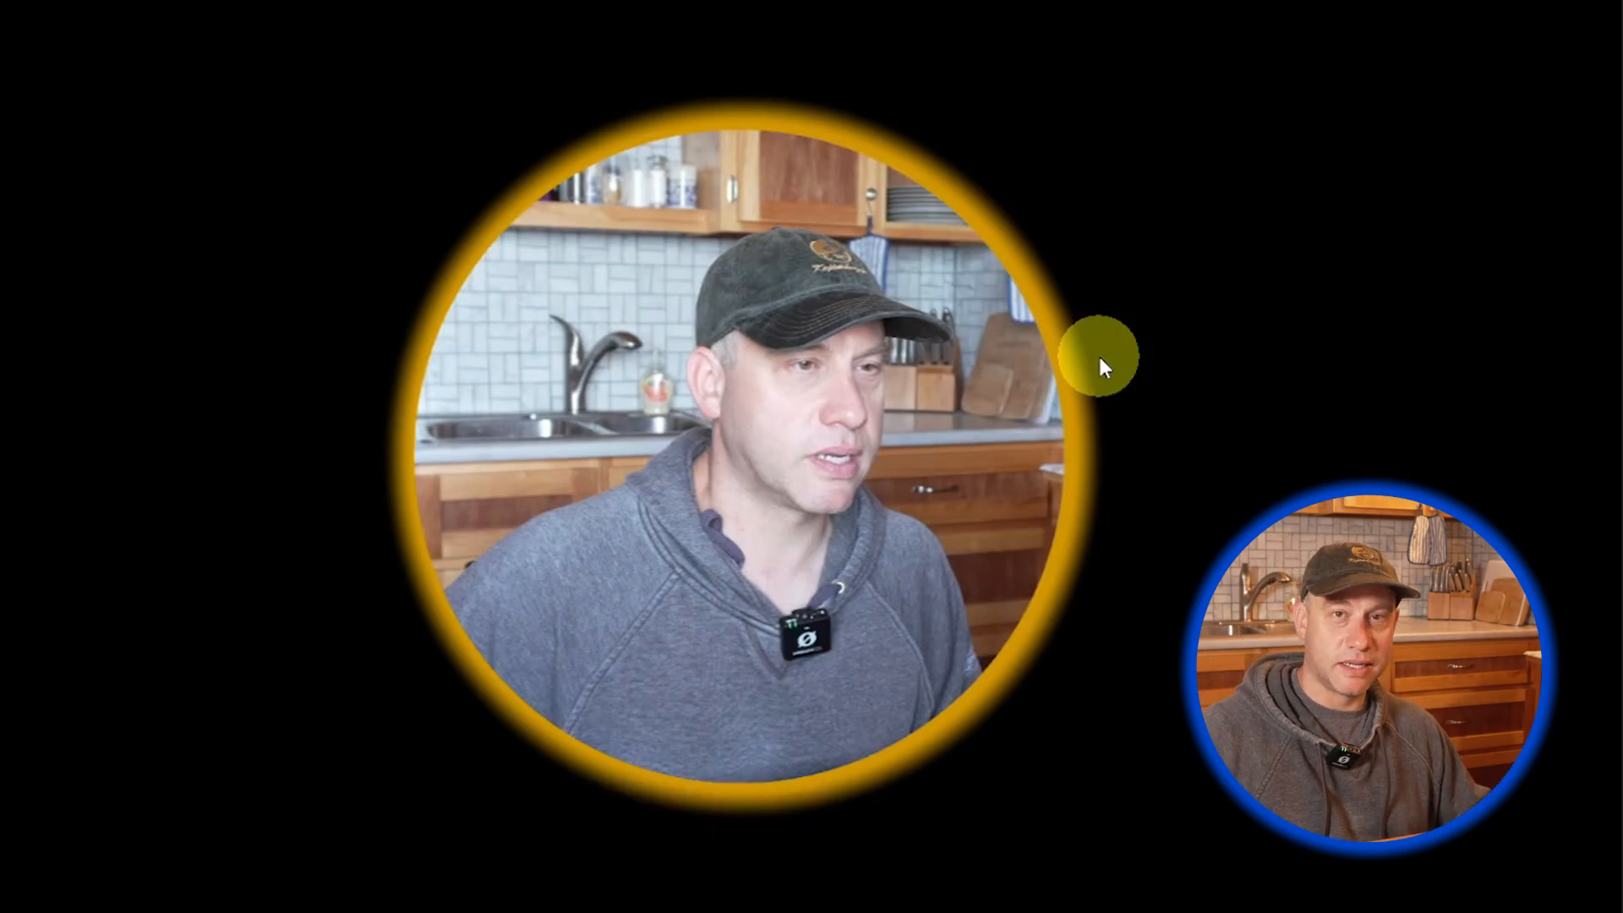
key(Escape)
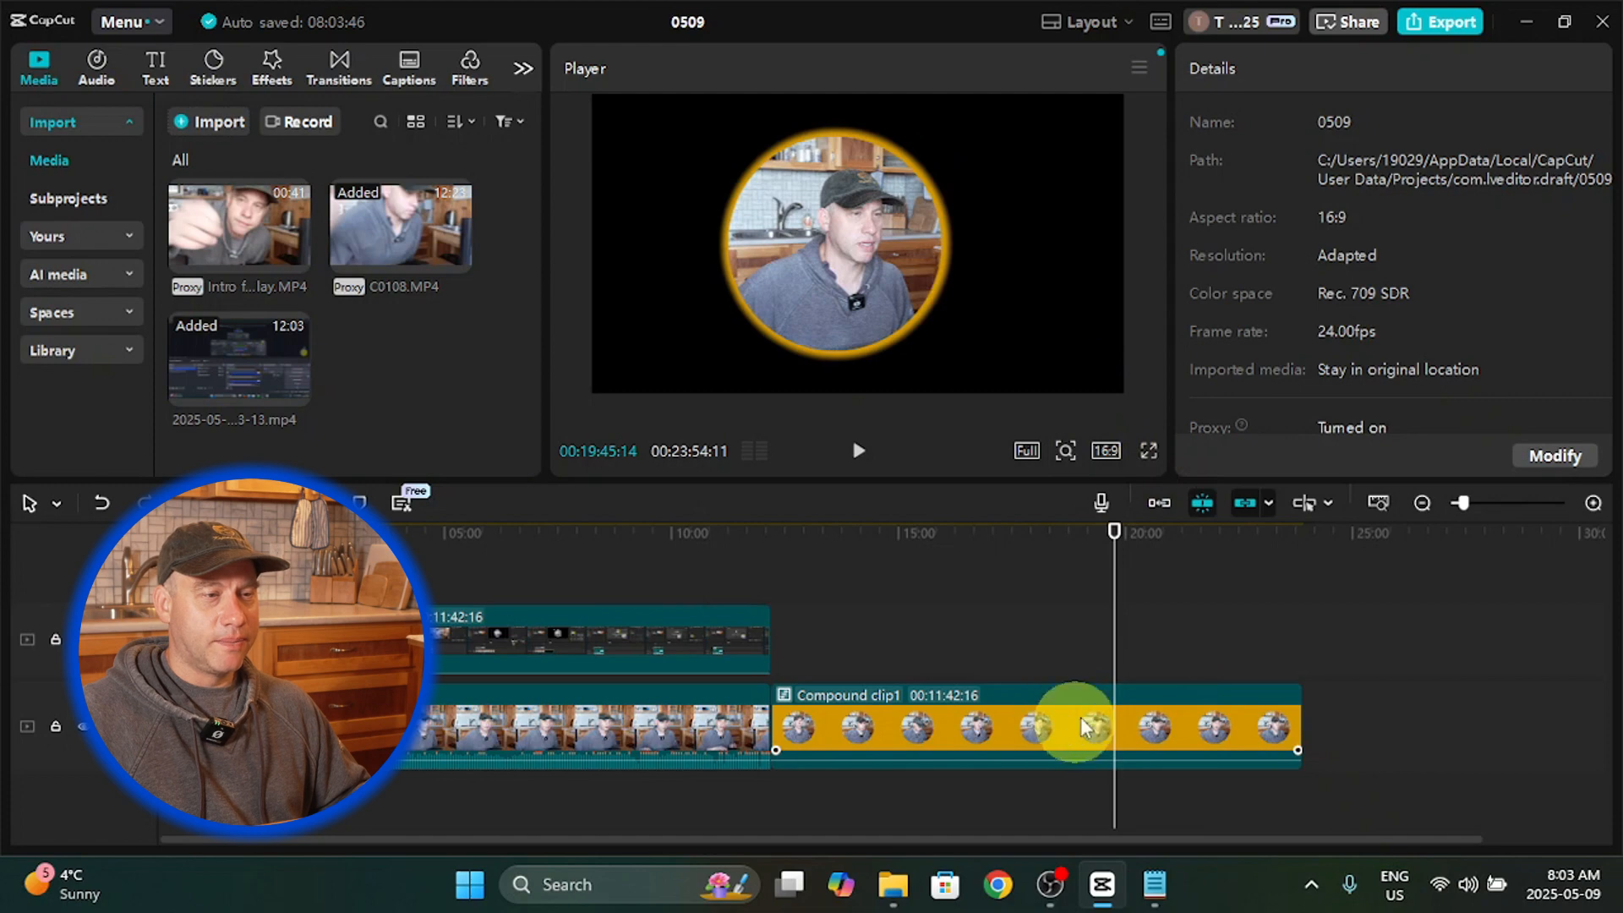
Step: Nest the masked compound clip in a new compound clip and place it on the track above the screen recording, aligned with its start
drag(1097, 649, 975, 649)
click(1047, 732)
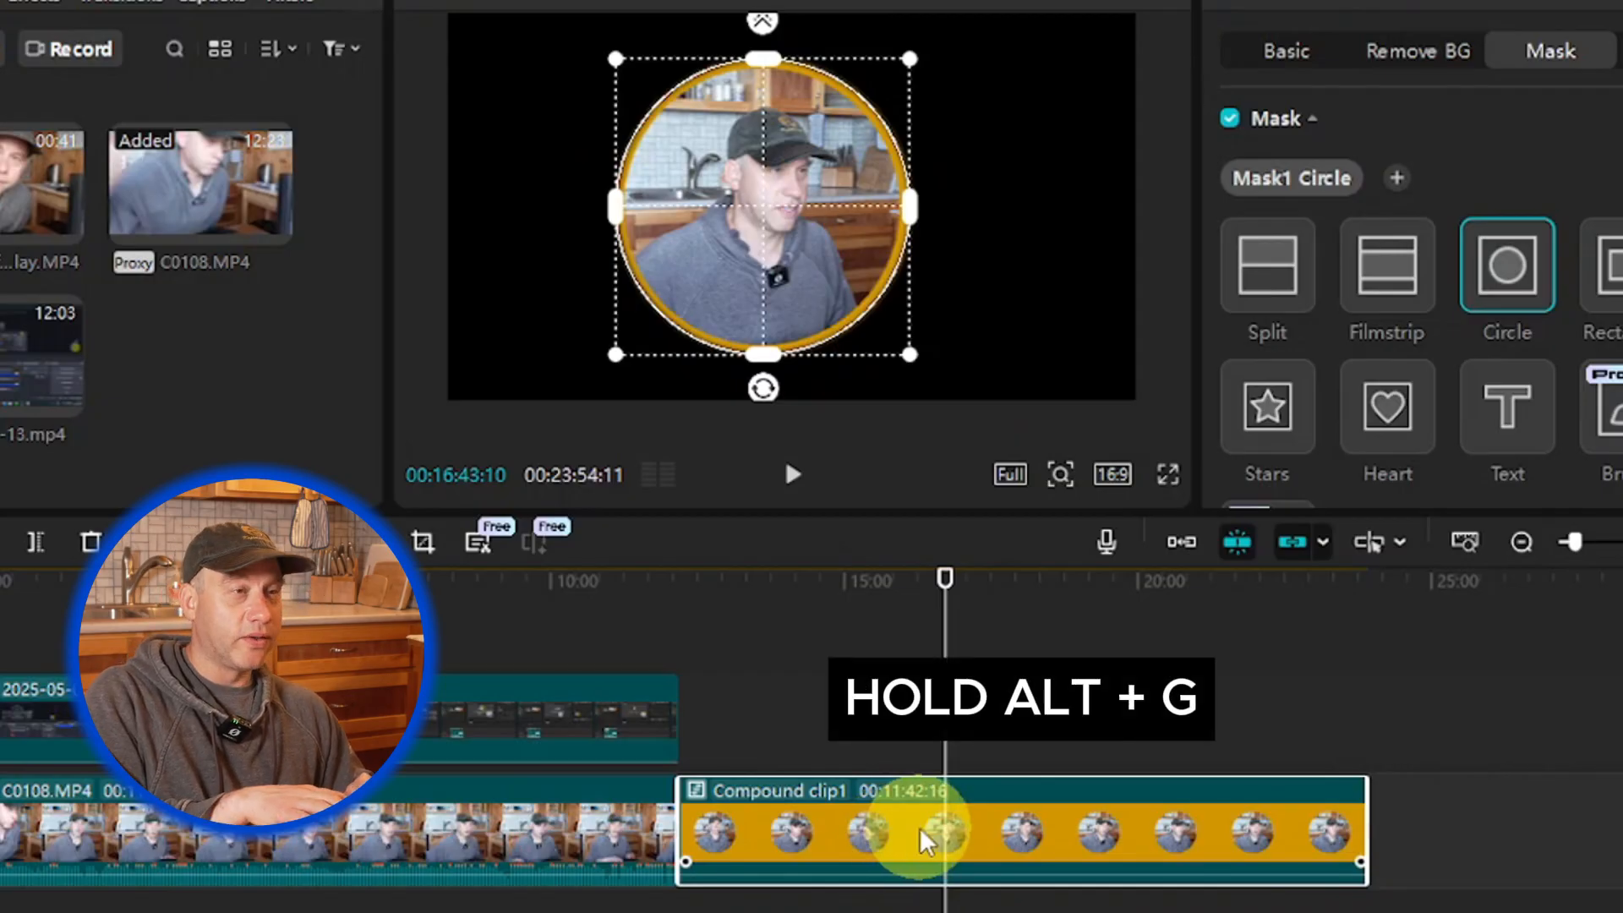
key(alt+g)
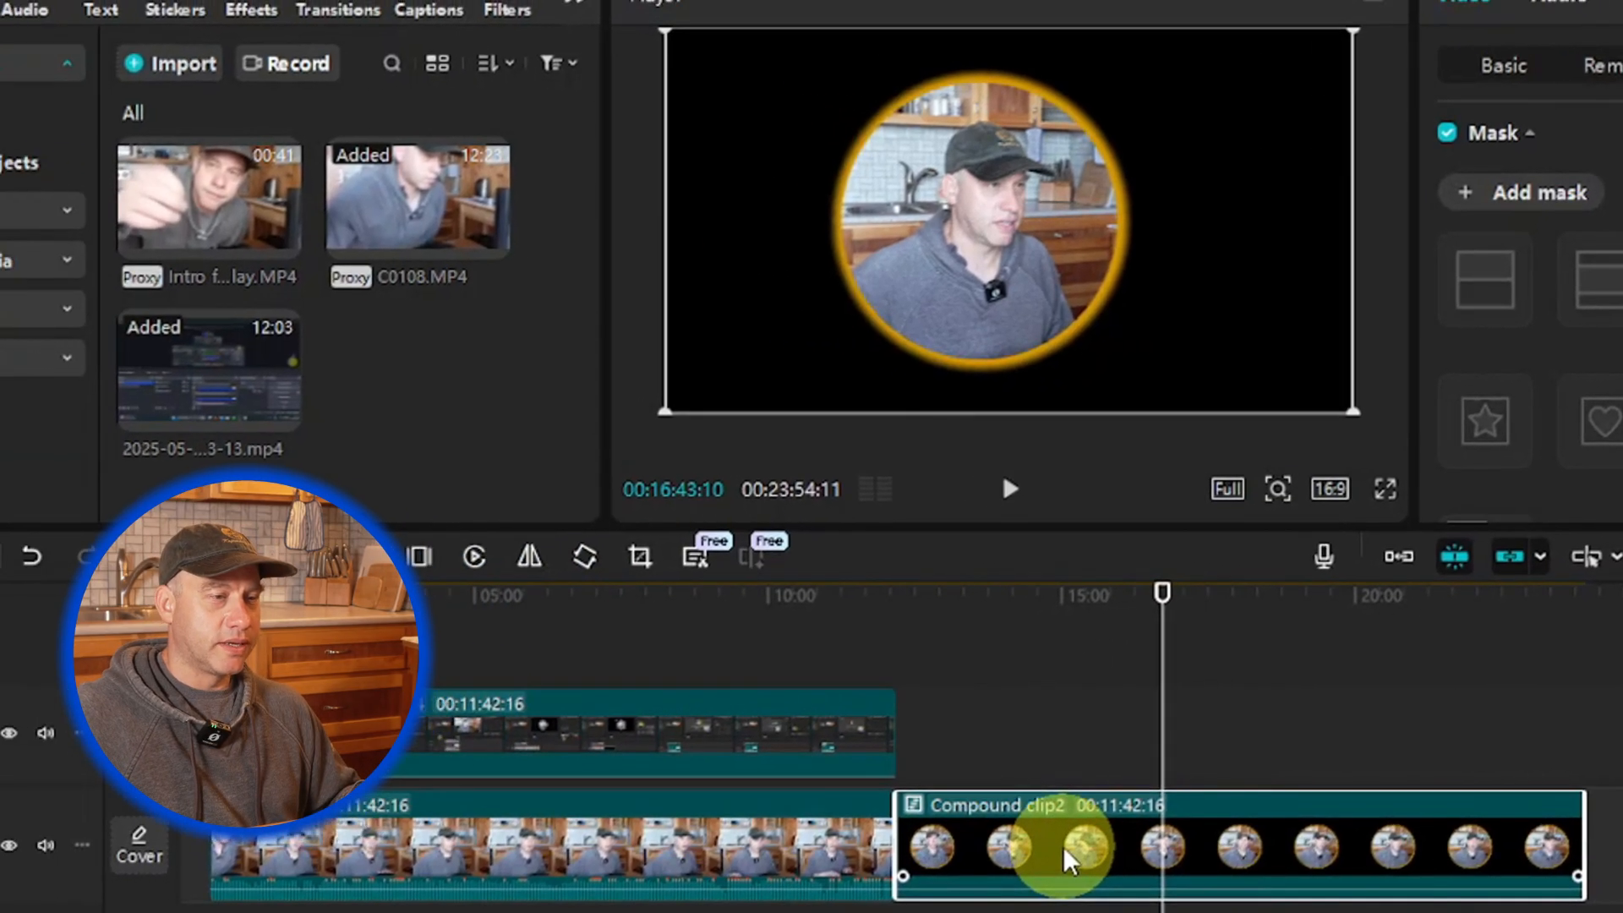
drag(841, 837, 789, 702)
drag(1003, 709, 364, 664)
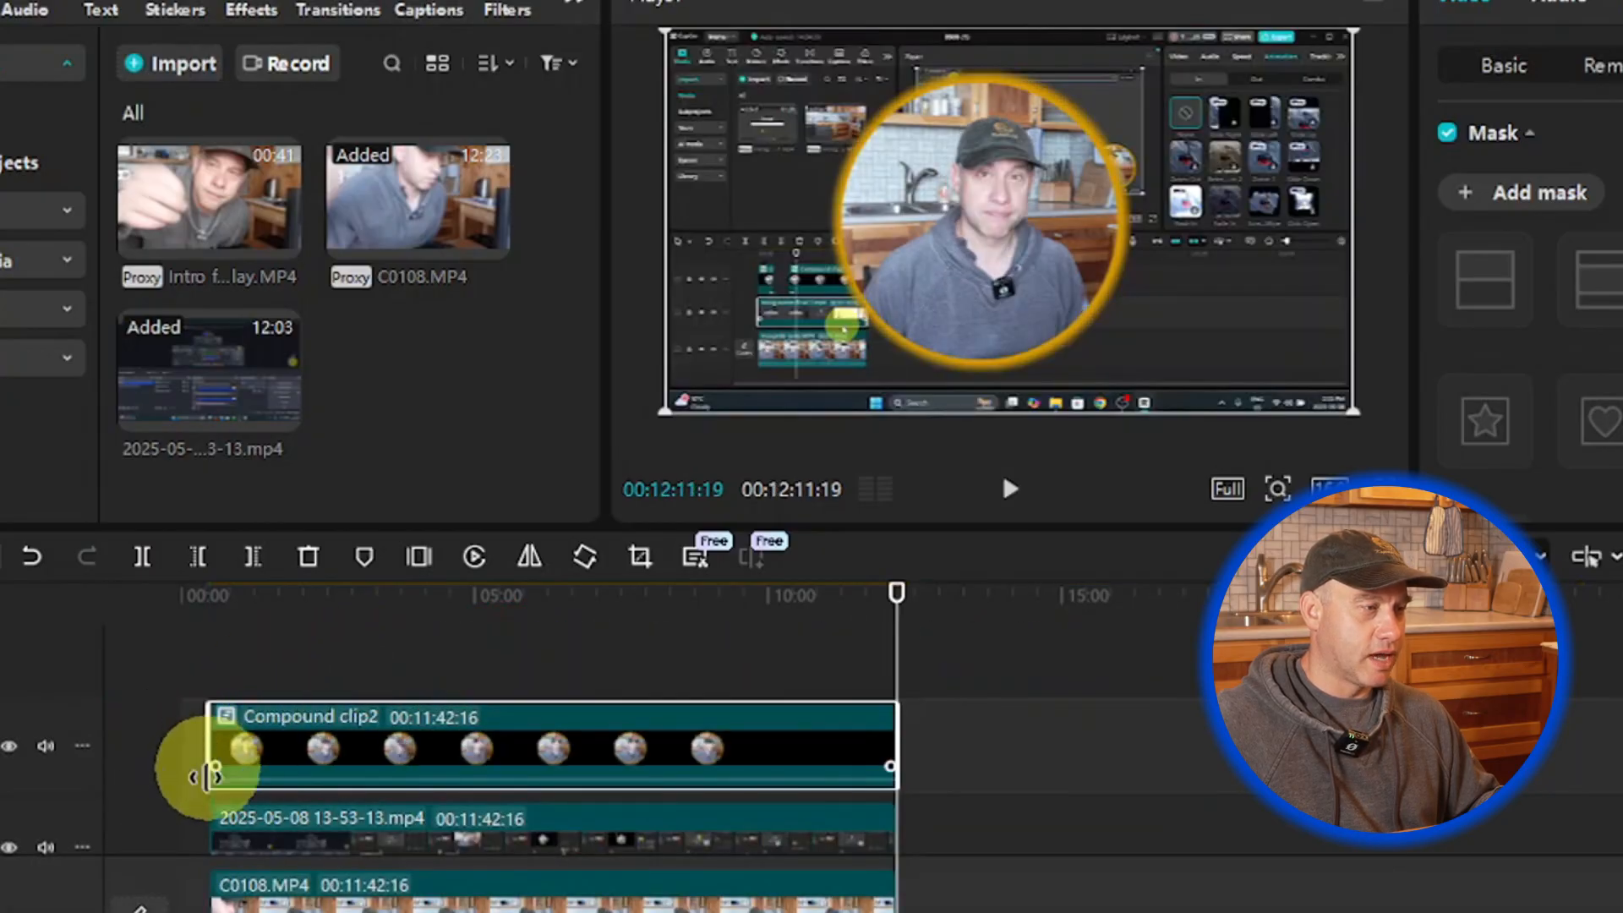
Step: Shift all three clips together to the start of the timeline and return the playhead to 00:00
scroll(445, 797, down, 3)
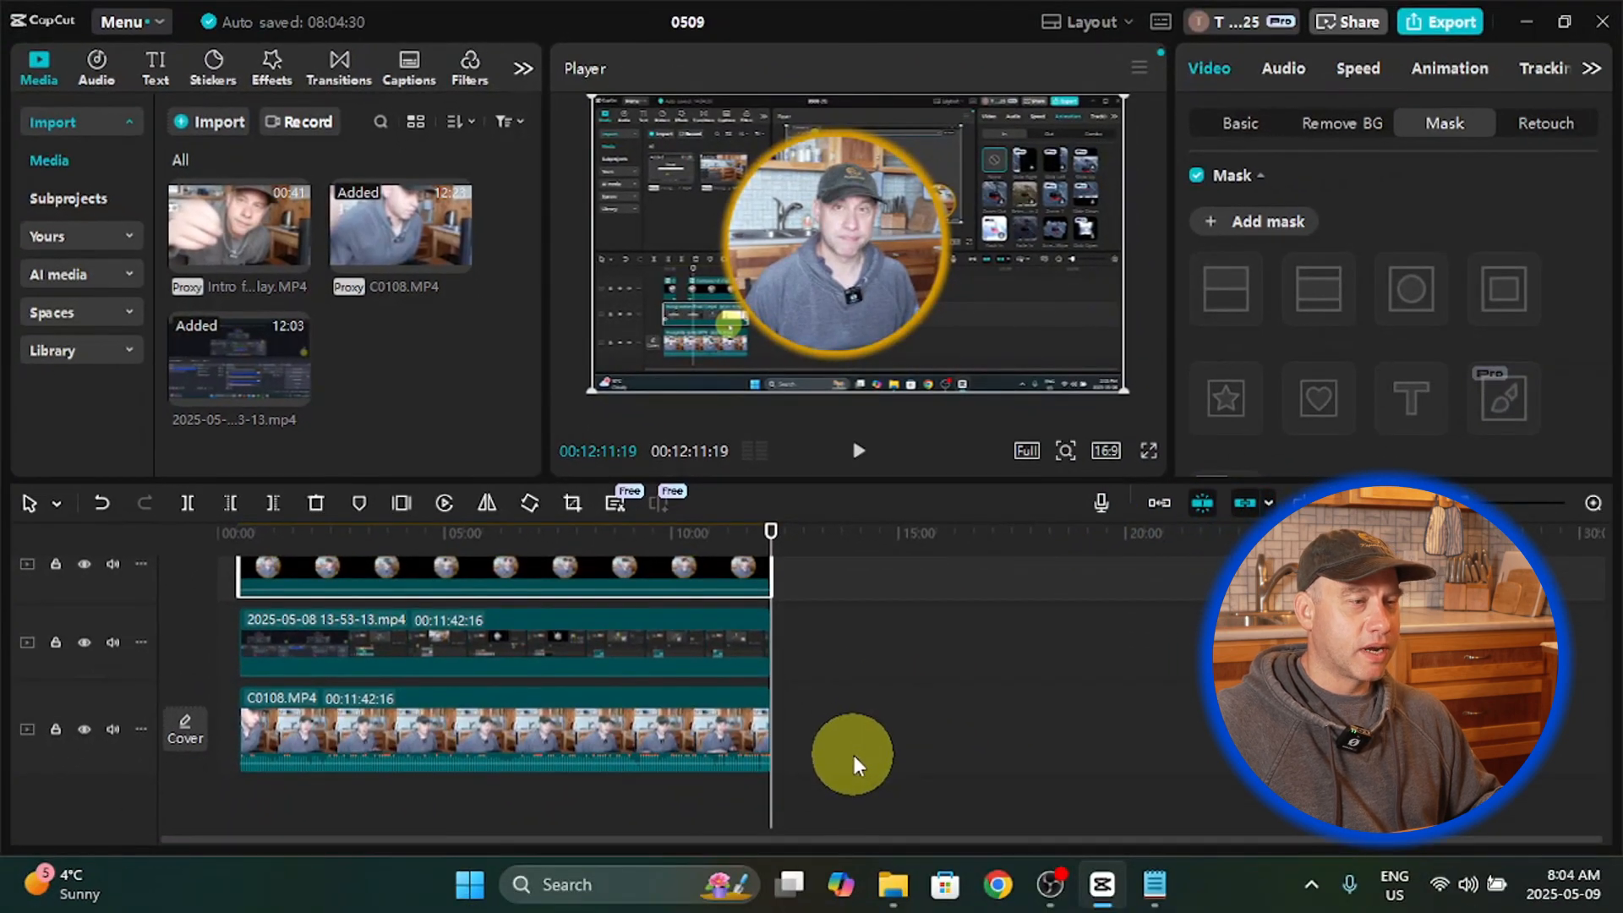
drag(852, 756, 648, 576)
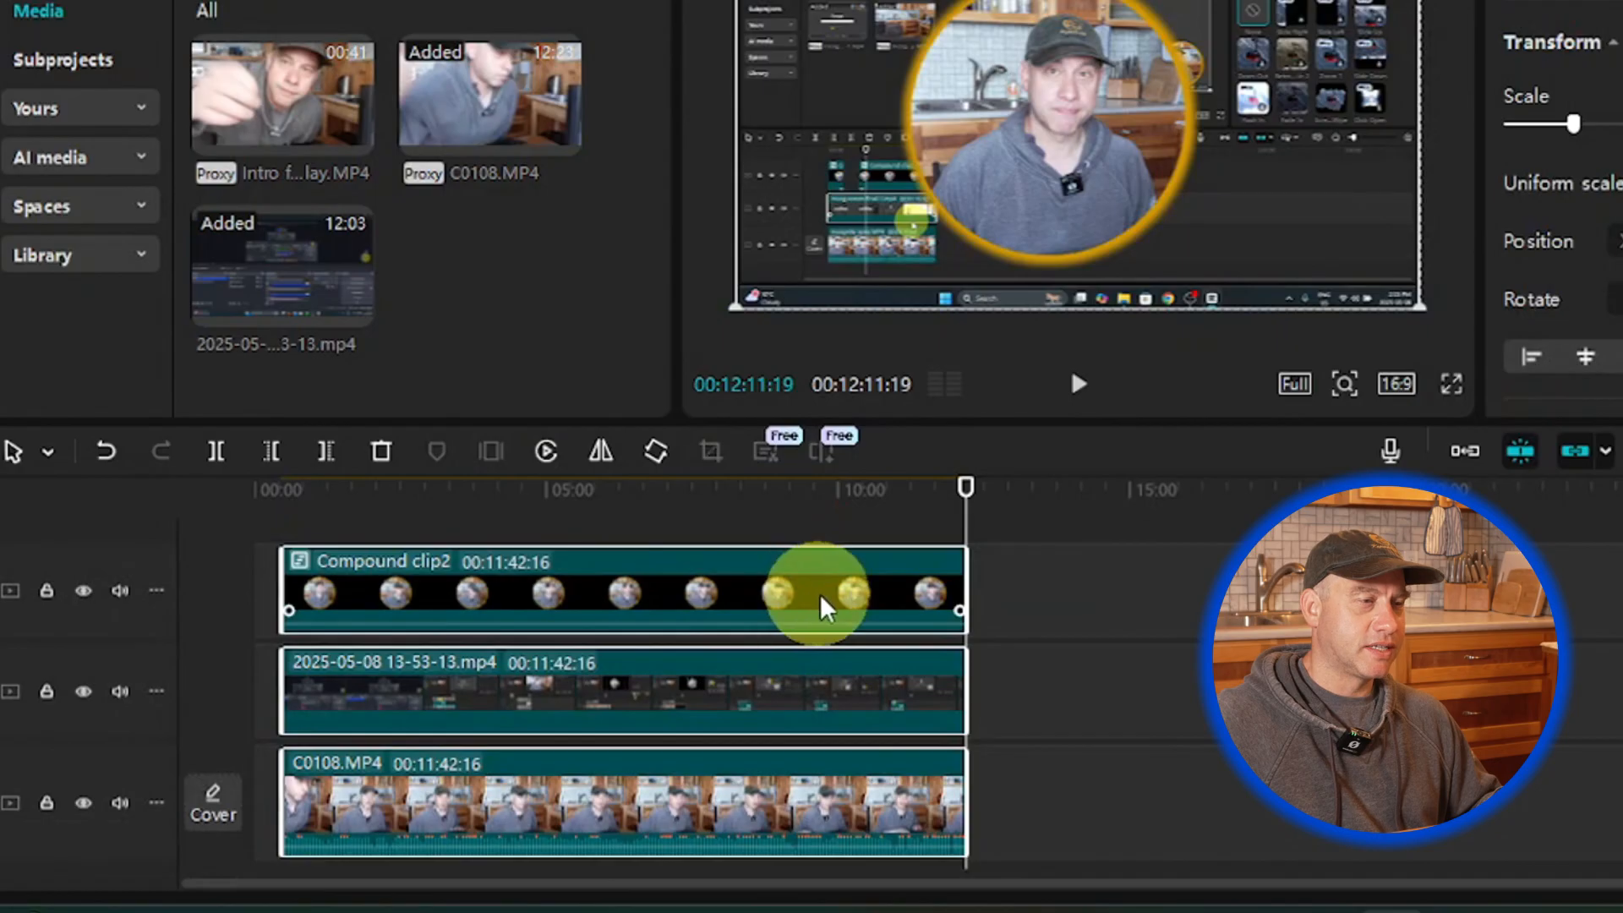
drag(825, 591, 772, 597)
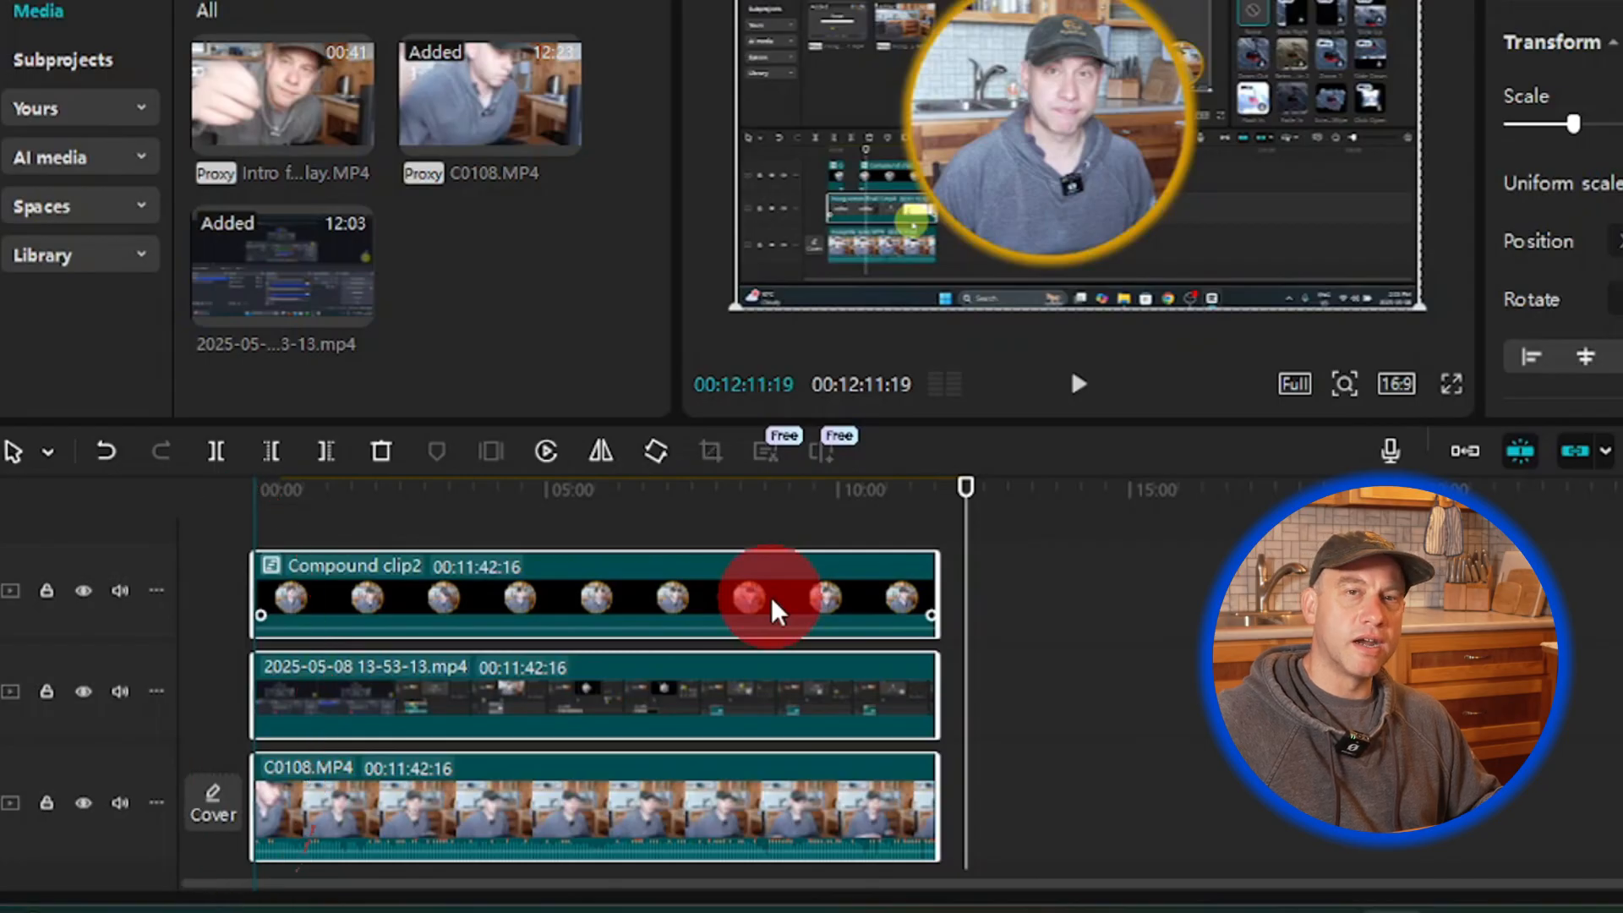
drag(965, 487, 254, 564)
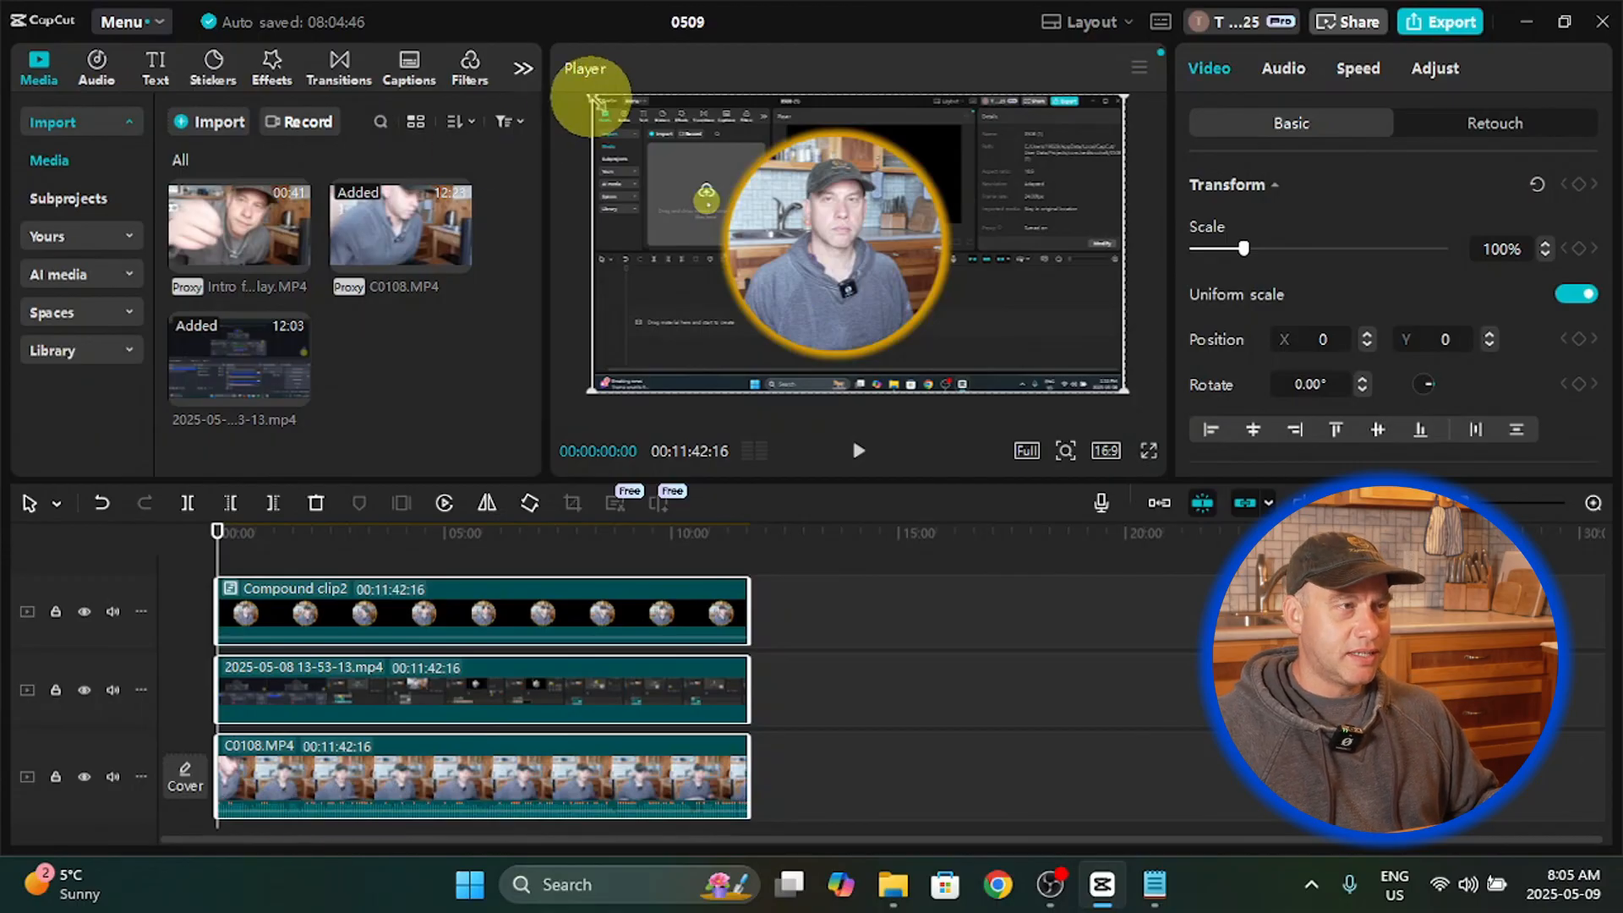
Step: Scale the three selected clips down slightly to fit the canvas, then deselect them and return the playhead to the start
mouse_move(591, 96)
mouse_down()
mouse_move(631, 126)
mouse_move(596, 102)
mouse_up()
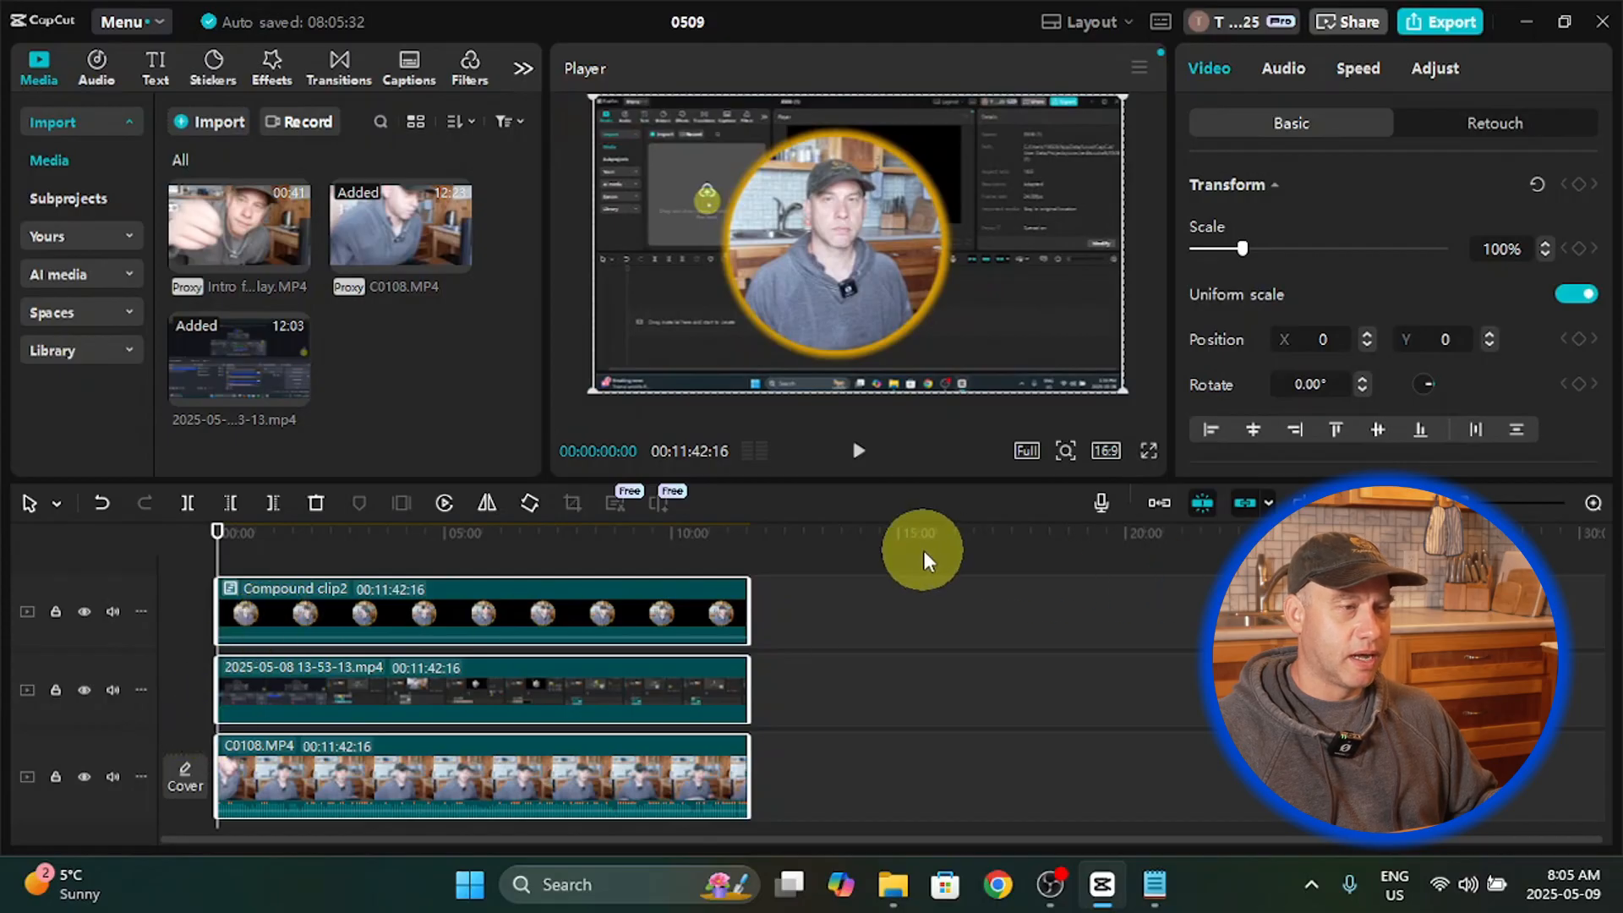
click(881, 562)
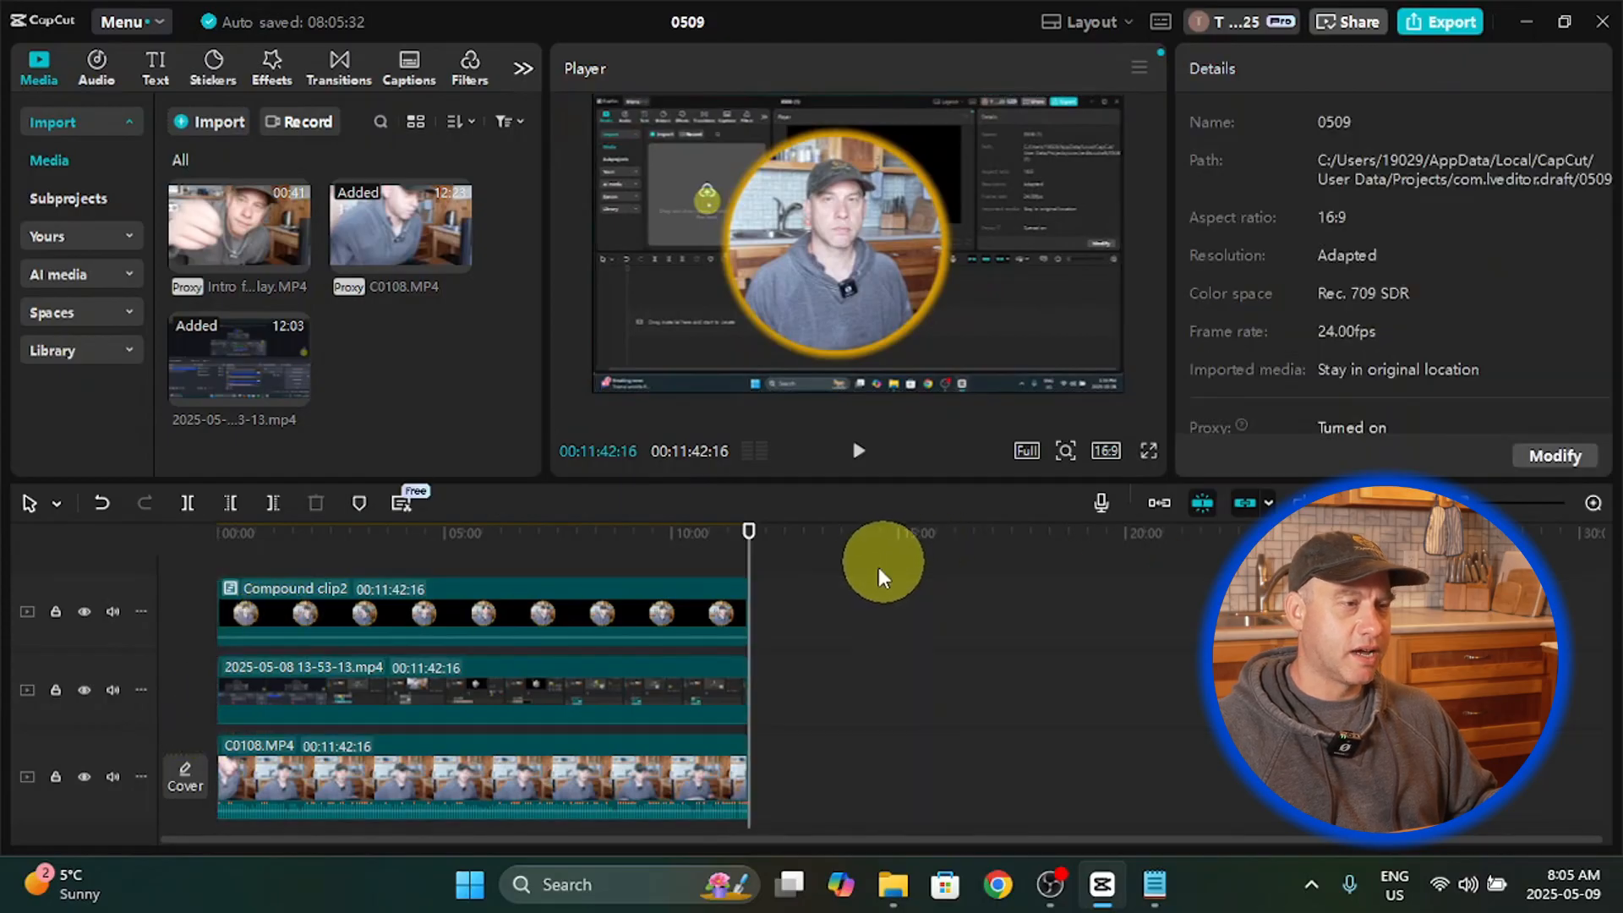
drag(879, 564, 110, 578)
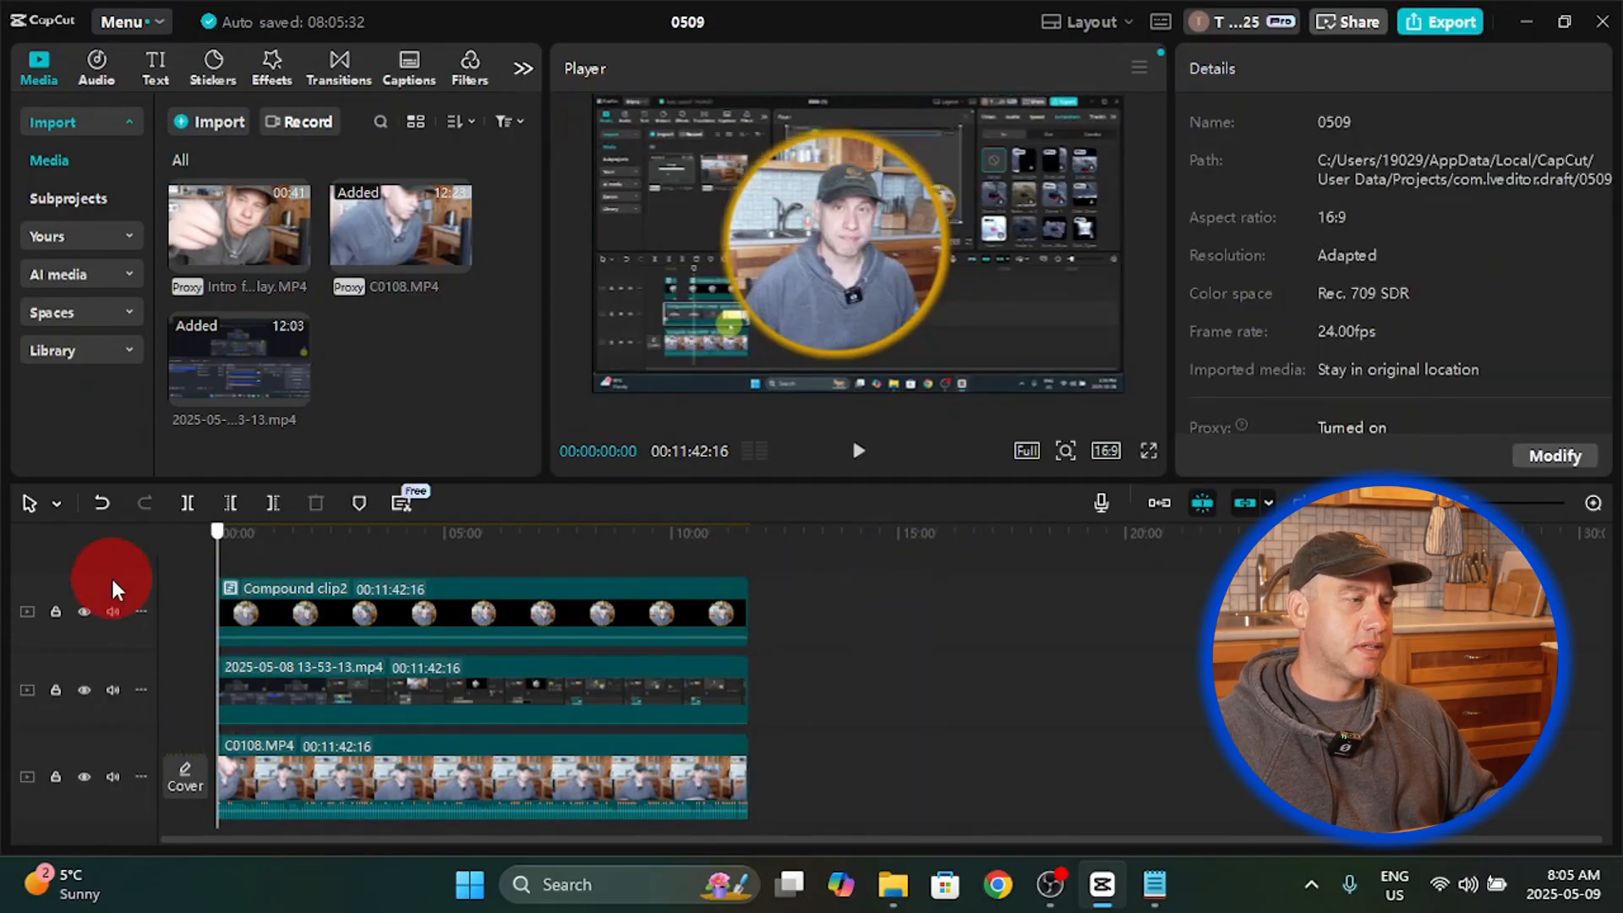
Step: Shrink the circular overlay to about 51% and place it in the lower-right corner of the picture at about X 1491, Y -594
click(333, 610)
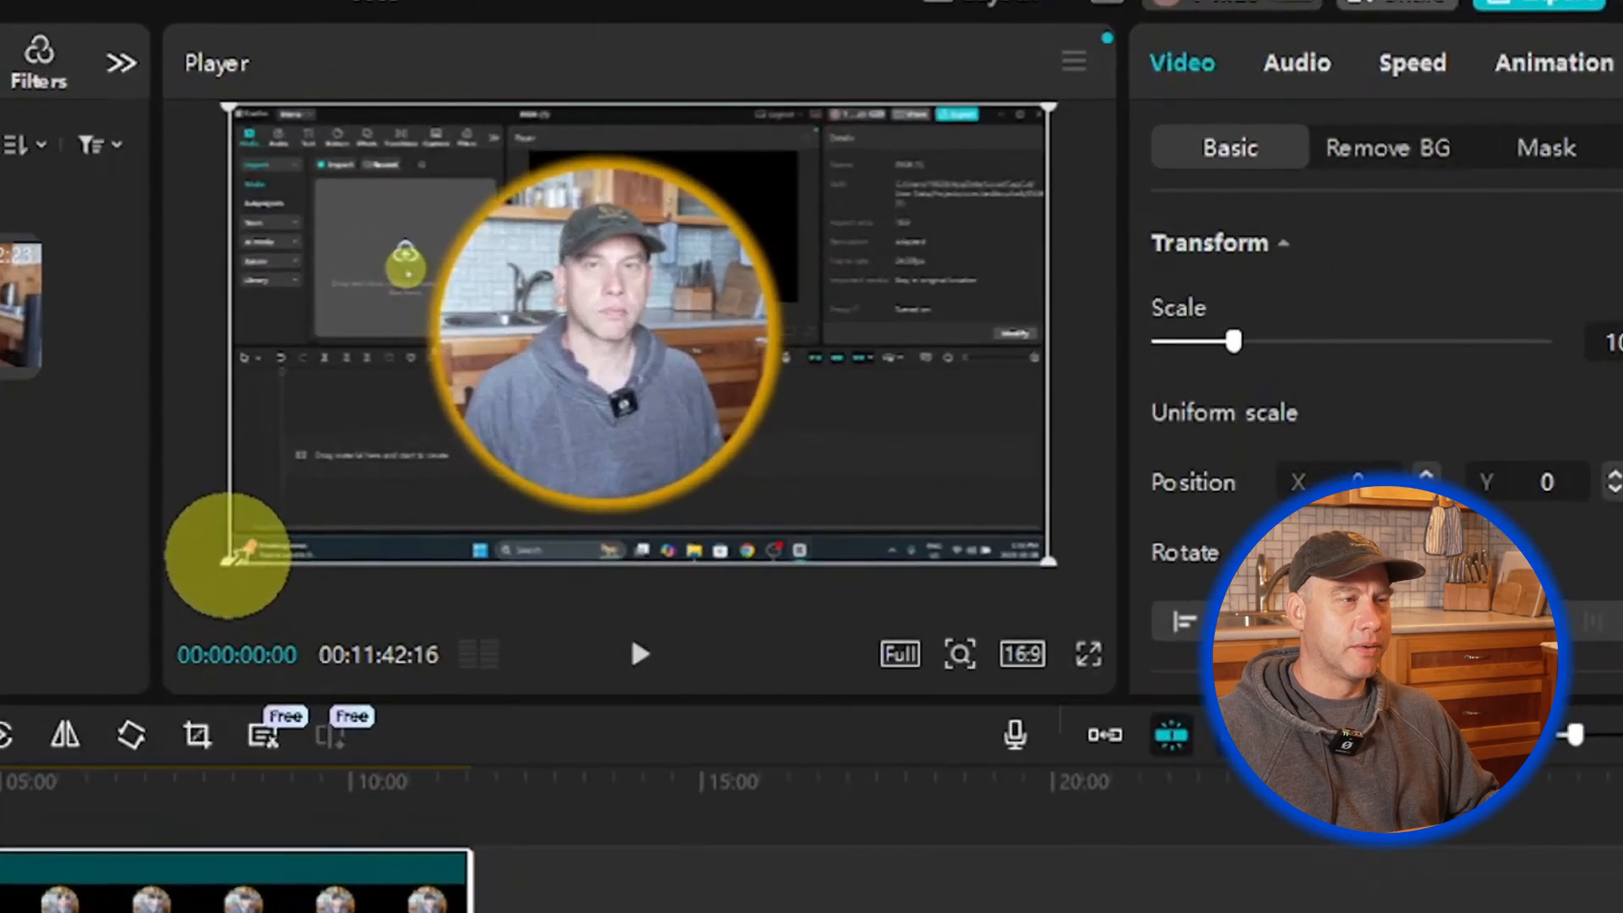
drag(326, 514, 516, 404)
drag(441, 440, 803, 506)
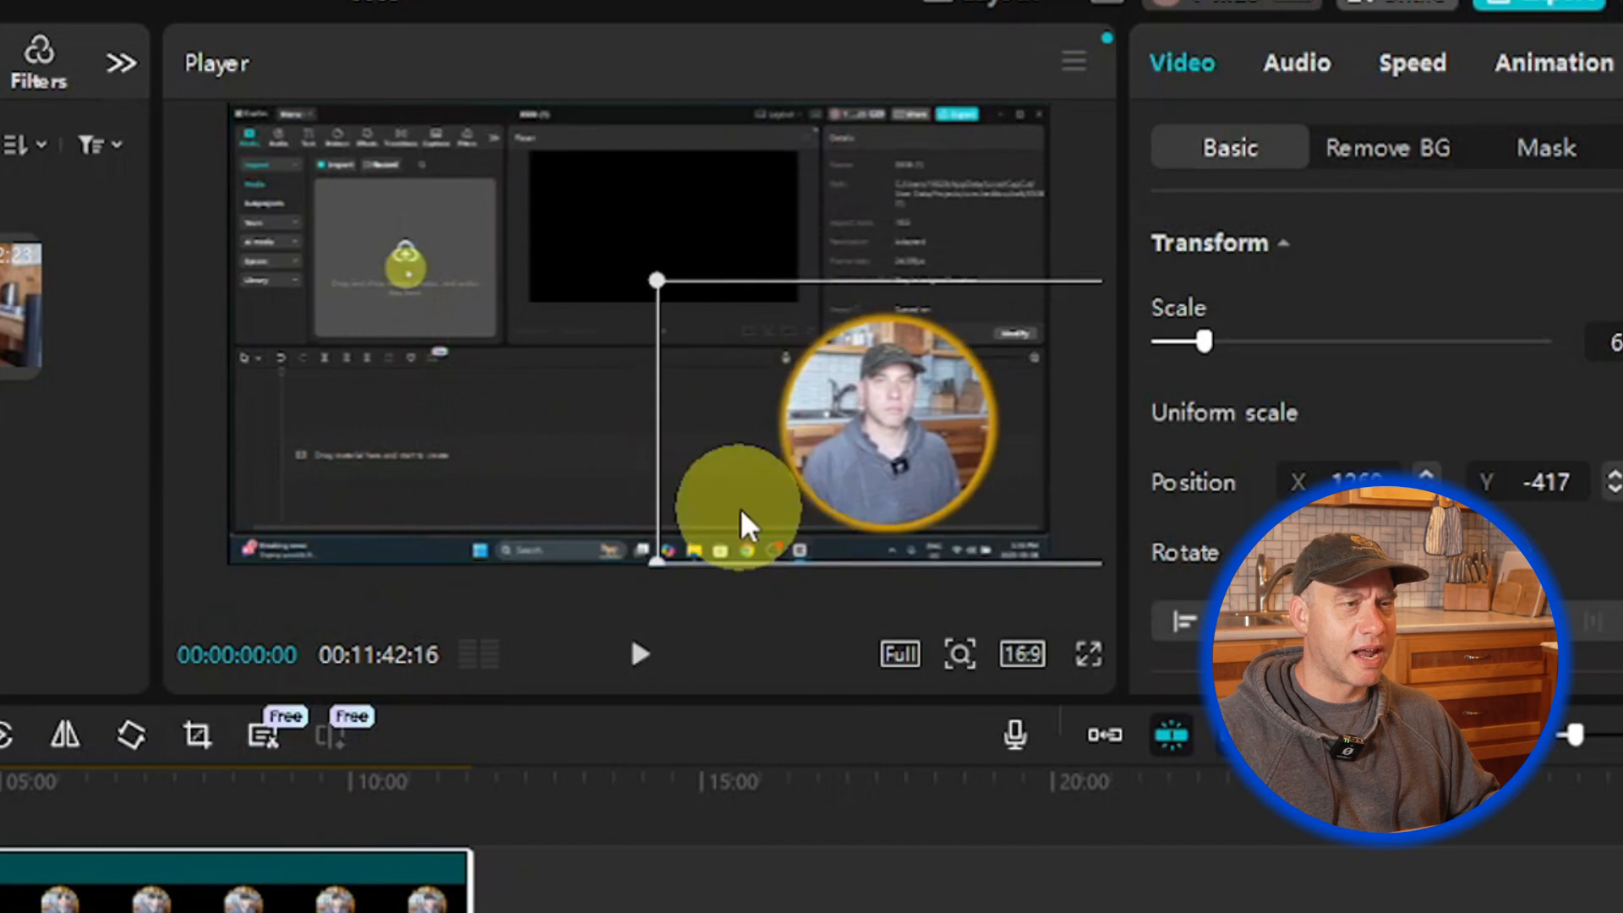
drag(657, 280, 698, 304)
drag(763, 395, 848, 431)
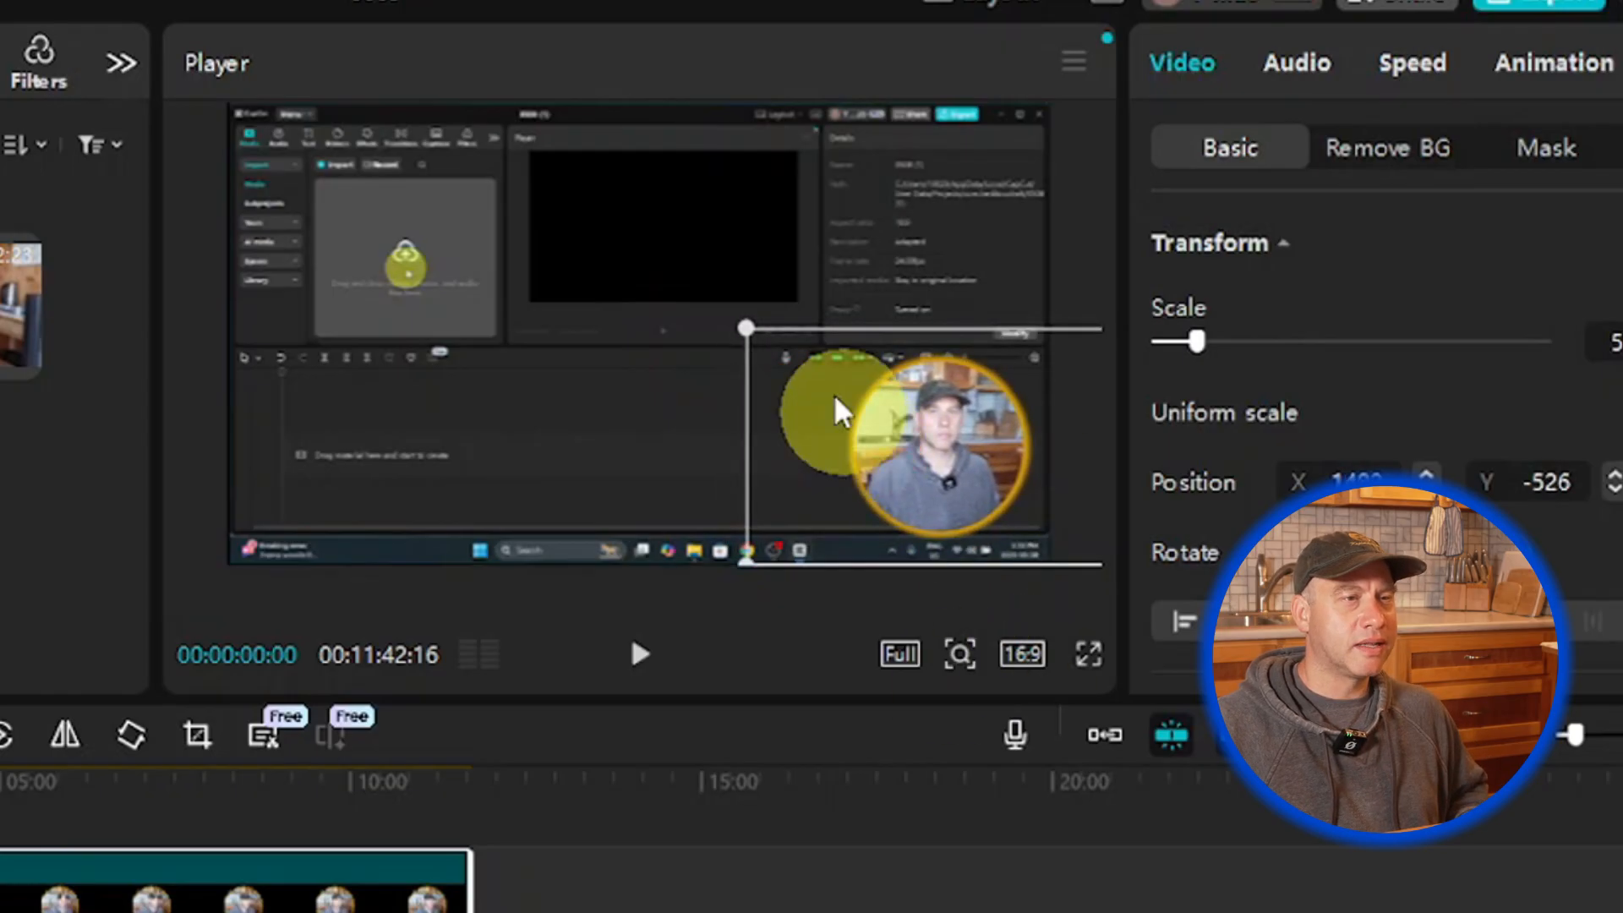
drag(750, 326, 730, 312)
drag(851, 395, 850, 410)
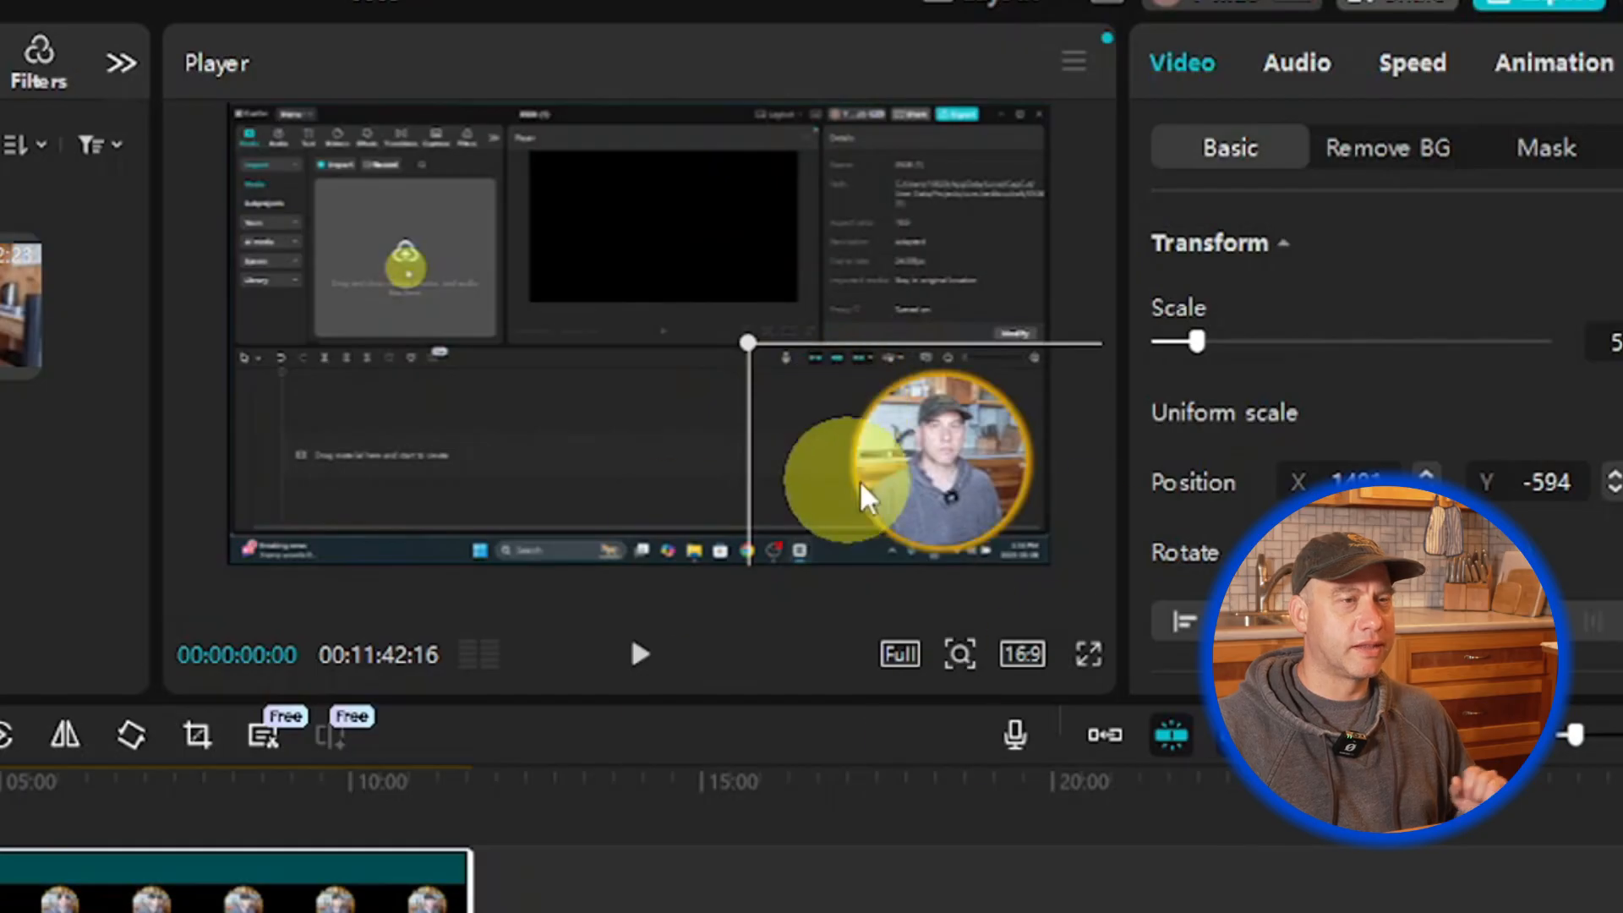
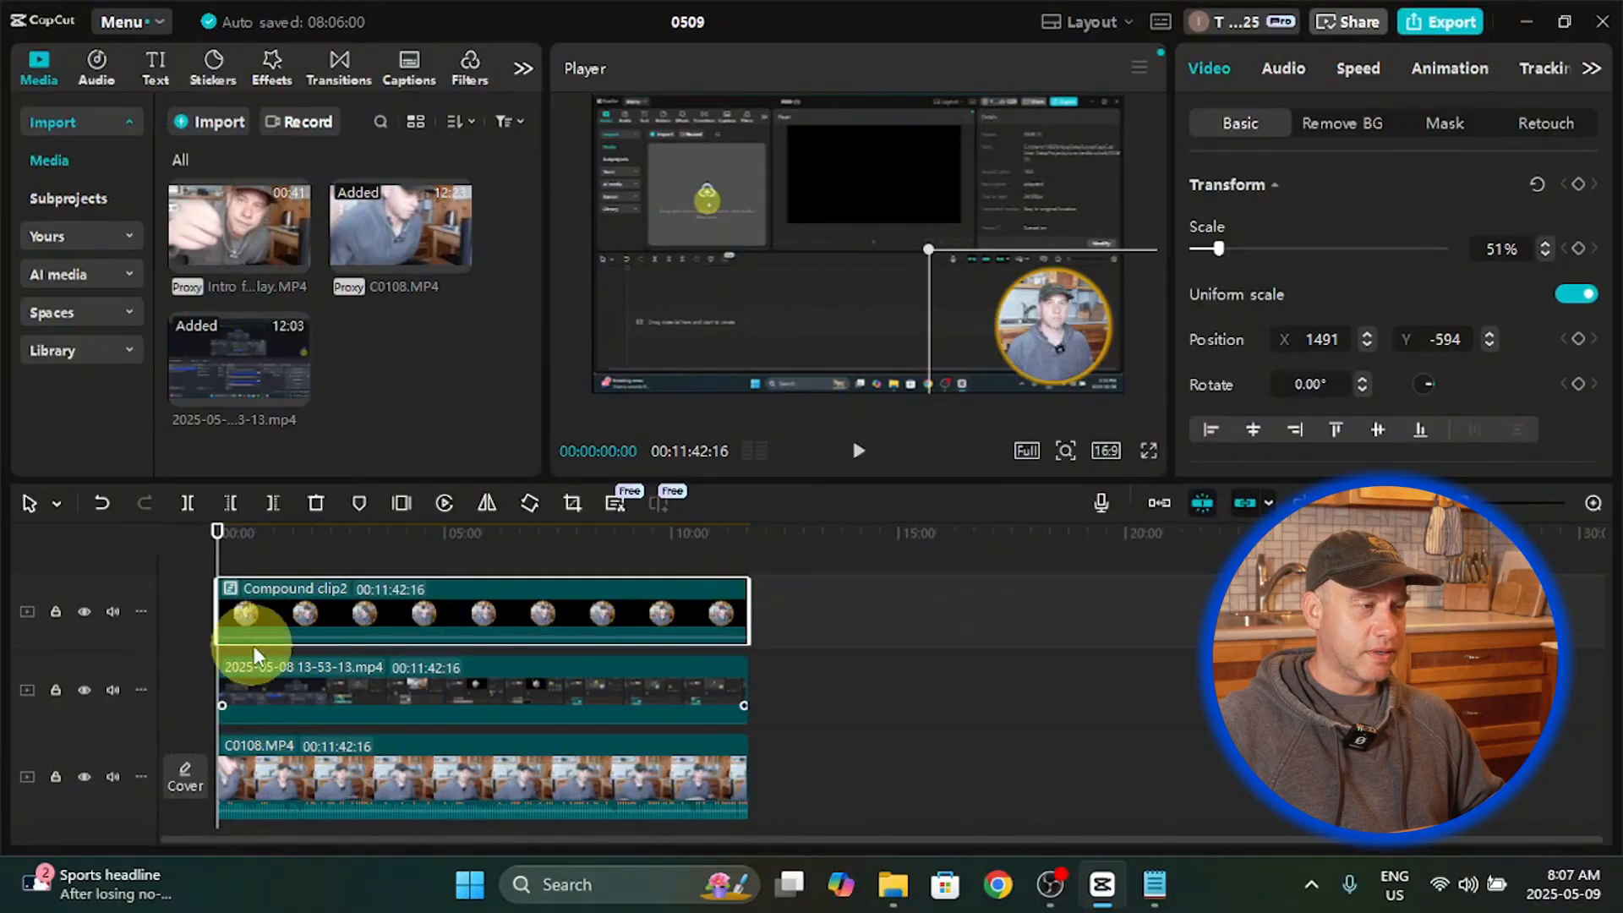
click(249, 626)
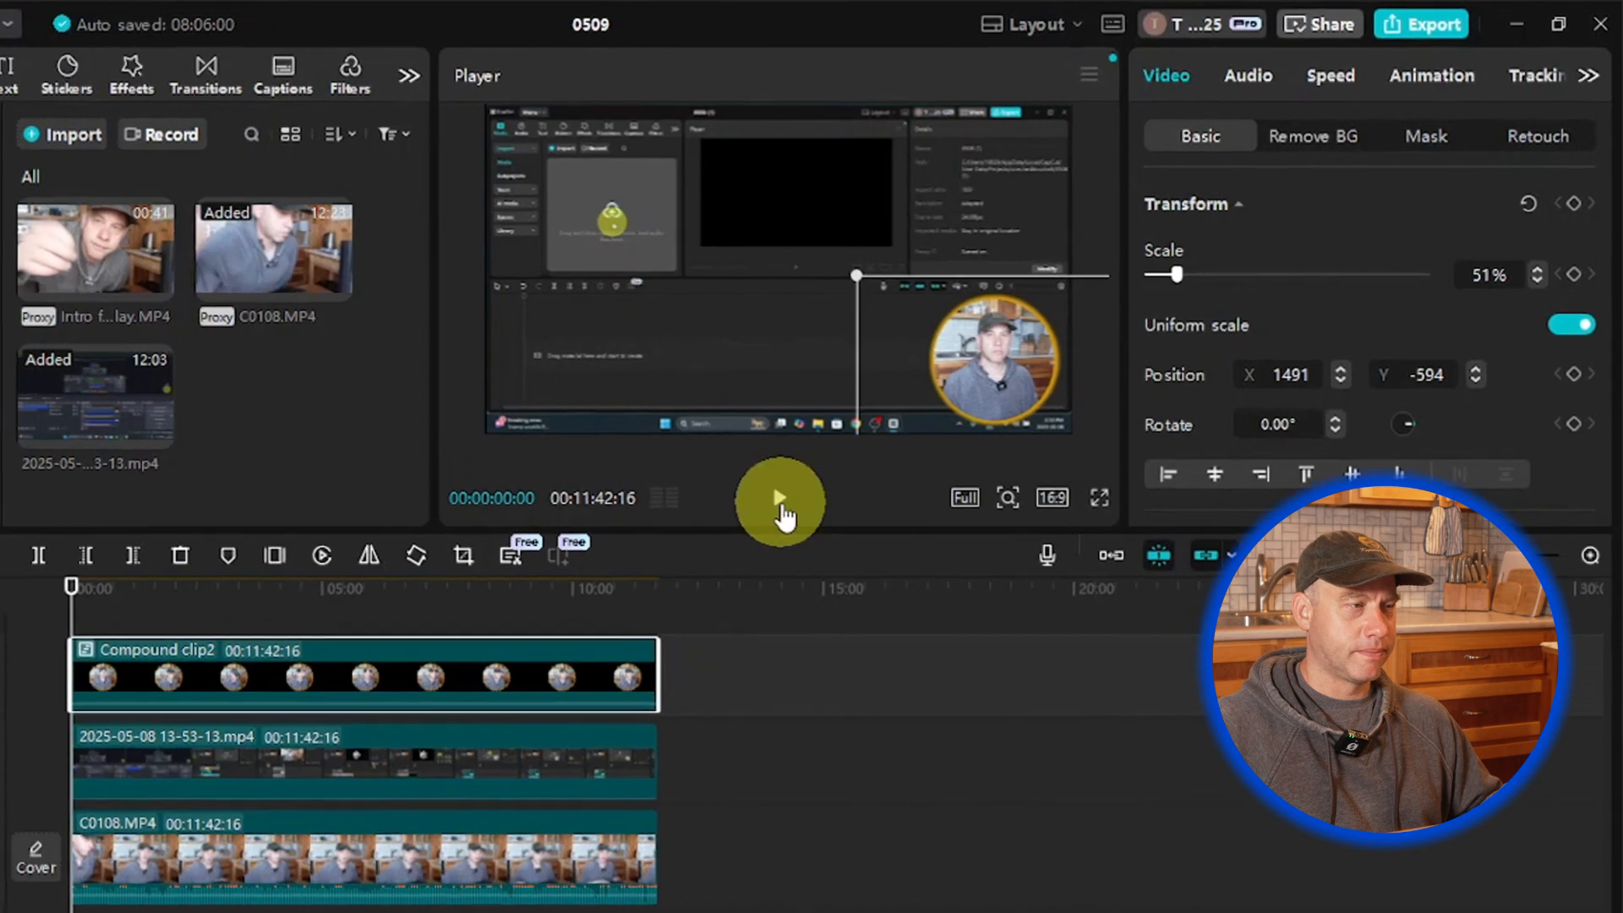
Step: Play the opening of the timeline to check the overlay, rewinding to the start between playbacks
click(861, 465)
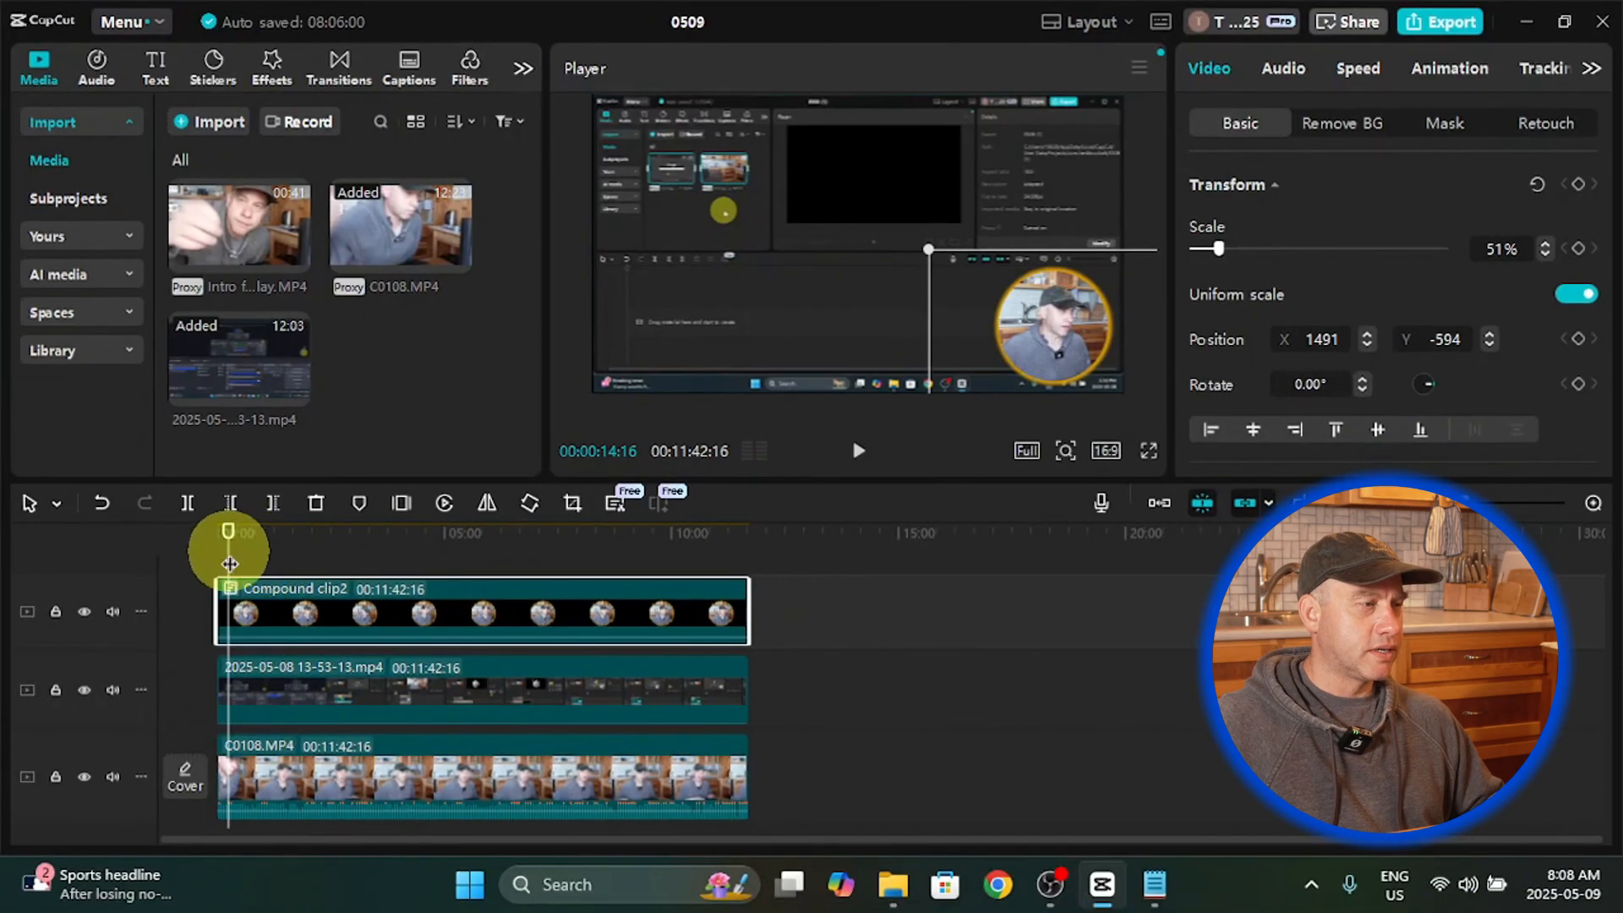
drag(229, 564, 216, 564)
click(856, 451)
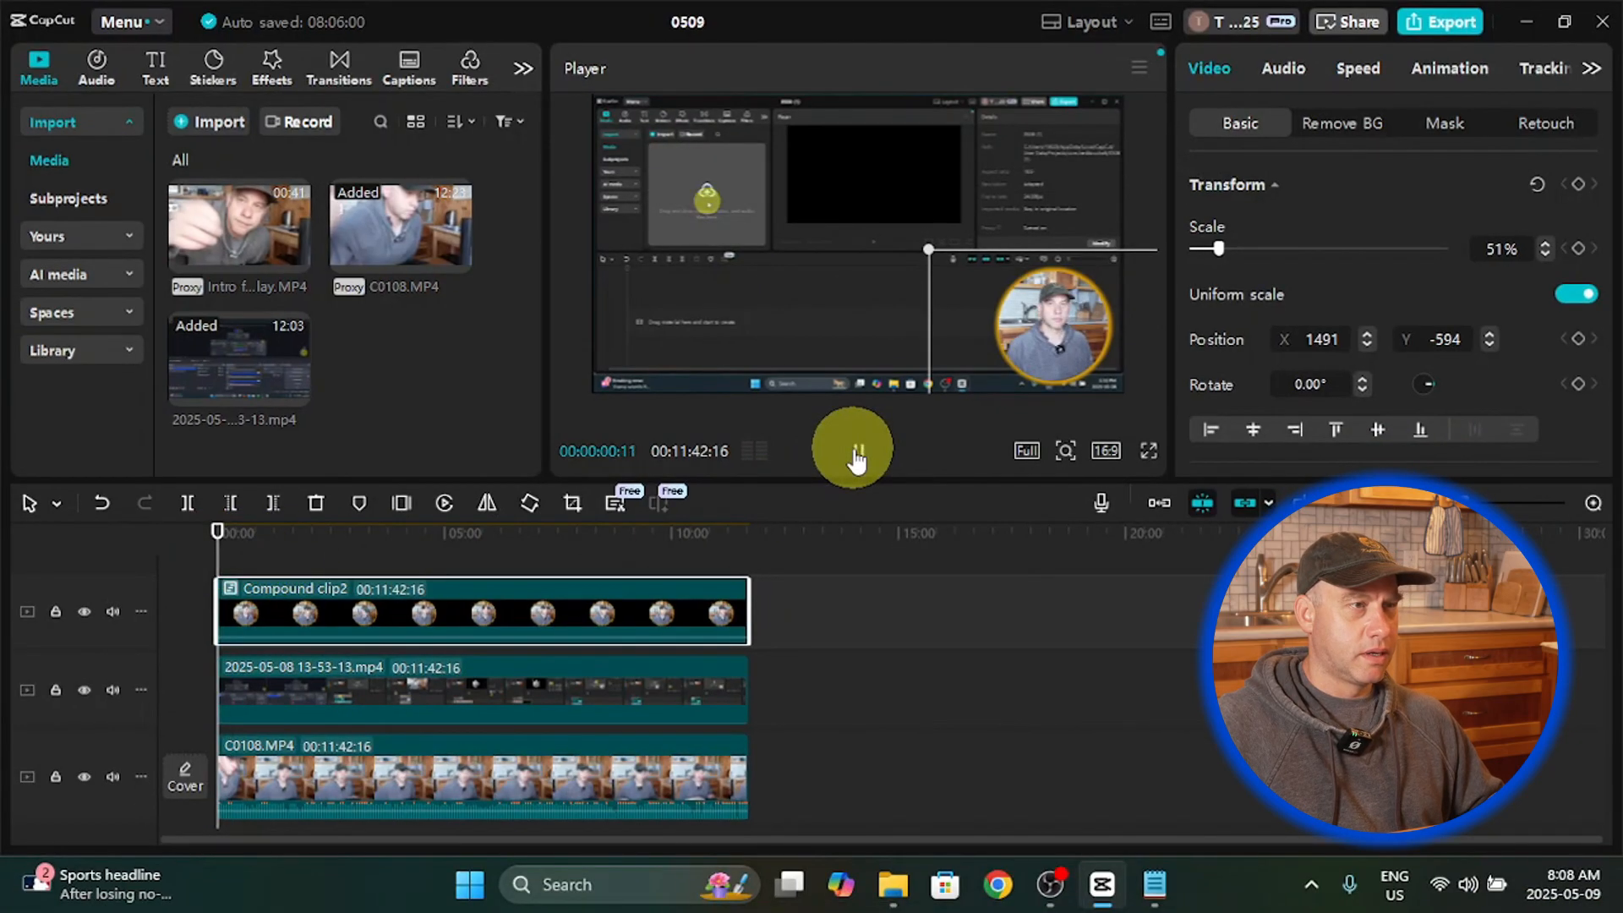
click(857, 452)
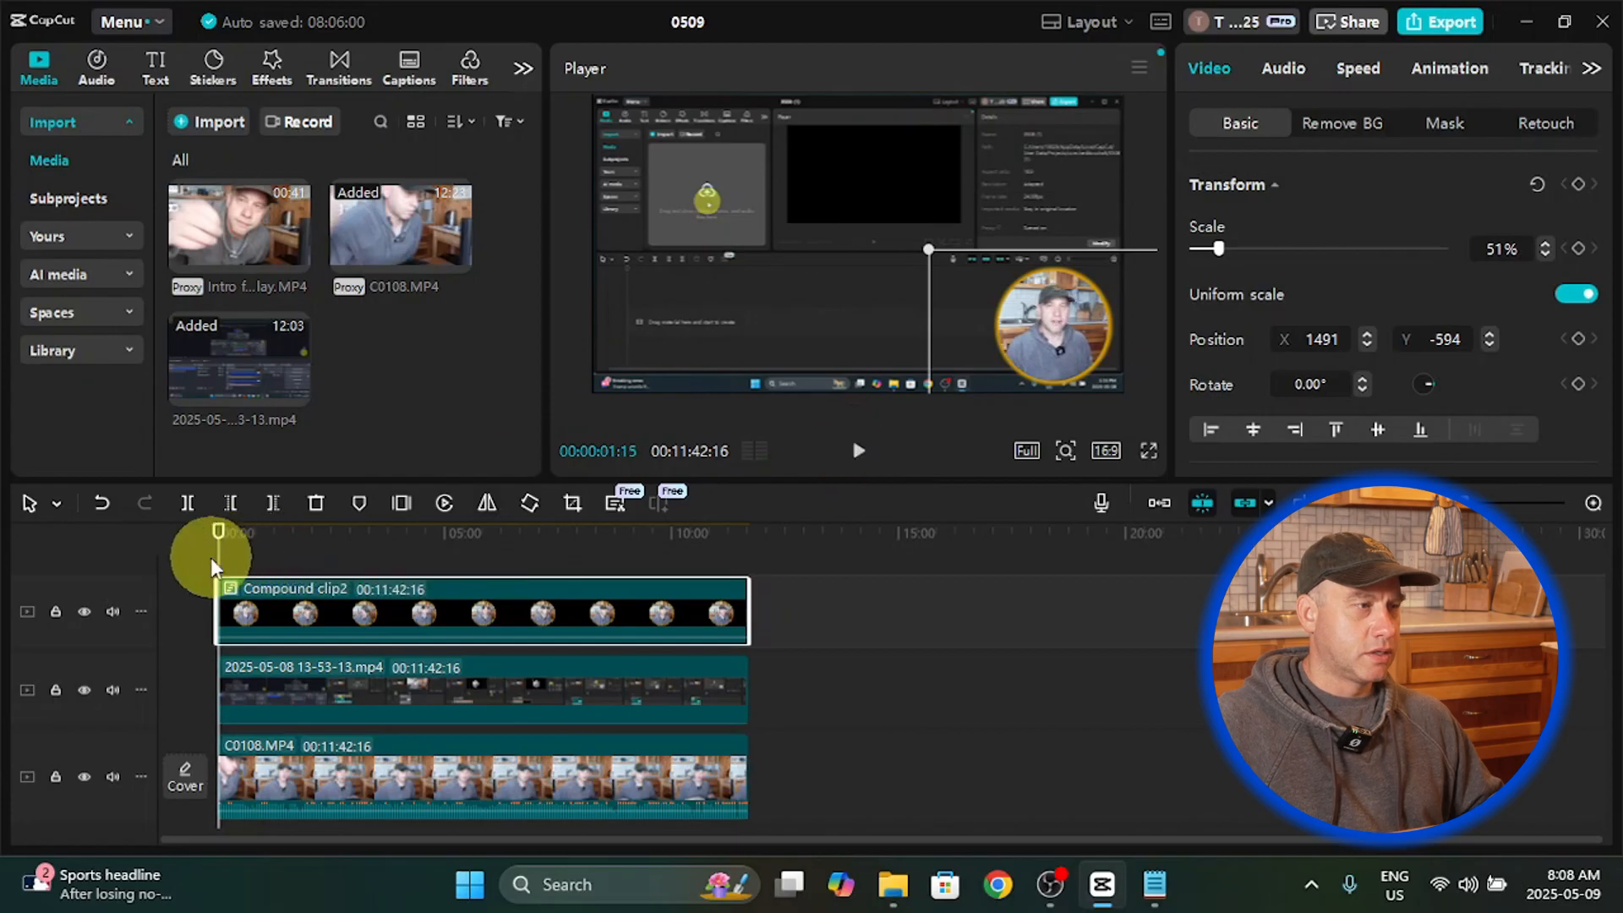
drag(218, 562, 217, 567)
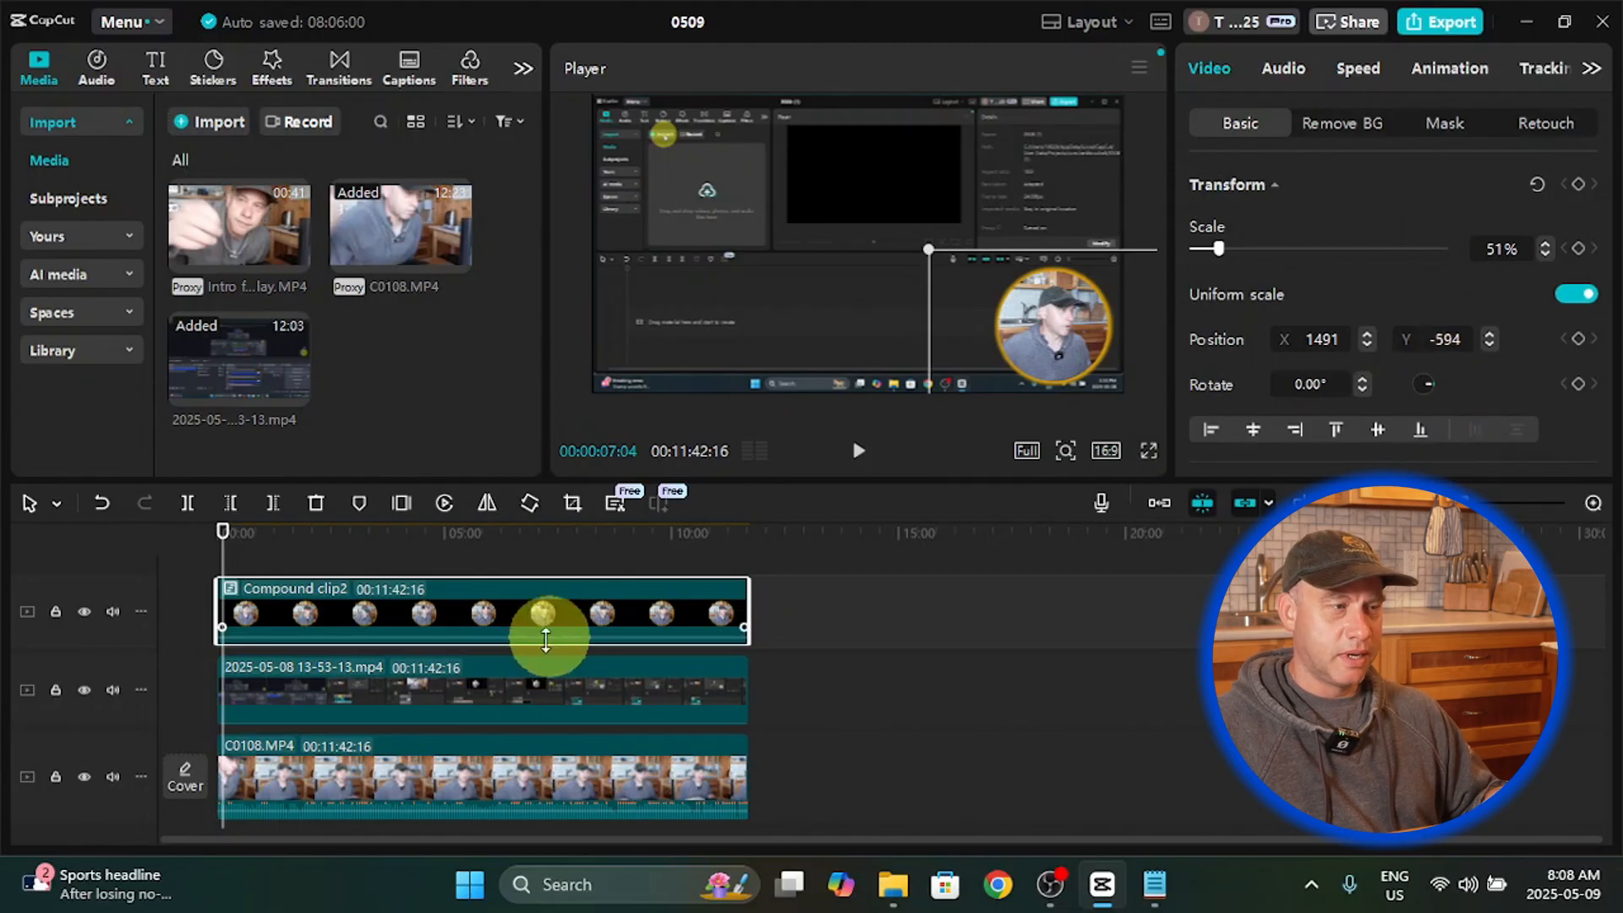
Step: Add scale and position keyframes to the screen recording clip at 00:00:07:04
click(365, 700)
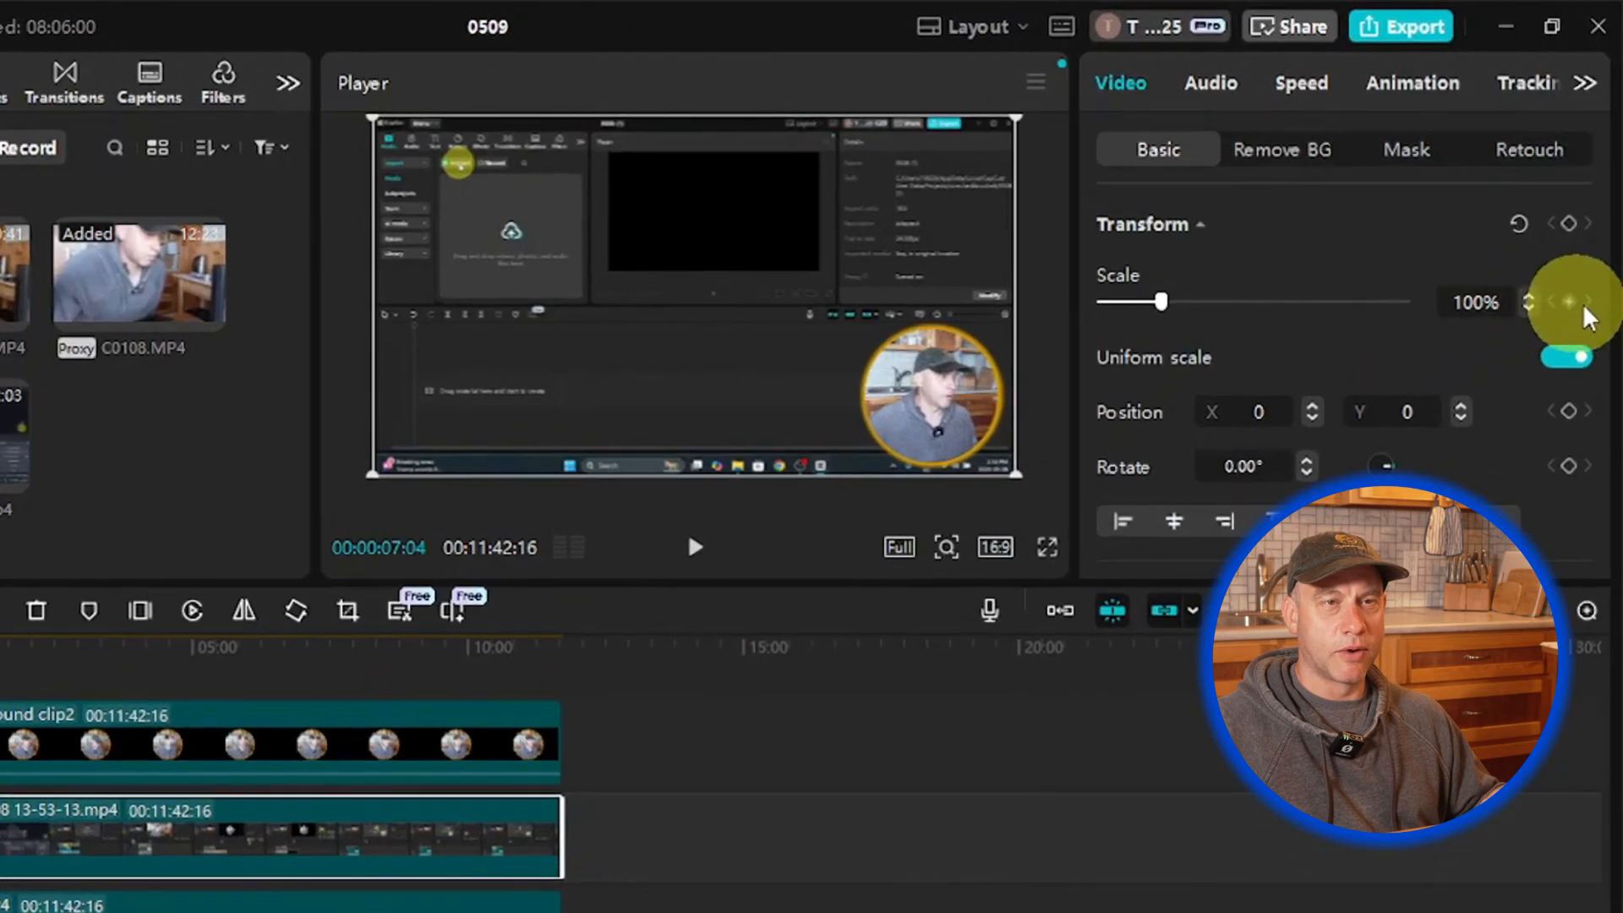
click(1570, 302)
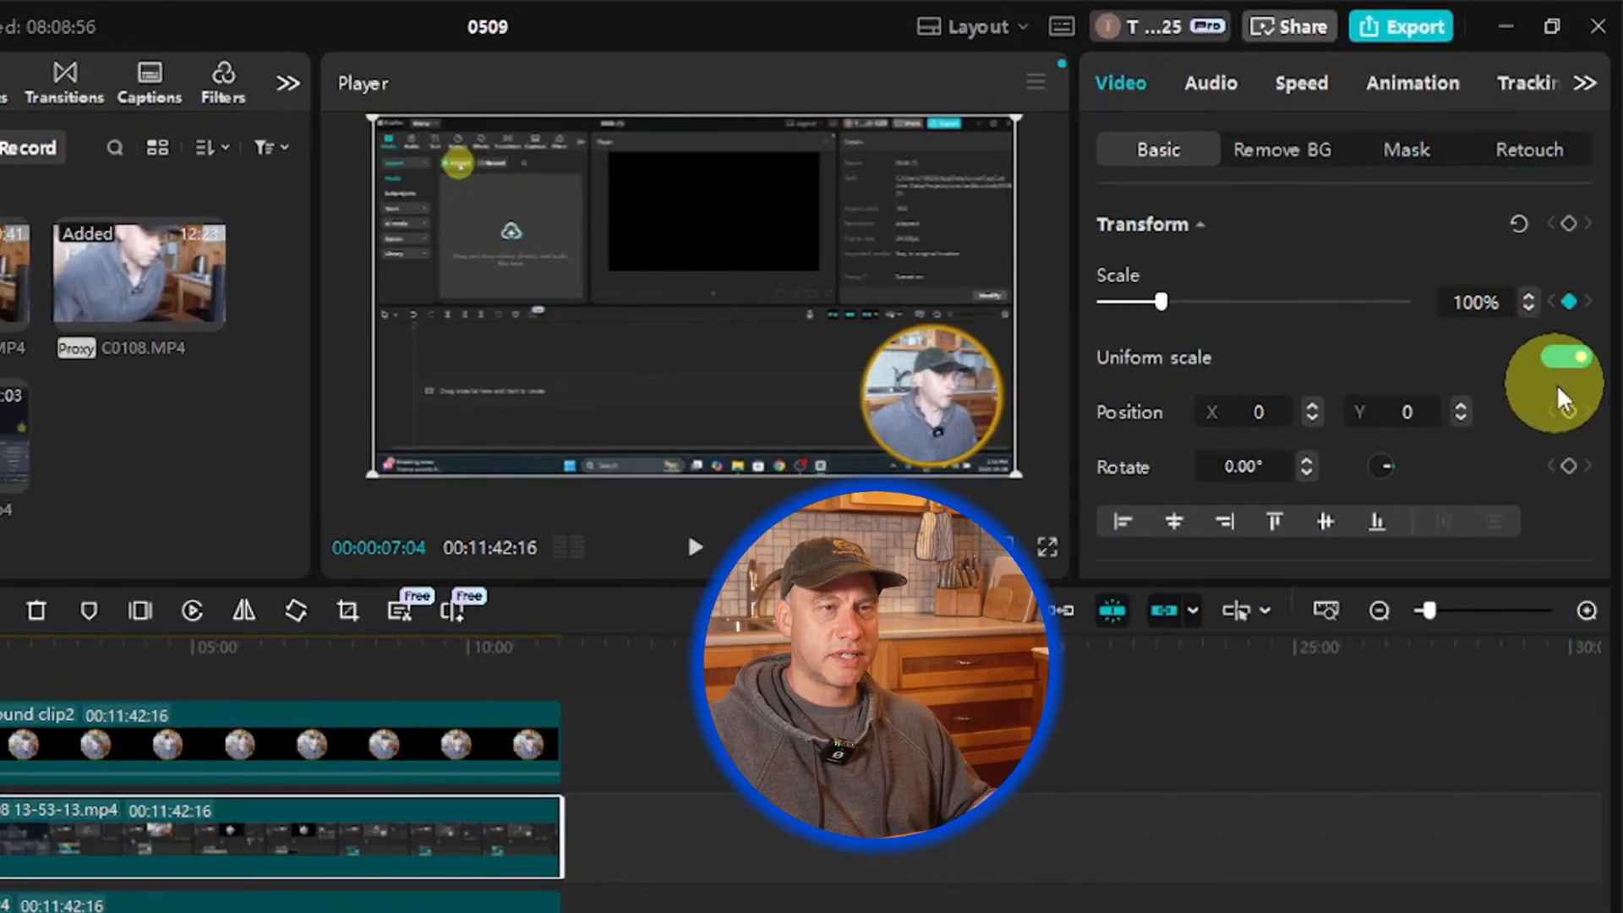
click(1570, 411)
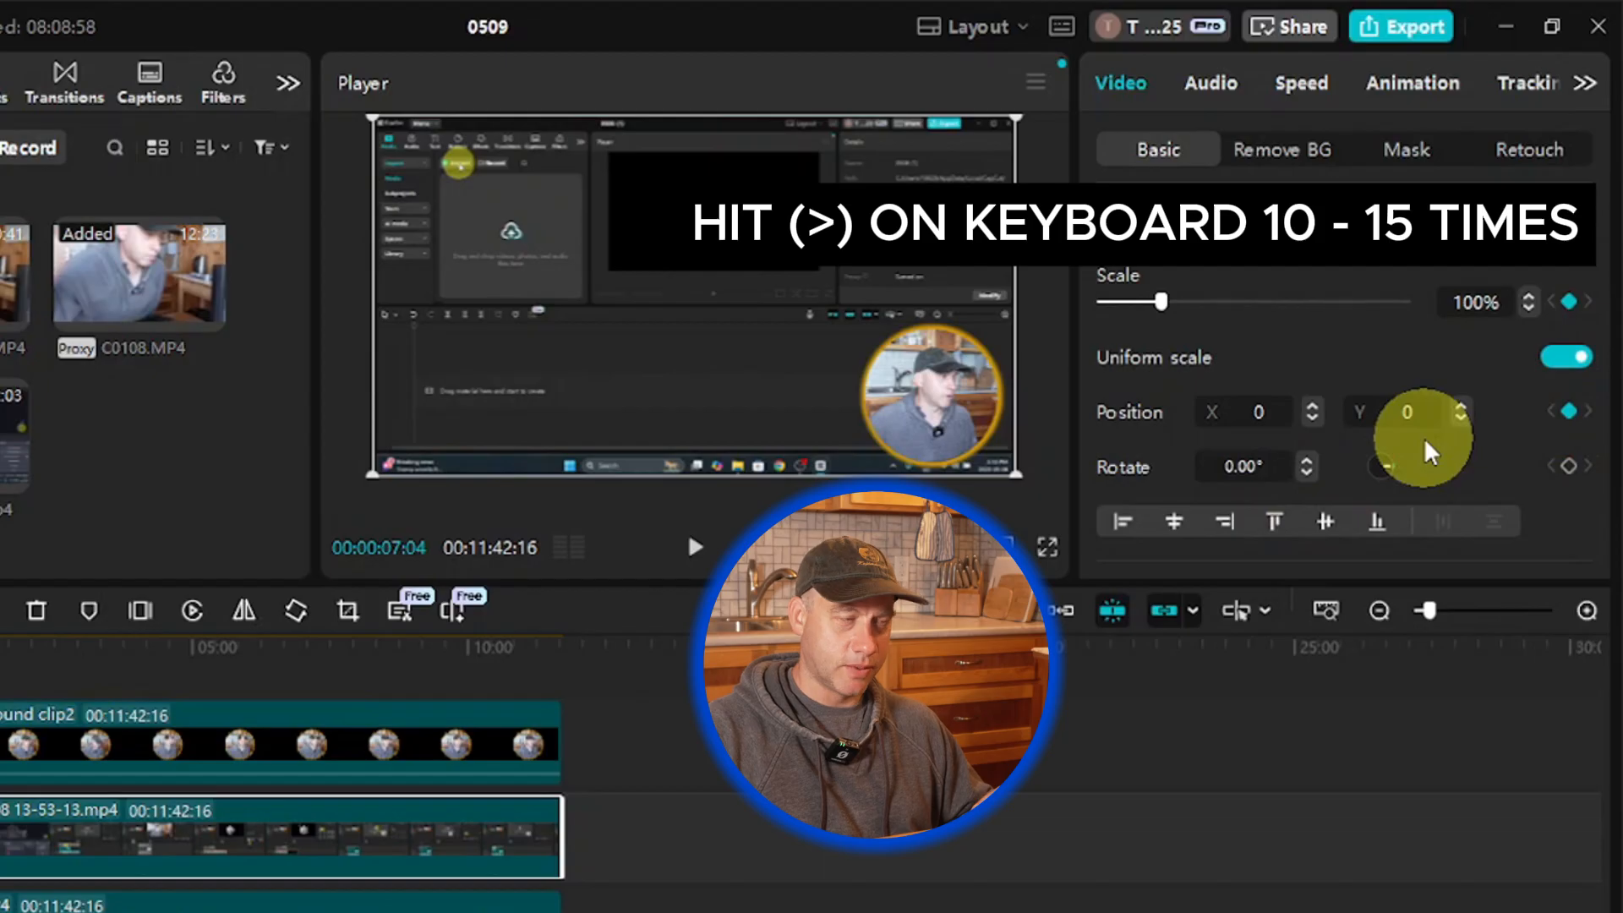
Step: Advance the playhead to 00:00:07:15 and zoom the screen recording to 147%, repositioned at about X 905, Y -509
key(Right)
key(Right)
key(Right)
key(Right)
key(Right)
key(Right)
key(Right)
key(Right)
key(Right)
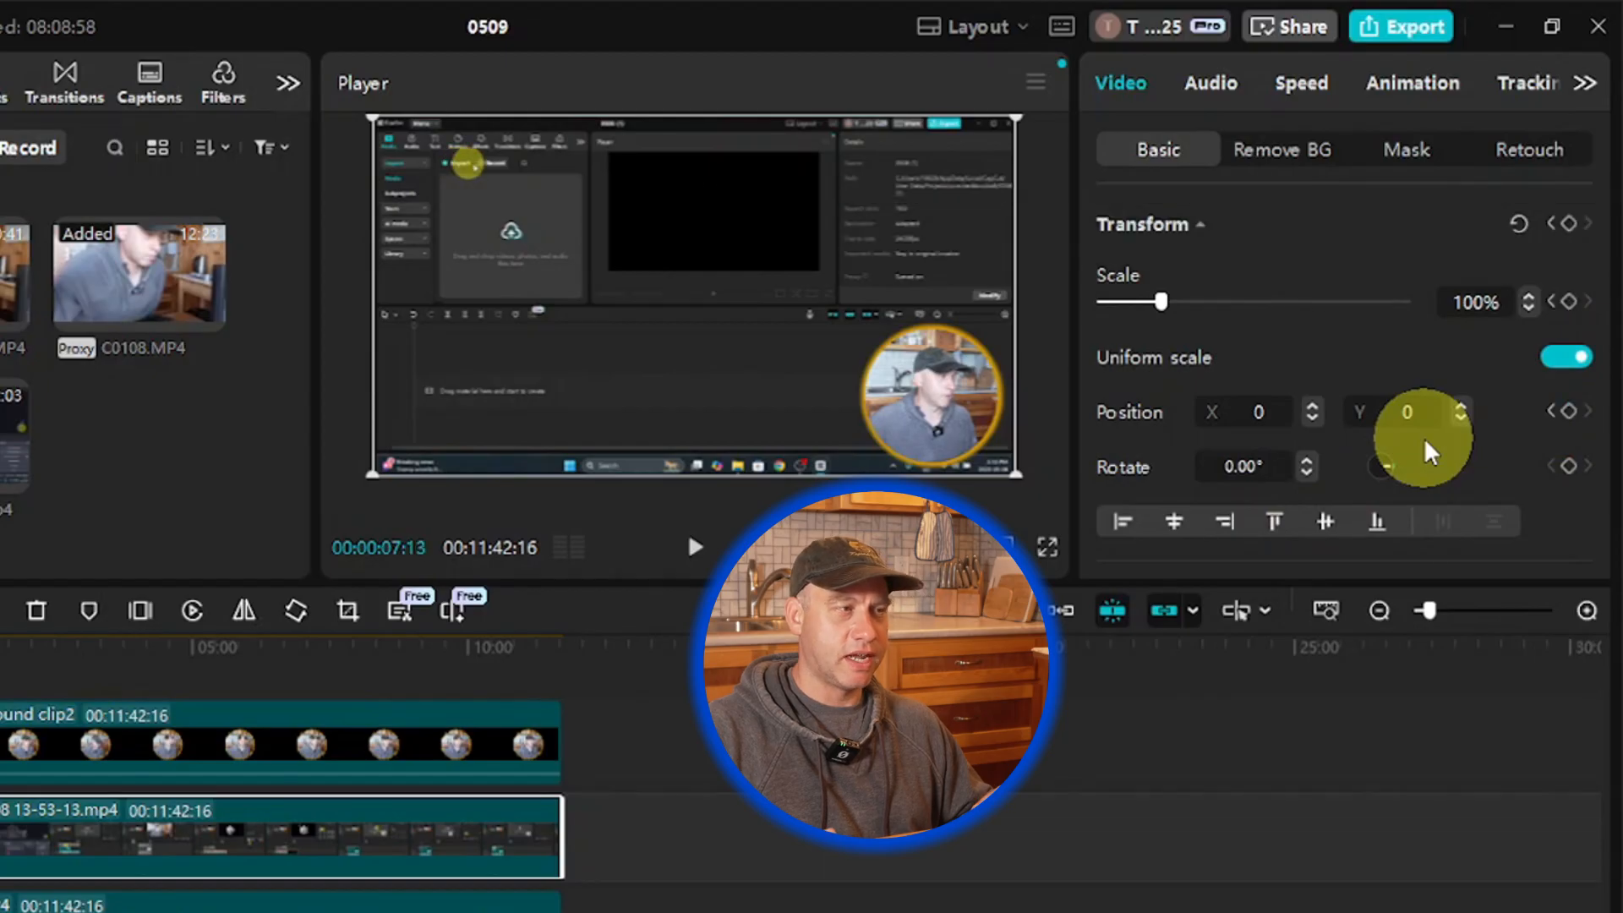
key(Right)
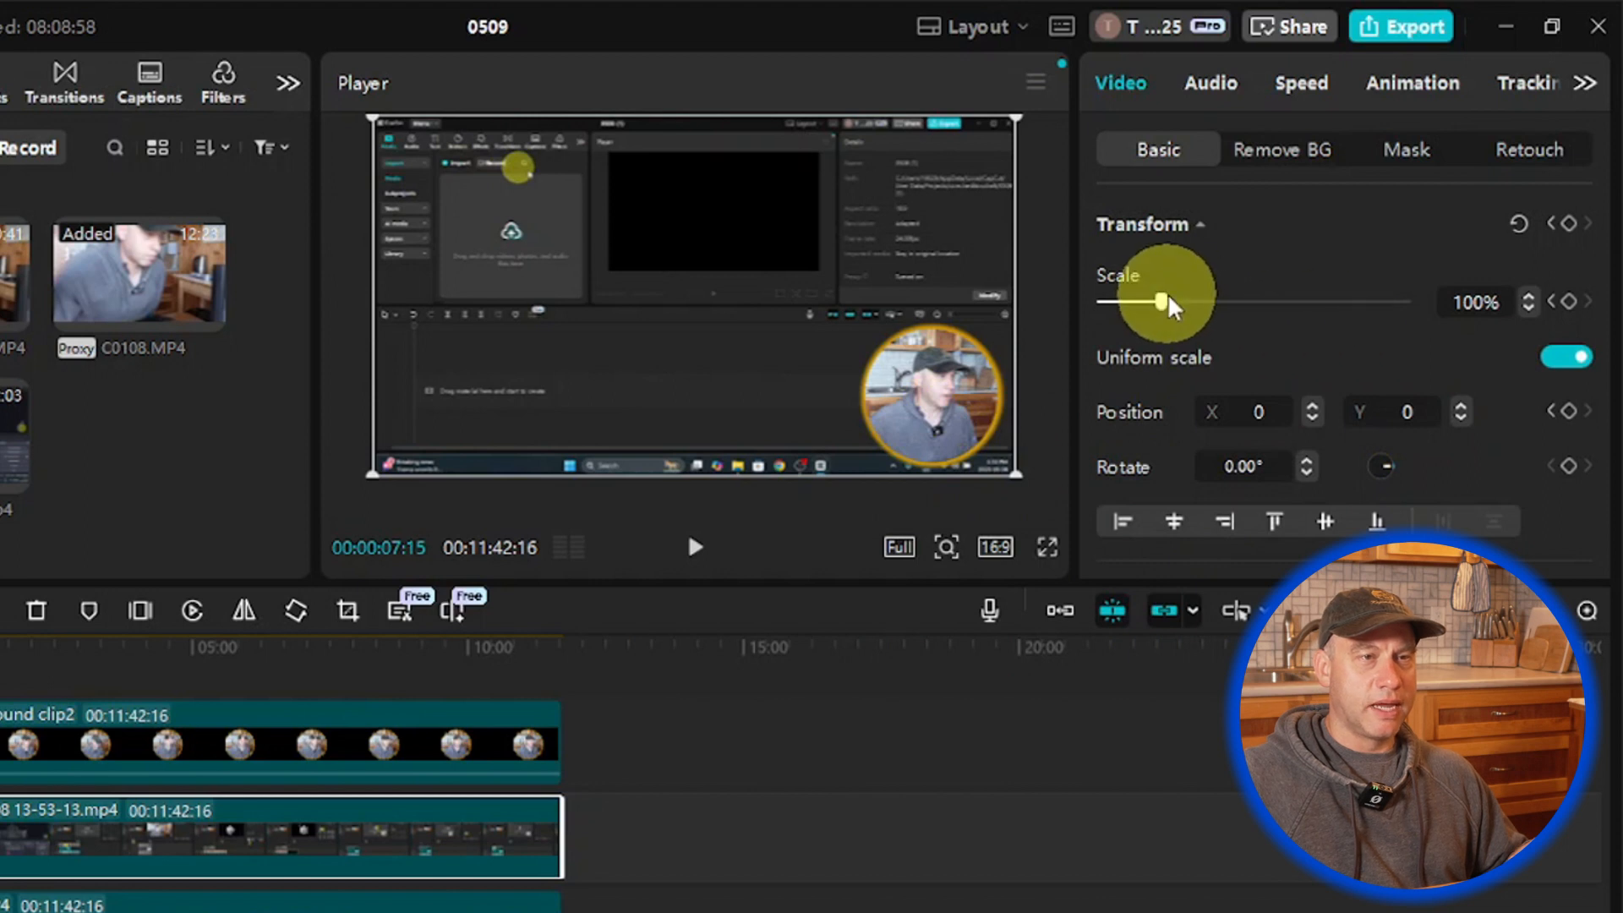
drag(1163, 304, 1189, 301)
drag(748, 313, 870, 380)
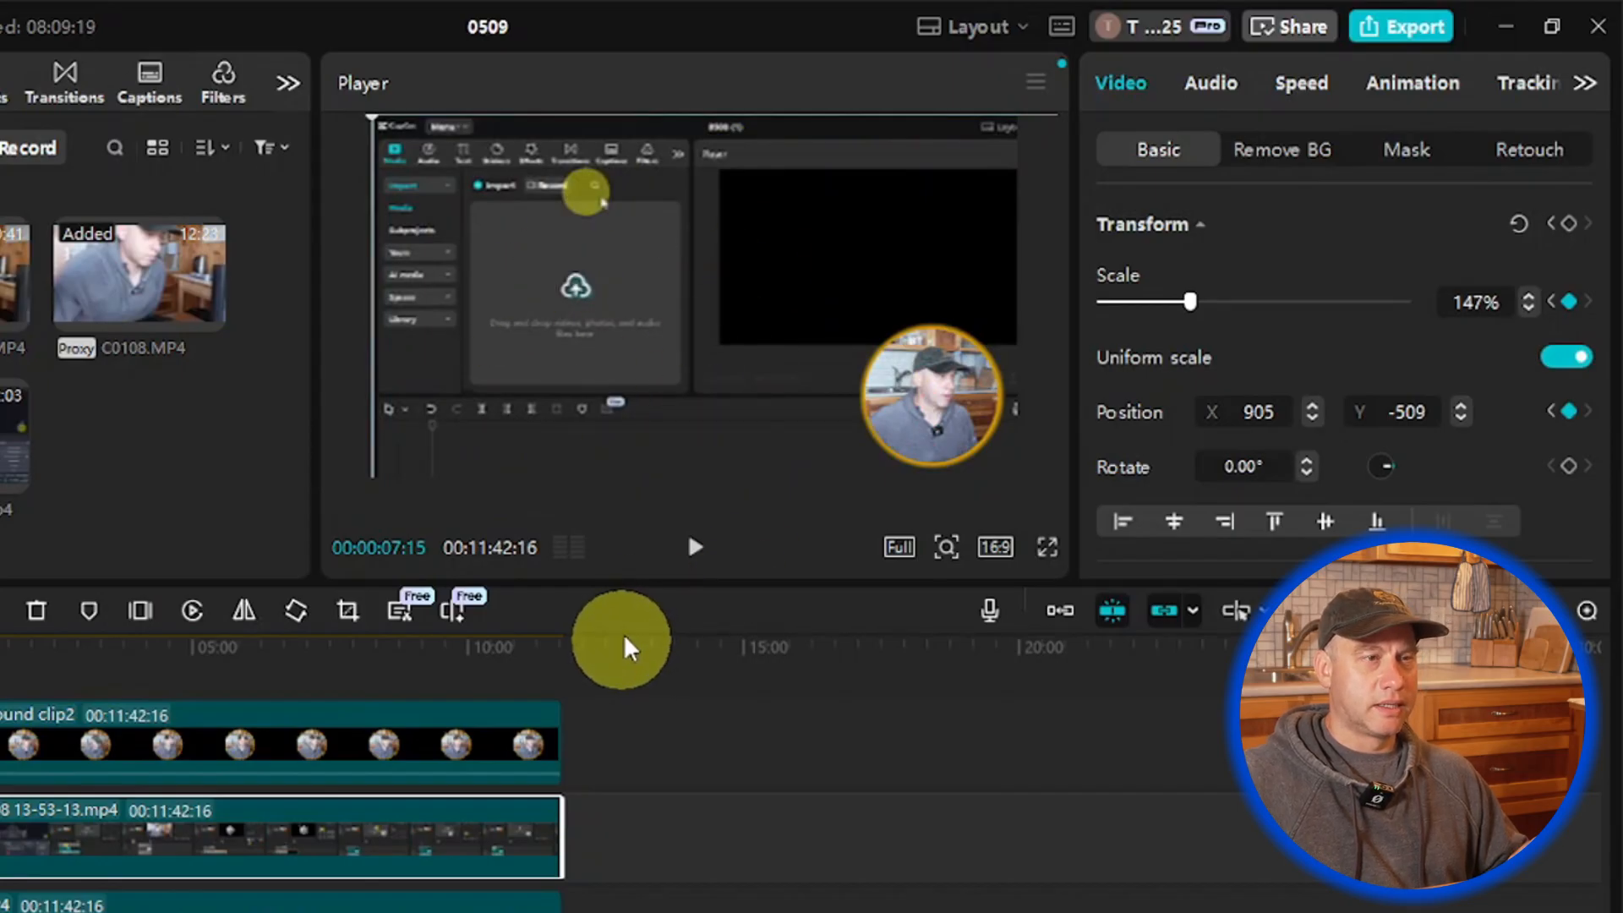
Step: Play on to 00:00:13:06 and add scale and position keyframes there to hold the zoomed view
click(695, 558)
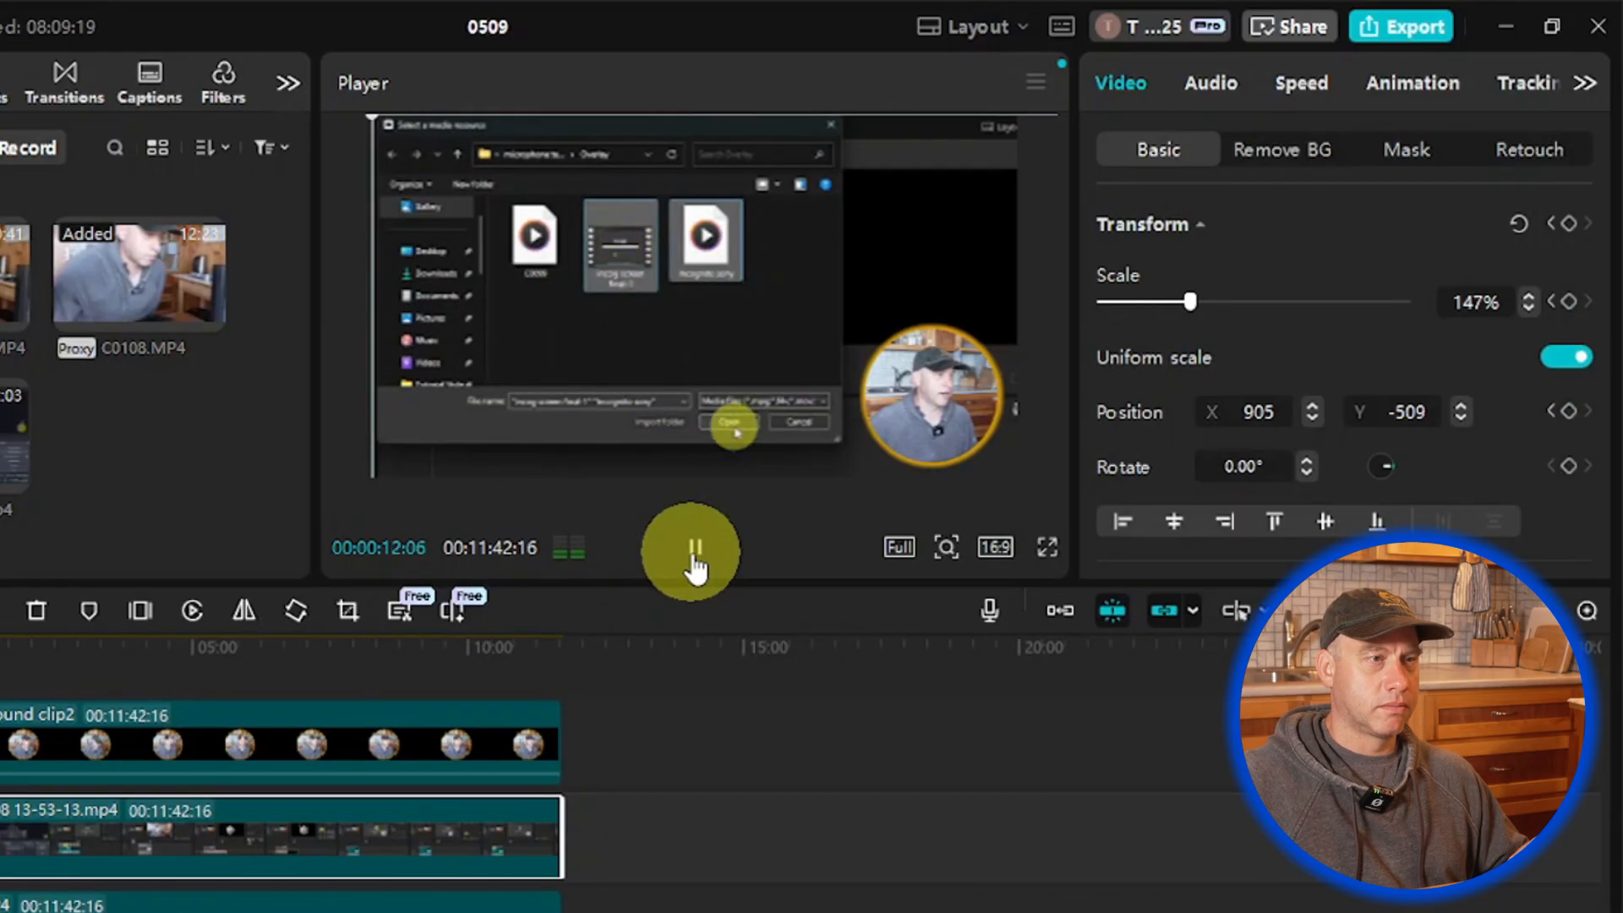
click(695, 560)
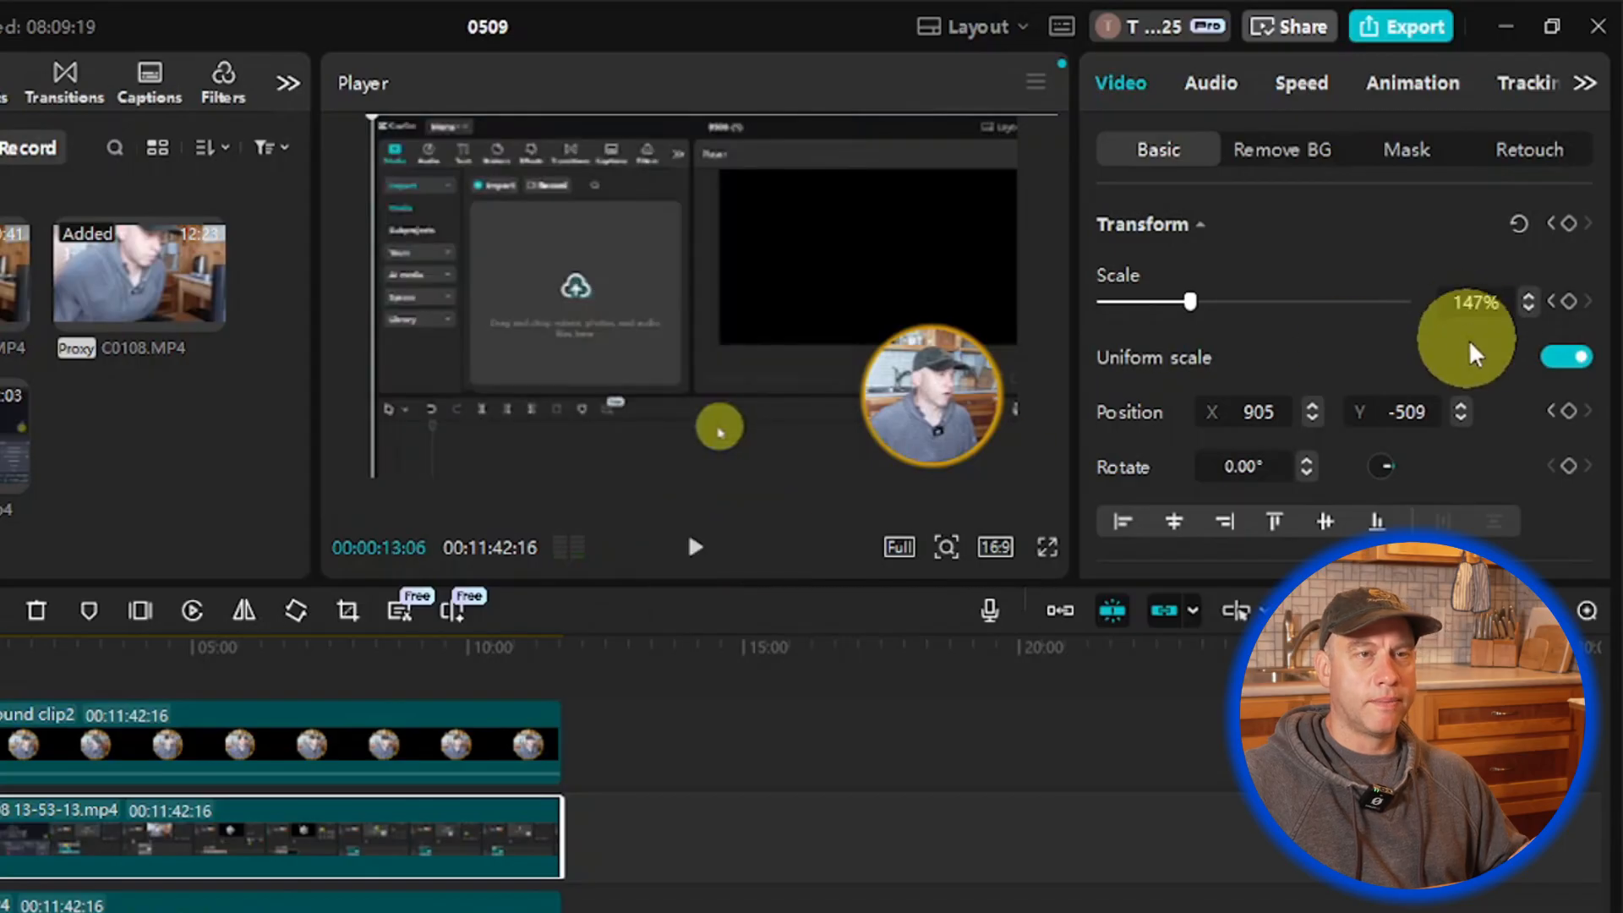
click(1568, 304)
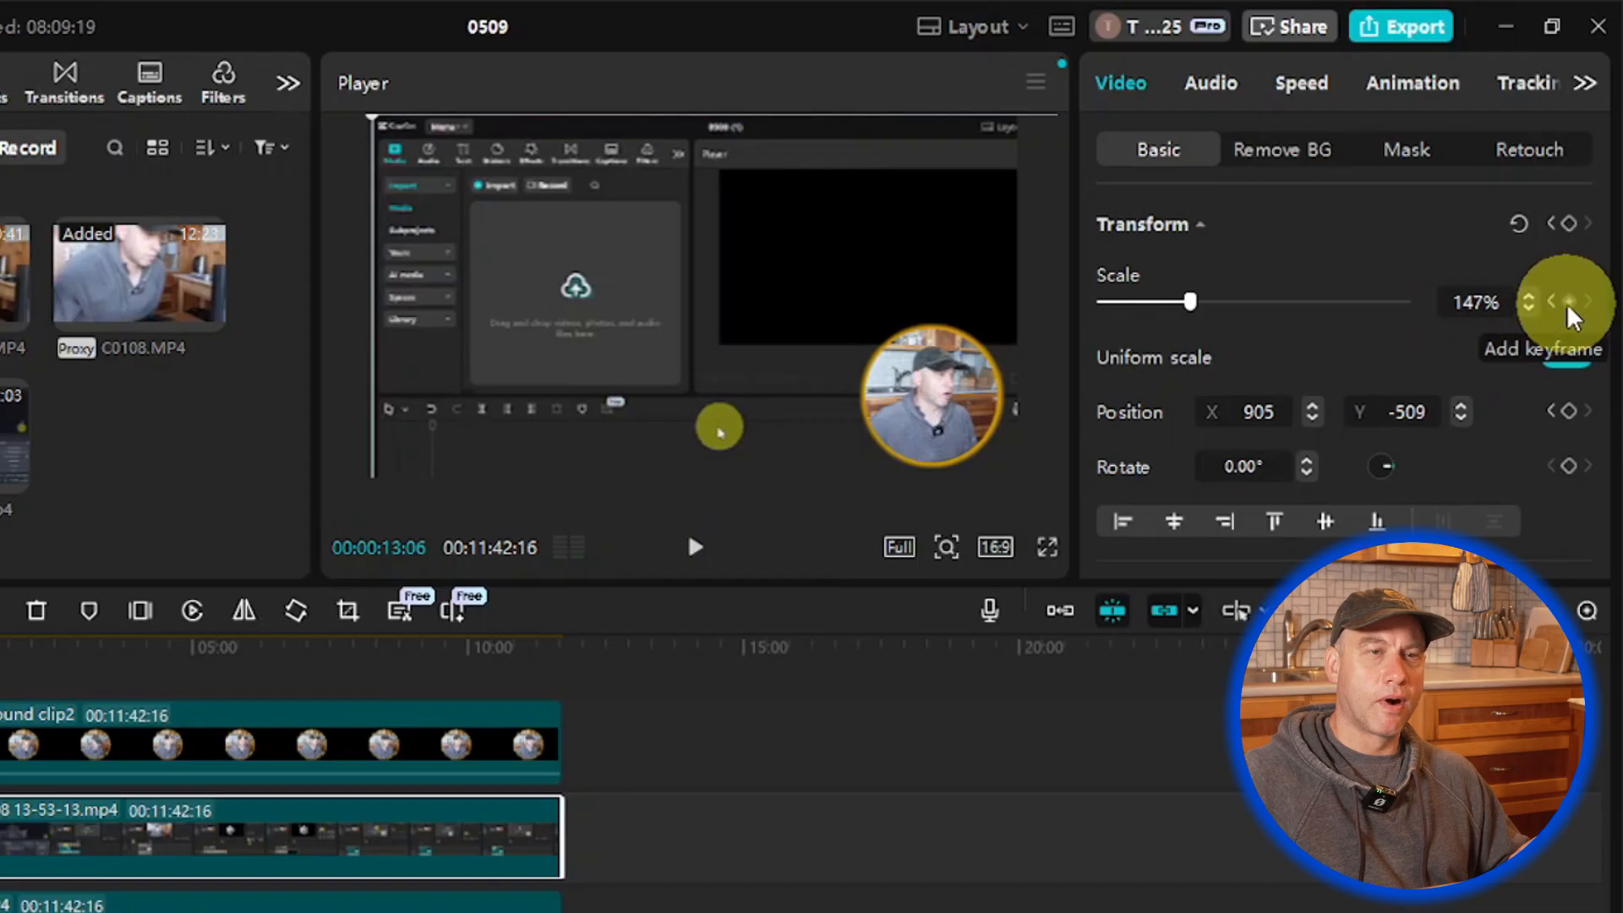
click(1569, 412)
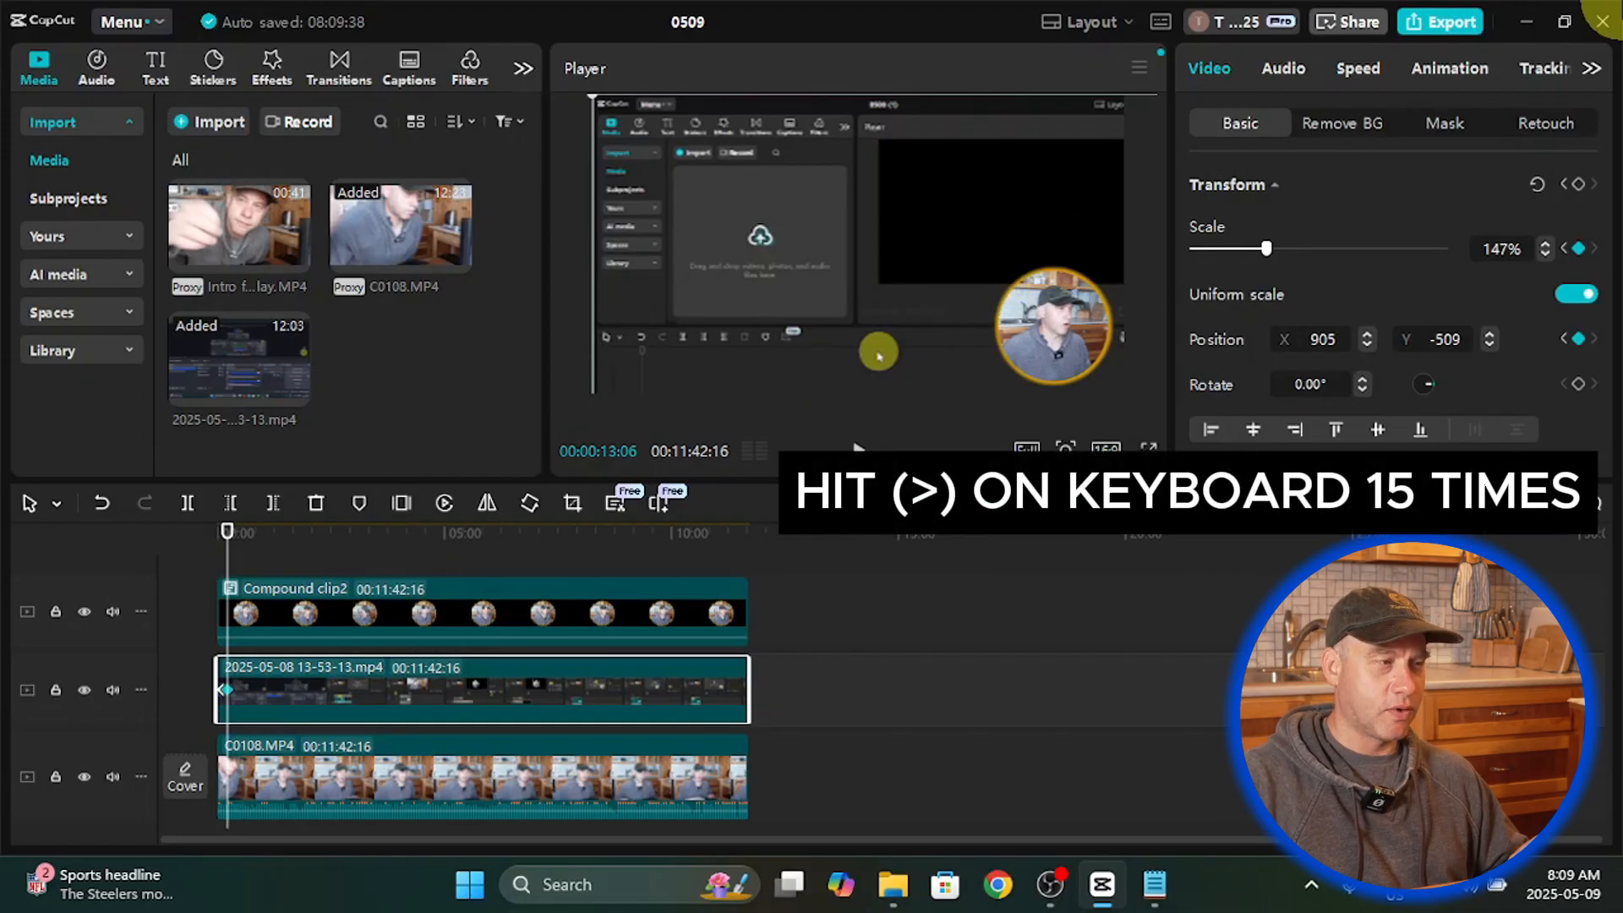
Step: Move the playhead to 00:00:13:21 and set the screen recording's scale back to 100%
key(Right)
key(Right)
key(Right)
key(Right)
key(Right)
key(Right)
key(Right)
key(Right)
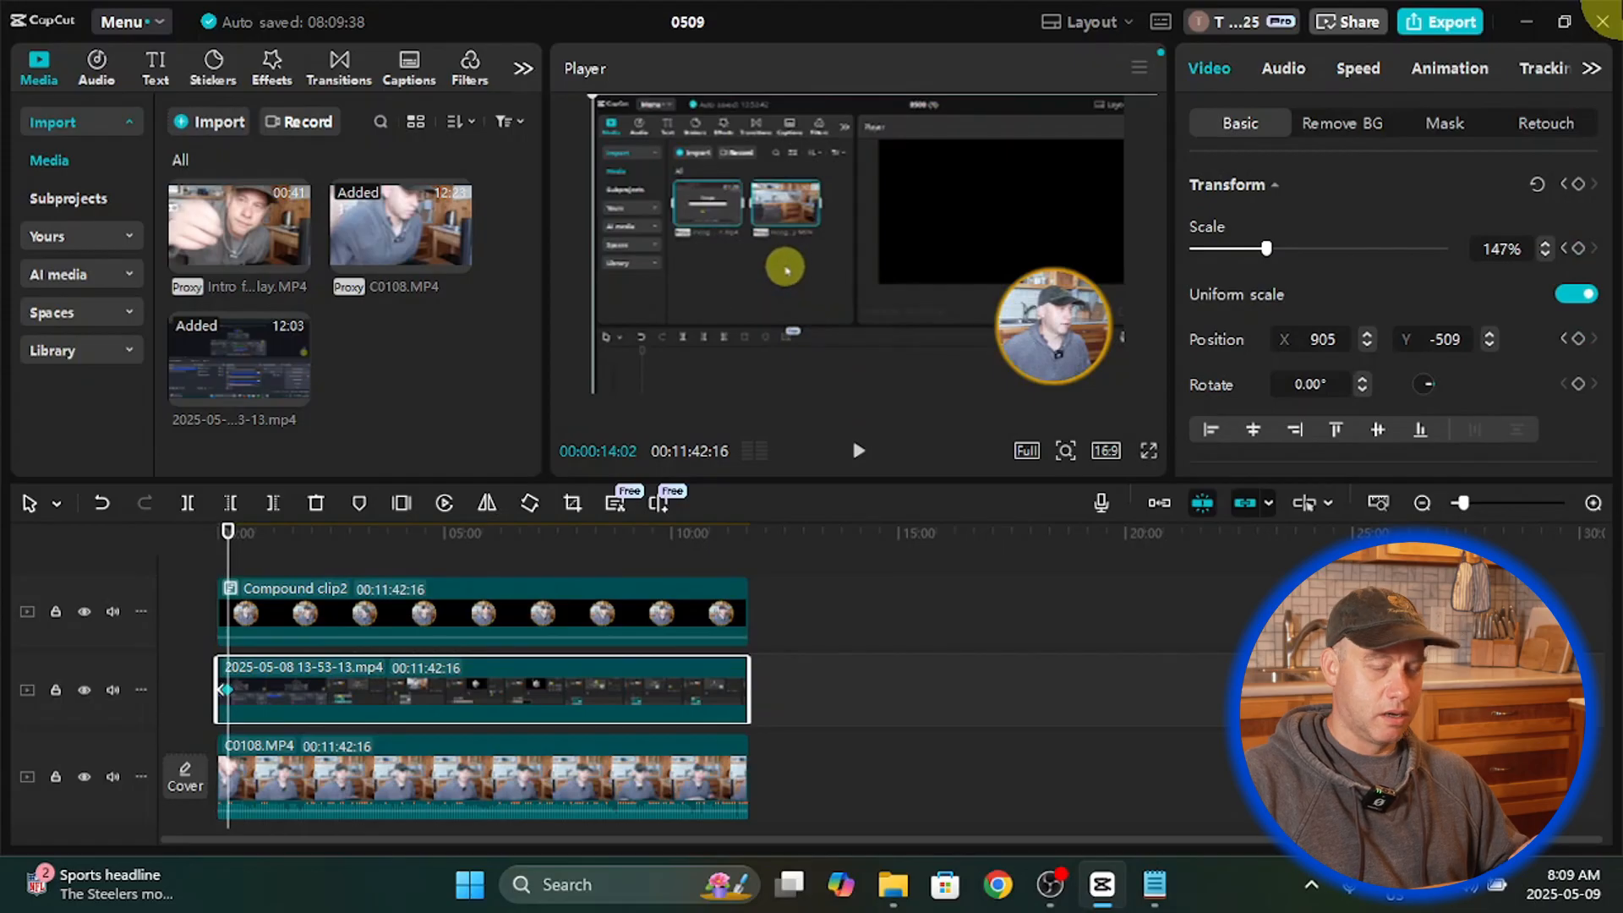
key(Left)
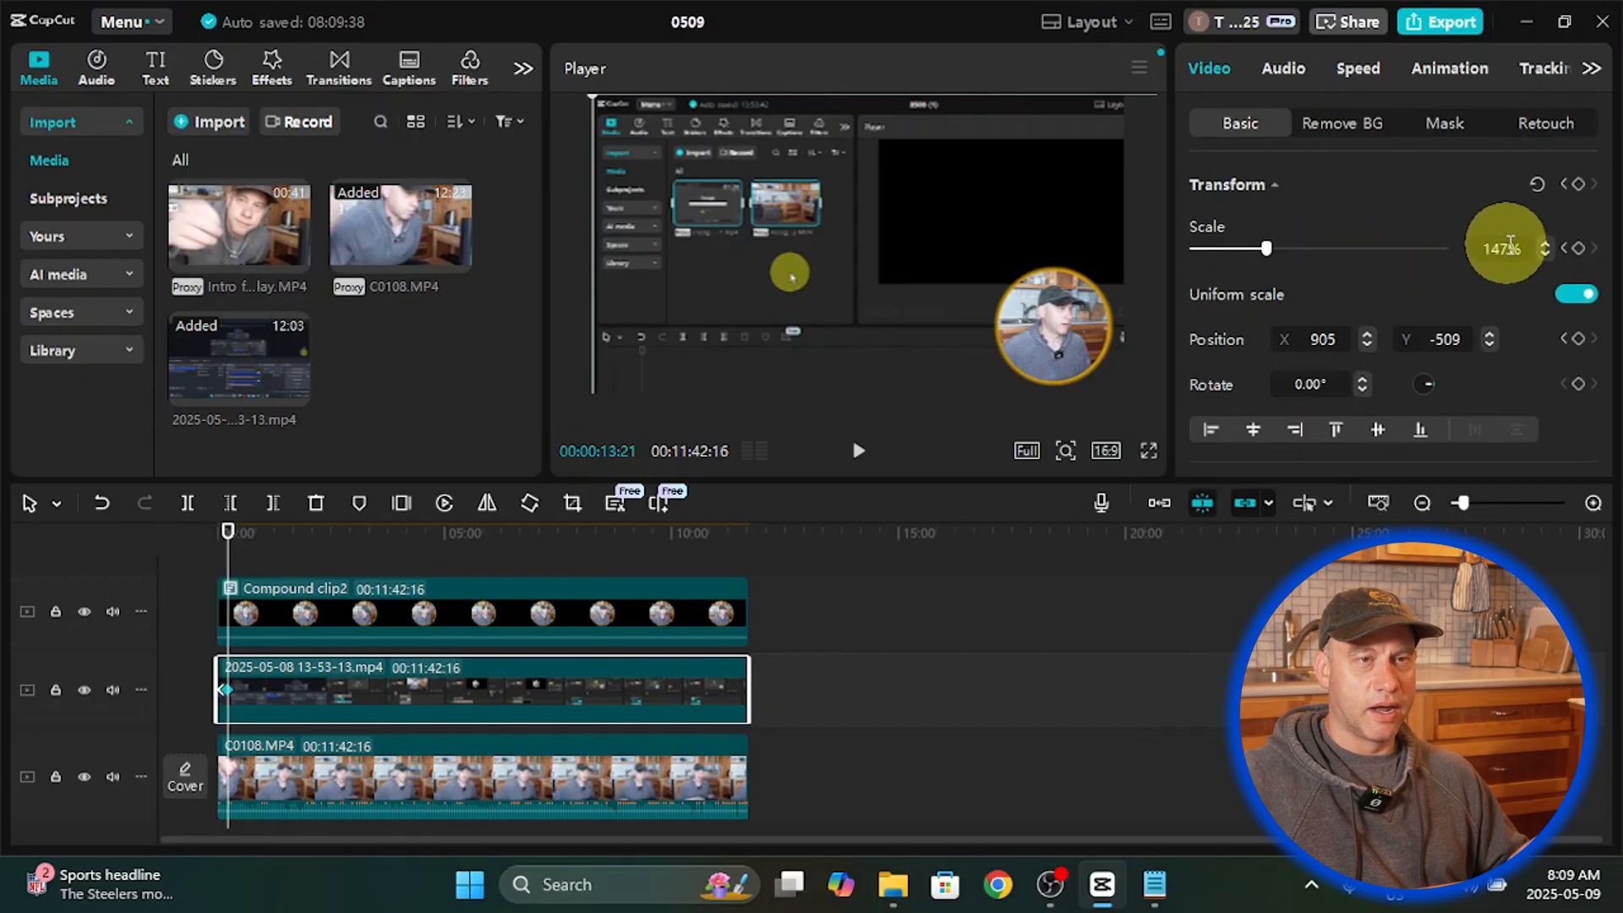
click(1485, 247)
text(100)
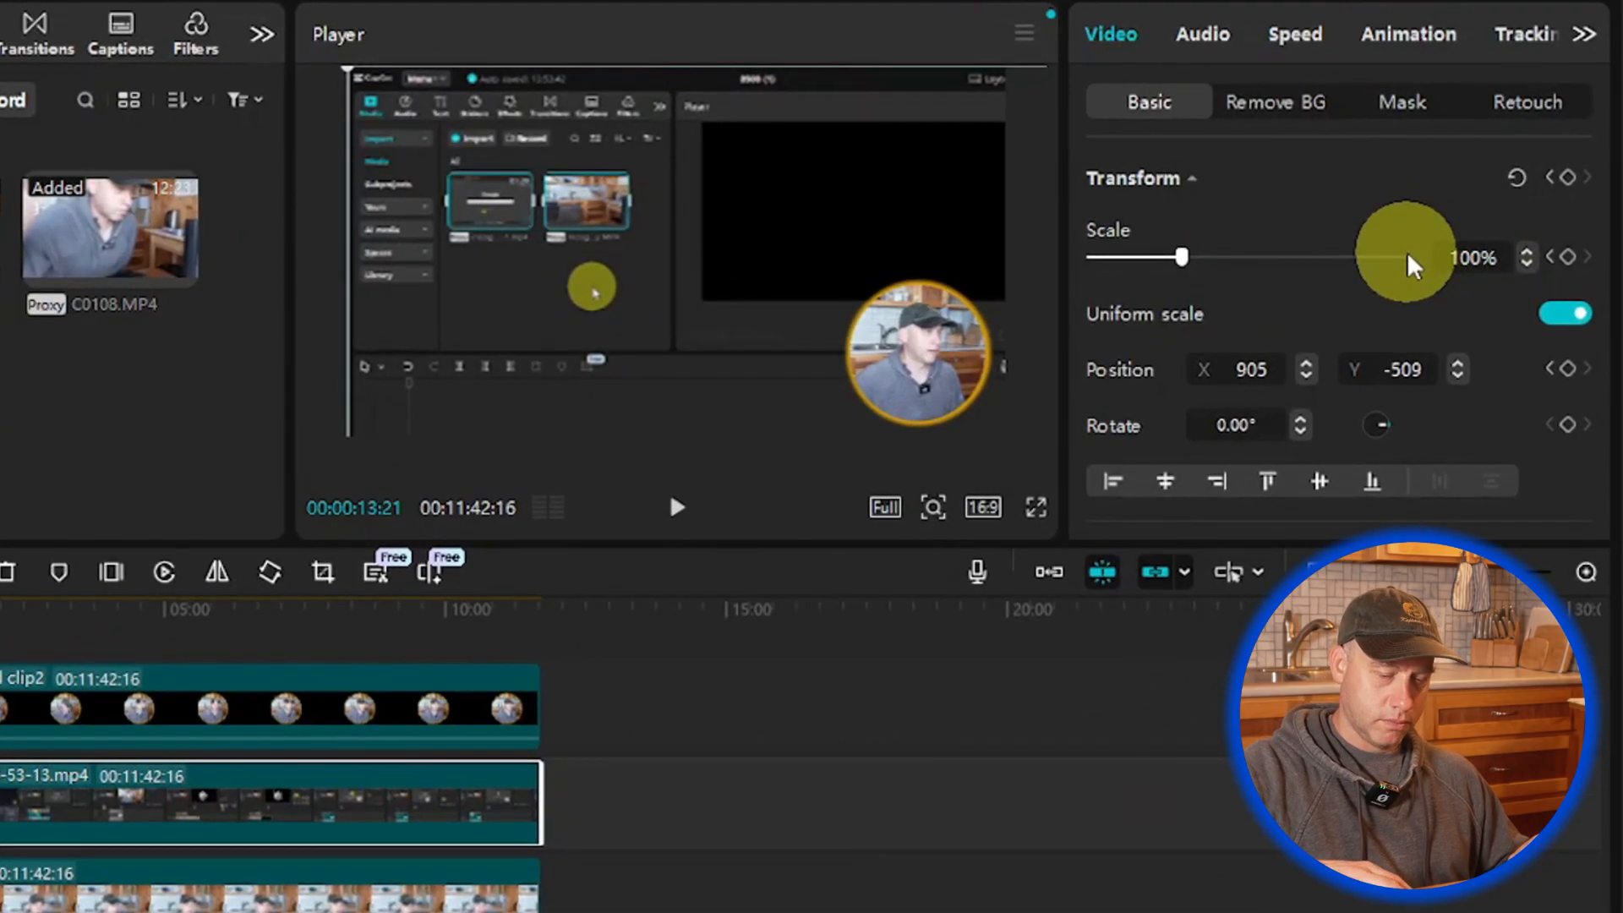
key(Return)
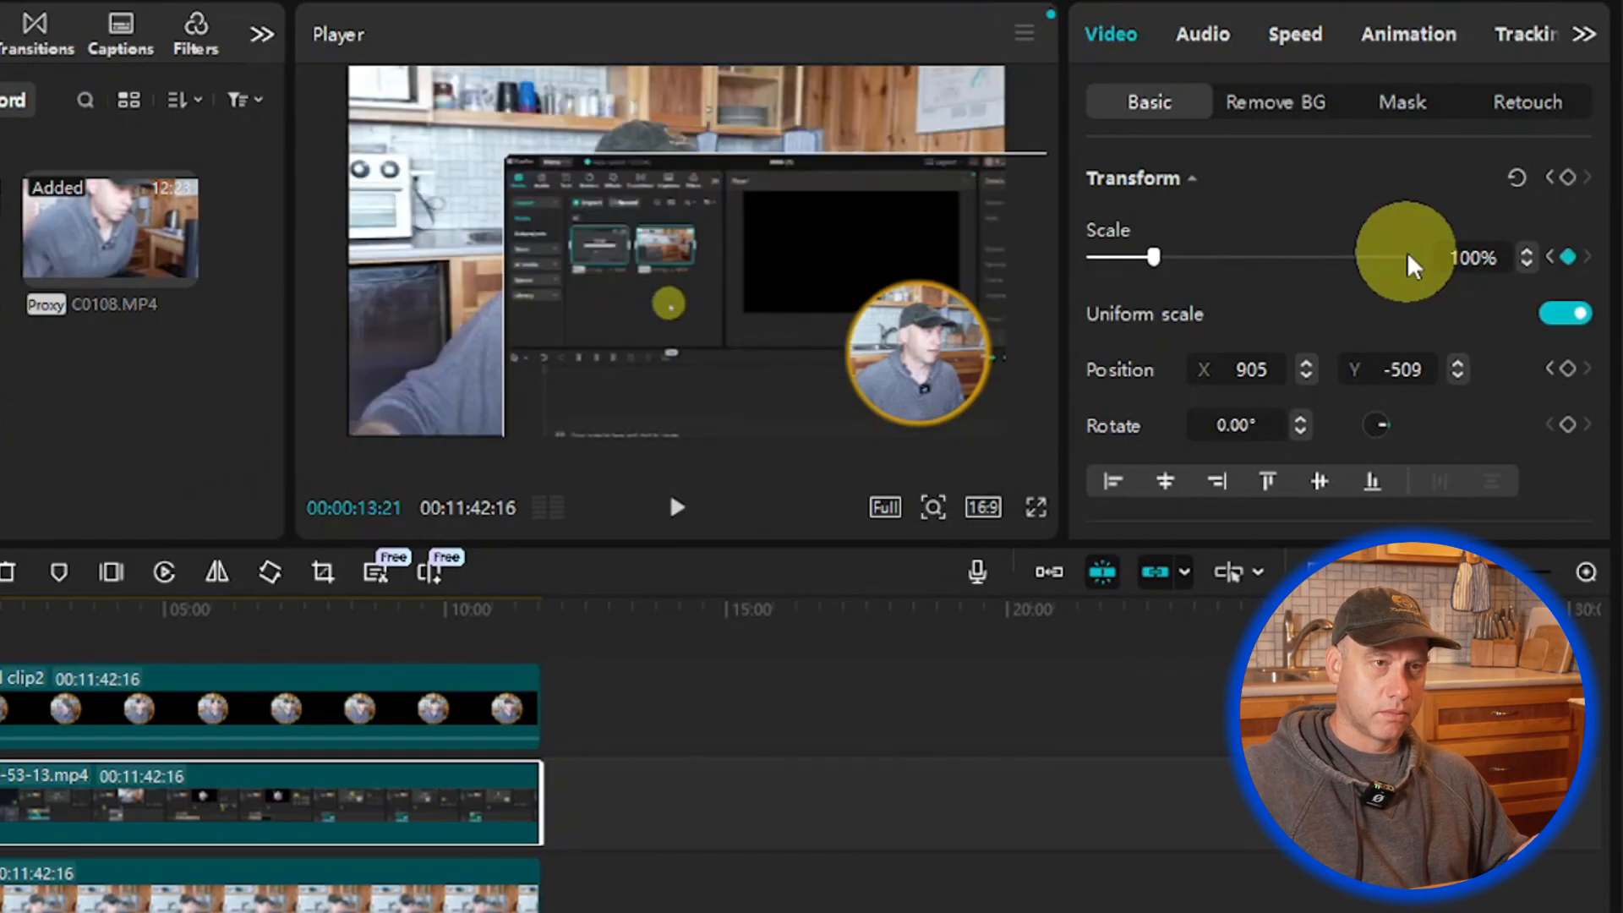
Step: Reset the screen recording's position to X 0, Y 0 at this frame
click(1268, 370)
text(0)
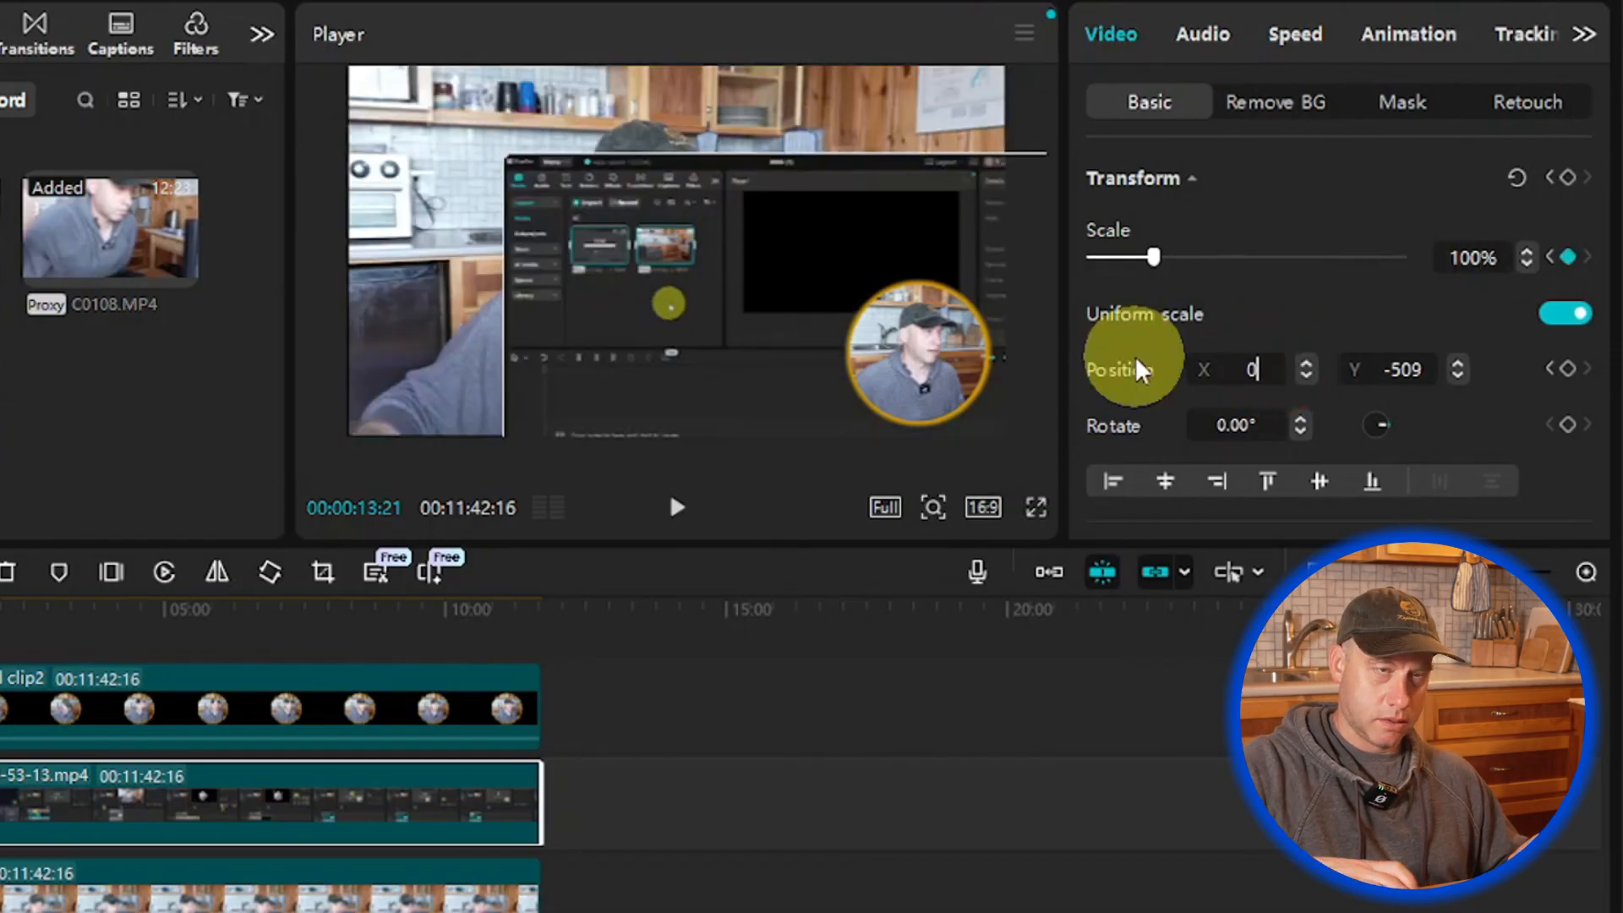
key(Return)
drag(1429, 376, 1186, 358)
click(1416, 356)
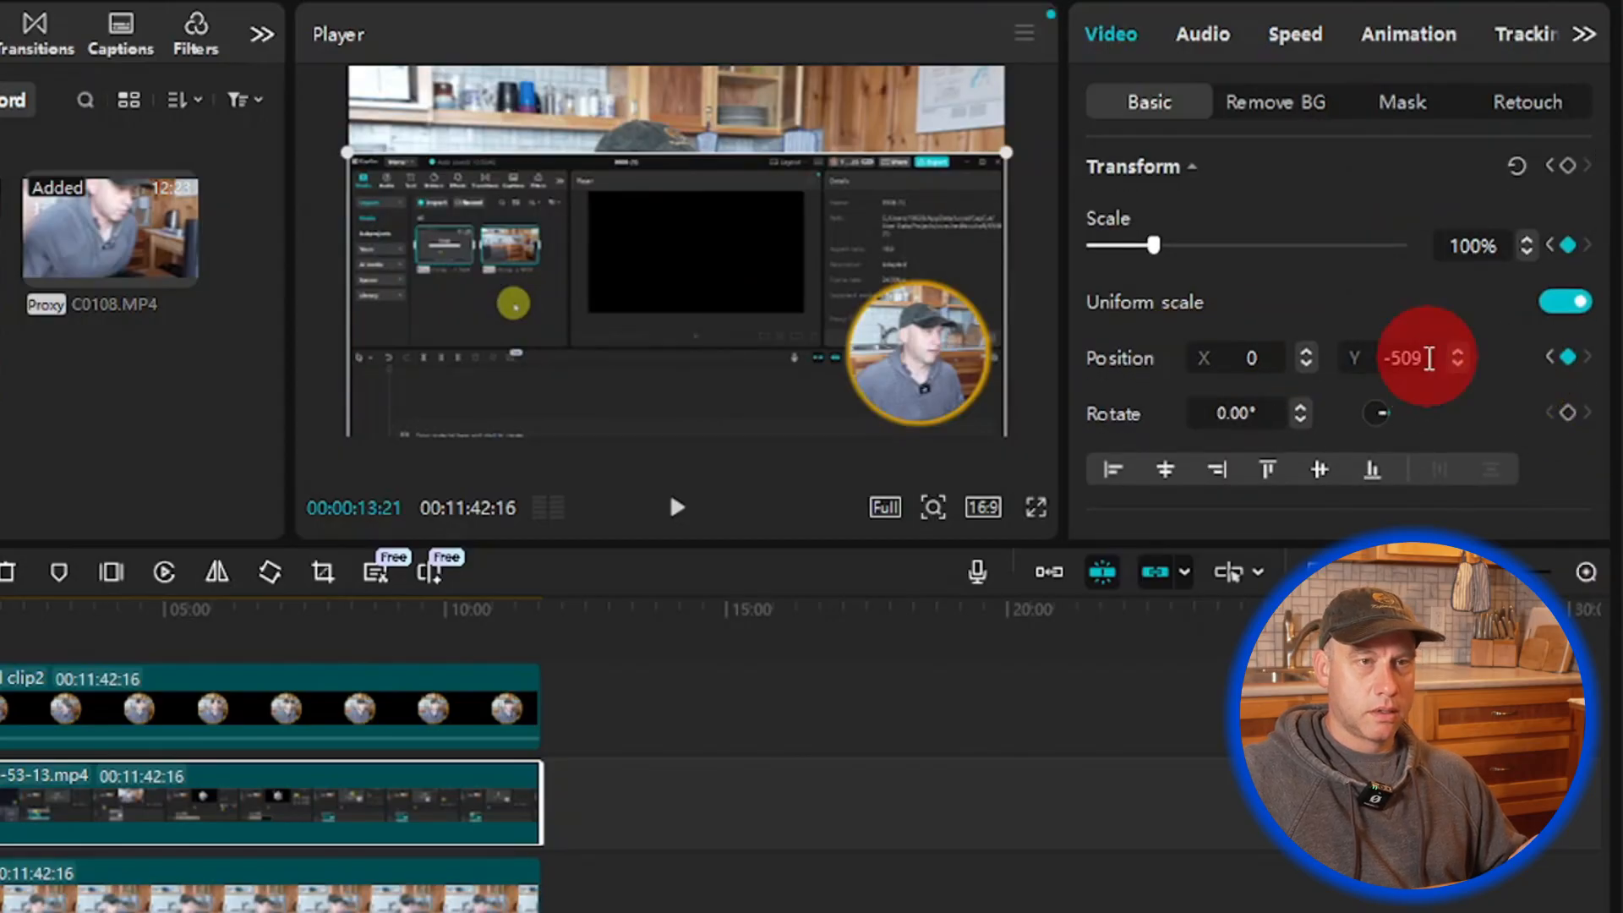
text(0)
key(Return)
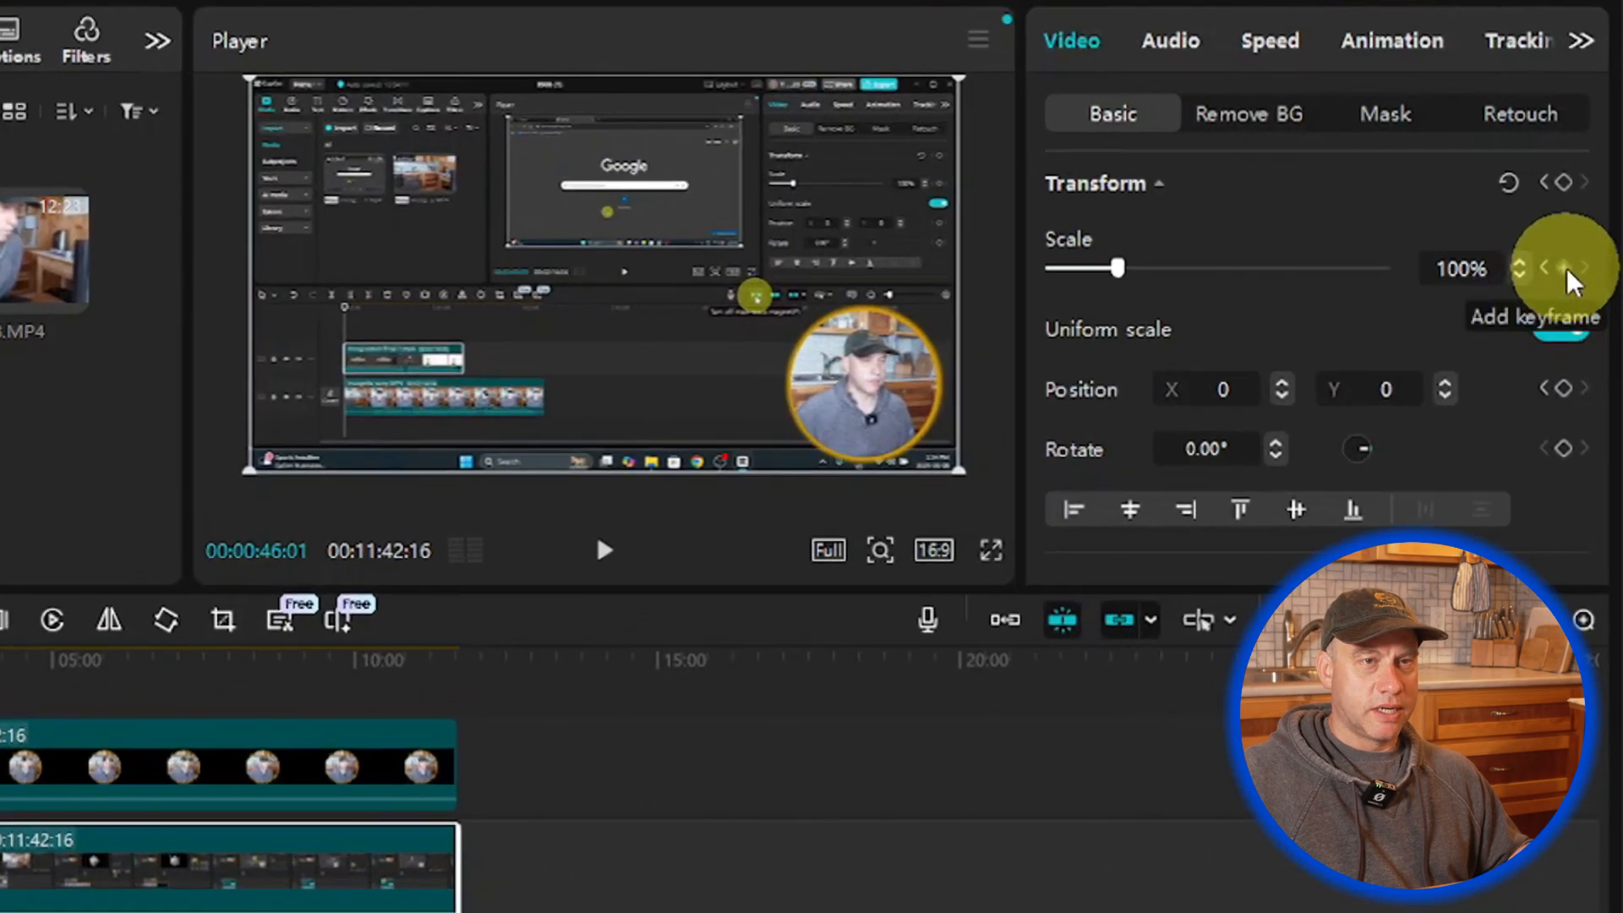
Step: Keyframe scale and position at 00:00:46:01 and zoom to 131% at about X -527, Y 94 by 00:00:46:16
click(1578, 239)
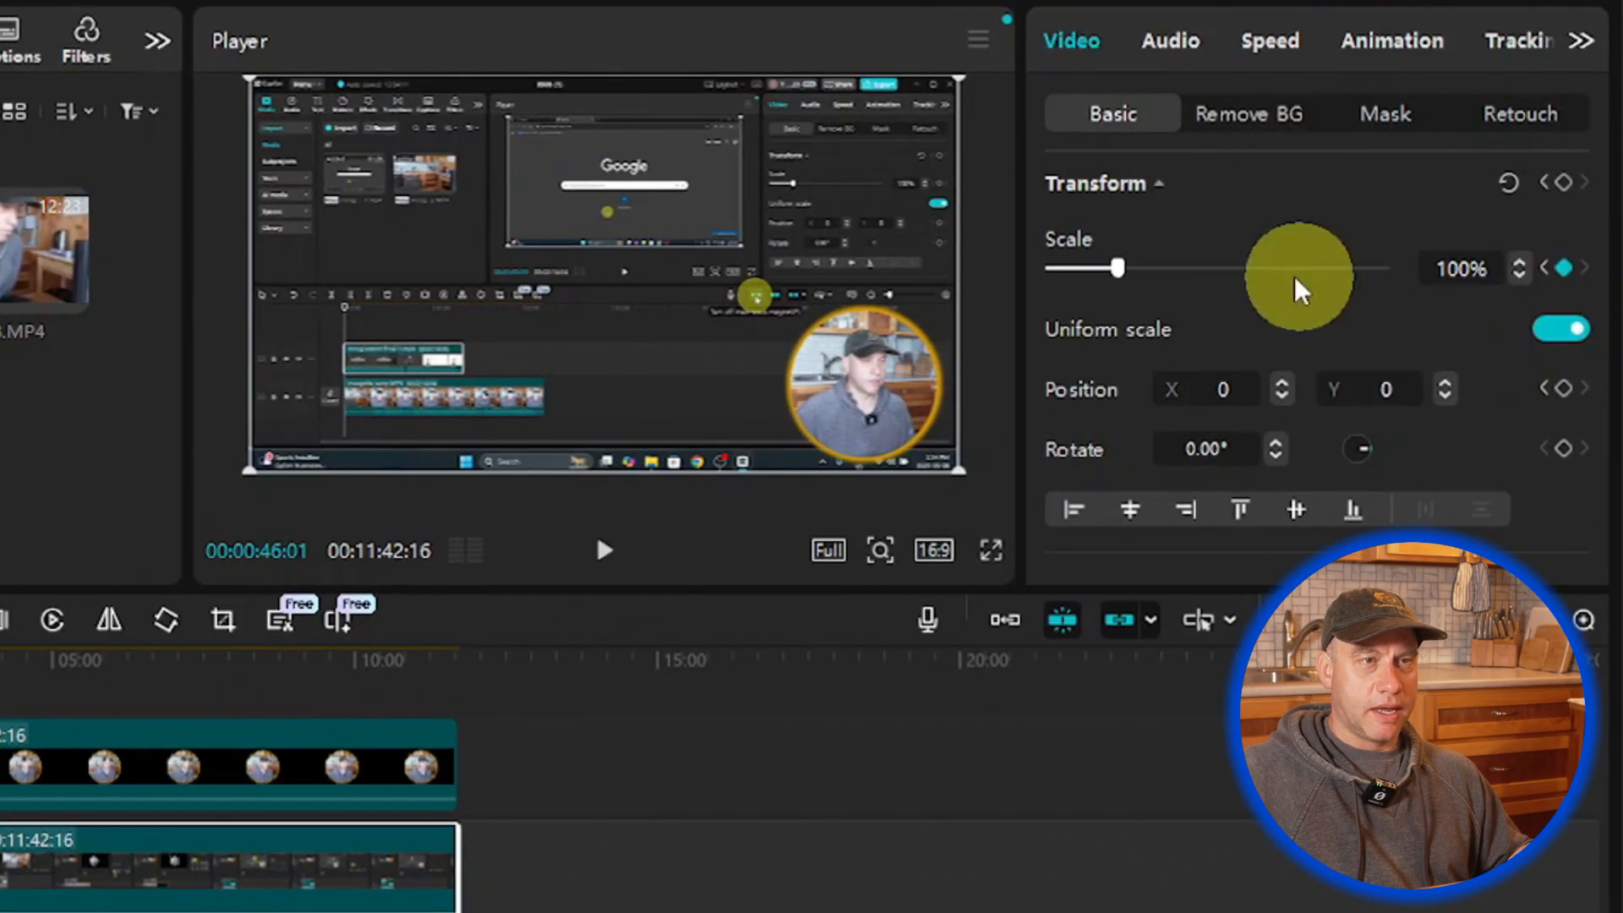
click(1570, 388)
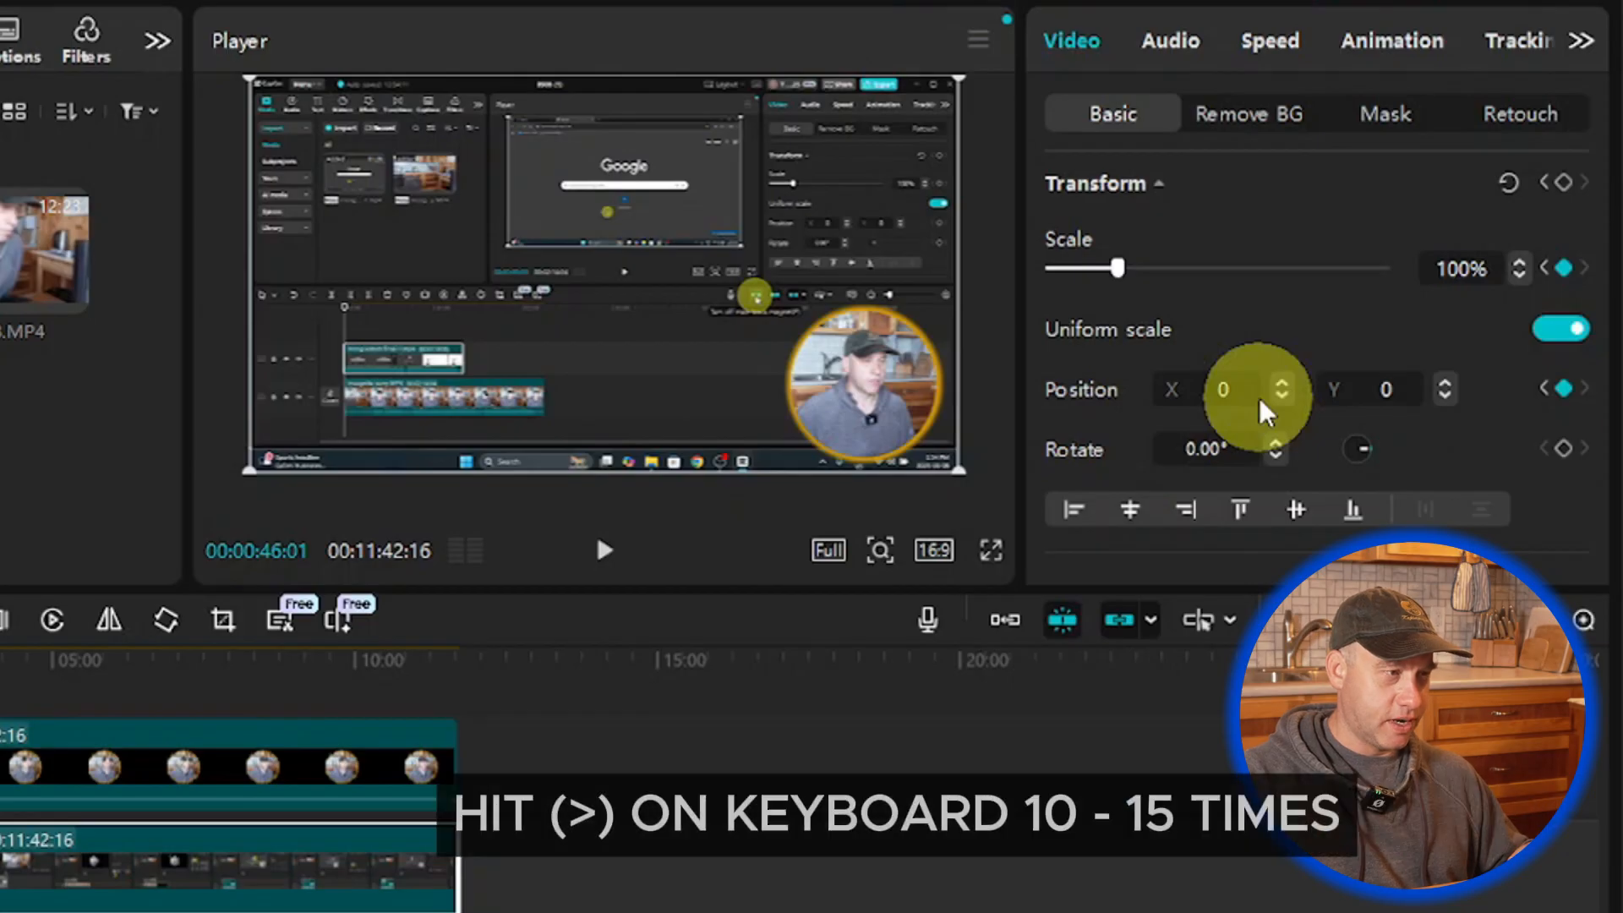
key(Right)
key(Right)
key(Right)
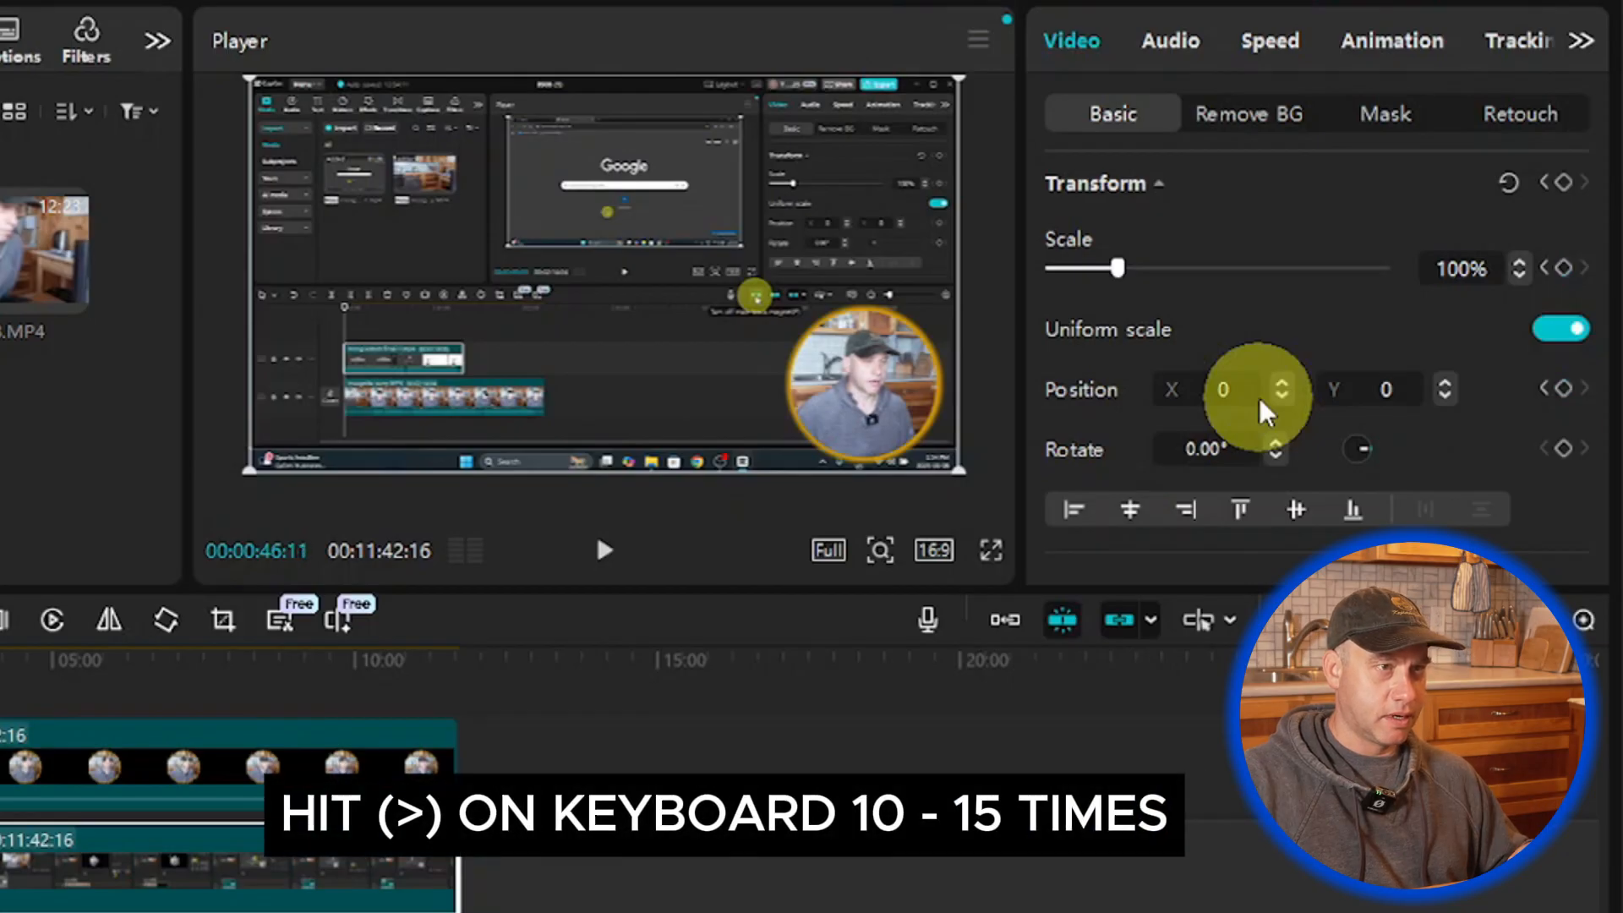
key(Right)
key(Right)
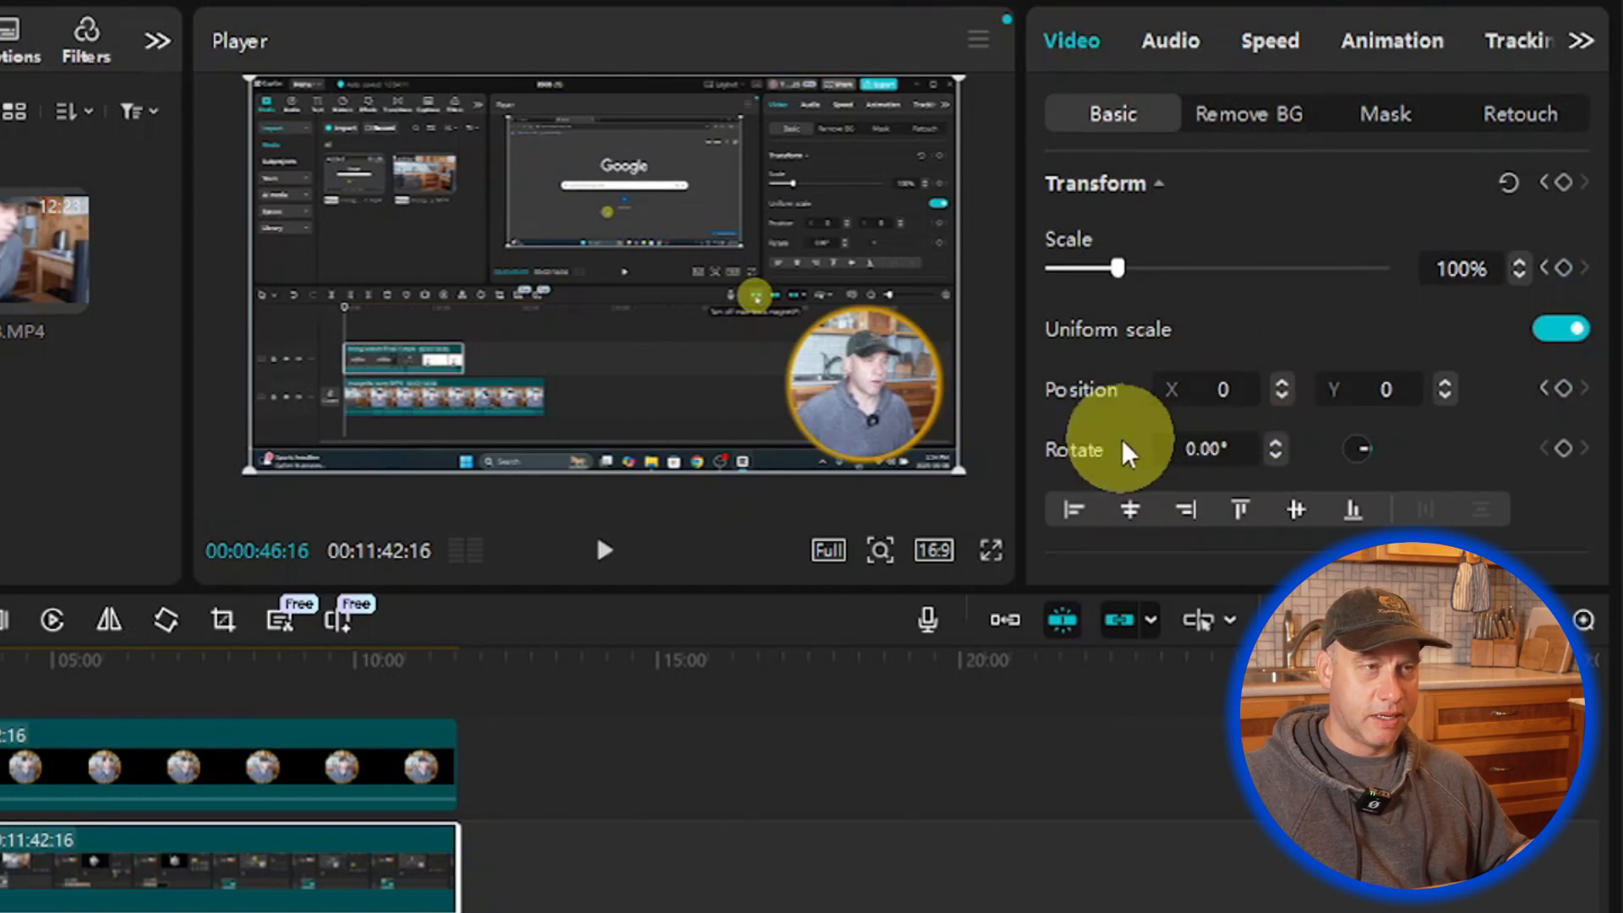
drag(1120, 269, 1147, 276)
drag(723, 309, 648, 302)
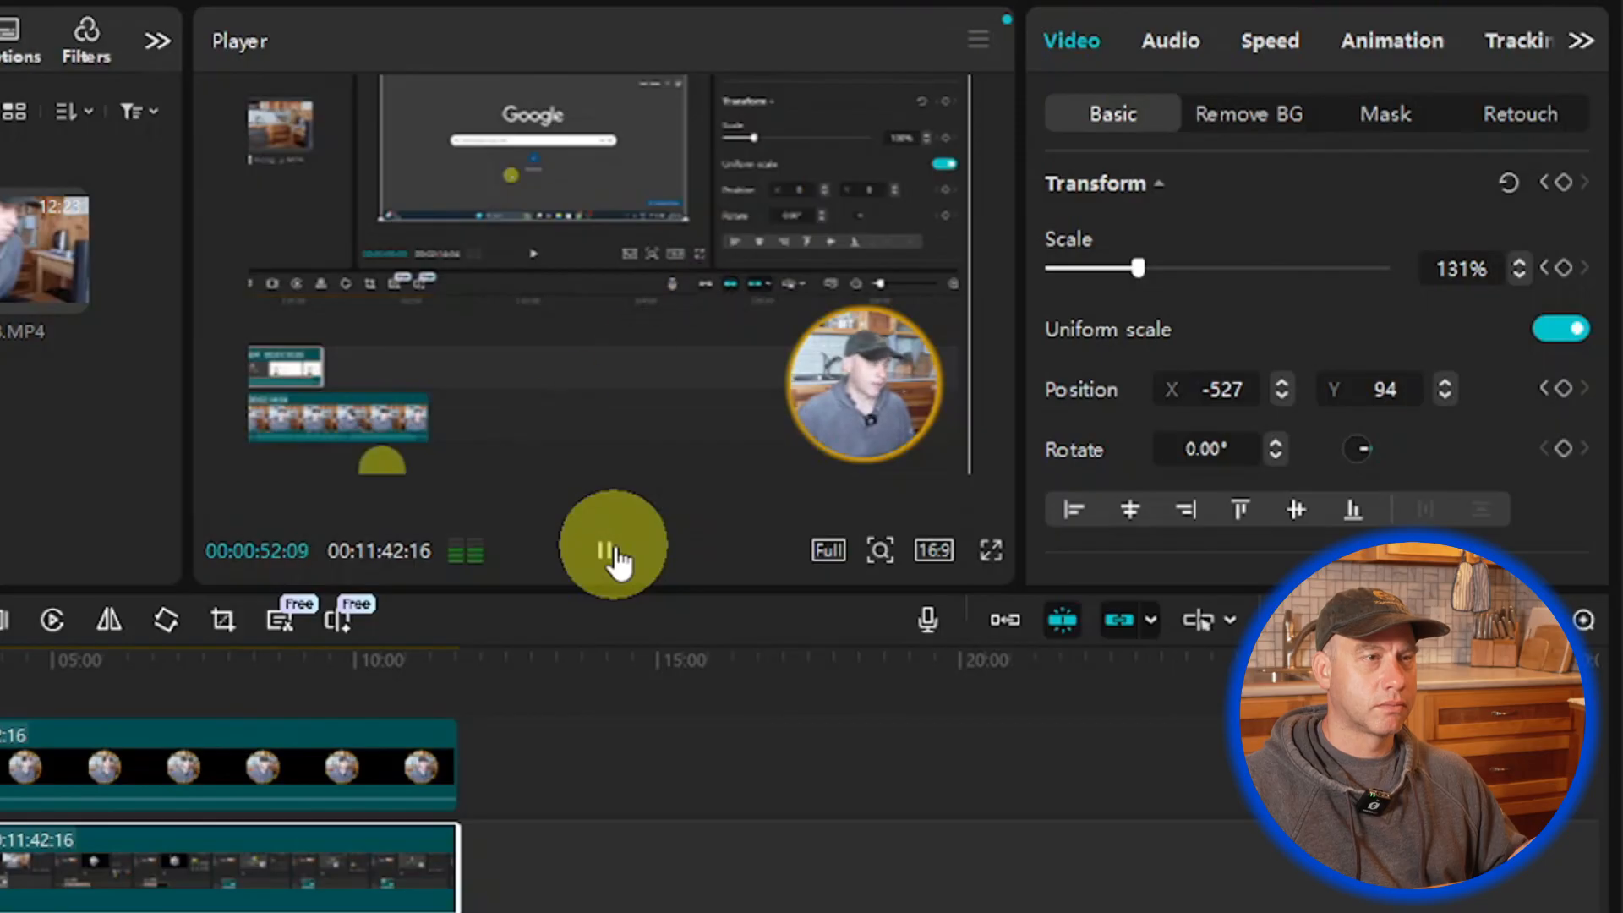
Step: Shuttle playback backward and forward to park the playhead at 00:00:52:02
click(615, 558)
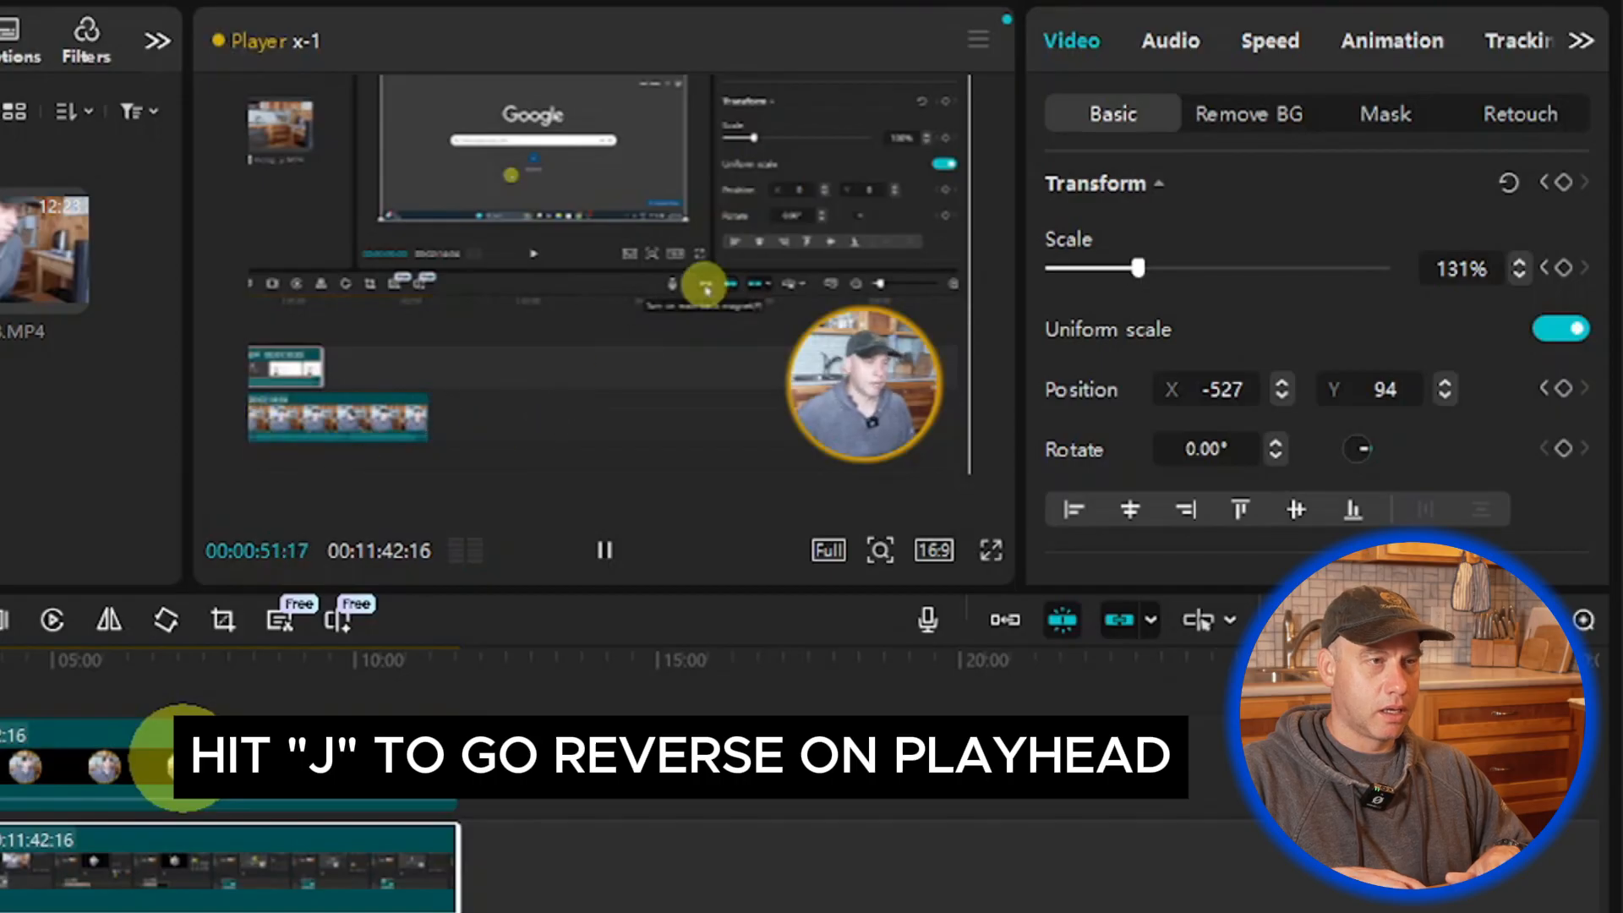
key(k)
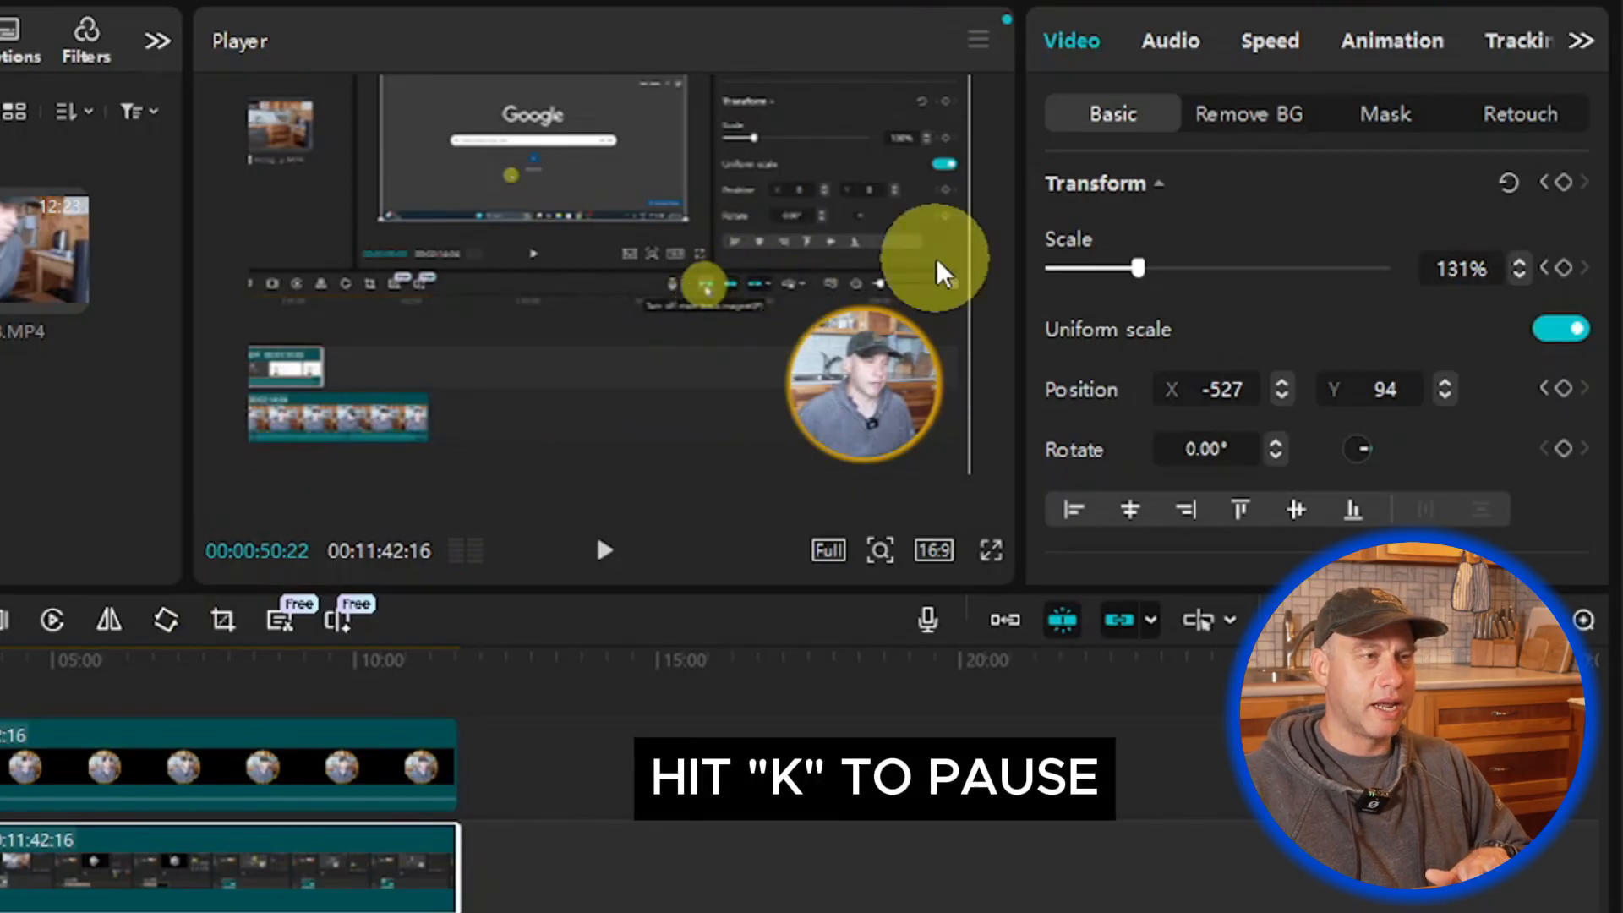
key(l)
key(k)
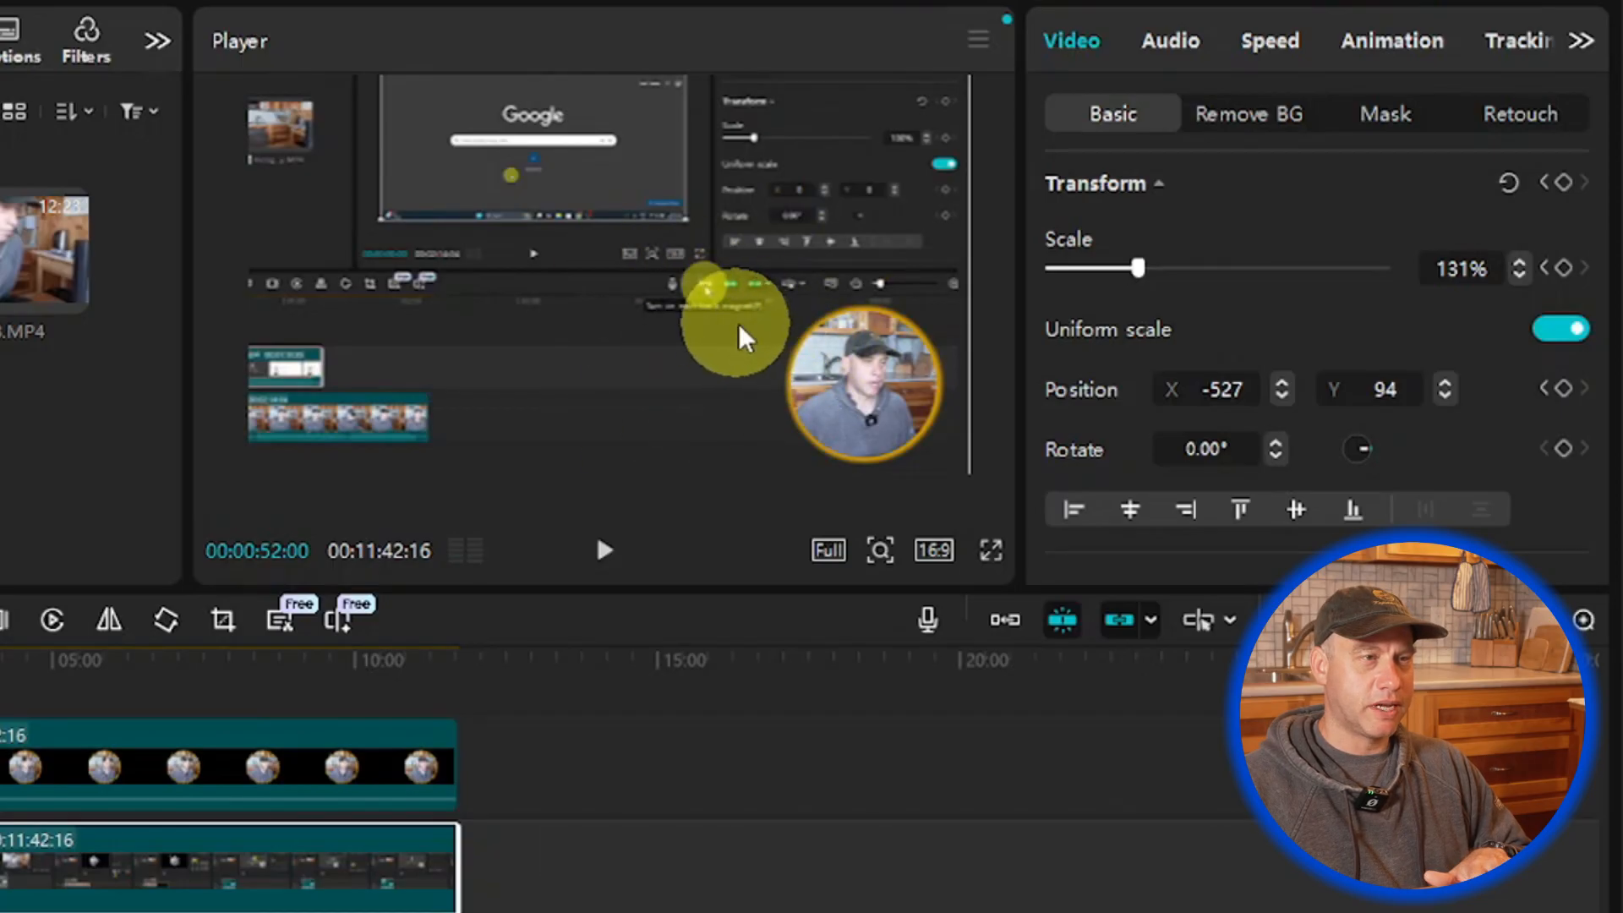
key(l)
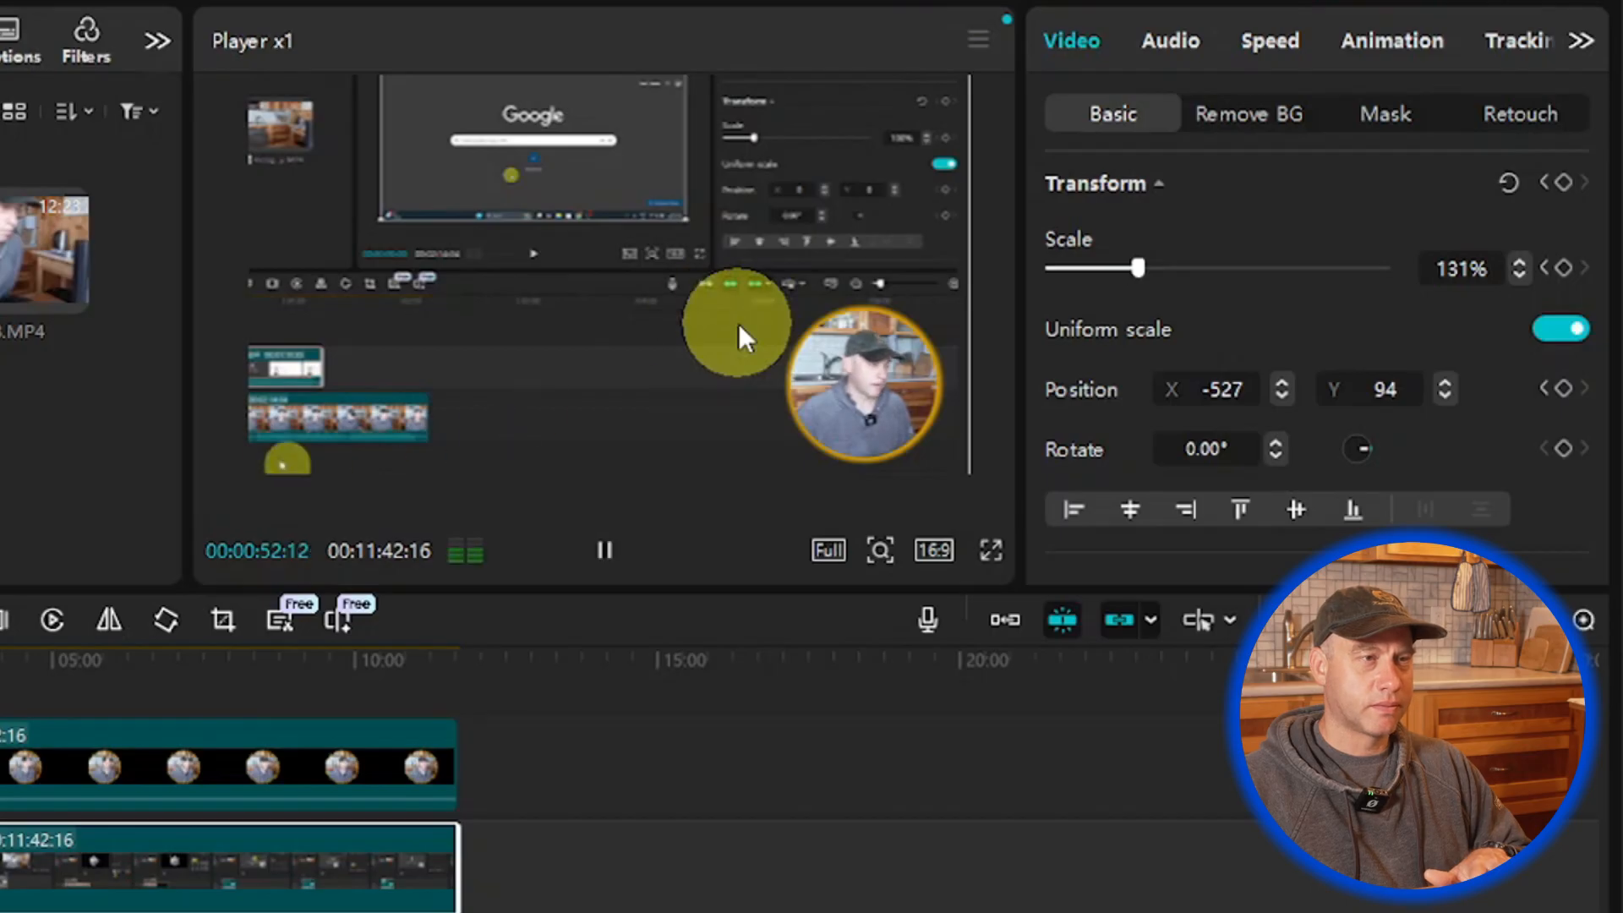
key(k)
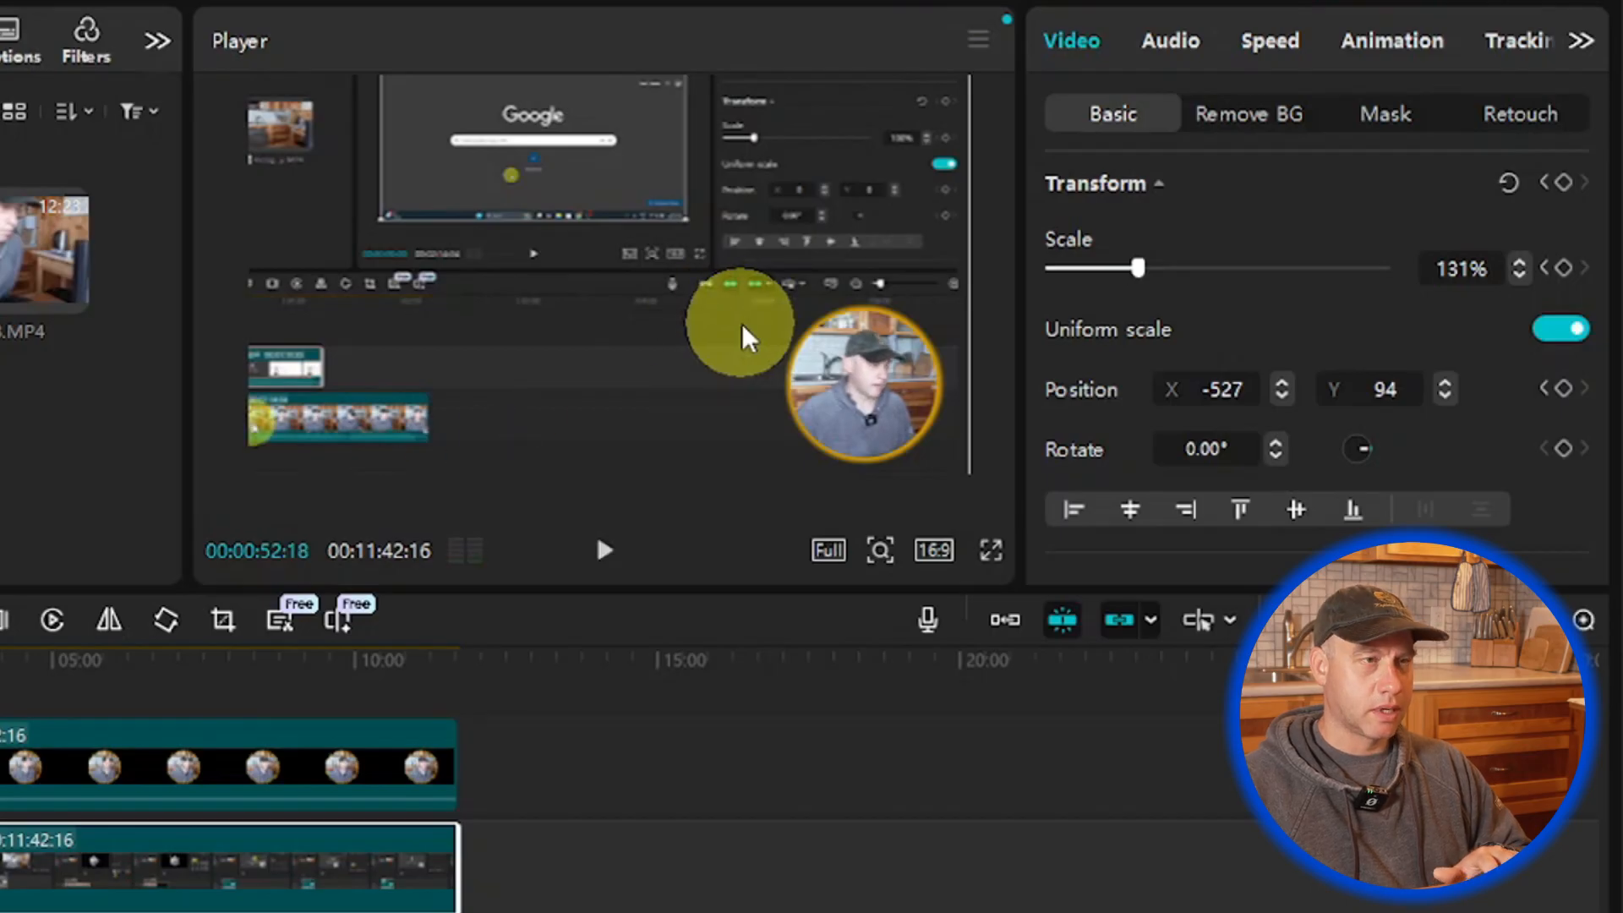
key(j)
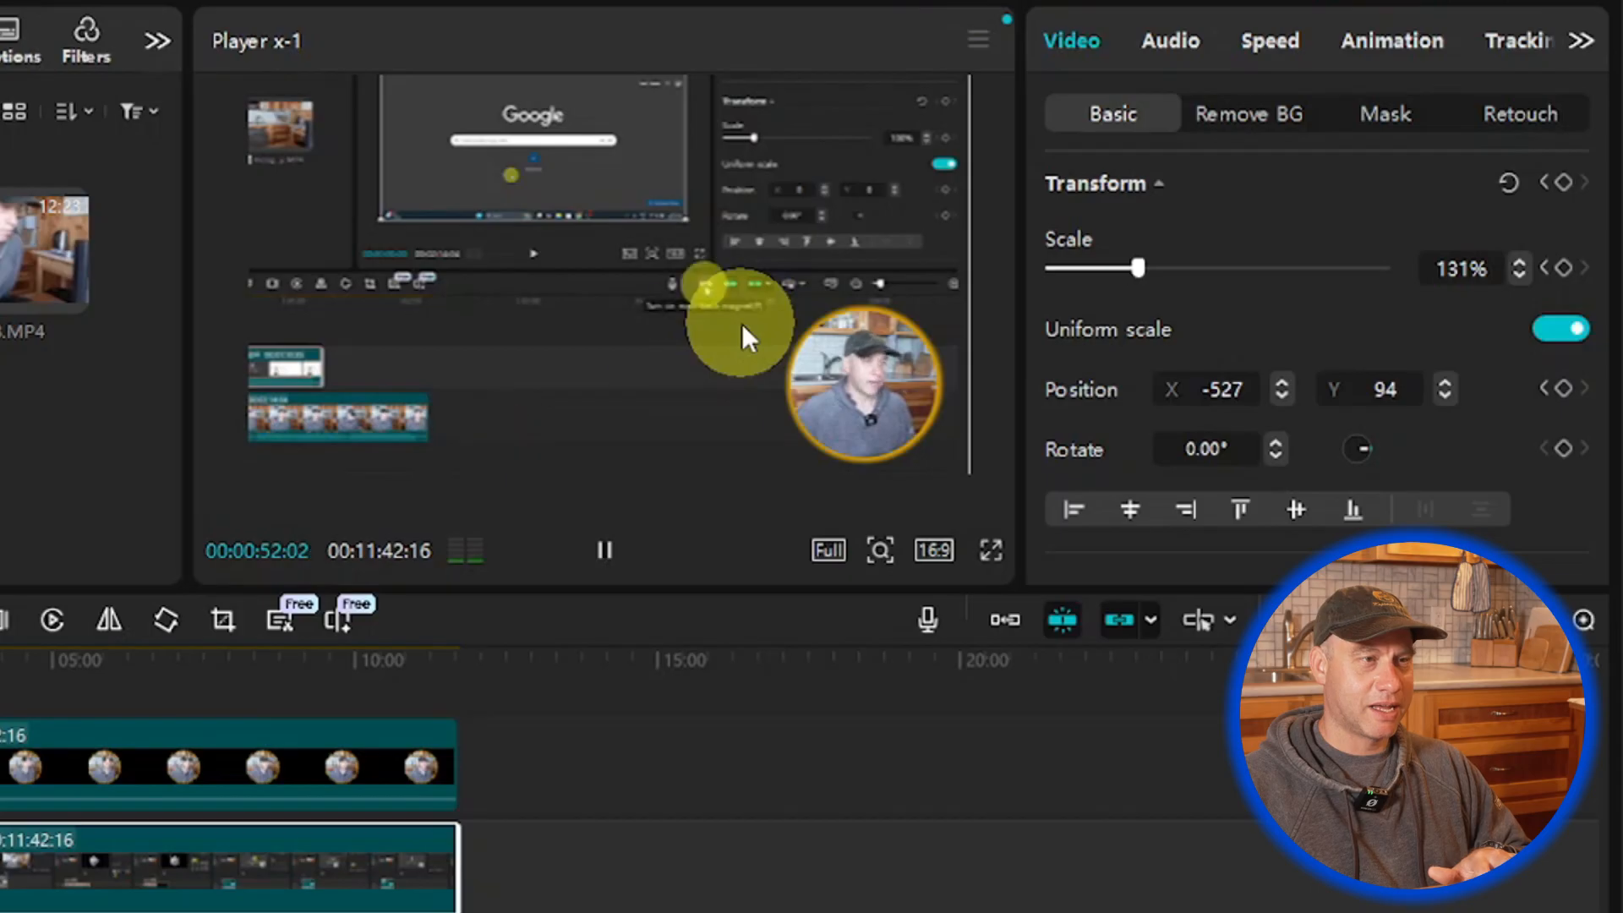
key(k)
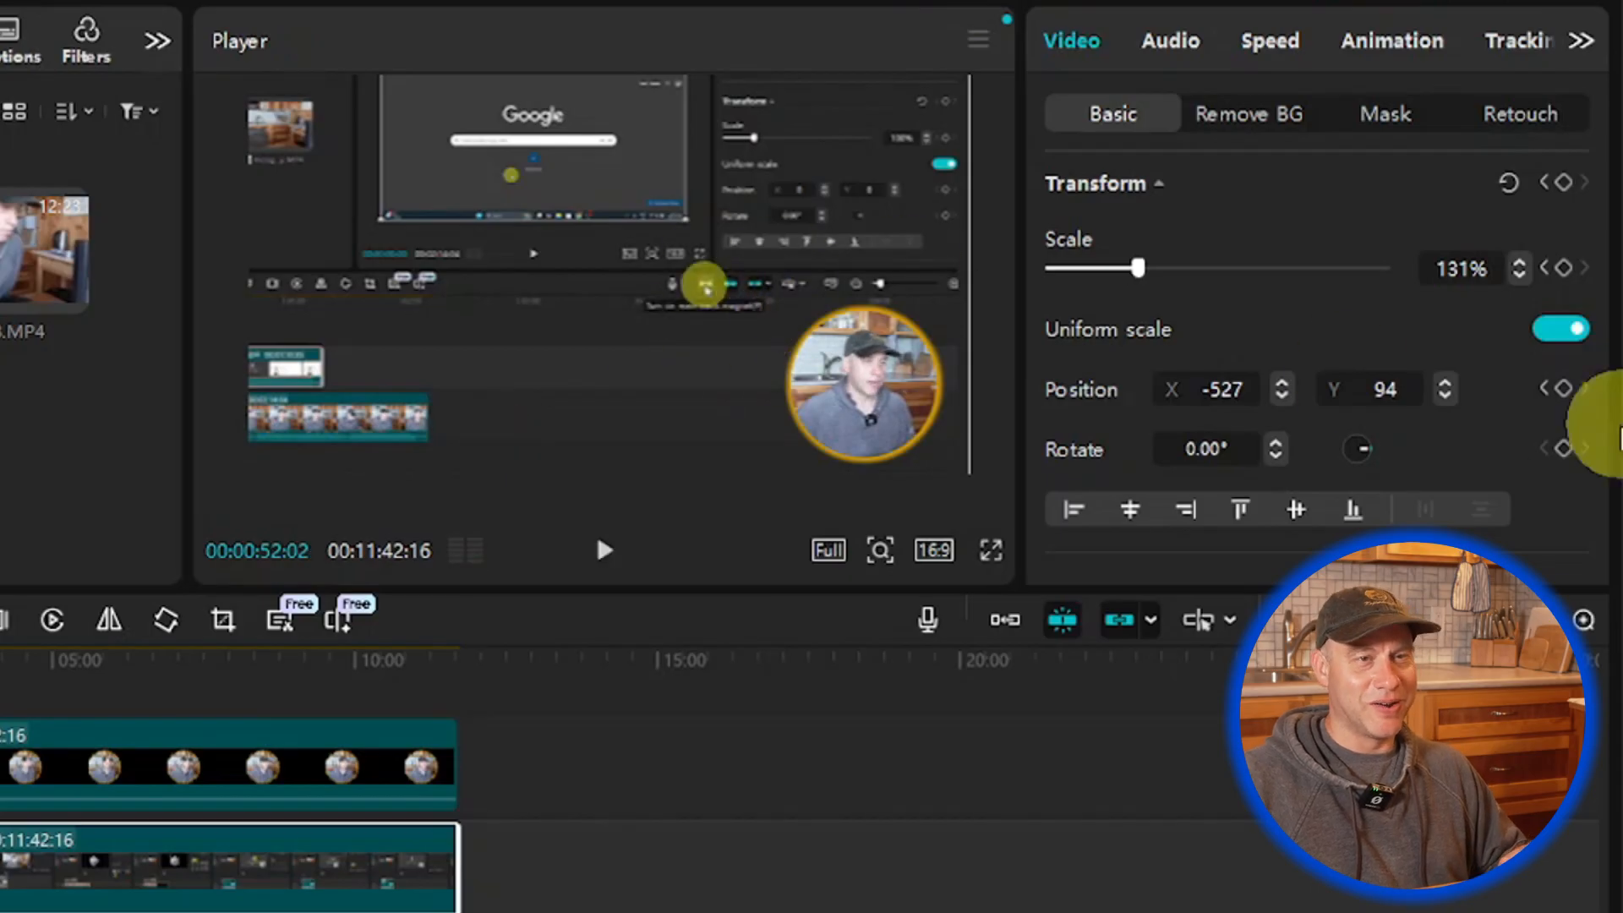
Step: Add scale and position keyframes to the screen recording at 00:00:52:02 to hold the zoomed view
click(1565, 268)
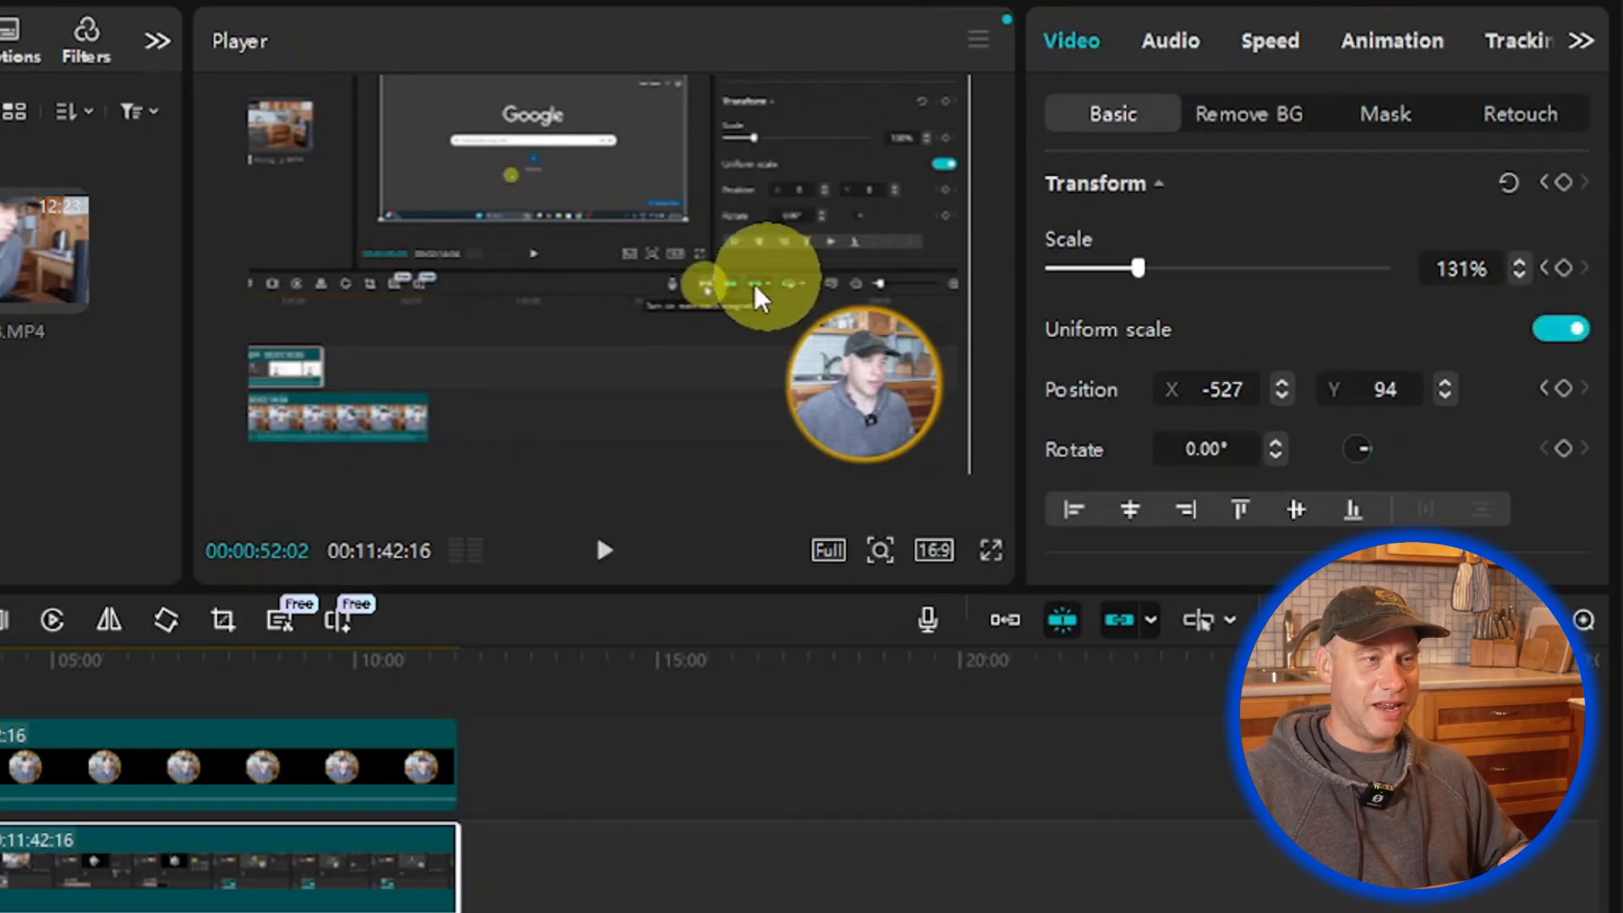
click(1563, 269)
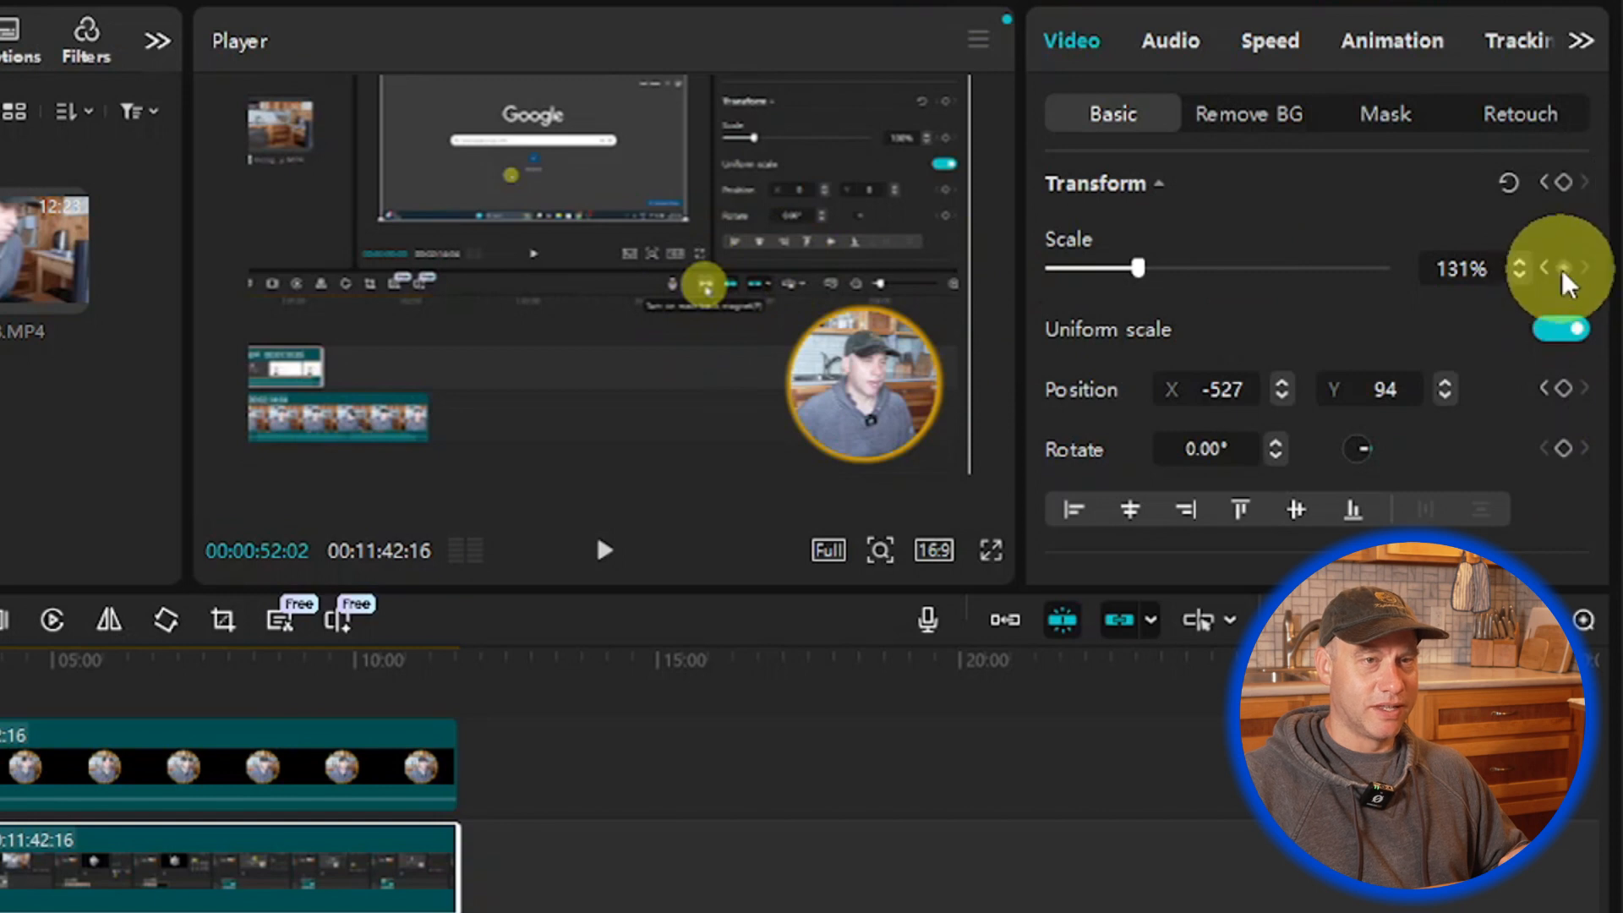
click(1563, 270)
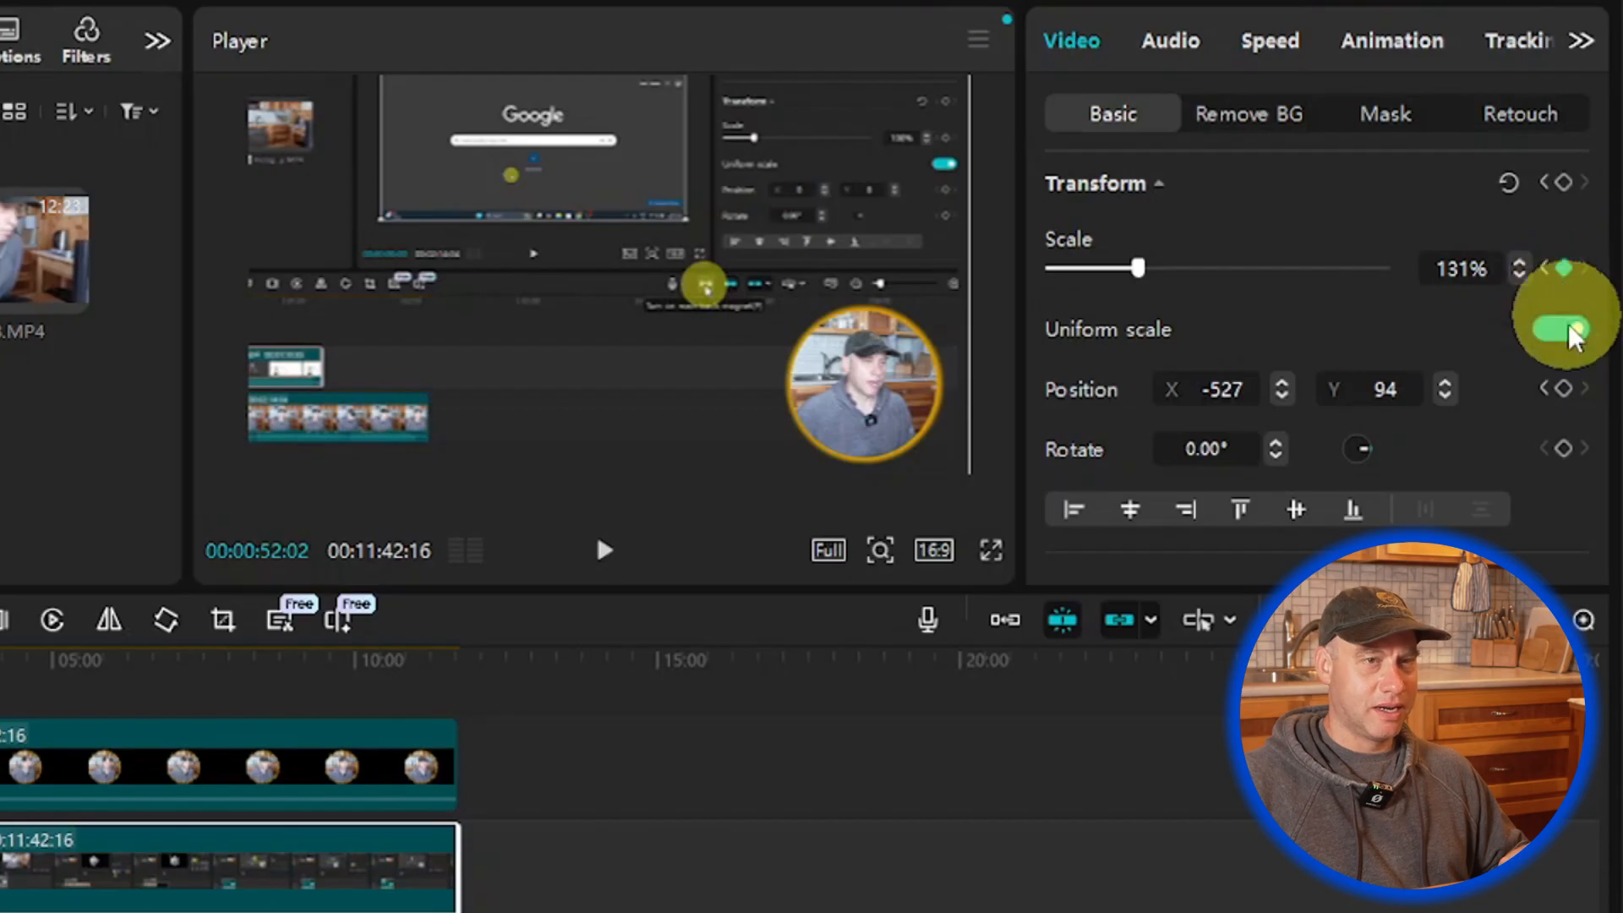
click(1563, 389)
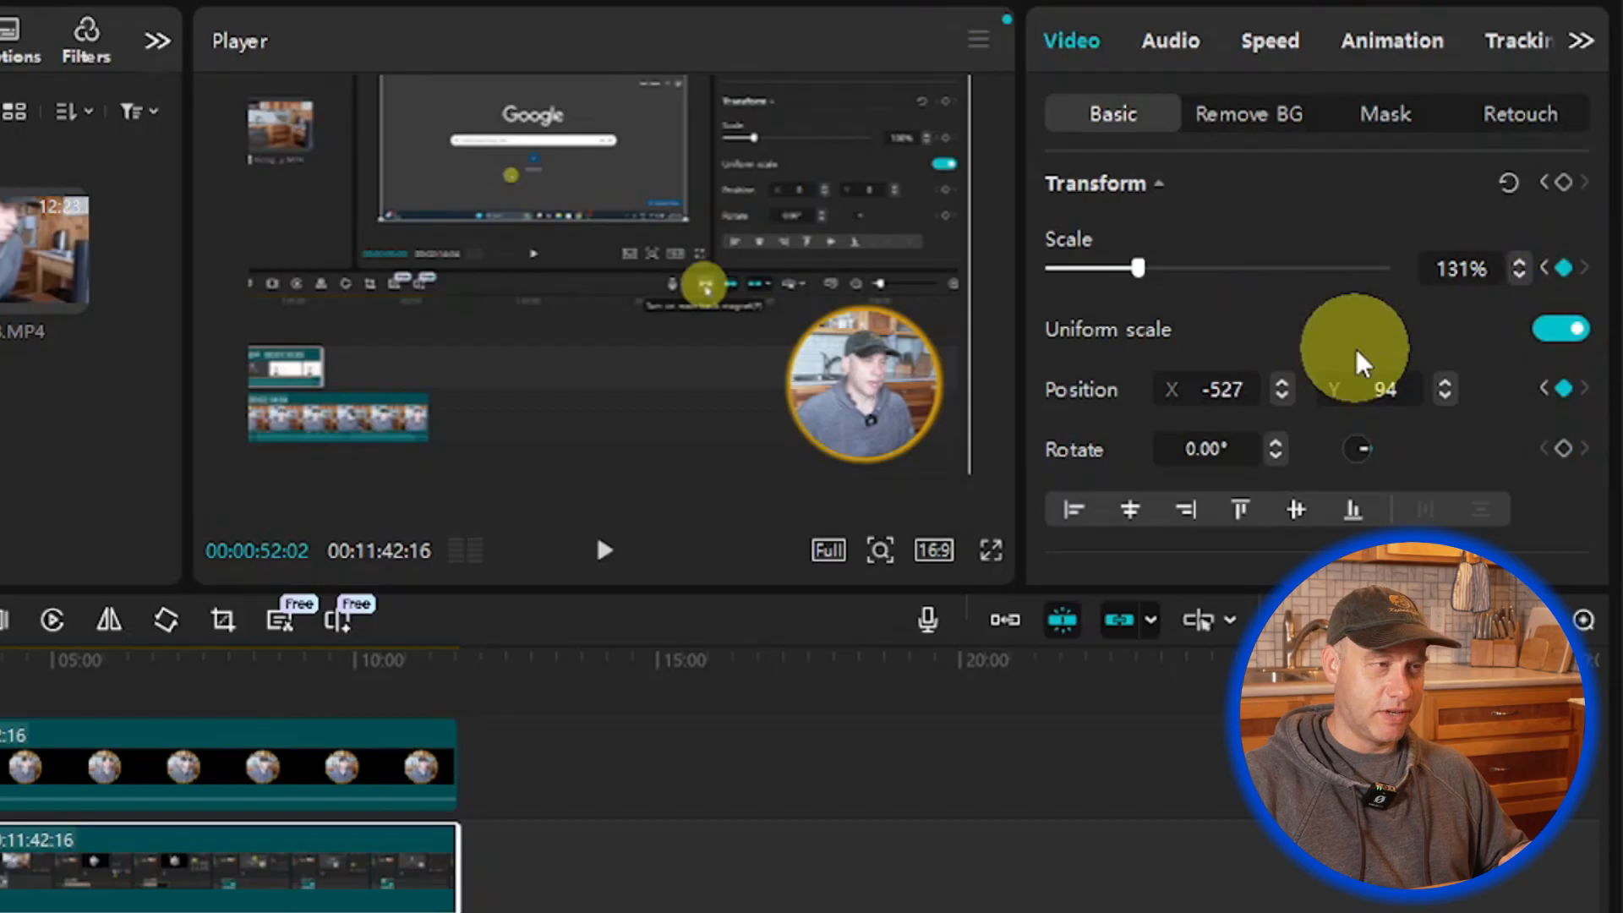
Step: Advance the playhead to 00:00:52:17 and set the screen recording's scale to 100%
key(Right)
key(Right)
key(Right)
key(Right)
key(Right)
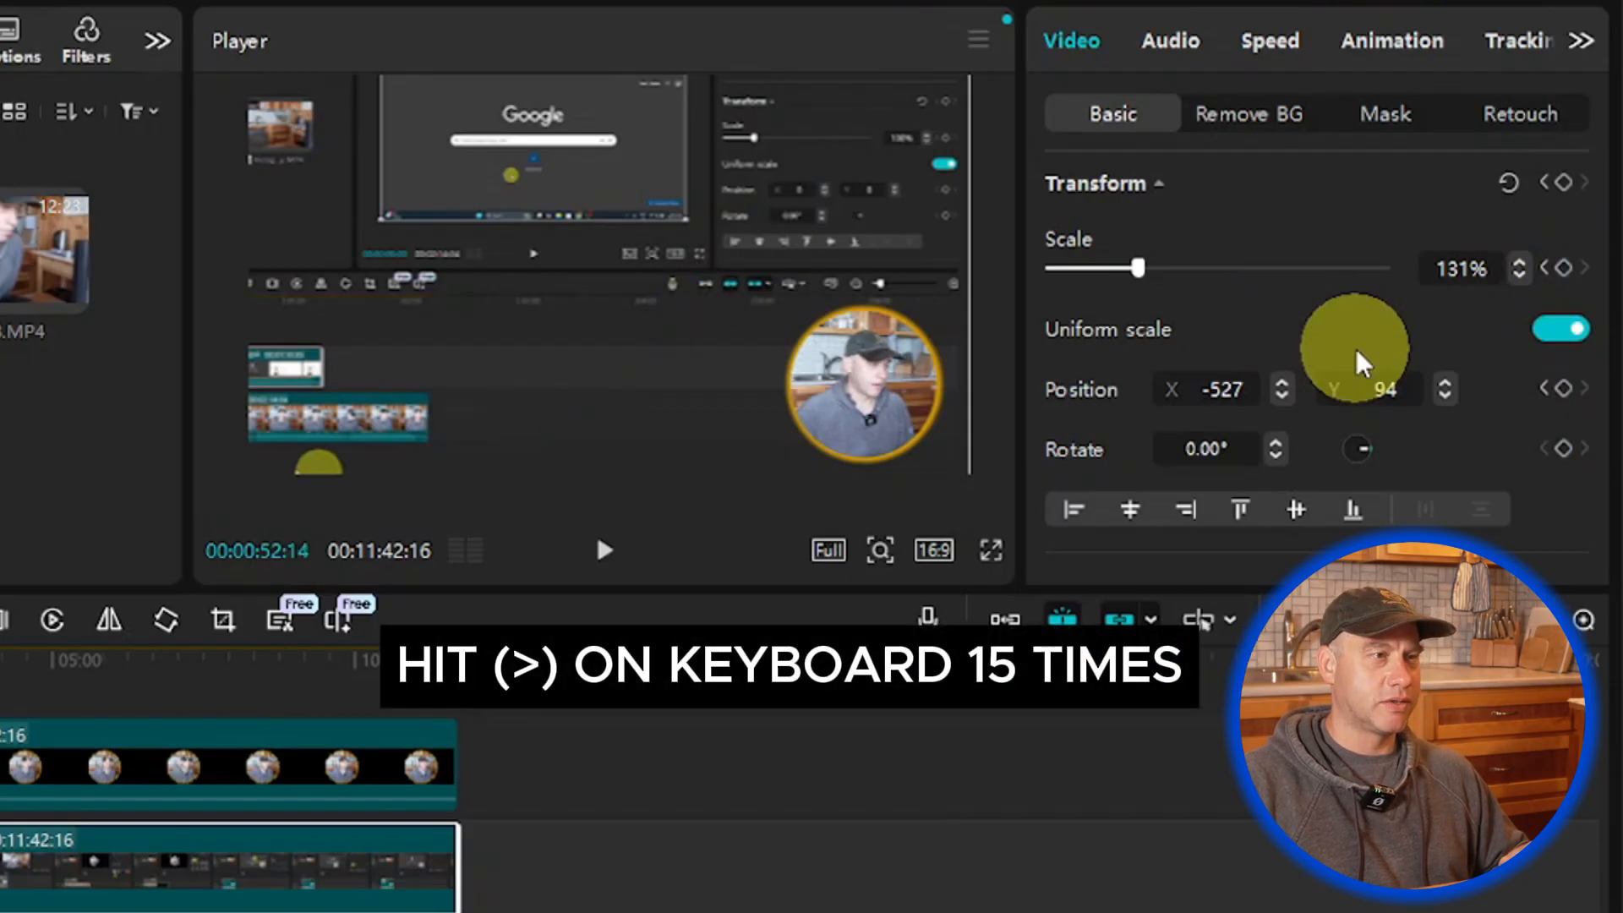
key(Right)
key(Right)
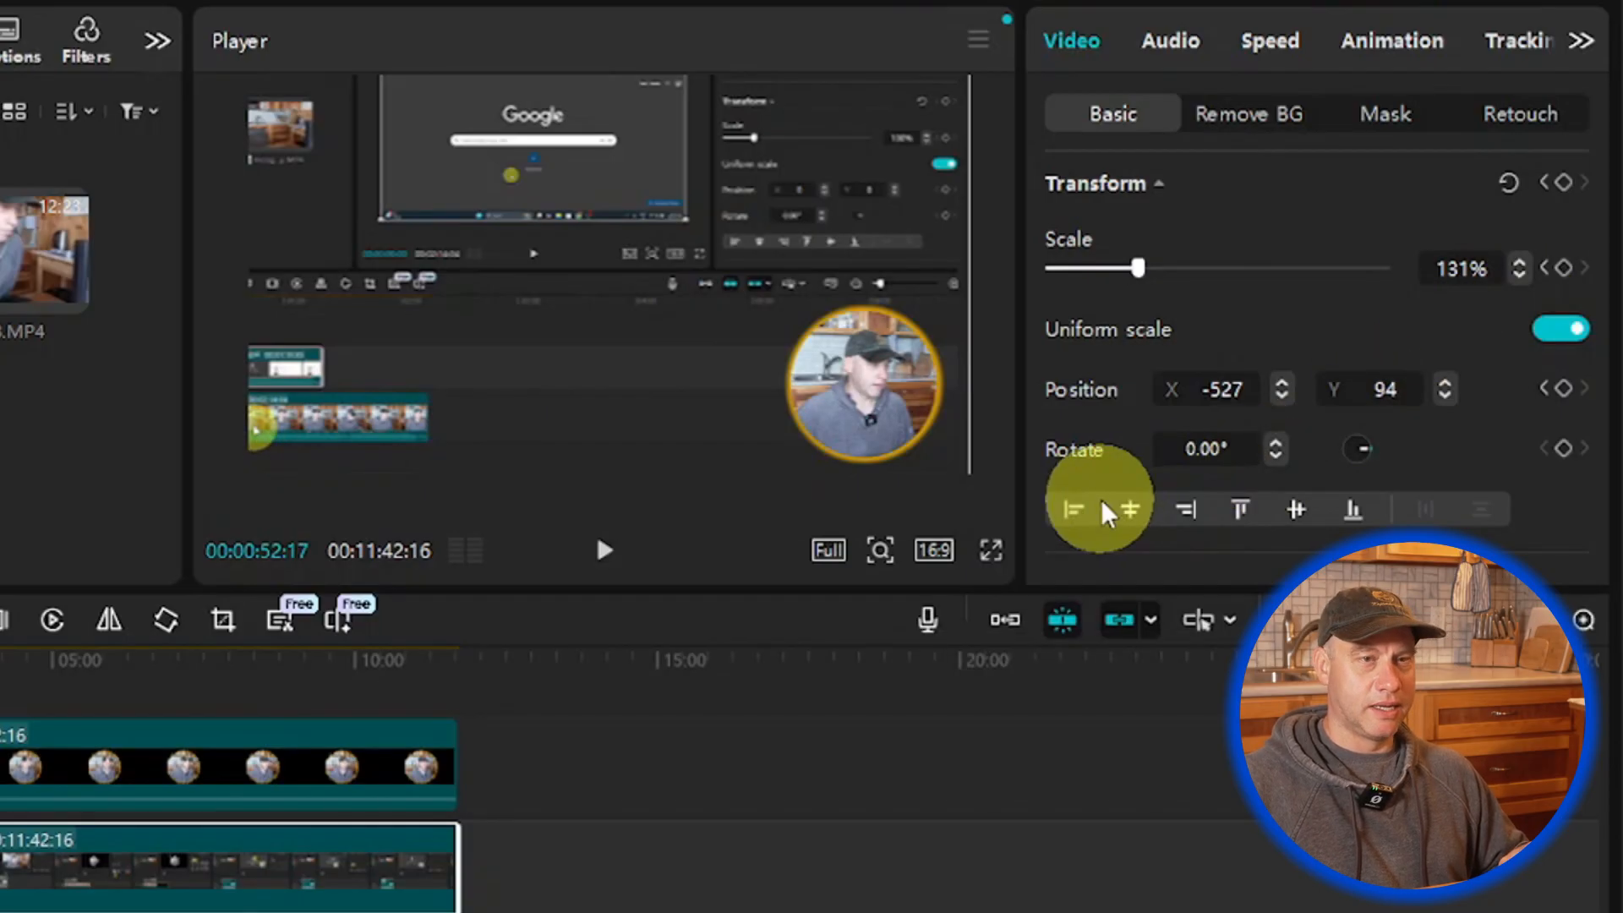
click(1482, 258)
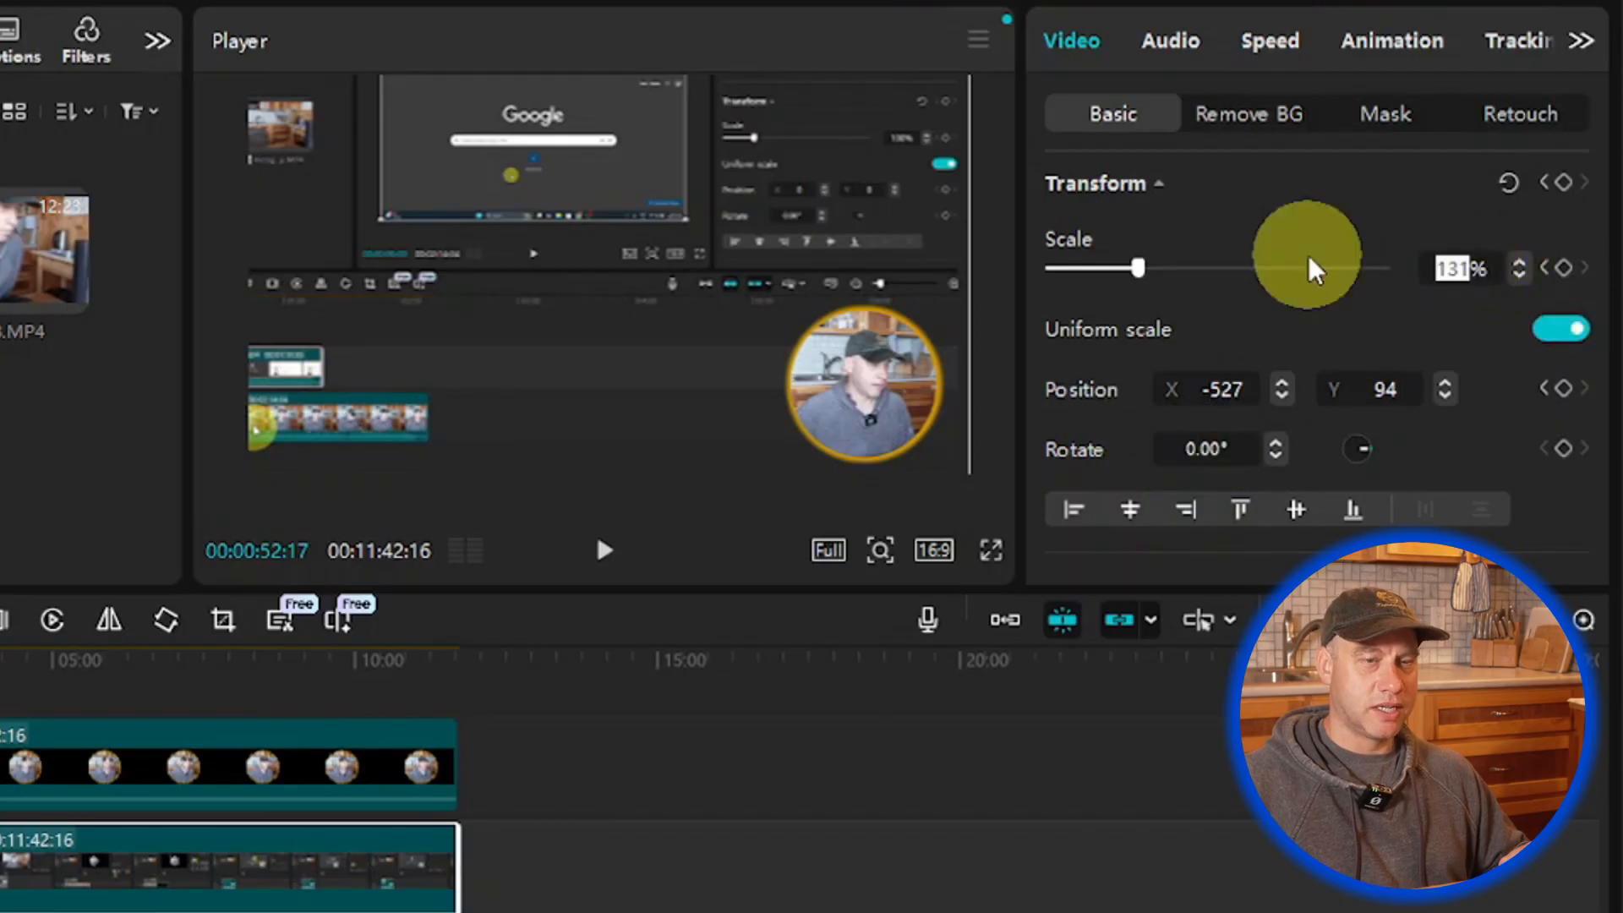
text(100)
key(Return)
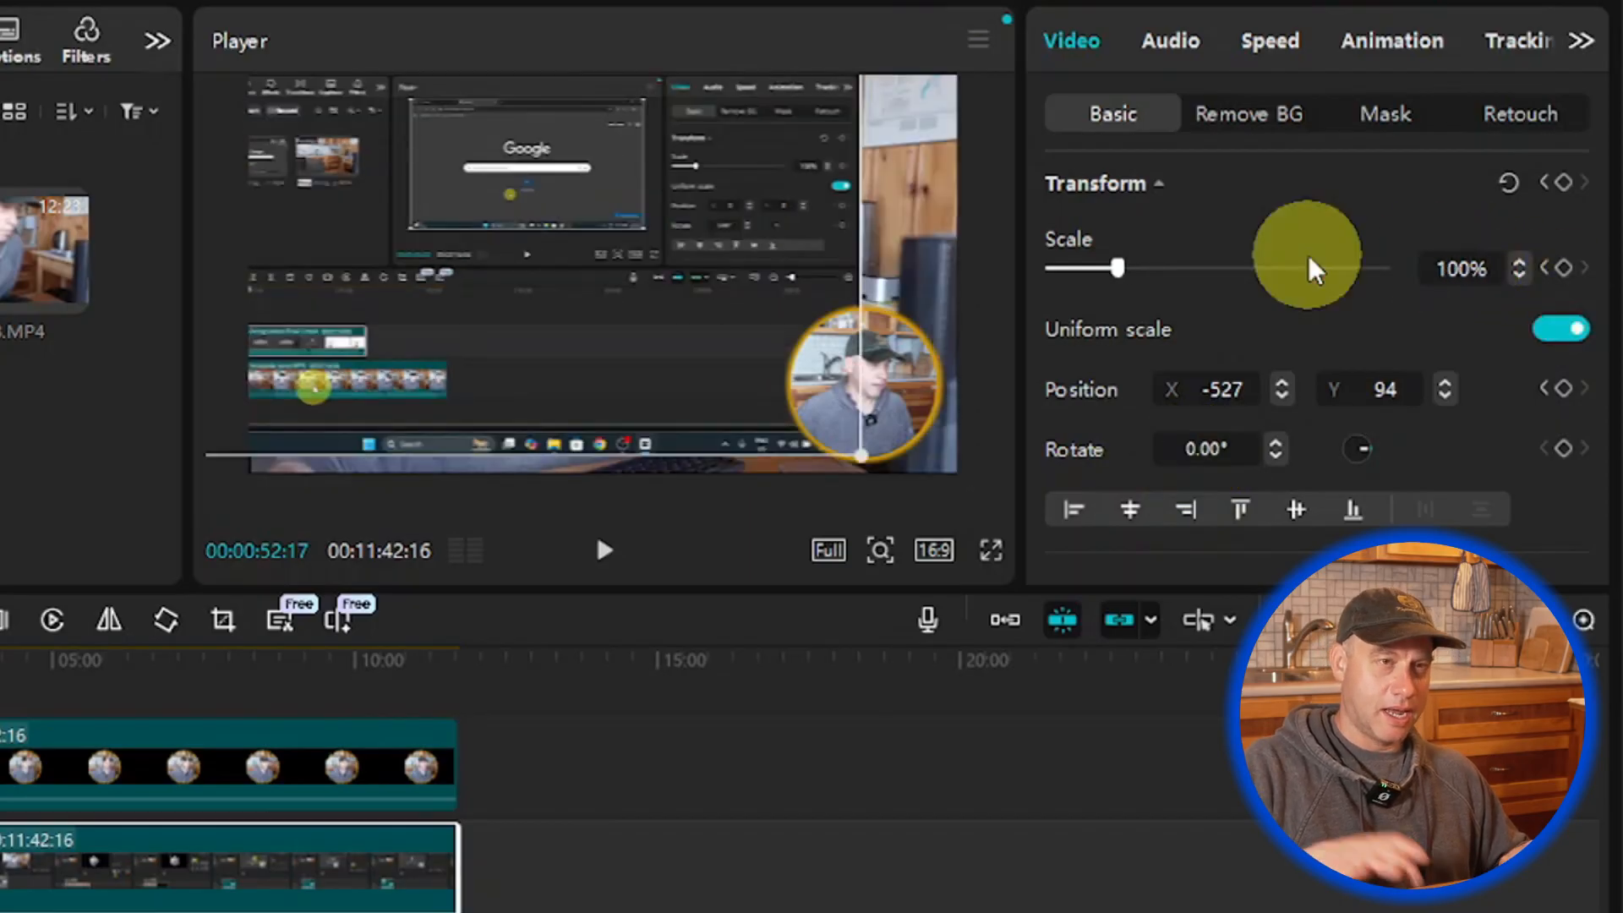
Step: Set the screen recording's position to X 0, Y 0 at 00:00:52:17
click(1235, 393)
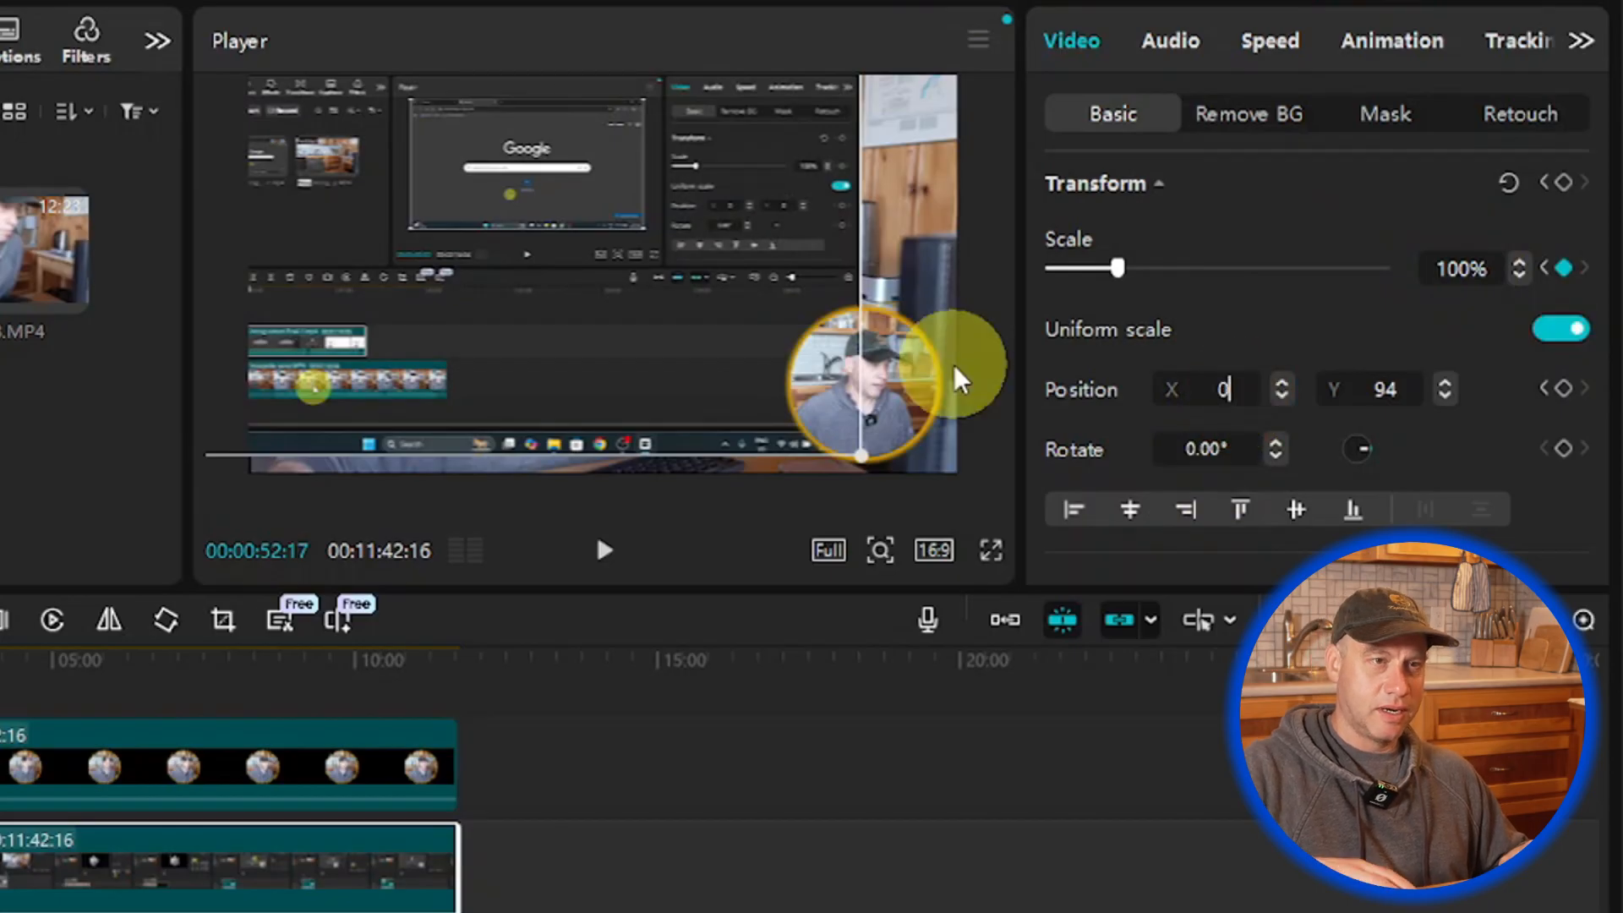
text(0)
click(1391, 387)
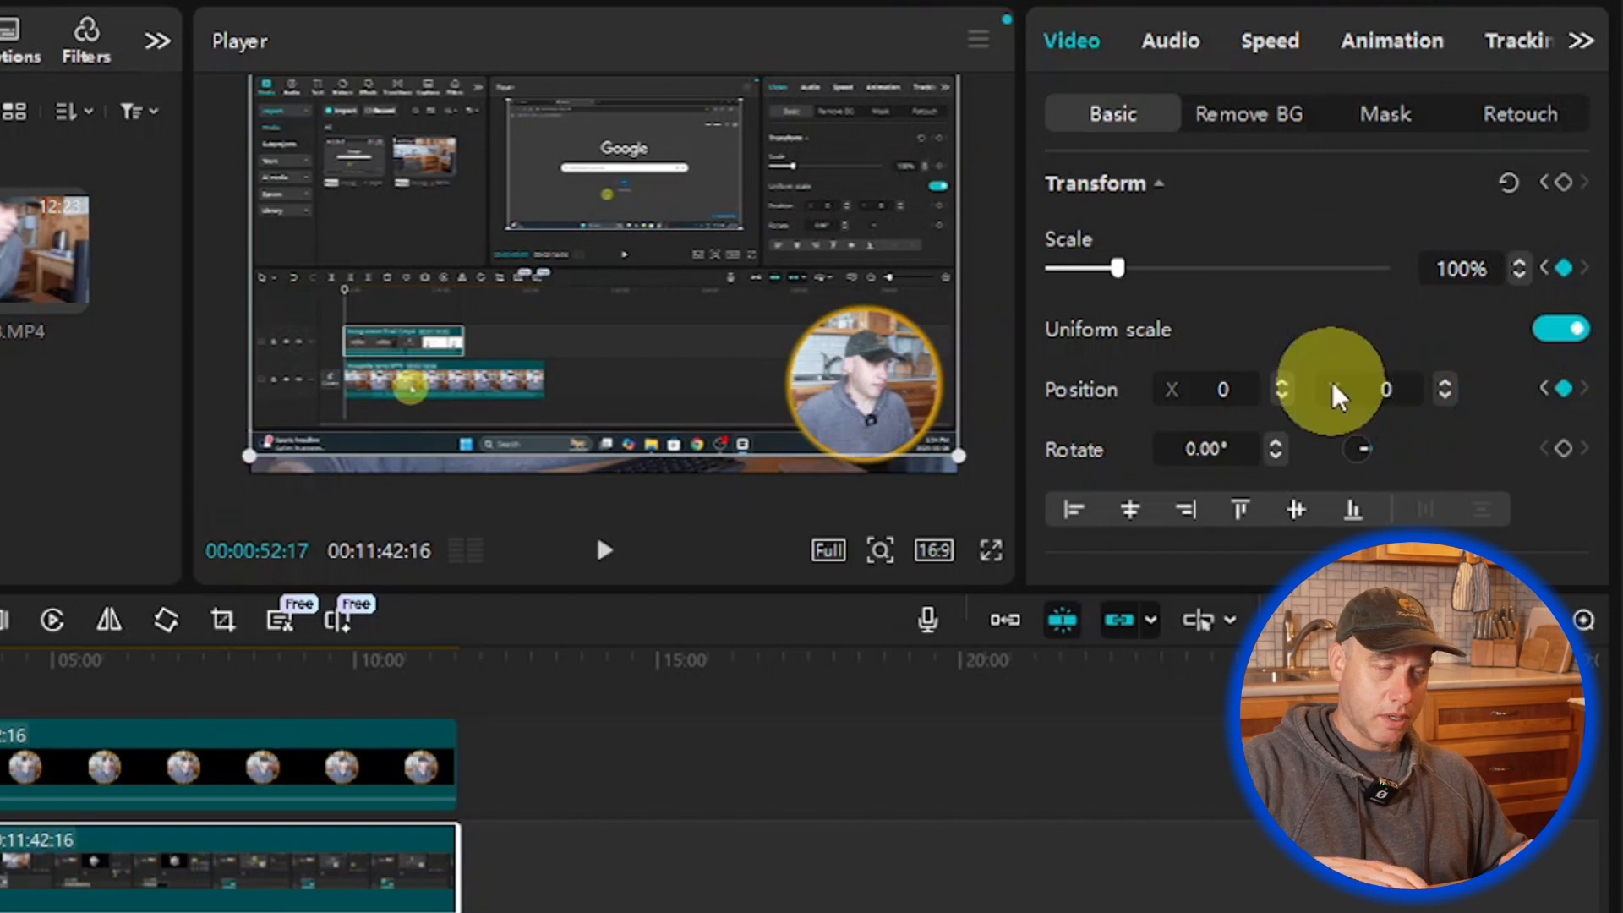
text(0)
key(Return)
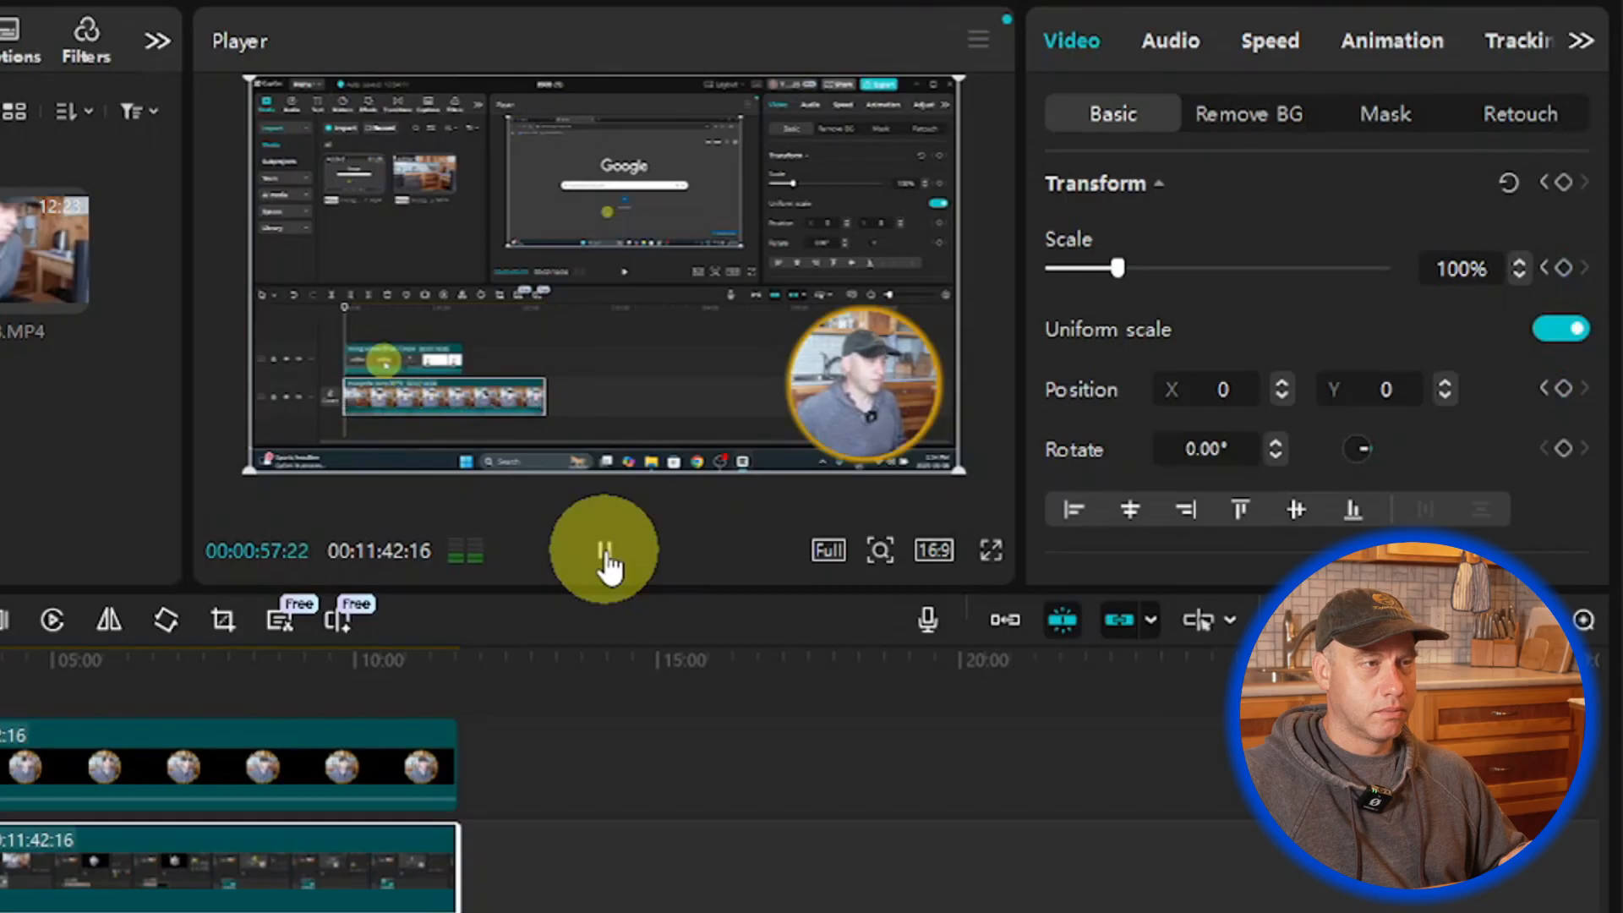
Step: Reselect the screen recording clip and replay it from 00:00:46:01 to check the zoom-in and zoom-out
click(606, 558)
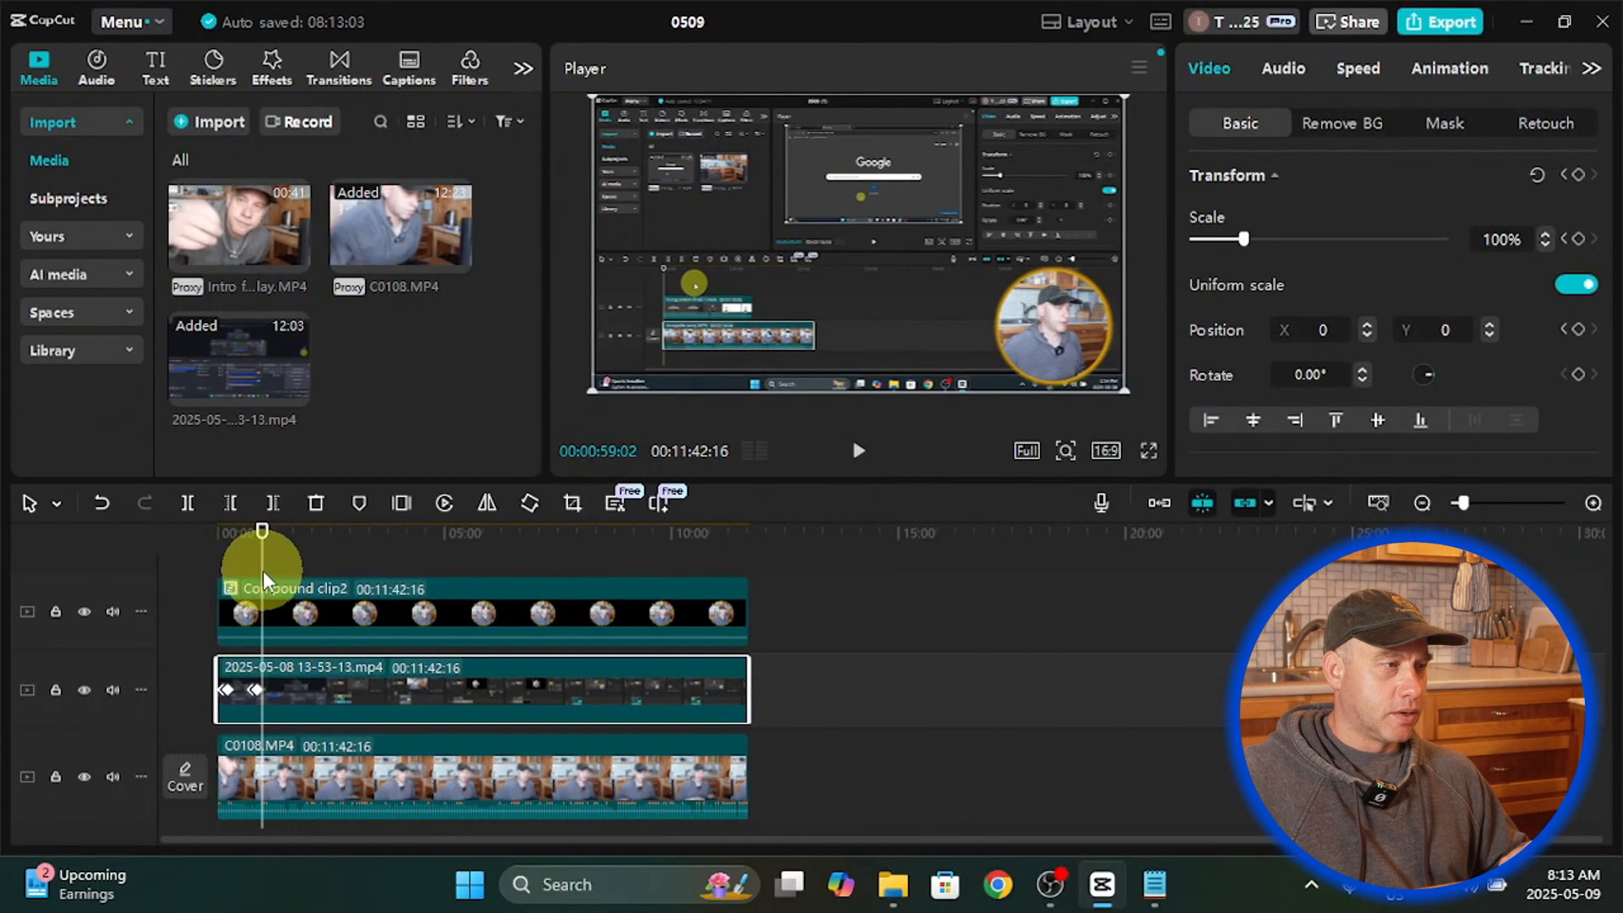
click(263, 578)
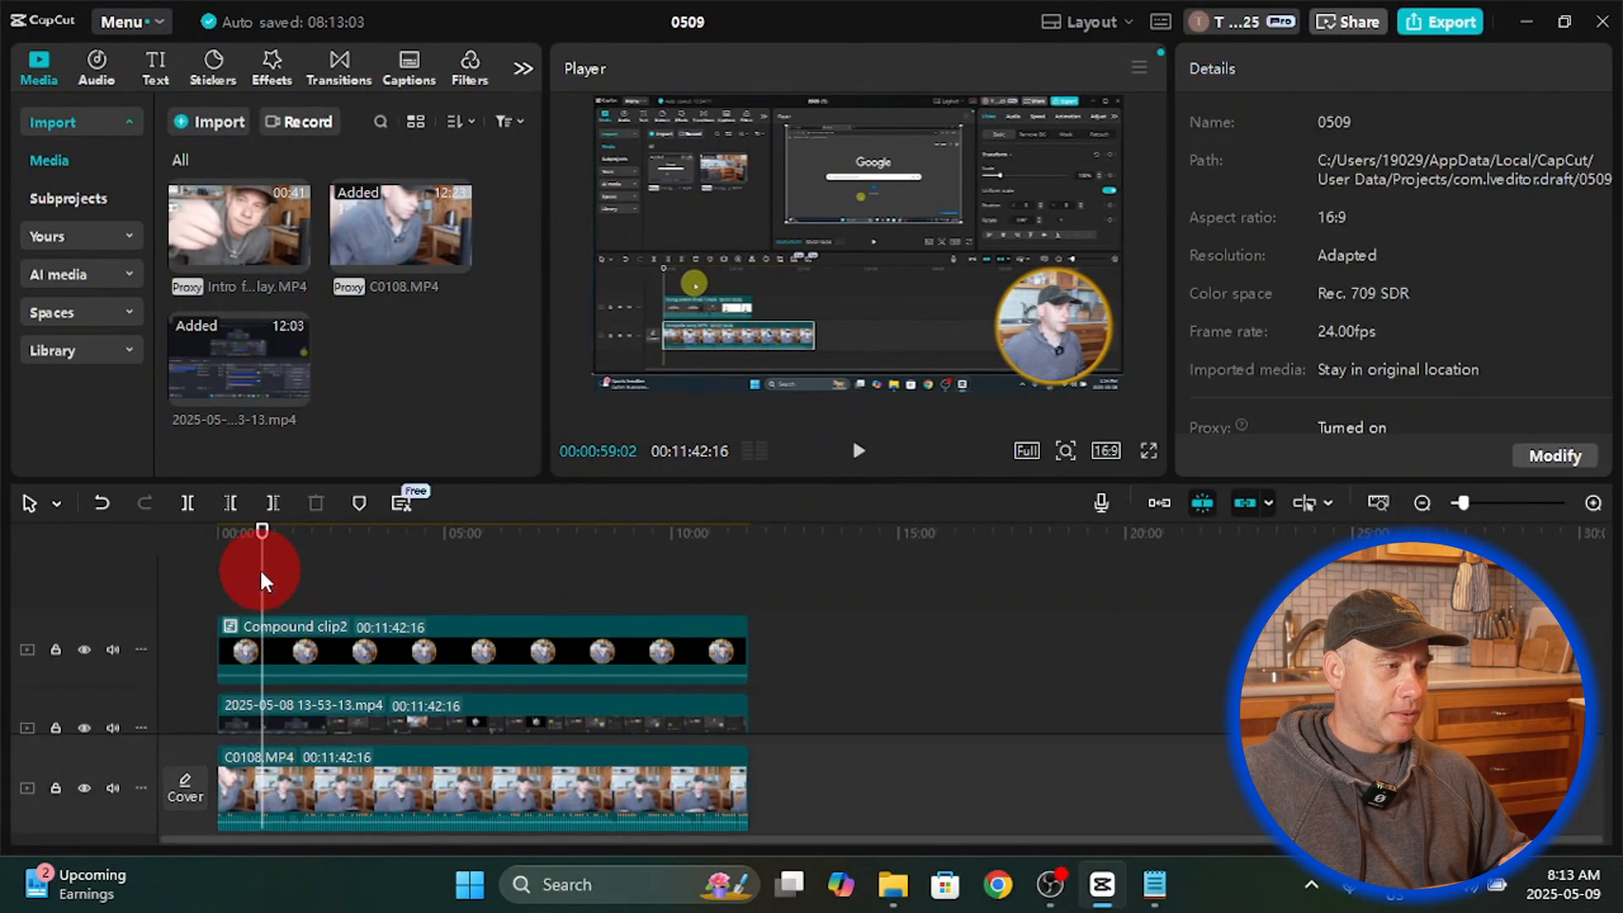
scroll(253, 572, down, 1)
click(283, 673)
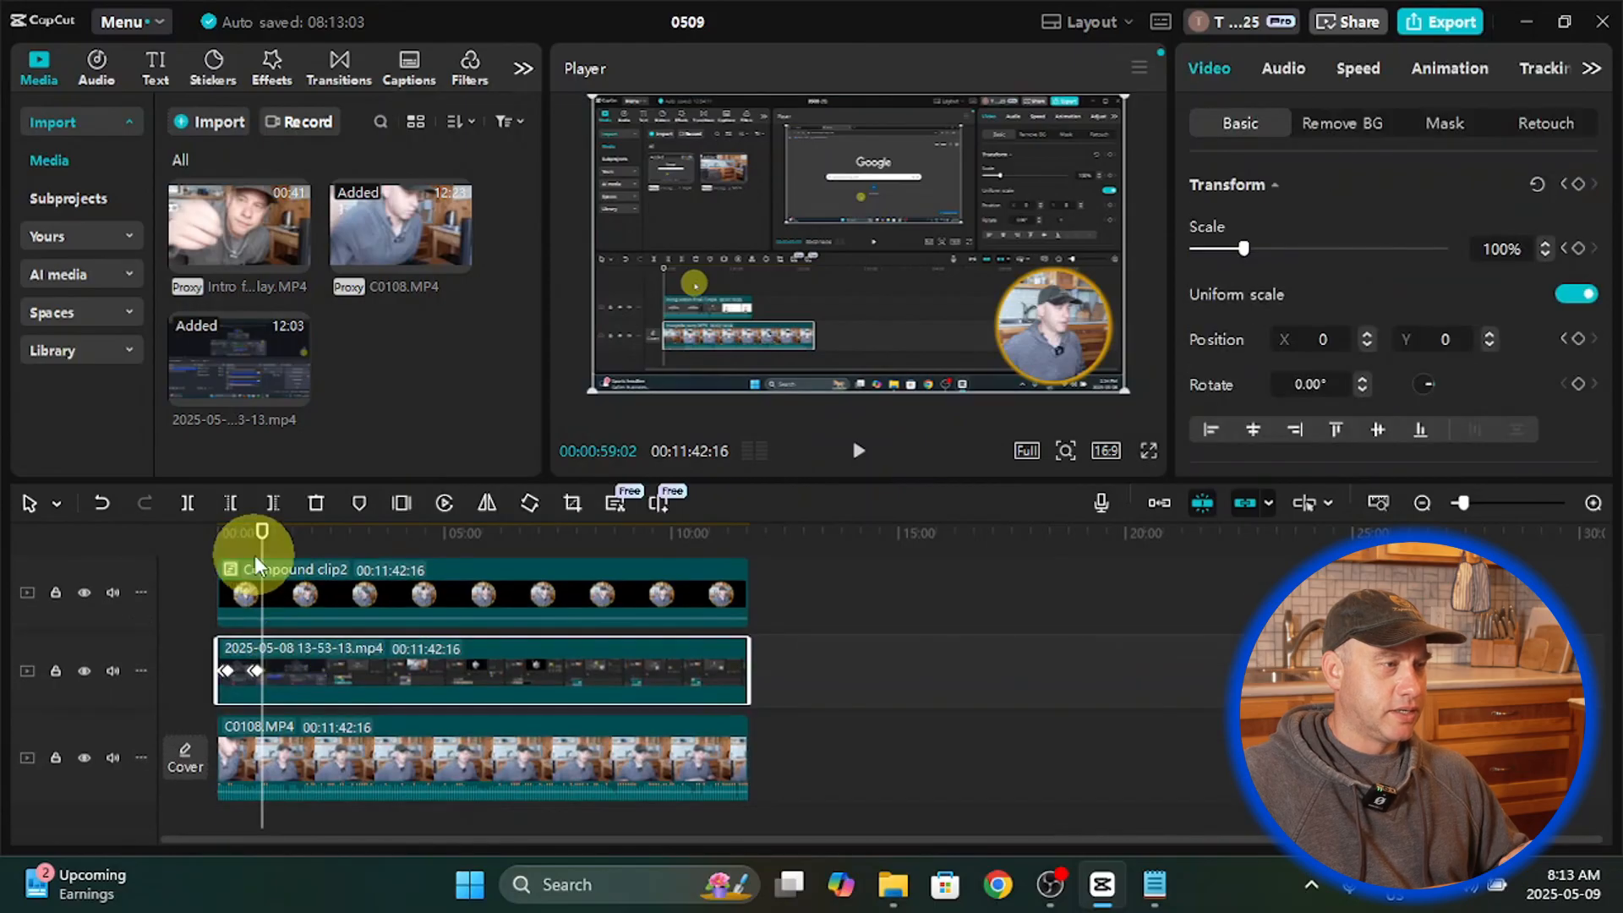
click(254, 536)
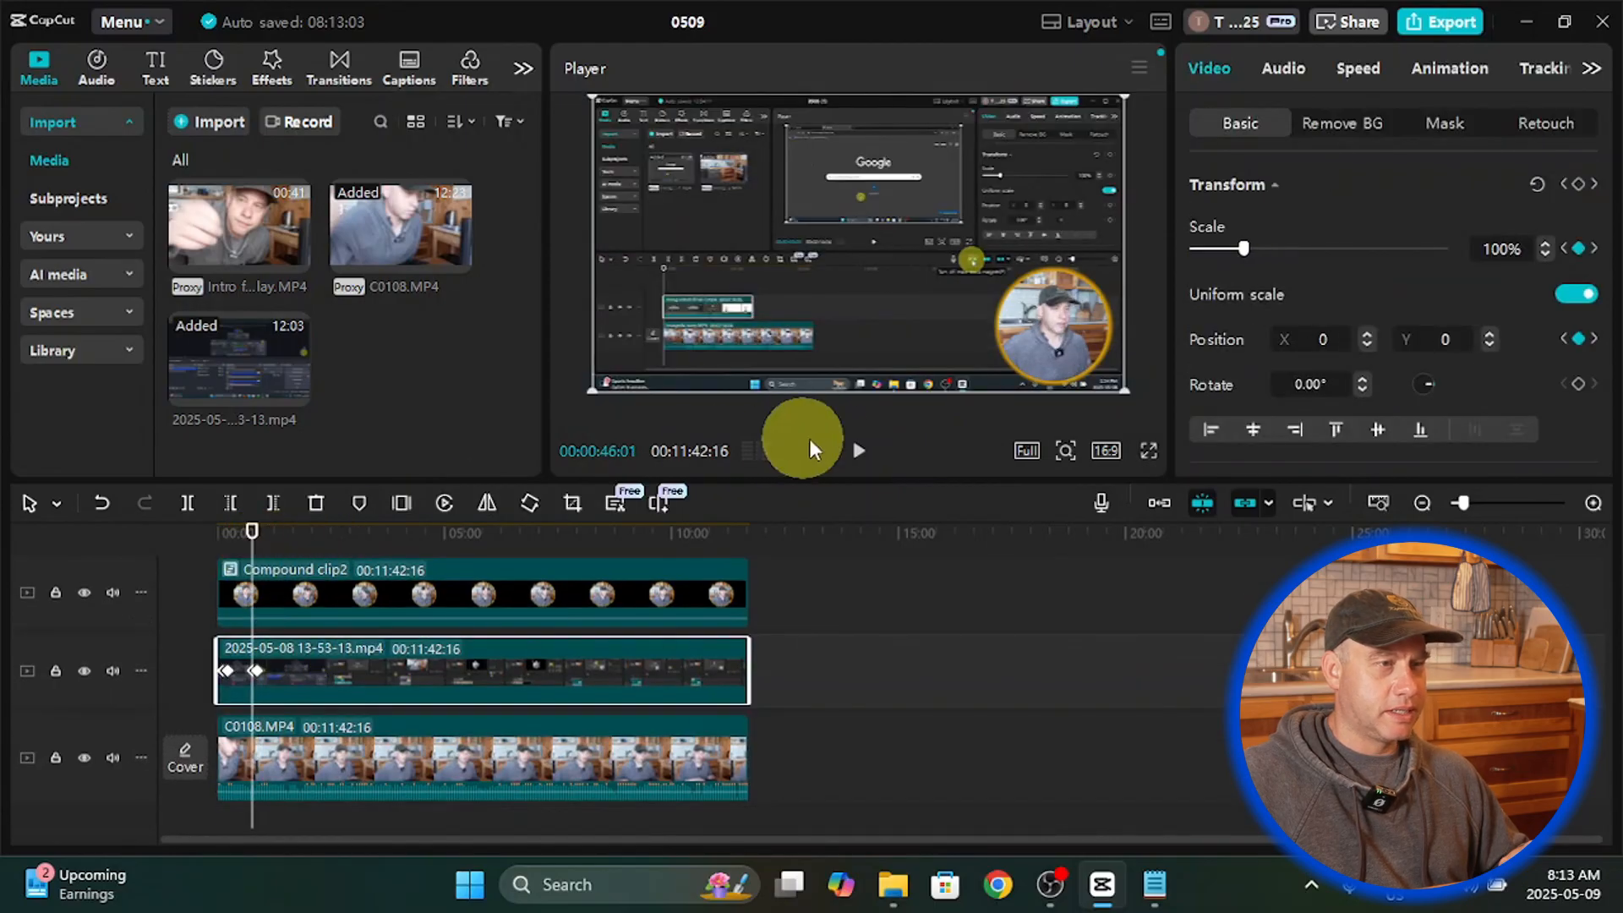
click(859, 455)
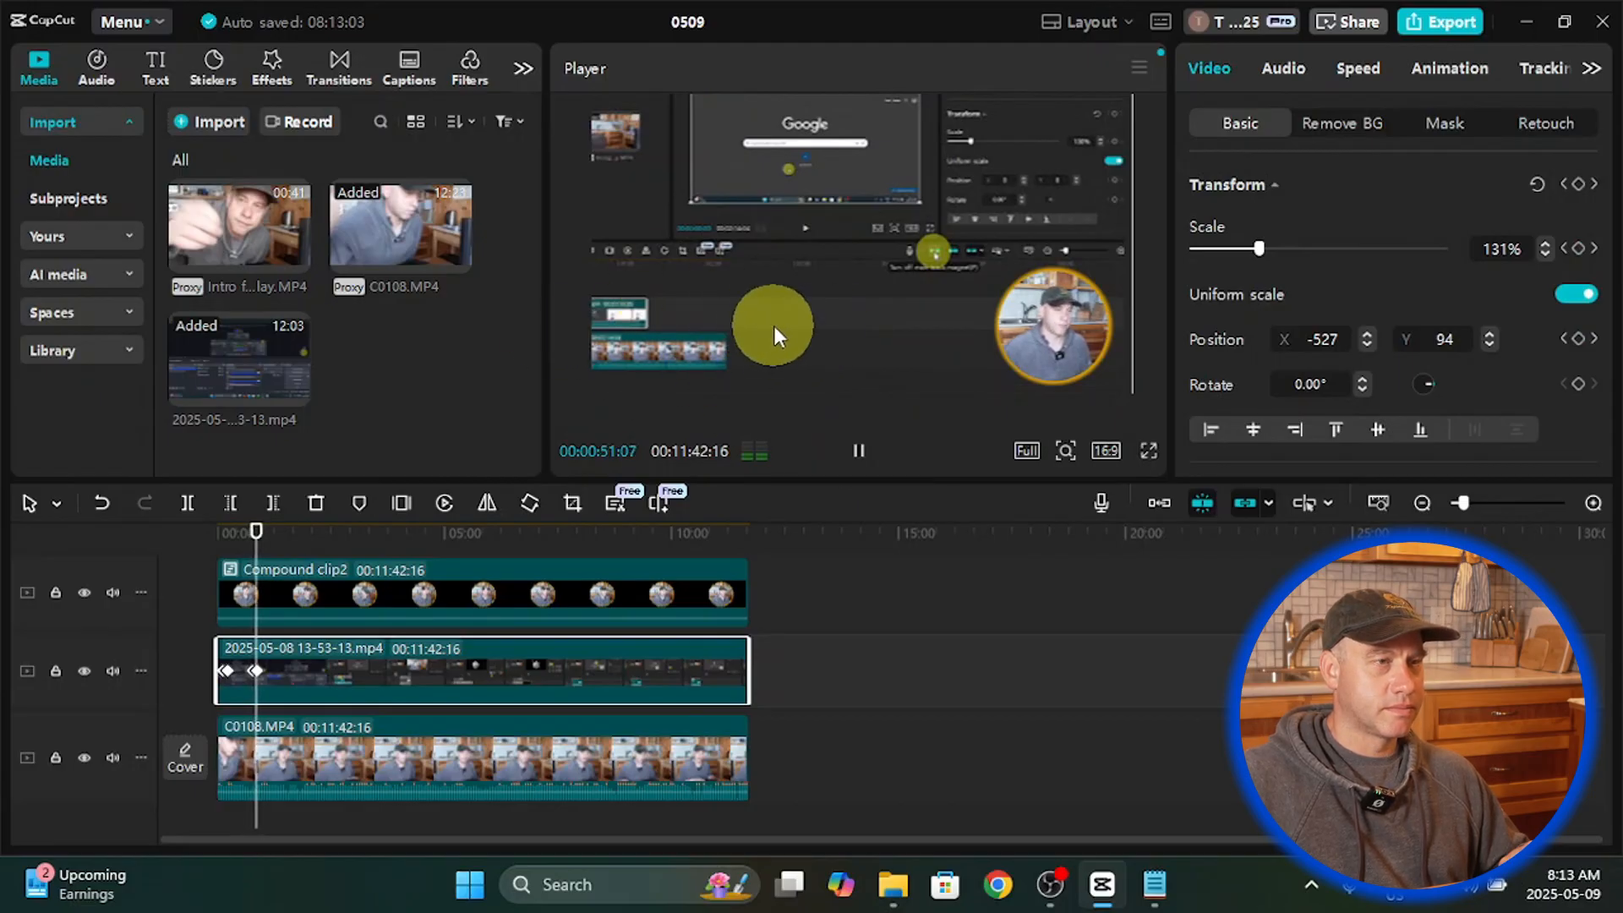
Step: Stop playback at 00:00:53:22 and add scale and position keyframes to the screen recording there
click(858, 449)
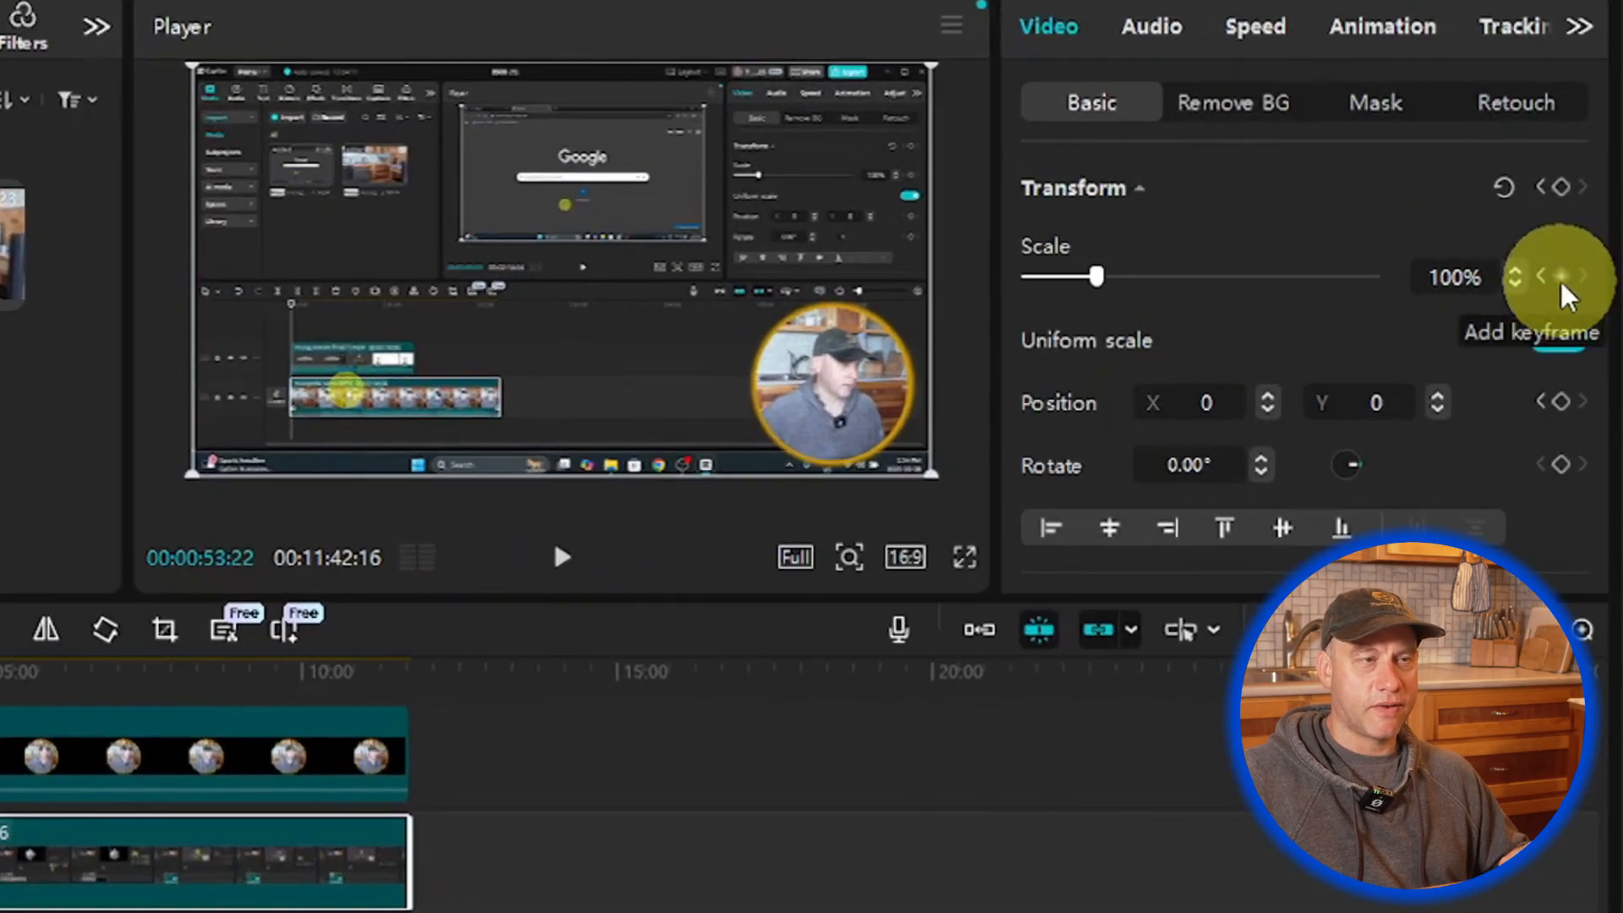
click(1563, 281)
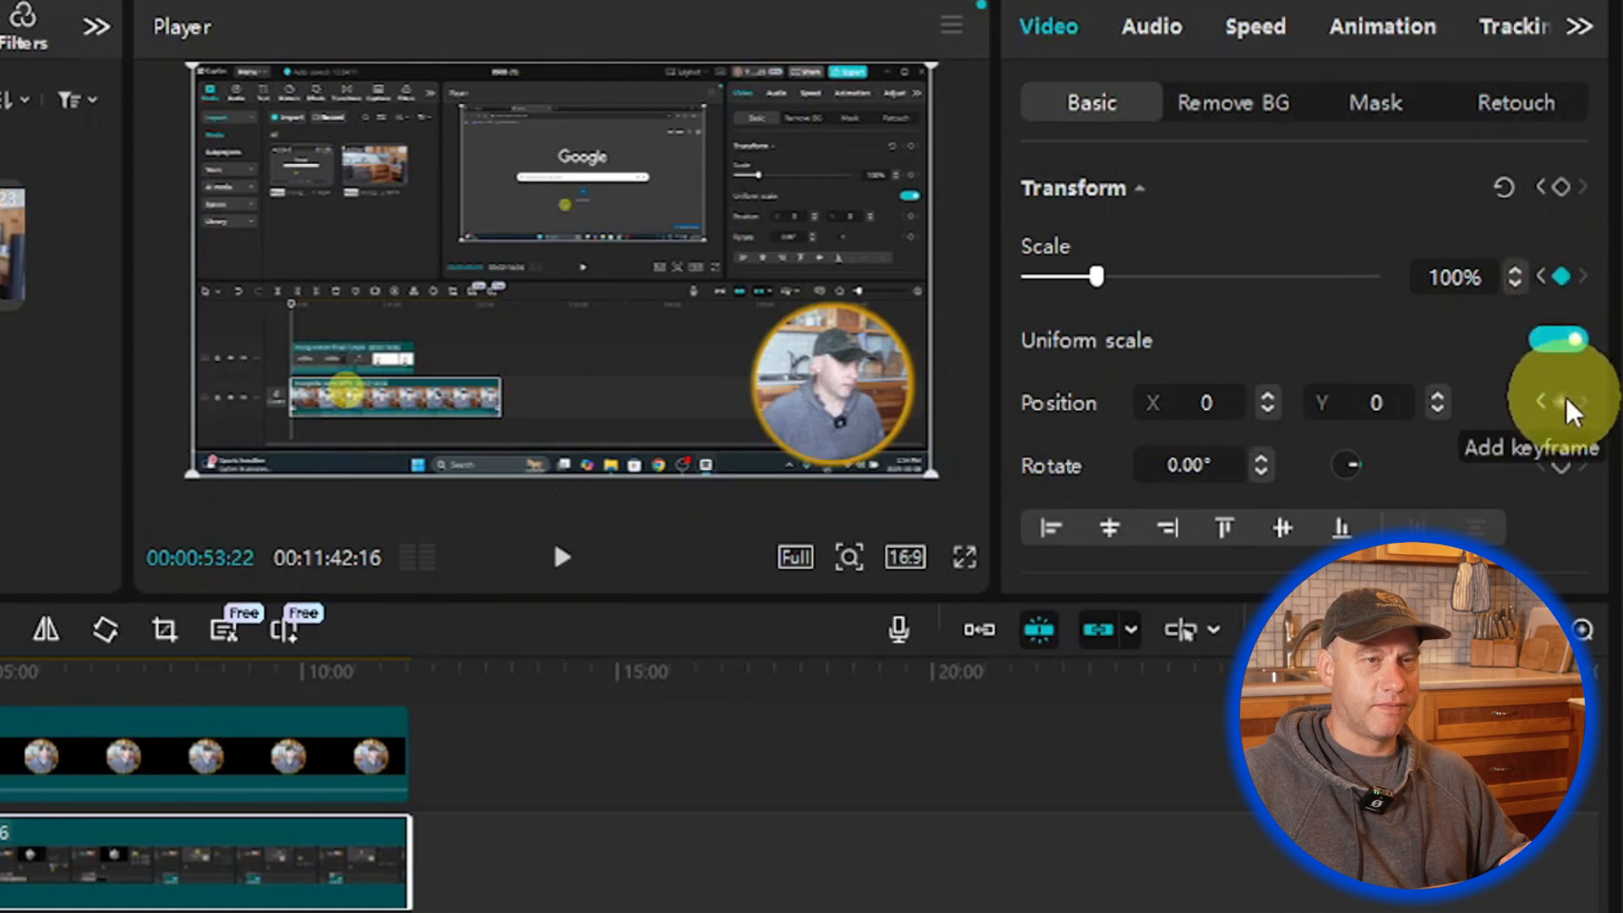
click(1564, 402)
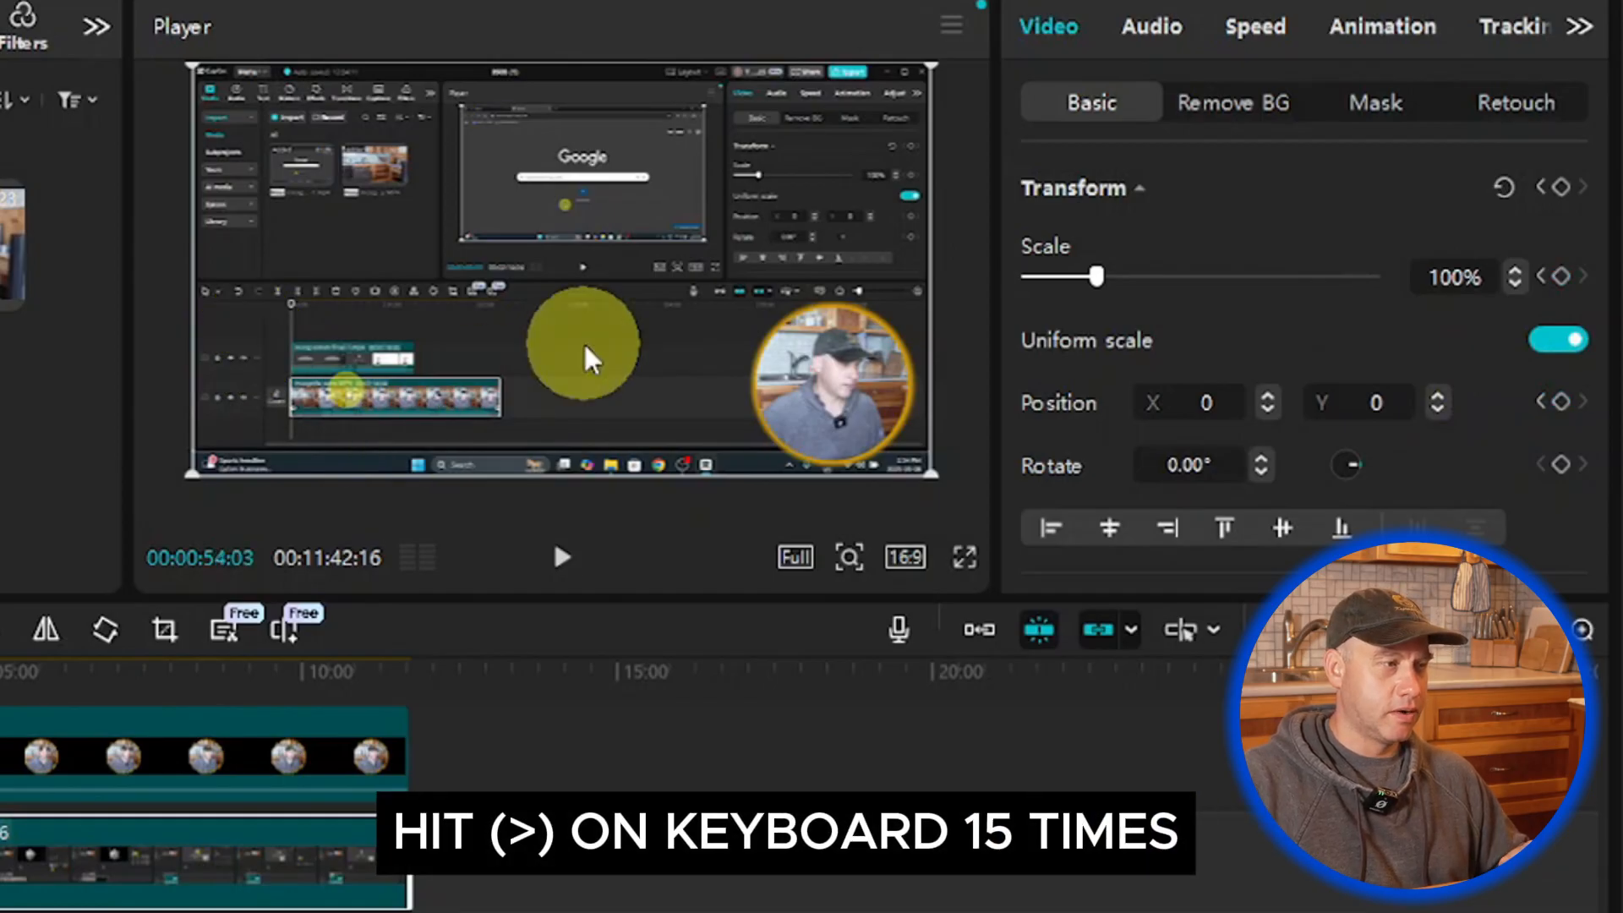
Step: Advance to 00:00:54:14 and zoom the screen recording to 155% at about X 1049, Y 369
key(Right)
key(Right)
key(Right)
key(Right)
key(Right)
key(Right)
key(Right)
key(Right)
key(Right)
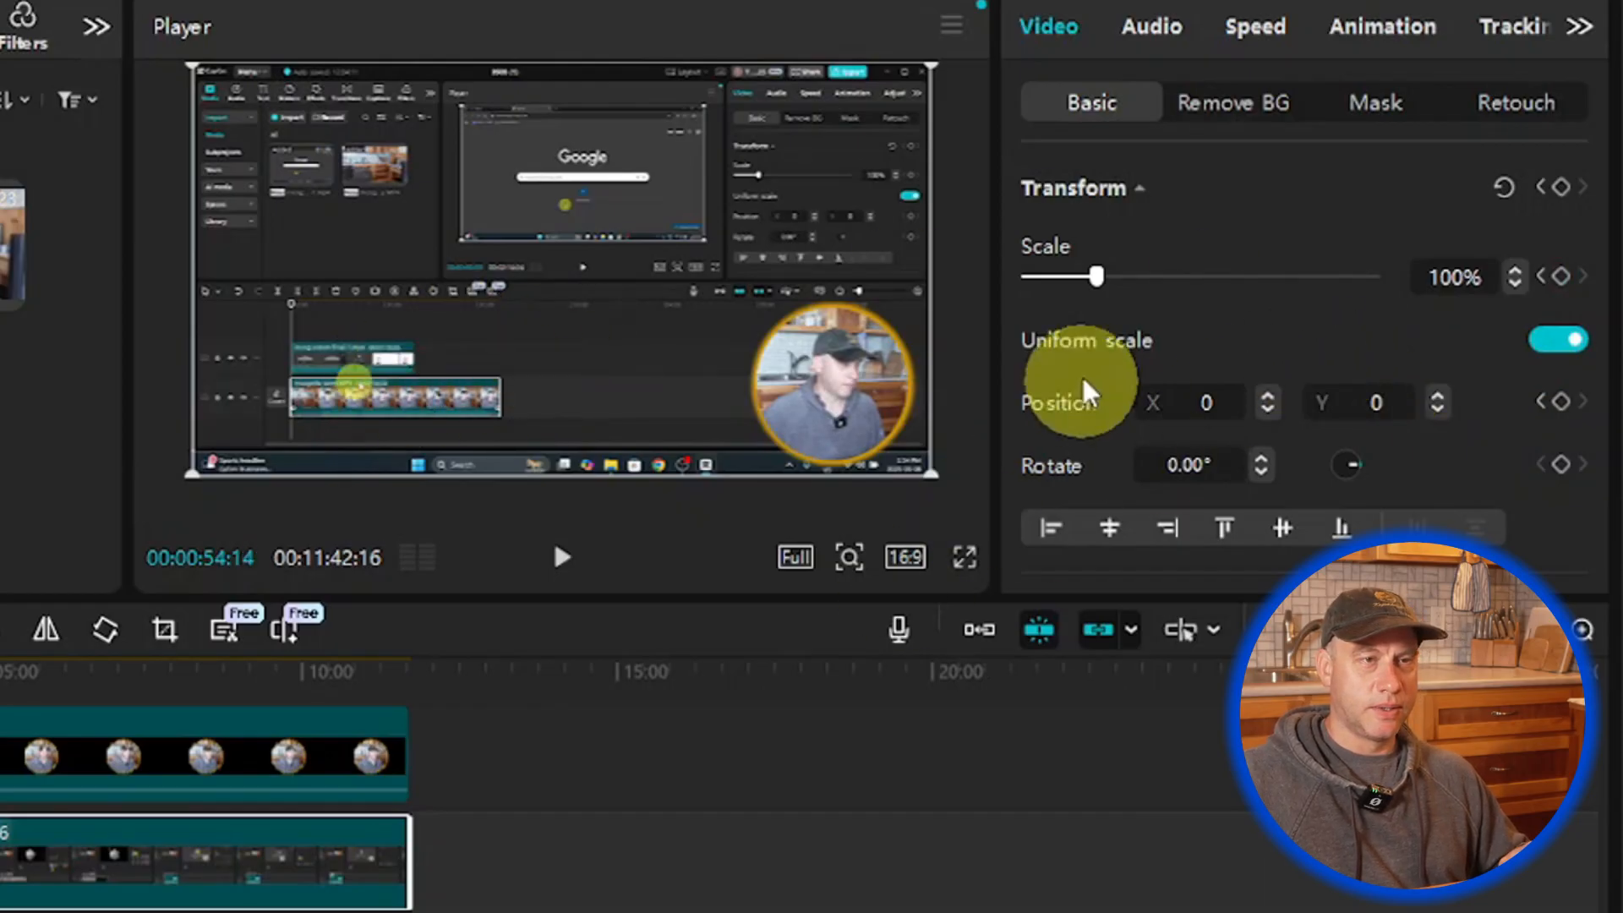
drag(1096, 276, 1141, 273)
click(428, 437)
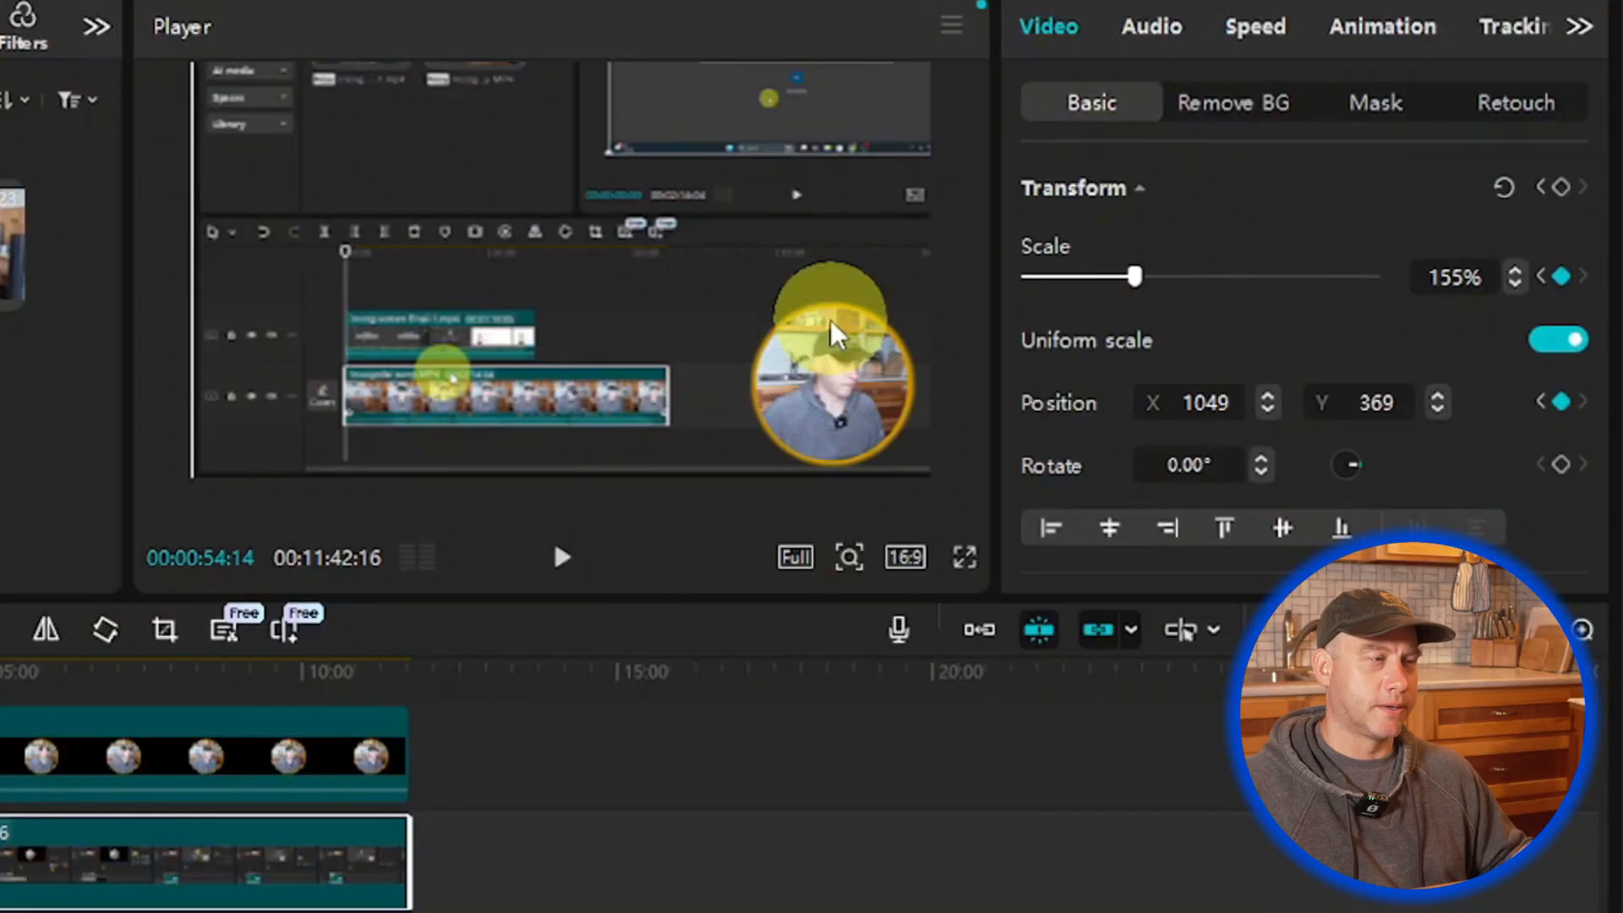
Step: Play on to 00:01:04:05 and add a marker to the screen recording clip at that frame
click(563, 557)
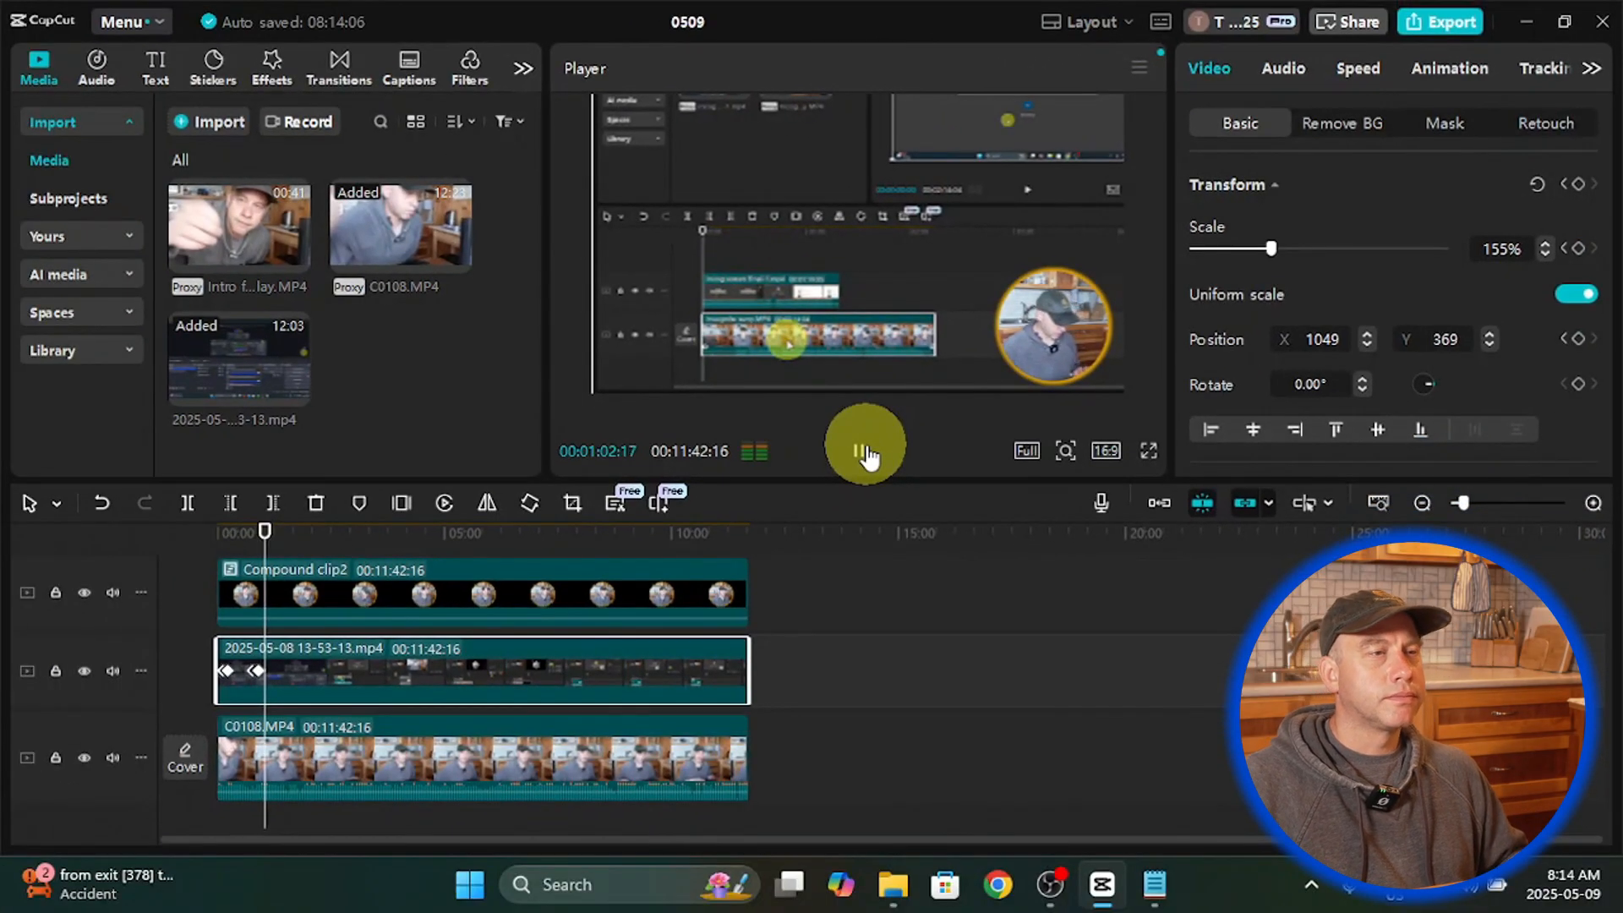
click(868, 455)
drag(572, 587, 364, 621)
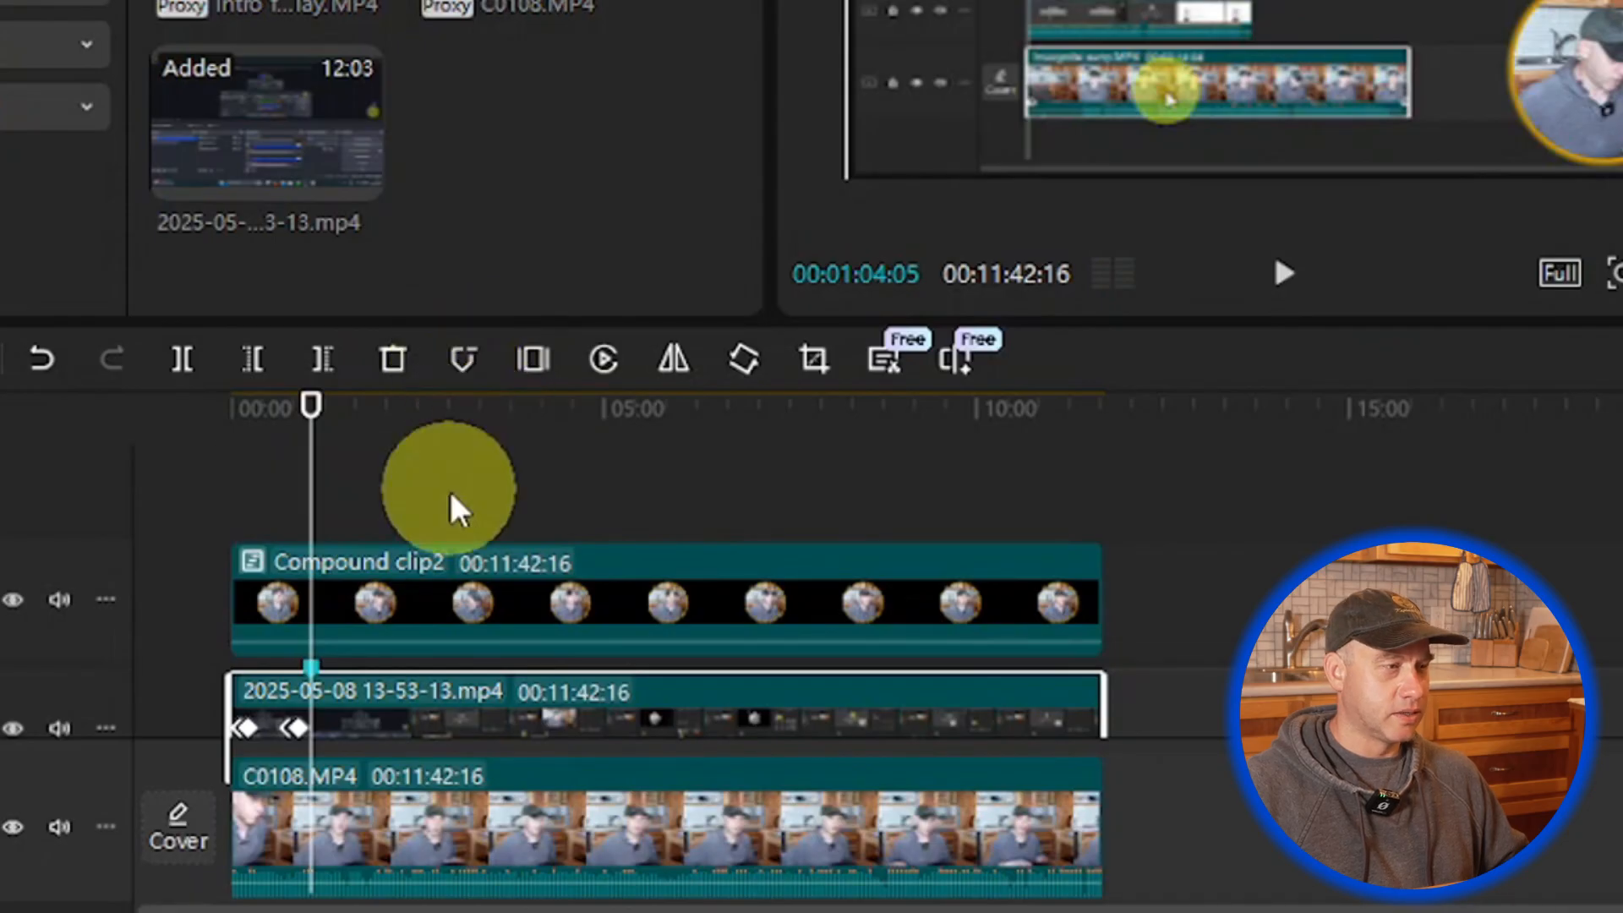
click(414, 540)
scroll(414, 541, down, 1)
scroll(329, 527, up, 2)
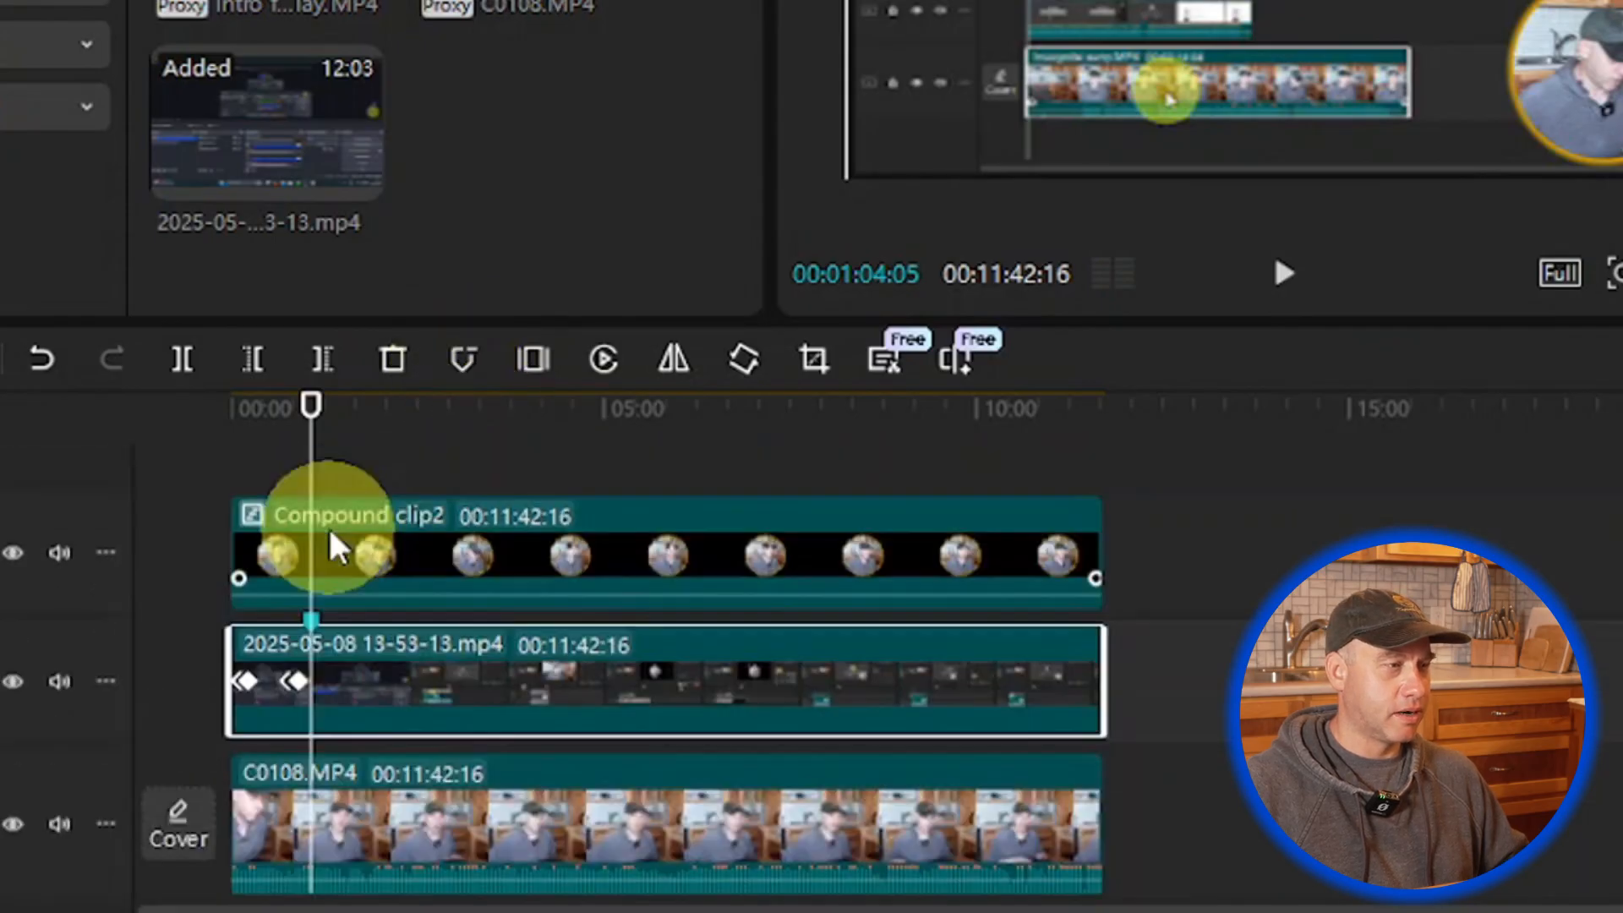
scroll(332, 530, down, 1)
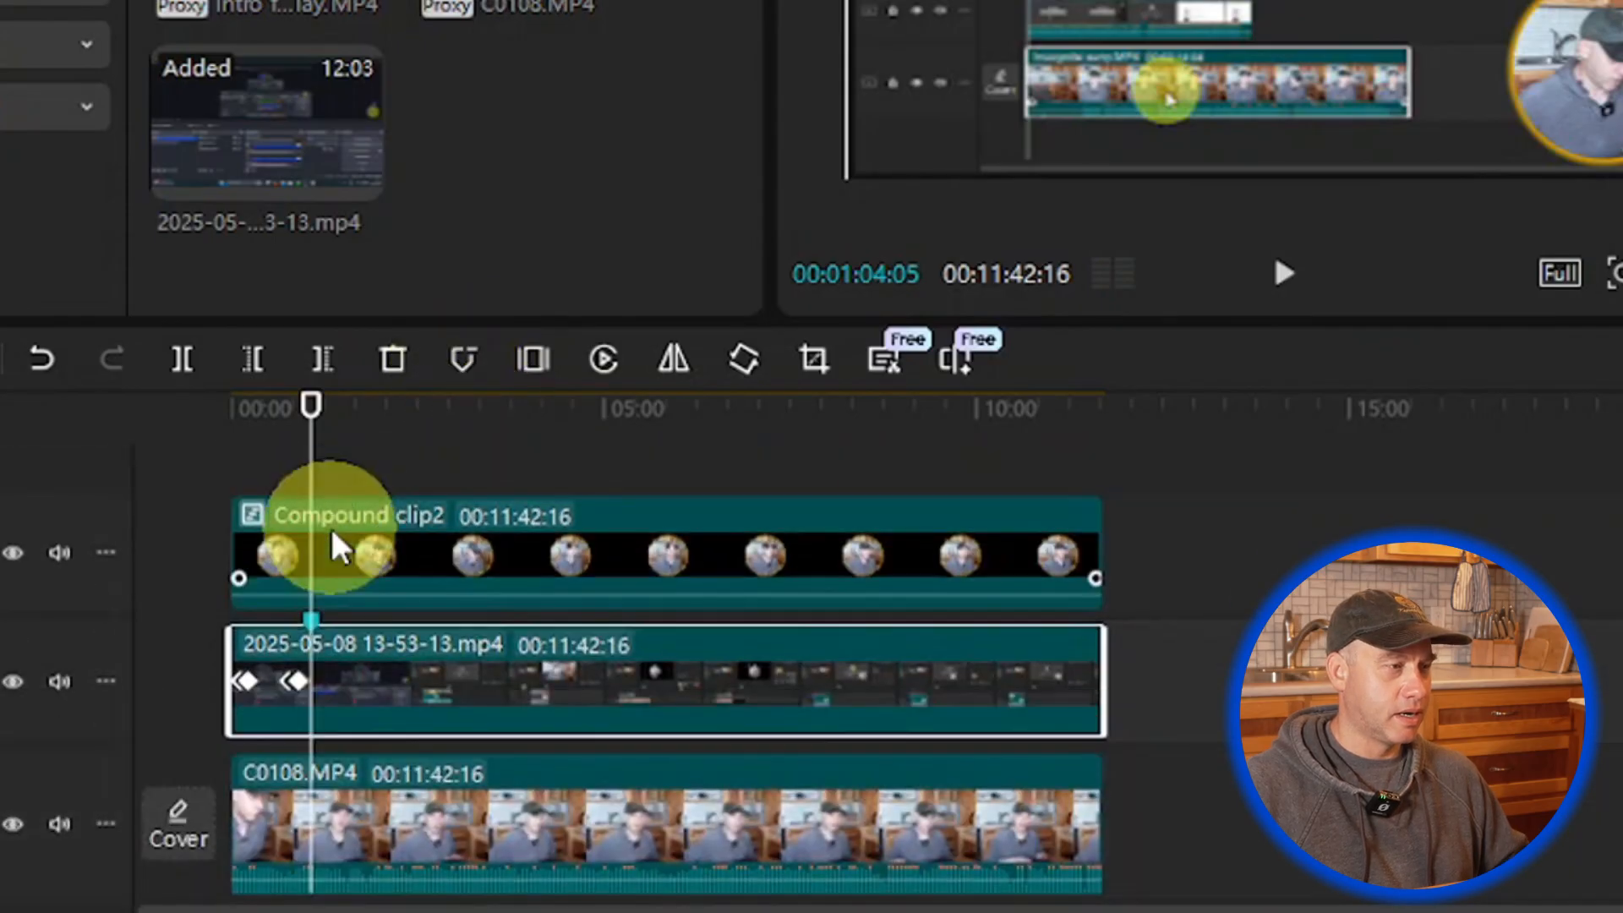
Step: Edit the marker on the screen recording clip, making it red and naming it Text
right_click(312, 615)
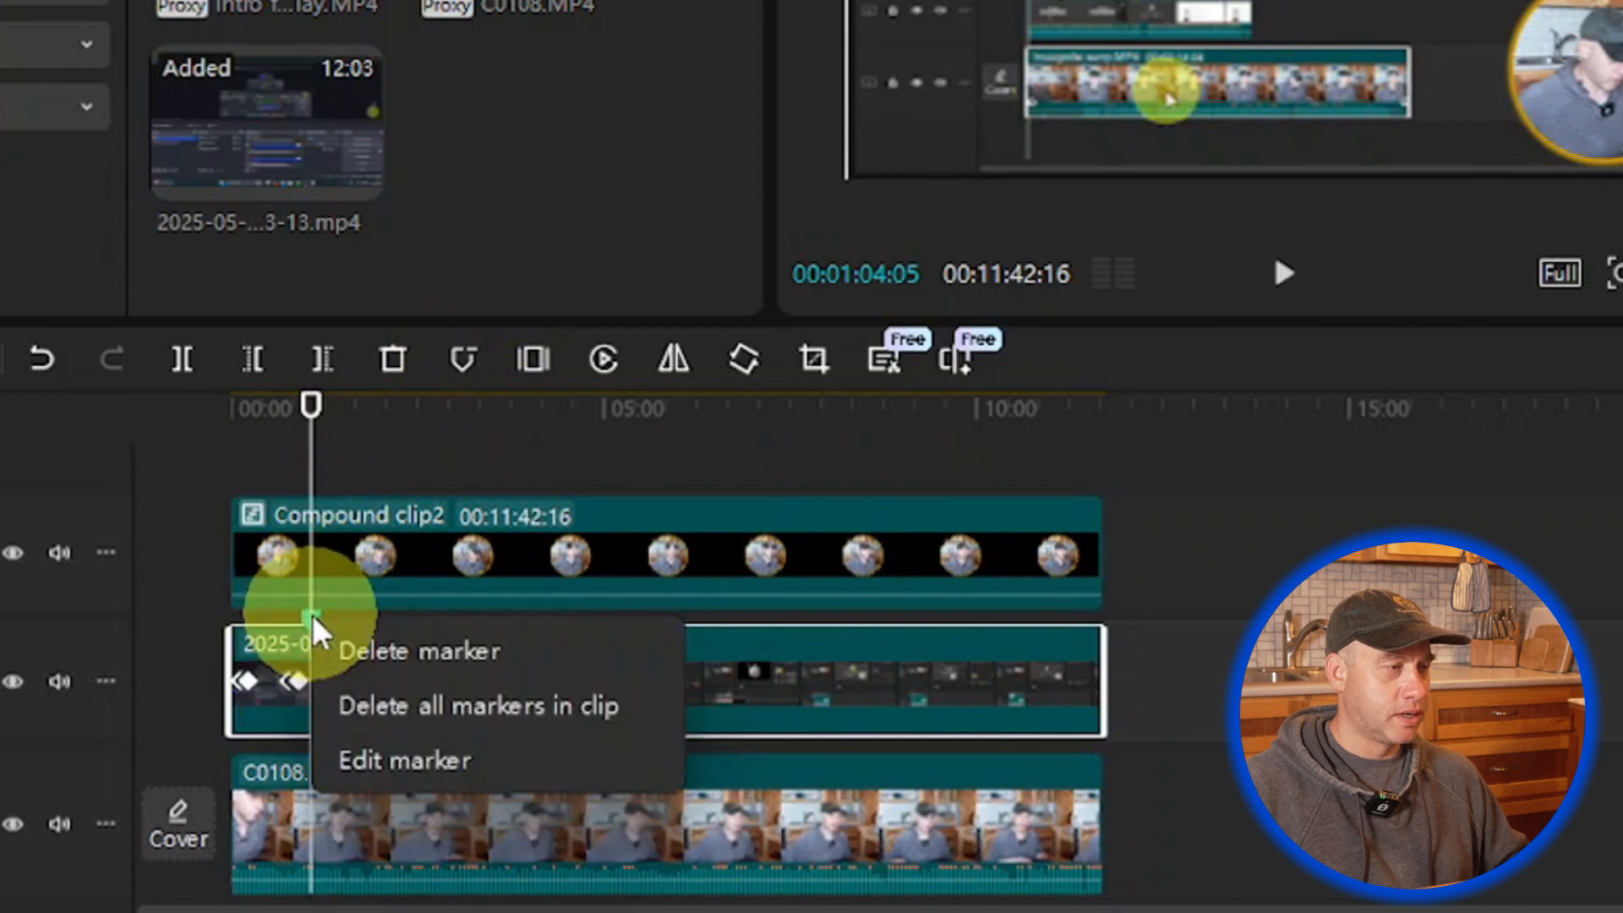
click(377, 753)
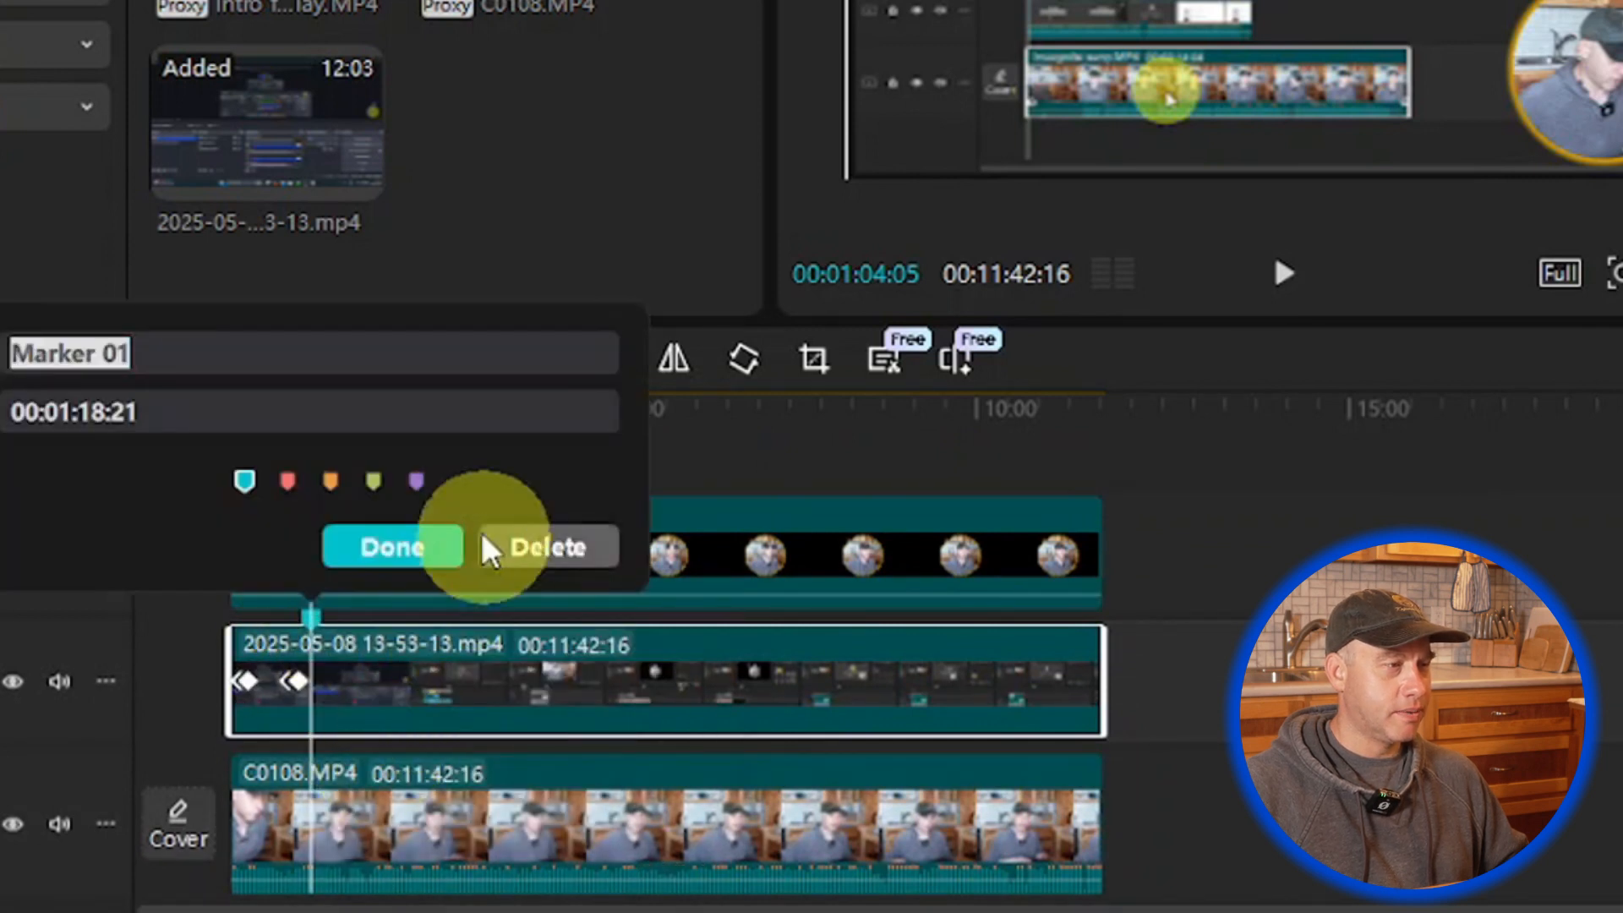
click(288, 480)
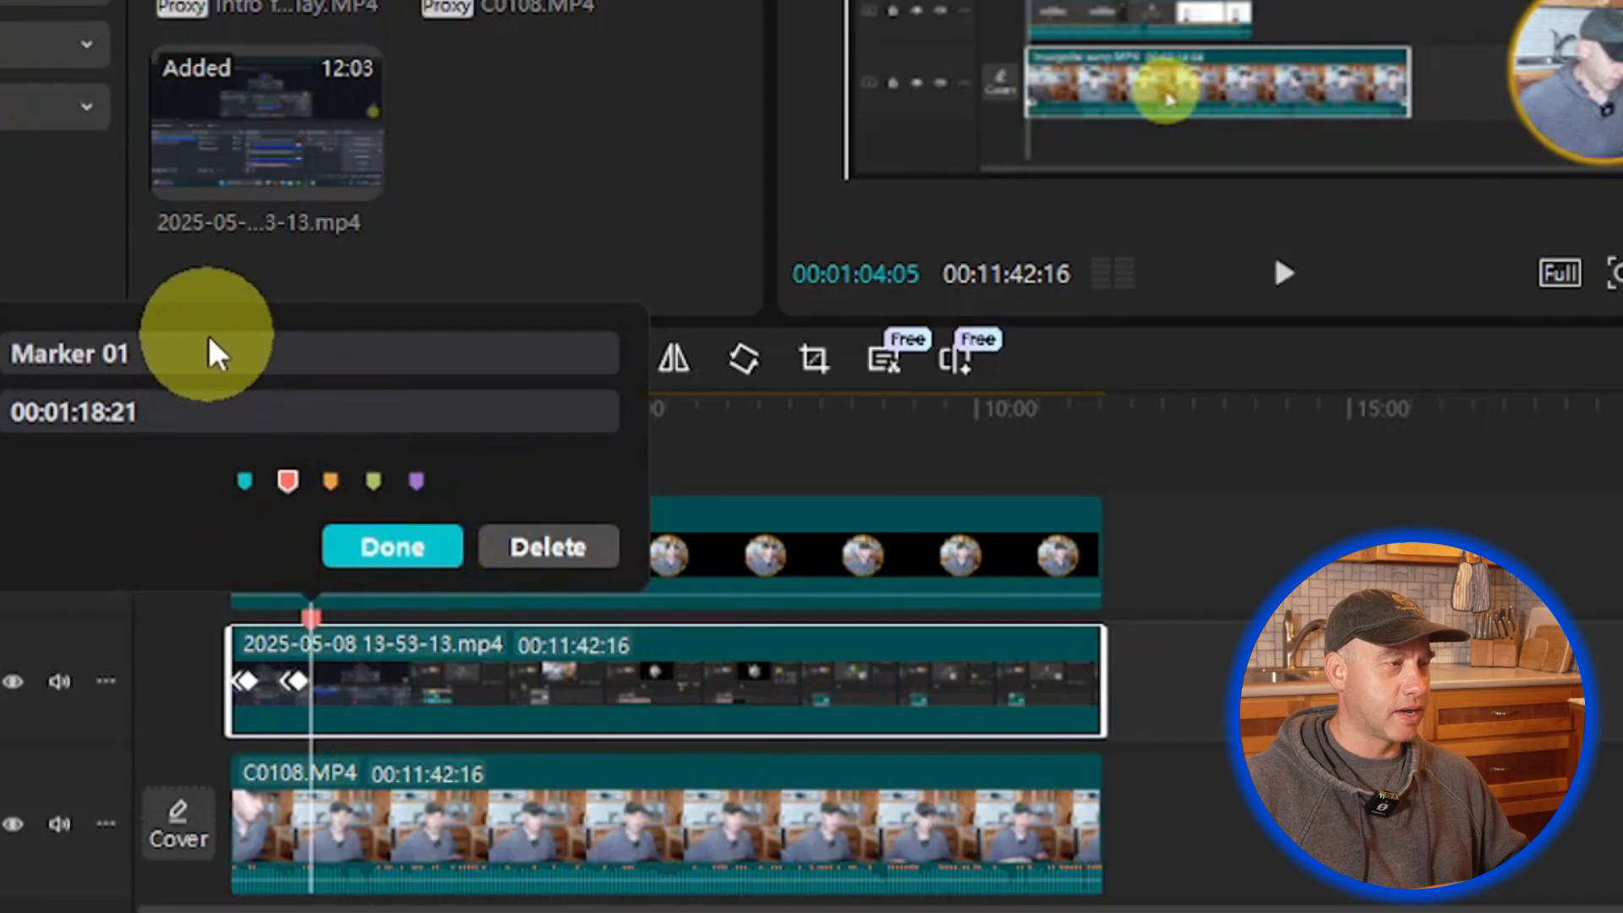
click(142, 363)
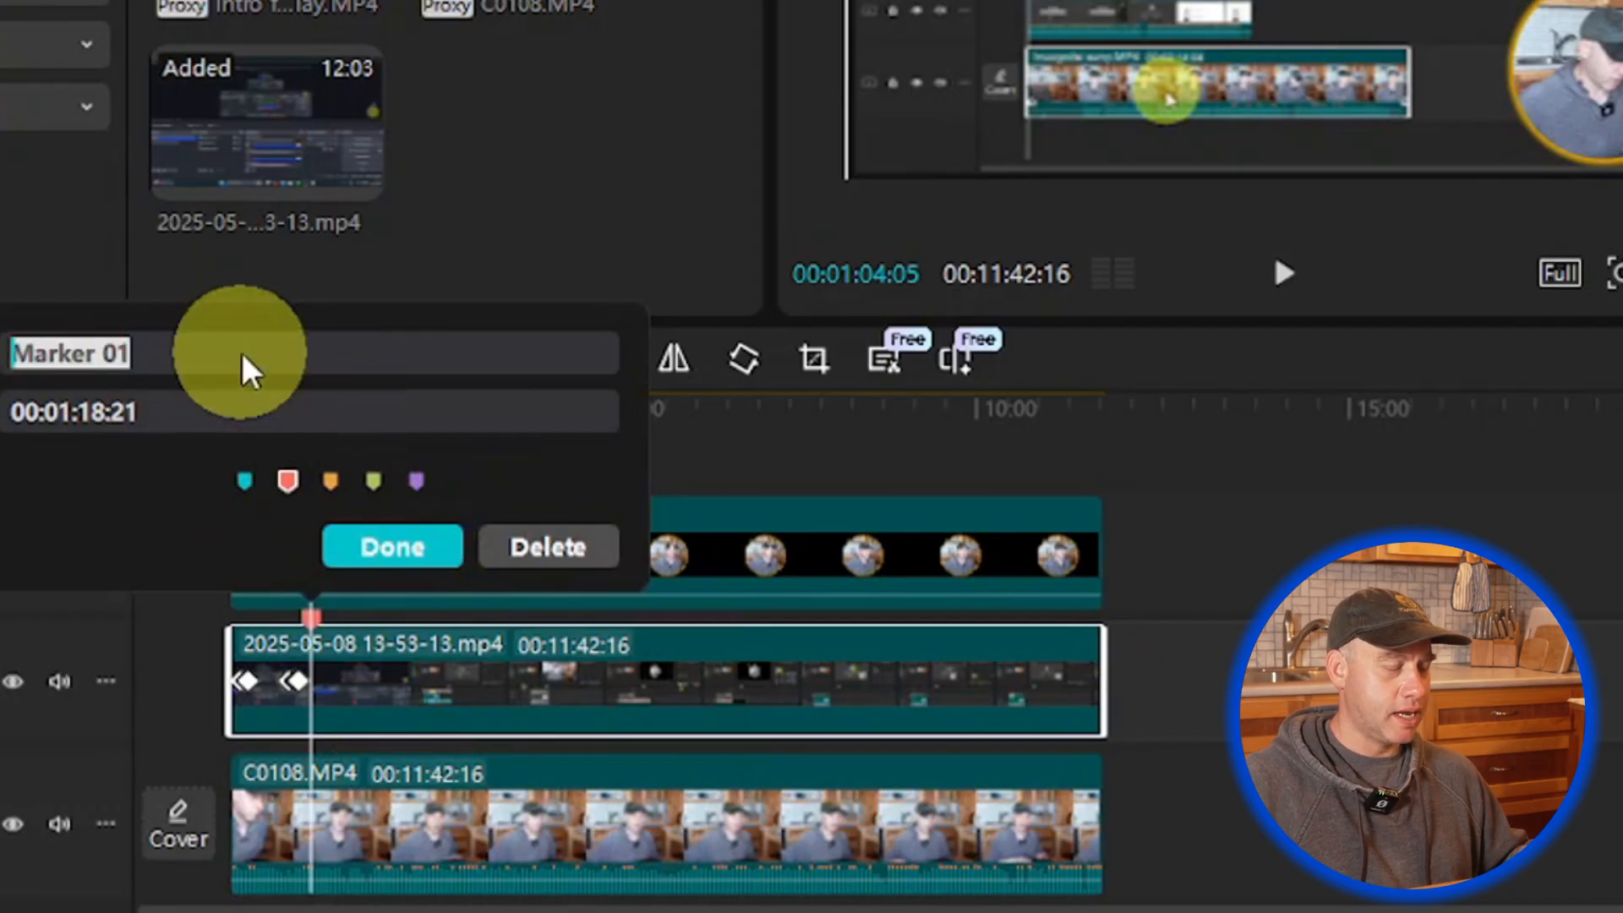
text(Text)
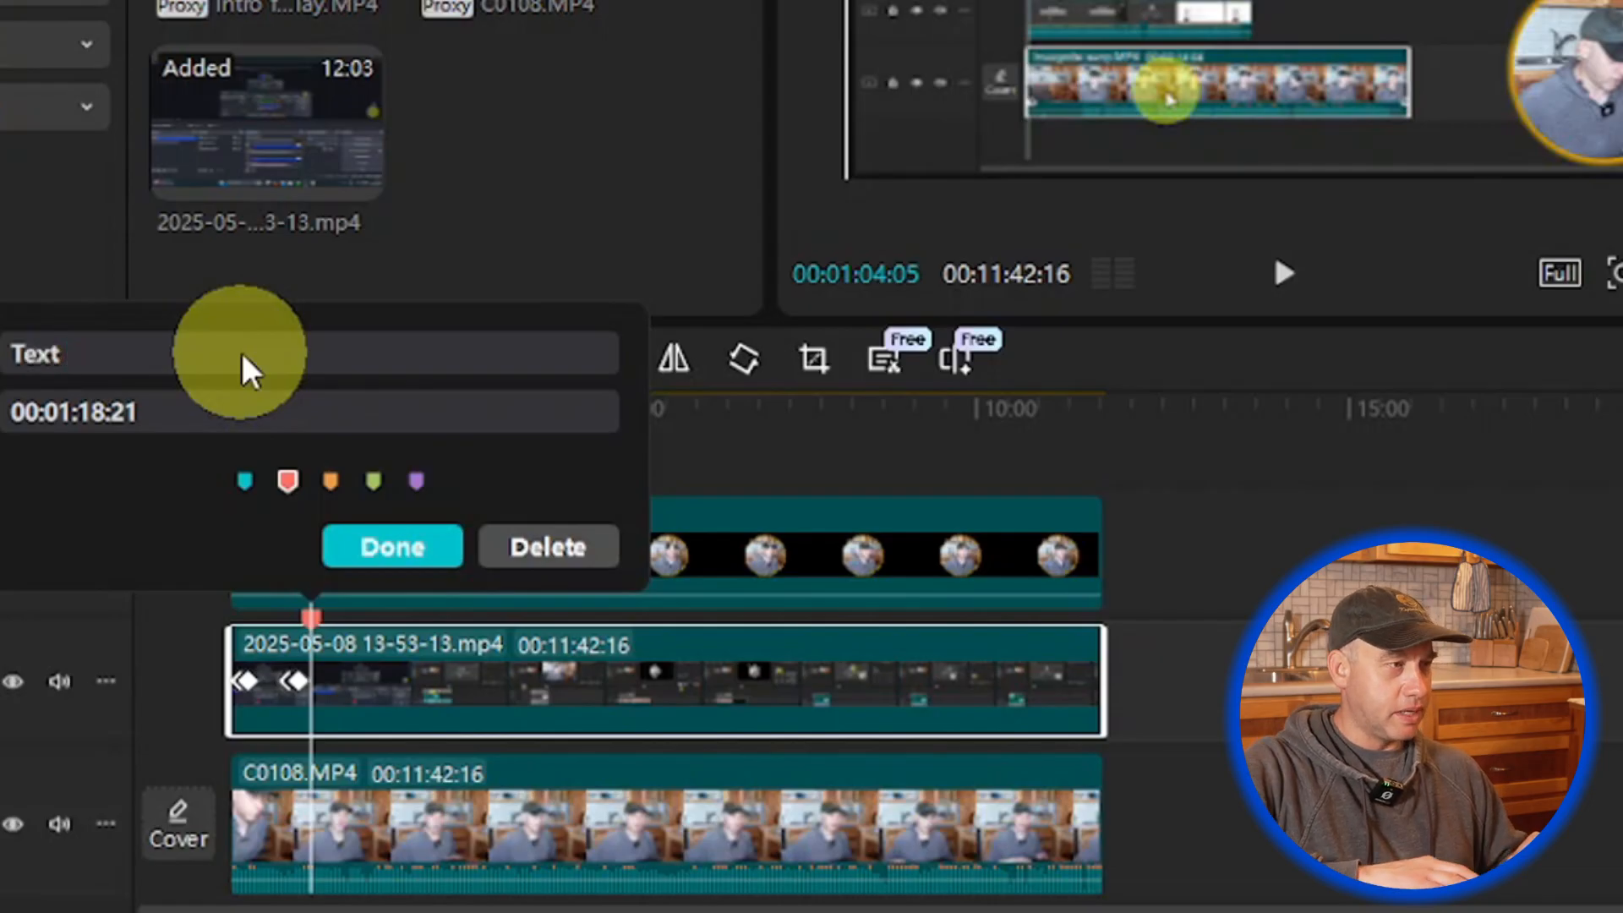
click(368, 550)
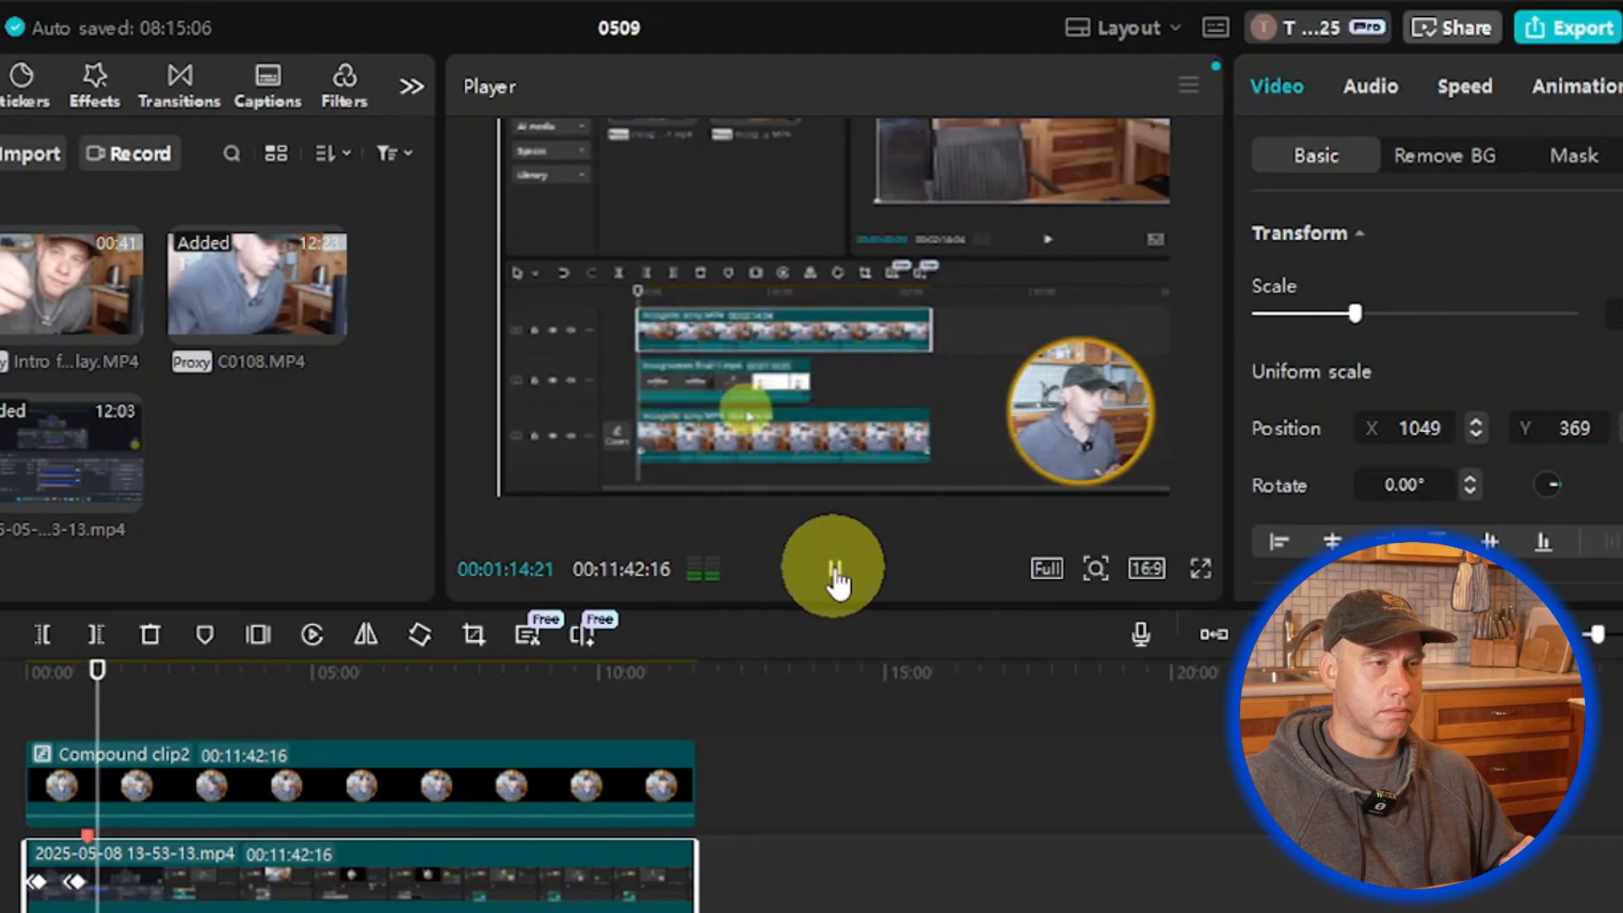
Step: Preview the screen recording up to 00:01:19:03 and return the playhead to 00:01:04:08 near the red marker
click(835, 575)
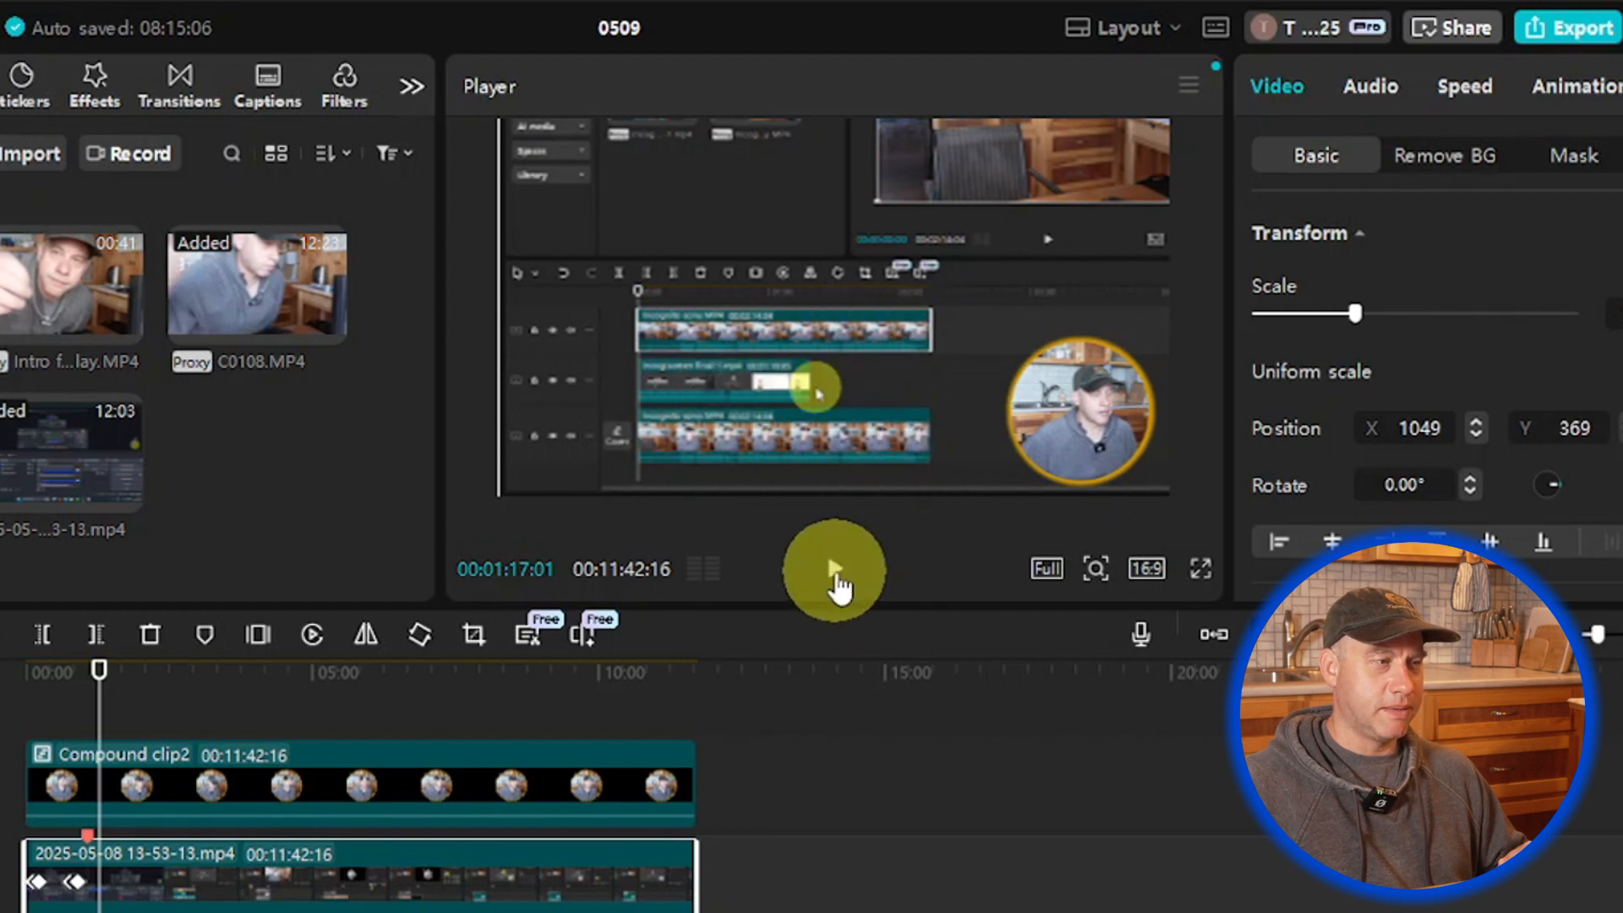
click(835, 571)
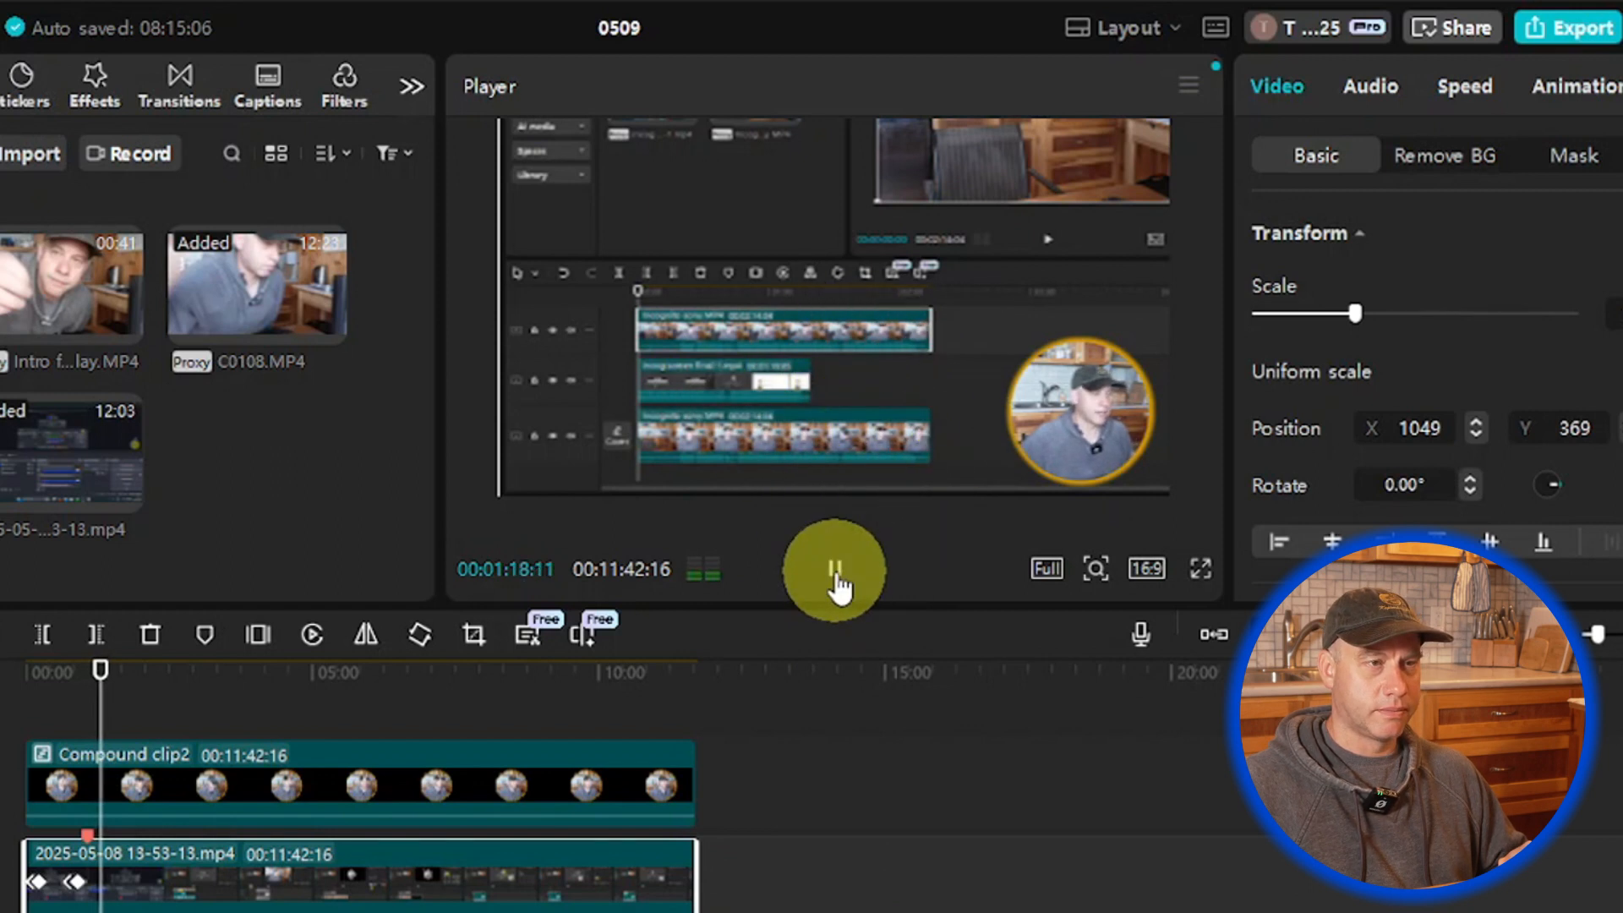
click(837, 579)
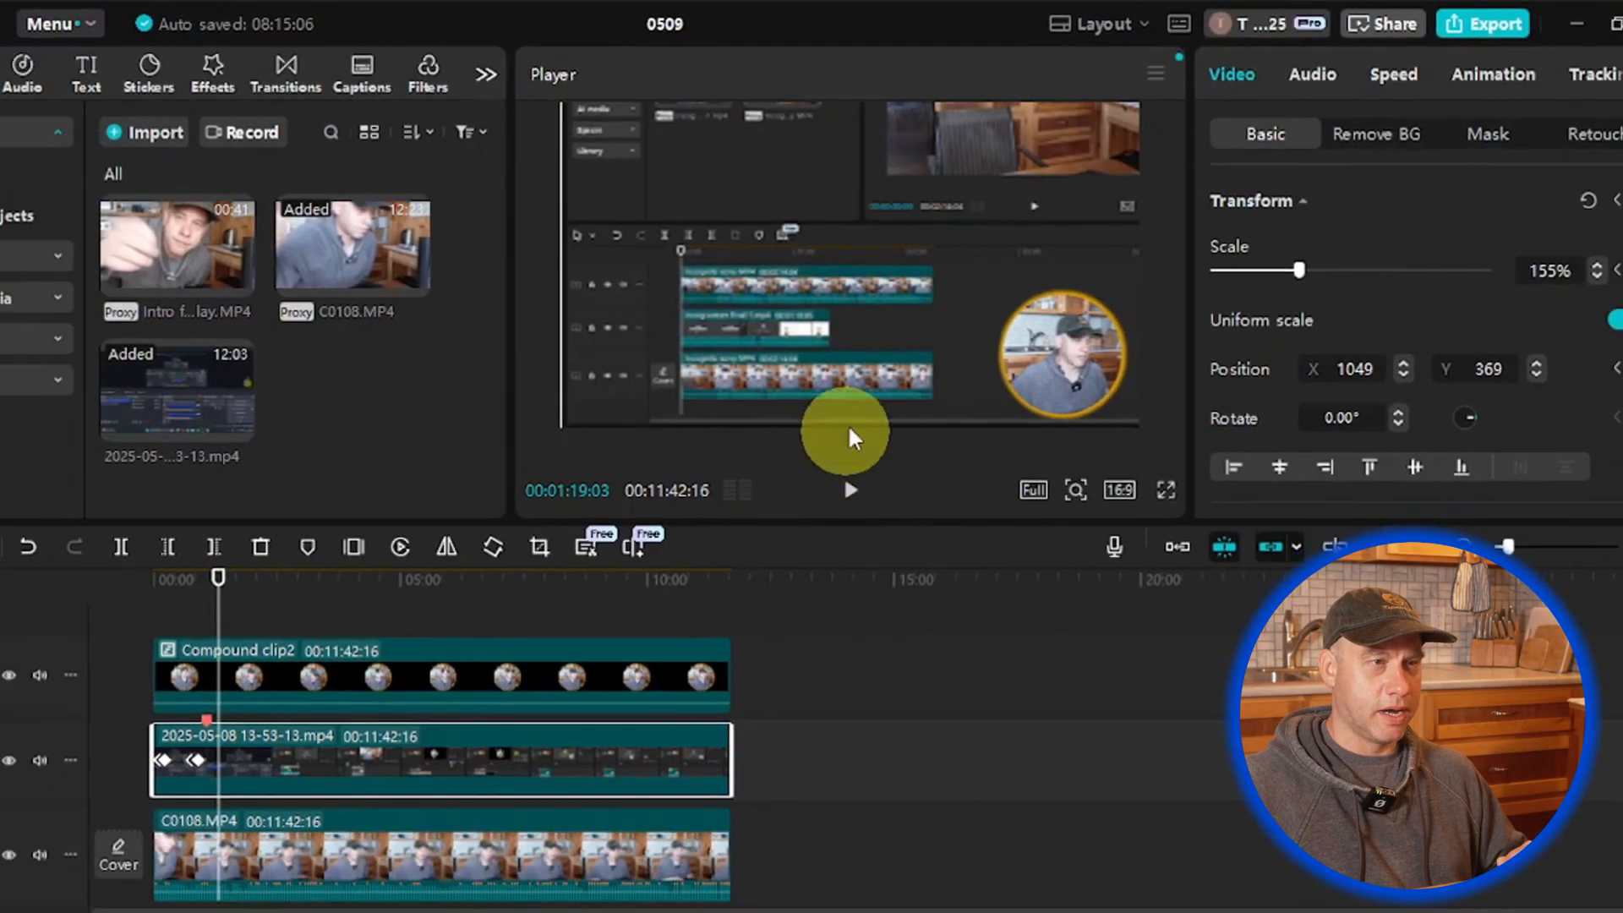
drag(211, 590, 213, 616)
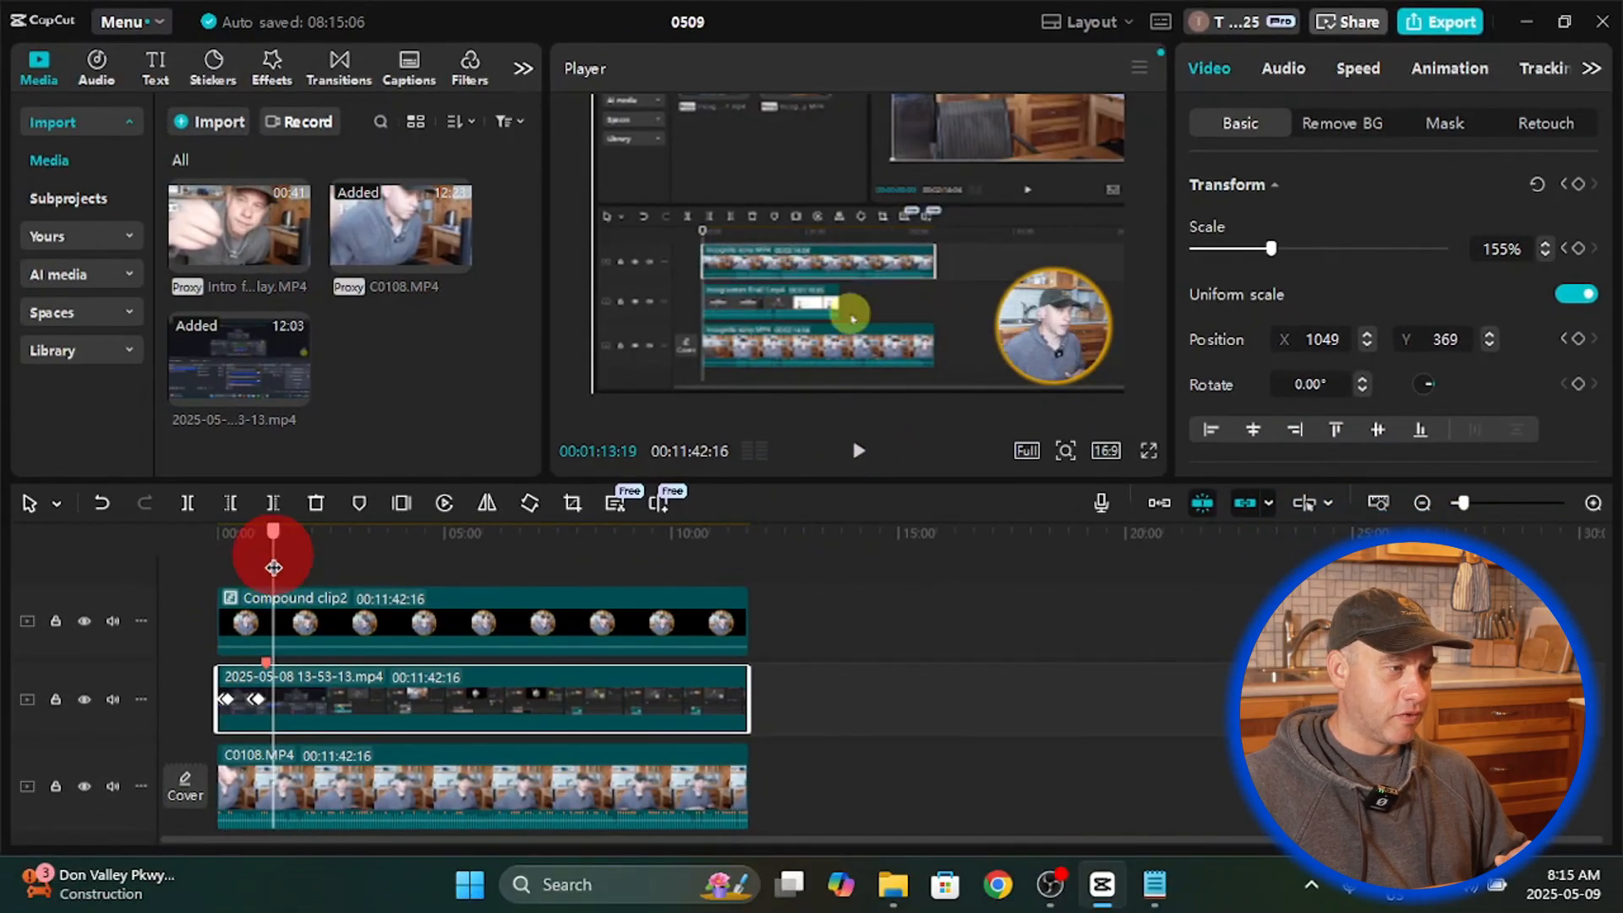
drag(273, 568, 265, 554)
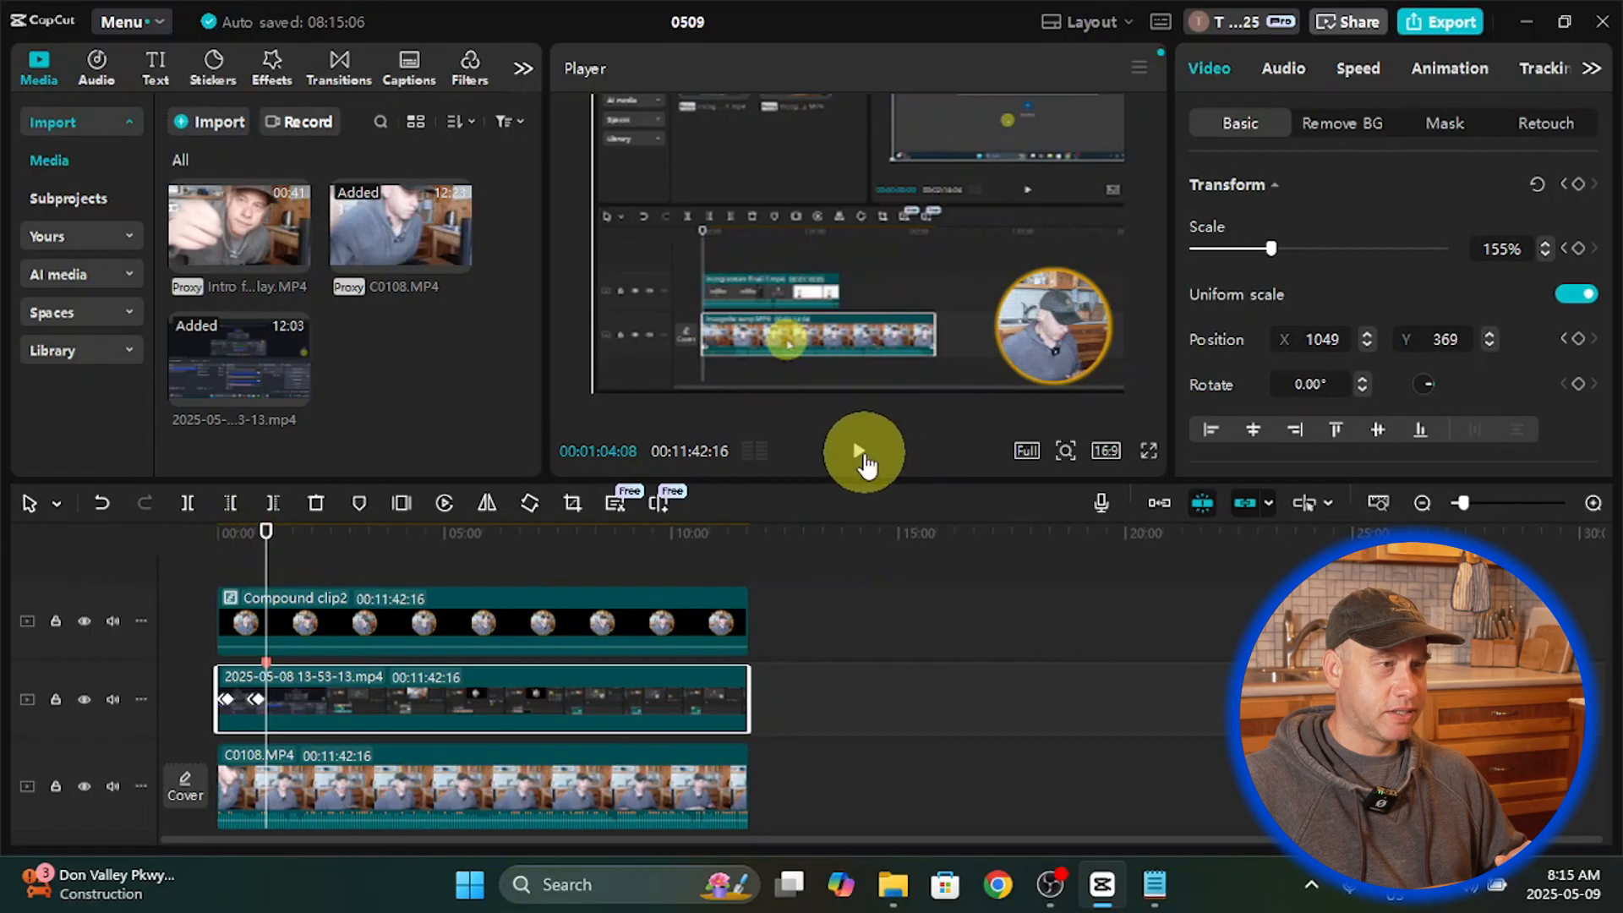
Step: Play on to 00:01:15:22 and add scale and position keyframes to the screen recording there
click(862, 457)
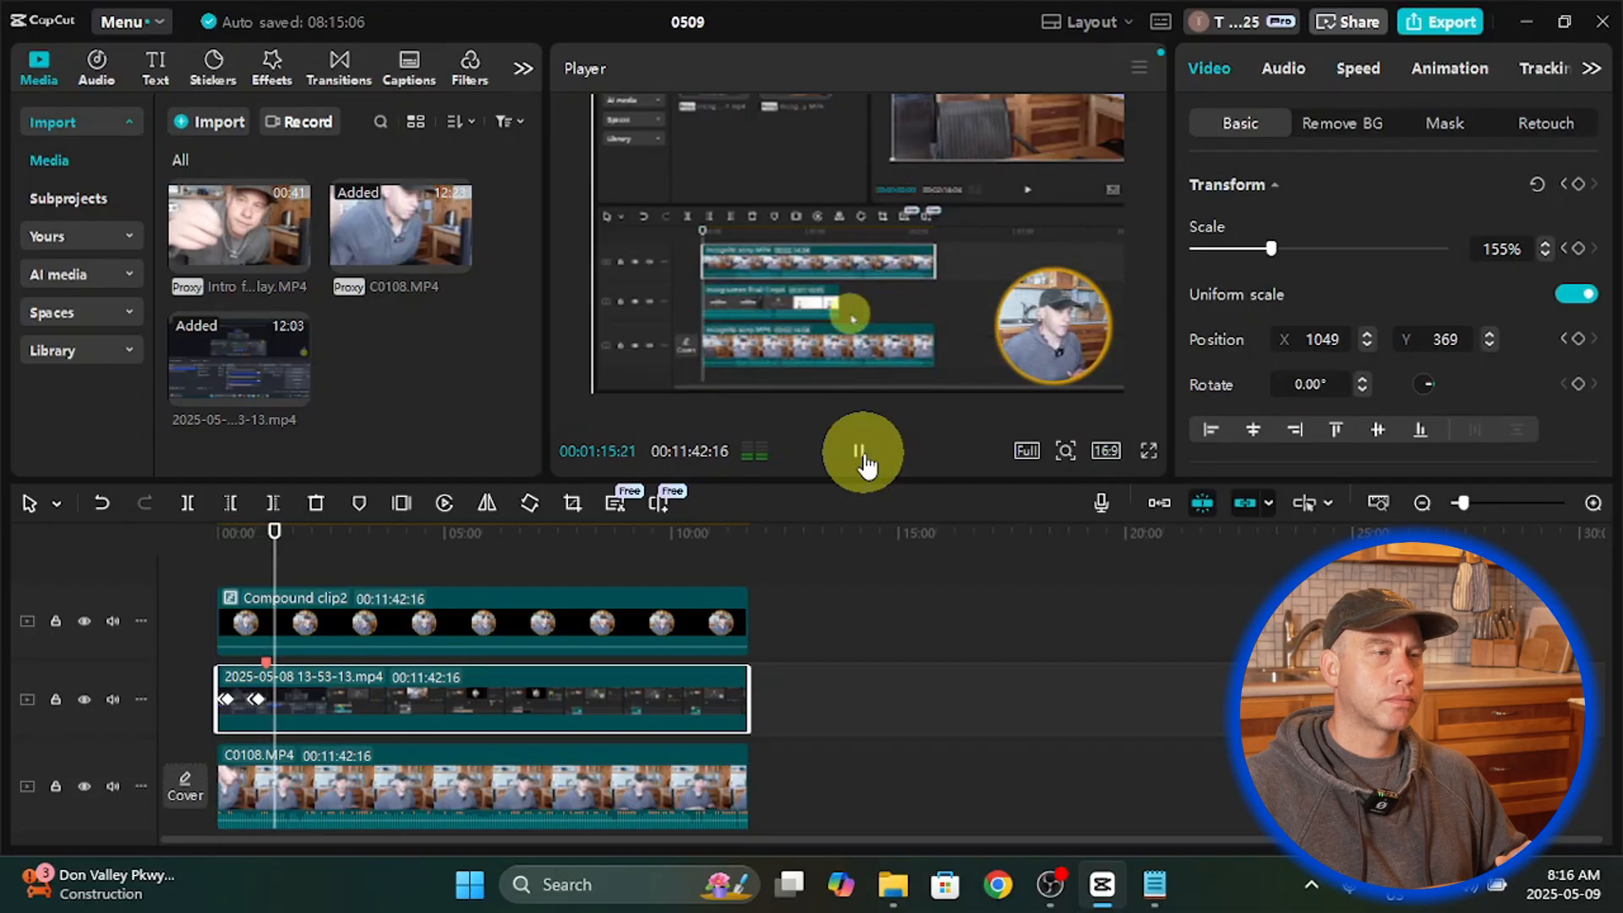
click(860, 453)
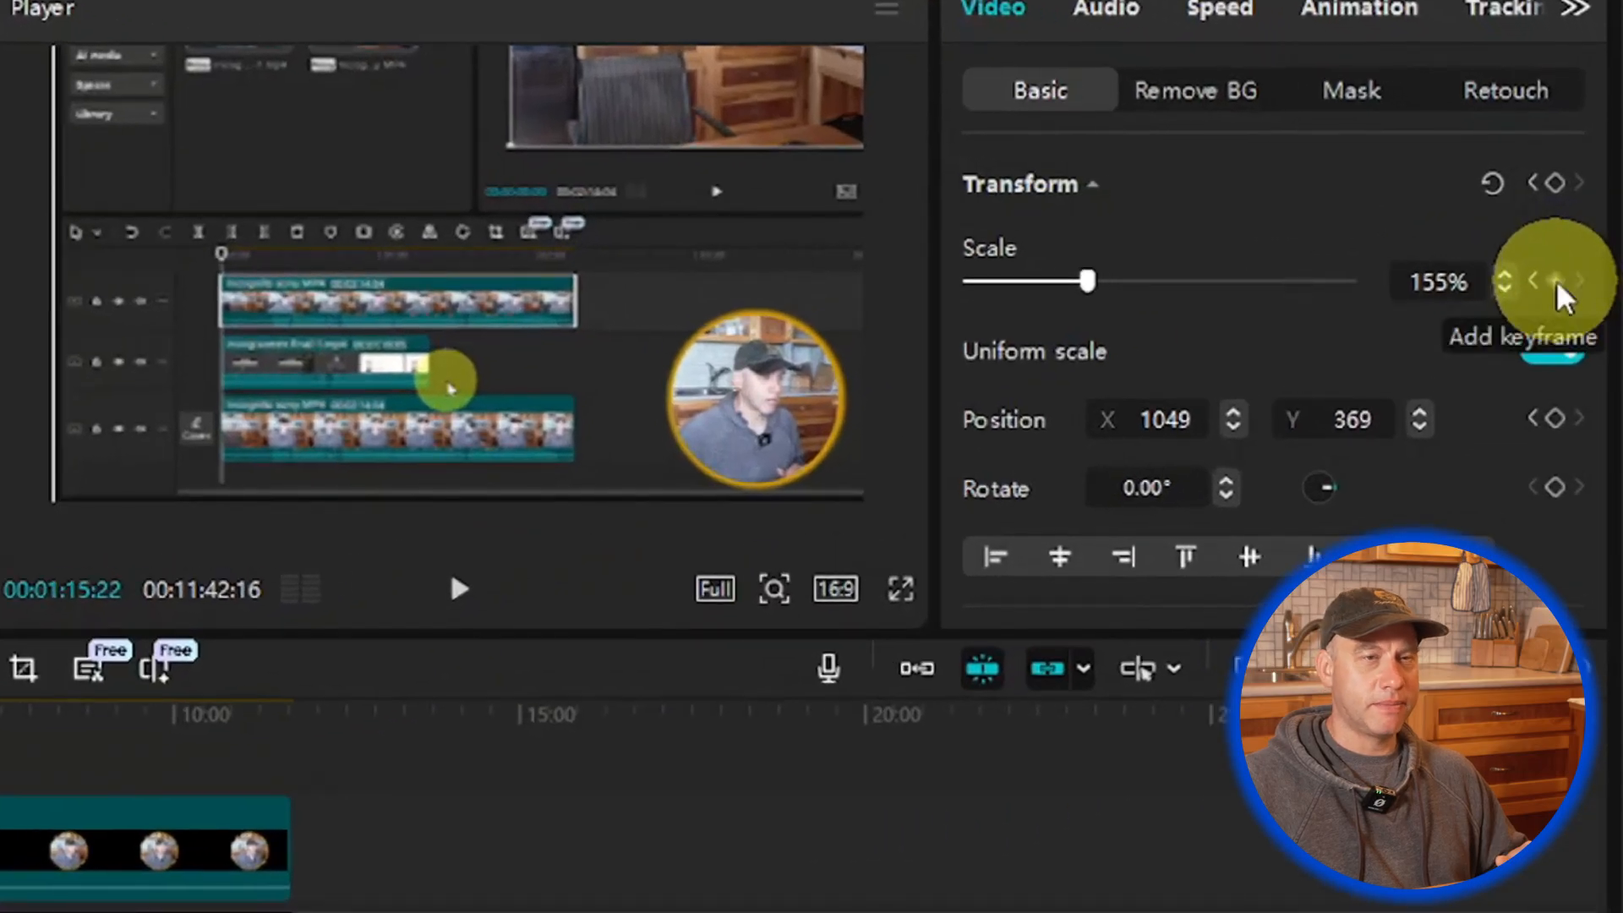
click(1557, 282)
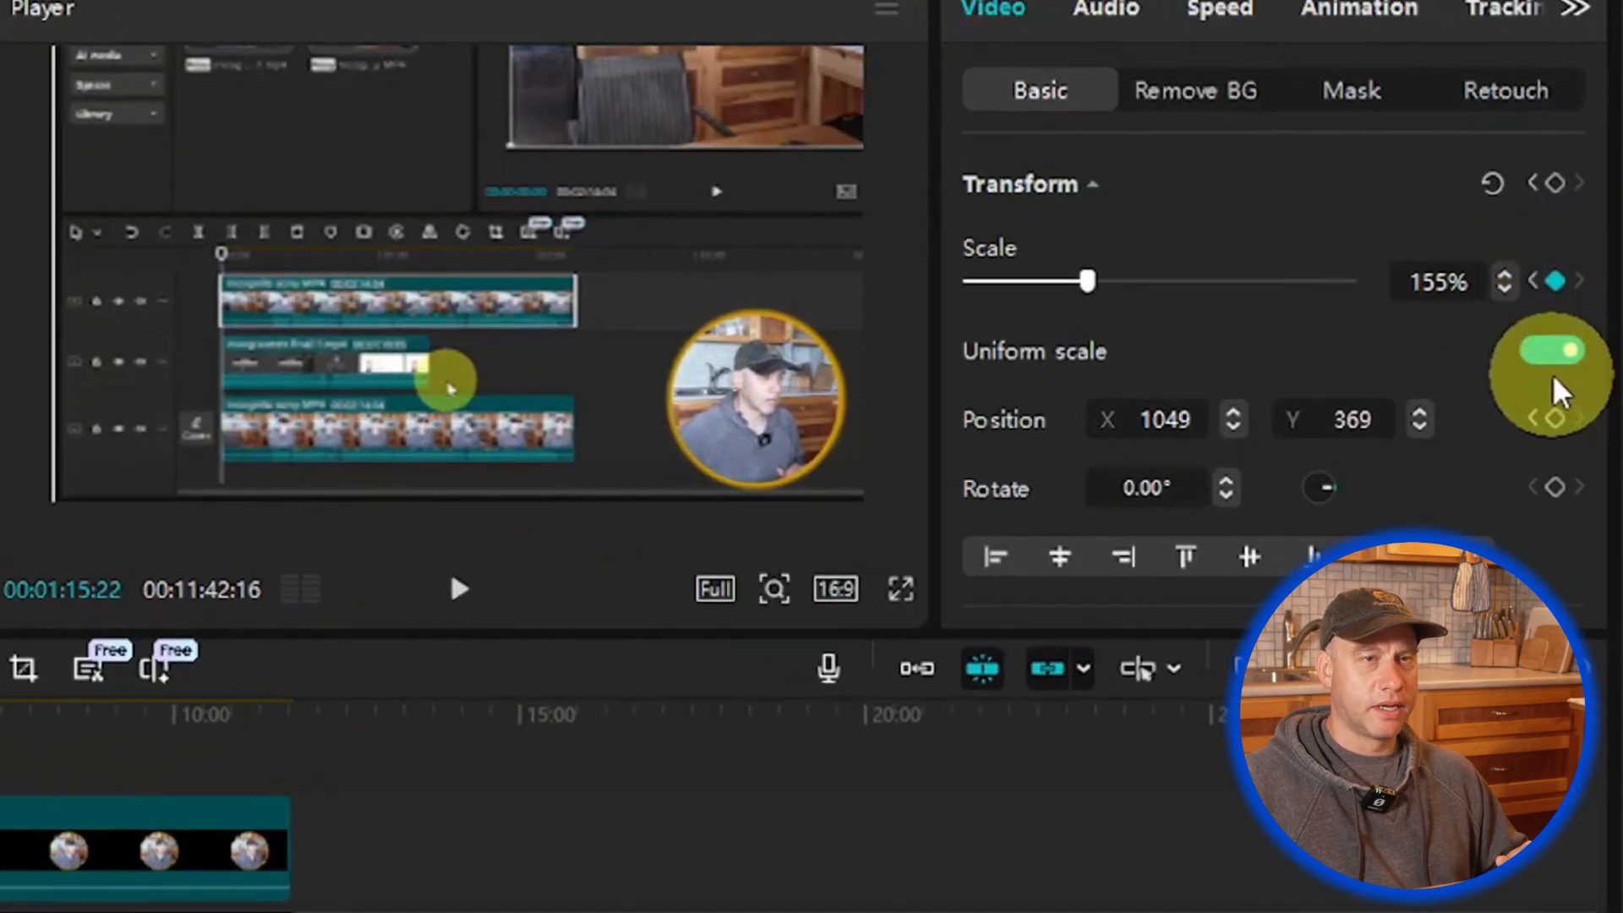
click(1556, 420)
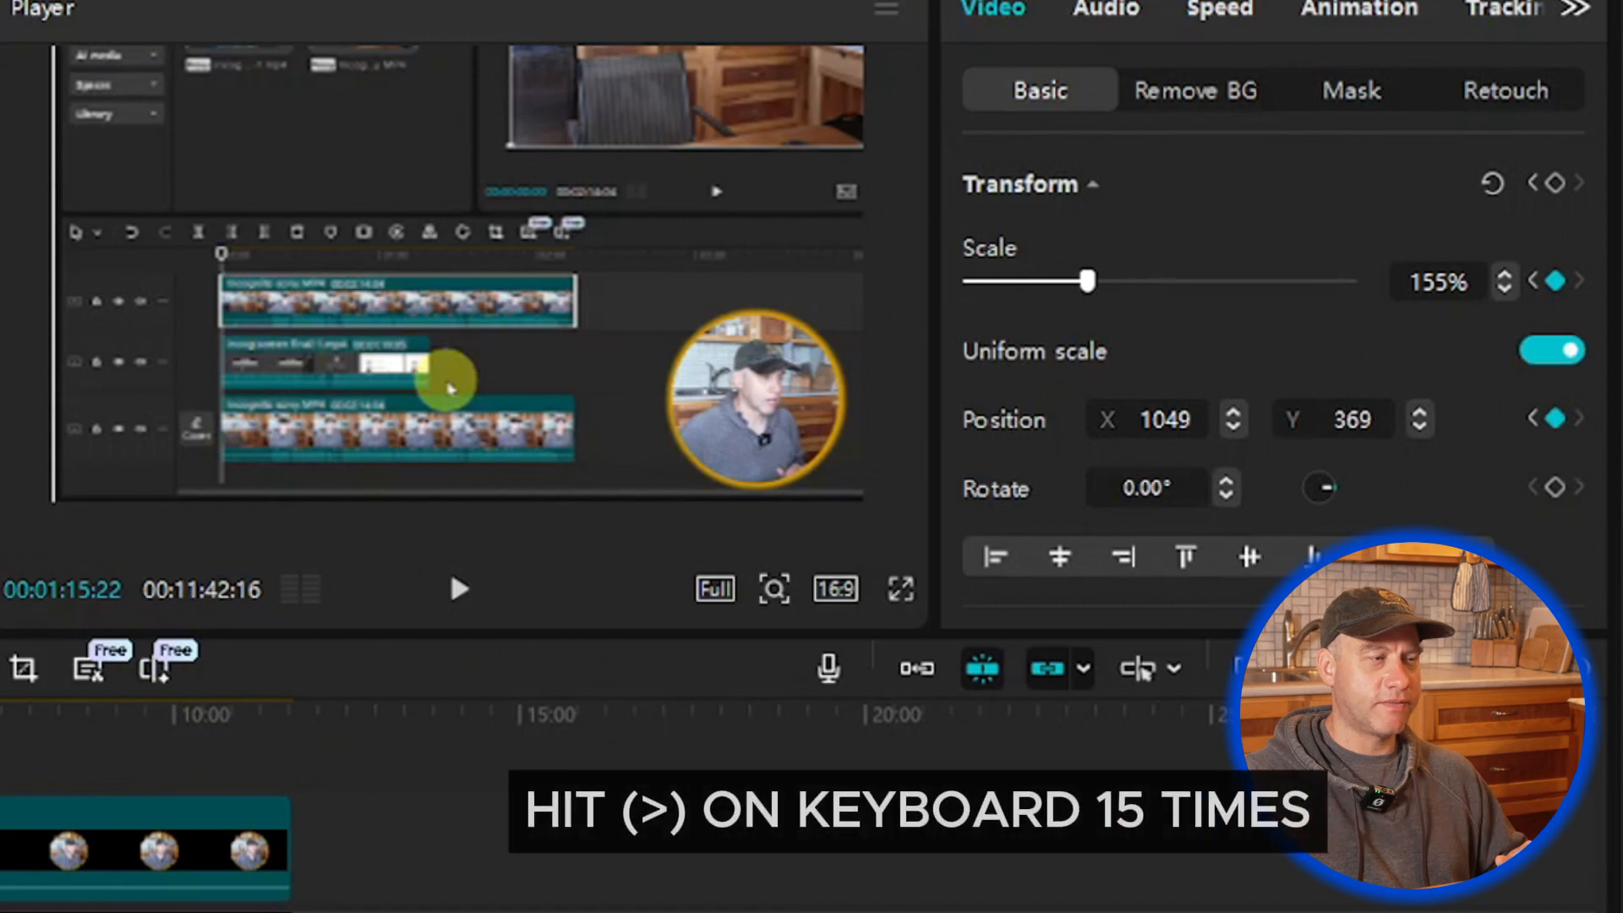
Step: Advance to 00:01:16:13 and zoom the screen recording back out to 100% at position X 0, Y 0
key(Right)
key(Right)
key(Right)
key(Right)
key(Right)
key(Right)
key(Right)
key(Right)
key(Right)
key(Right)
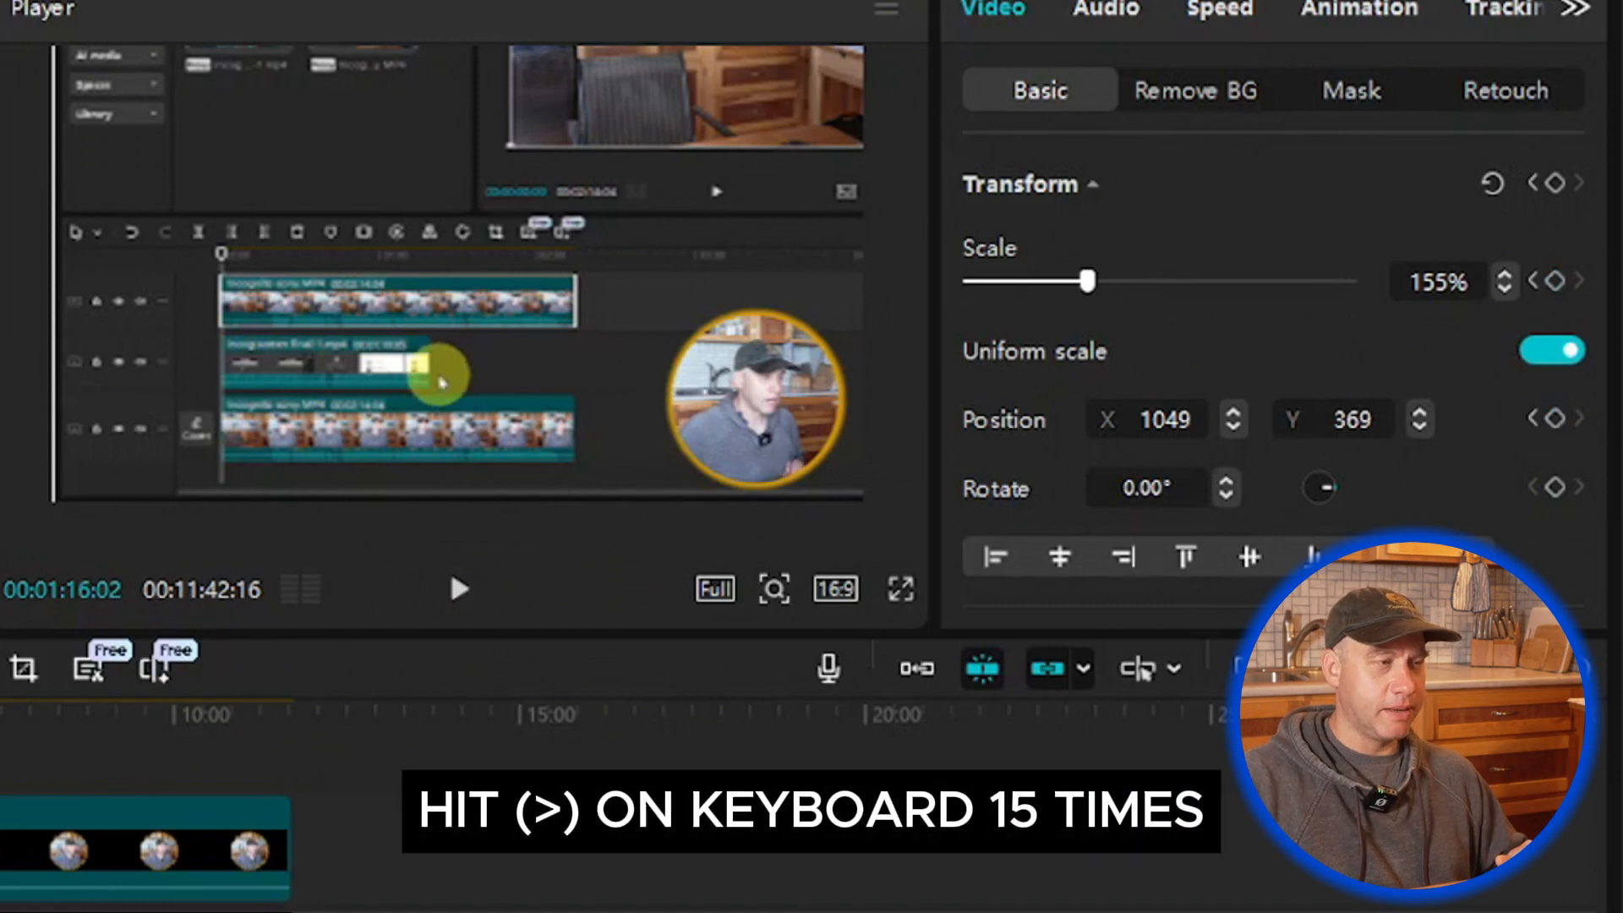
key(Right)
key(Right)
key(Right)
key(Right)
key(Right)
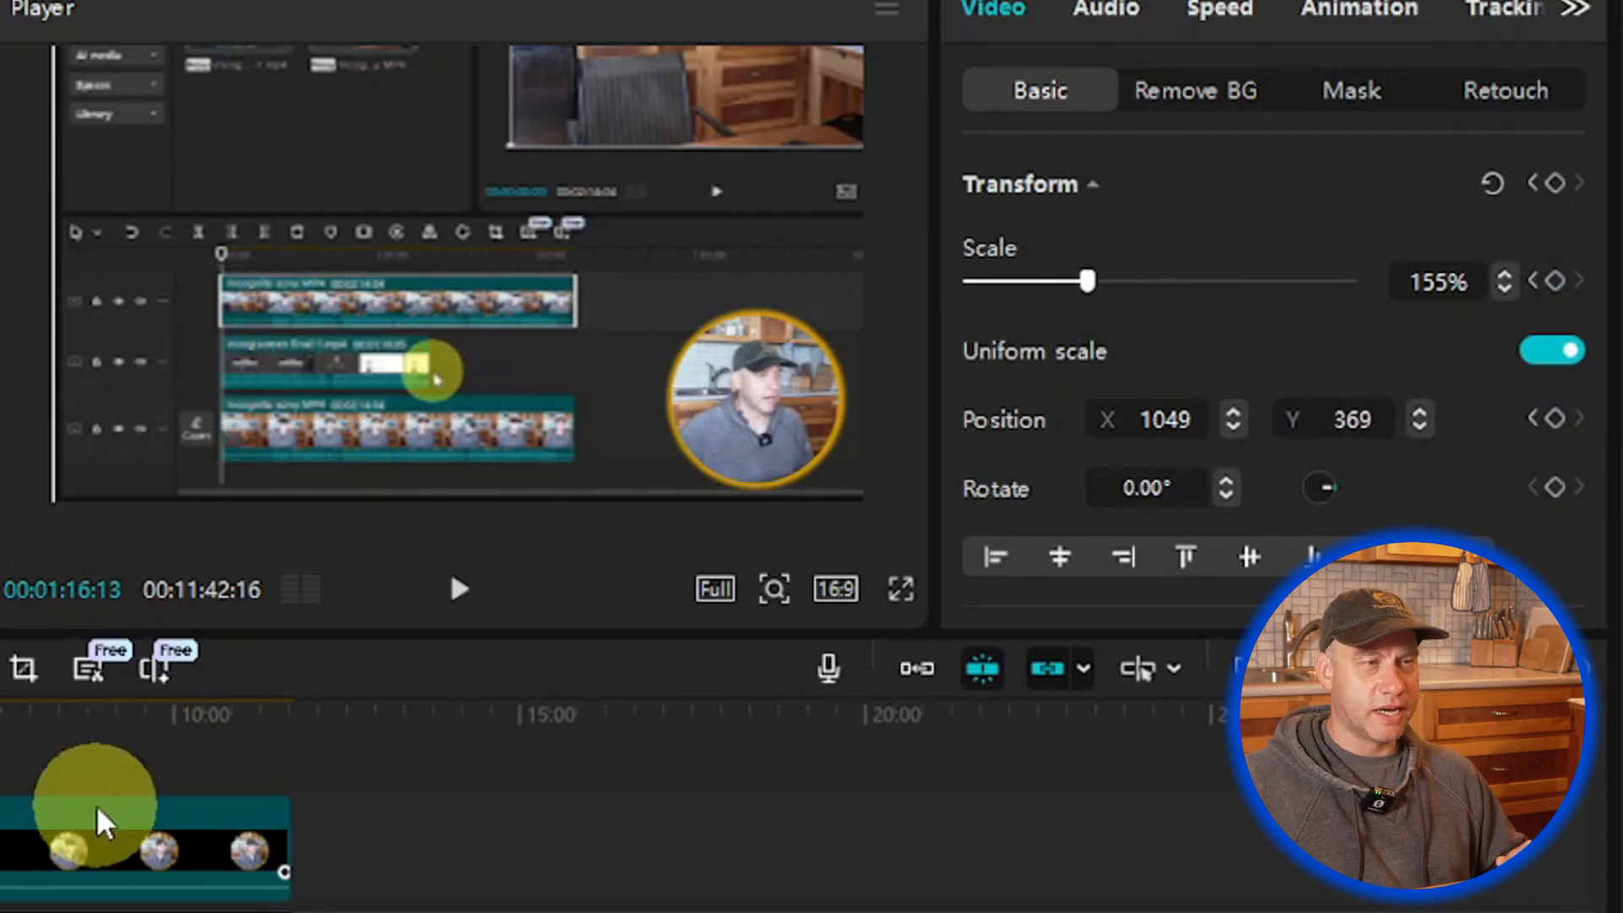
click(1453, 282)
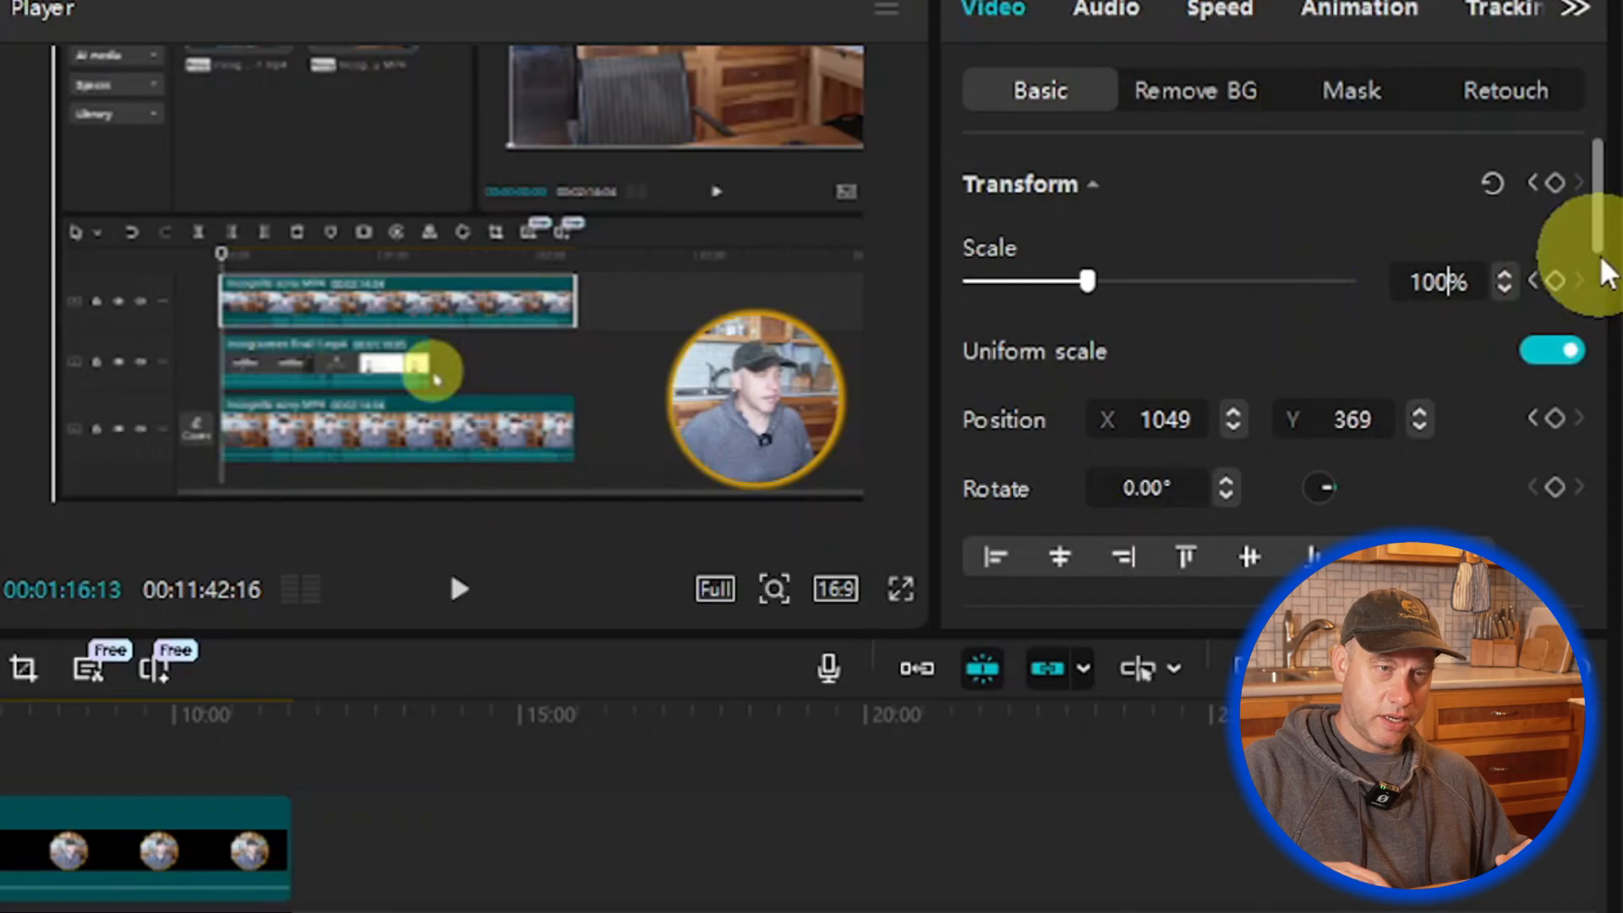
key(Return)
click(1199, 423)
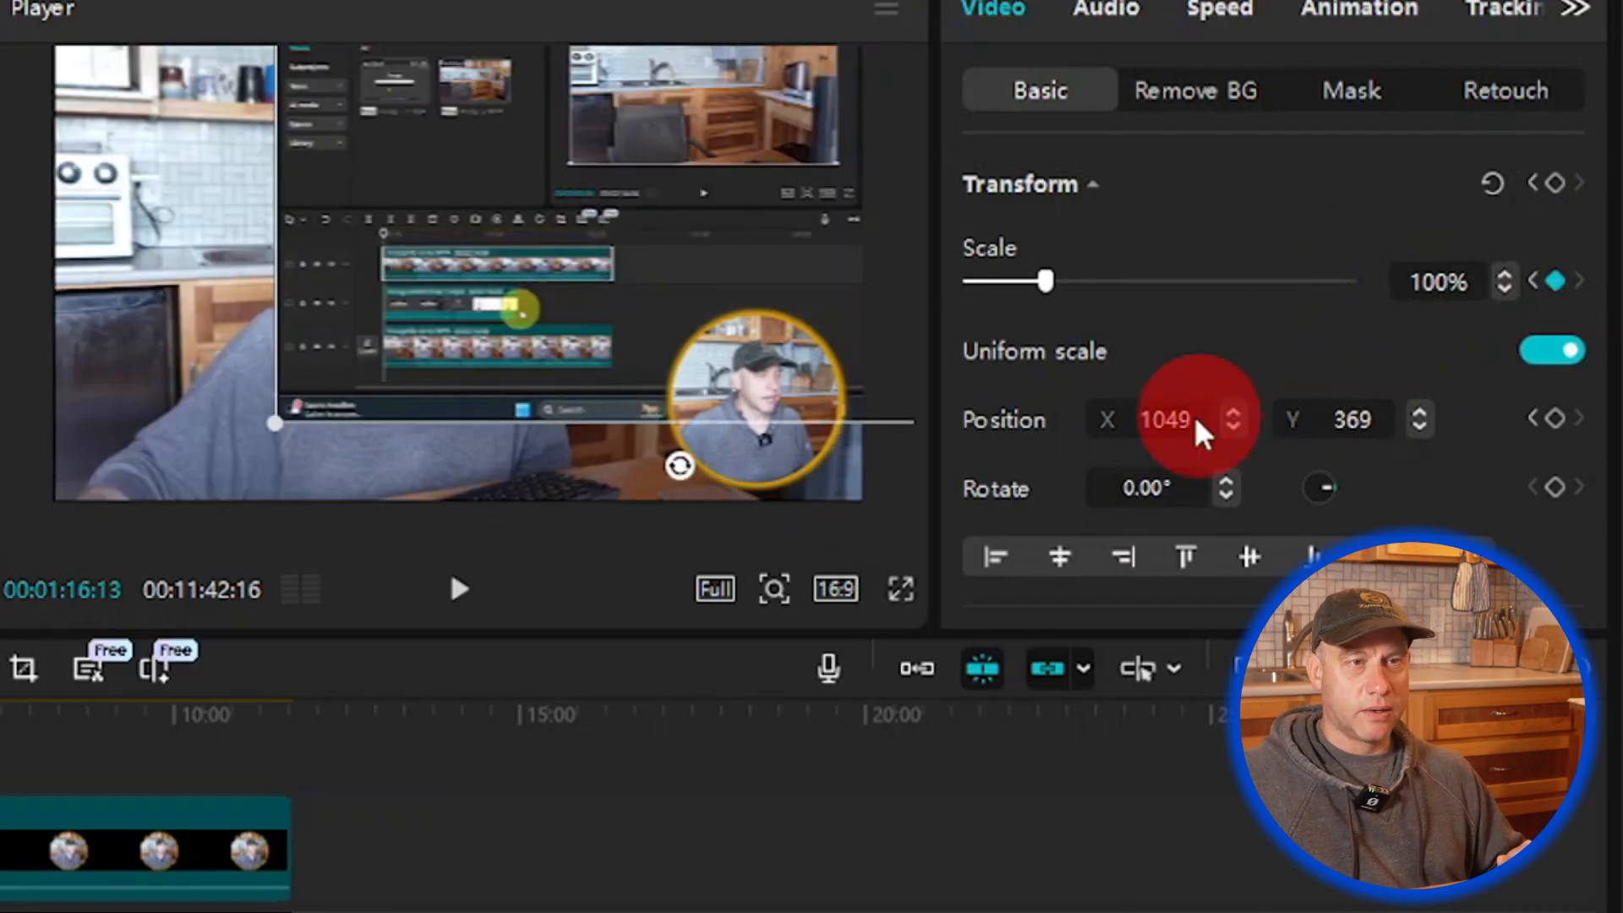
scroll(1099, 414, down, 1)
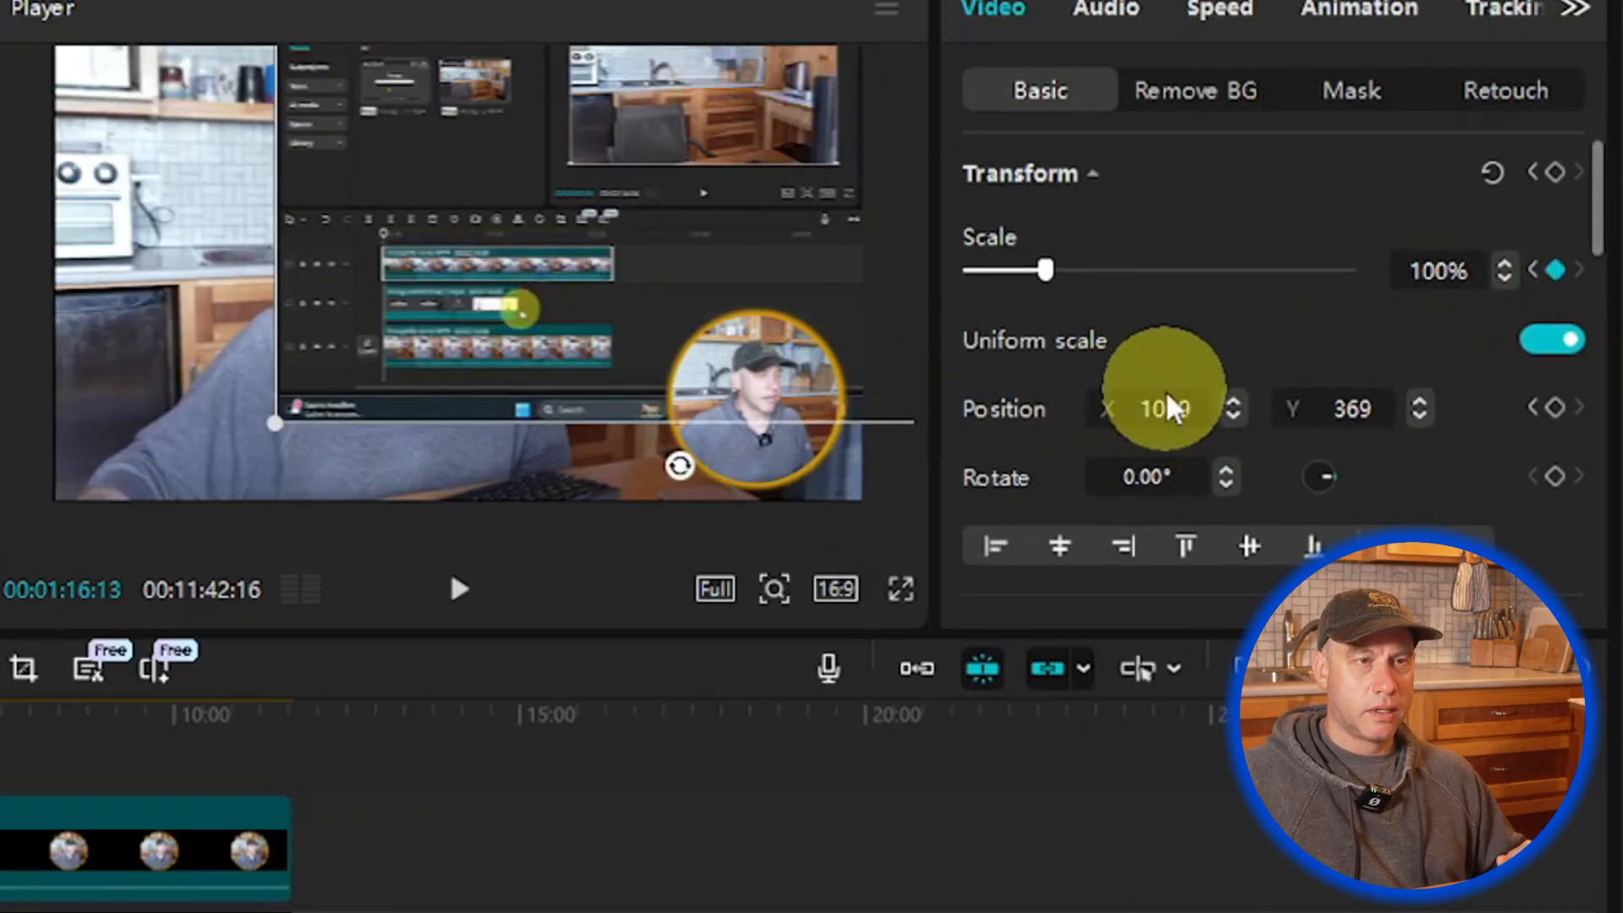
drag(1145, 409, 1239, 423)
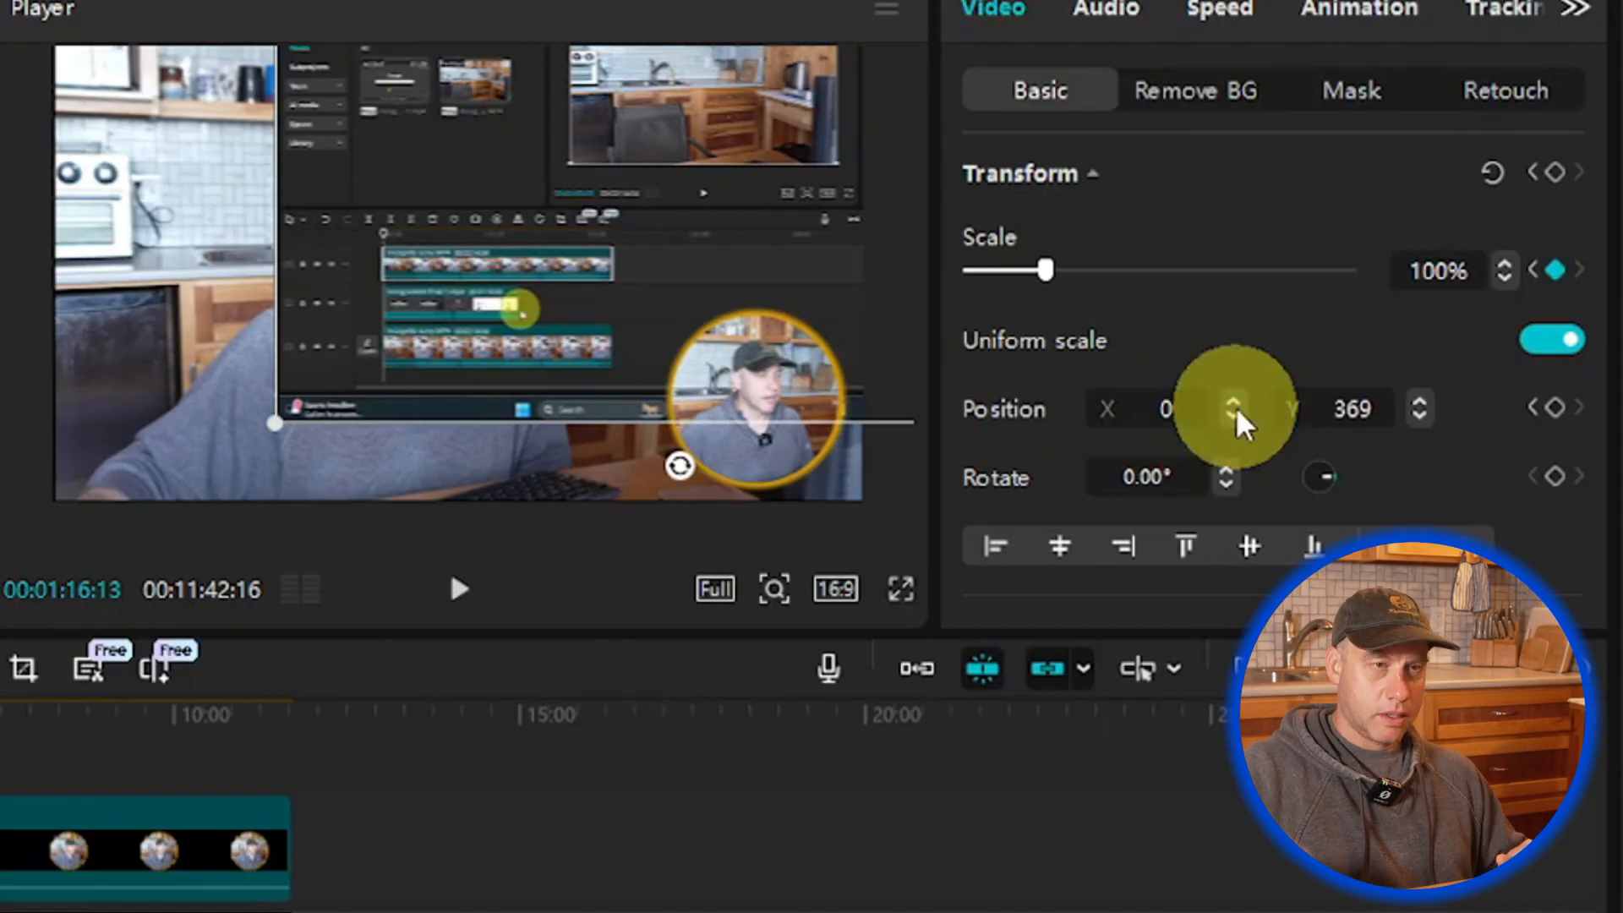
drag(1387, 410, 1278, 418)
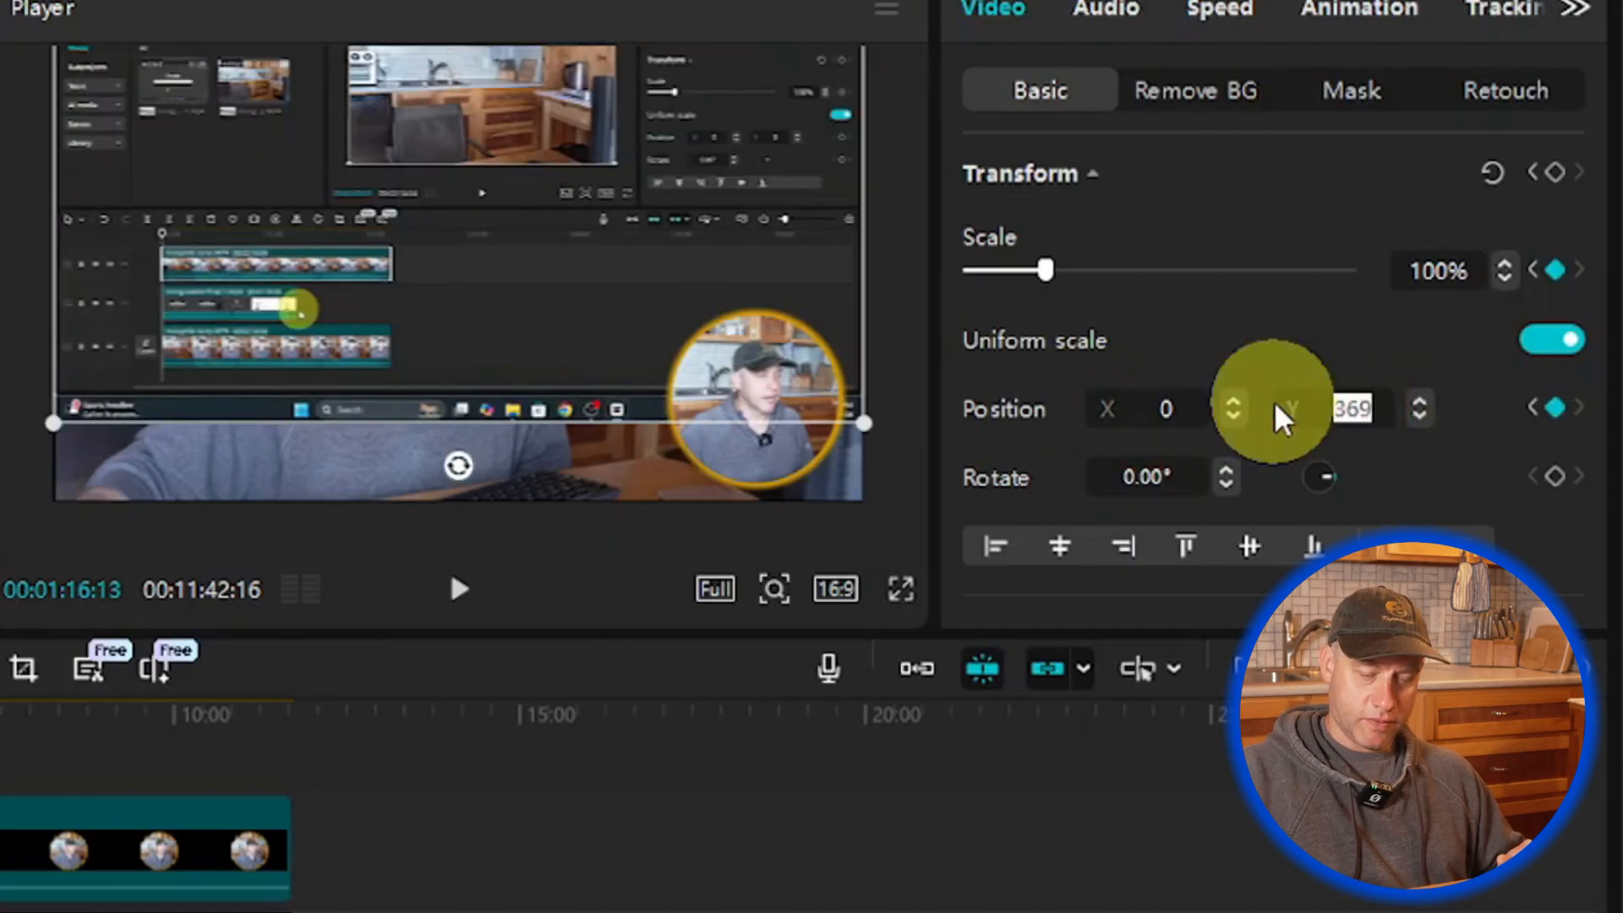
text(0)
key(Return)
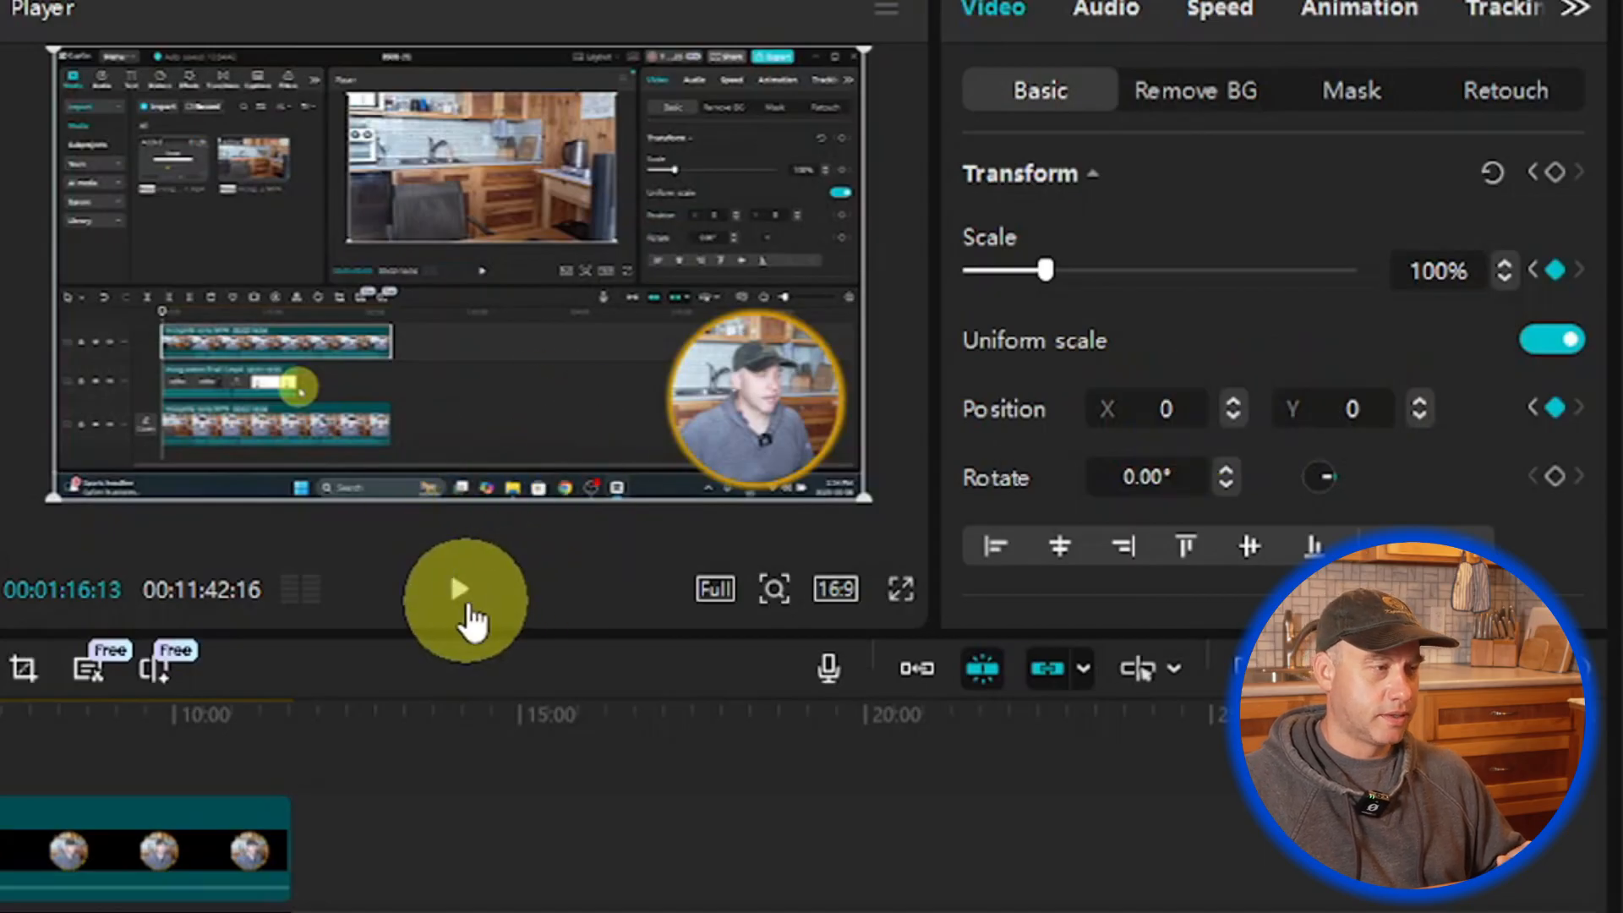
Step: Play on to 00:01:27:14, step back to 00:01:25:22, and add scale and position keyframes to the screen recording
click(464, 596)
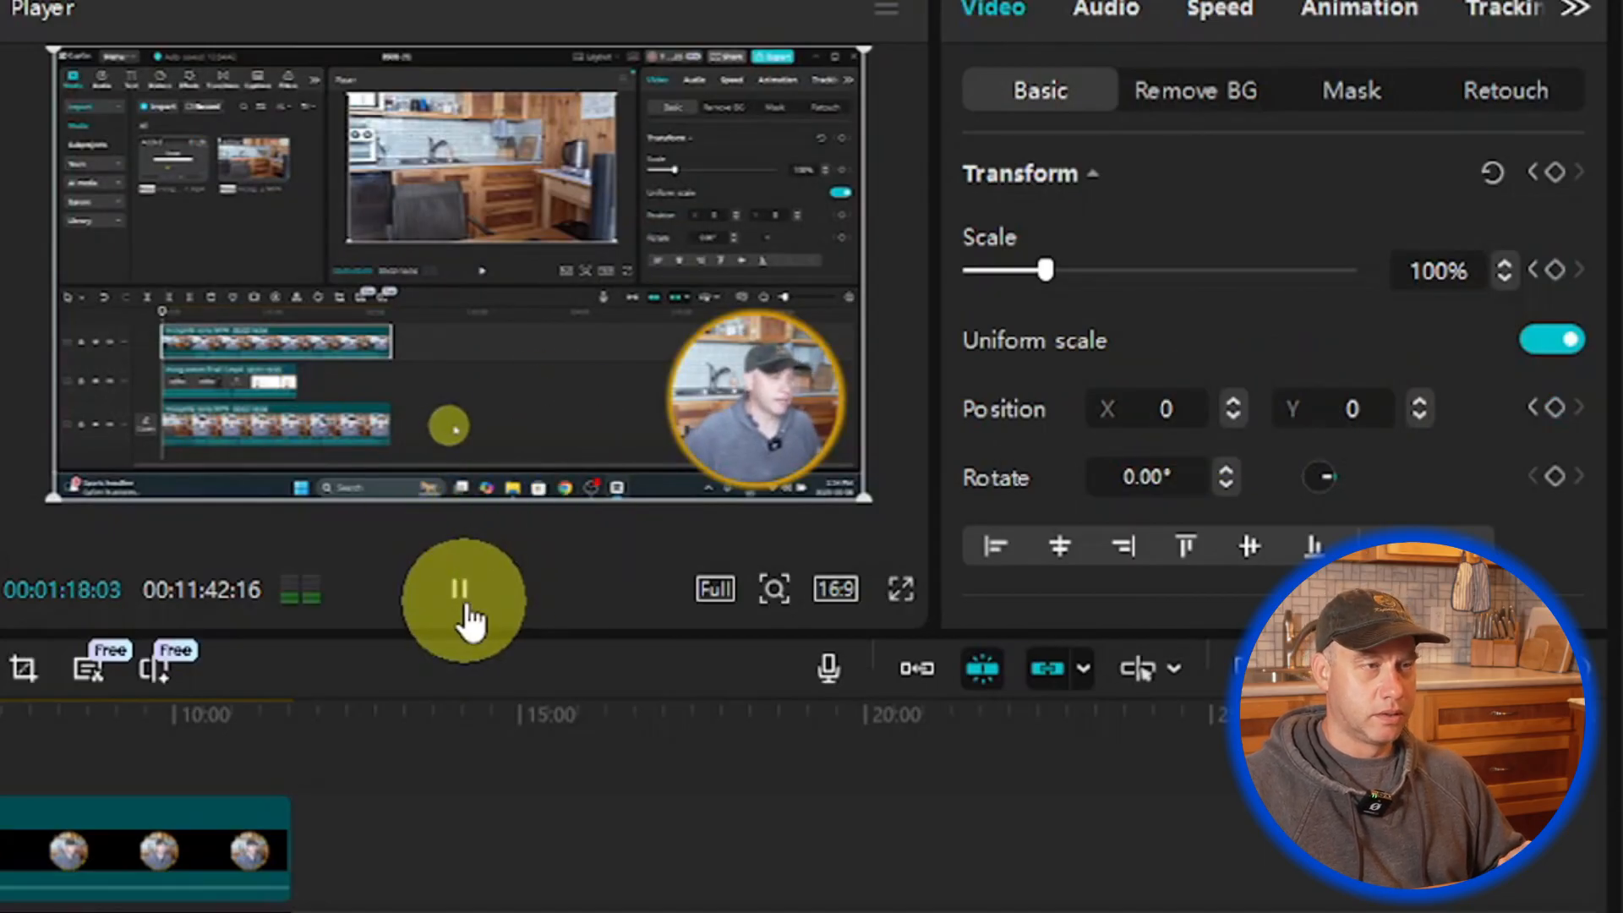
click(465, 602)
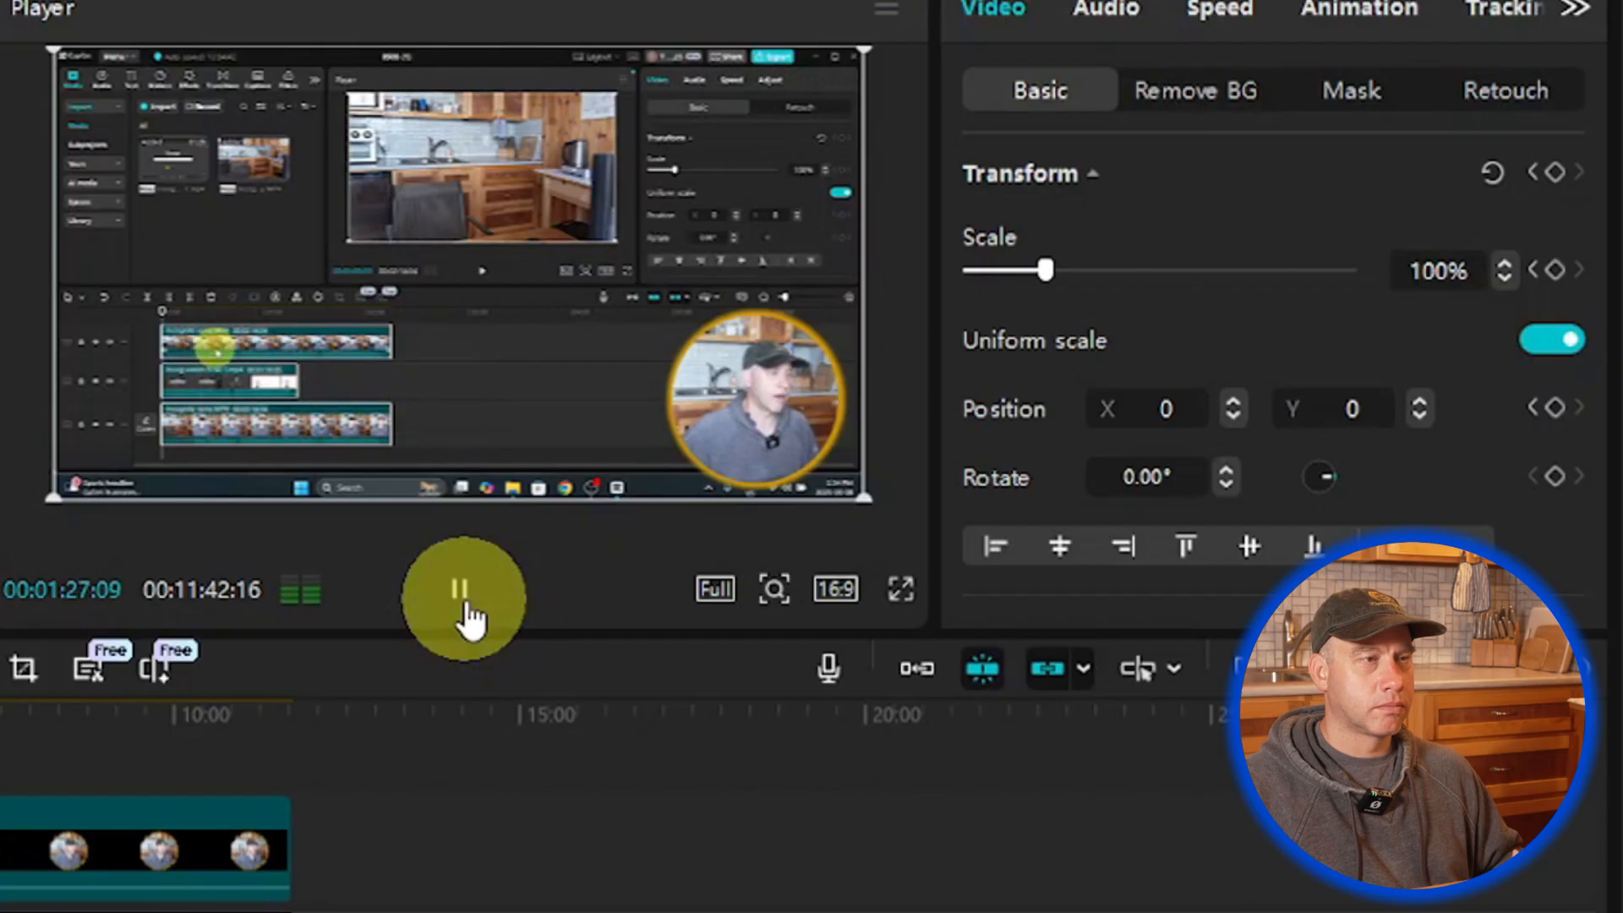
click(463, 596)
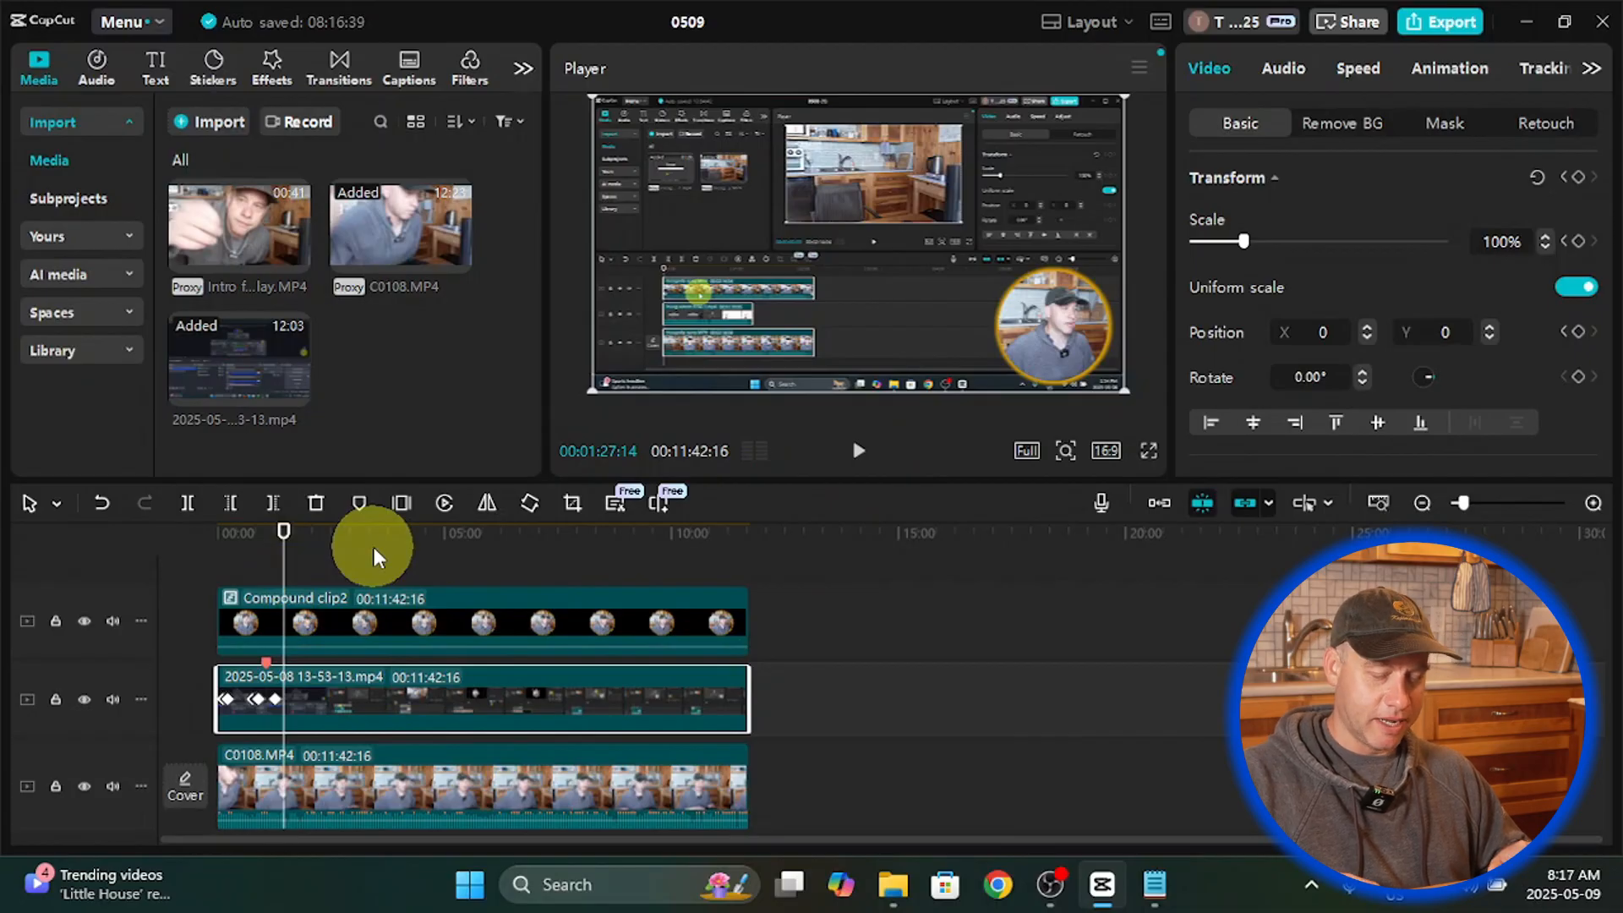
key(Left)
key(Left)
key(Left)
key(Left)
key(Left)
key(Left)
key(Left)
key(Left)
key(Left)
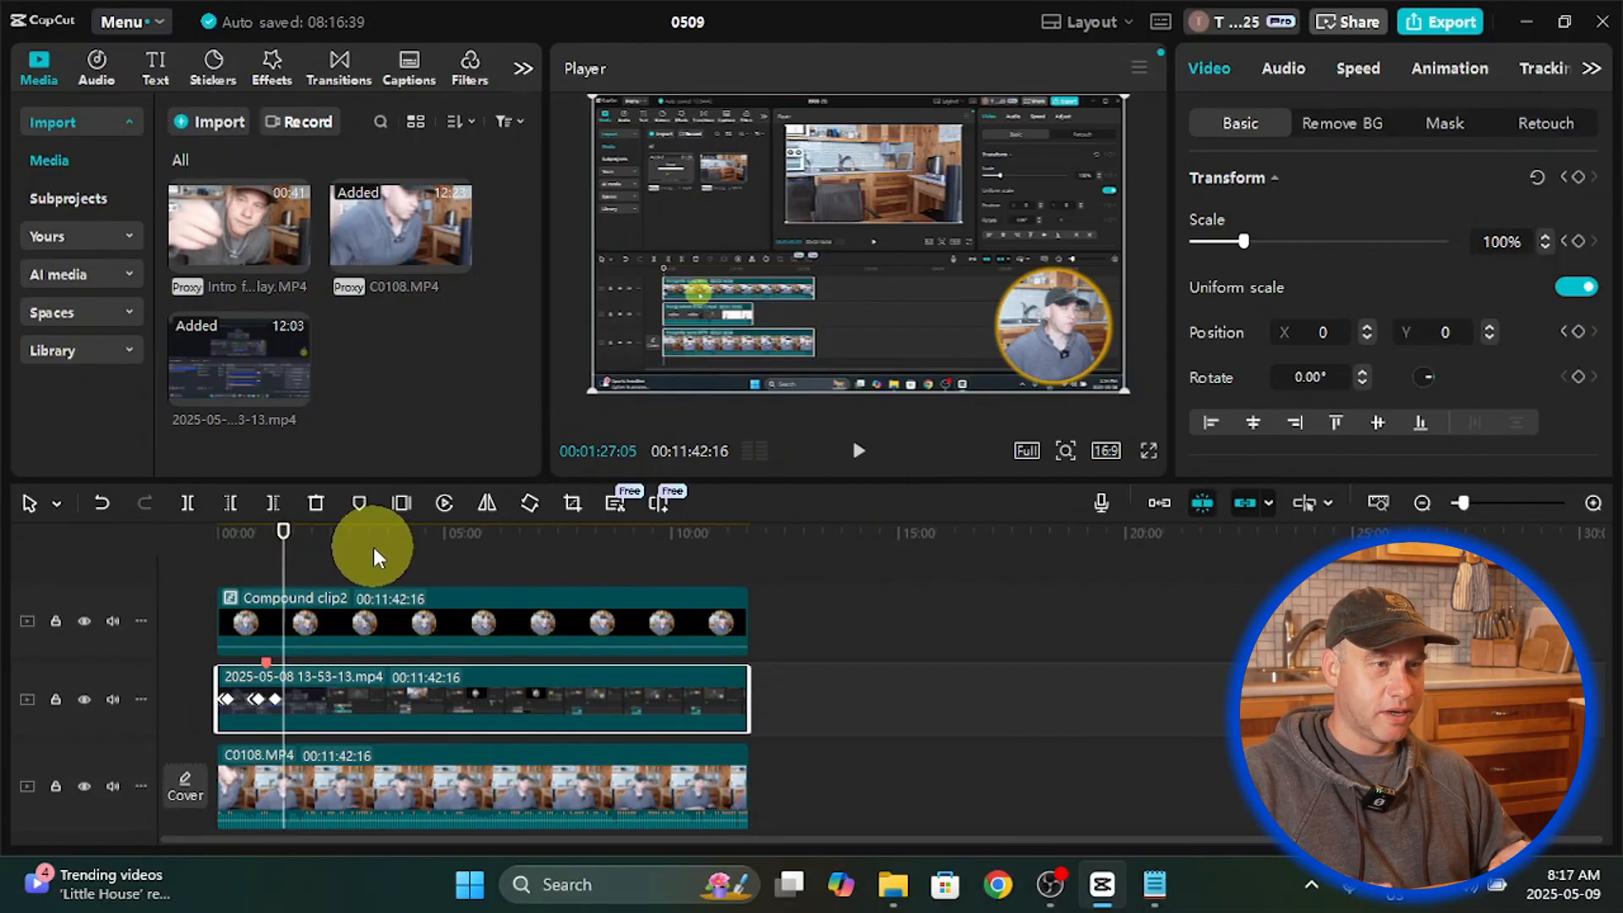
key(Left)
key(Left)
key(Left)
key(Left)
key(Left)
key(Left)
key(Left)
key(Left)
key(Left)
key(Left)
key(Left)
key(Left)
key(Left)
key(Left)
key(Left)
key(Left)
key(Left)
key(Left)
key(Left)
key(Left)
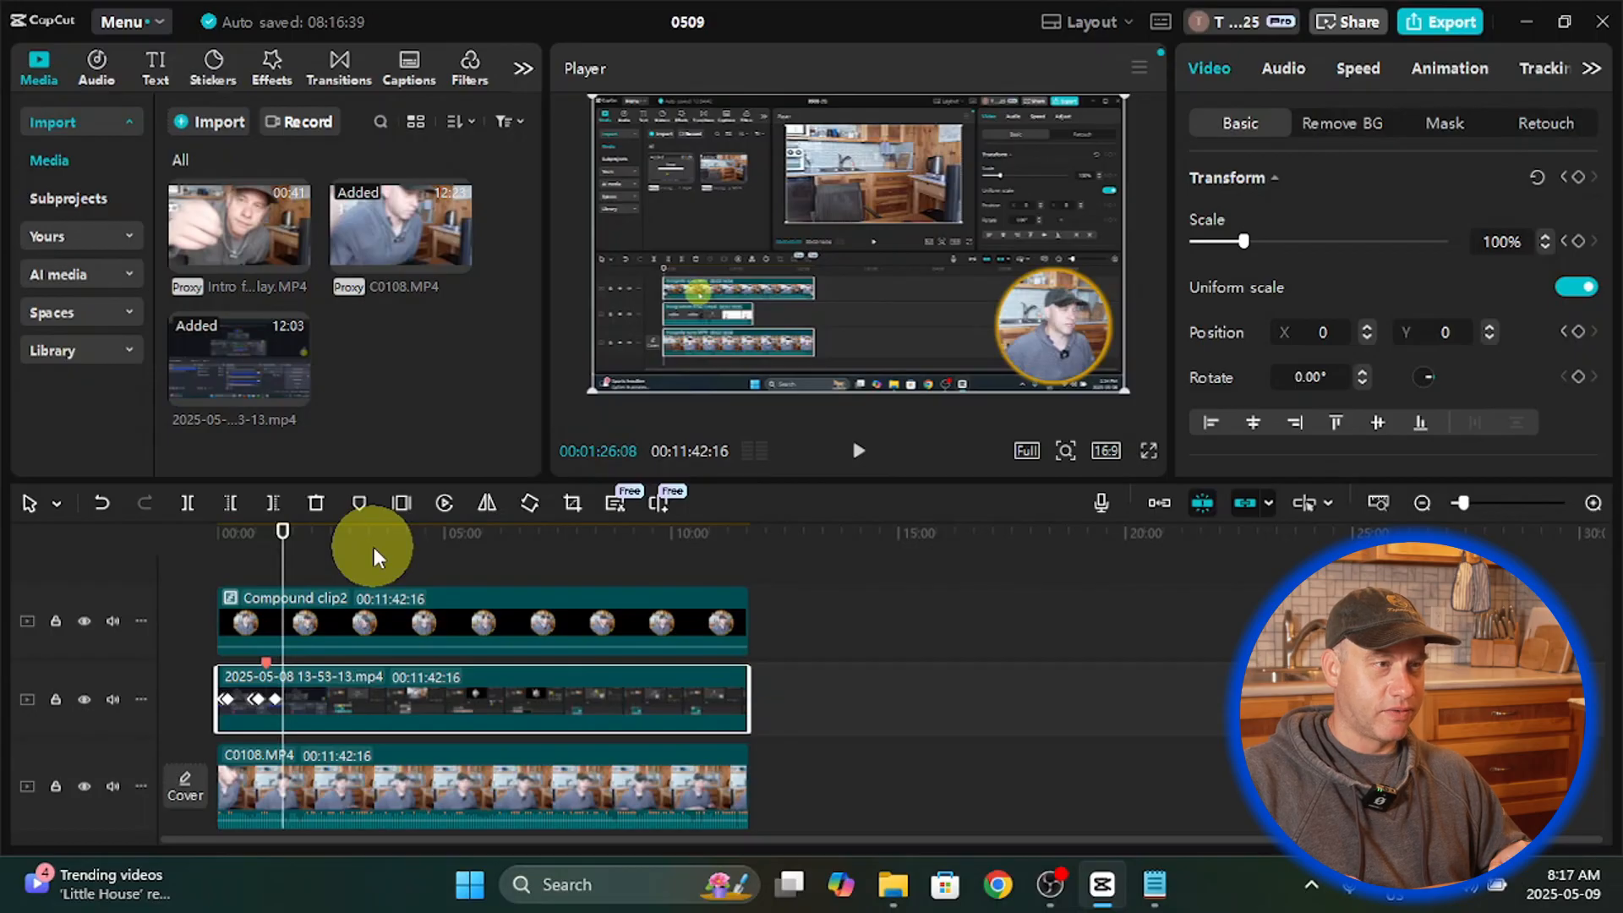
key(Left)
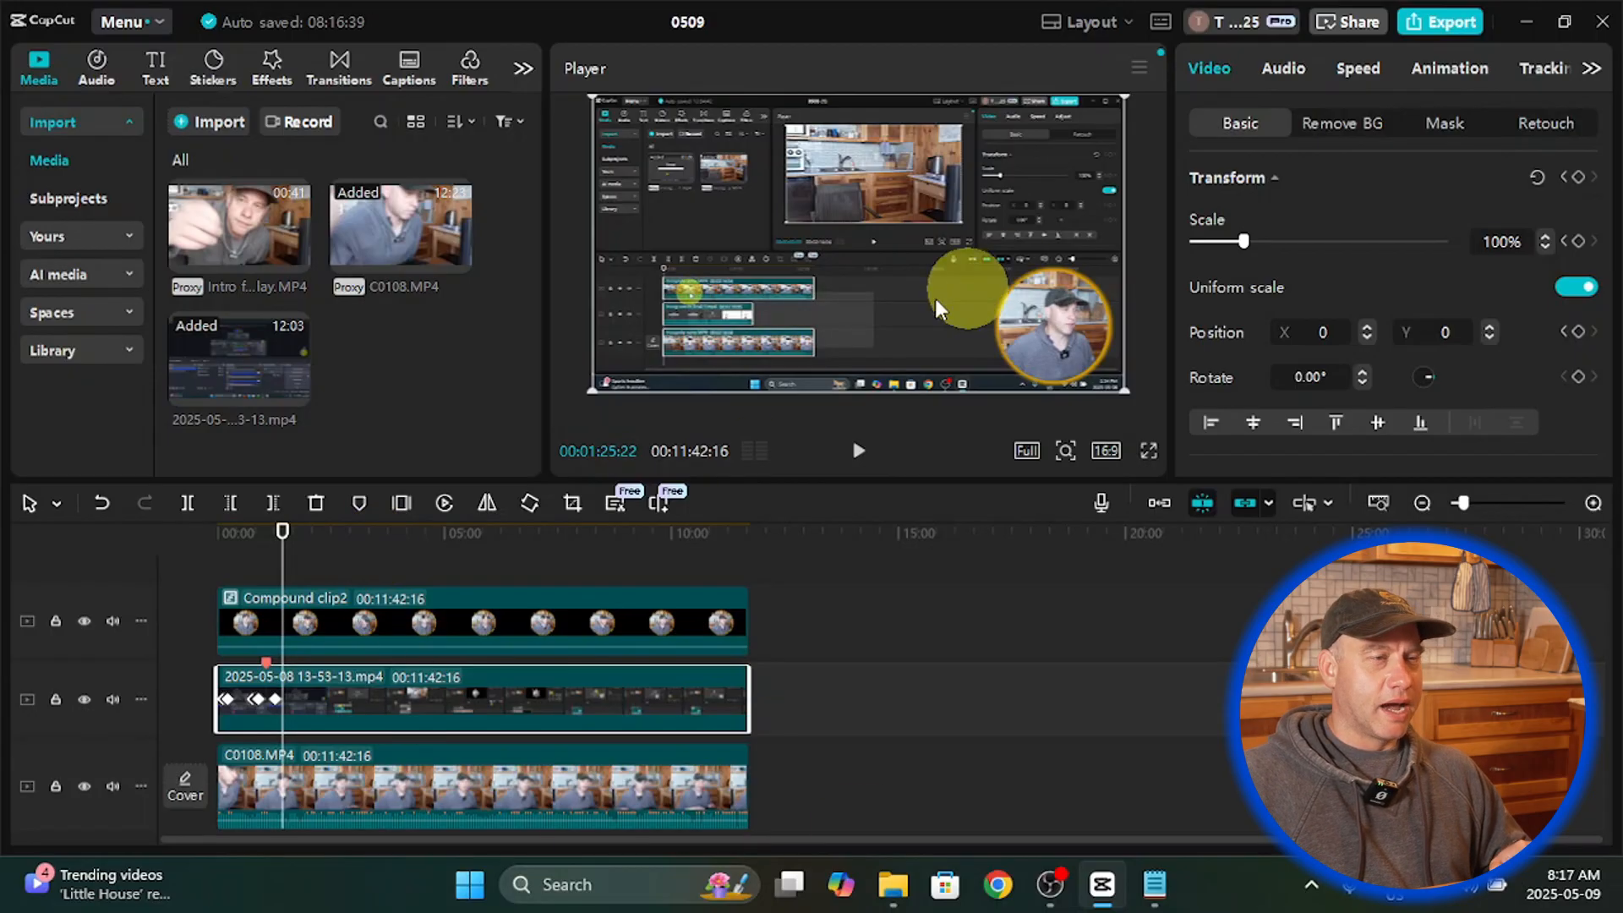
click(1579, 242)
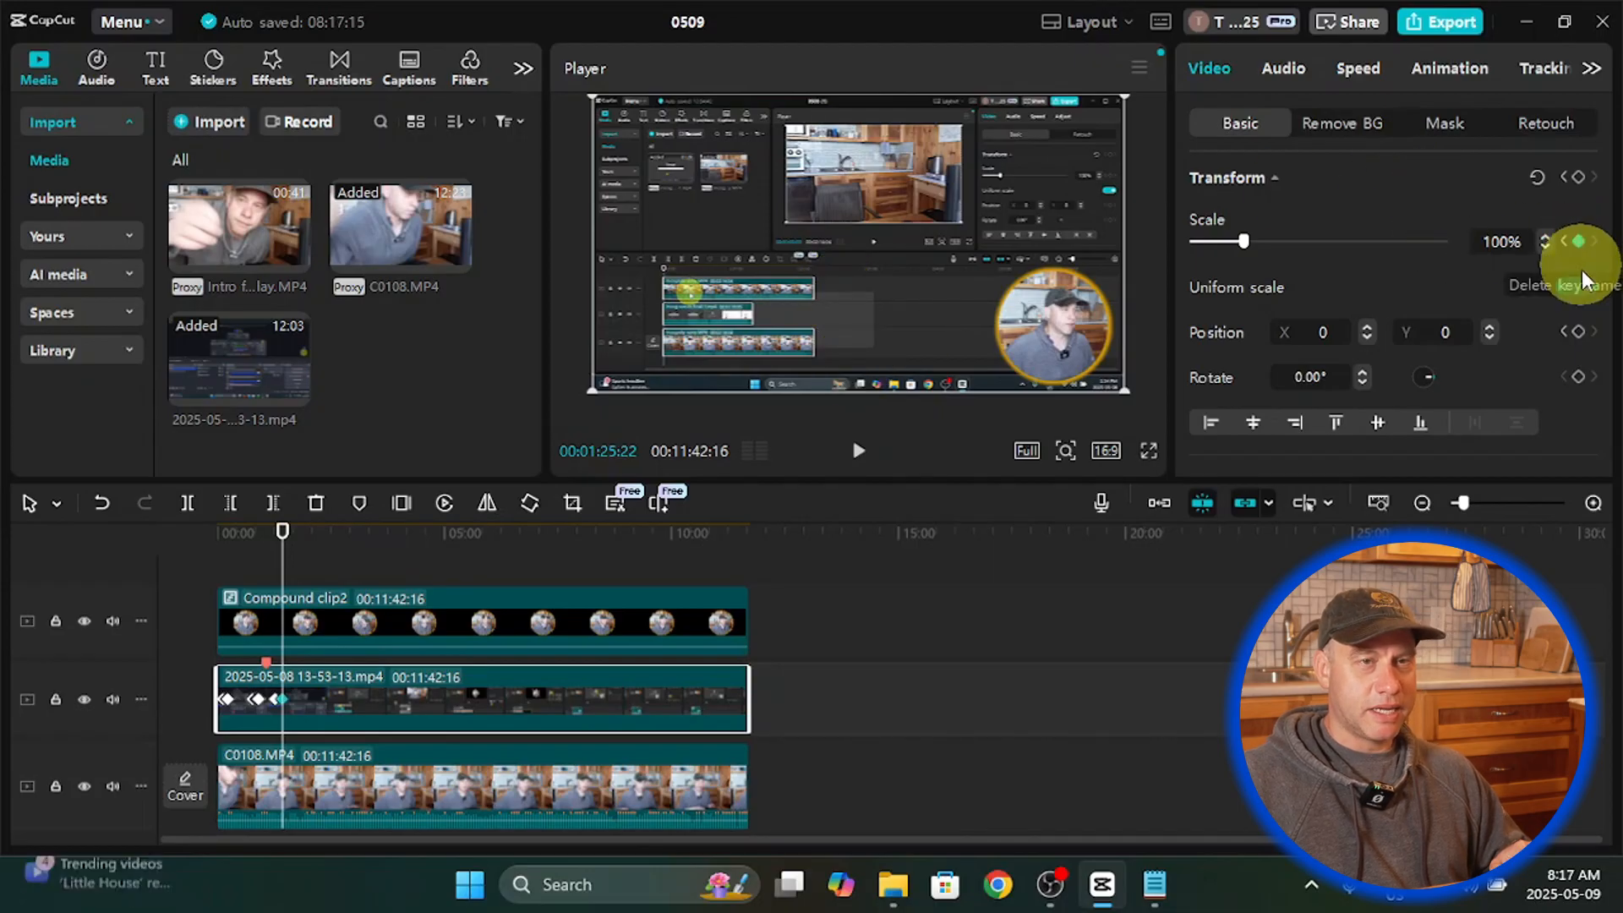
click(1579, 332)
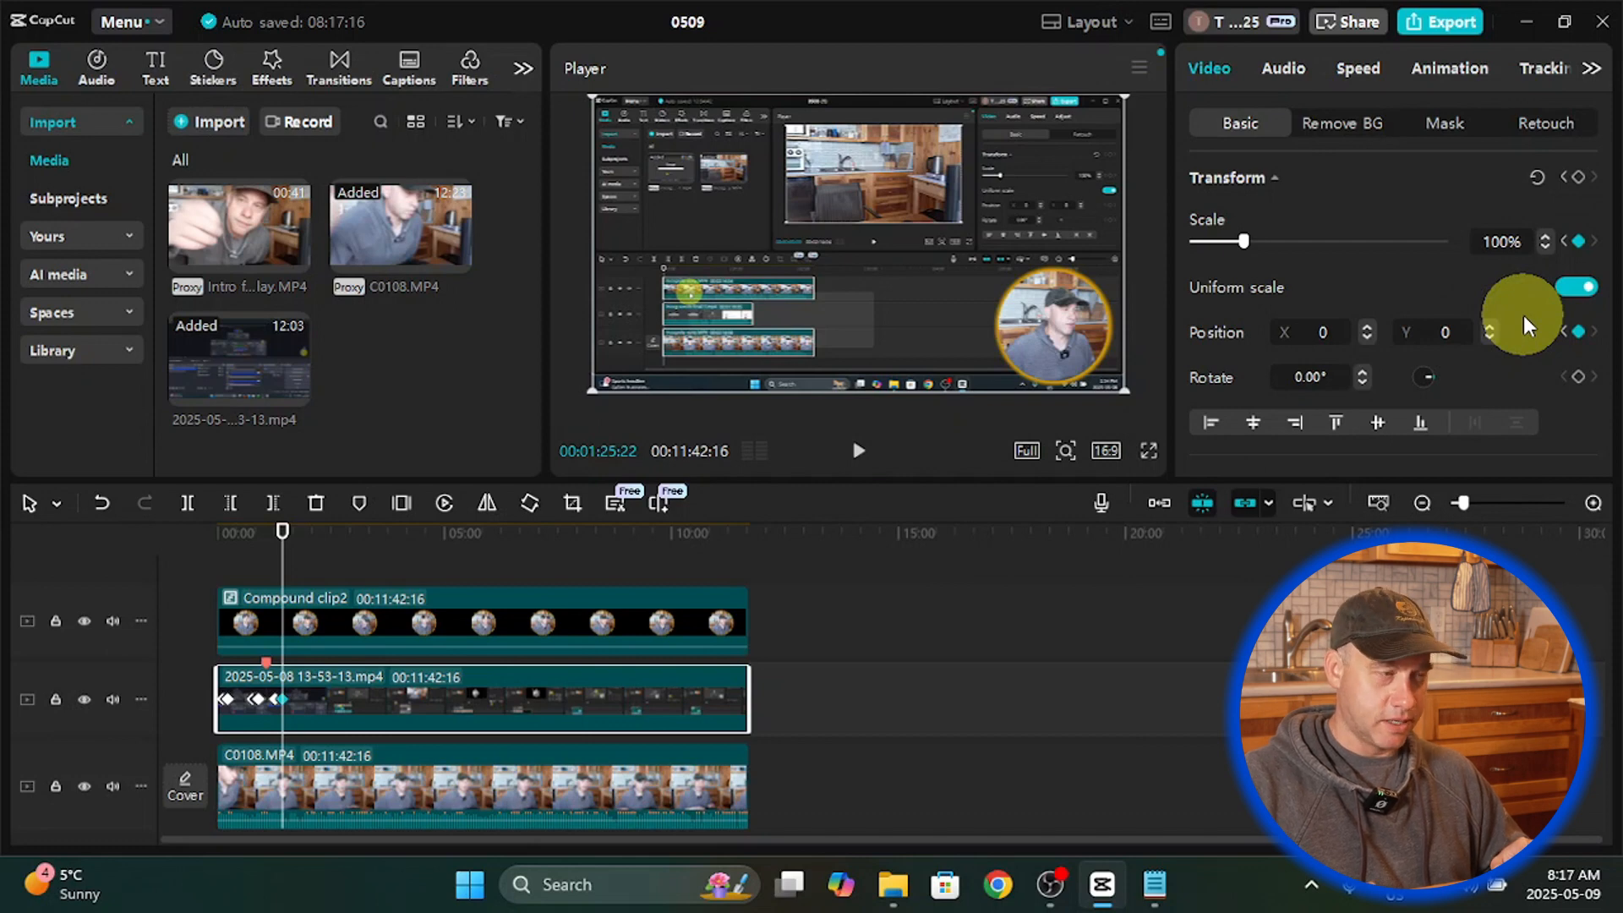
Step: Advance to 00:01:26:14, zoom the screen recording to 148% at about X 793, Y 240, and play on from there
key(Right)
key(Right)
key(Right)
key(Right)
key(Right)
key(Right)
key(Right)
key(Right)
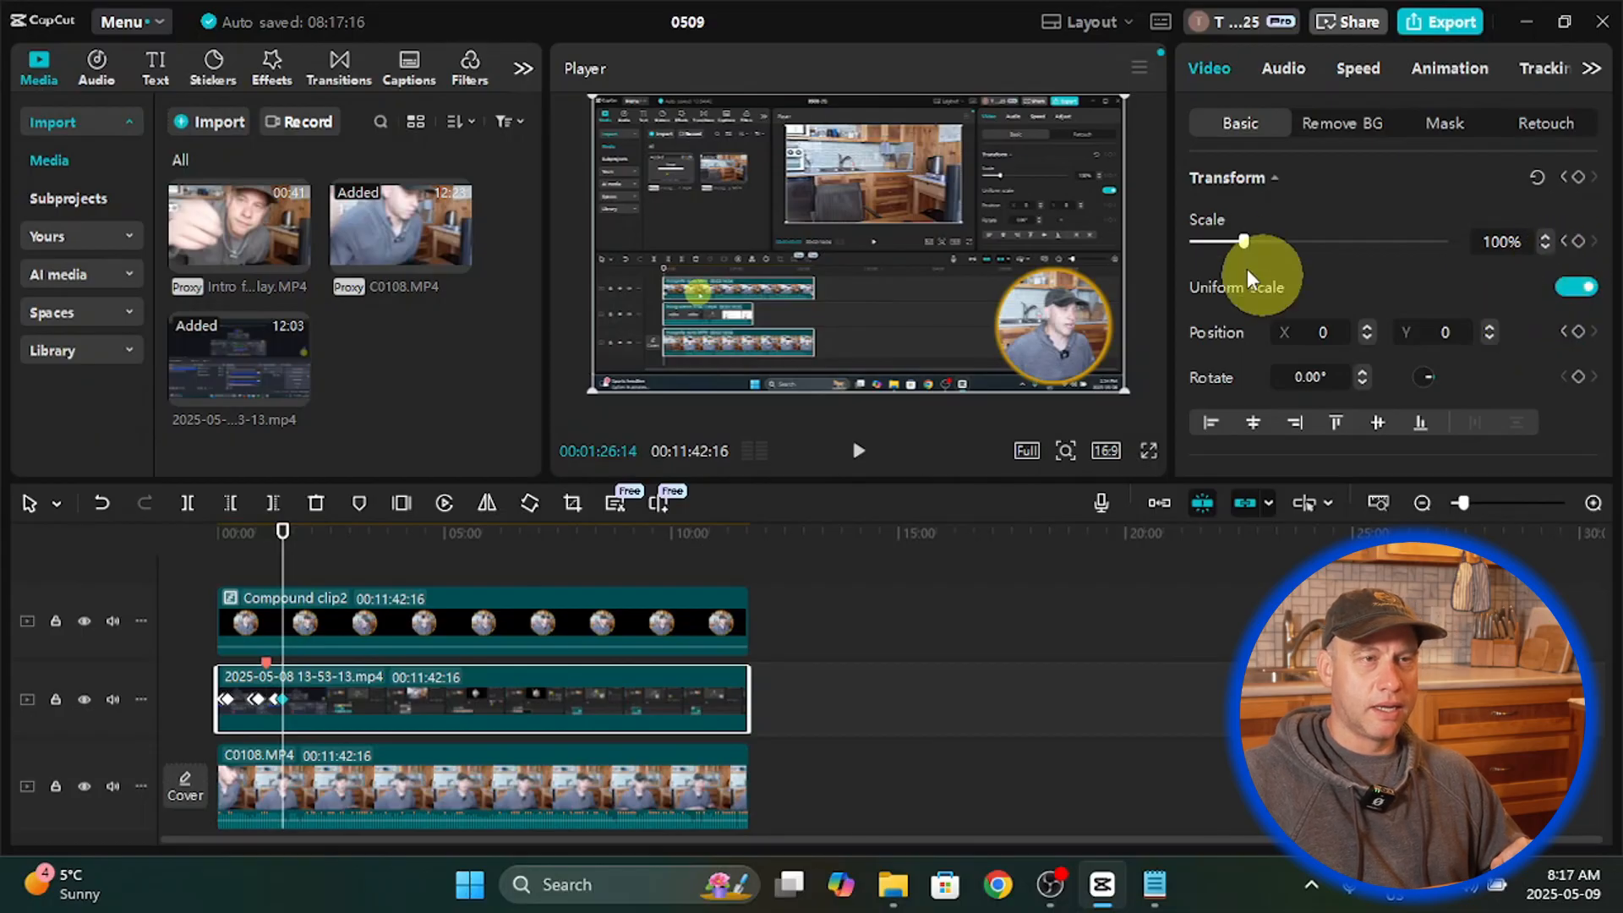
drag(1244, 241, 1271, 245)
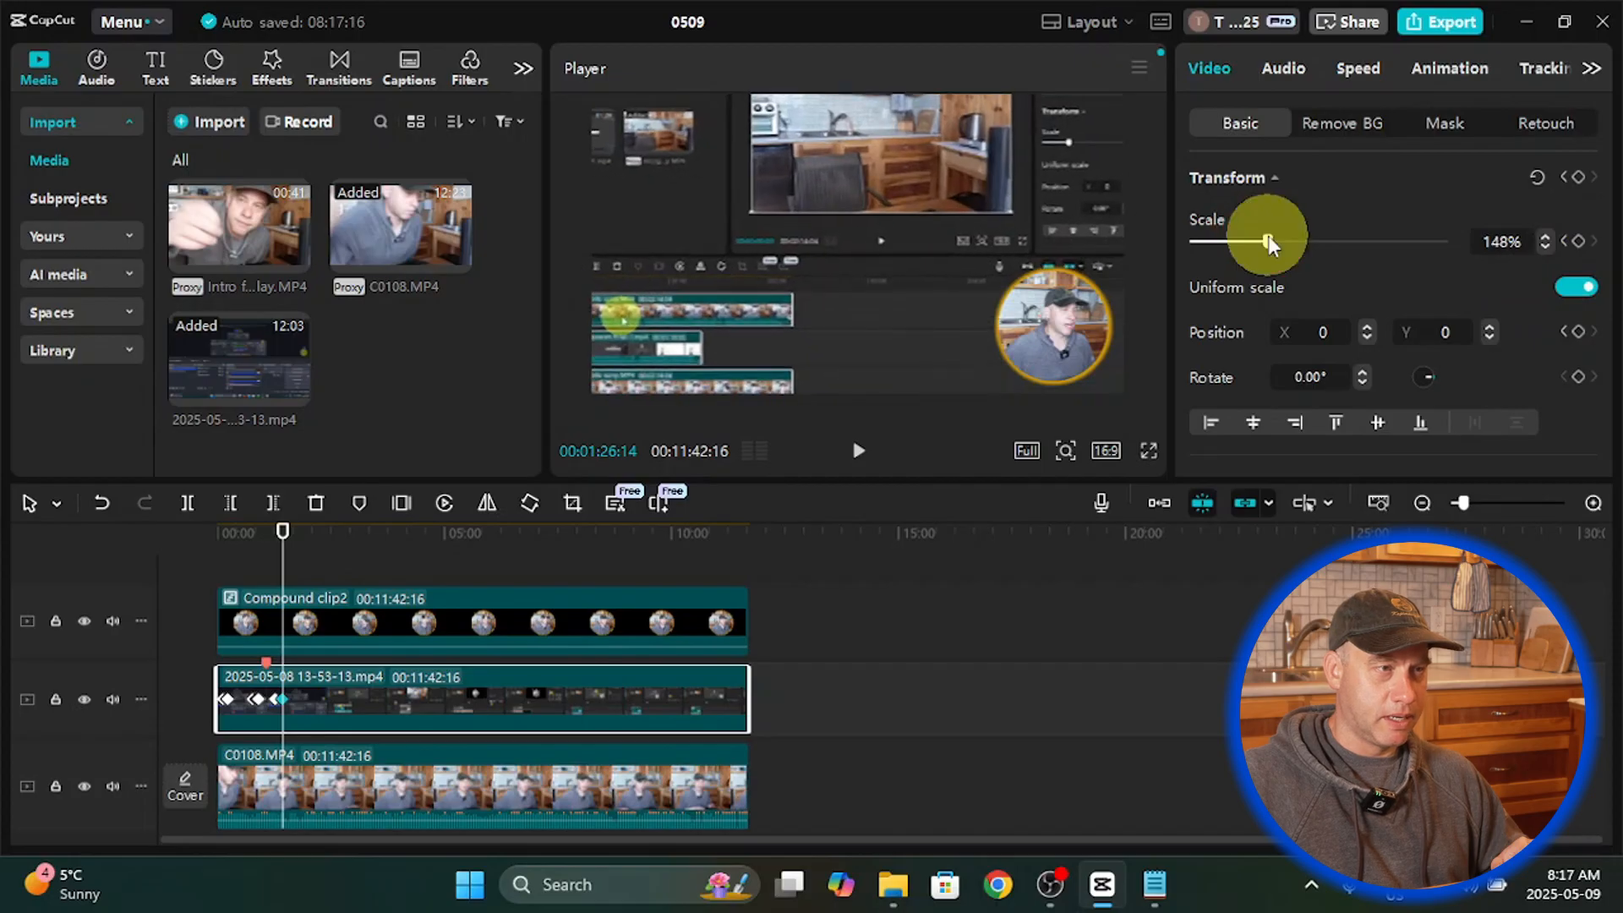
mouse_move(880, 290)
mouse_down()
mouse_move(924, 251)
mouse_move(965, 275)
mouse_move(982, 261)
mouse_up()
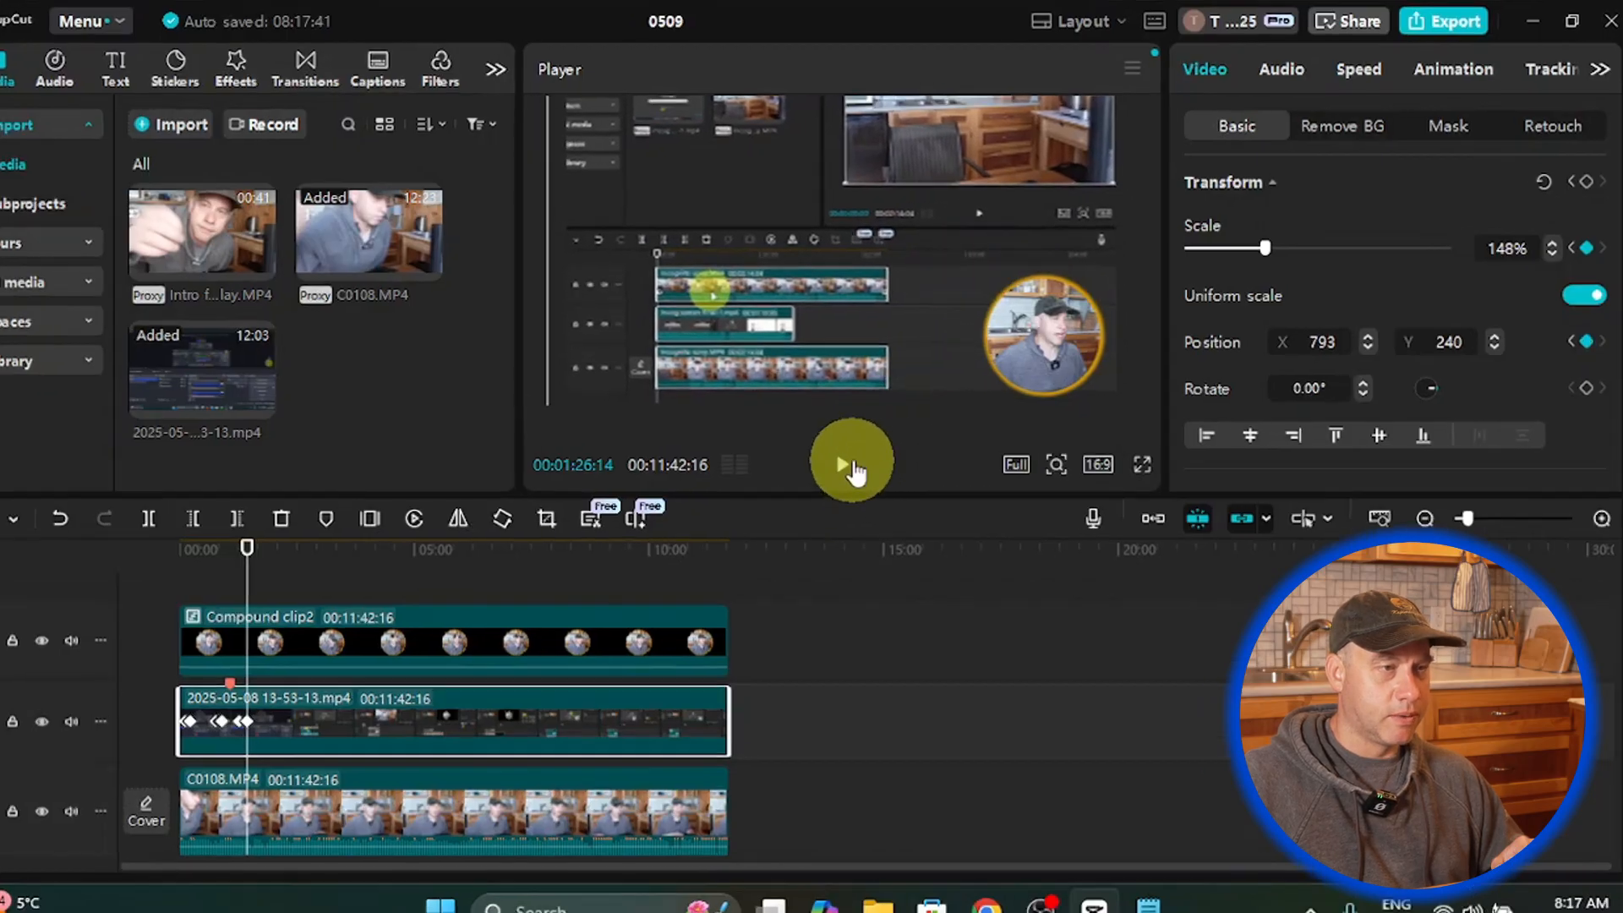
click(867, 450)
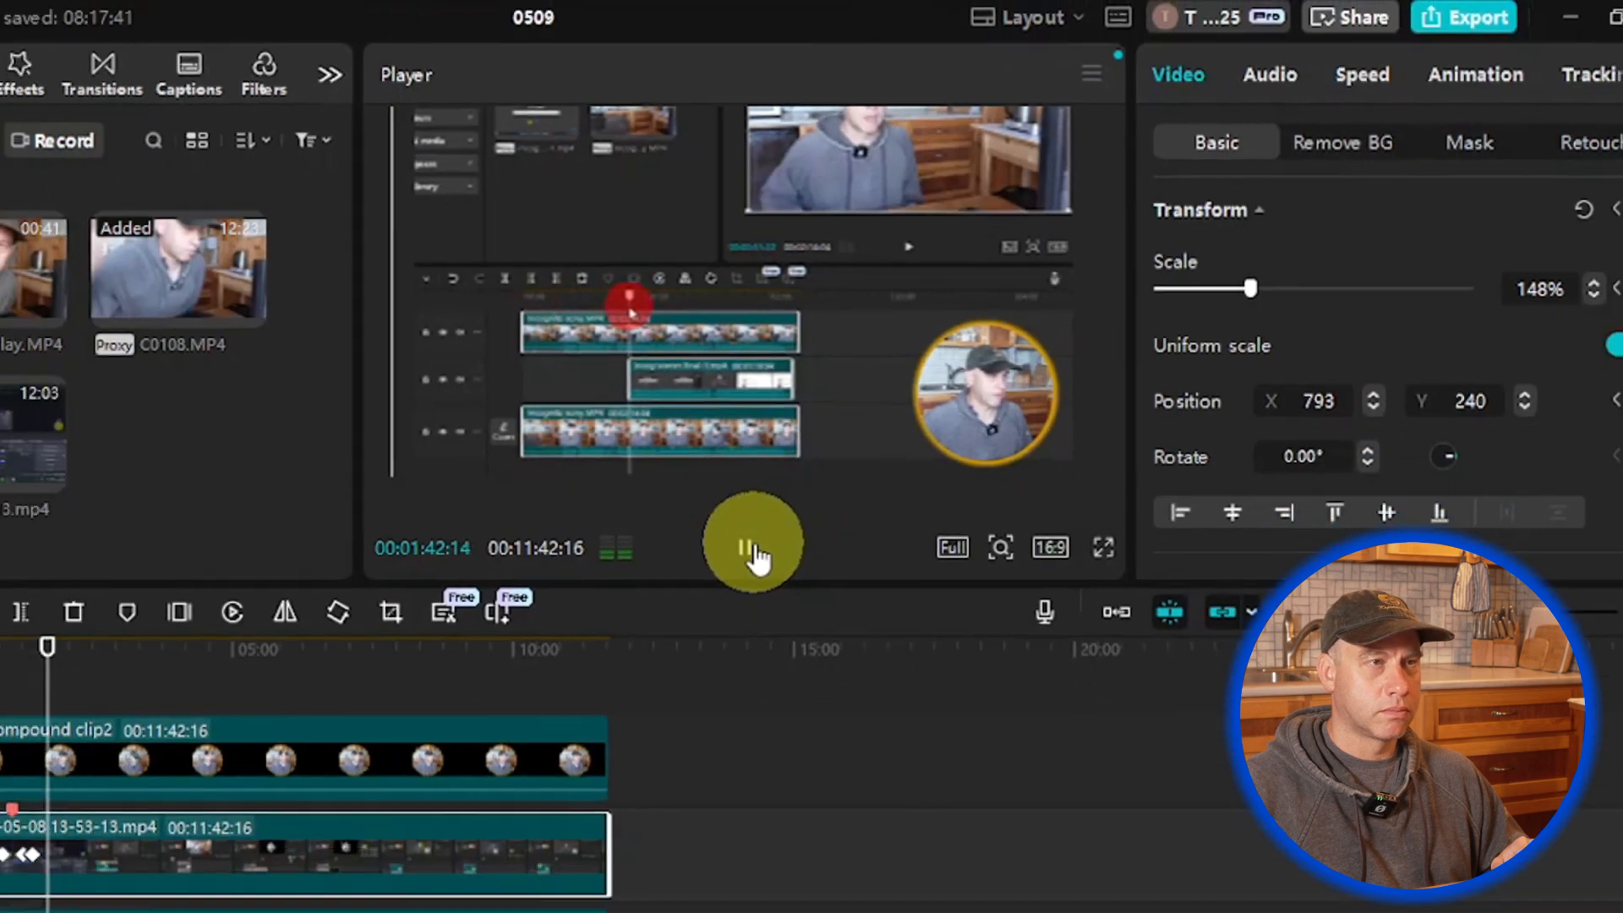
Step: Stop playback, move back to 00:01:40:12, and add scale and position keyframes to the screen recording there
click(621, 661)
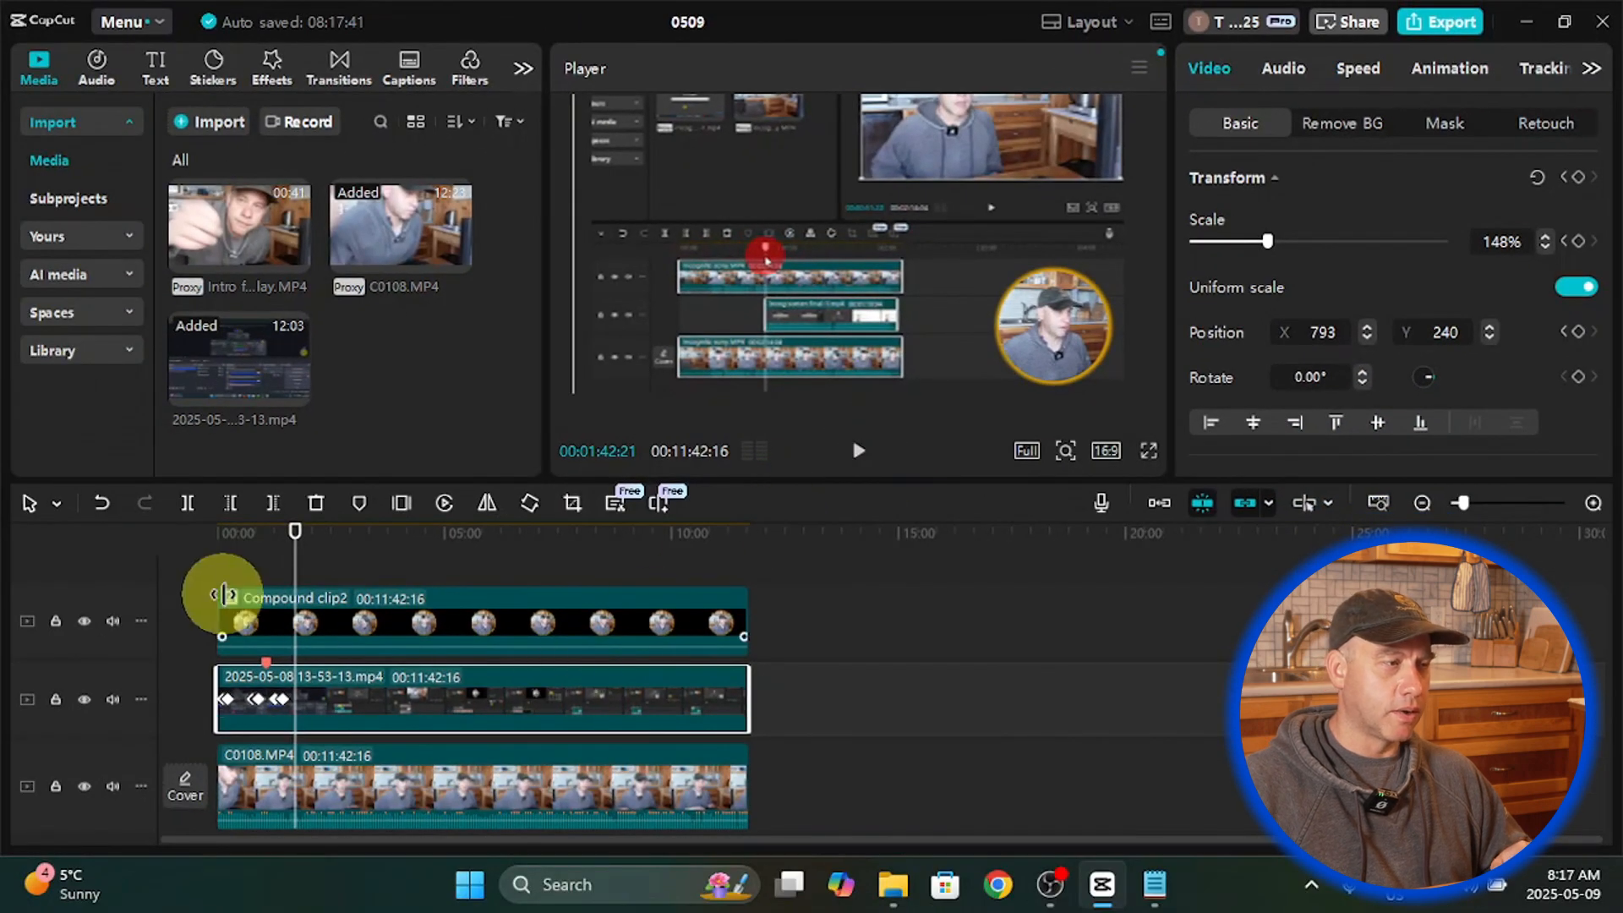
drag(295, 569, 296, 541)
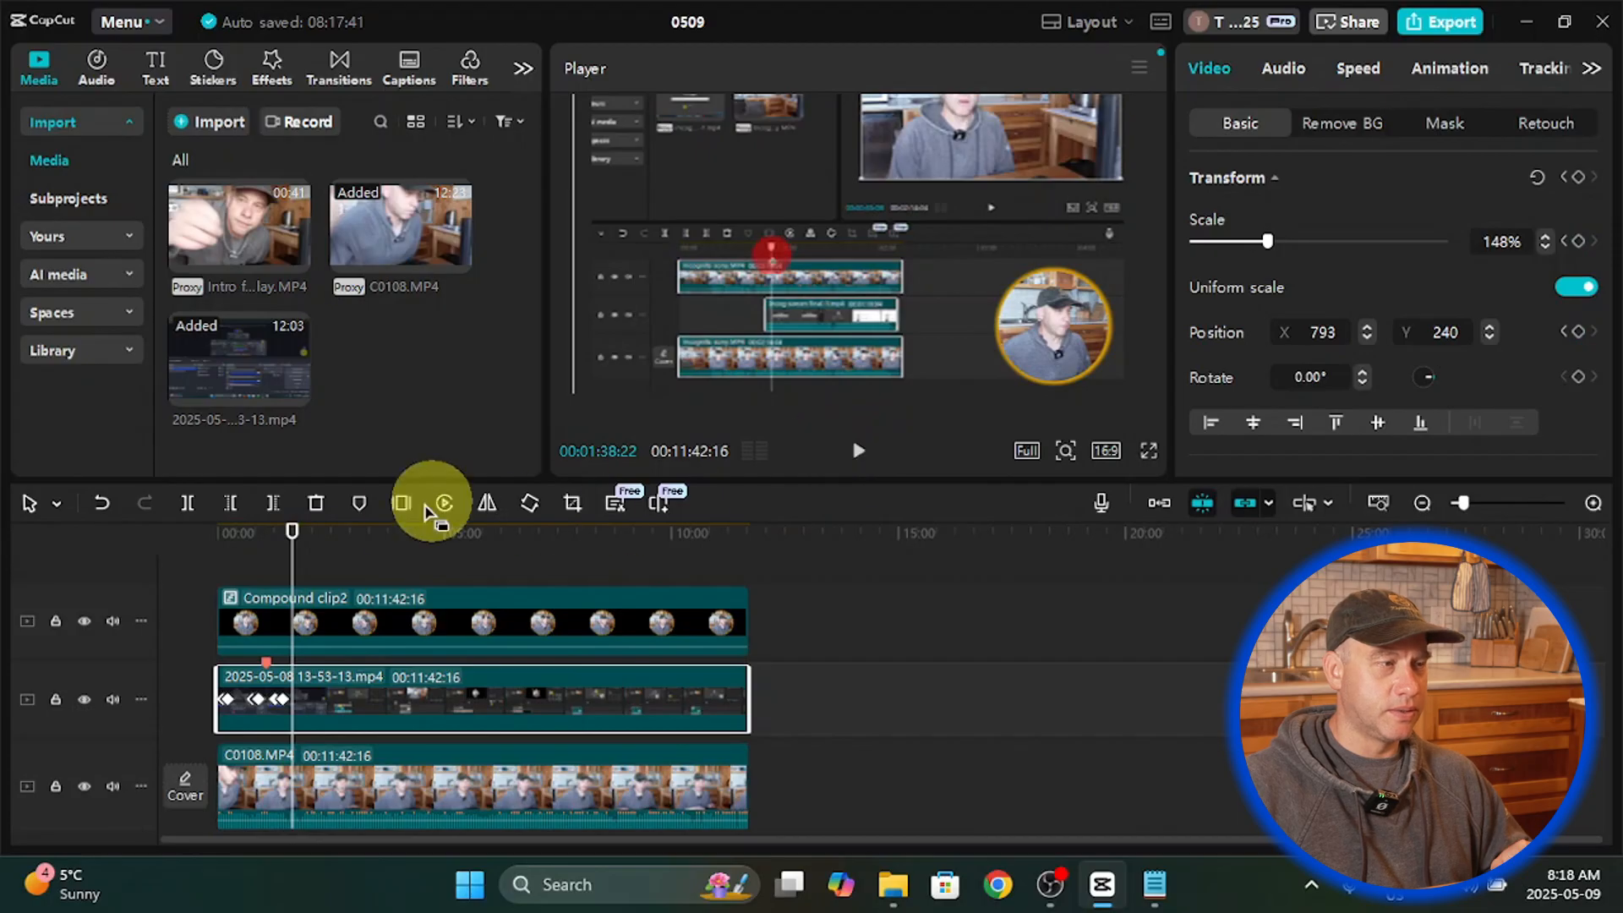
drag(296, 566, 294, 573)
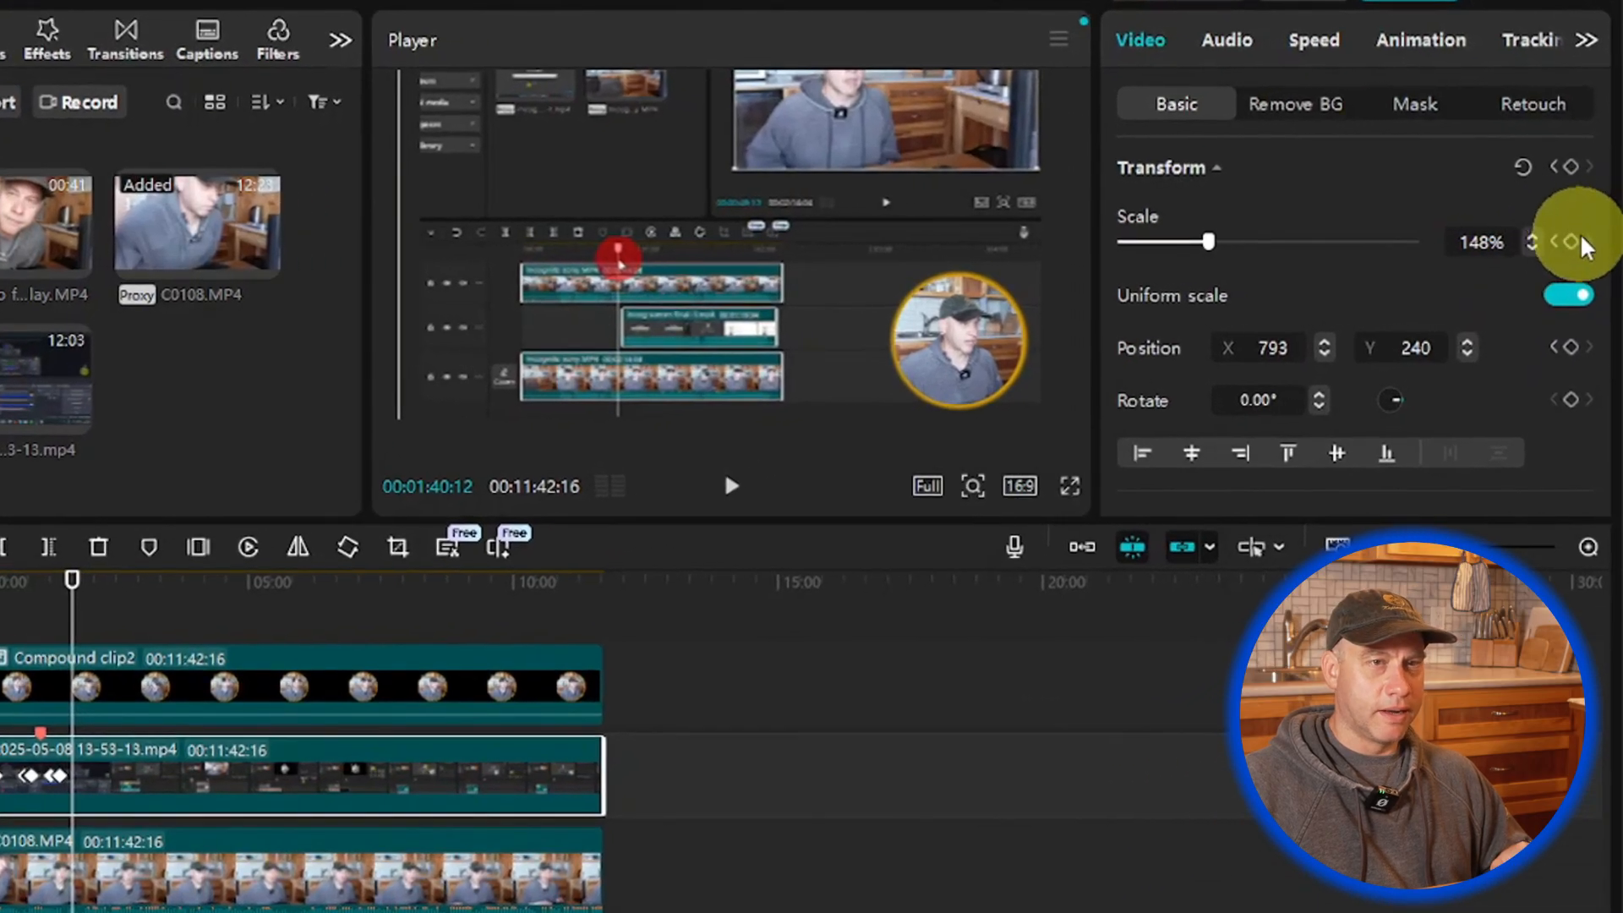
click(1569, 243)
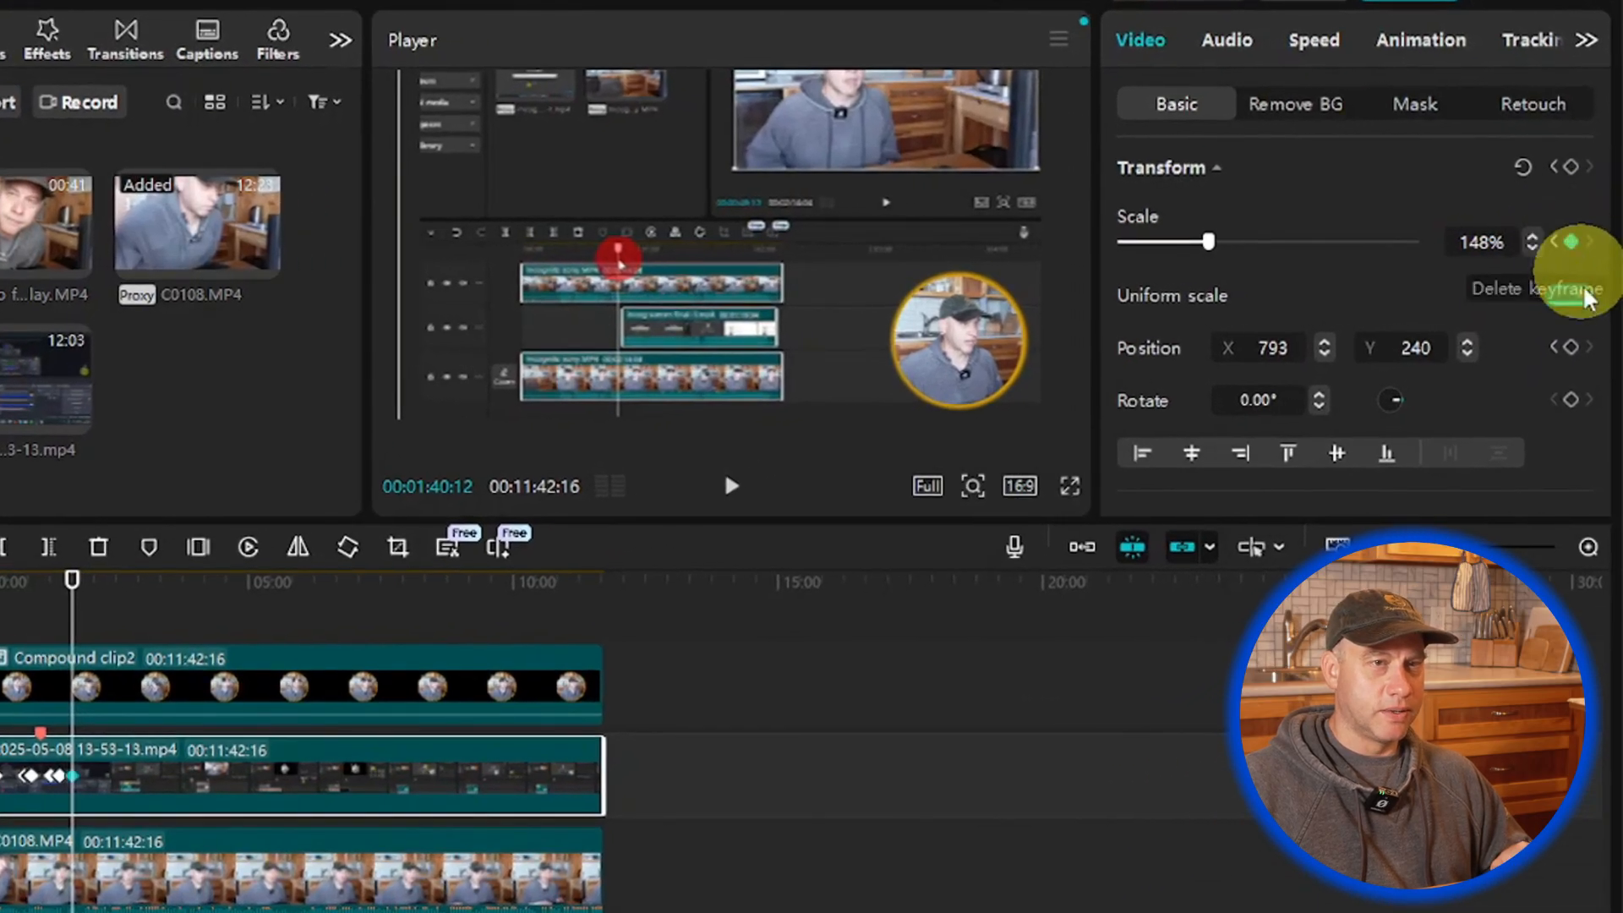
click(1573, 349)
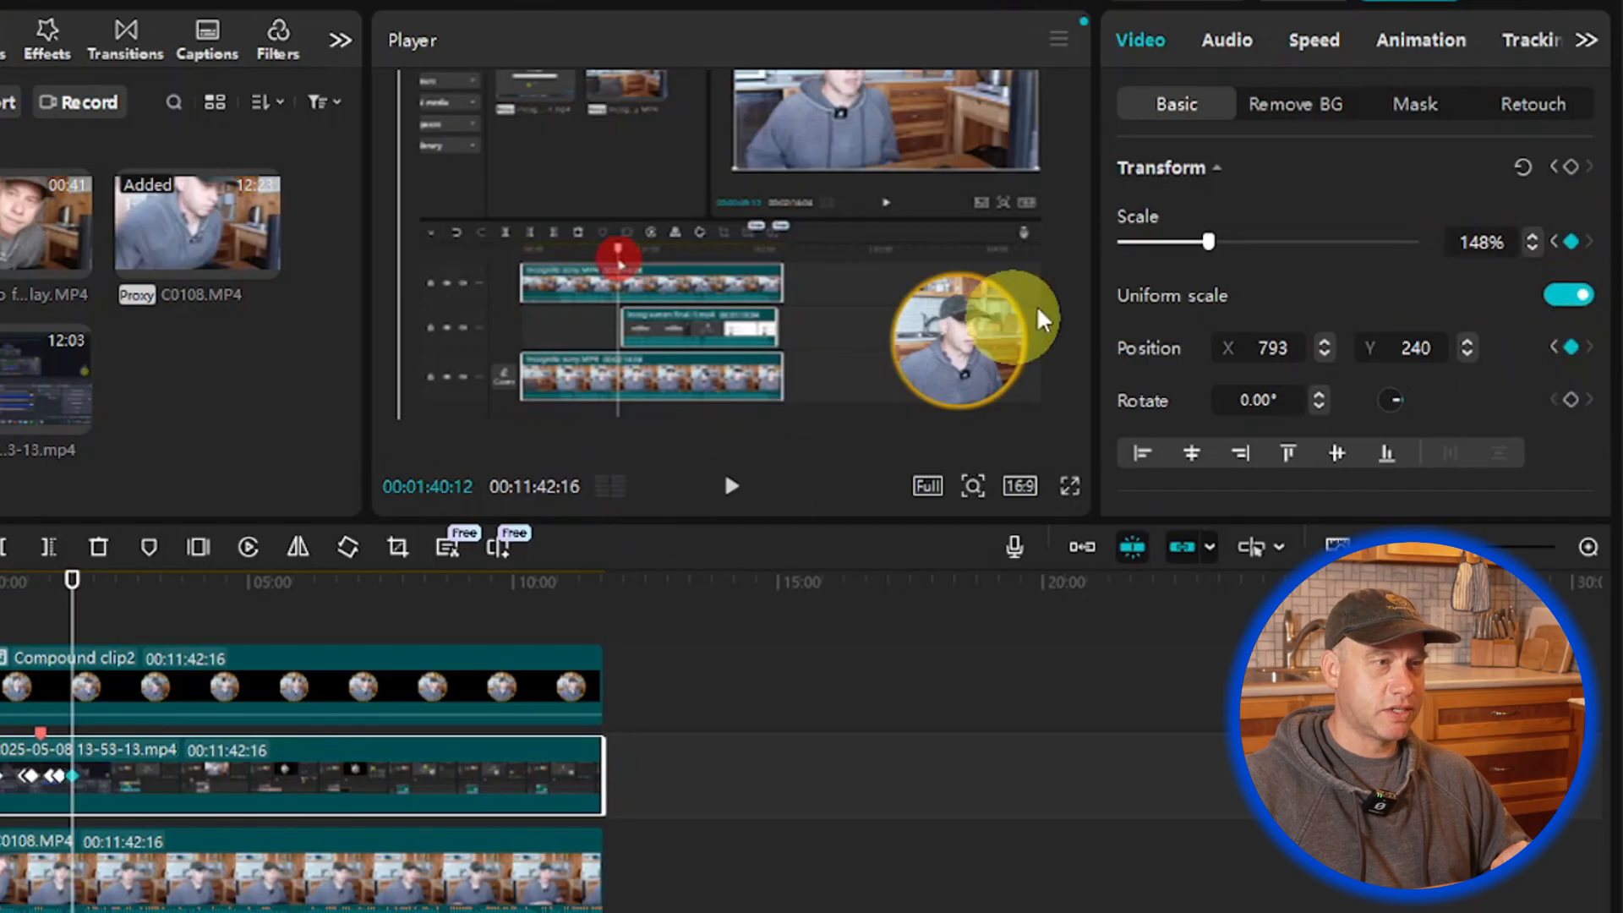
Step: Advance to 00:01:41:04 and zoom the screen recording back out to 100% at position X 0, Y 0
key(Right)
key(Right)
key(Right)
key(Right)
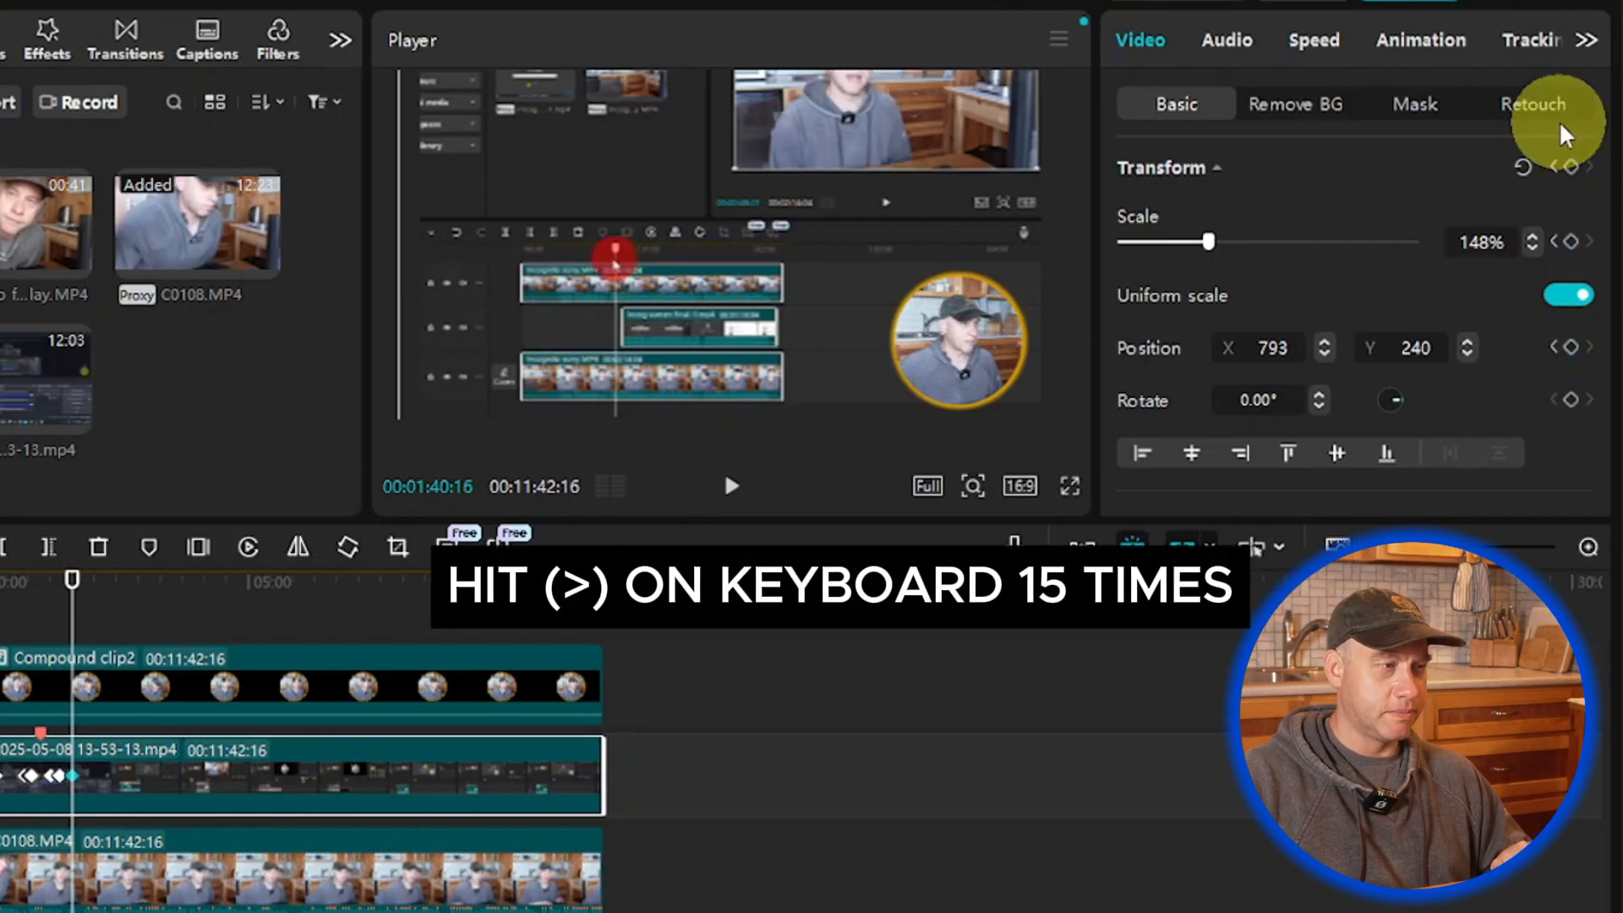
key(Right)
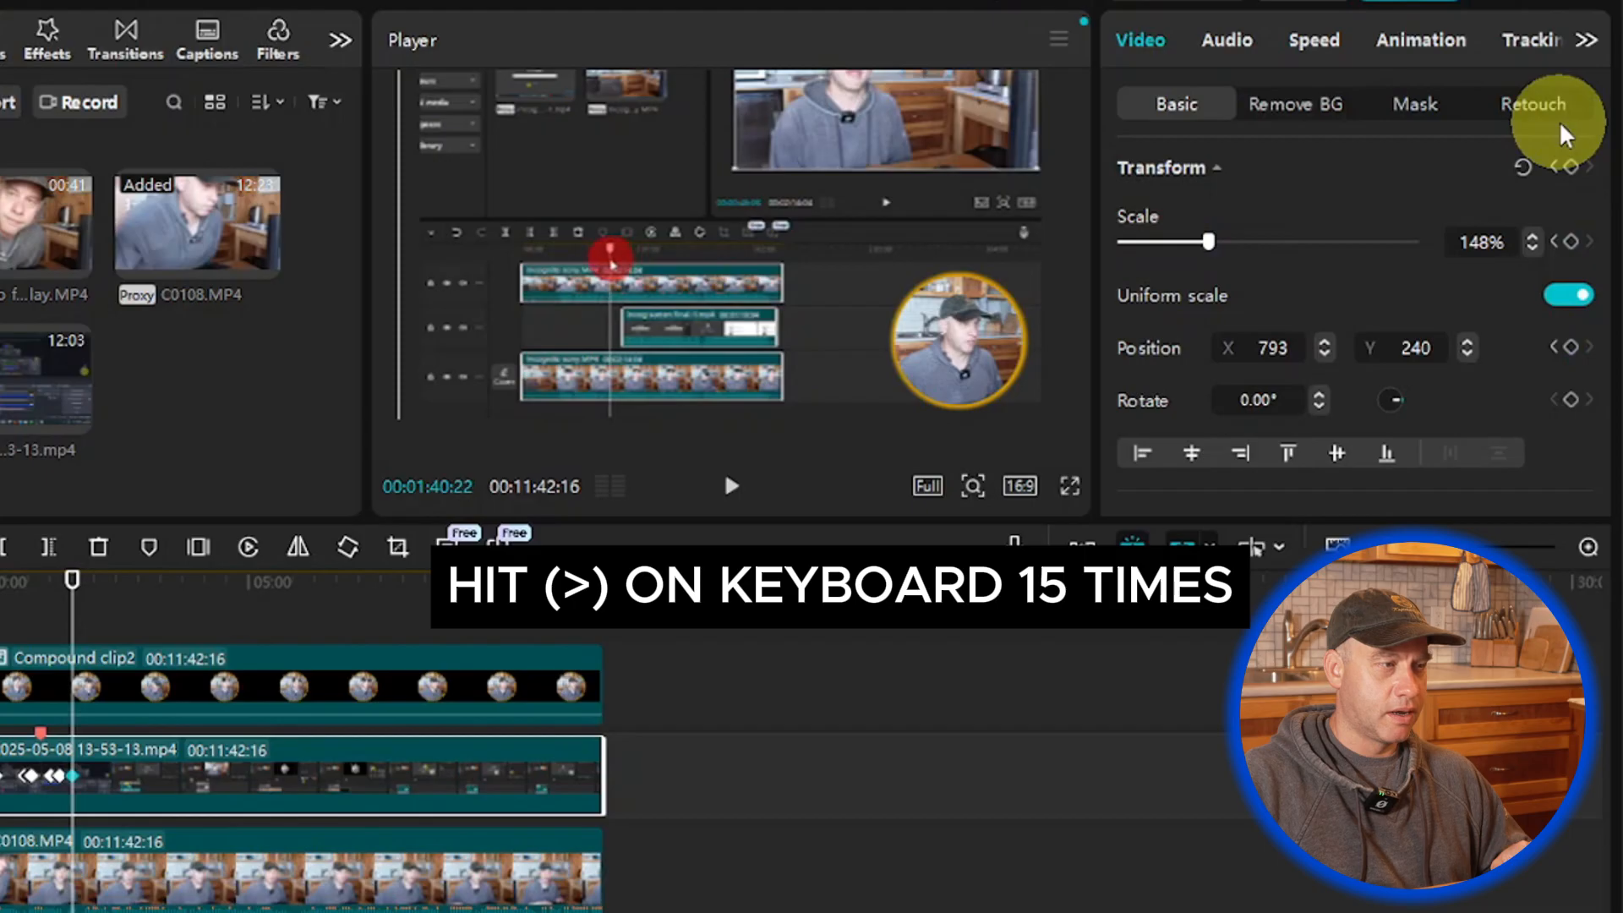
key(Right)
key(Right)
key(Right)
key(Right)
key(Right)
key(Right)
key(Right)
key(Right)
key(Right)
key(Right)
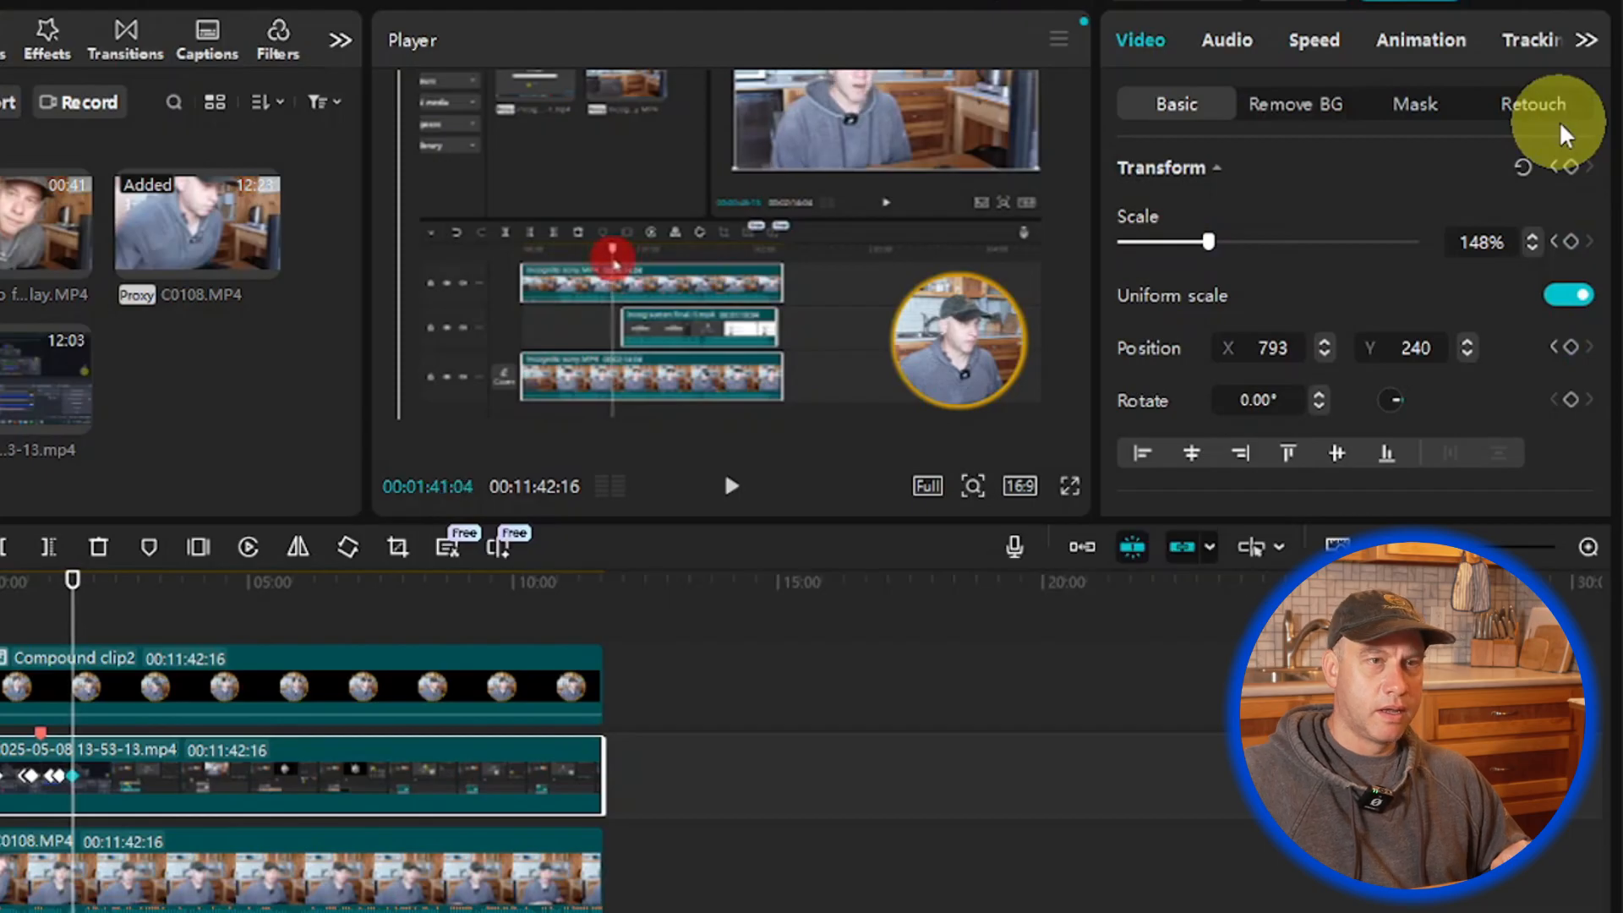
click(1479, 243)
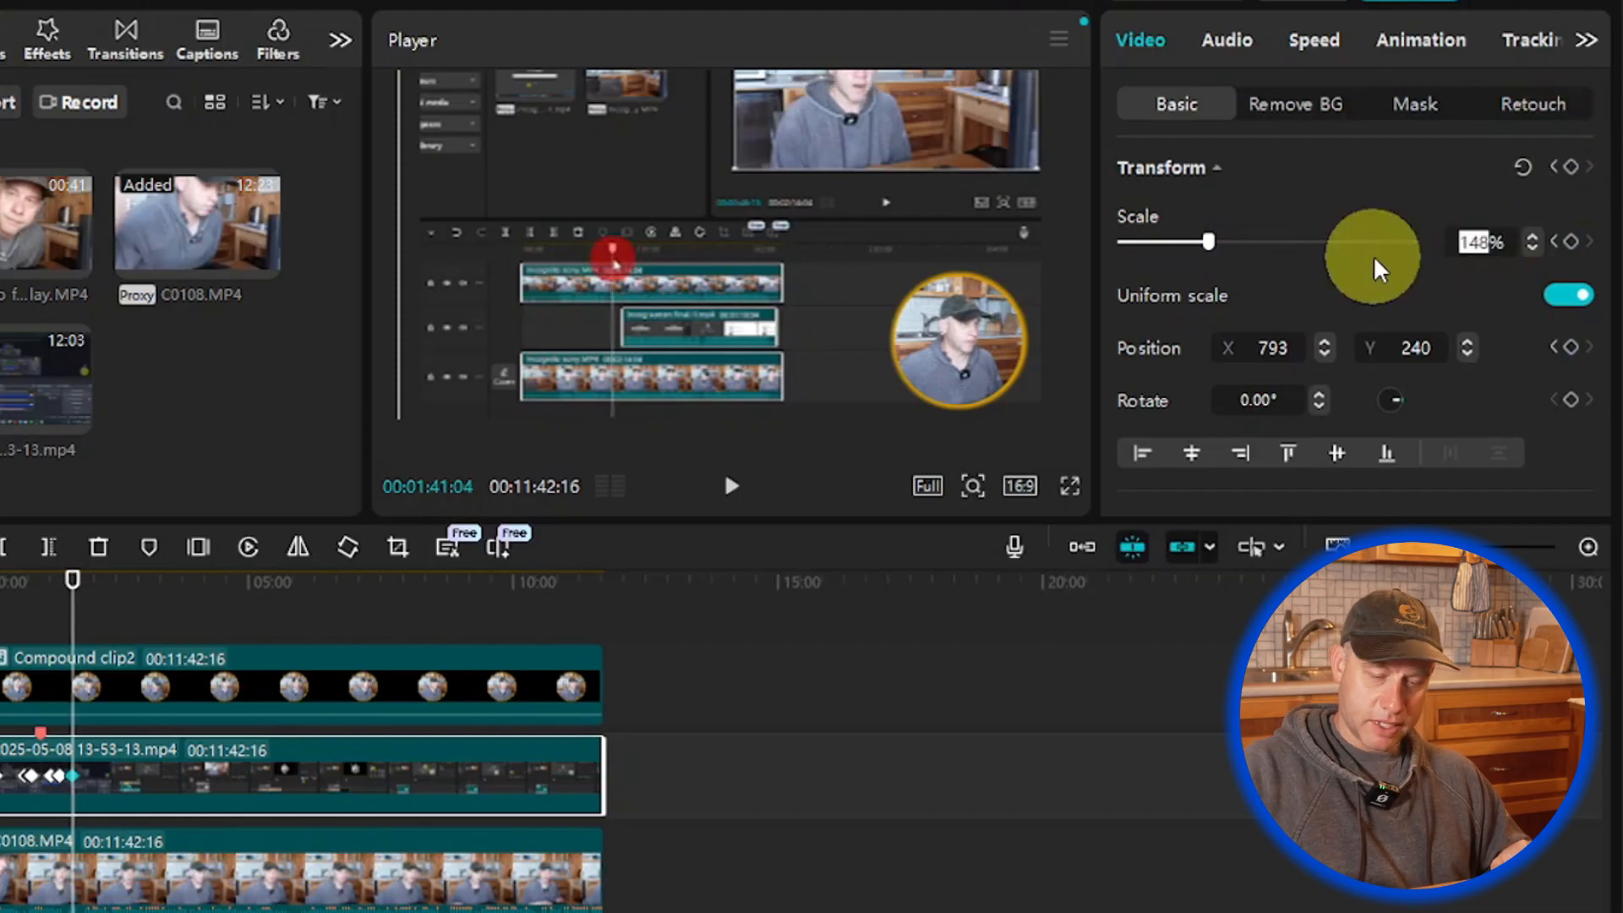
text(100)
key(Return)
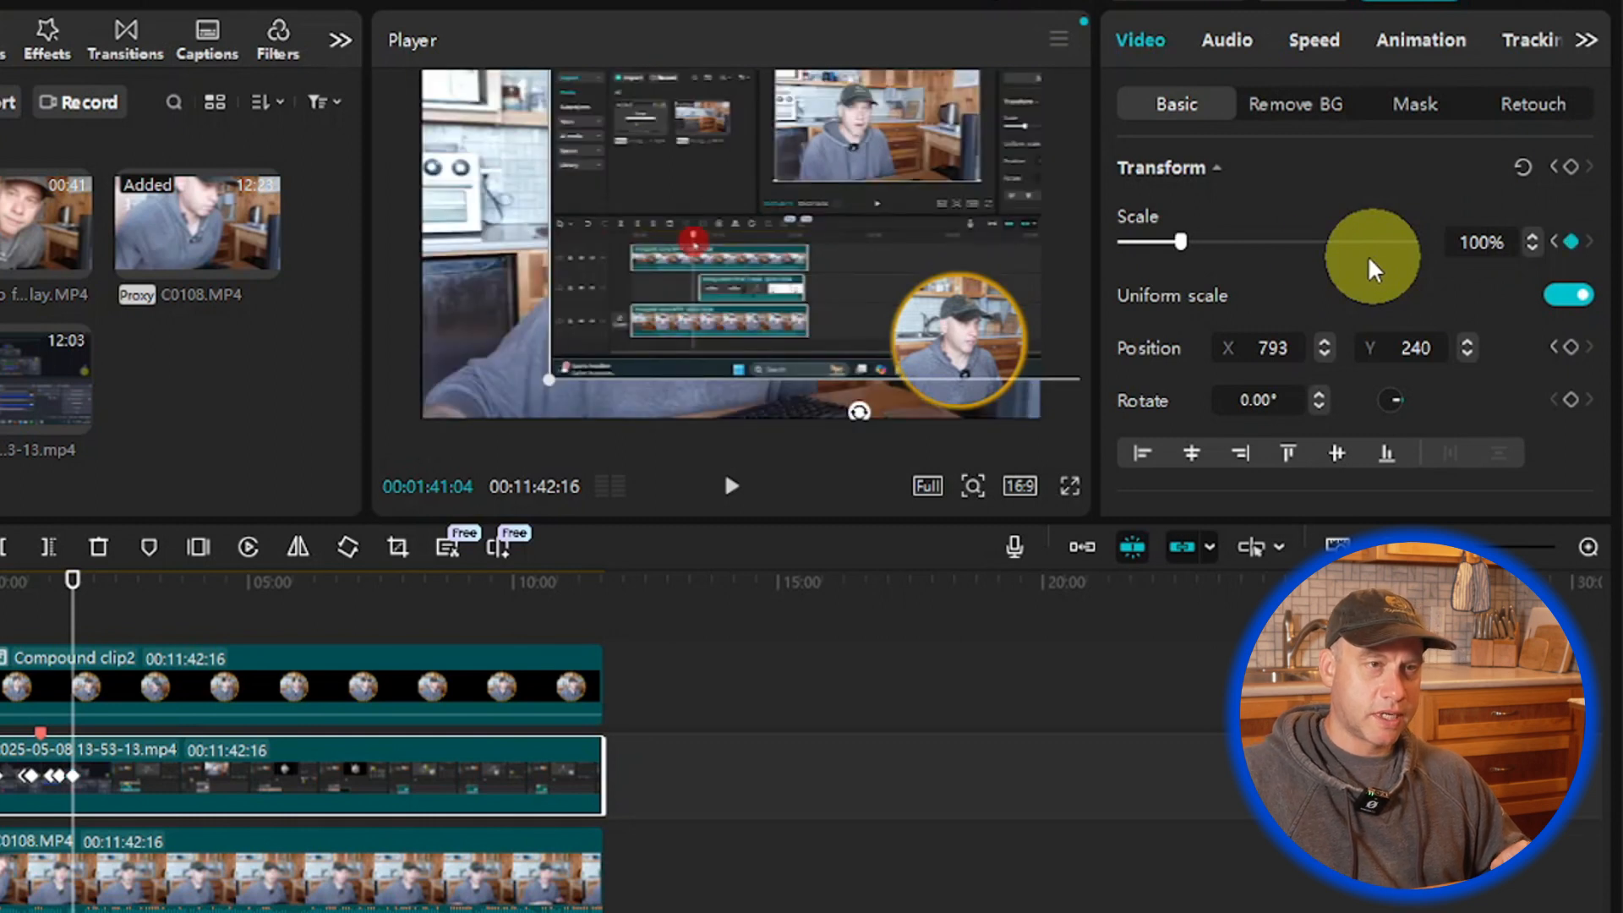
click(1298, 344)
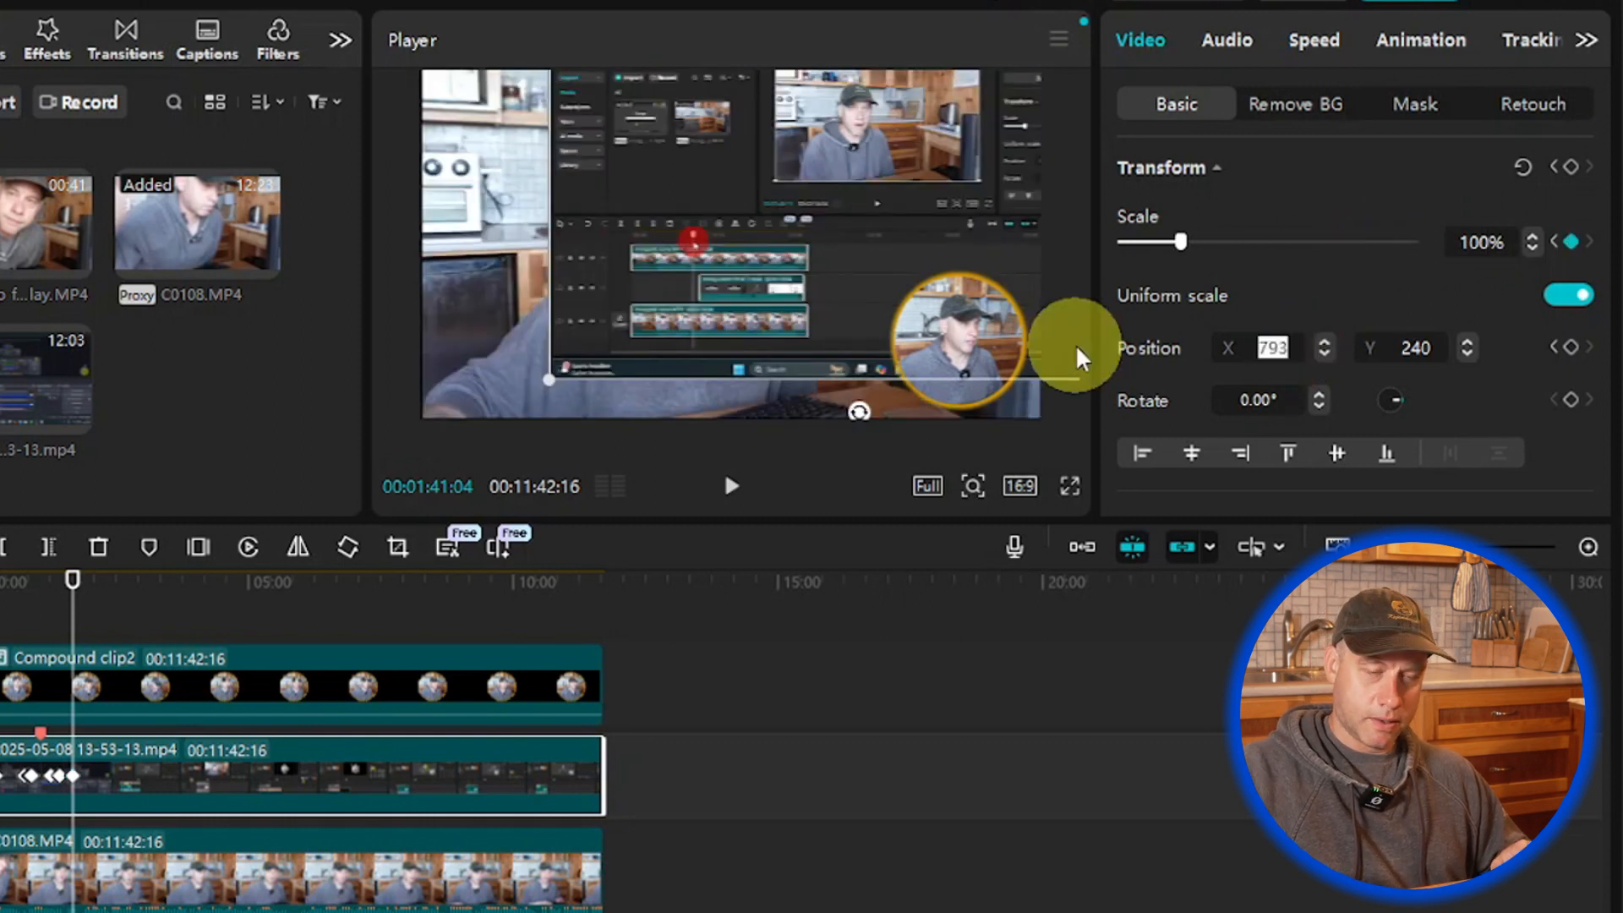
text(0)
key(Return)
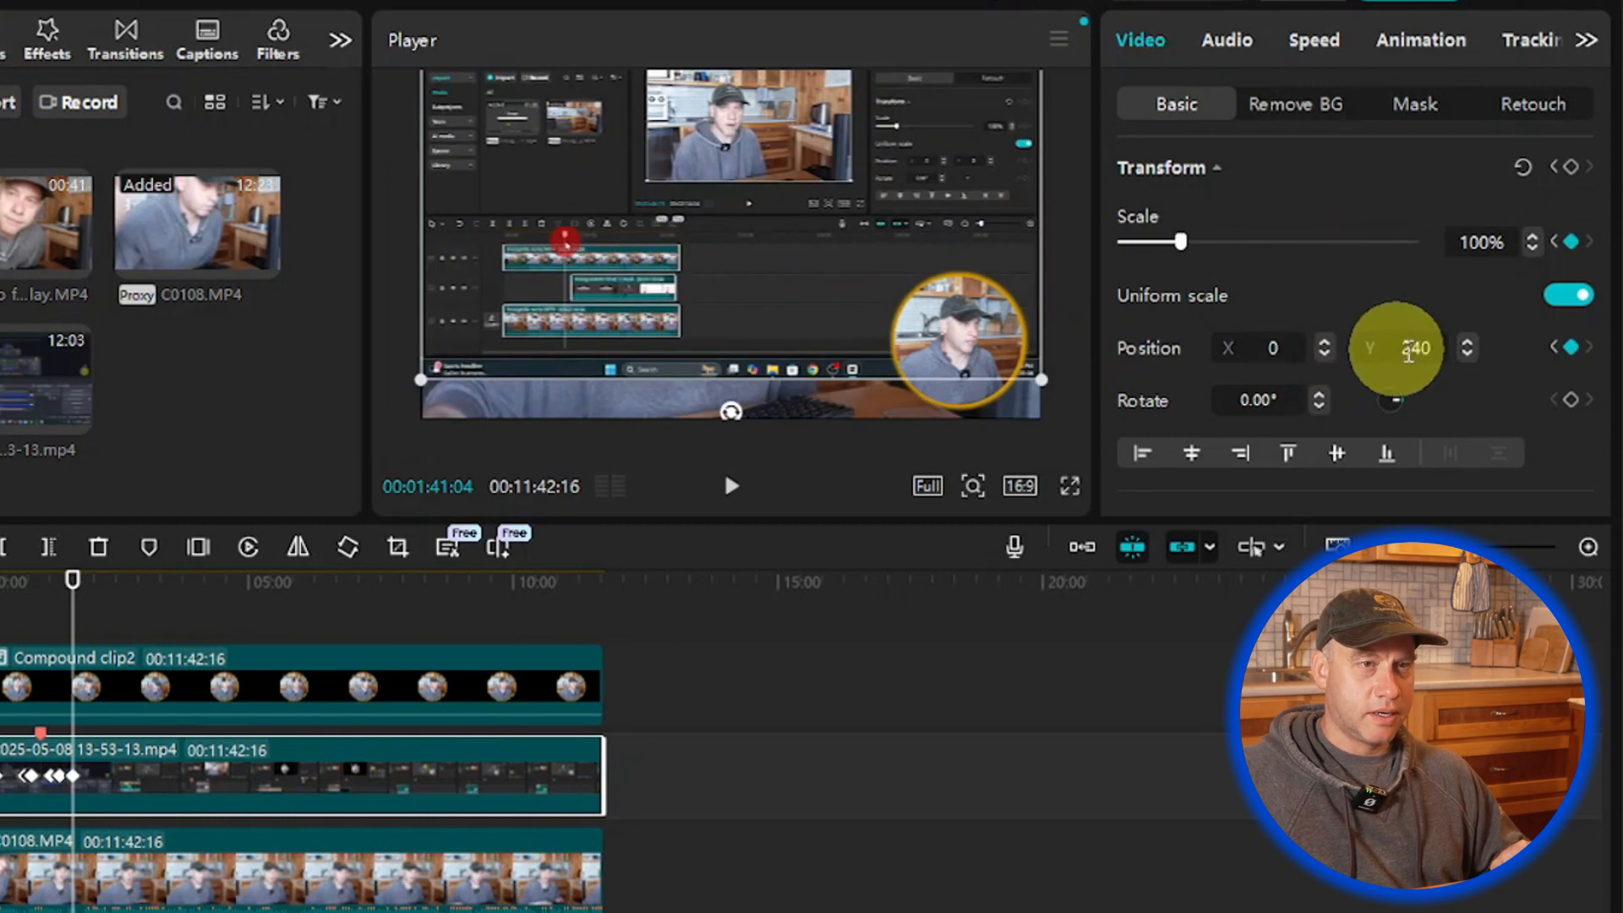
drag(1435, 349, 1376, 349)
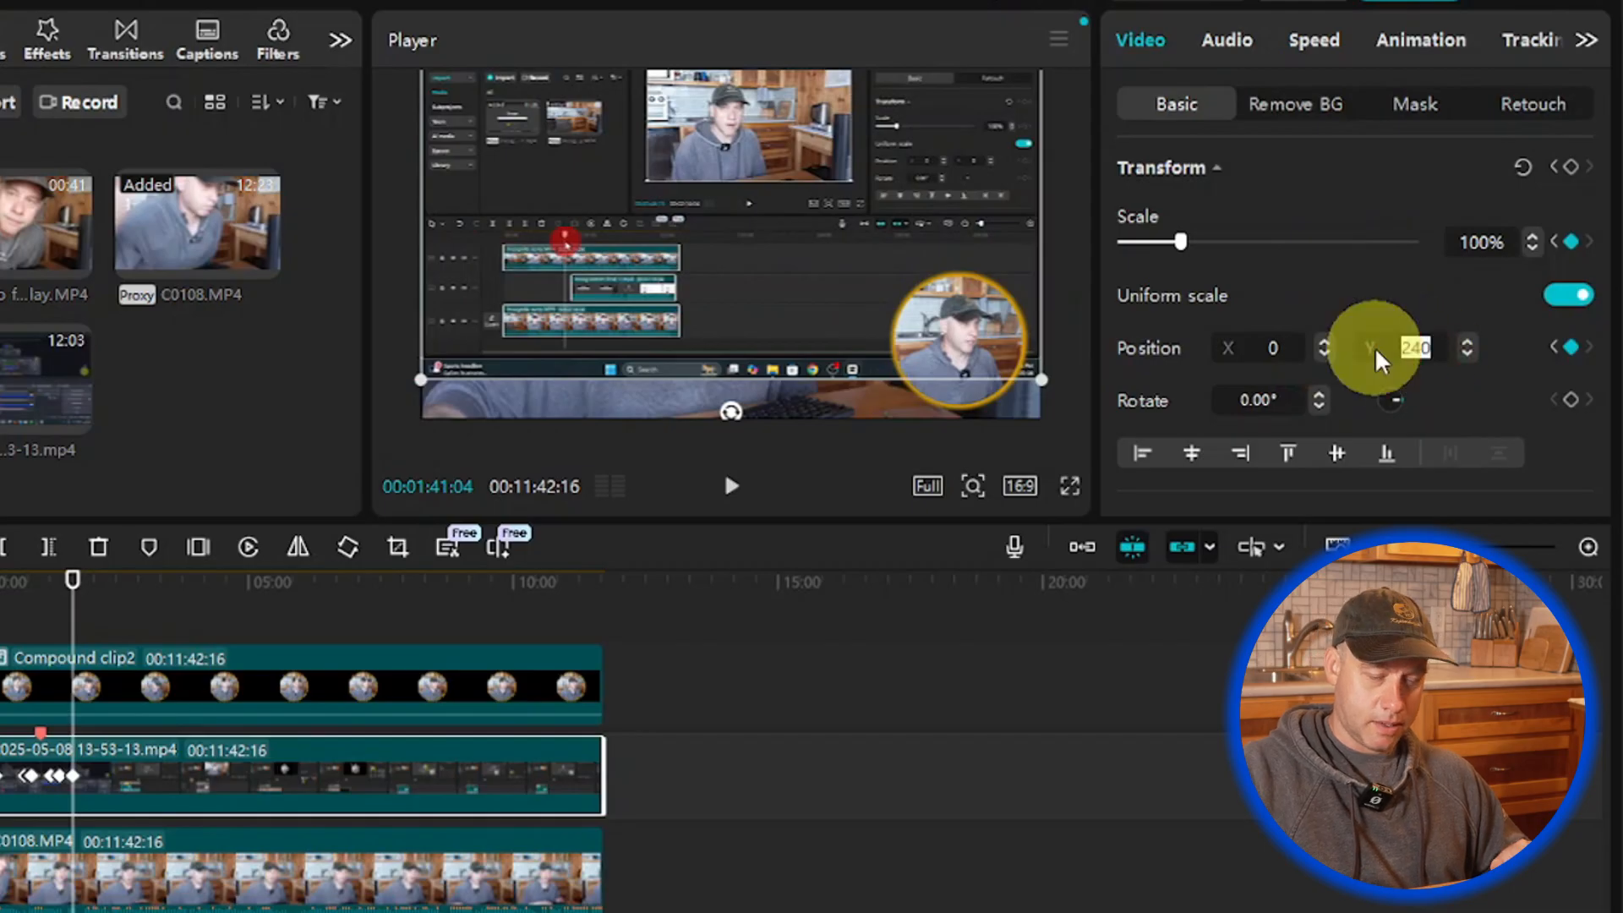
text(0)
key(Return)
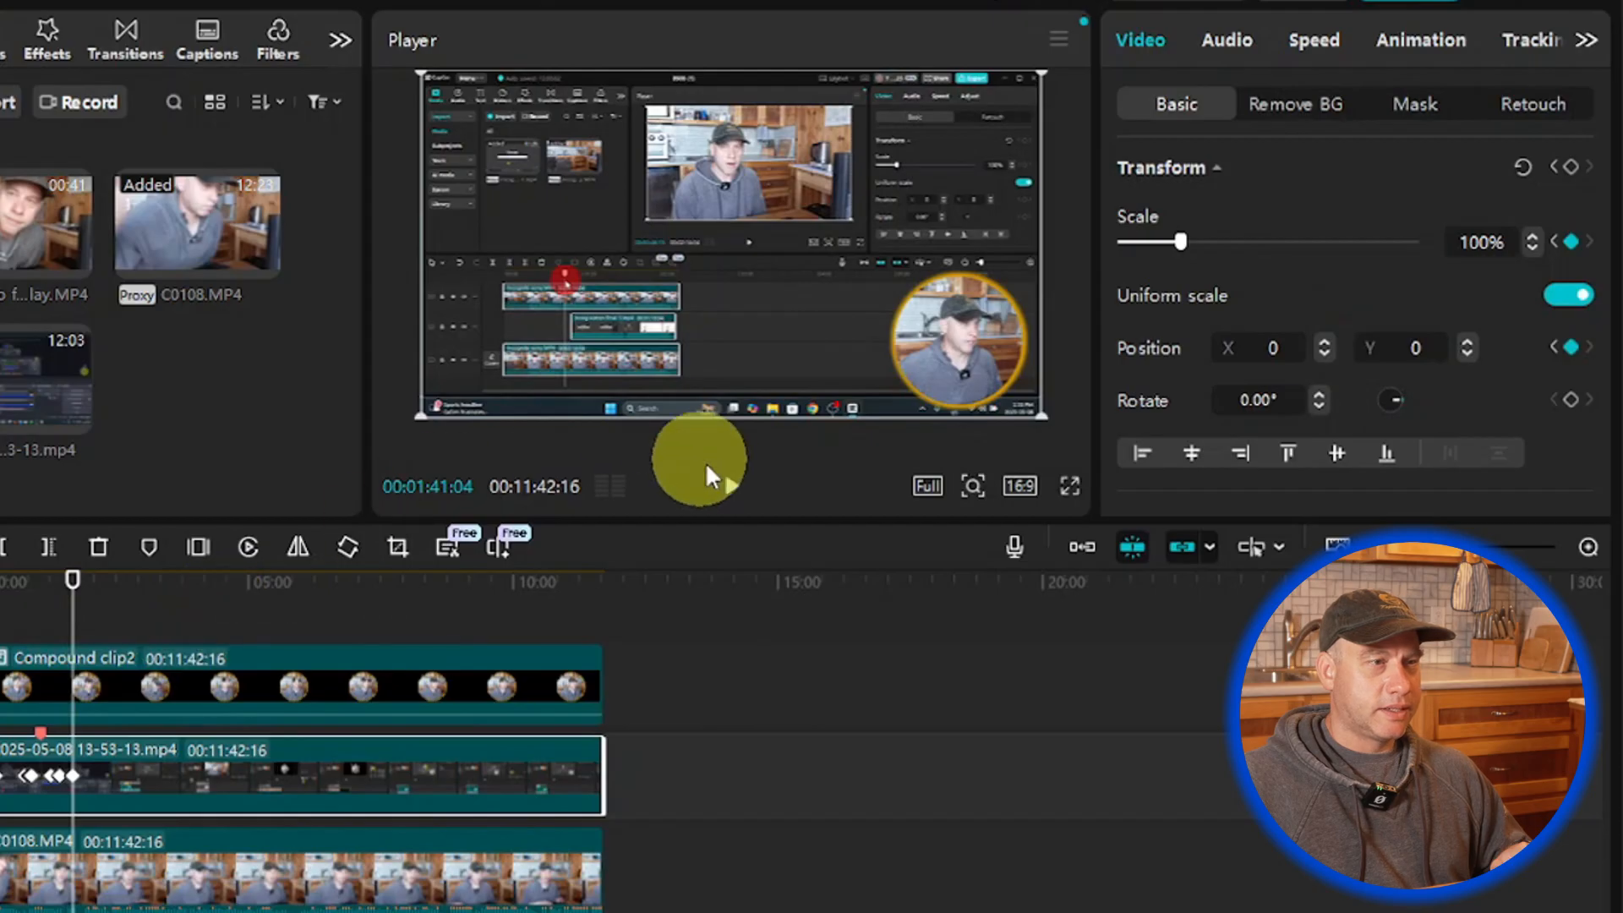
Step: Play on to 00:02:00:08 and add scale and position keyframes to the screen recording there
click(732, 491)
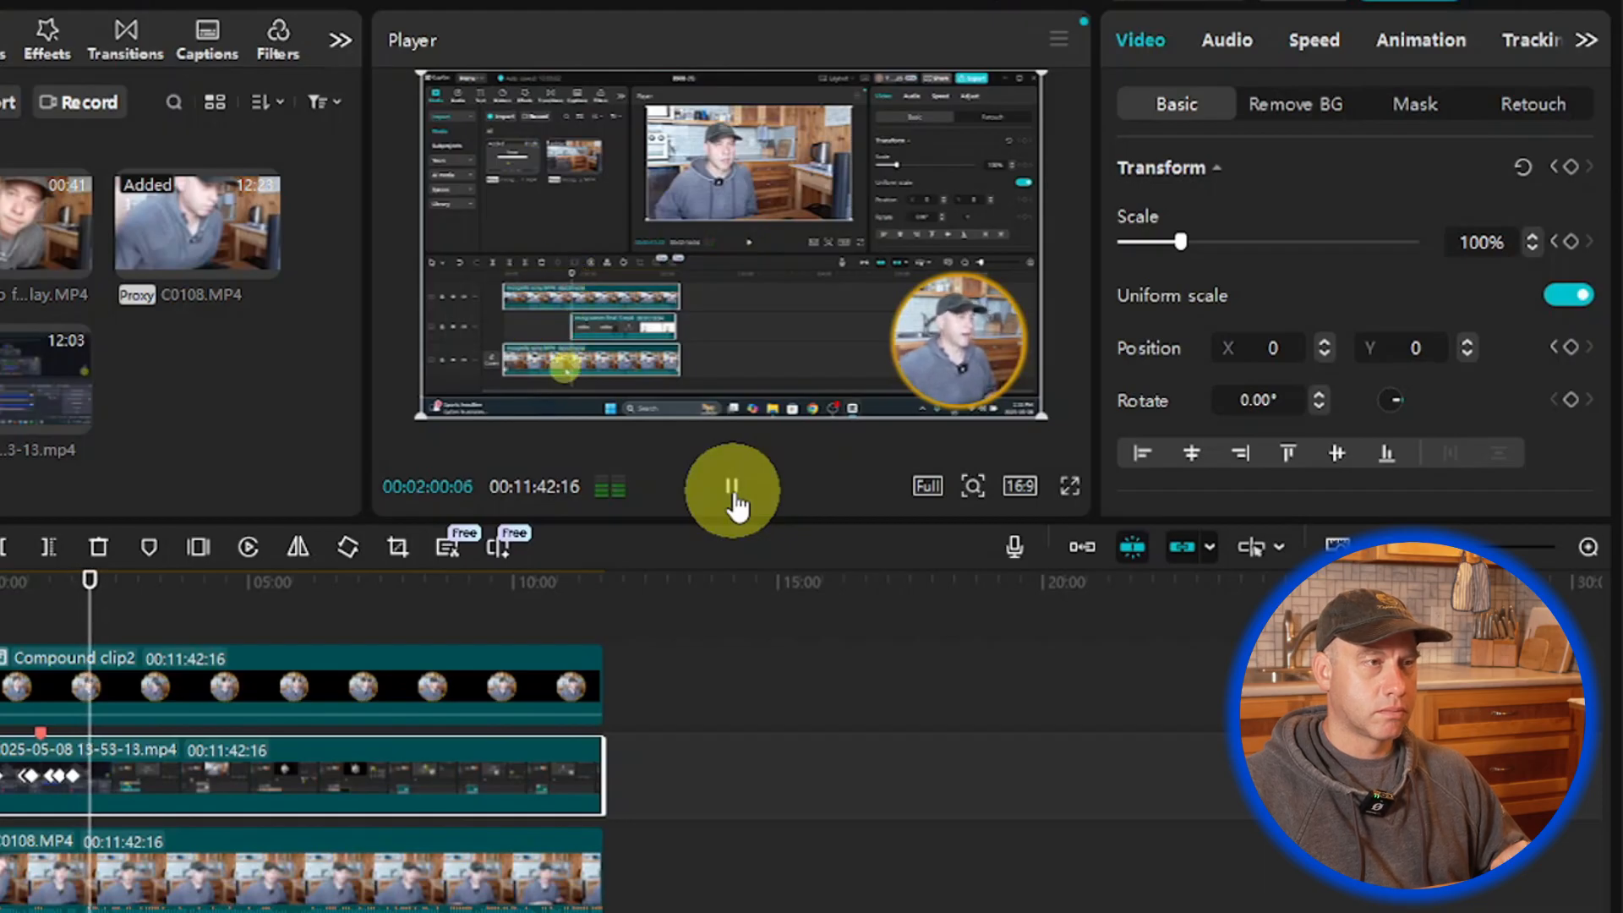
click(732, 491)
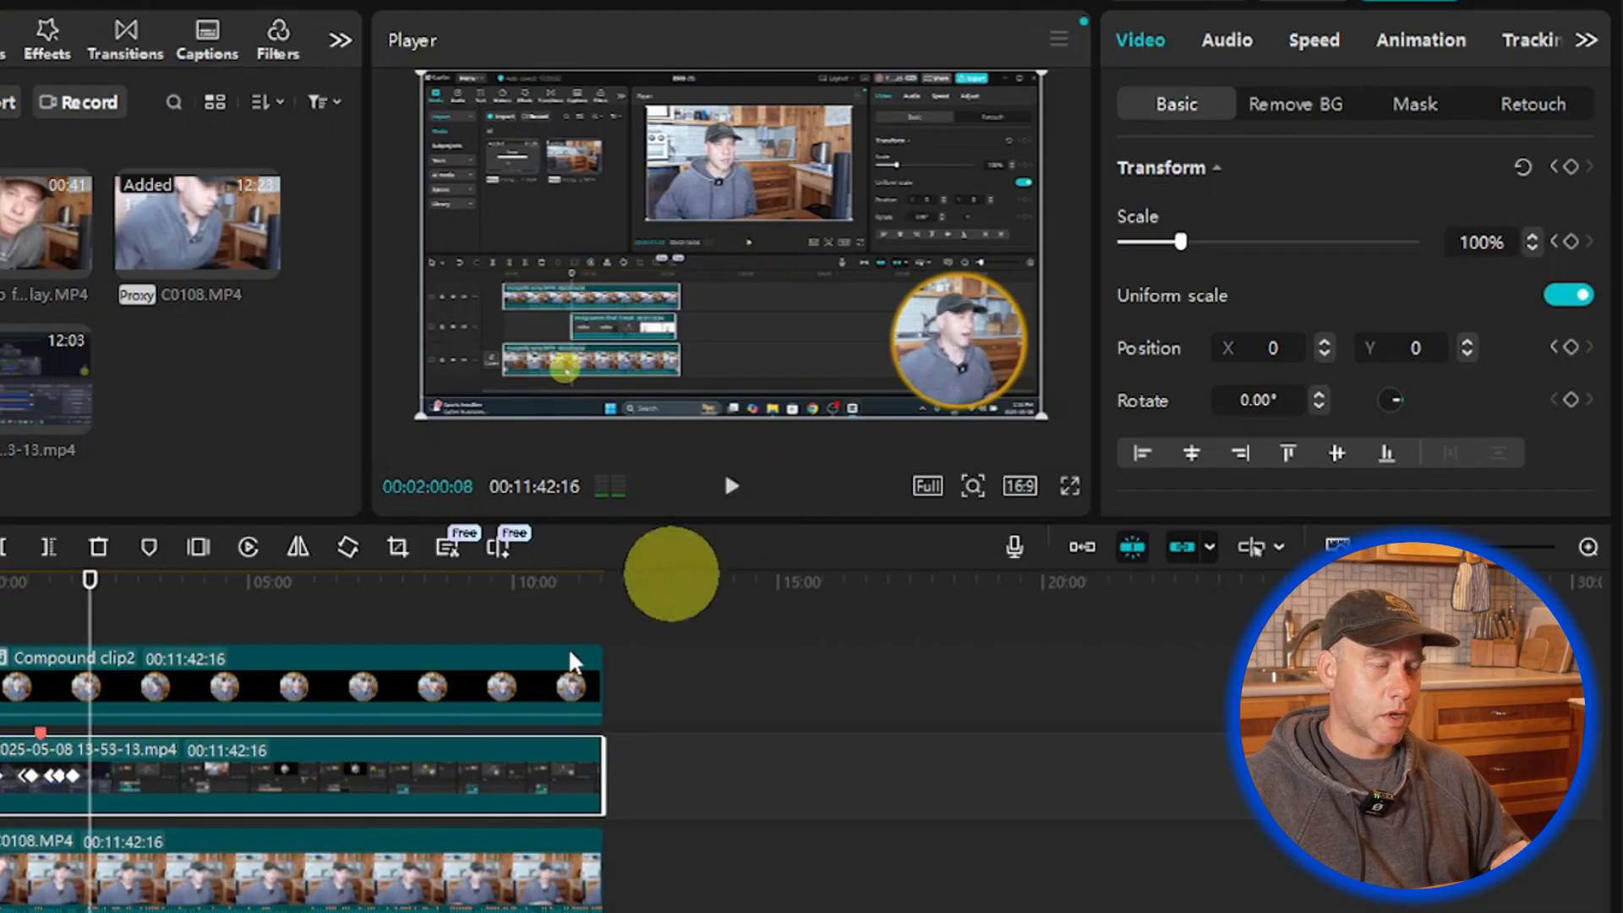
click(1571, 244)
click(1569, 350)
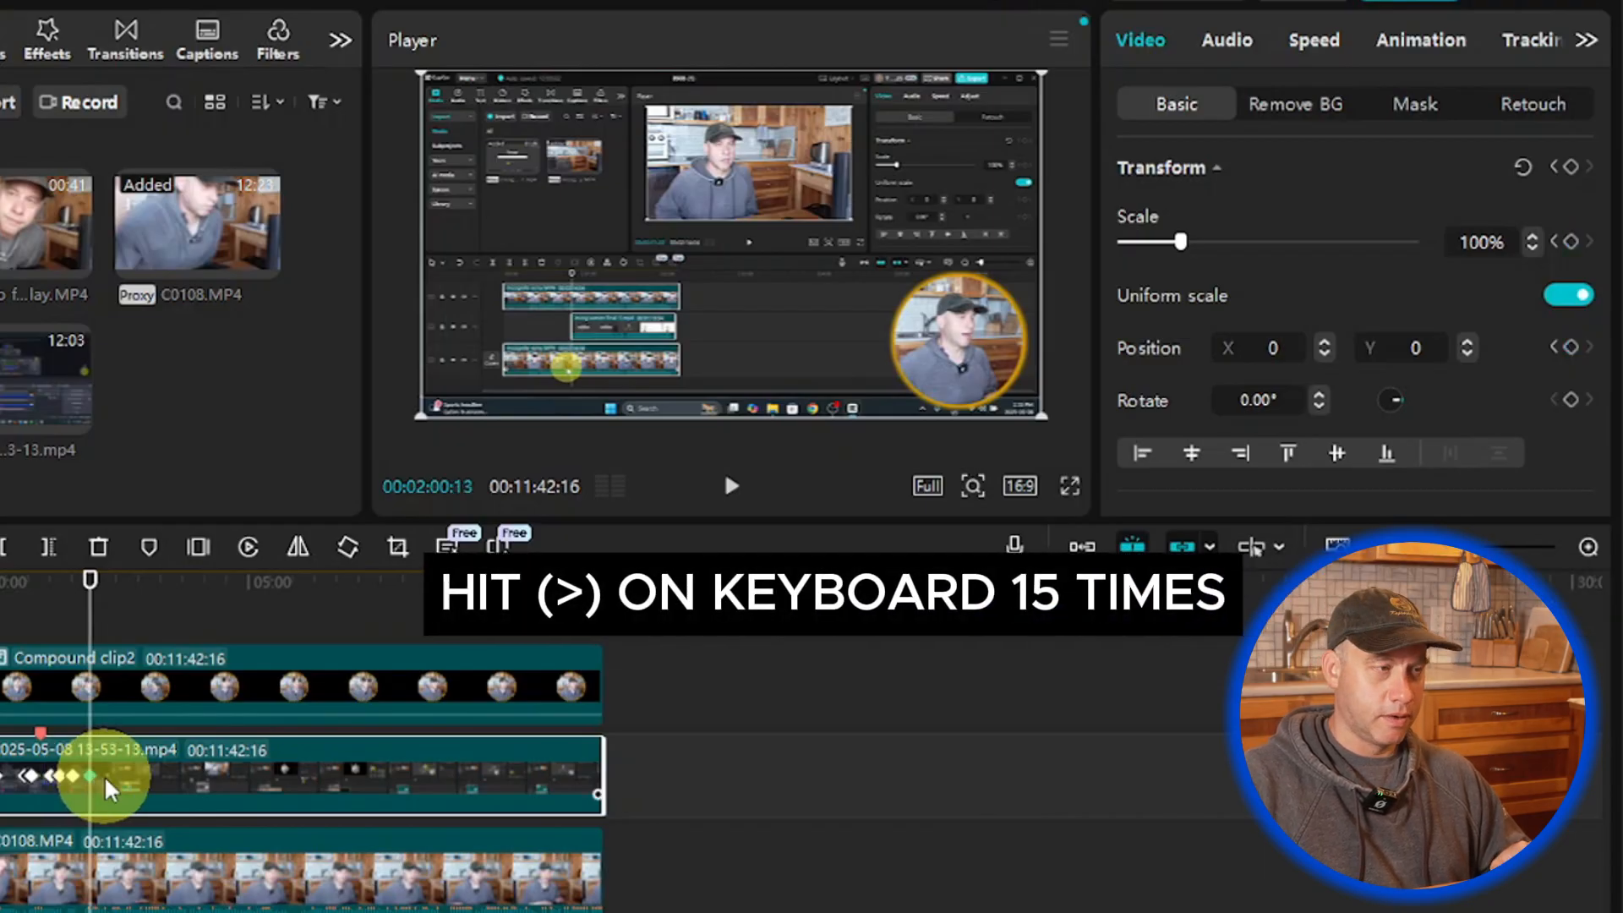
Step: Advance to 00:02:01:00 and zoom the screen recording to 164% at about X 951, Y 351
key(Right)
key(Right)
key(Right)
key(Right)
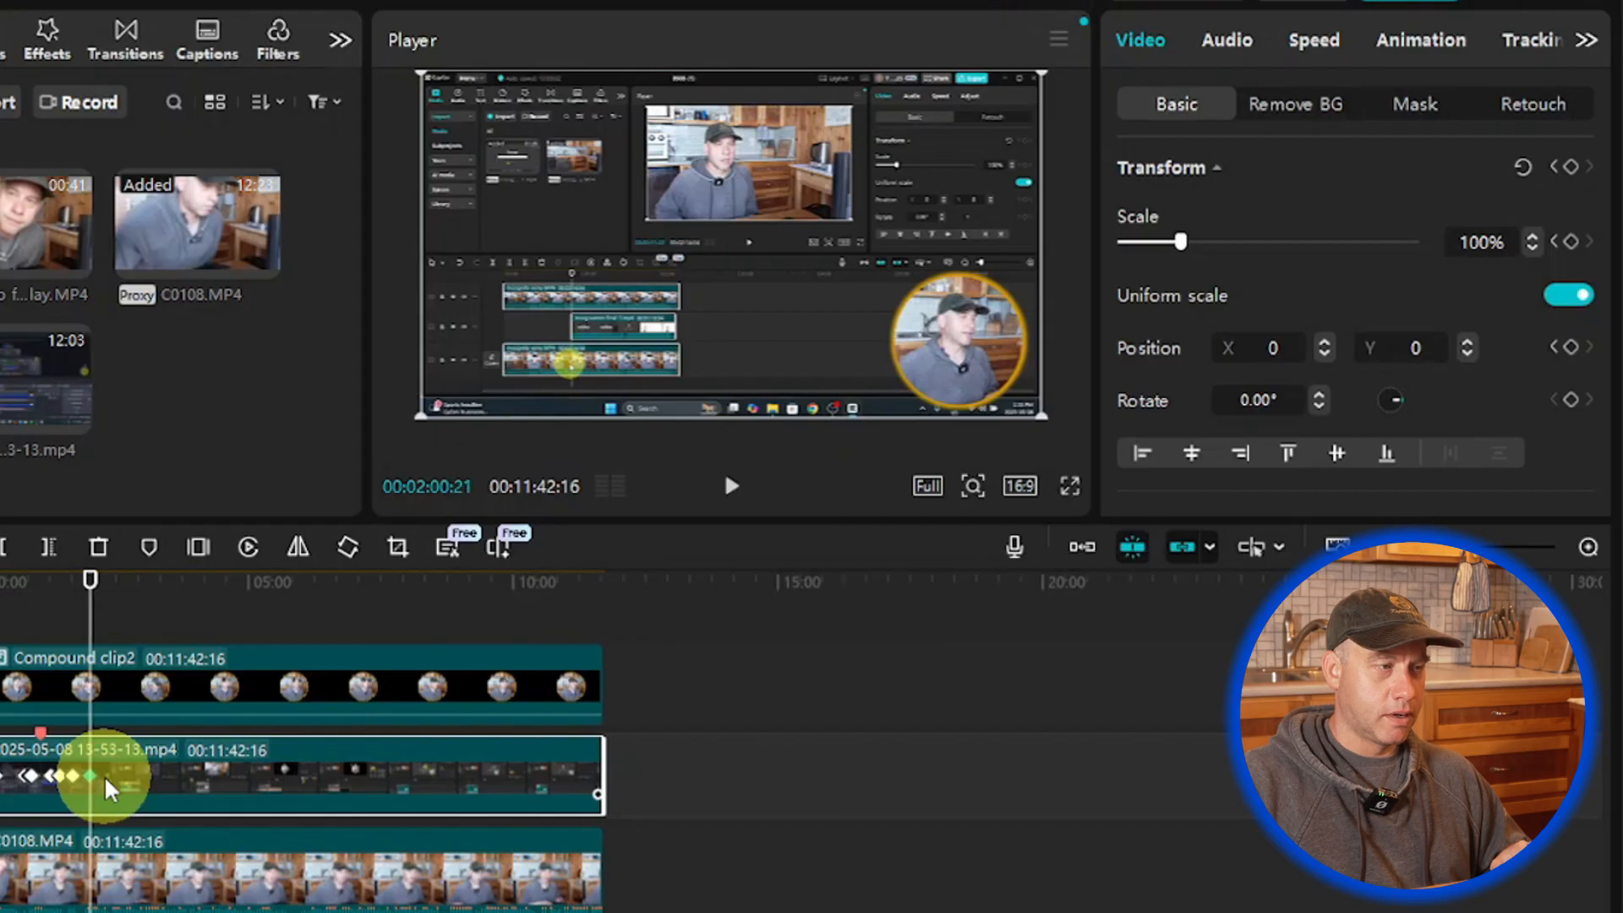
key(Right)
key(Right)
key(Right)
key(Right)
key(Right)
key(Right)
key(Right)
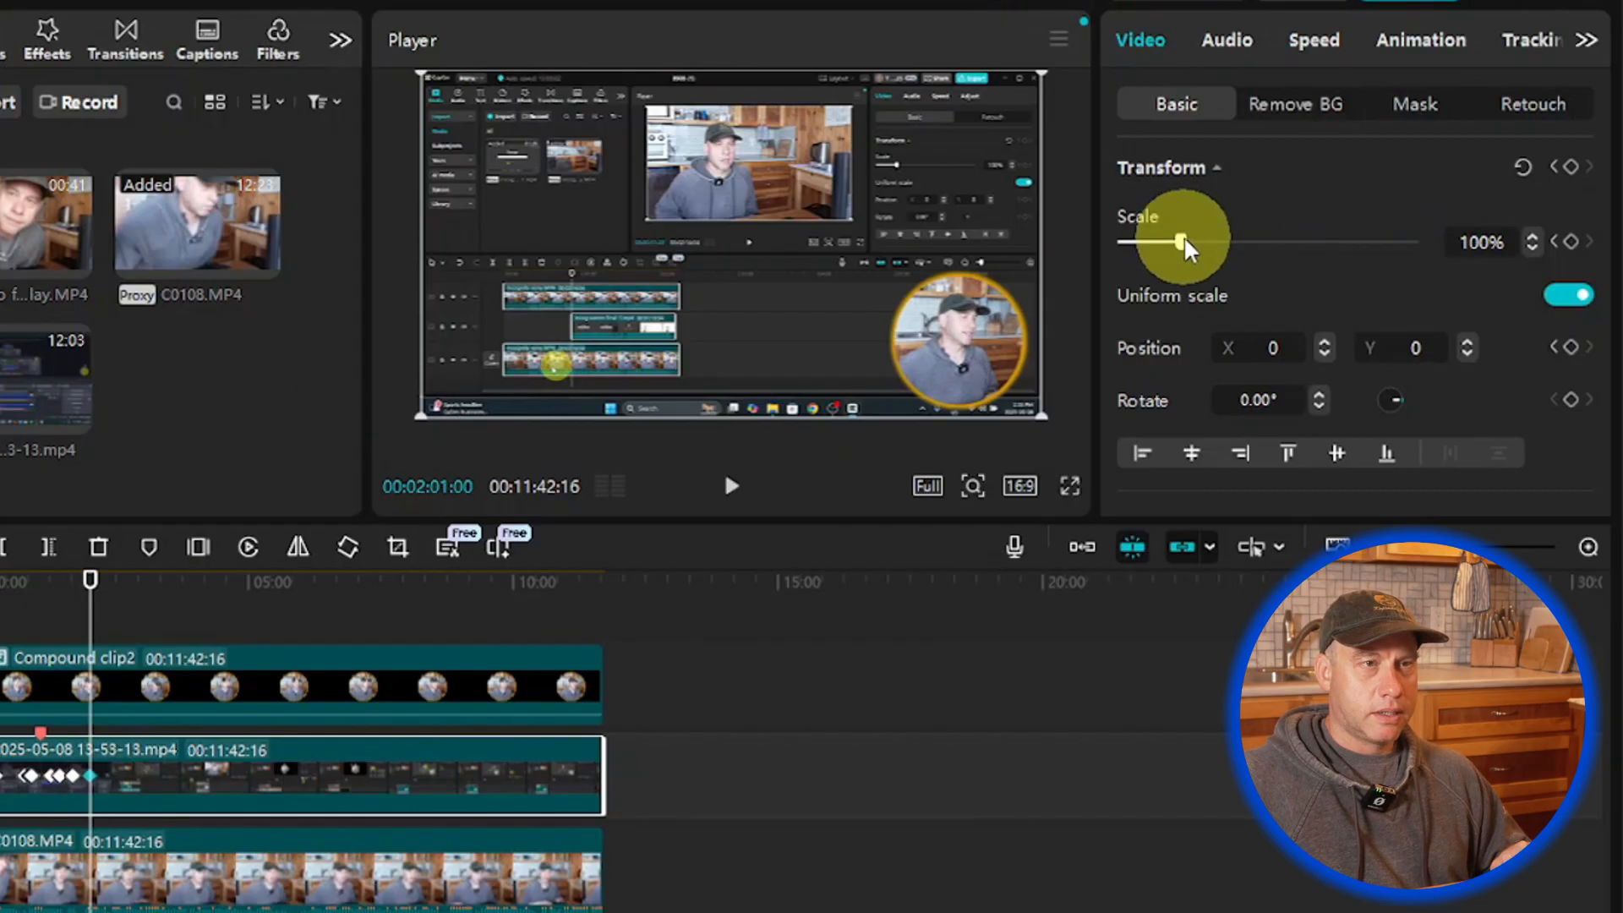
drag(1183, 241, 1221, 241)
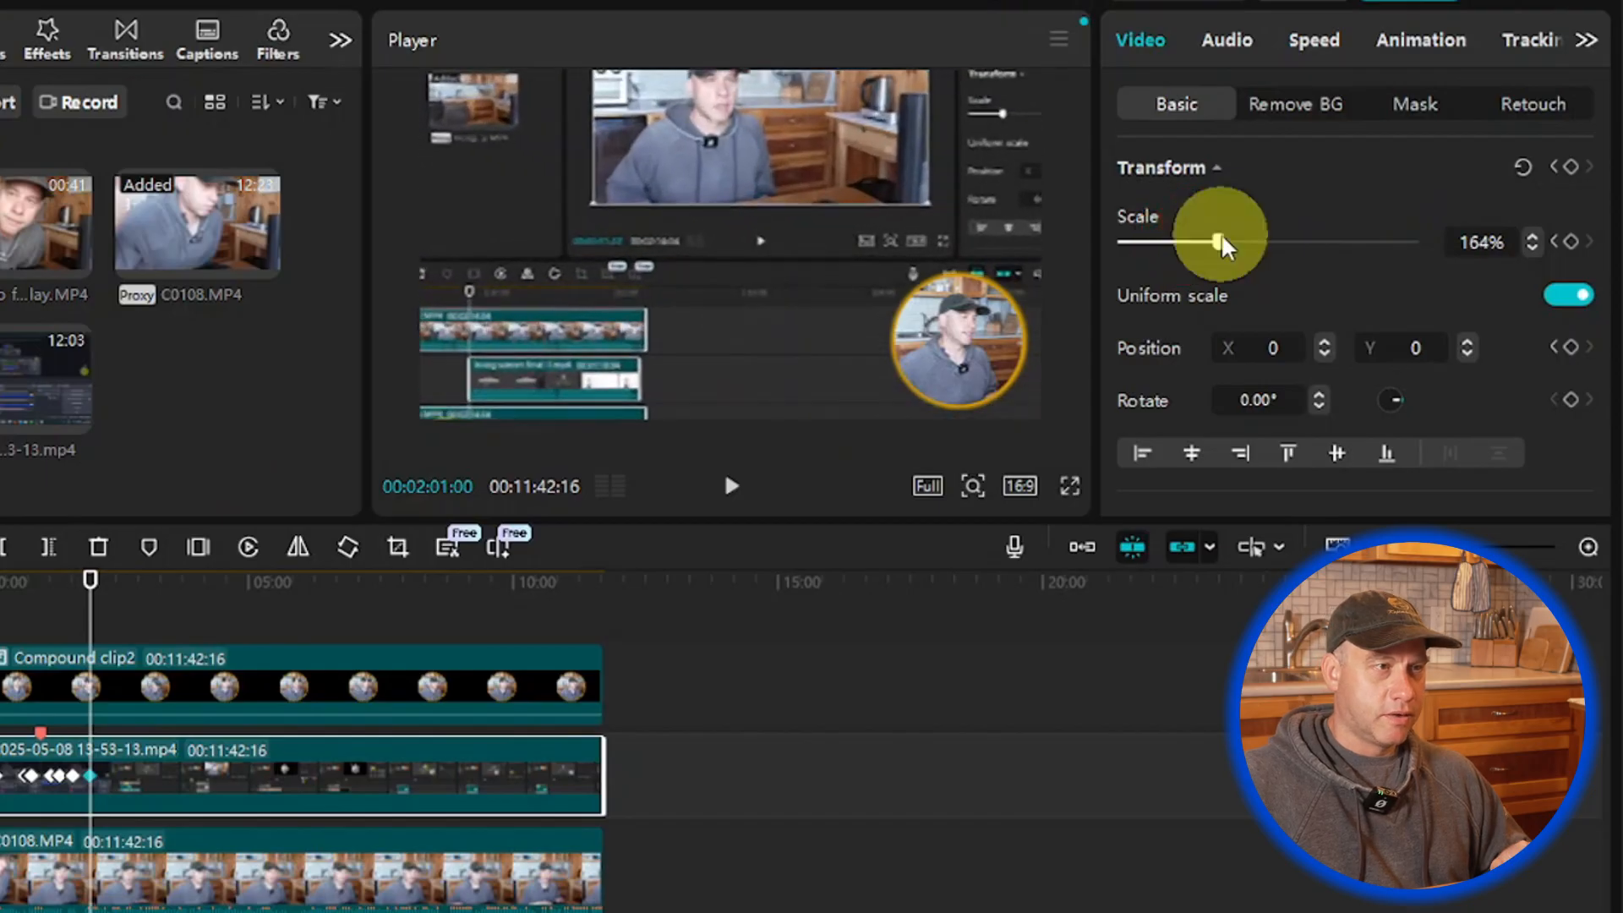
drag(678, 307, 833, 250)
Step: Play on to about 00:02:04:07 and add a marker to the screen recording there
click(749, 489)
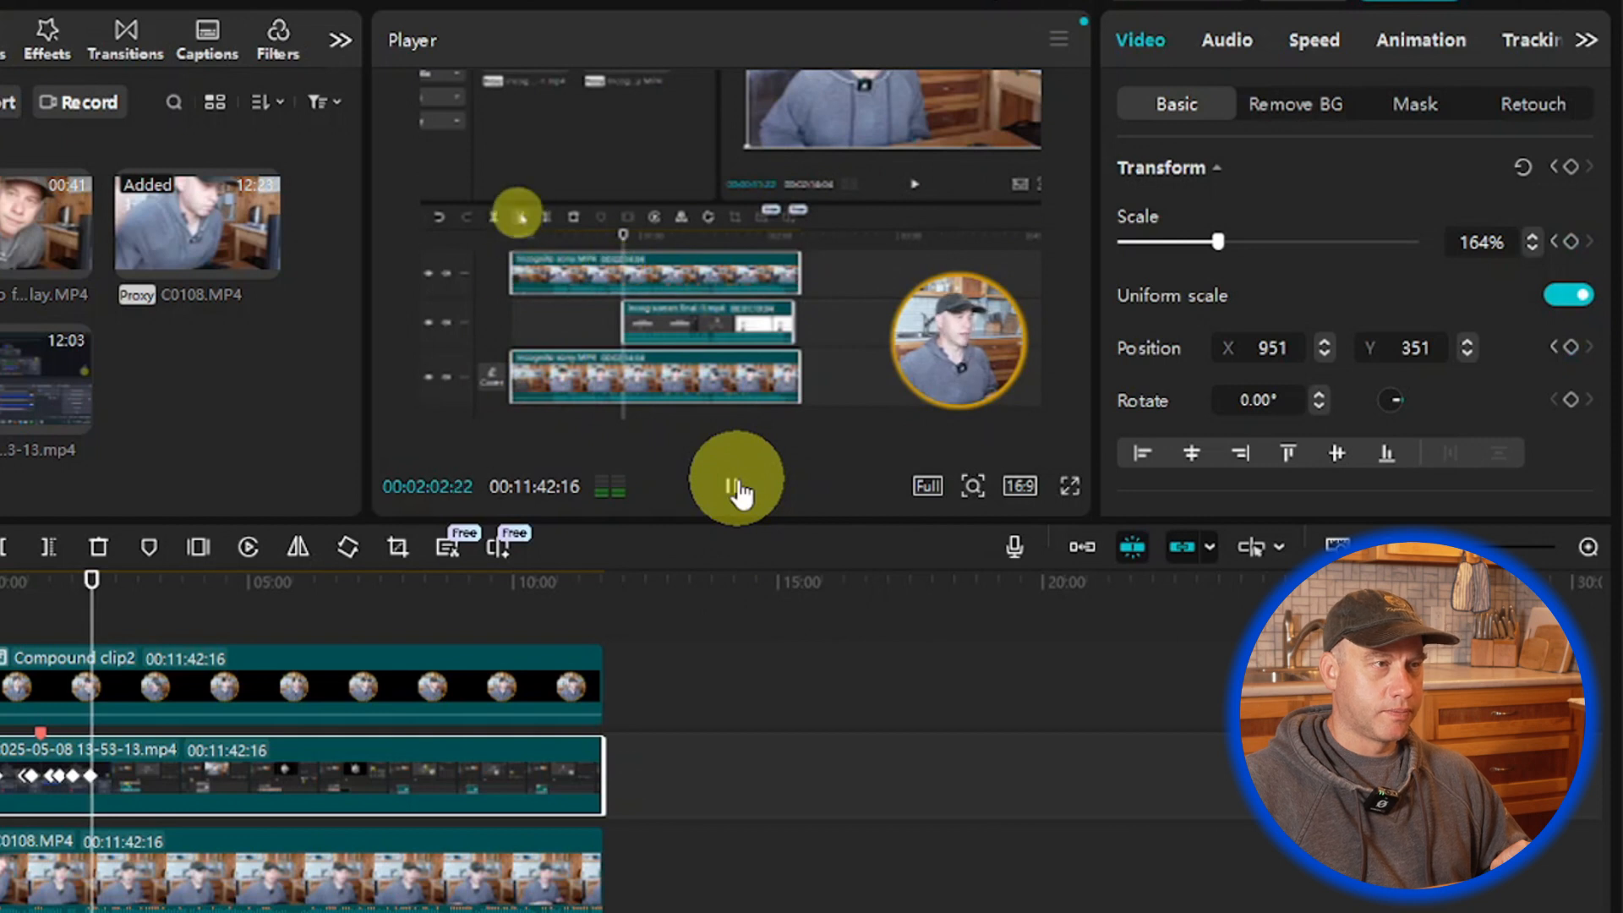
click(736, 489)
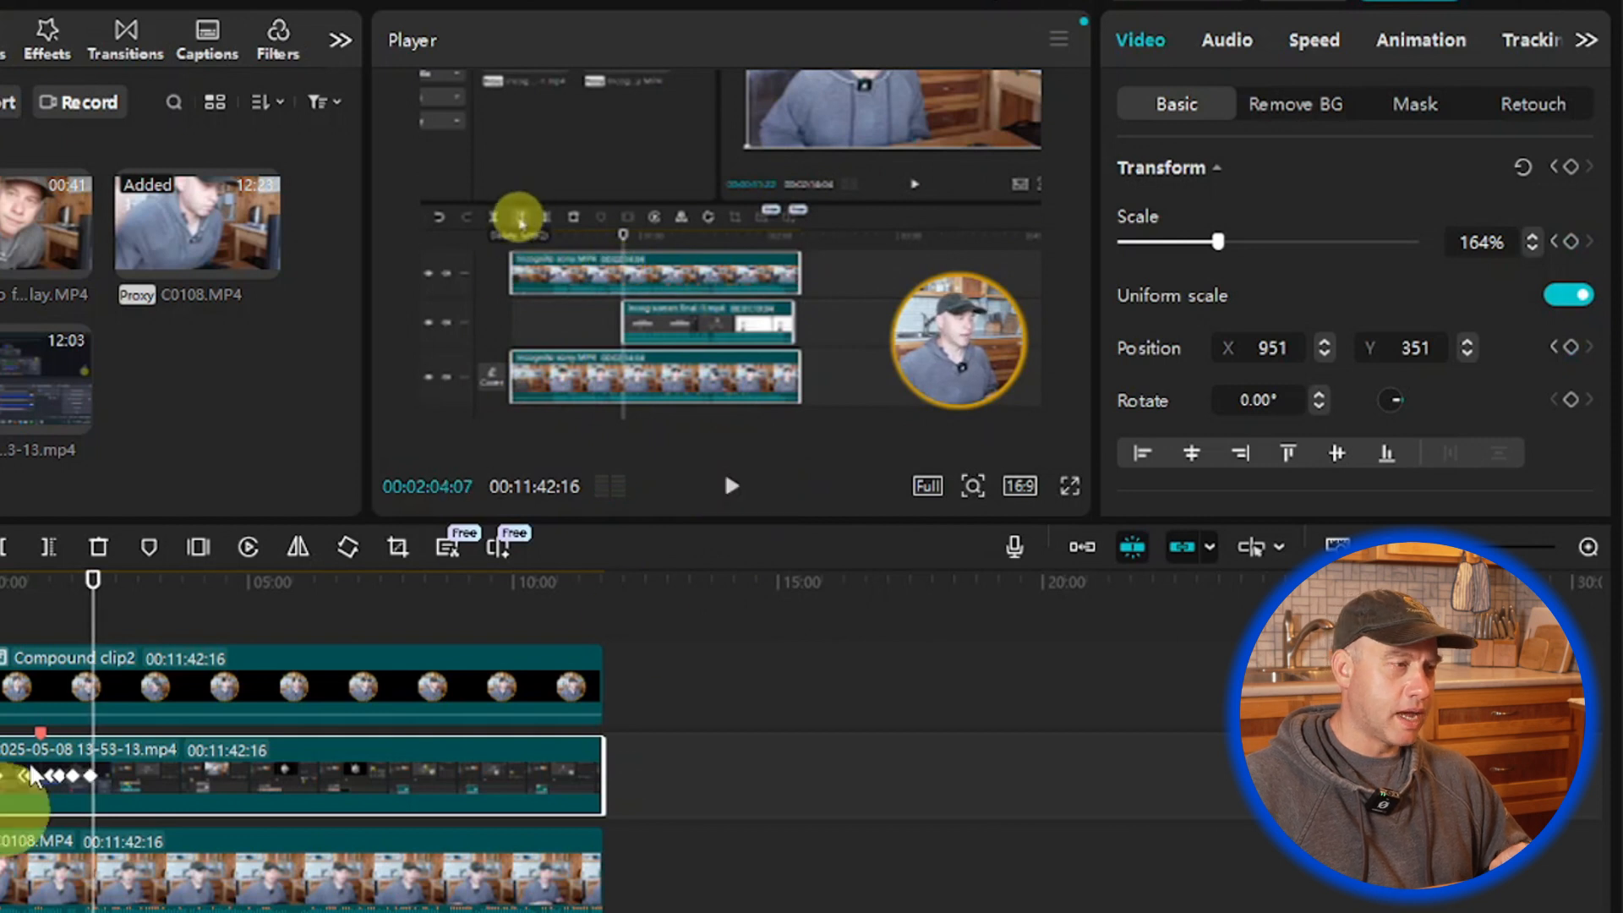
click(95, 686)
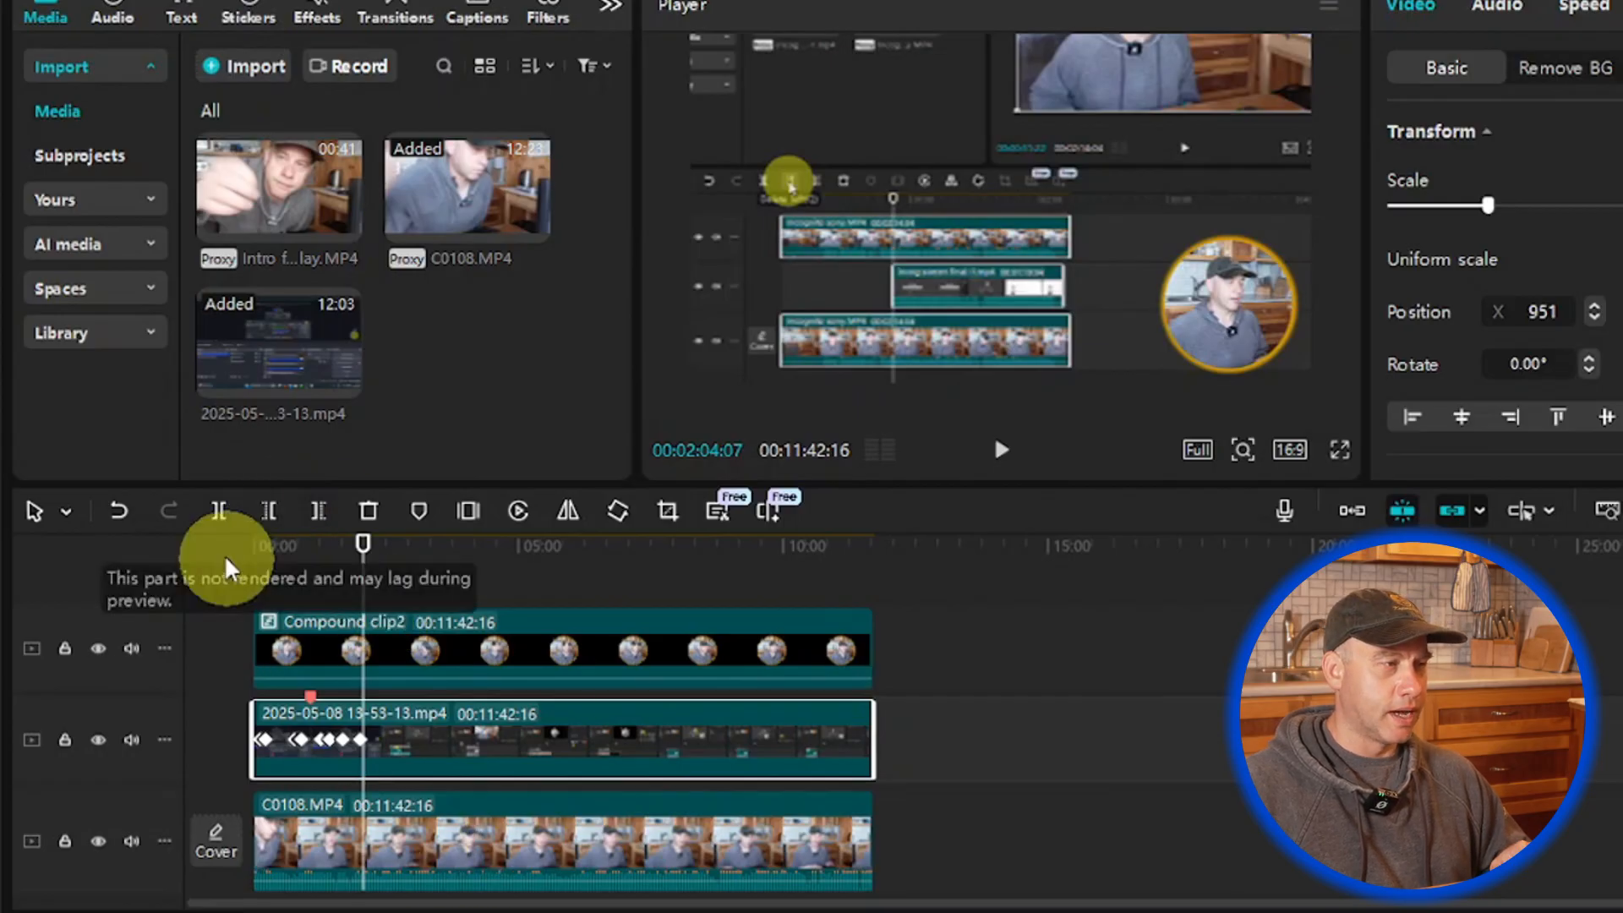
click(417, 517)
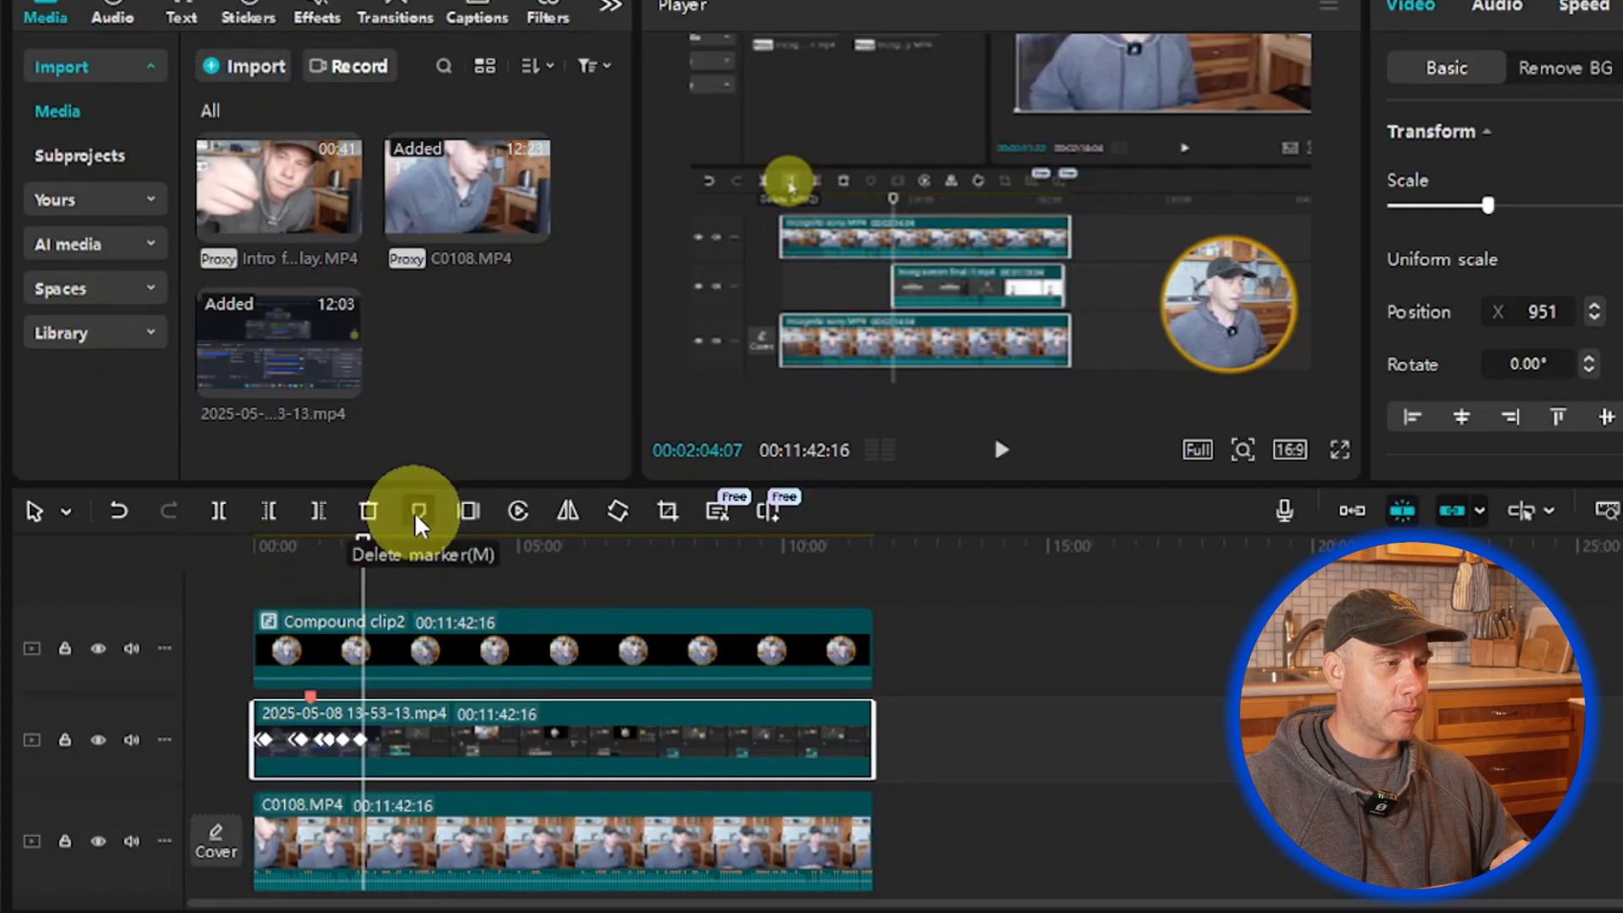
Step: Edit the new marker on the screen recording, colouring it red and renaming it "Text - Q"
right_click(370, 701)
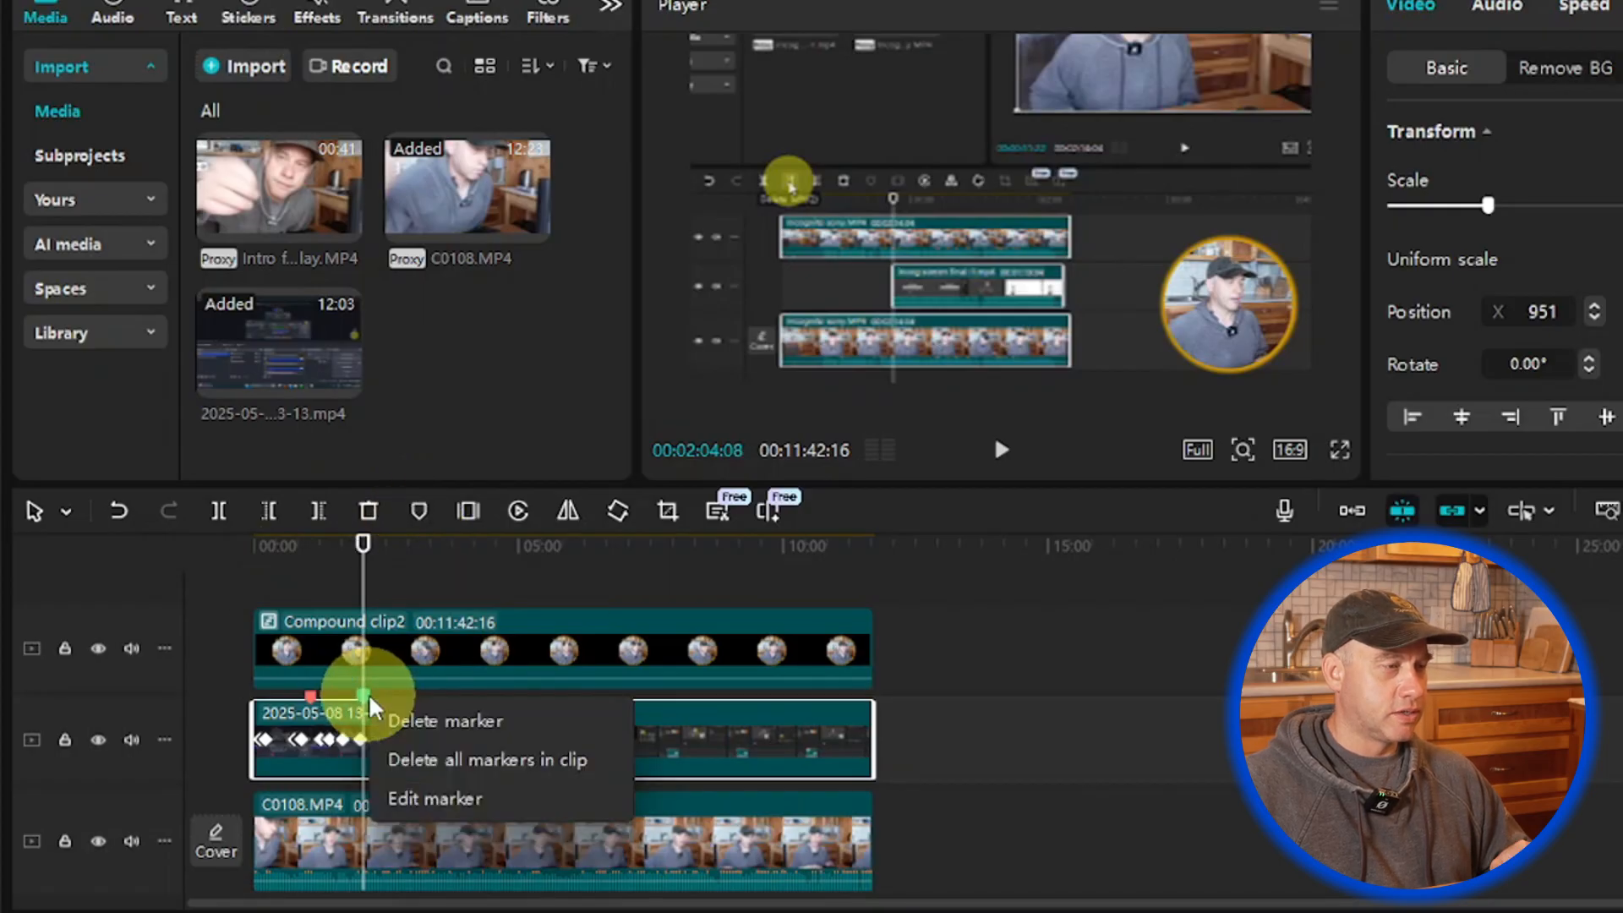
click(423, 799)
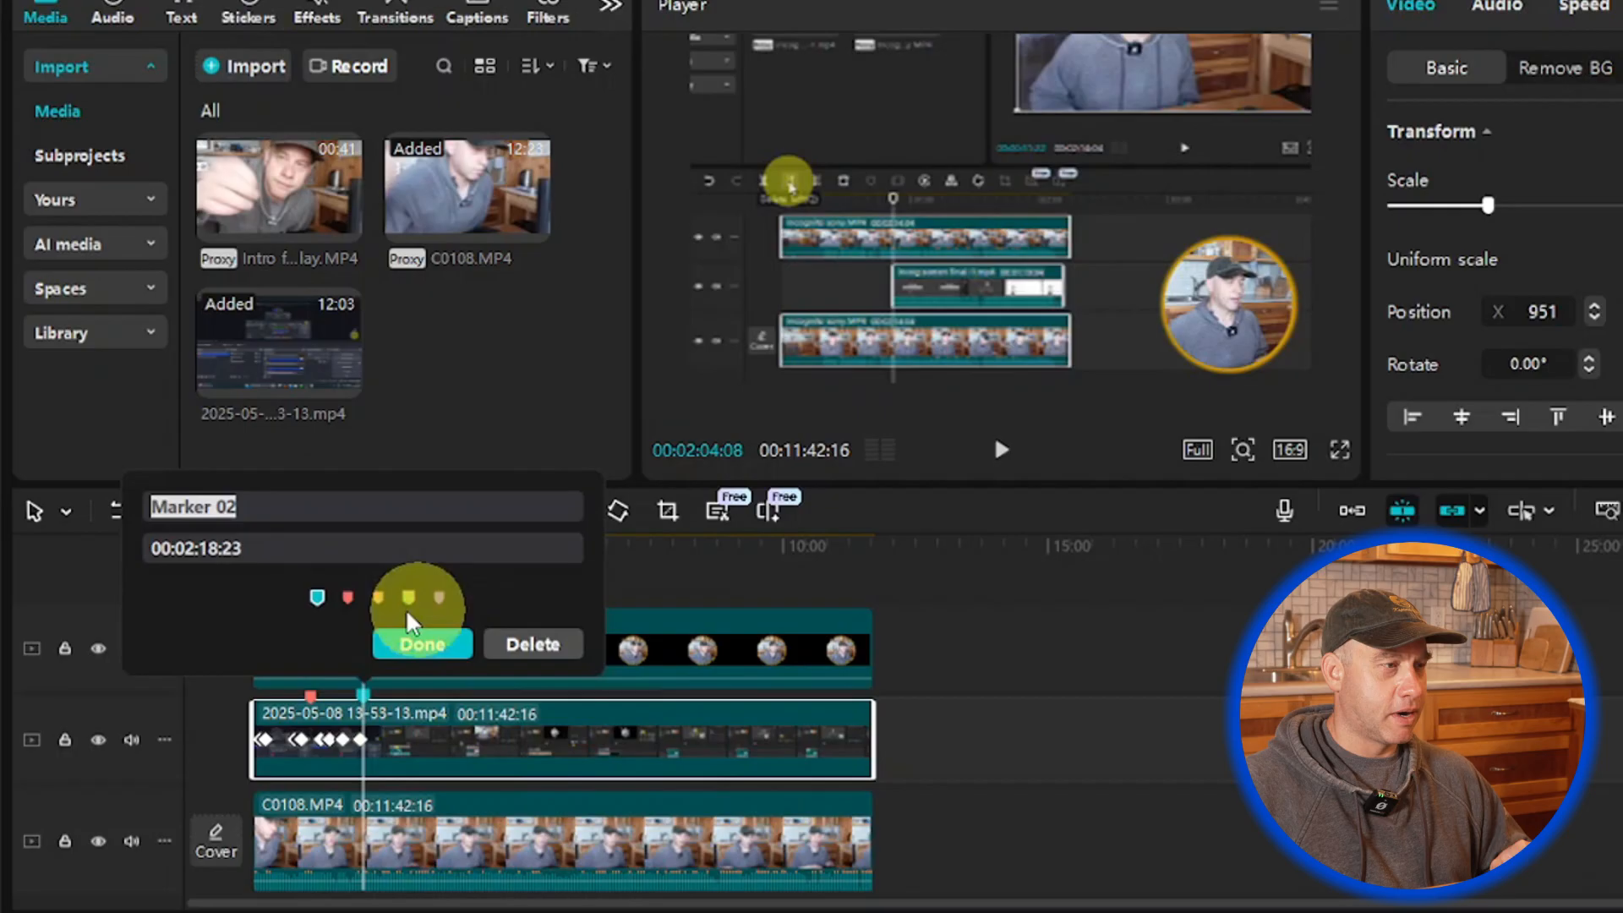
click(347, 598)
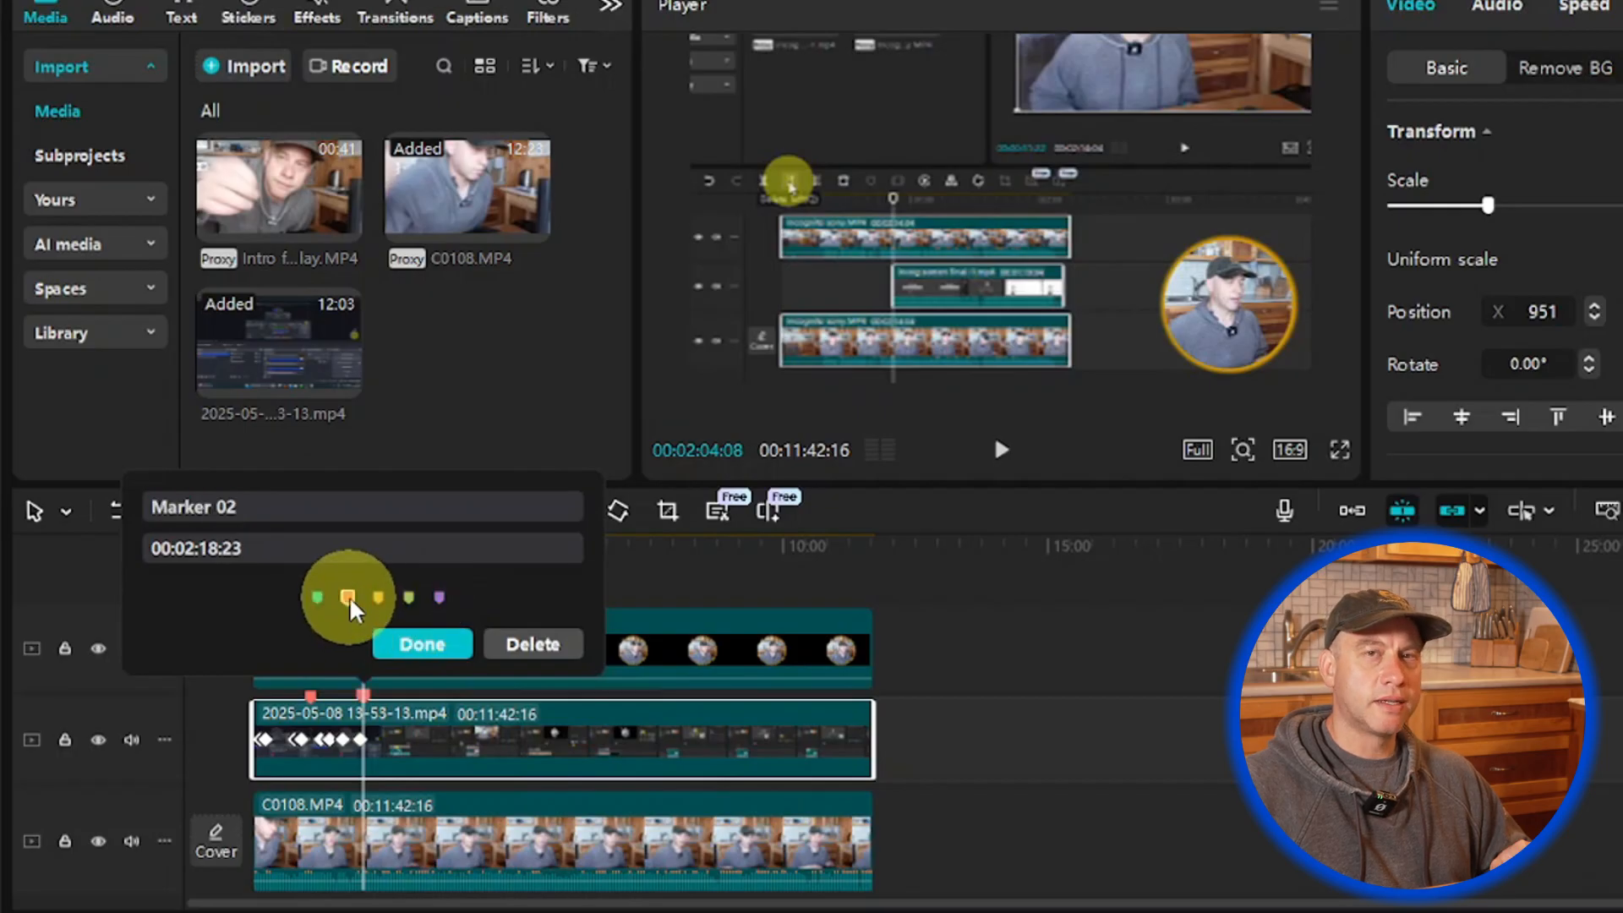
double_click(258, 515)
drag(258, 515, 117, 514)
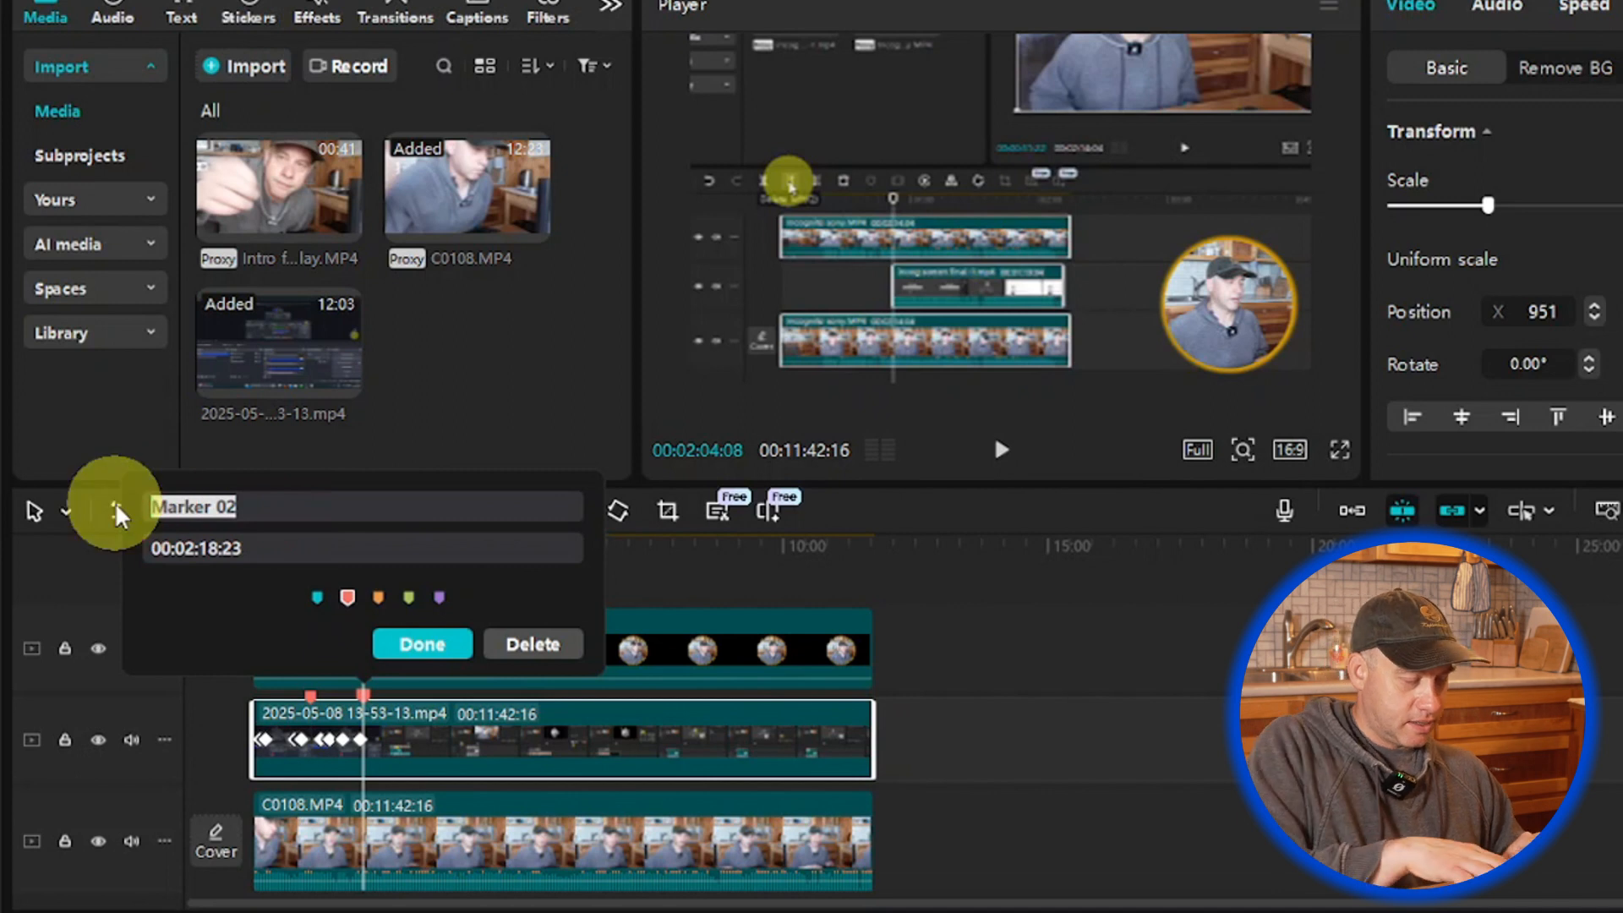
text(Tex)
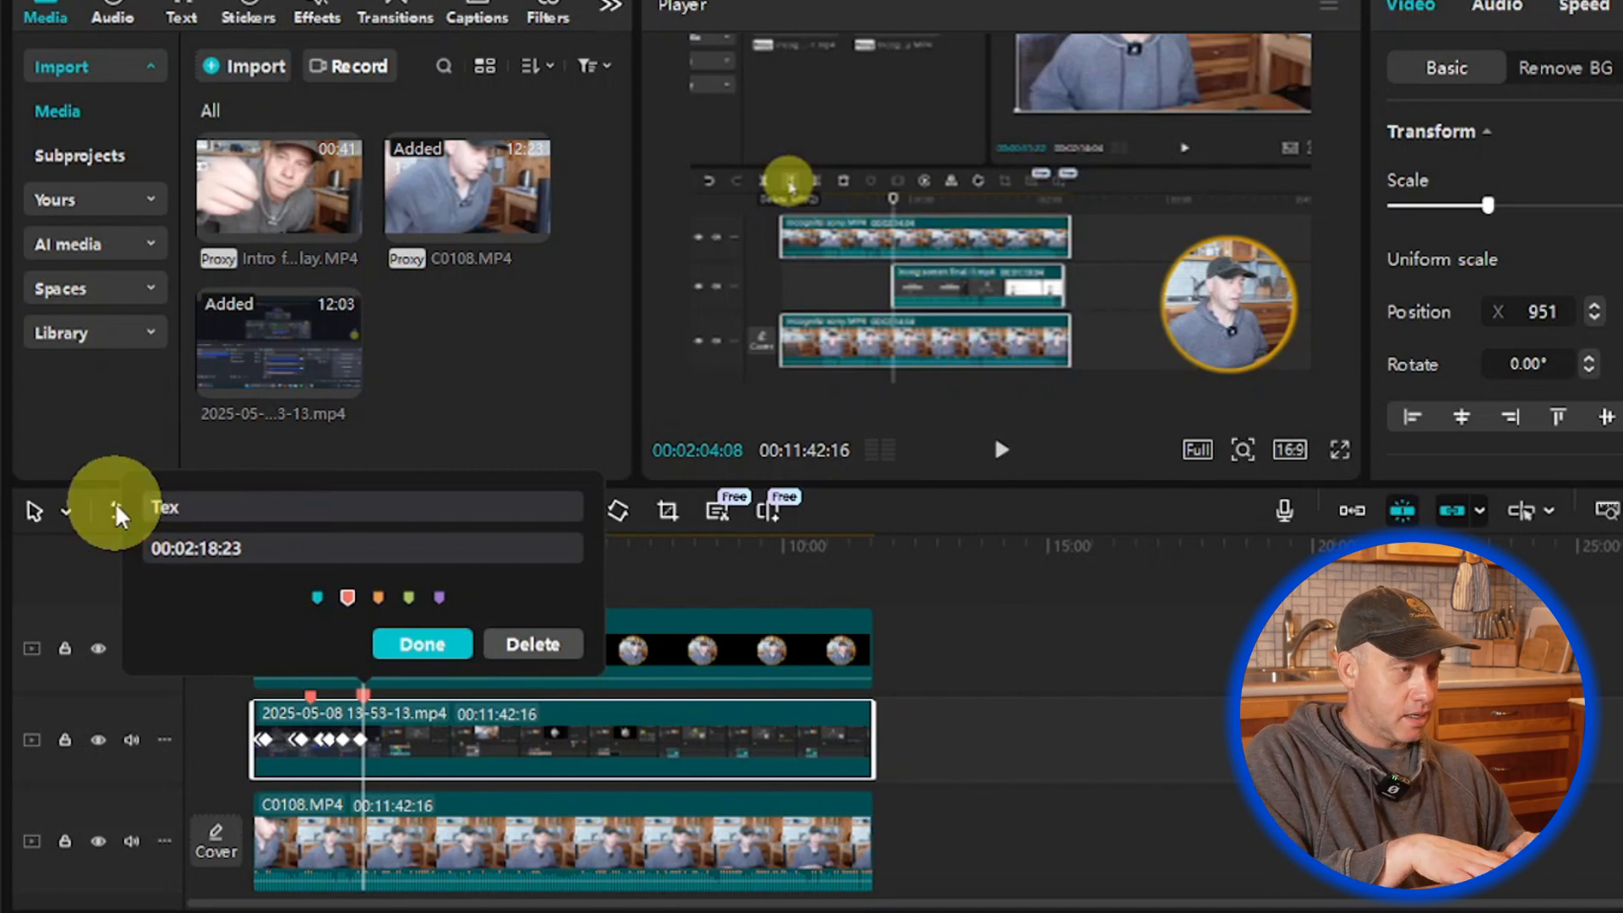
text(t - )
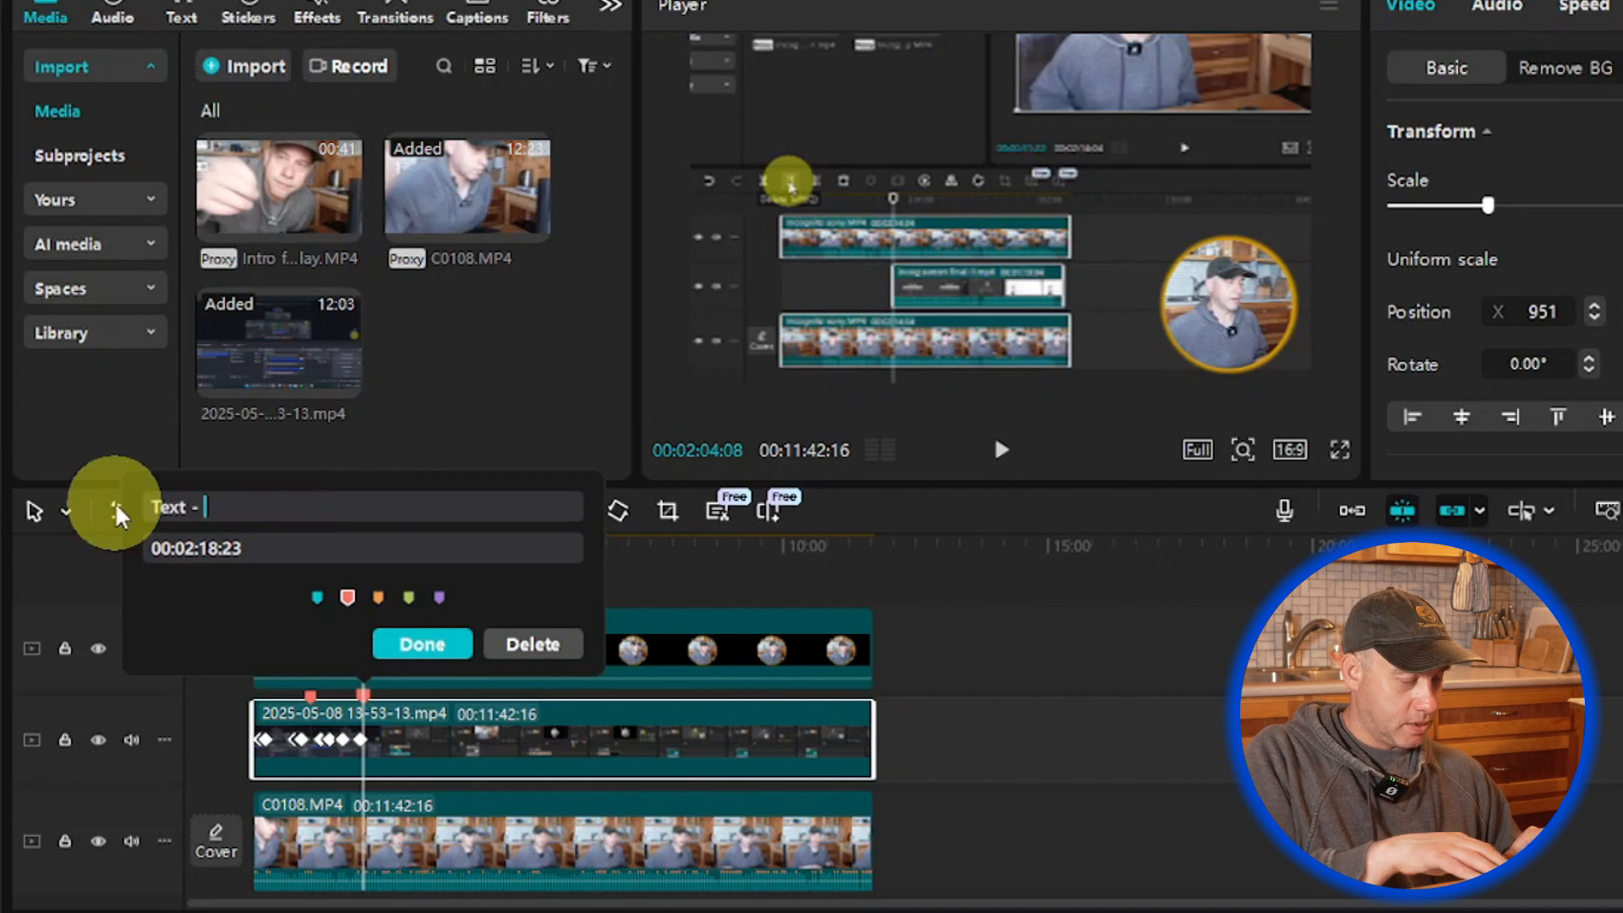
text(Q)
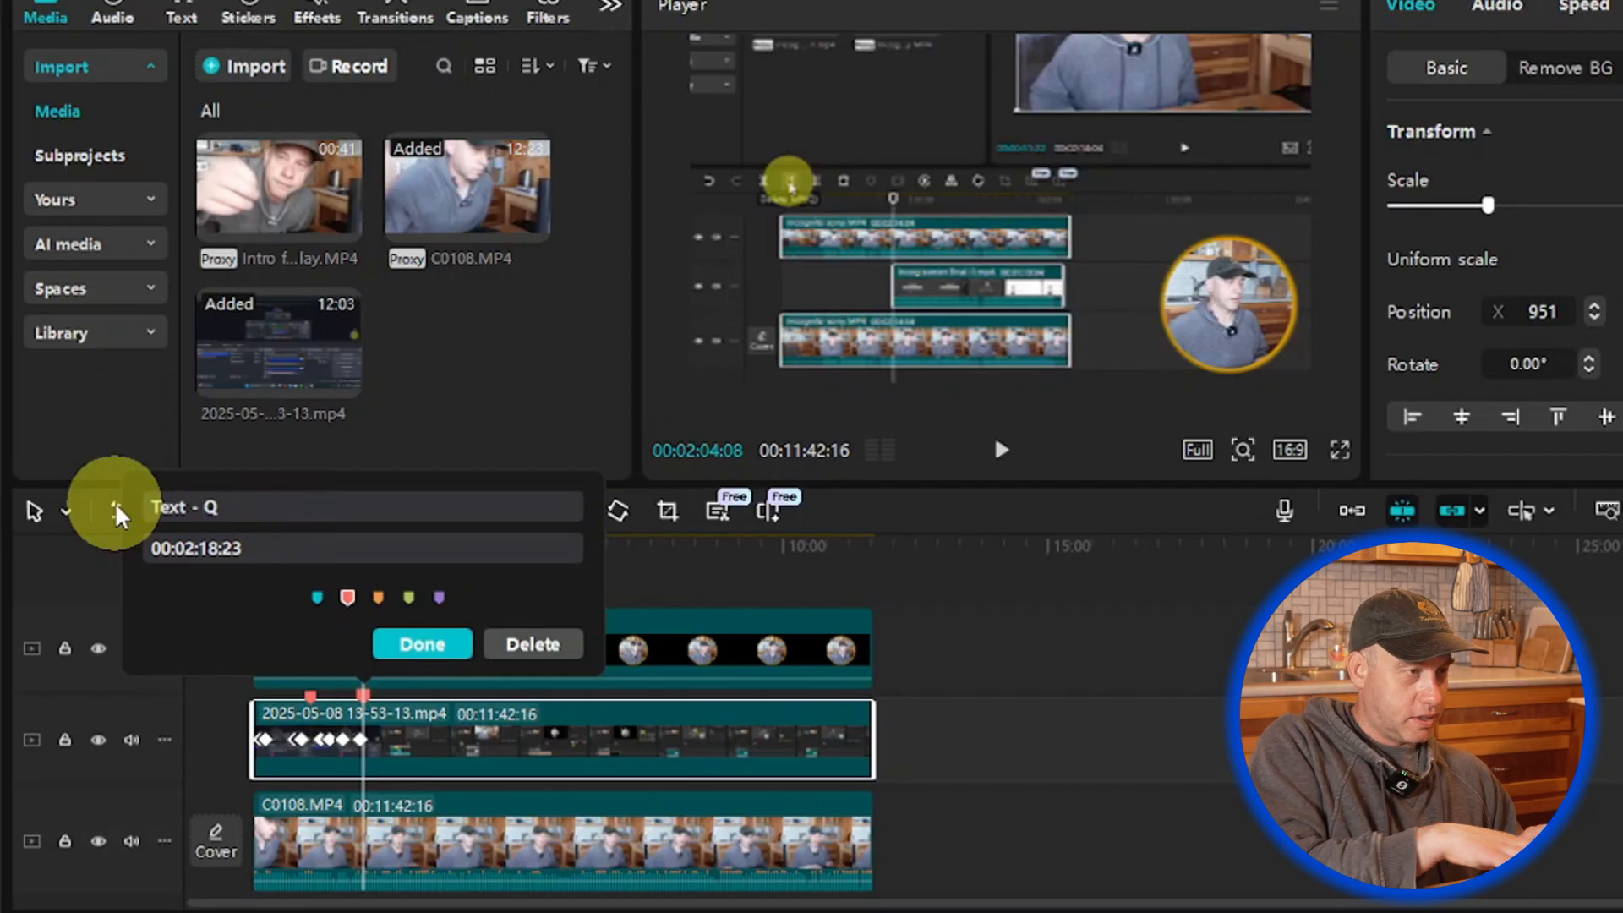
click(436, 646)
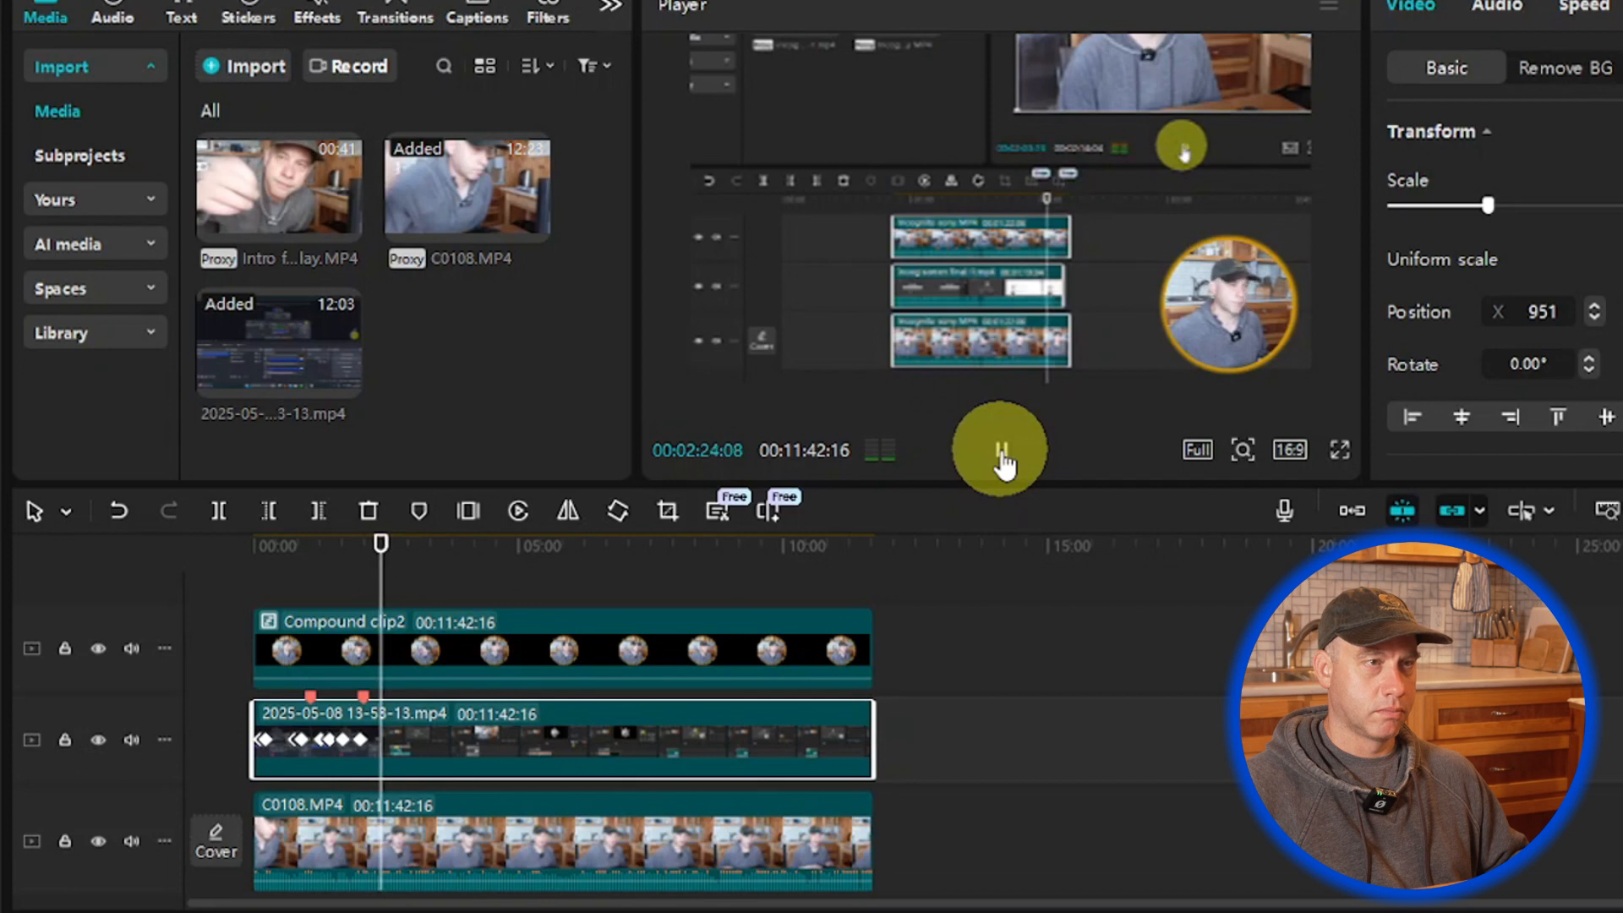
Step: Review the playback to about 00:02:27:22 and move the playhead back to about 00:02:15:01
click(1002, 452)
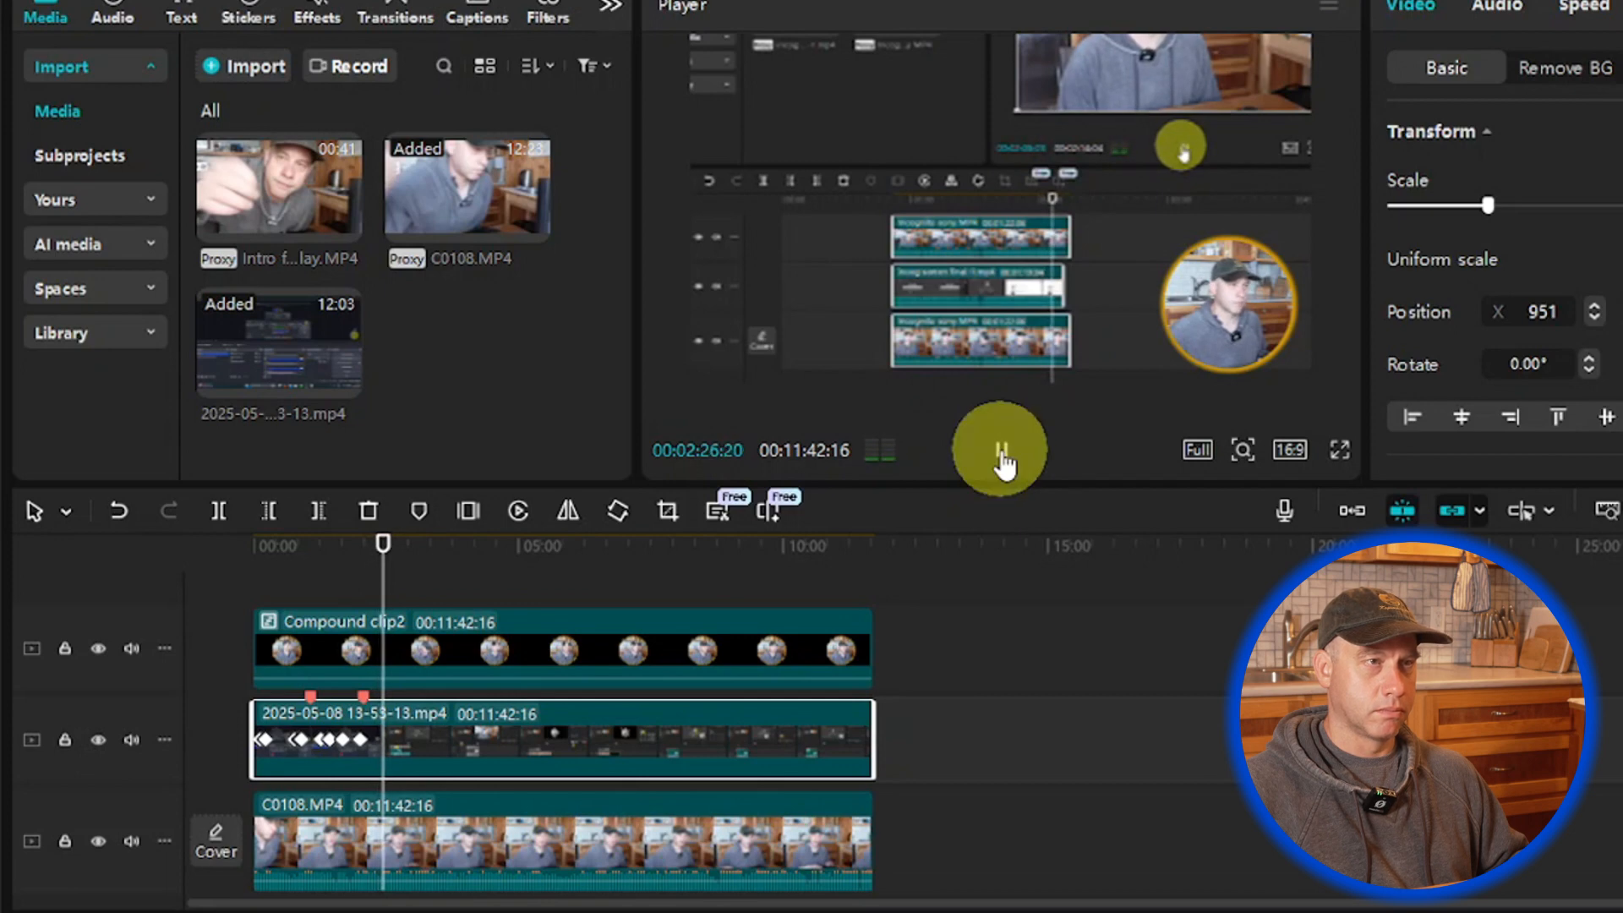
click(1002, 454)
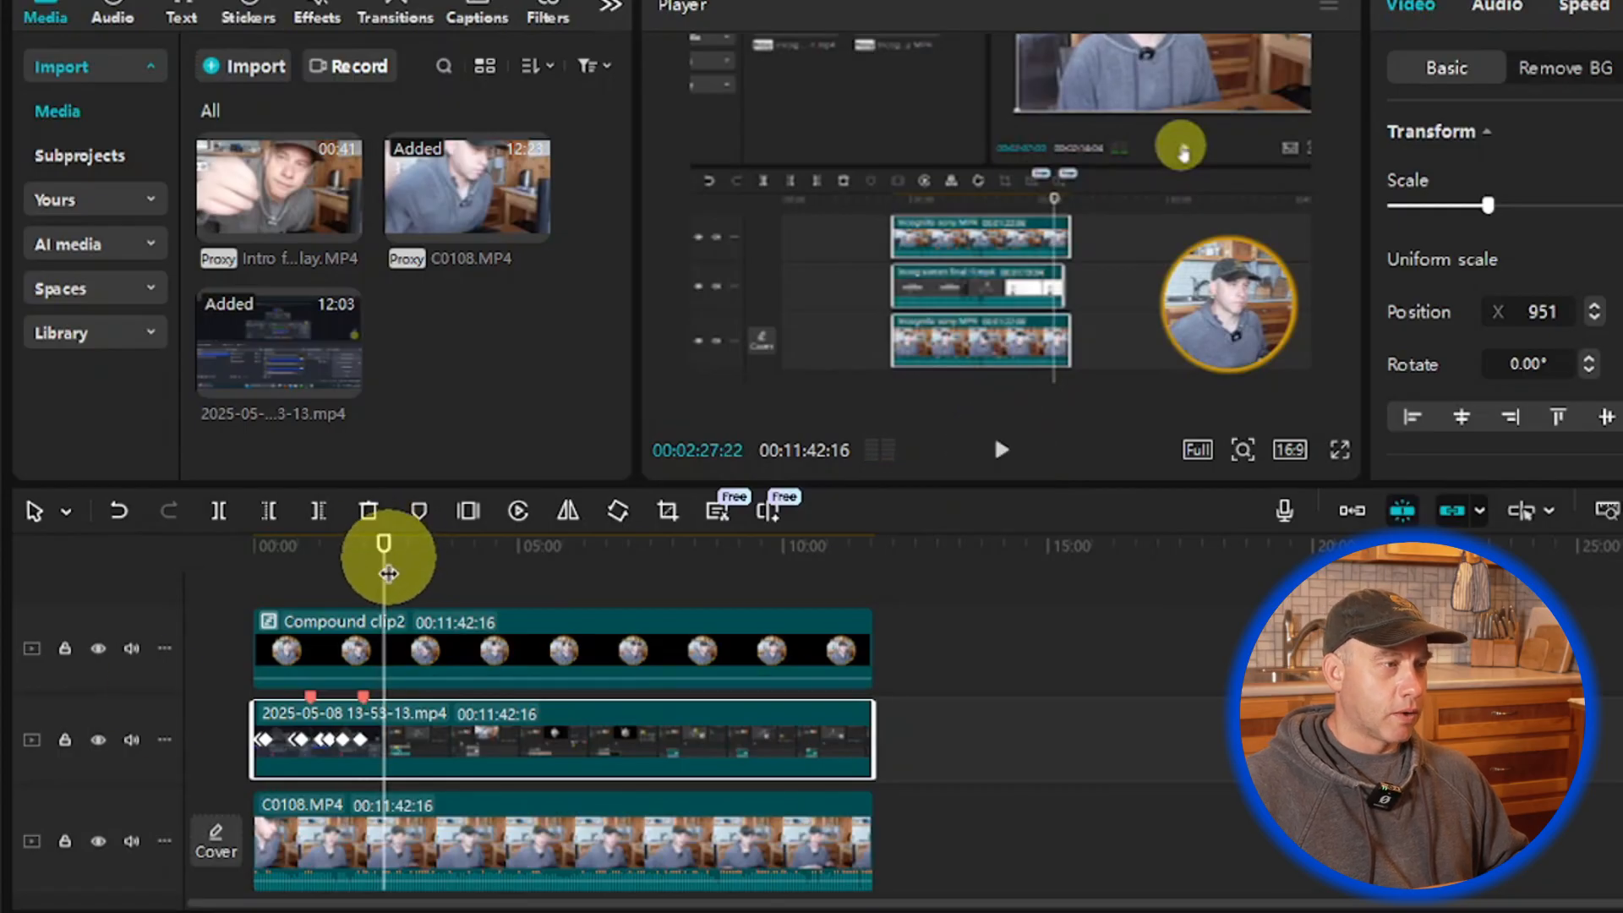
click(383, 573)
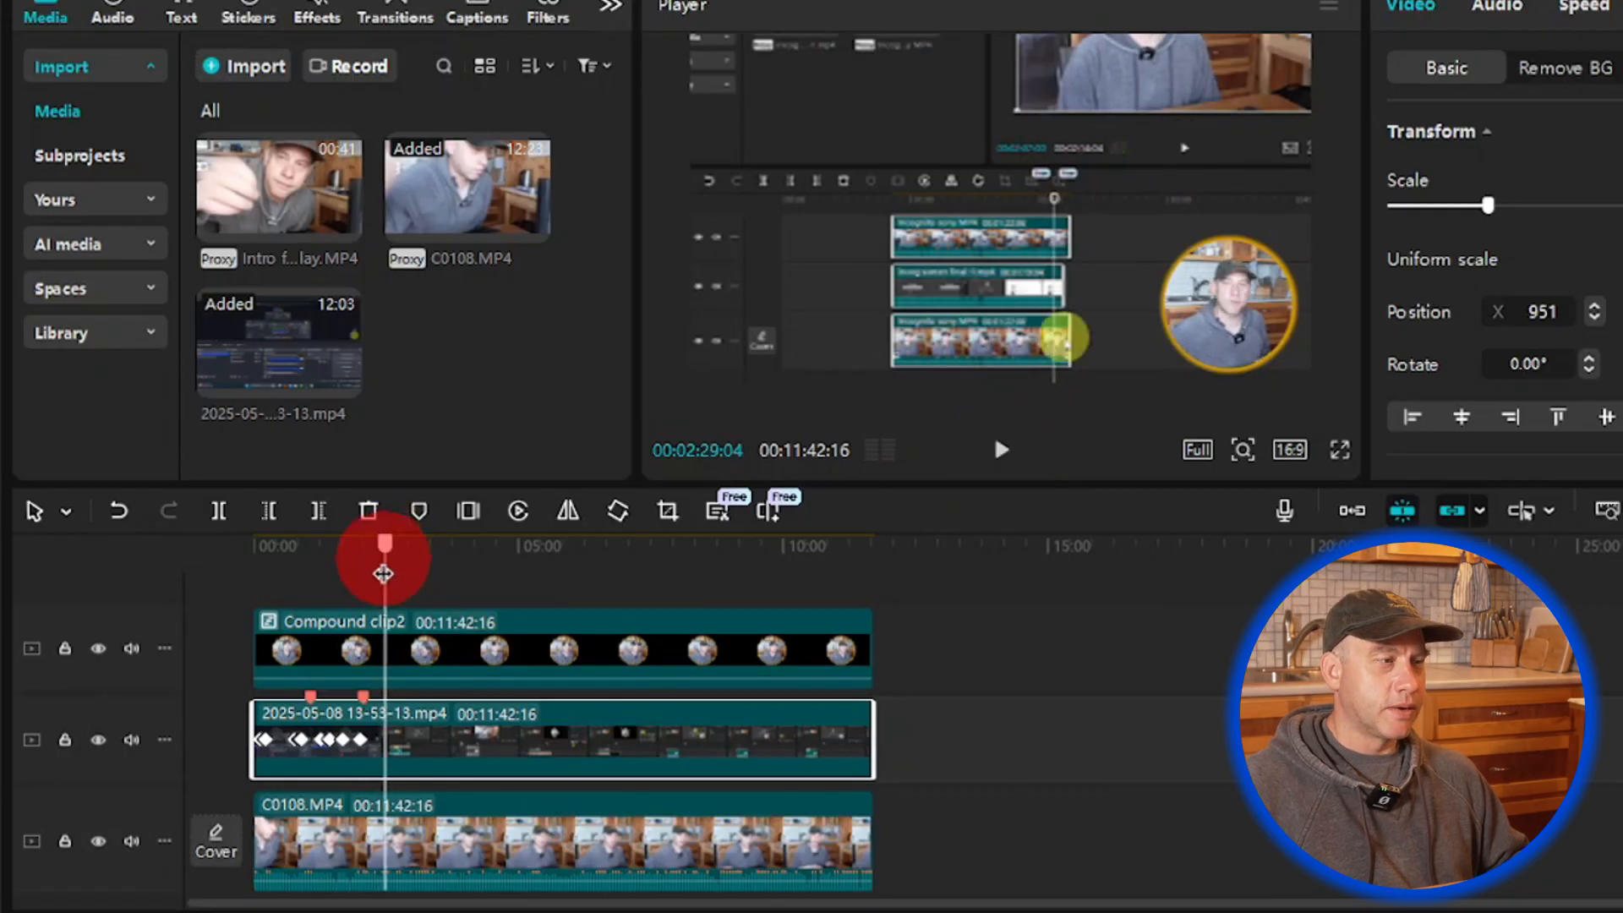
mouse_move(383, 573)
mouse_down()
mouse_move(362, 573)
mouse_move(380, 574)
mouse_move(373, 595)
mouse_up()
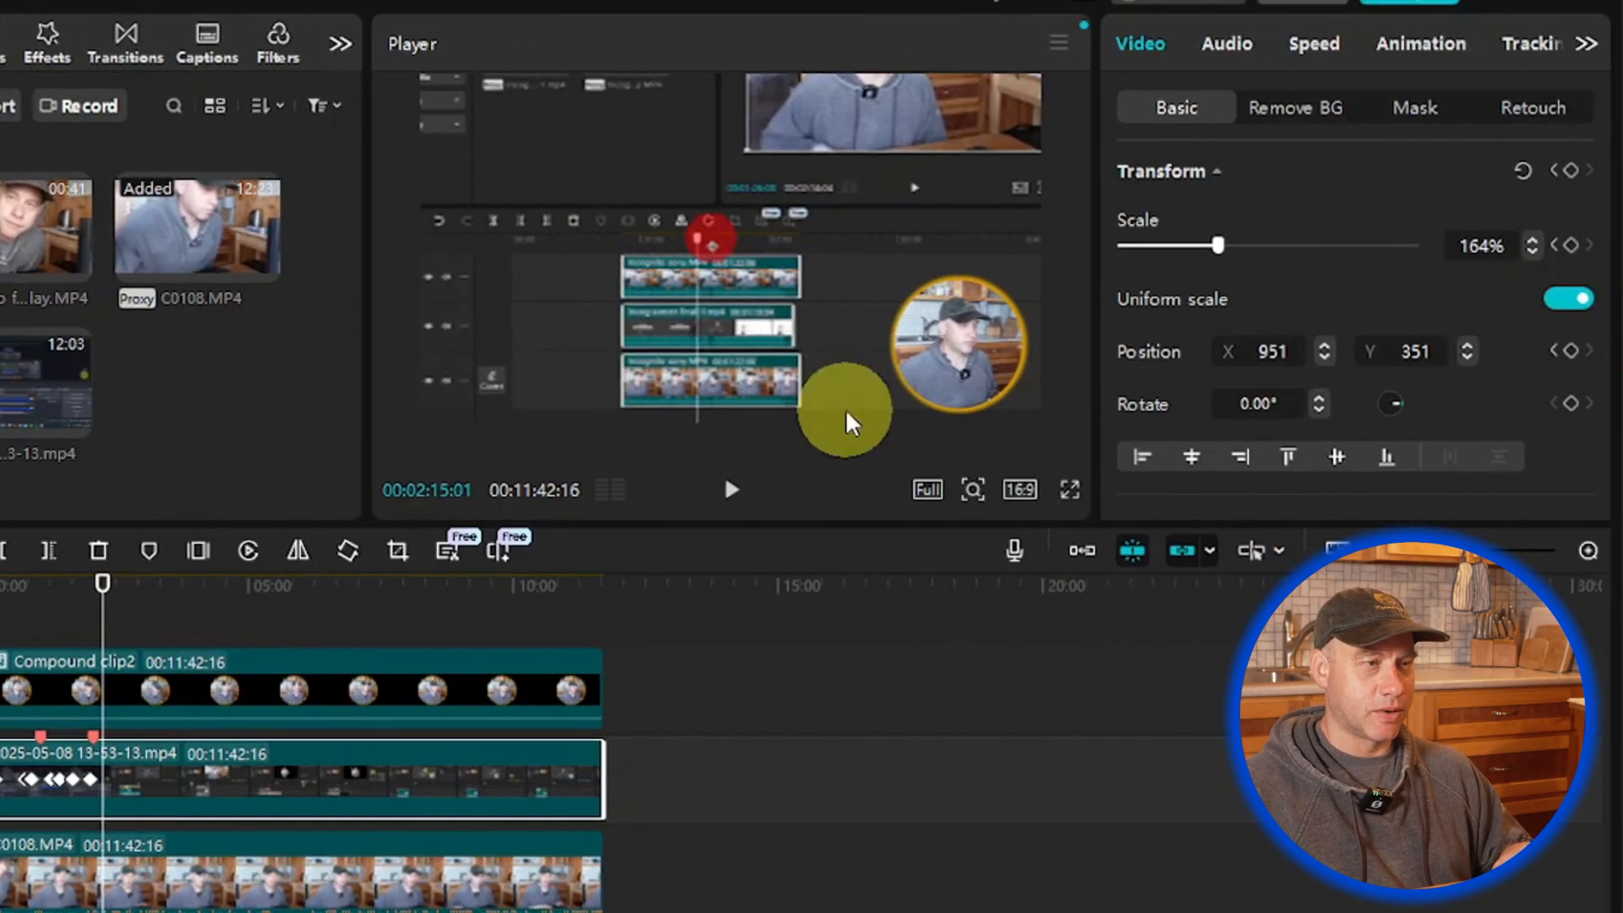
Step: Play on to 00:02:17:14 and add scale and position keyframes to the screen recording there
click(736, 503)
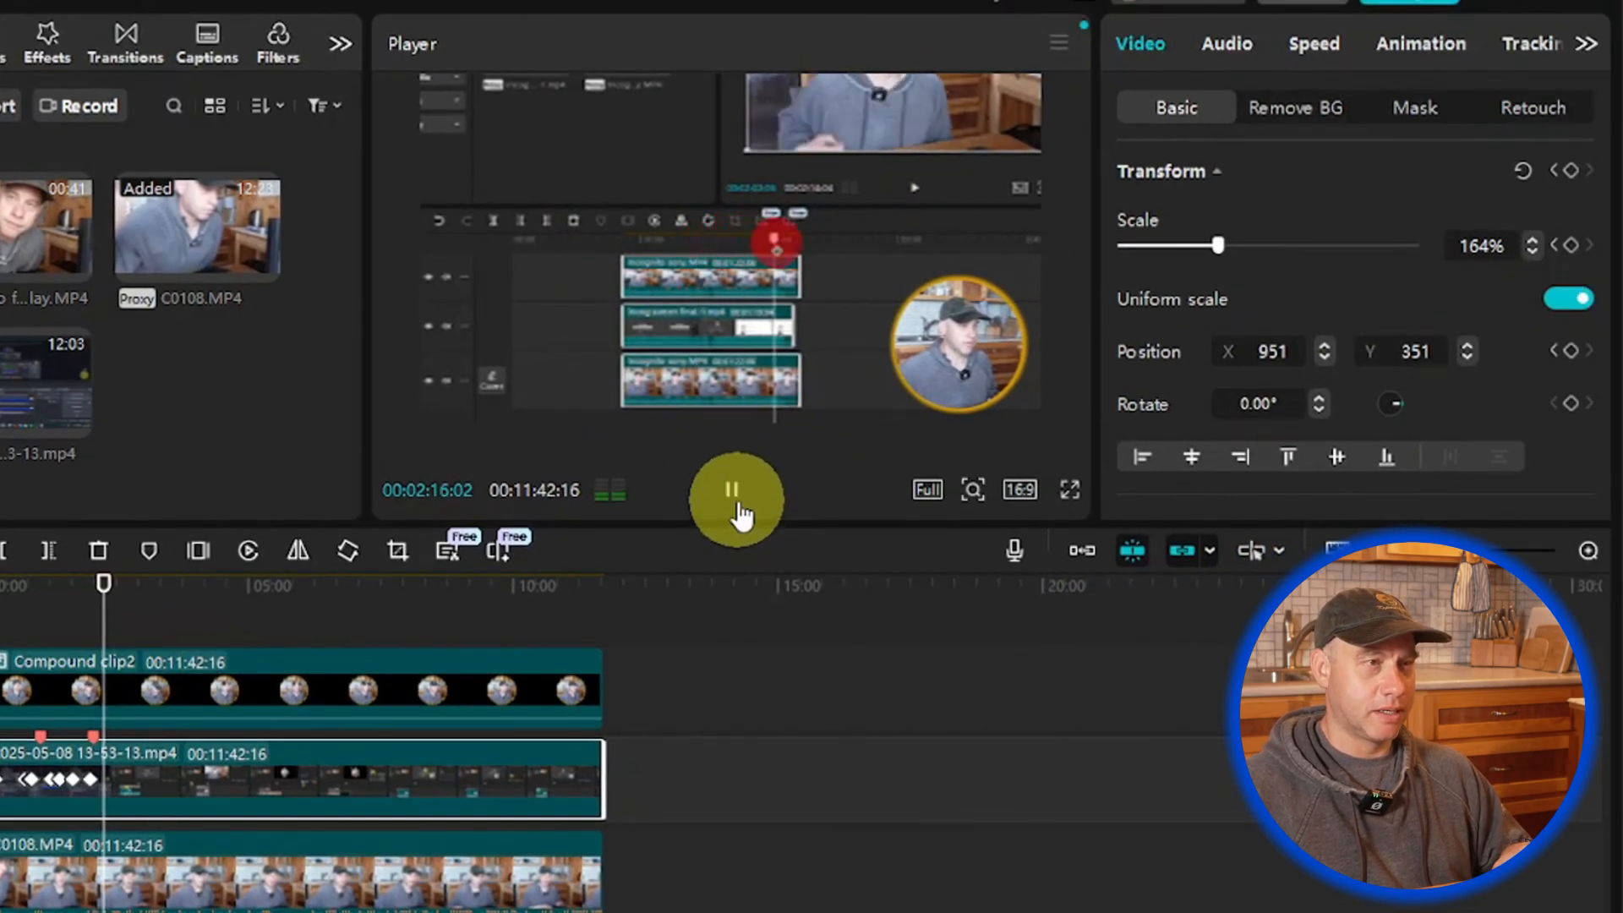
click(741, 512)
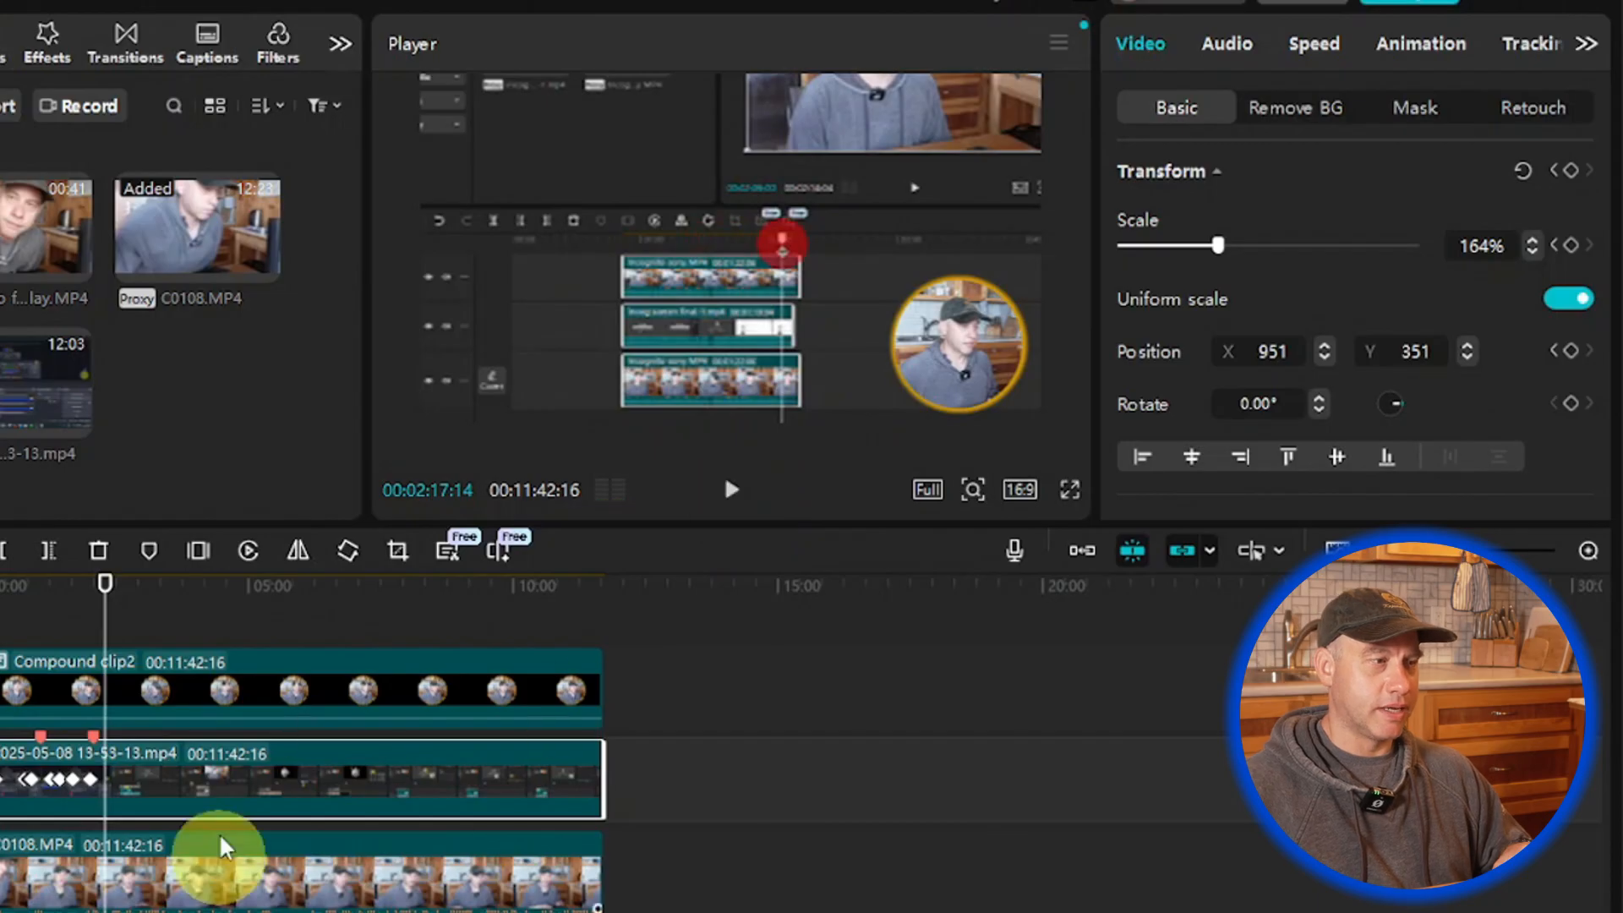
click(1573, 244)
click(1571, 352)
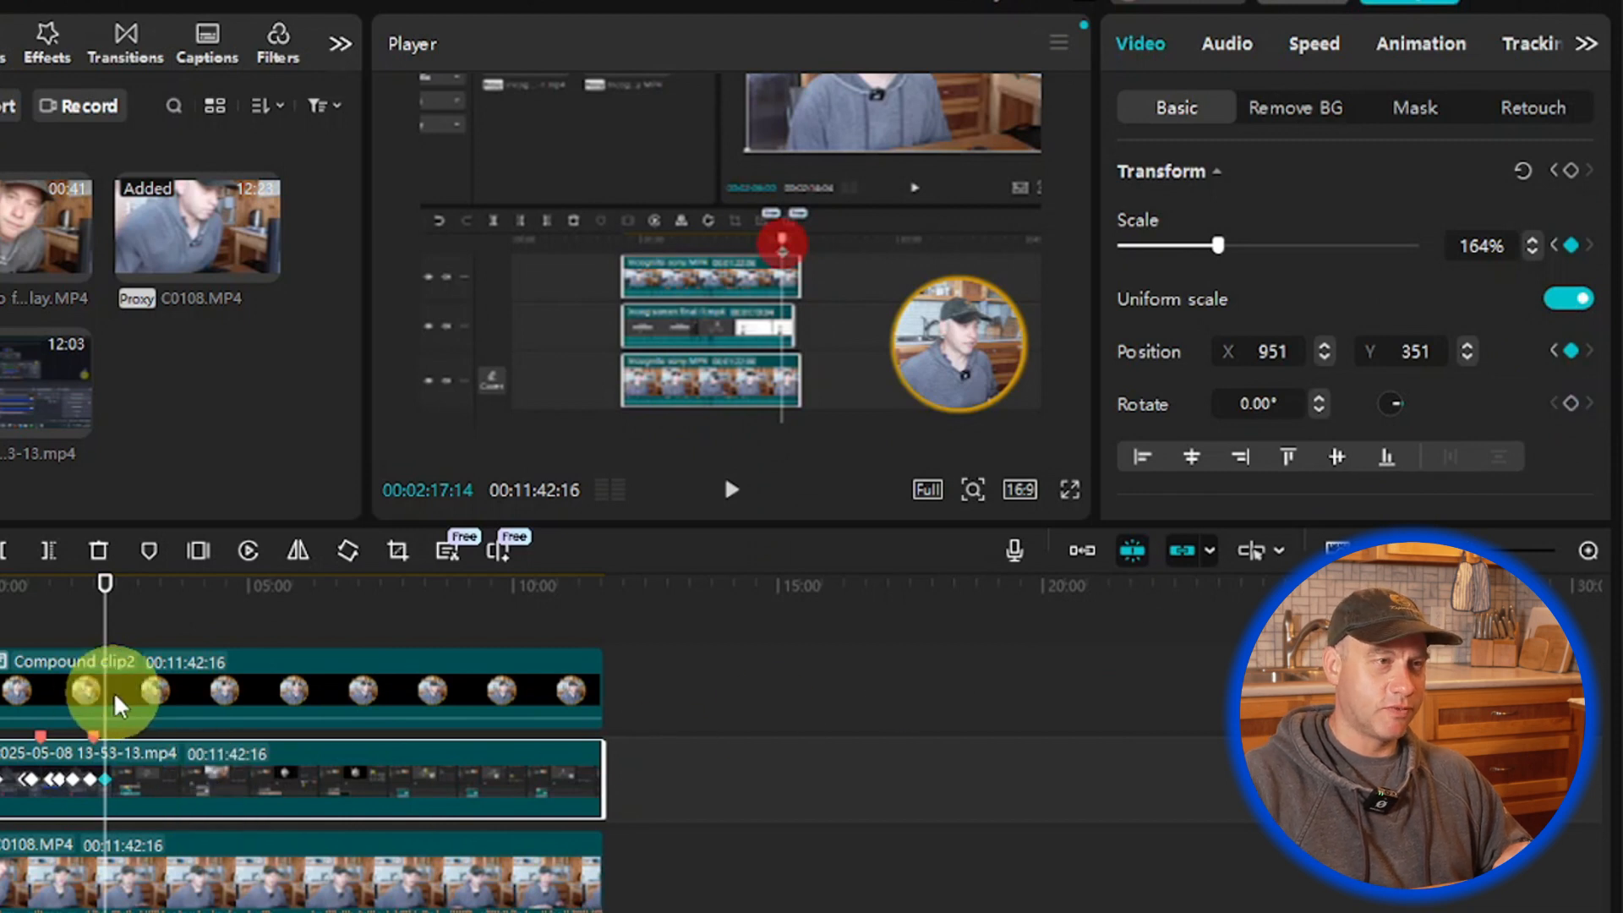
Step: Advance to 00:02:18:05 and set the screen recording's scale to 100% there
key(Right)
key(Right)
key(Right)
key(Right)
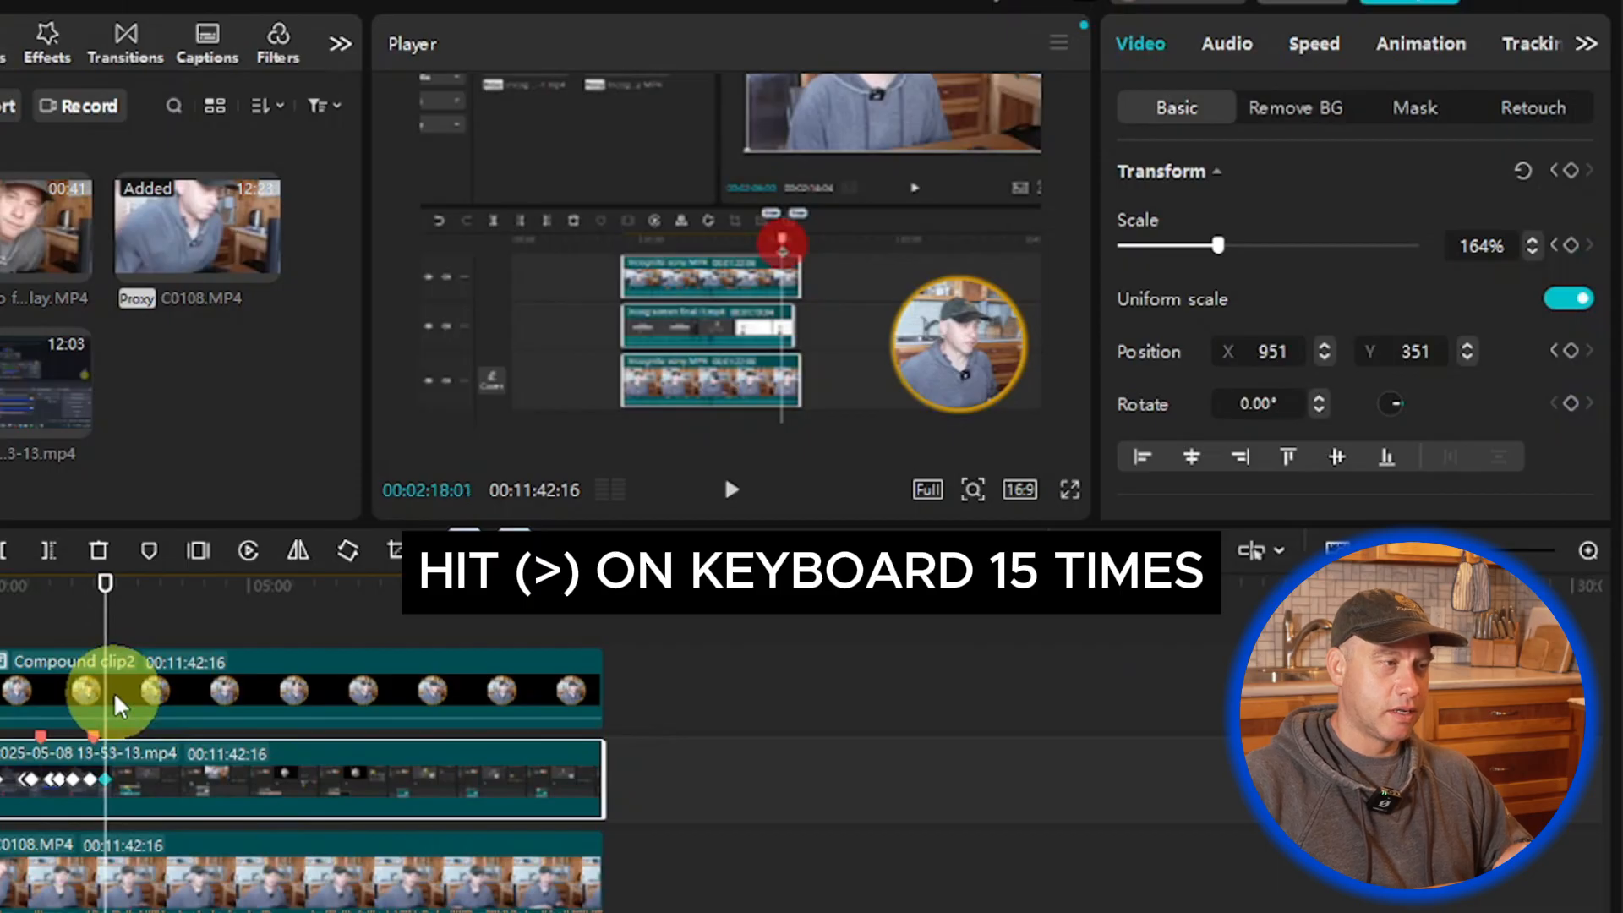
key(Right)
key(Right)
key(Right)
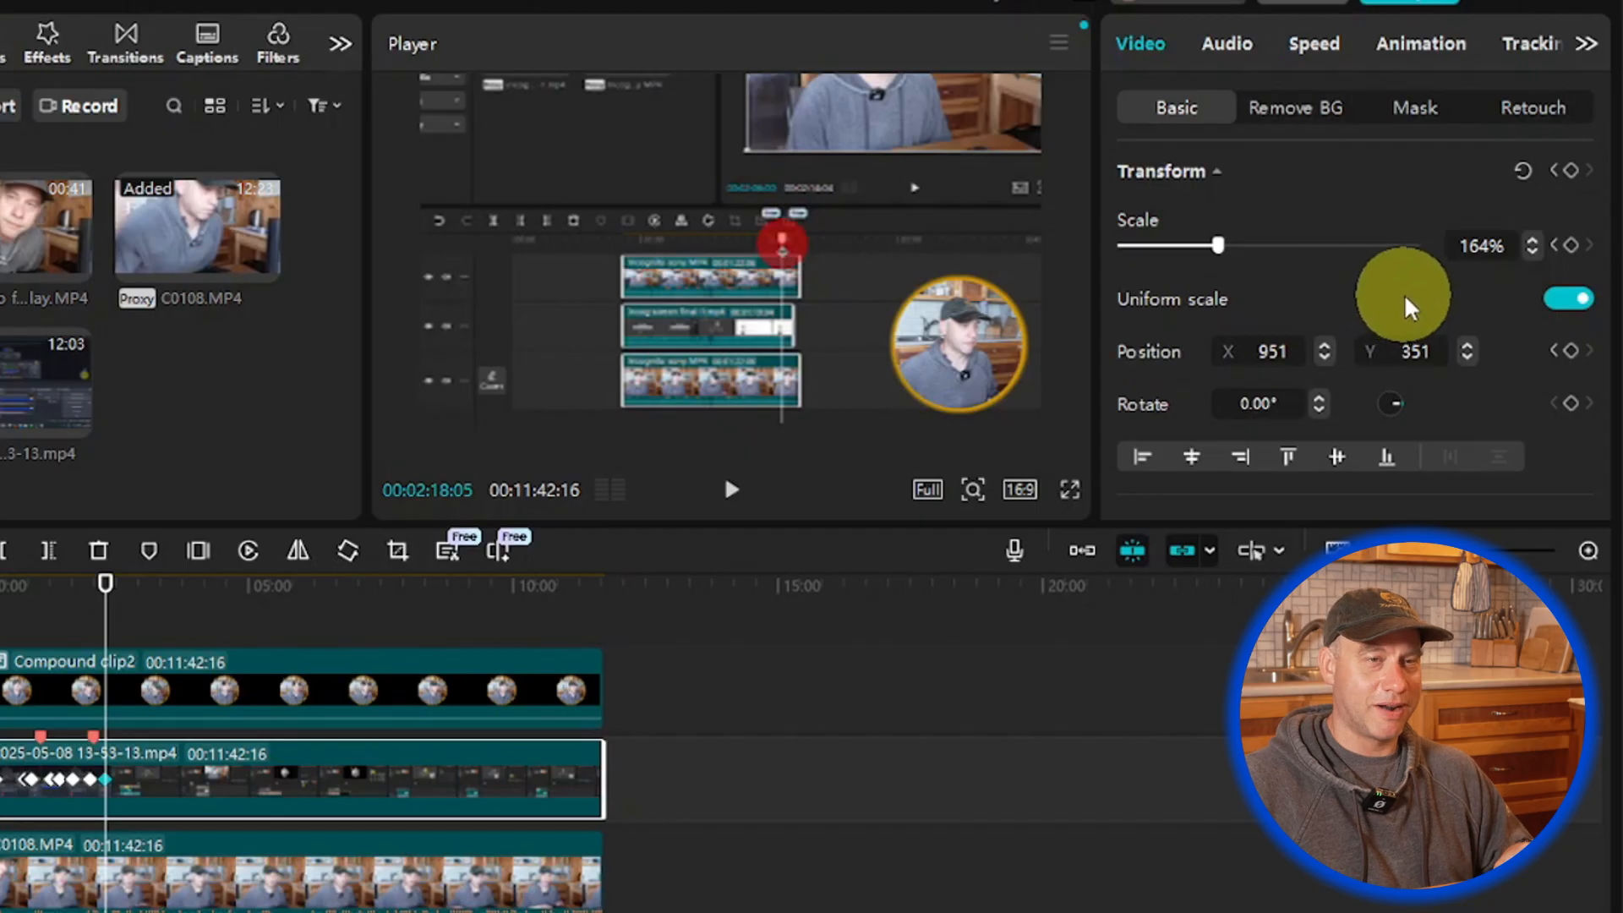
click(1481, 246)
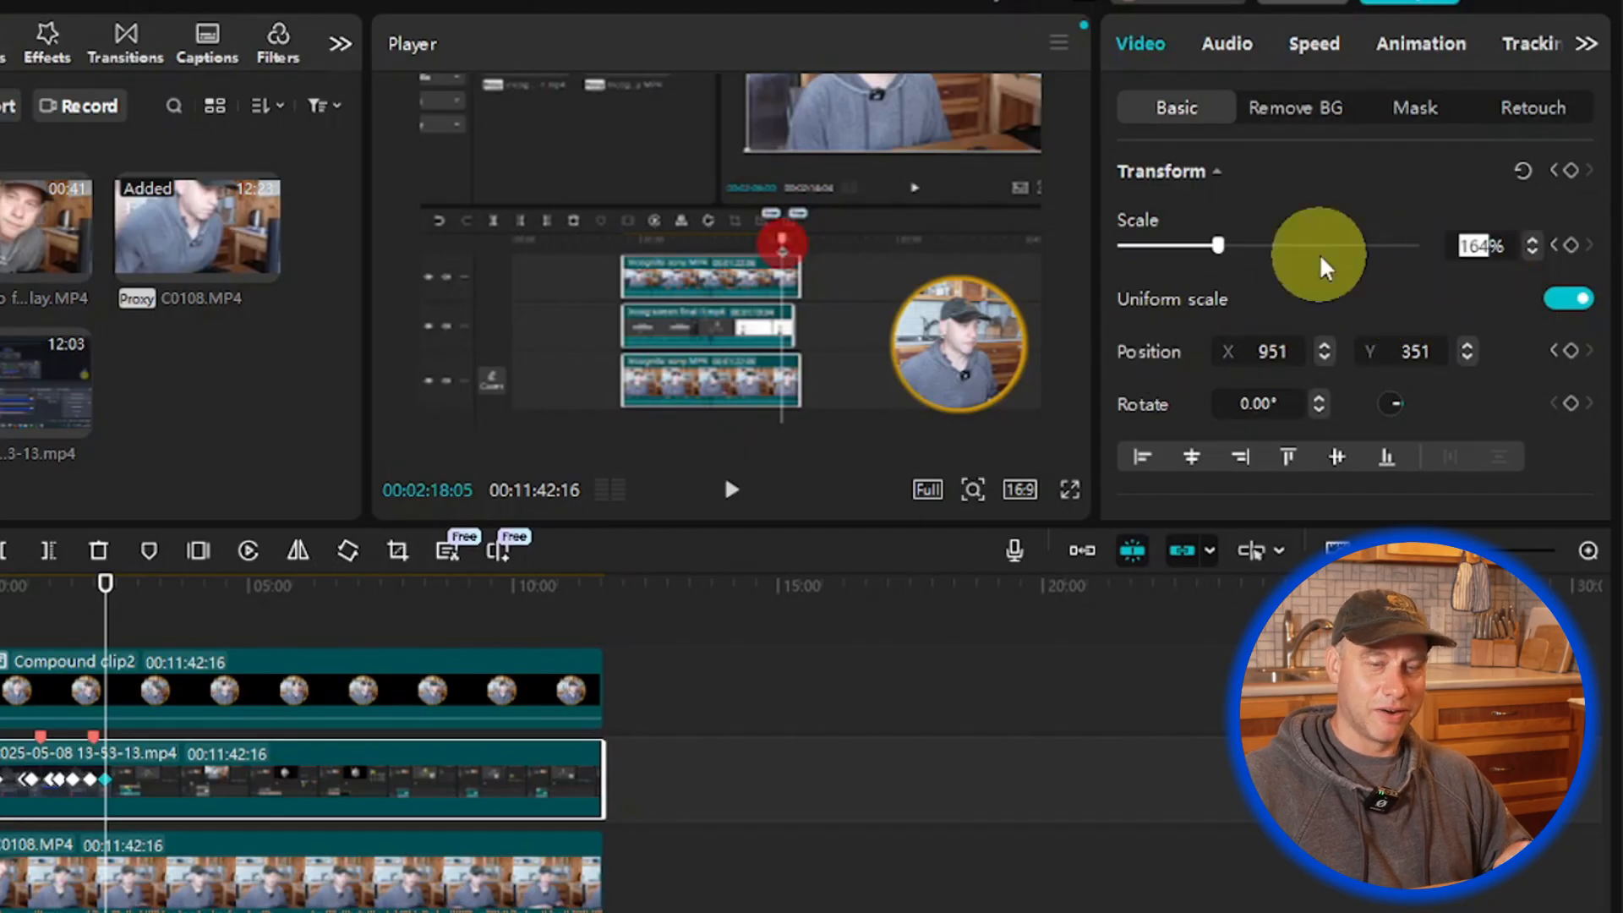
key(Return)
Step: Set the screen recording's position to X 0, Y 0 at 00:02:18:05
click(1293, 352)
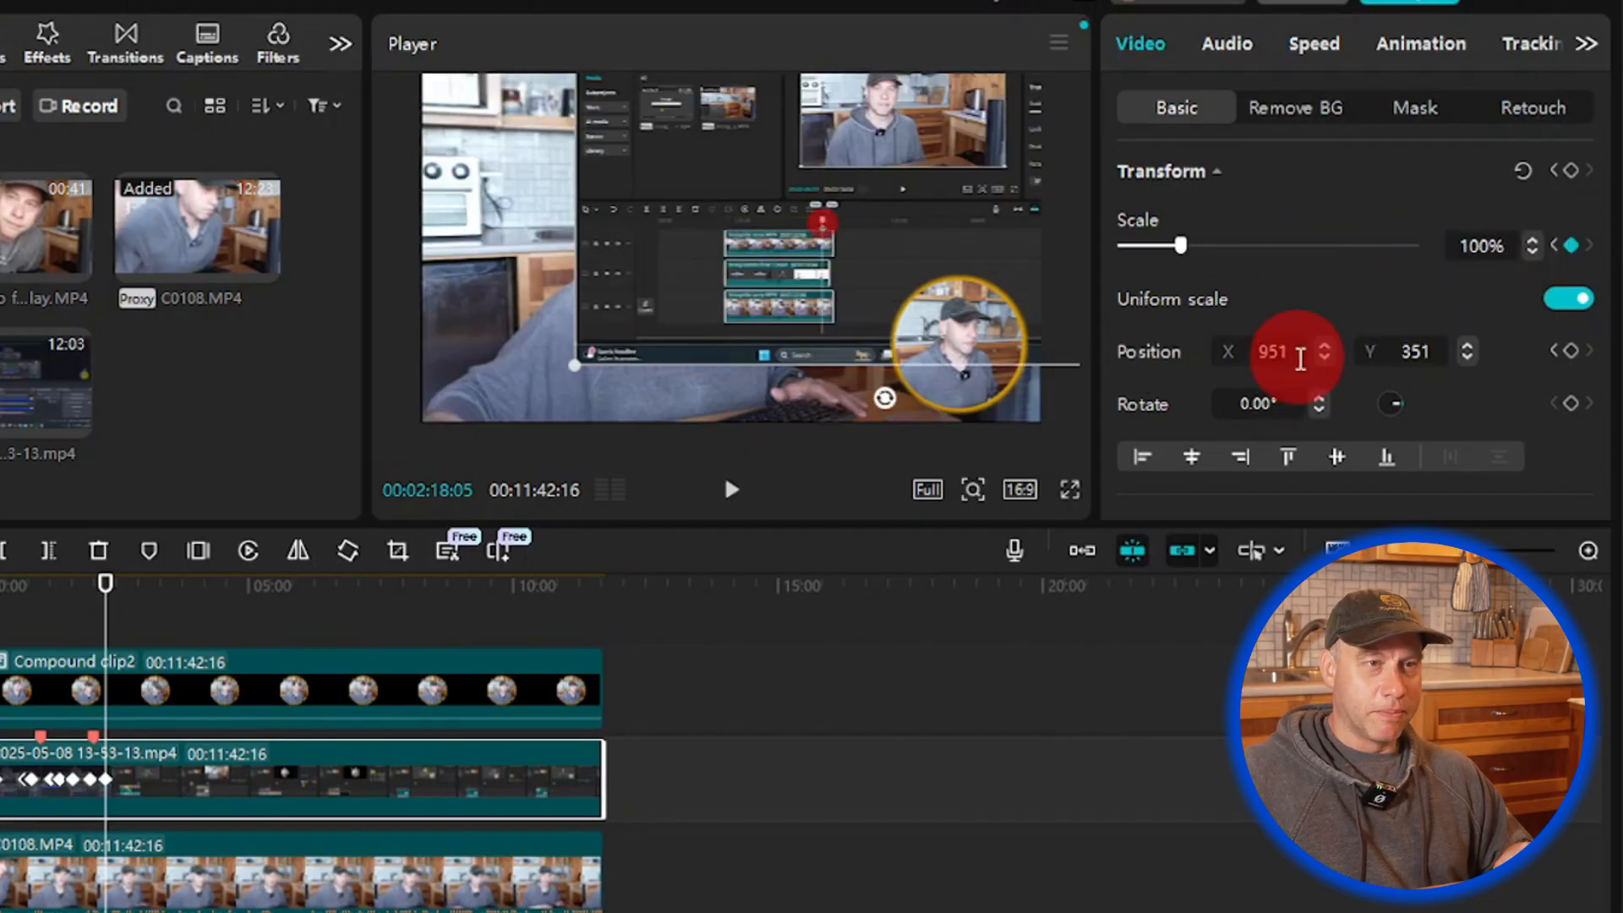
key(Return)
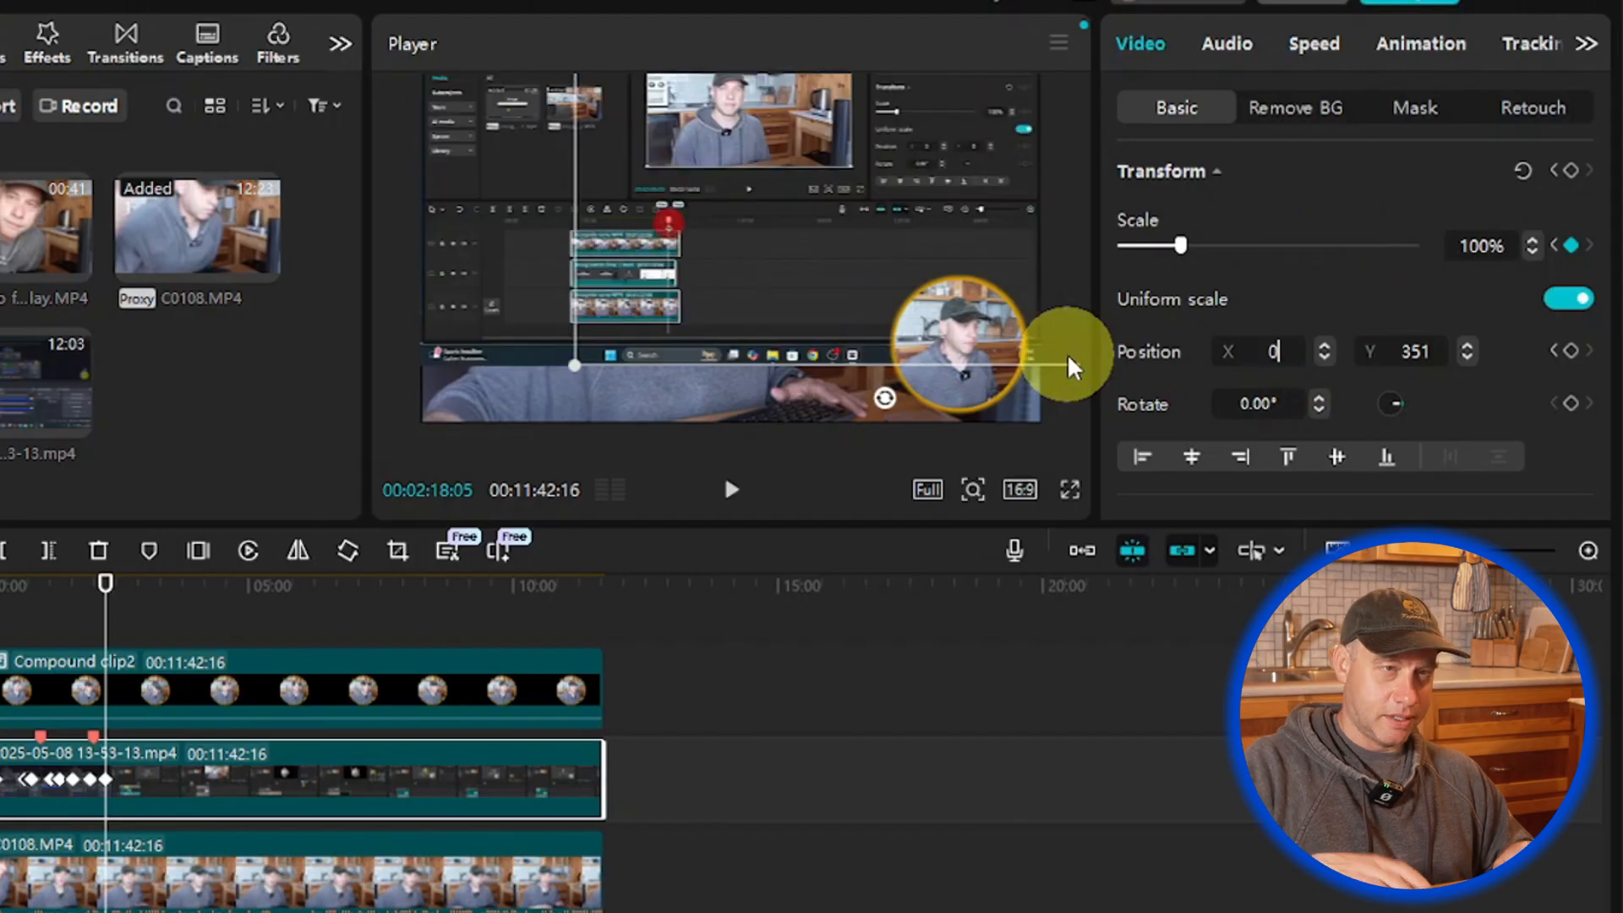
click(1438, 352)
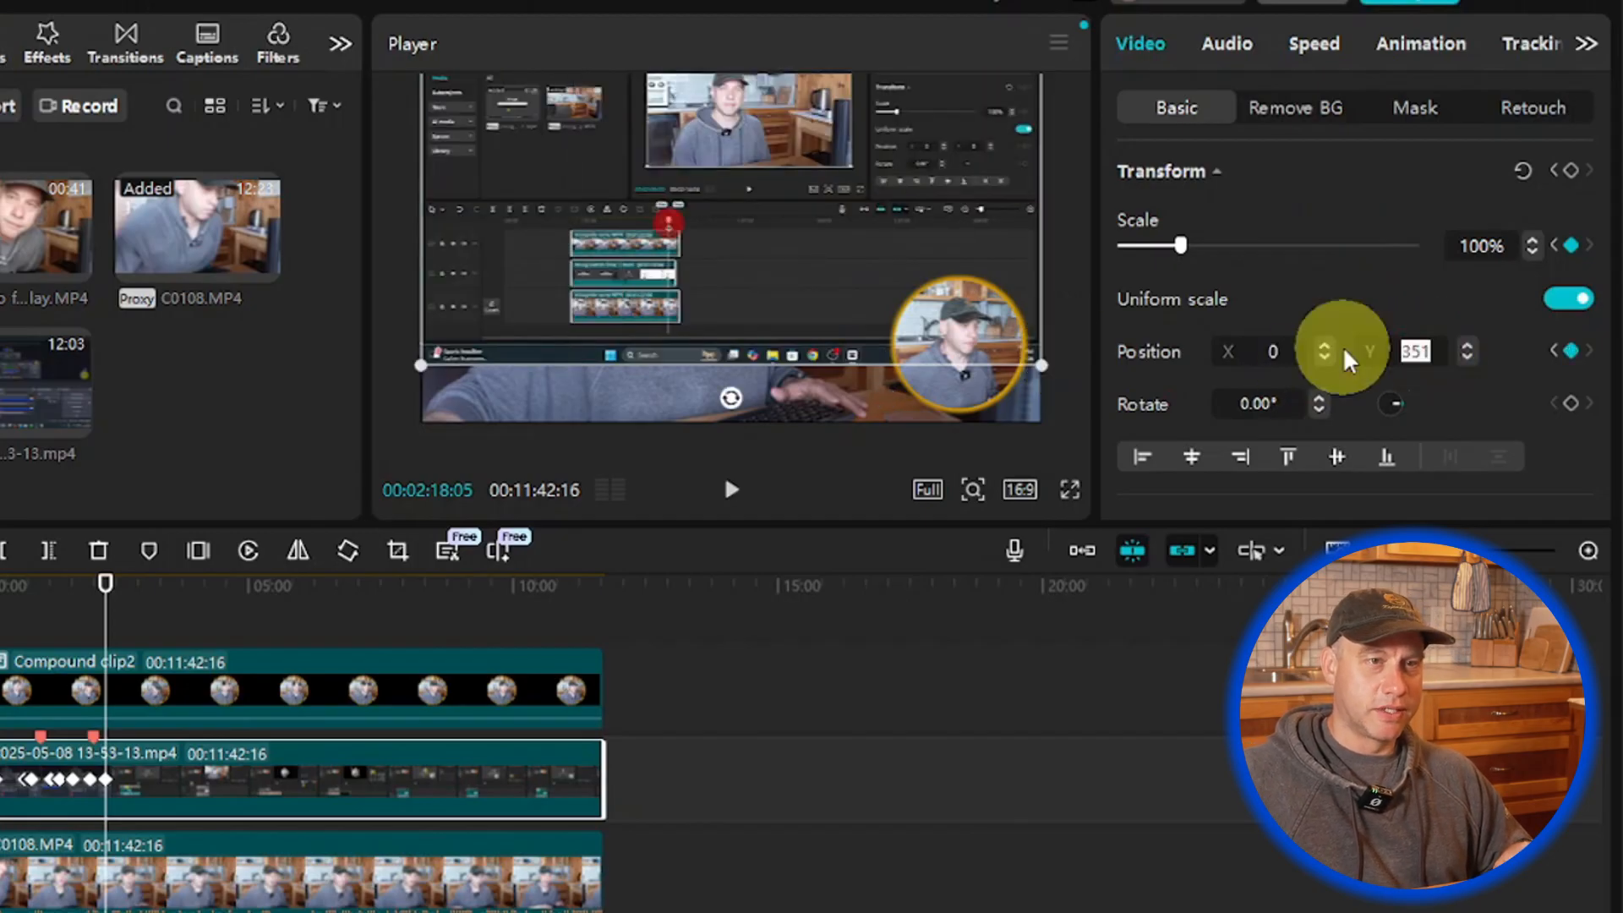
text(0)
key(Return)
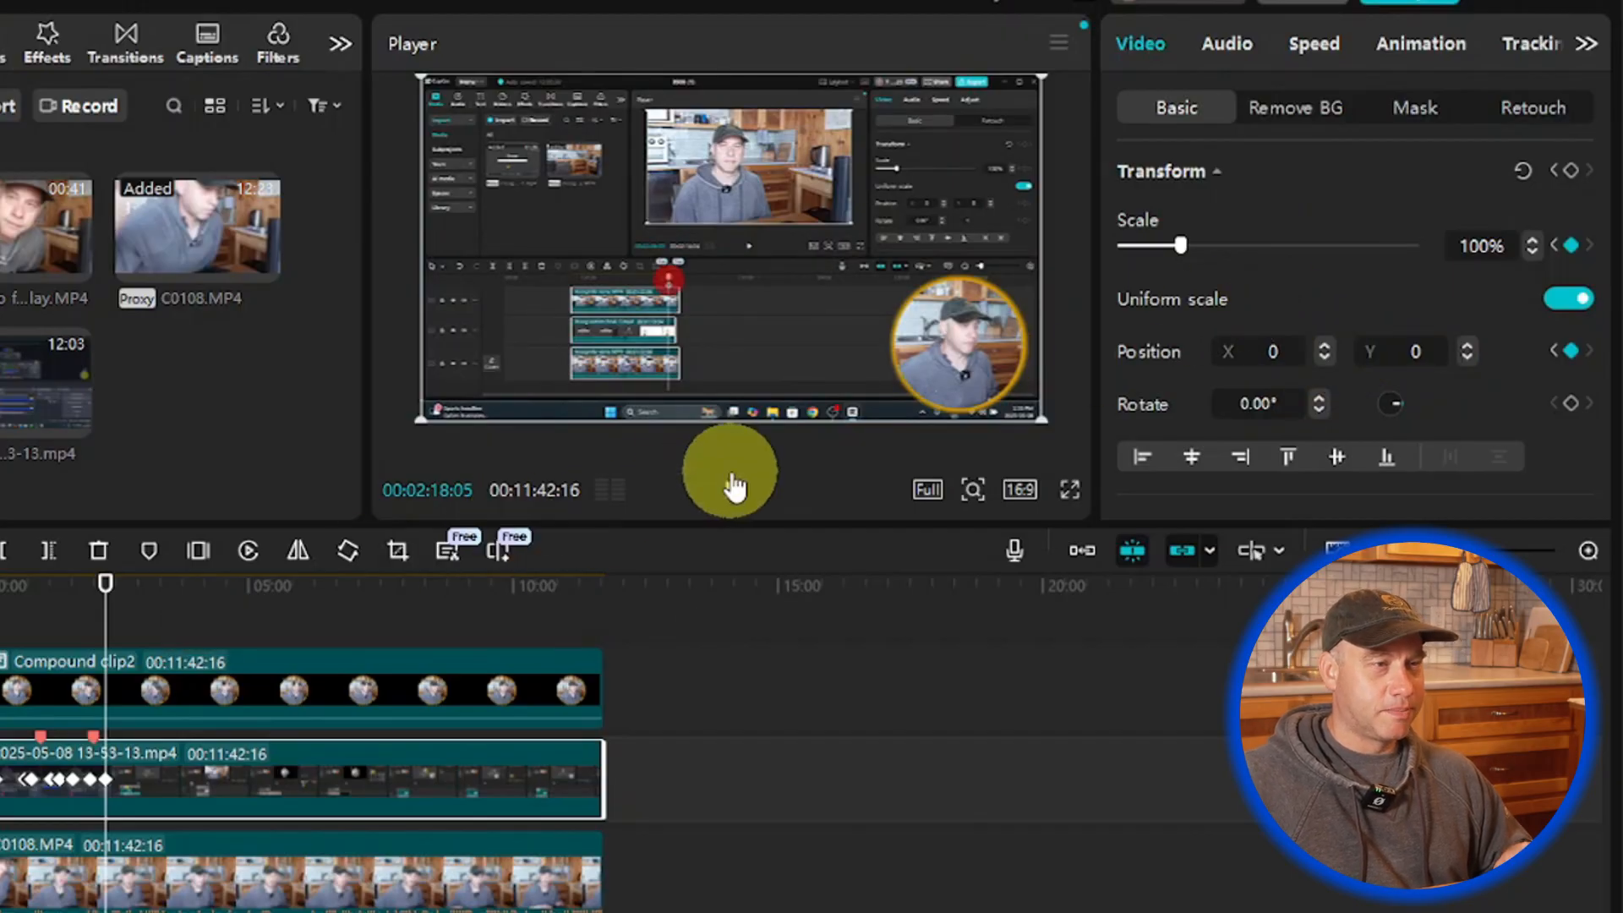
Step: Play on to 00:02:31:14 and add scale and position keyframes to the screen recording there
click(732, 490)
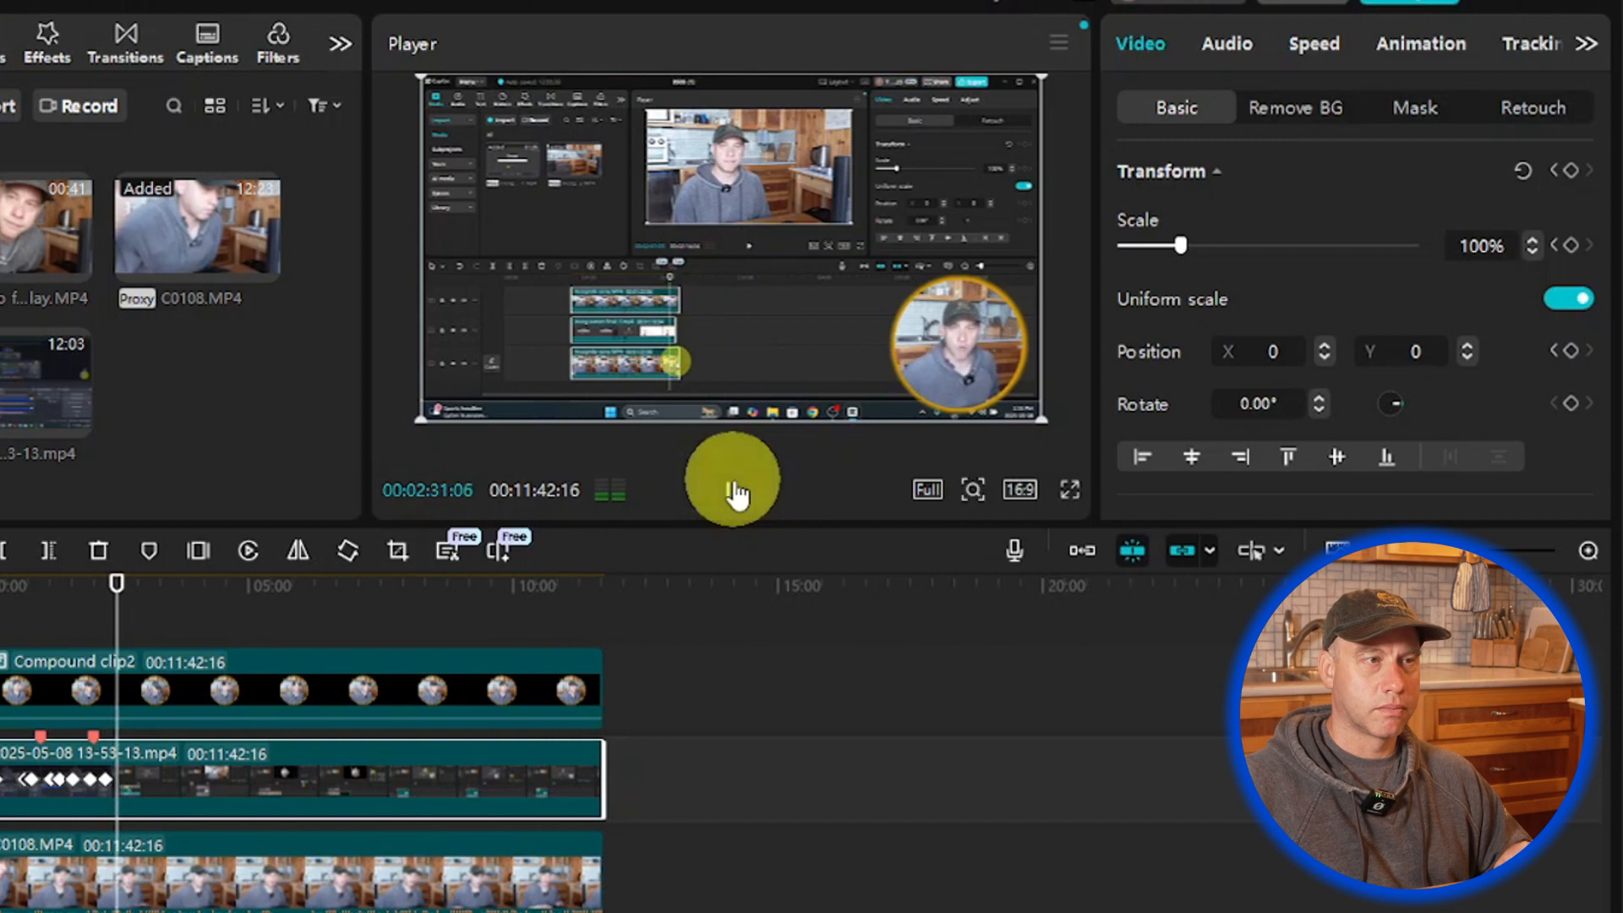
click(732, 491)
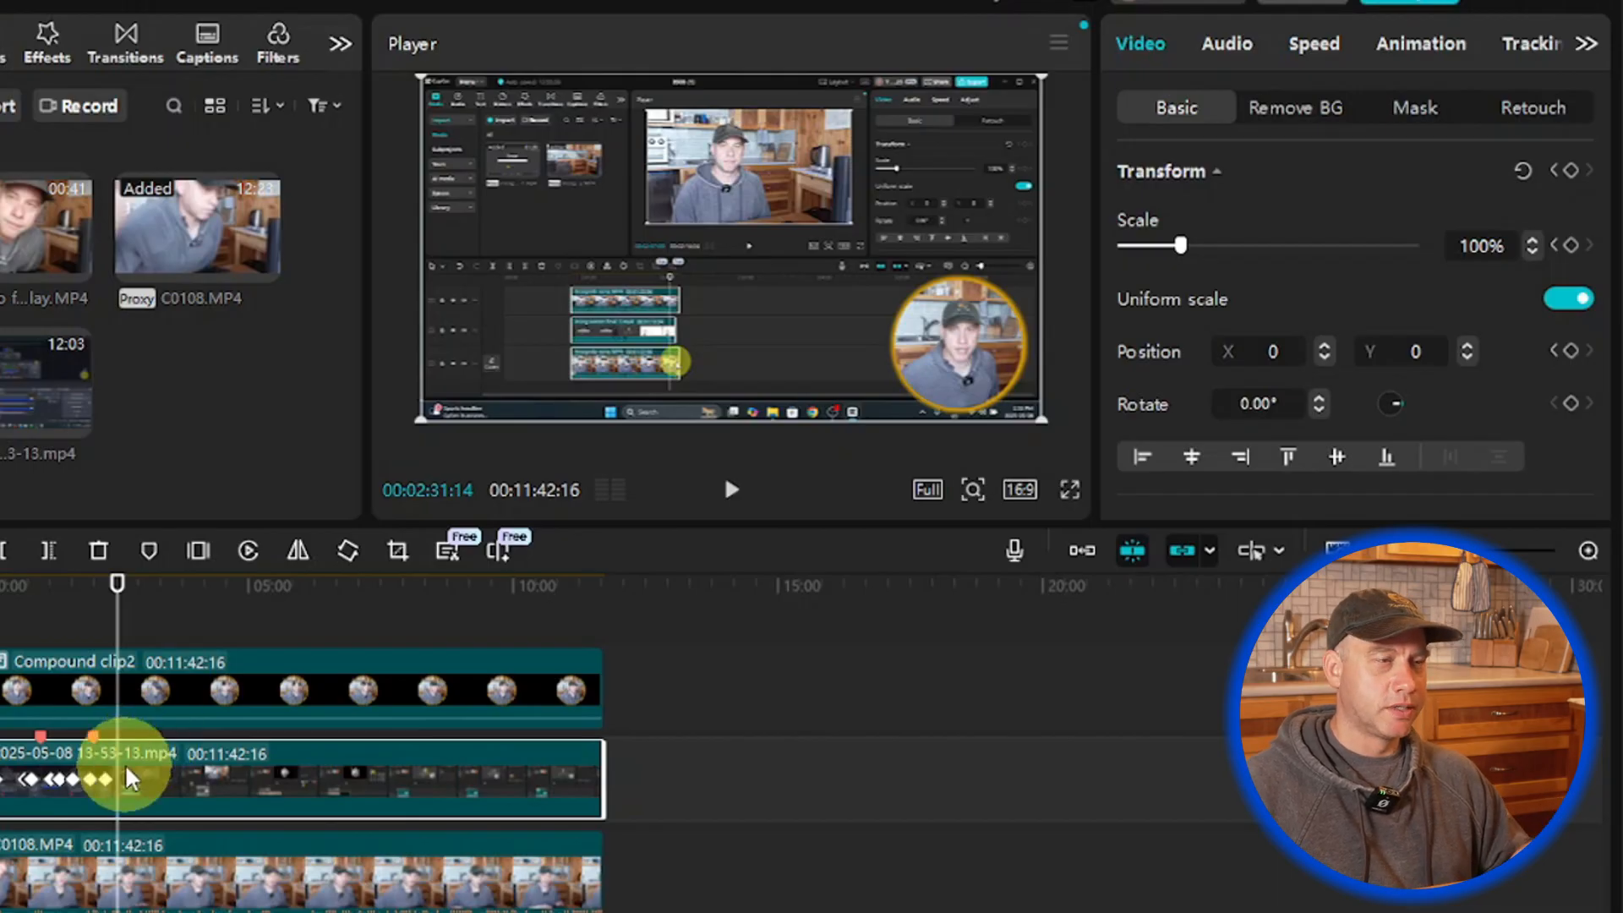
click(1570, 246)
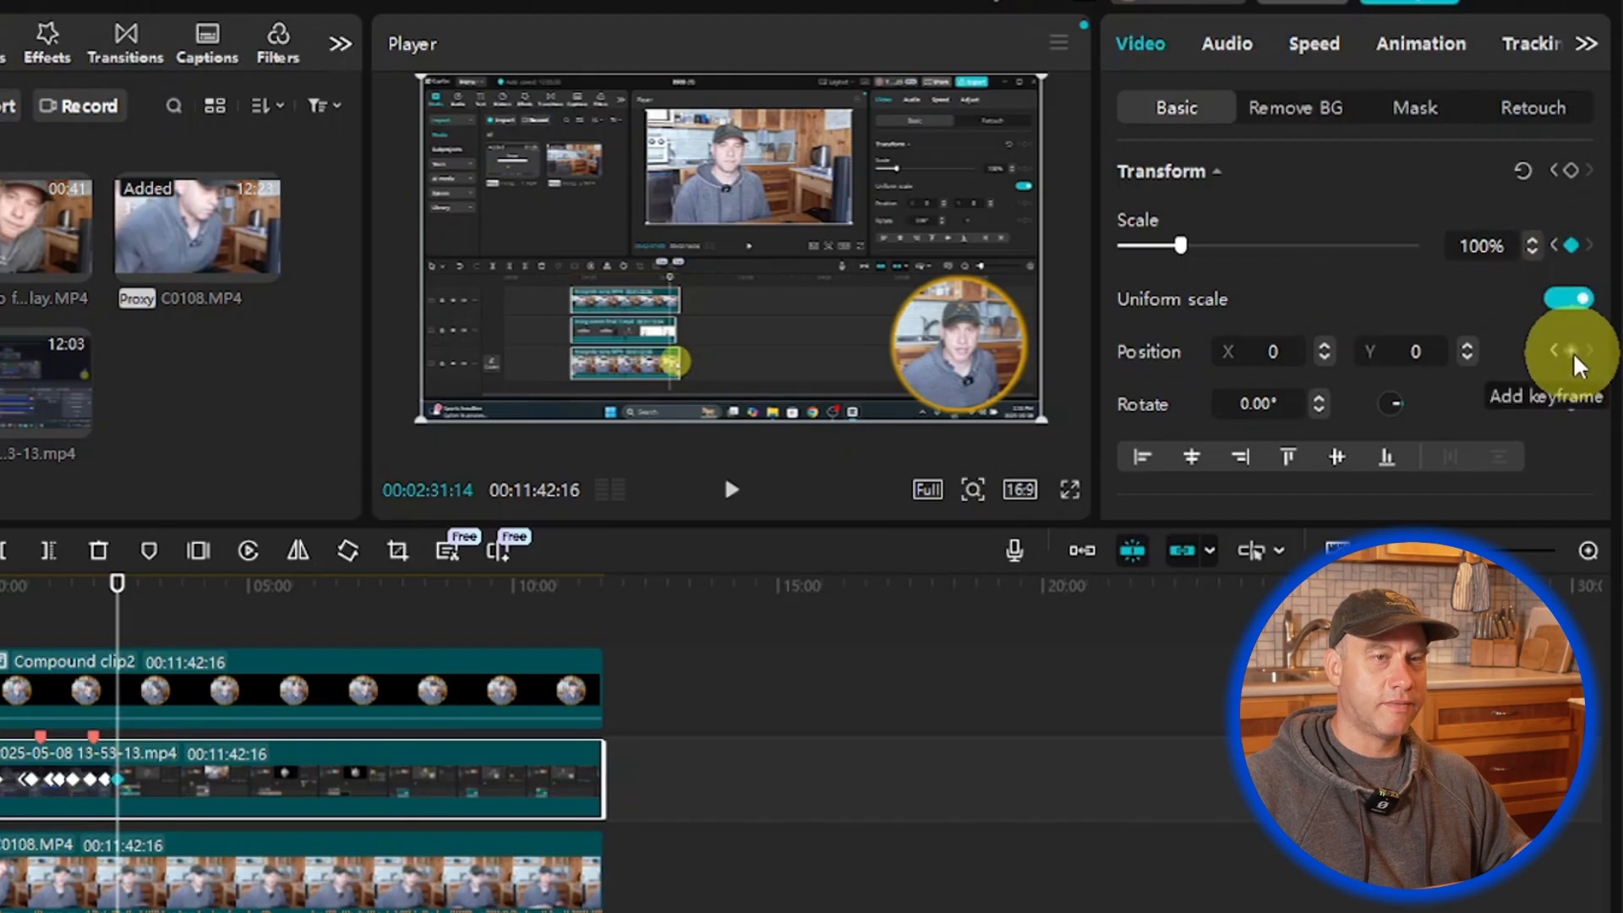
click(1572, 352)
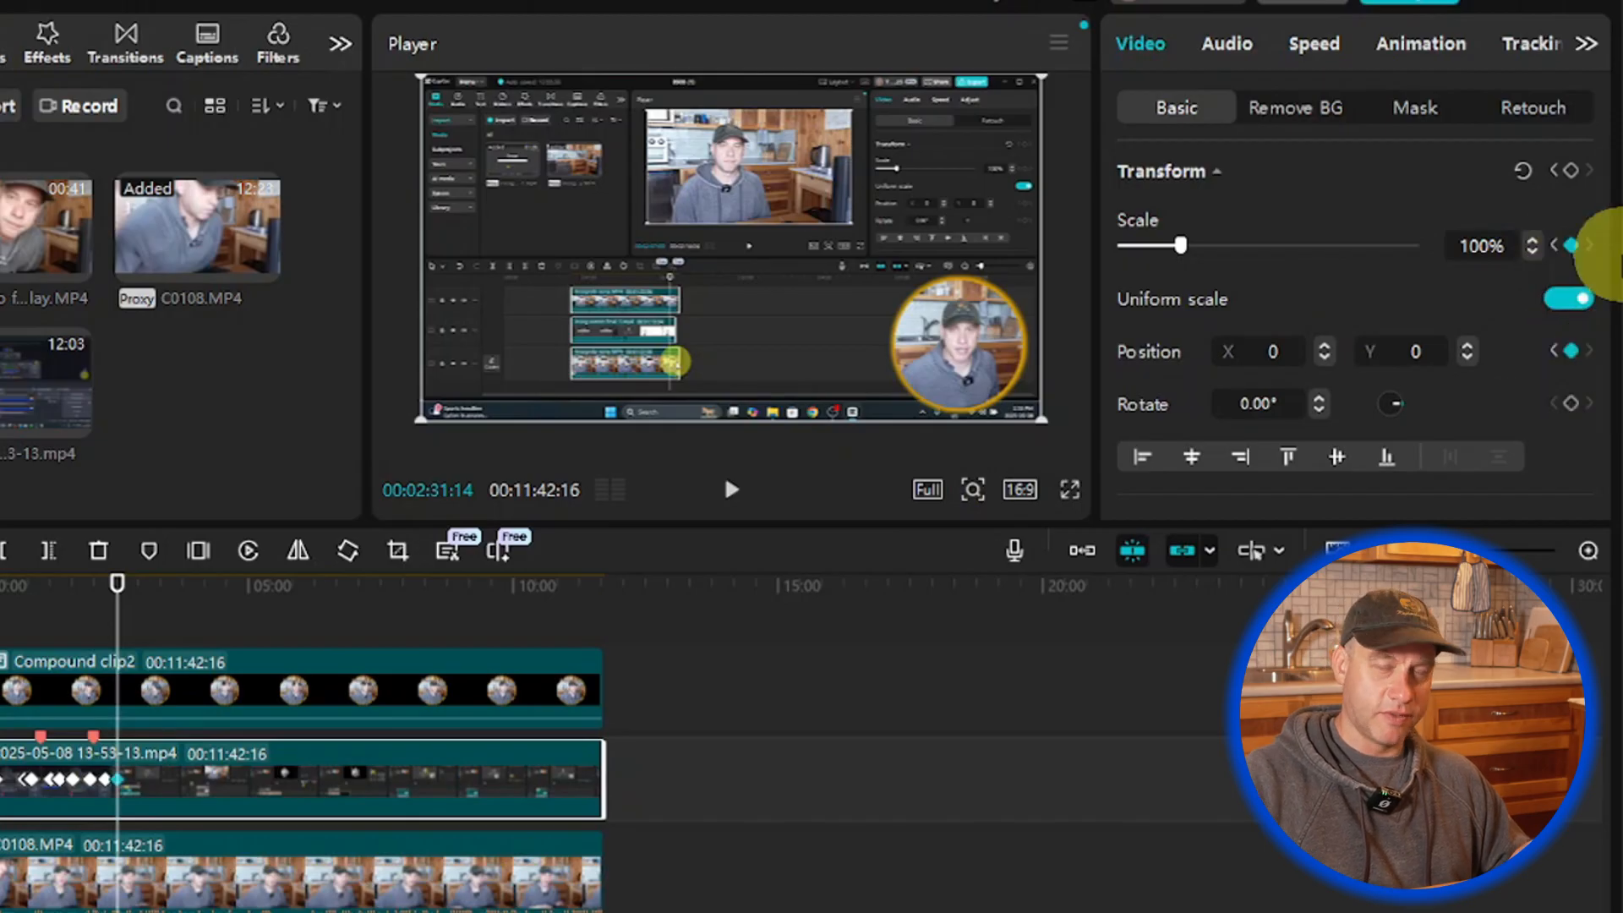
Step: Advance to 00:02:32:05 and zoom the screen recording to about 141%, repositioned to about X 467, Y 214
key(Right)
key(Right)
key(Right)
key(Right)
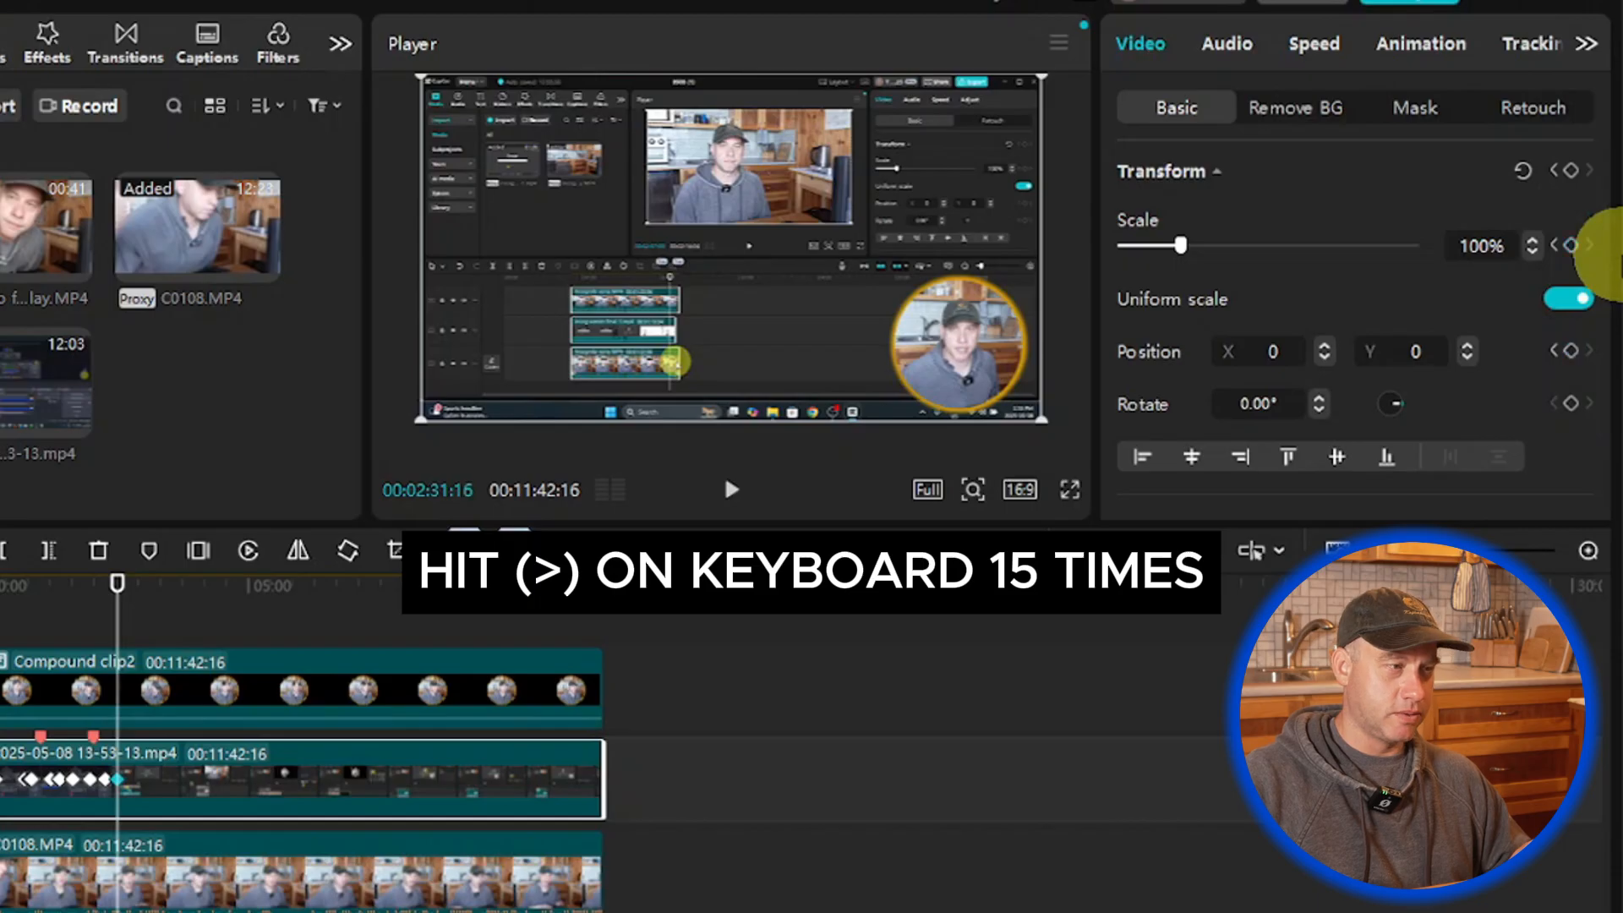
key(Right)
key(Right)
key(Right)
key(Right)
key(Right)
key(Right)
key(Right)
key(Right)
key(Right)
key(Right)
key(Right)
key(Right)
key(Right)
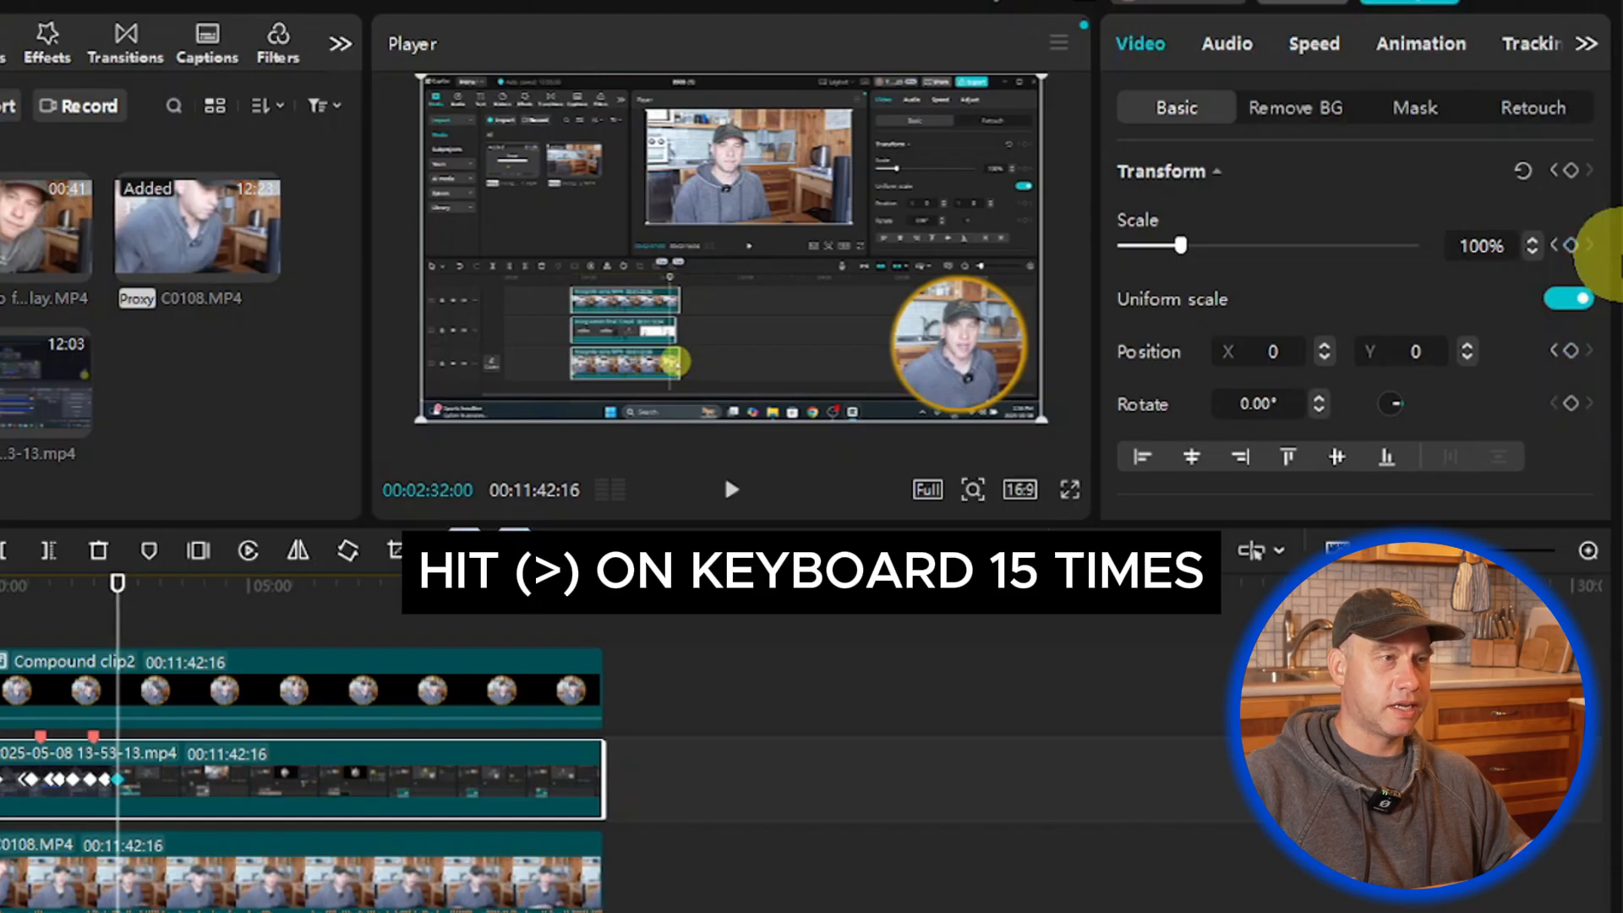
key(Right)
key(Right)
key(Right)
key(Right)
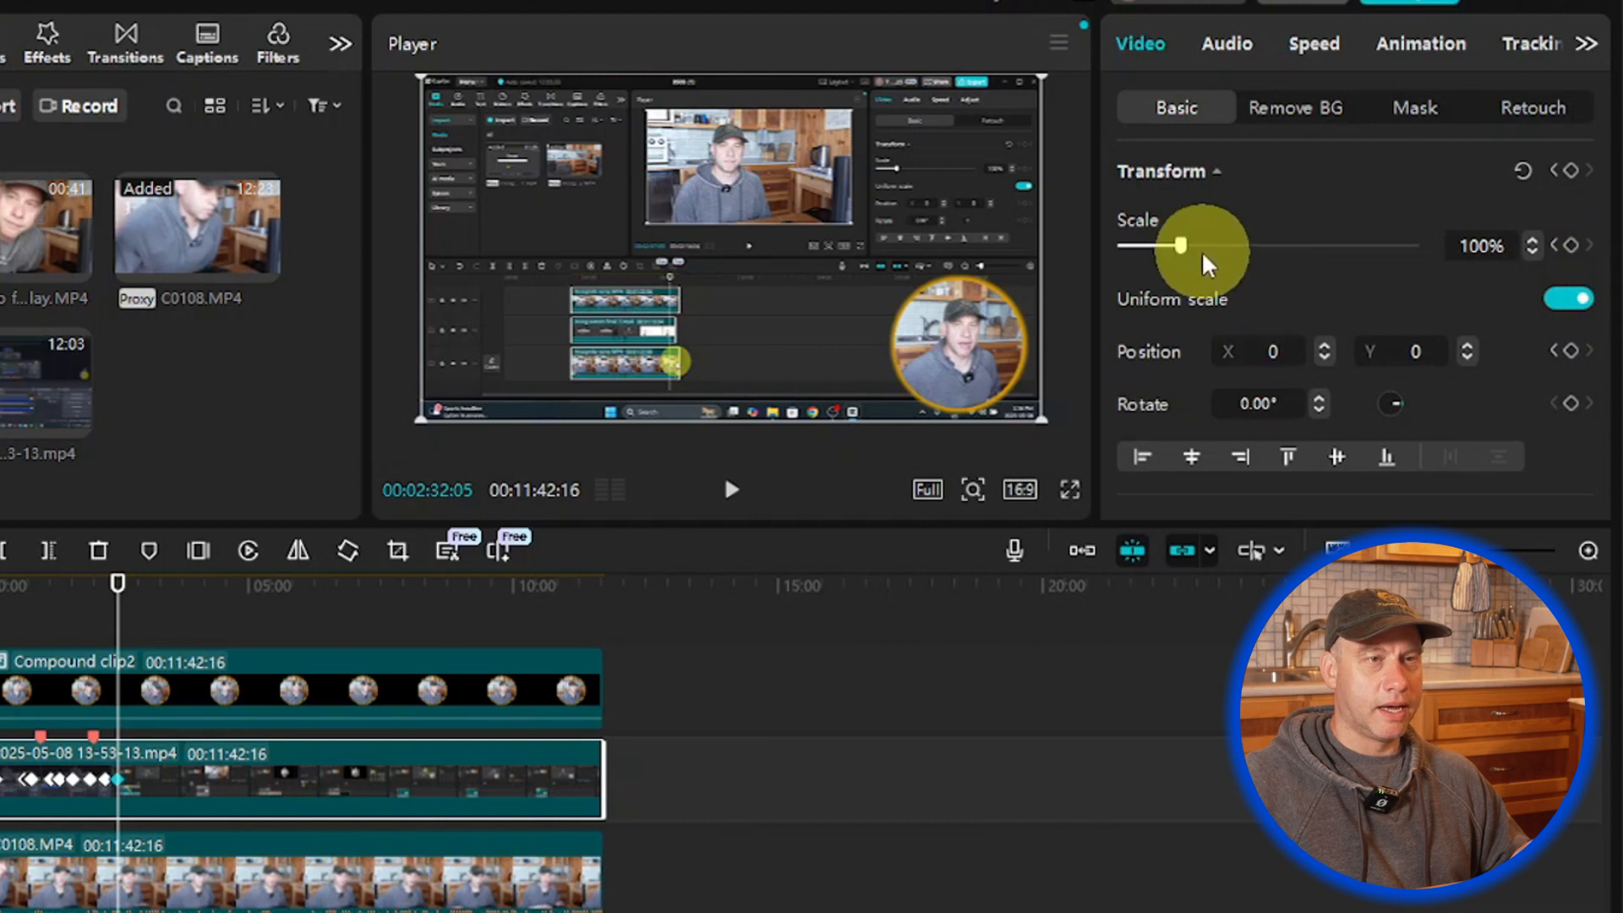
drag(1187, 253, 1208, 252)
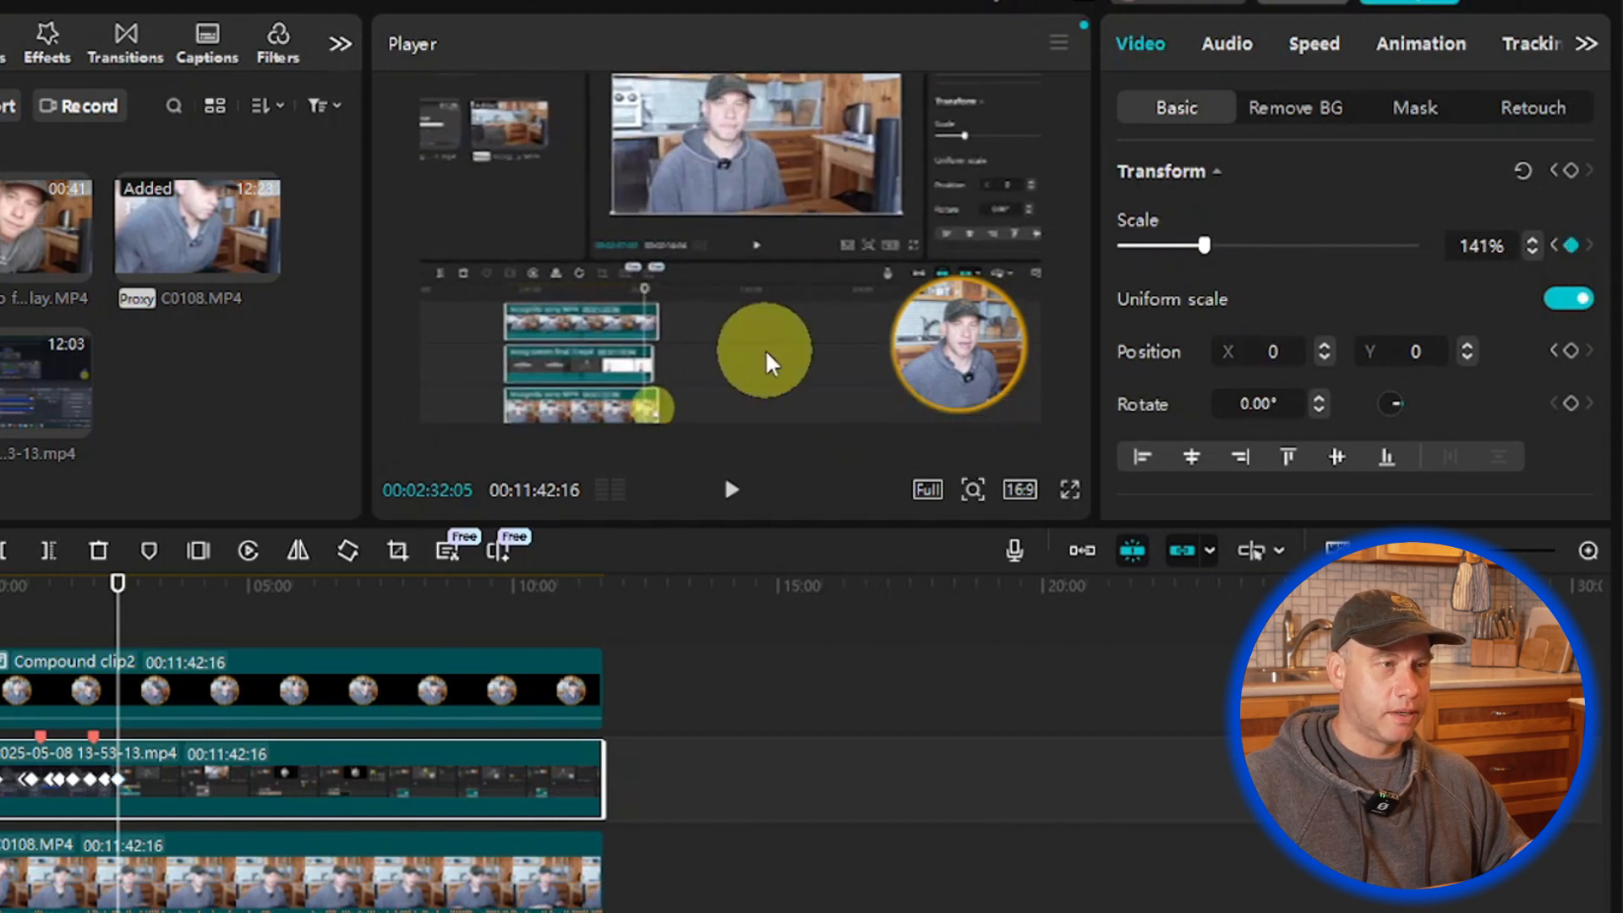
drag(761, 351, 844, 328)
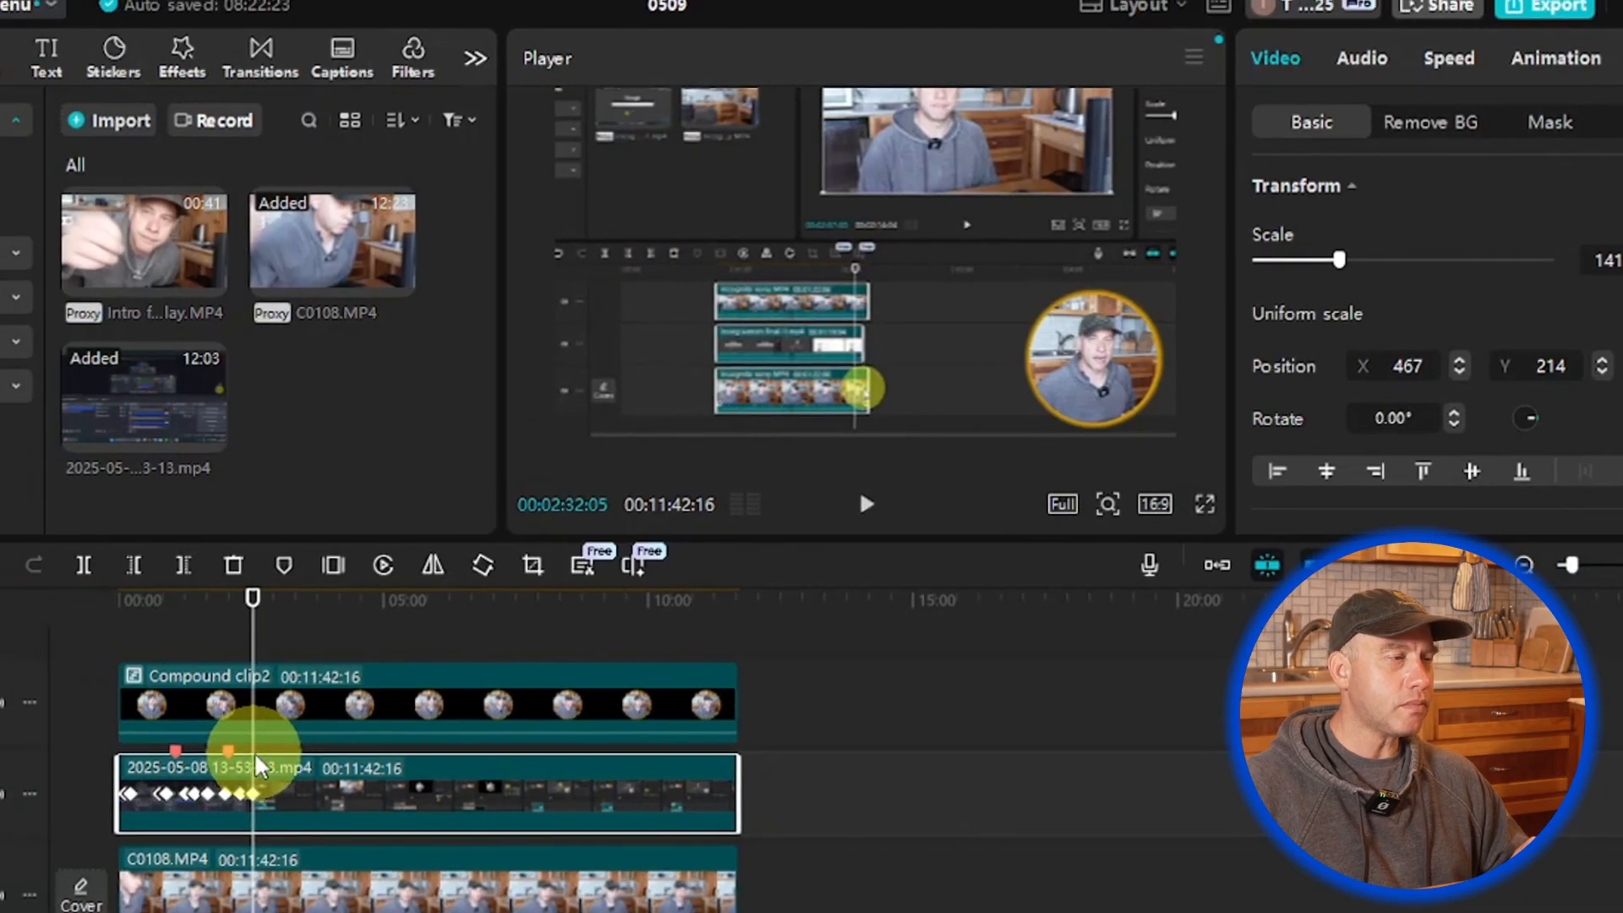
Step: Add a red marker named "Text W" to the screen recording at 00:02:32:05
click(283, 565)
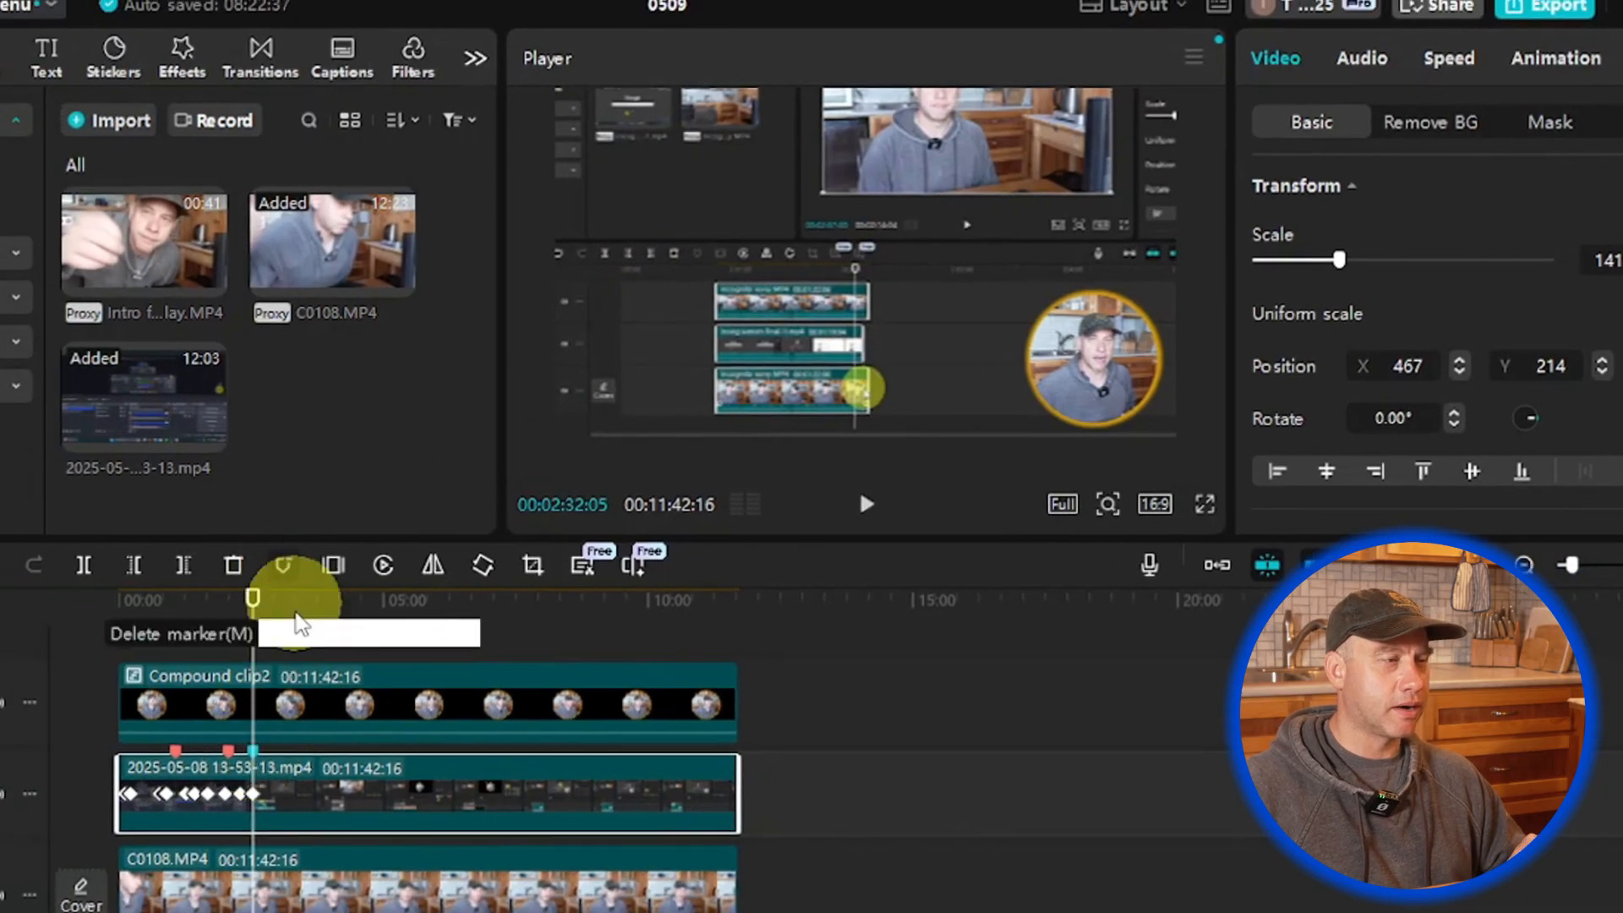
right_click(252, 752)
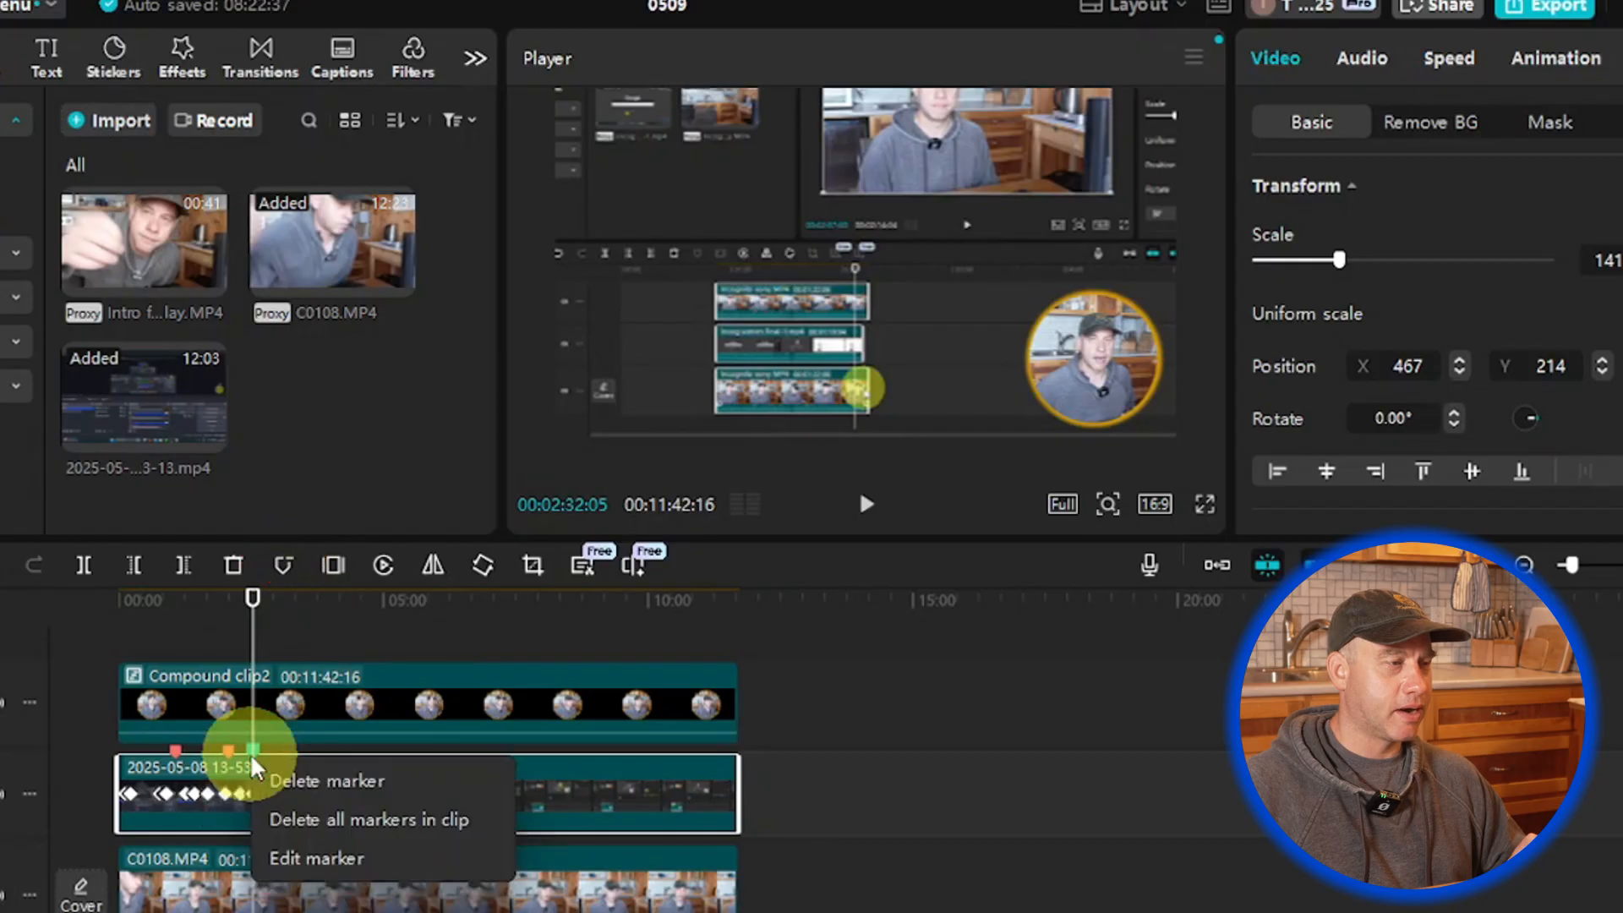
click(262, 858)
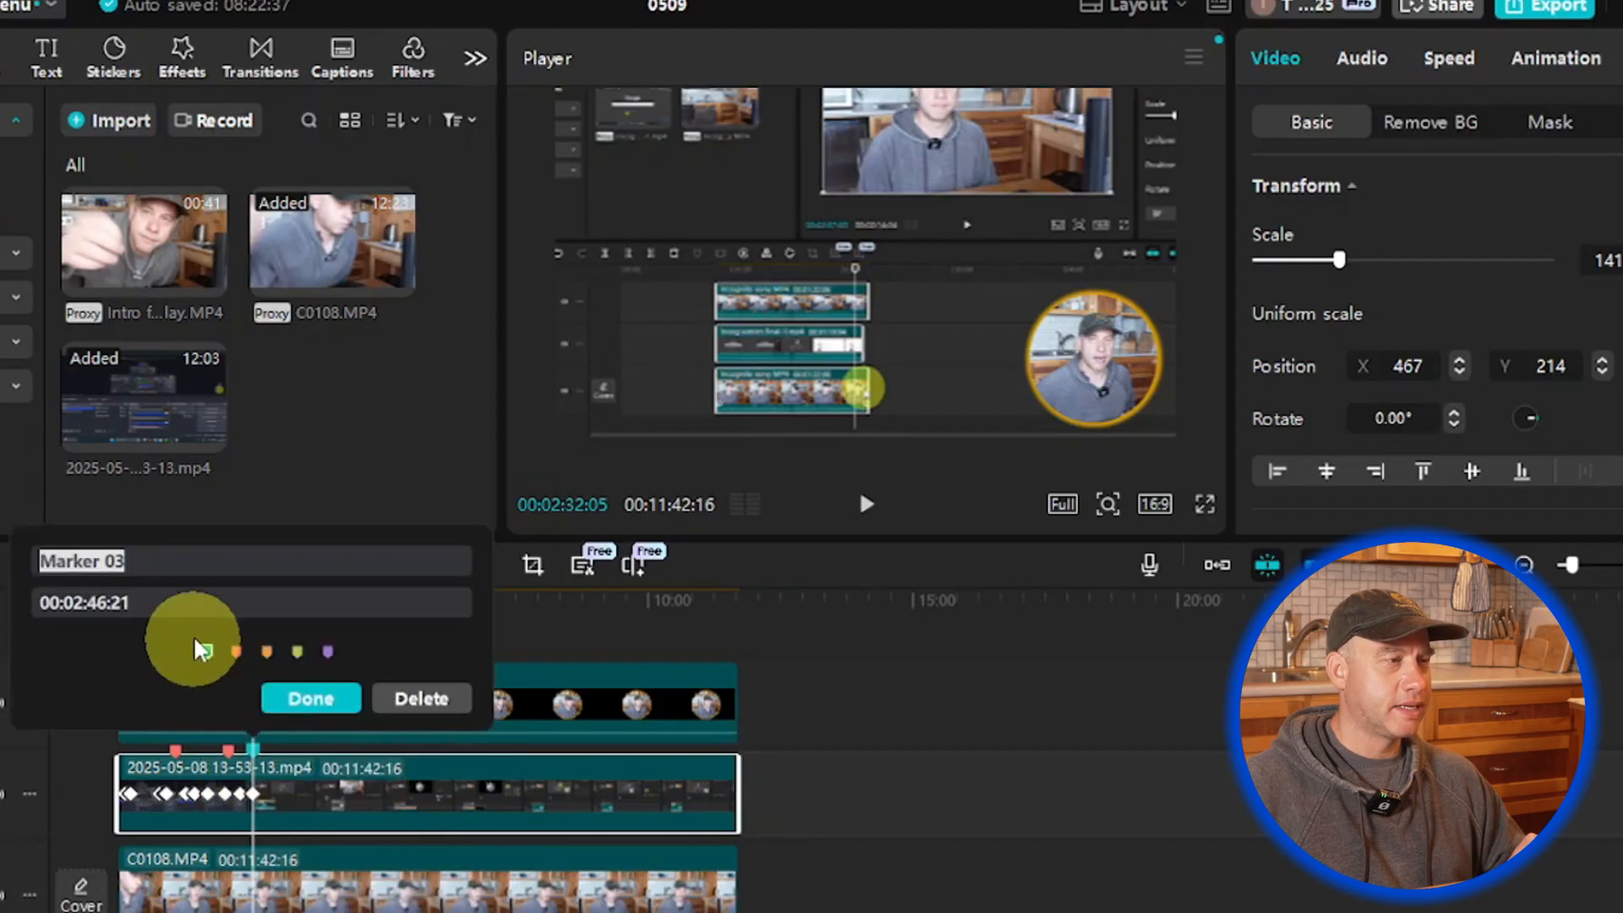
click(187, 559)
drag(187, 558, 0, 565)
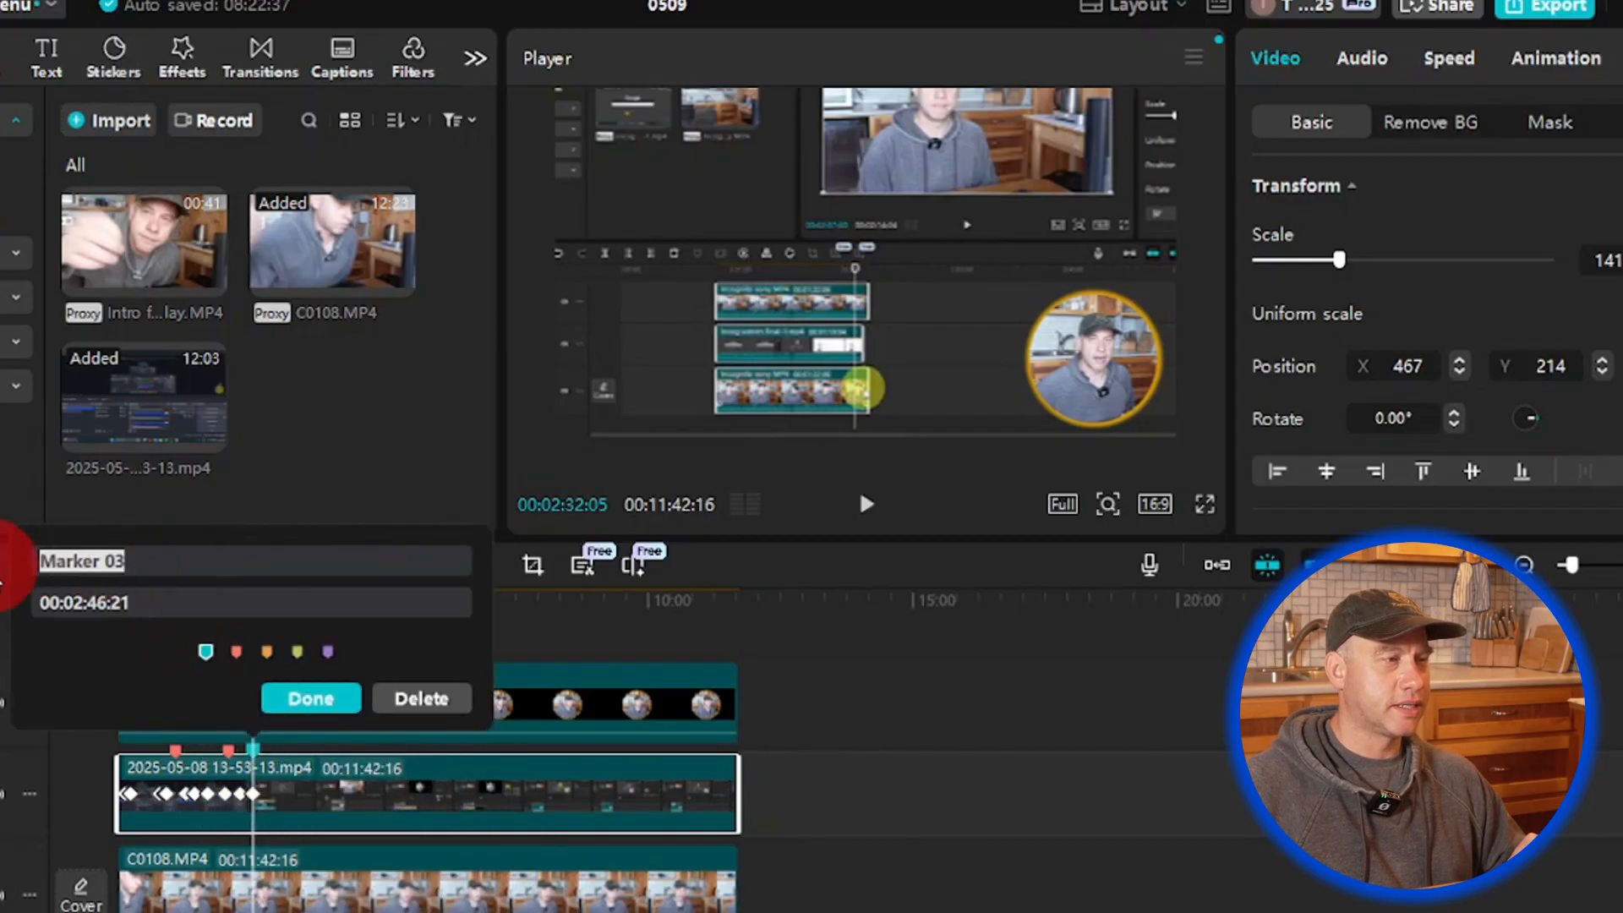
text(Text)
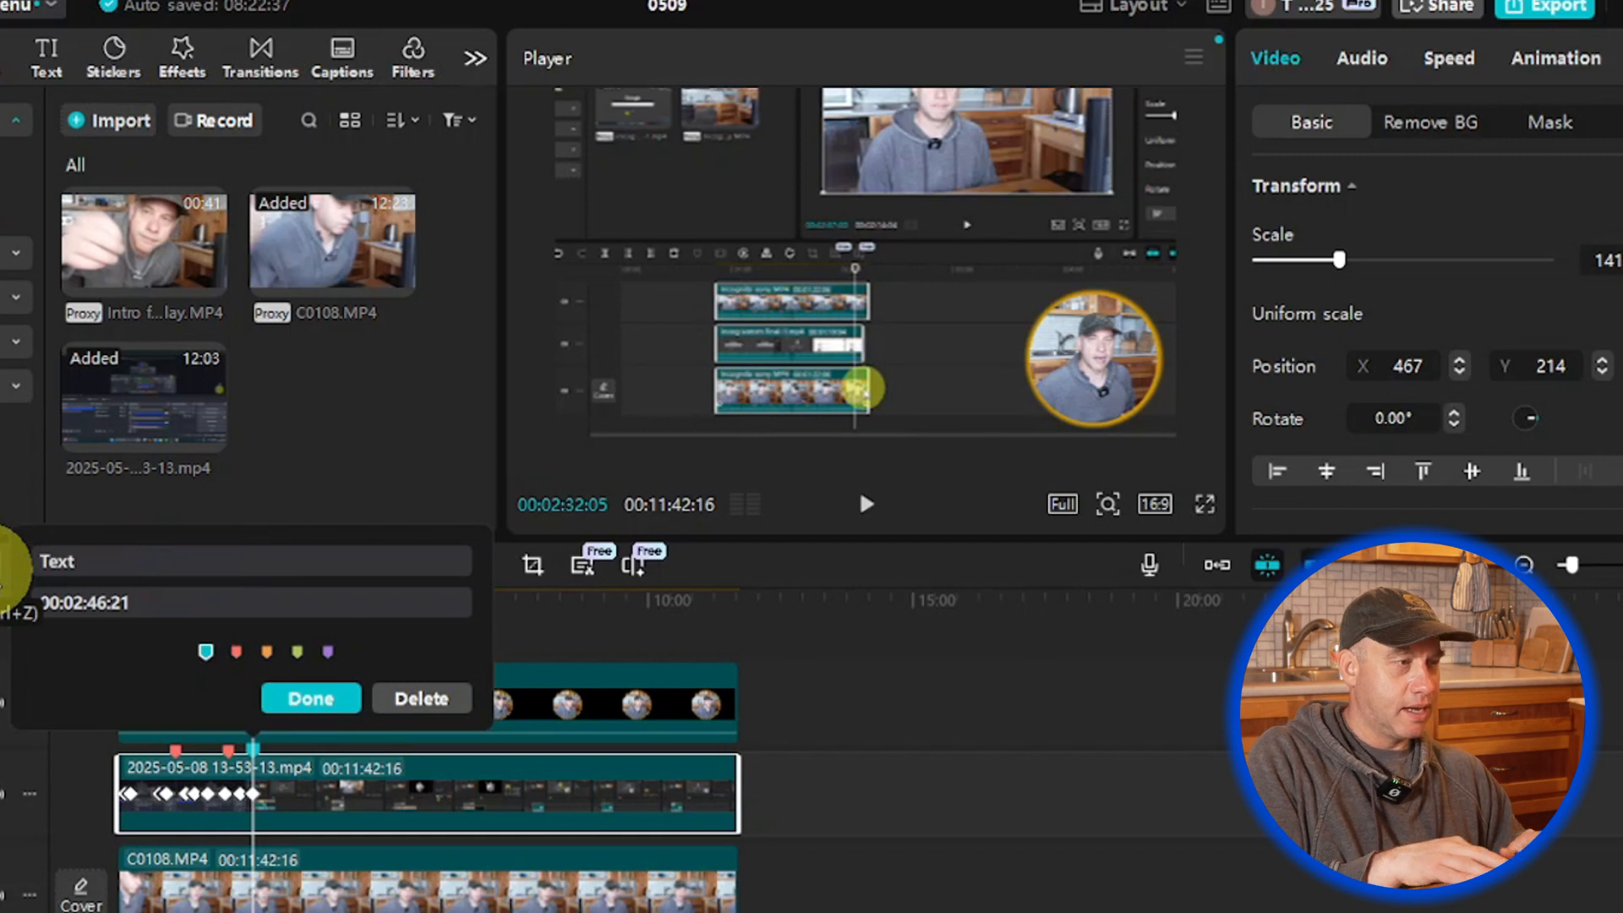
text( W)
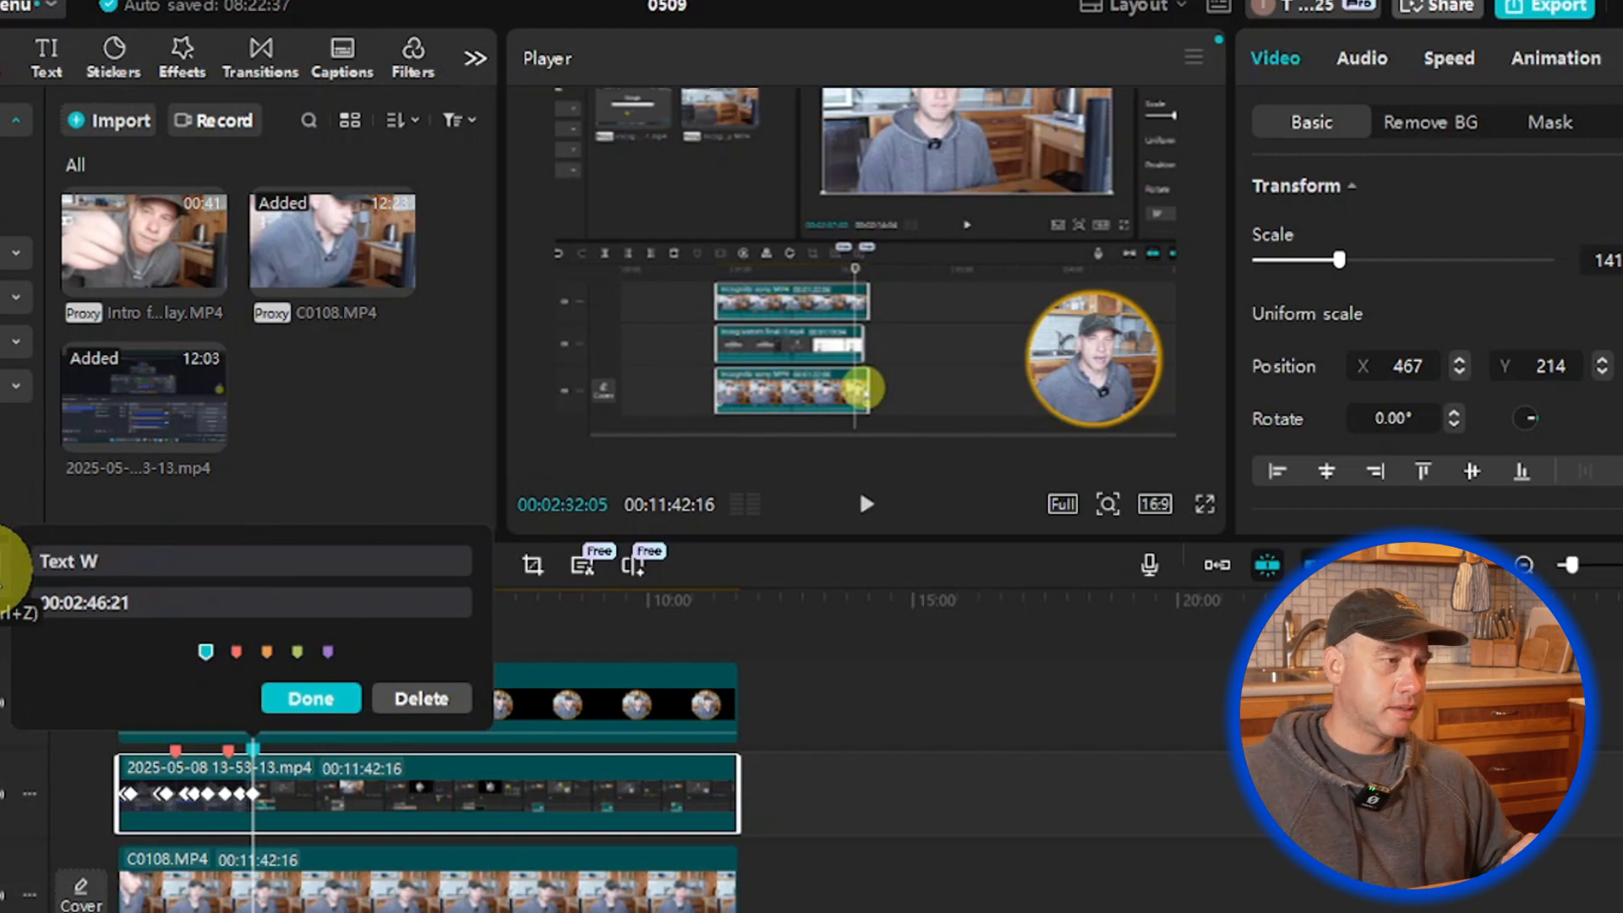
click(236, 651)
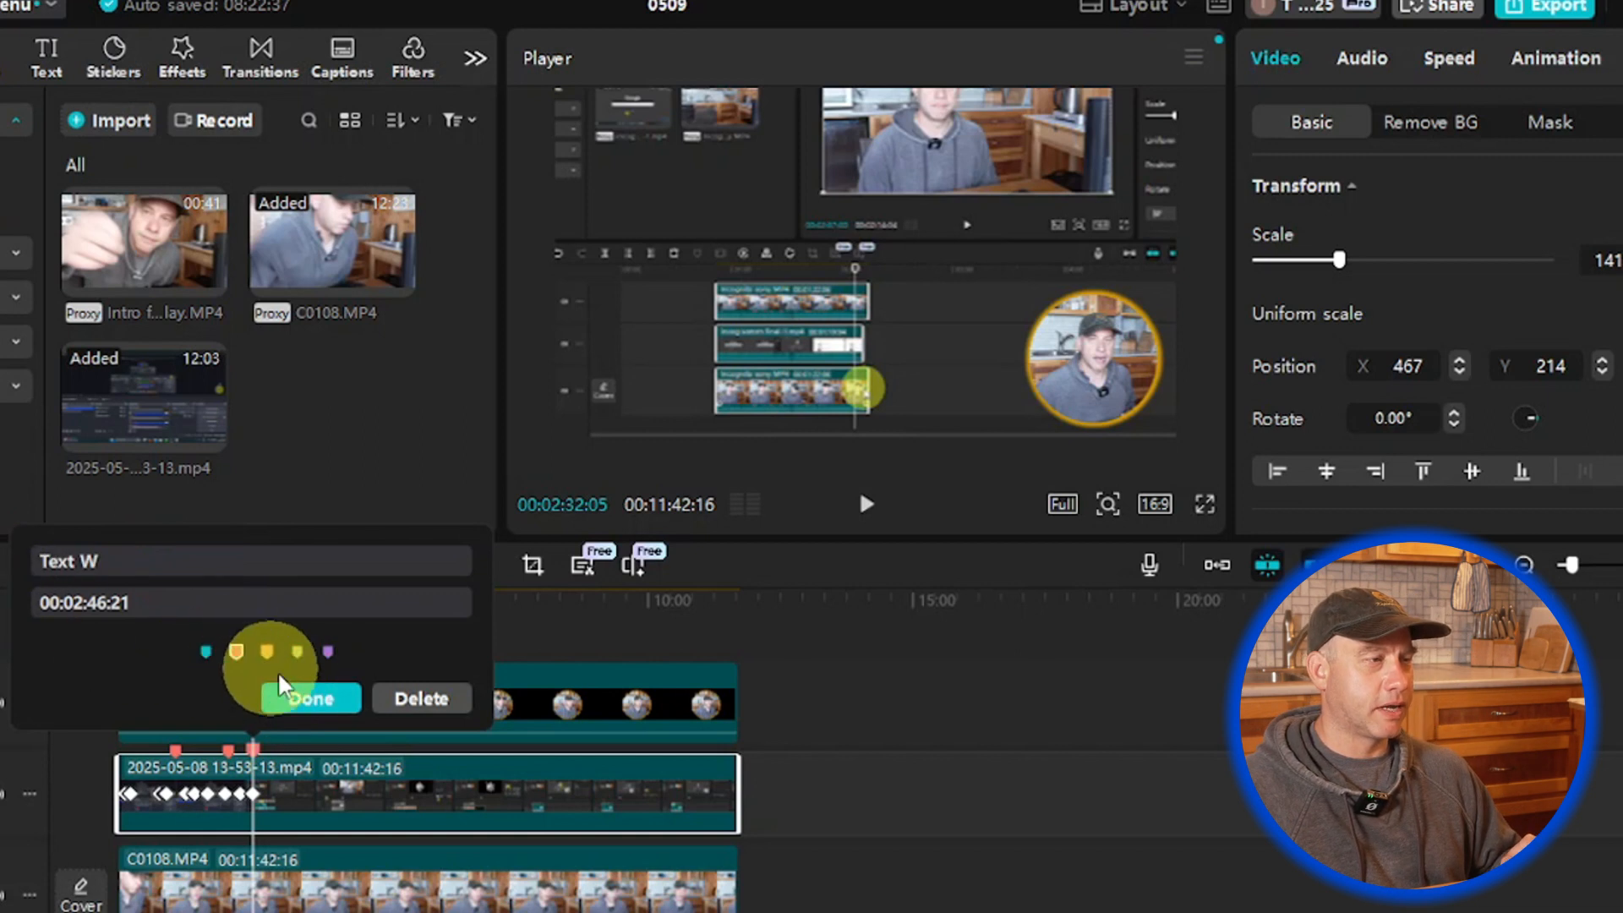
click(313, 704)
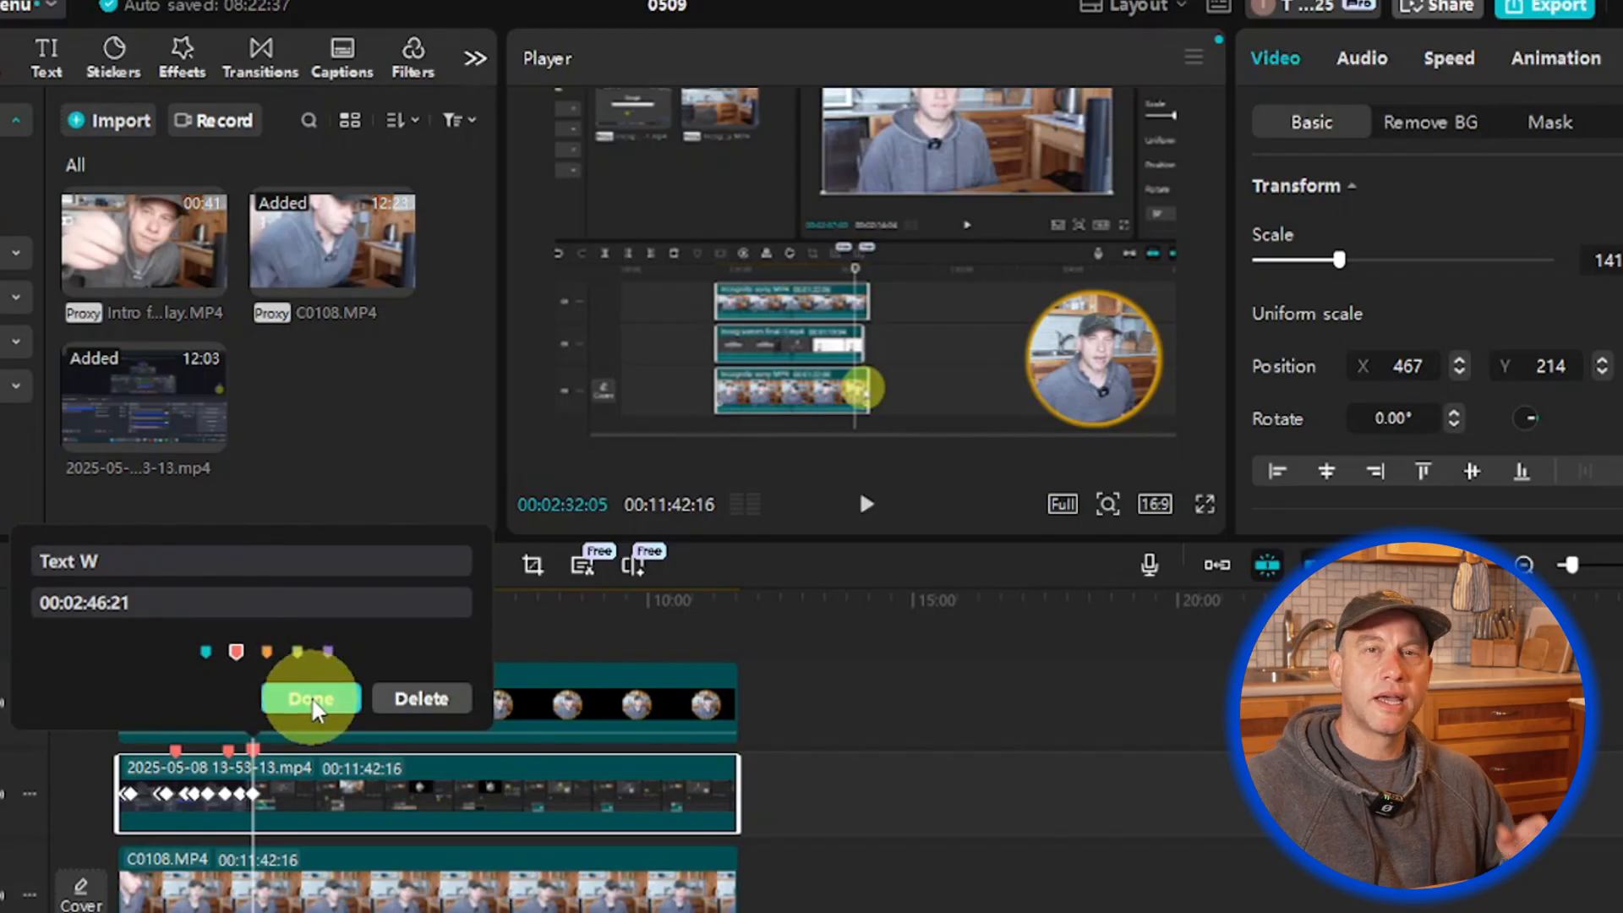
Step: Play on to about 00:02:54:12 and add a marker to the screen recording there
click(869, 508)
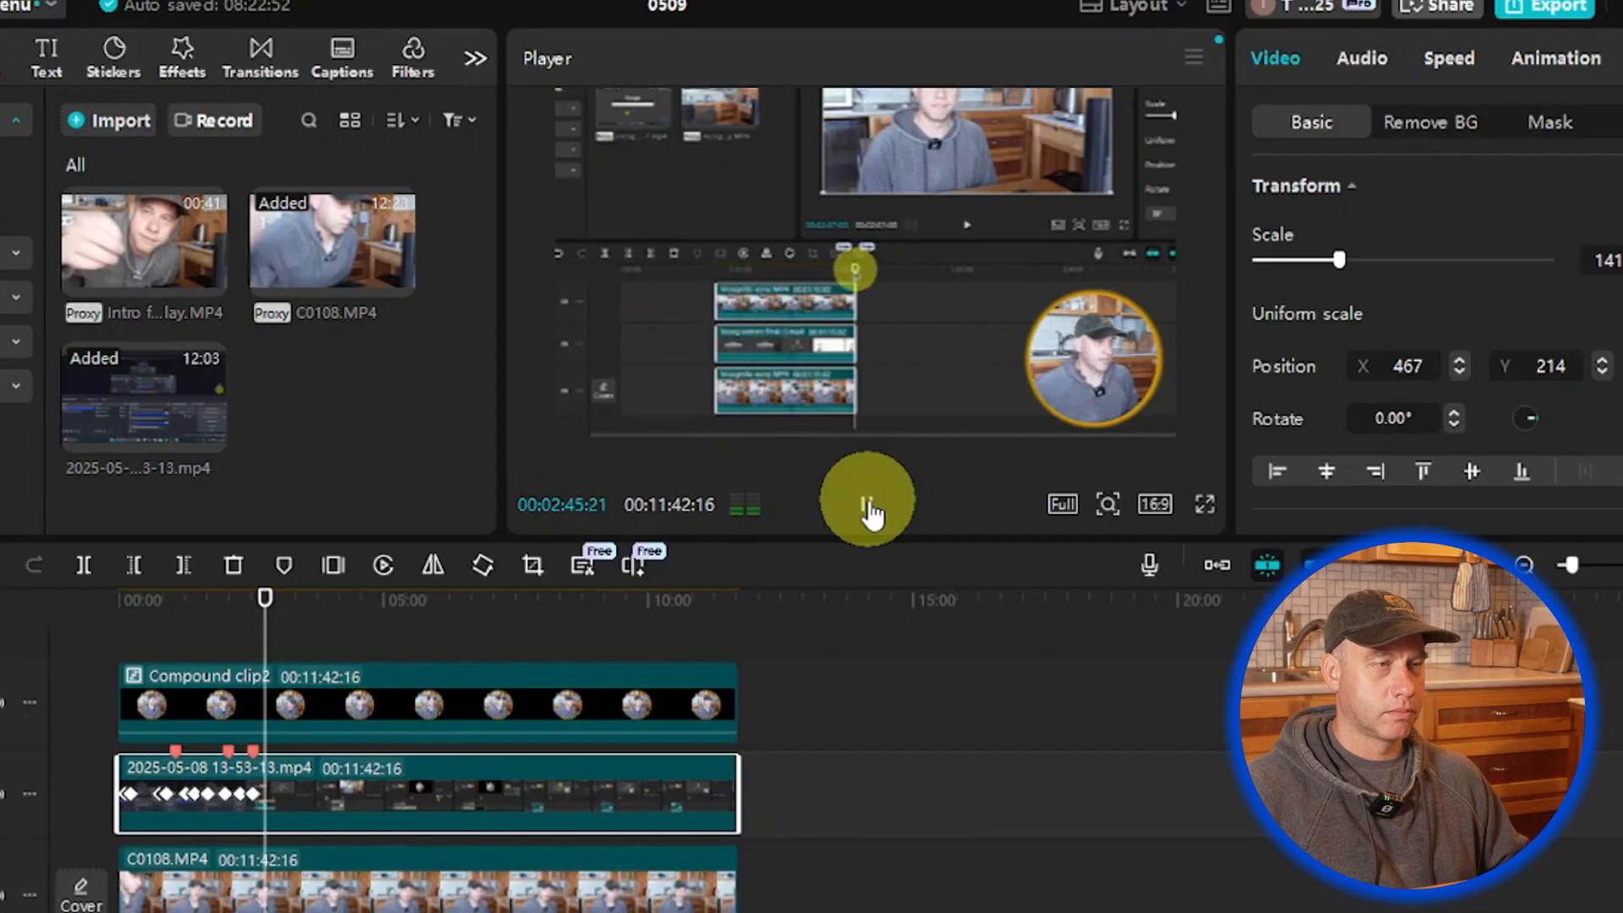
click(868, 508)
click(868, 508)
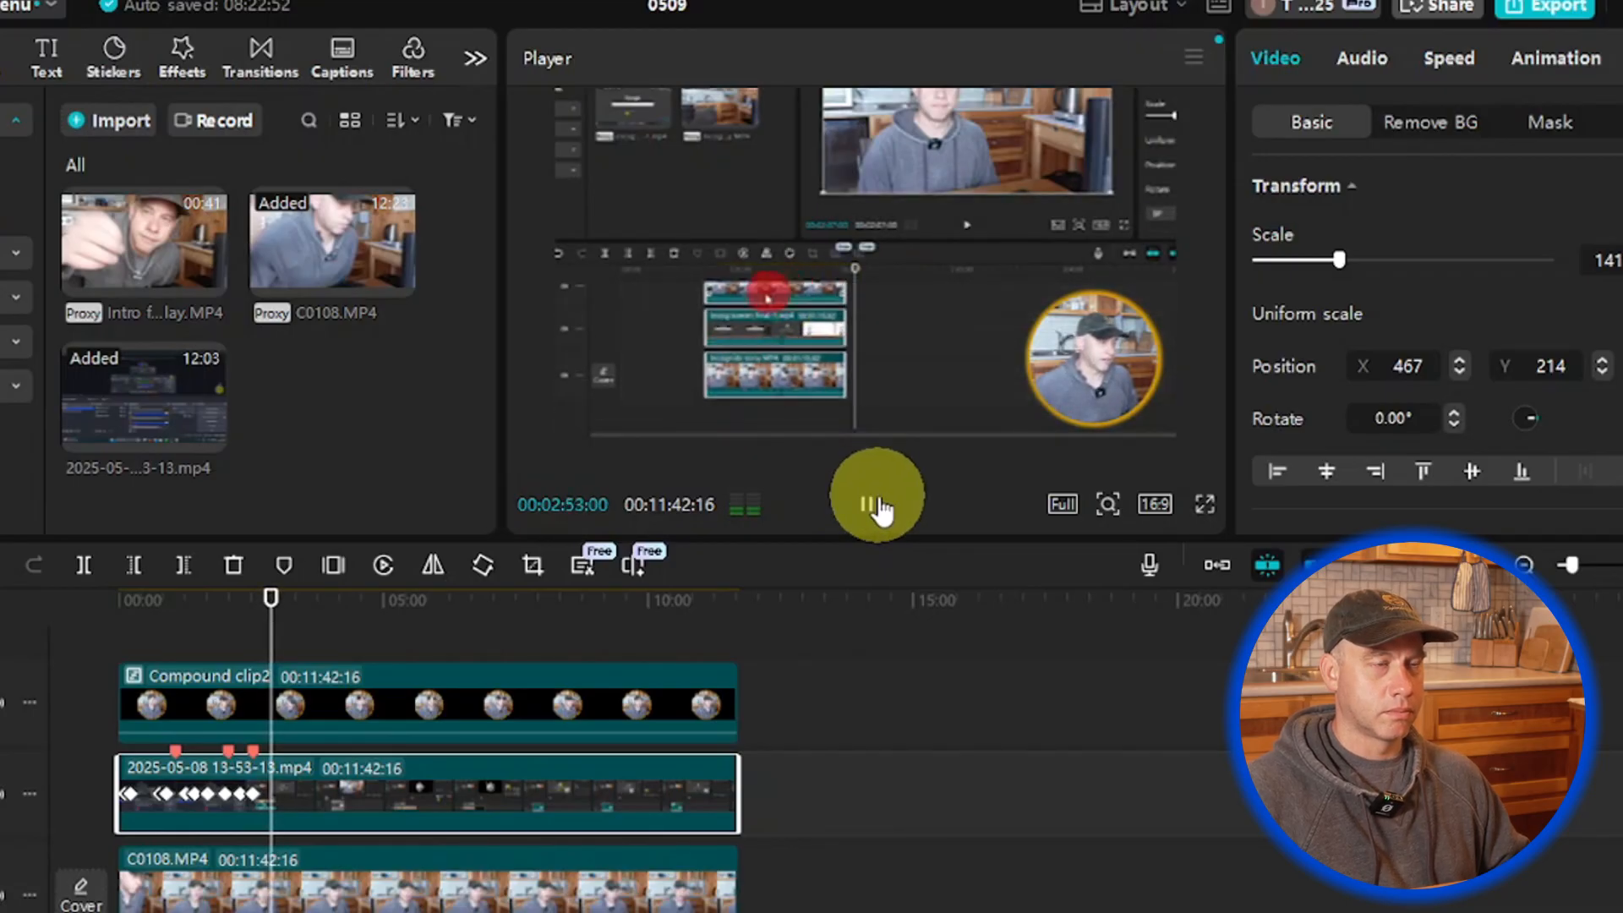
click(879, 507)
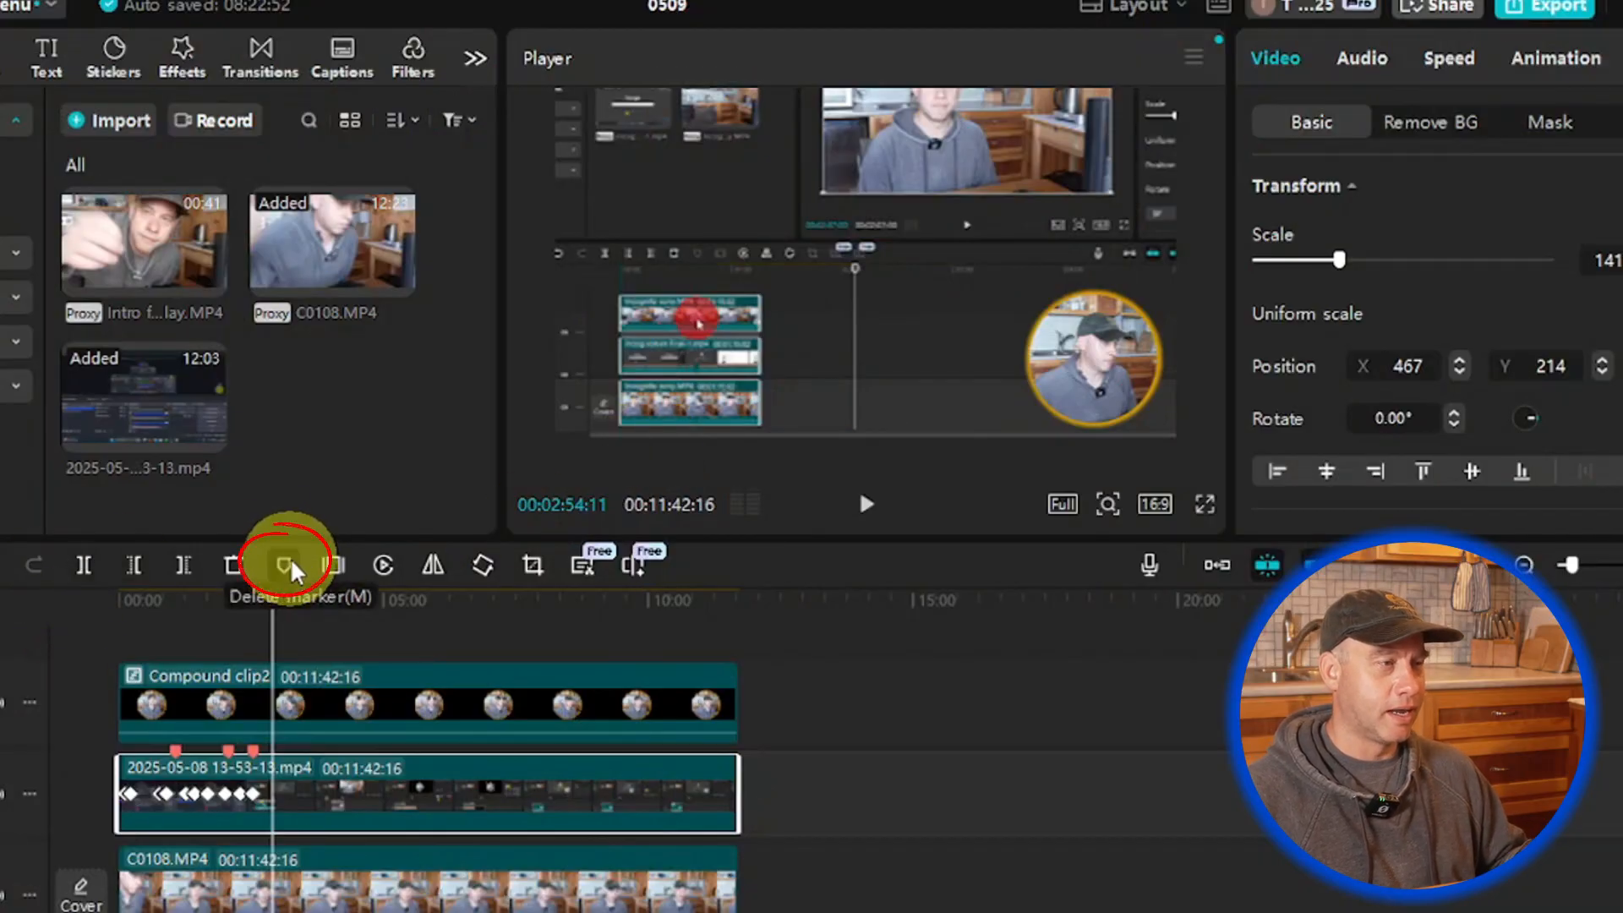
click(286, 566)
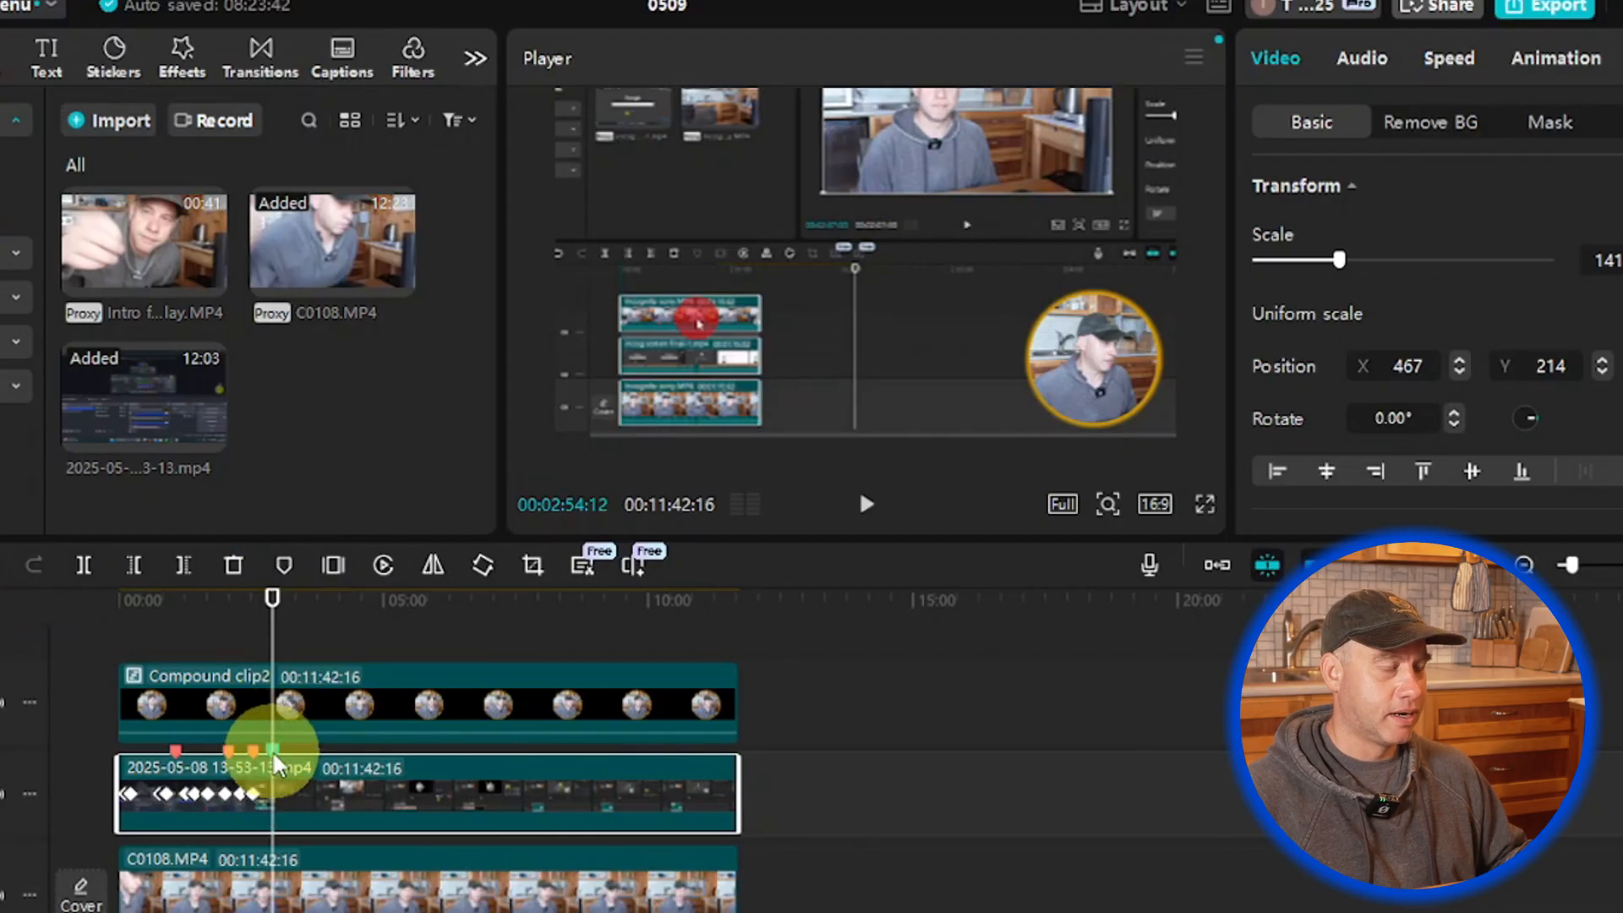
Step: Rename the marker at 00:02:54:12 on the screen recording to "sticker for vertical line" and colour it green
right_click(275, 761)
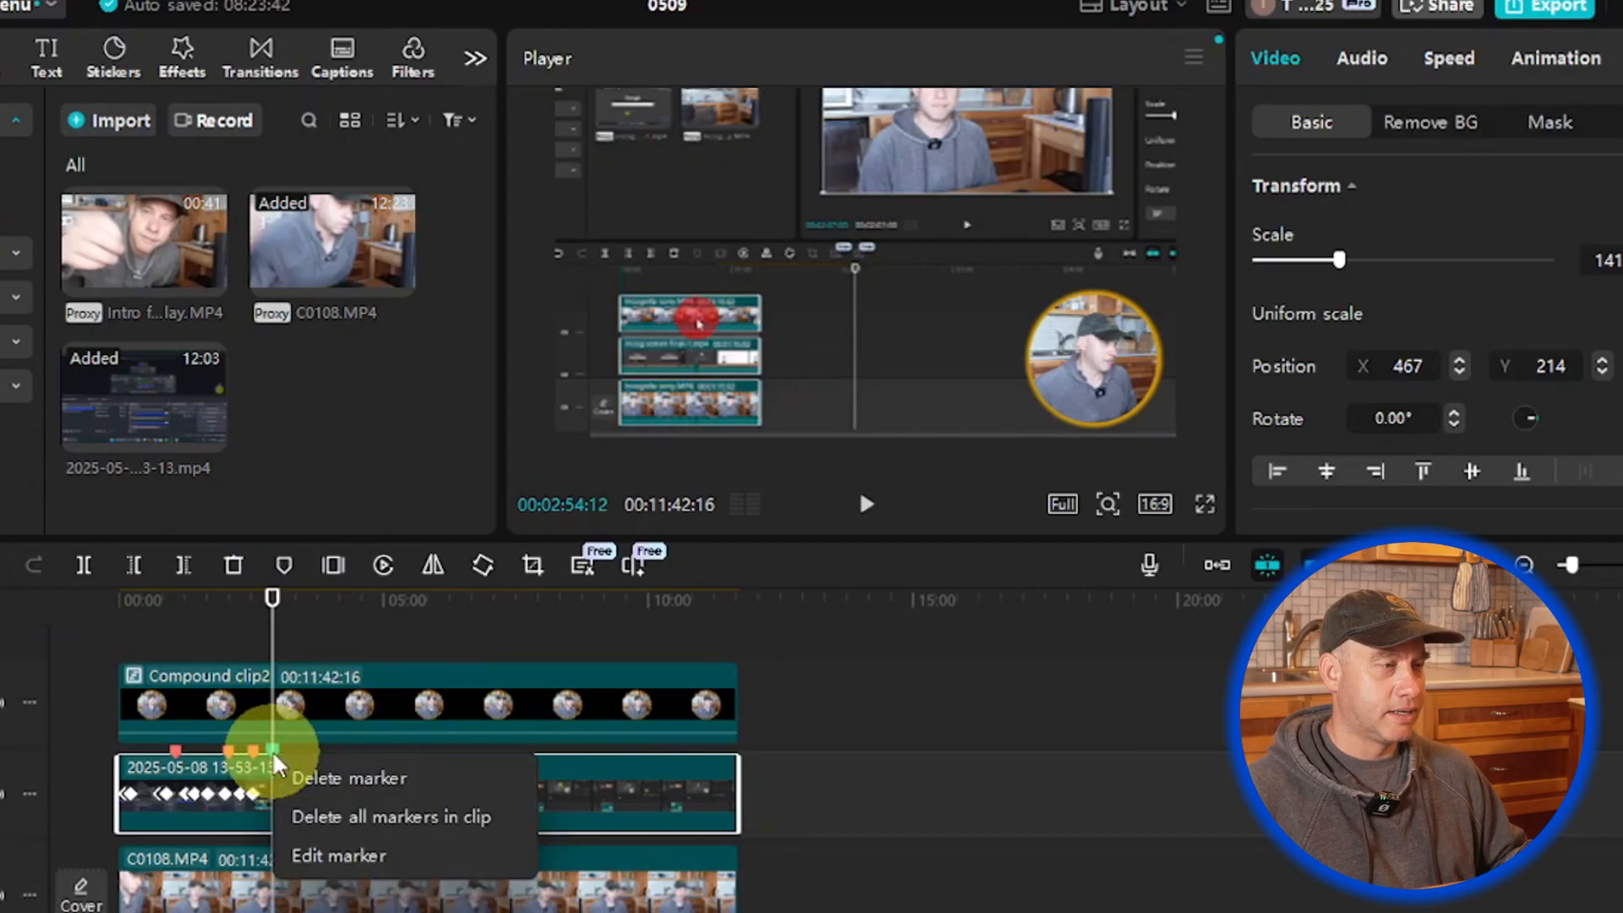
click(305, 856)
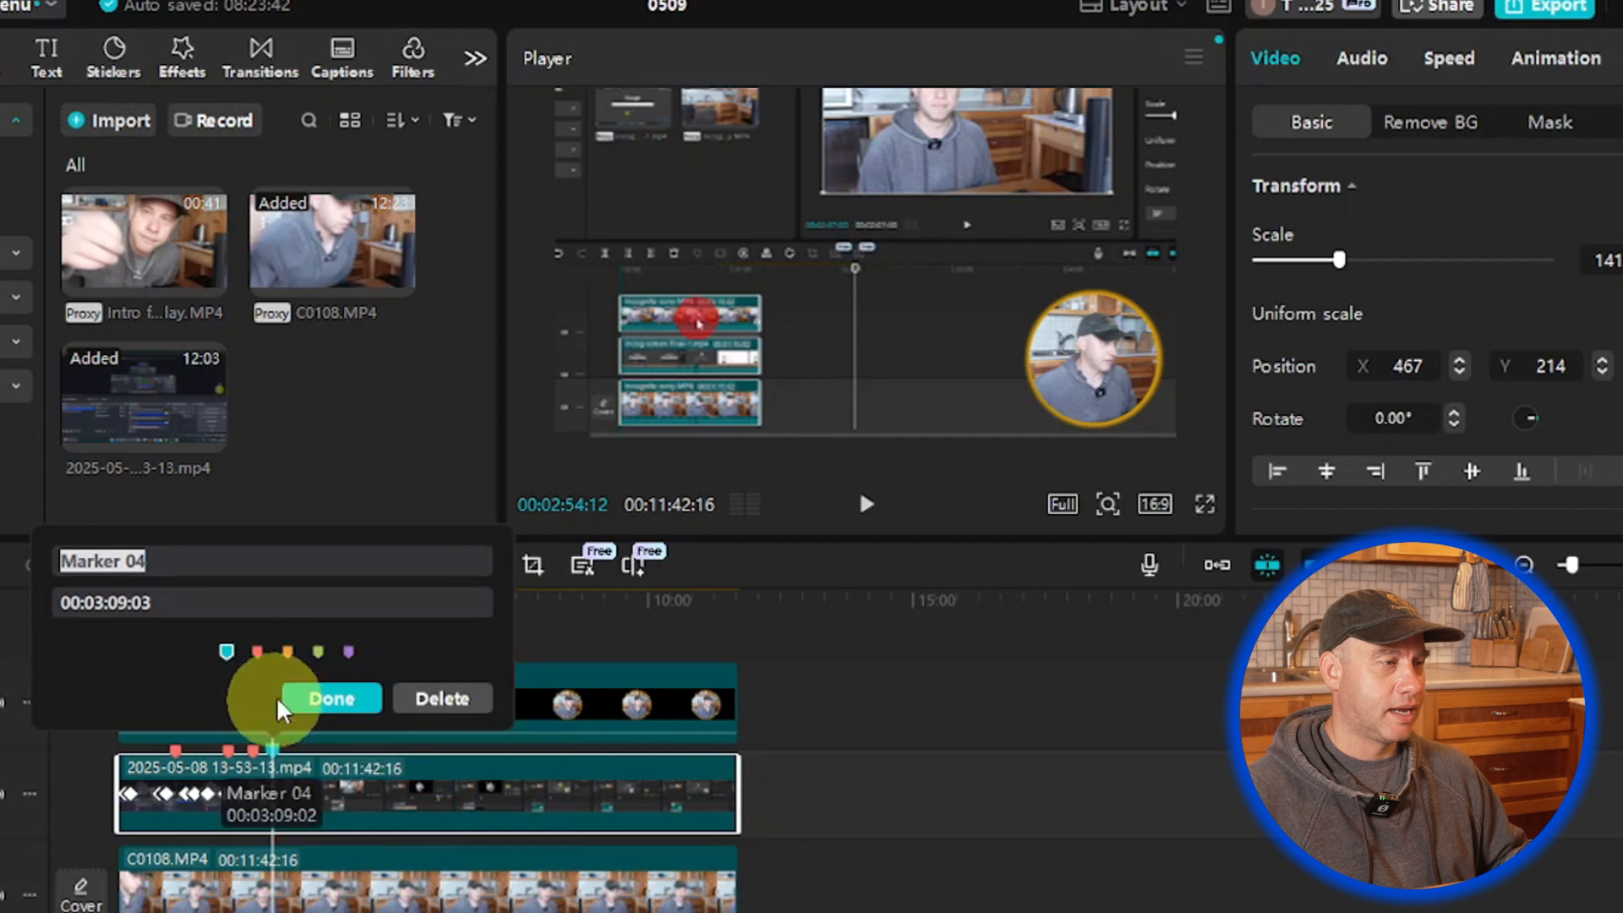
click(318, 651)
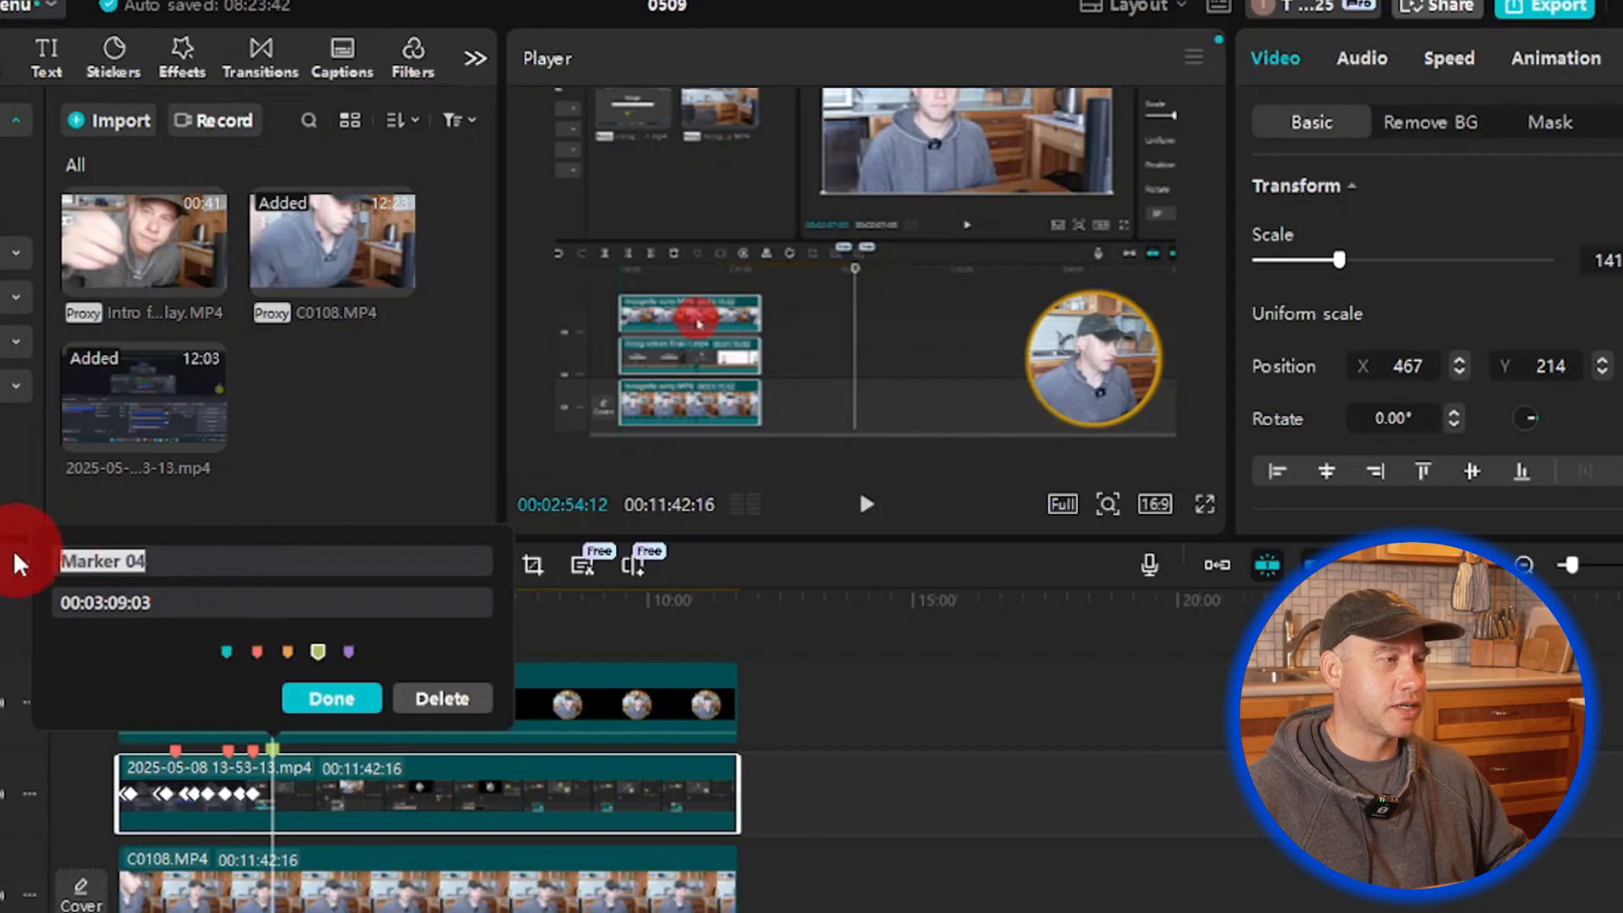
drag(18, 562, 139, 541)
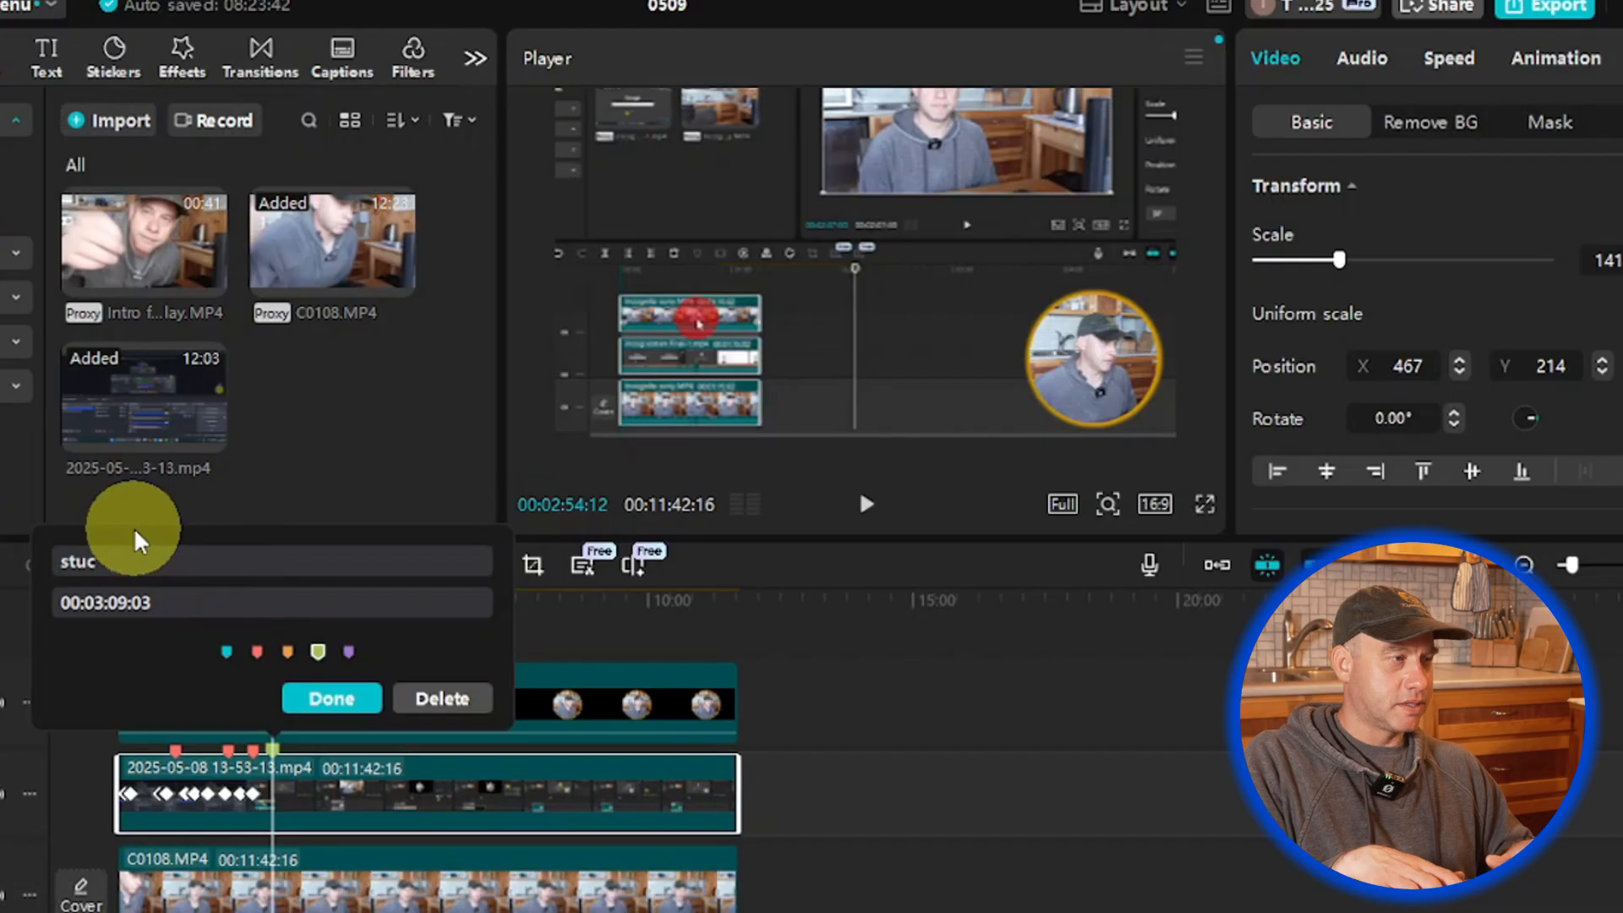
text(sticker)
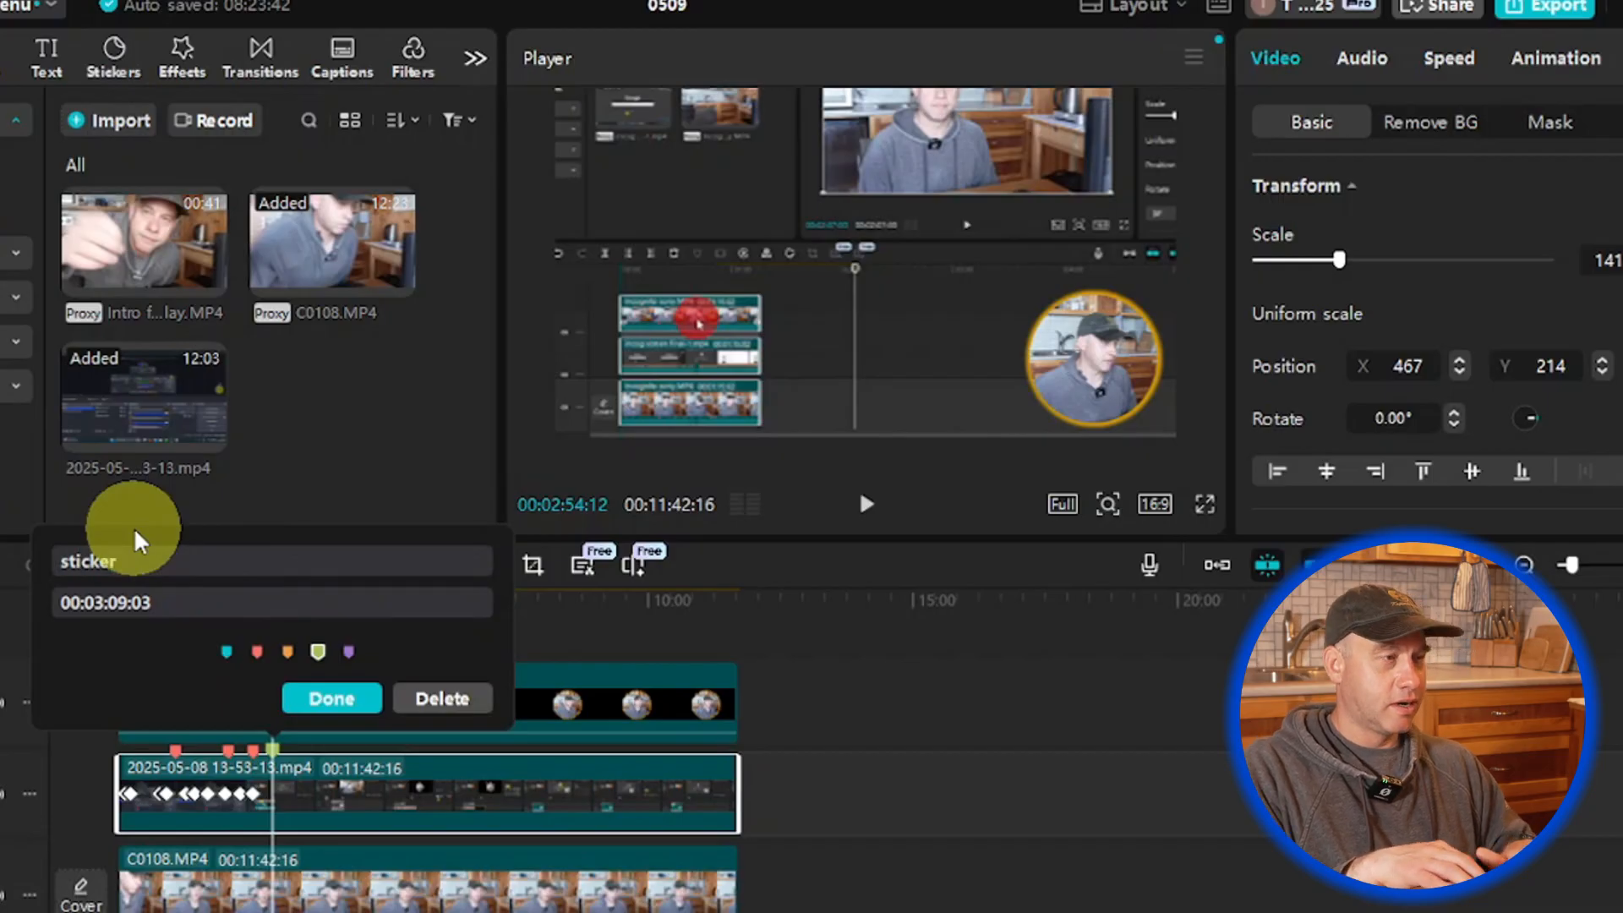
text( for )
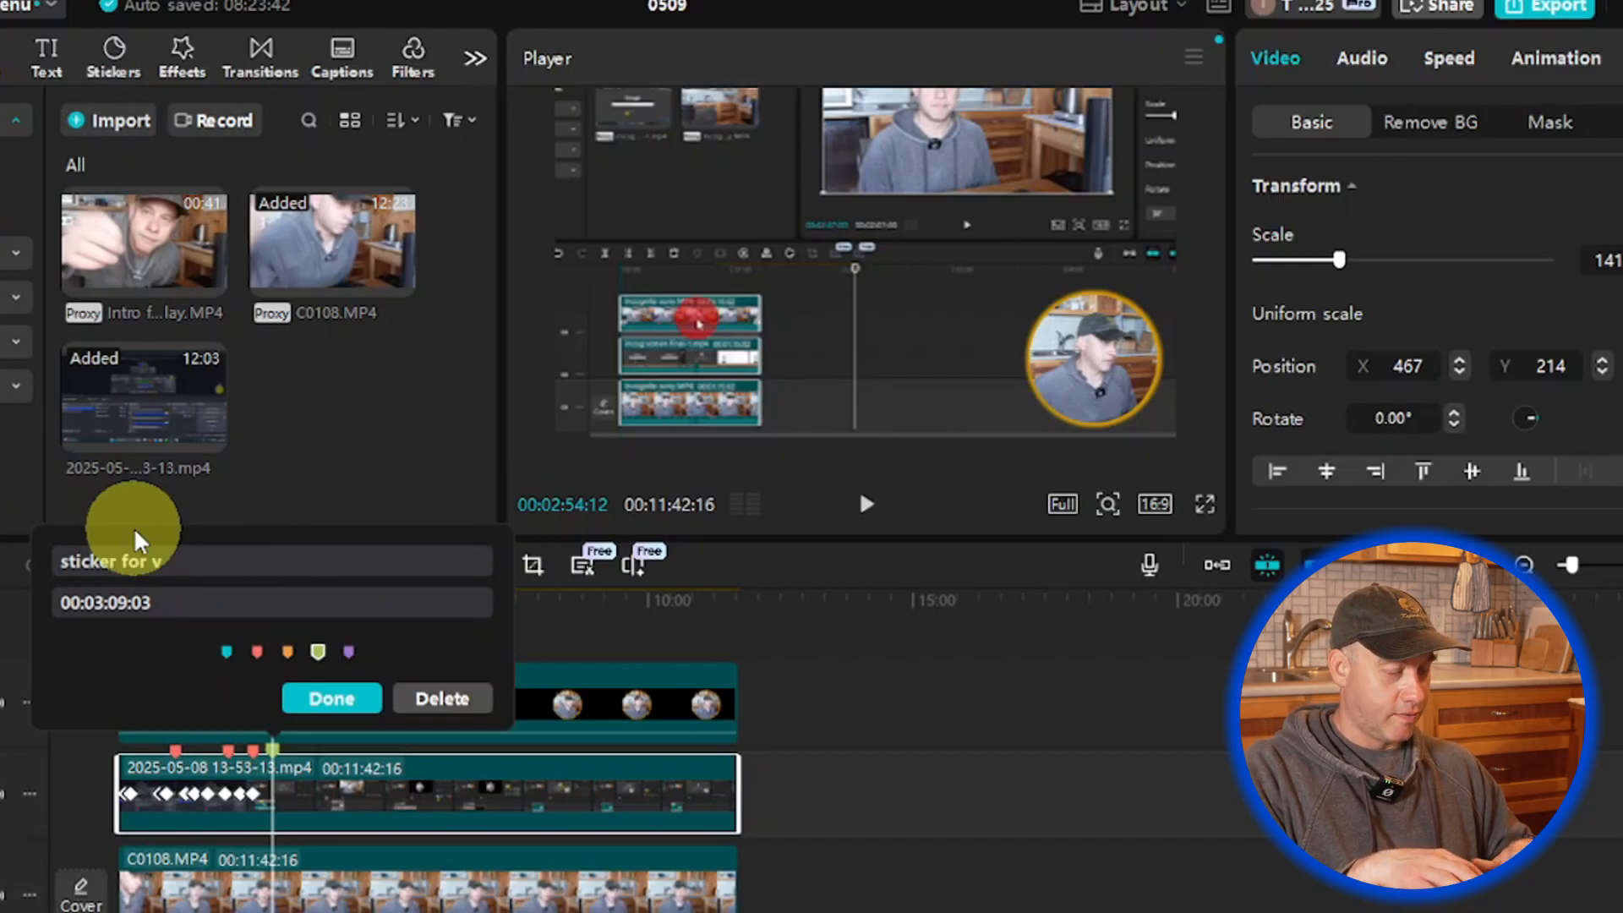
text(vertical line)
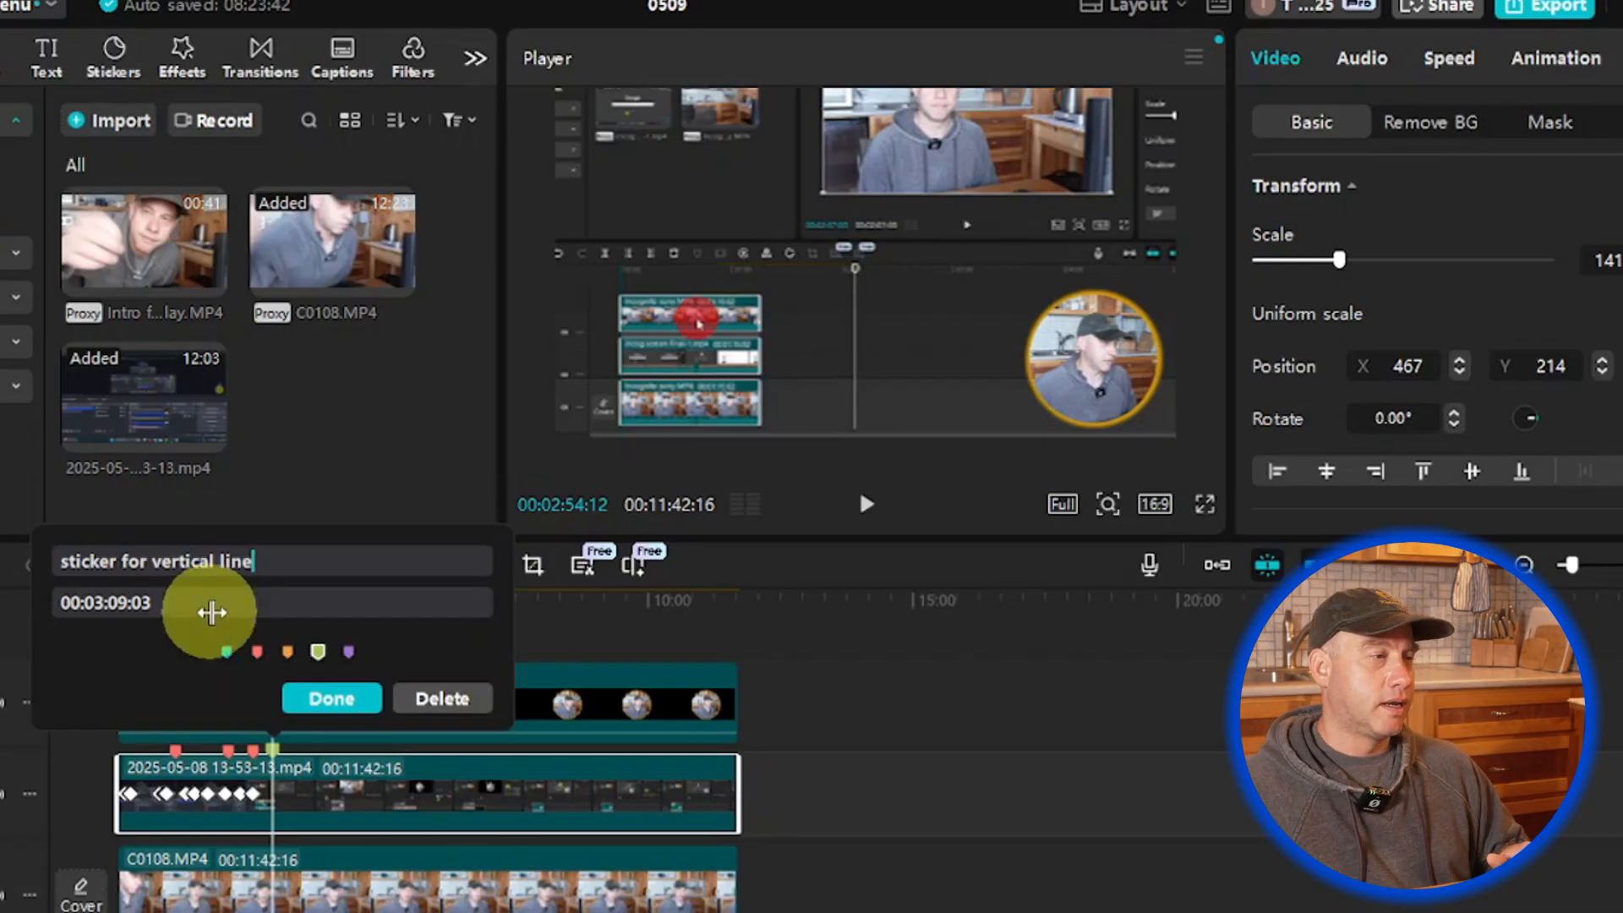
click(328, 698)
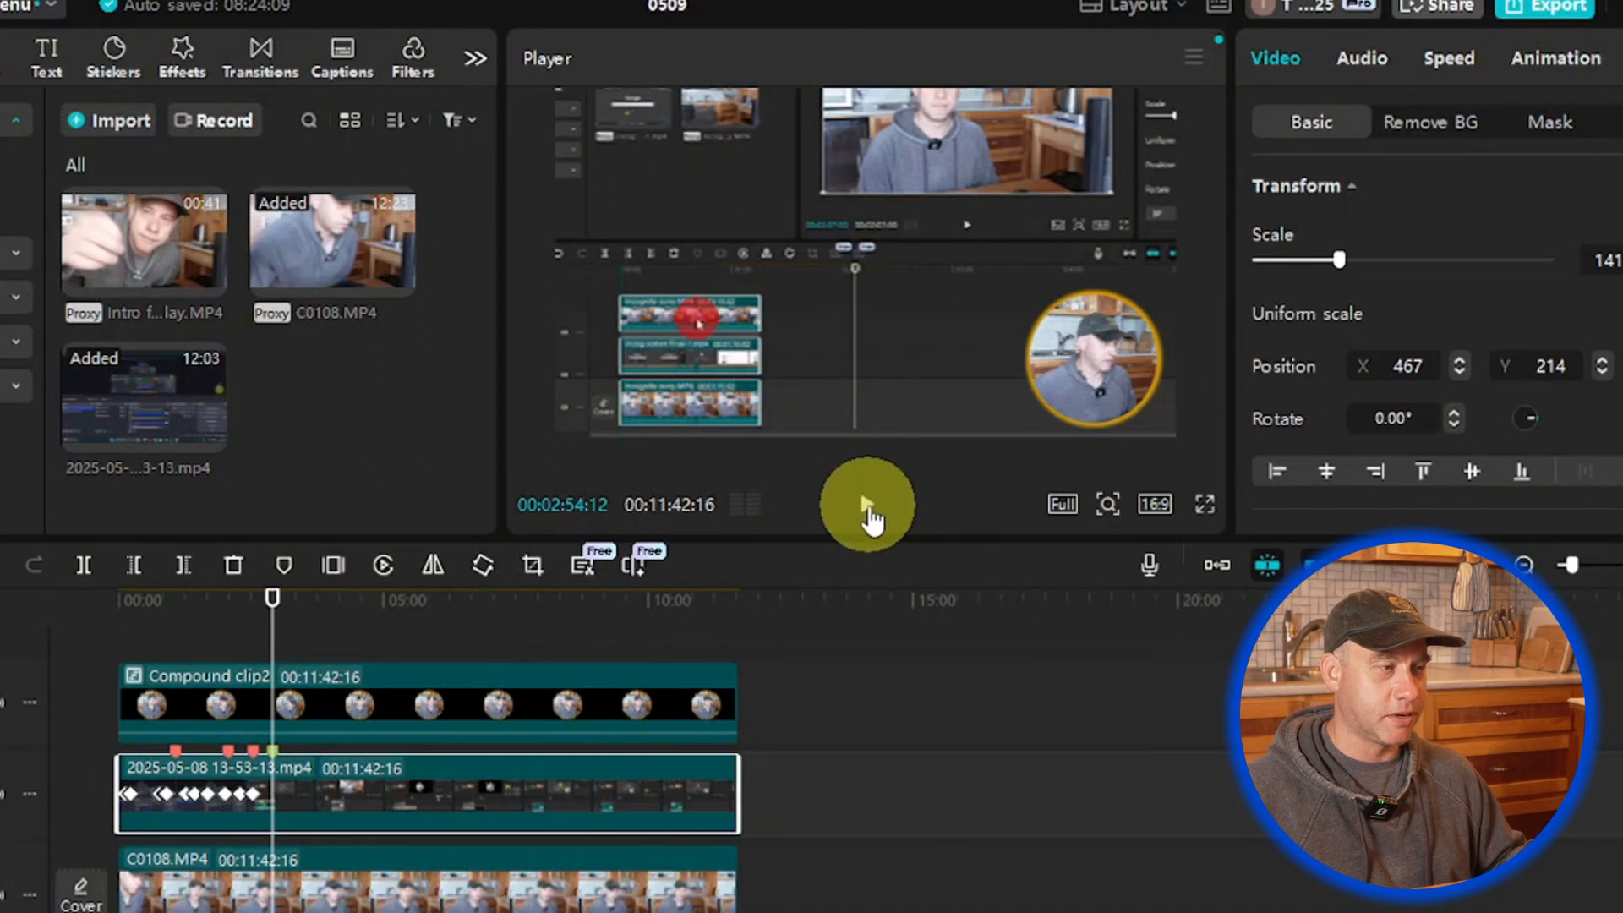
Step: Play on to about 00:03:25:04 and add a marker to the screen recording there
click(866, 505)
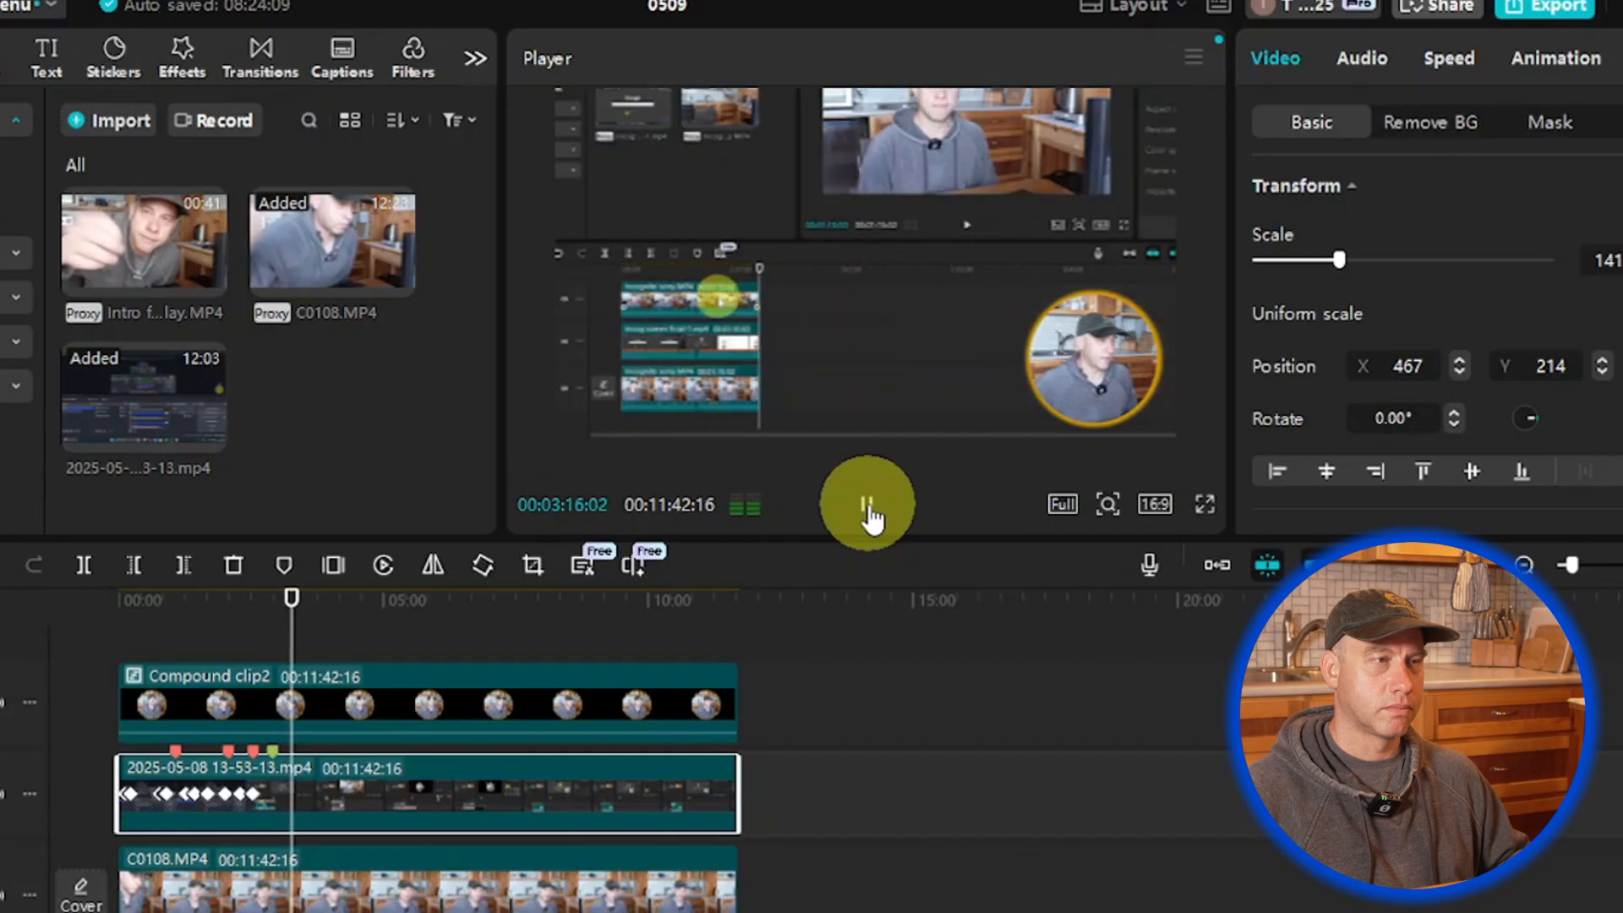
click(869, 507)
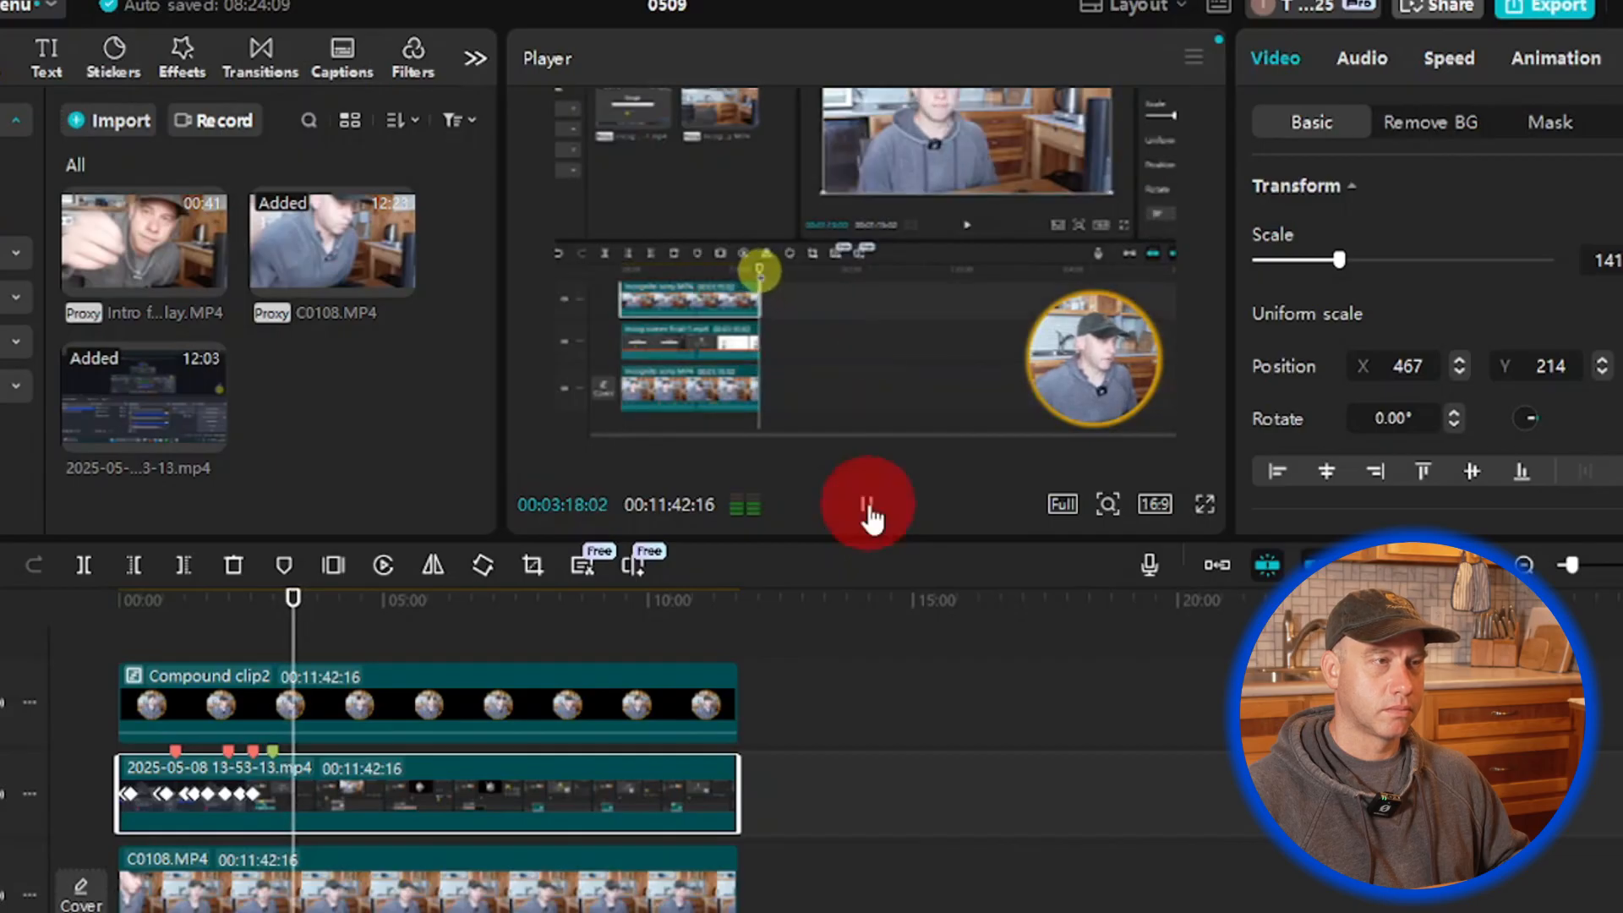
click(869, 508)
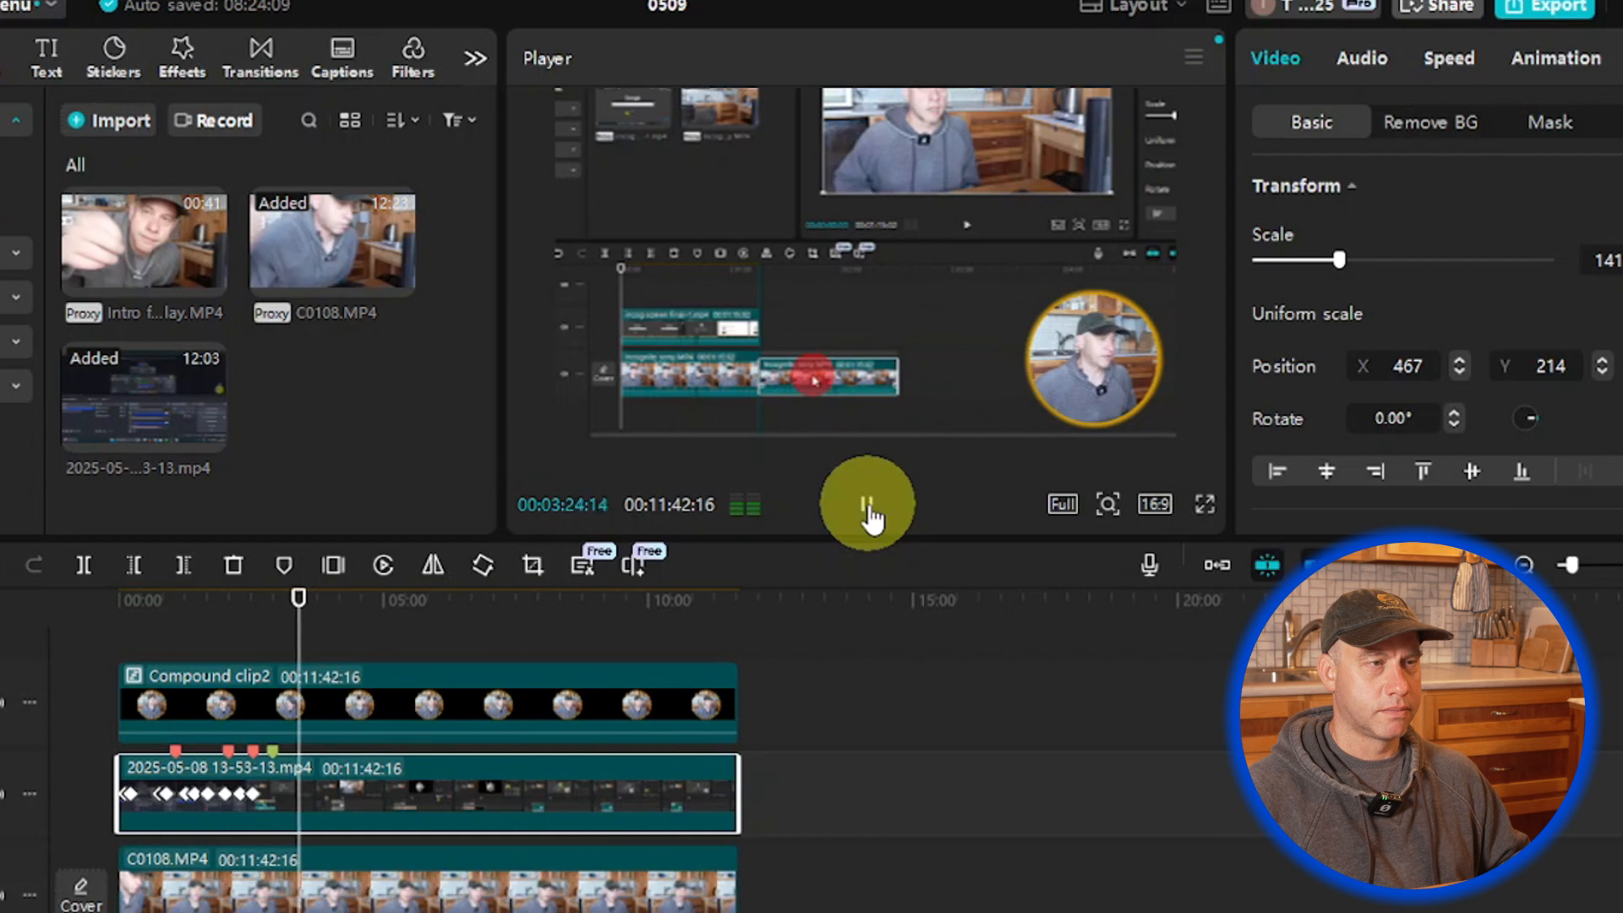
click(868, 506)
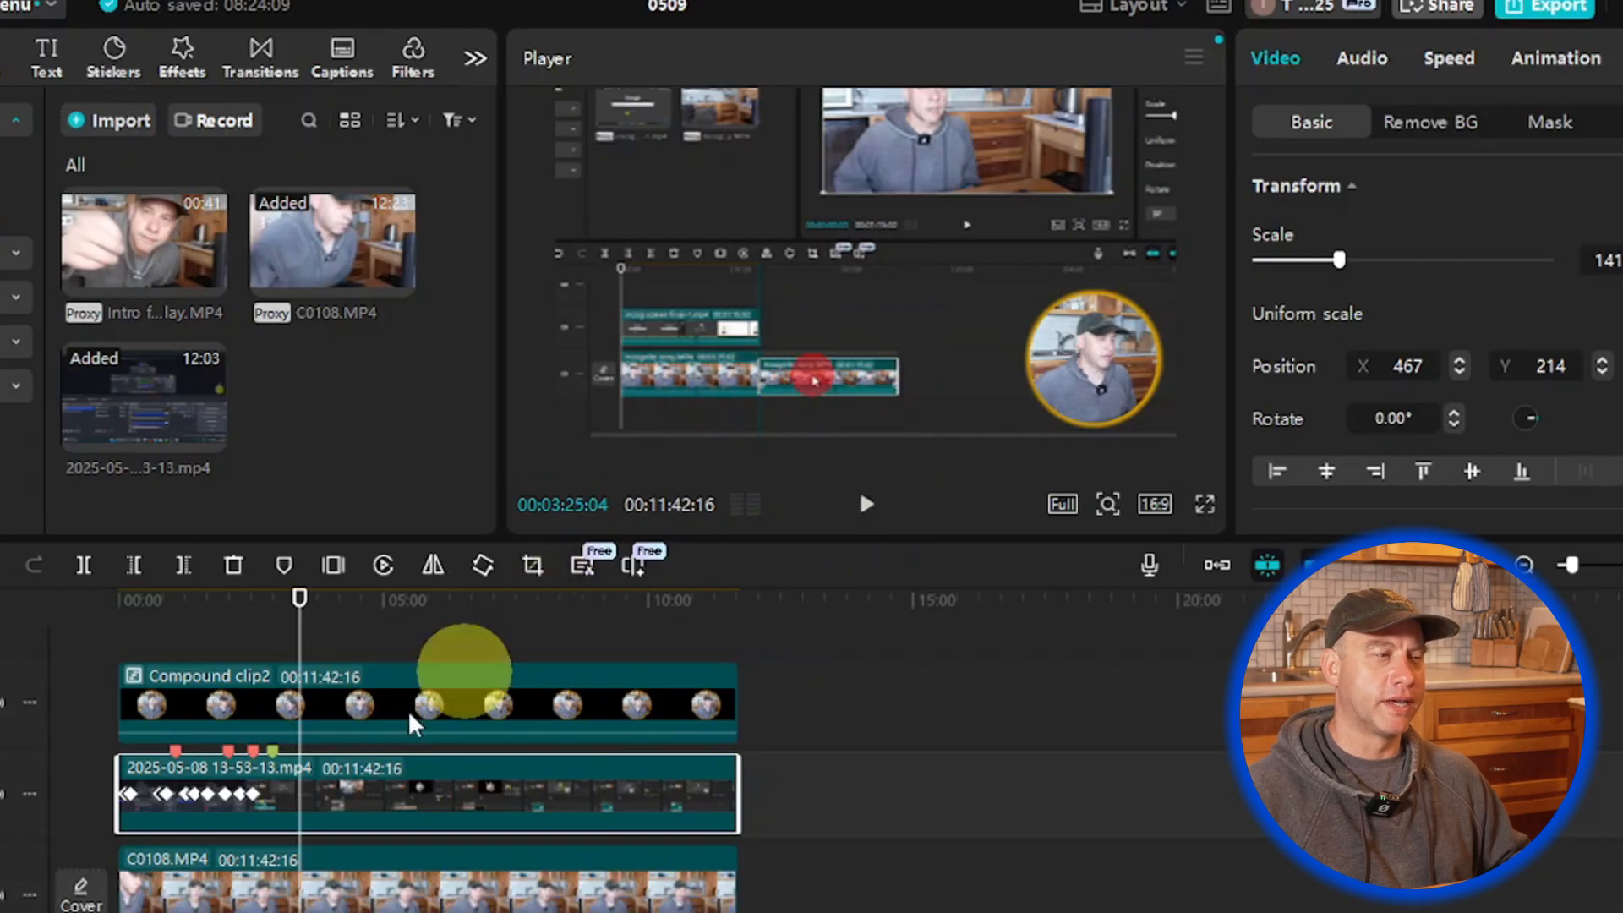
click(284, 566)
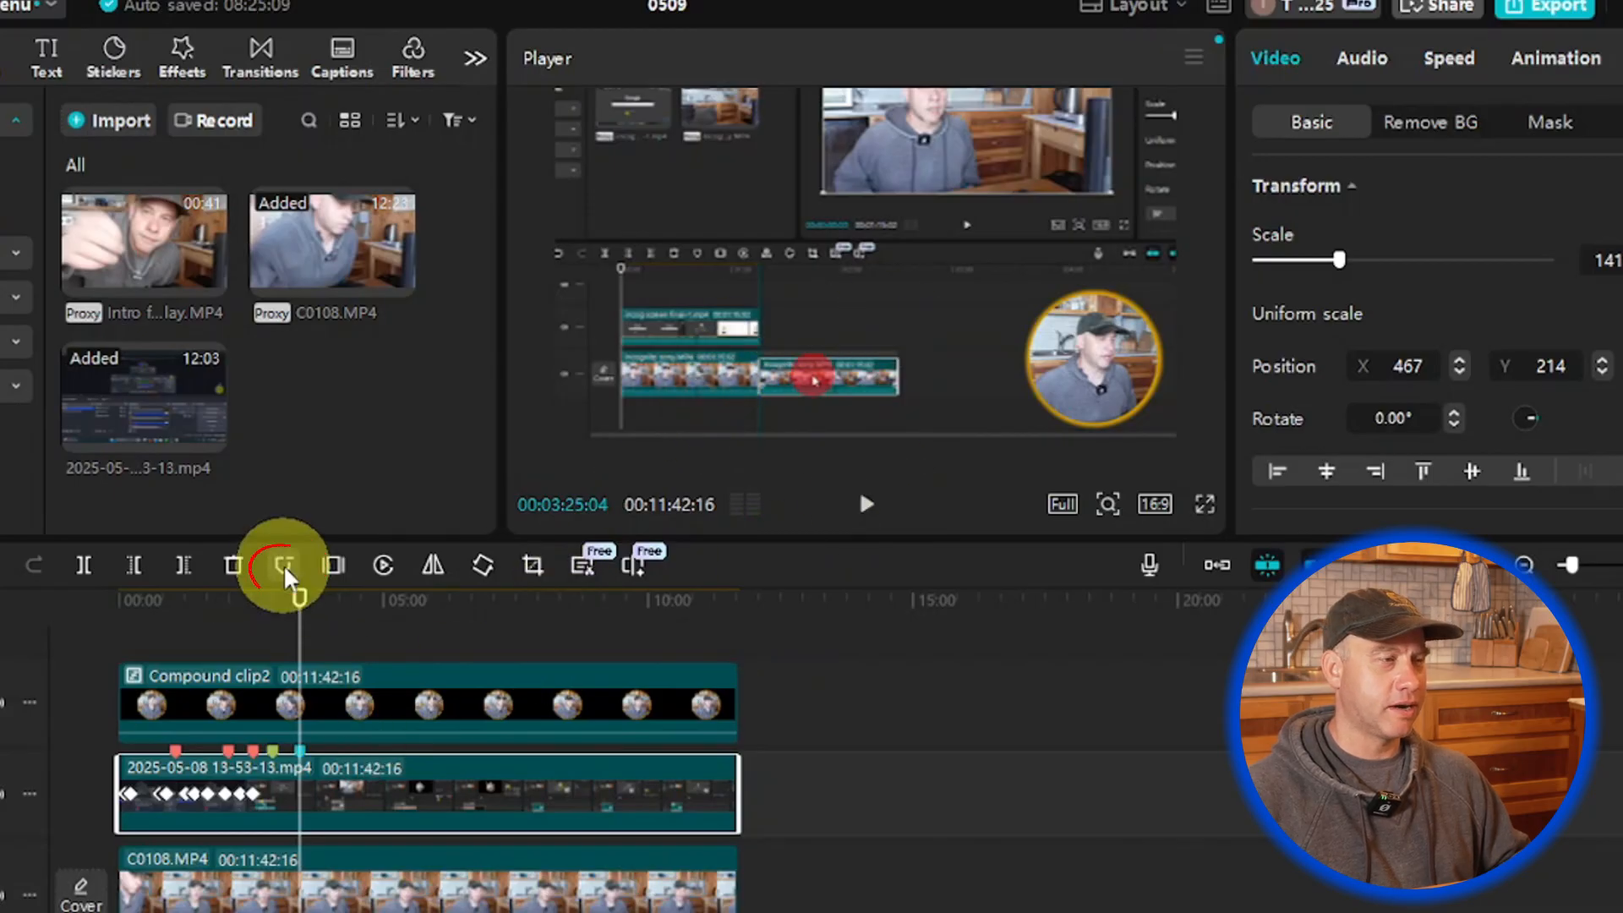
click(285, 571)
click(301, 751)
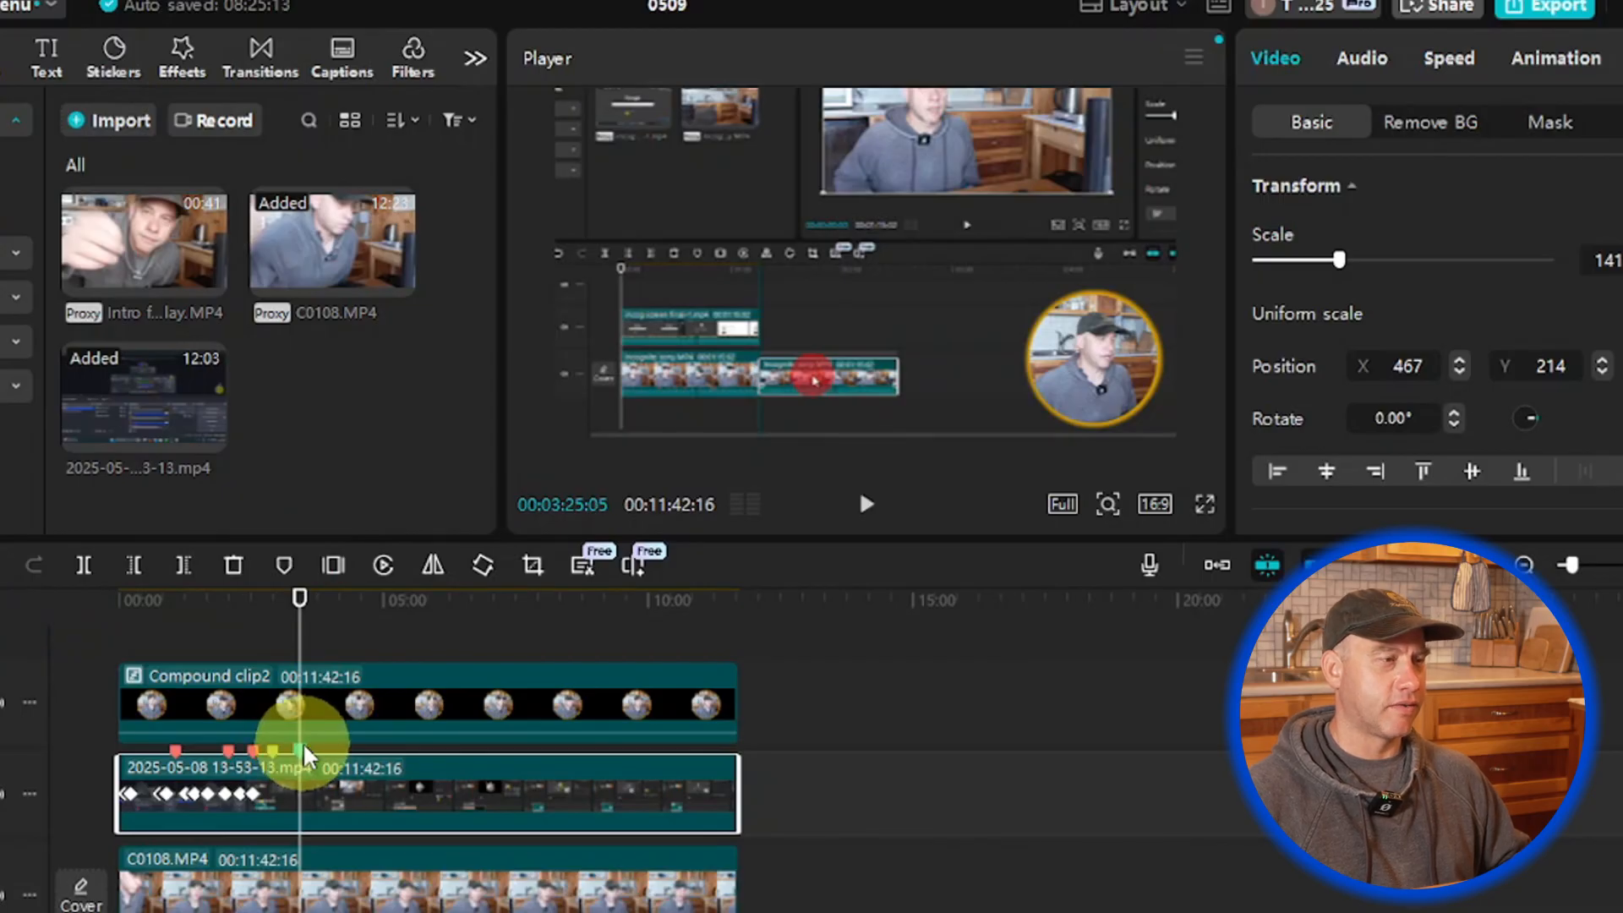
Step: Rename the marker at 00:03:25:05 to "sticker circle main layer" and colour it green
right_click(302, 752)
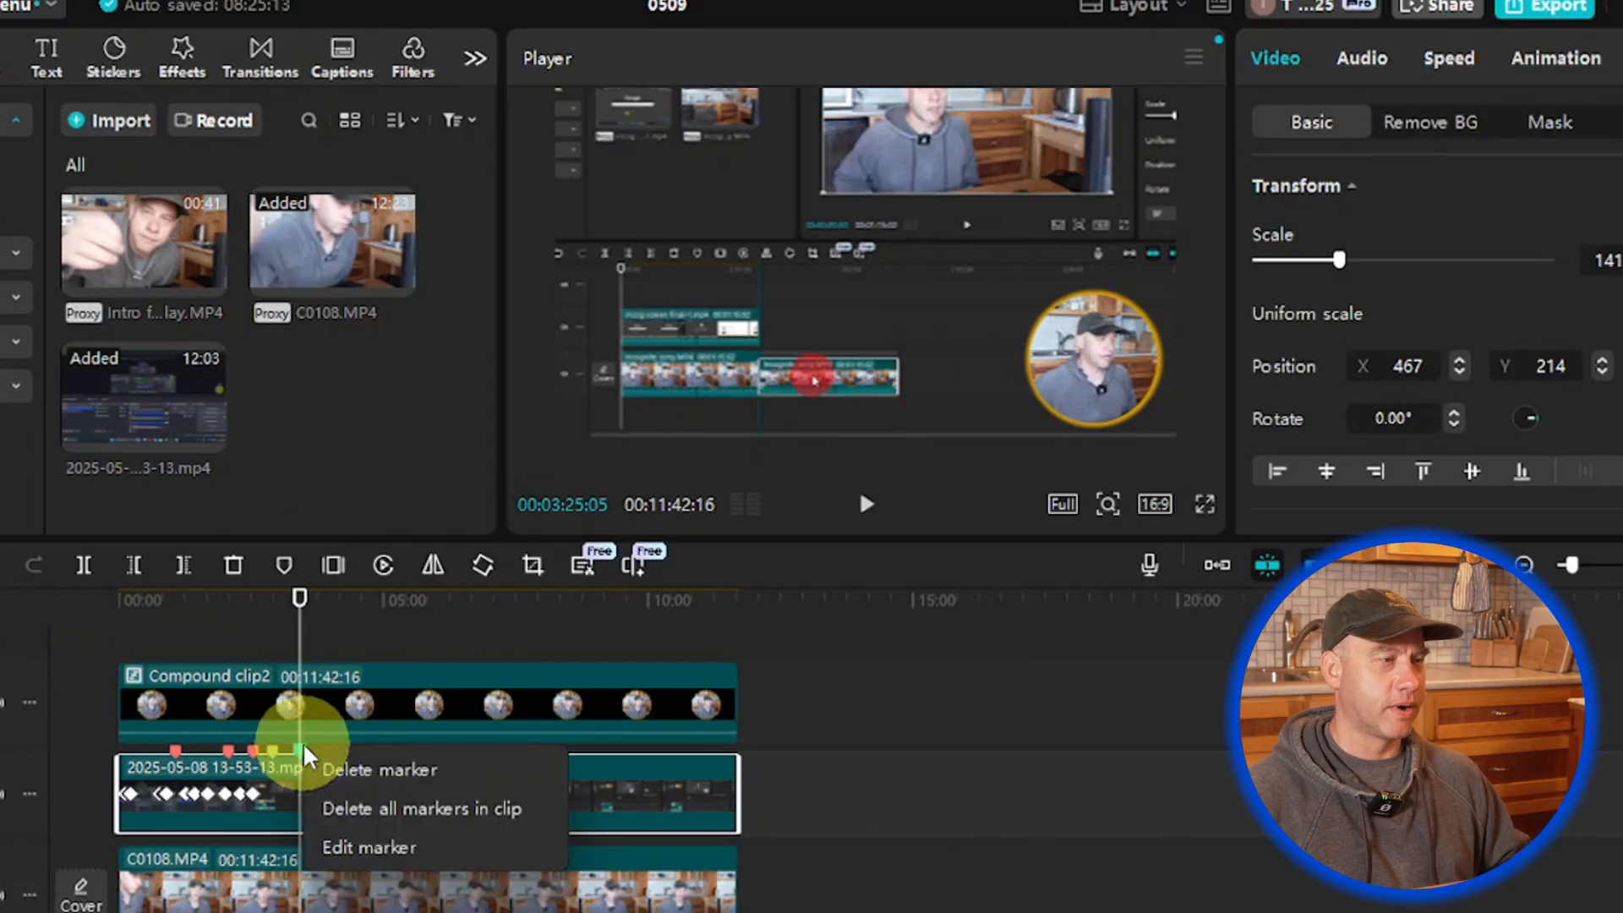
click(359, 871)
click(228, 562)
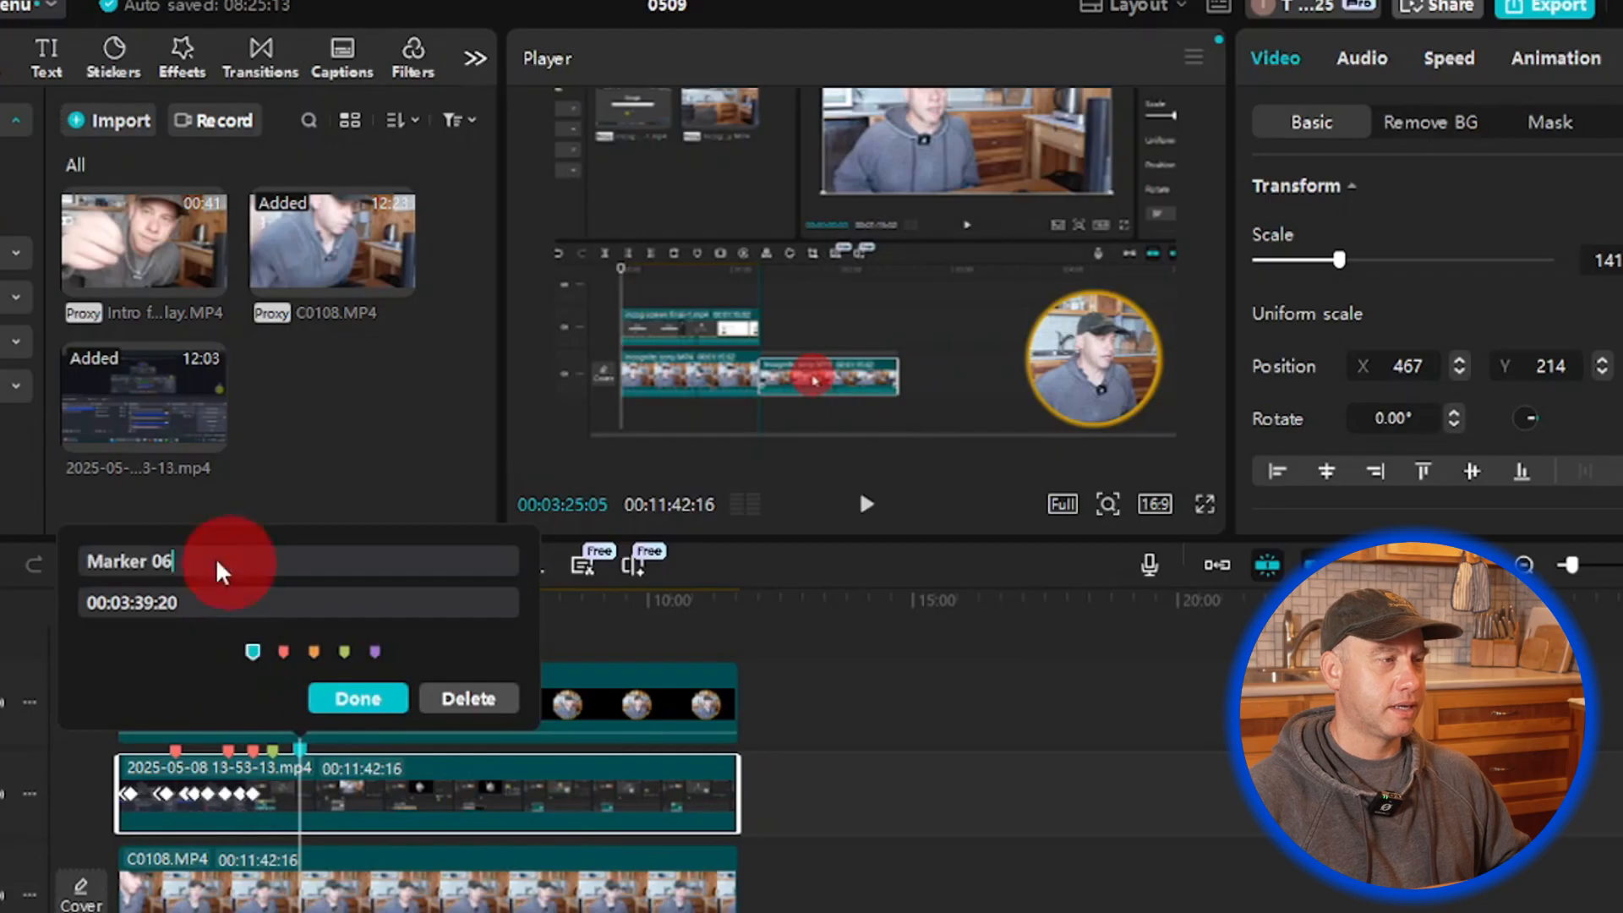
key(ctrl+a)
text(sti)
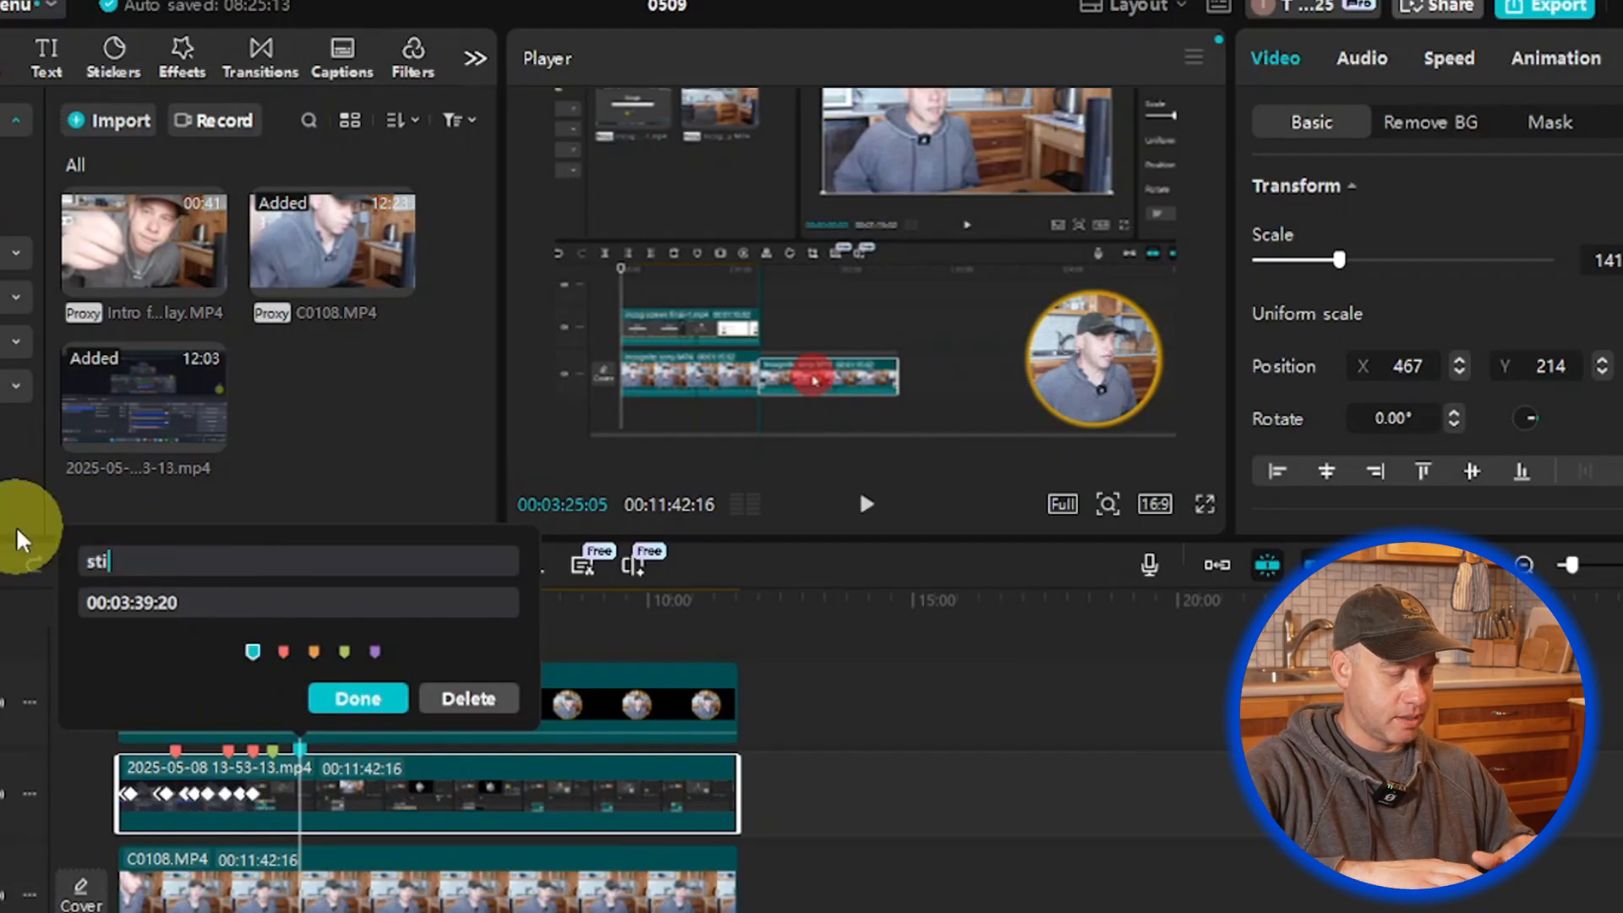
text(cker )
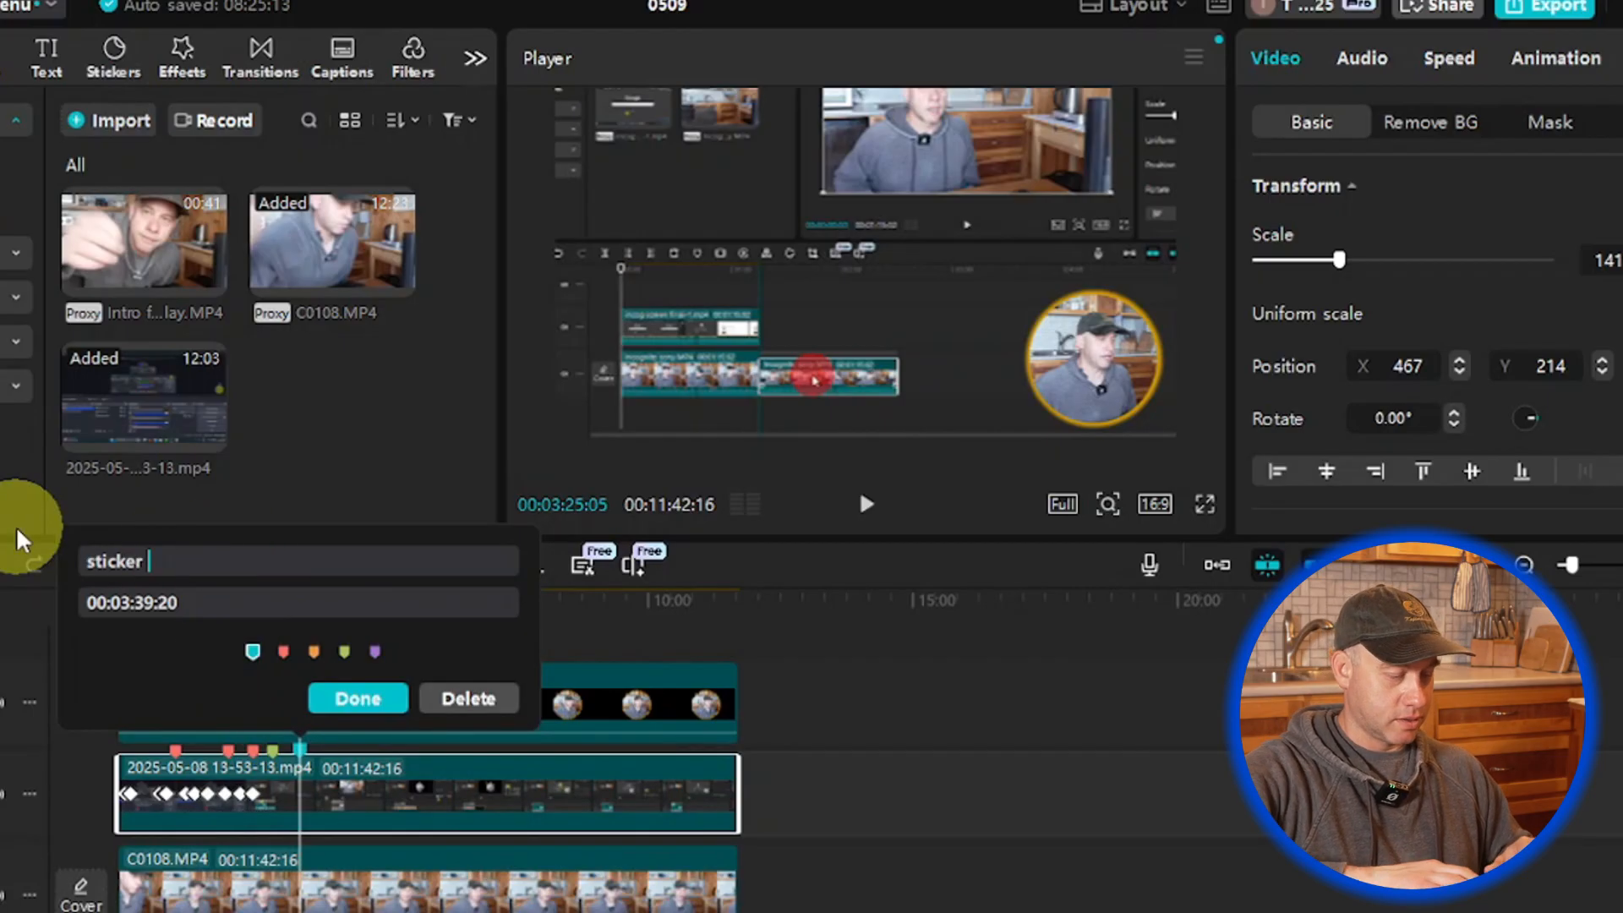
text(circle main layer)
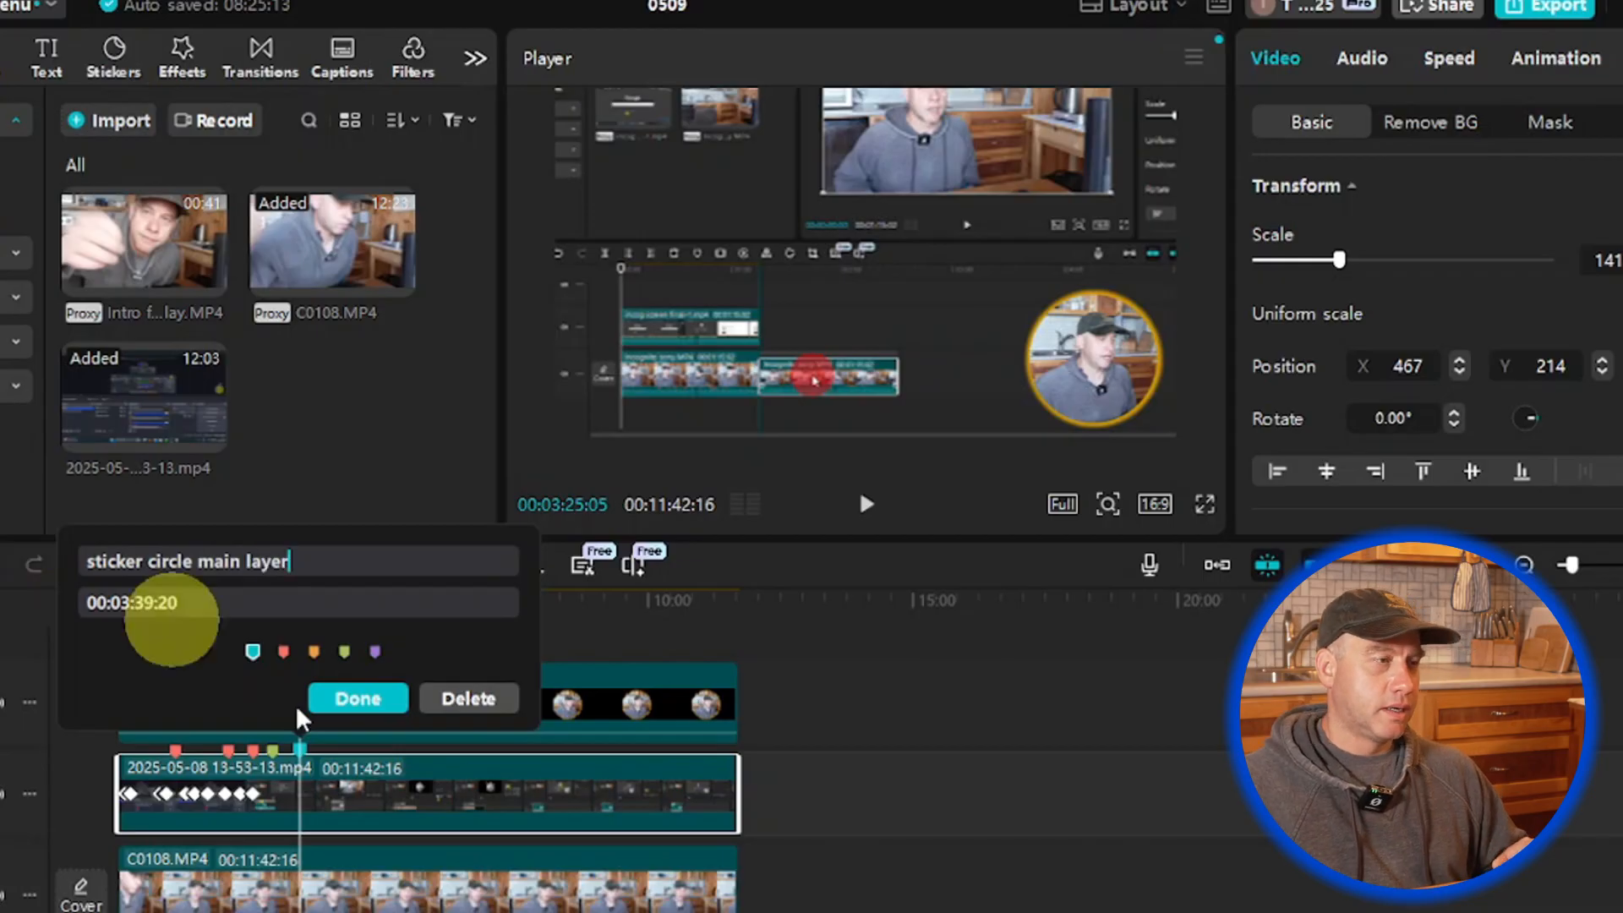
click(347, 695)
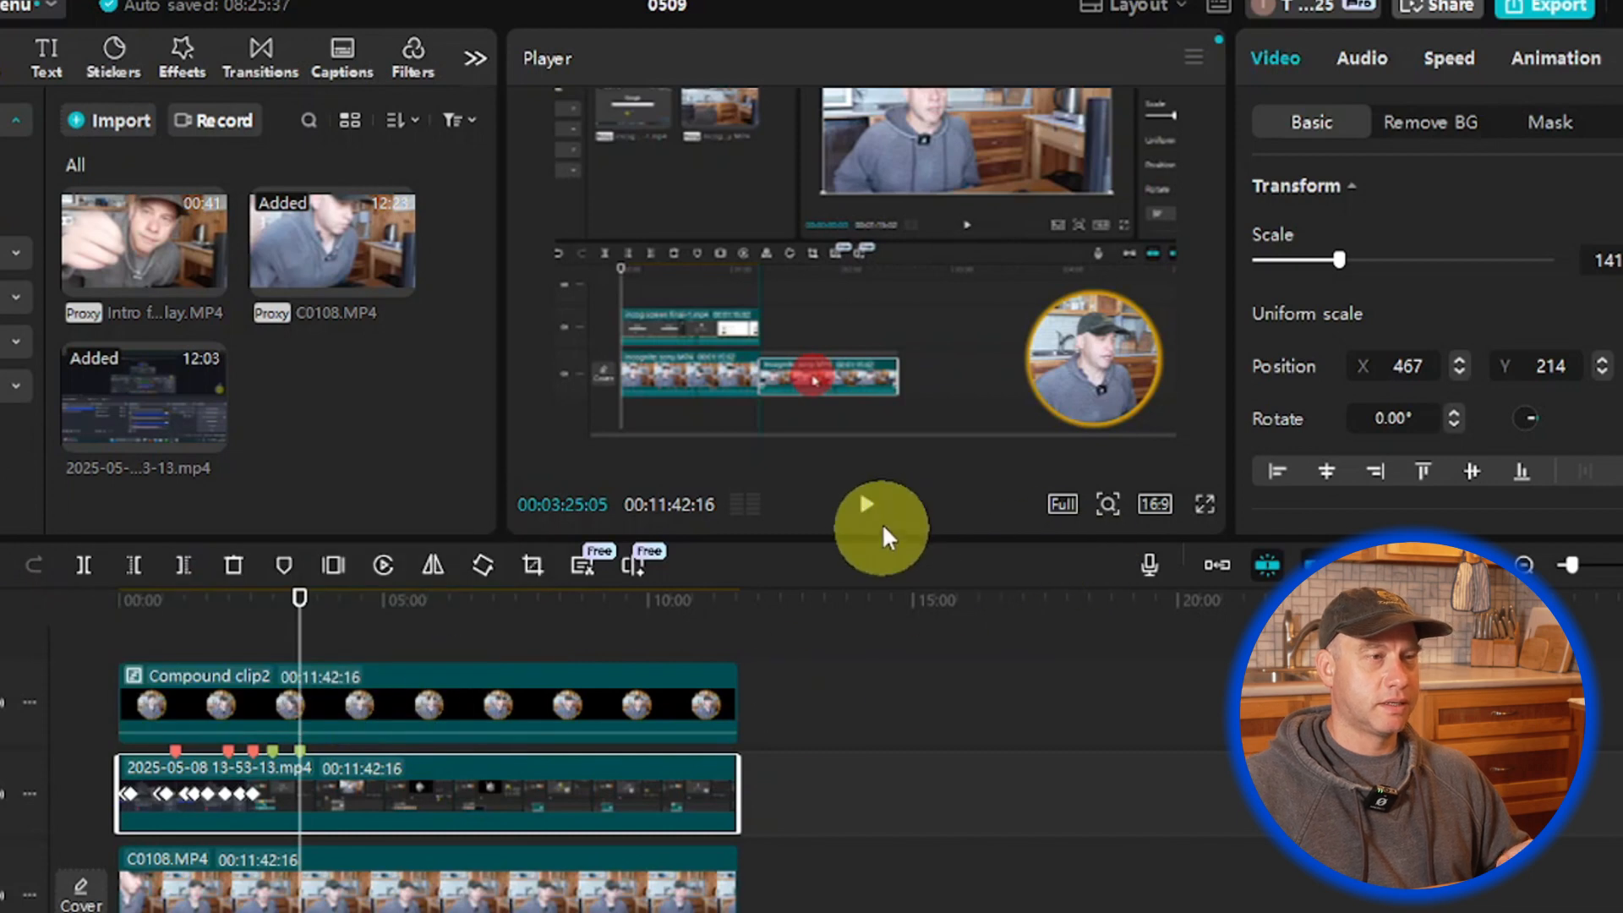
Step: Play on to 00:03:29:10 and add scale and position keyframes to the screen recording there
click(866, 504)
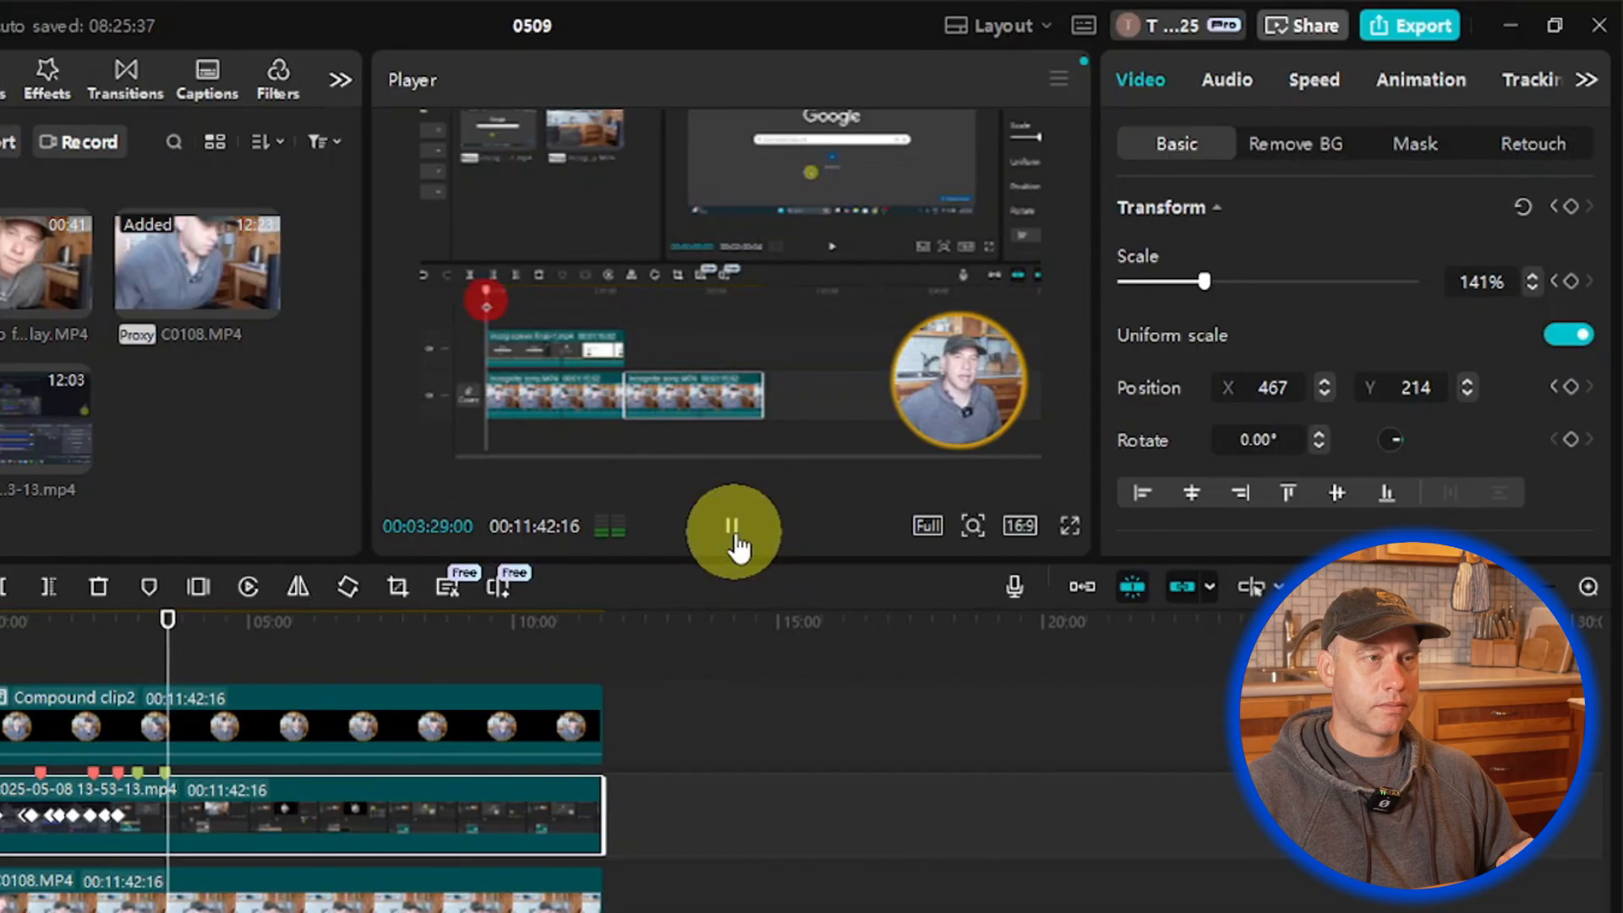
click(866, 505)
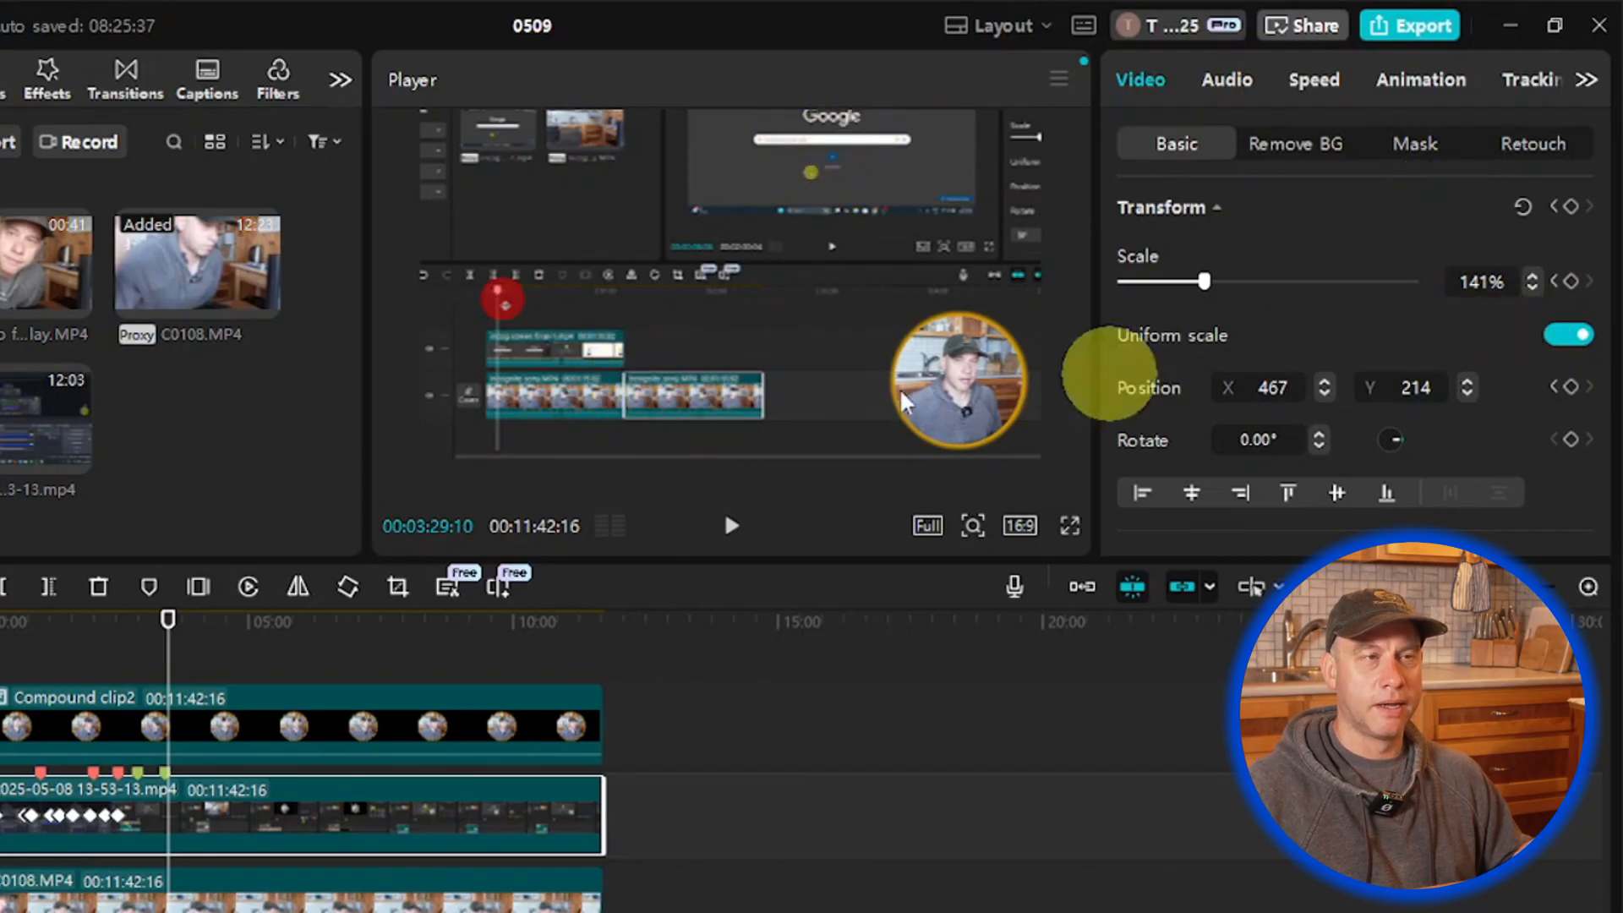
click(1574, 286)
click(1581, 390)
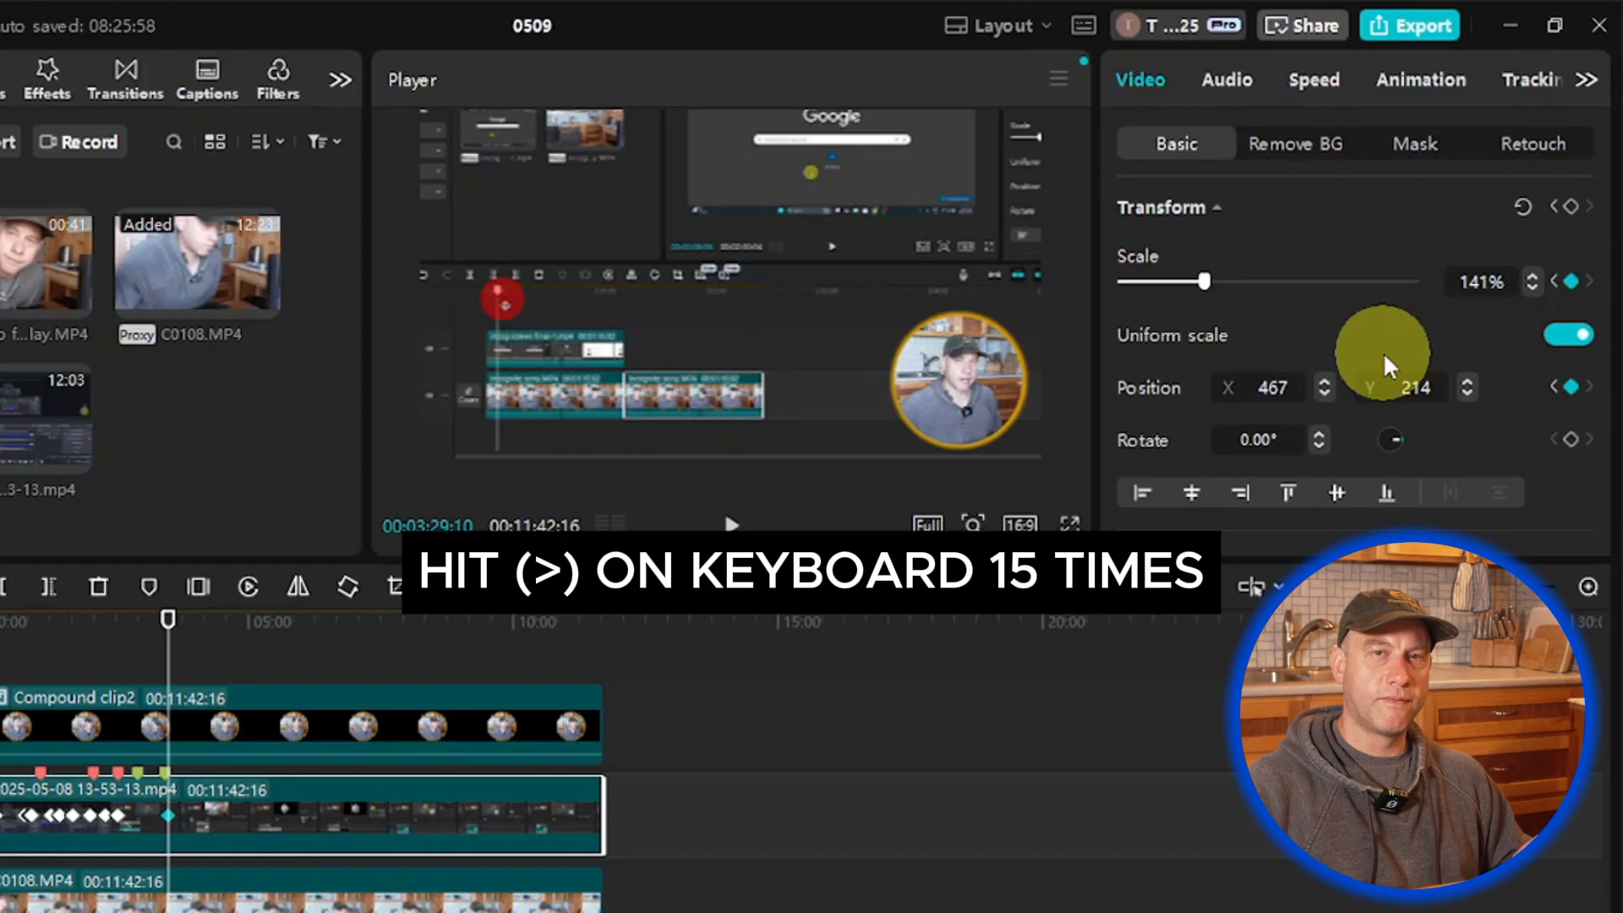
Step: Advance frame by frame to 00:03:30:01 and set the screen recording's scale to 100%
key(Right)
key(Right)
key(Right)
key(Right)
key(Right)
key(Right)
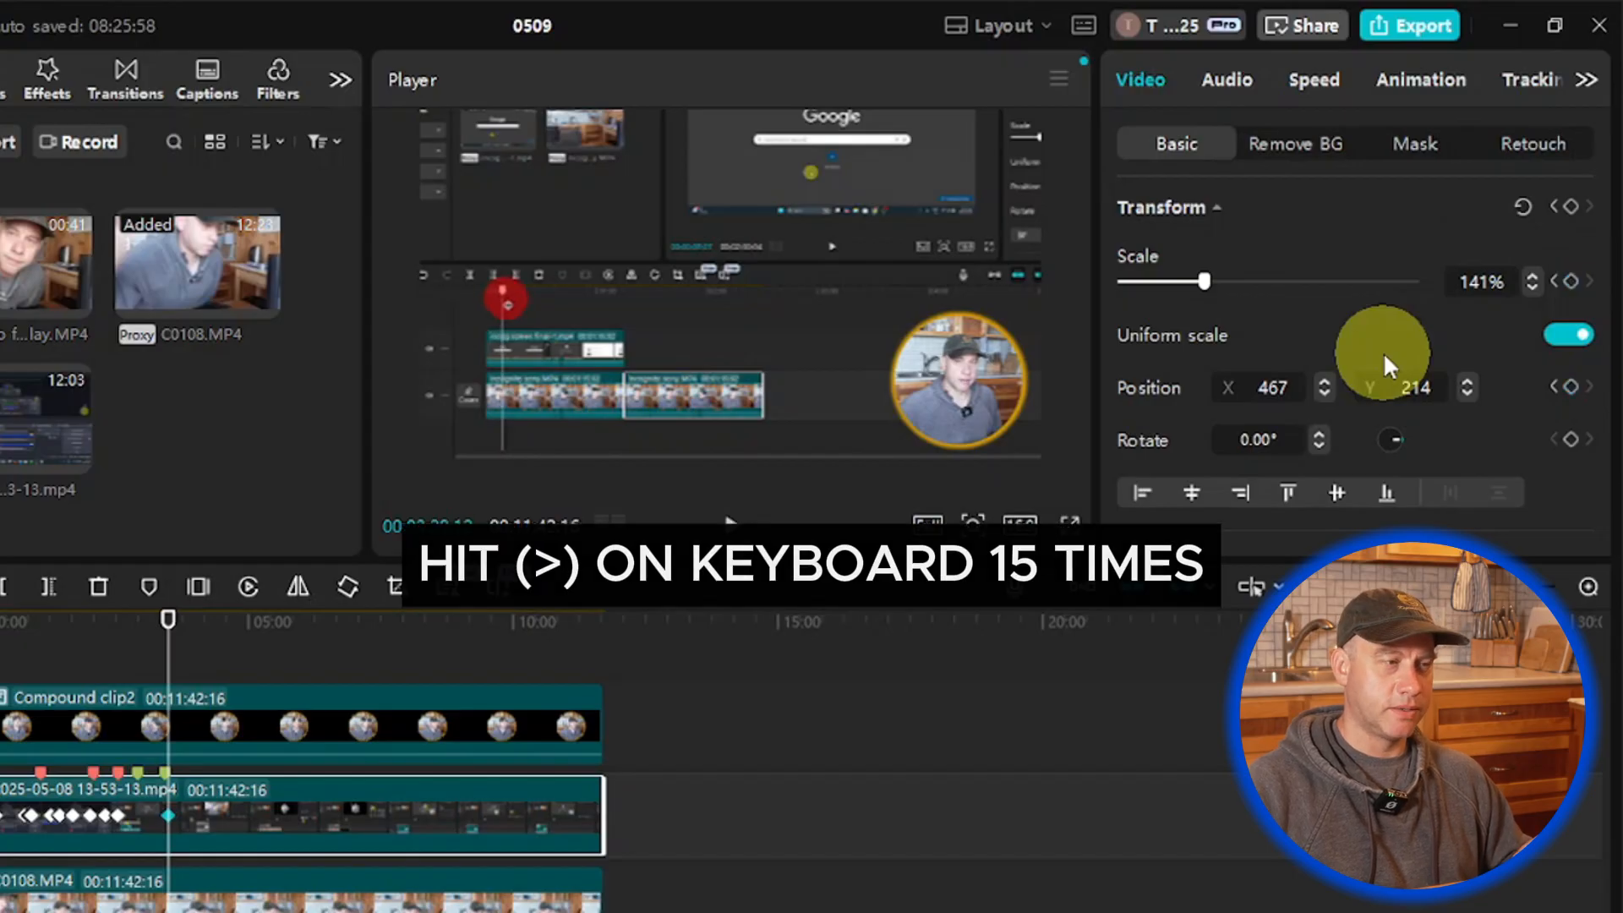
key(Right)
key(Right)
key(Right)
key(Right)
key(Right)
key(Right)
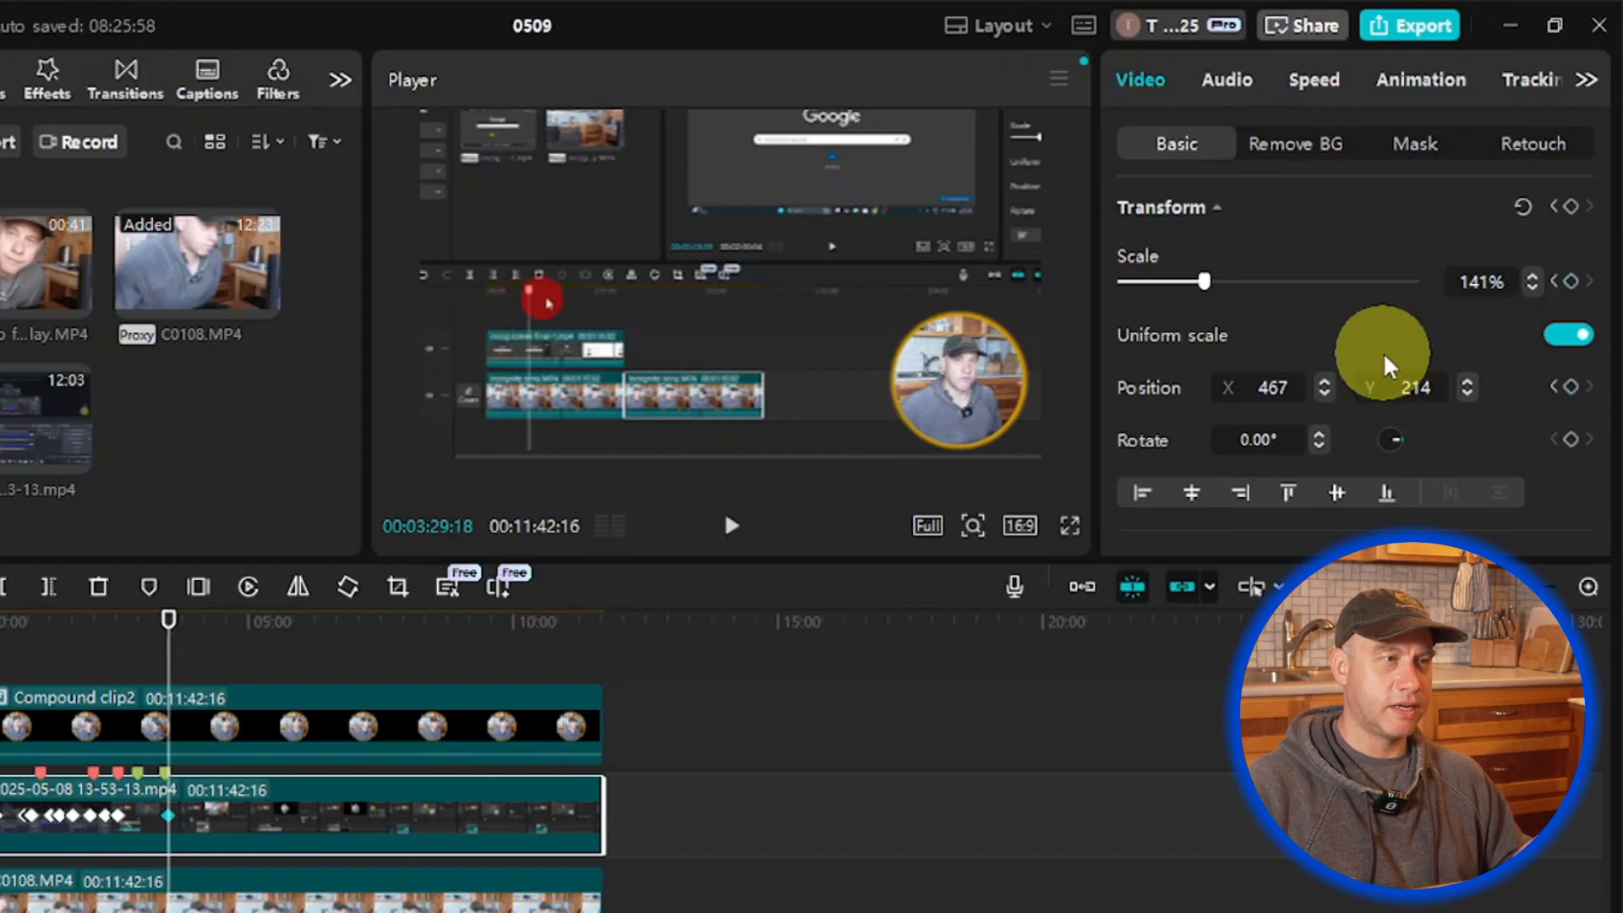
key(Right)
key(Right)
key(Right)
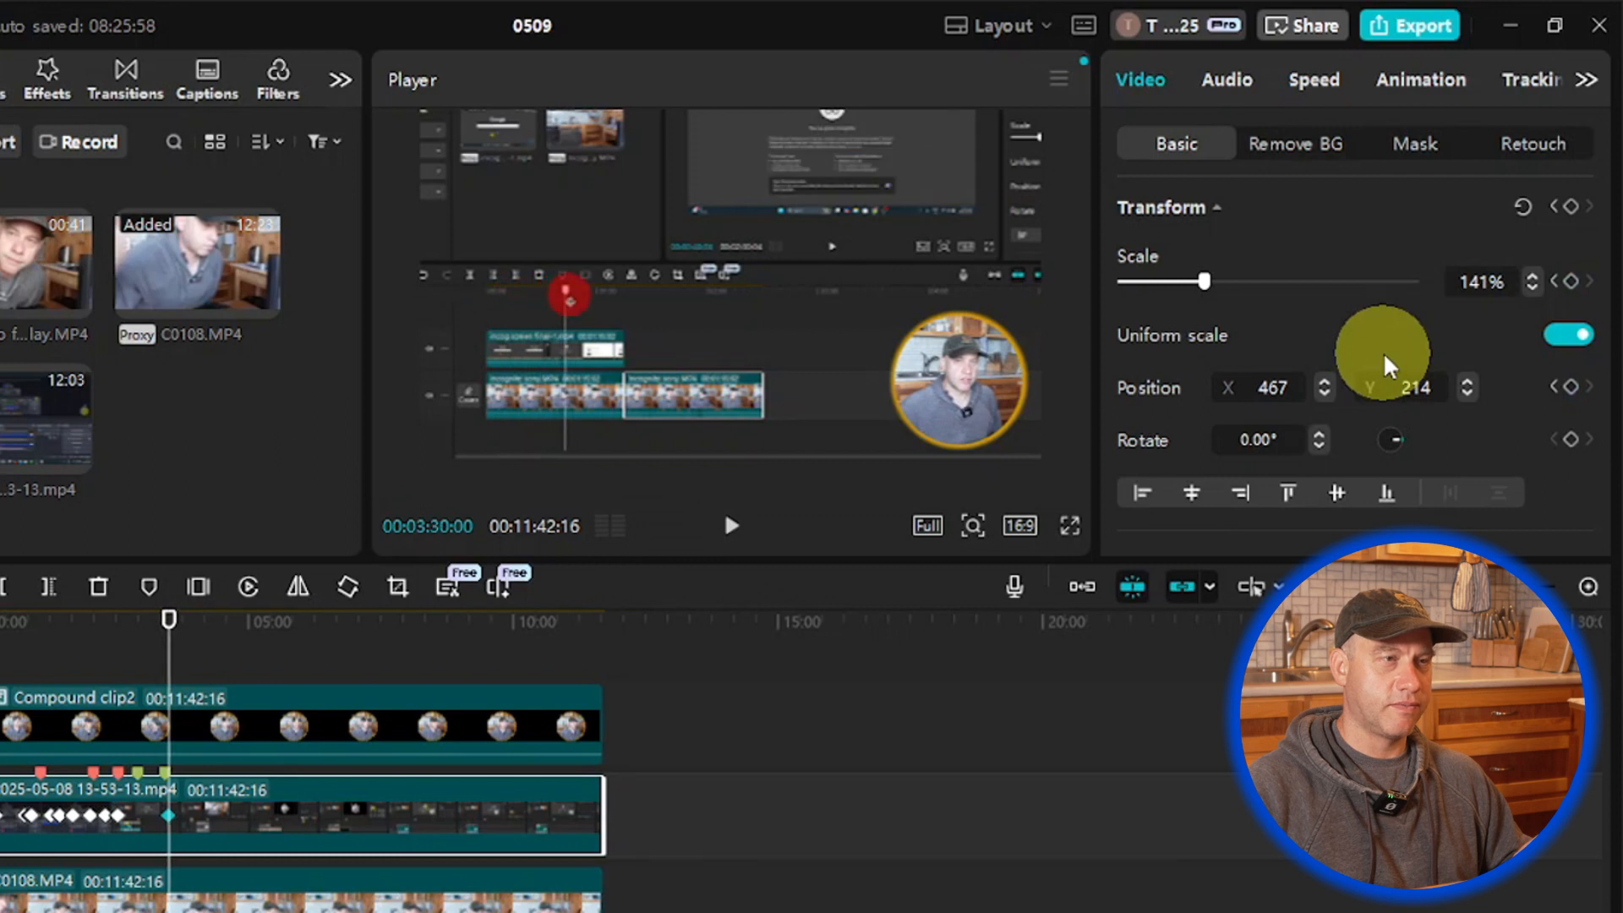
click(1478, 281)
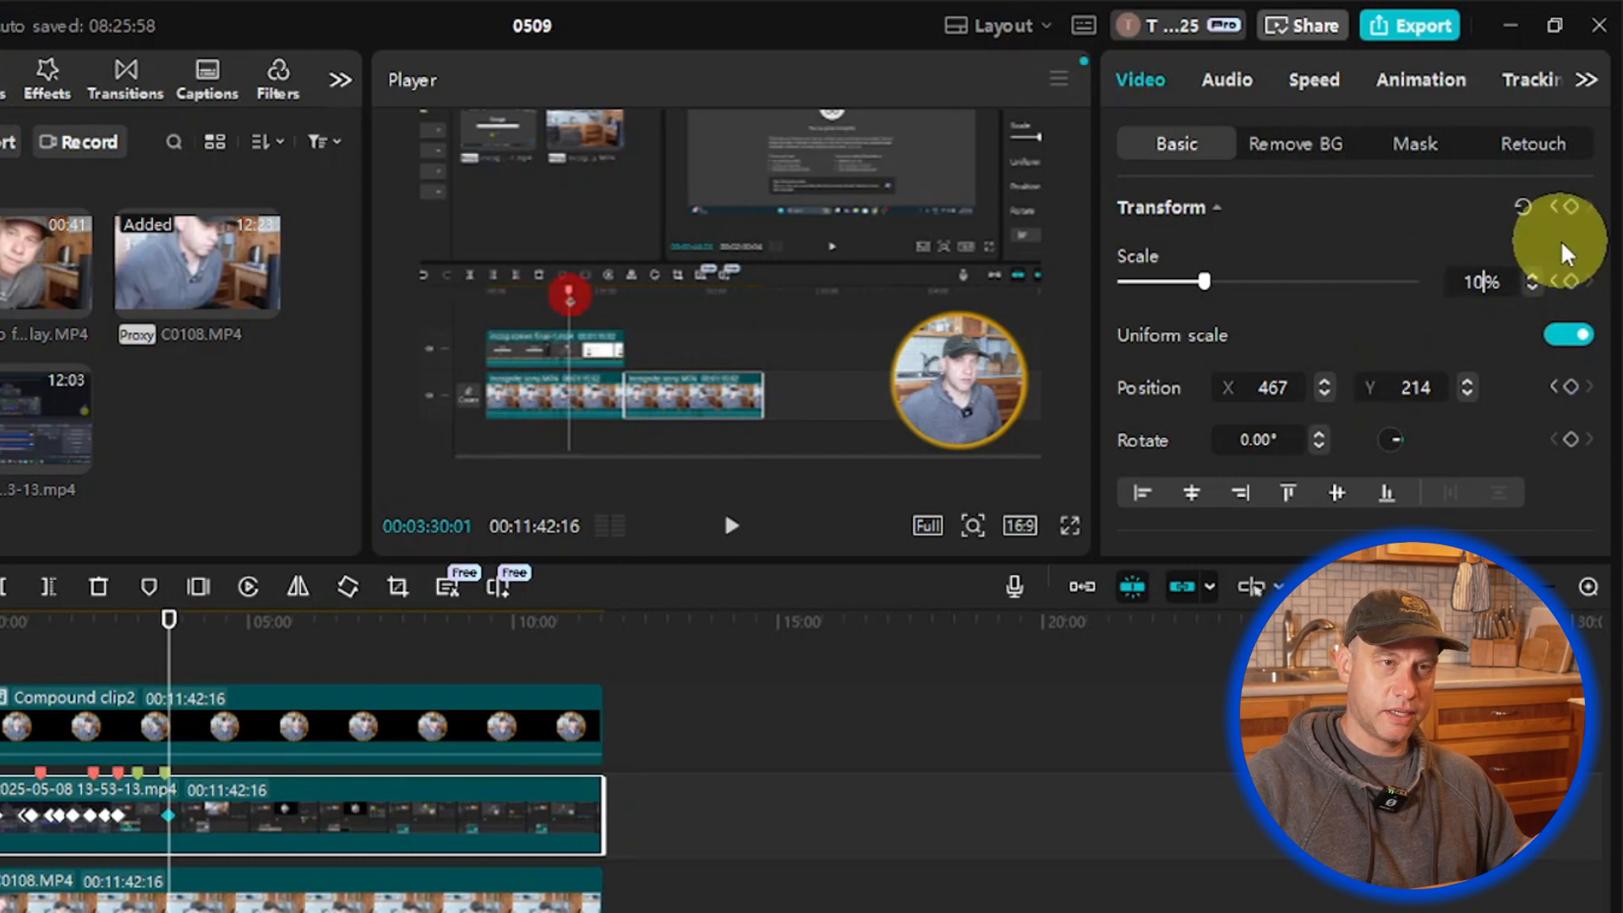
key(Return)
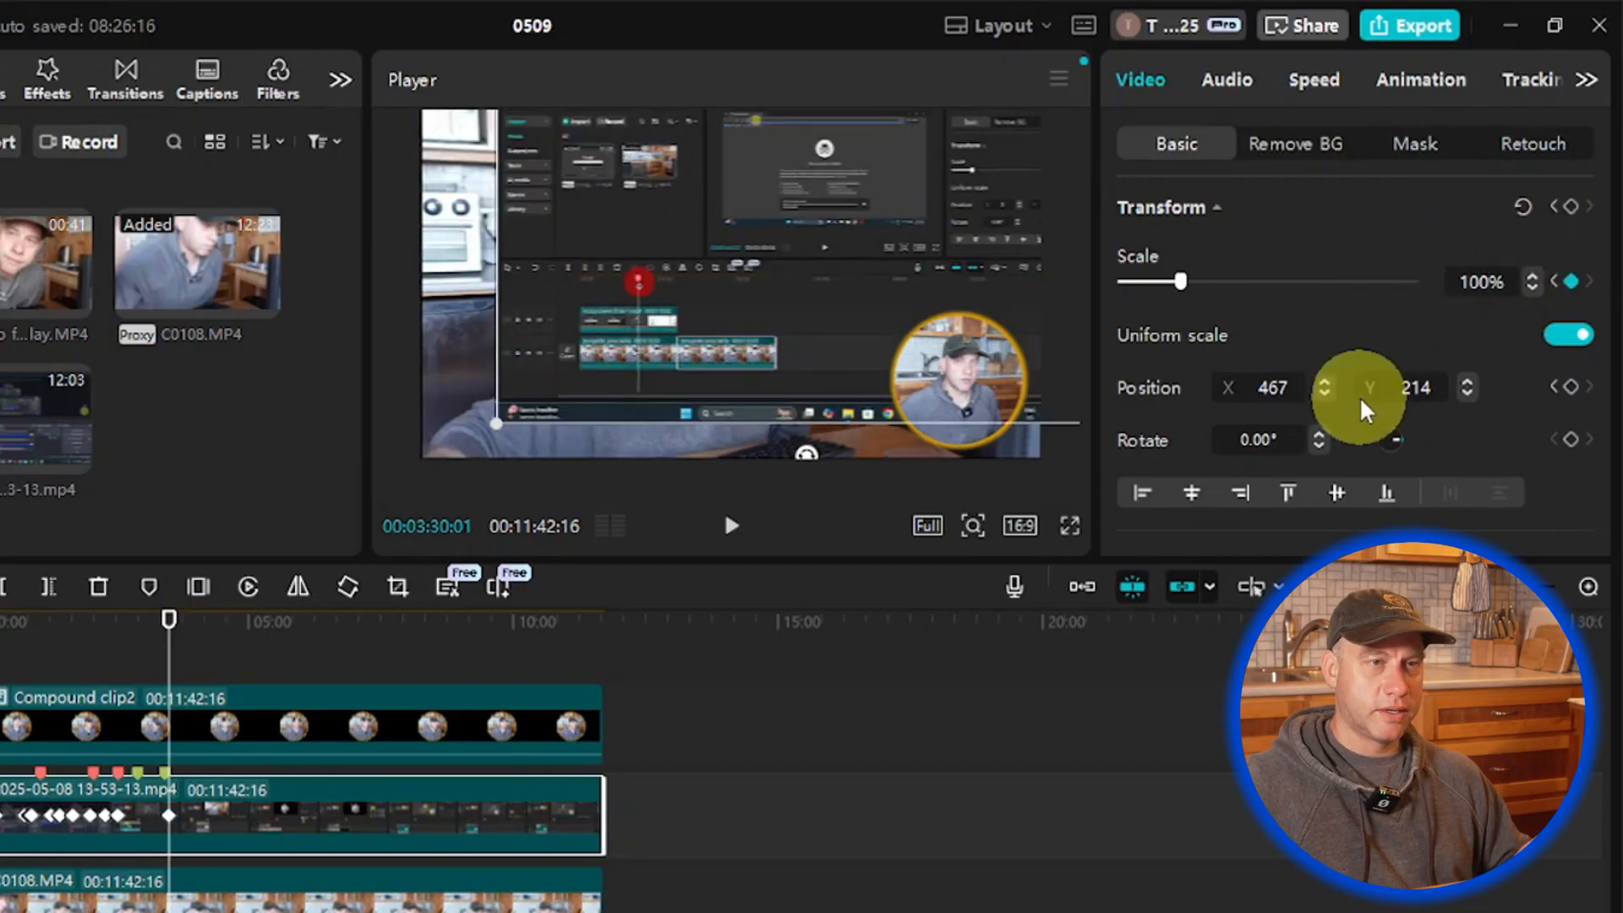
Step: Set the screen recording's position to X 0, Y 0 at 00:03:30:01
click(1300, 384)
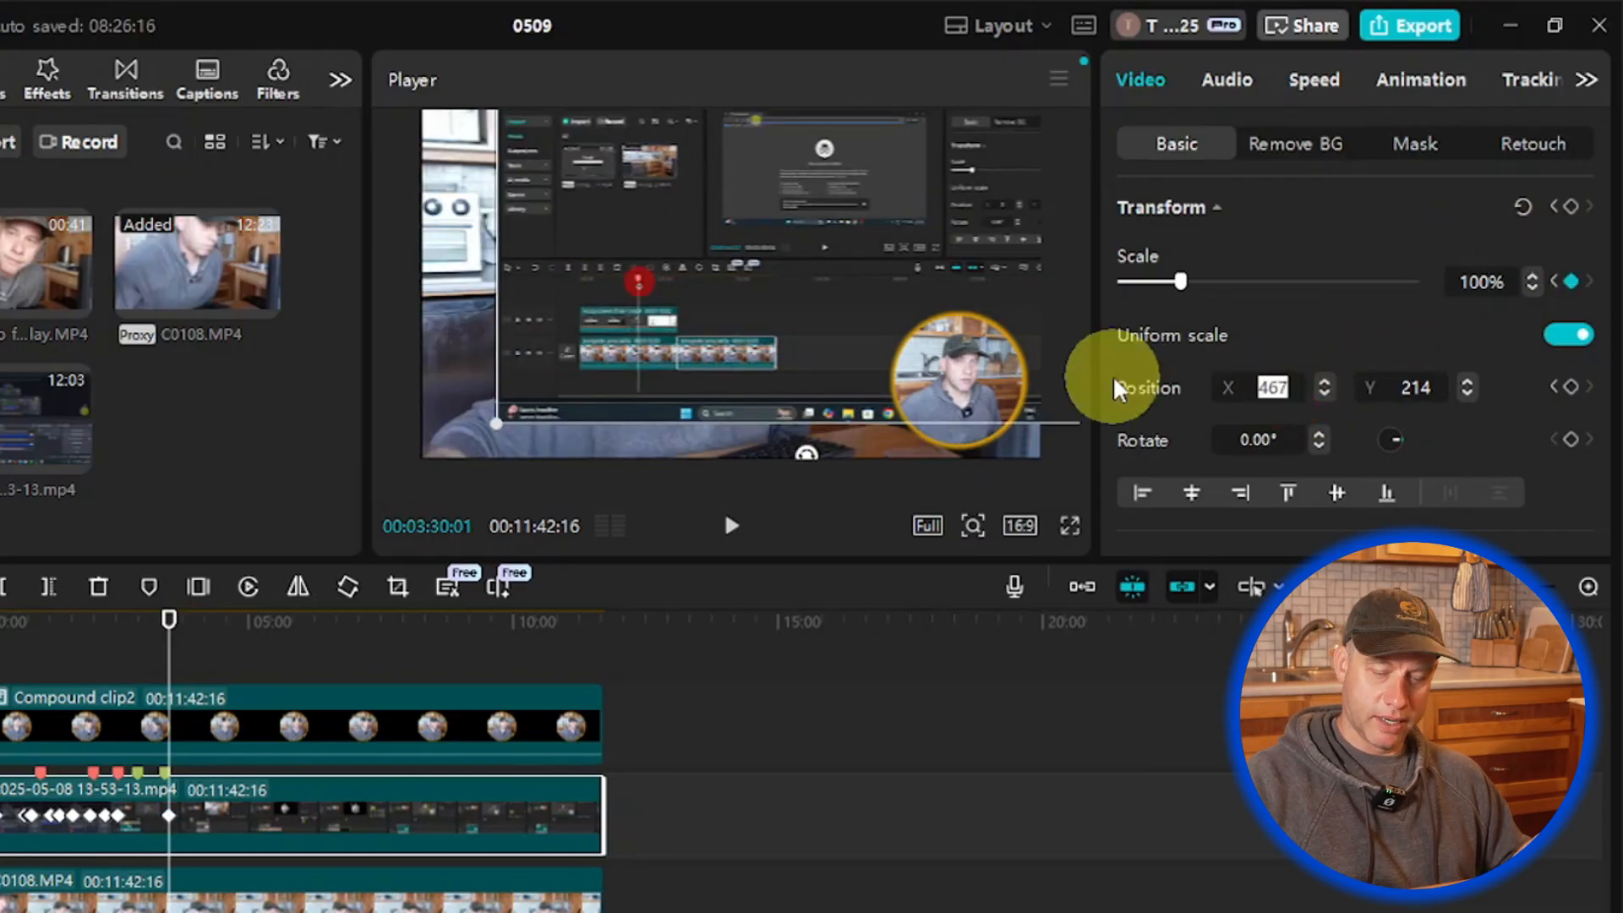
text(0)
key(Return)
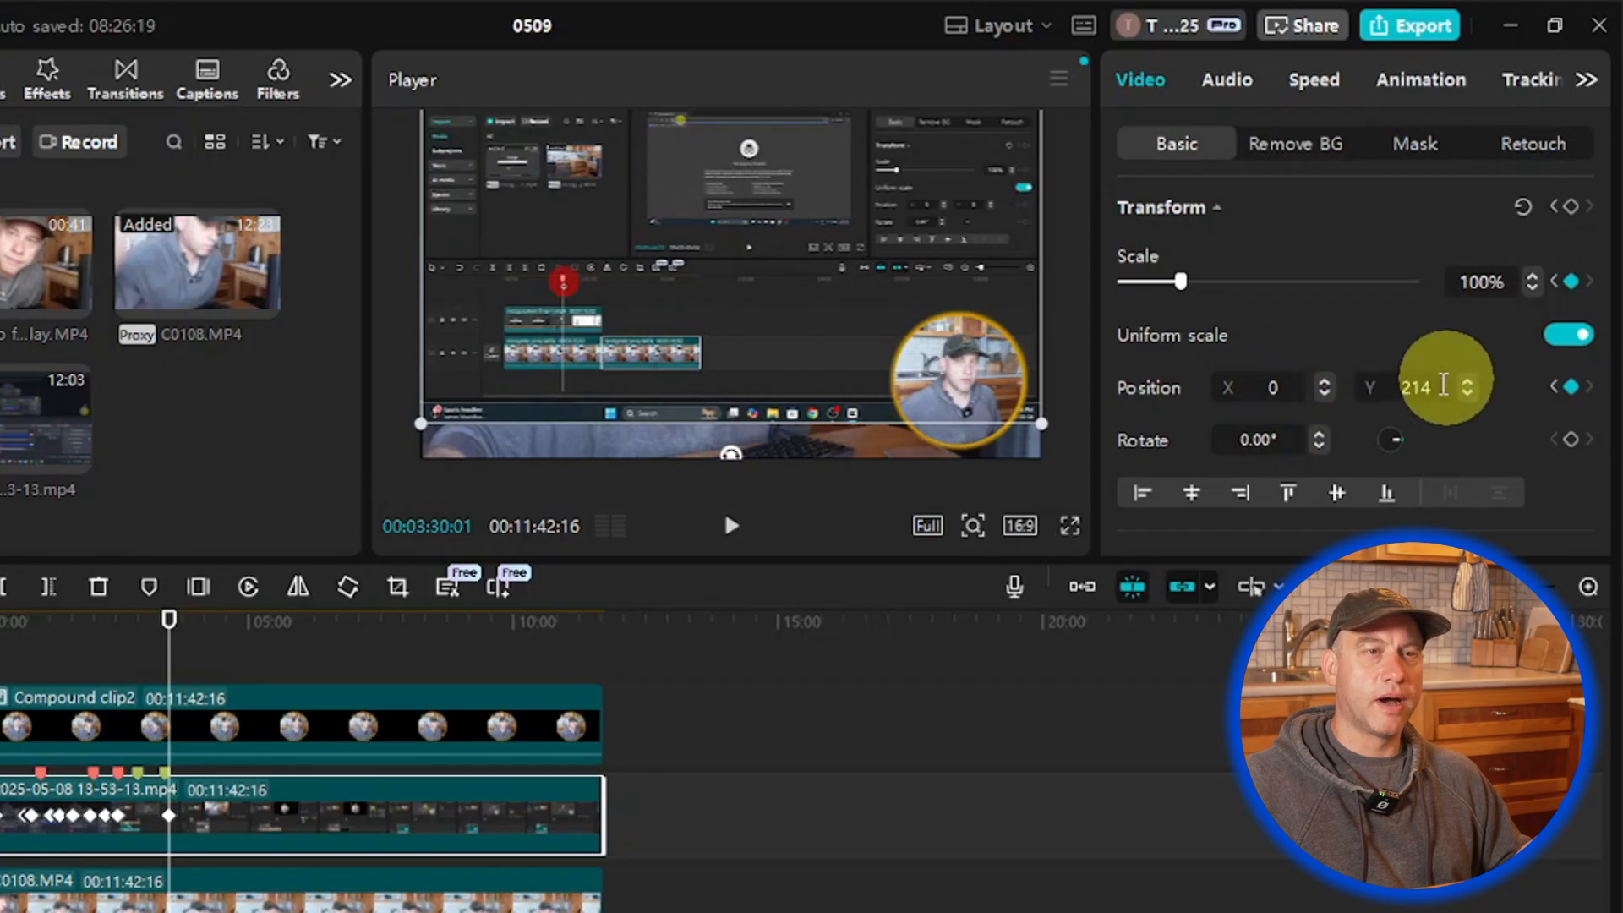
click(1387, 386)
text(0)
key(Return)
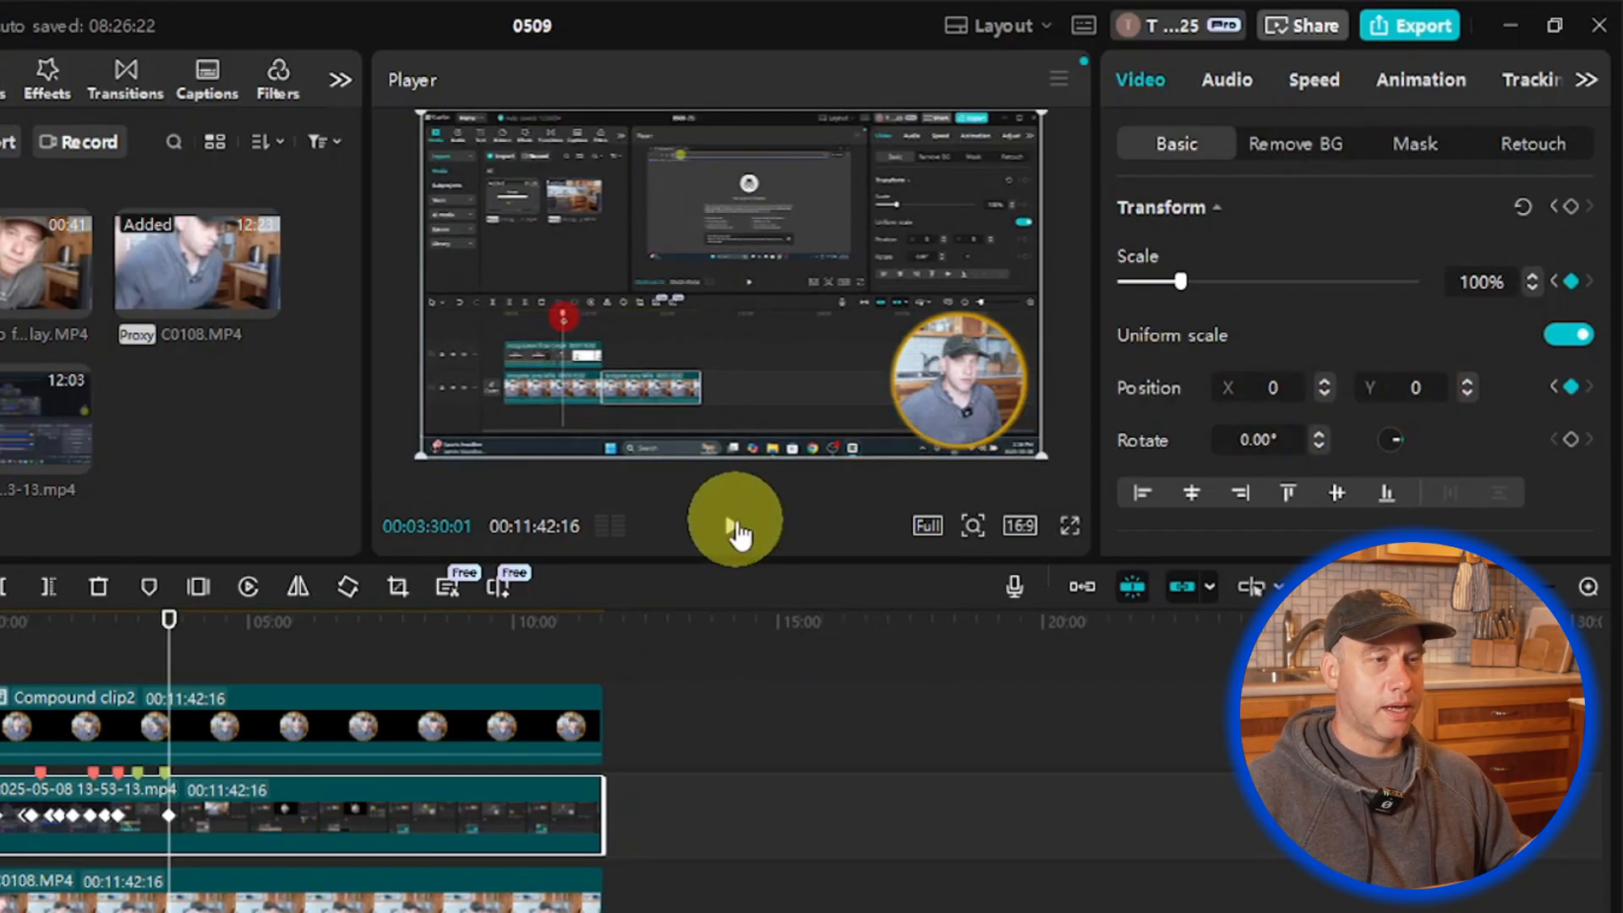
Step: Play on to 00:03:37:09 and add scale and position keyframes to the screen recording there
click(735, 529)
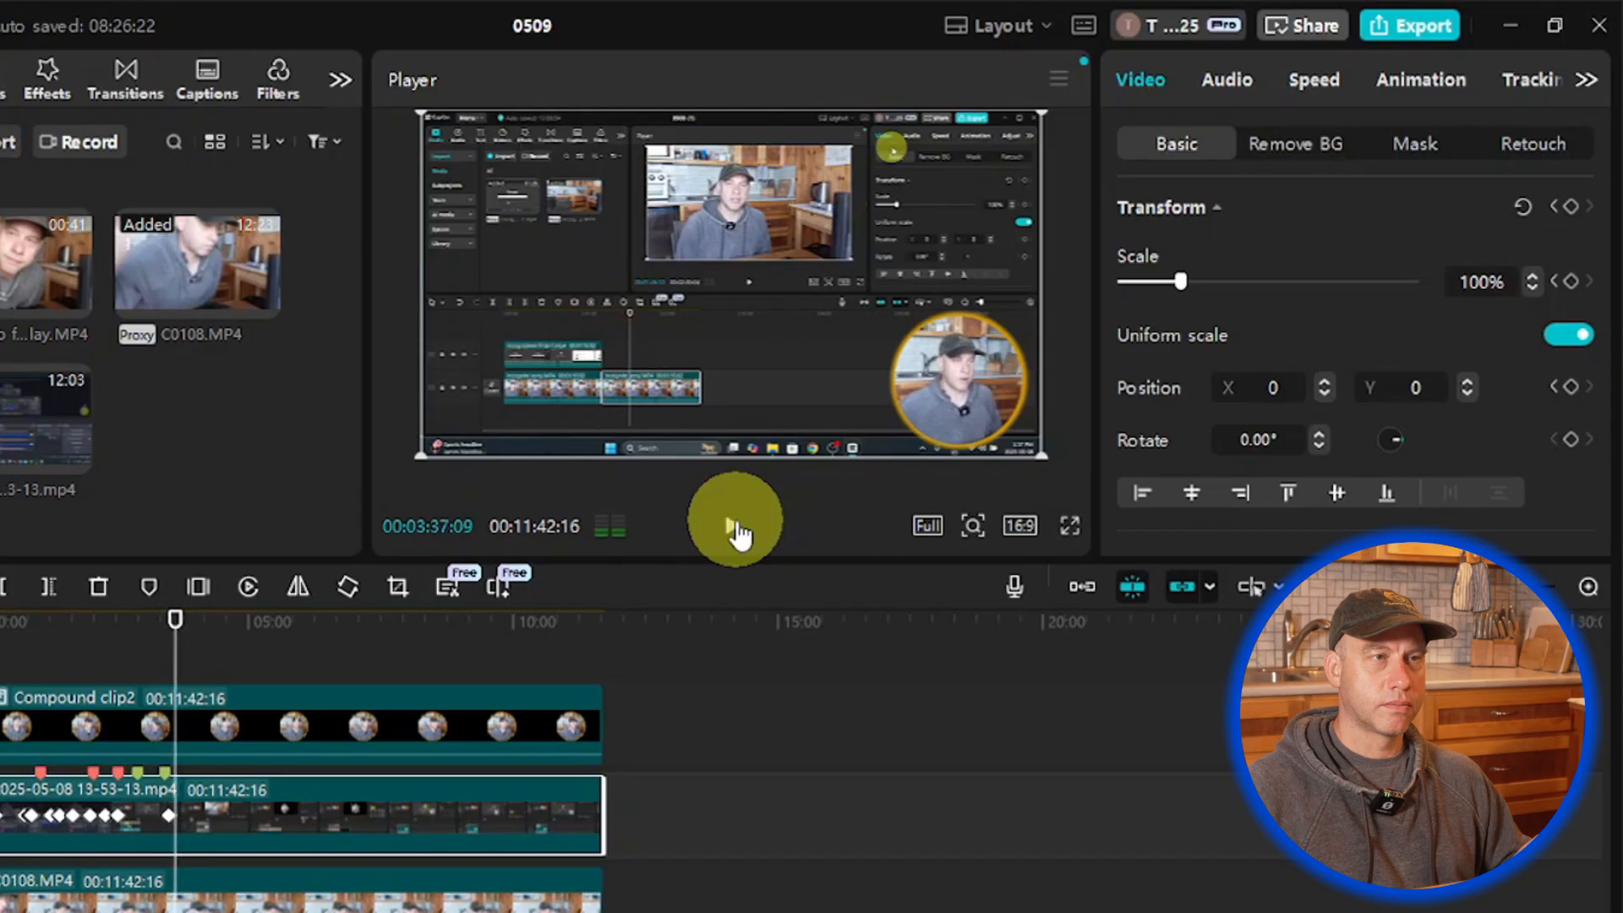
click(732, 527)
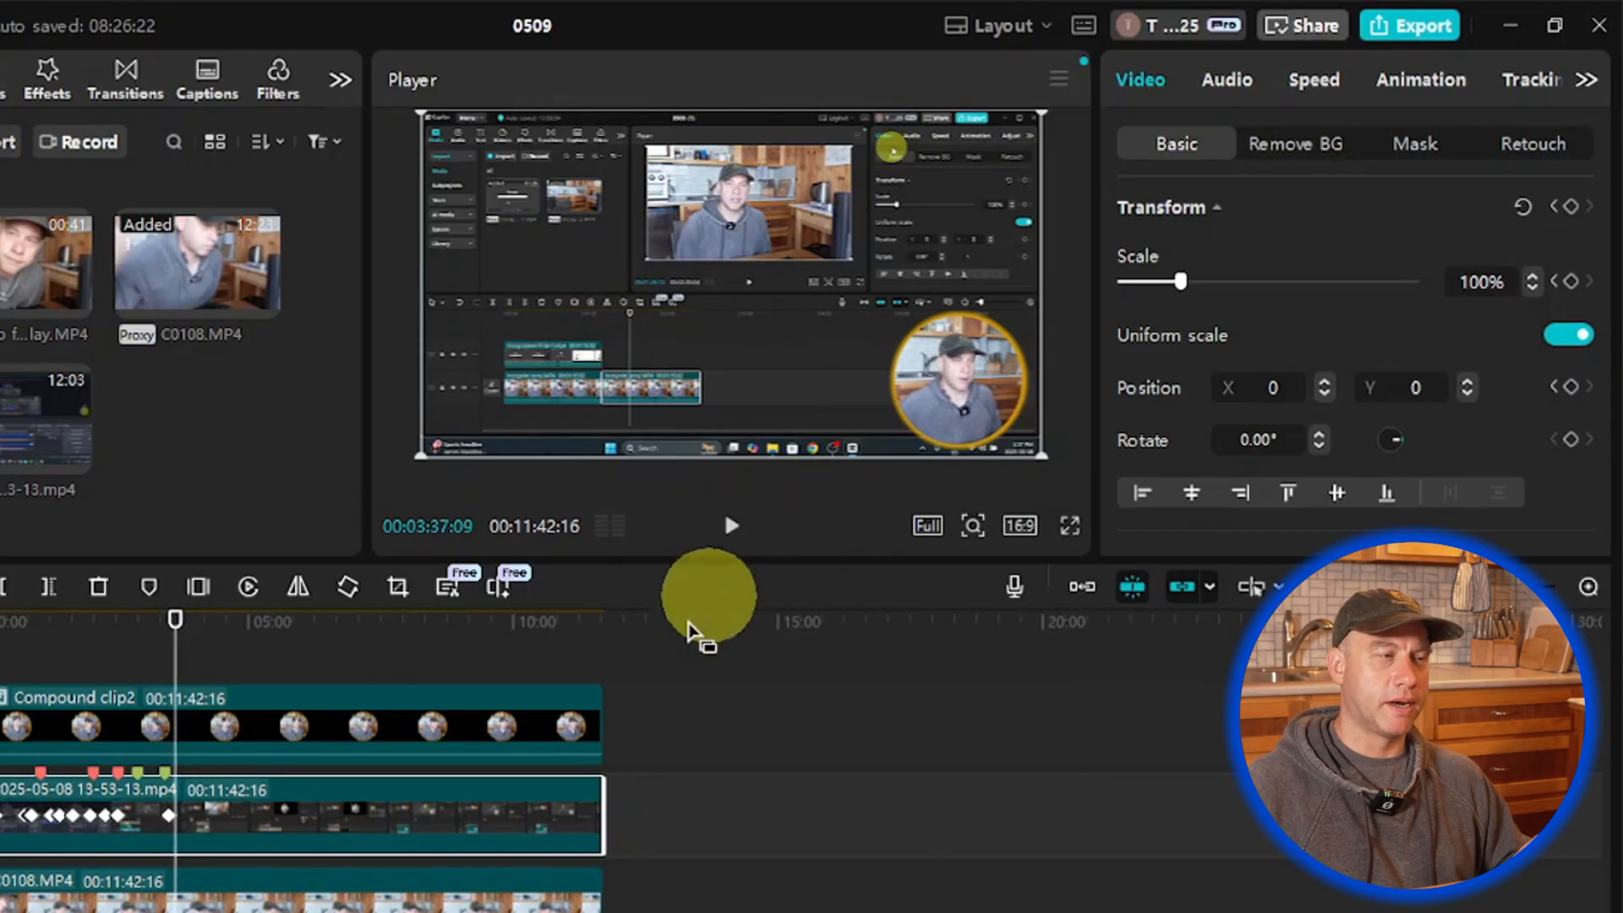
click(1569, 283)
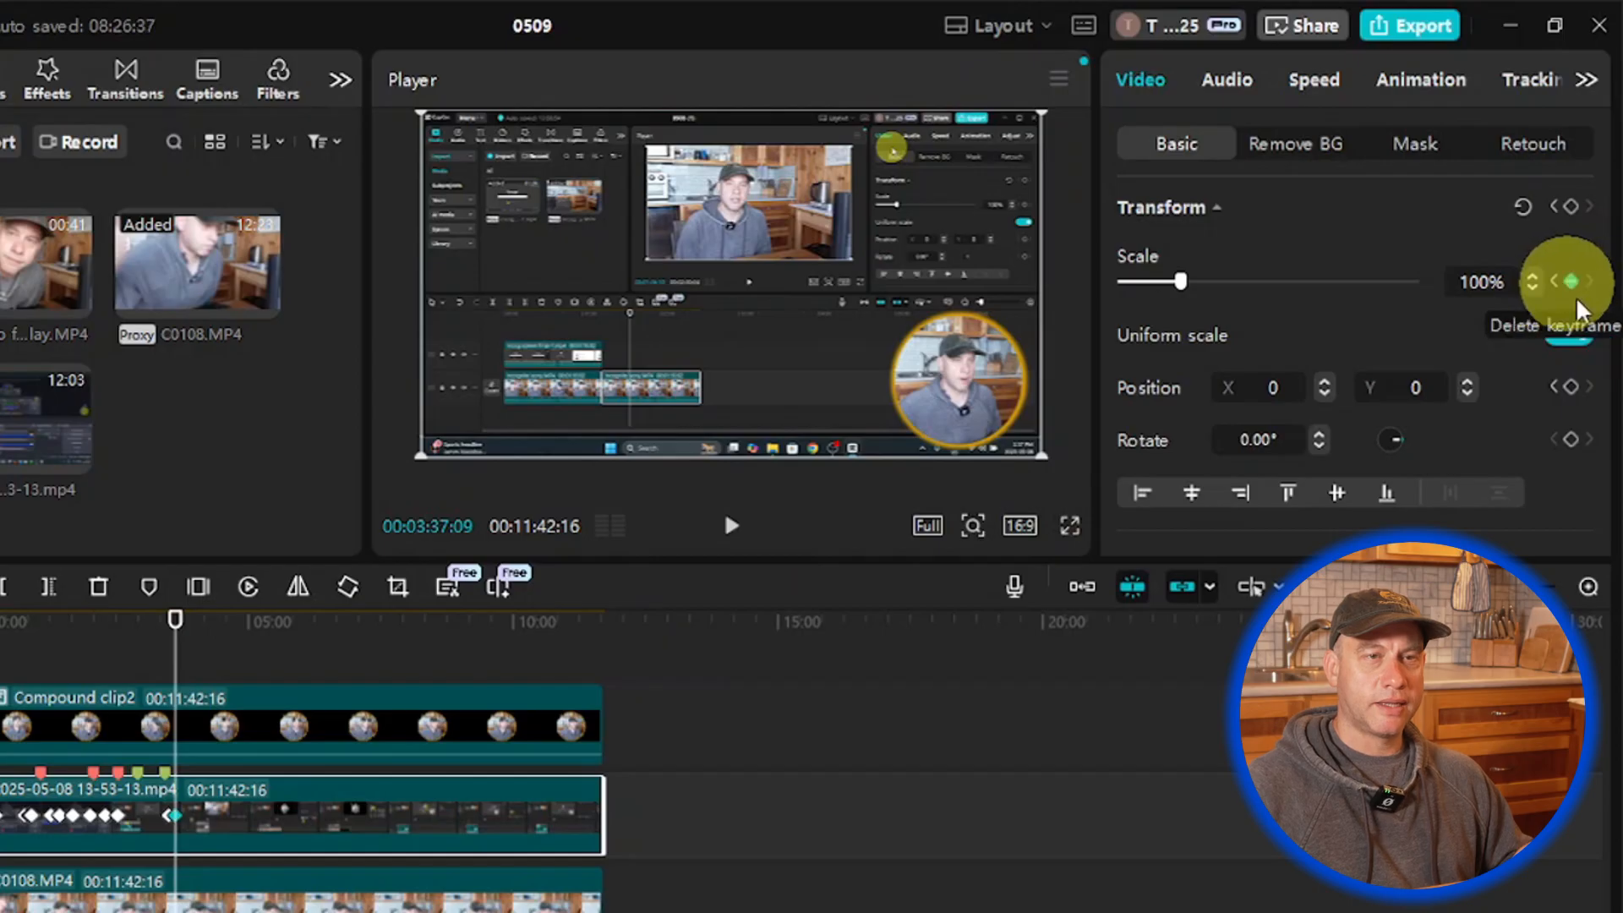
click(1571, 387)
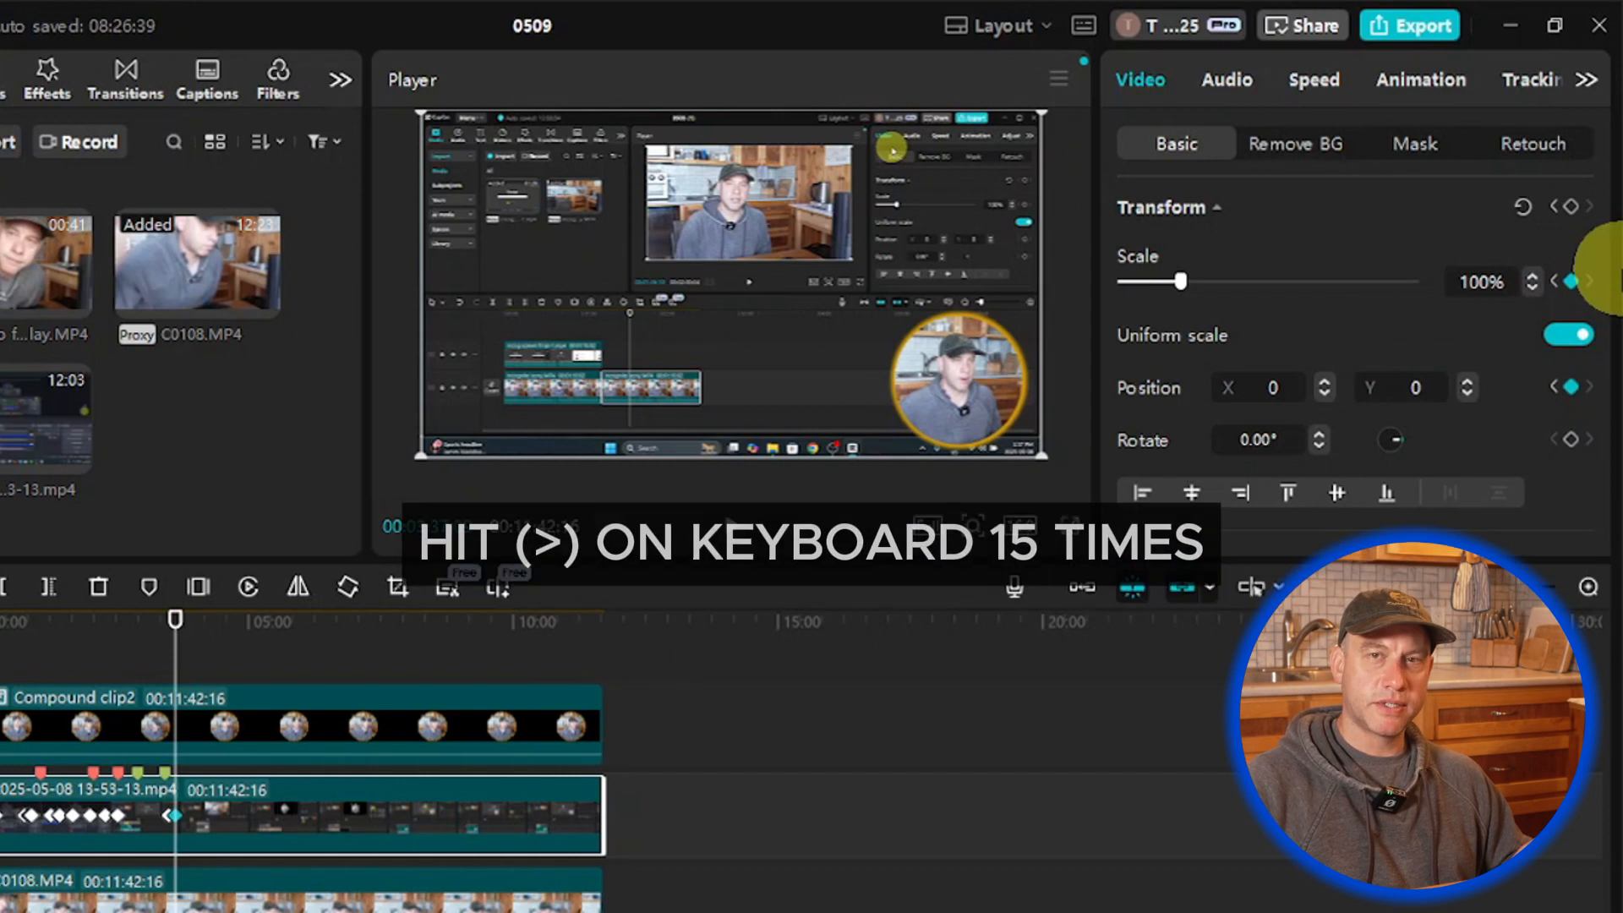
Step: Advance frame by frame to 00:03:38:00, then scale the screen recording to 134% and move it to X -654, Y -368
key(Right)
key(Right)
key(Right)
key(Right)
key(Right)
key(Right)
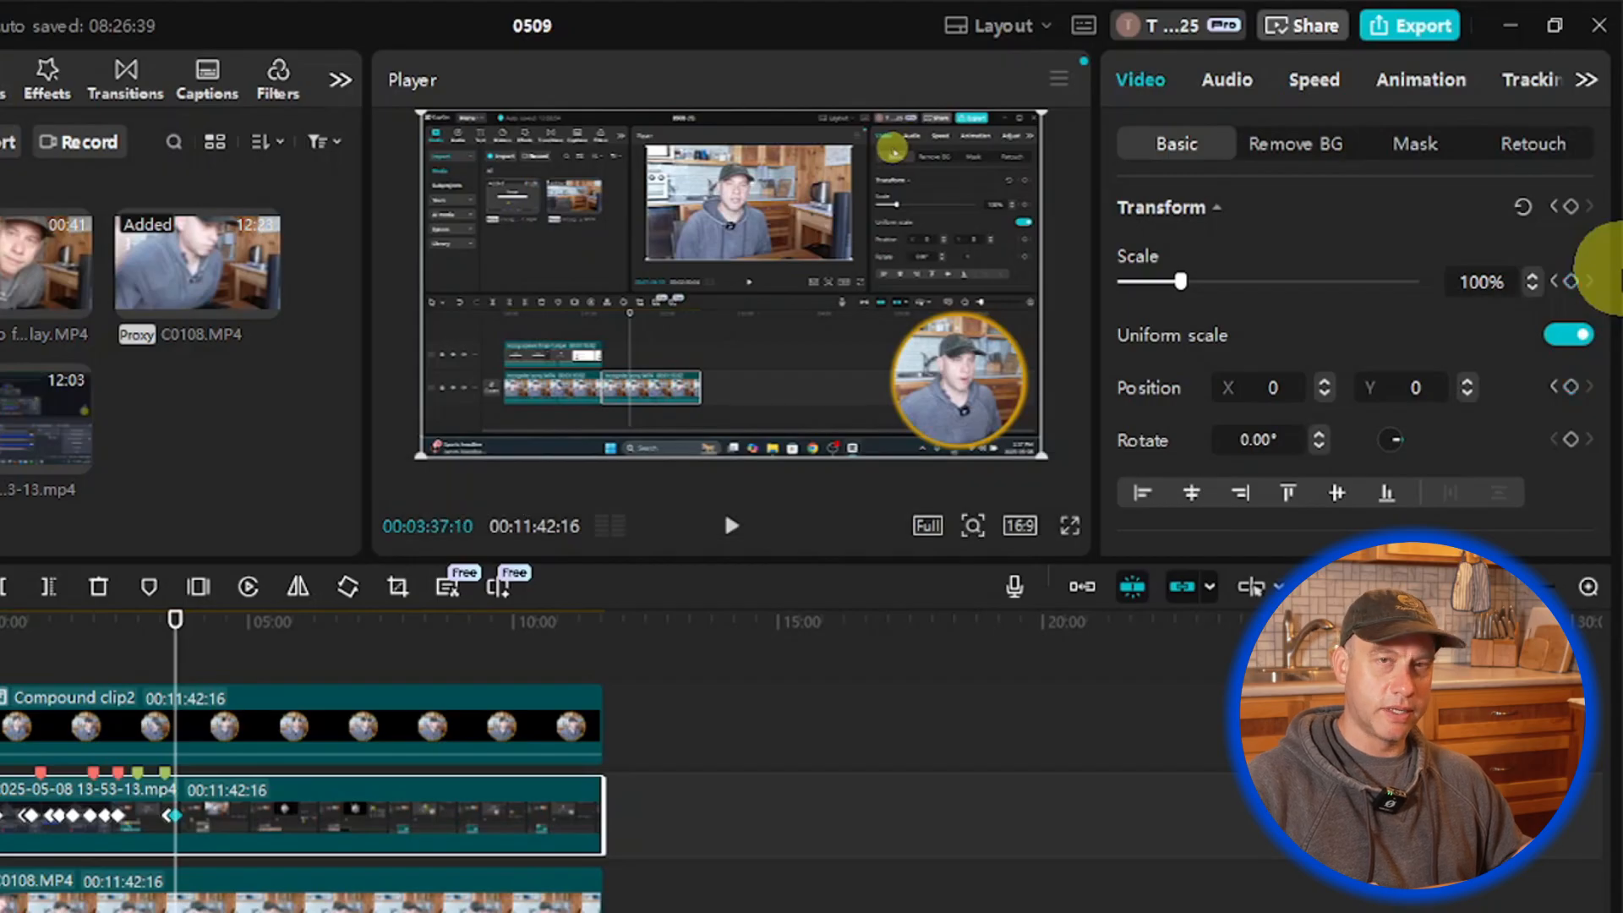
key(Right)
key(Right)
key(Right)
key(Right)
key(Right)
key(Right)
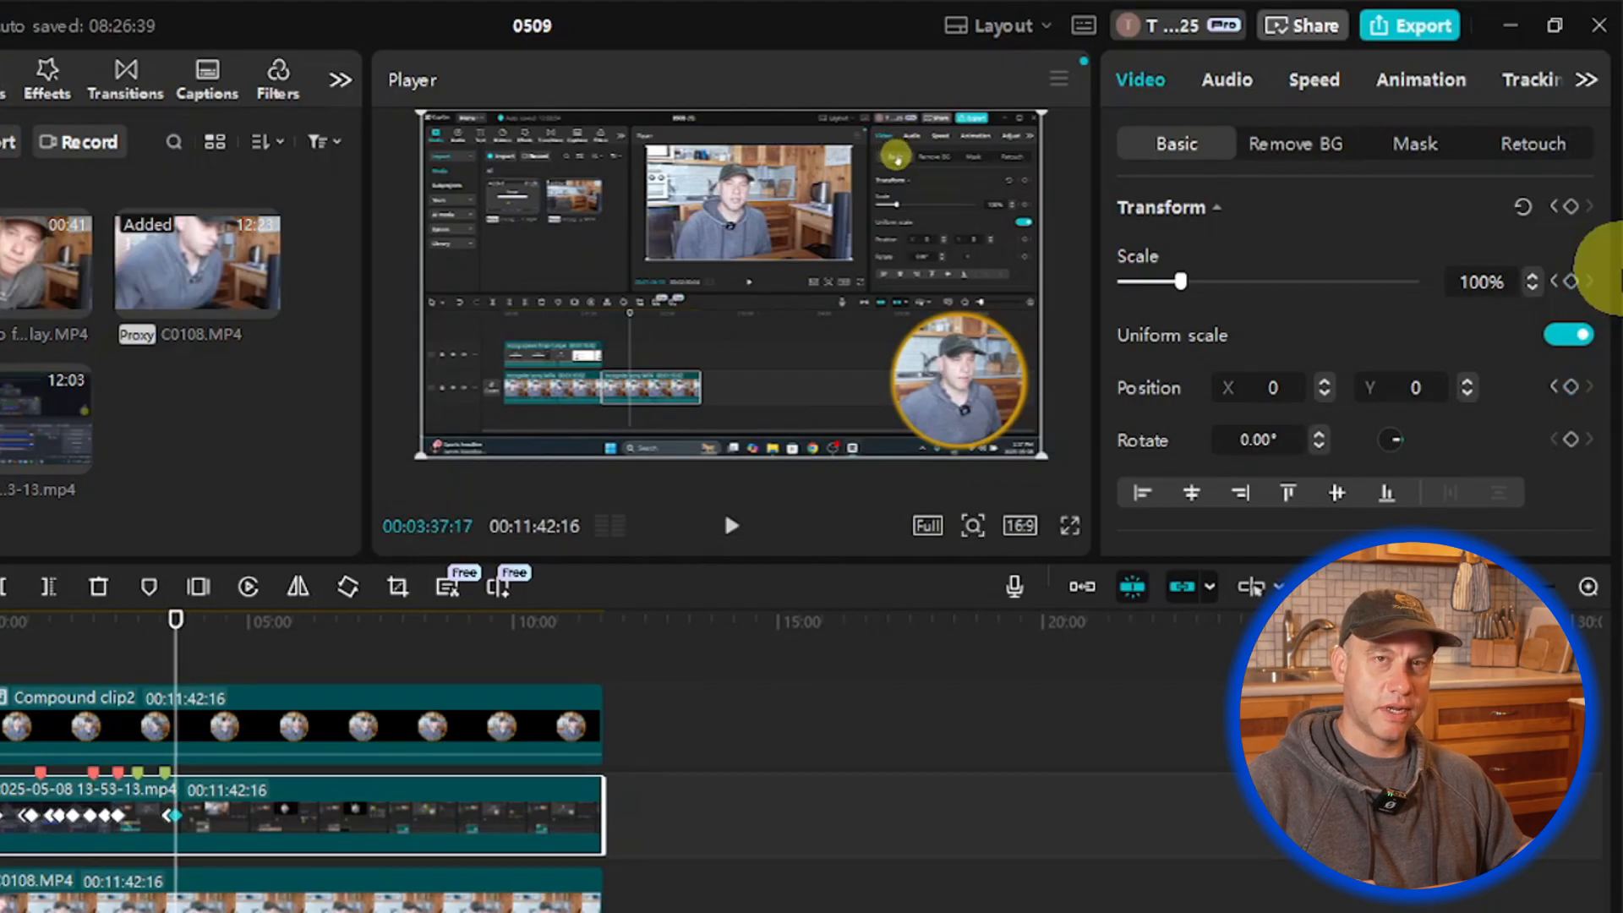
key(Right)
key(Right)
key(Right)
key(Right)
key(Right)
key(Right)
key(Right)
key(Right)
key(Right)
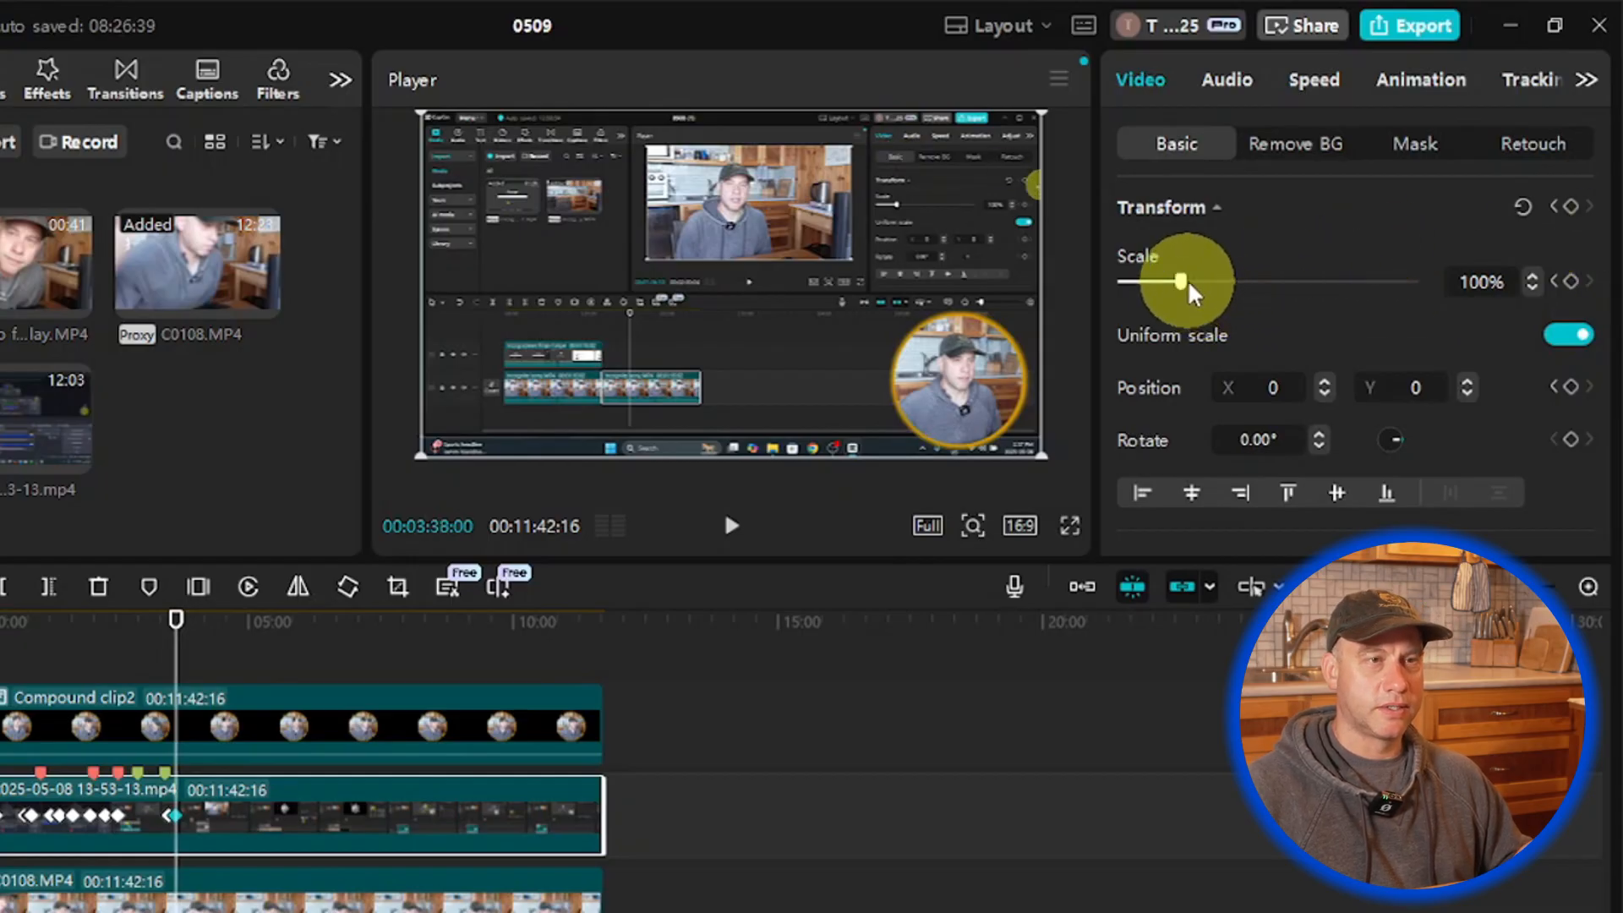
drag(1184, 281, 1204, 283)
drag(994, 263, 897, 329)
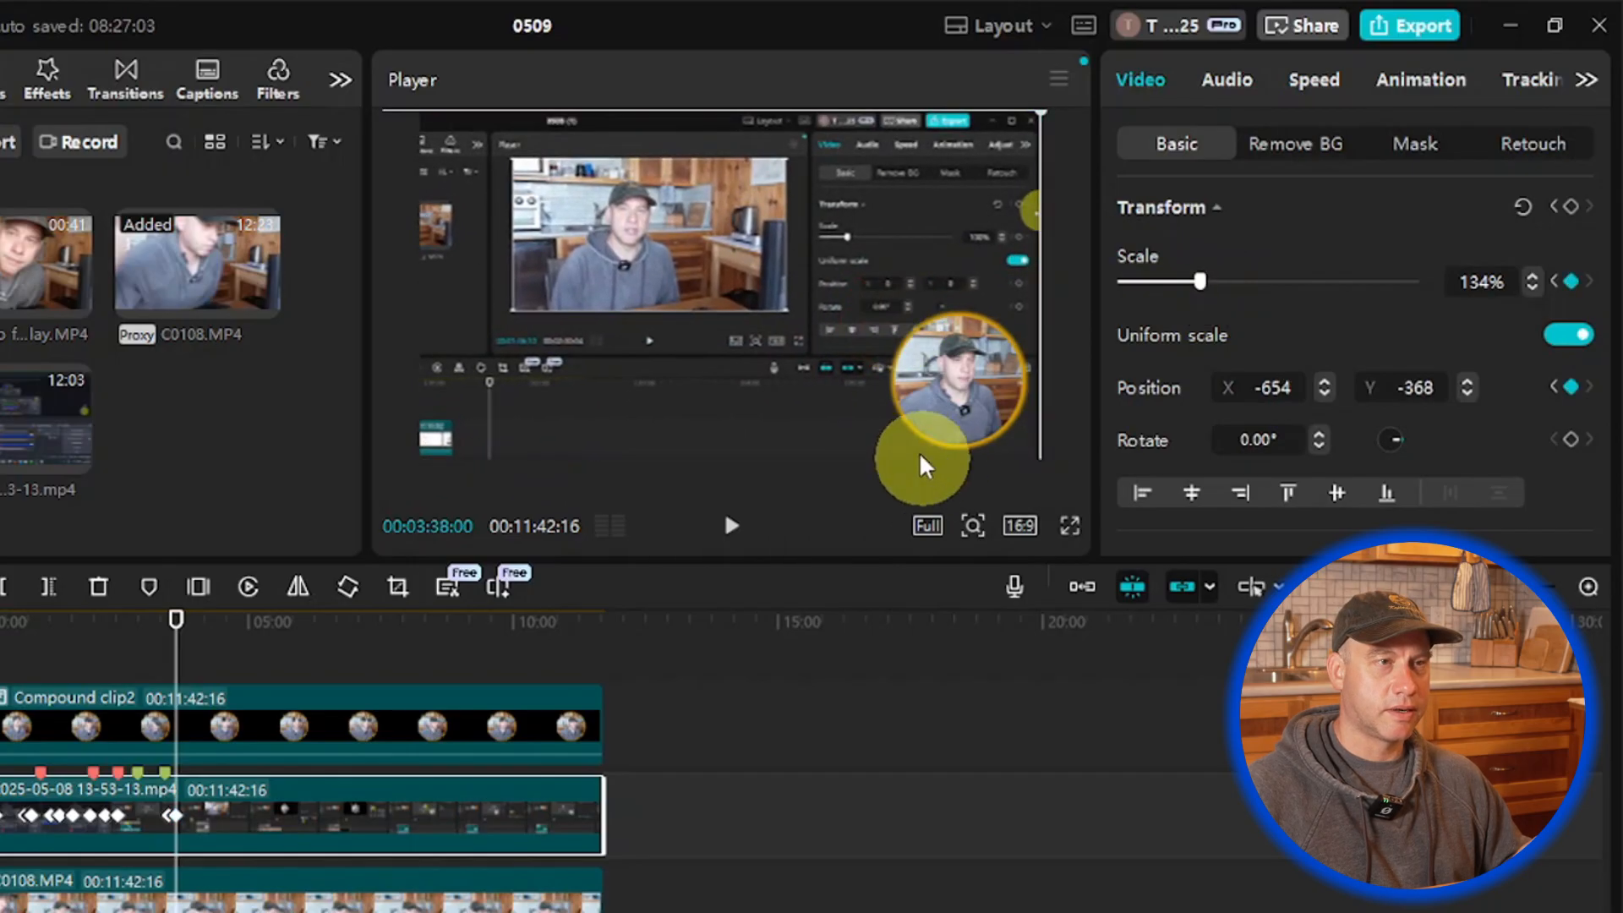
Step: Play on through the circle mask segment, return to 00:04:04:23 and add a marker to the screen recording there
click(749, 531)
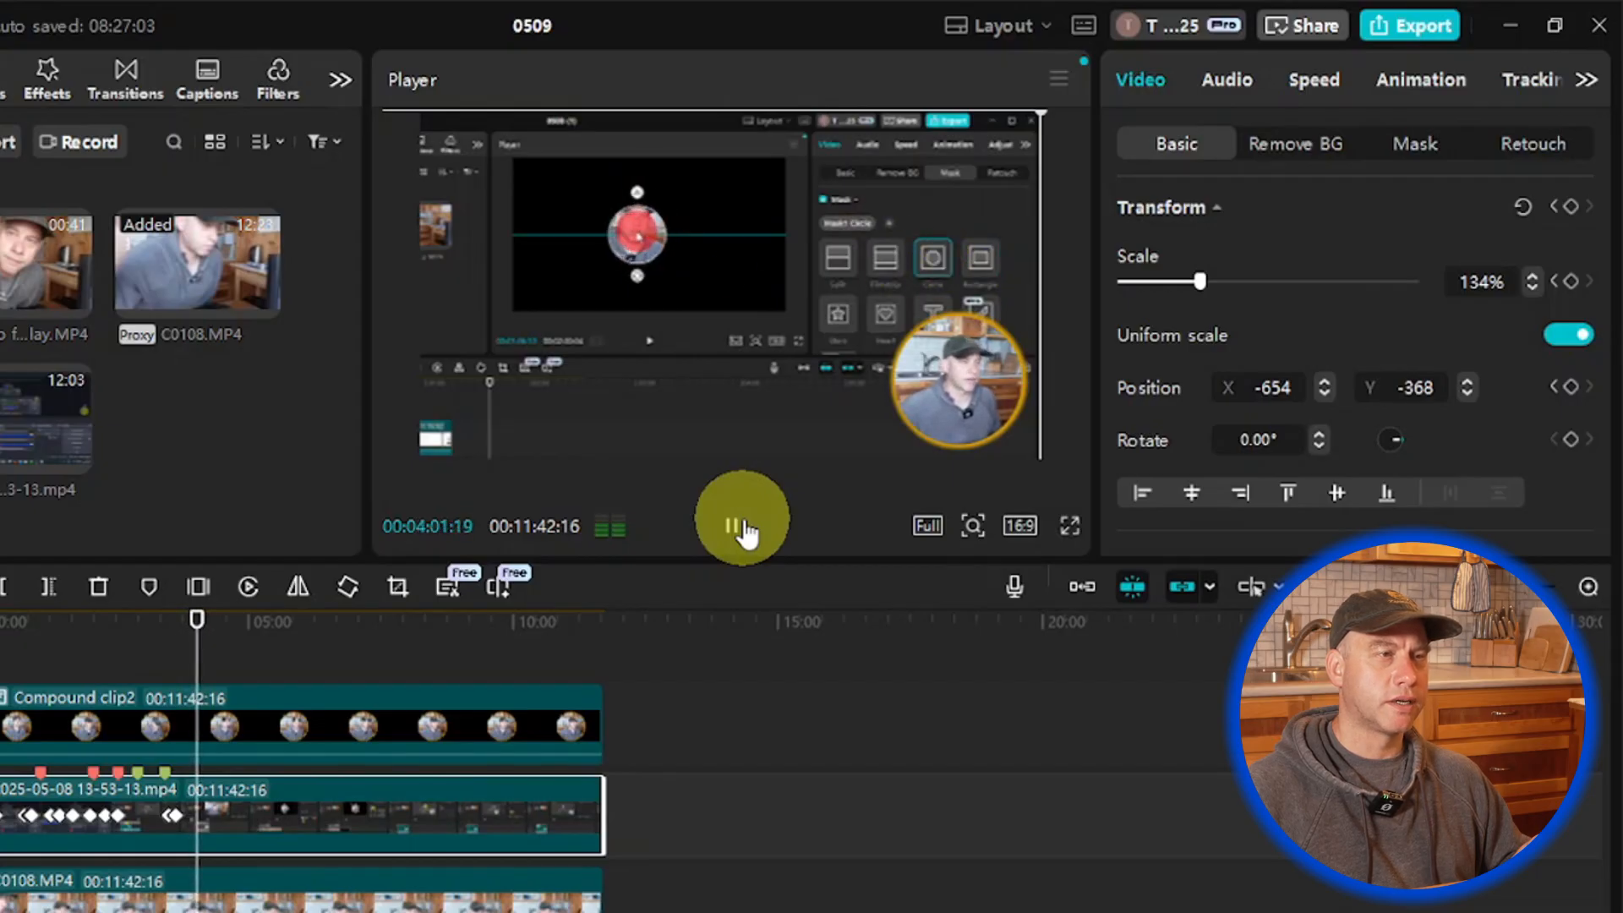
click(742, 520)
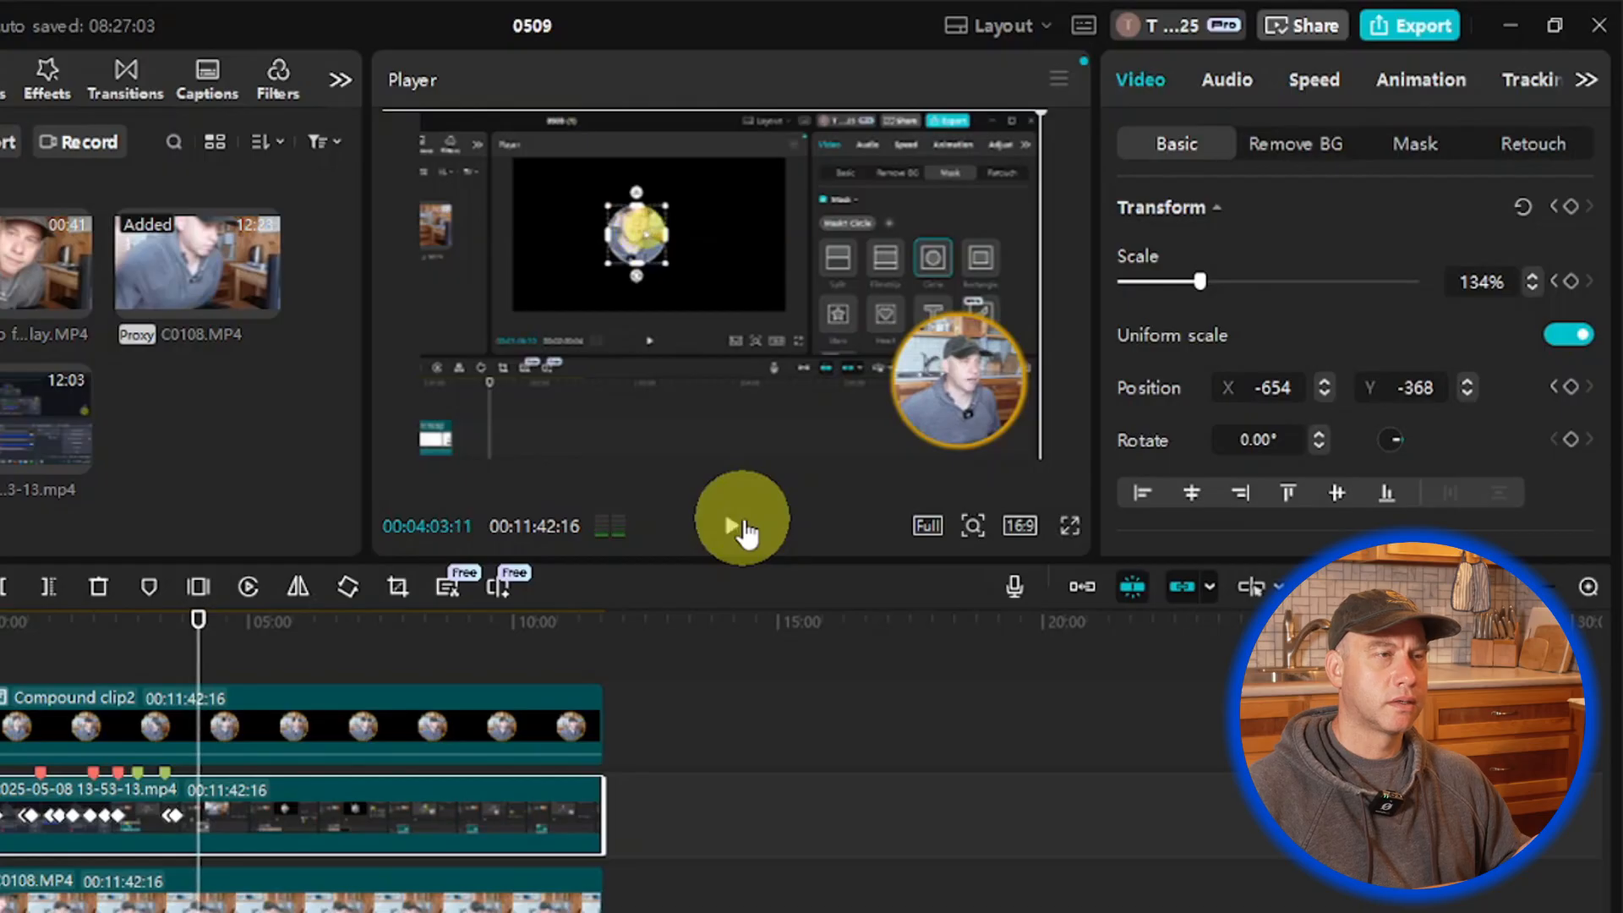
click(743, 520)
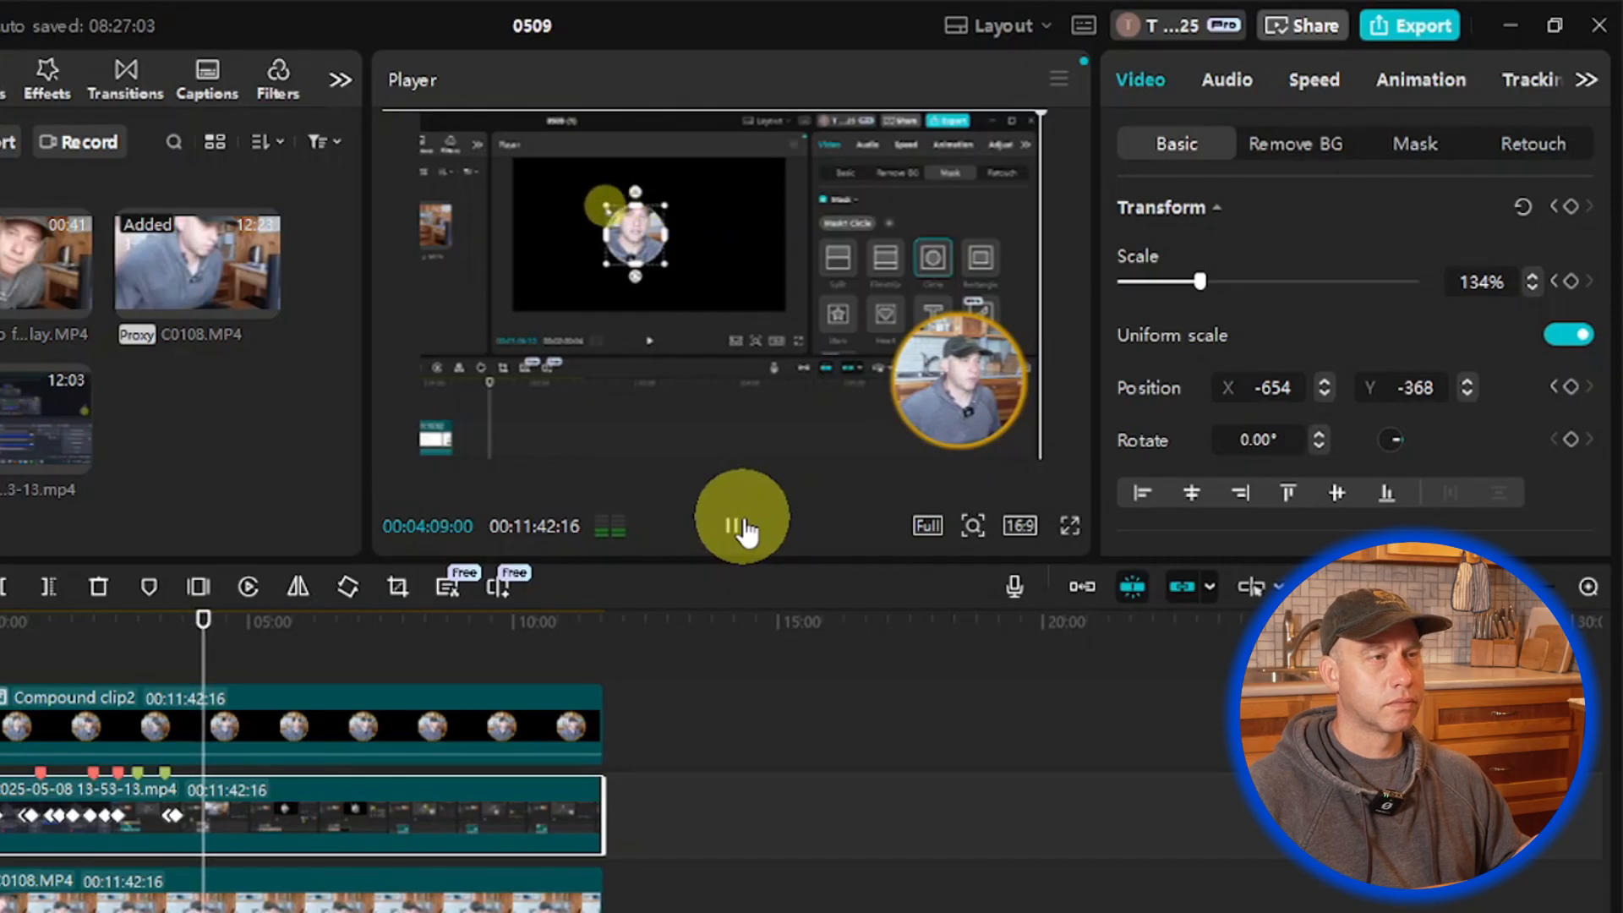
click(744, 529)
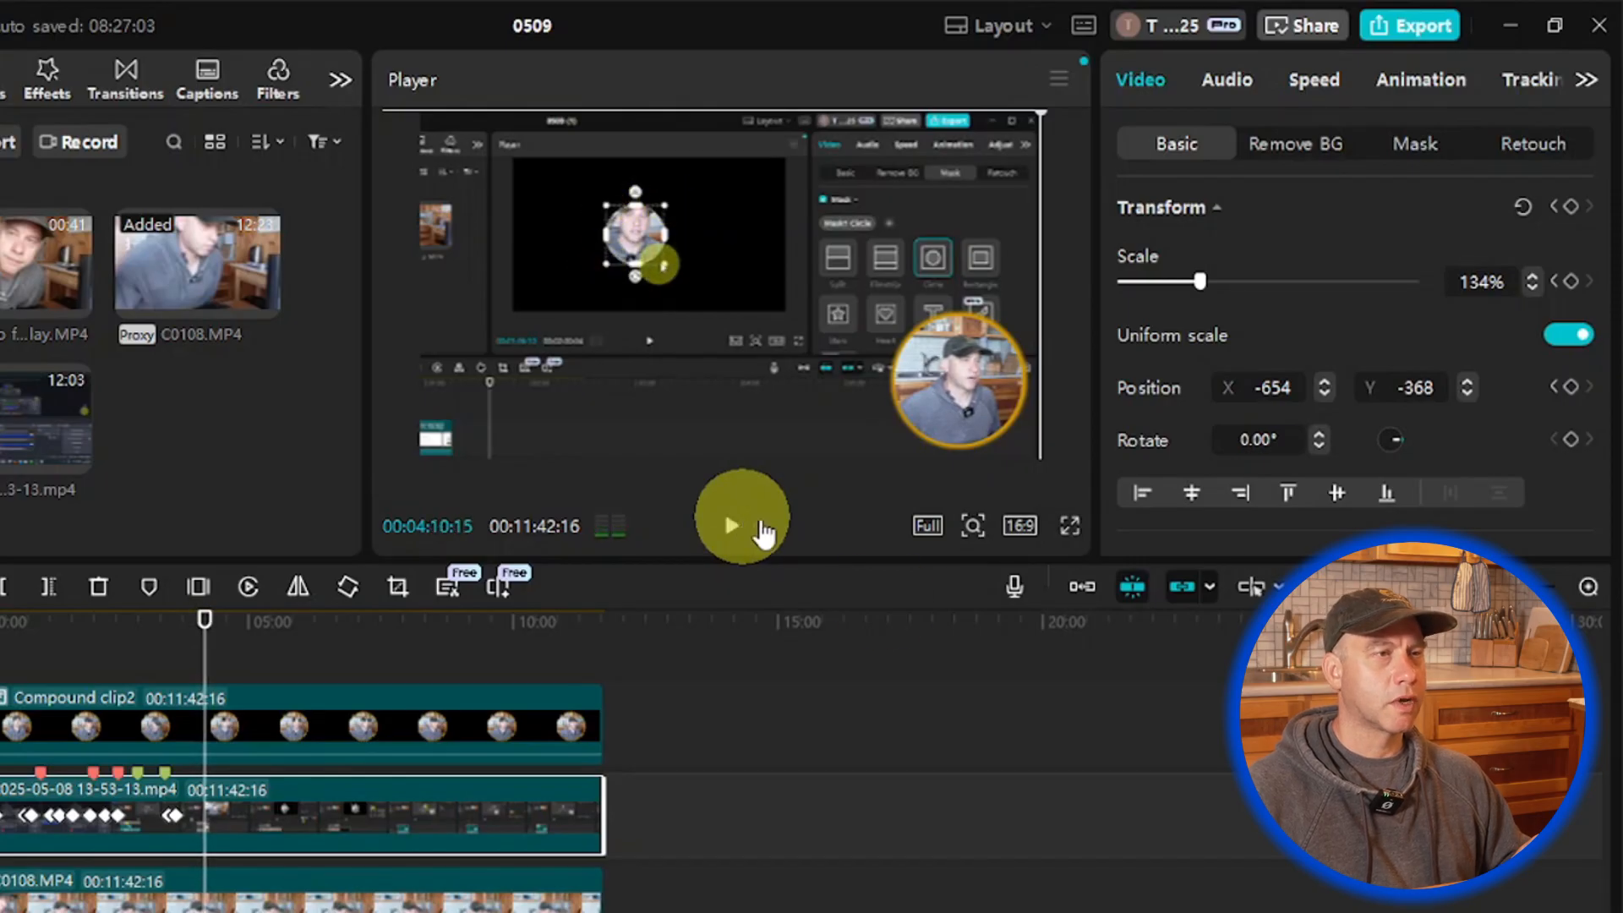
click(203, 661)
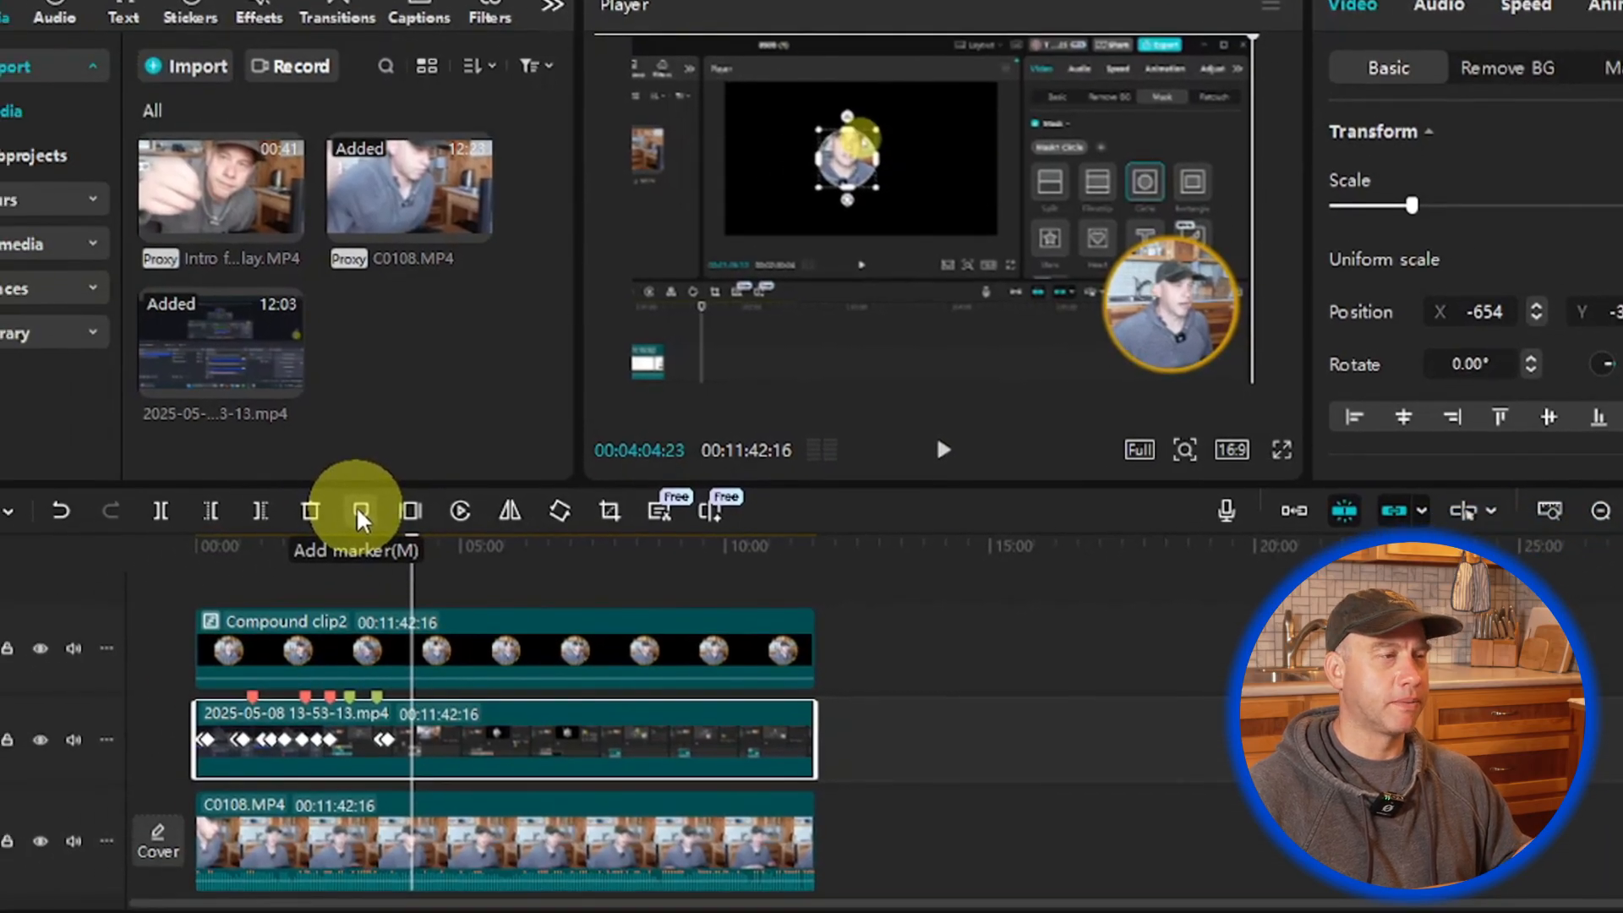
key(m)
Step: Rename the new marker at 00:04:04:23 as "circle stickers" and colour it green
right_click(412, 695)
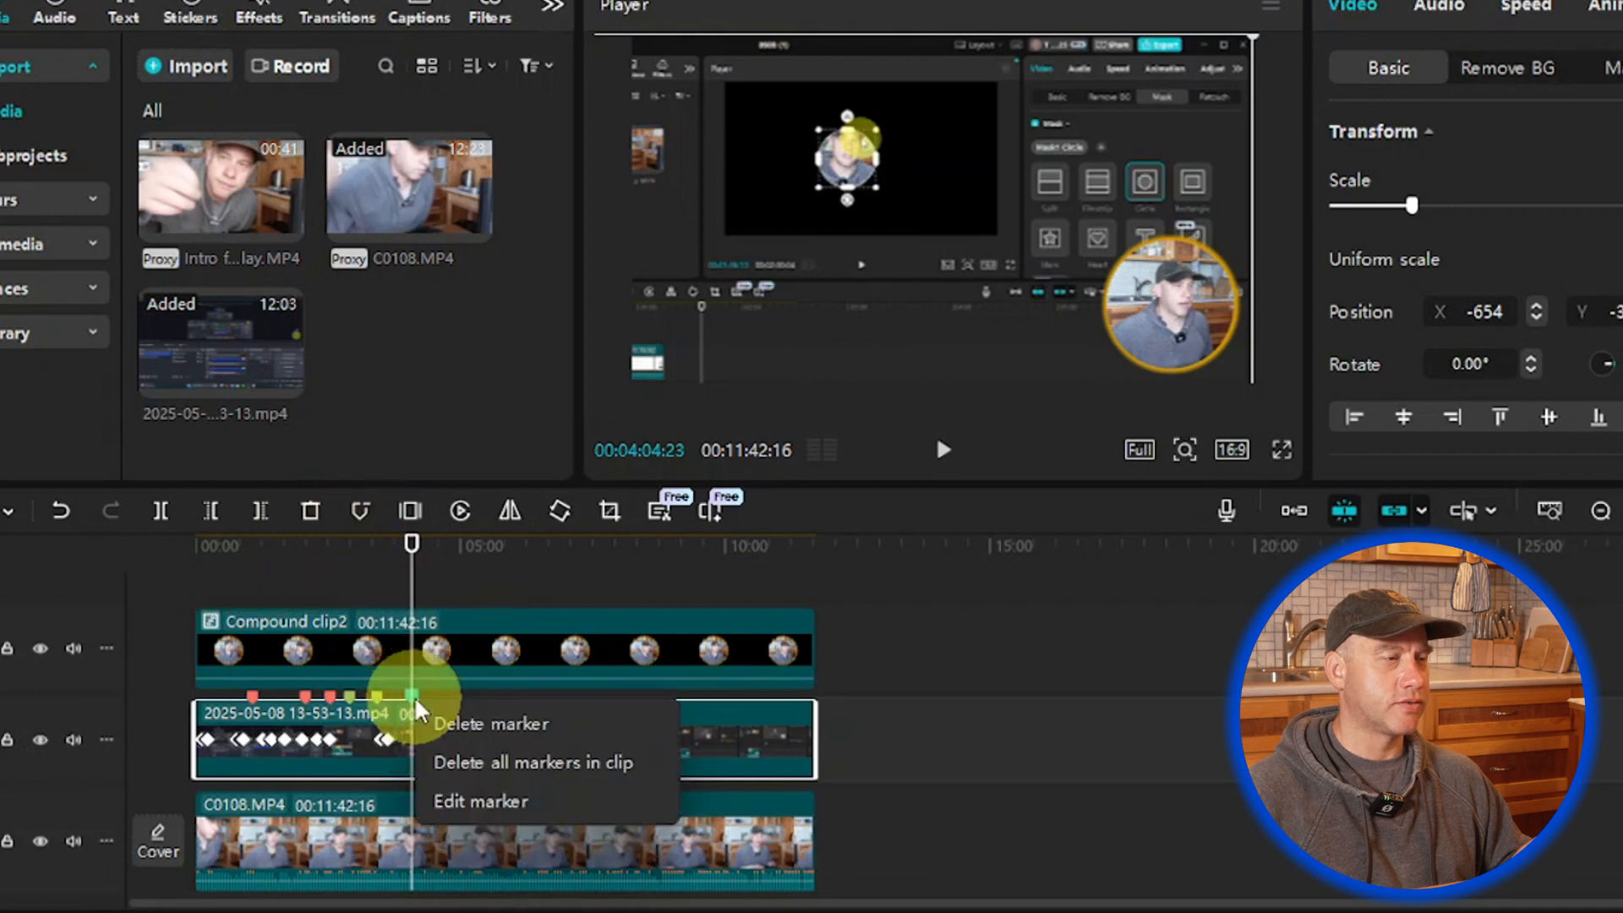
click(476, 799)
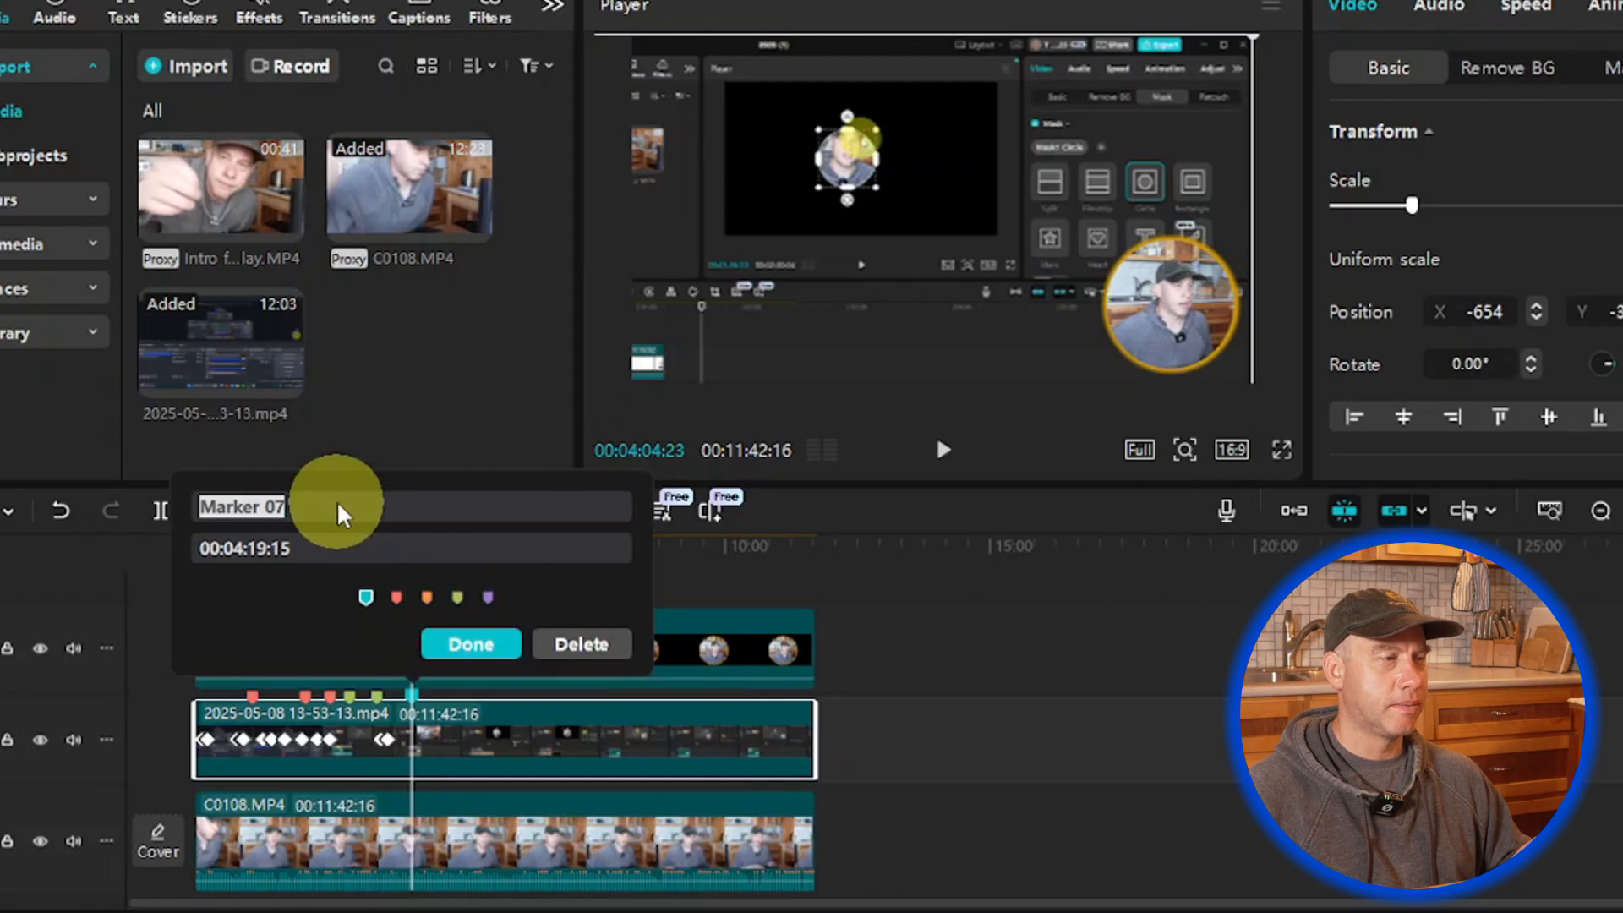
drag(326, 506, 155, 490)
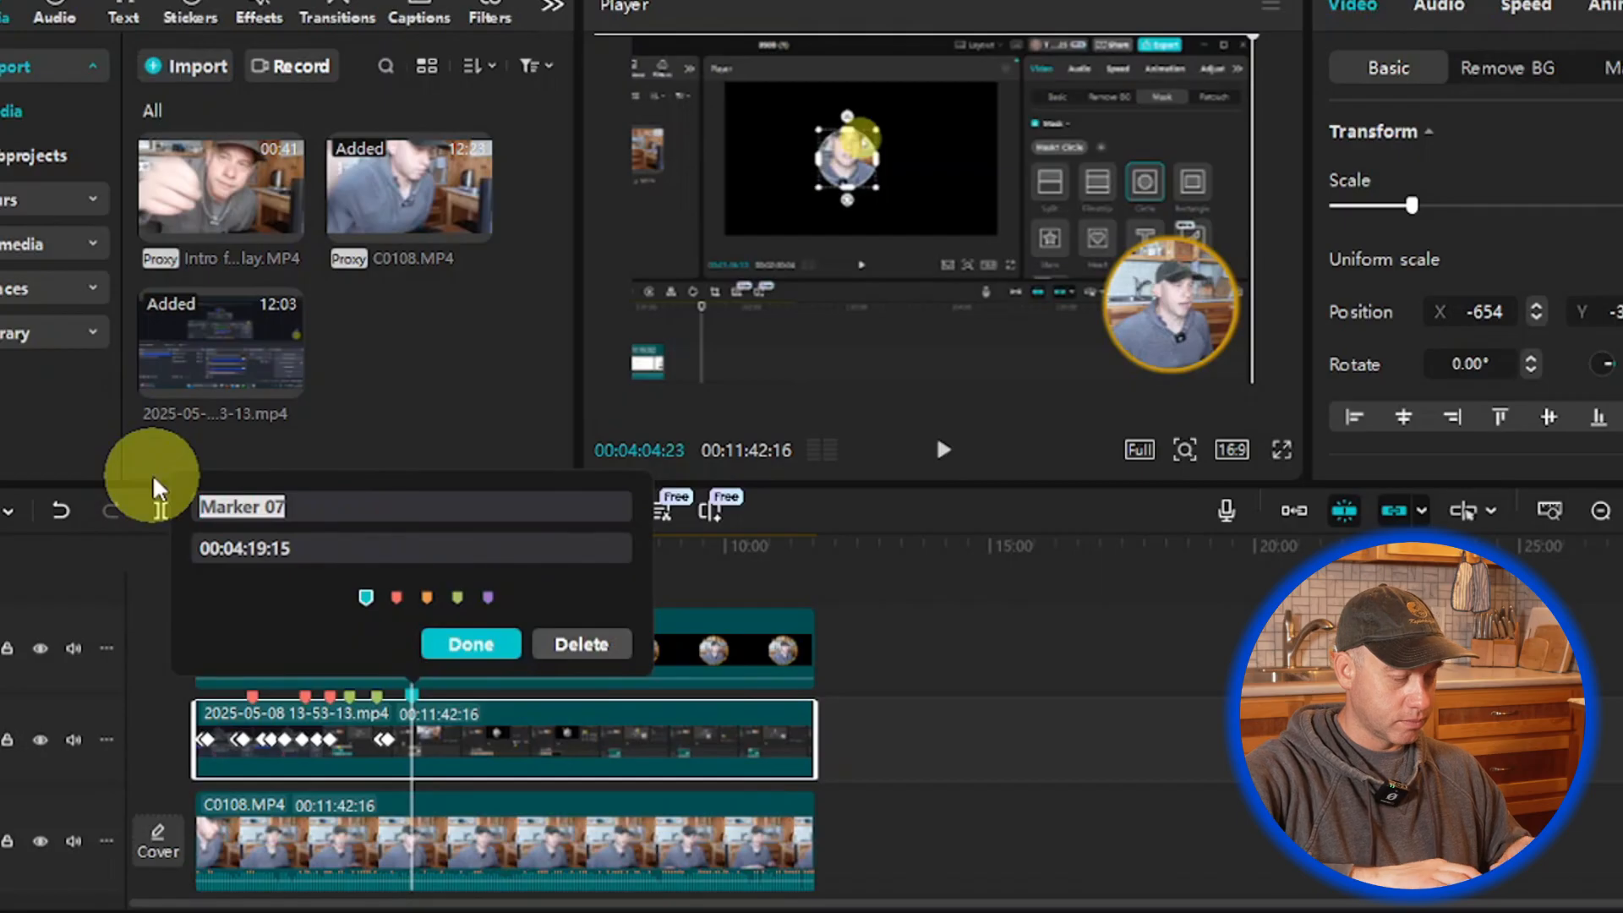
text(circle)
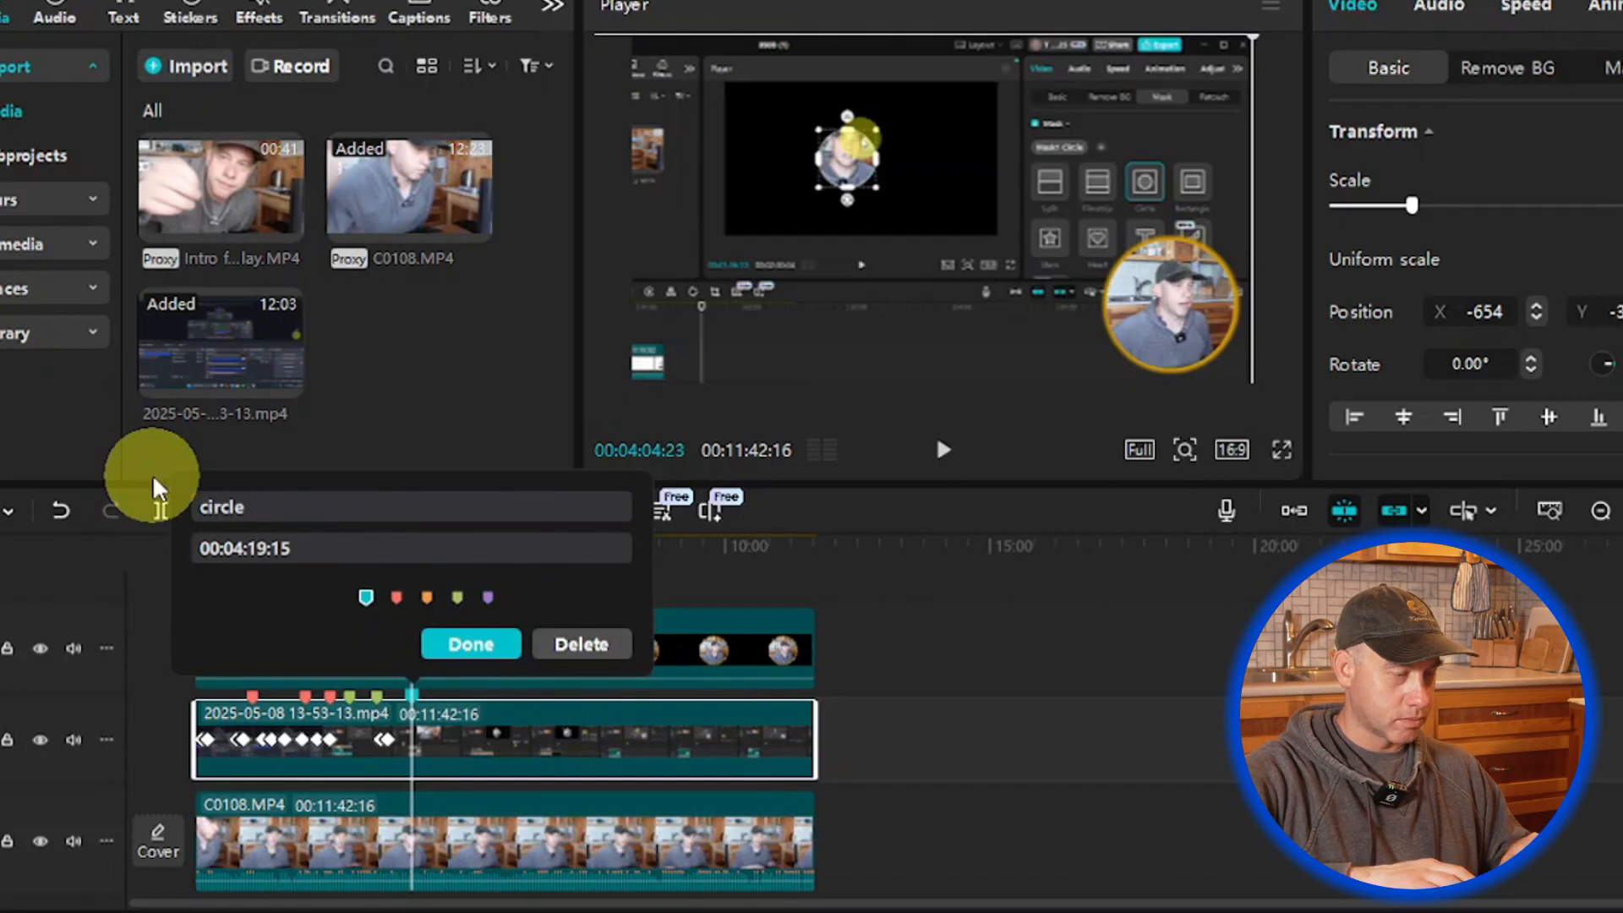
text( stickers)
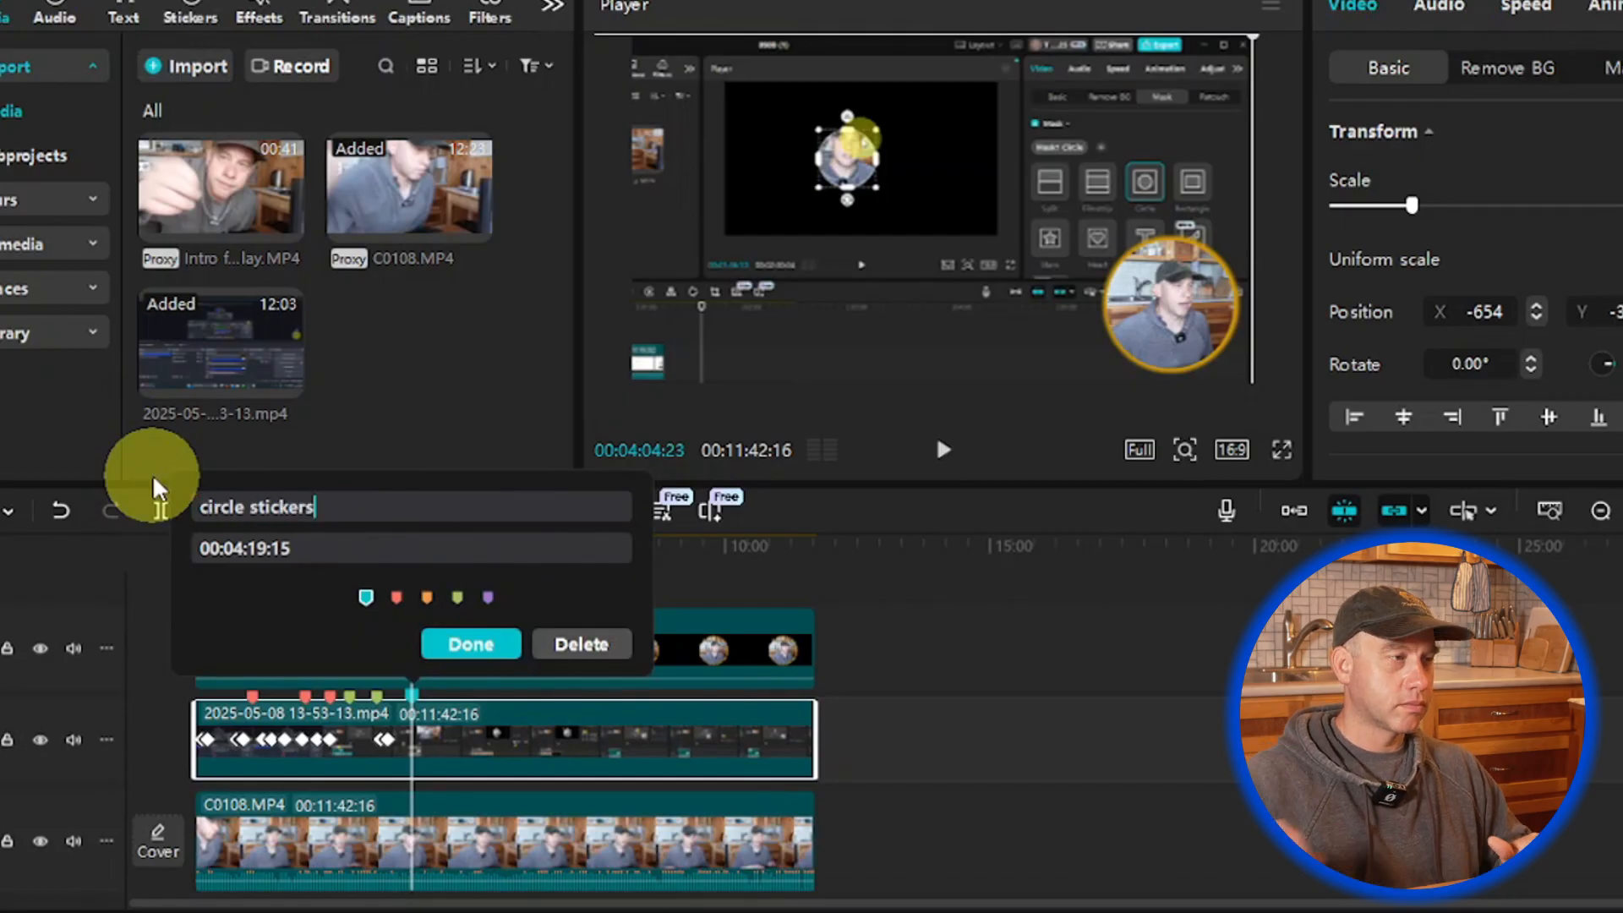
click(471, 645)
mouse_move(414, 709)
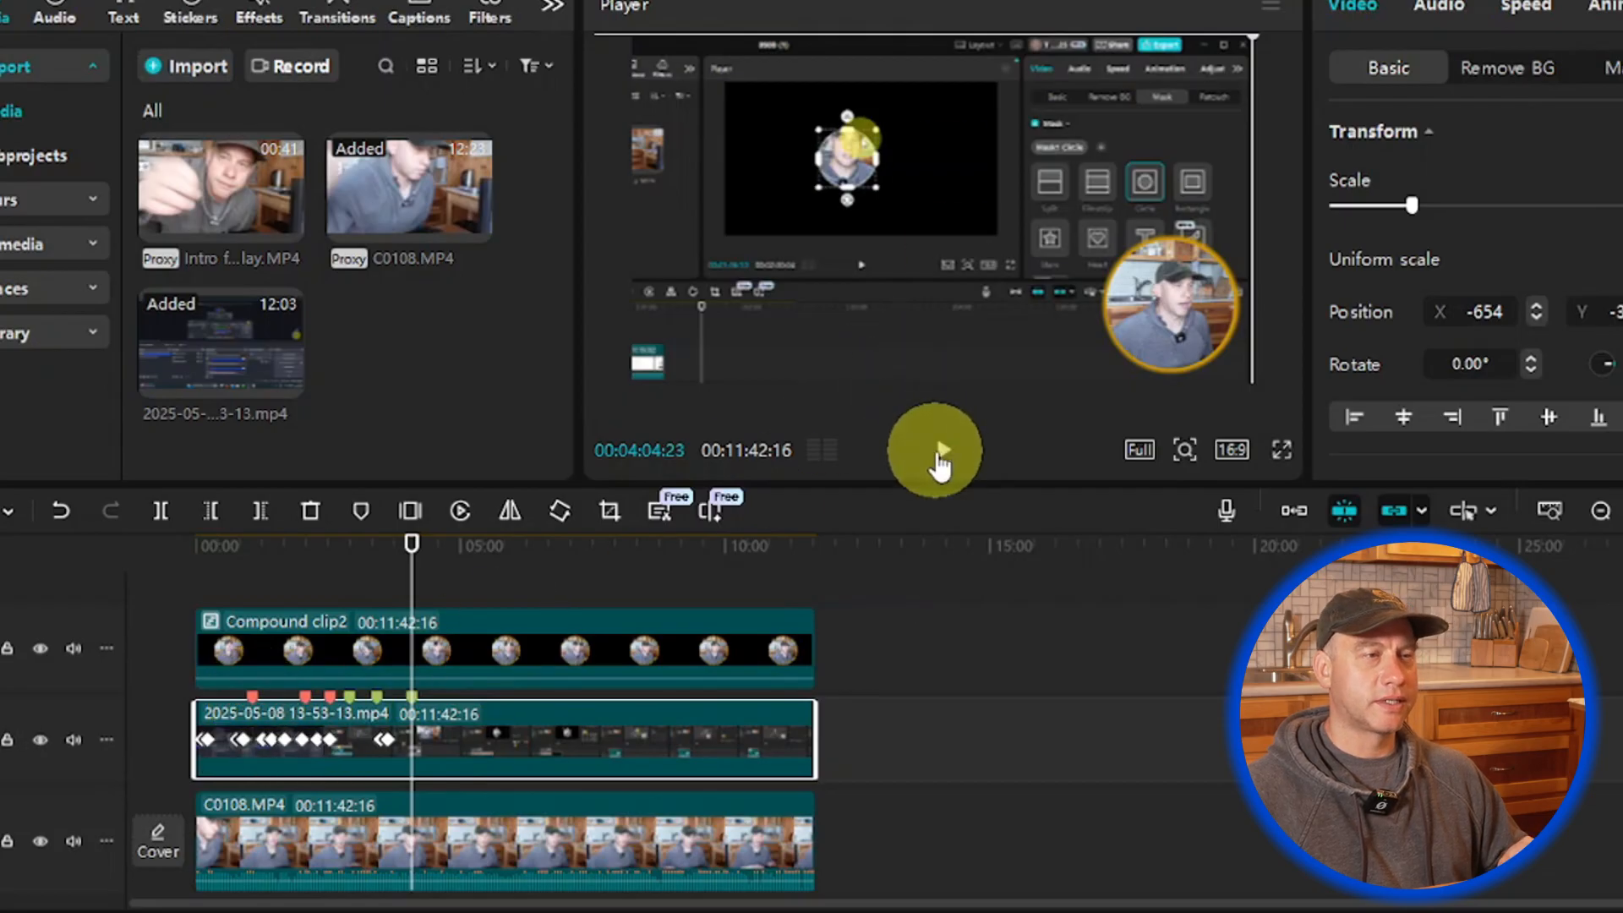
Step: Play through the circle resizing, stop at 00:04:14:14 and add scale and position keyframes to the screen recording there
click(940, 452)
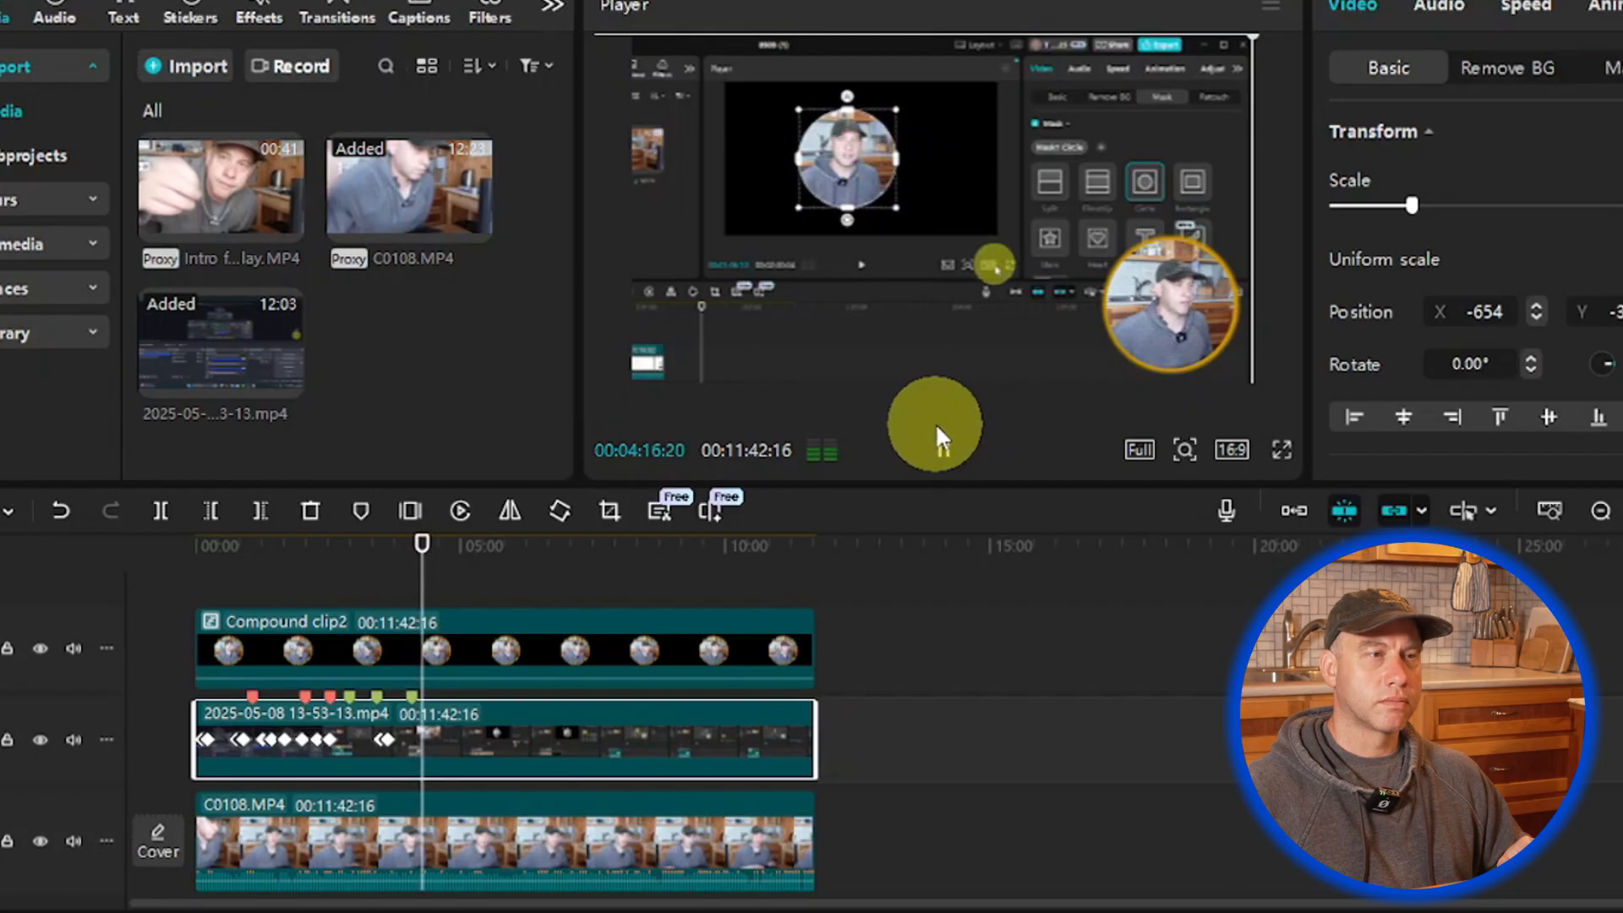
click(938, 457)
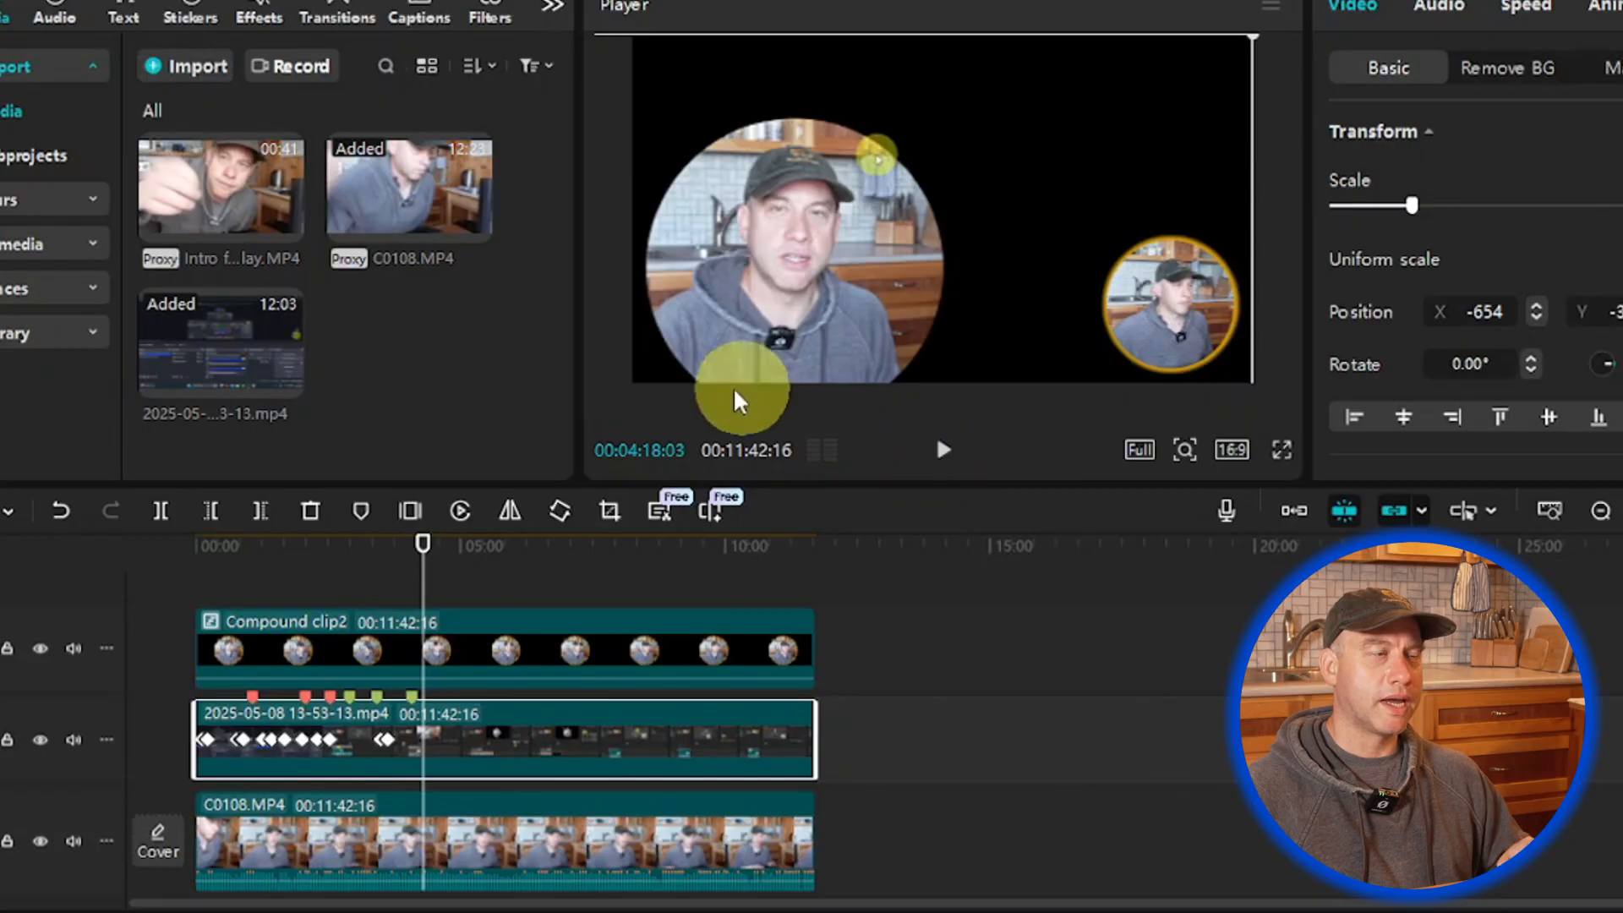
drag(421, 599, 413, 584)
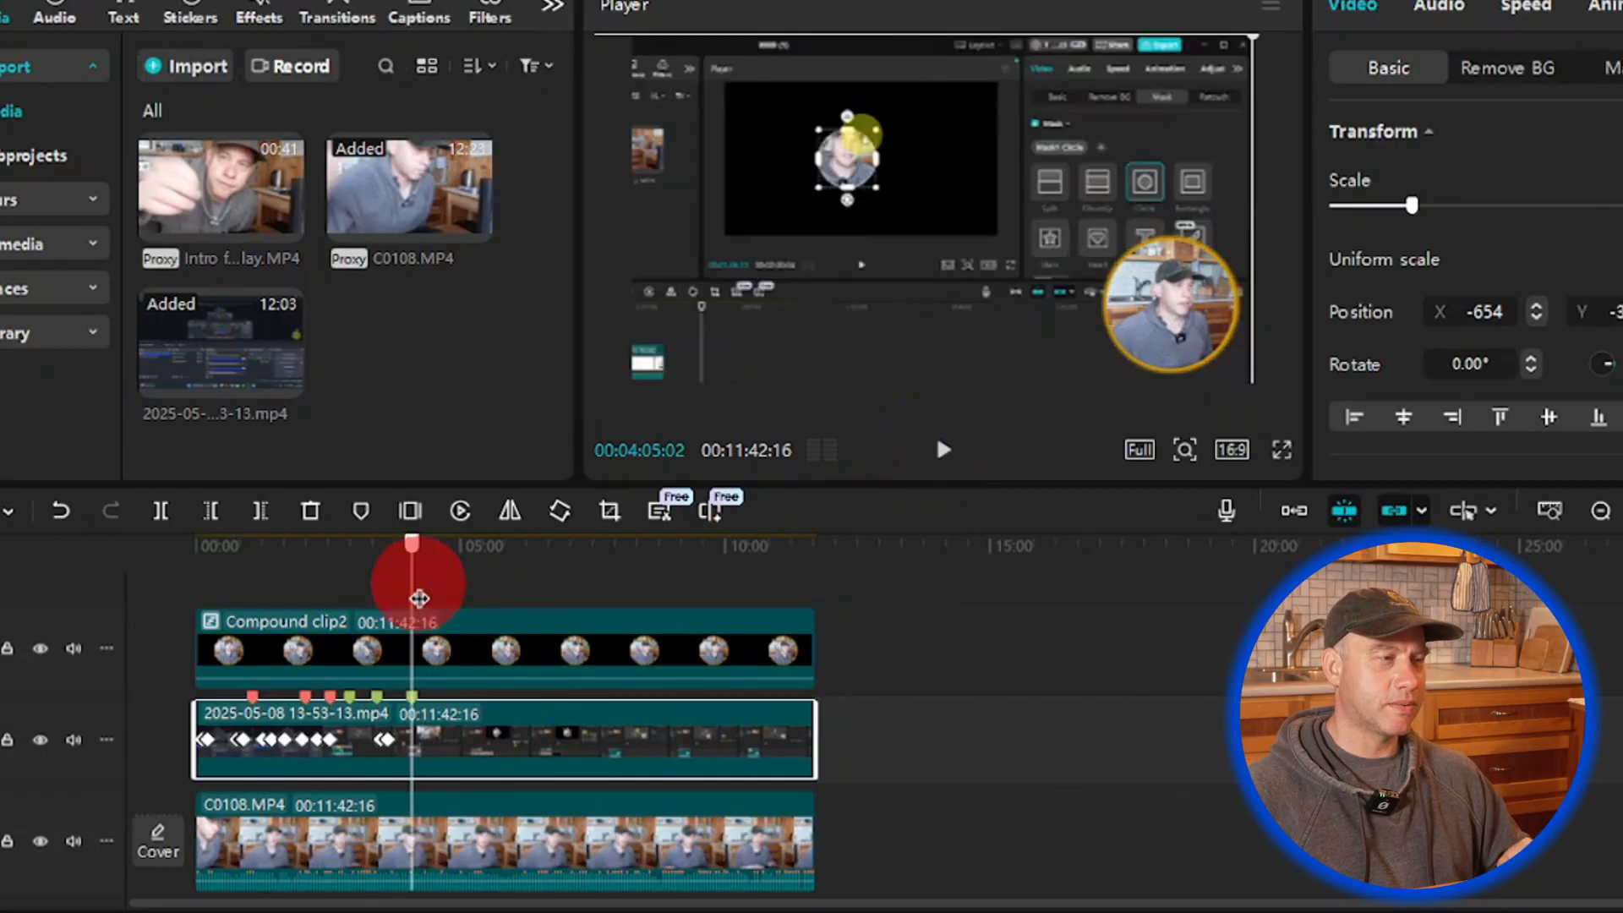
click(941, 450)
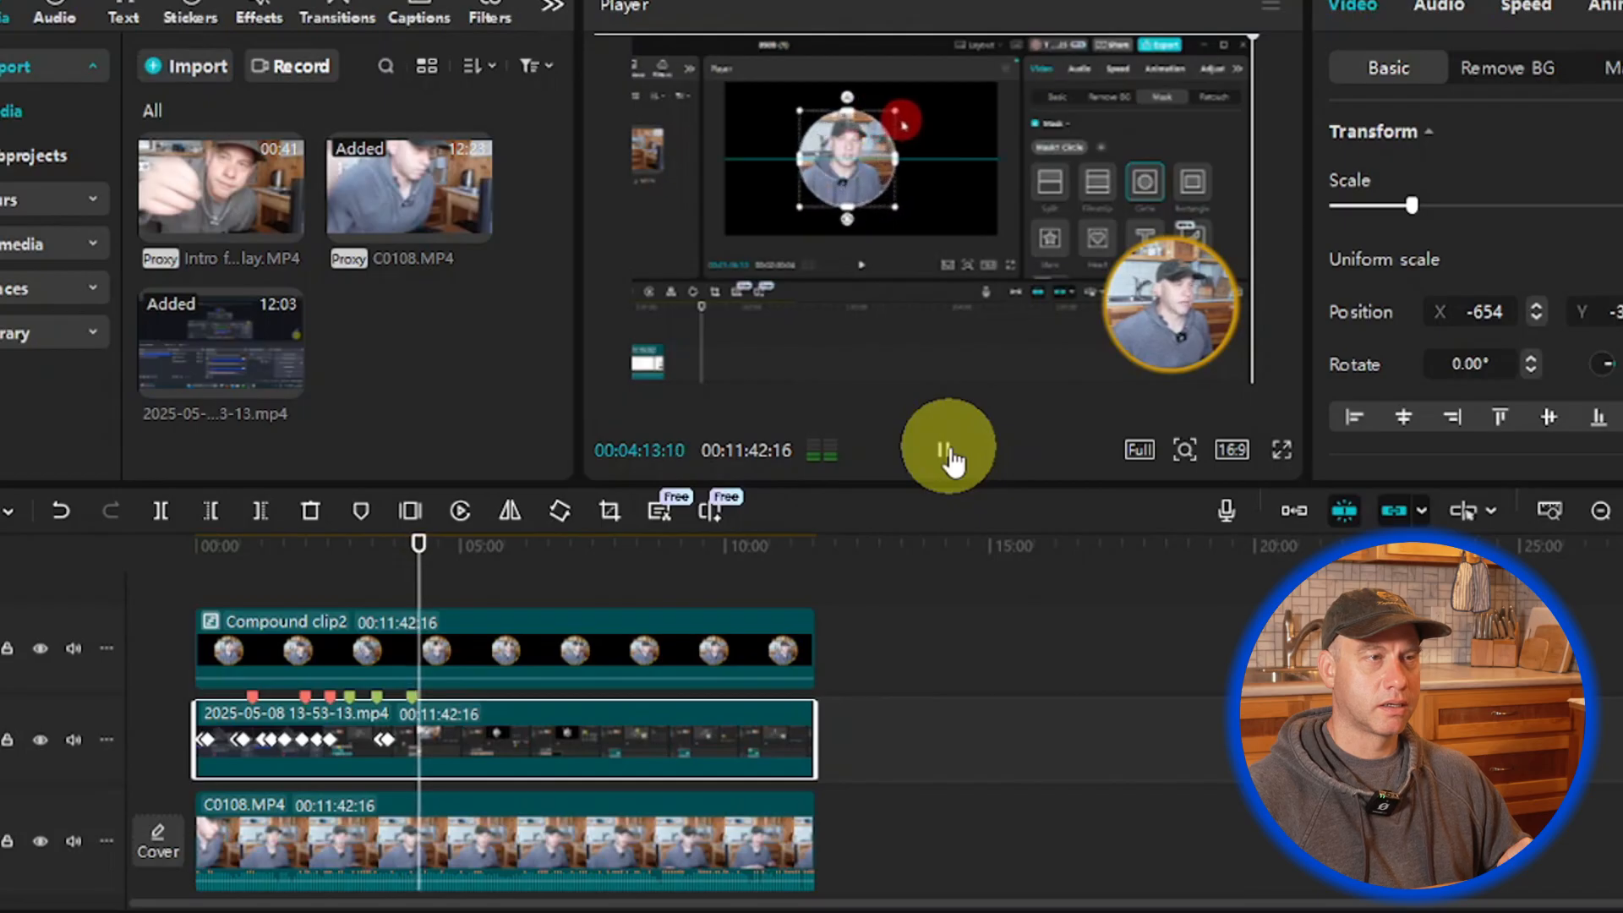
click(947, 455)
click(947, 455)
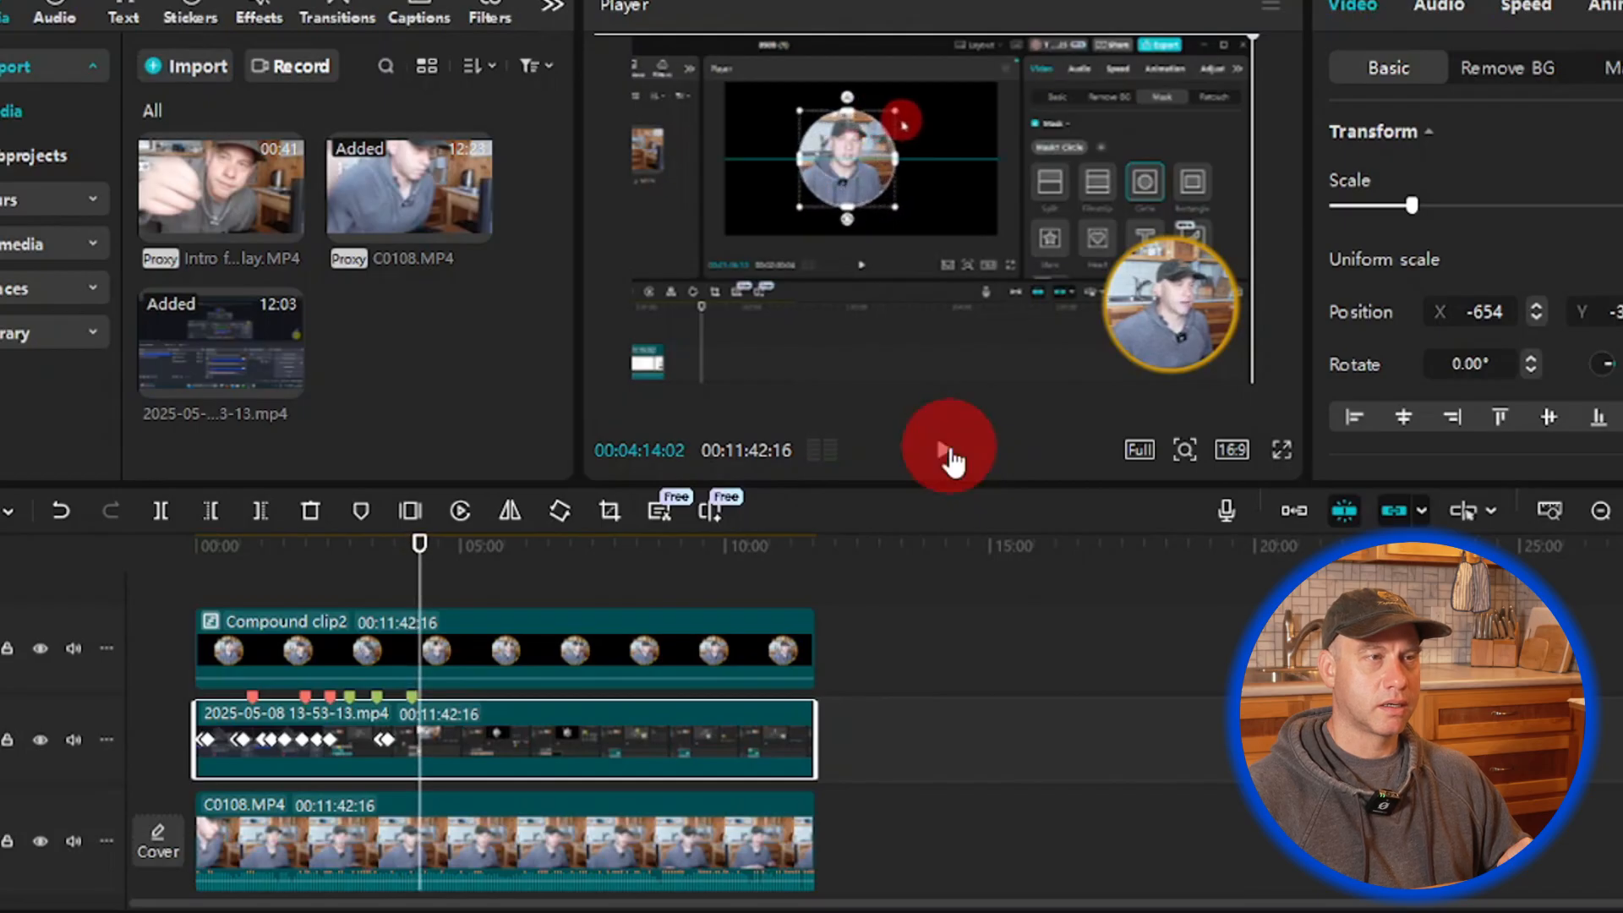
click(947, 455)
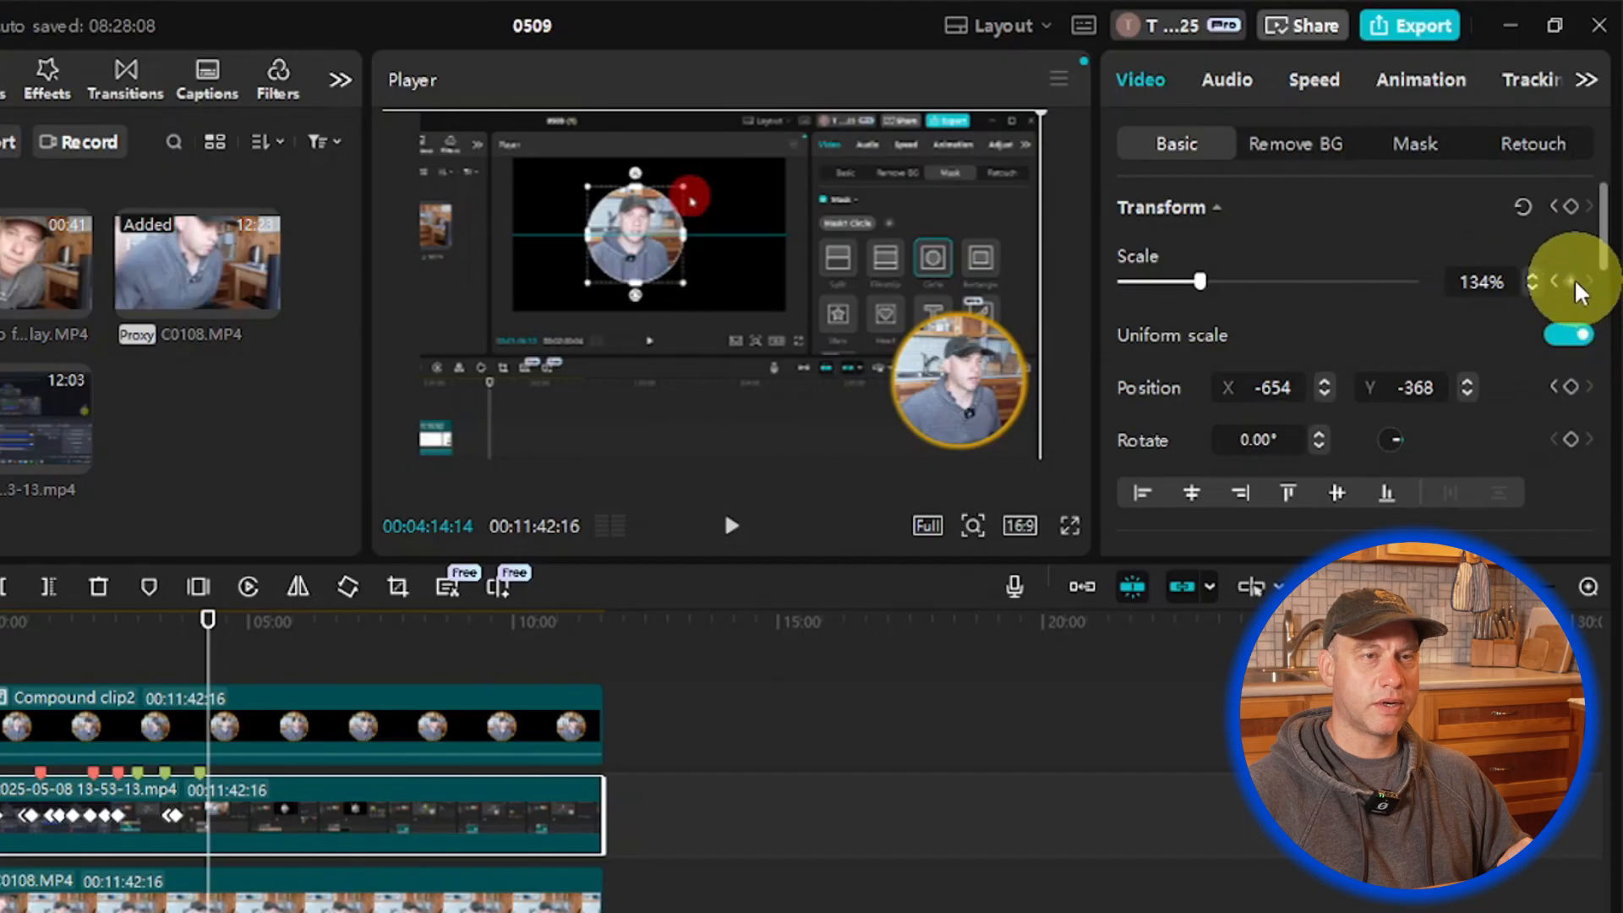
click(1571, 282)
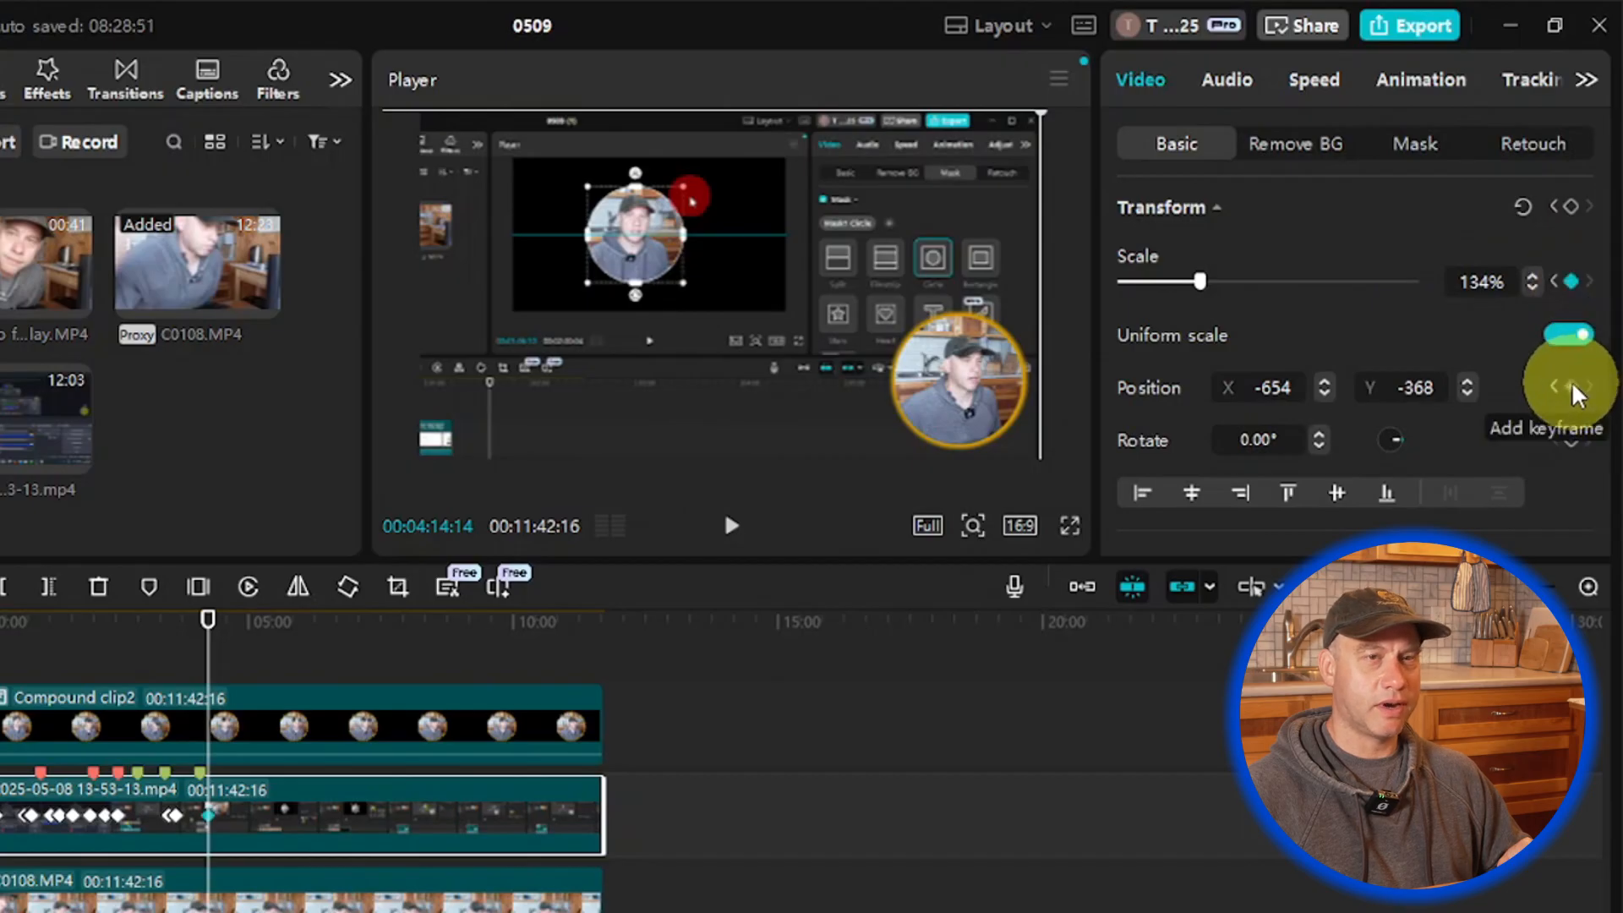
click(1573, 389)
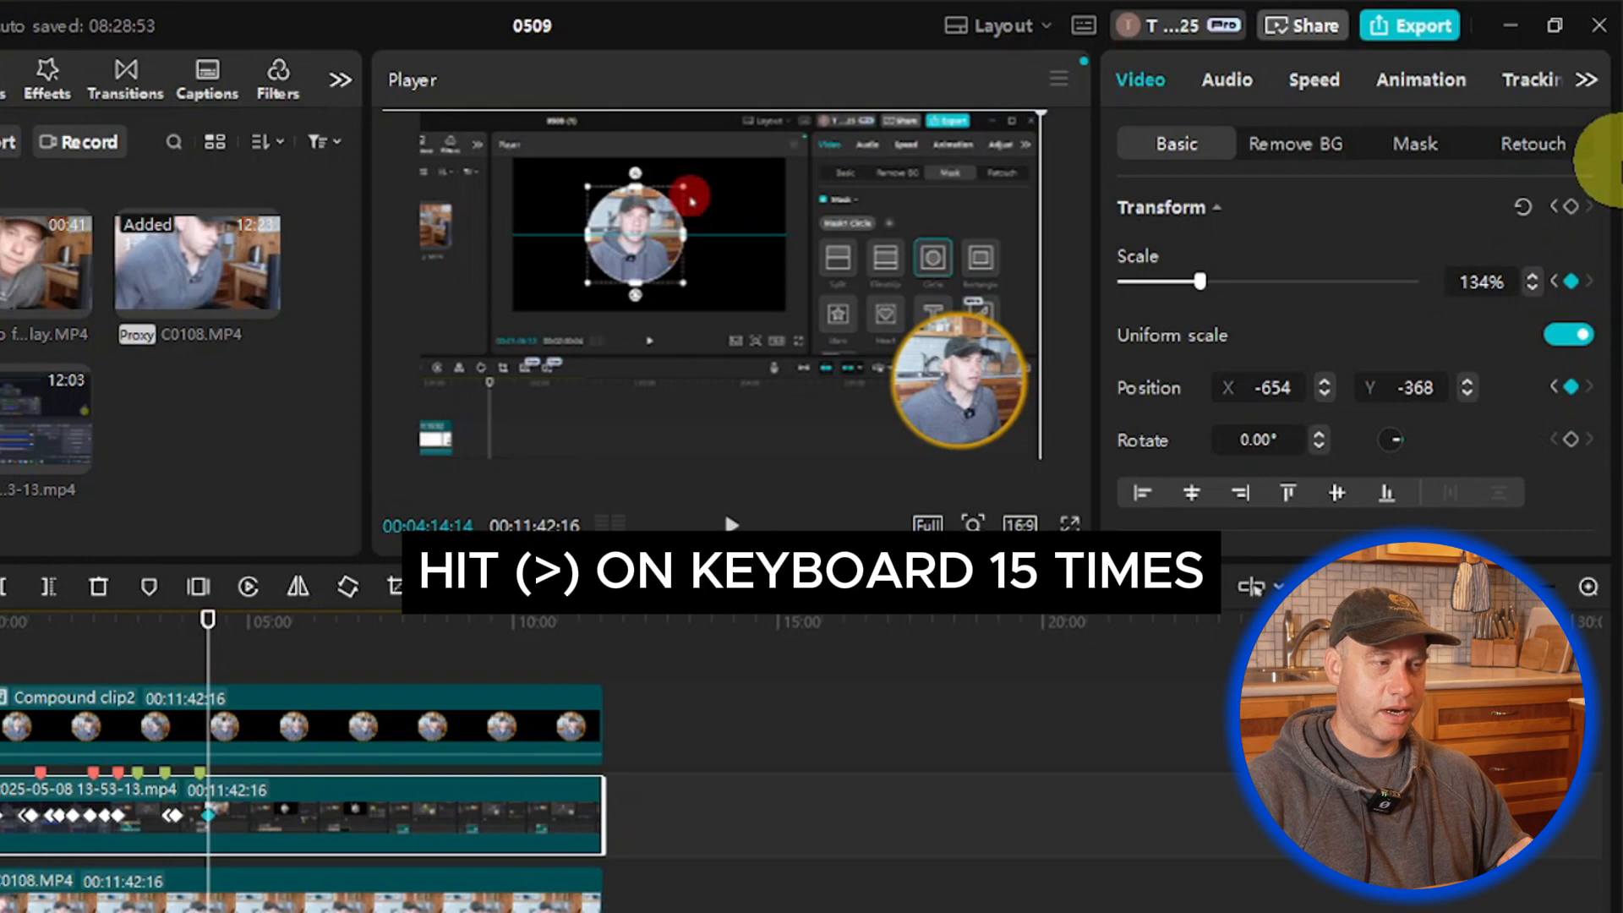
Step: Advance frame by frame to 00:04:15:05 and set the screen recording's scale to 100%
key(Right)
key(Right)
key(Right)
key(Right)
key(Right)
key(Right)
key(Right)
key(Right)
key(Right)
key(Right)
key(Right)
key(Right)
key(Right)
key(Right)
key(Right)
key(Right)
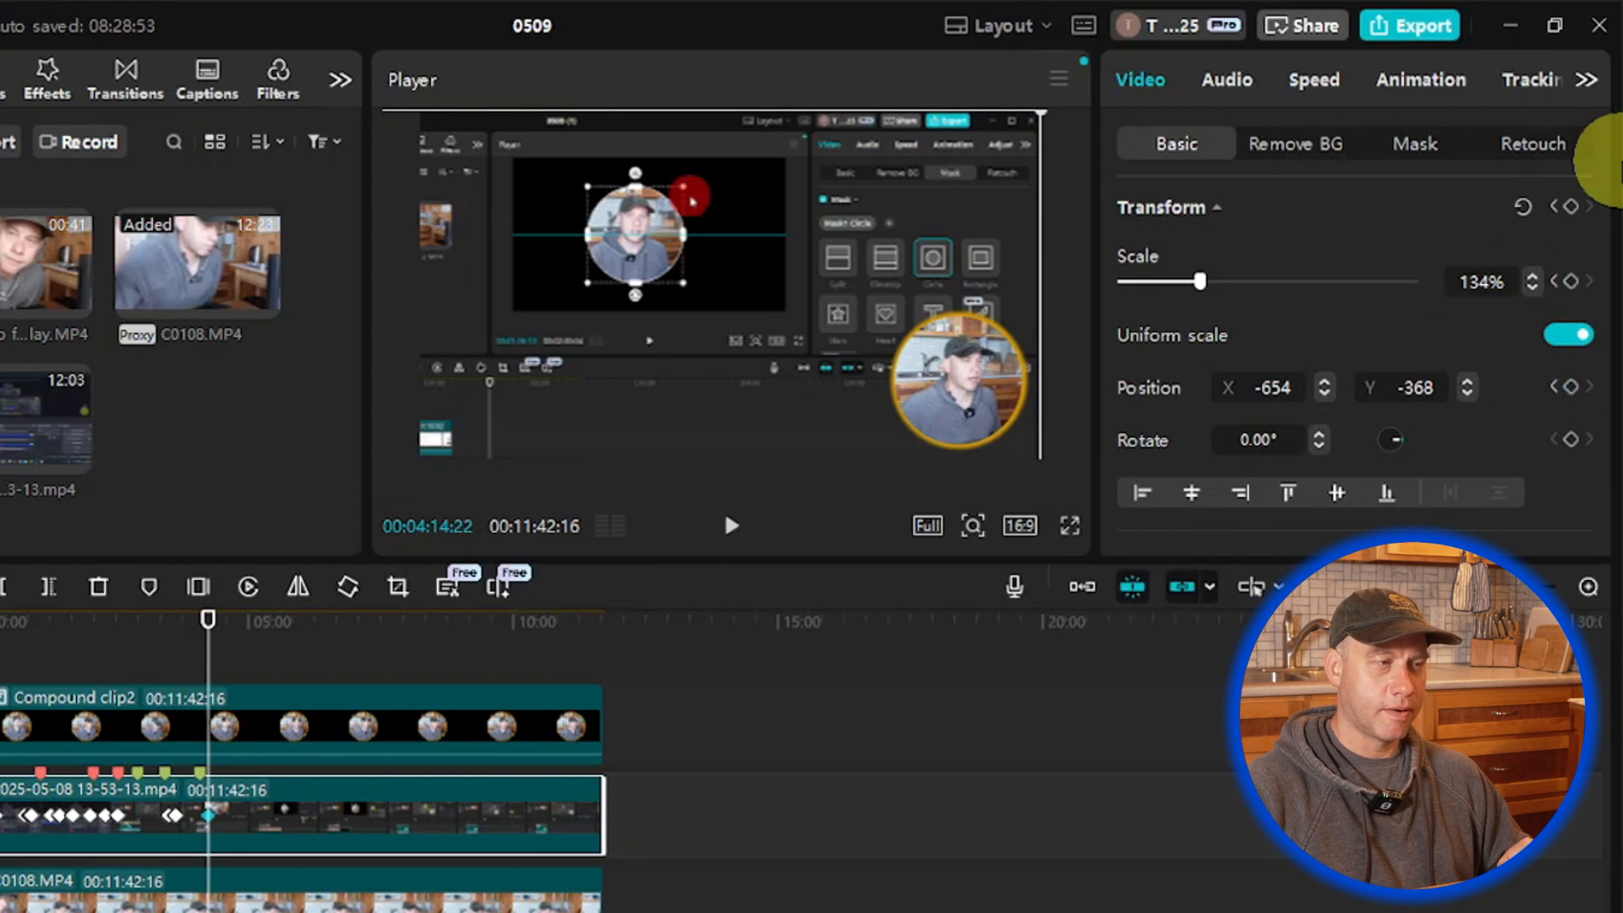
key(Right)
key(Right)
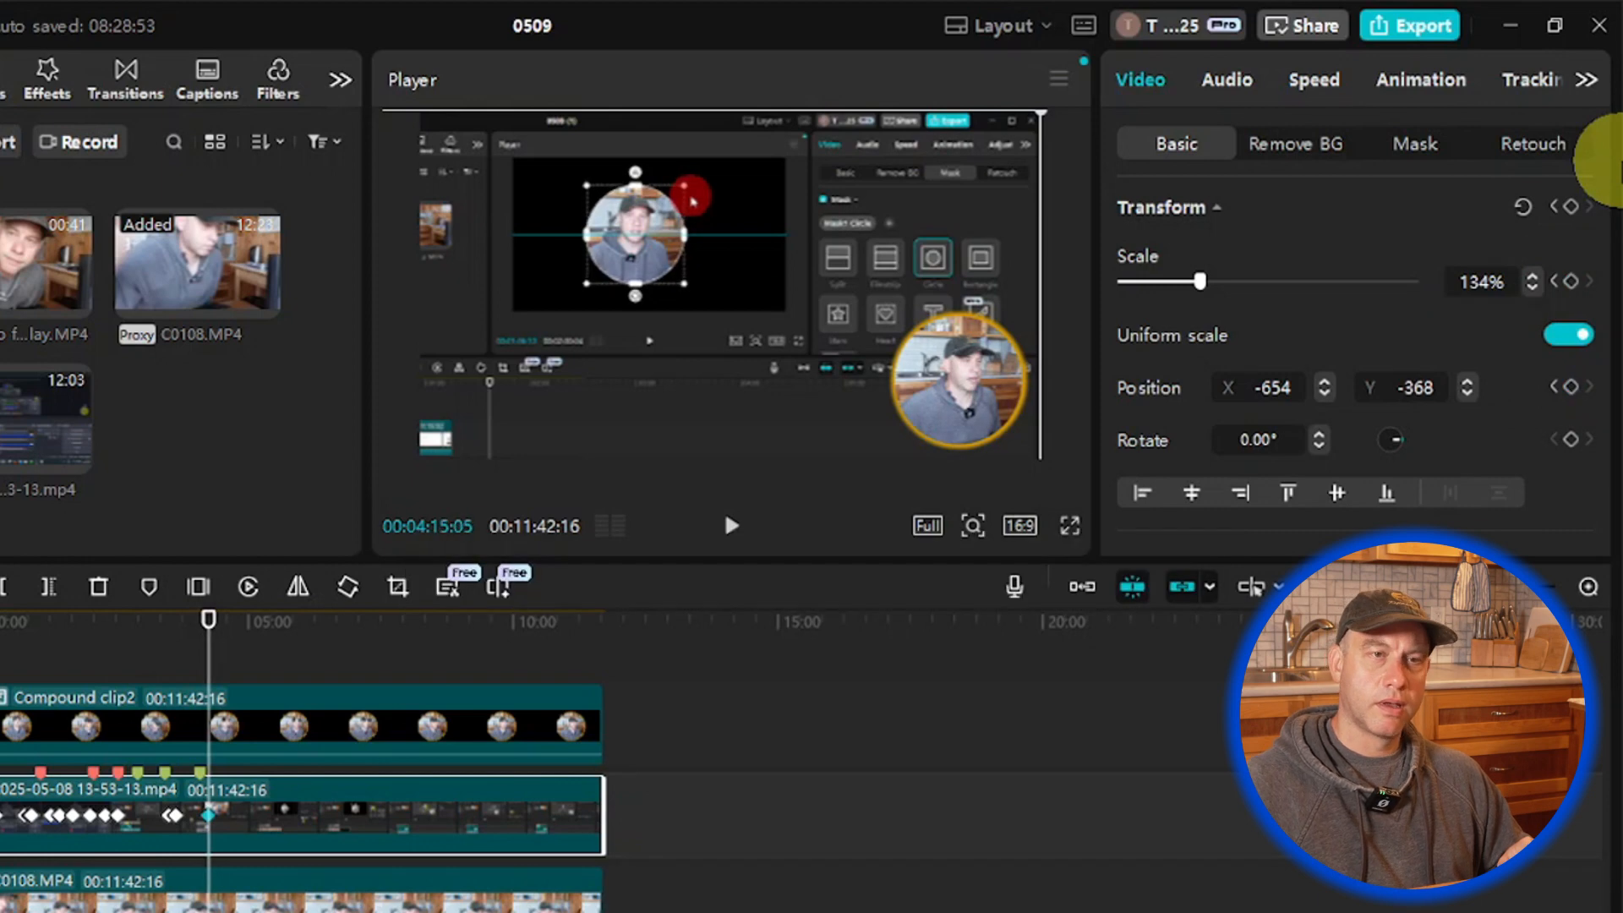
click(1481, 279)
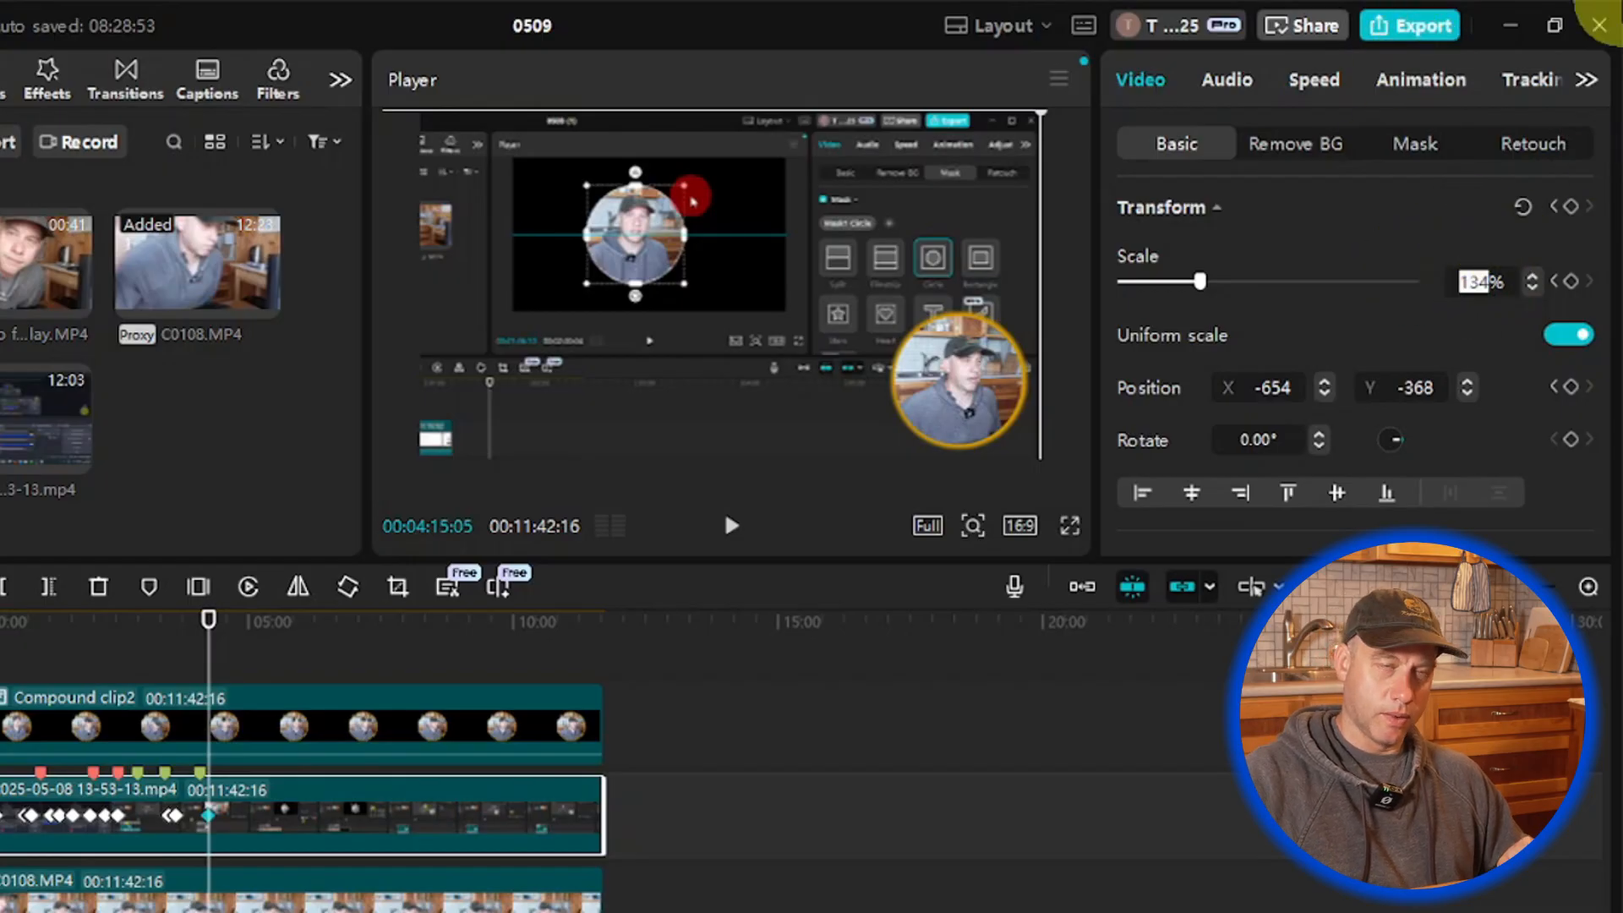
text(100)
key(Return)
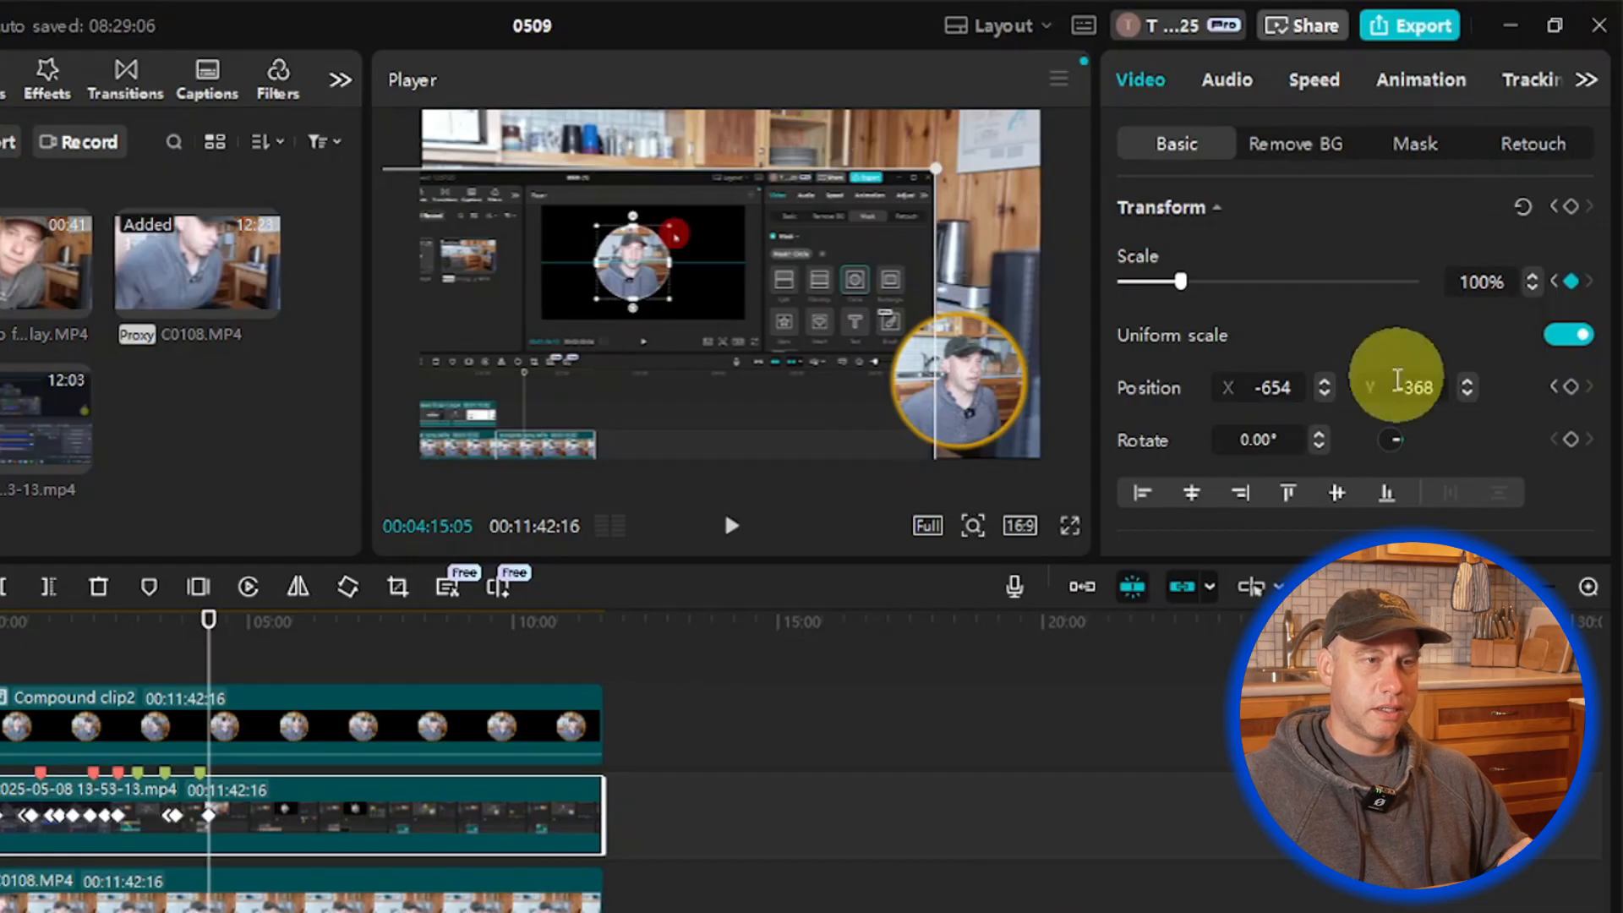
Step: Set the screen recording's position to X 0, Y 0 at 00:04:15:05
click(1268, 387)
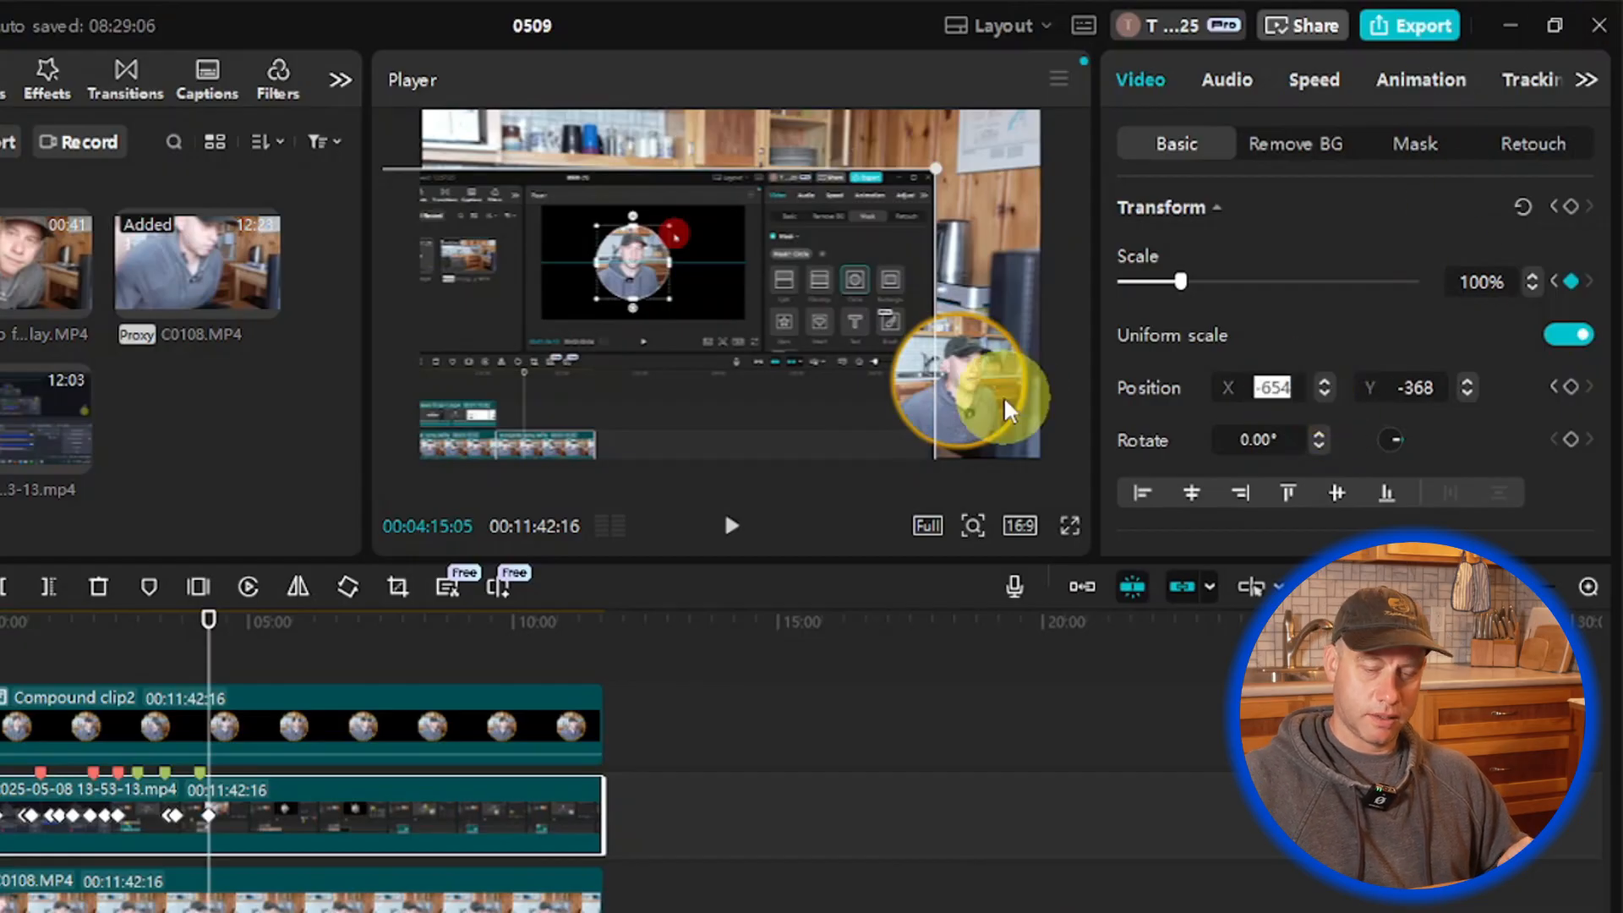
text(0)
key(Return)
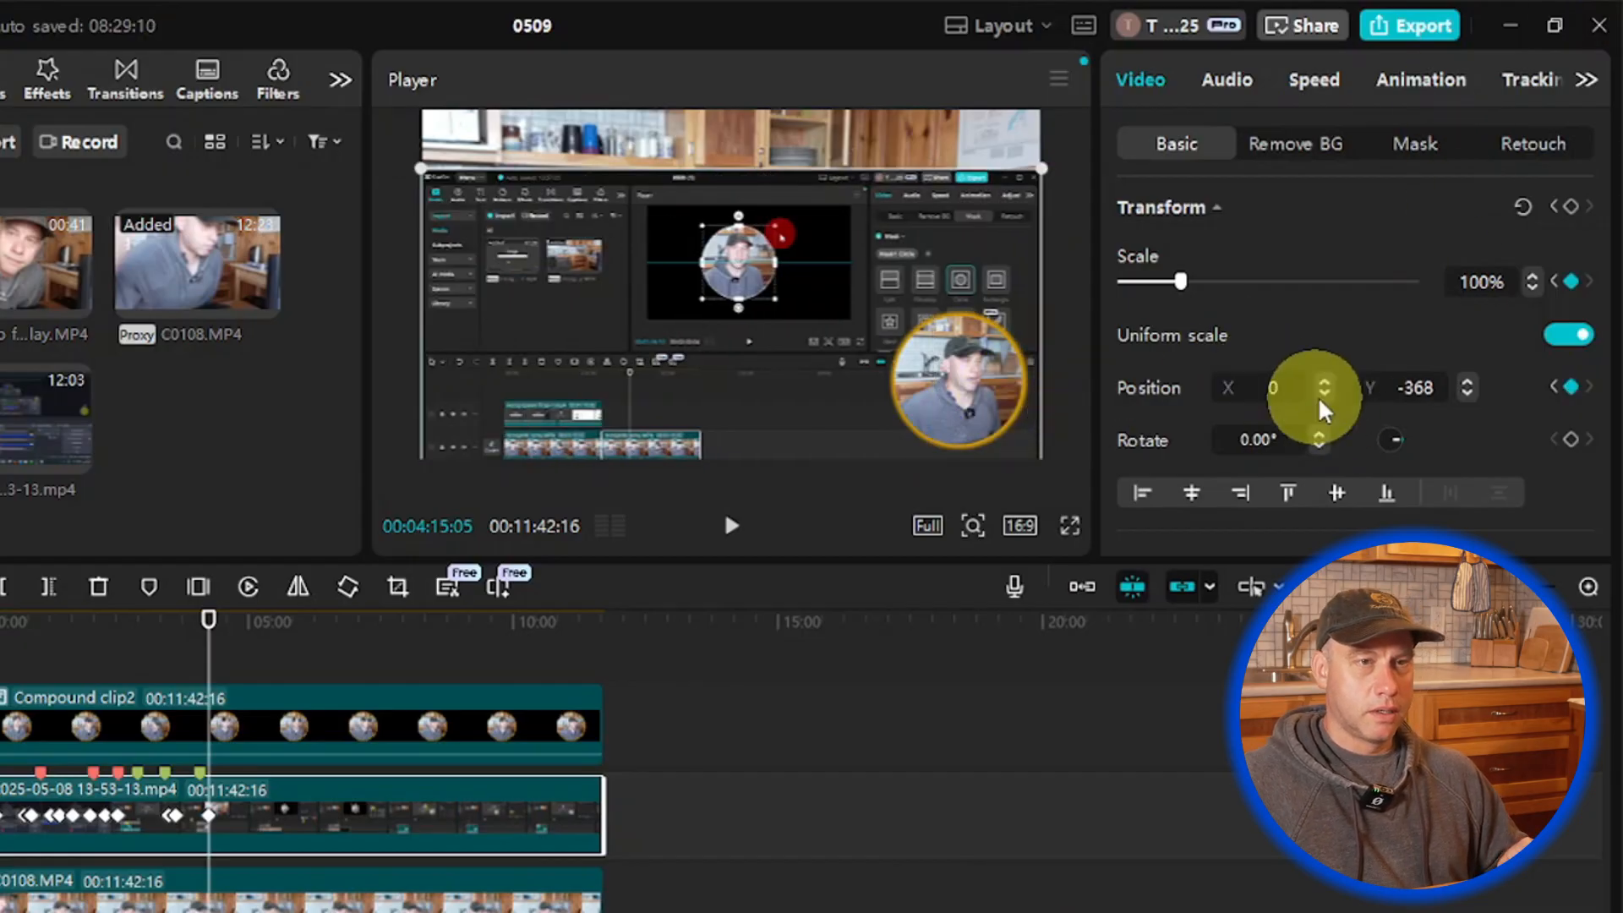
click(1427, 387)
text(0)
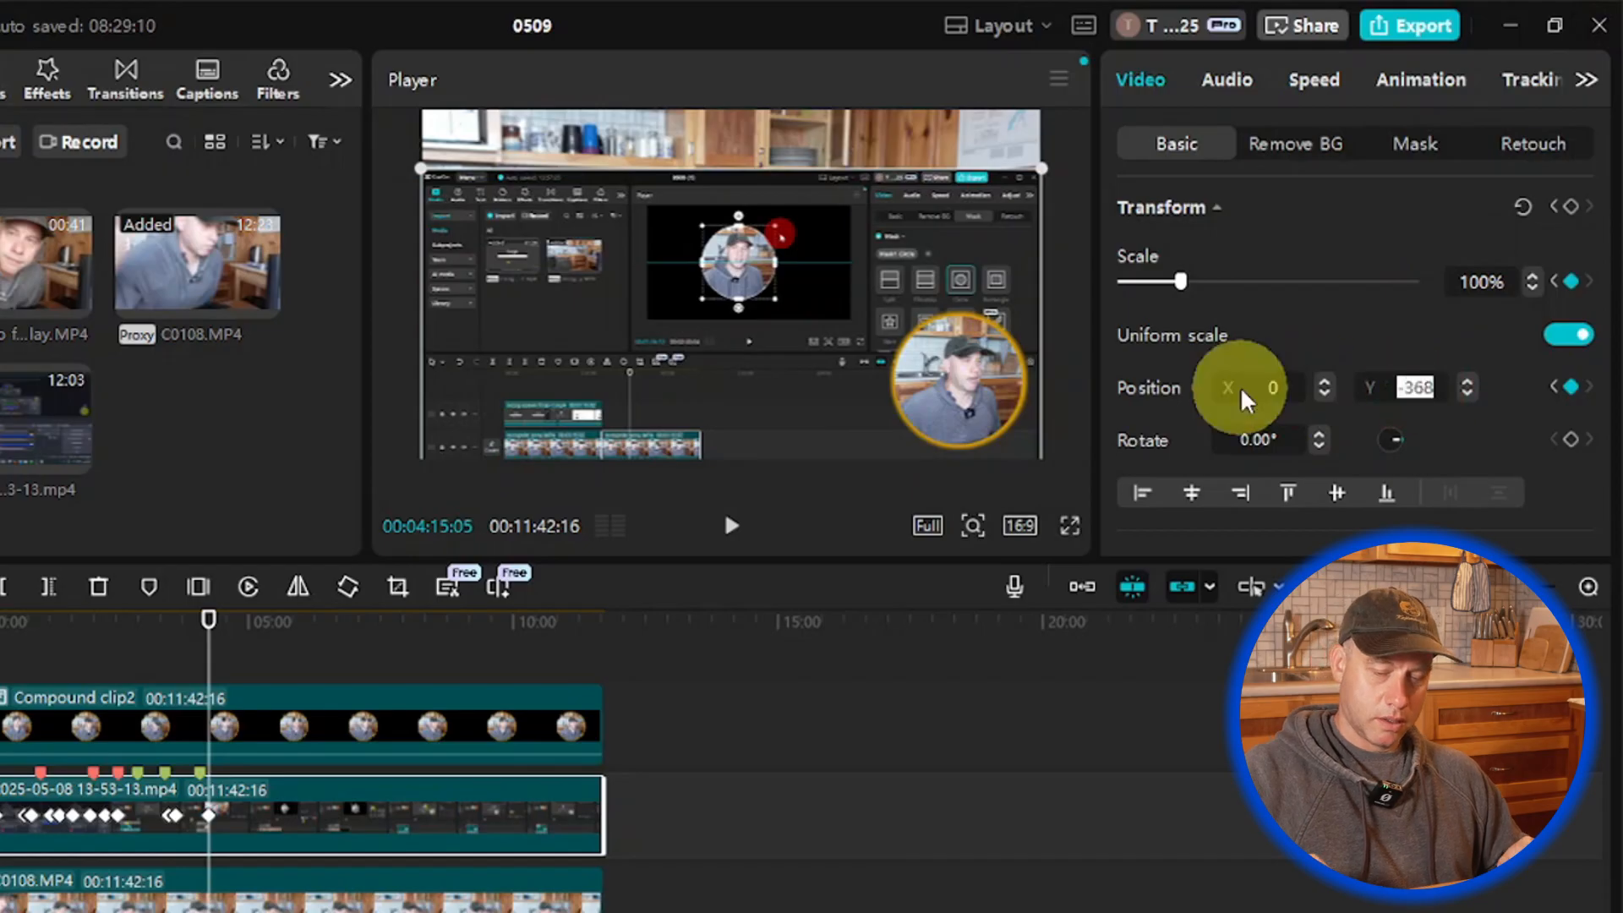
key(Return)
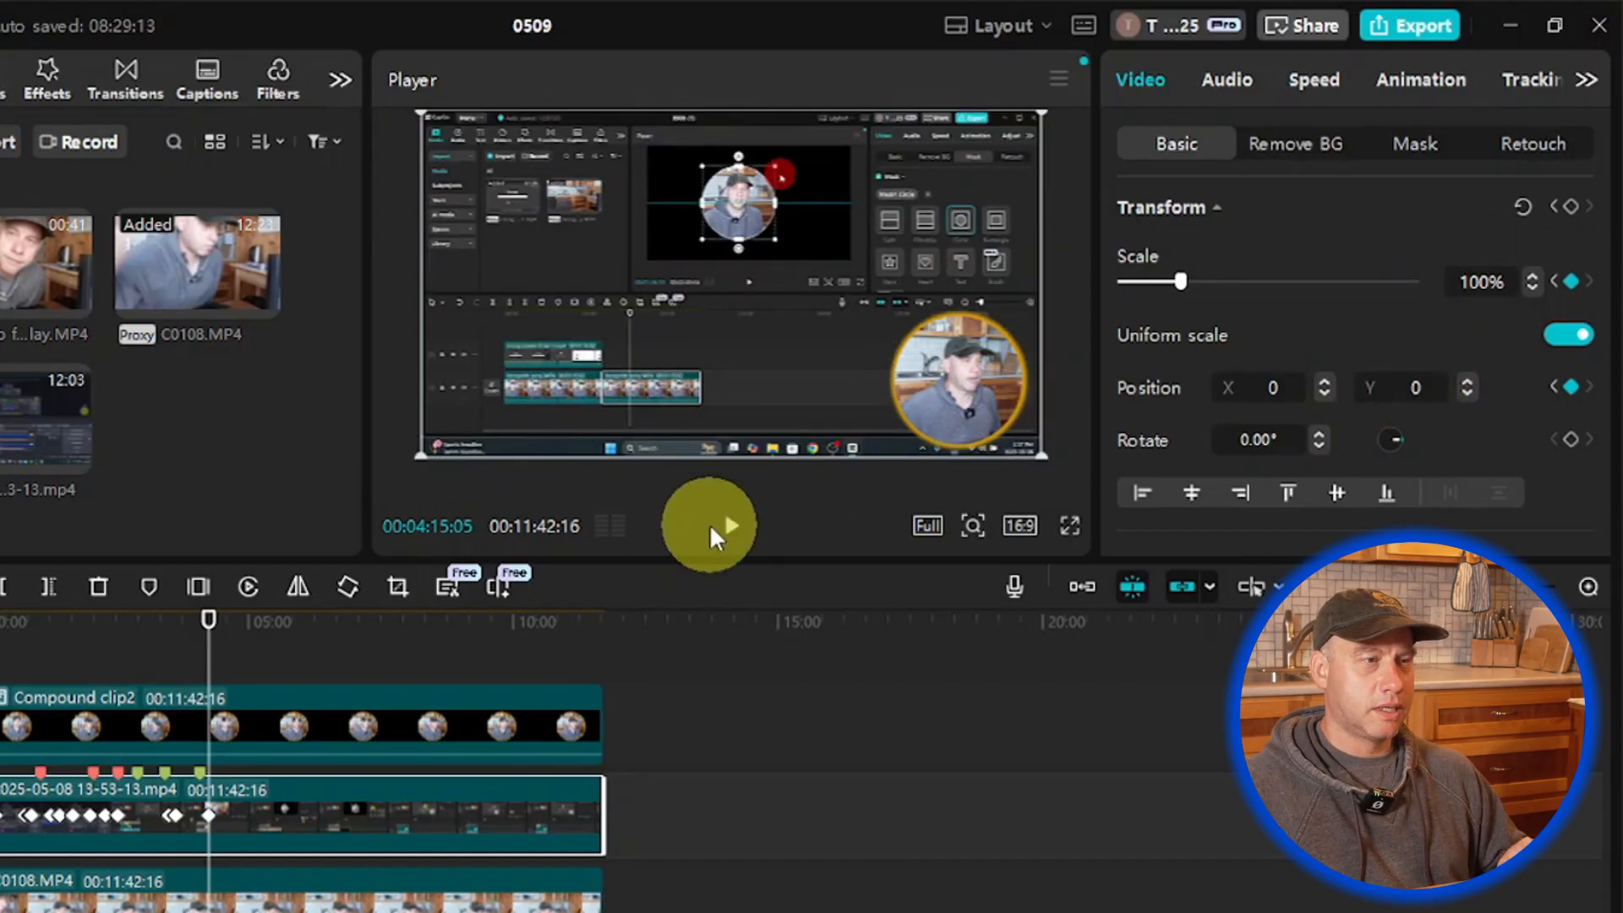
Step: Play on from 00:04:15:05 to about 00:04:39 and replay the stretch after 00:04:30 to find the section to cut
click(727, 531)
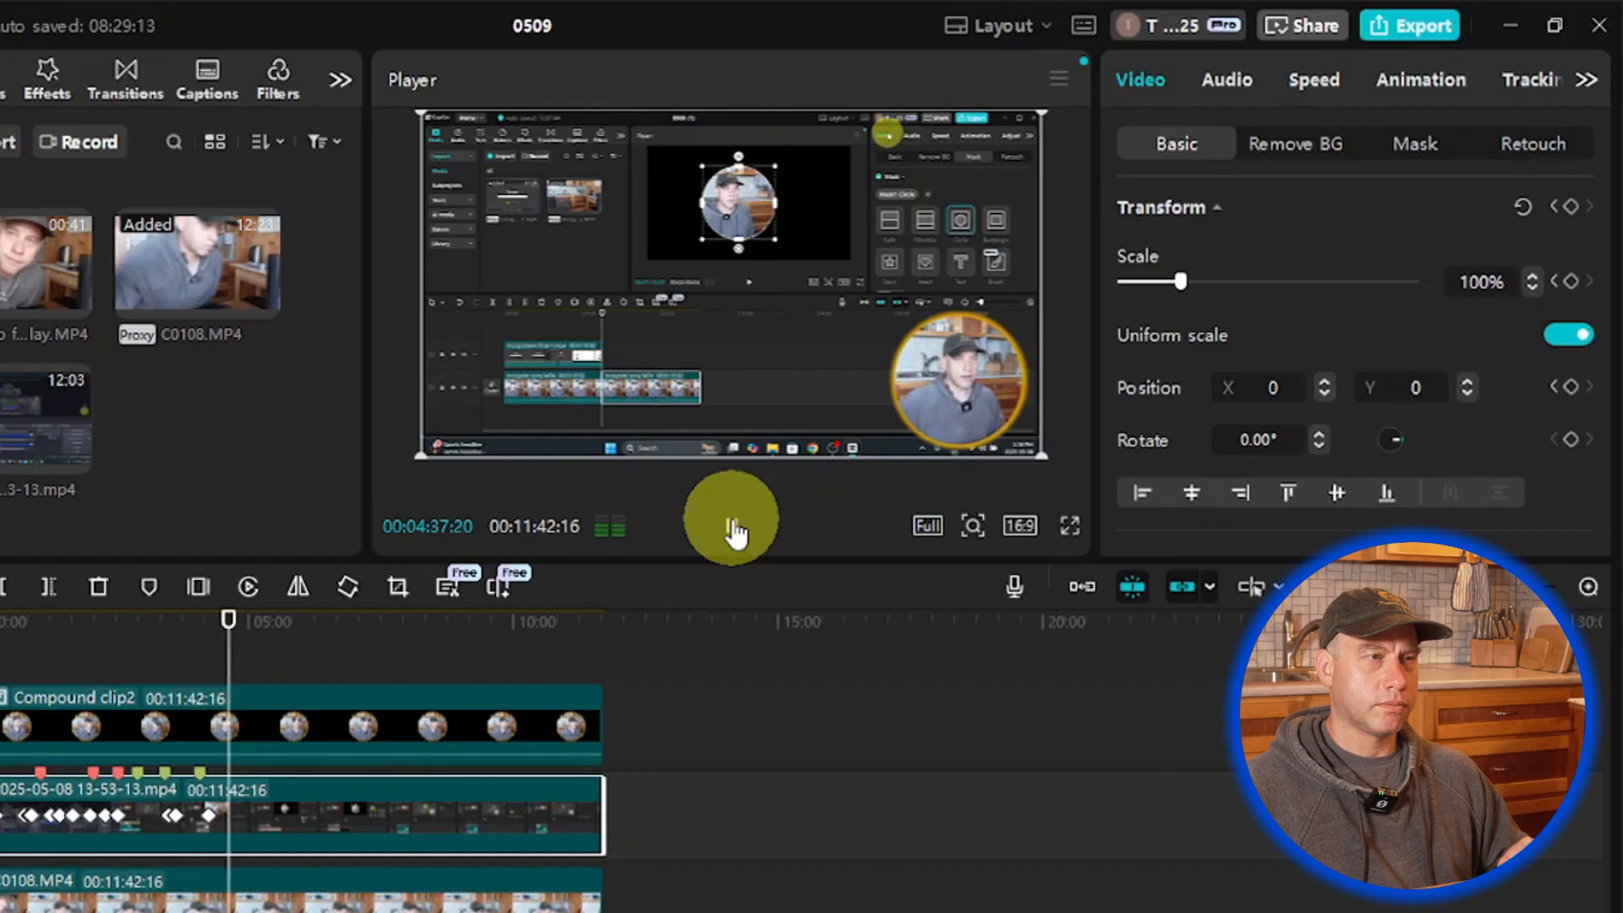
click(732, 526)
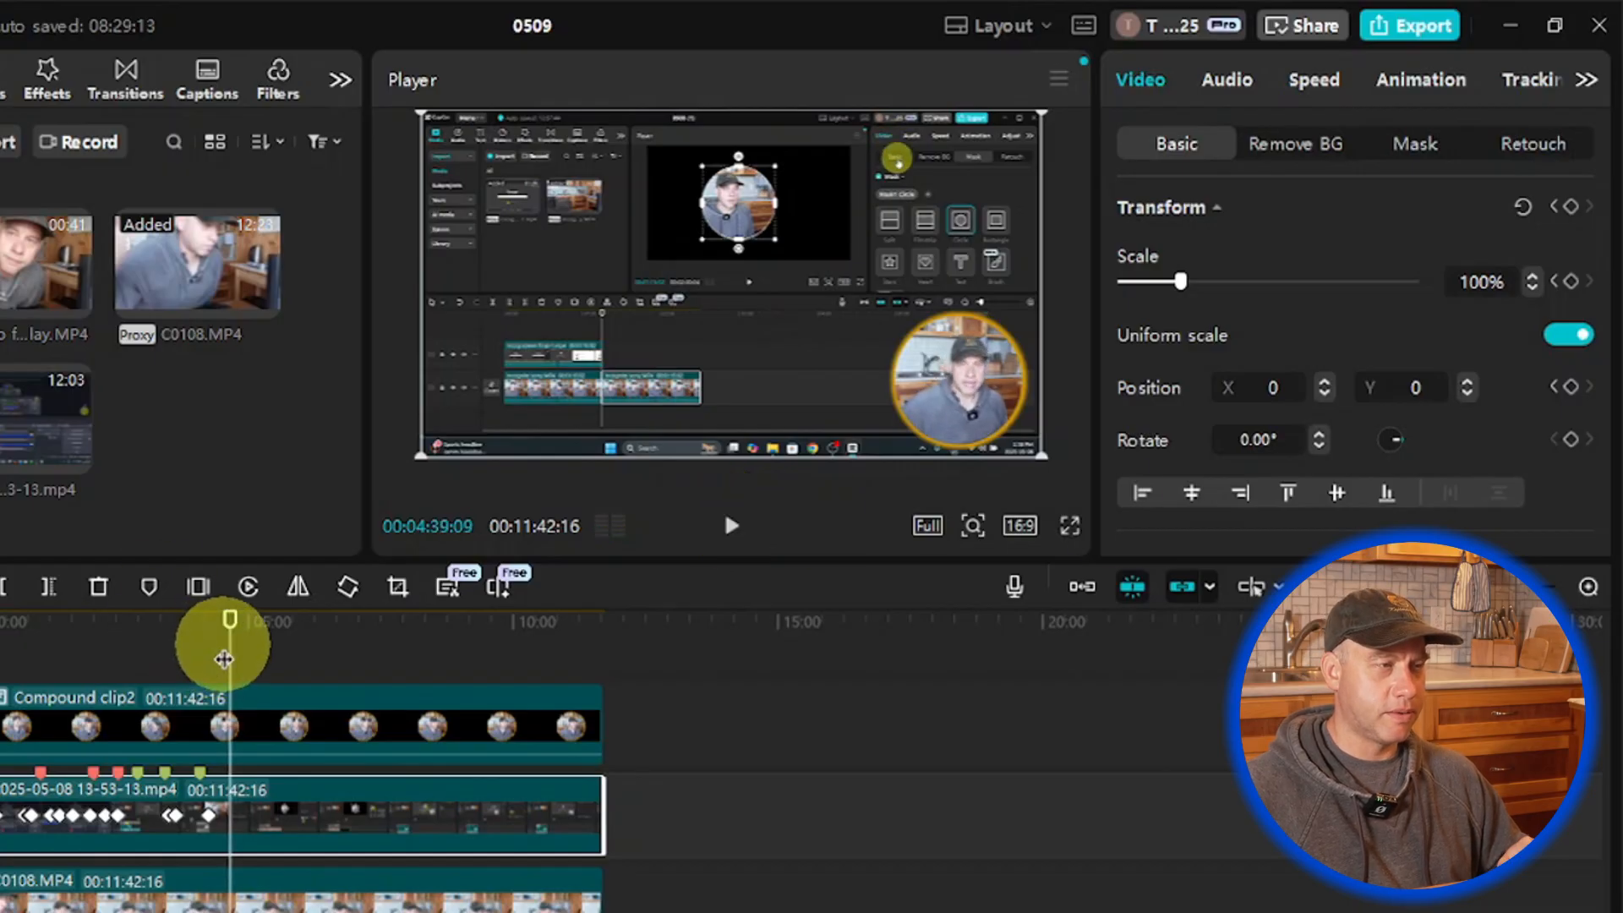
drag(224, 659, 222, 657)
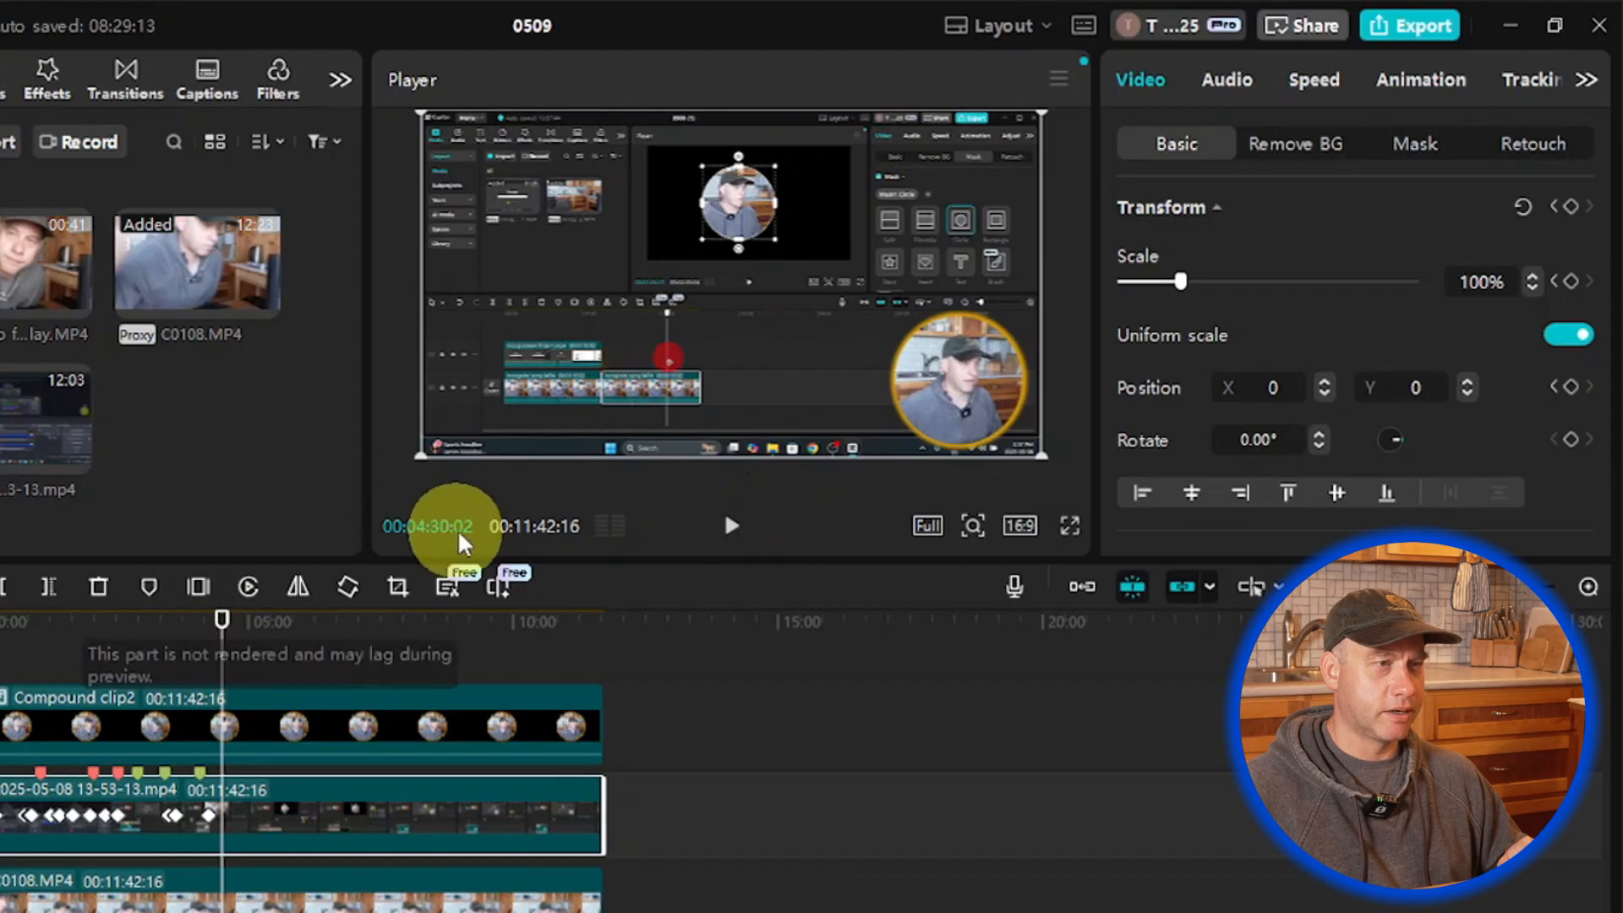
click(728, 527)
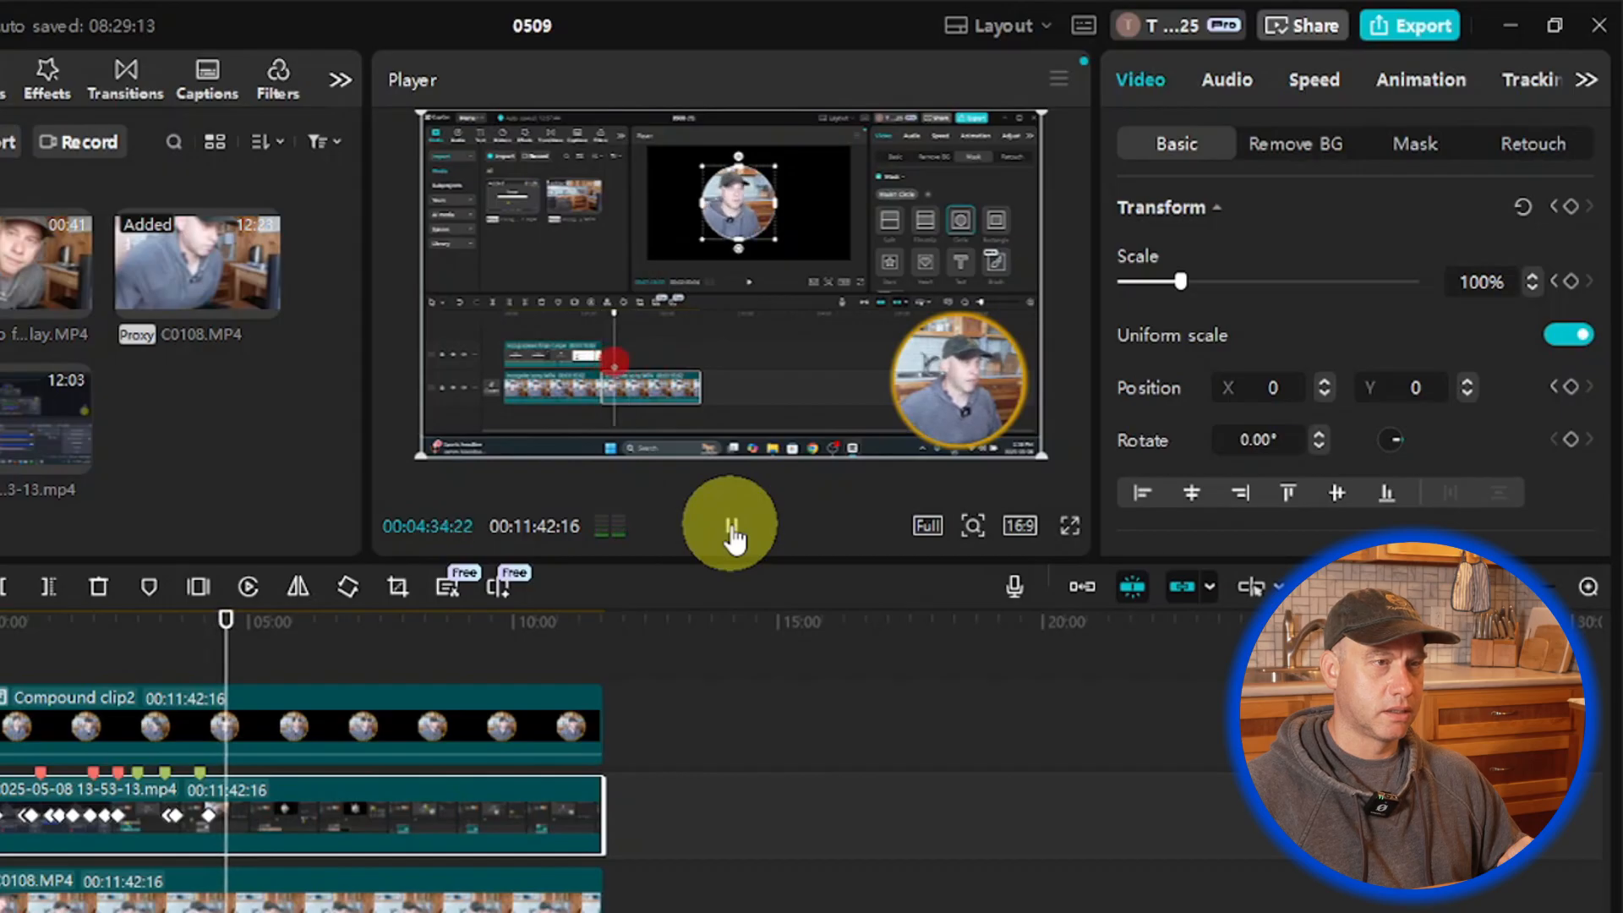
click(732, 533)
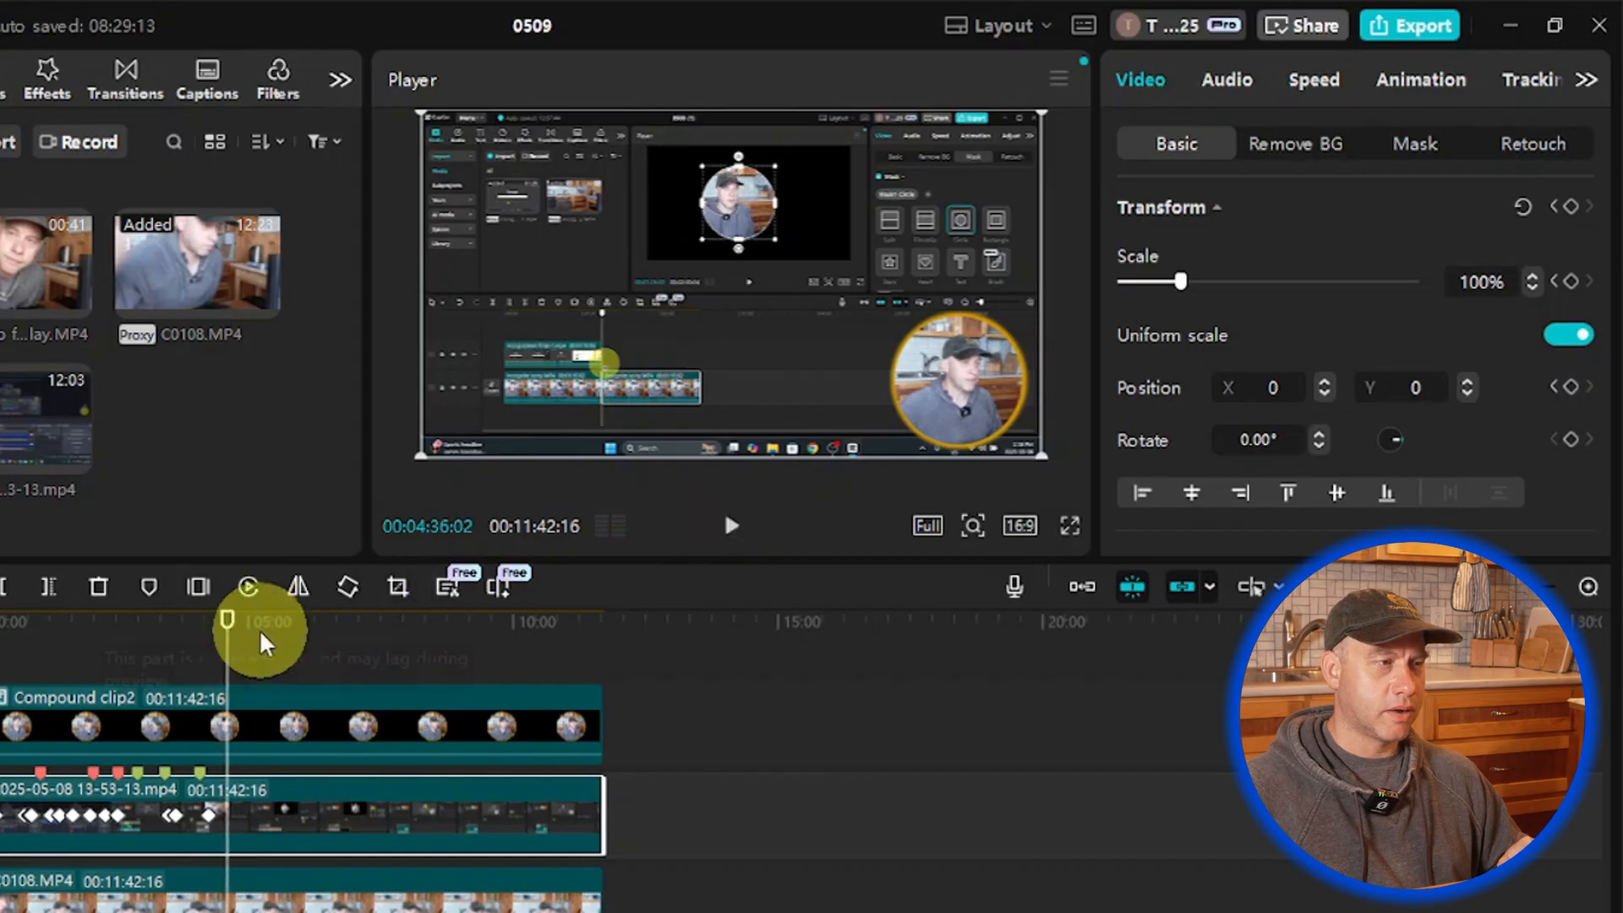
drag(230, 659, 224, 657)
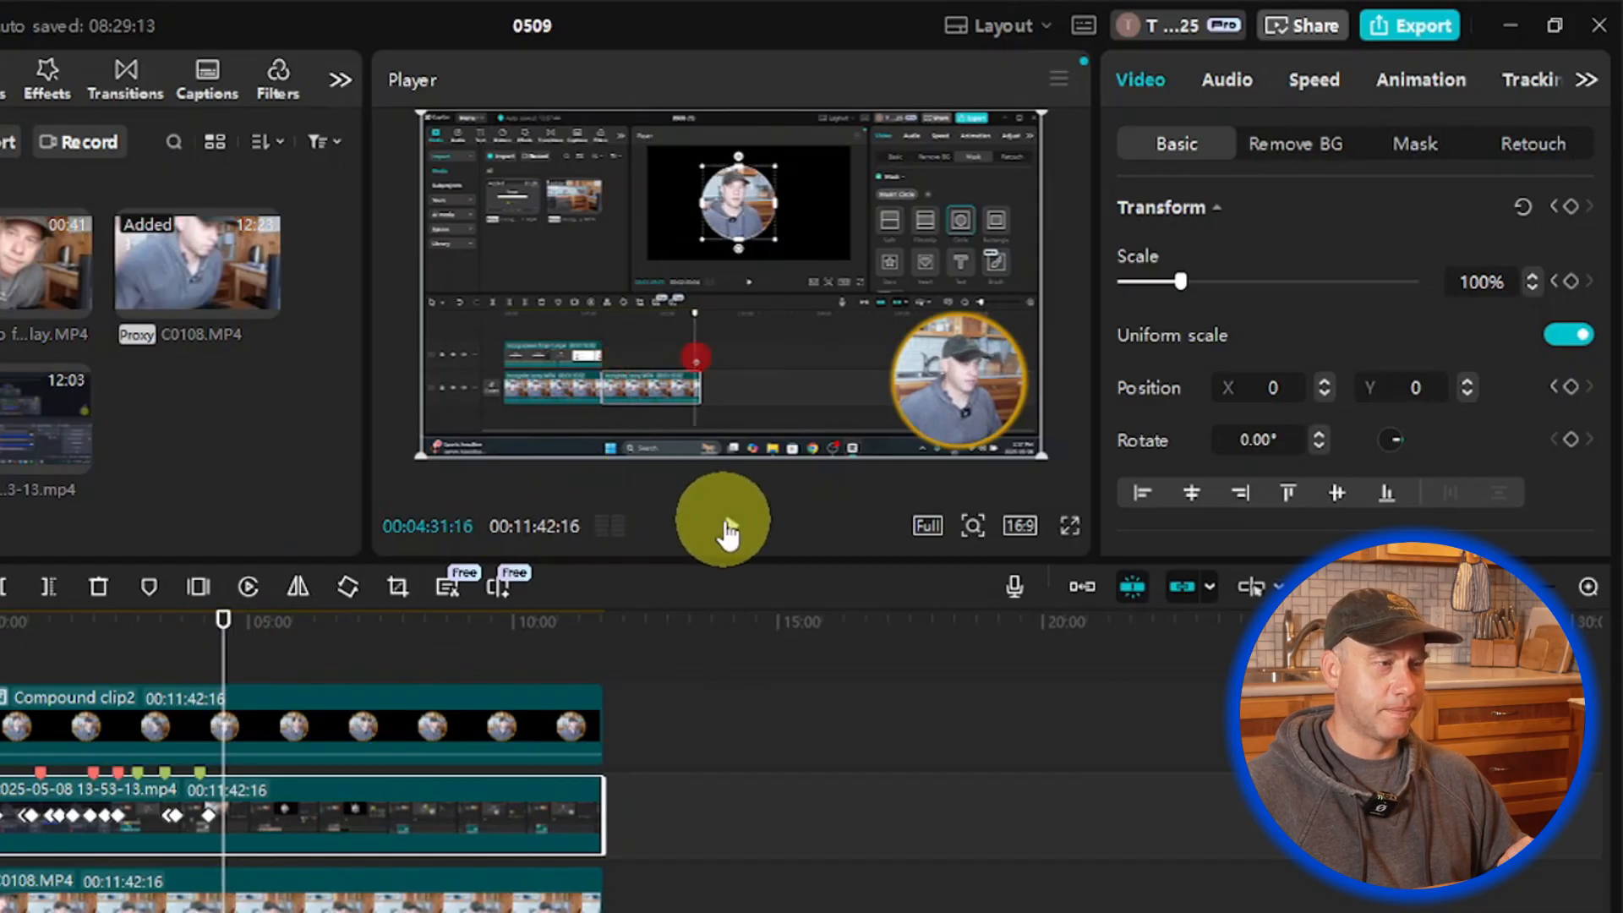
click(729, 532)
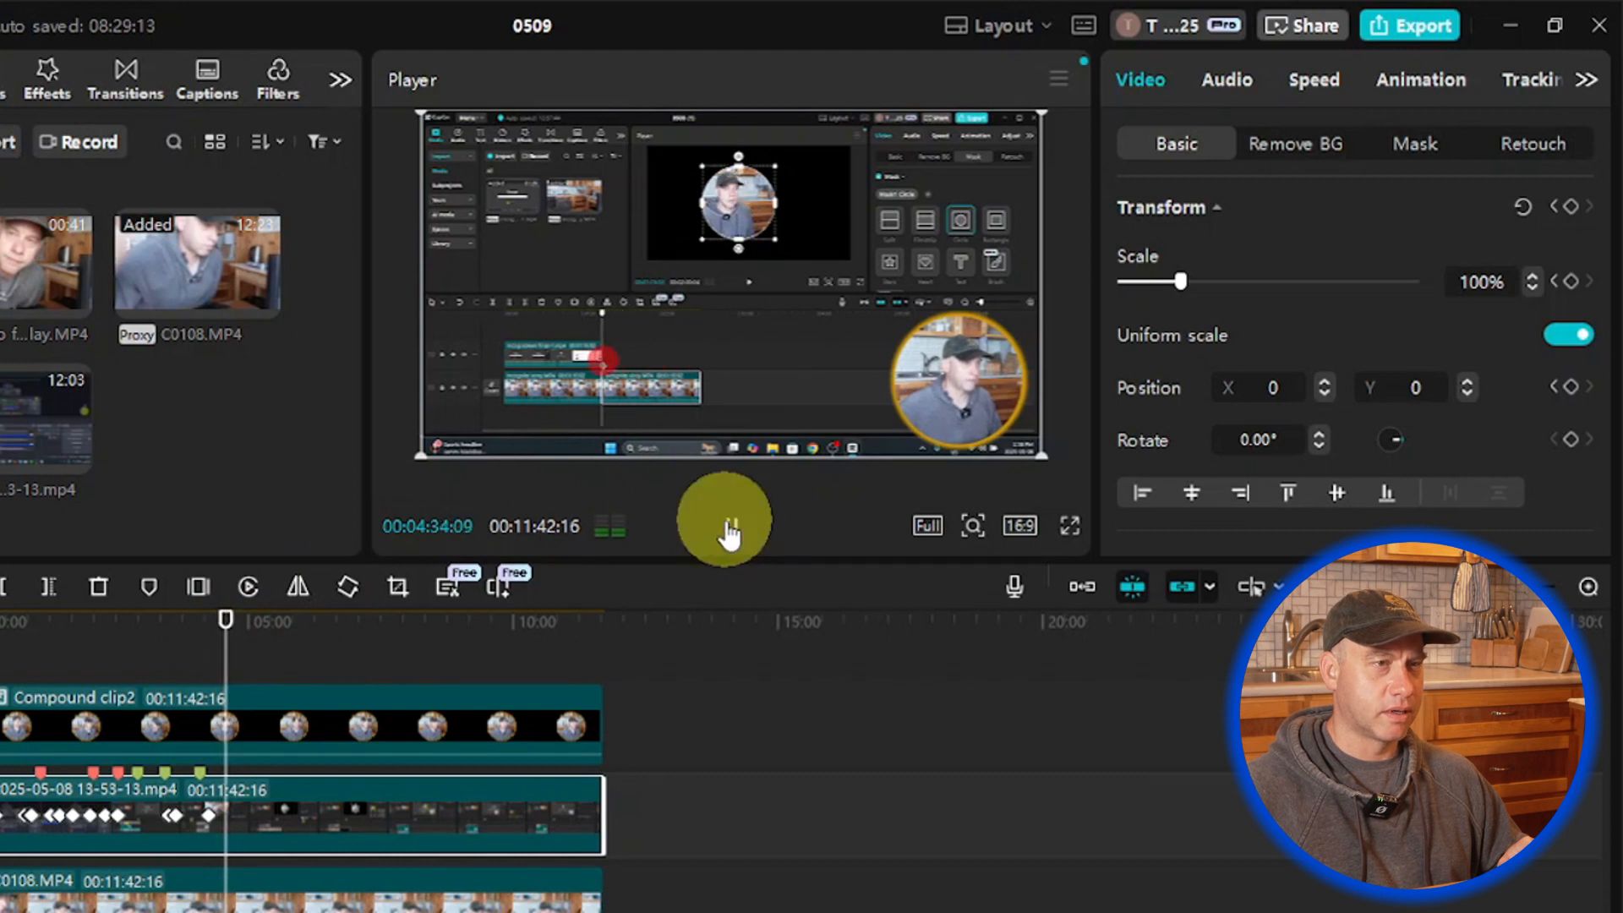
click(727, 531)
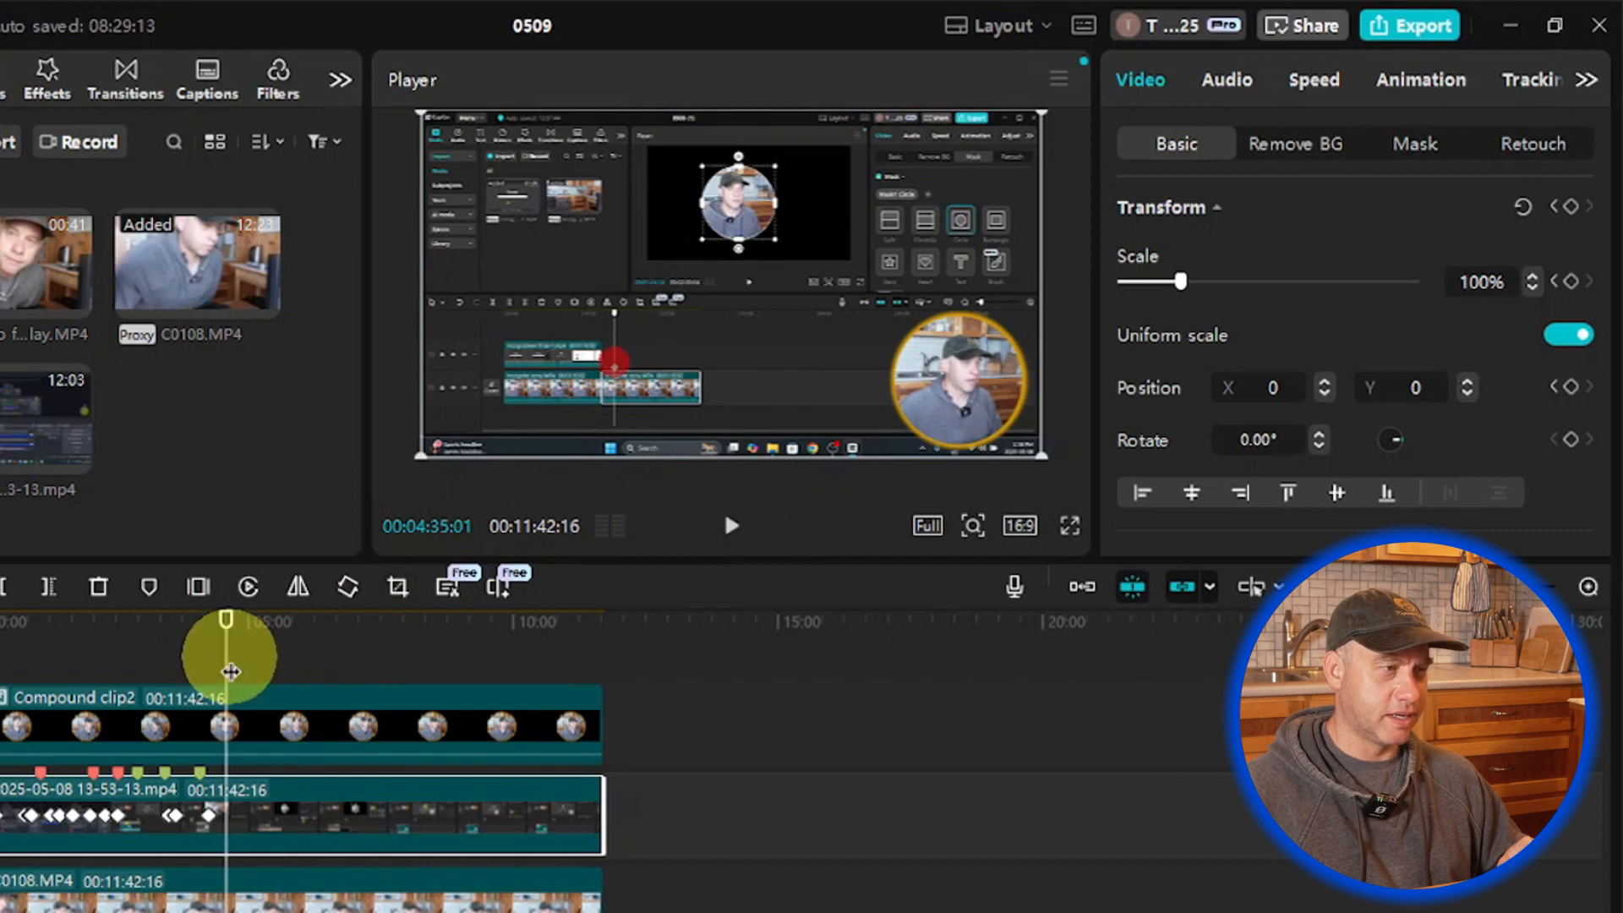
drag(231, 673, 219, 672)
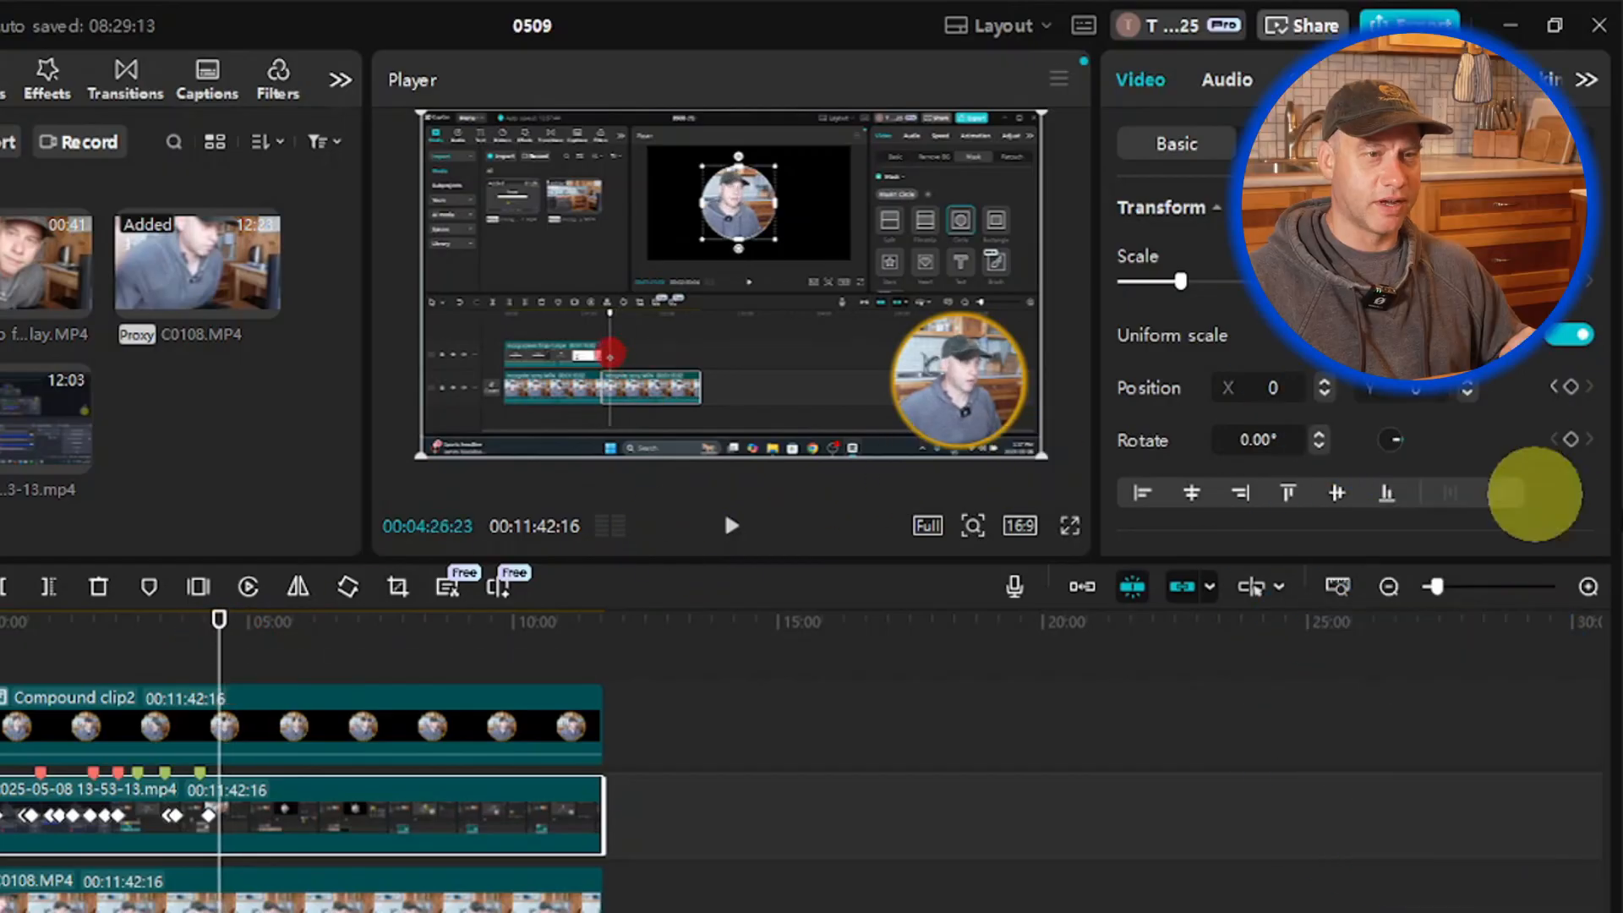
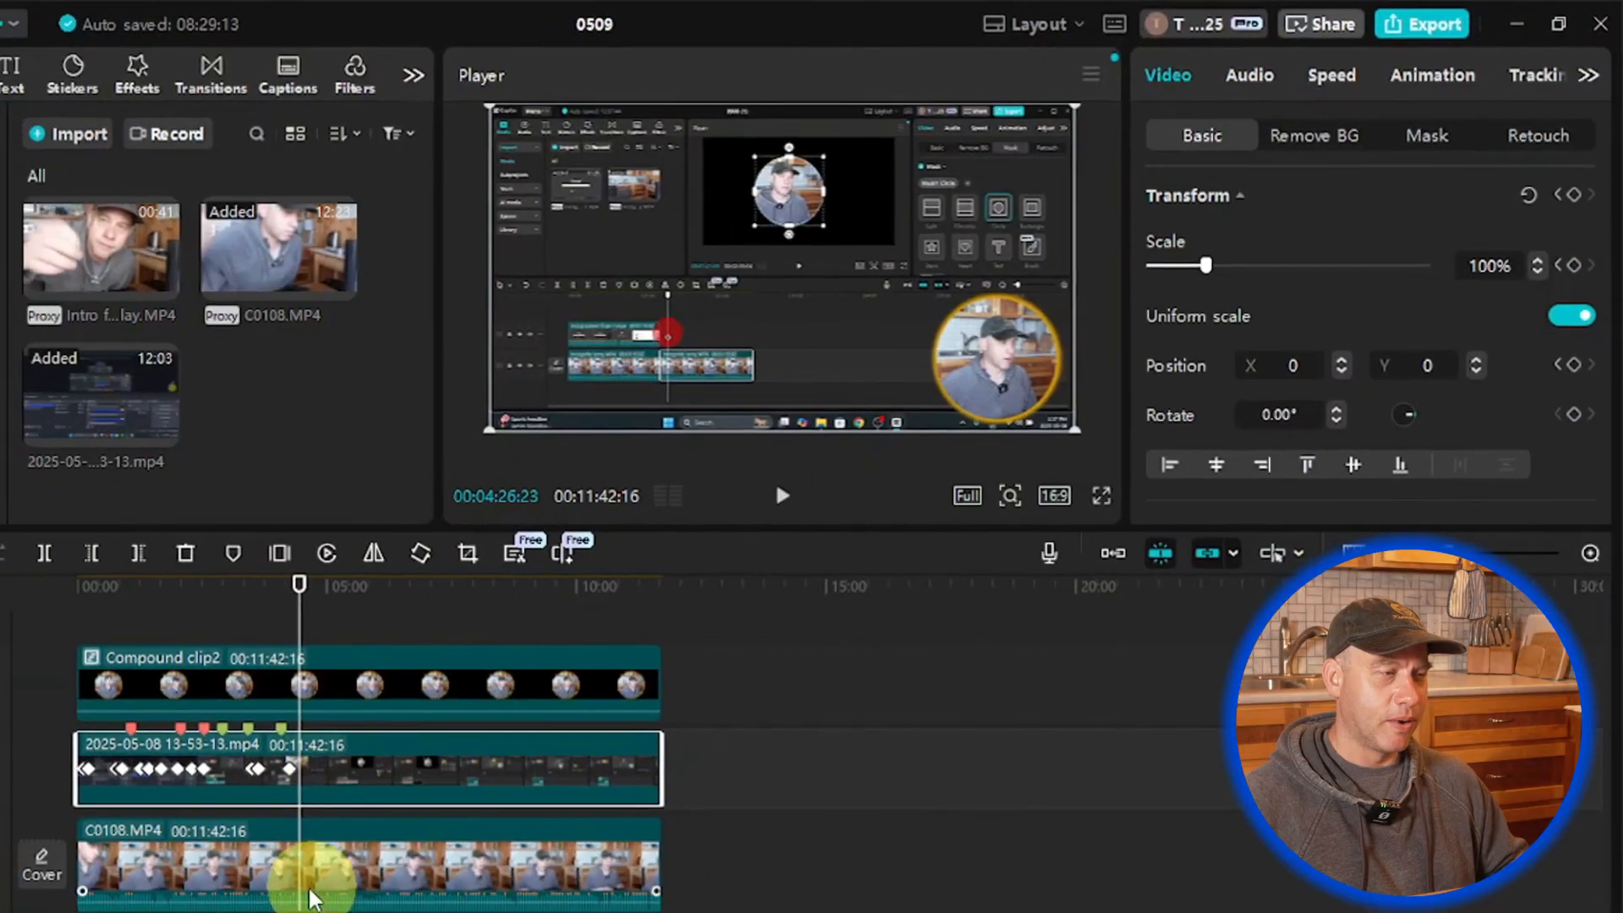
Step: Select the C0108.MP4 camera clip and replay from 00:04:20:16, and again from about 00:04:32, to pinpoint the unwanted part near 00:04:34
click(308, 884)
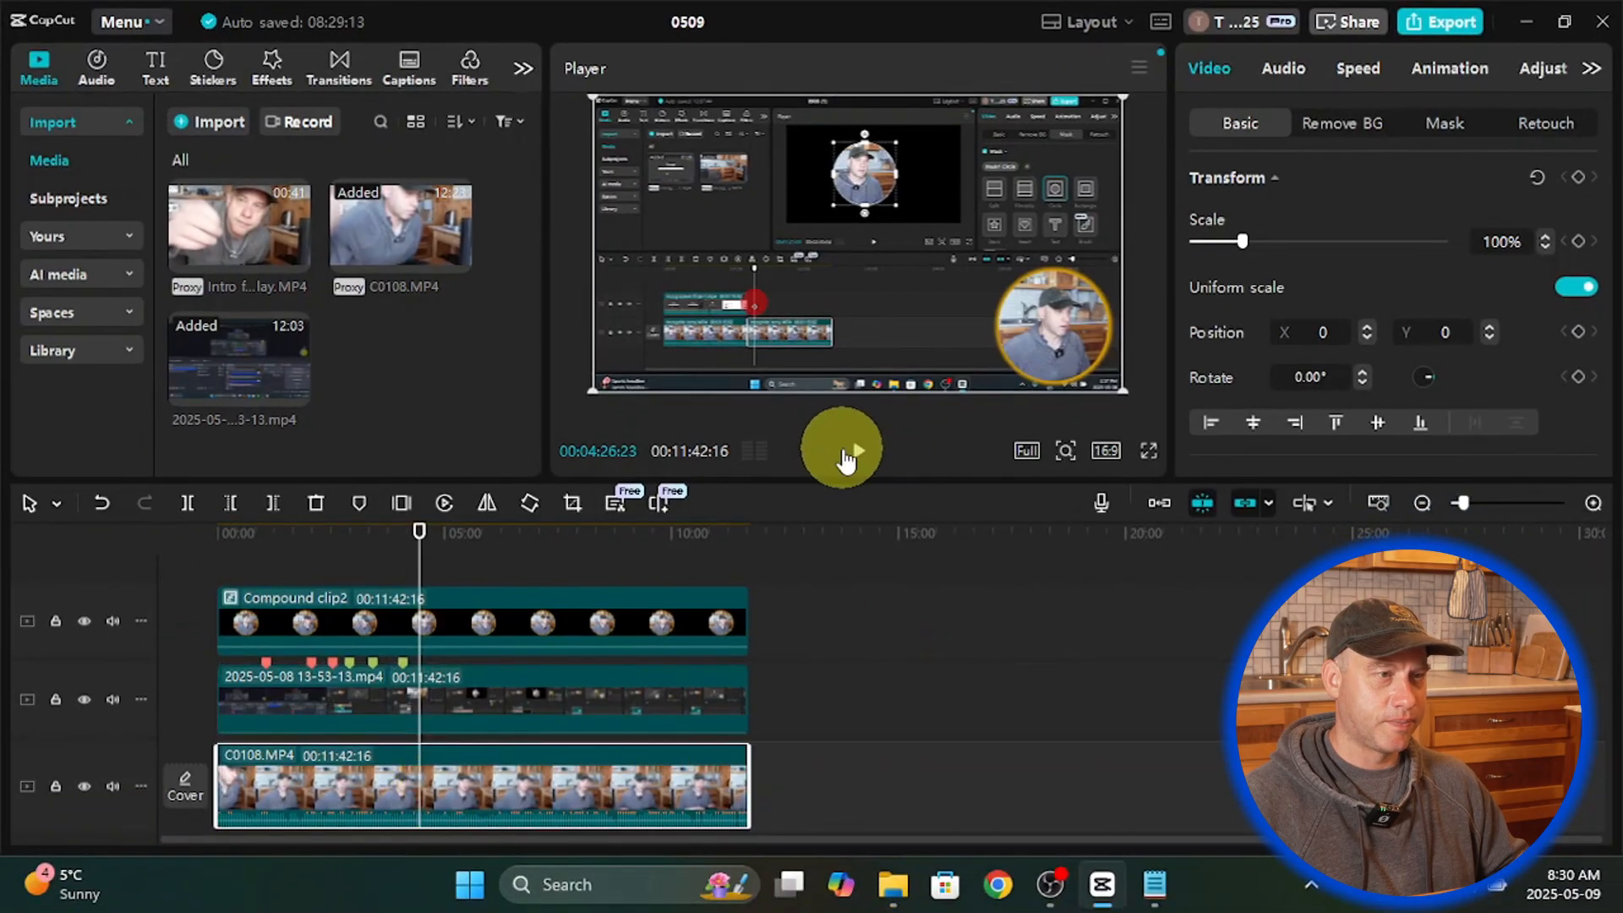
click(856, 457)
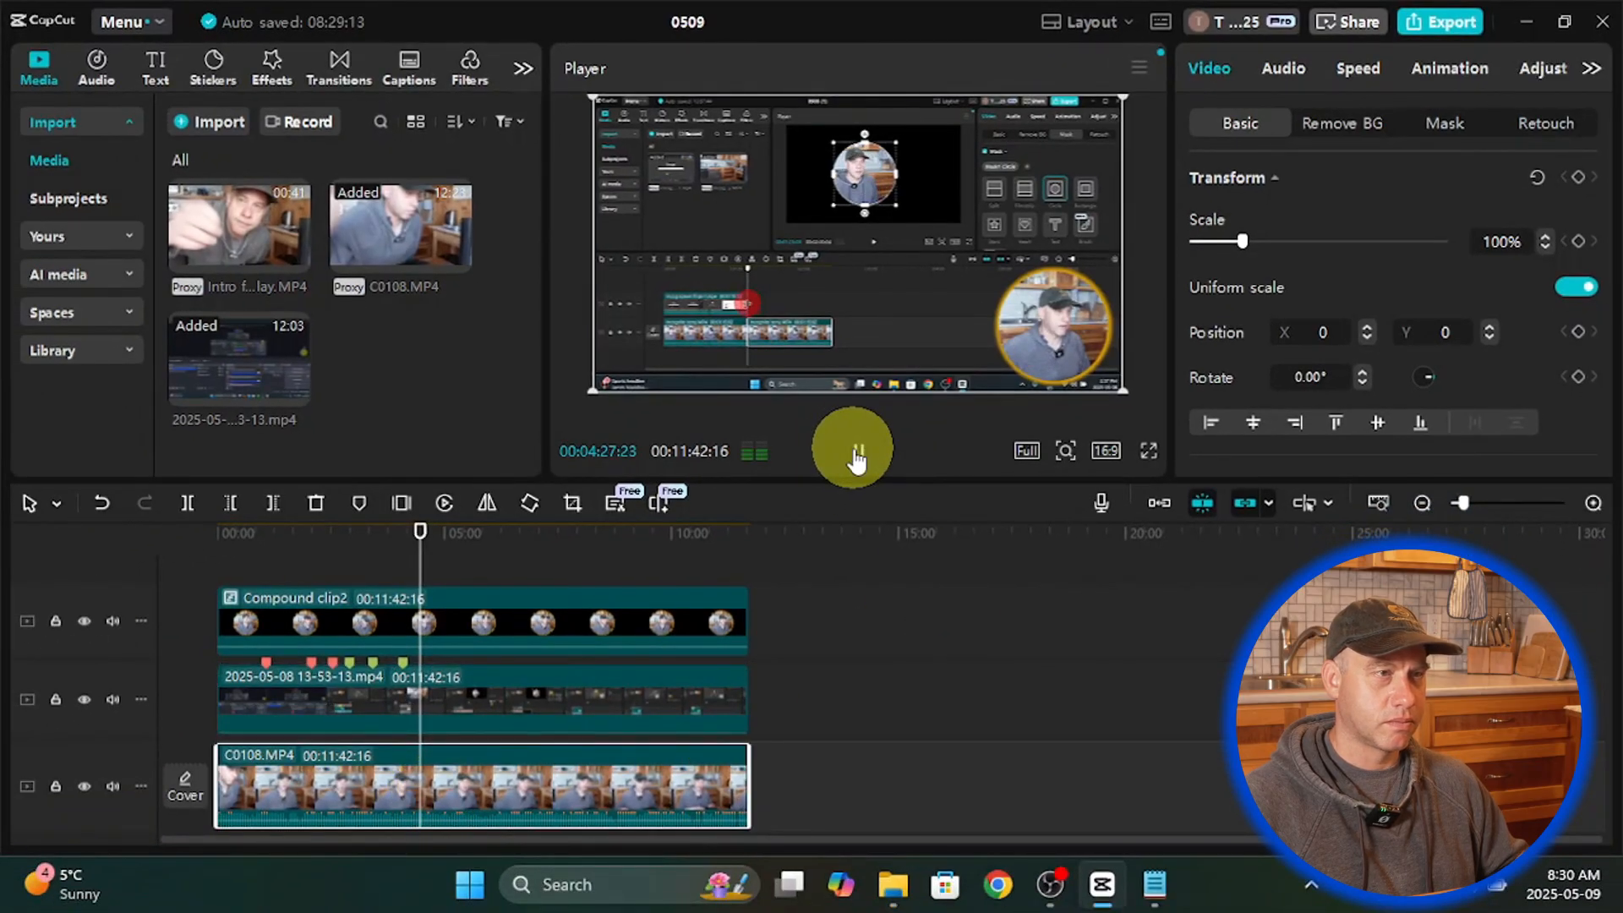
drag(421, 576, 415, 575)
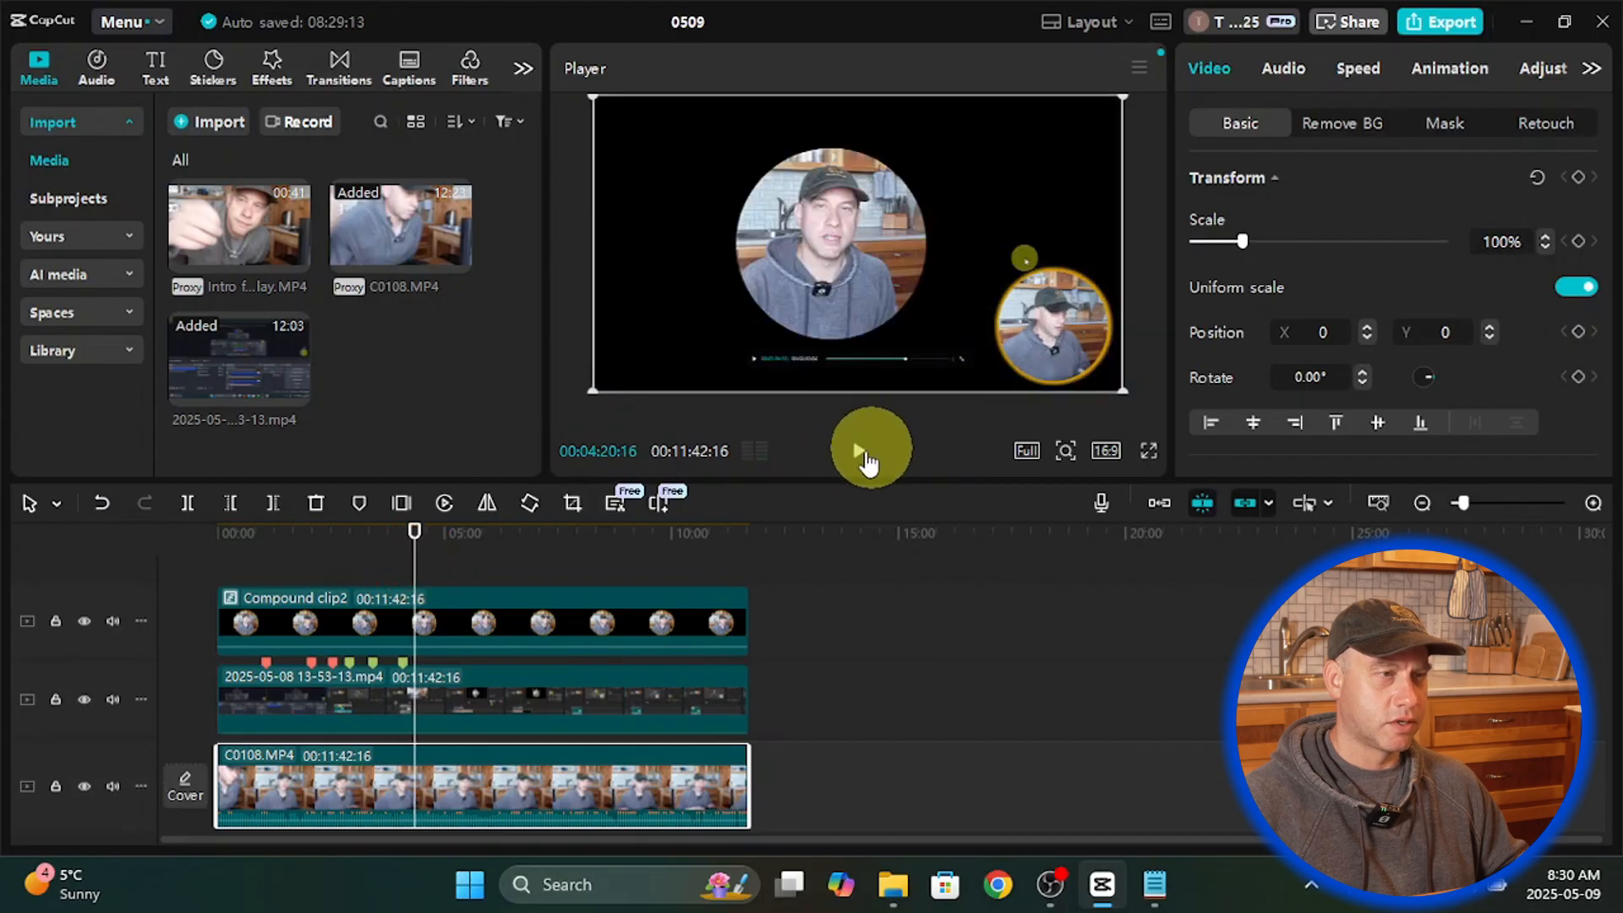
click(859, 462)
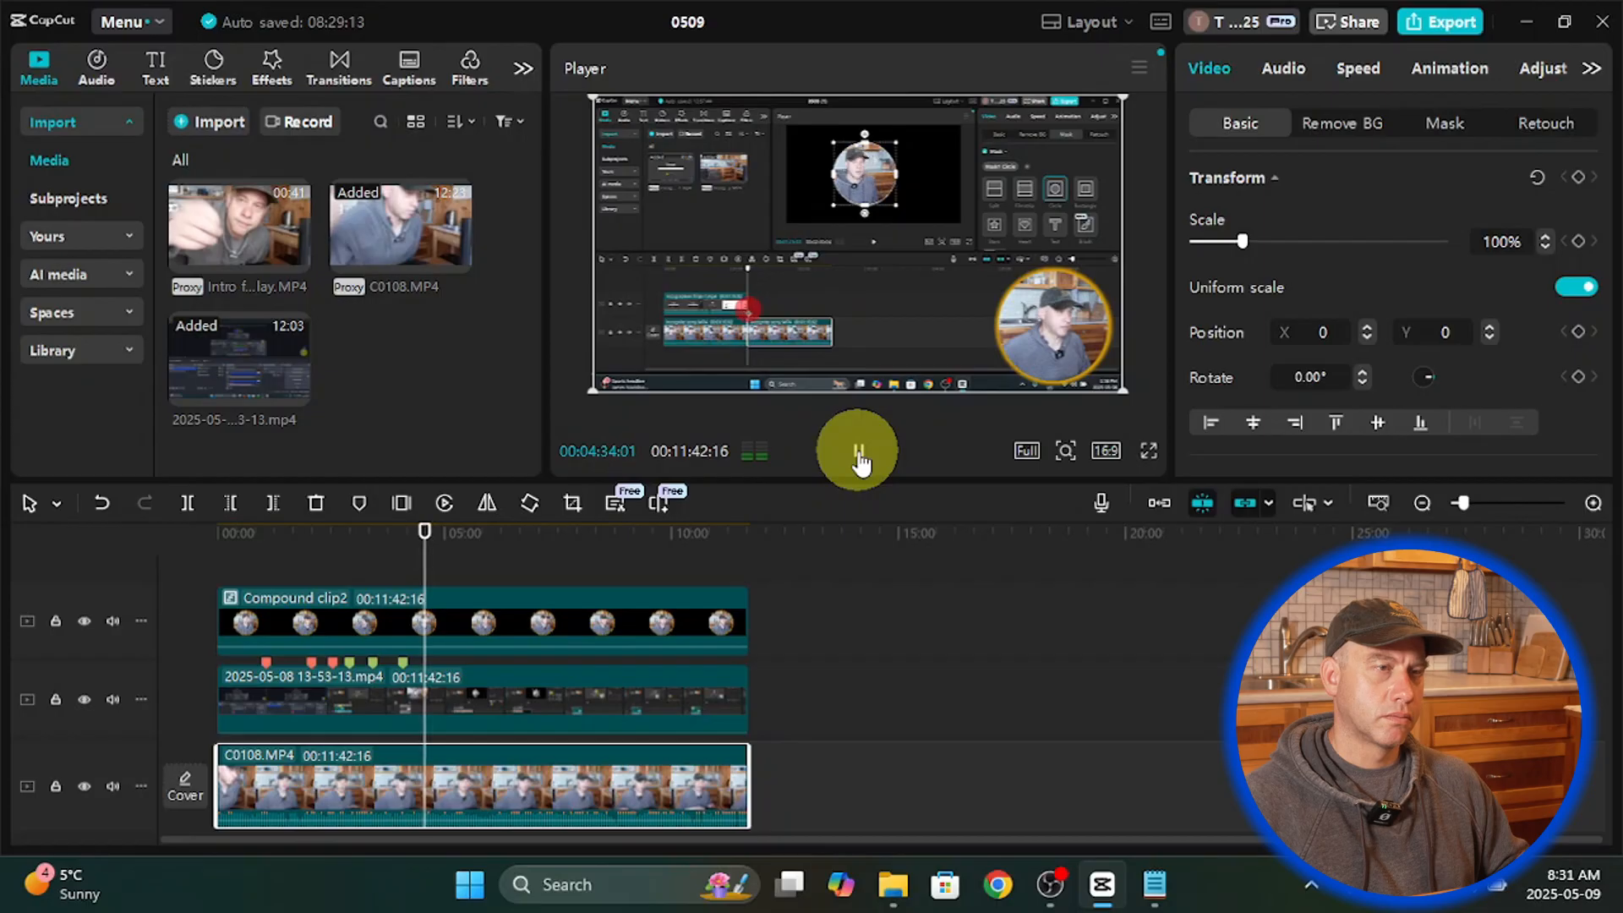
click(858, 455)
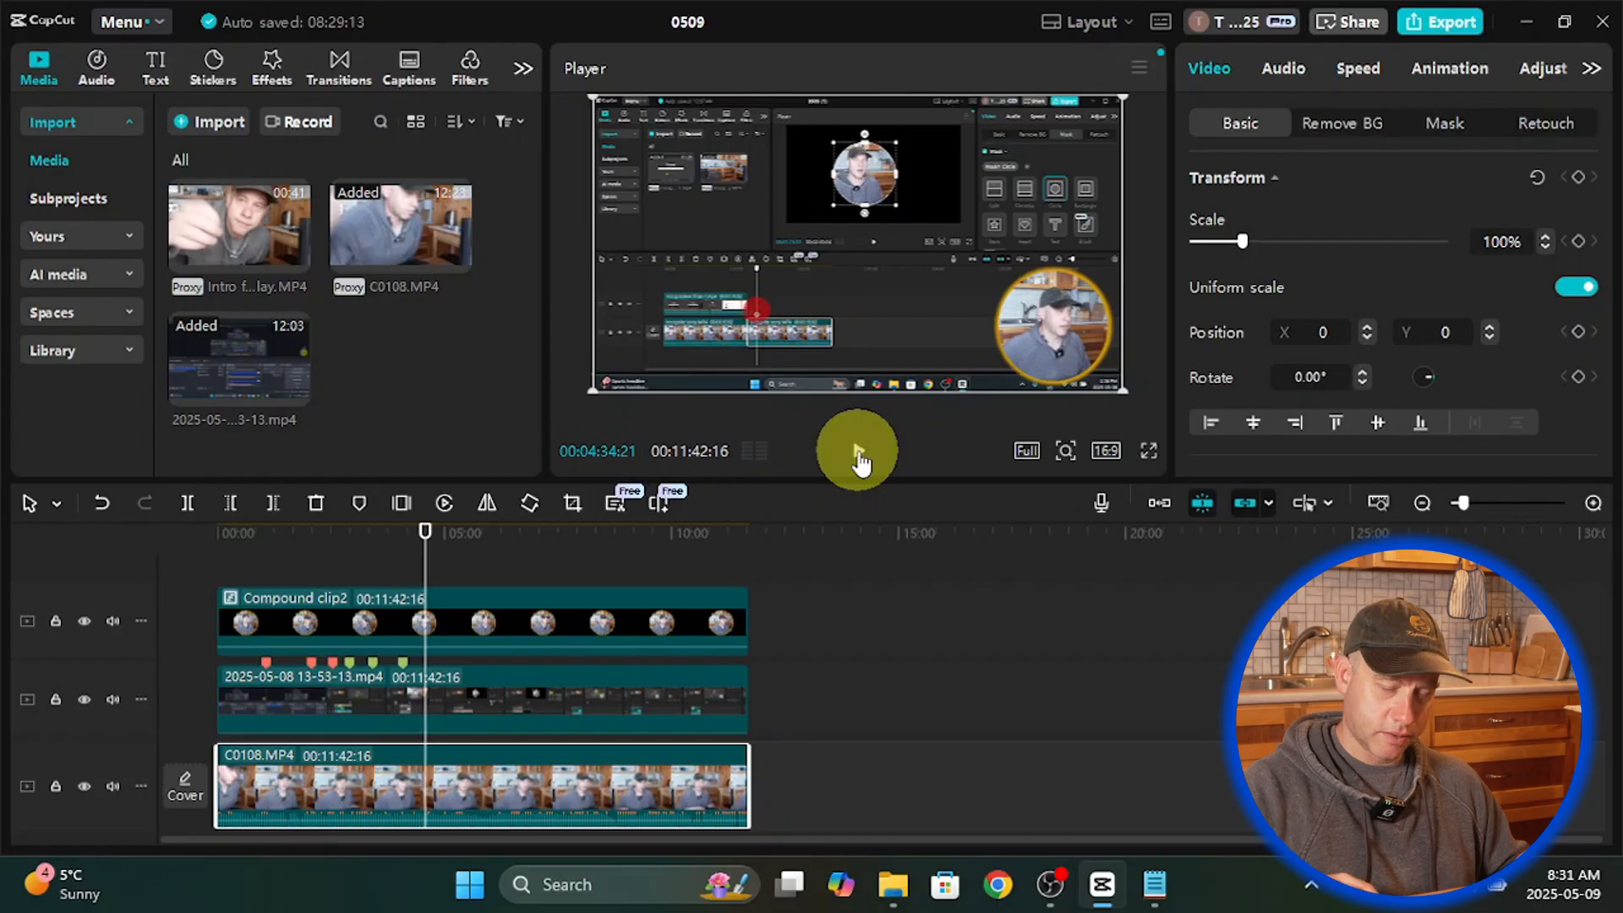
click(1594, 503)
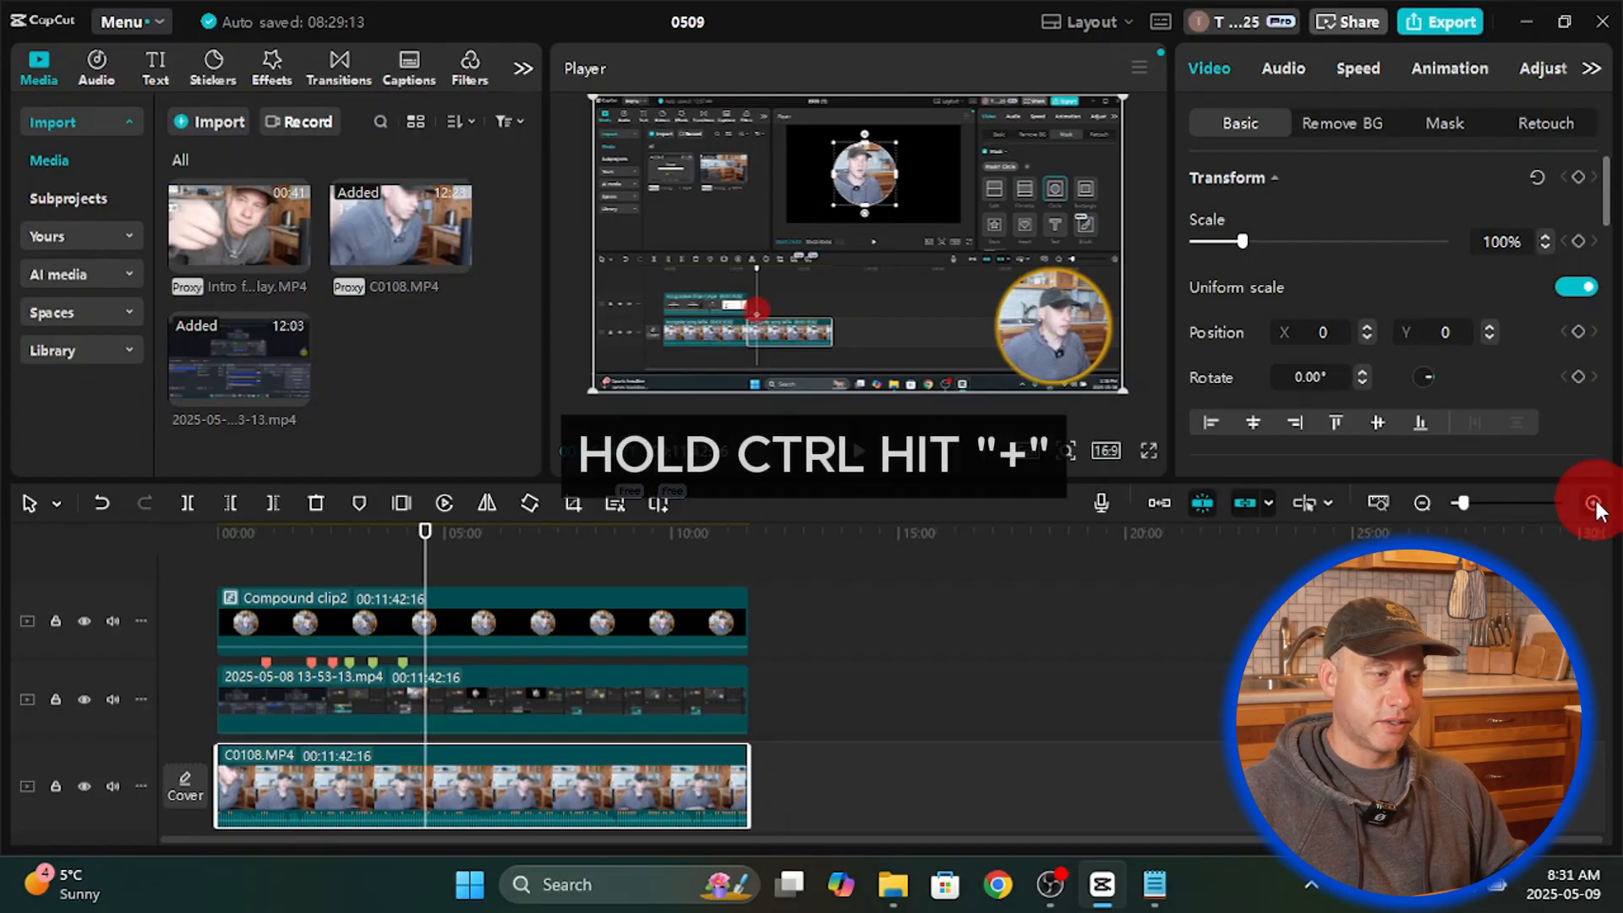
click(1593, 503)
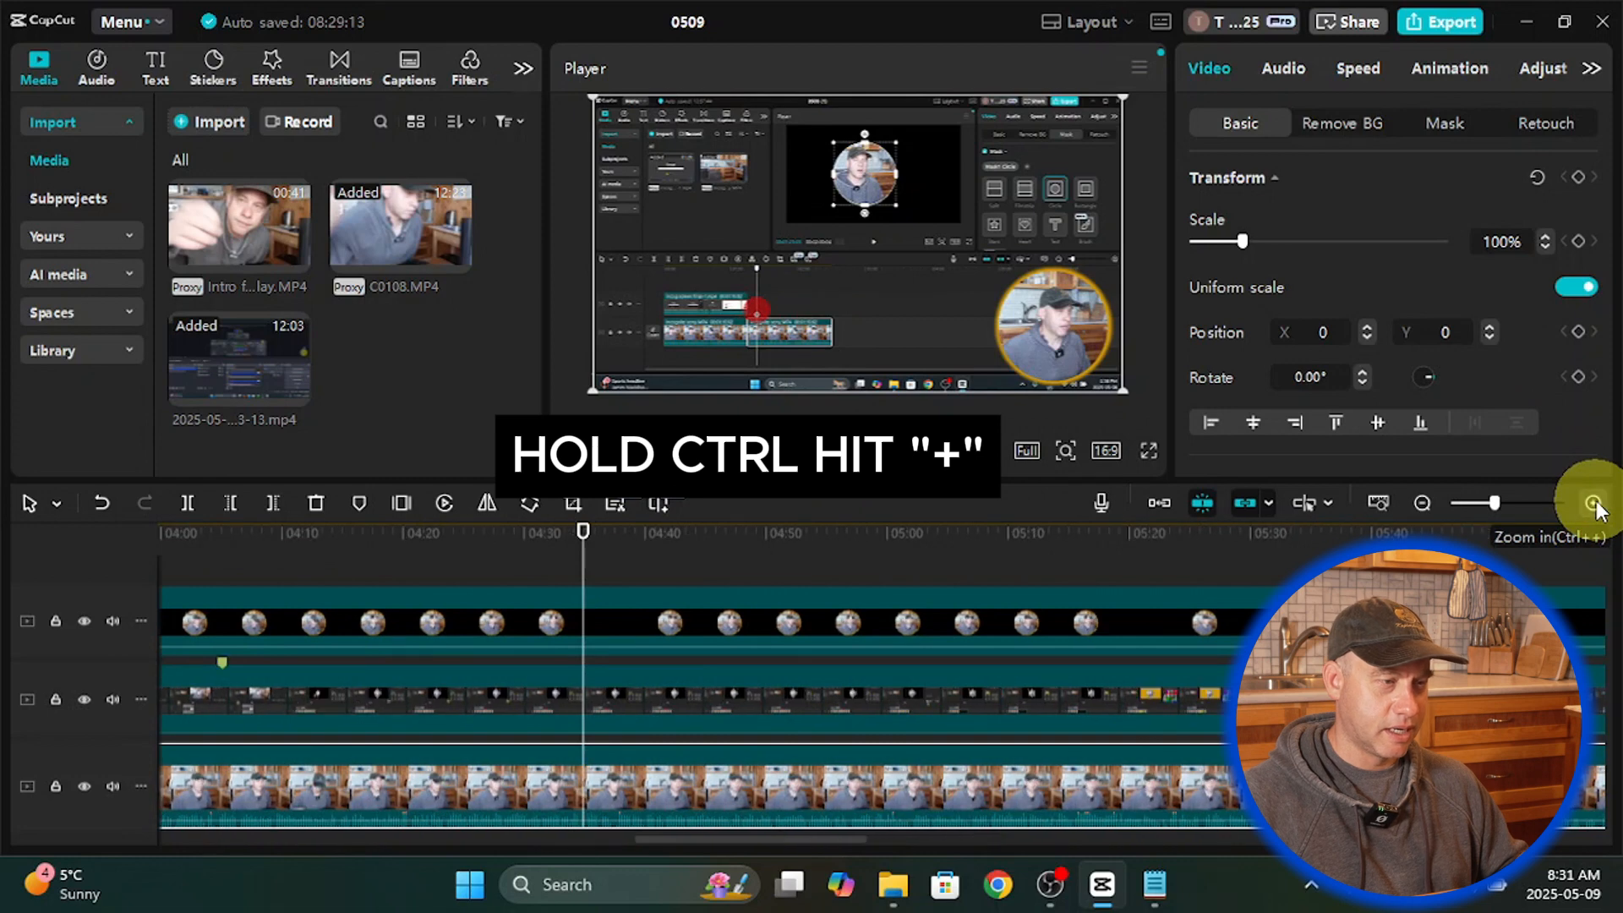
click(1594, 504)
click(1594, 504)
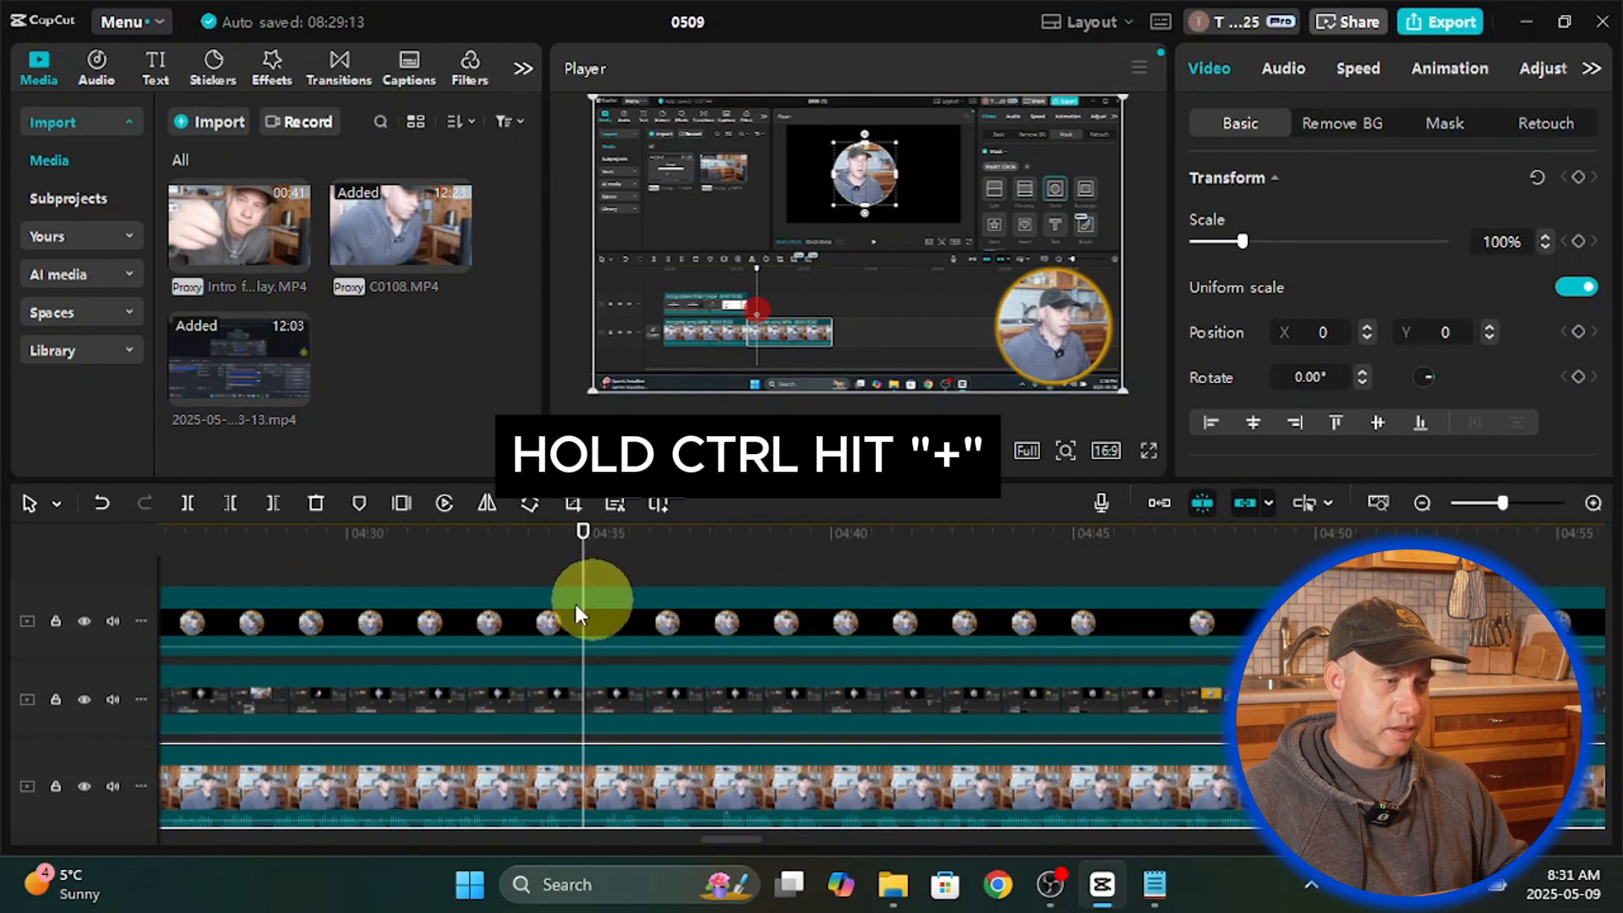
drag(588, 579, 491, 587)
click(861, 450)
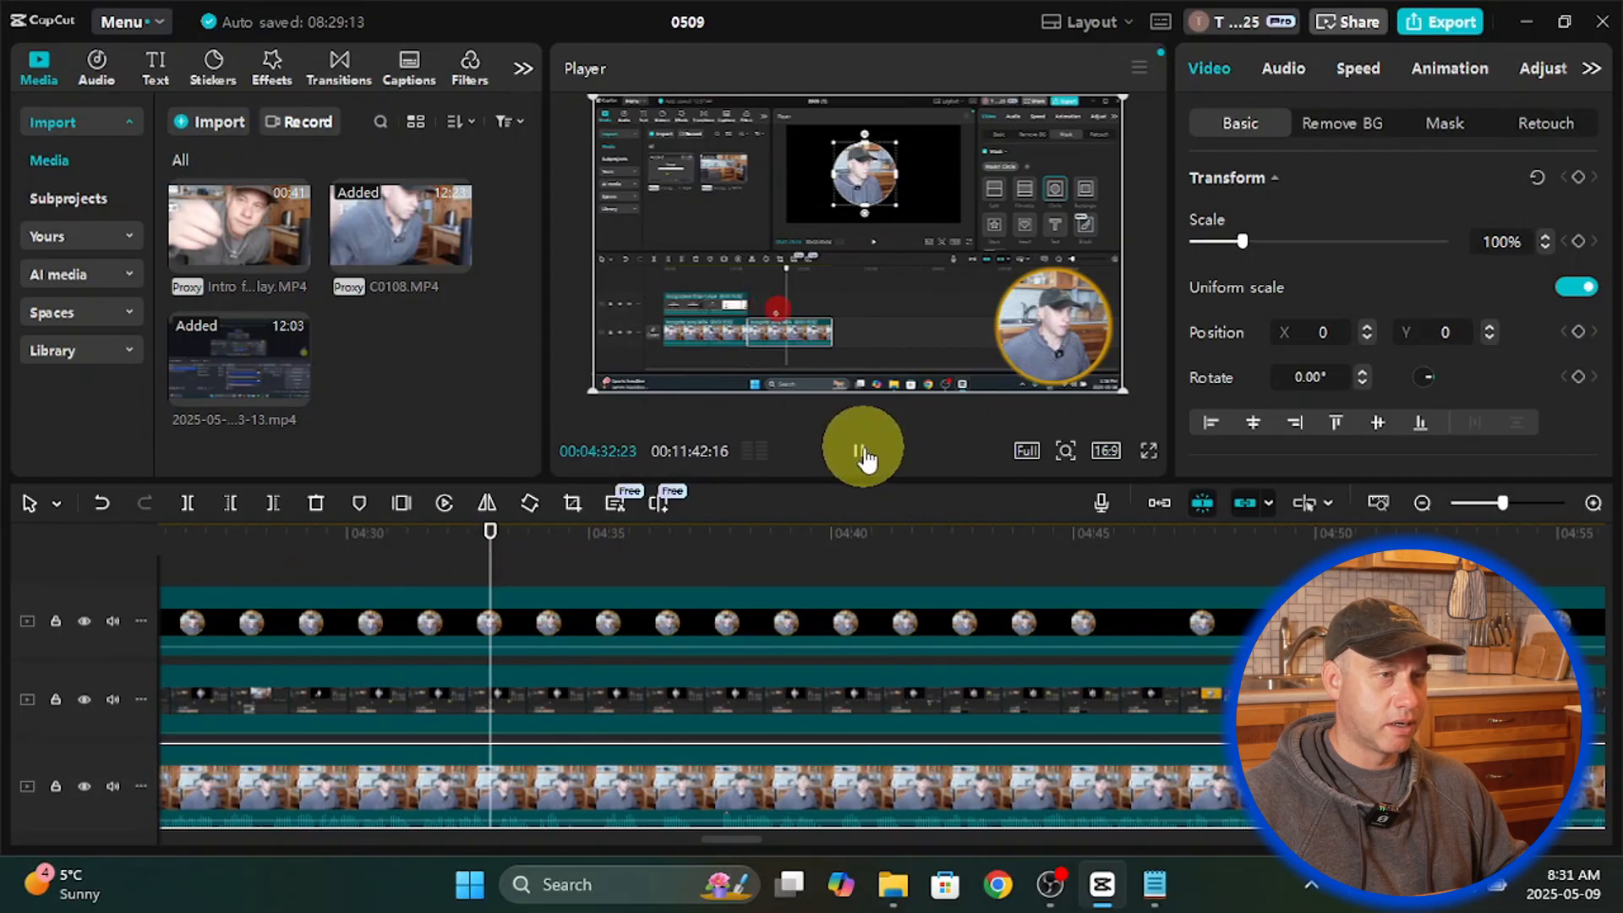
click(861, 449)
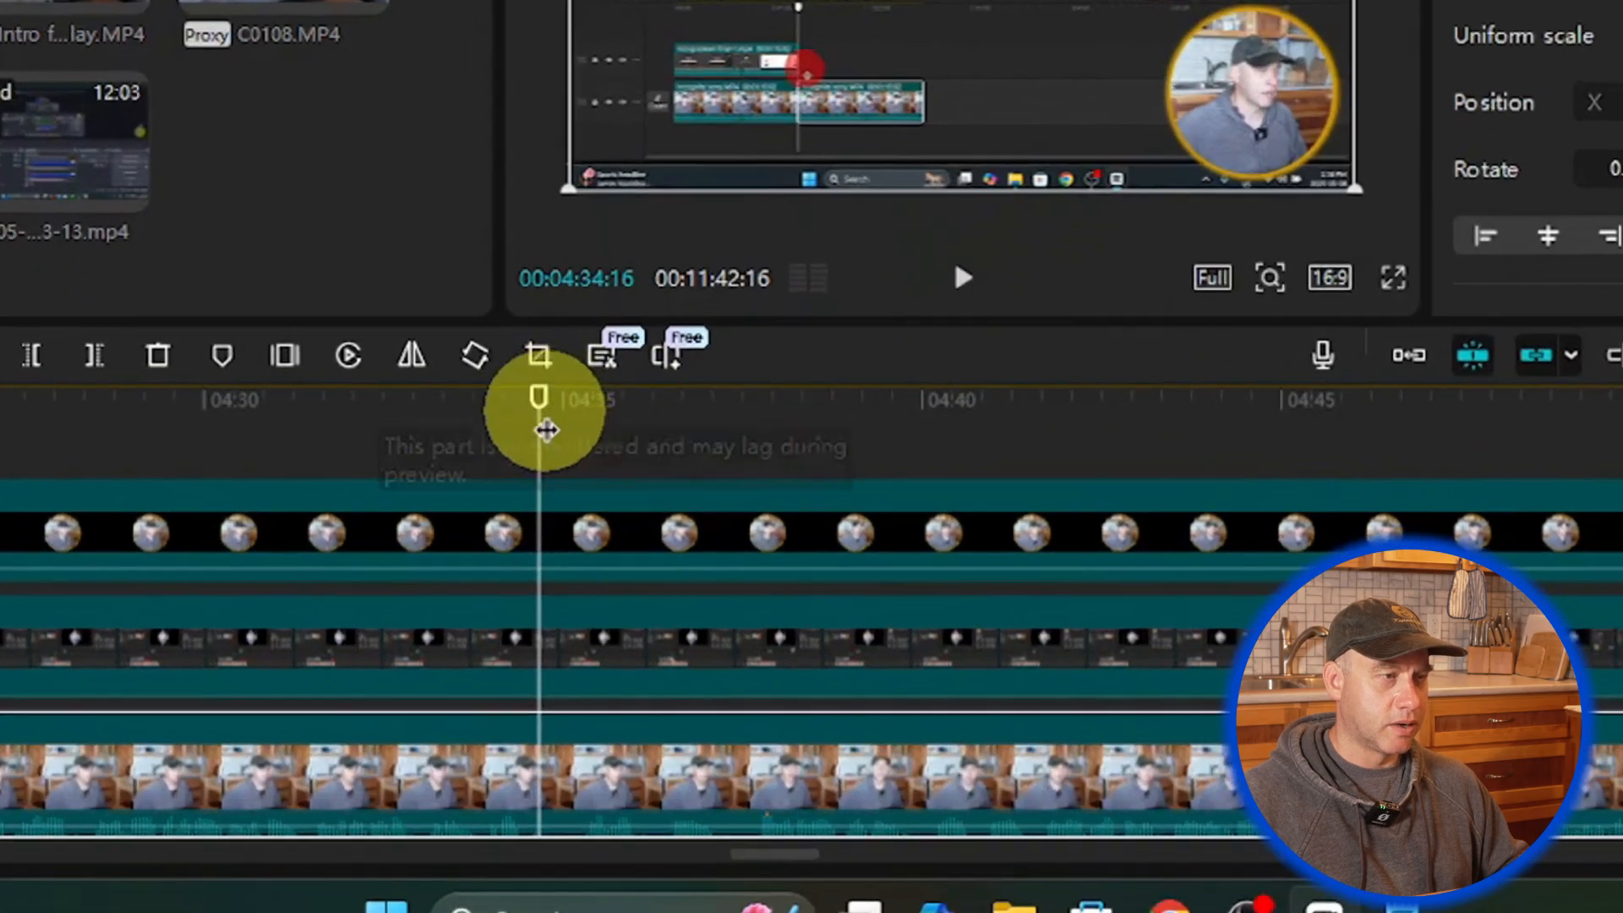
Step: Split the compound clip, screen recording and C0108.MP4 together at 00:04:33:20
drag(564, 501, 527, 510)
mouse_move(497, 437)
mouse_down()
mouse_move(478, 439)
mouse_move(482, 458)
mouse_up()
scroll(512, 533, down, 2)
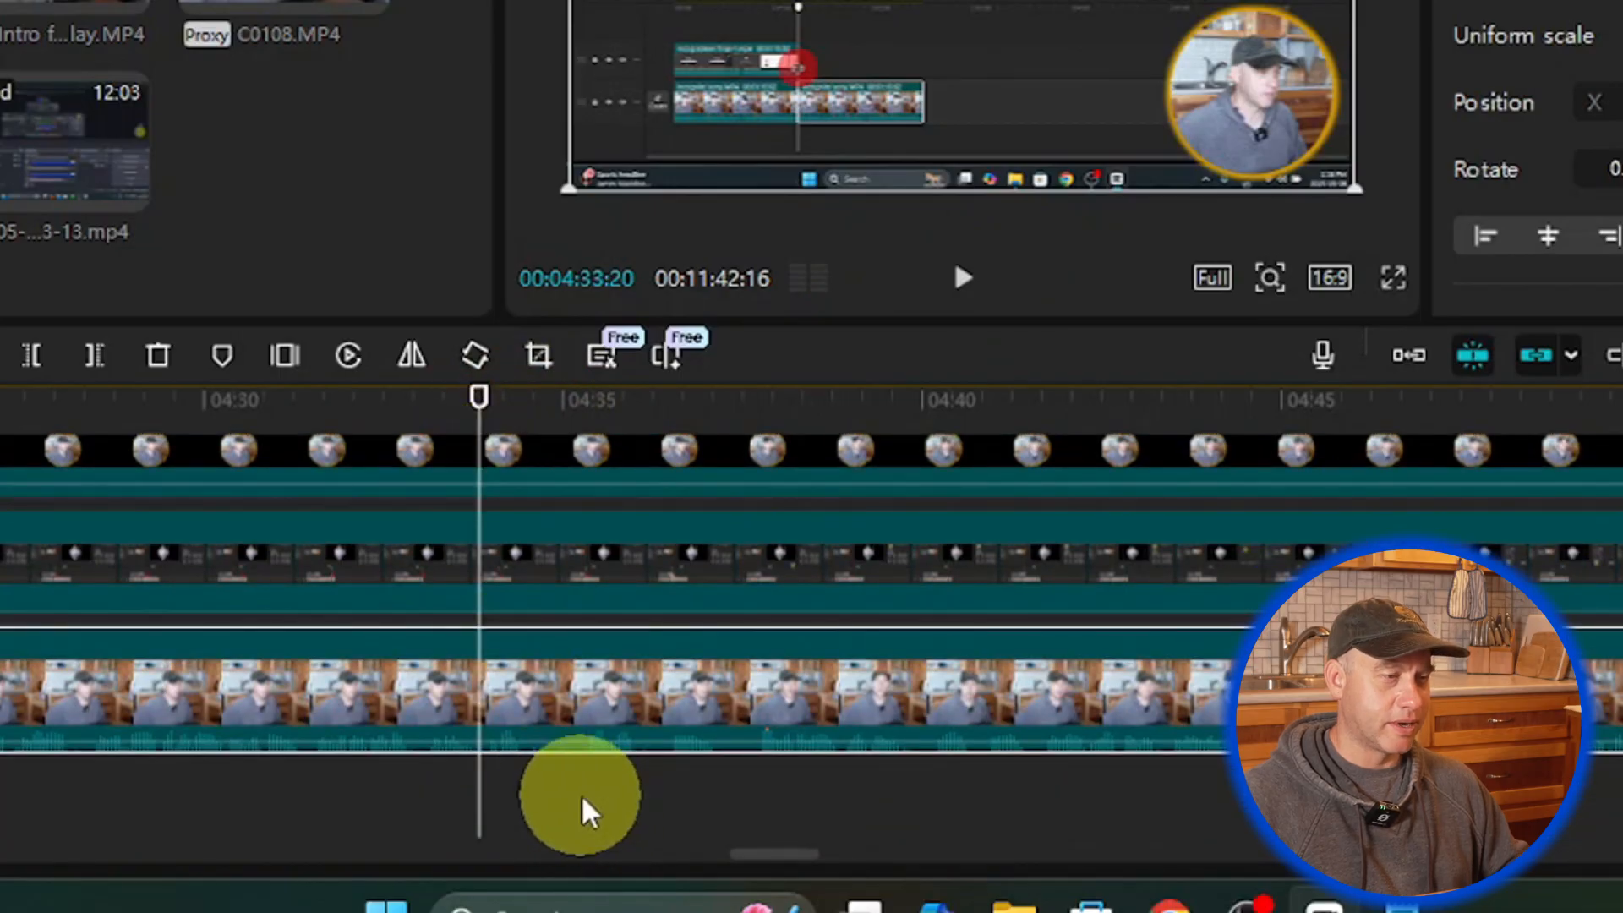
drag(590, 803, 502, 483)
scroll(523, 514, down, 3)
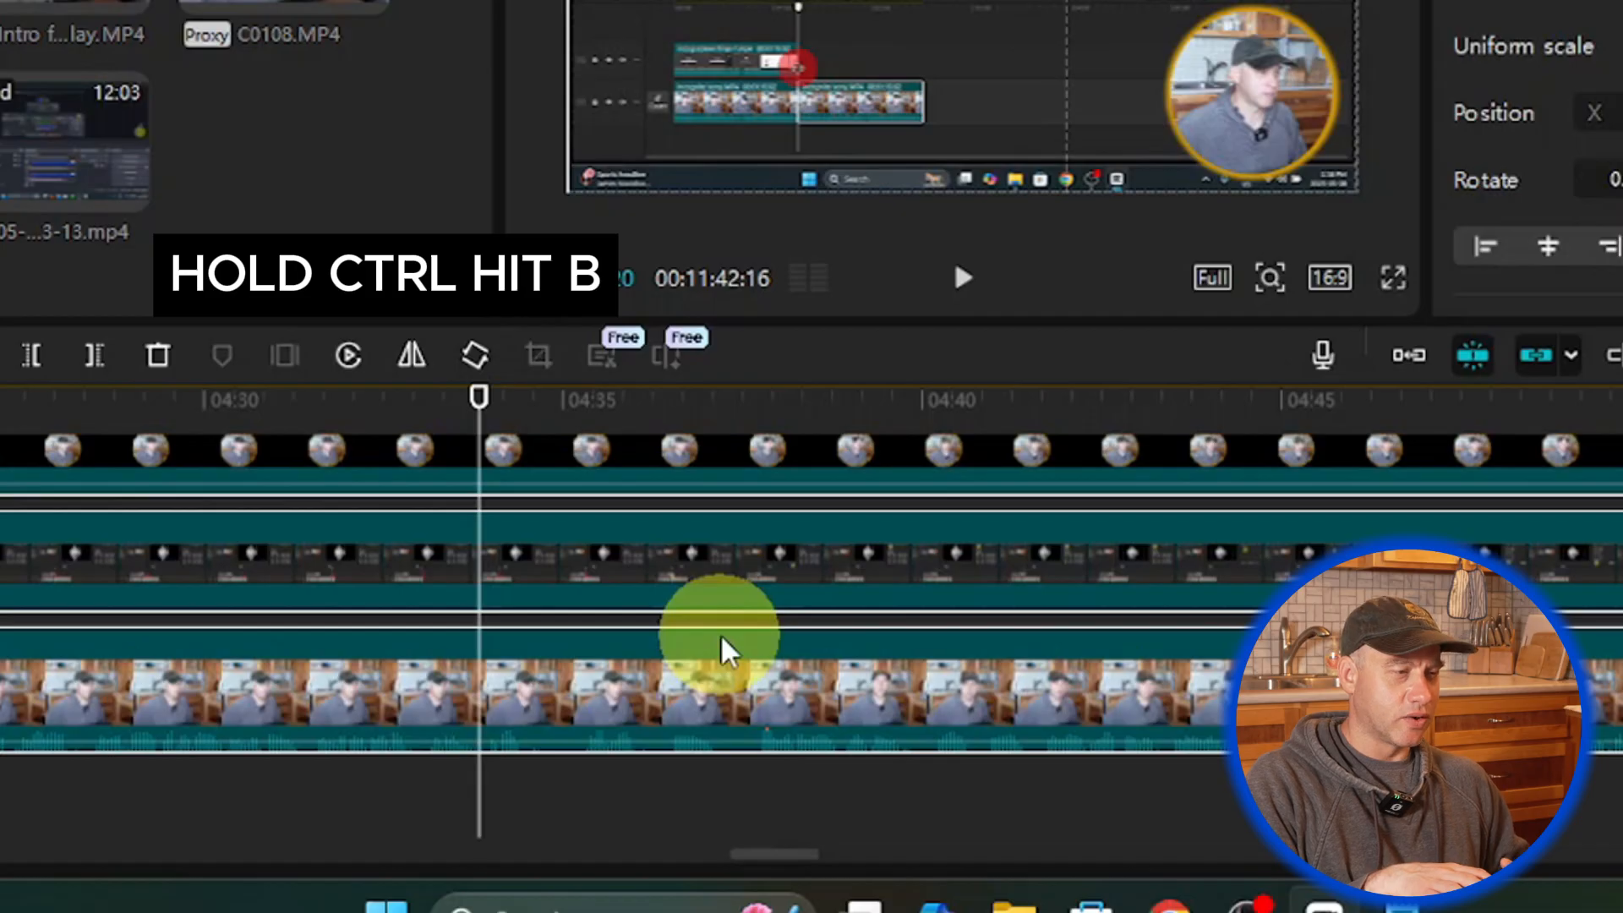
key(ctrl+b)
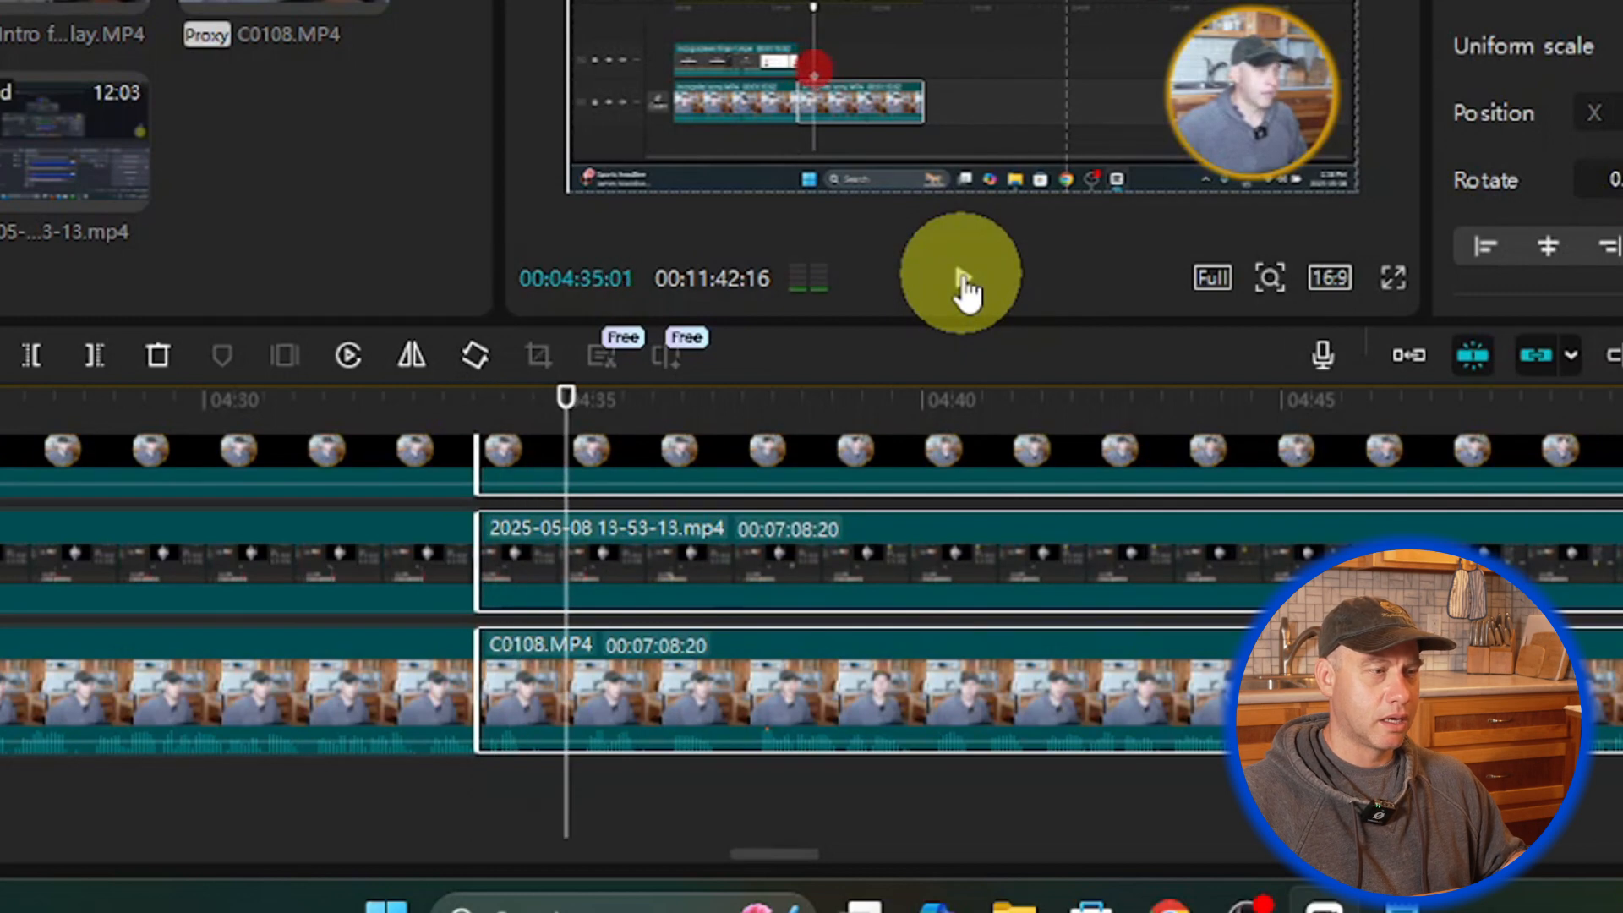
Step: Find the end of the unwanted section and split all three clips again at 00:04:35:04
click(962, 277)
click(590, 433)
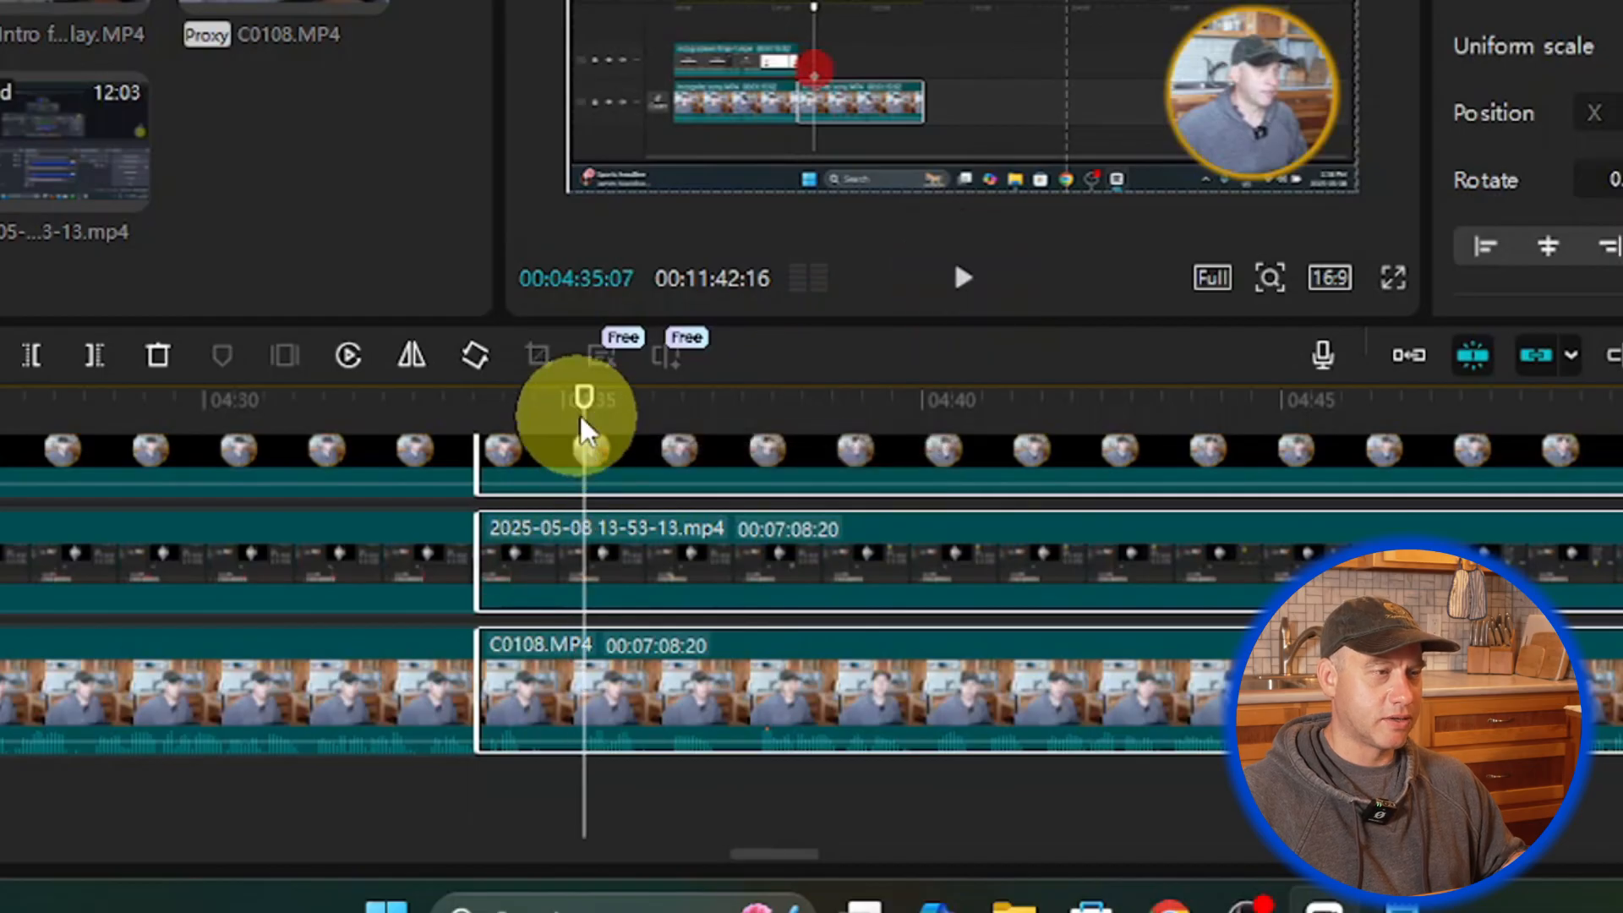
drag(581, 412, 576, 413)
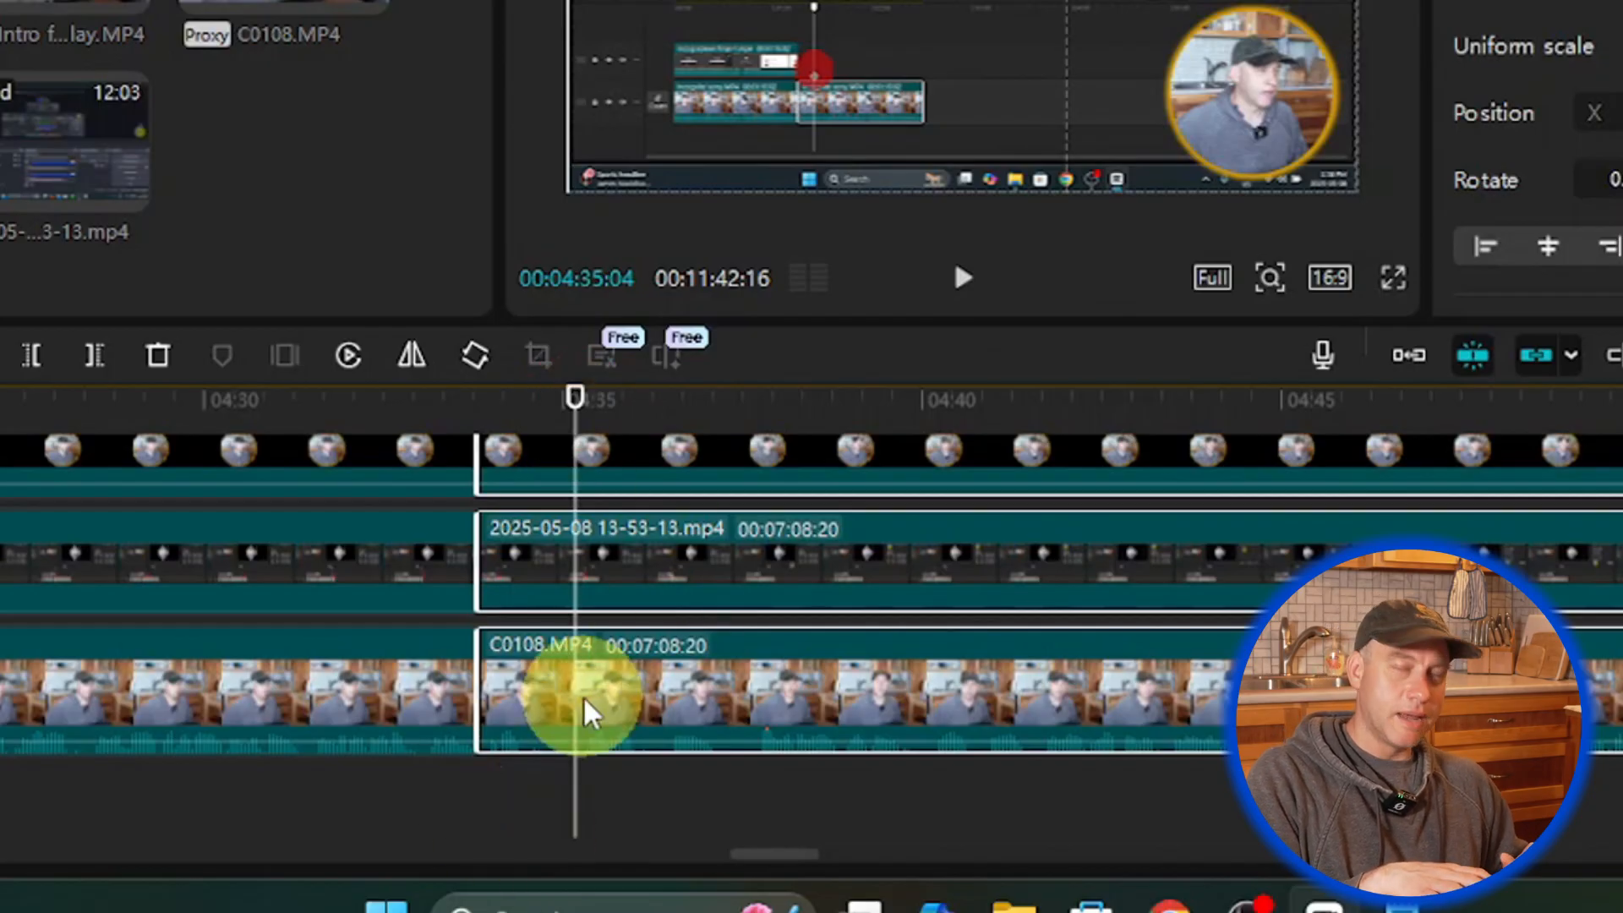
key(ctrl+b)
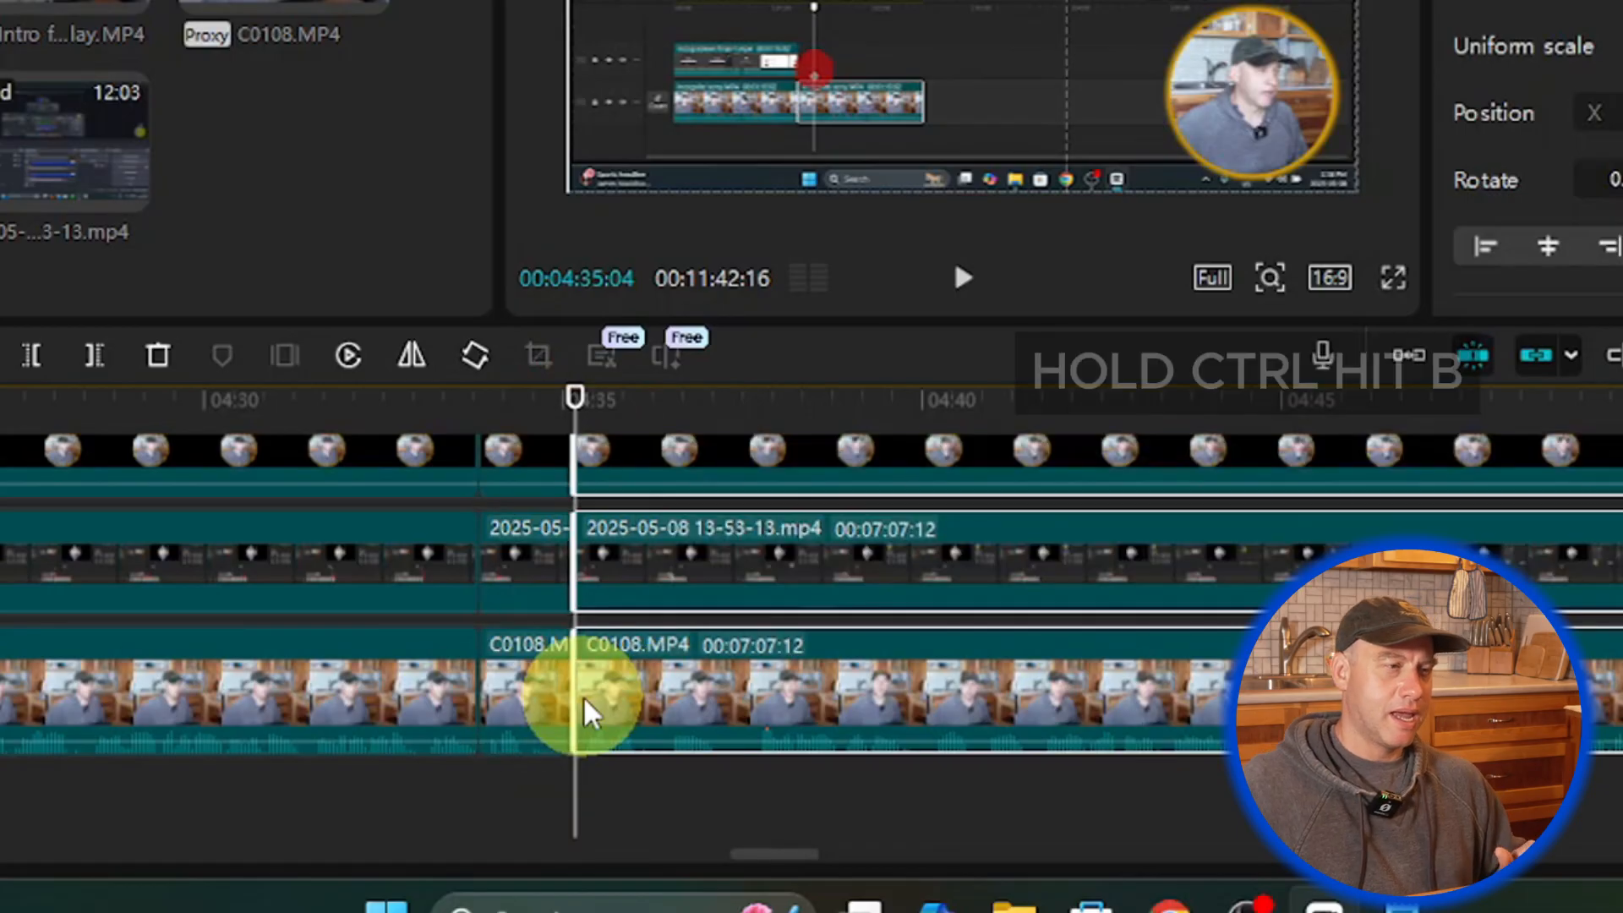
Step: Delete the three short segments between the two splits on the camera, screen recording and compound clip tracks
click(510, 819)
click(511, 725)
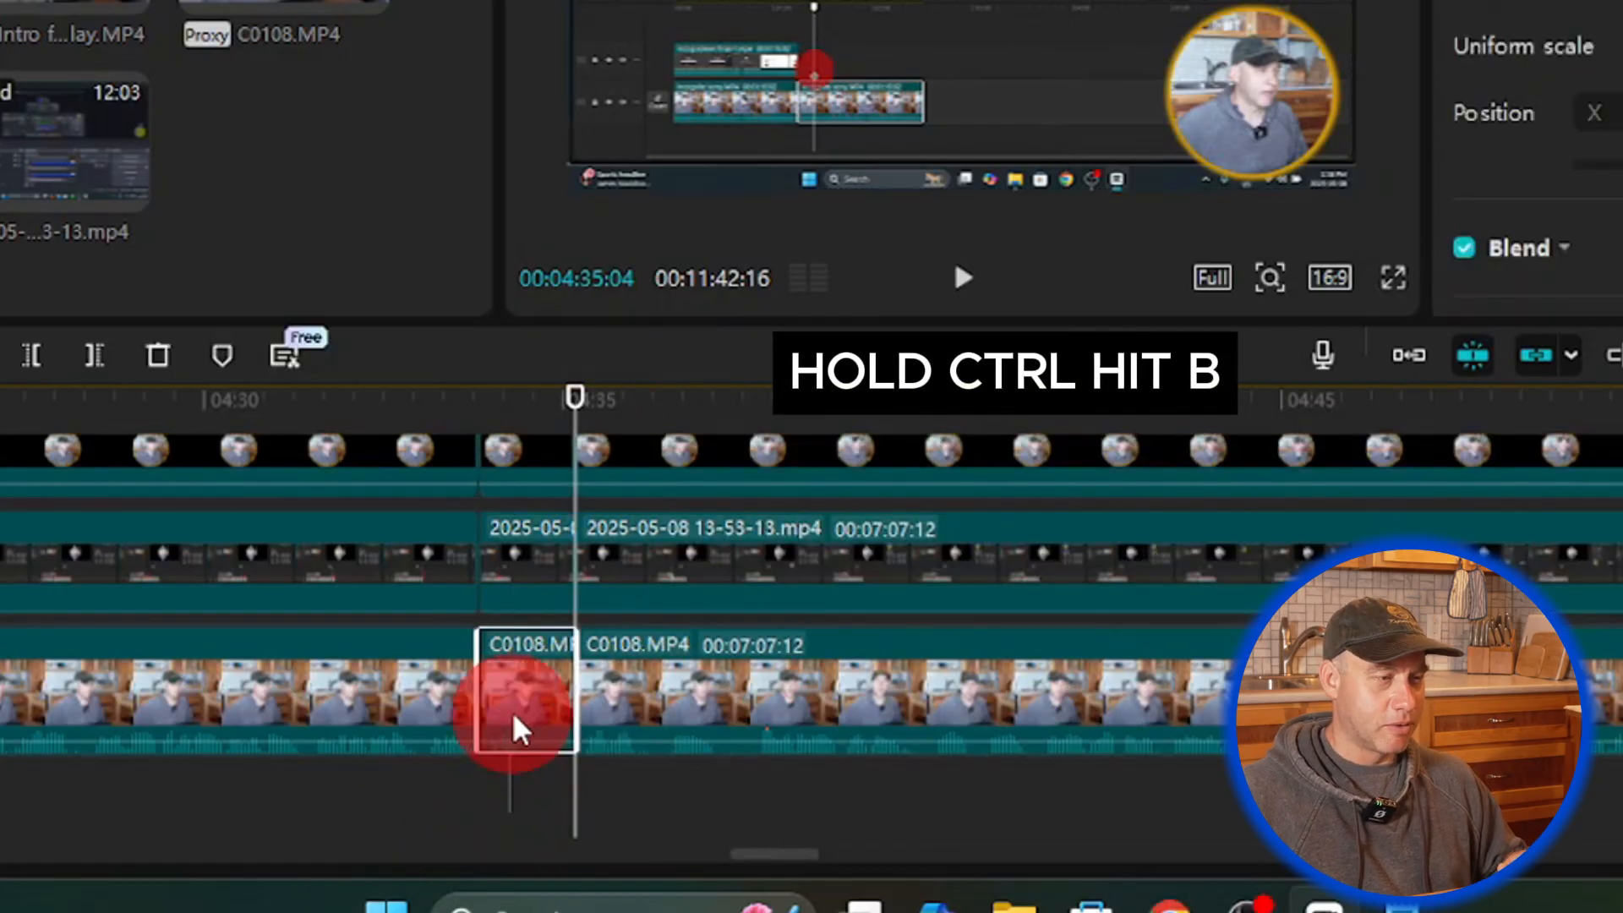
ctrl+click(511, 569)
ctrl+click(505, 464)
scroll(486, 482, up, 2)
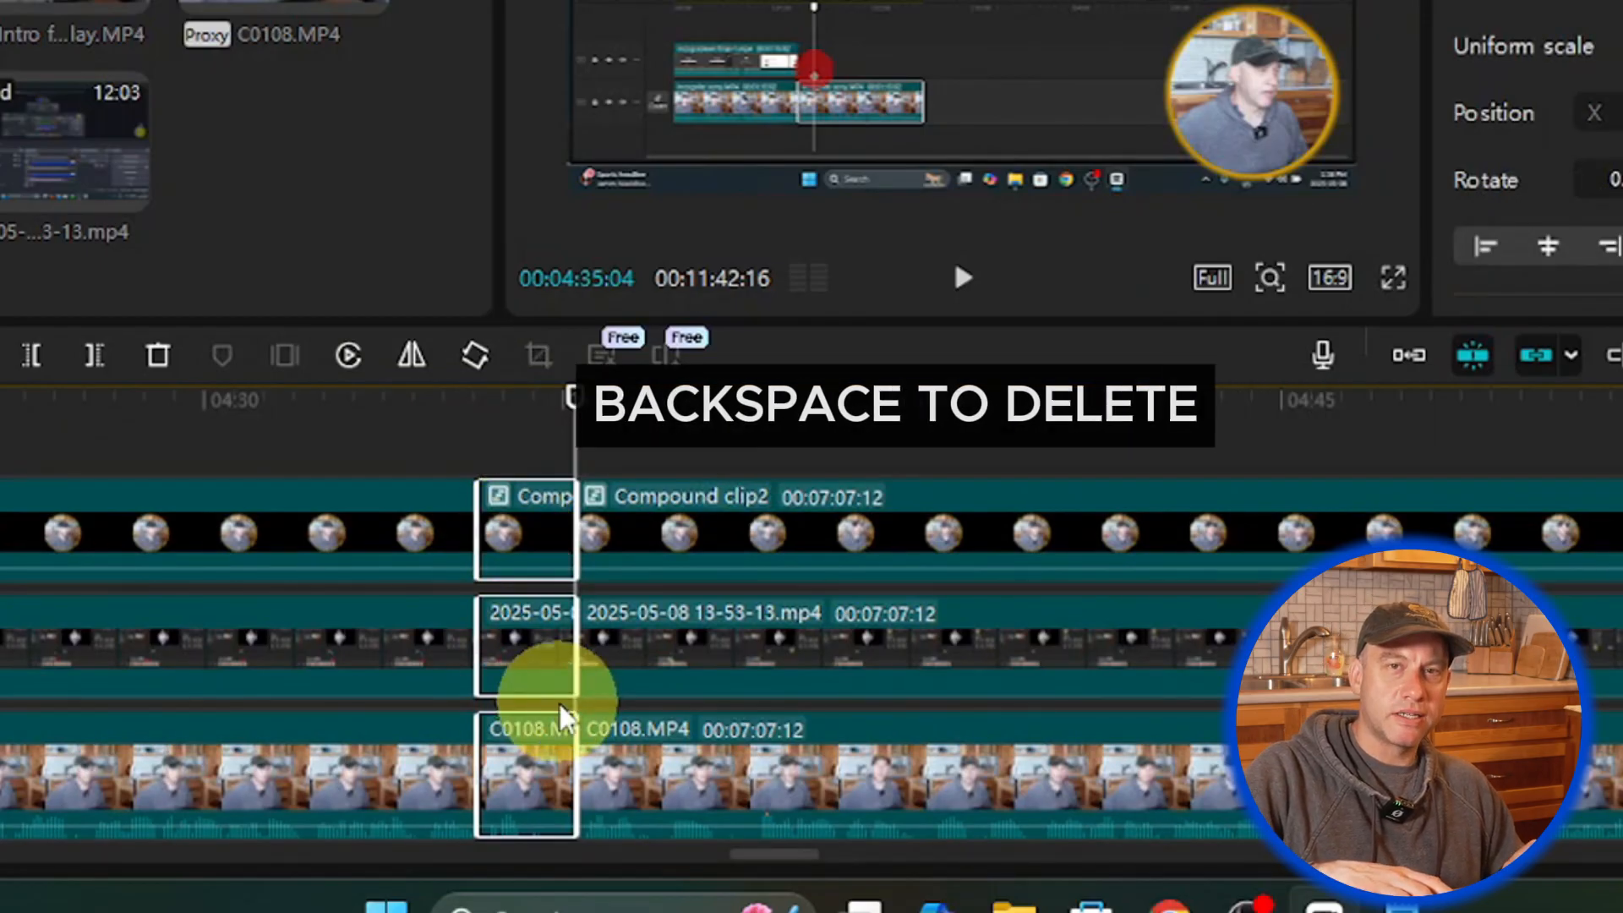
key(BackSpace)
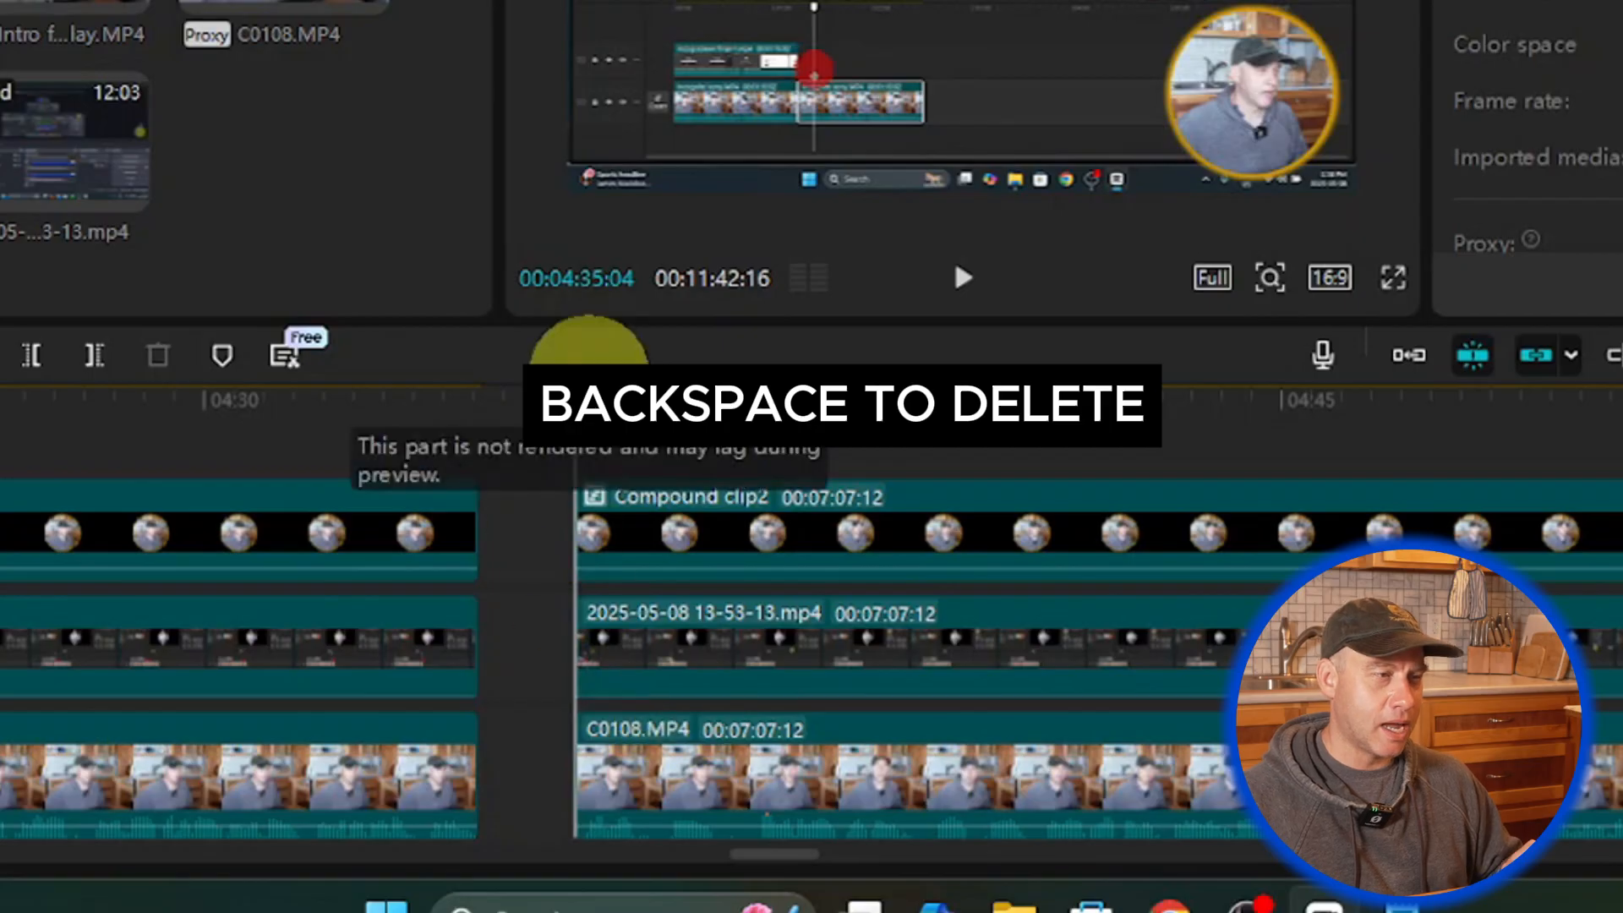
Step: Close the gap by moving the remaining three clips together back to 00:04:33:20
click(559, 423)
drag(559, 431, 481, 435)
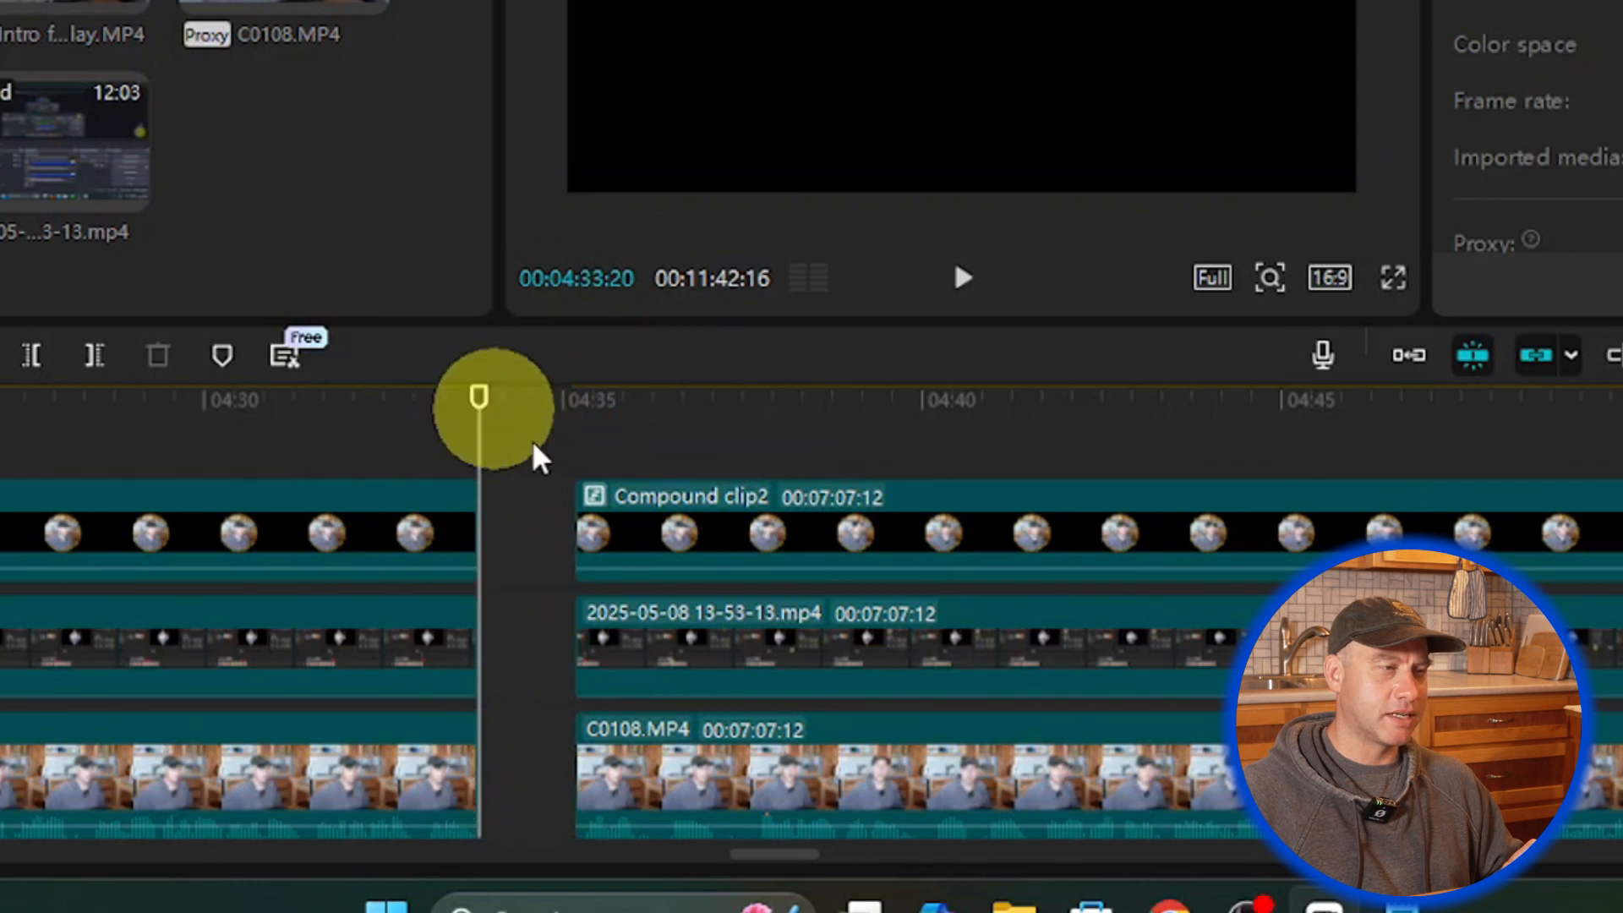
scroll(724, 774, down, 2)
drag(638, 768, 634, 428)
drag(662, 557, 569, 575)
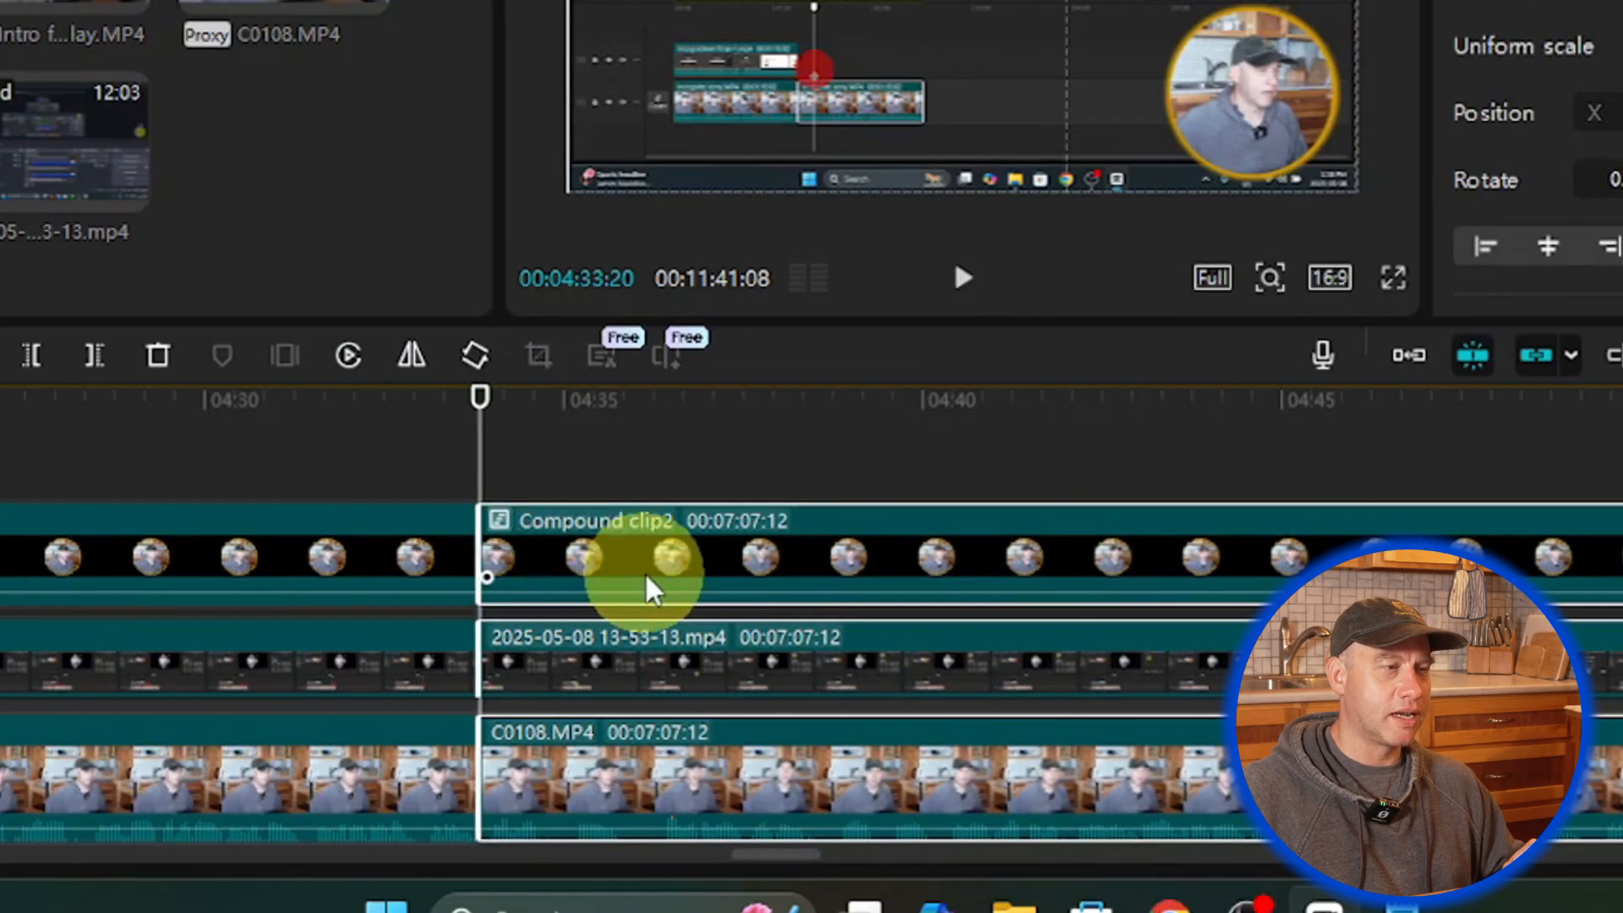
Step: Play across the new cut at 00:04:33:20 and stop at 00:04:38:17 to review the edit
scroll(652, 587, down, 1)
drag(480, 413, 432, 397)
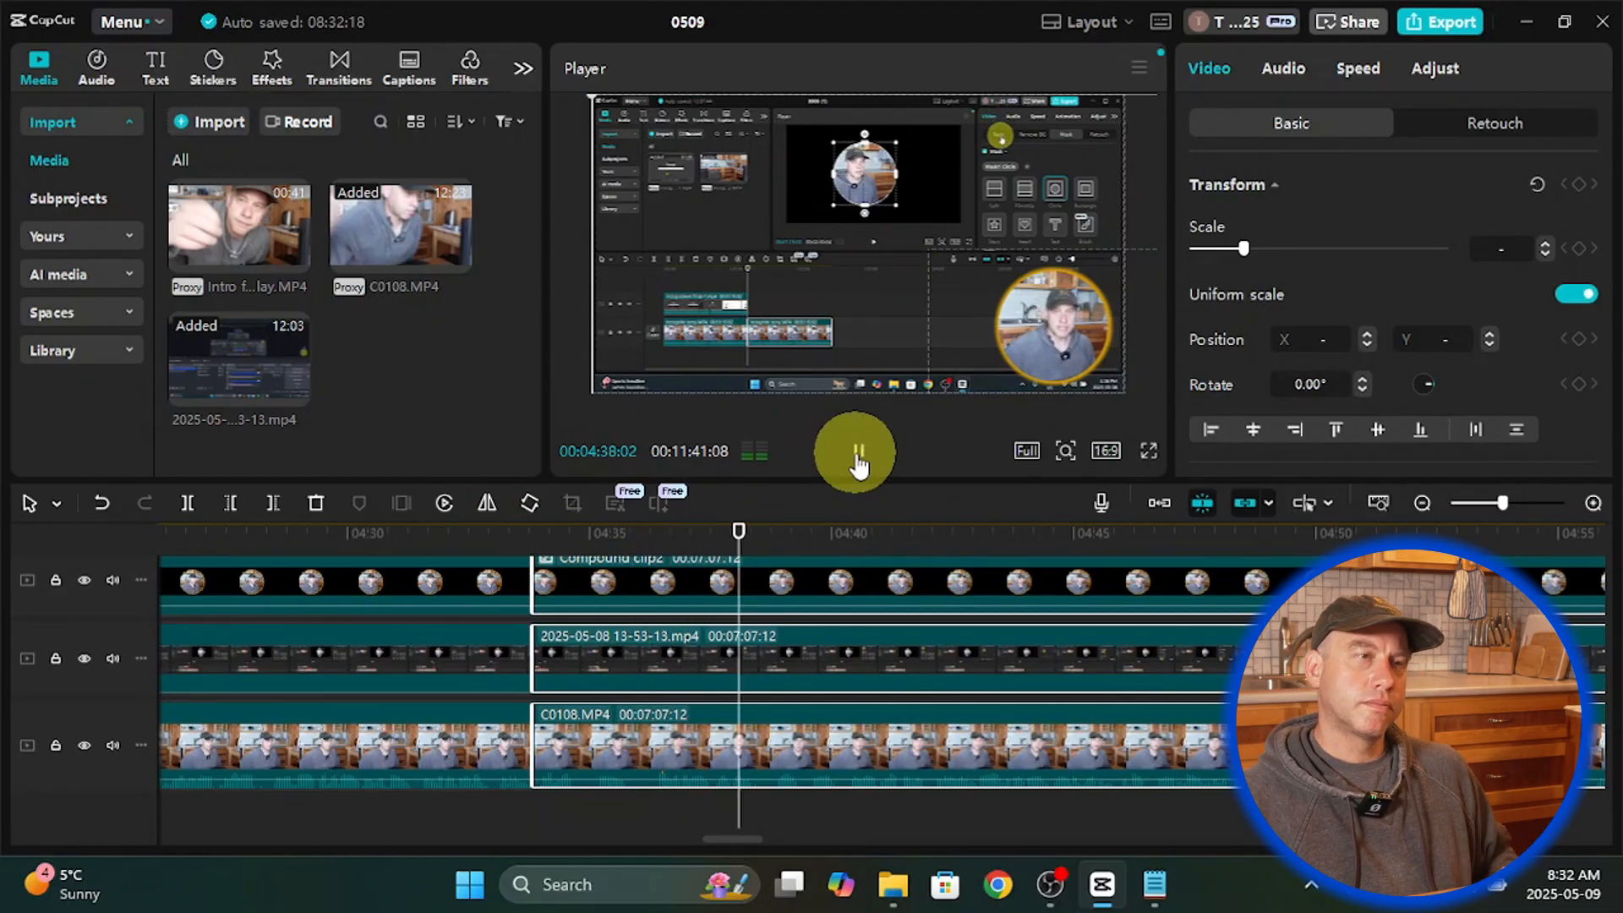
click(858, 457)
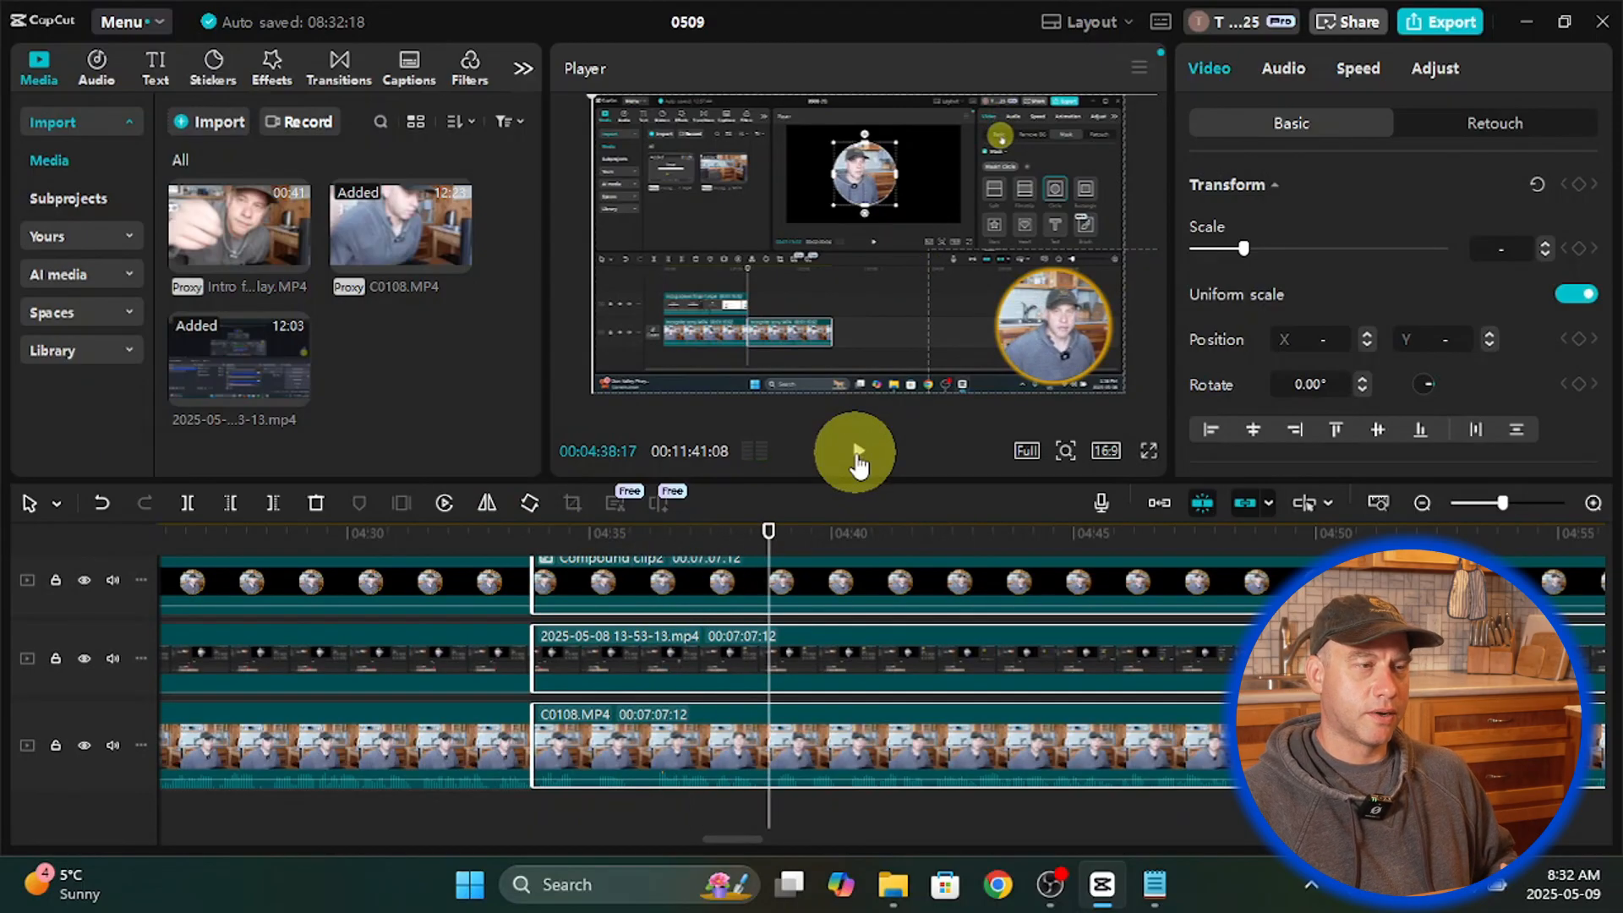
drag(766, 534, 577, 576)
click(856, 451)
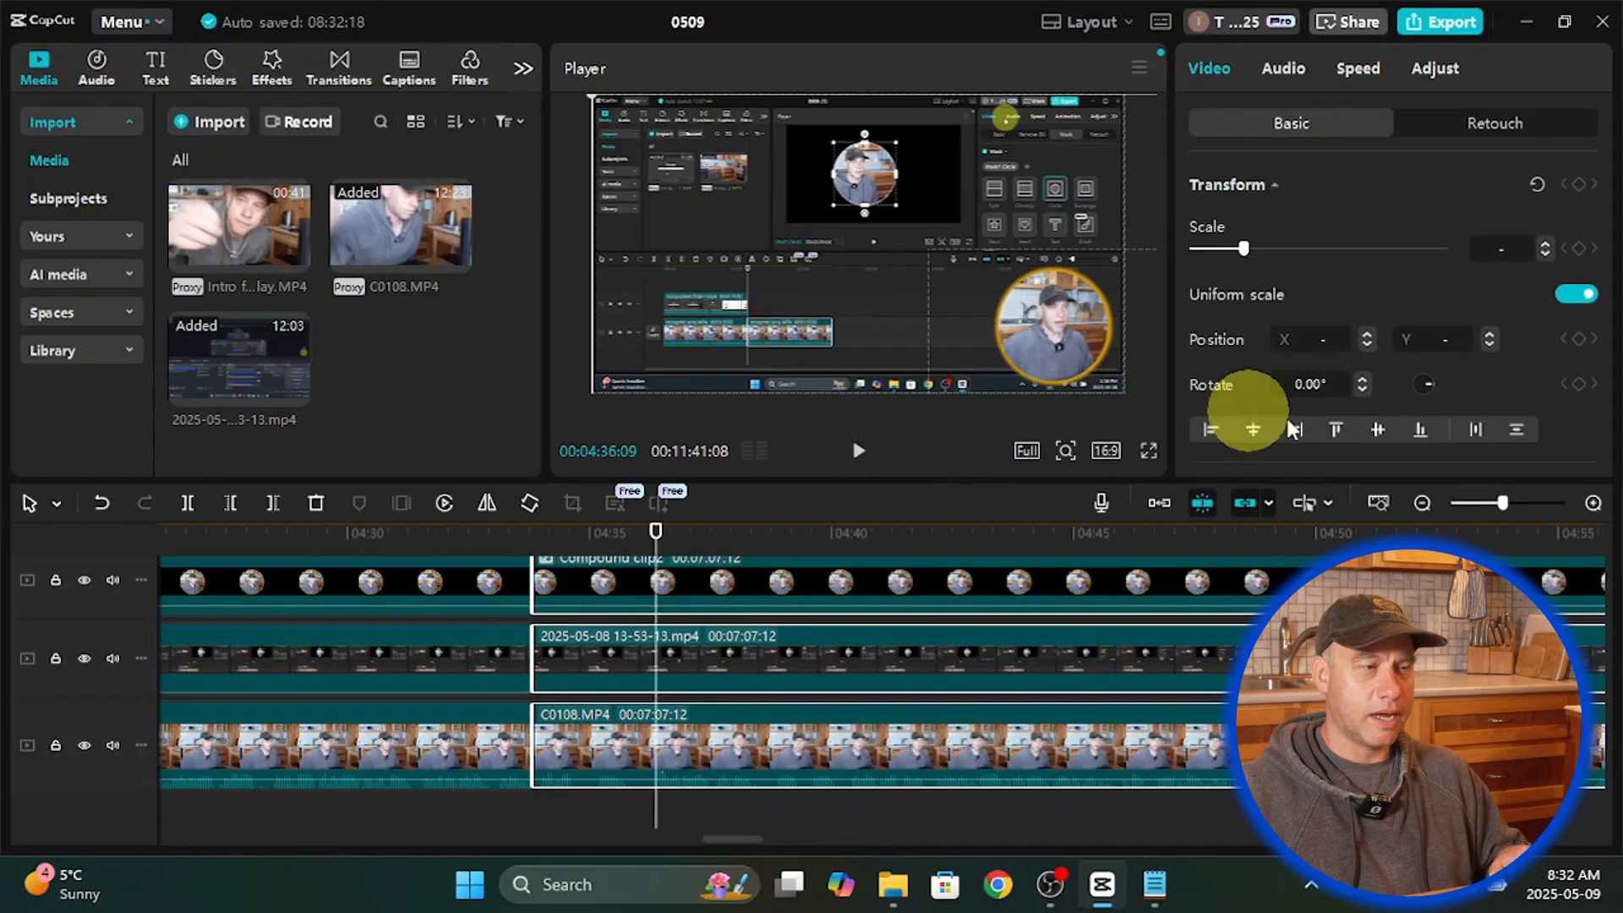
click(729, 819)
click(655, 662)
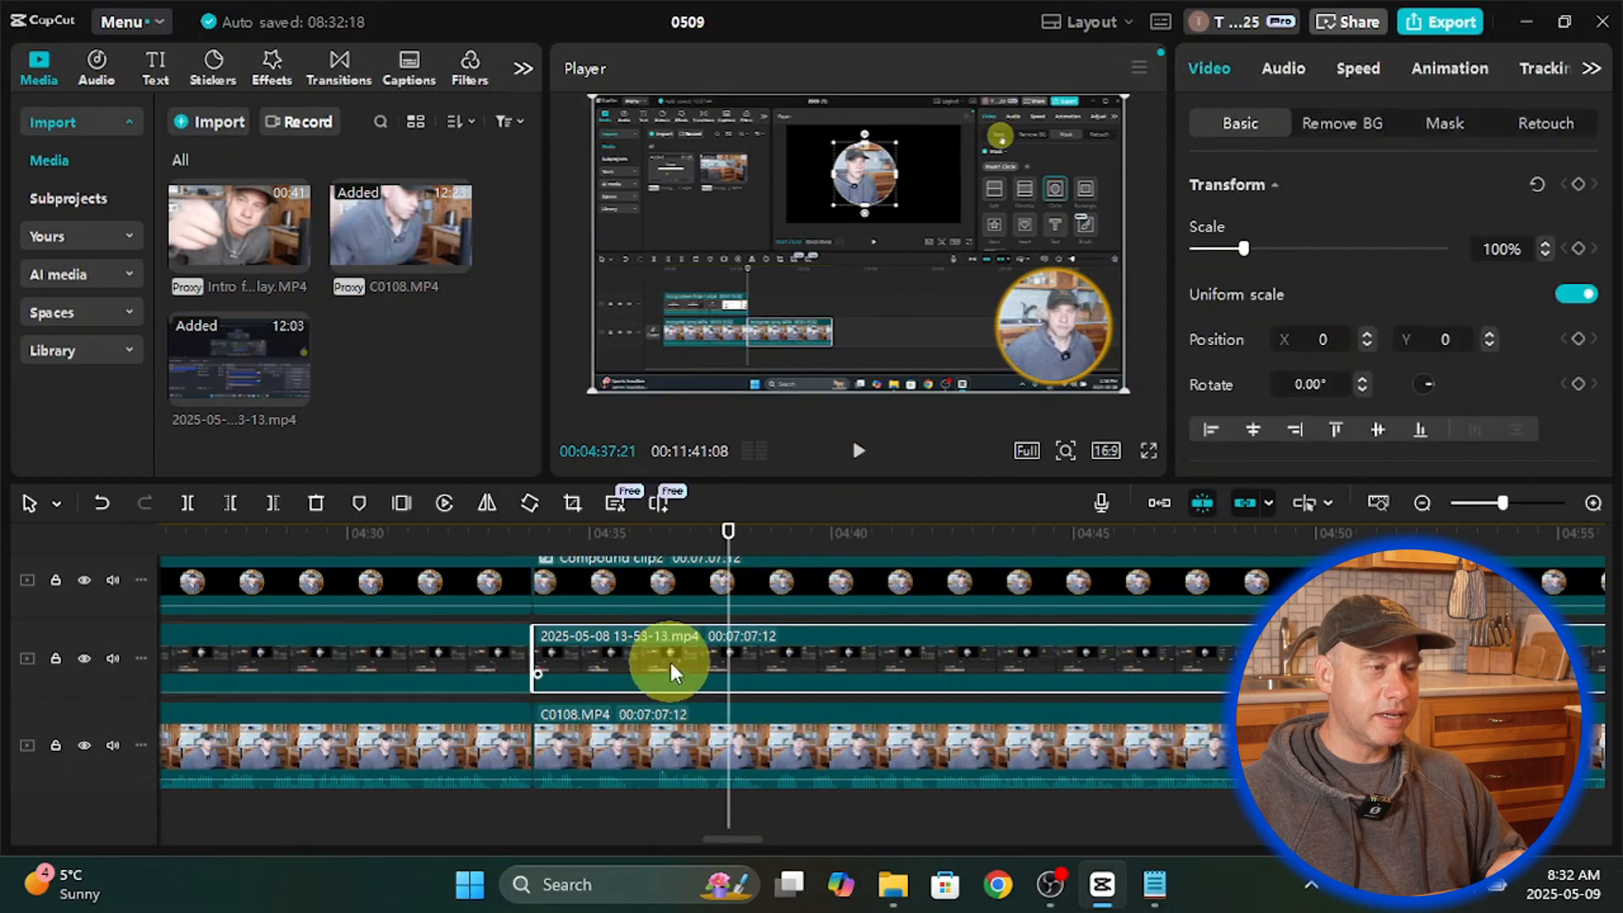
click(729, 546)
drag(689, 544, 636, 534)
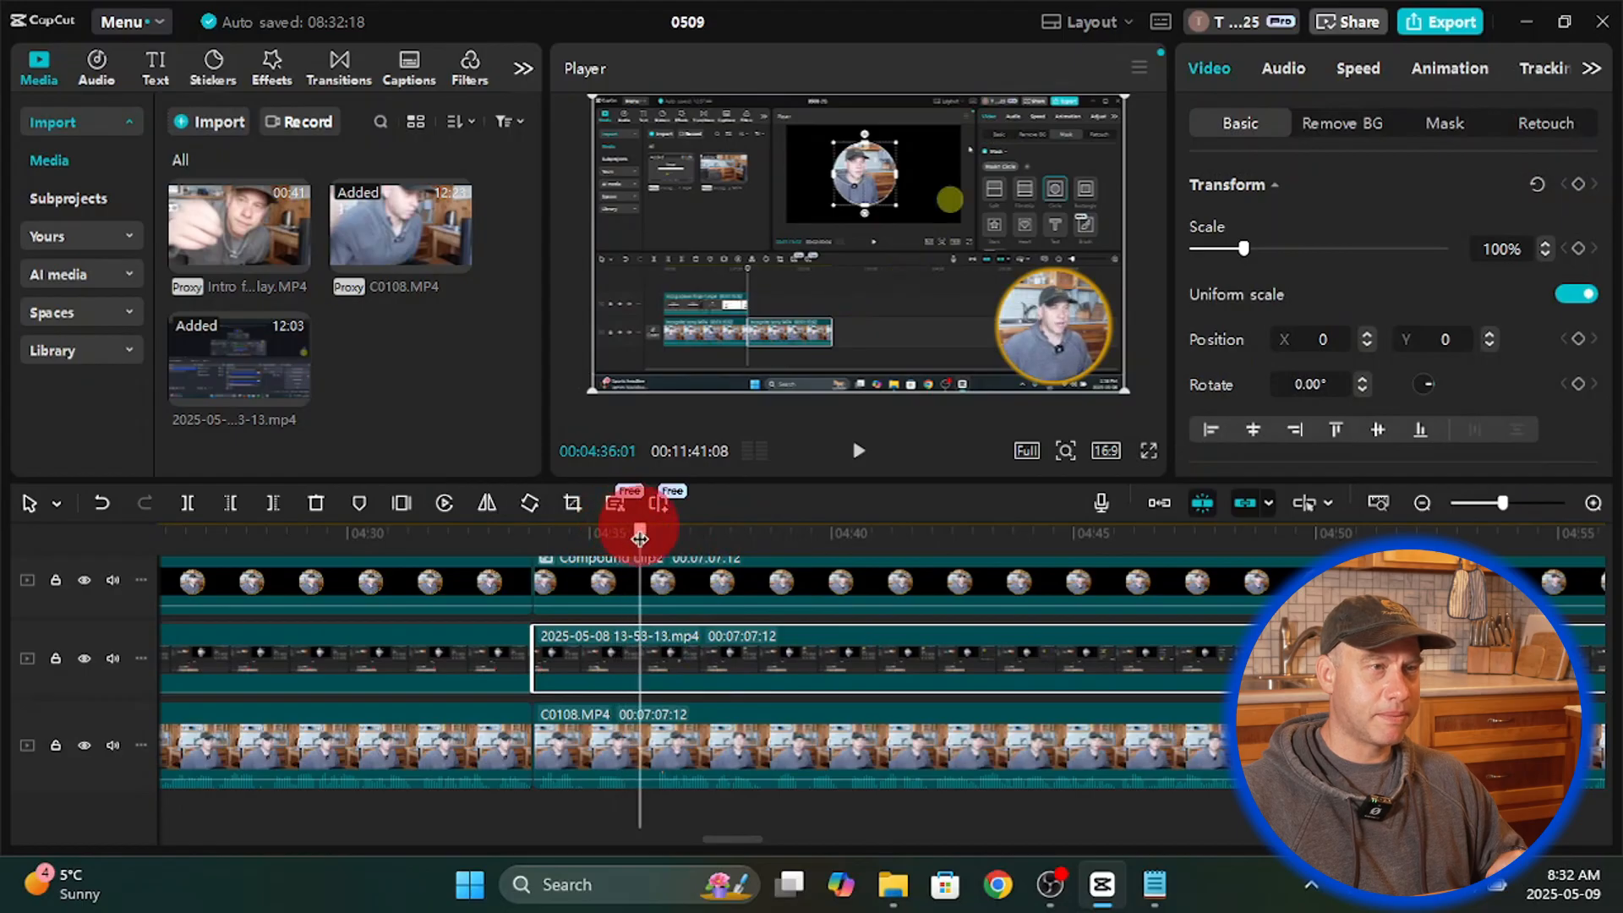
drag(640, 538, 642, 529)
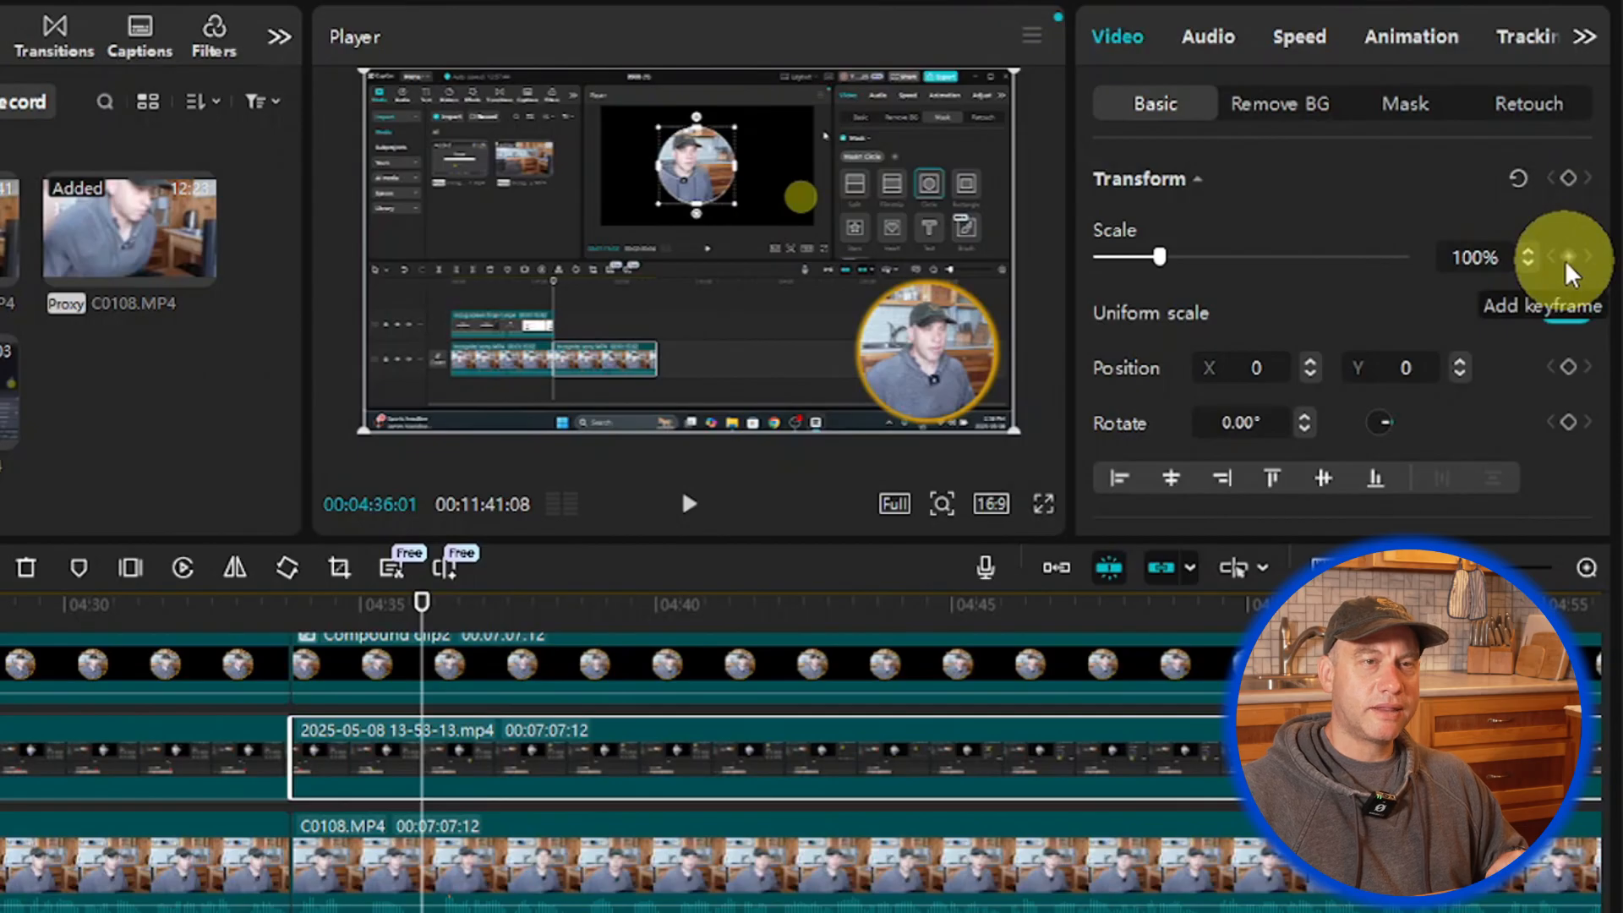
click(1568, 257)
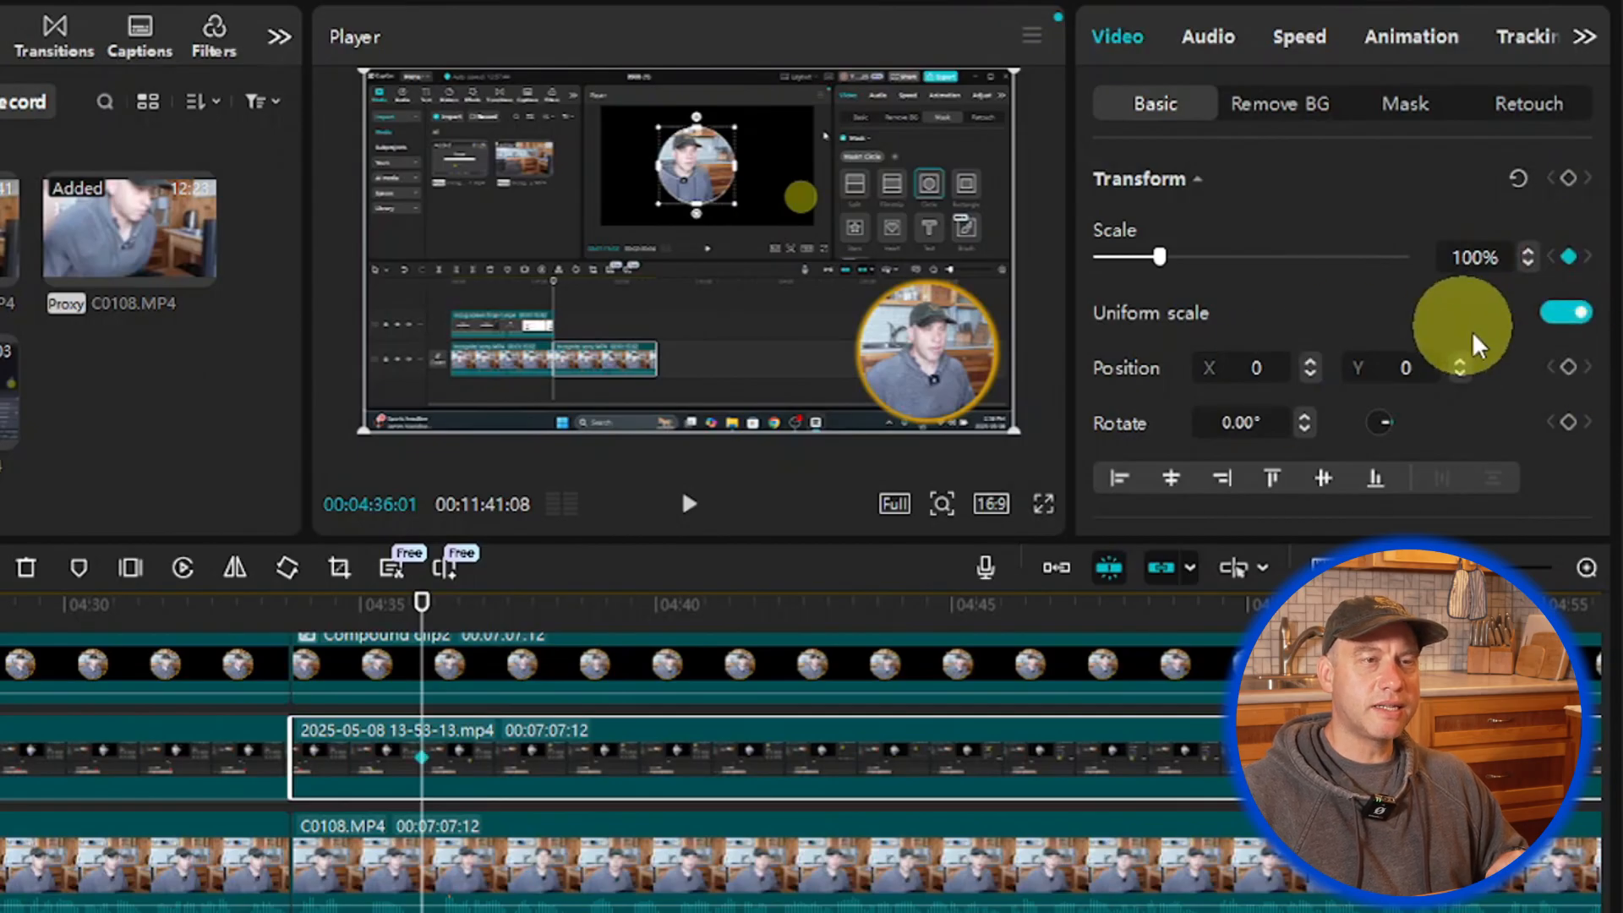
click(1568, 368)
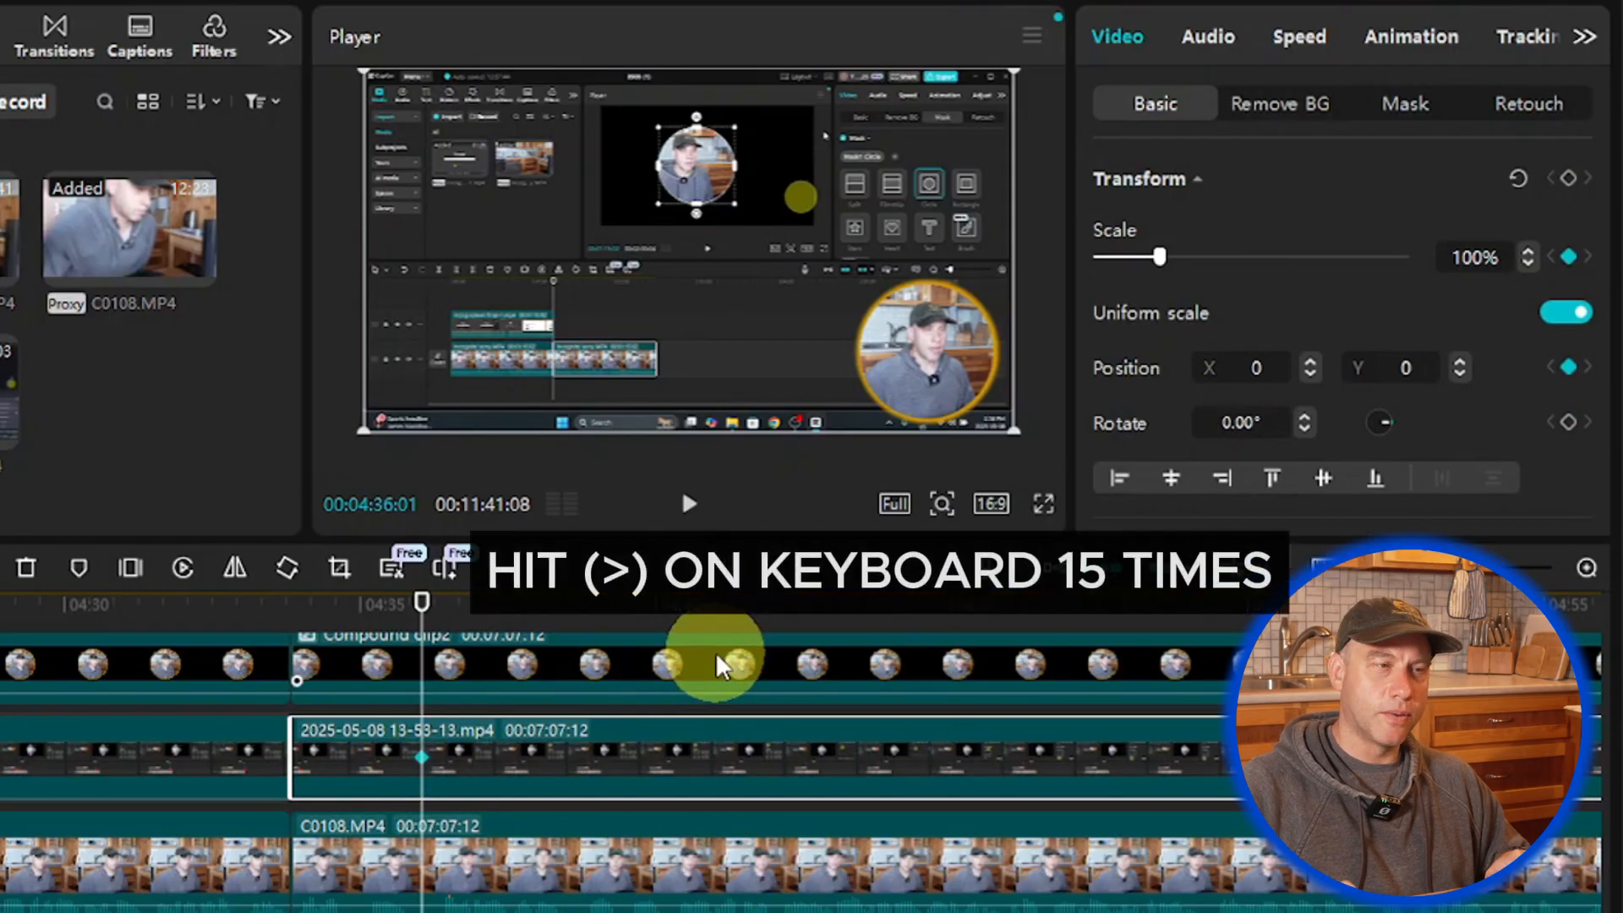
Step: Set a 144% scale and about X -789, Y -471 position for the screen recording 15 frames further on, at 00:04:36:16
key(Right)
key(Right)
key(Right)
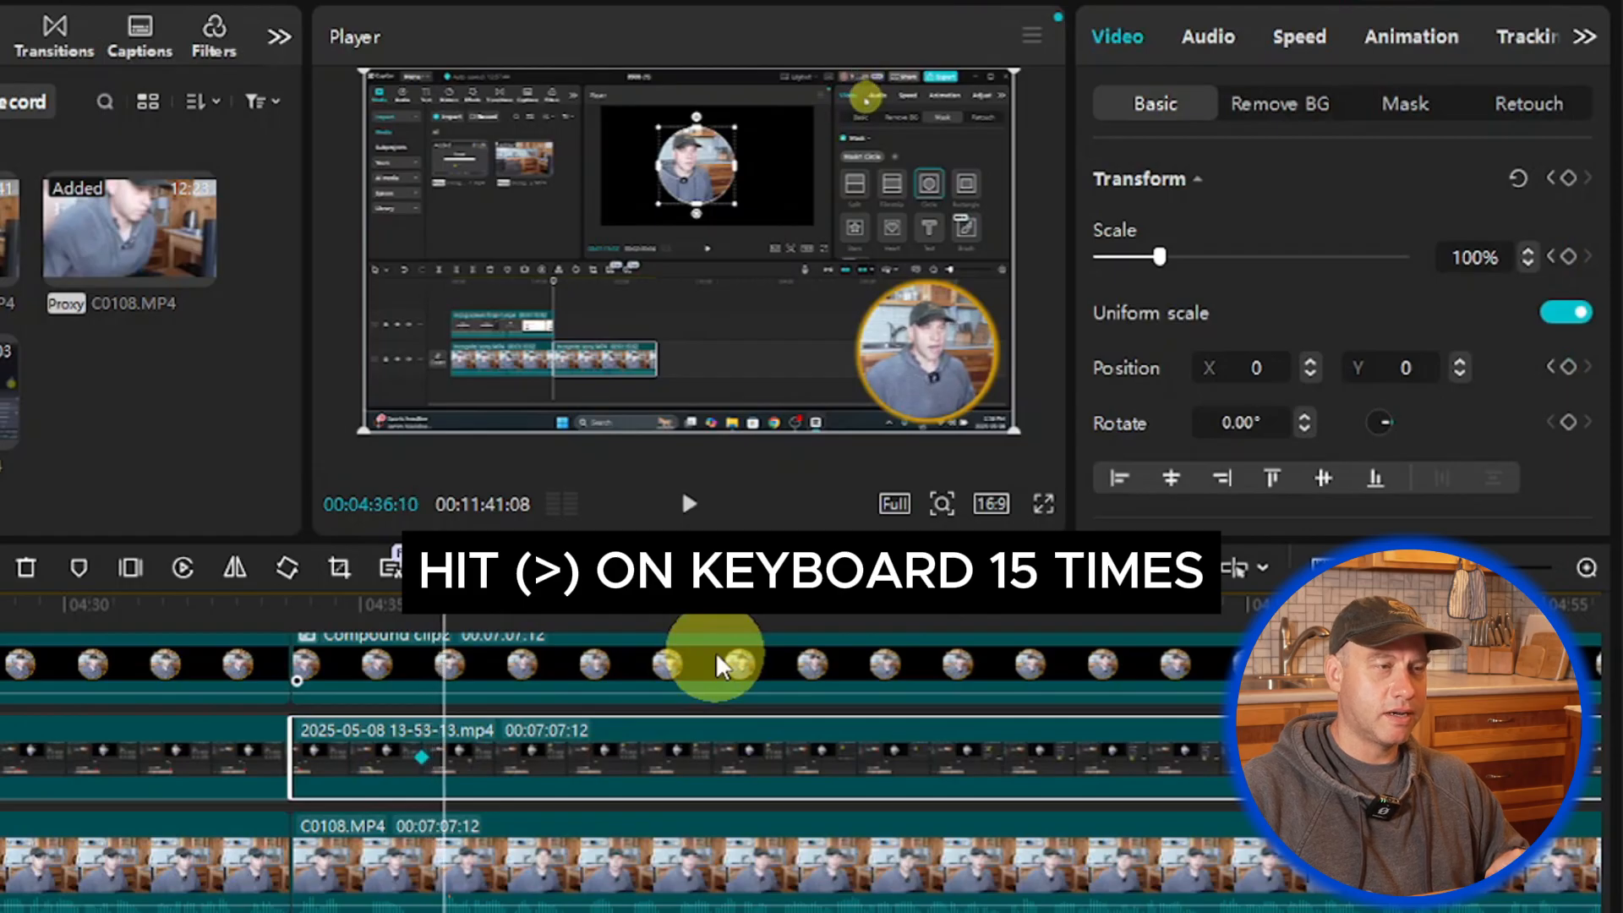
key(Right)
key(Right)
key(Right)
key(Right)
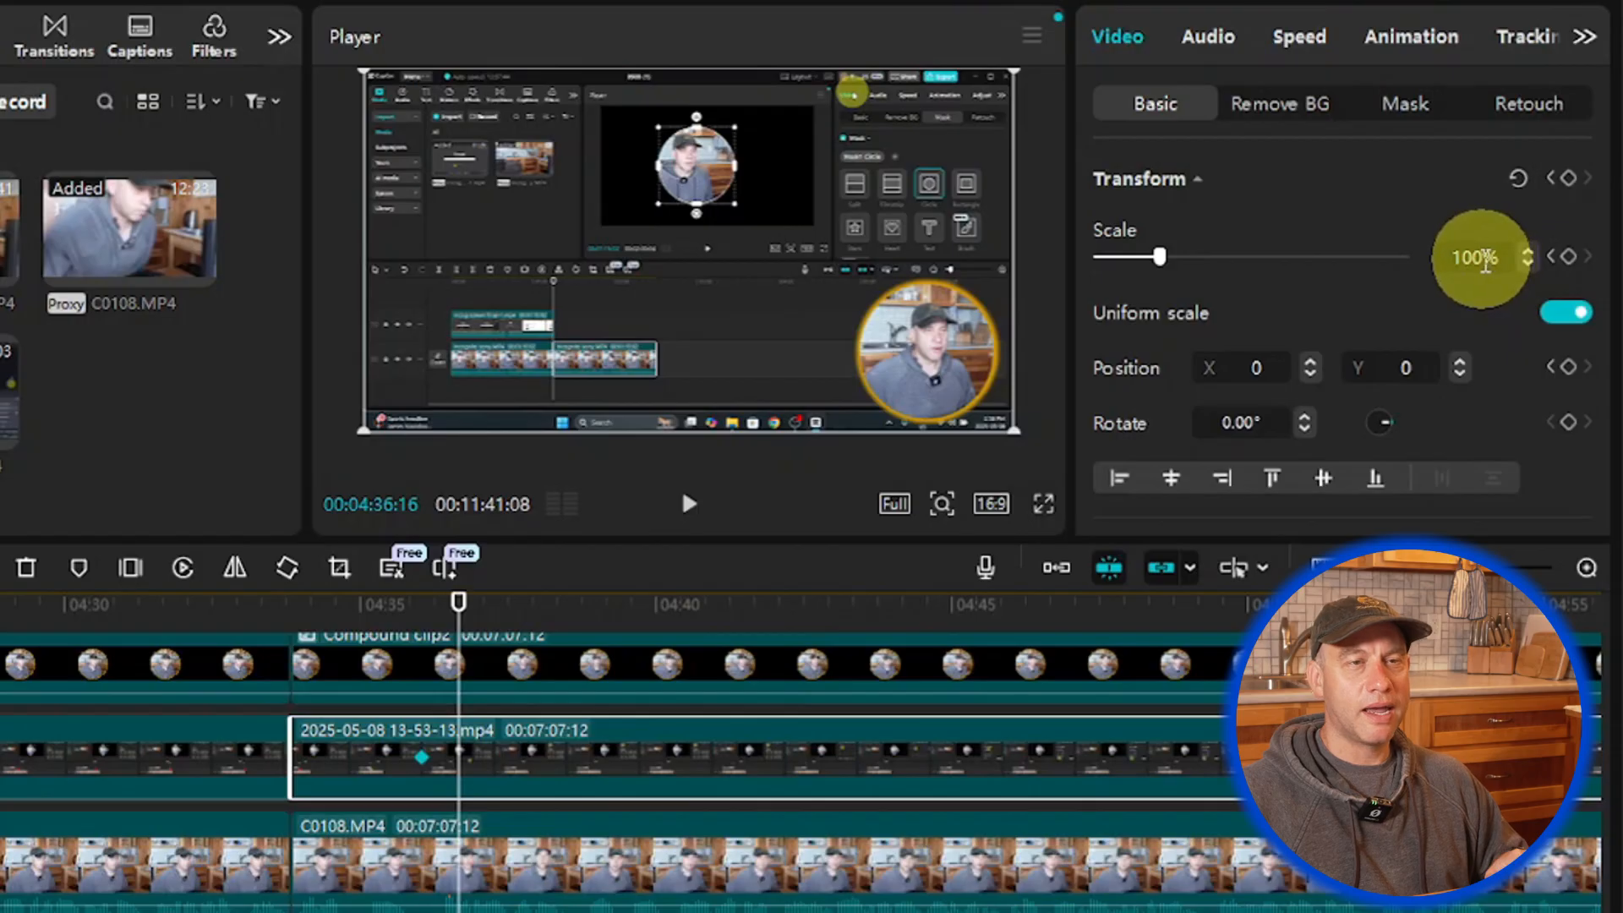
drag(1156, 256, 1187, 257)
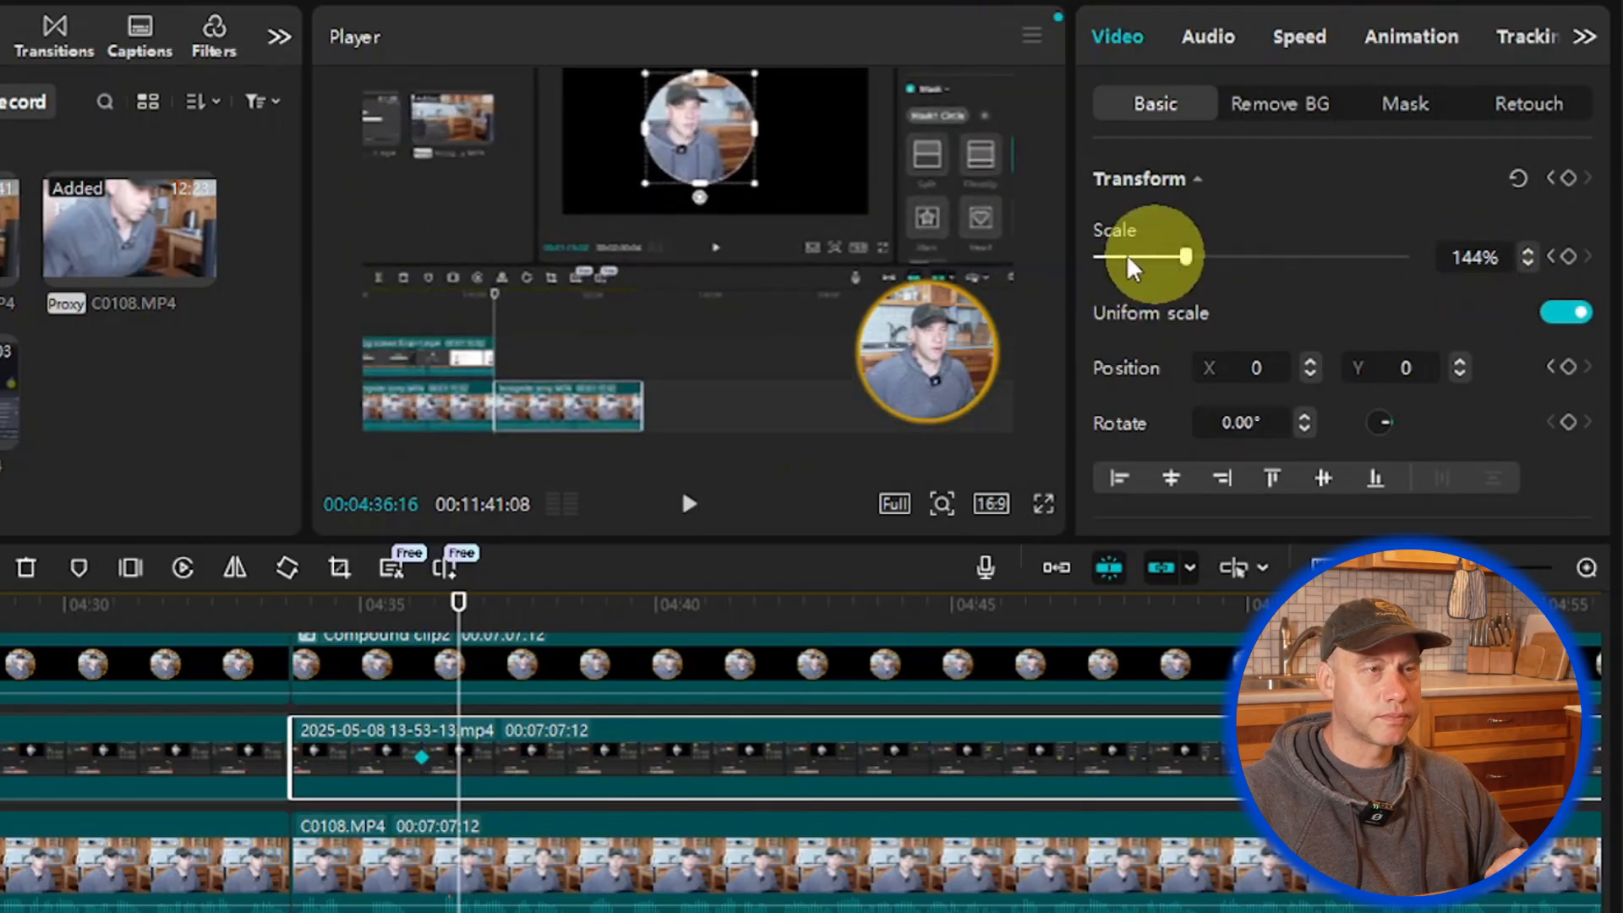
drag(871, 241, 726, 310)
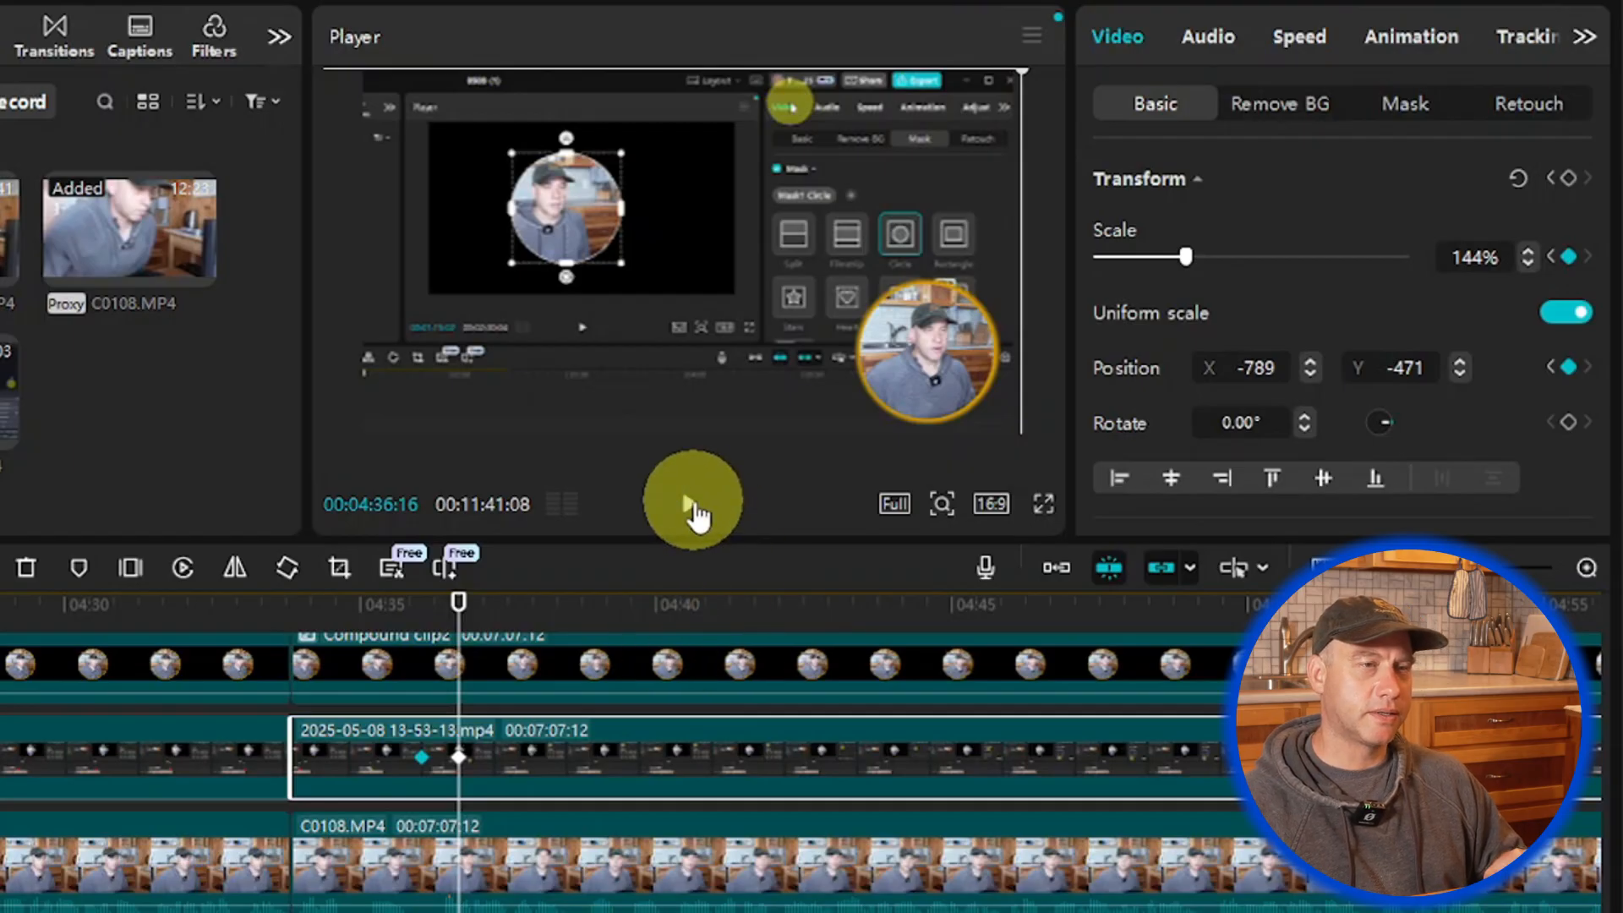
Step: Play on to where the talking head covers the demonstrated controls and add a position keyframe to its compound clip at 00:04:45:03
click(693, 507)
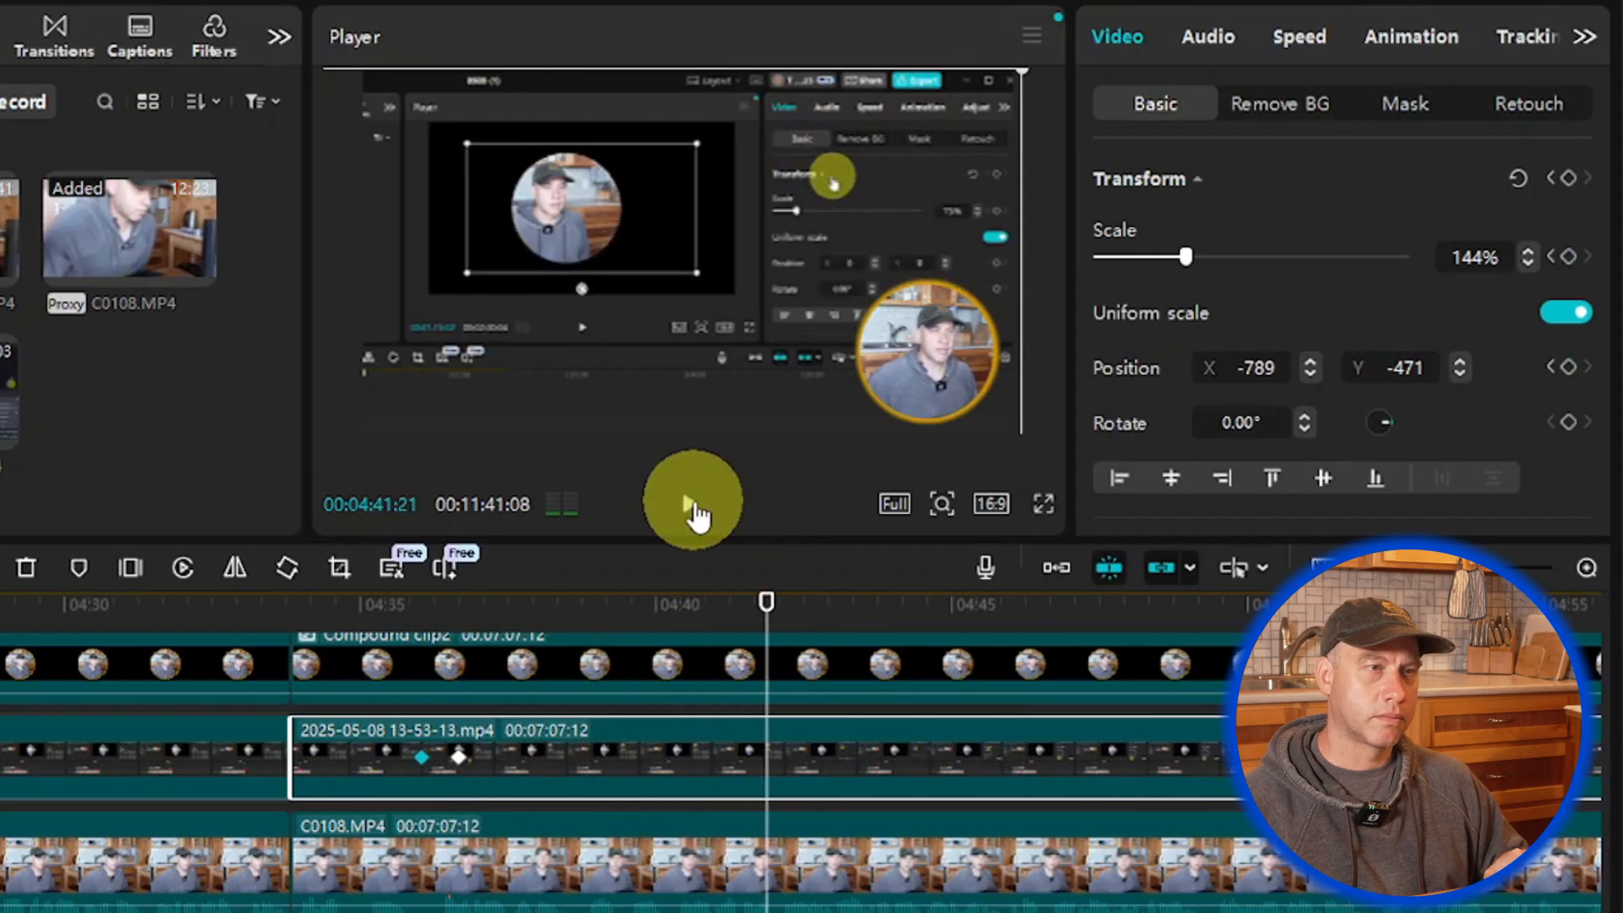
click(692, 507)
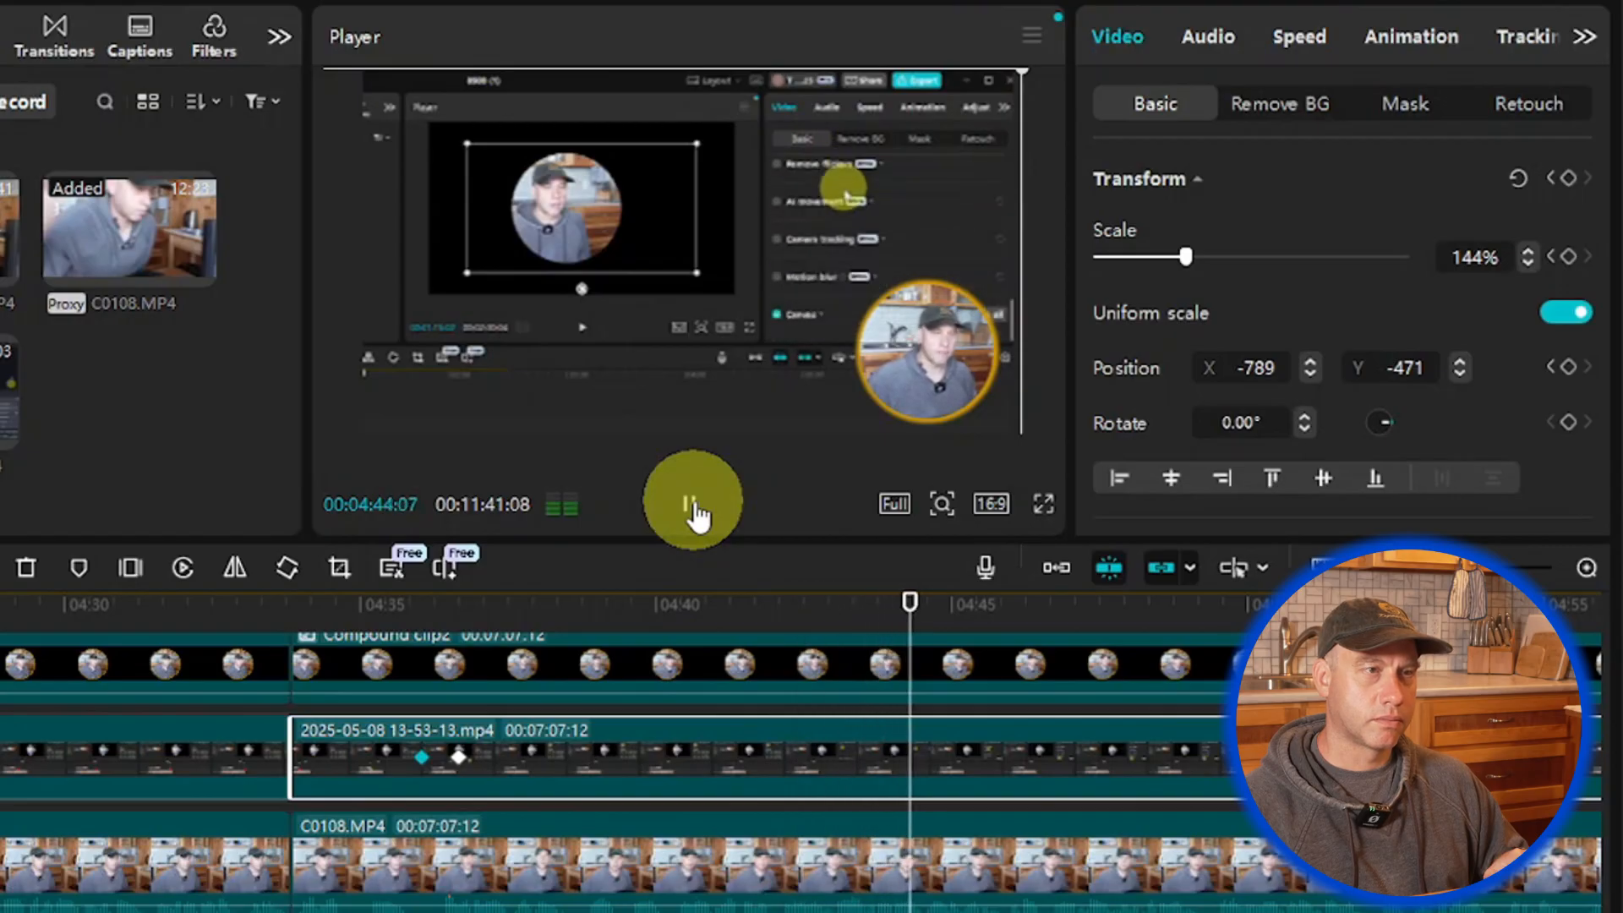
click(692, 507)
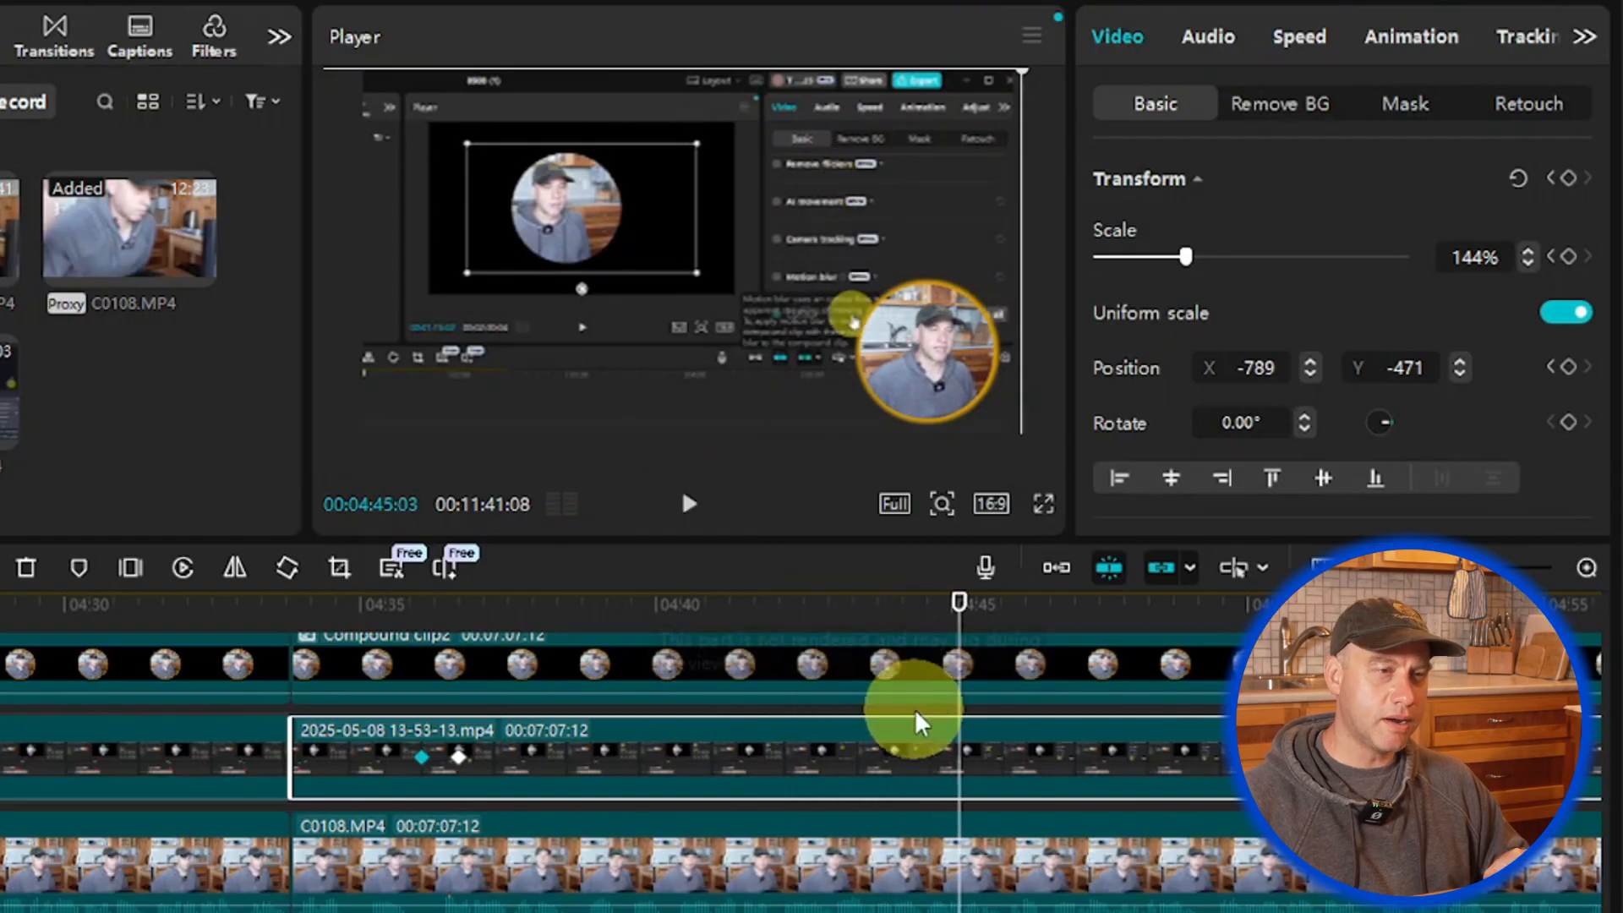
click(958, 665)
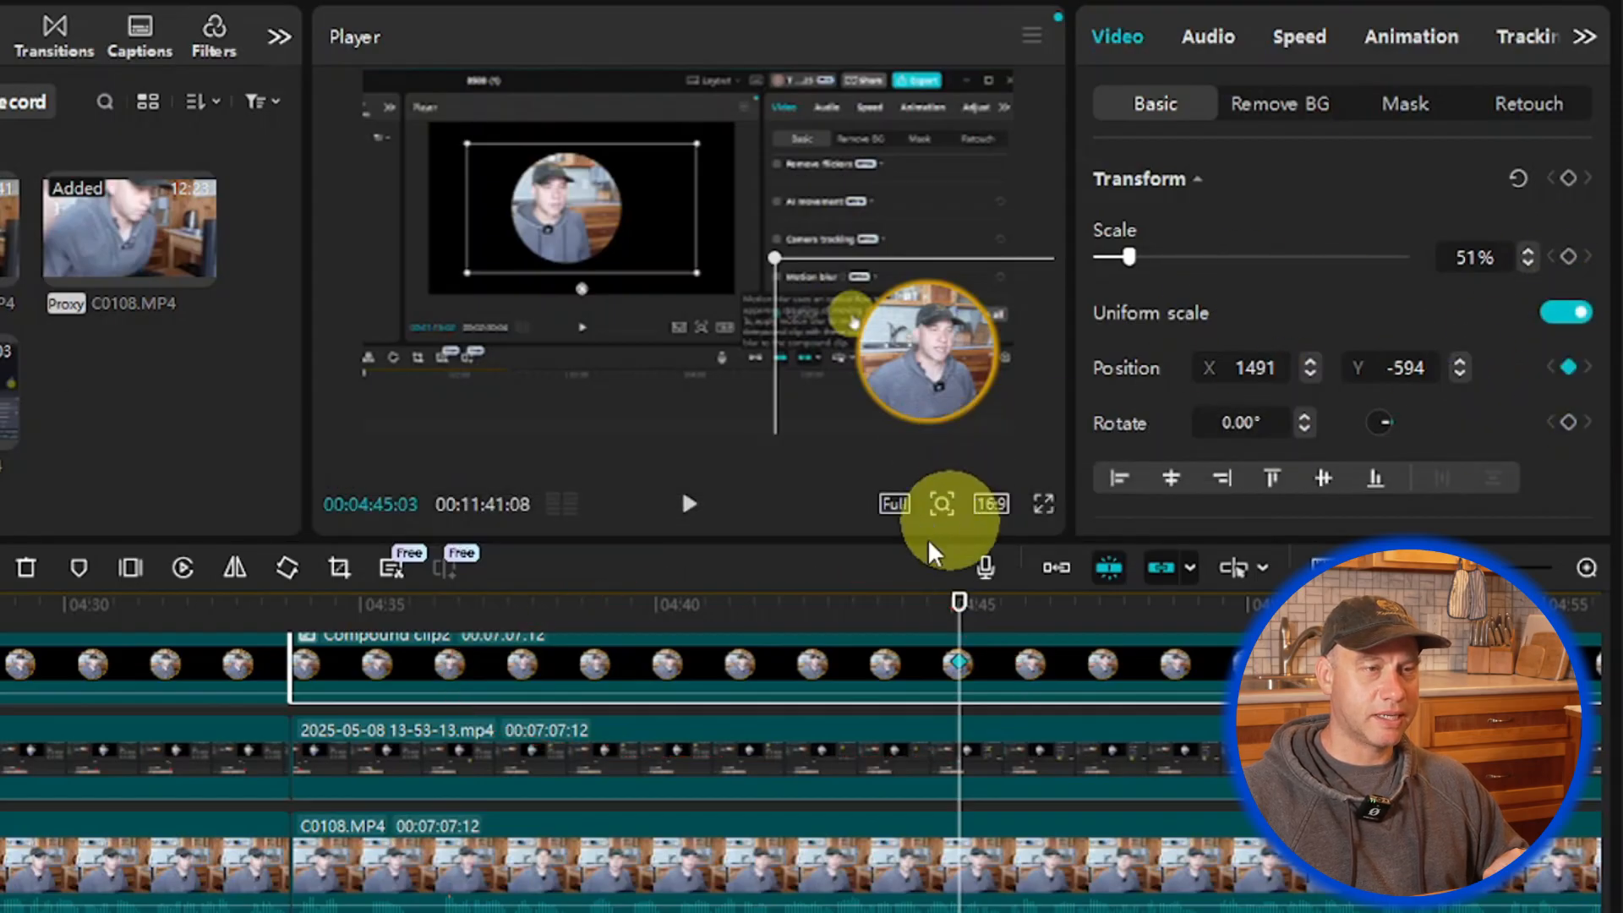
Step: Move the talking head to the lower left of the video frame at 00:04:45:21, about X -1063, Y -646
key(Right)
key(Right)
key(Right)
key(Right)
key(Right)
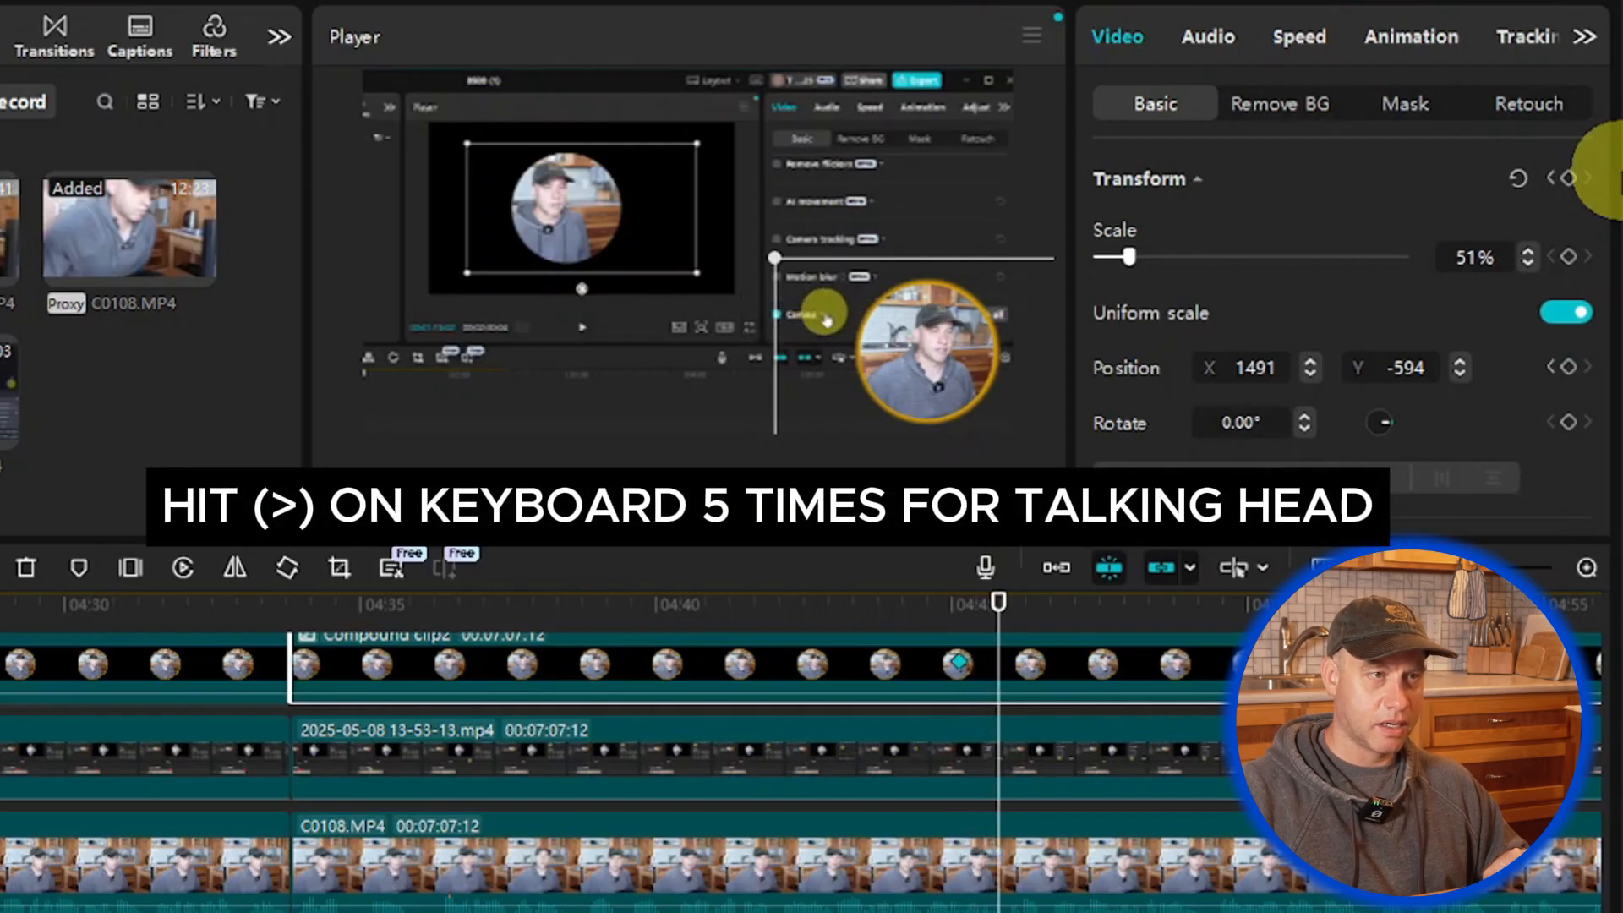
click(947, 374)
drag(951, 379, 516, 387)
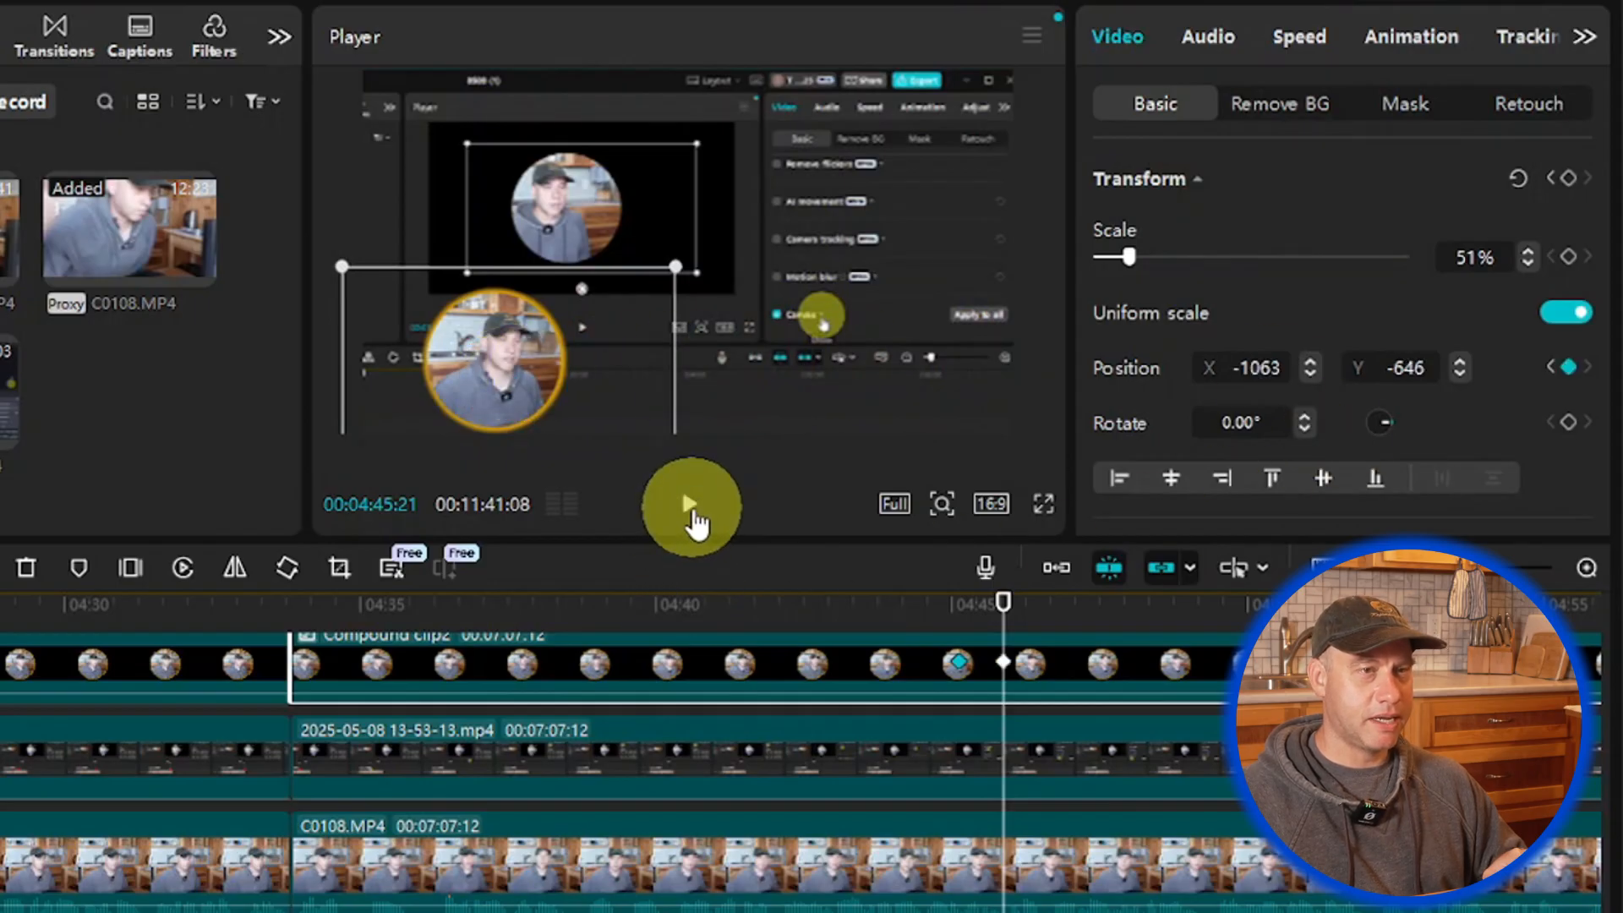
Step: Play back the talking head's slide across the frame from just before its first position keyframe
click(693, 518)
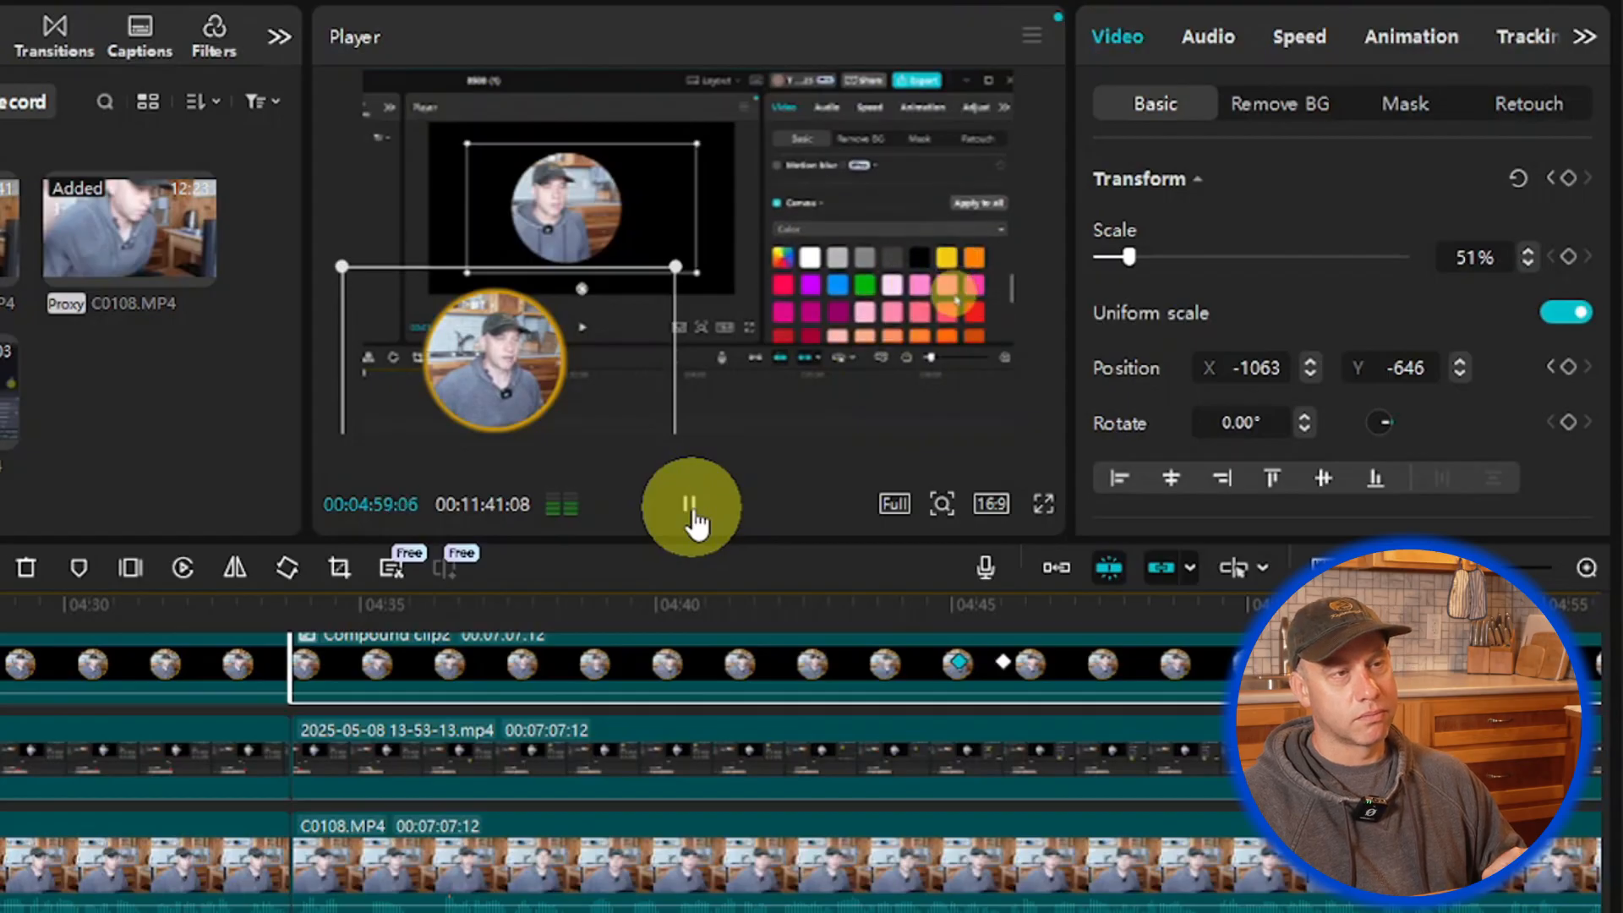
click(690, 511)
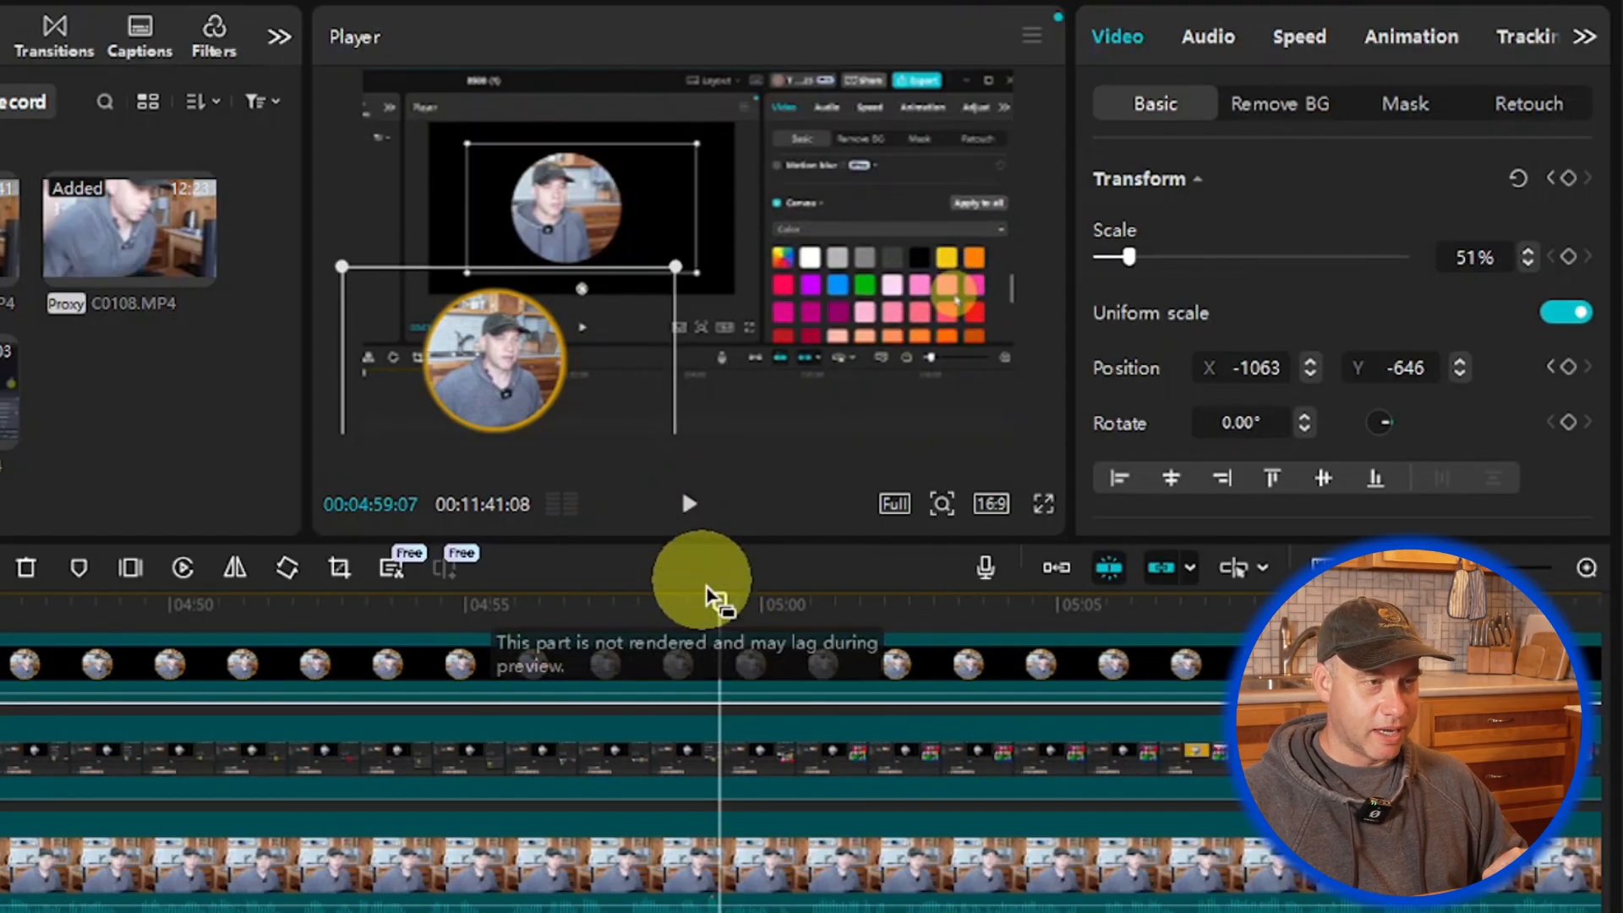
drag(712, 617, 419, 626)
drag(602, 634, 910, 617)
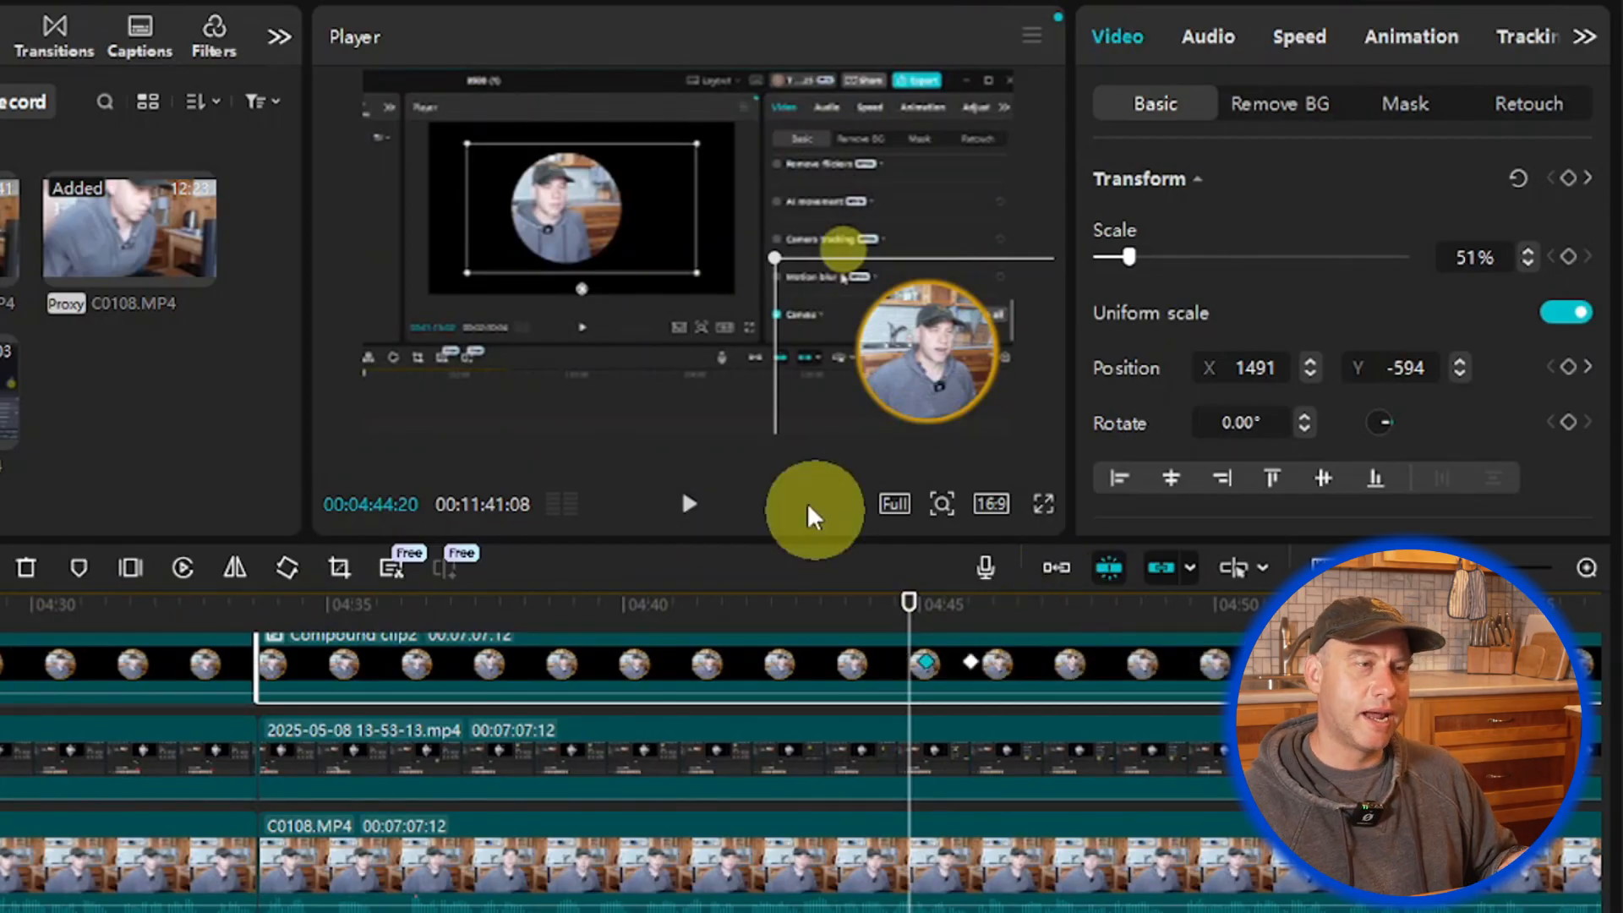
click(689, 506)
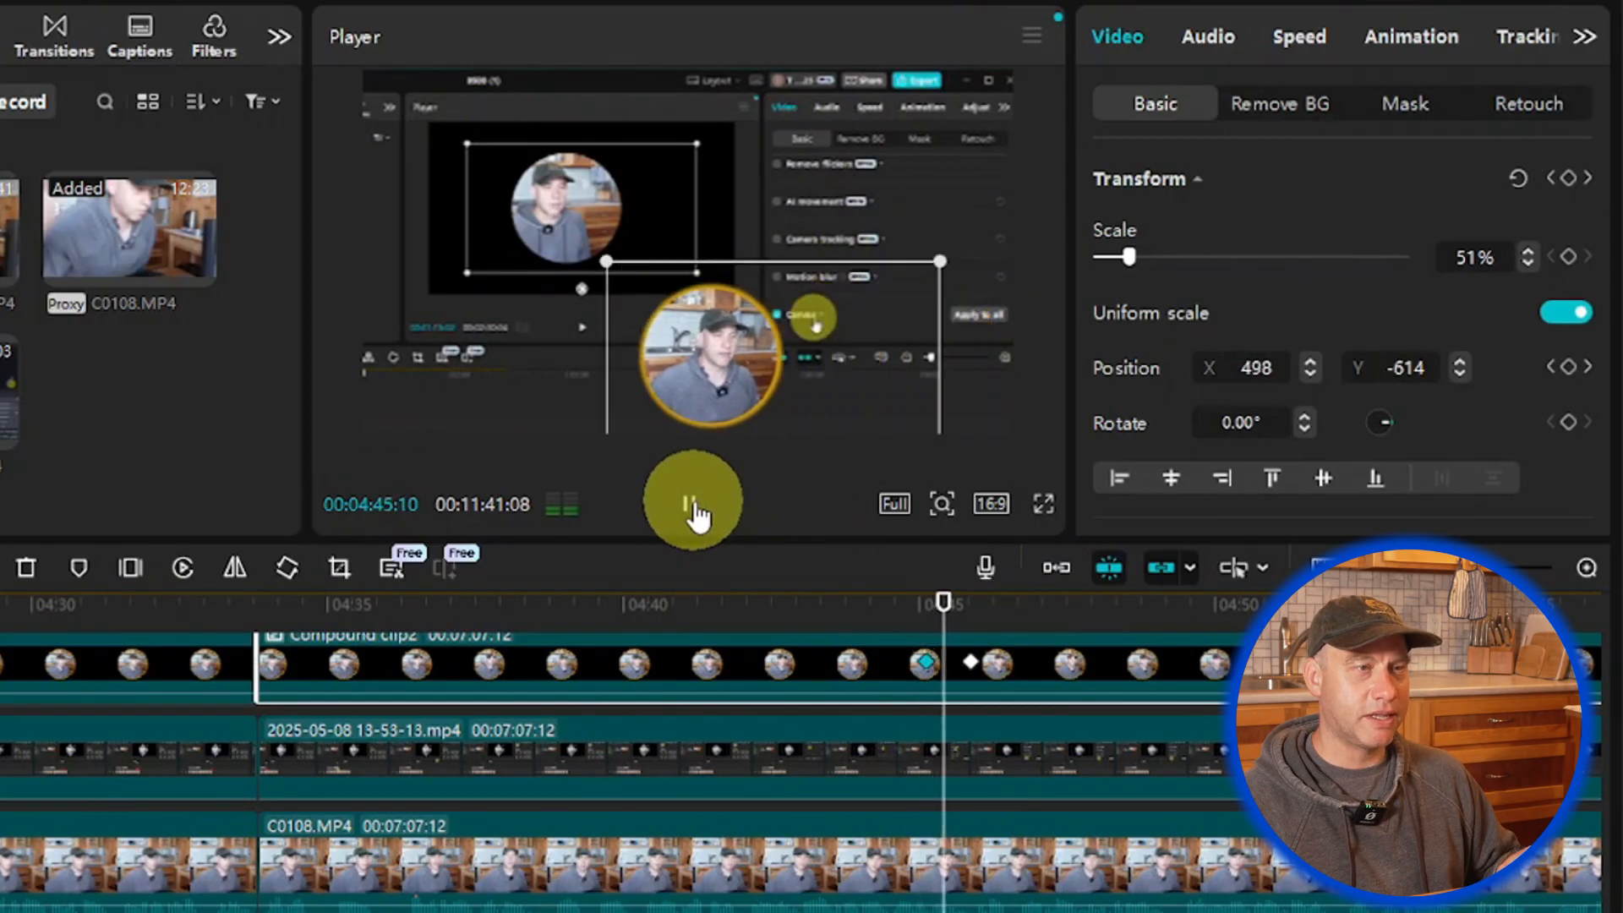
click(699, 505)
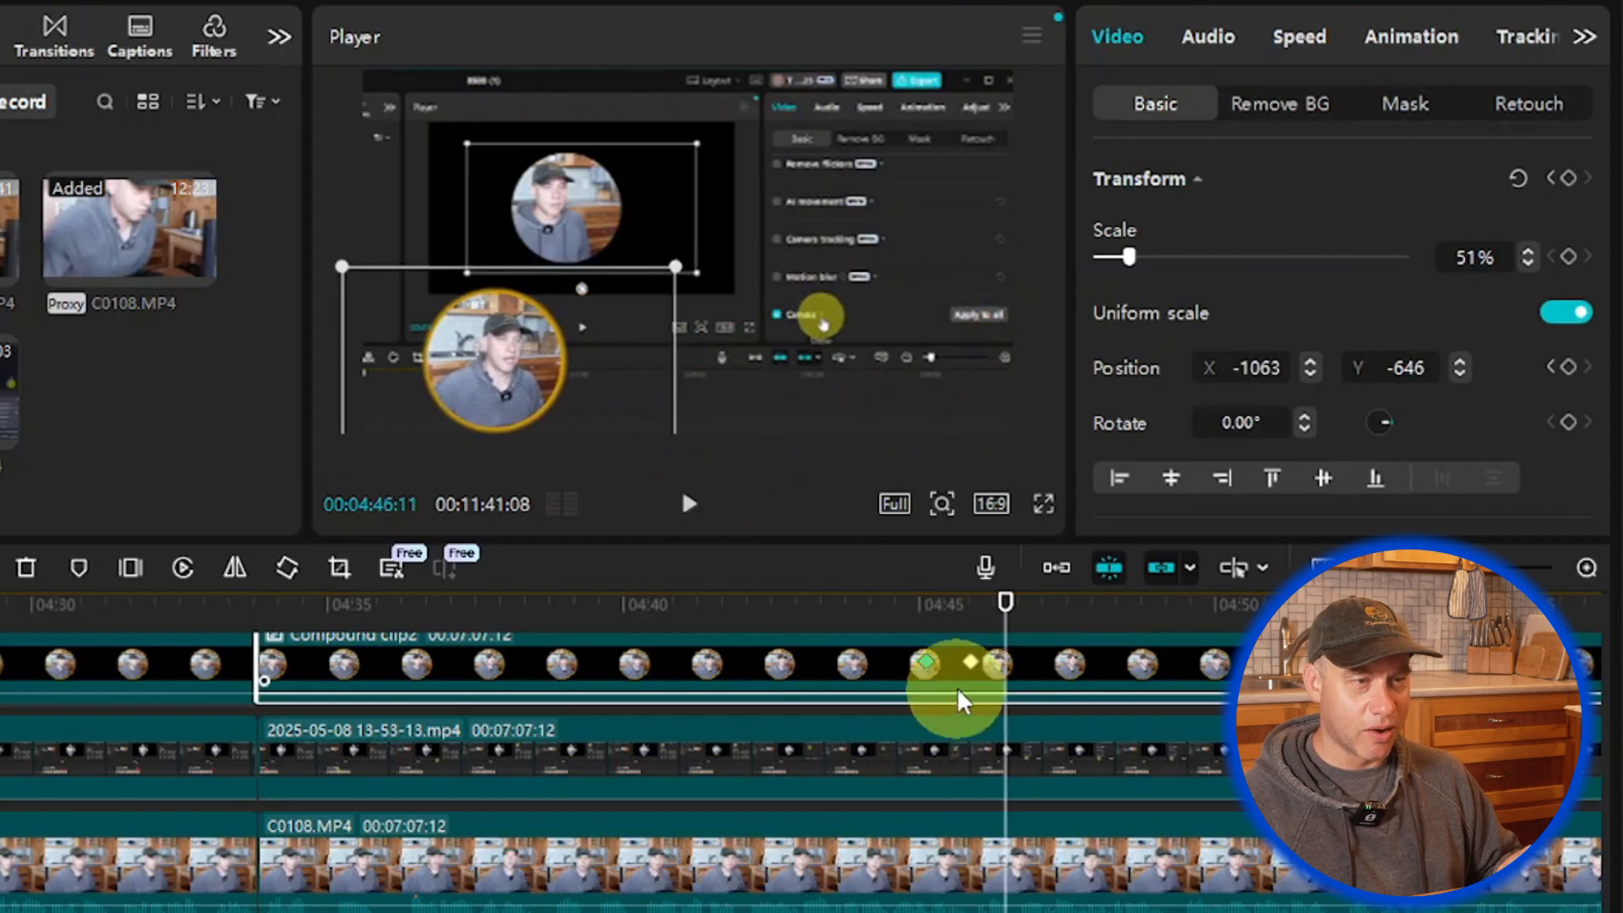
Step: Move the talking head's second position keyframe closer to the first, at about 00:04:45:10, and replay the faster slide
click(970, 666)
drag(971, 668, 948, 669)
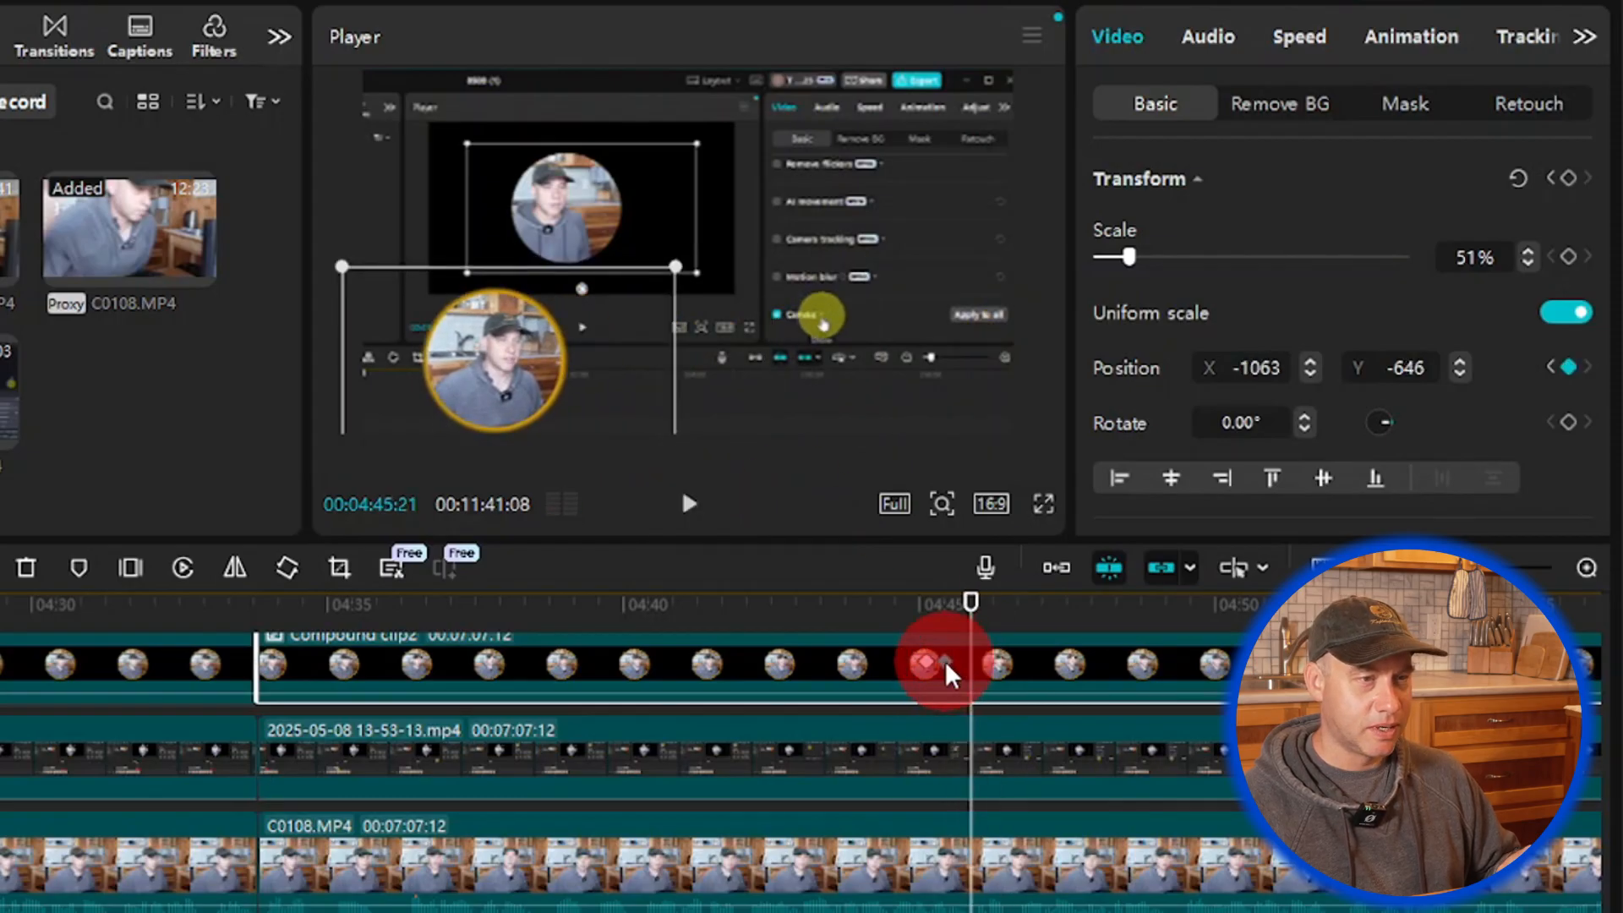
drag(971, 605, 920, 625)
click(685, 505)
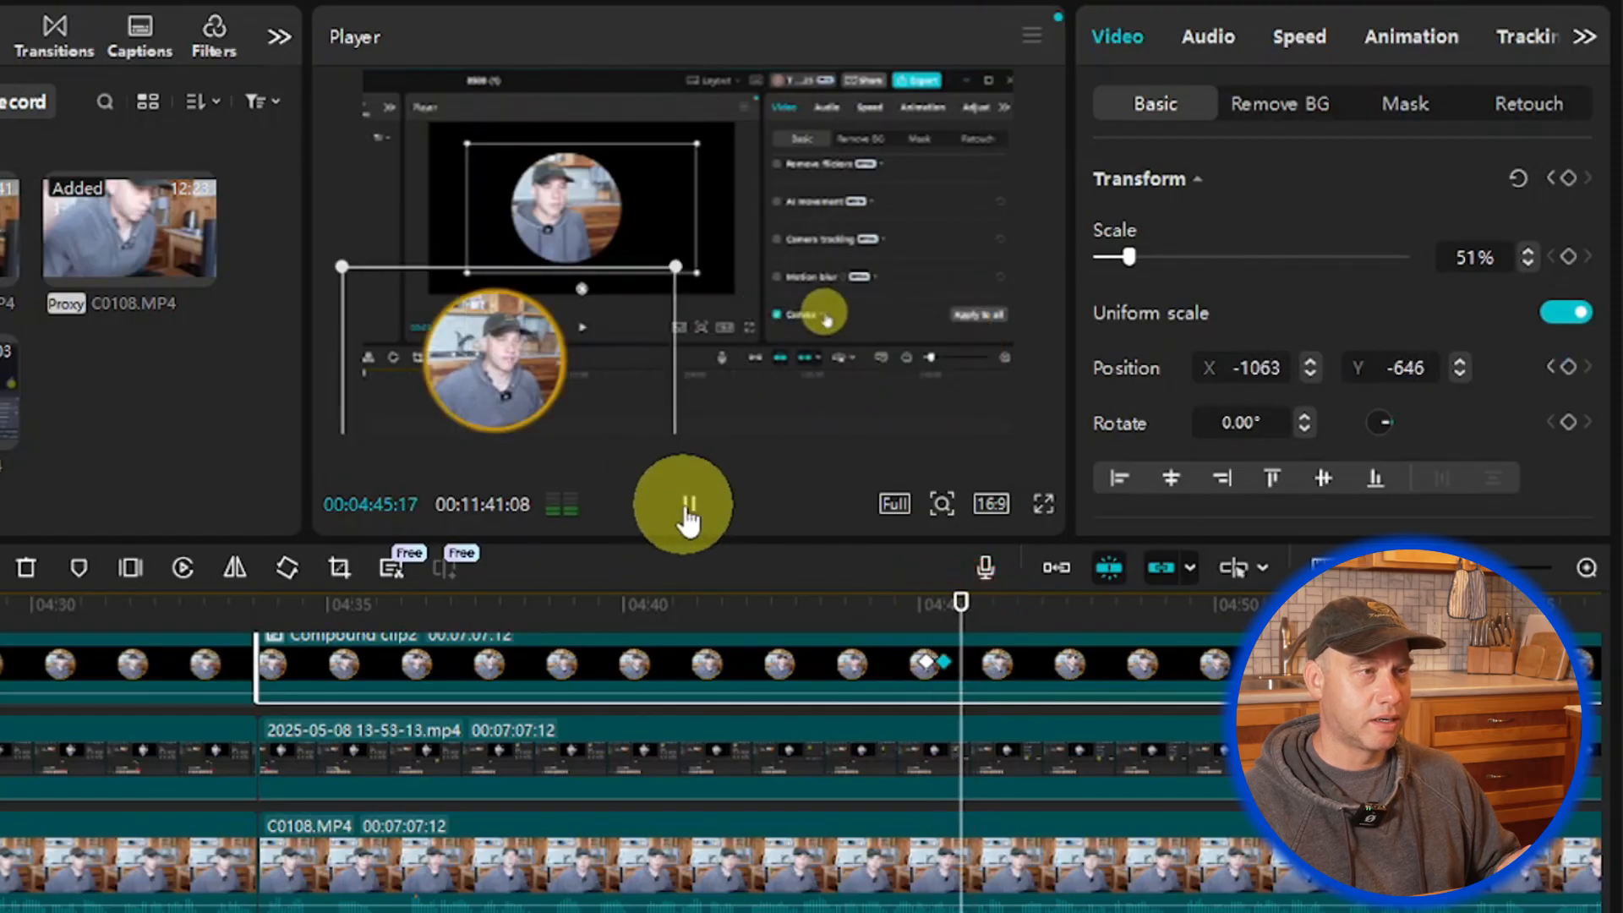
click(687, 512)
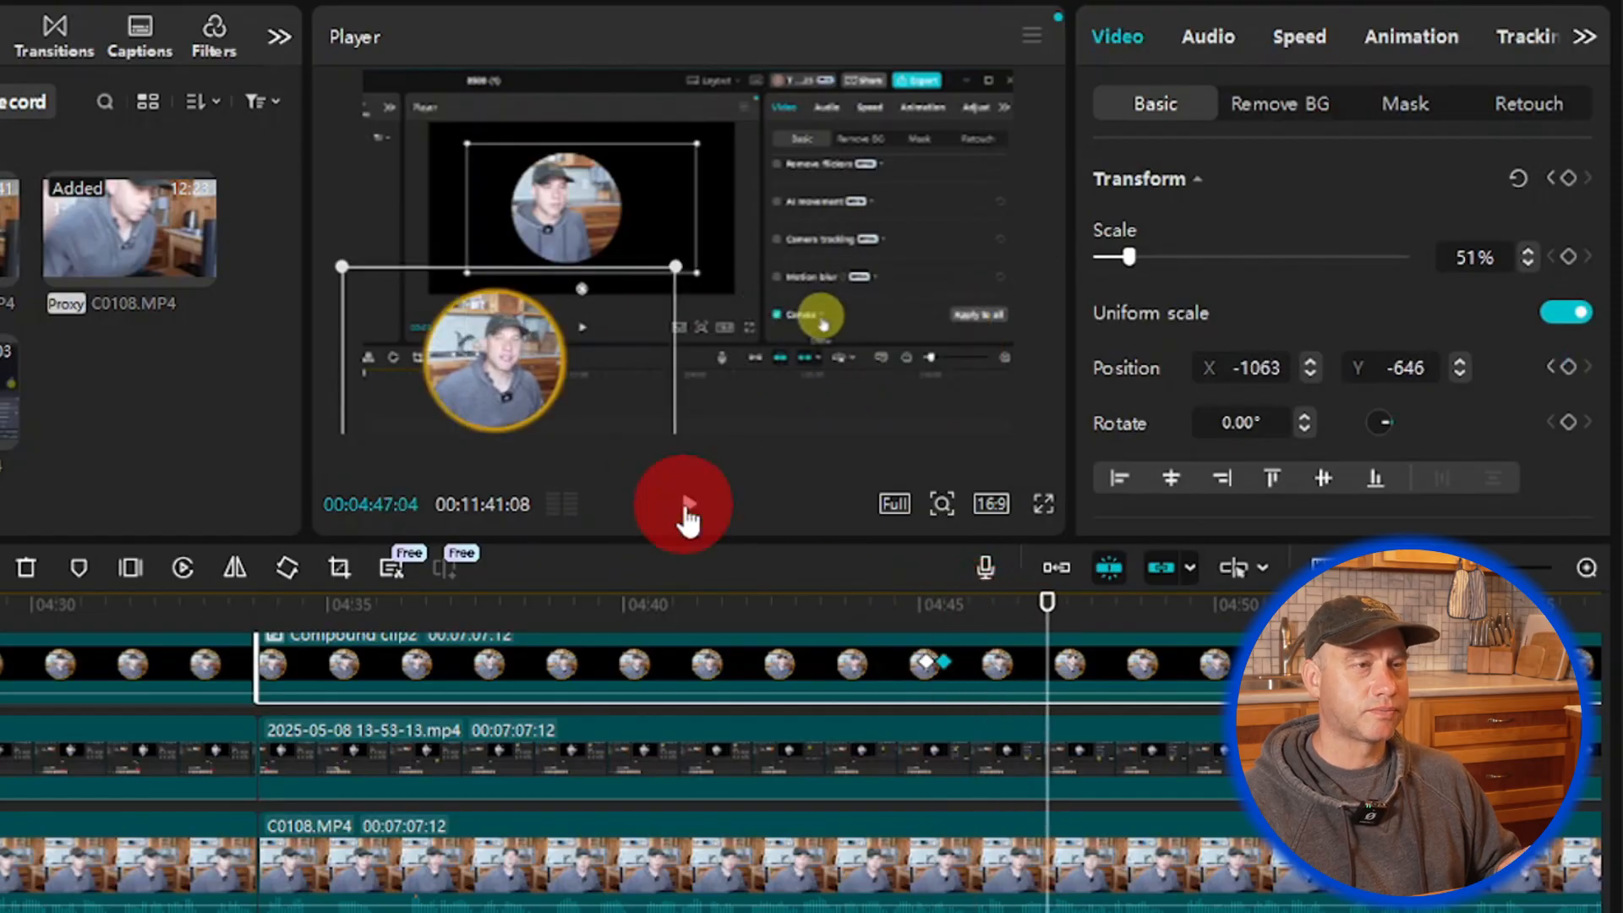
Step: Play on to where the colour selection ends and add a position keyframe to the talking-head clip at 00:05:06:10
click(688, 512)
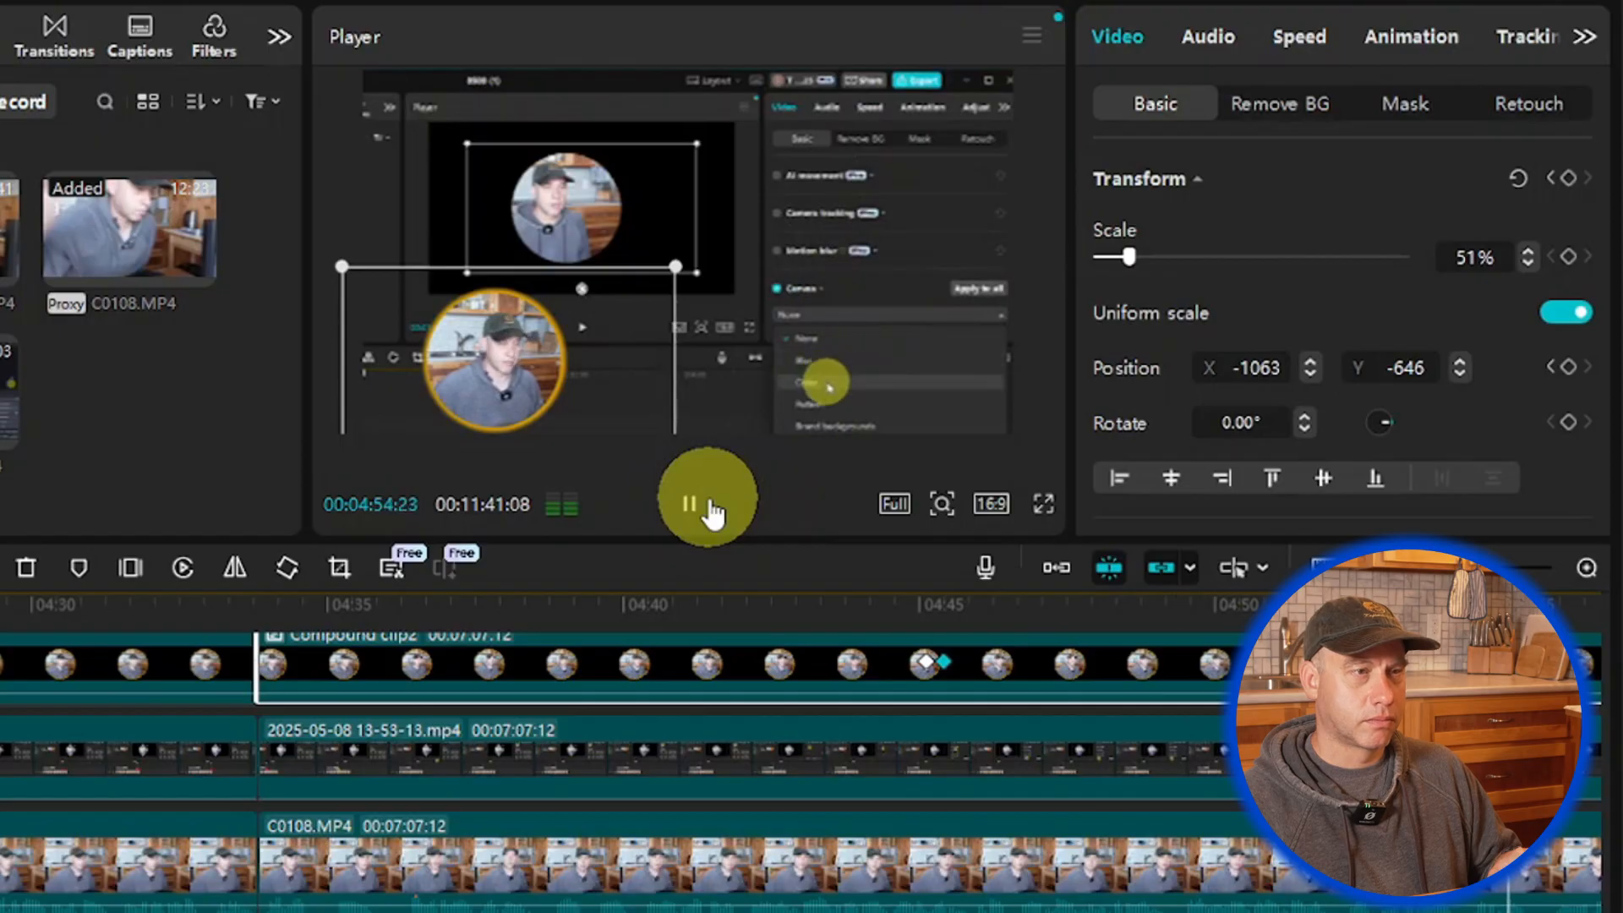
click(710, 507)
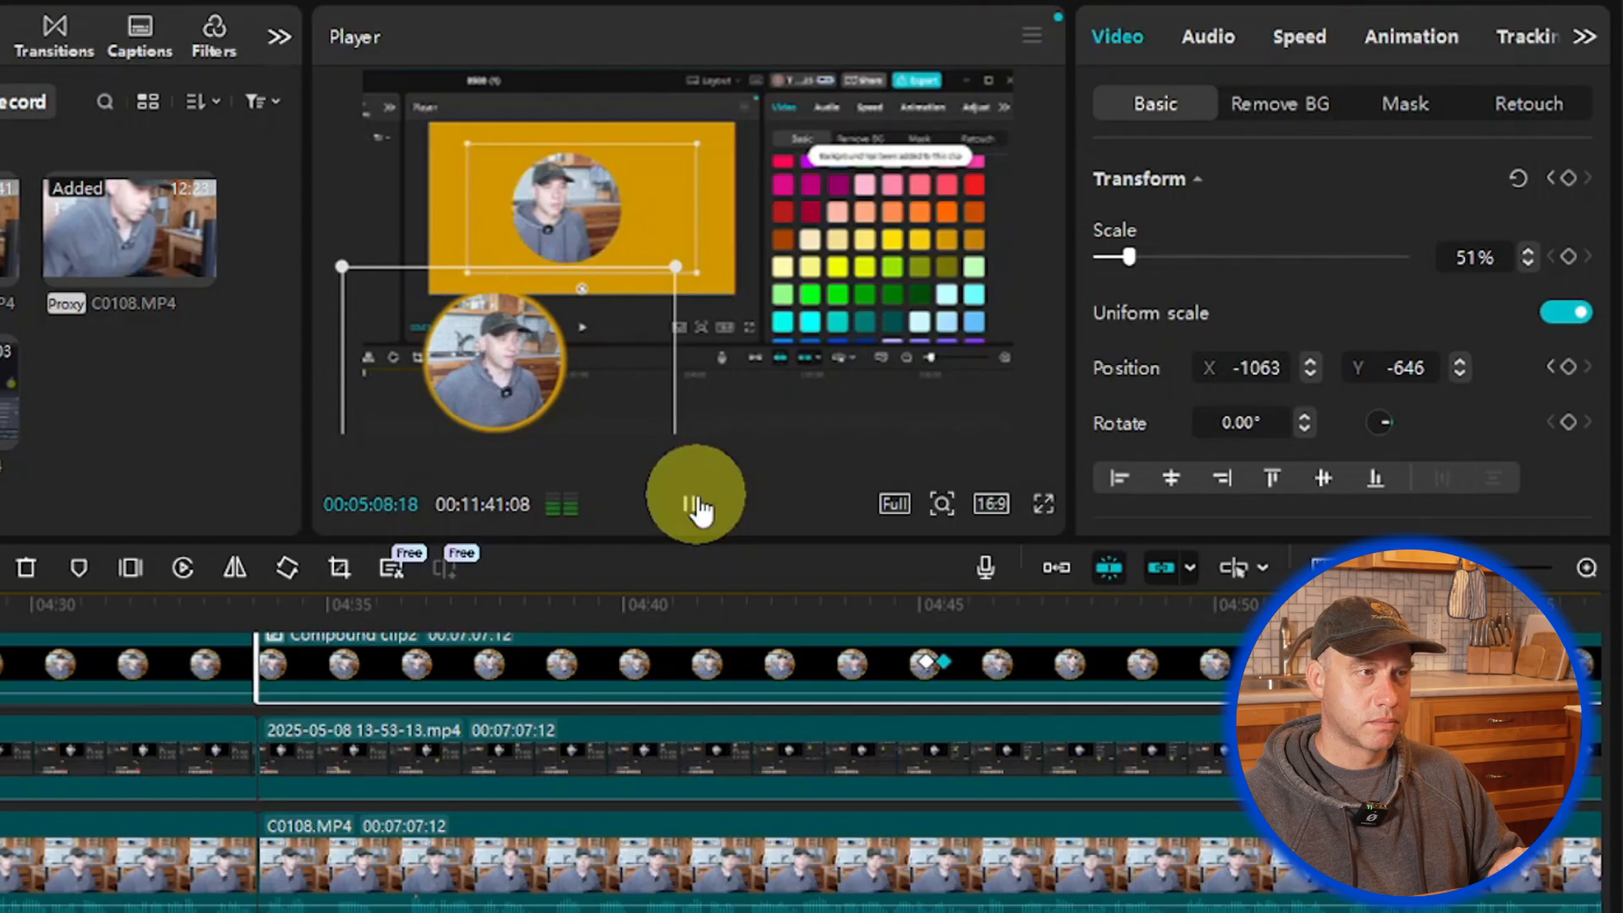
click(695, 506)
click(712, 626)
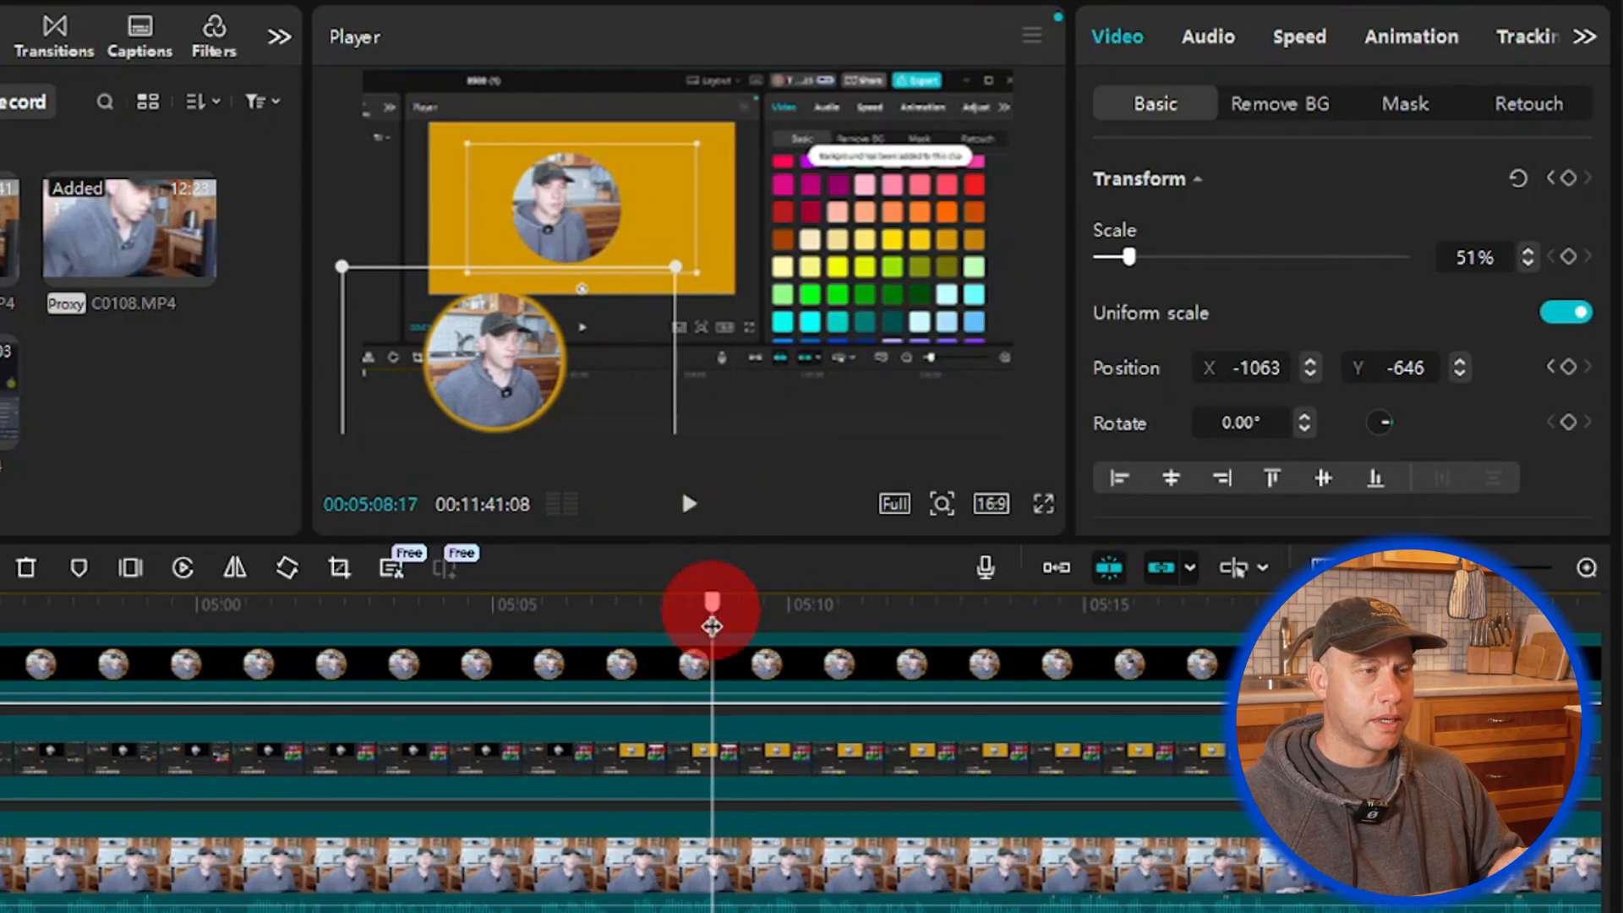
mouse_move(711, 626)
mouse_down()
mouse_move(544, 626)
mouse_move(580, 624)
mouse_up()
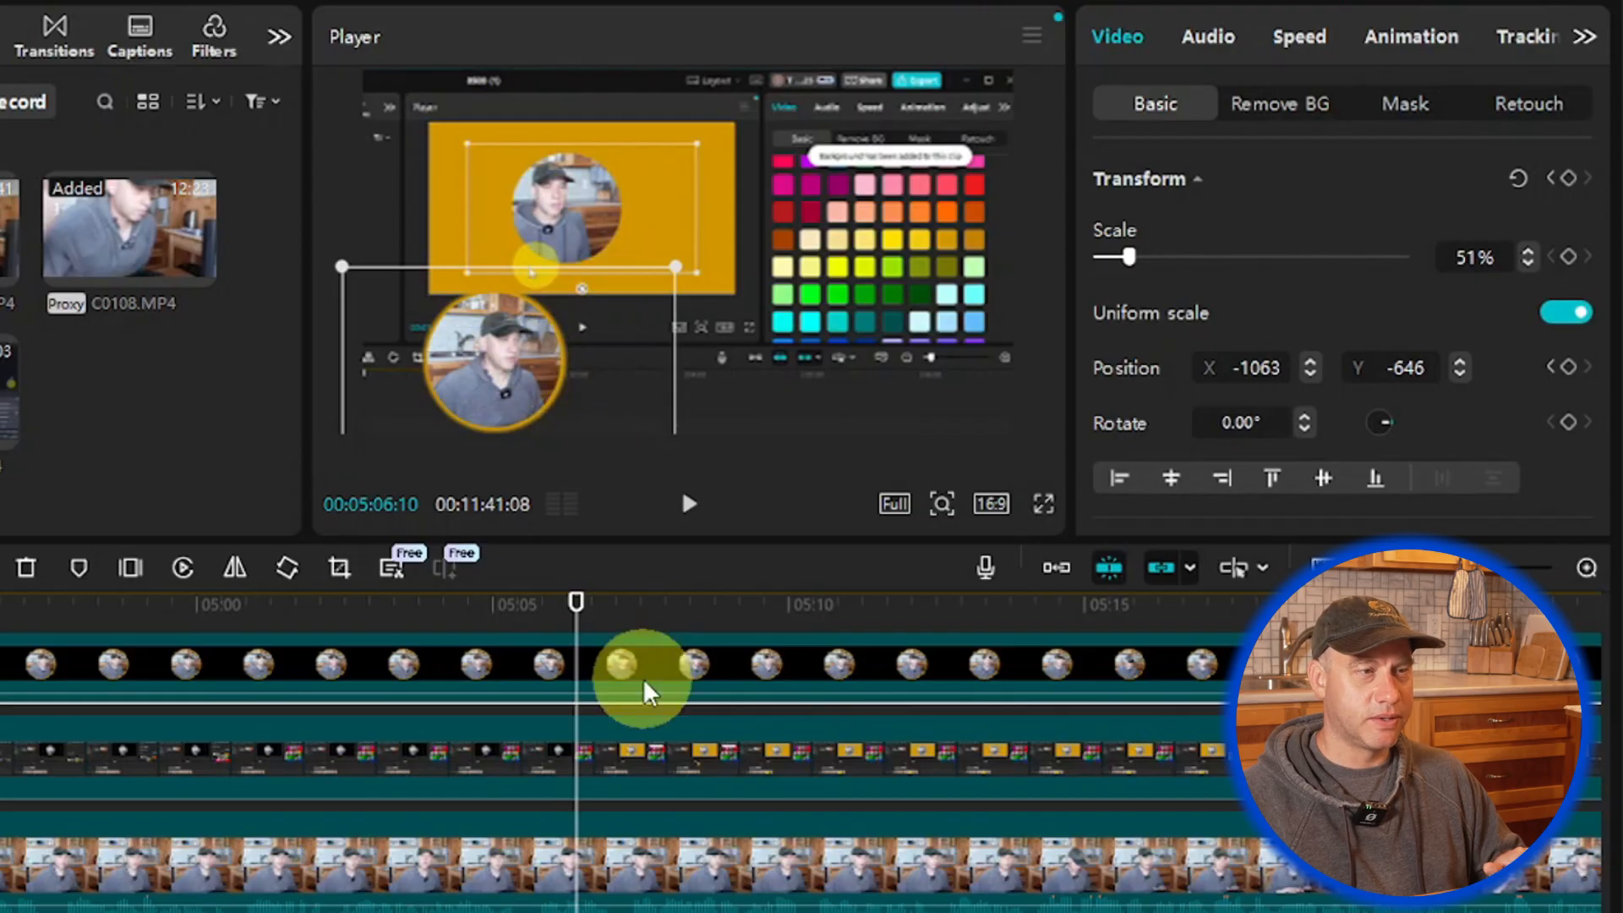
click(1571, 368)
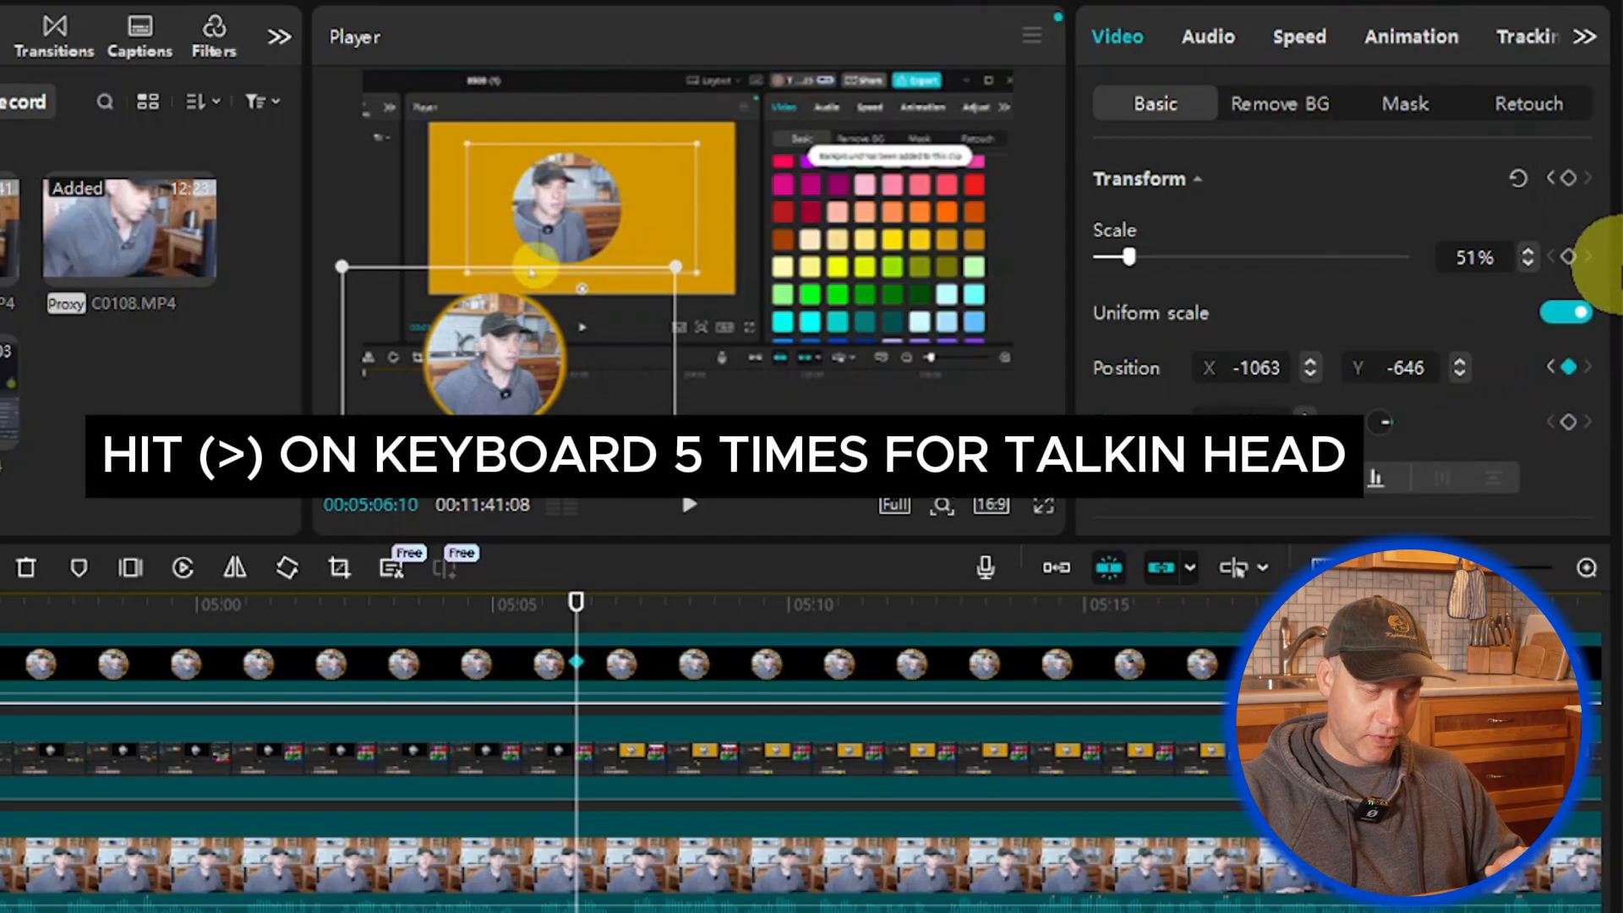
Step: Move the talking head back to the frame's lower right at 00:05:06:17, about X 1491, Y -637
key(Right)
key(Right)
key(Right)
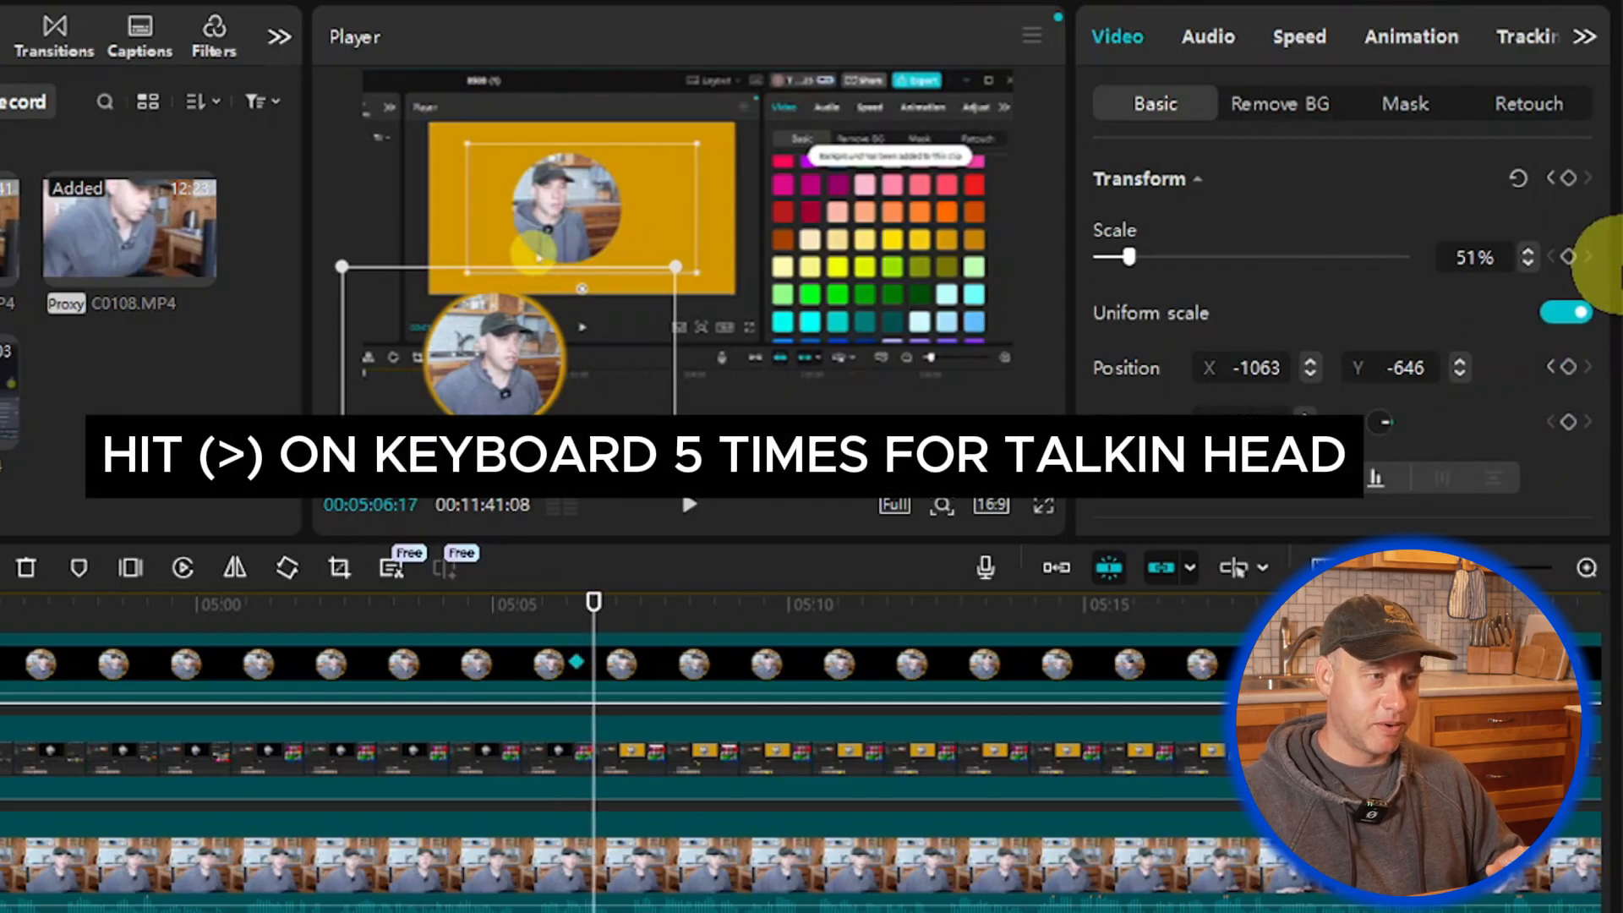
drag(580, 372, 924, 364)
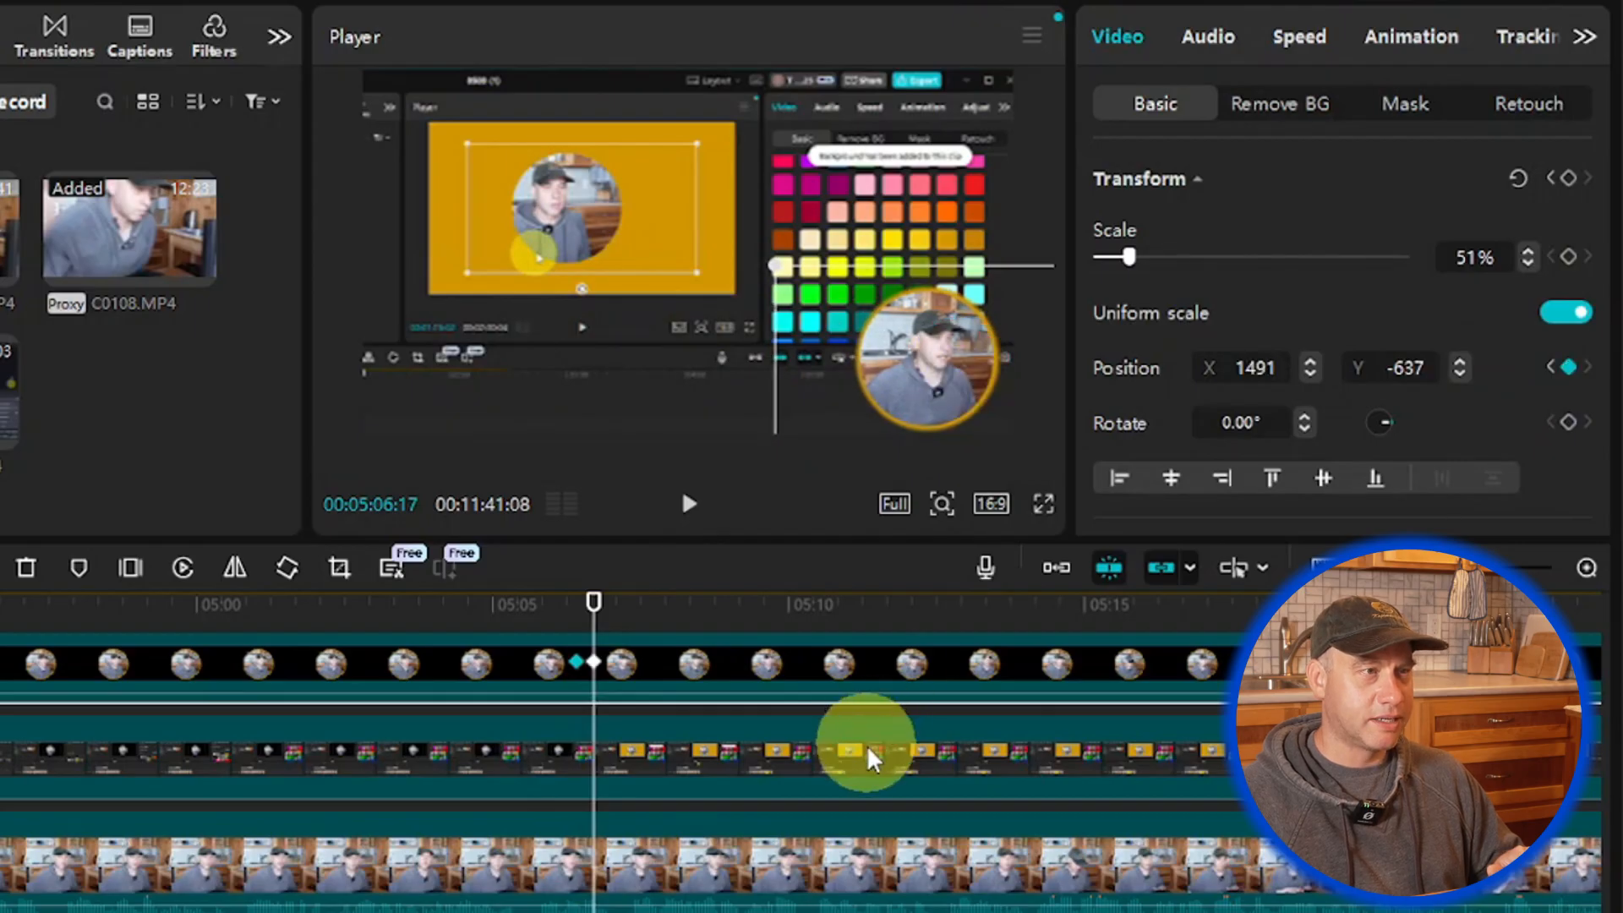
Step: Add scale and position keyframes to the zoomed screen-recording clip at 00:05:06:17
click(706, 780)
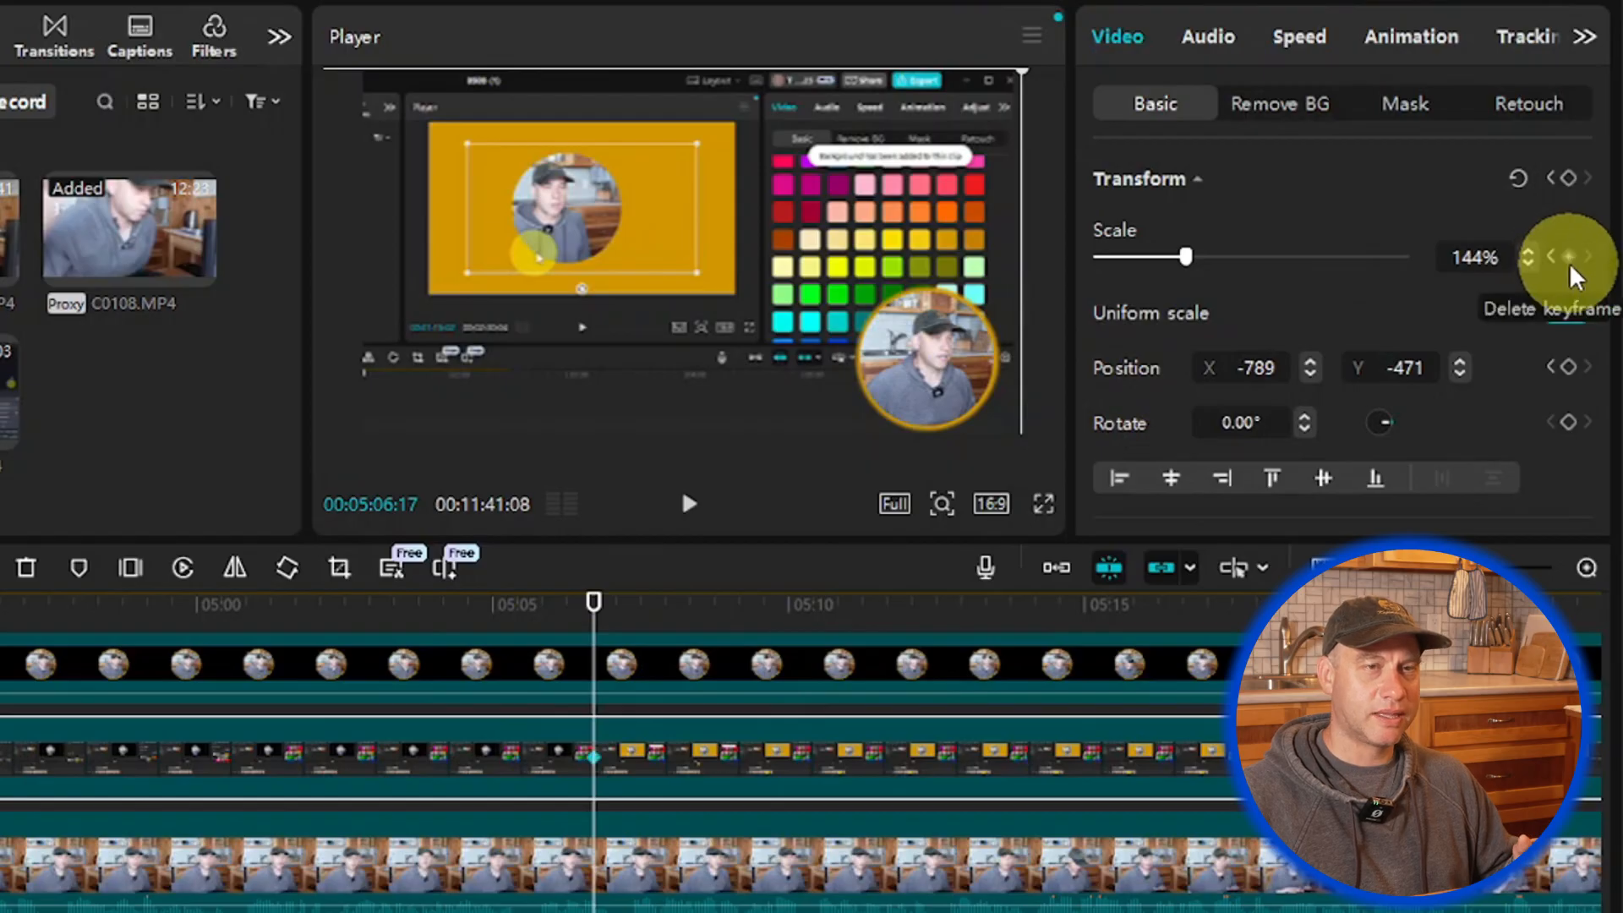
click(1568, 377)
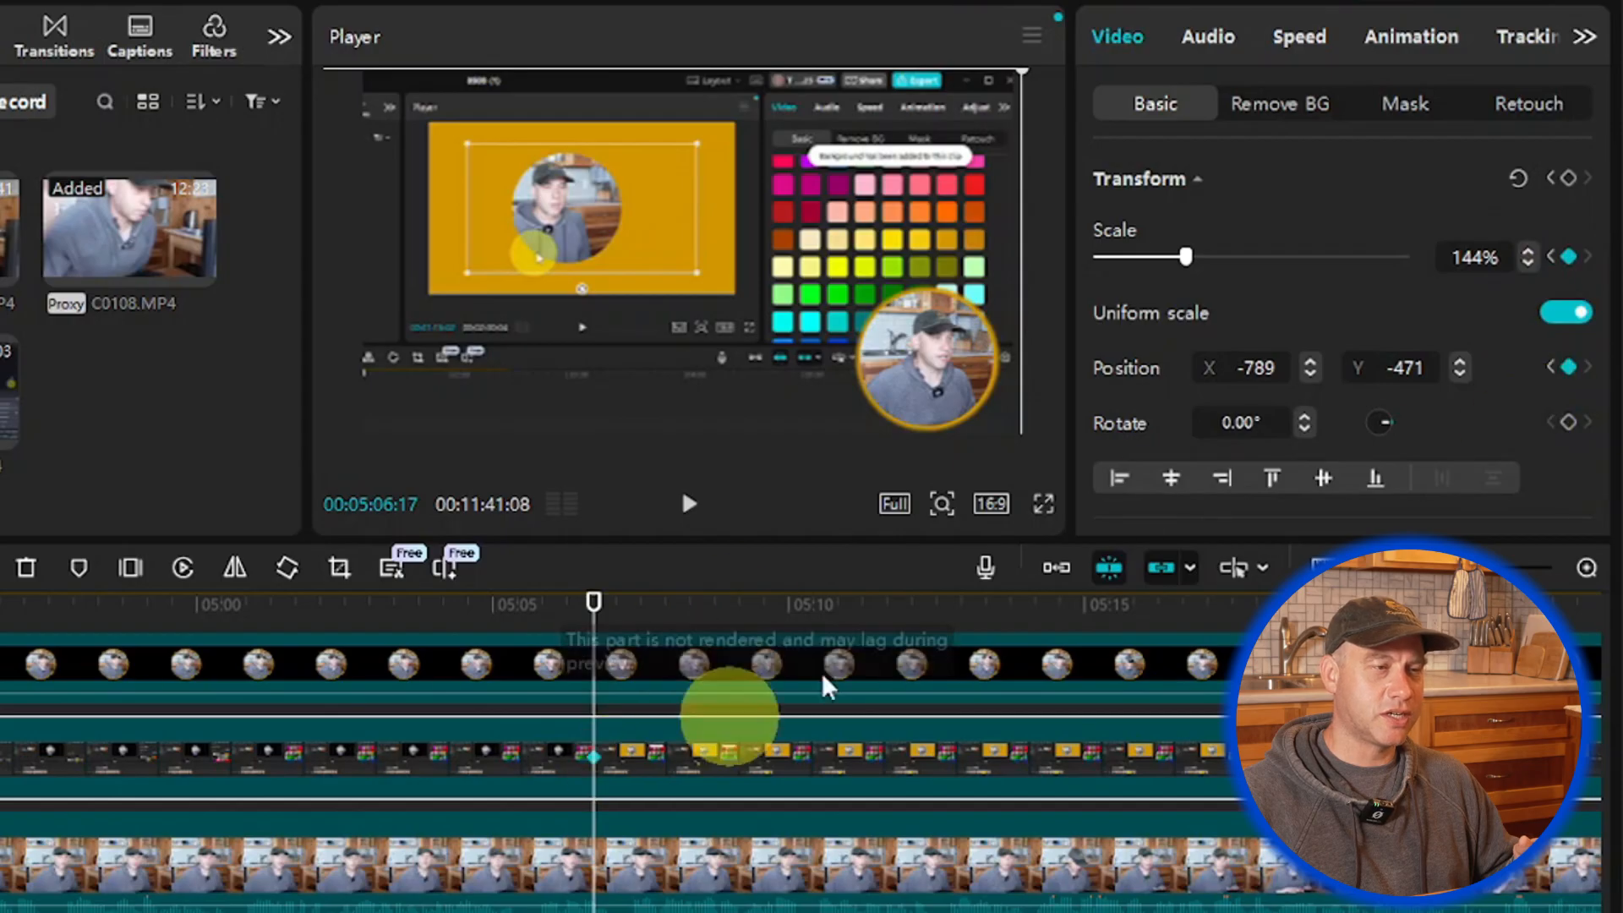
Step: Advance to 00:05:07:13 and set the screen-recording clip's scale back to 100%
key(Right)
key(Right)
key(Right)
key(Right)
key(Right)
key(Right)
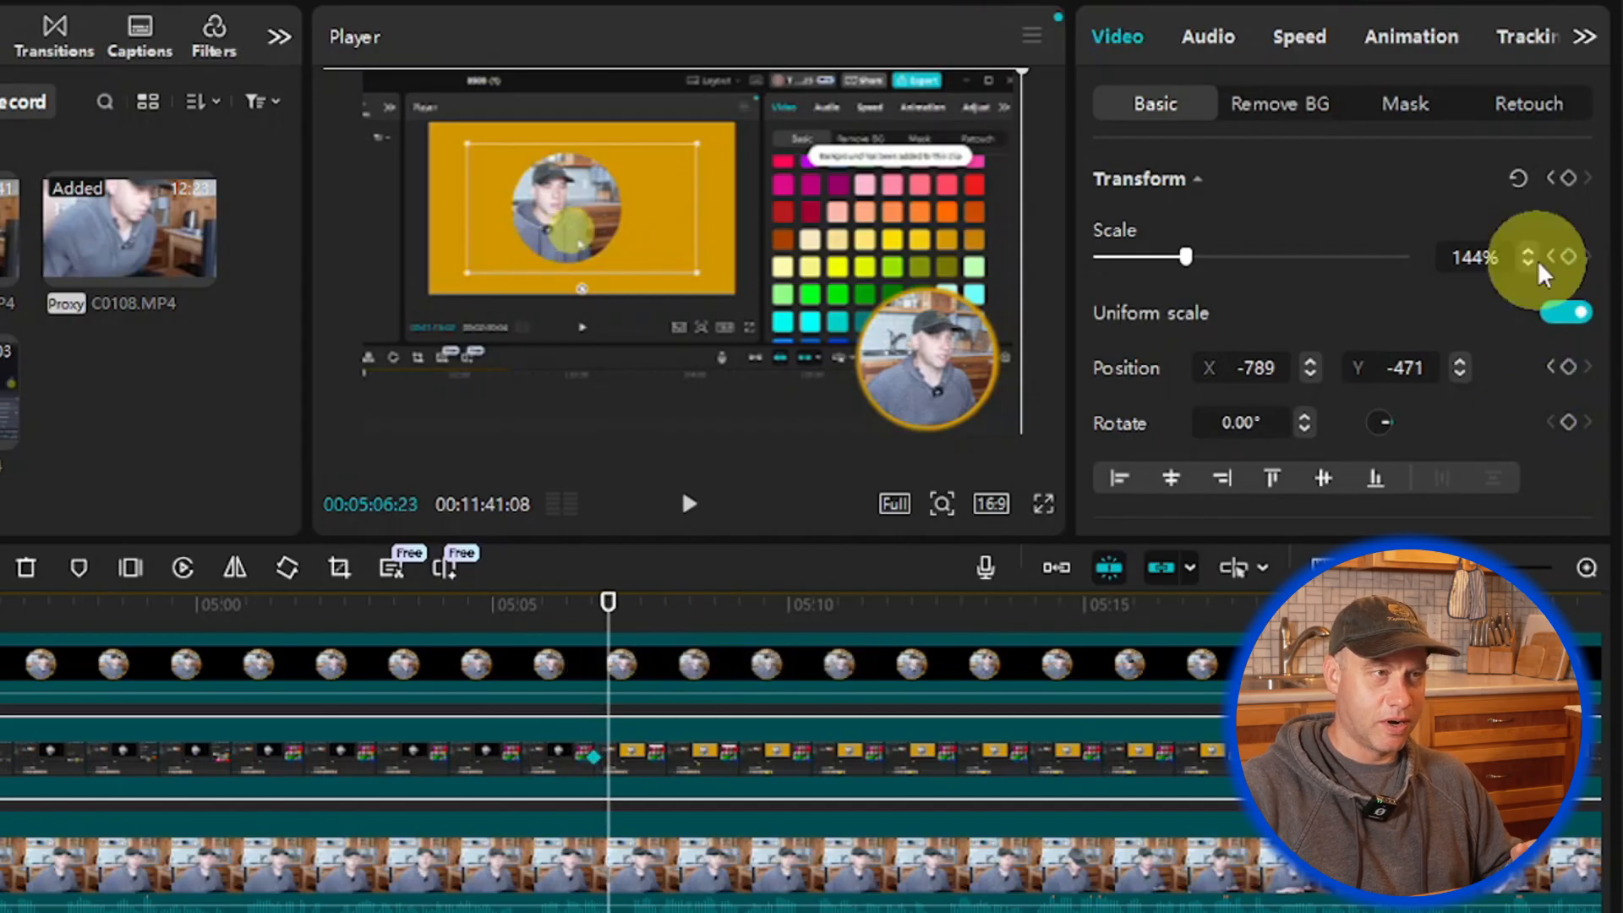
key(Right)
key(Right)
key(Right)
key(Right)
key(Right)
key(Right)
key(Right)
key(Right)
key(Right)
key(Right)
key(Right)
key(Right)
key(Right)
key(Right)
key(Right)
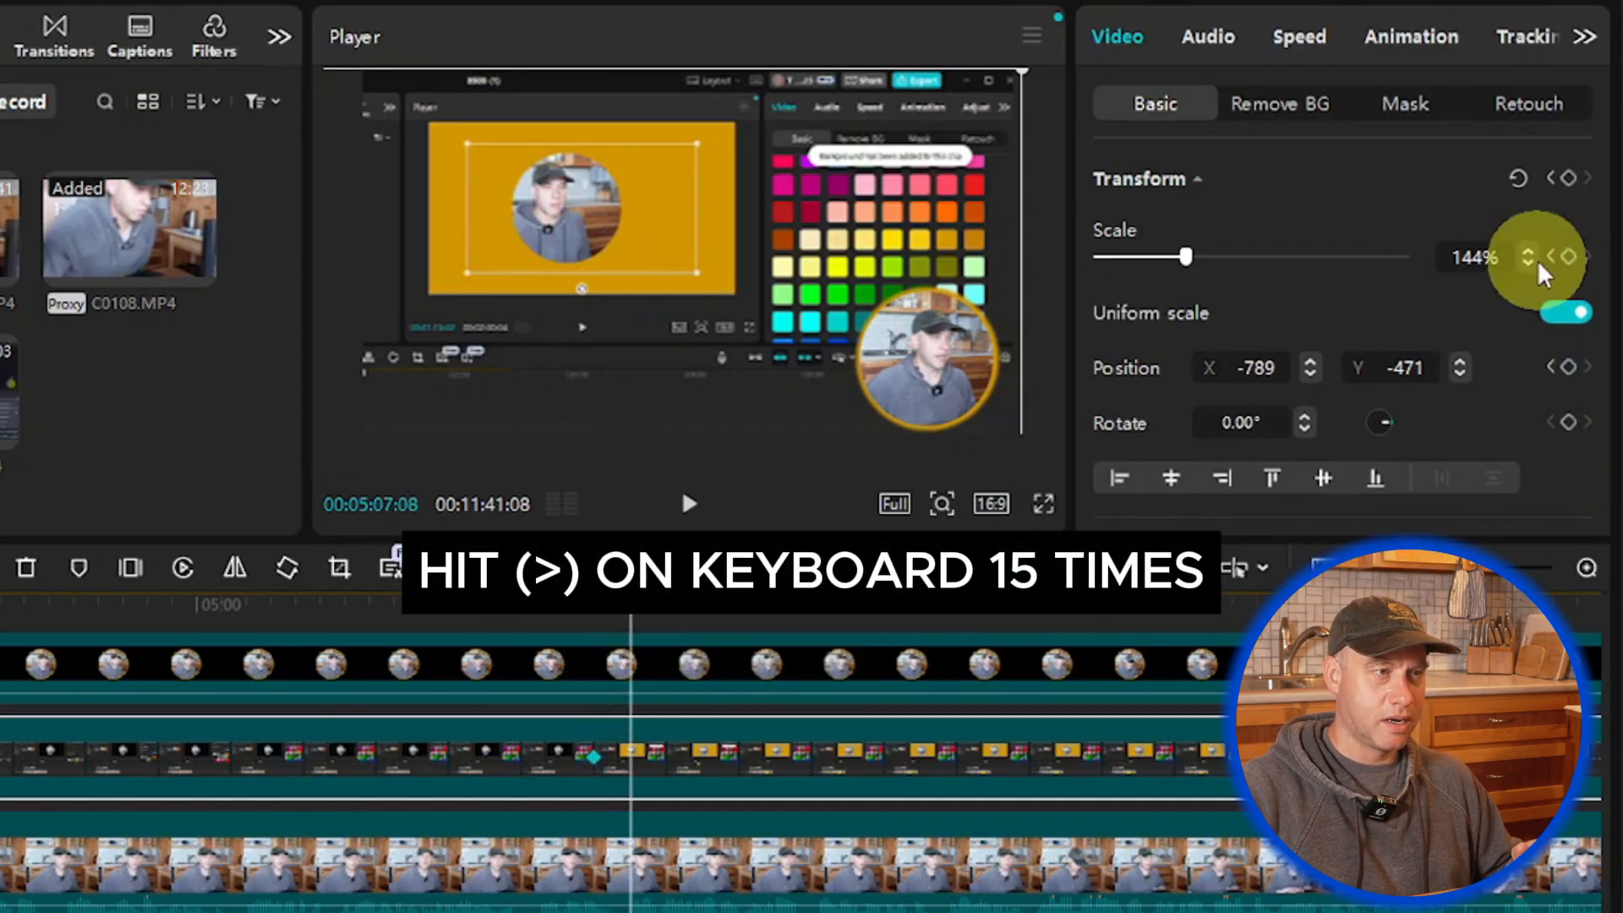
key(Right)
key(Right)
key(Right)
key(Right)
key(Right)
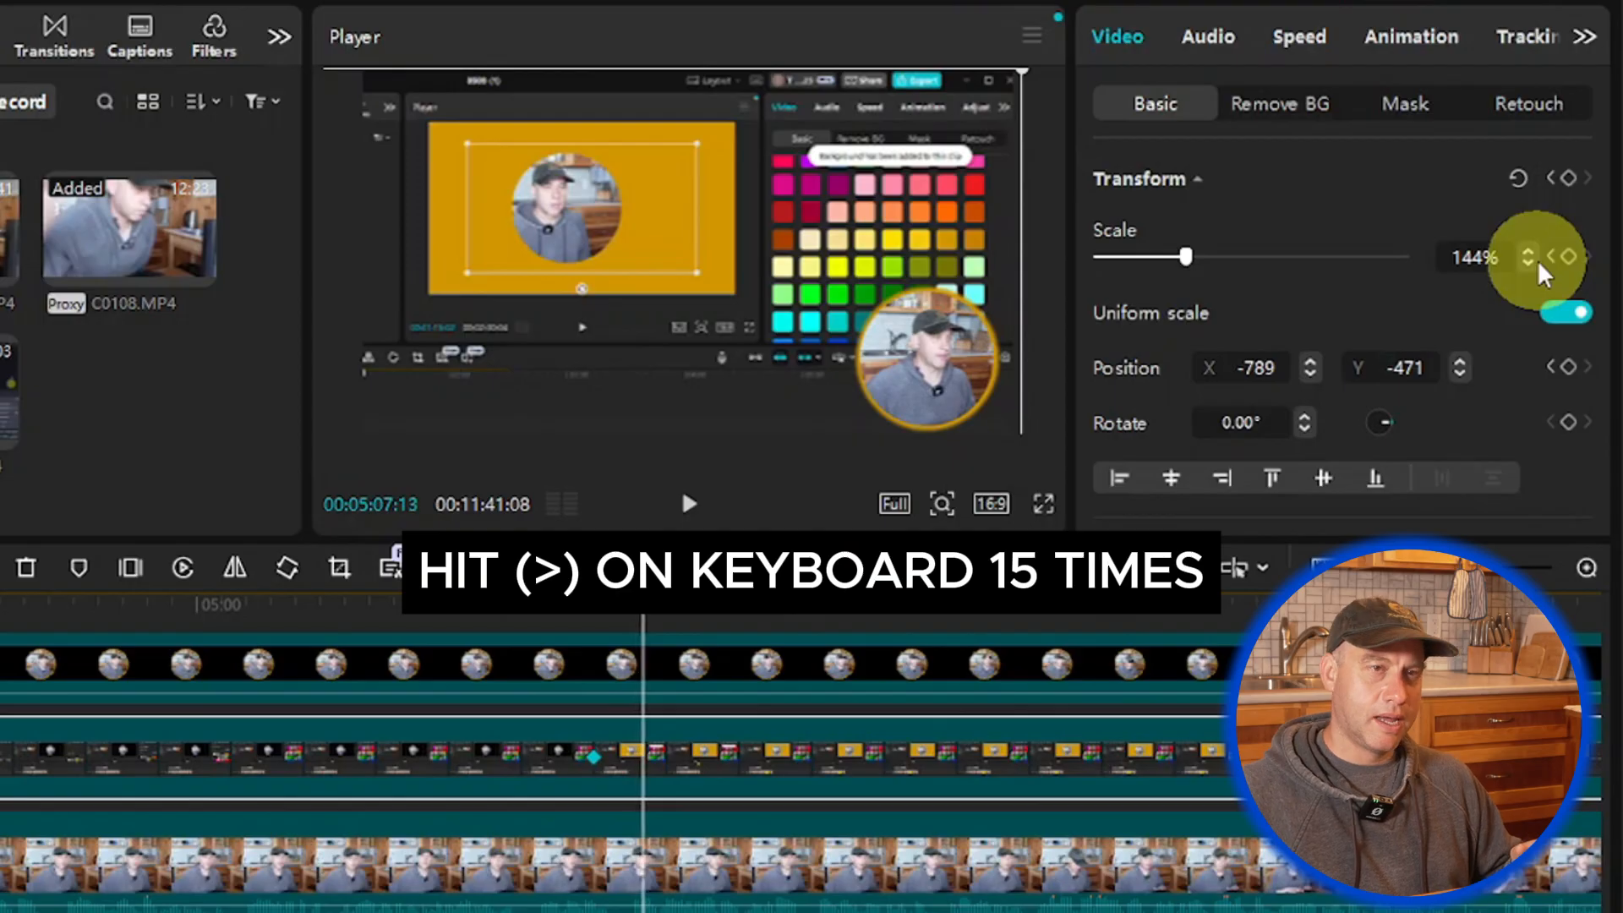
double_click(1478, 256)
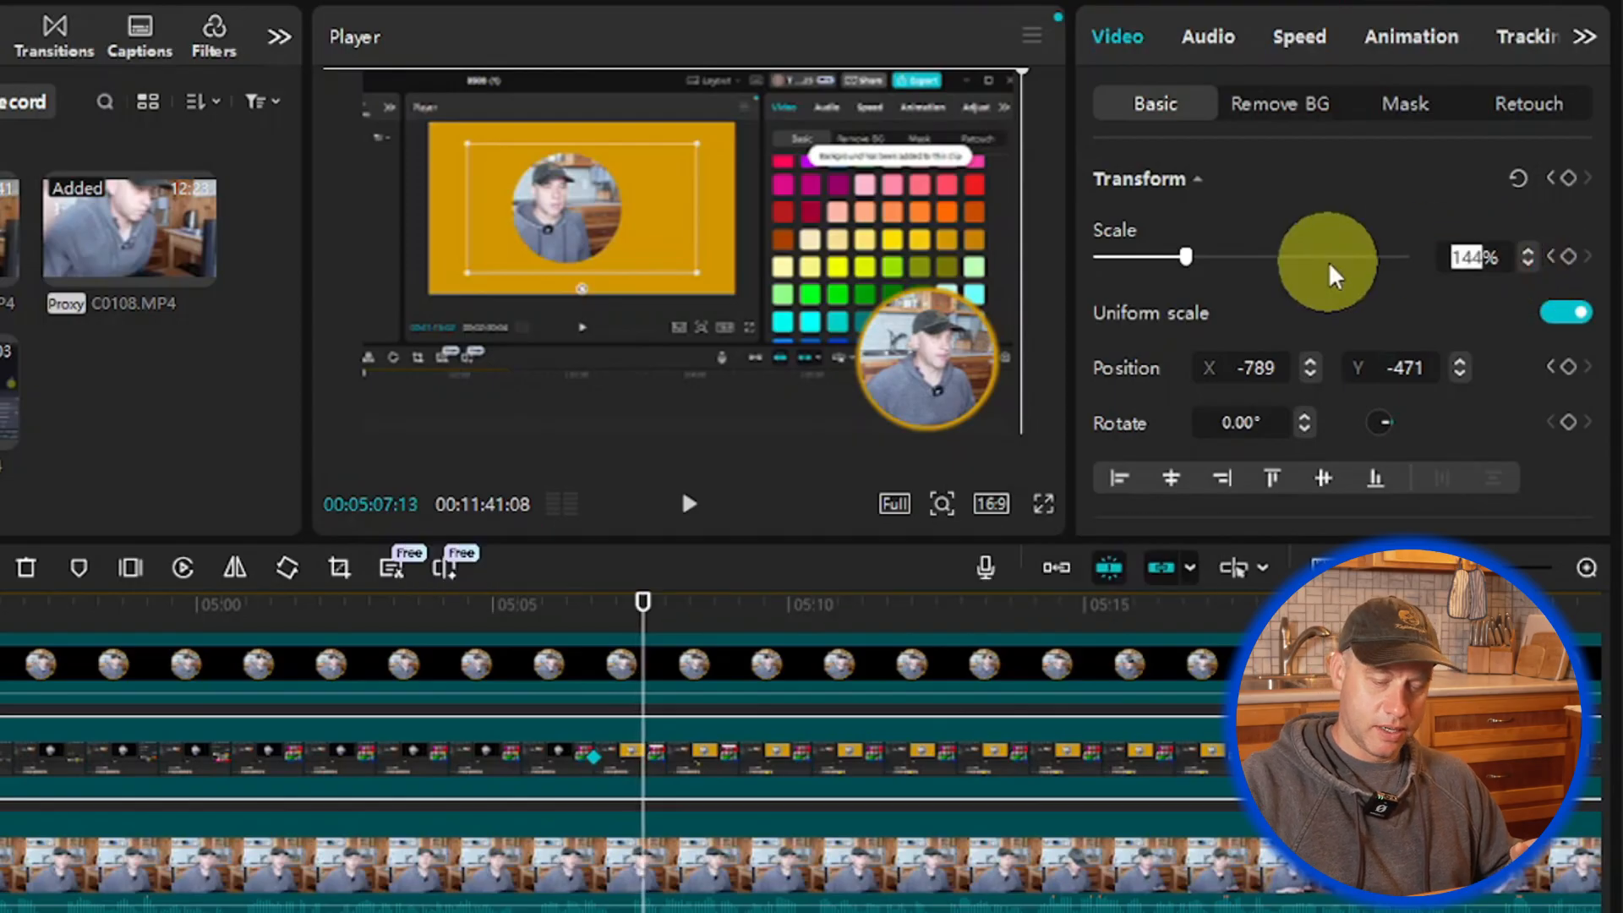
text(100)
key(Return)
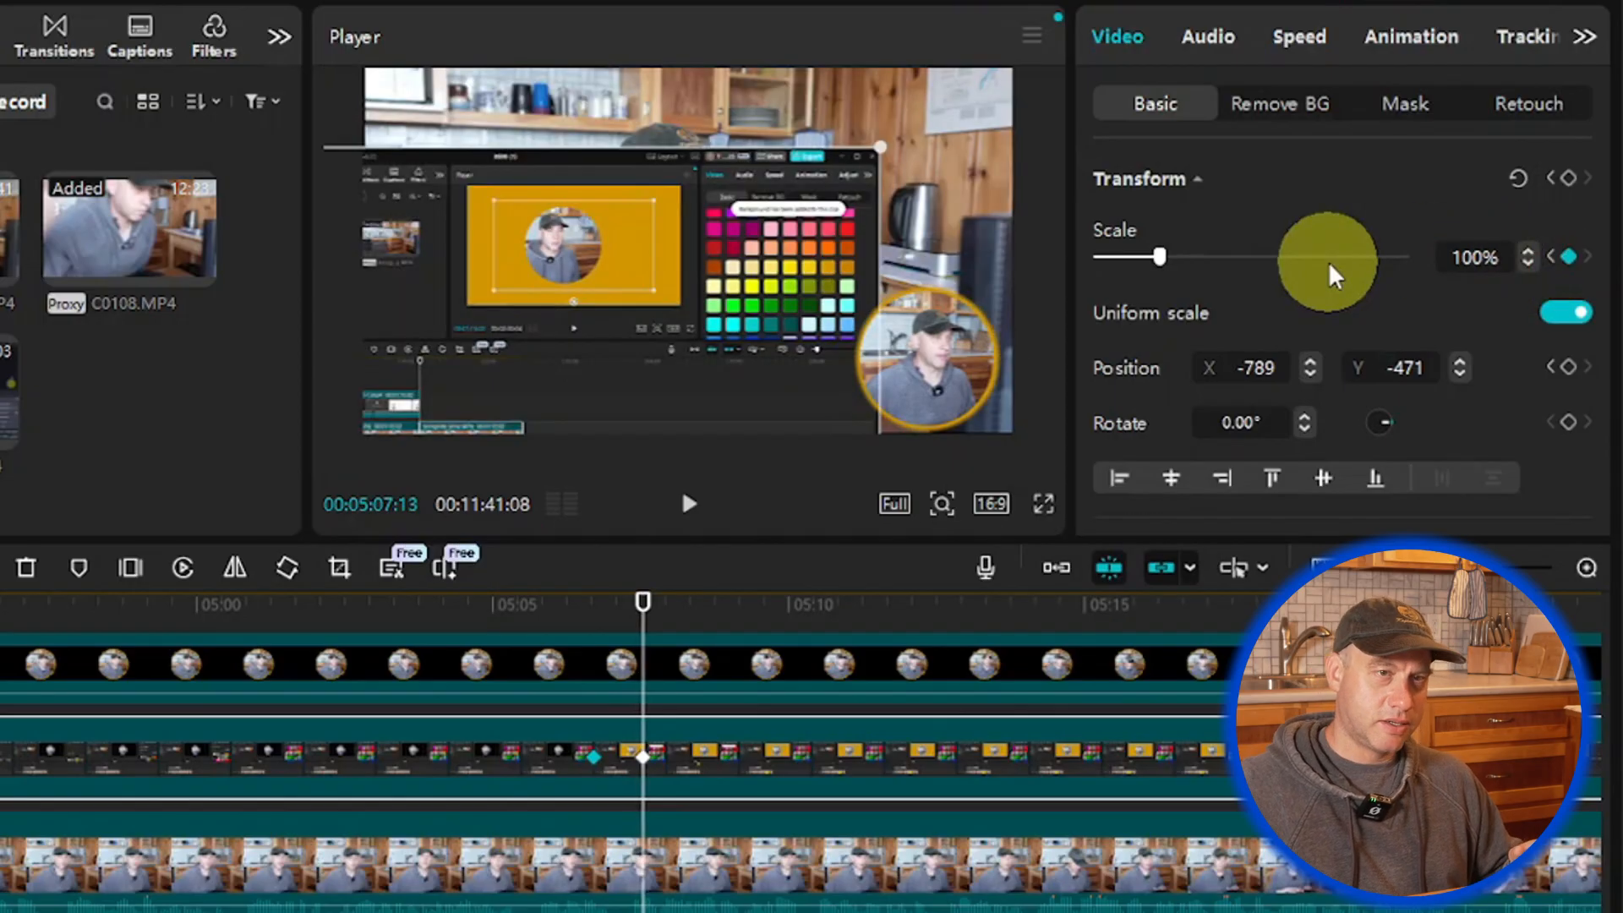
Step: Reset the screen-recording clip's position to X 0, Y 0 at 00:05:07:13
double_click(1282, 363)
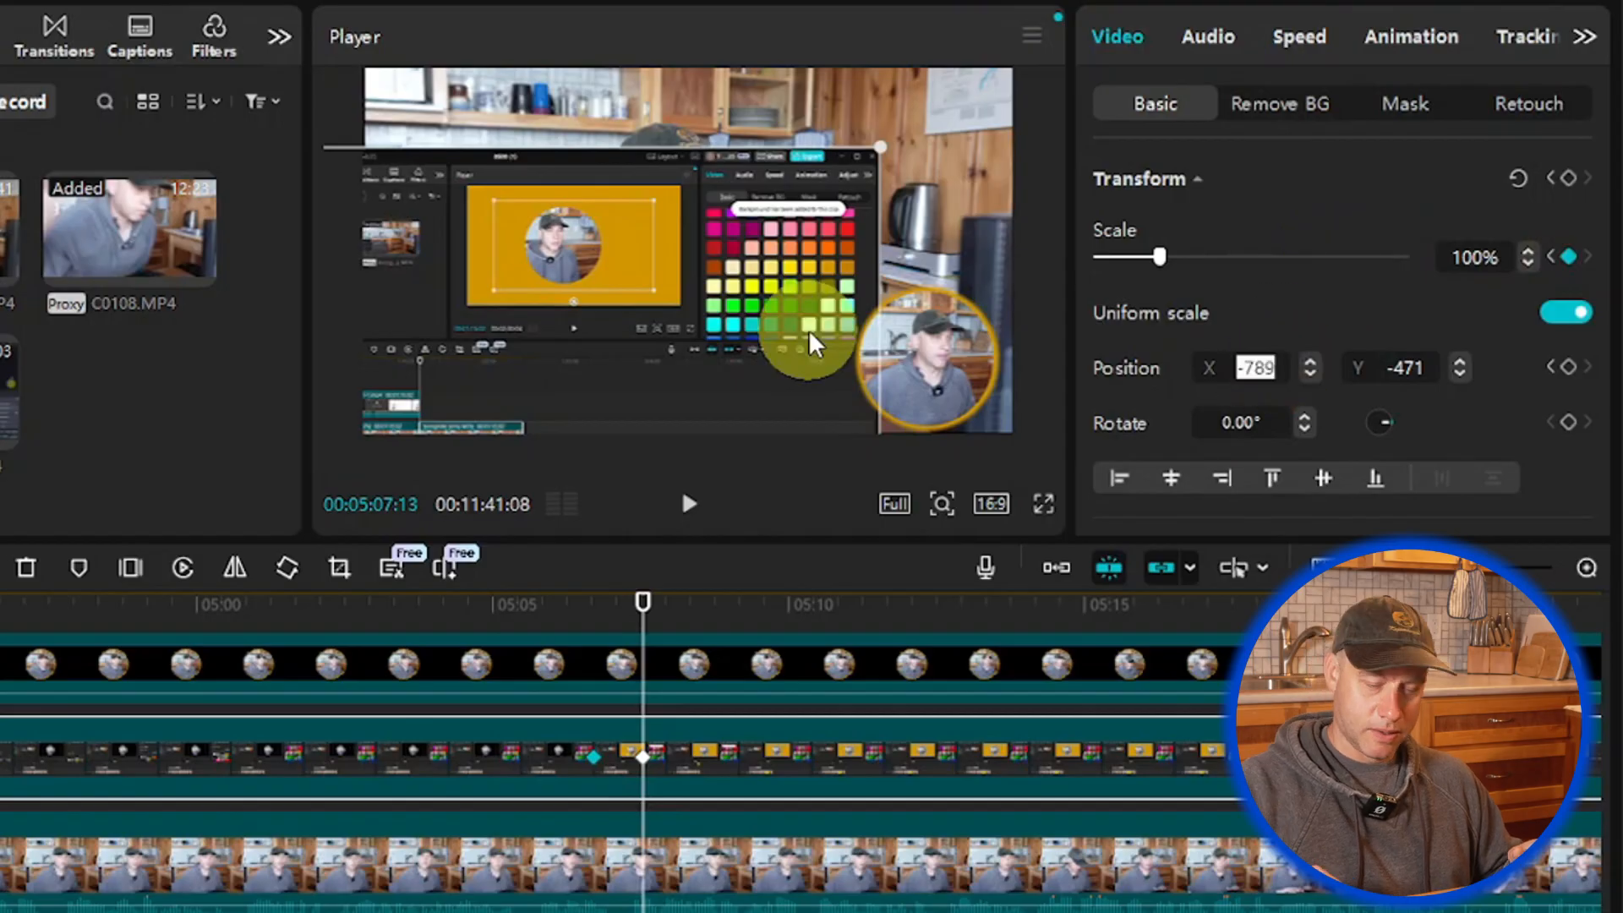
text(0)
key(Return)
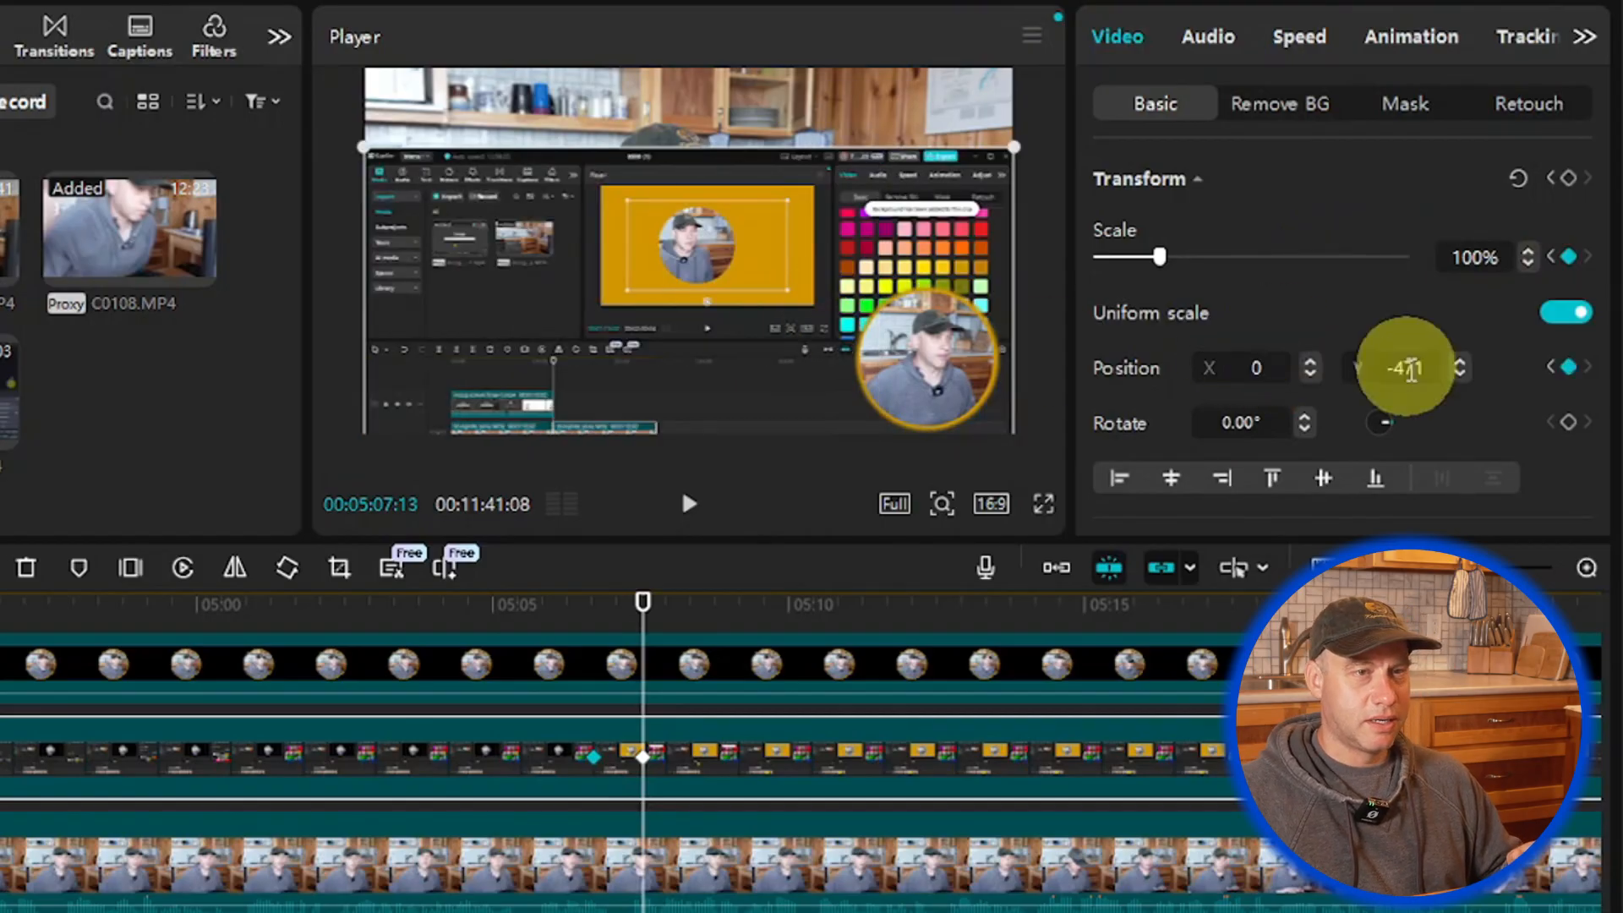
drag(1428, 366, 1347, 377)
text(0)
key(Return)
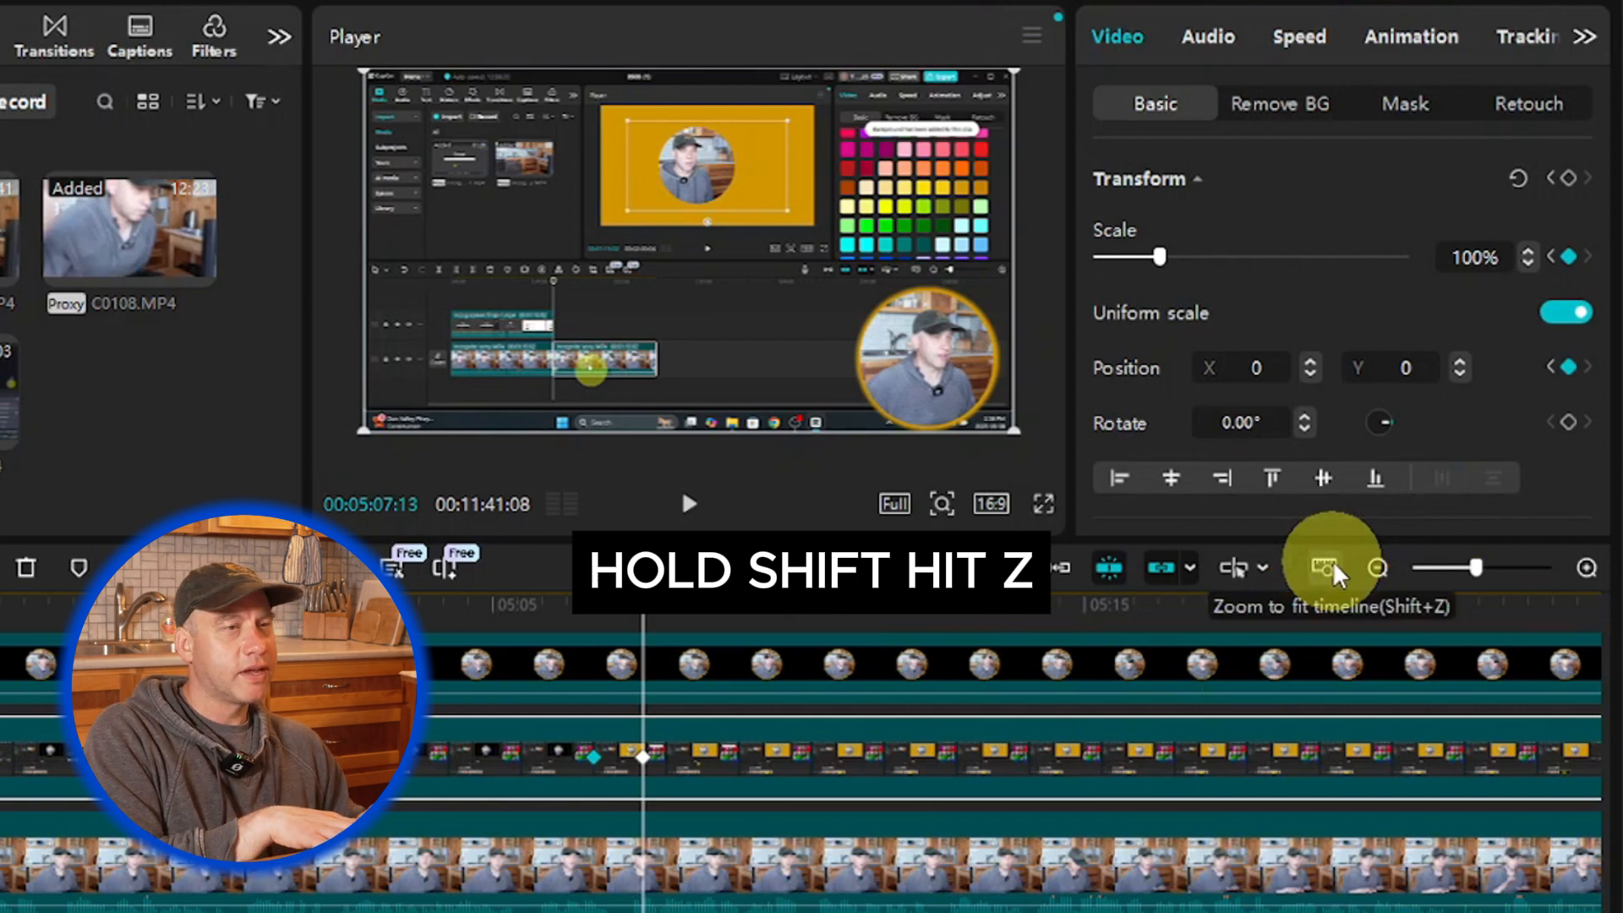
Step: Play on to 00:05:12:11 and add a marker to the screen-recording clip there
key(shift+z)
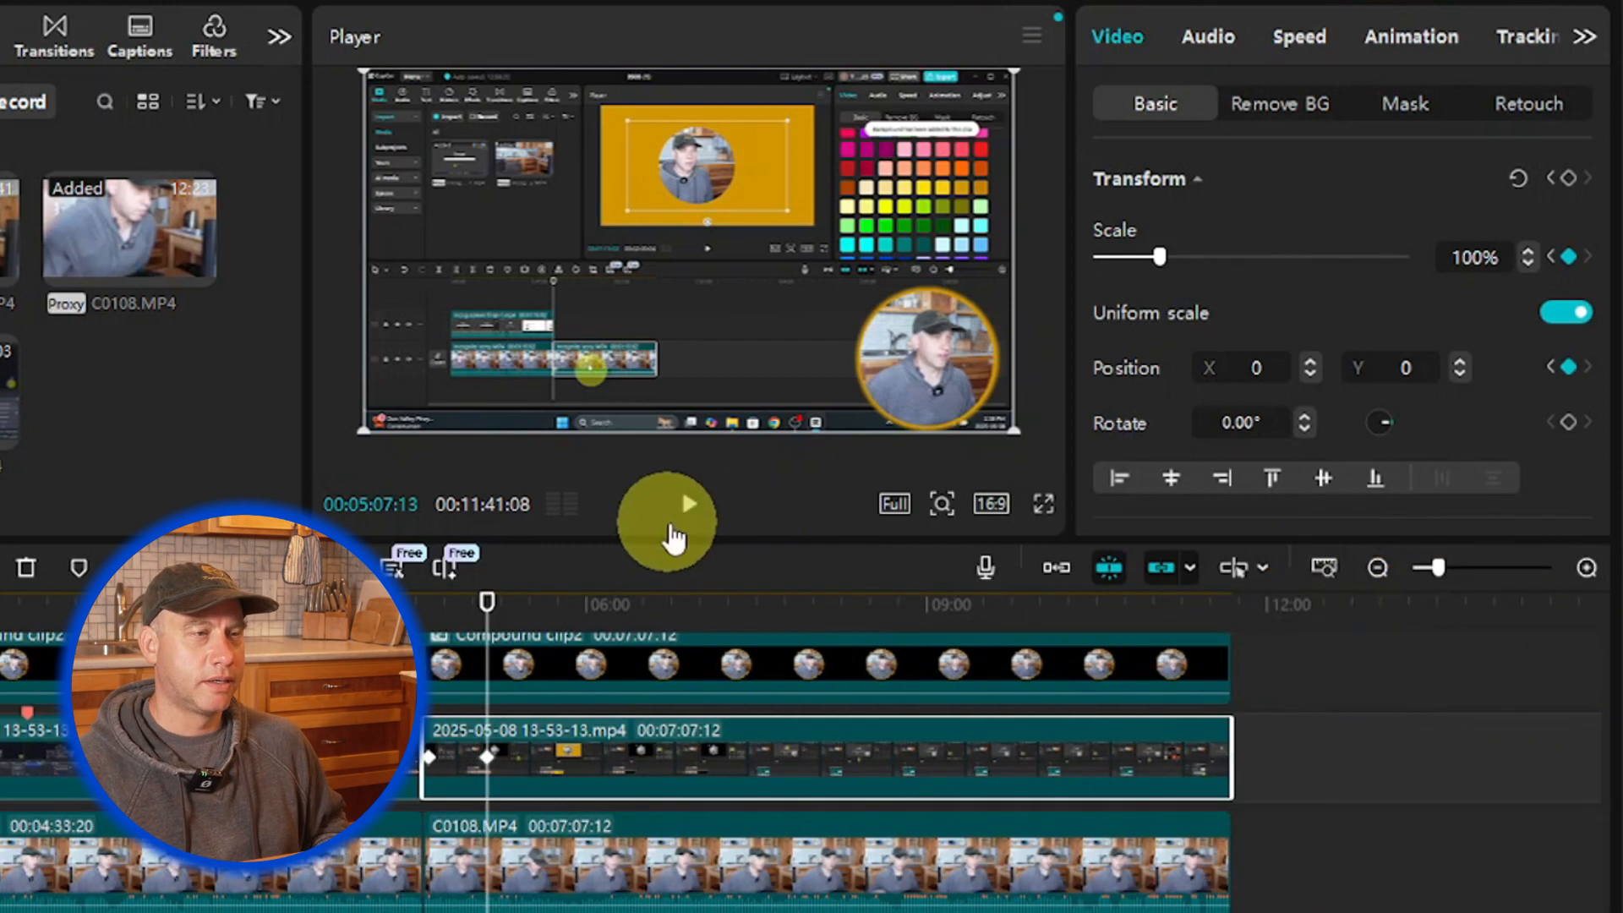
click(689, 526)
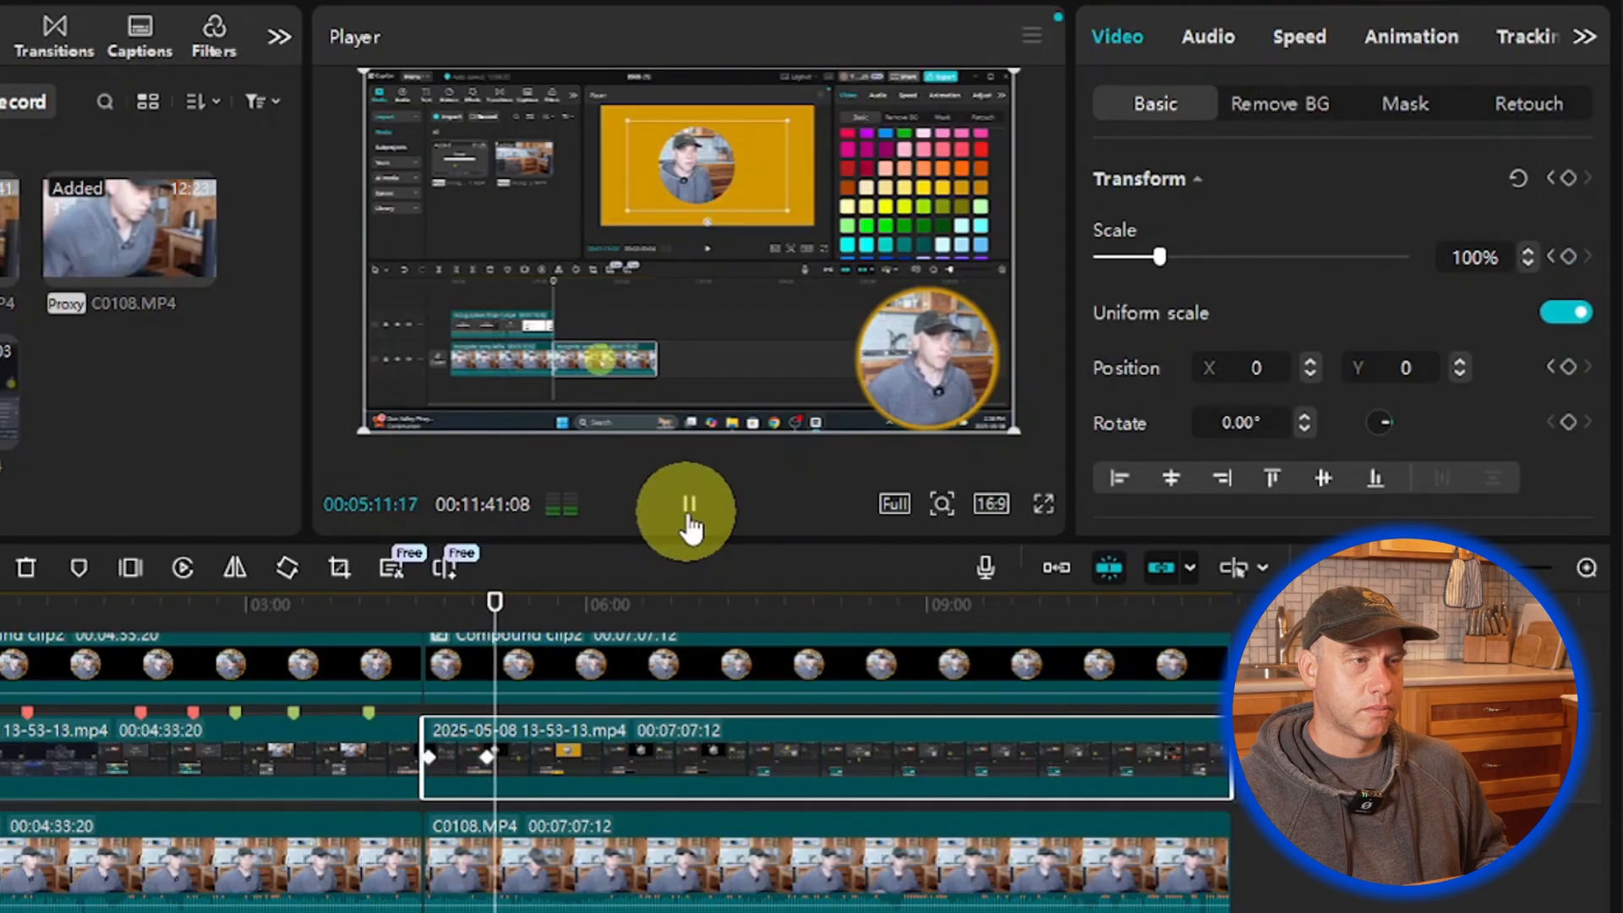
click(689, 526)
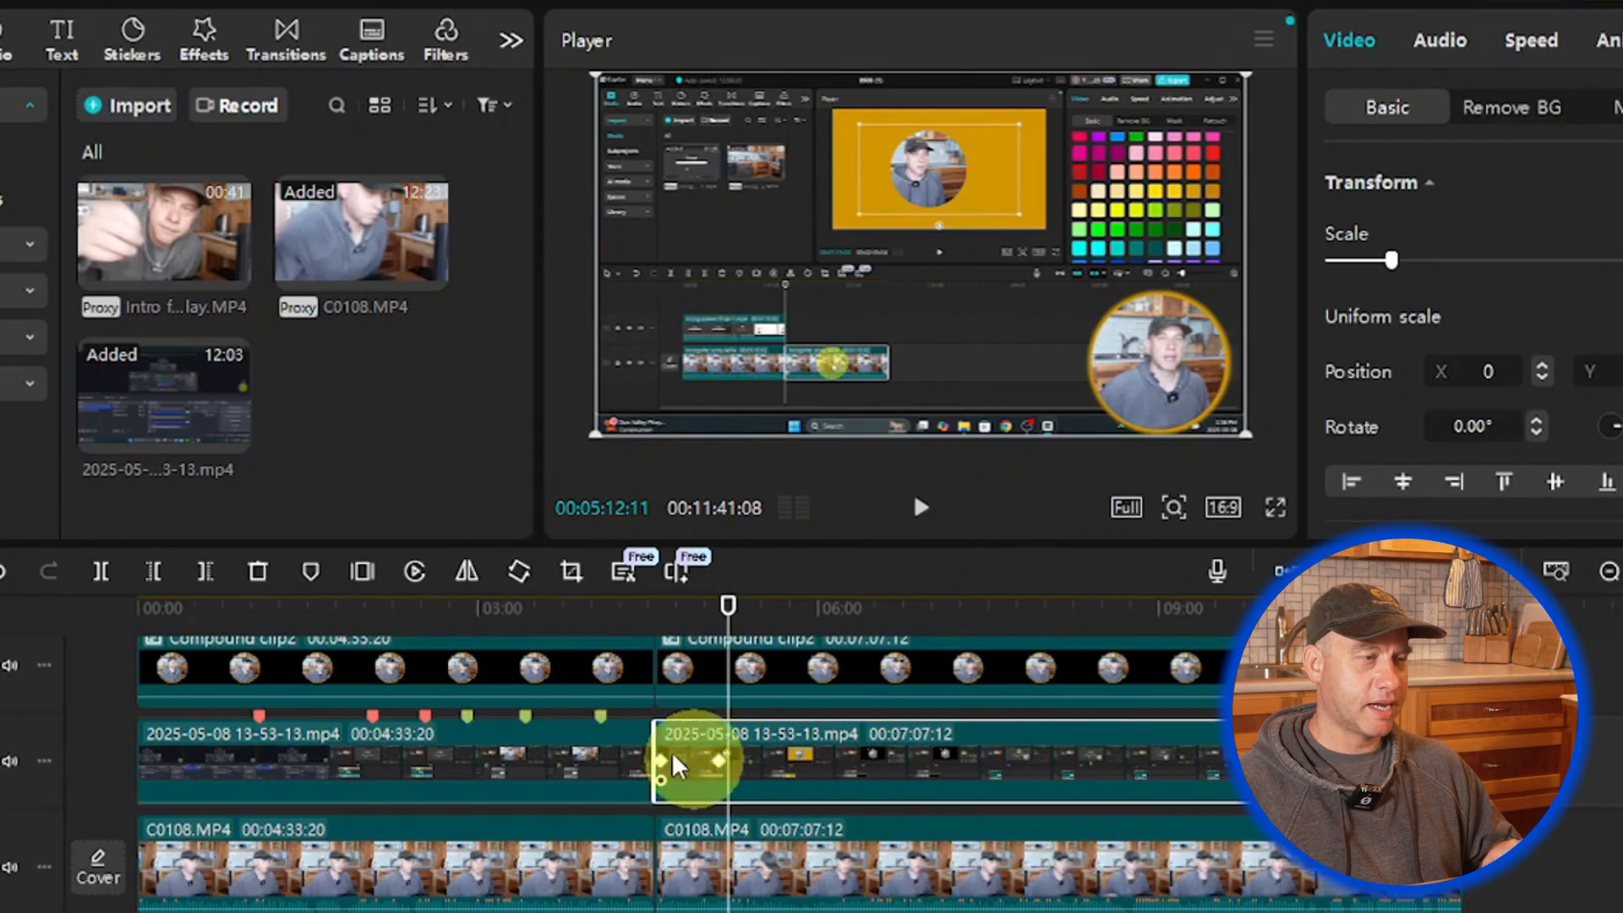
scroll(321, 734, up, 2)
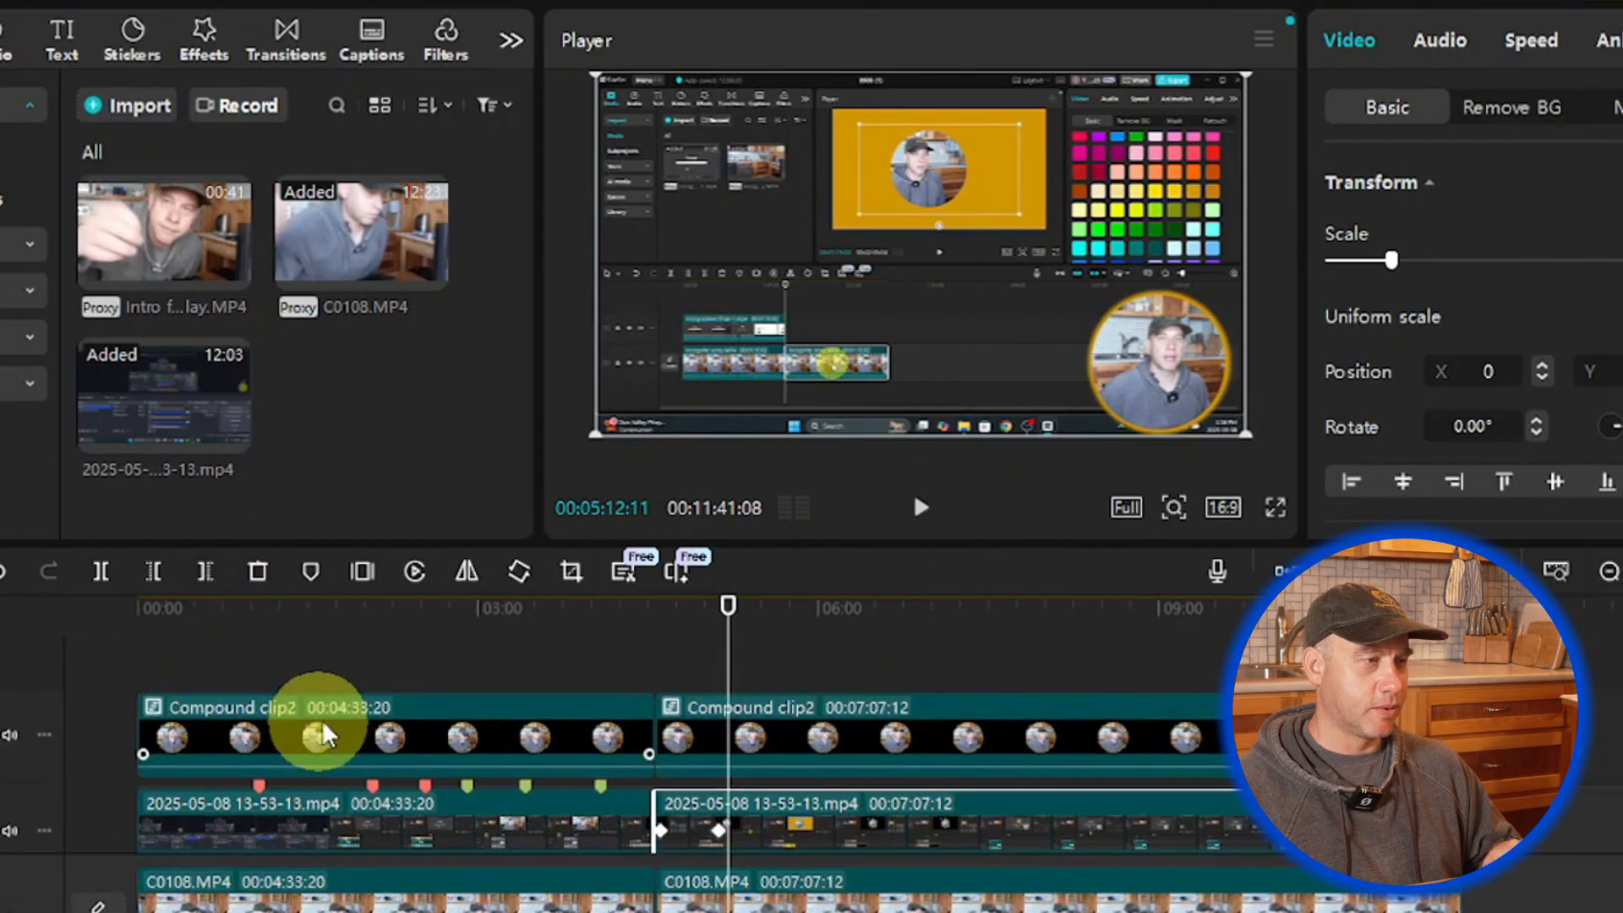
scroll(602, 665, down, 1)
scroll(549, 677, up, 1)
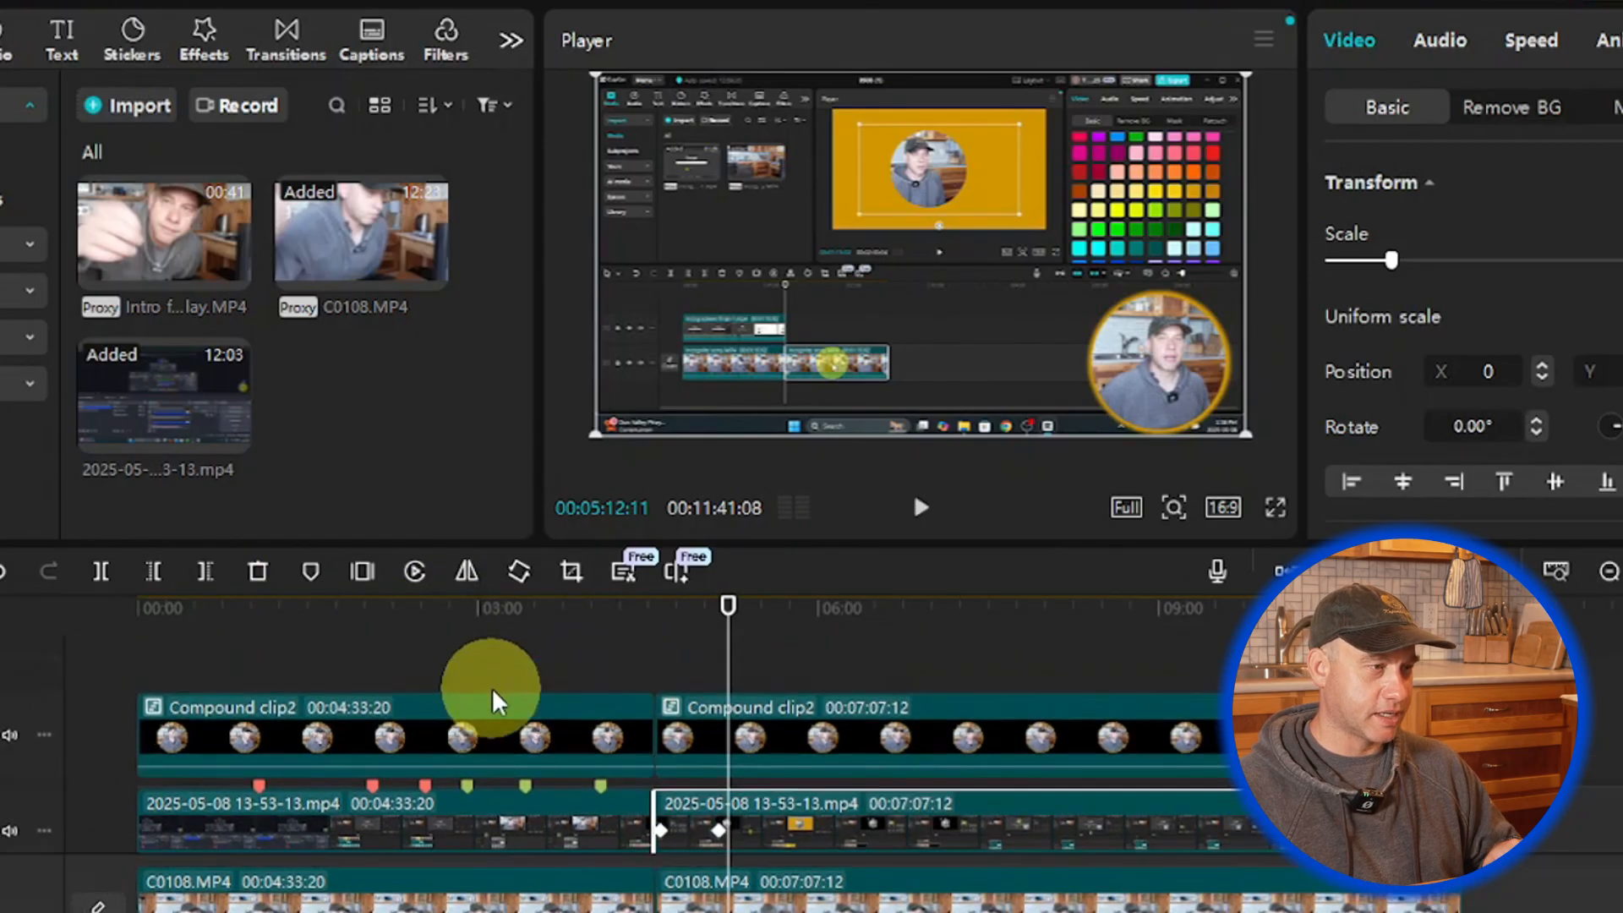
click(311, 573)
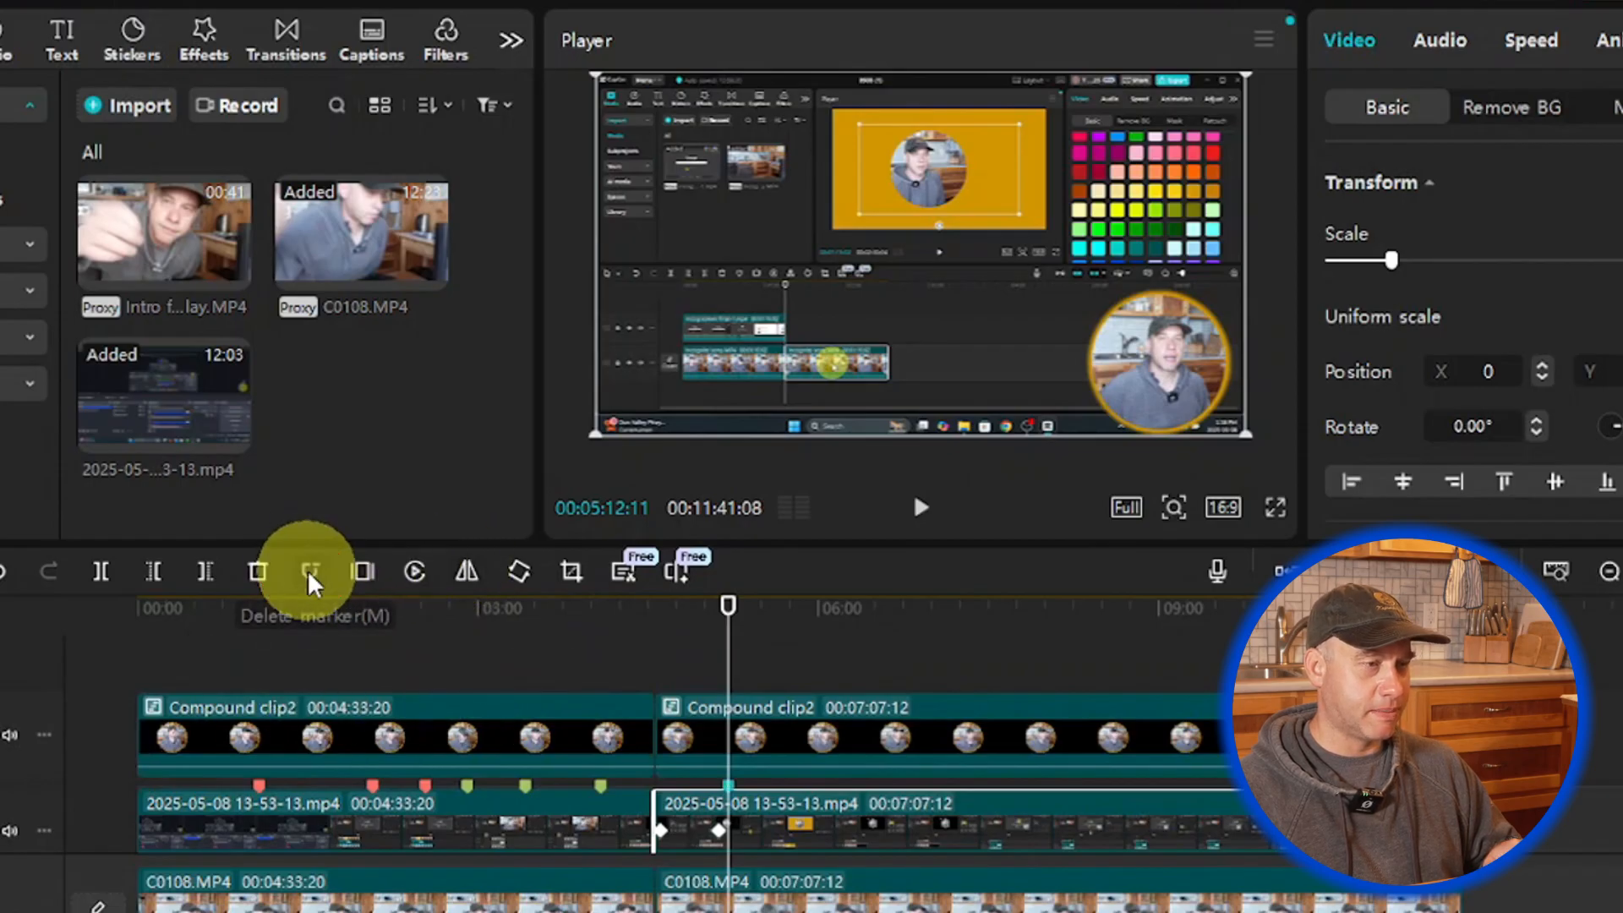
Step: Rename the marker at 00:05:12:11 as "Text Hold Alt + Hit G" and colour it red
right_click(732, 784)
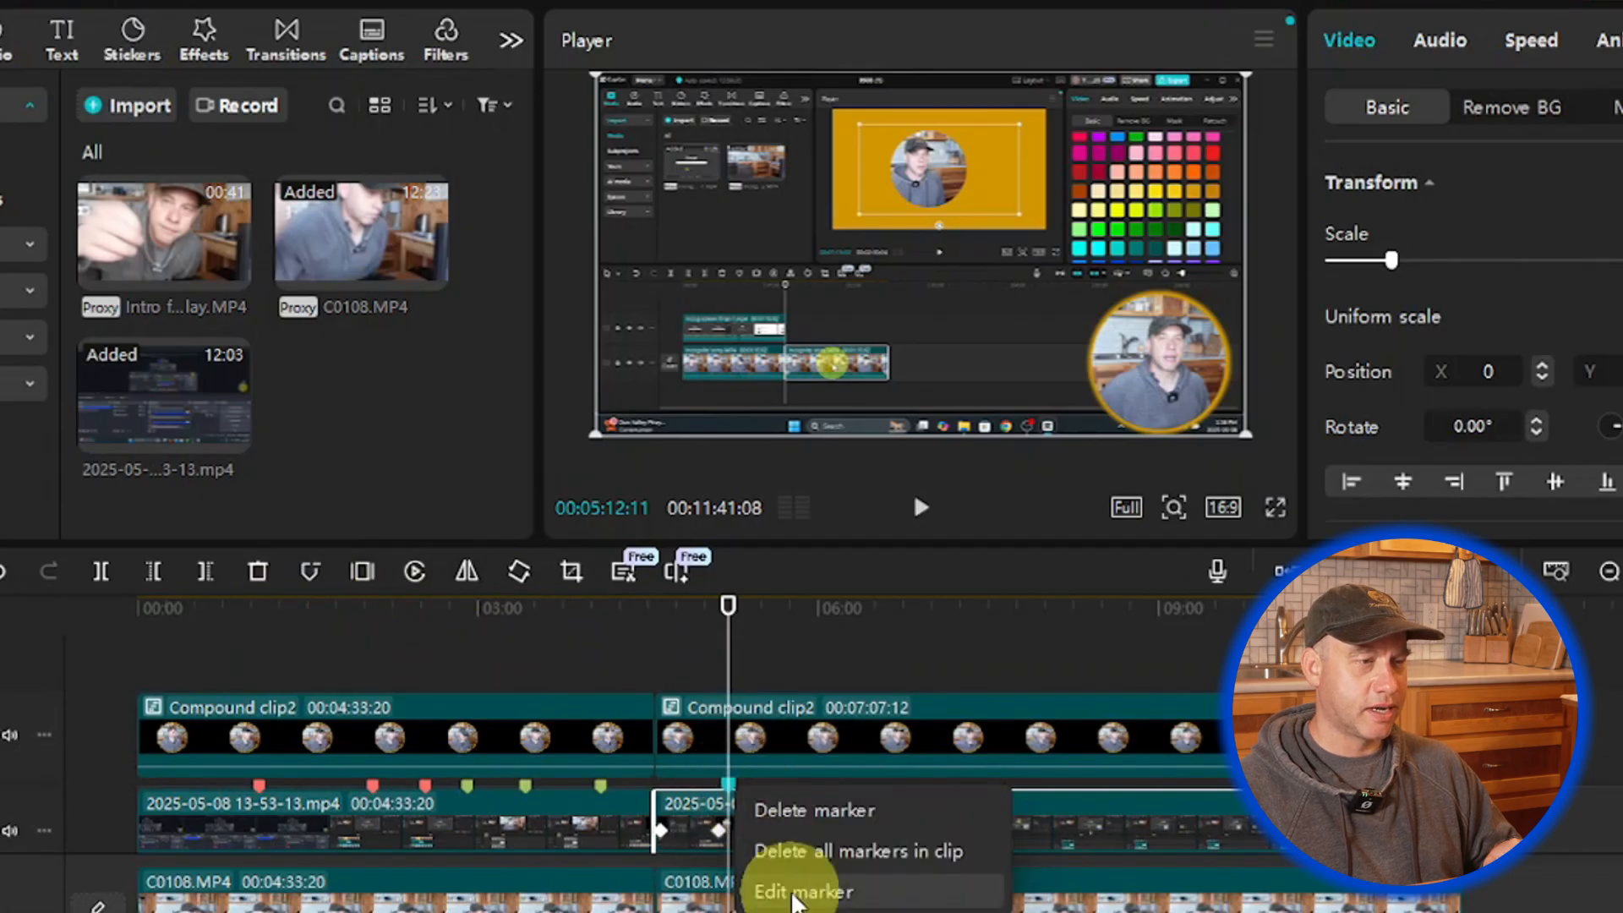
click(799, 892)
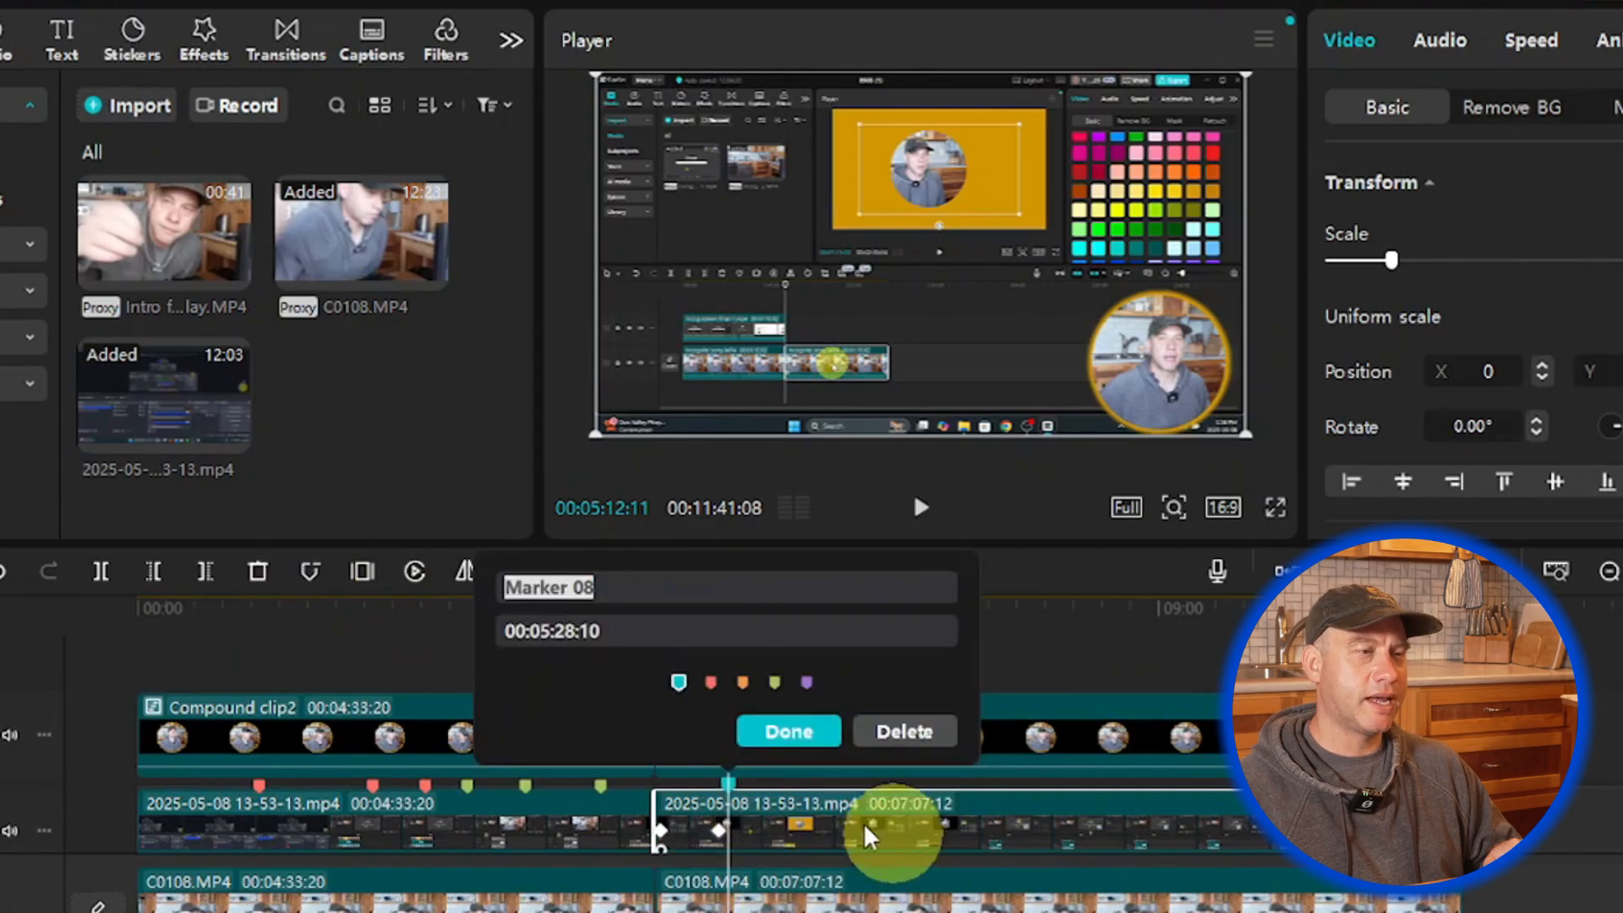
click(711, 685)
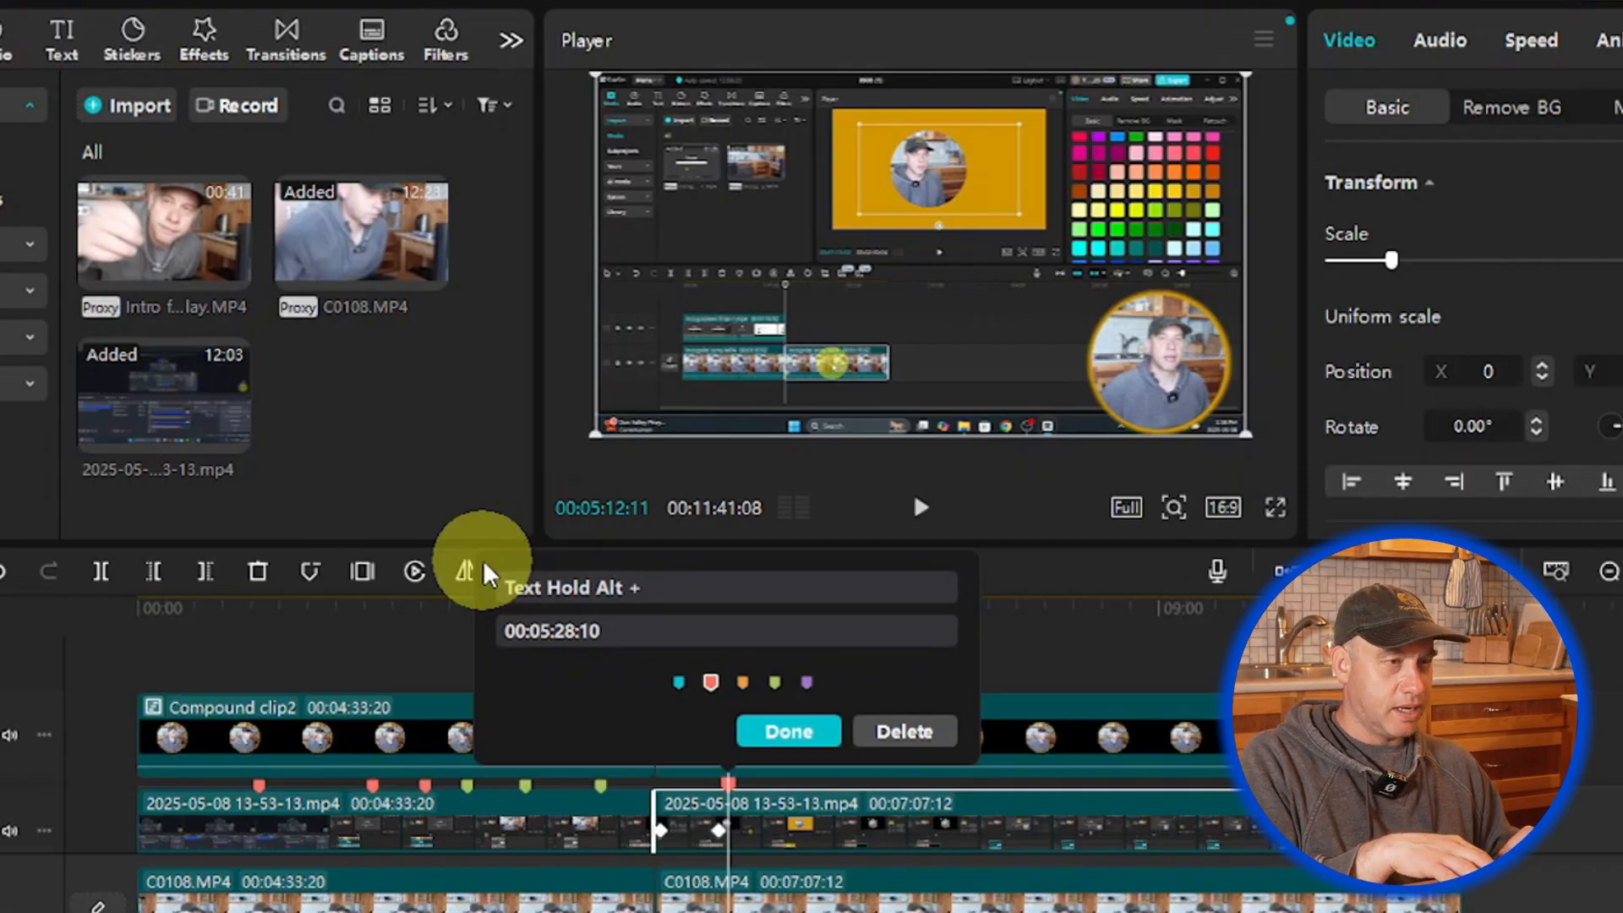
text(it)
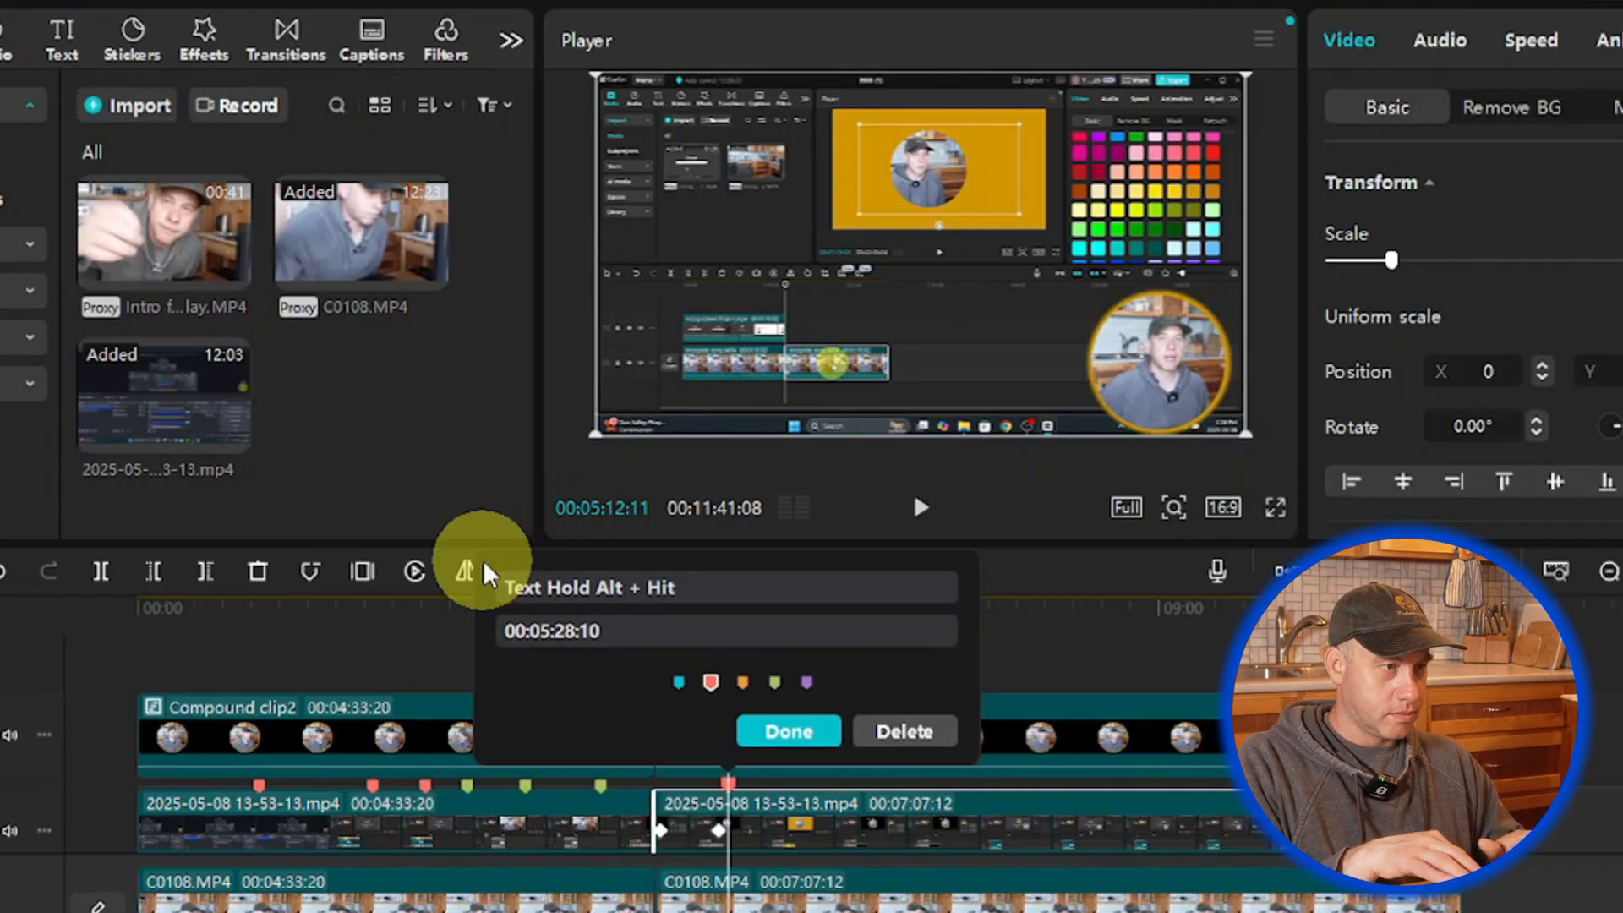
text( G)
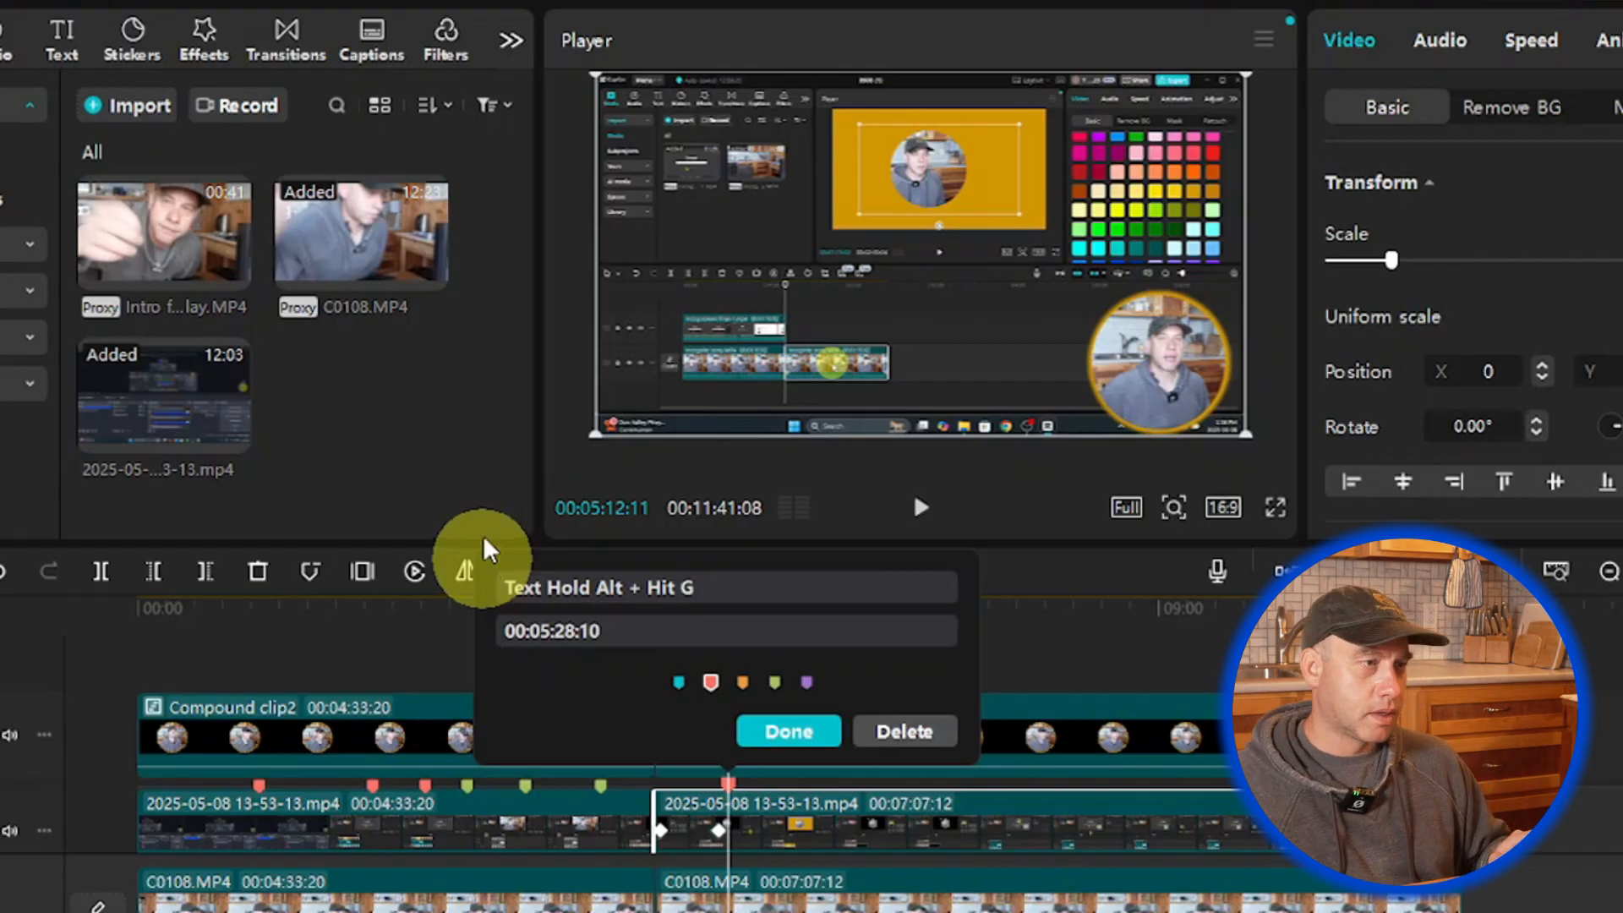
click(795, 732)
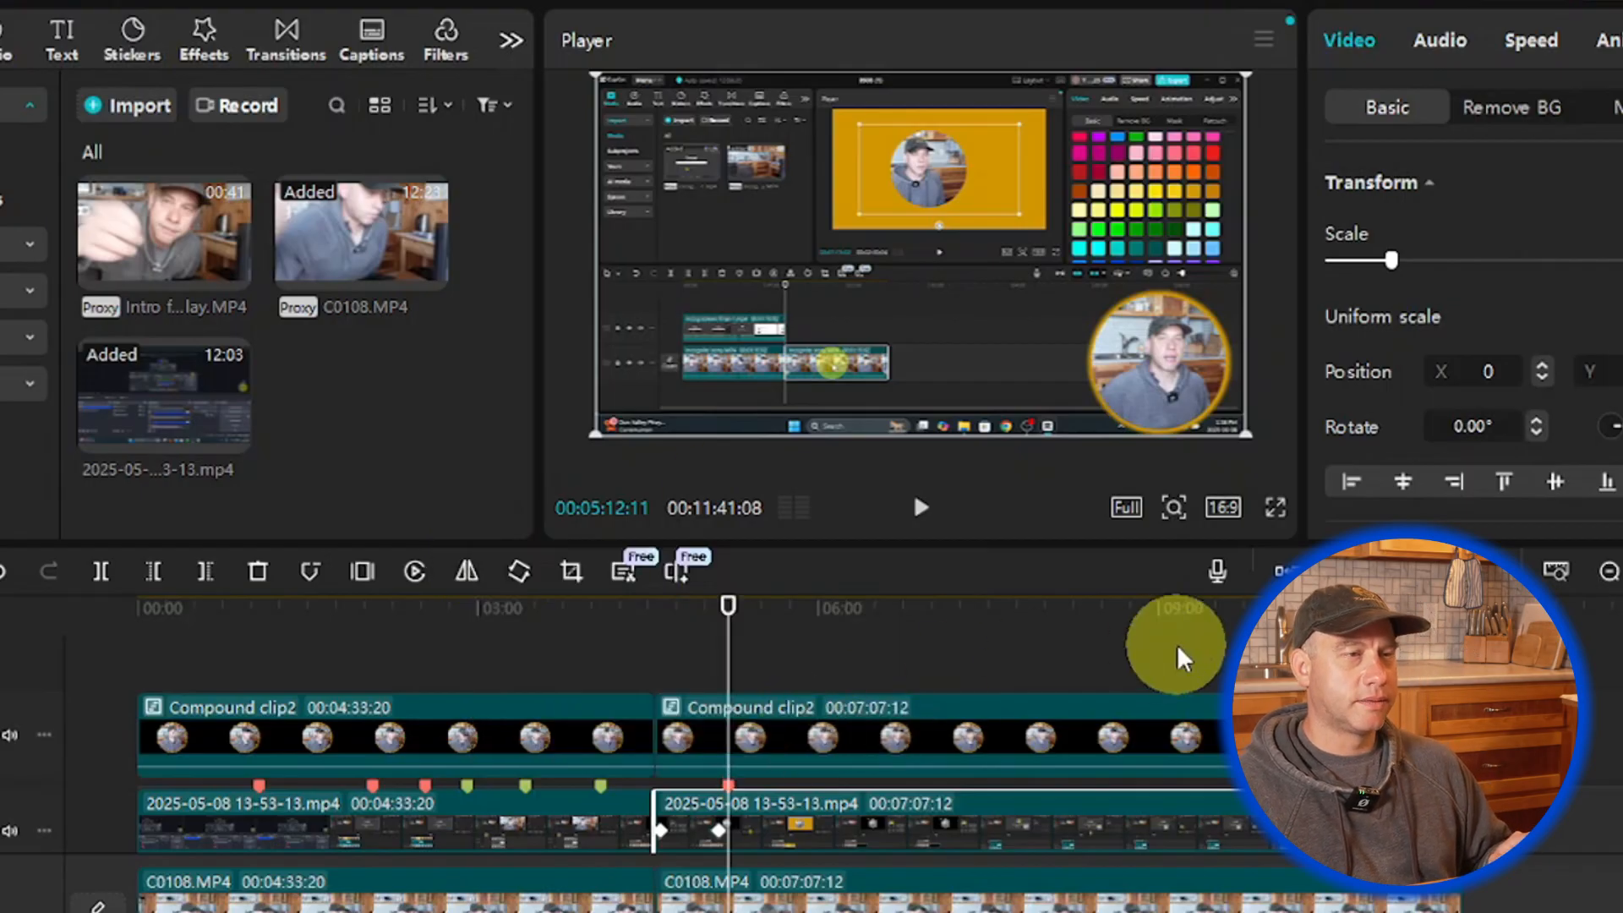
Step: Play on to 00:05:27:10 and add scale and position keyframes to the screen-recording clip
click(920, 510)
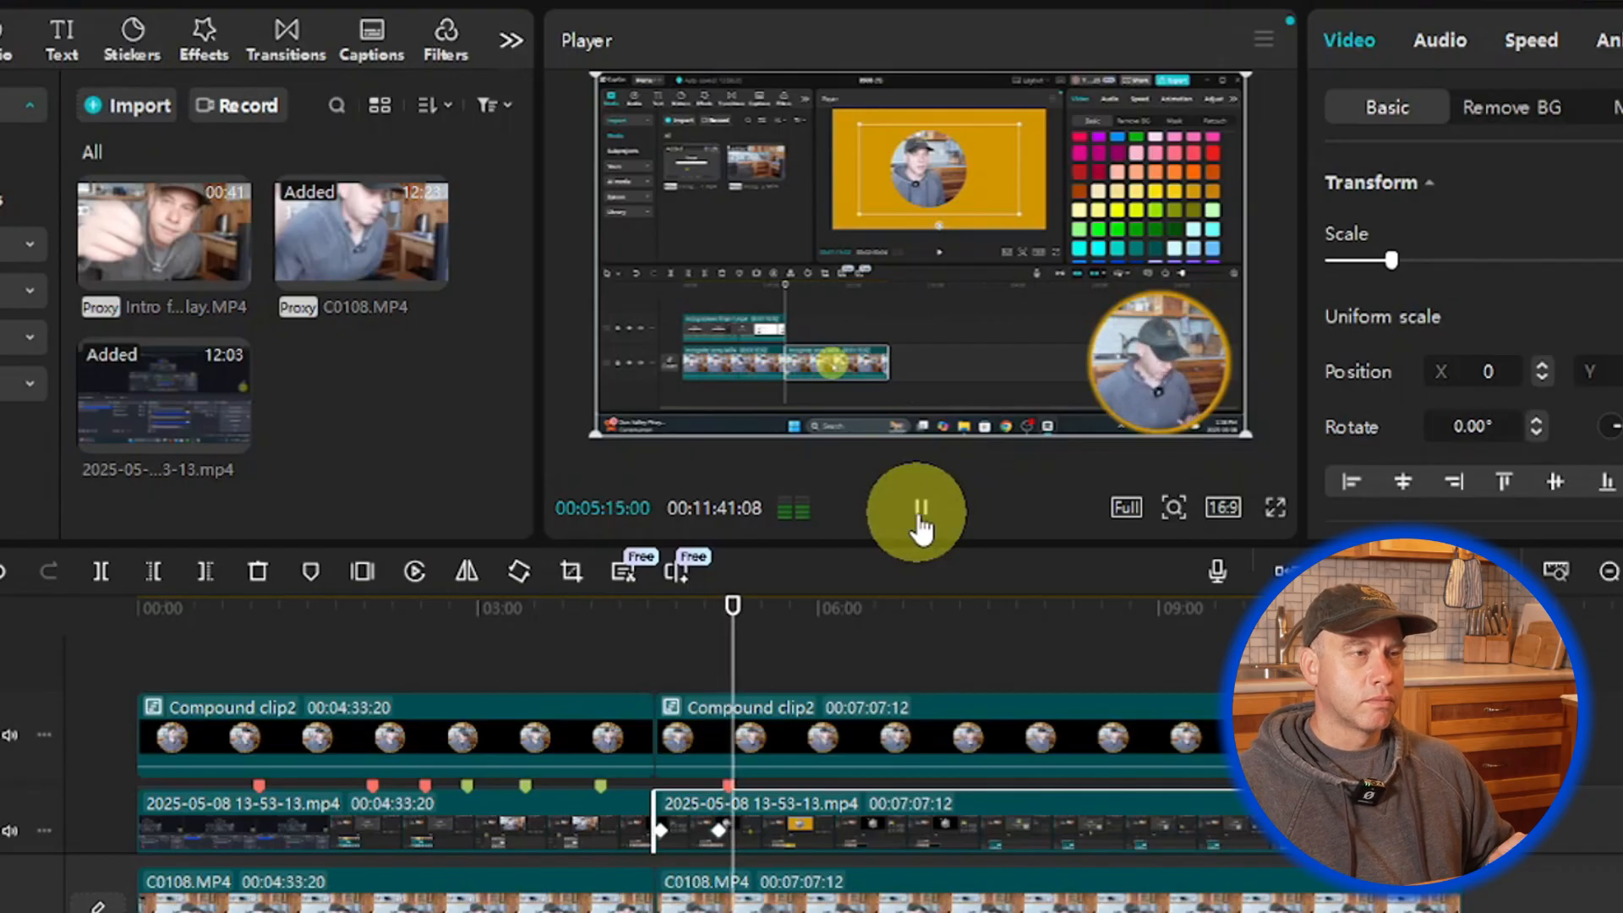
click(920, 514)
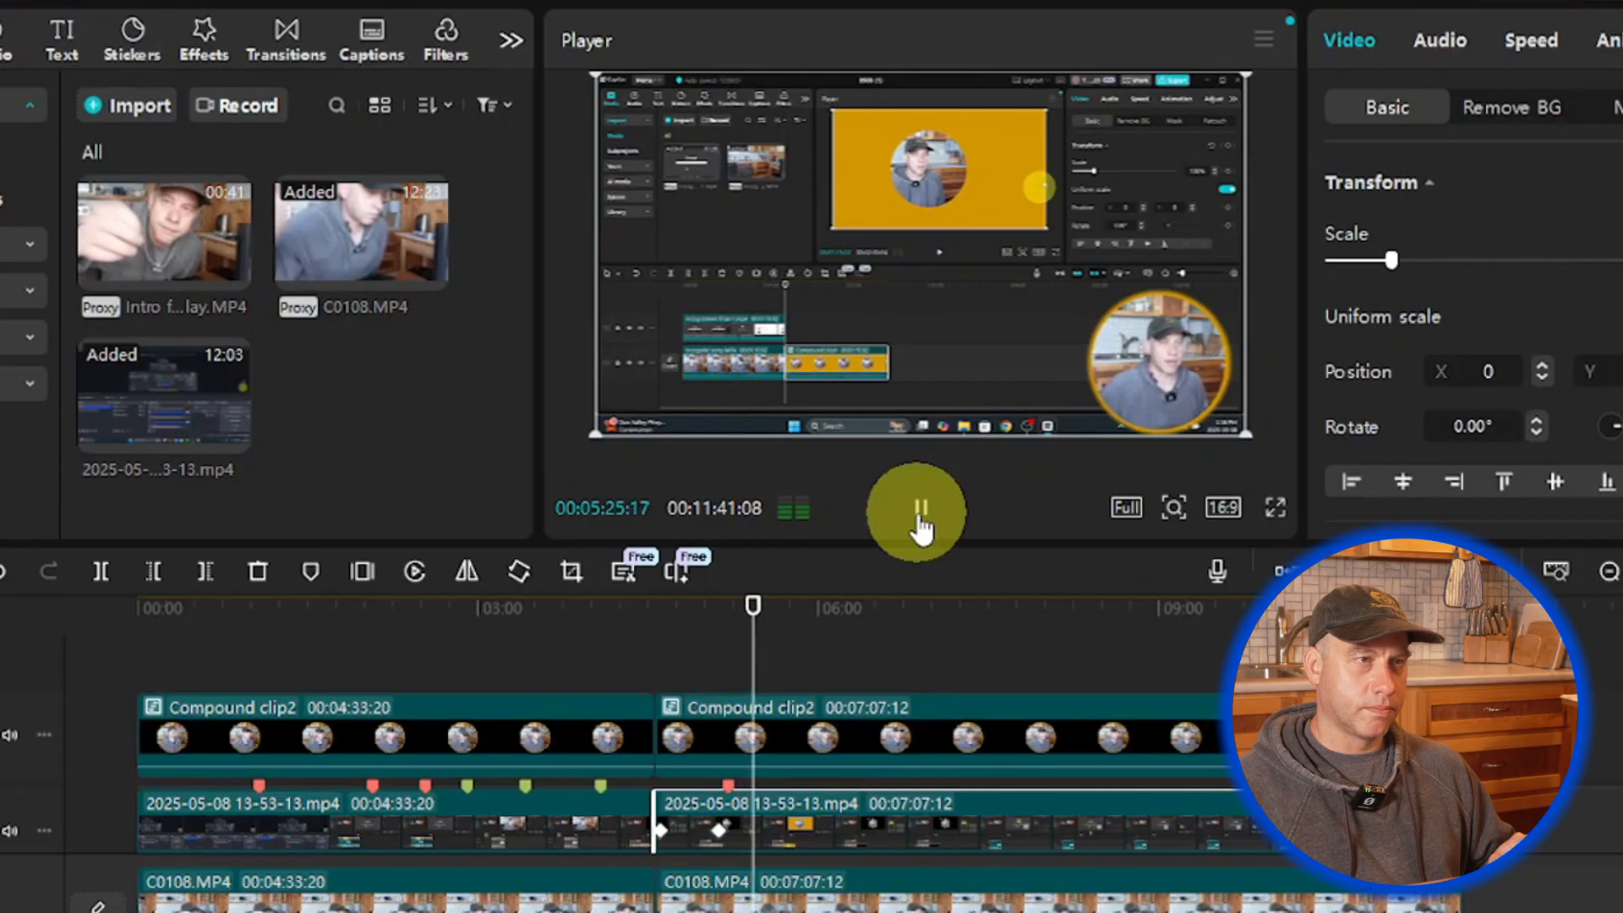
click(920, 512)
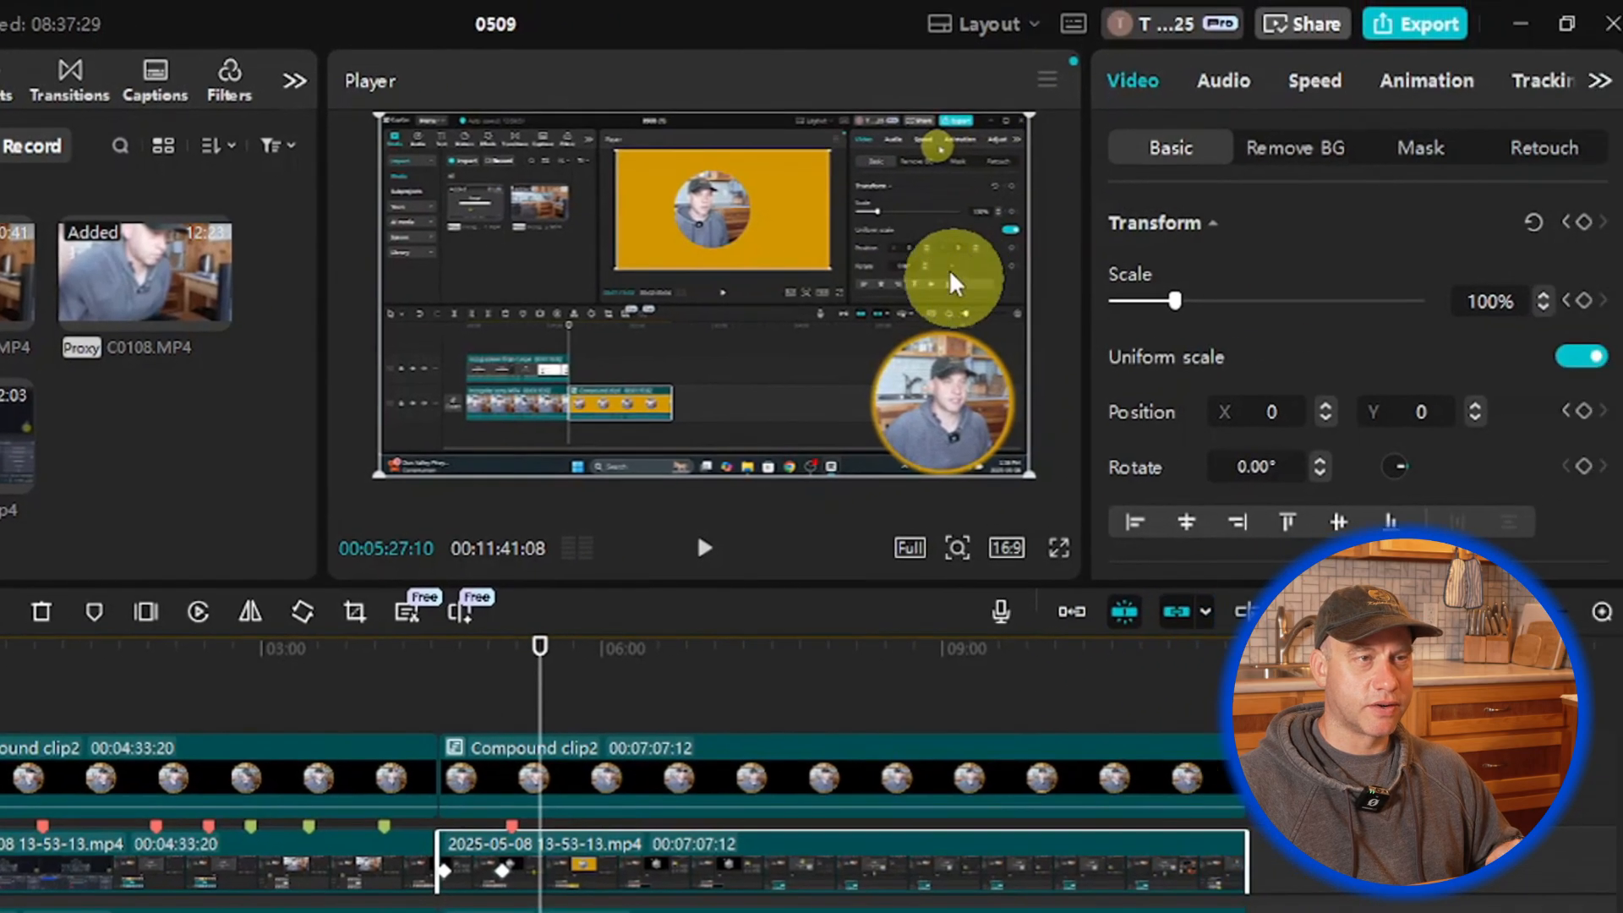
click(1570, 304)
click(1569, 415)
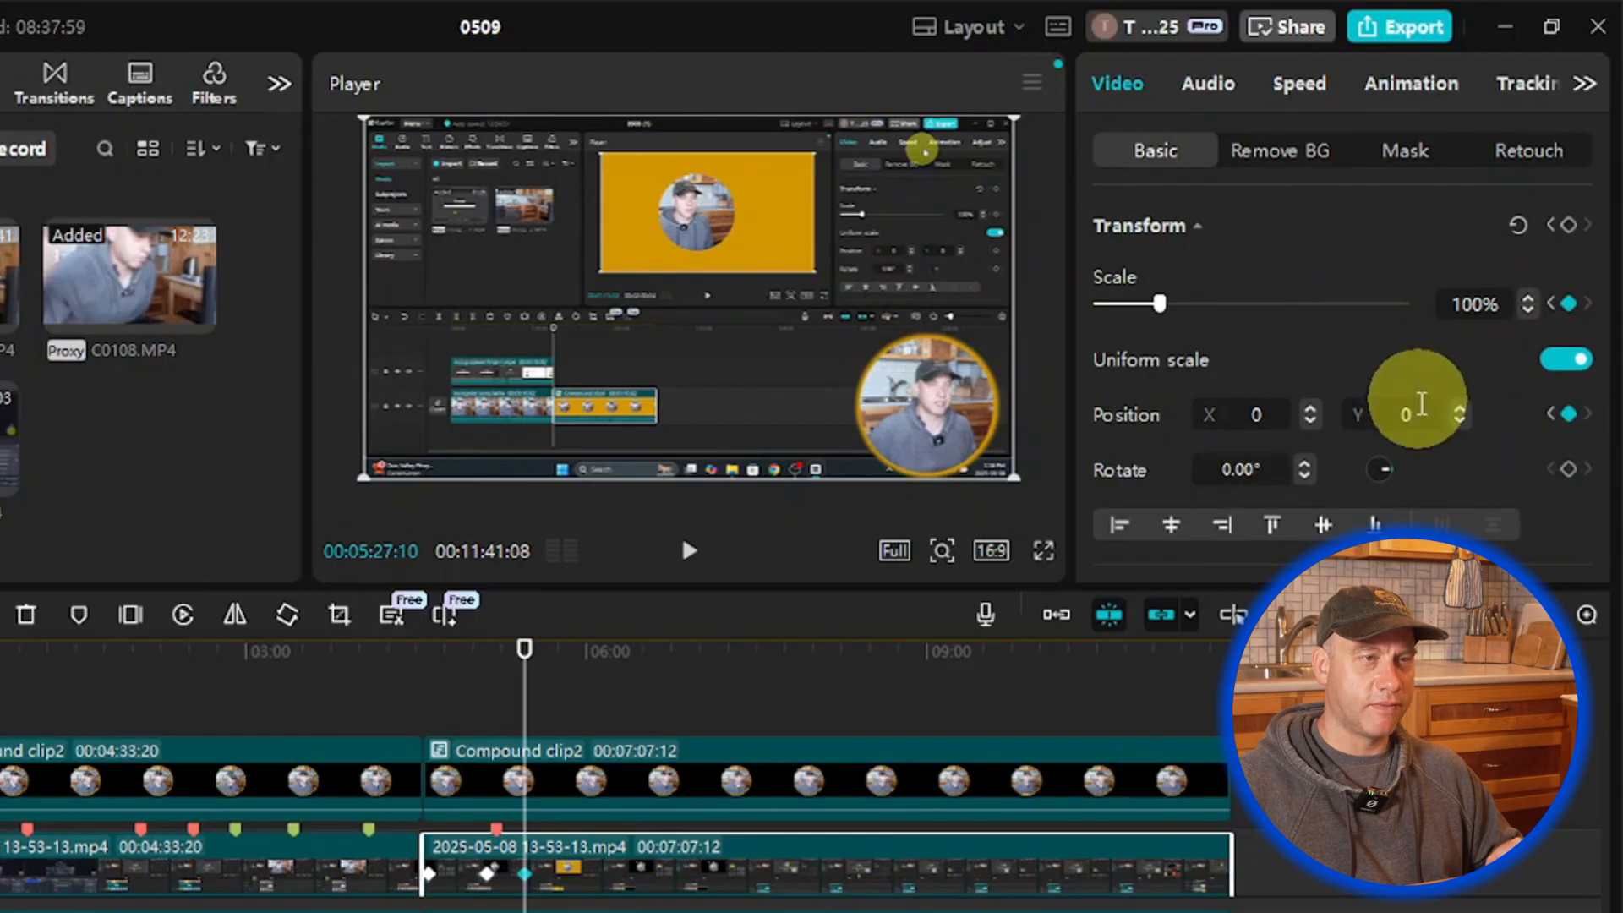
Step: At 00:05:28:02, enlarge the screen recording to about 132% and reposition it to about X -608, Y -342, framing the preview and settings
key(Right)
key(Right)
key(Right)
key(Right)
key(Right)
key(Right)
key(Right)
key(Right)
key(Right)
key(Right)
key(Right)
key(Right)
key(Right)
key(Right)
key(Right)
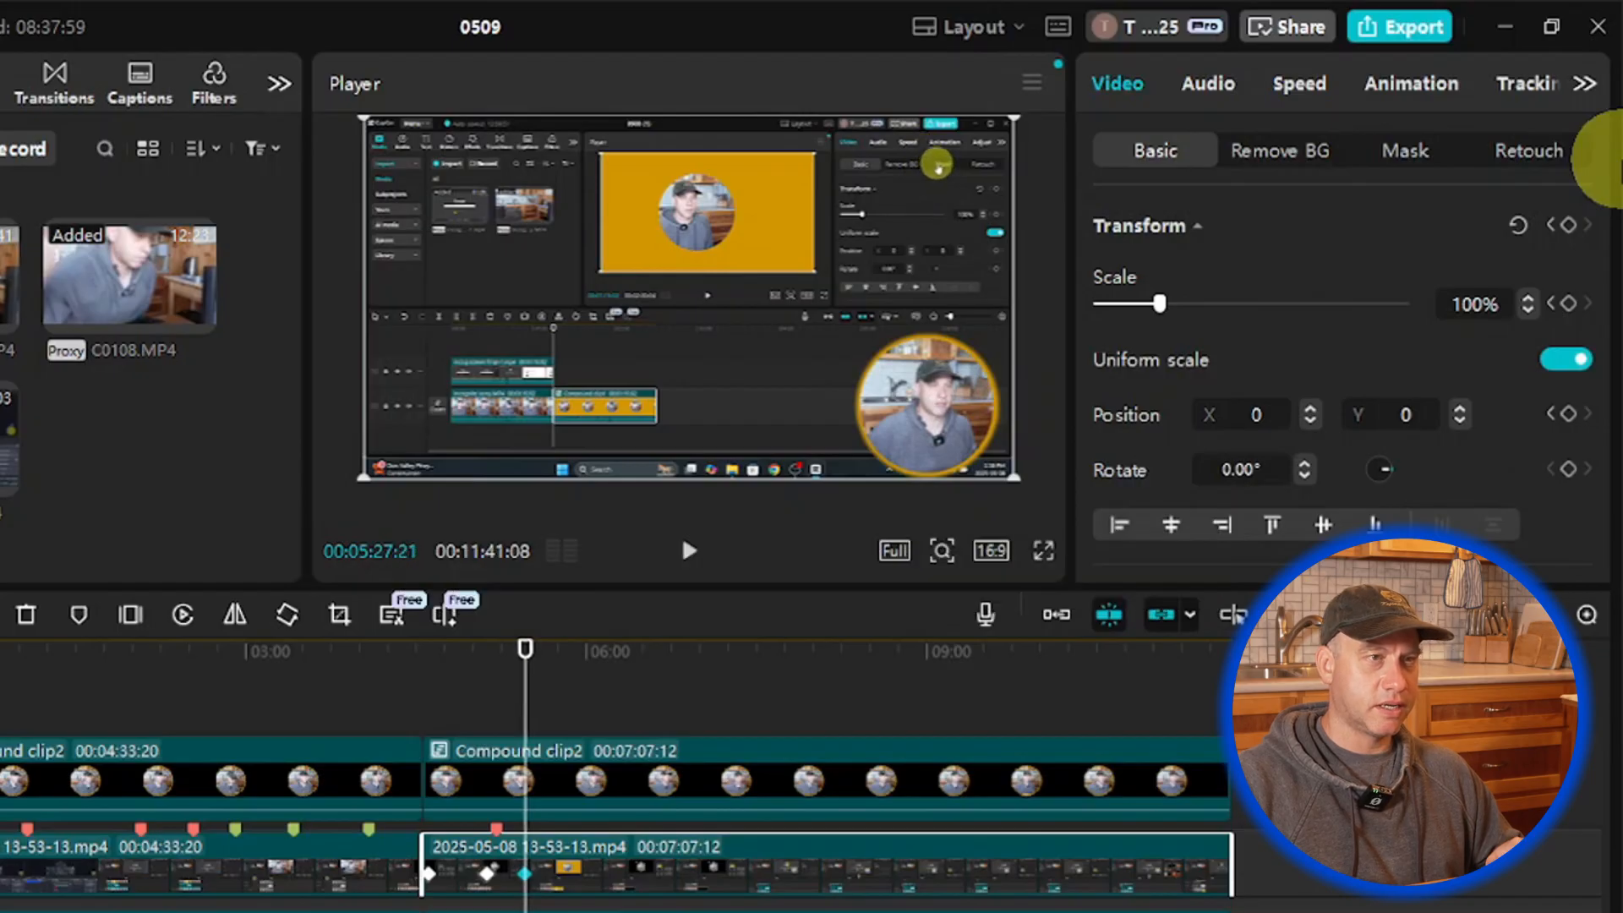
key(Right)
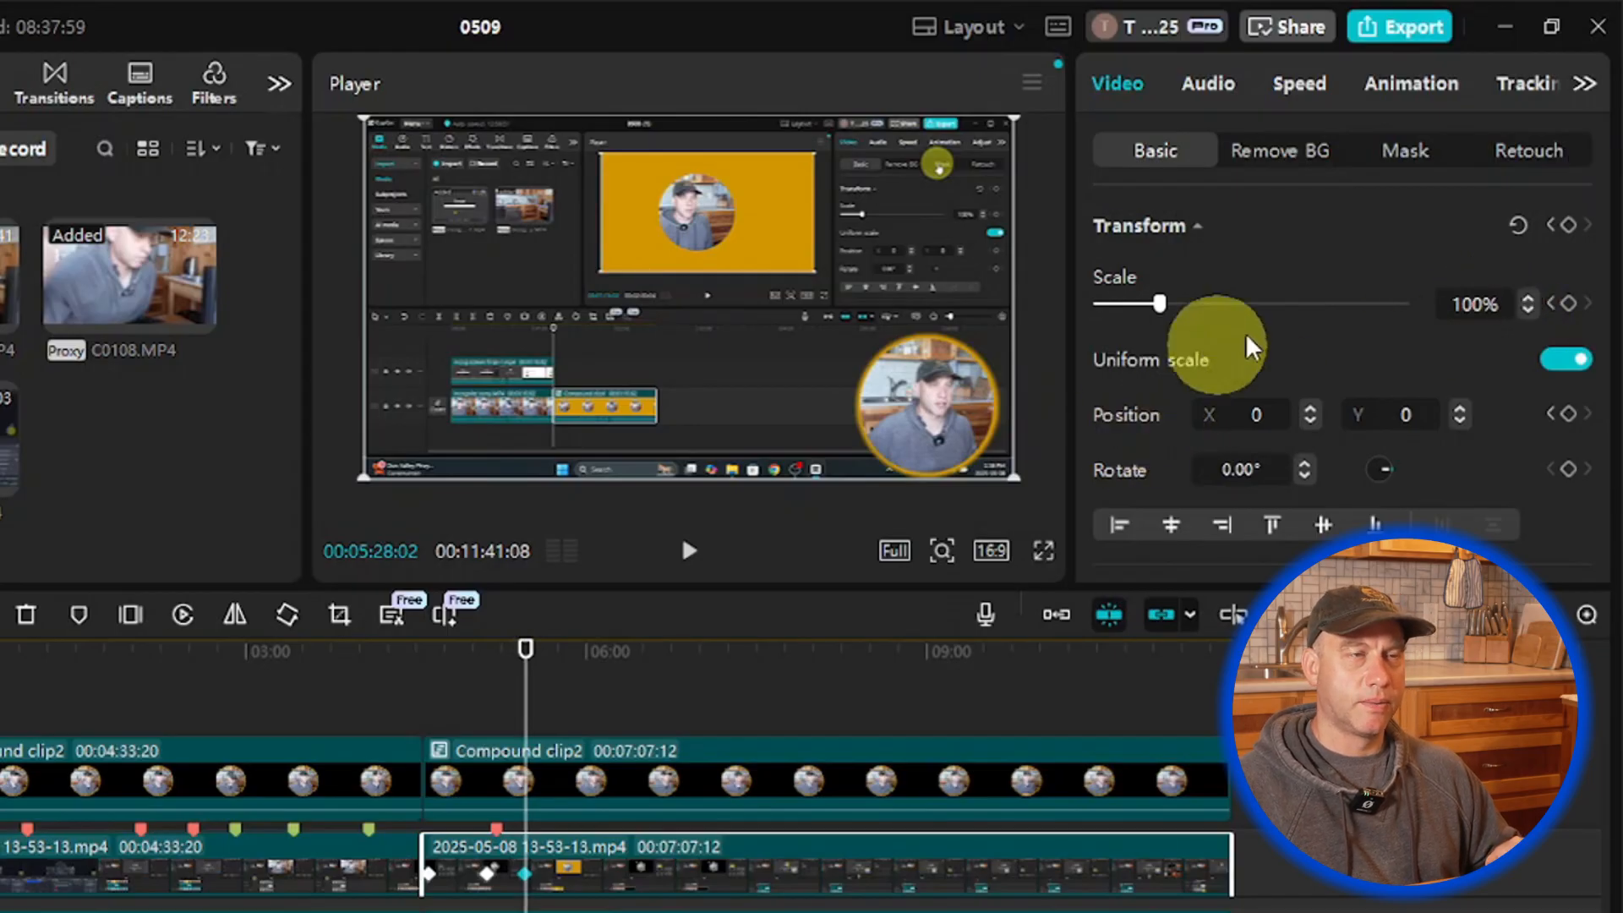
click(1166, 306)
drag(1165, 306, 1190, 310)
drag(971, 307, 833, 376)
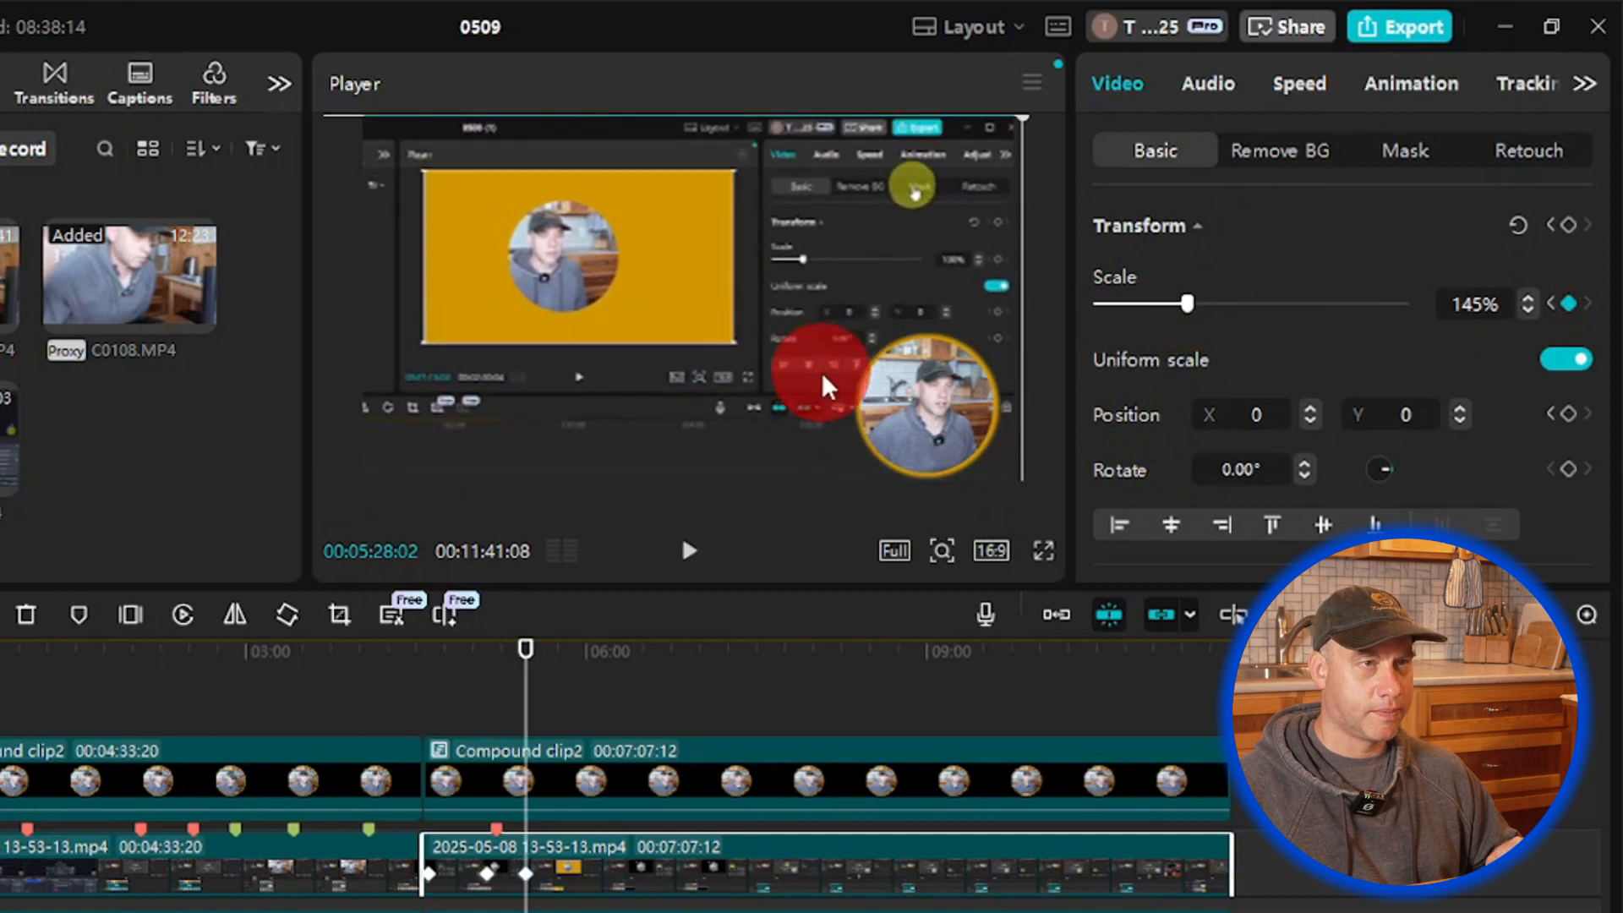
drag(1188, 305, 1178, 308)
drag(845, 318, 901, 295)
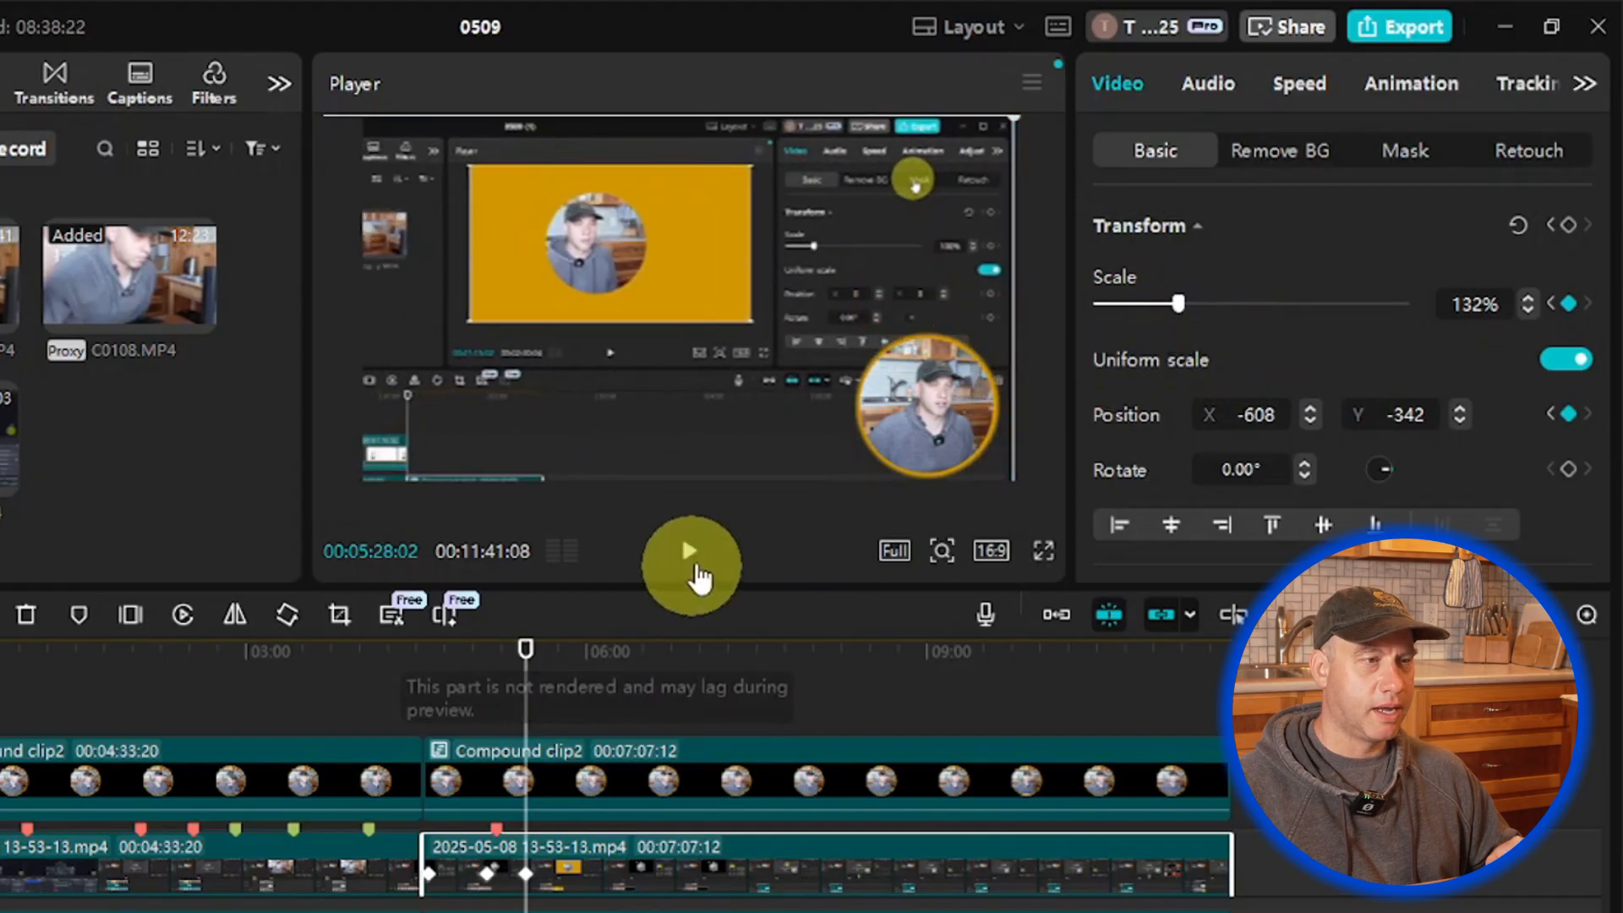
Step: Play through the zoomed section to the mask settings, then place the playhead at 00:06:11:16
click(700, 558)
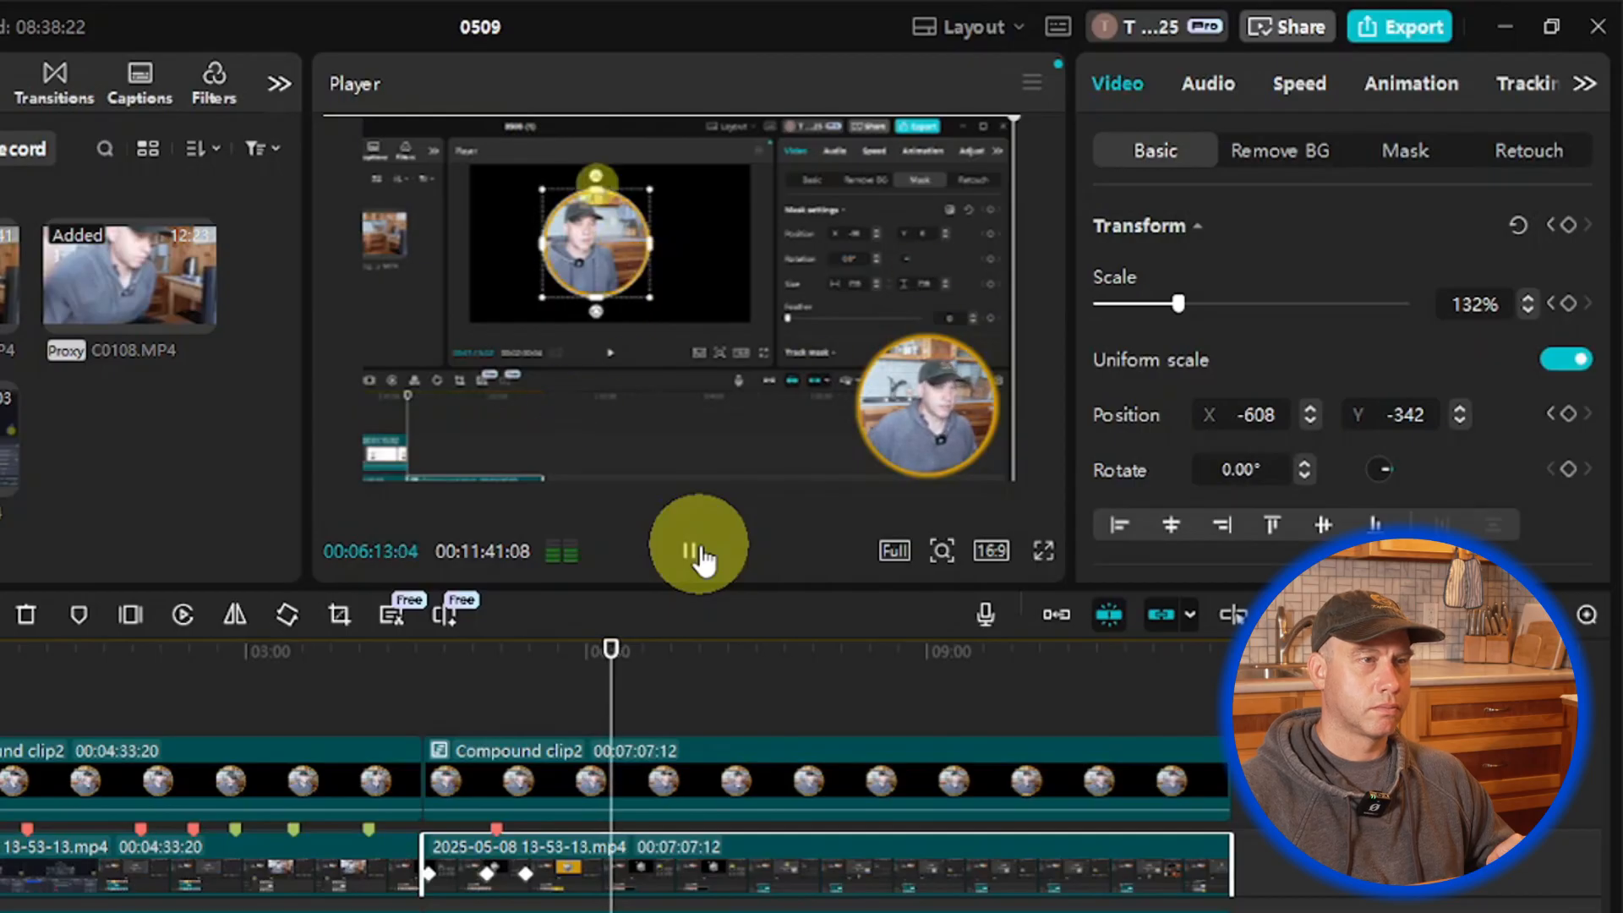
click(698, 556)
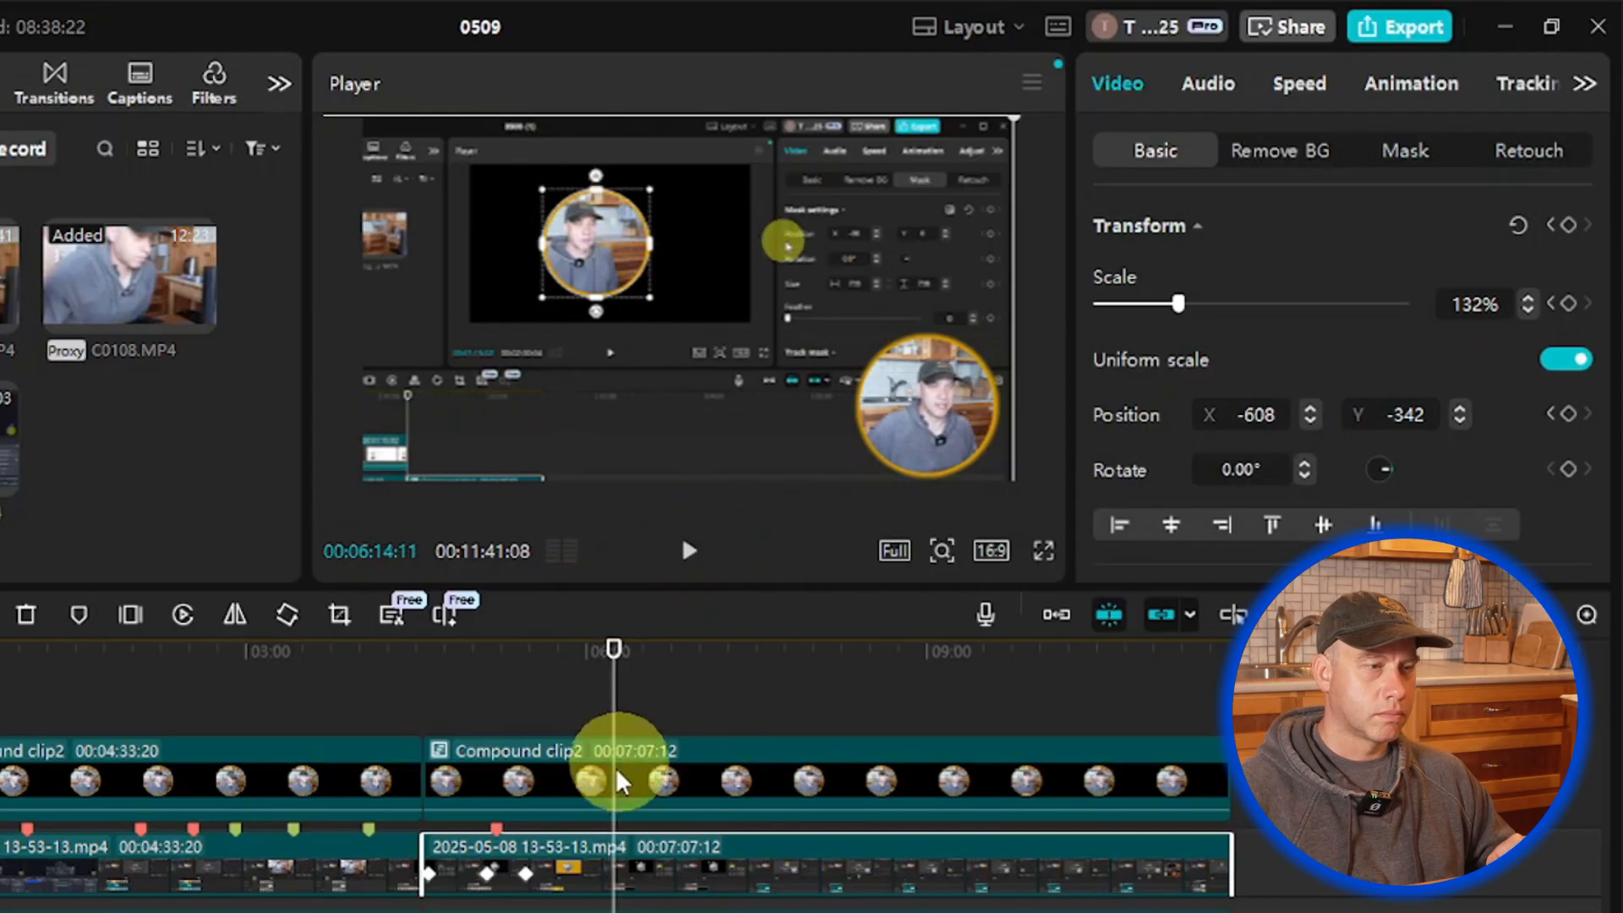
drag(601, 703, 592, 703)
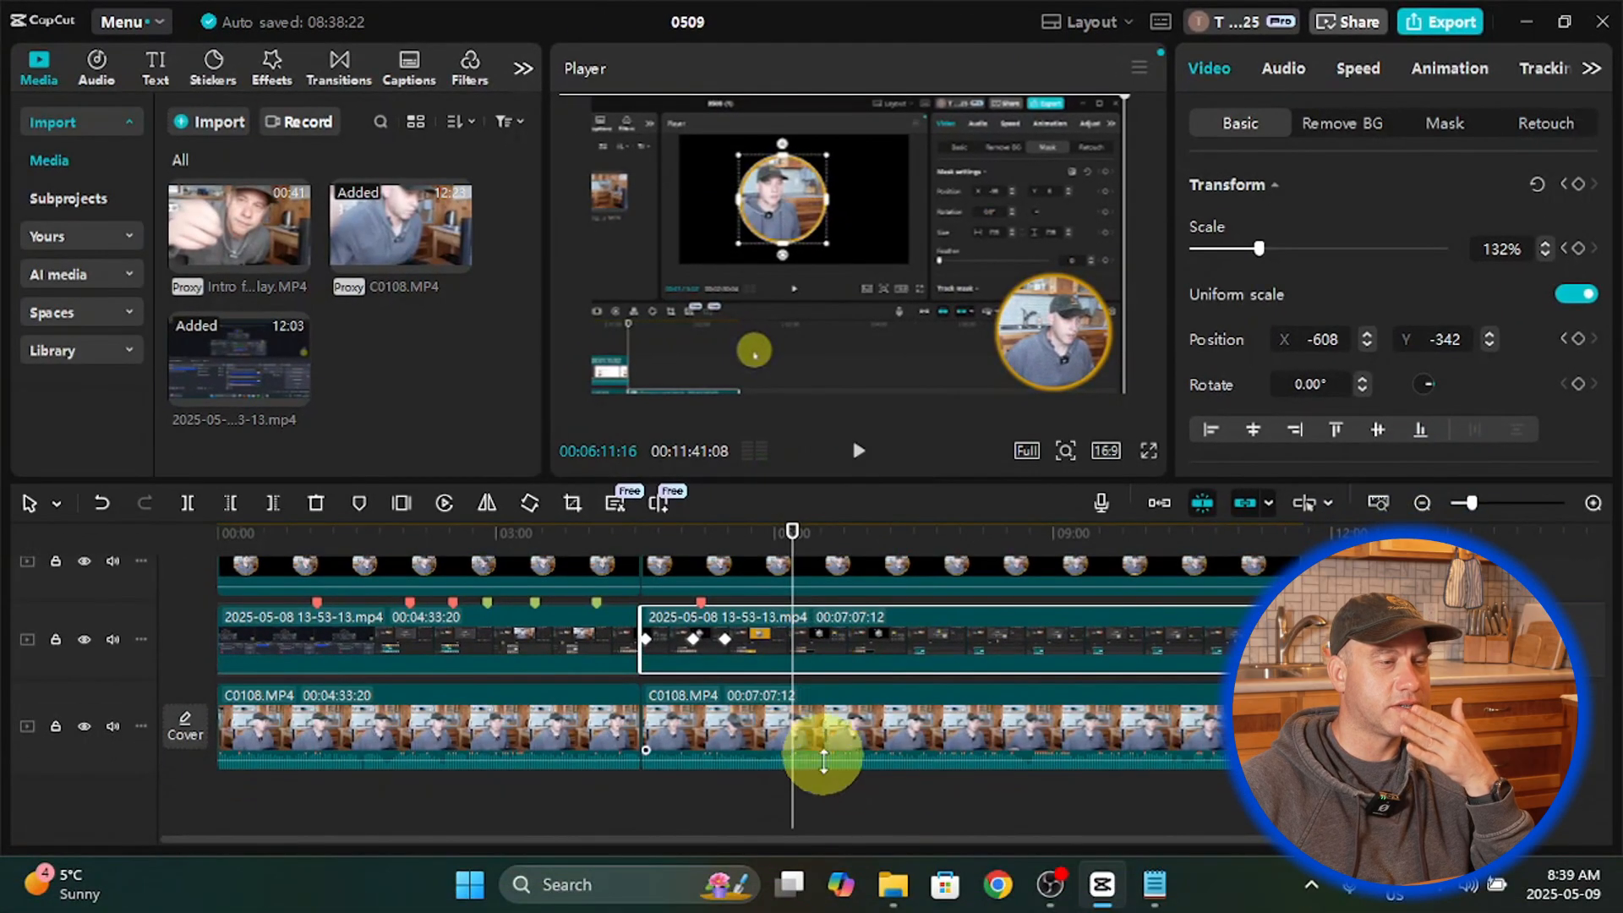
Step: Split the talking-head, screen-recording and C0108.MP4 clips together at 00:06:11:10
click(807, 714)
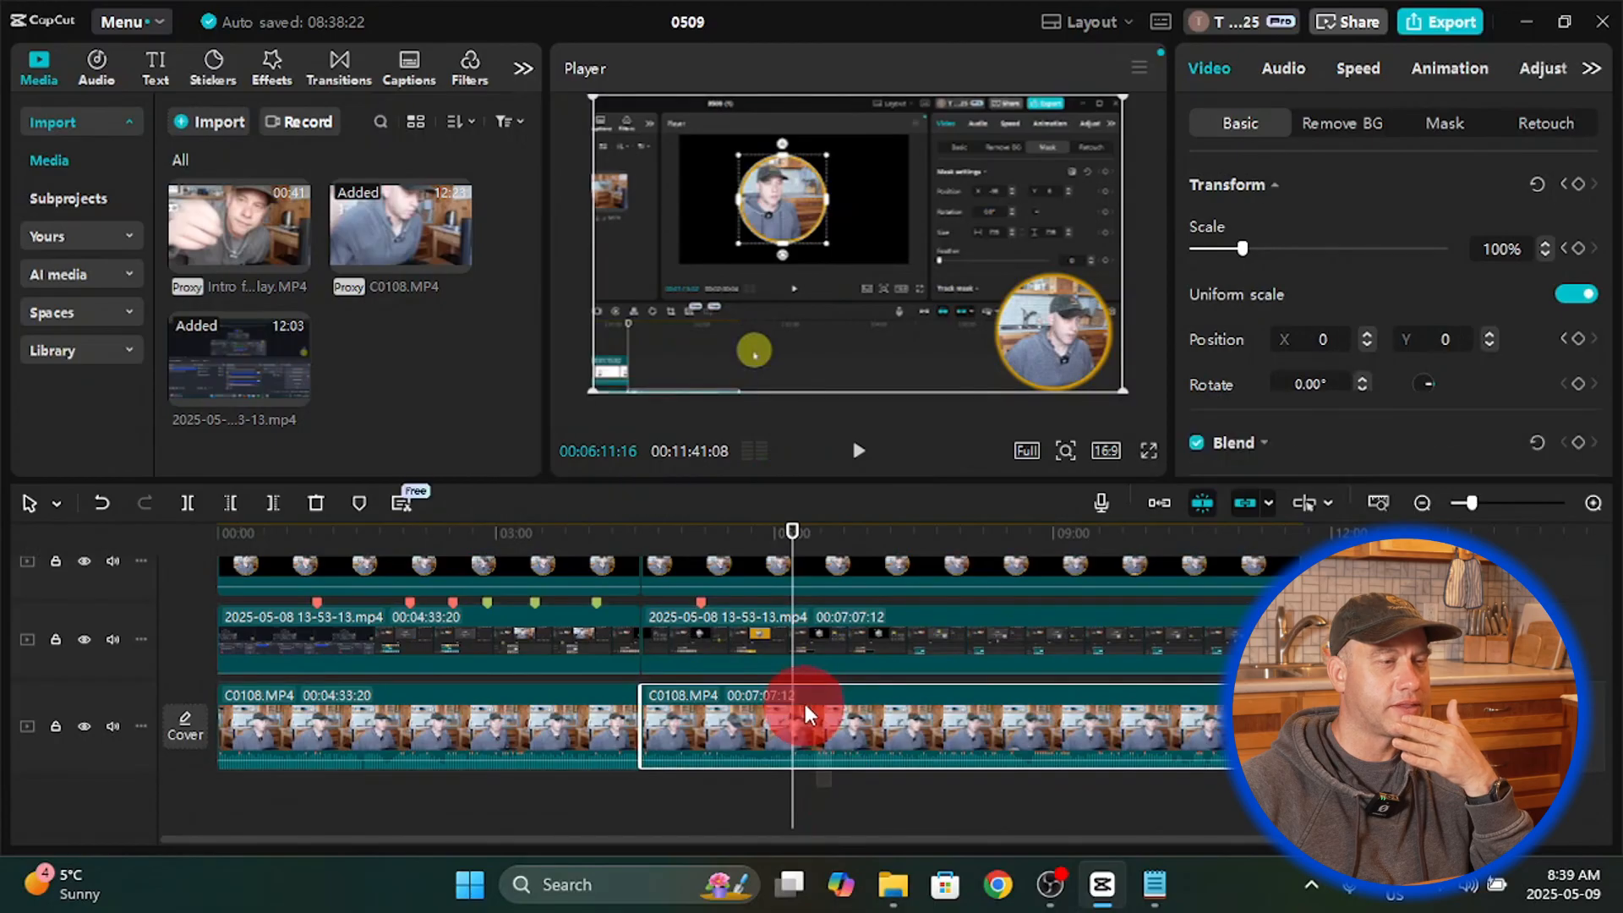
ctrl+click(782, 638)
ctrl+click(799, 590)
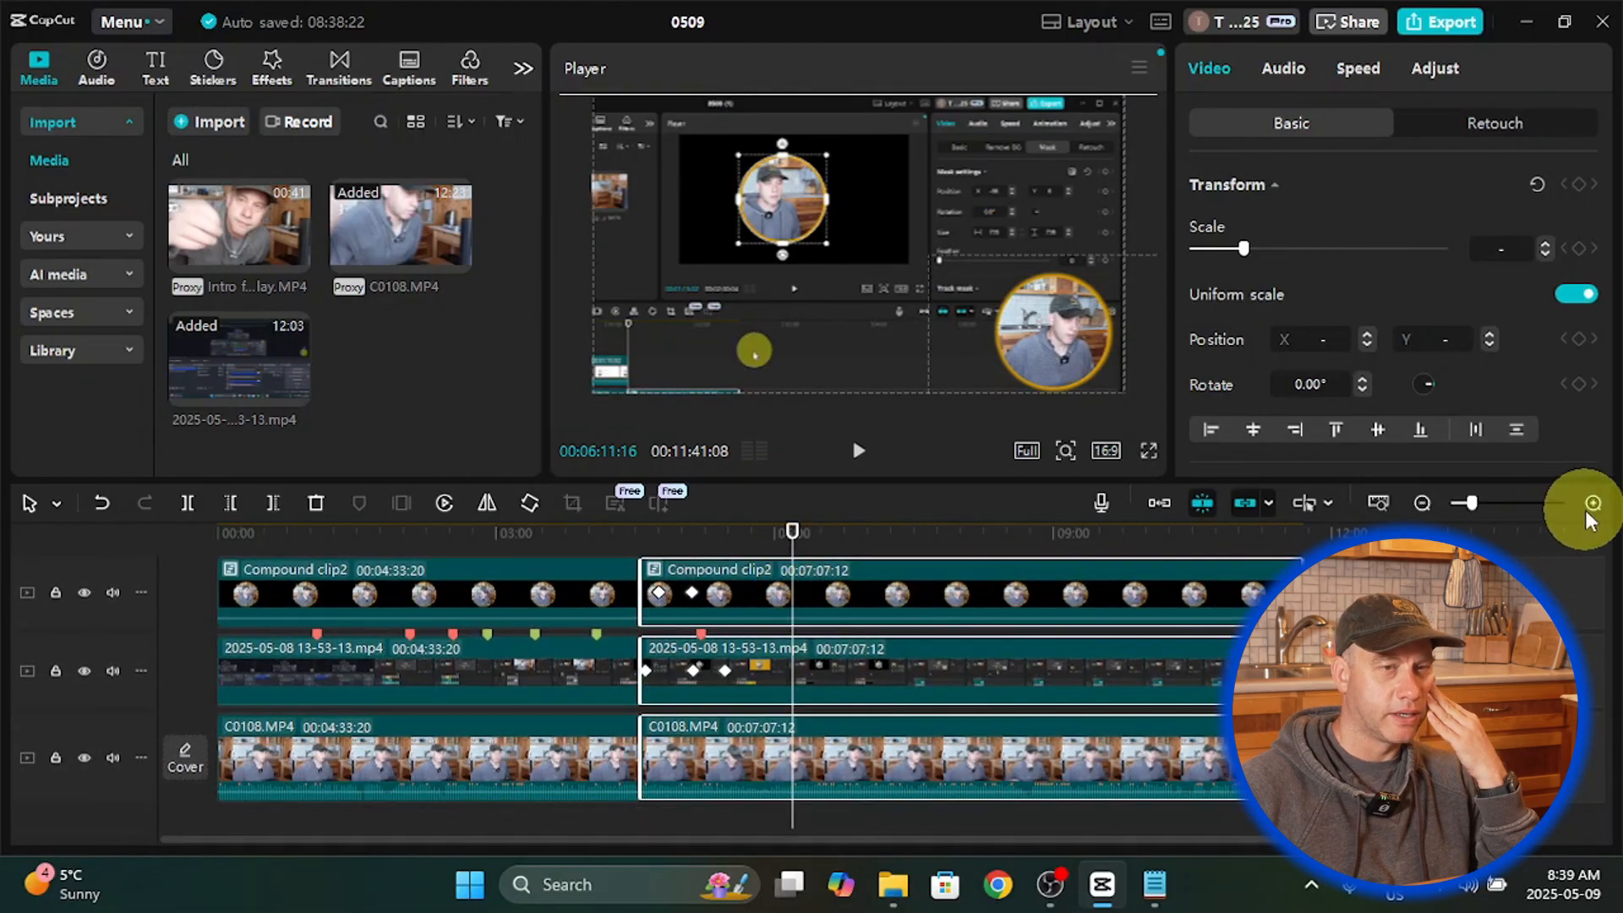
key(ctrl+plus)
key(ctrl+plus)
key(ctrl+plus)
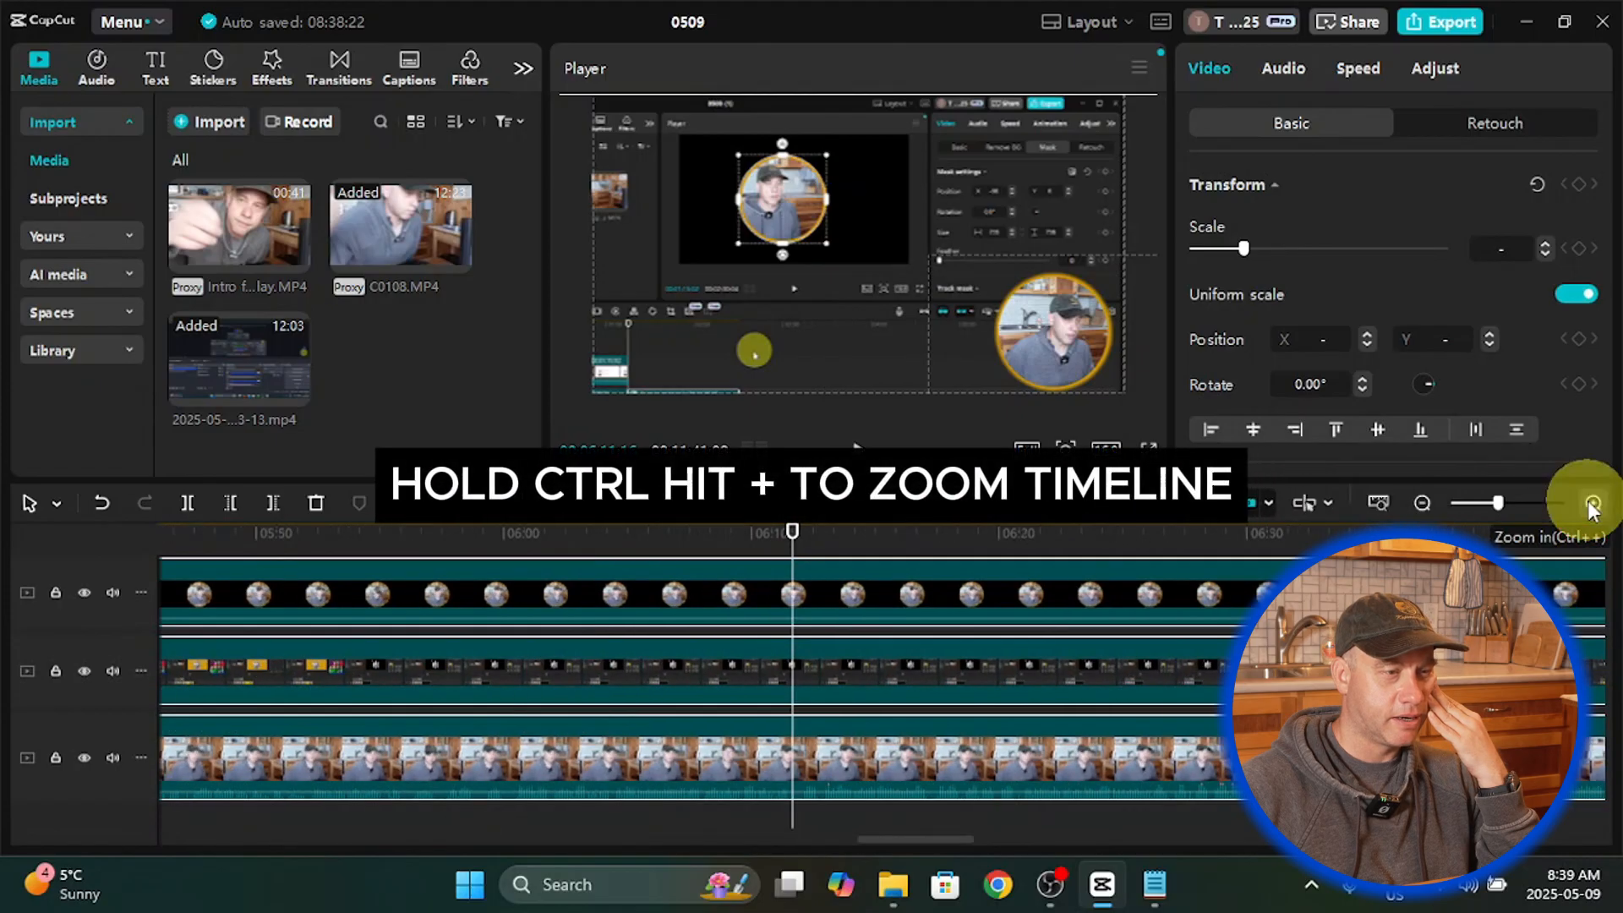
click(1593, 508)
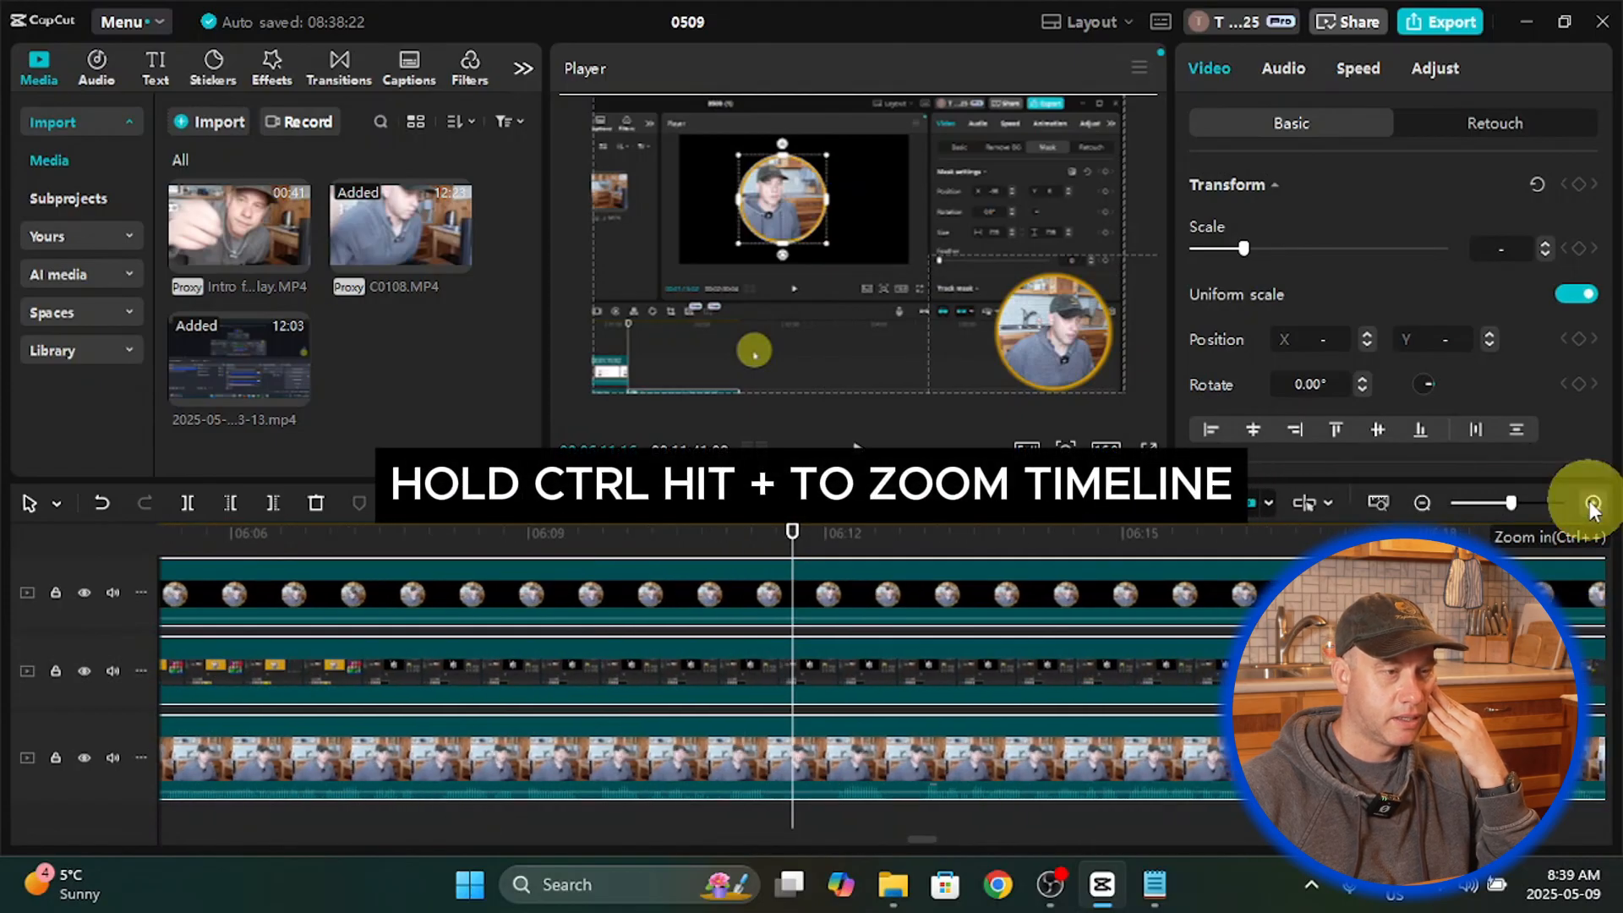
mouse_move(796, 538)
mouse_down()
mouse_move(735, 554)
mouse_move(790, 548)
mouse_move(771, 556)
mouse_up()
click(855, 449)
click(855, 449)
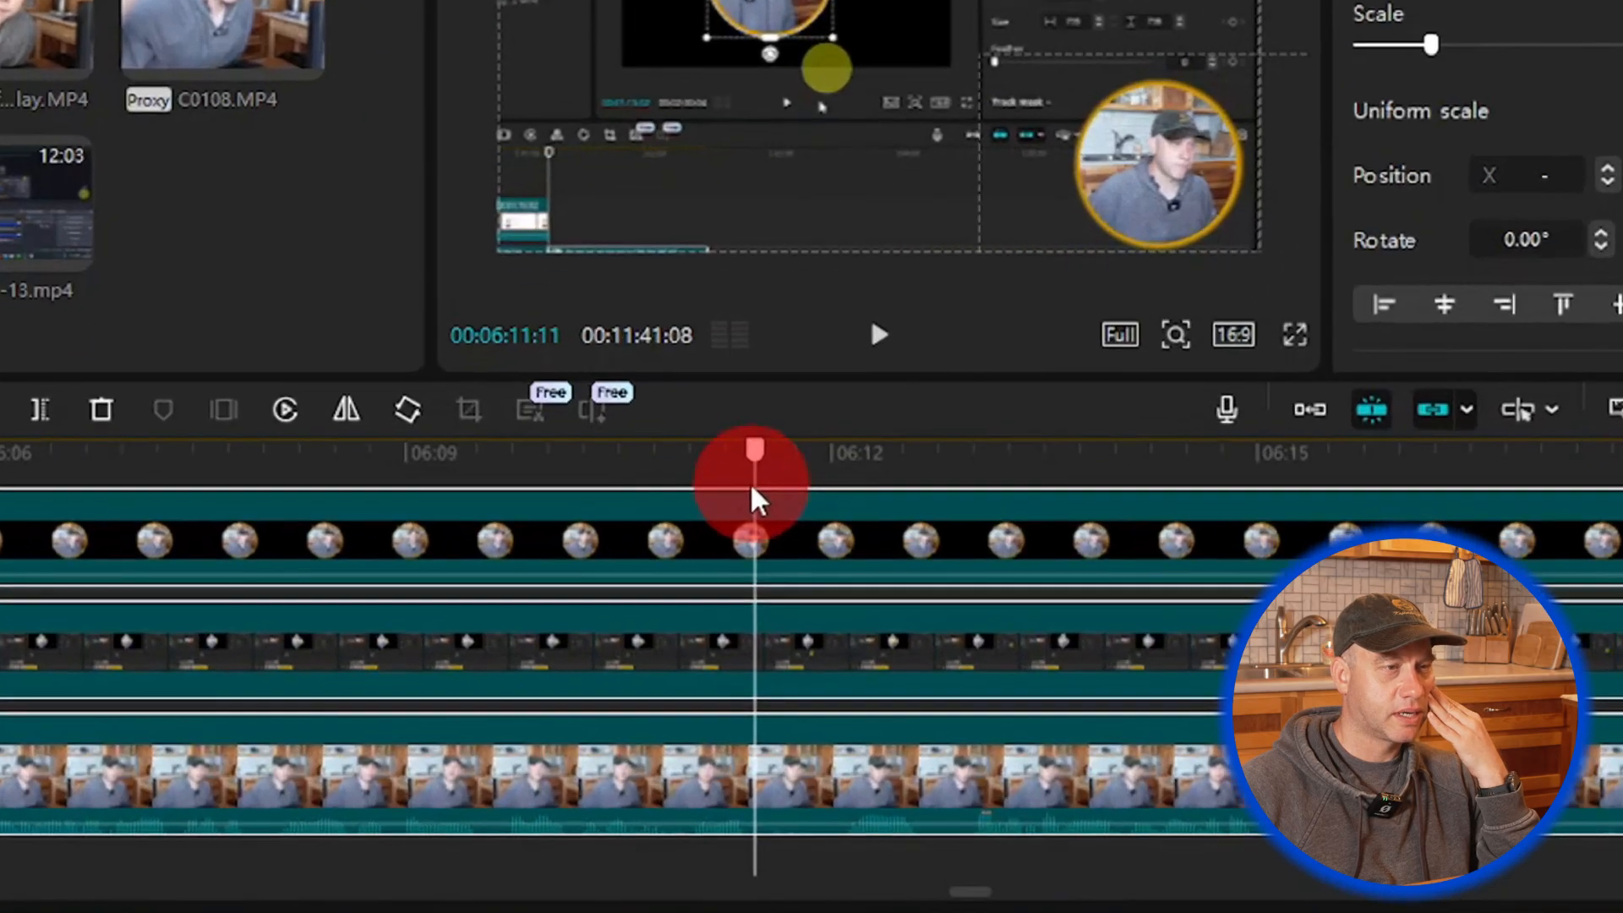
drag(752, 487, 748, 478)
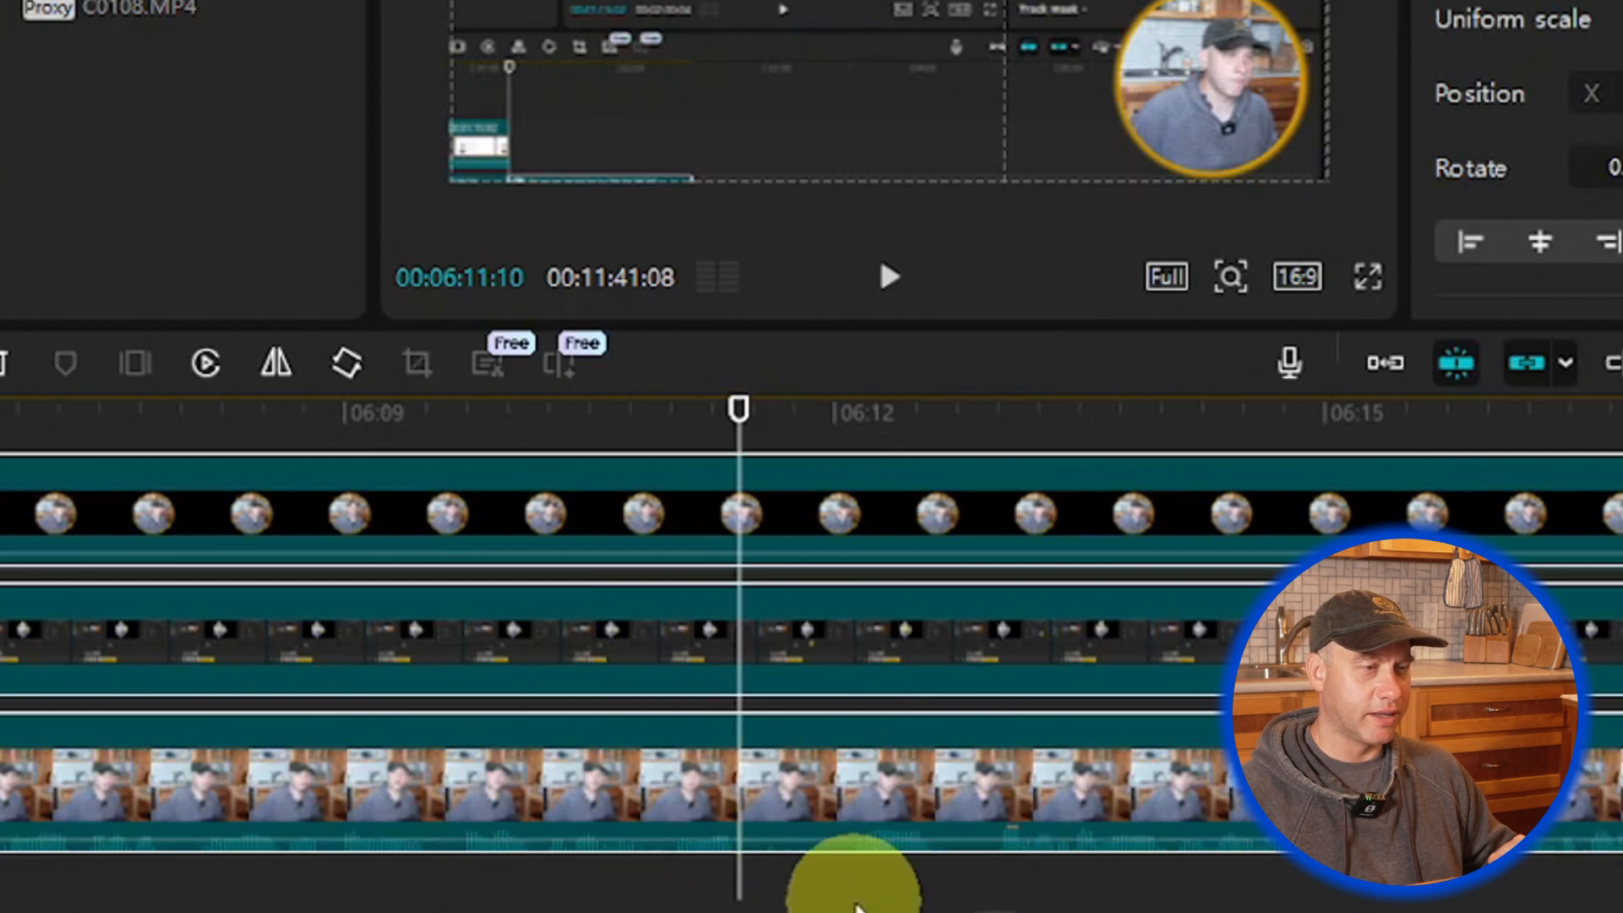
drag(856, 904, 764, 515)
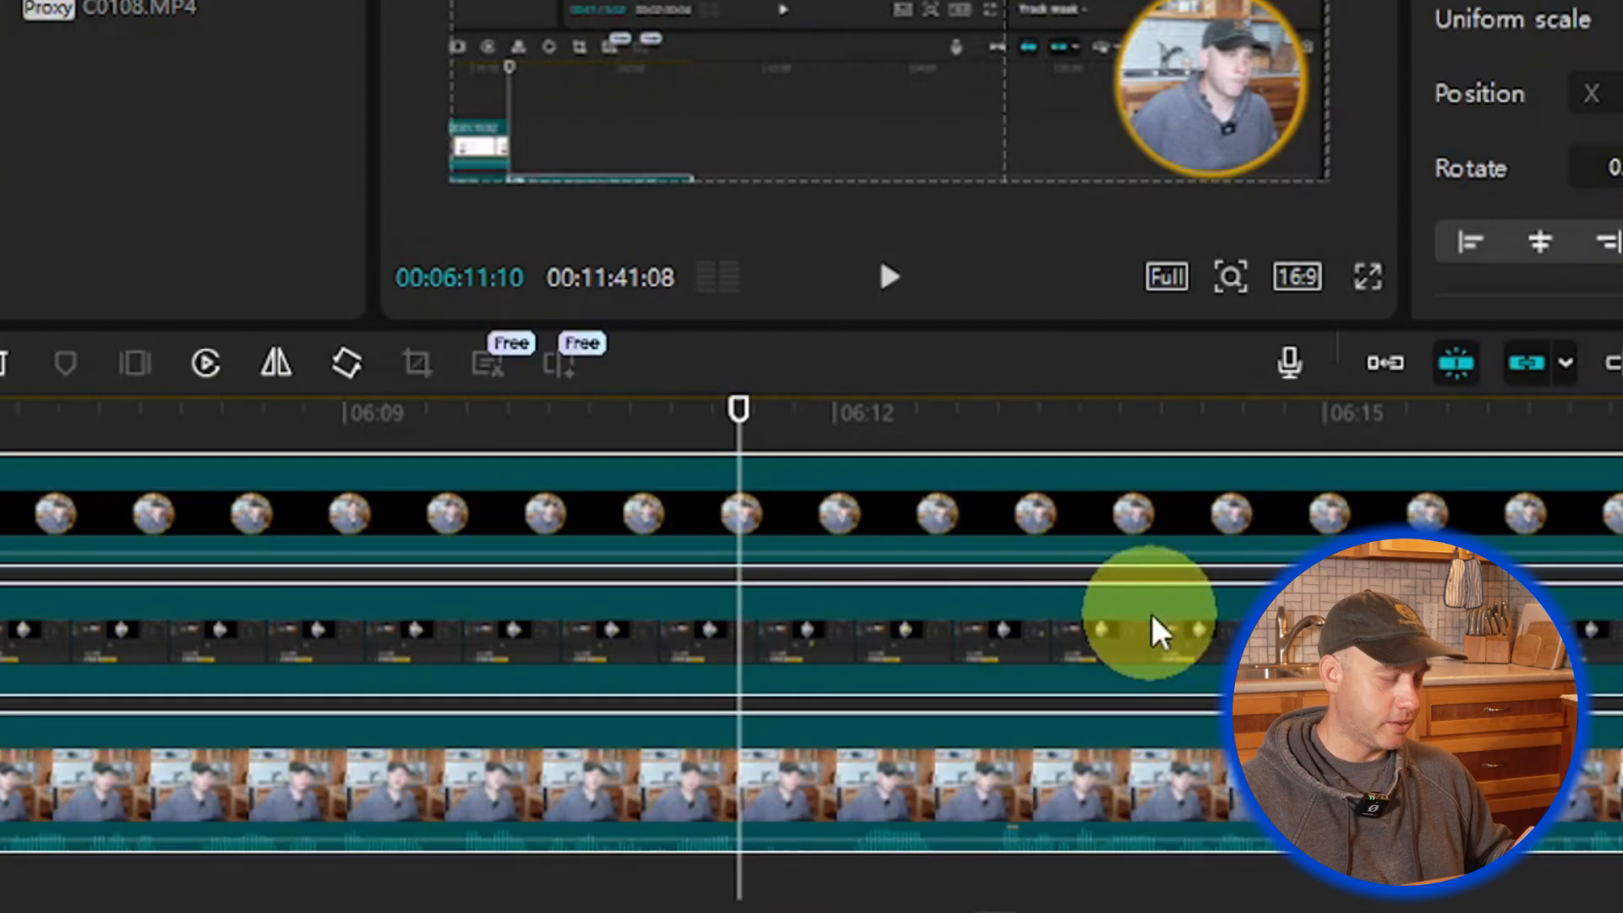
key(ctrl+b)
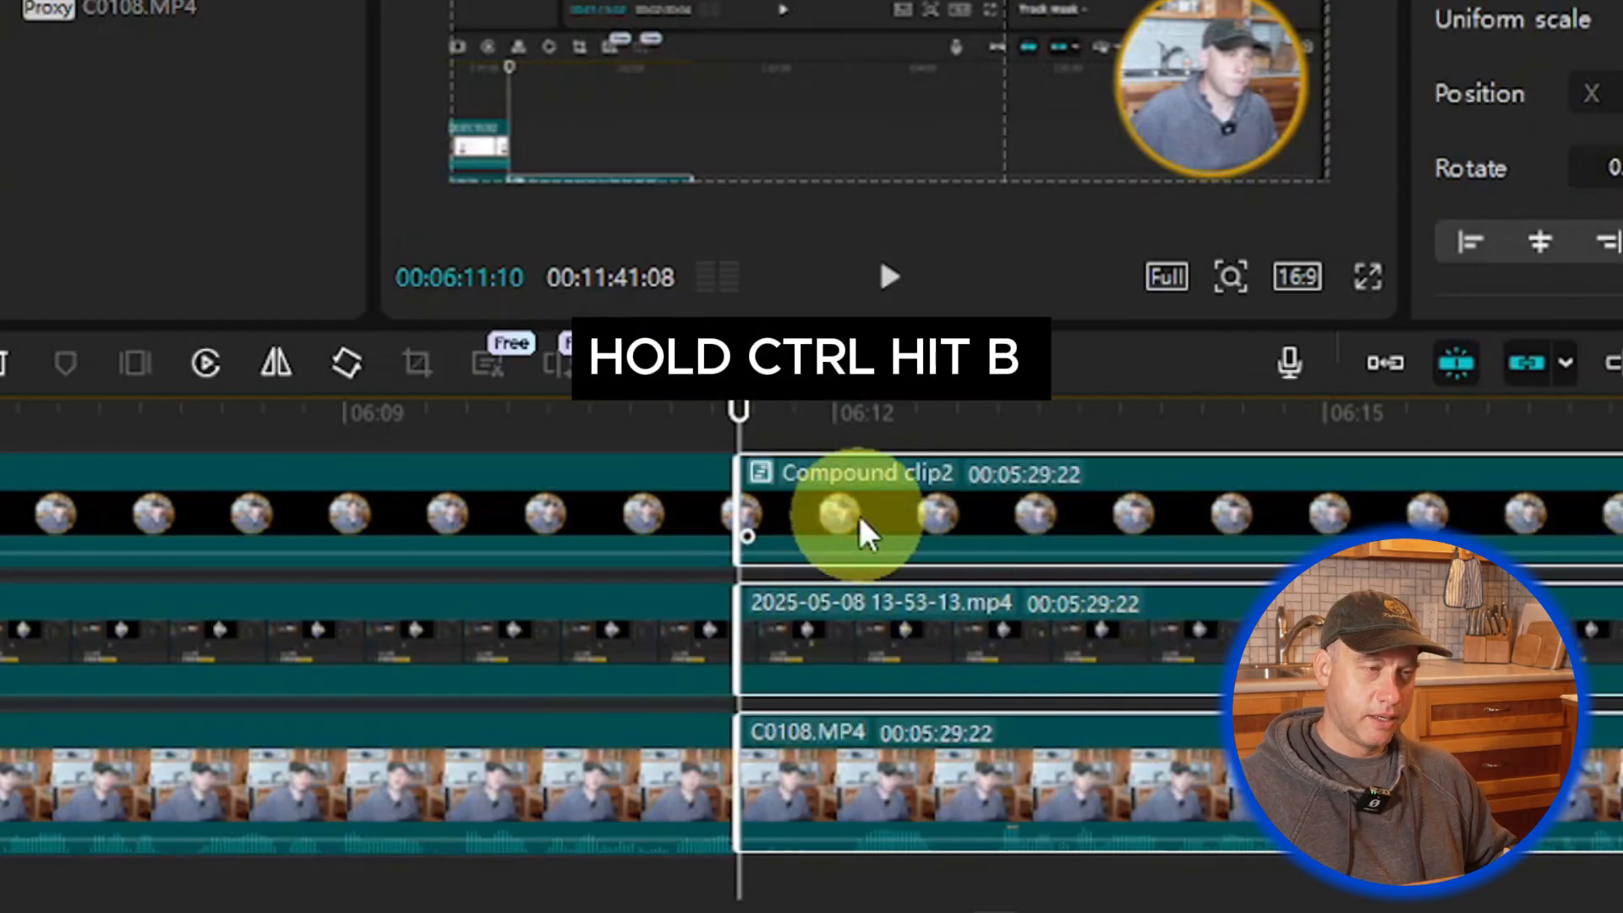
Step: Split all three clips again at 00:06:12:01 and delete the short section between the two cuts on every track
drag(739, 410, 842, 412)
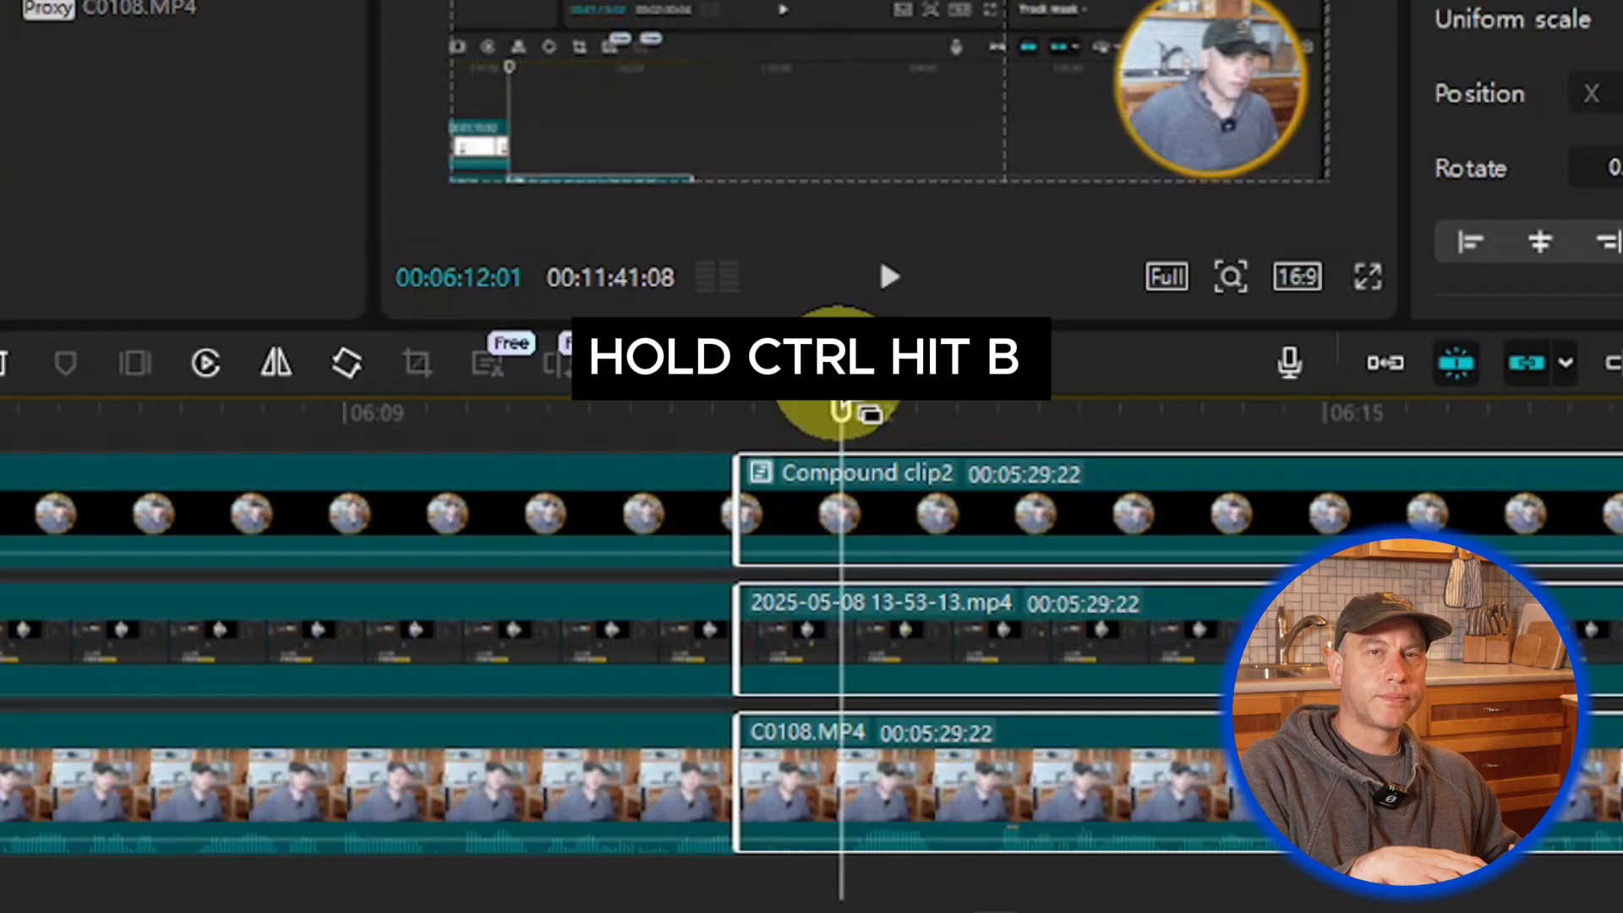
key(ctrl+b)
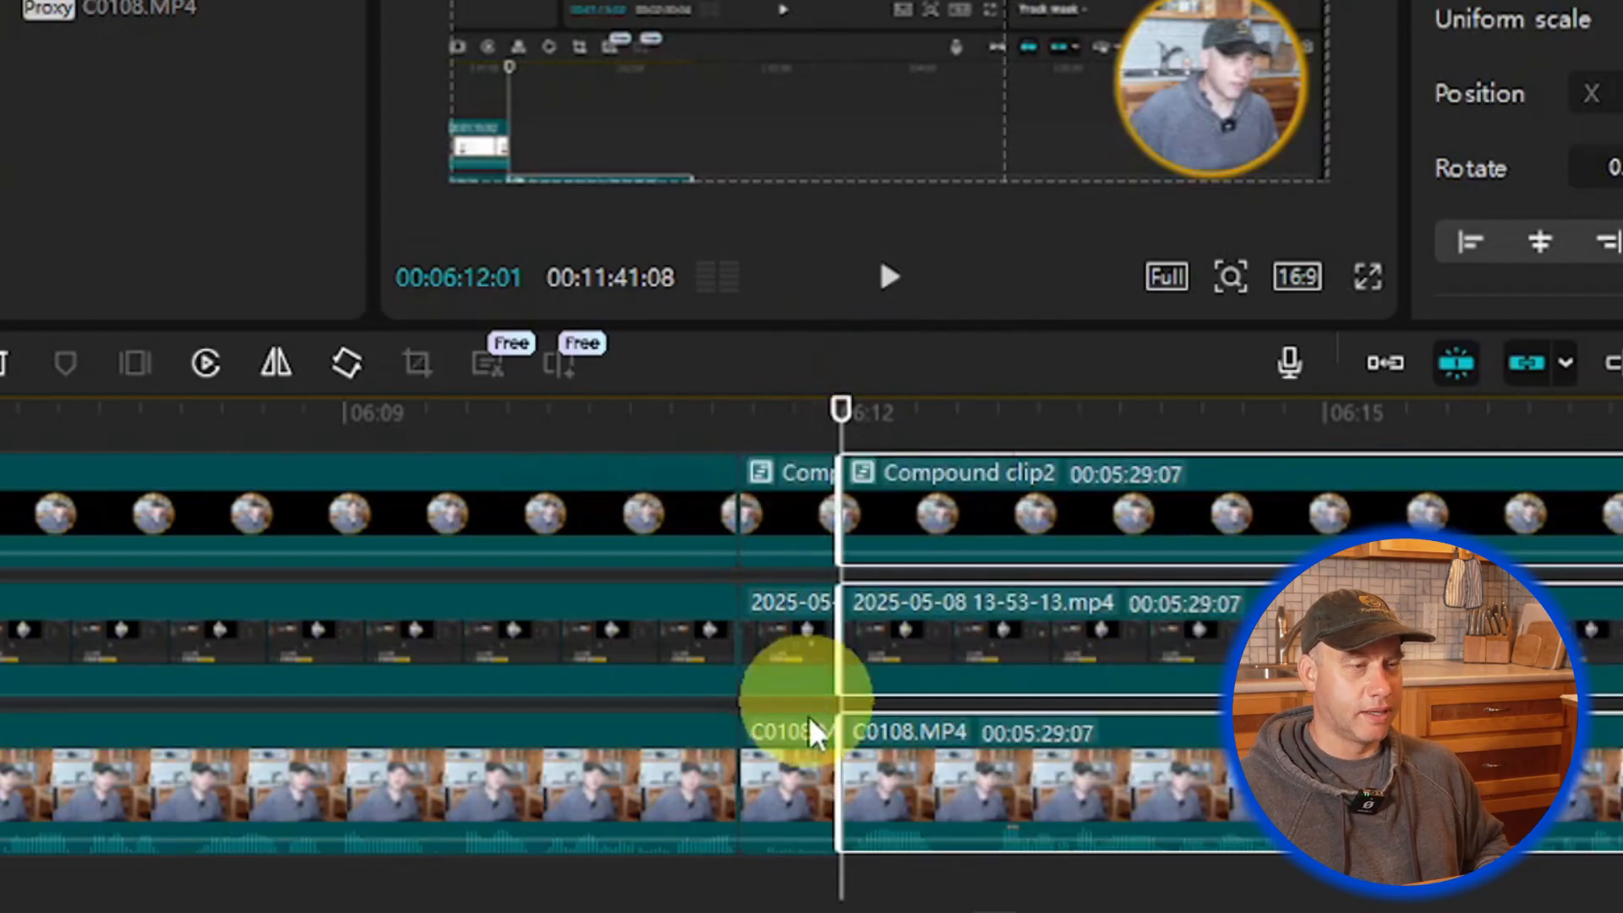
click(790, 724)
ctrl+click(797, 663)
ctrl+click(797, 518)
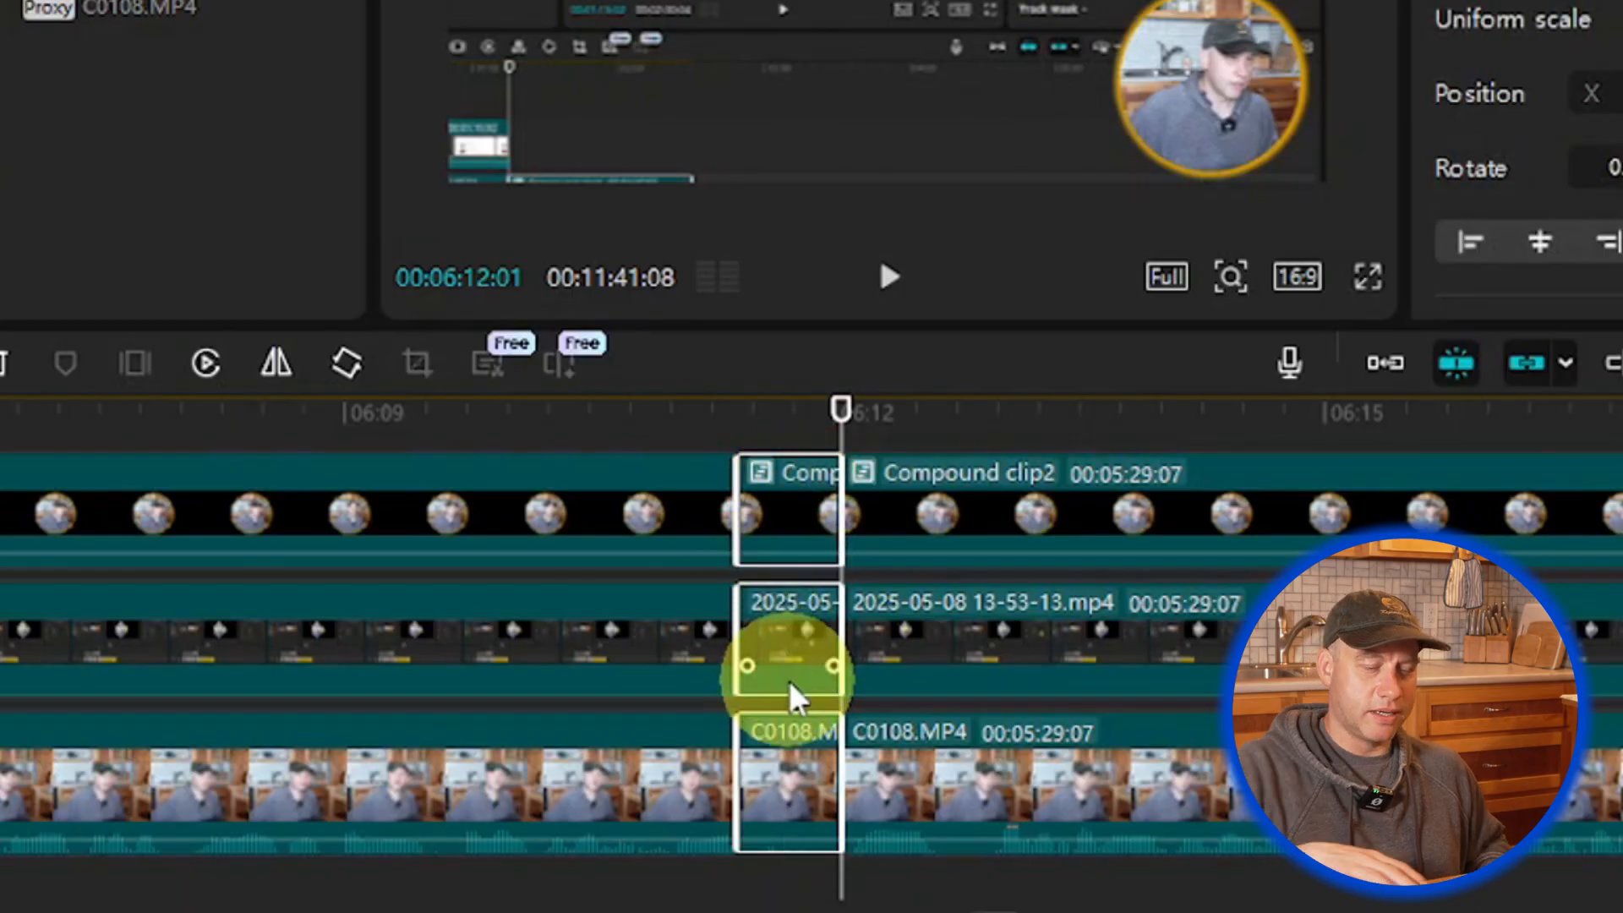
key(BackSpace)
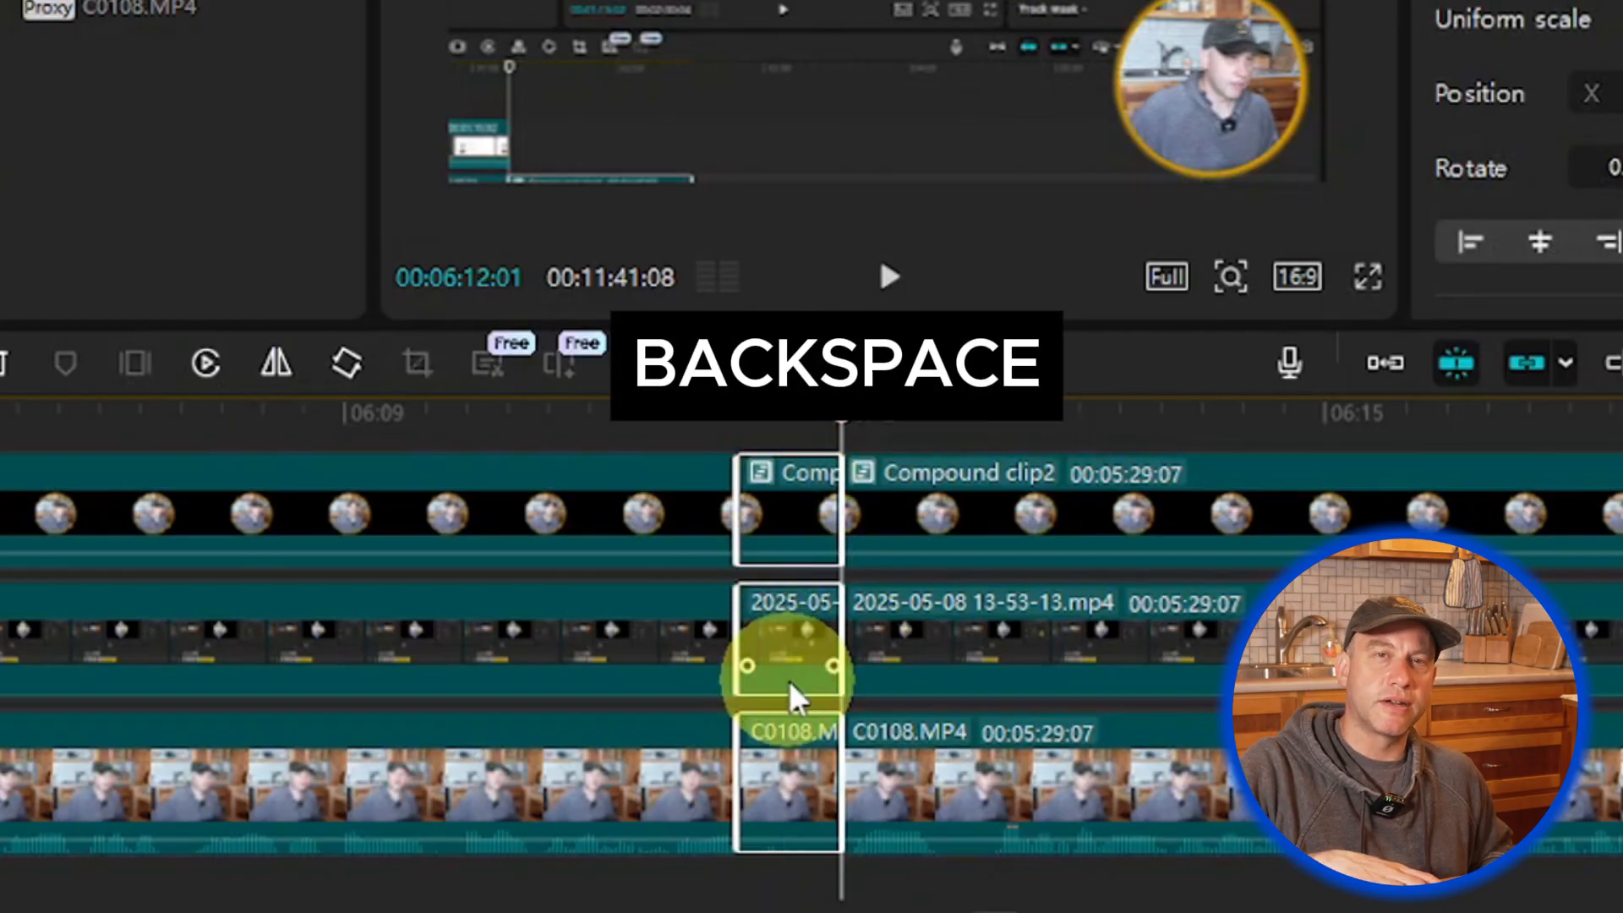
key(BackSpace)
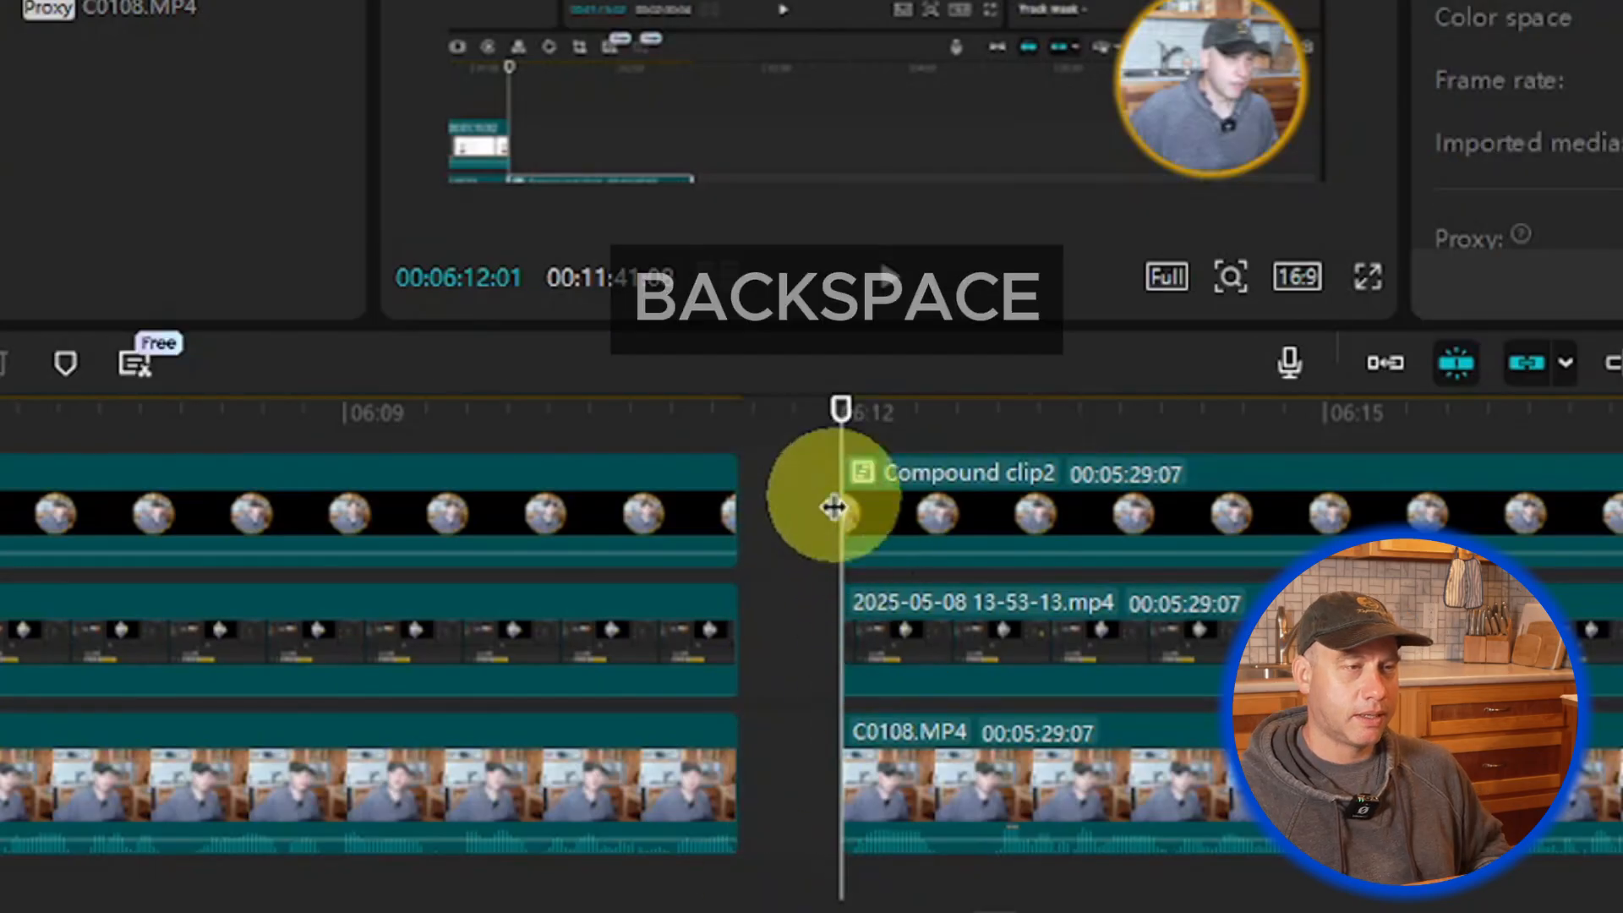
Step: Close the gap by moving the remaining clips on all three tracks back together to start at 00:06:11:10
drag(848, 434, 739, 428)
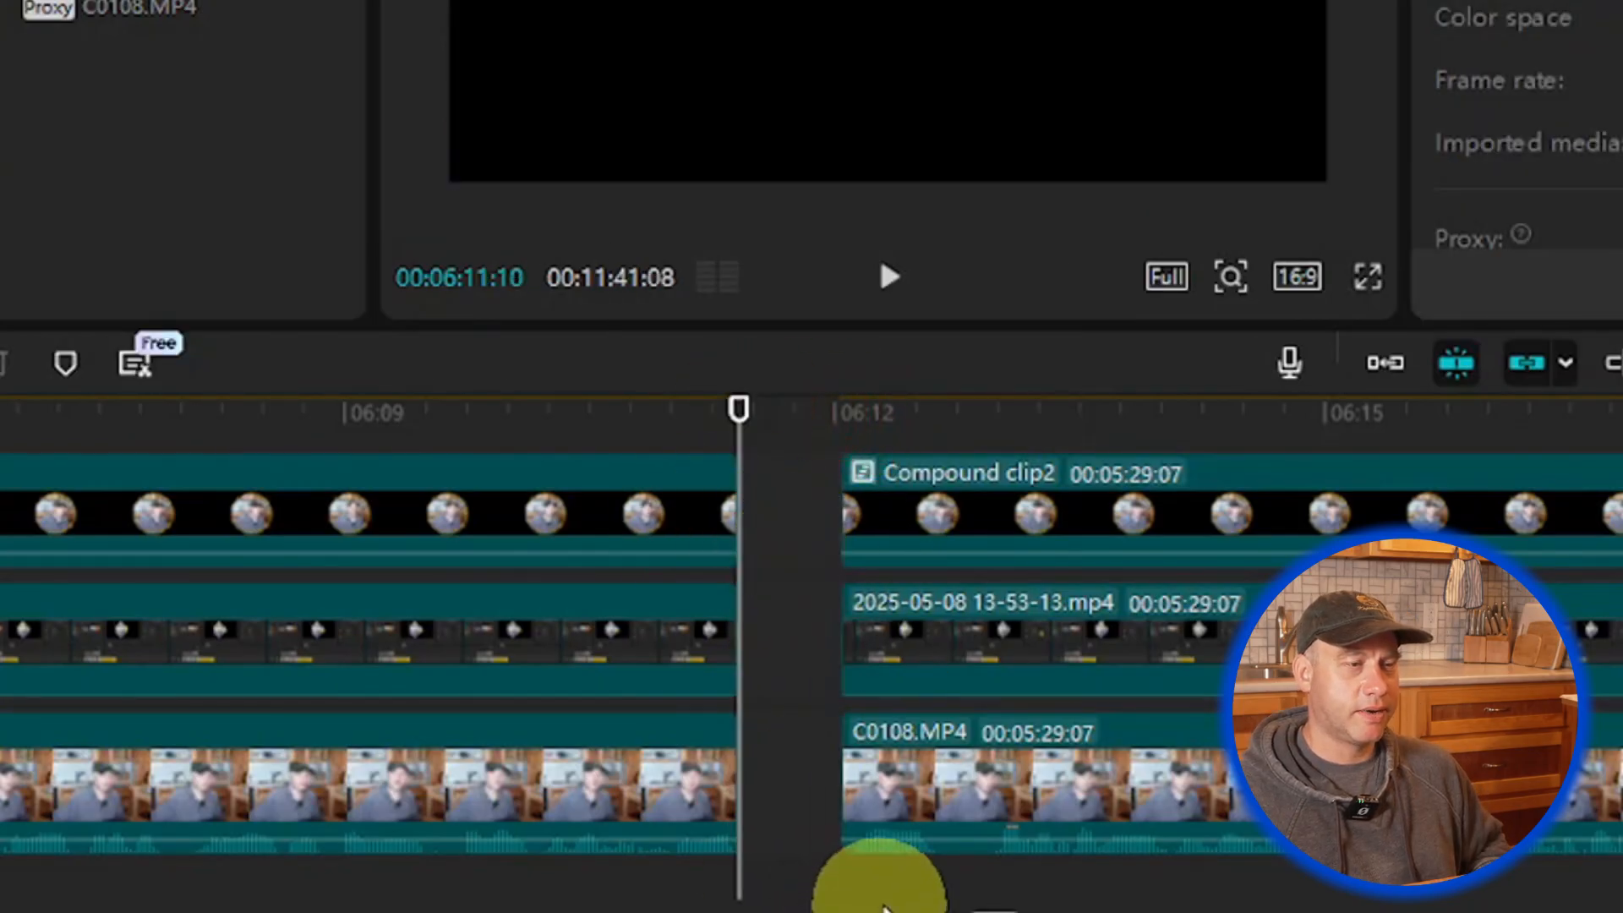
drag(870, 888, 851, 496)
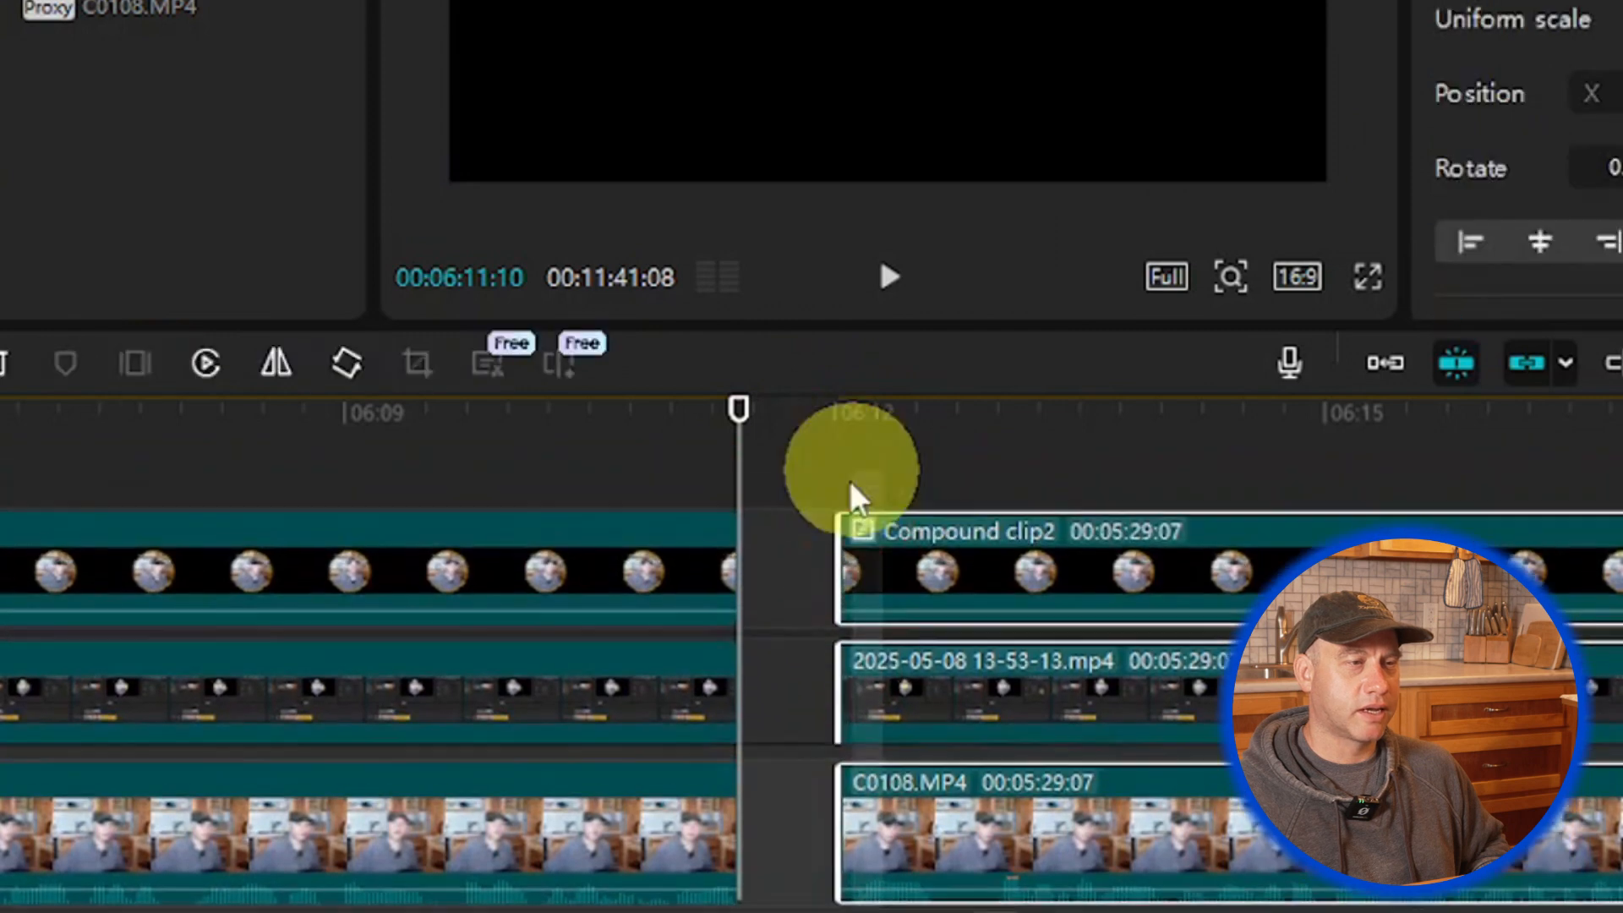
drag(905, 580, 815, 569)
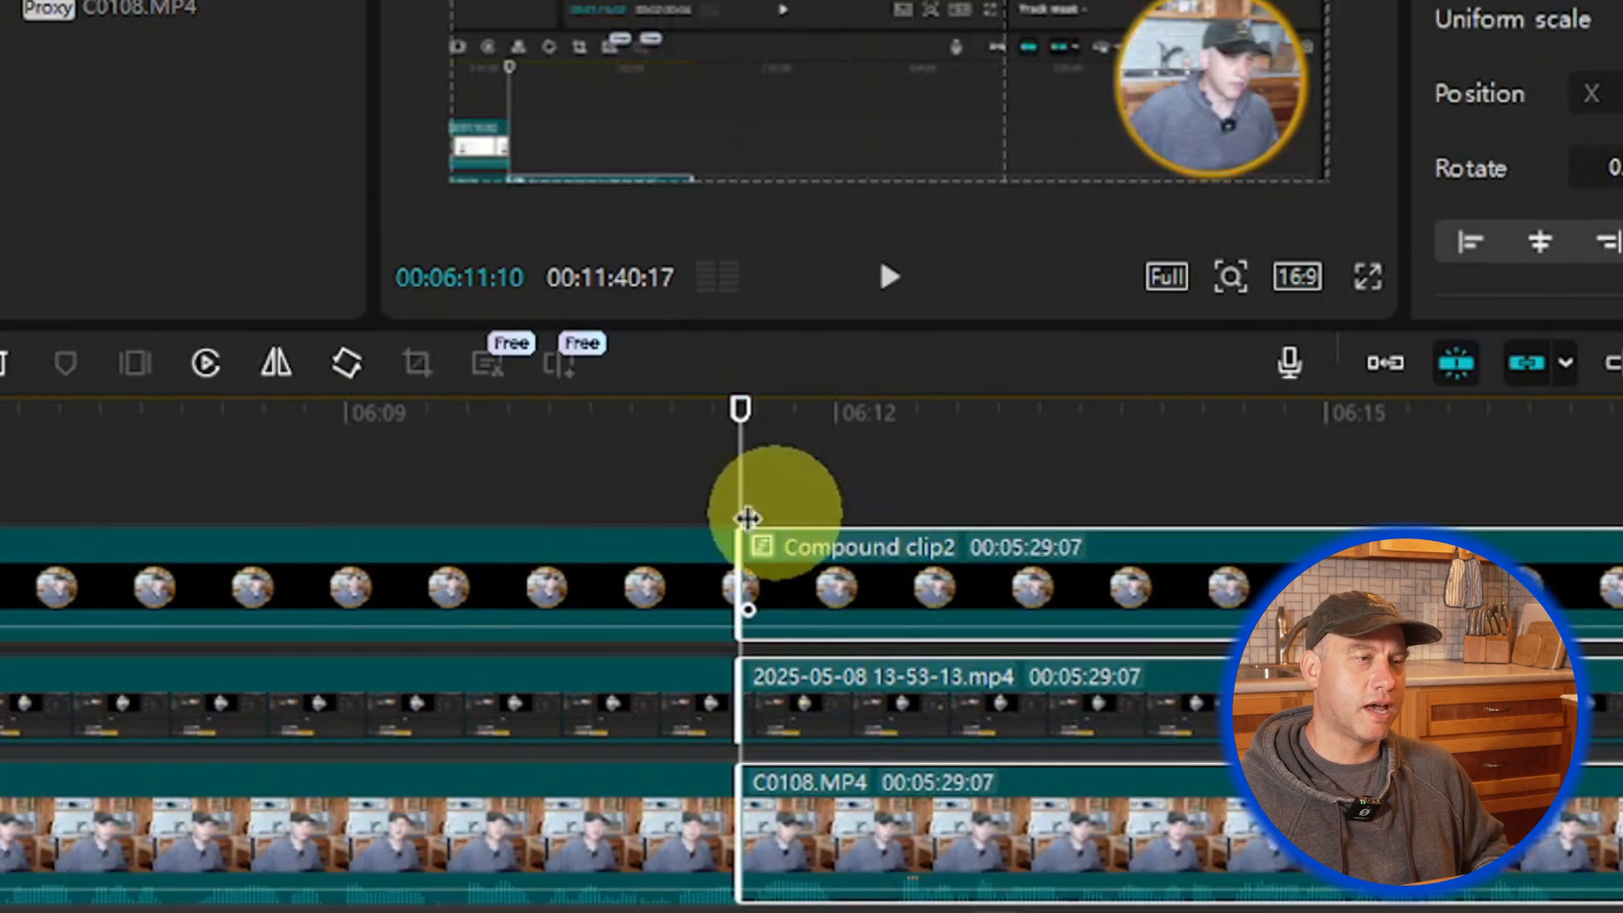
Step: Play from 00:06:11:00 through the join and on past 00:06:21, and replay from 00:06:19:15 to review where the zoom should end
click(673, 473)
drag(668, 487, 668, 486)
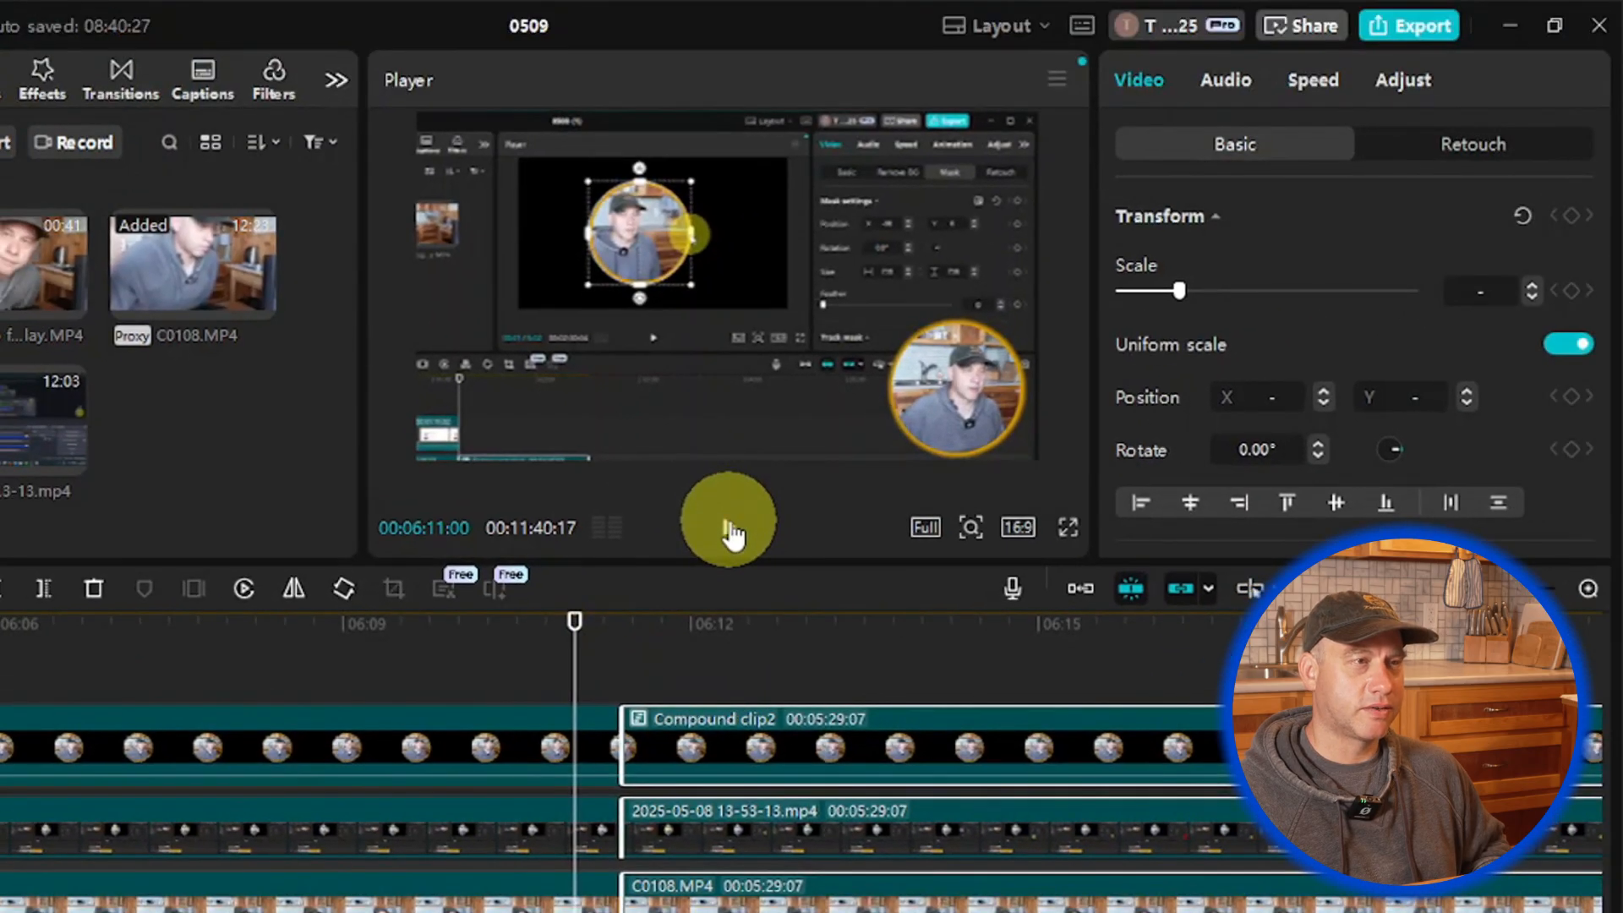
click(733, 533)
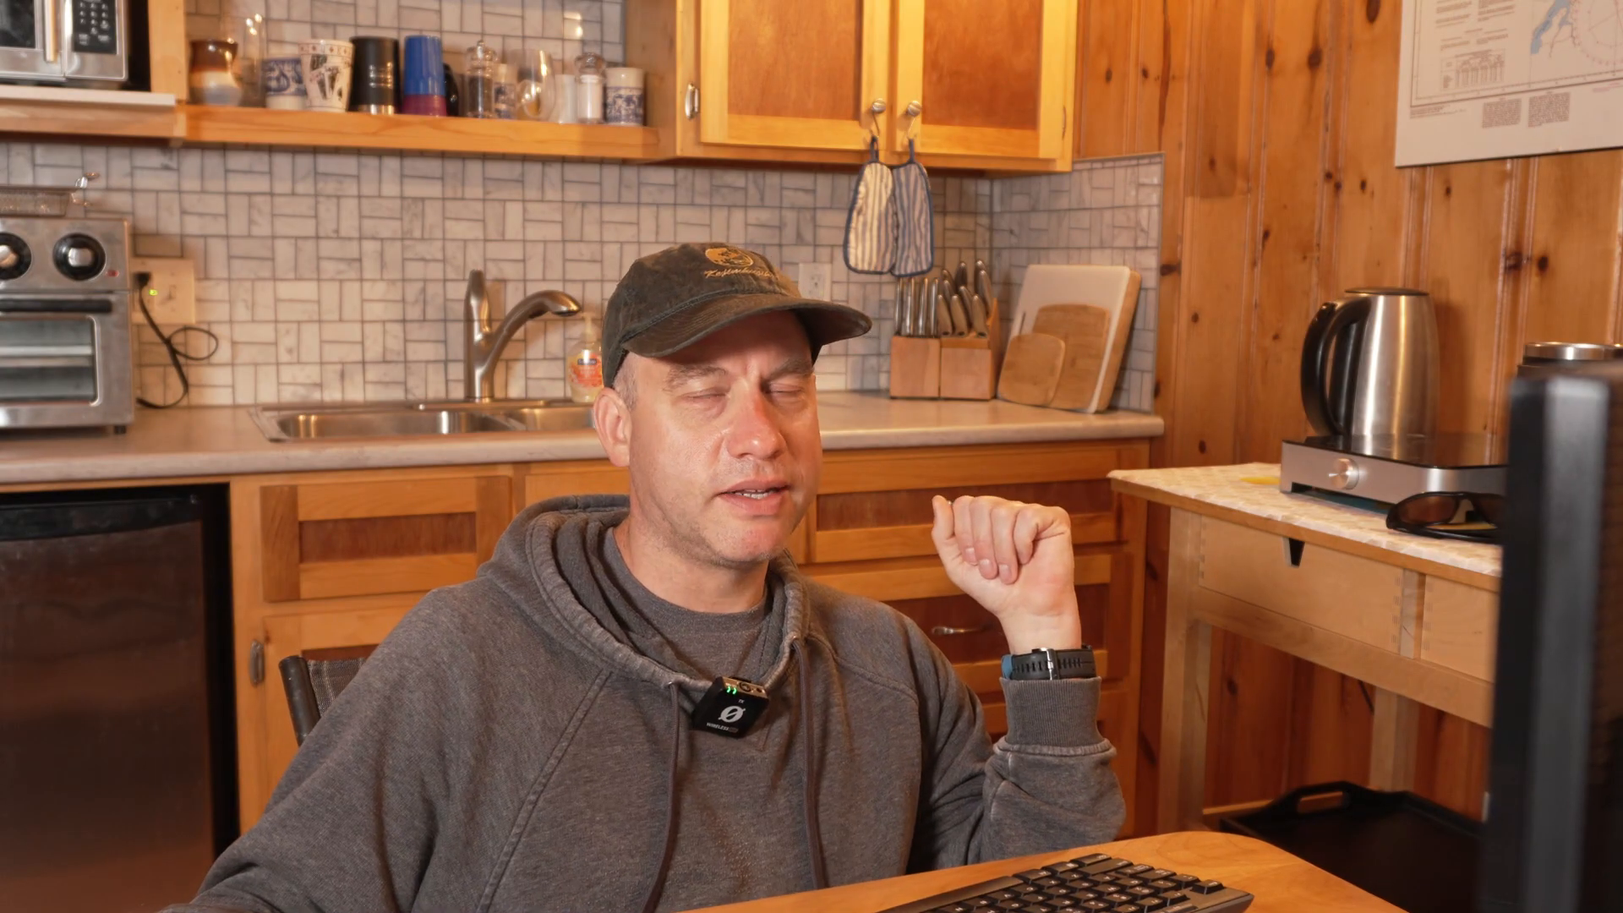
click(761, 706)
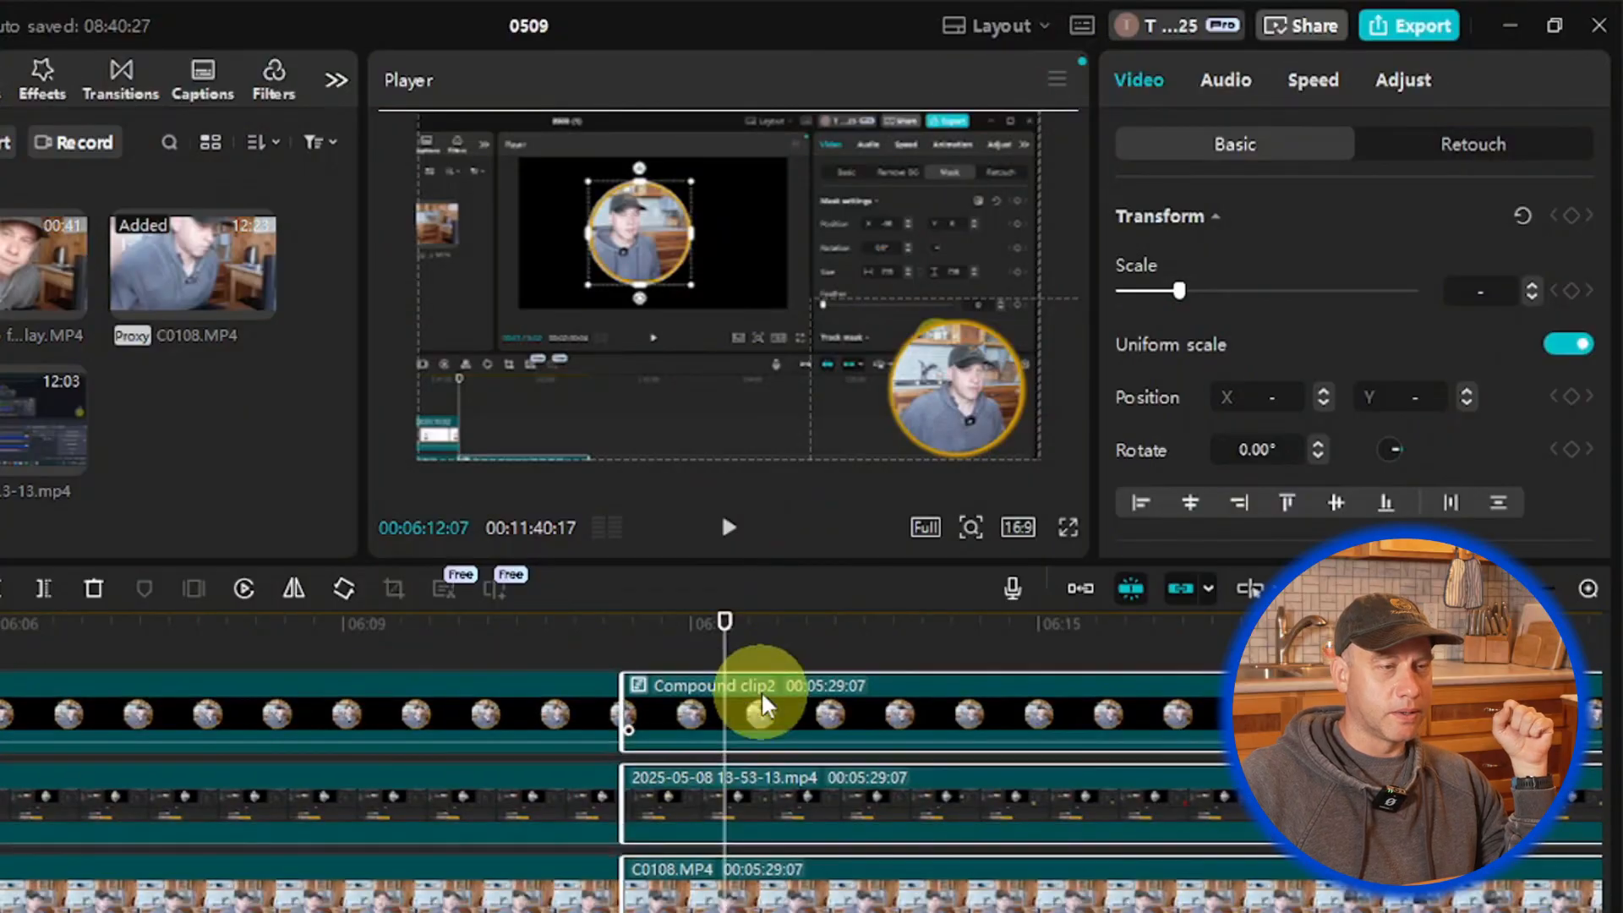
scroll(761, 706, down, 1)
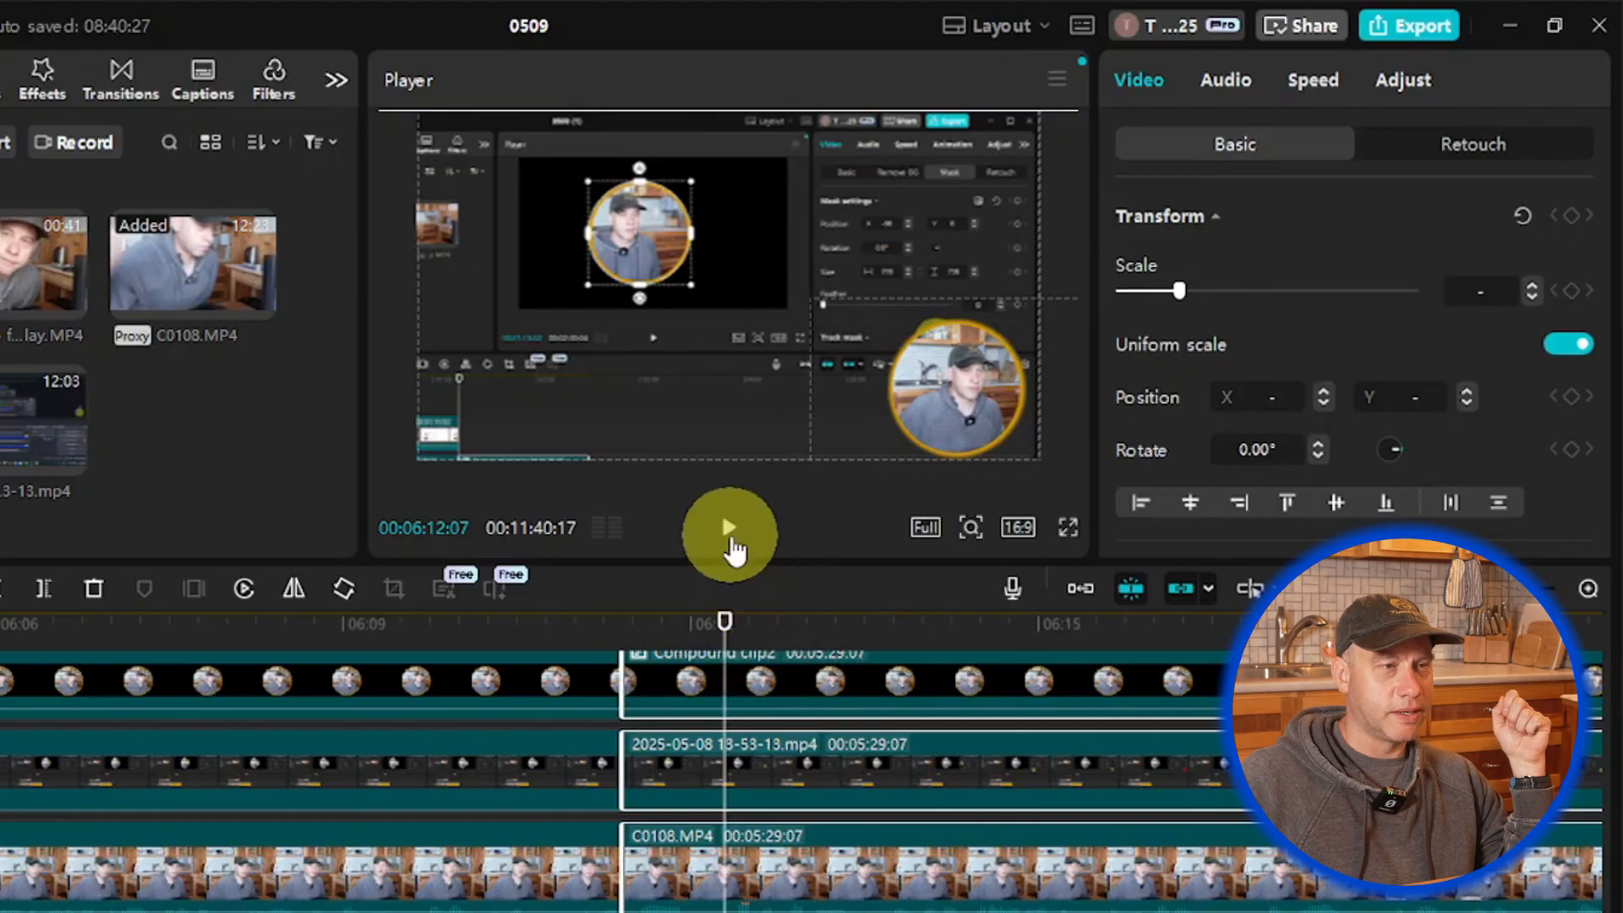
click(730, 537)
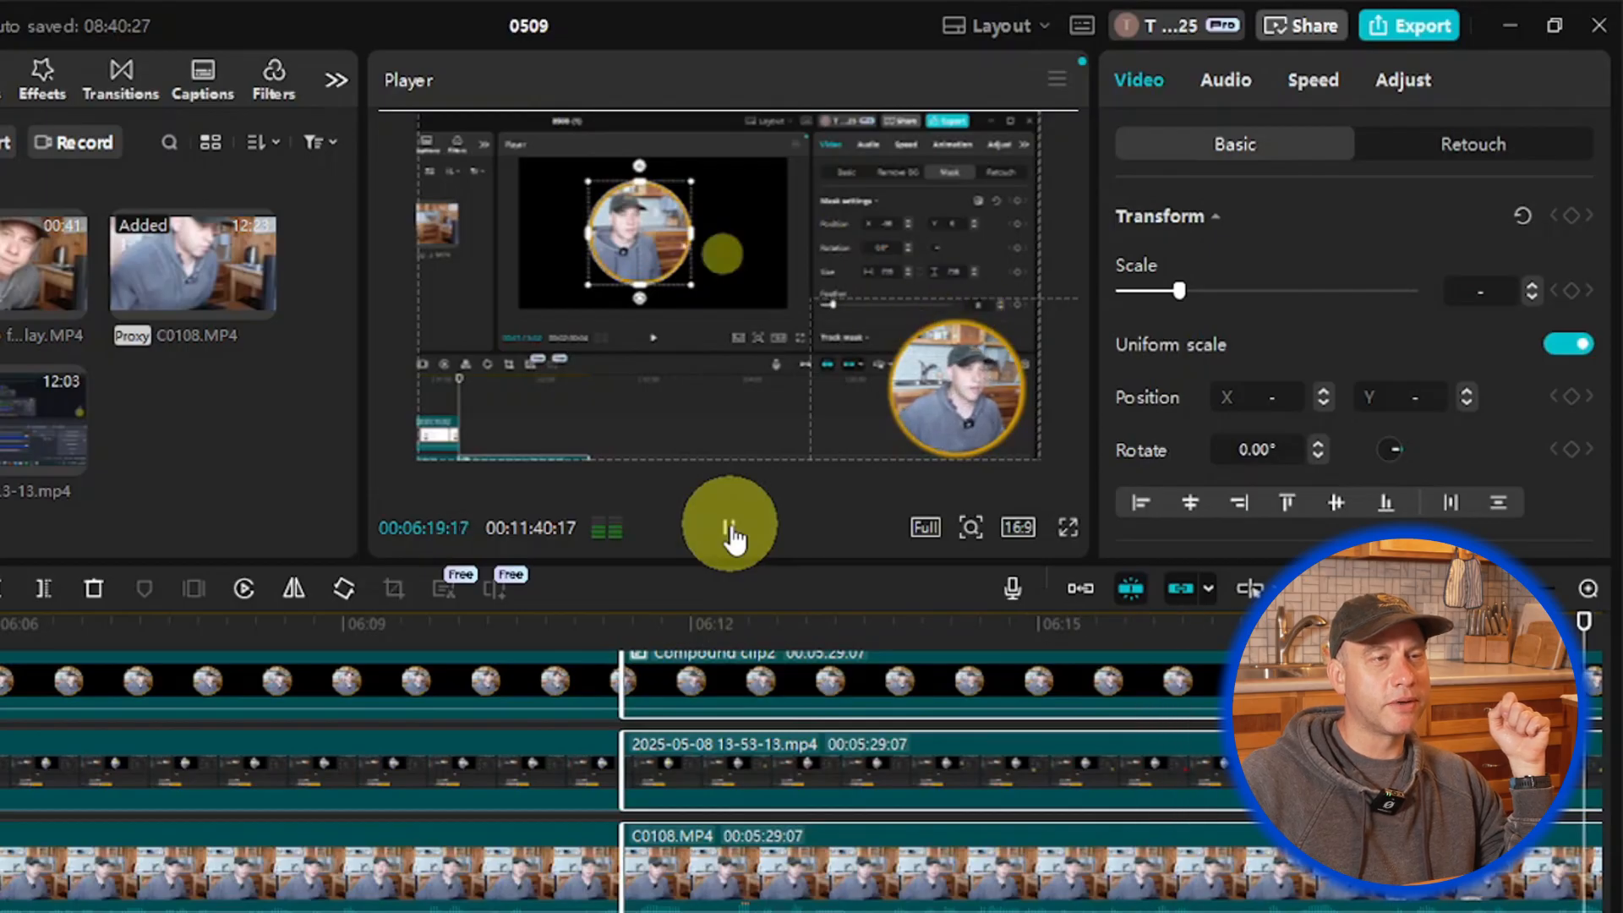
click(730, 533)
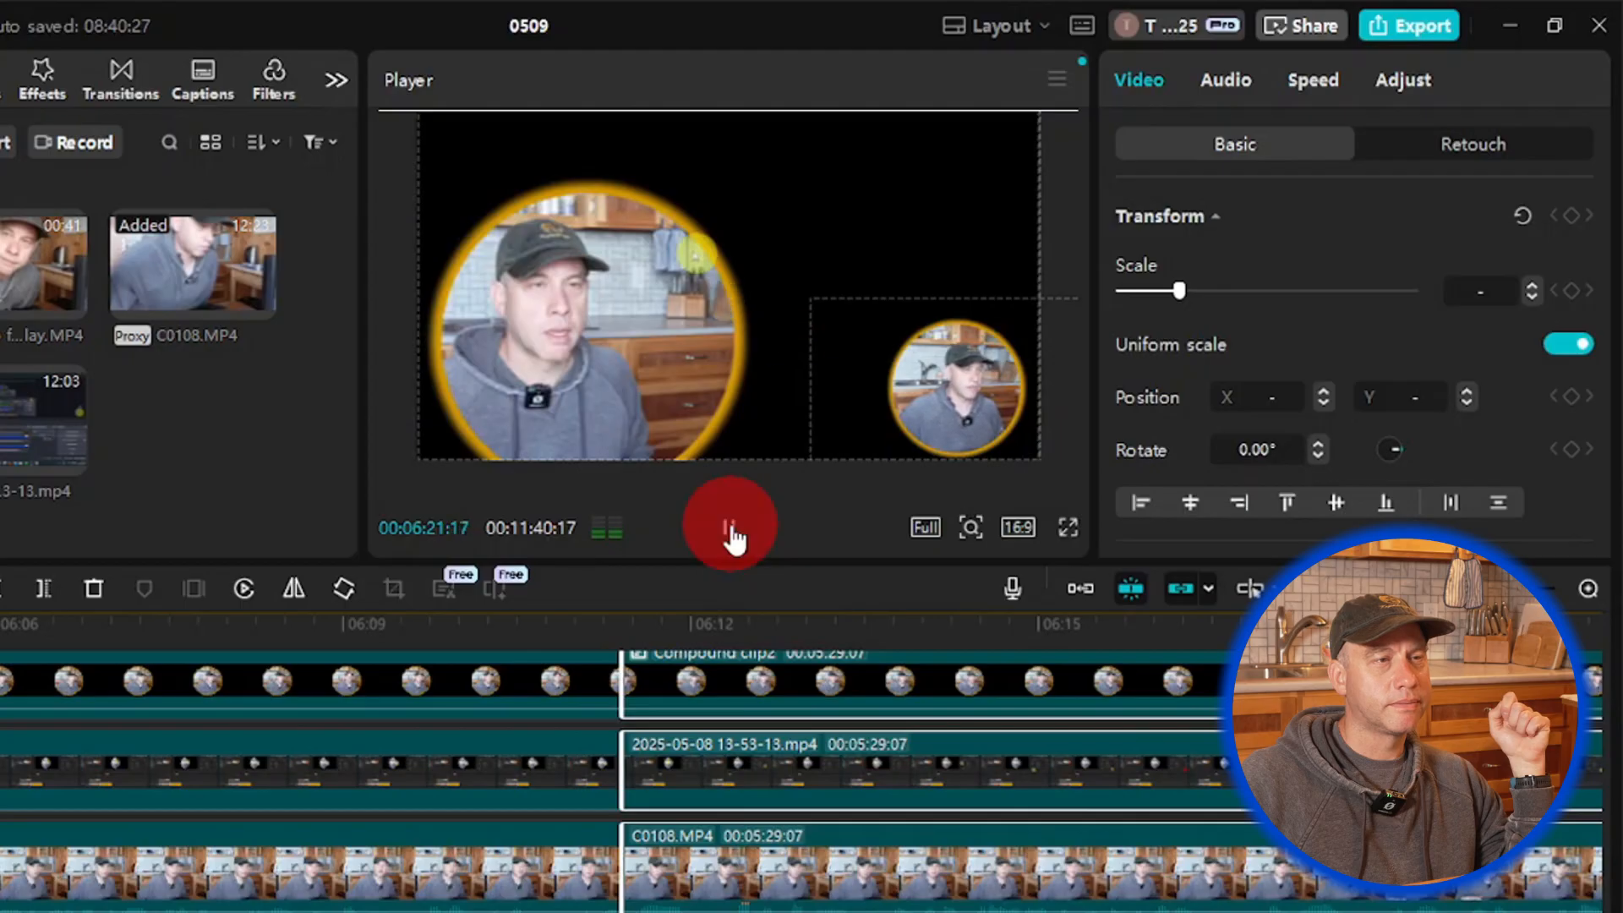
drag(755, 635, 505, 630)
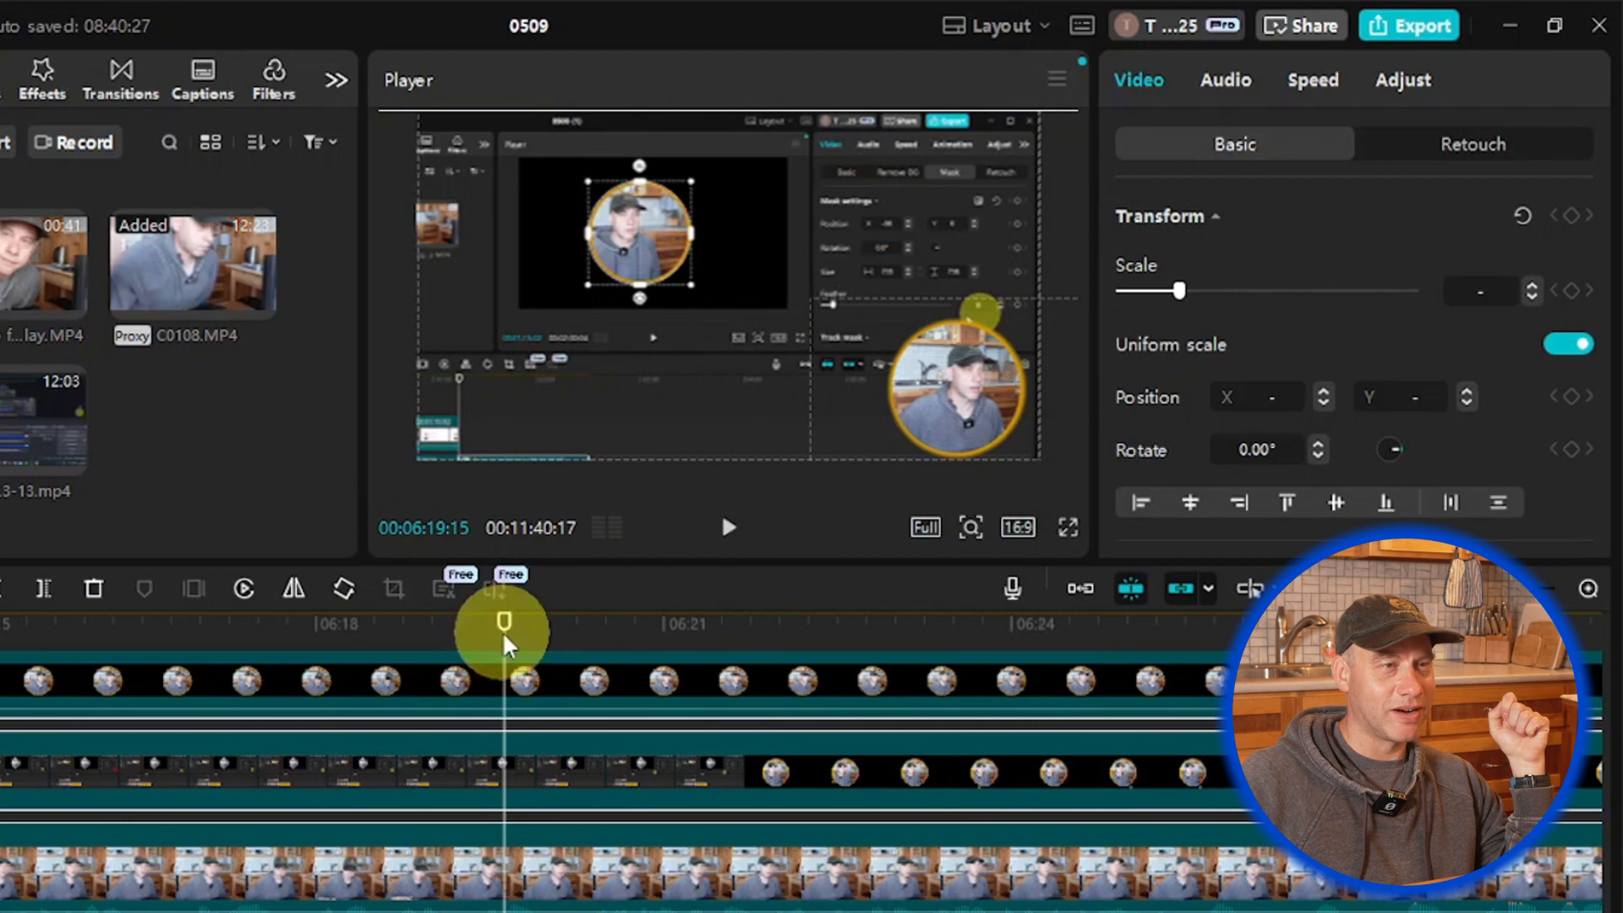
click(729, 528)
click(729, 531)
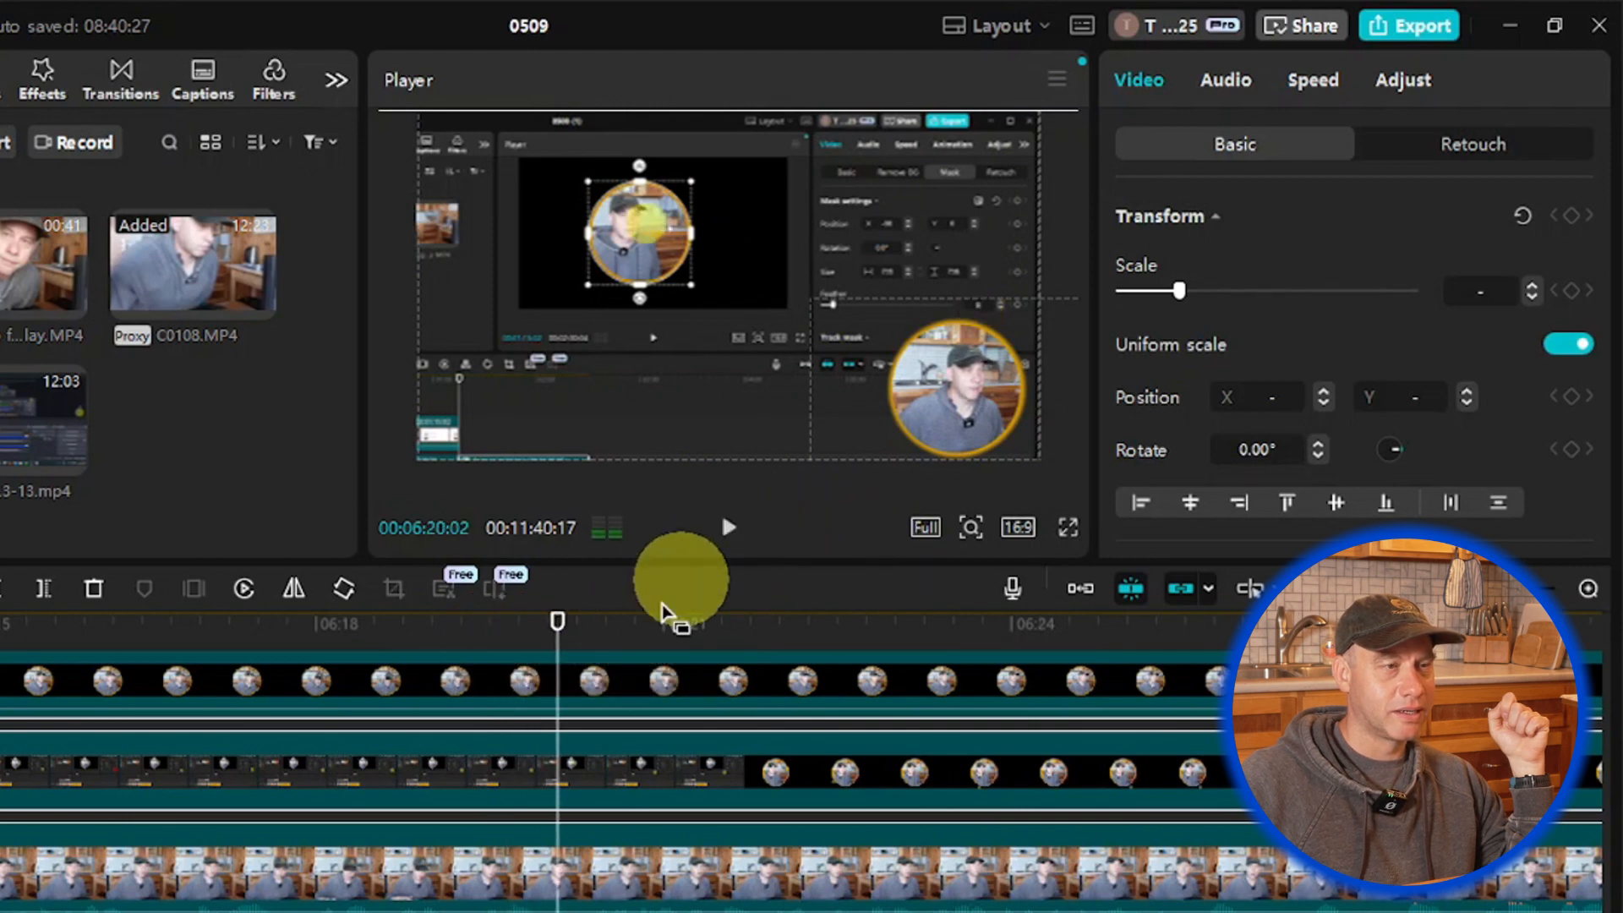
click(538, 630)
drag(538, 641, 492, 642)
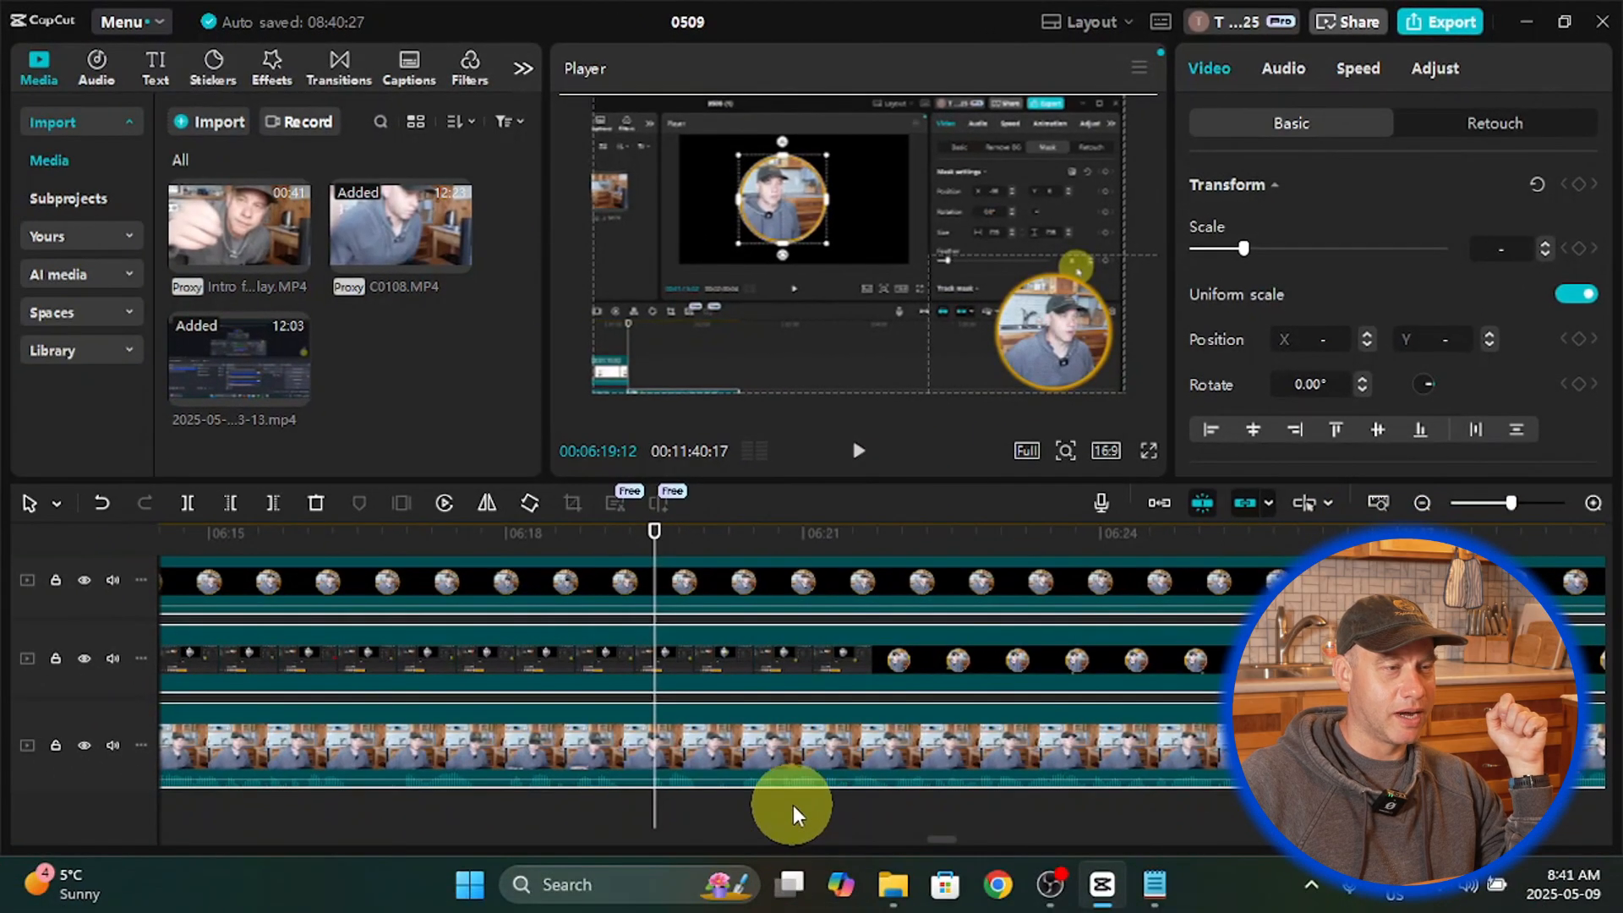
Step: Add scale and position keyframes to the screen-recording clip at 00:06:18:22
click(790, 812)
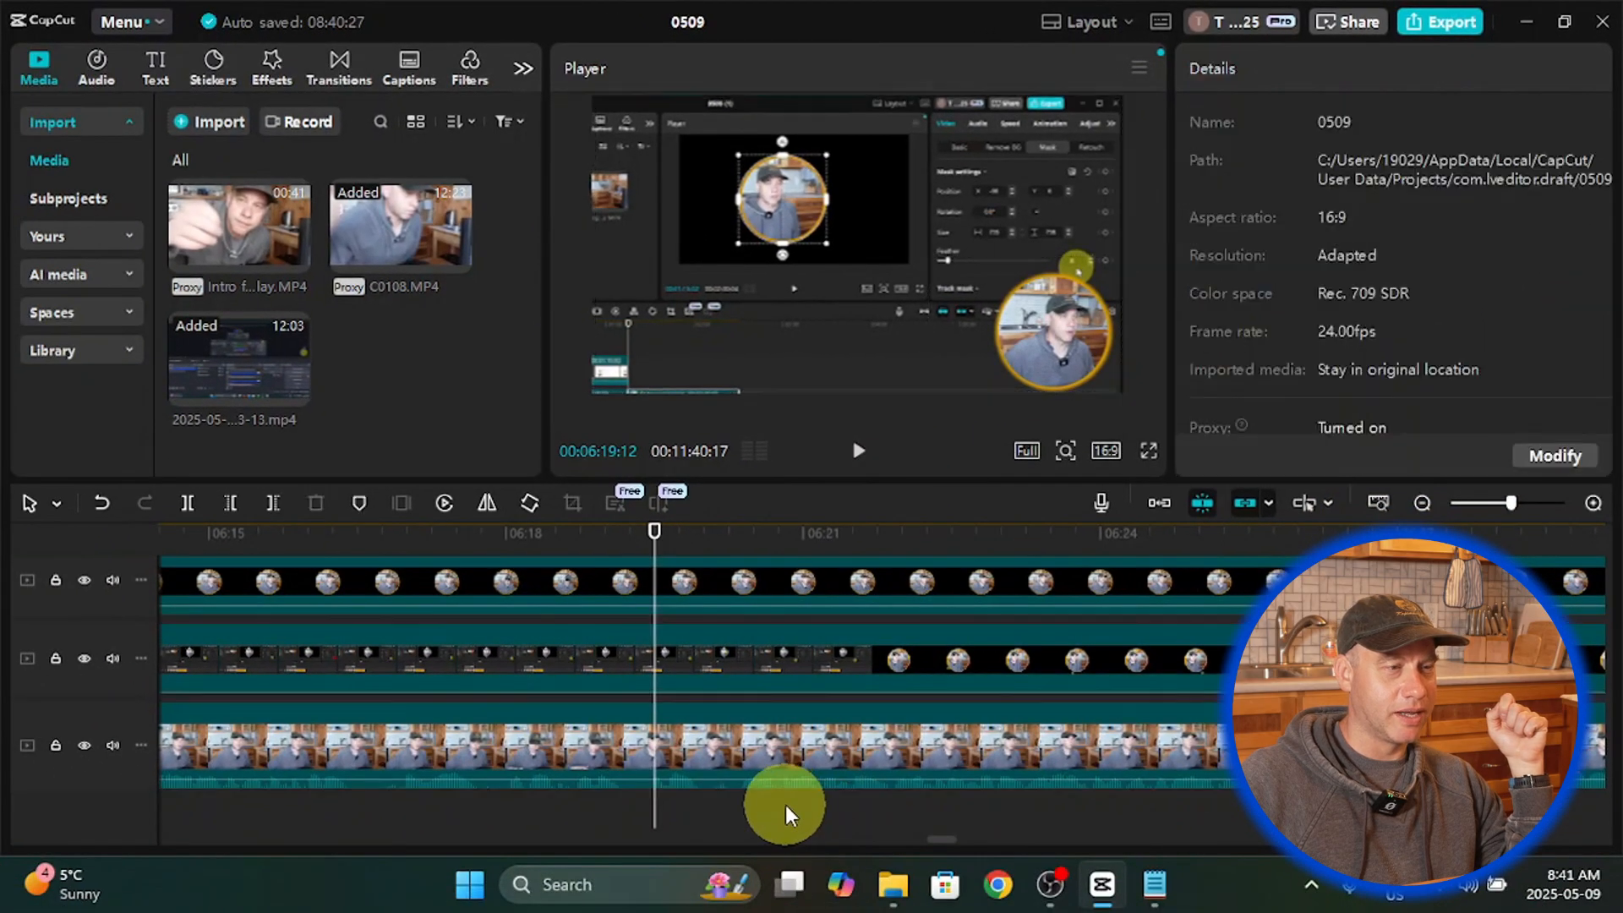
click(787, 535)
drag(788, 549, 597, 546)
click(647, 672)
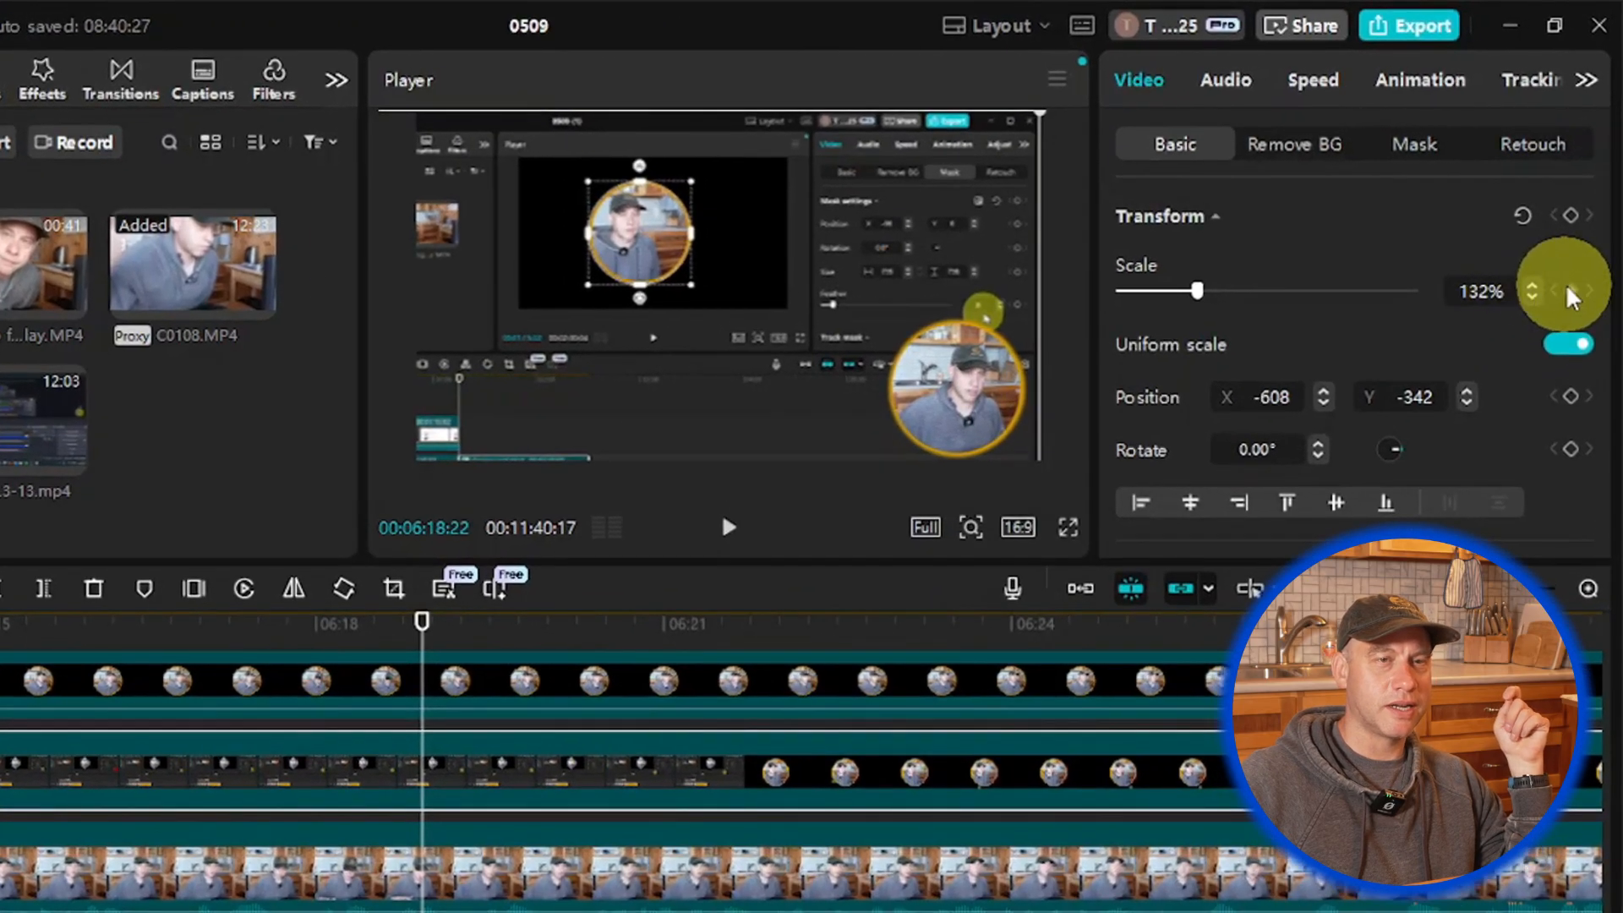
click(1570, 291)
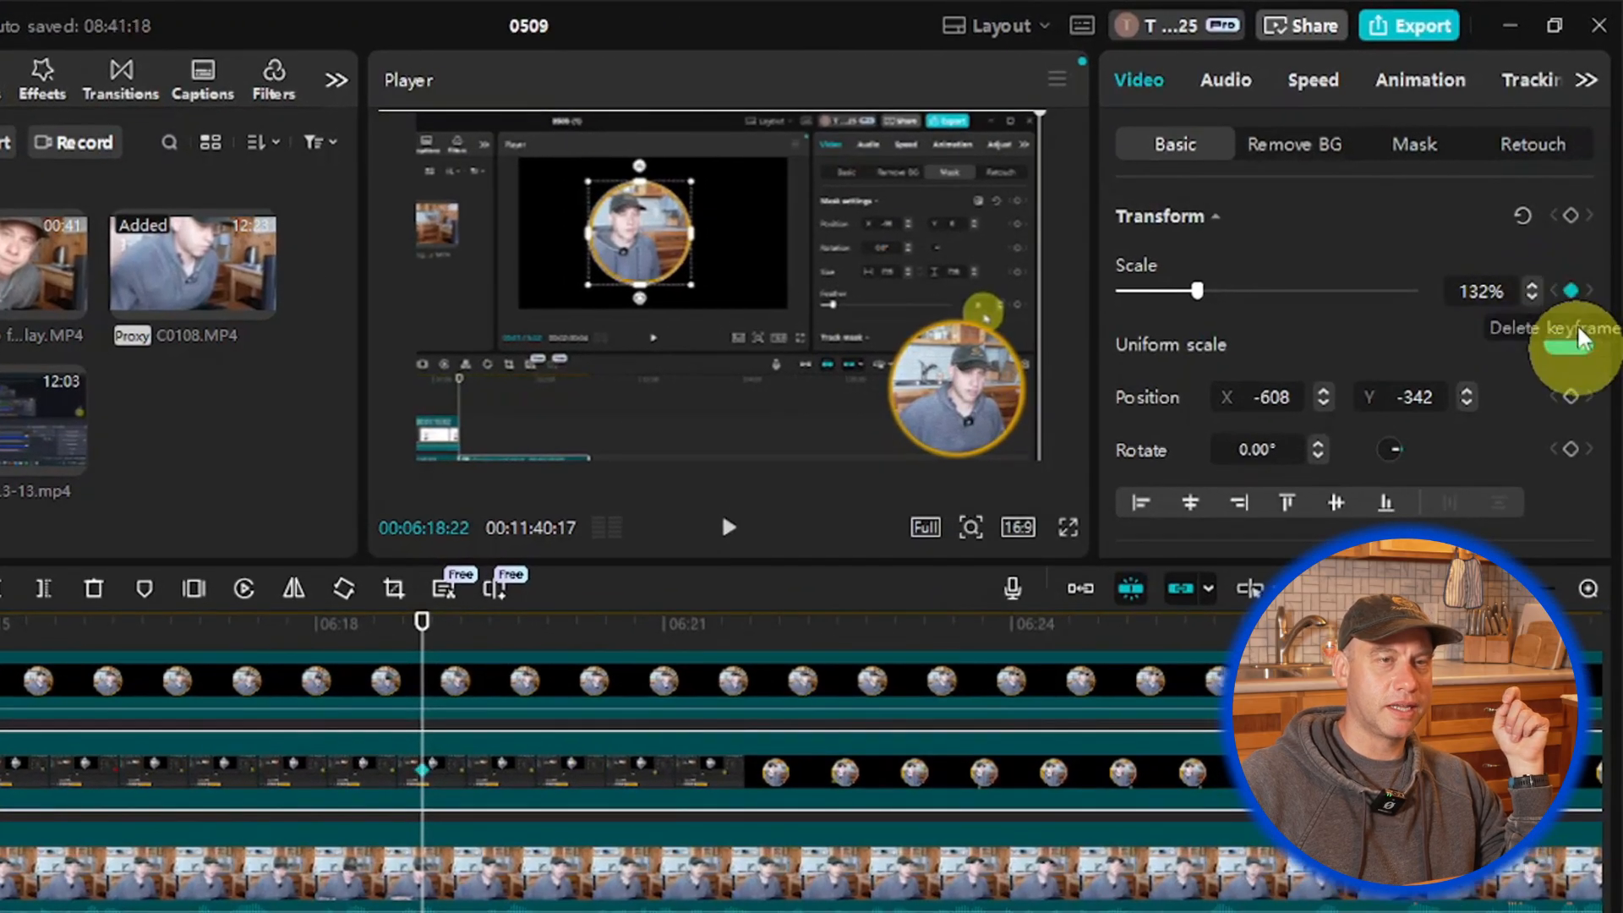
click(1571, 396)
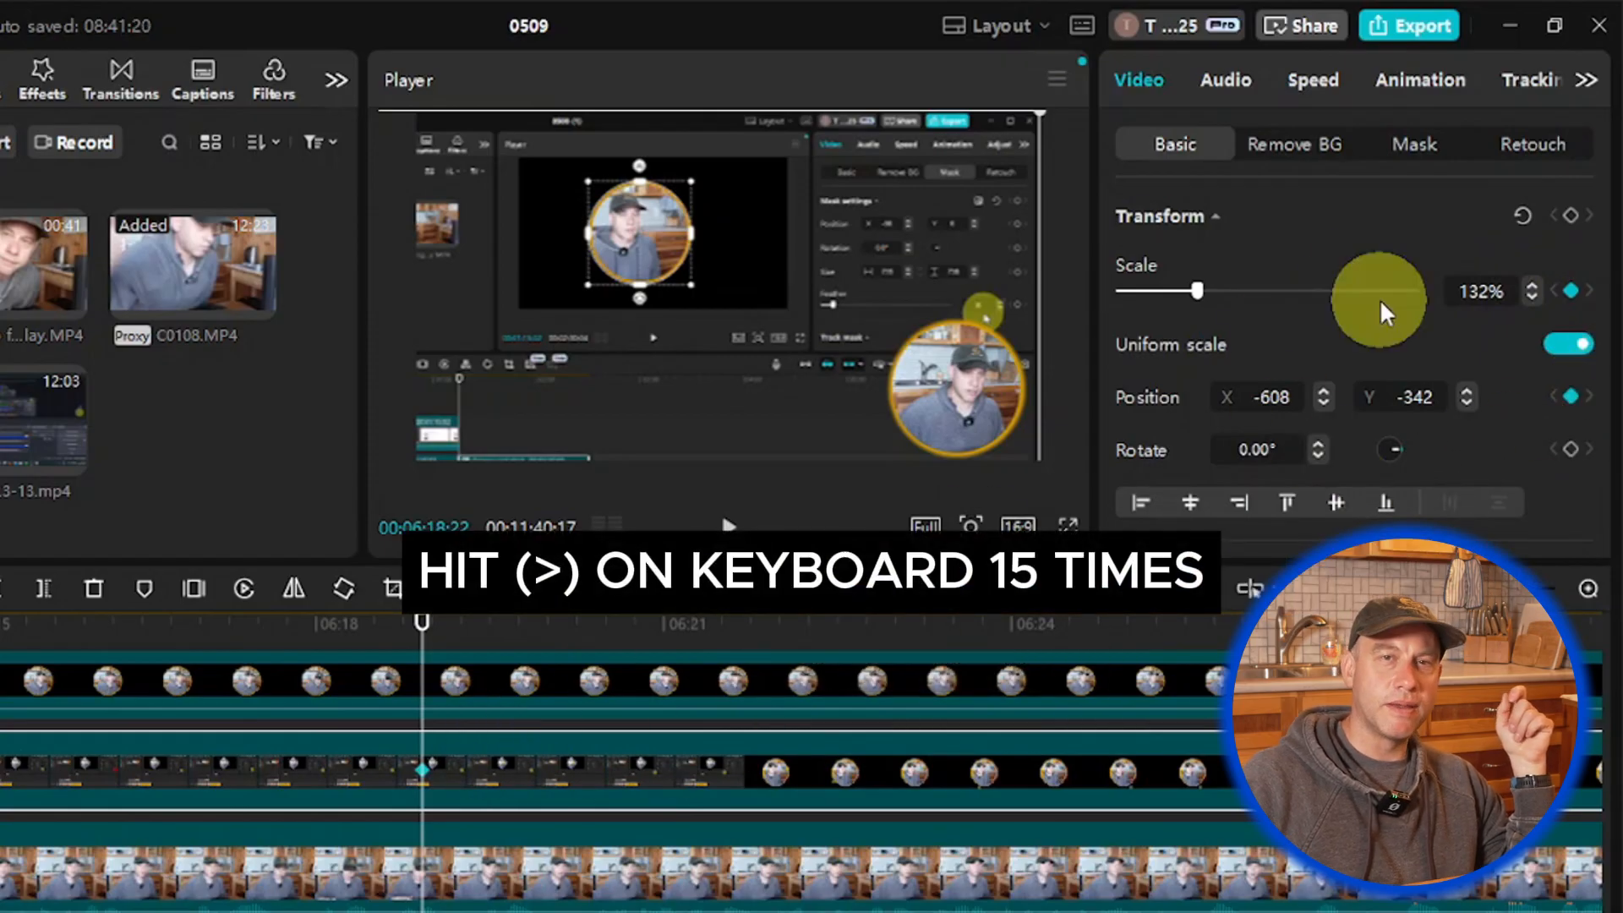
Step: Go 15 frames forward to 00:06:19:13 and set the screen-recording clip's scale to 100%
key(Right)
key(Right)
key(Right)
key(Right)
key(Right)
key(Right)
key(Right)
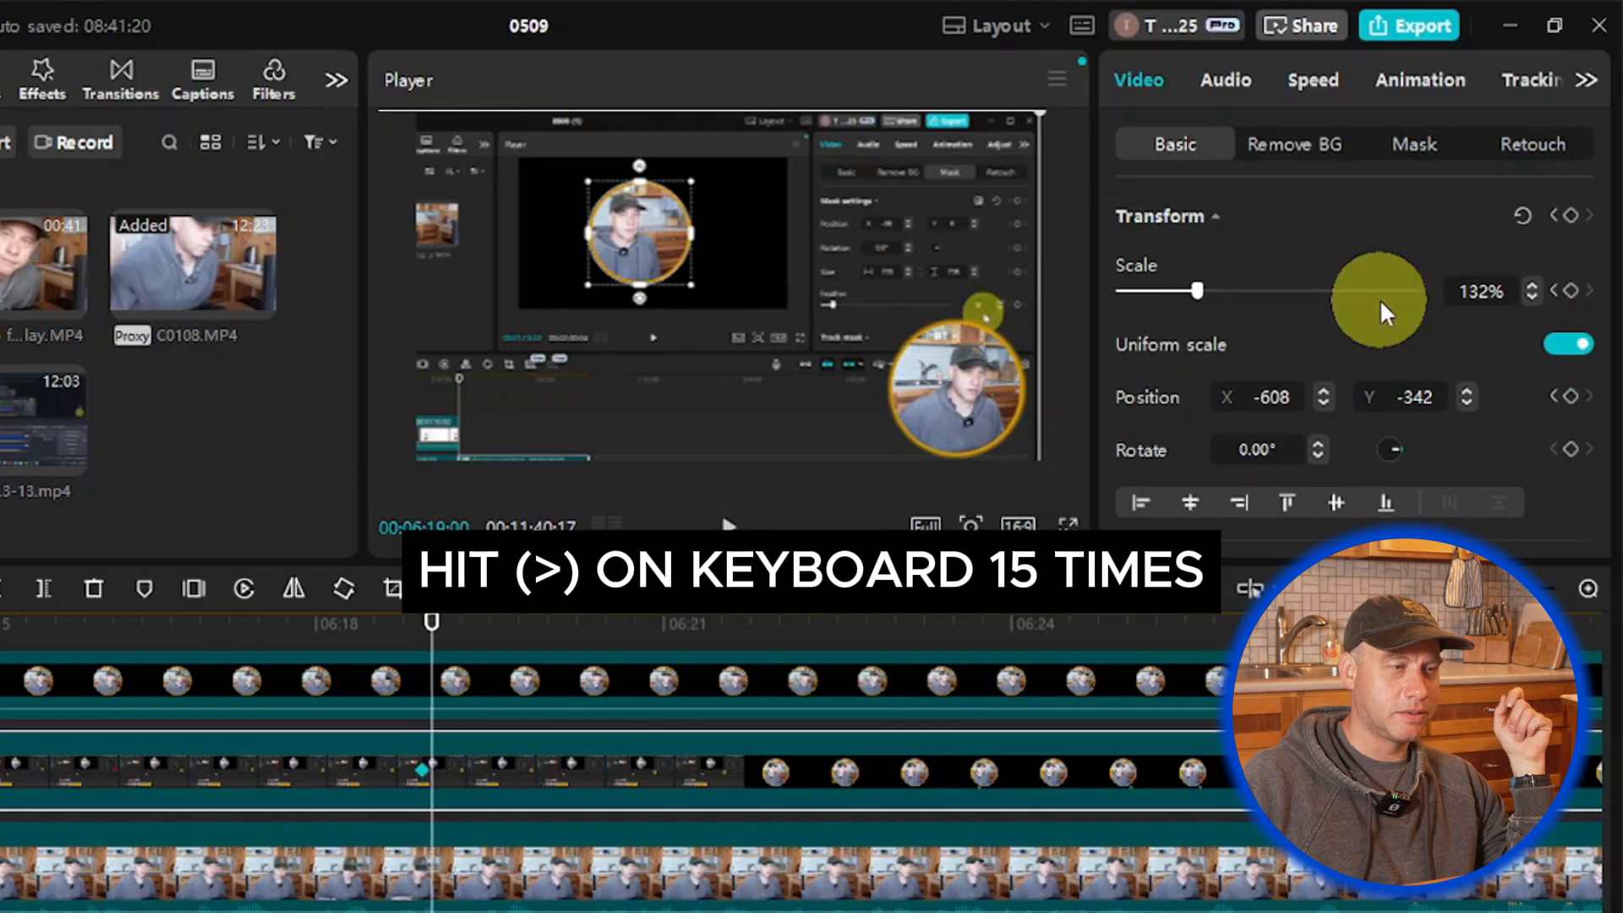
key(Right)
key(Right)
key(Right)
key(Right)
key(Right)
key(Right)
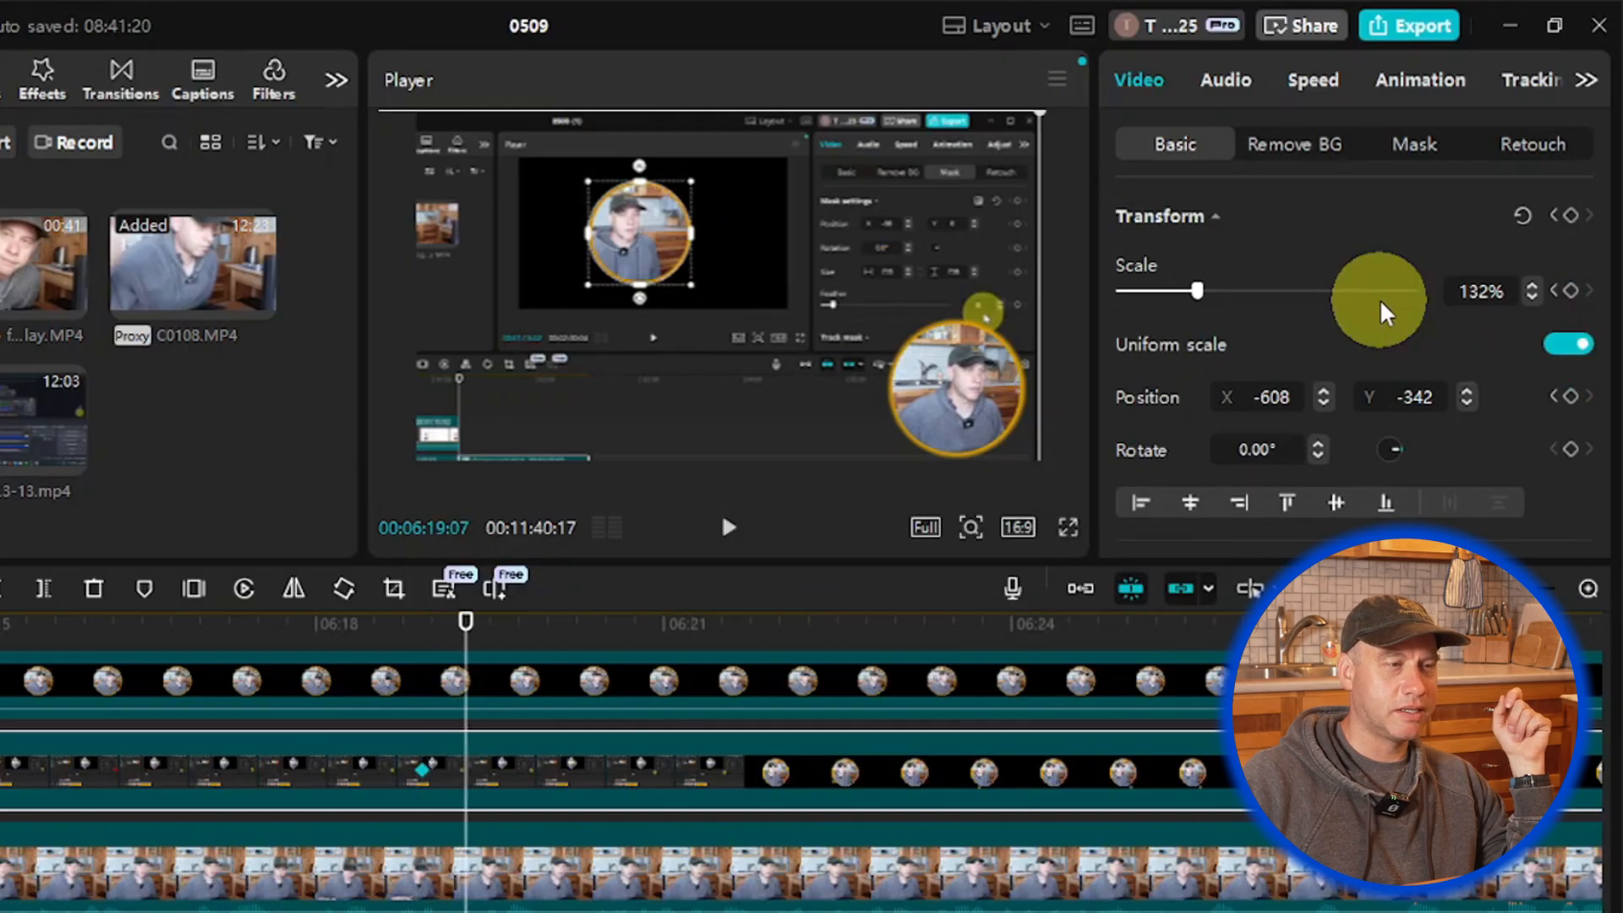
key(Right)
key(Right)
key(Right)
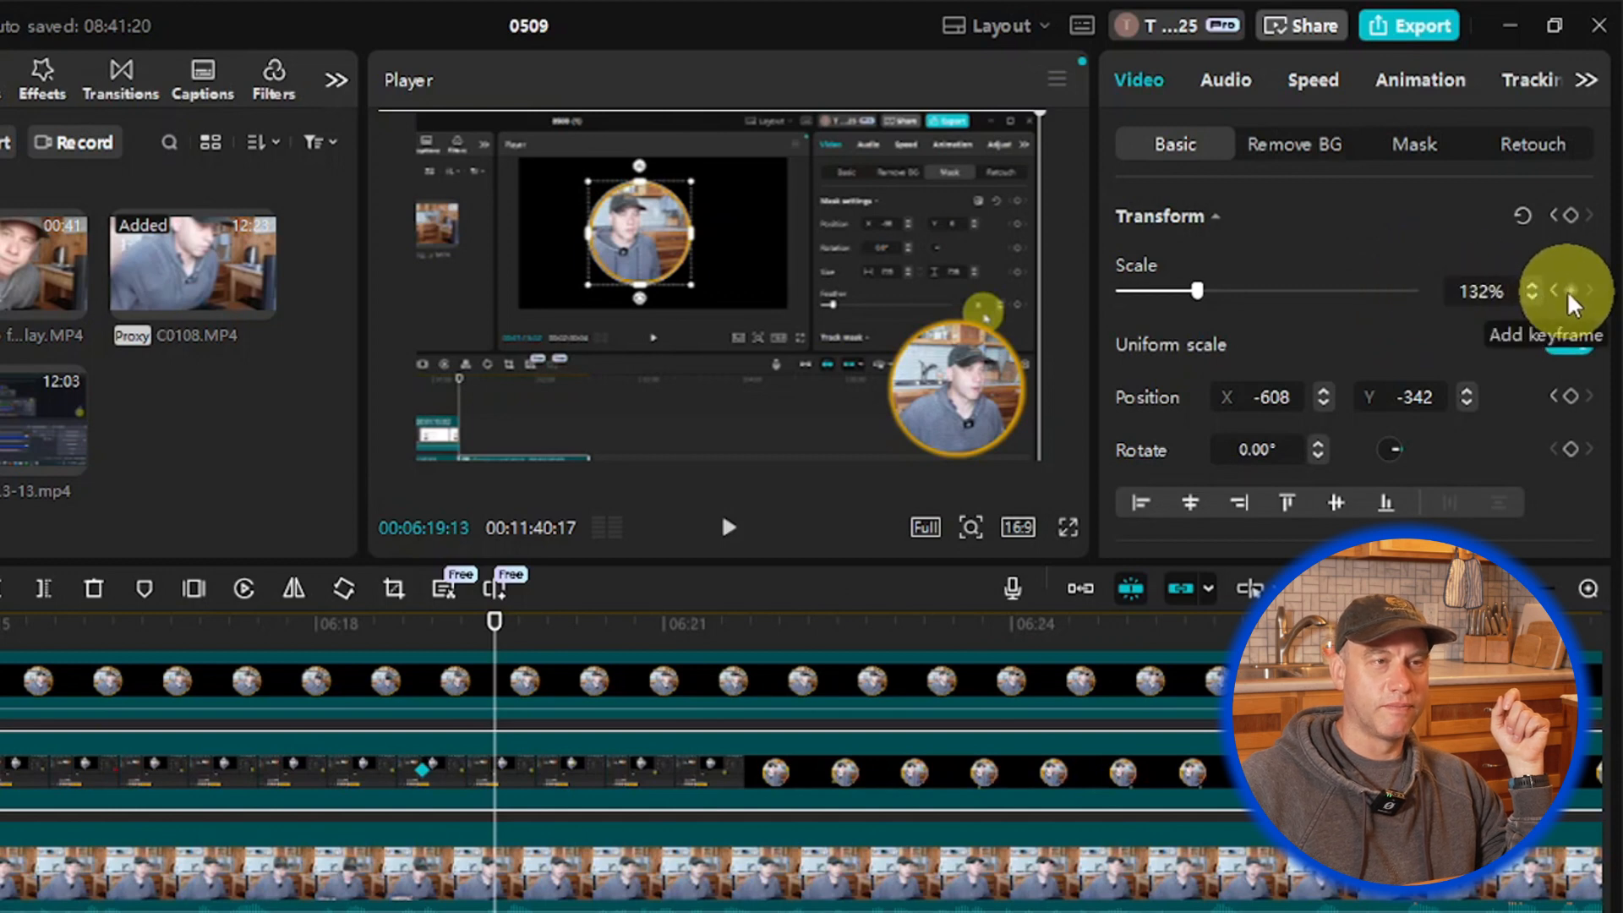
click(1481, 291)
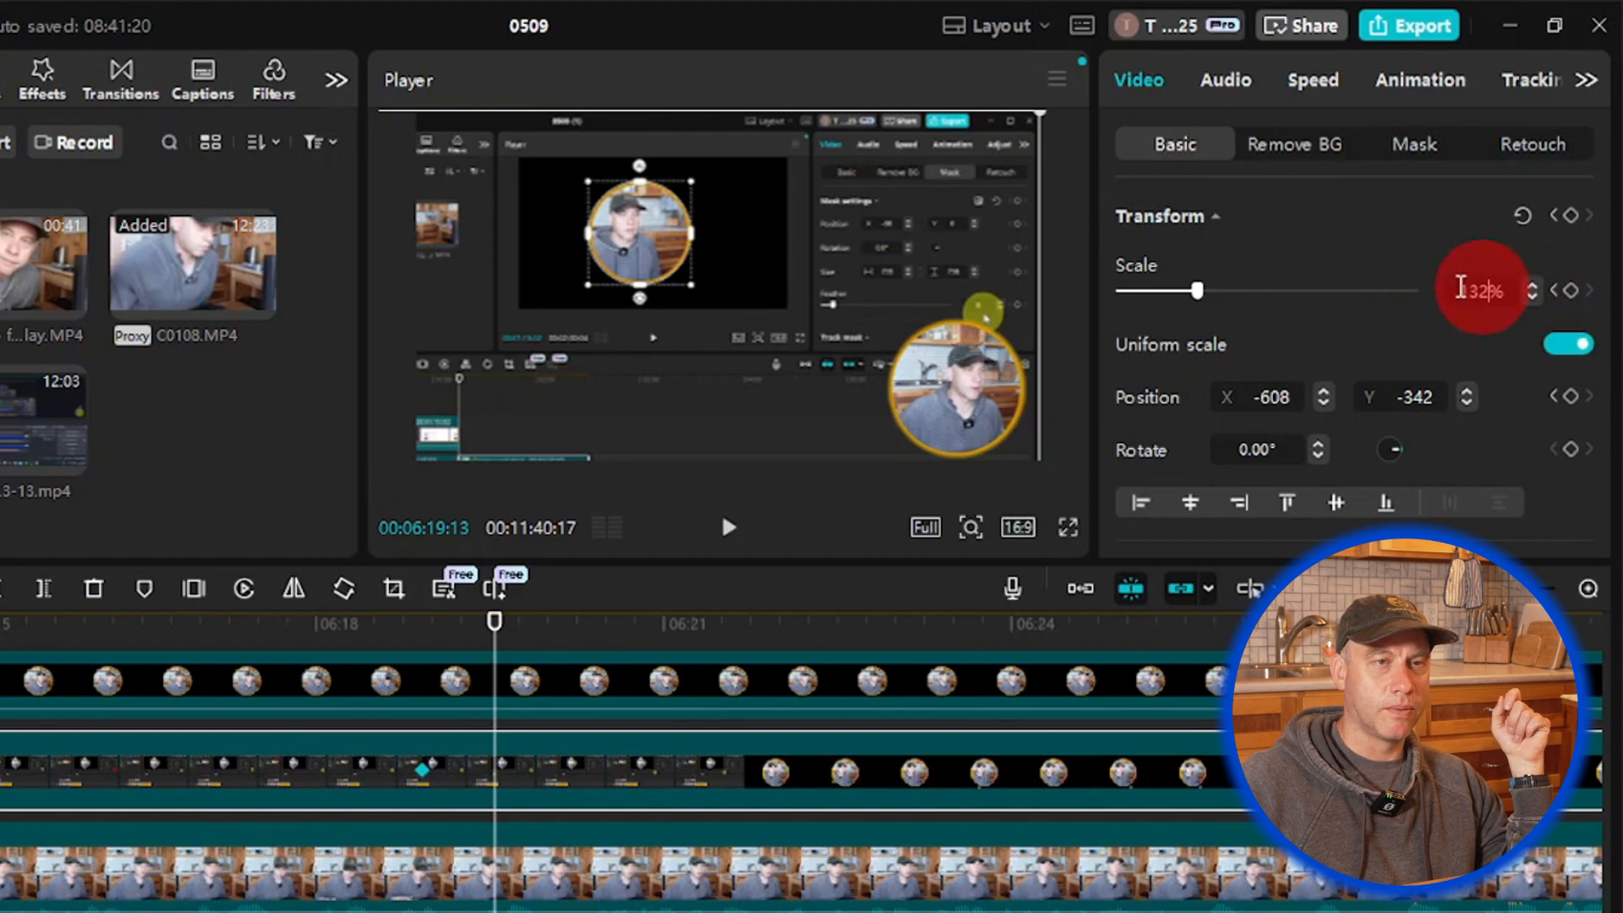
text(100)
key(Return)
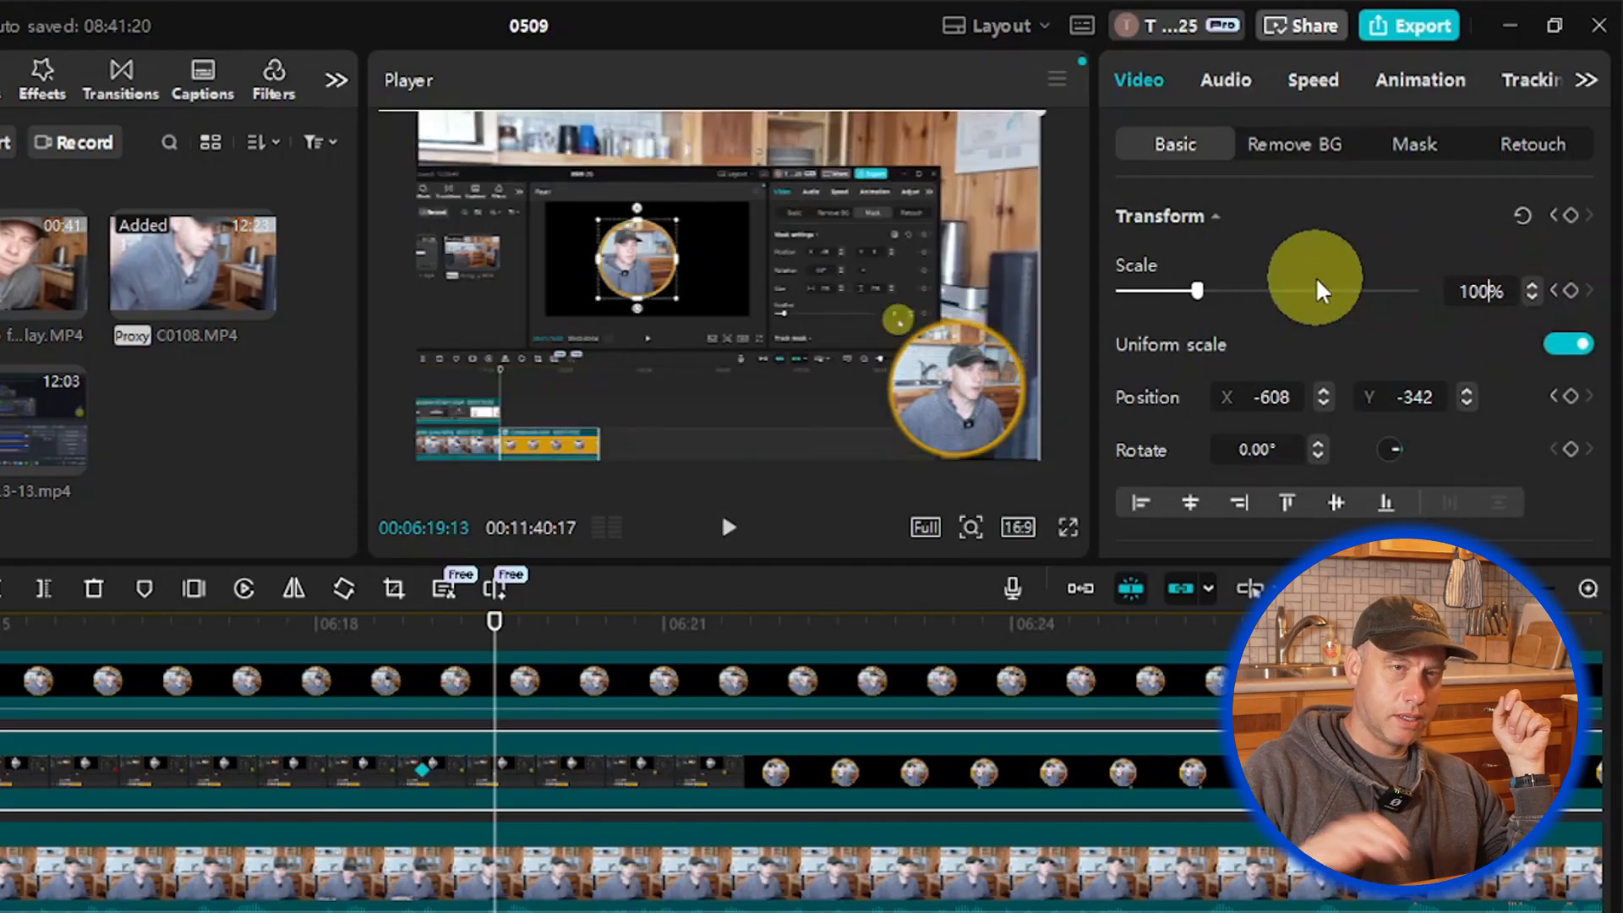
Step: Set the screen-recording clip's X and Y position to 0 at 00:06:19:13
drag(1295, 395, 1197, 389)
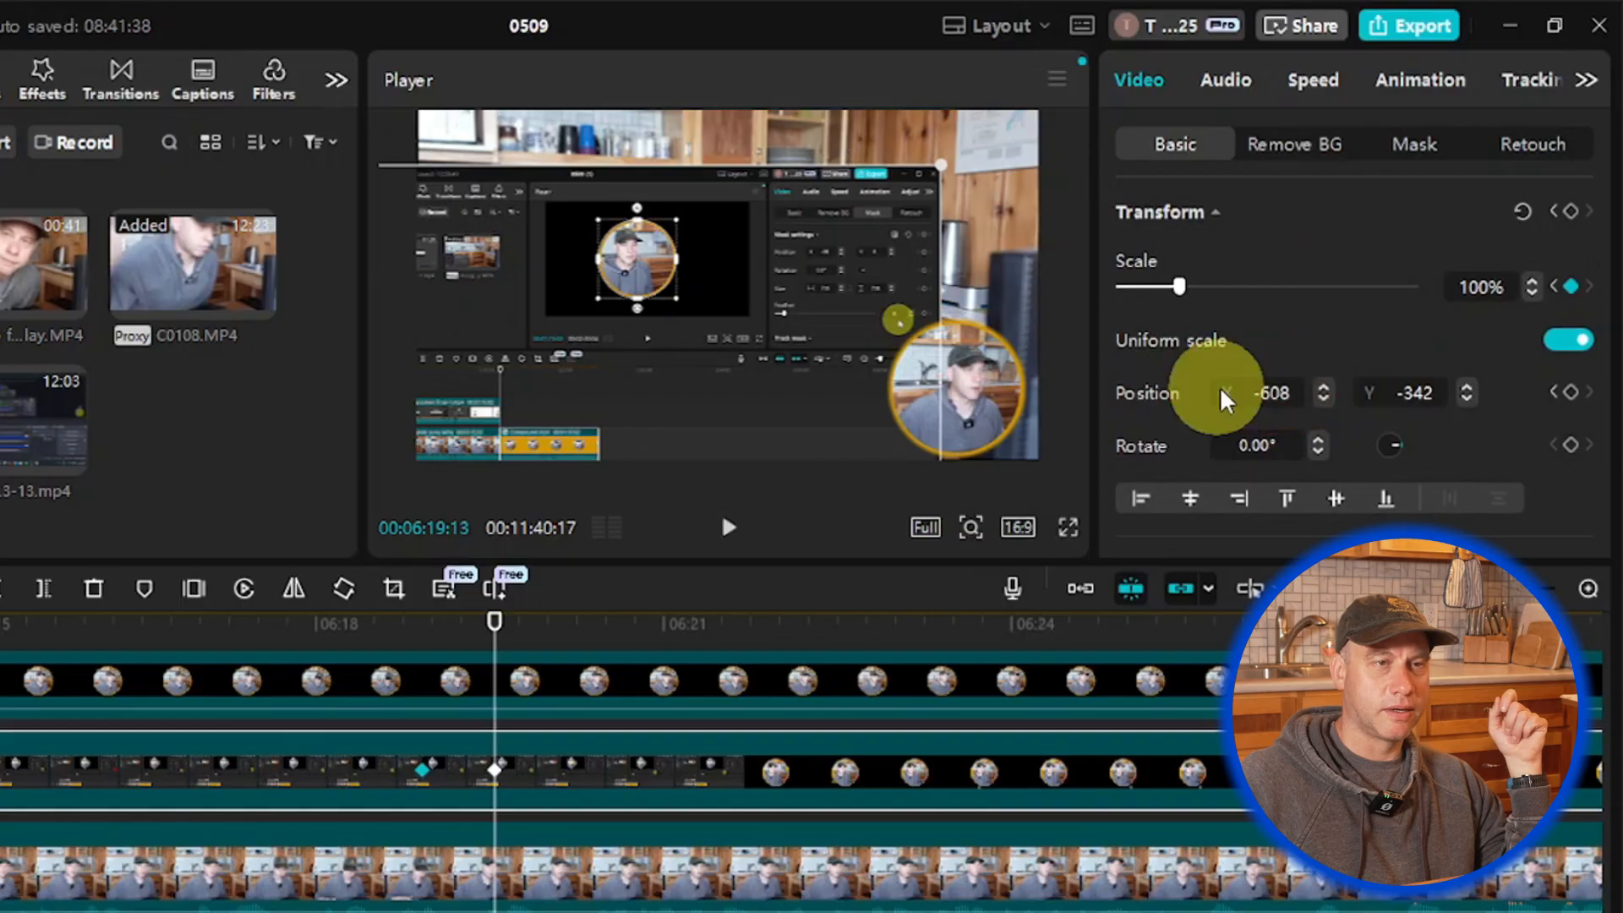
click(1261, 390)
text(0)
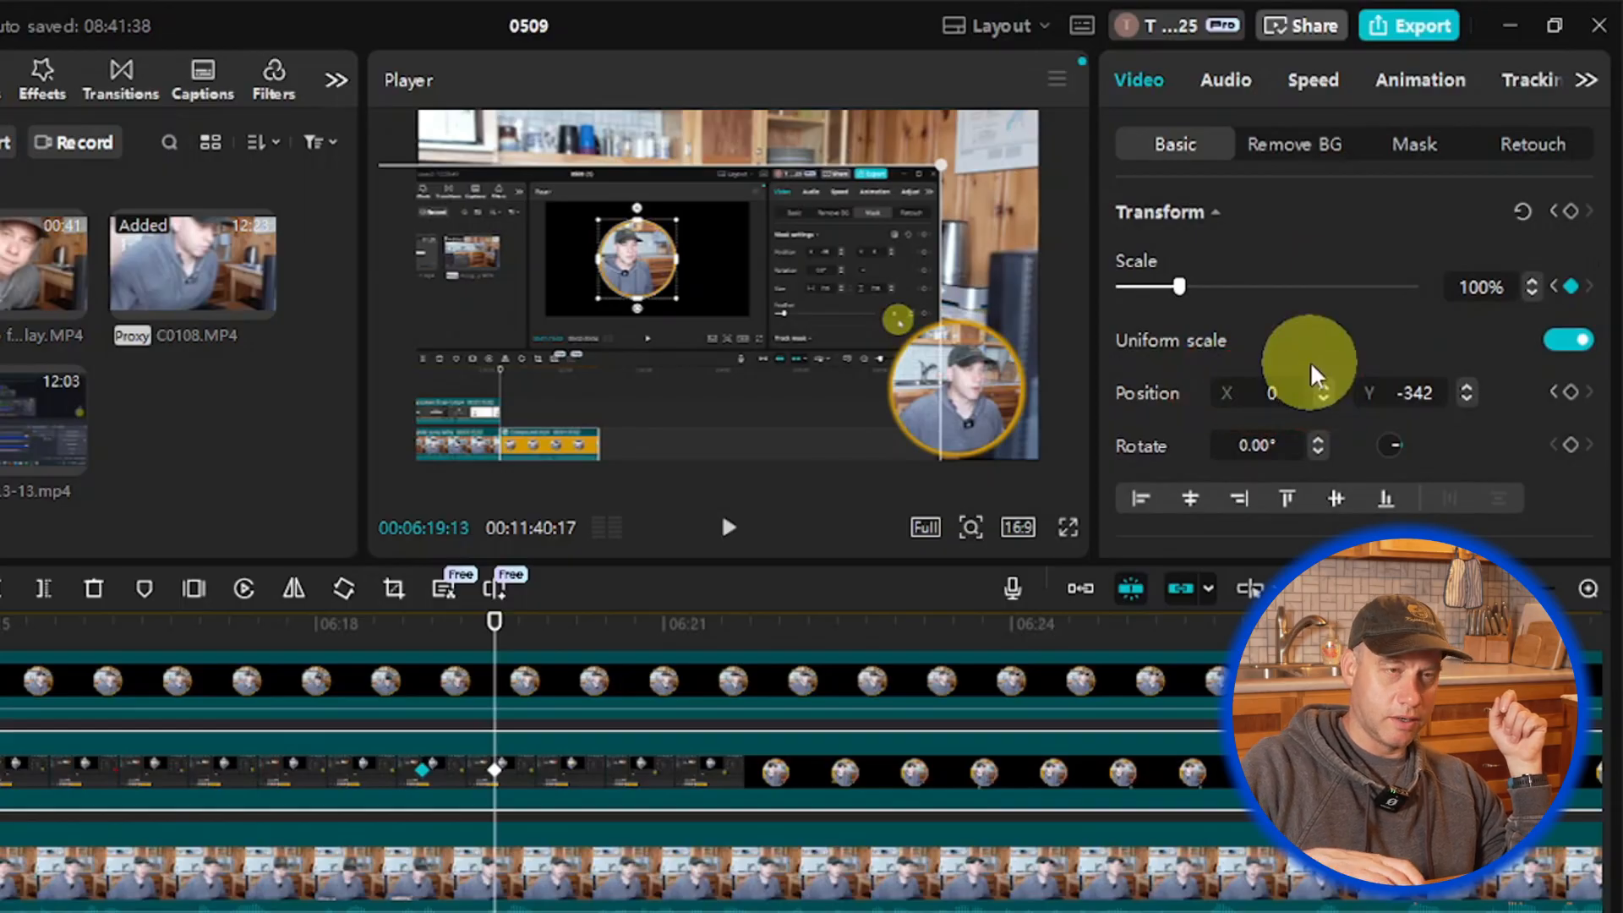
key(Return)
drag(1444, 394, 1265, 387)
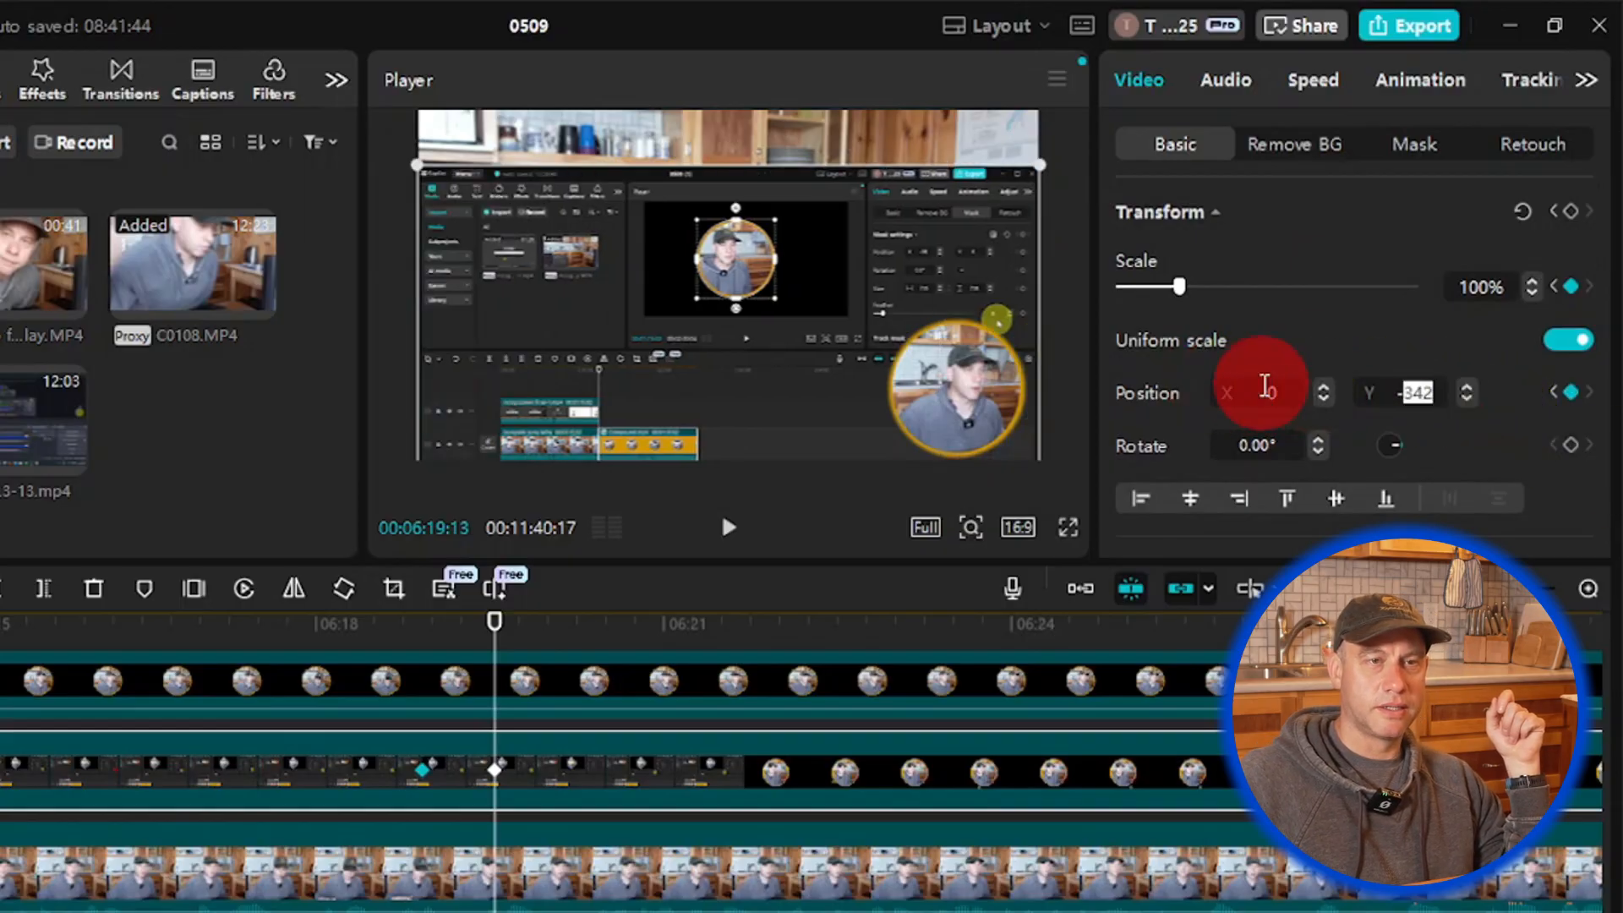
text(0)
key(Return)
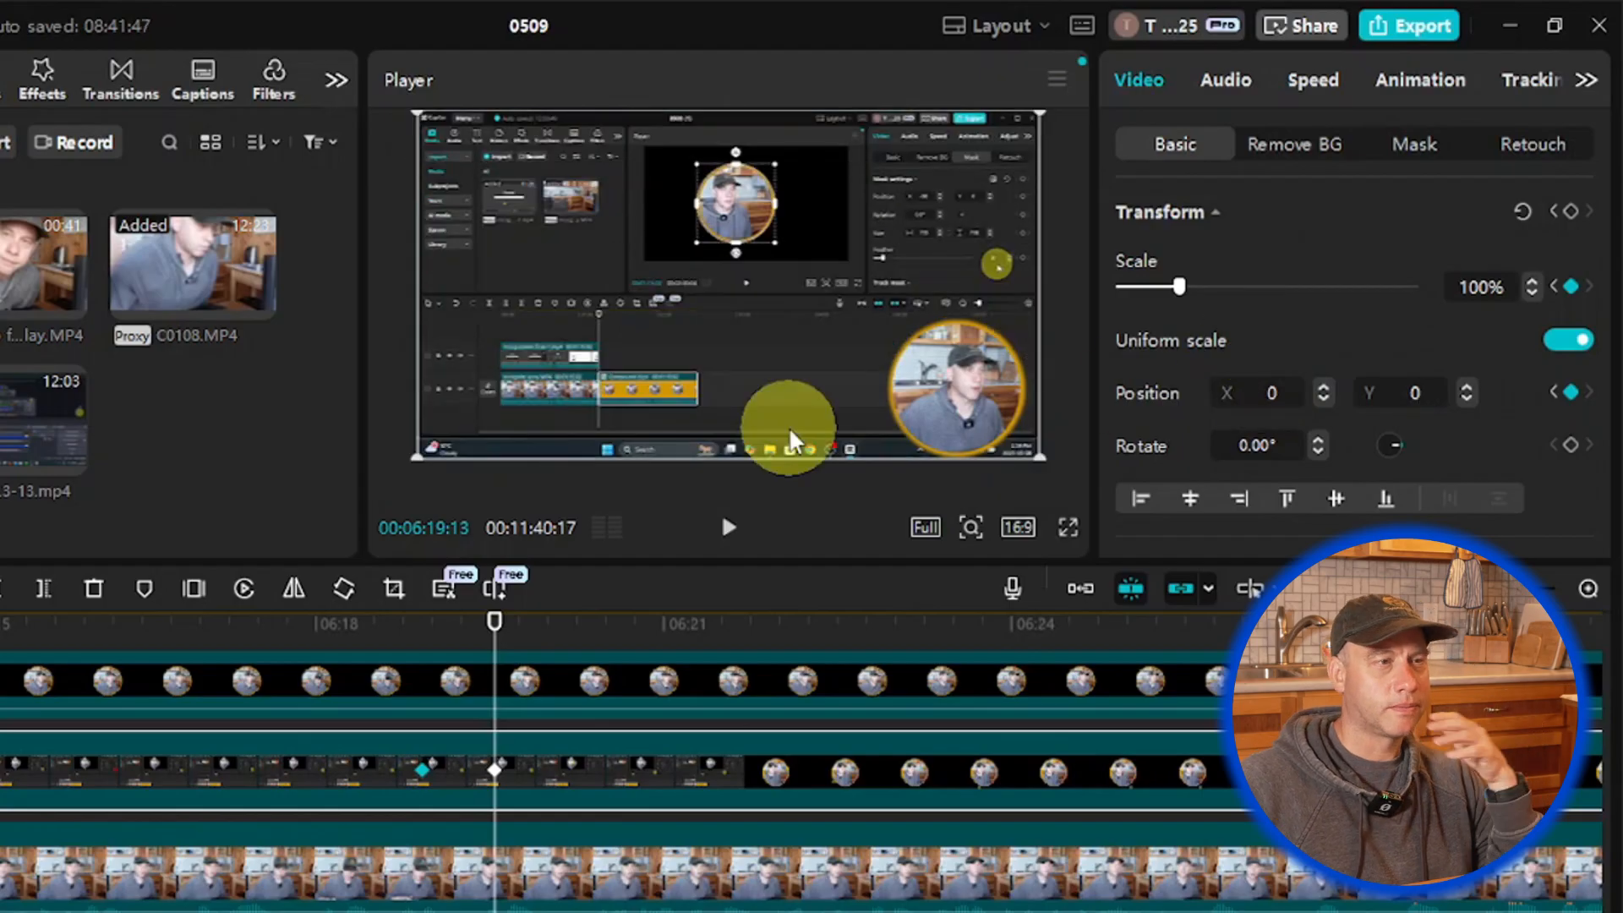
Step: Play on from 00:06:19:13 to about 00:06:39 and scrub back to 00:06:27:07 to review the next section
click(729, 527)
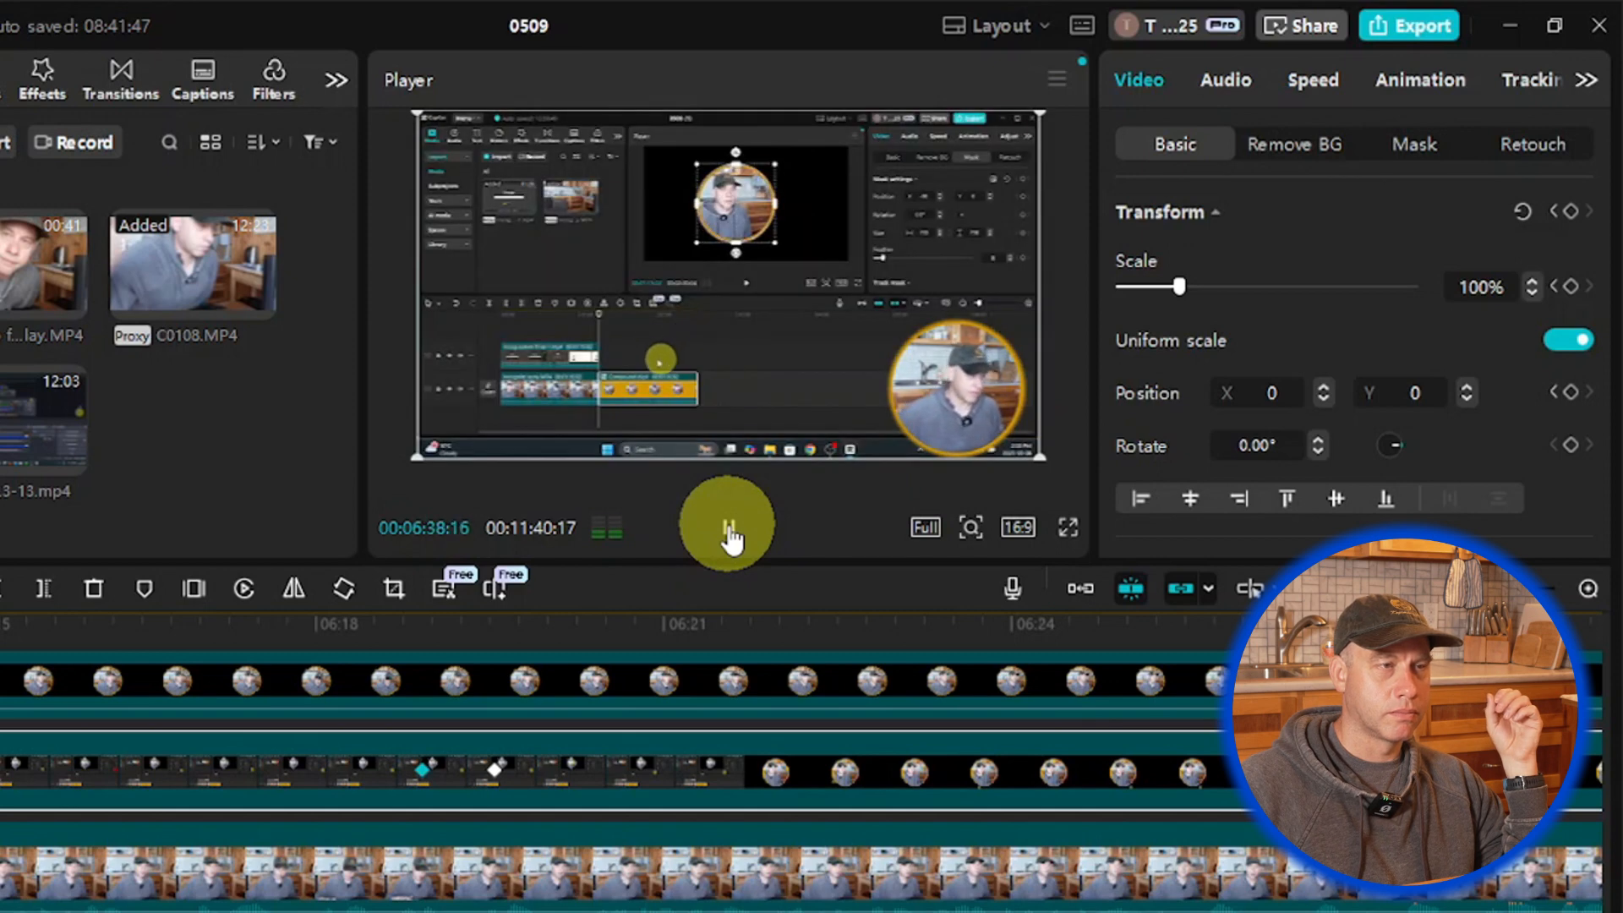
click(729, 533)
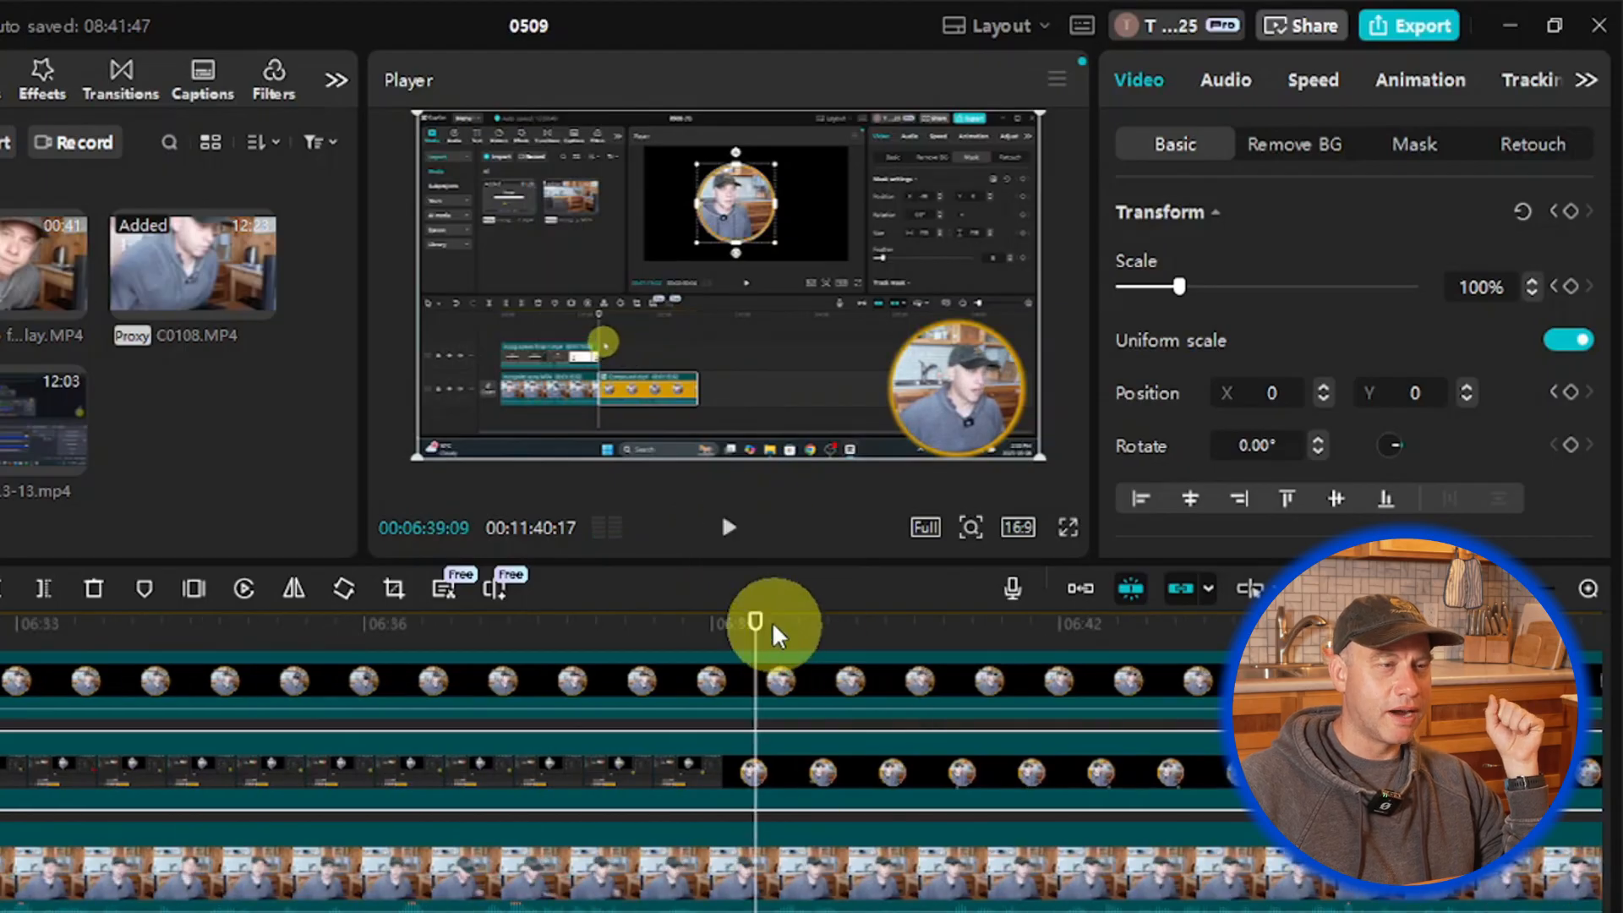
drag(755, 624, 187, 674)
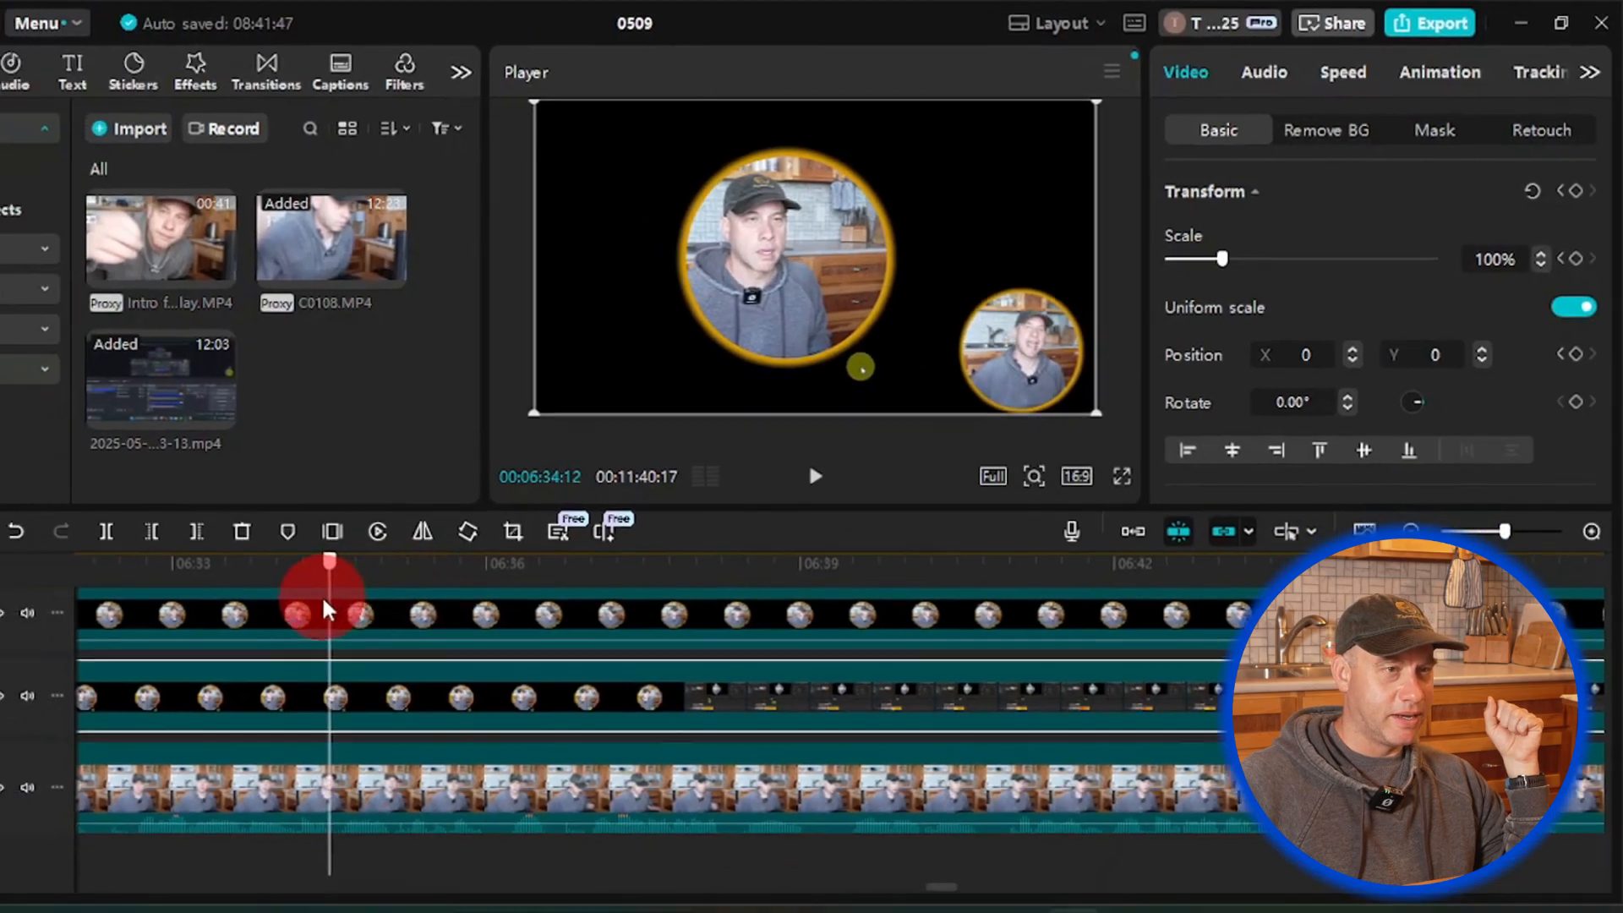
drag(329, 609, 459, 576)
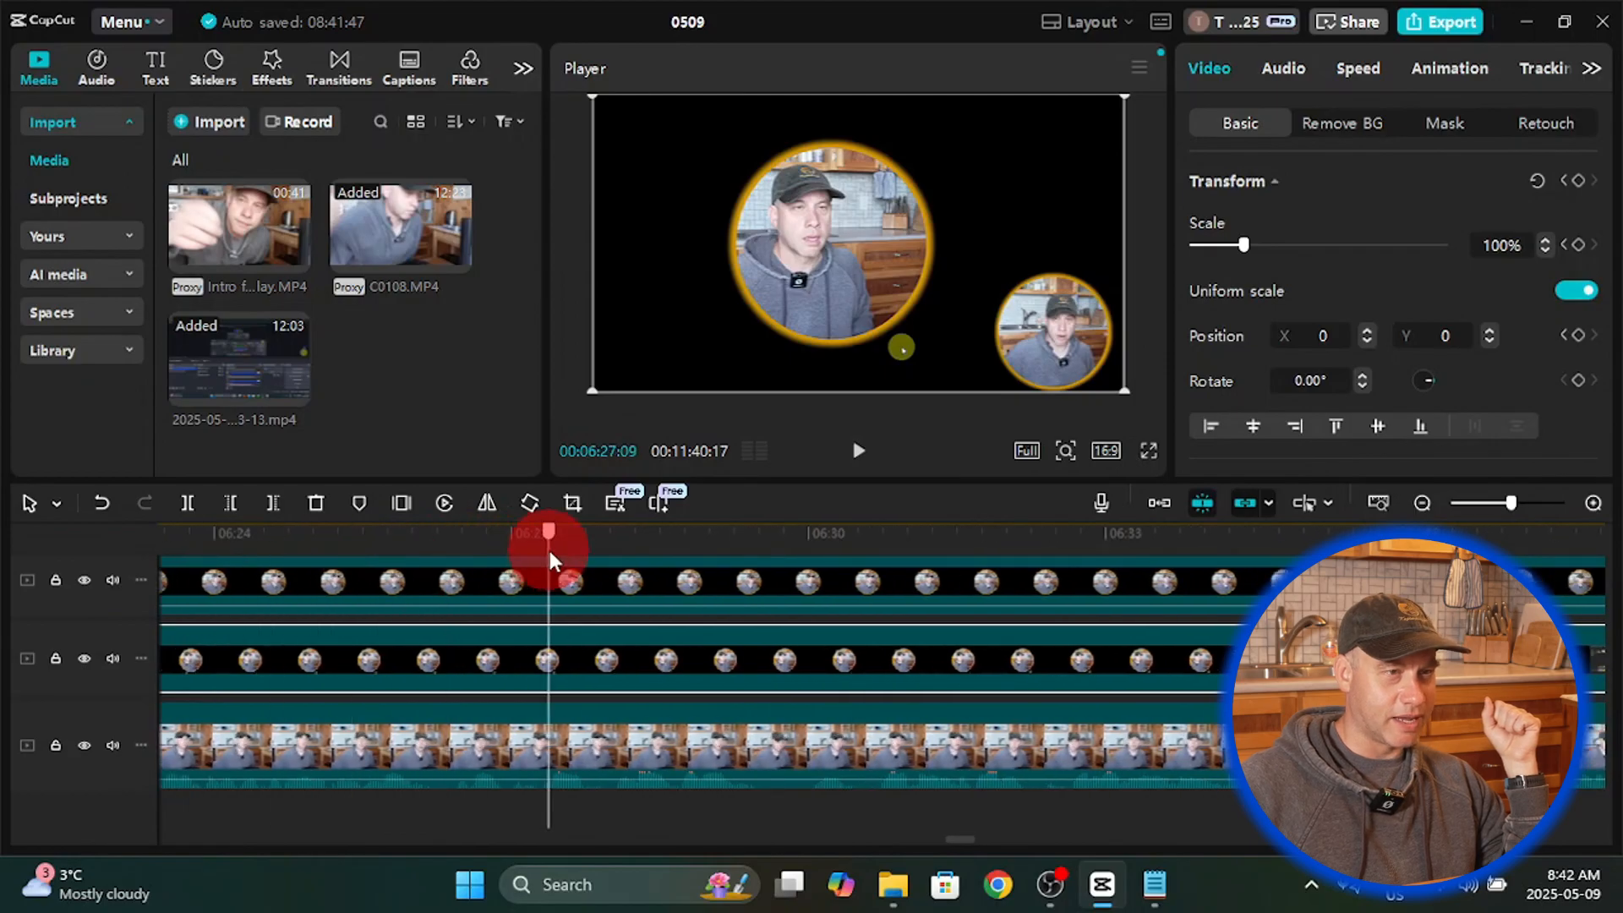
mouse_move(549, 550)
mouse_down()
mouse_move(463, 551)
mouse_move(541, 550)
mouse_up()
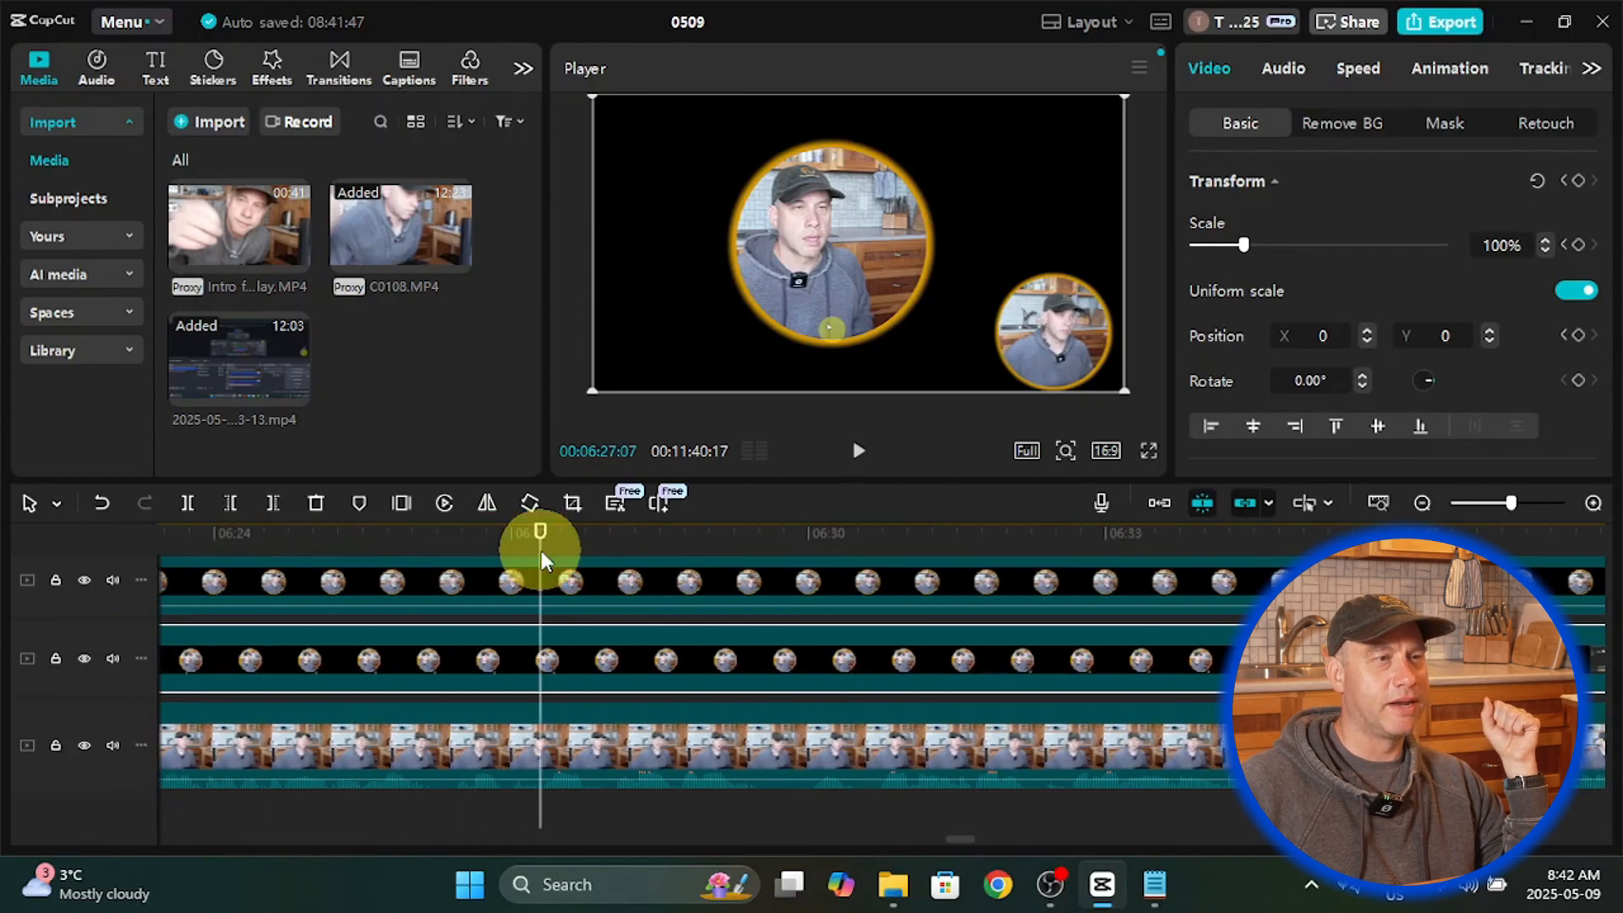
Step: Select the C0108.MP4 clip and play it repeatedly between about 00:06:27 and 00:06:28 to find where to cut
click(594, 749)
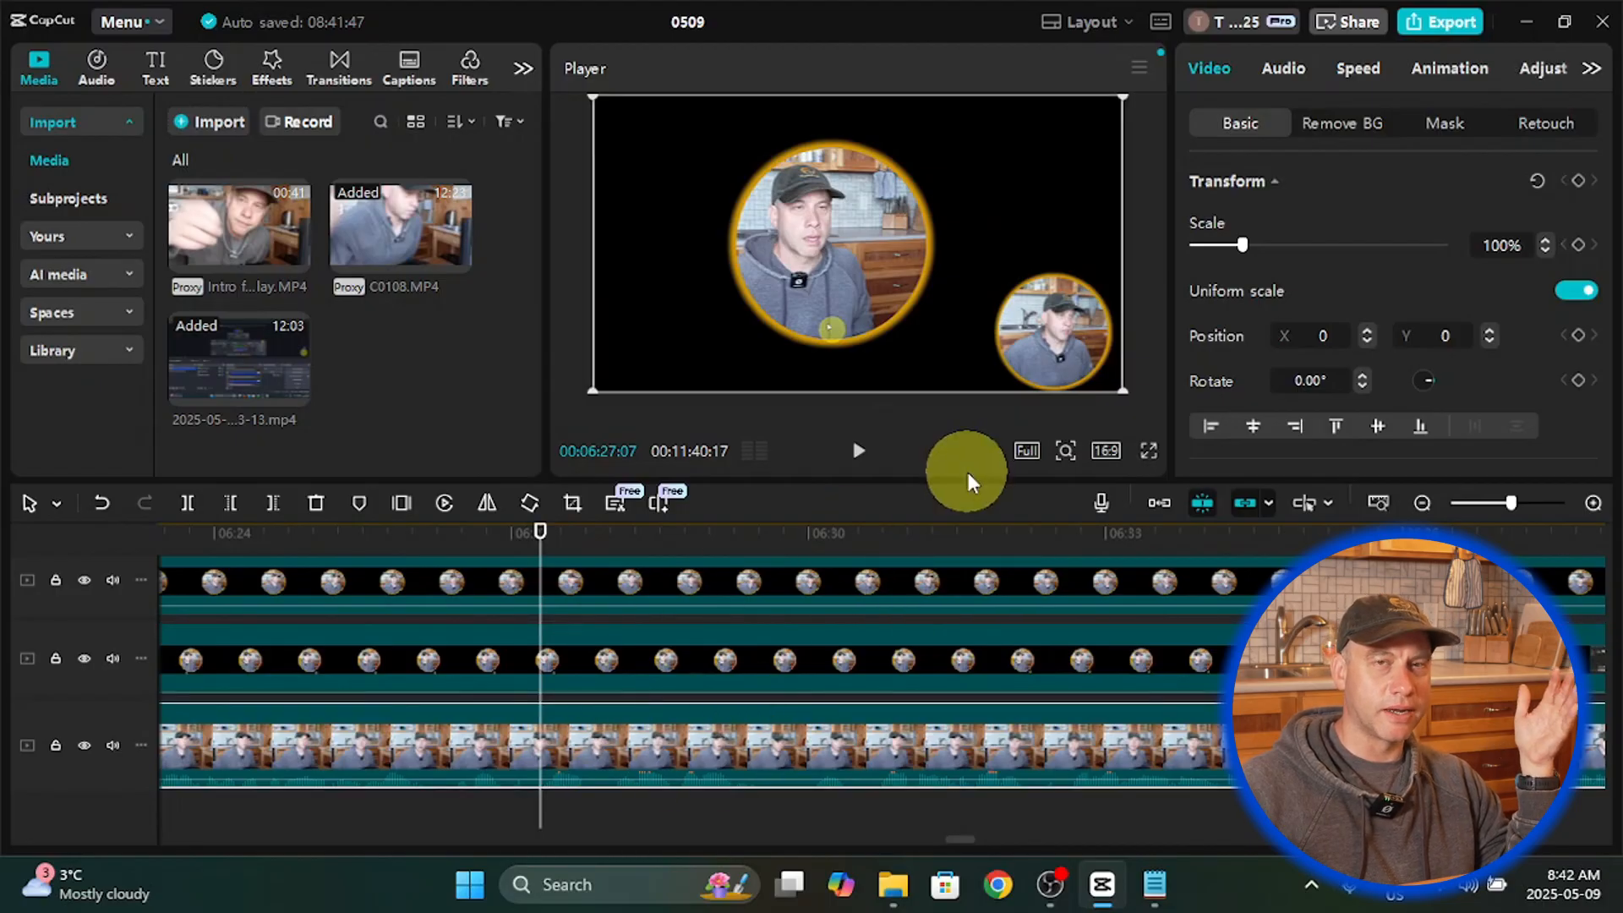
click(859, 452)
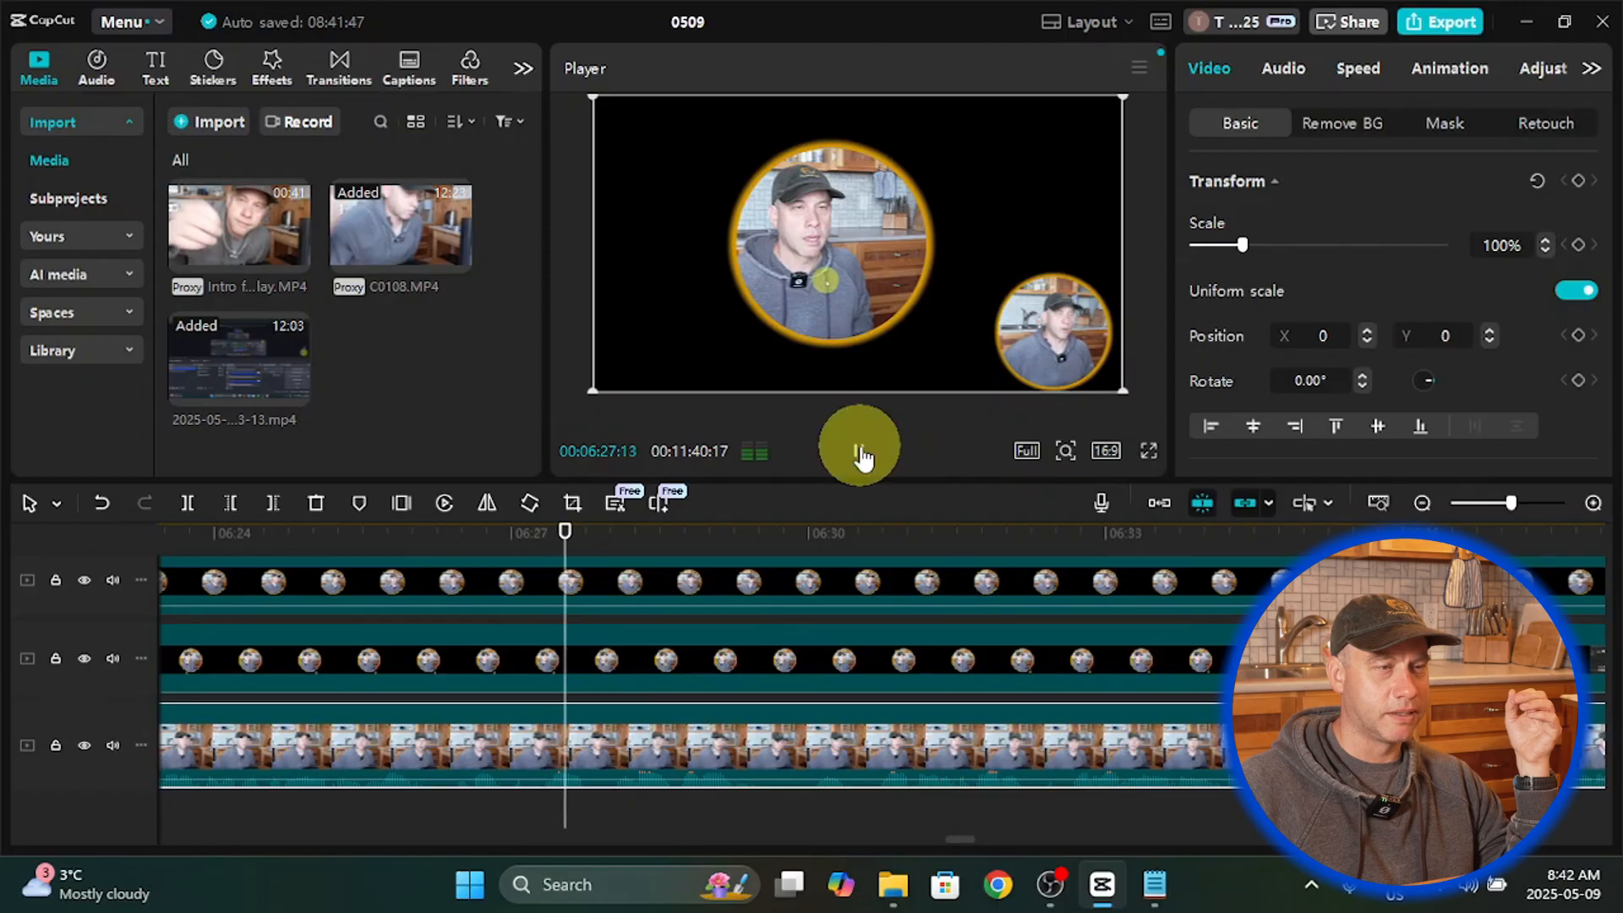
click(859, 453)
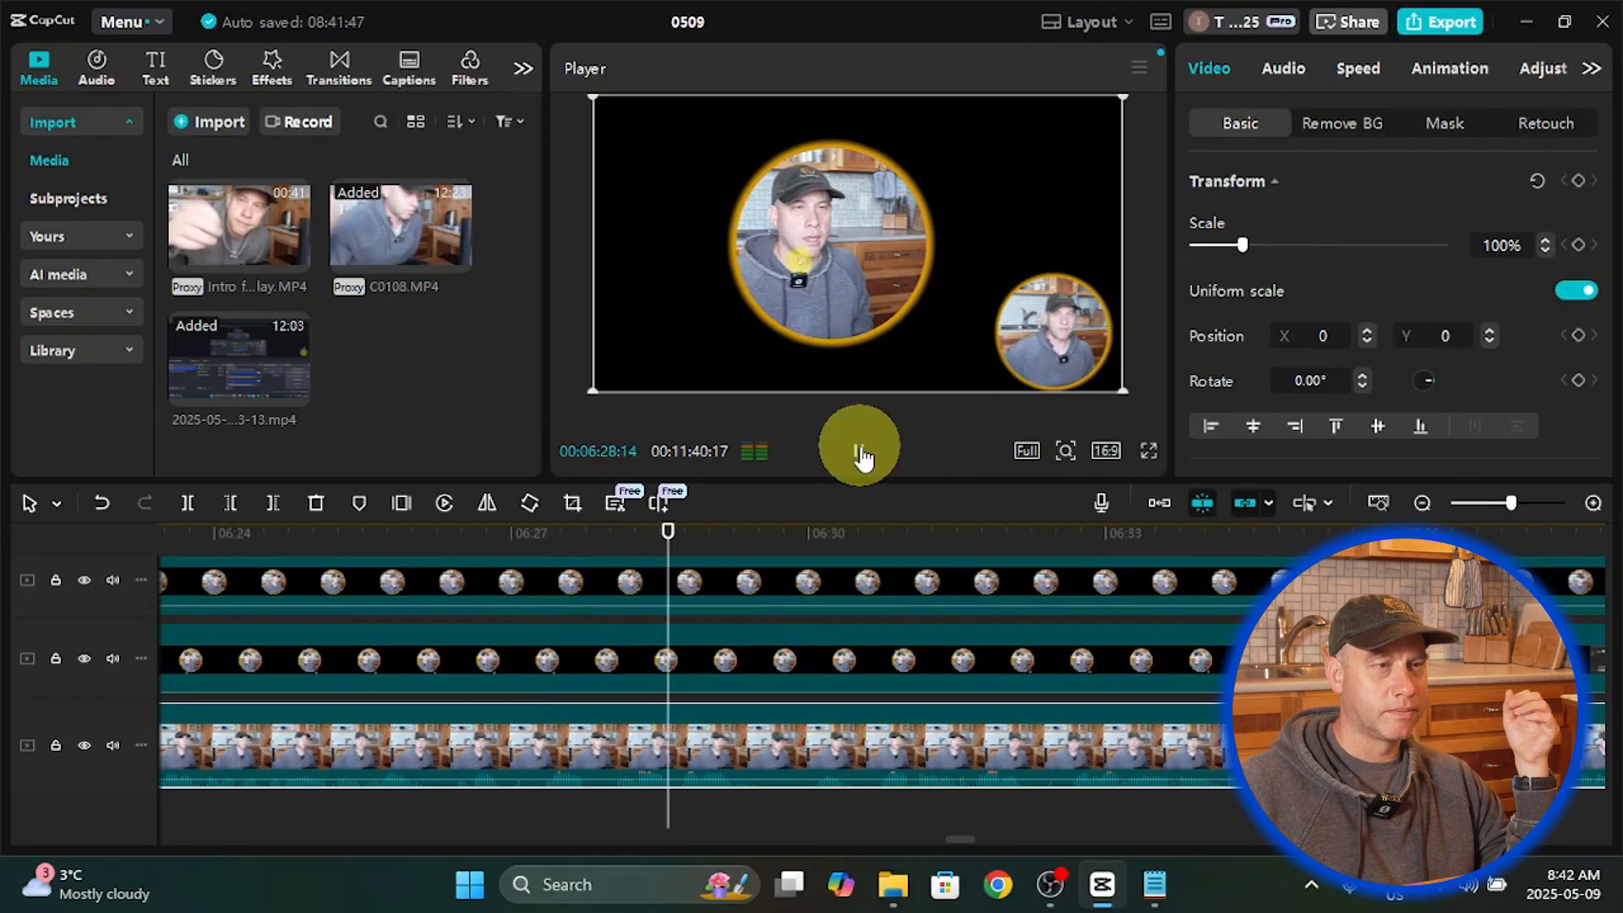
click(667, 541)
drag(472, 554, 263, 554)
click(858, 451)
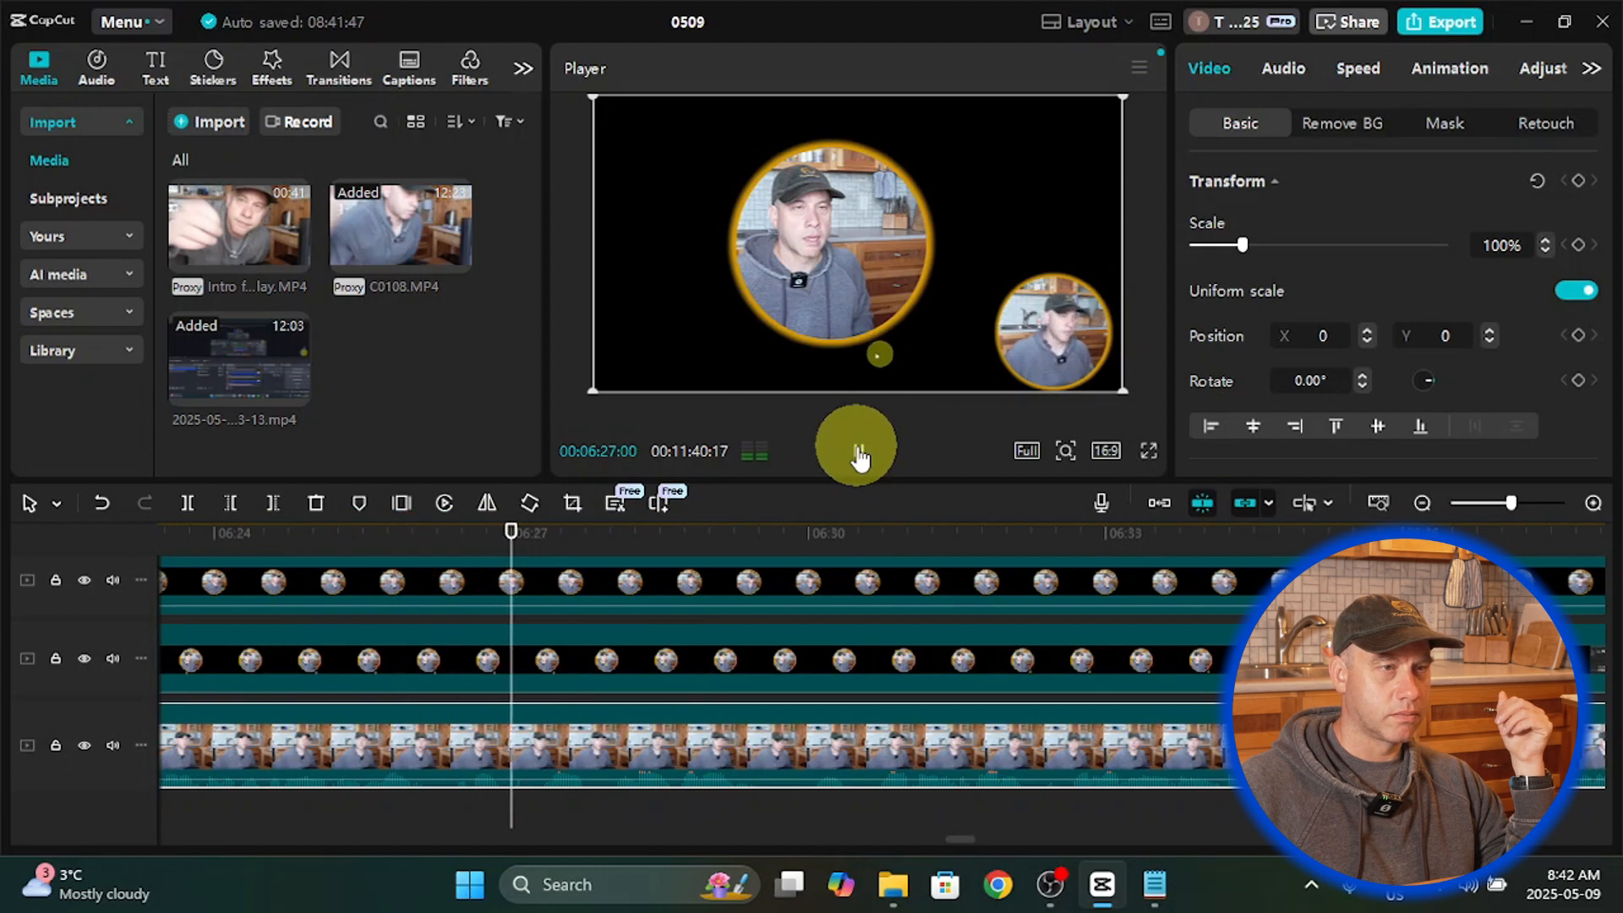
click(859, 455)
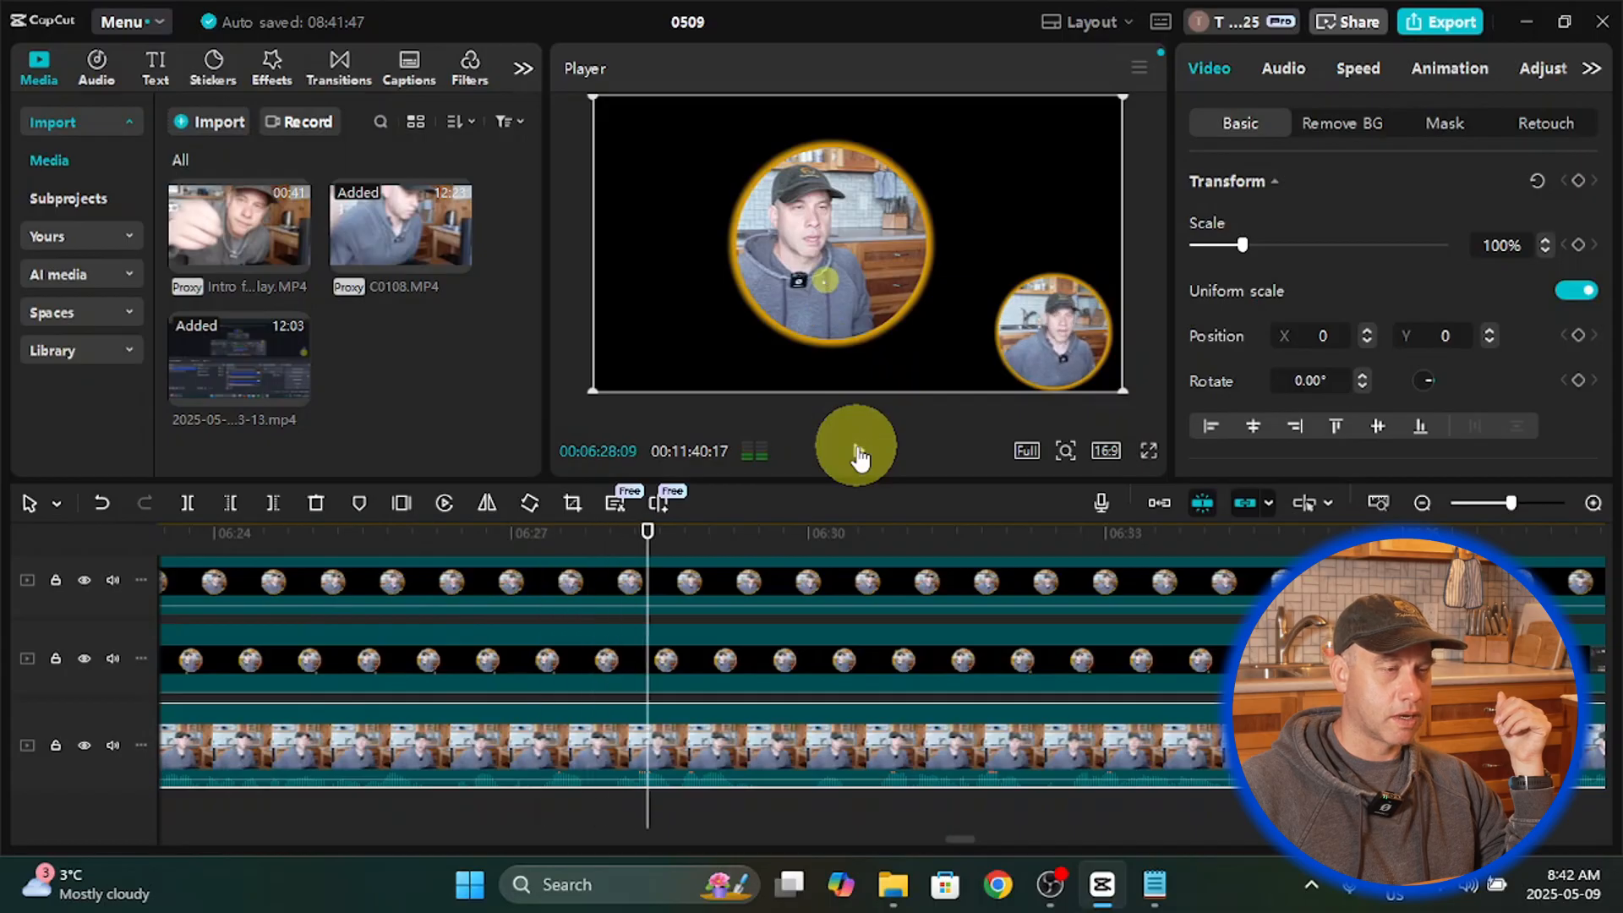
Step: Try splitting the C0108.MP4 clip at 00:06:28:01
click(640, 545)
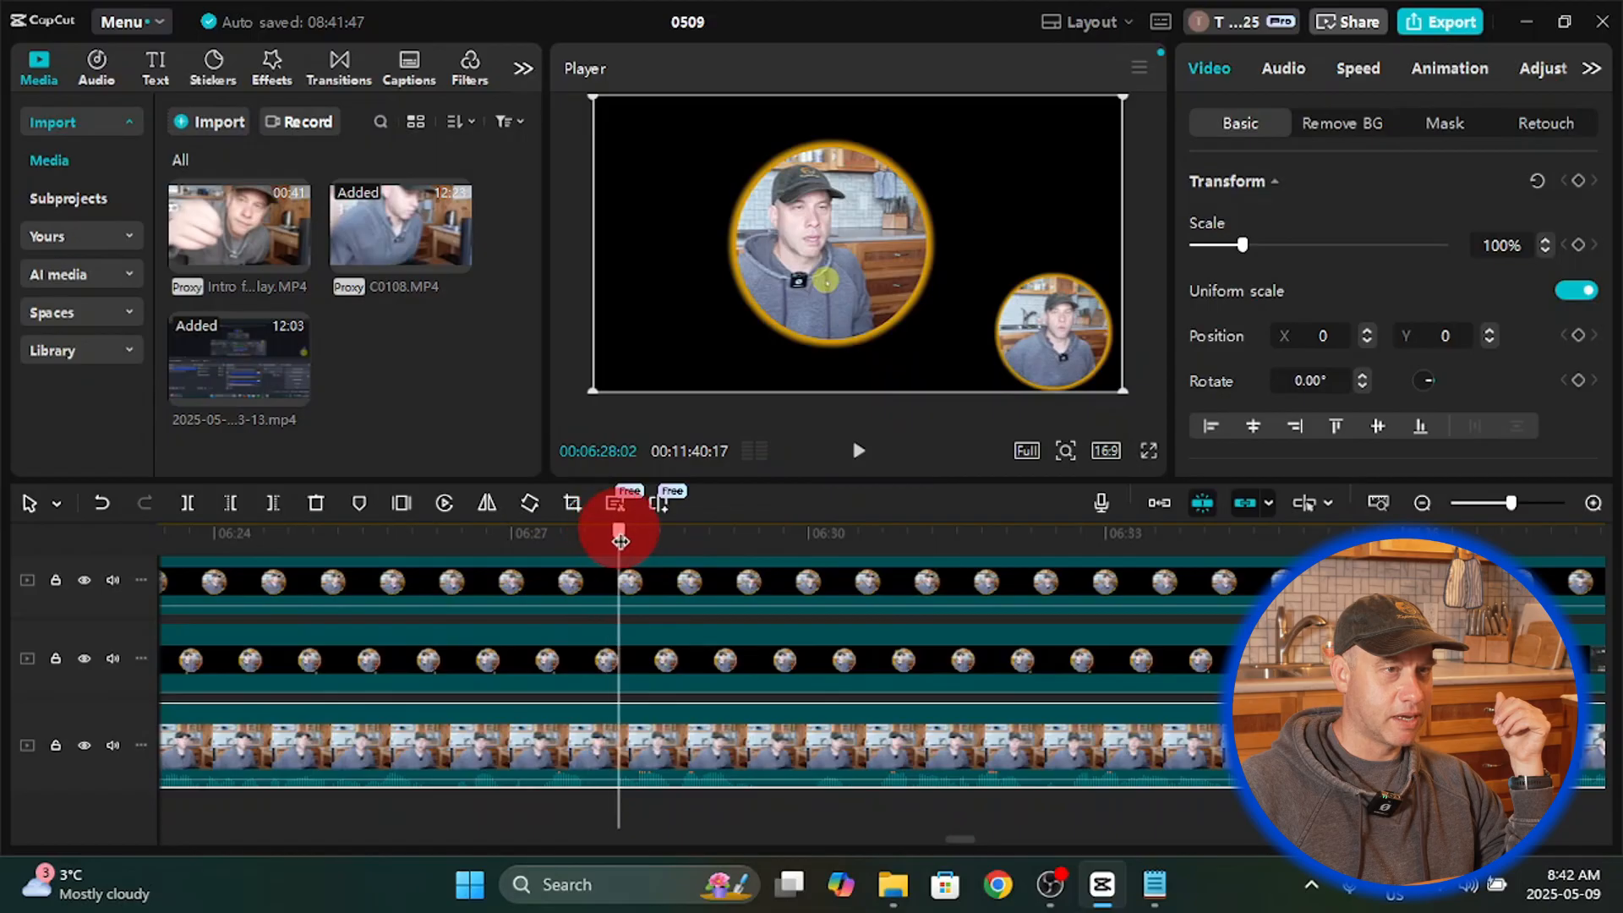
drag(521, 531, 566, 531)
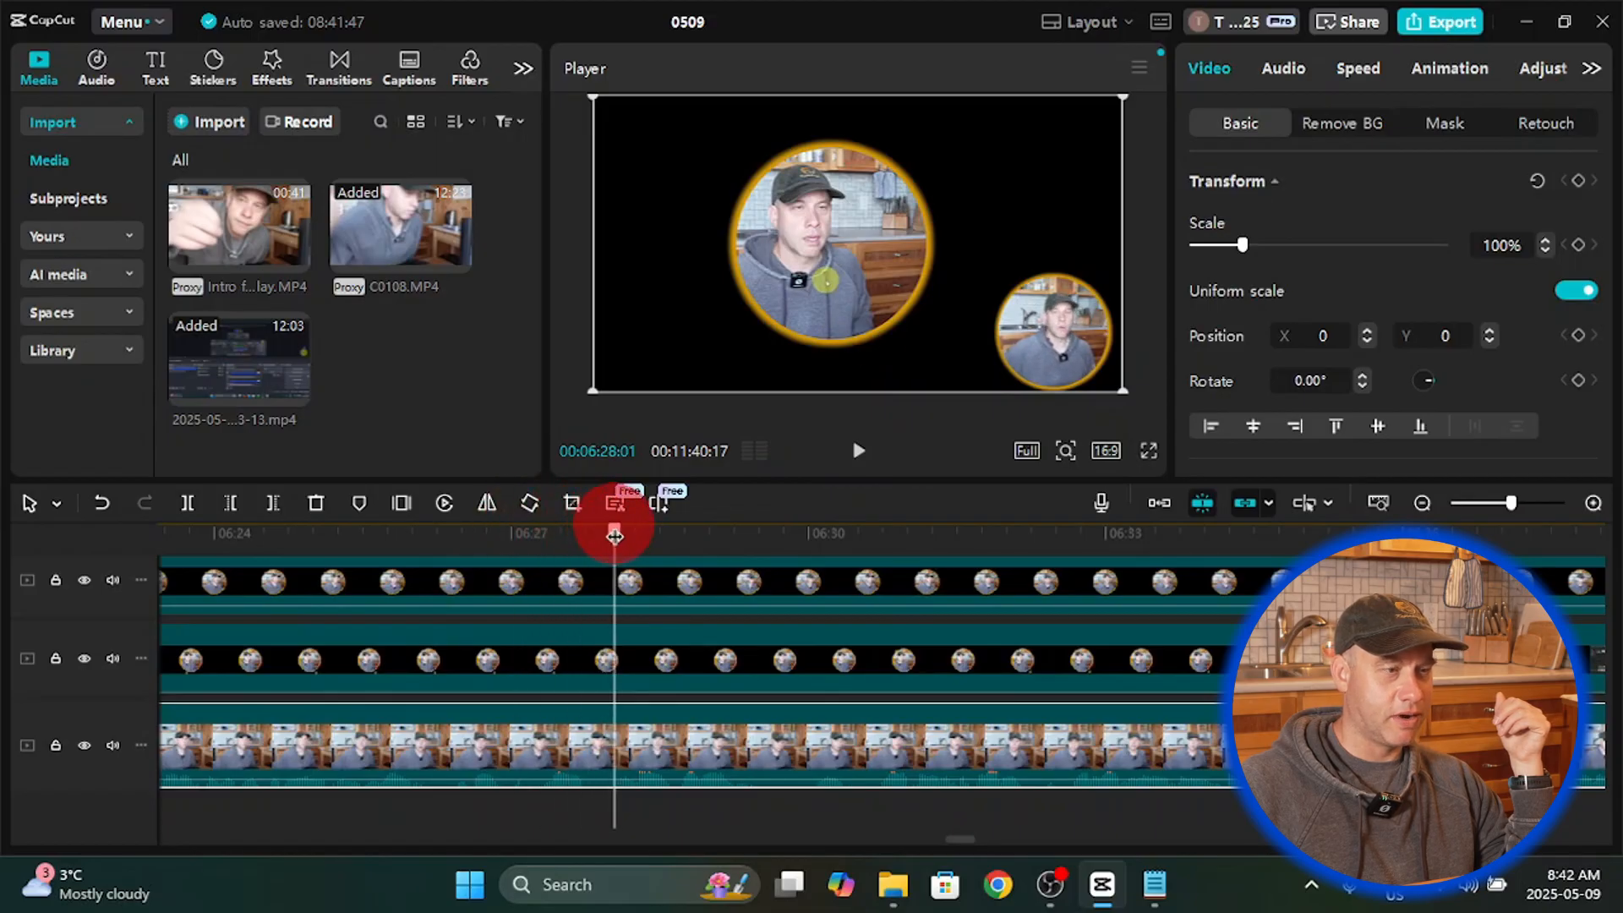
drag(614, 535, 614, 536)
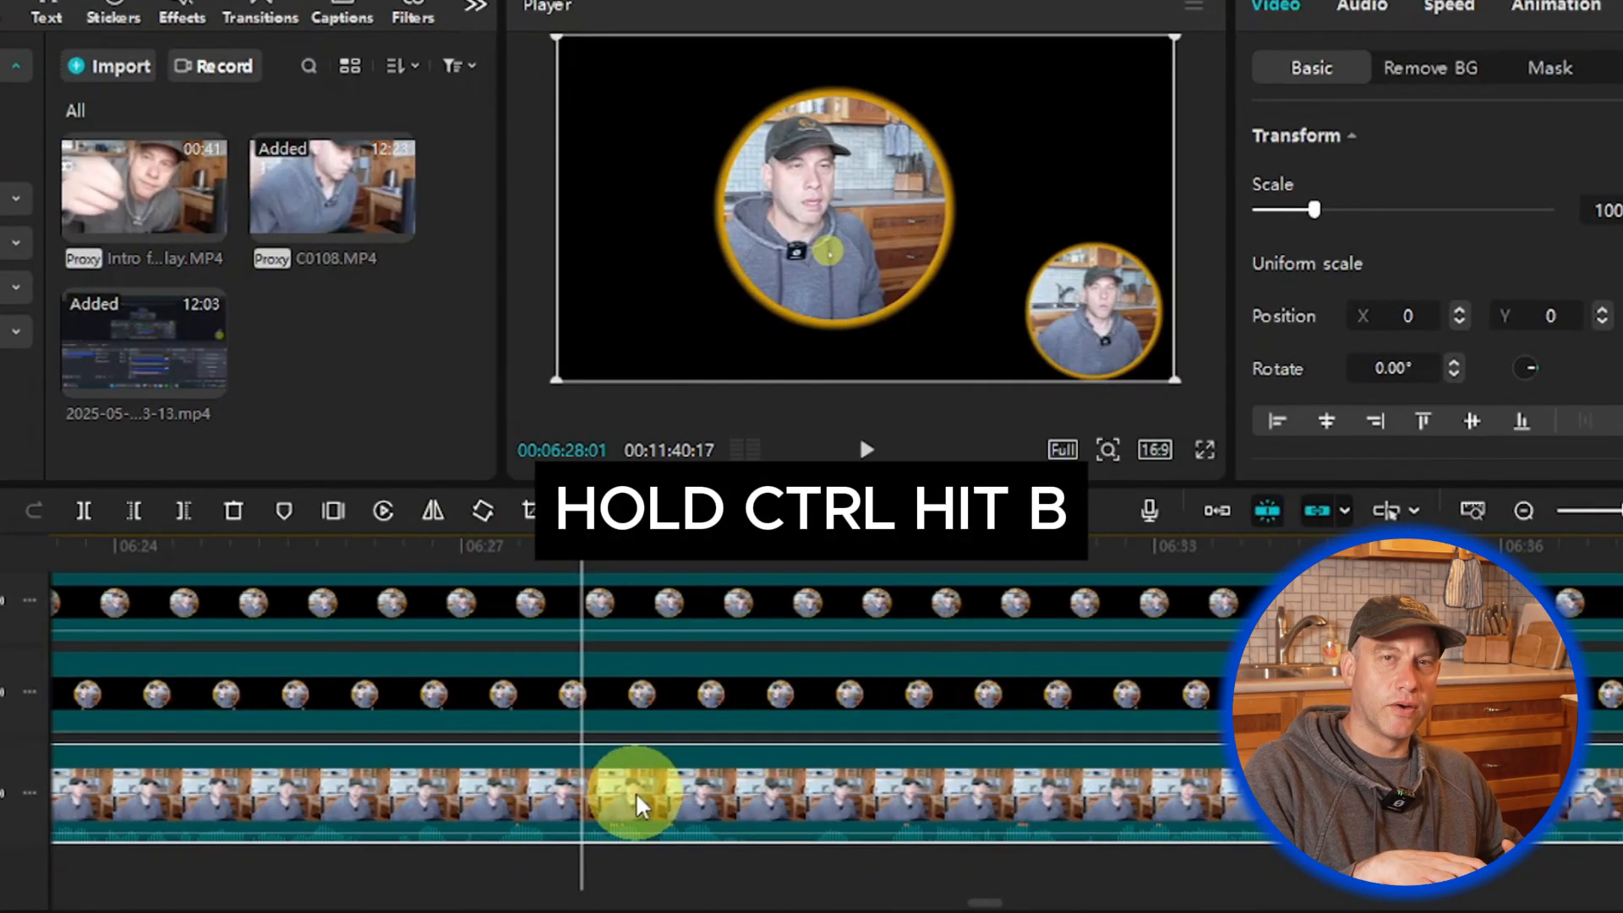
key(ctrl+b)
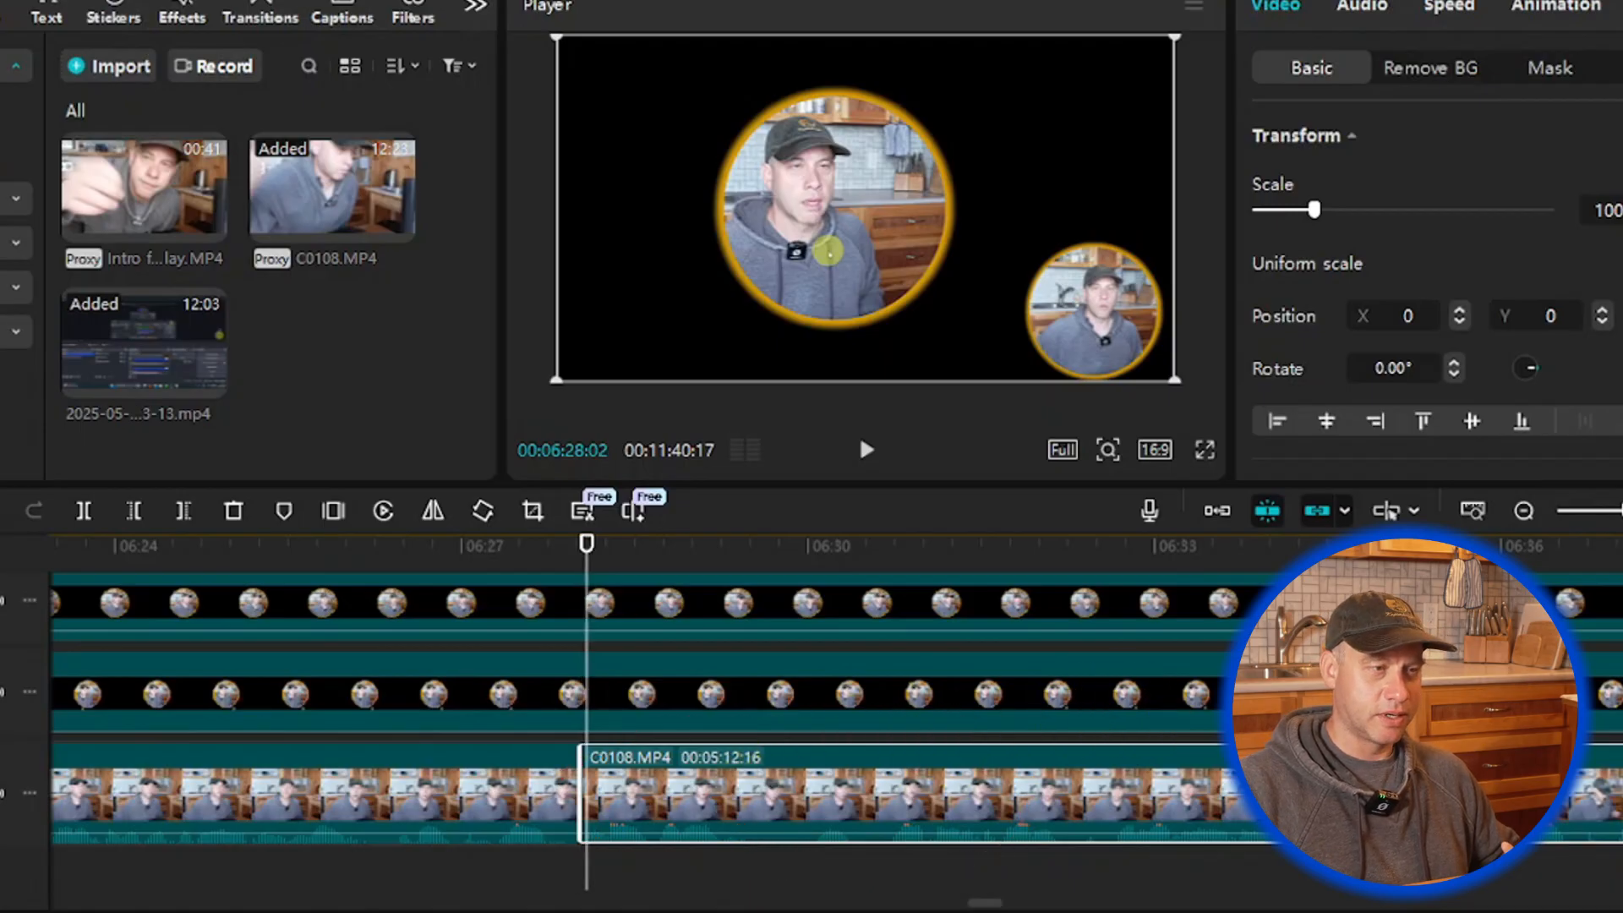
Step: Review the footage after the cut as far as 00:06:36:14, return to 00:06:28:15, and undo the split of the C0108.MP4 clip
key(Right)
key(Right)
key(Right)
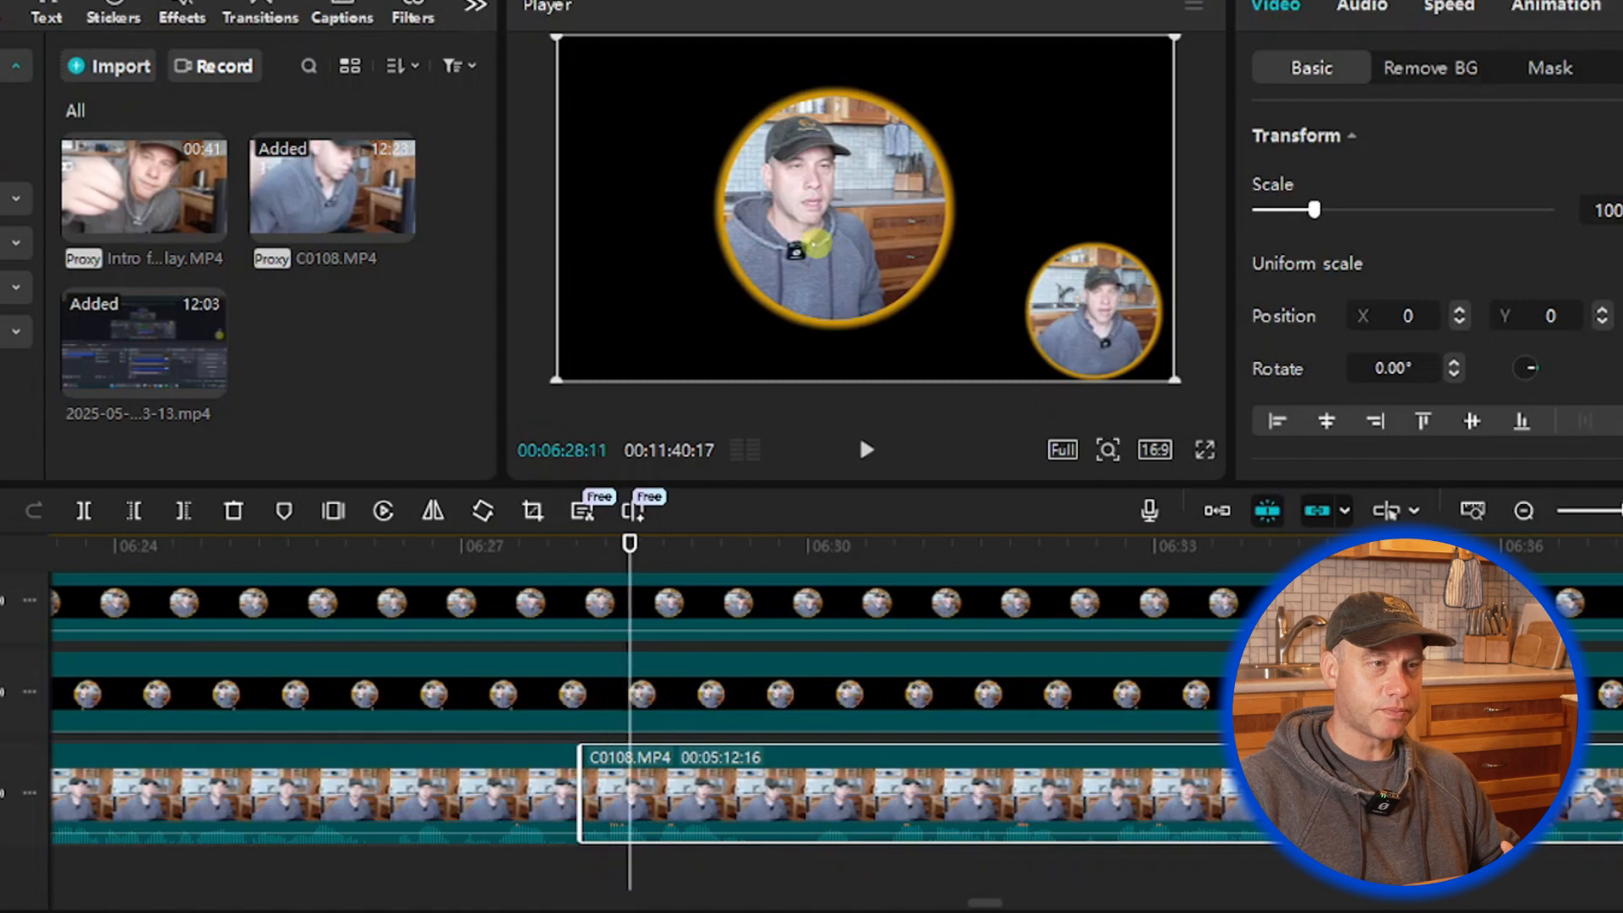
key(Left)
key(Left)
key(Left)
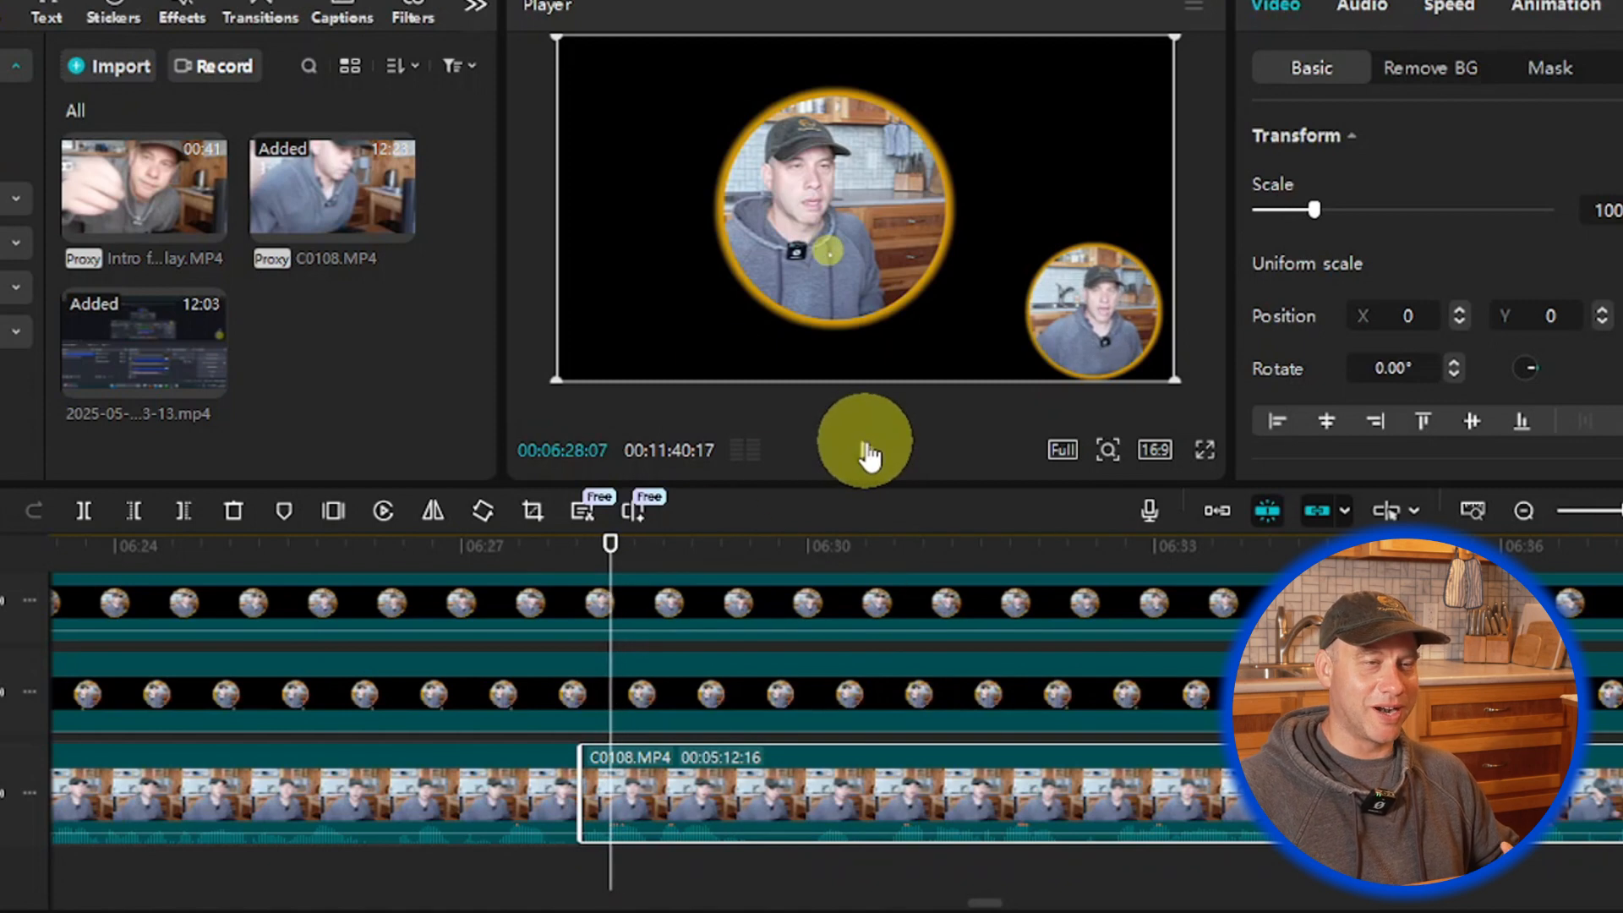
click(868, 457)
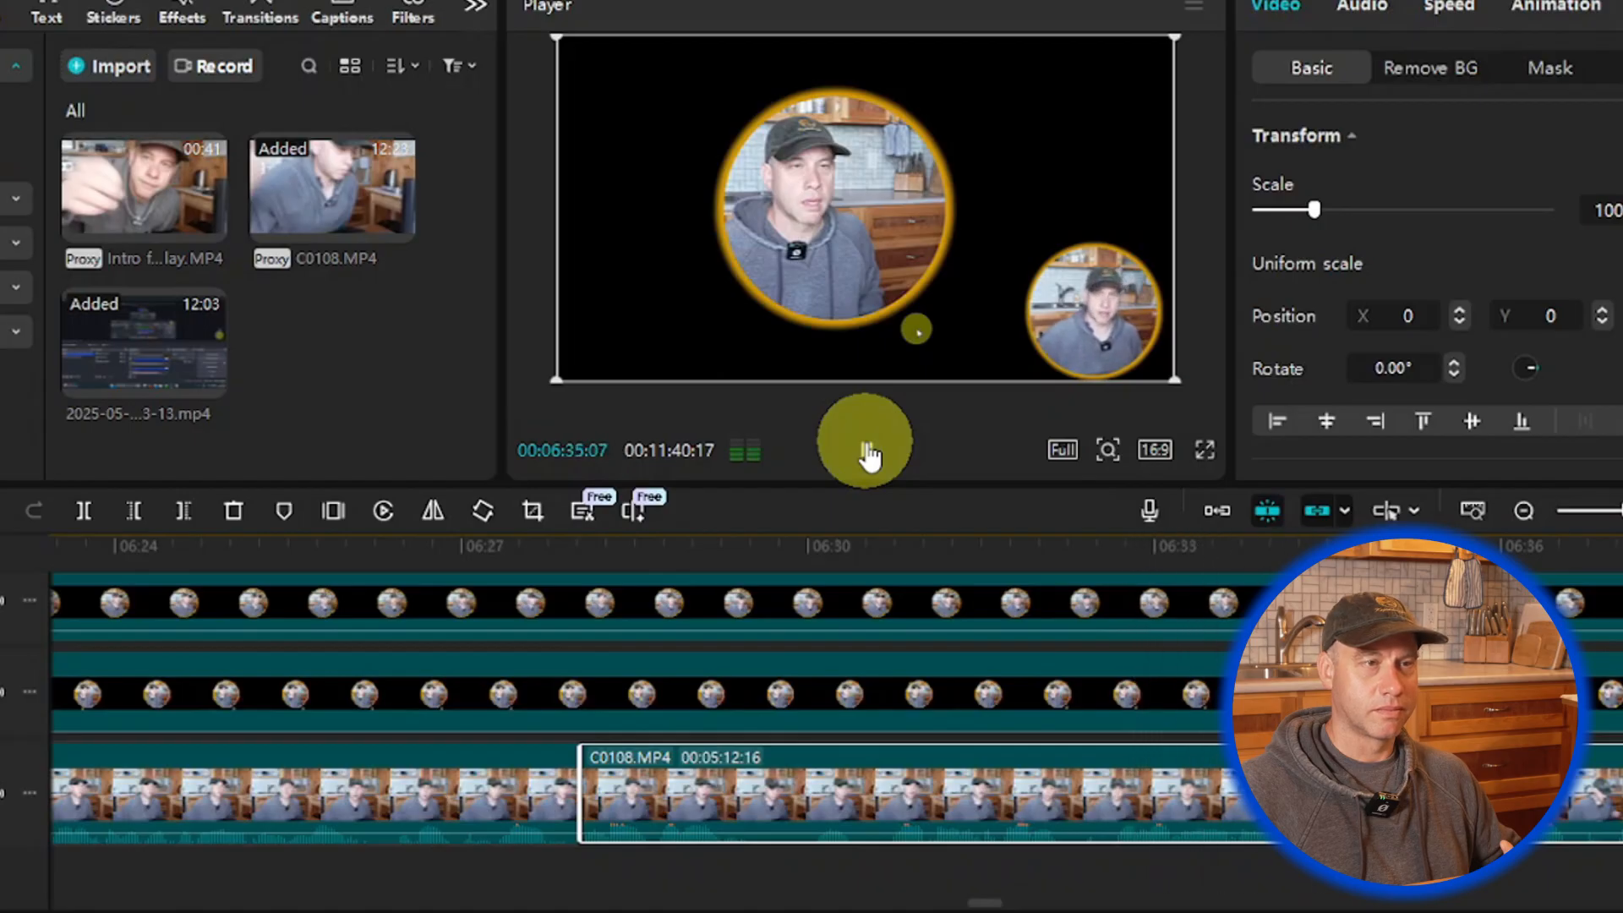
click(868, 457)
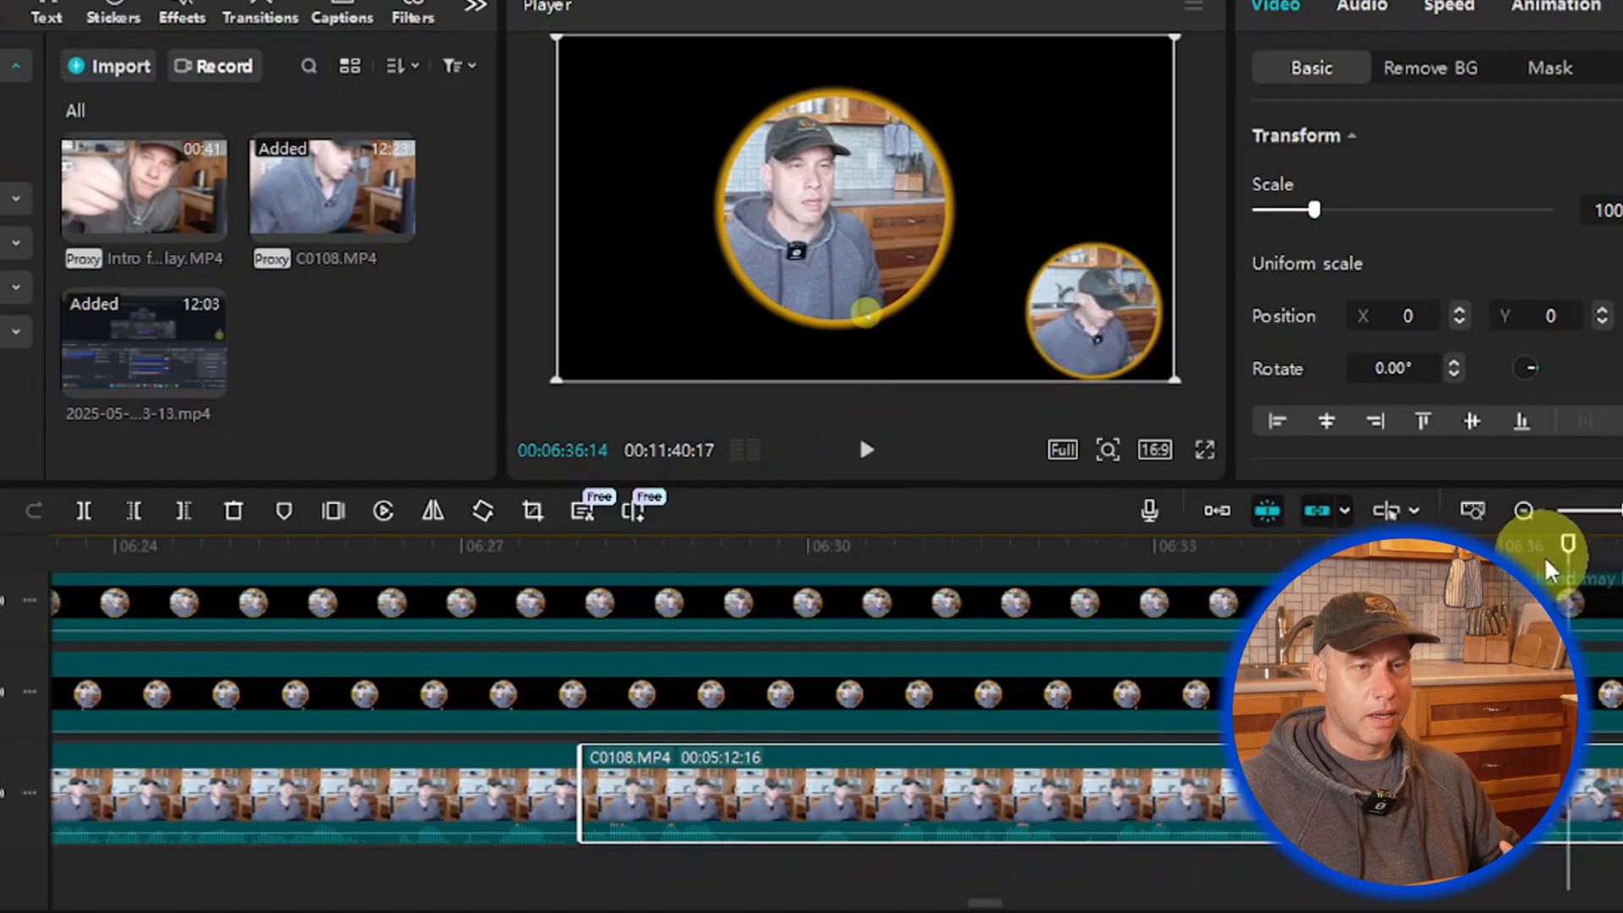
drag(1559, 540, 1390, 513)
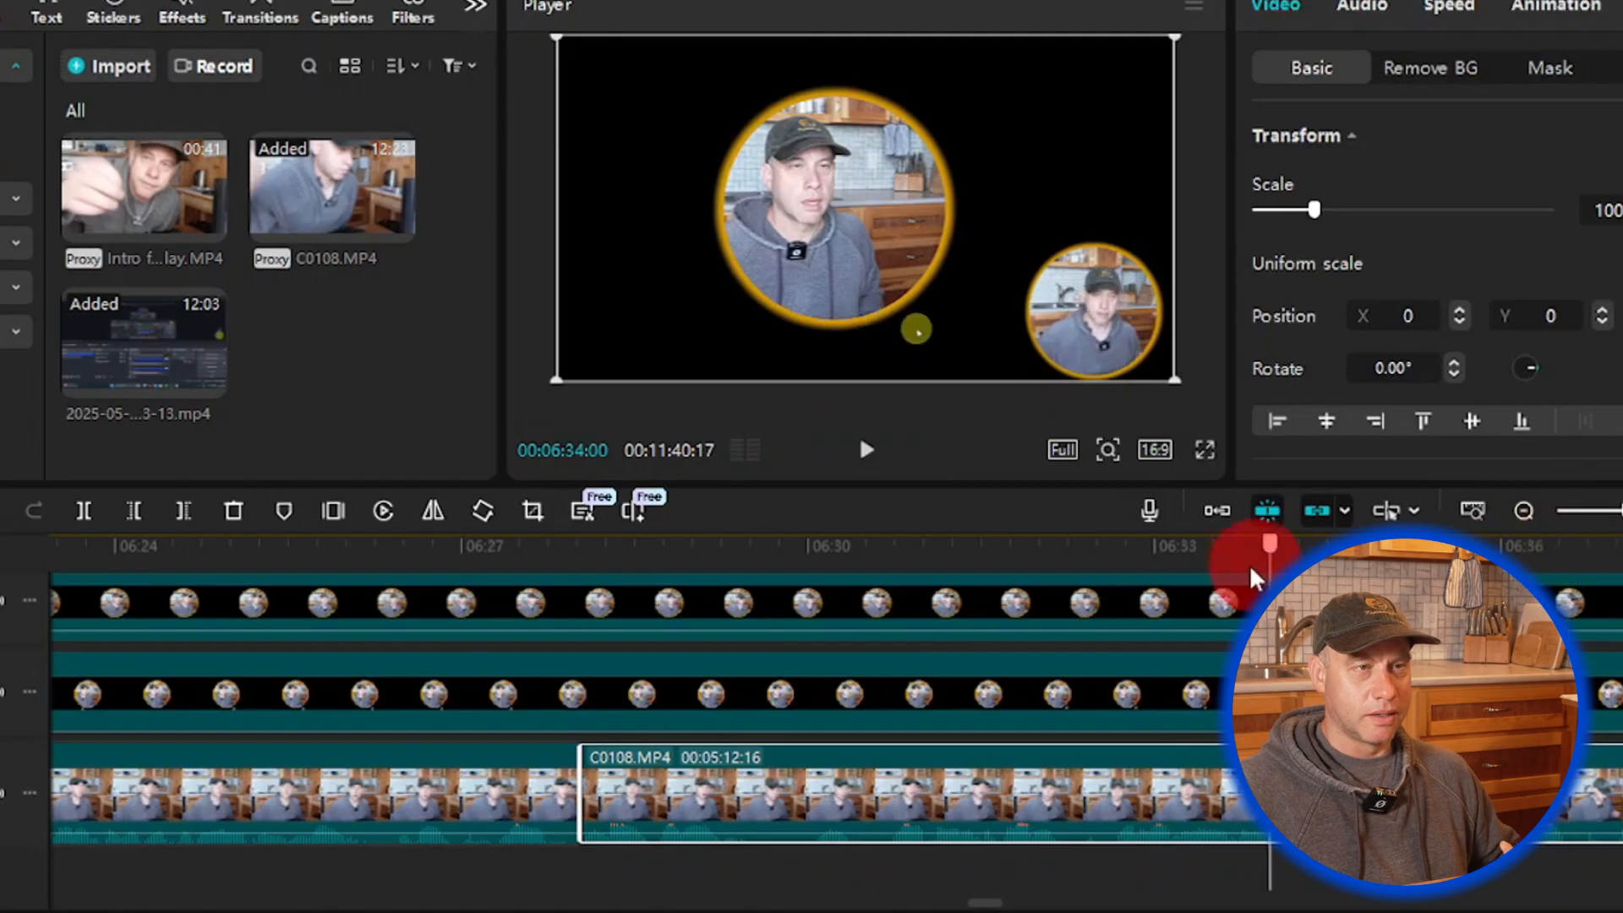
drag(927, 568, 651, 601)
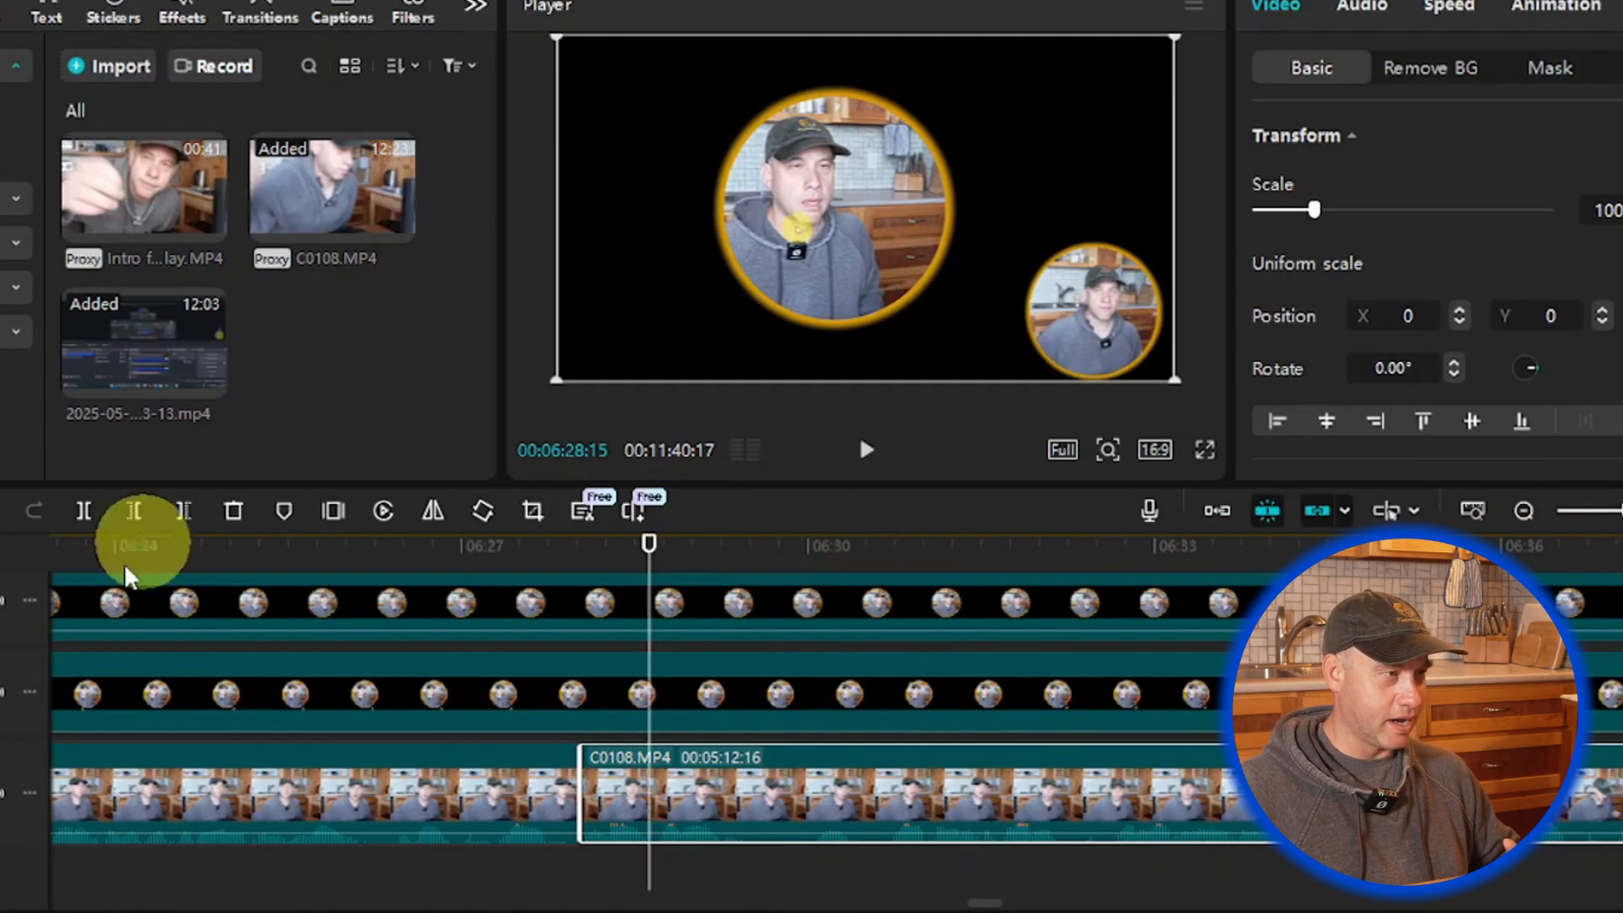
click(0, 513)
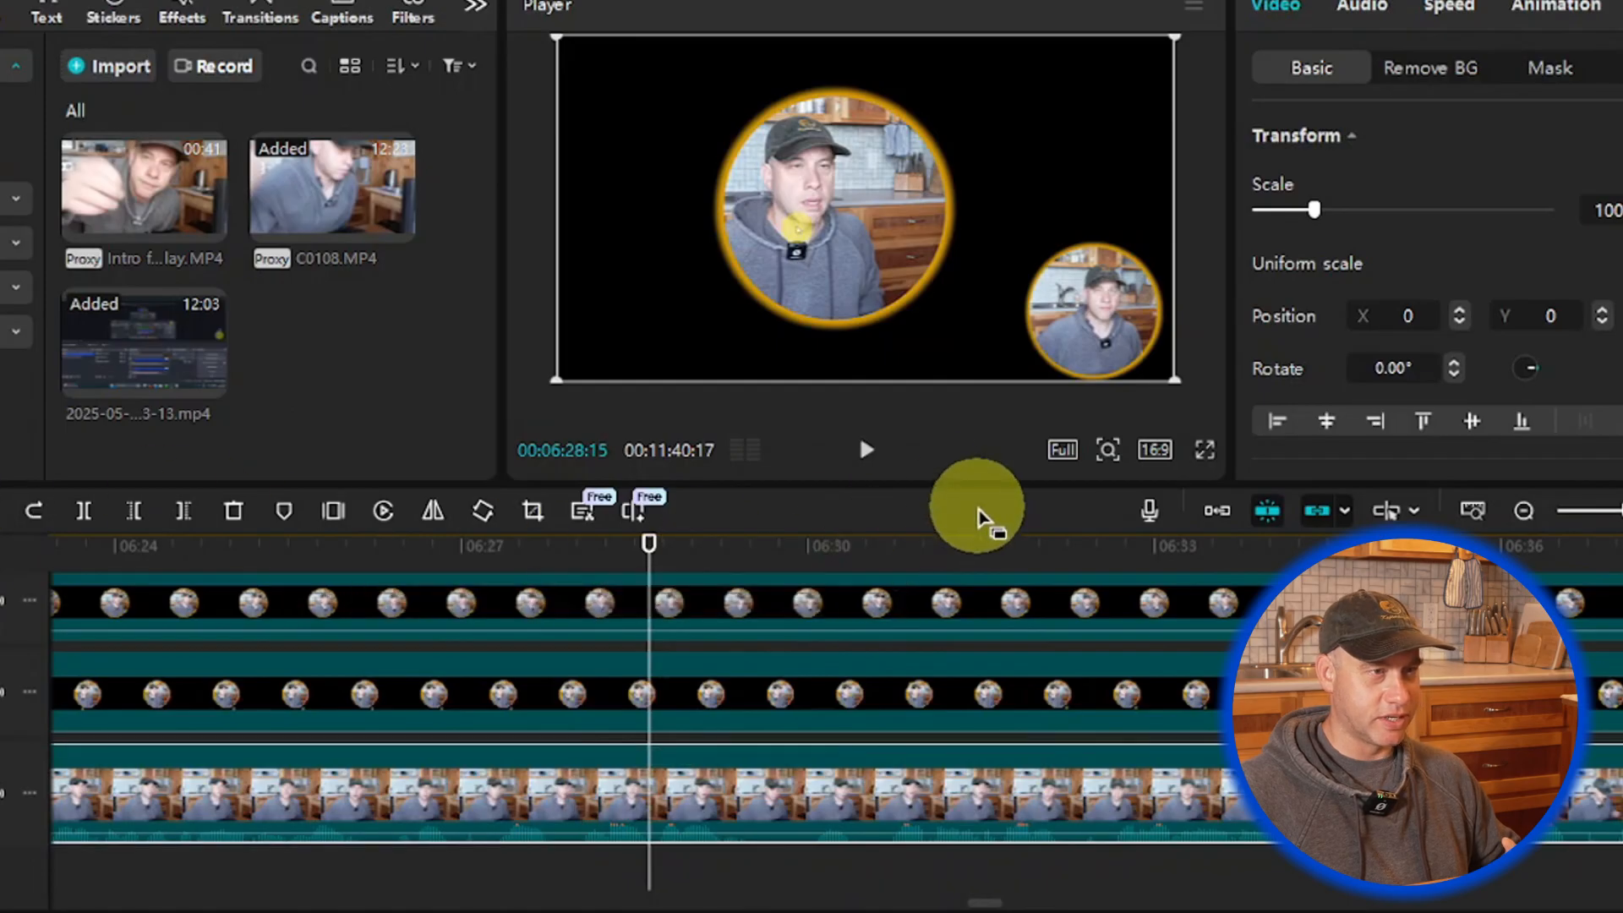
Step: Play on from 00:06:28:15 to find the cut point and split the C0108.MP4 clip at 00:06:32:15
click(861, 450)
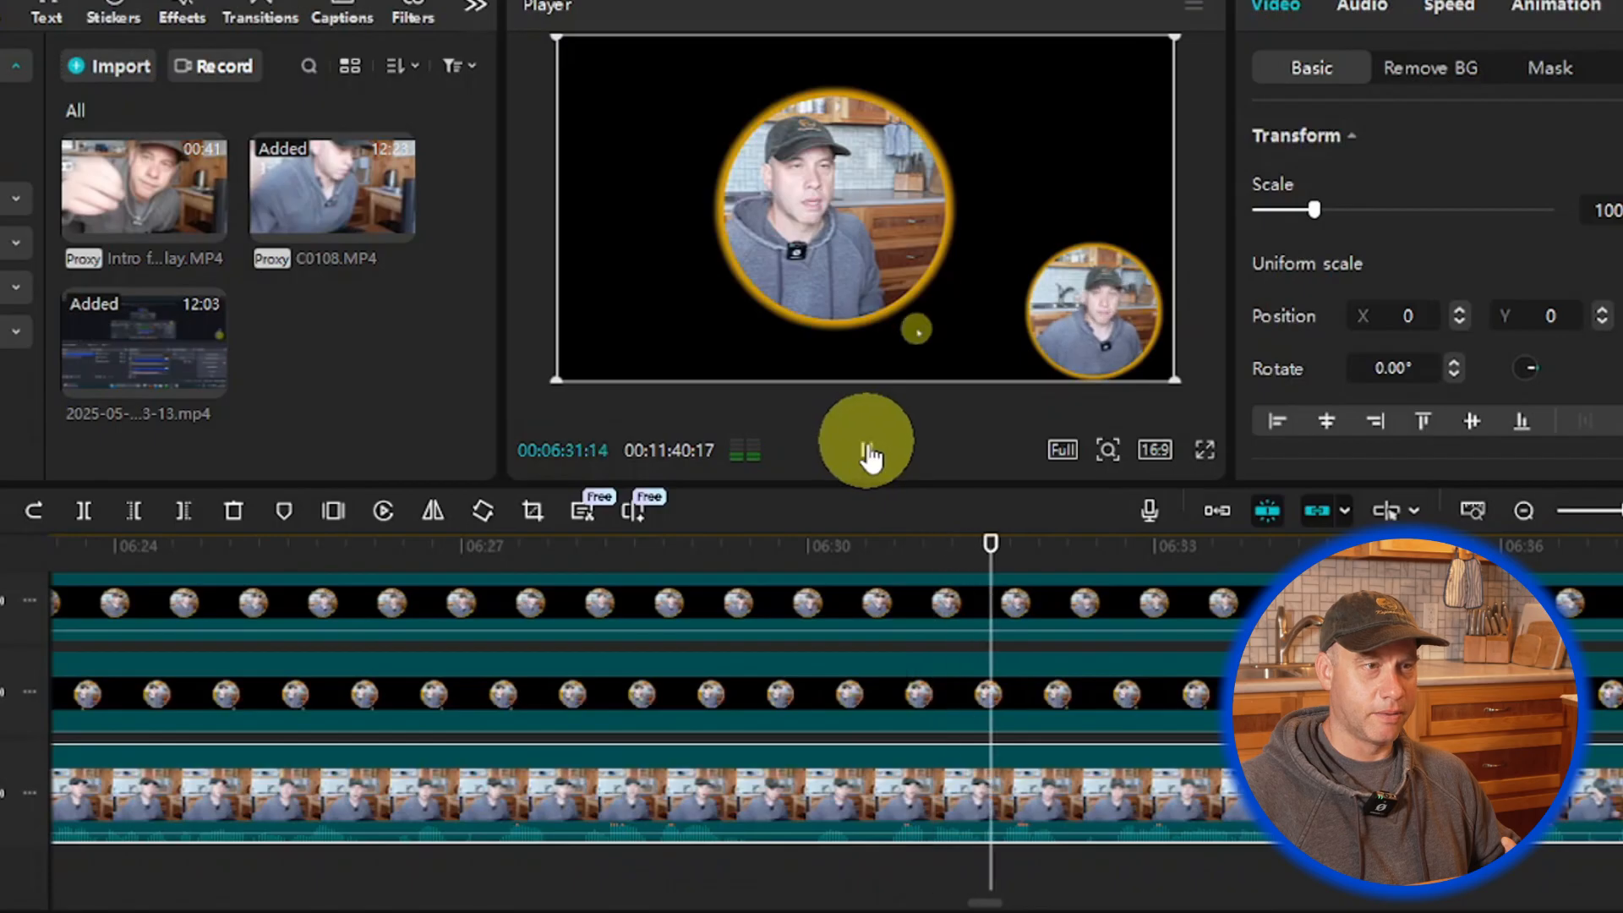
click(868, 450)
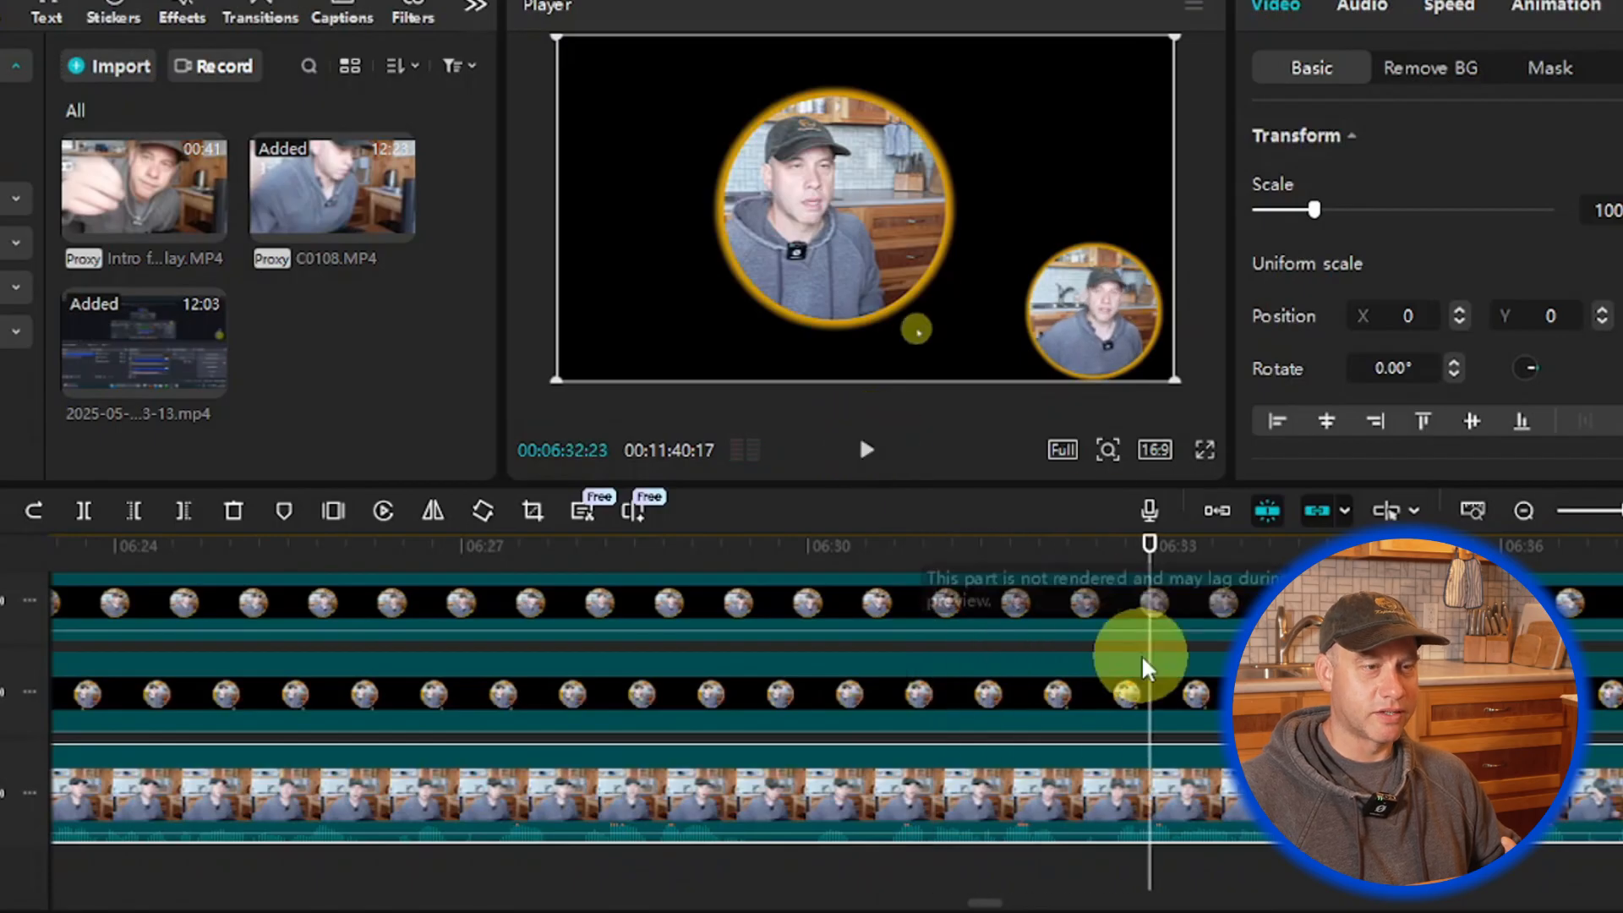
drag(1150, 567, 1111, 553)
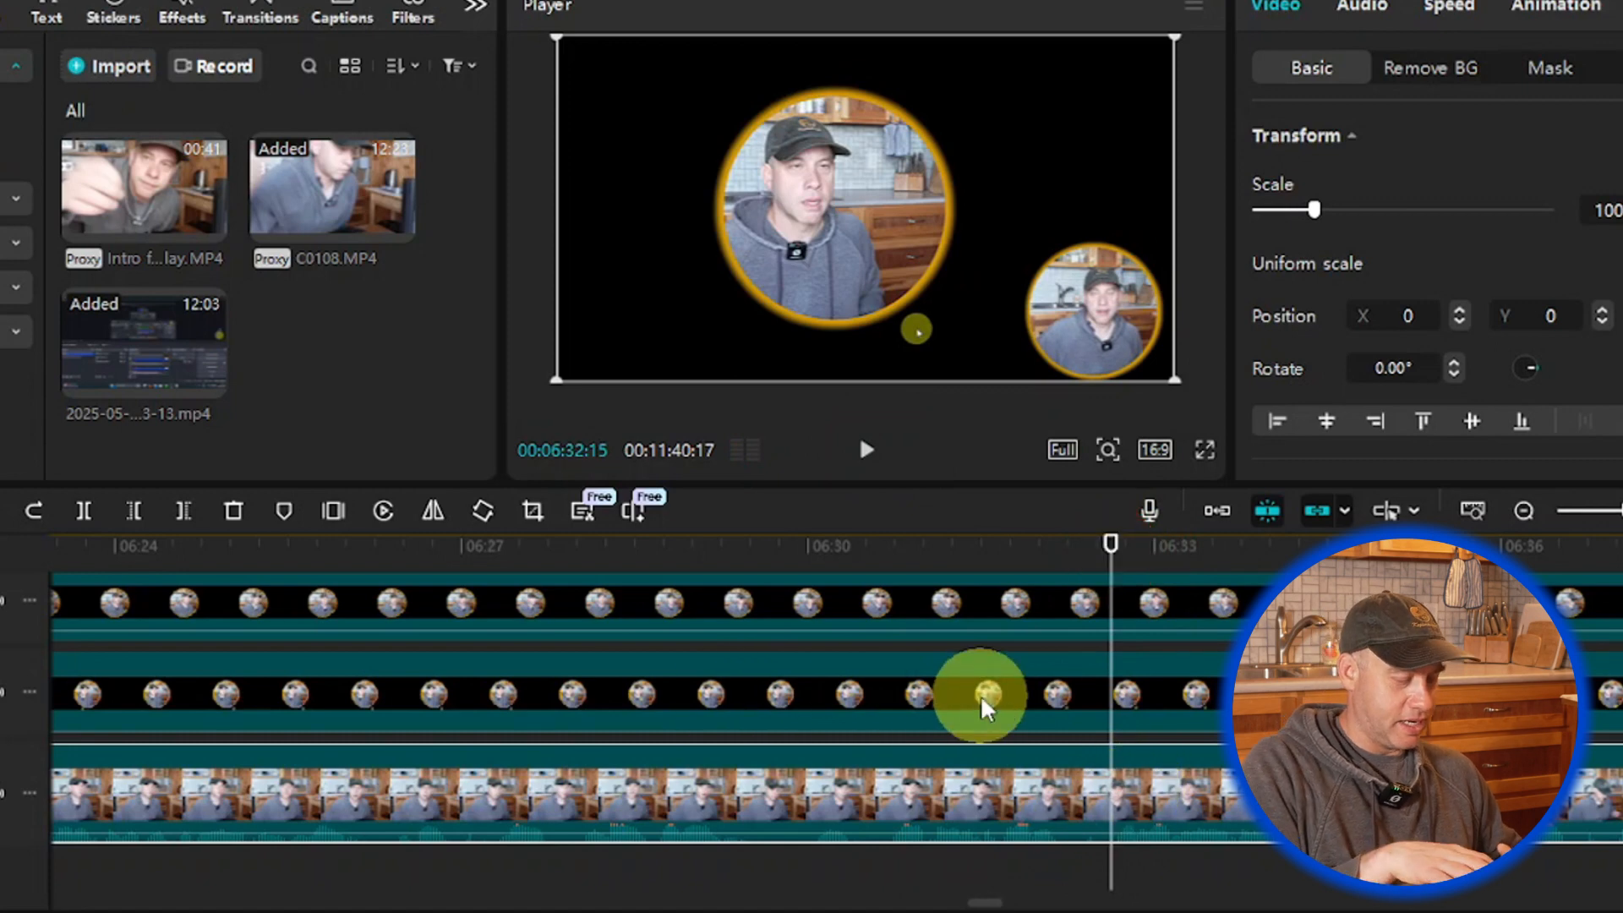
key(ctrl+b)
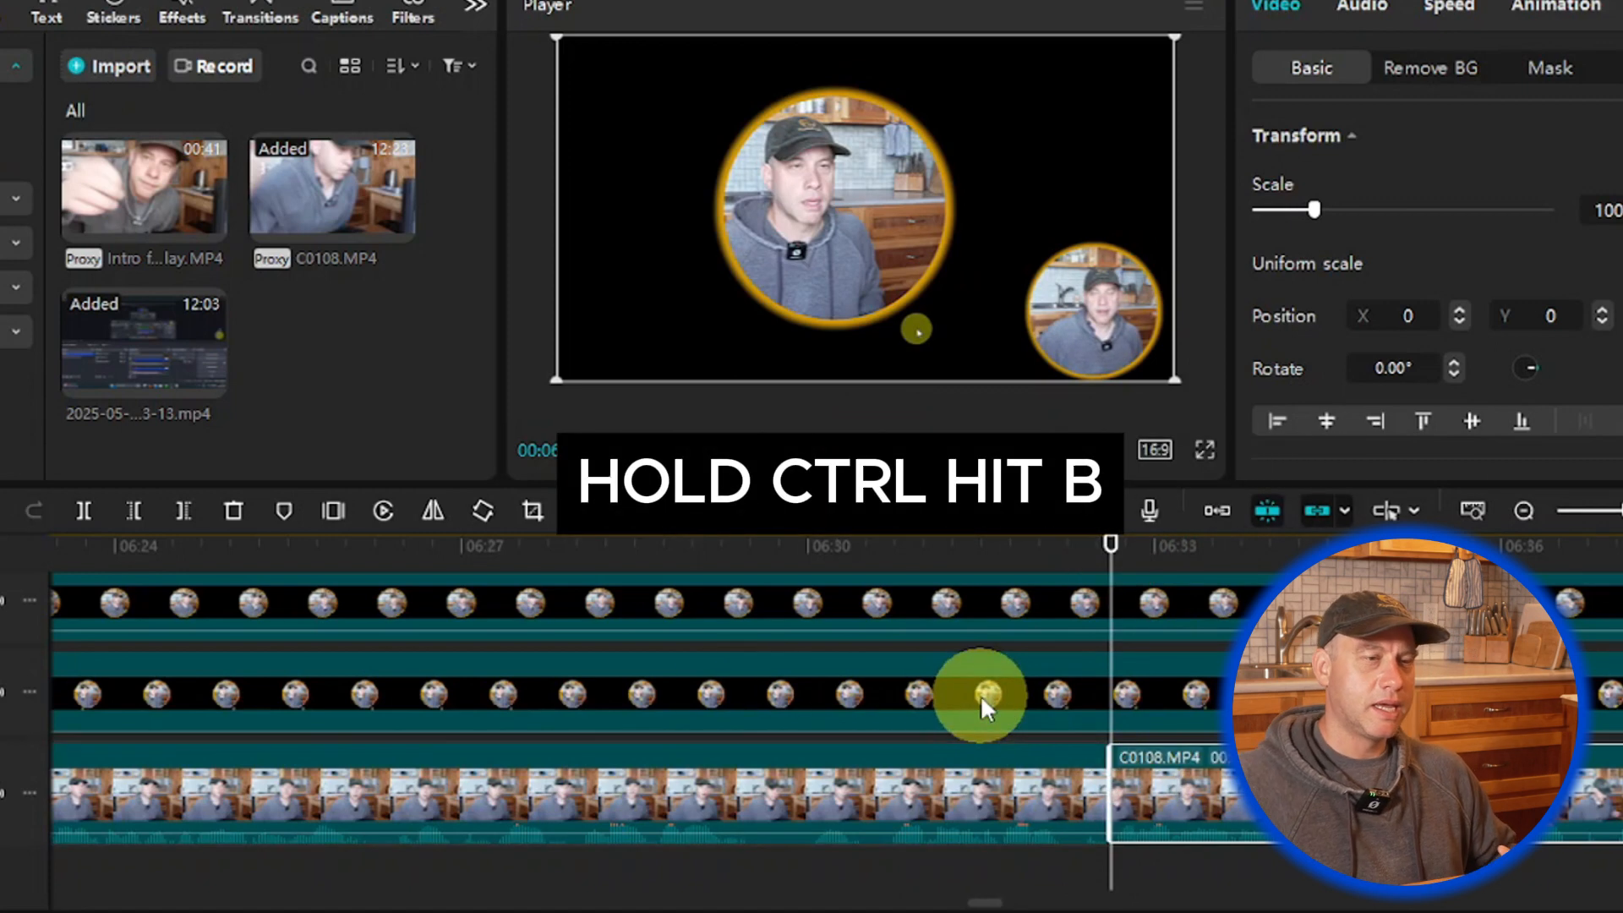
Step: Play on from the cut to find where the section ends and split the C0108.MP4 clip at 00:06:35:22
click(862, 450)
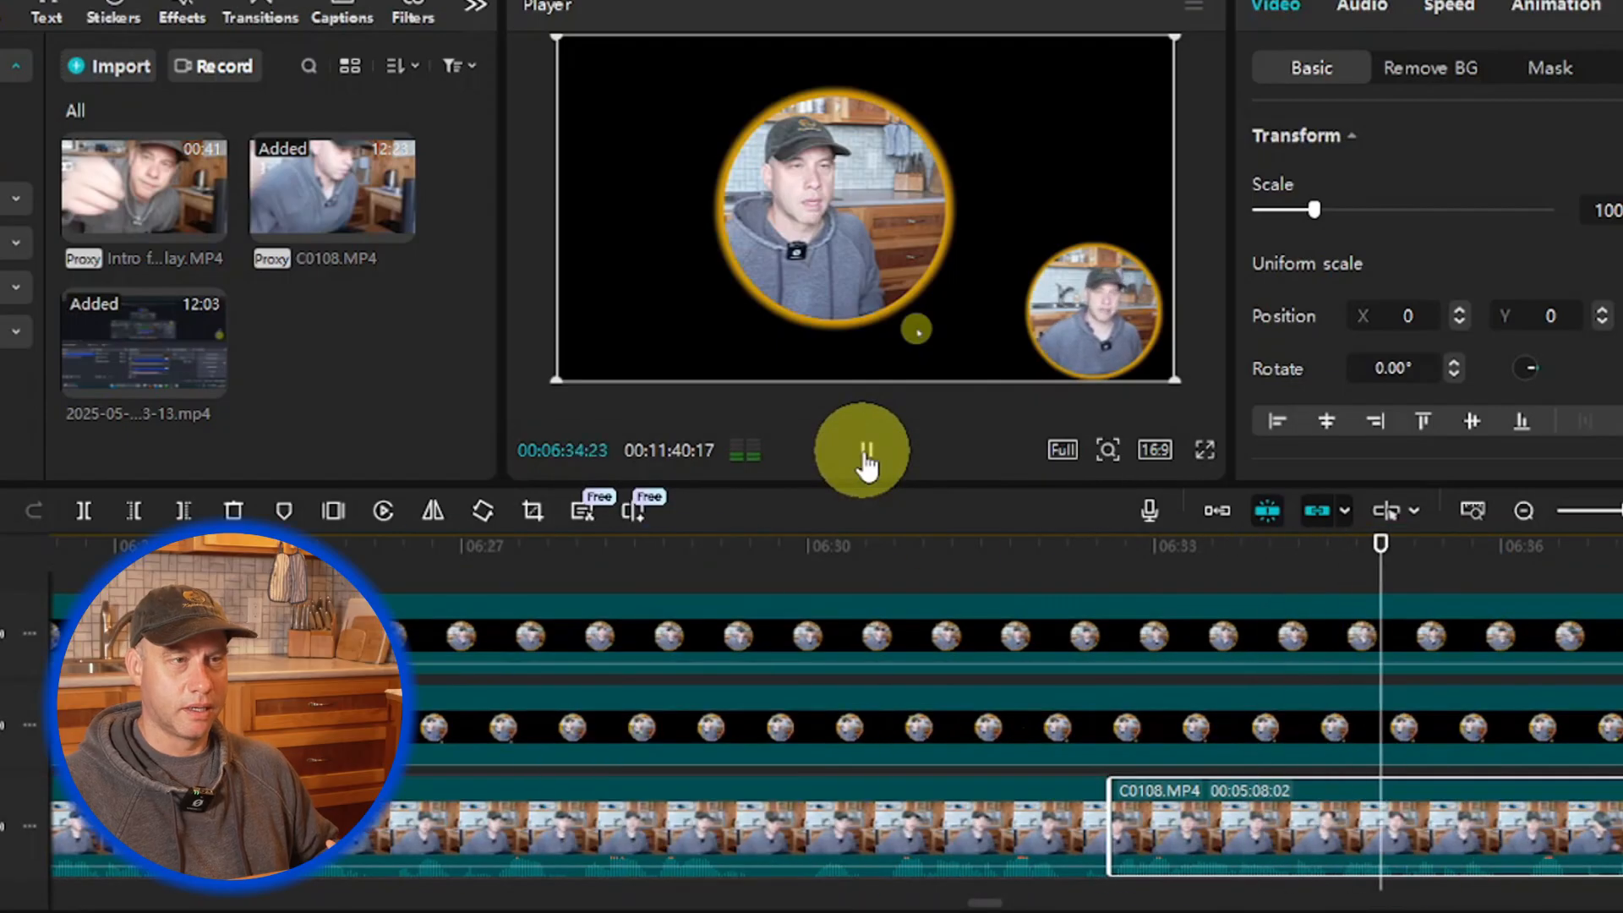
click(865, 453)
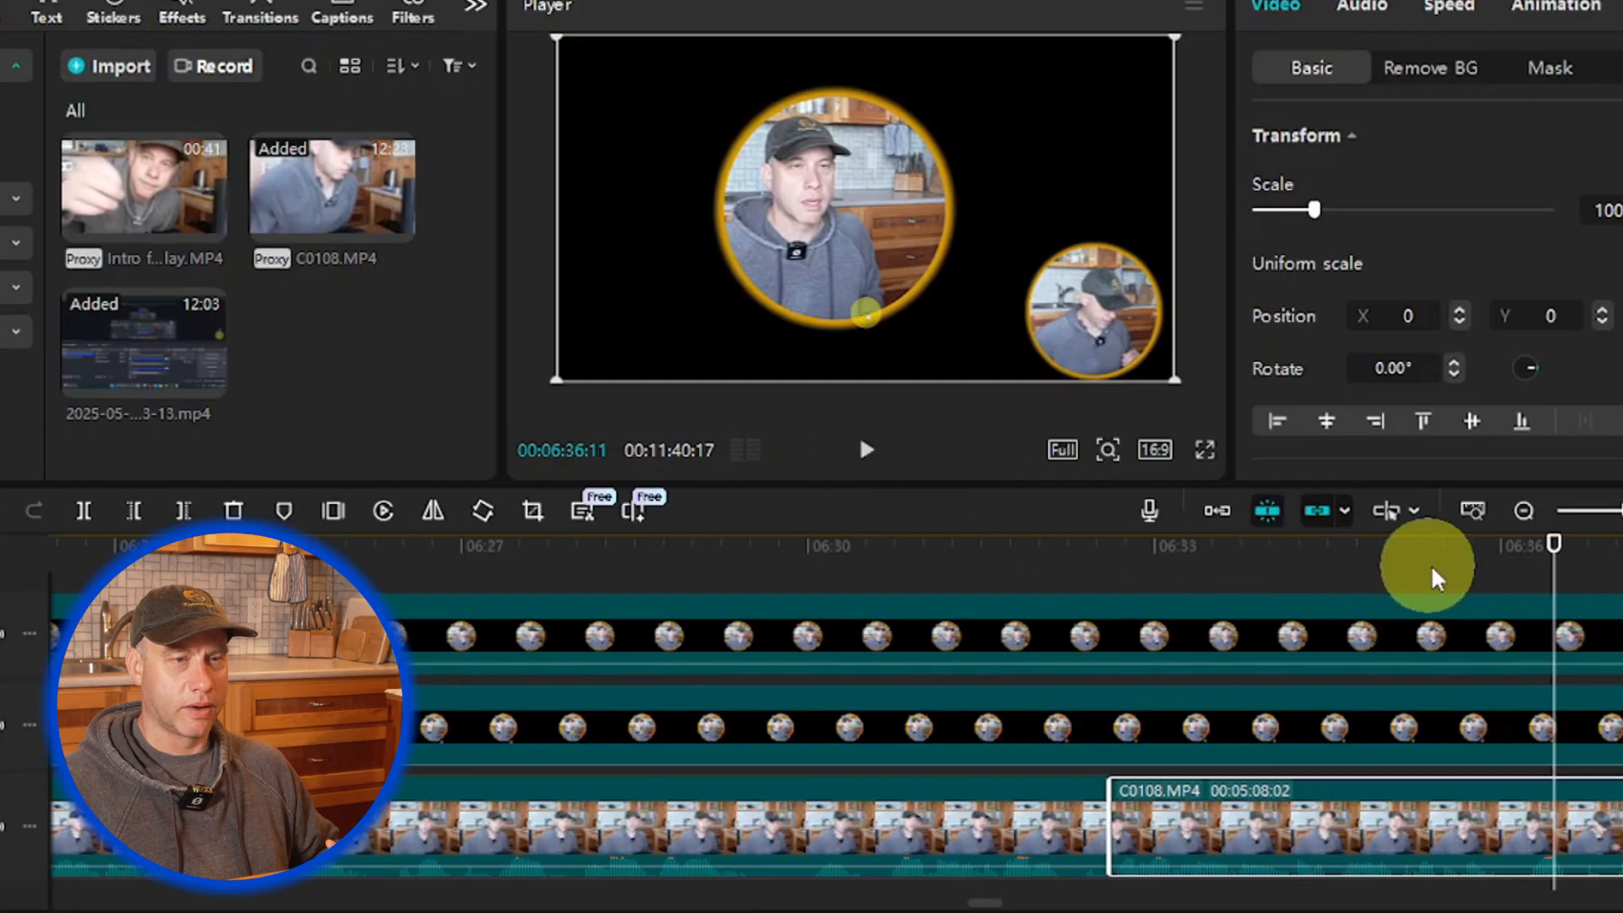
drag(1554, 575, 1520, 581)
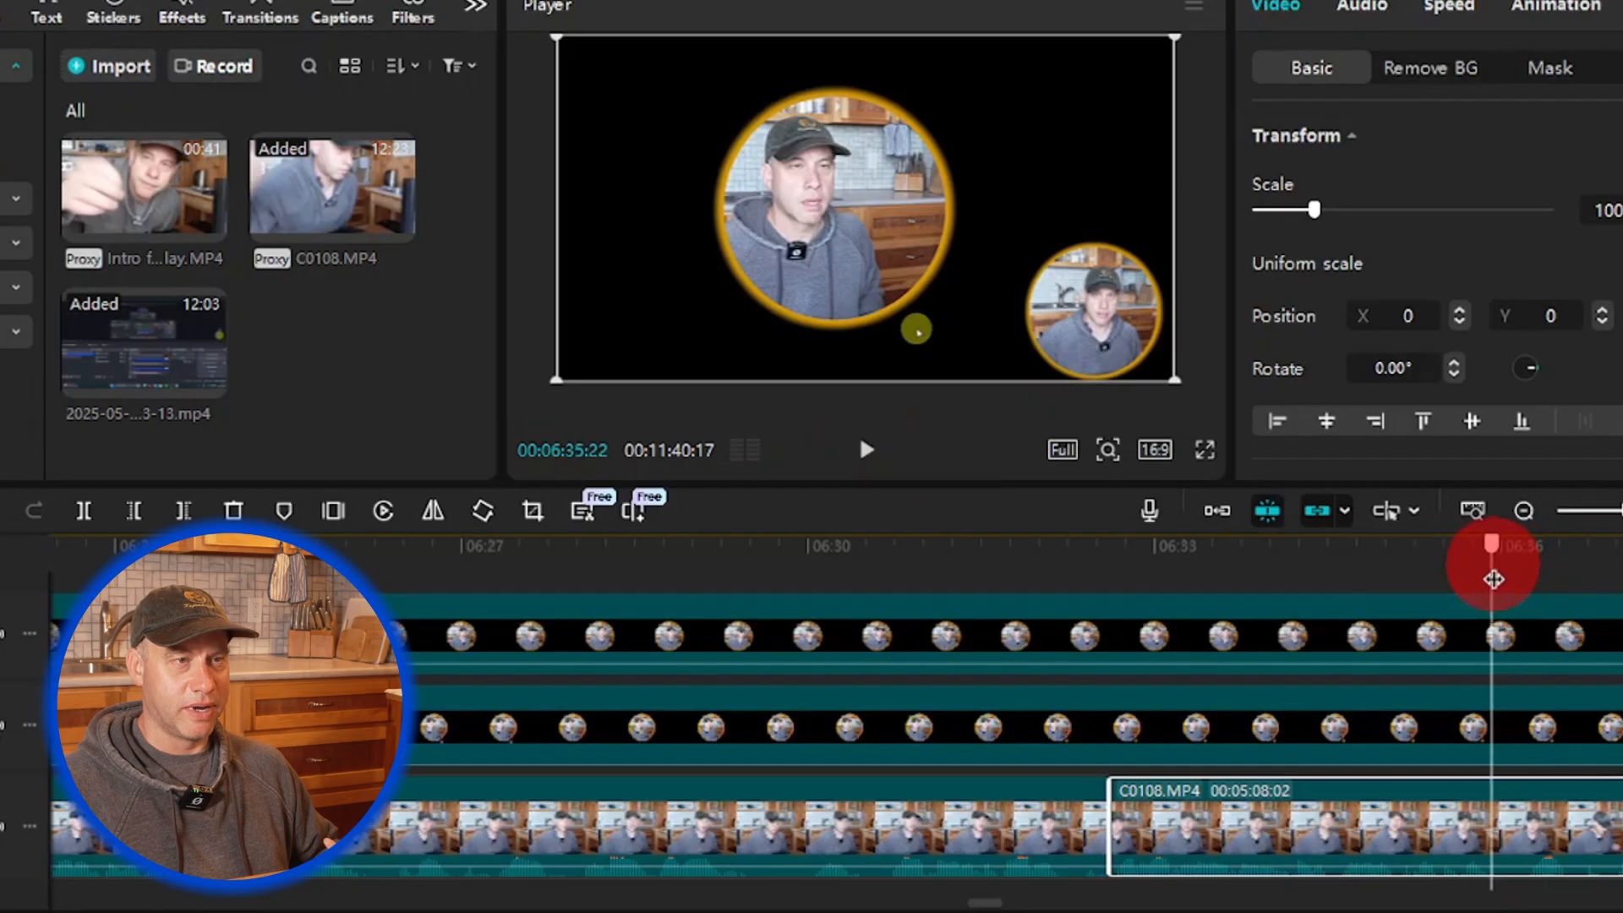
drag(1493, 580, 1493, 582)
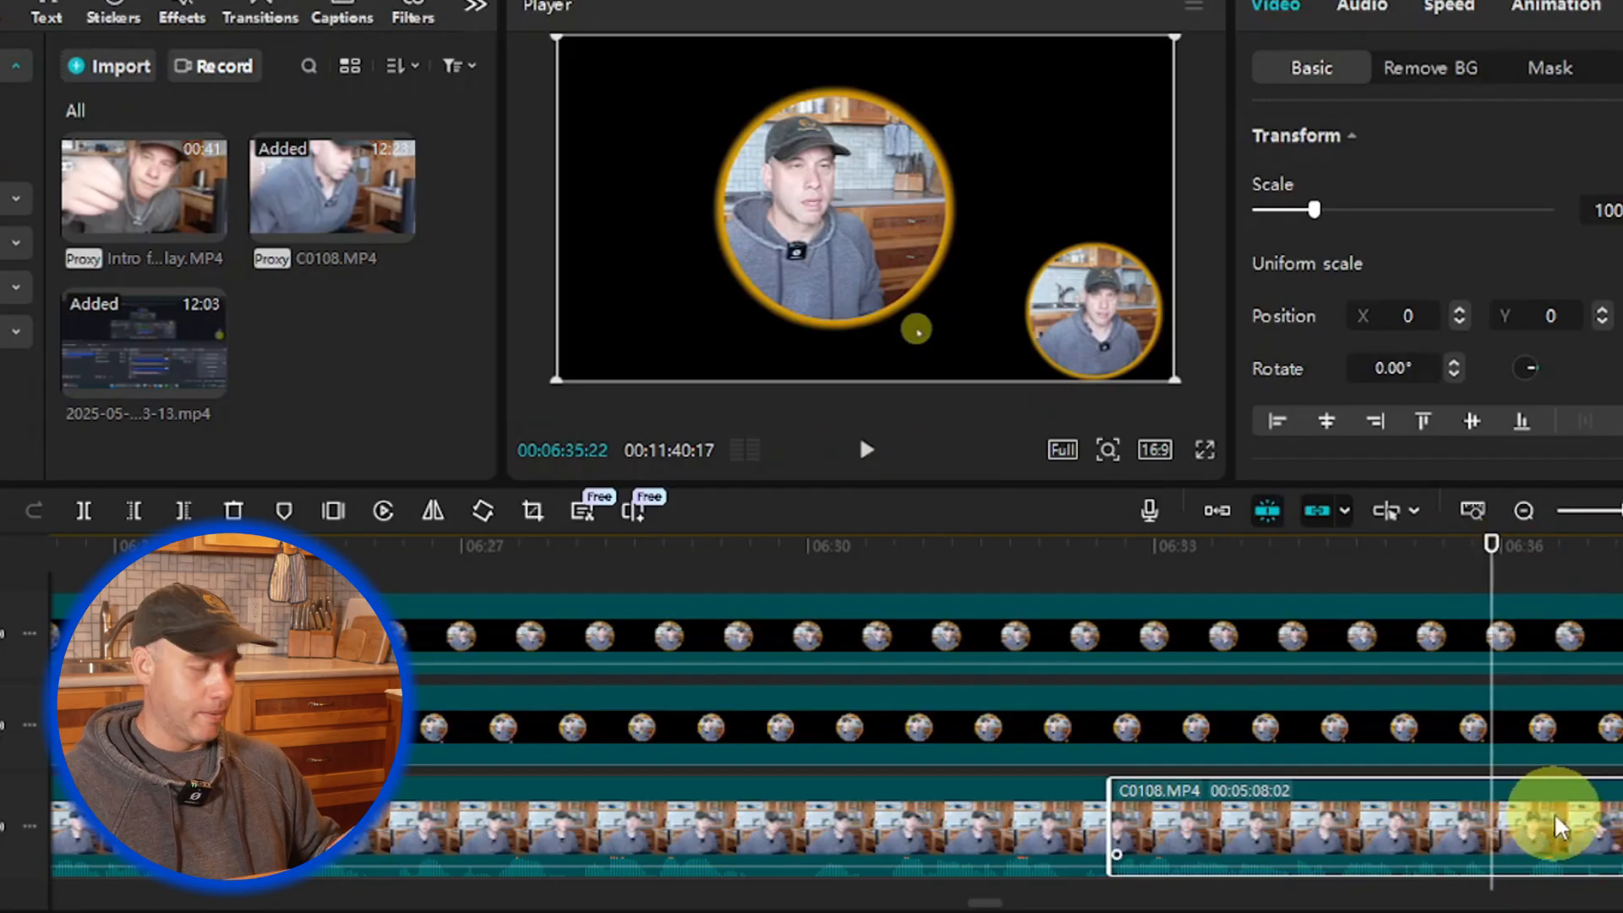
key(ctrl+b)
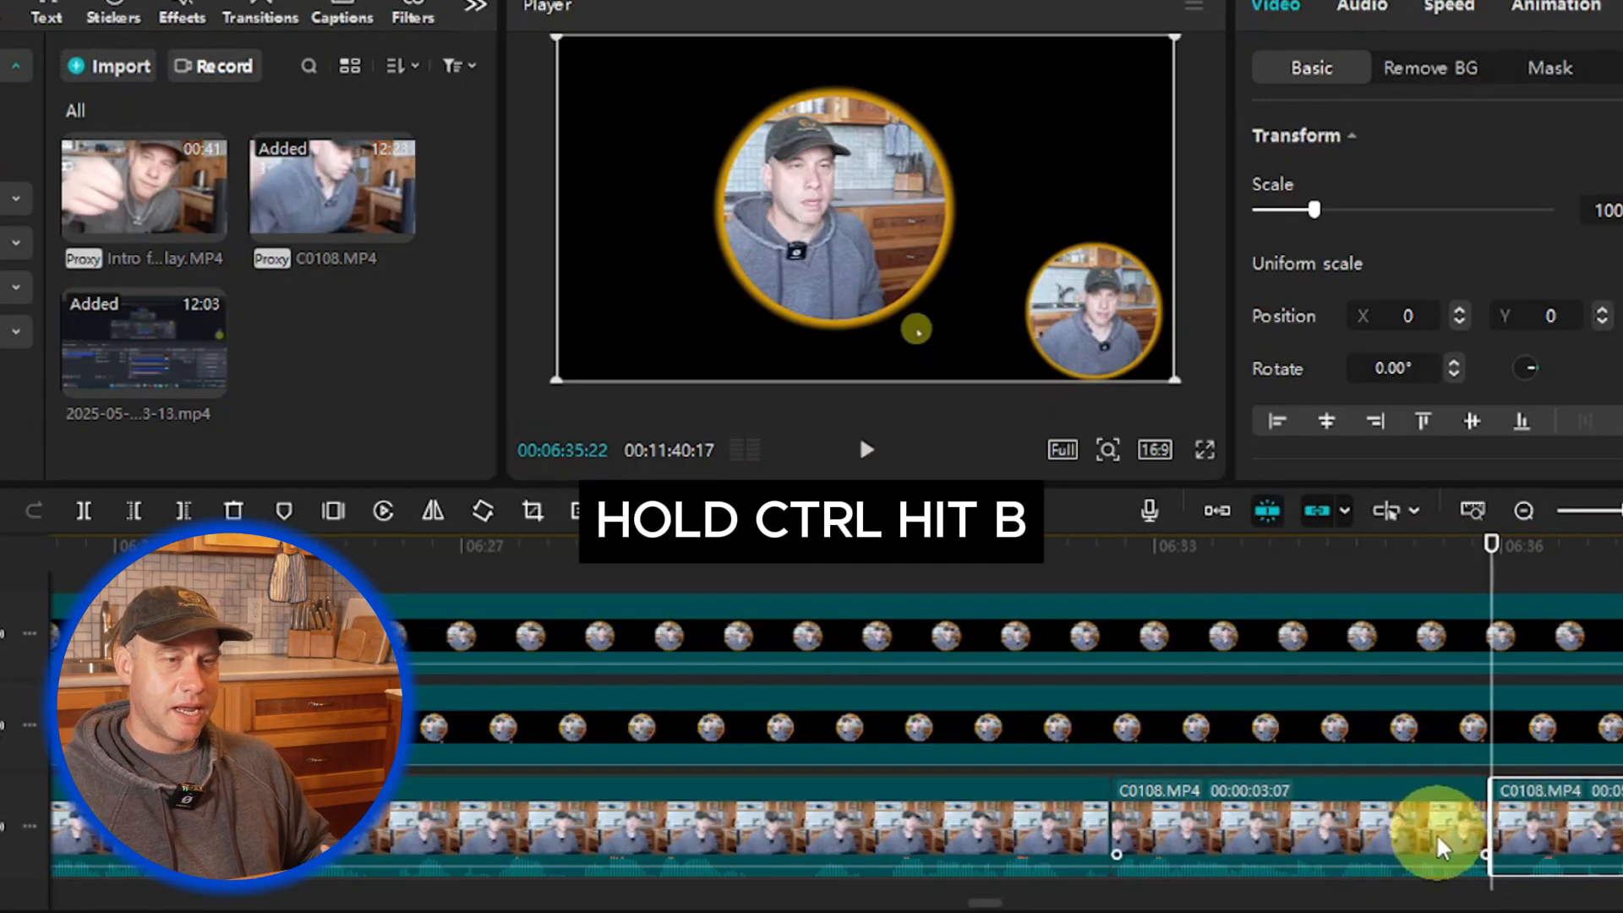
Step: Duplicate the C0108.MP4 piece between 00:06:32:15 and 00:06:35:22 onto a new track above all other clips
click(1332, 837)
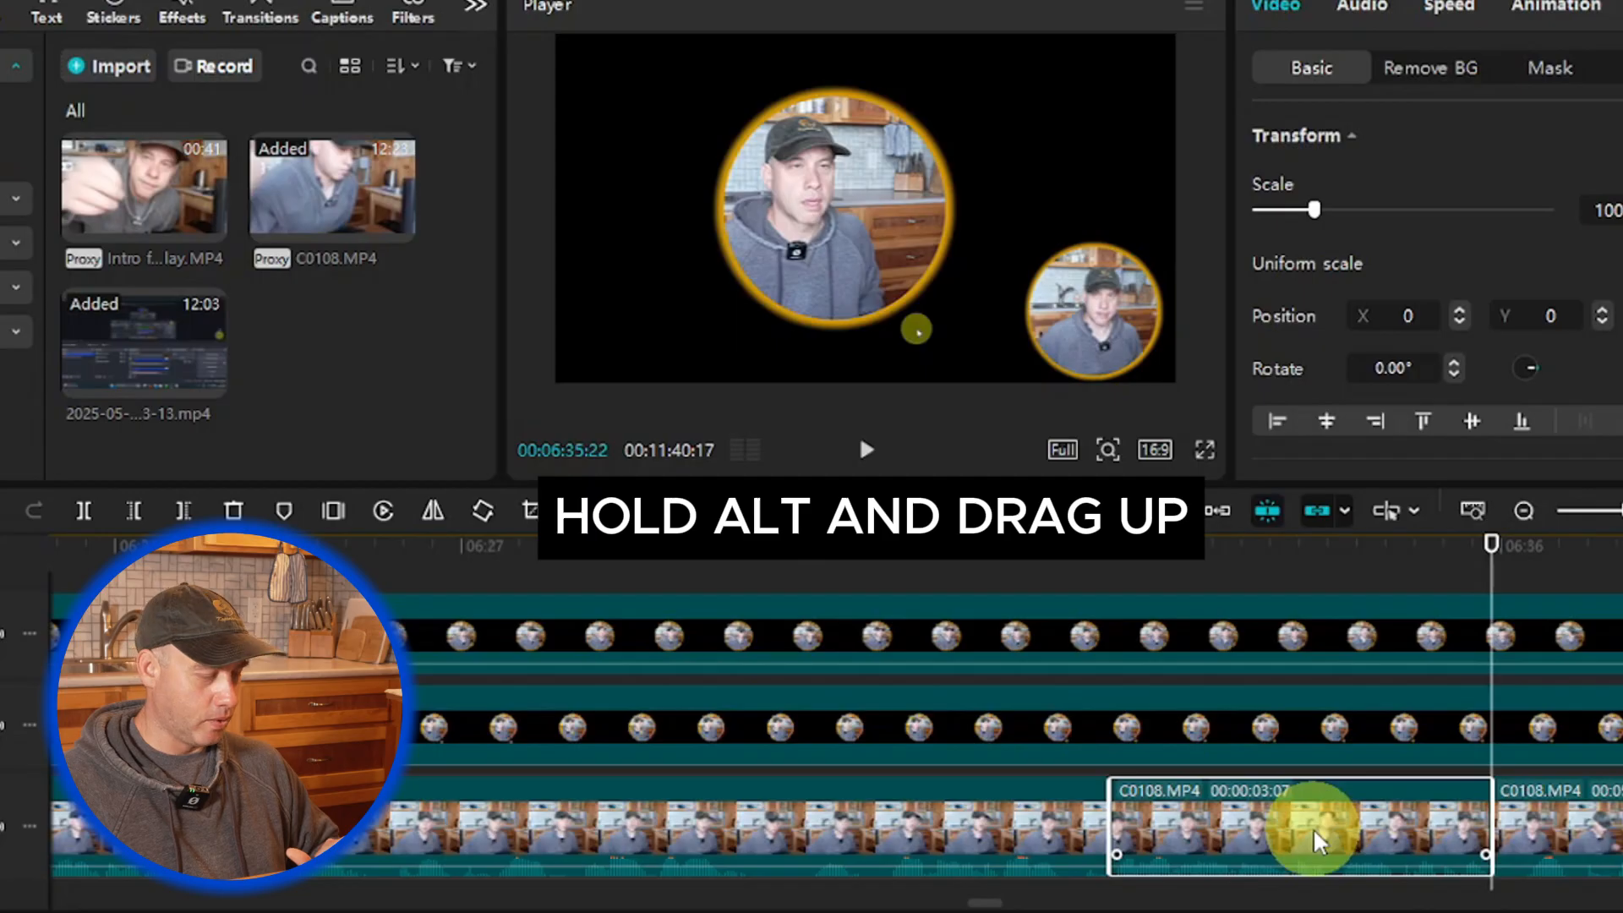
drag(1313, 828, 1312, 600)
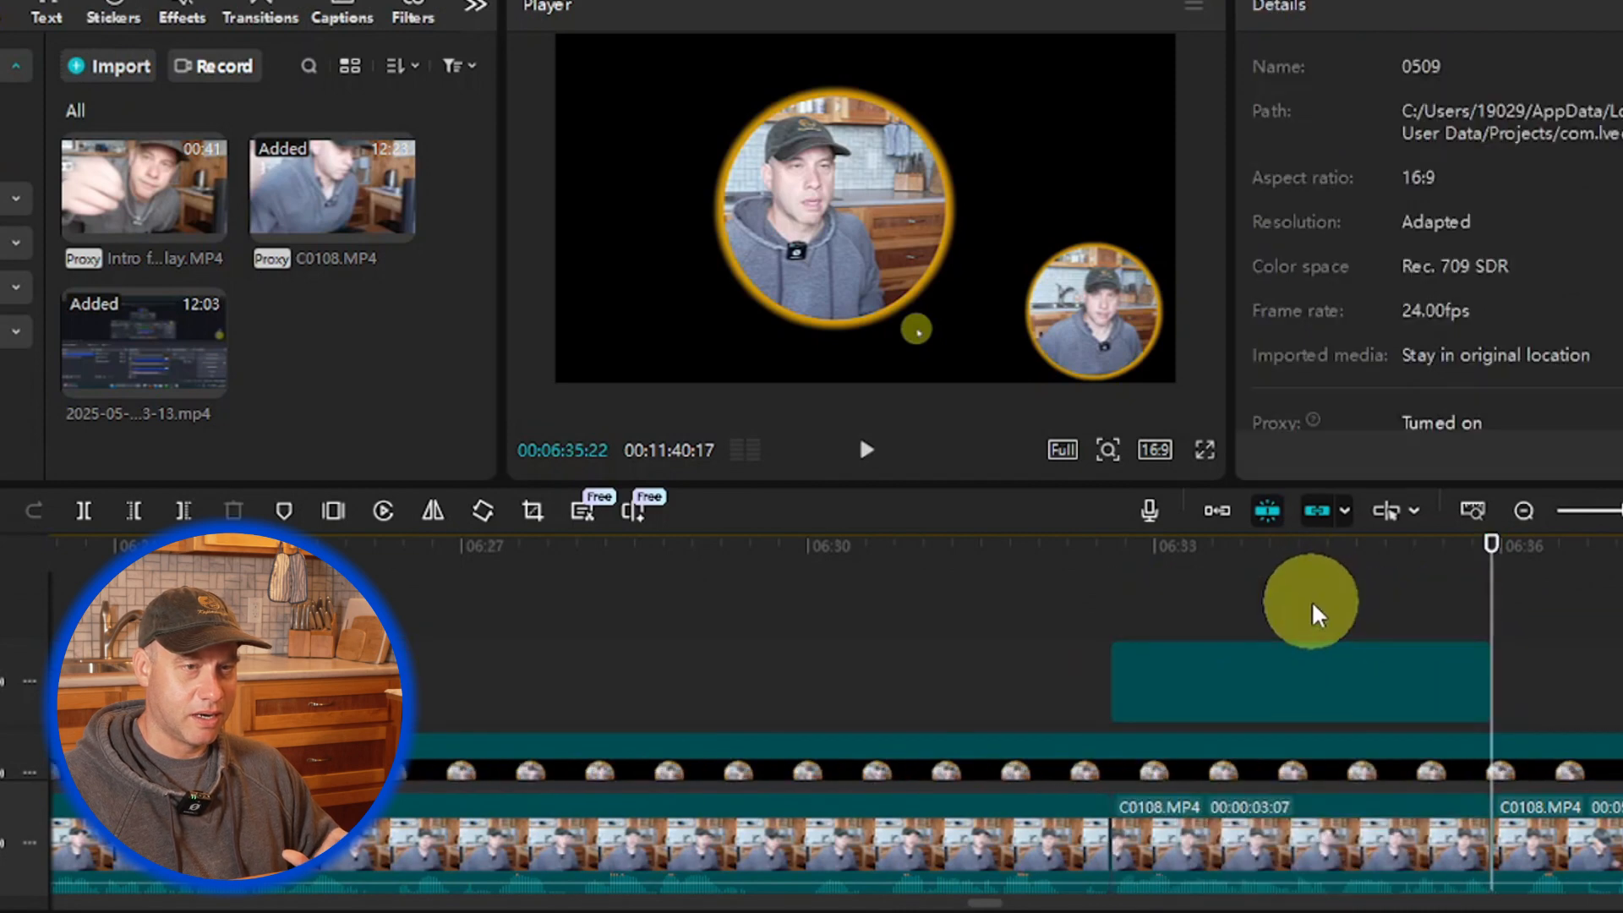
scroll(1336, 675, down, 3)
scroll(1334, 678, up, 3)
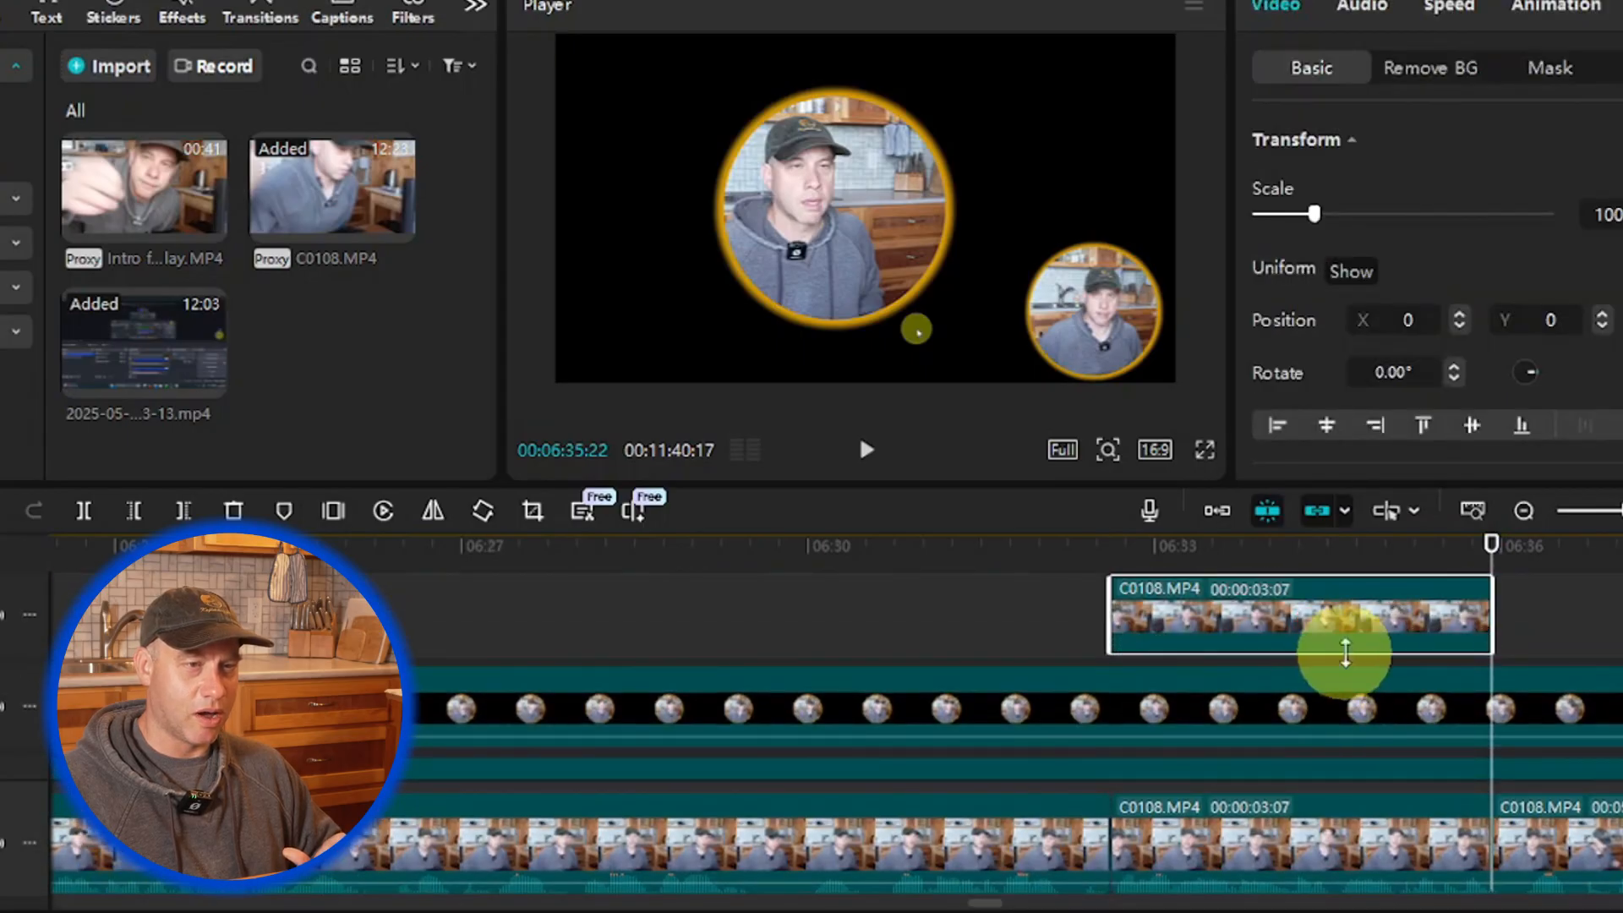
scroll(1347, 646, down, 2)
scroll(1346, 646, down, 1)
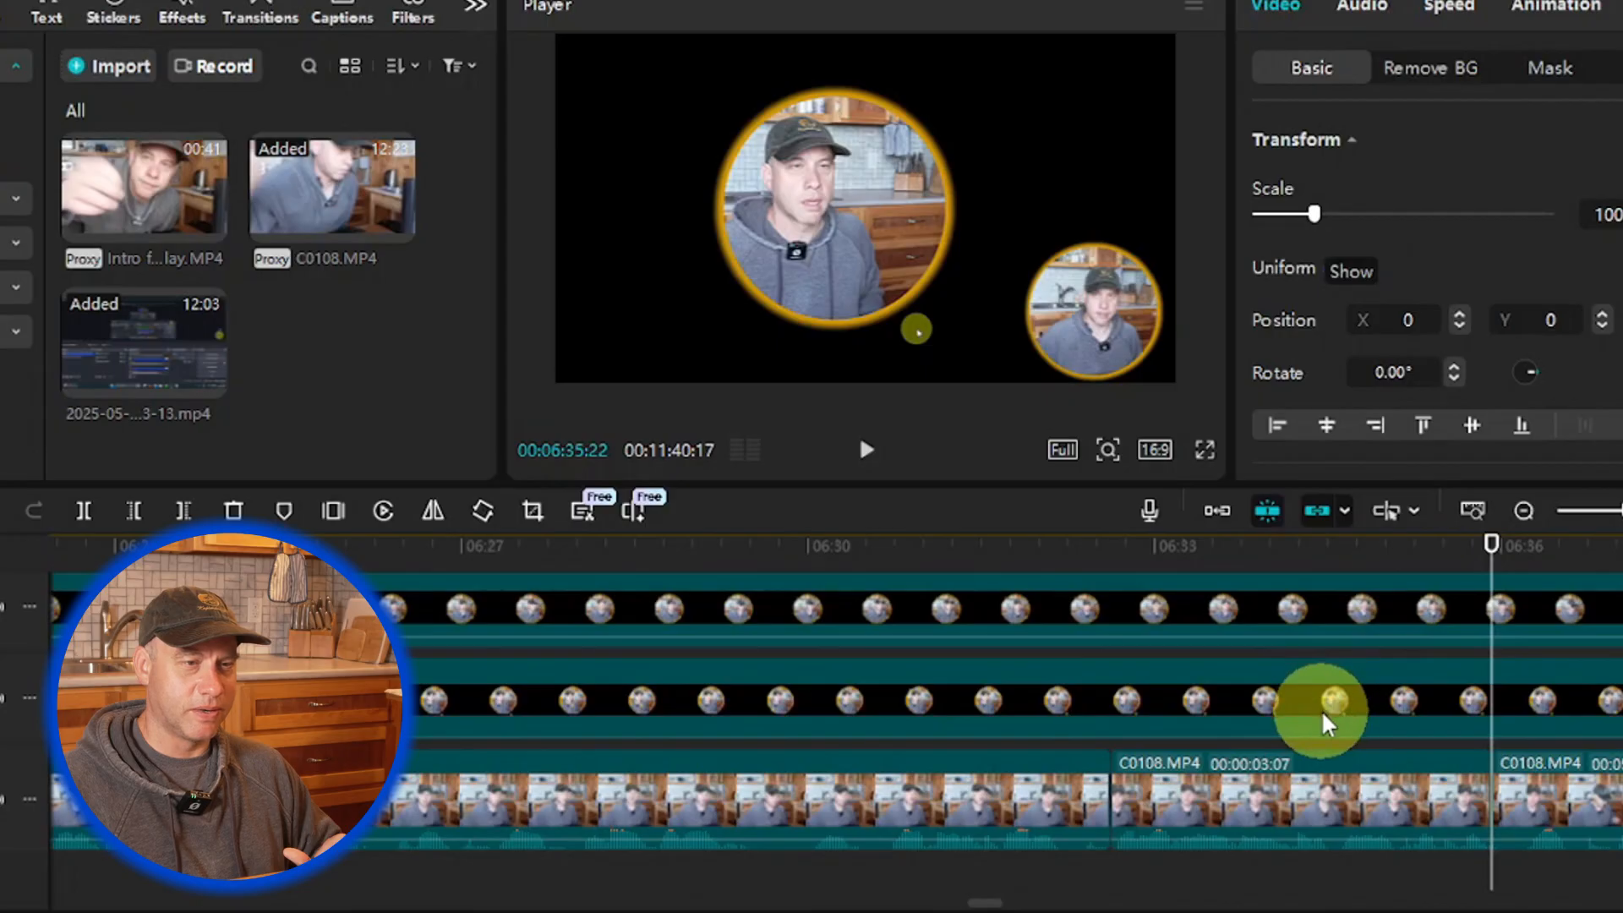
scroll(1323, 708, up, 3)
Step: Play back the duplicated clip section from 00:06:31:07 and again from about 00:06:34, continuing as far as 00:06:40:07
drag(1491, 548, 978, 625)
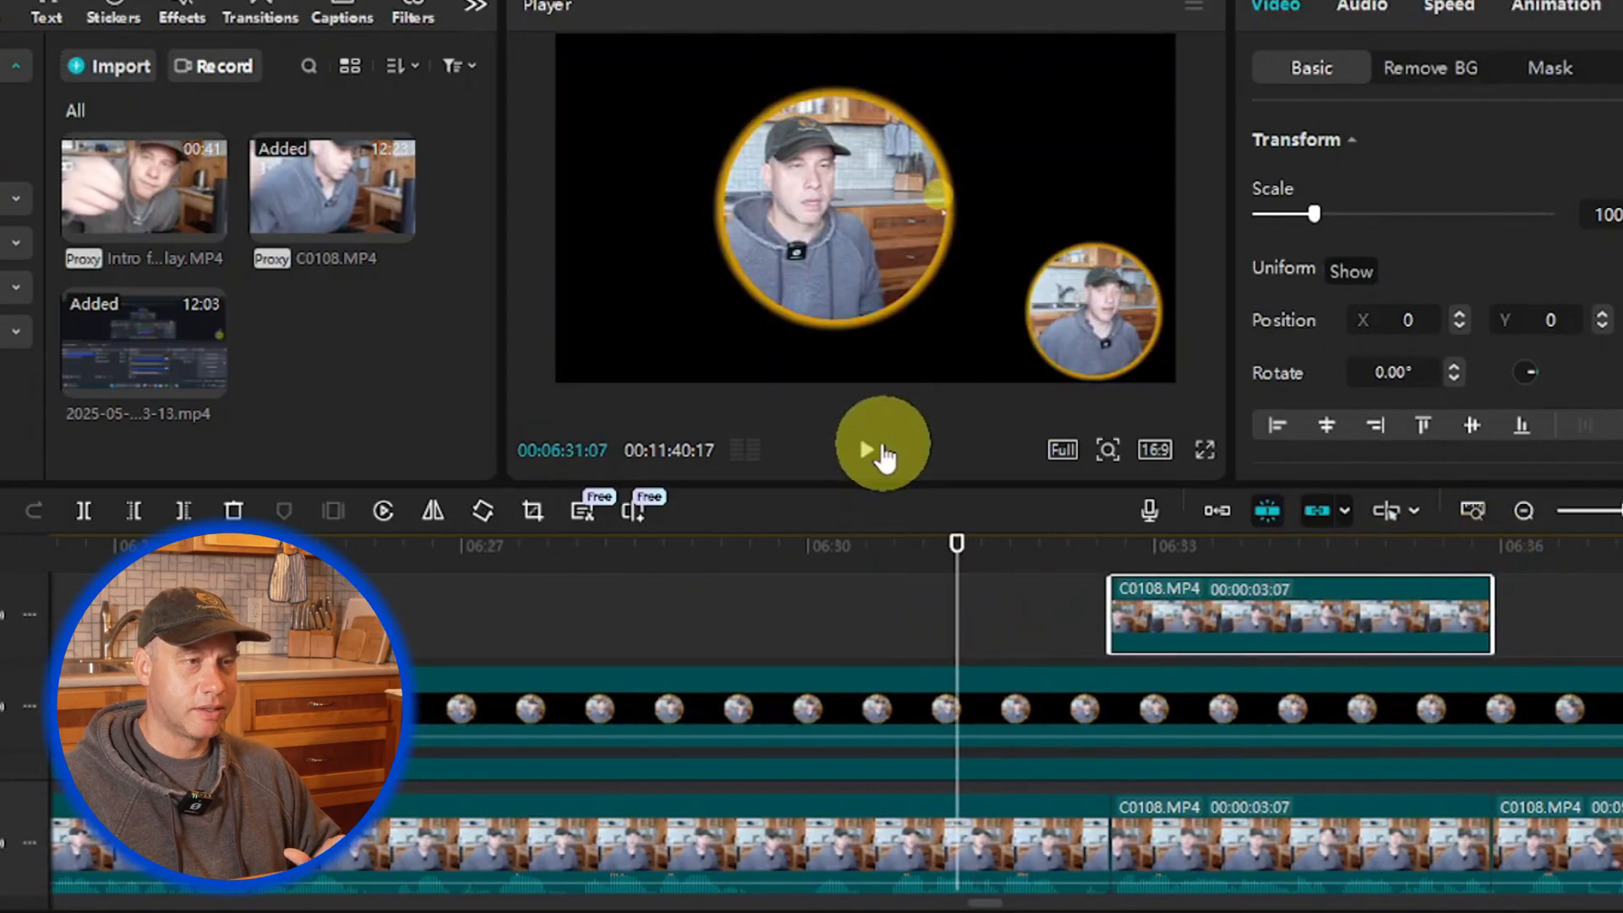
click(866, 449)
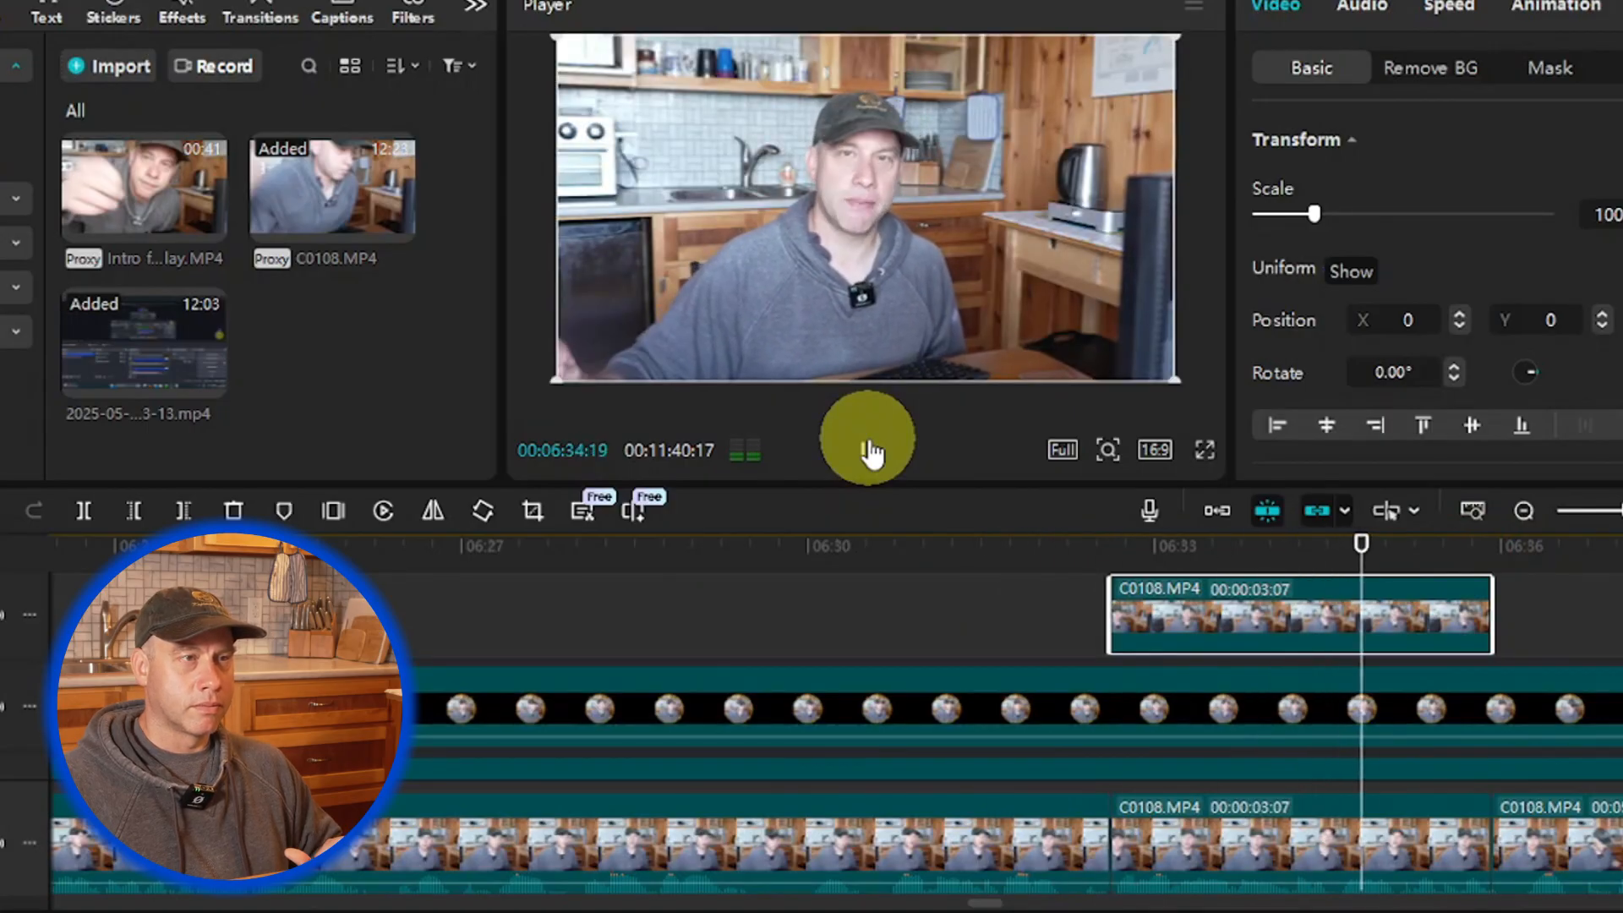
click(868, 448)
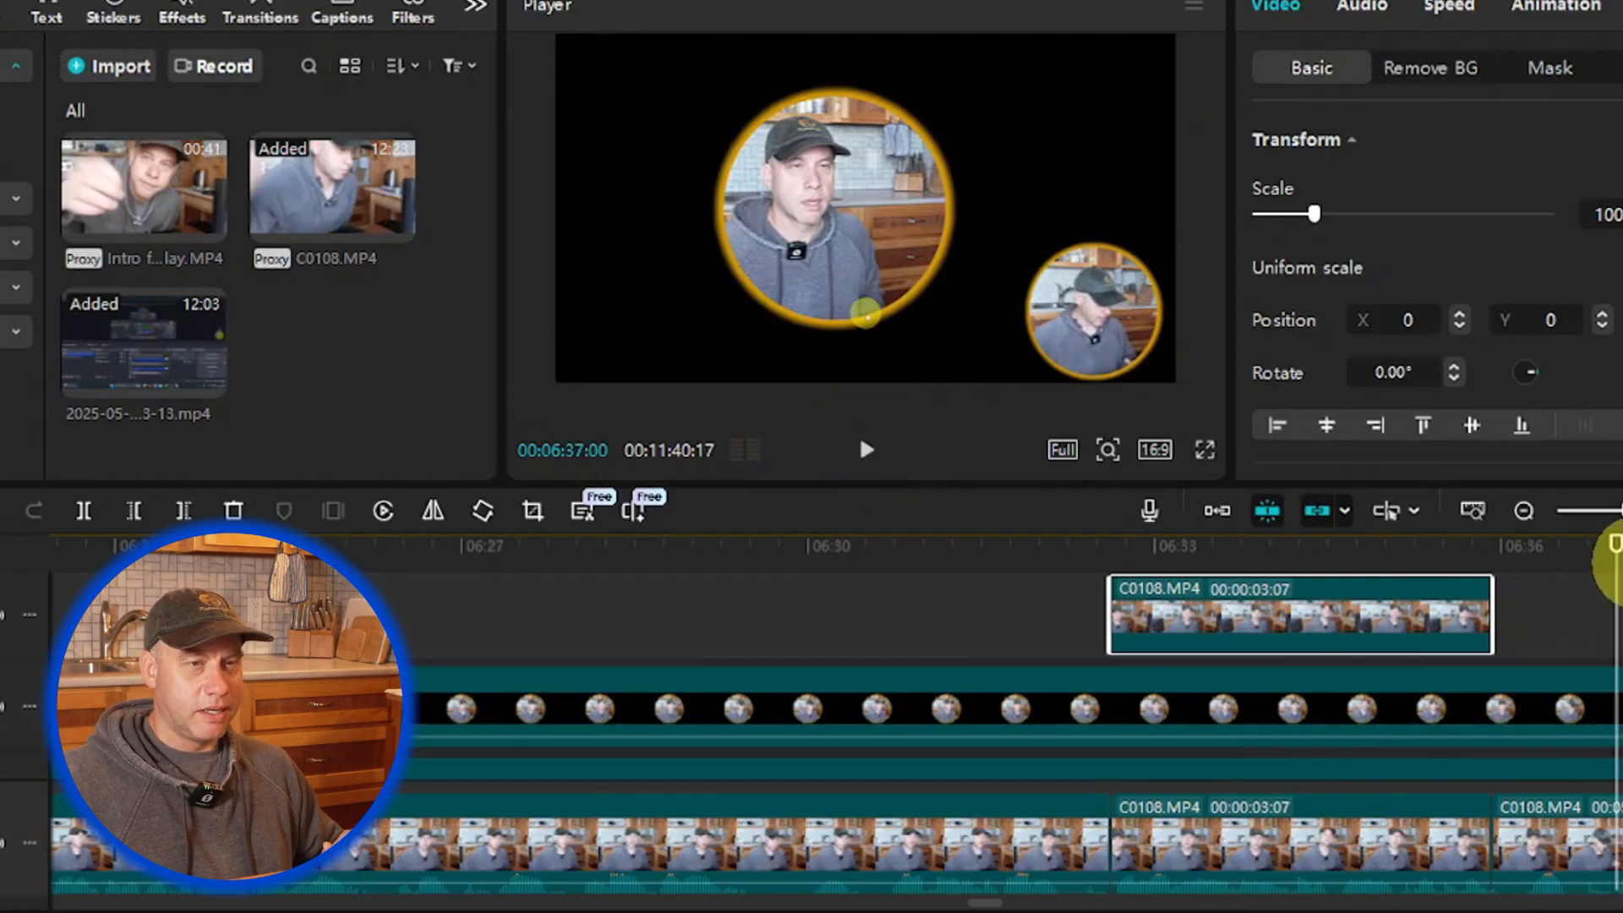
drag(1615, 565, 1226, 544)
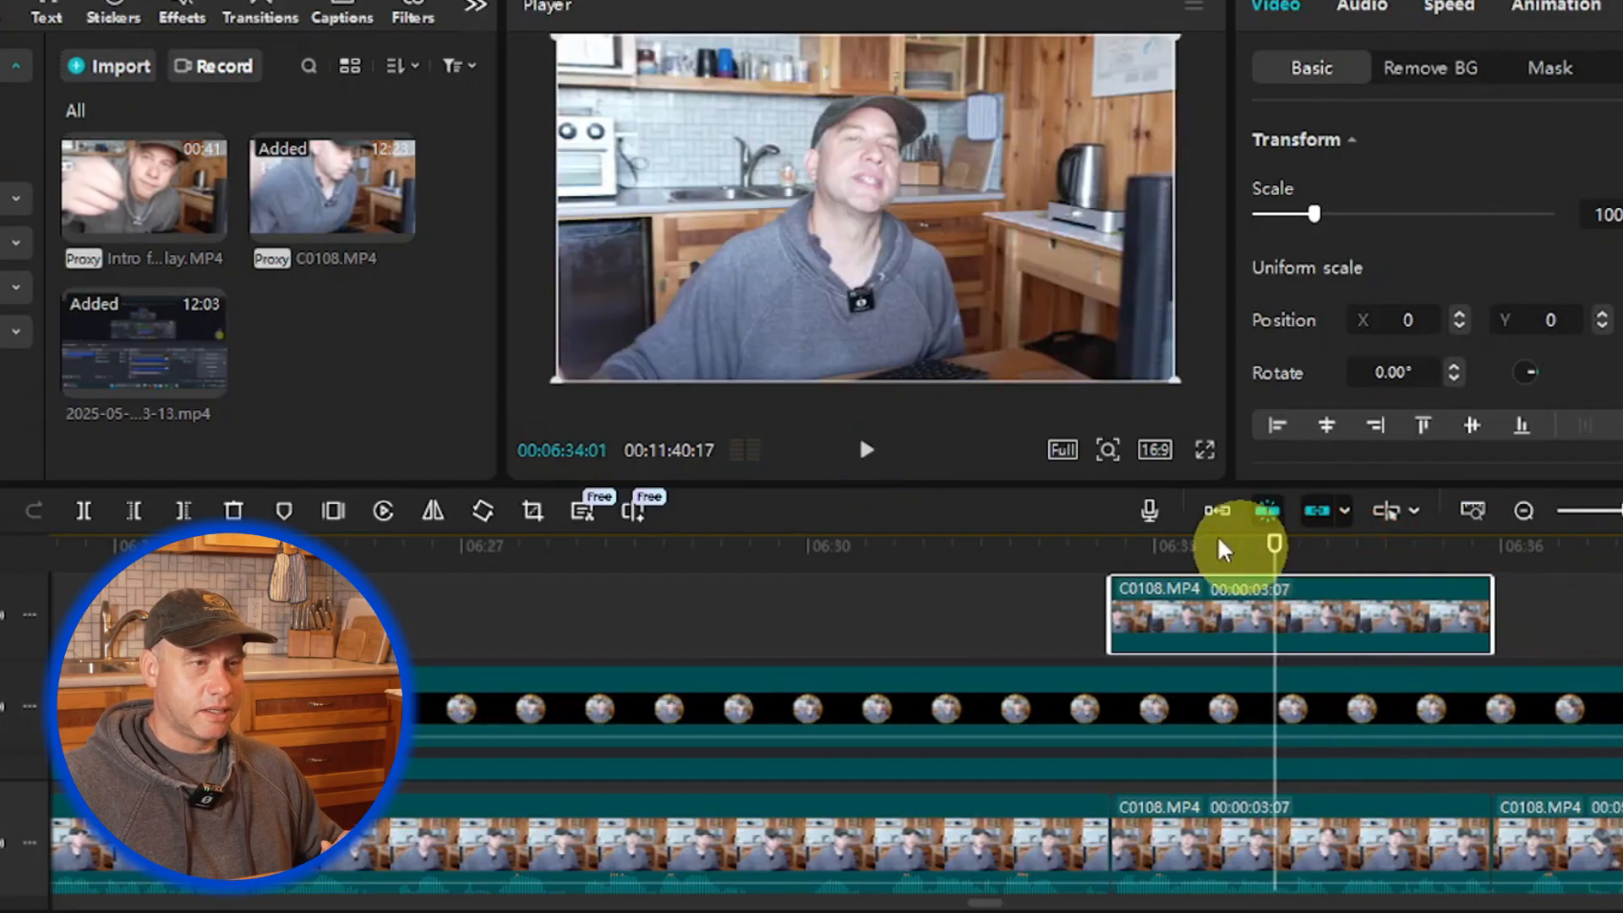
click(871, 449)
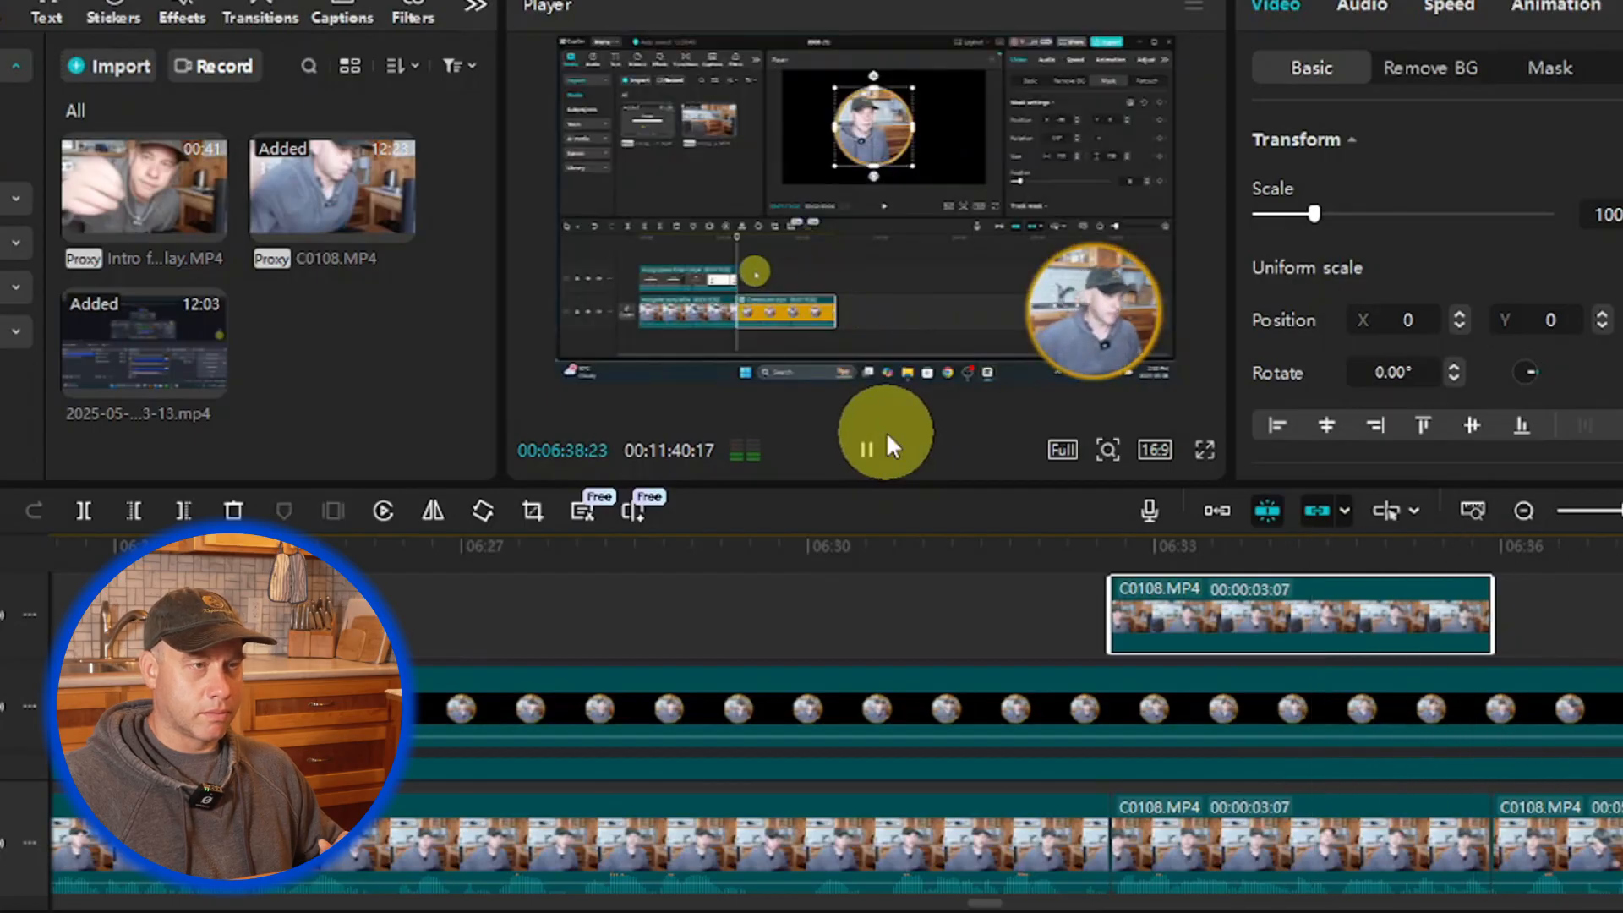
click(890, 456)
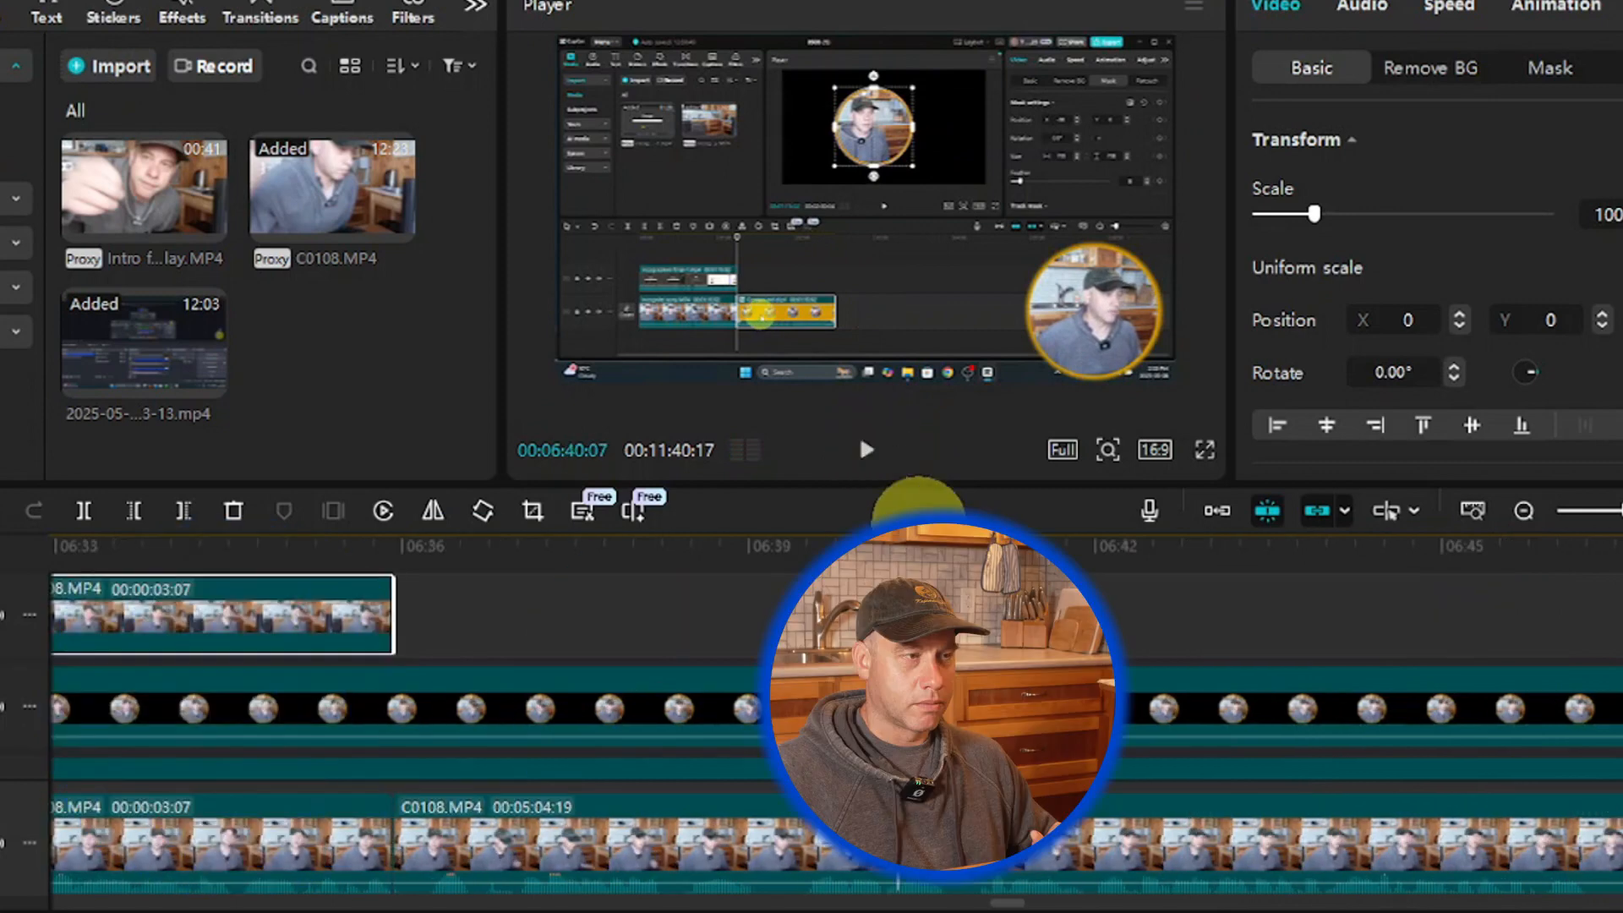
Step: Extend the end of the duplicated C0108.MP4 clip on the uppermost track to 00:06:37:10
drag(898, 590, 773, 590)
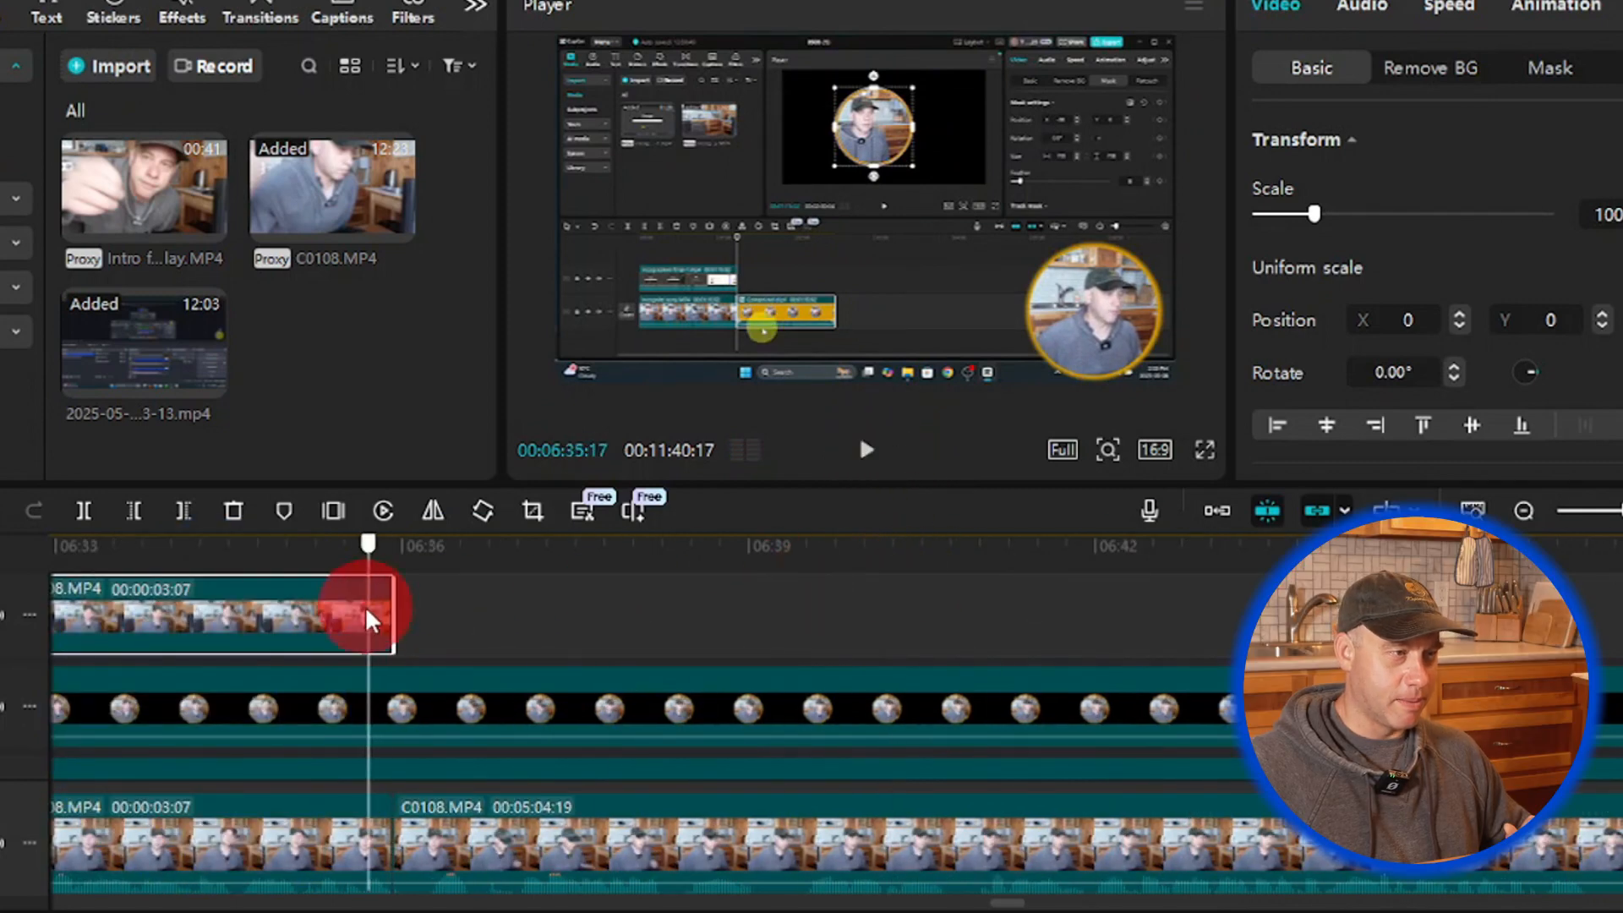
drag(366, 608, 491, 609)
drag(365, 560, 563, 570)
drag(489, 616, 555, 618)
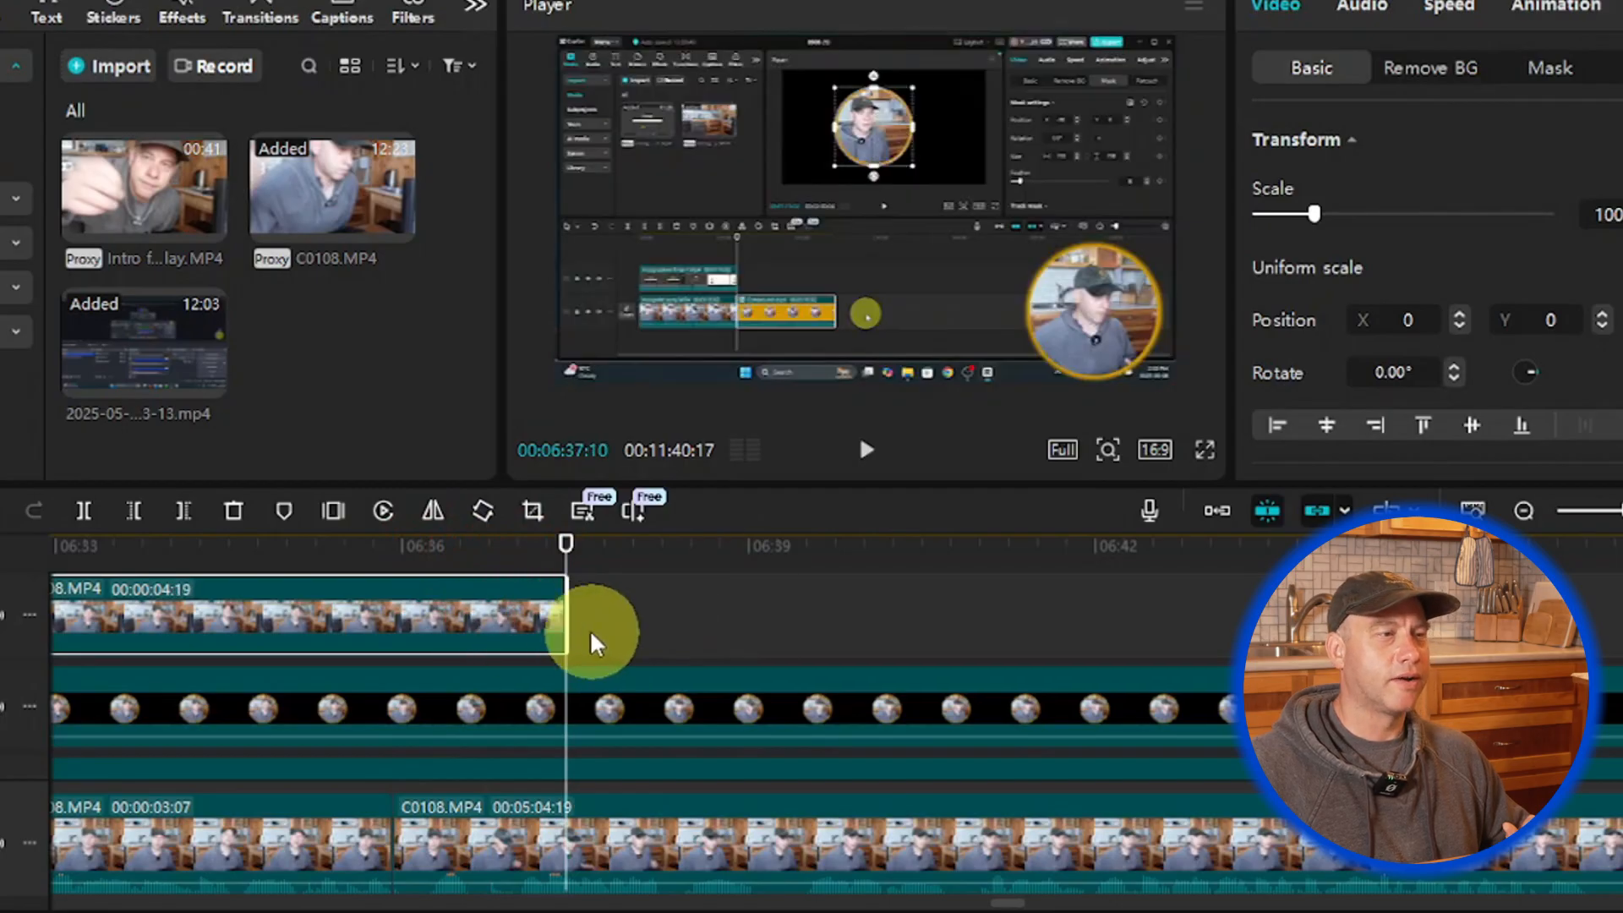
Step: Play back the extended full-screen section from 00:06:31:22 and stop at 00:06:39:17
drag(572, 544, 710, 560)
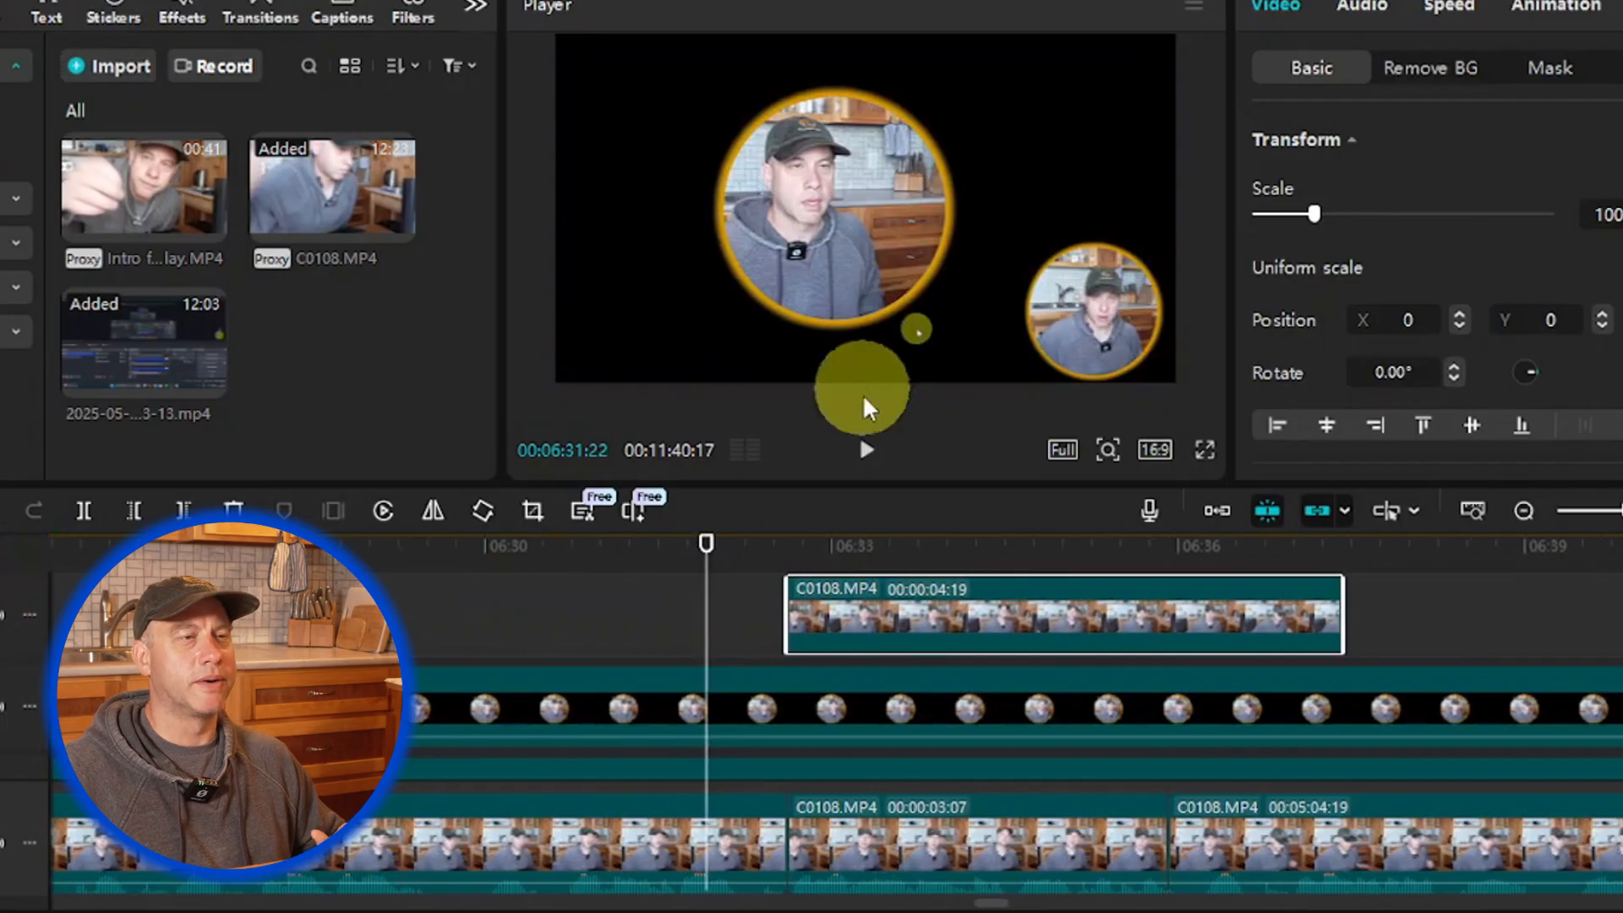
click(867, 449)
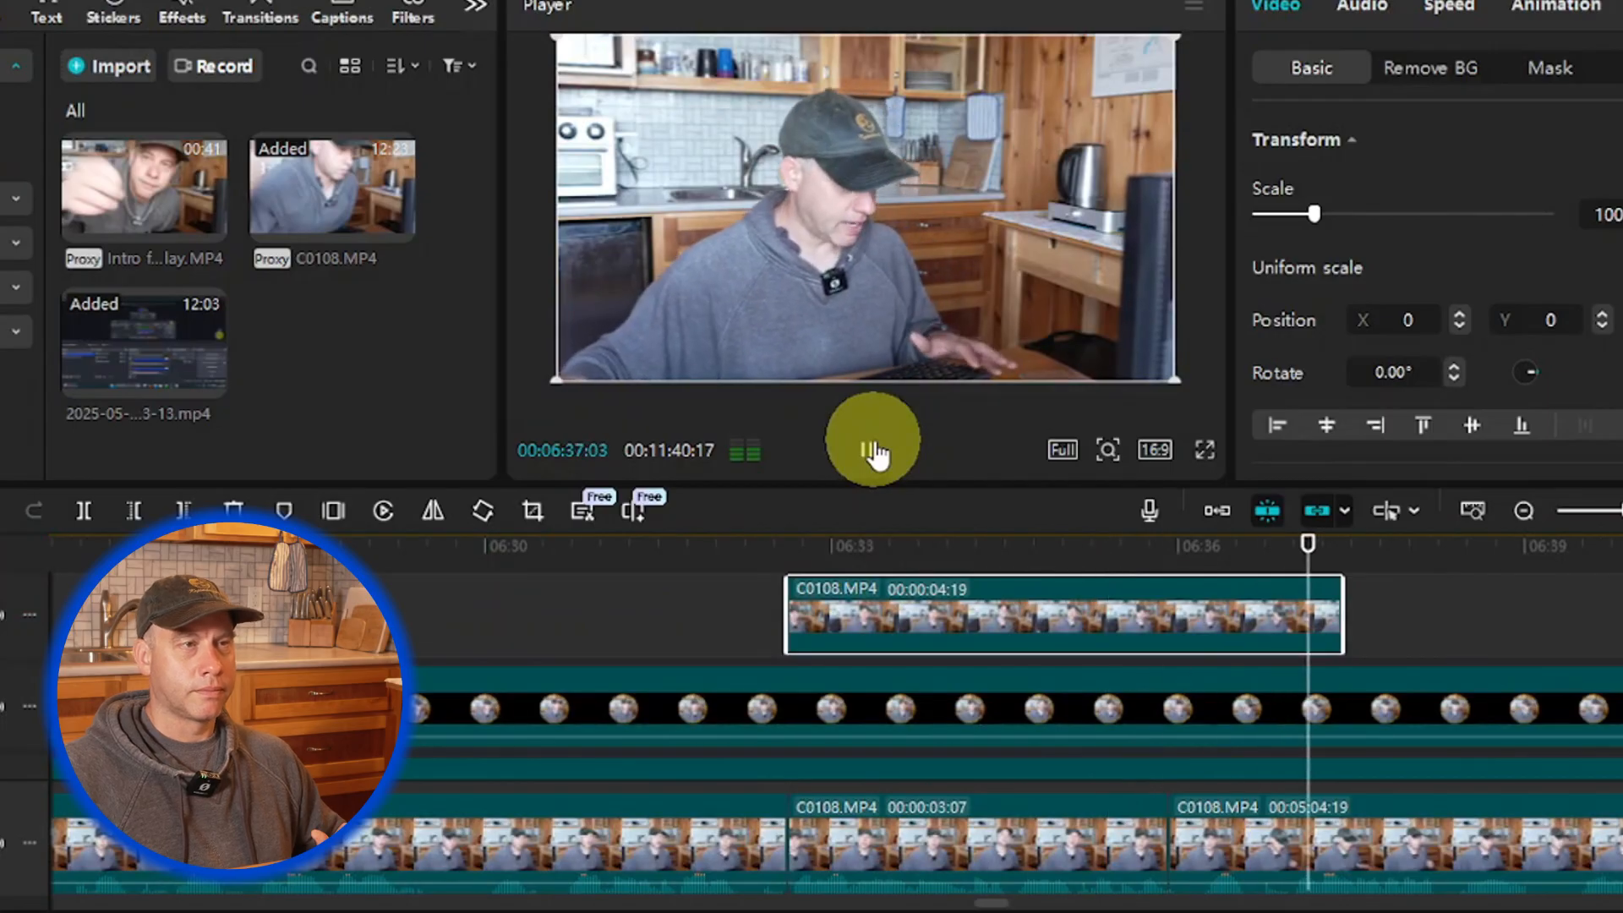
click(871, 450)
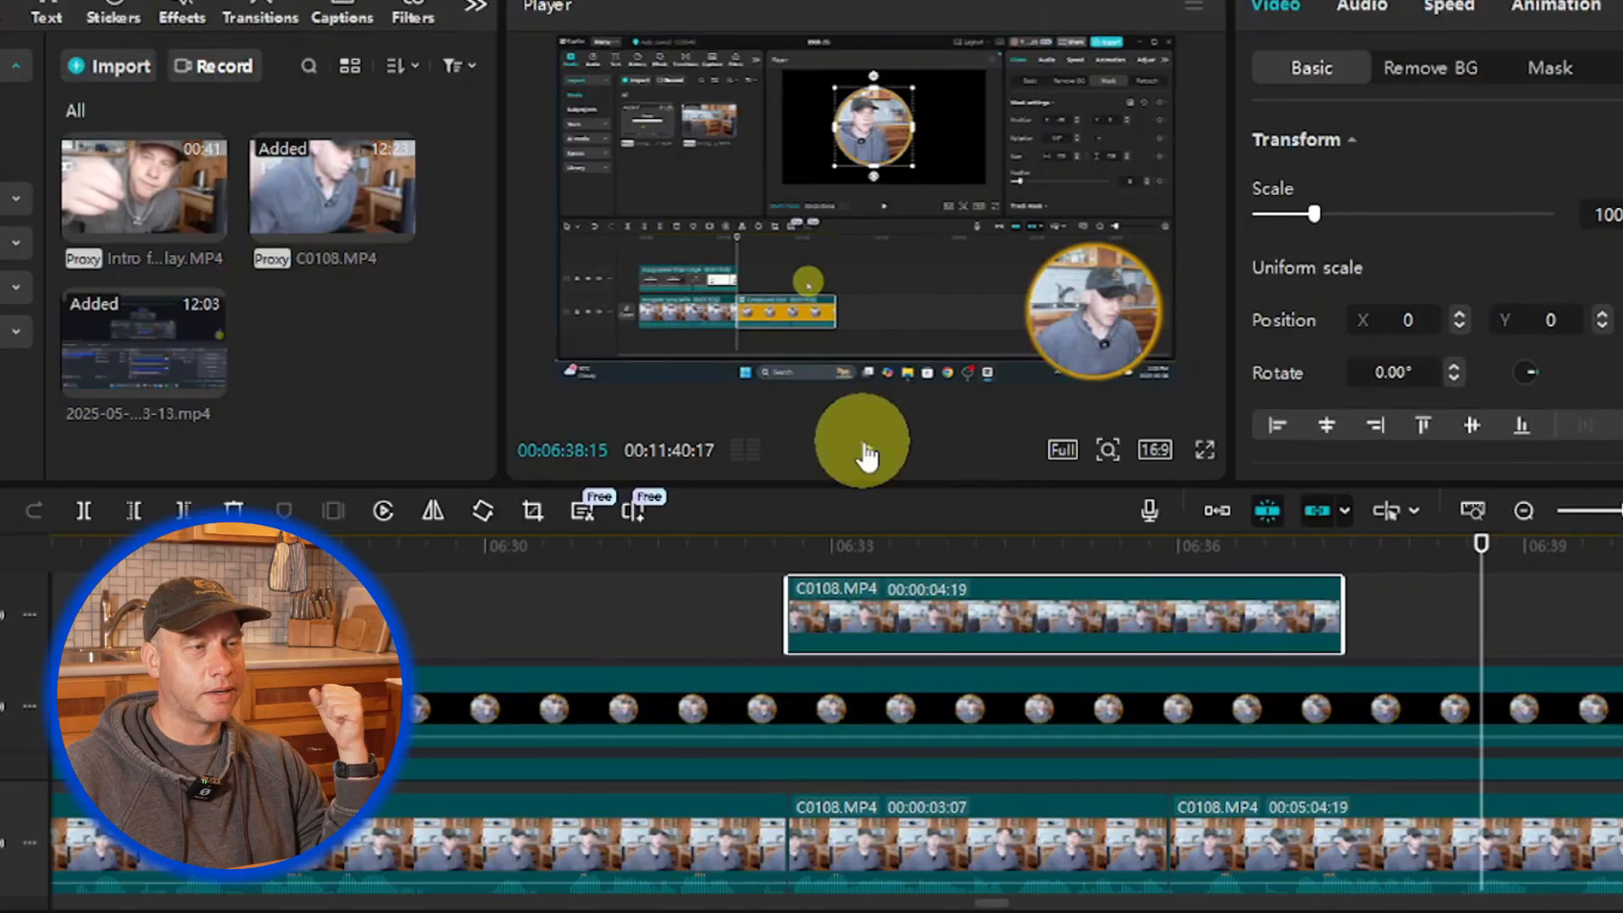
click(866, 452)
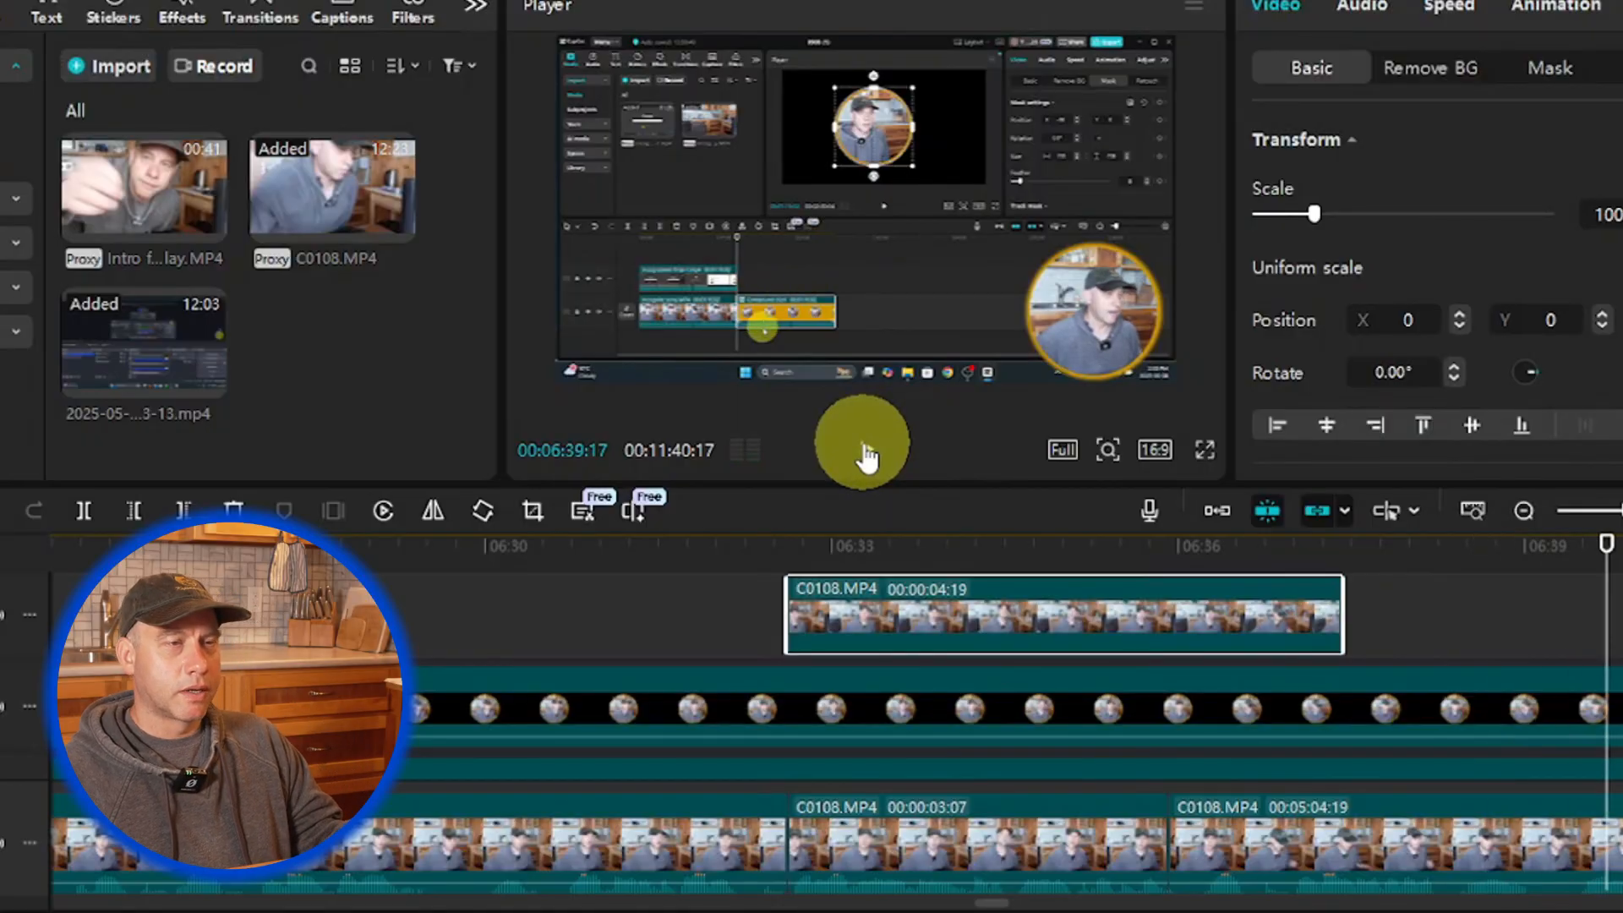
Step: Add Scale and Position keyframes to the screen recording clip at 00:06:39:17
click(1586, 714)
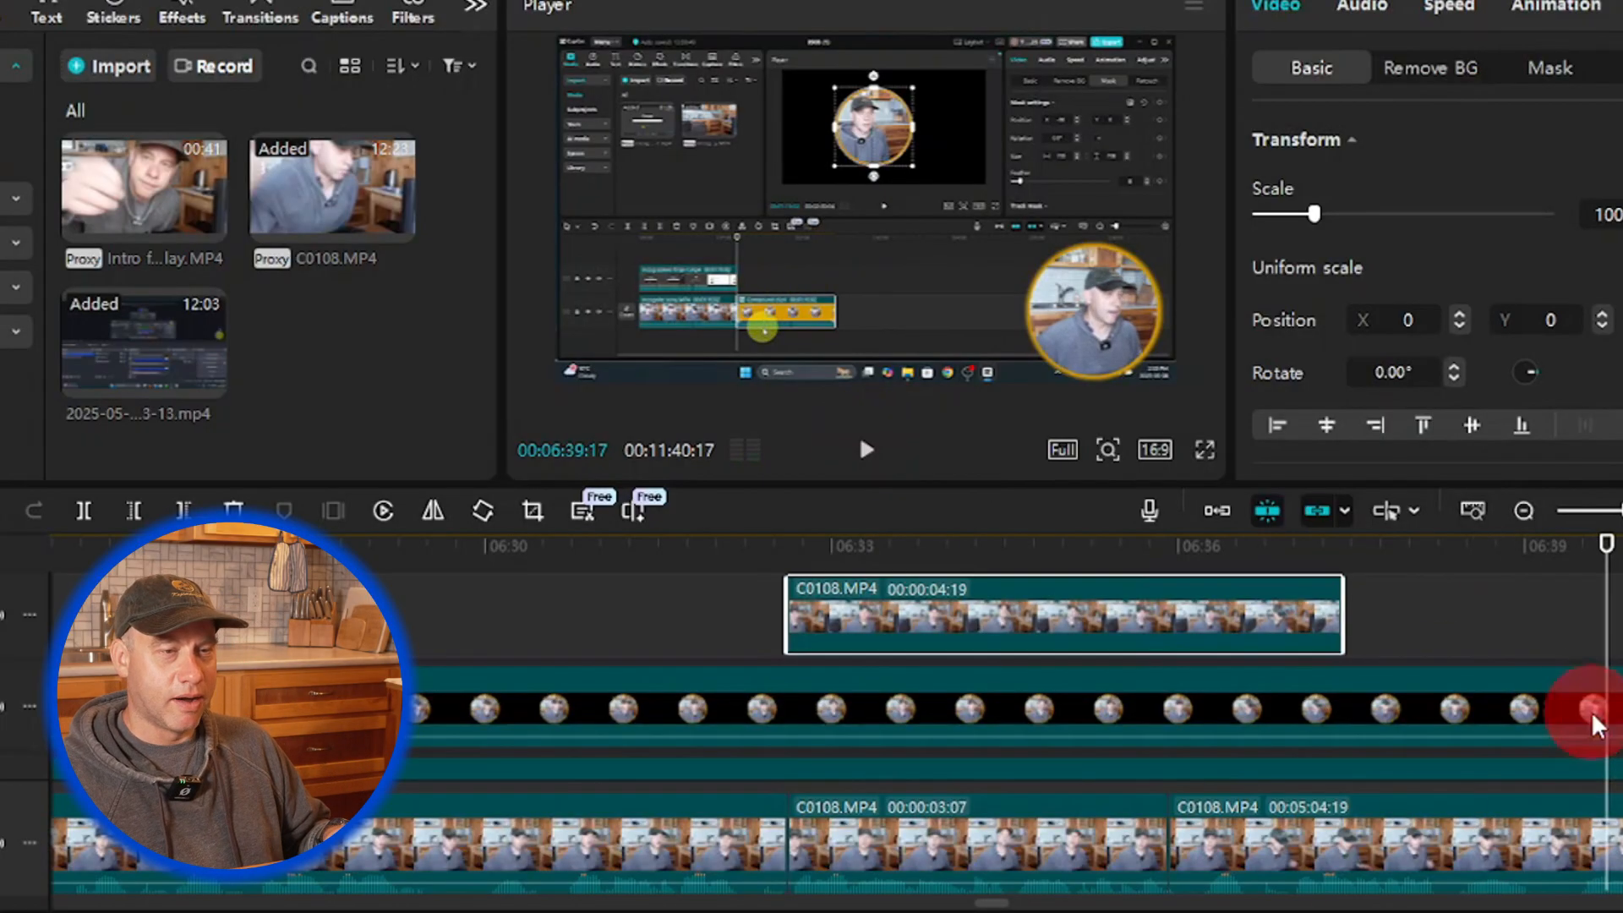
scroll(1595, 725, down, 2)
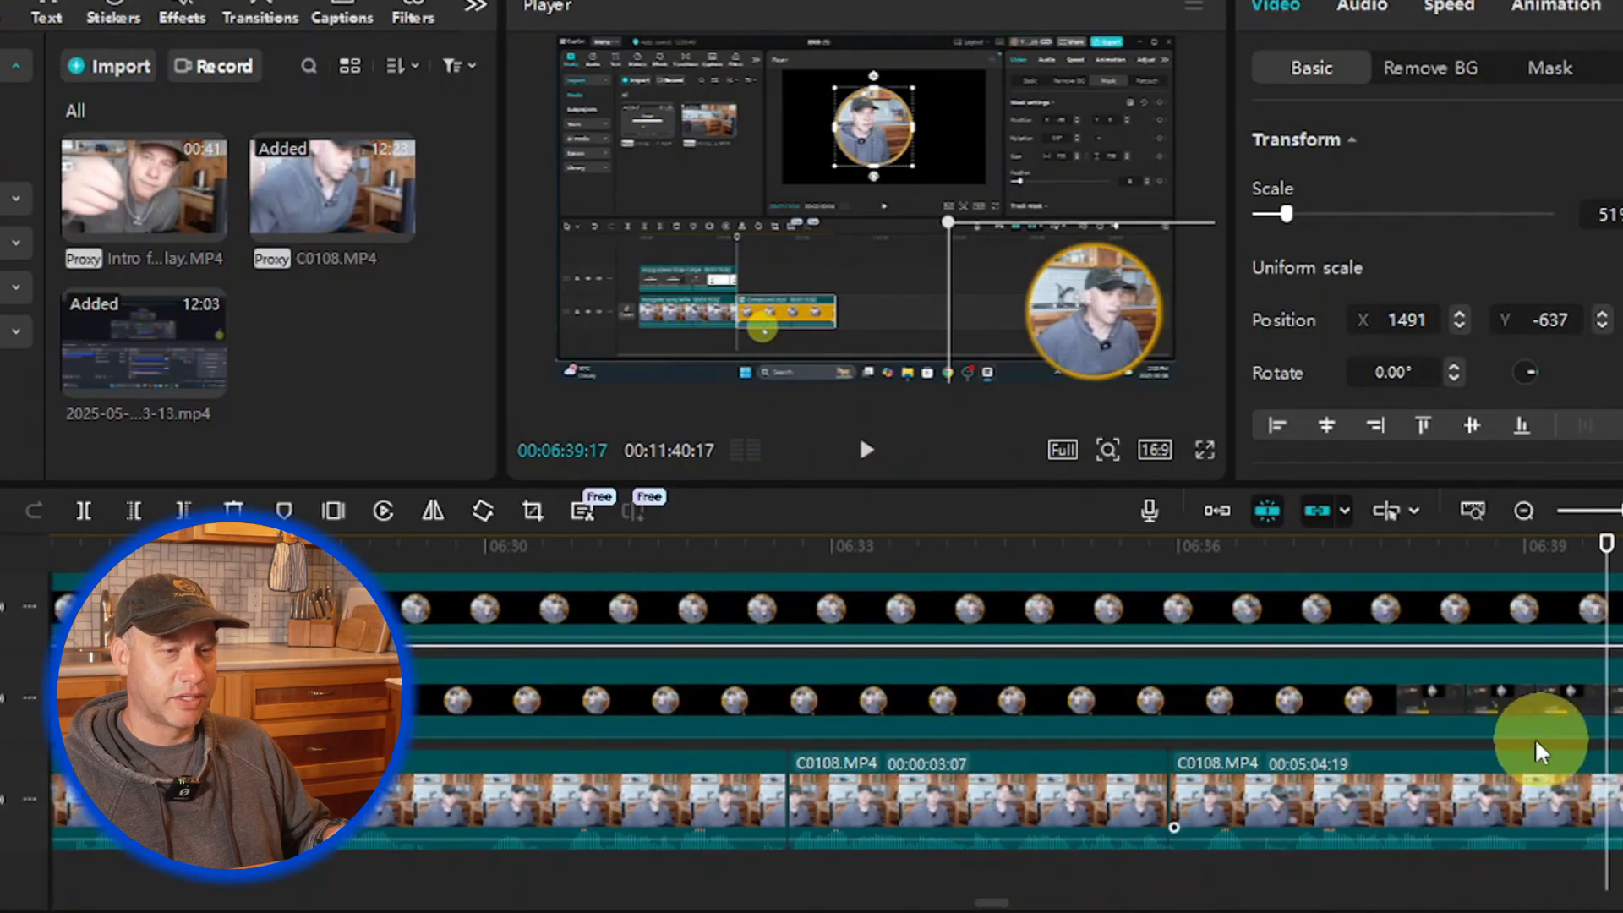
click(1544, 723)
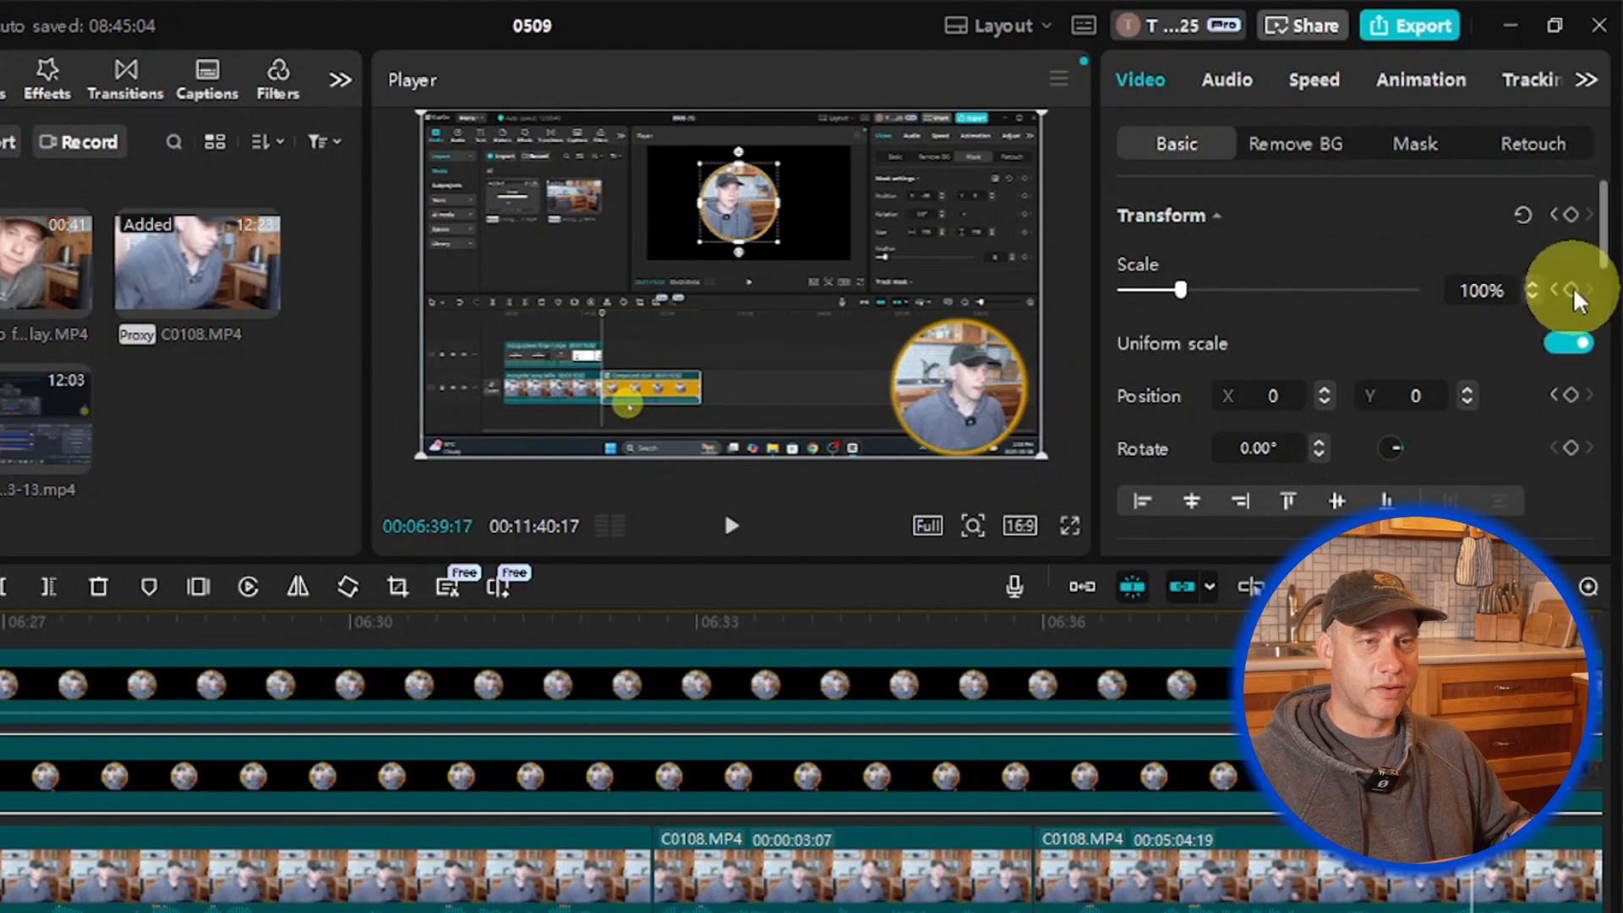
click(1571, 290)
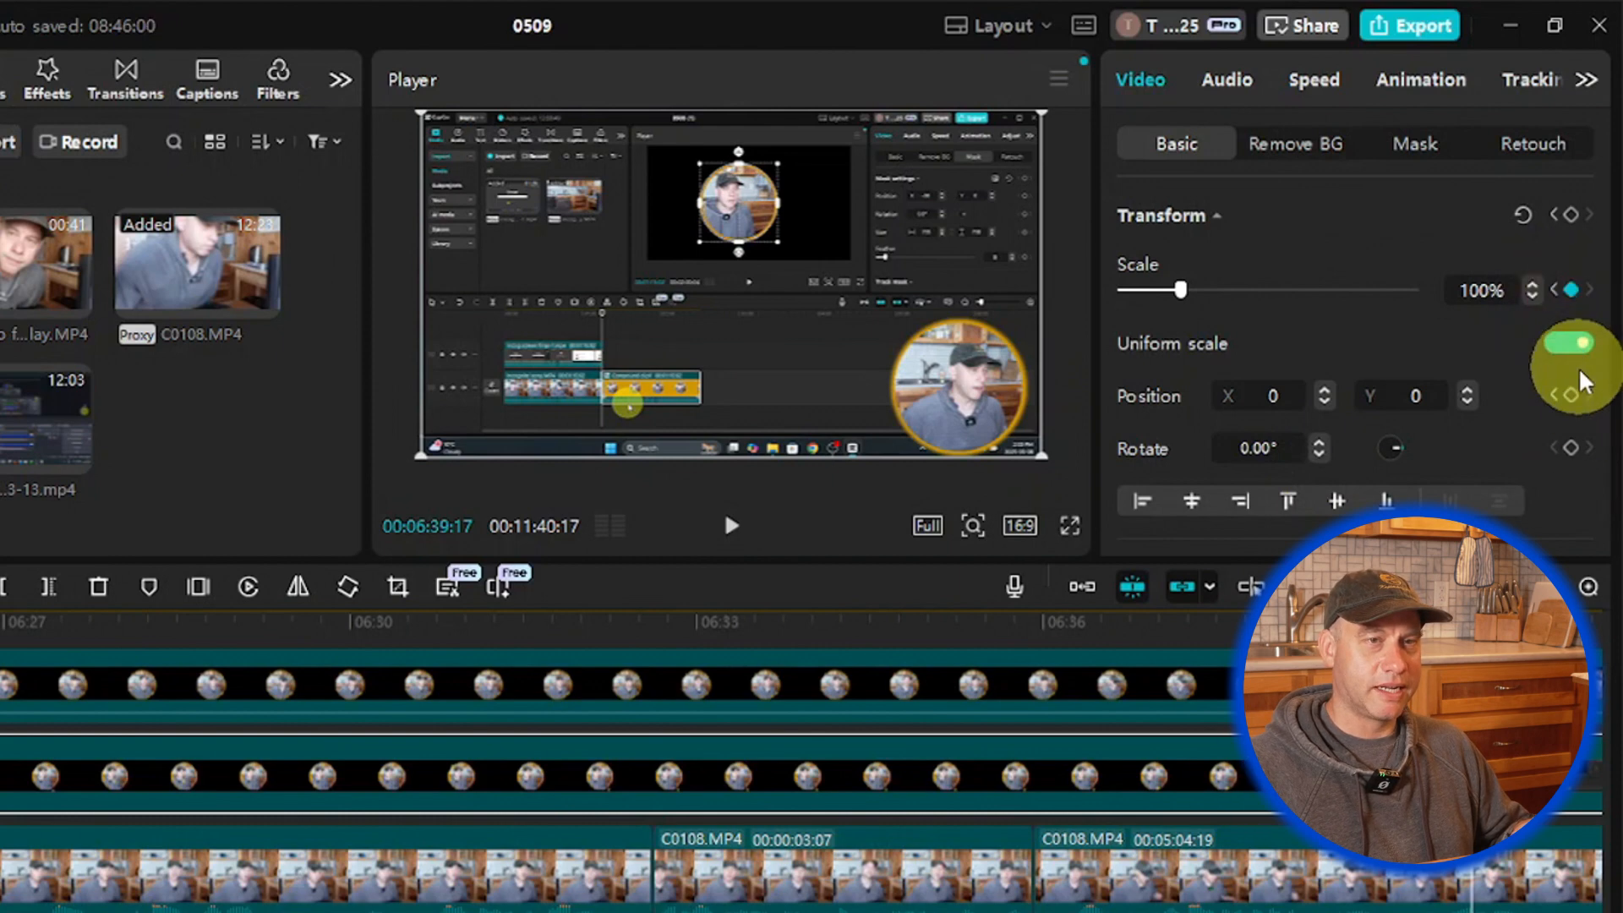
click(1573, 397)
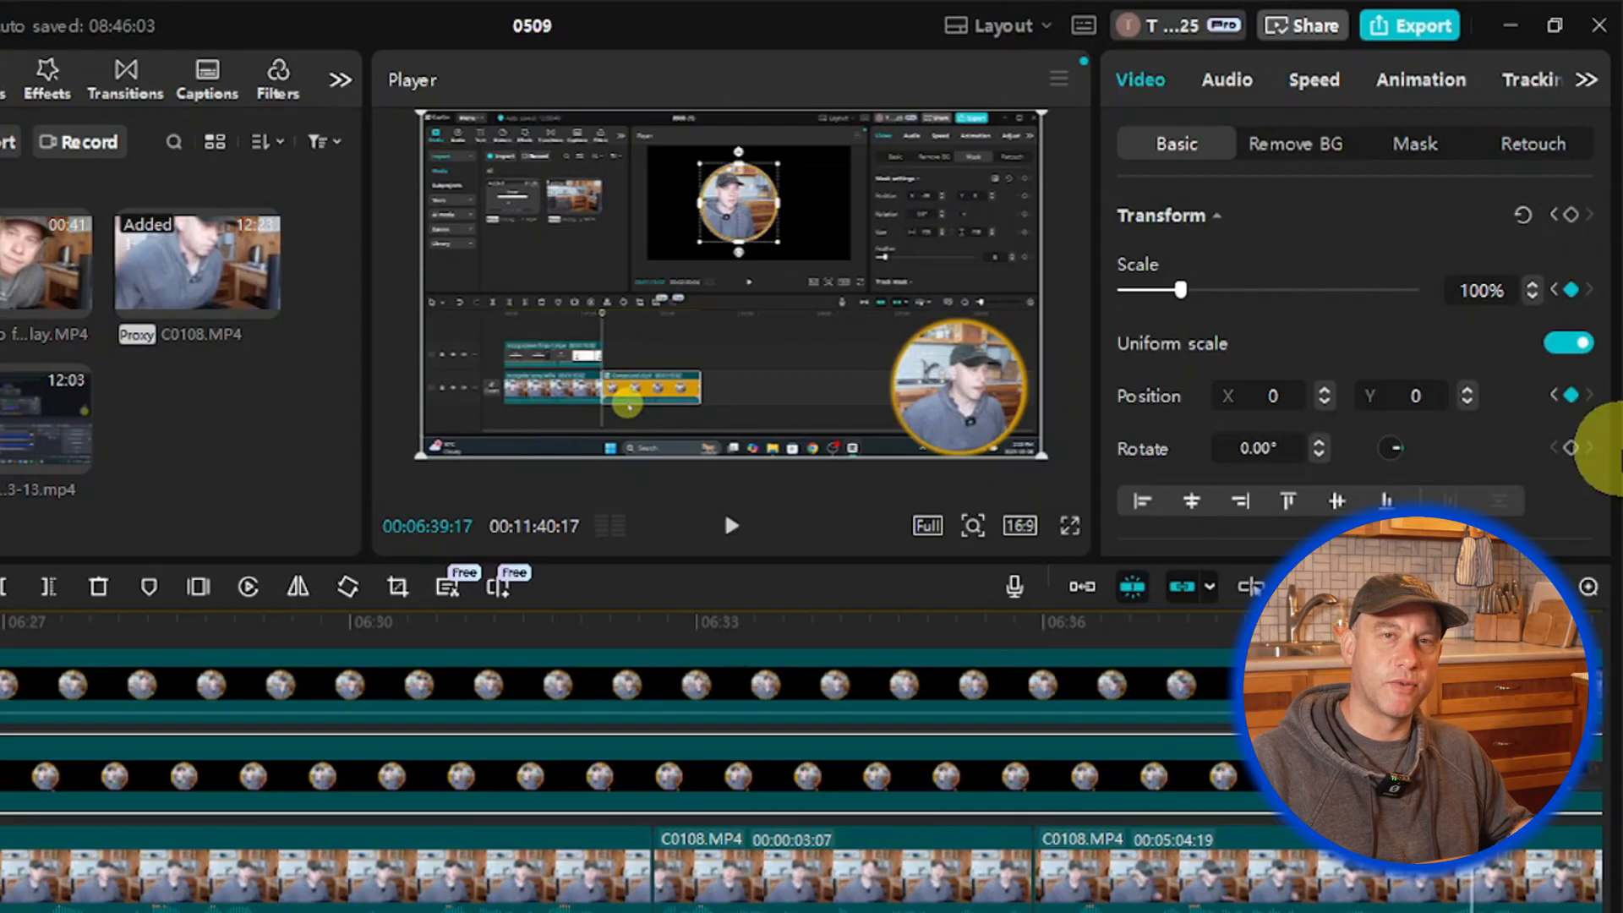
Step: Advance 15 frames to 00:06:40:08, scale the screen recording to 163% and move it to about X 1202, Y 437
key(Right)
key(Right)
key(Right)
key(Right)
key(Right)
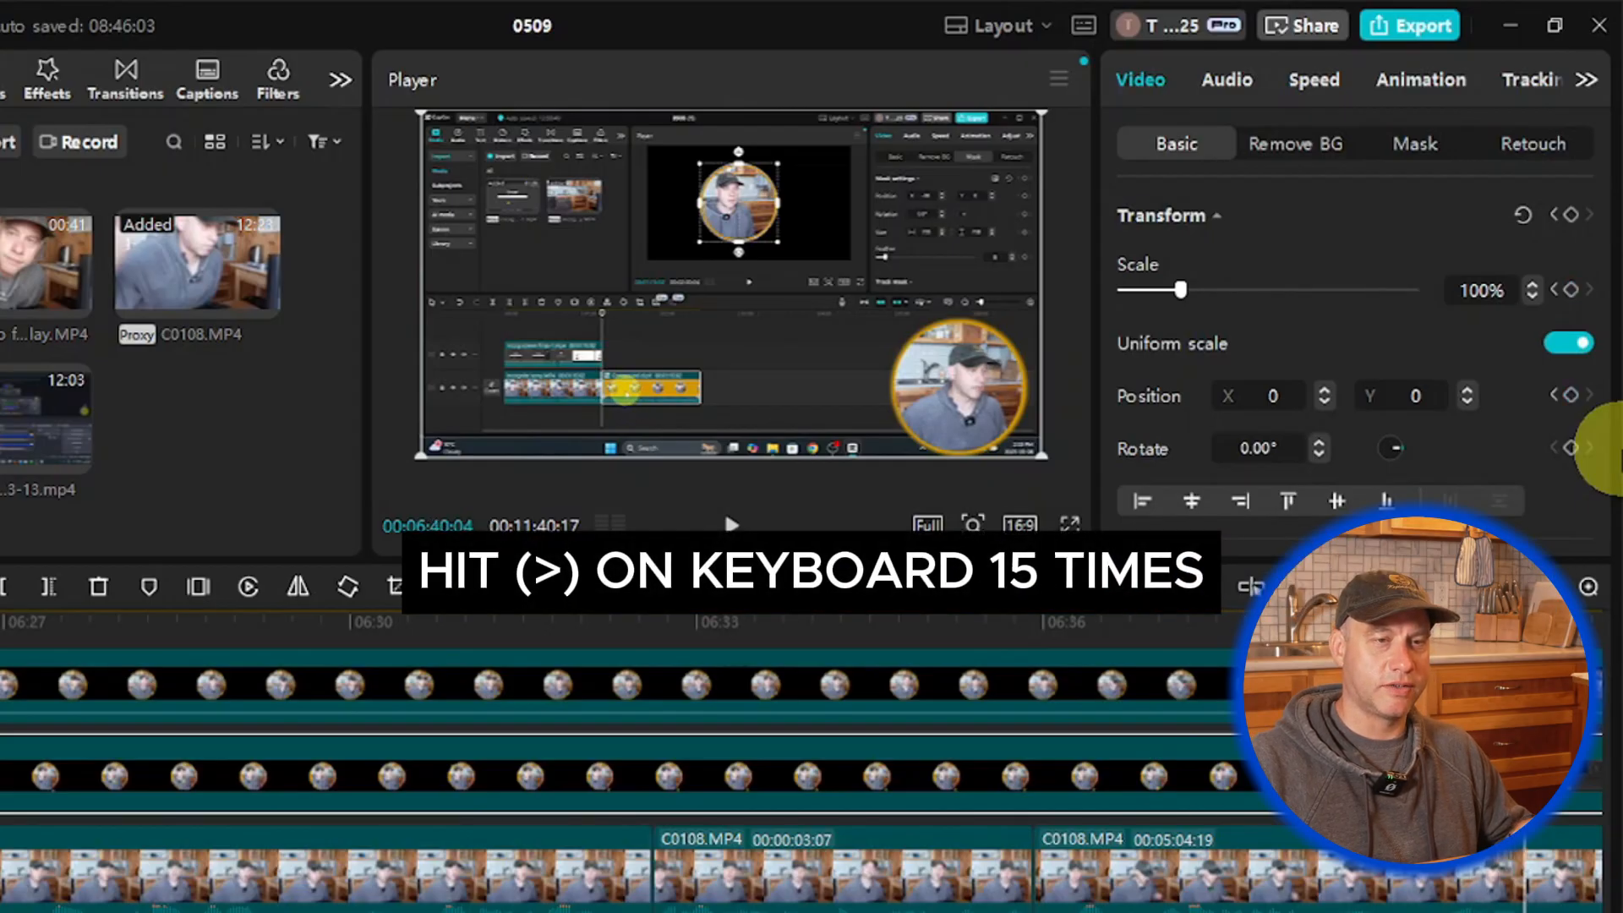
key(Right)
key(Right)
key(Right)
key(Right)
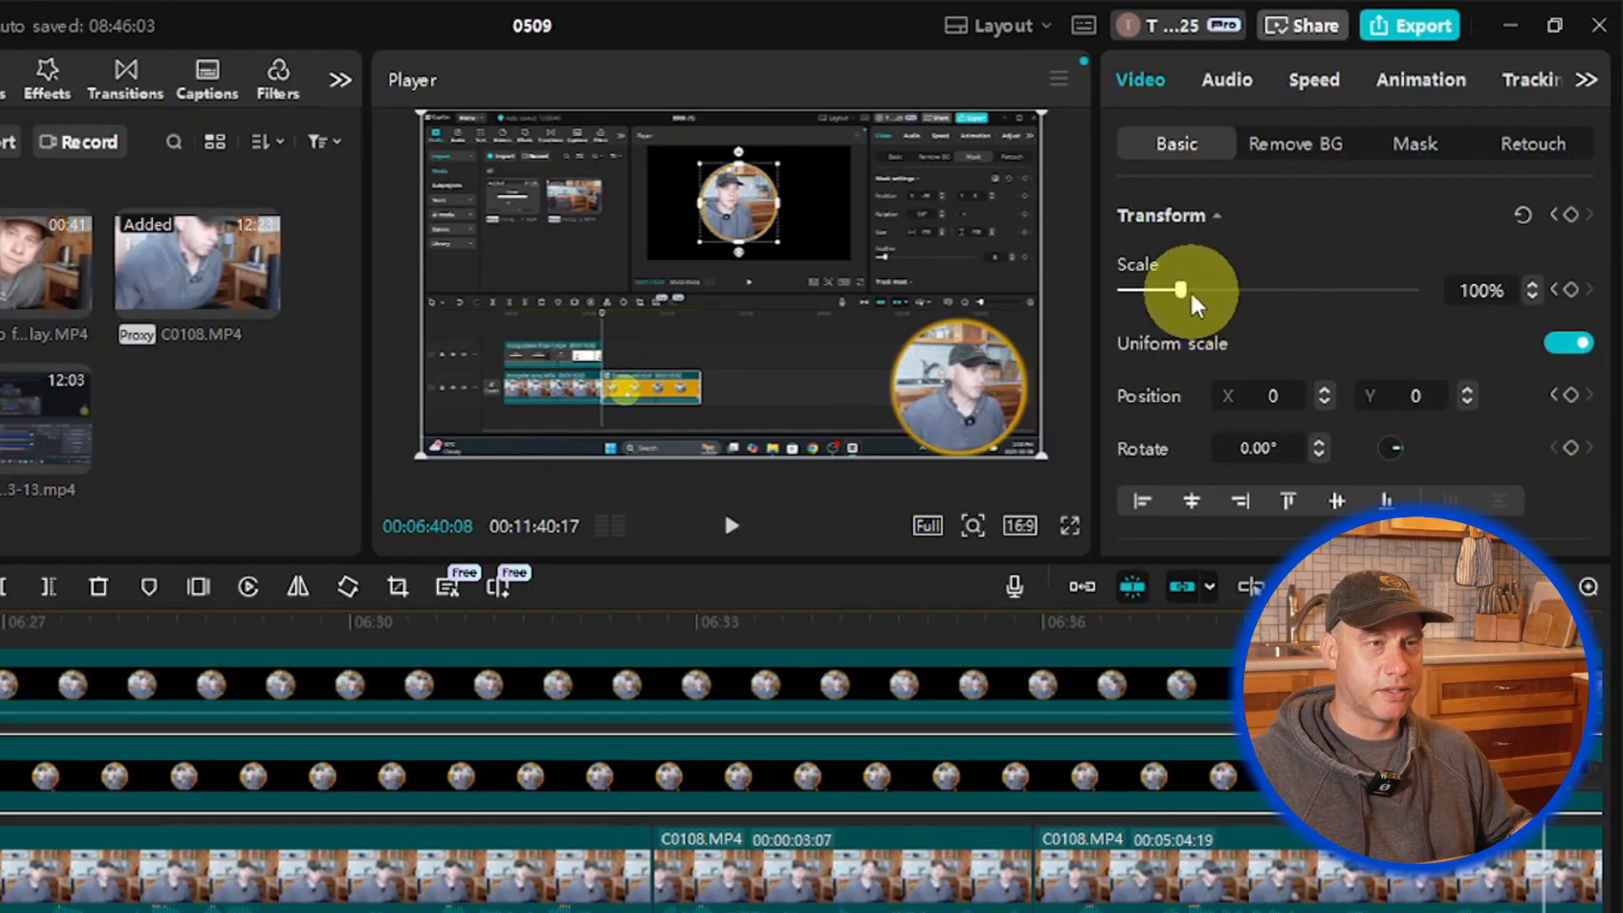
drag(1192, 297, 1221, 292)
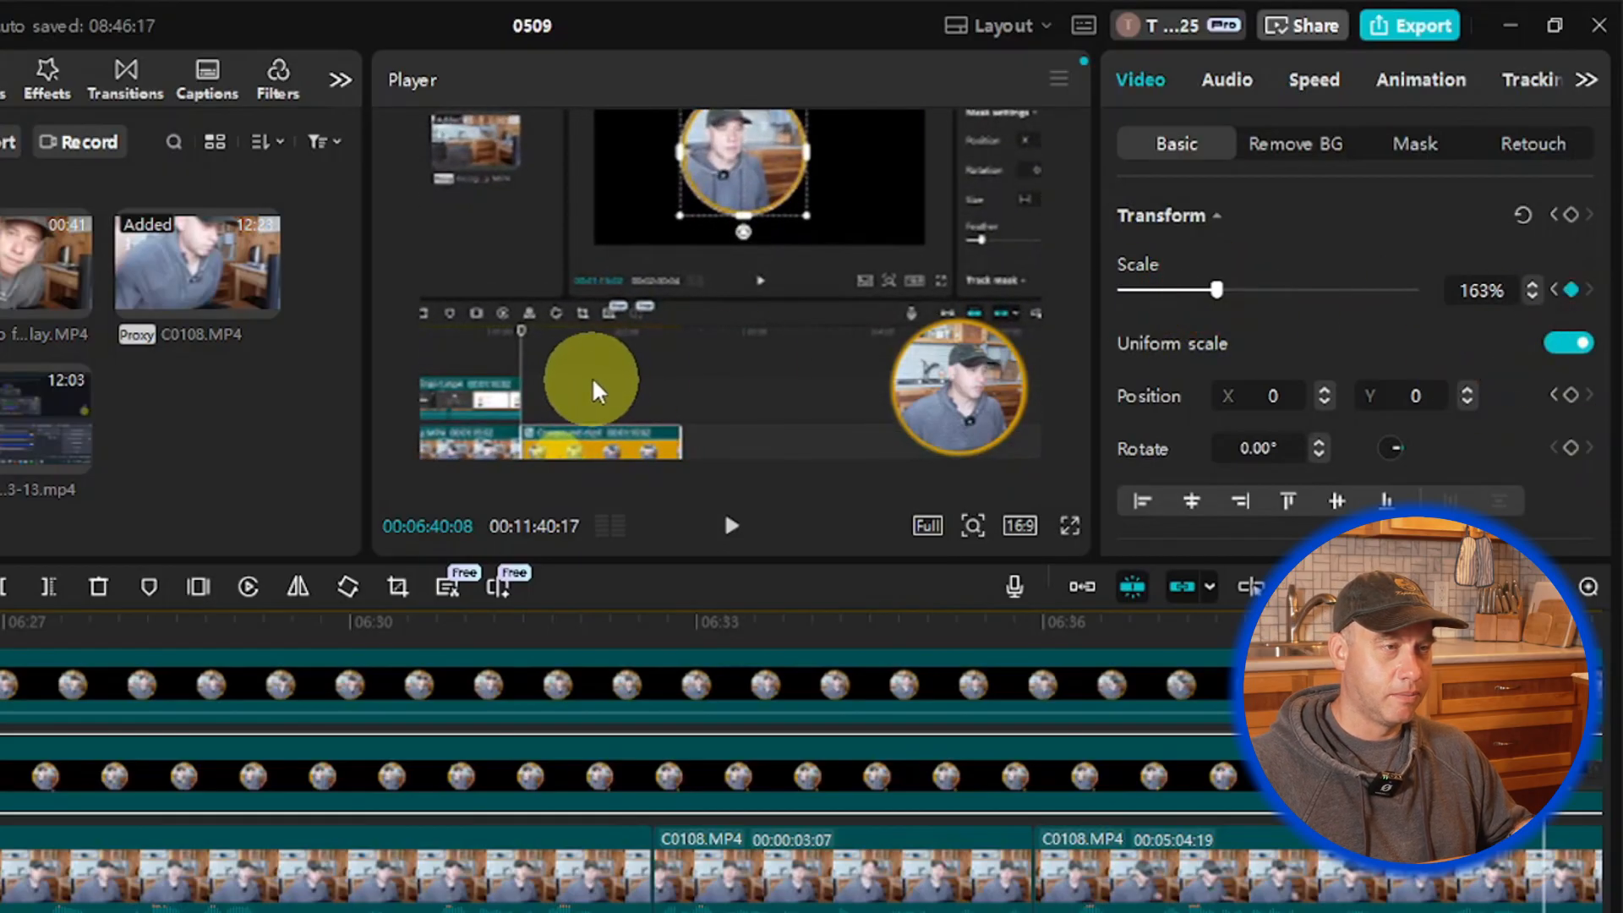
drag(598, 391, 782, 338)
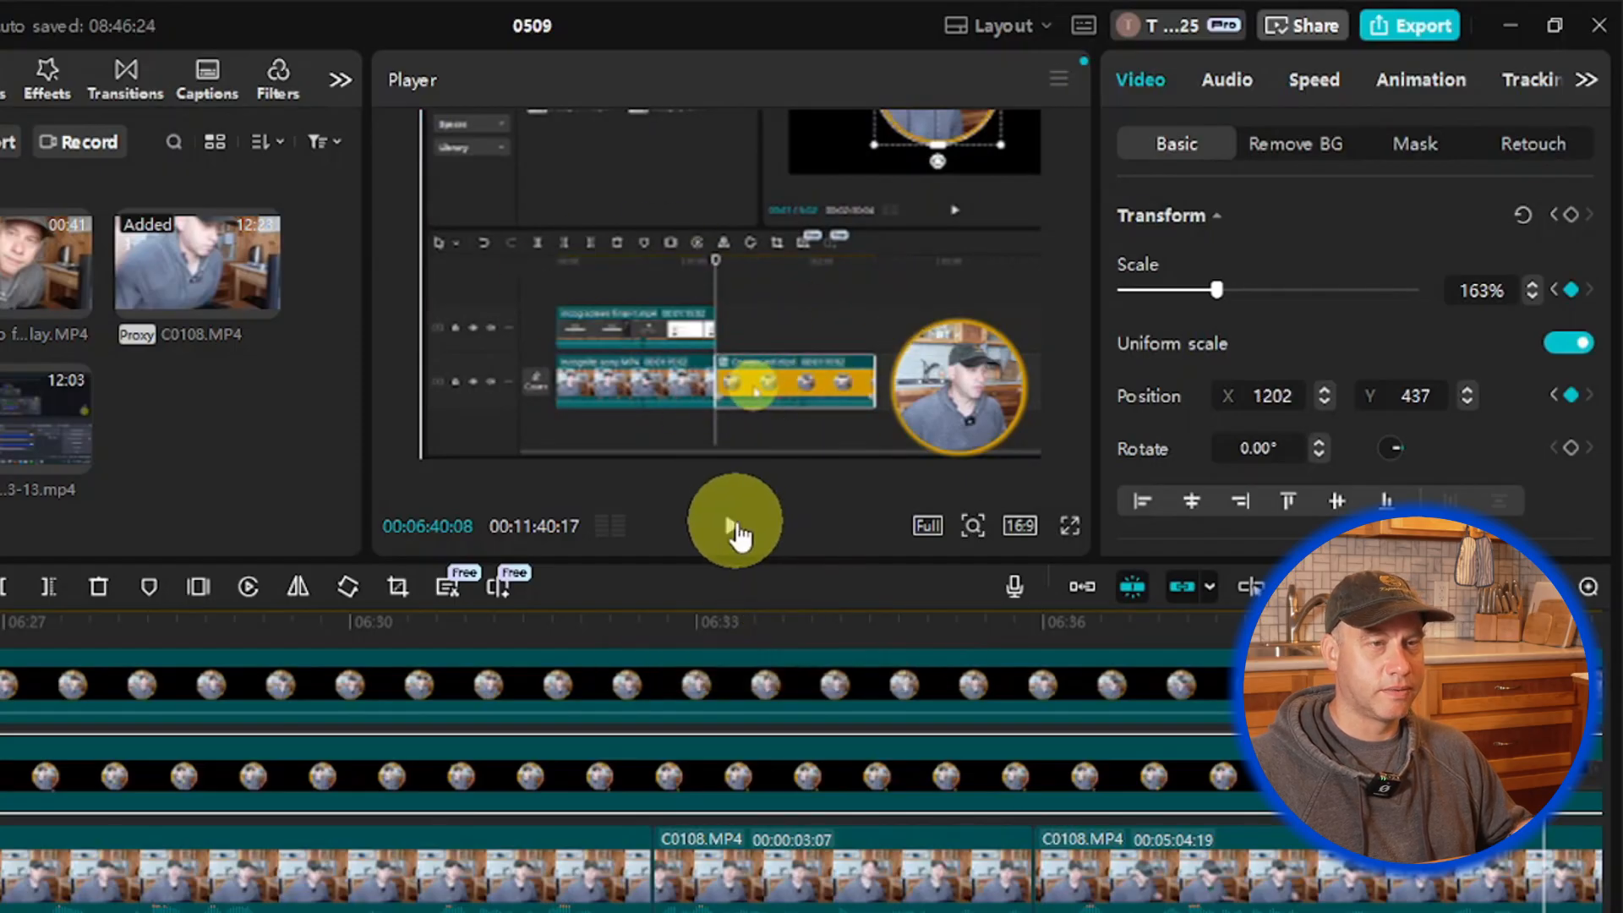
Step: Review the zoomed footage as far as 00:06:49:00, return to 00:06:39:17, and undo the accidental shift of the screen recording clip
click(732, 526)
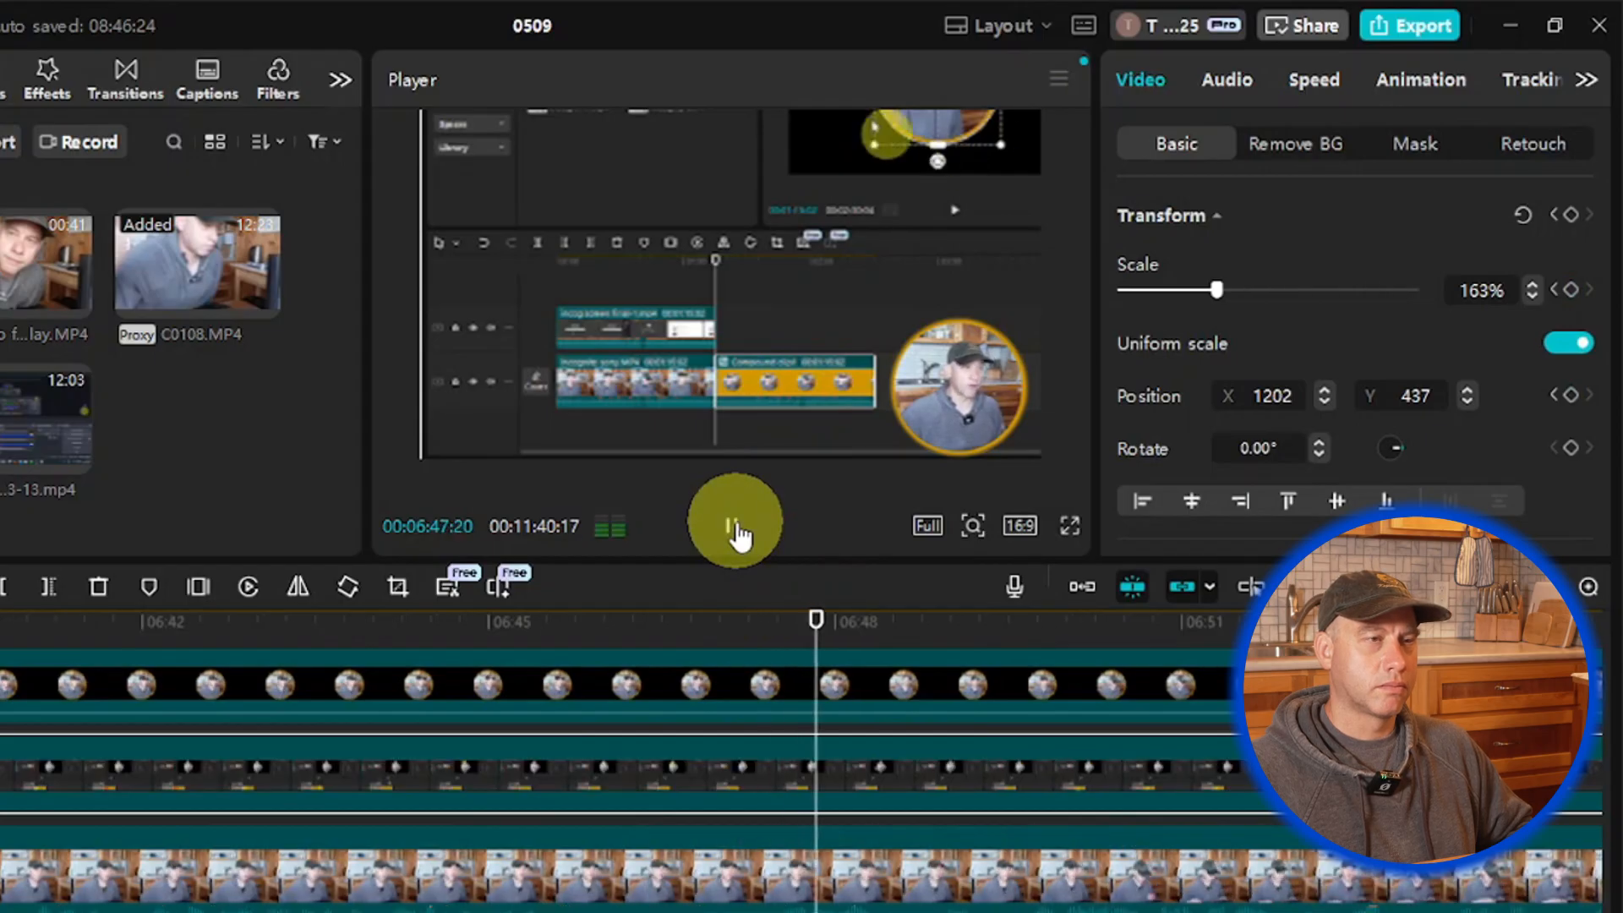
click(947, 630)
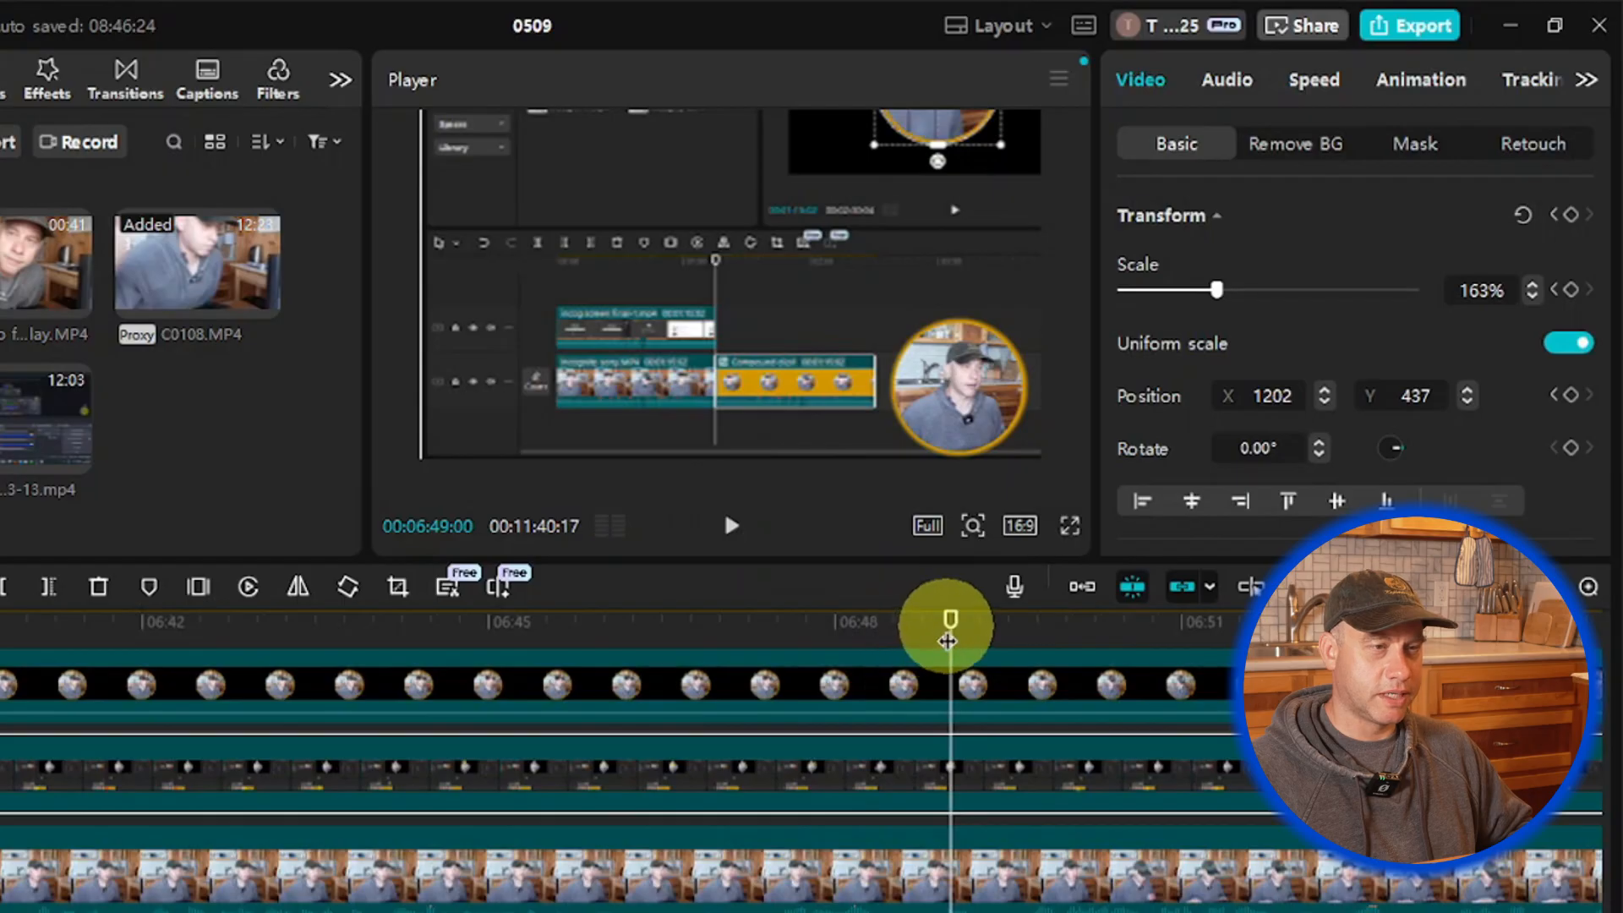
drag(947, 640, 671, 688)
click(747, 786)
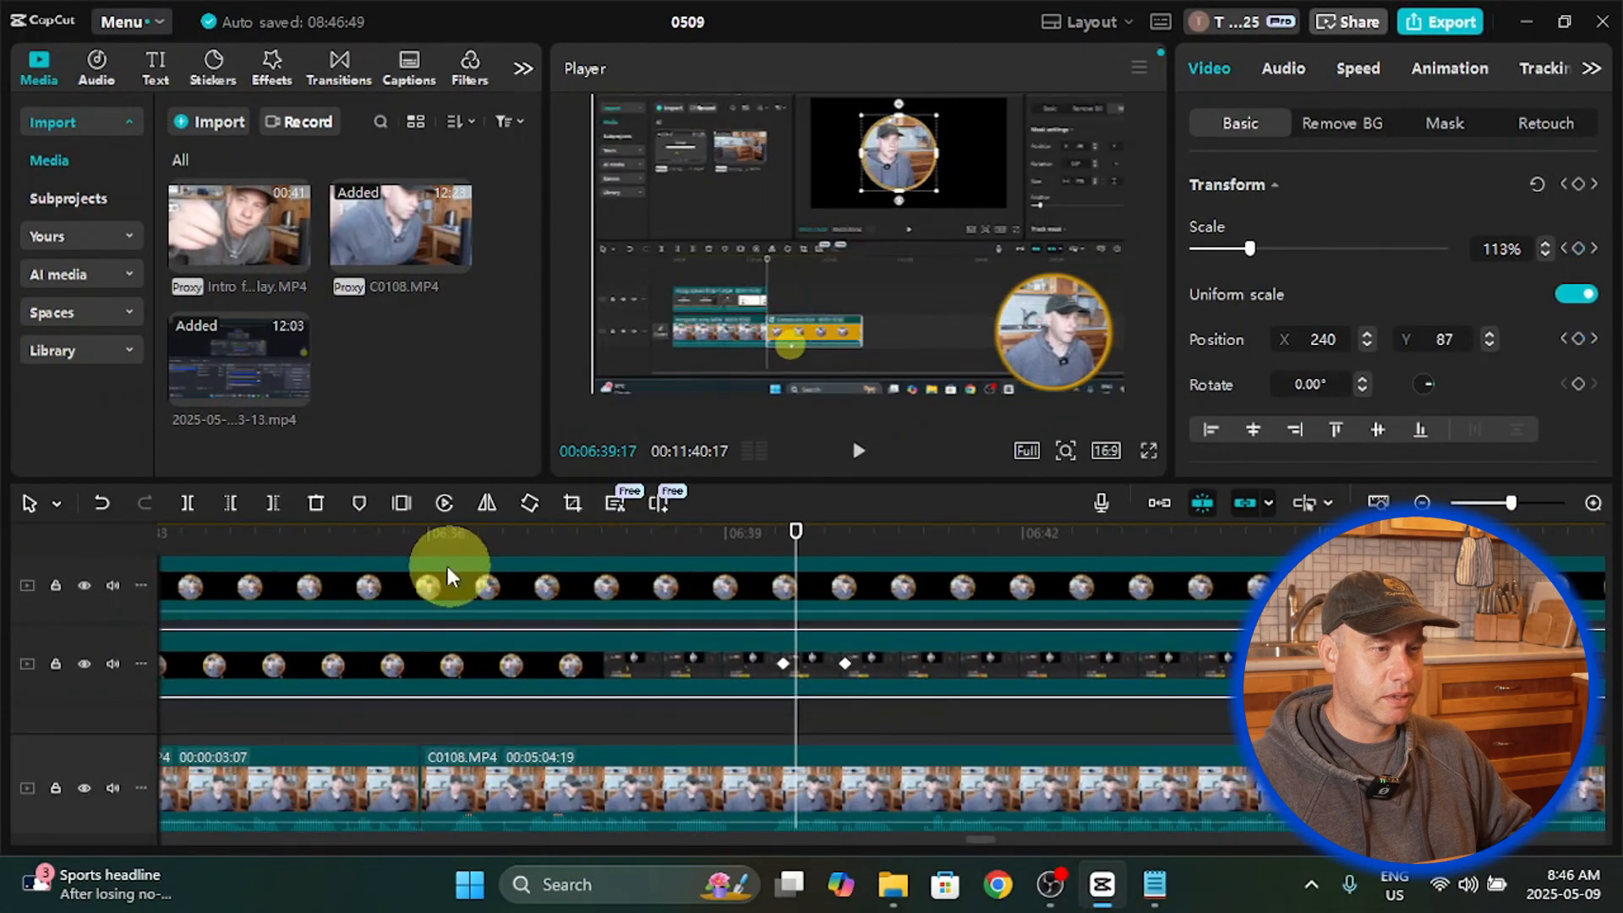
click(101, 505)
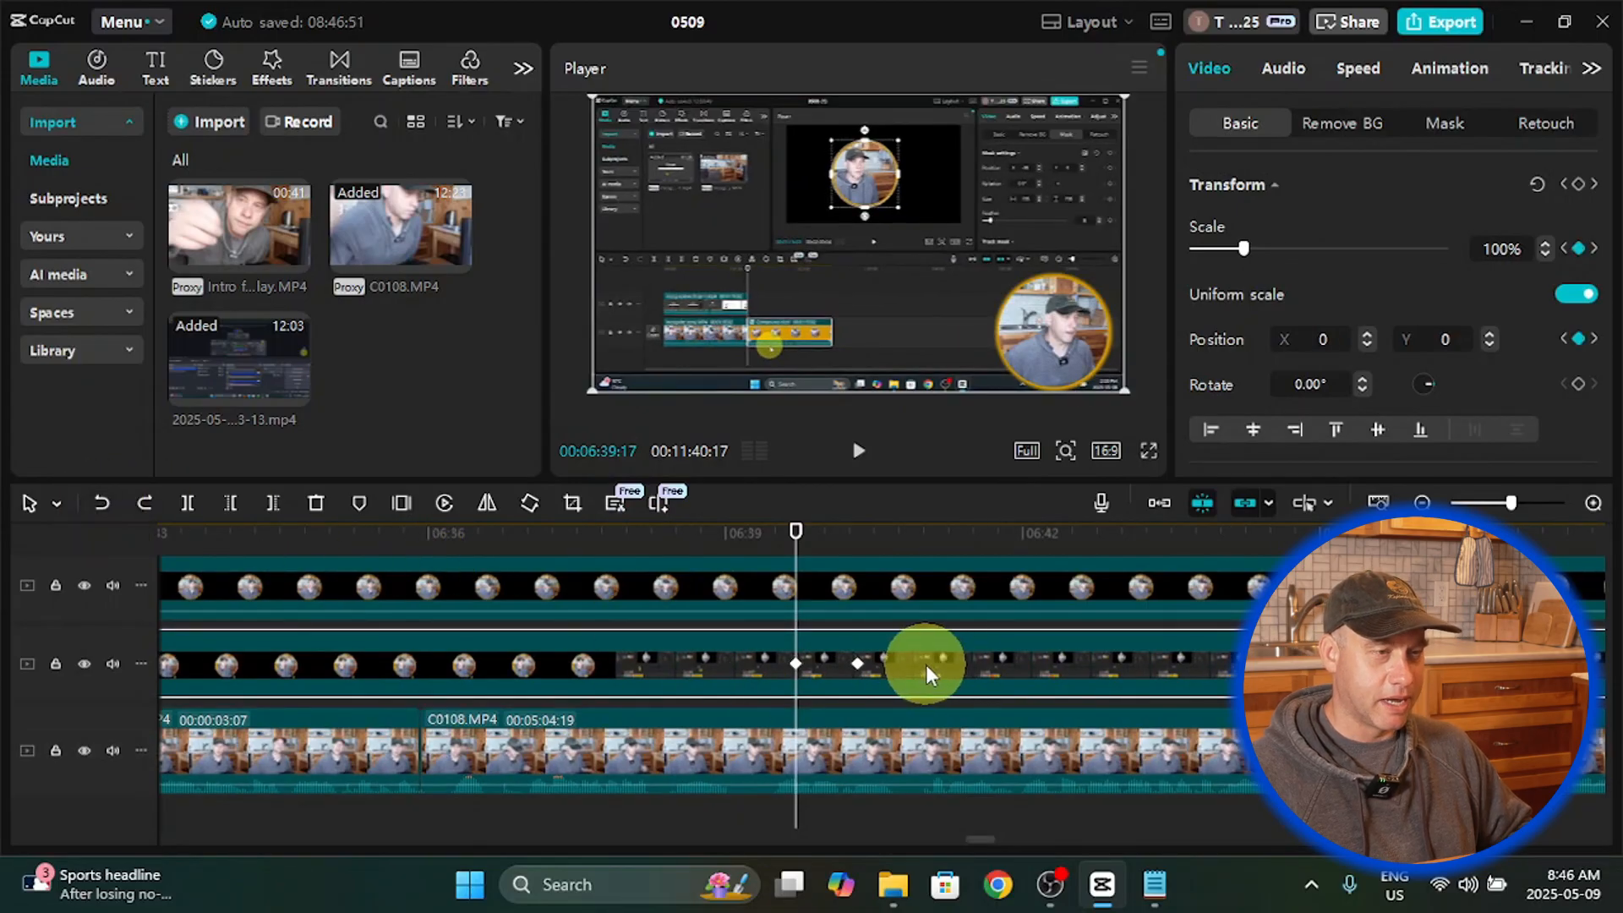
Step: Delete the two zoom keyframes at 00:06:40:08 and 00:06:39:17 from the screen recording clip
right_click(857, 664)
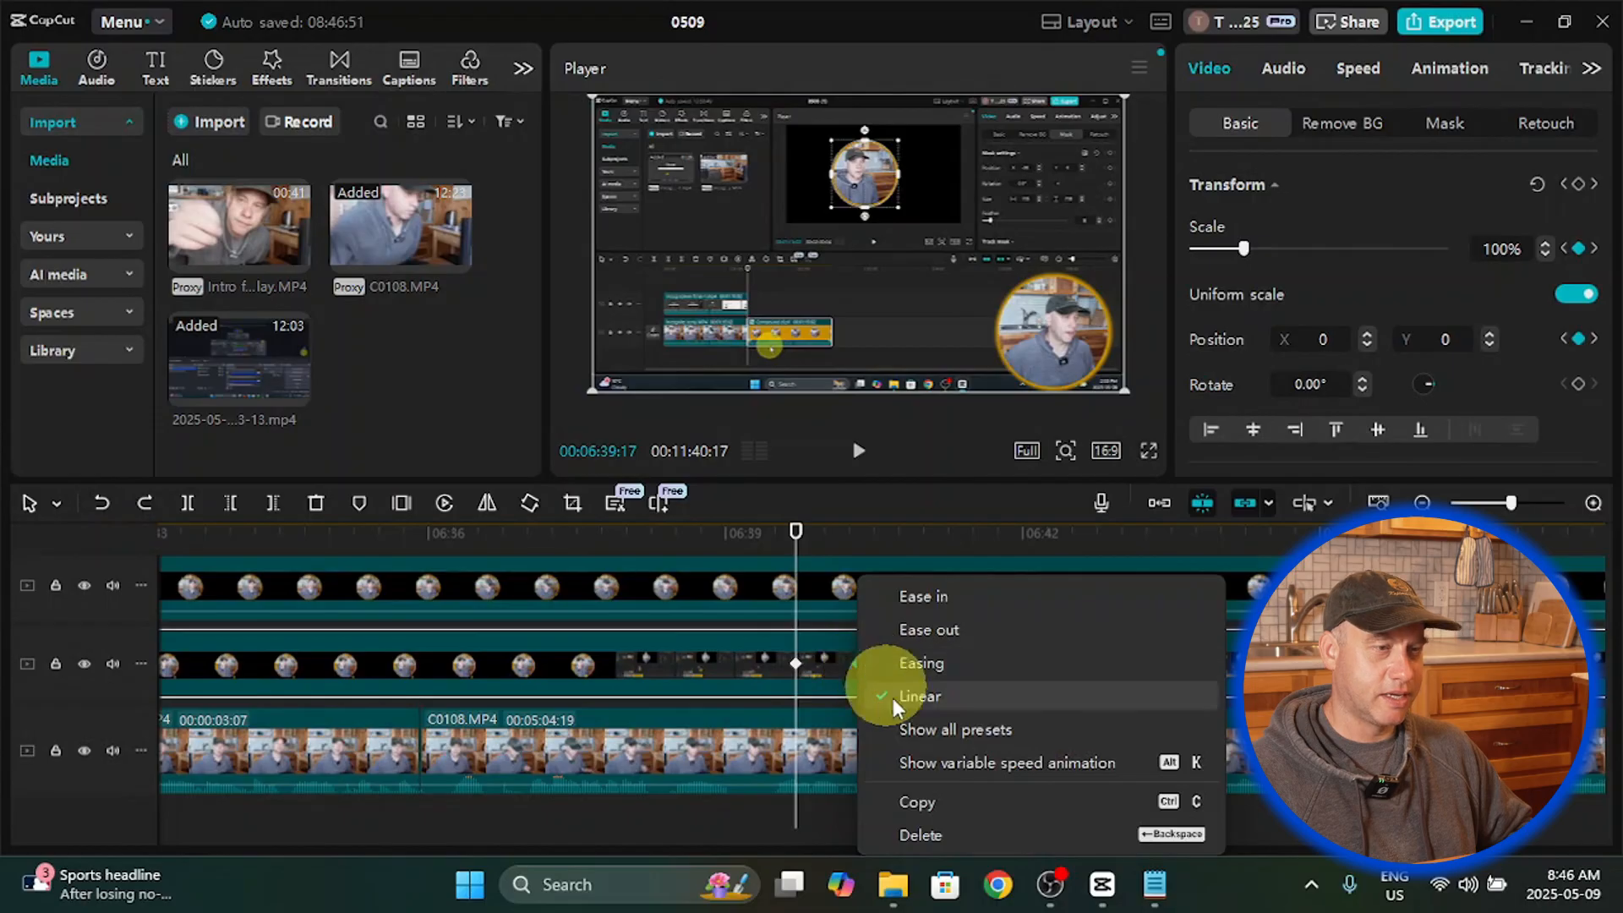
click(915, 822)
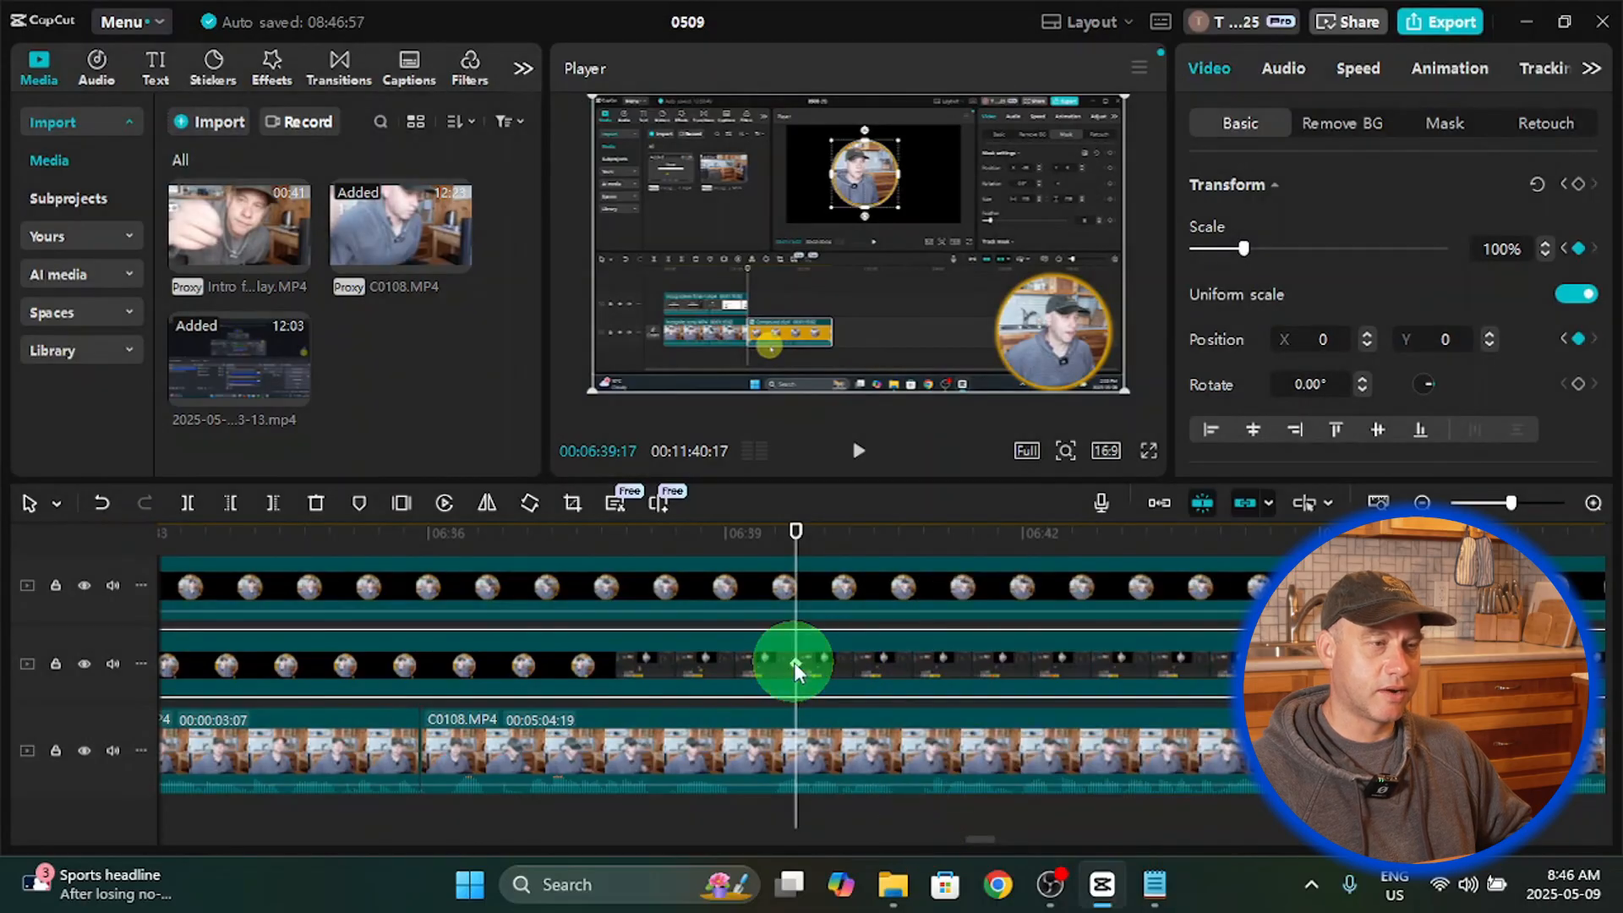
right_click(795, 668)
click(851, 835)
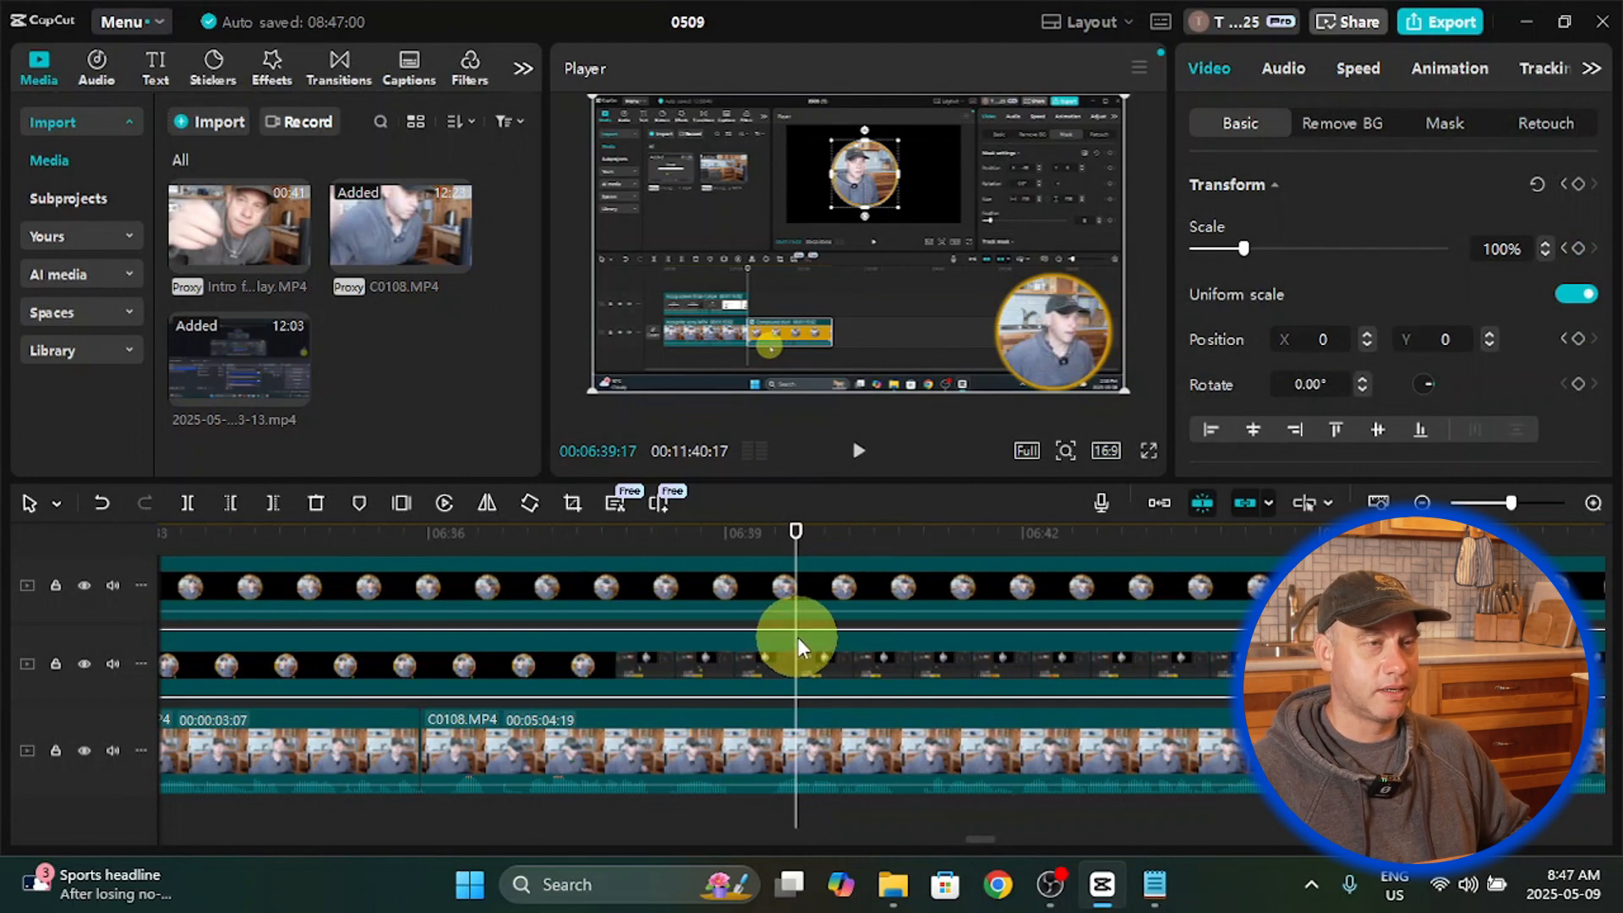
Step: Play and scrub through the footage between 00:06:37 and 00:06:45 to find the cut point, stopping at 00:06:39:02
click(859, 457)
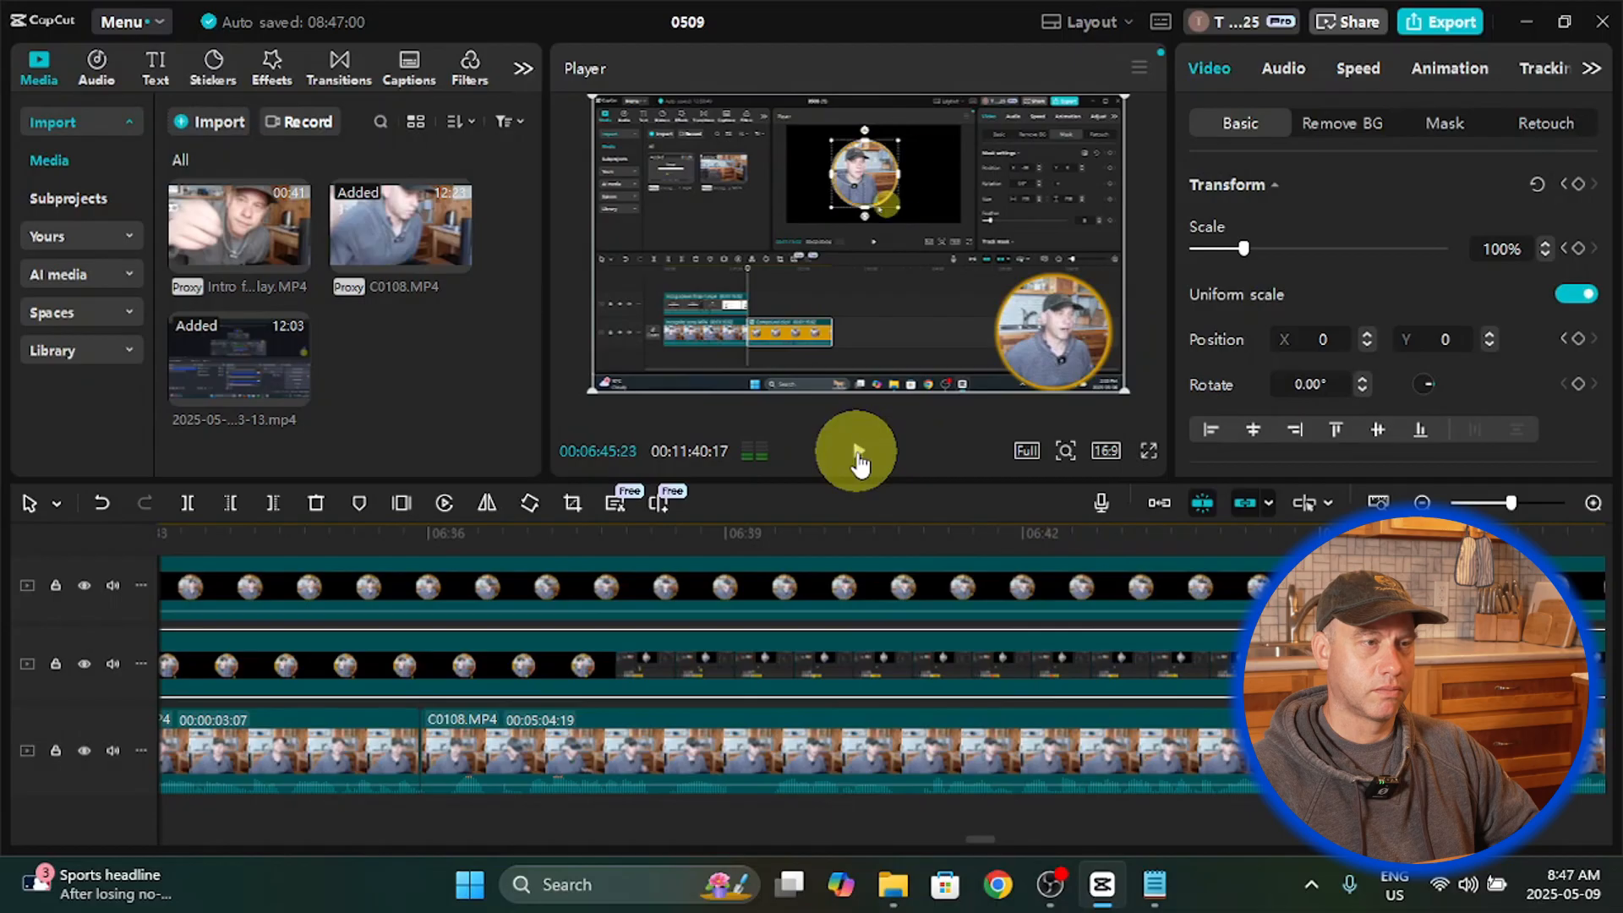
click(859, 457)
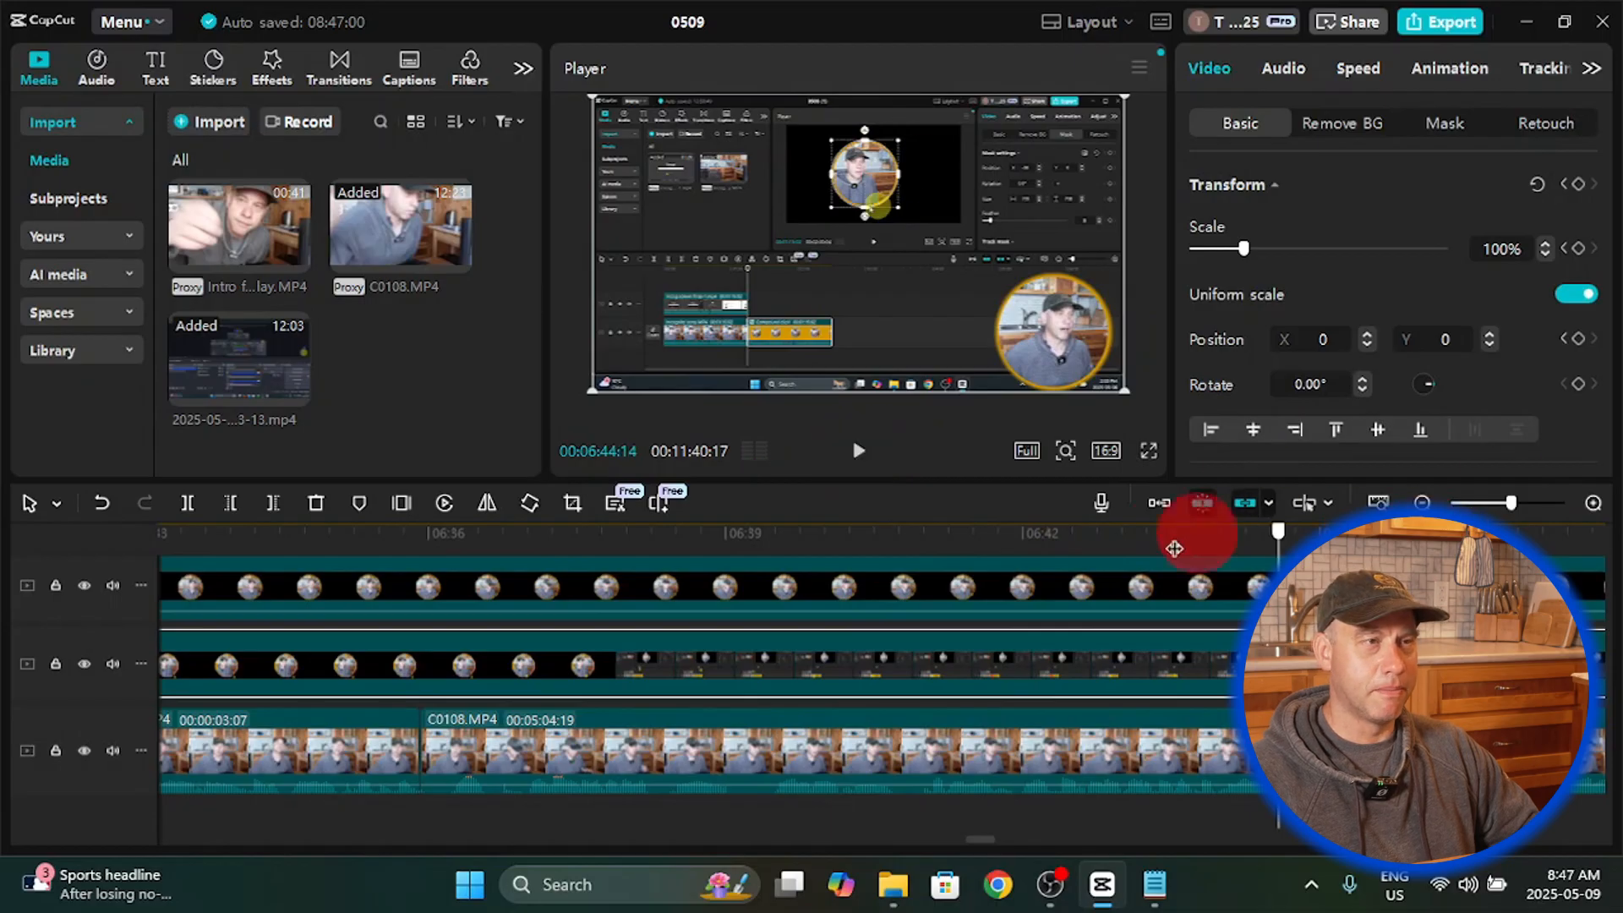
drag(883, 562, 400, 534)
click(859, 450)
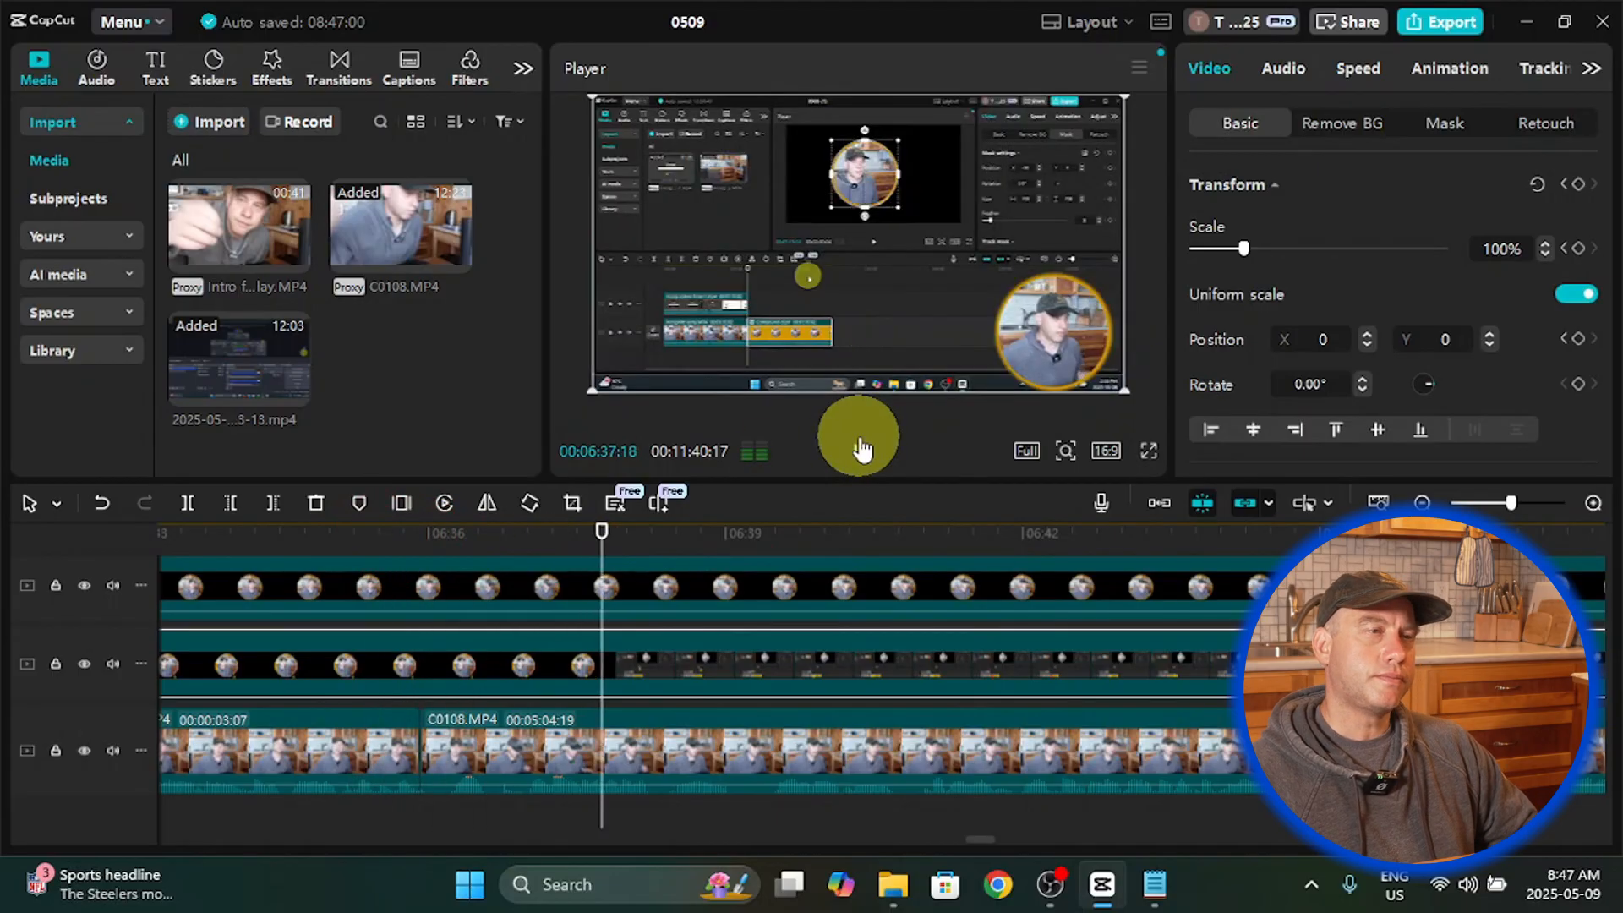
click(860, 444)
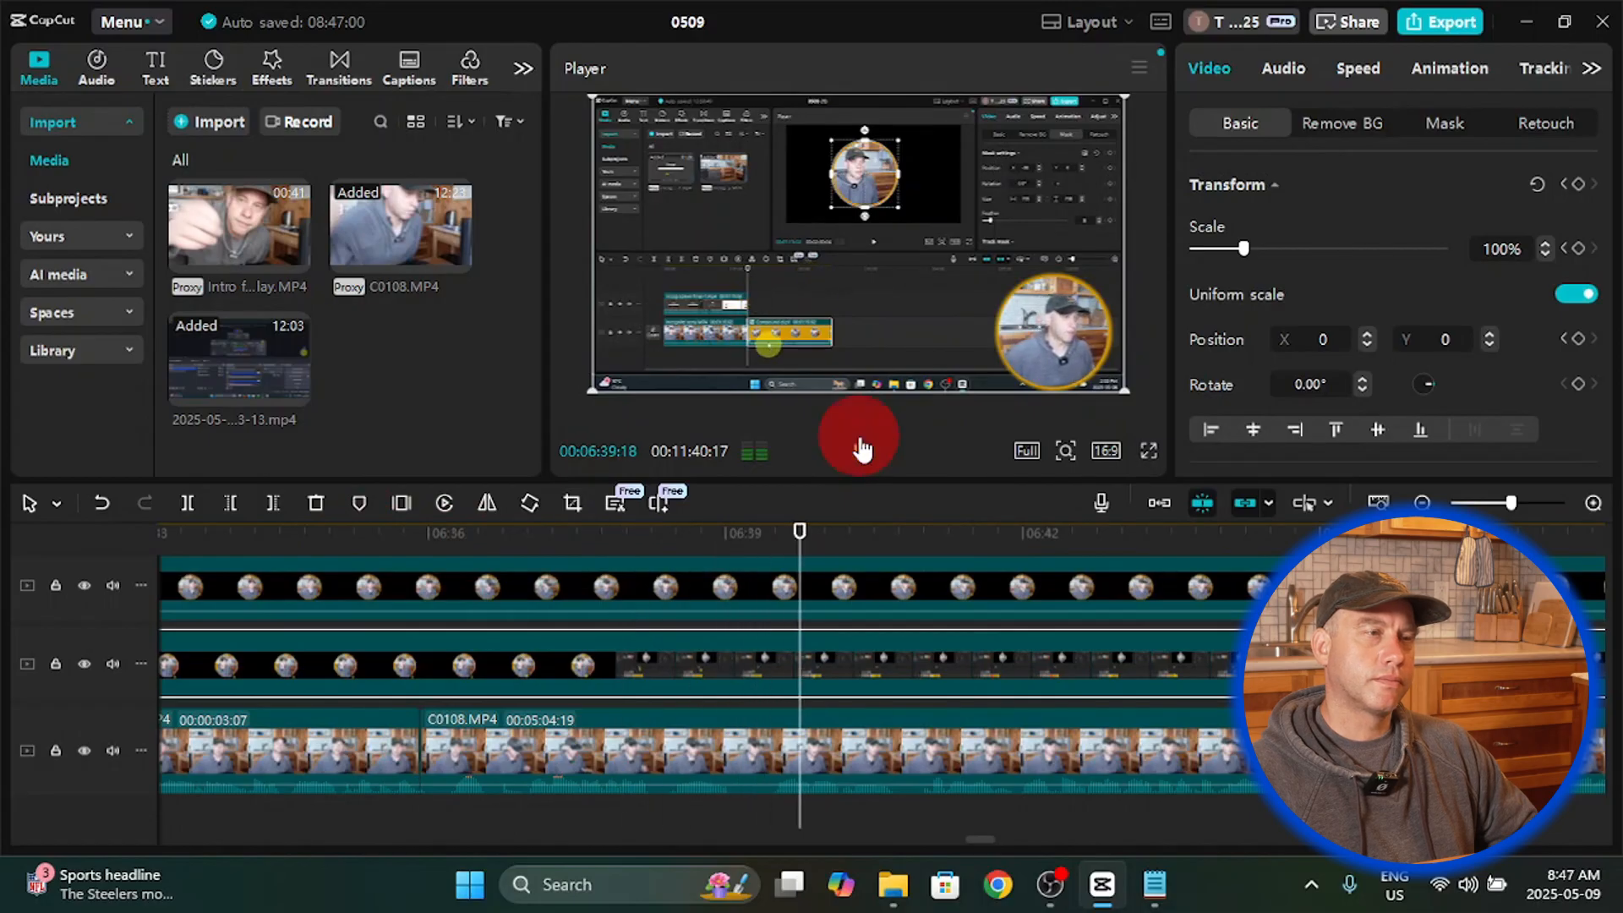
drag(817, 550, 691, 549)
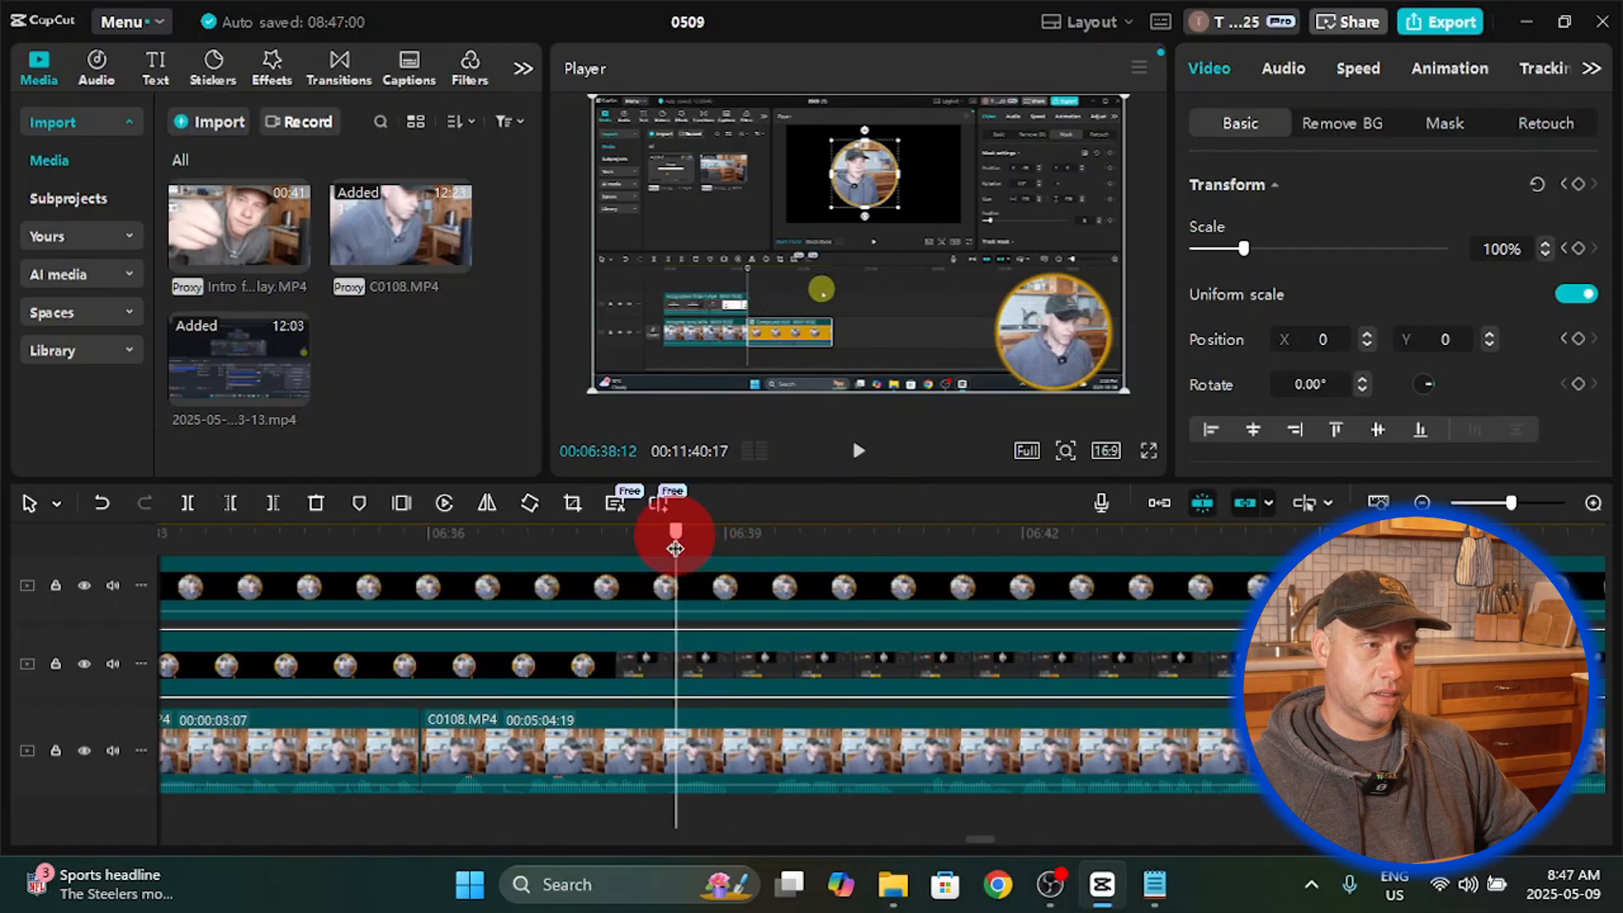
drag(557, 562, 532, 564)
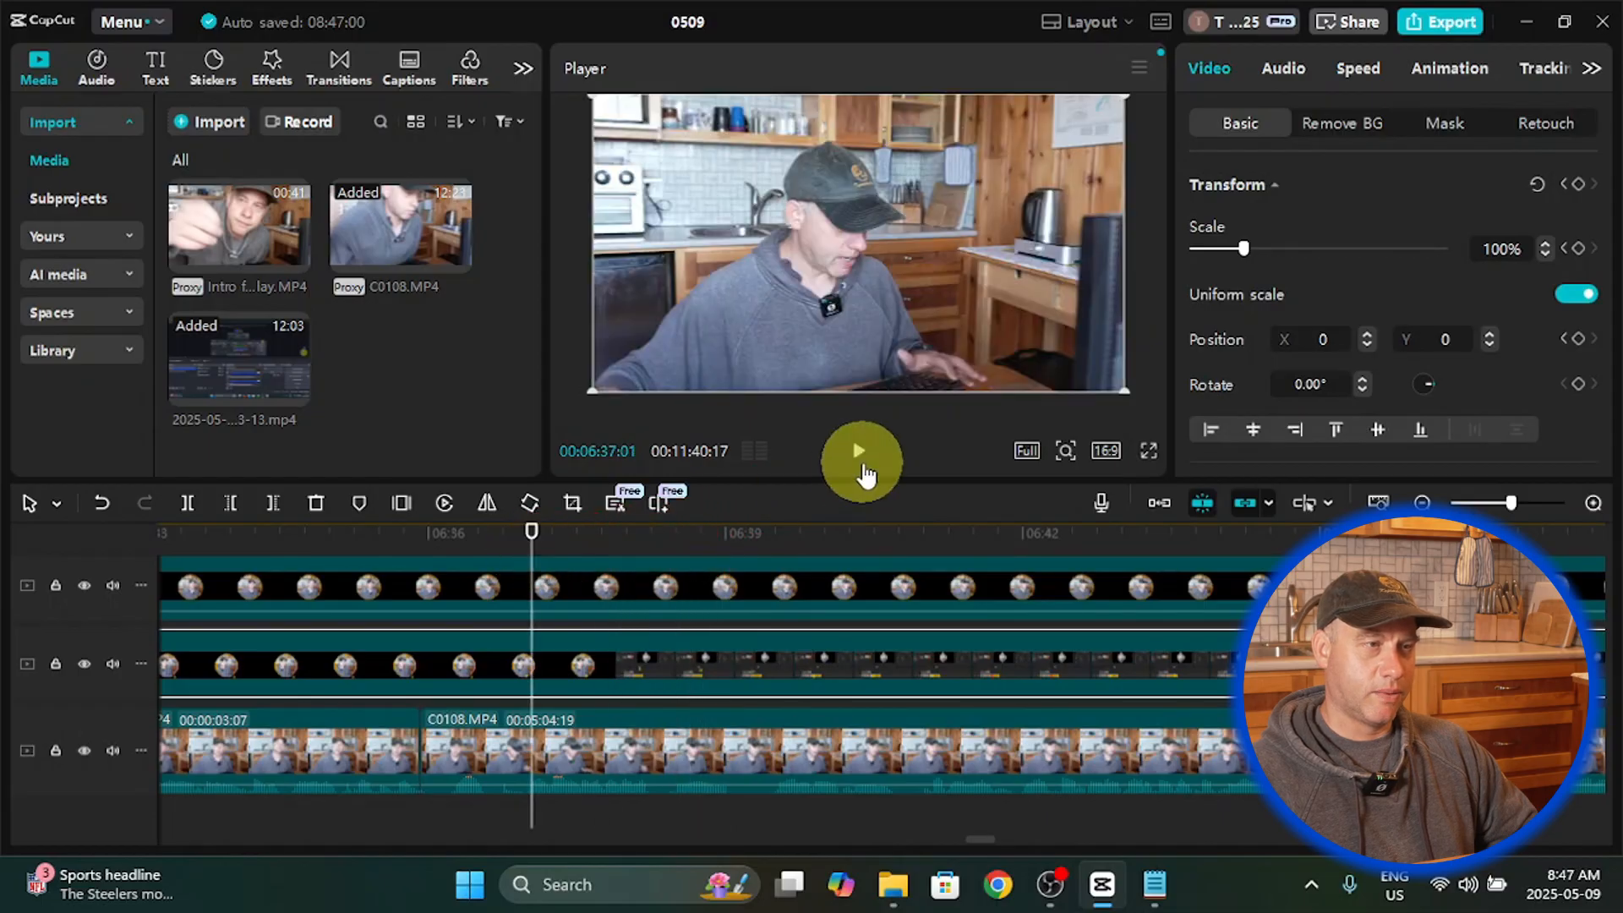
click(858, 455)
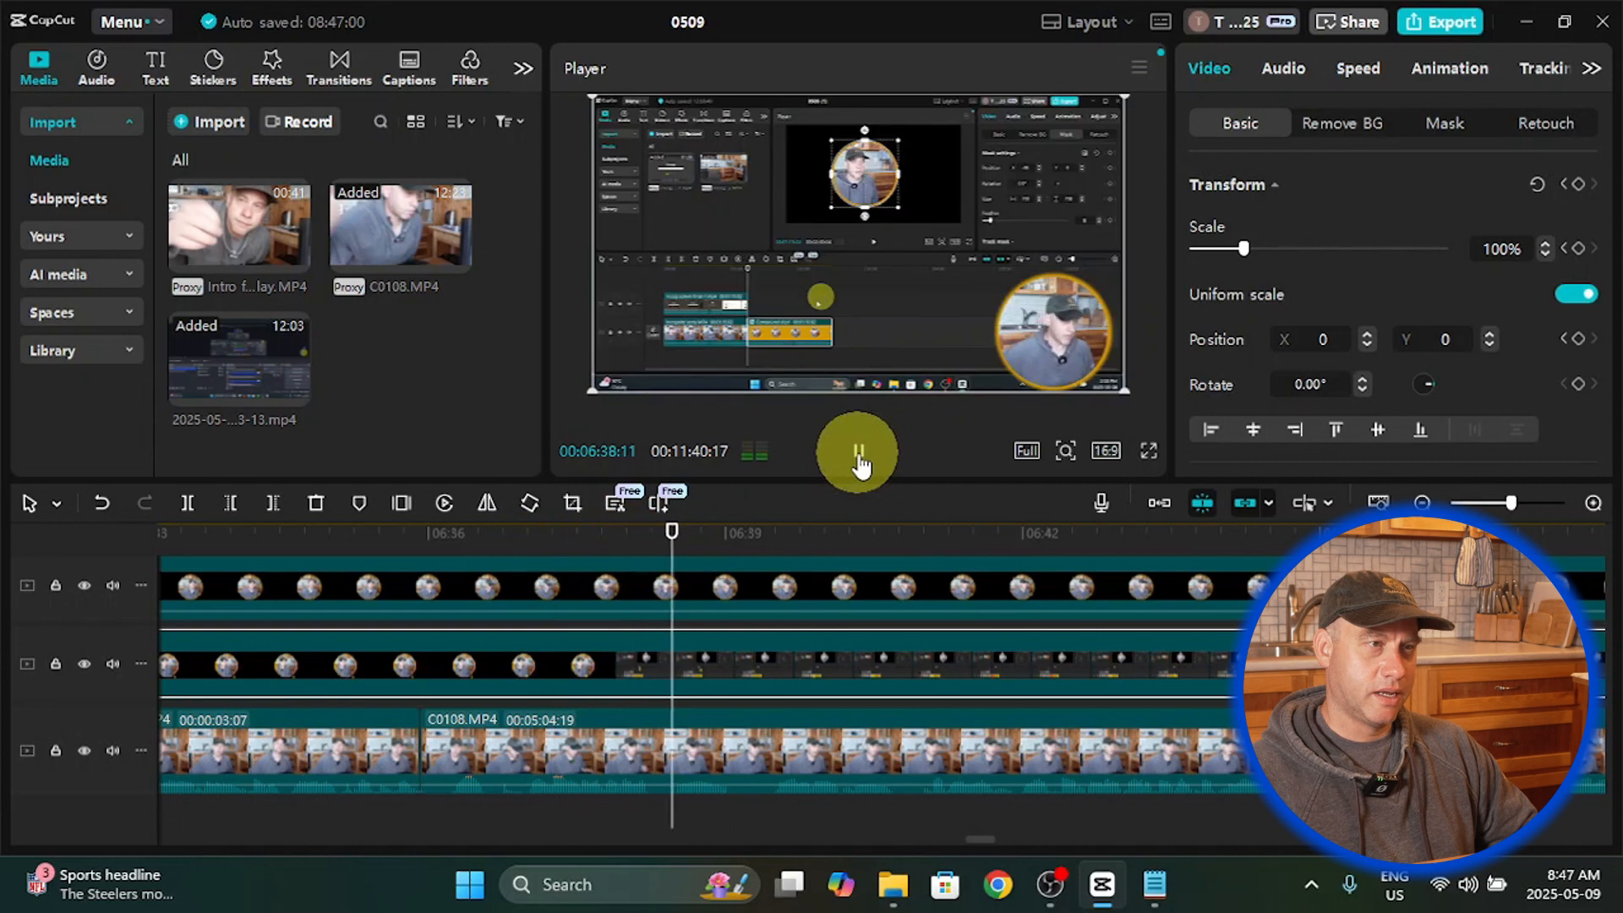
click(858, 457)
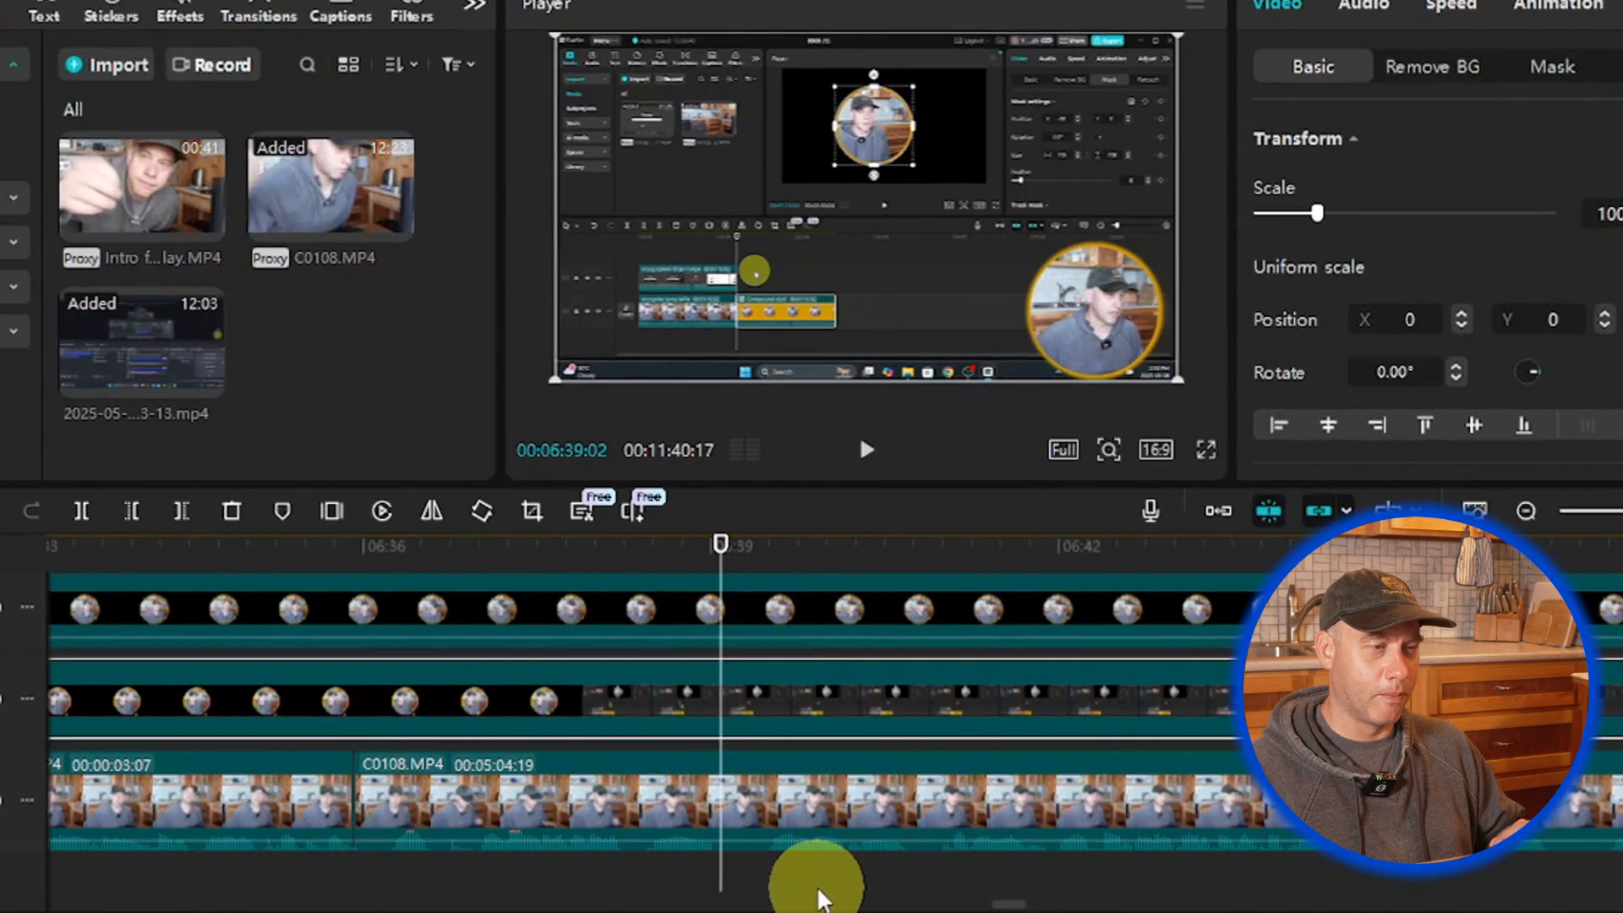
Step: Select the clips on all three tracks and split them at 00:06:39:02
drag(821, 843, 750, 652)
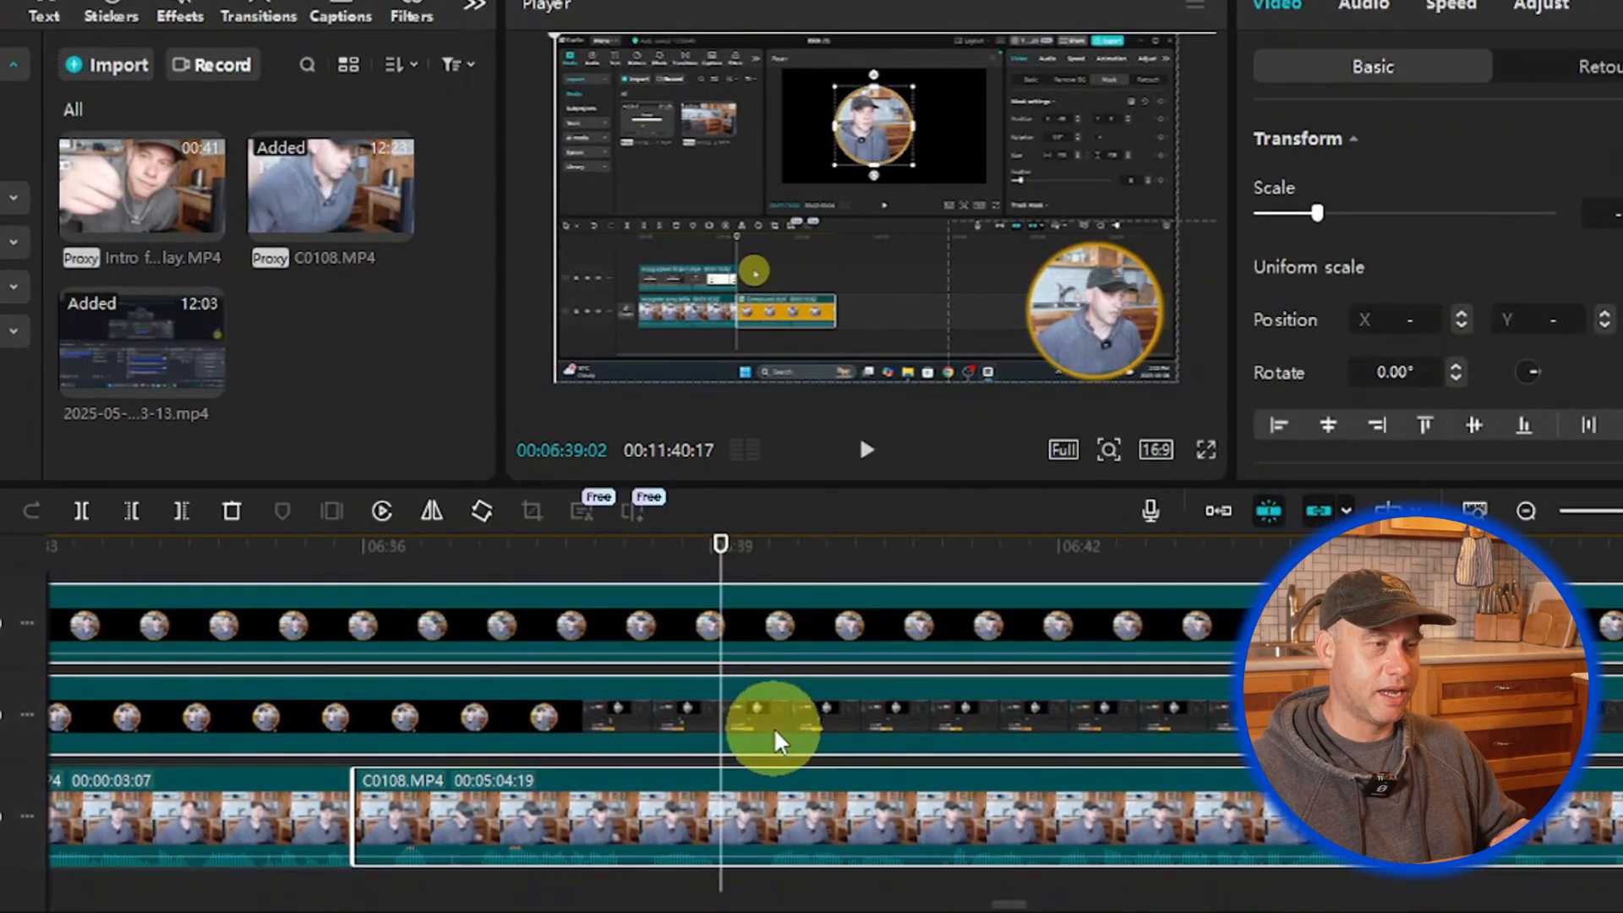
scroll(778, 733, down, 1)
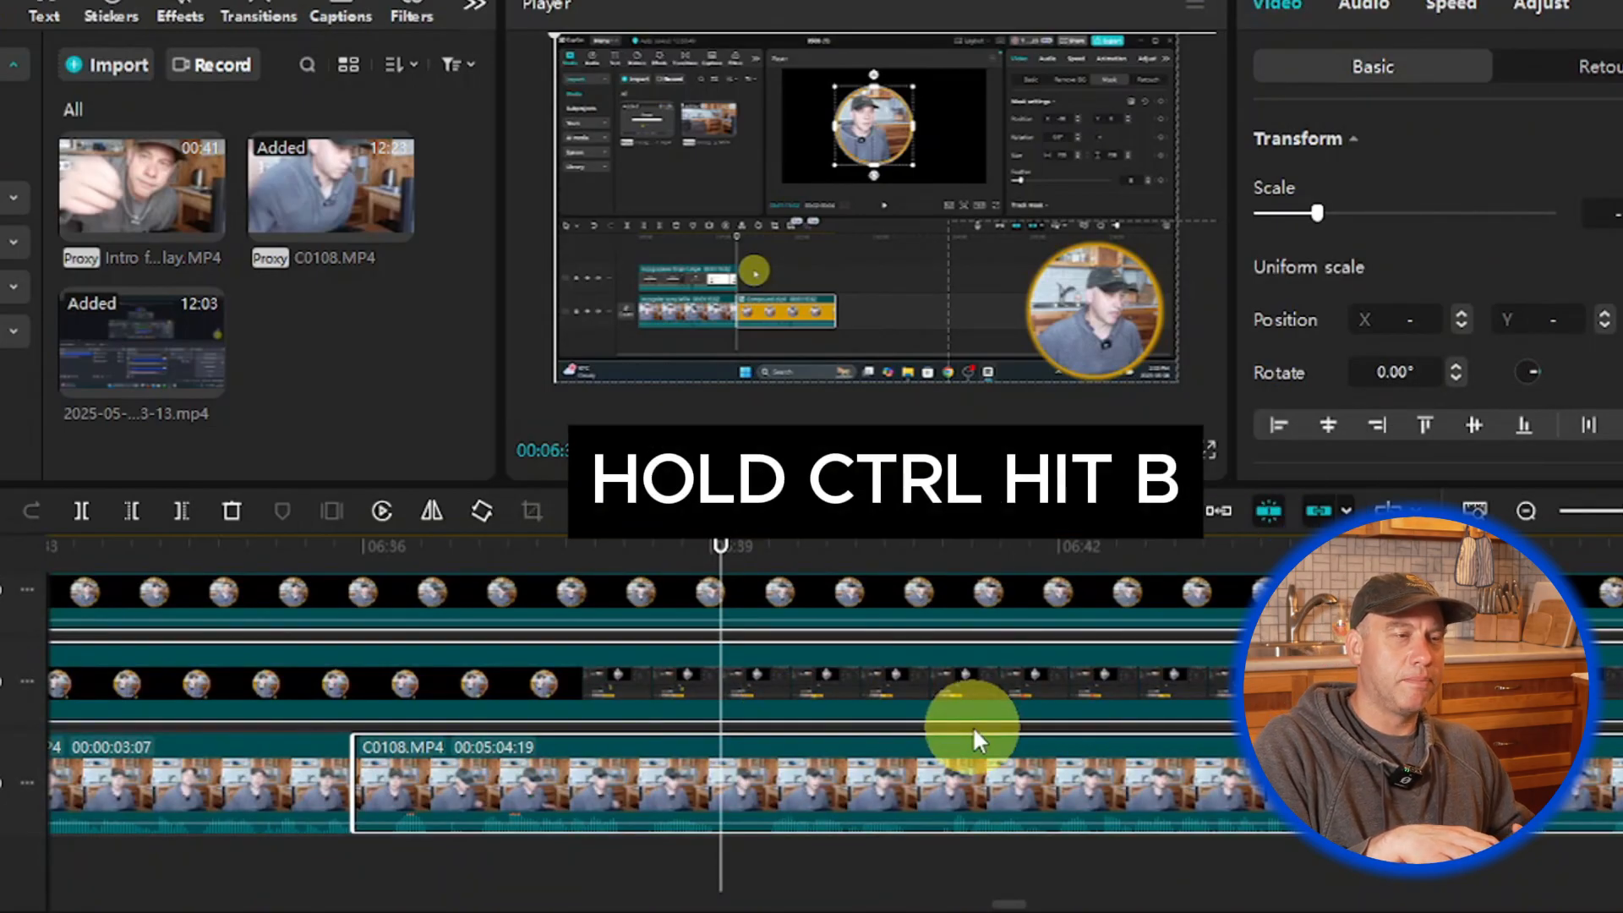
key(ctrl+b)
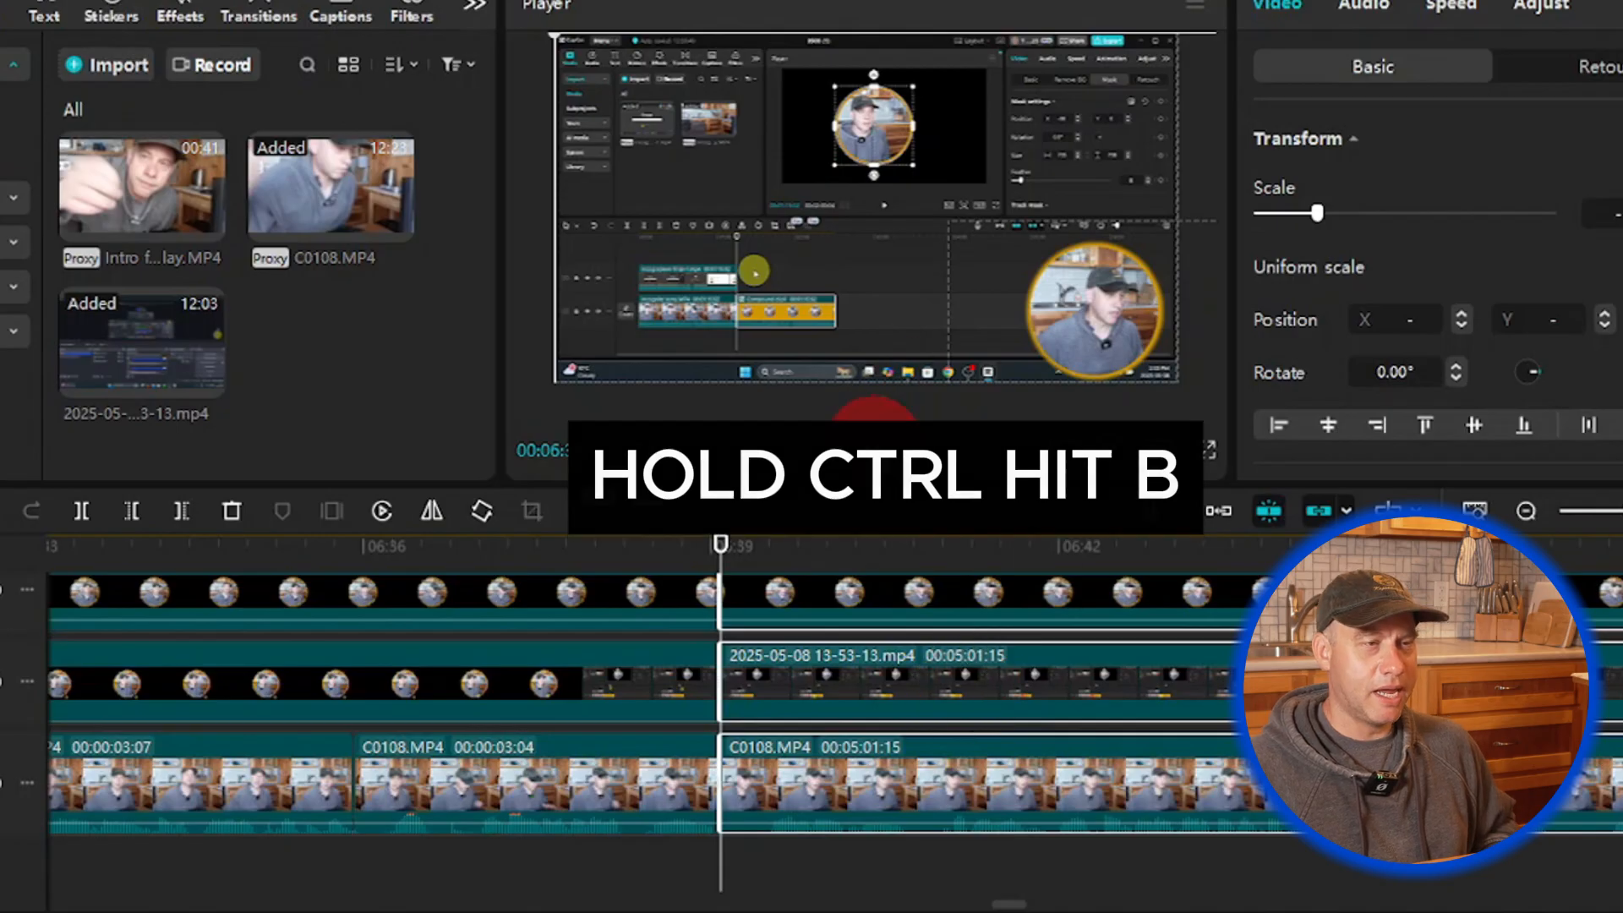
Step: Replay the footage after the split several times to find where the unwanted part ends, finishing at 00:06:42:07
click(872, 451)
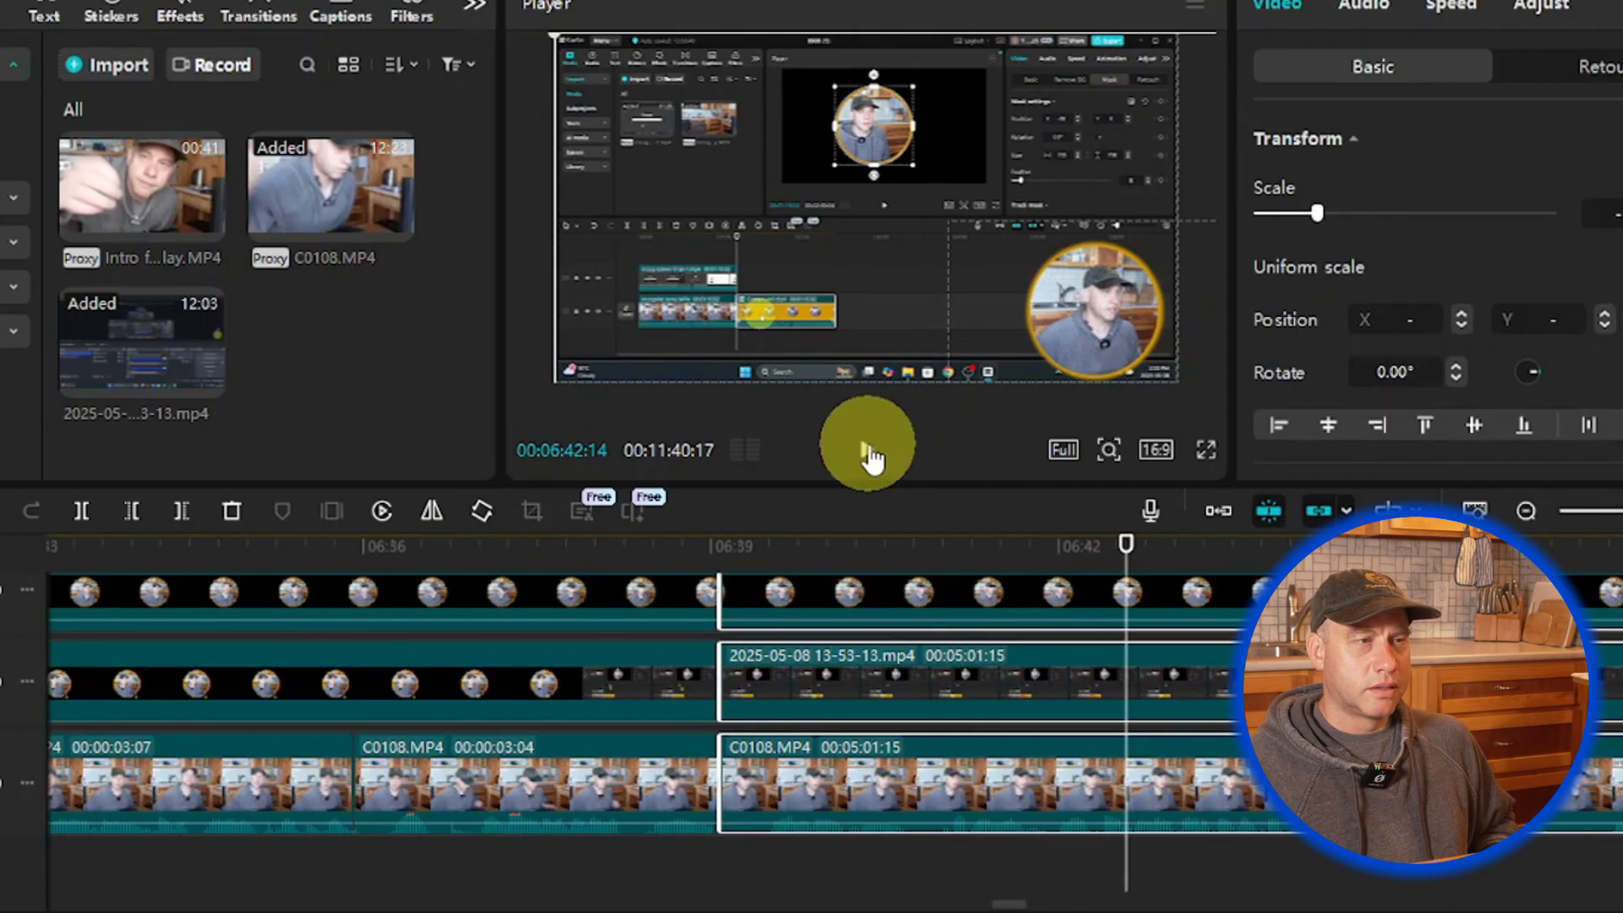
click(871, 448)
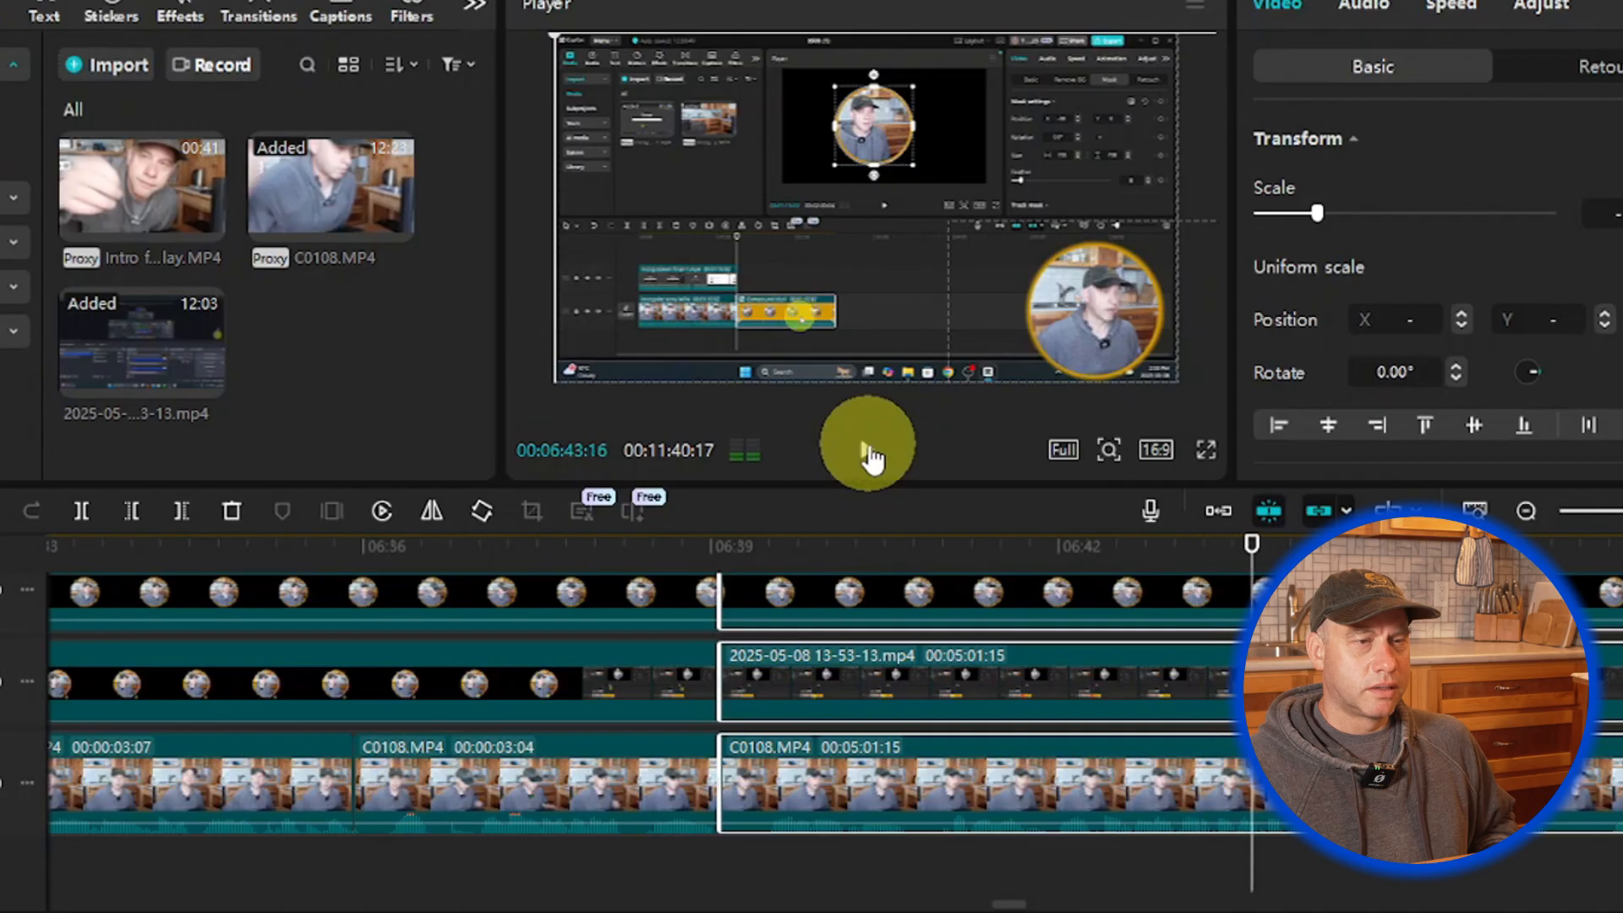
drag(1251, 546, 1170, 546)
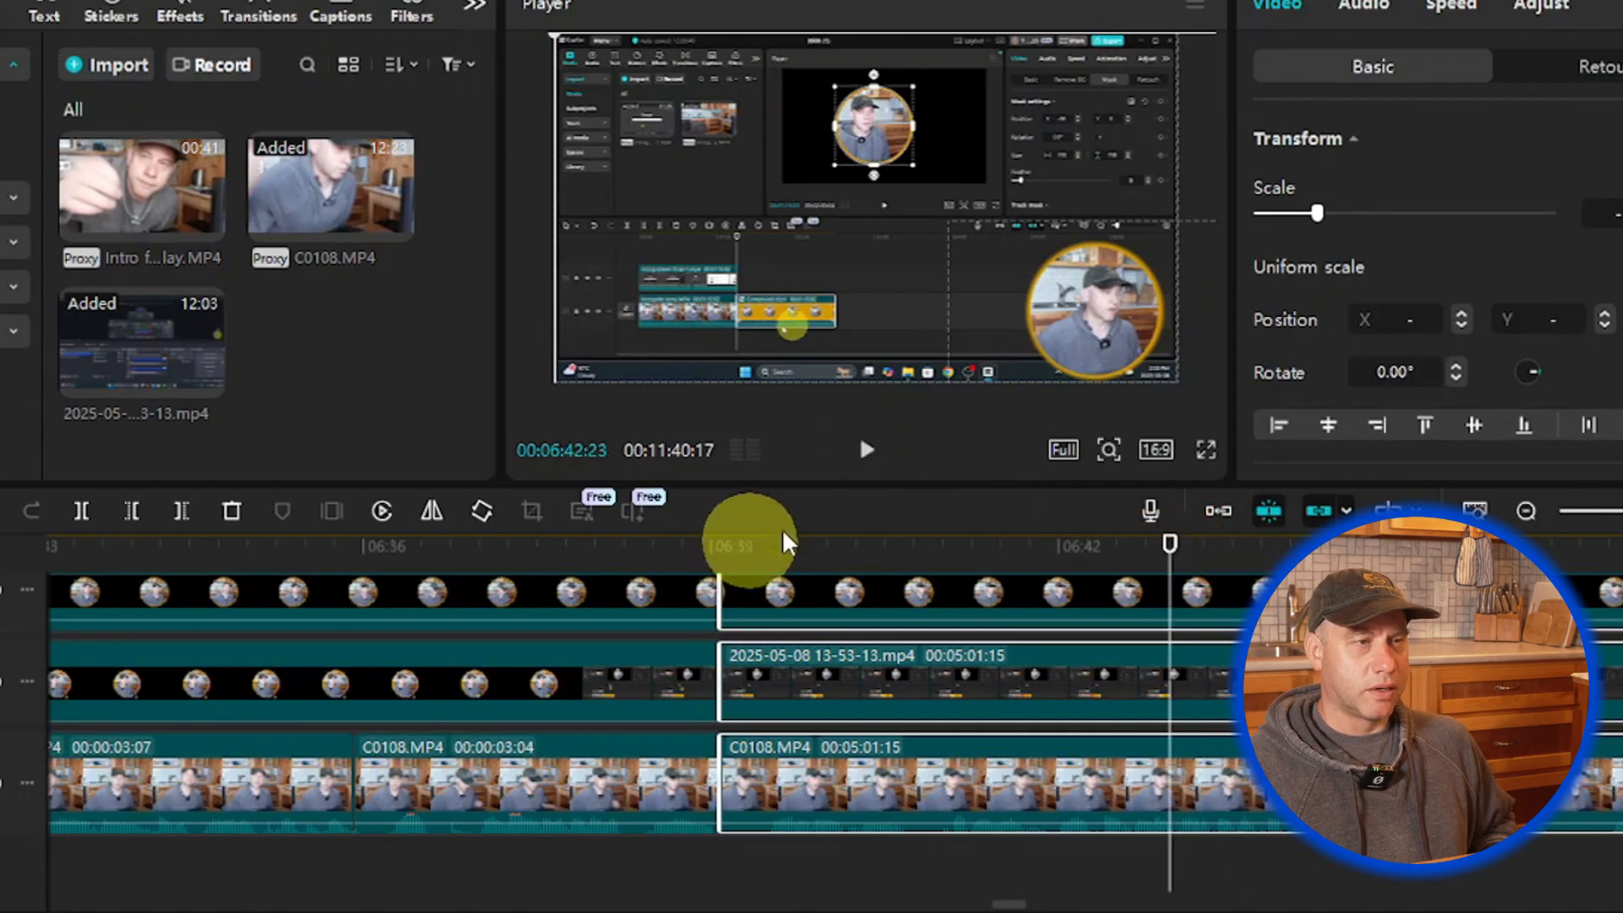
click(871, 461)
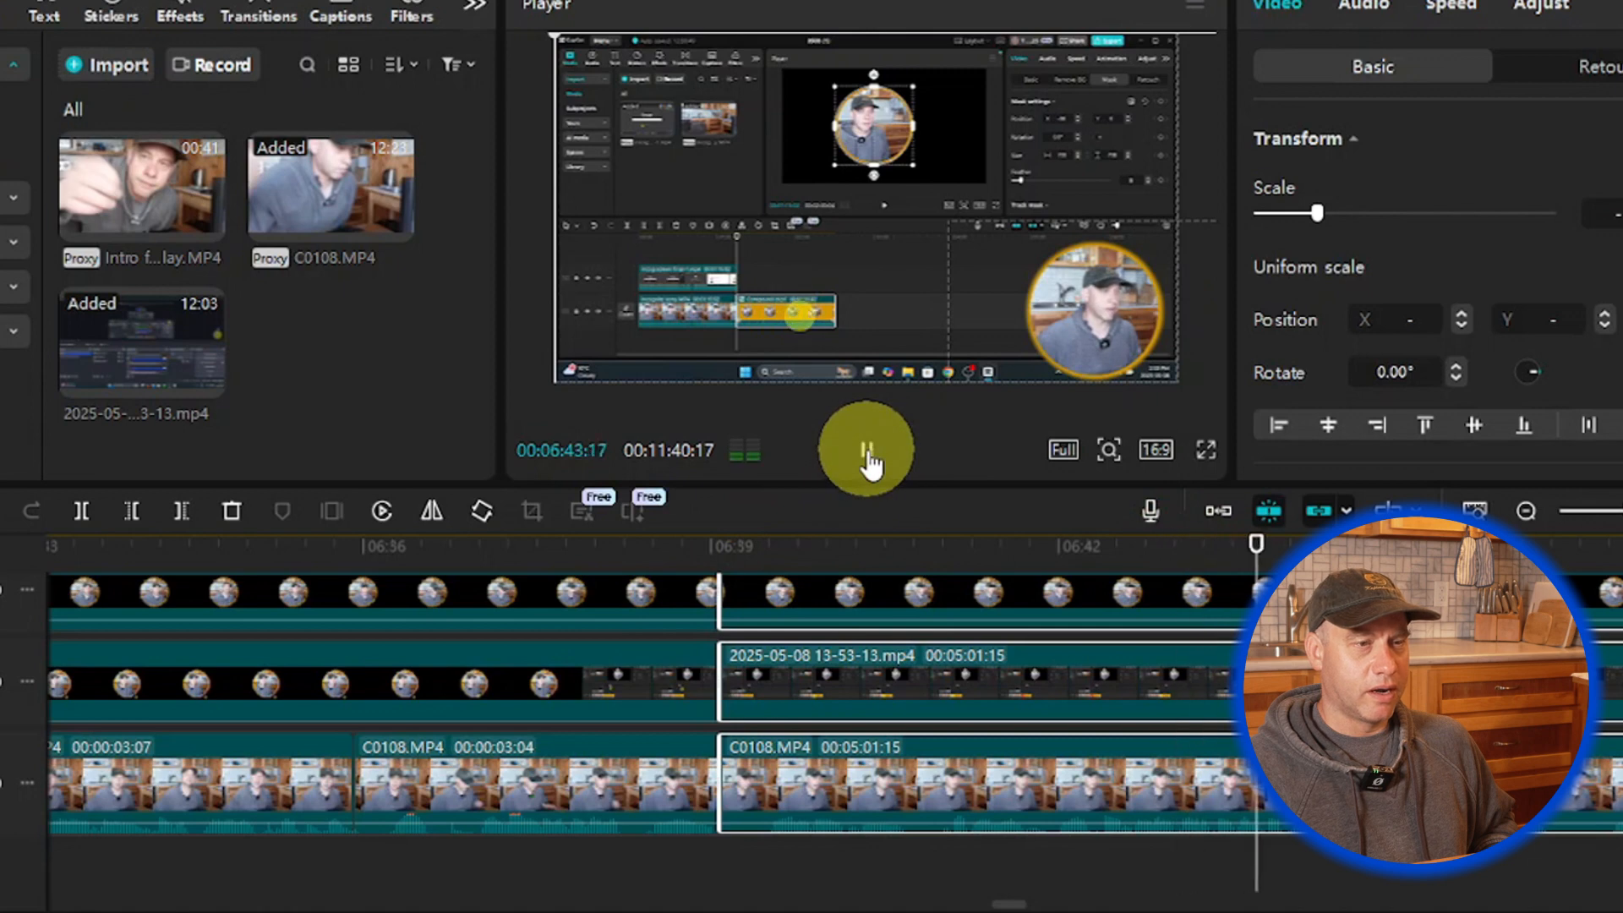
click(871, 461)
drag(1257, 545, 1074, 551)
click(867, 450)
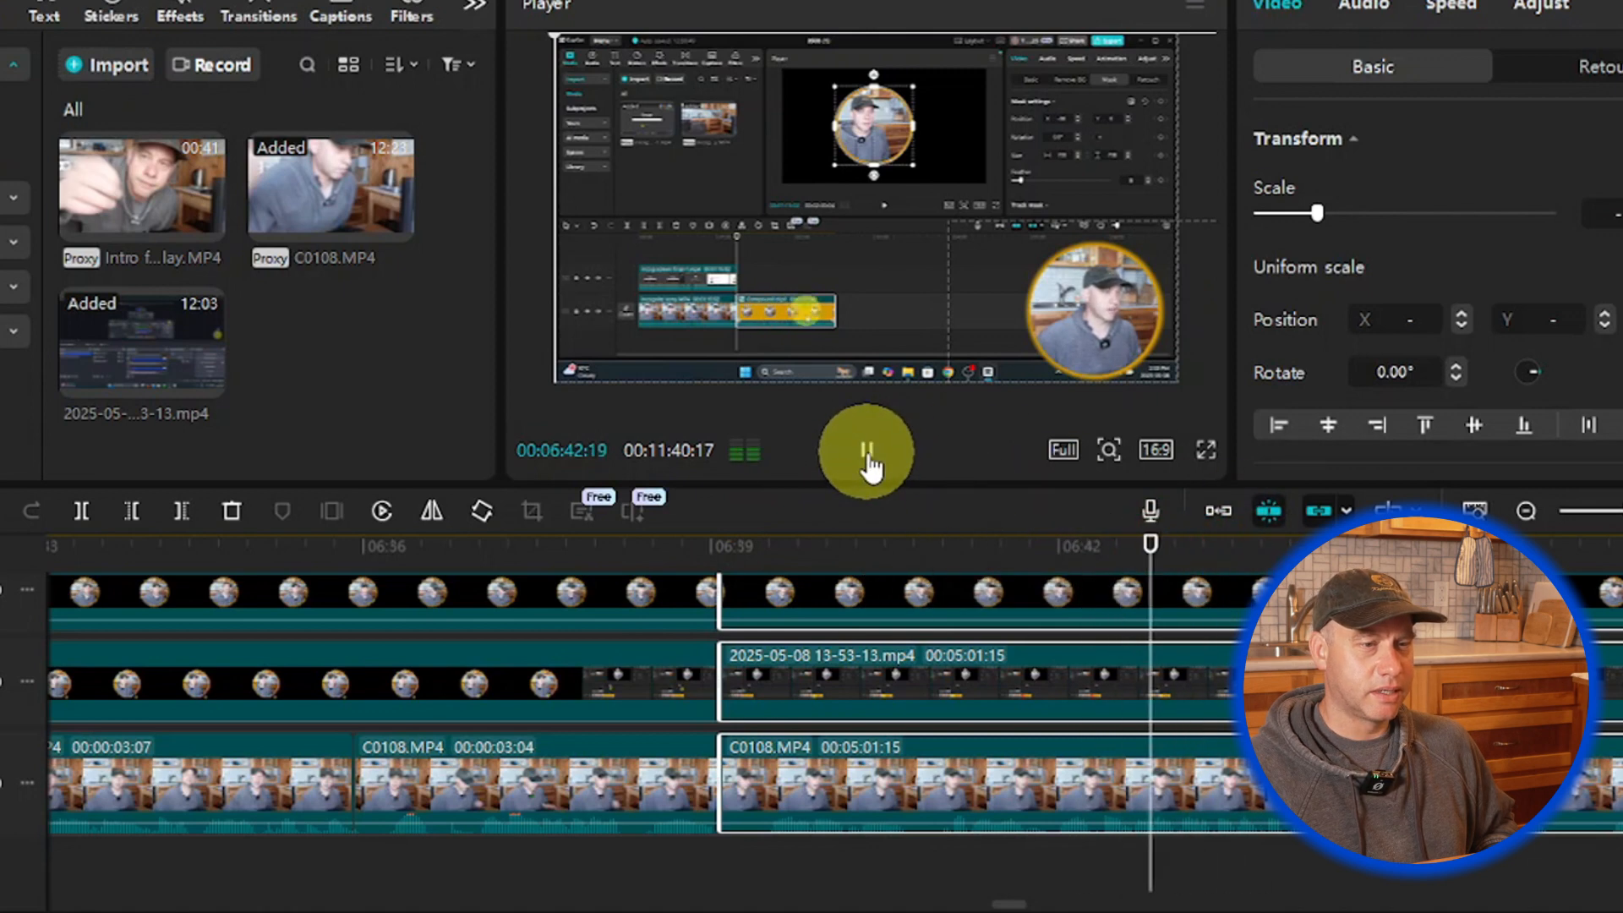
click(869, 456)
click(1125, 563)
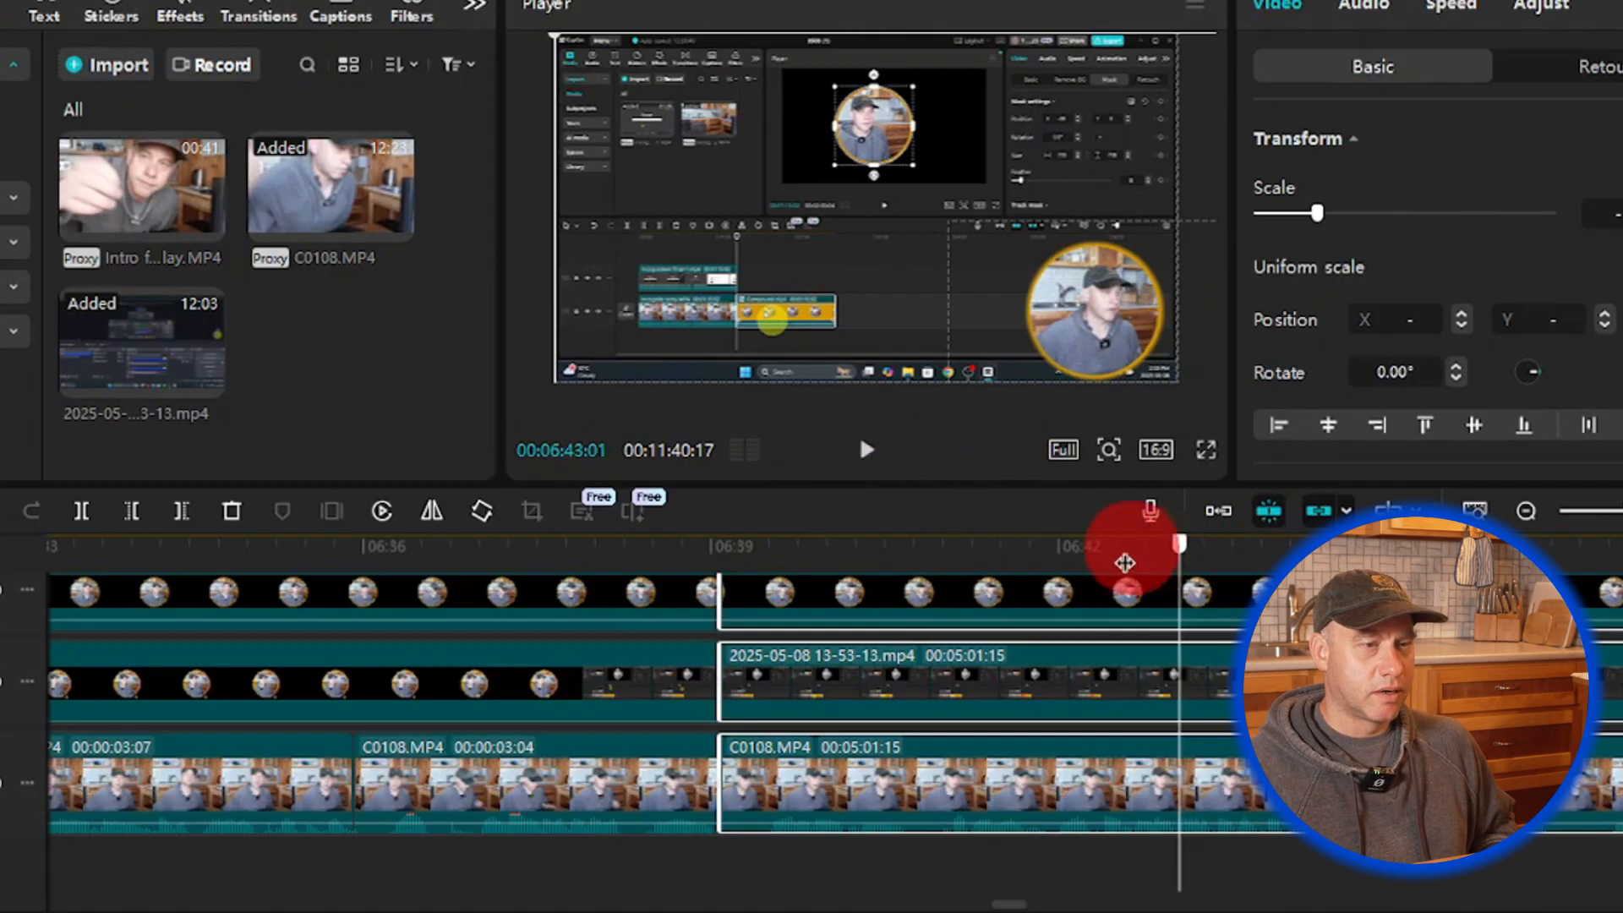
click(1090, 549)
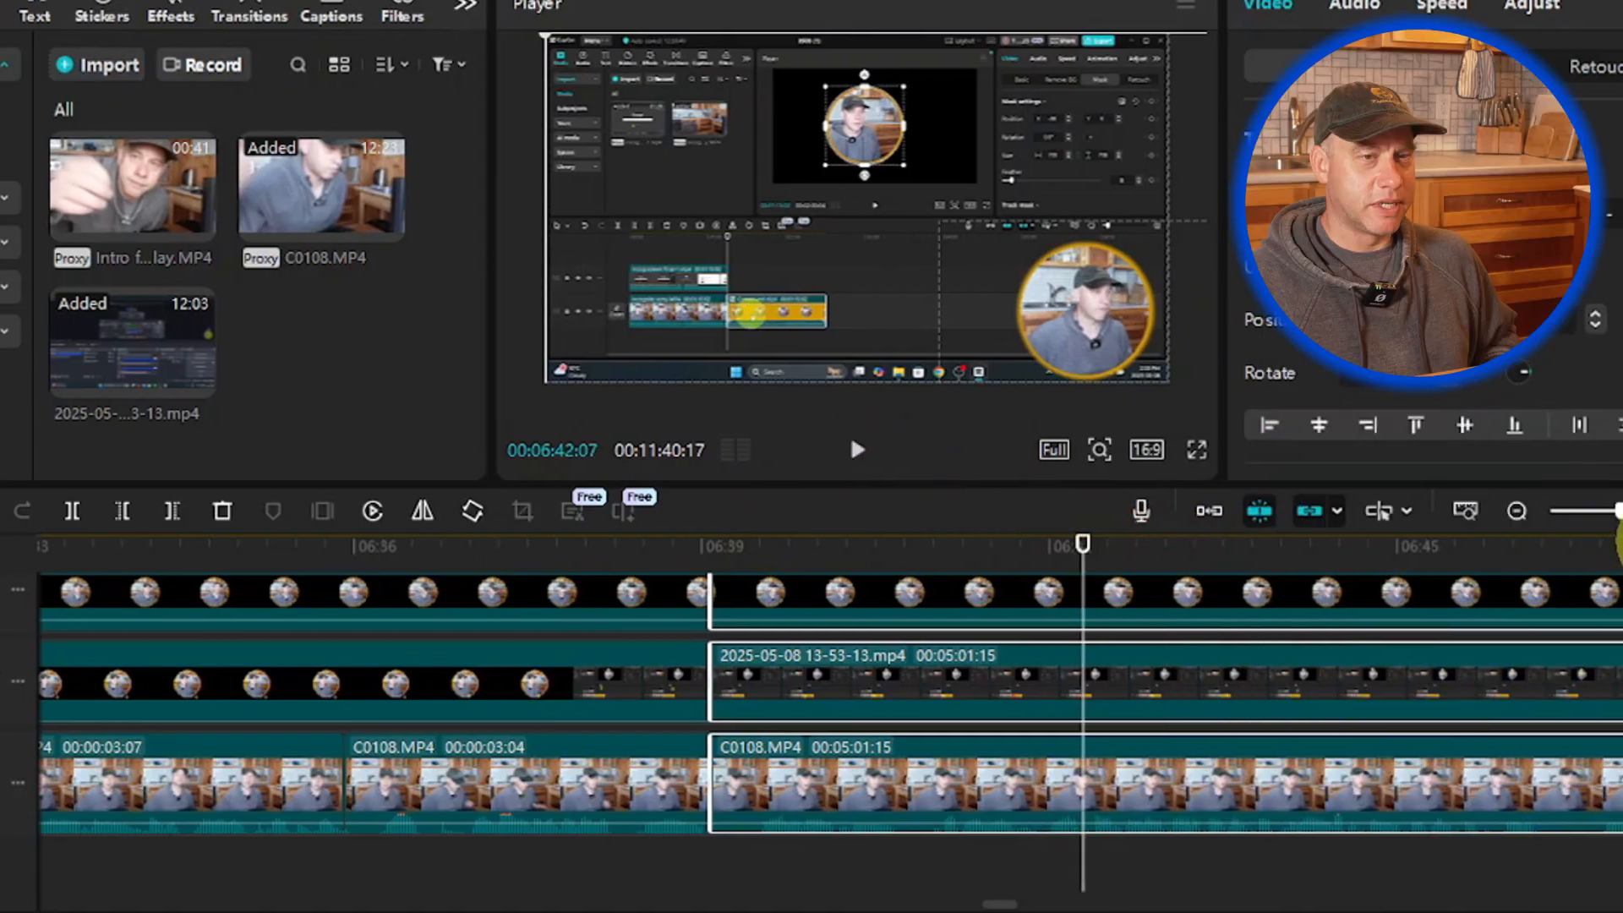
Step: Pinpoint the end of the unwanted part at 00:06:42:15 by replaying it, and split the clips on all three tracks there
click(1600, 514)
click(1589, 511)
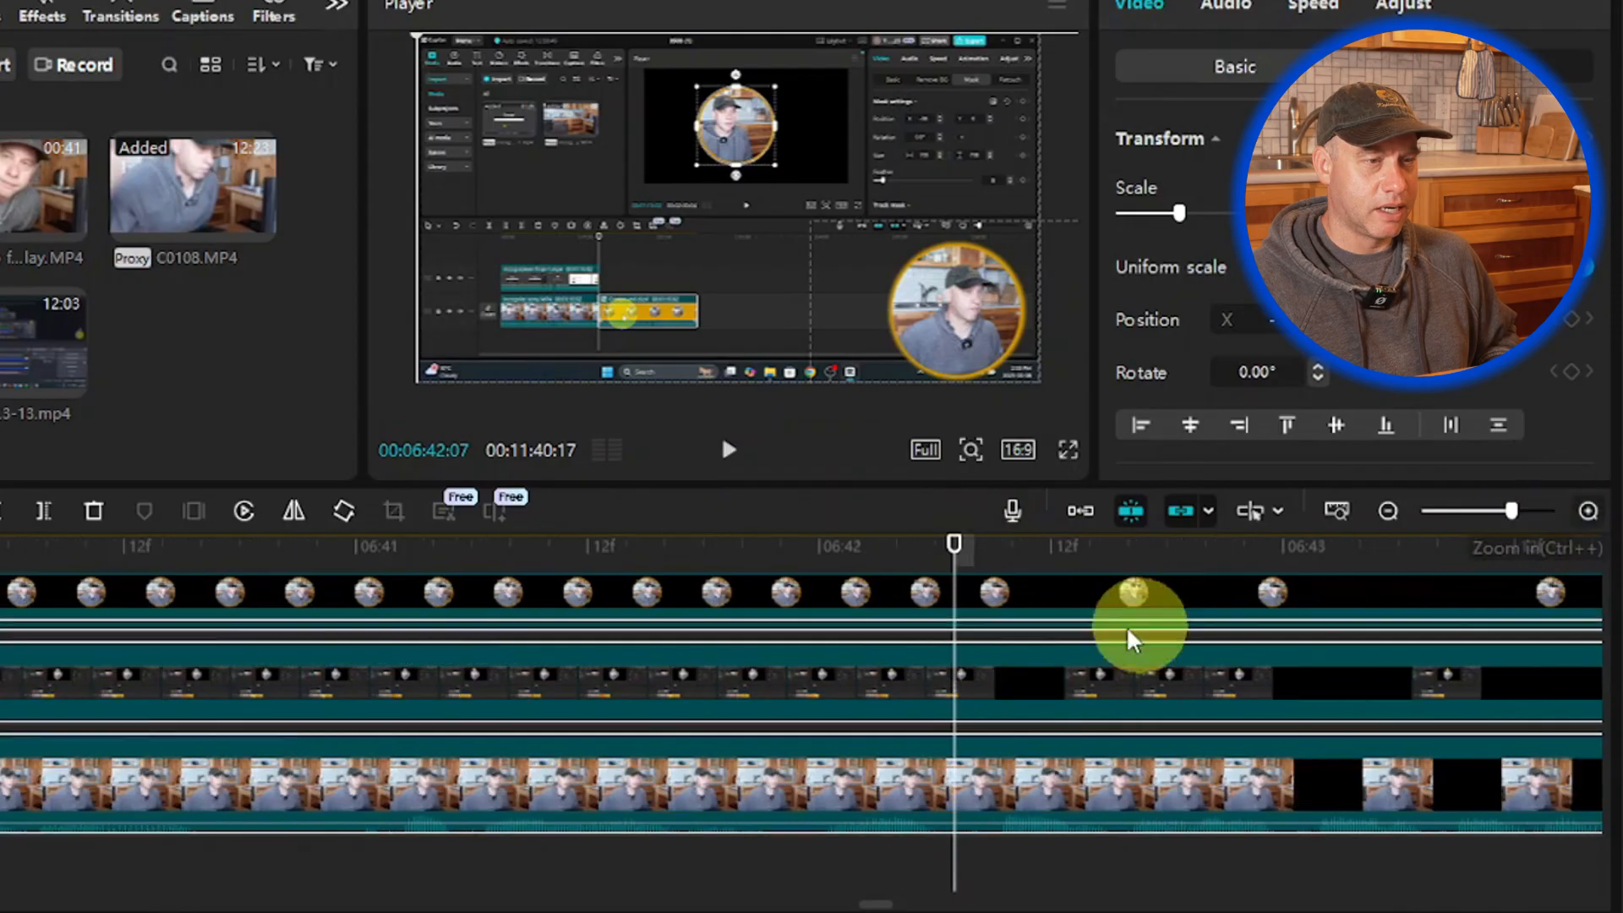
click(737, 455)
click(755, 454)
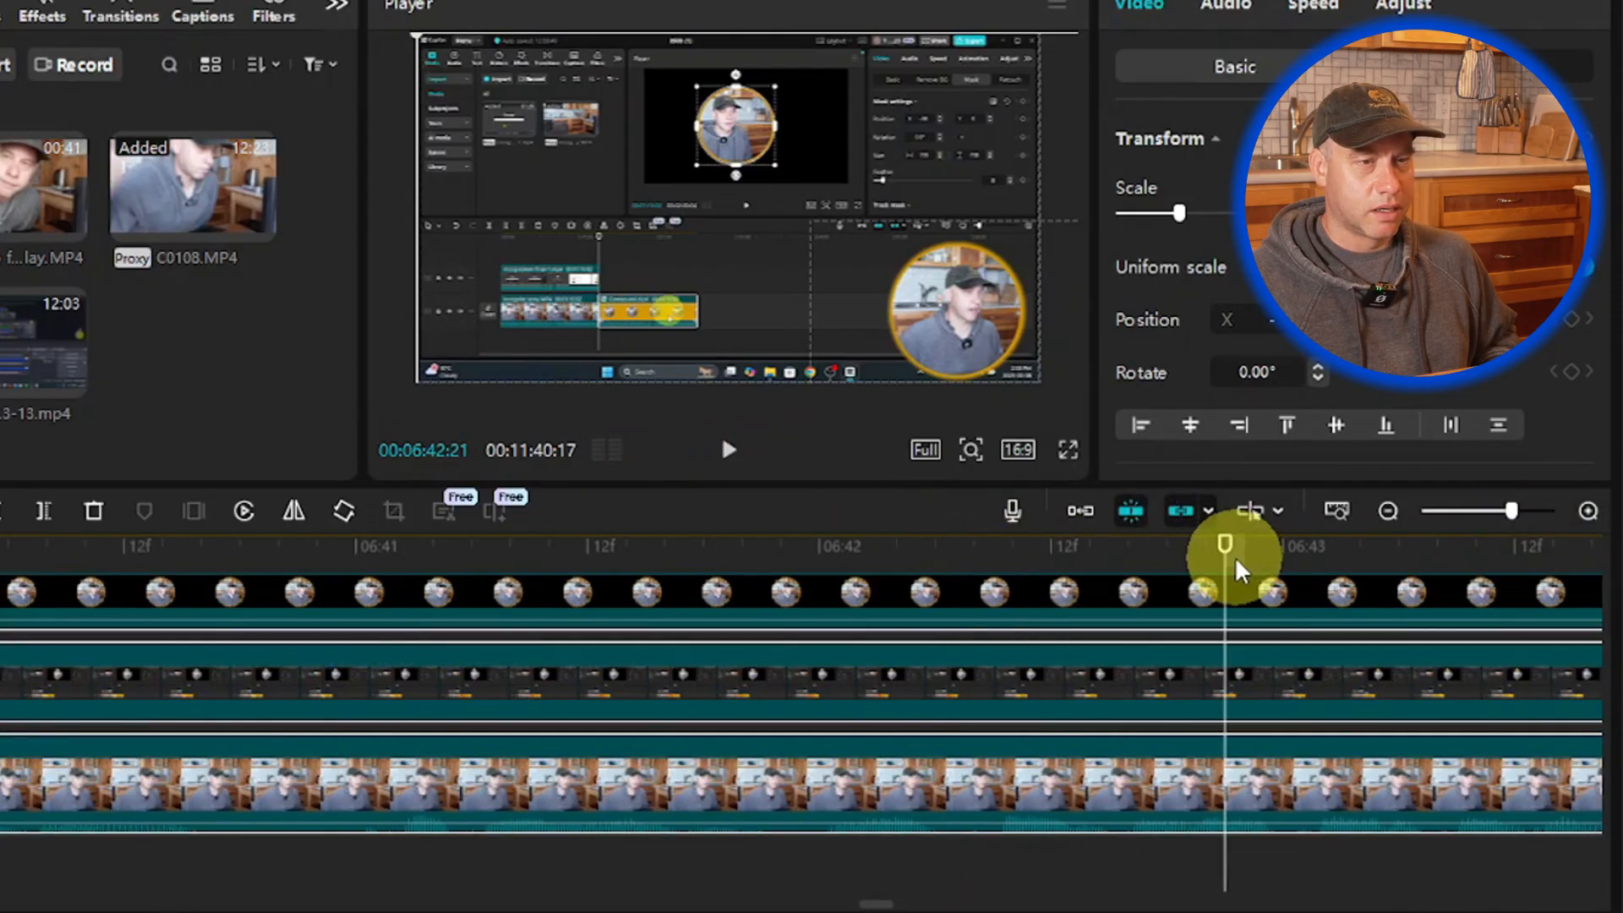
drag(1225, 568, 1109, 558)
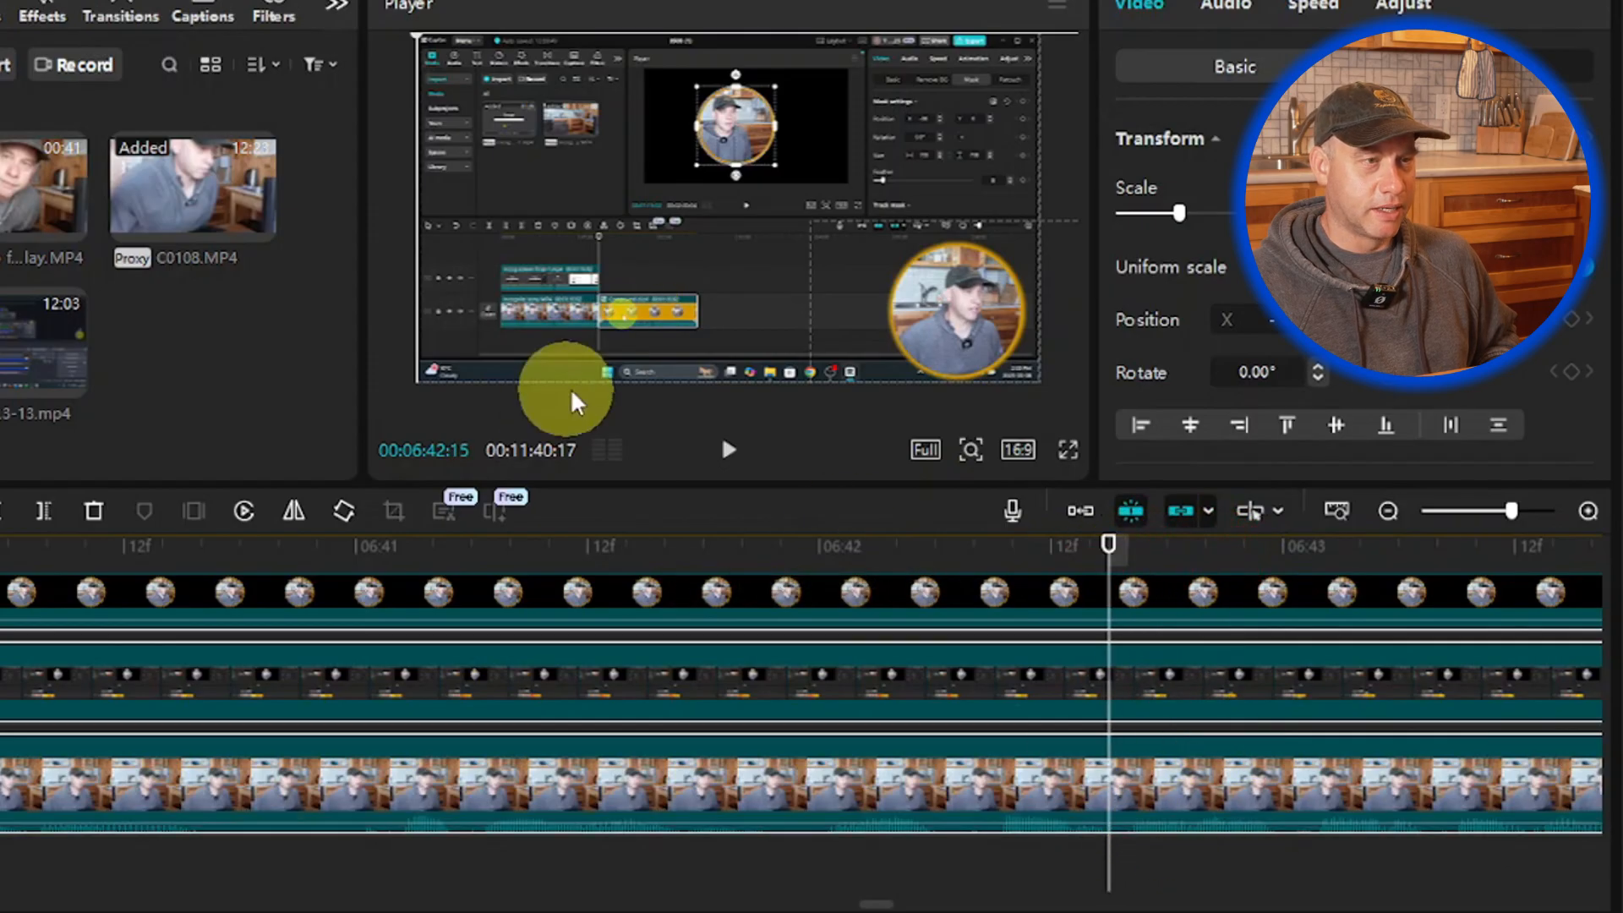
click(745, 480)
key(space)
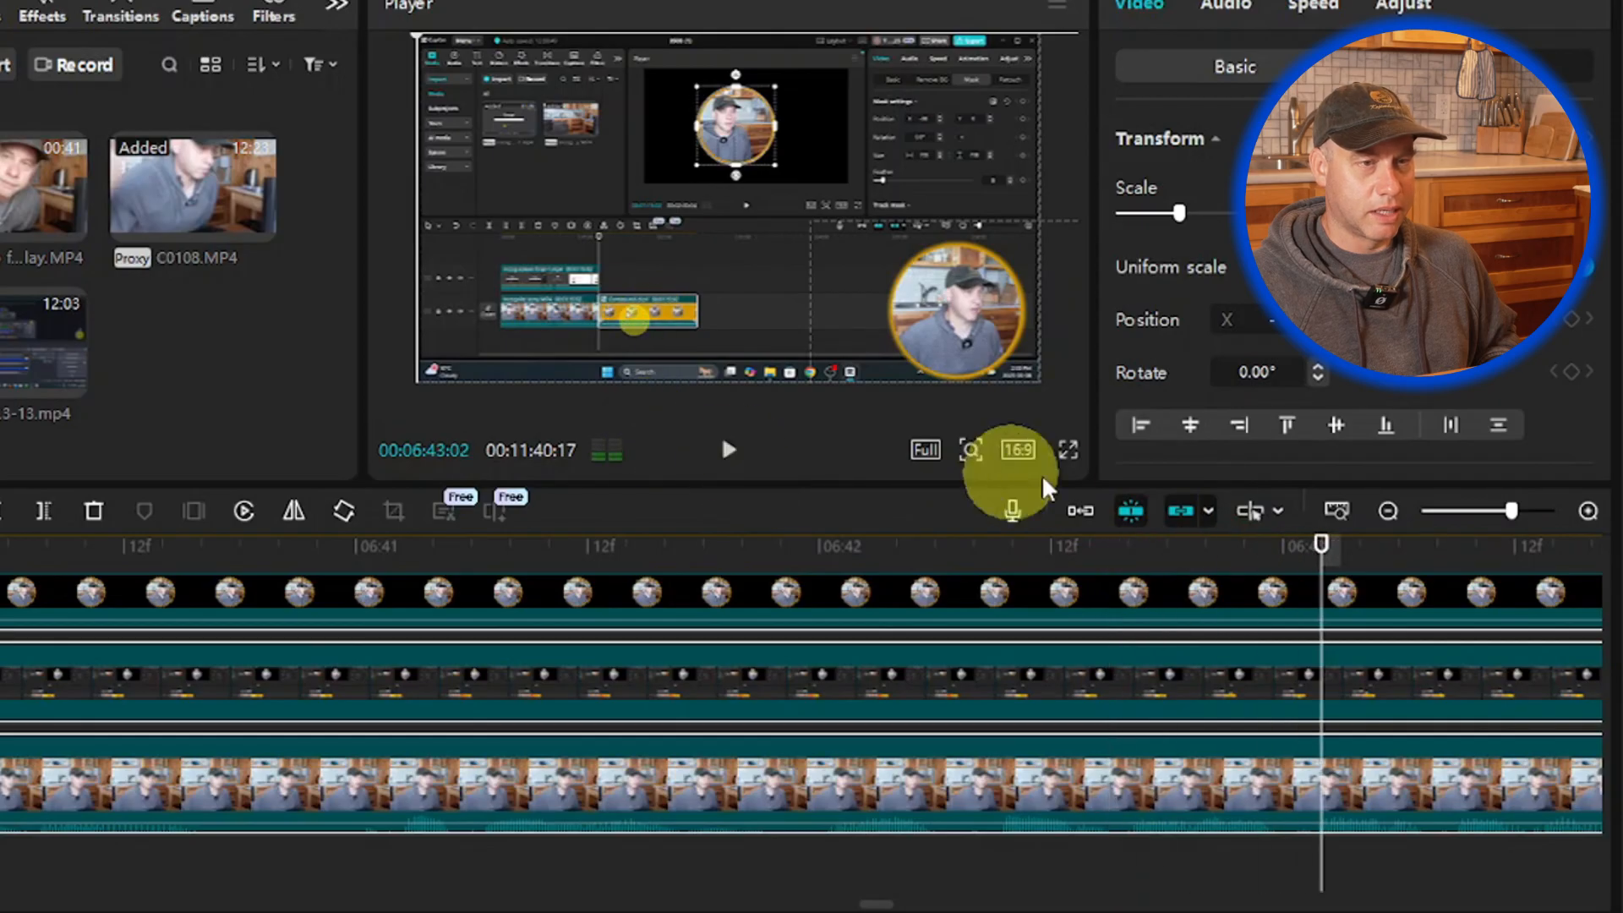
drag(1319, 546, 1106, 580)
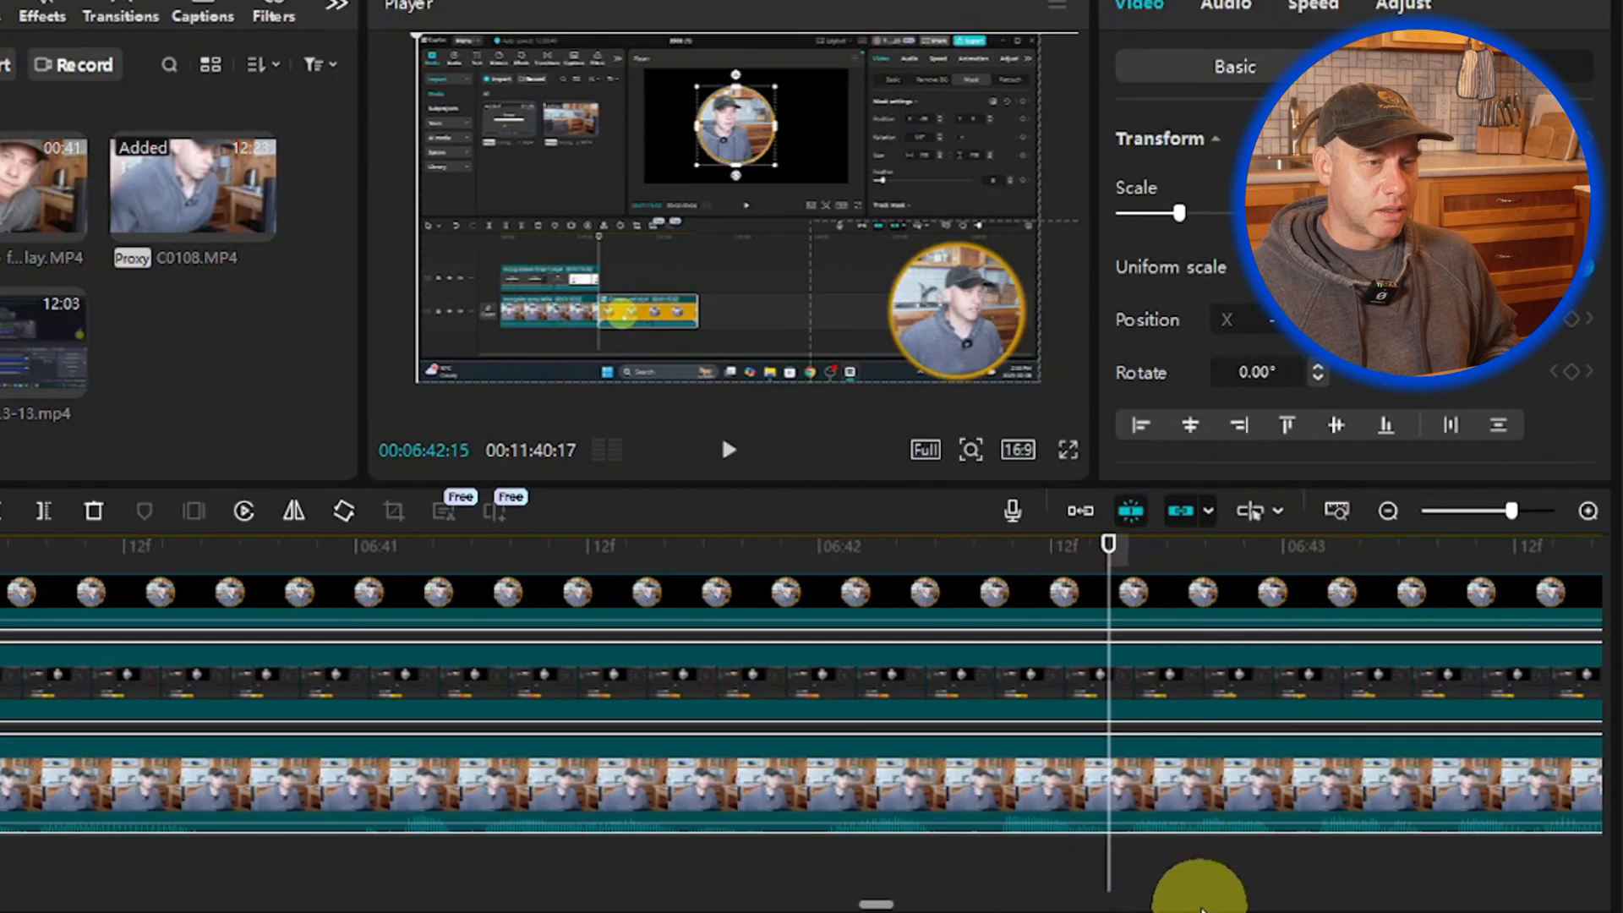
click(1122, 814)
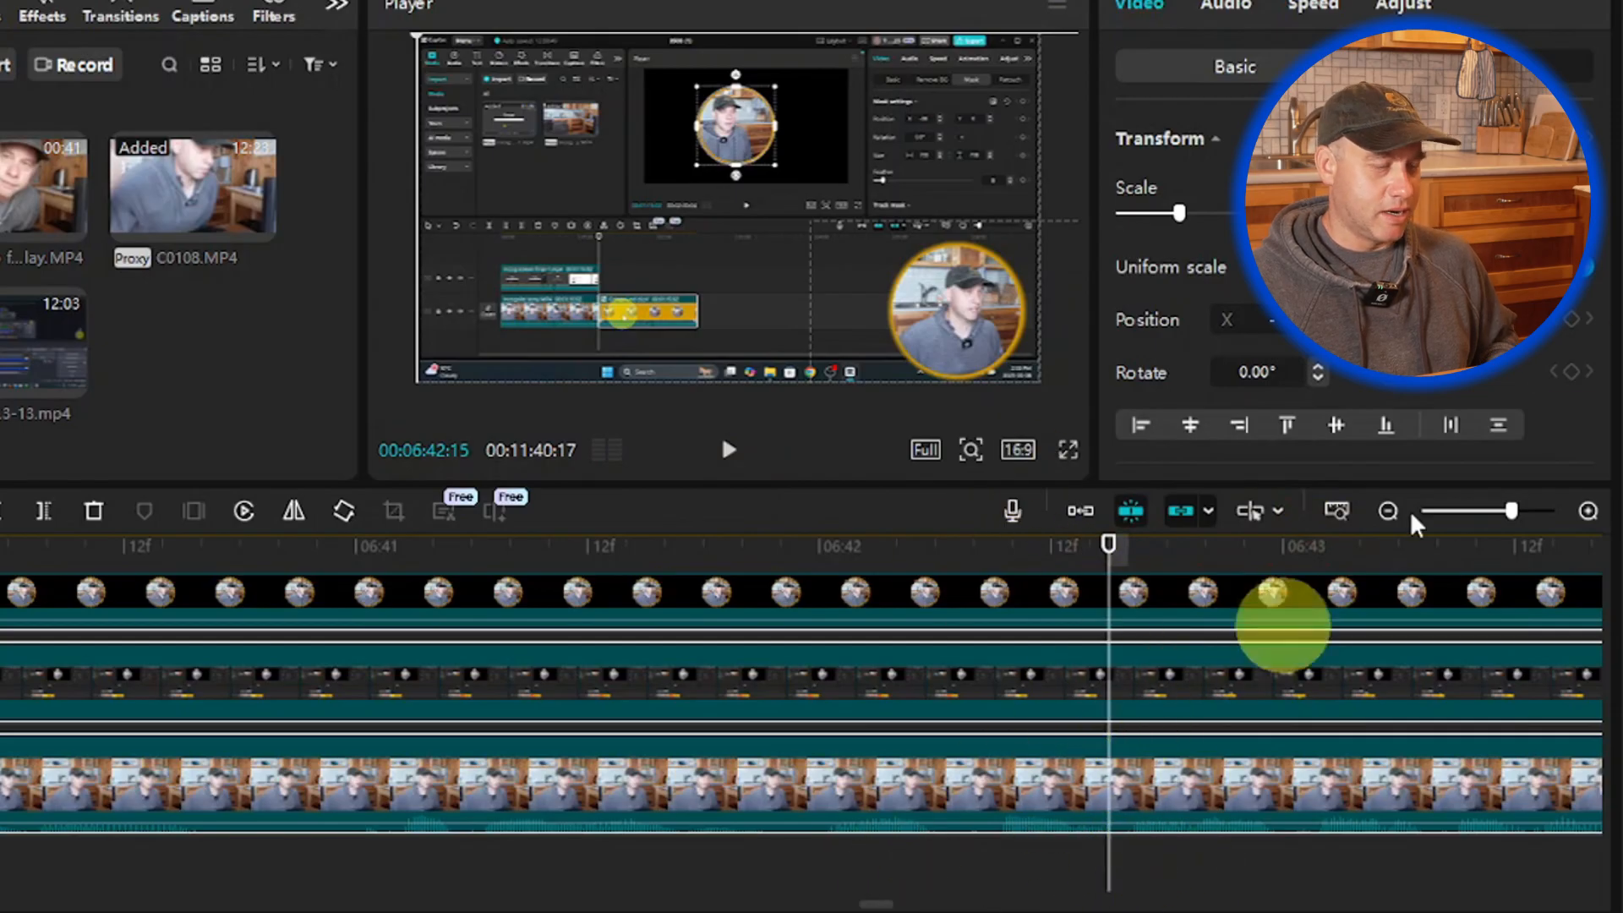
key(ctrl+b)
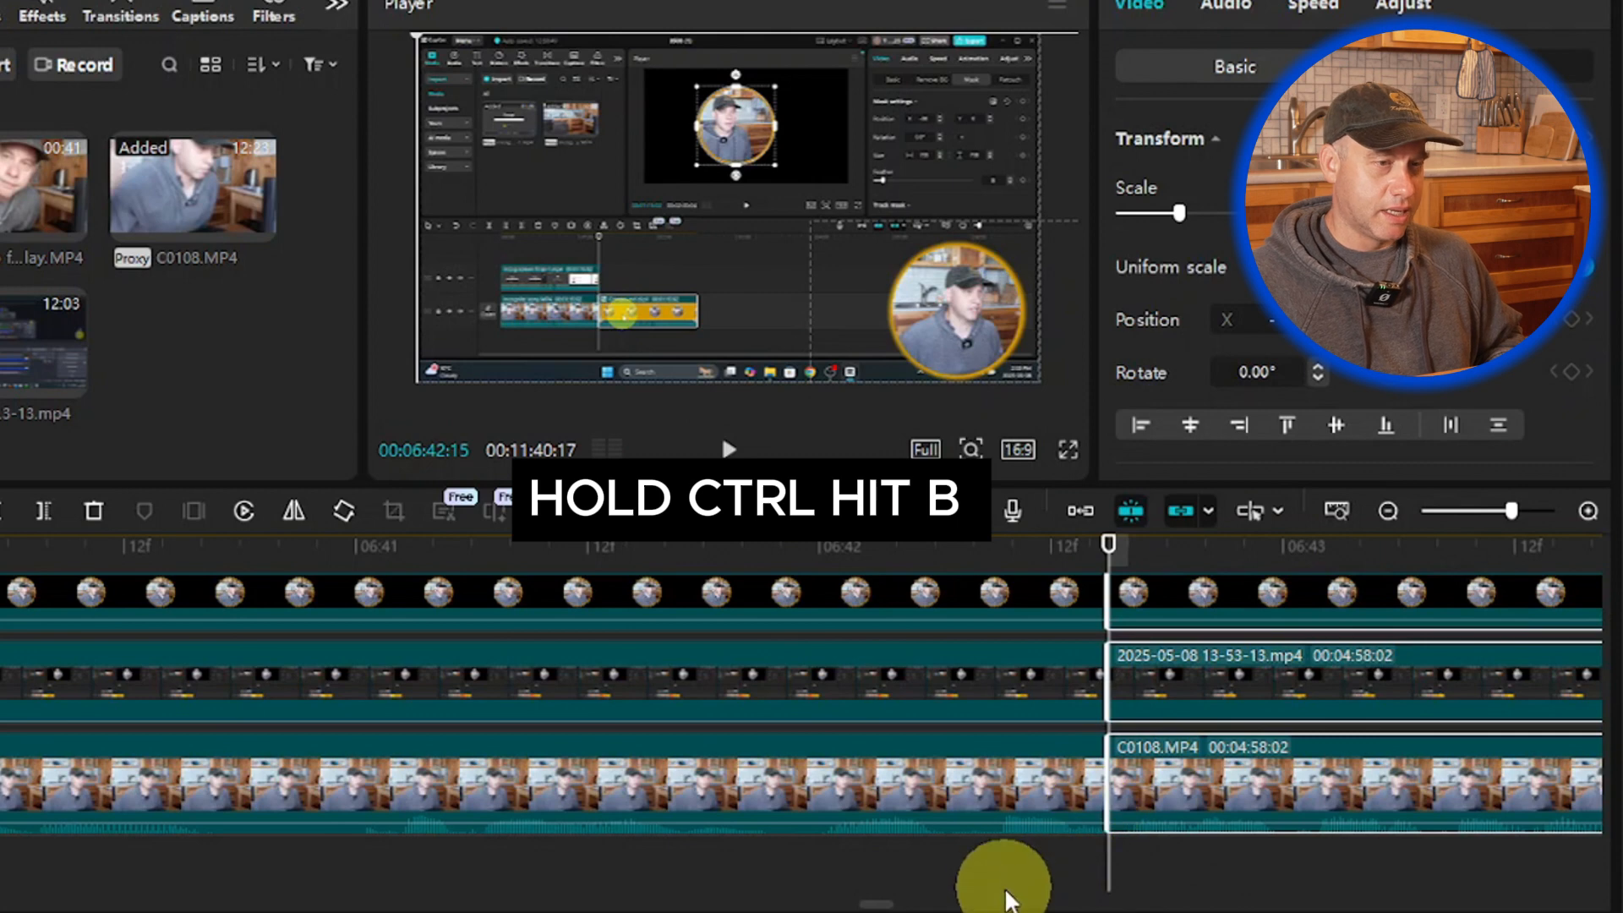
Step: Delete the segments between 00:06:39:02 and 00:06:42:15 from all three tracks
key(alt+g)
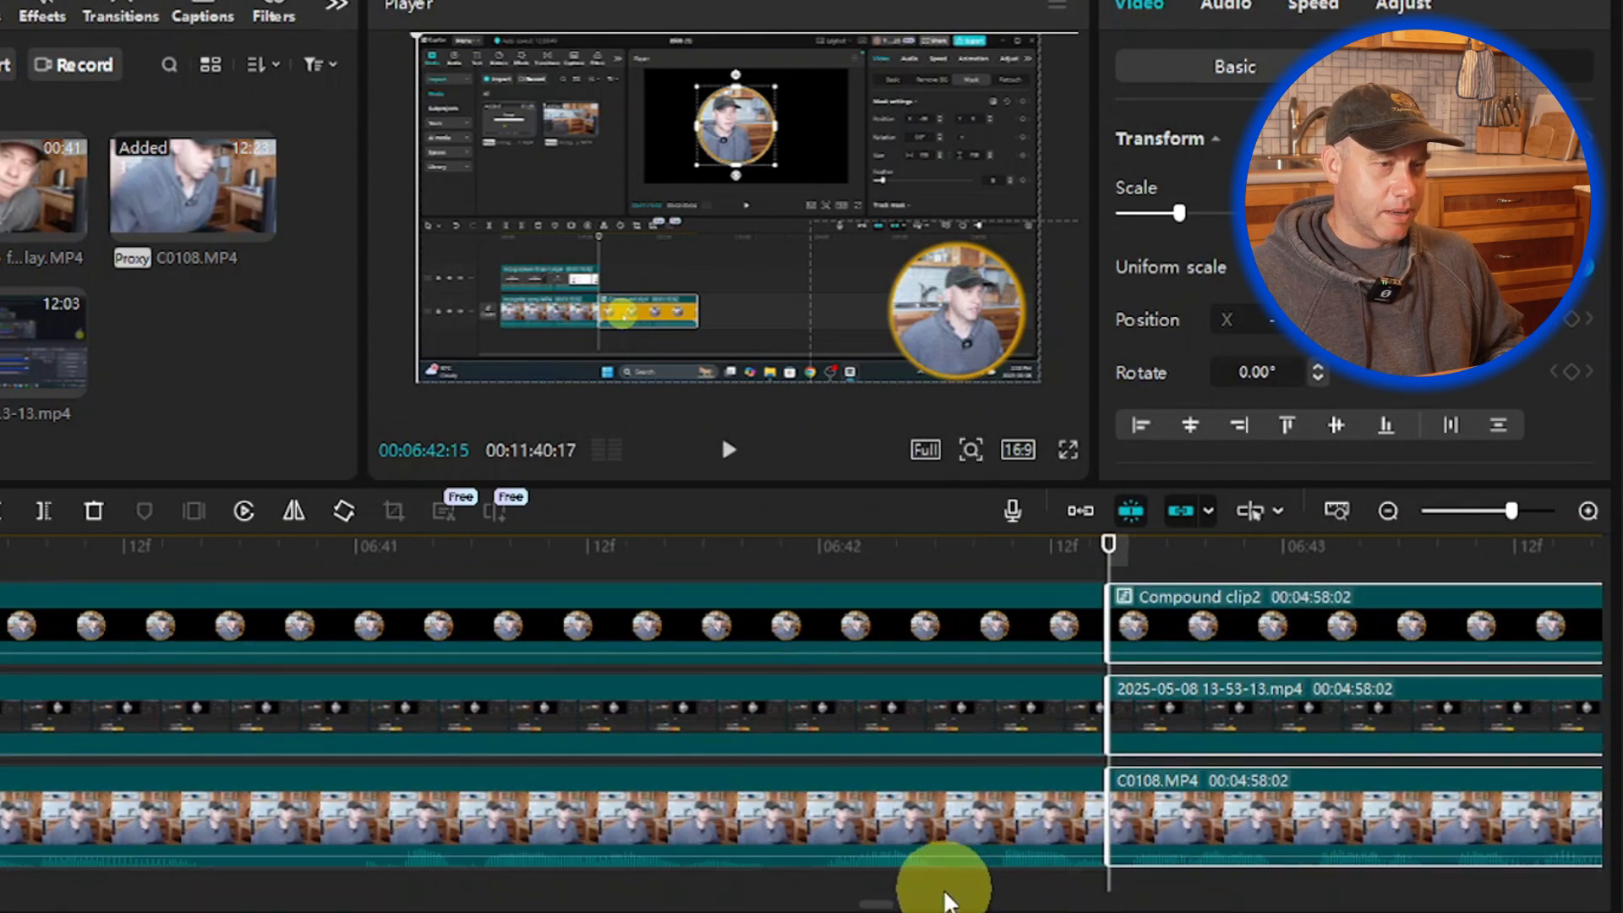
drag(942, 895, 837, 602)
click(1387, 511)
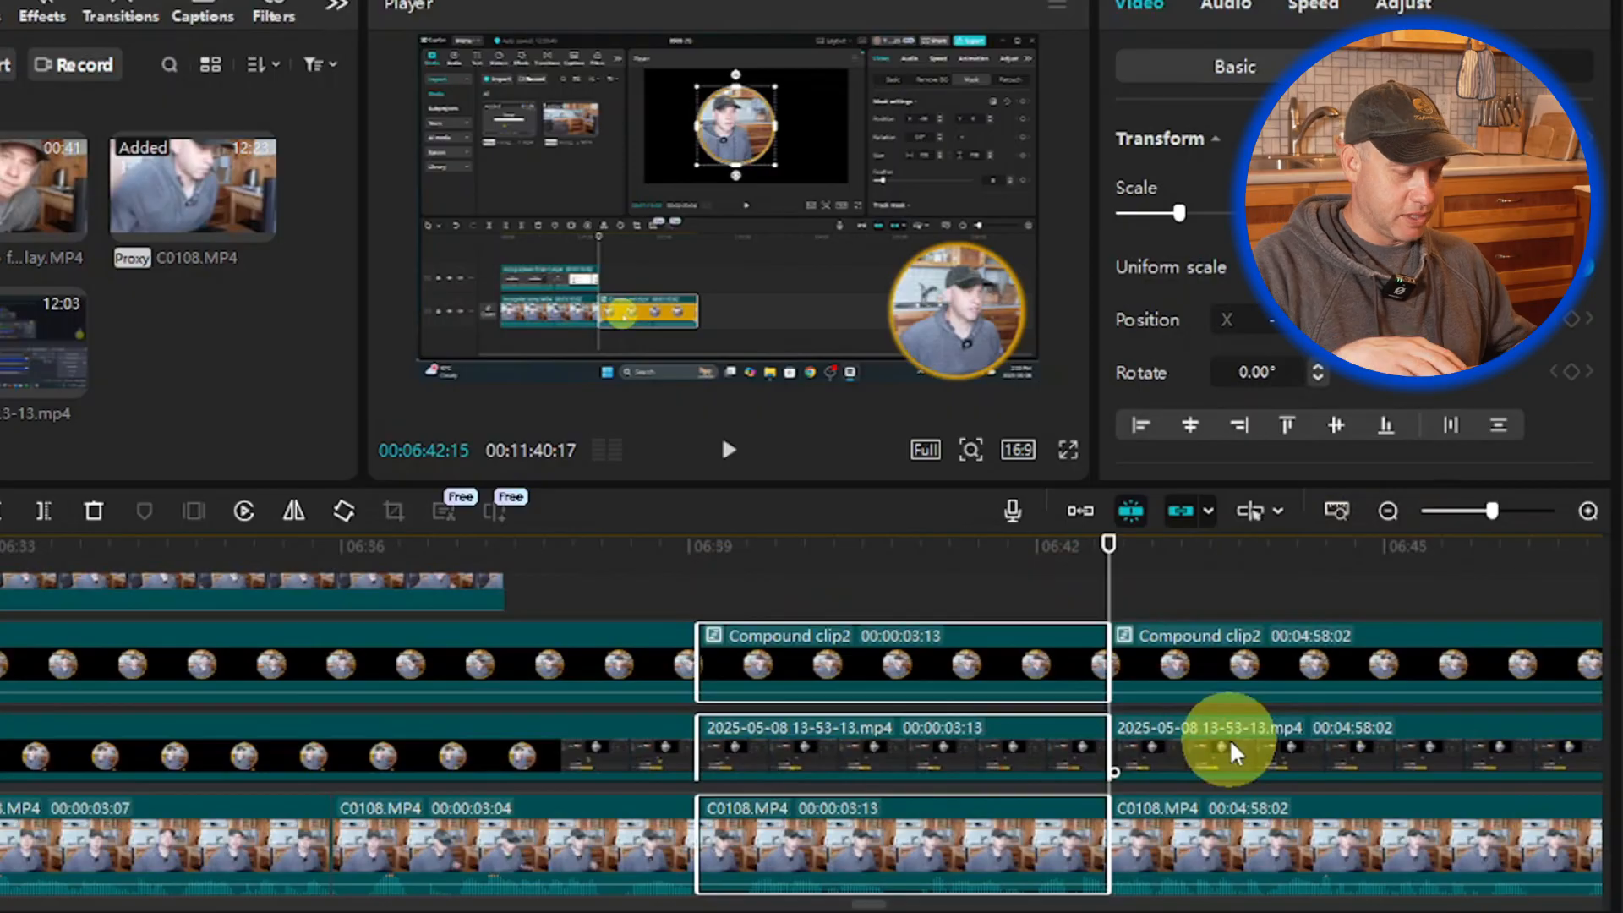
key(BackSpace)
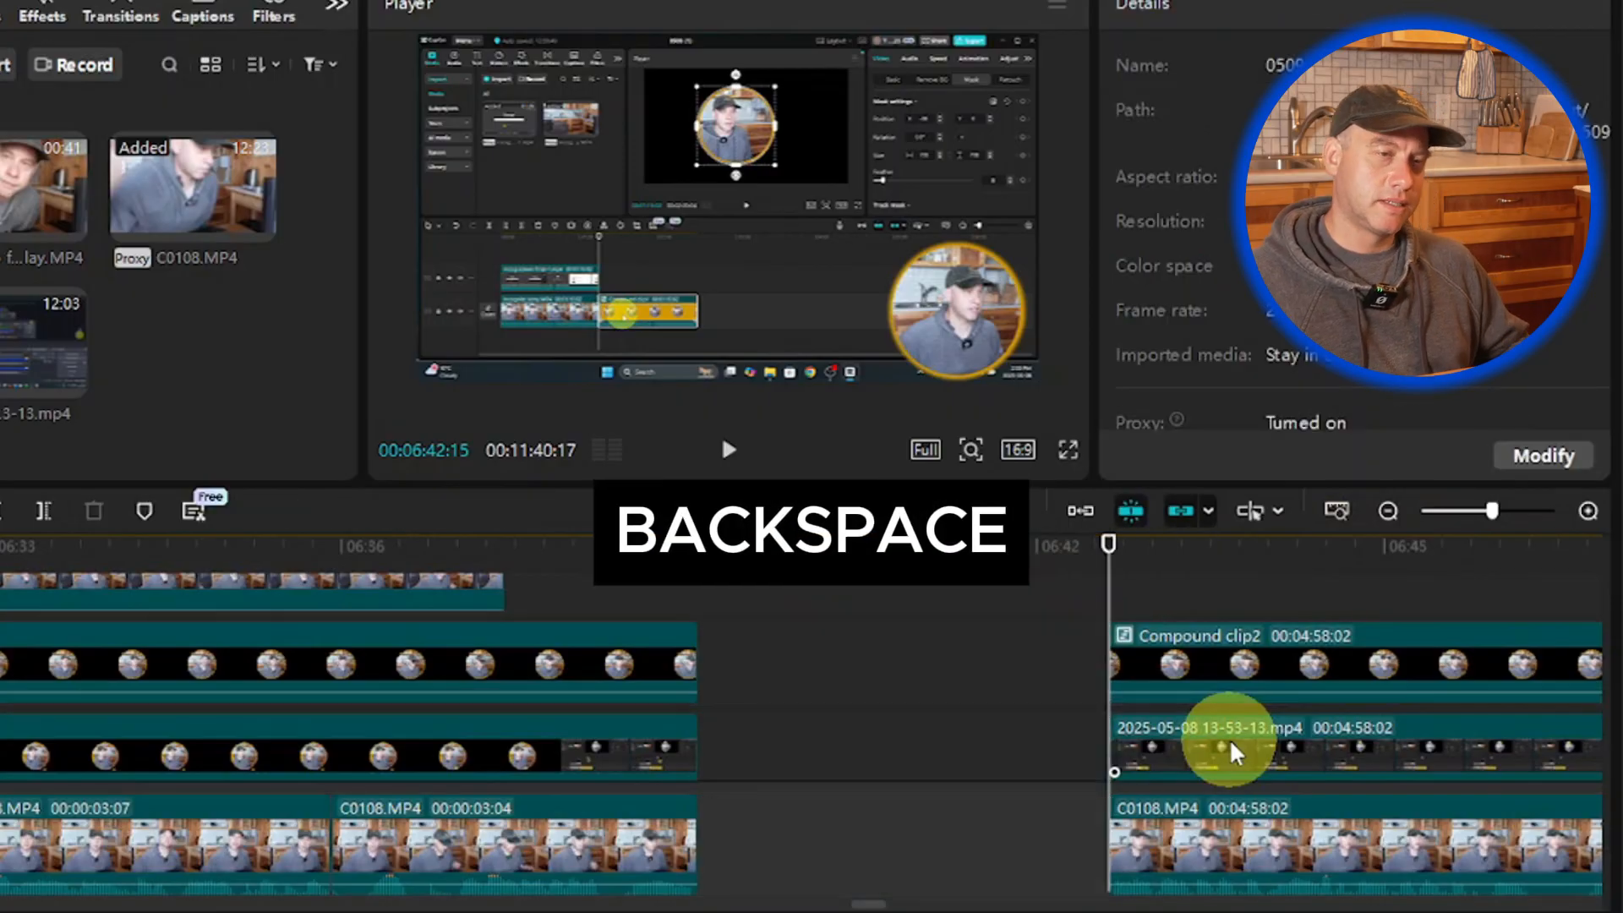
Step: Close the gap by moving the three remaining clips back to 00:06:39:02, and play back the join through to 00:06:46:12
drag(1106, 600, 698, 652)
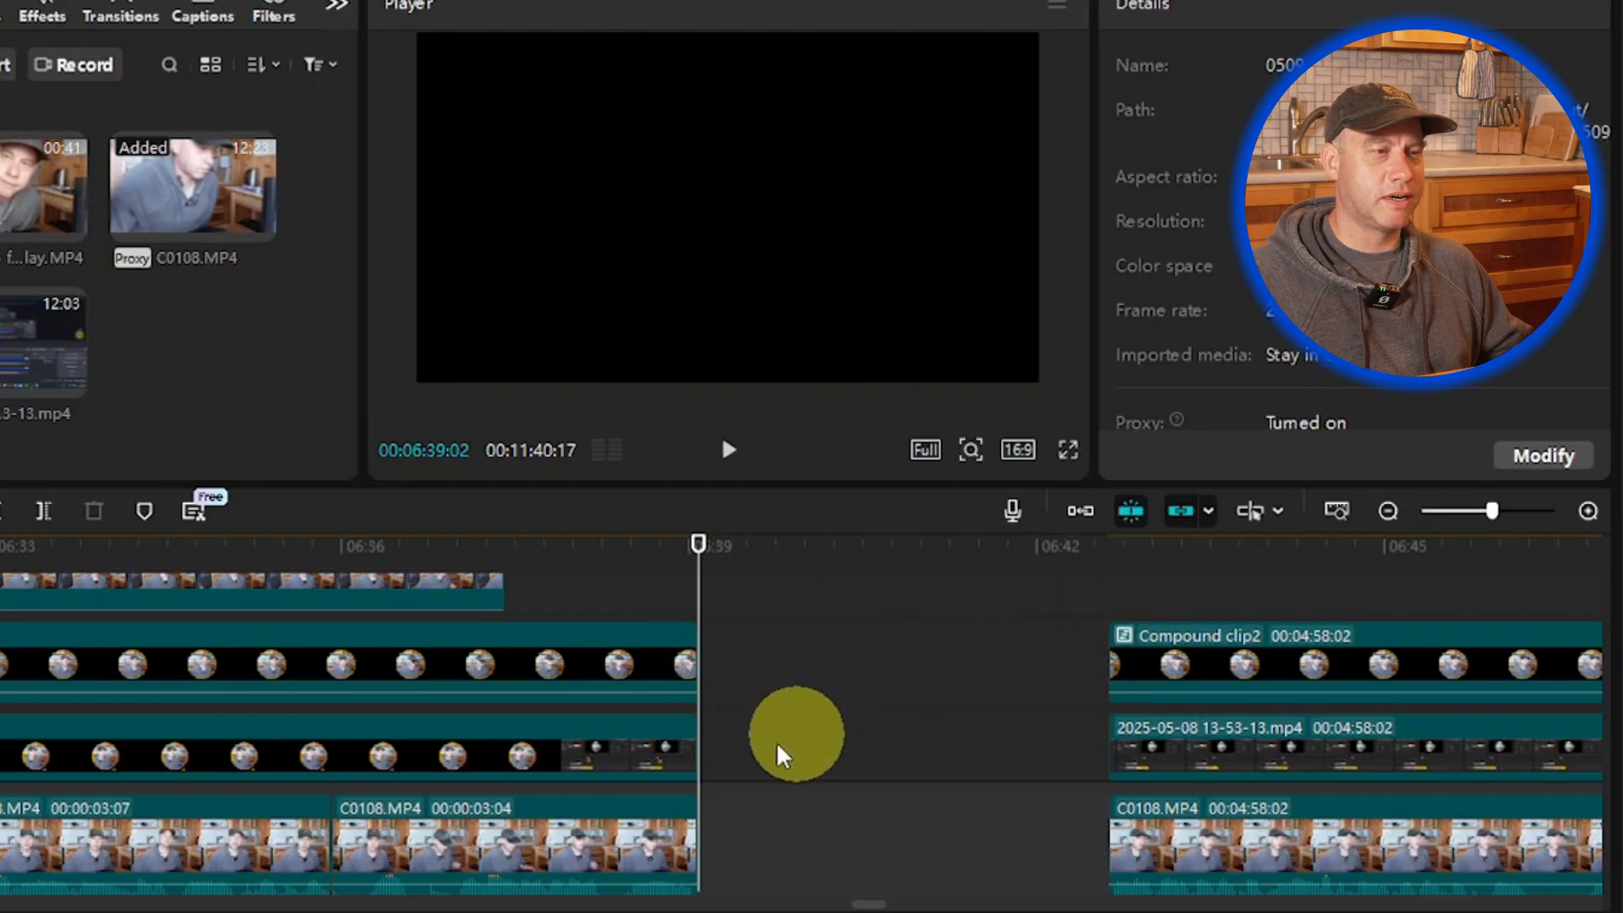
scroll(744, 789, down, 2)
drag(1138, 850, 751, 676)
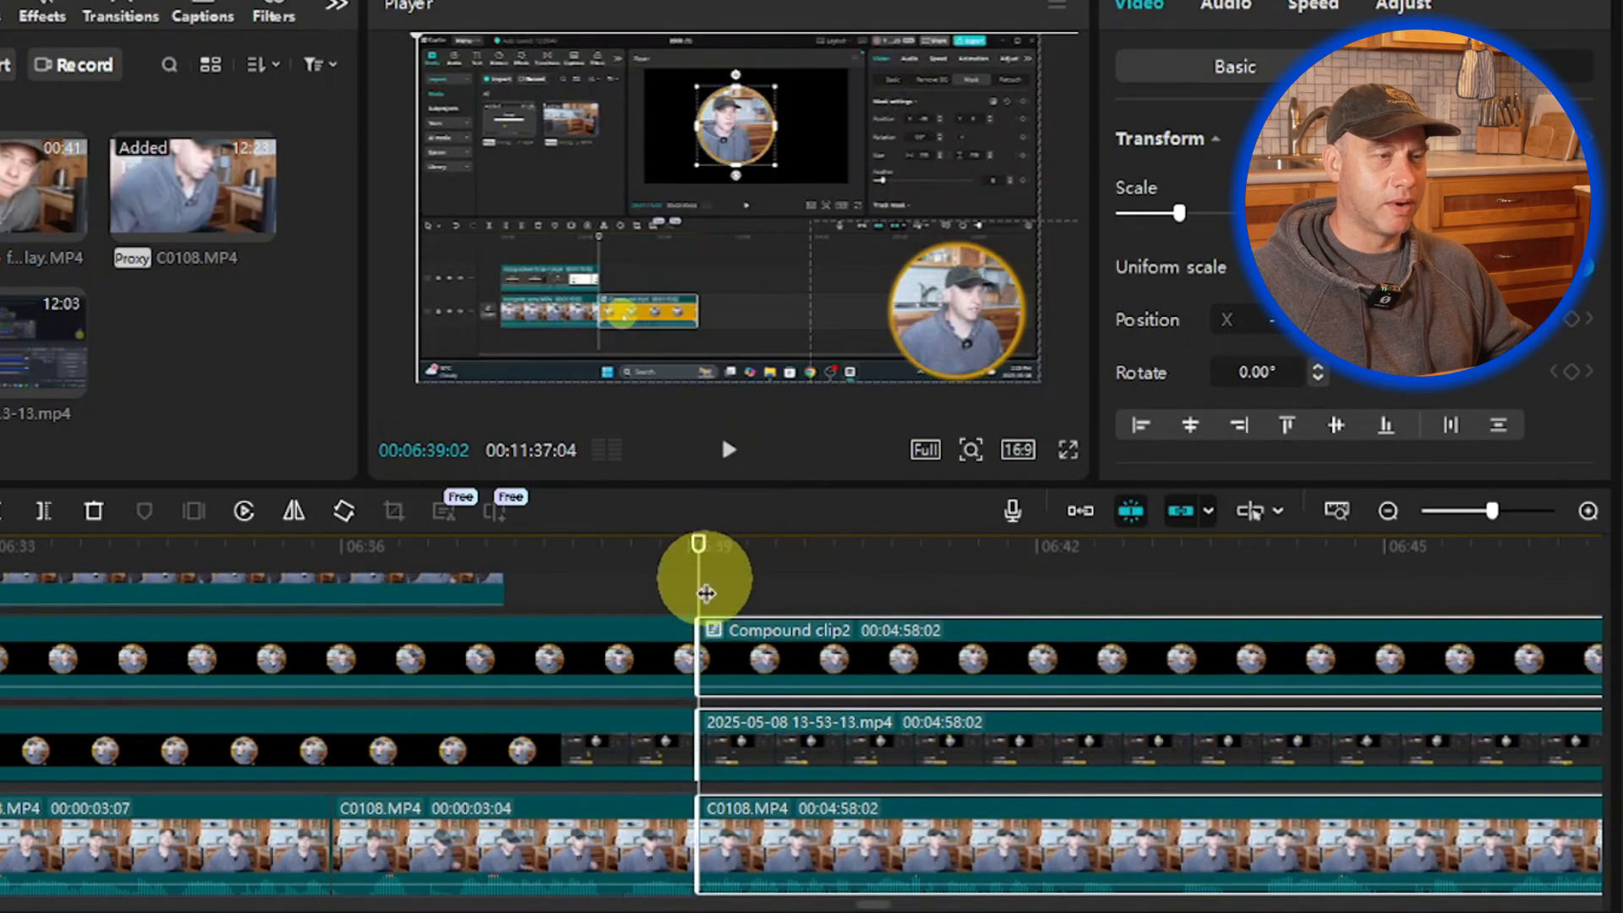
drag(701, 591, 554, 597)
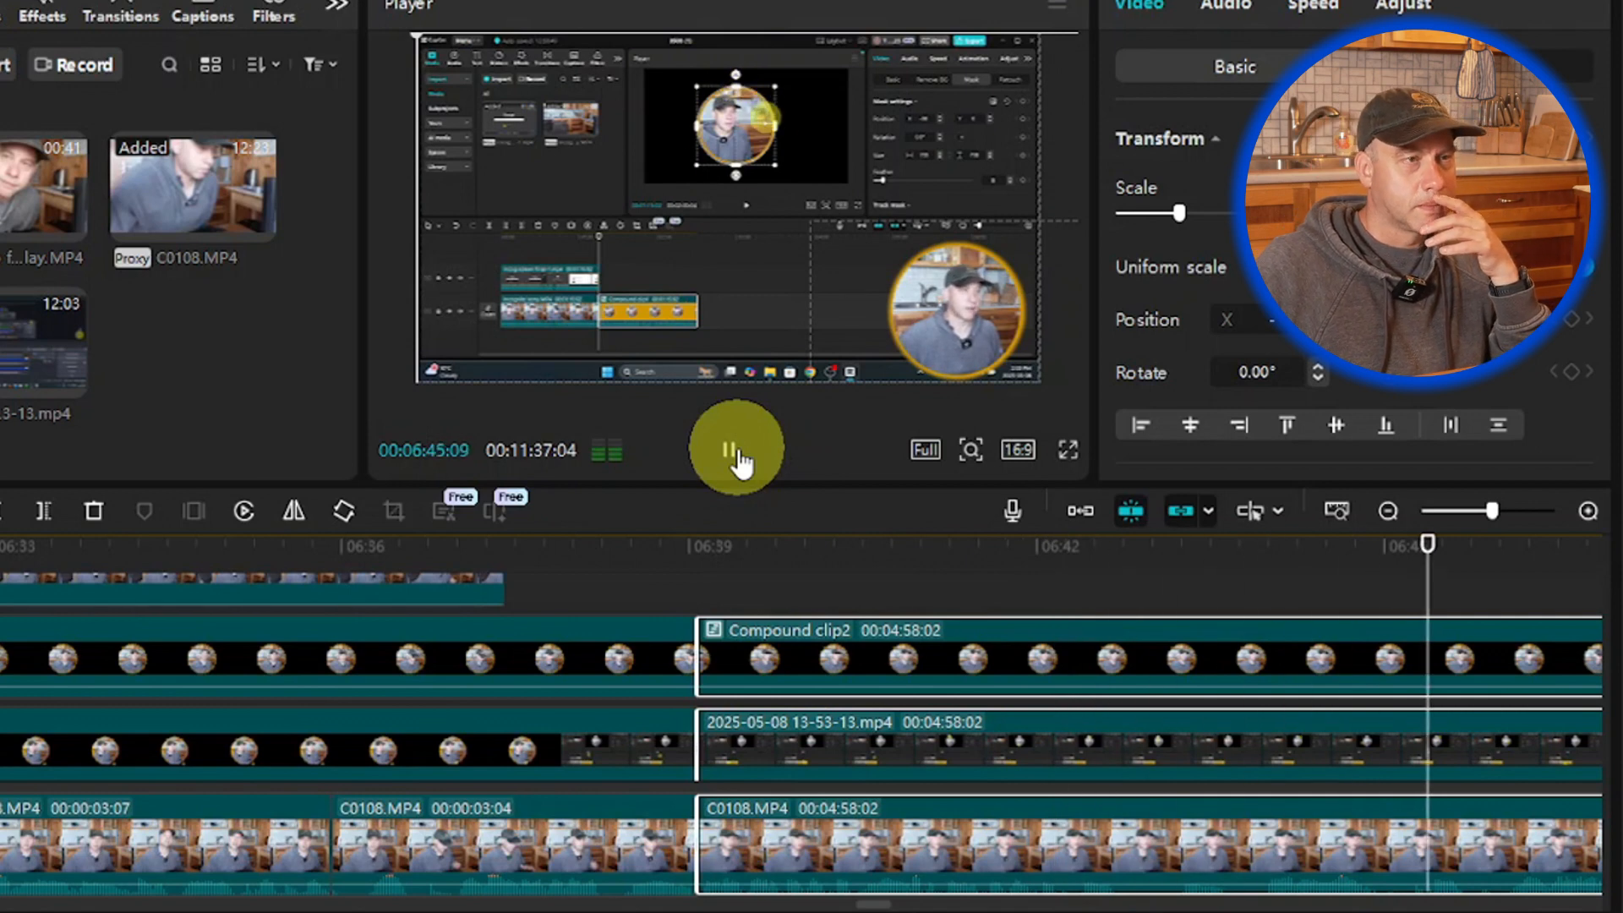
click(732, 452)
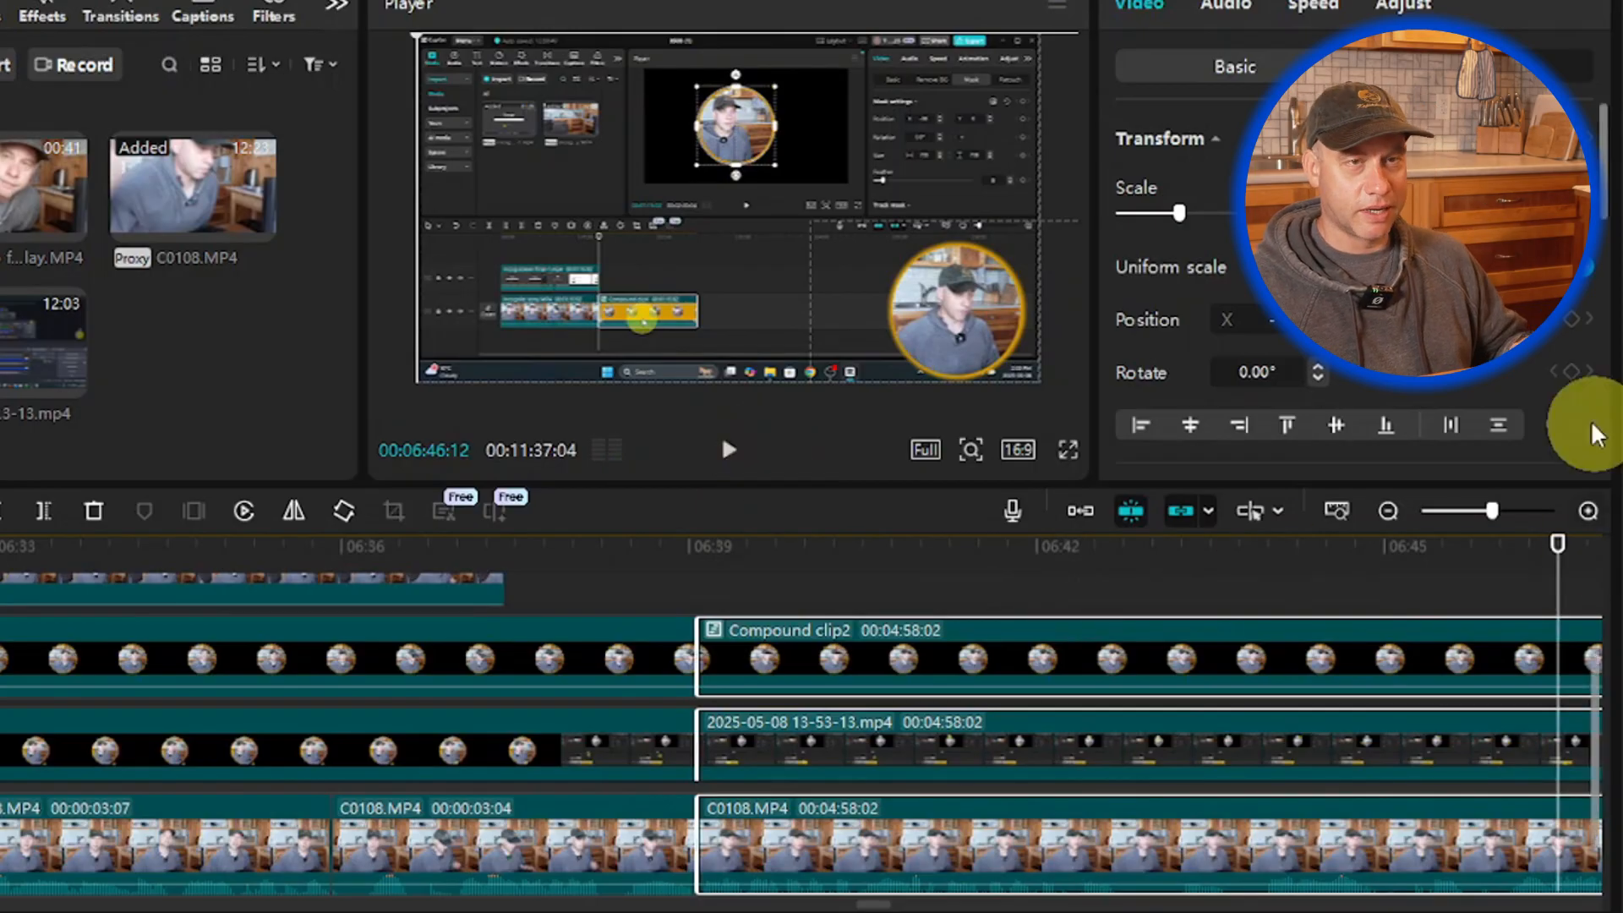
Step: Play the screen recording clip on to 00:06:47:13 and add scale and position keyframes there
scroll(1232, 779, down, 2)
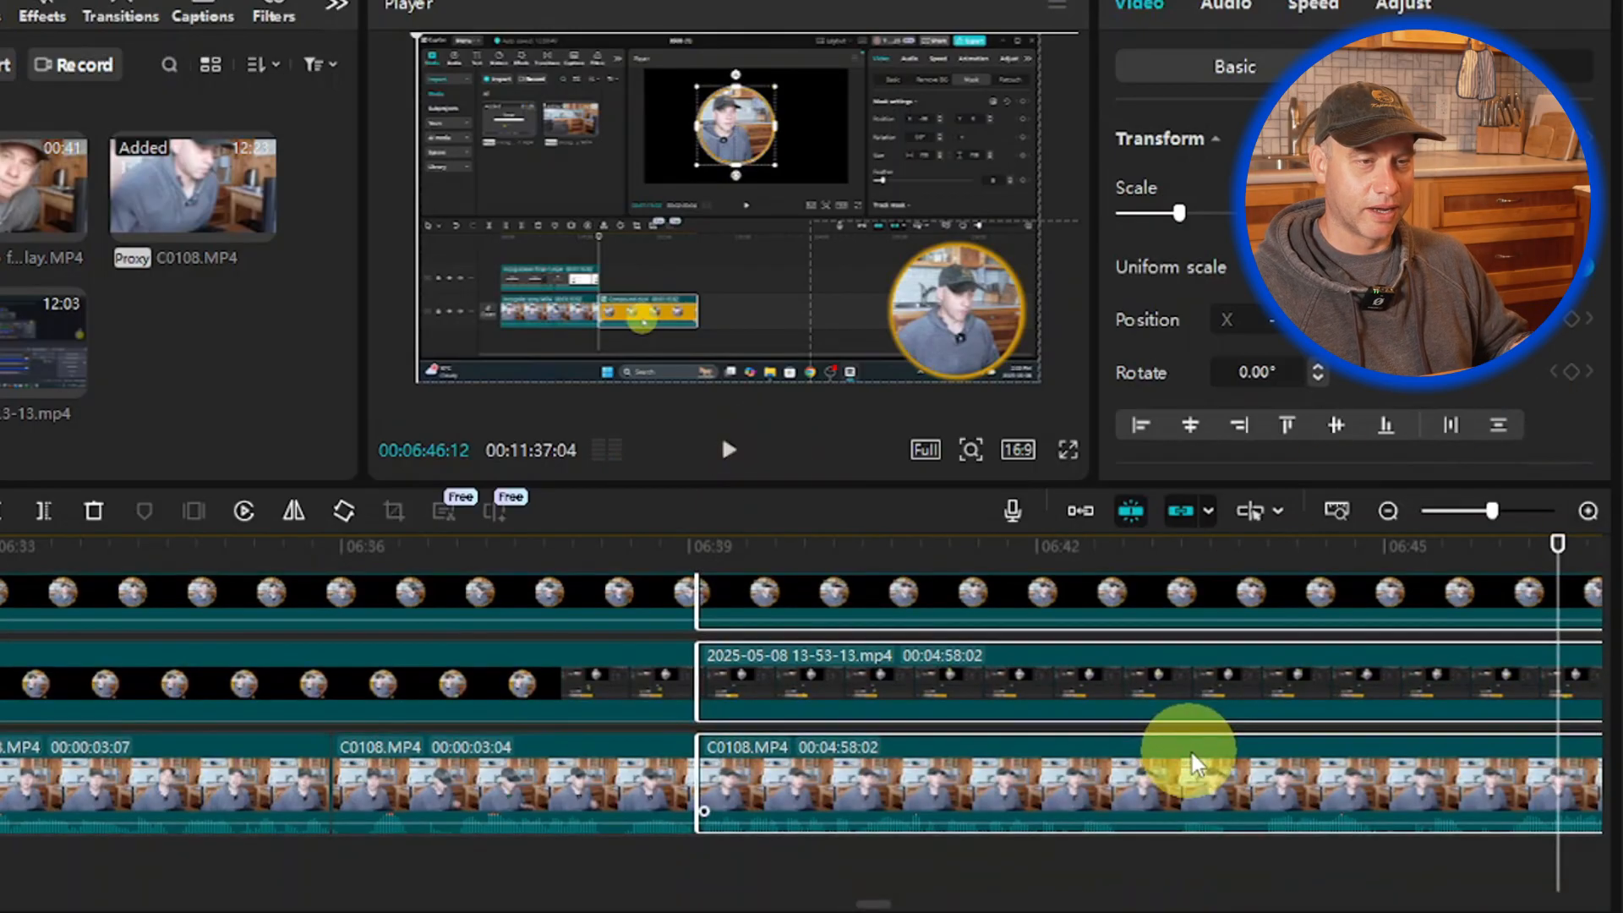
click(1312, 871)
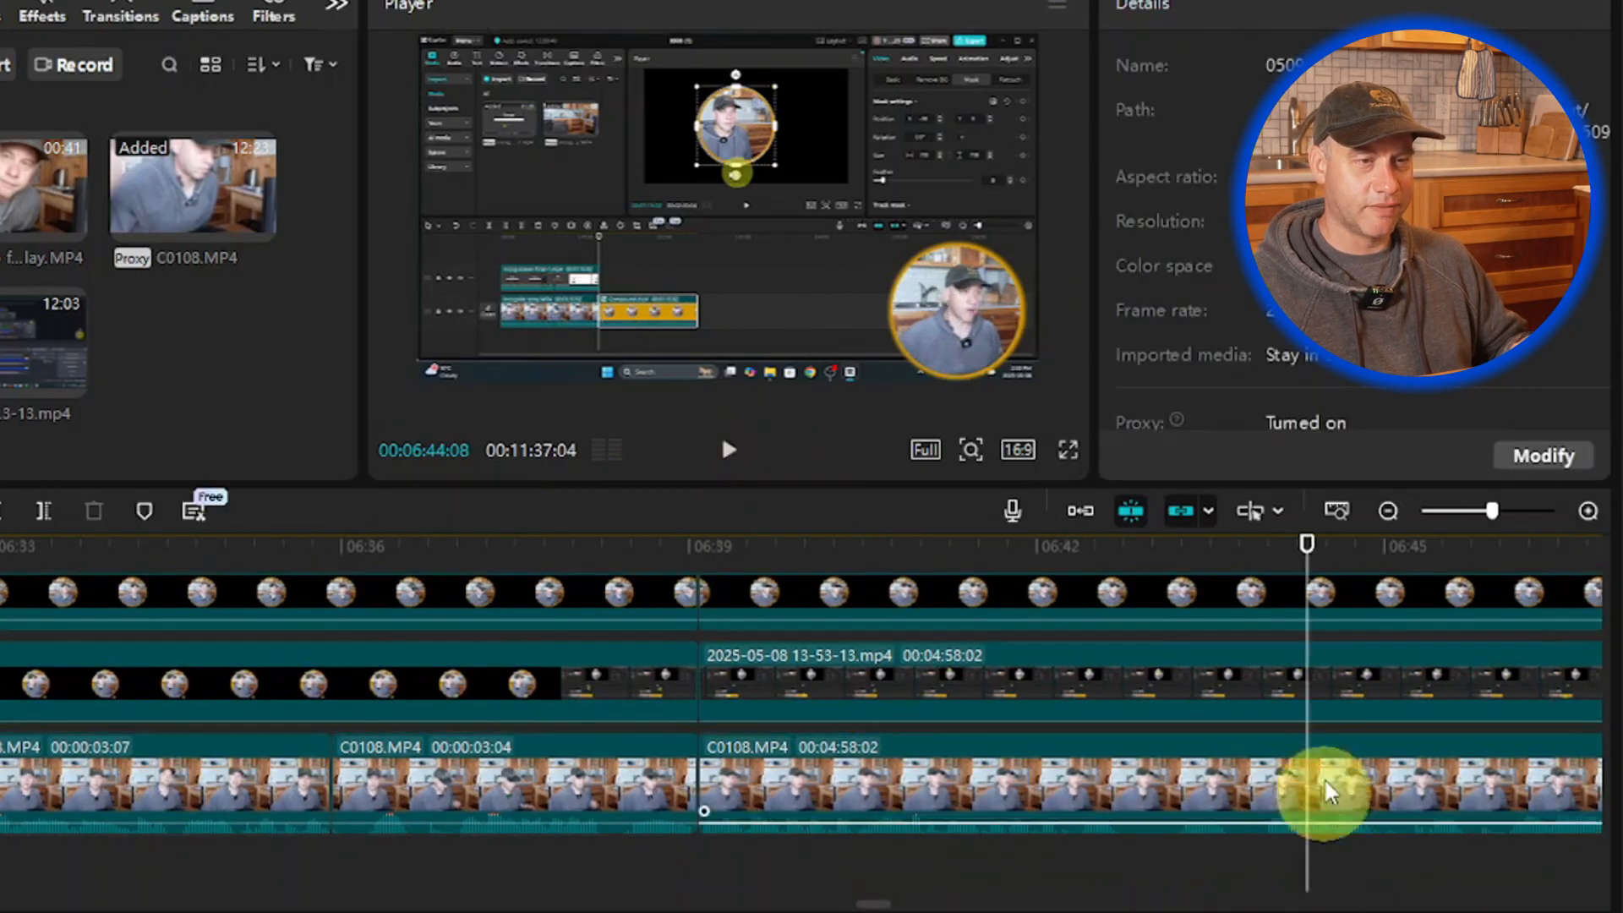
click(1329, 692)
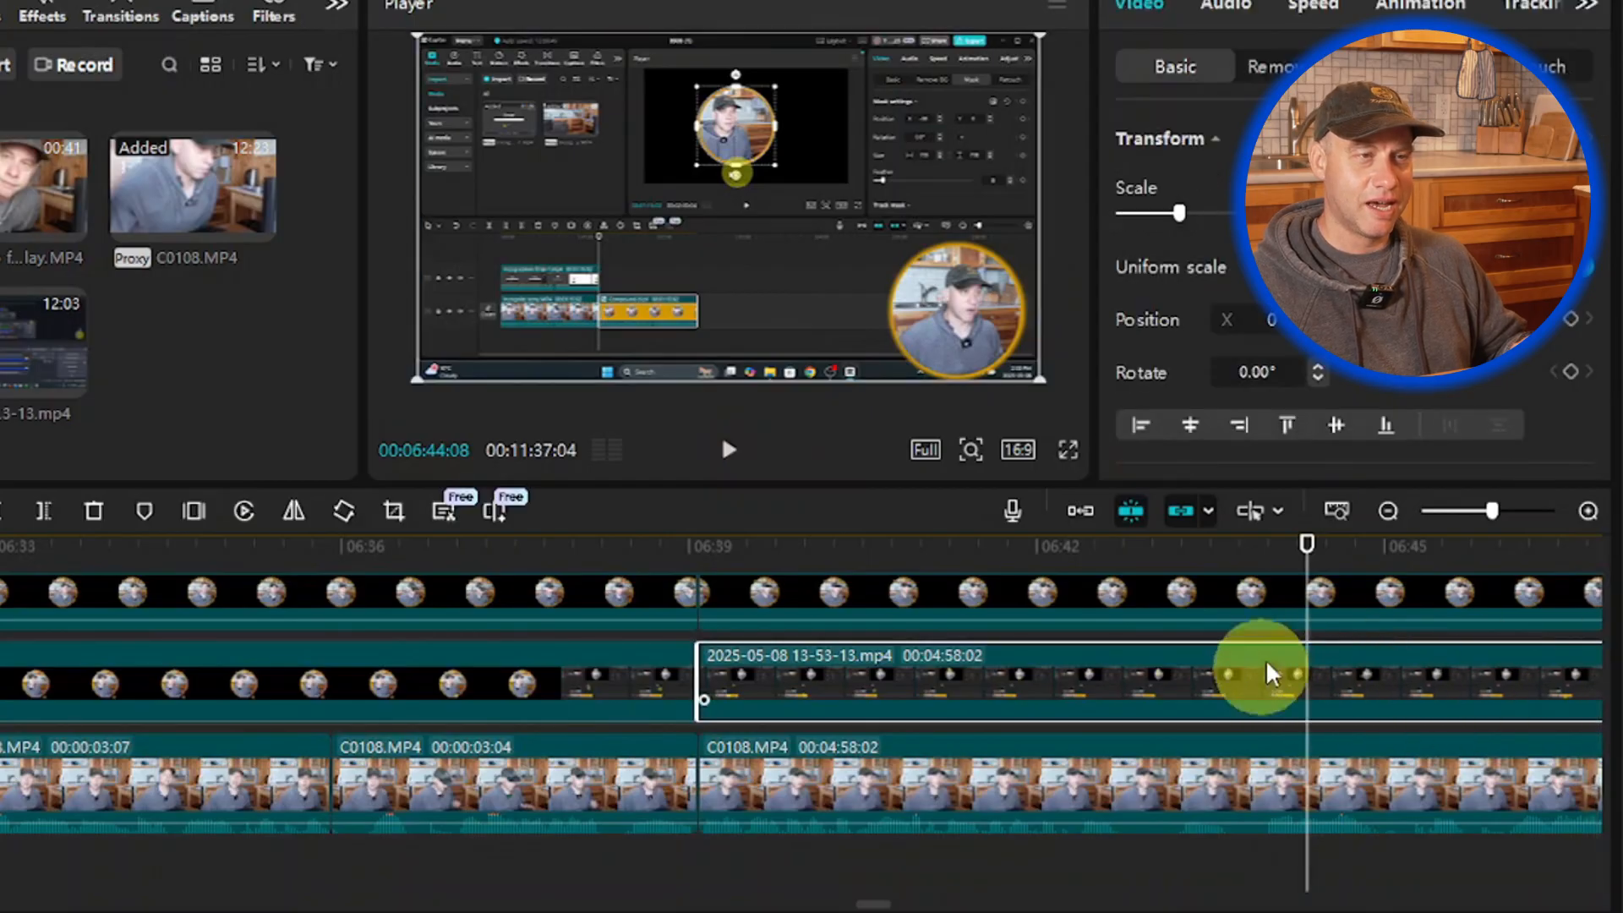
click(729, 450)
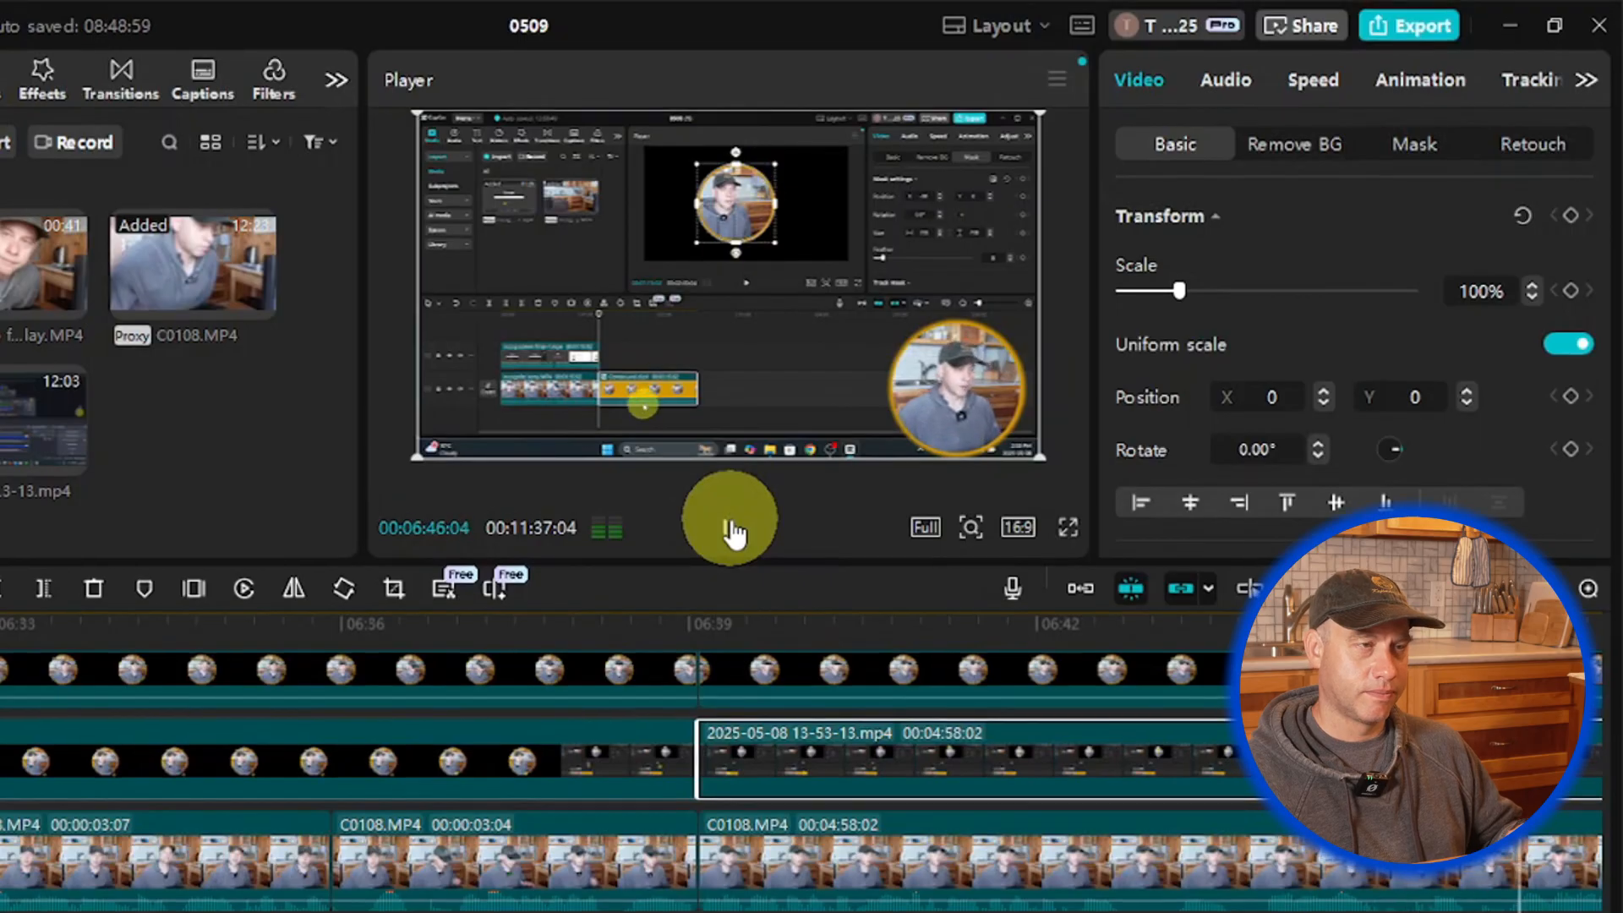
click(729, 528)
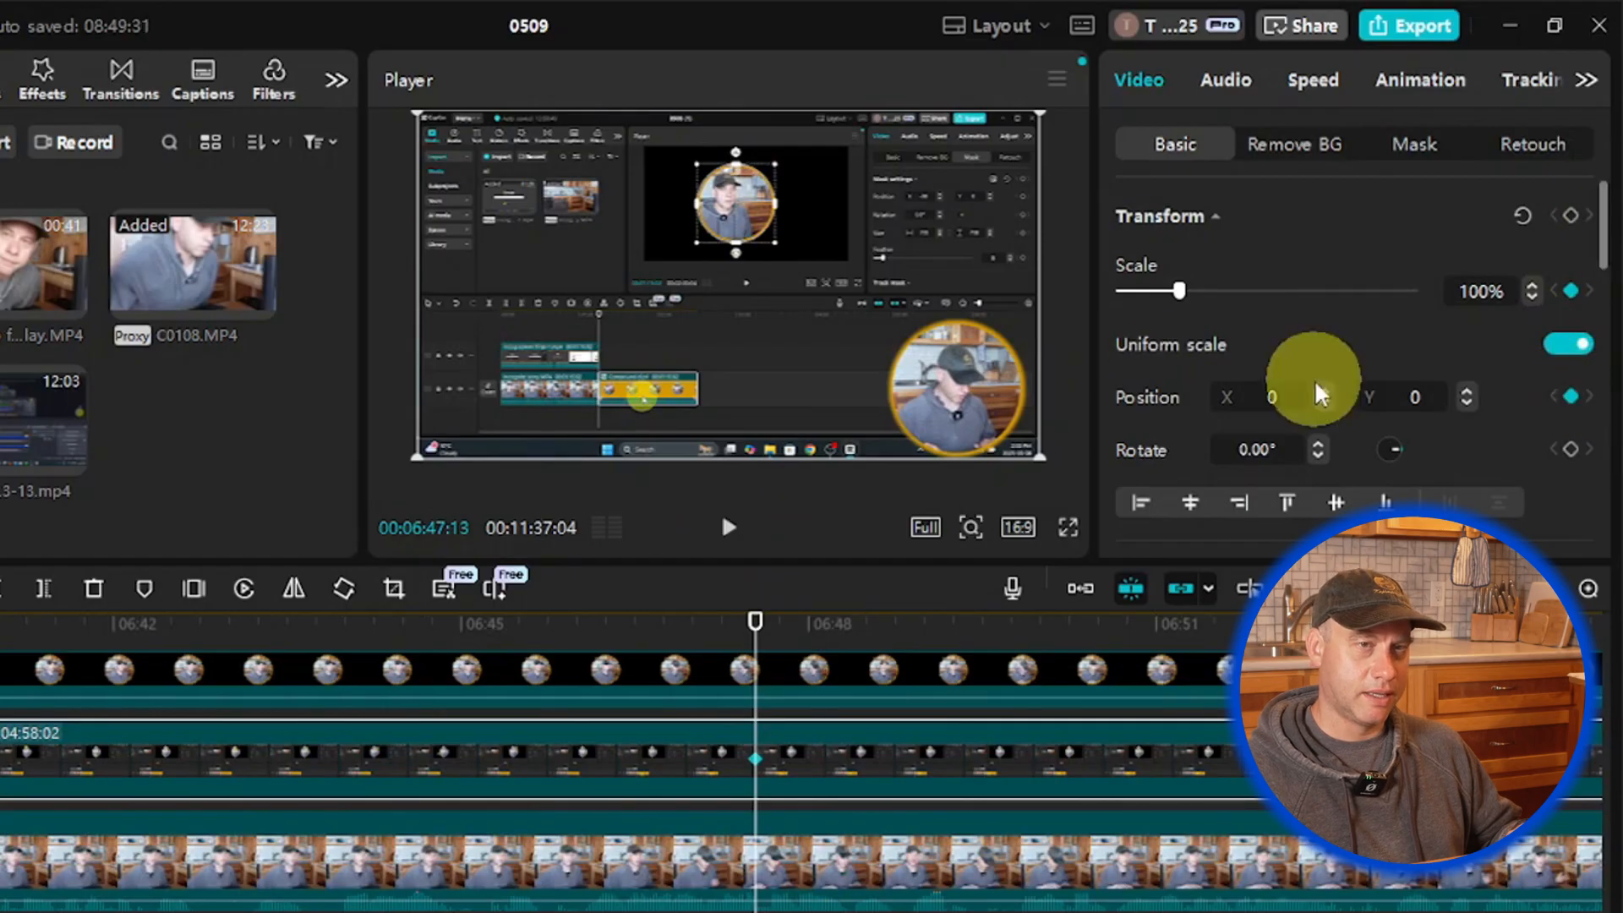
Step: Add a red marker labelled "Text Hold Alt + G" to the screen recording clip at 00:06:47:13
scroll(779, 787, up, 2)
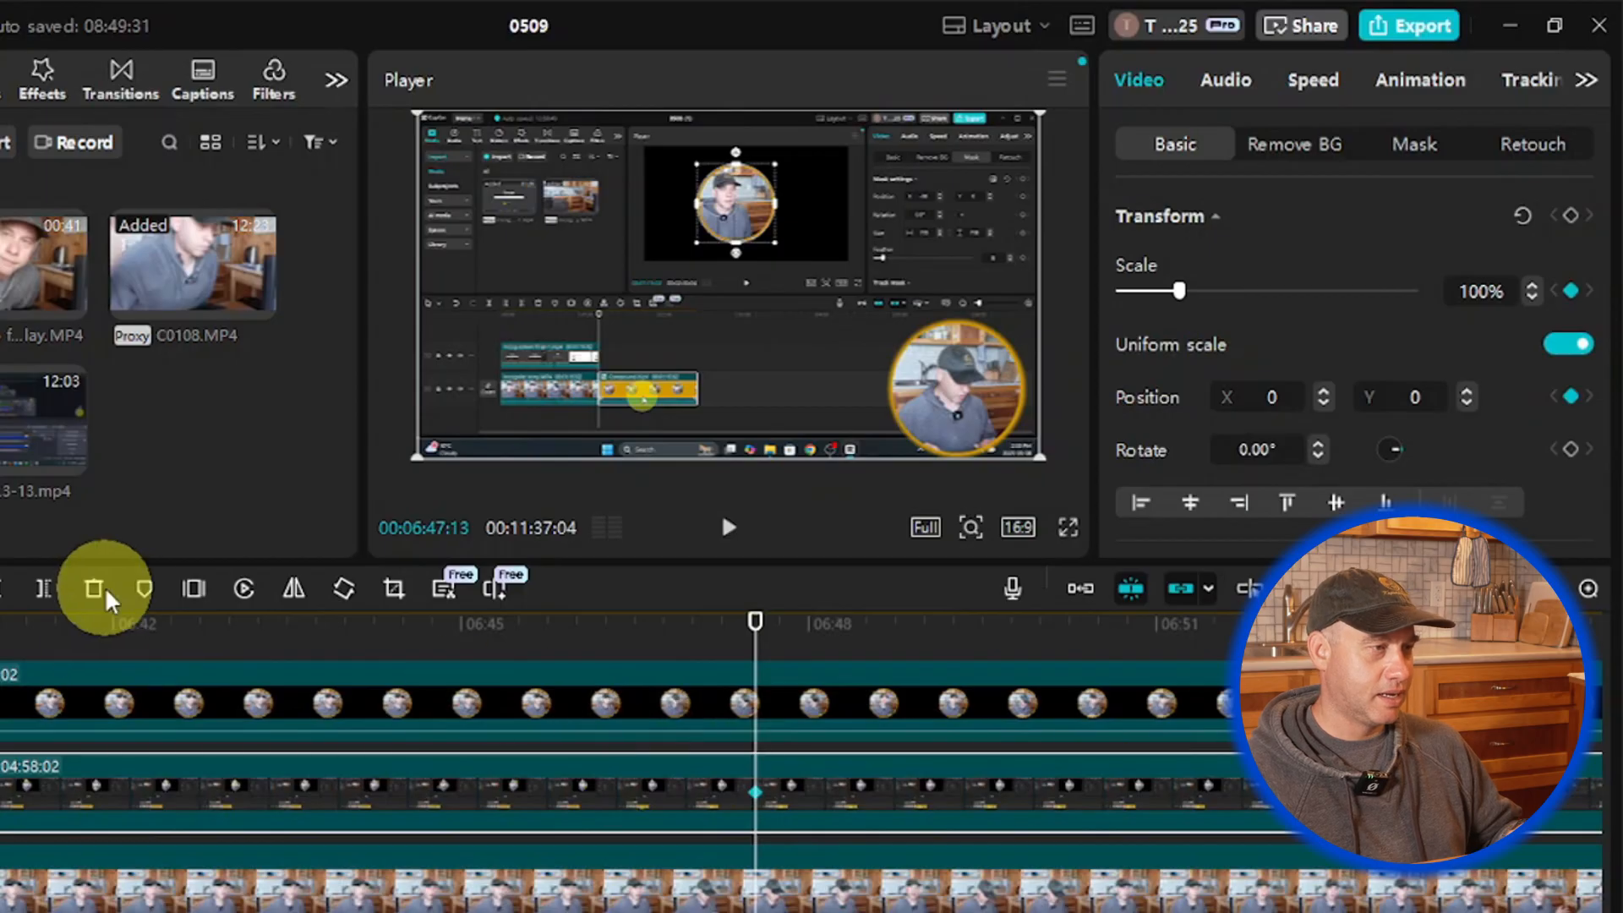
click(145, 589)
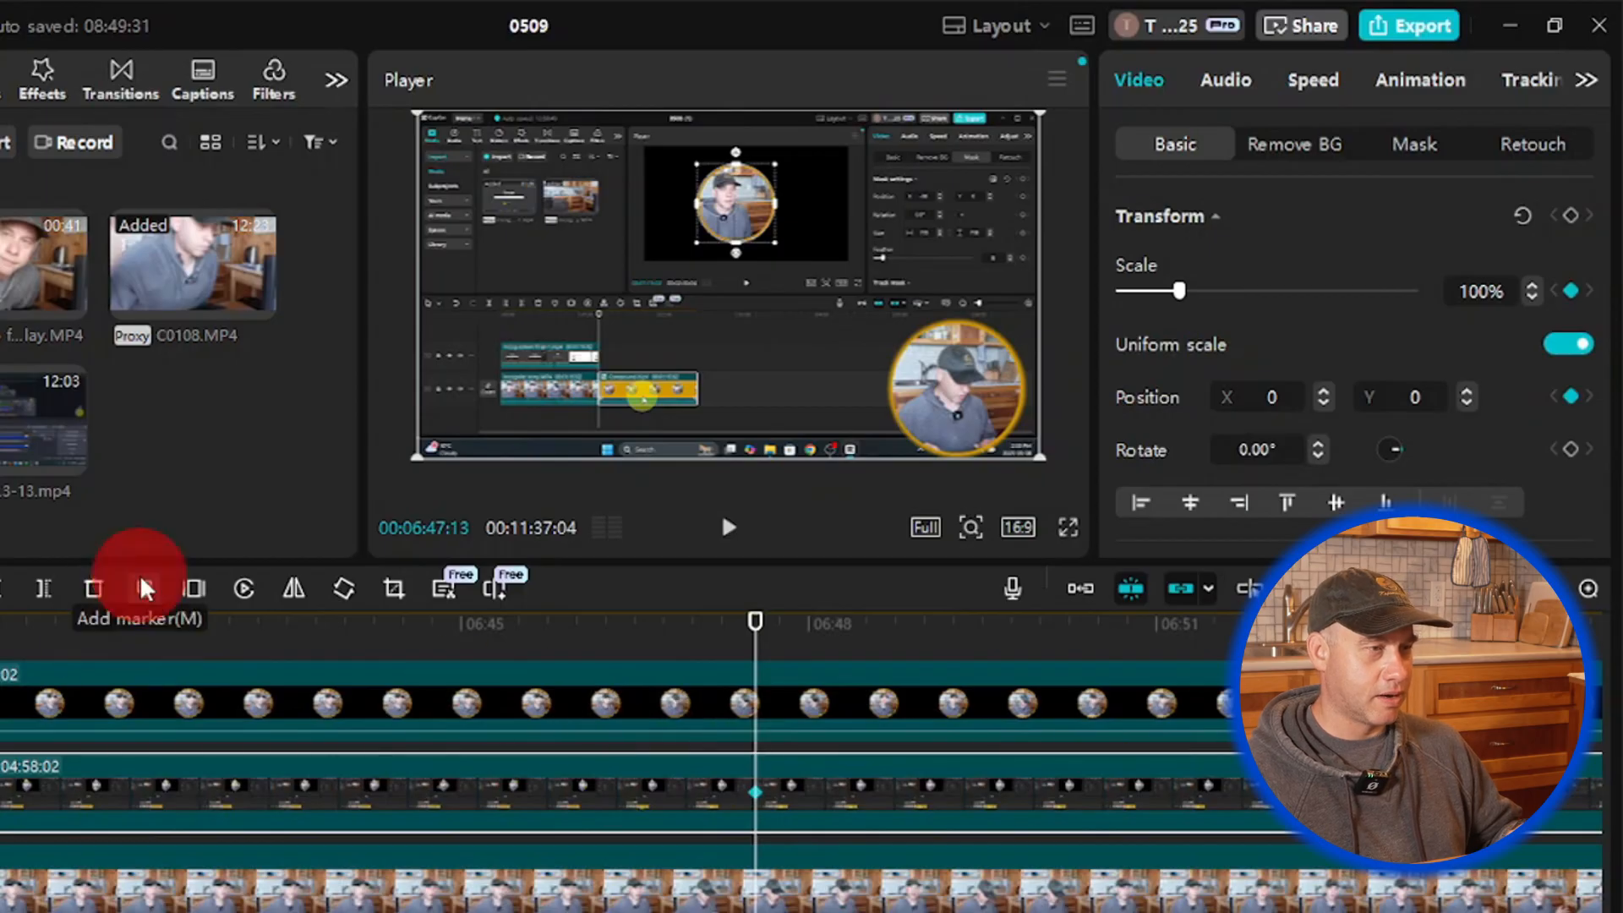
right_click(752, 741)
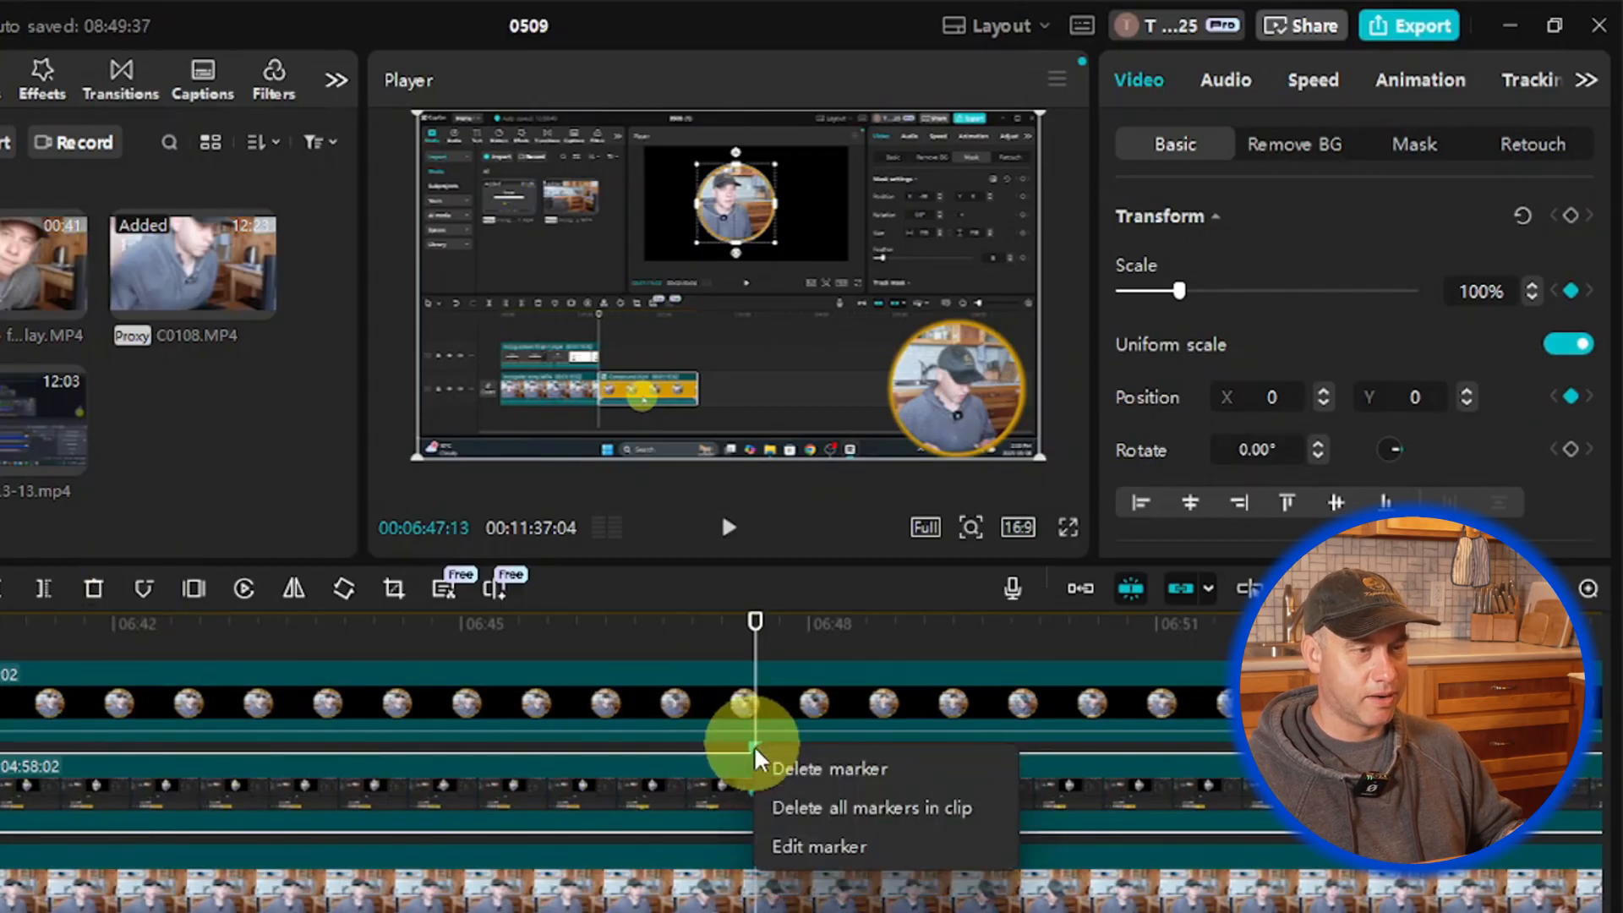
click(790, 842)
click(668, 560)
drag(668, 560, 469, 550)
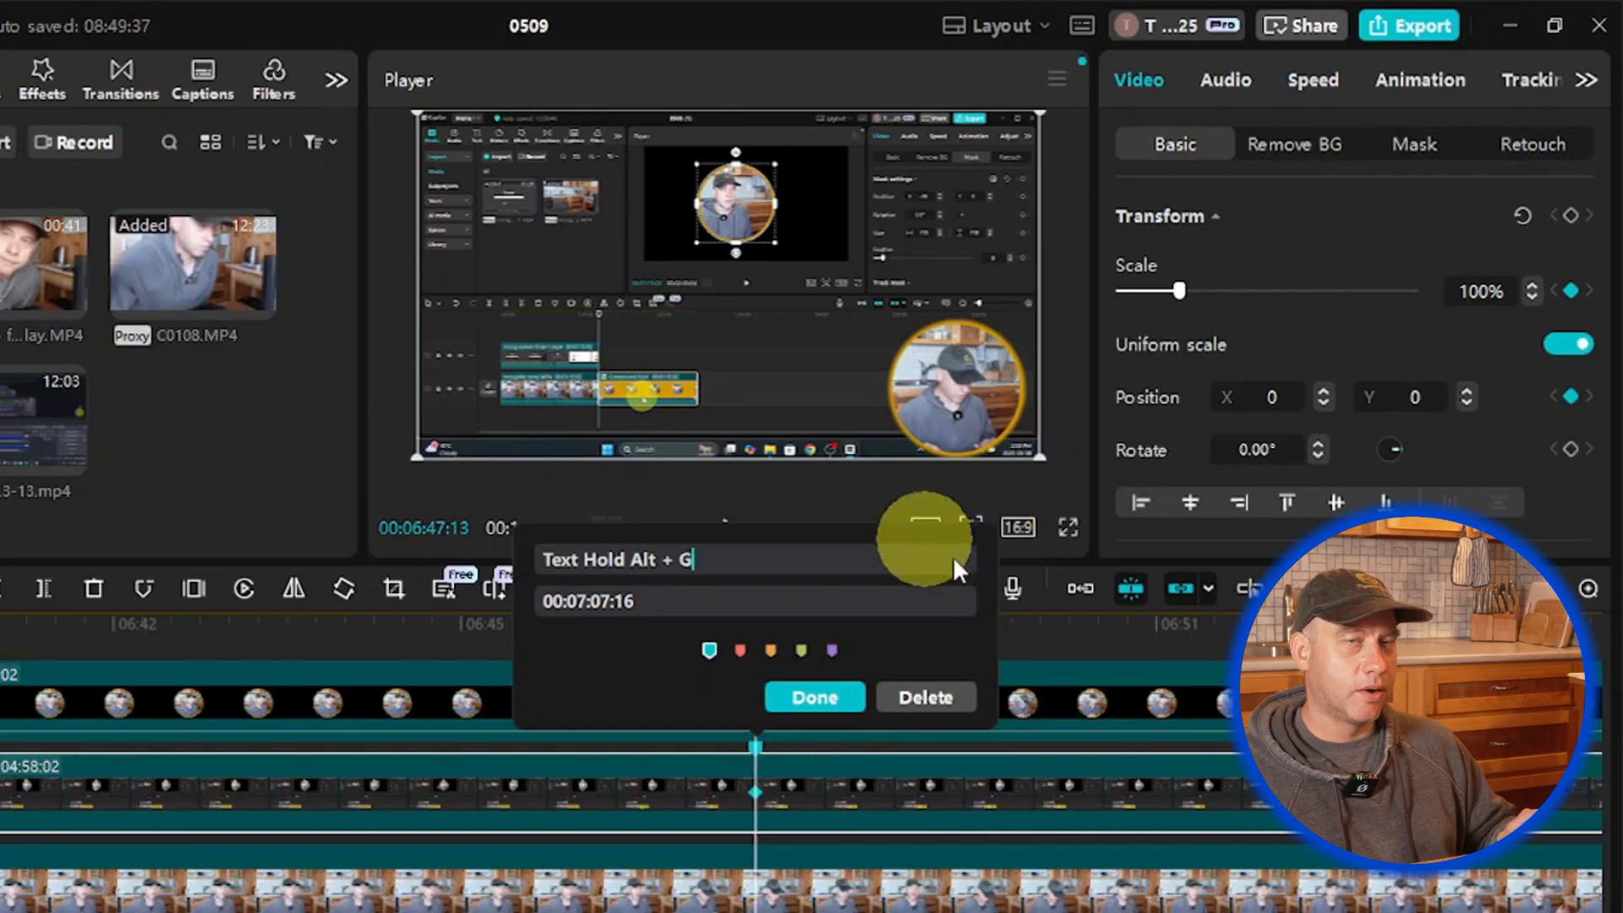
click(743, 648)
click(815, 697)
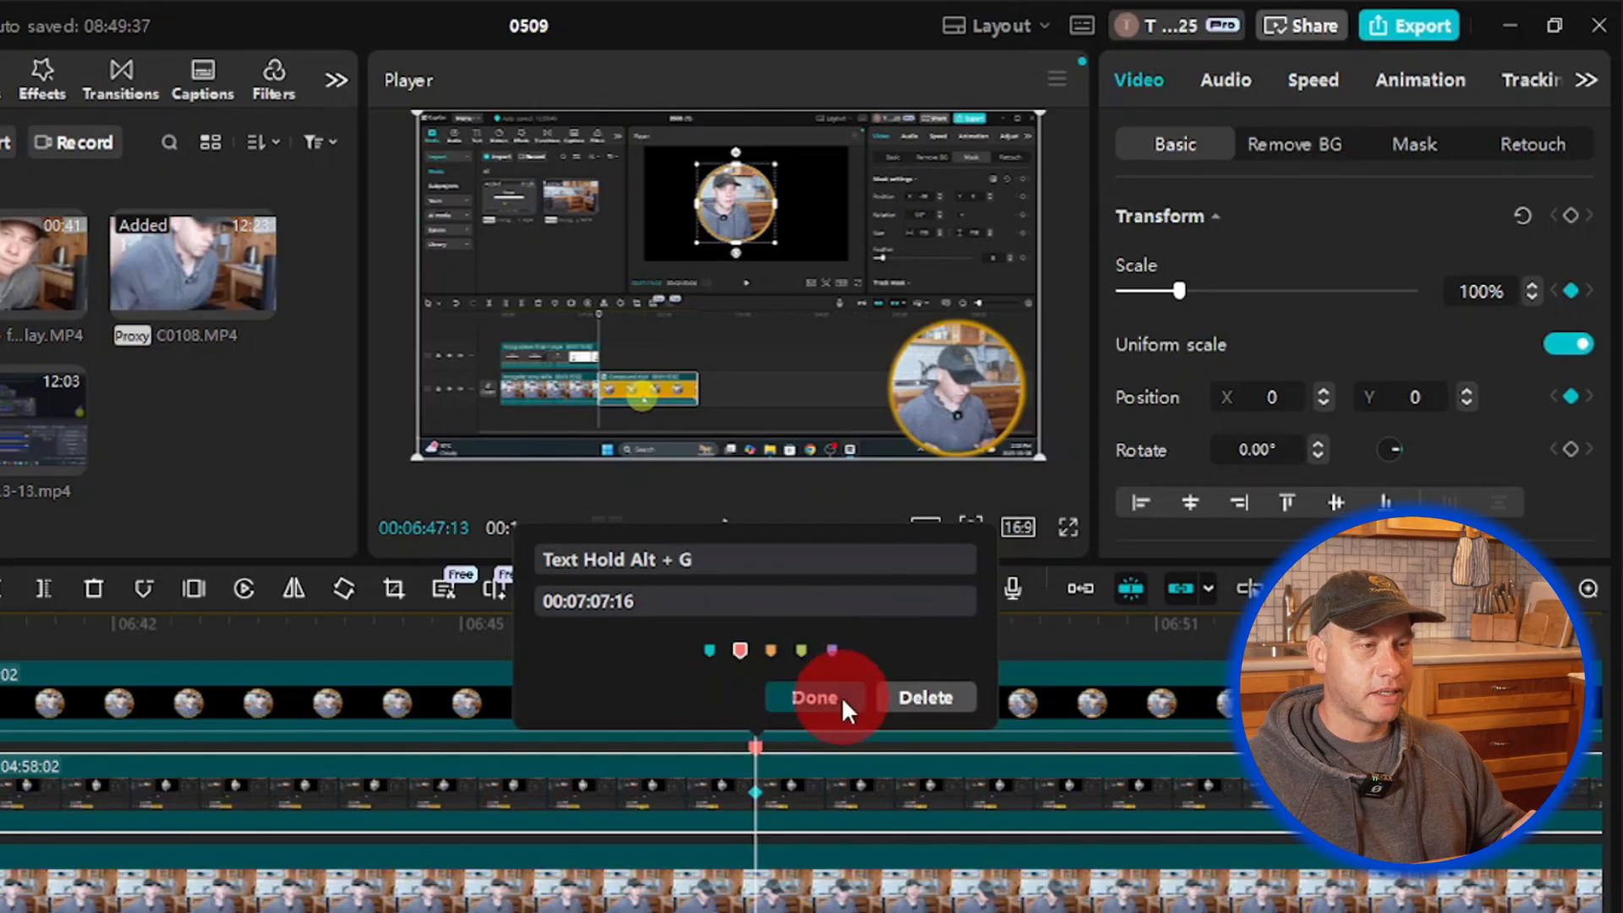
Step: Review the footage past the marker up to 00:06:56:04, and return the playhead to 00:06:48:05, shortly after the marker
click(734, 533)
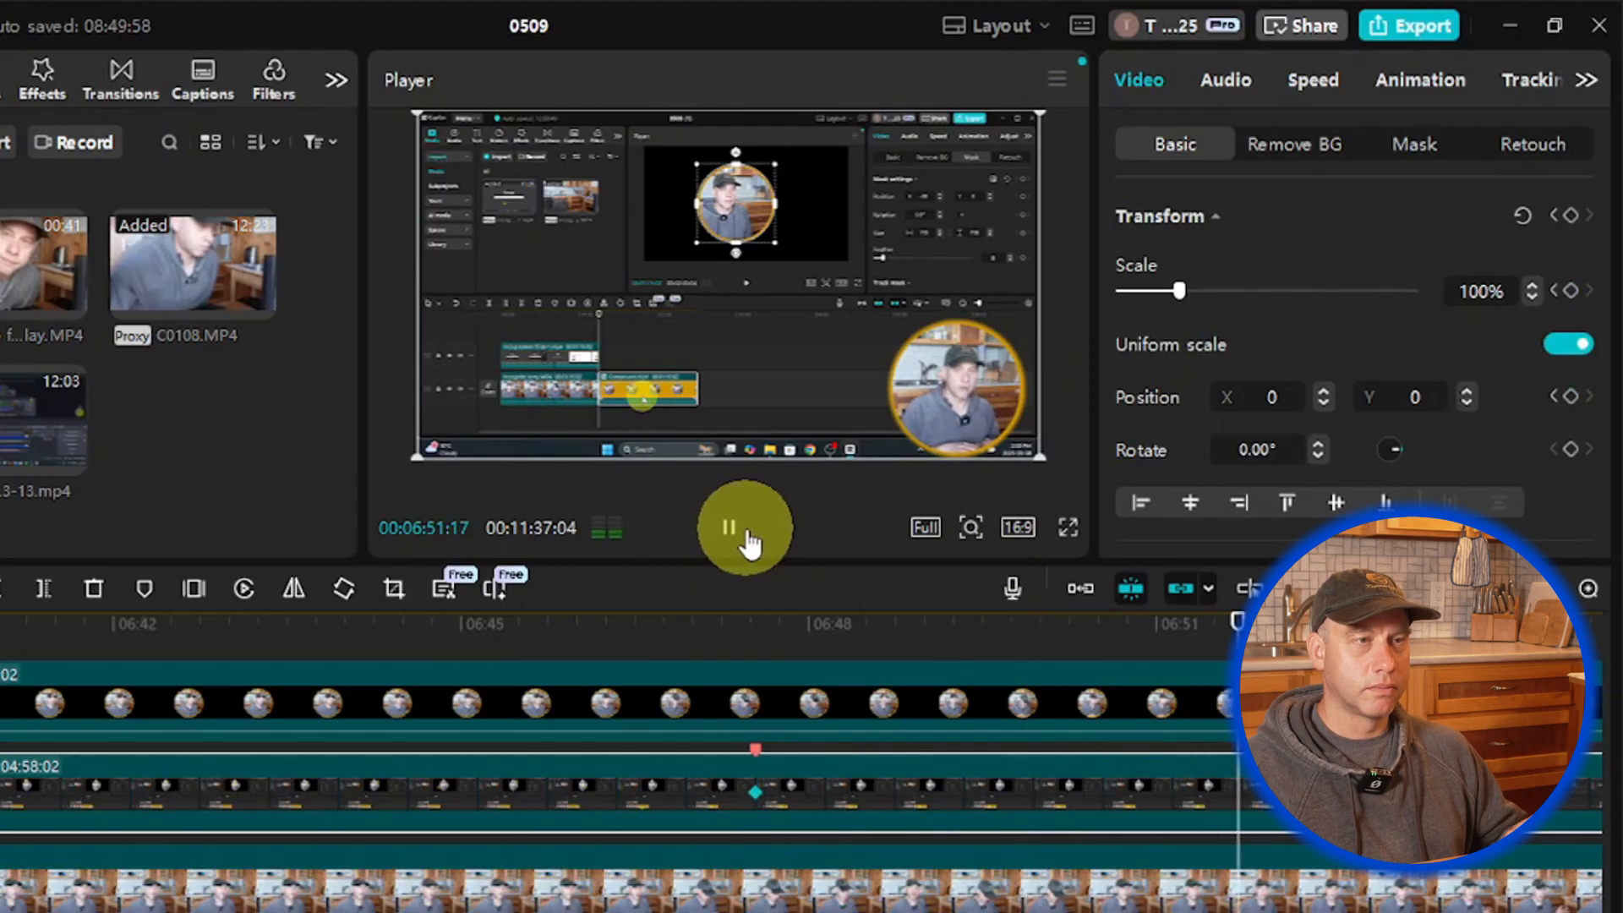
click(735, 532)
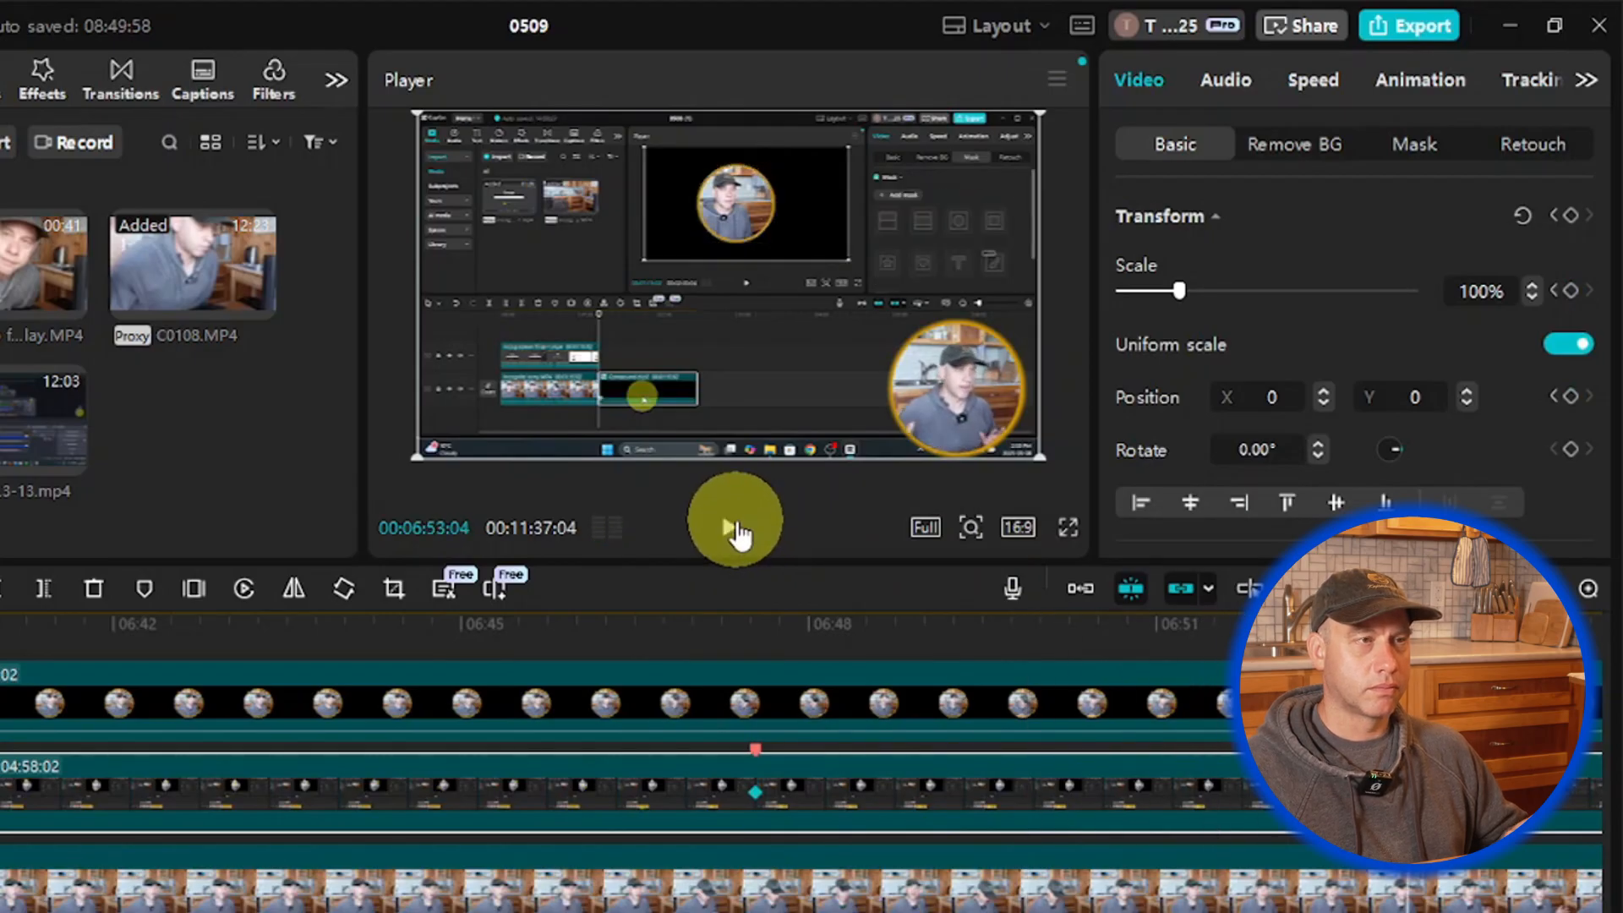
click(736, 532)
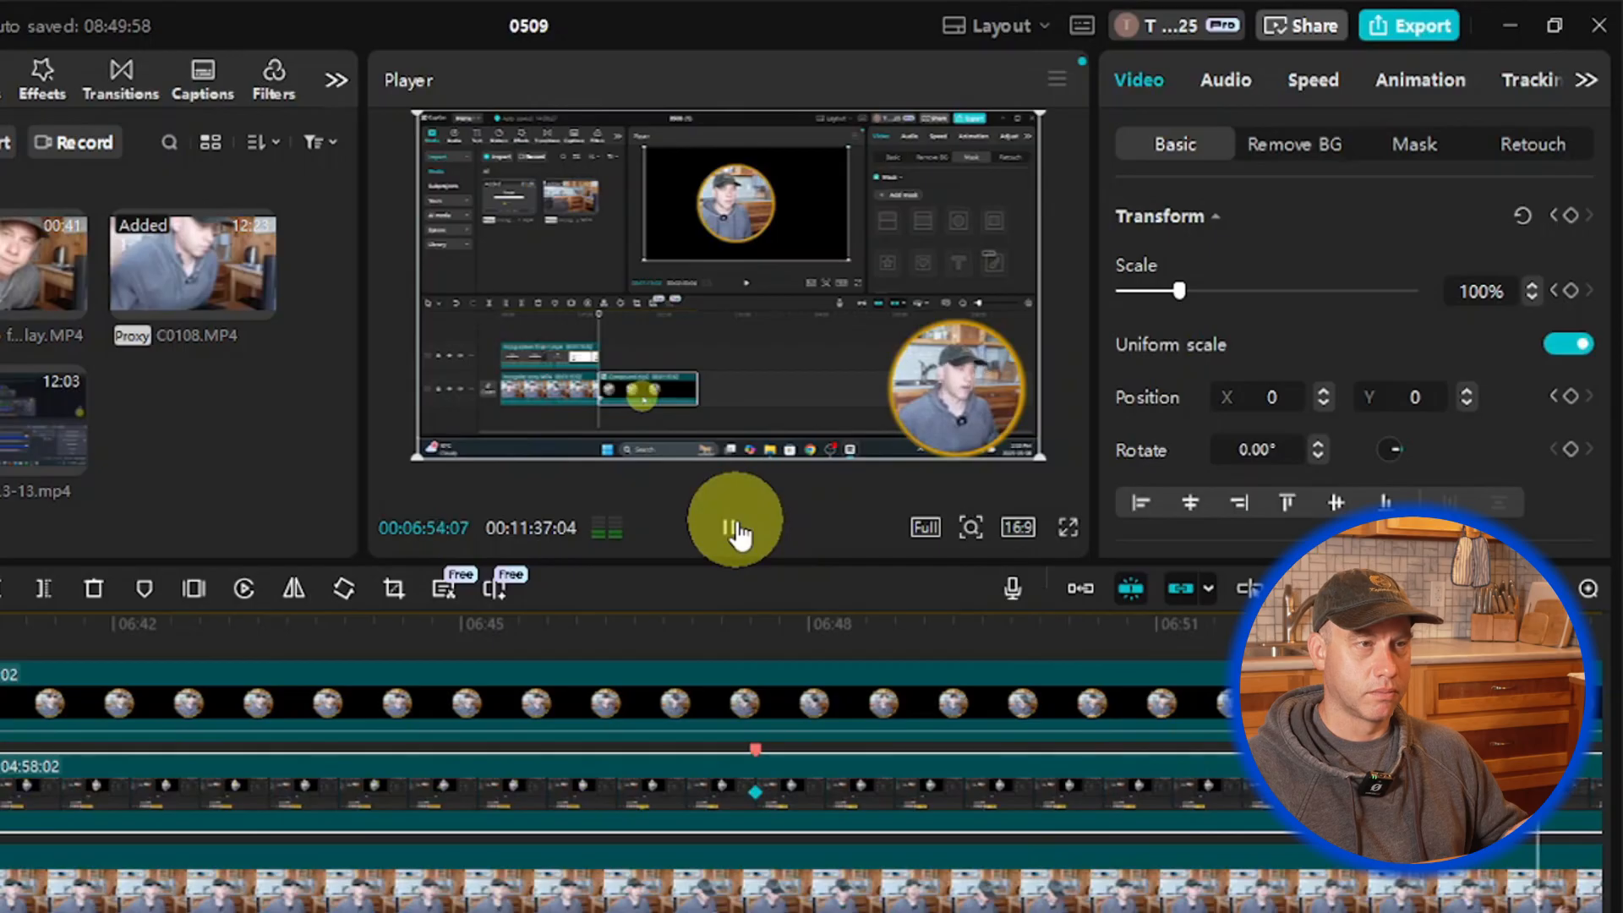
click(735, 532)
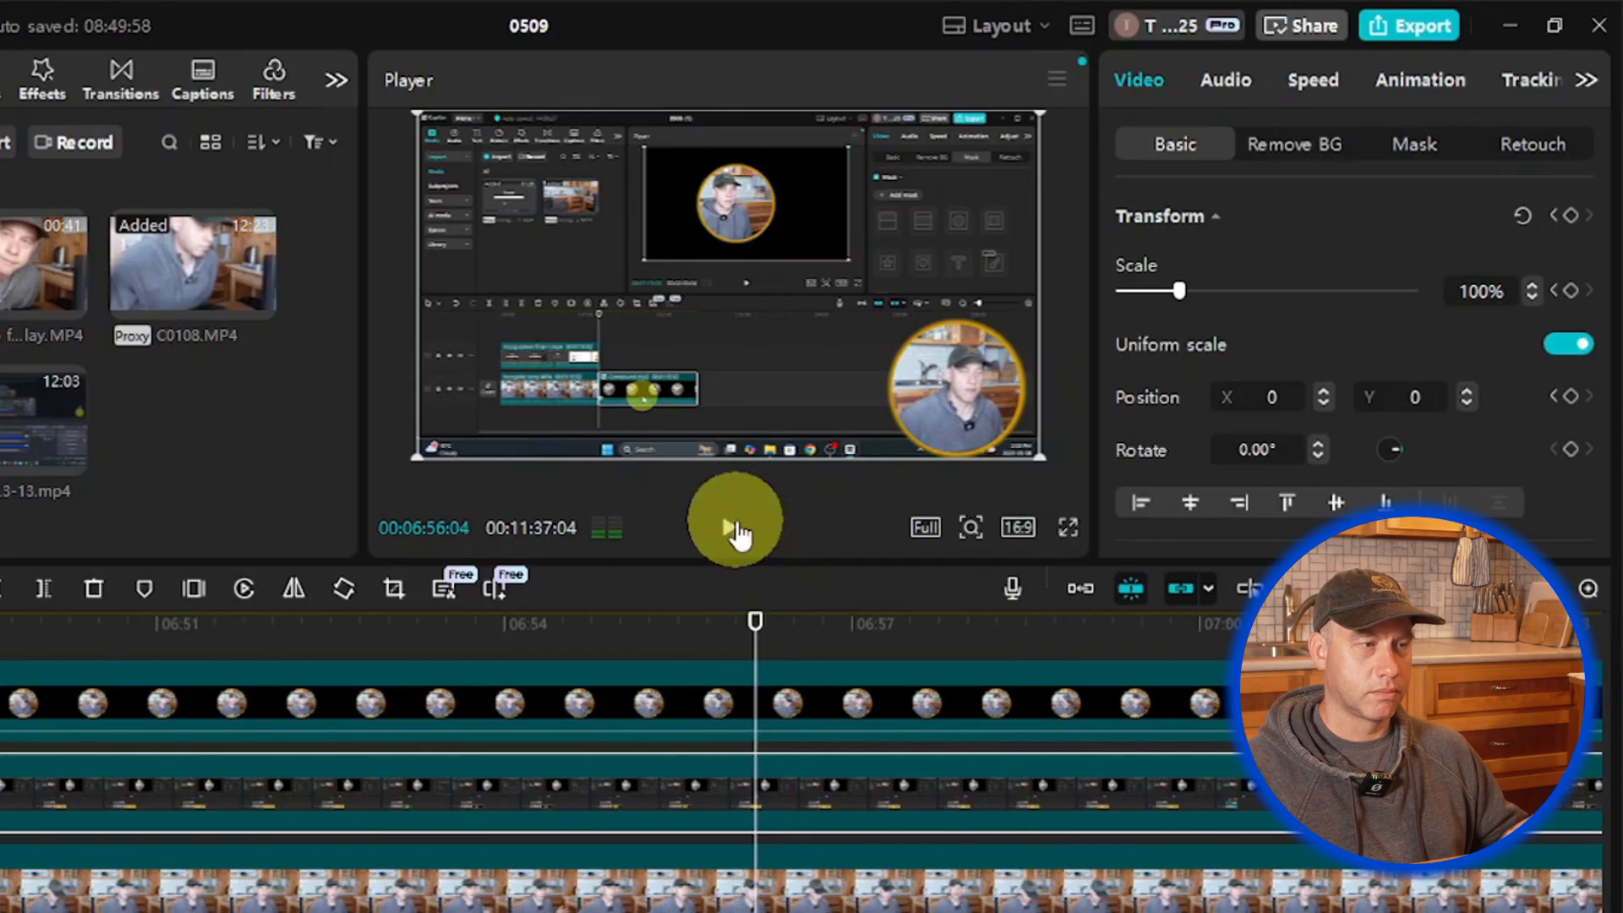
drag(756, 655, 164, 673)
mouse_move(17, 695)
mouse_down()
mouse_move(559, 713)
mouse_move(960, 752)
mouse_move(925, 756)
mouse_up()
key(Right)
key(Right)
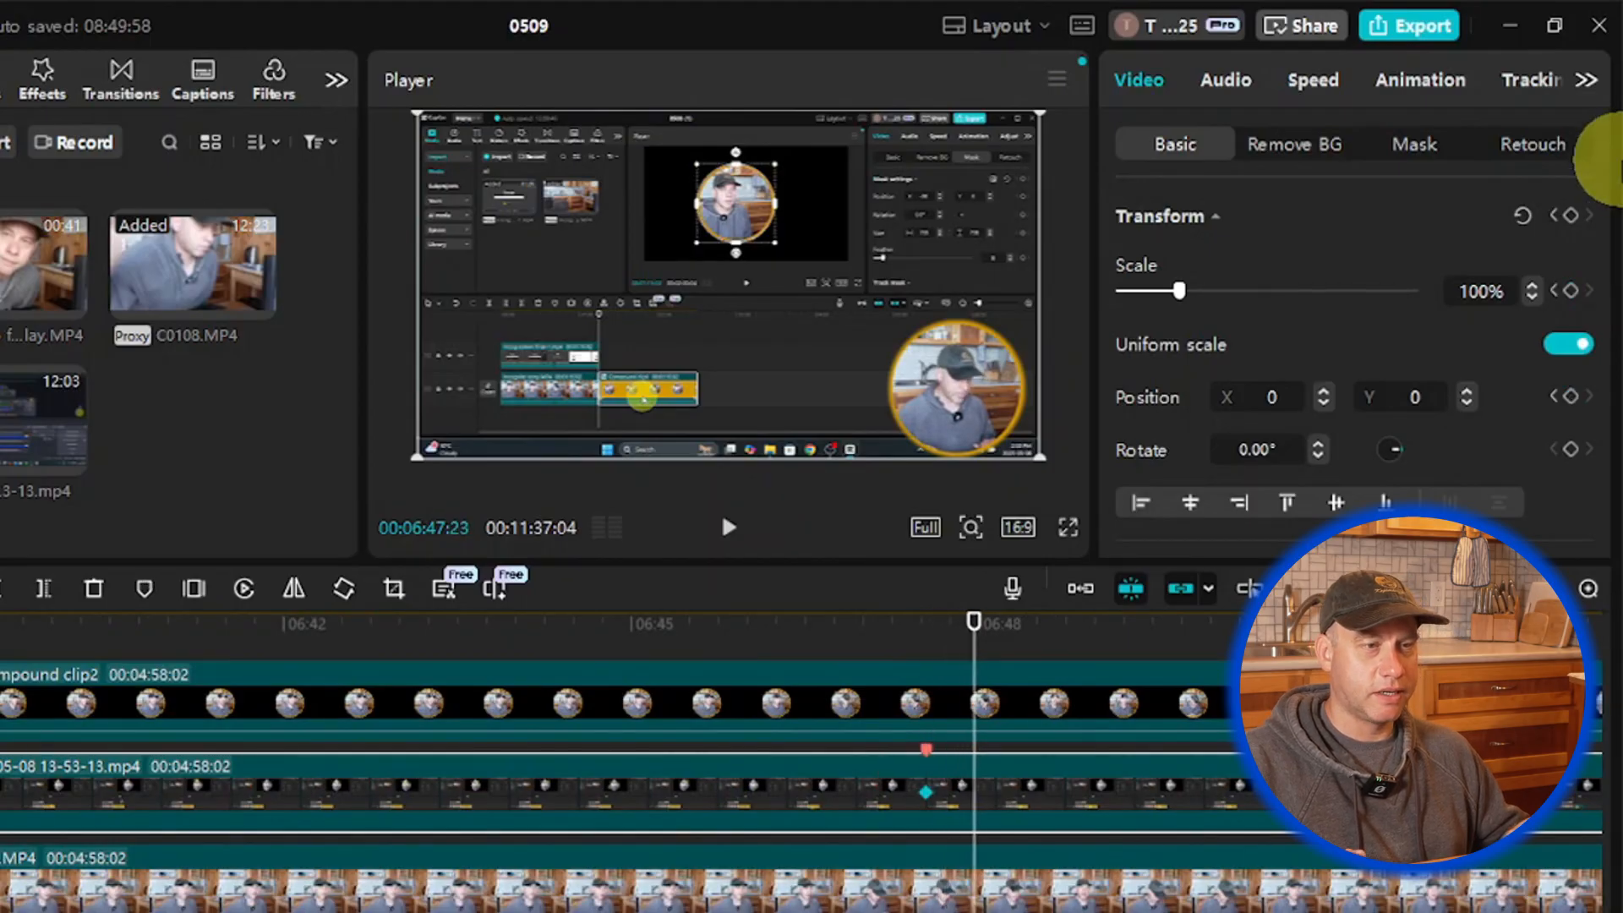
key(Right)
key(Right)
key(Right)
key(Right)
key(Right)
key(Right)
key(Right)
key(Right)
key(Right)
key(Right)
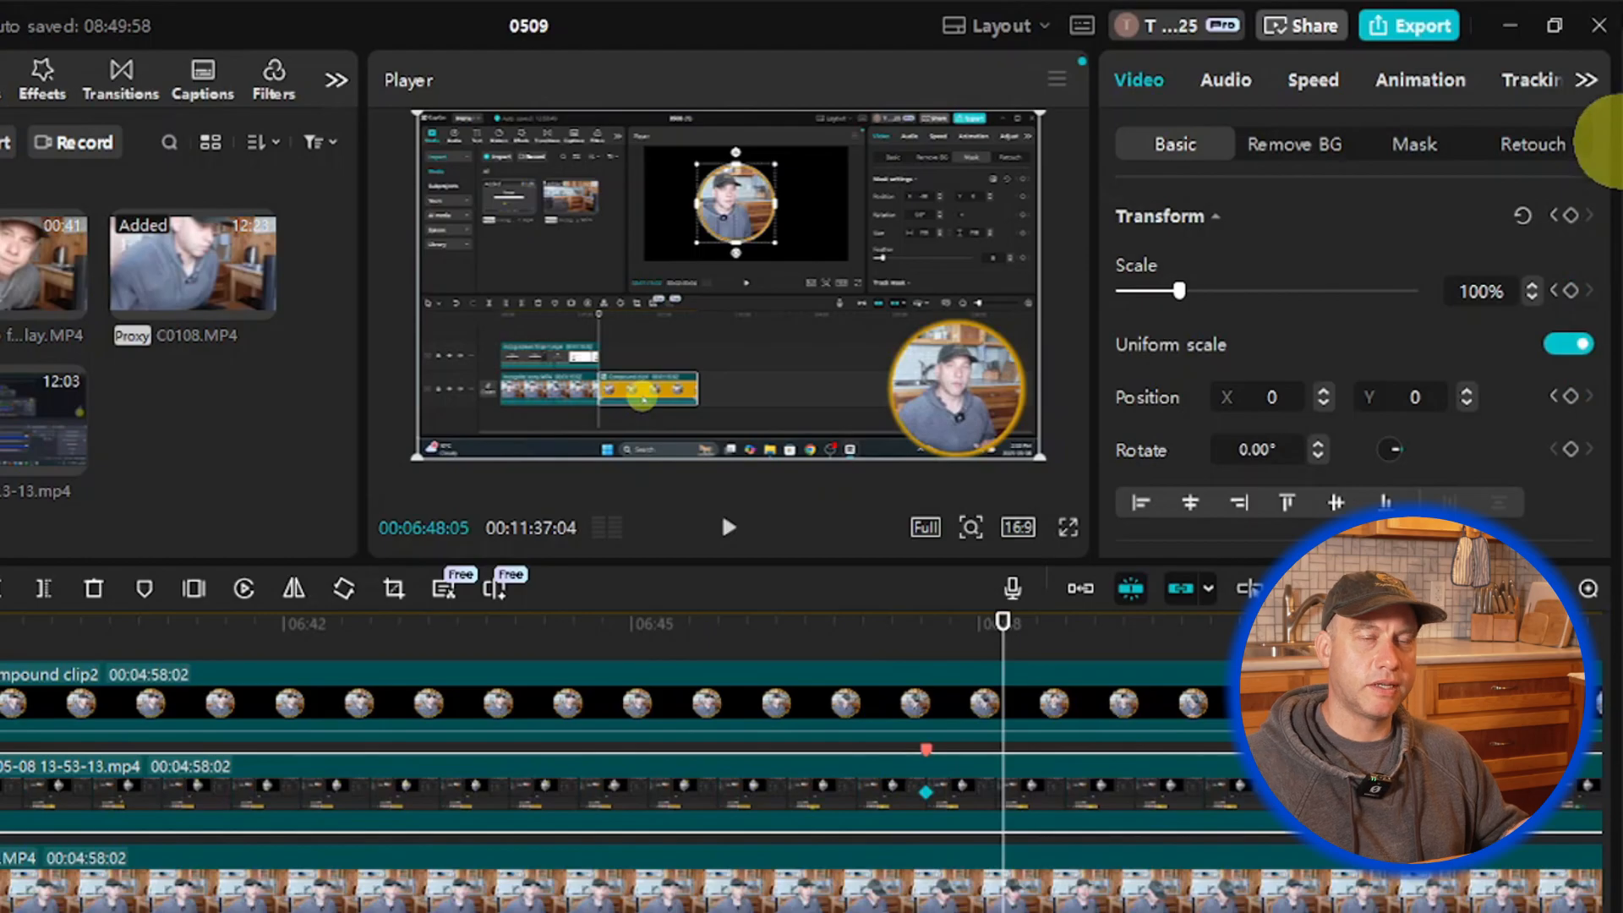
Step: Zoom the screen recording to 140% at 00:06:48:05 and reposition it to X 459, Y 197
click(1503, 296)
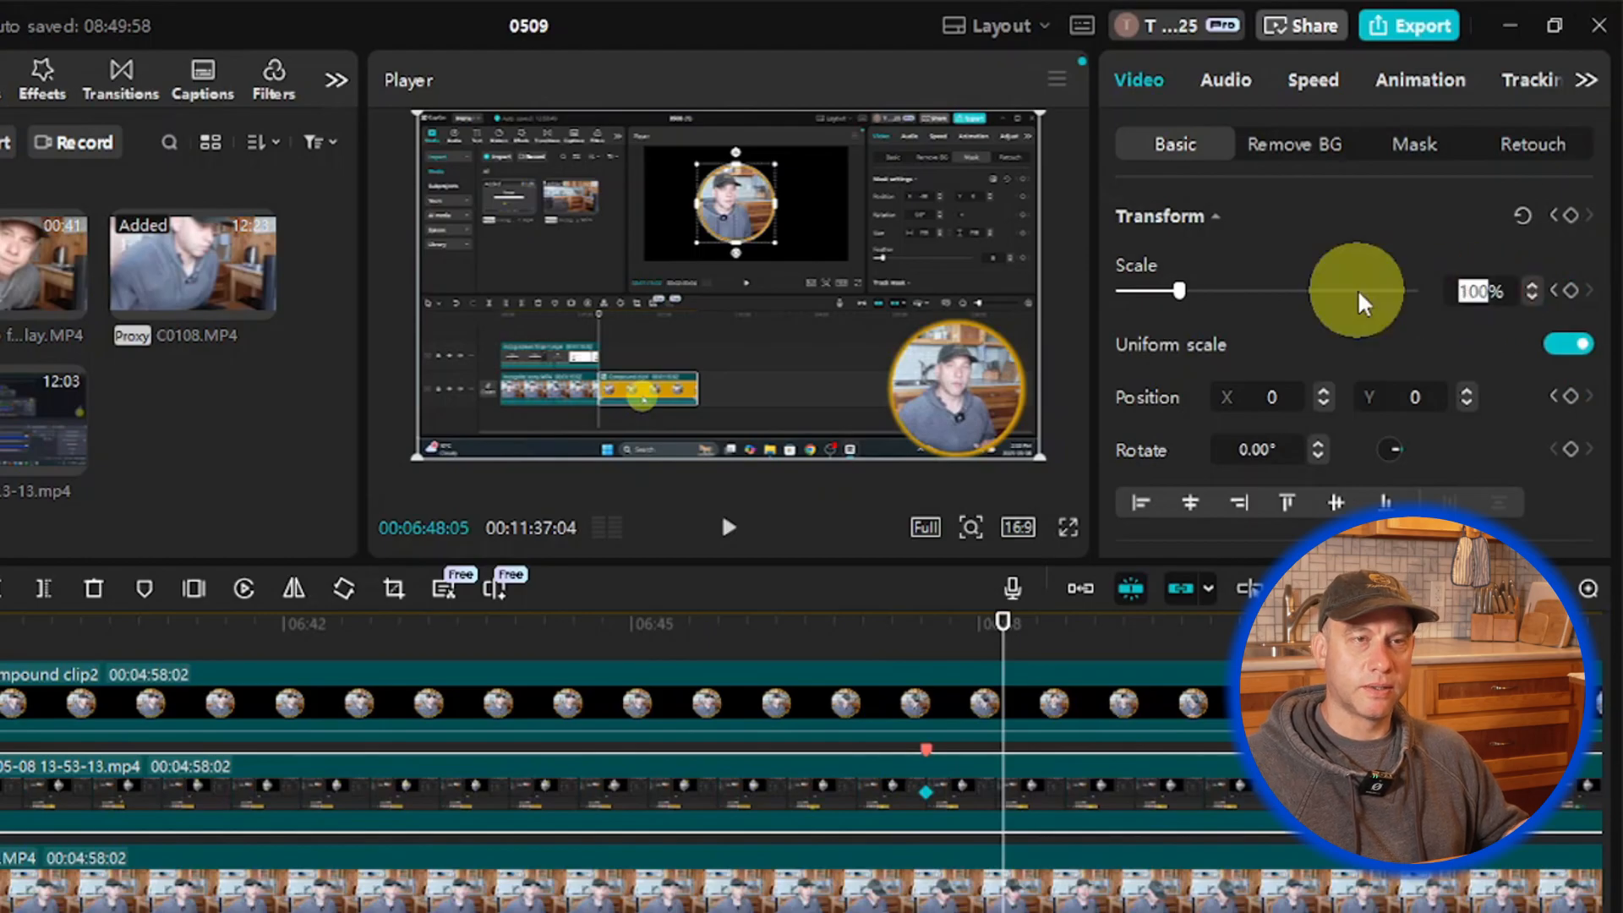
click(1184, 291)
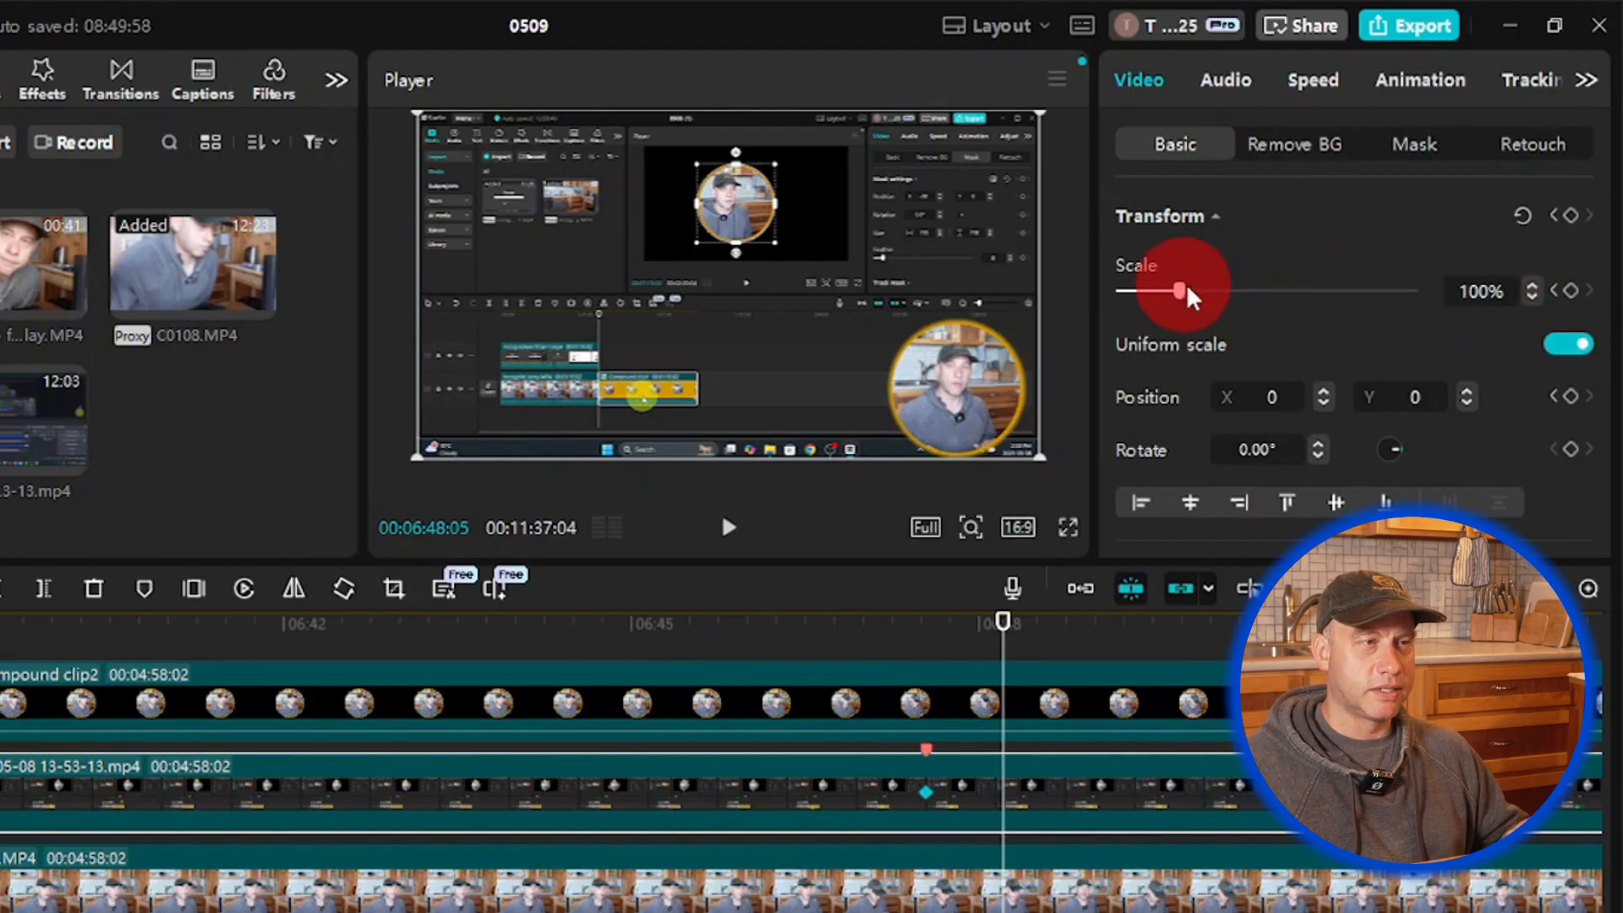
drag(1185, 291, 1203, 291)
drag(801, 374, 871, 367)
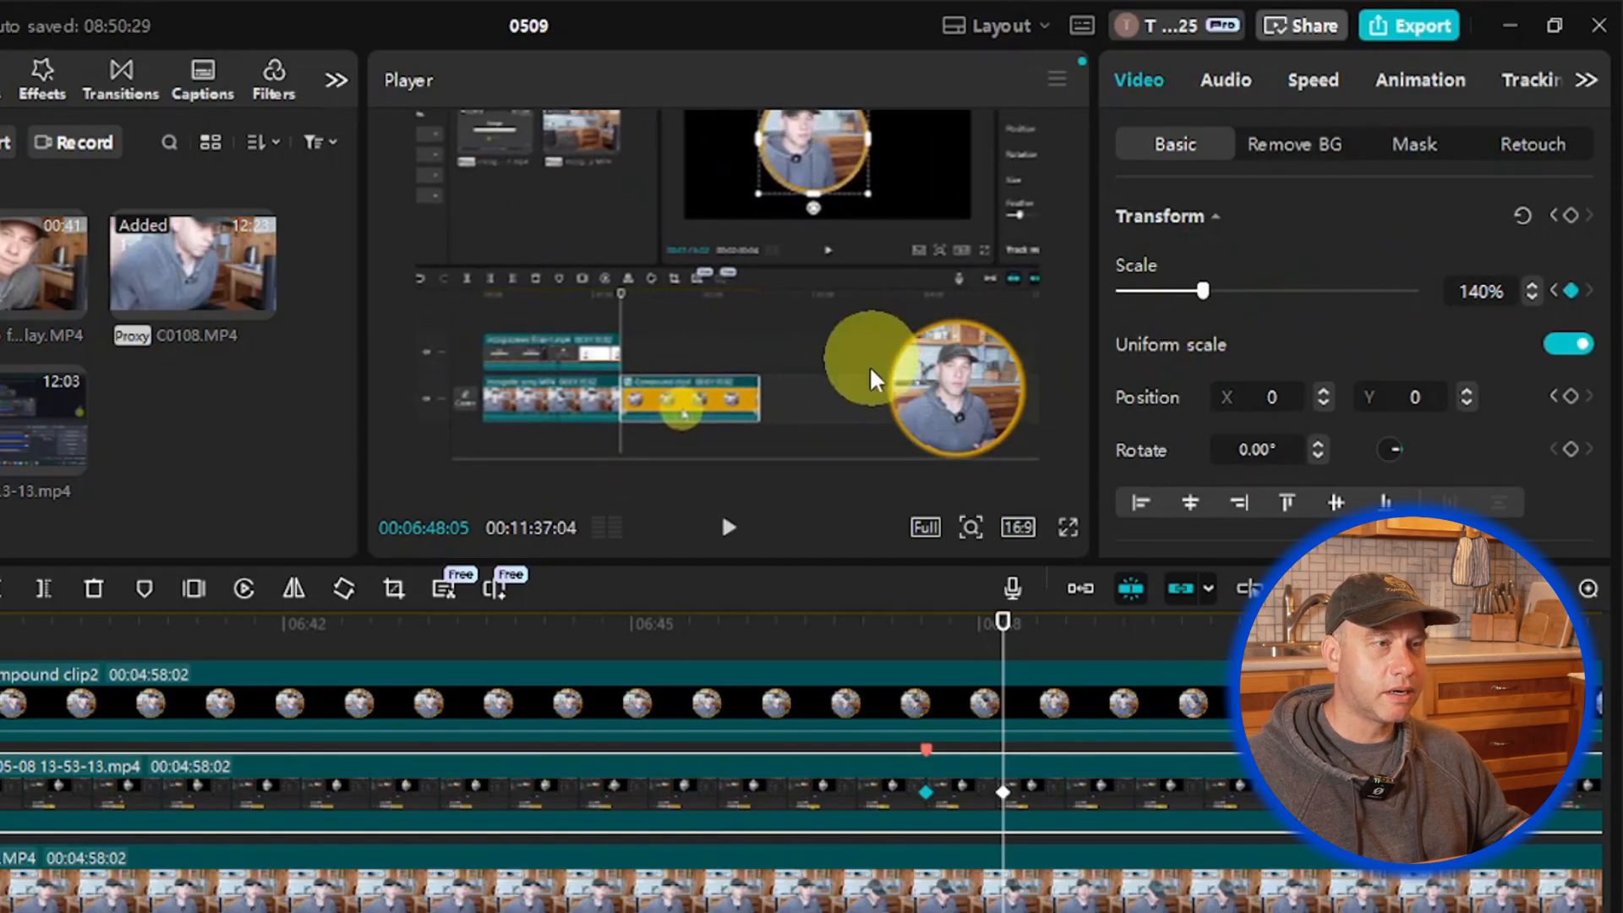
Step: Play back the zoomed section to 00:06:51:14, and move the red marker to the zoomed-in keyframe at 00:06:48:05
click(730, 531)
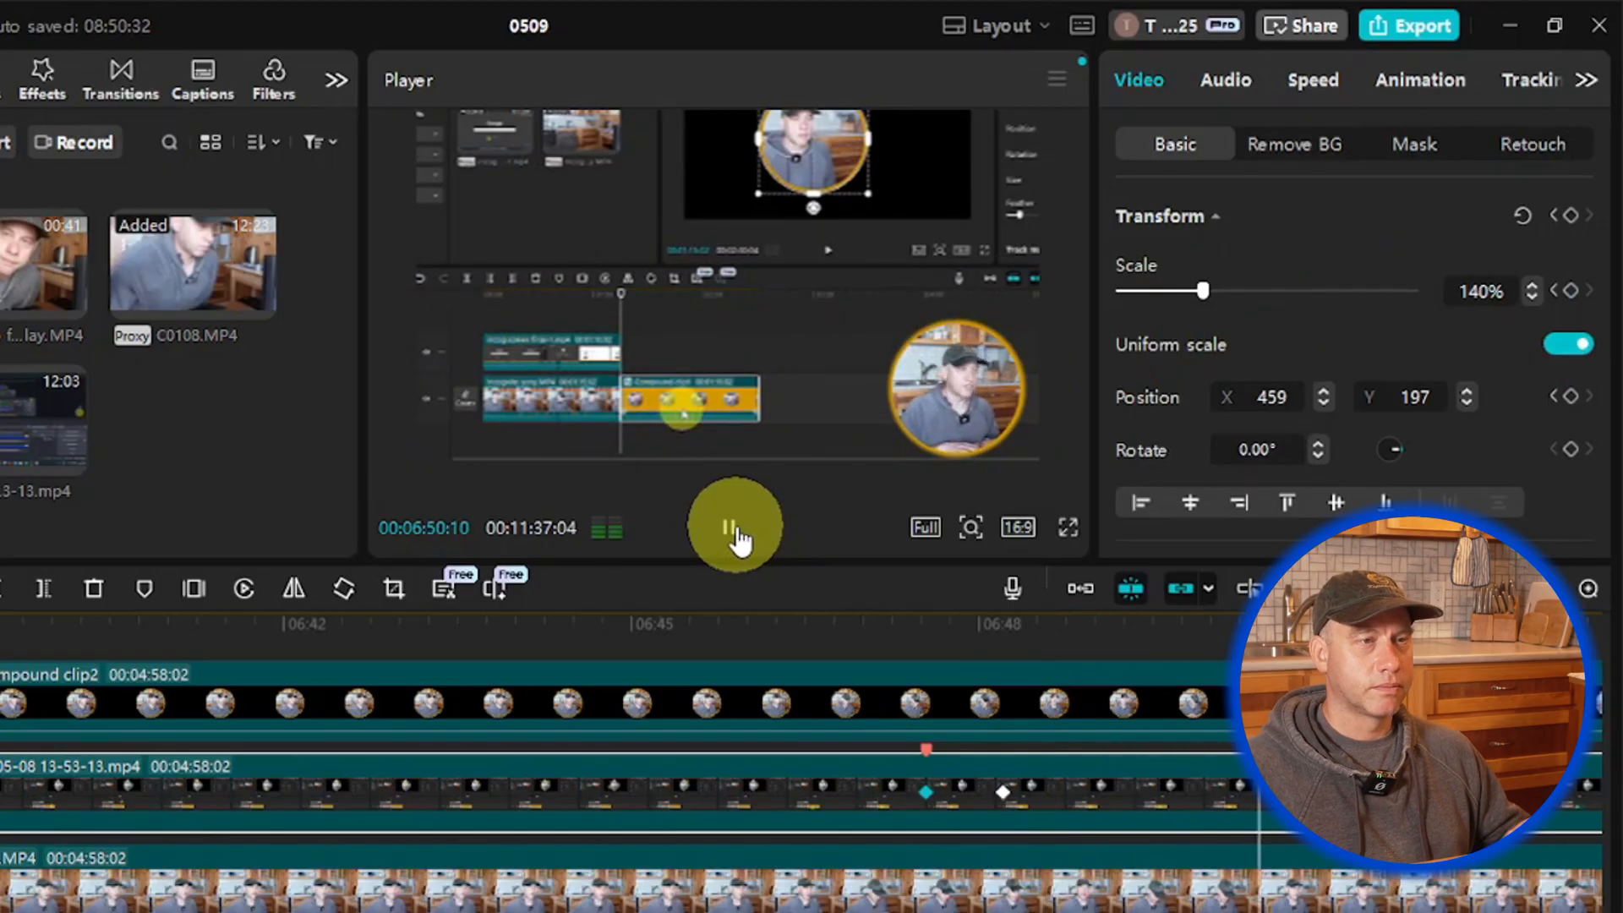
click(732, 533)
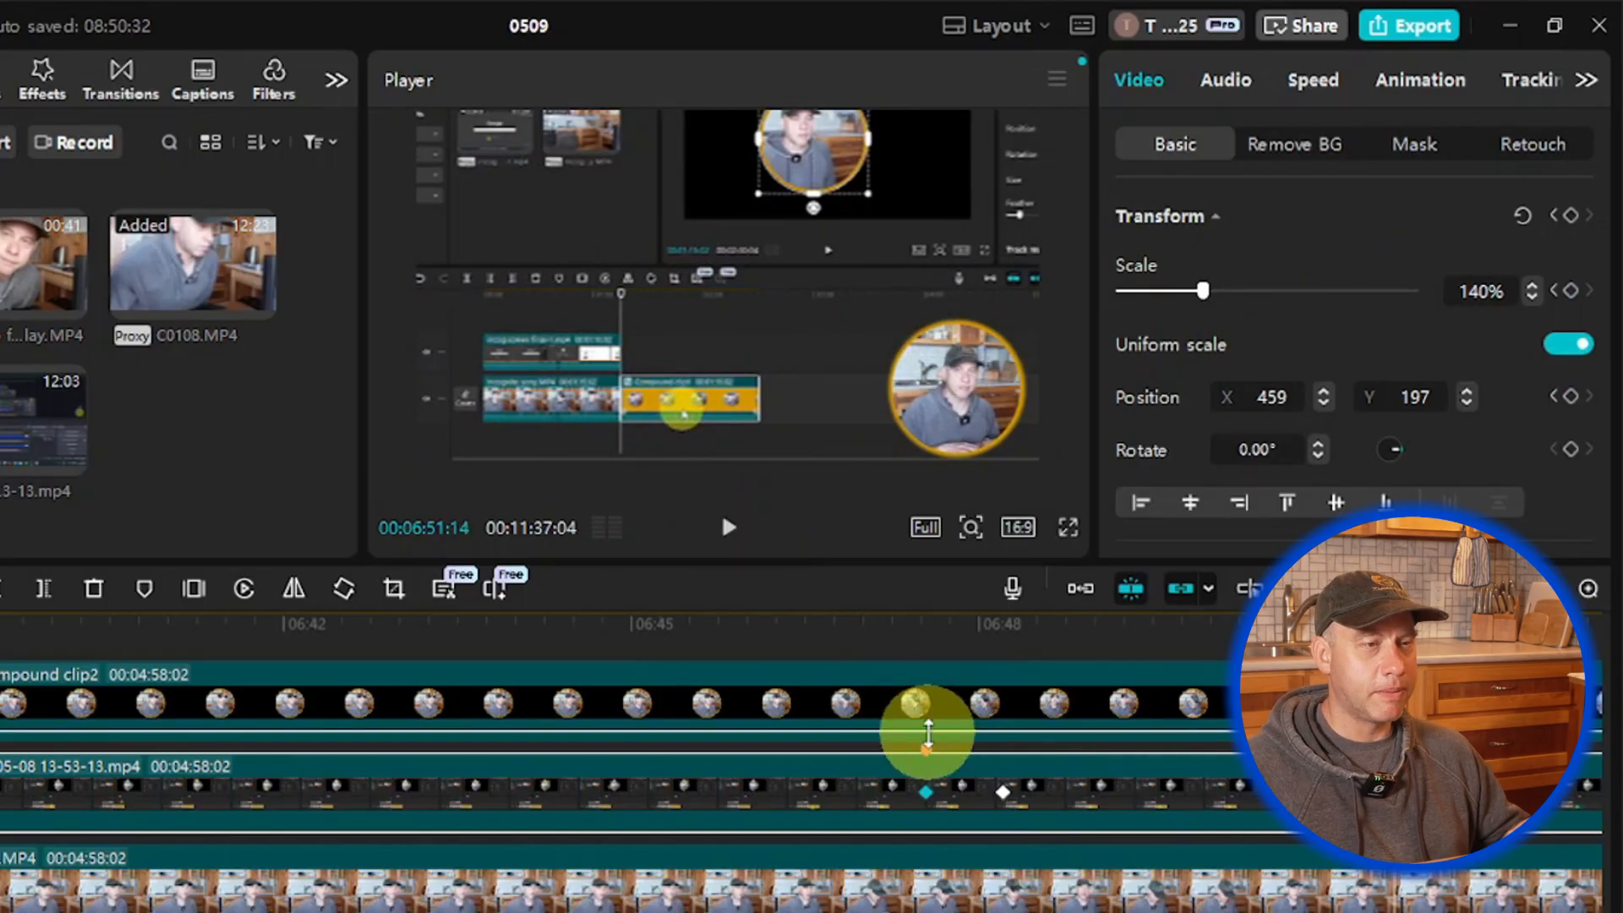
drag(925, 744, 1002, 740)
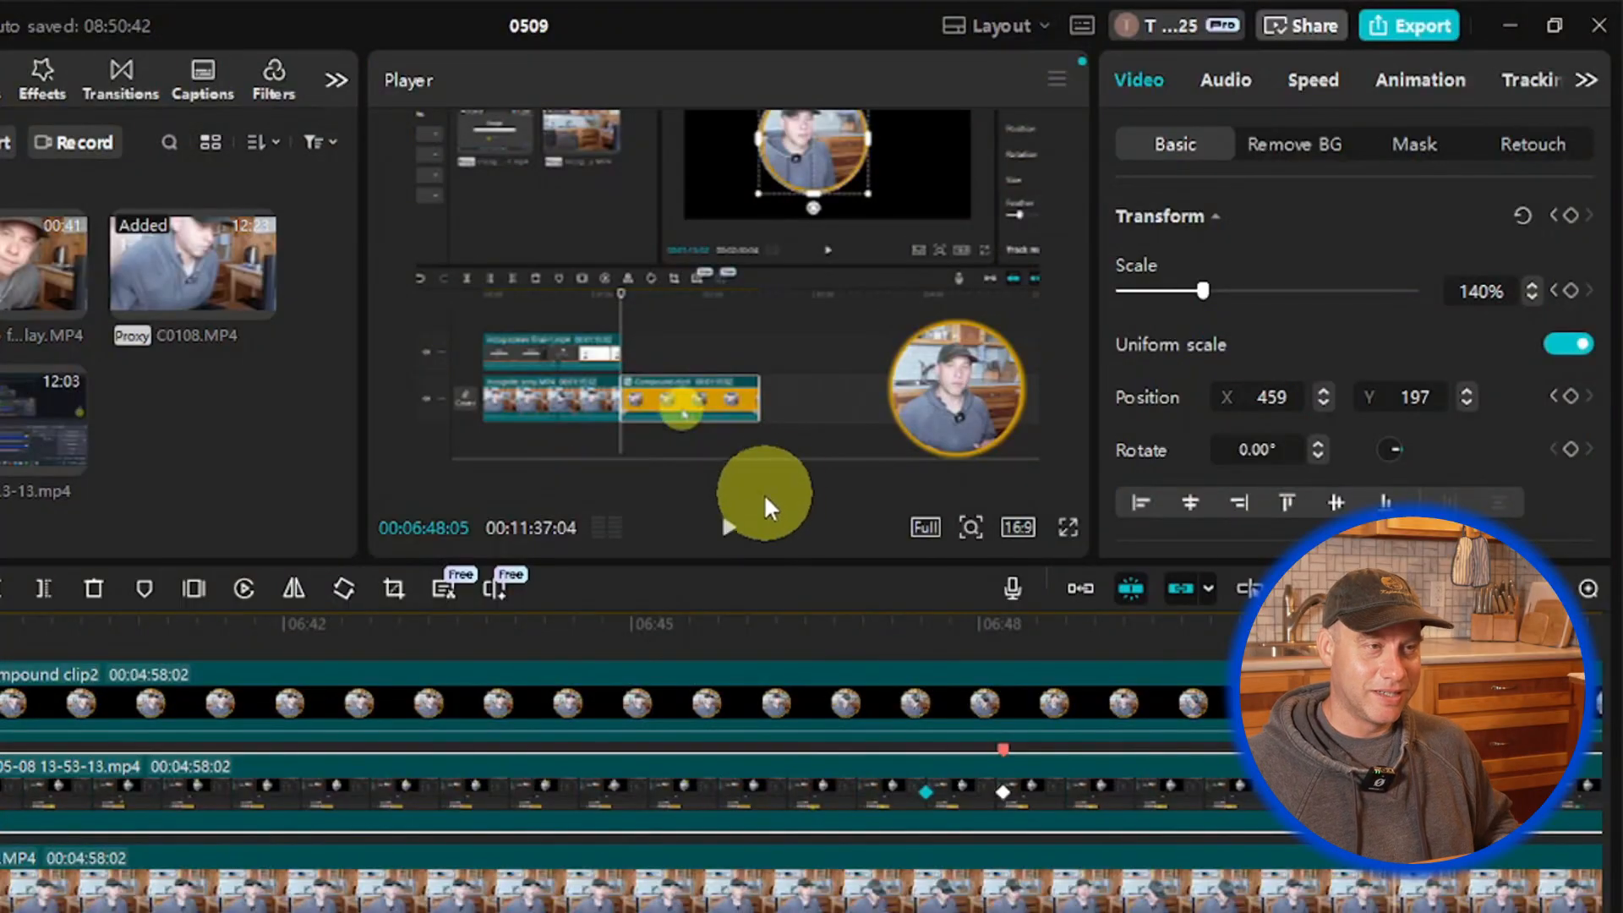
Step: Review the zoomed section up to 00:07:11:16, and add scale and position keyframes to the screen recording at 00:06:55:14
click(733, 540)
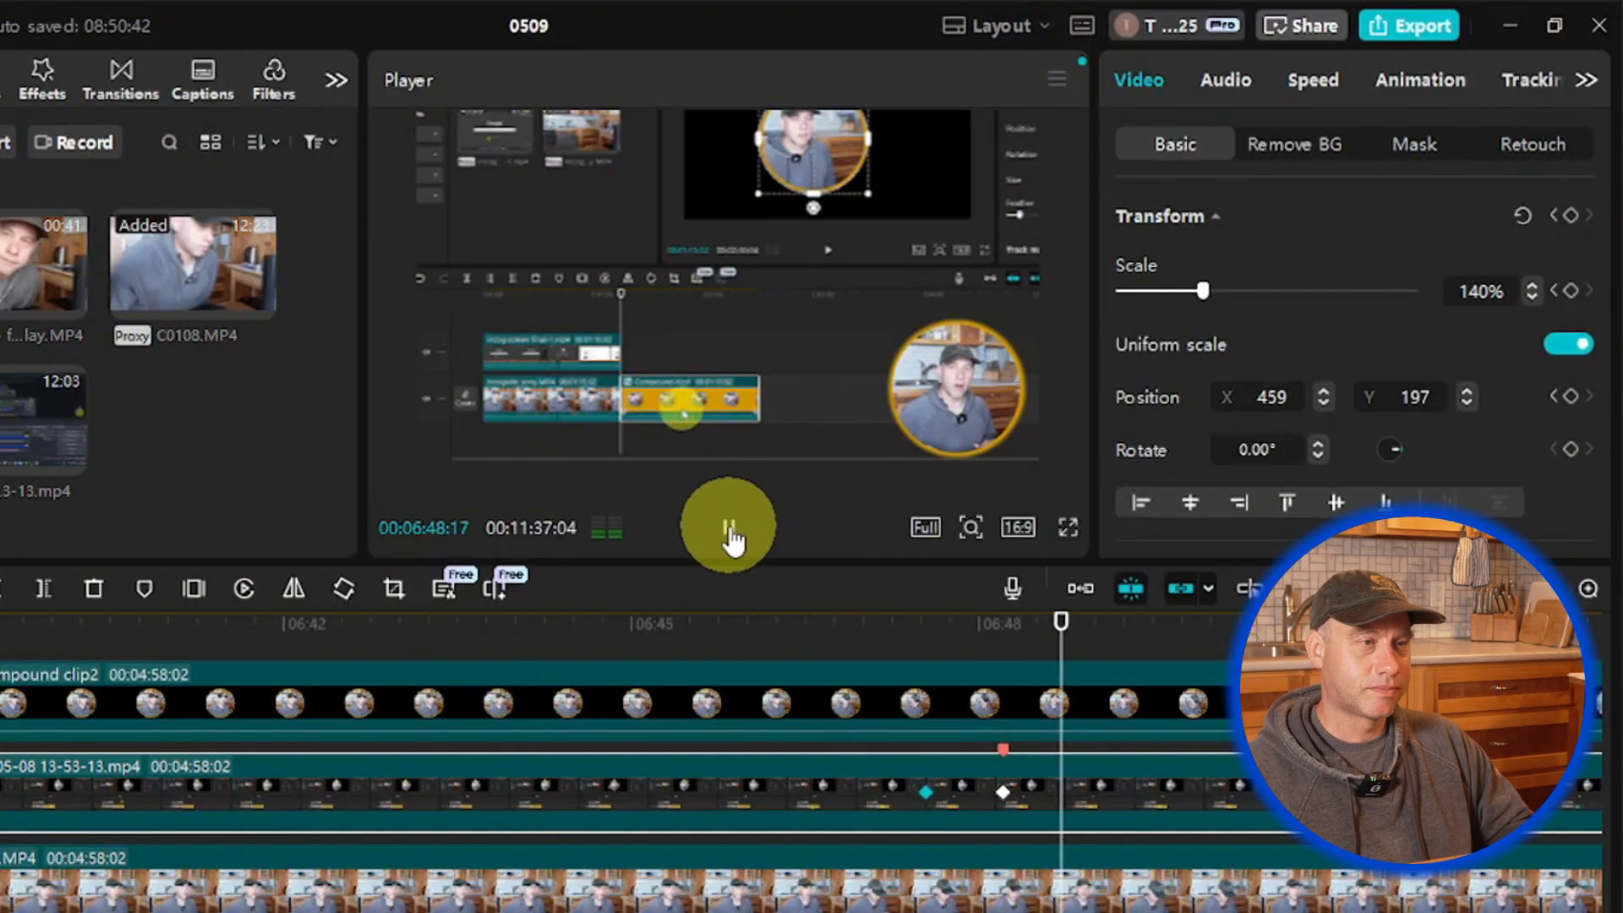
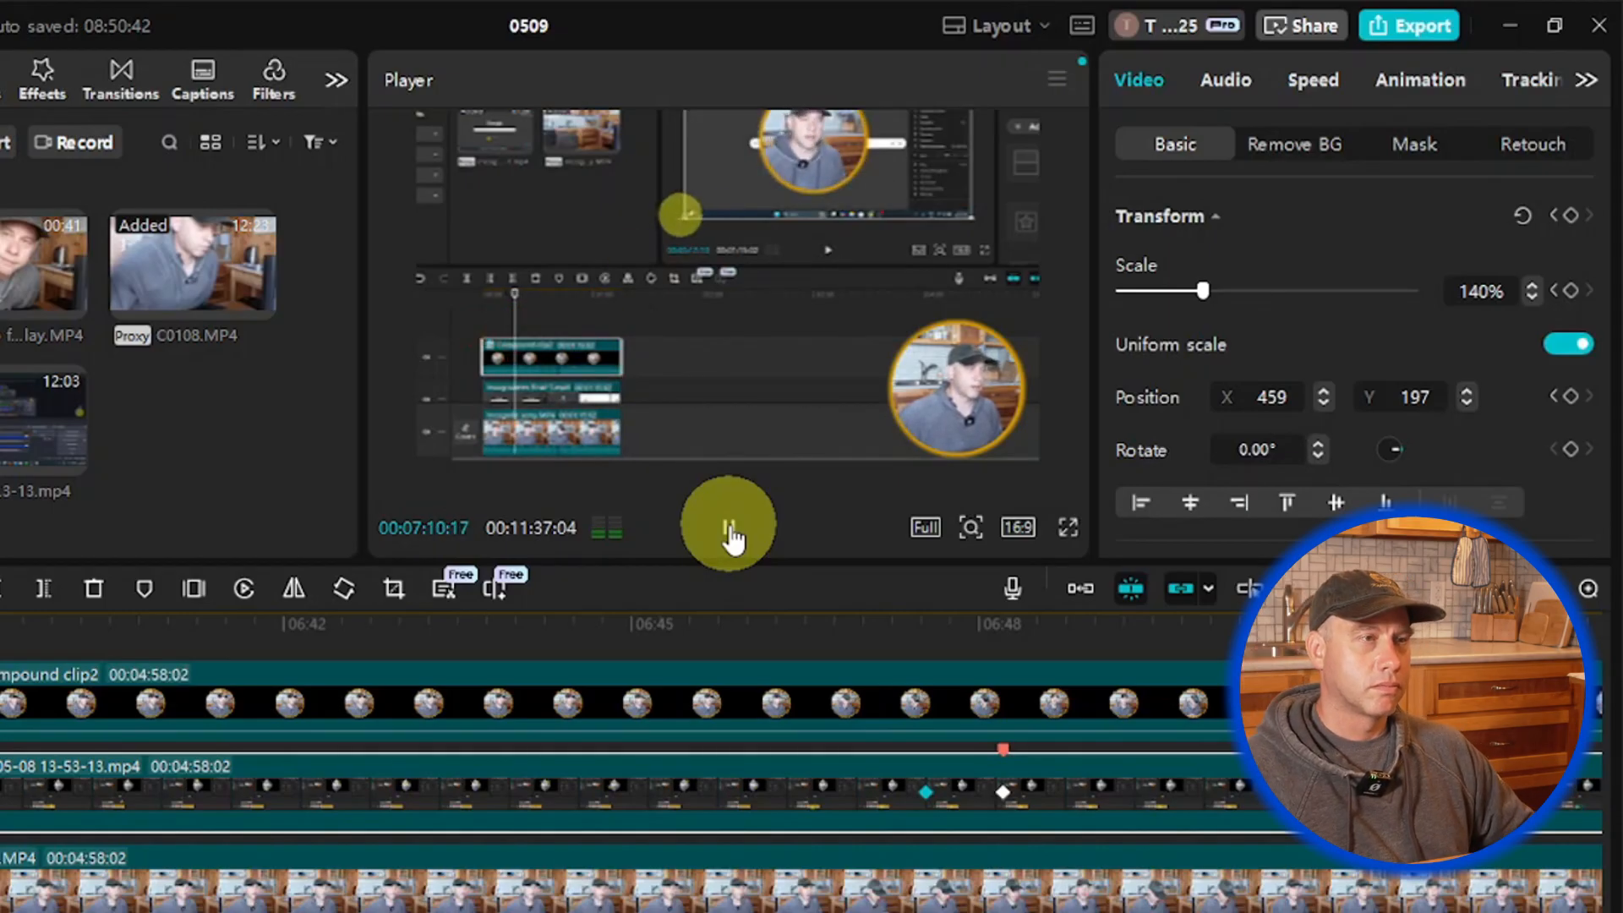
click(731, 535)
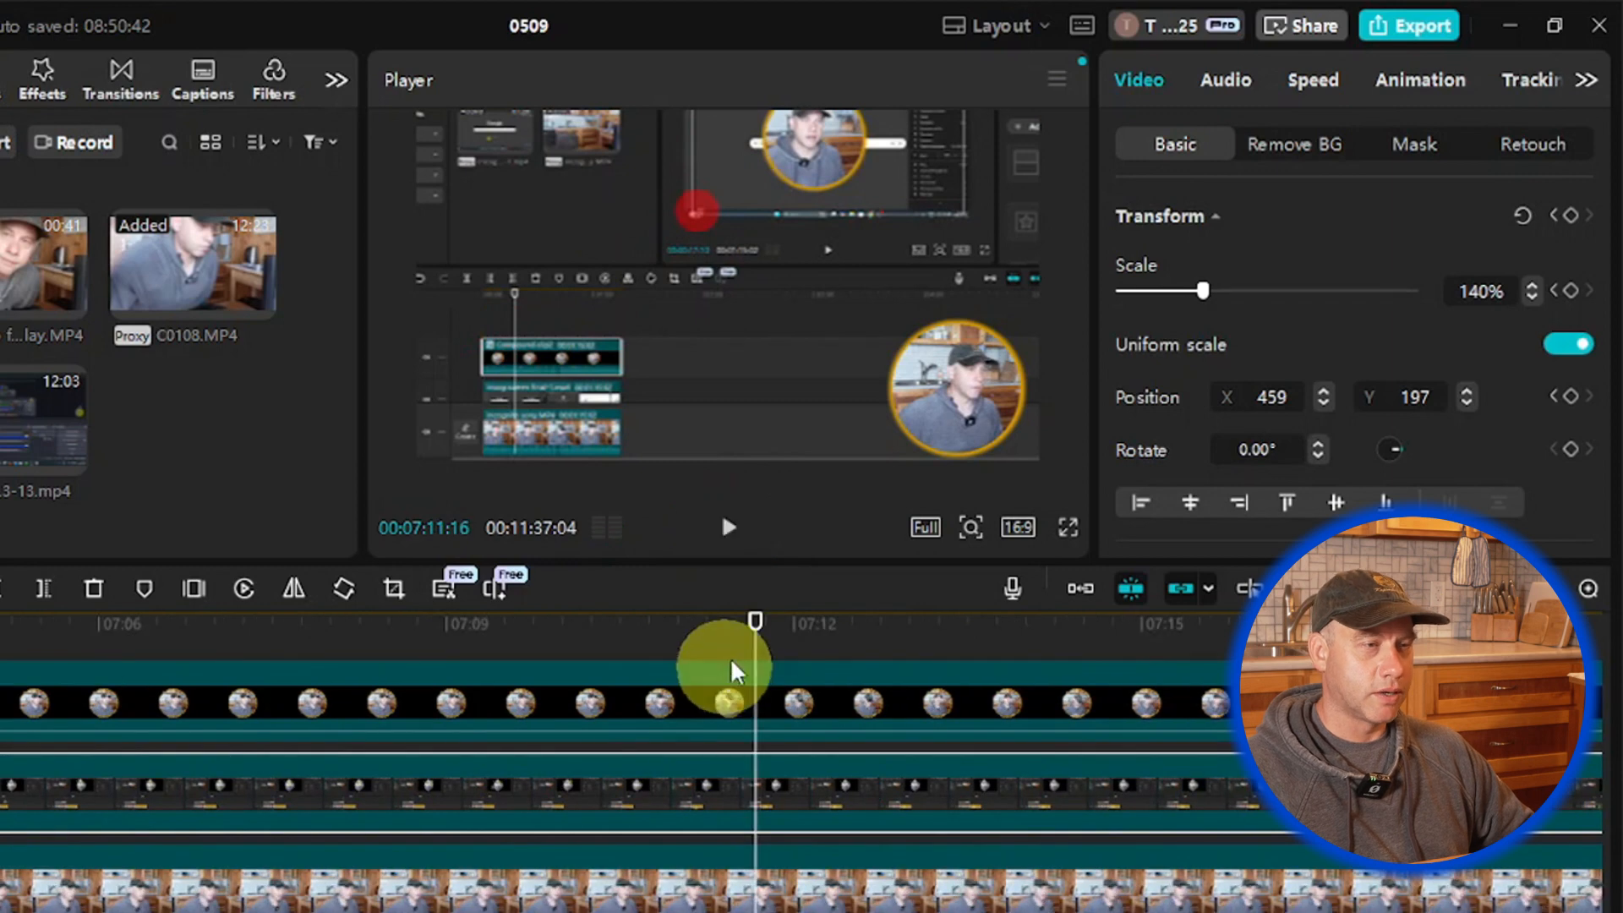
click(235, 709)
key(Left)
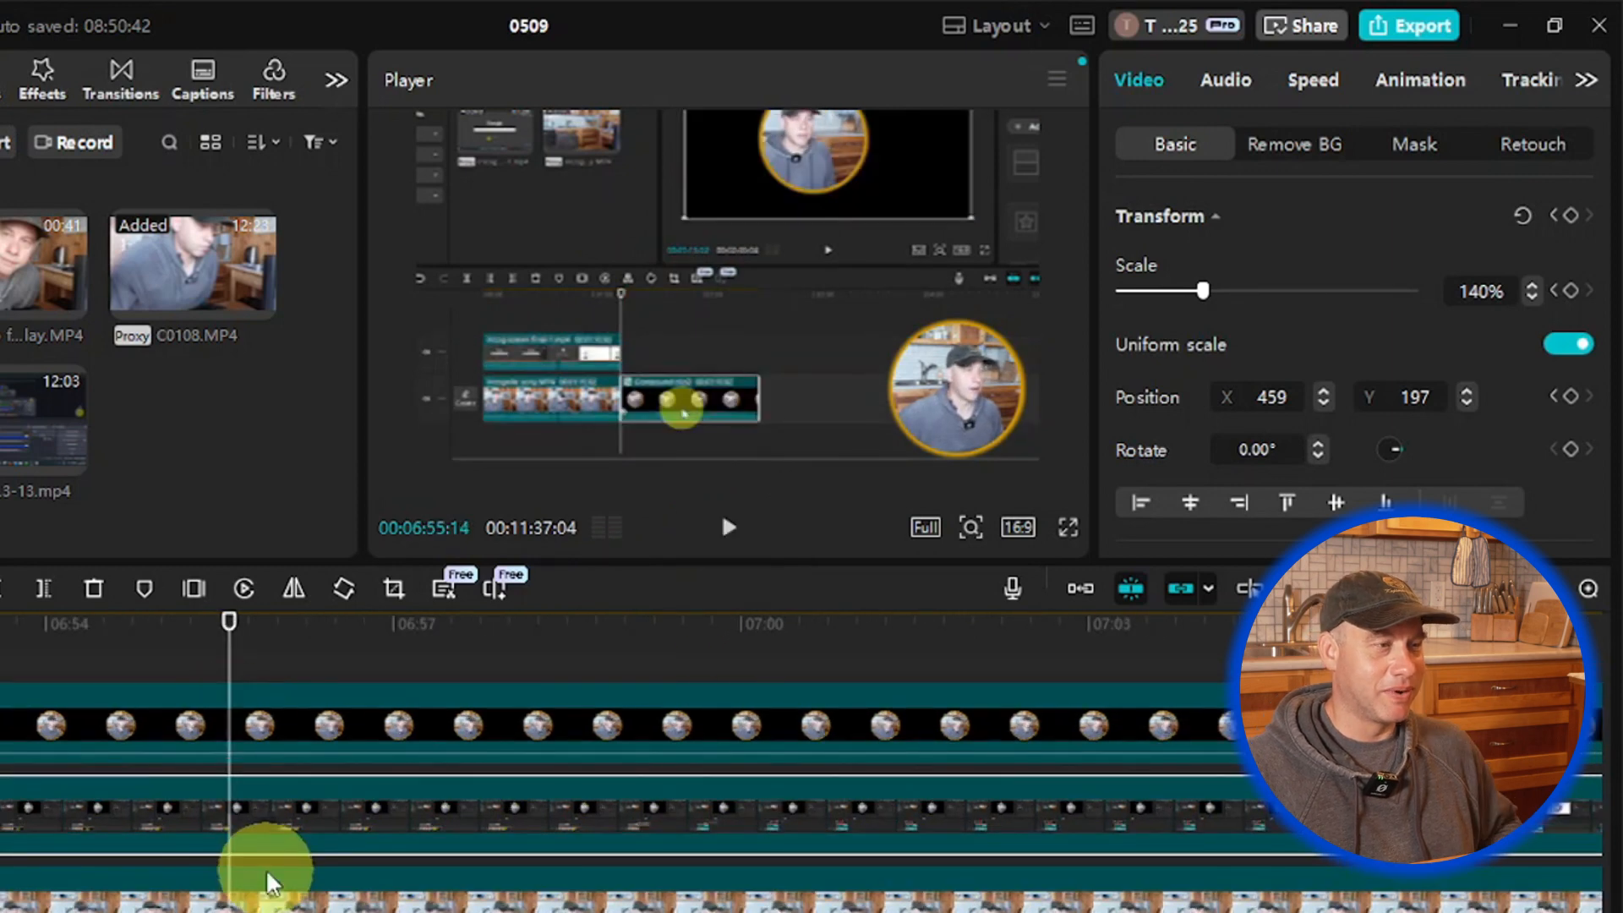
click(1571, 290)
click(1570, 396)
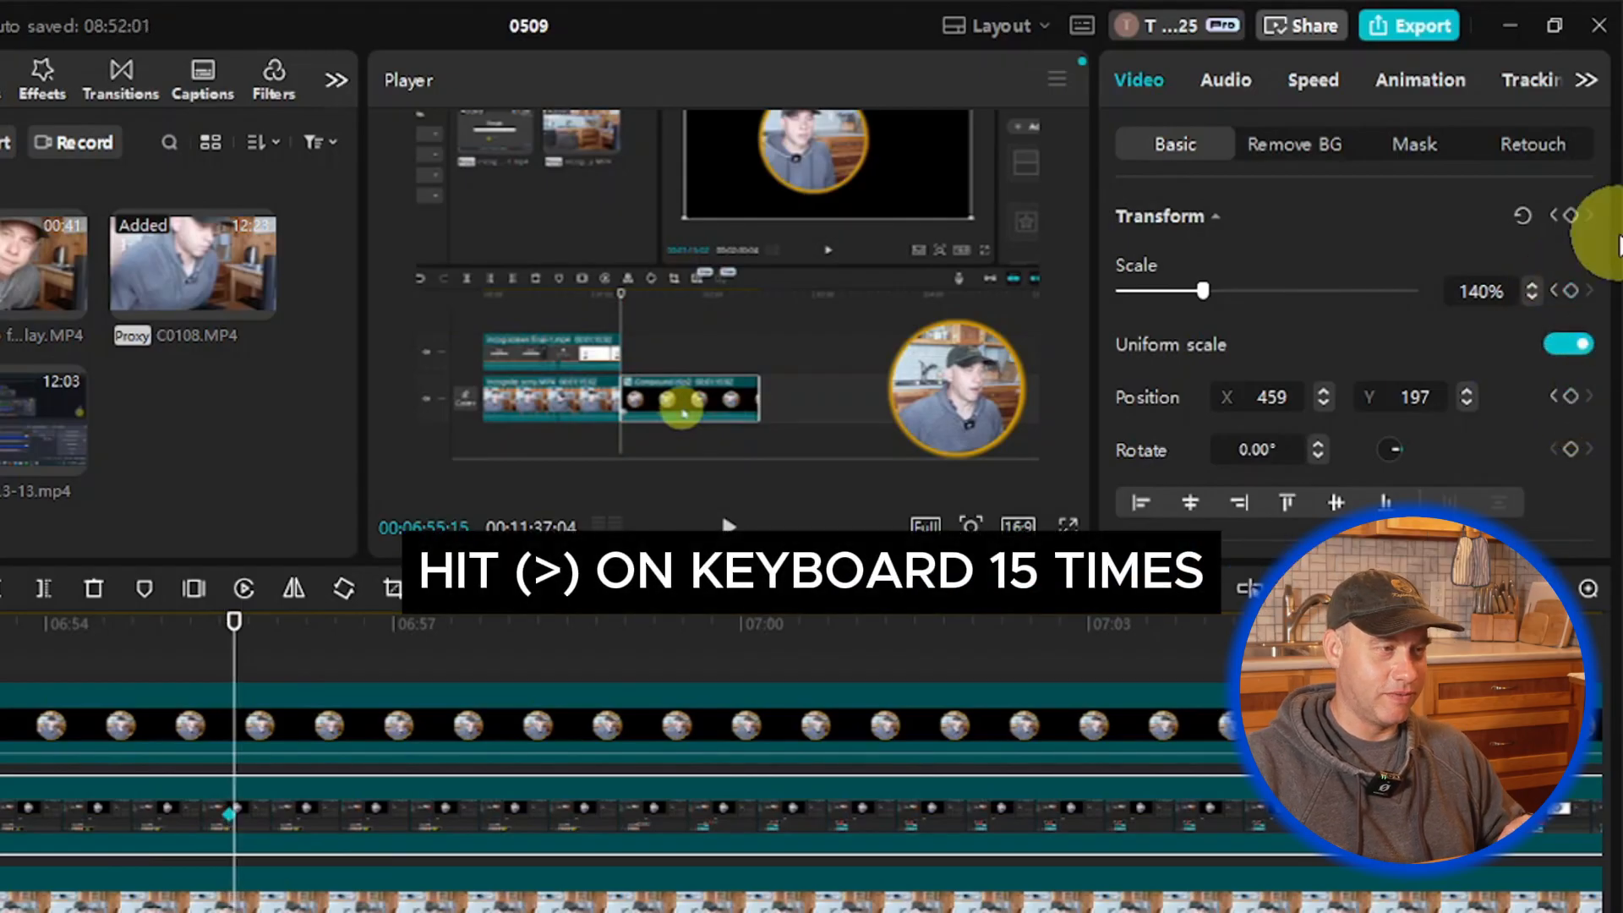
Step: Step forward to 00:06:56:06 and add a second pair of scale and position keyframes to the screen recording
key(Right)
key(Right)
key(Right)
key(Right)
key(Right)
key(Right)
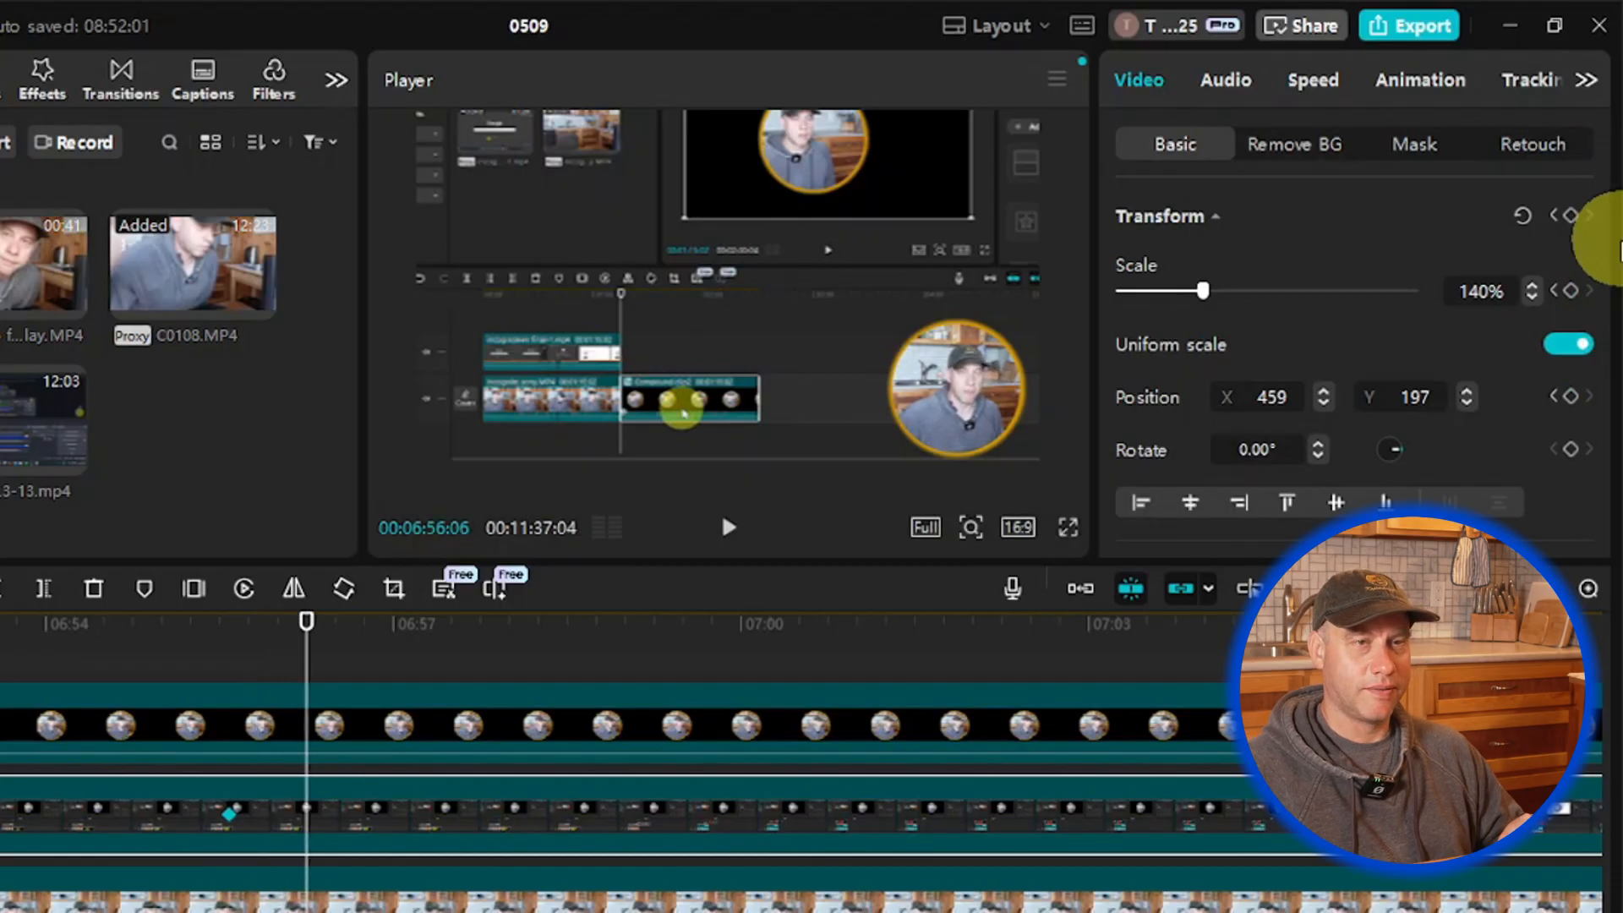
click(1568, 291)
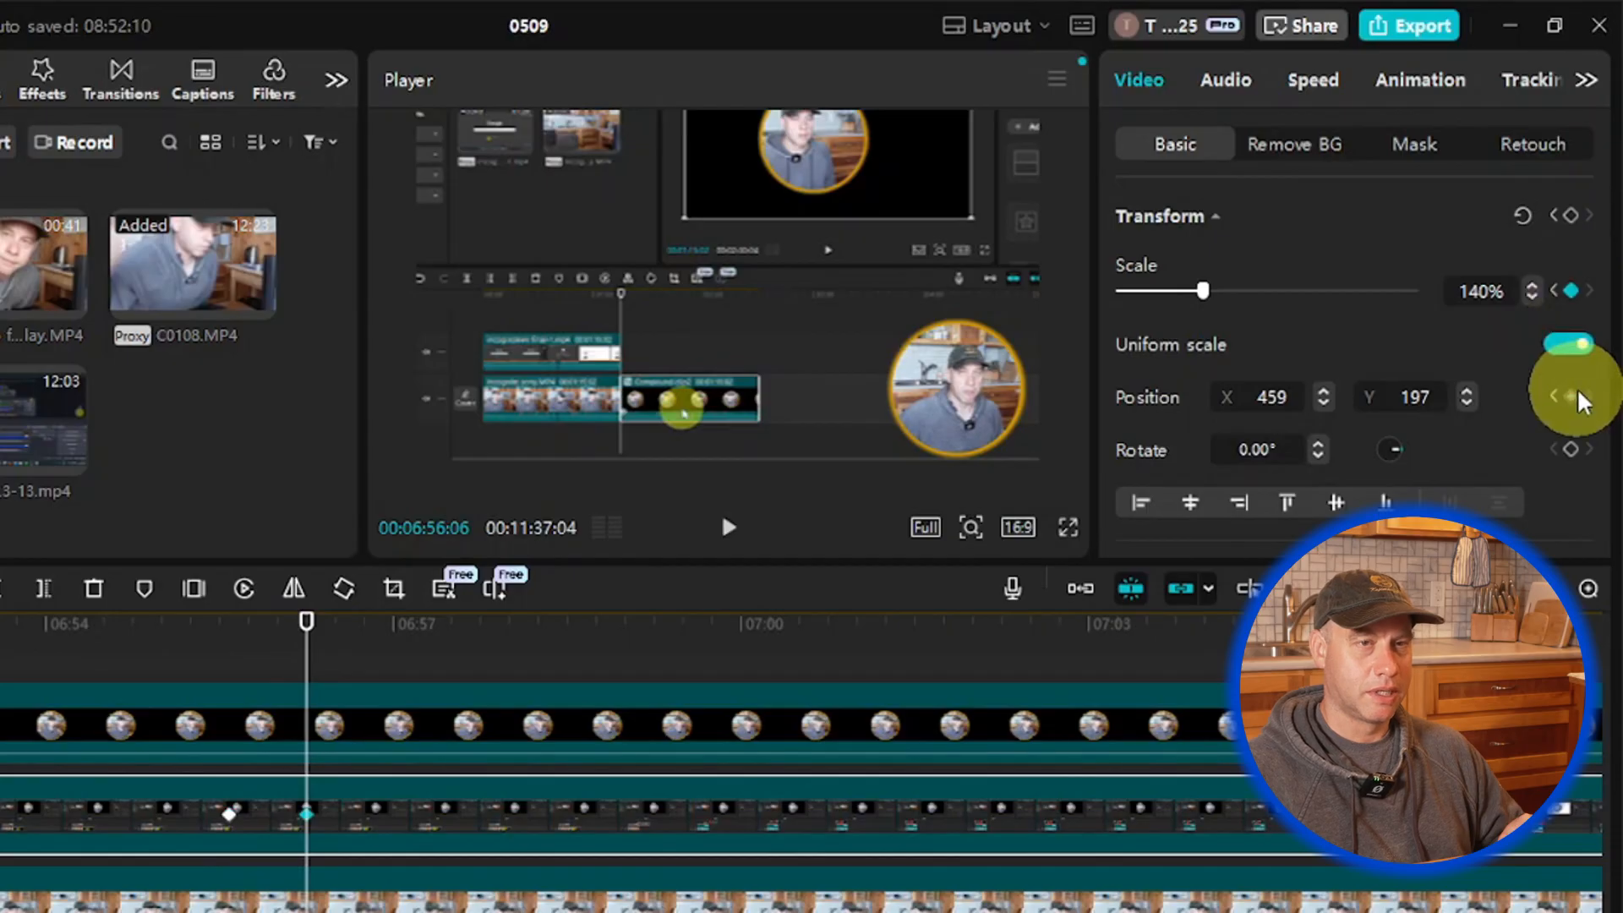
click(1573, 396)
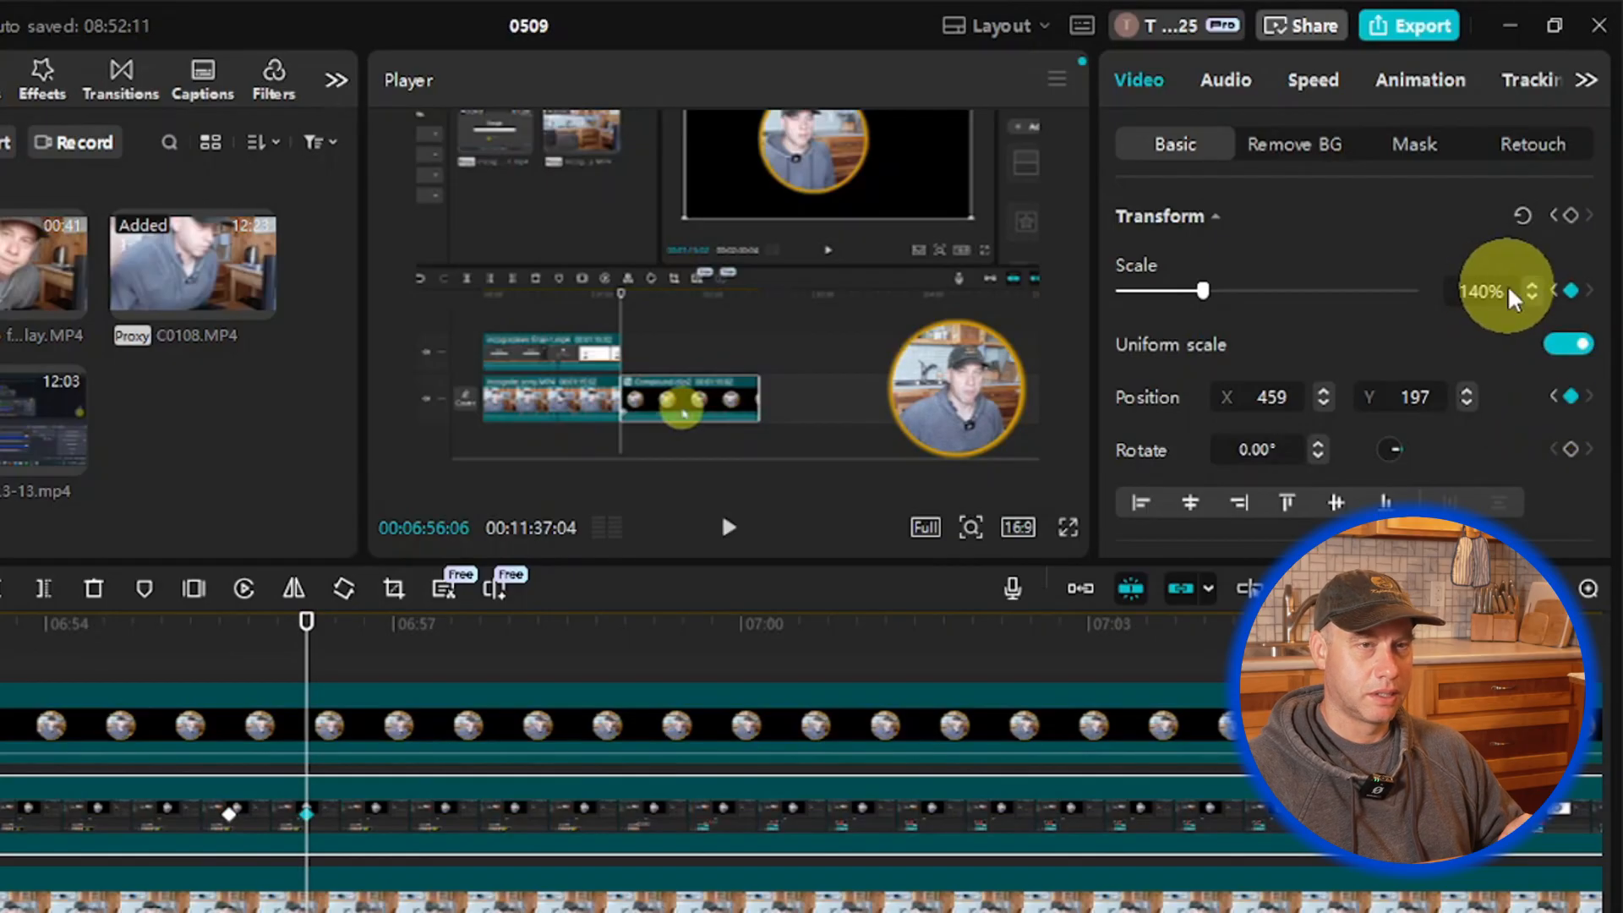
Step: Zoom the screen recording back out at 00:06:56:06 with scale 100% and position X 0, Y 0
click(1486, 291)
text(100)
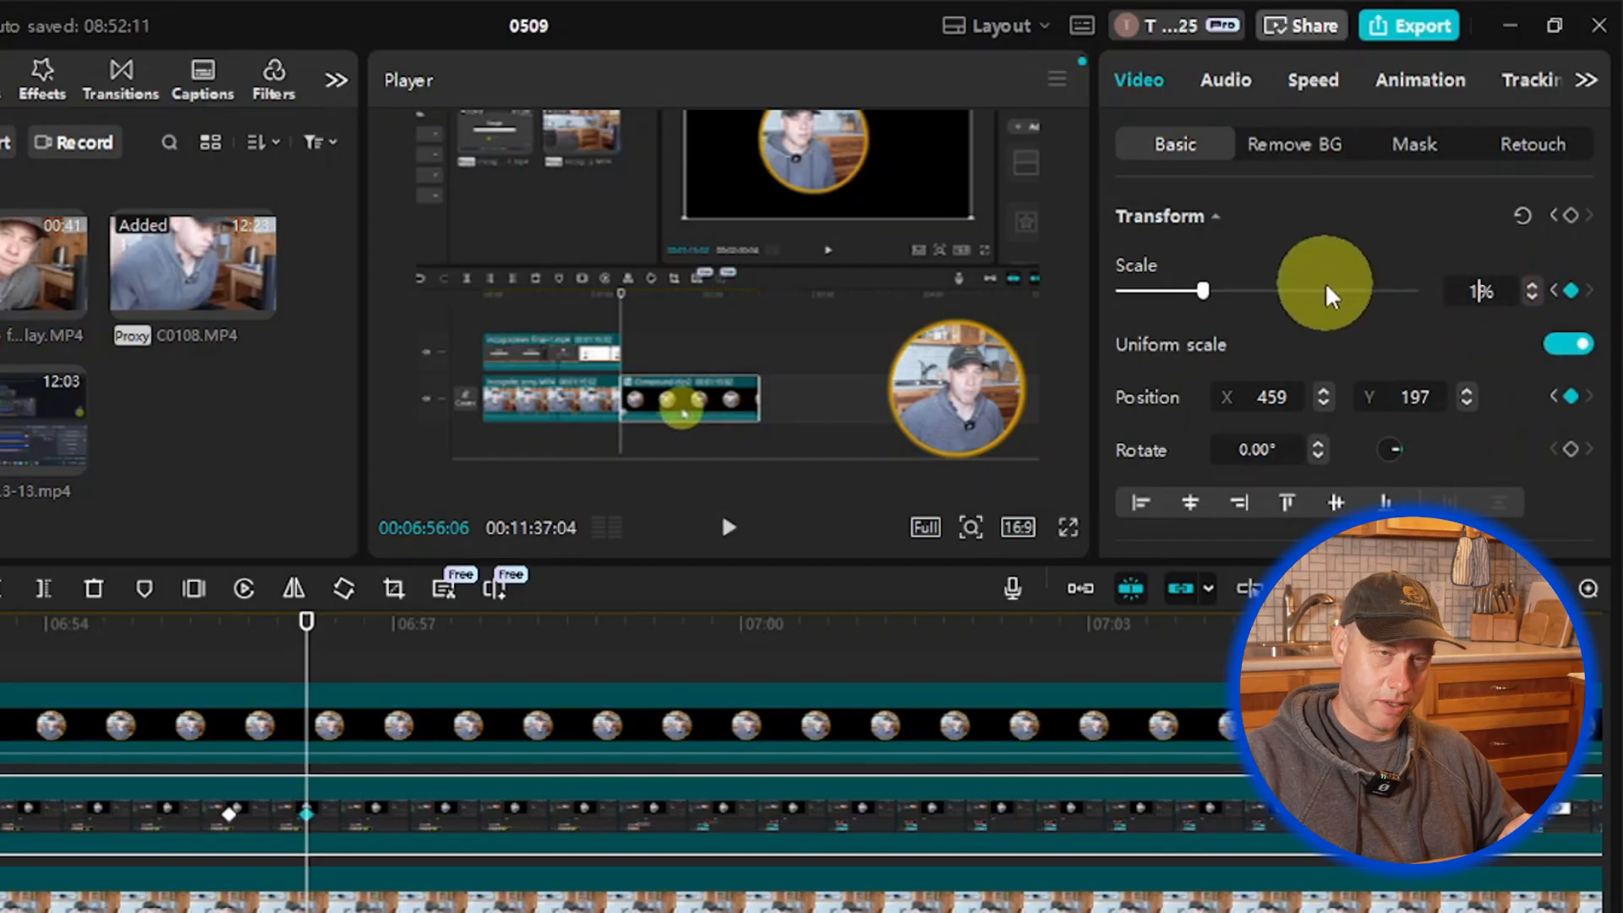
key(Return)
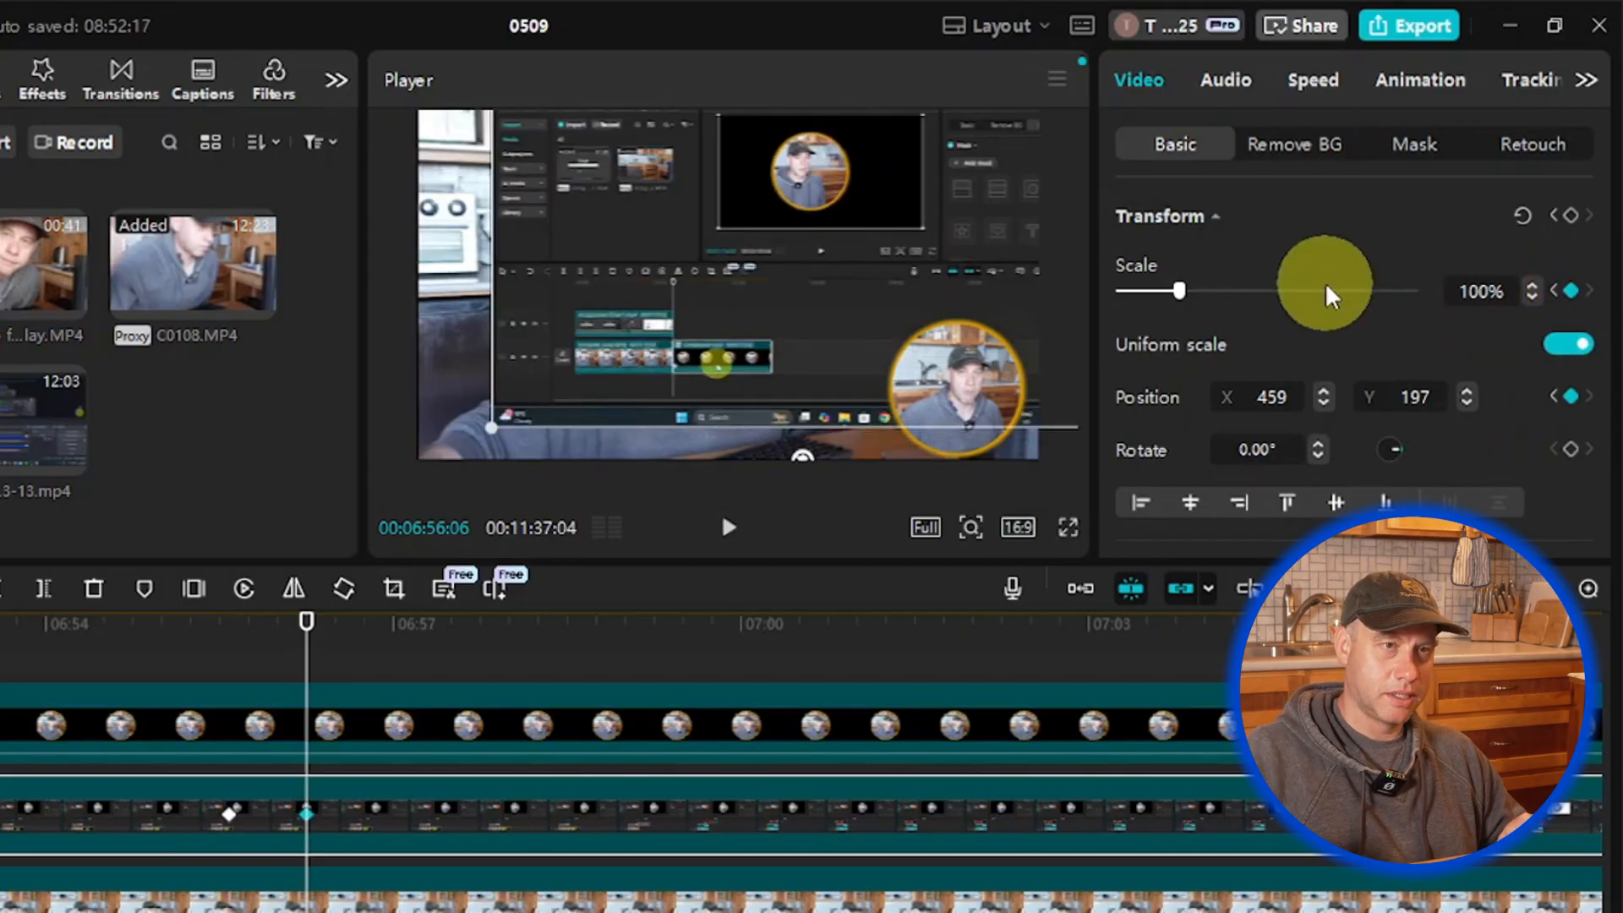
click(1301, 395)
text(0)
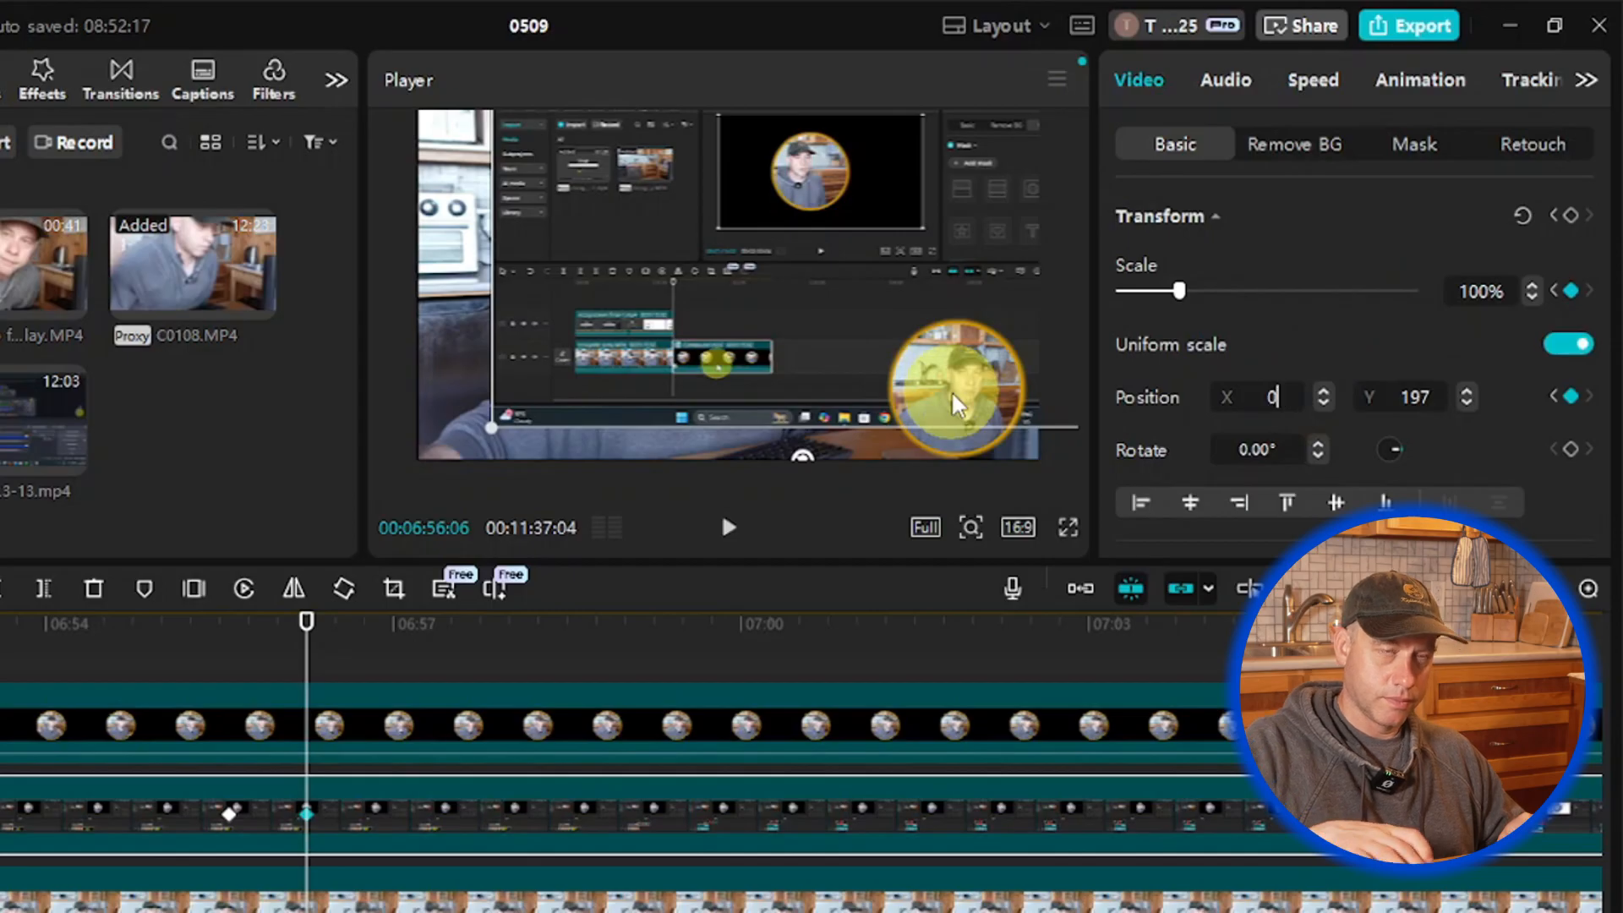
key(Return)
click(1416, 398)
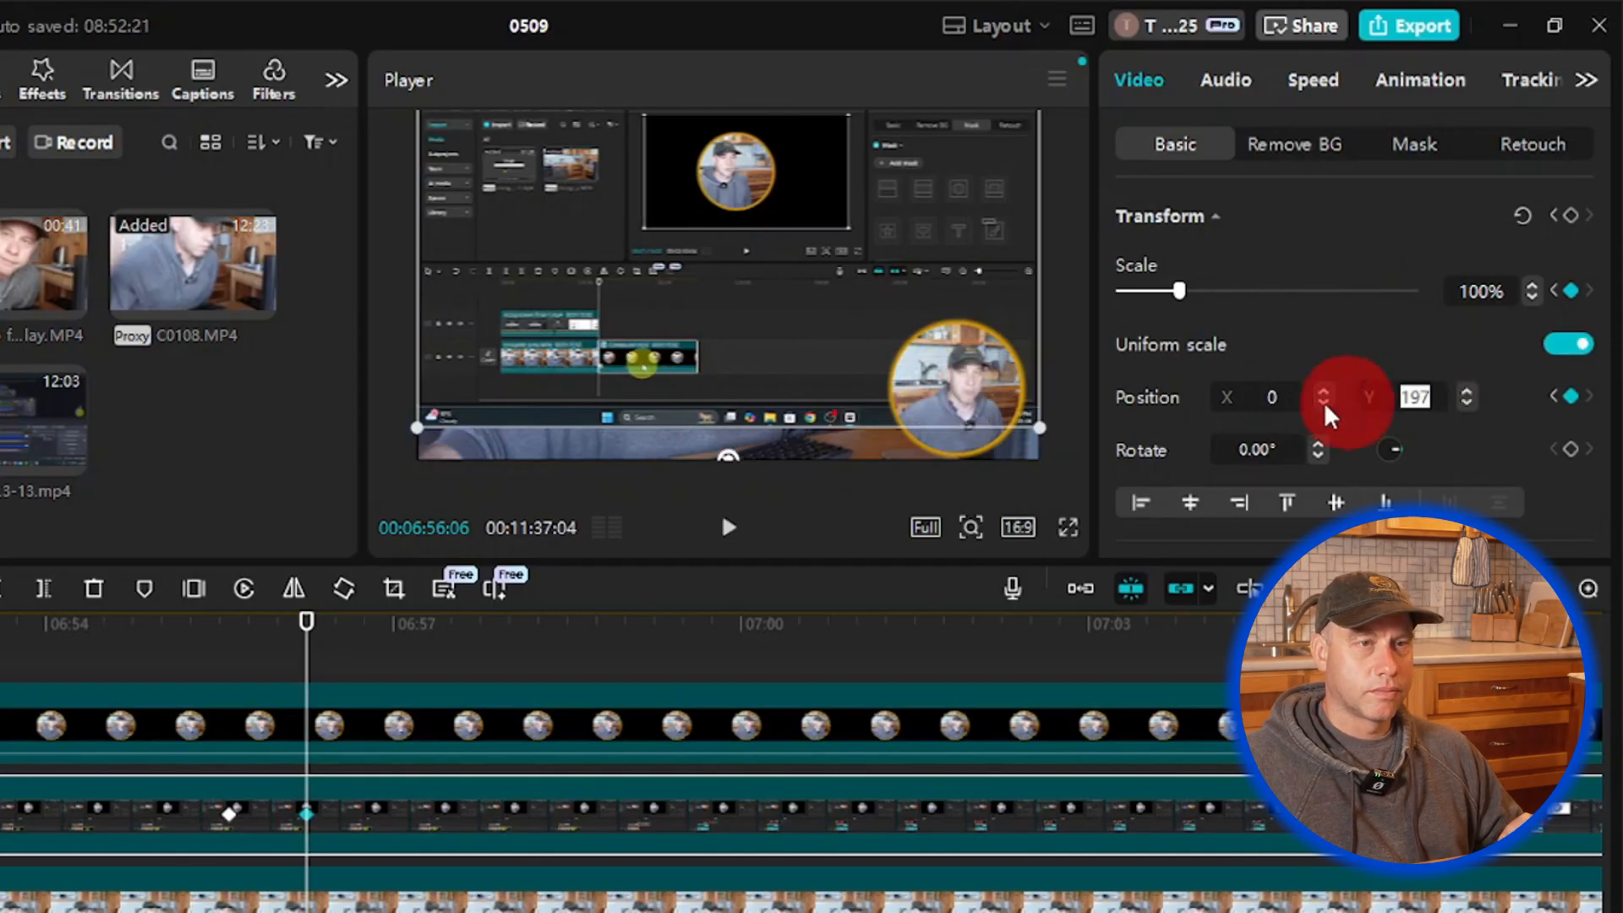
text(0)
key(Return)
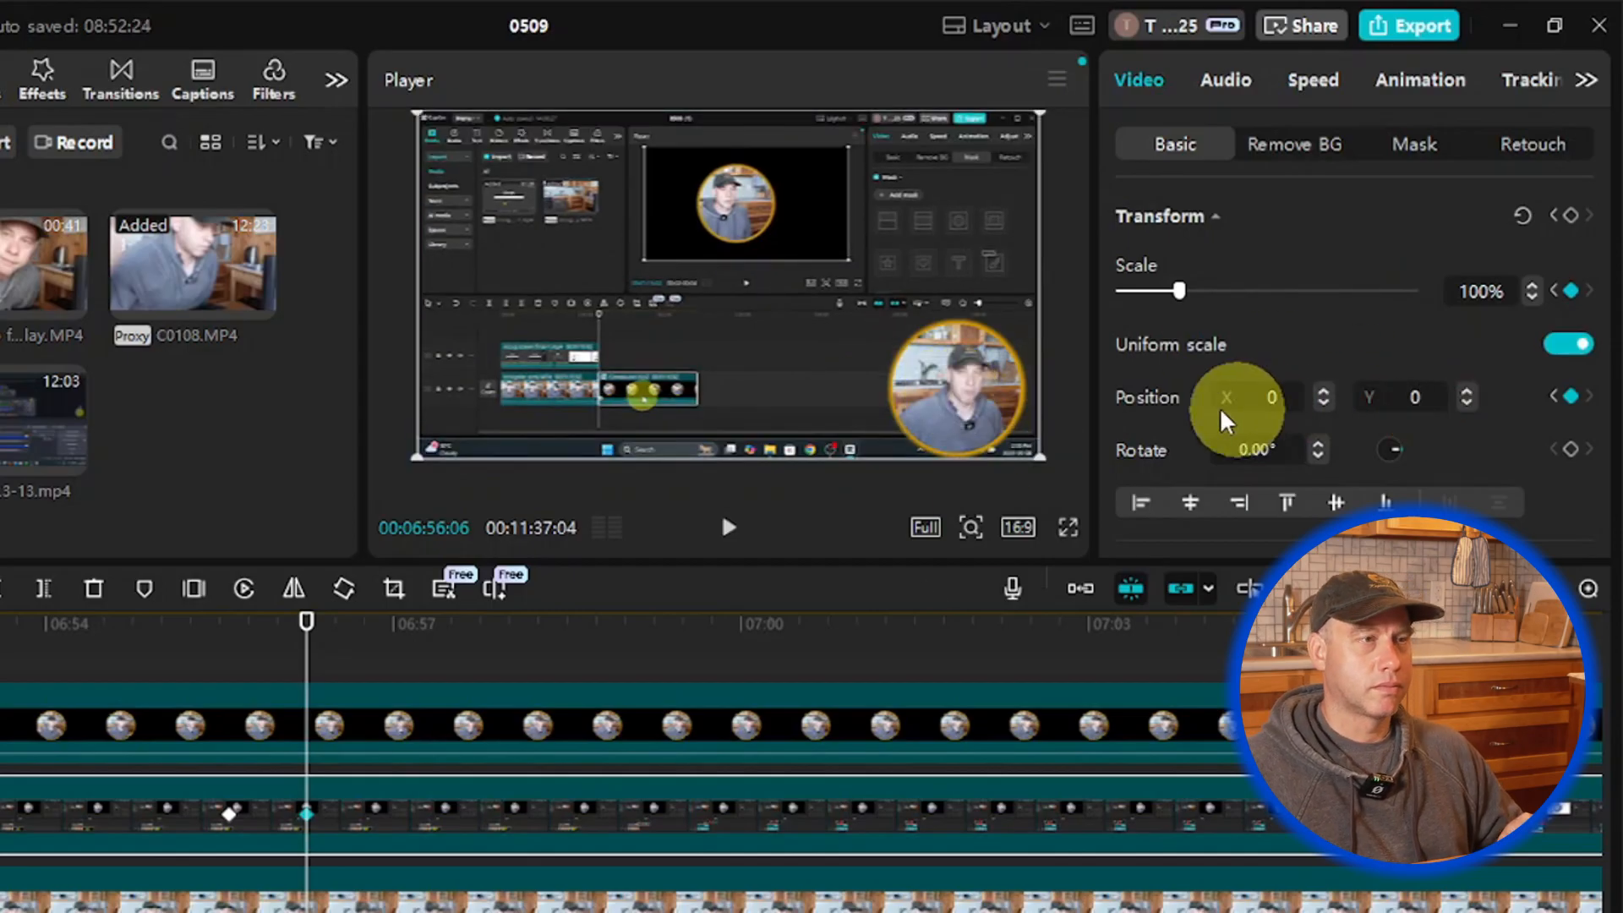
Step: Play back the footage after the zoom-out, and add a marker to the screen recording at 00:07:01:22
drag(304, 663, 220, 670)
click(727, 529)
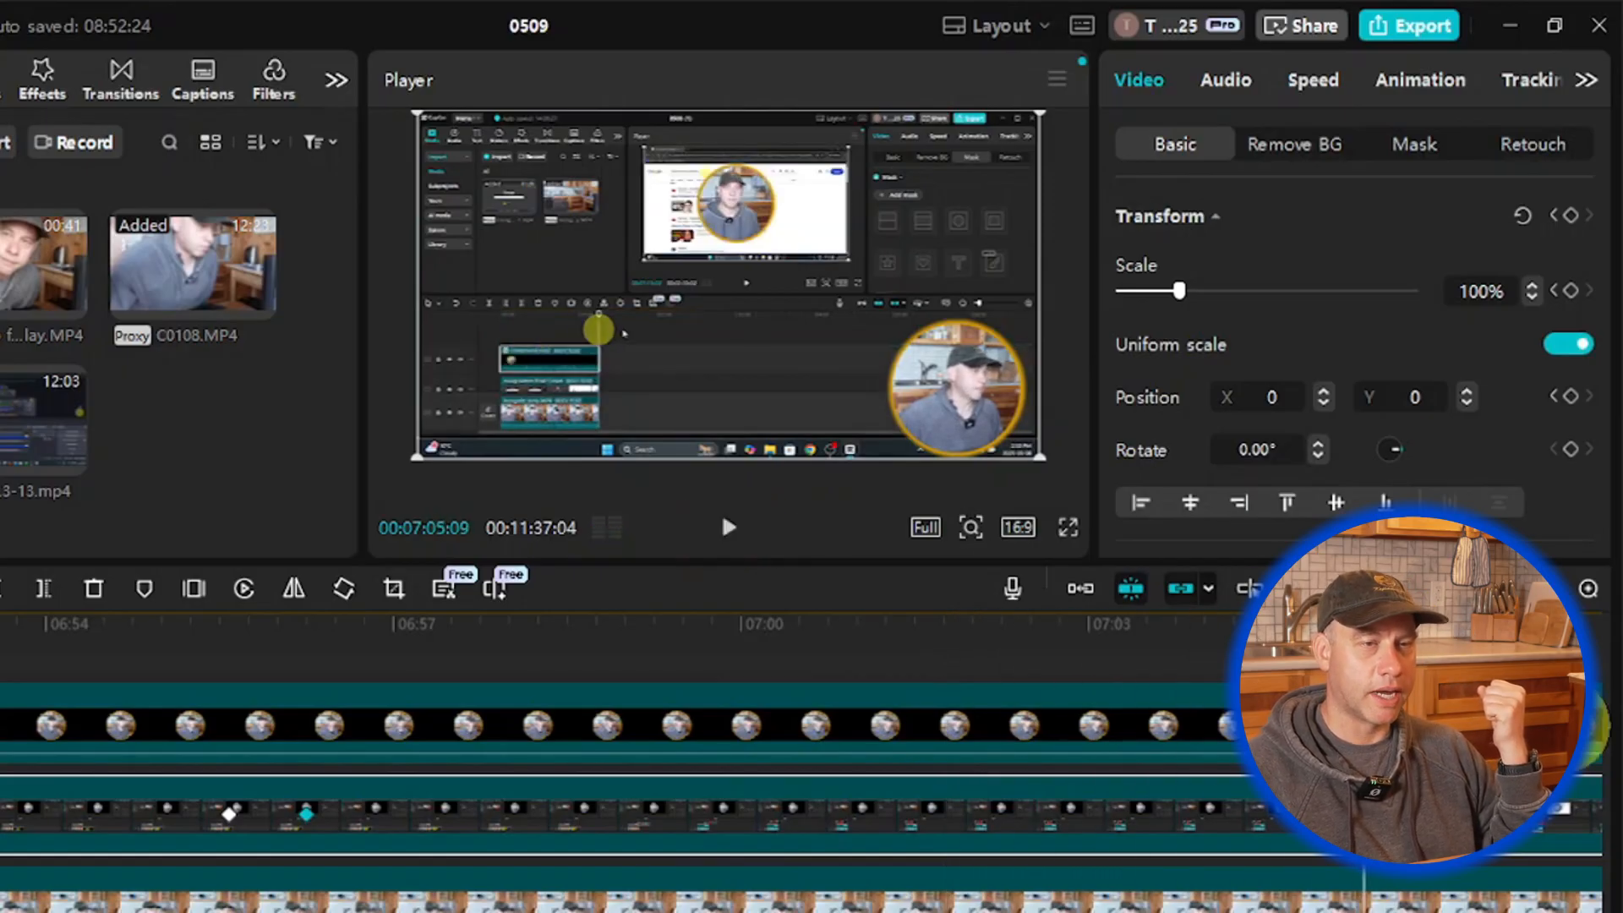
drag(1202, 674, 1090, 679)
drag(1057, 689, 808, 683)
click(730, 527)
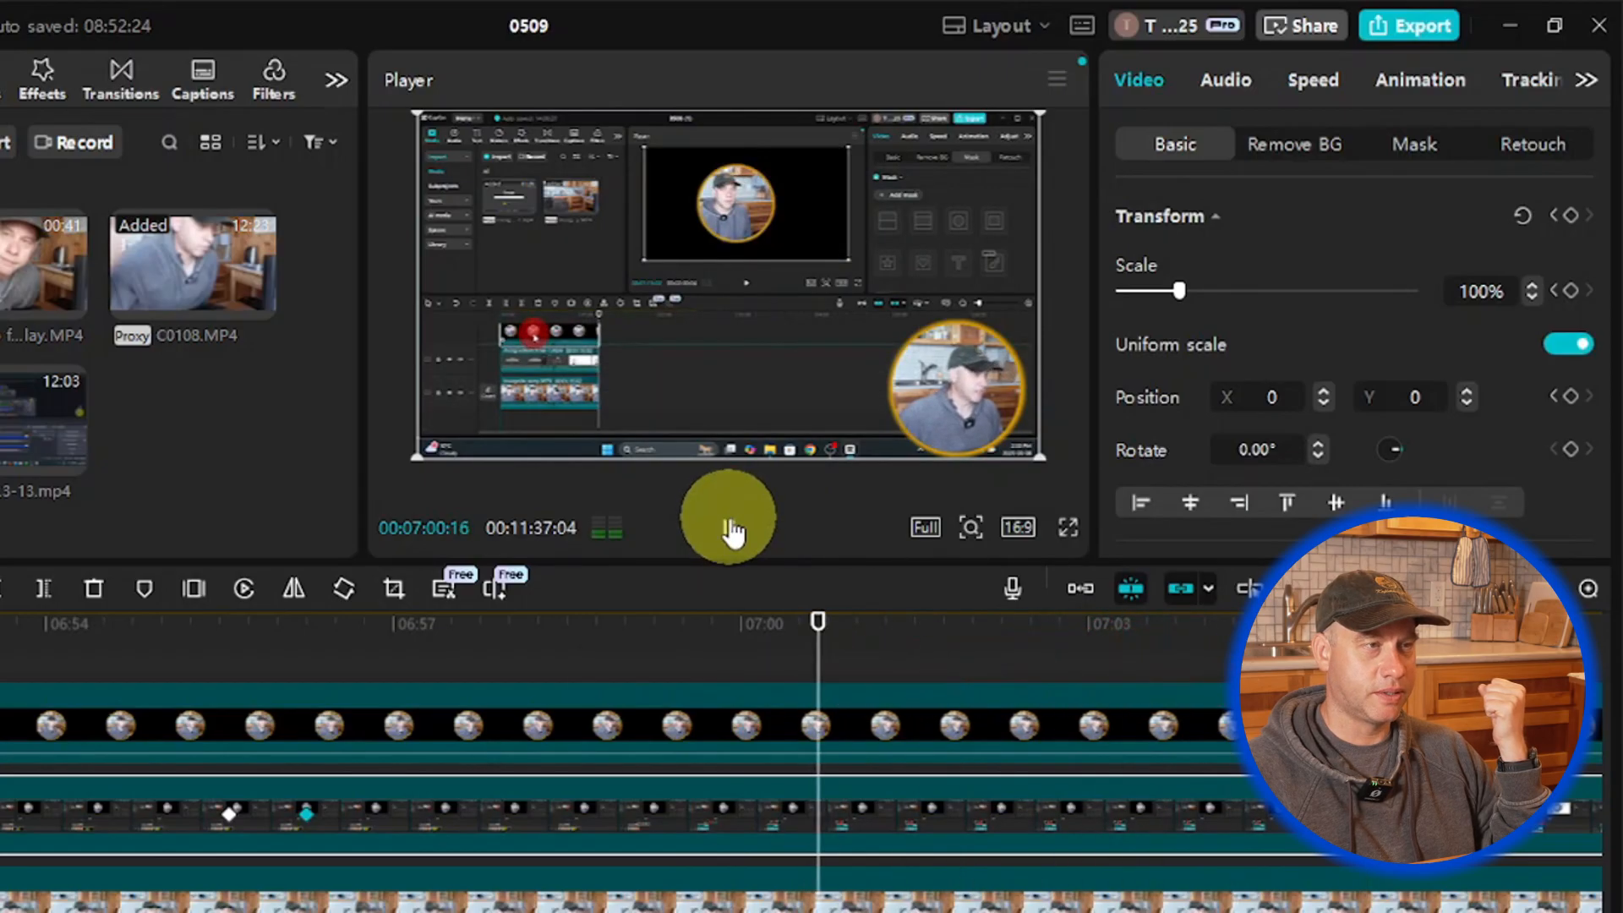
click(729, 528)
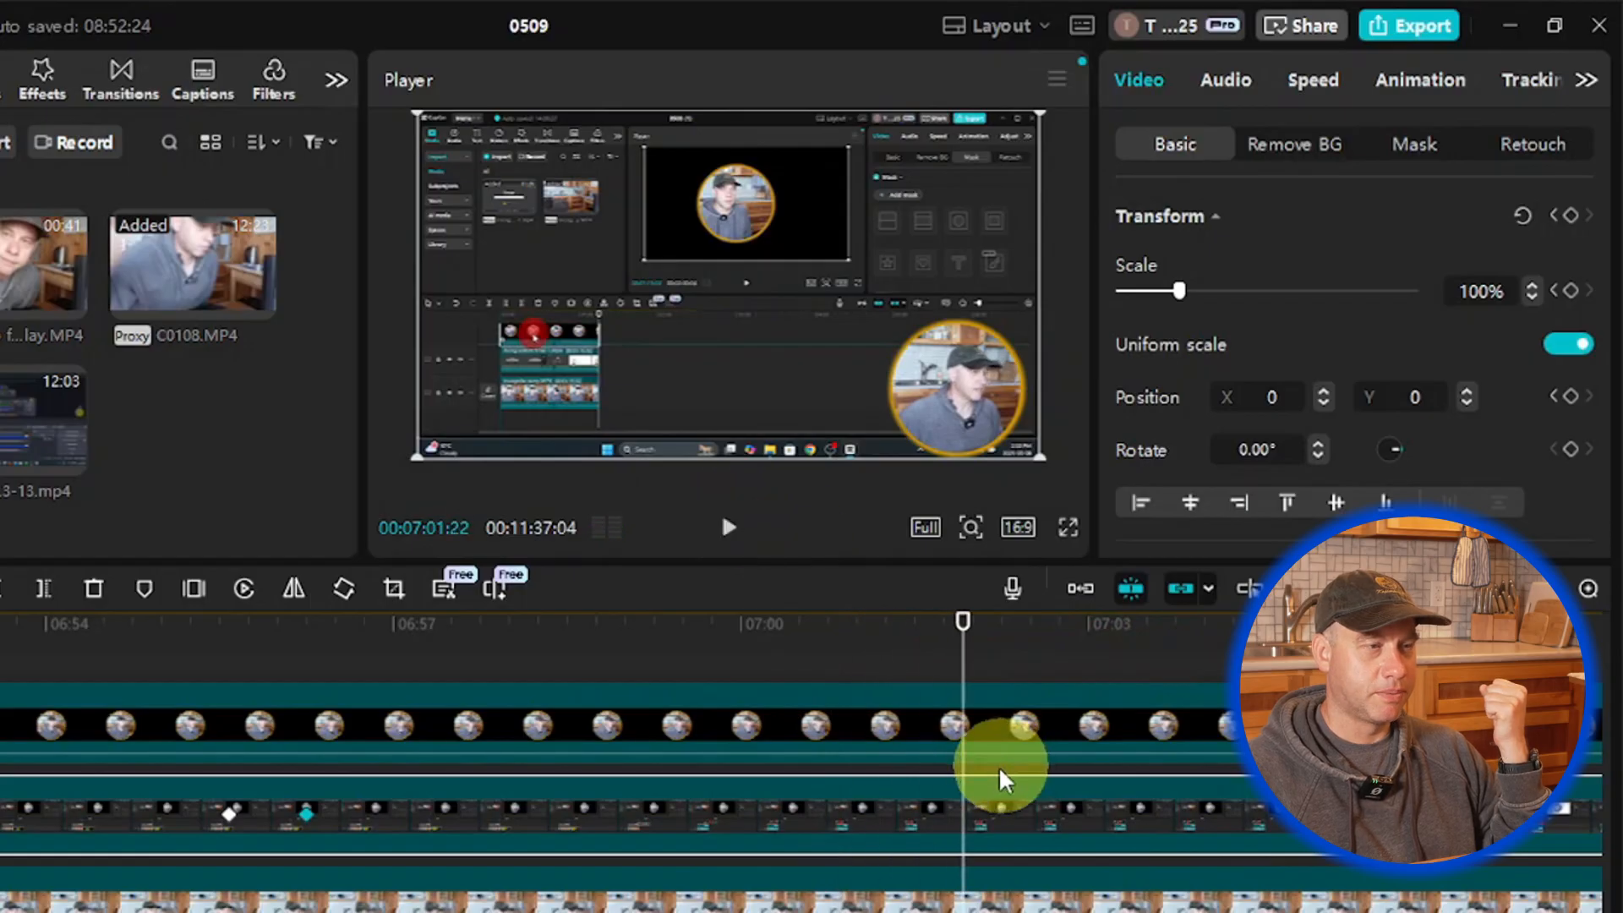
click(989, 795)
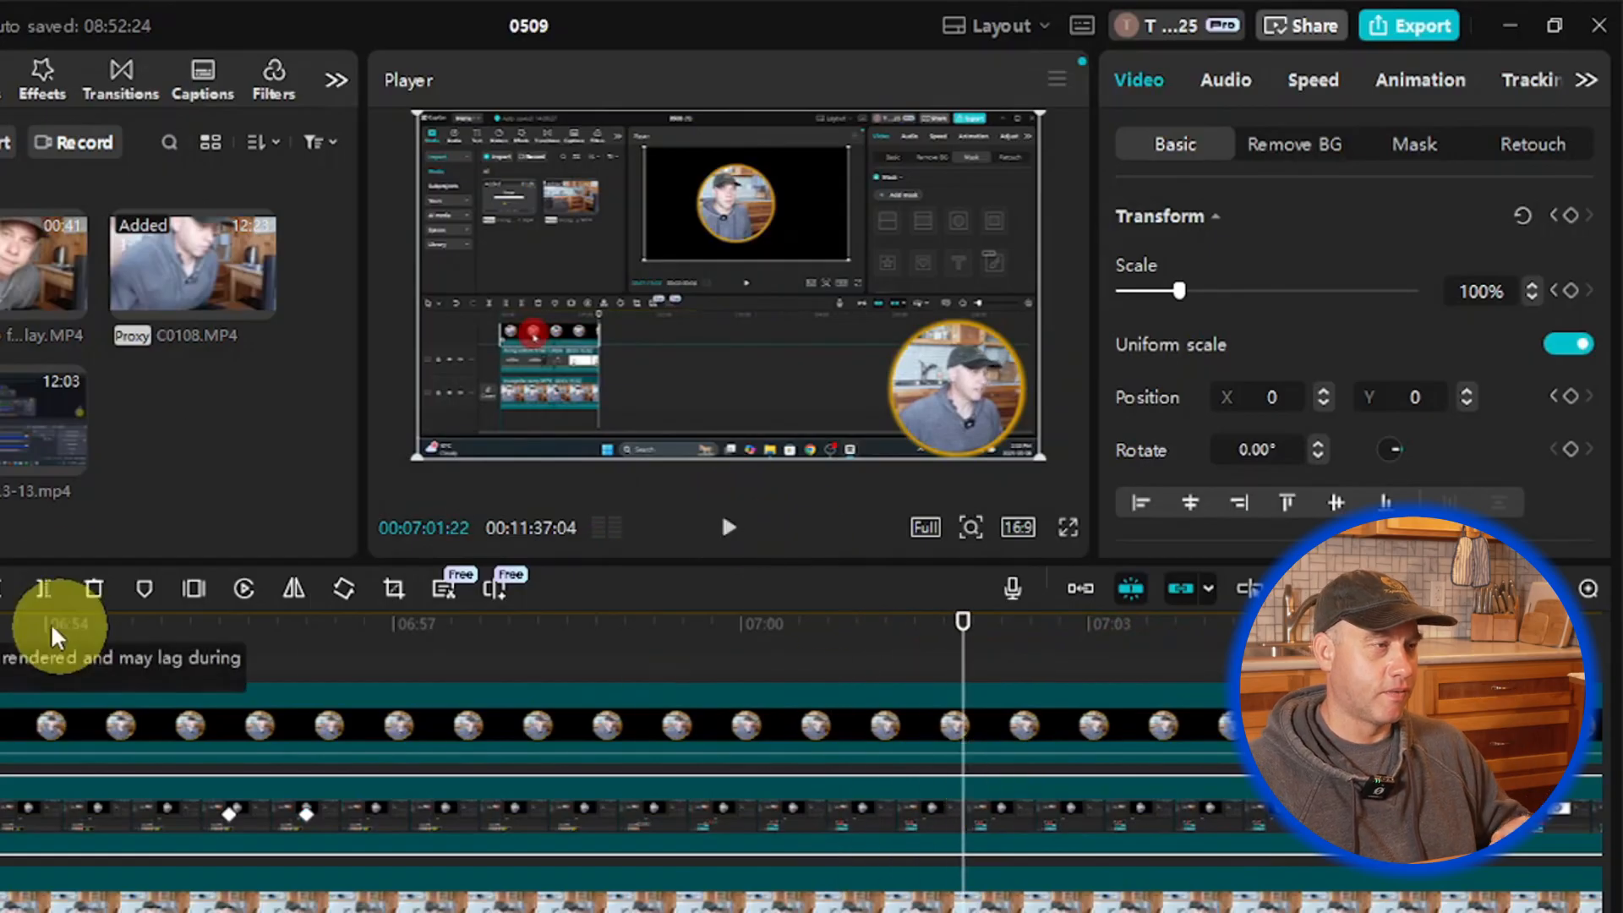
click(145, 589)
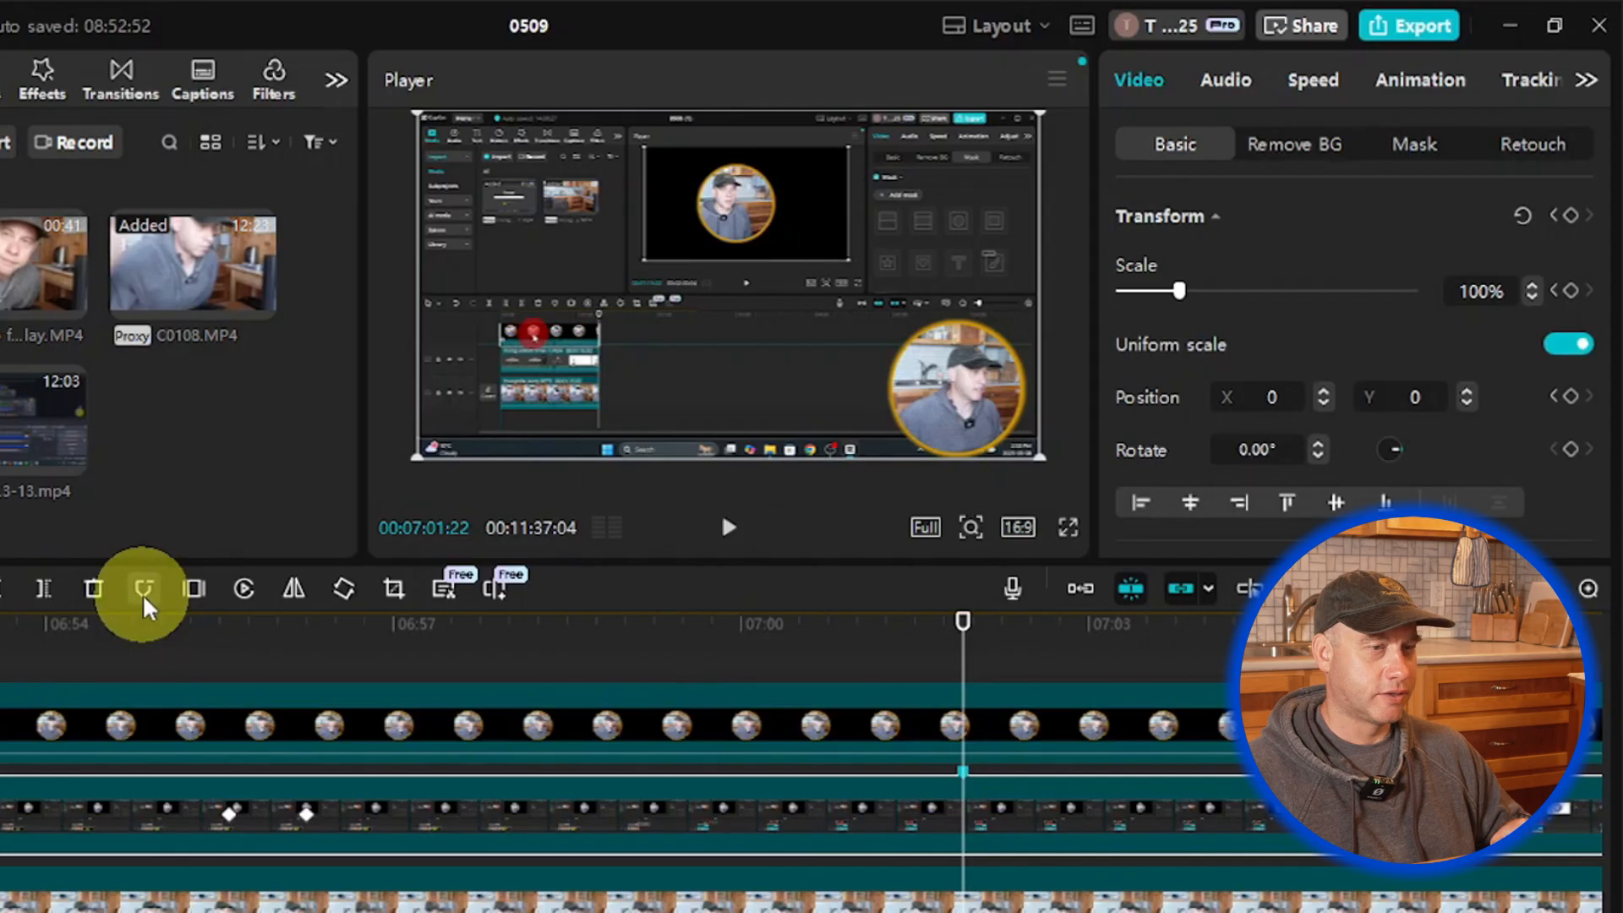
Step: Rename the new marker on the screen recording as "circle for vertticle line" and colour it green
right_click(963, 771)
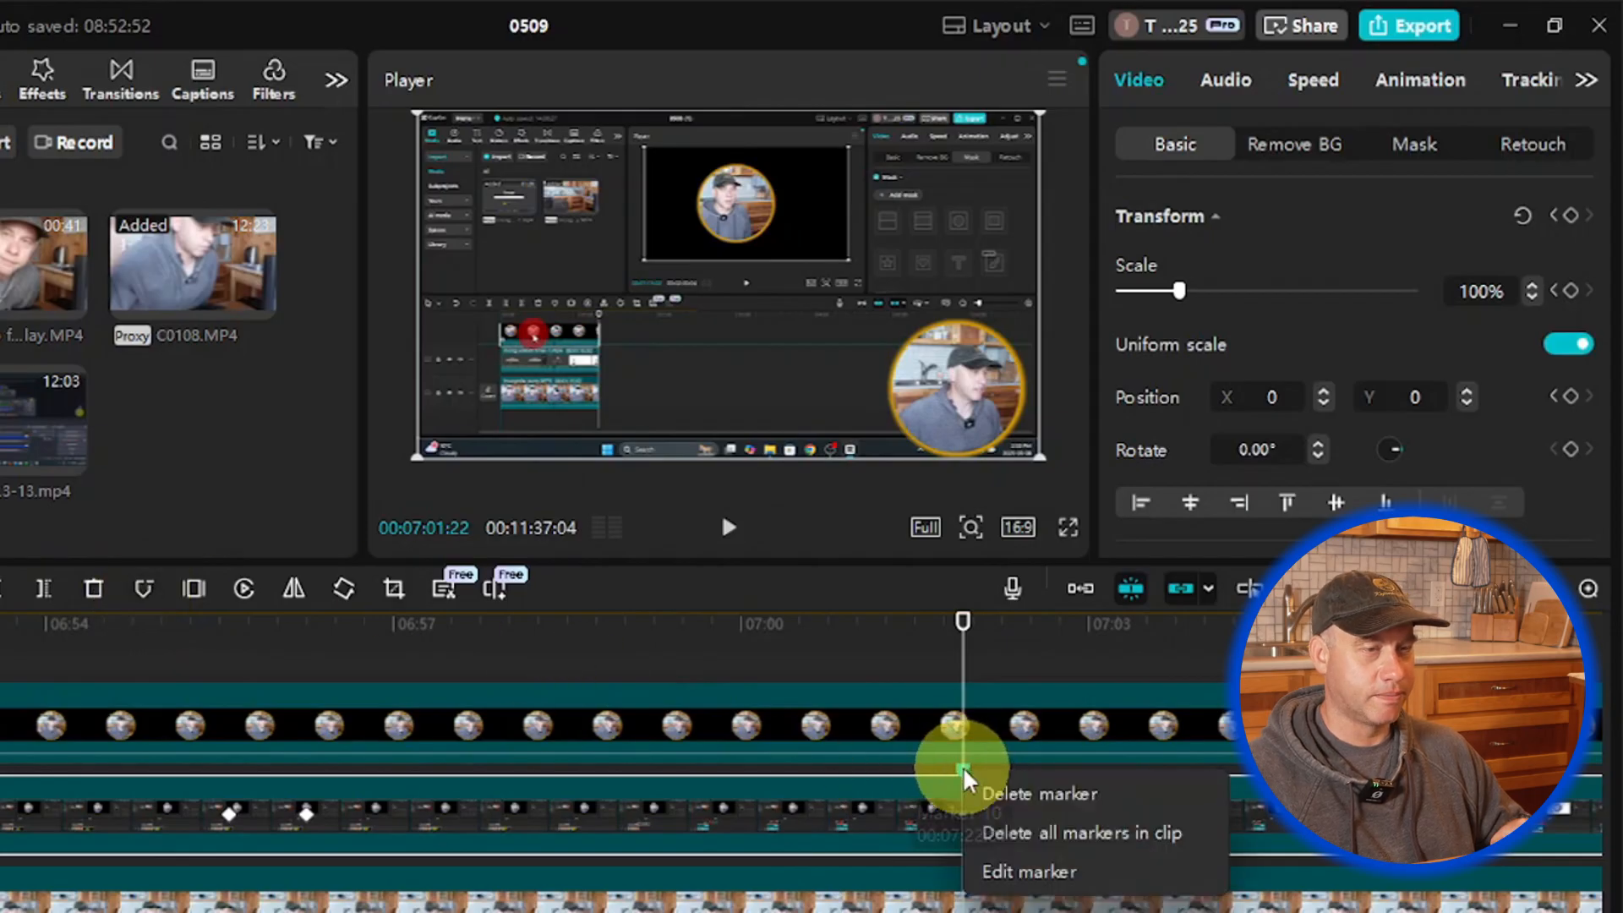
click(1007, 871)
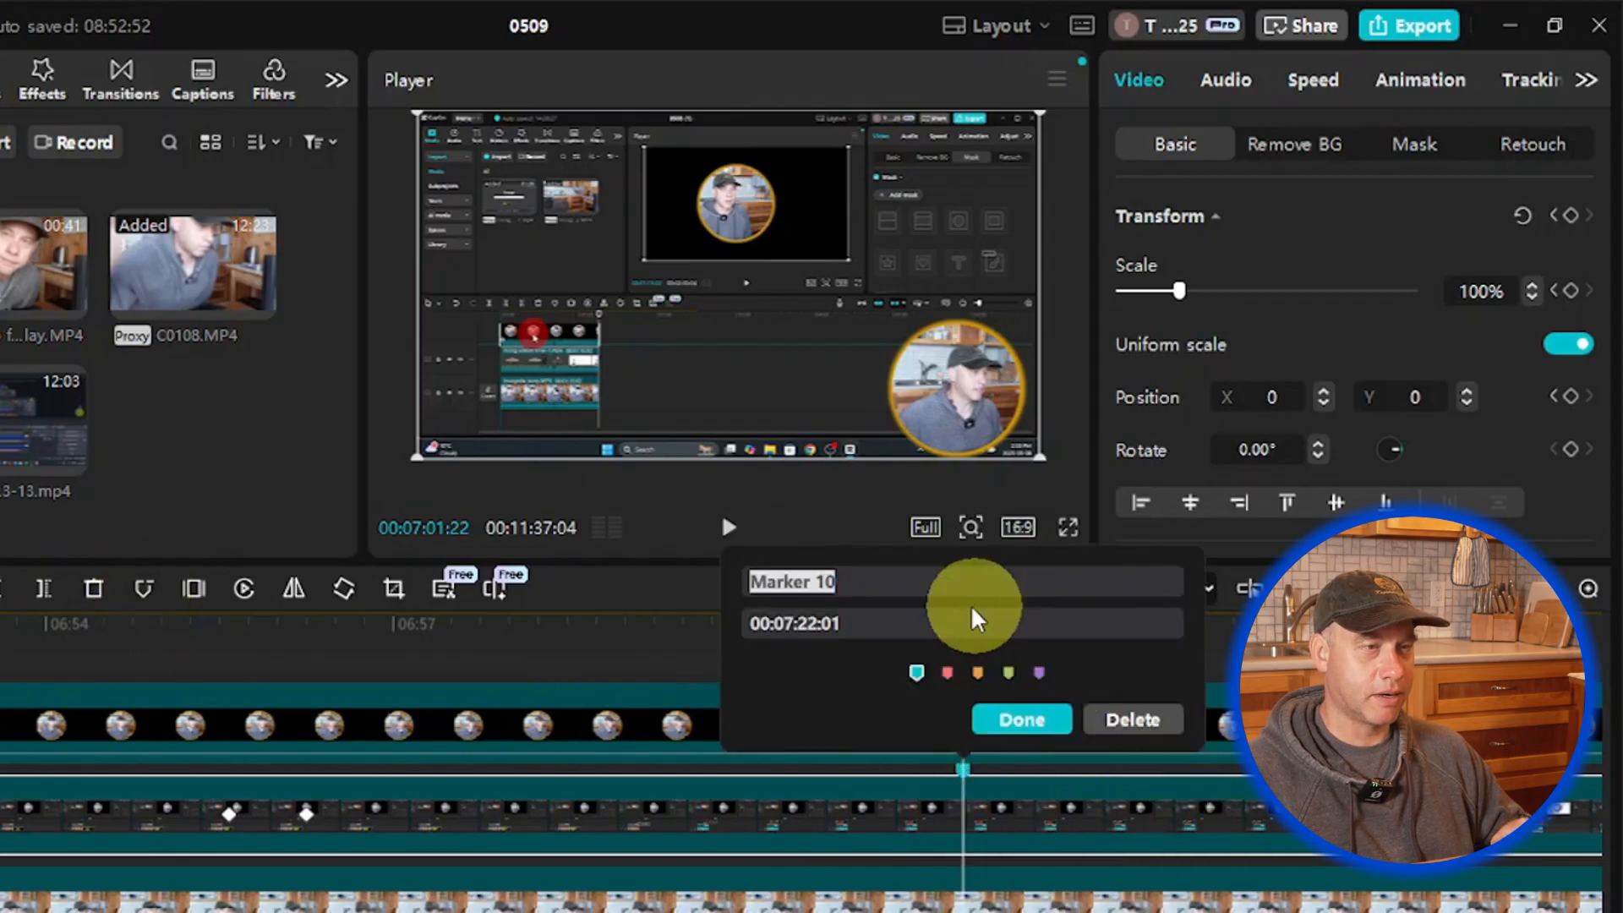
click(941, 600)
key(ctrl+a)
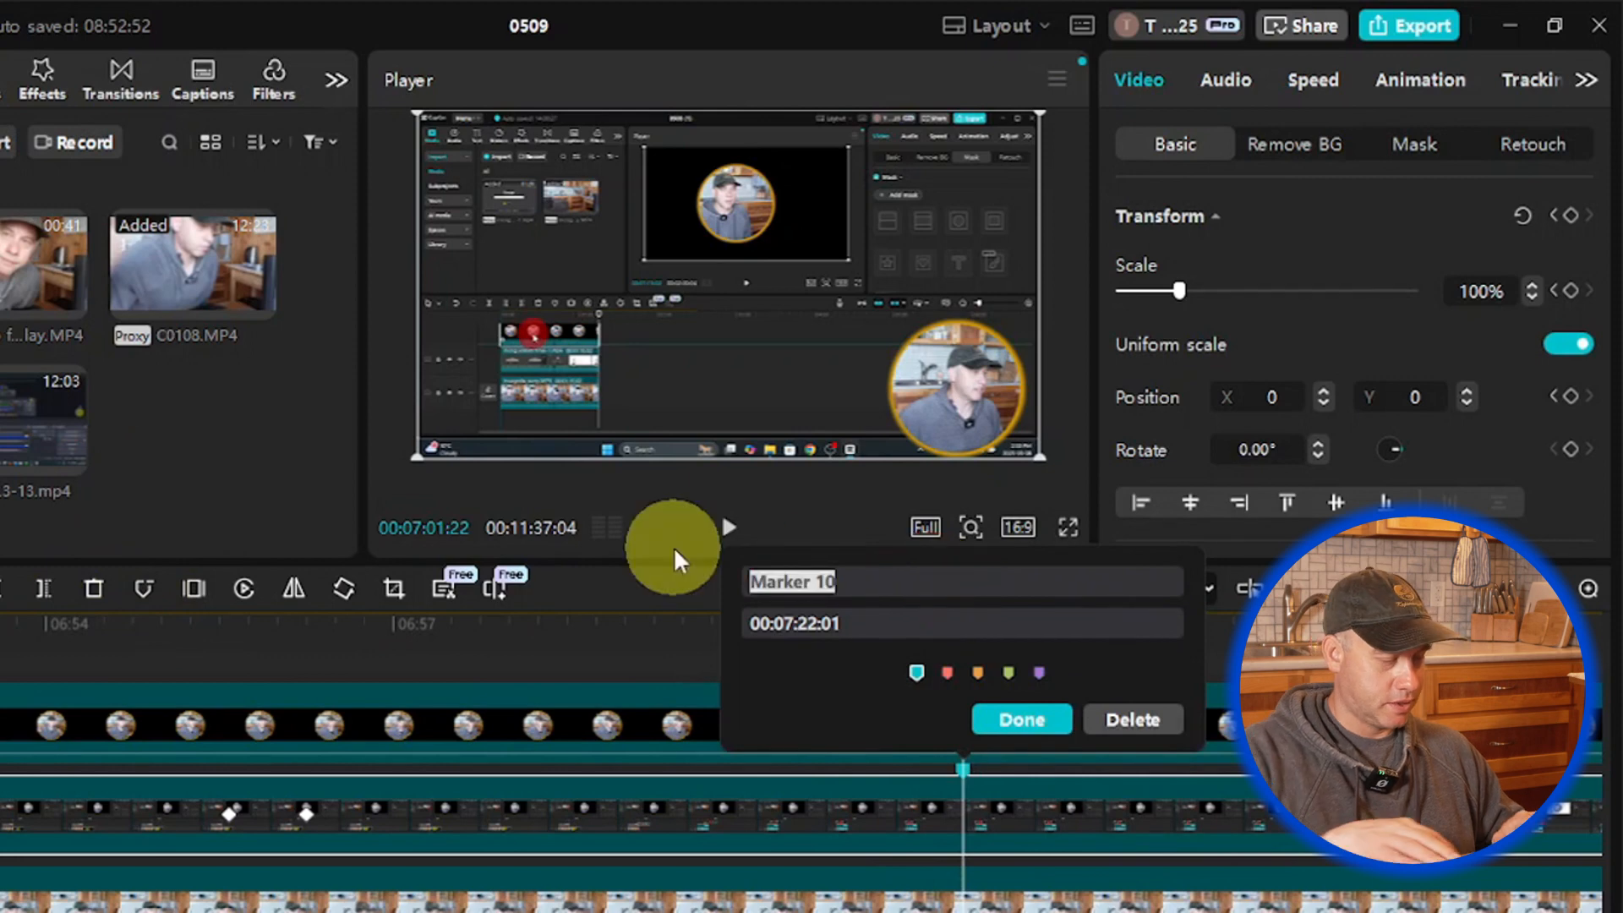
text(circle)
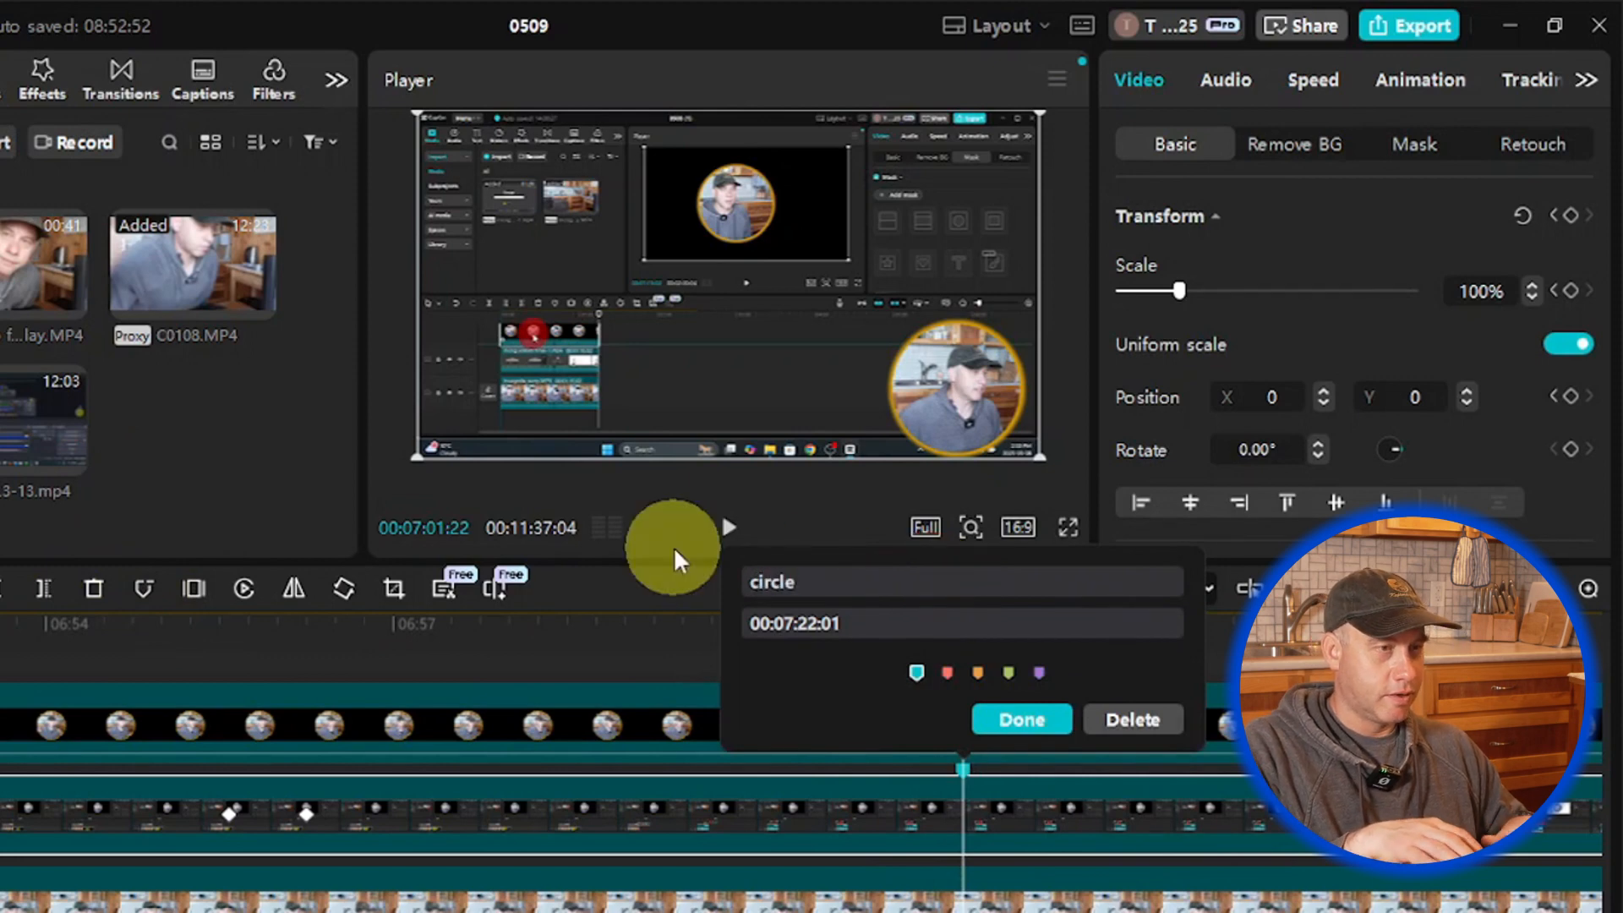
text( for vertiv)
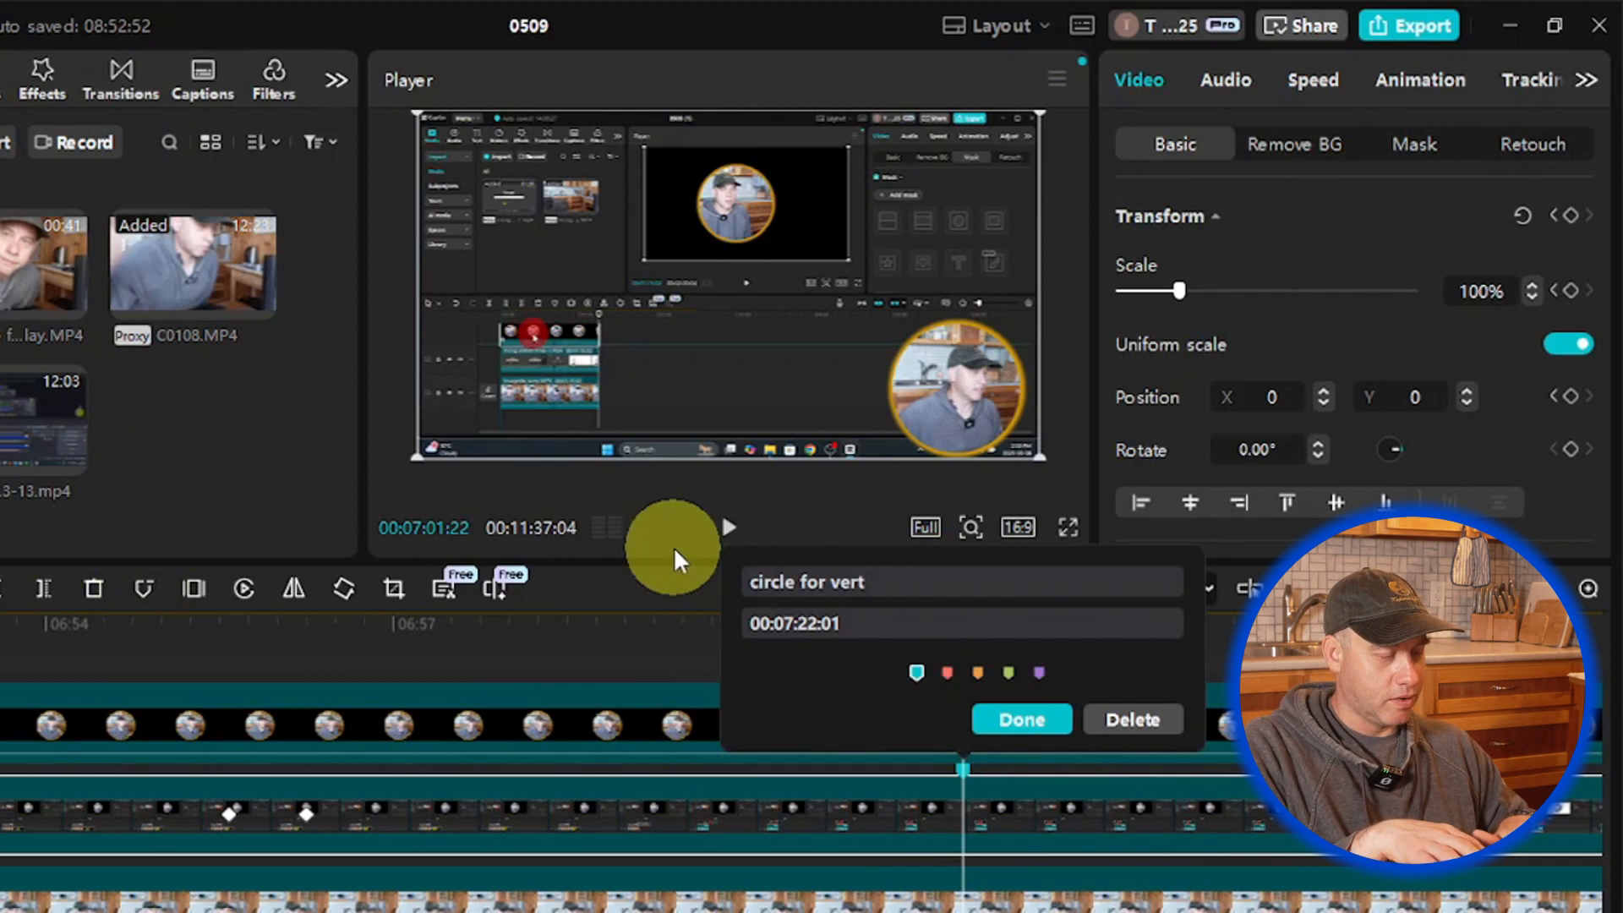
key(BackSpace)
key(BackSpace)
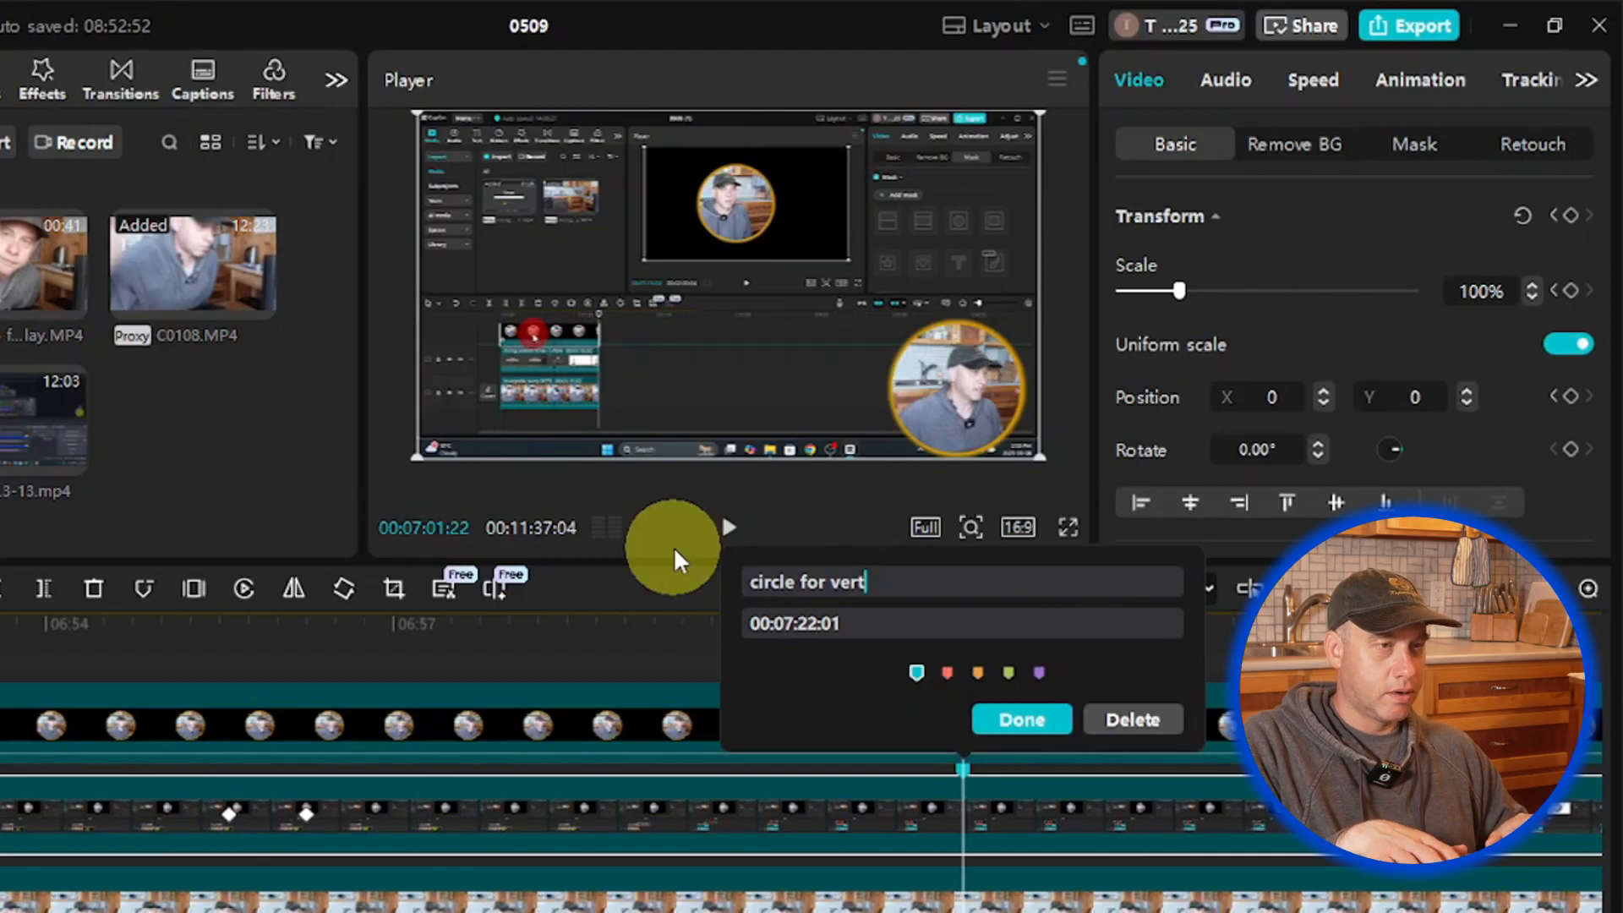
text(ticl)
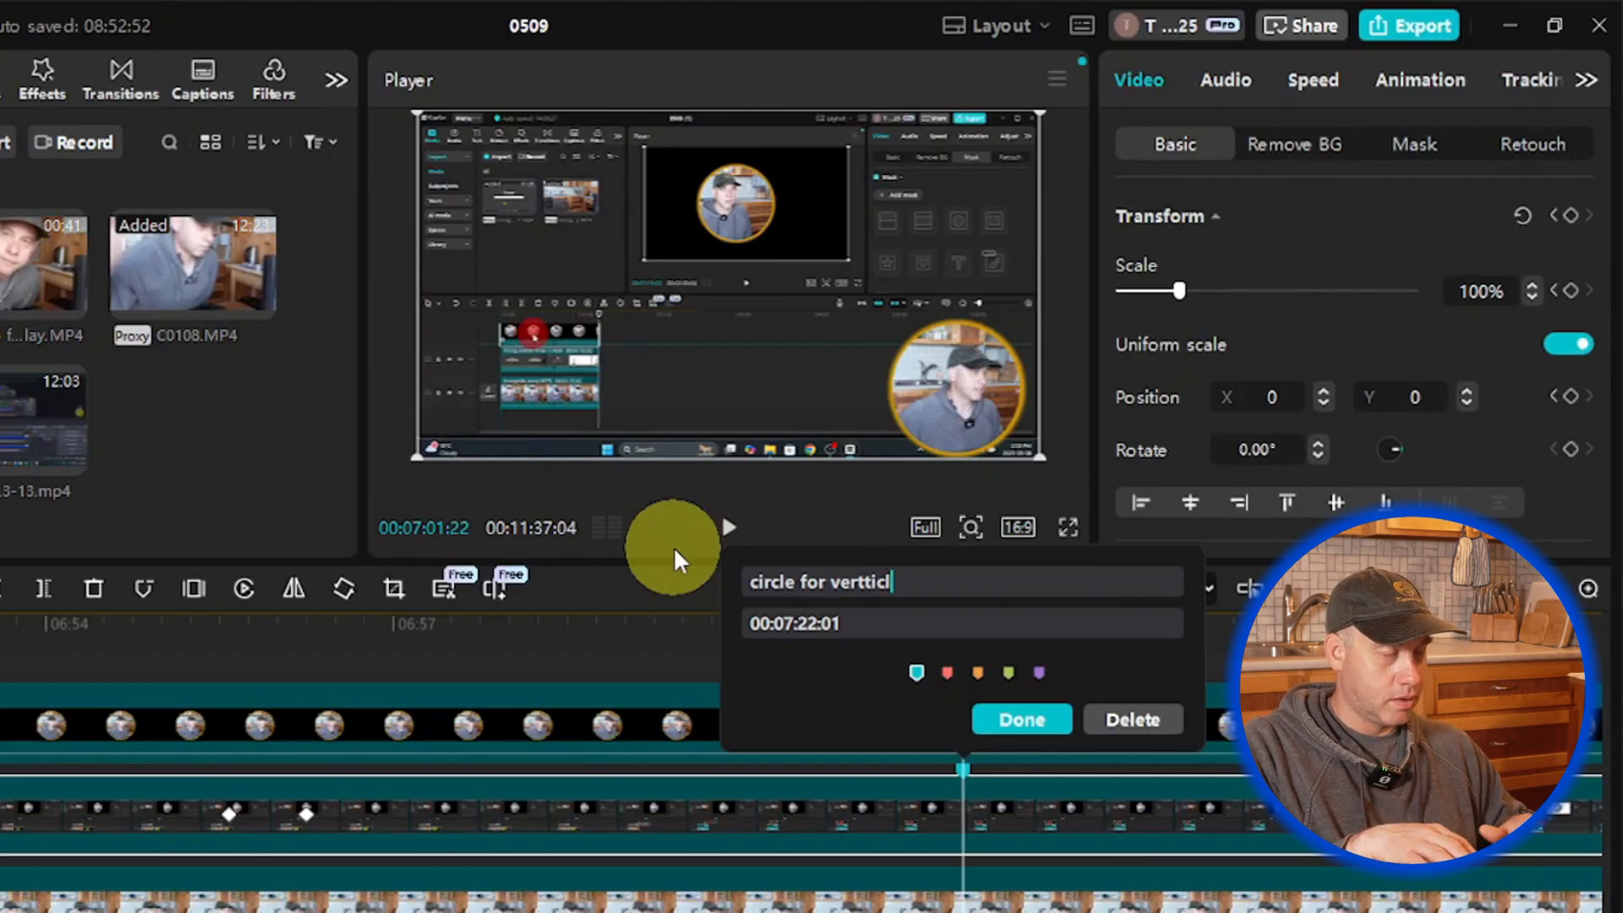
key(BackSpace)
key(BackSpace)
key(BackSpace)
text(ícle liu)
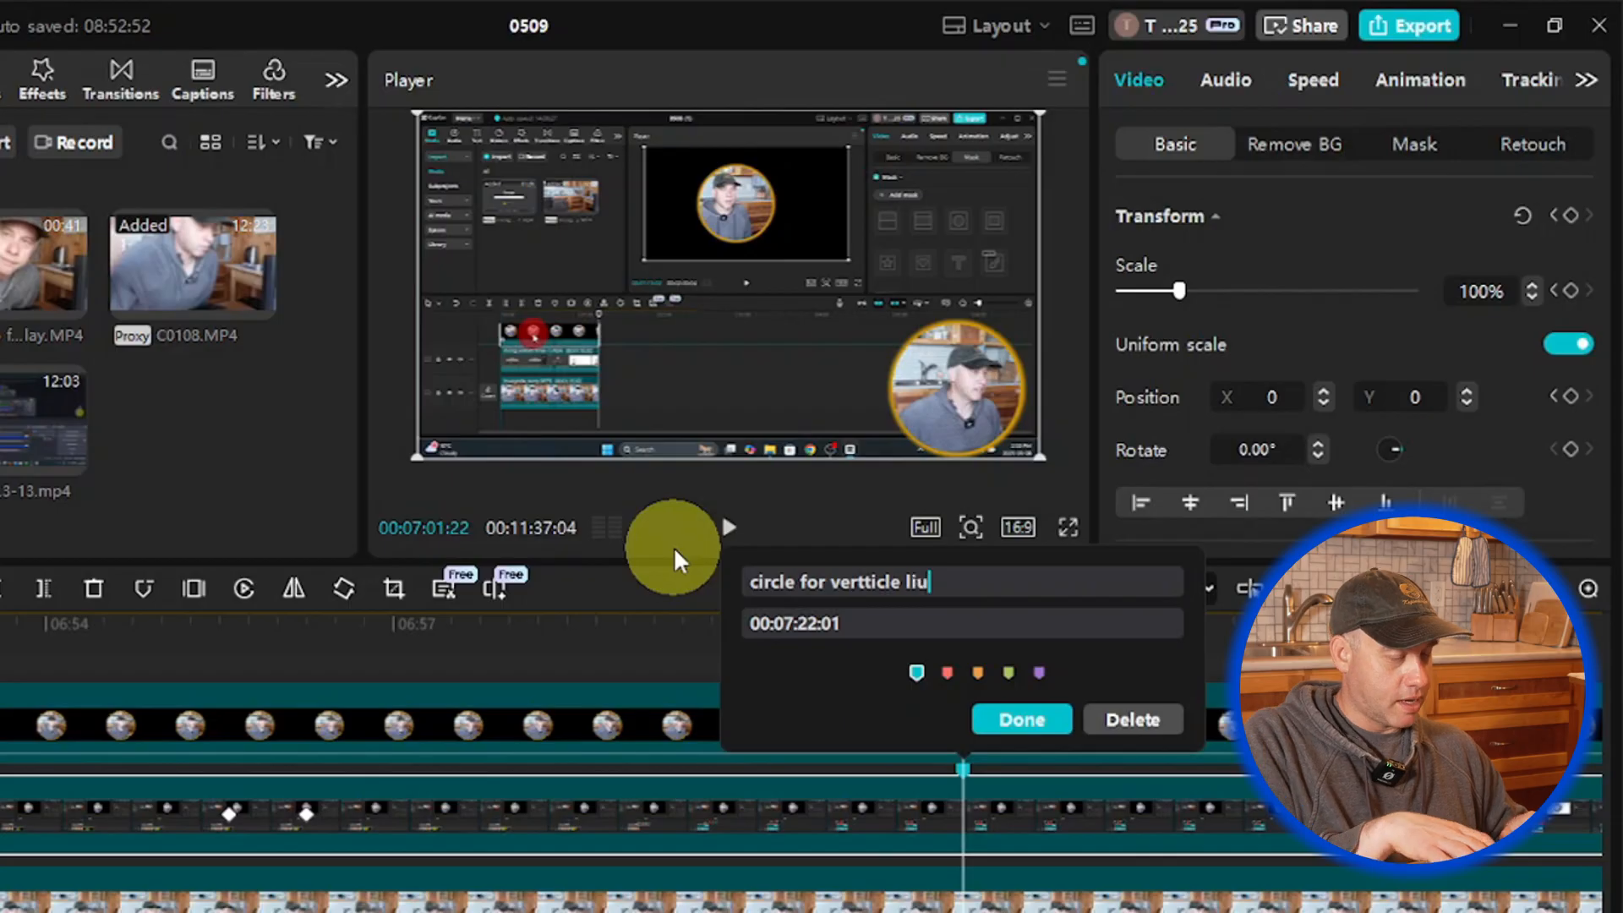
key(BackSpace)
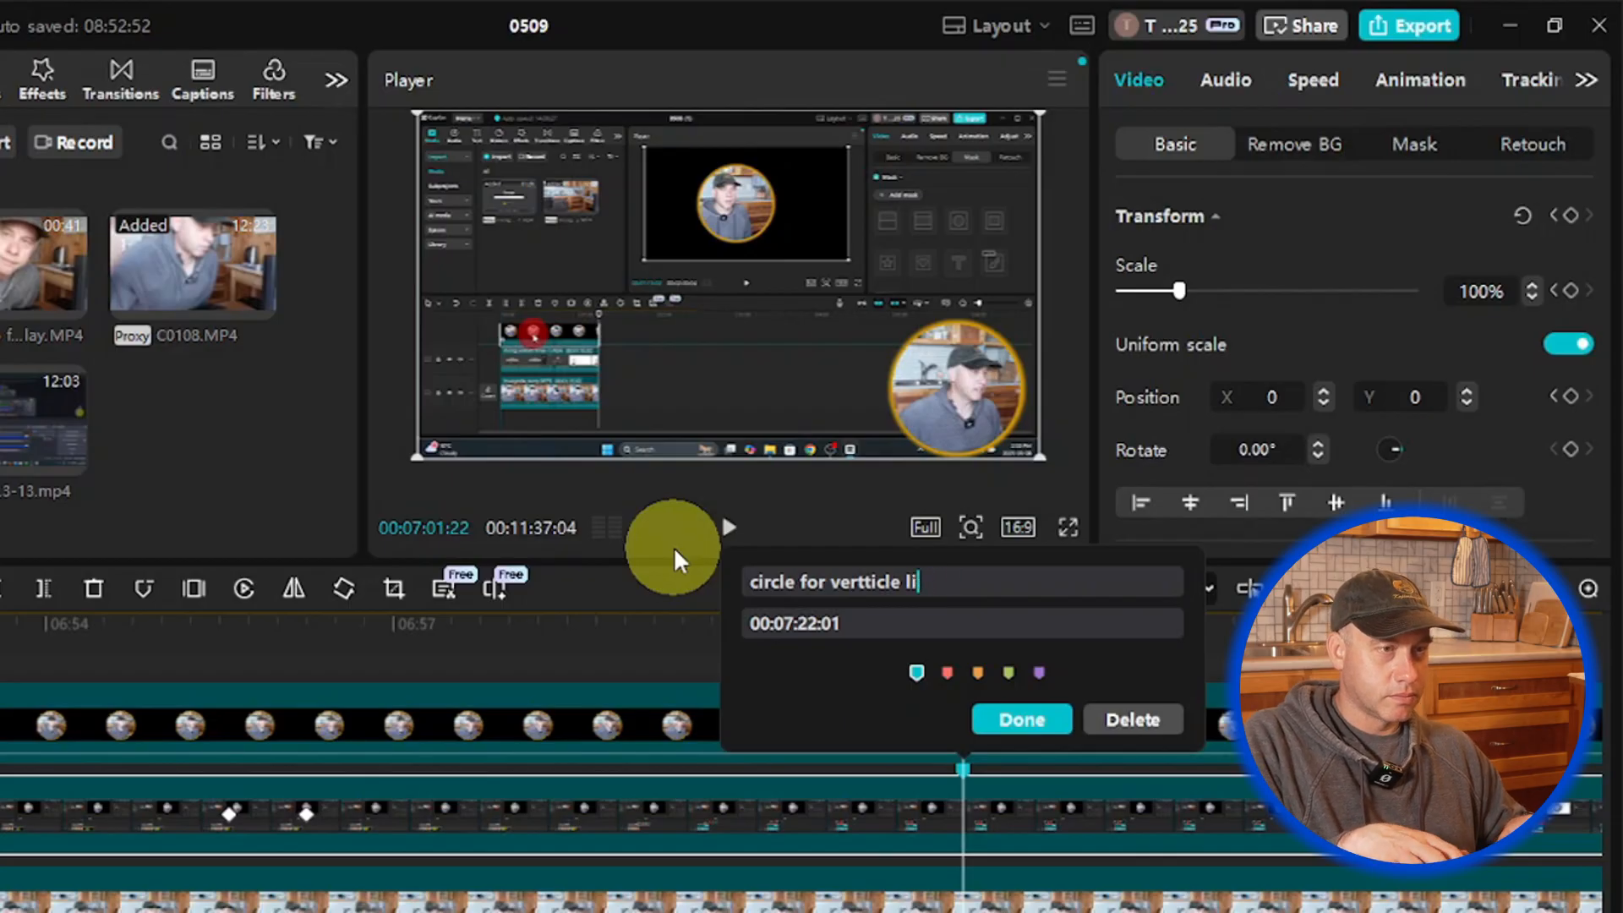
text(ne)
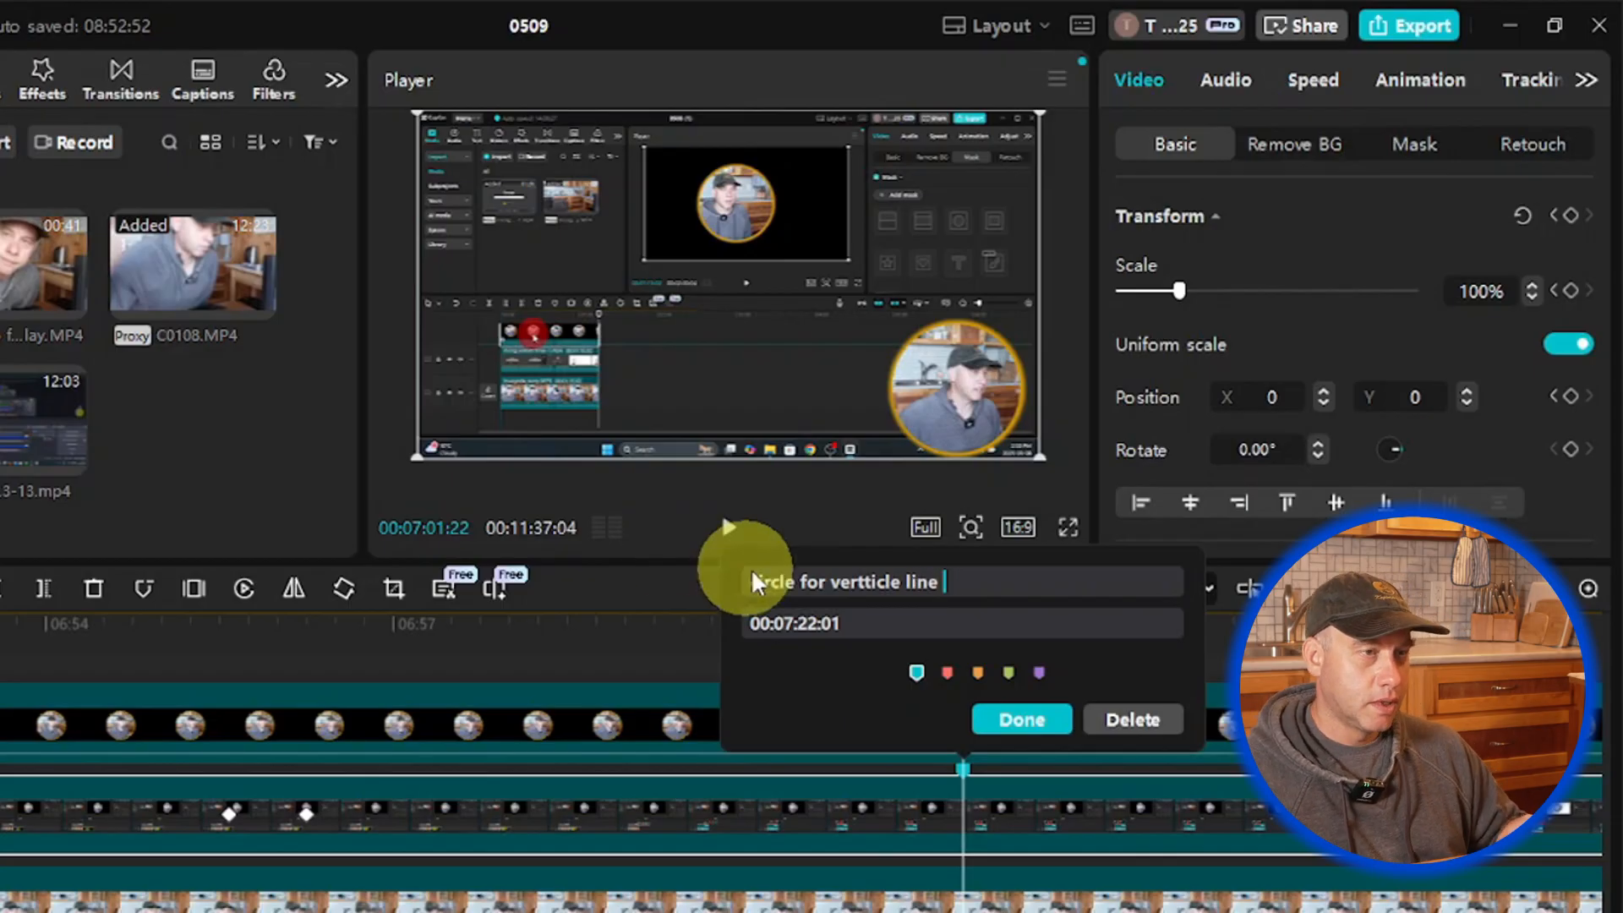
click(1008, 672)
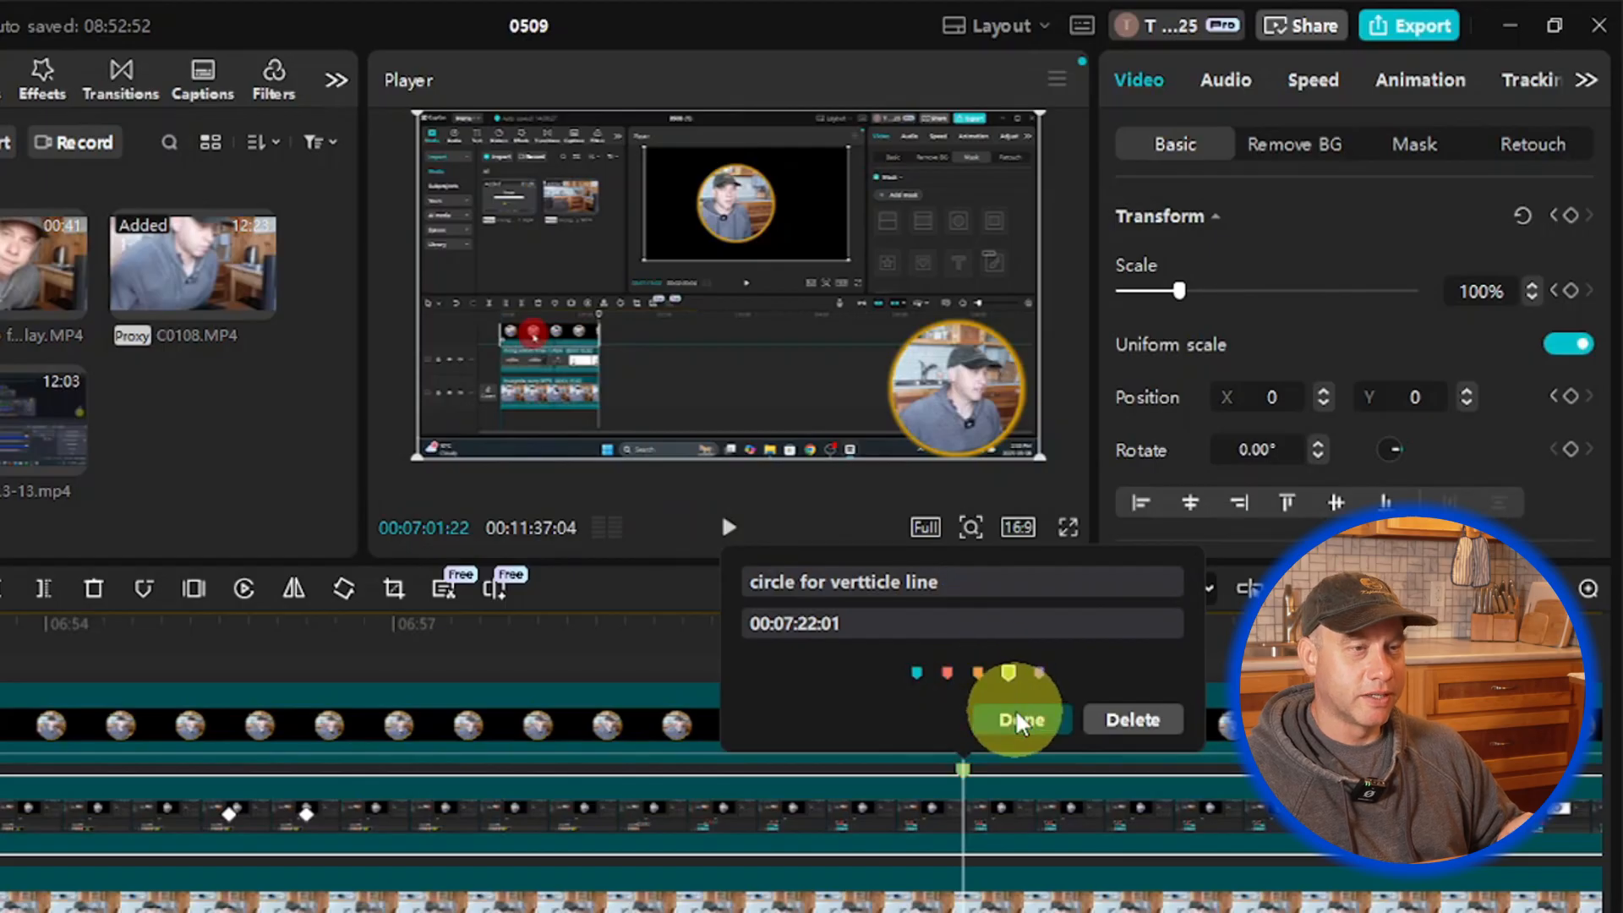
click(1019, 717)
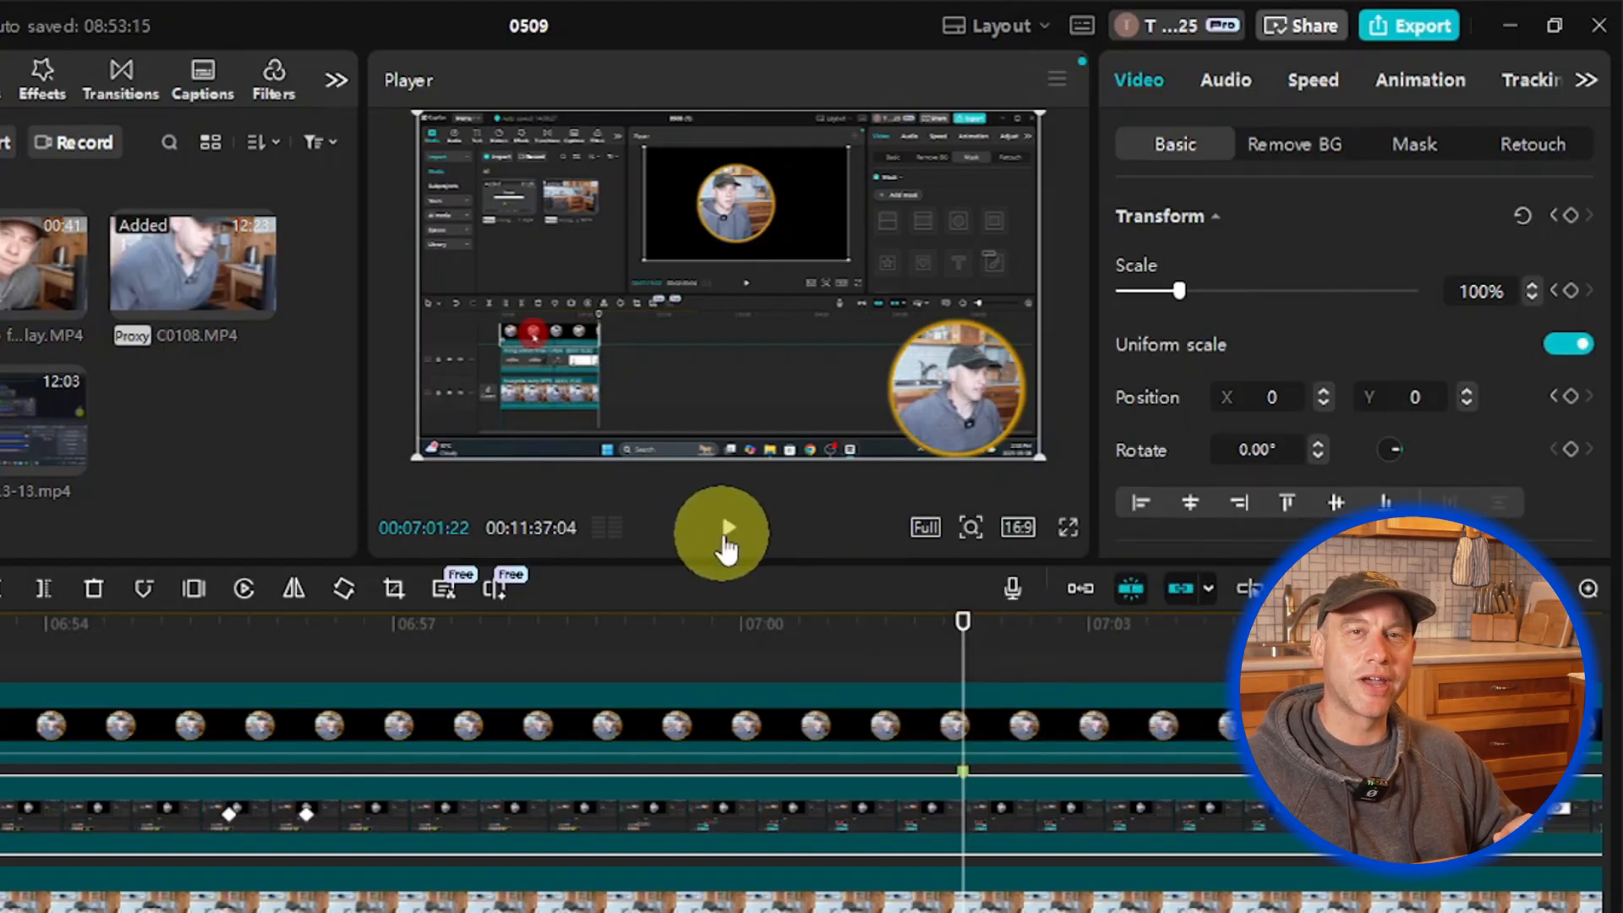
Step: Review the footage following the green marker, and replay the part around 00:07:09 up to 00:07:11:05
click(725, 548)
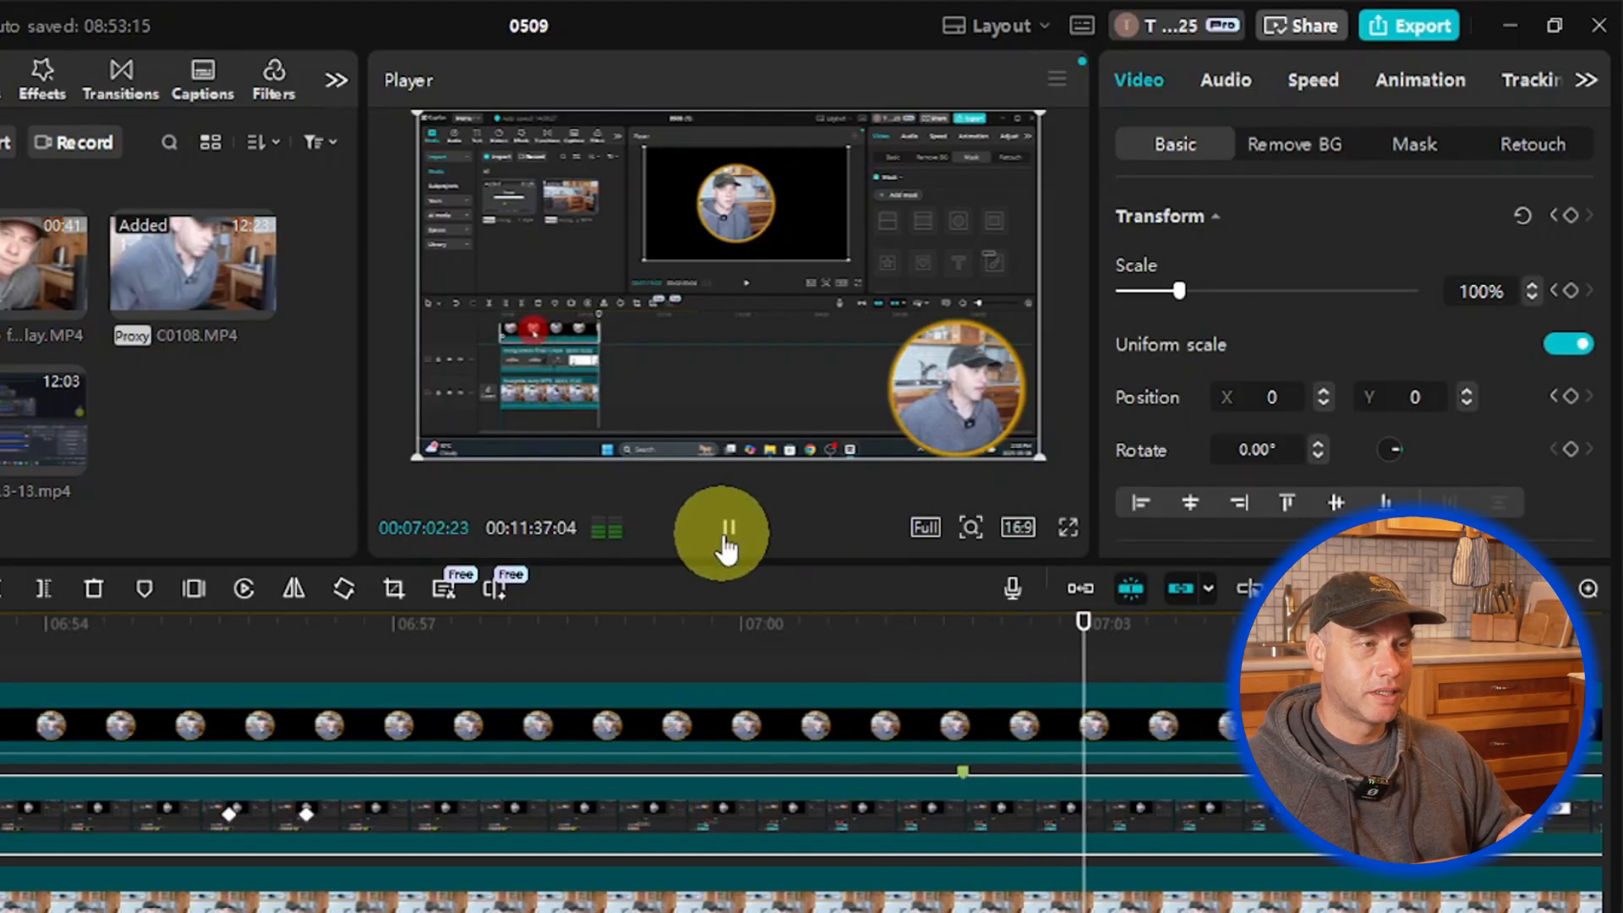
click(725, 548)
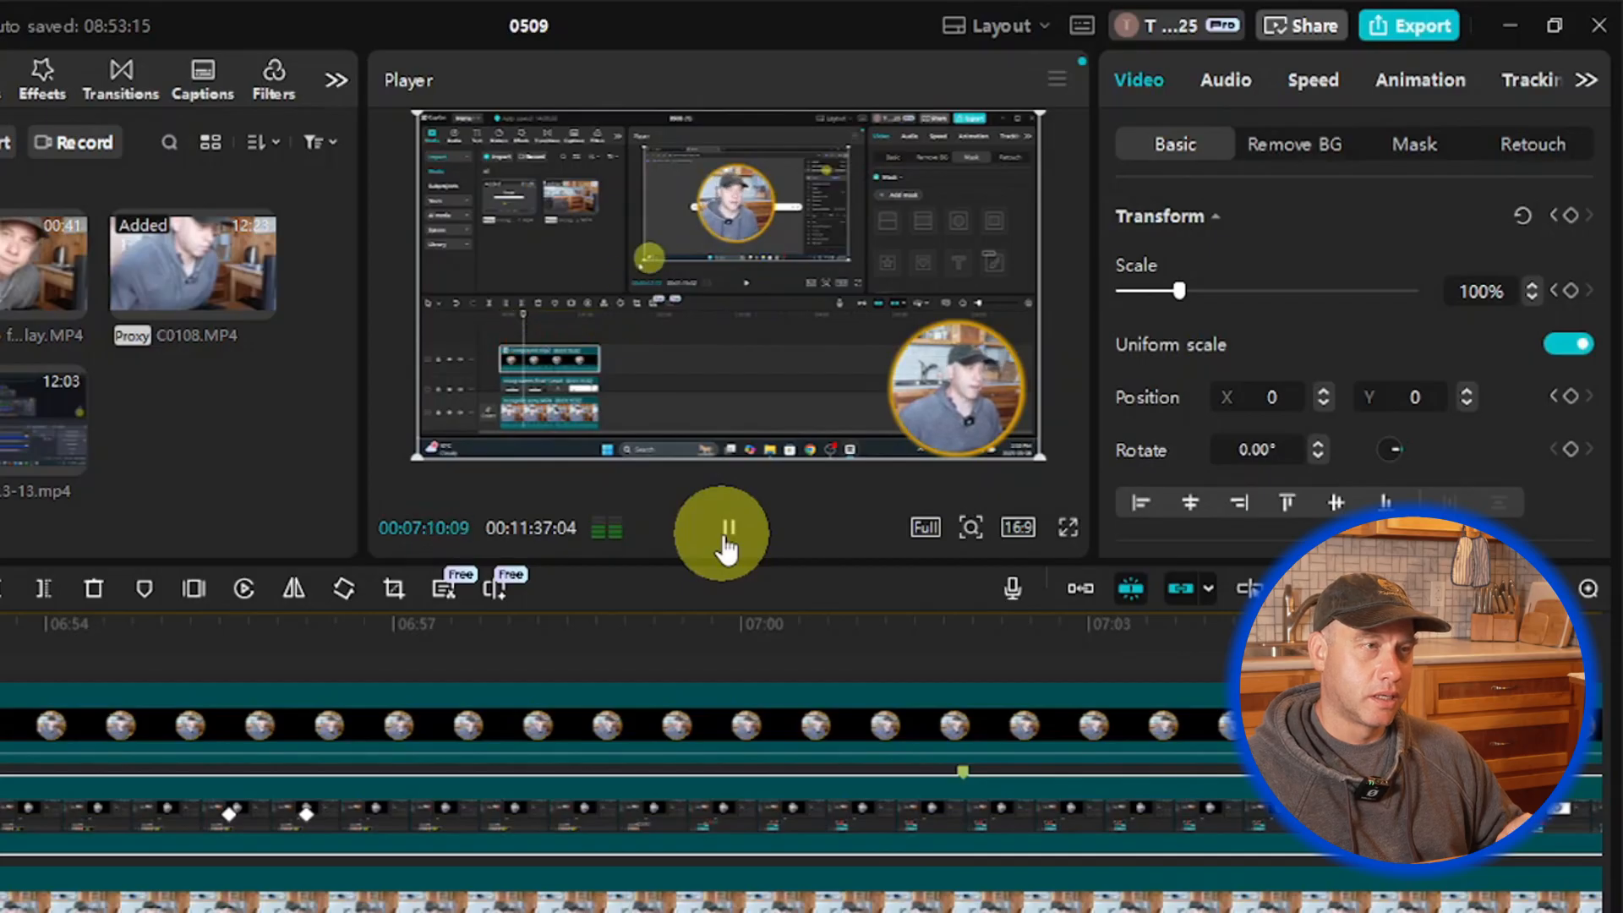
click(725, 548)
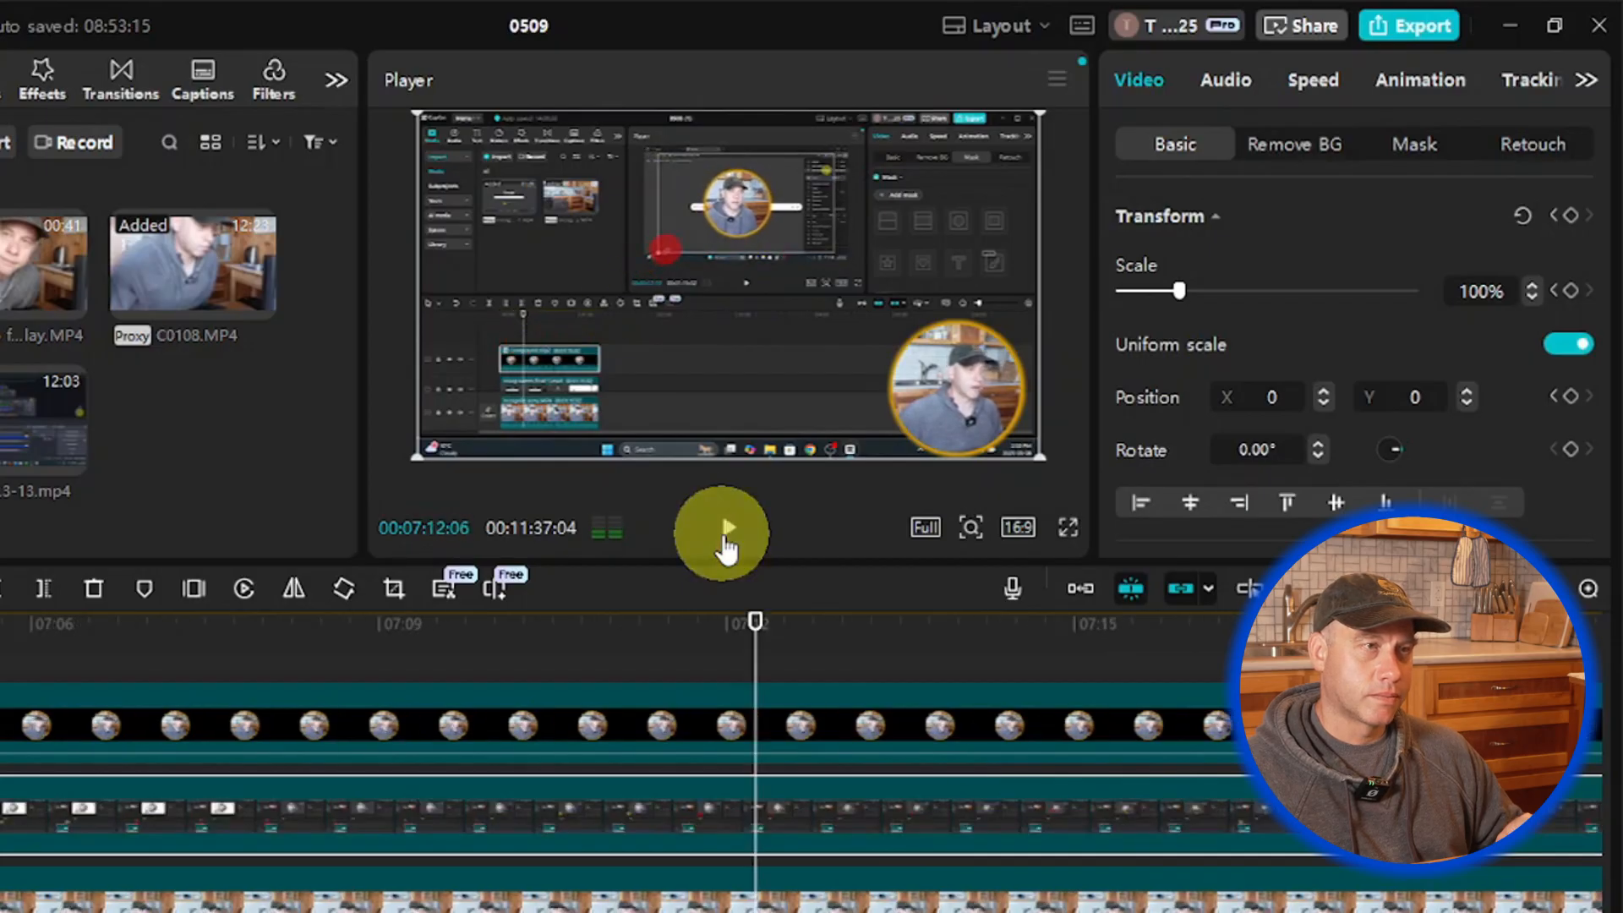
click(726, 548)
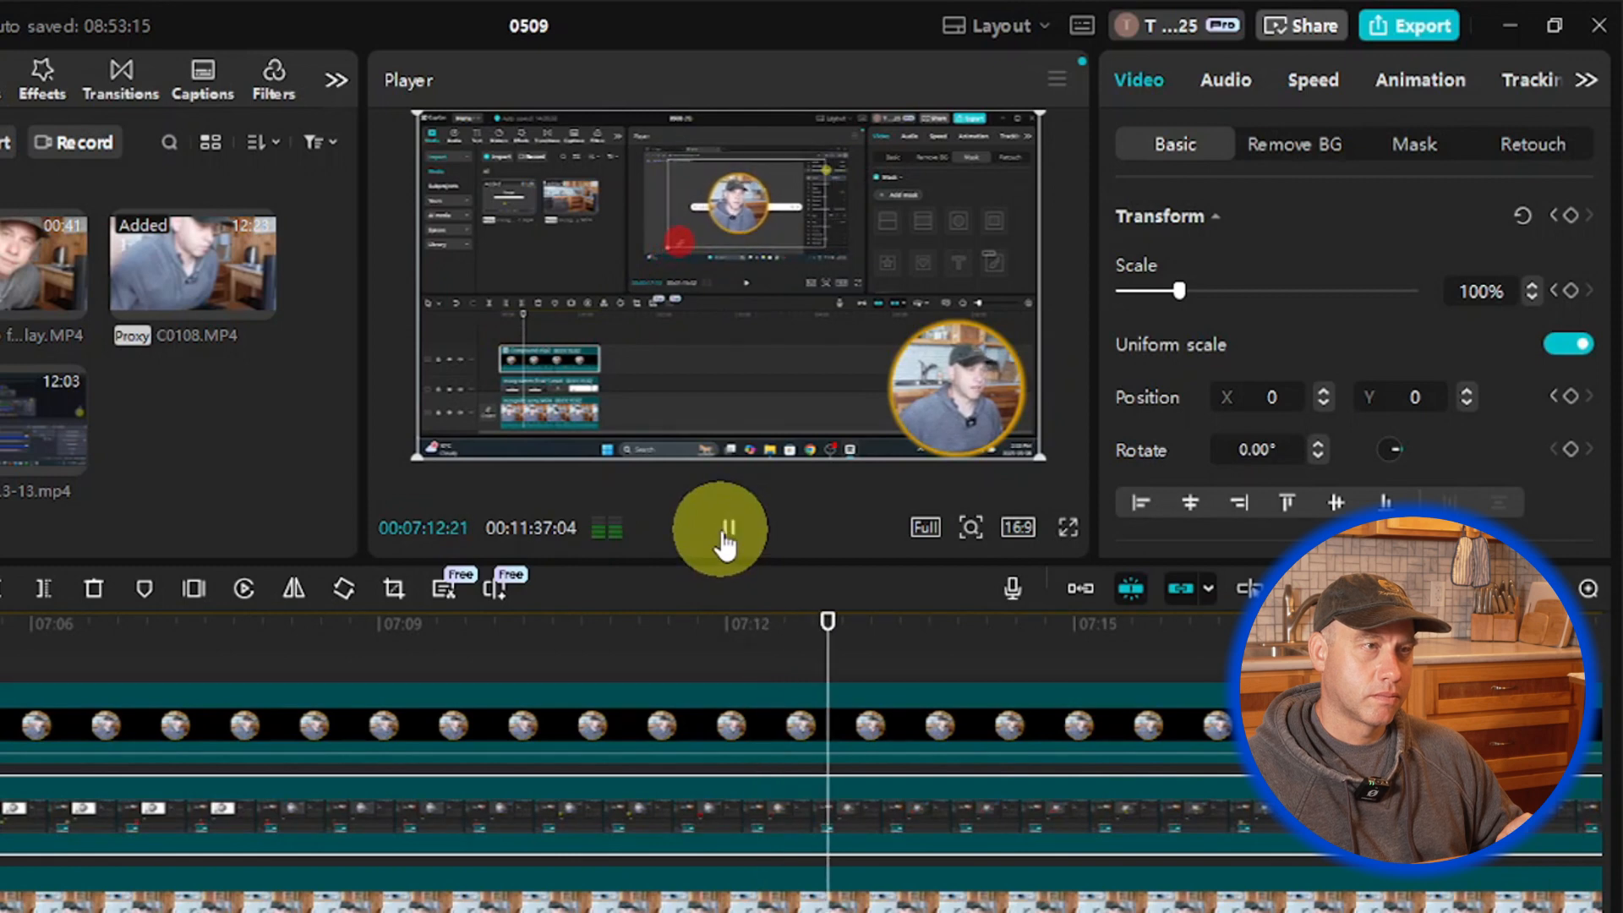
click(725, 548)
drag(917, 660, 431, 649)
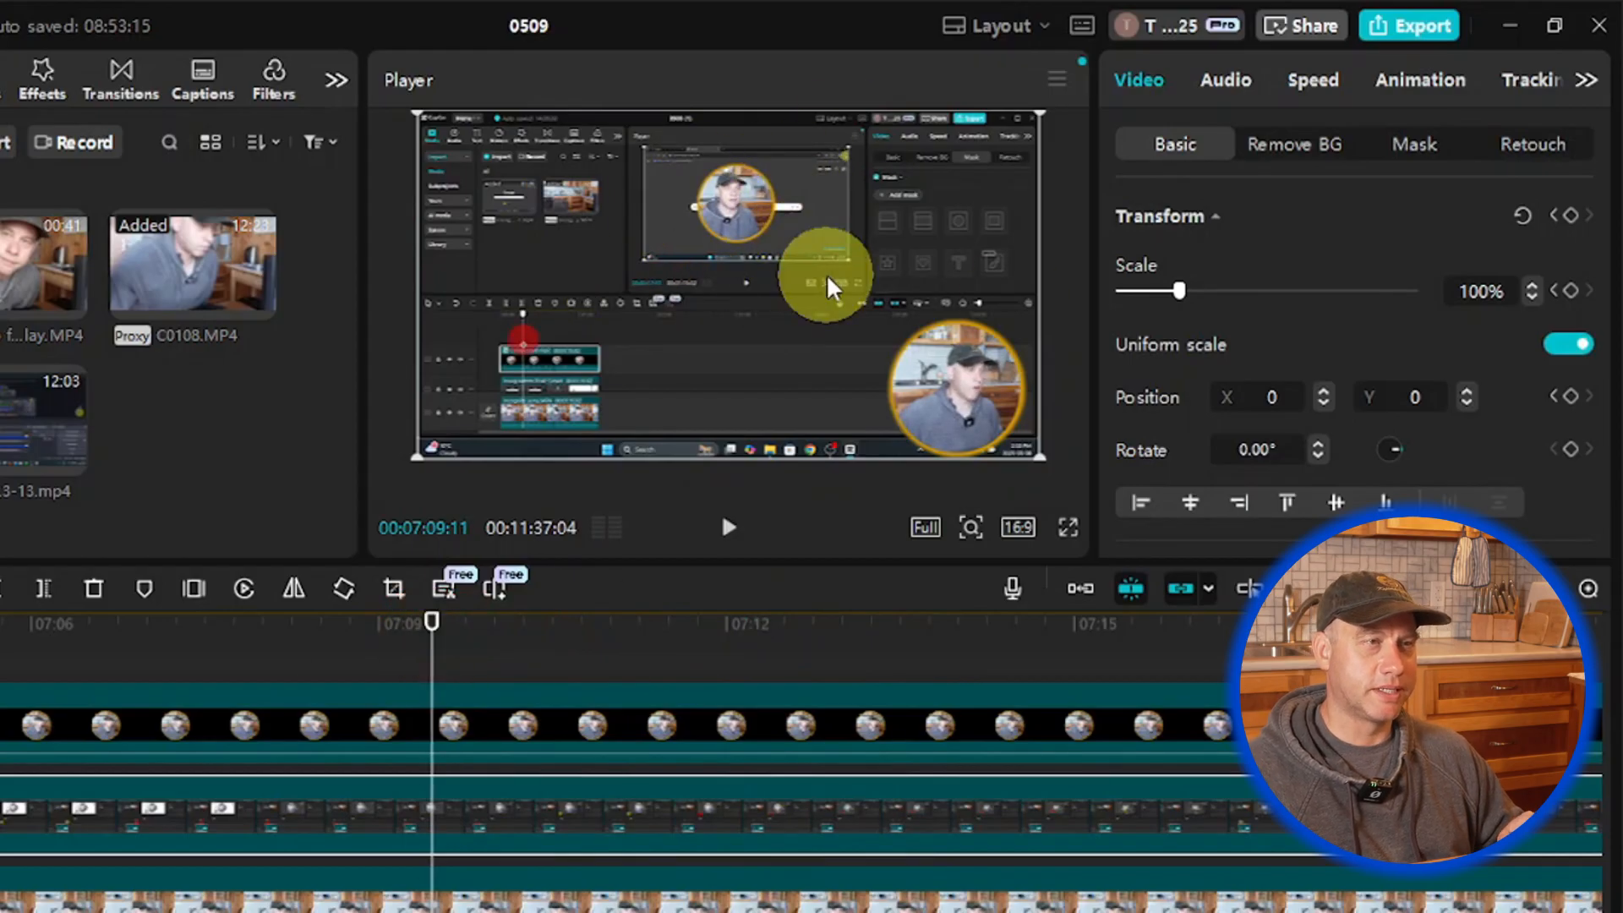
mouse_move(451, 647)
mouse_down()
mouse_move(232, 643)
mouse_move(207, 660)
mouse_up()
click(729, 527)
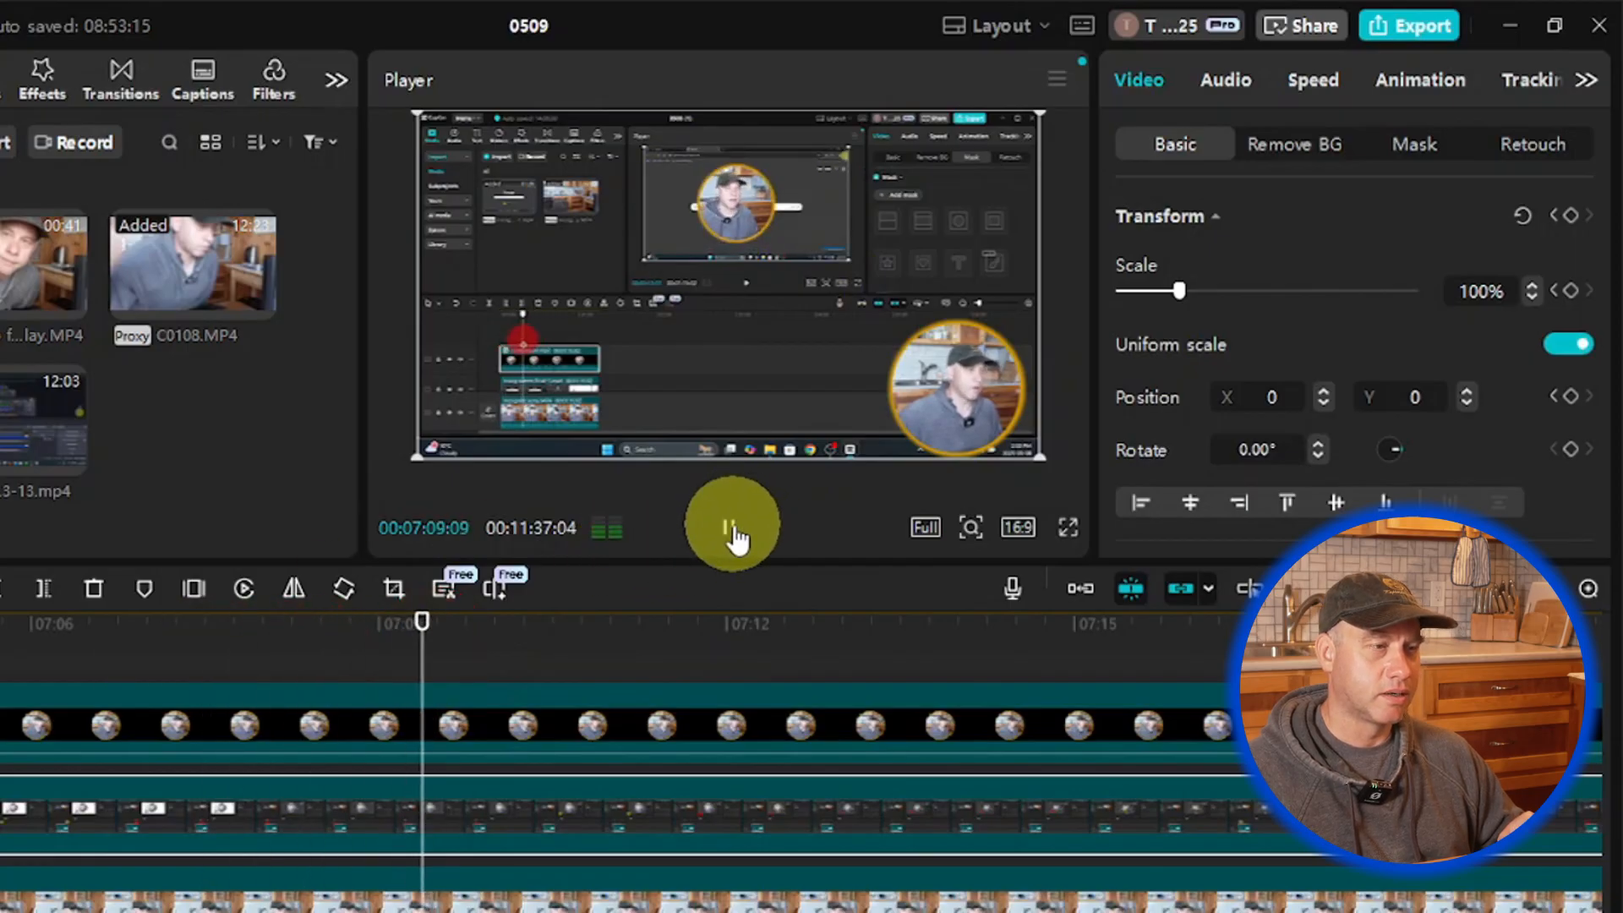
click(729, 527)
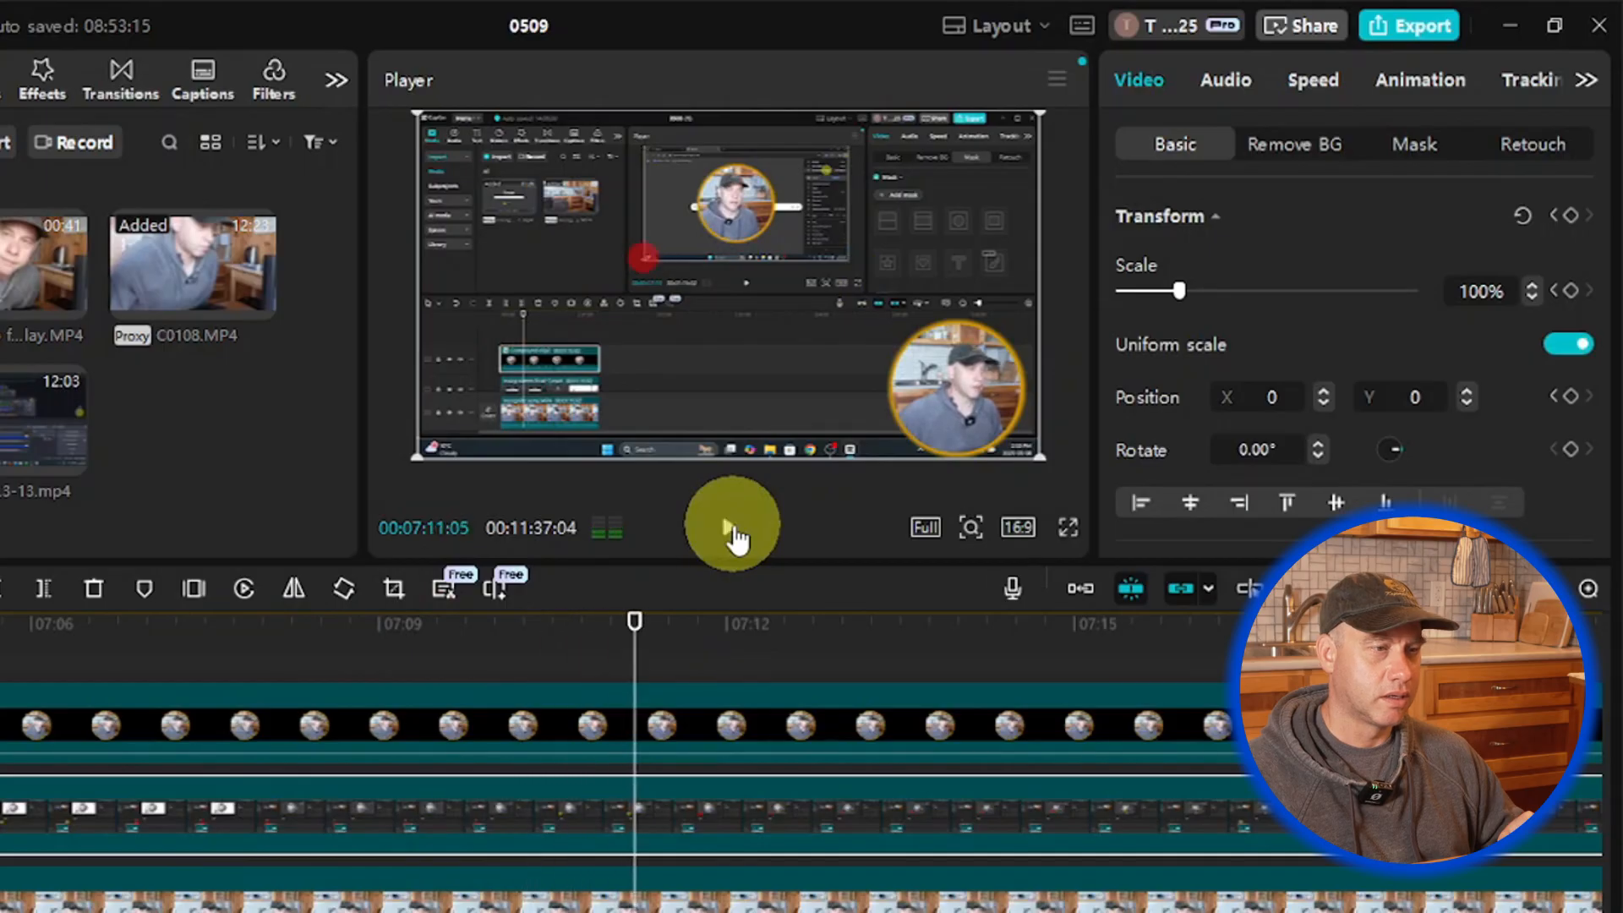
Step: Replay the moment around 00:07:10 and place the playhead at 00:07:10:14
click(634, 645)
drag(629, 674, 550, 684)
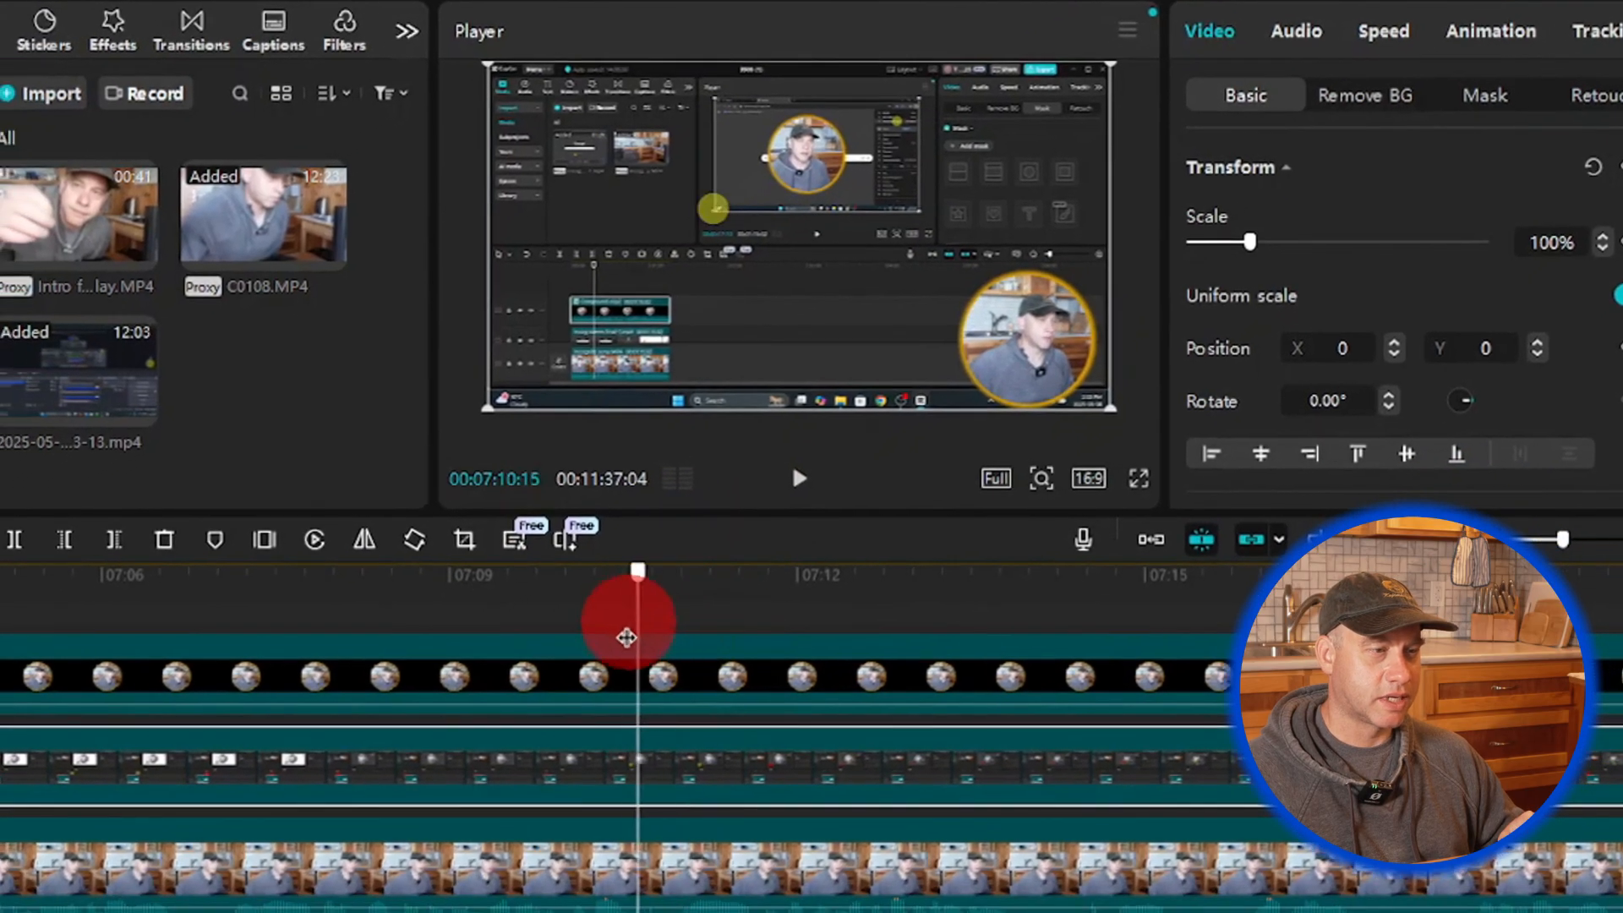
drag(621, 635, 589, 627)
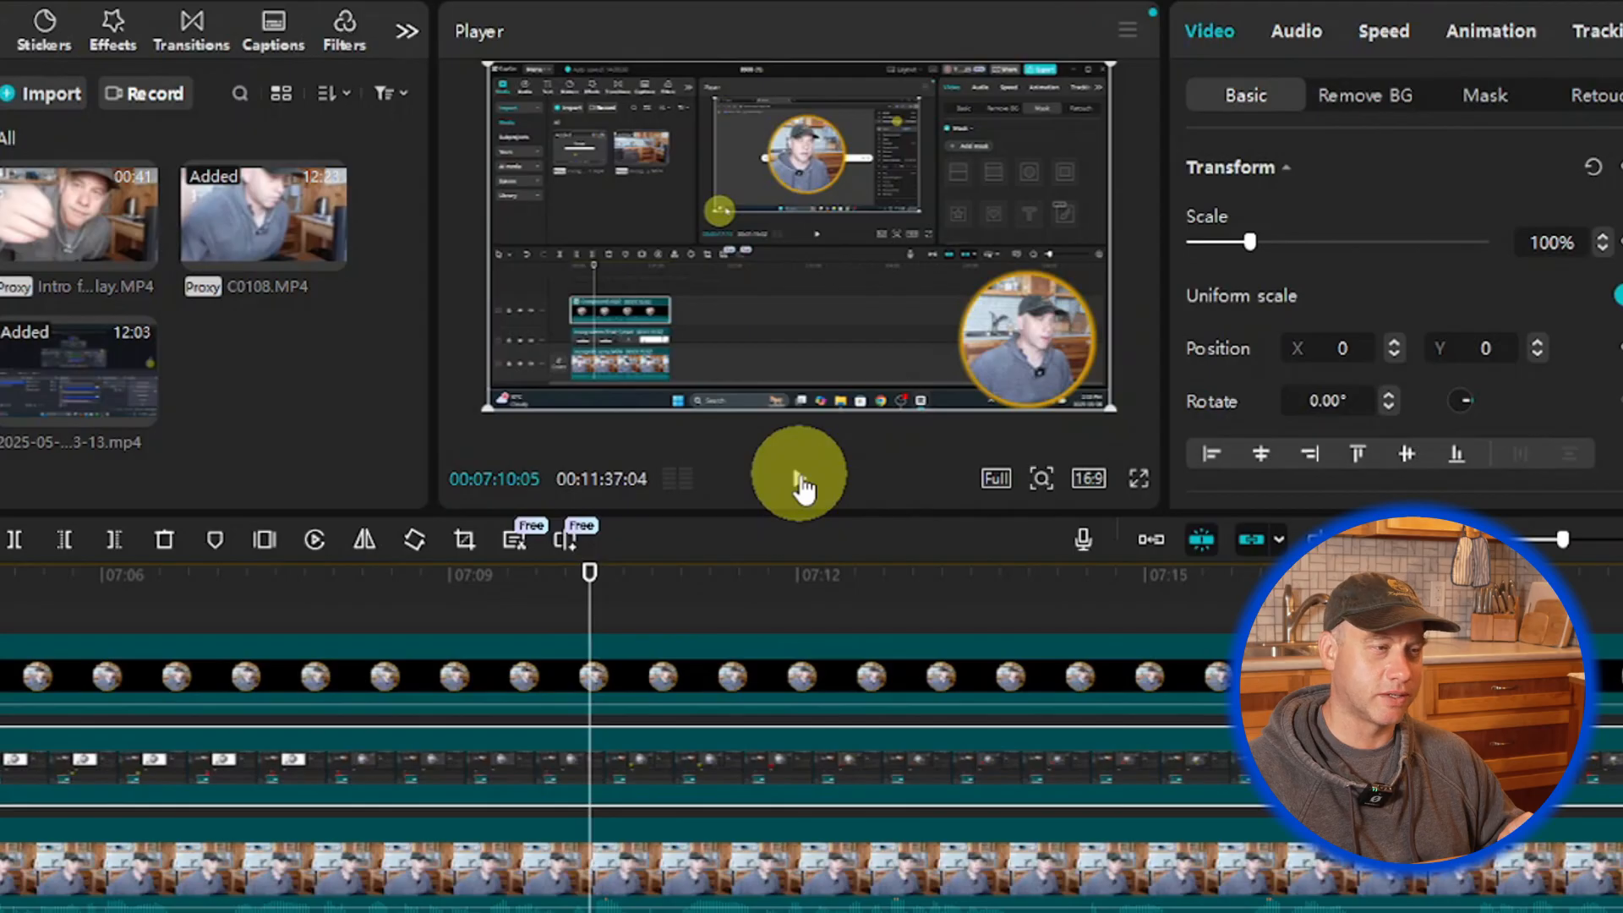
click(801, 484)
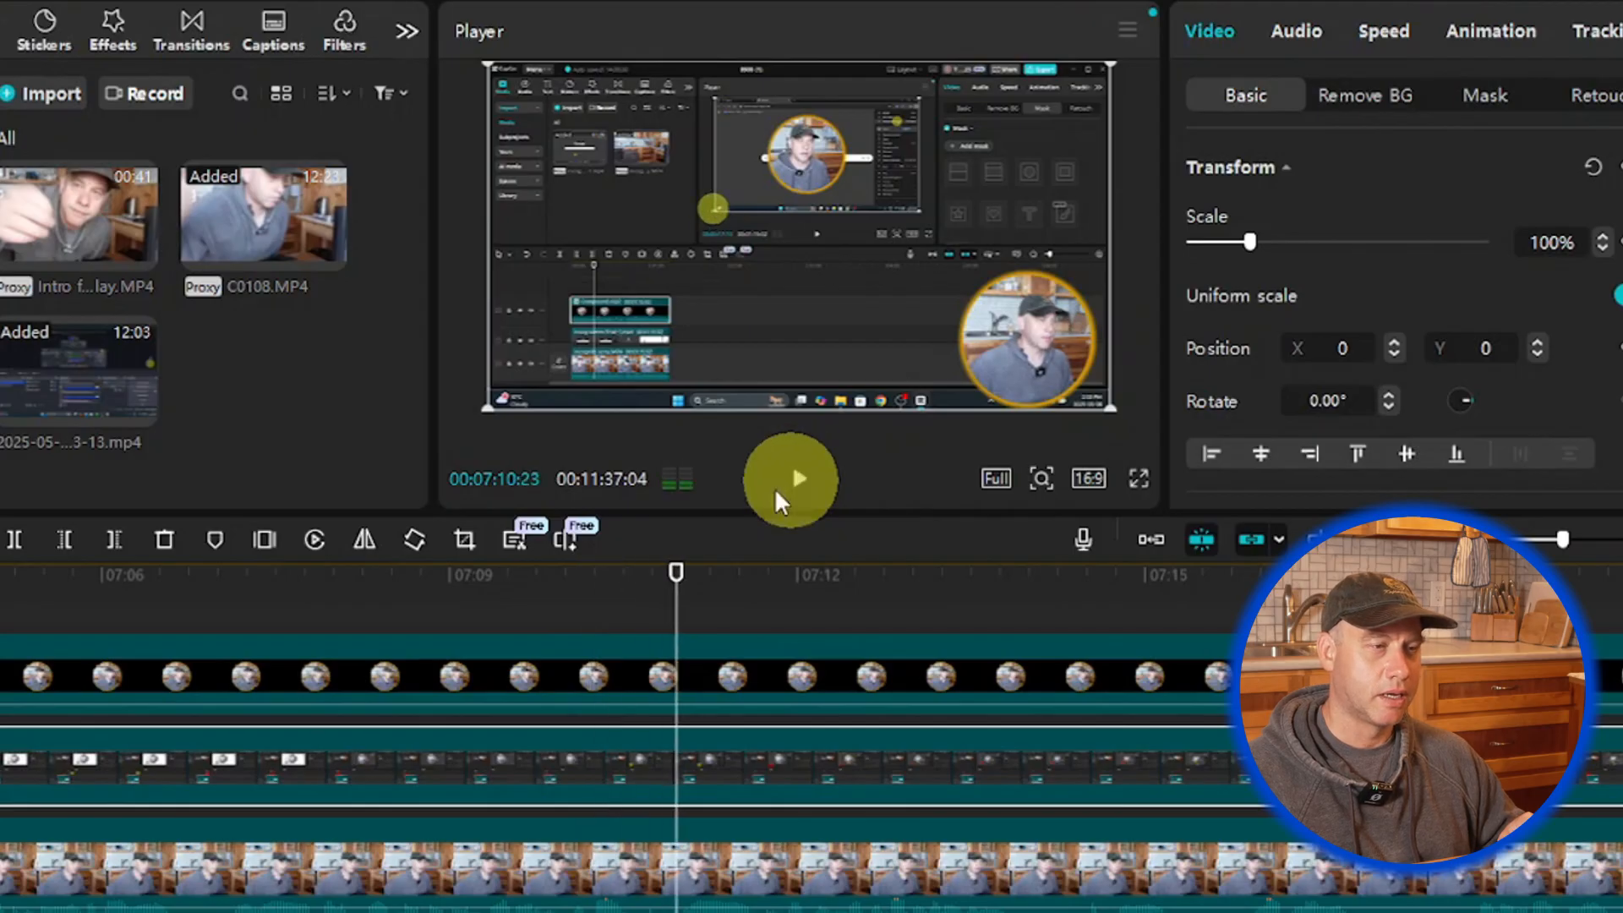
drag(678, 600, 633, 598)
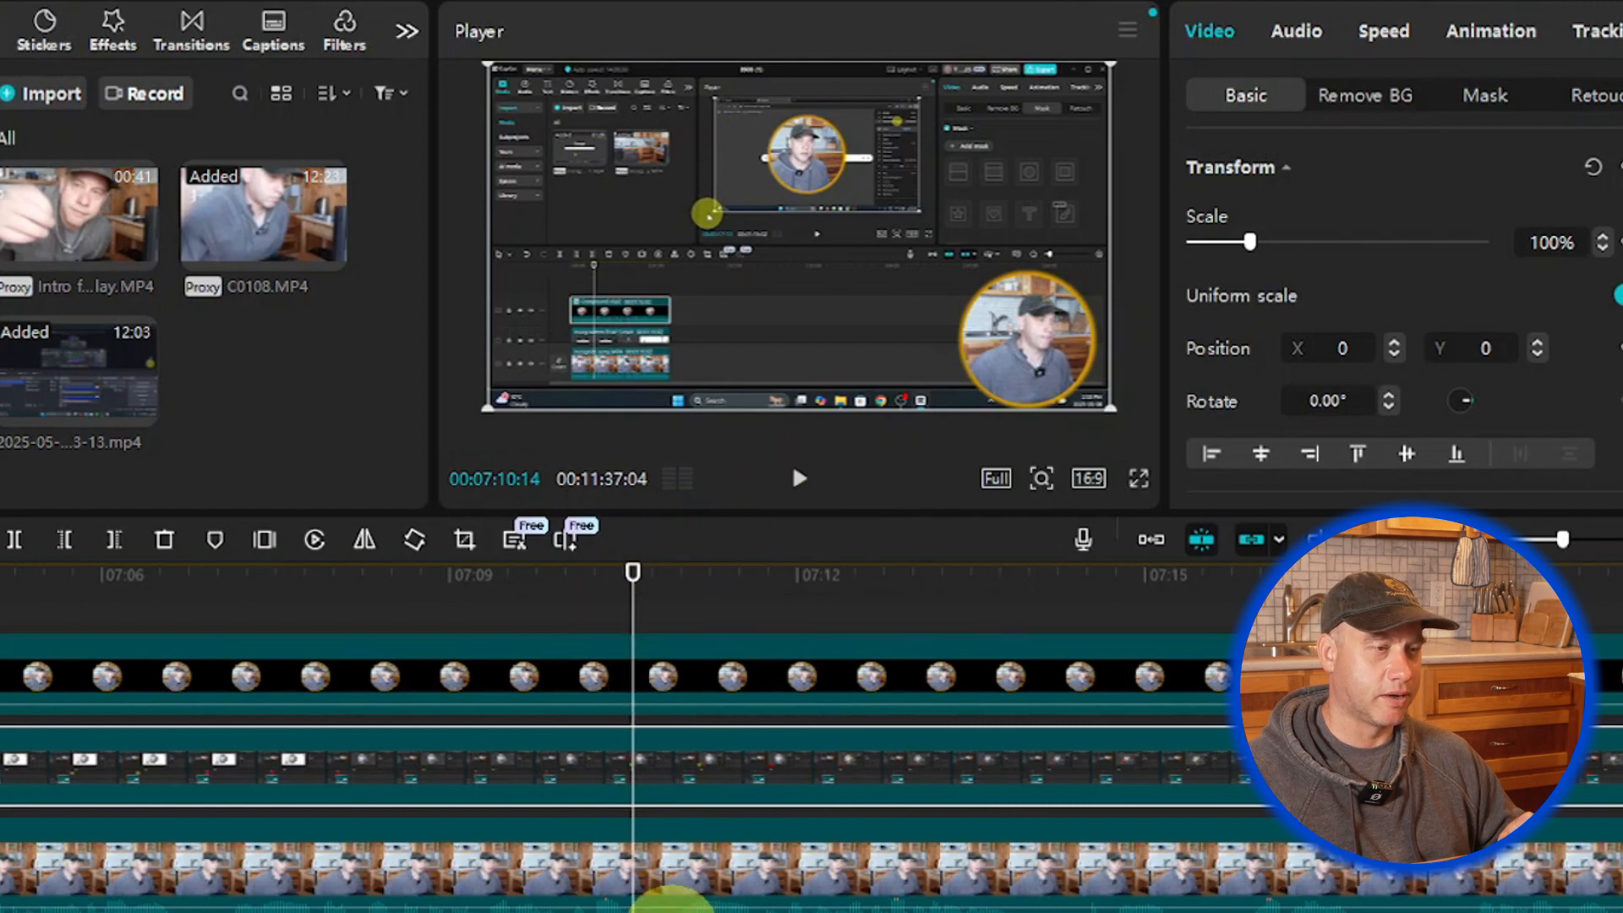
click(670, 903)
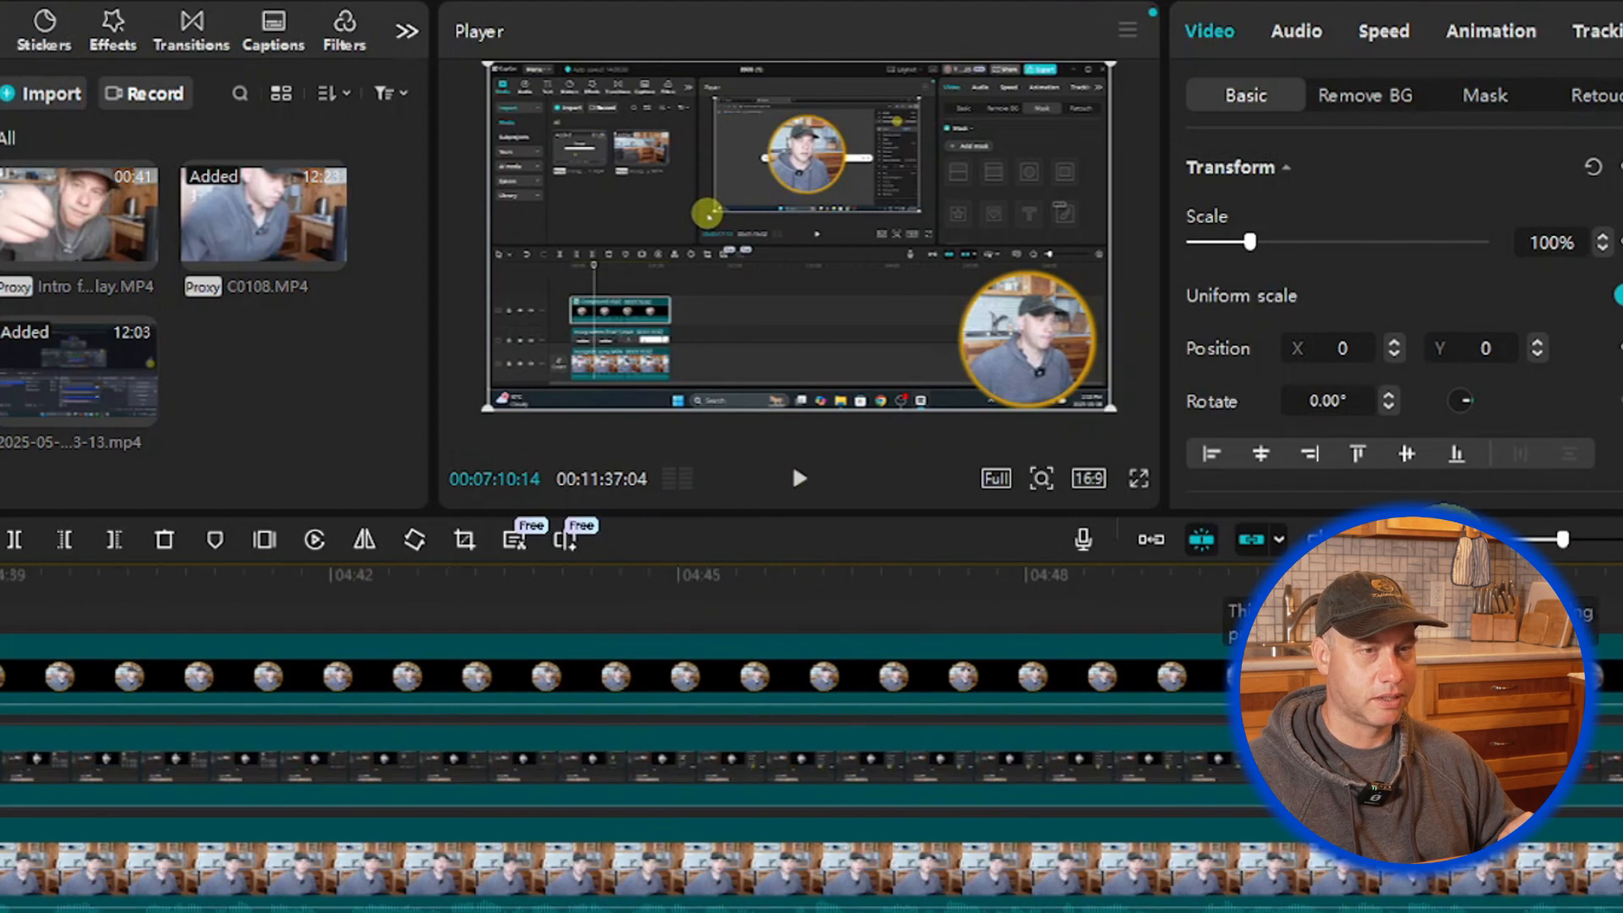
click(1457, 538)
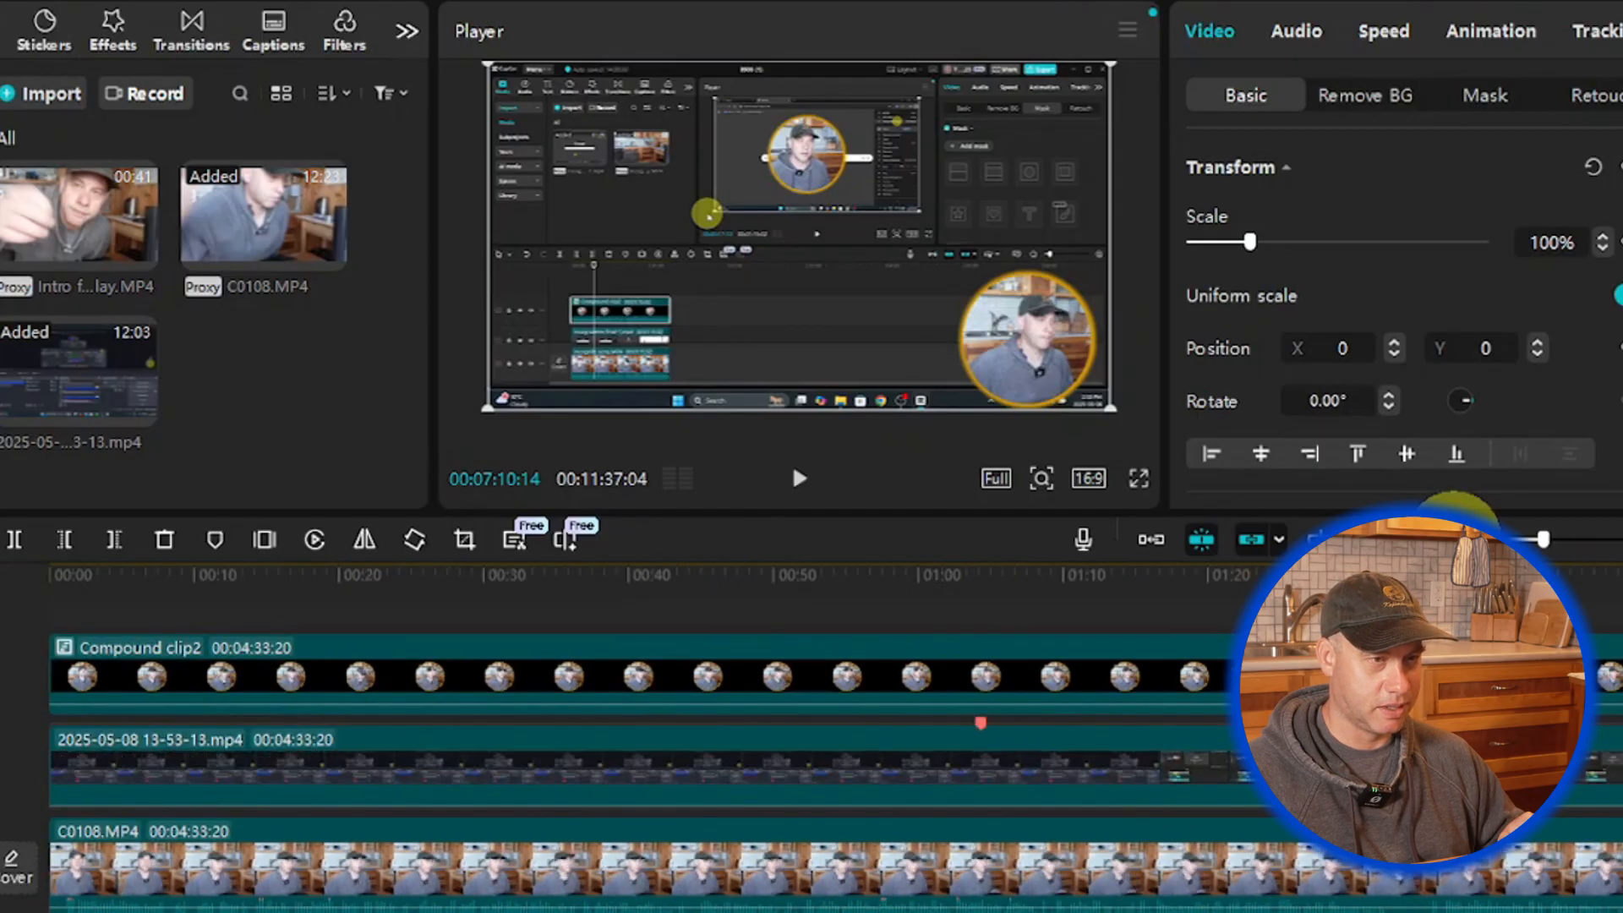
click(1458, 537)
click(1458, 537)
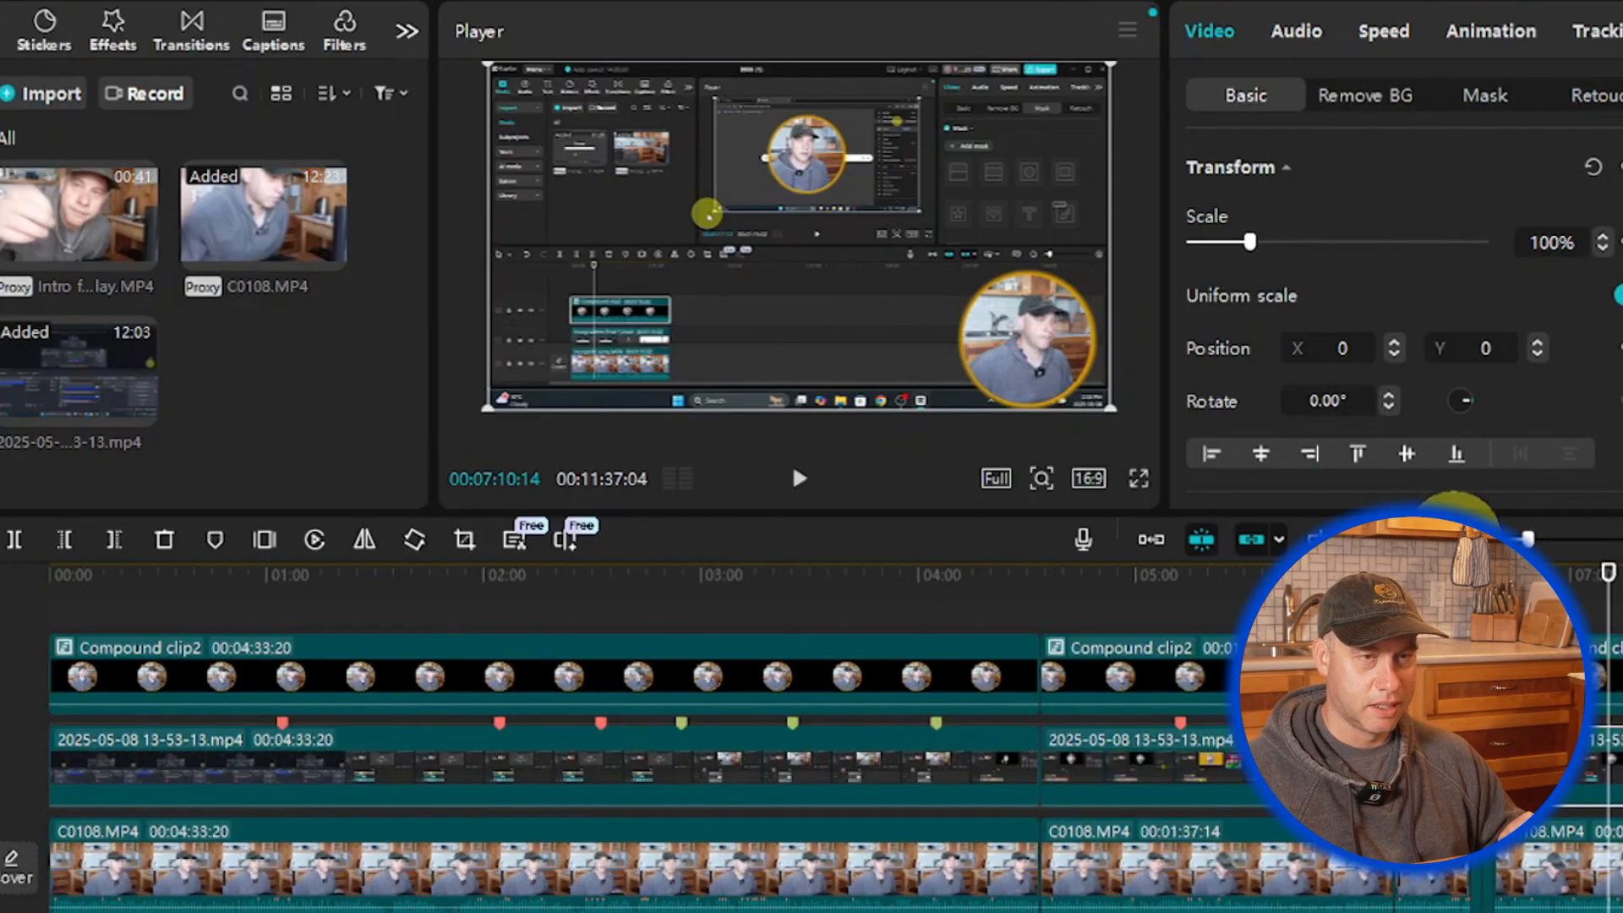
click(1457, 537)
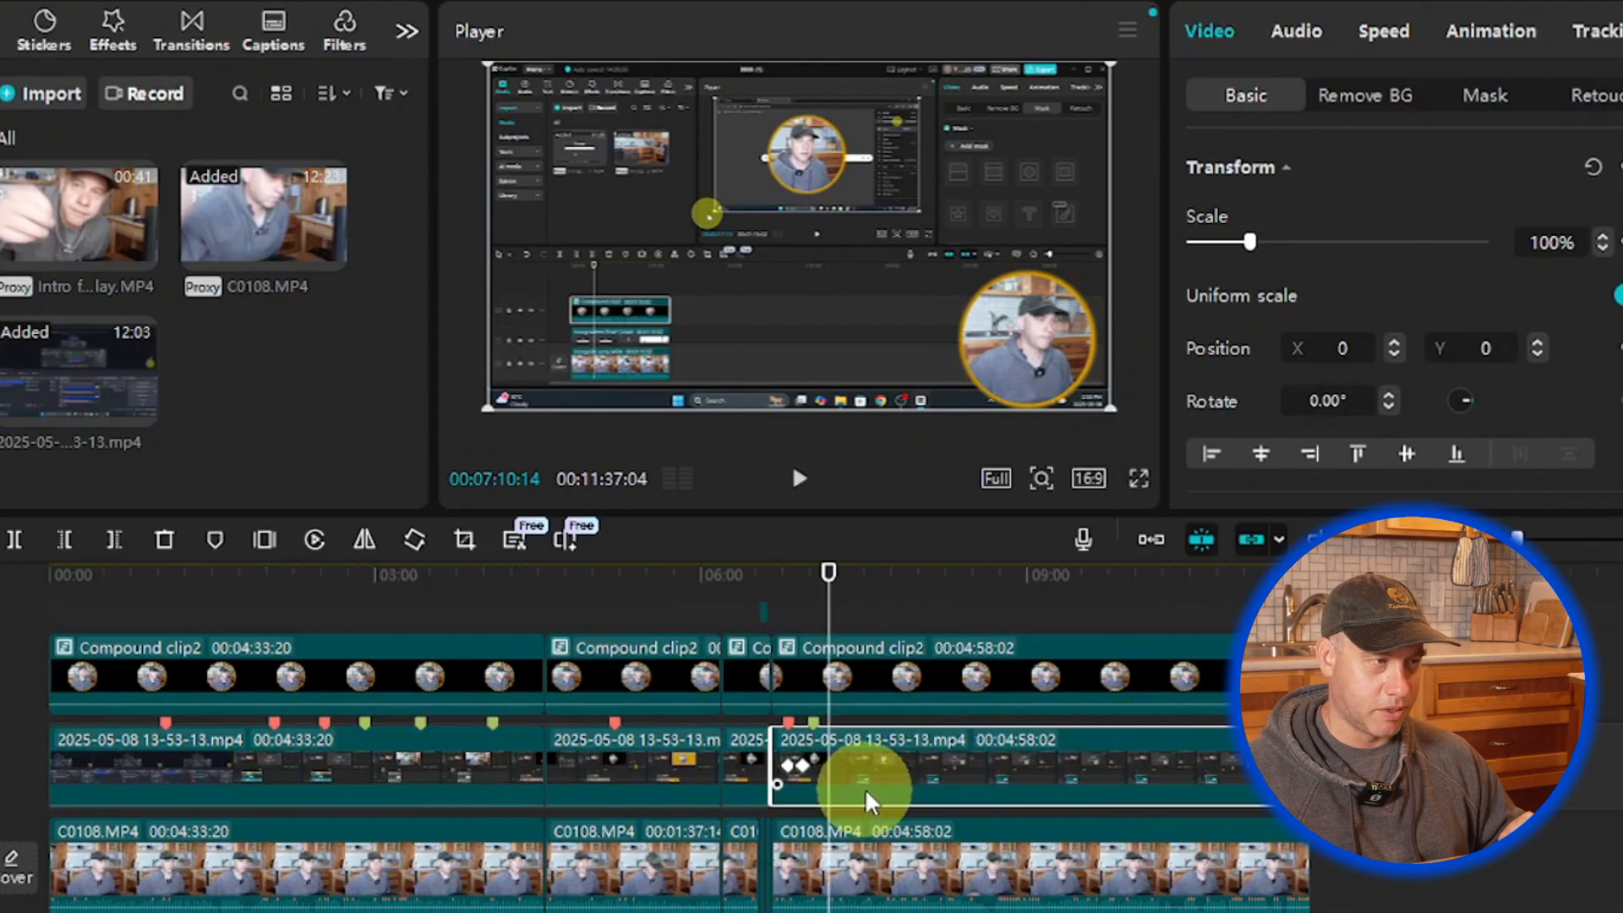
ctrl+click(835, 859)
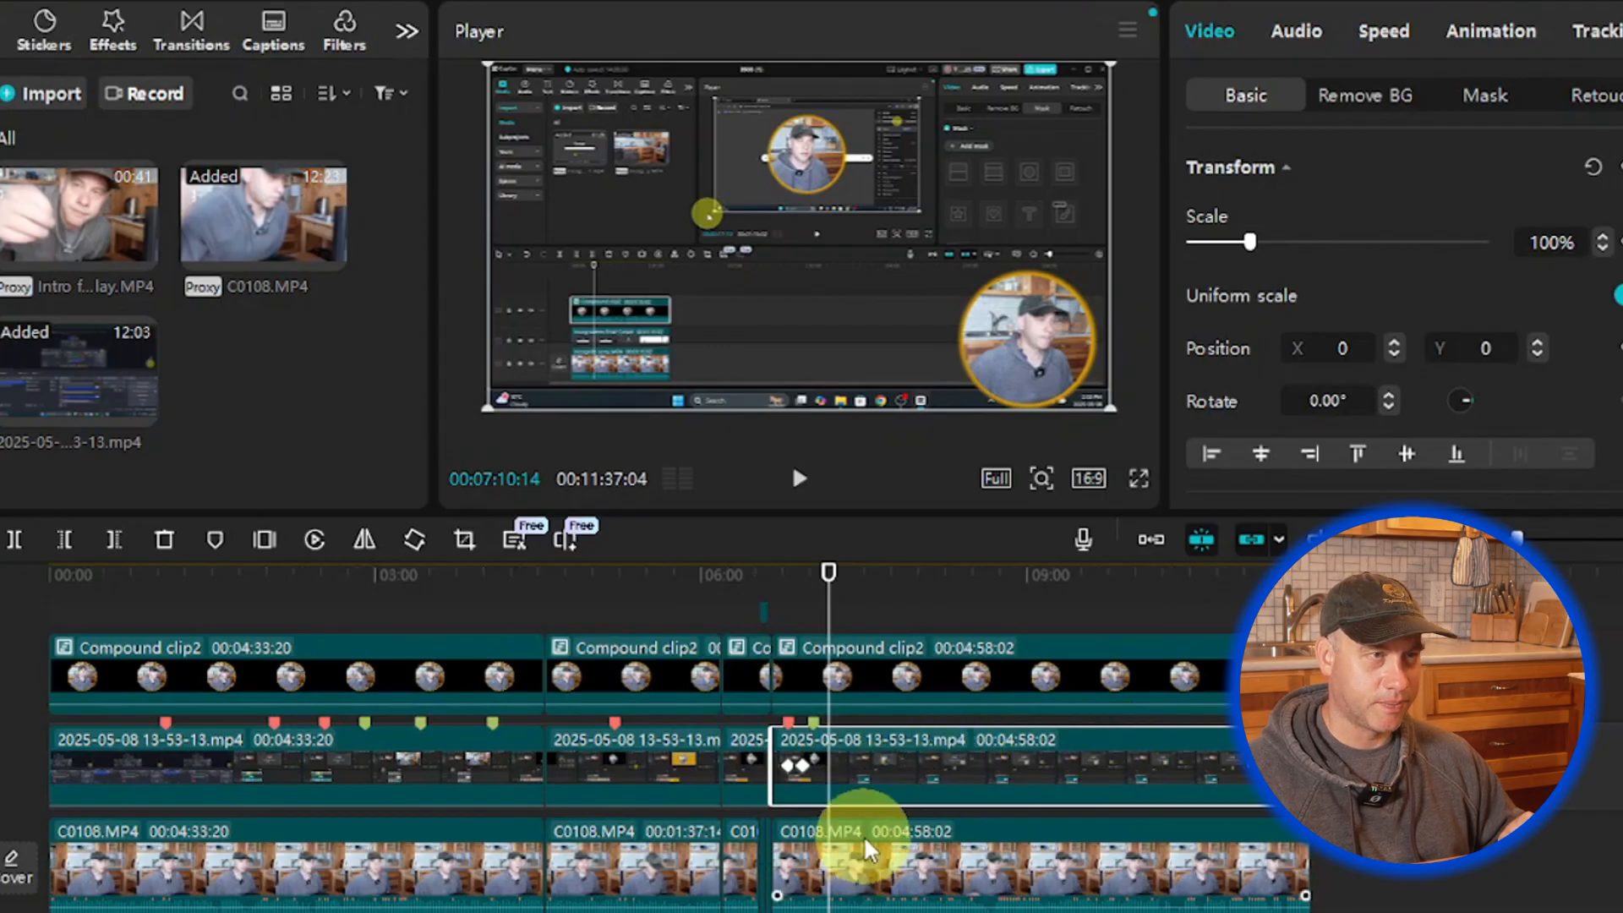
click(1620, 543)
click(1620, 543)
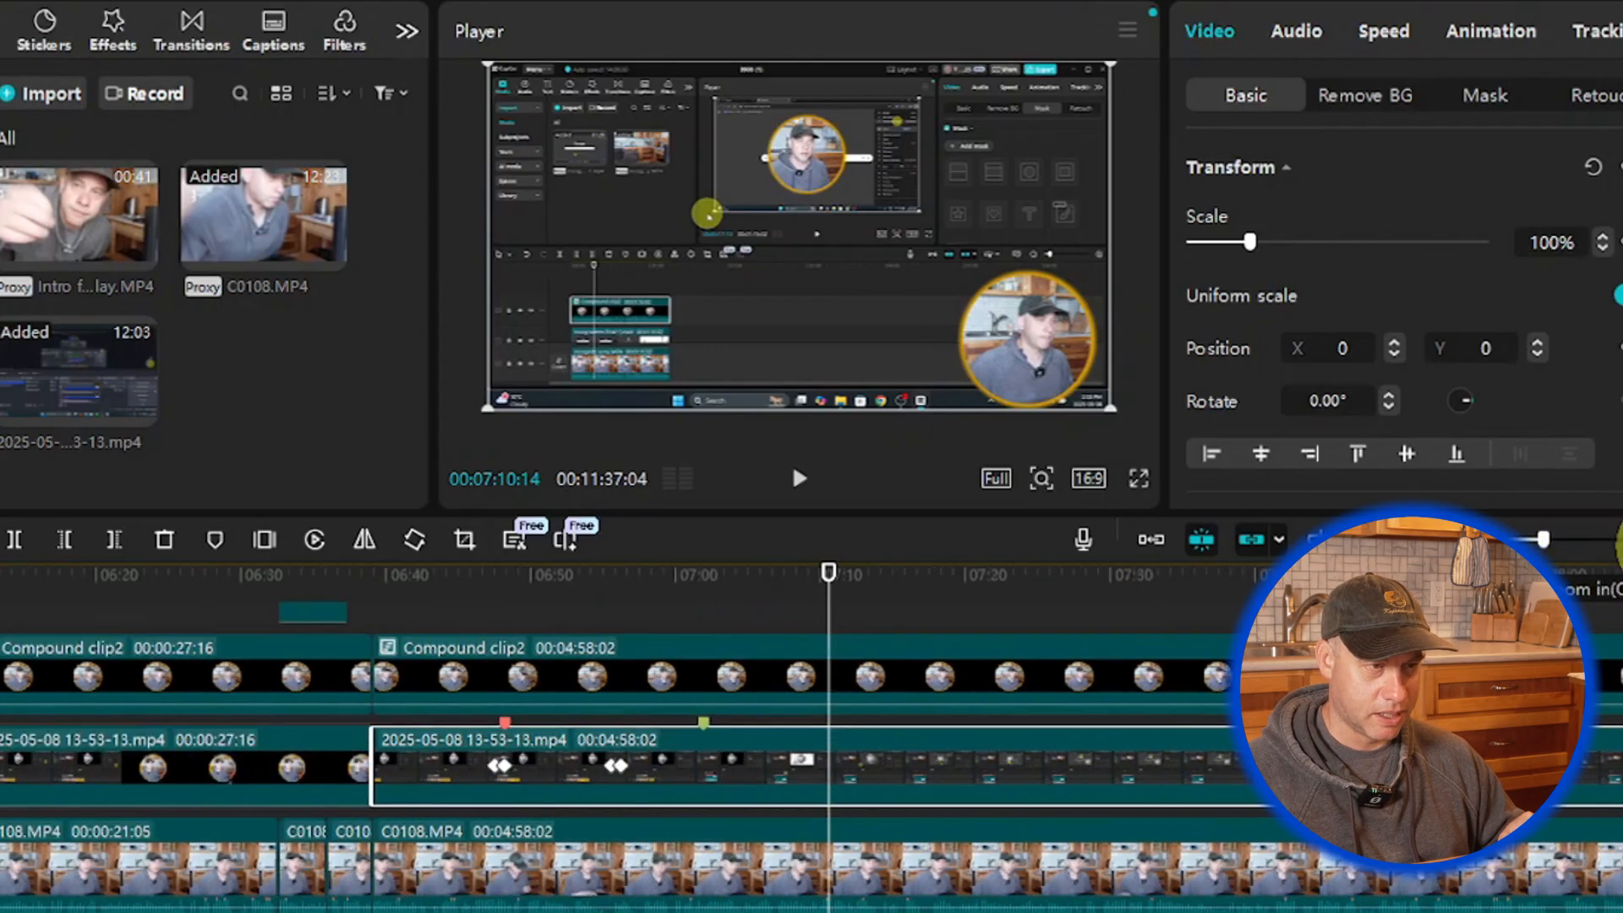
click(1620, 543)
click(1620, 543)
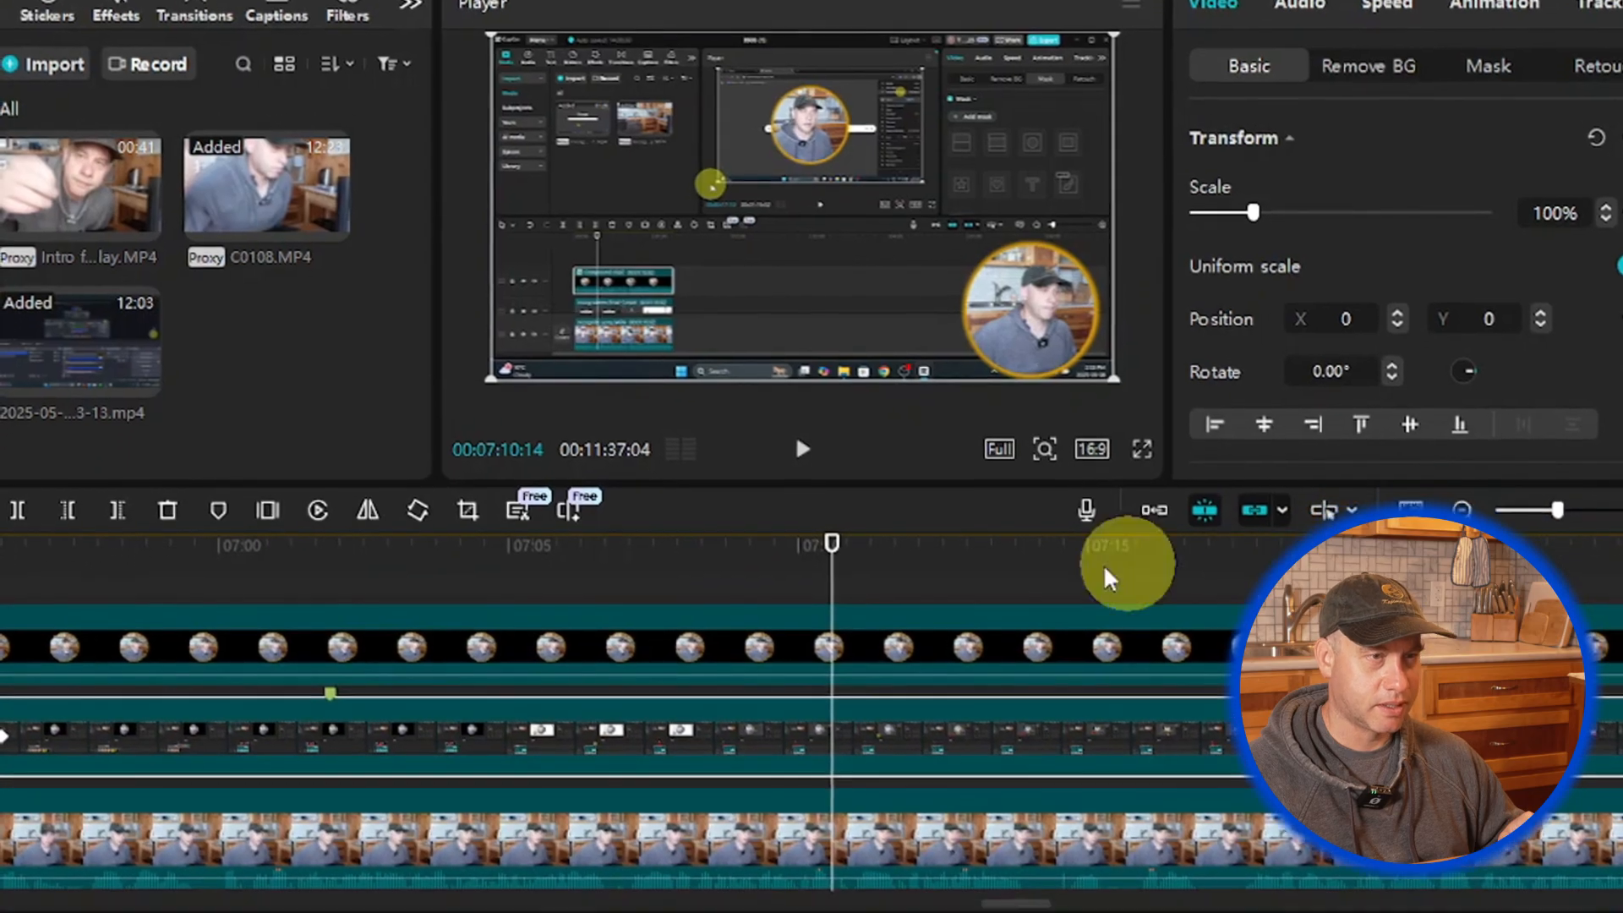
Step: Select the clips on all three tracks around the unwanted moment and split them at 00:07:10:13
click(803, 449)
click(803, 449)
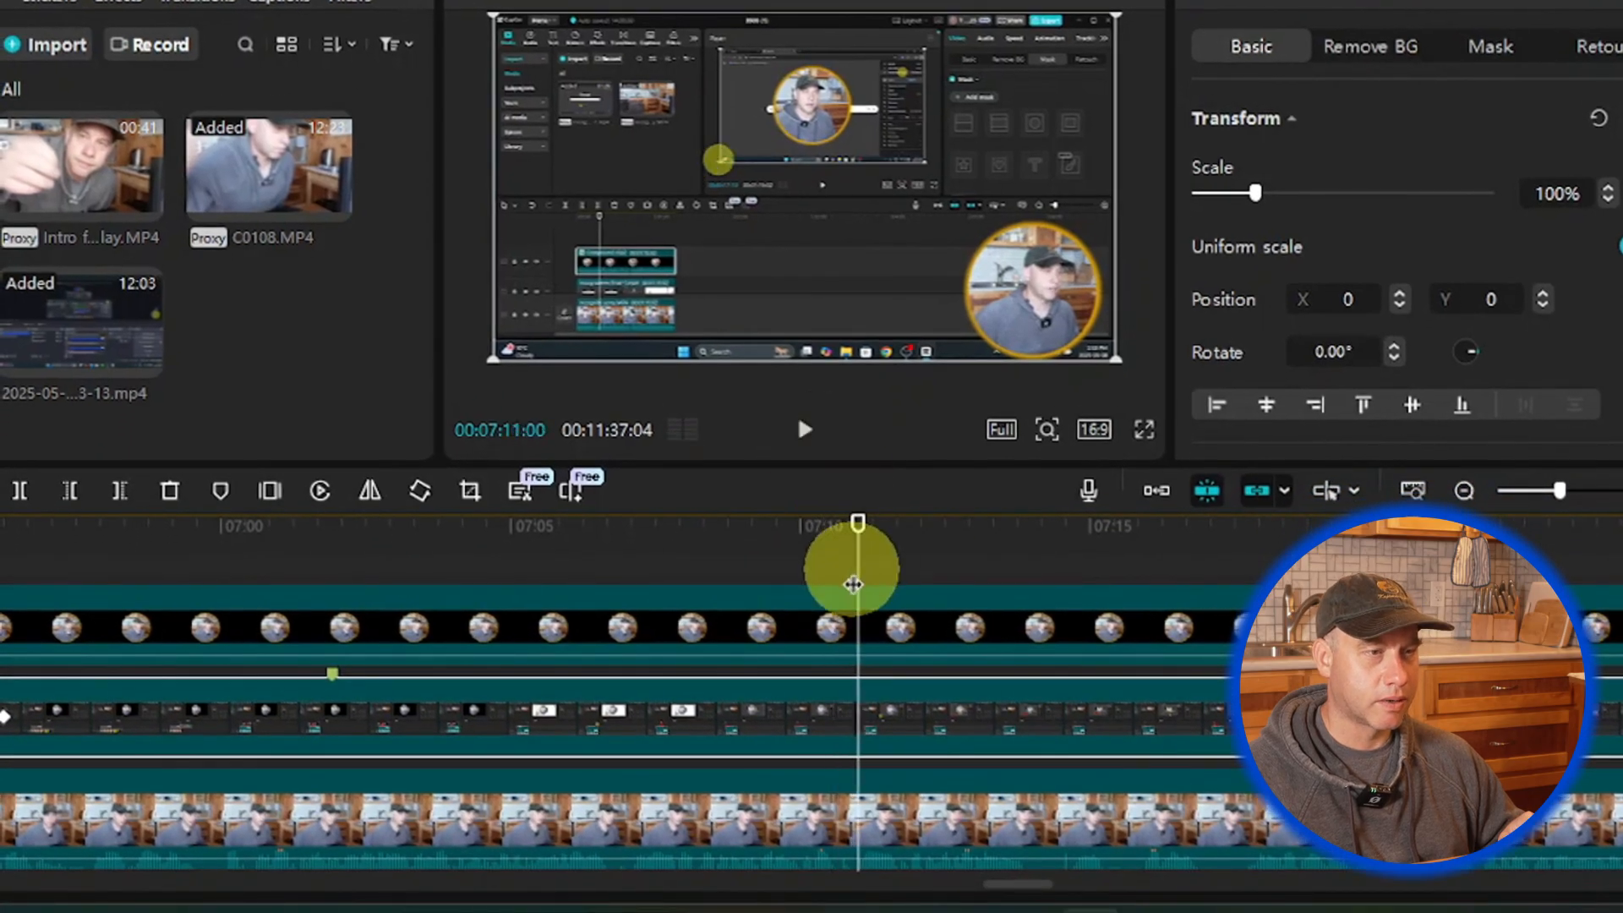
drag(853, 584, 837, 580)
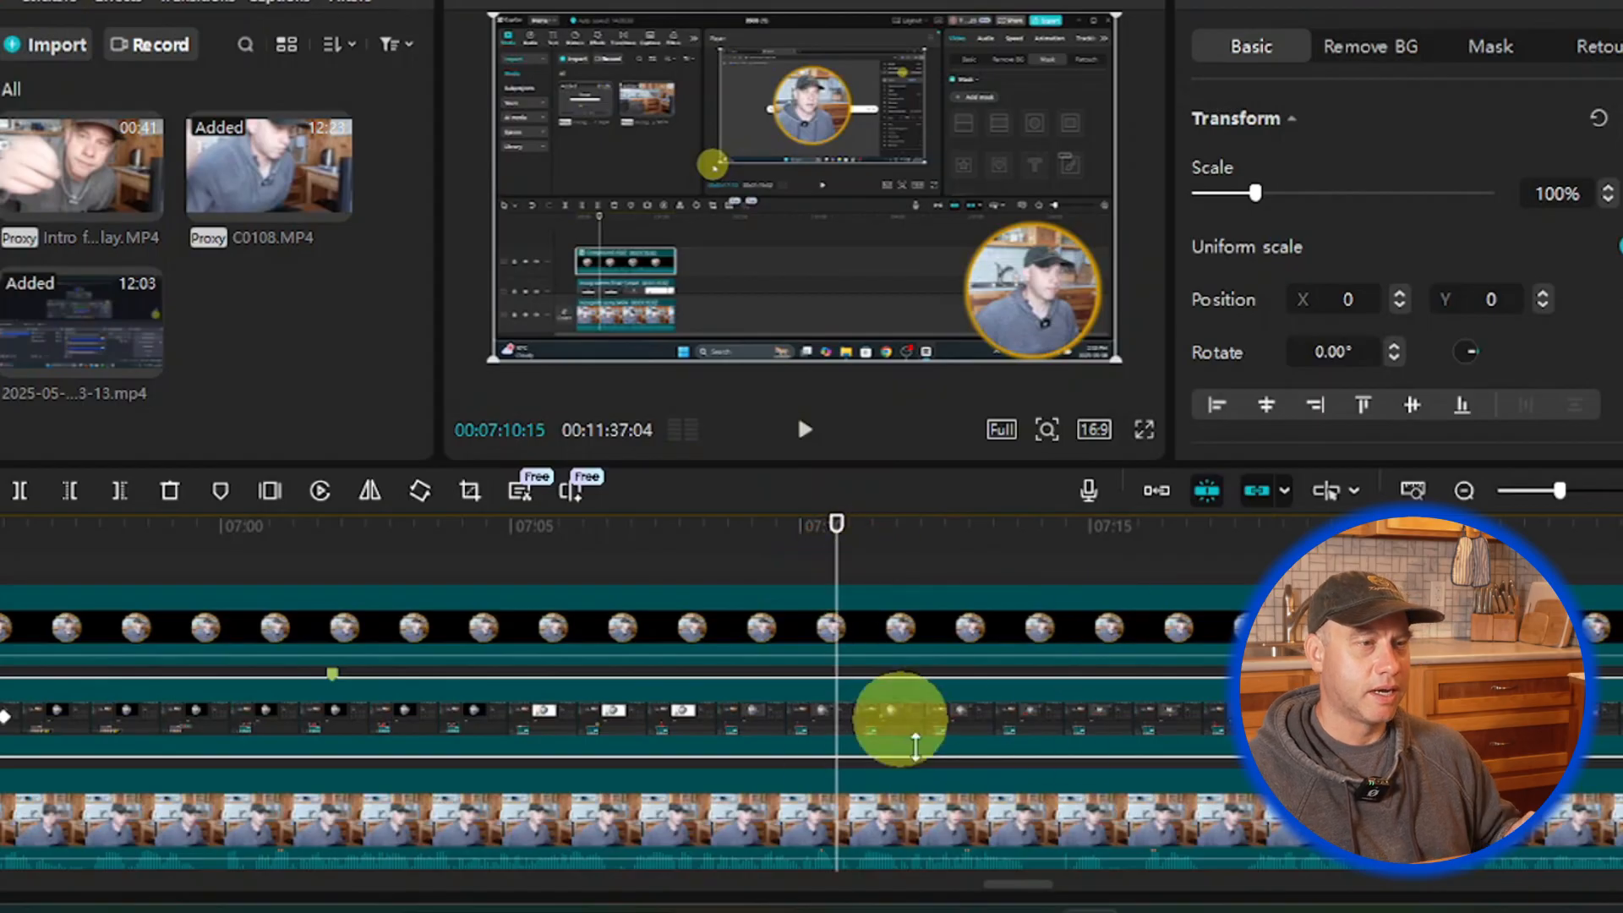
scroll(901, 837, down, 2)
drag(894, 843, 859, 570)
scroll(862, 571, up, 3)
scroll(871, 583, down, 1)
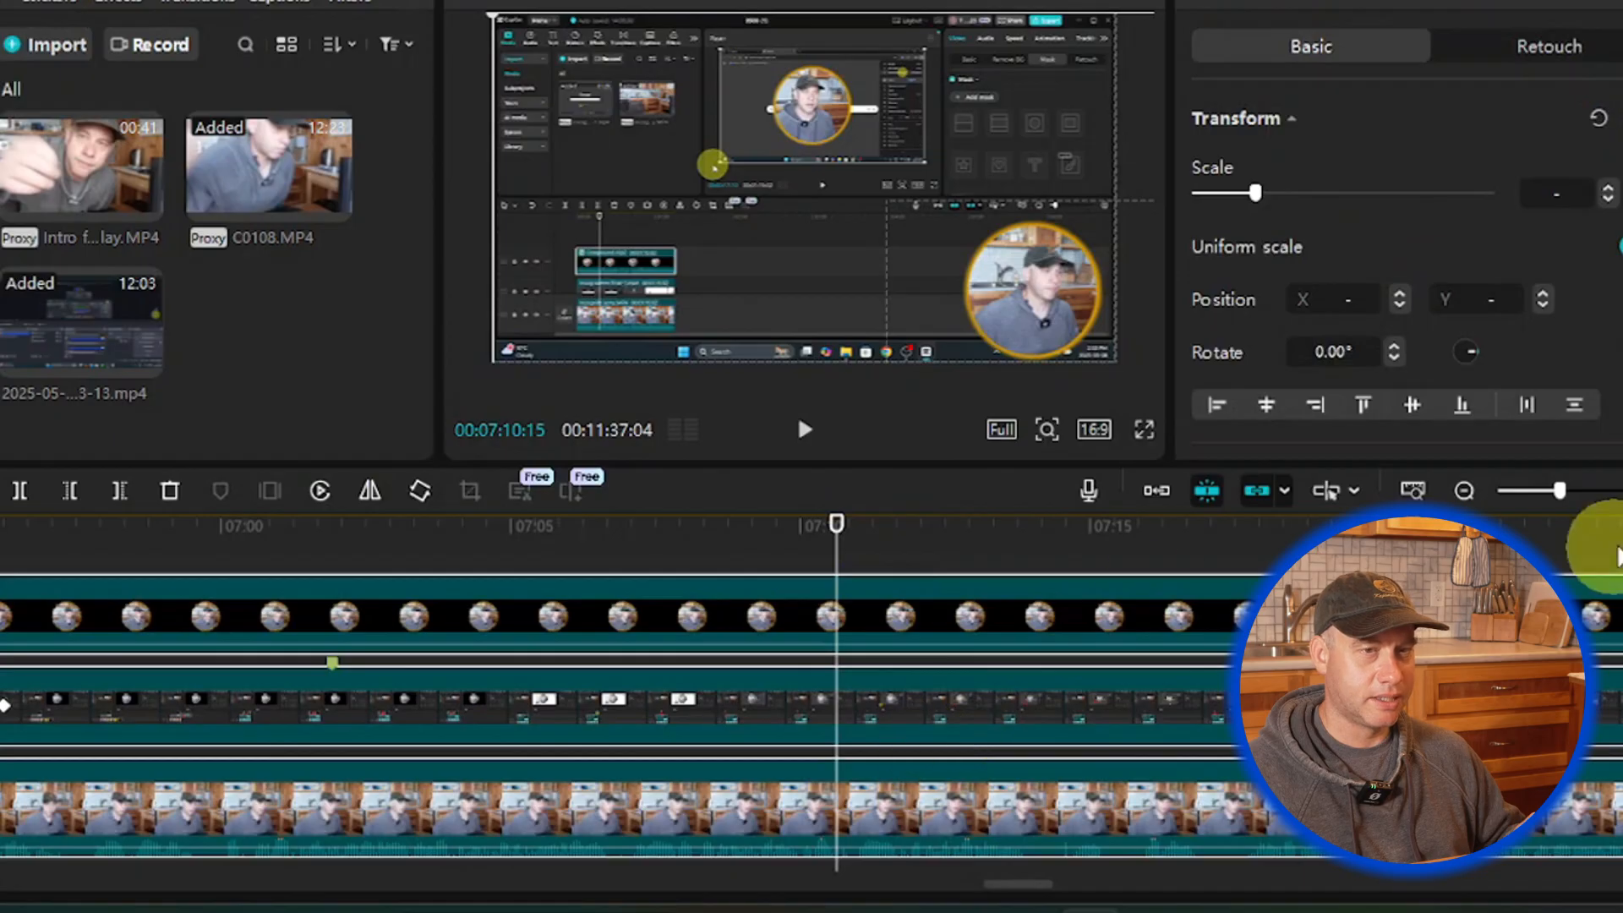
click(1617, 490)
click(1616, 491)
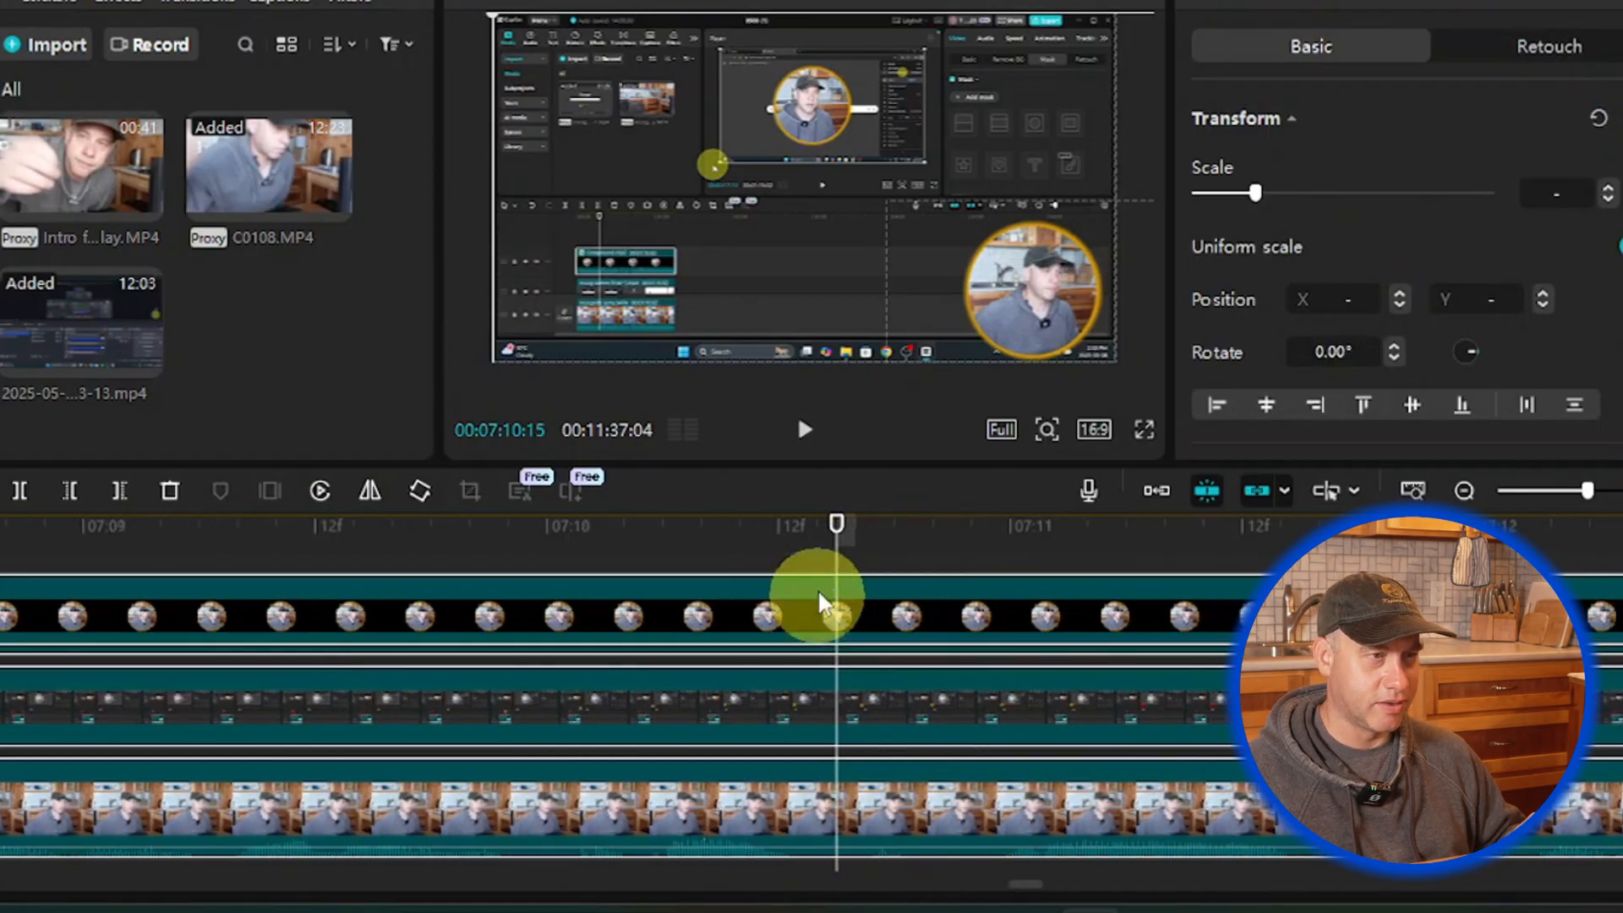
drag(834, 539, 793, 556)
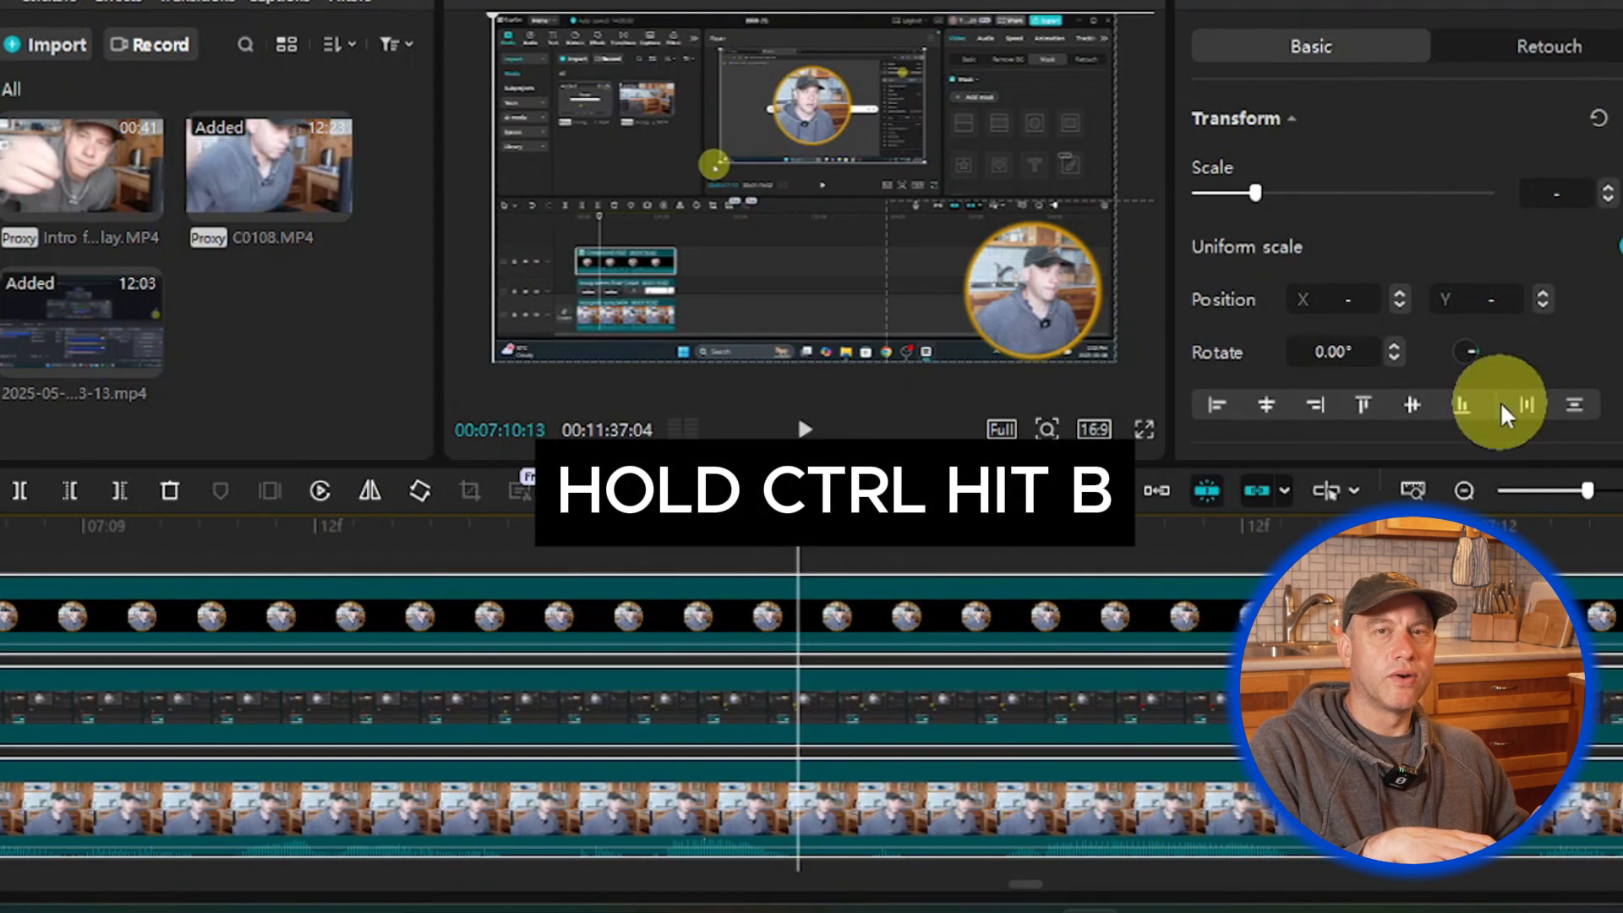
key(ctrl+b)
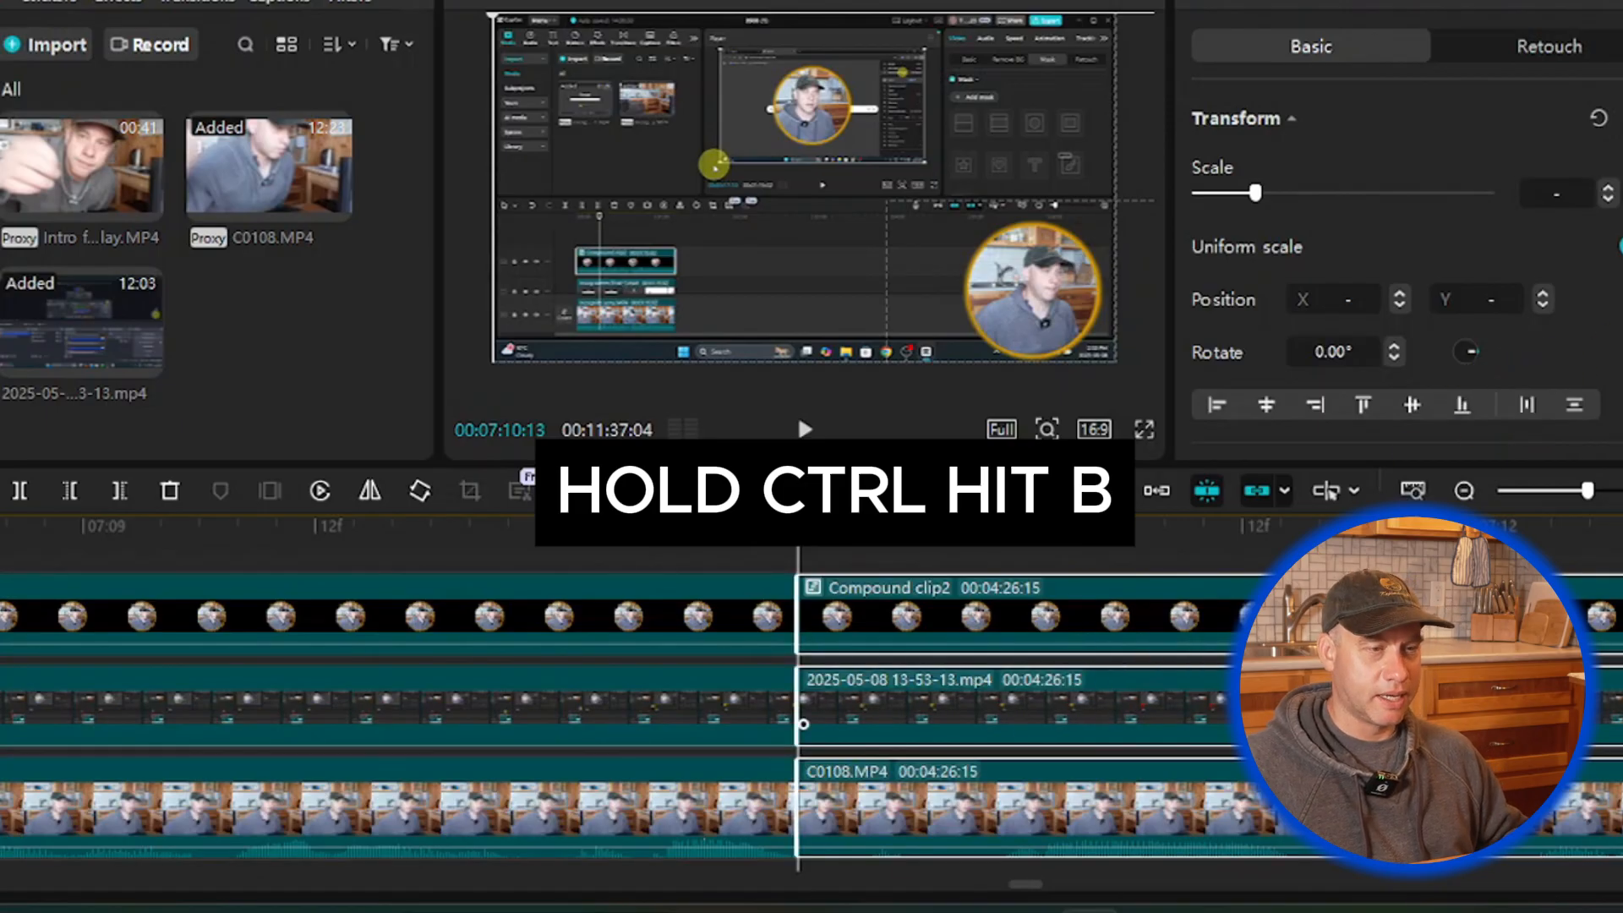
Step: Advance the playhead ten frames and split the clips on all three tracks at 00:07:10:23
key(Right)
key(Right)
key(Right)
key(Right)
key(Right)
key(Right)
key(Right)
key(Right)
key(Right)
key(Right)
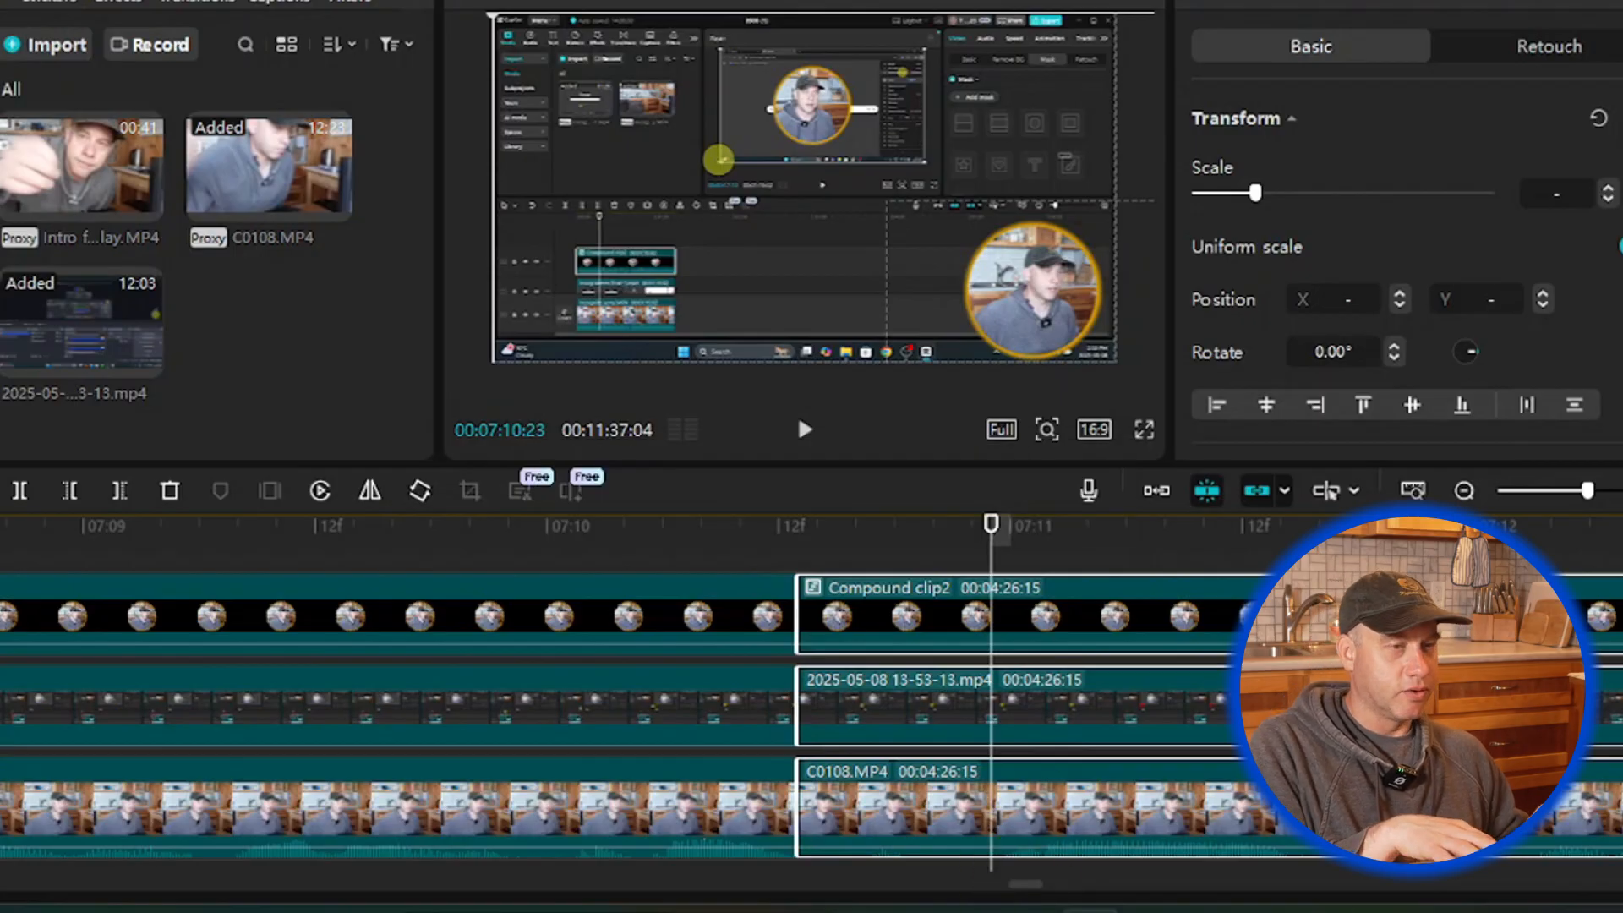
key(ctrl+b)
Step: Delete the short segment between 00:07:10:13 and 00:07:10:23 from all three tracks
scroll(937, 735, down, 1)
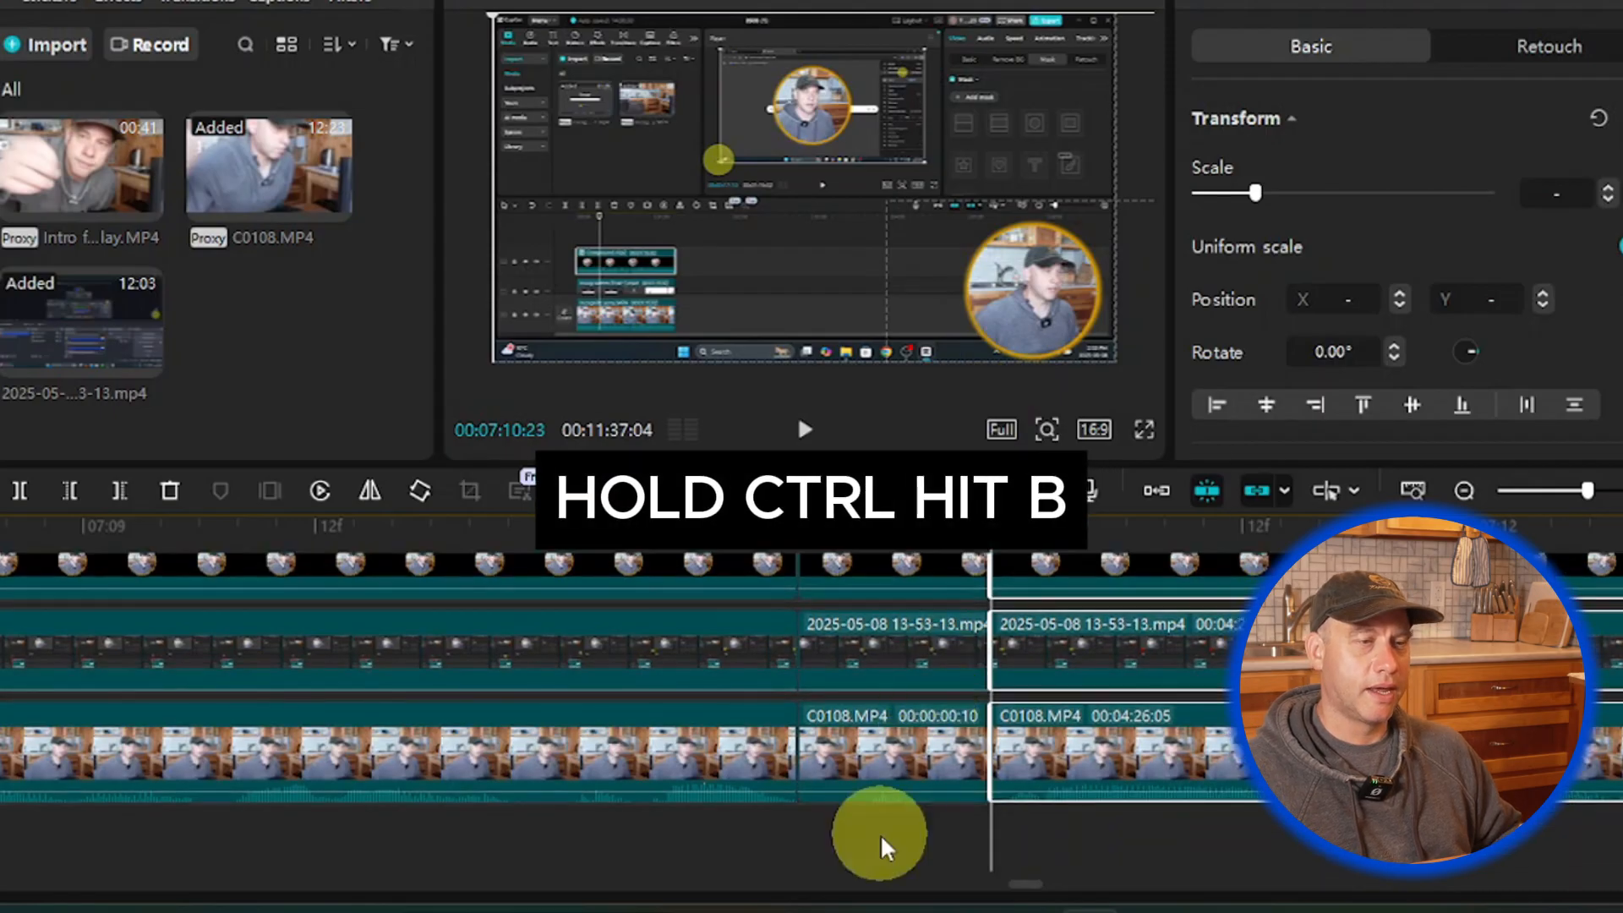
drag(884, 837, 876, 523)
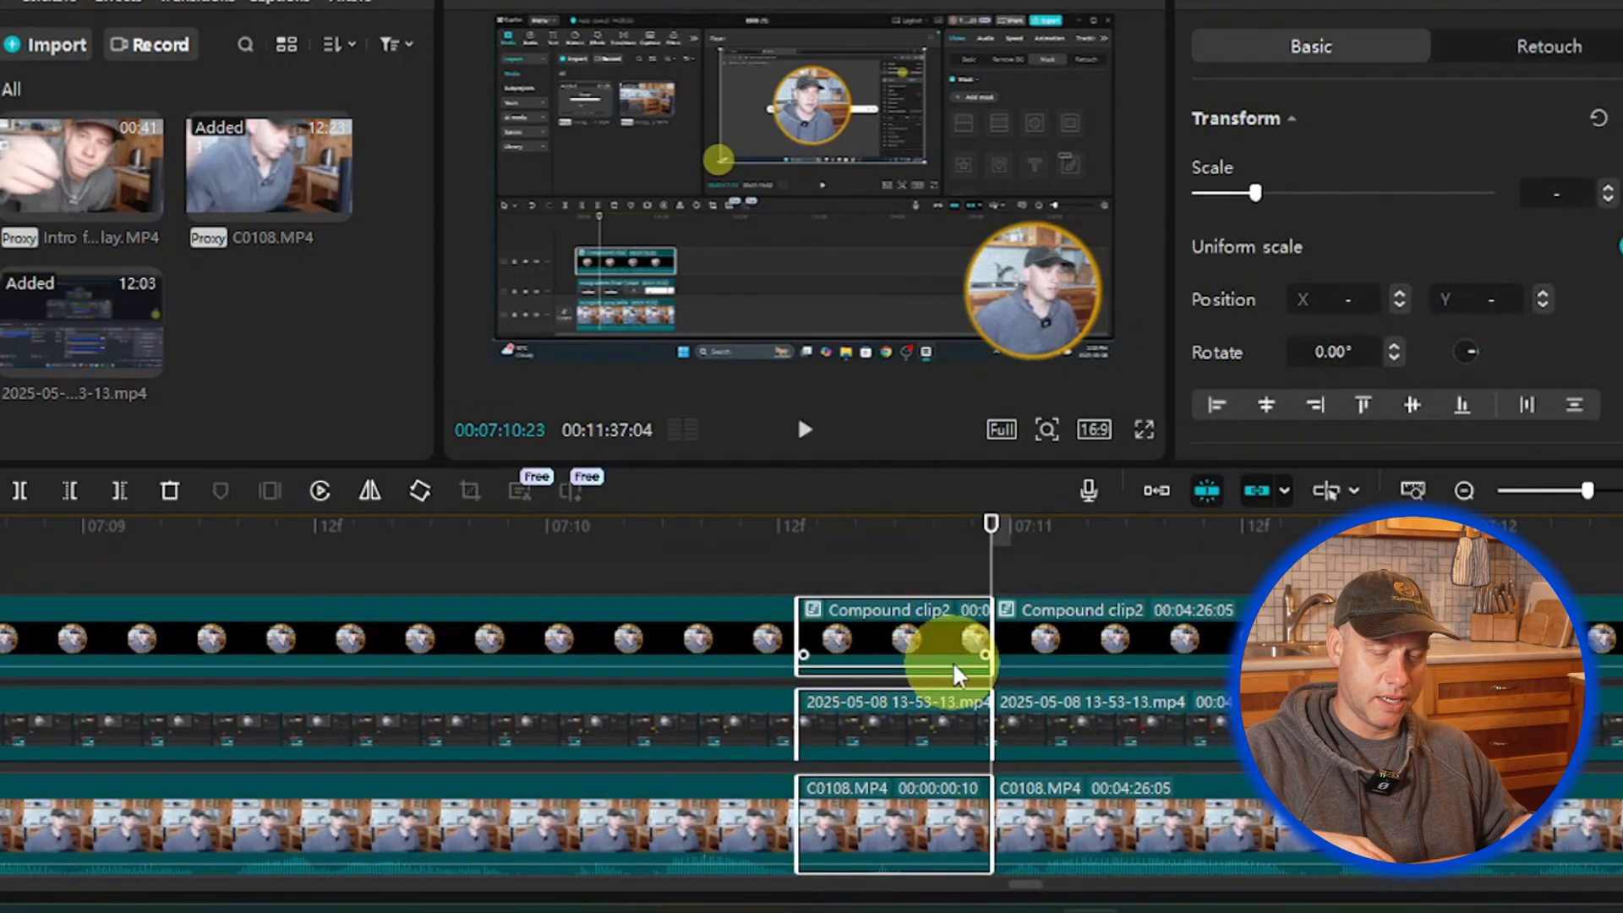
key(BackSpace)
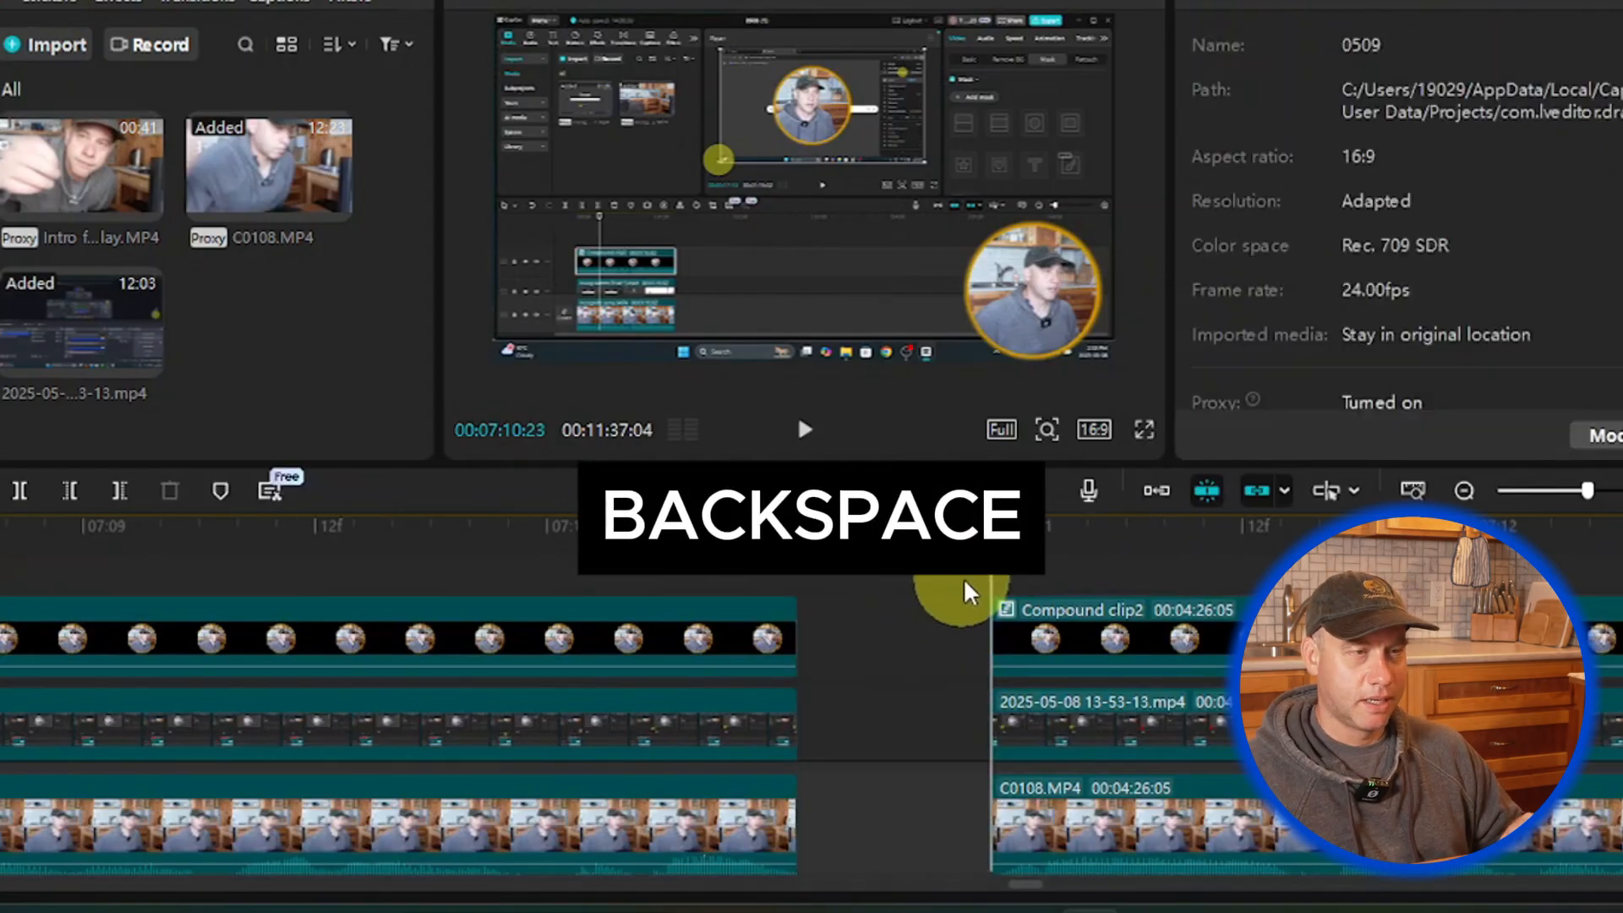
Step: Close the gap by moving the remaining clips on all three tracks back to start at 00:07:10:13
drag(989, 582, 797, 603)
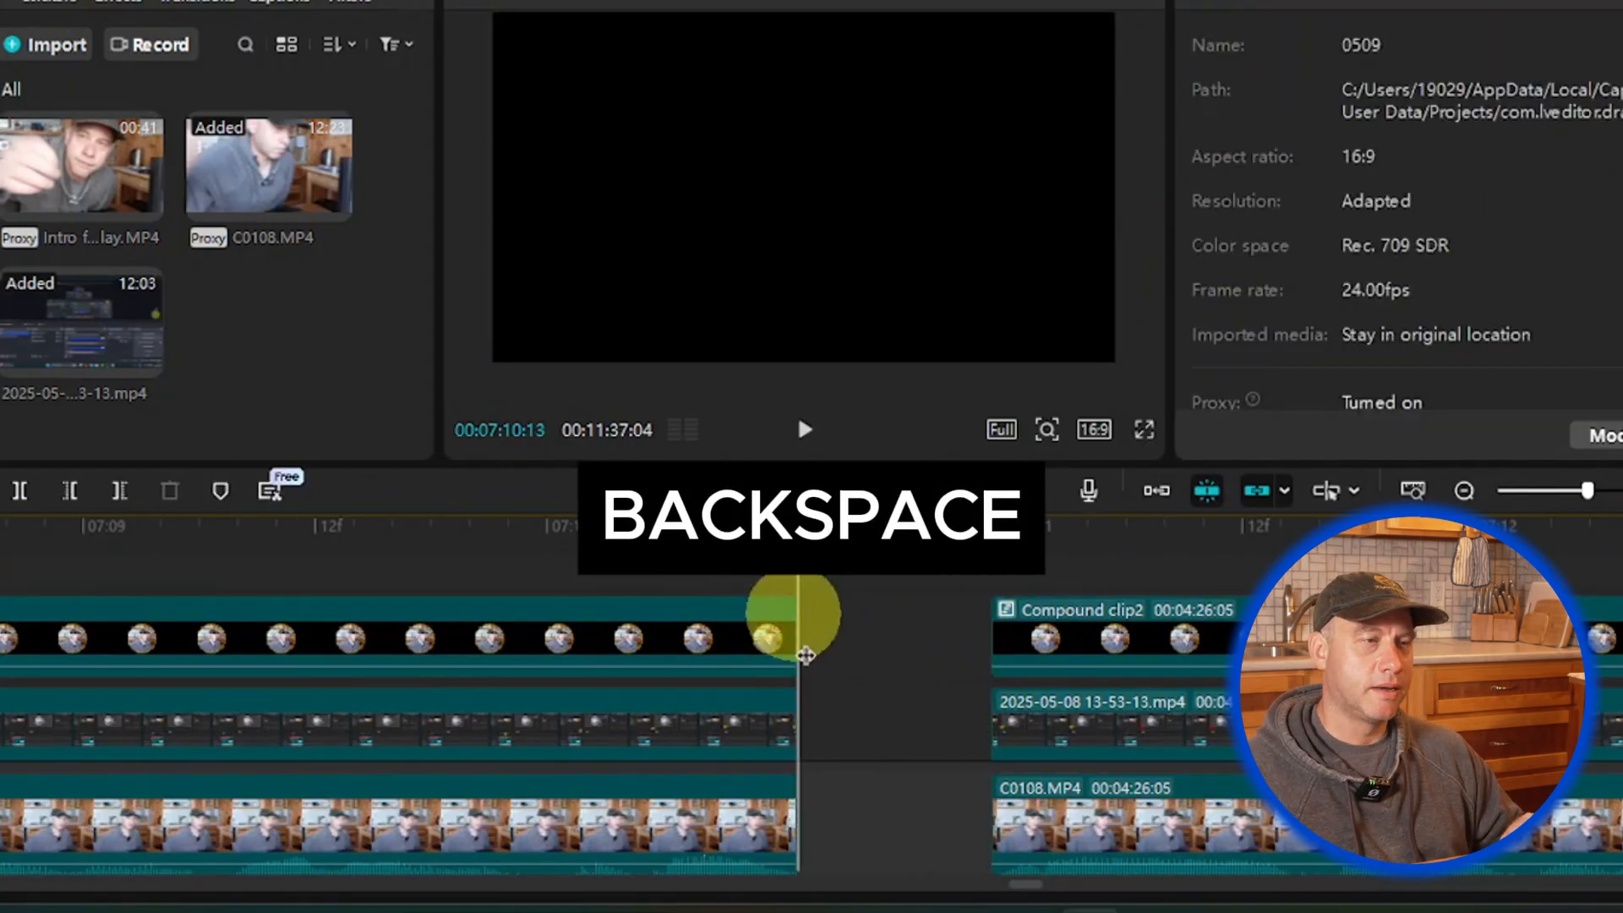
scroll(1004, 805, down, 2)
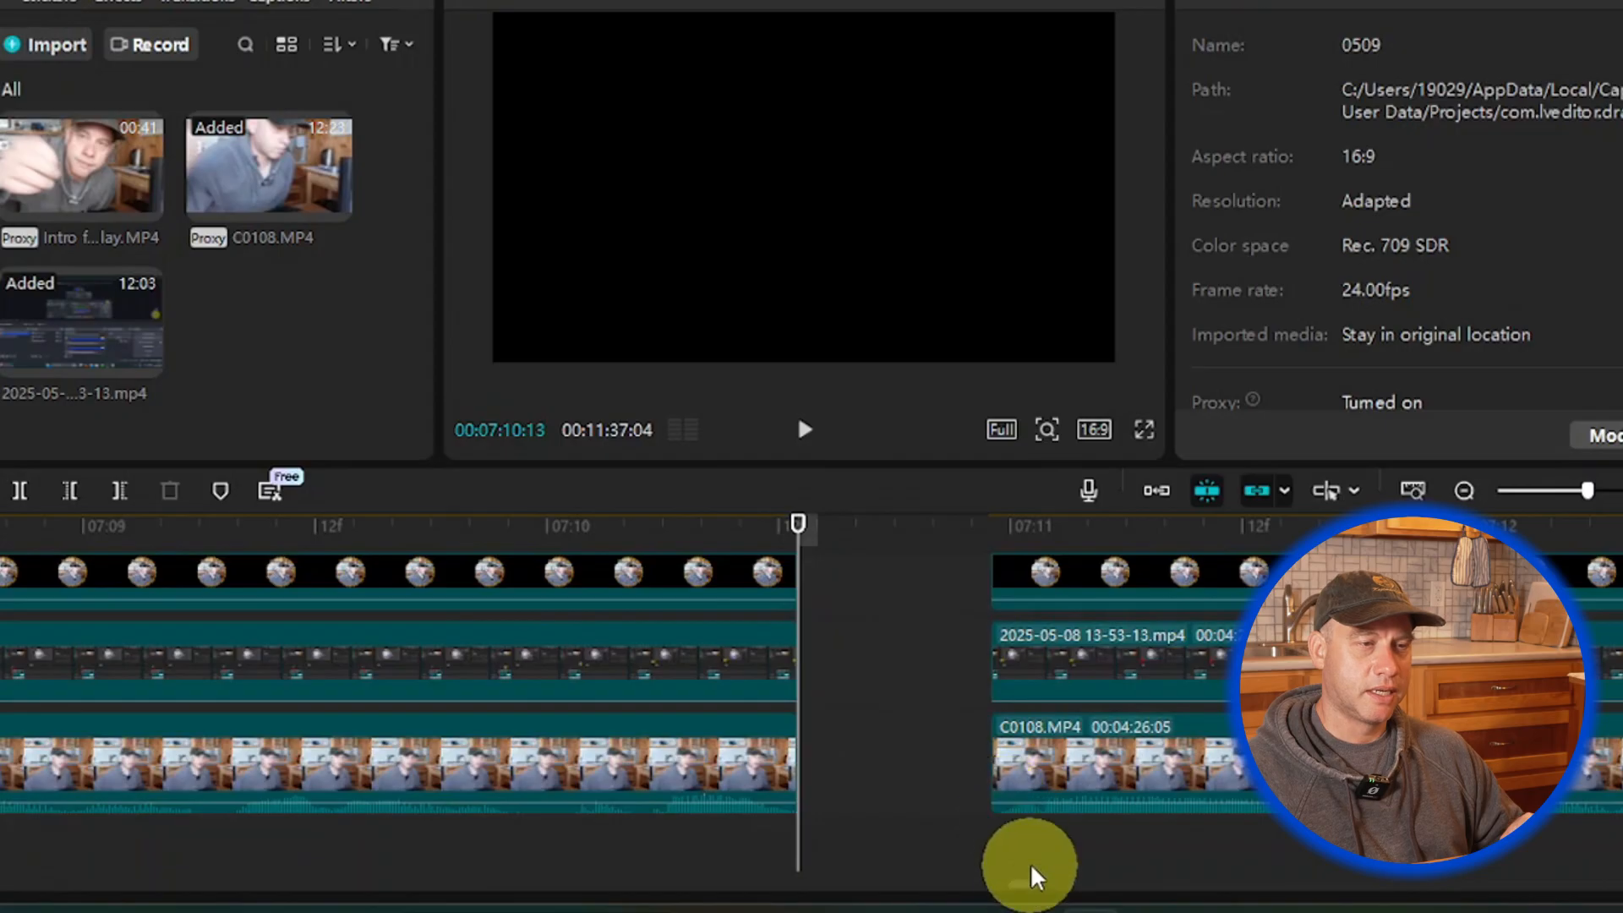
click(1026, 850)
drag(1023, 848, 1007, 582)
scroll(1007, 592, up, 2)
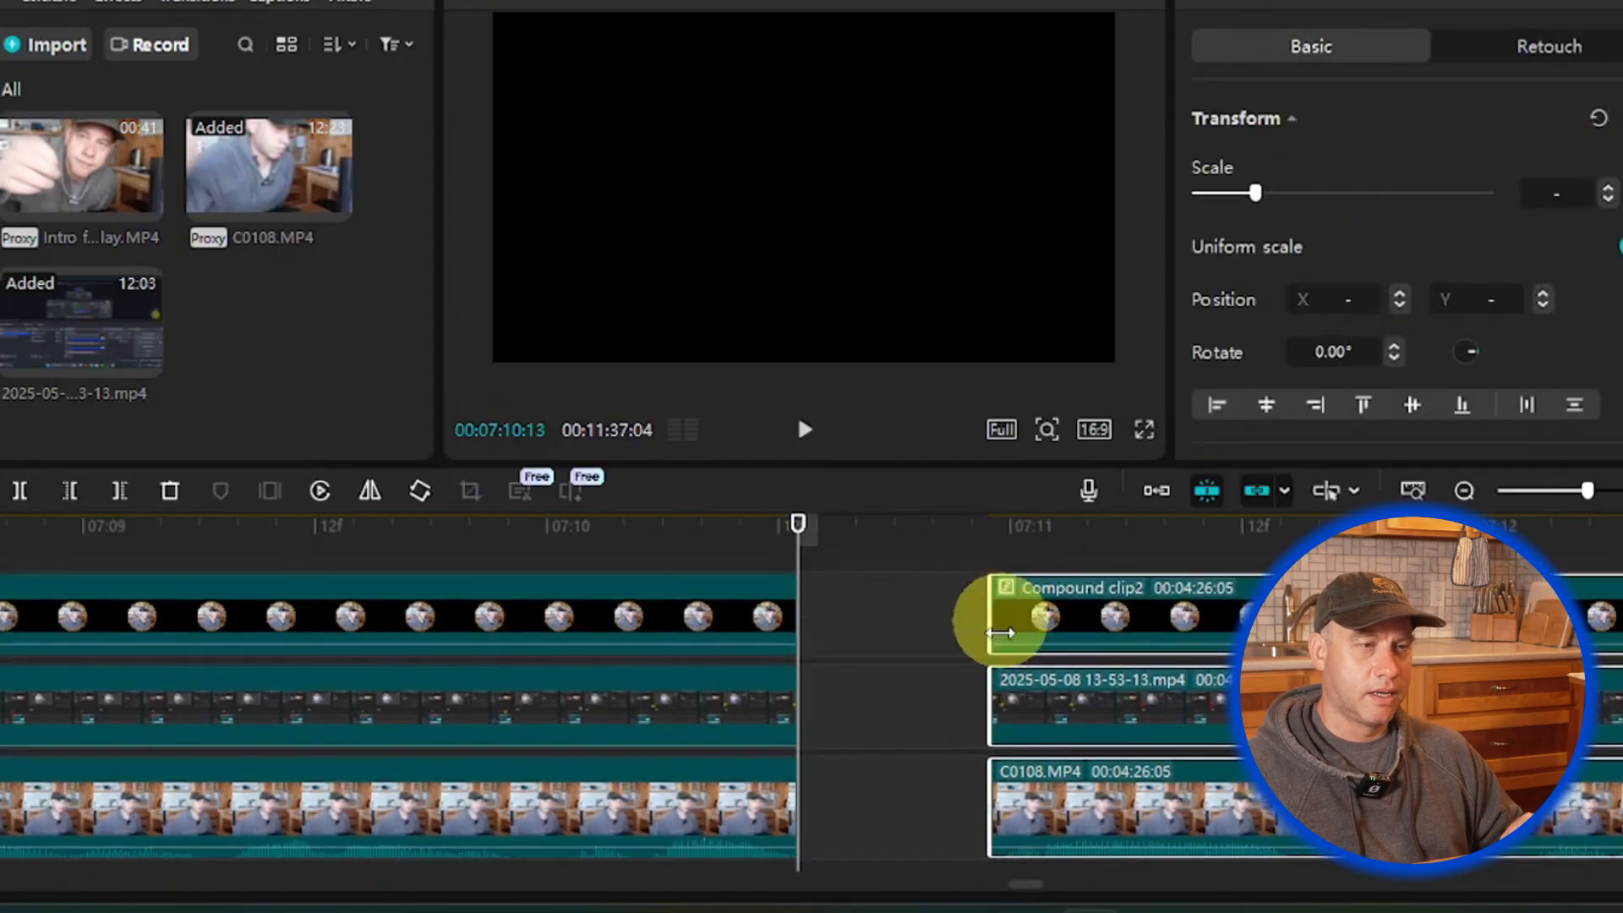
drag(1006, 643, 819, 648)
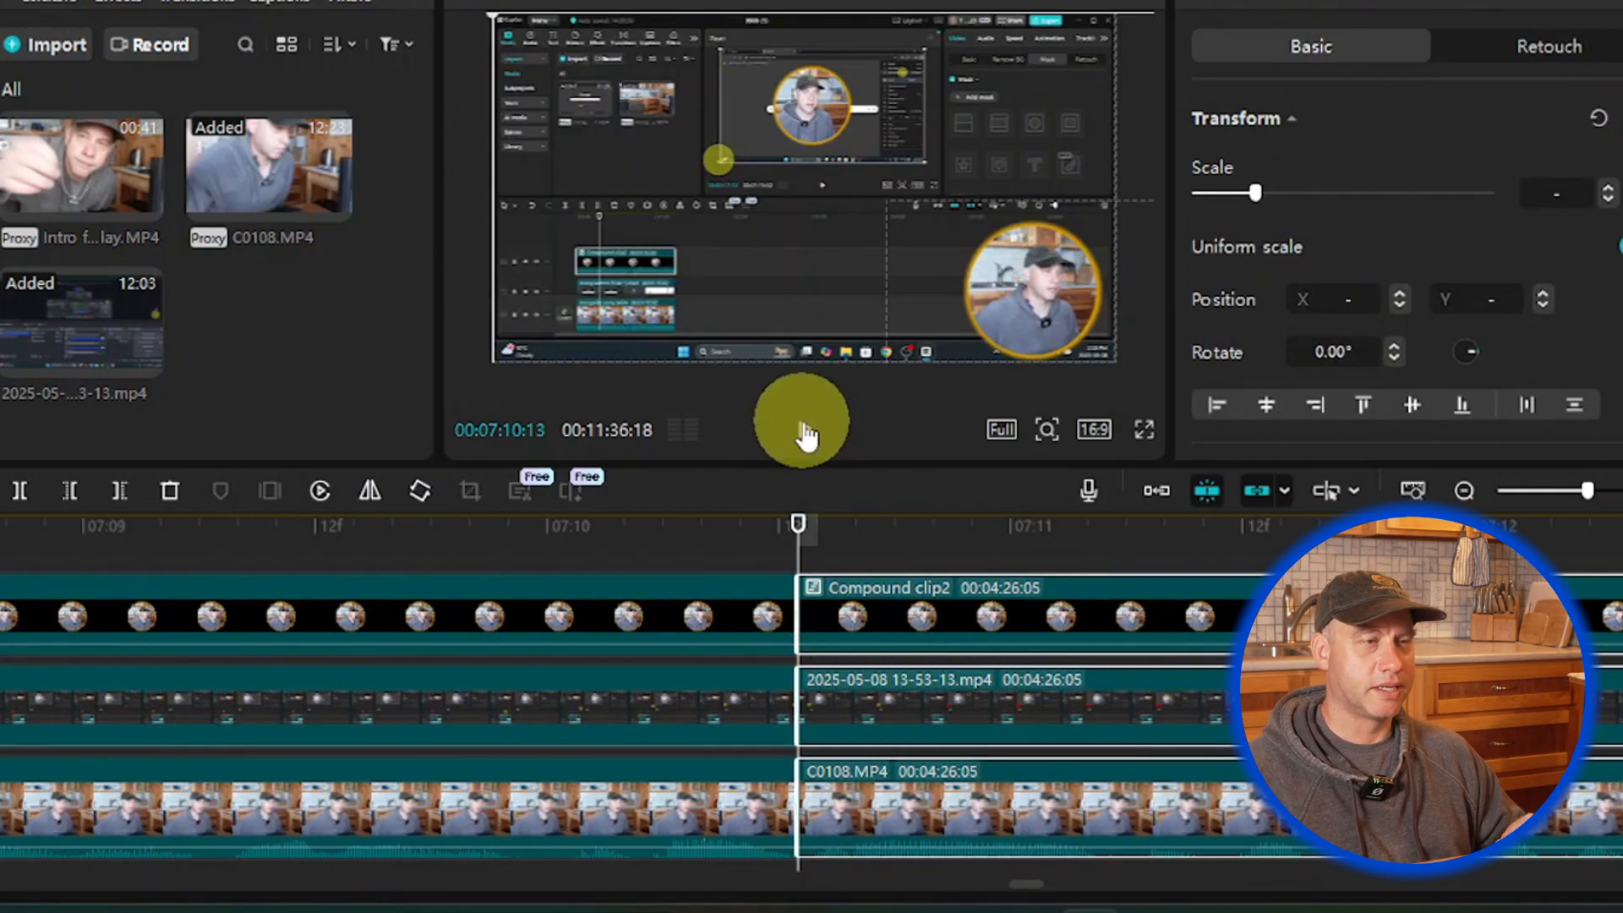
Step: Play back the footage across the closed cut, starting from 00:07:10:08
drag(798, 533, 701, 533)
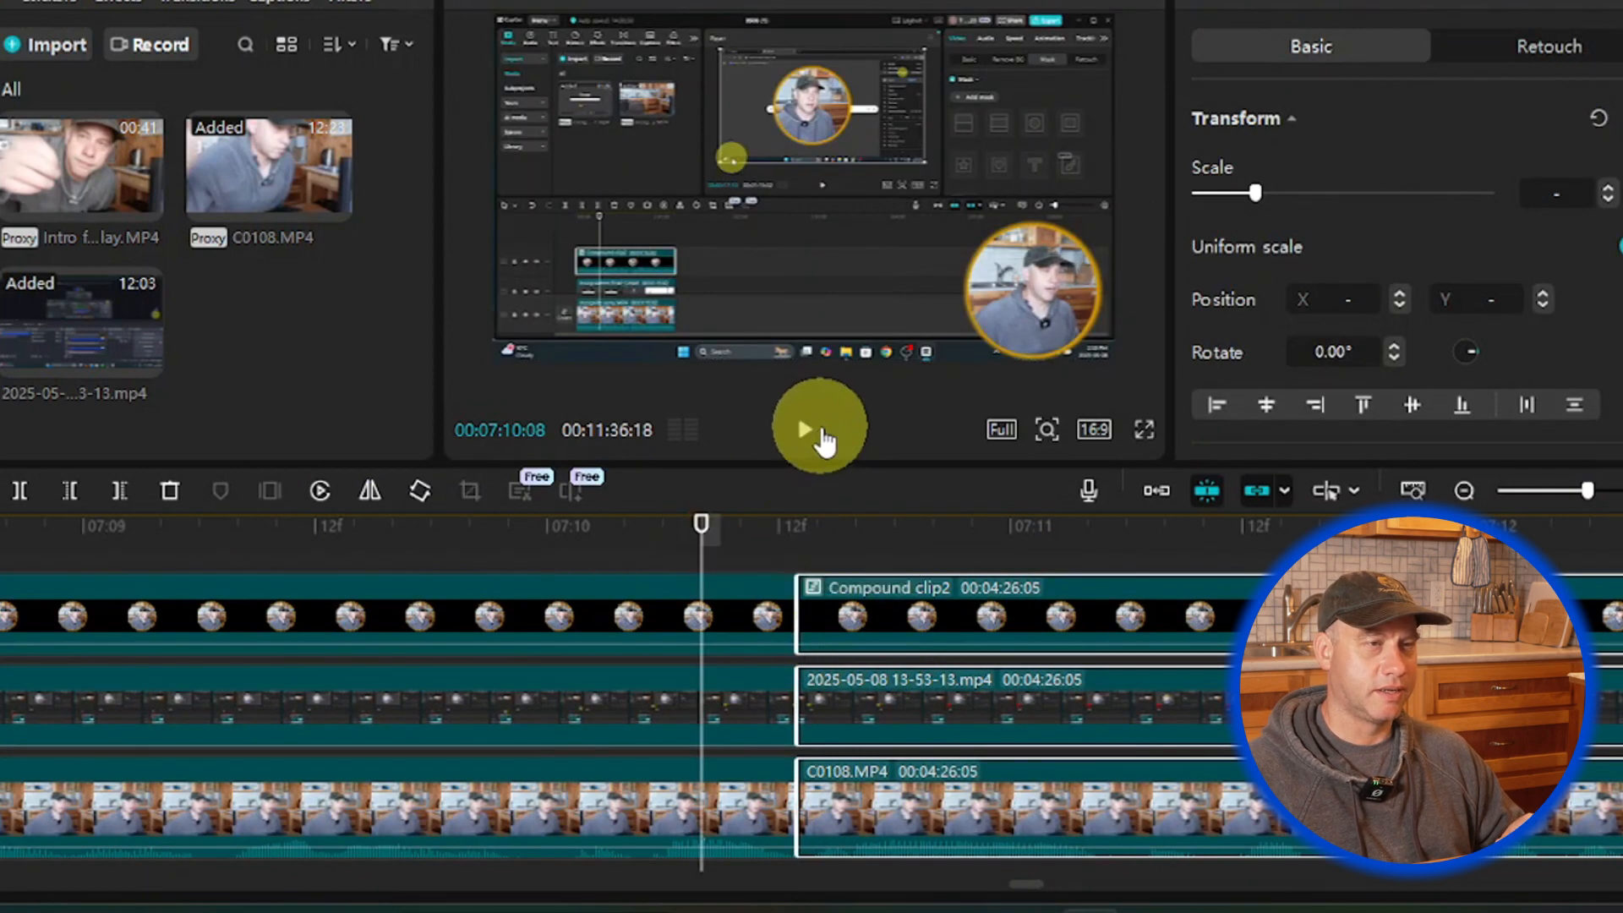
click(822, 433)
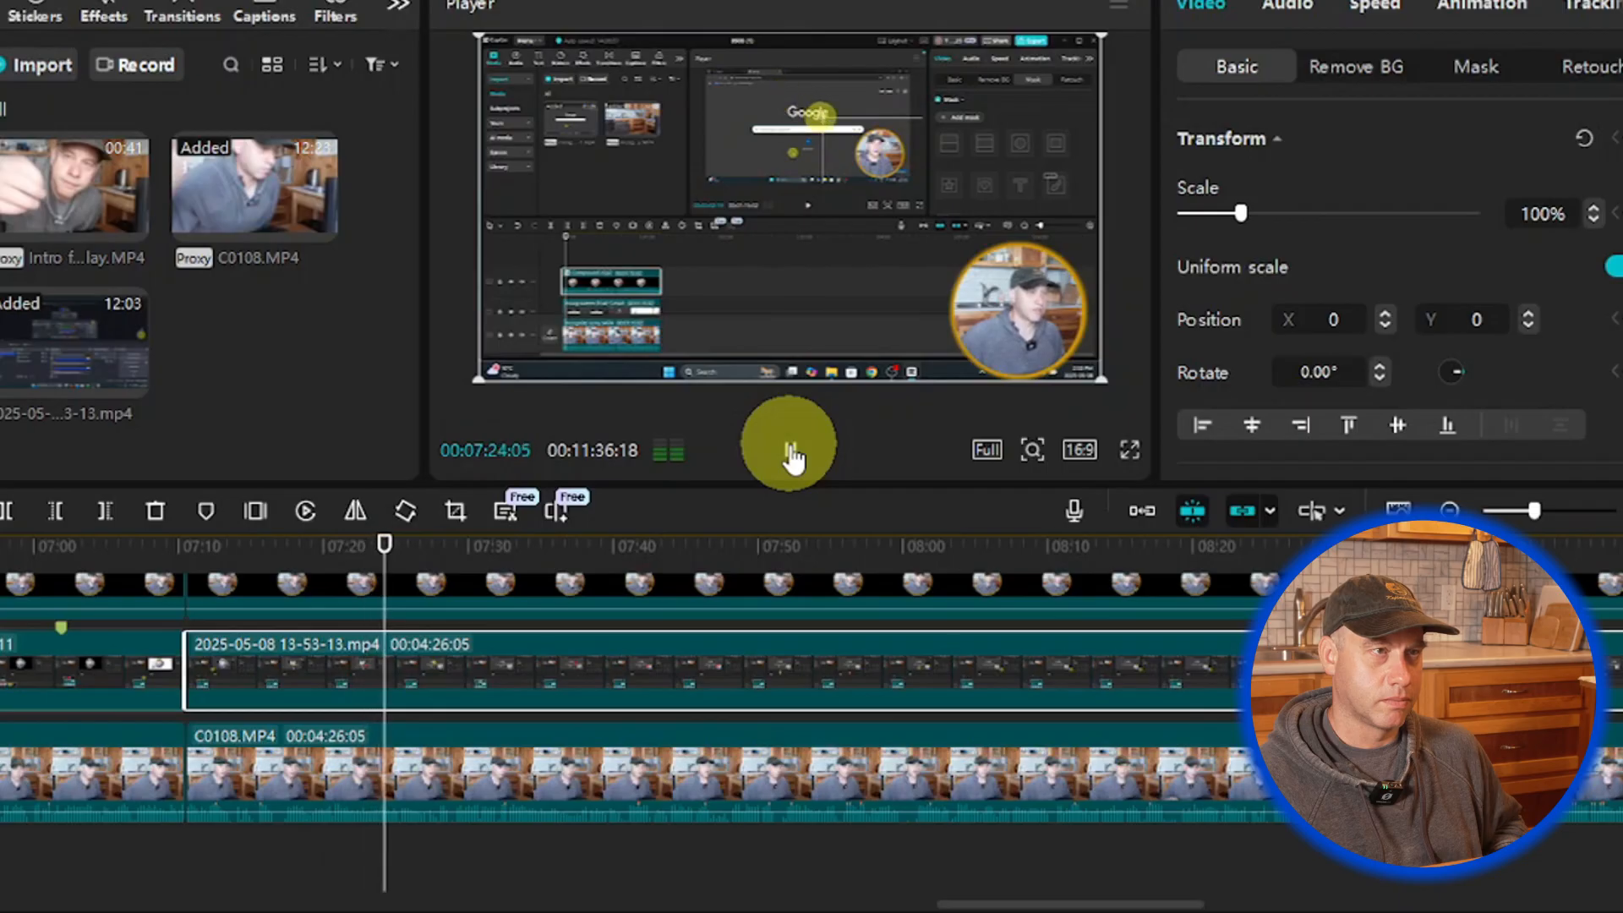
click(790, 448)
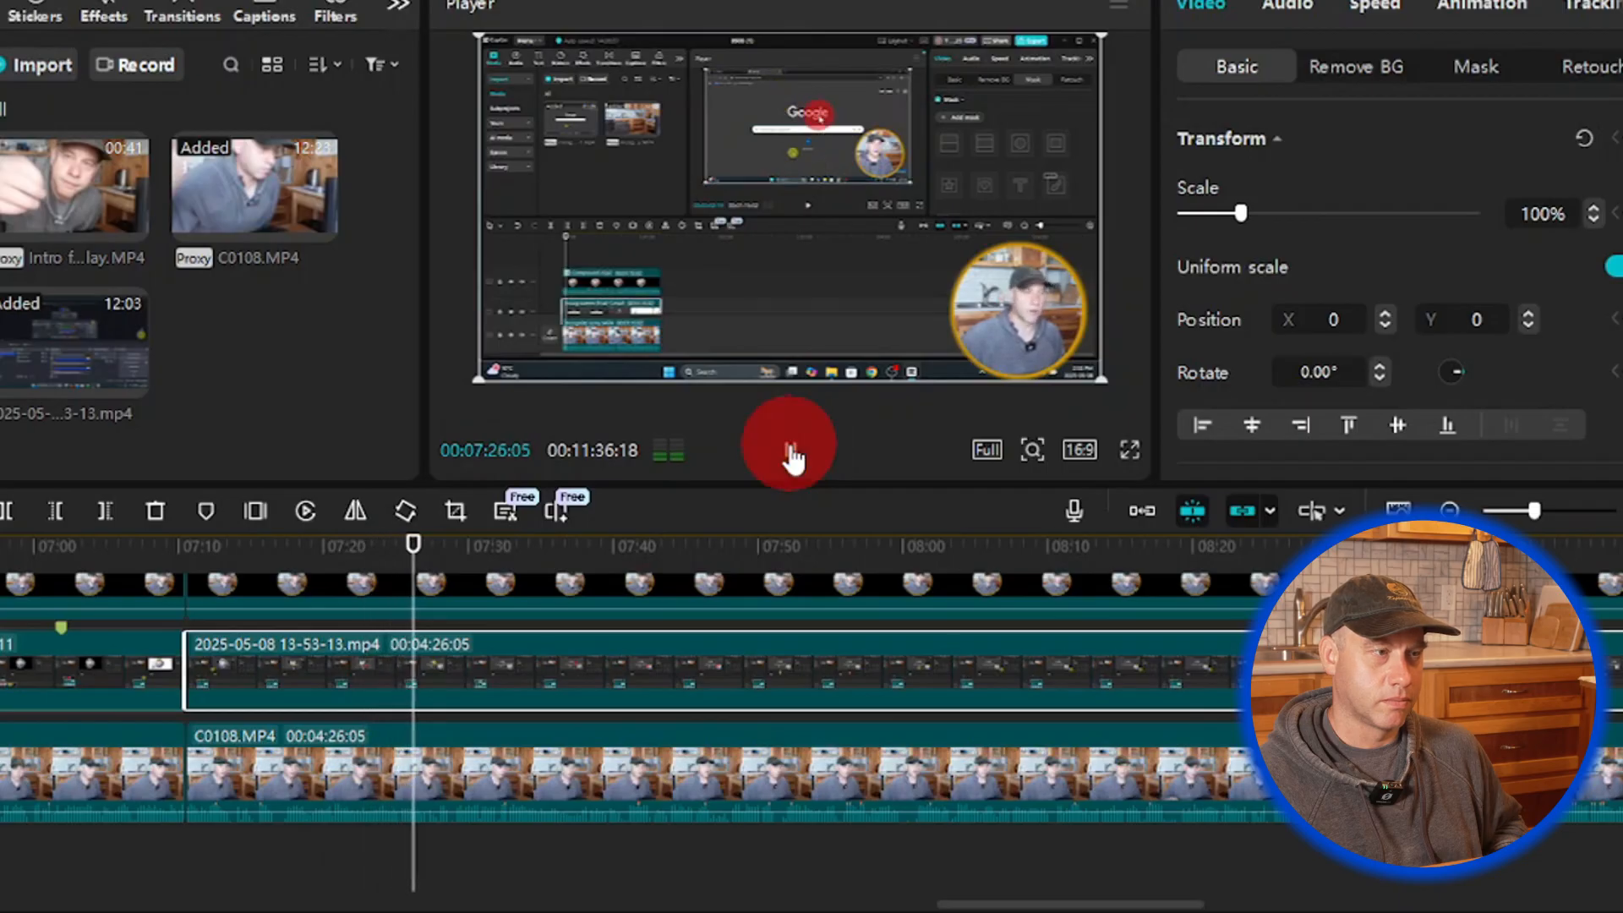
Step: Replay the footage from 00:07:15:19 and add a marker to the screen recording at 00:07:18:21
drag(417, 545, 262, 555)
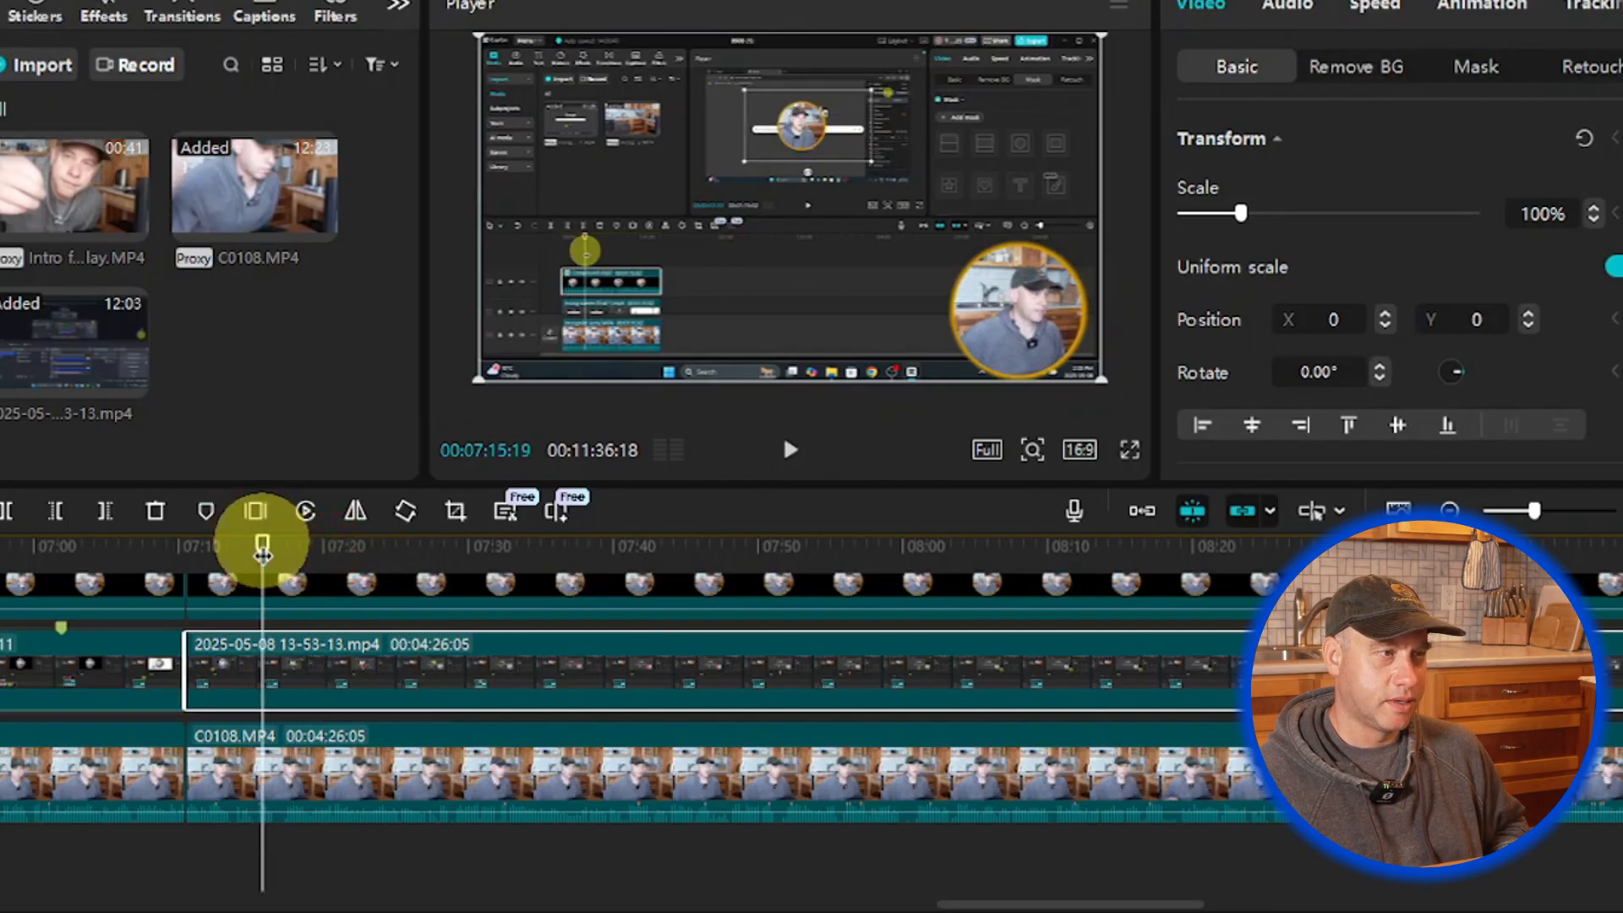
click(786, 455)
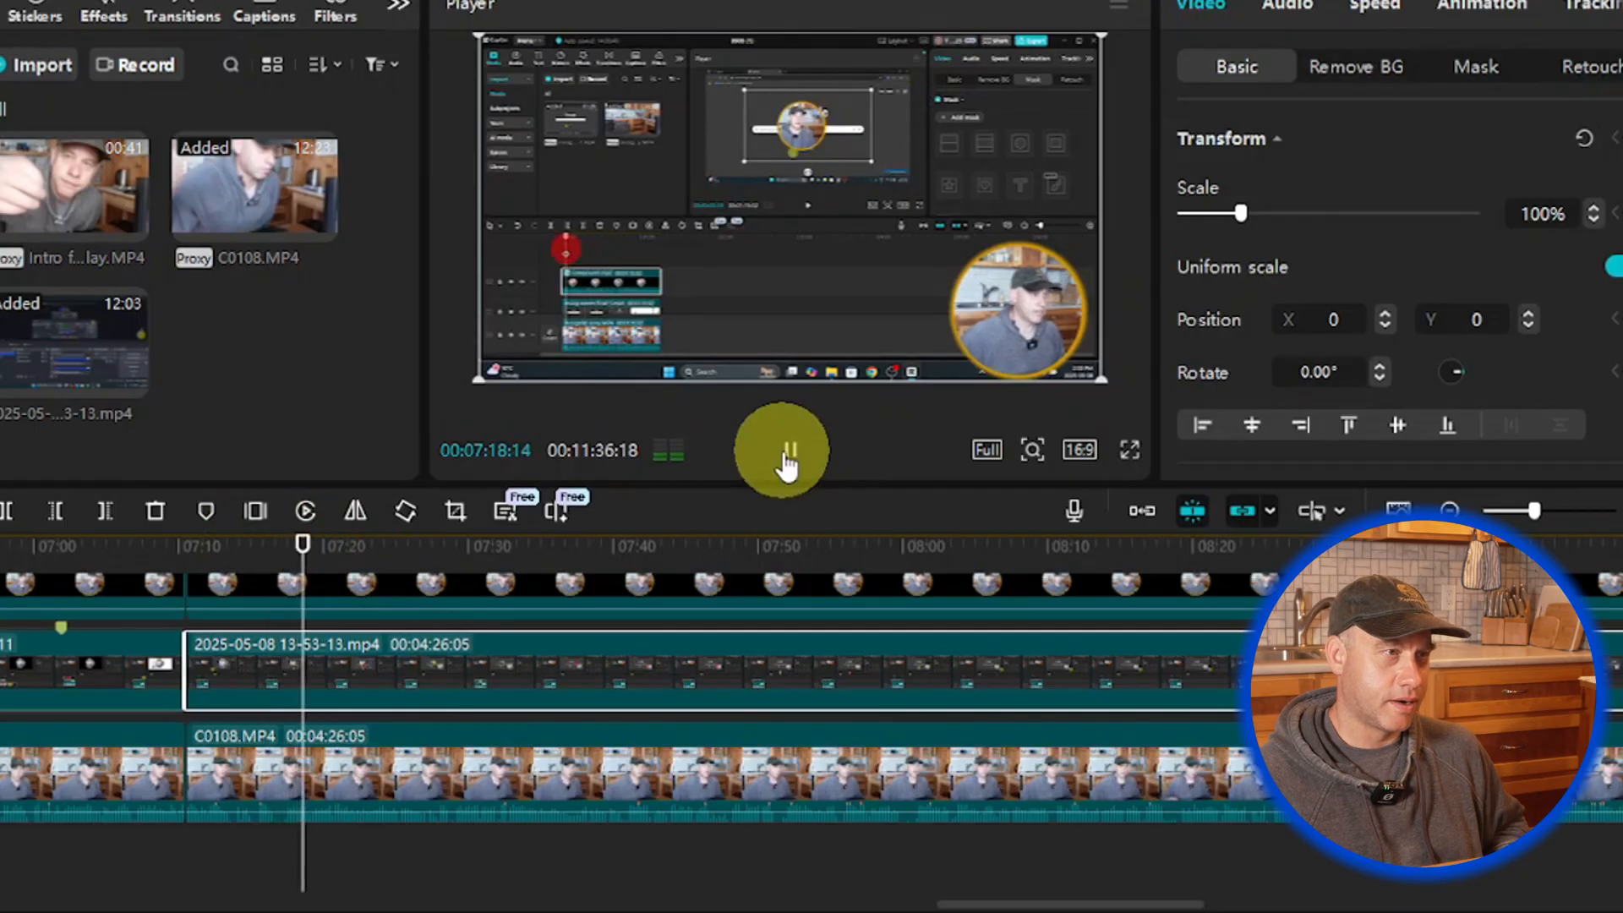
click(787, 457)
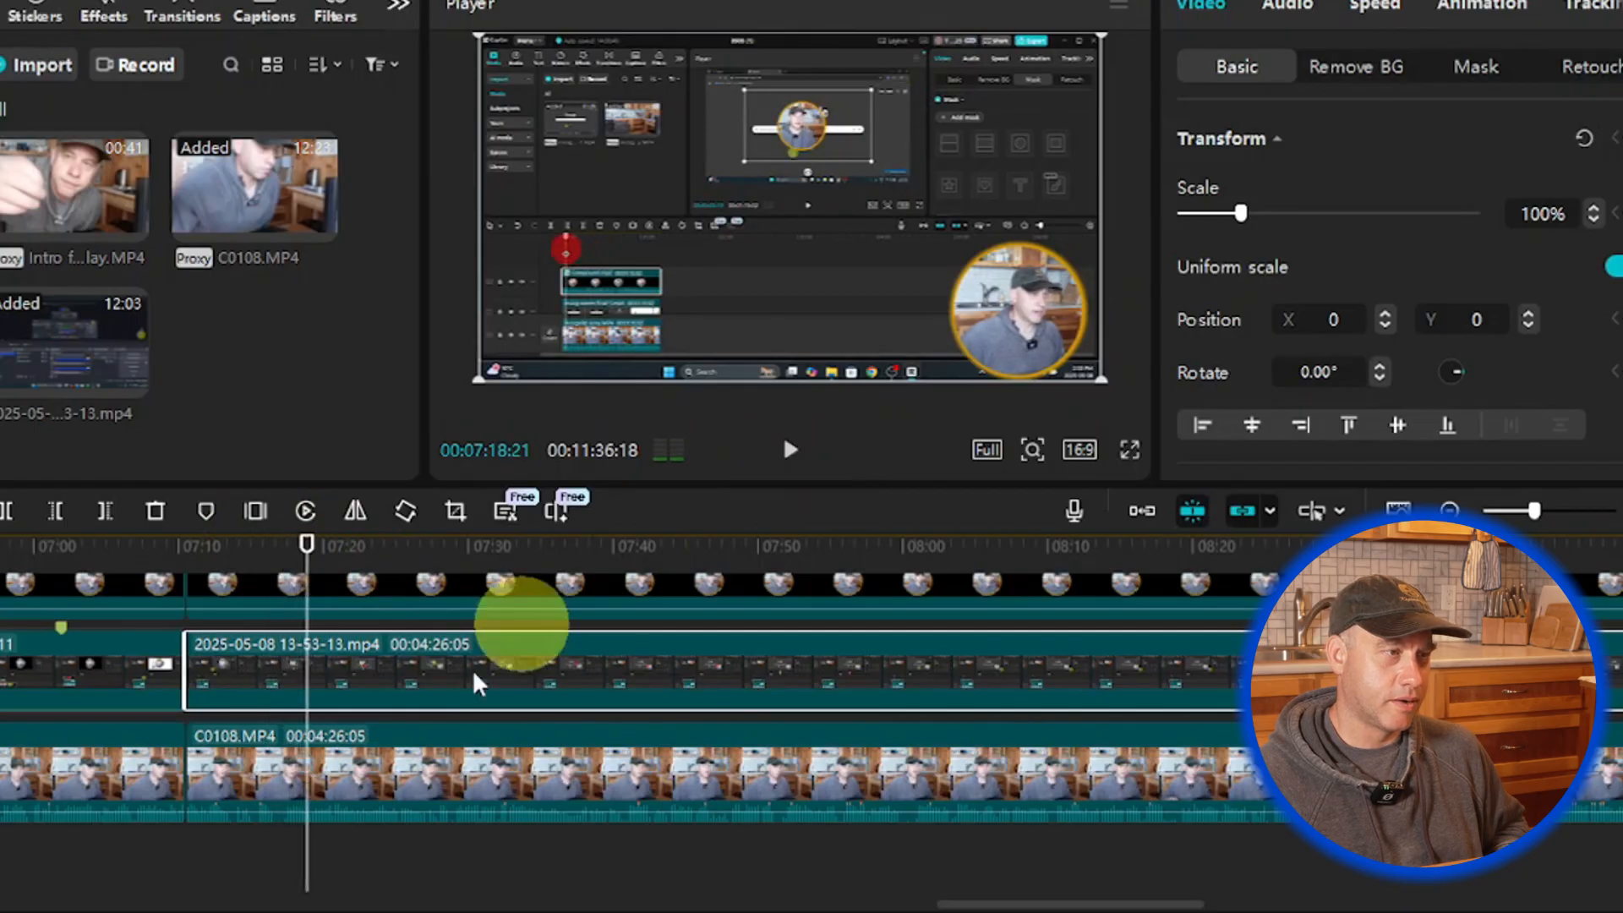
click(203, 511)
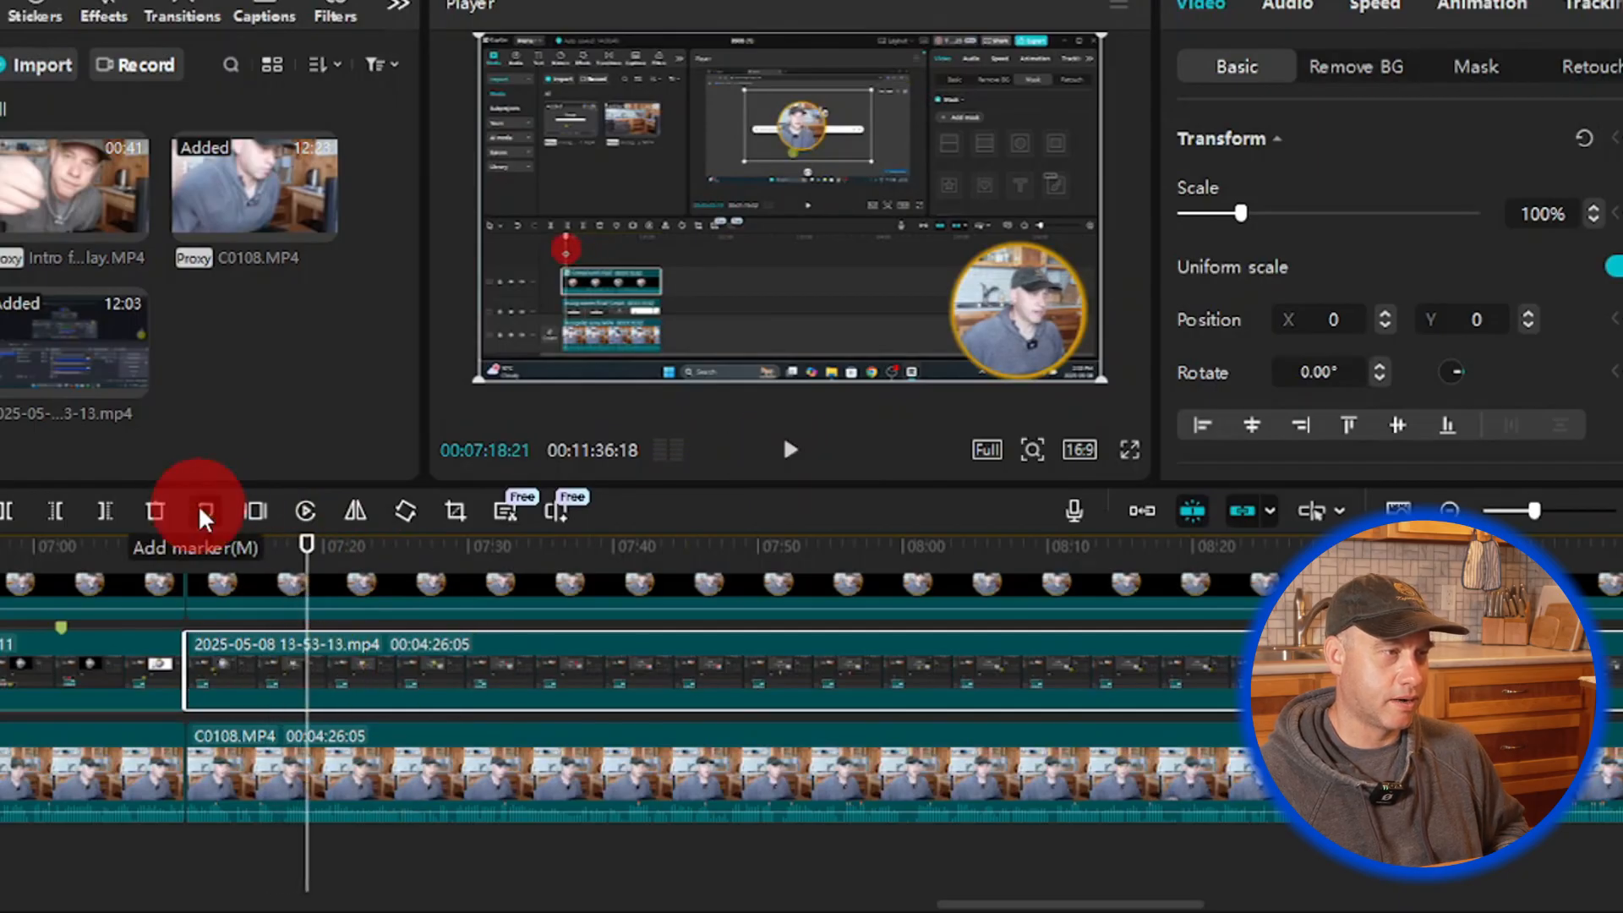
Step: Rename the marker at 00:07:18:21 as "circle for where starting" and colour it green
right_click(307, 635)
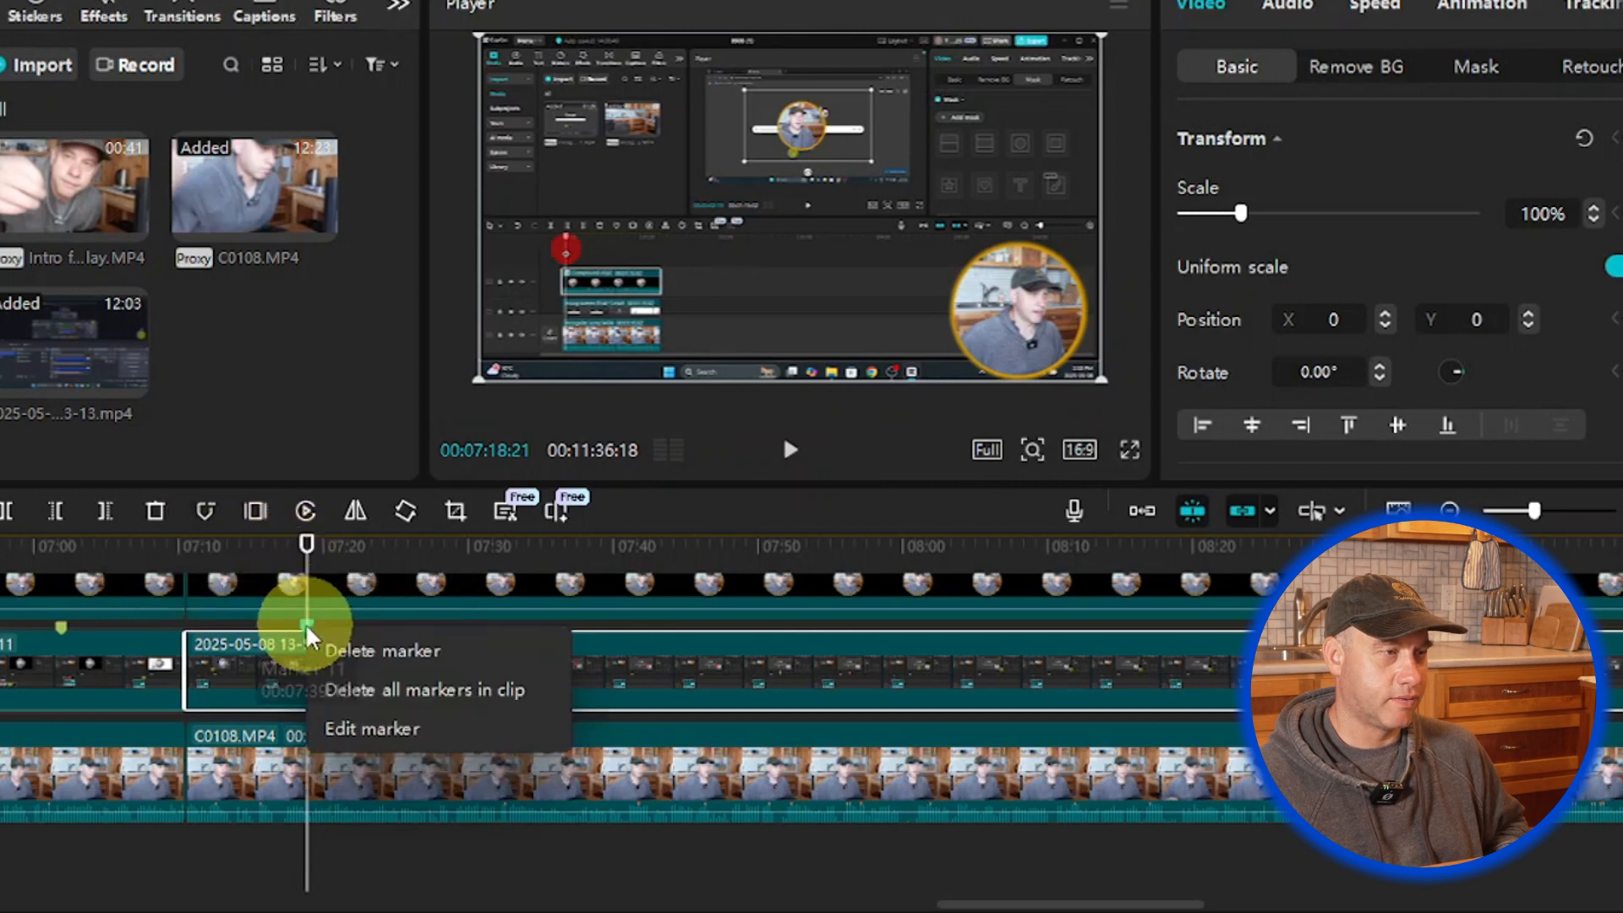
click(341, 729)
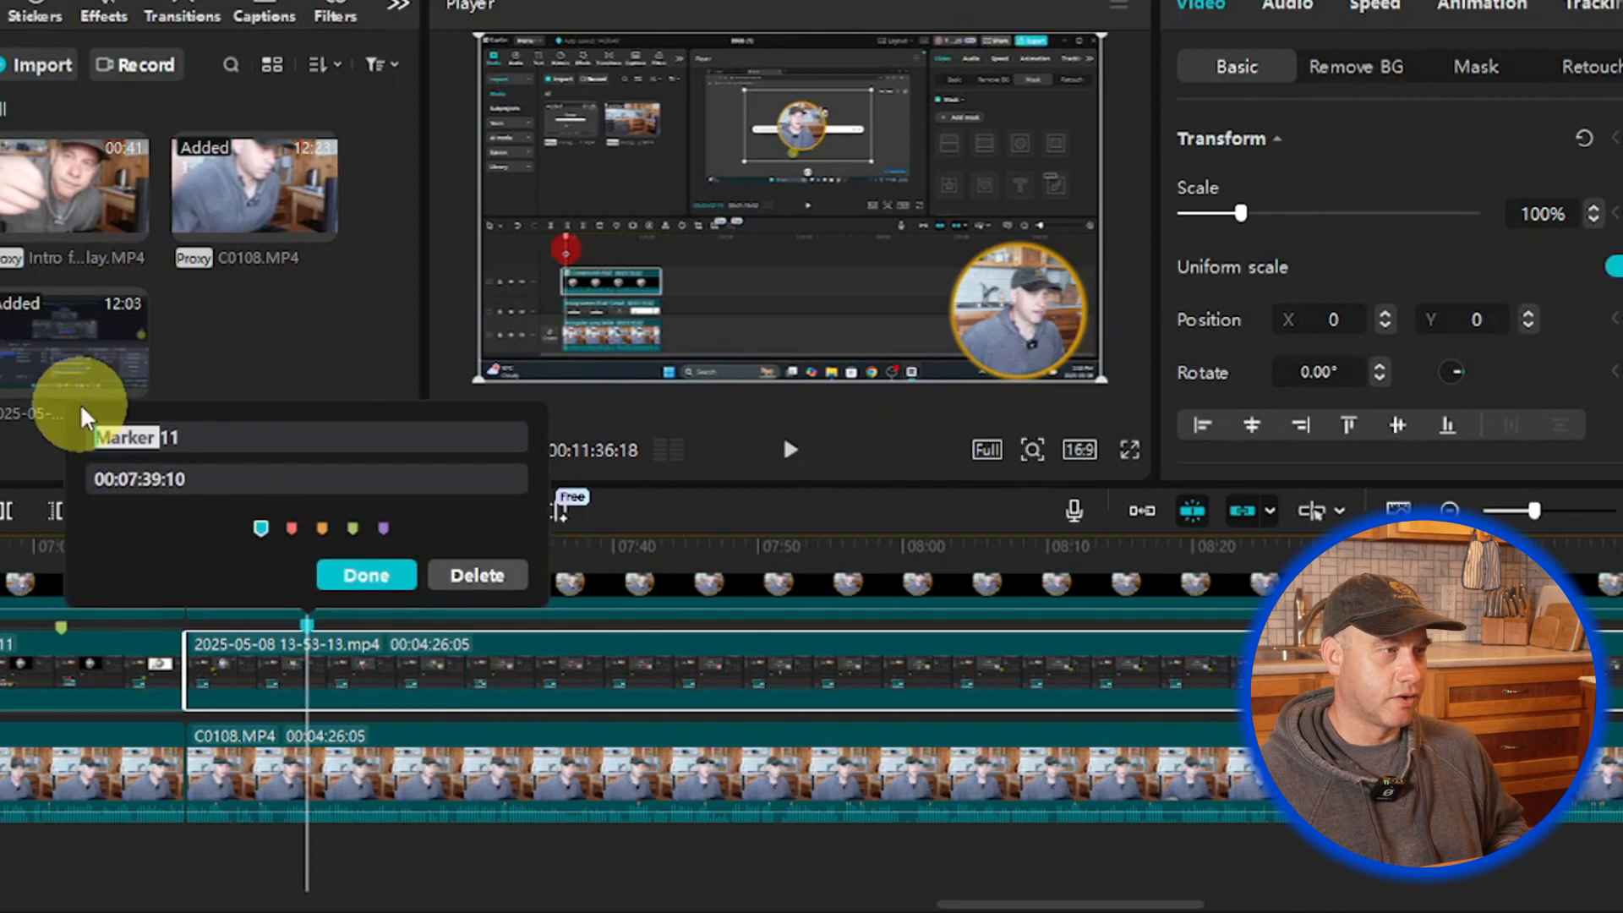
double_click(118, 437)
click(184, 442)
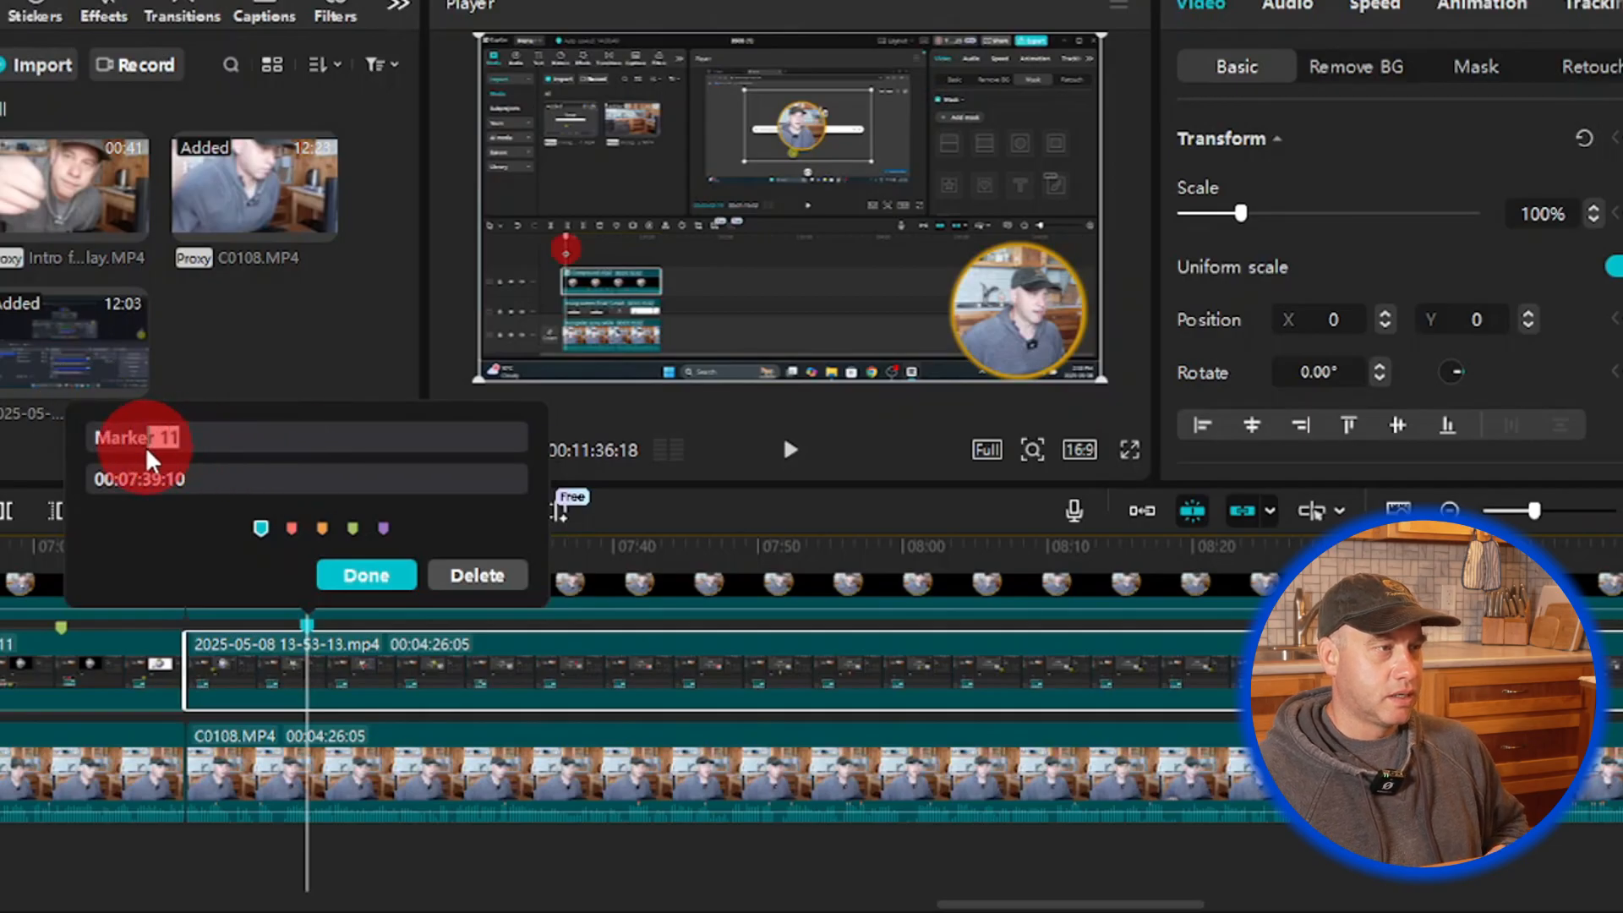
drag(147, 450, 8, 426)
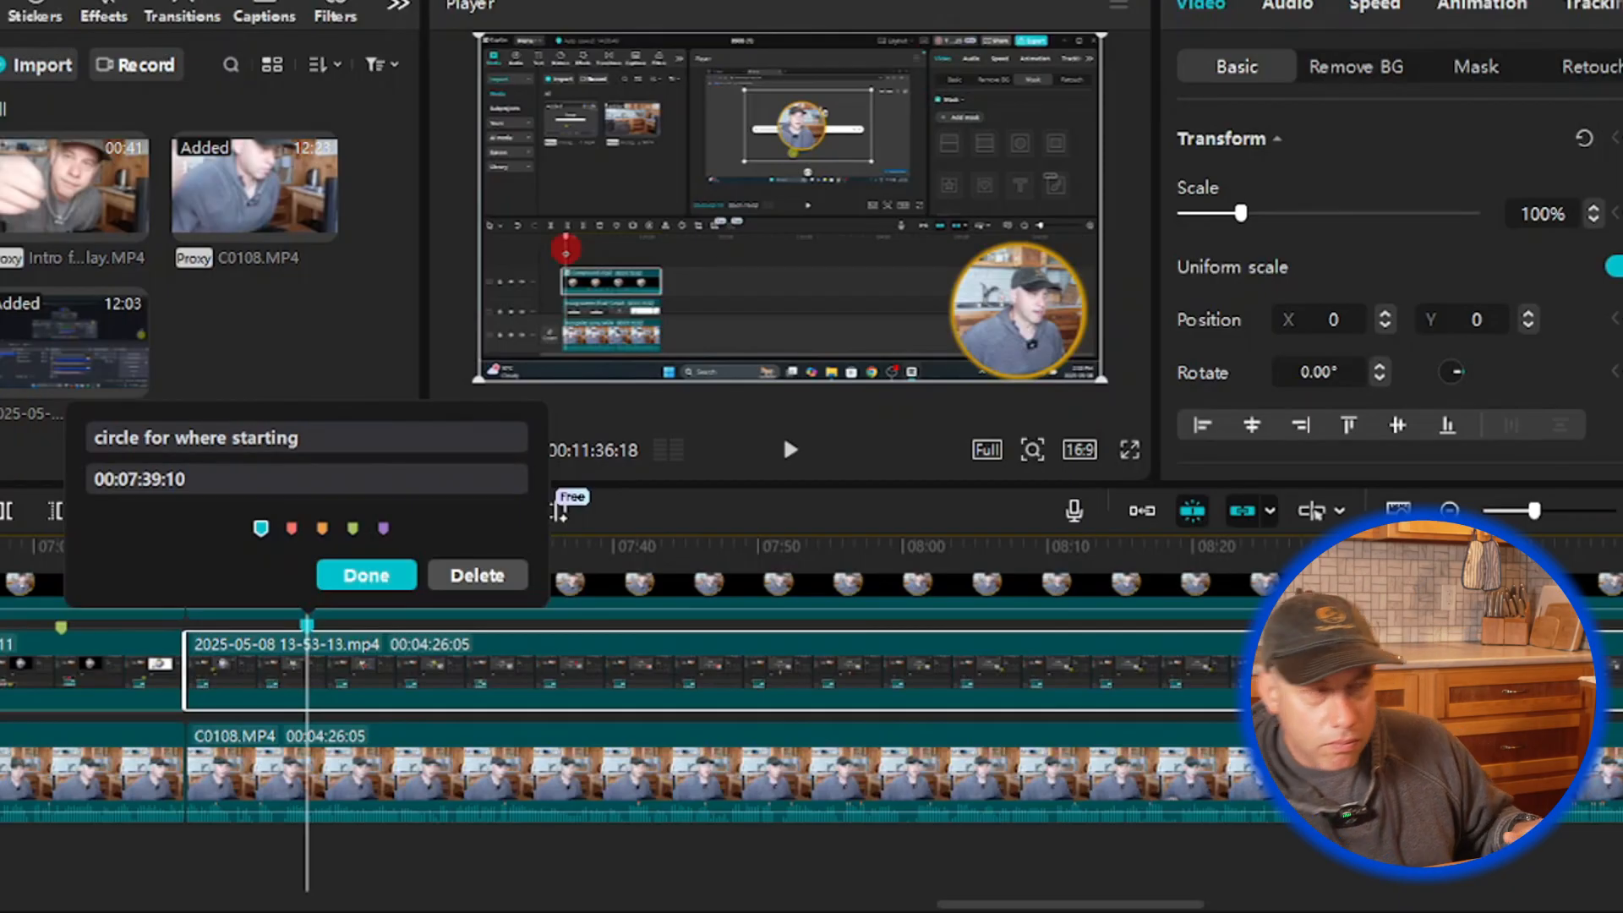
click(351, 529)
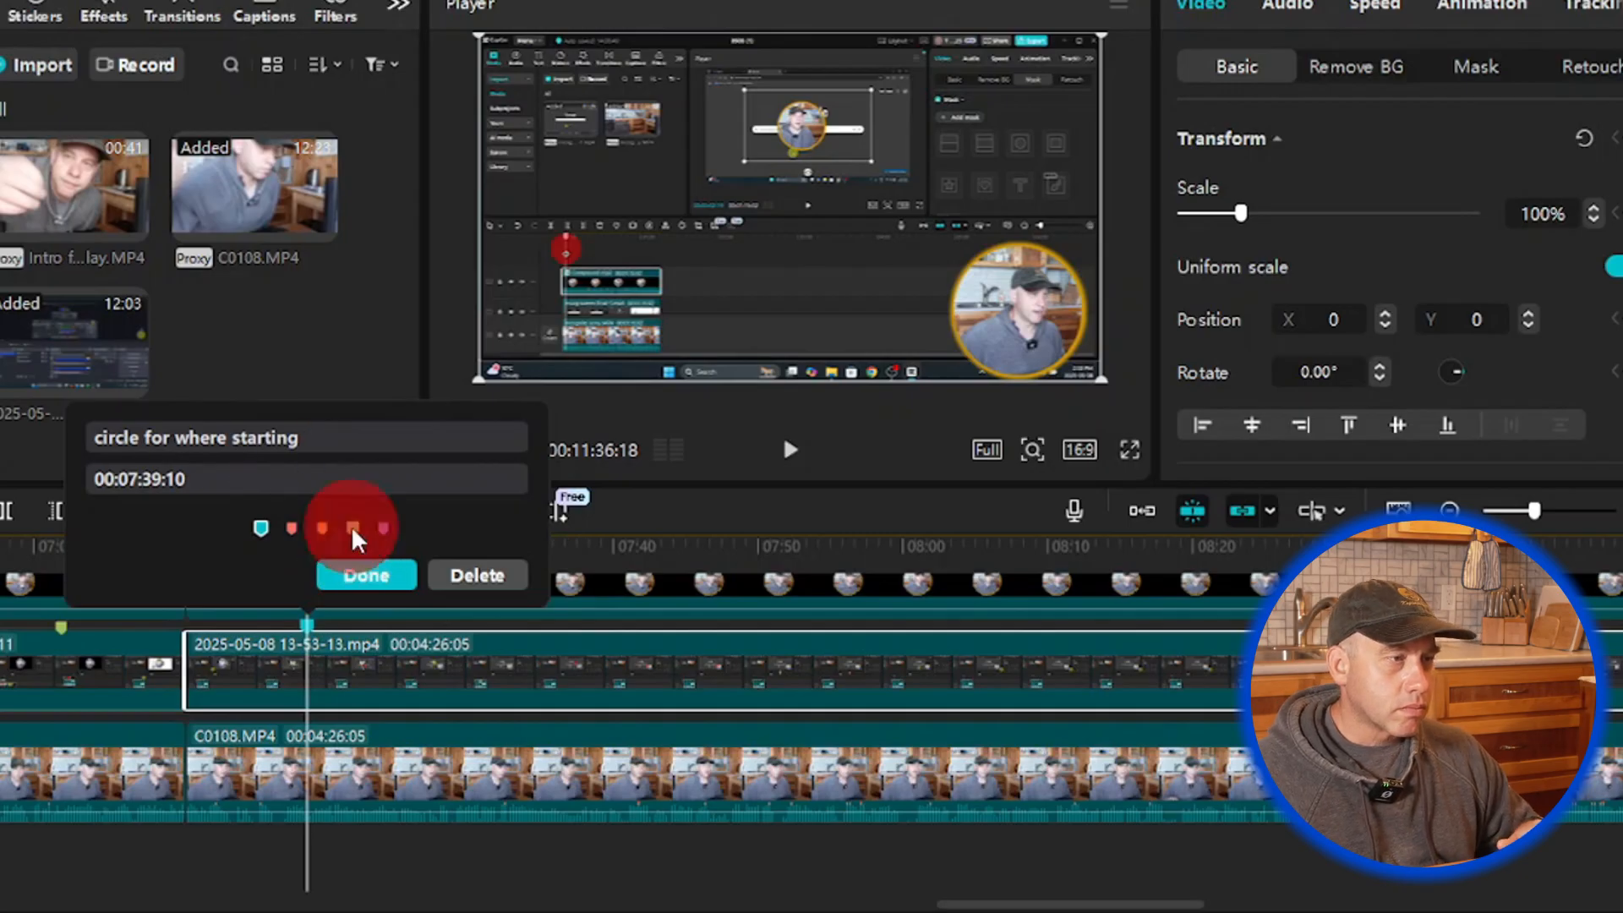
click(364, 583)
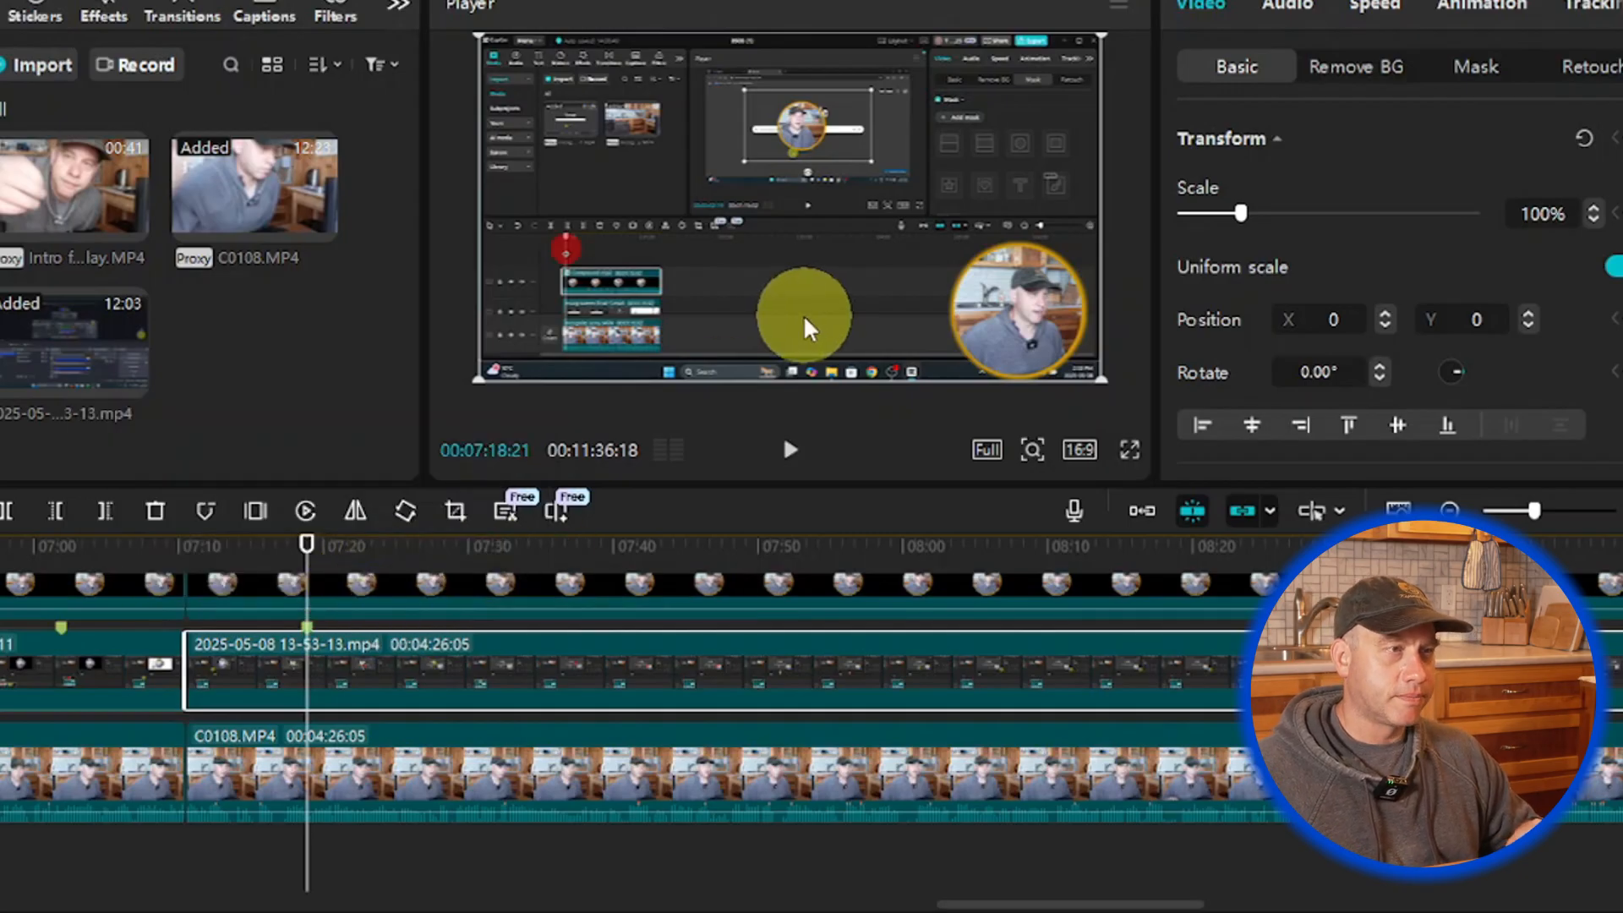
Step: Review the footage that follows and add a marker to the screen recording at 00:07:24:15
click(803, 457)
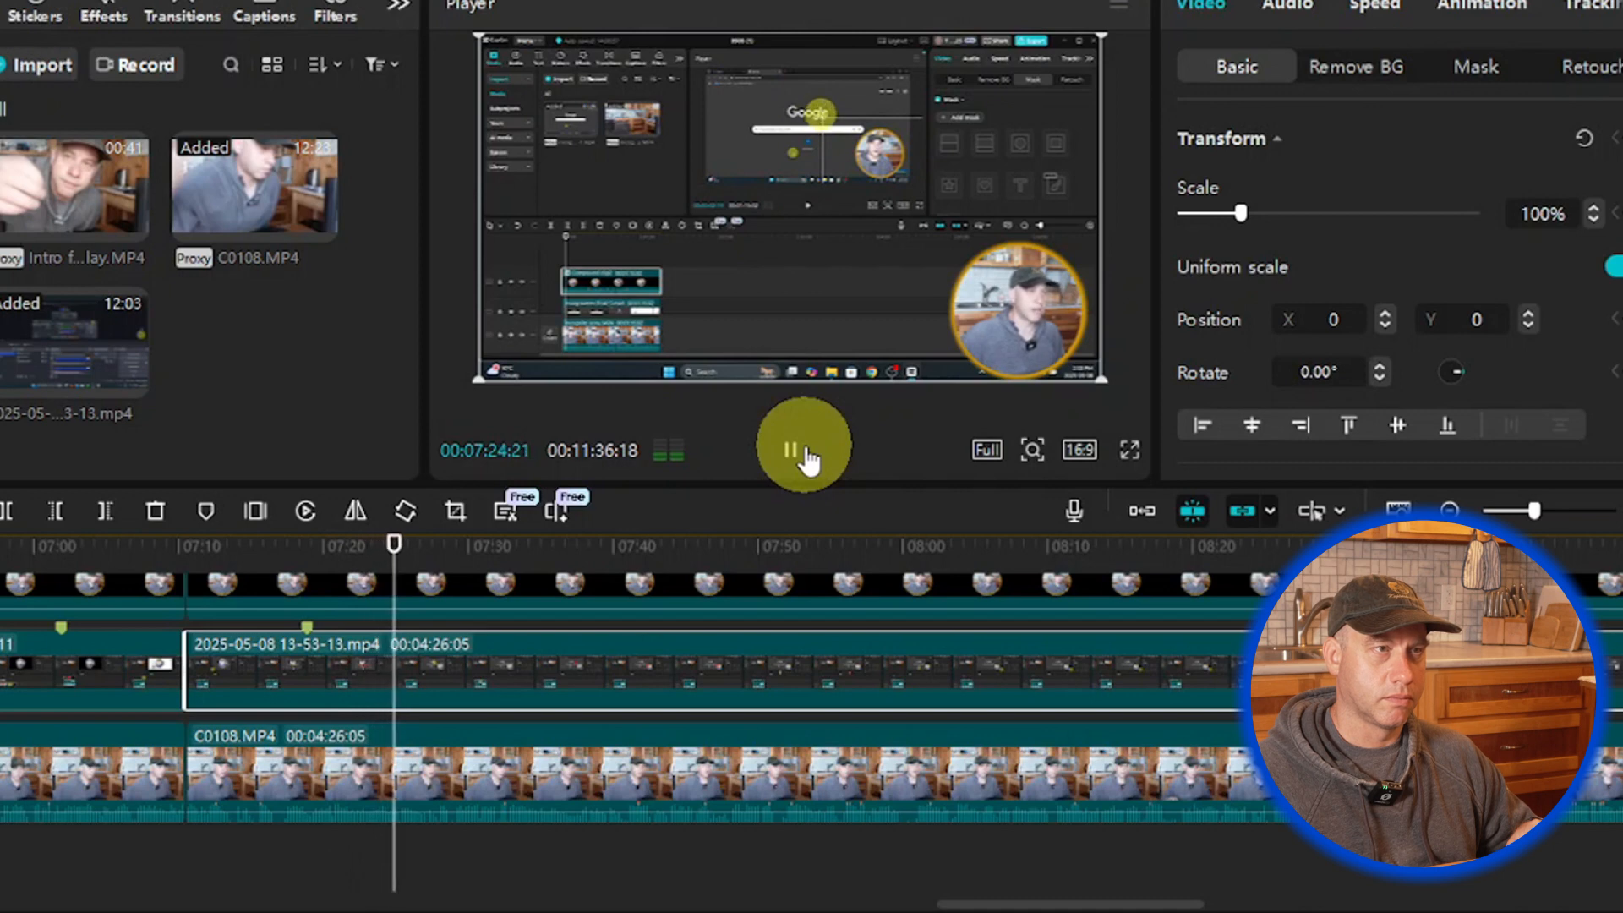
click(805, 456)
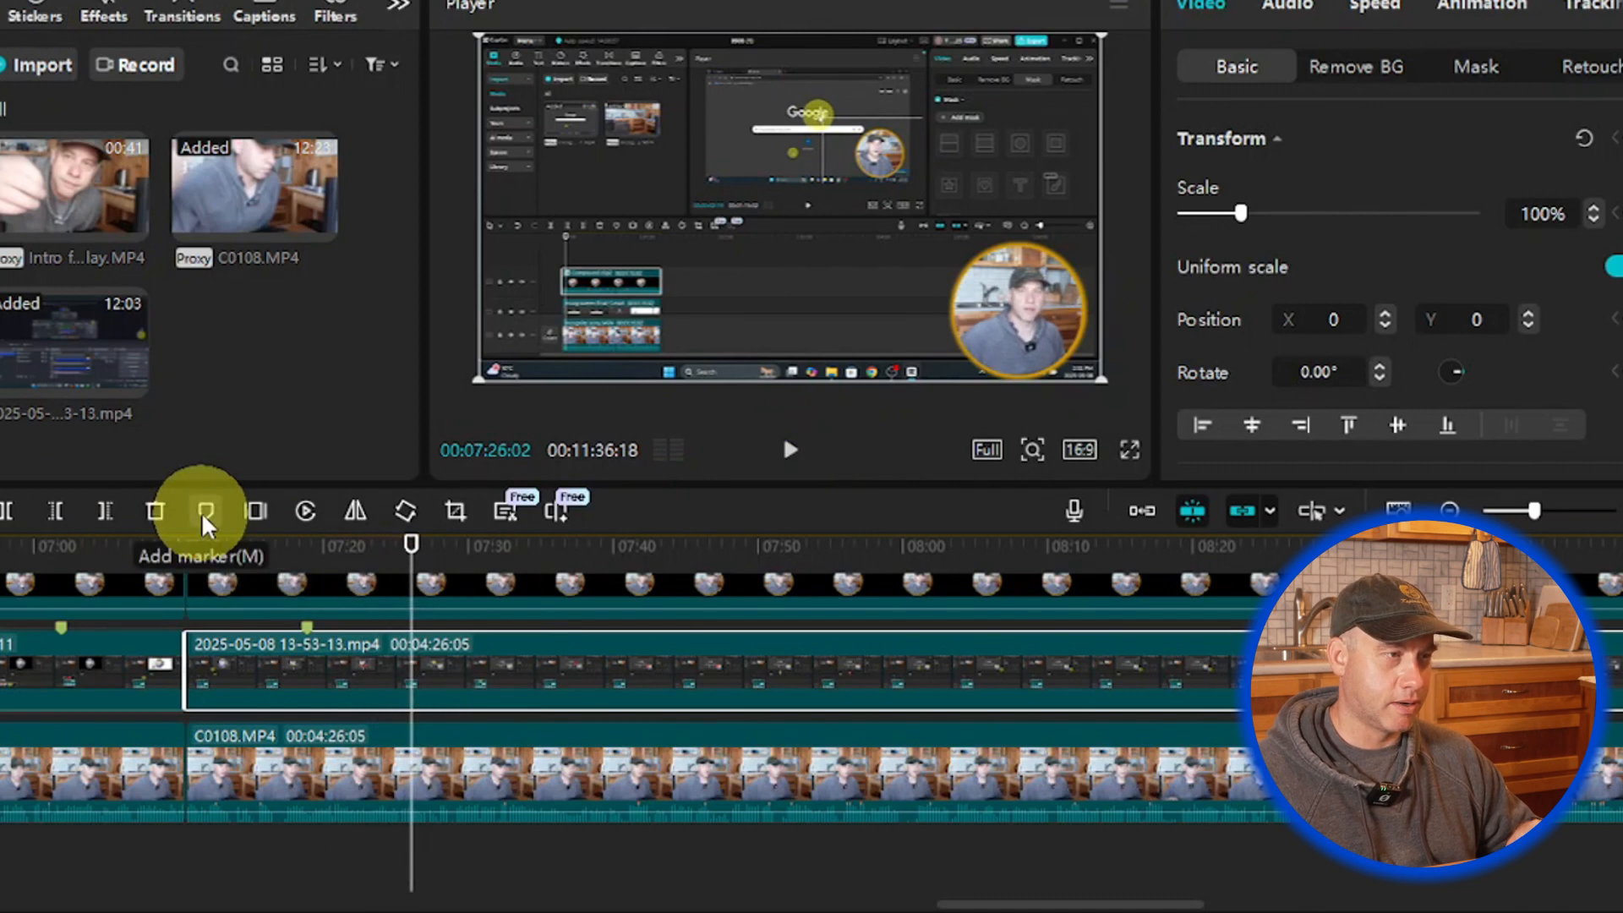
drag(410, 545, 389, 554)
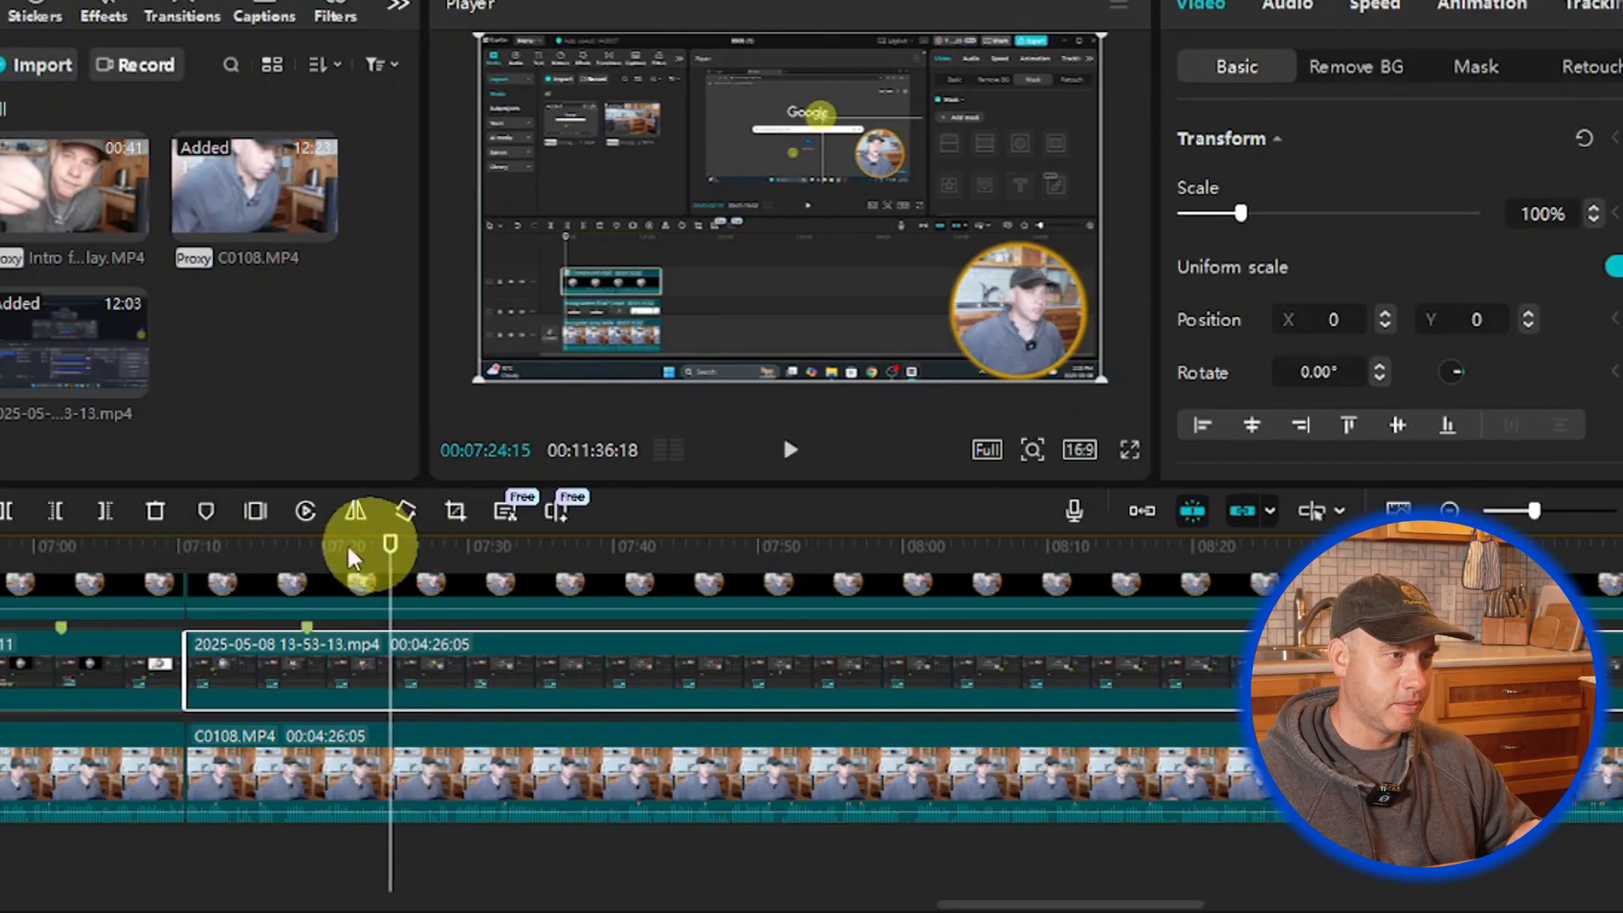
click(207, 517)
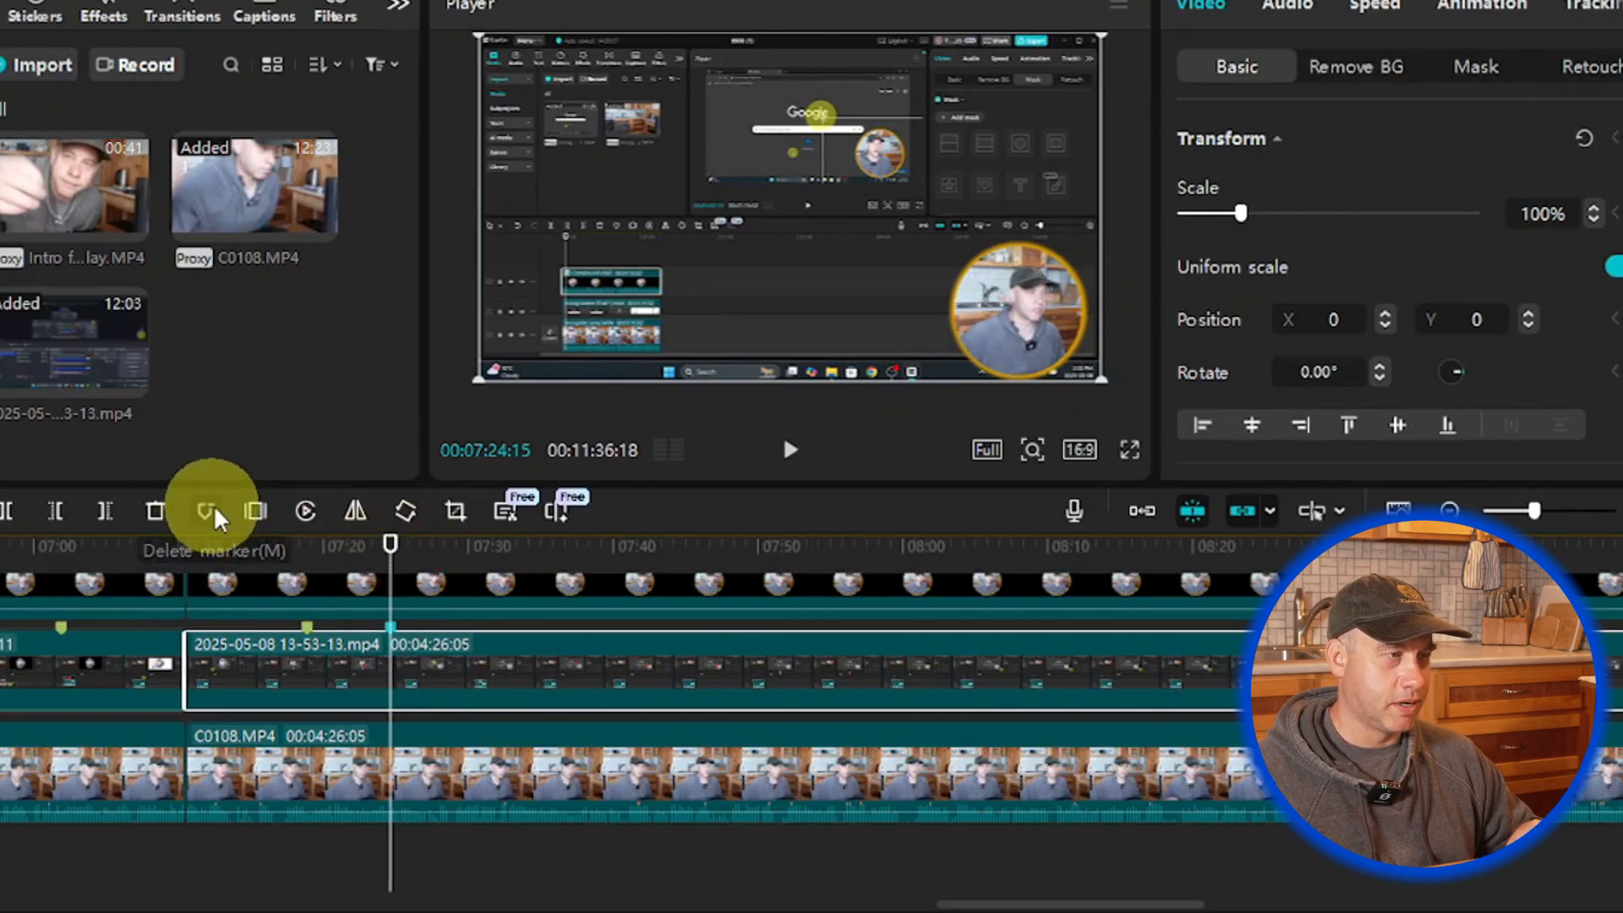
Step: Rename the marker at 00:07:24:15 as "circle corner" and colour it green
right_click(390, 636)
click(427, 729)
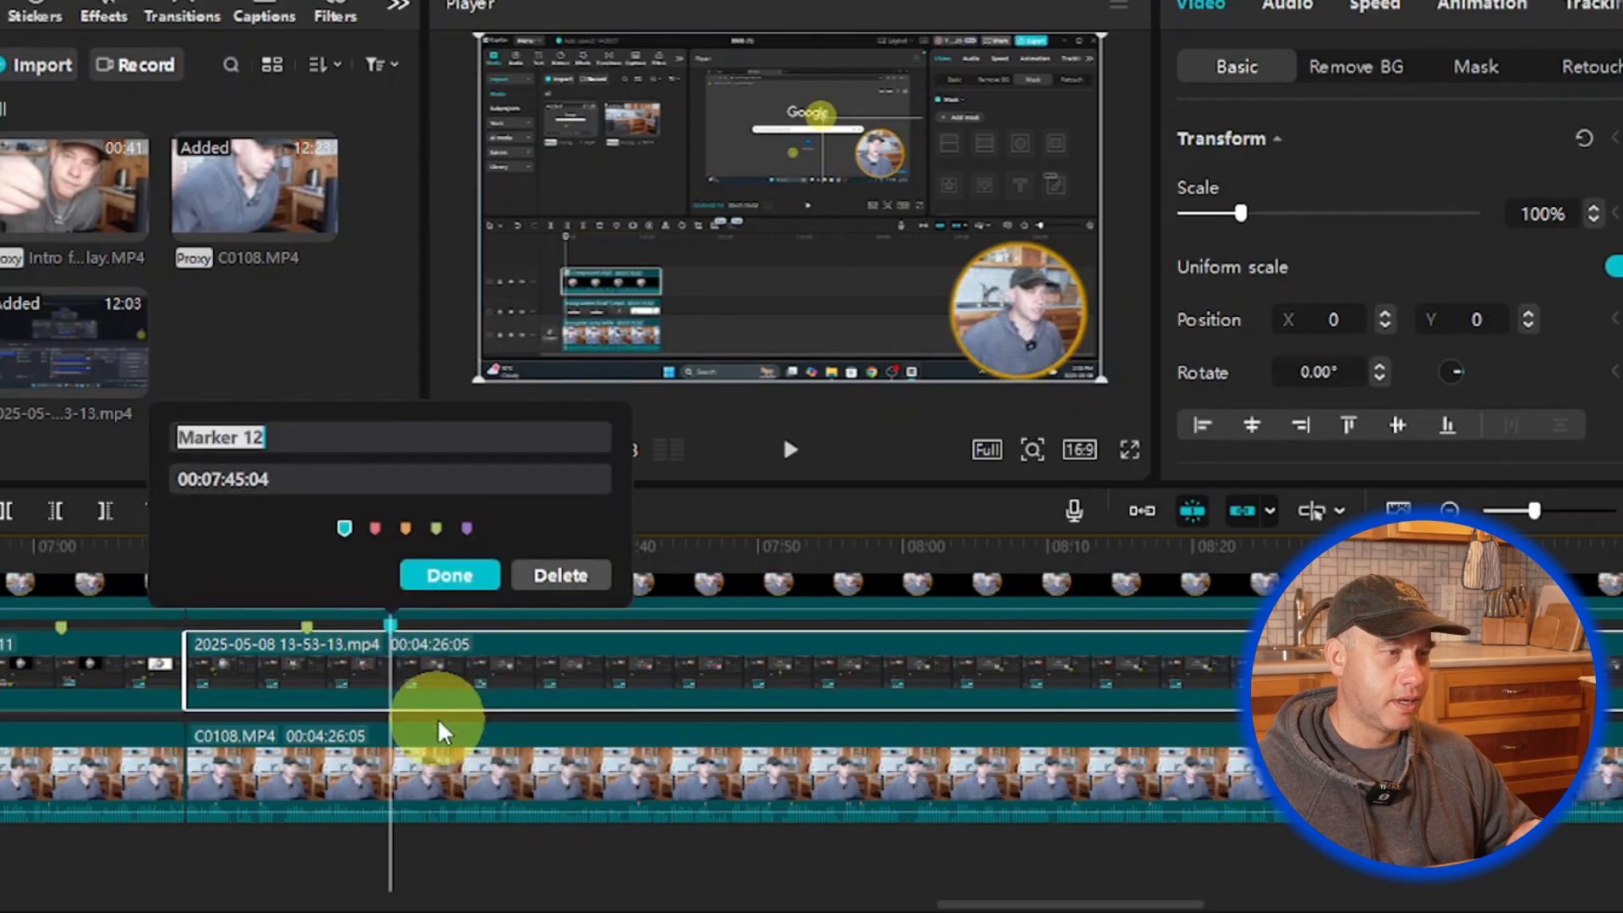
click(283, 438)
mouse_move(245, 430)
mouse_down()
mouse_move(174, 411)
mouse_move(254, 430)
mouse_move(157, 446)
mouse_up()
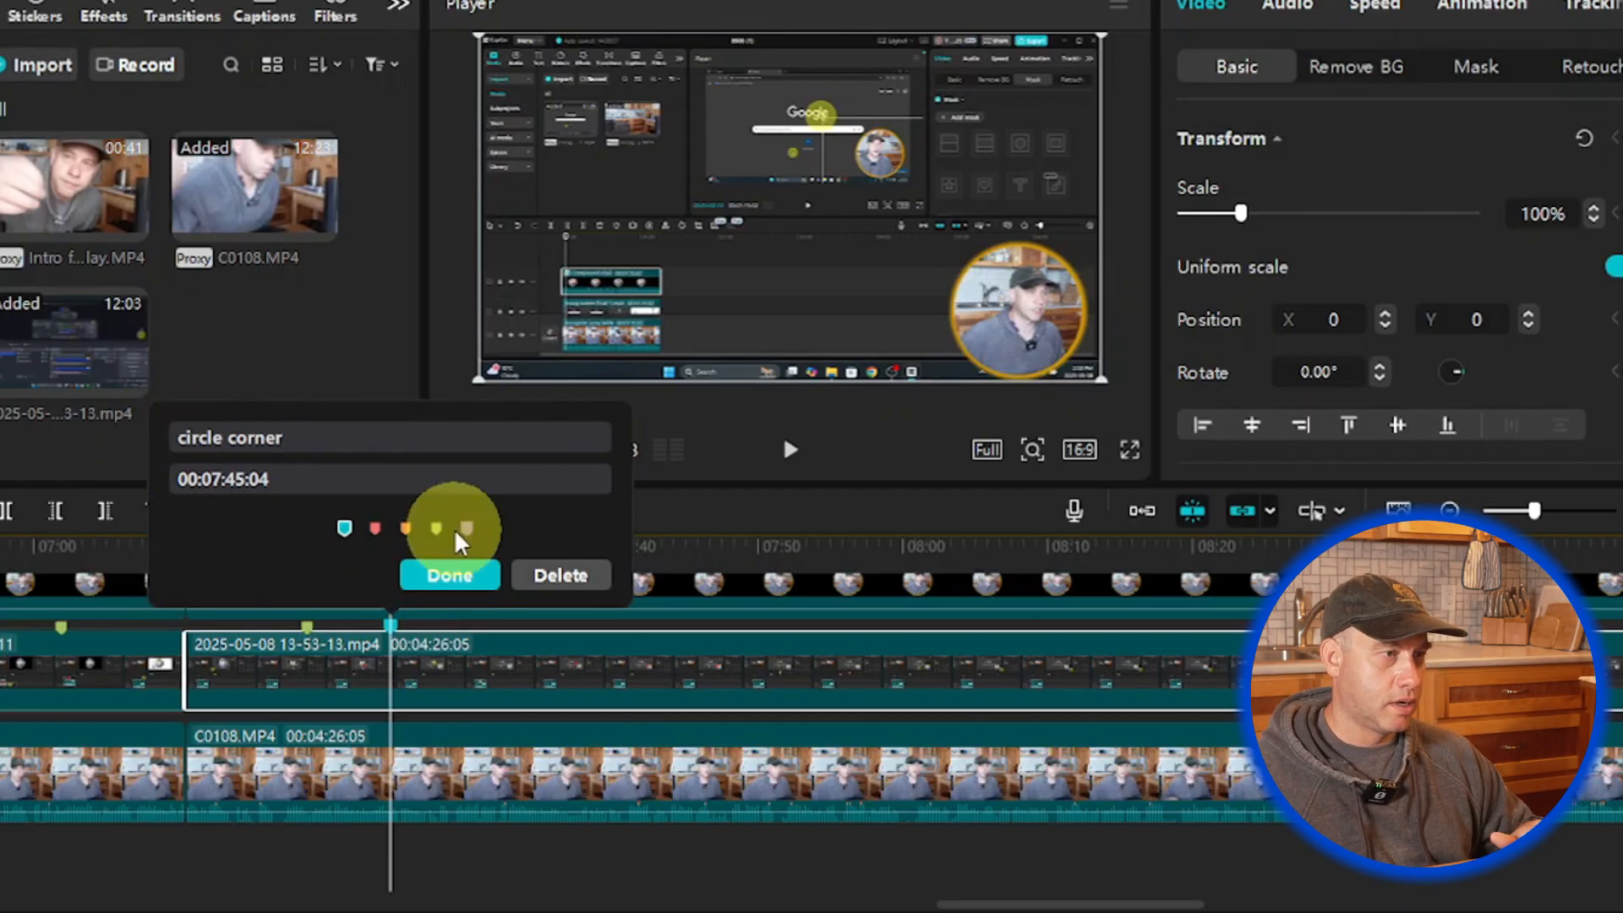
click(448, 574)
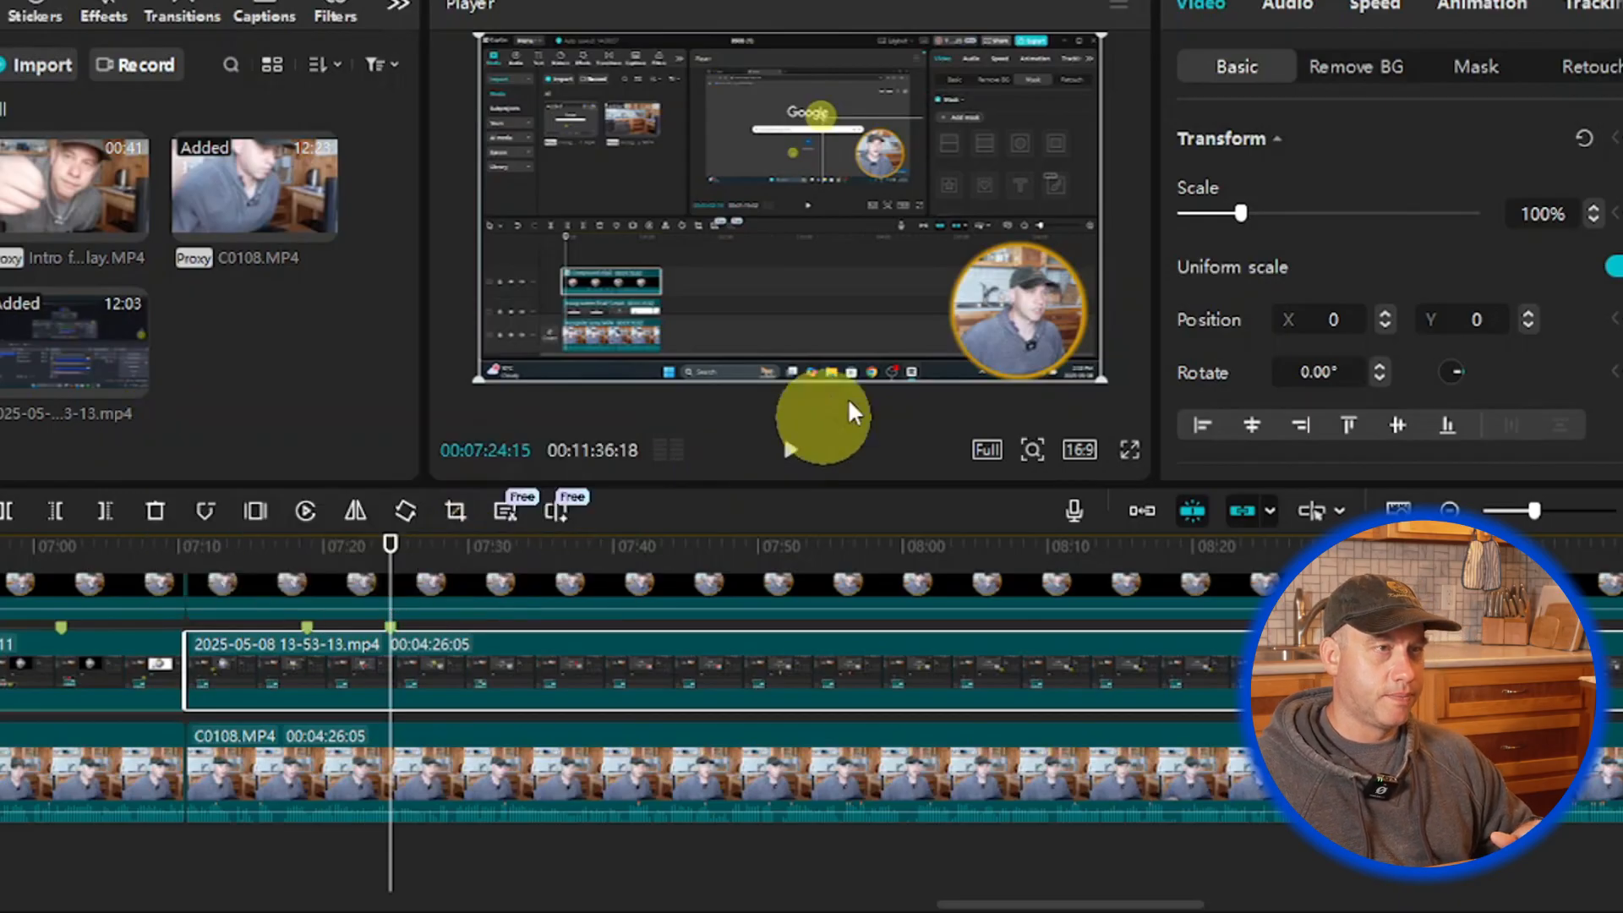
Step: Play the footage from 00:07:24:15 and examine the stretch around 00:07:38 closely for a section to cut
click(795, 450)
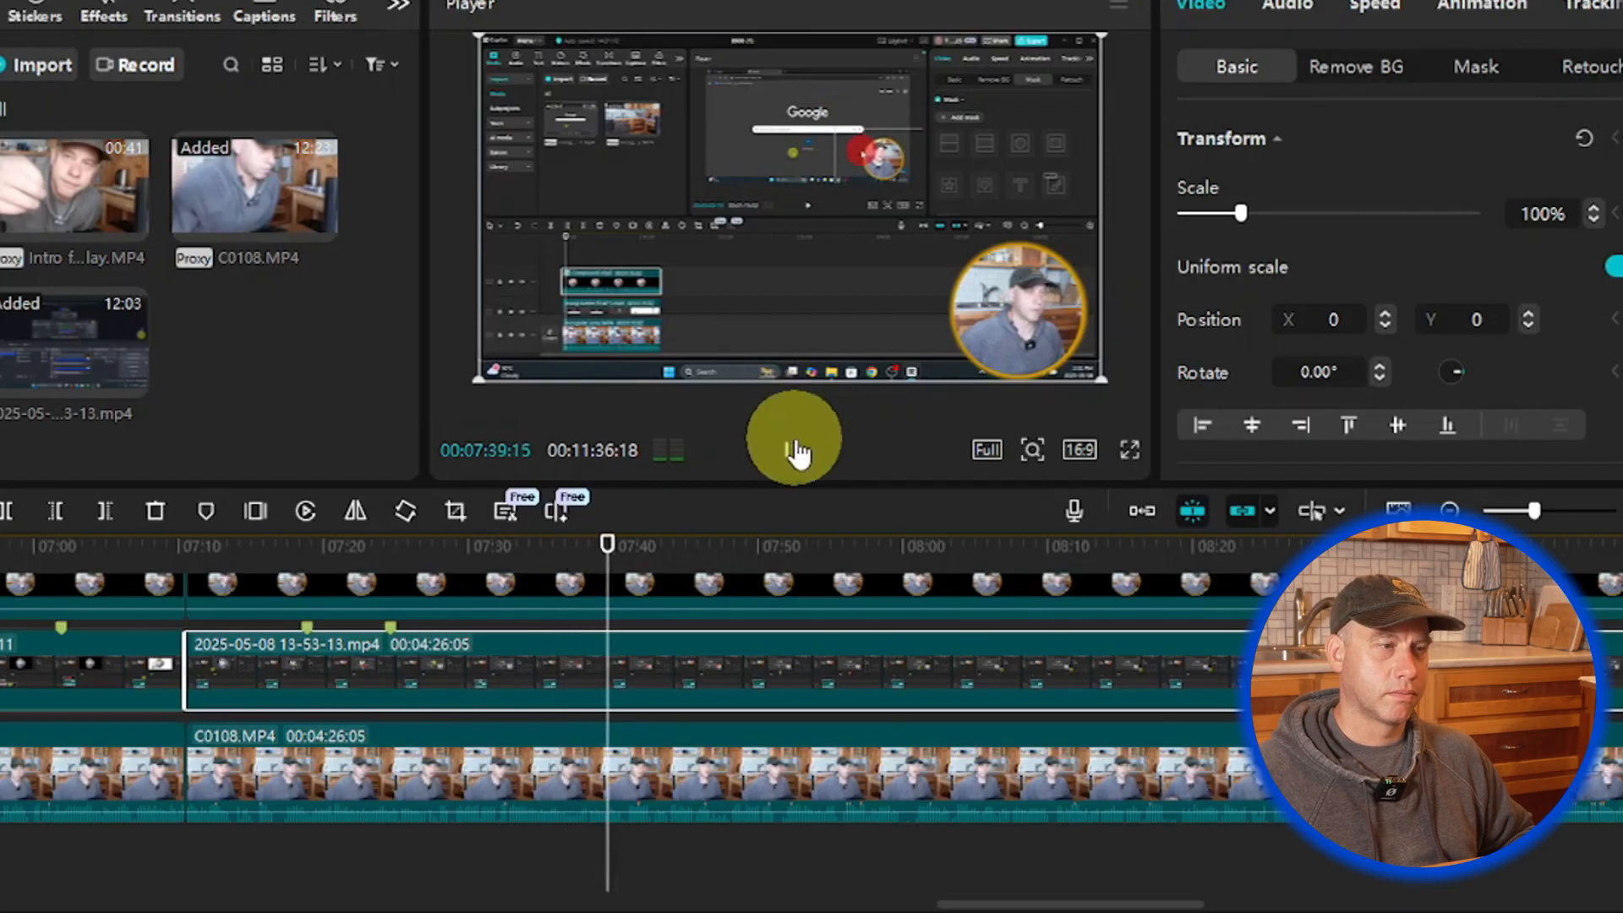
drag(612, 543, 550, 545)
click(787, 450)
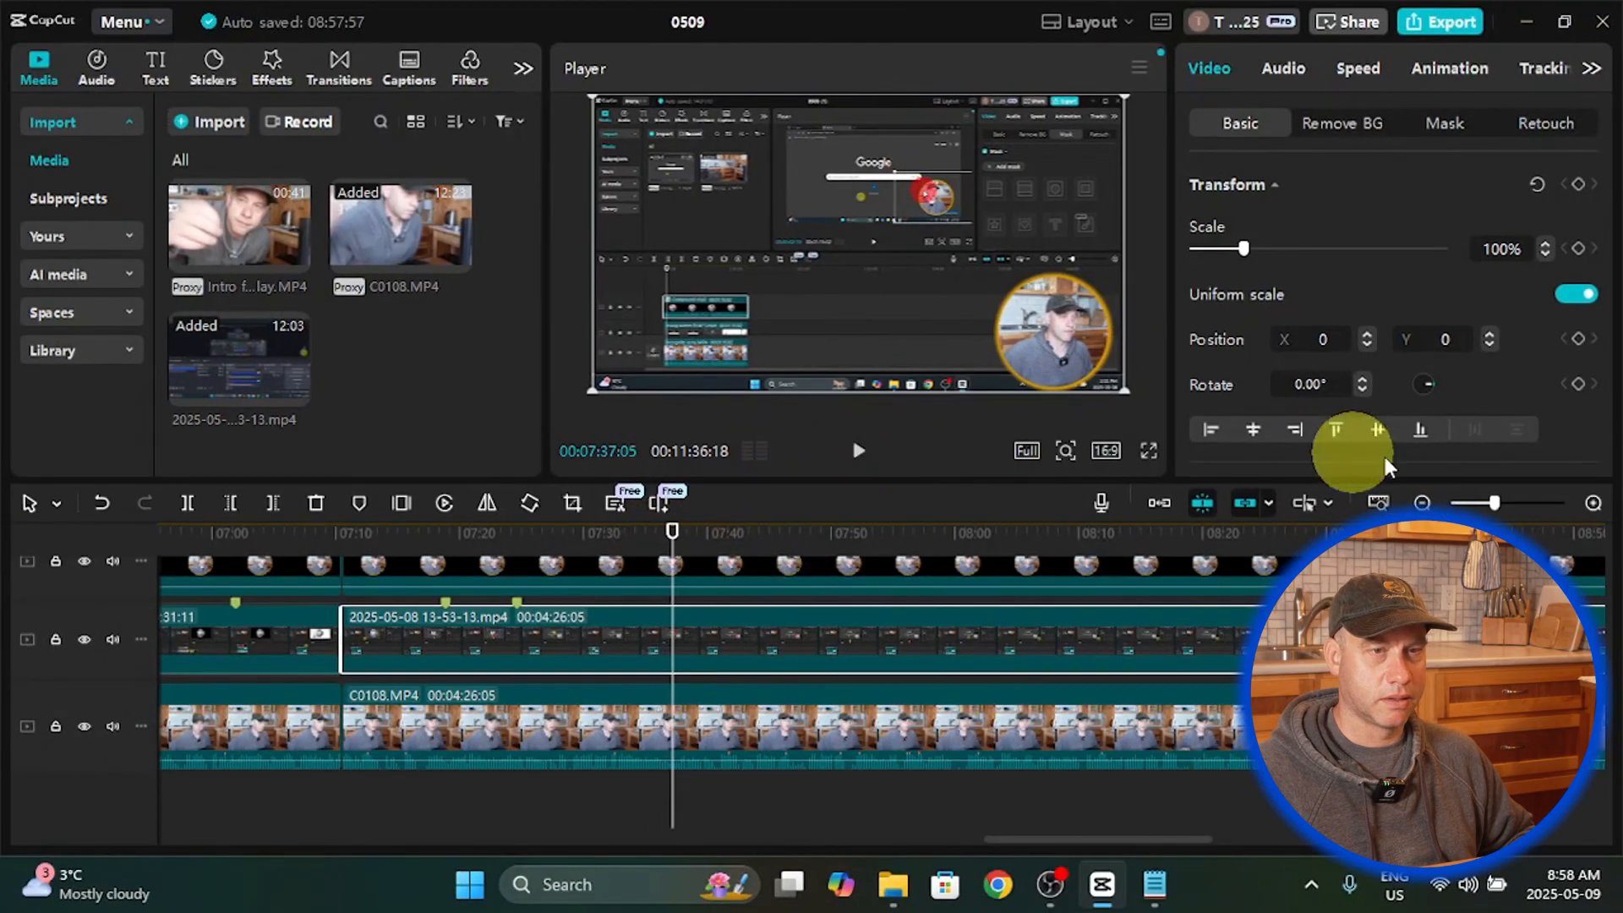
click(1593, 504)
click(1593, 504)
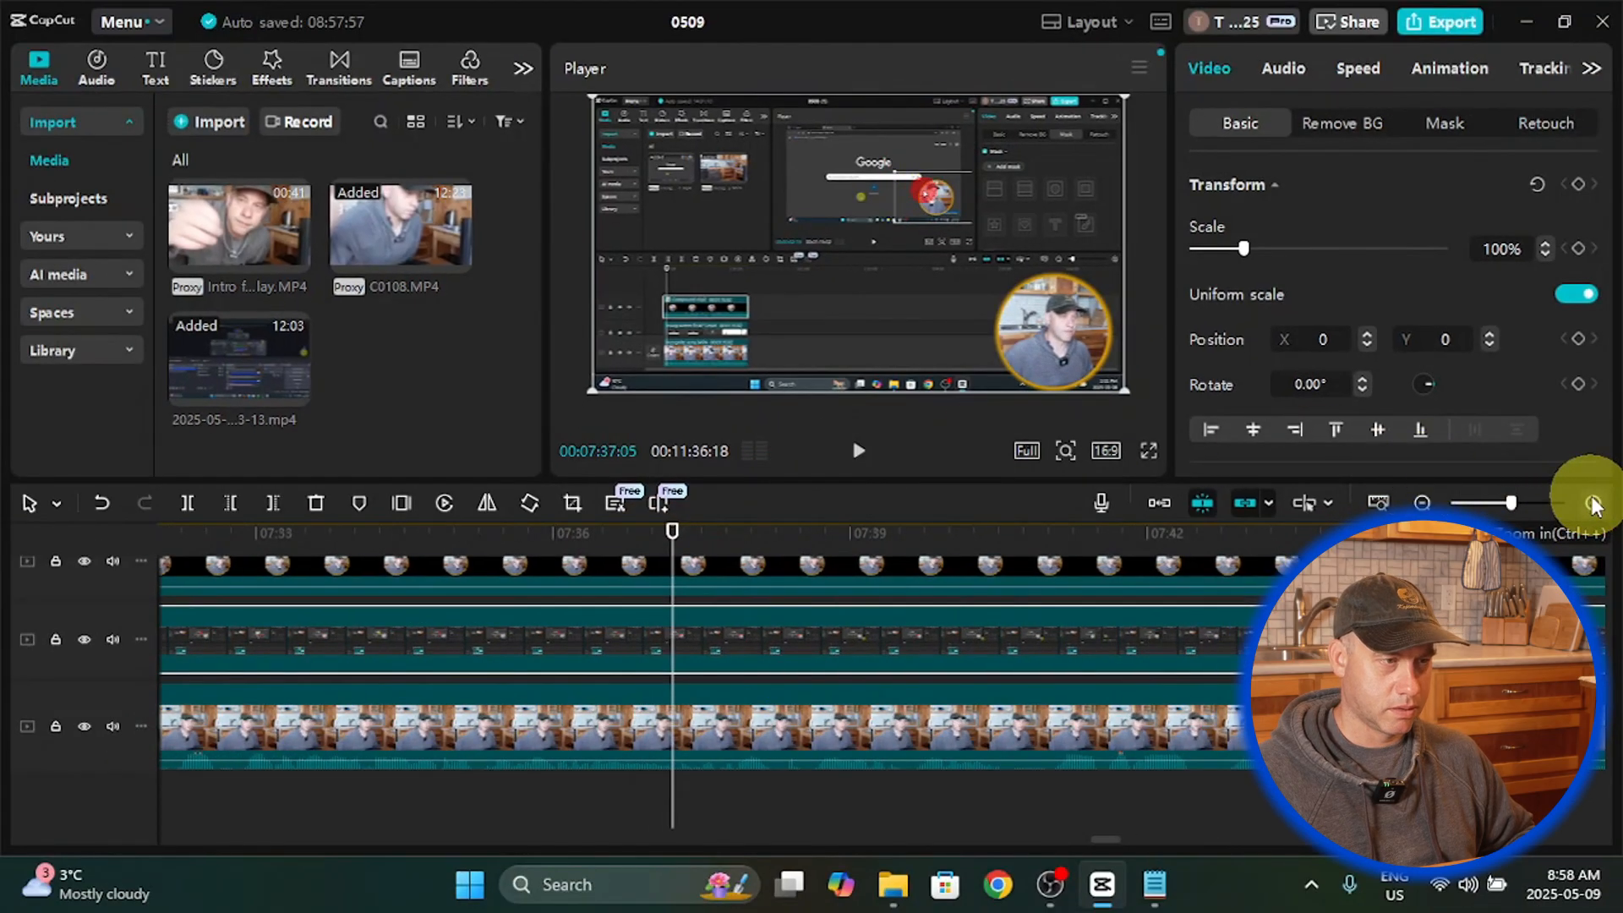
click(1592, 504)
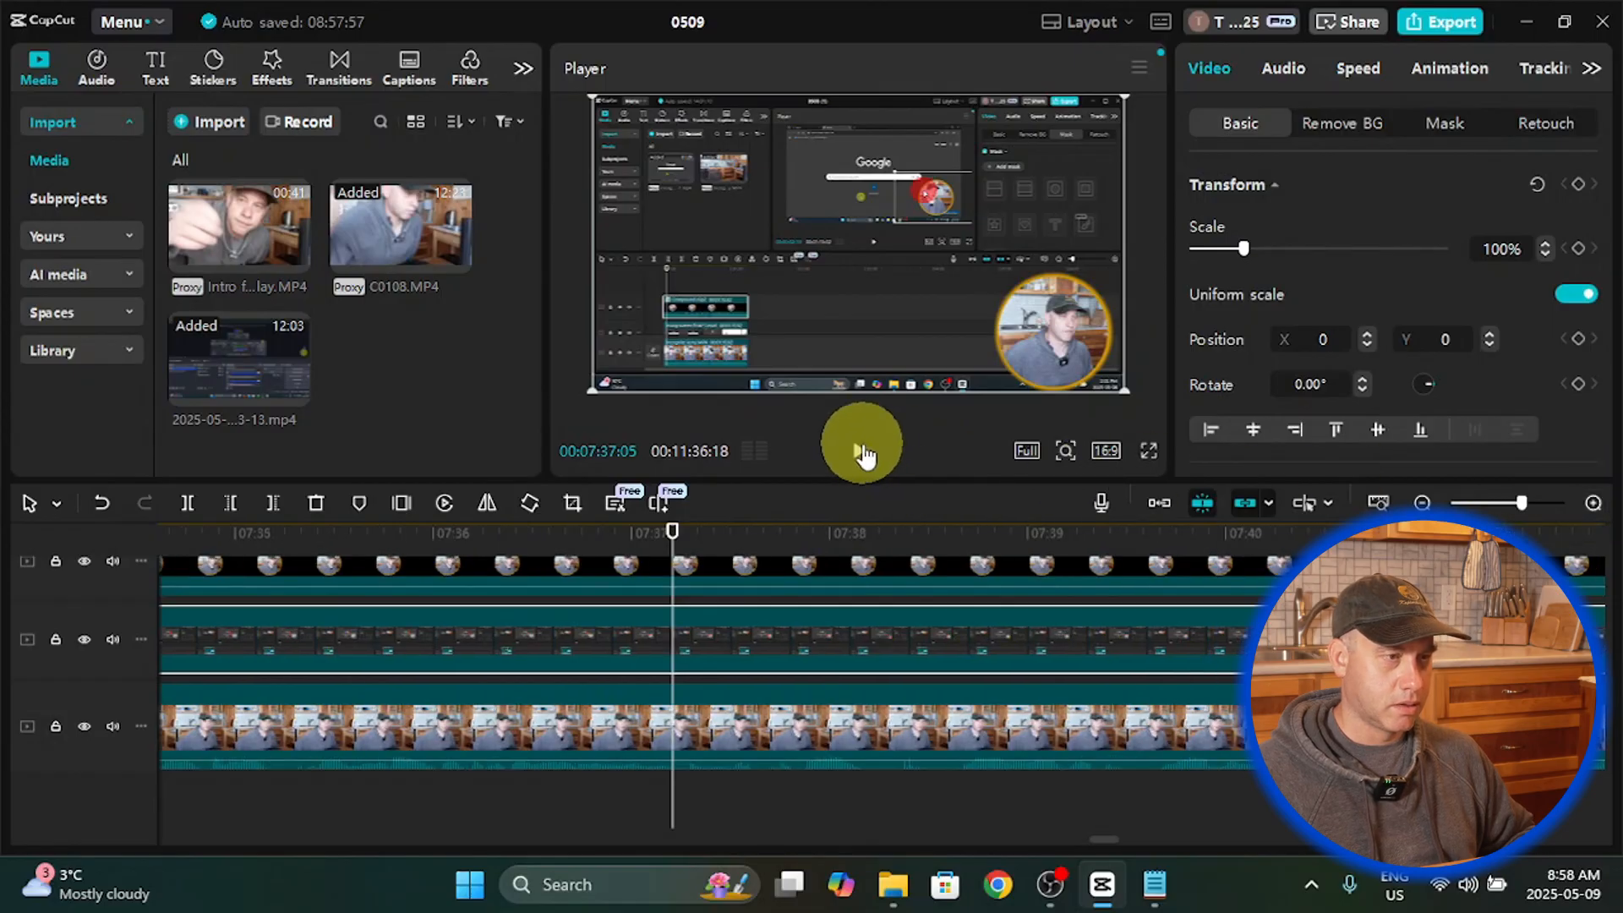
click(865, 454)
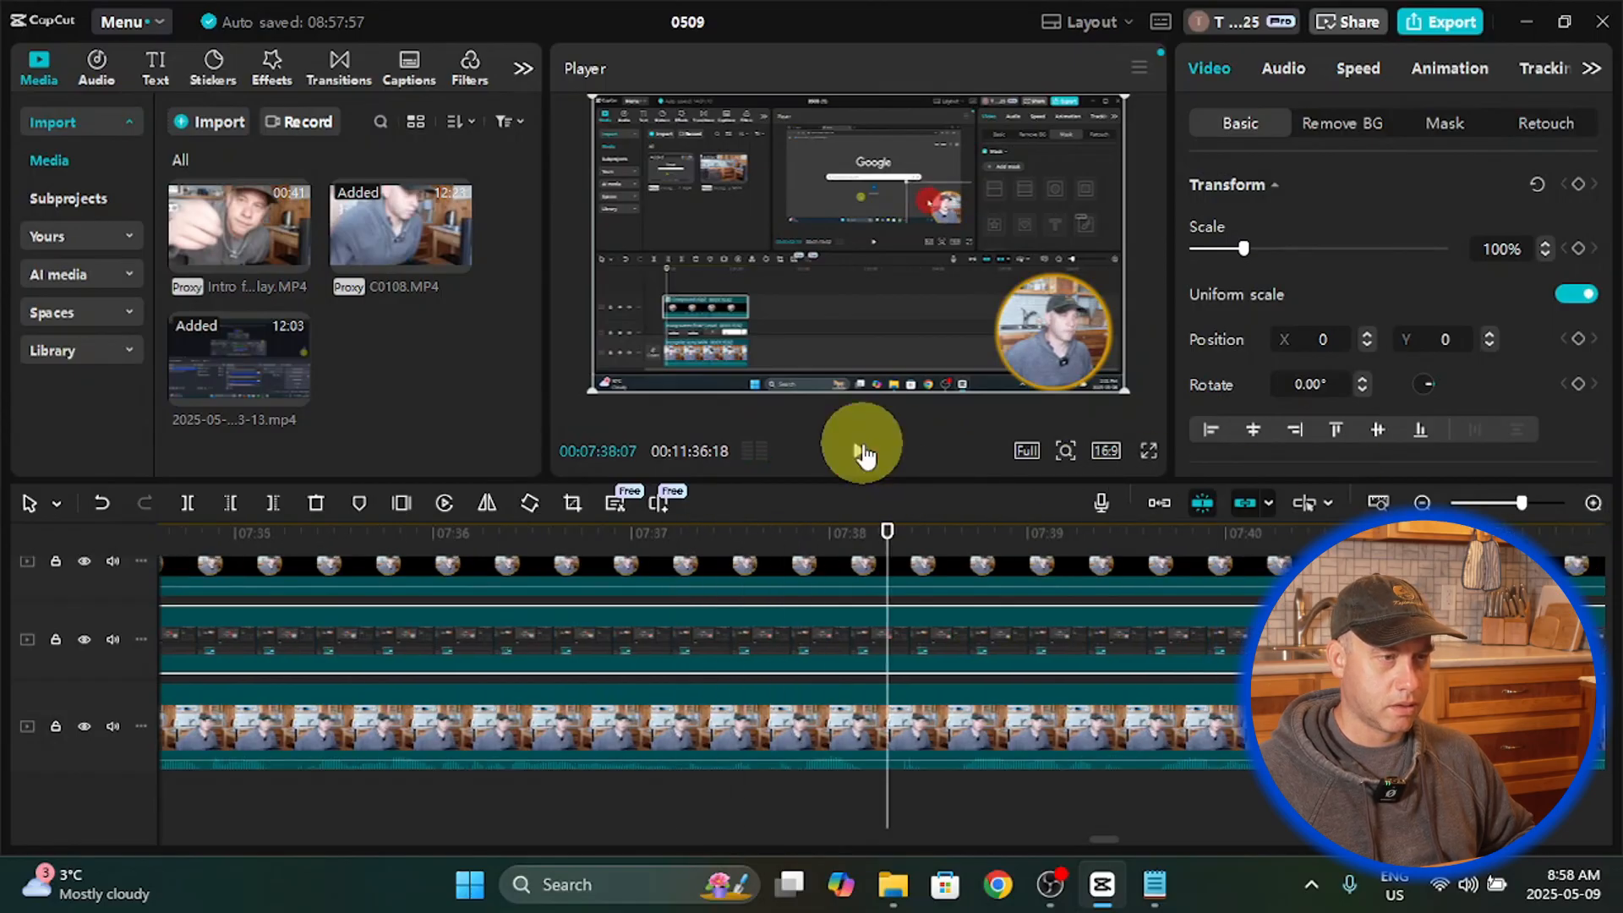
drag(886, 535, 779, 534)
click(846, 451)
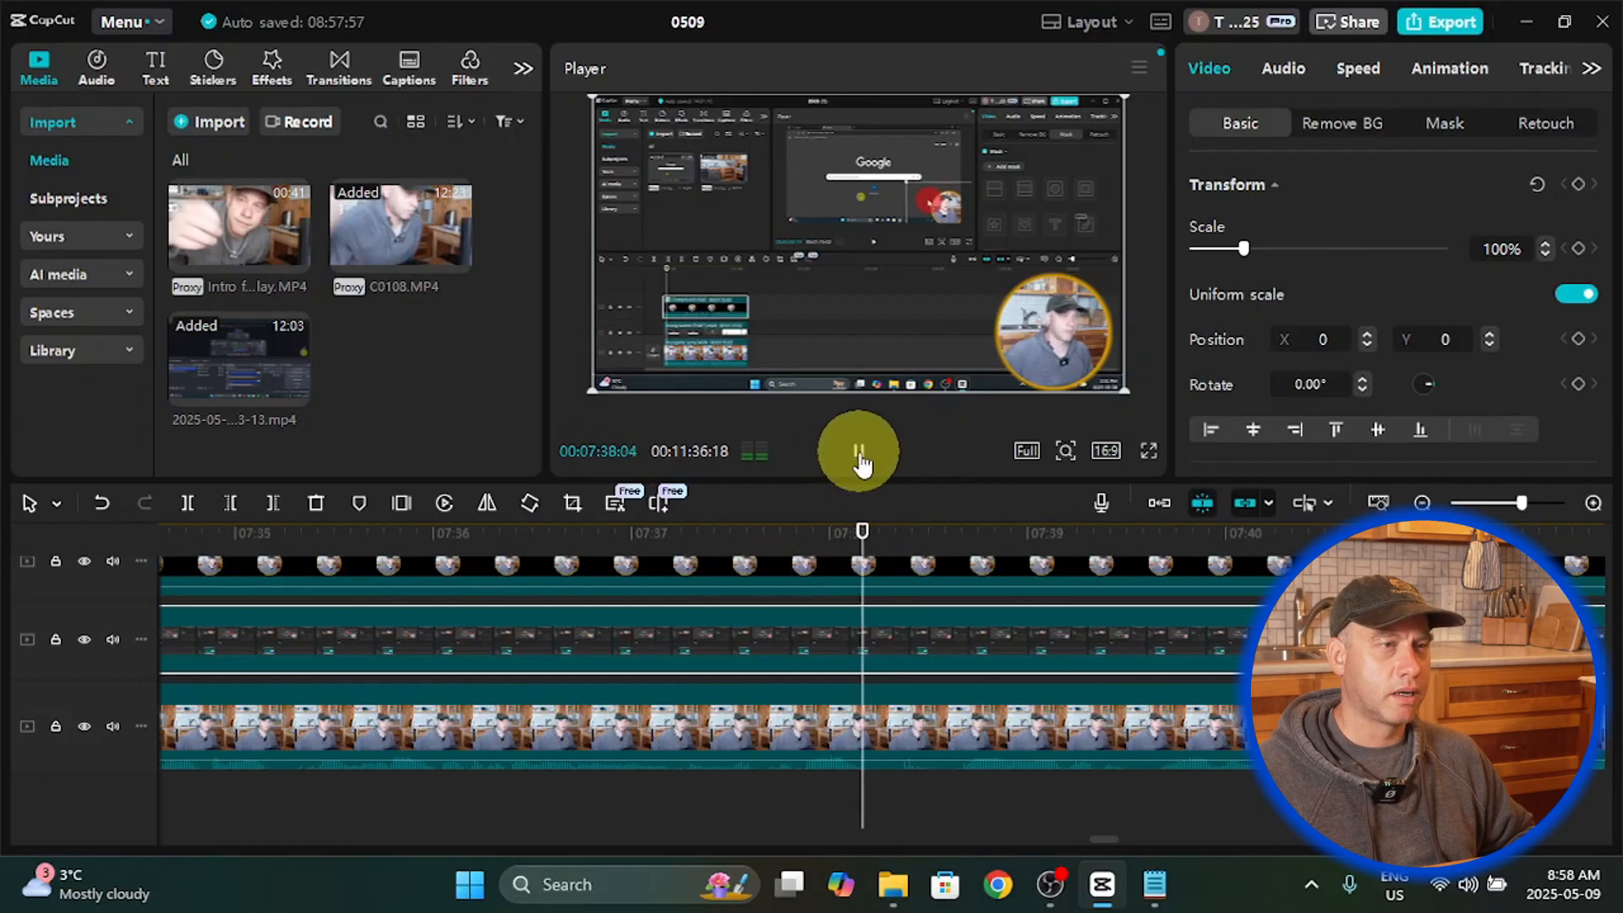
click(934, 541)
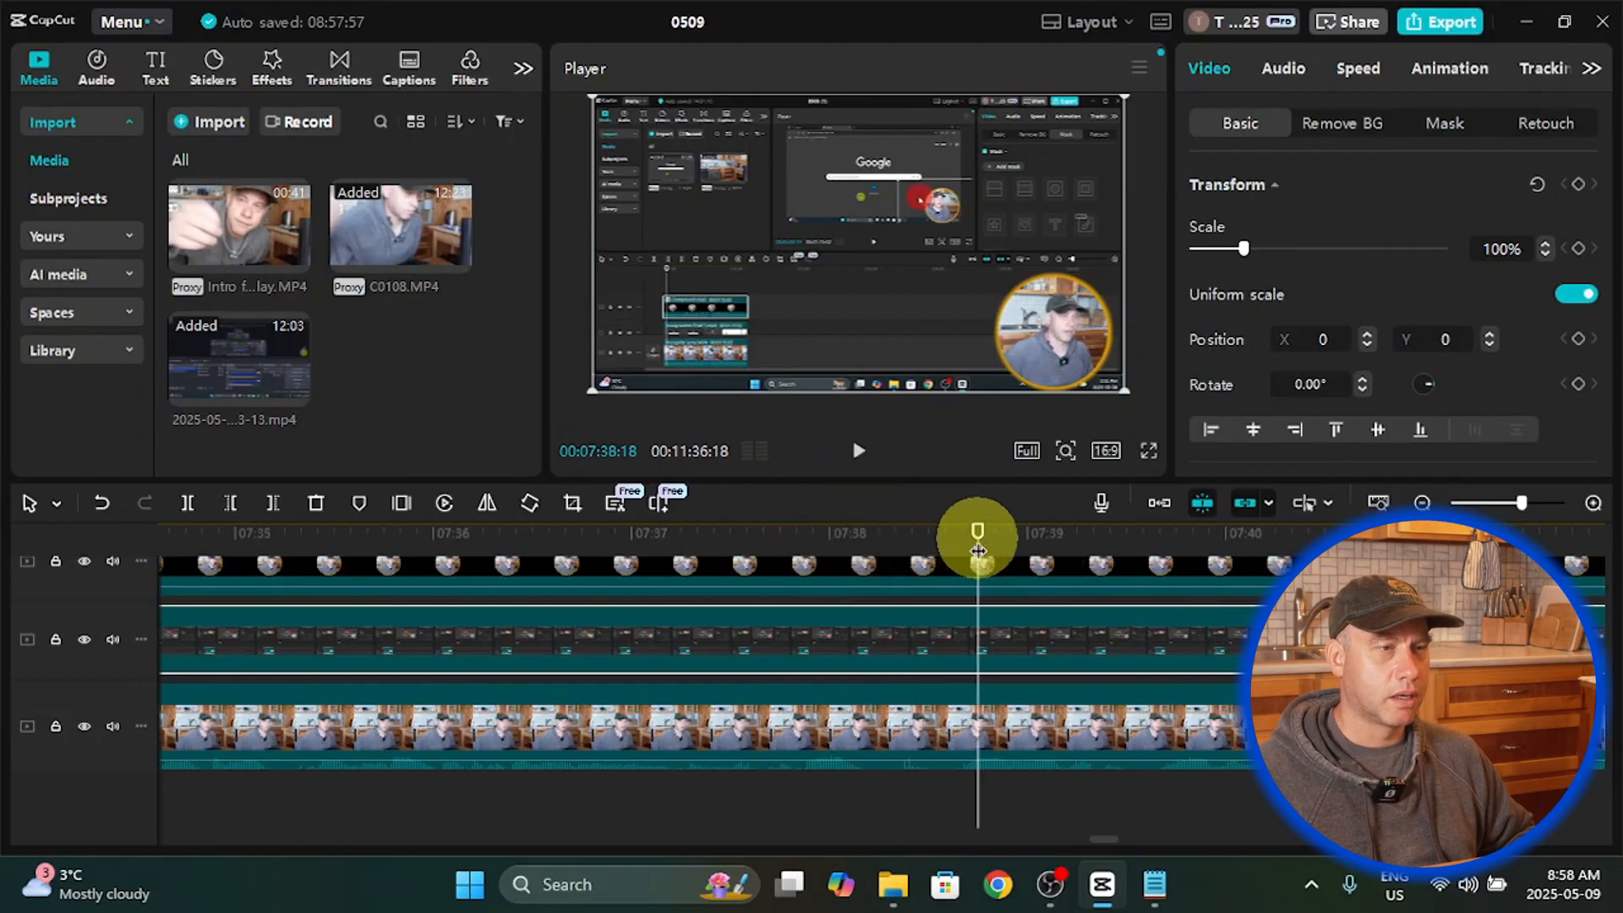
Step: Split the talking head, screen recording and camera clips on all three tracks at 00:07:38:05 and 00:07:38:15
drag(978, 552, 871, 592)
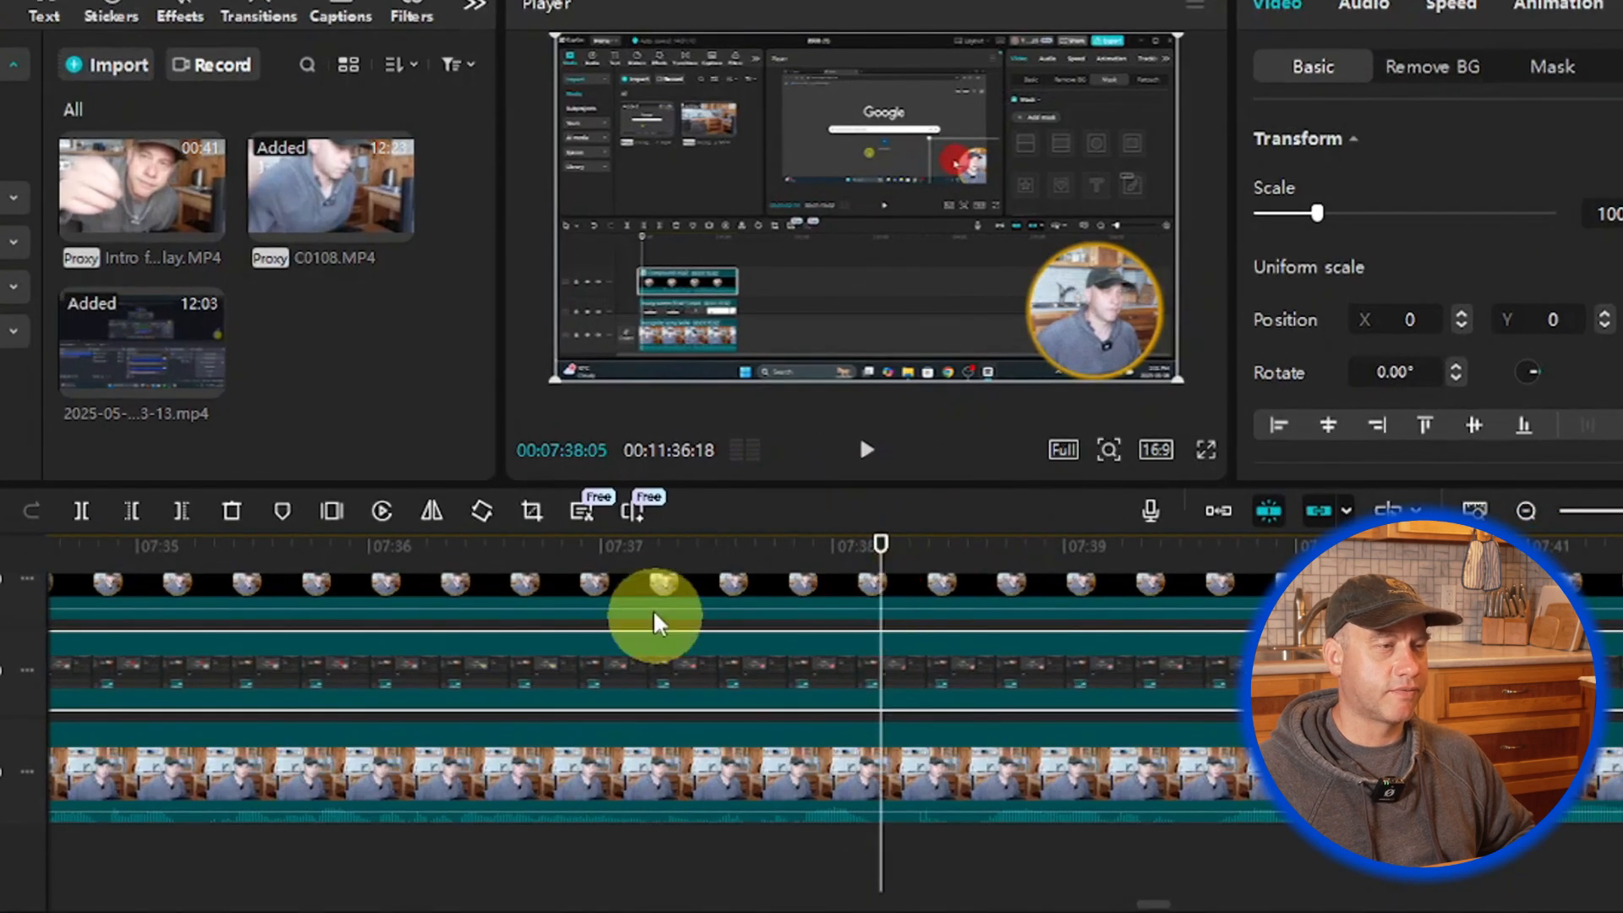
drag(961, 853, 833, 585)
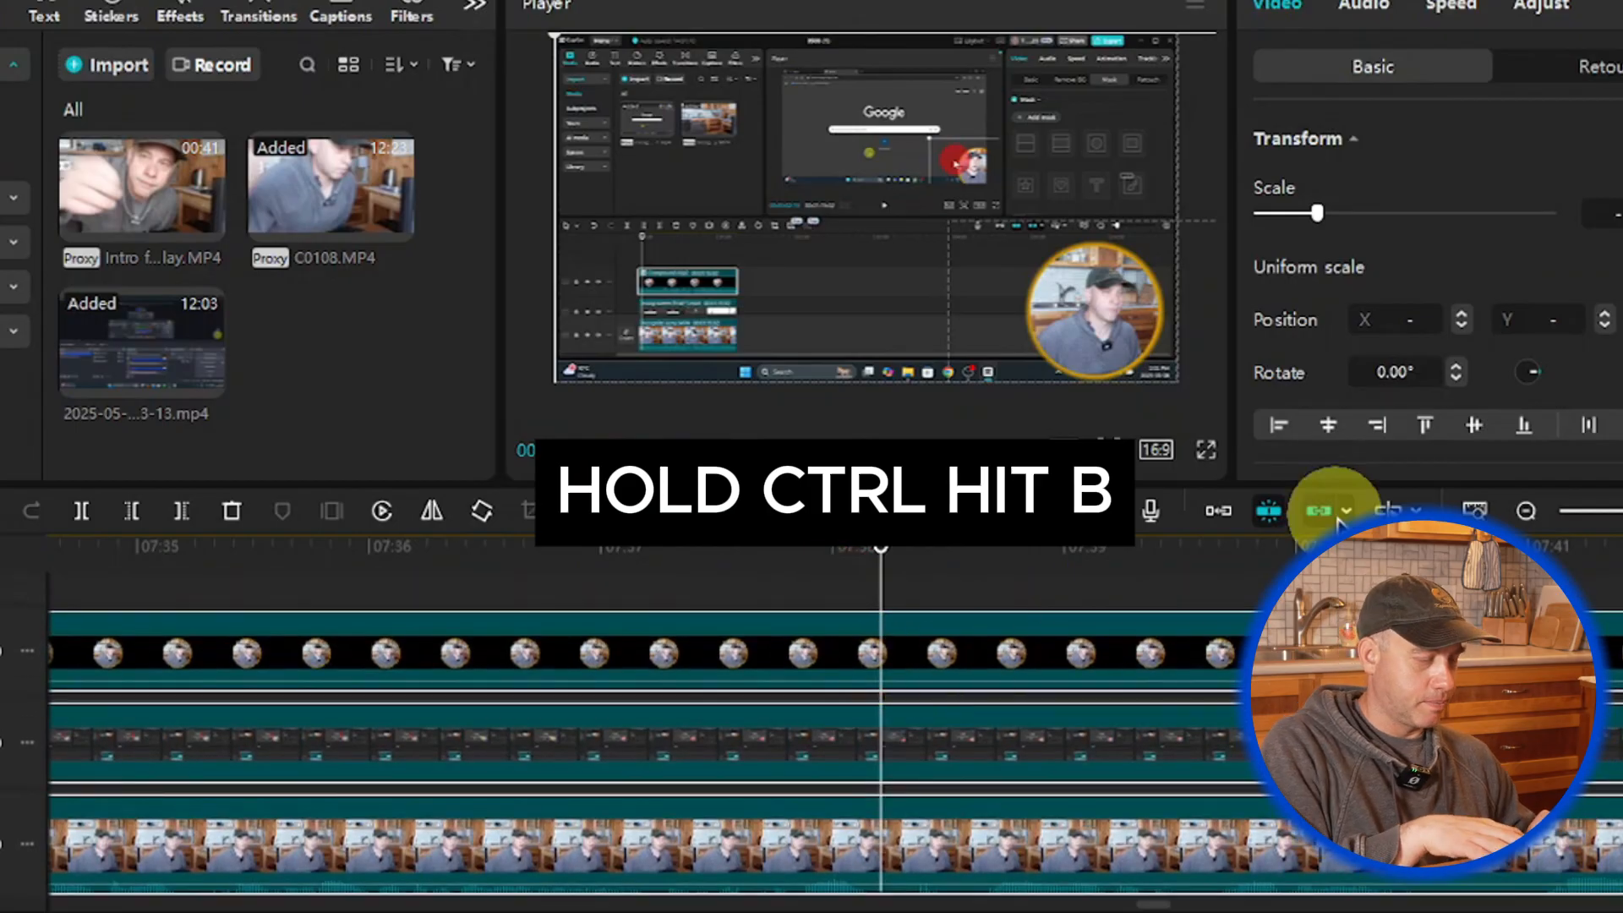
key(ctrl+b)
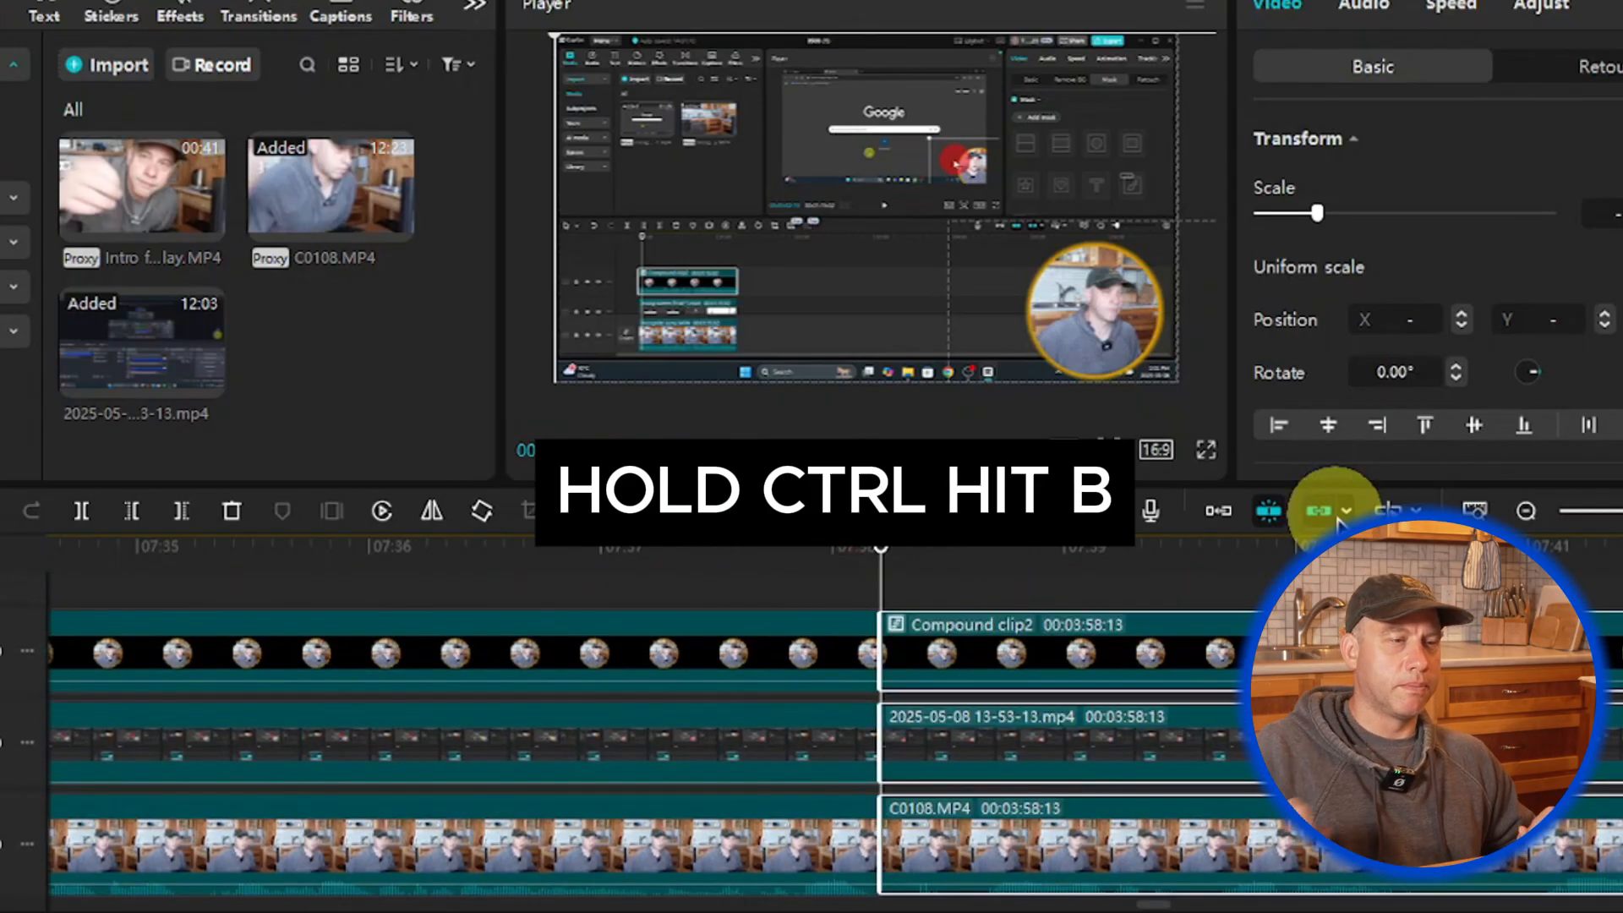
drag(882, 574, 975, 583)
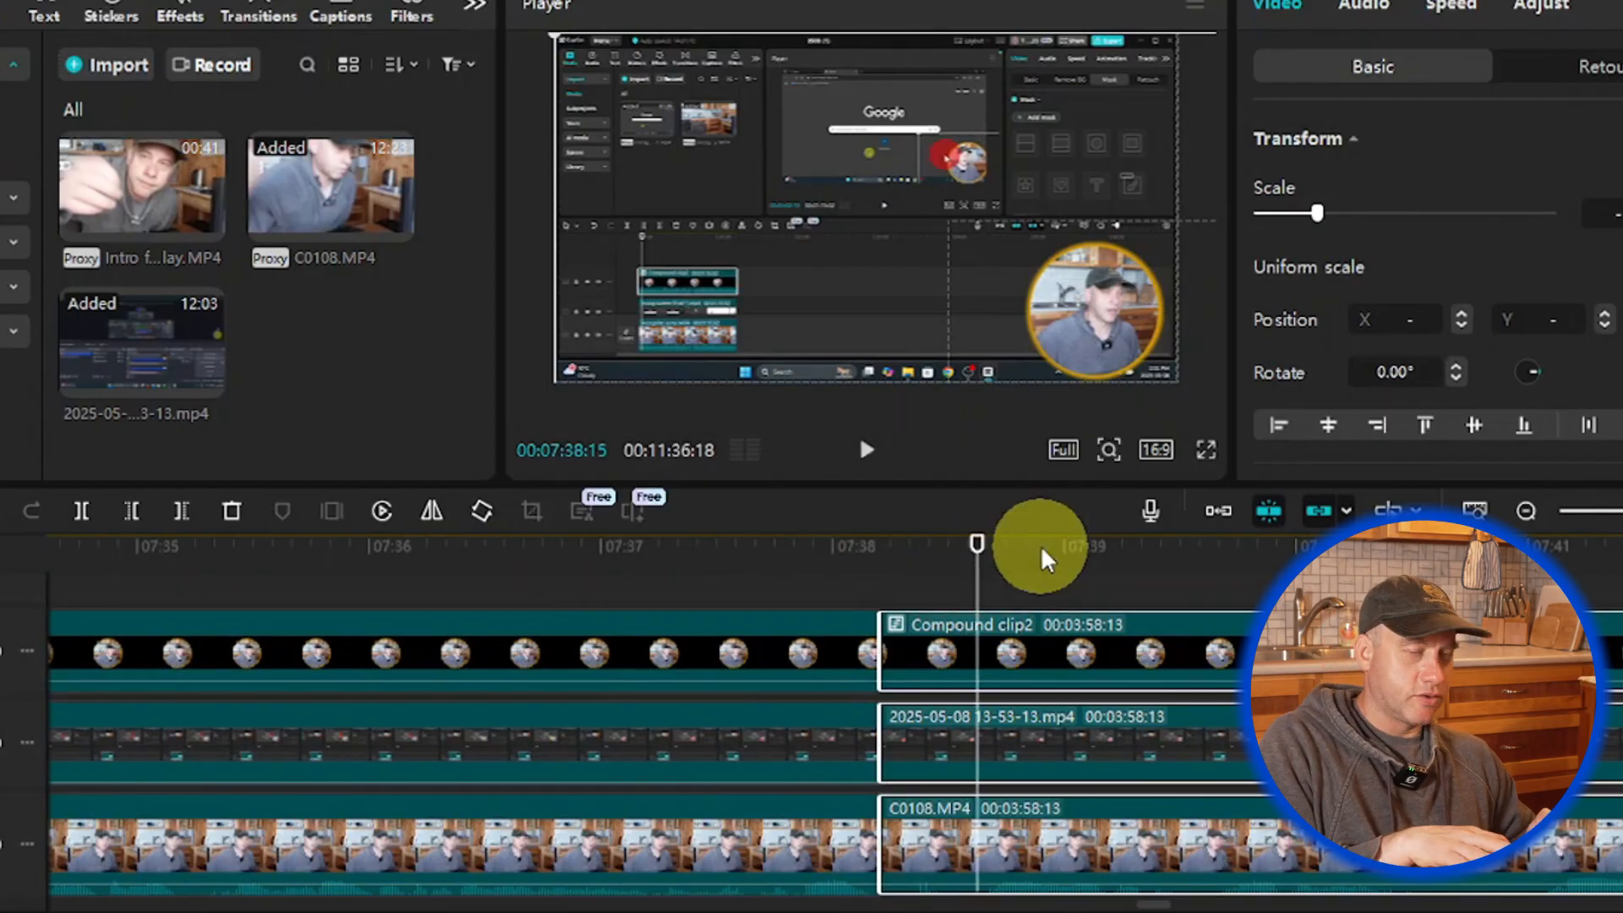
key(ctrl+b)
scroll(1025, 779, down, 1)
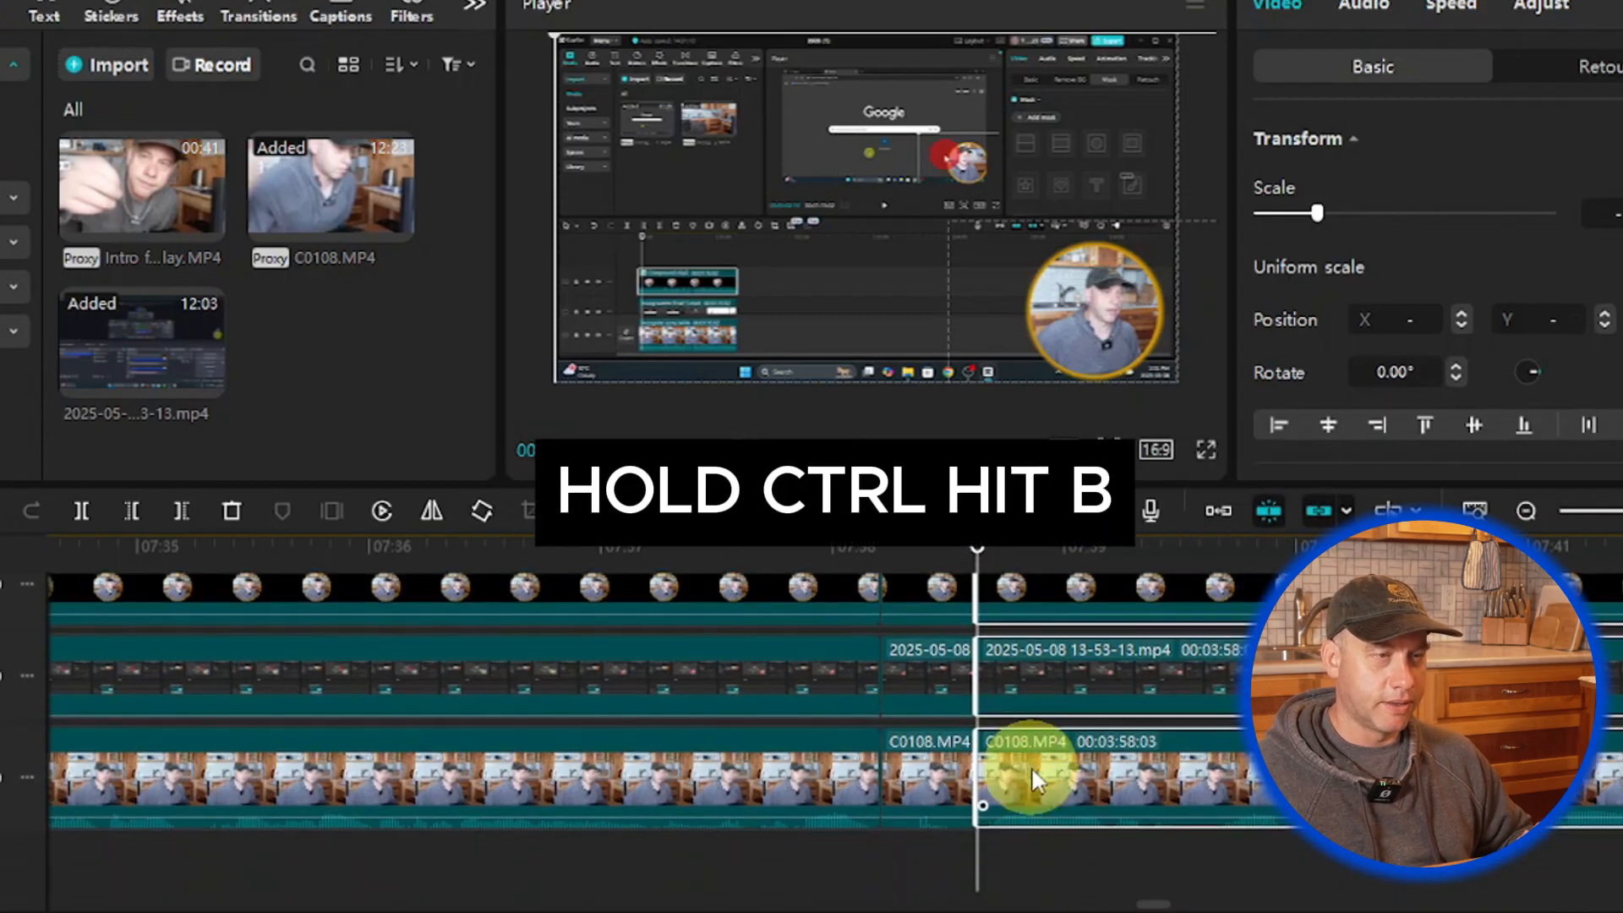
Step: Delete the segments between 00:07:38:05 and 00:07:38:15 on all three tracks and move the following clips back to close the gap
drag(950, 852, 913, 651)
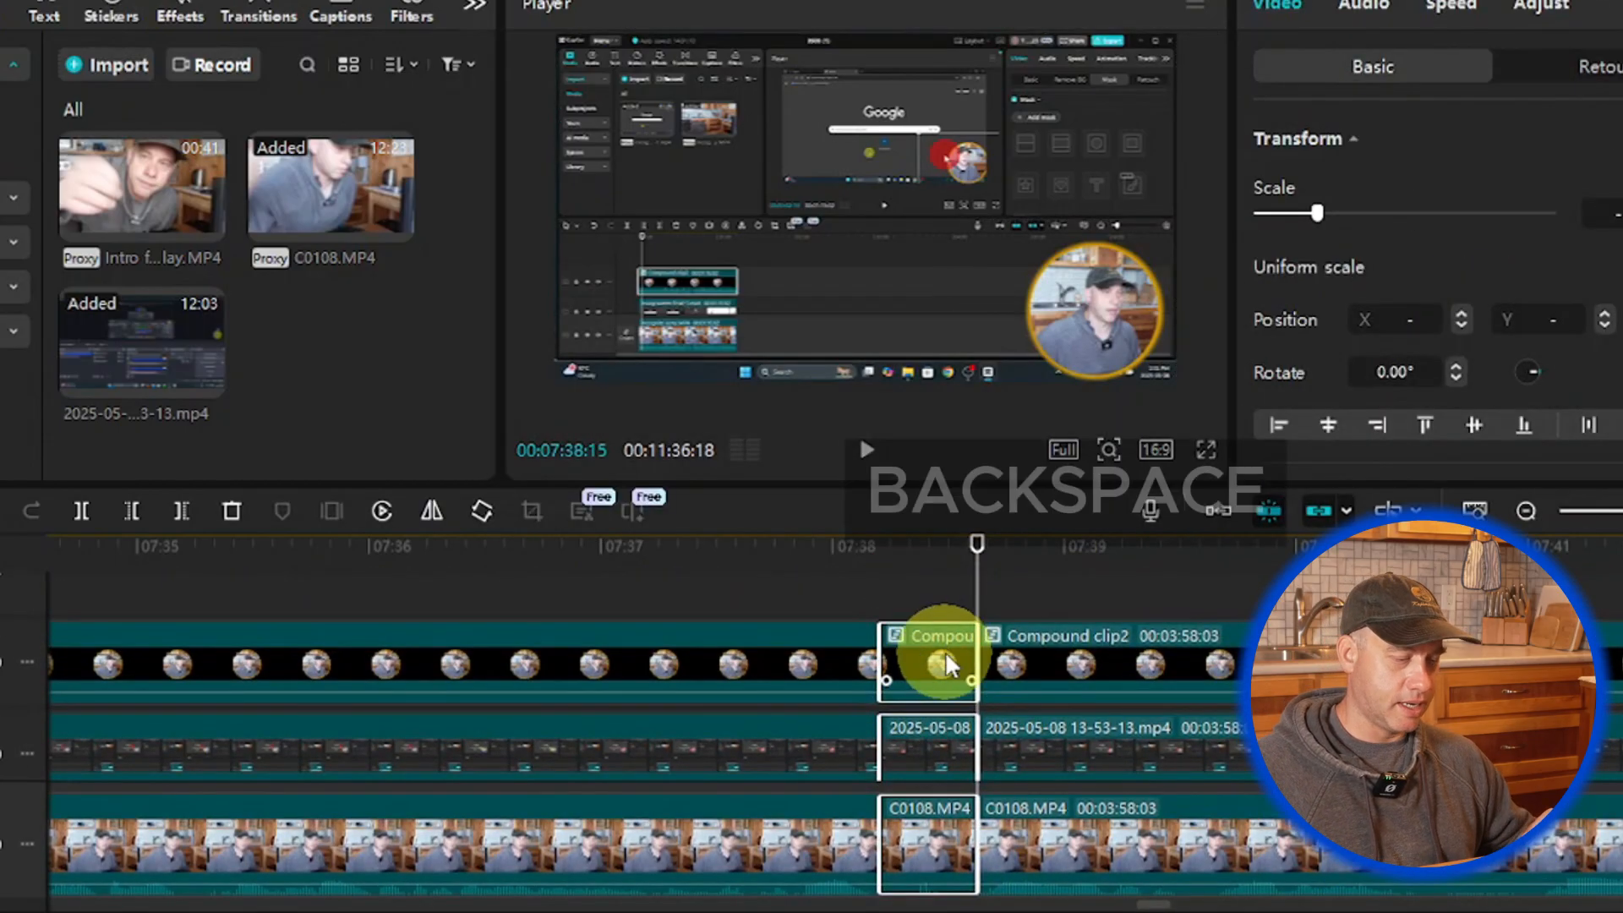
key(BackSpace)
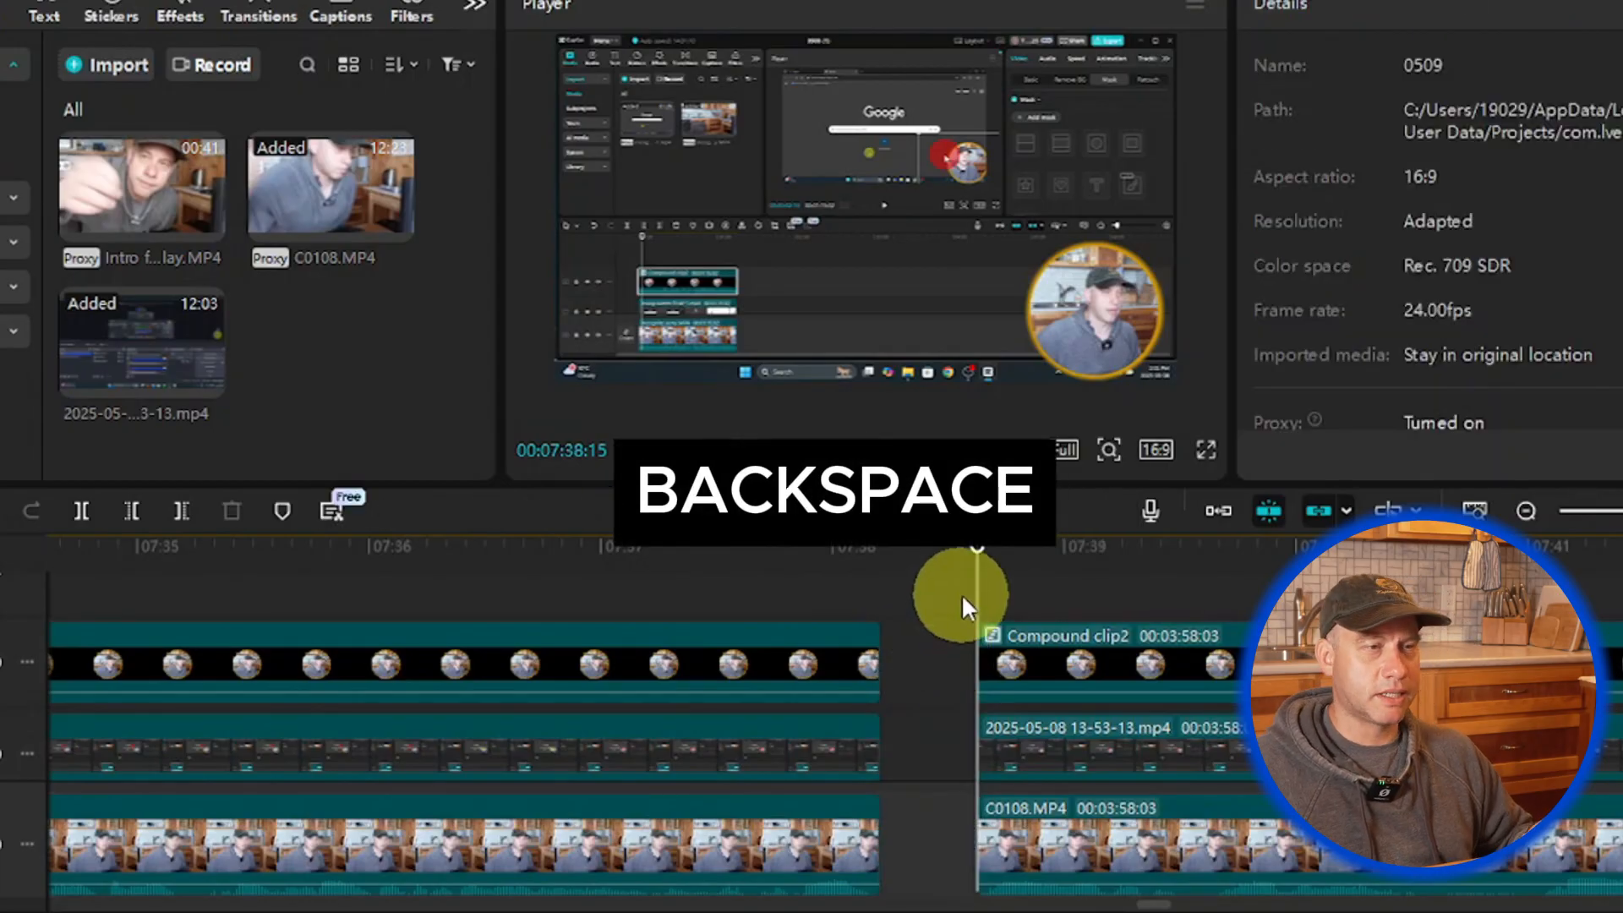
drag(964, 604, 880, 630)
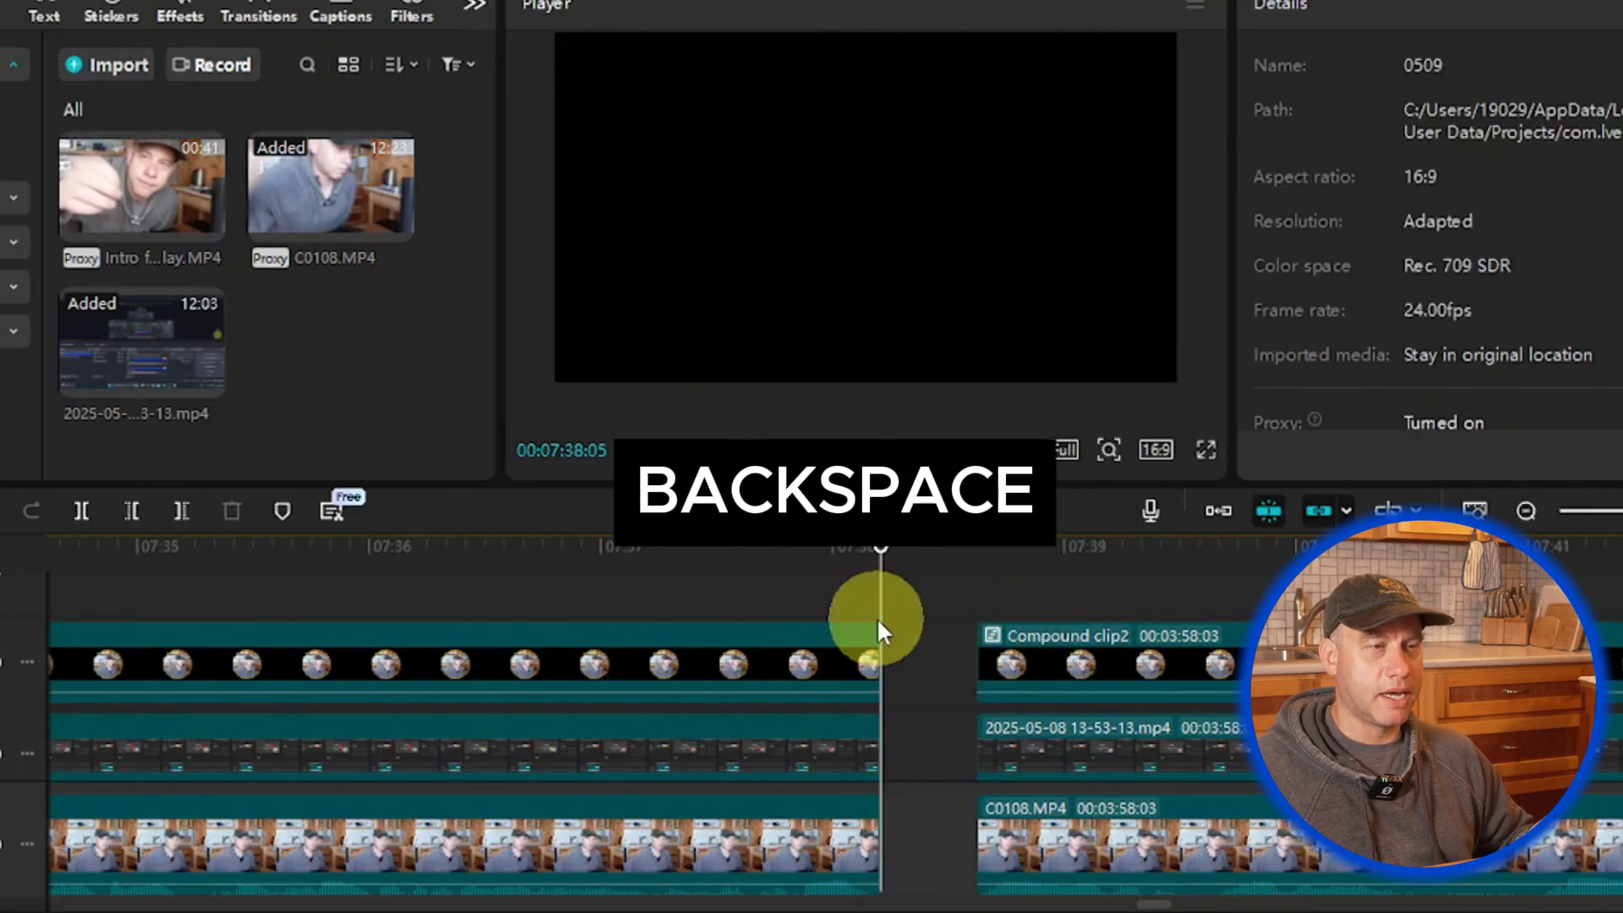
drag(1032, 862, 964, 682)
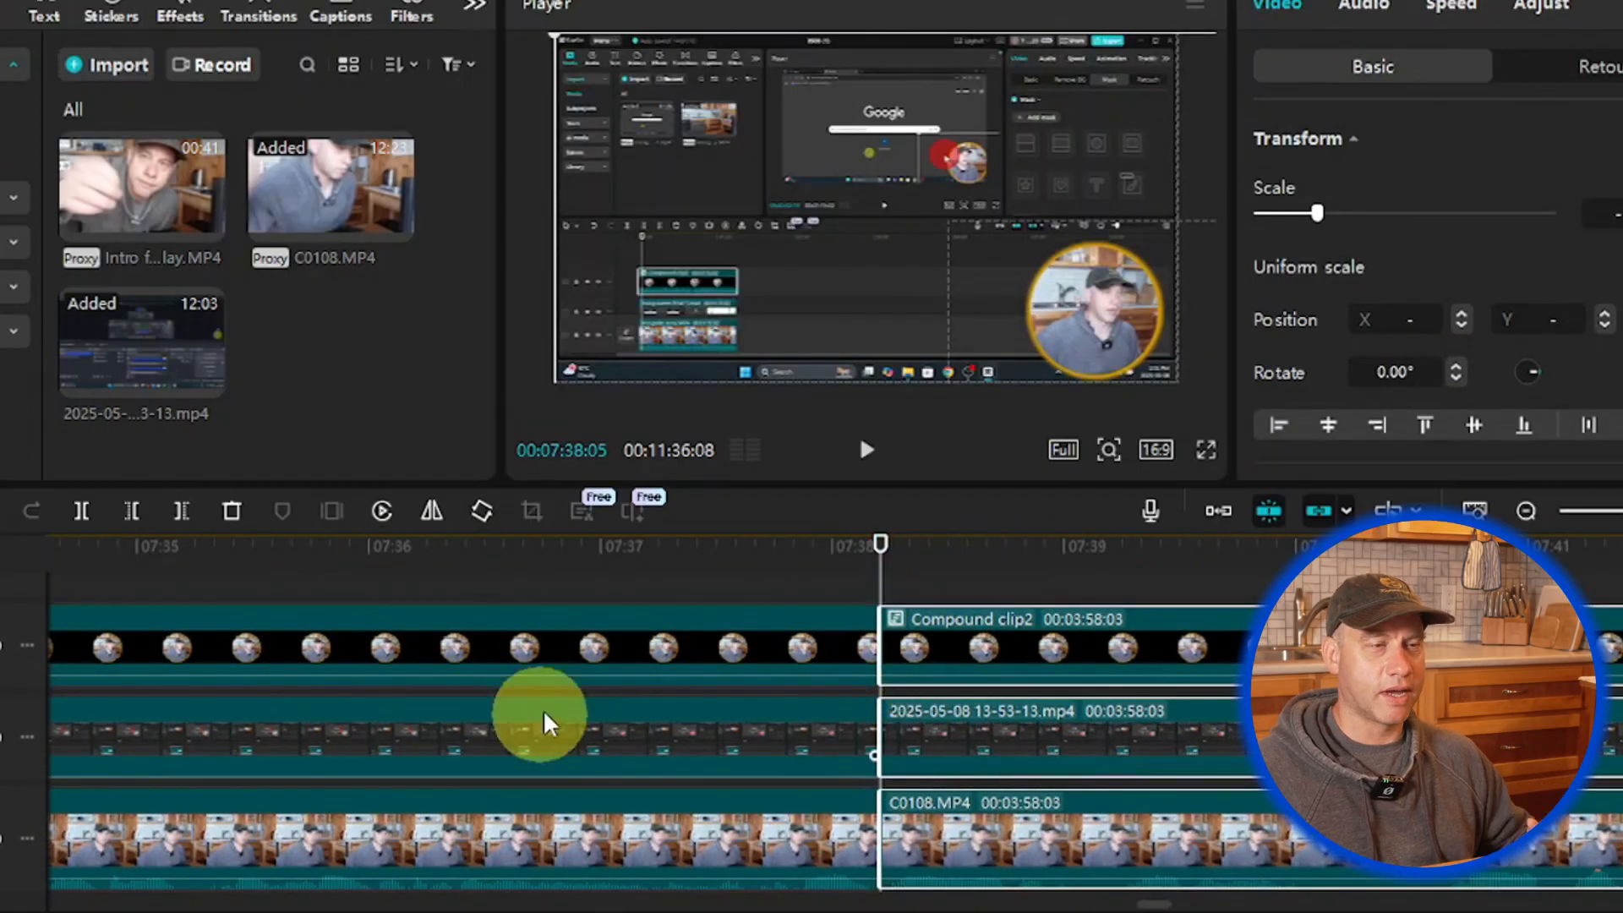
Step: Replay the cut from 00:07:37:22 and review the following footage up to 00:08:11:12 for the next zoom
drag(877, 569, 813, 558)
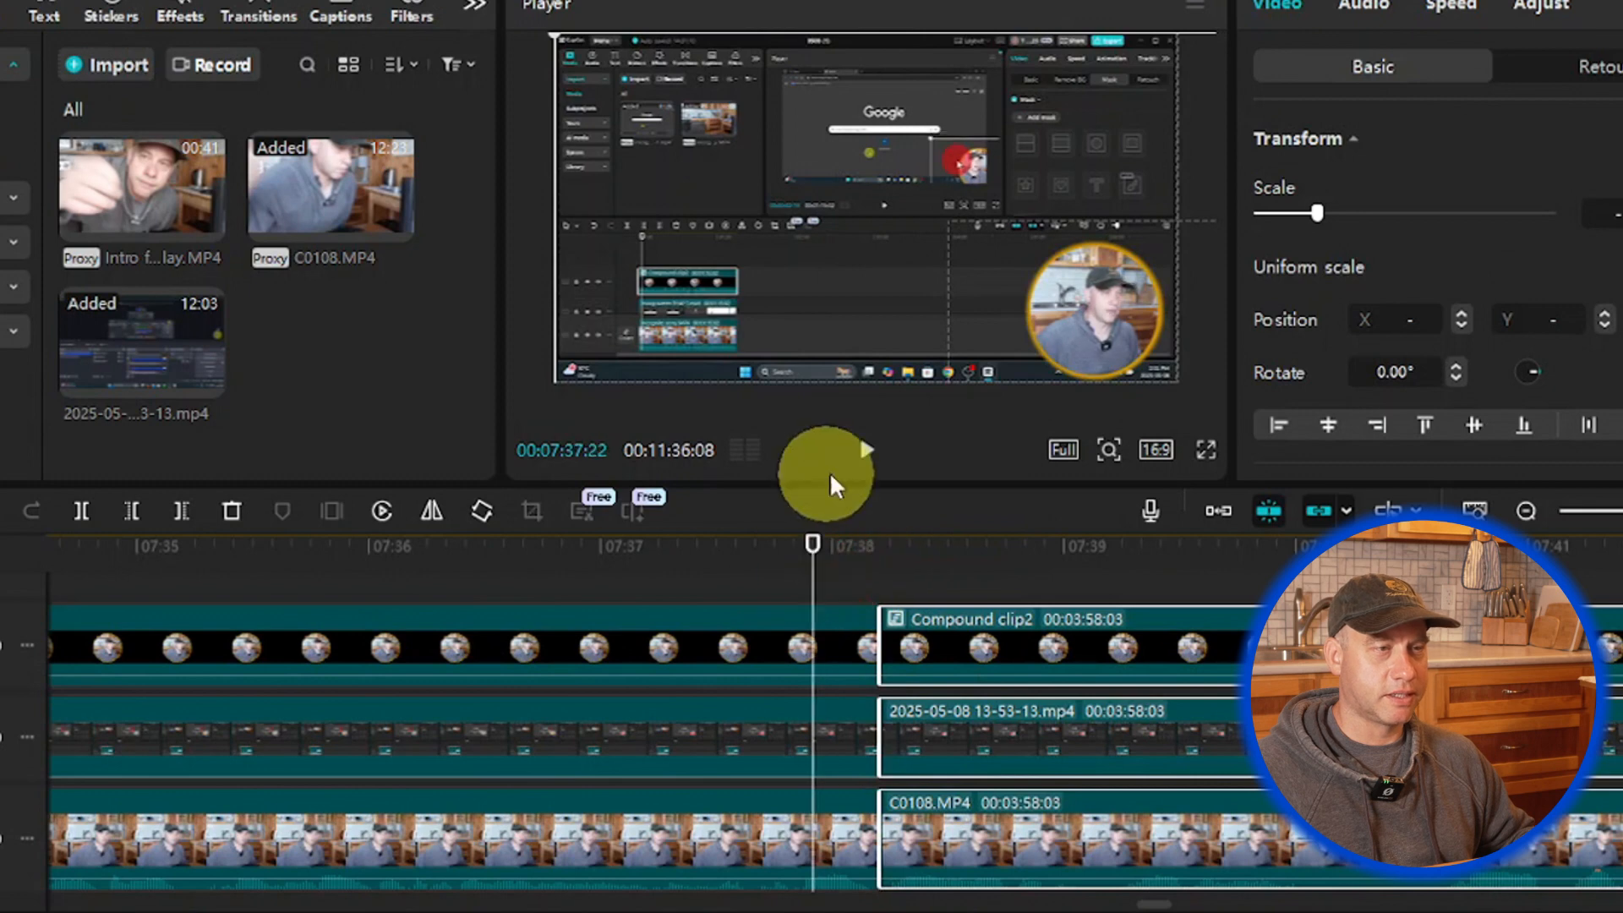
click(862, 449)
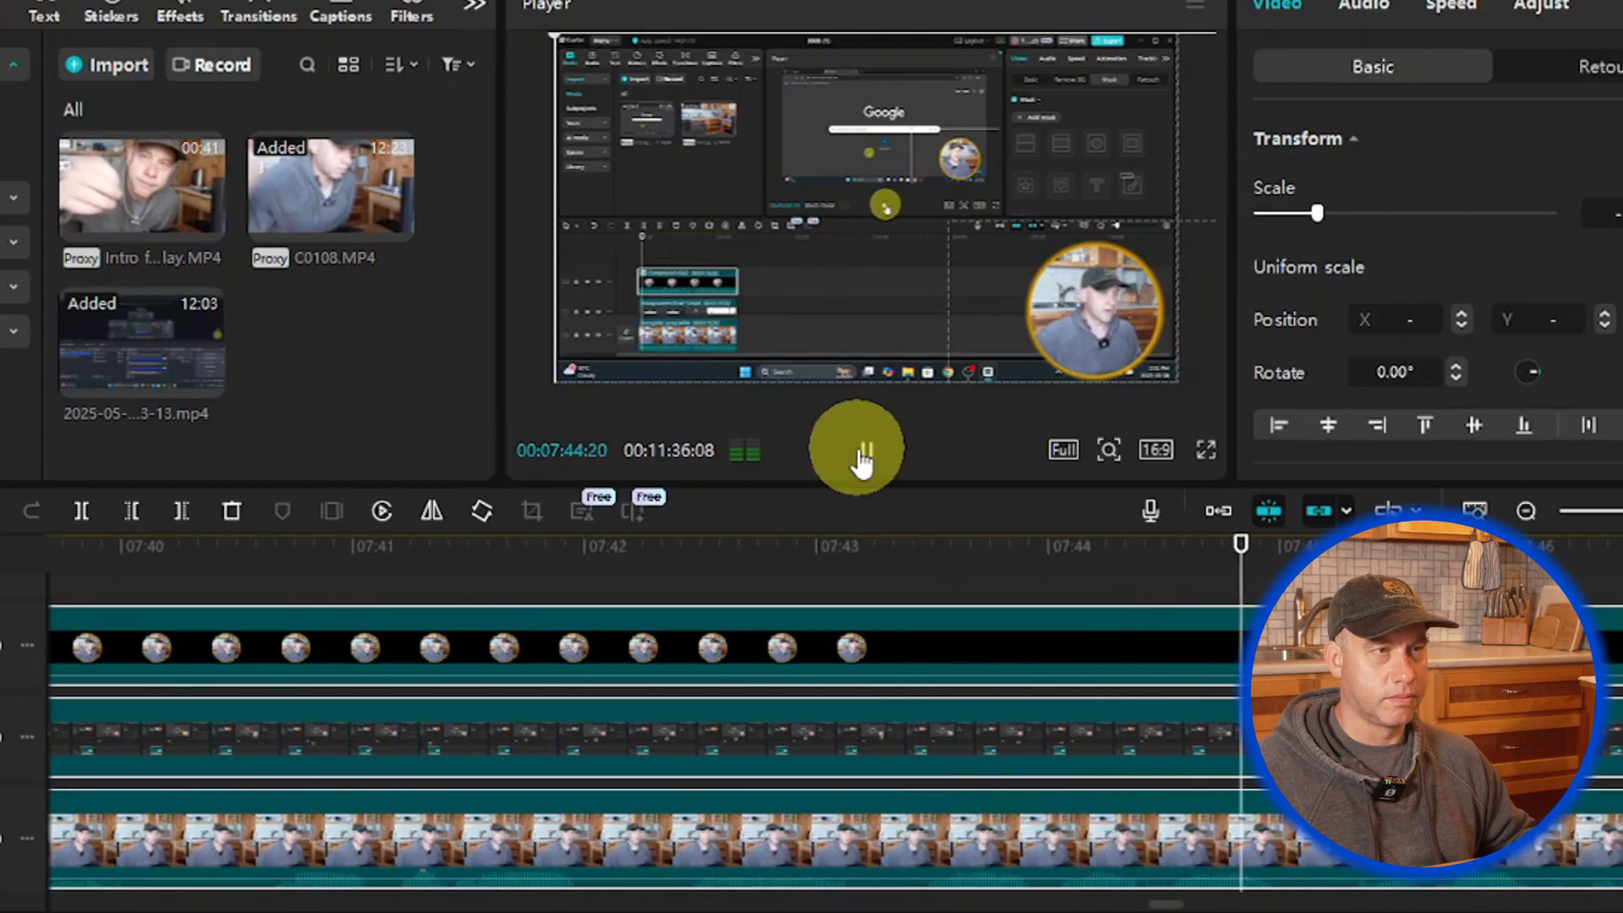
click(862, 455)
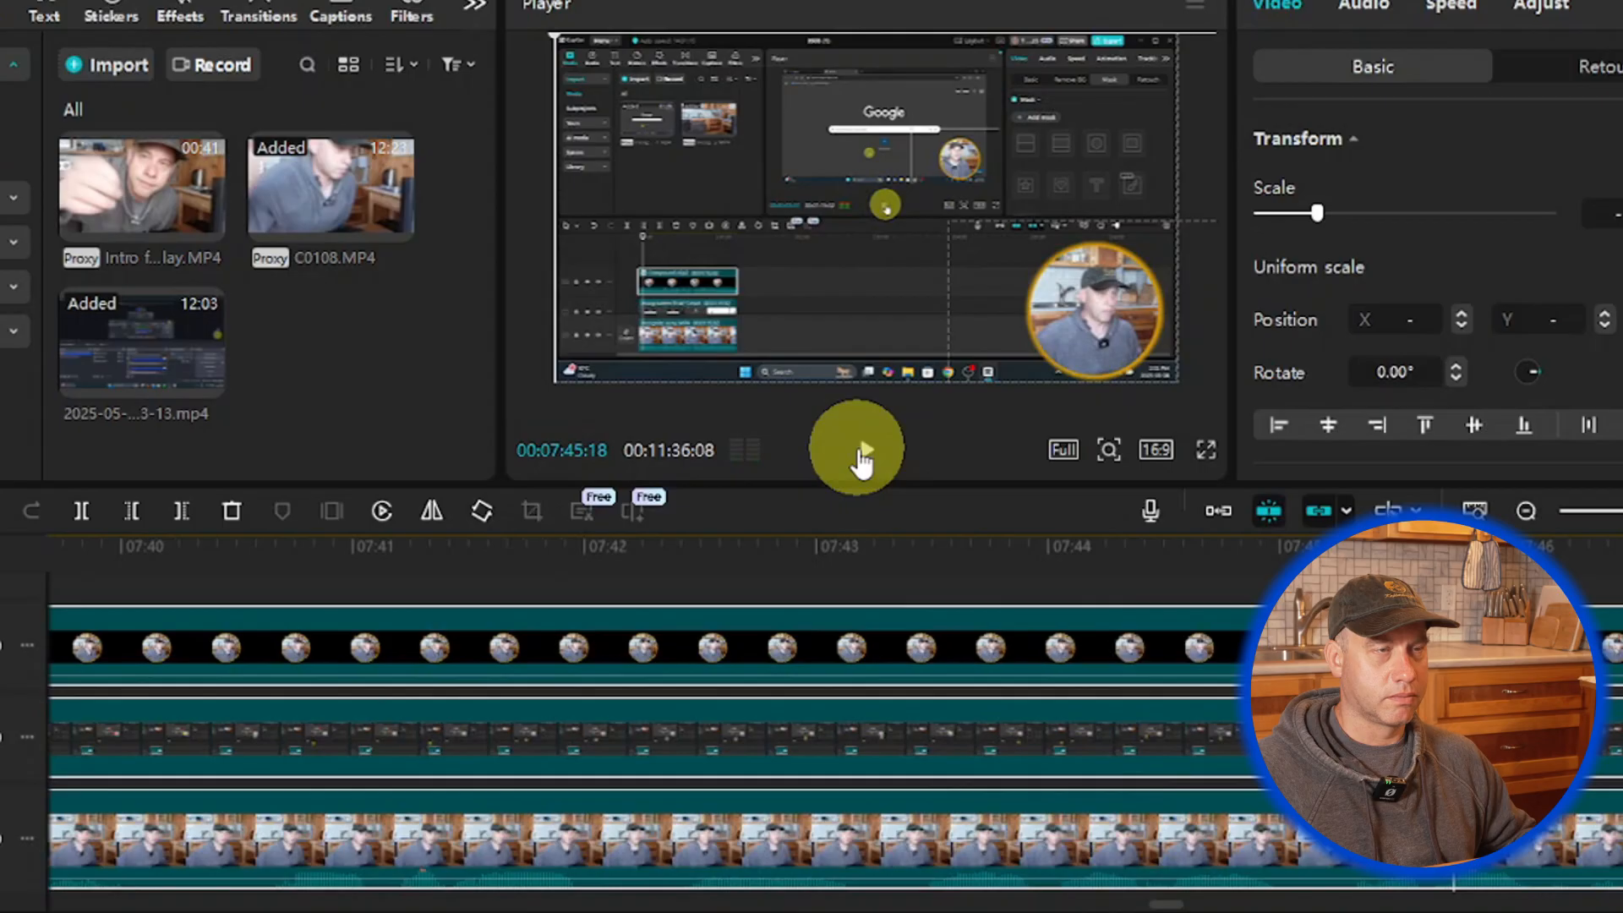
click(862, 455)
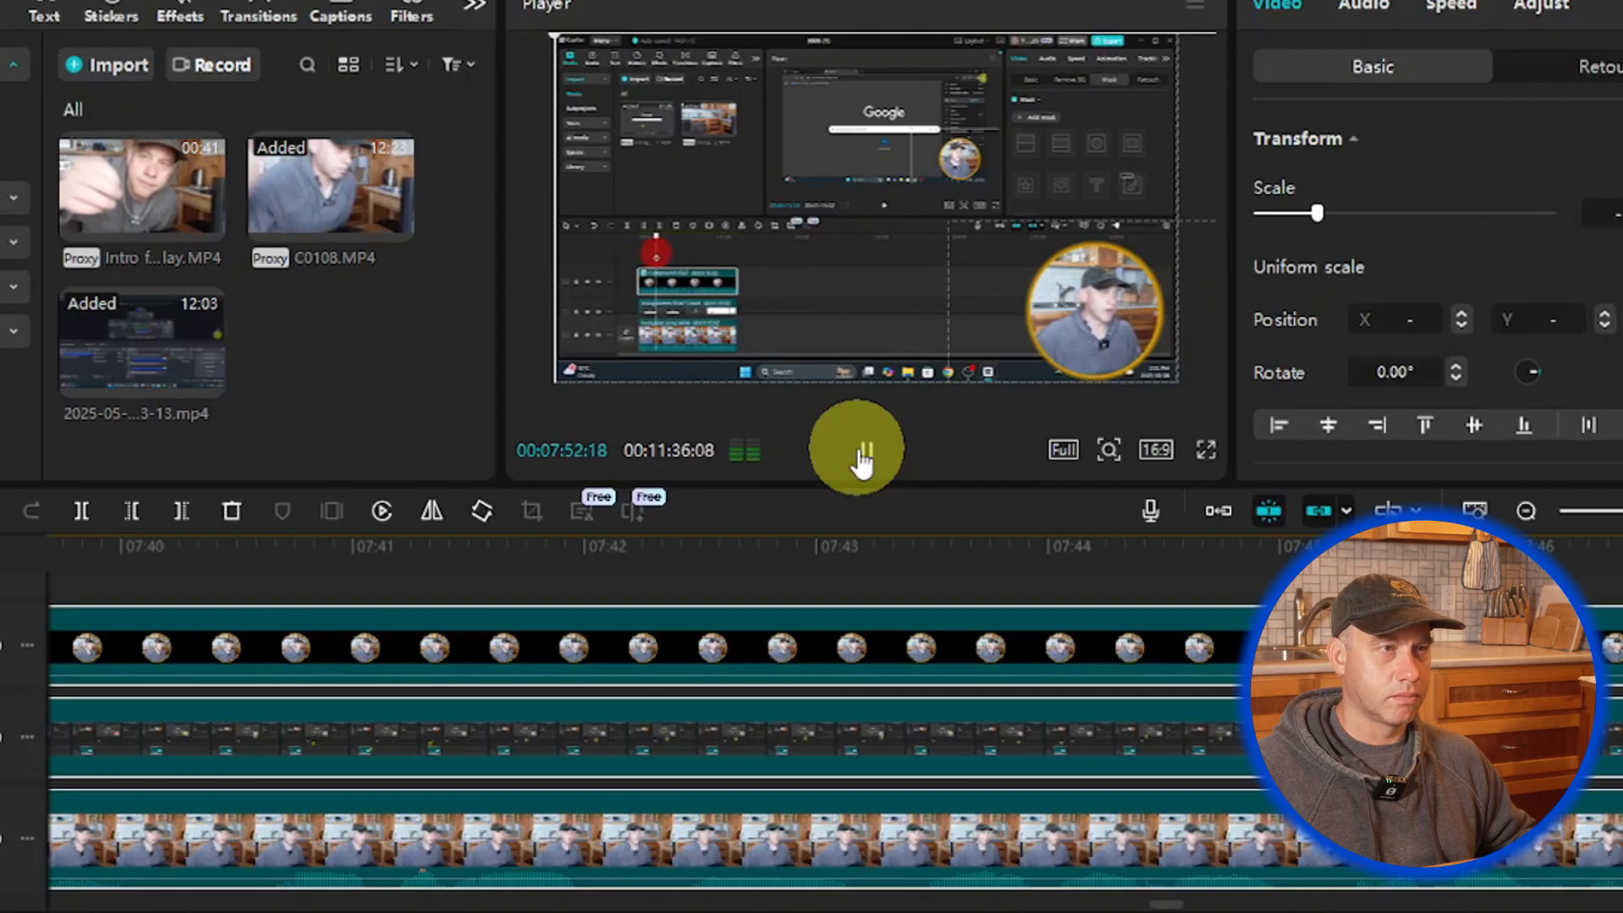
click(863, 457)
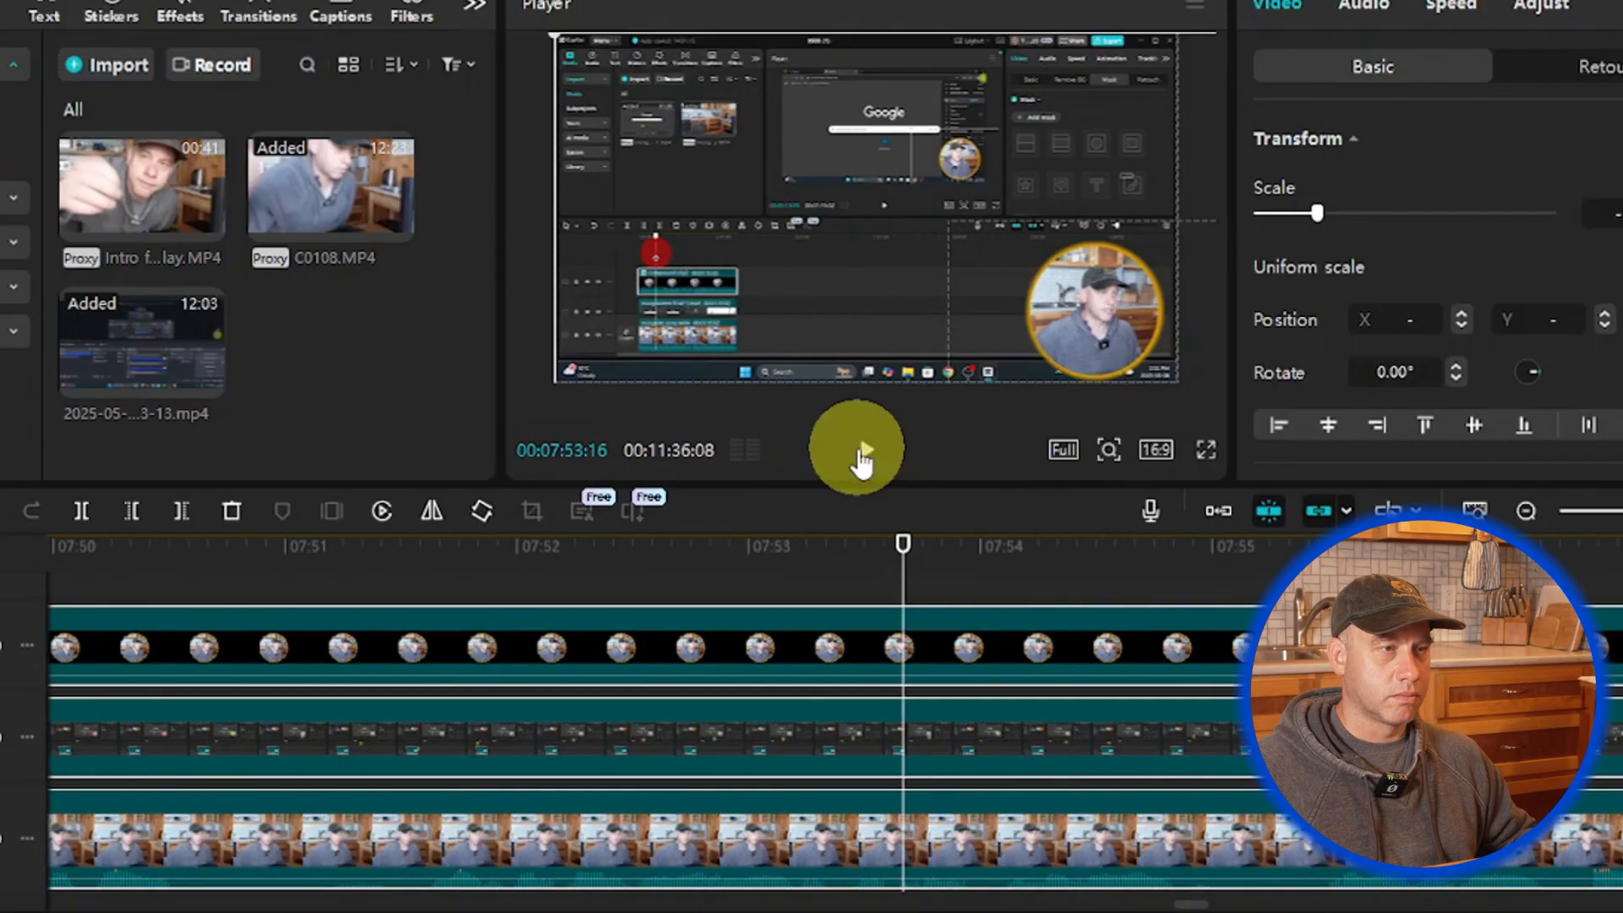
click(863, 457)
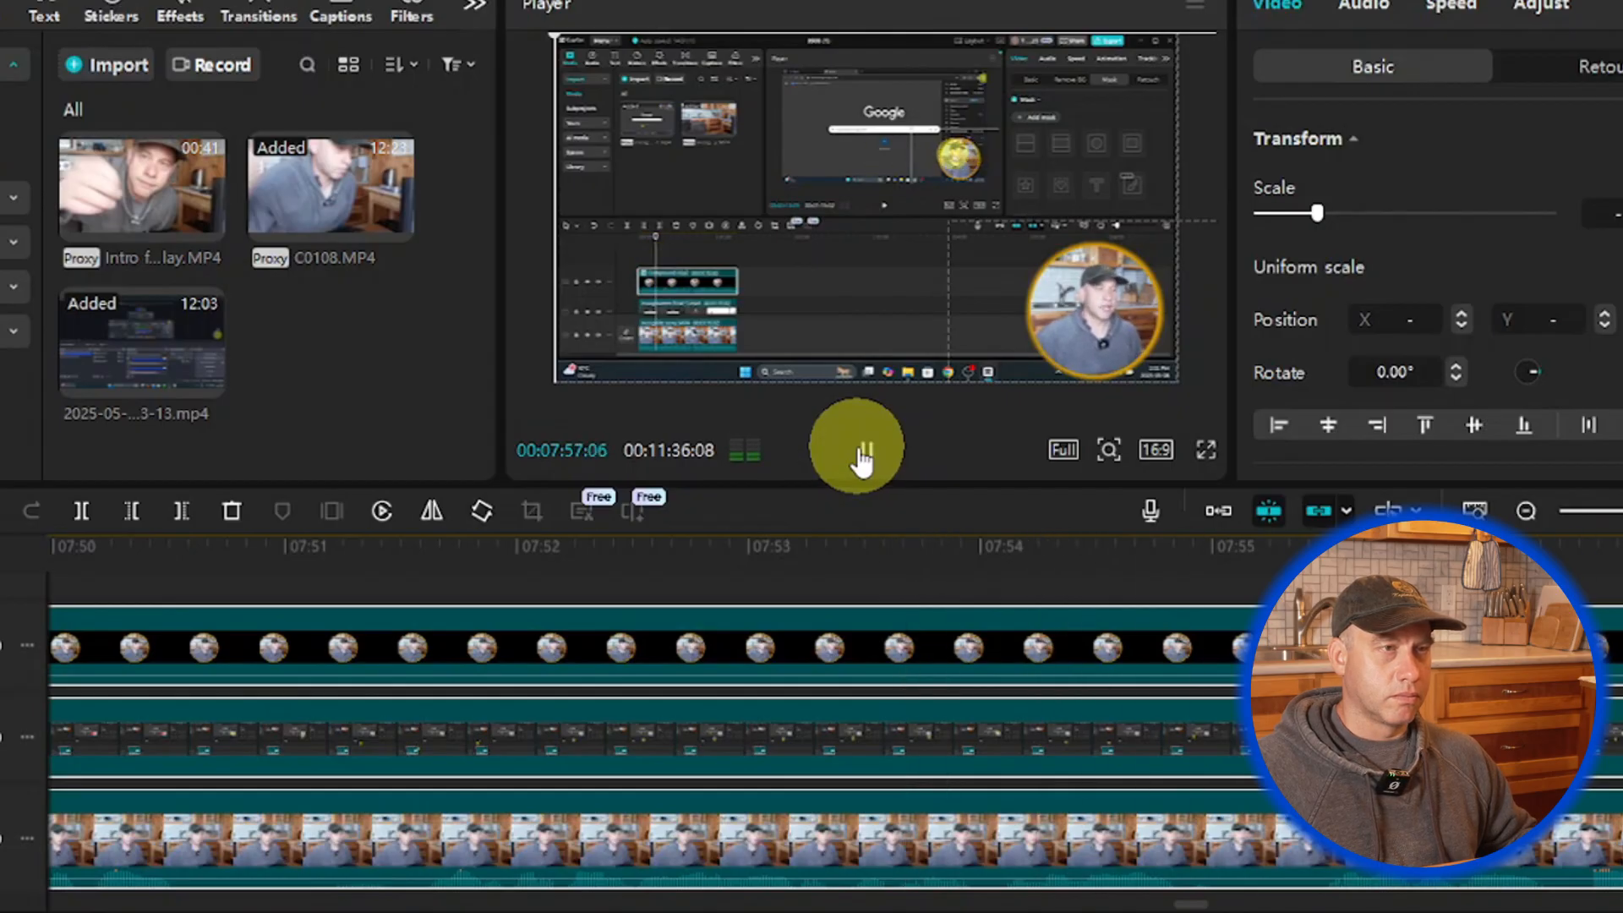
click(862, 457)
click(862, 457)
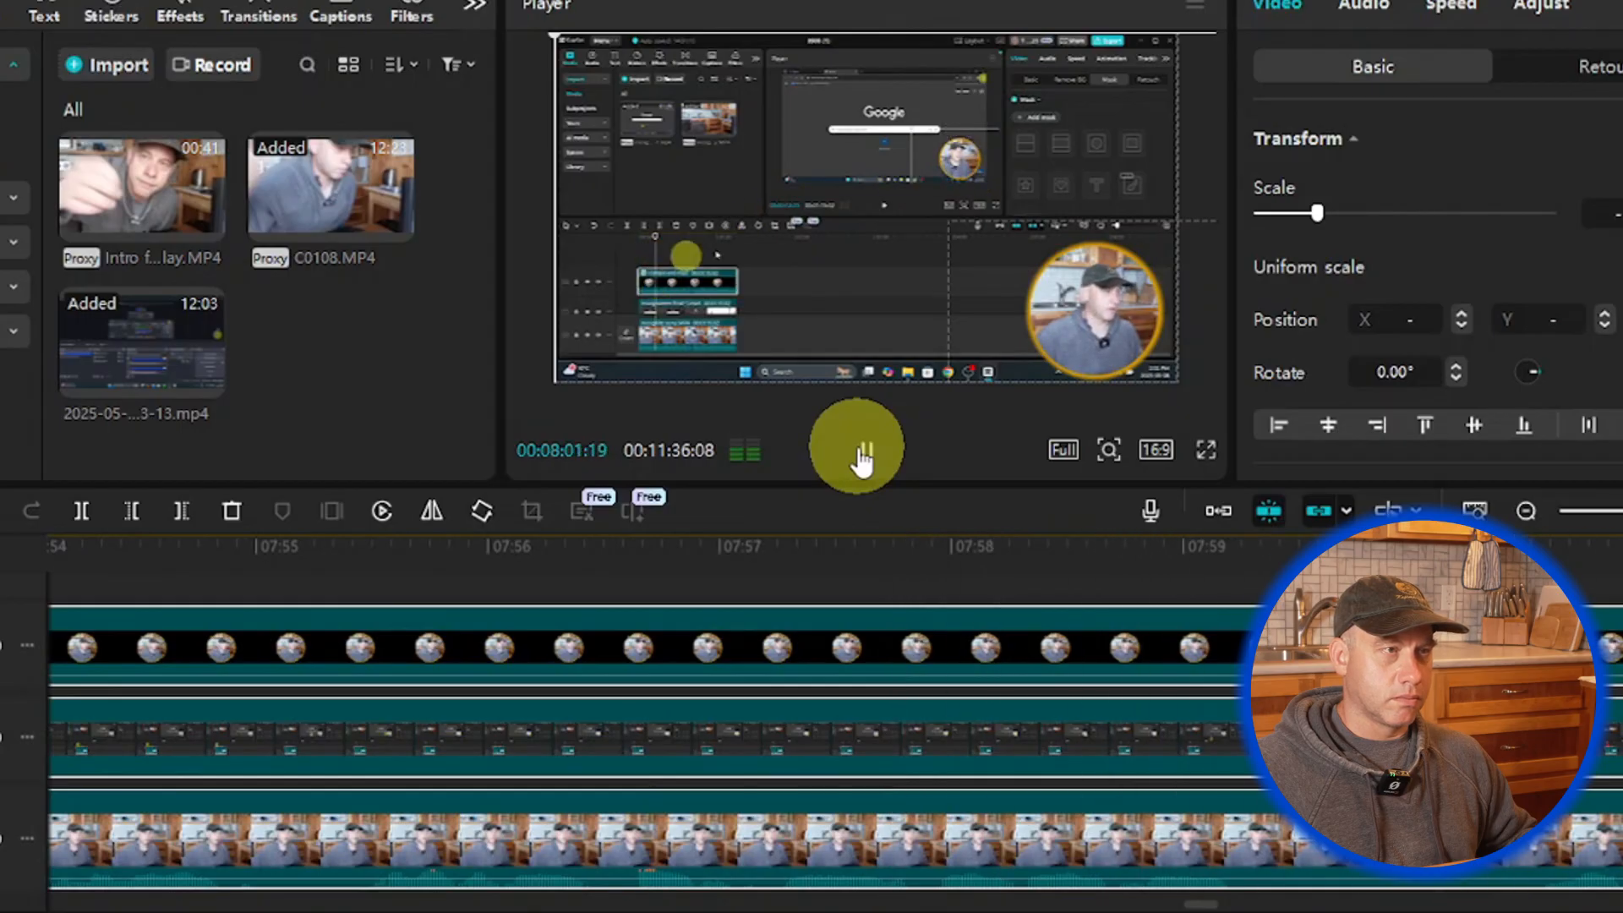
click(862, 457)
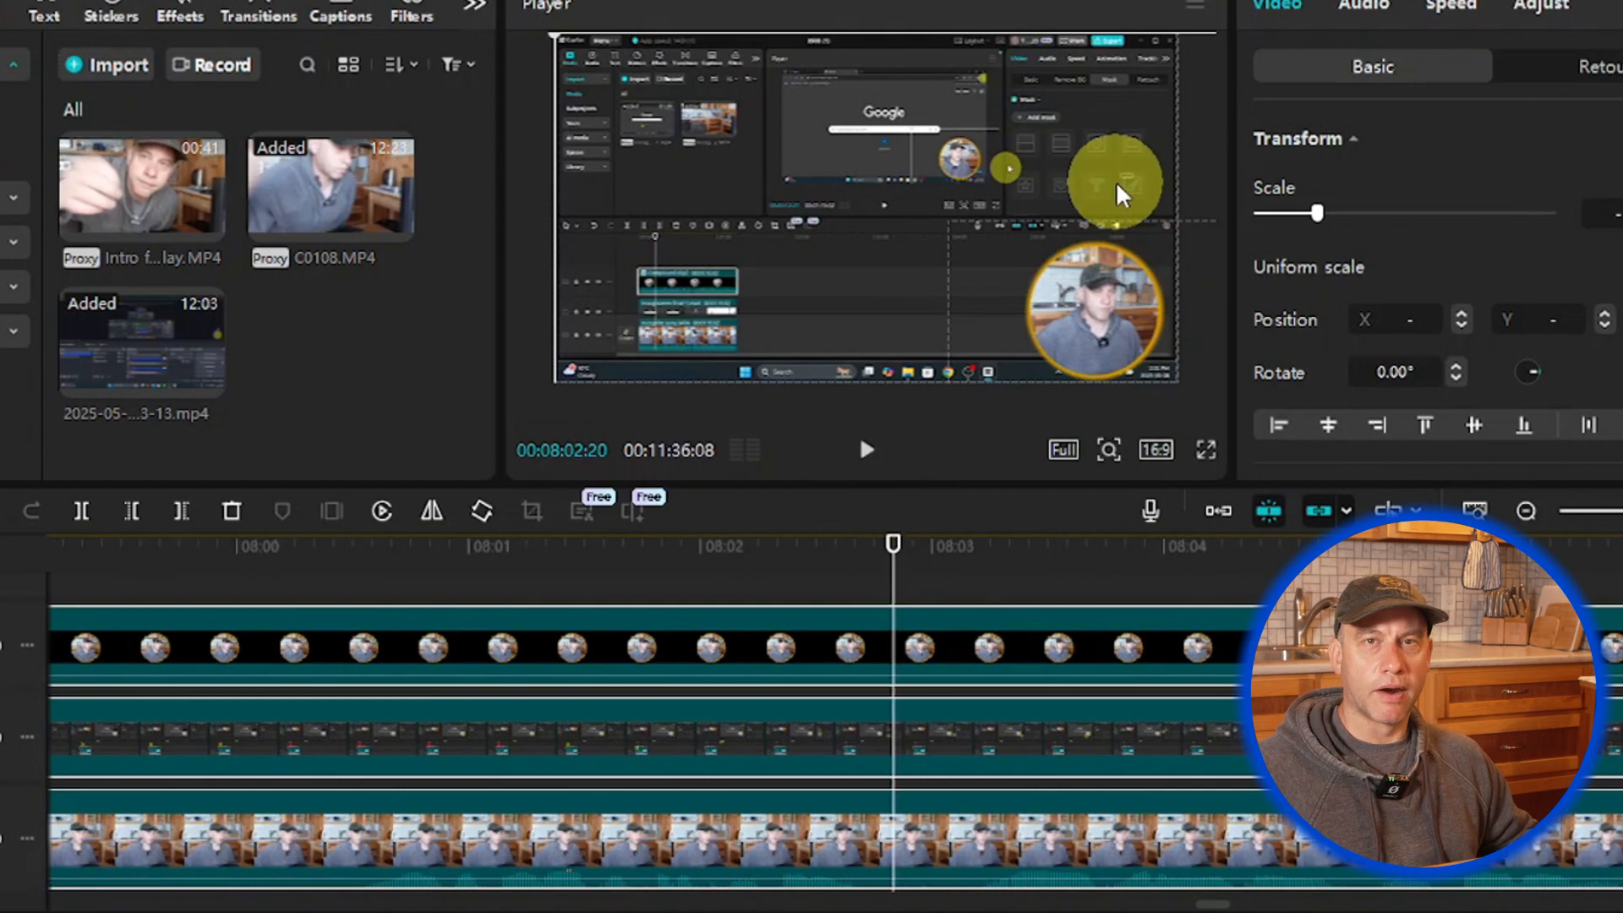
click(868, 451)
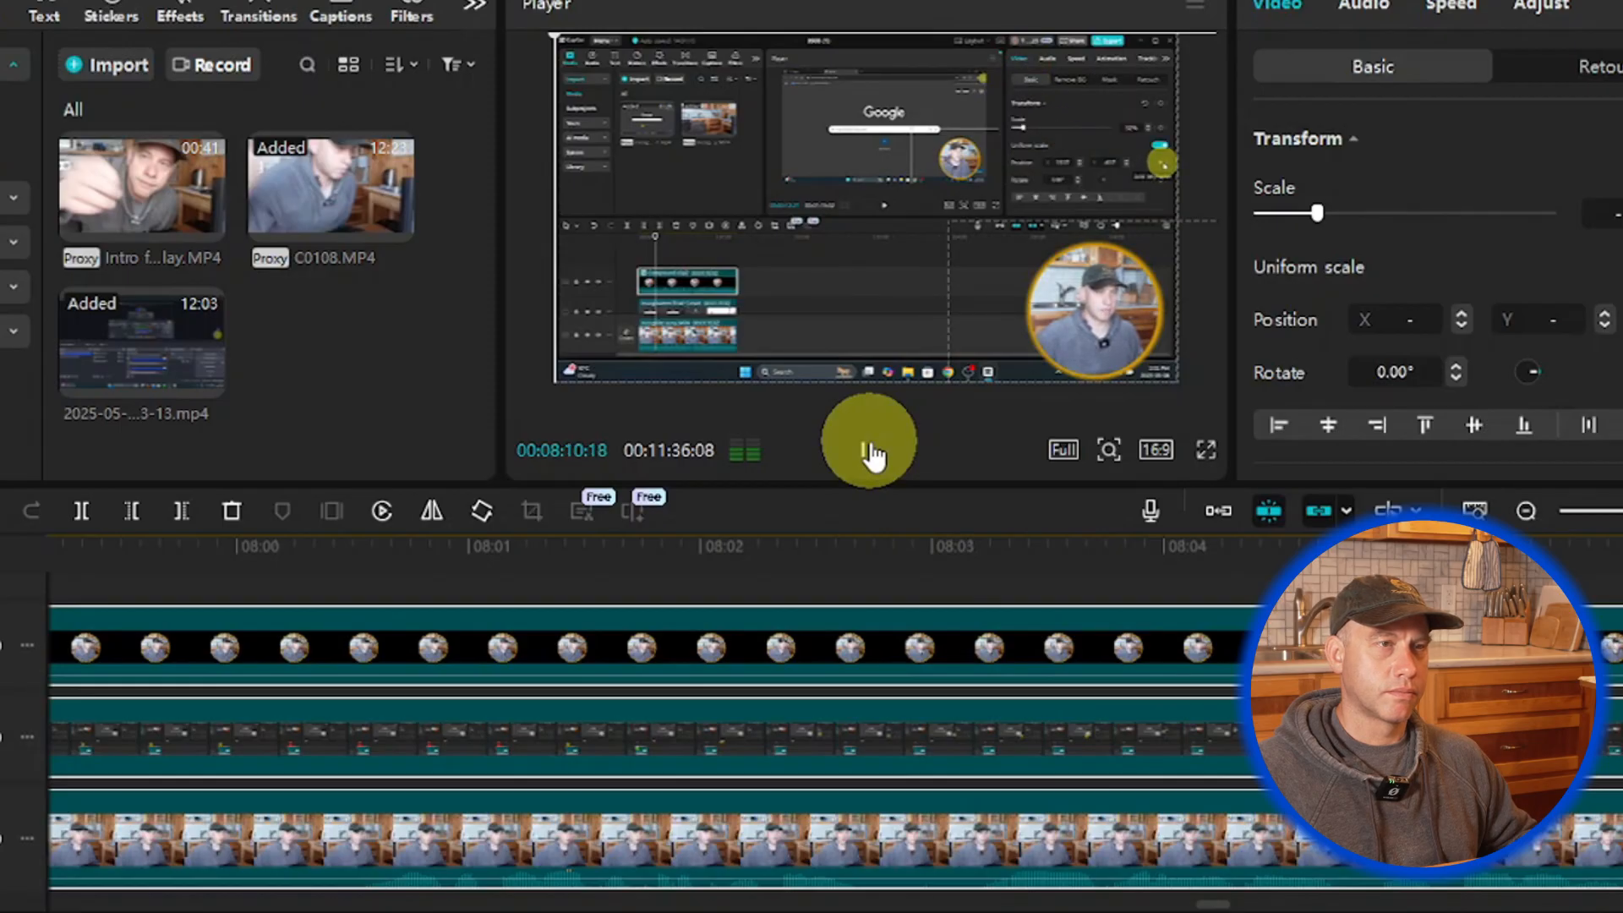
click(871, 455)
Step: Replay and scrub the footage between 00:08:06 and 00:08:11 to locate where the next screen zoom should begin
click(901, 581)
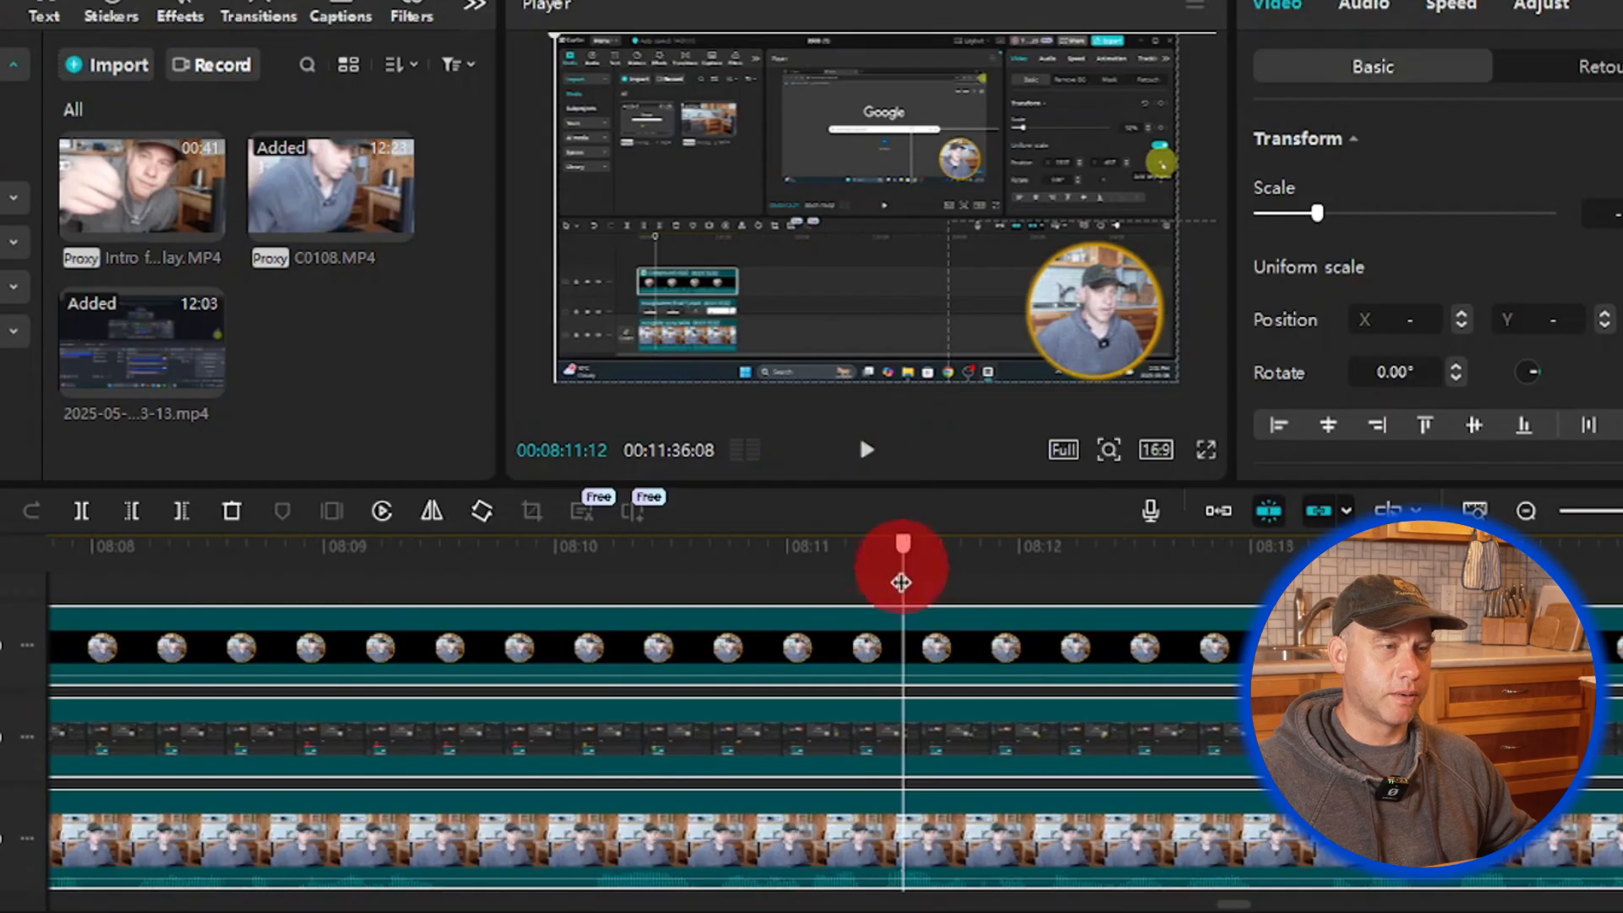
drag(902, 582, 436, 573)
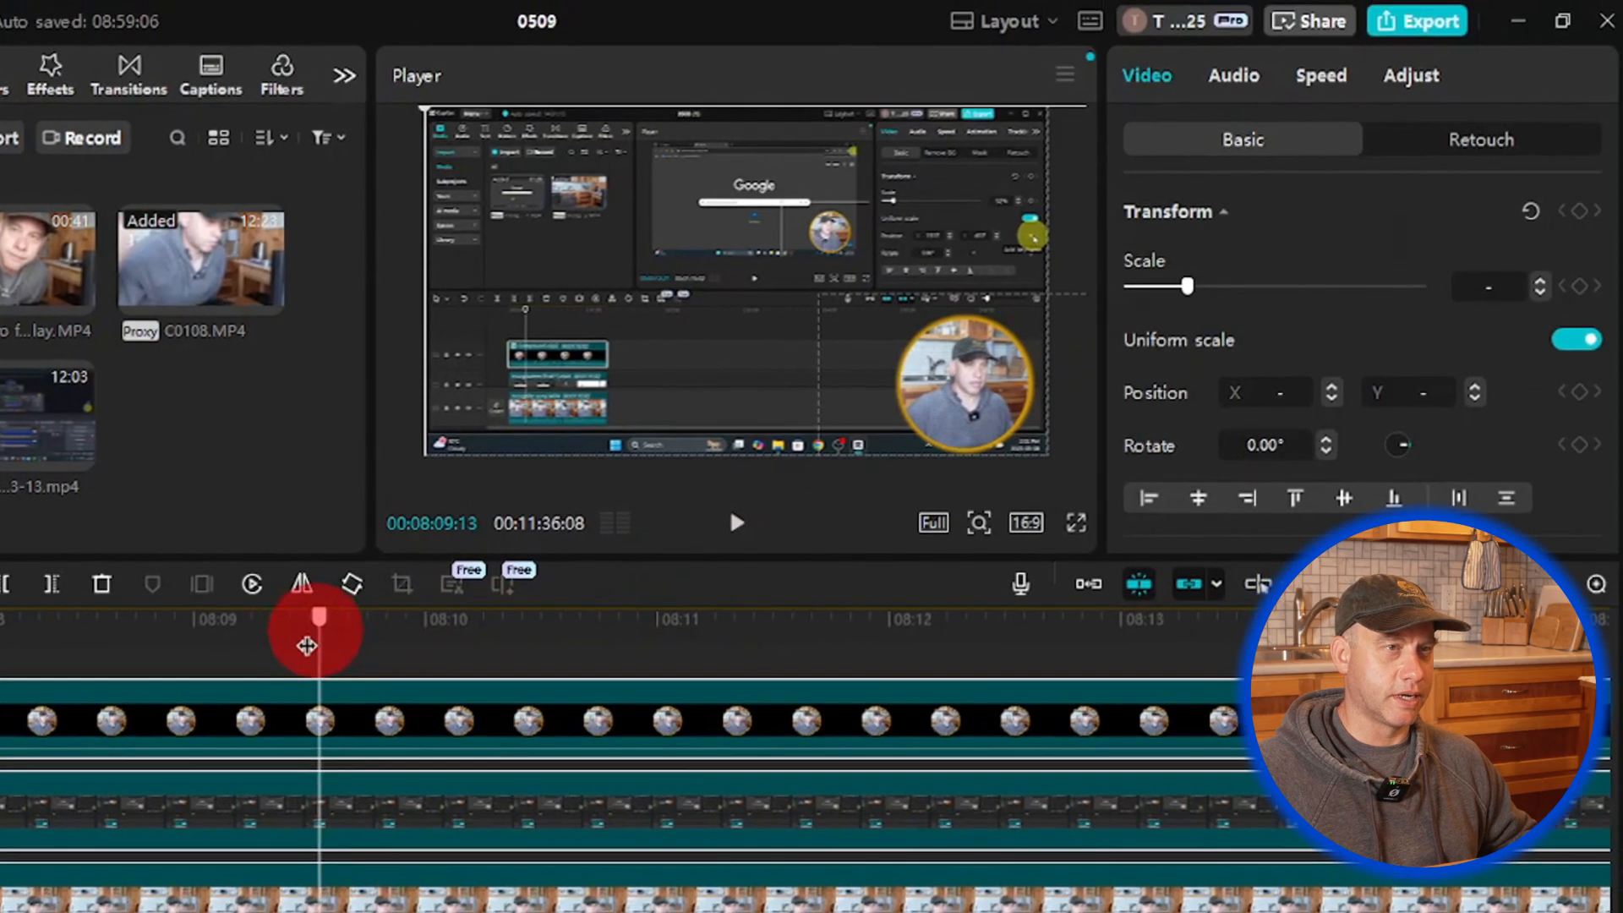
drag(307, 646, 292, 646)
click(737, 523)
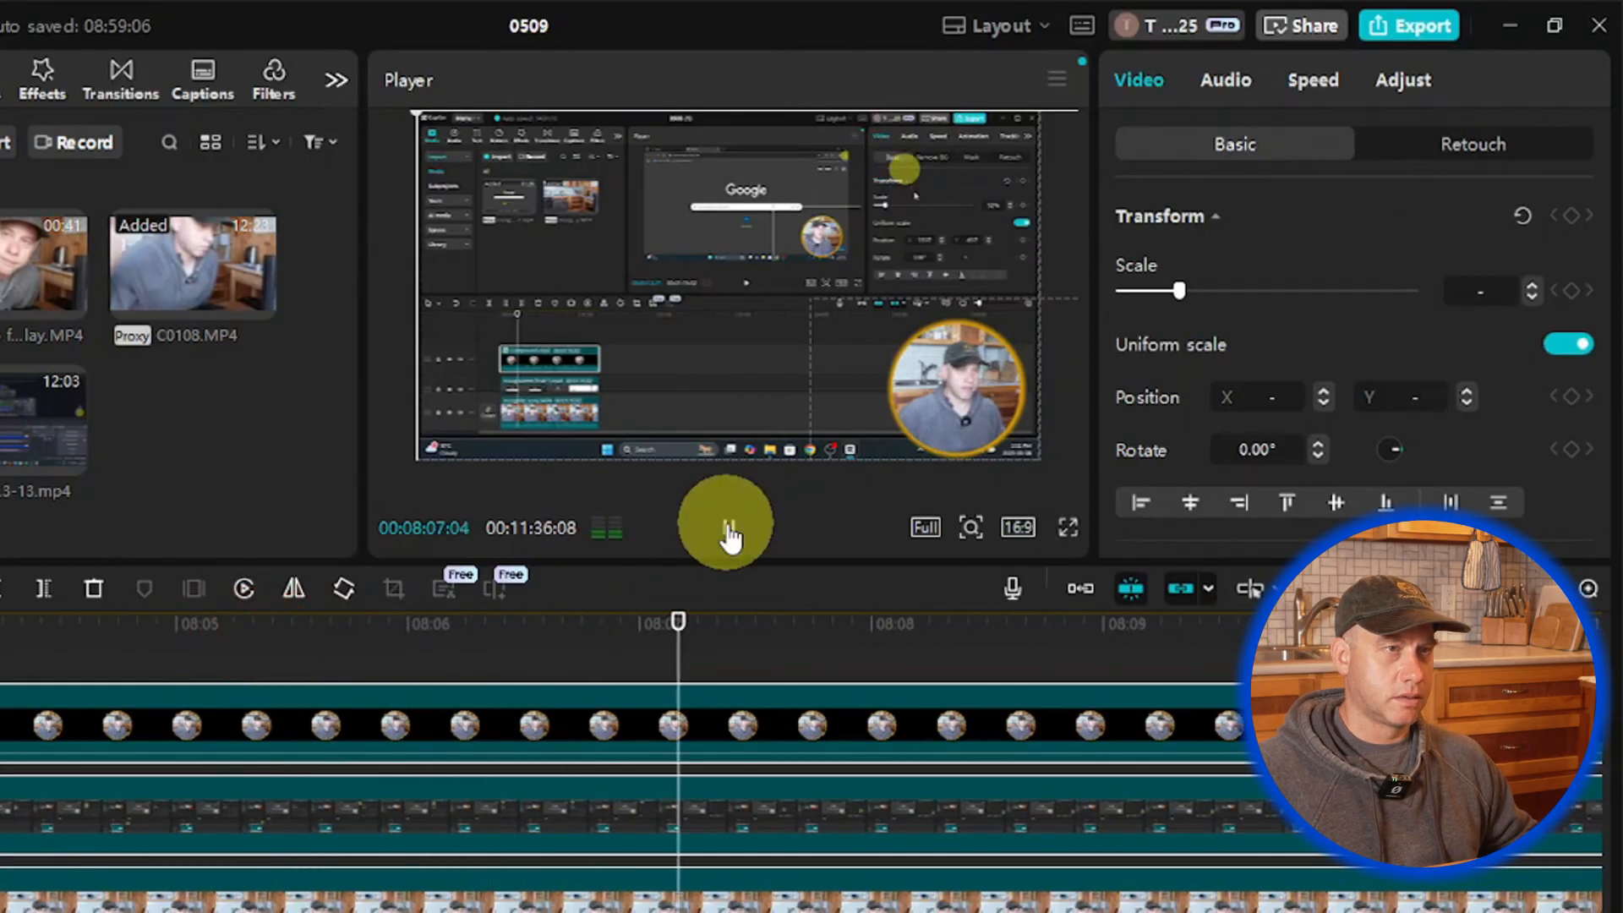
click(729, 531)
click(893, 666)
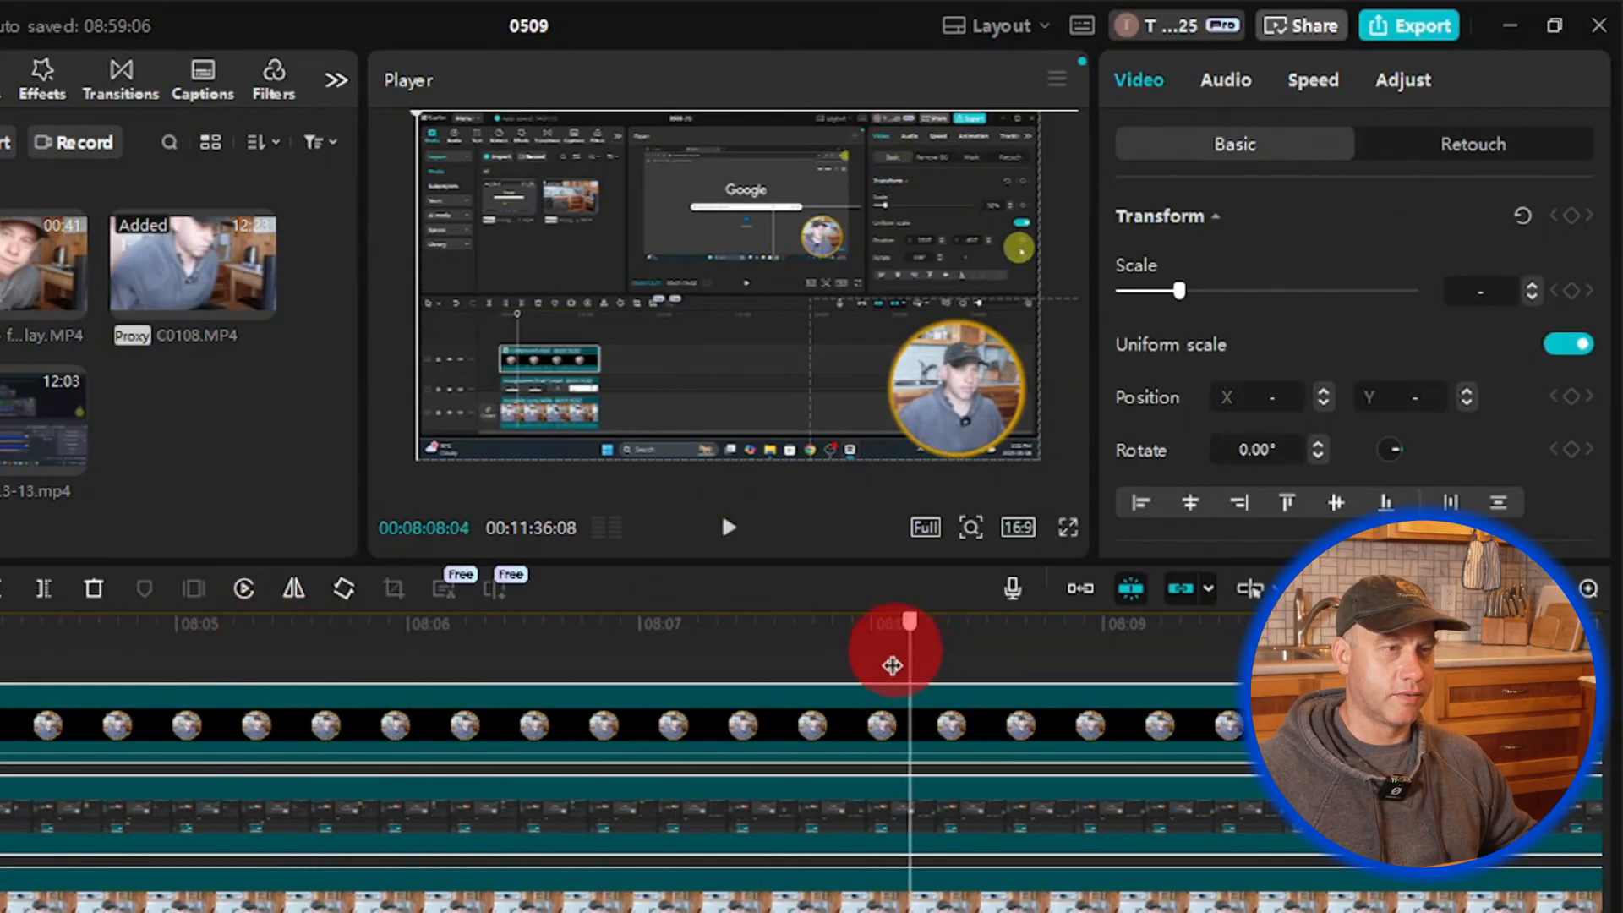
drag(893, 666, 632, 678)
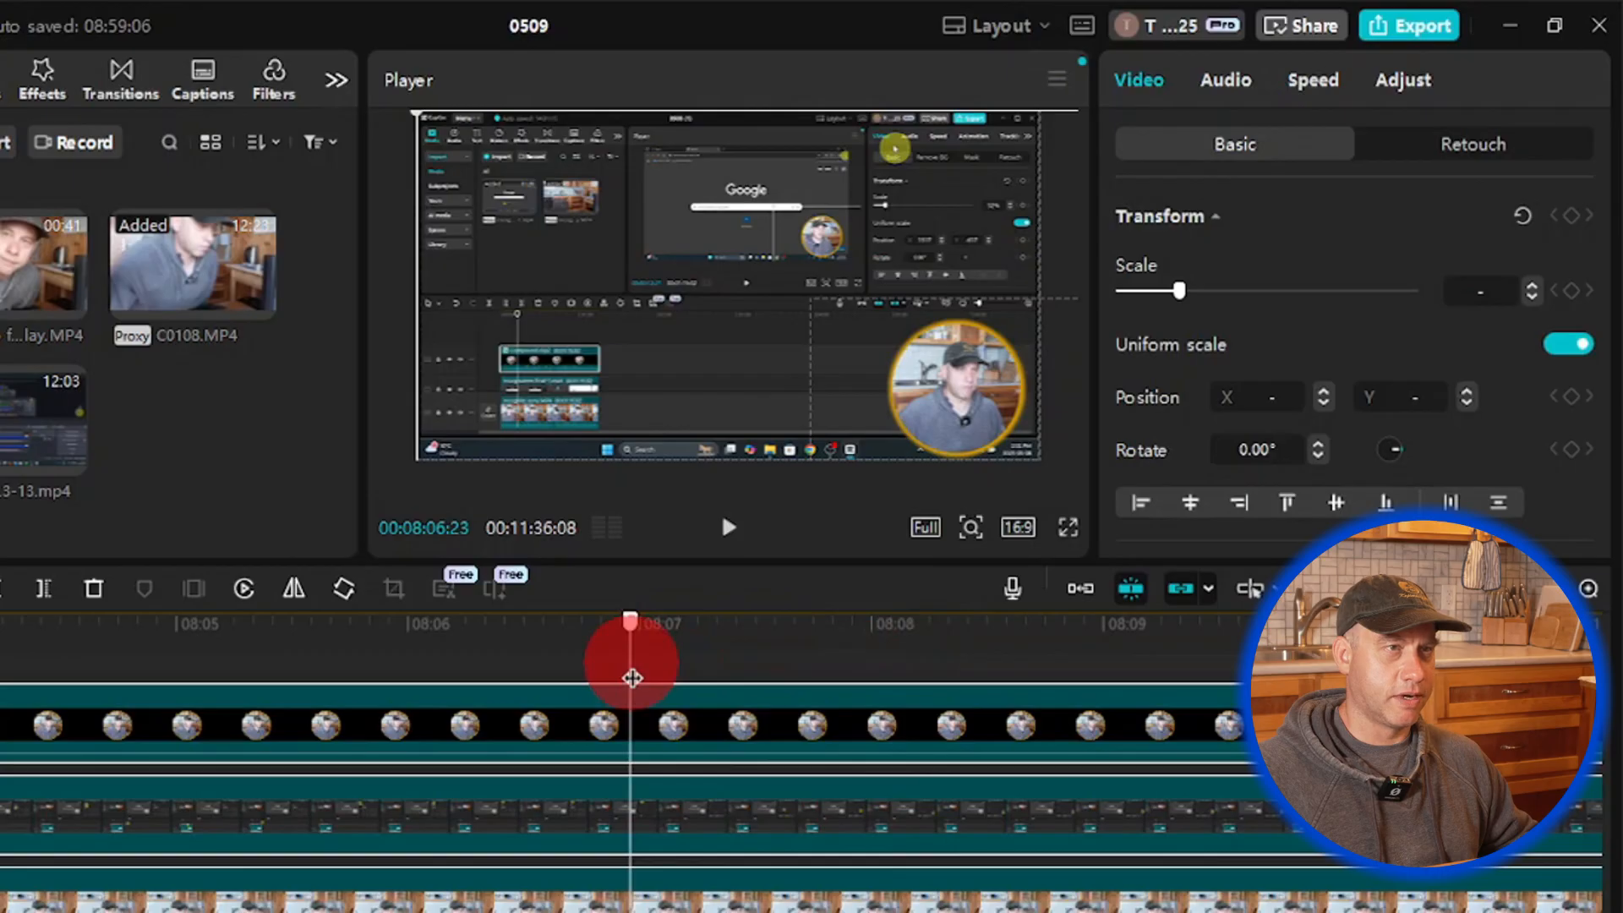
scroll(669, 887, down, 2)
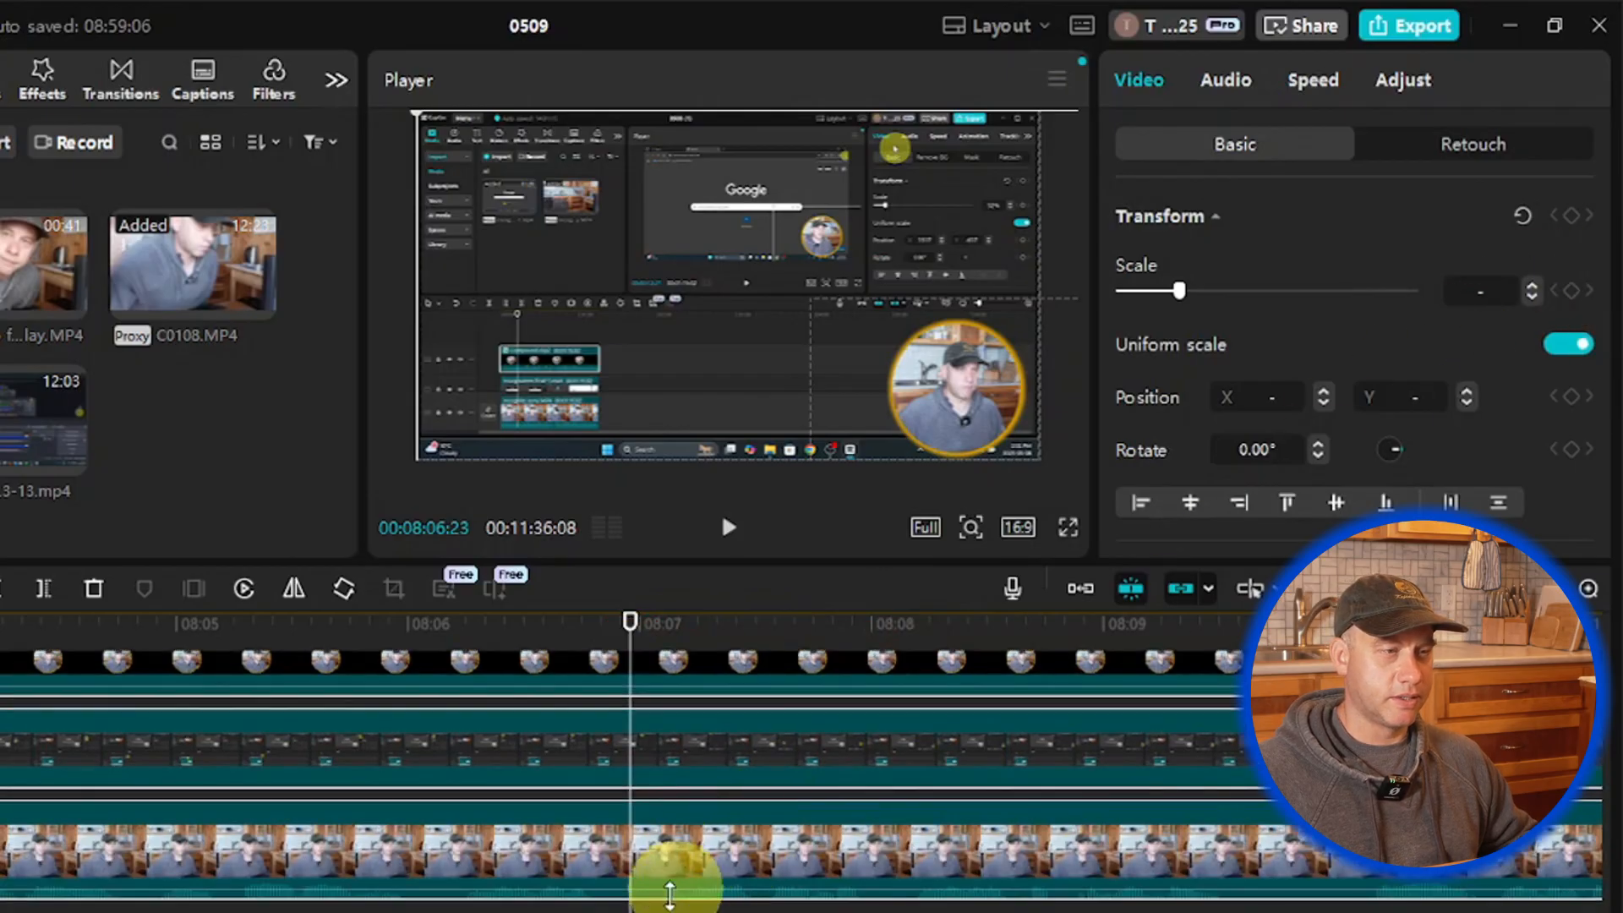
Step: Add scale and position keyframes to the screen recording clip at 00:08:06:21
click(641, 871)
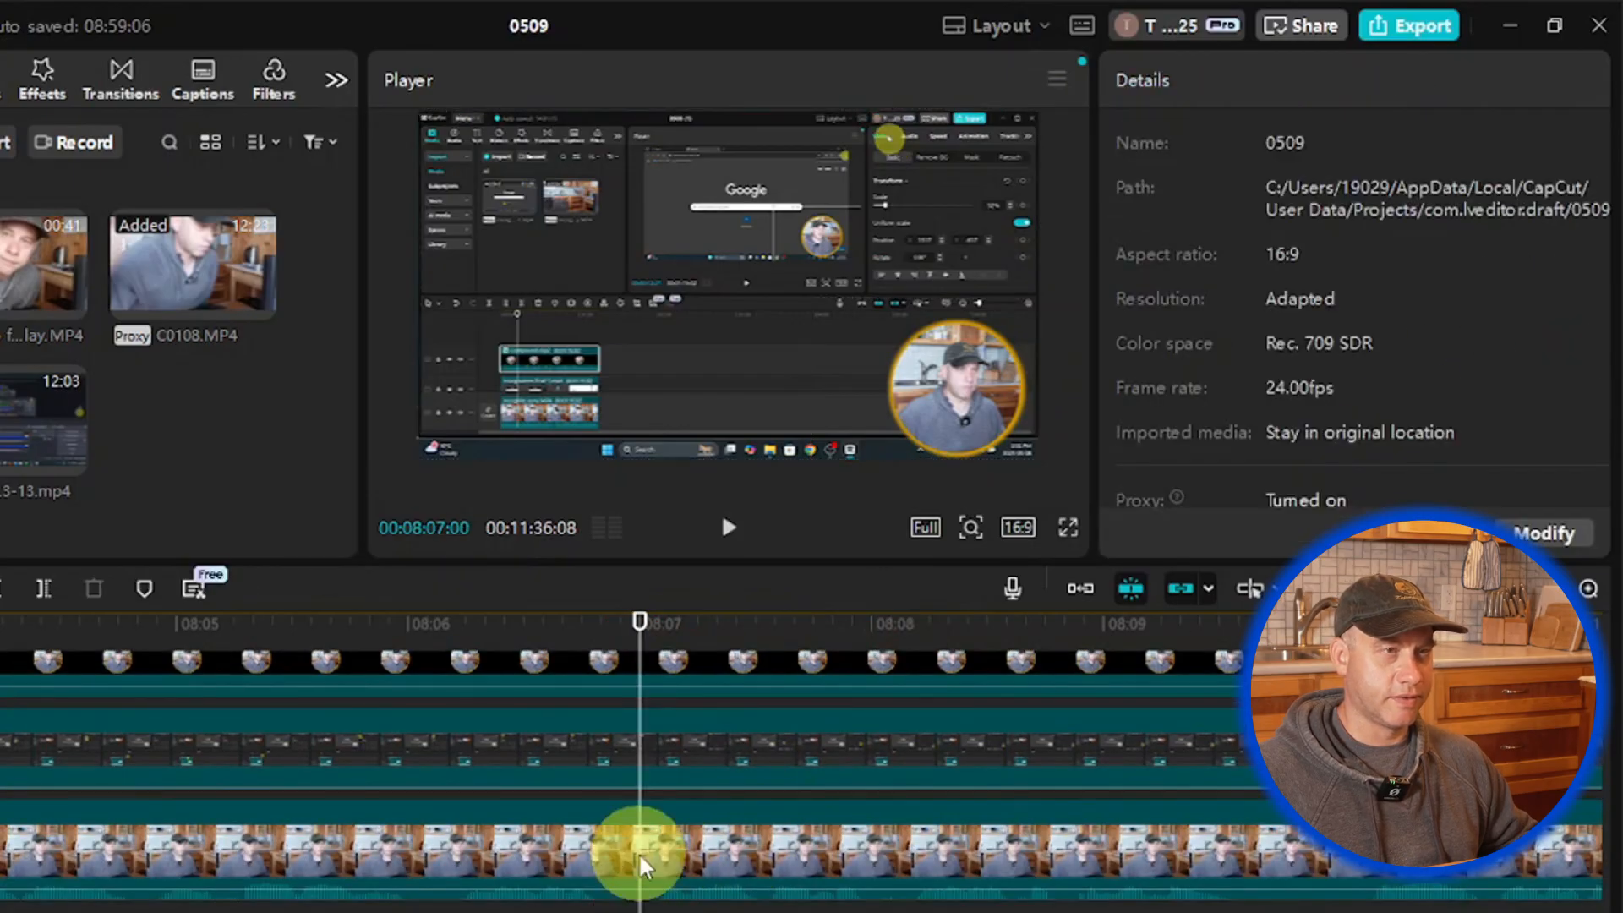
drag(640, 623, 609, 631)
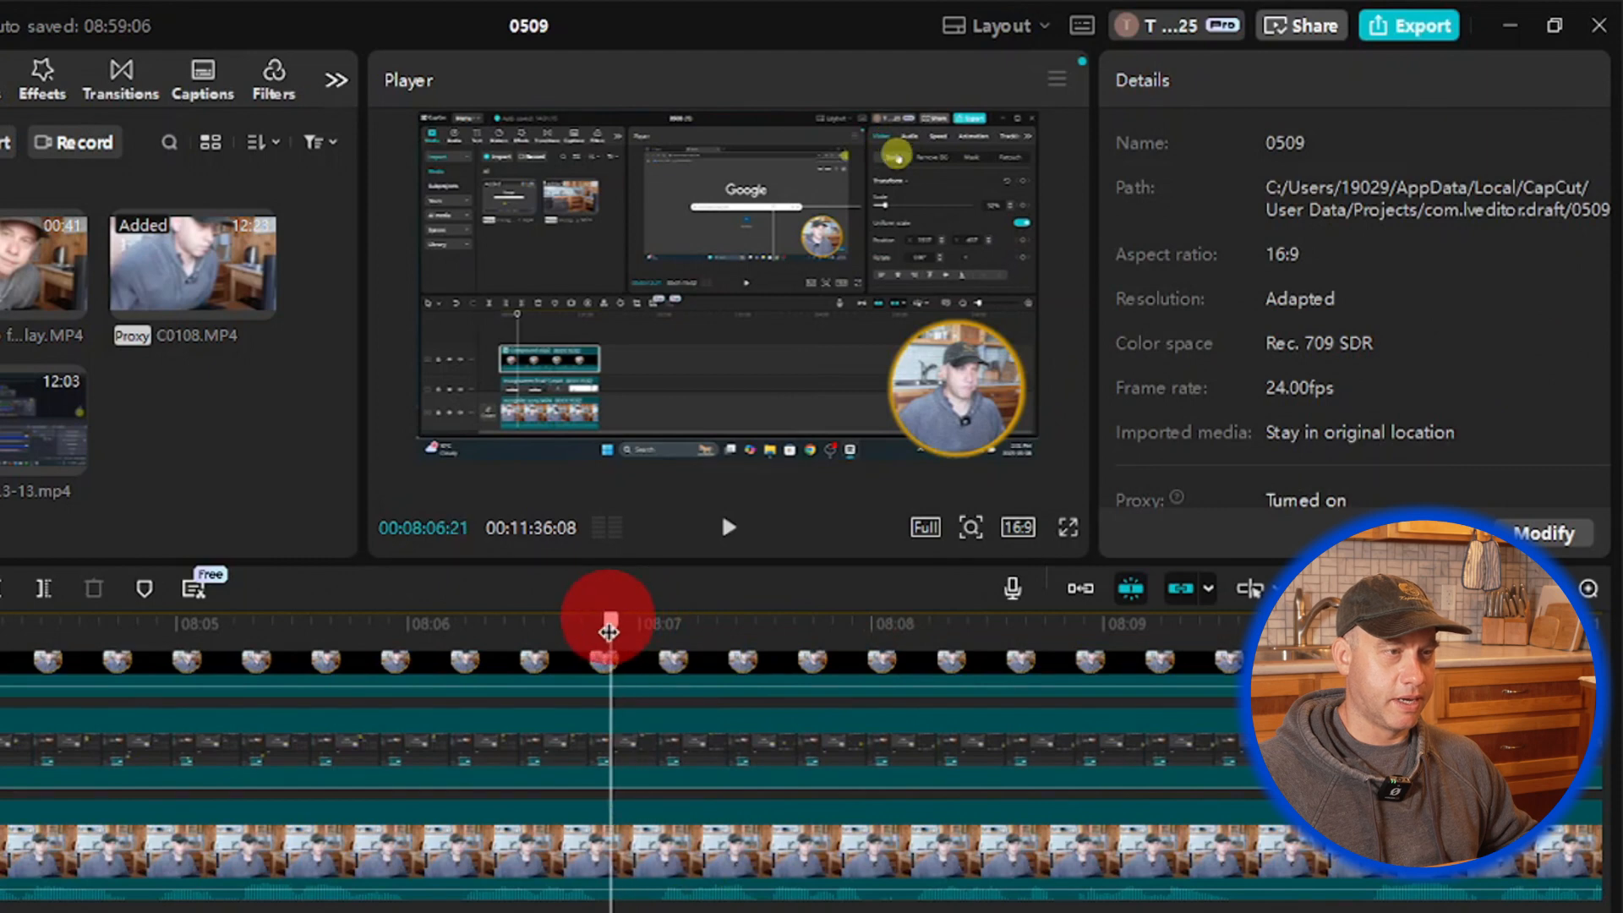
click(646, 744)
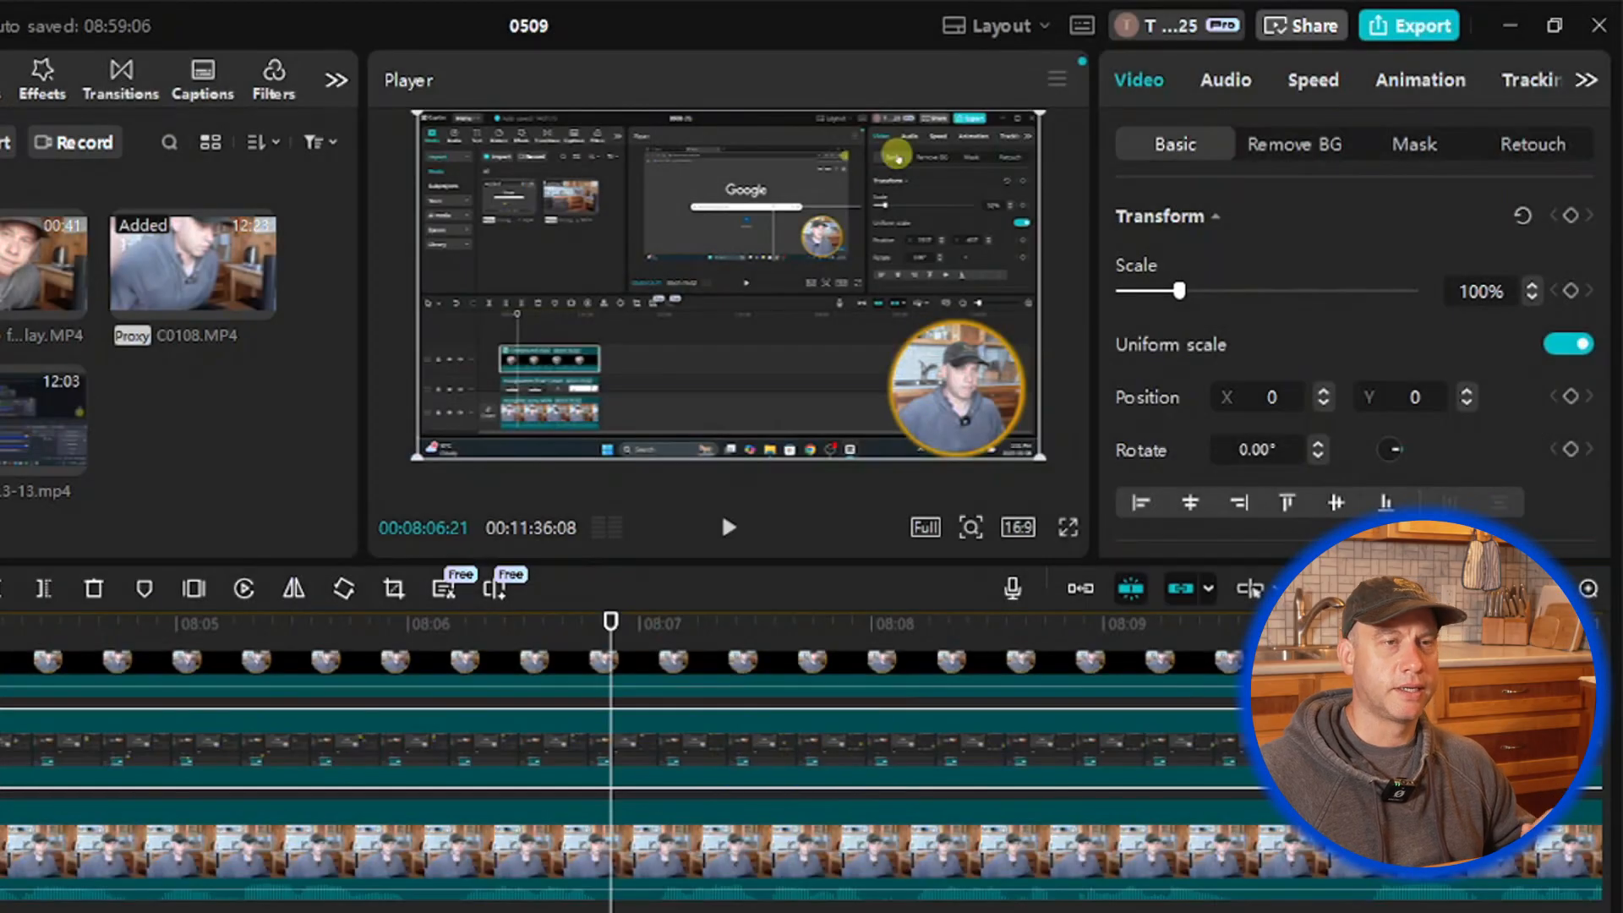
click(1570, 292)
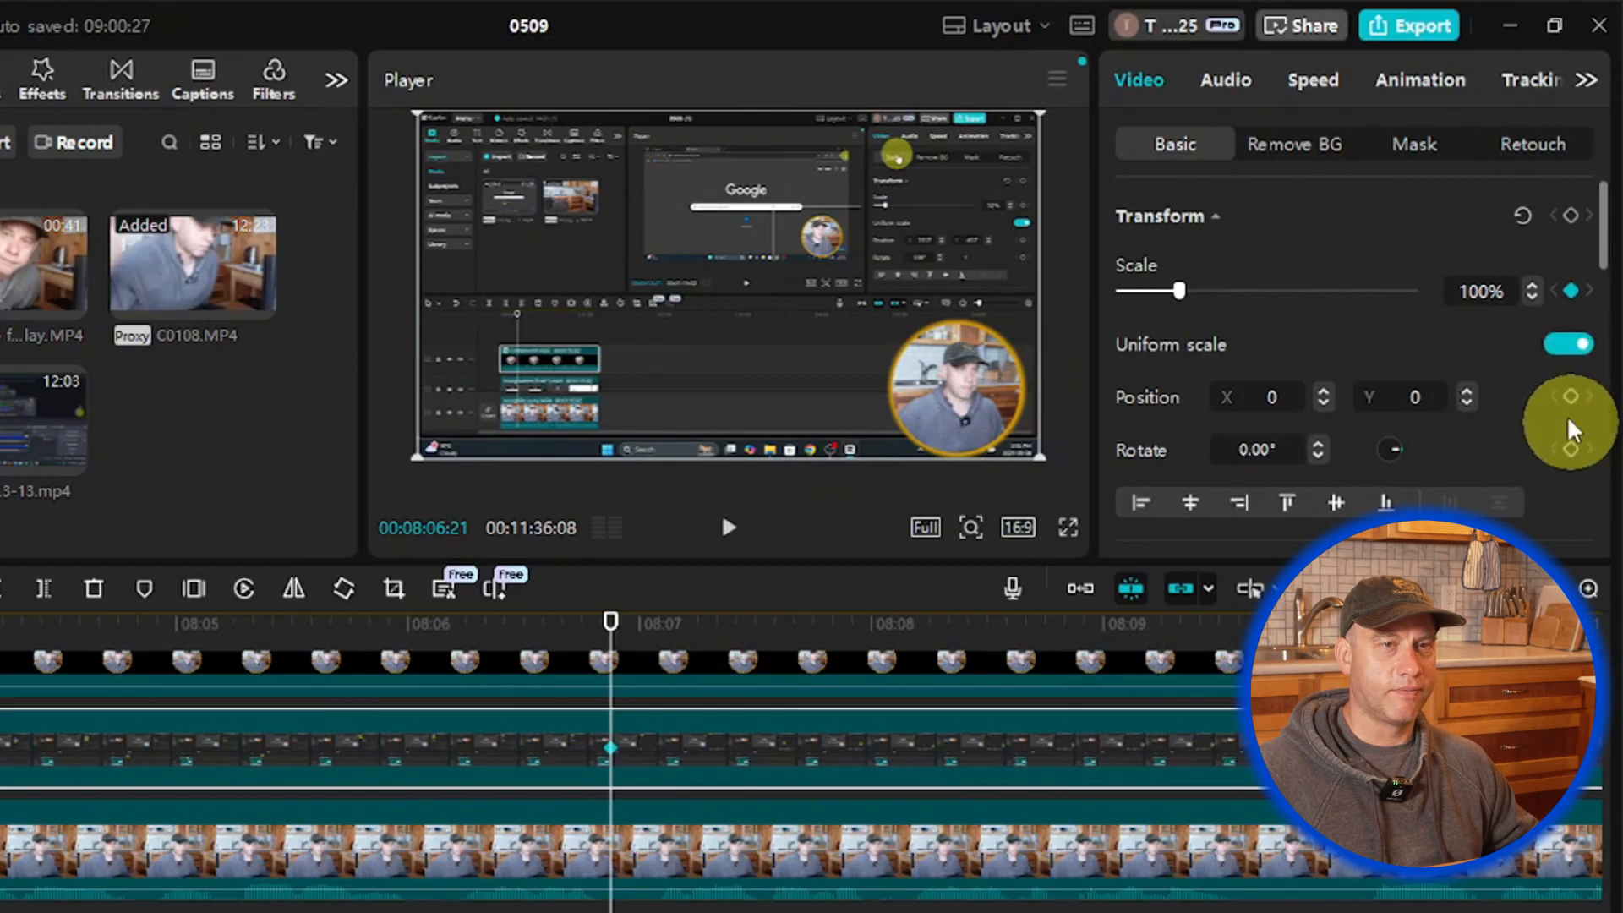
click(1571, 397)
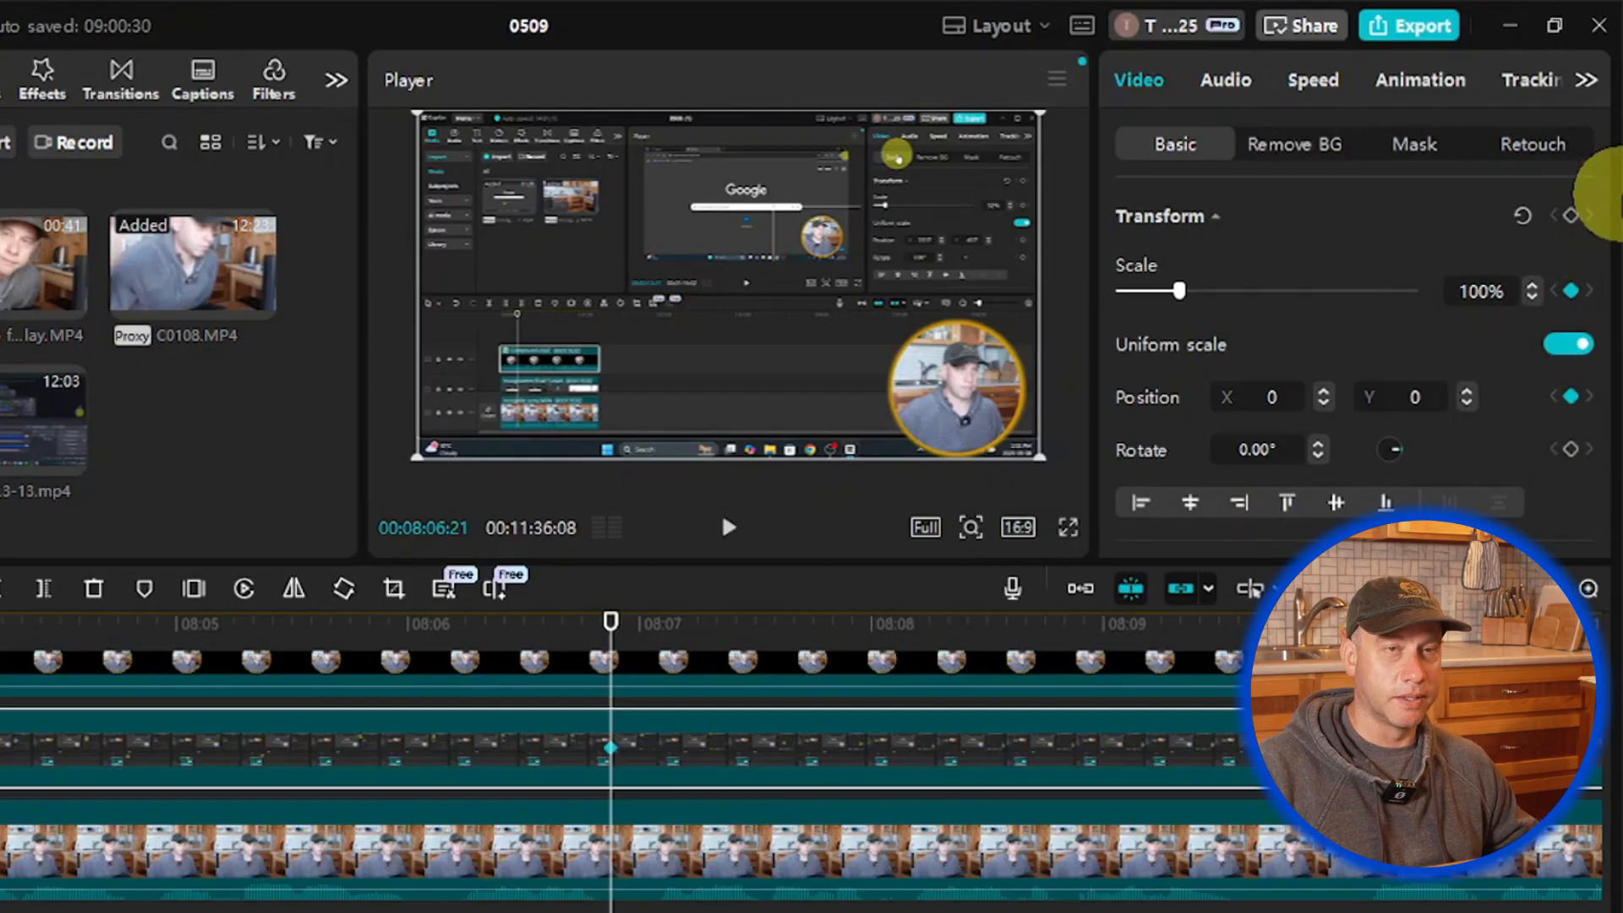
Step: At 00:08:07:12, enlarge the screen recording to 138% and reposition it to X -630, Y -231 to frame the transform settings
key(Right)
key(Right)
key(Right)
key(Right)
key(Right)
key(Right)
key(Right)
key(Right)
key(Right)
key(Right)
key(Right)
key(Right)
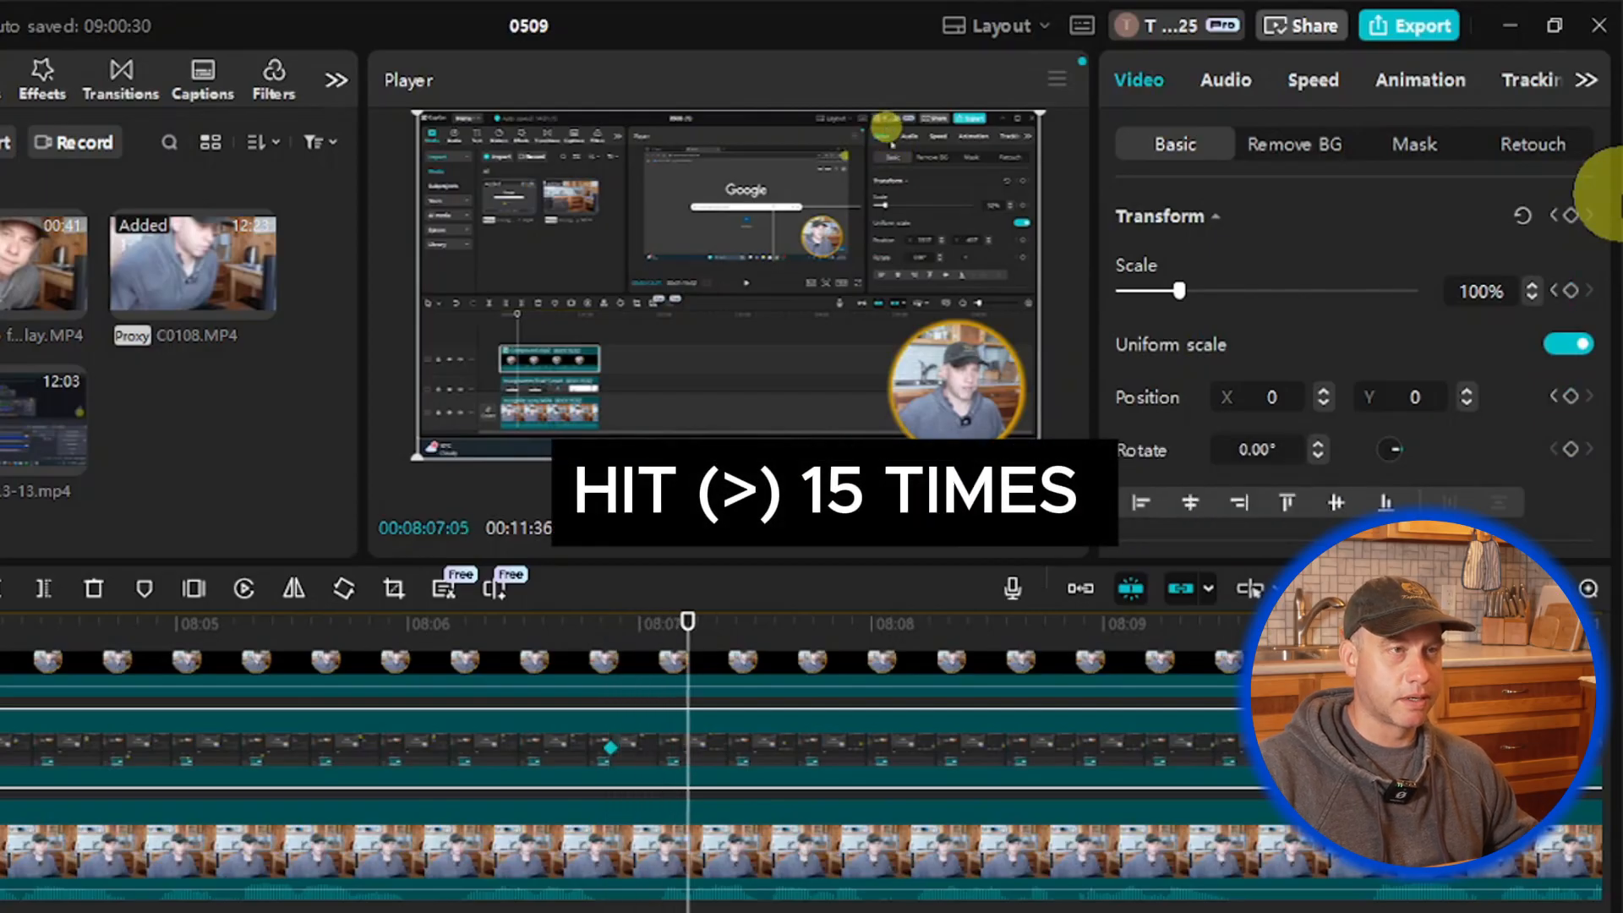
key(Right)
key(Right)
key(Right)
key(Right)
key(Right)
key(Right)
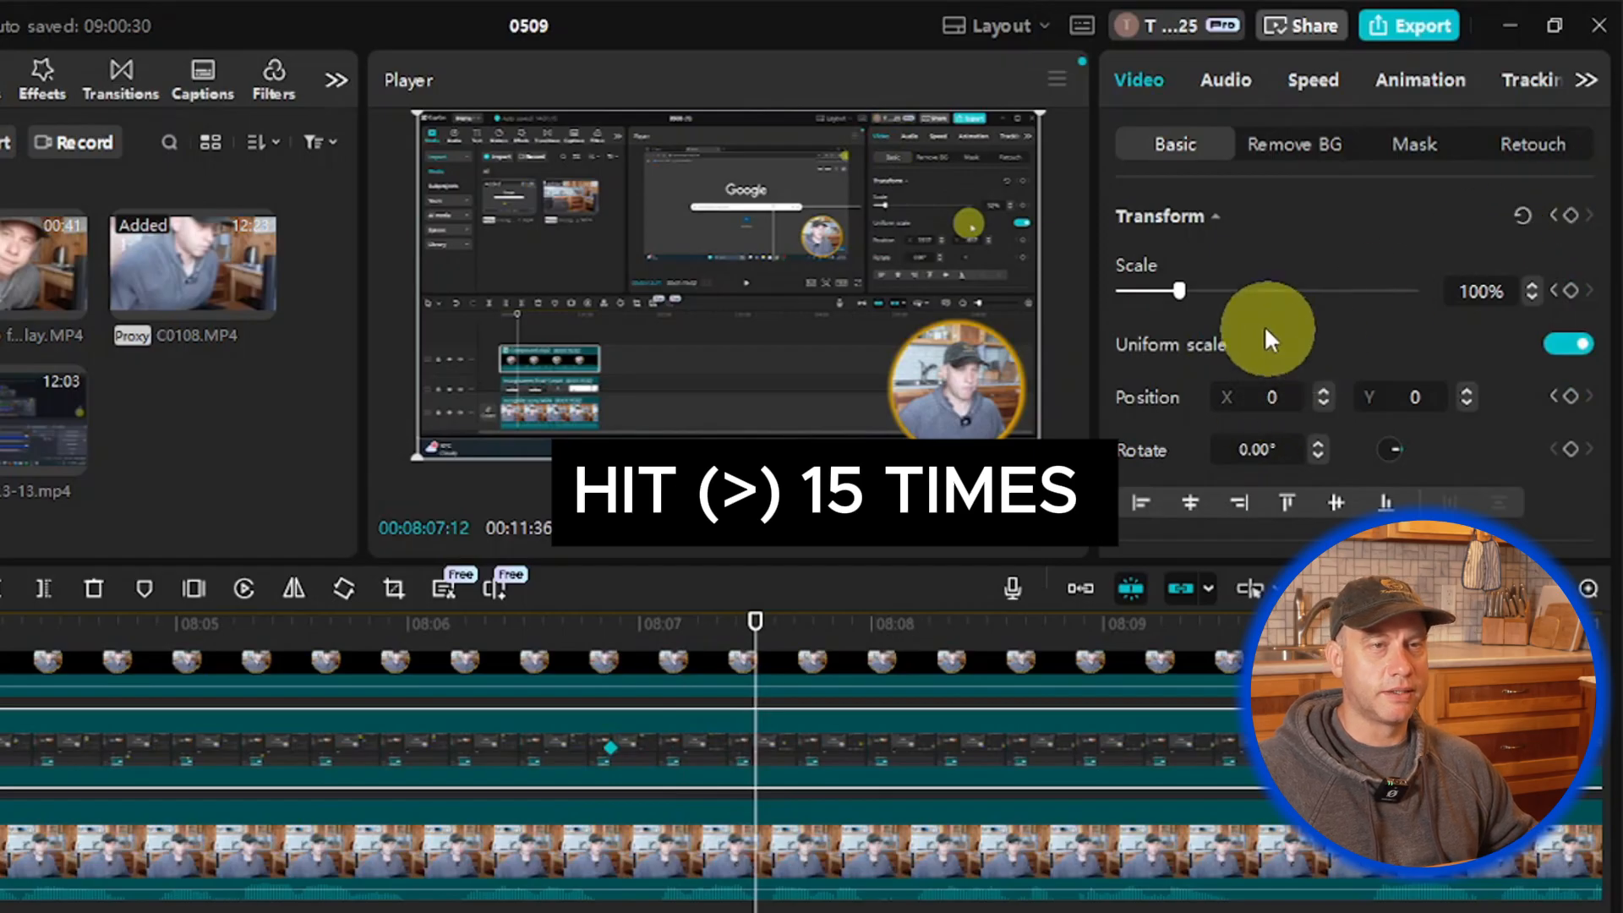
drag(1179, 291, 1218, 291)
drag(837, 279, 722, 327)
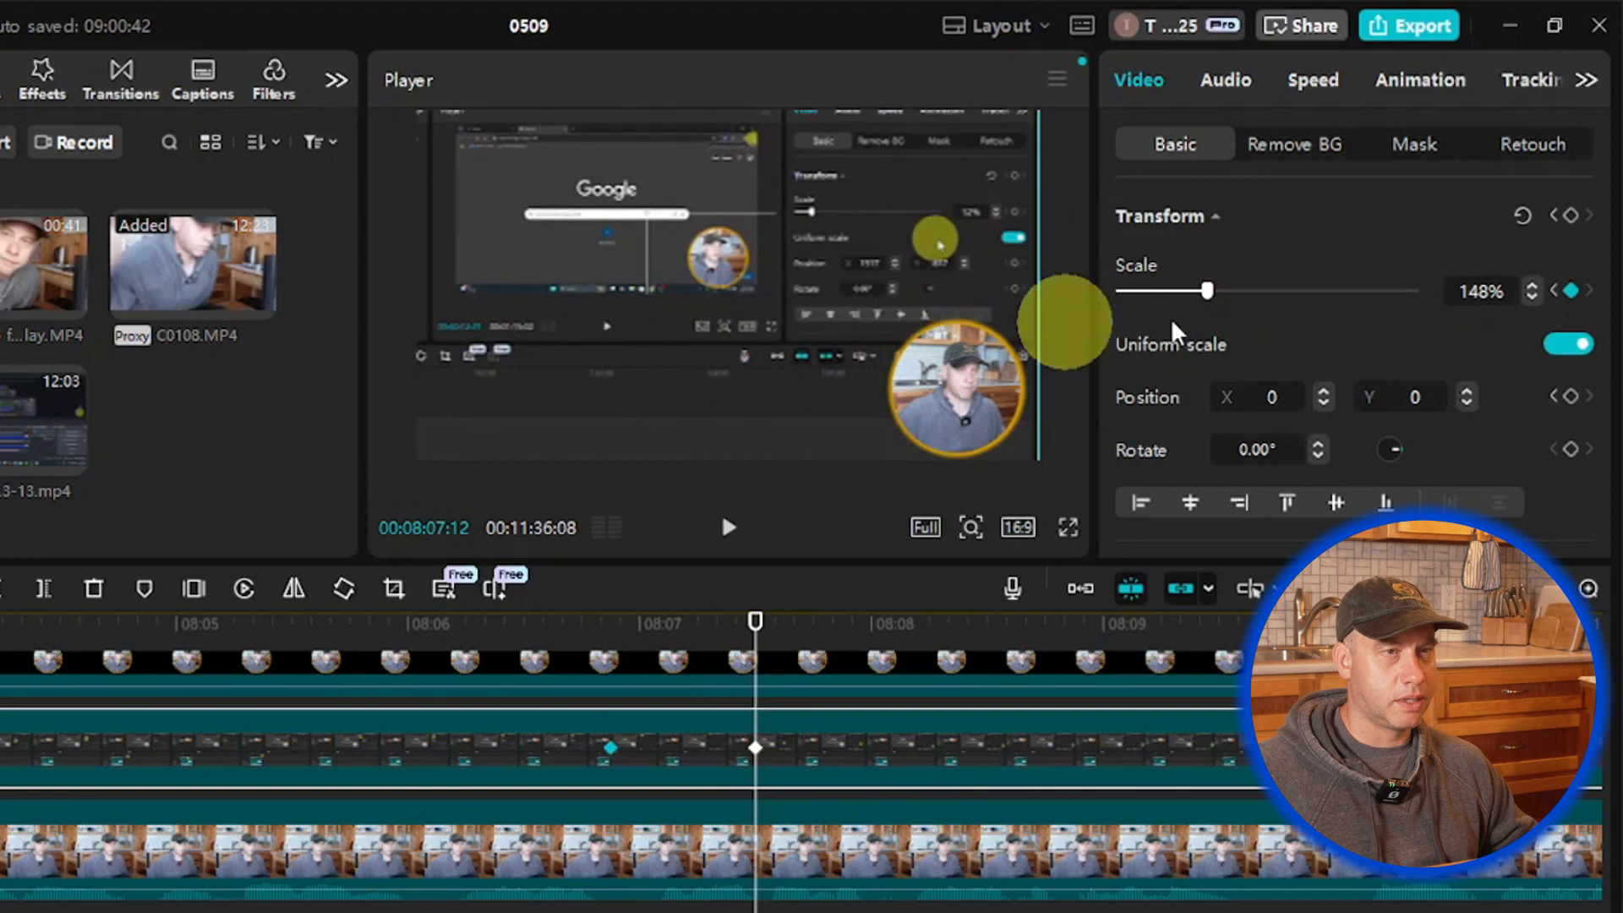
drag(1209, 291, 1209, 292)
drag(1205, 291, 1207, 292)
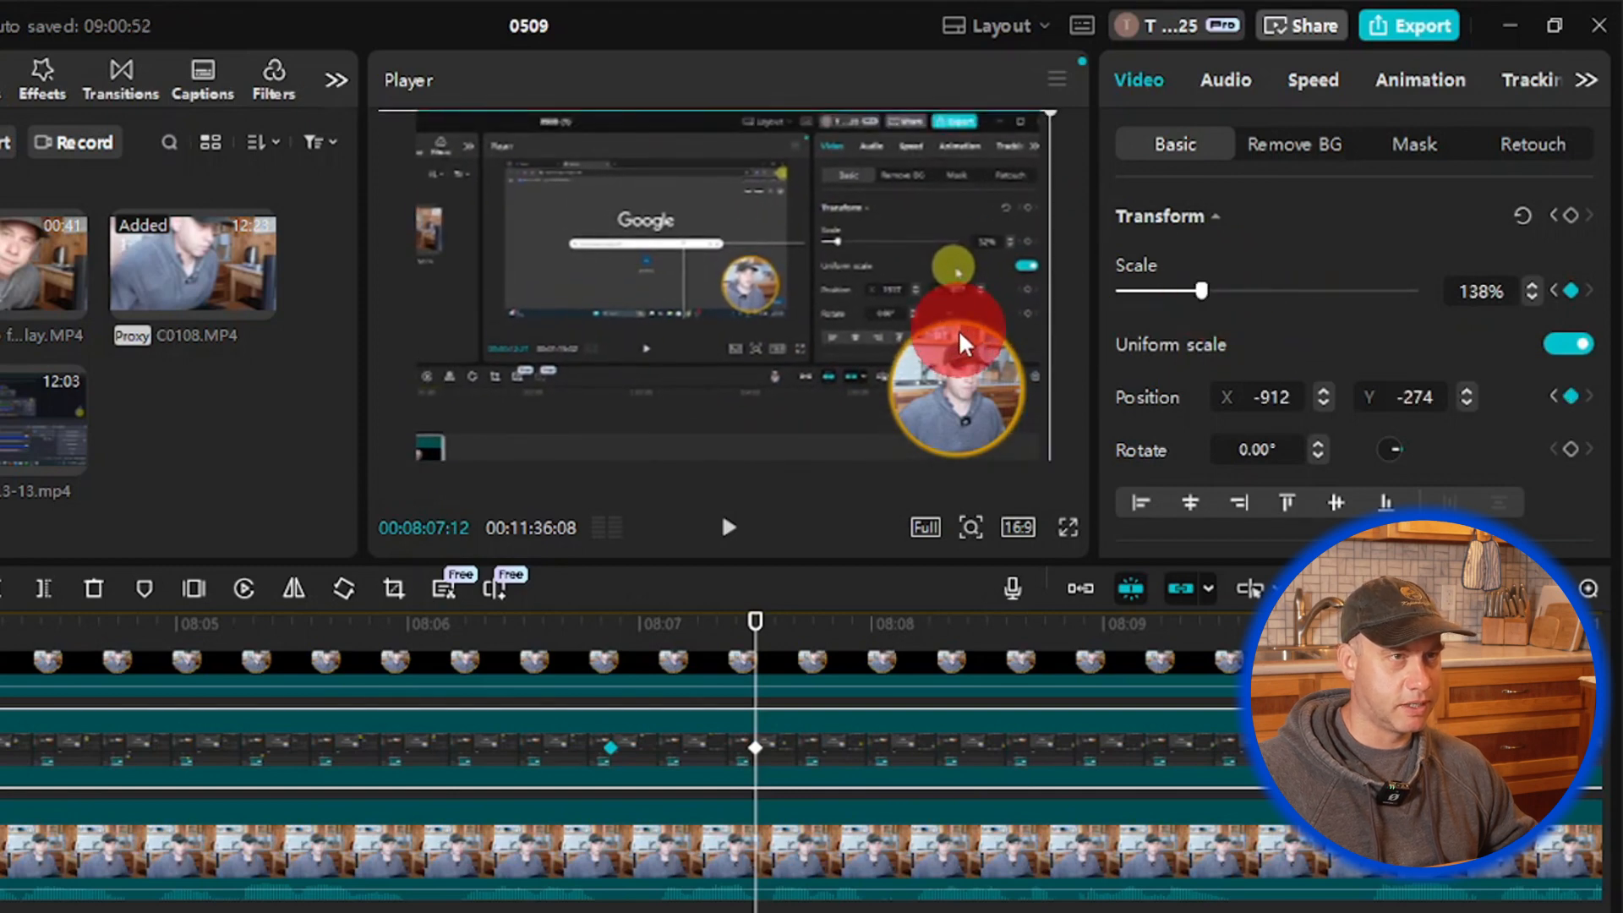
drag(959, 330, 960, 292)
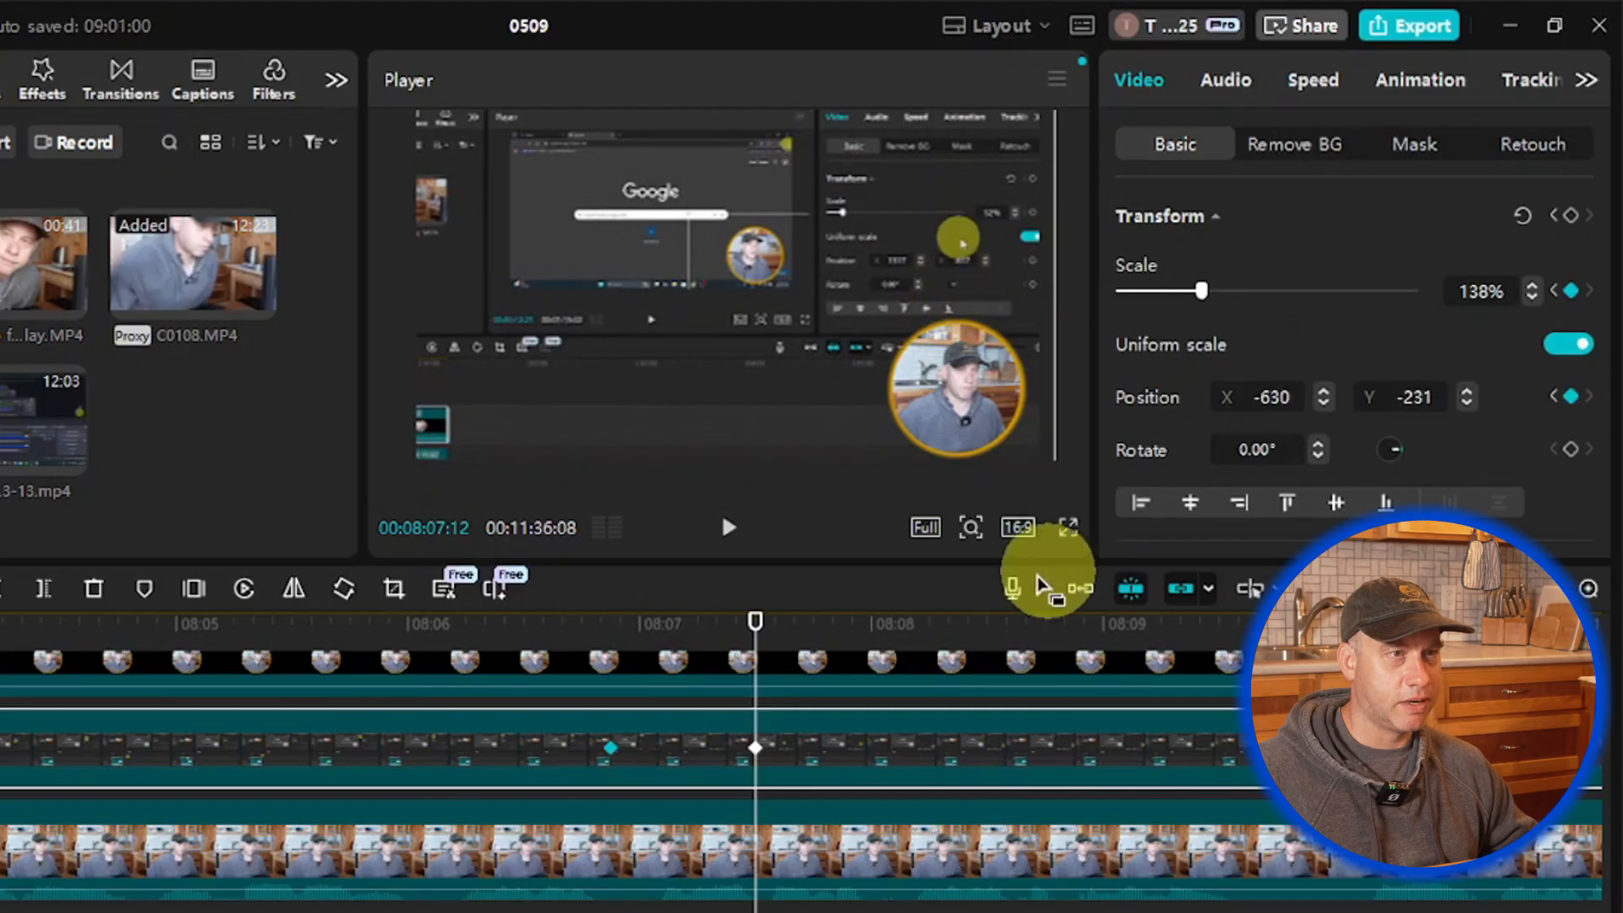
Step: Review the zoomed section up to 00:08:16:13, then add scale and position keyframes to the screen recording at 00:08:13:17
click(732, 532)
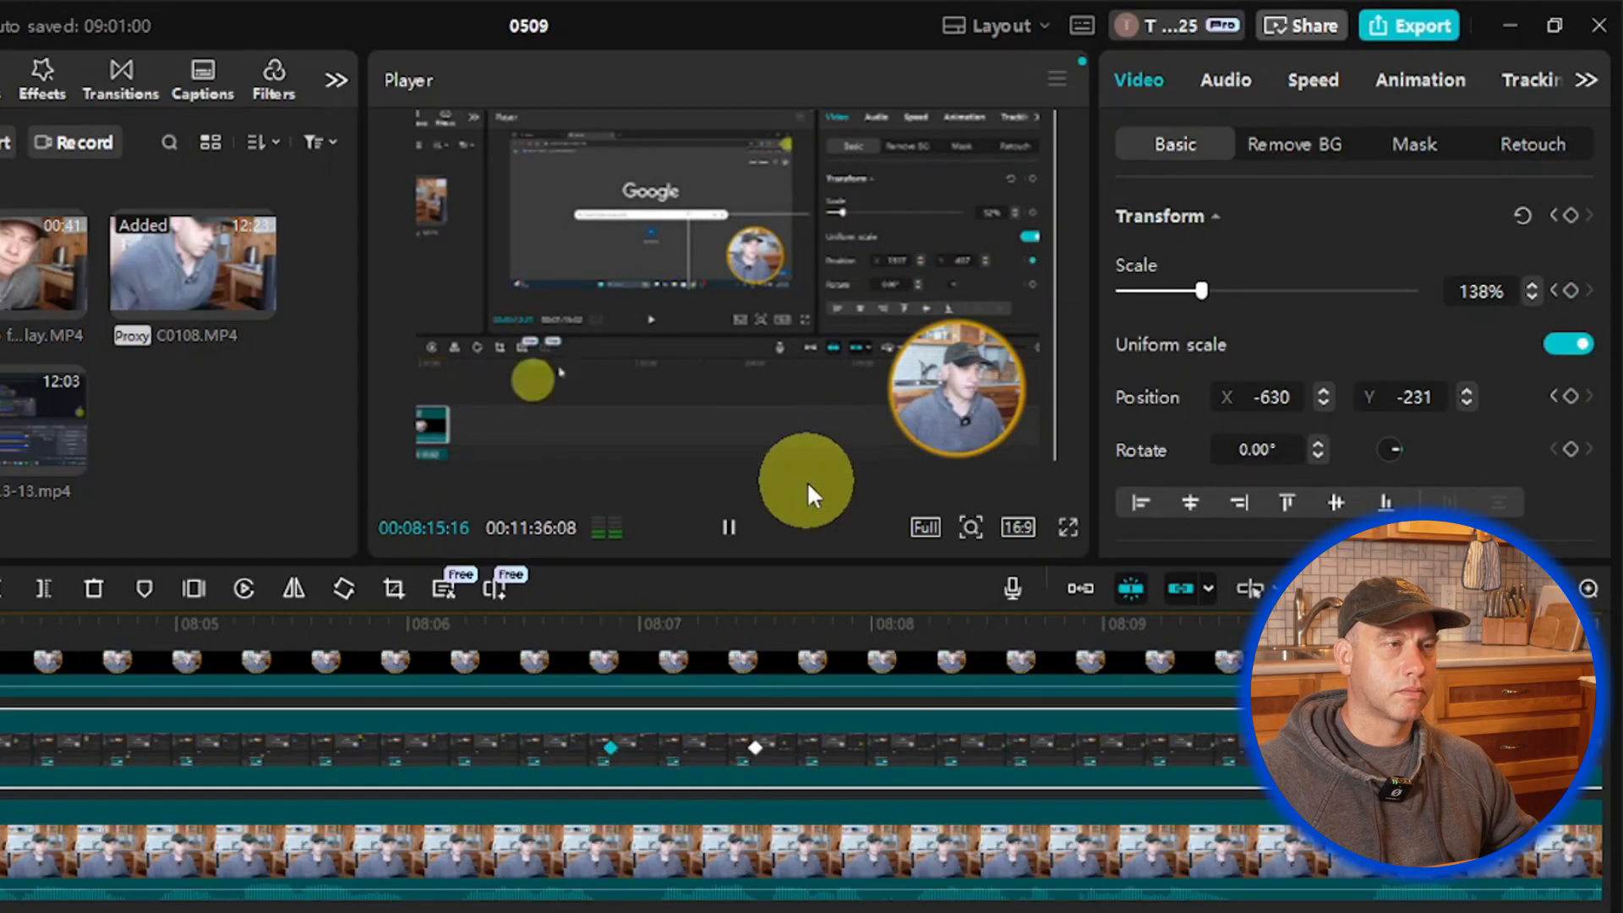
click(729, 527)
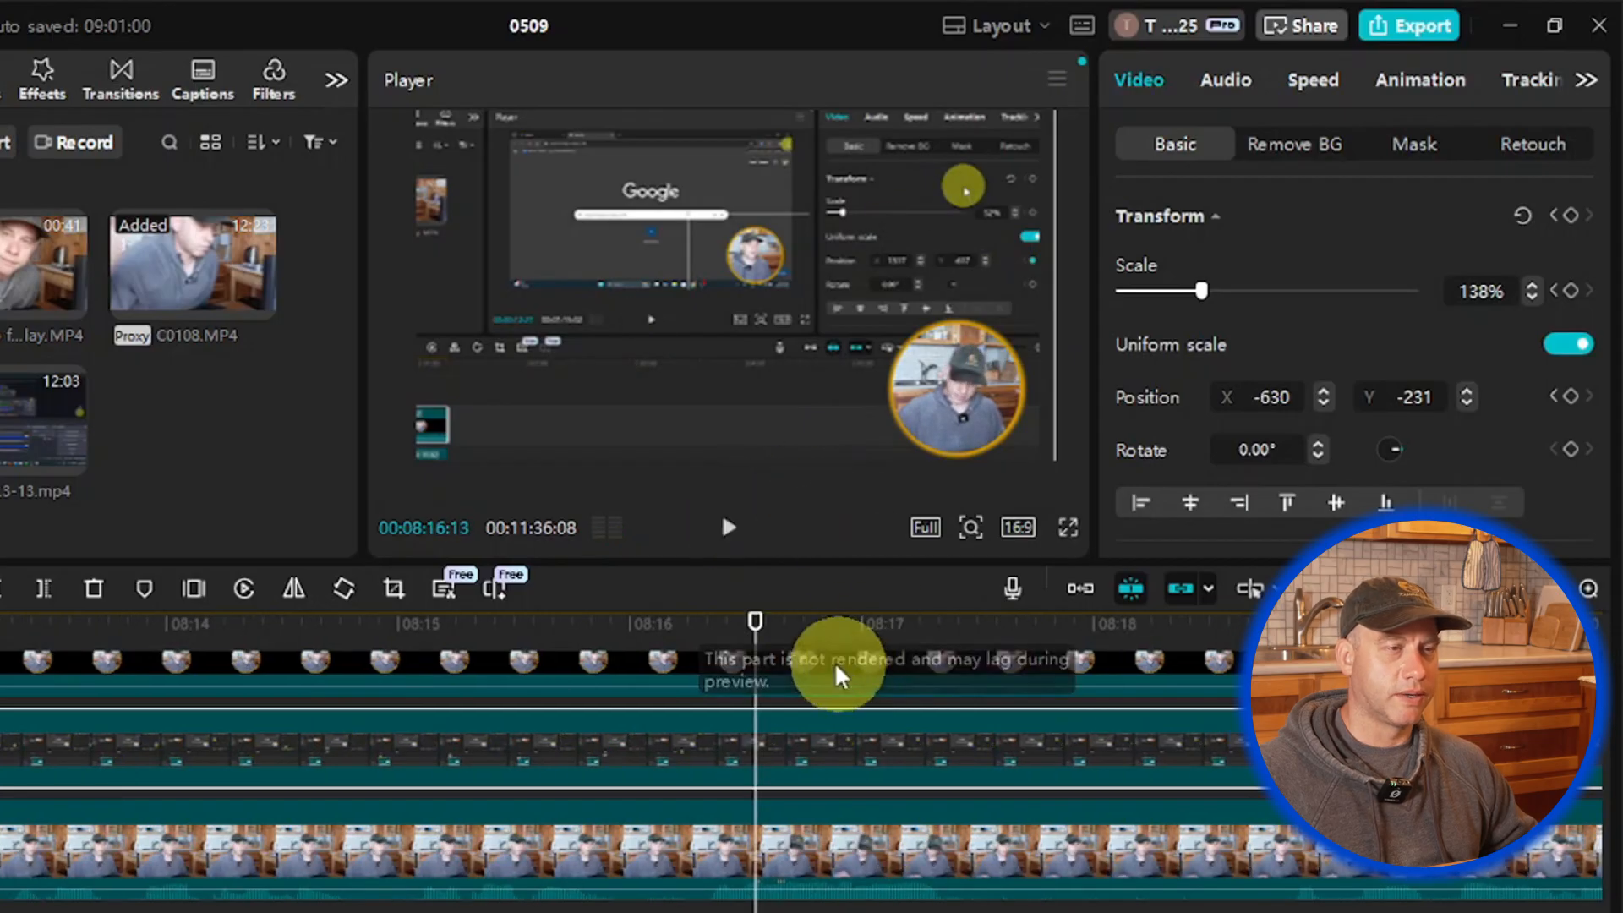
drag(753, 624, 103, 659)
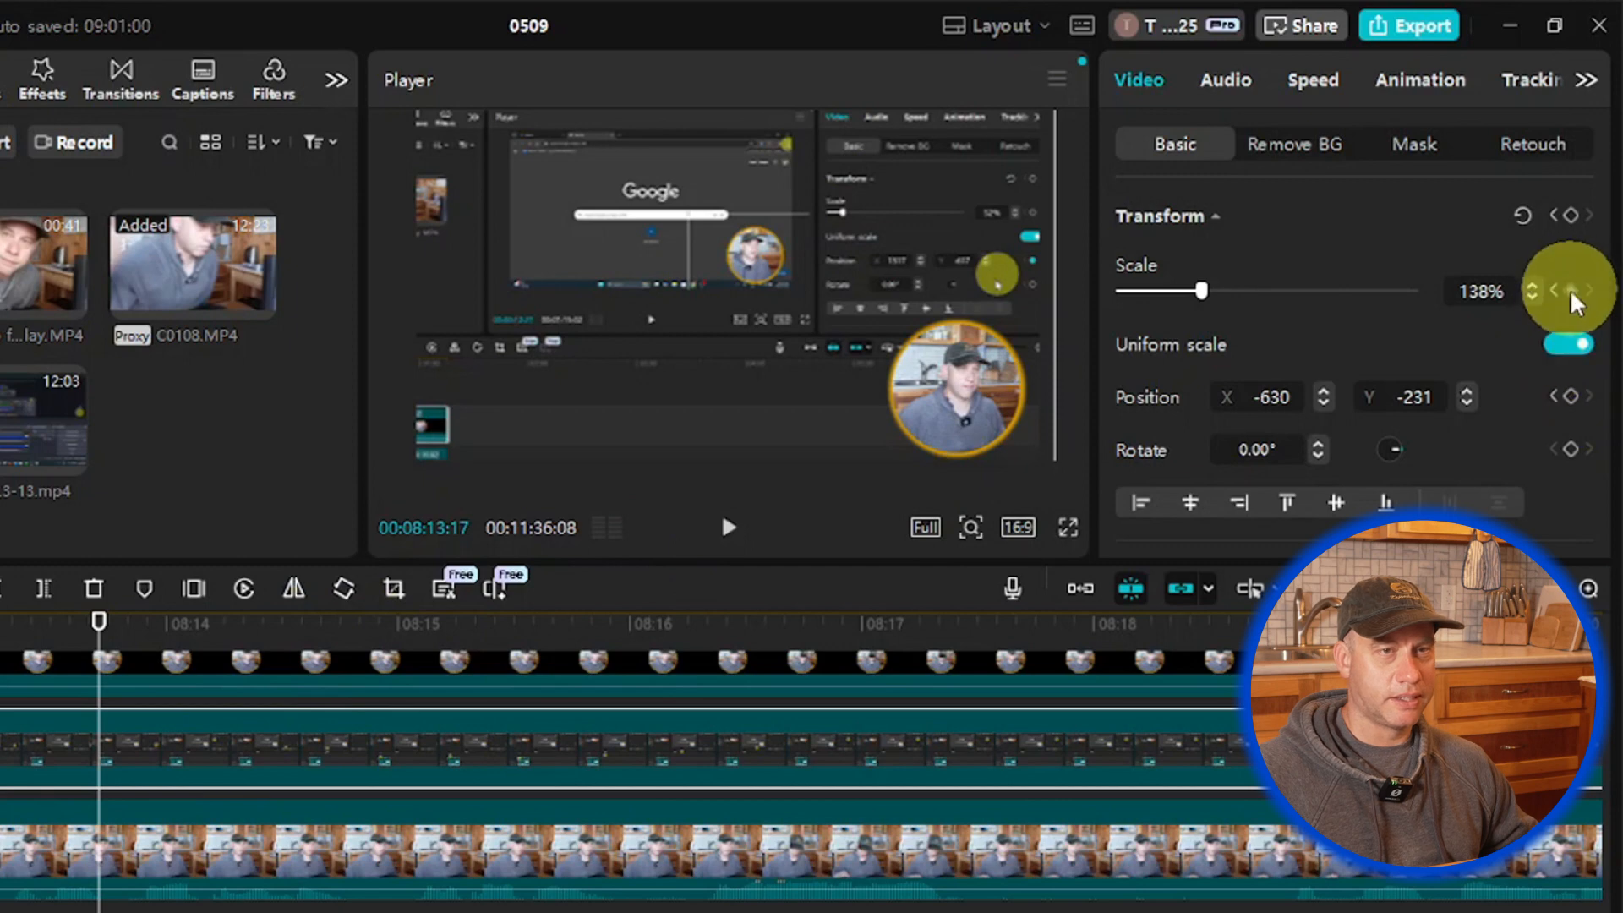
click(1572, 396)
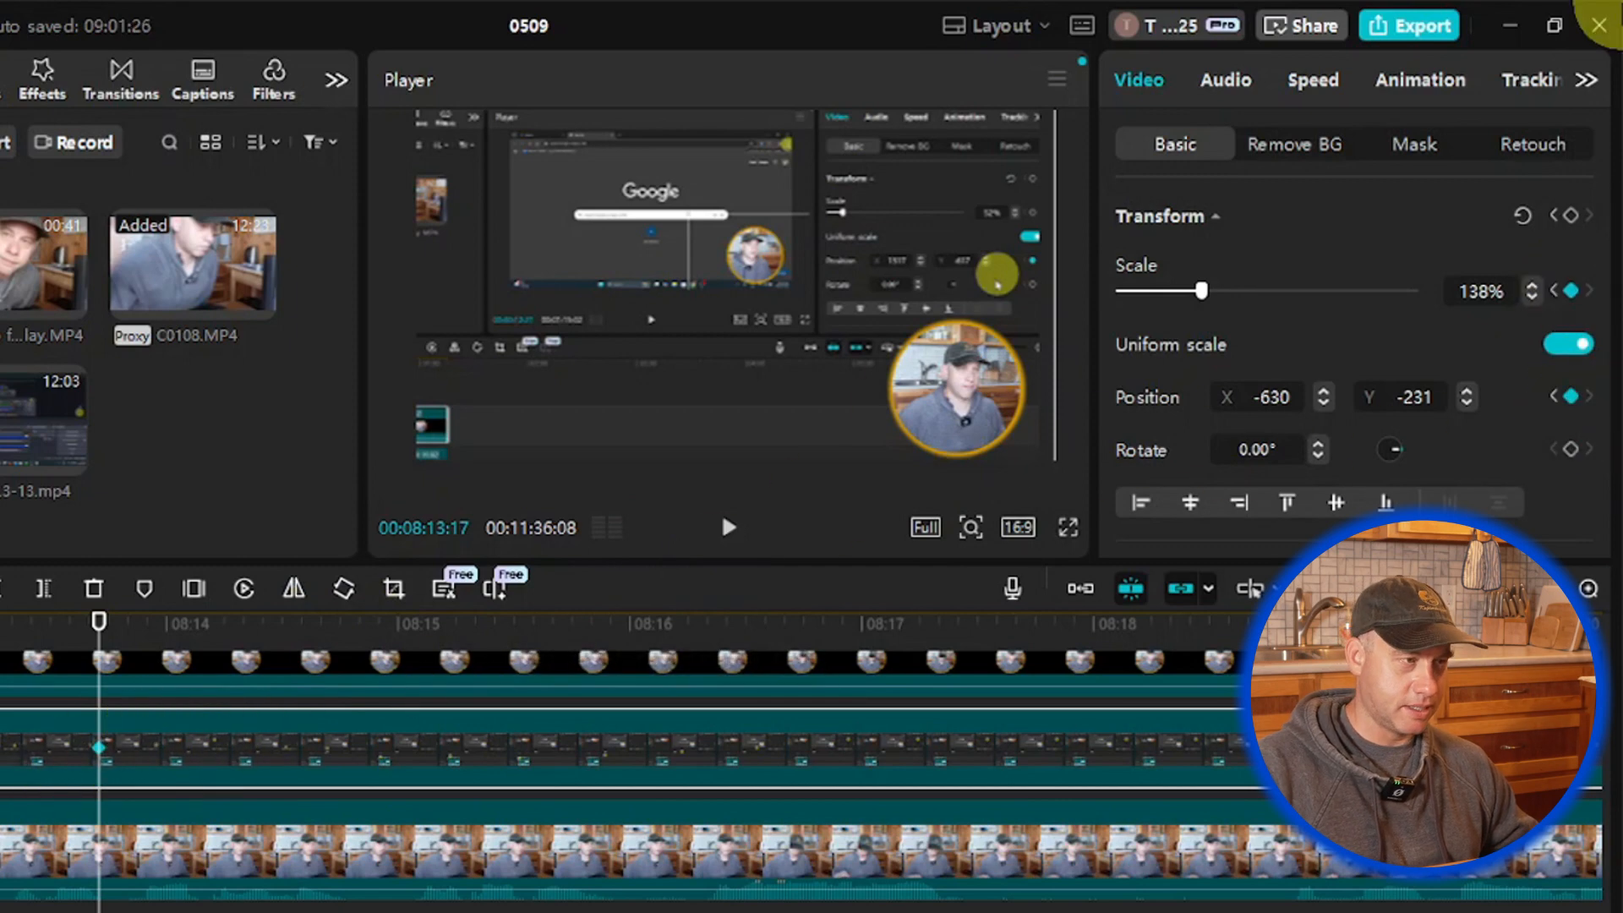
Step: Add scale and position keyframes to the screen recording at 00:08:14:16 and set its scale to 100%
key(Right)
key(Right)
key(Right)
key(Right)
key(Right)
key(Right)
key(Right)
key(Right)
key(Right)
key(Right)
key(Right)
key(Right)
key(Right)
key(Right)
key(Right)
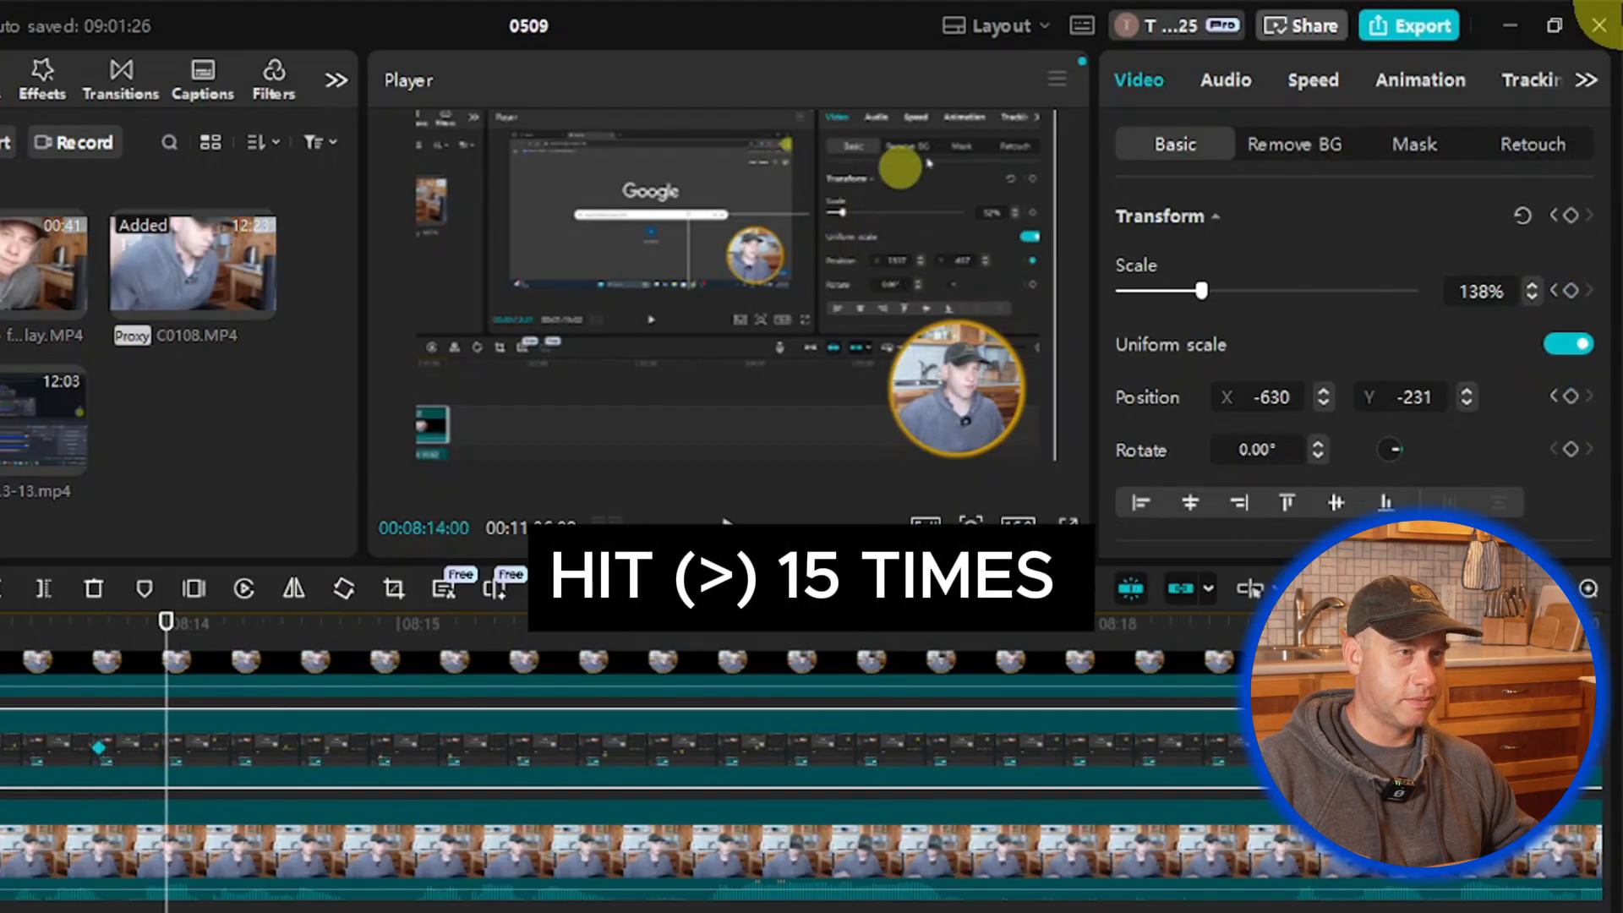
key(Right)
key(Right)
key(Right)
key(Right)
key(Right)
key(Right)
key(Right)
key(Right)
key(Right)
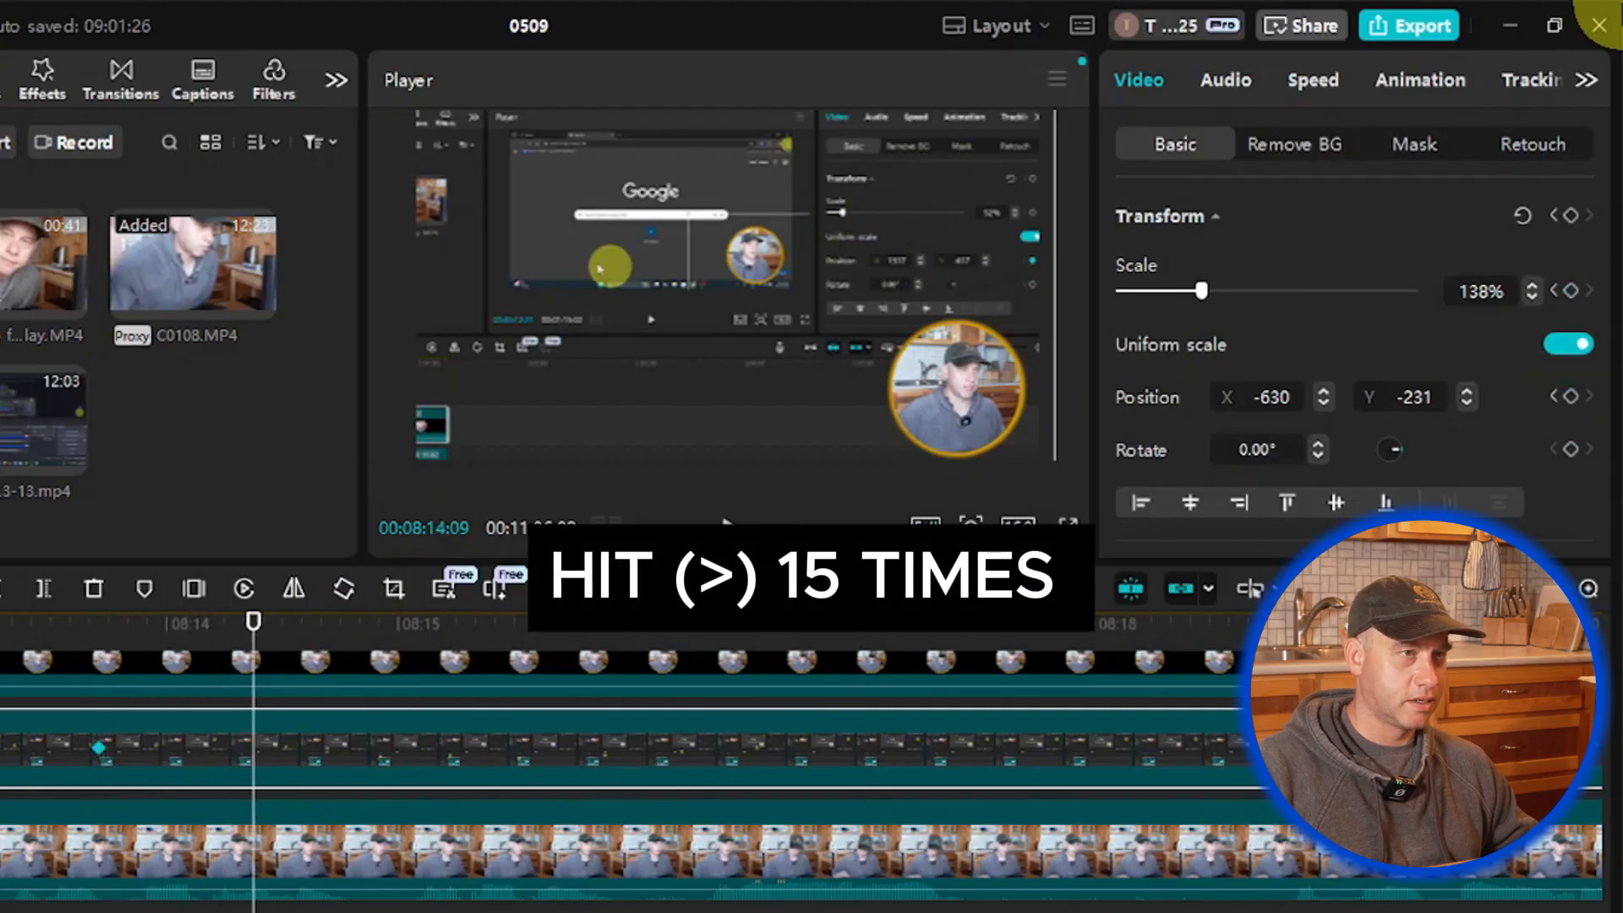
key(Right)
key(Right)
key(Right)
key(Right)
key(Right)
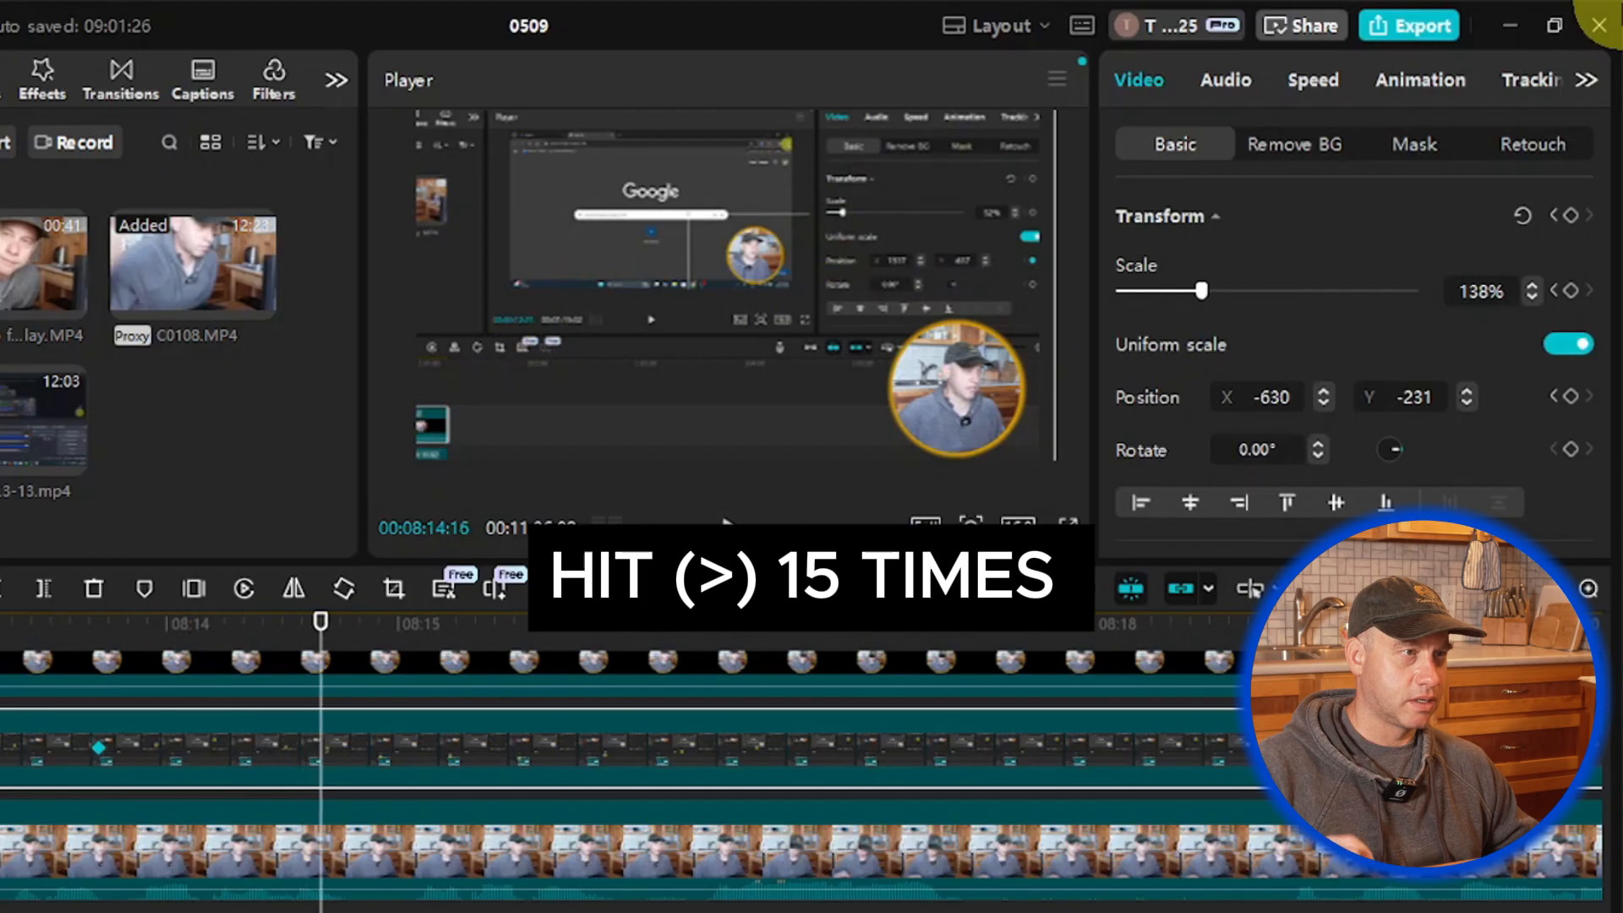
click(1568, 292)
click(1570, 396)
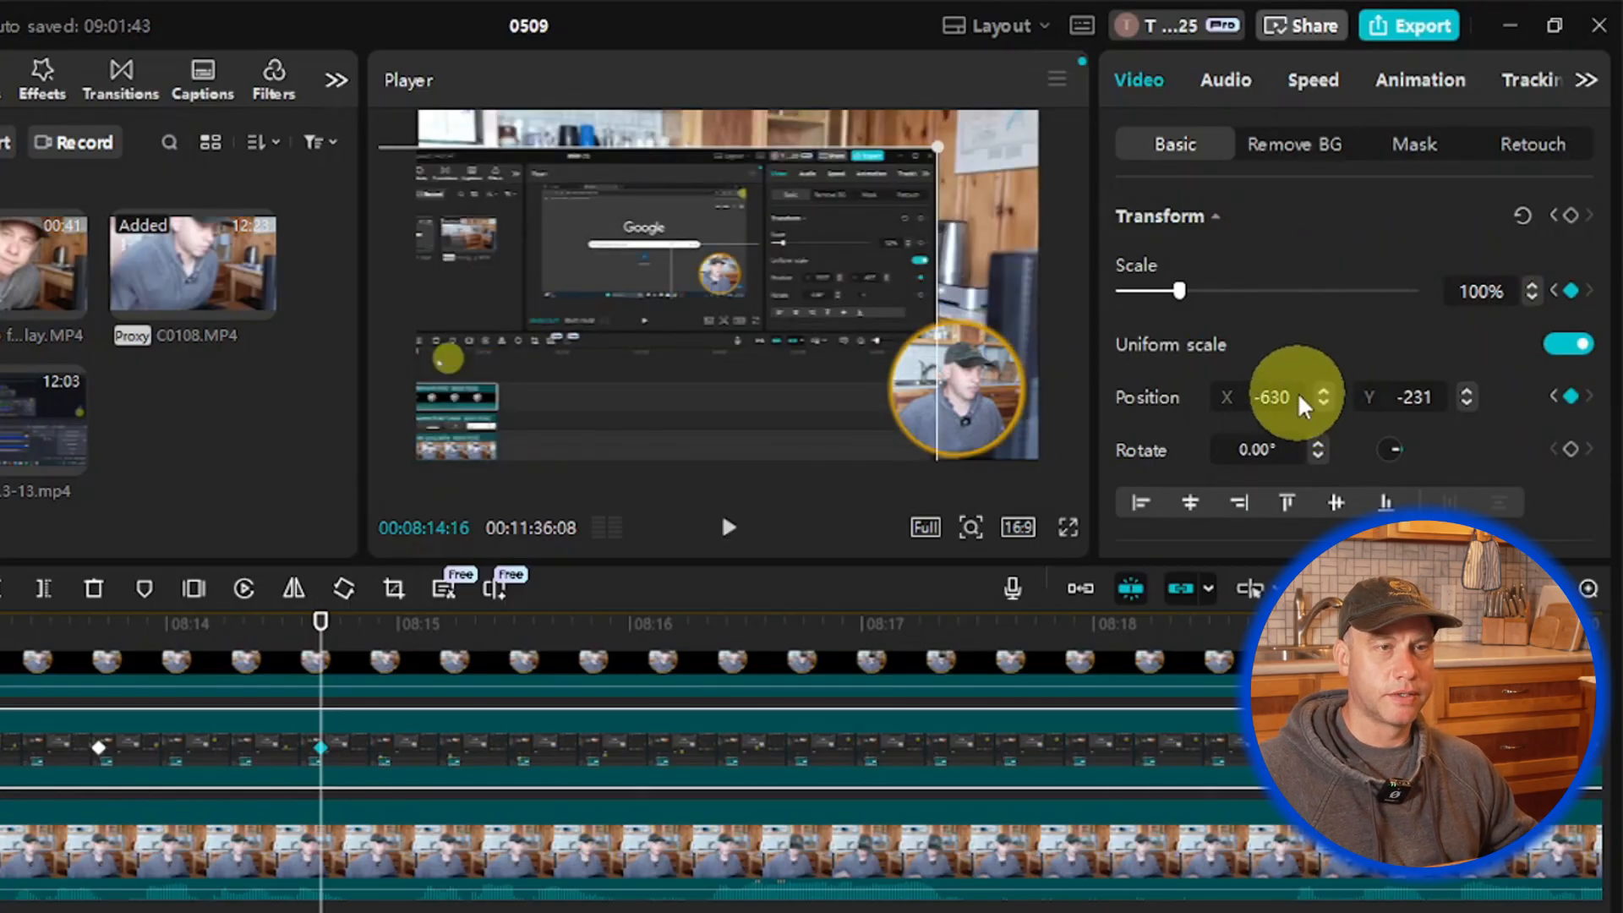
Step: Set the screen recording's position to X 0 and Y 0 at 00:08:14:16
drag(1295, 402, 1043, 381)
text(0)
key(Return)
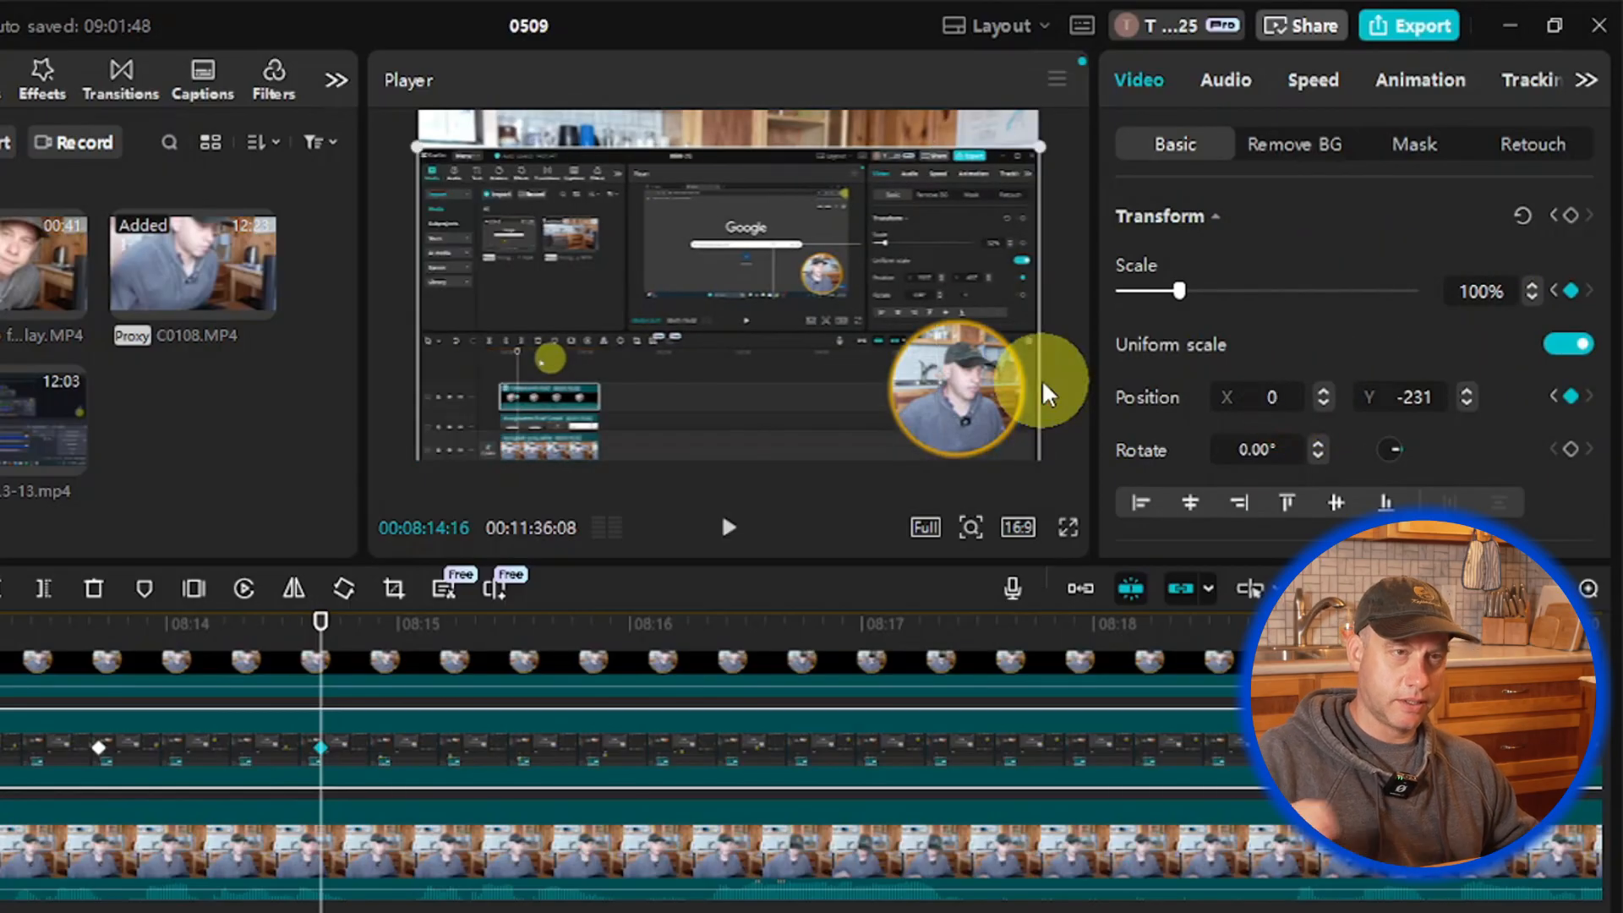
drag(1440, 405, 1286, 394)
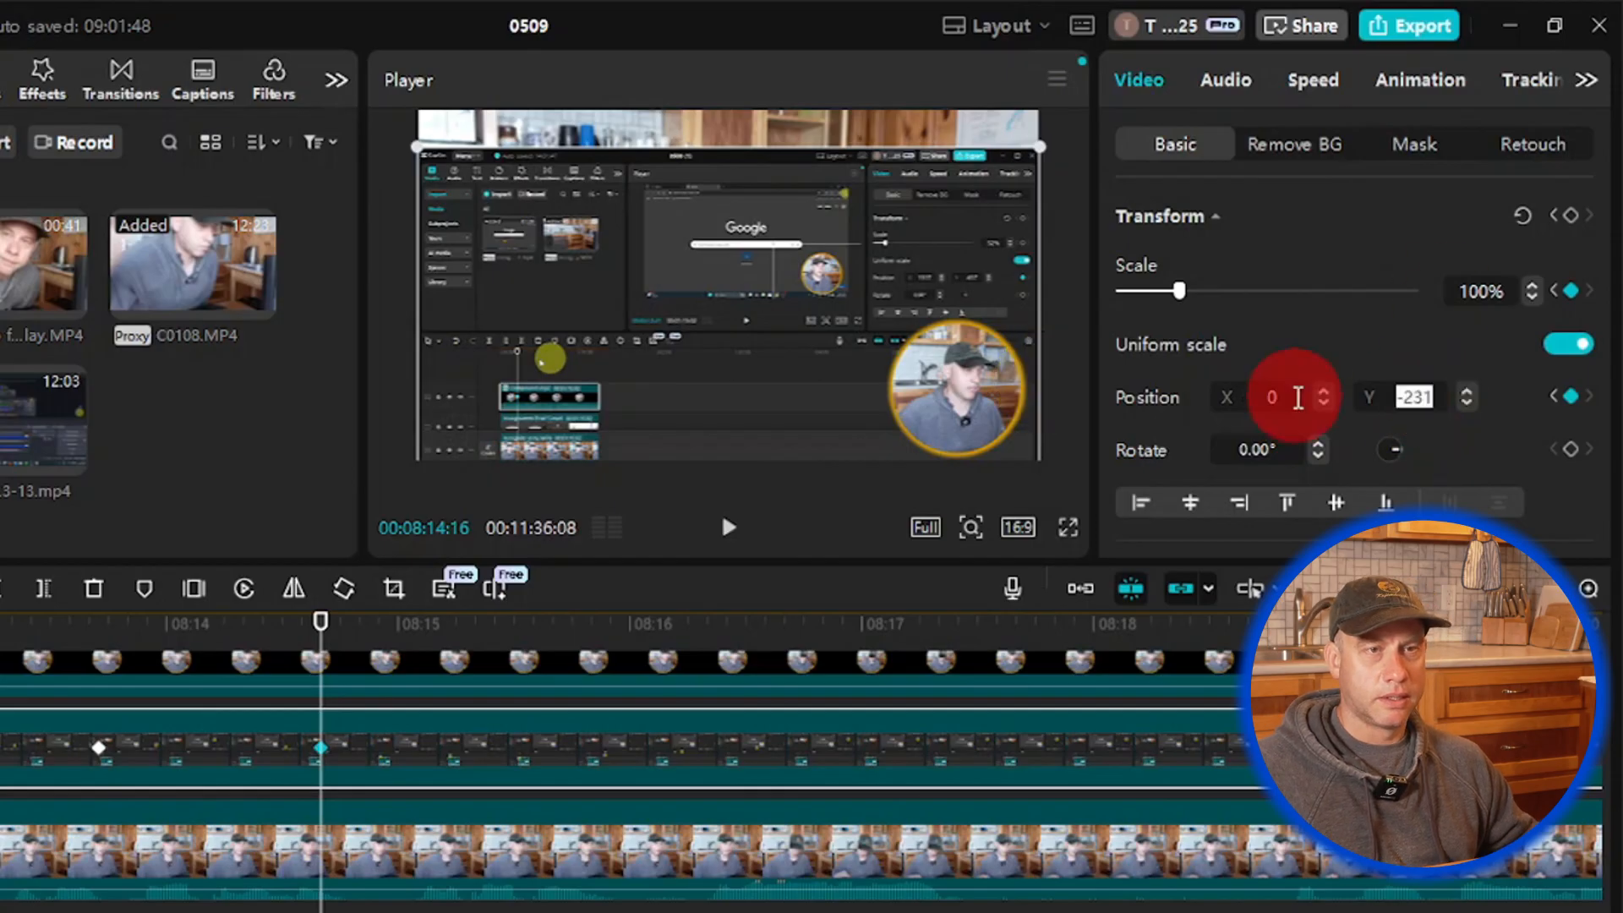
text(0)
key(Return)
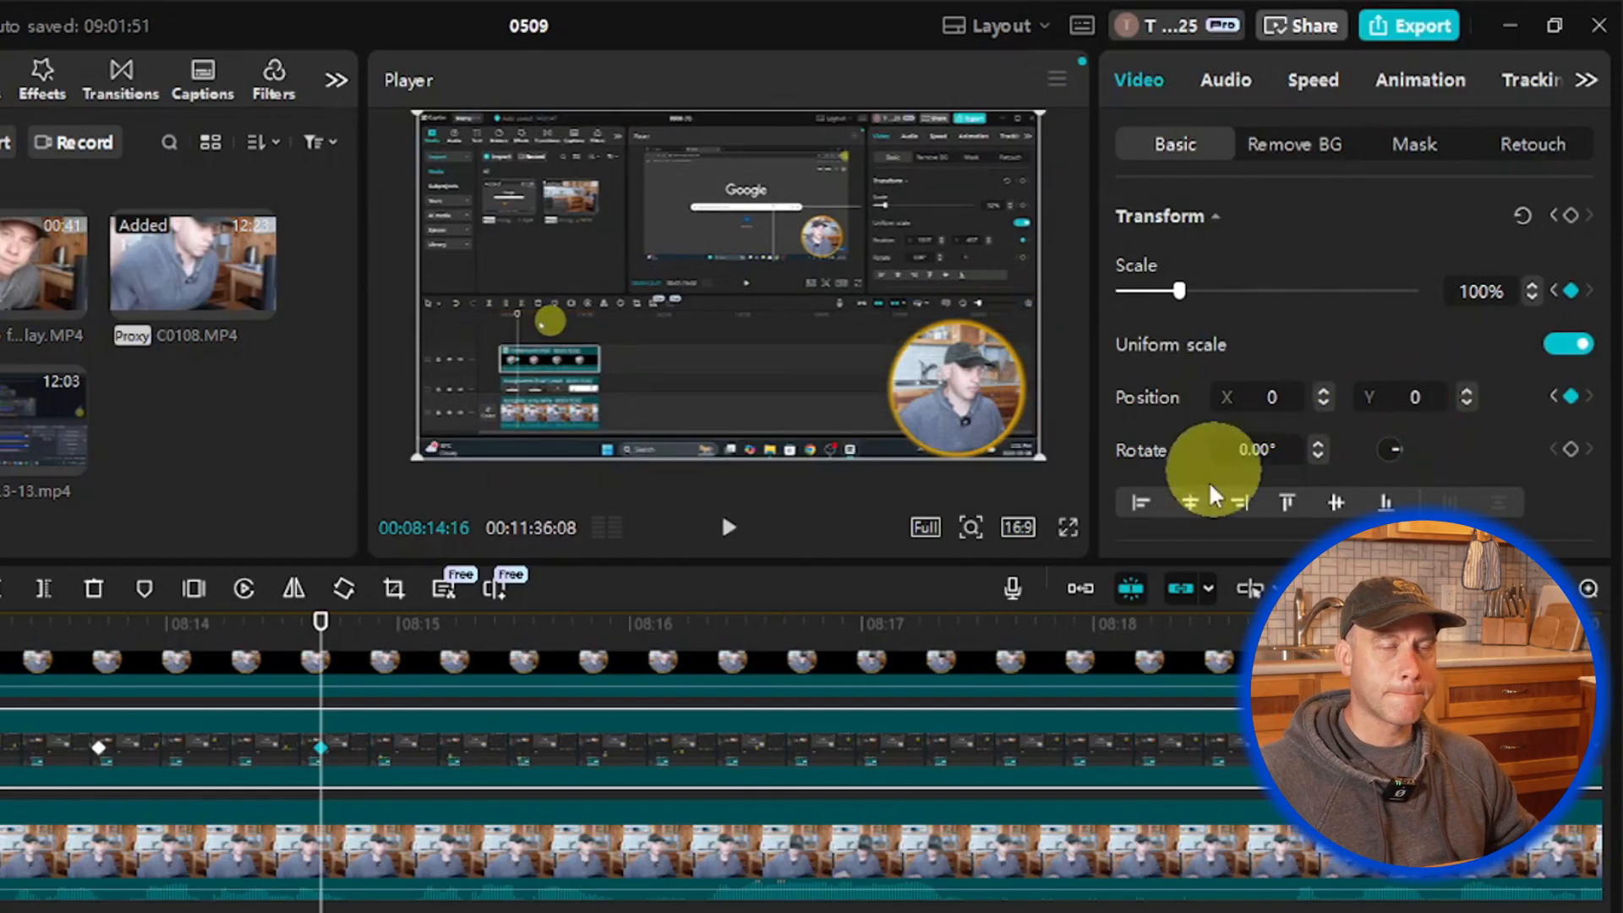
Step: Replay the following footage up to 00:08:16:13 and add scale and position keyframes to the screen recording there
click(727, 531)
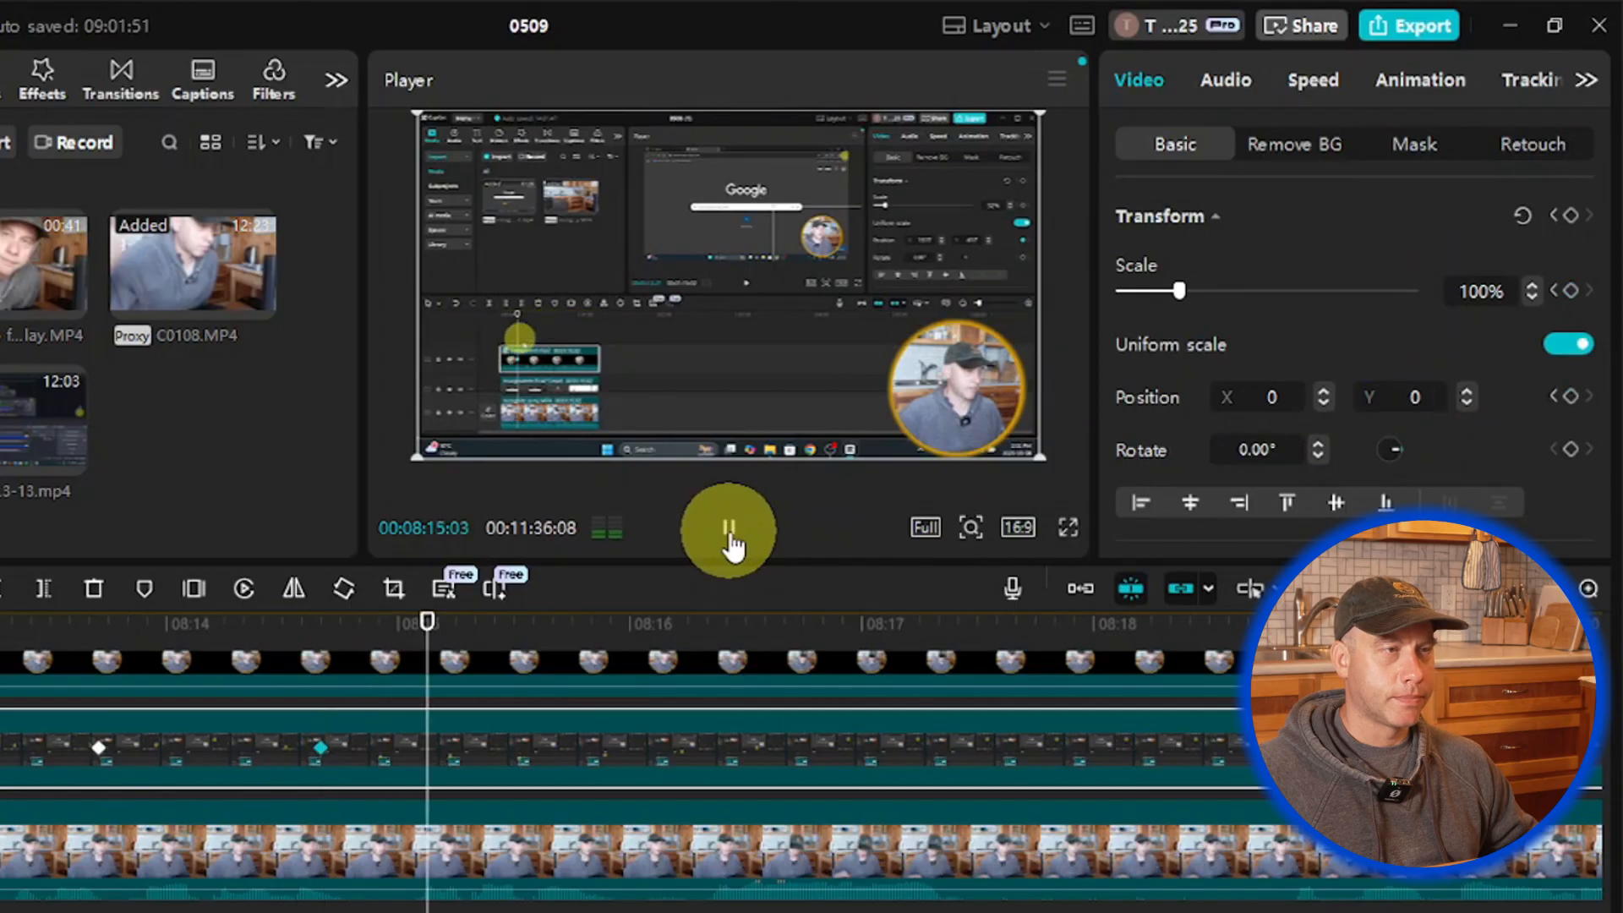
click(727, 531)
drag(494, 632, 341, 696)
click(725, 528)
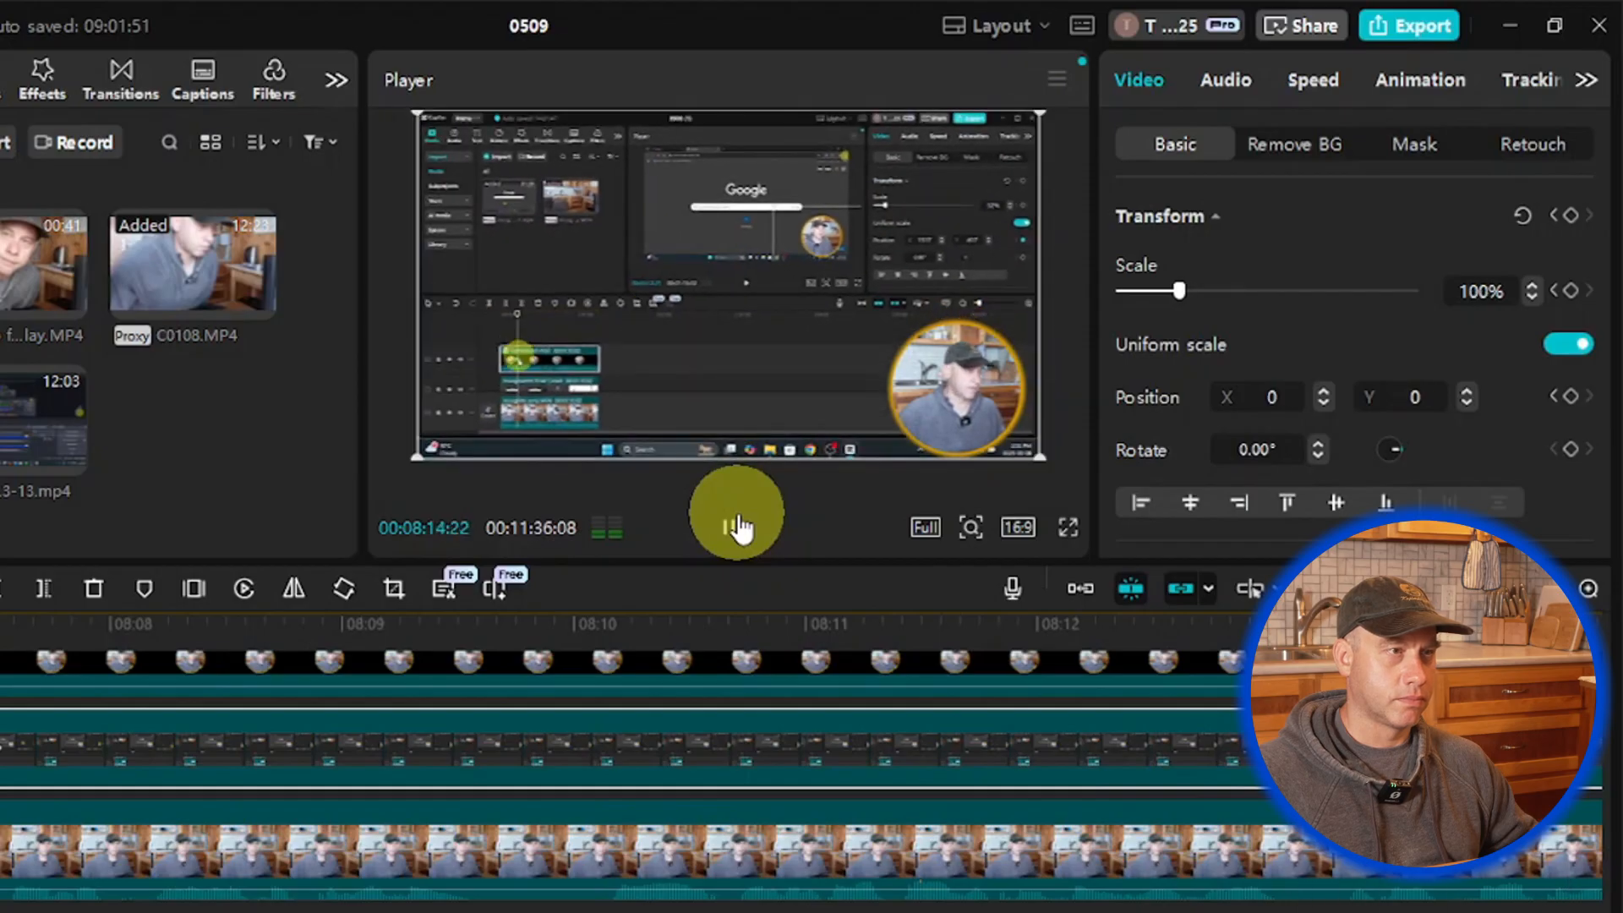
click(734, 526)
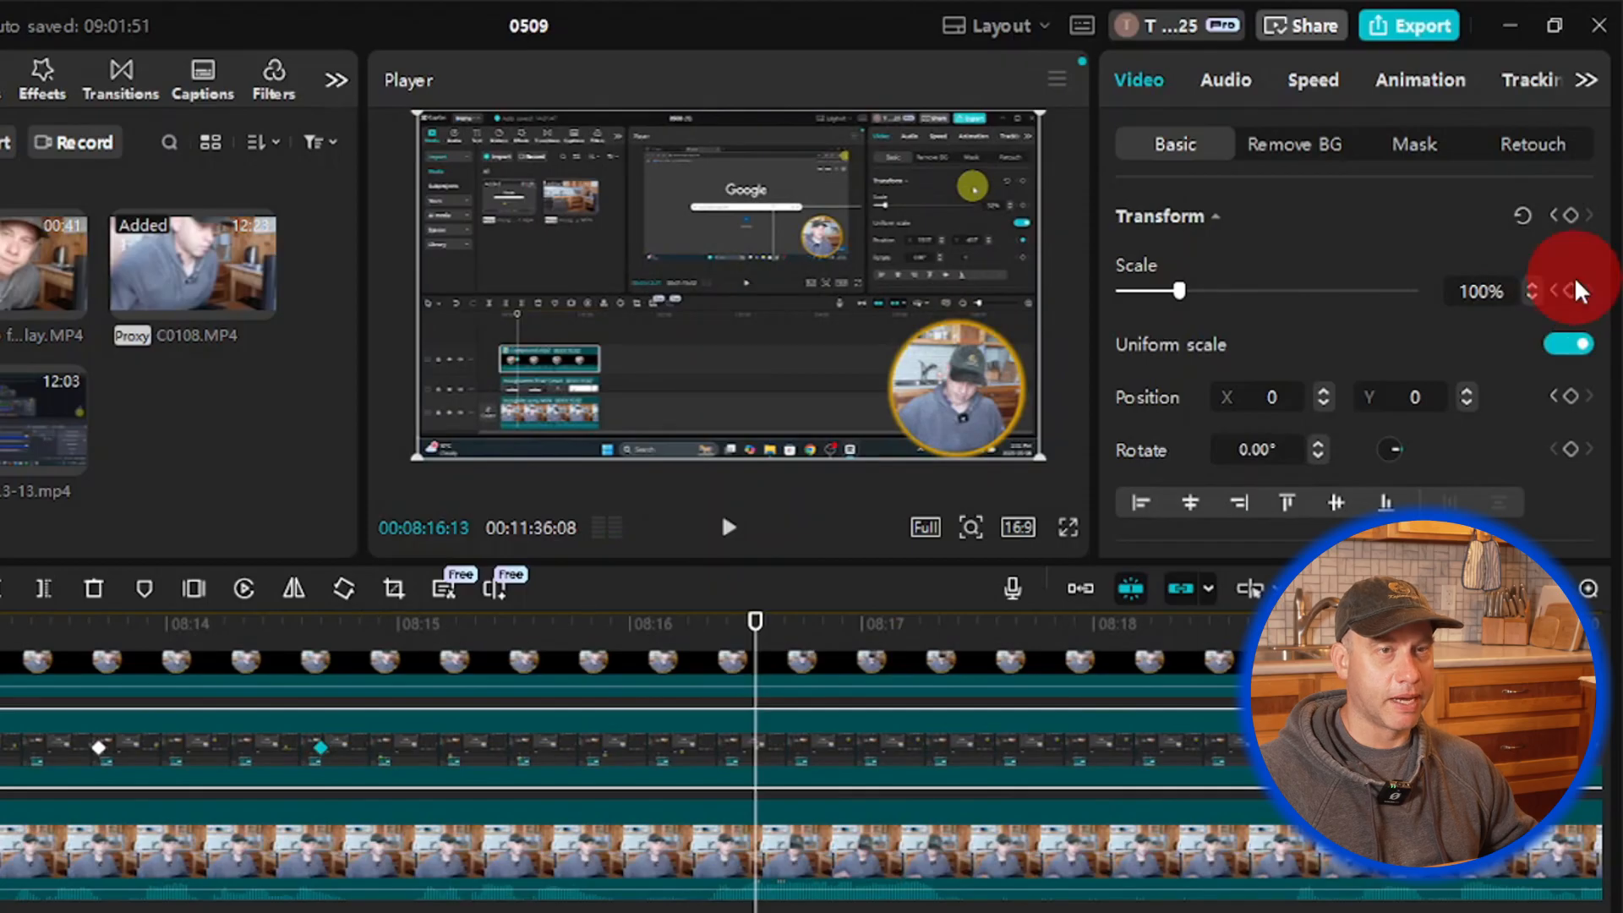
click(1570, 397)
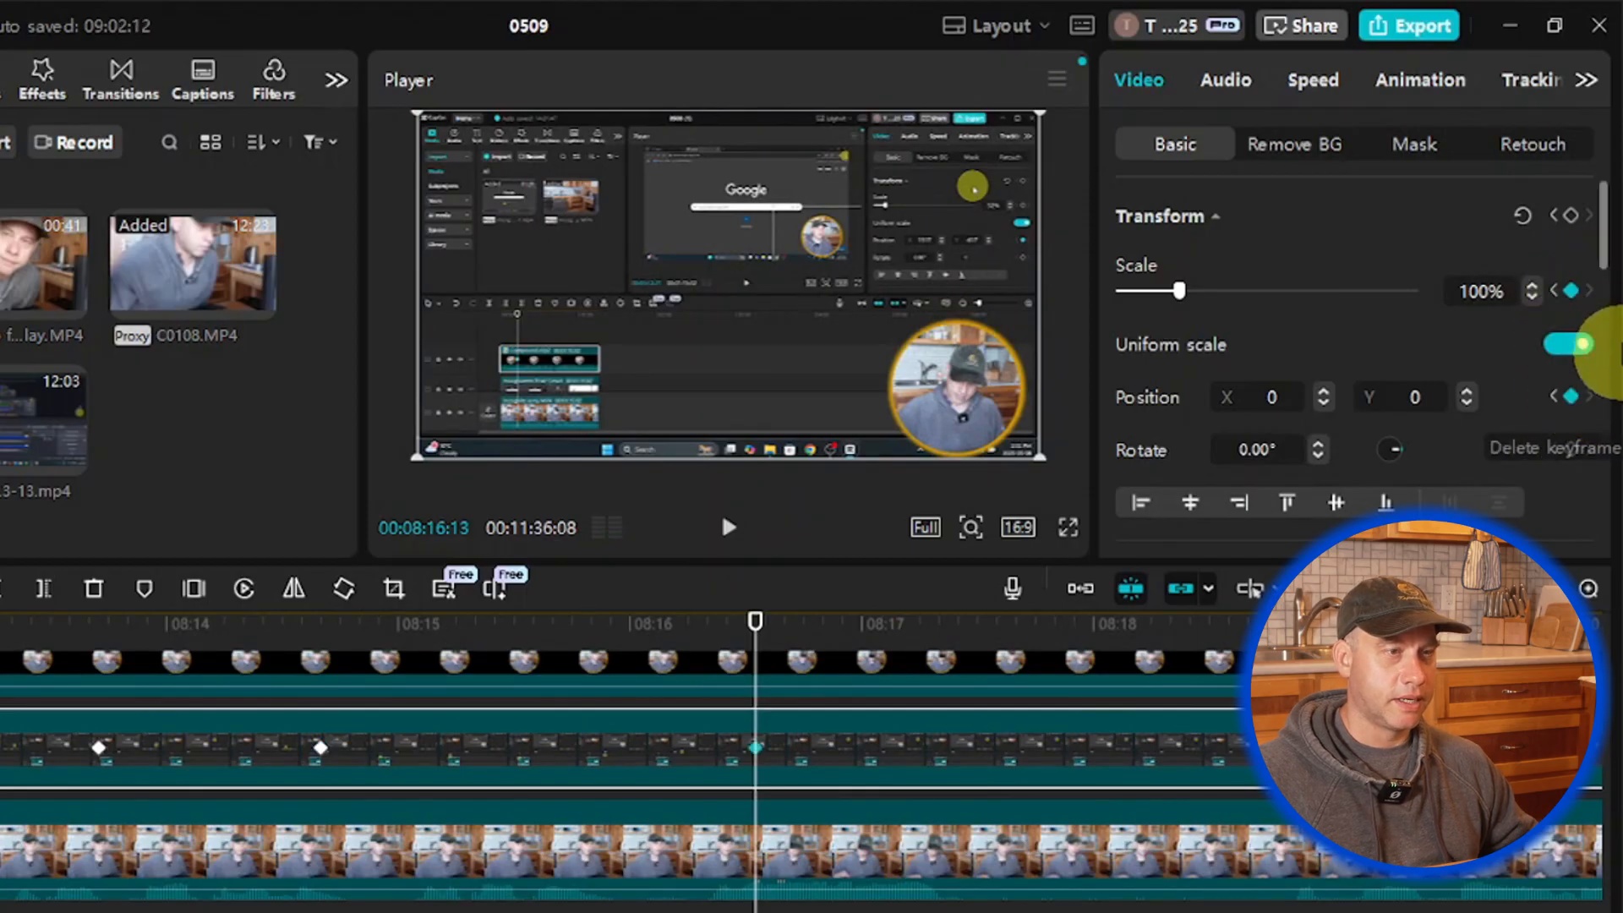
Step: At 00:08:17:05, enlarge the screen recording to 115% and reposition it to X -289, Y -163
key(Right)
key(Right)
key(Right)
key(Right)
key(Right)
key(Right)
key(Right)
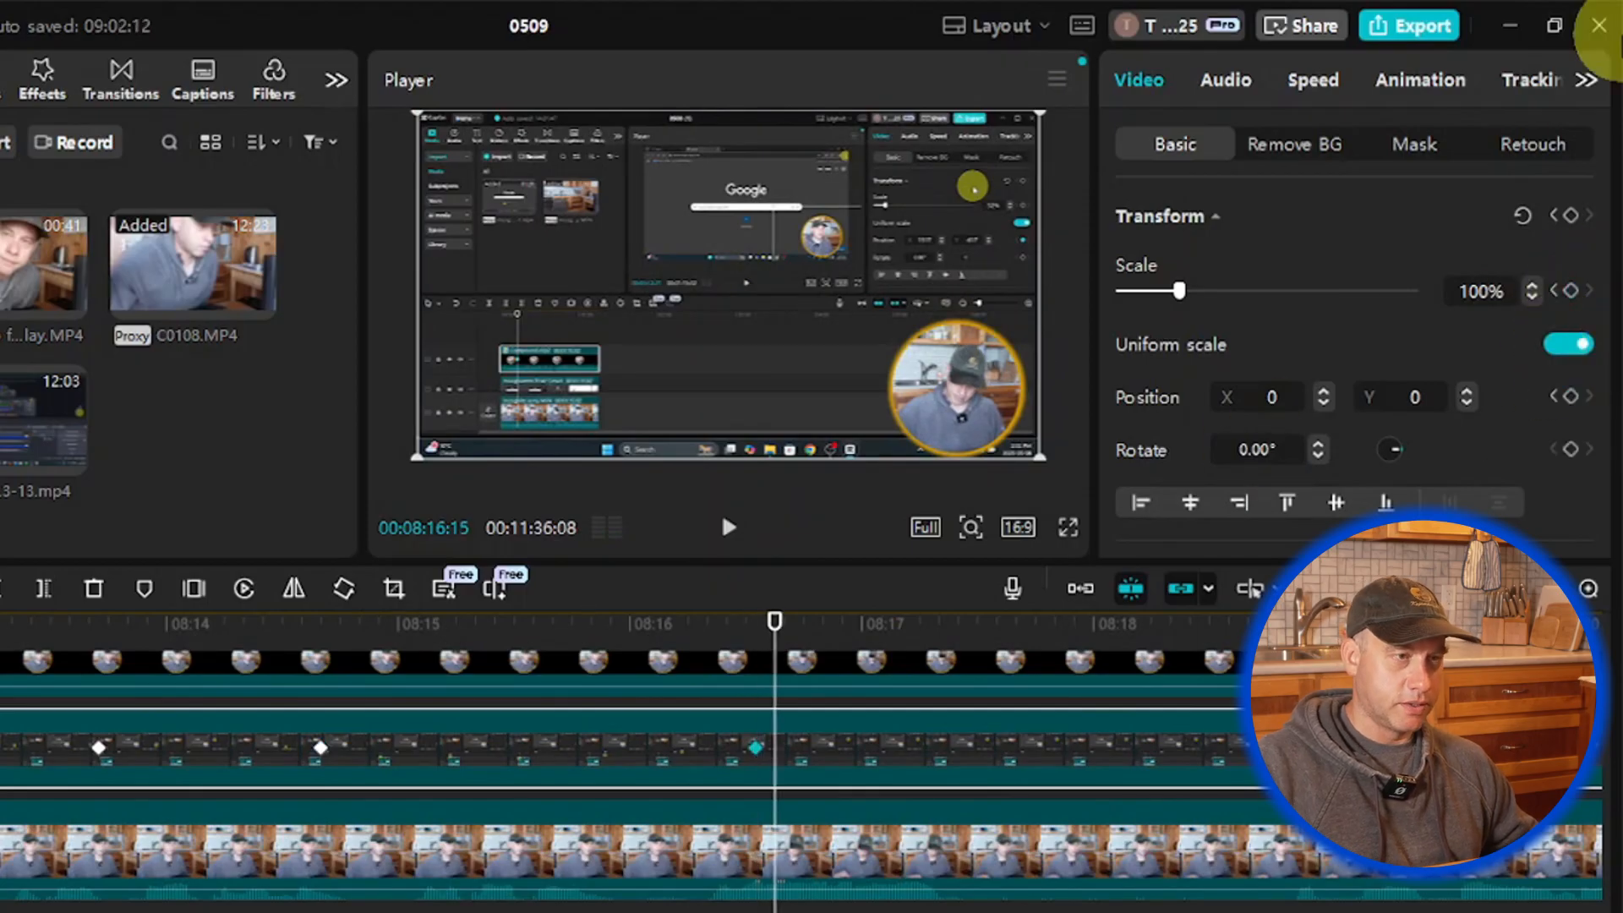
key(Right)
key(Right)
key(Right)
key(Right)
key(Right)
key(Right)
key(Right)
key(Right)
key(Right)
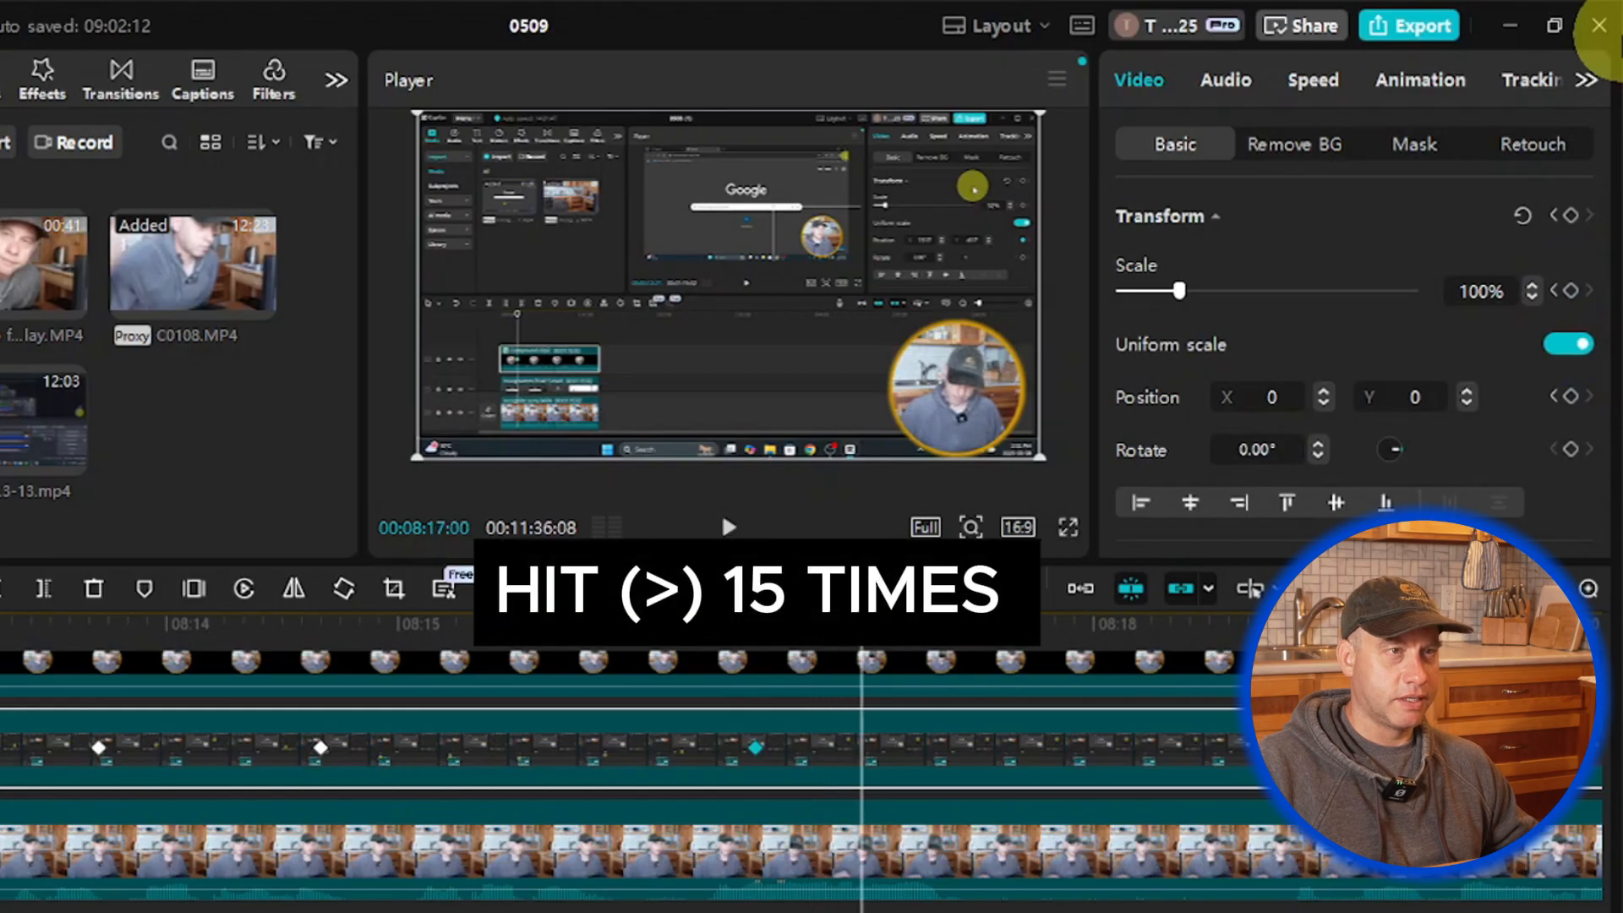
key(Right)
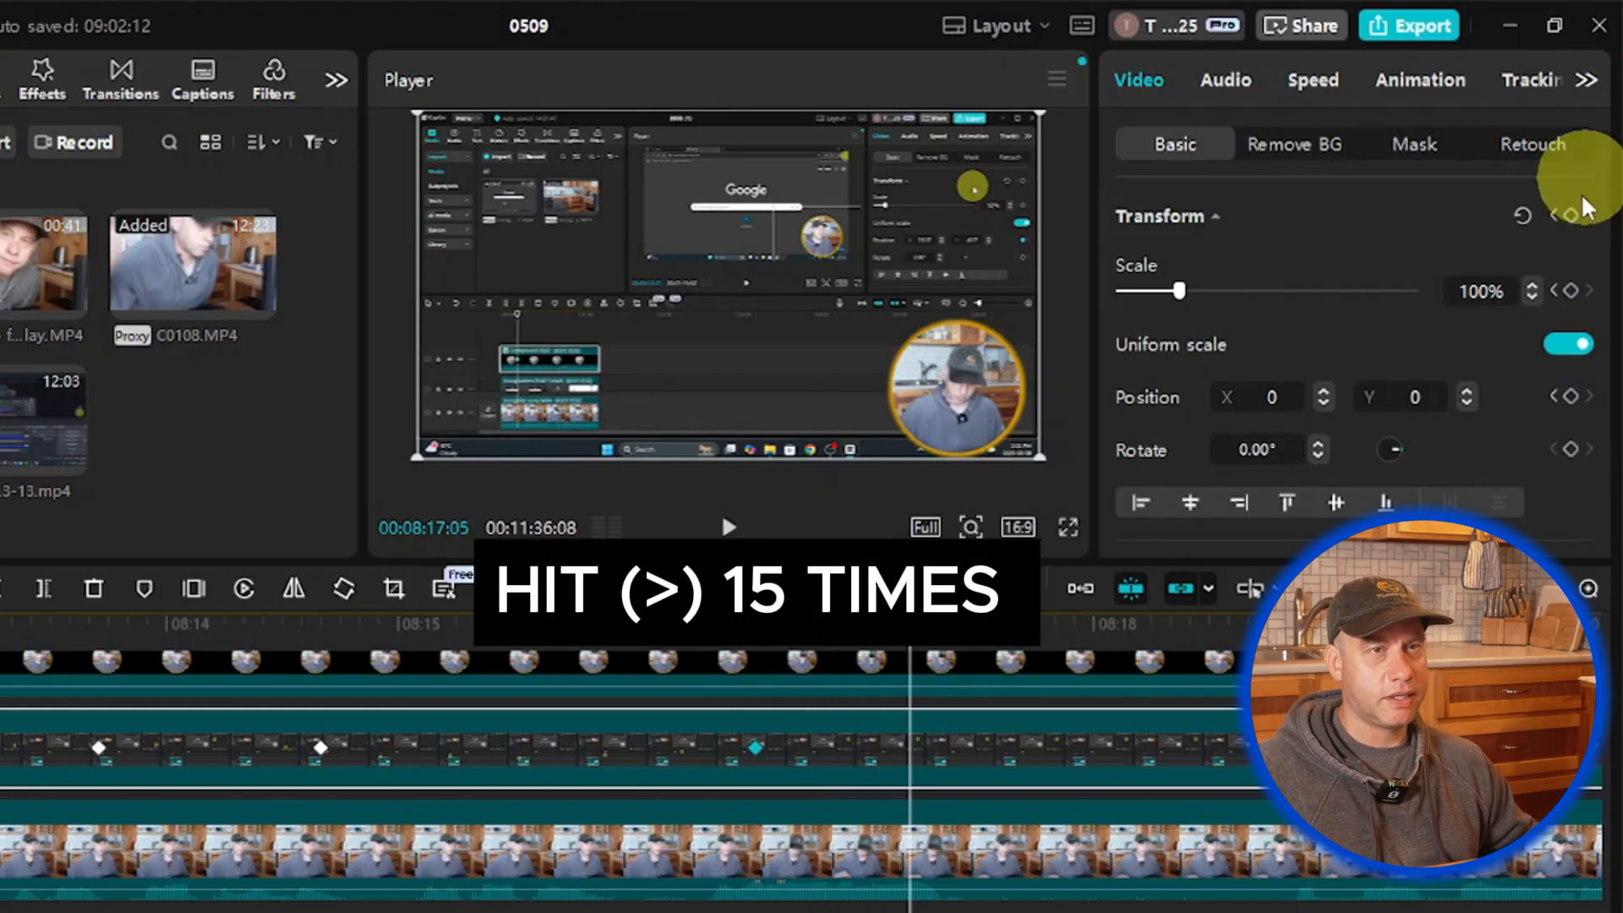
click(1497, 291)
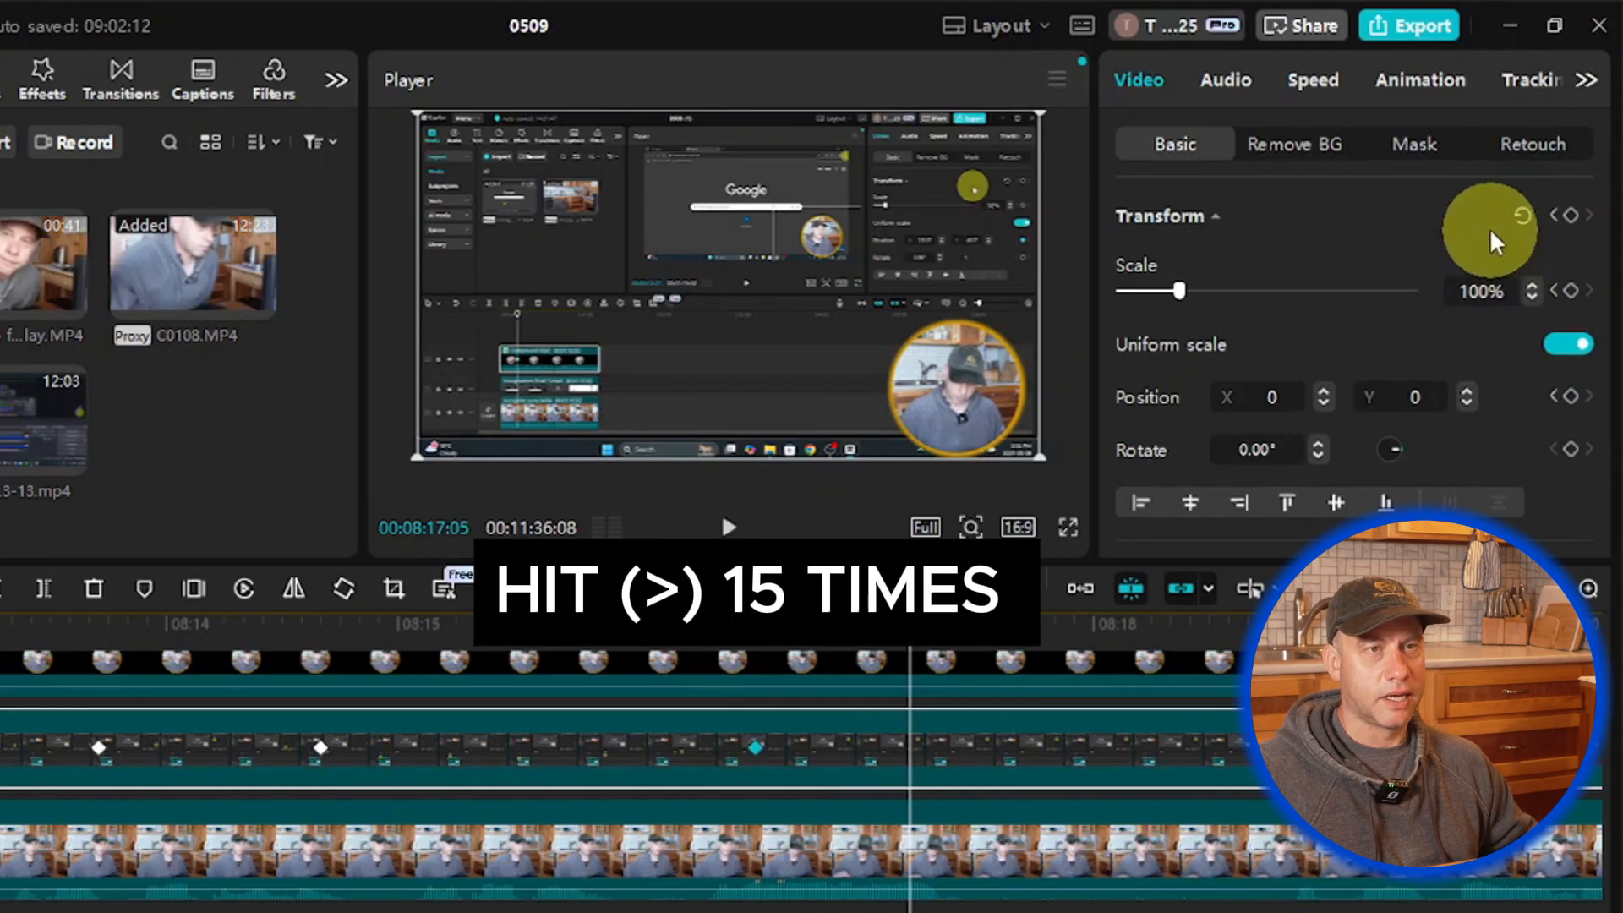
drag(1182, 290, 1201, 290)
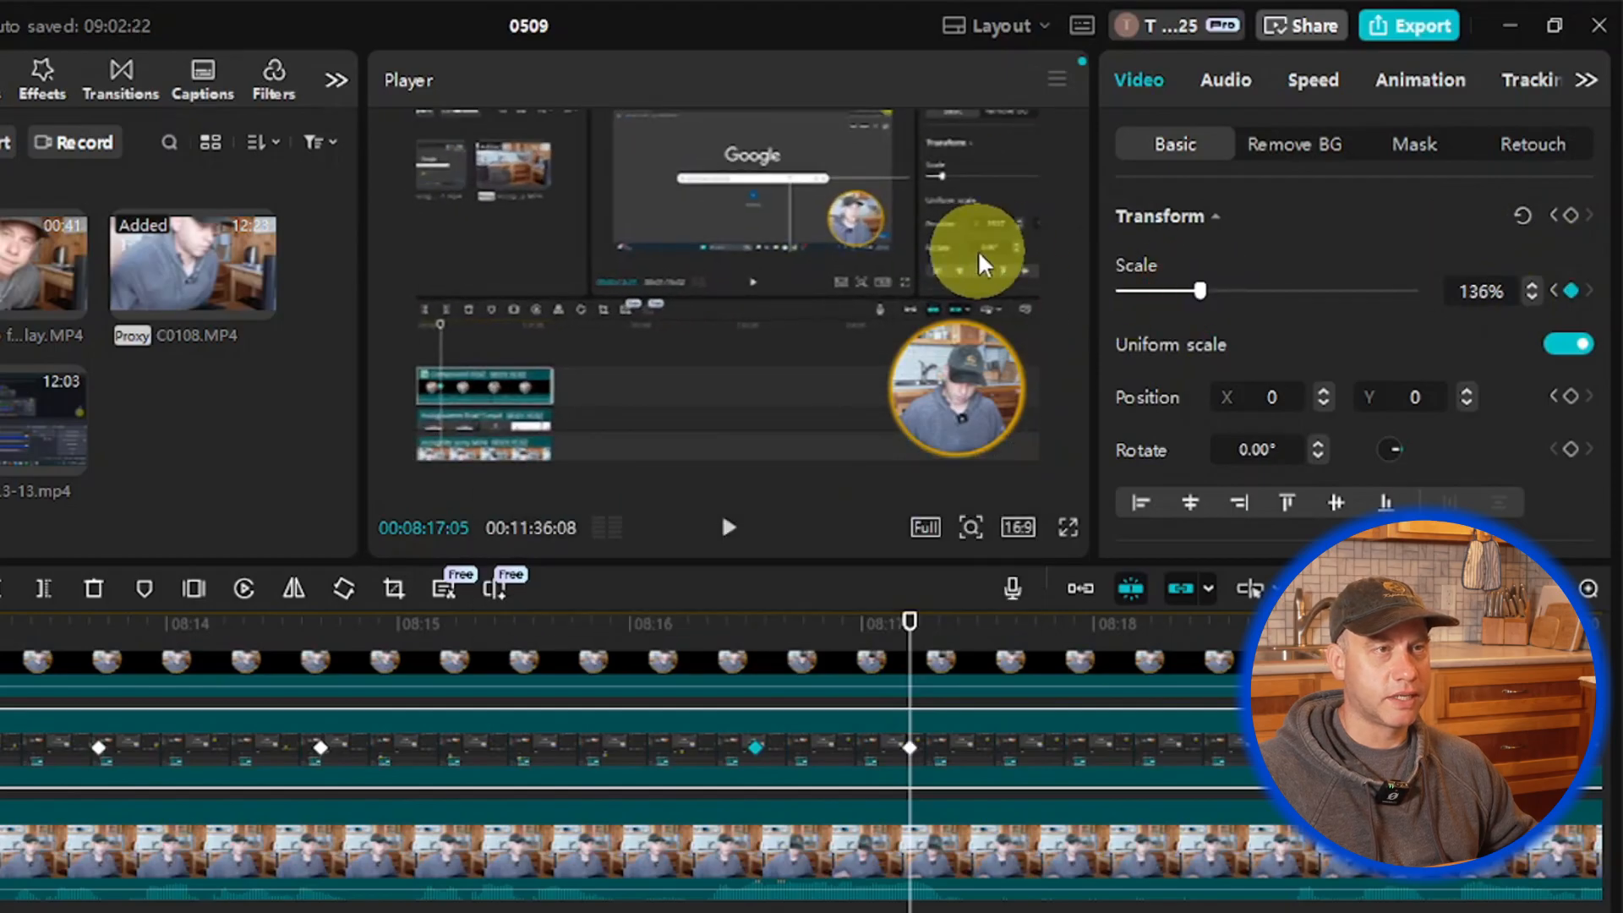
drag(978, 250, 855, 309)
drag(1201, 290, 1189, 289)
drag(910, 285, 980, 245)
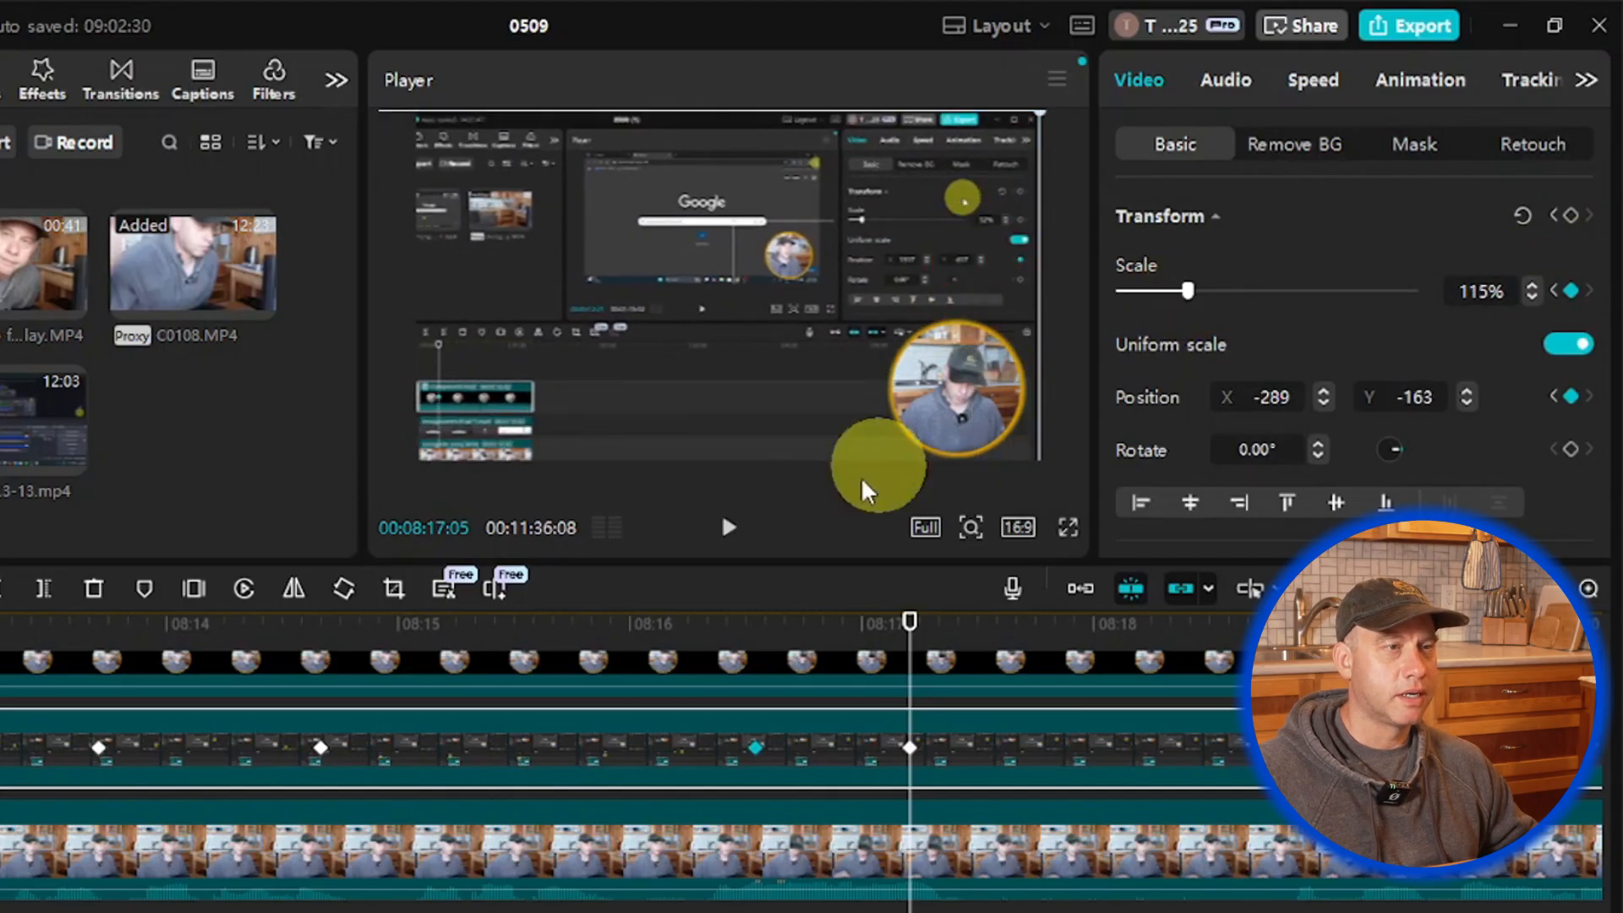
Step: Play the footage onward from 00:08:17:05 to review it for the next edit
click(731, 527)
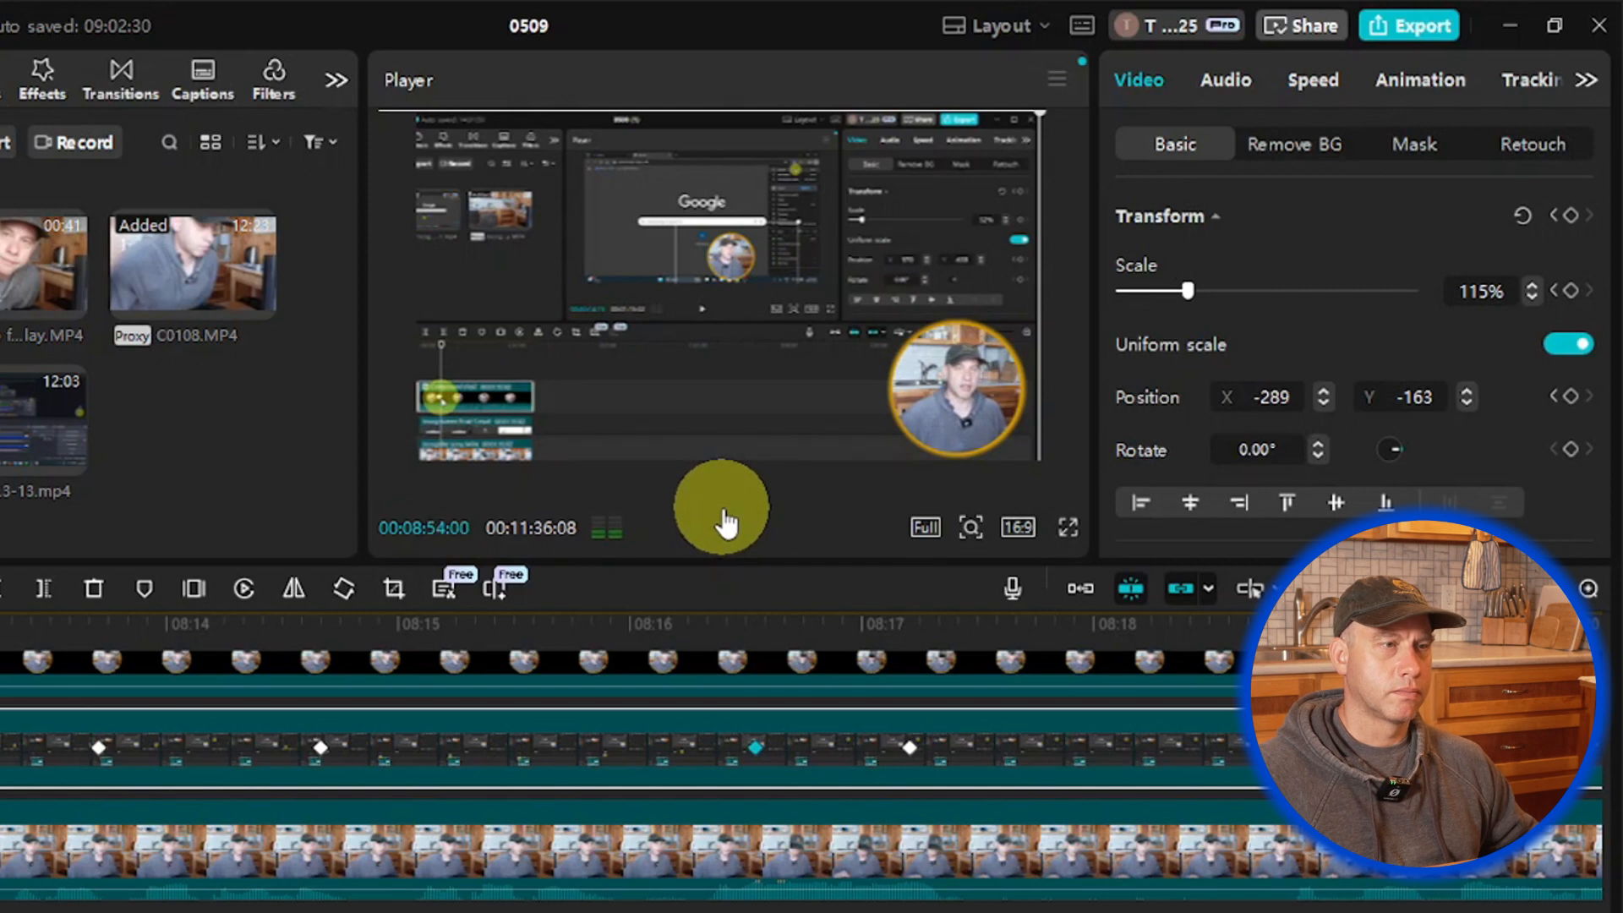
Step: Split the C0108.MP4 camera clip on the lowest track at 00:08:49:14
click(727, 526)
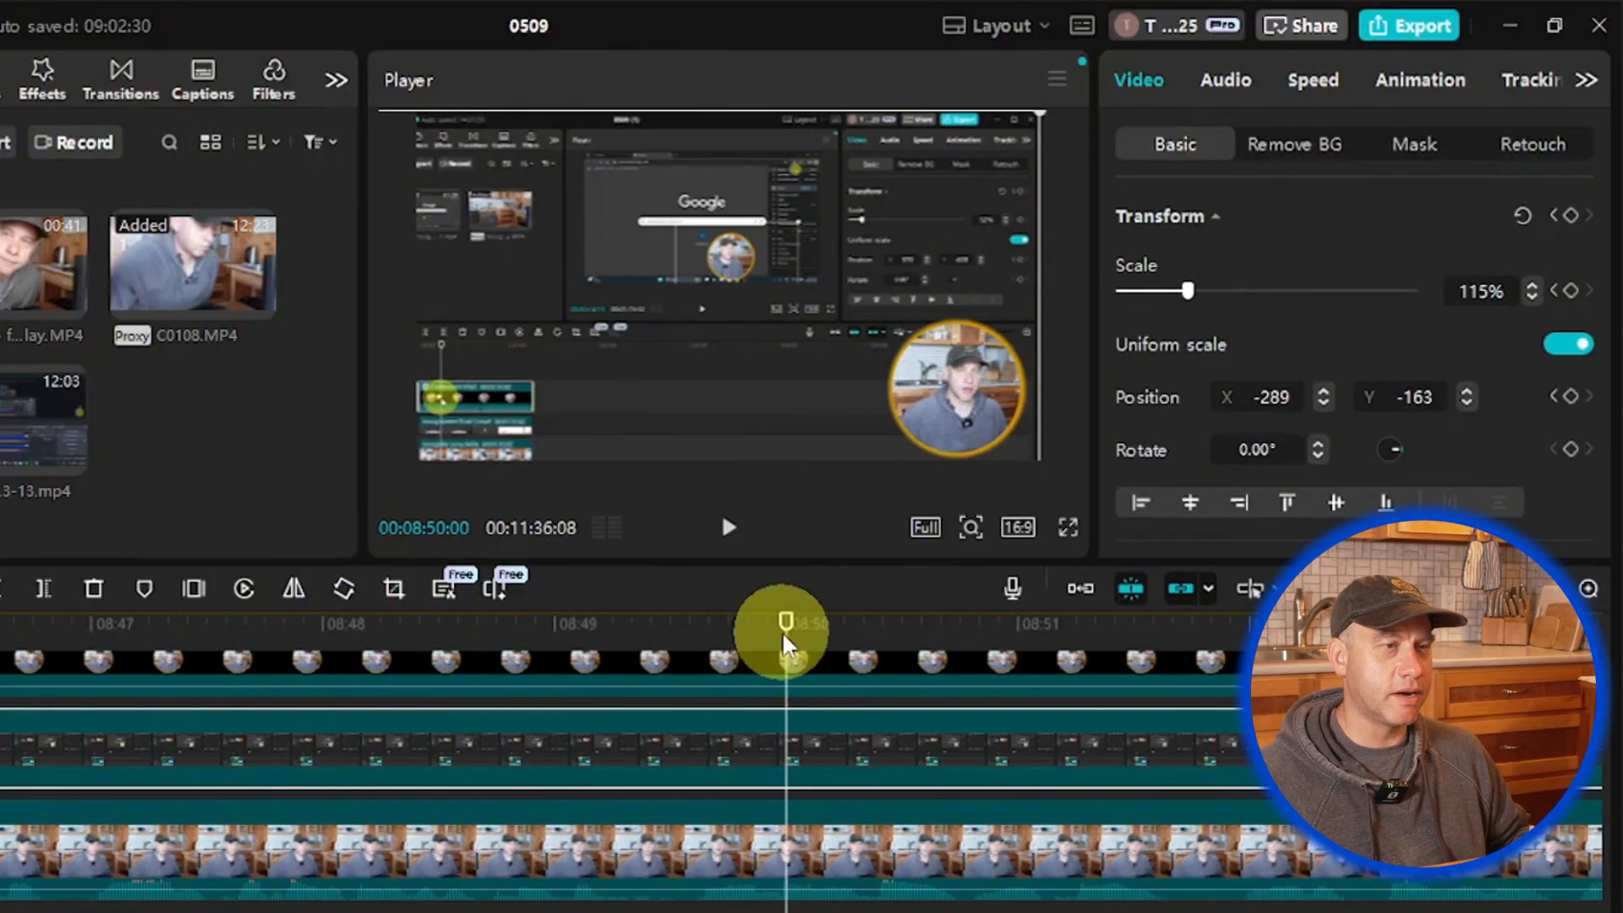
drag(783, 636, 691, 636)
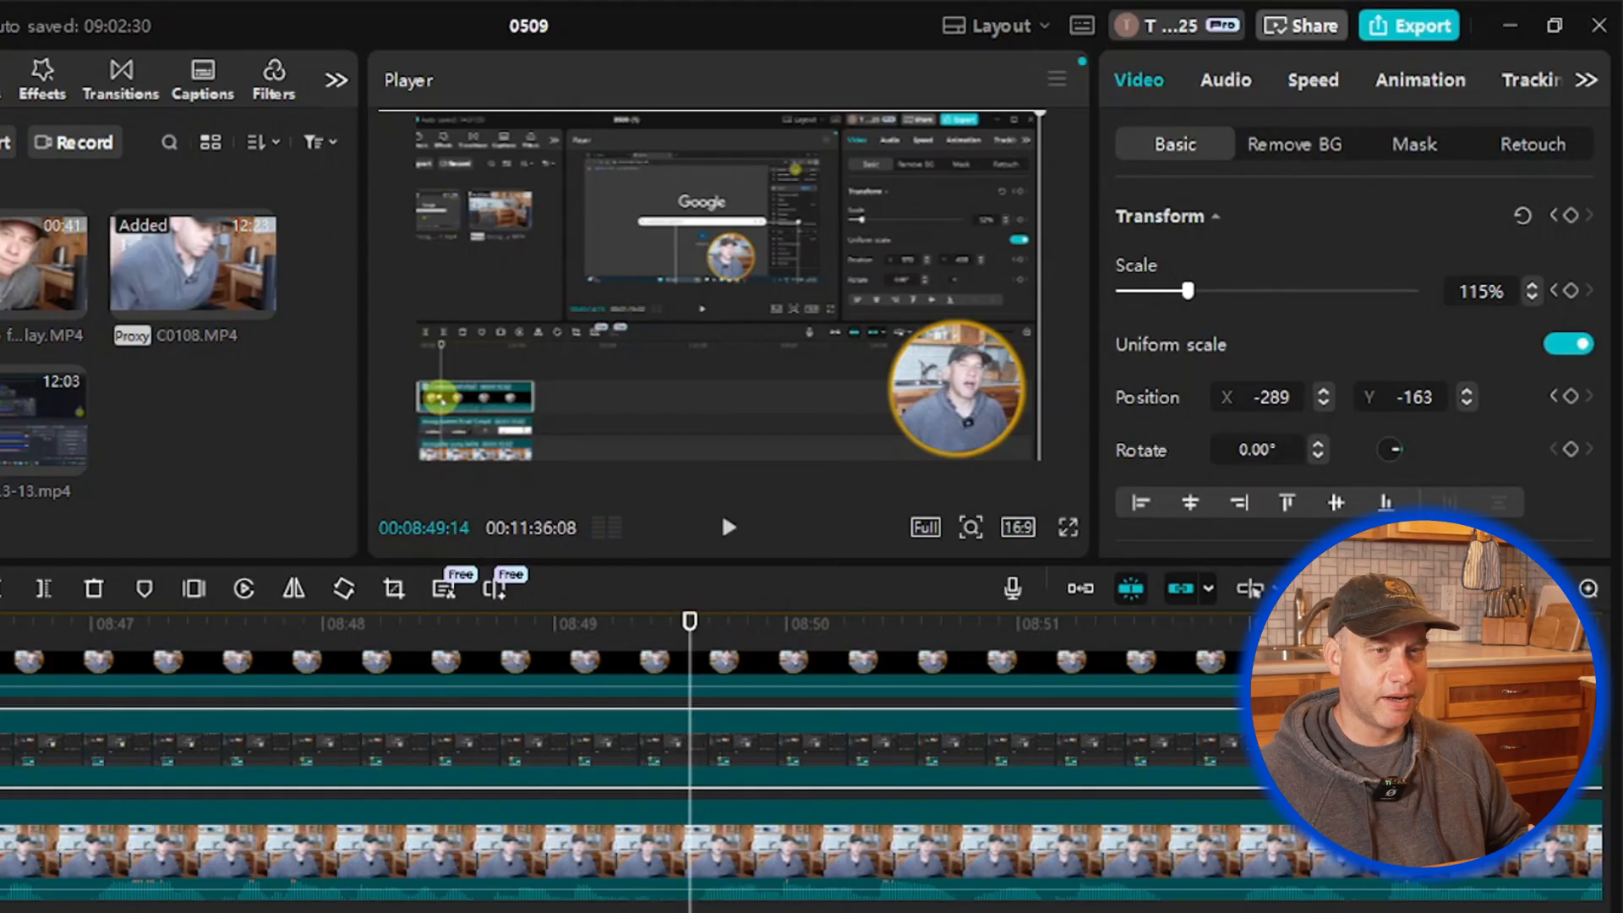
click(1589, 589)
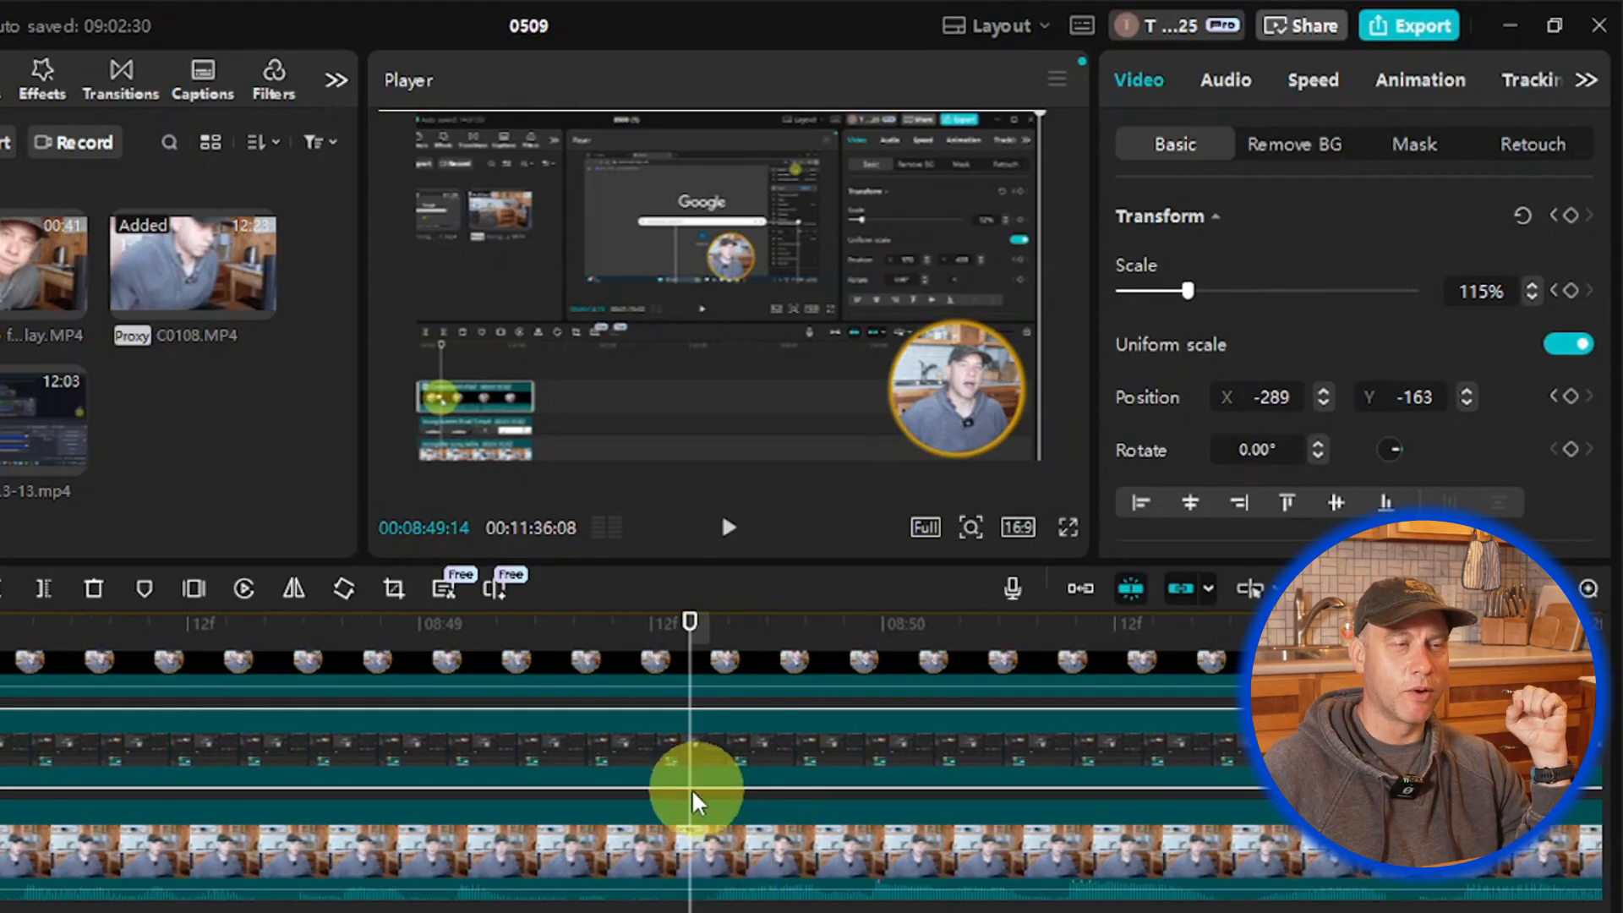
click(835, 842)
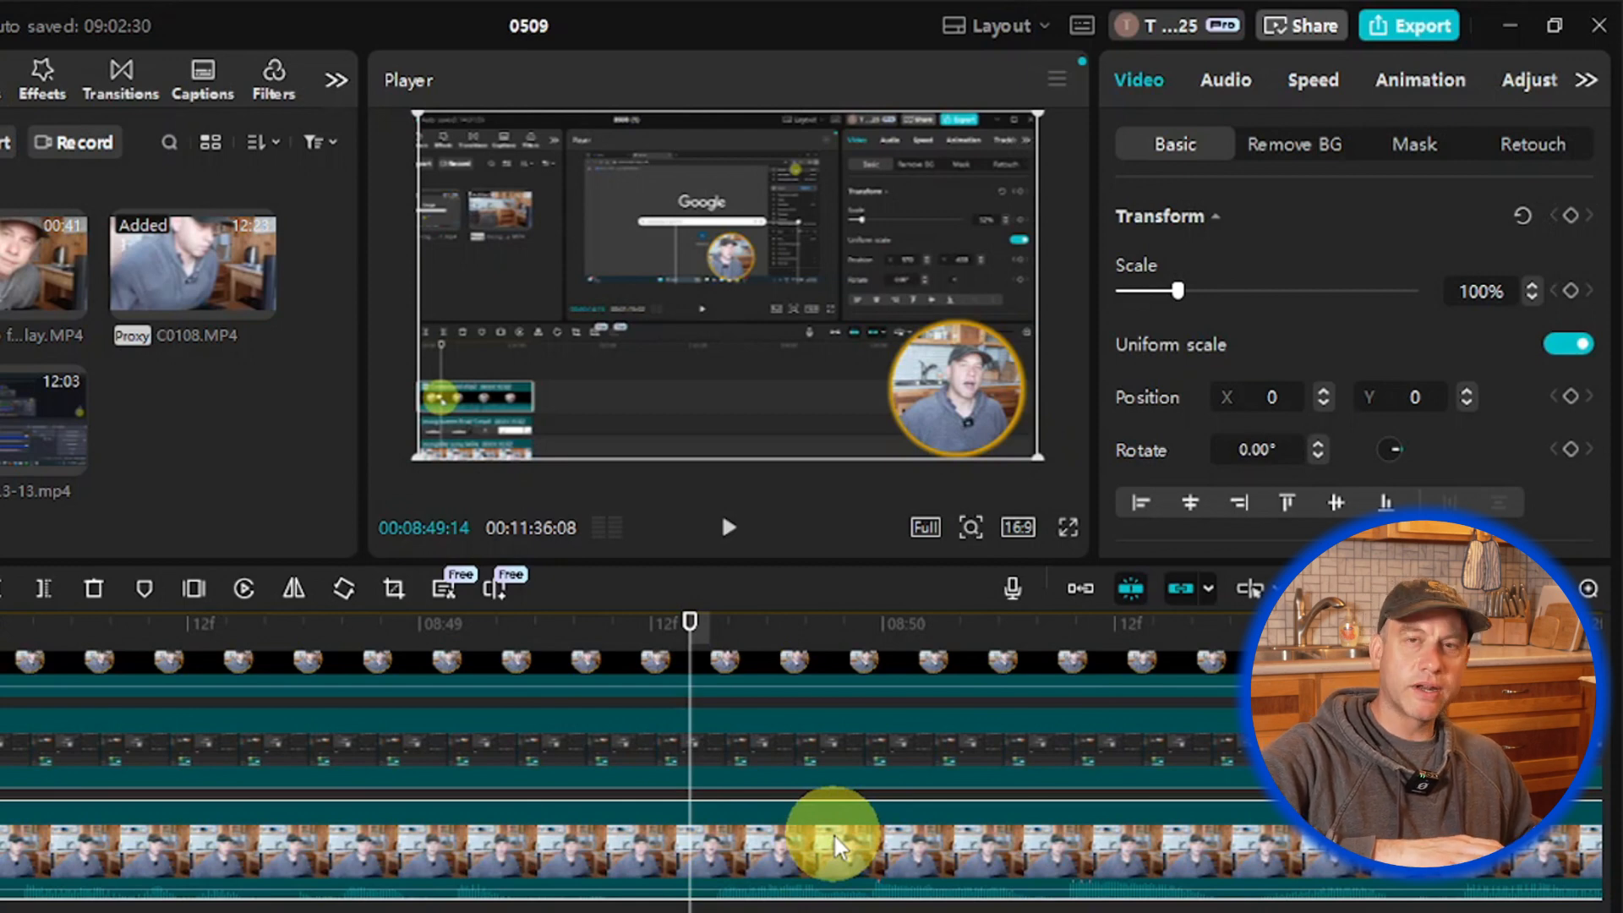
key(ctrl+b)
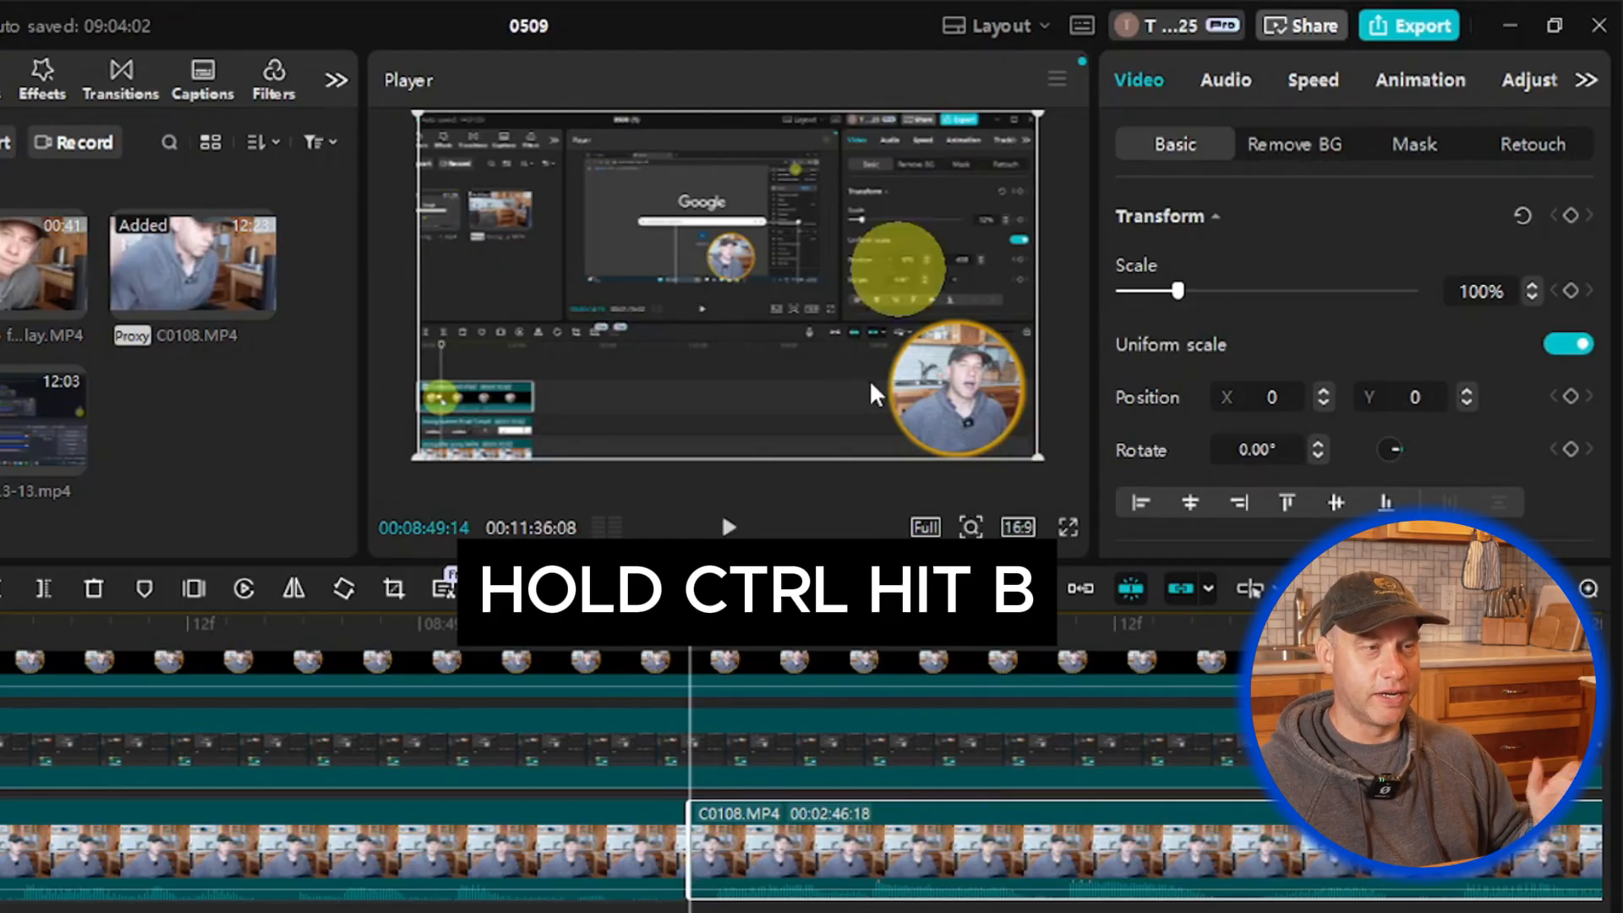
Step: Play through the section to find its end and split the C0108.MP4 camera clip again at 00:09:03:22
click(726, 526)
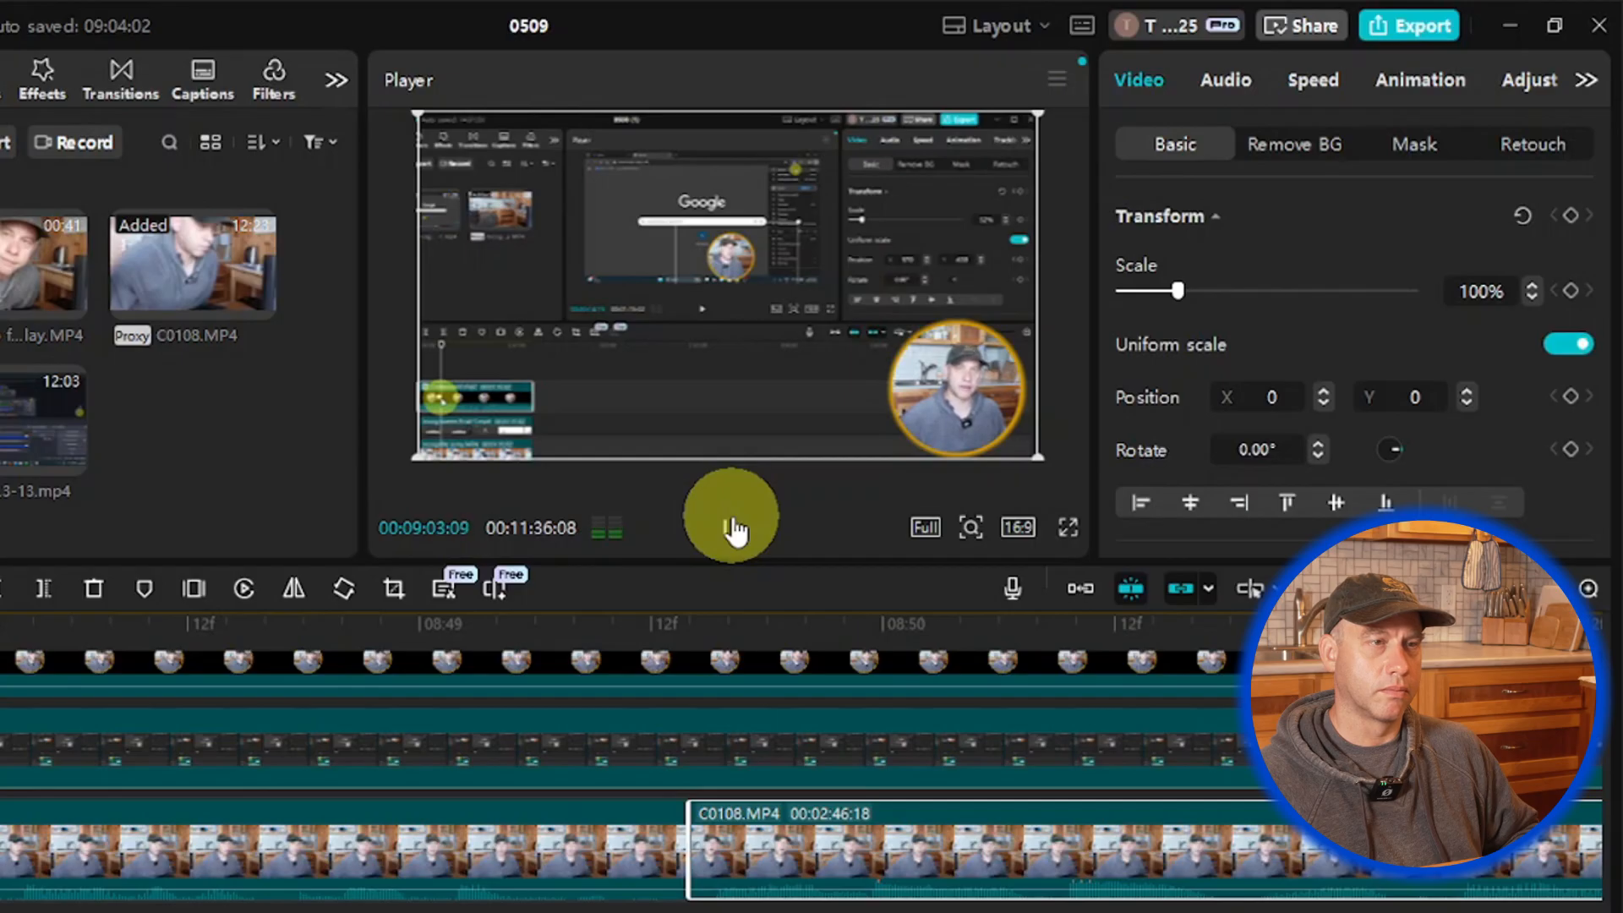
click(733, 528)
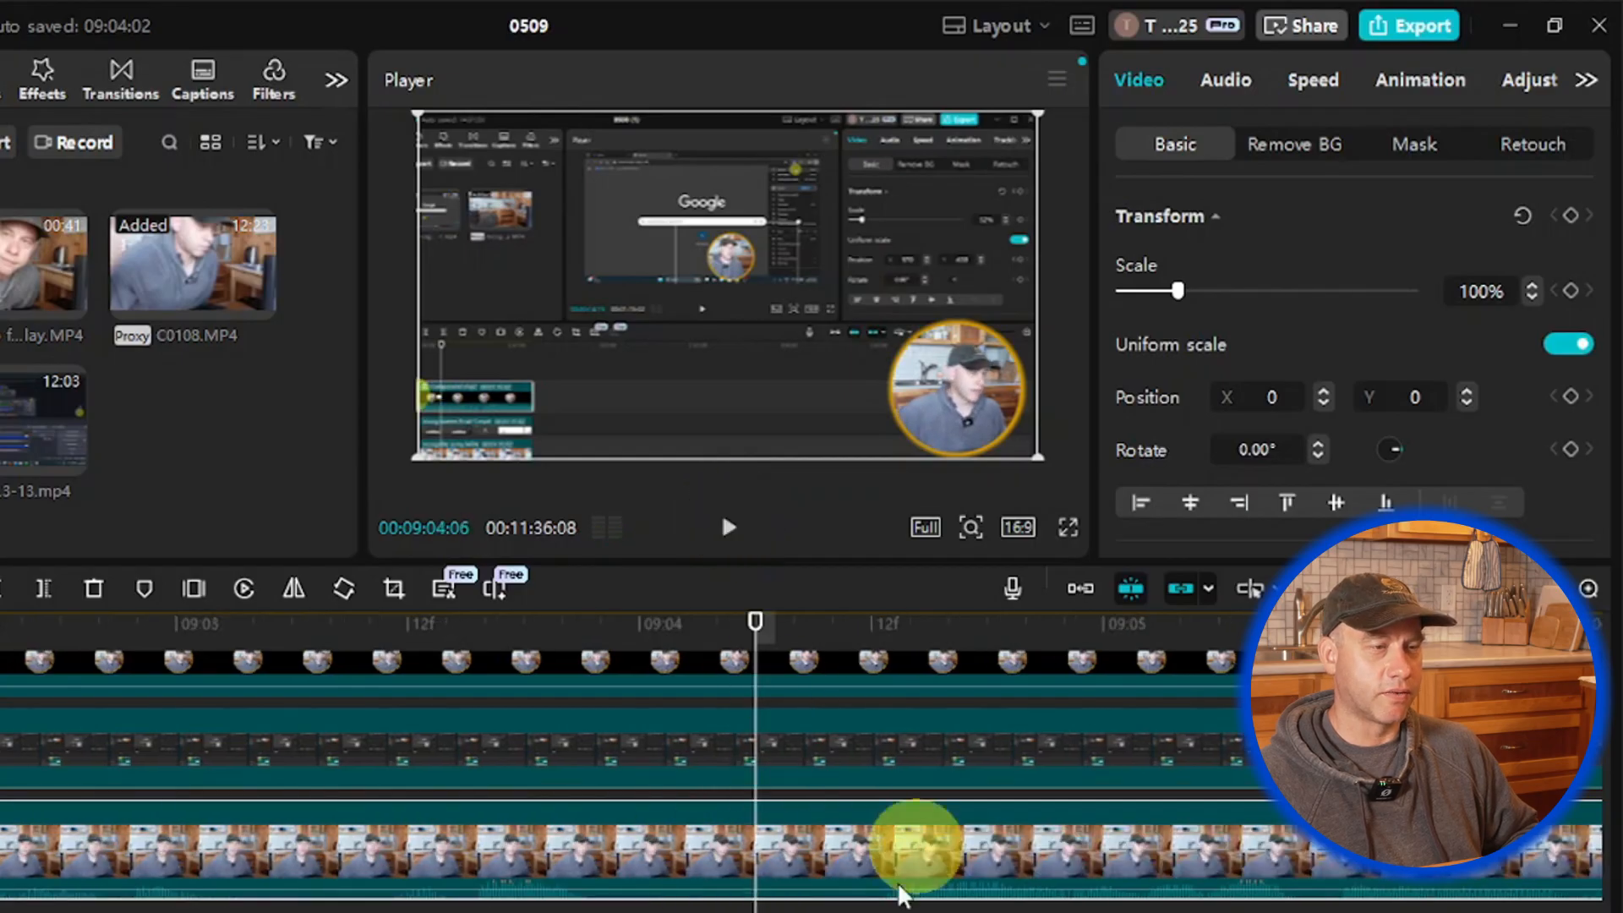
drag(755, 623, 600, 637)
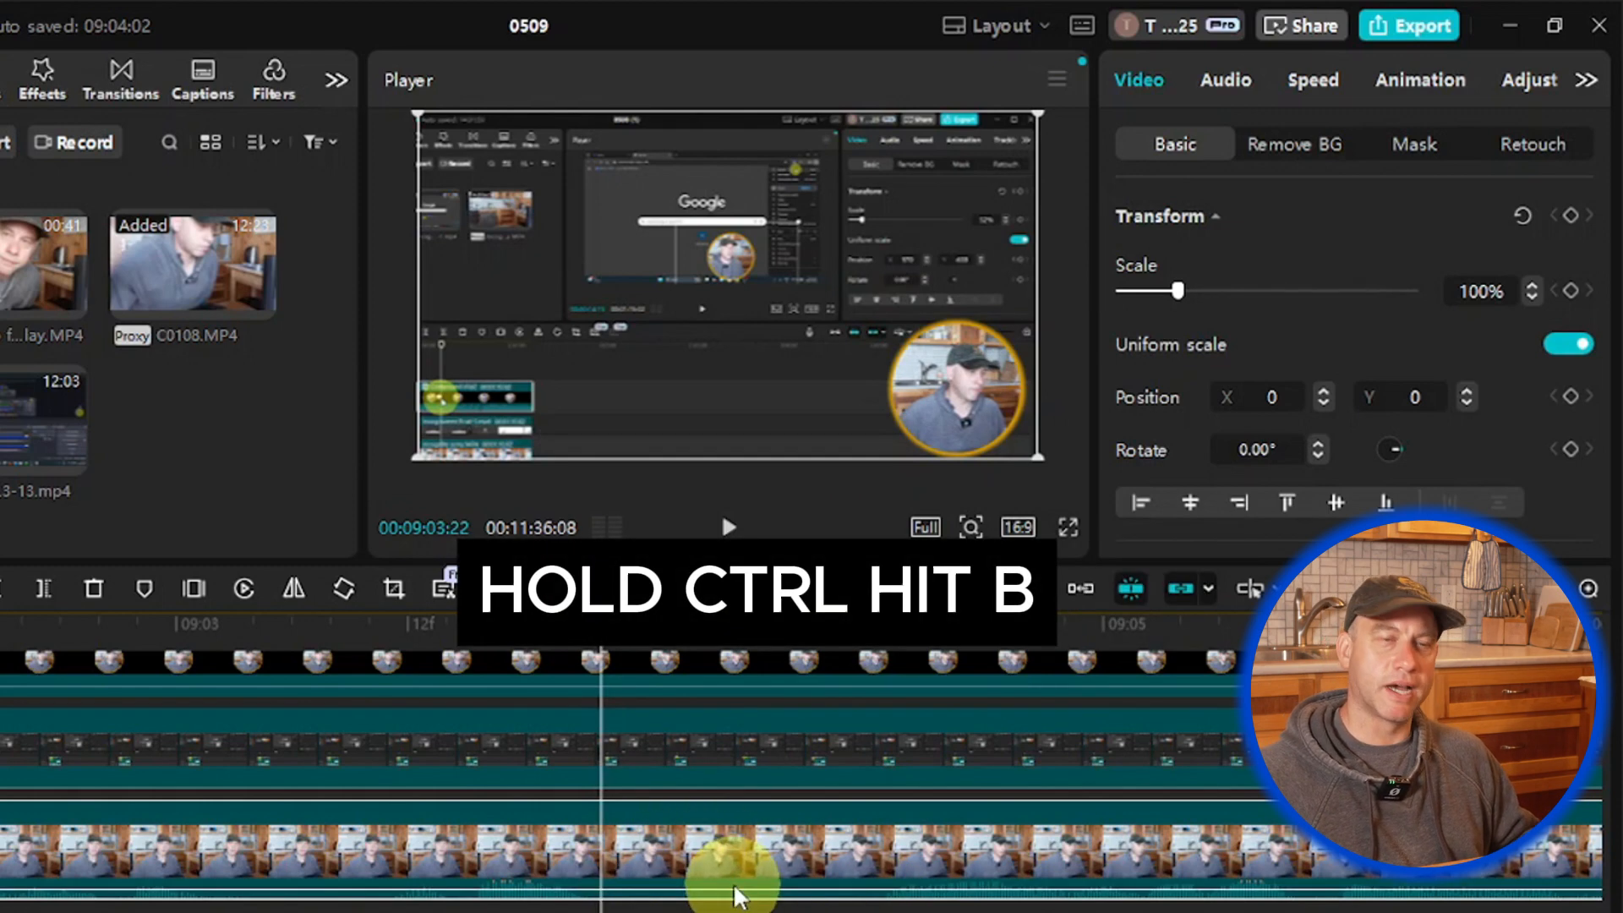
key(ctrl+b)
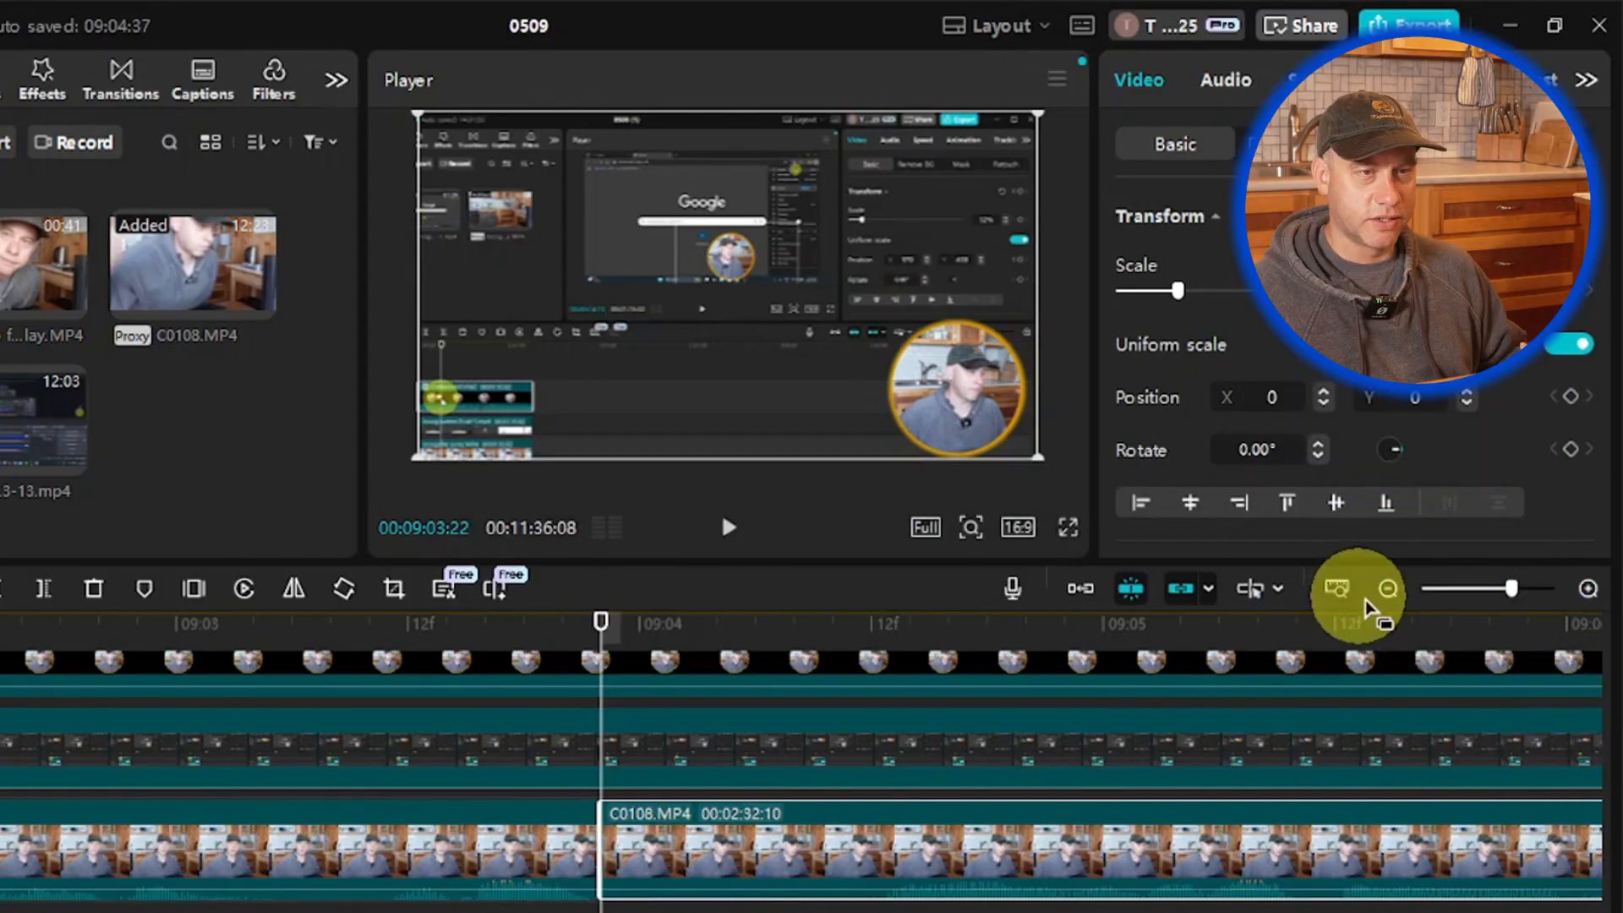
Step: Duplicate the 14-second C0108.MP4 segment onto a new track above all the others, keeping it at the same time
click(1388, 589)
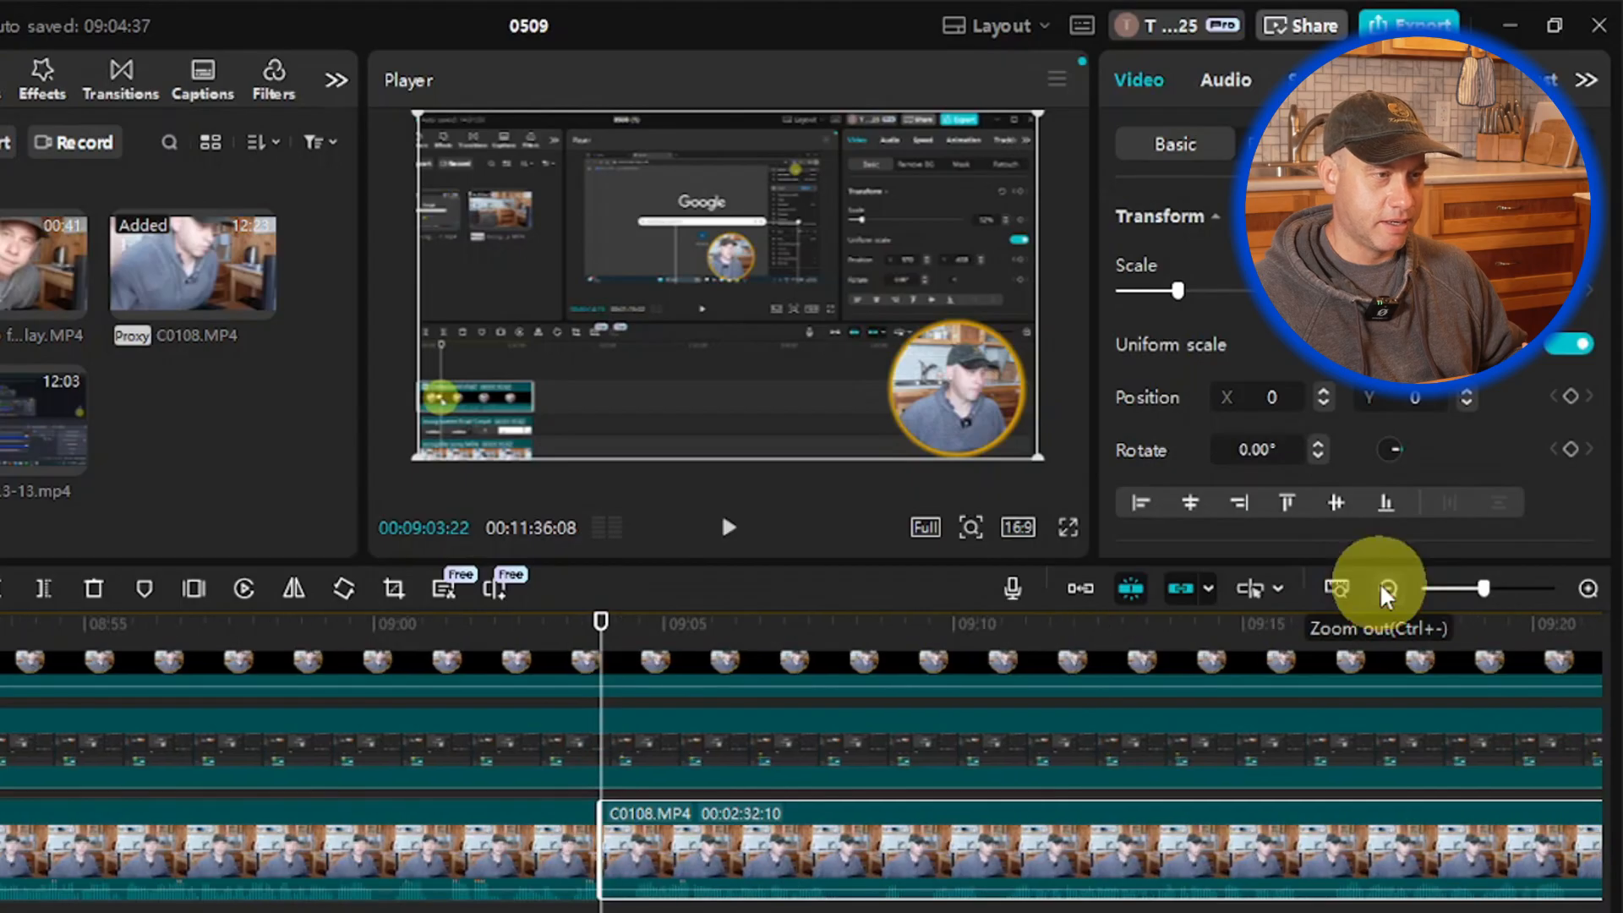
click(1388, 589)
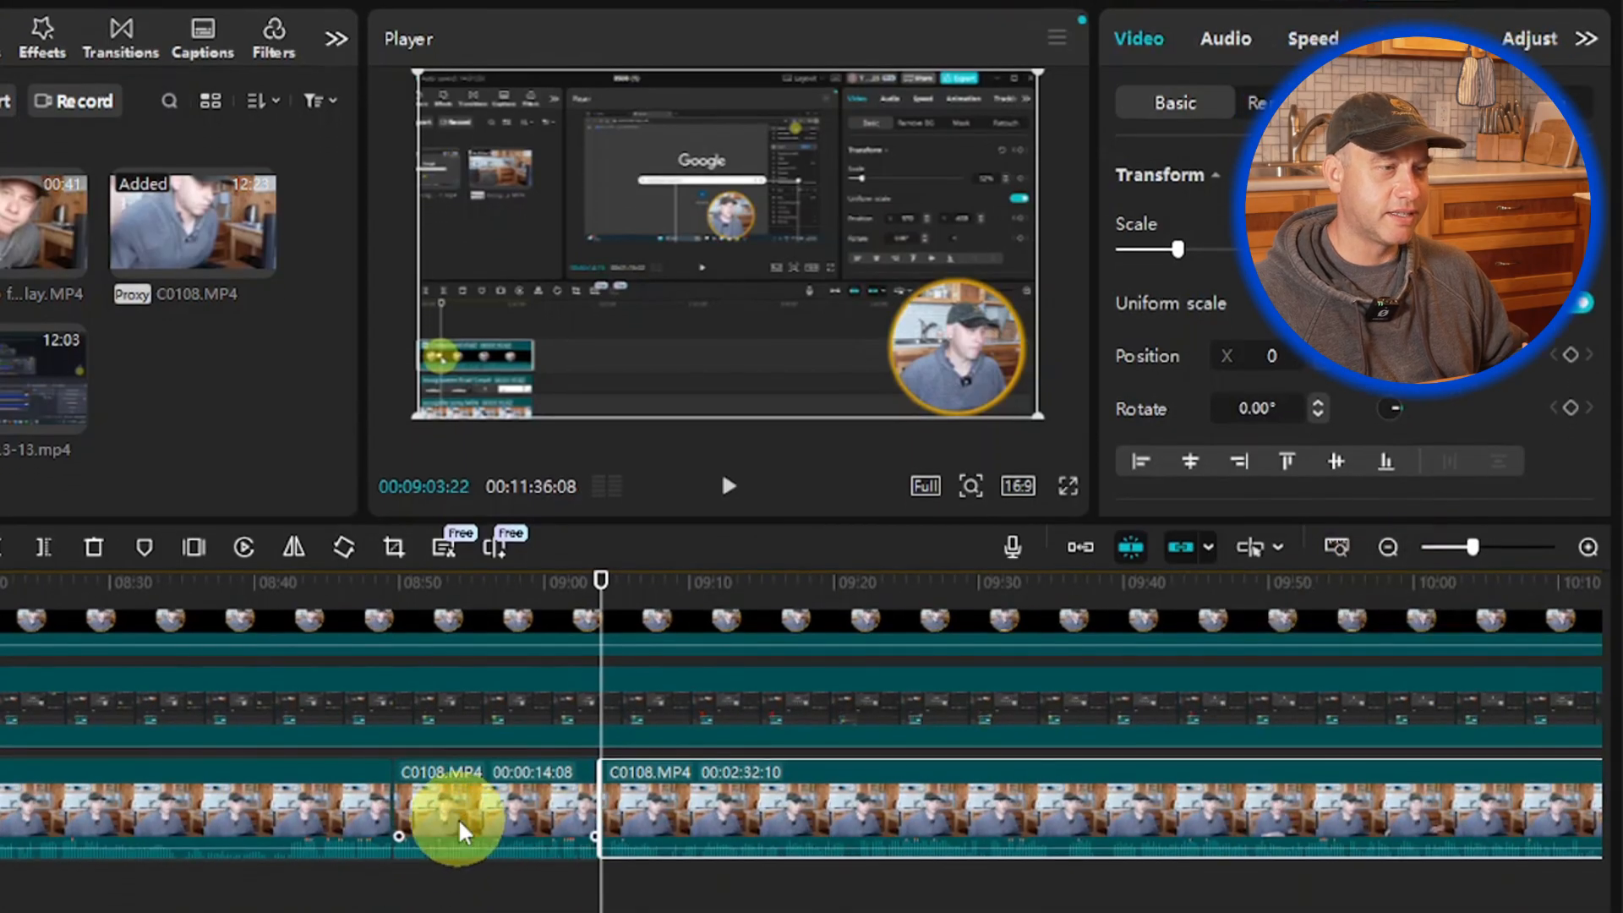
click(525, 848)
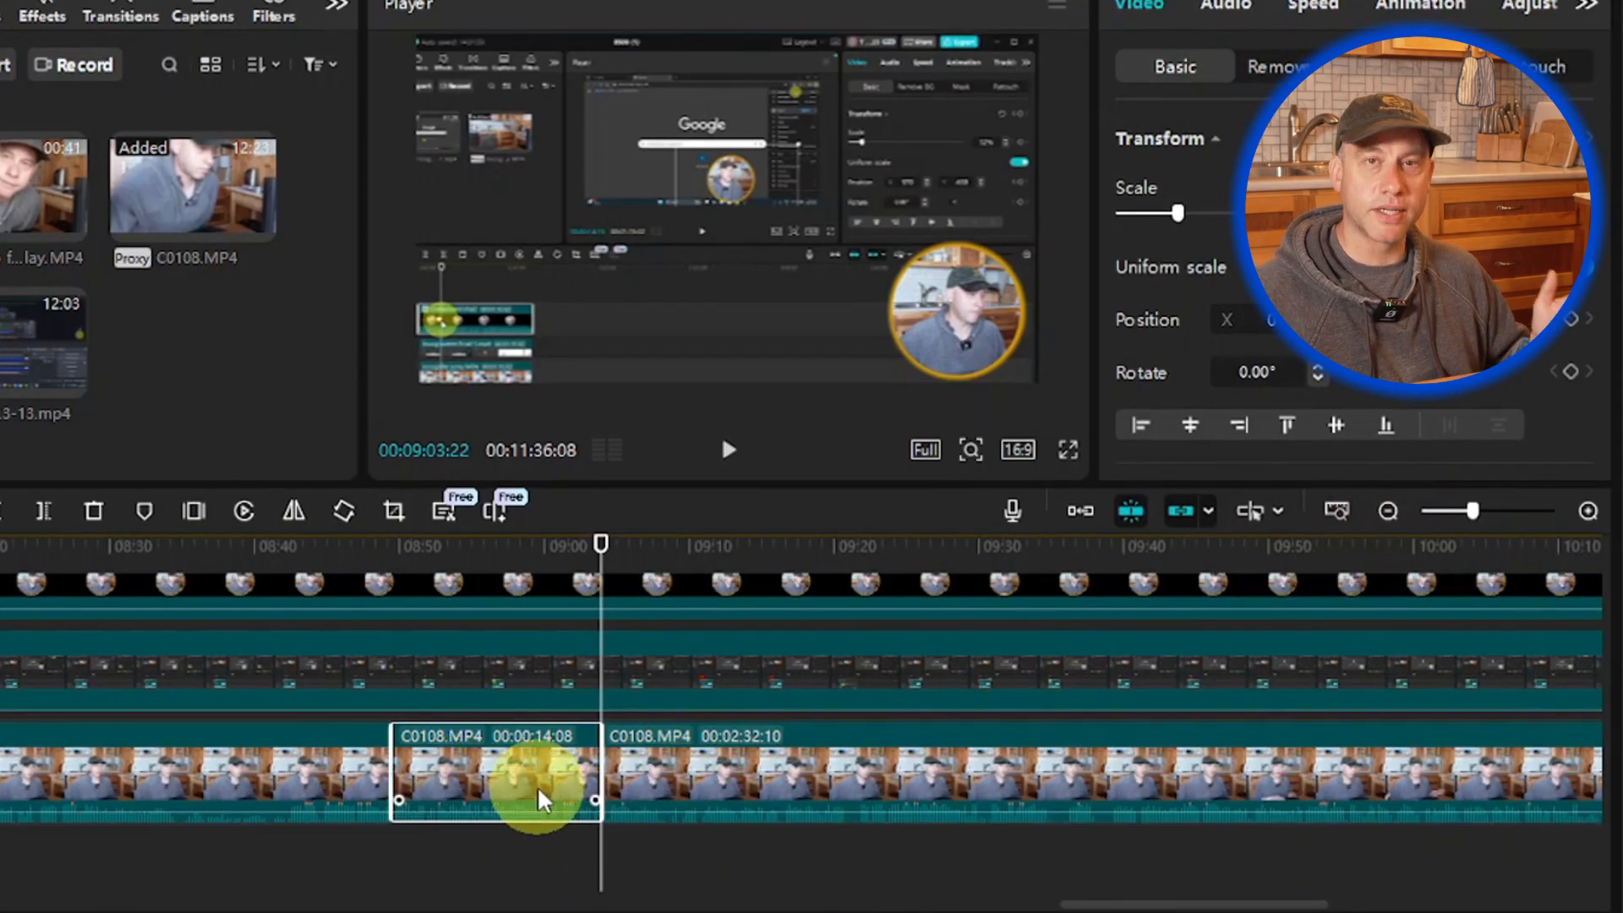
scroll(474, 795, up, 2)
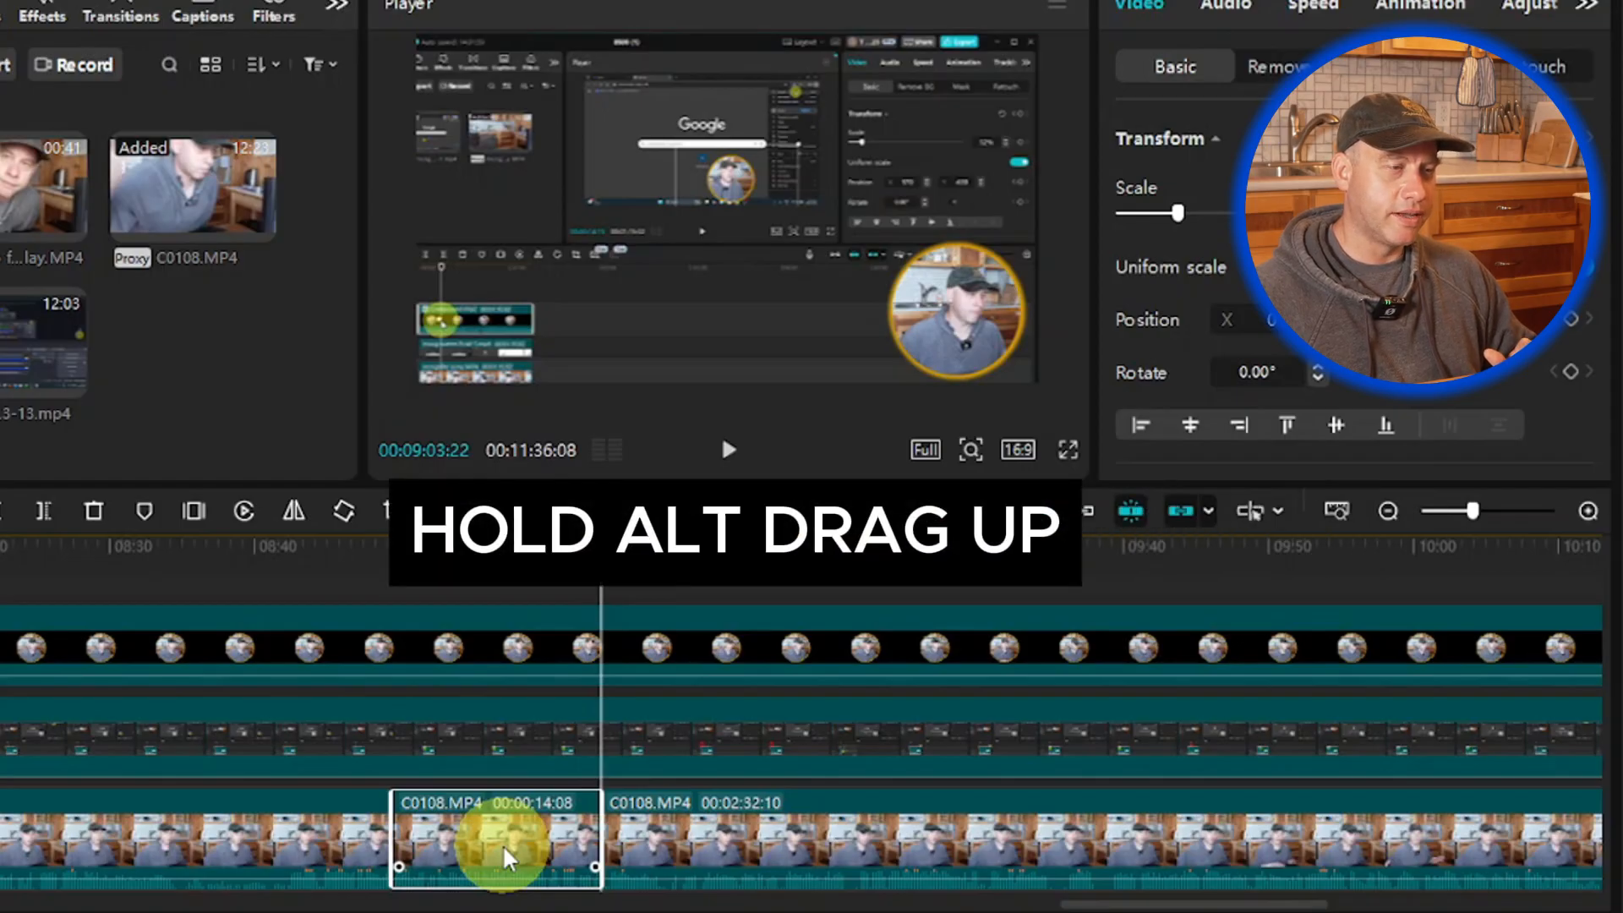
drag(506, 857, 504, 692)
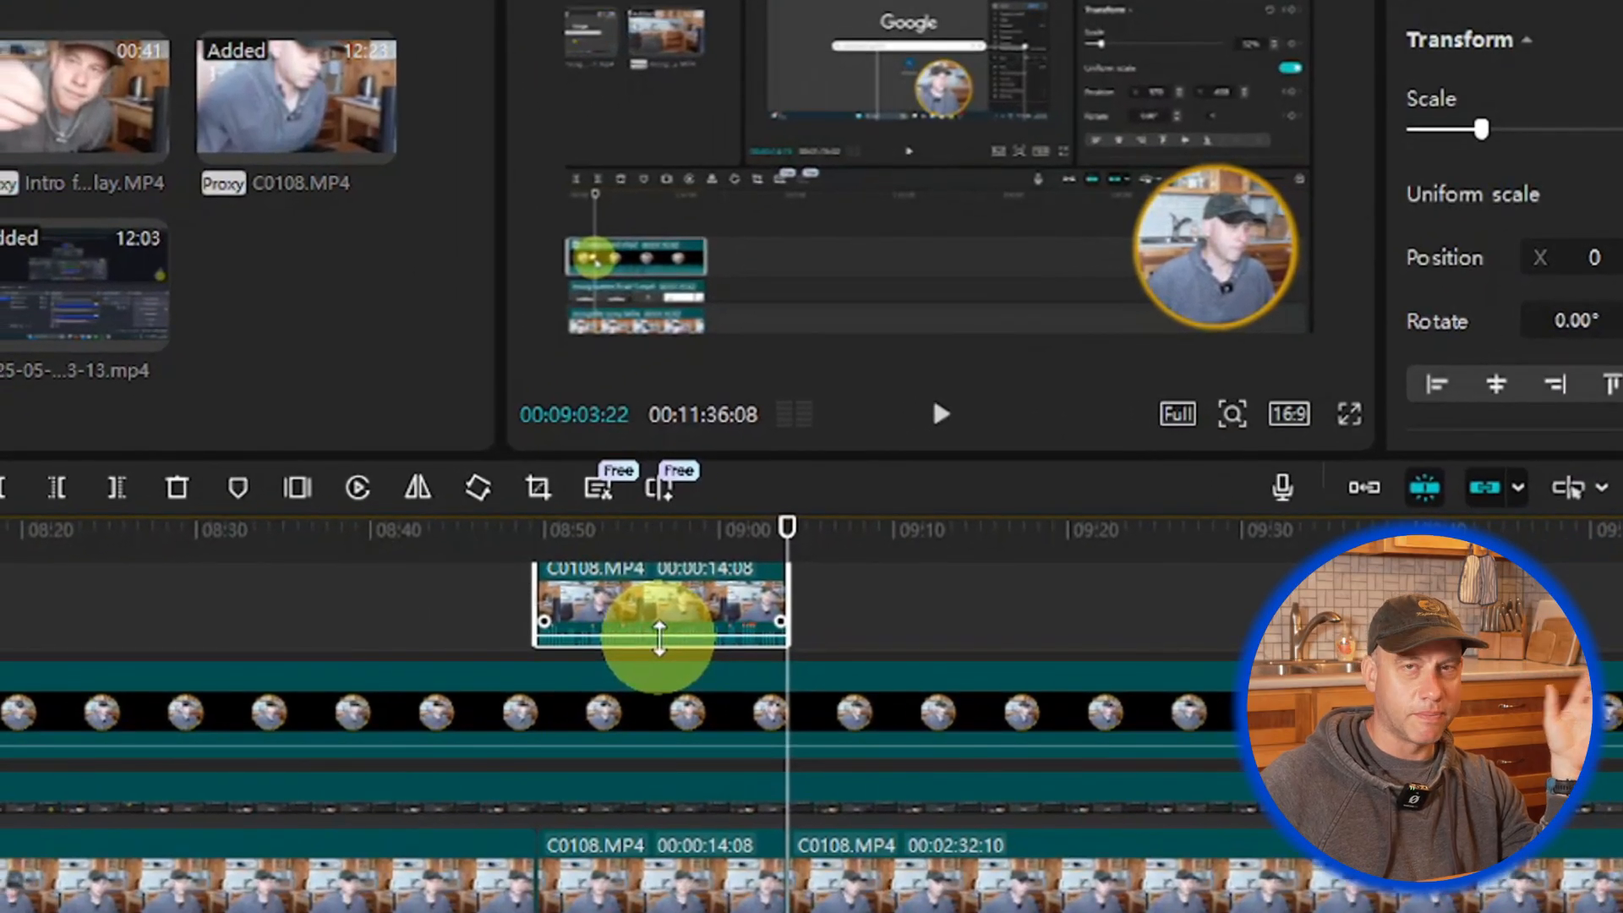
drag(660, 638, 647, 692)
Step: Play back from 00:08:44:15 to review the switch from the screen recording to the full-frame camera clip
drag(786, 538, 517, 554)
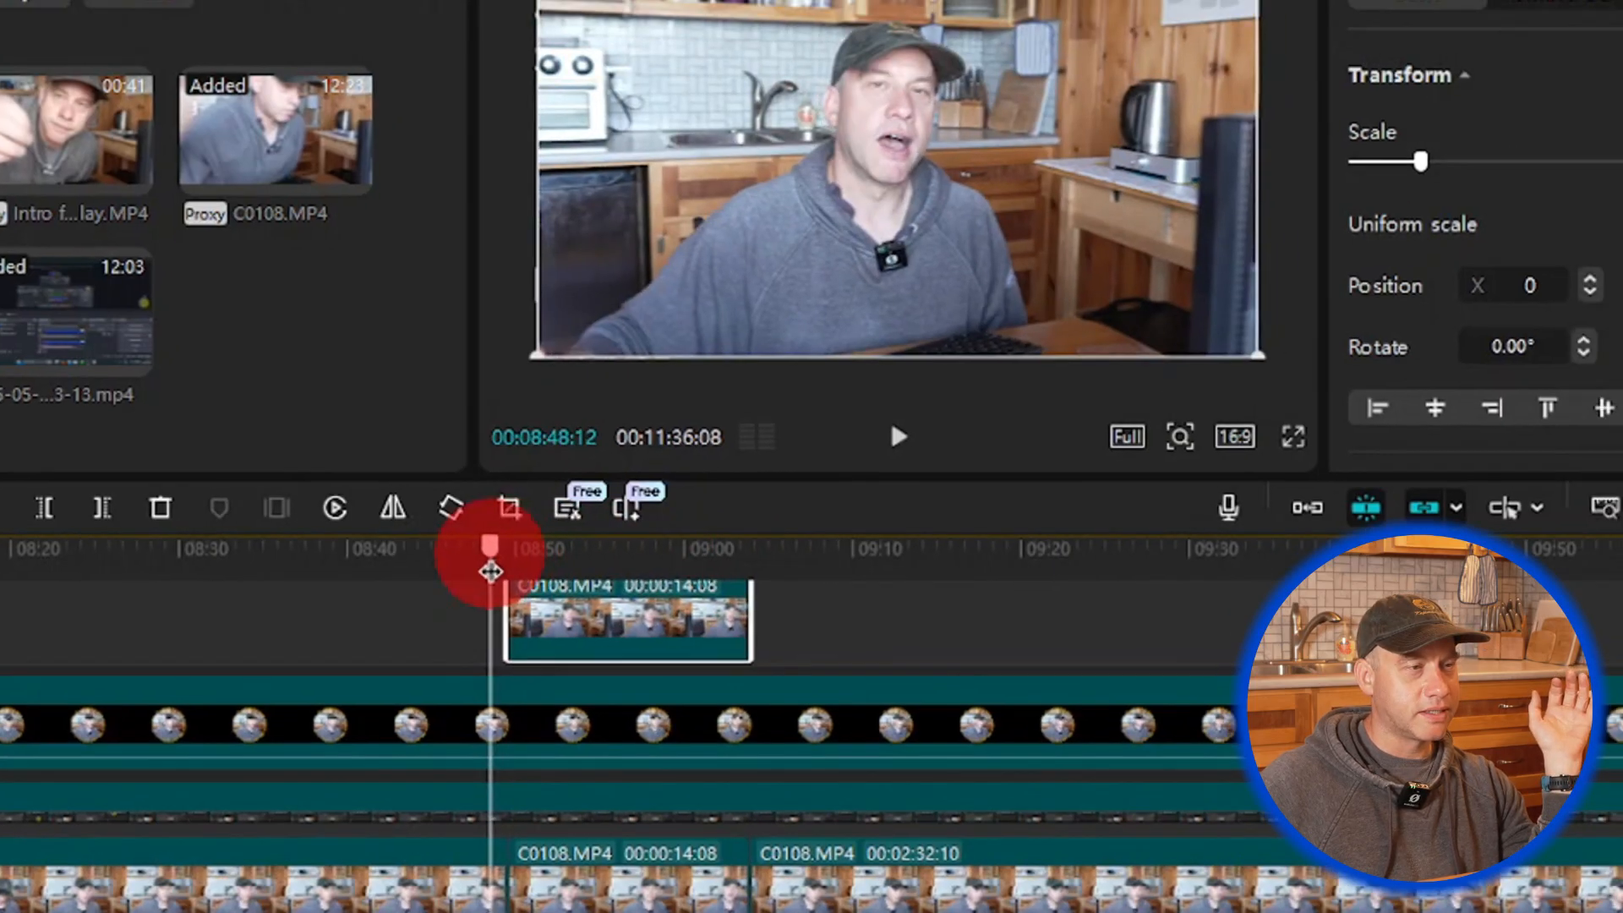
click(896, 438)
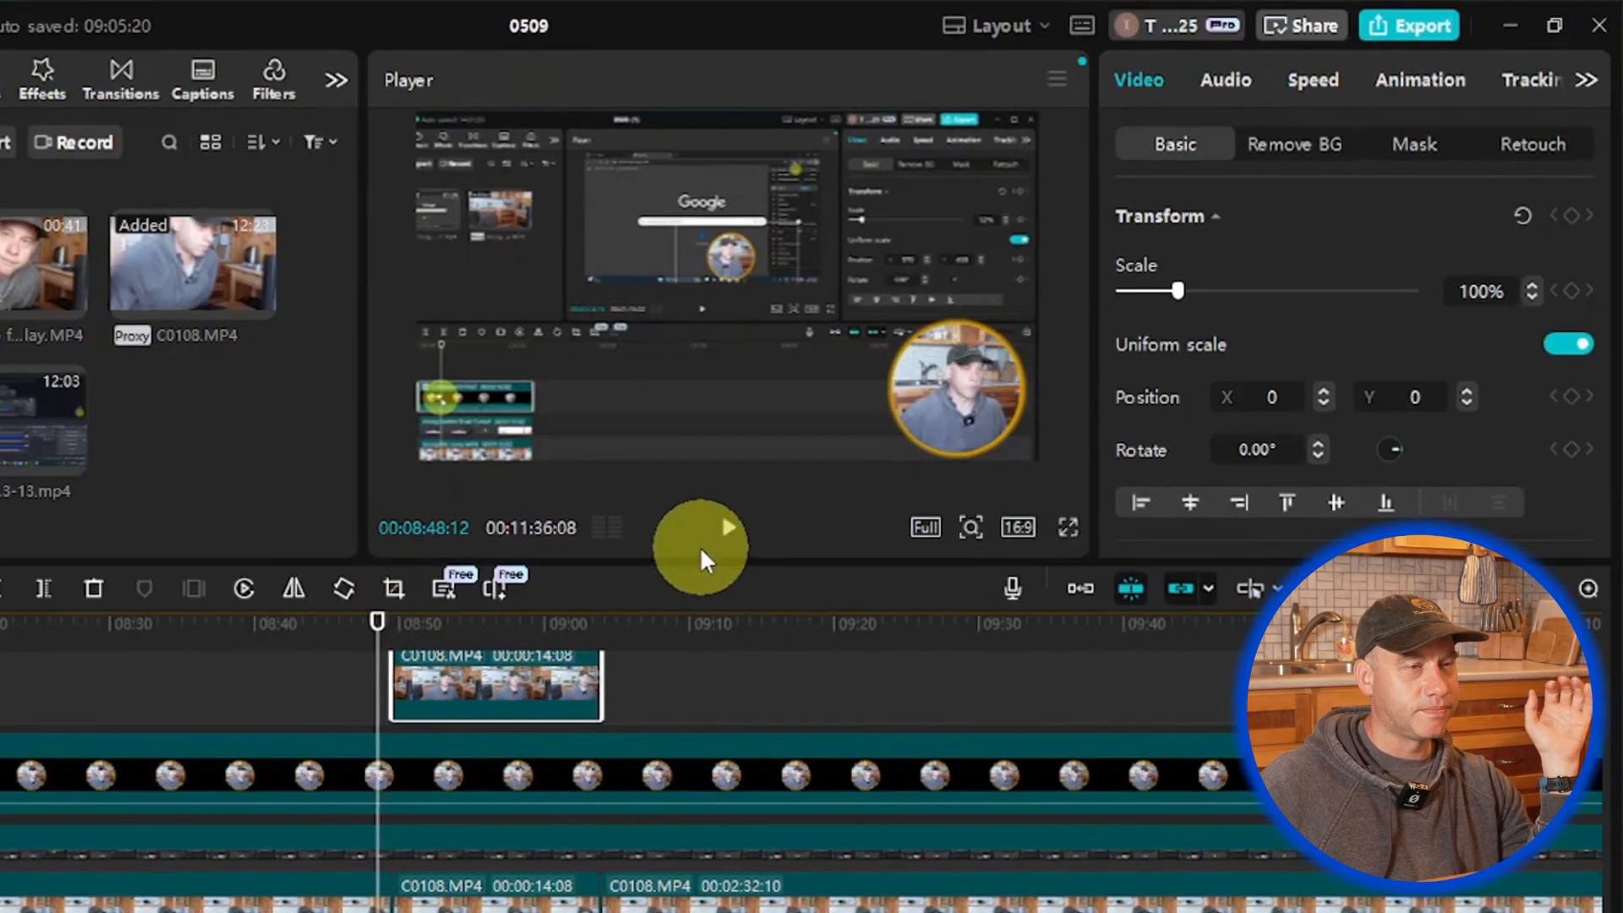
drag(379, 623, 321, 634)
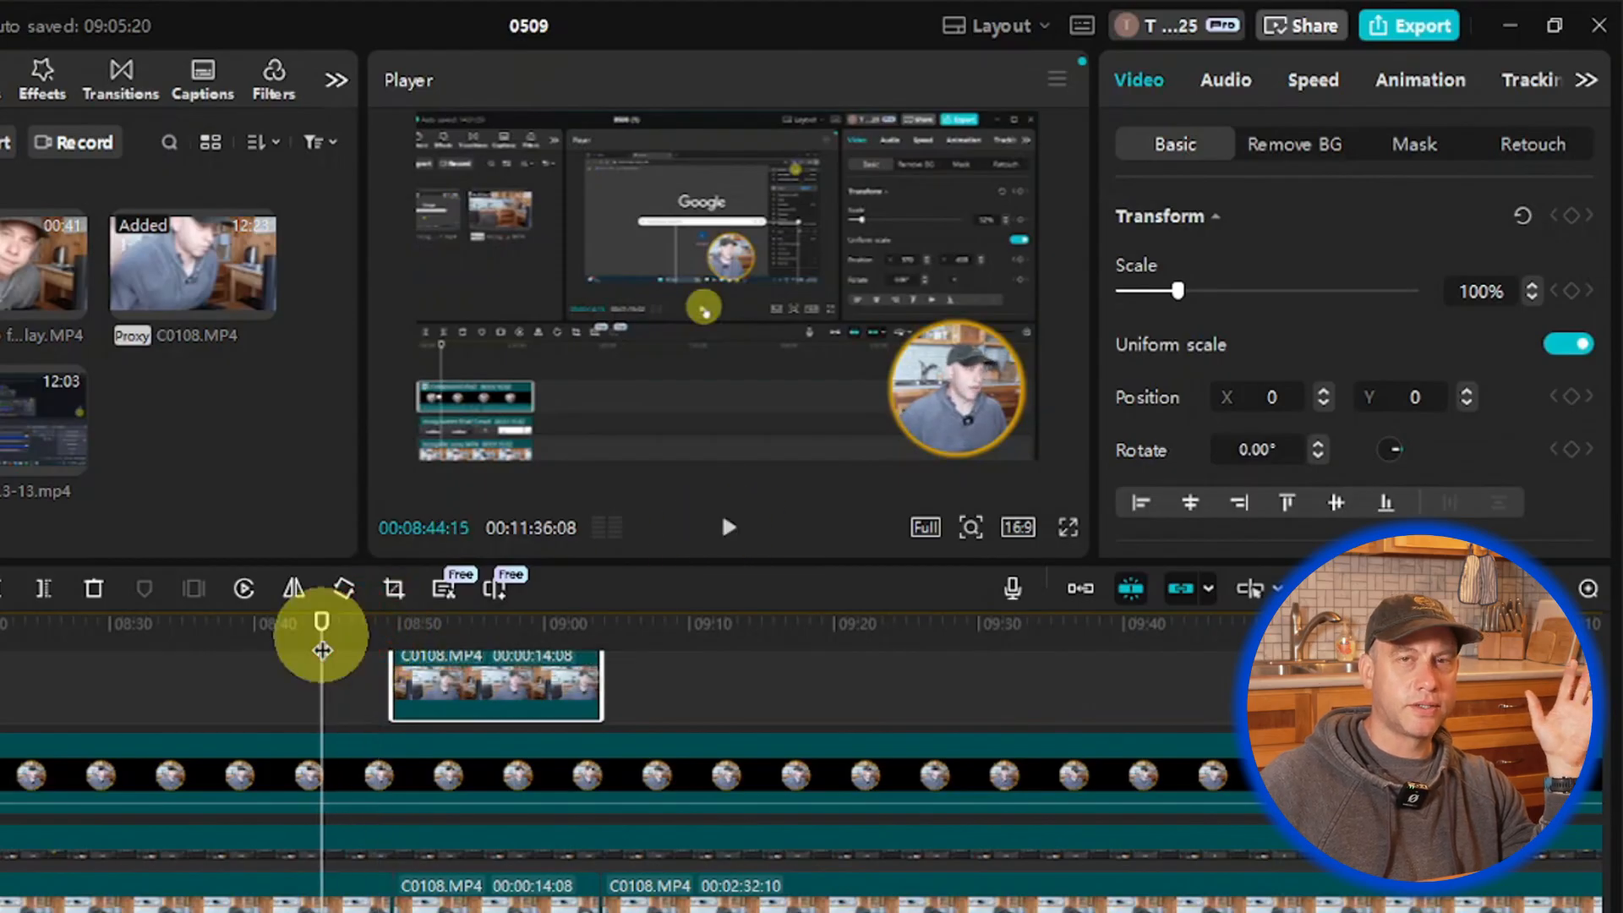
click(725, 533)
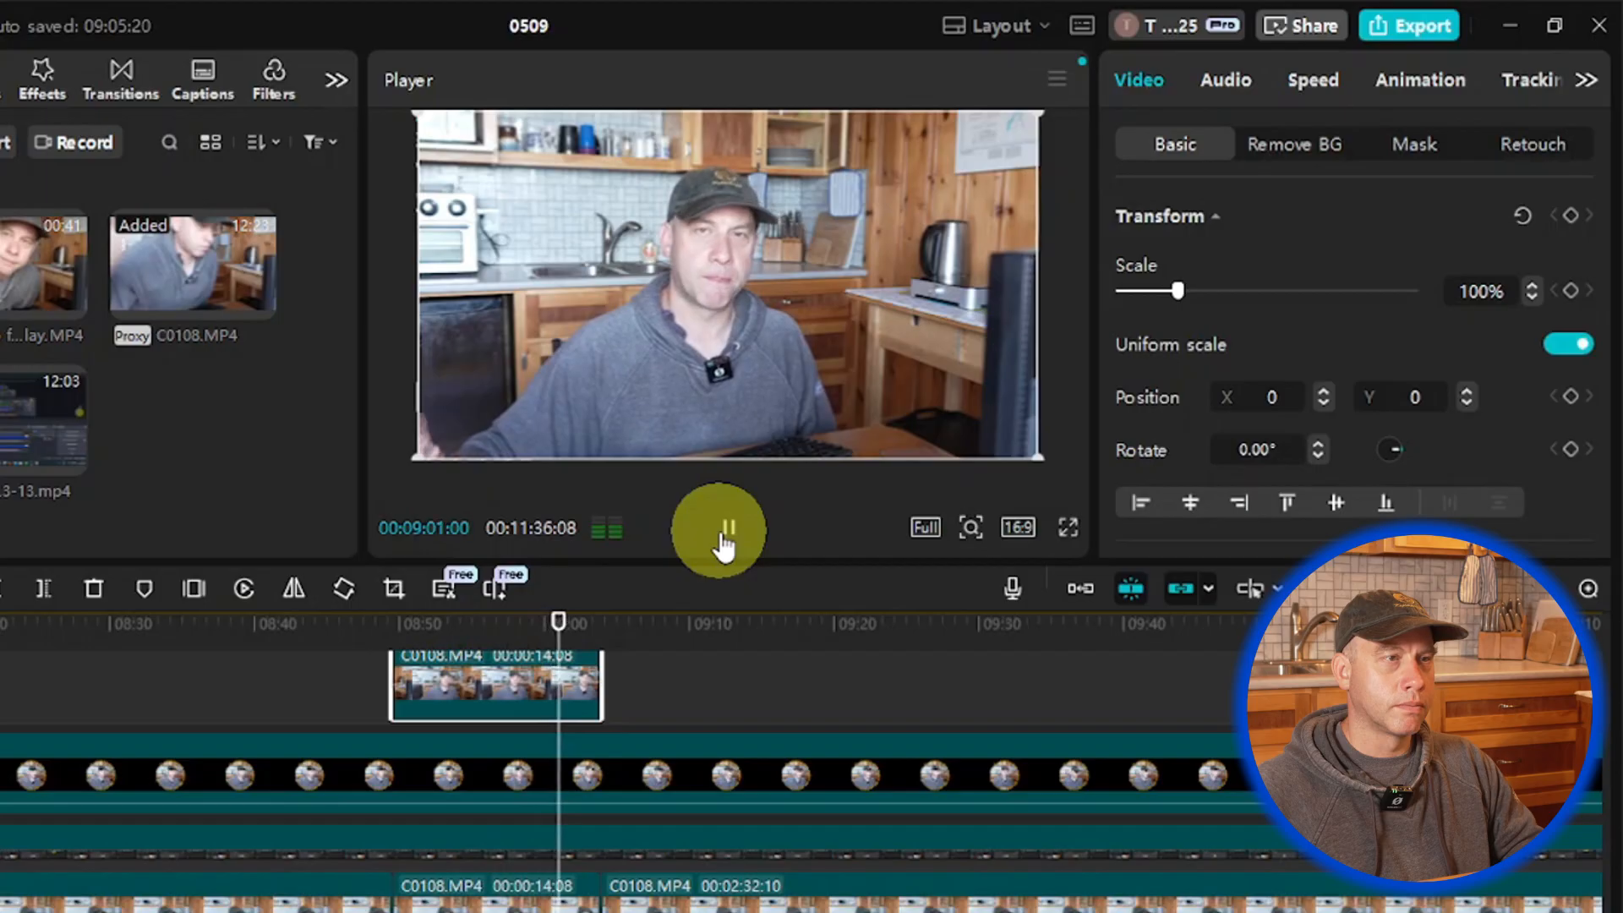
click(725, 541)
Step: Review playback around the nine-minute mark and place the playhead at 00:09:00:07 as the start of the cut
scroll(507, 740, down, 2)
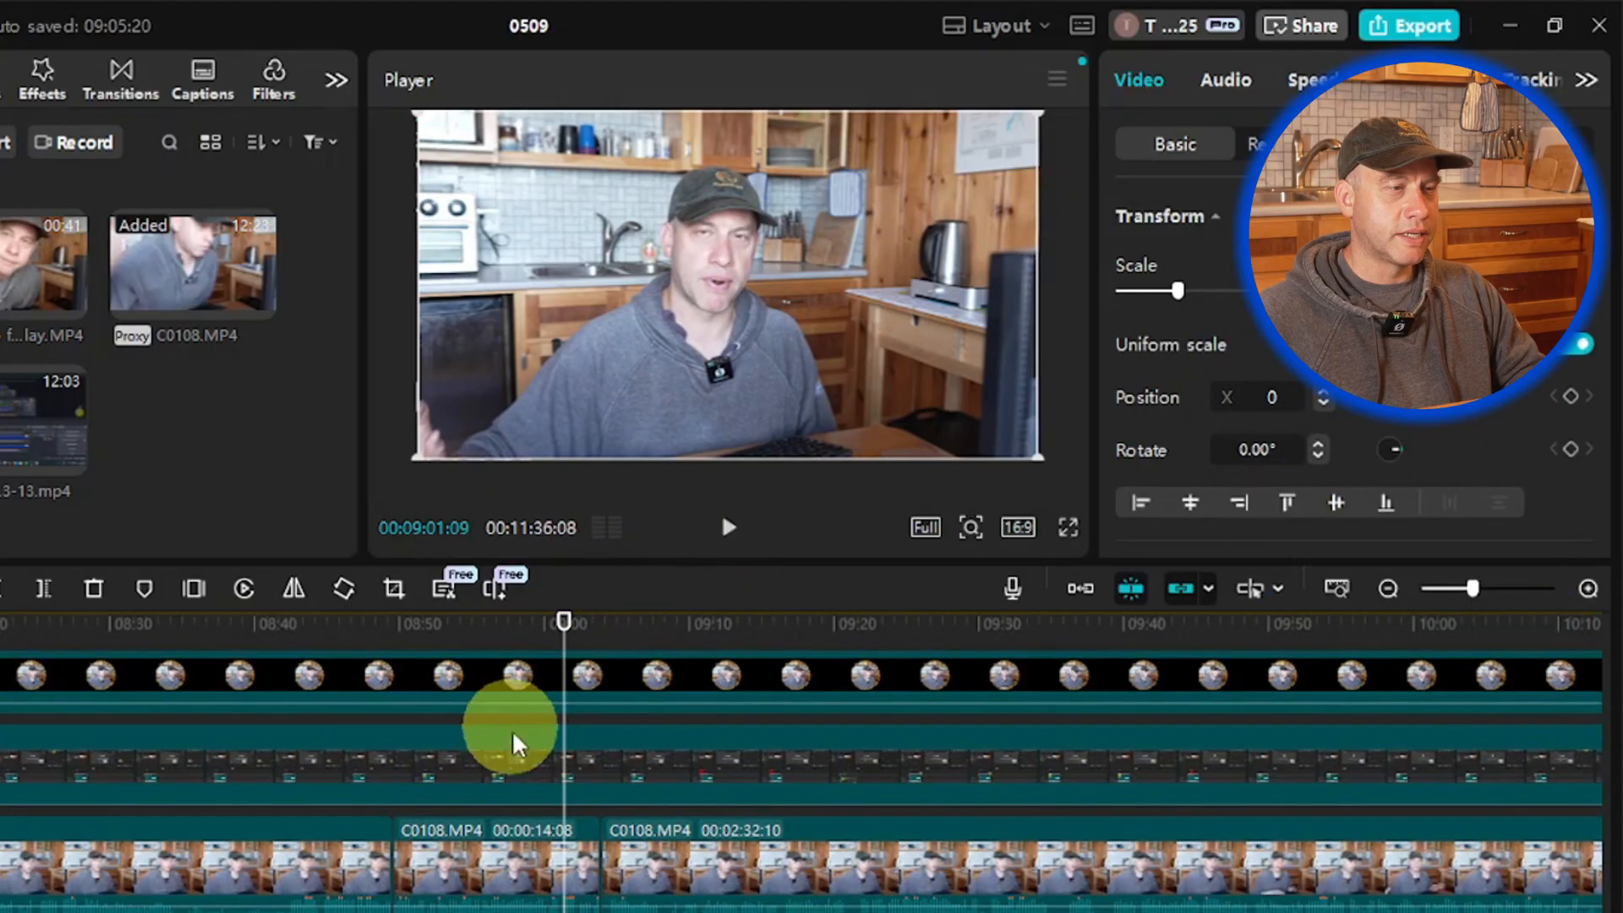
drag(568, 625, 550, 630)
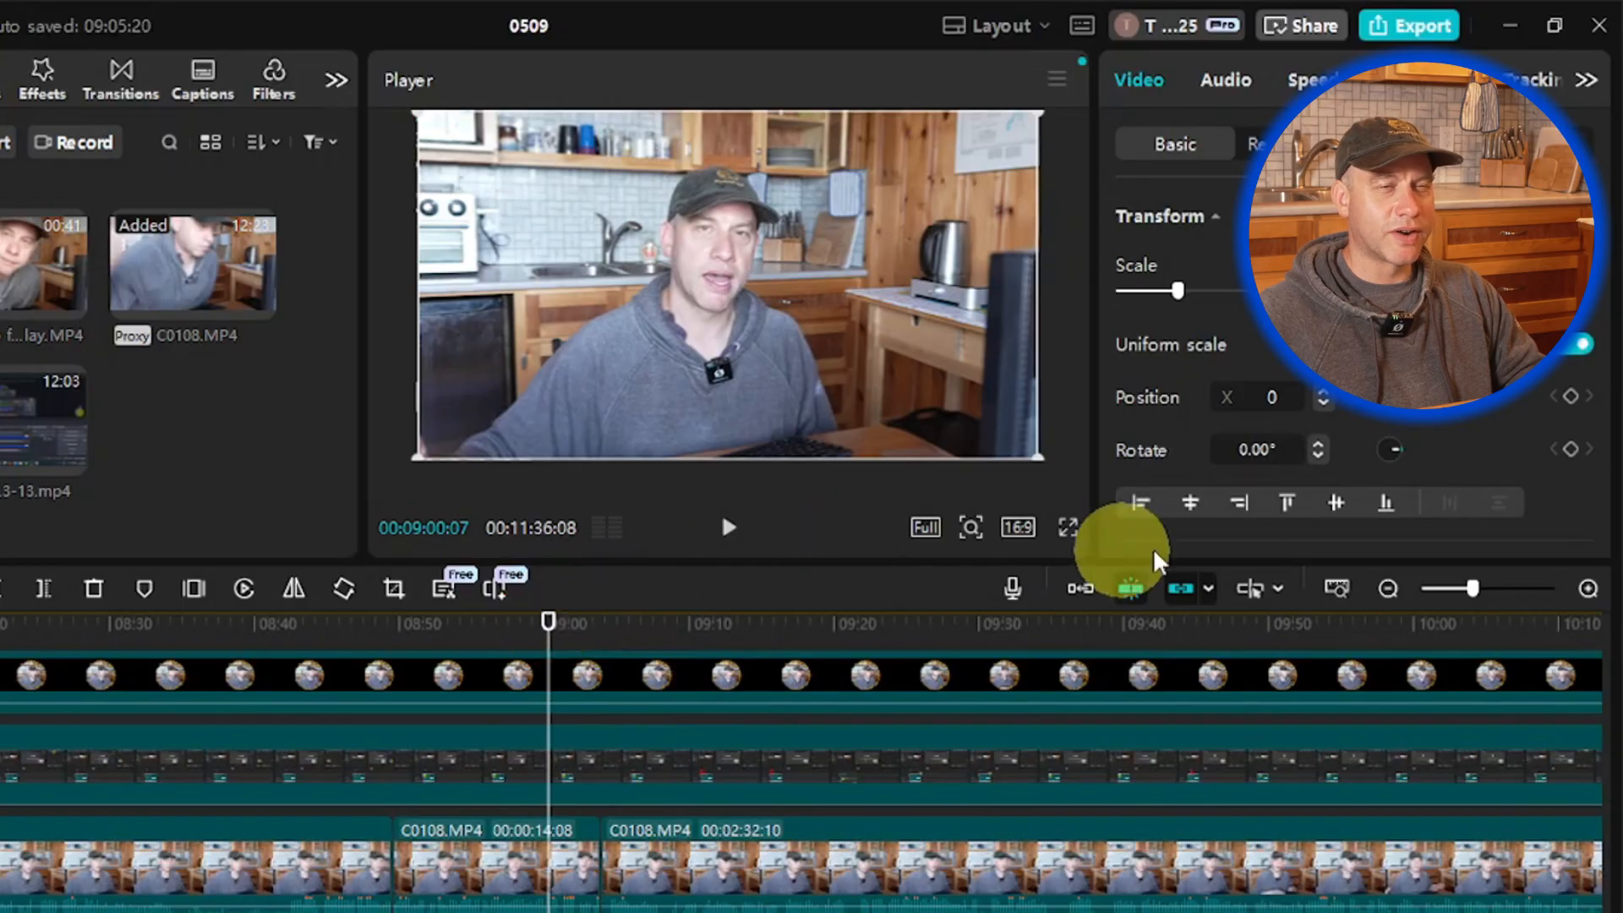
click(1589, 590)
click(1587, 590)
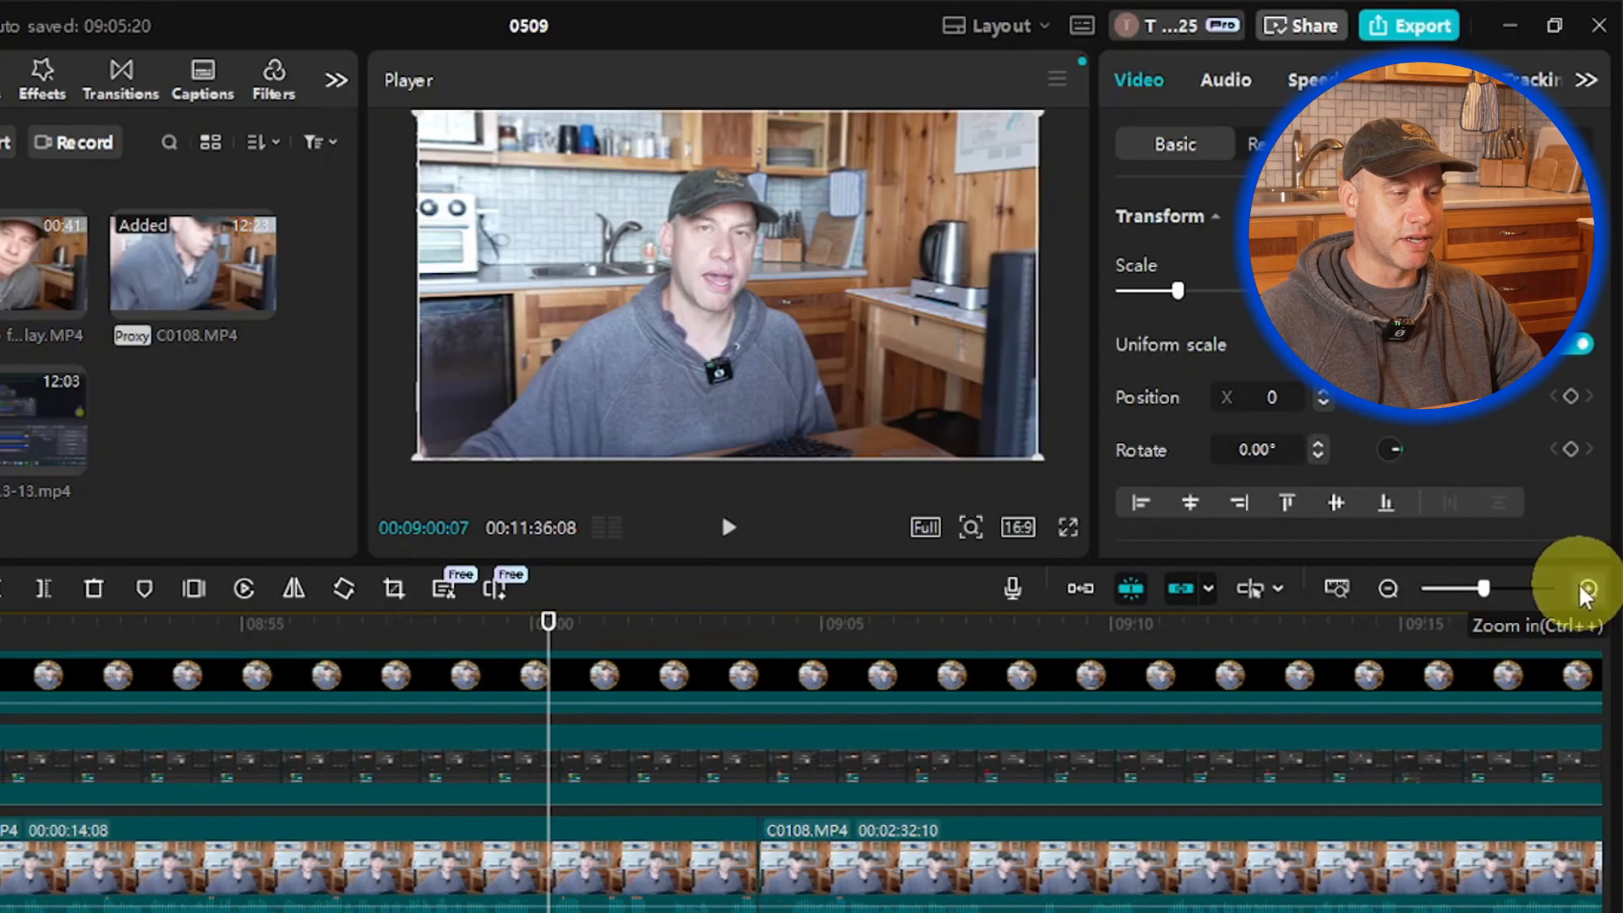
drag(550, 624, 540, 627)
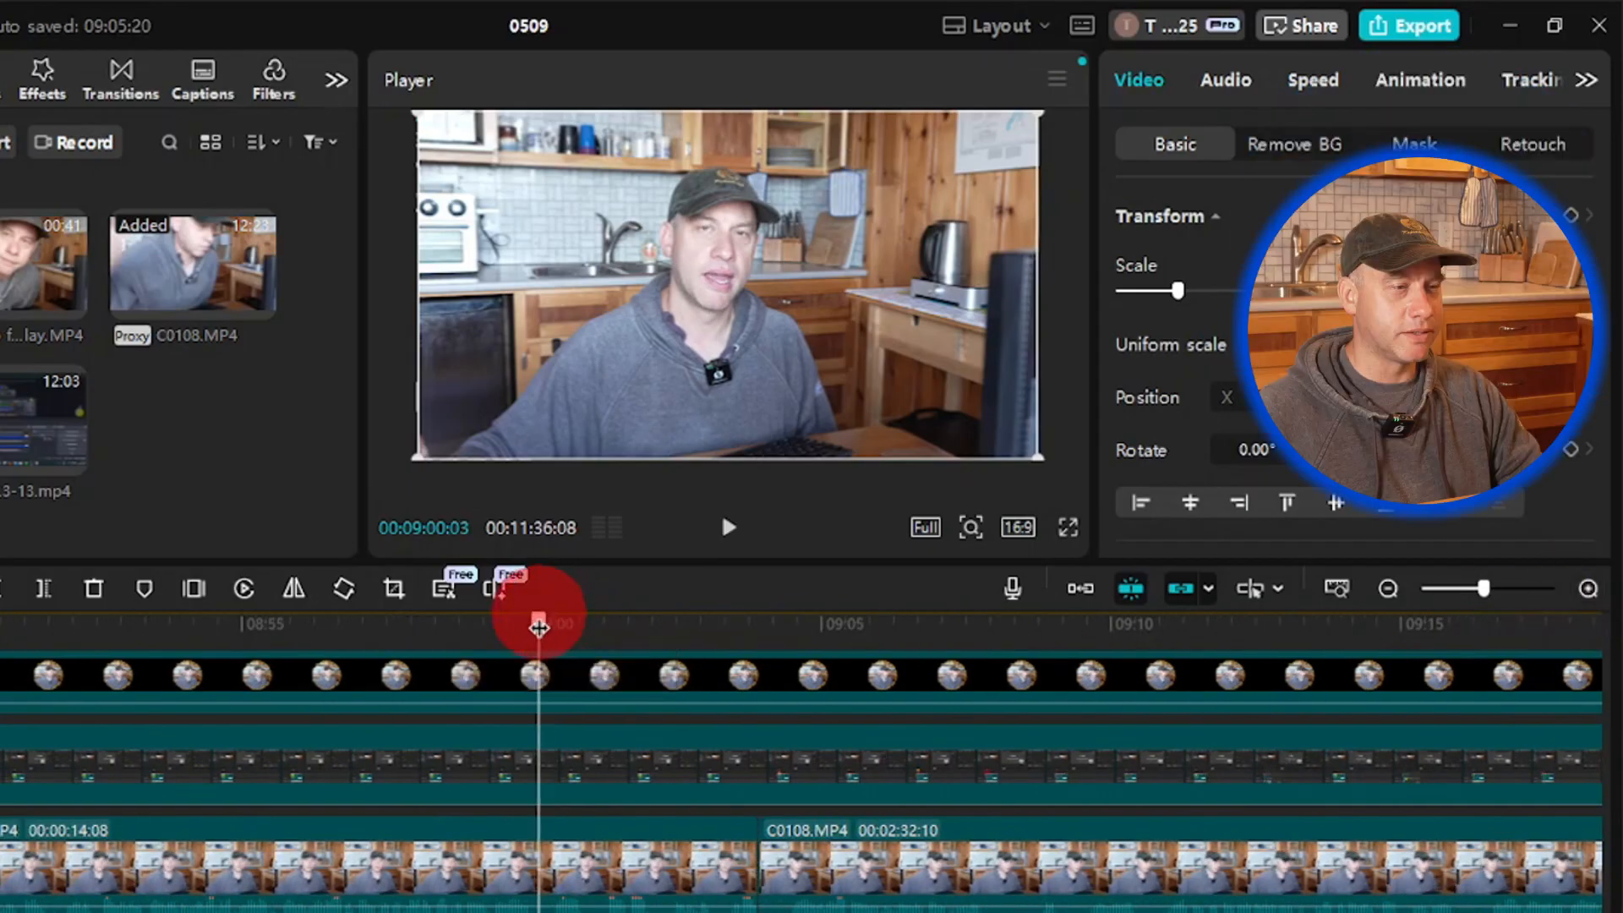
click(729, 527)
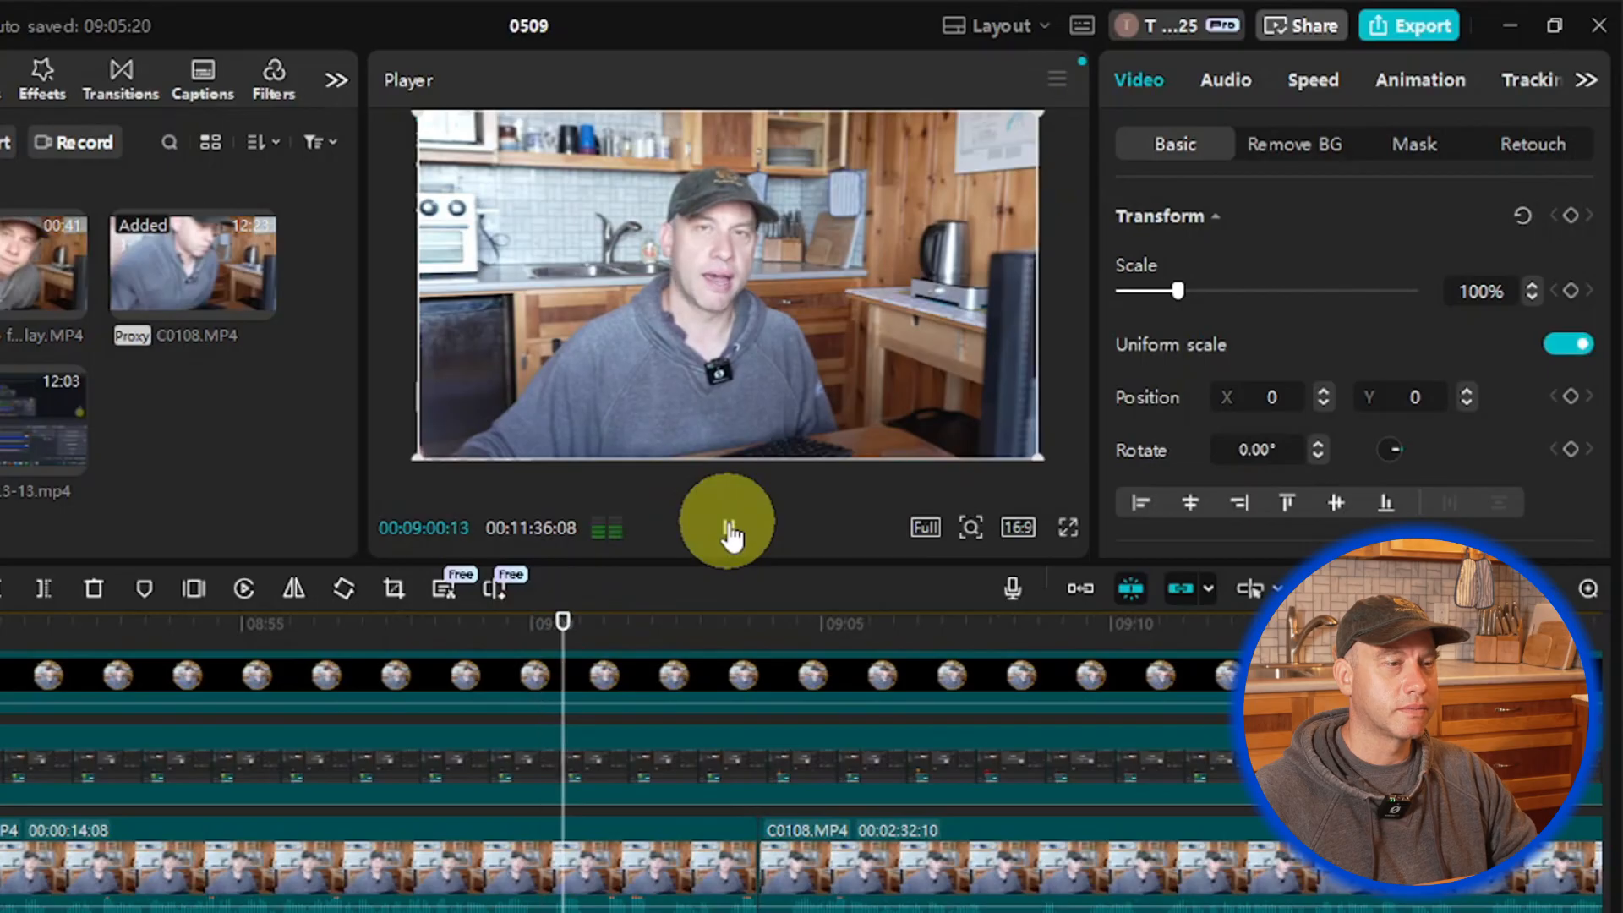
click(727, 533)
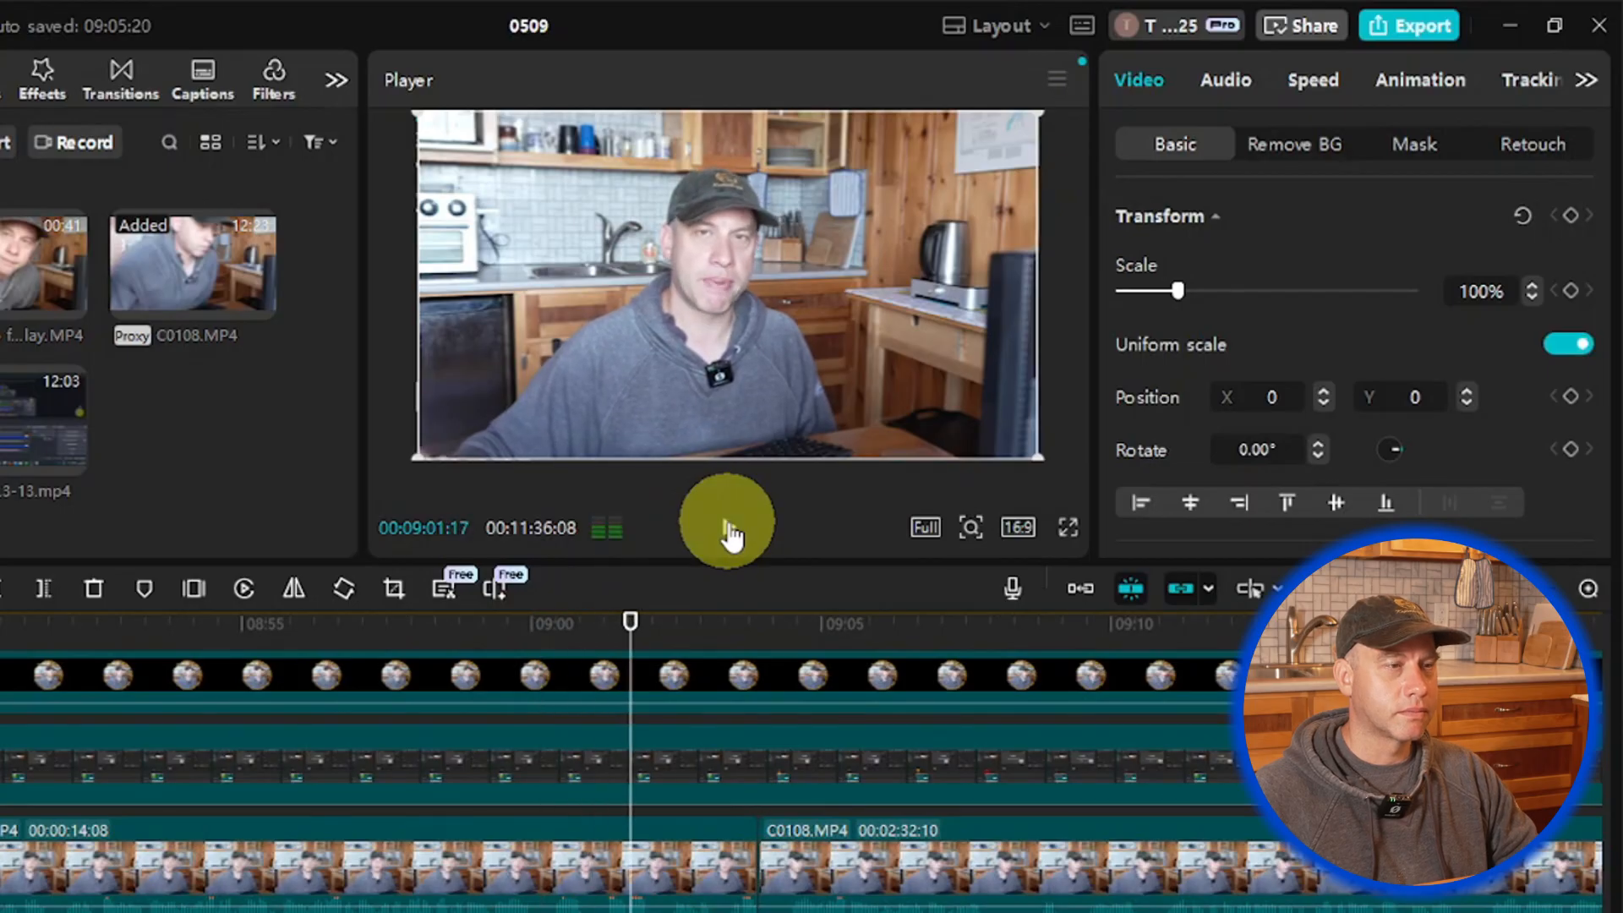
drag(628, 624, 550, 639)
click(725, 531)
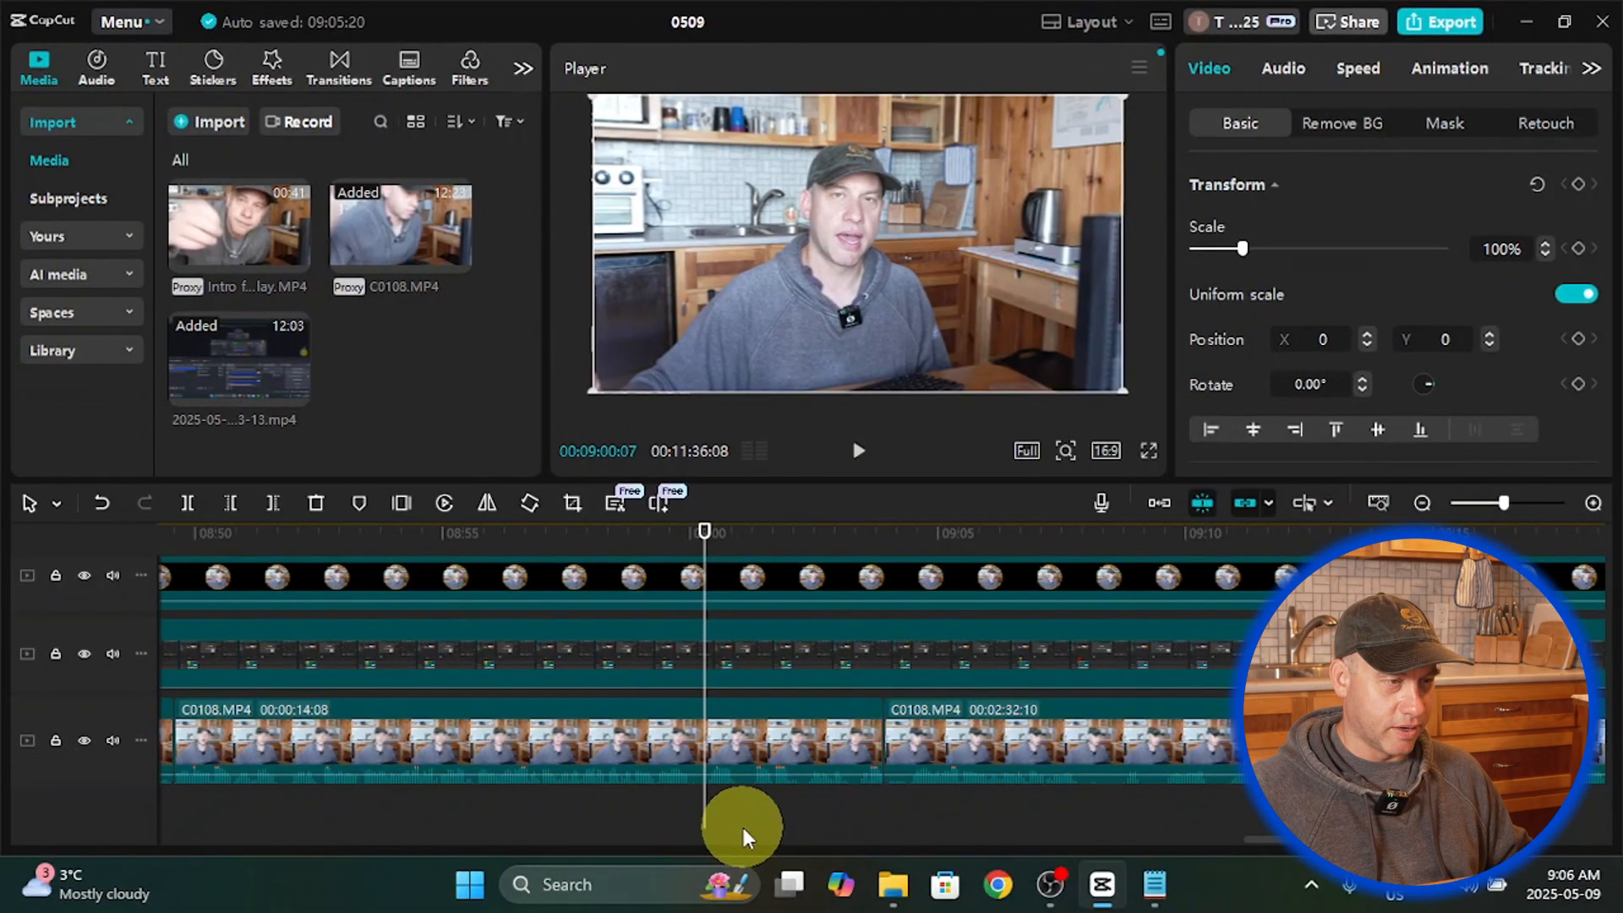
Step: Select the overlapping clips on all tracks and split them together at 00:09:00:07
click(744, 824)
click(577, 874)
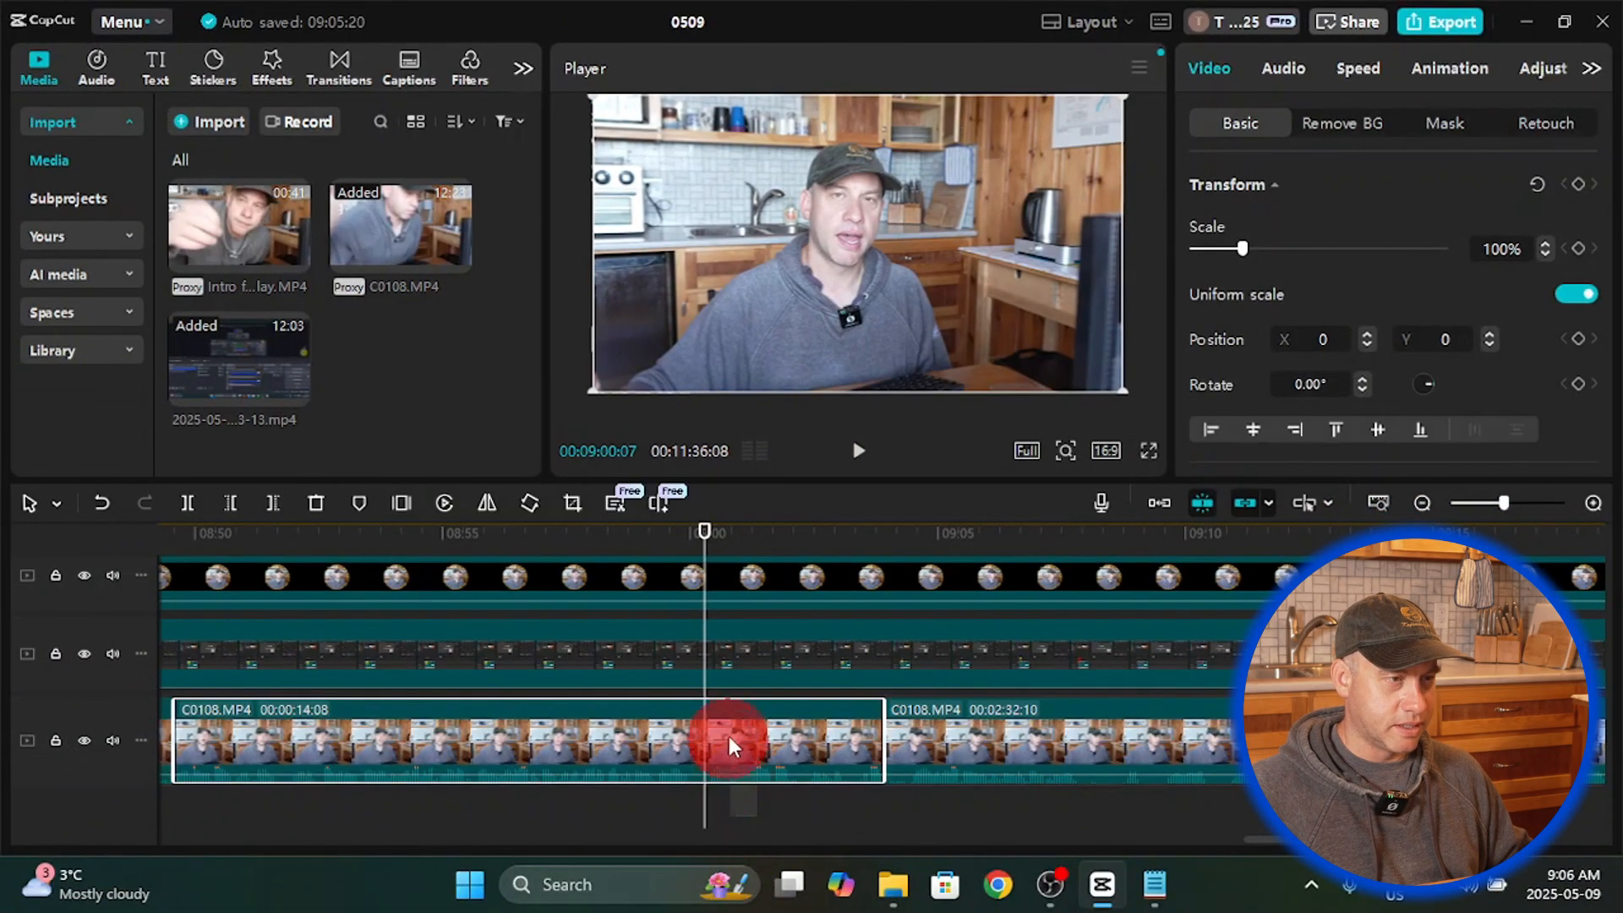
drag(730, 745, 700, 499)
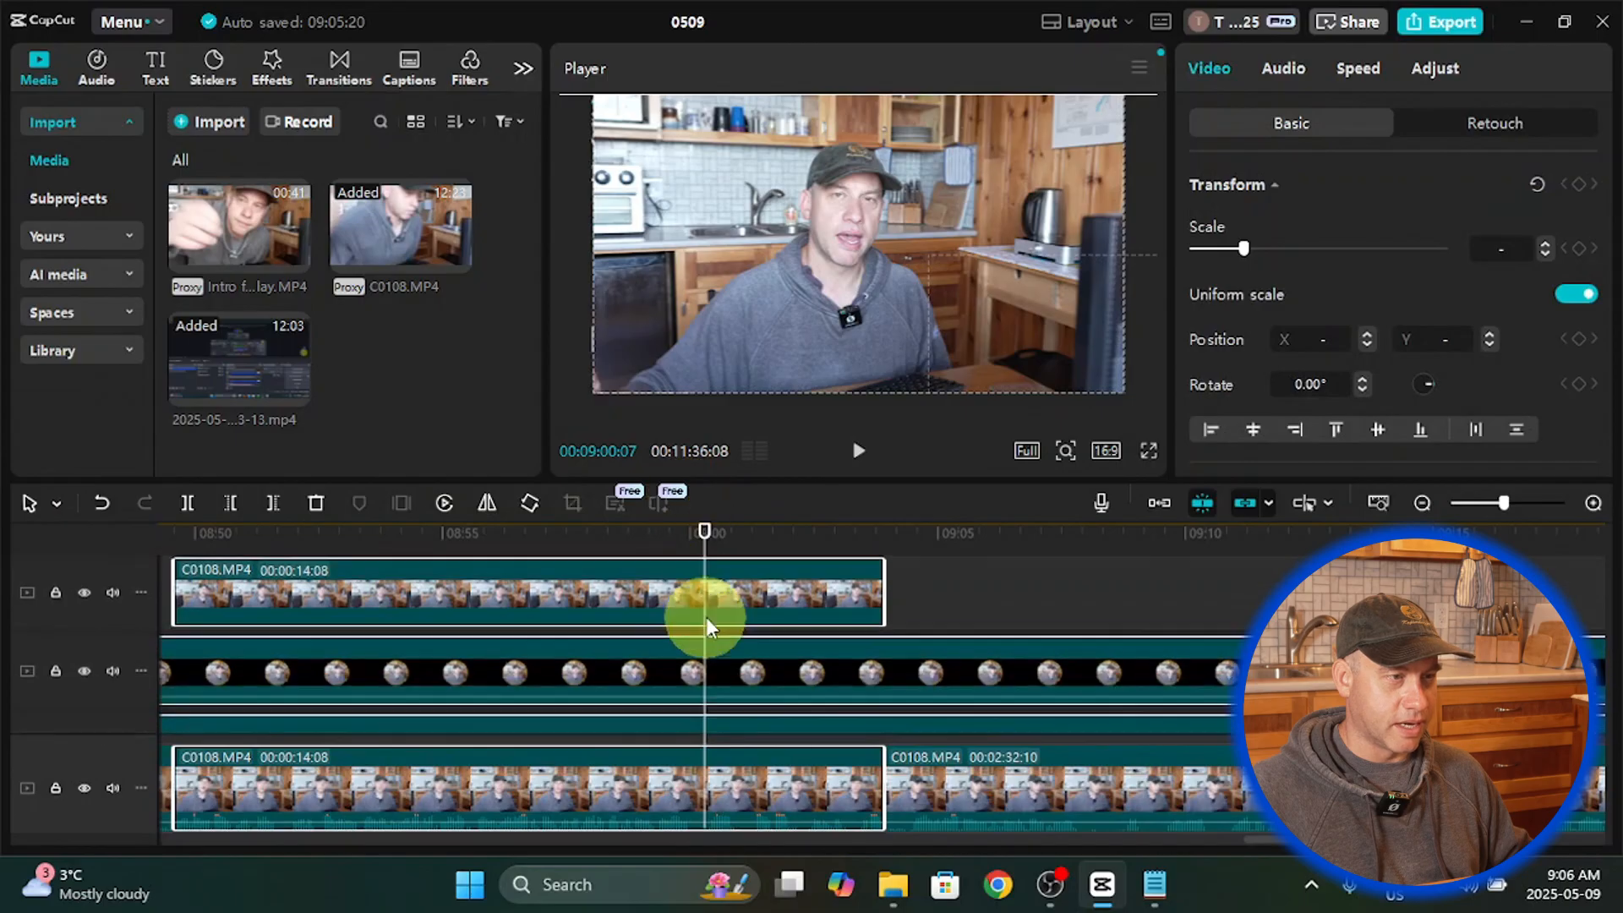
scroll(717, 619, down, 3)
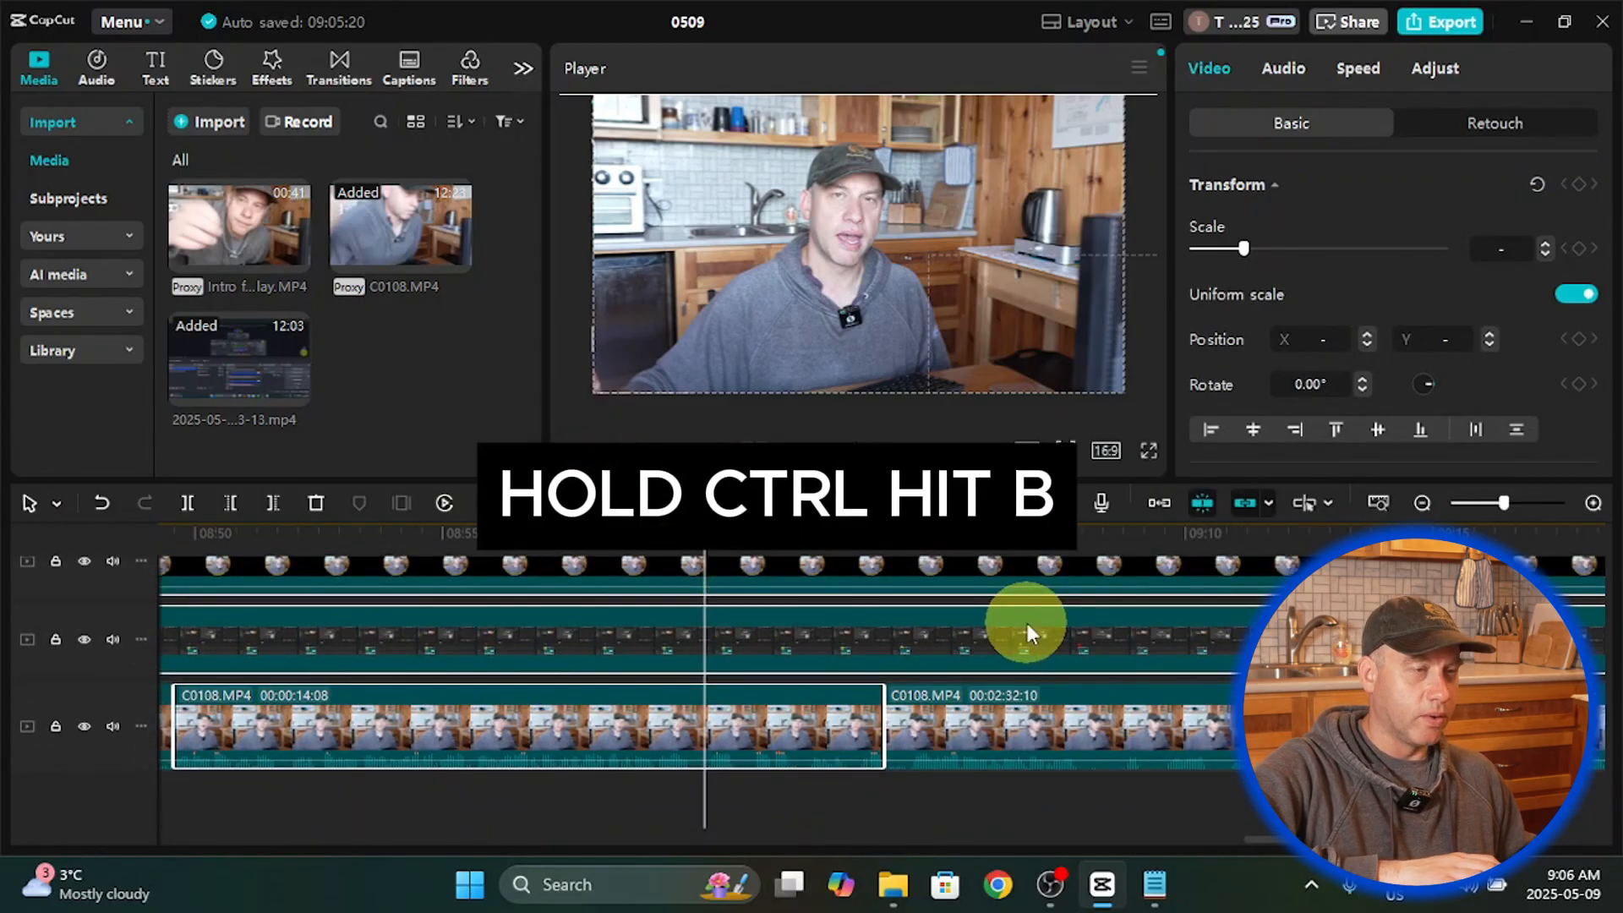
key(ctrl+b)
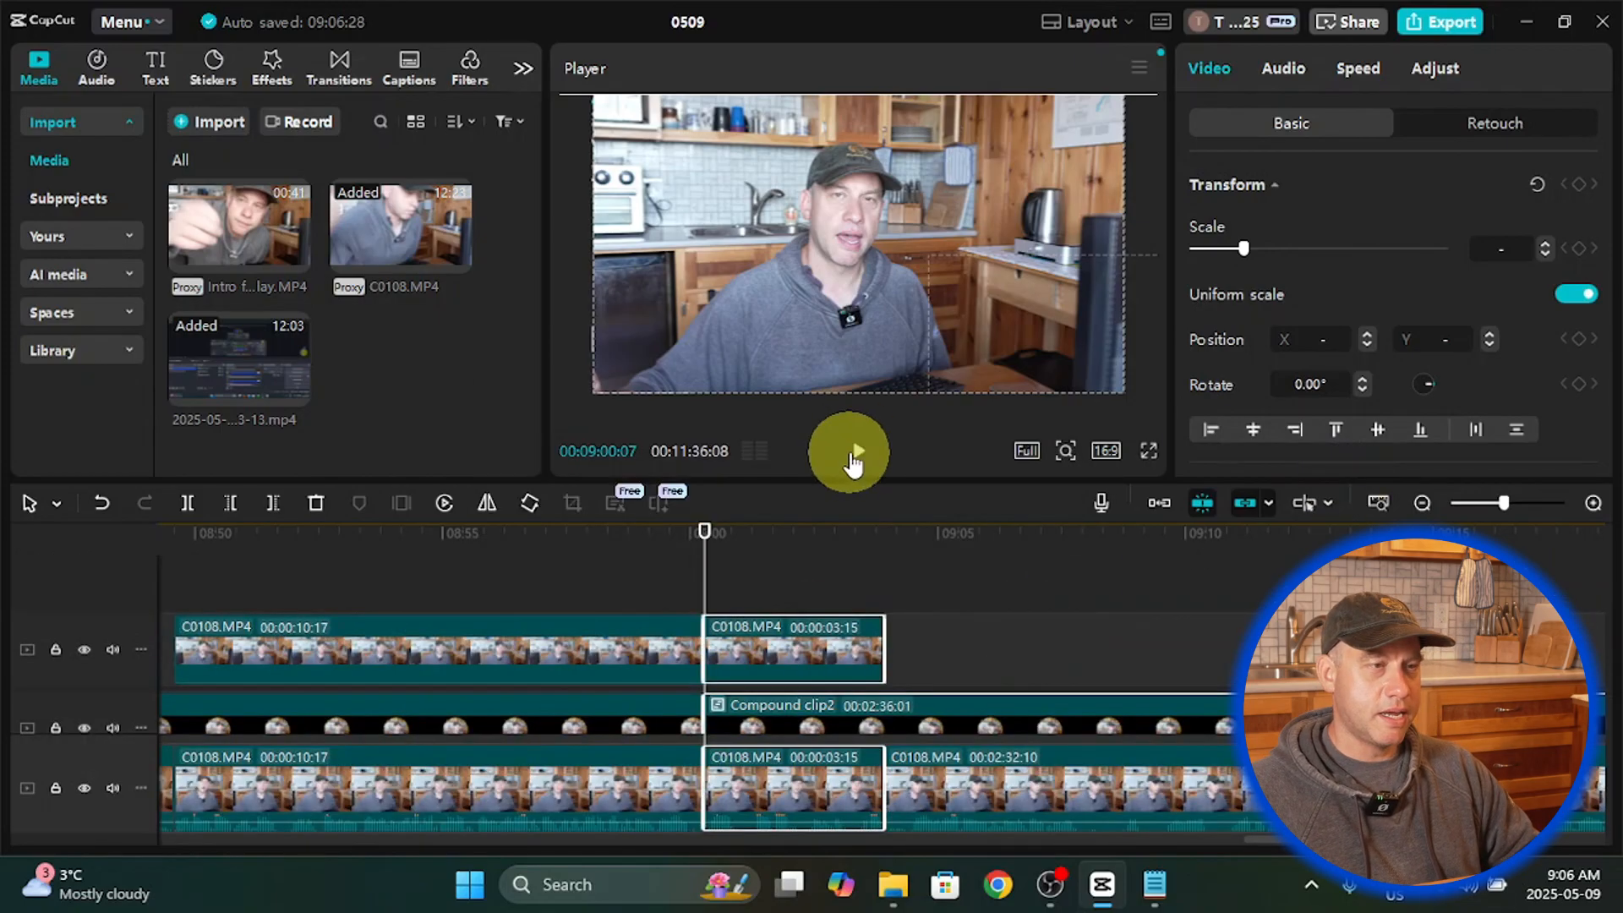
Step: Find the end of the unwanted part and split the selected clips on all tracks at 00:09:01:06
click(856, 457)
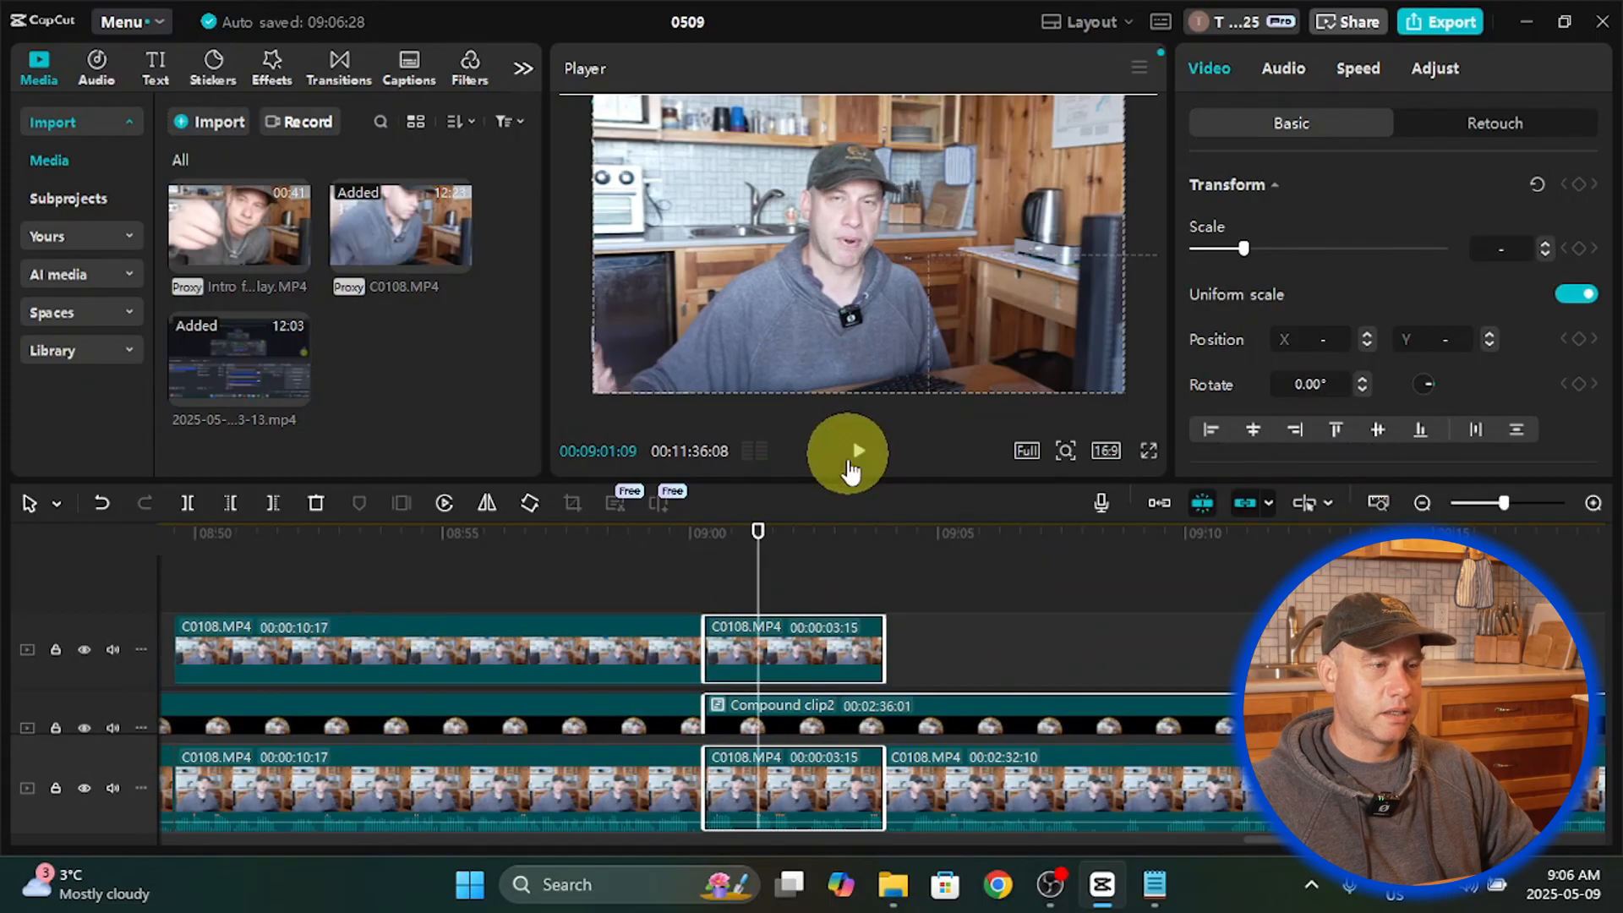
drag(759, 558, 753, 573)
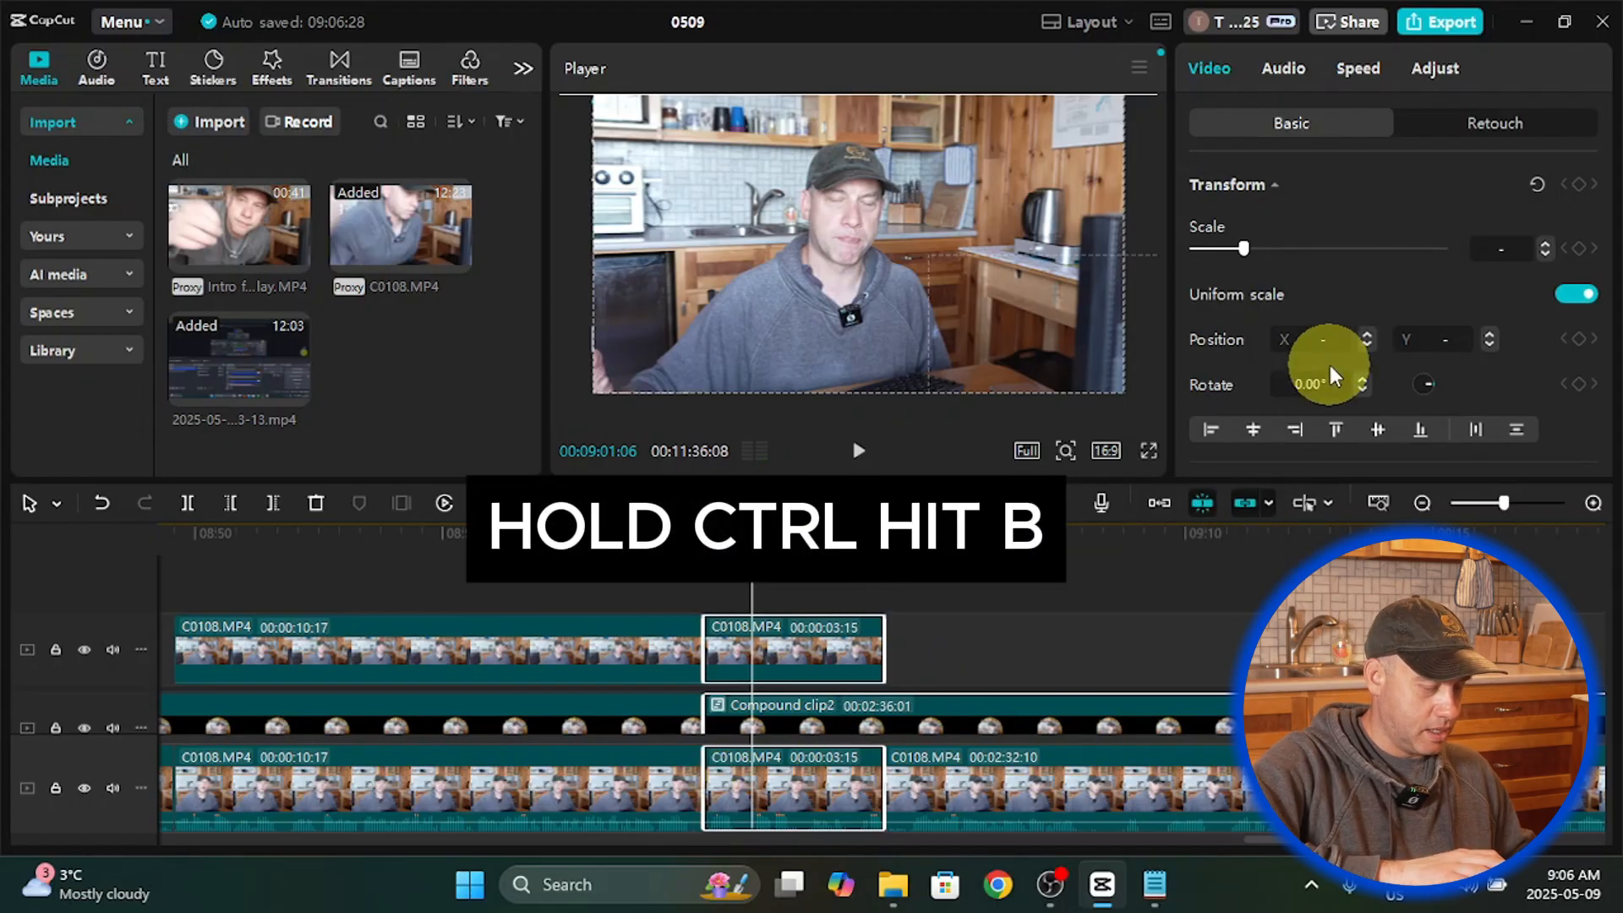
key(ctrl+b)
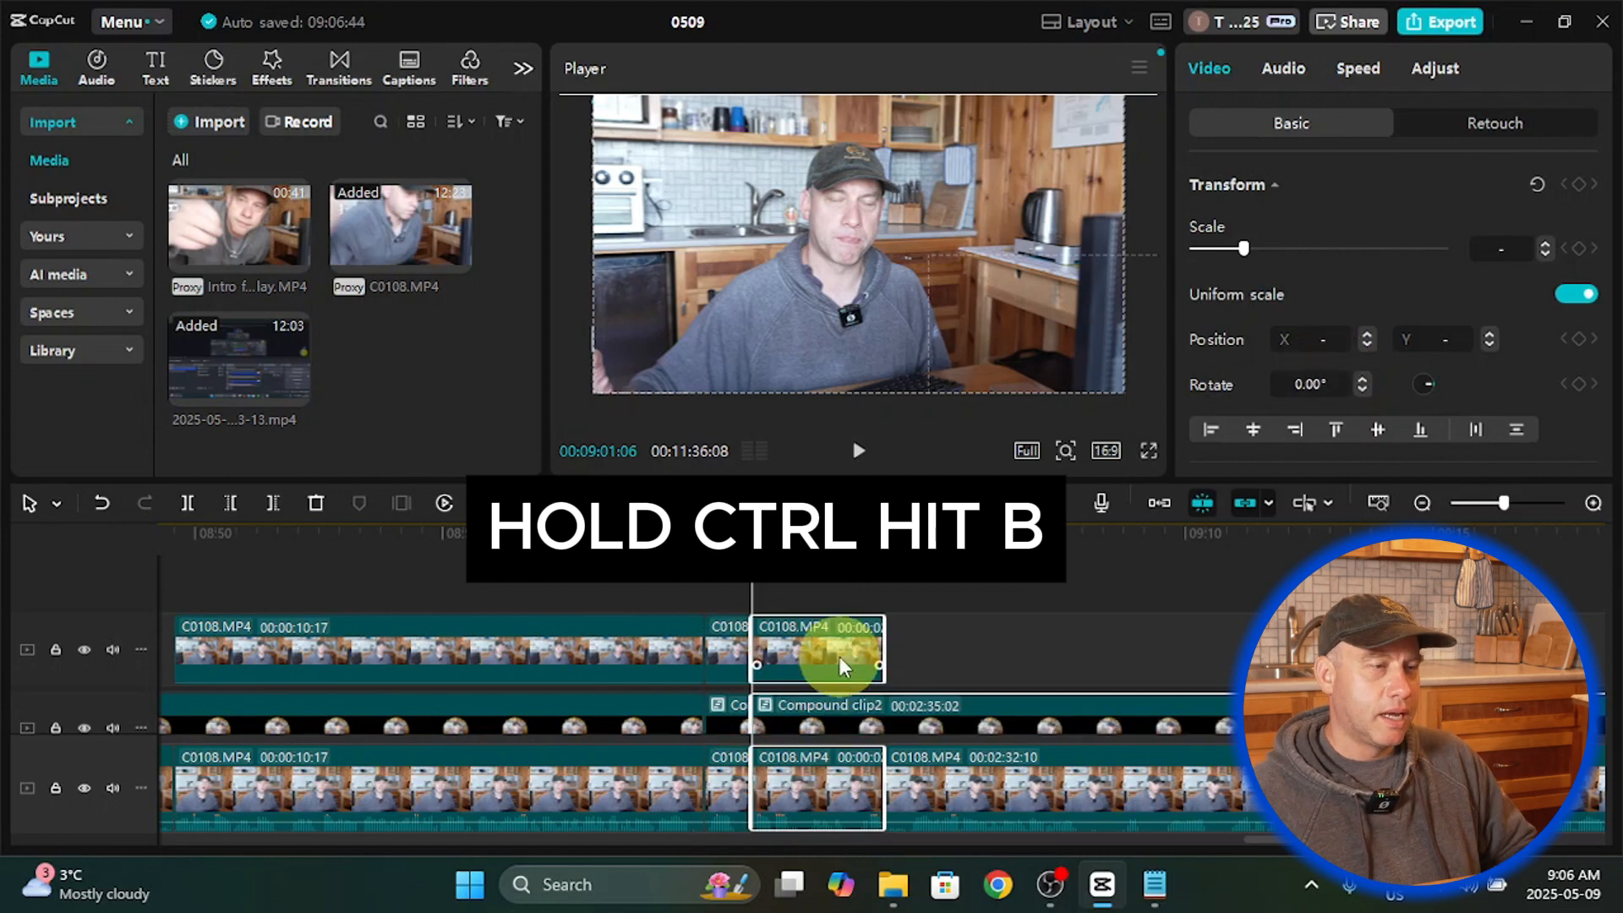
Step: Delete the short pieces between 00:09:00:07 and 00:09:01:06 from all tracks
scroll(824, 668, down, 2)
scroll(772, 750, down, 1)
click(731, 799)
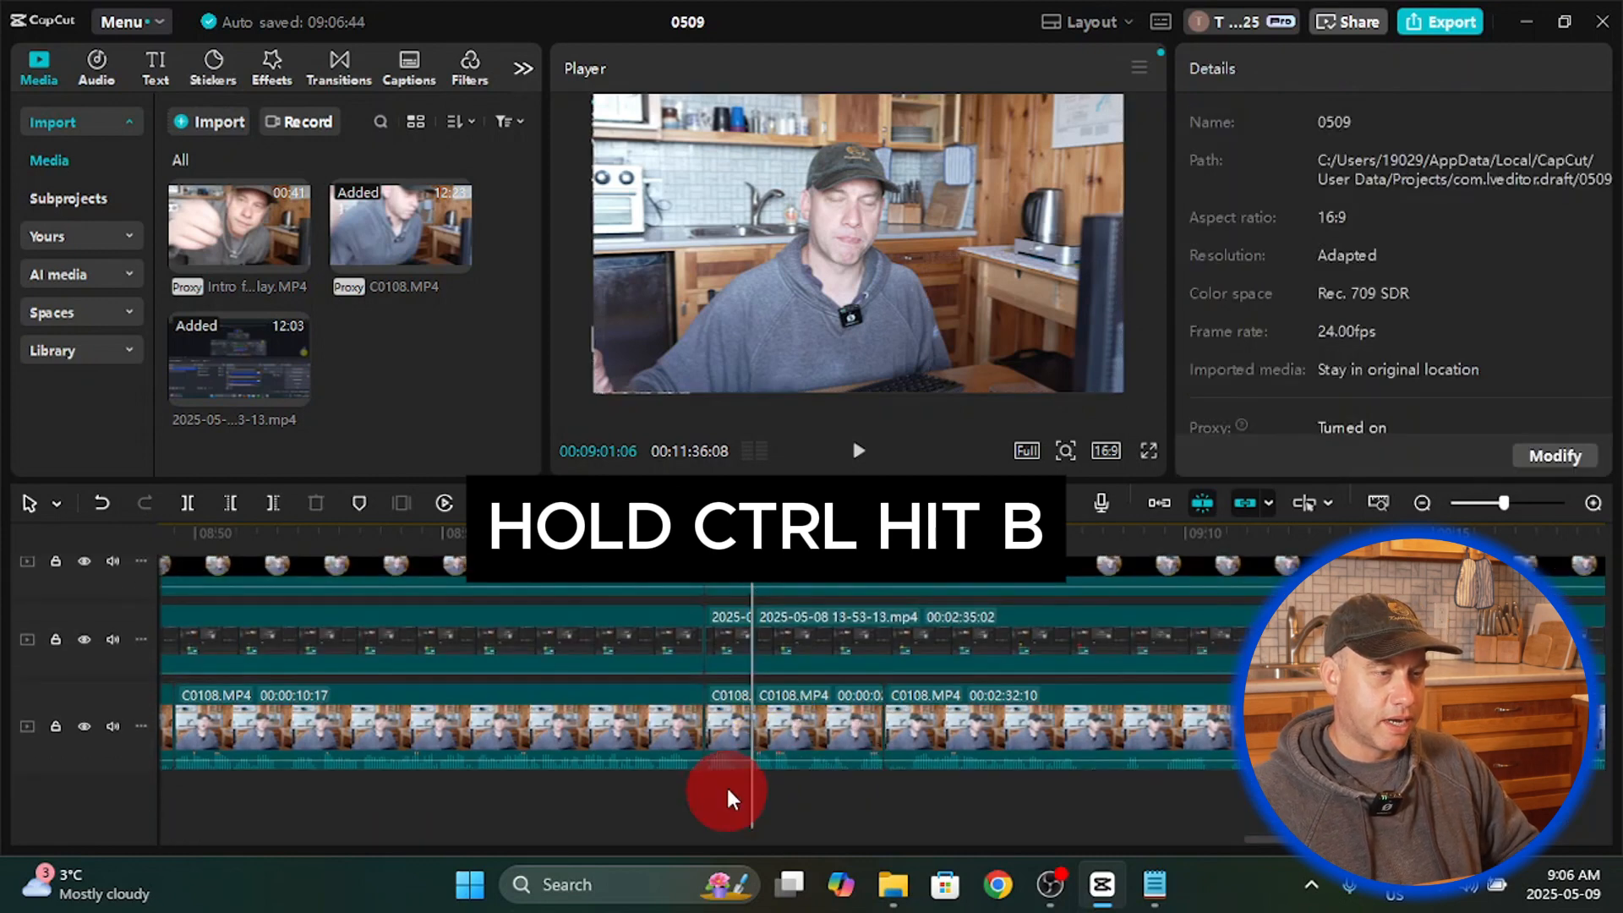
drag(726, 755, 713, 713)
scroll(713, 713, down, 2)
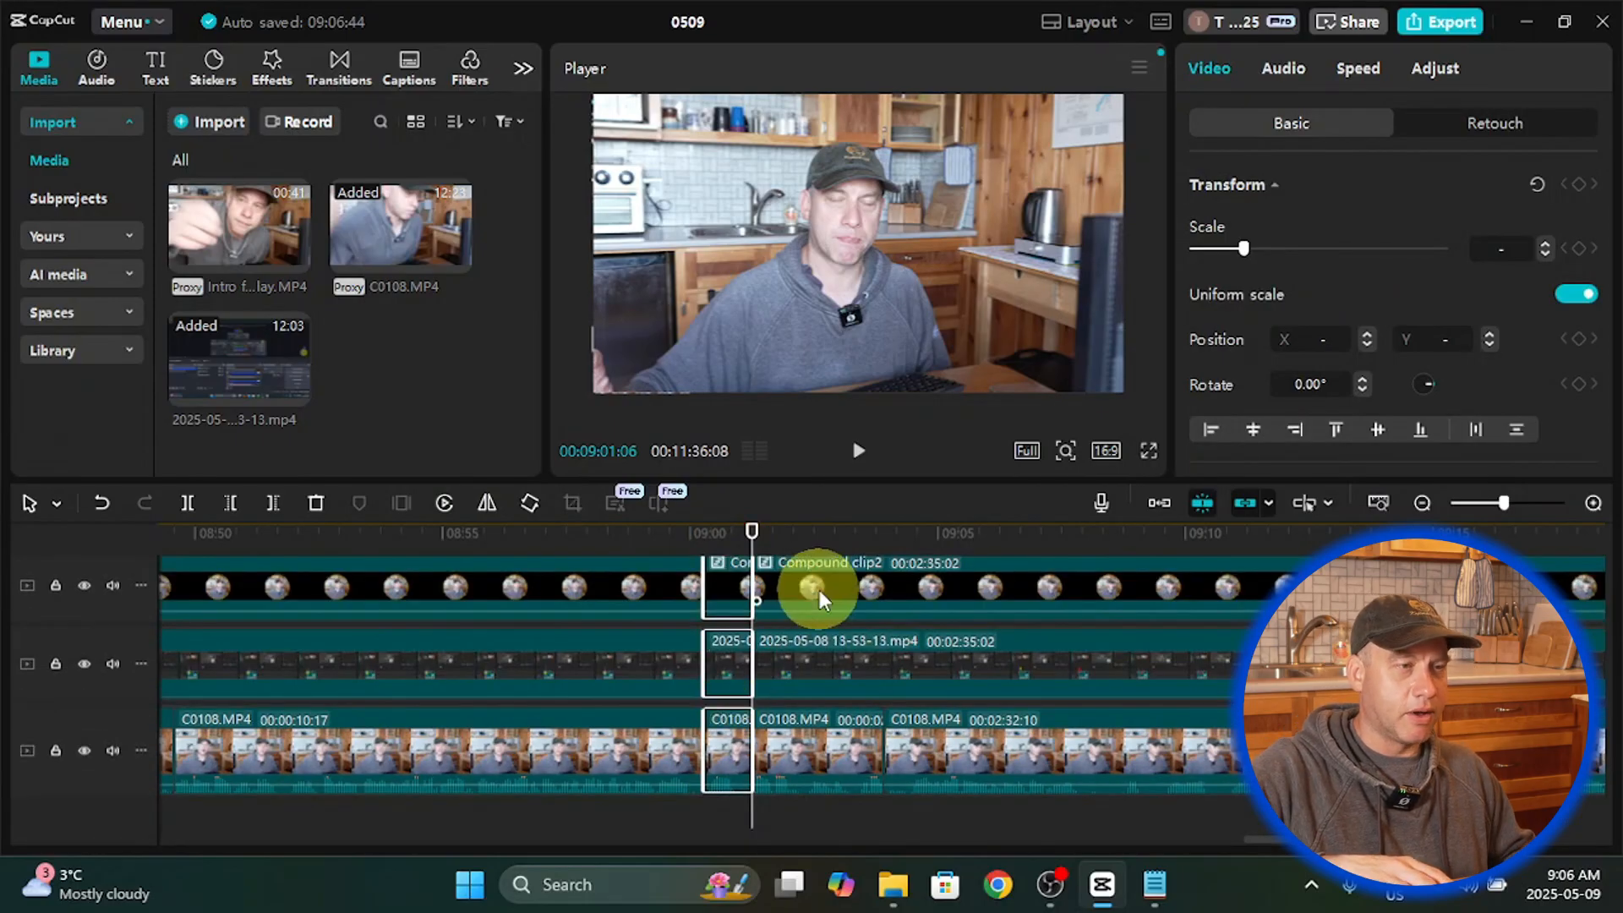
key(BackSpace)
scroll(844, 714, up, 2)
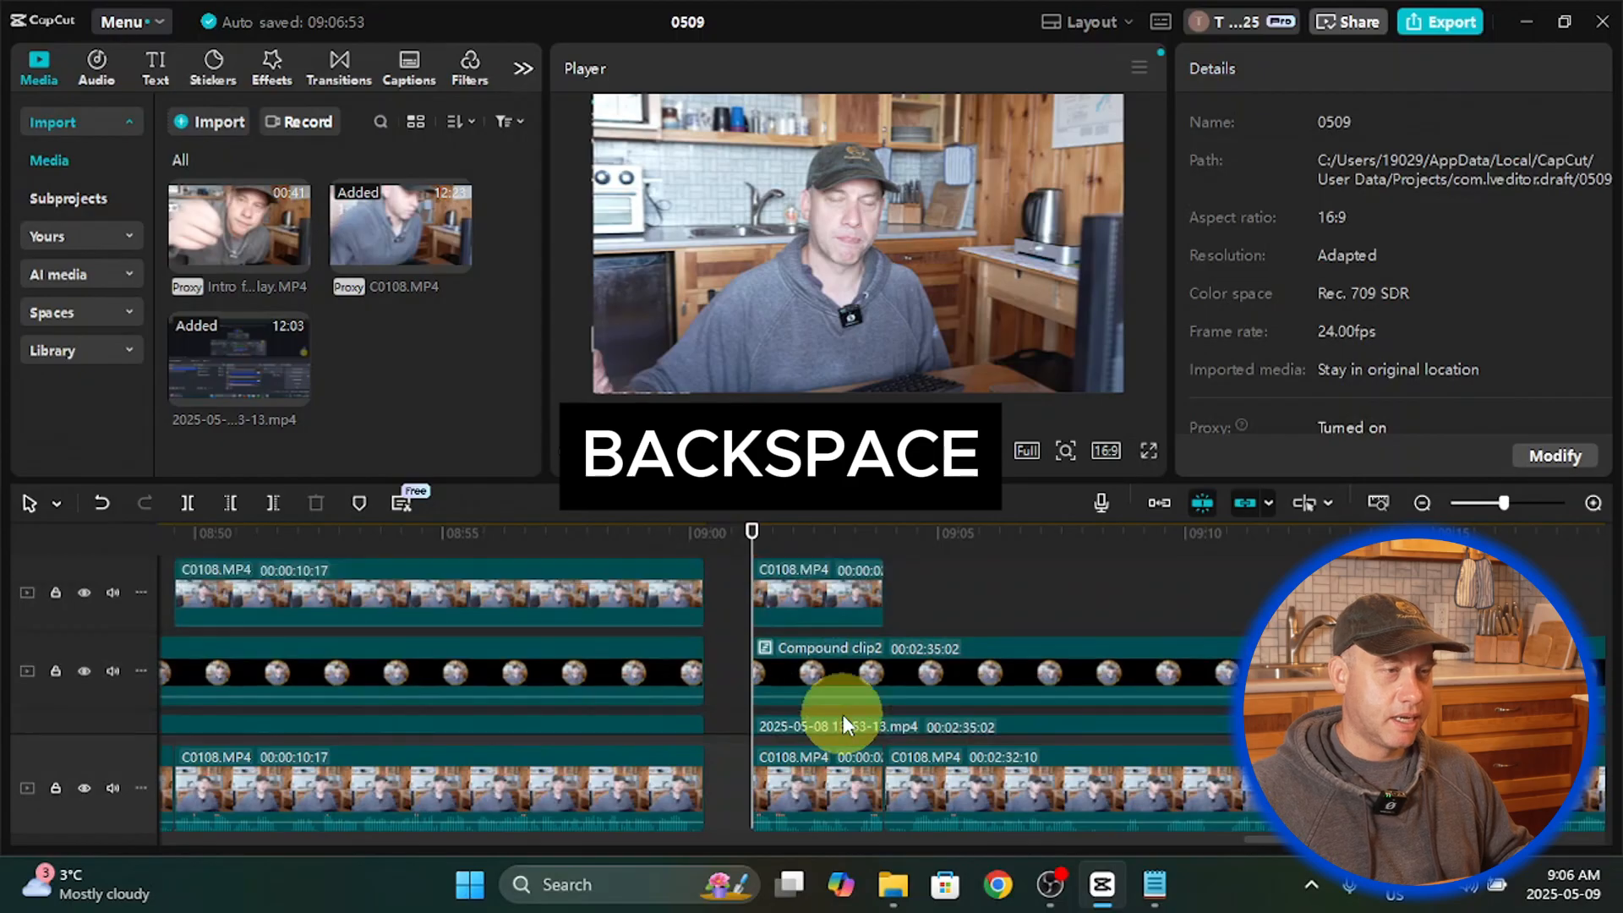
Step: Select all clips after the gap on every track and move them together to start at 00:09:00:07, closing the gap
scroll(844, 713, down, 2)
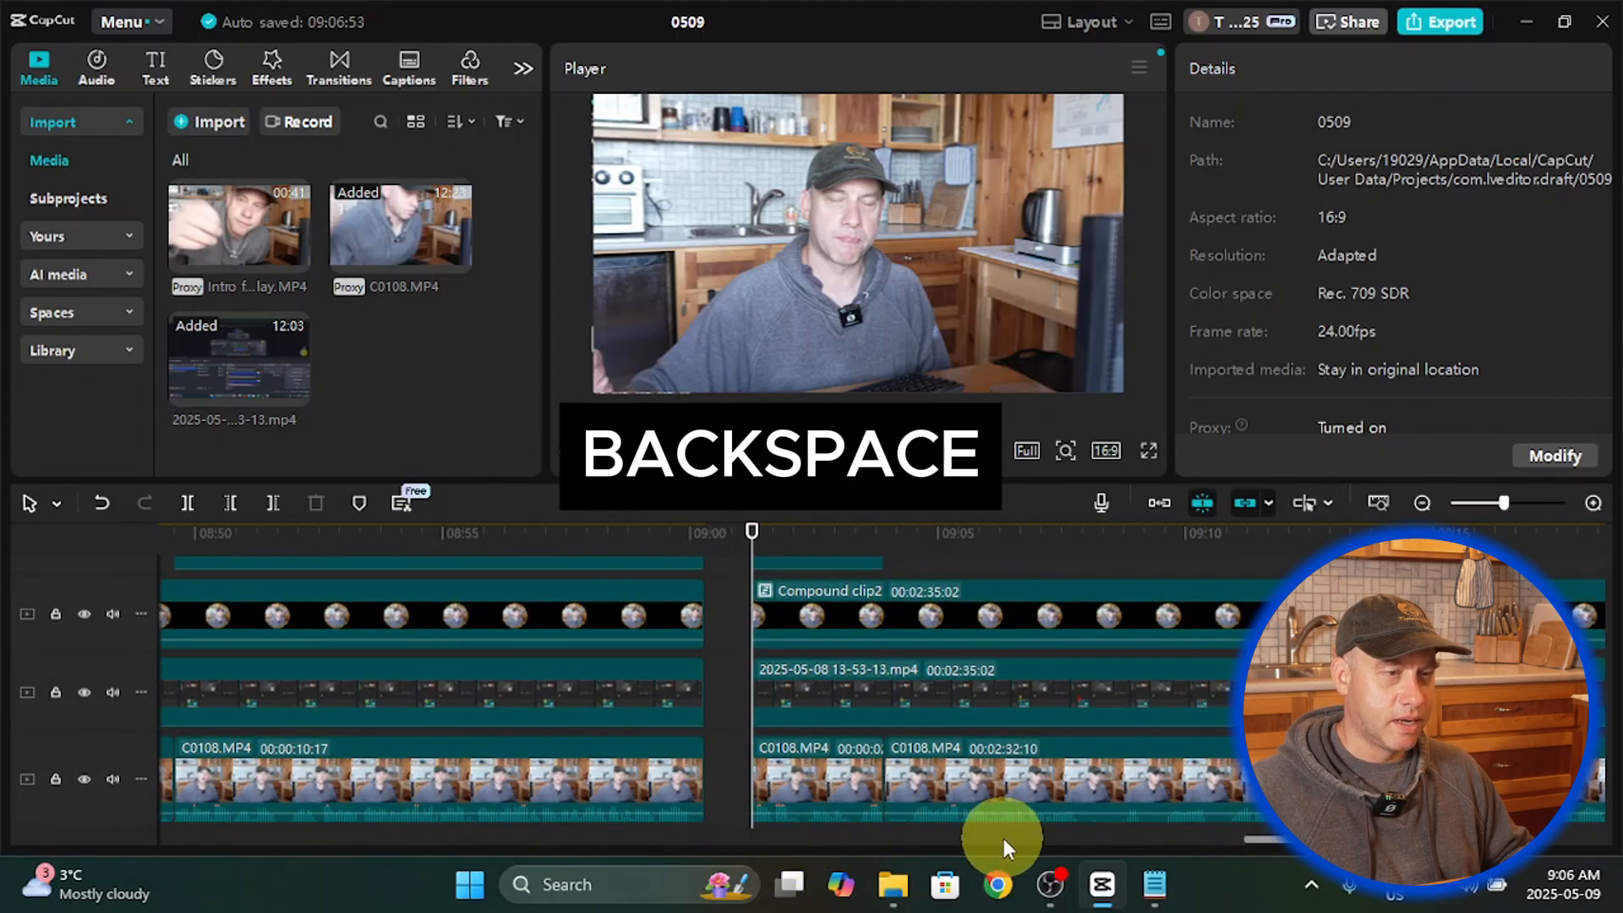
scroll(1002, 838, down, 1)
drag(963, 807, 797, 562)
scroll(826, 695, down, 2)
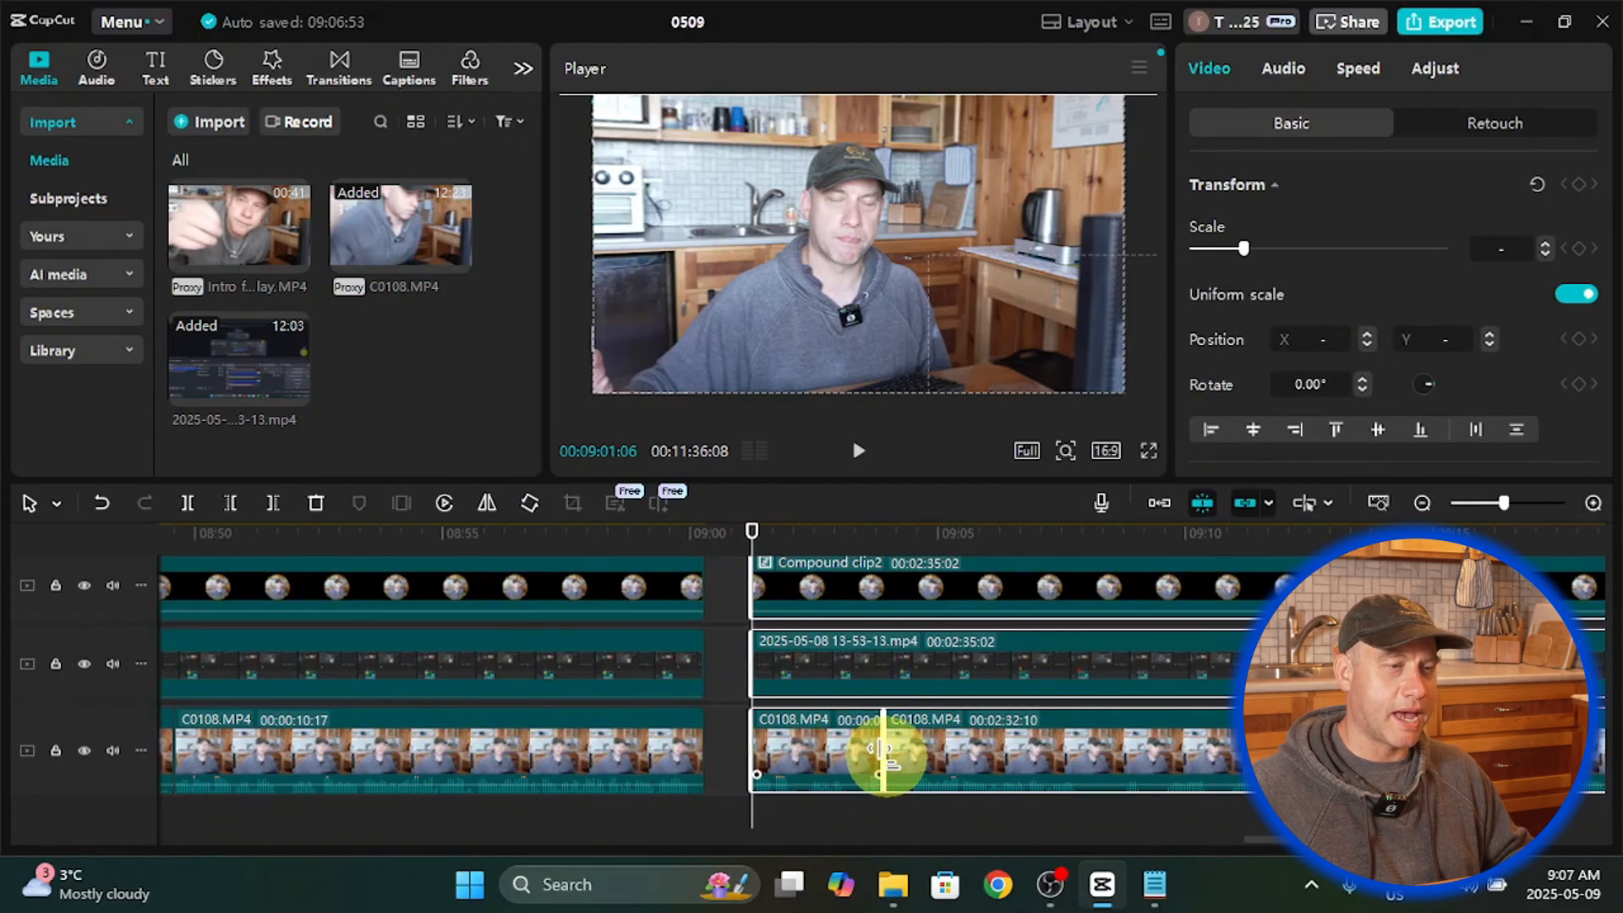
scroll(896, 799, up, 1)
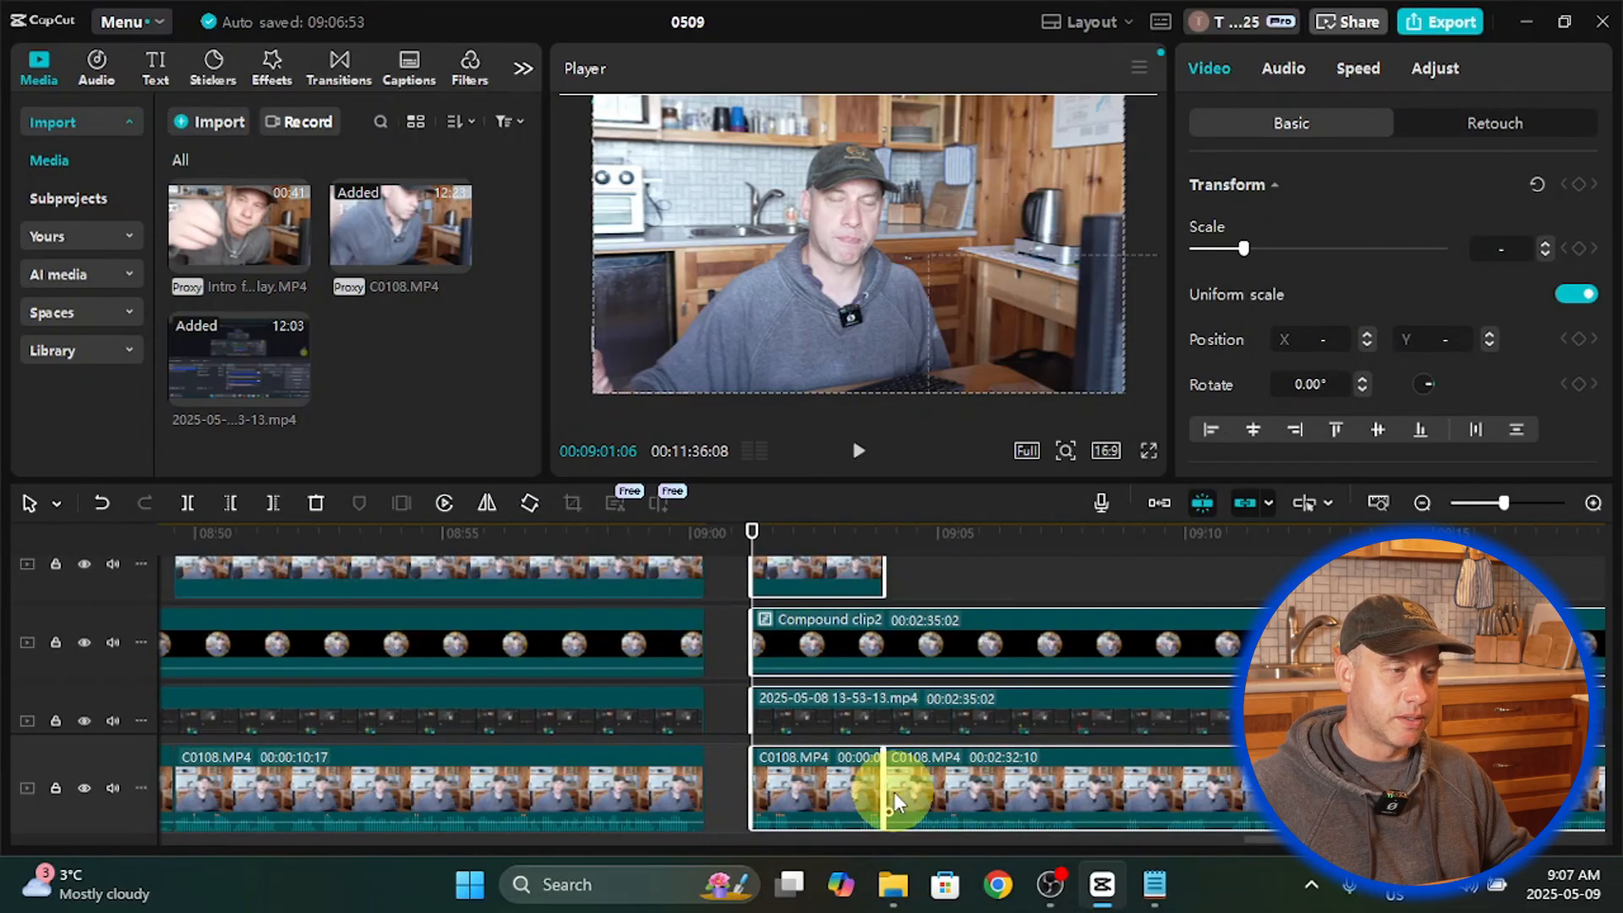
drag(795, 583, 751, 656)
scroll(803, 635, down, 1)
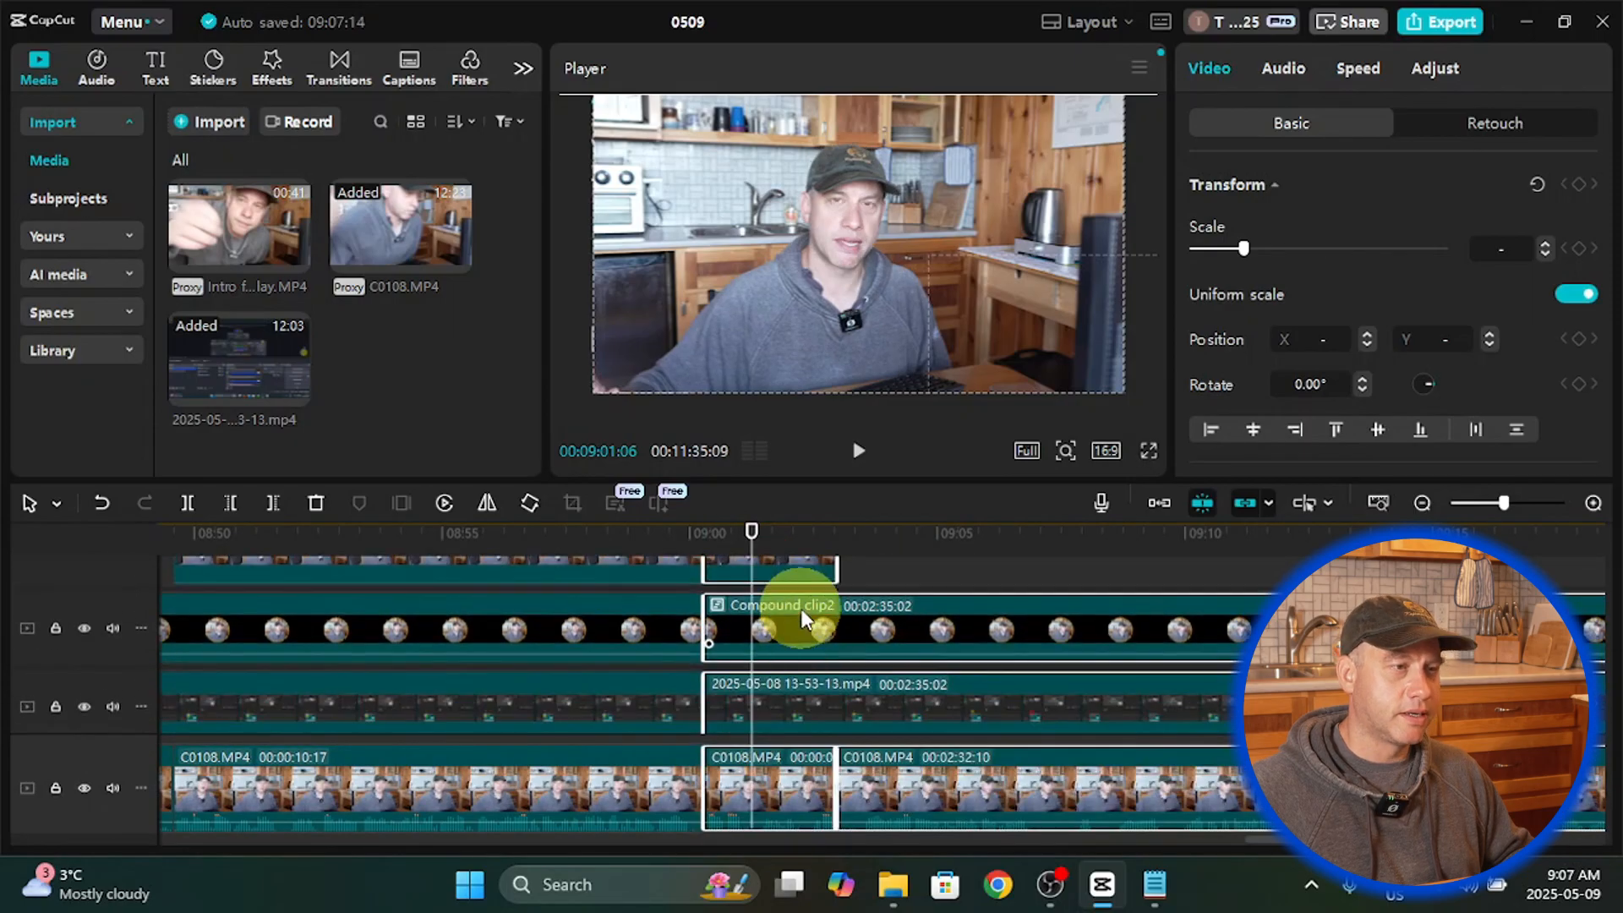
Step: Play back the join at 00:09:00:07, from about 00:08:58:22 until the full-screen camera overlay ends
scroll(801, 622, up, 2)
drag(754, 562, 621, 601)
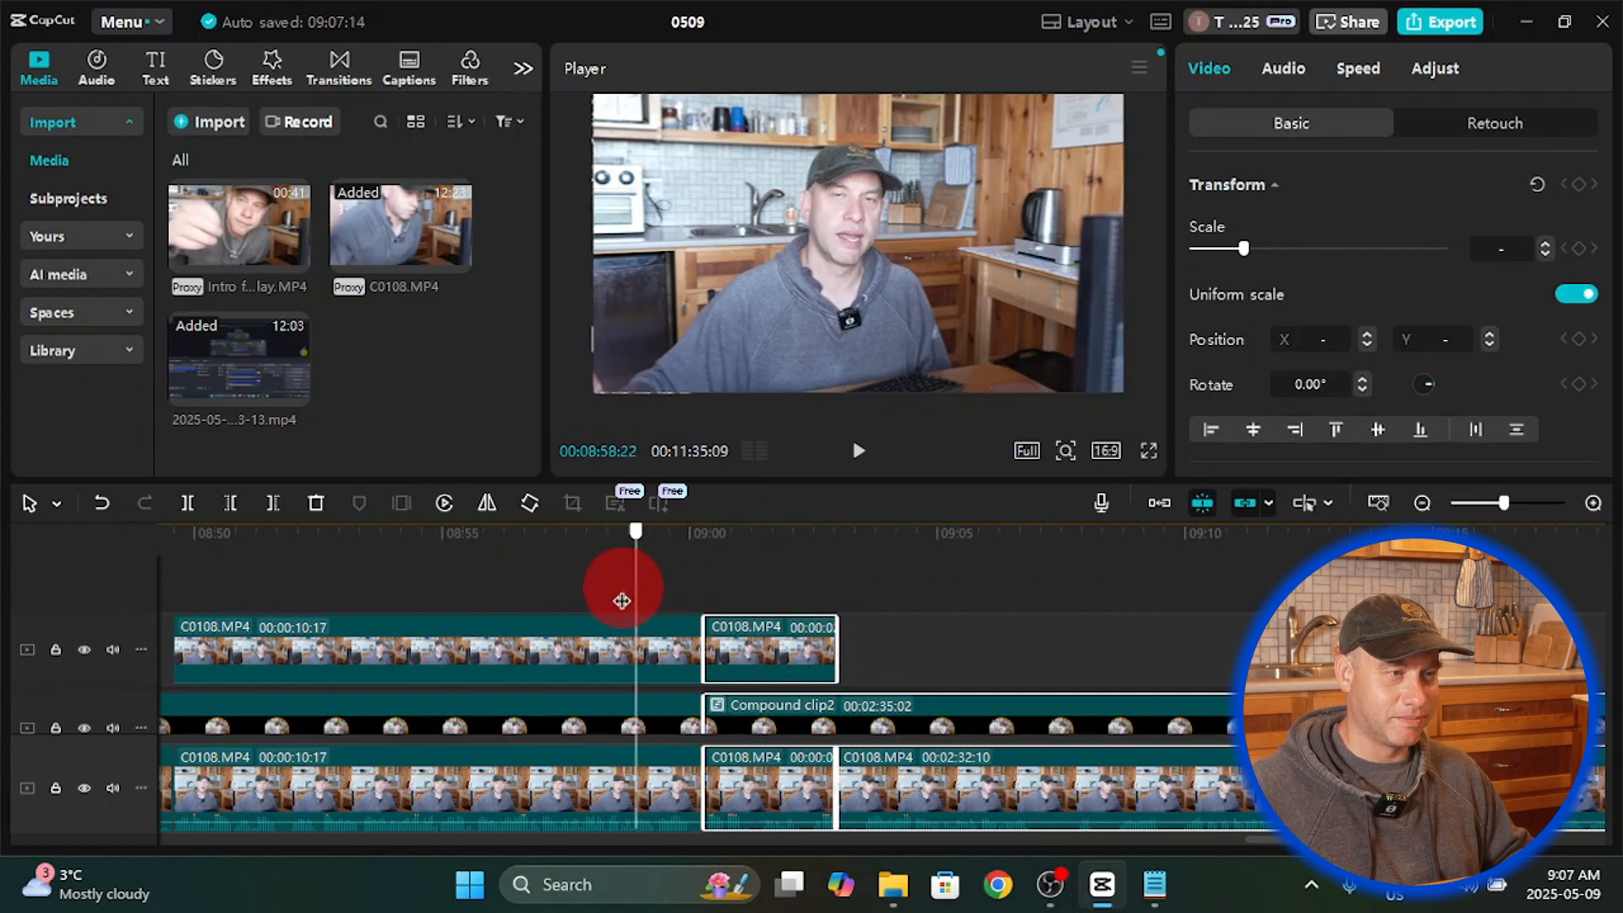
scroll(846, 609, down, 1)
click(859, 450)
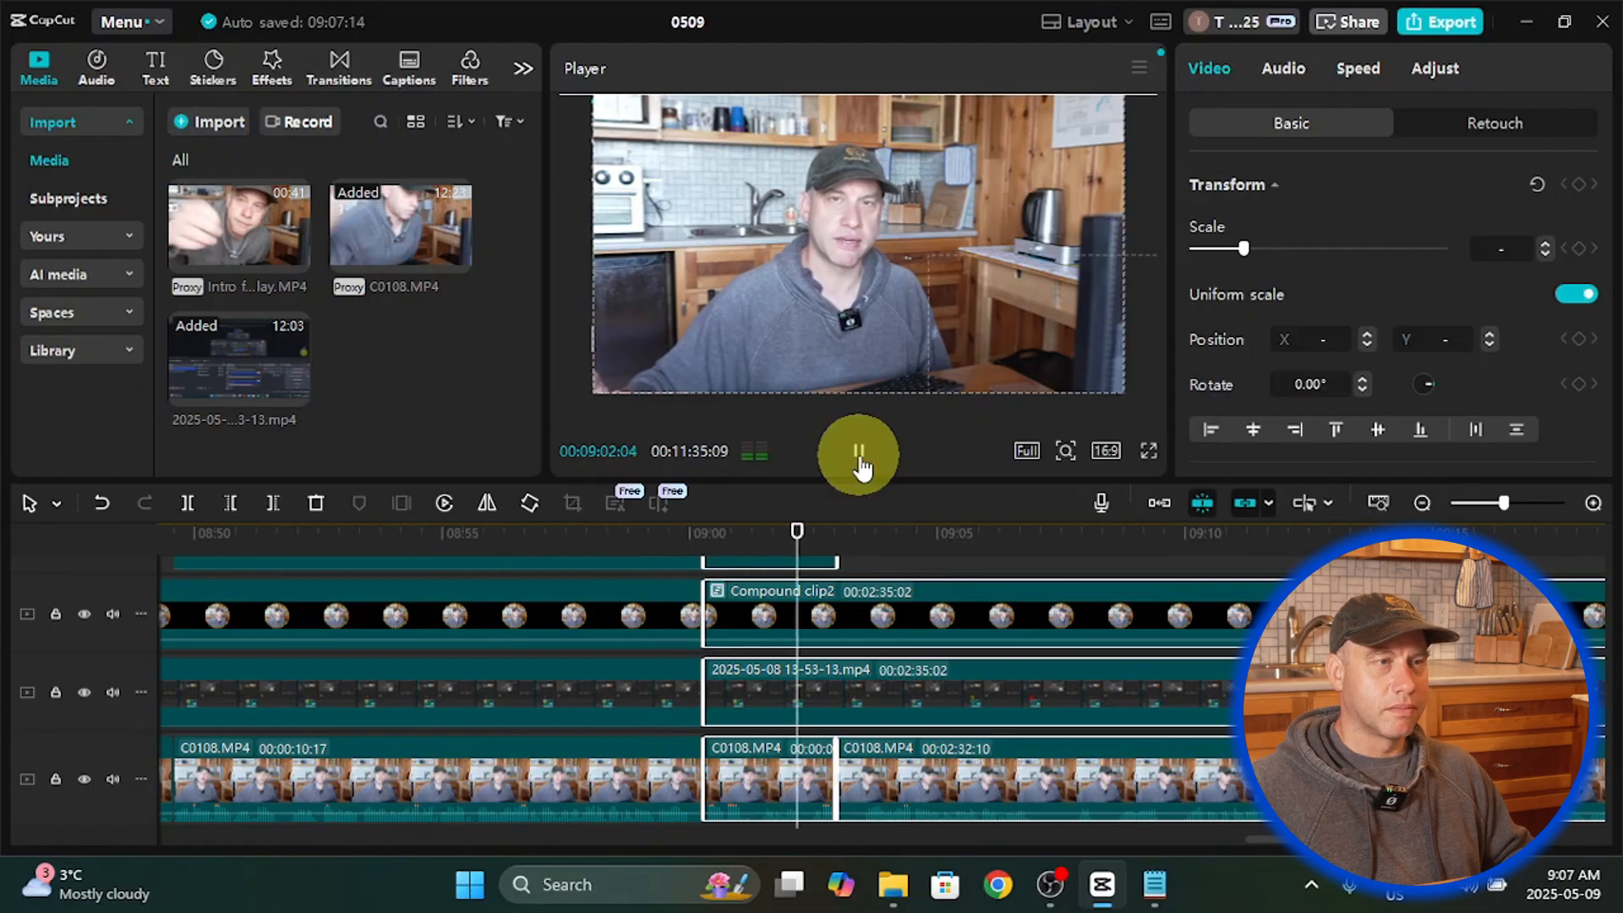
click(859, 453)
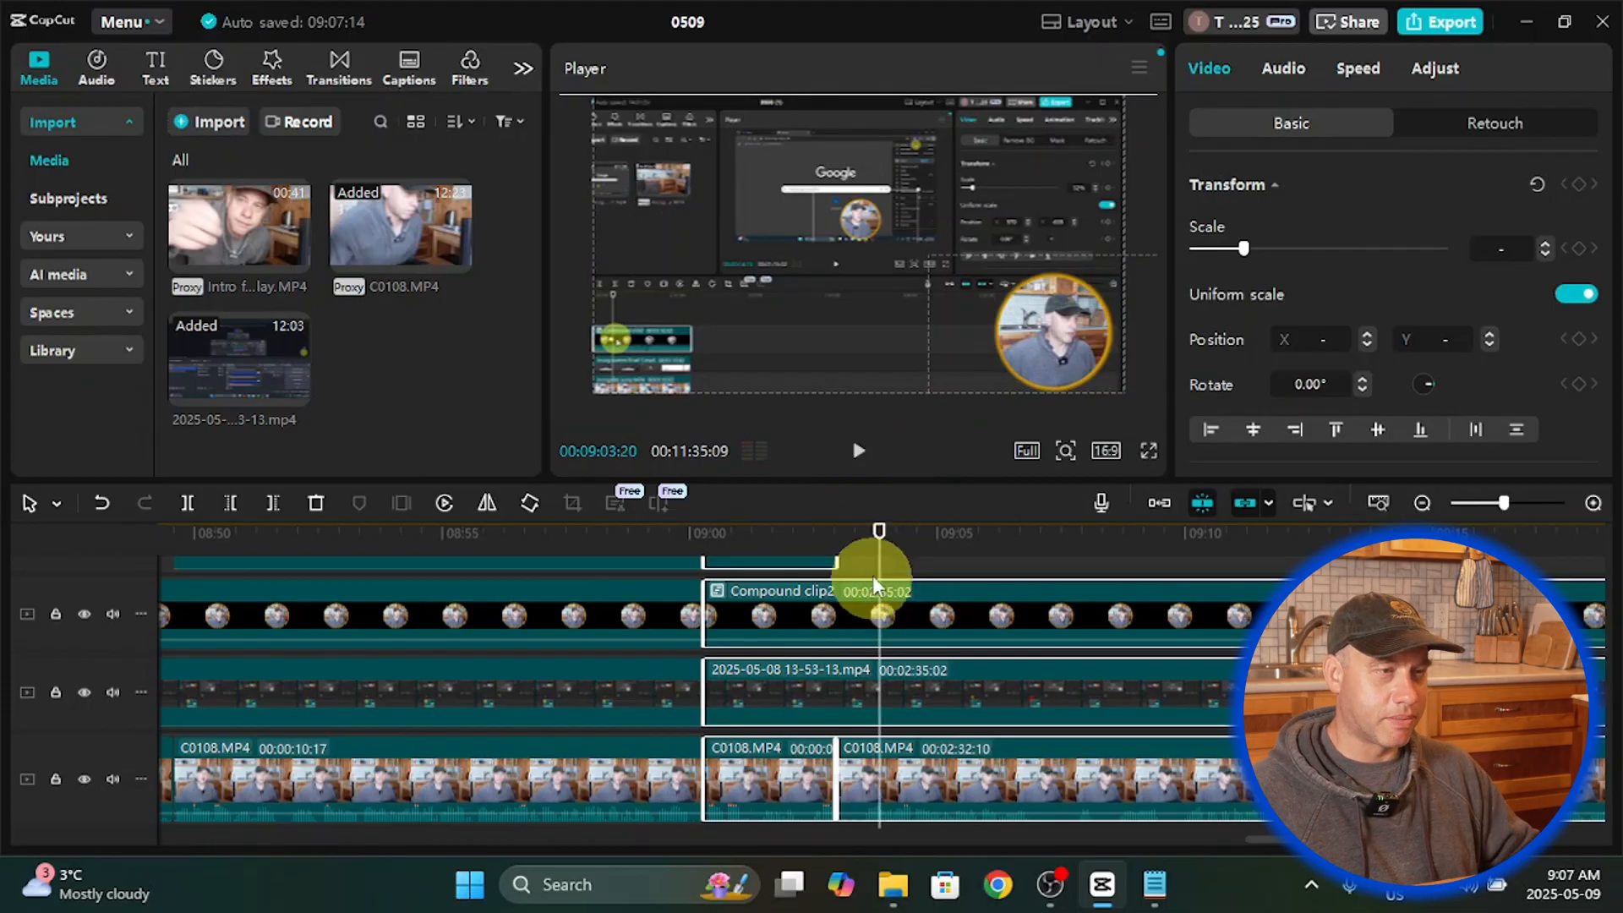
Step: Place the playhead at 00:09:03:14 and split the selected clips on all tracks there
scroll(862, 602, down, 1)
scroll(879, 596, up, 1)
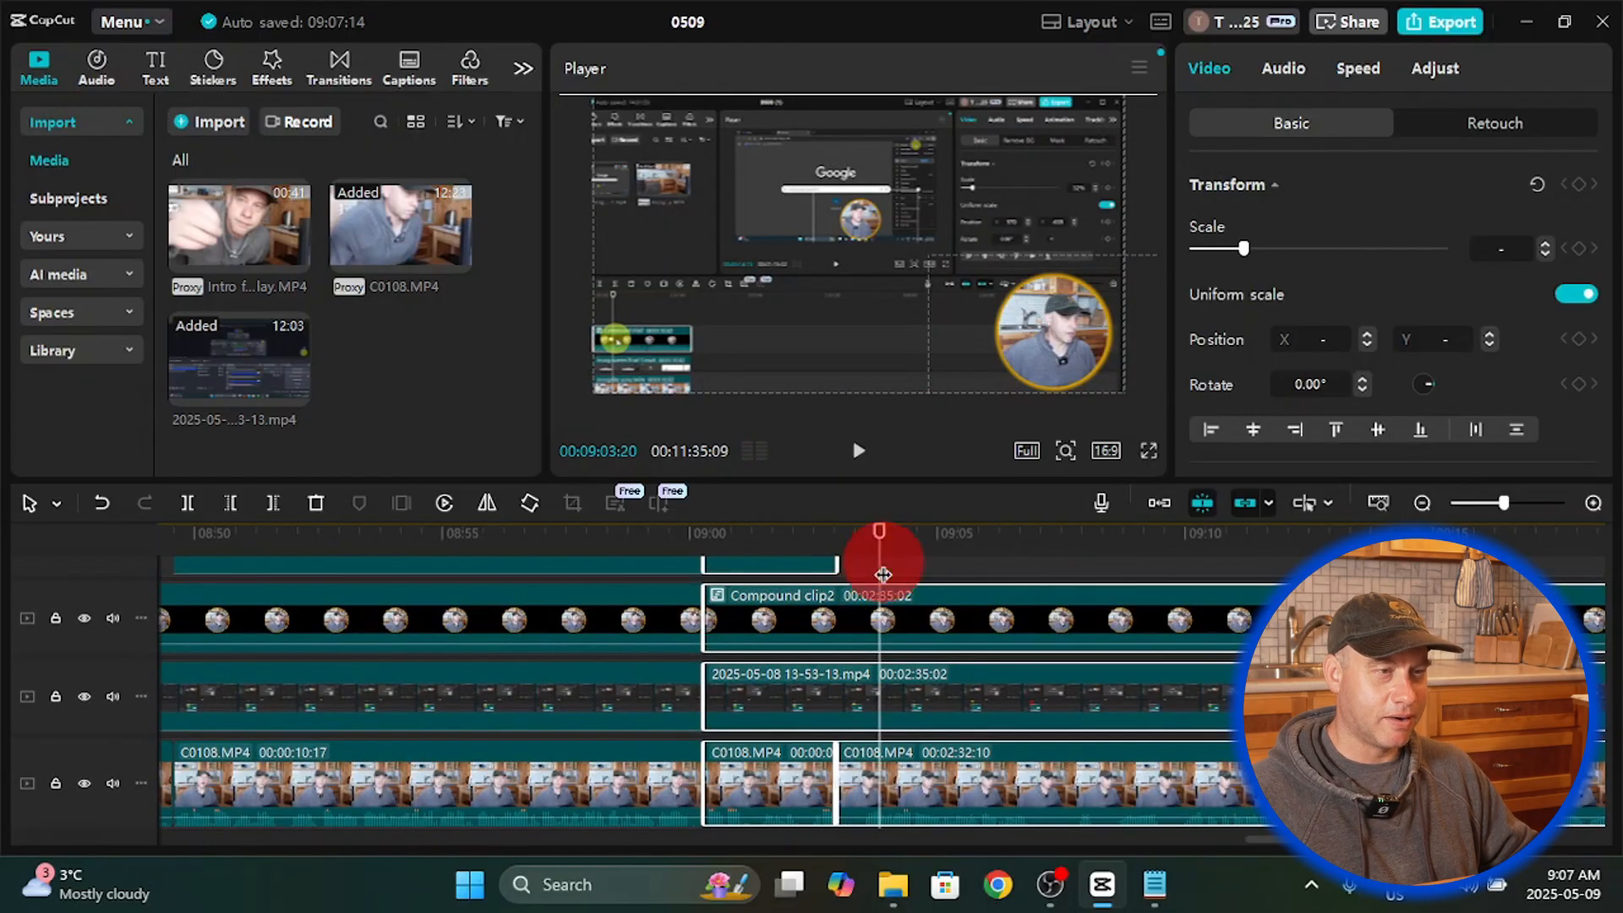
drag(830, 559, 855, 591)
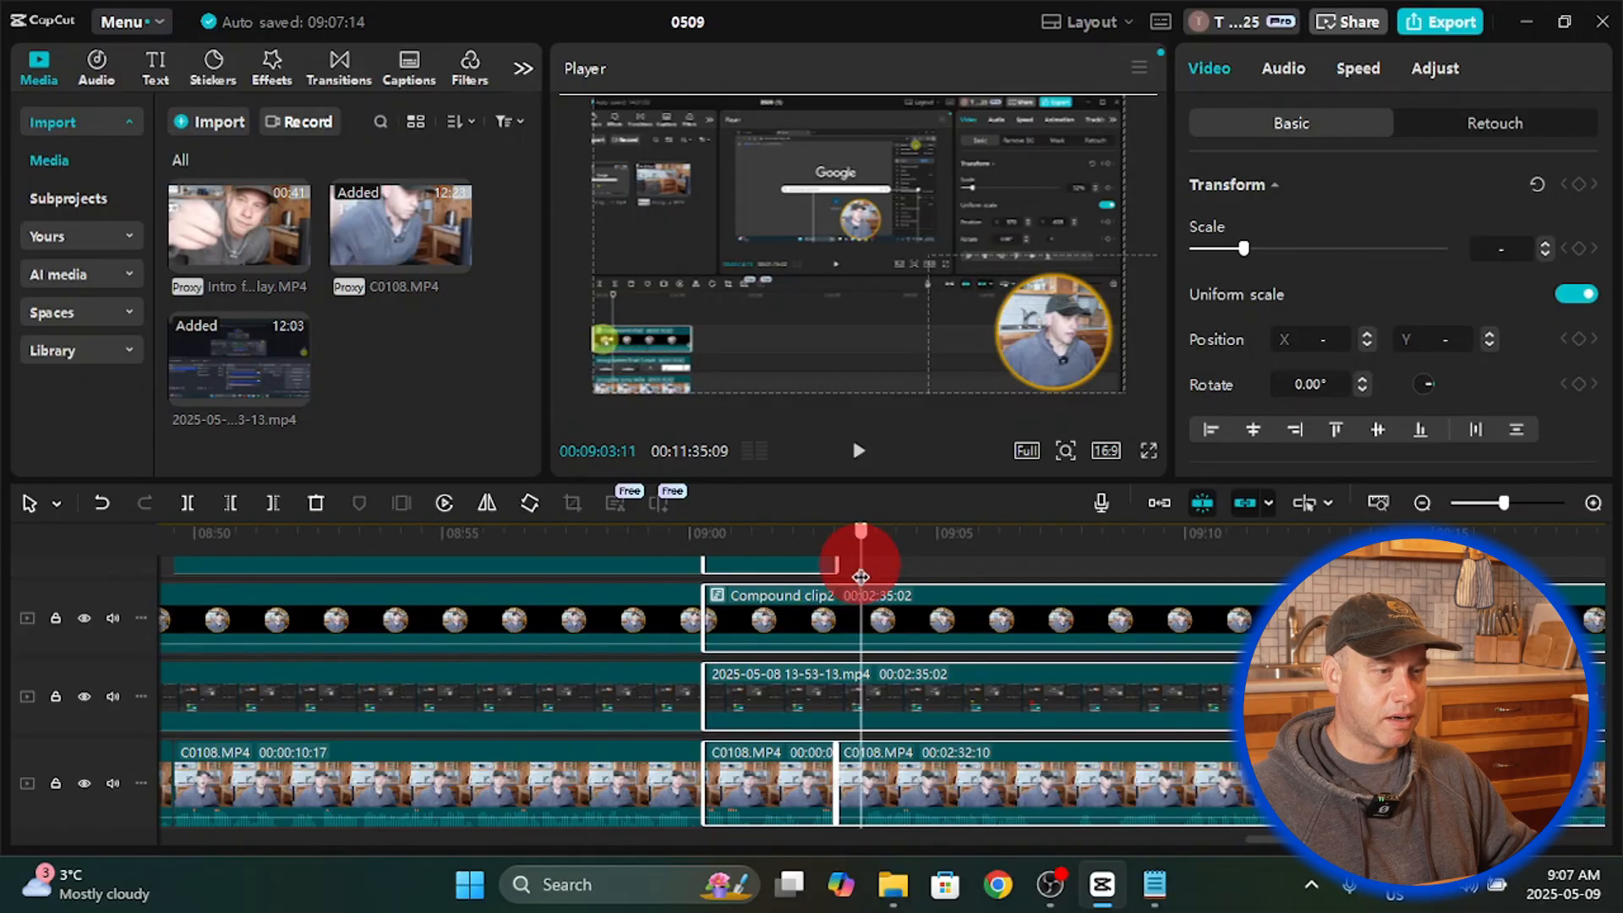
drag(861, 577, 859, 592)
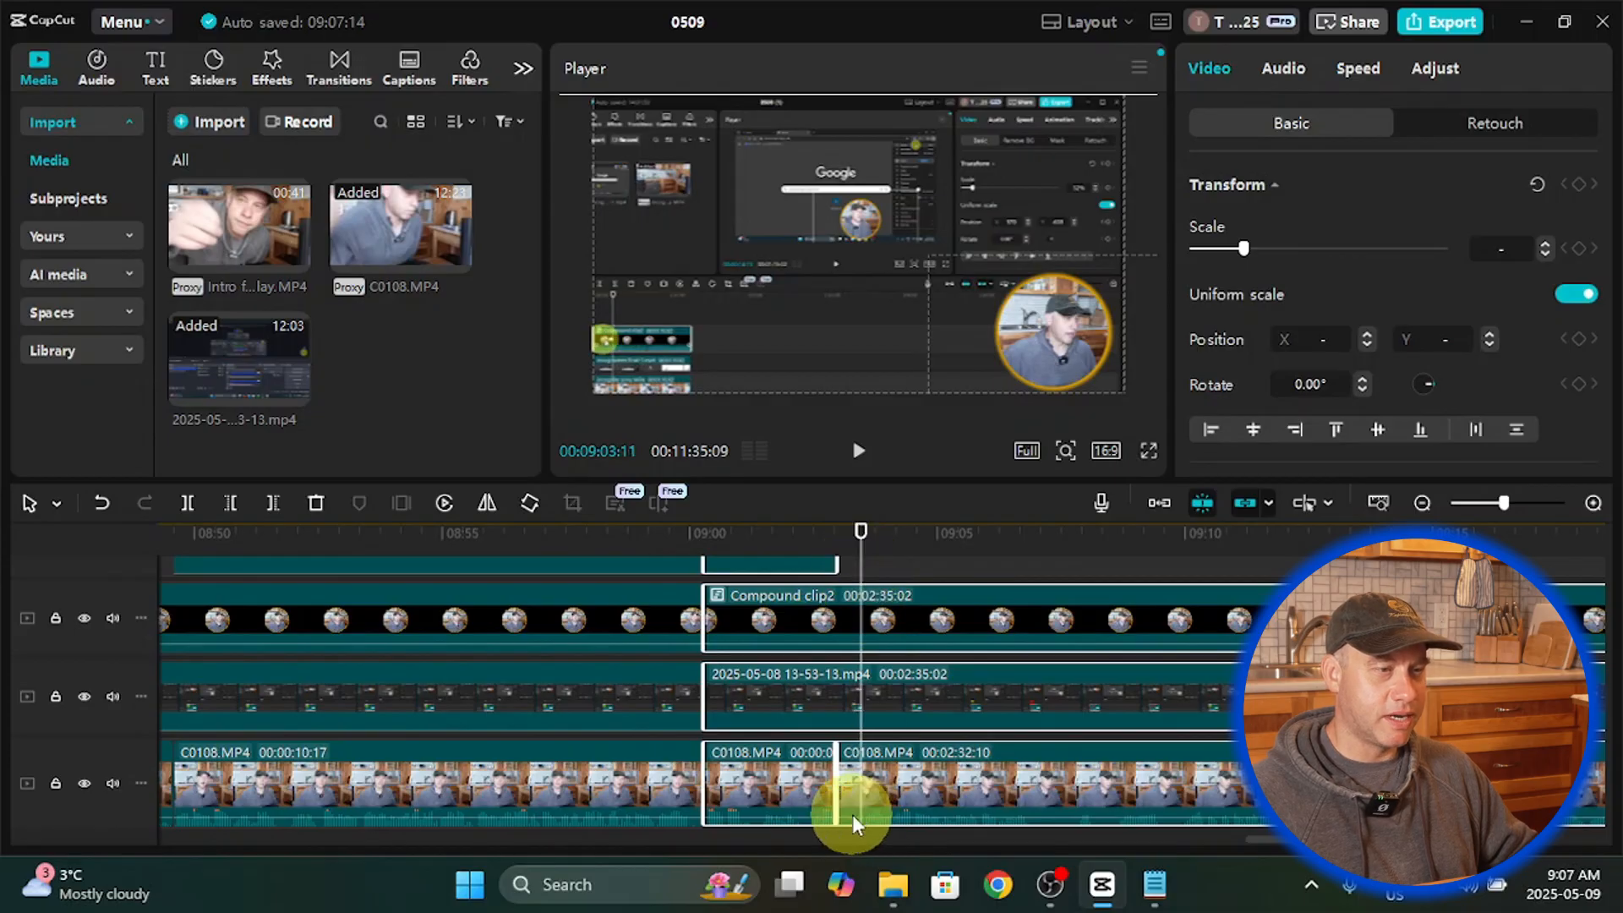
click(1594, 503)
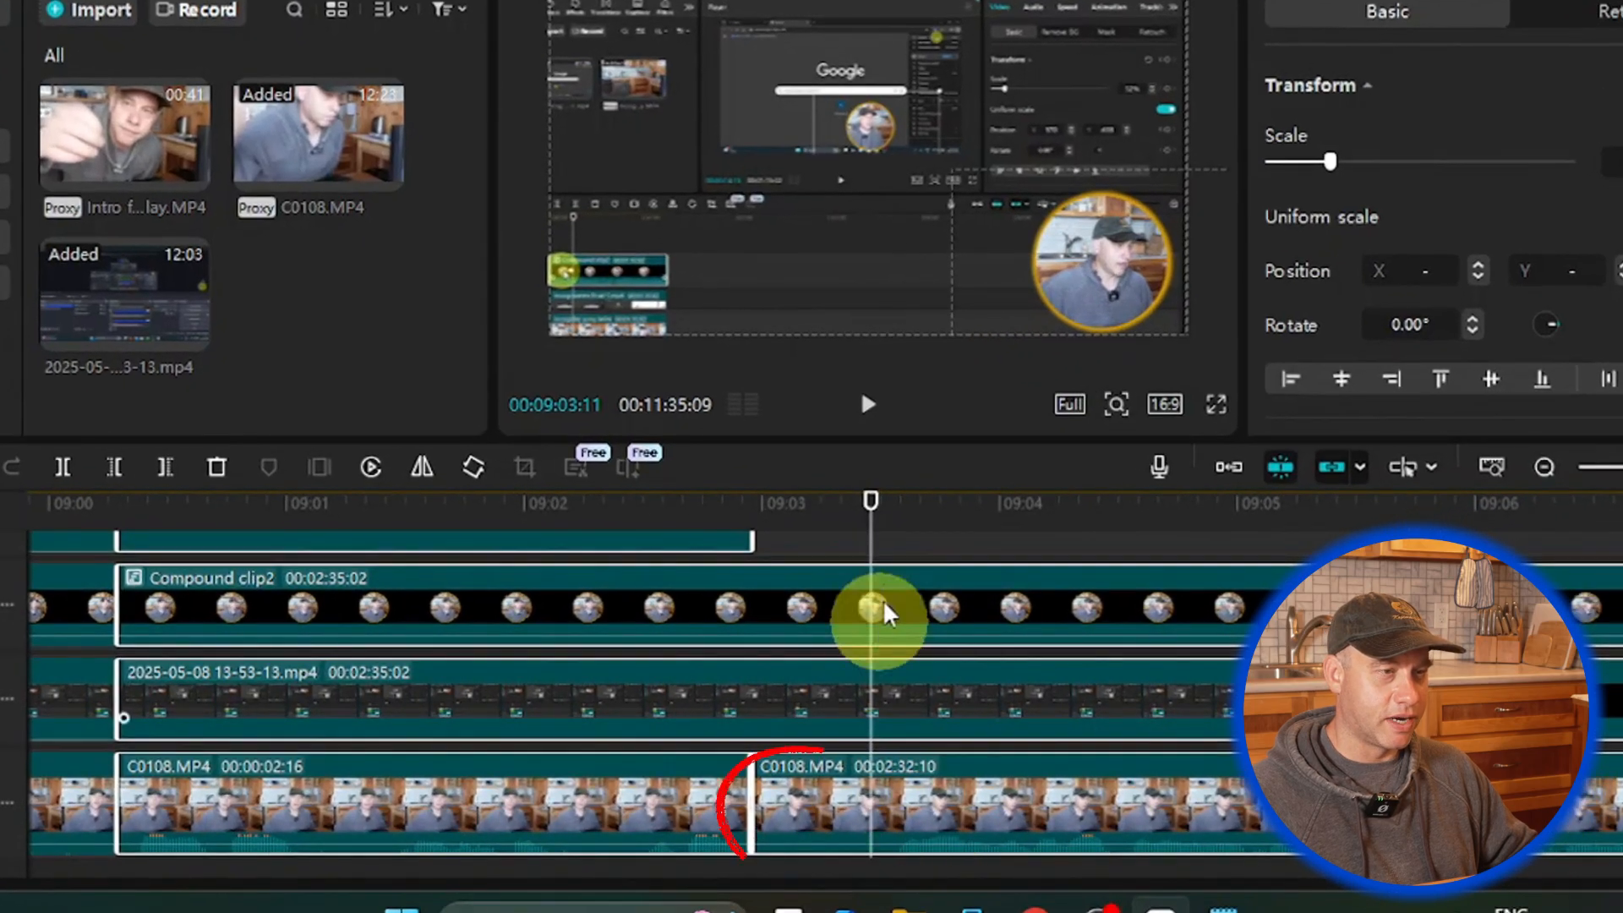
drag(863, 562, 901, 545)
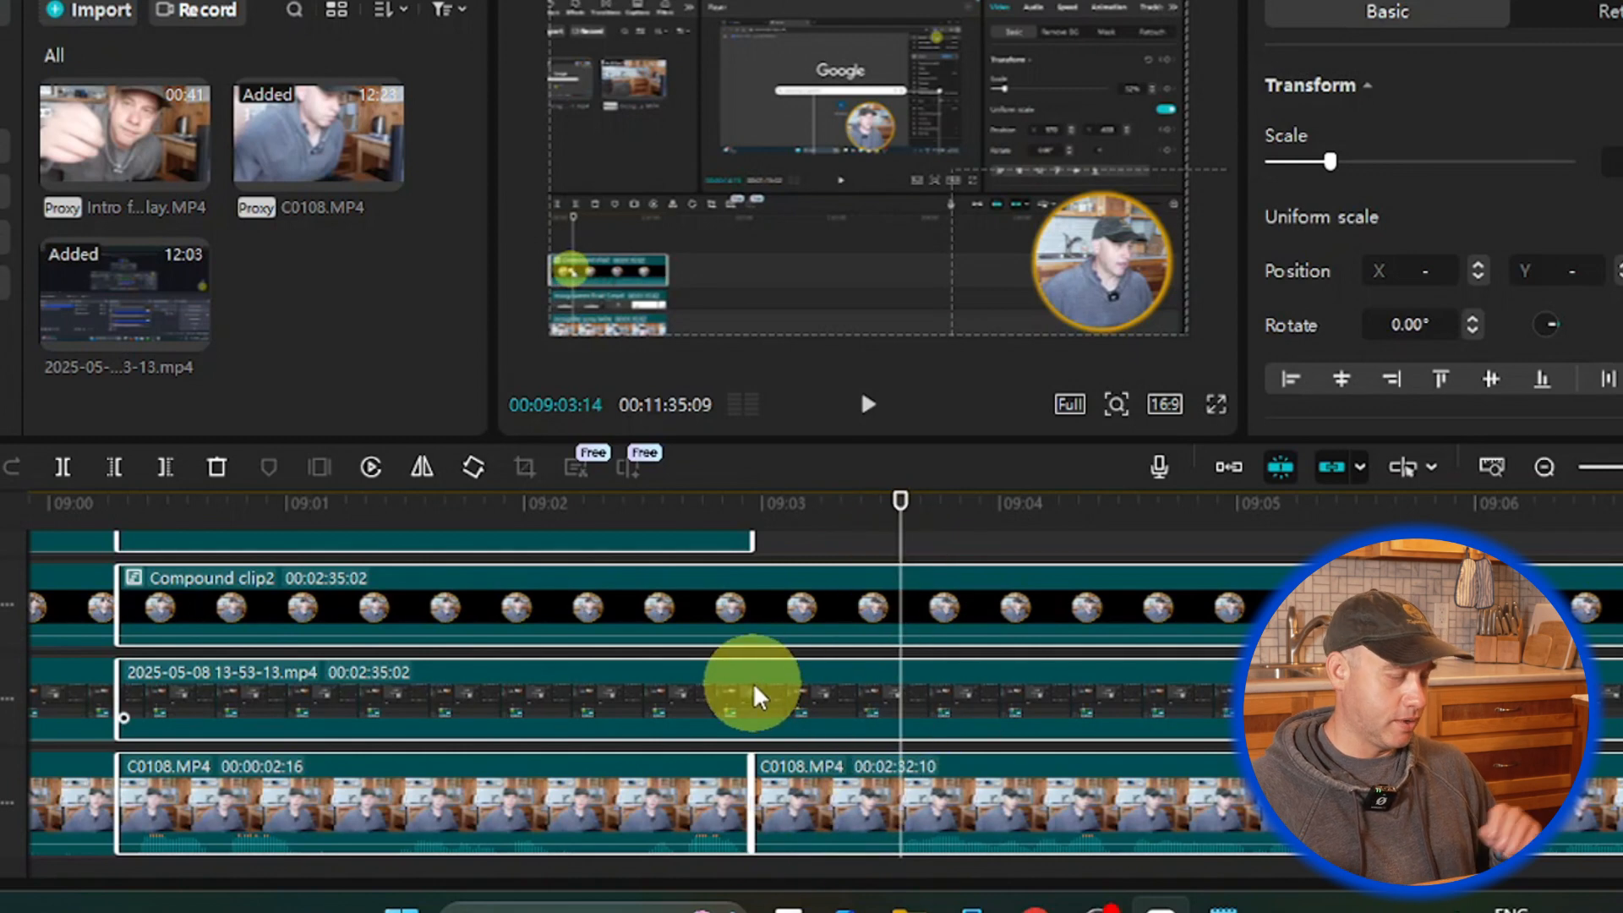
key(ctrl+b)
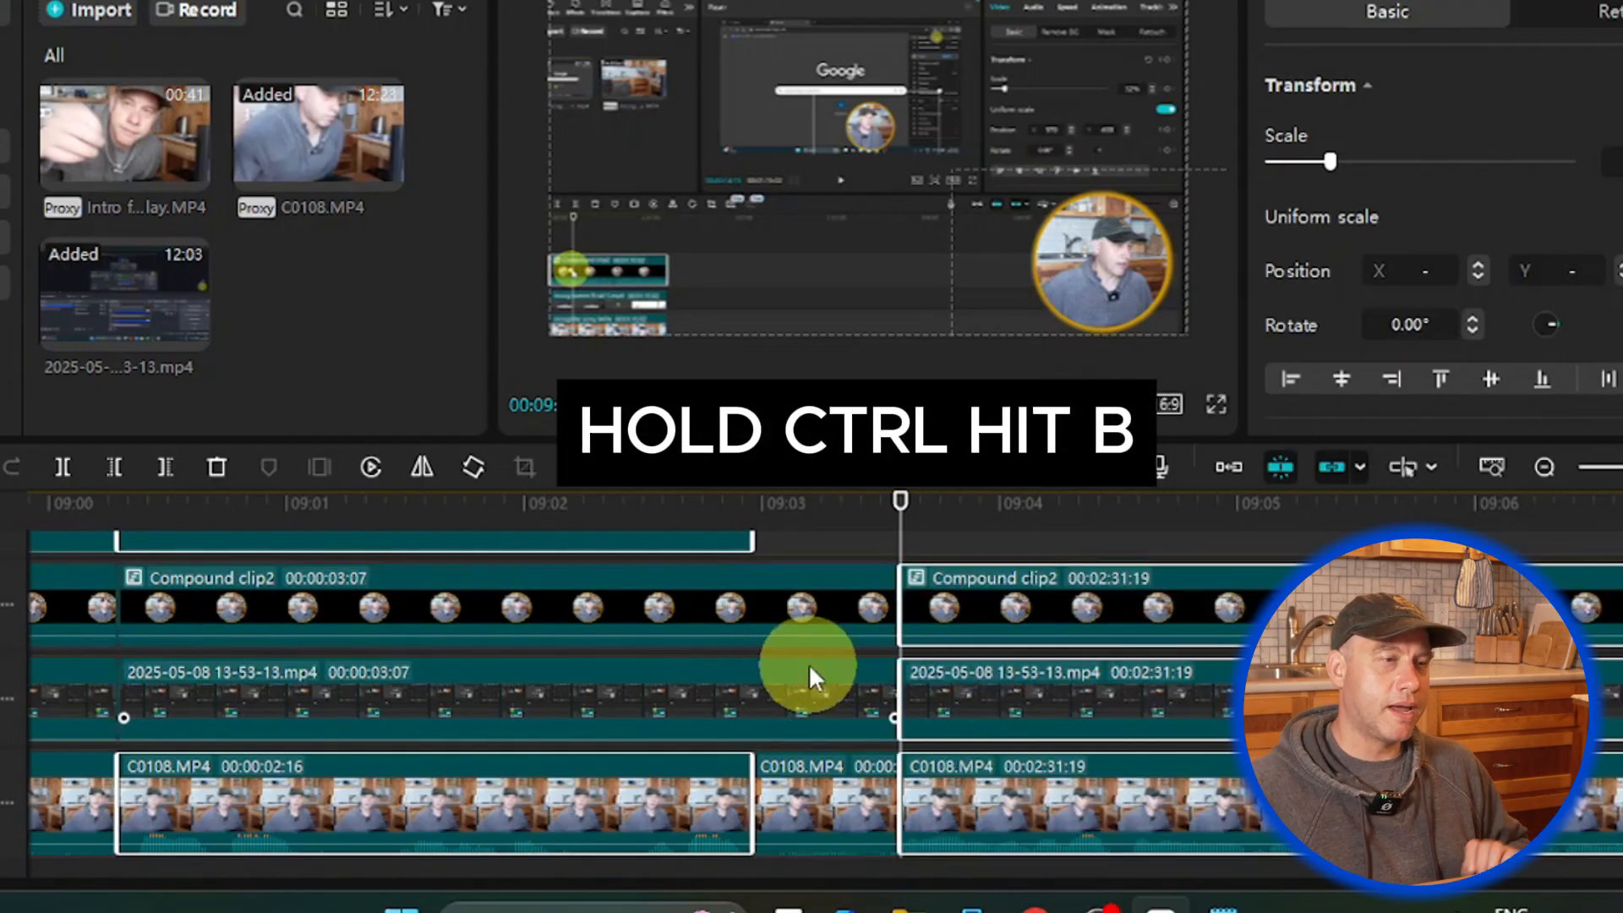
Step: Move the playhead to the end of the camera overlay at 00:09:02:23 and split the overlapping clips on all tracks
drag(895, 525, 751, 526)
scroll(787, 820, down, 2)
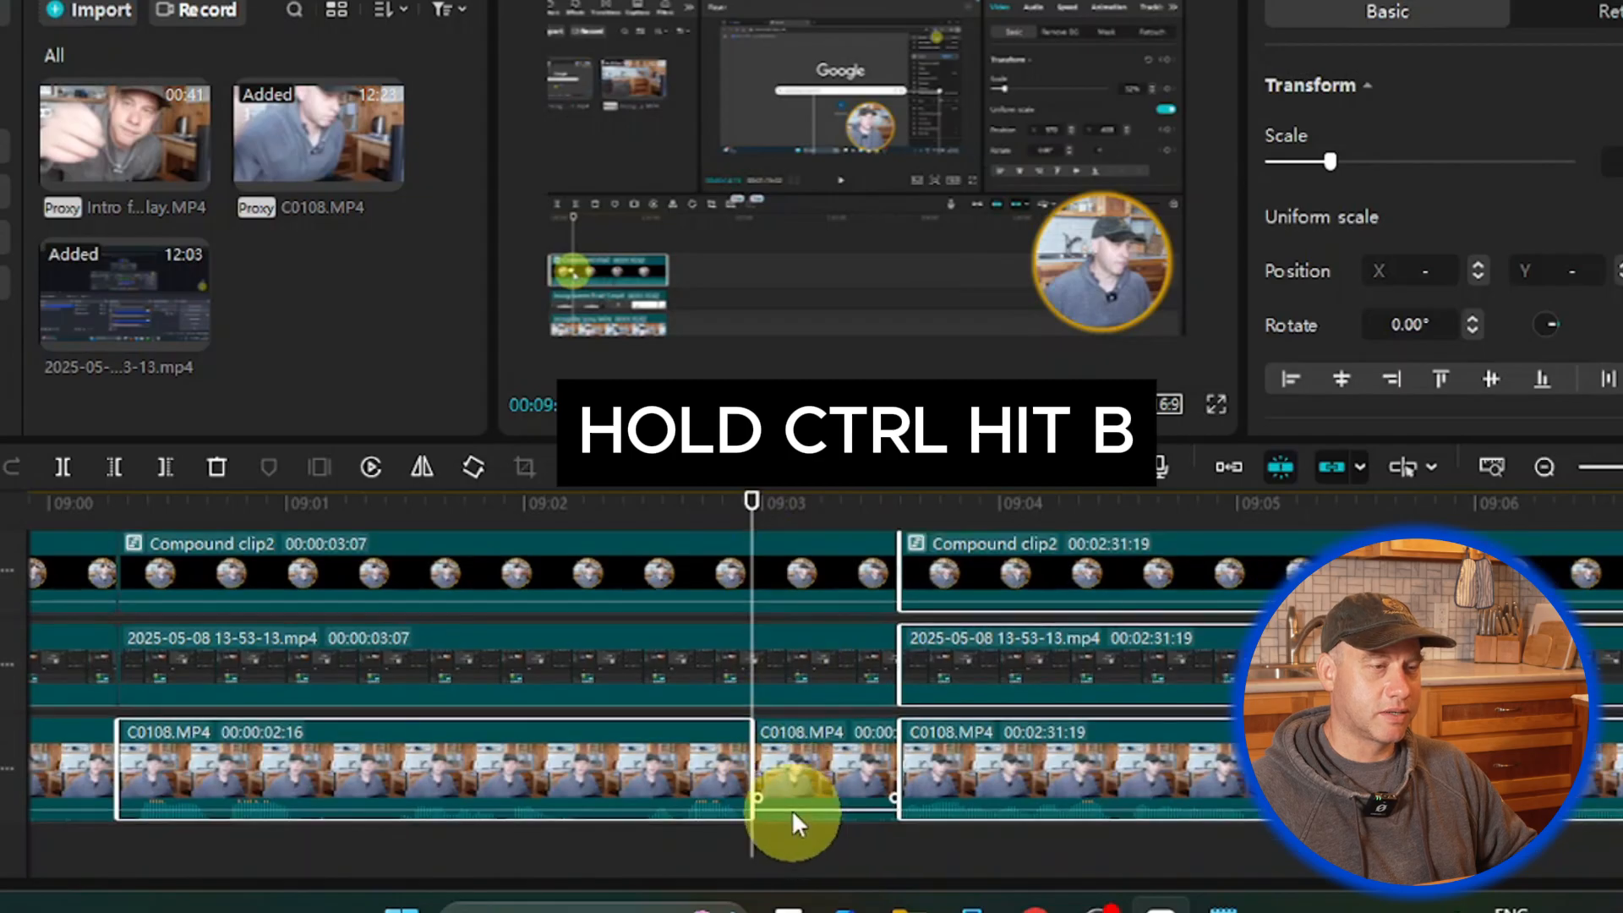
drag(800, 807, 760, 677)
scroll(848, 618, down, 3)
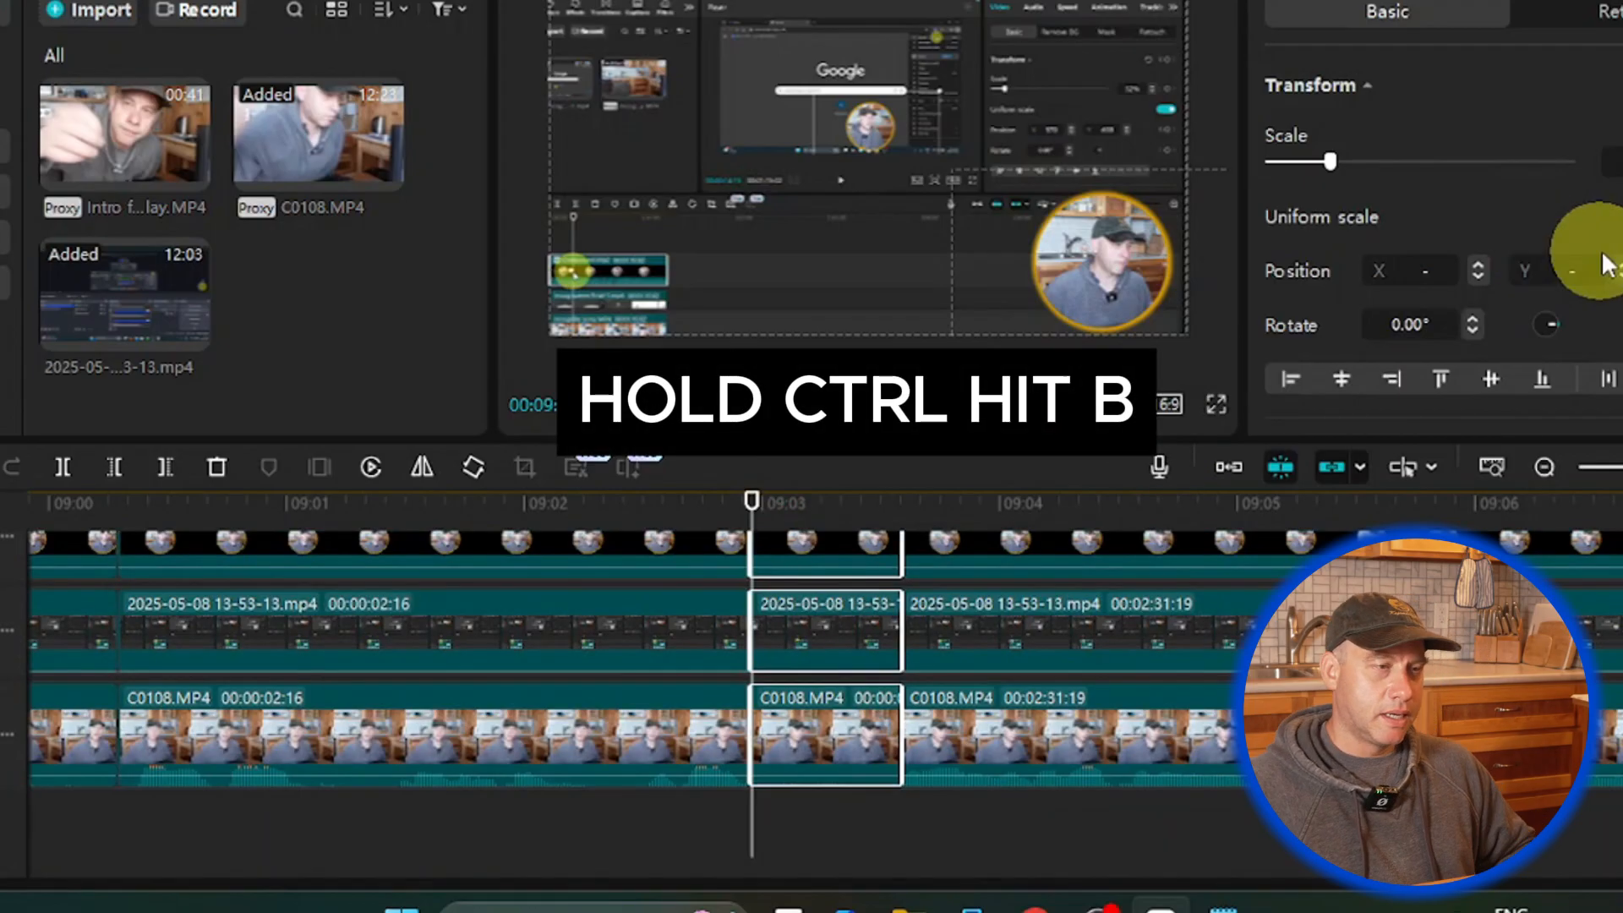
key(ctrl+b)
Step: Delete the short pieces between 00:09:02:23 and 00:09:03:14 from all tracks
scroll(961, 652, up, 2)
scroll(860, 744, down, 2)
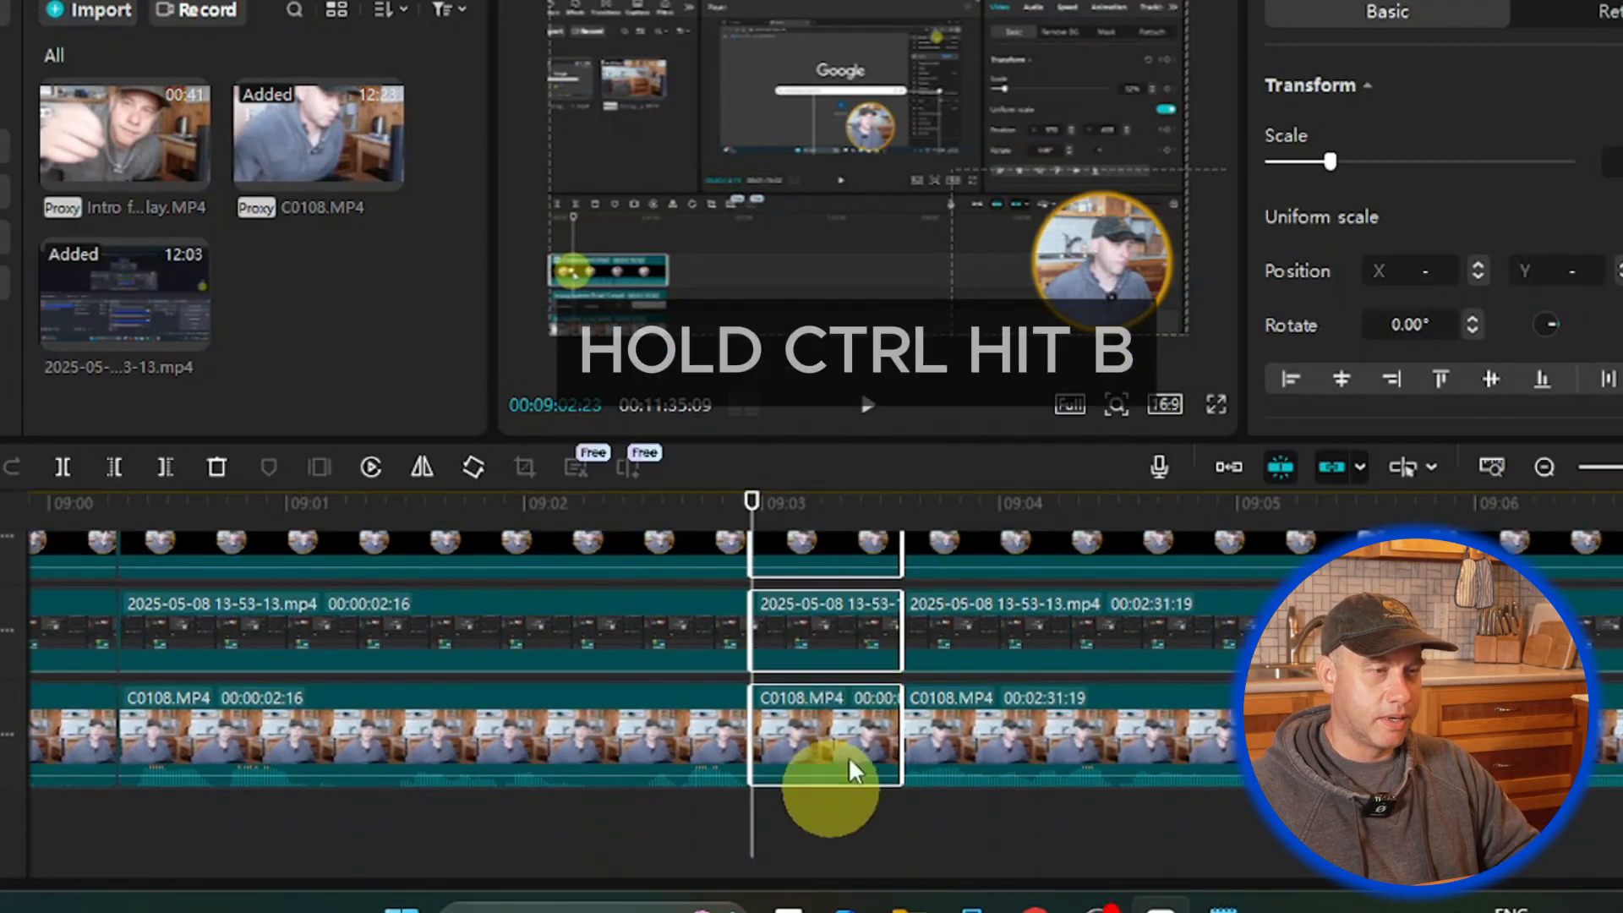
scroll(834, 529, up, 1)
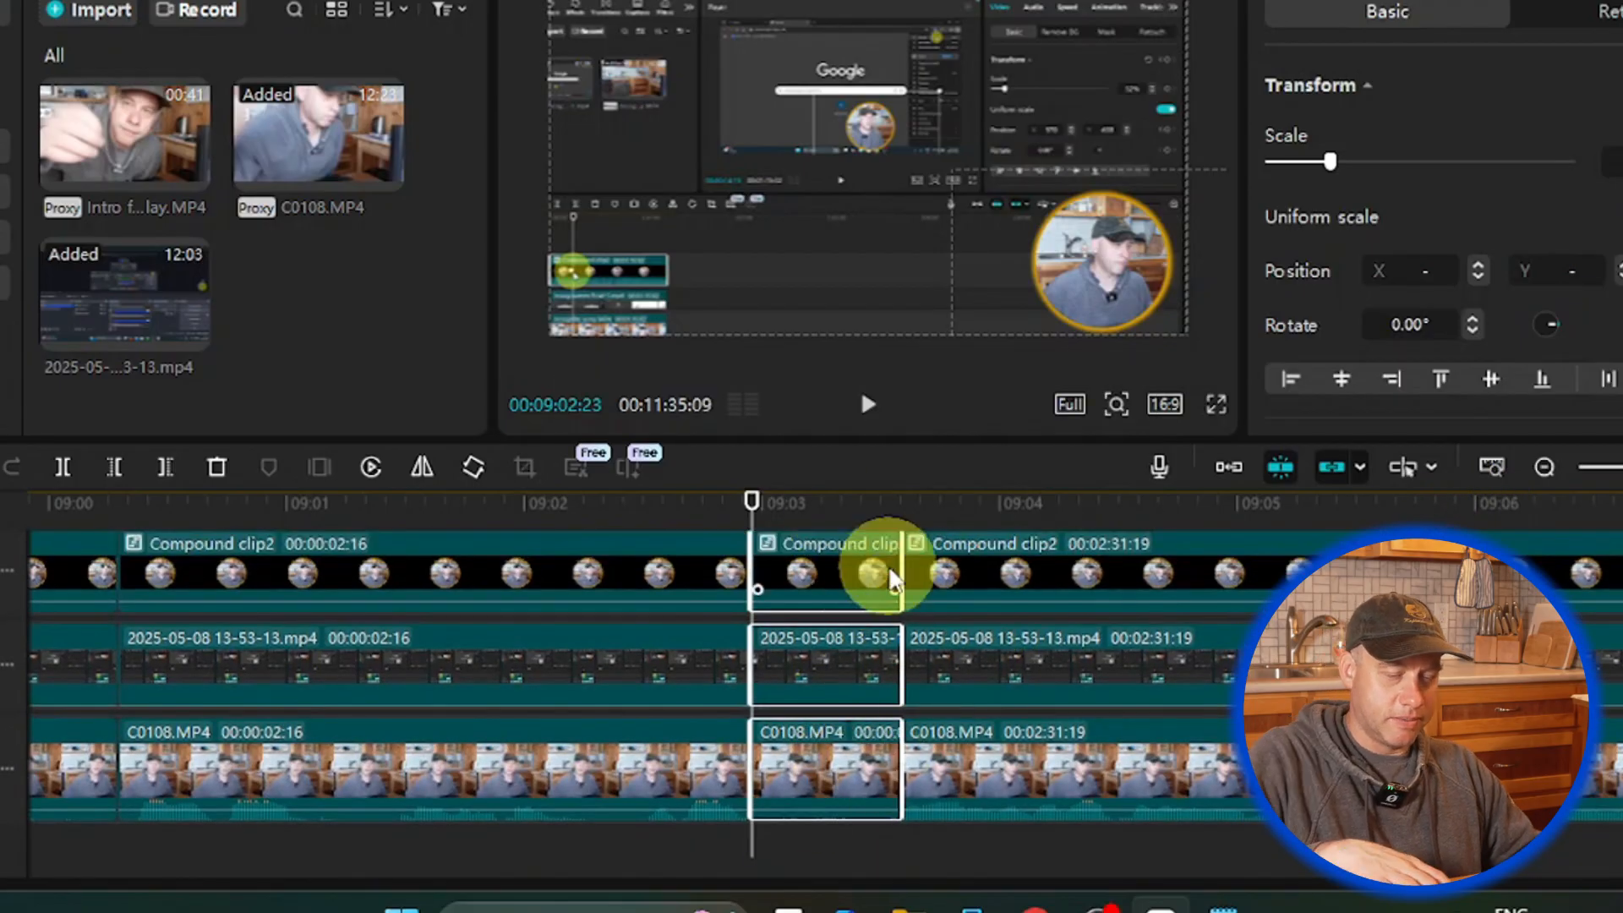
key(Delete)
scroll(903, 634, down, 3)
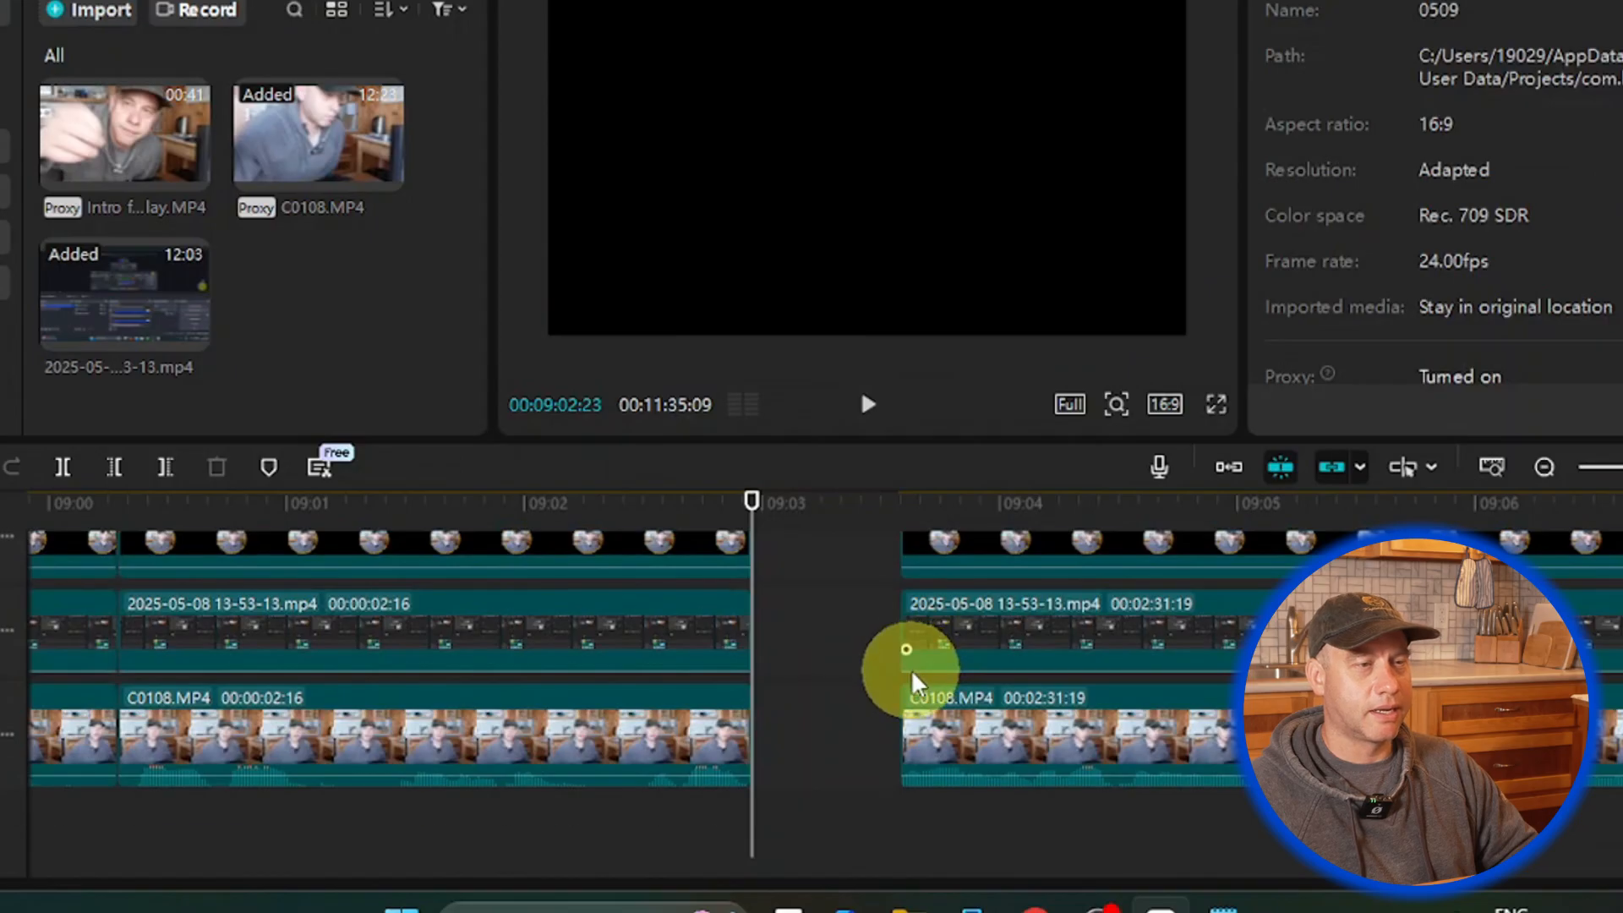
Step: Select the remaining clips on all tracks and move them together to 00:09:02:23 to close the gap
scroll(914, 671, up, 4)
scroll(916, 721, down, 1)
drag(952, 857, 787, 580)
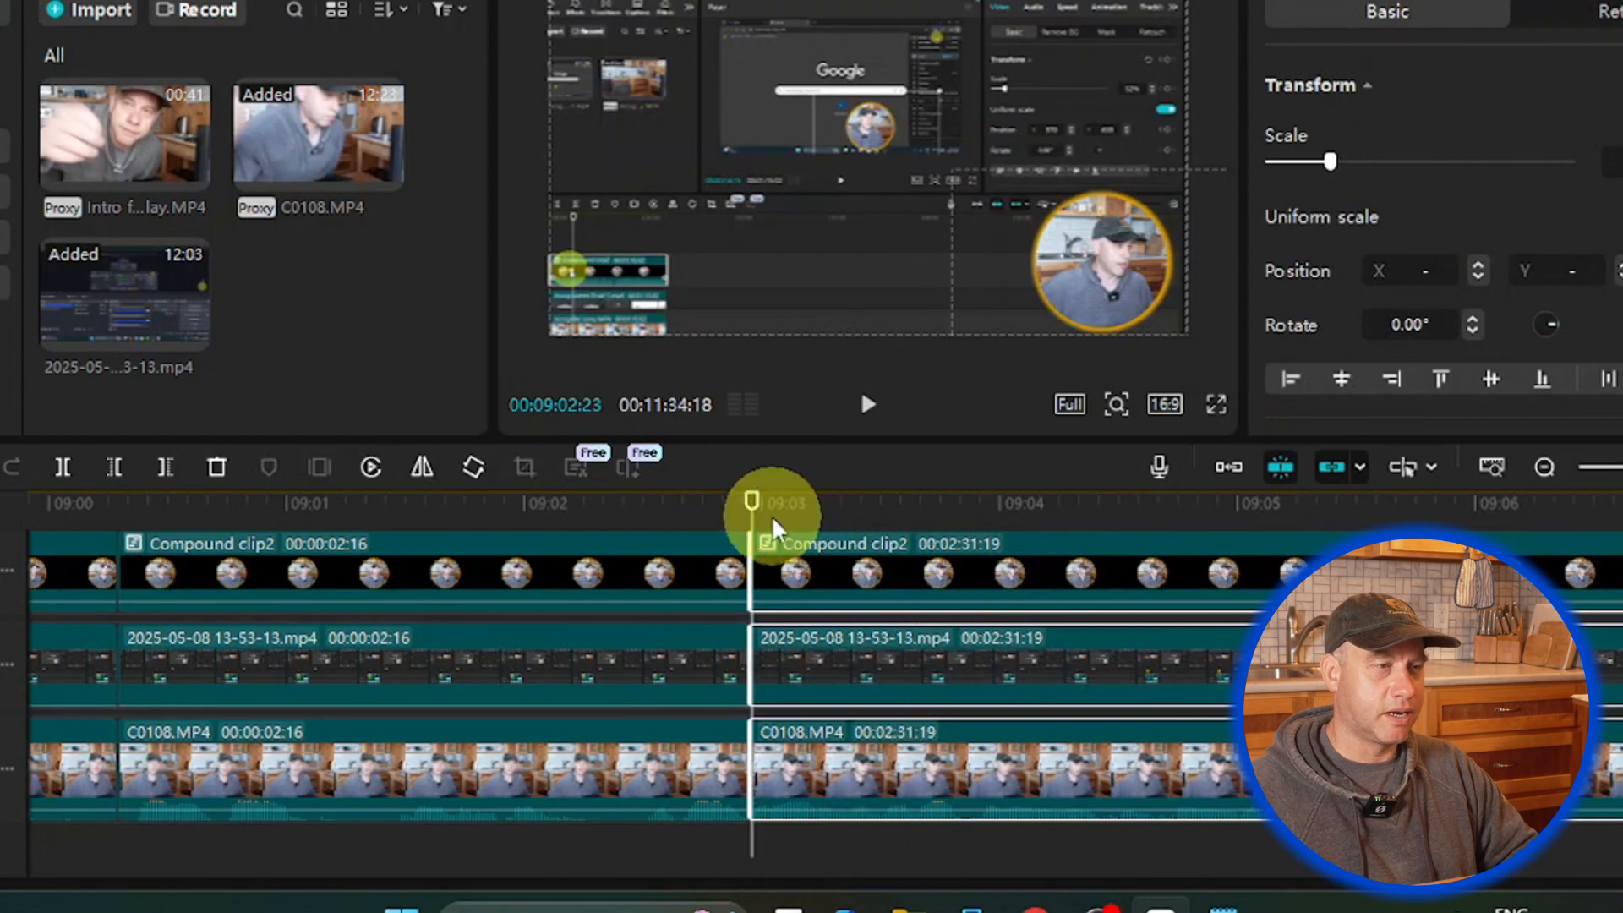
Step: Play back the transition from the full-screen camera to the screen recording around 00:09:02:23 and review what follows it
drag(752, 507, 652, 500)
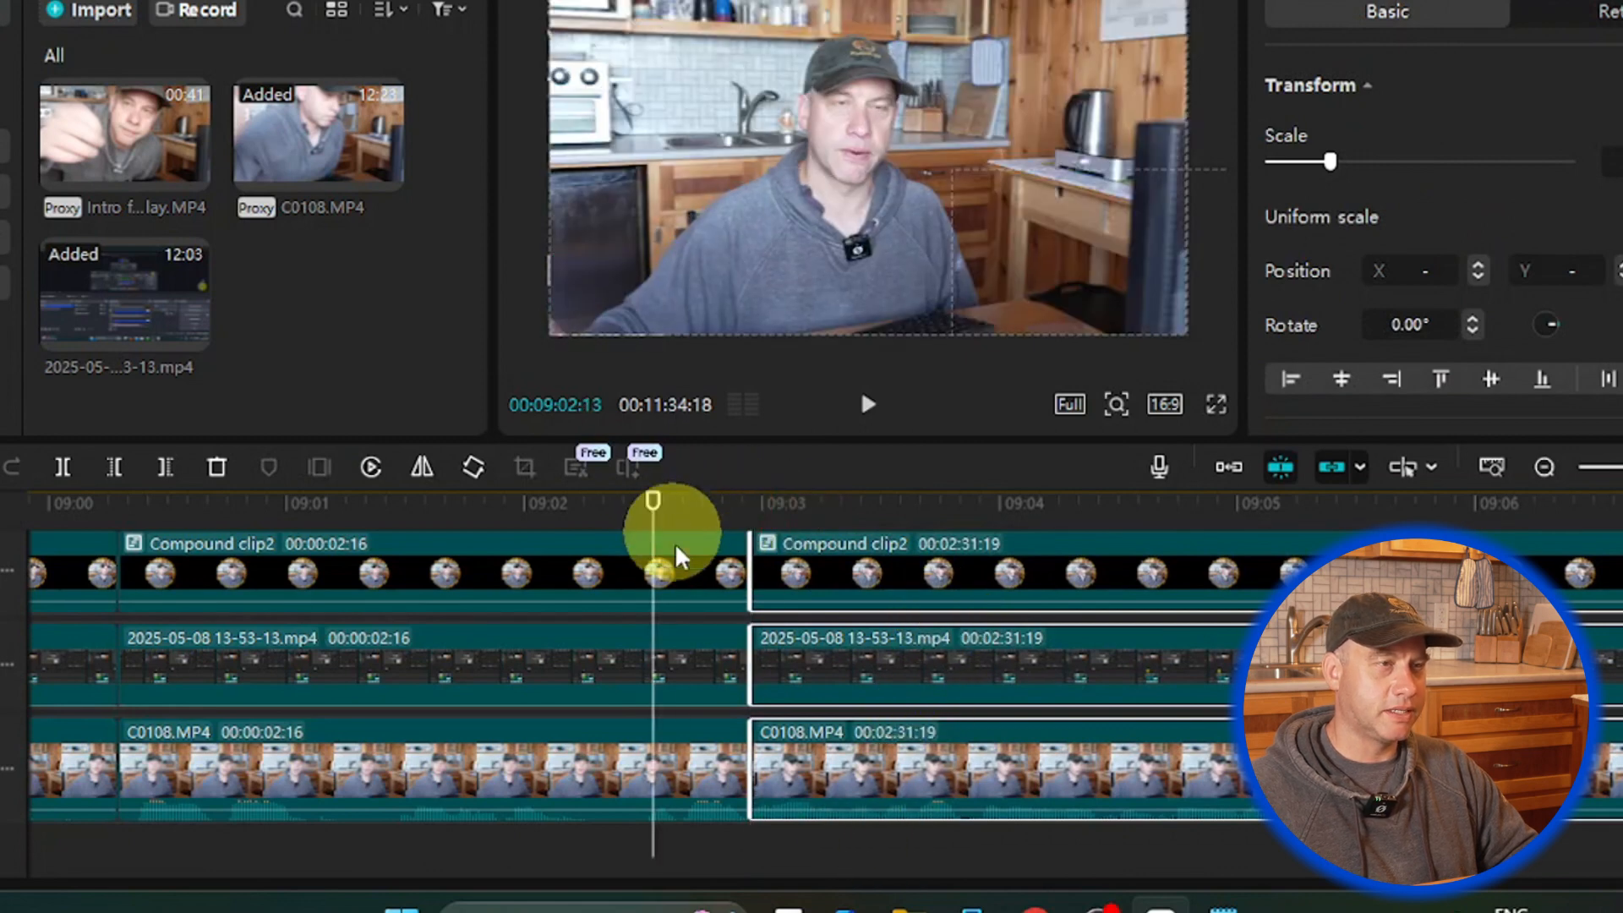
scroll(707, 580, up, 2)
click(871, 535)
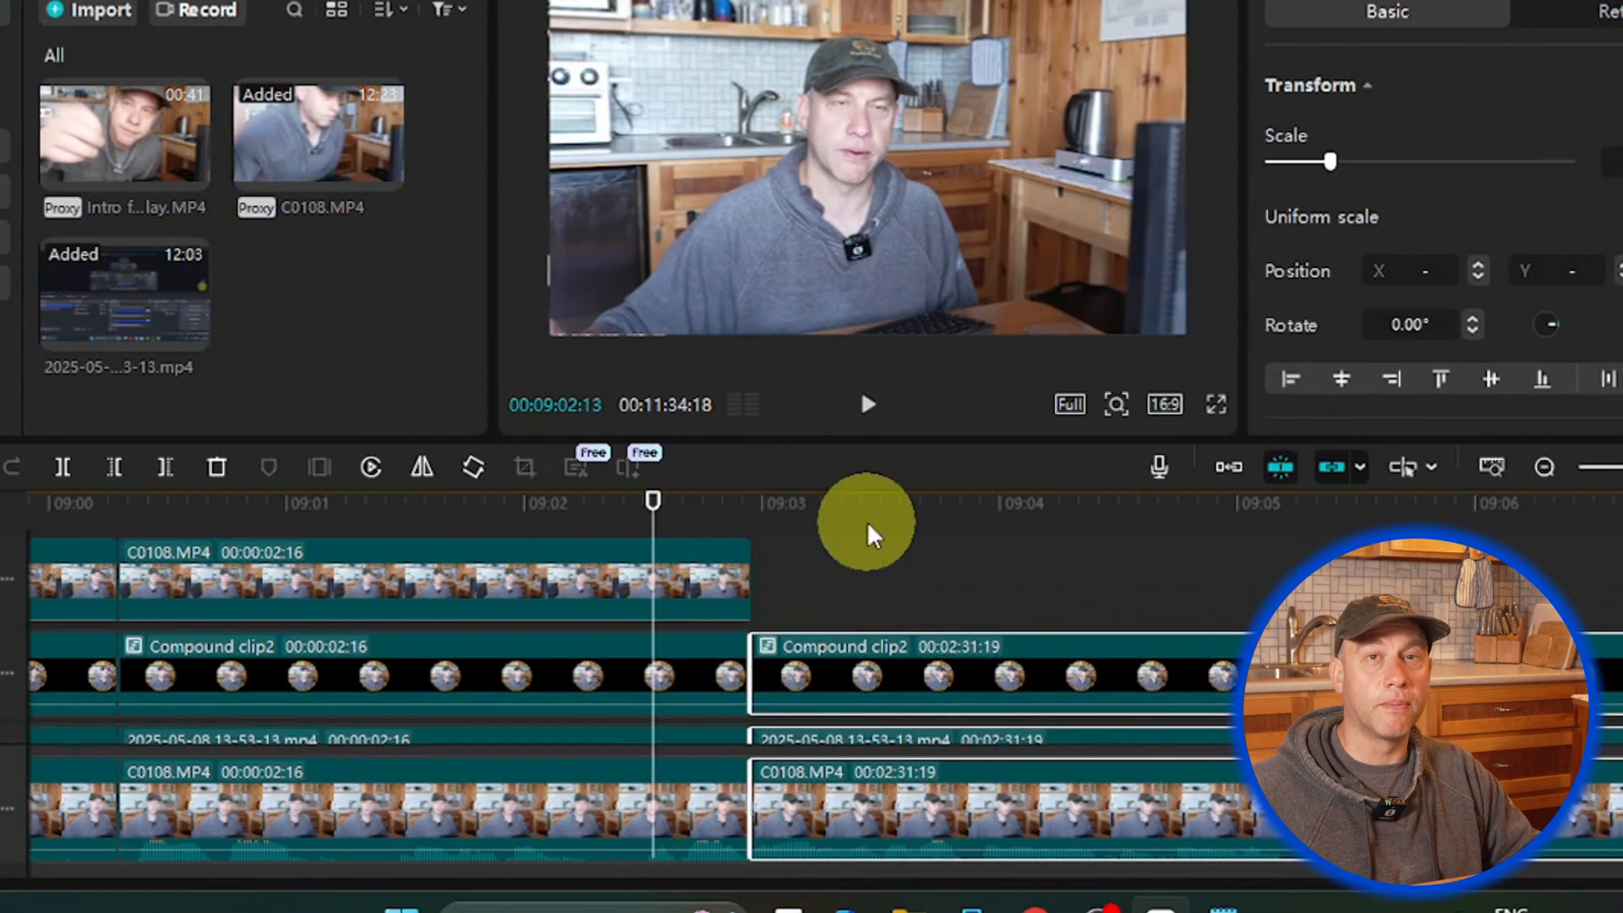
click(867, 405)
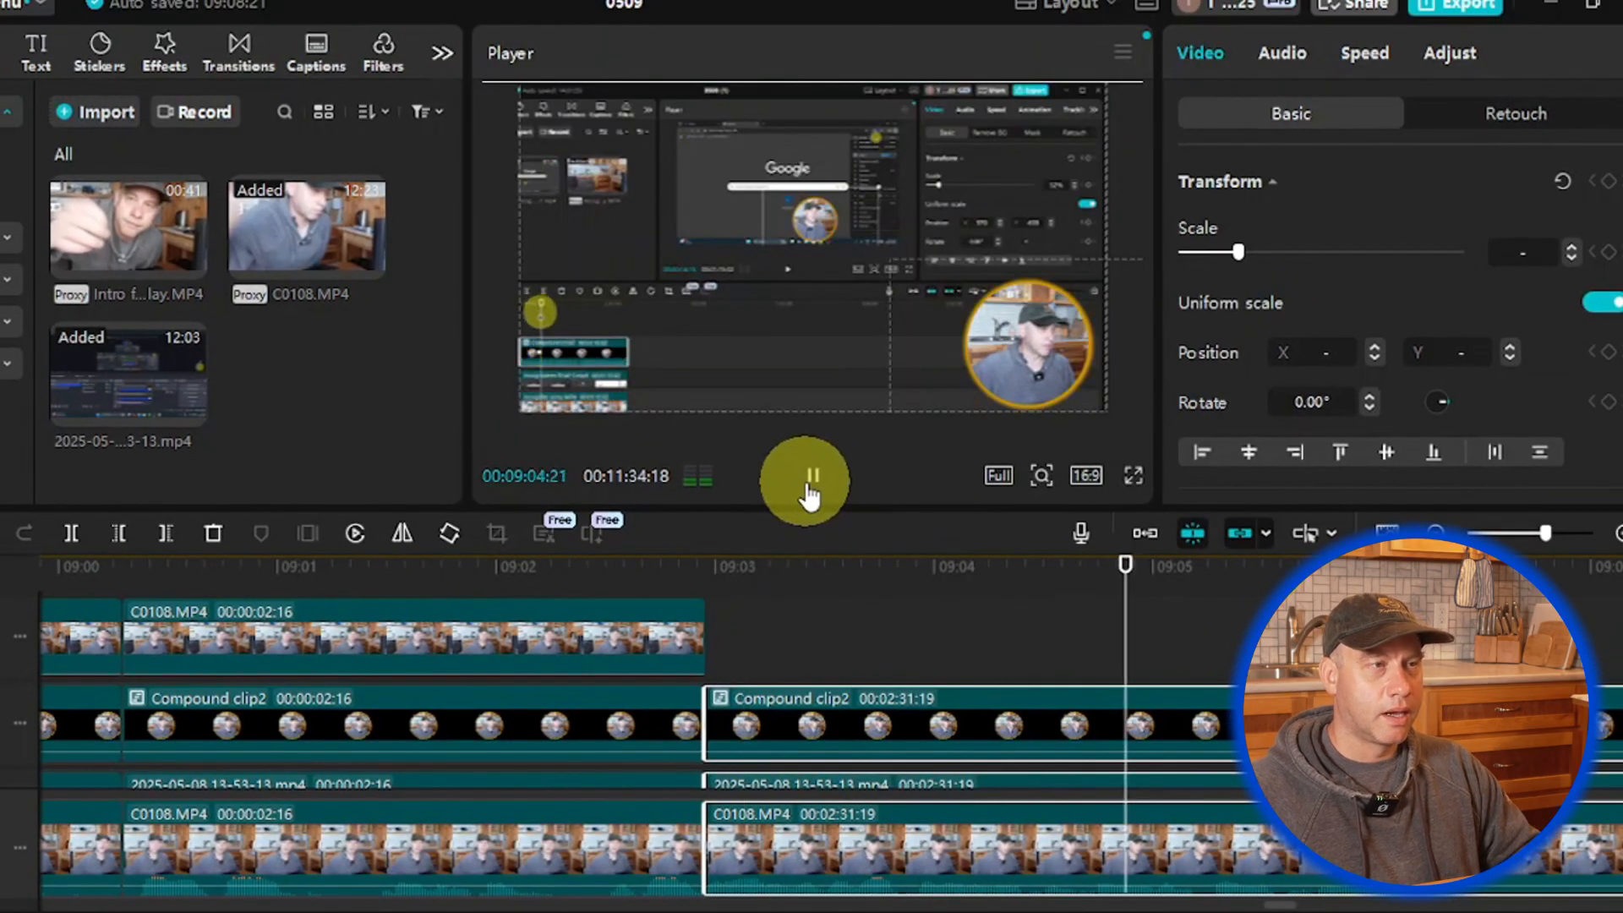
click(809, 490)
drag(1322, 623, 743, 707)
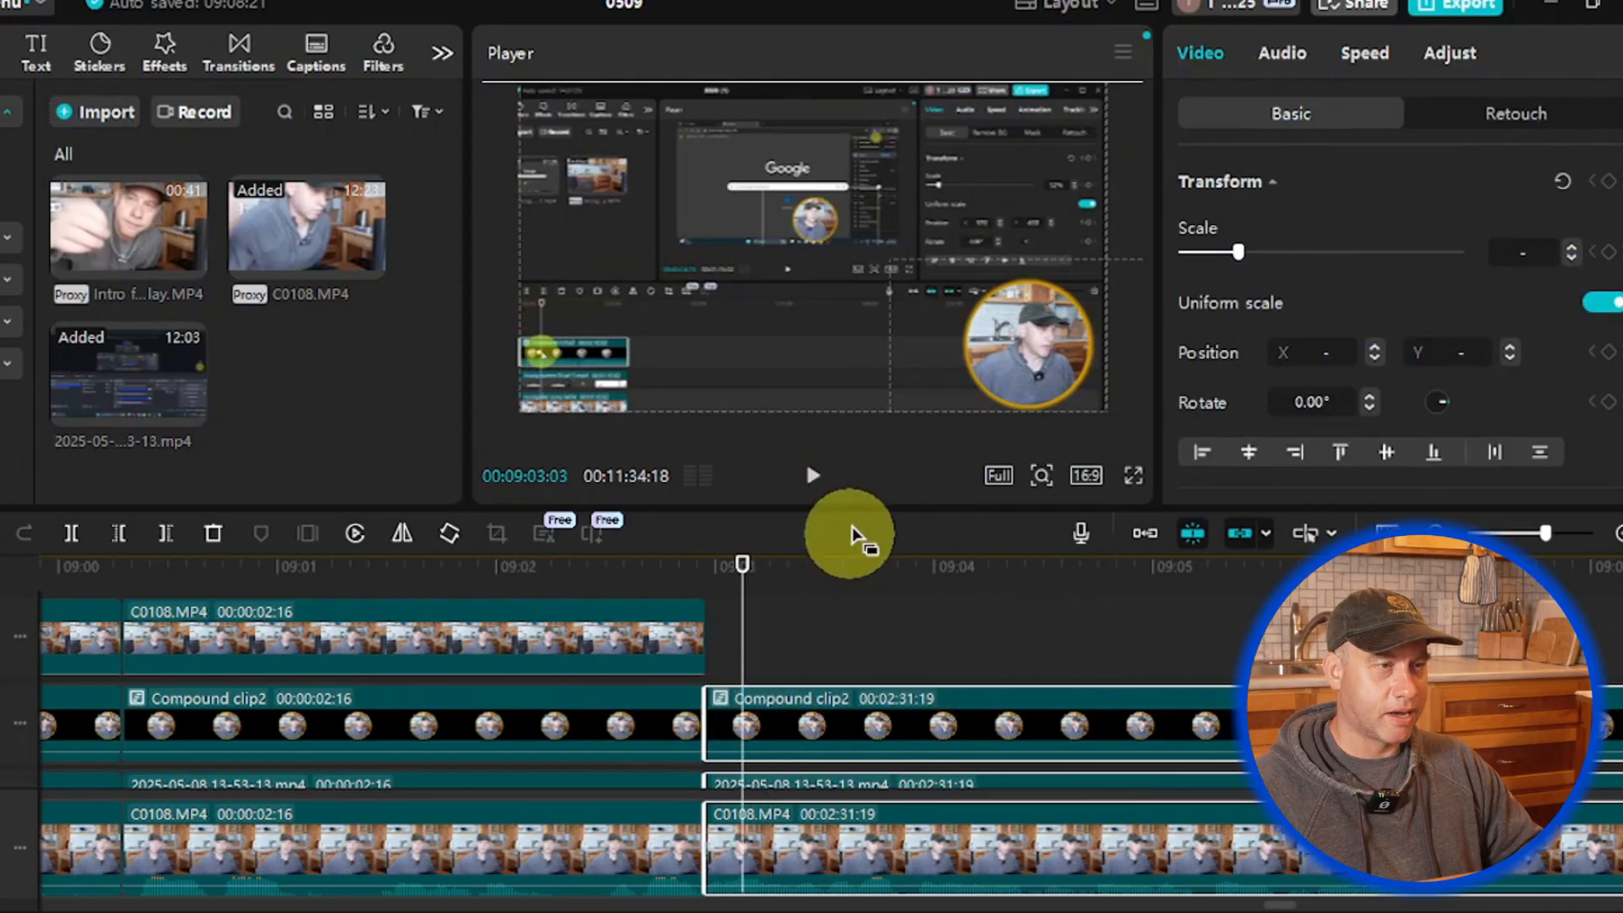
click(824, 482)
click(827, 493)
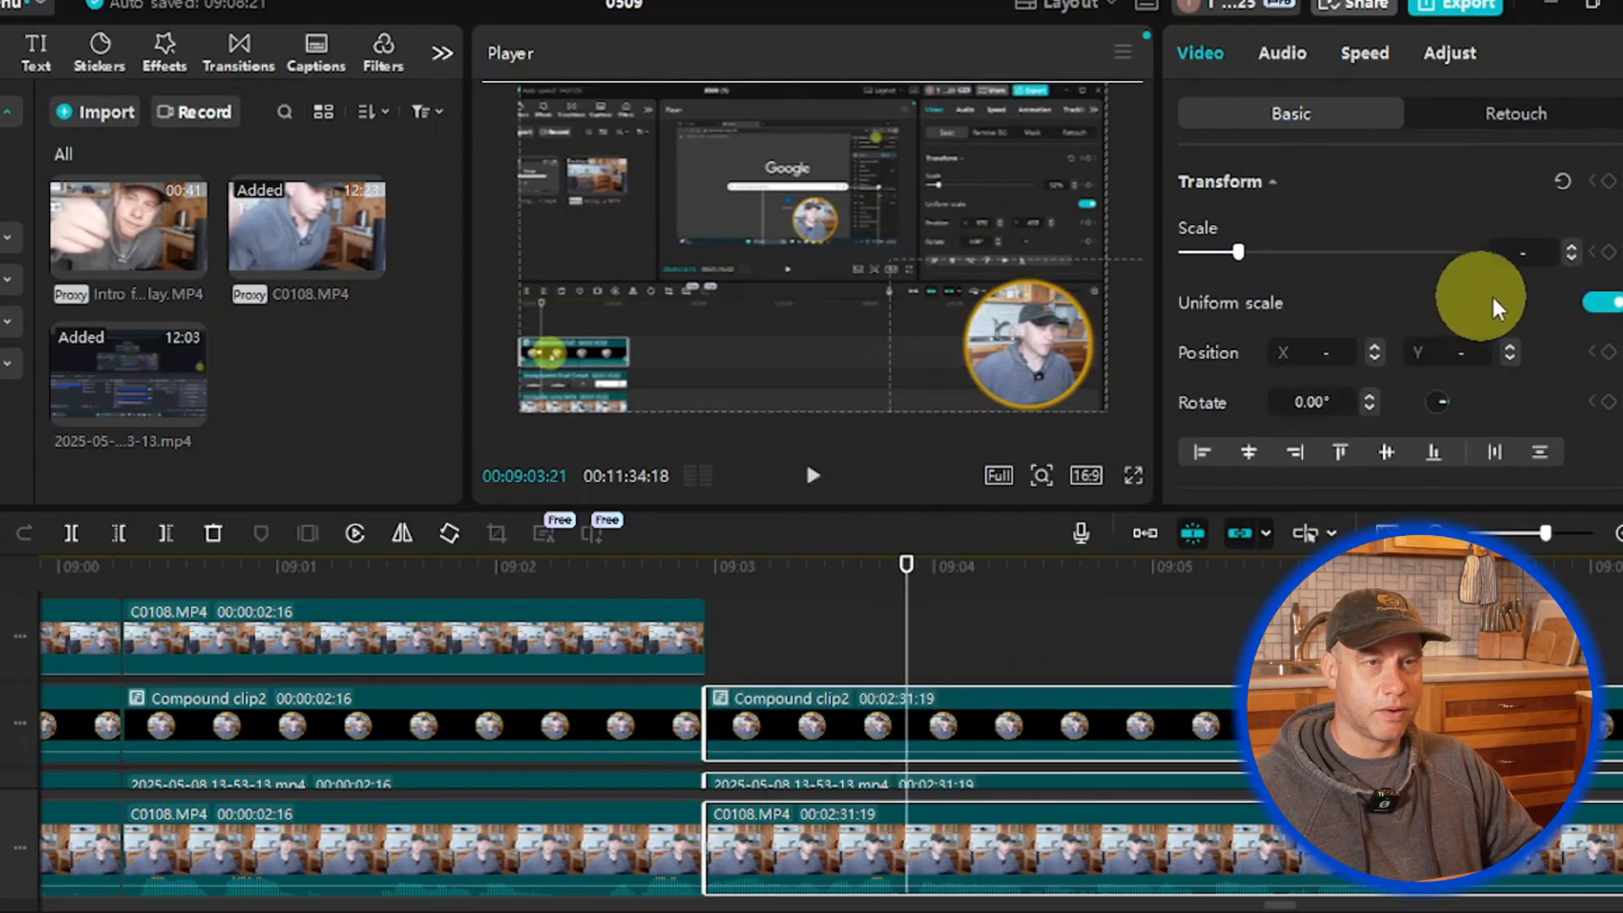
Step: Add scale and position keyframes to the screen recording clip at 00:09:03:18, keeping its 115% zoom
scroll(972, 820, down, 2)
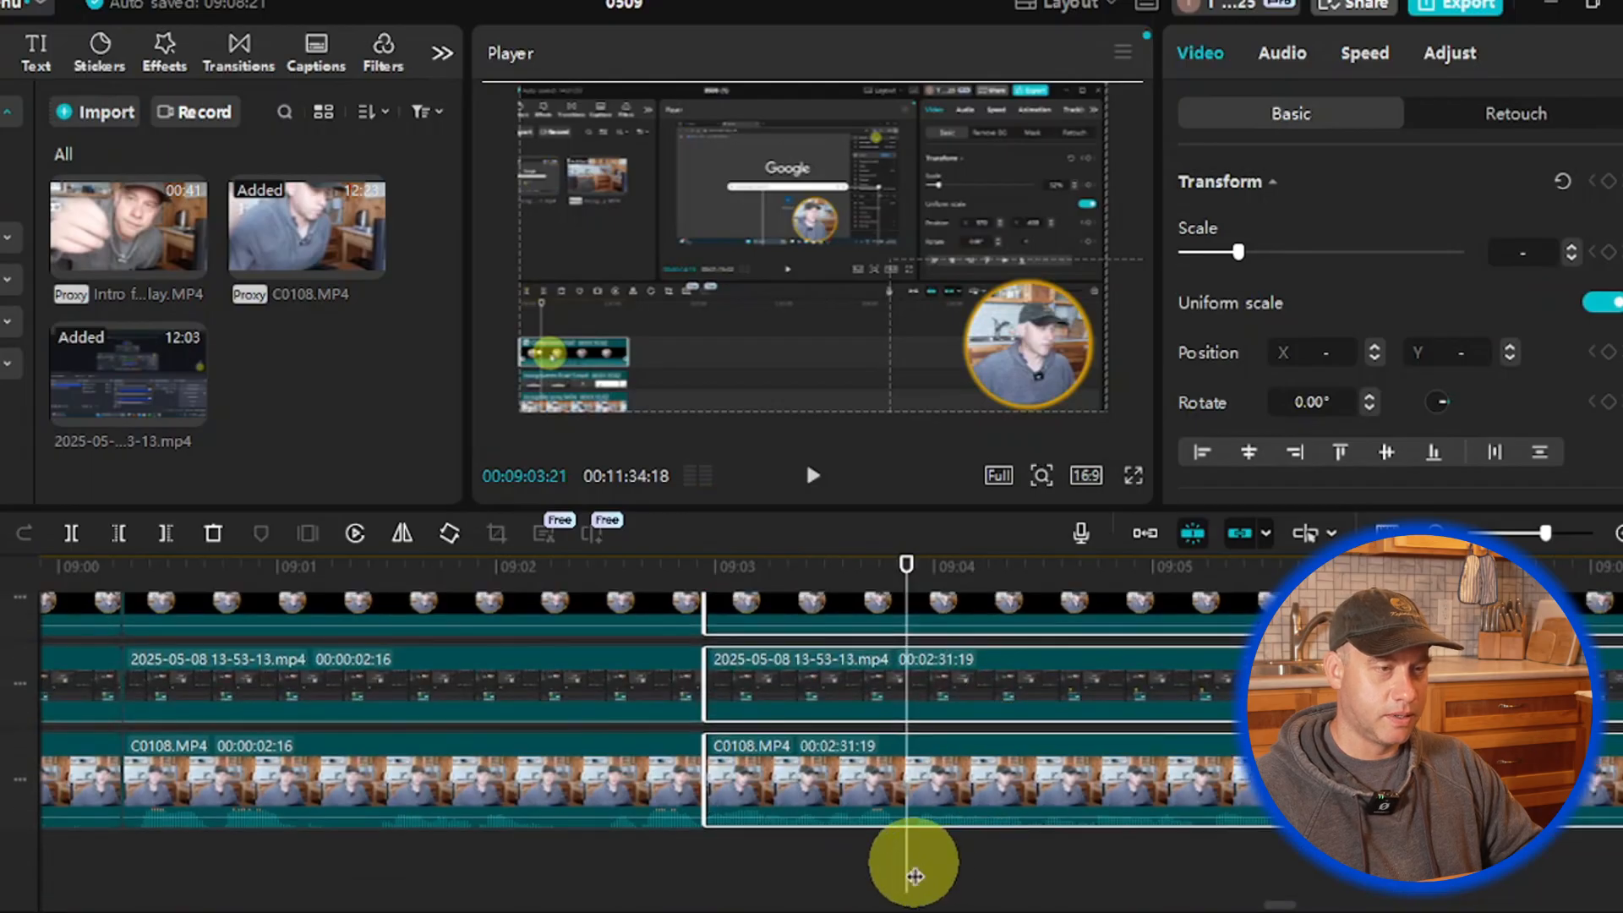
click(917, 862)
click(884, 867)
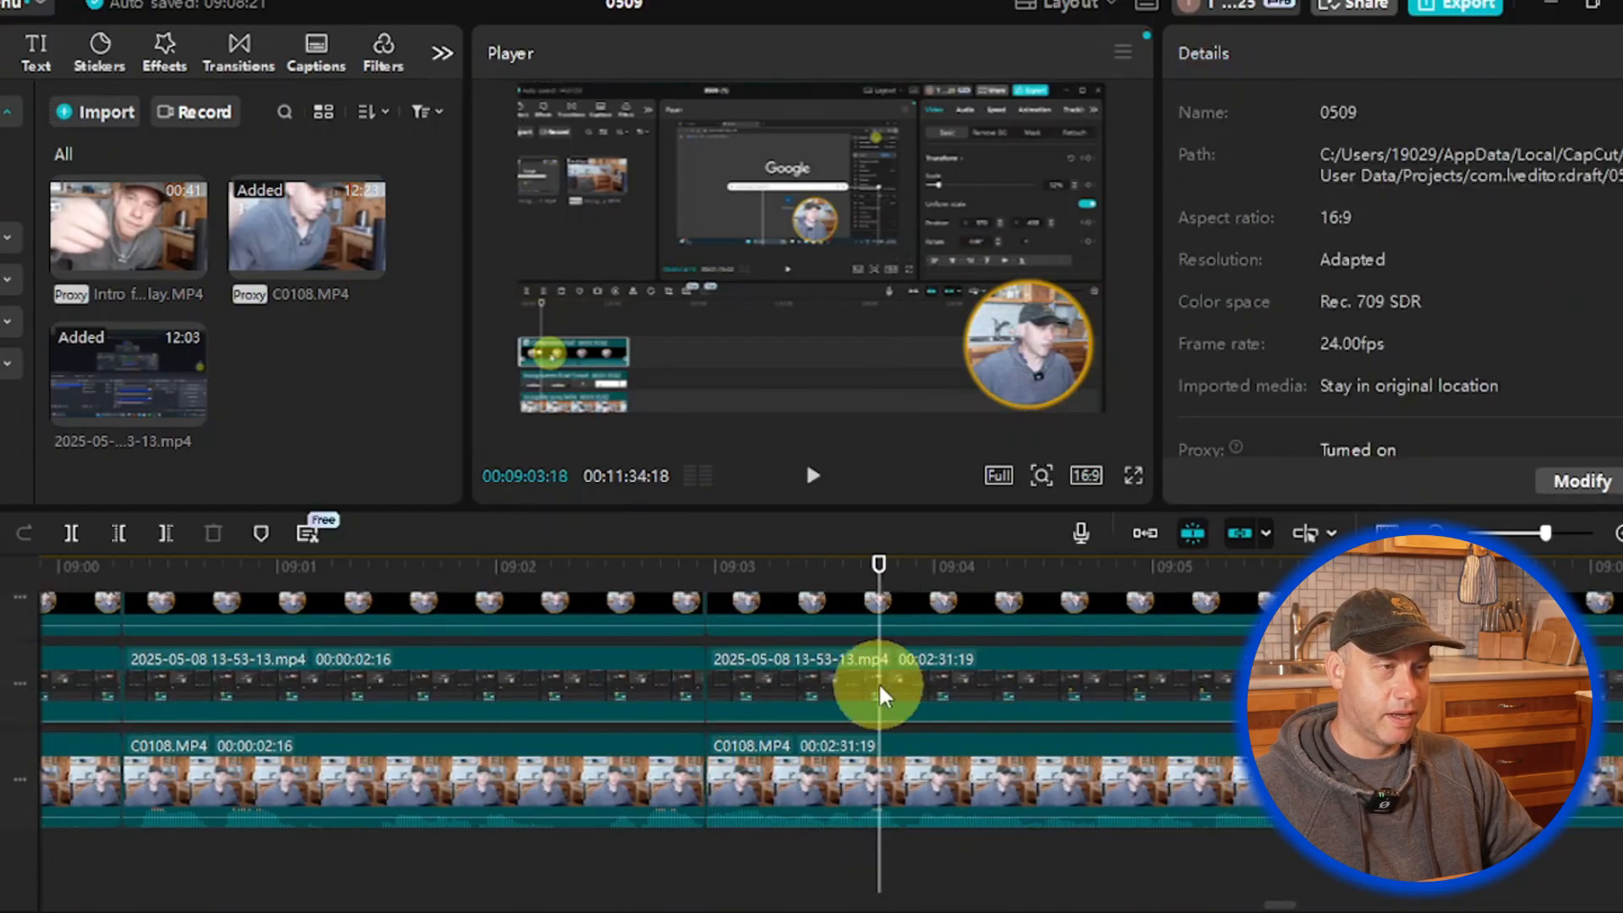
click(971, 682)
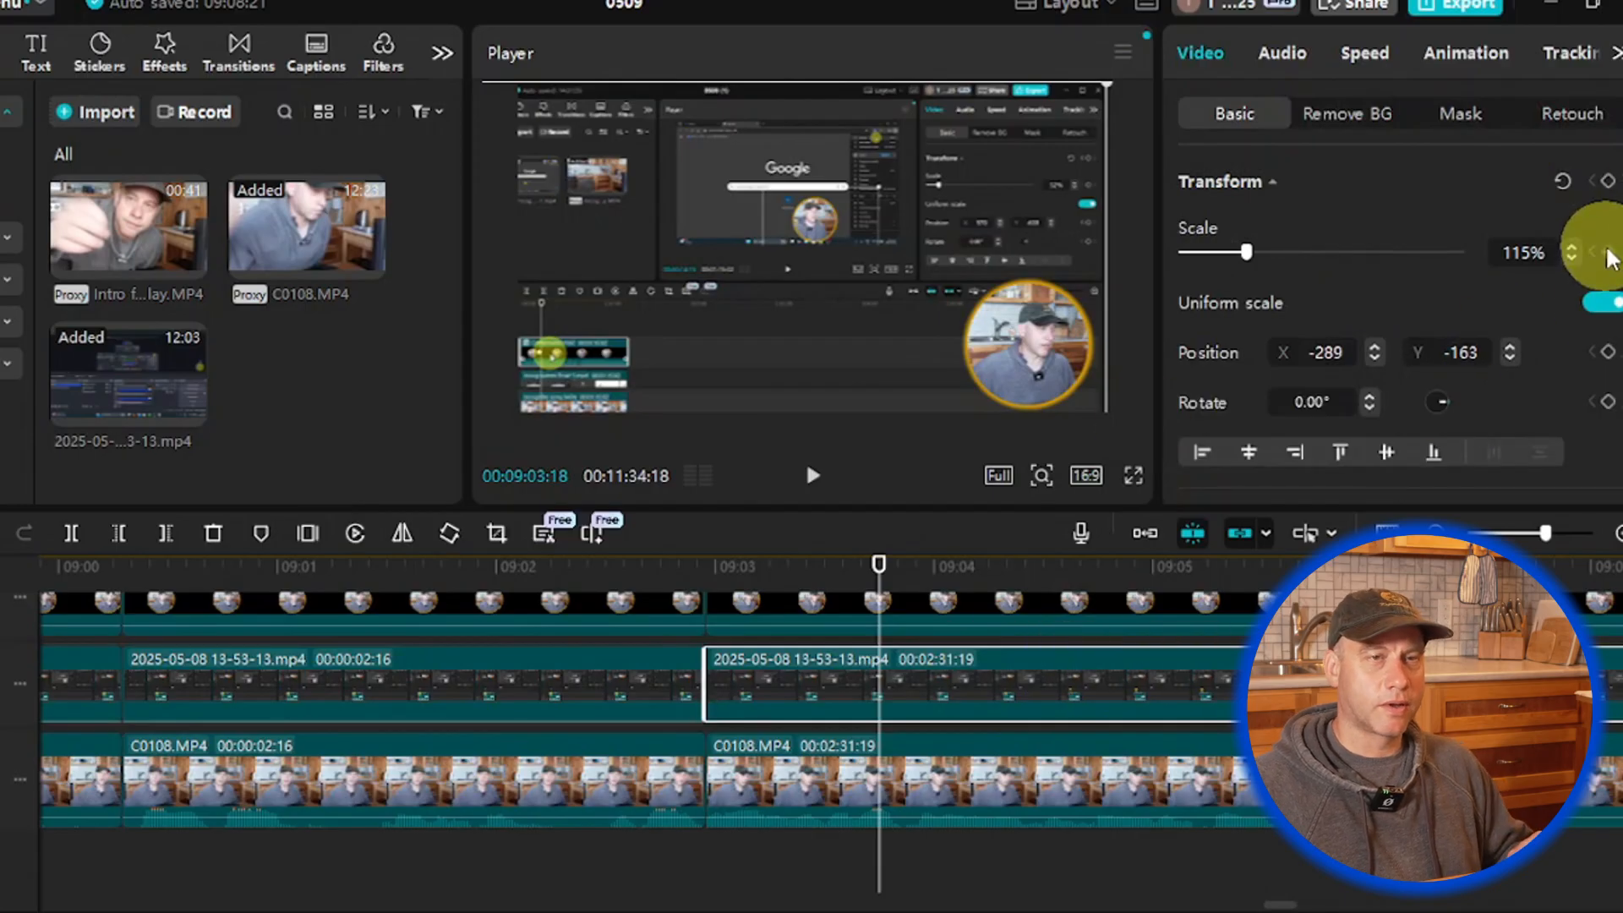
click(1609, 252)
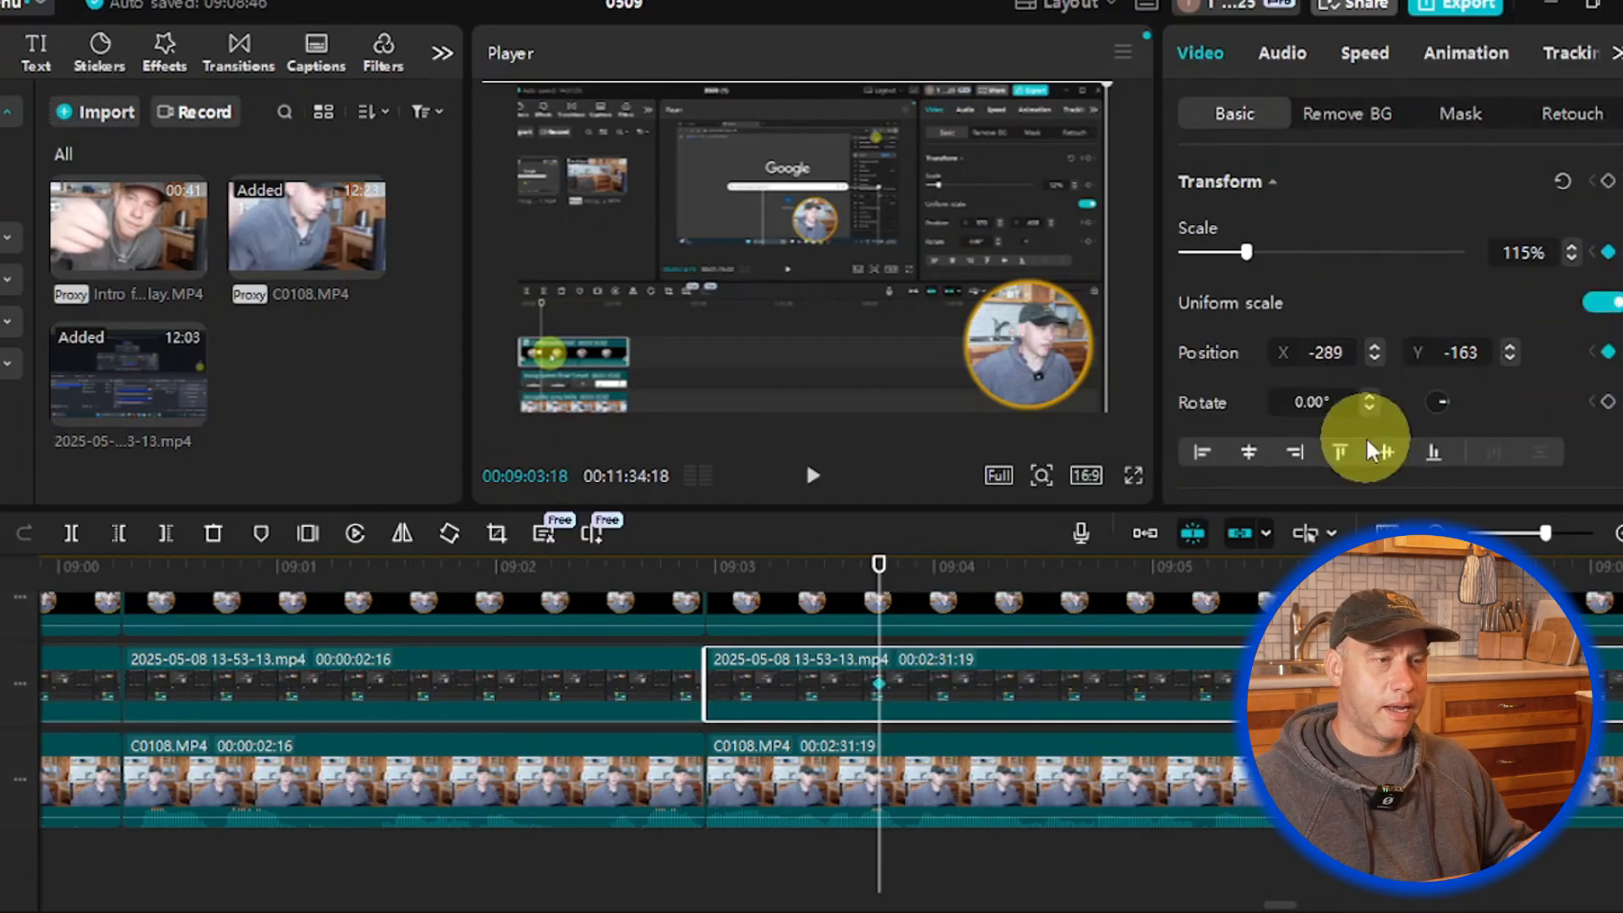
Step: Advance the playhead frame by frame to 00:09:04:11 and set the screen recording's scale to 100% there
key(Right)
key(Right)
key(Right)
key(Right)
key(Right)
key(Right)
key(Right)
key(Right)
key(Right)
key(Right)
key(Right)
key(Right)
key(Right)
key(Right)
key(Right)
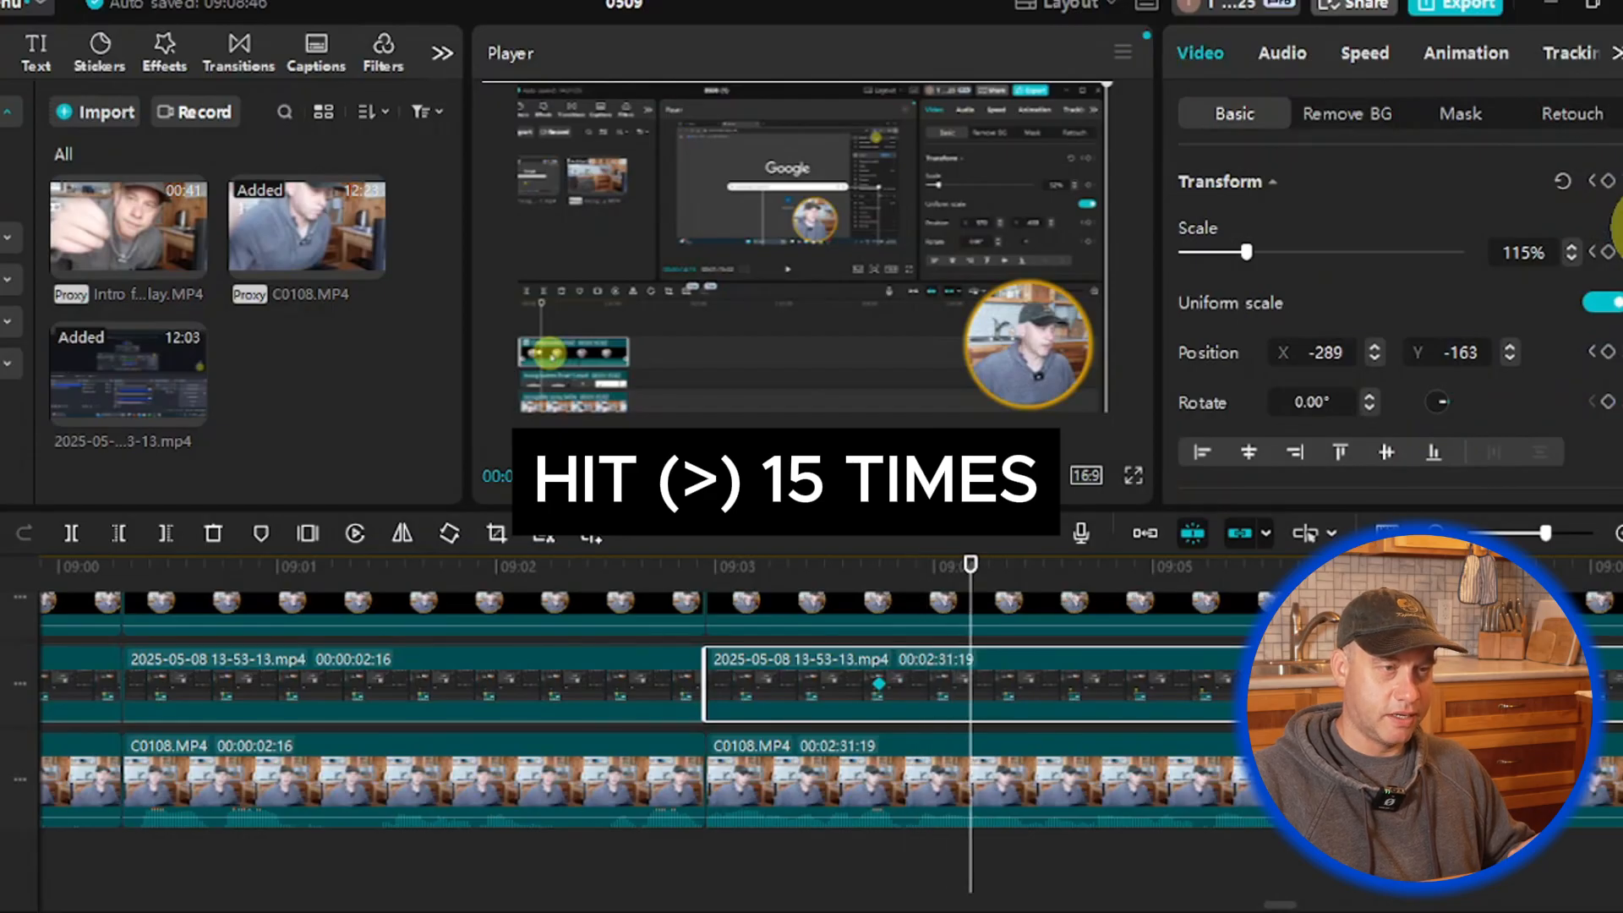
key(Right)
key(Right)
key(Right)
key(Right)
key(Right)
key(Right)
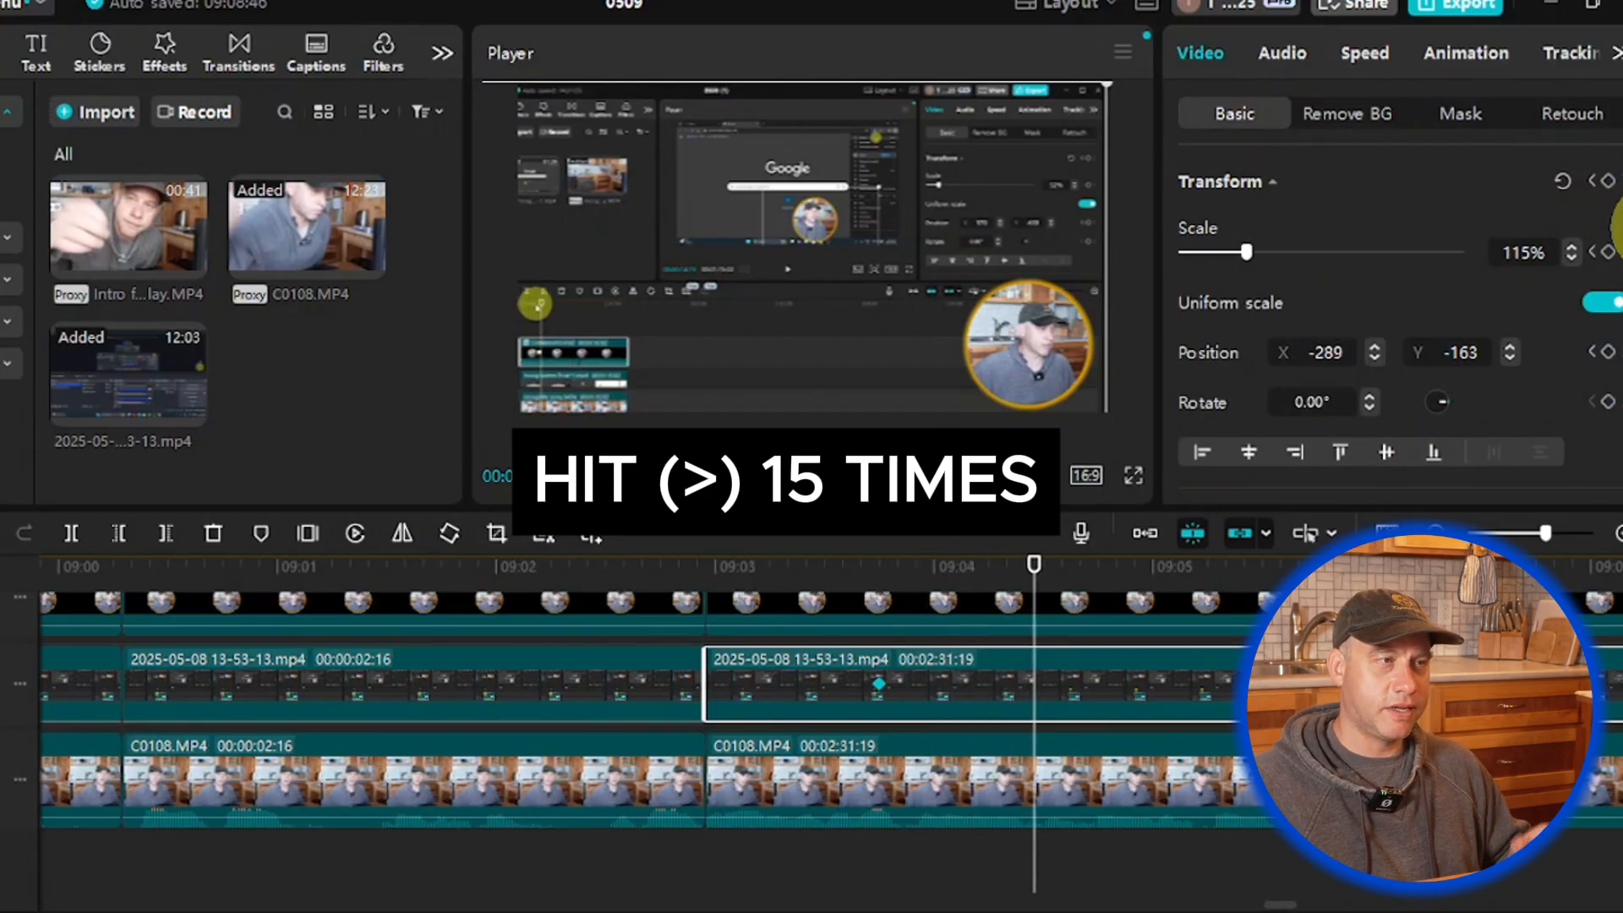
click(1522, 252)
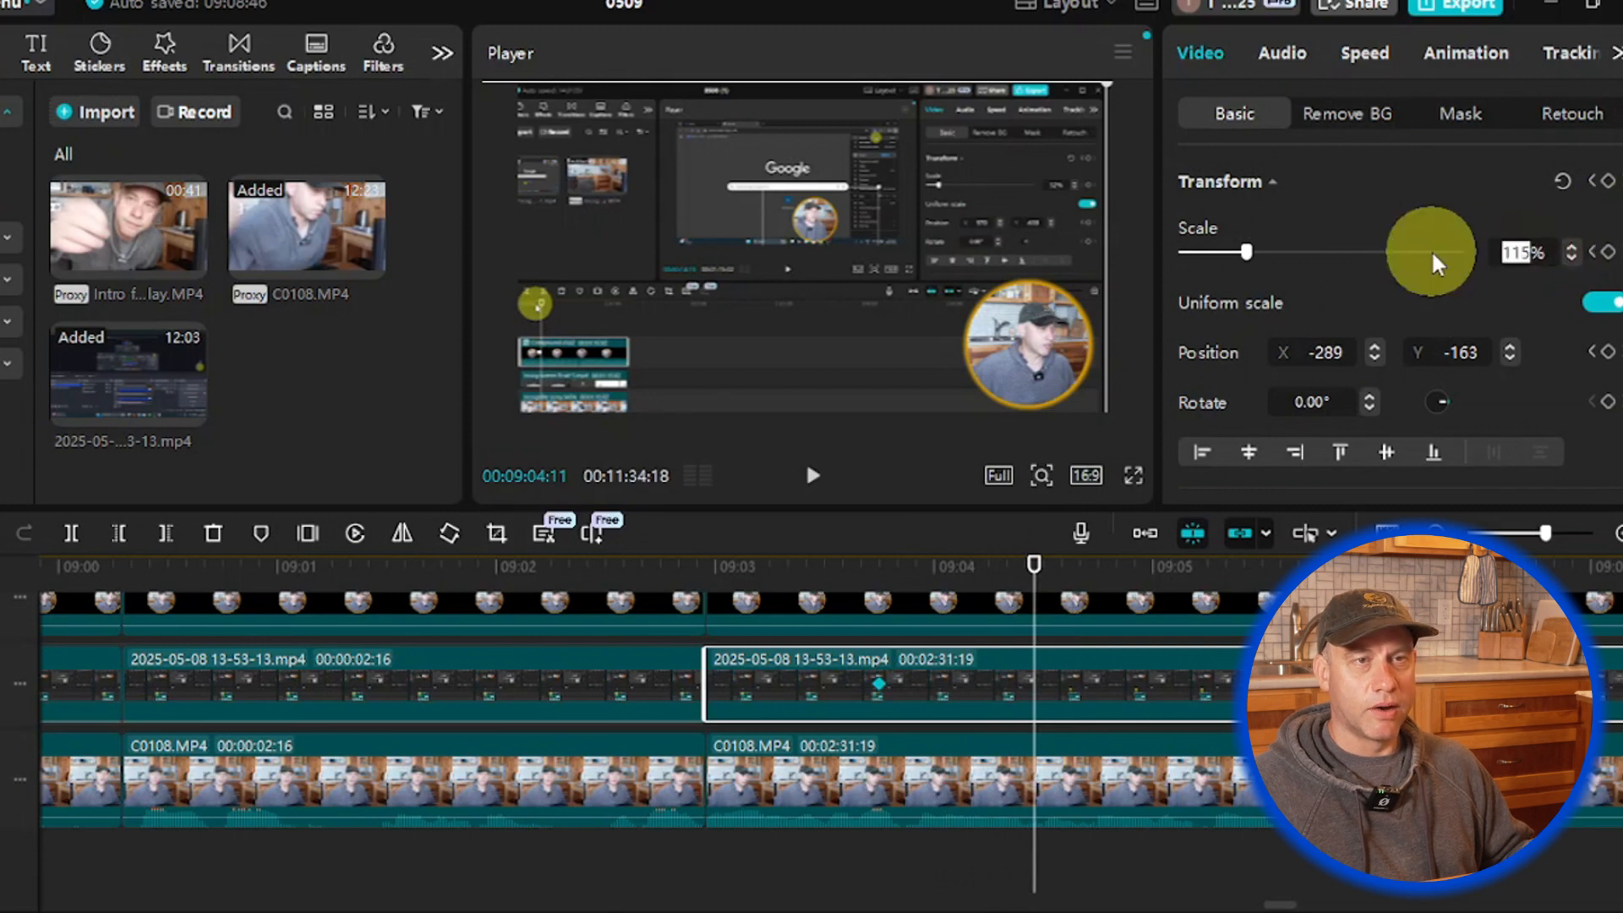
text(100)
key(Return)
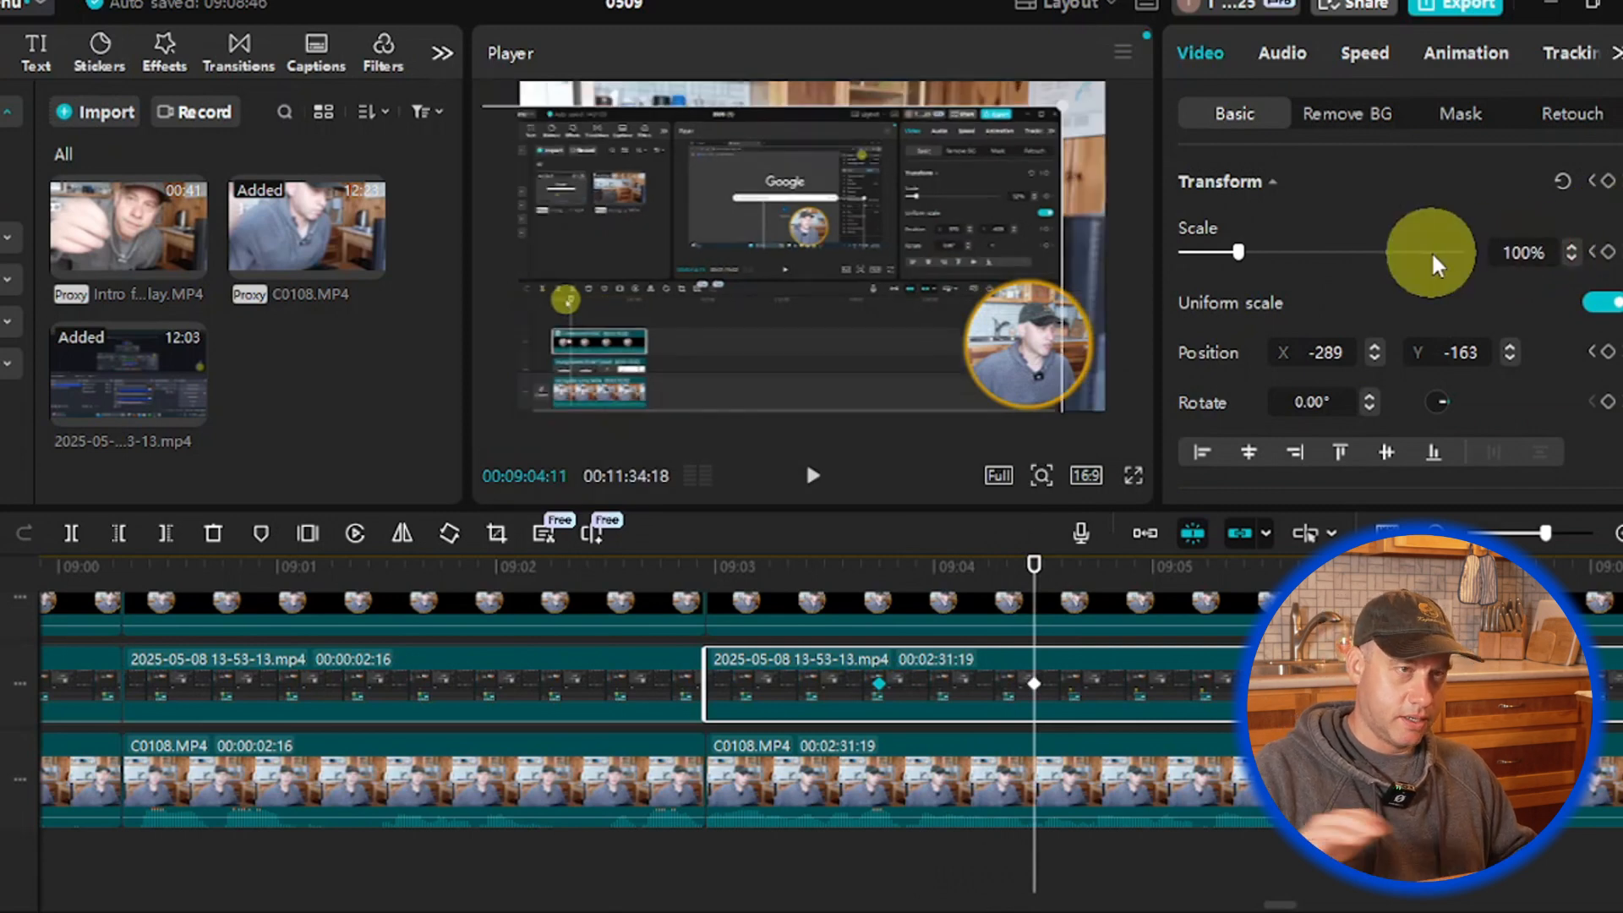
Step: Set the screen recording's position to X 0 and Y 0 at 00:09:04:11
click(1344, 352)
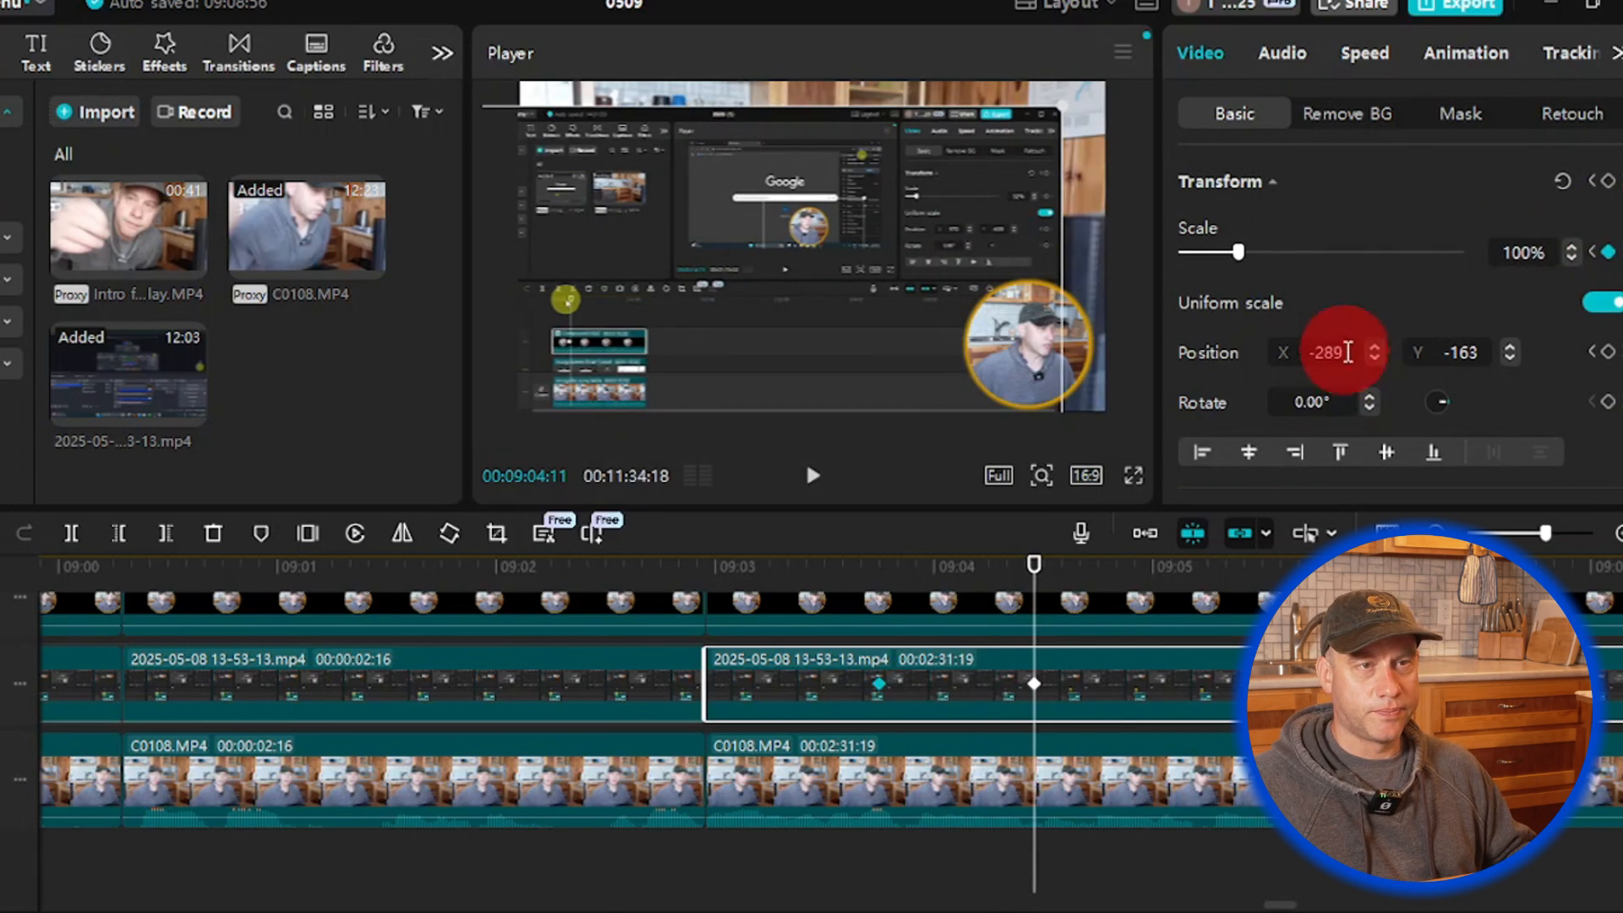
text(0)
key(Return)
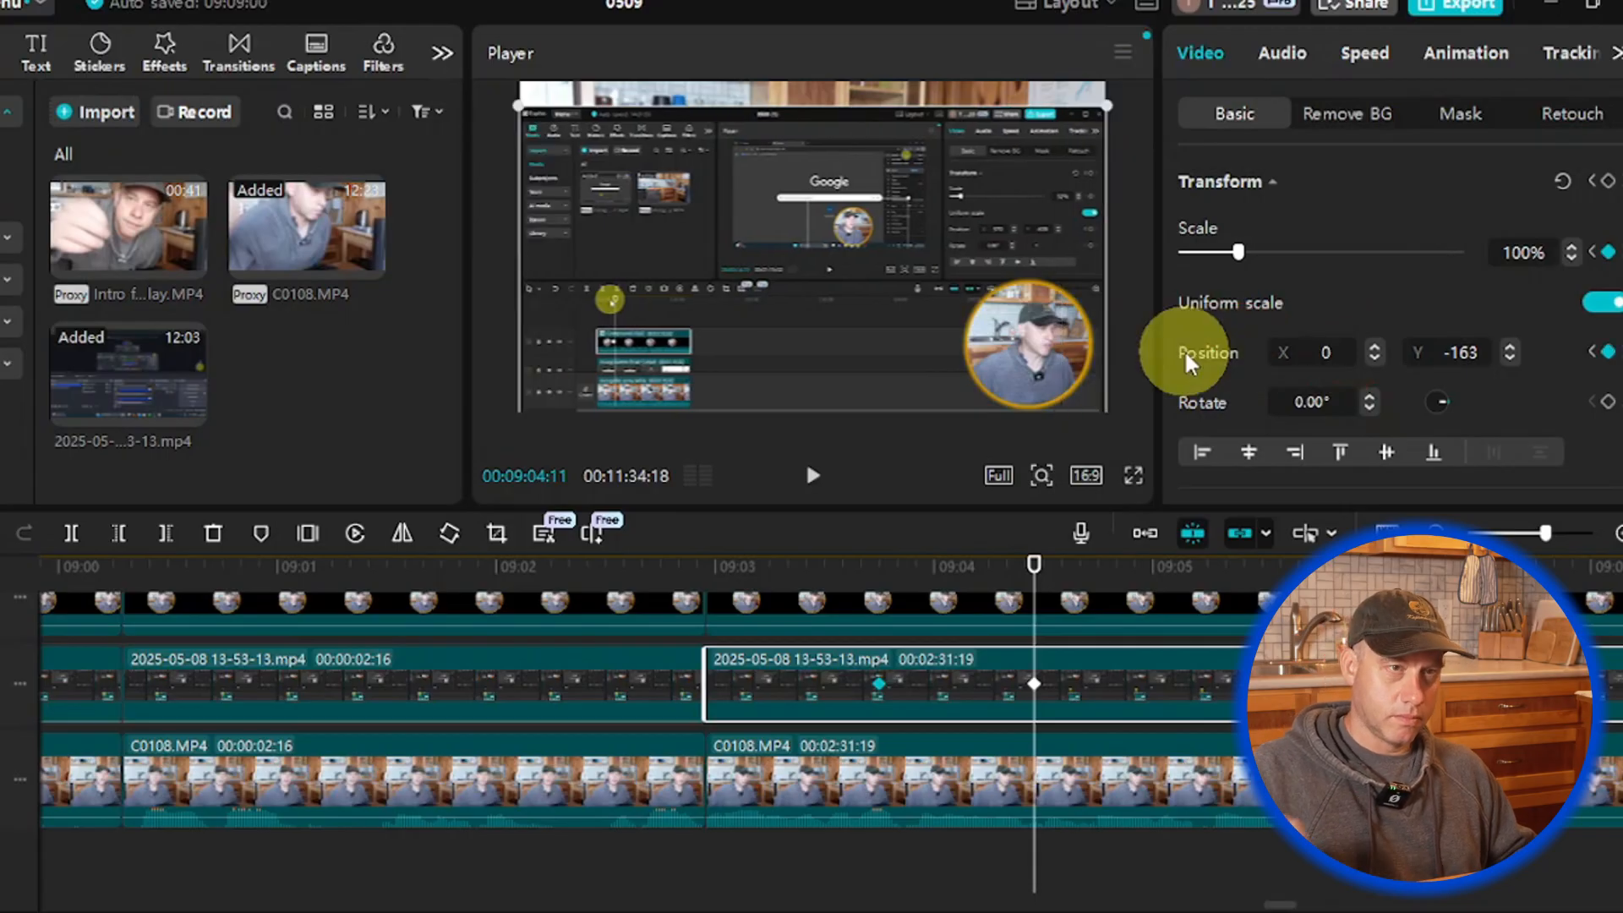
click(1463, 351)
text(0)
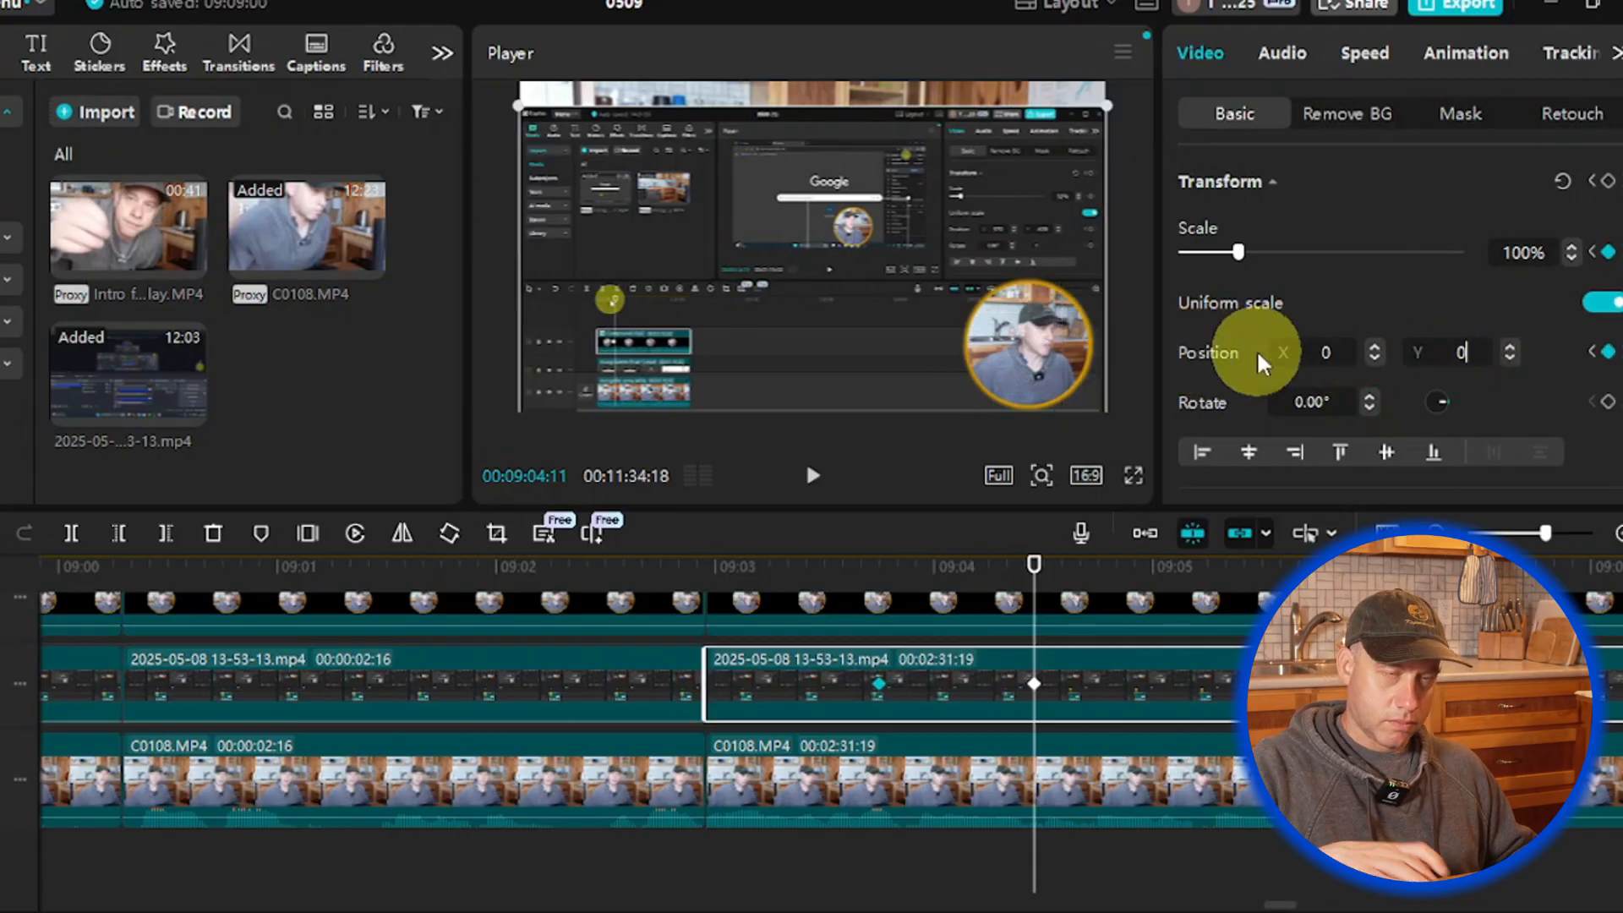
key(Return)
Step: Play back the following section and add scale and position keyframes to the screen recording at 00:09:05:21
click(812, 478)
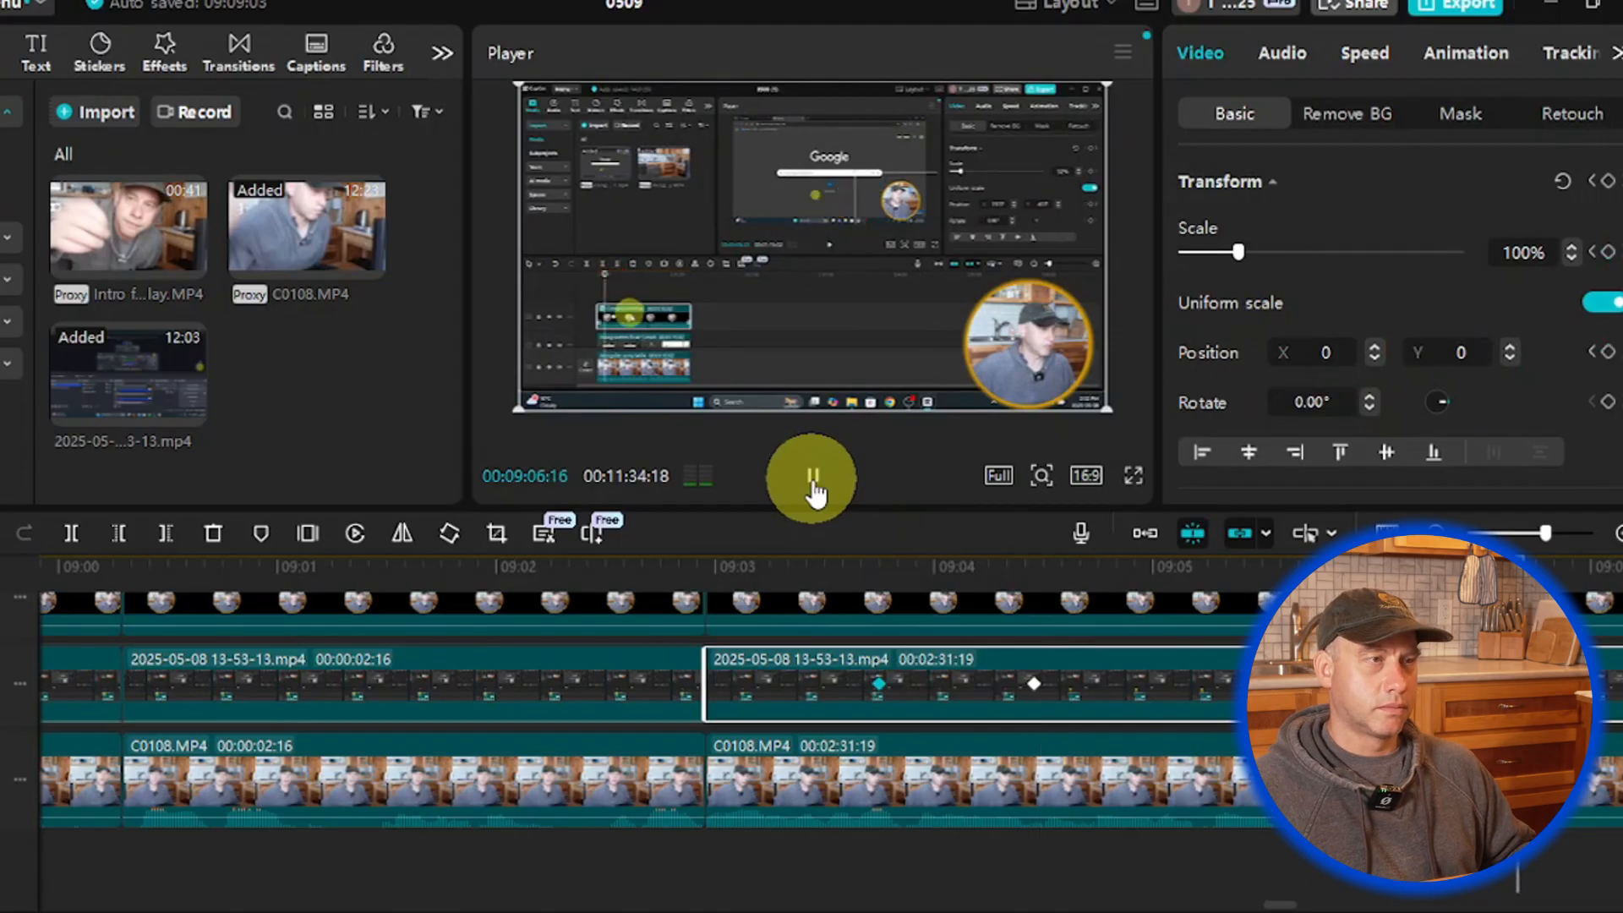
click(812, 482)
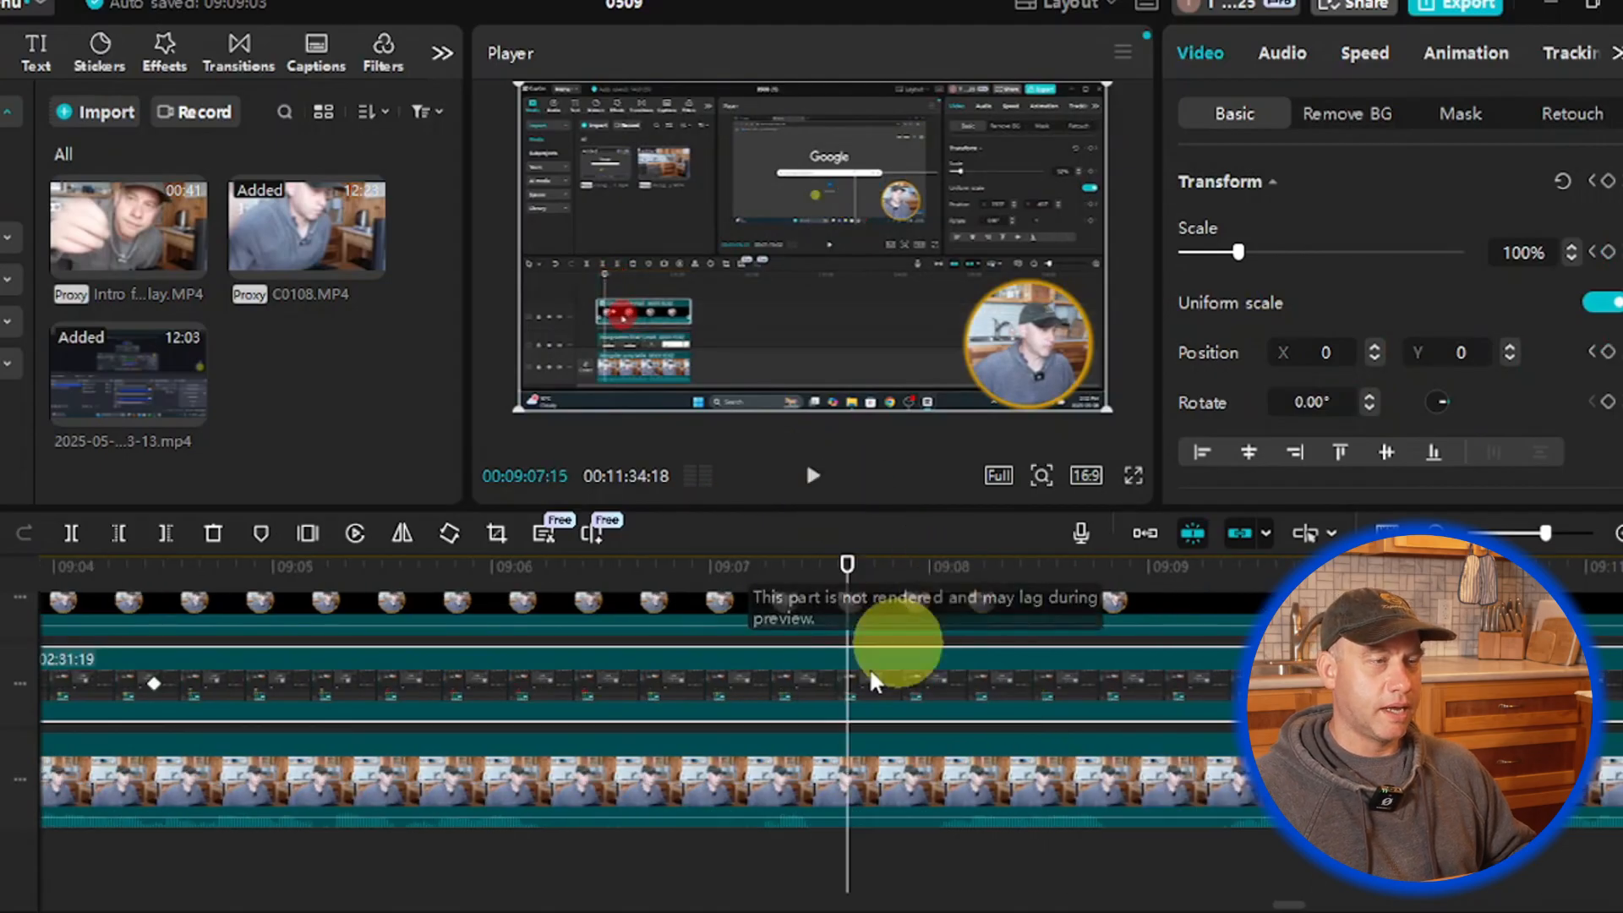
drag(848, 568, 467, 586)
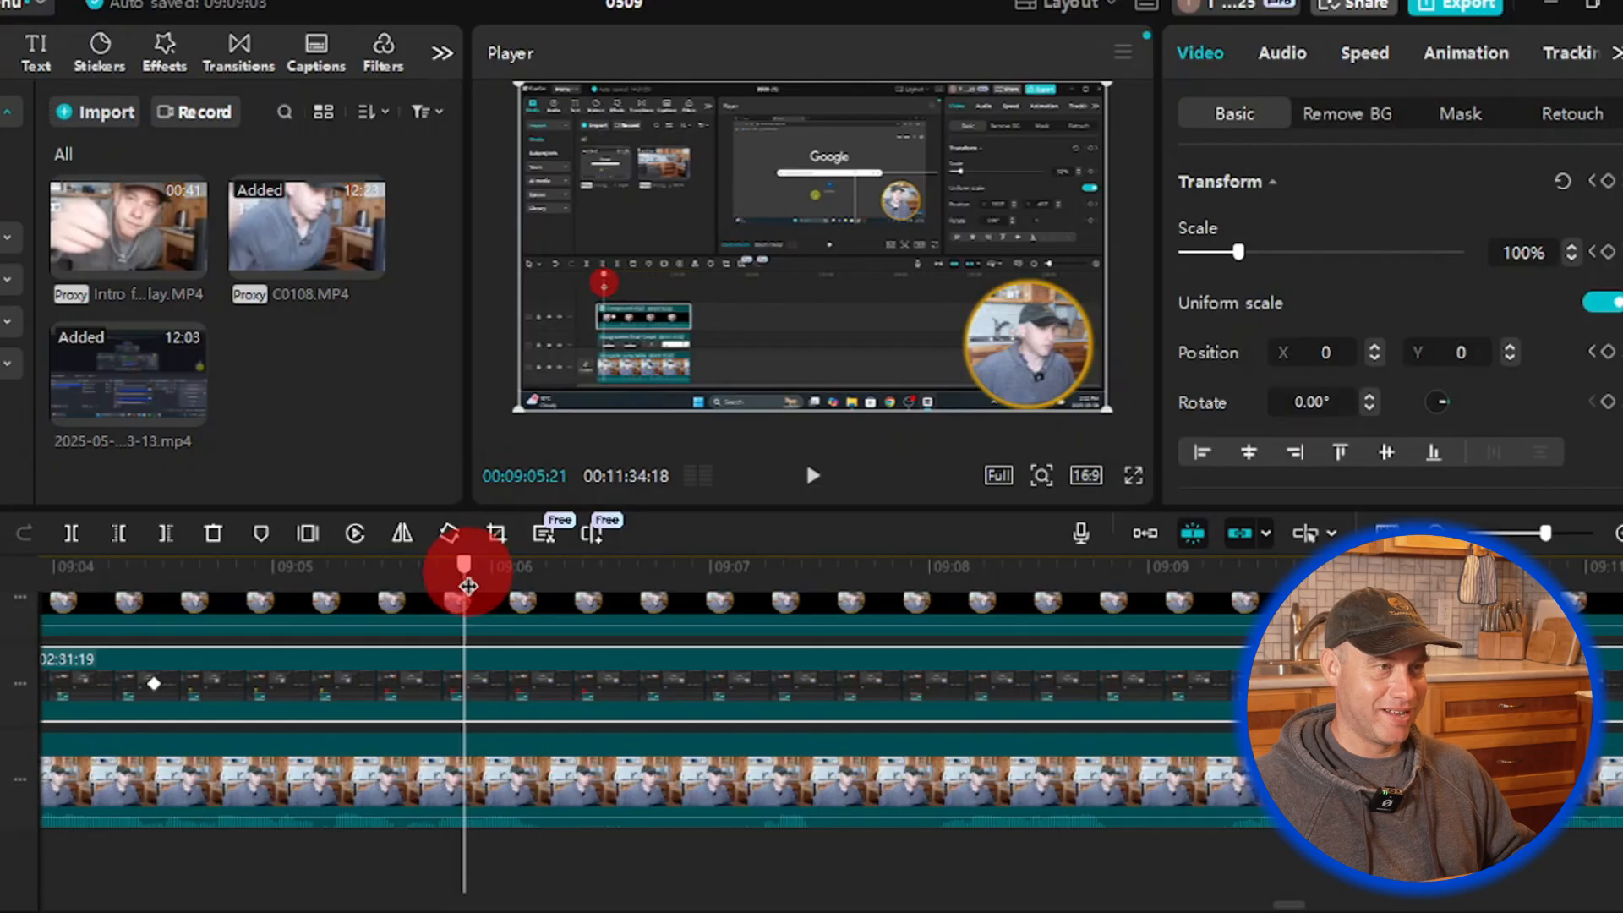
drag(468, 585, 468, 585)
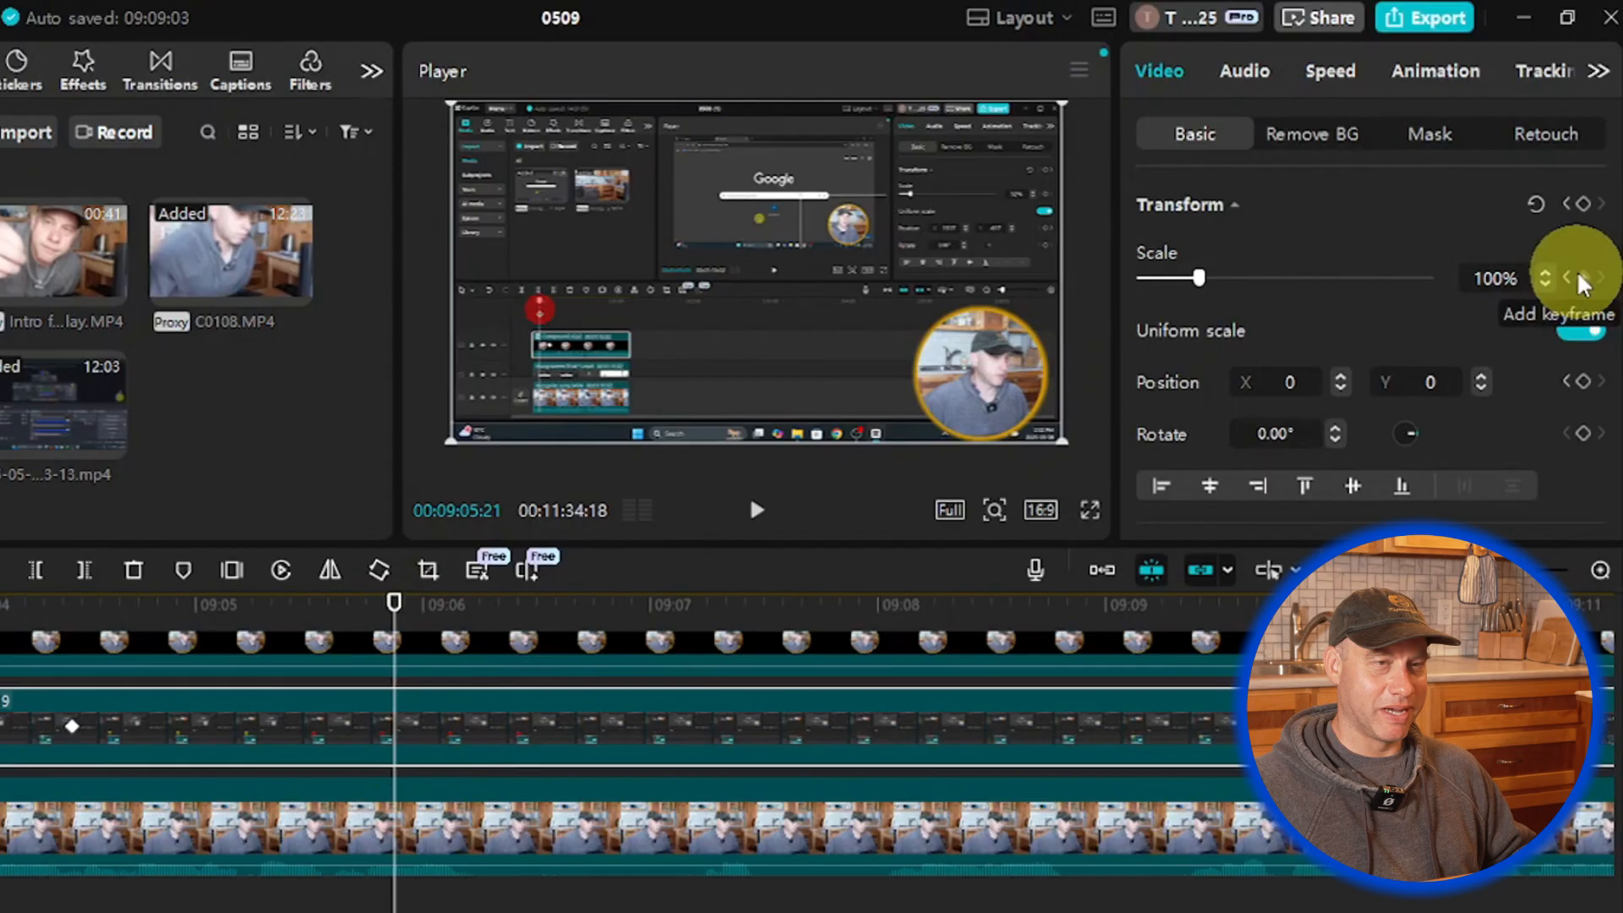
click(1606, 253)
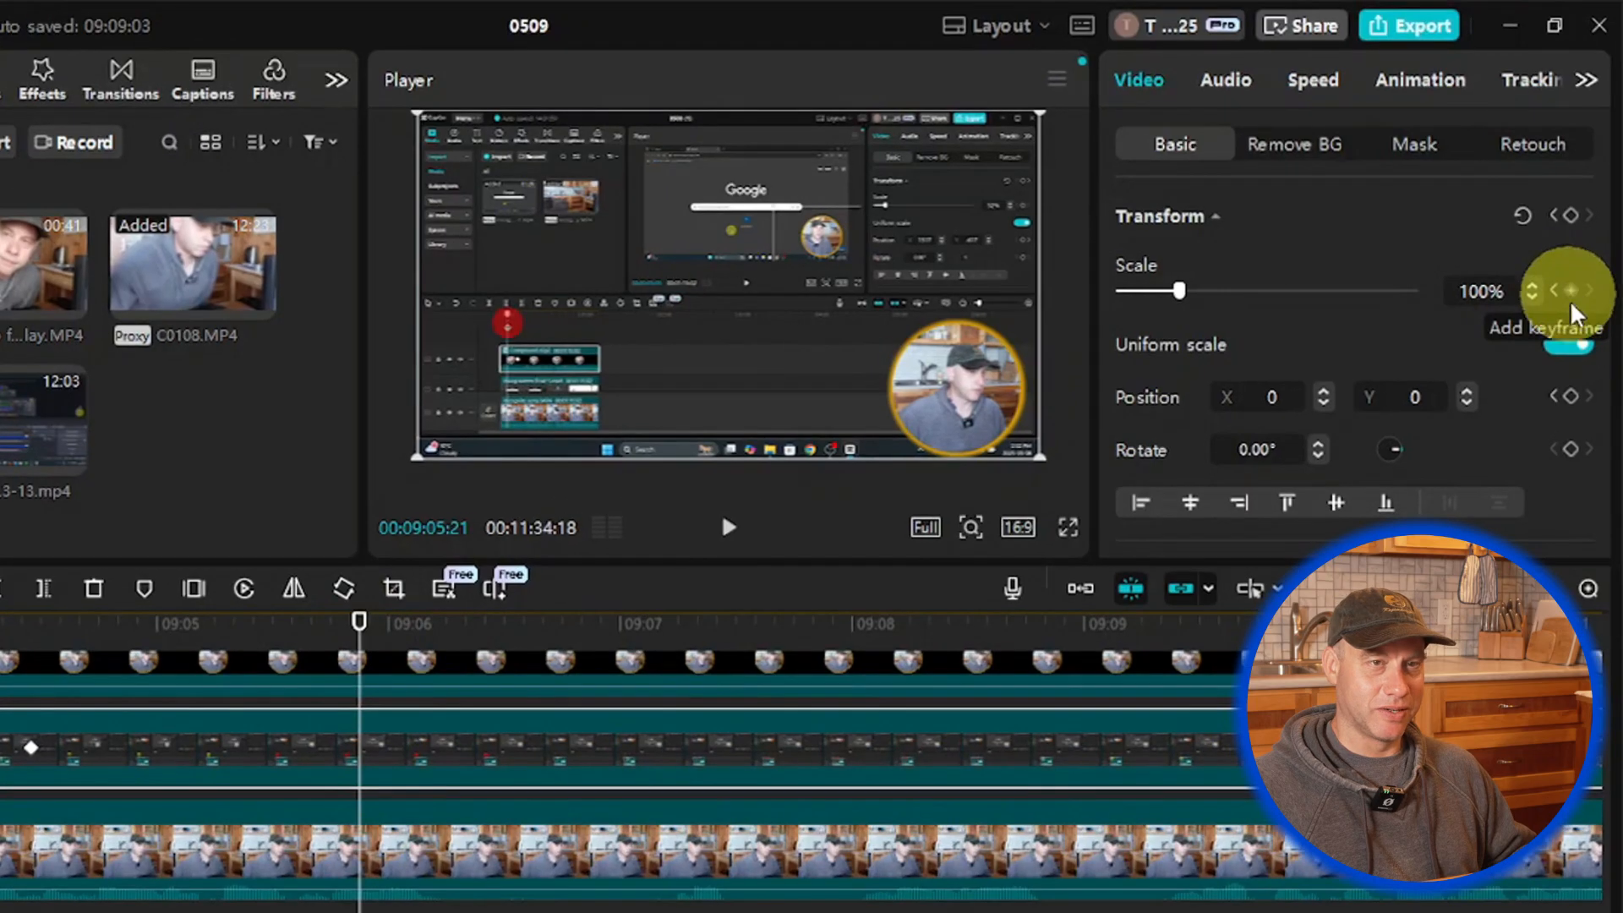
click(1571, 397)
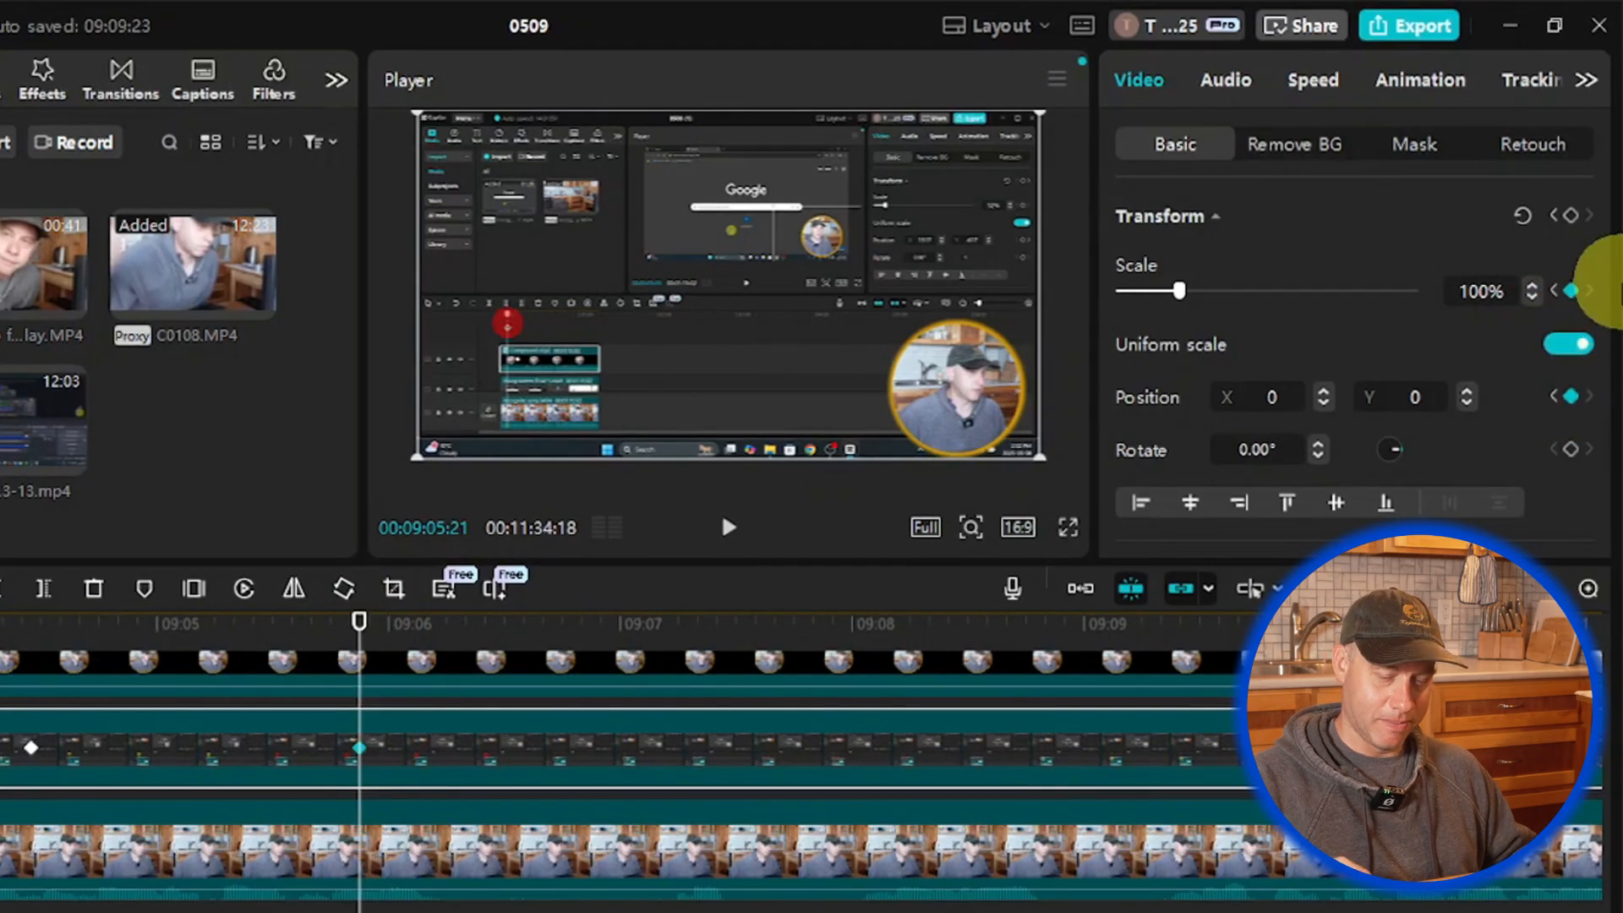
Step: Advance frame by frame to 00:09:06:13, enlarge the screen recording to 133% and reposition it to about X 639, Y 291
key(Right)
key(Right)
key(Right)
key(Right)
key(Right)
key(Right)
key(Right)
key(Right)
key(Right)
key(Right)
key(Right)
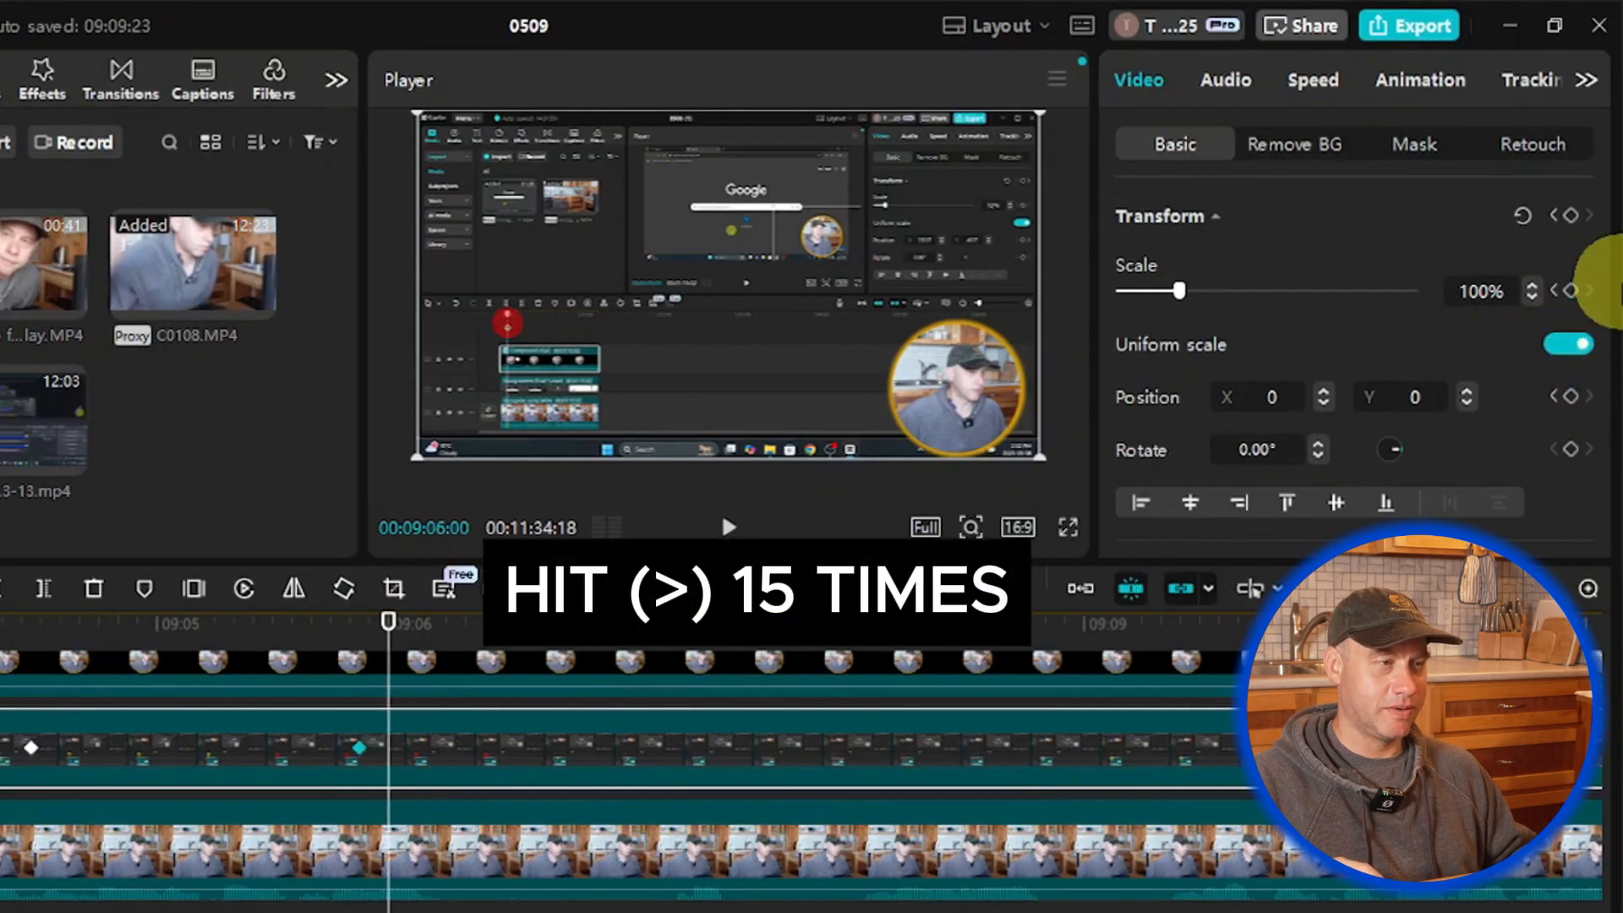
key(Right)
key(Right)
key(Right)
key(Right)
key(Right)
key(Right)
key(Right)
key(Right)
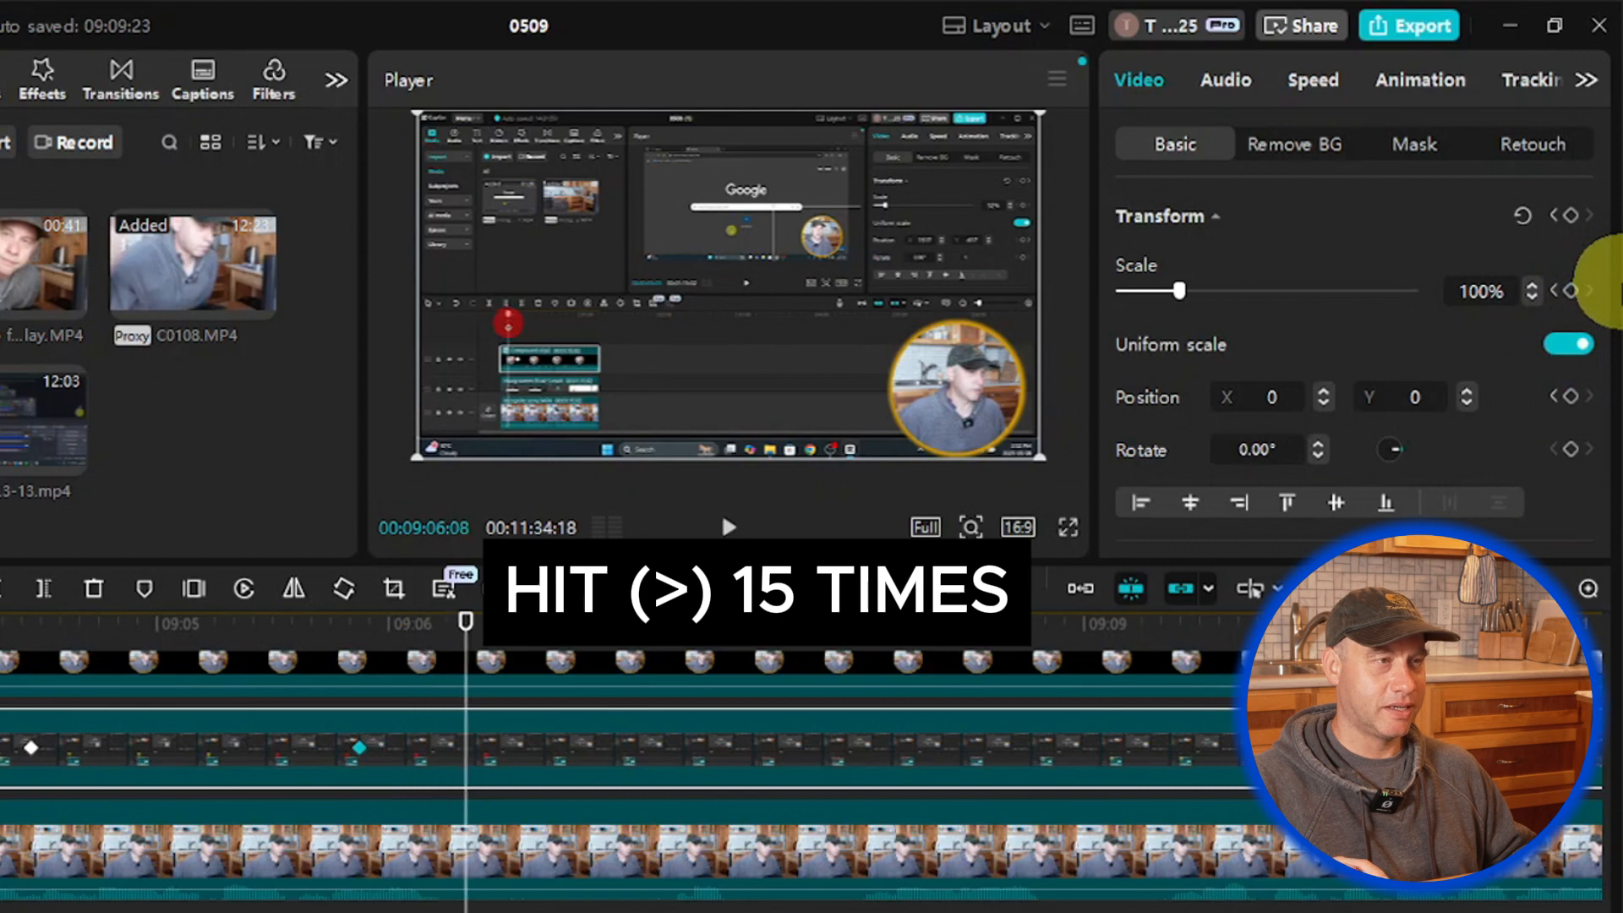
key(Right)
key(Right)
key(Right)
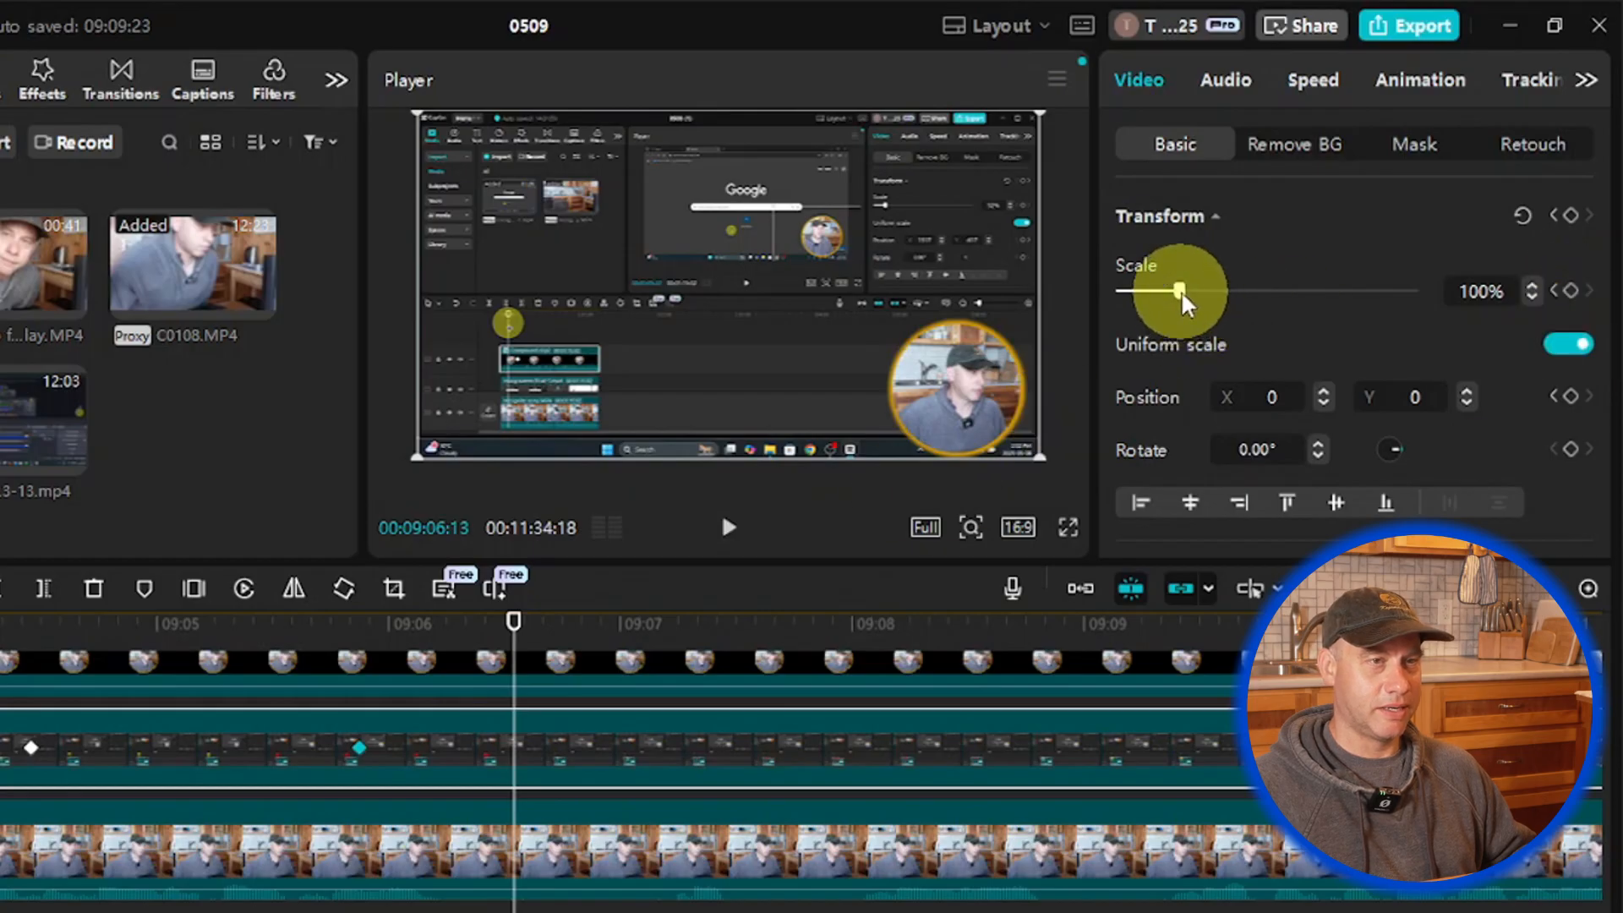
drag(1184, 301, 1200, 291)
mouse_move(714, 409)
mouse_down()
mouse_move(827, 355)
mouse_move(786, 431)
mouse_up()
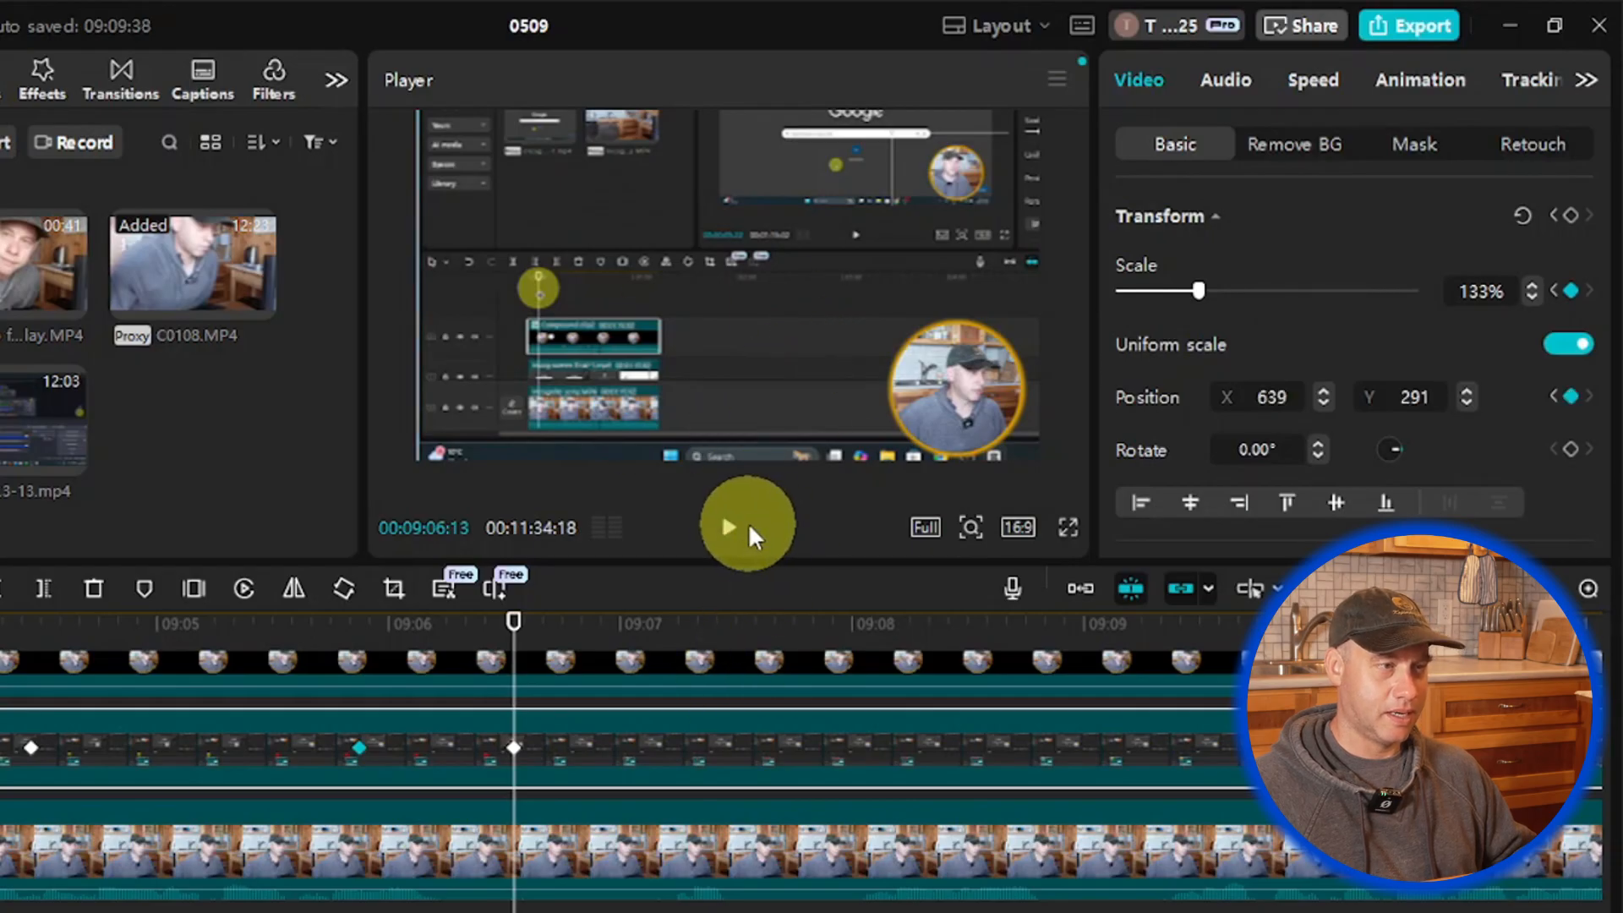
Step: Play back the zoomed-in section and add scale and position keyframes to the screen recording at 00:09:14:18
click(740, 531)
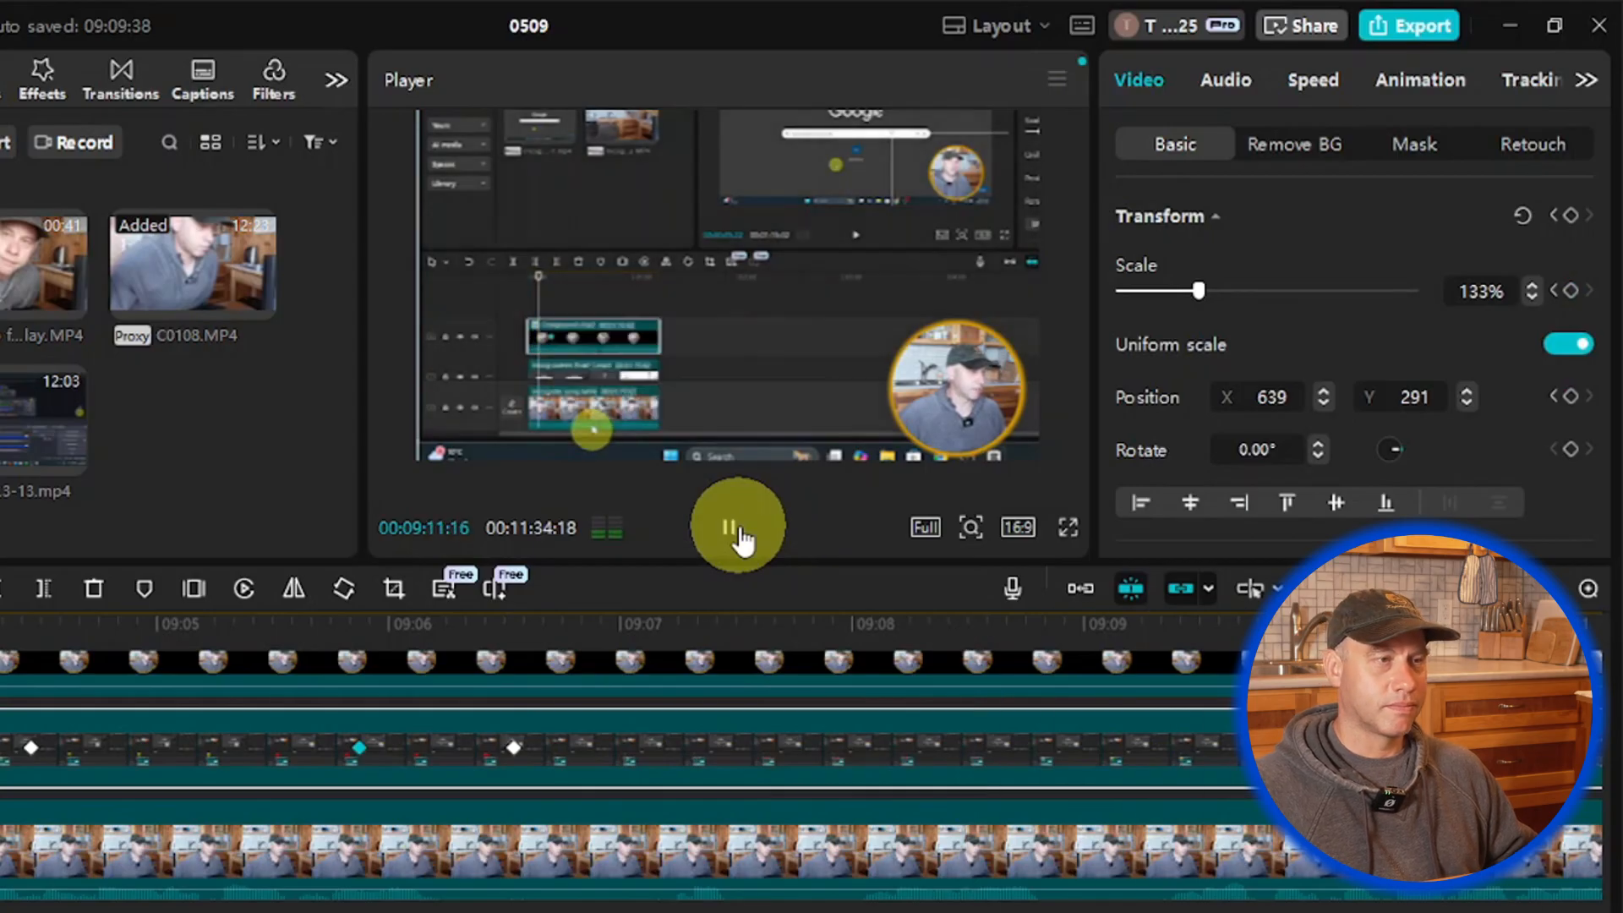
click(740, 533)
click(740, 533)
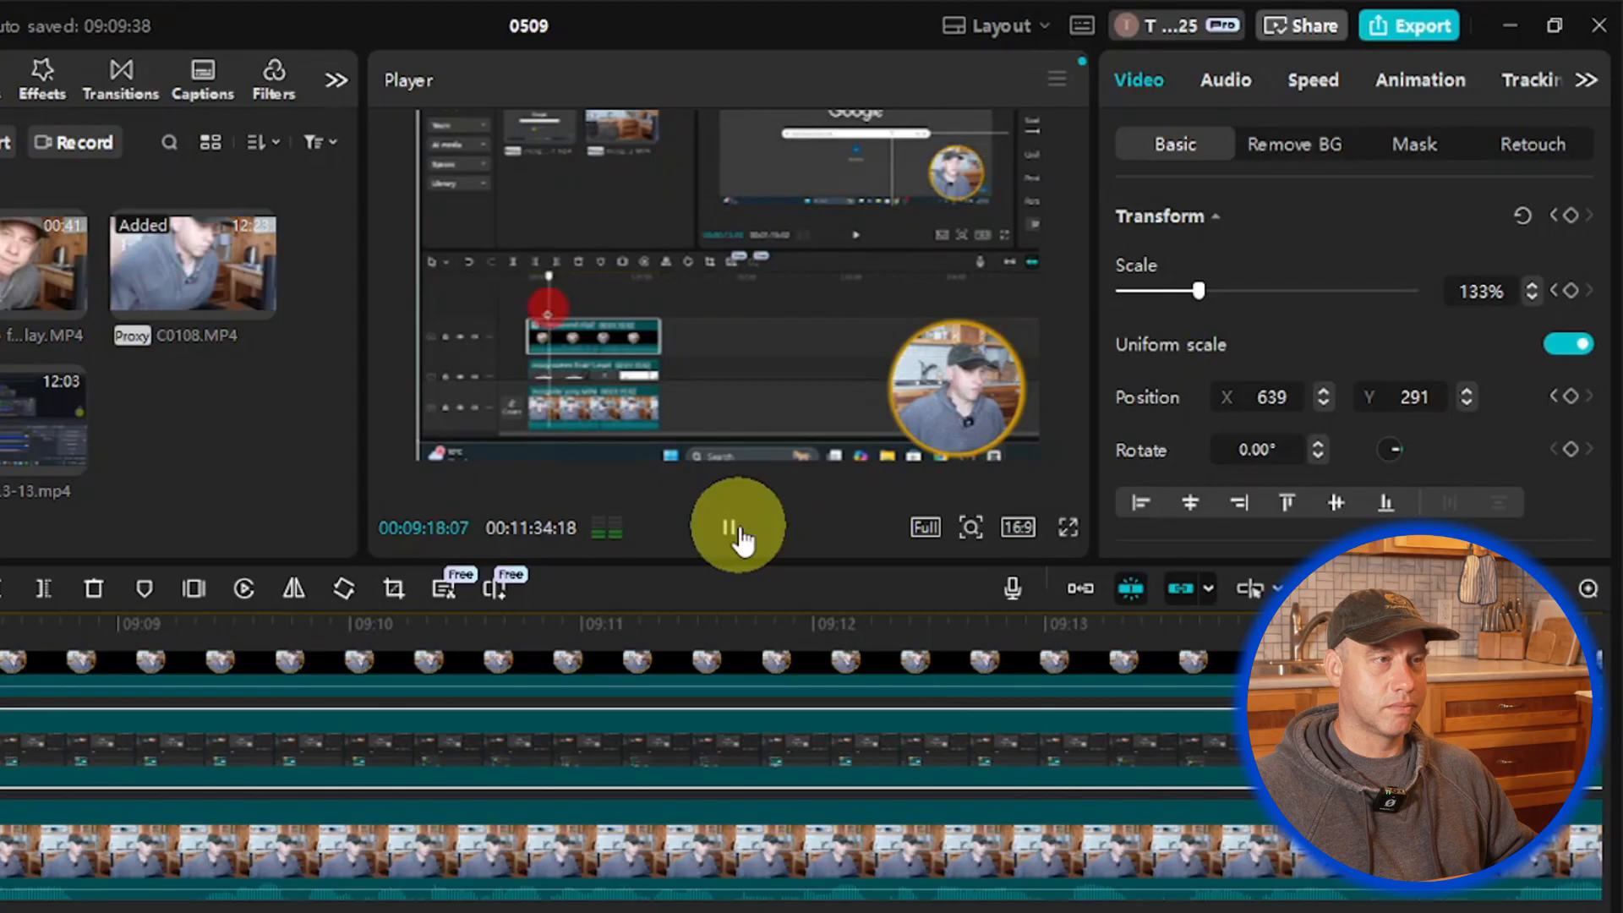
click(740, 537)
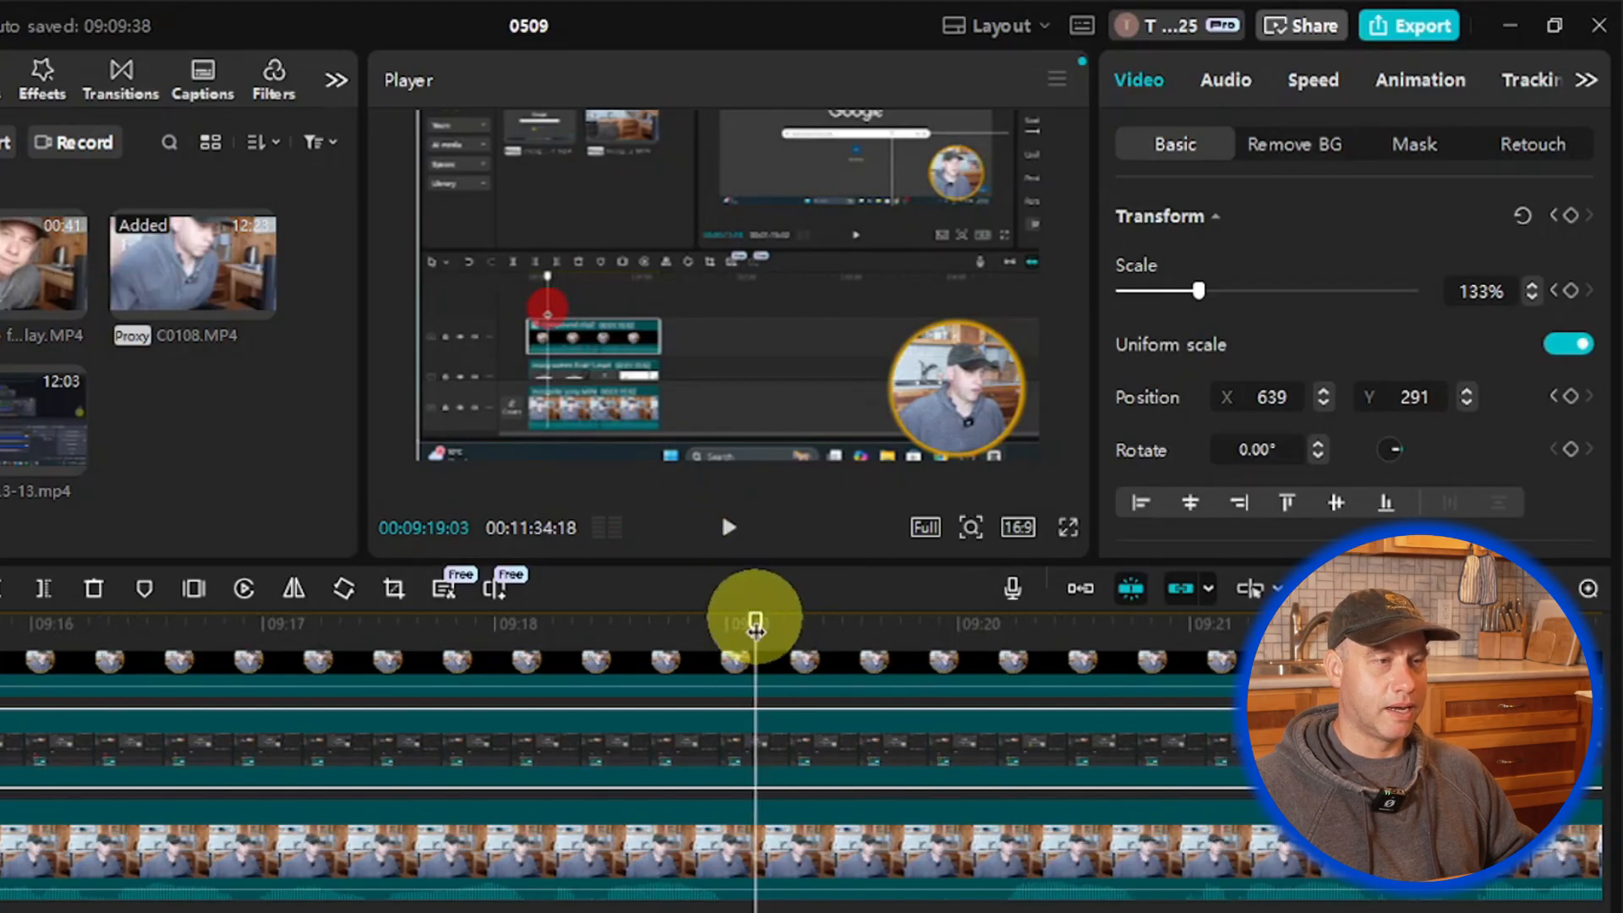
drag(744, 633, 223, 601)
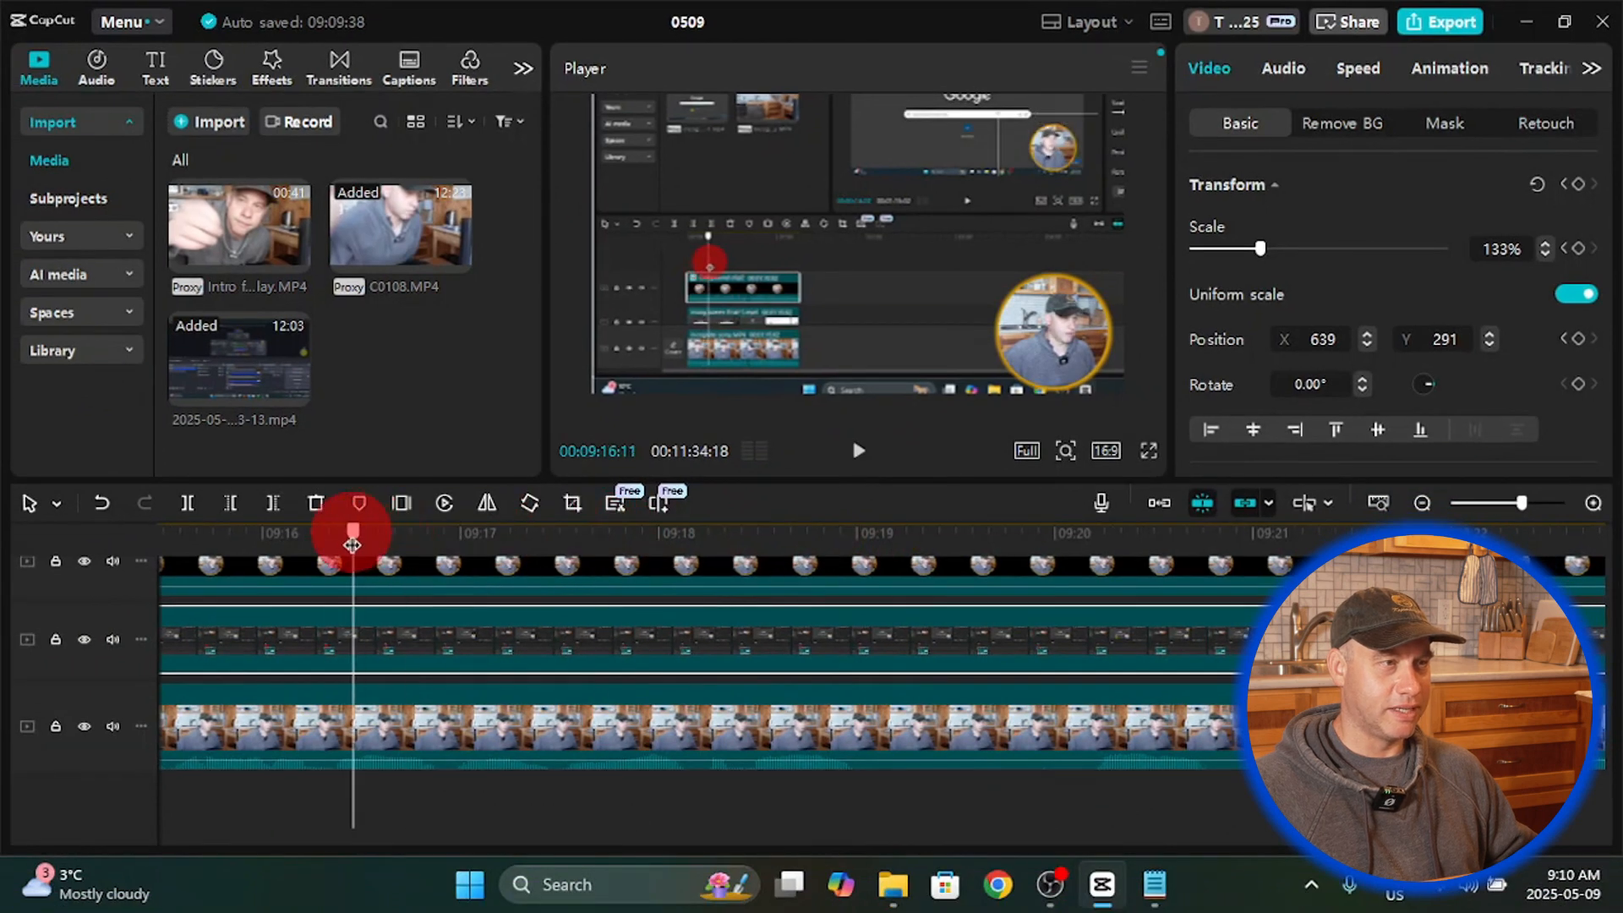
drag(352, 545, 729, 552)
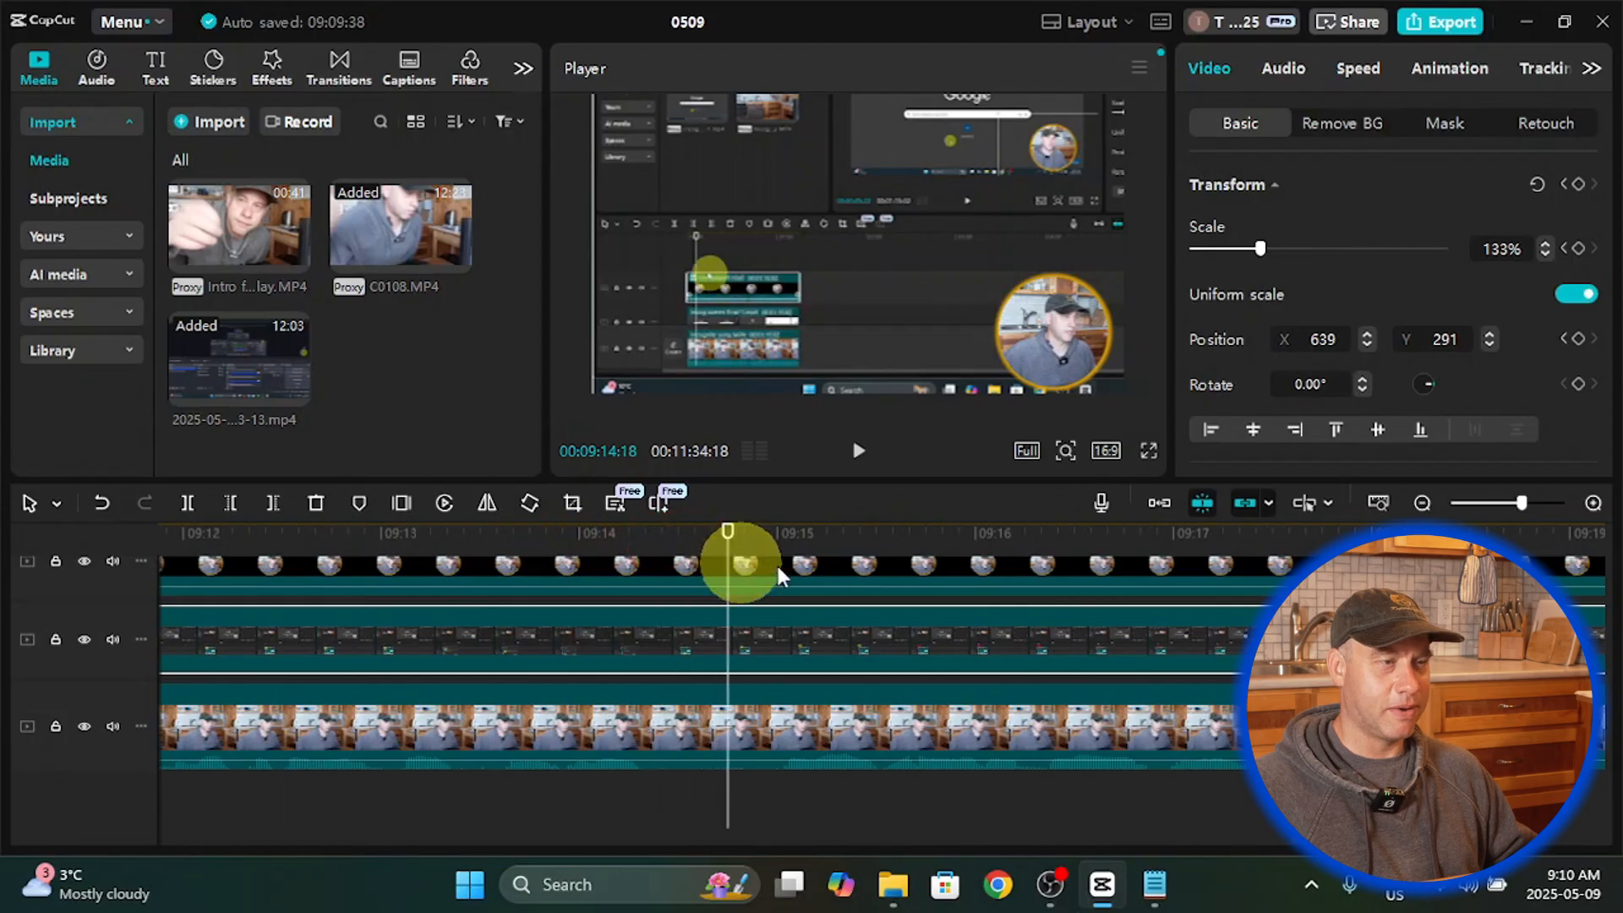
click(822, 644)
click(1578, 339)
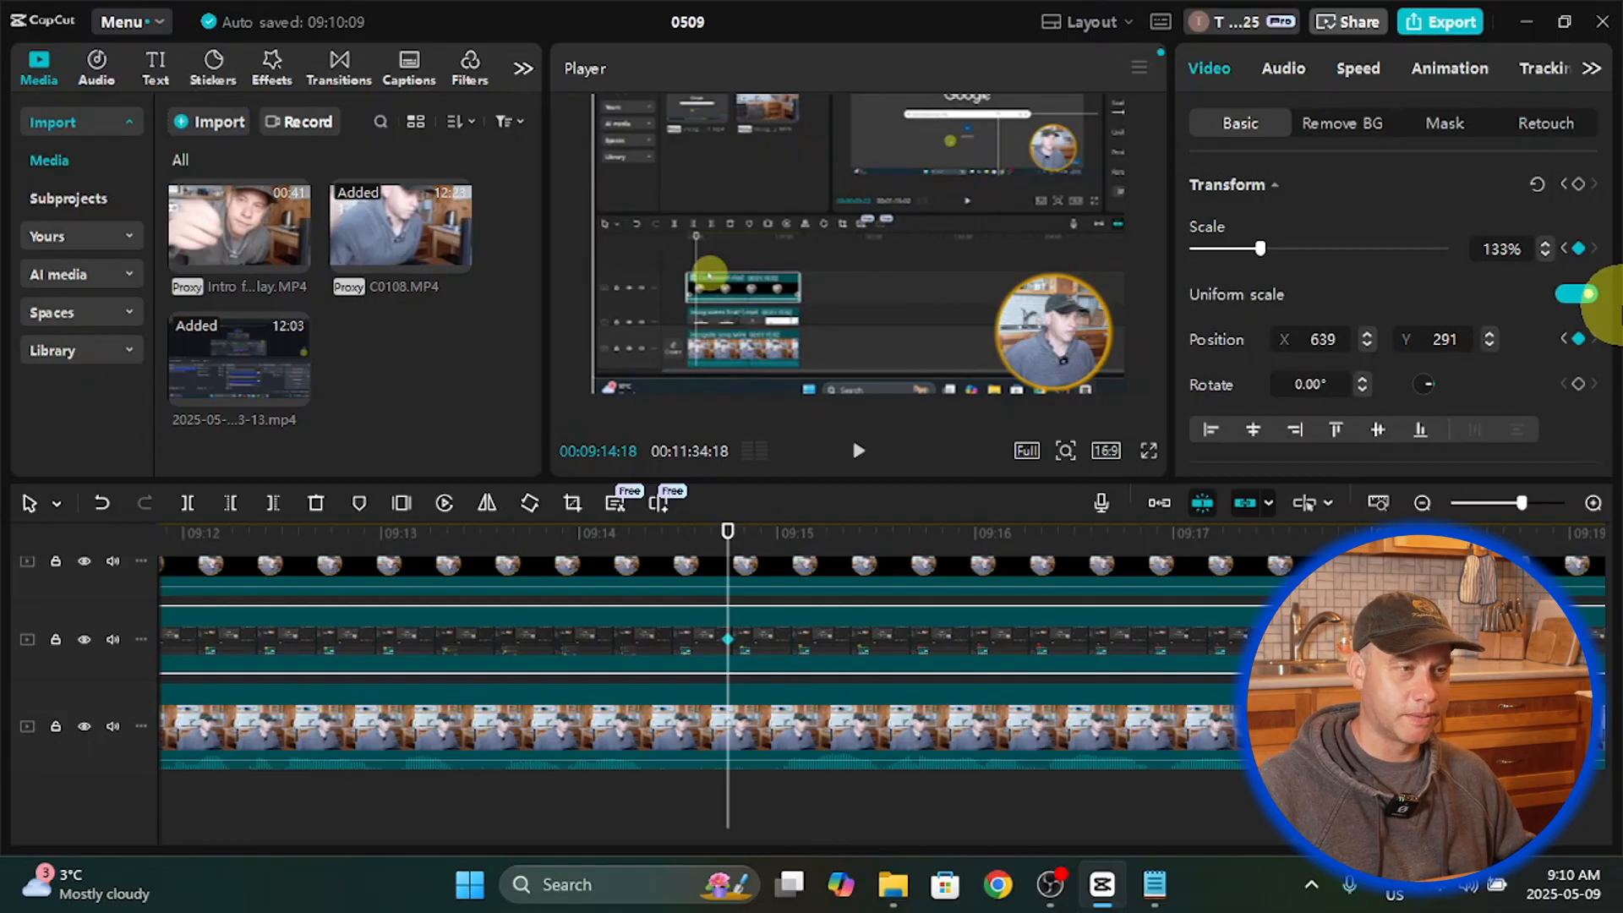
Step: Advance the playhead frame by frame to 00:09:15:09 and set the screen recording's scale to 100% there
key(Right)
key(Right)
key(Right)
key(Right)
key(Right)
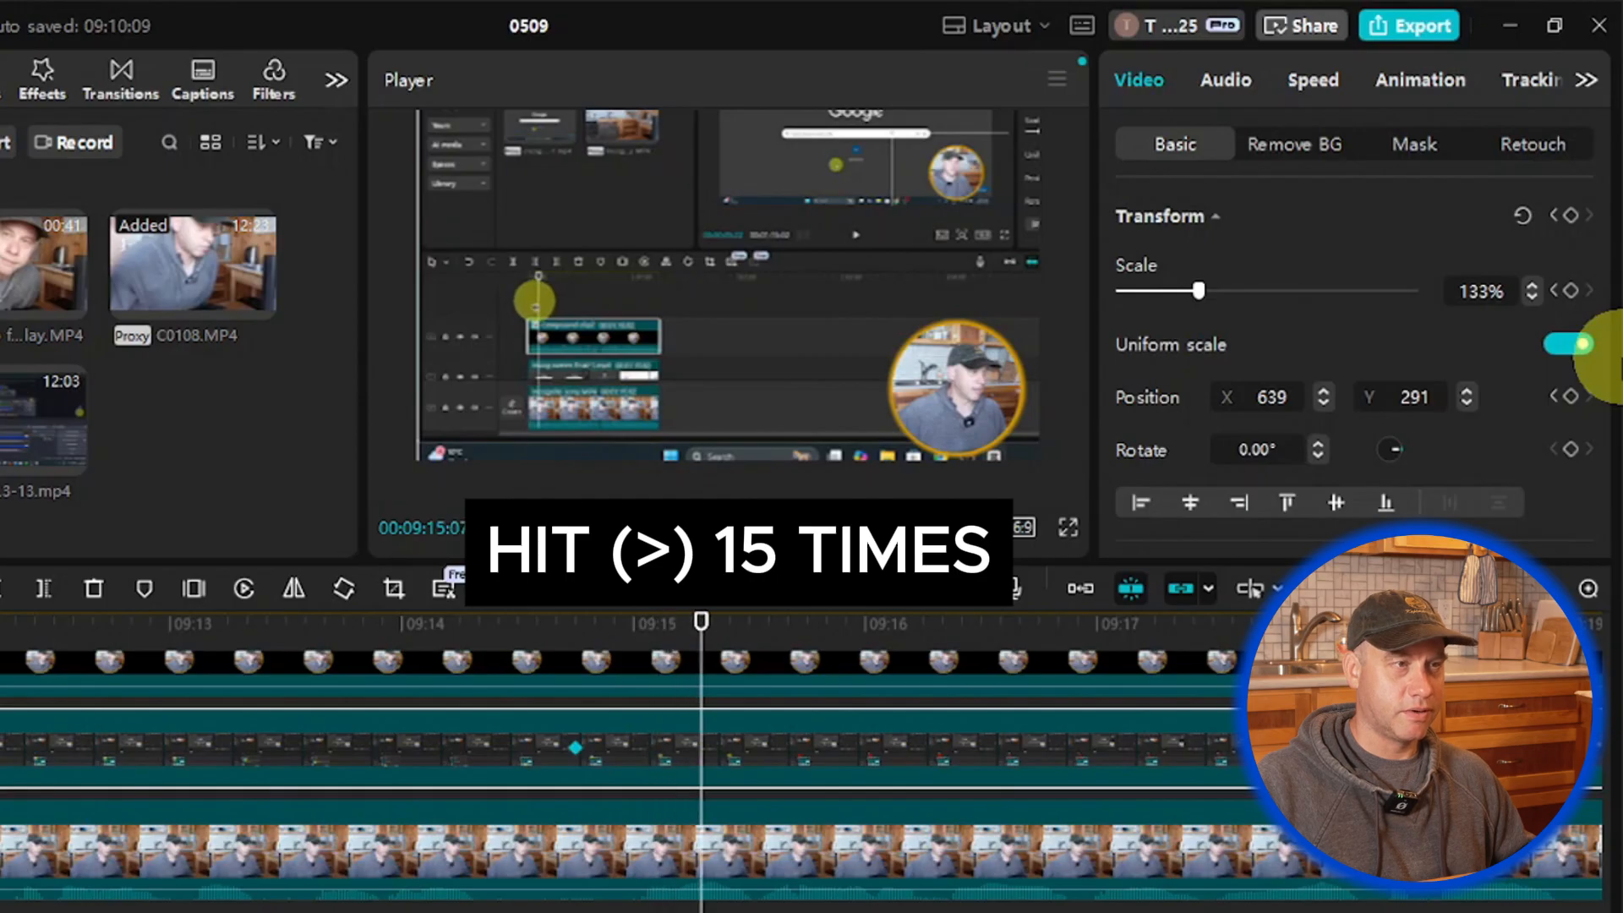
click(1471, 291)
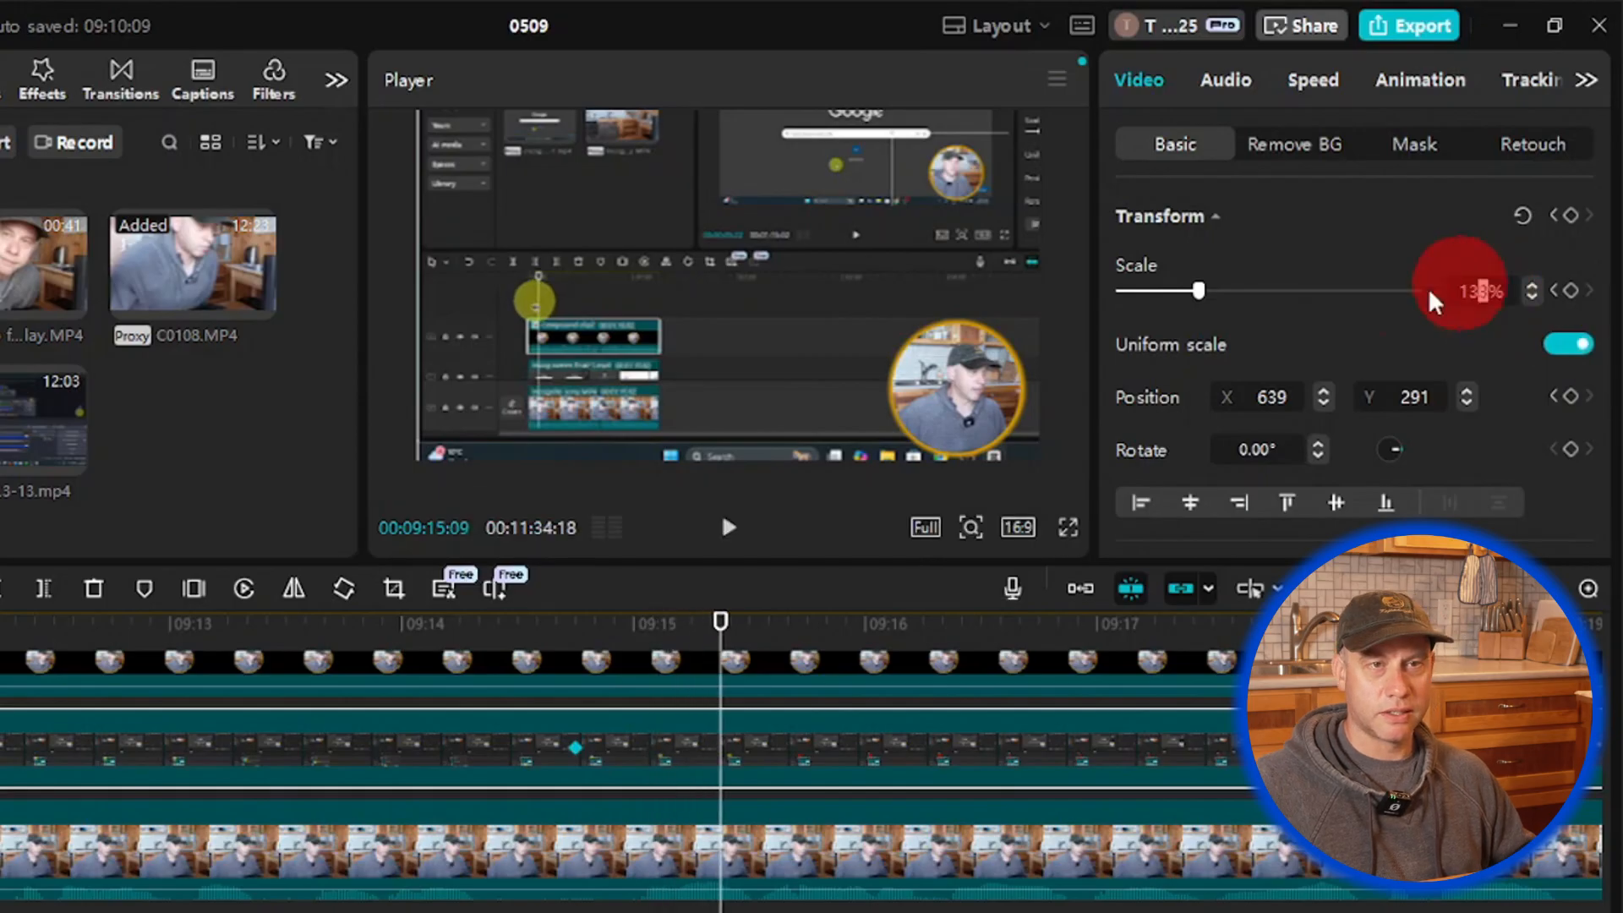
text(100)
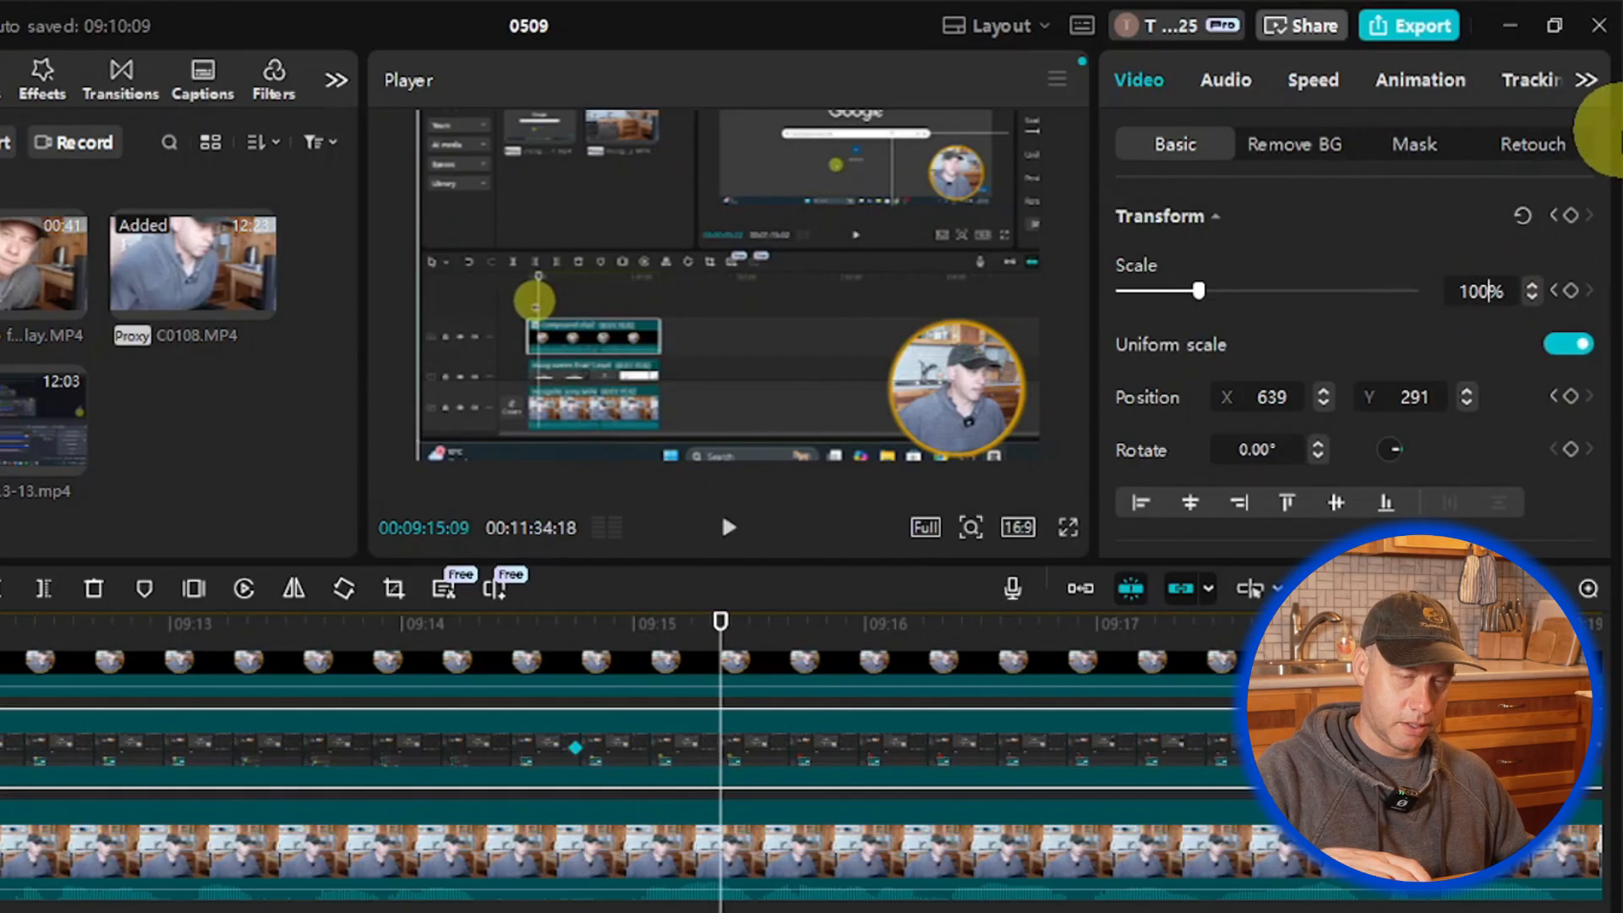
key(Return)
Step: Reset the screen recording's position to X 0 and Y 0 at 00:09:15:09
click(1276, 397)
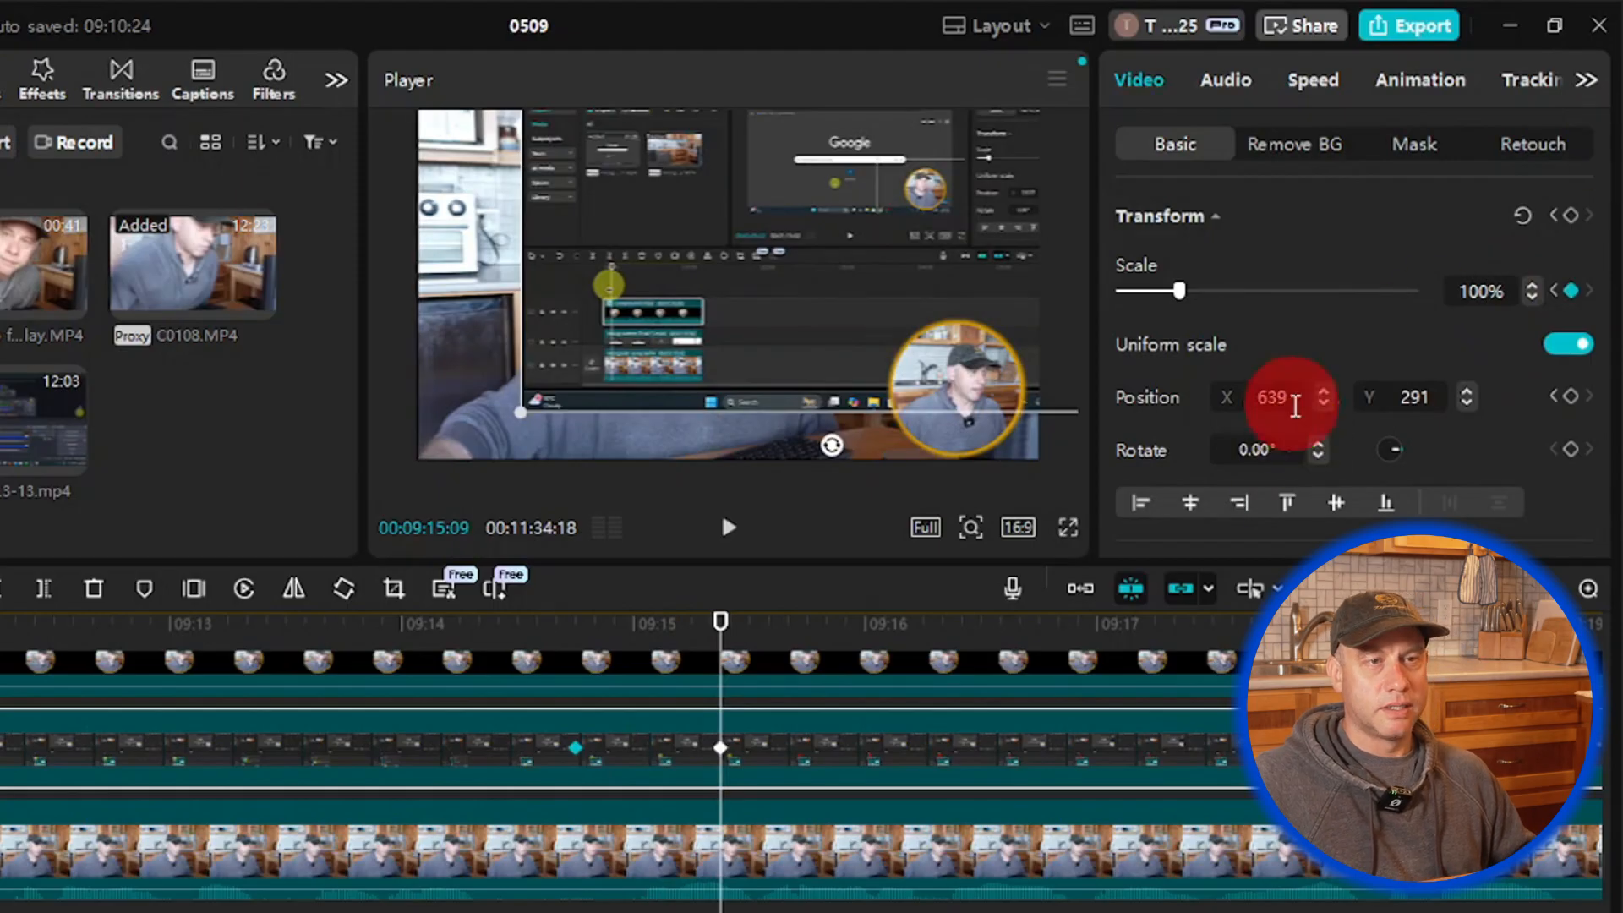
text(0)
key(Return)
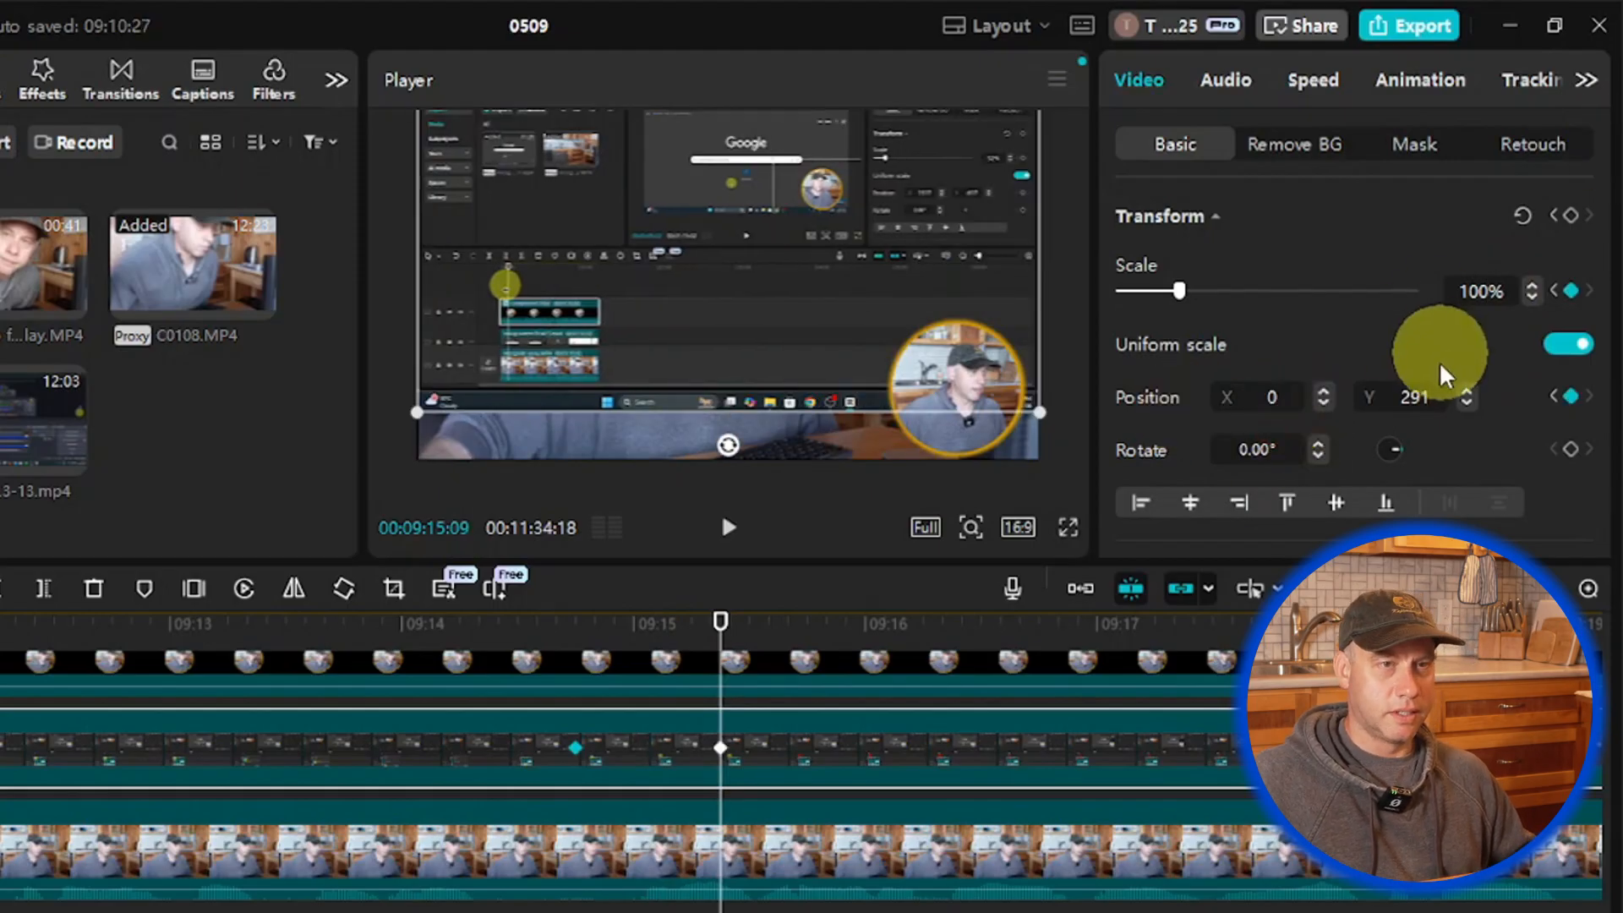
click(1438, 395)
text(0)
key(Return)
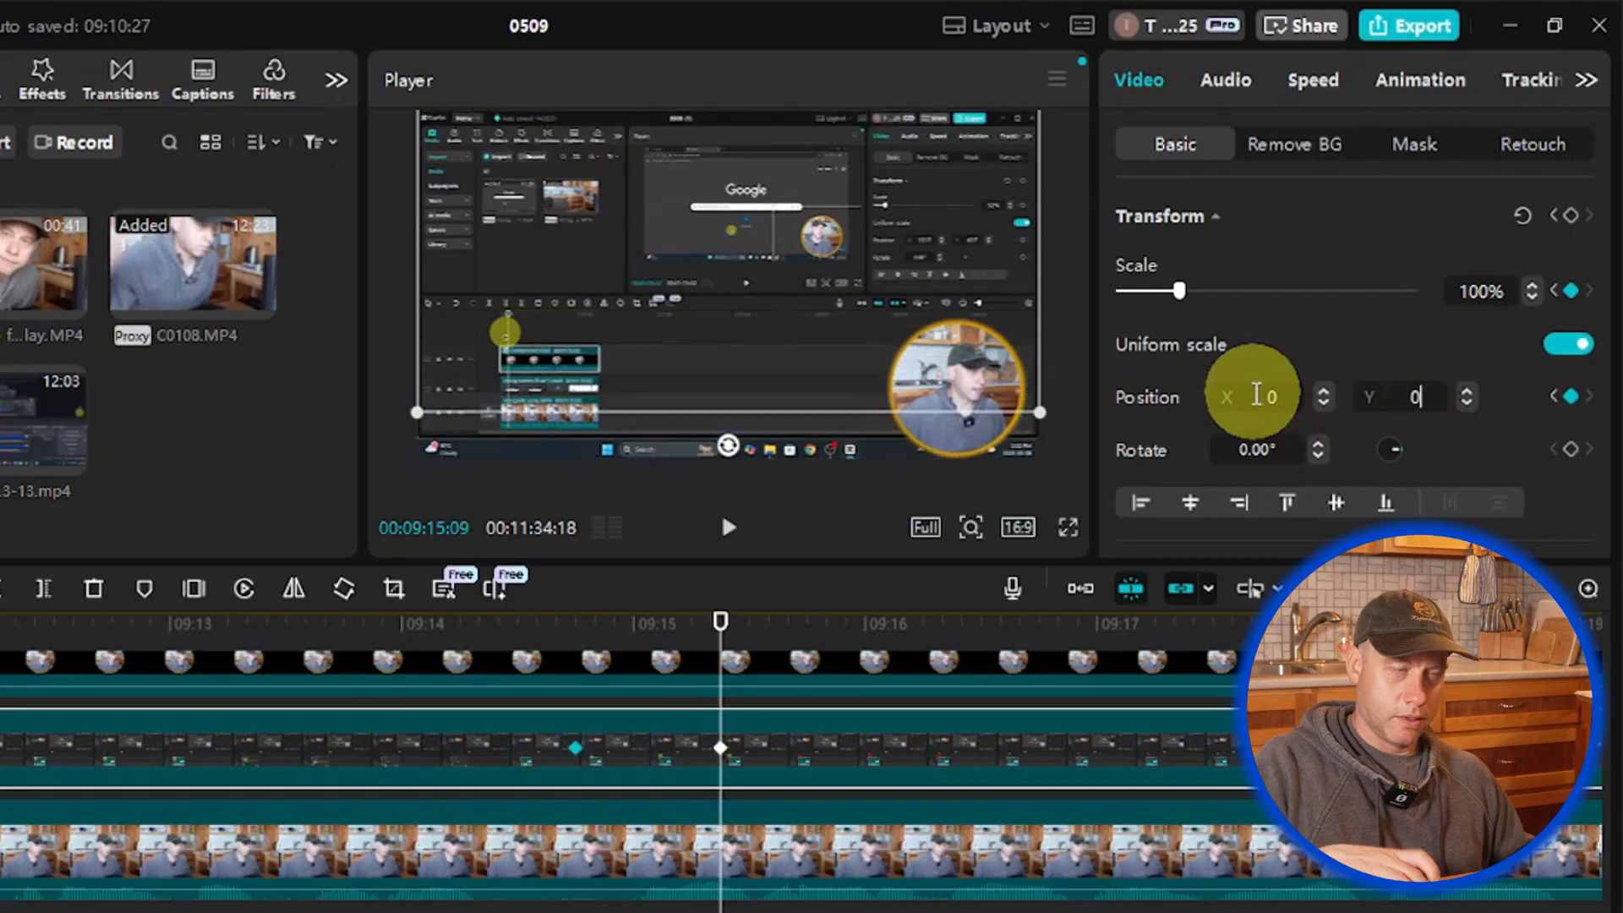
Step: Play back the footage from 00:09:15:09 to about 00:09:39:09 and review it for parts to cut
click(729, 528)
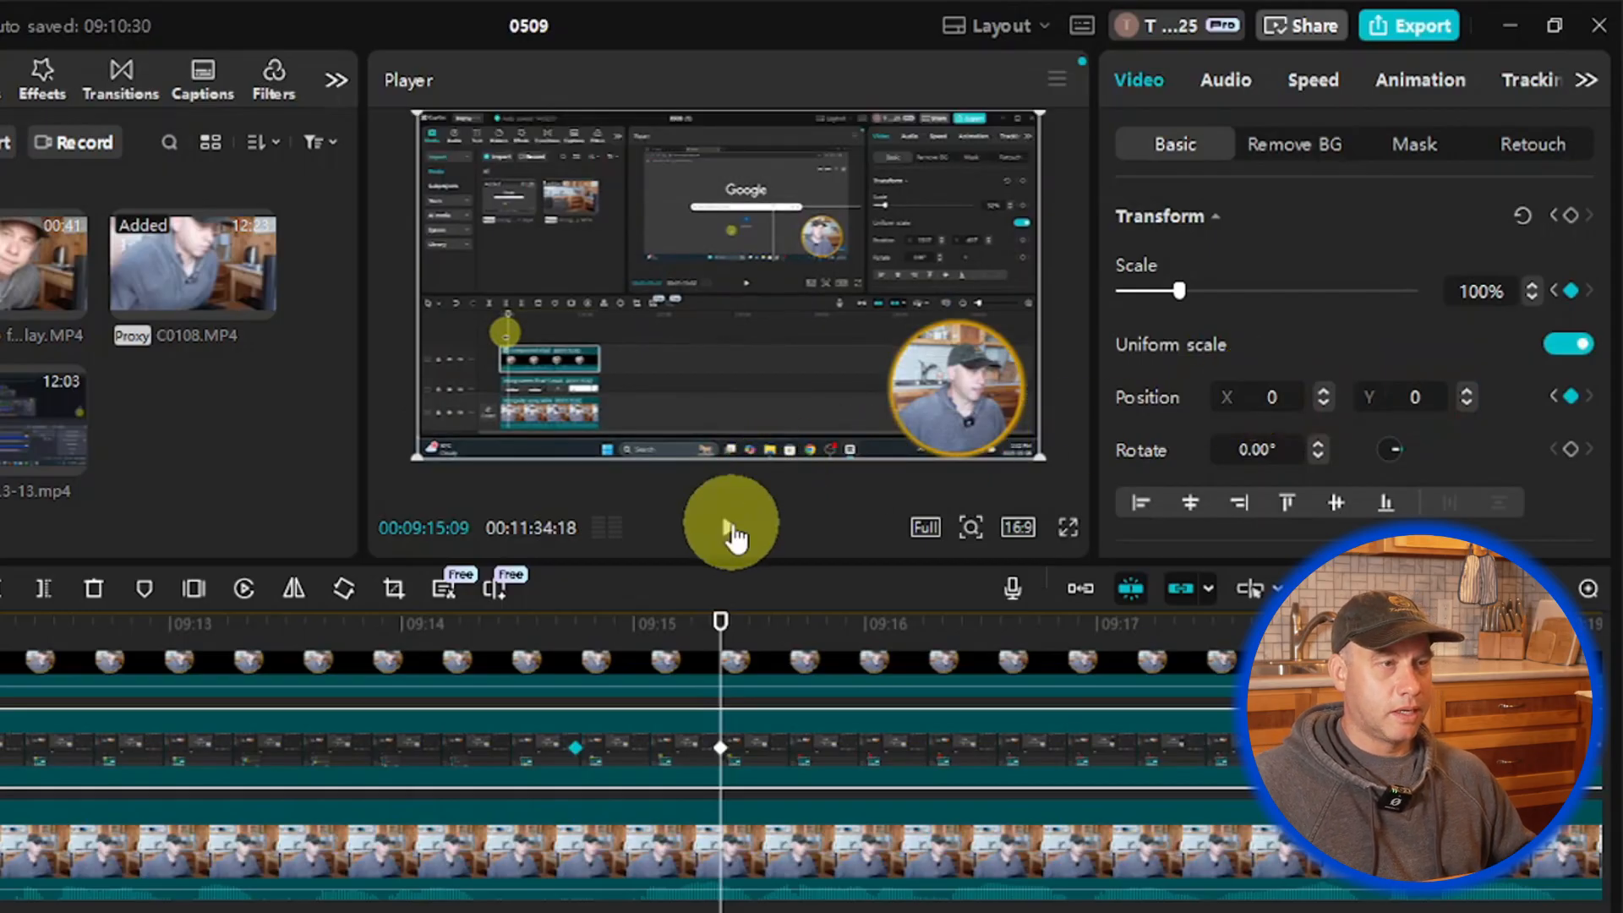
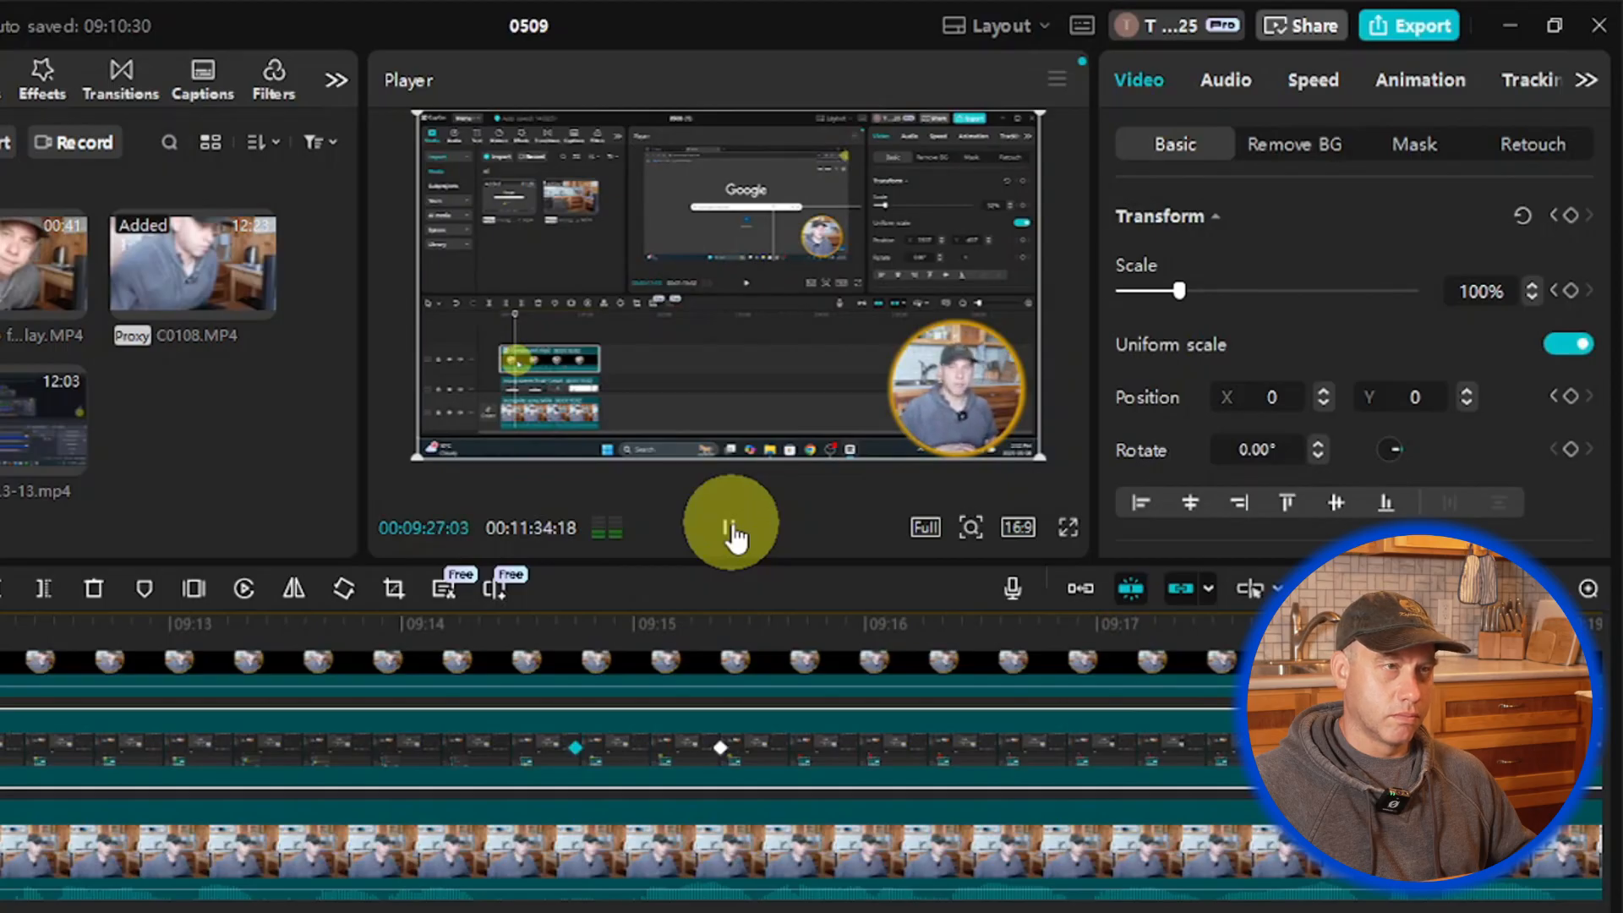
click(732, 532)
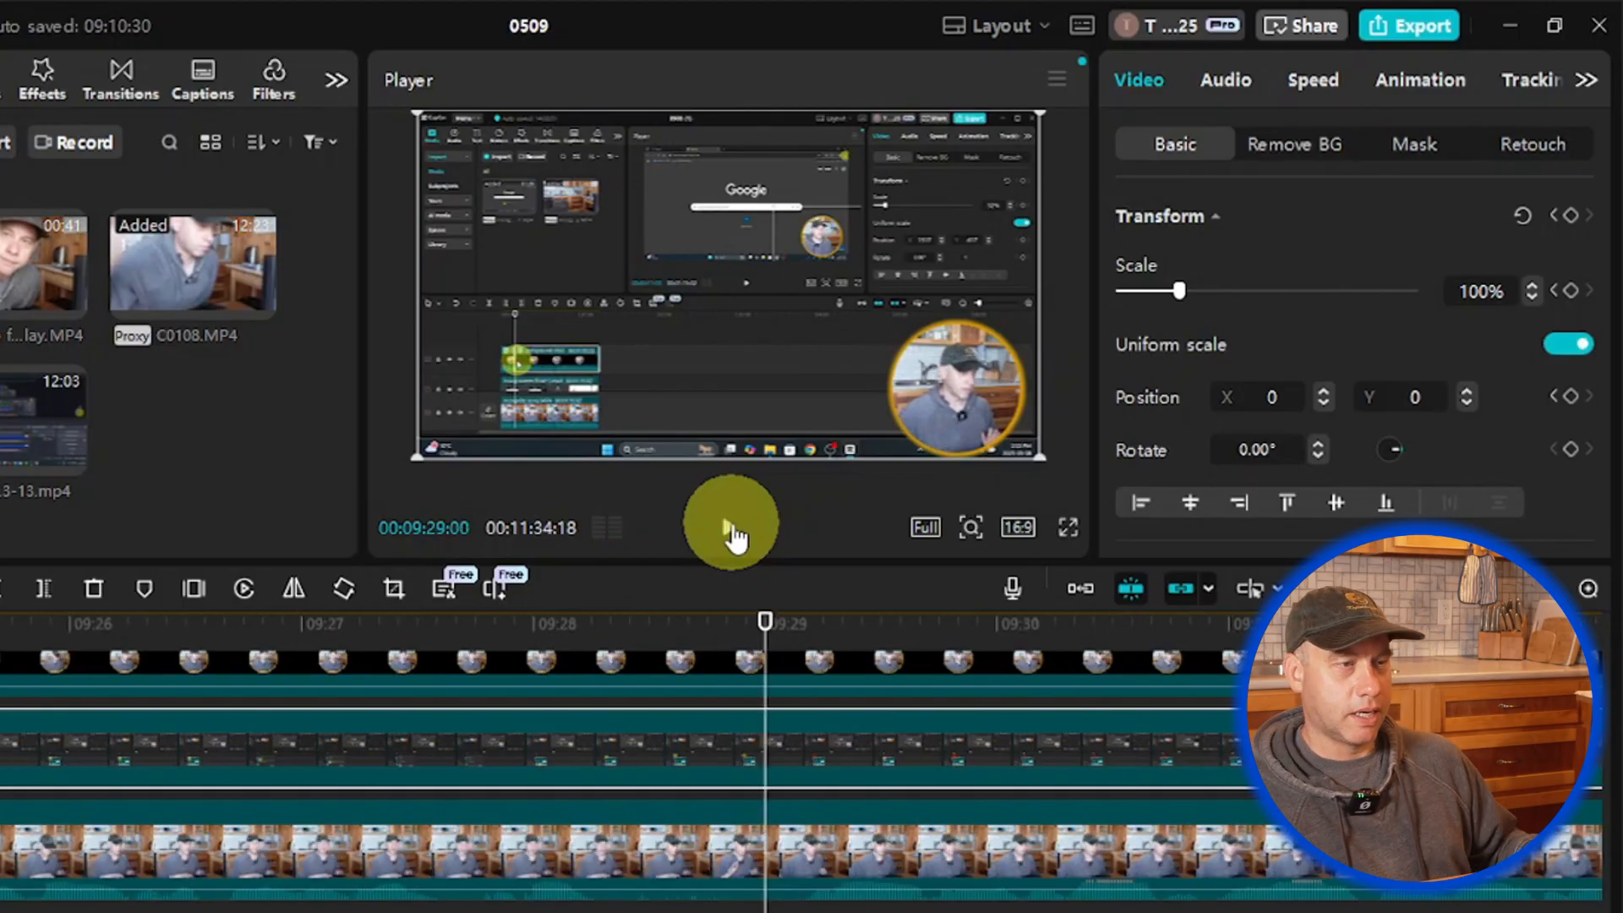
click(732, 532)
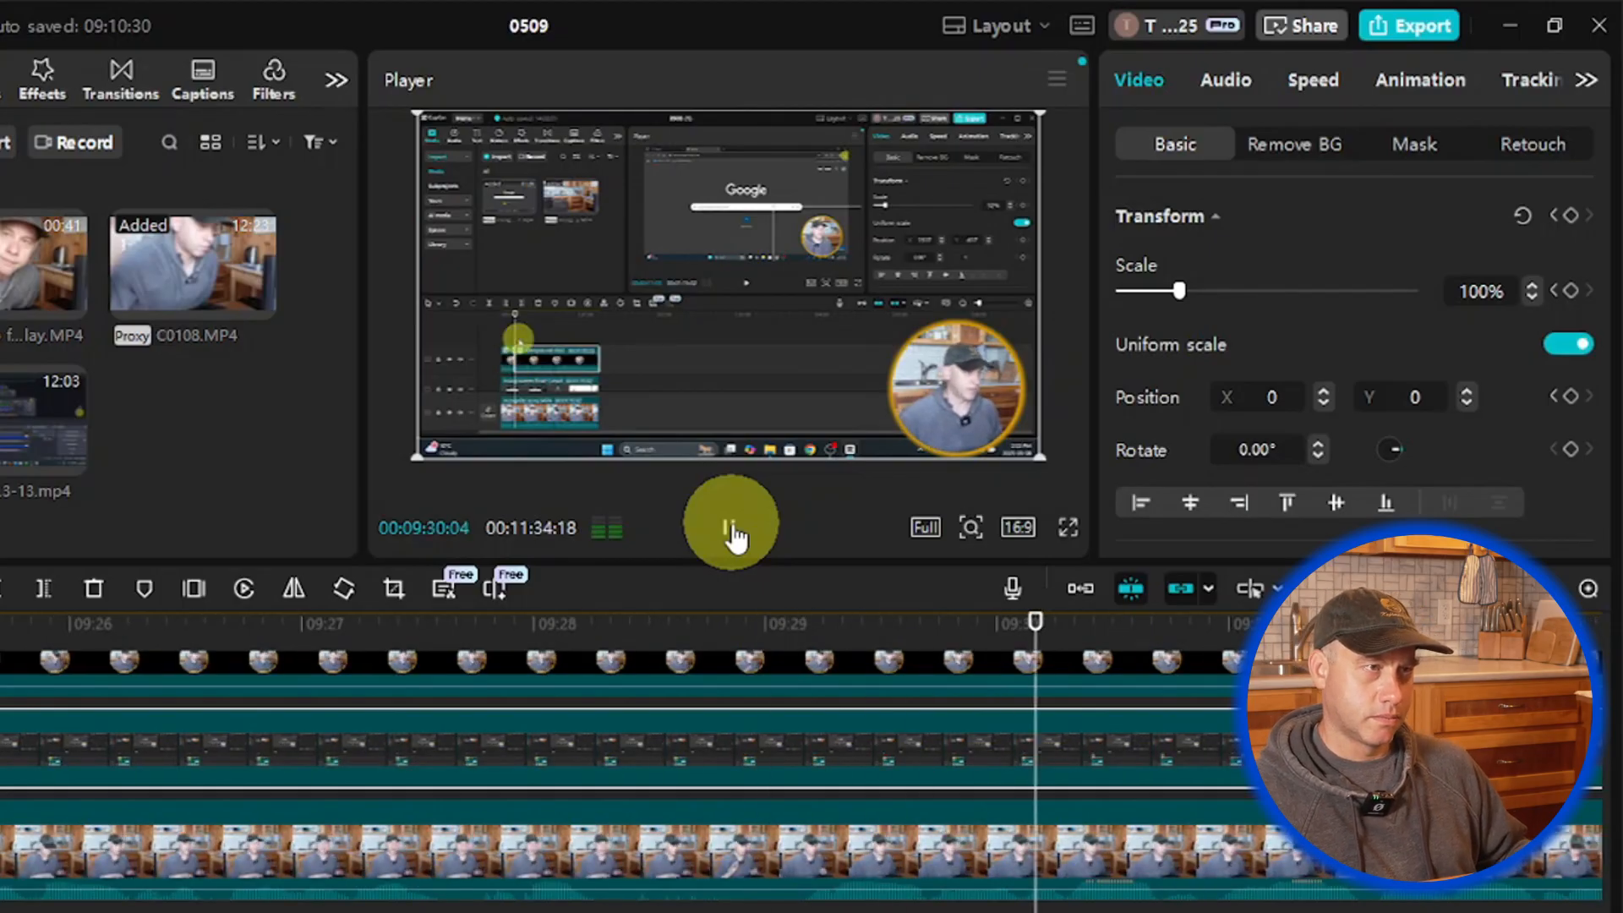
click(733, 533)
click(732, 532)
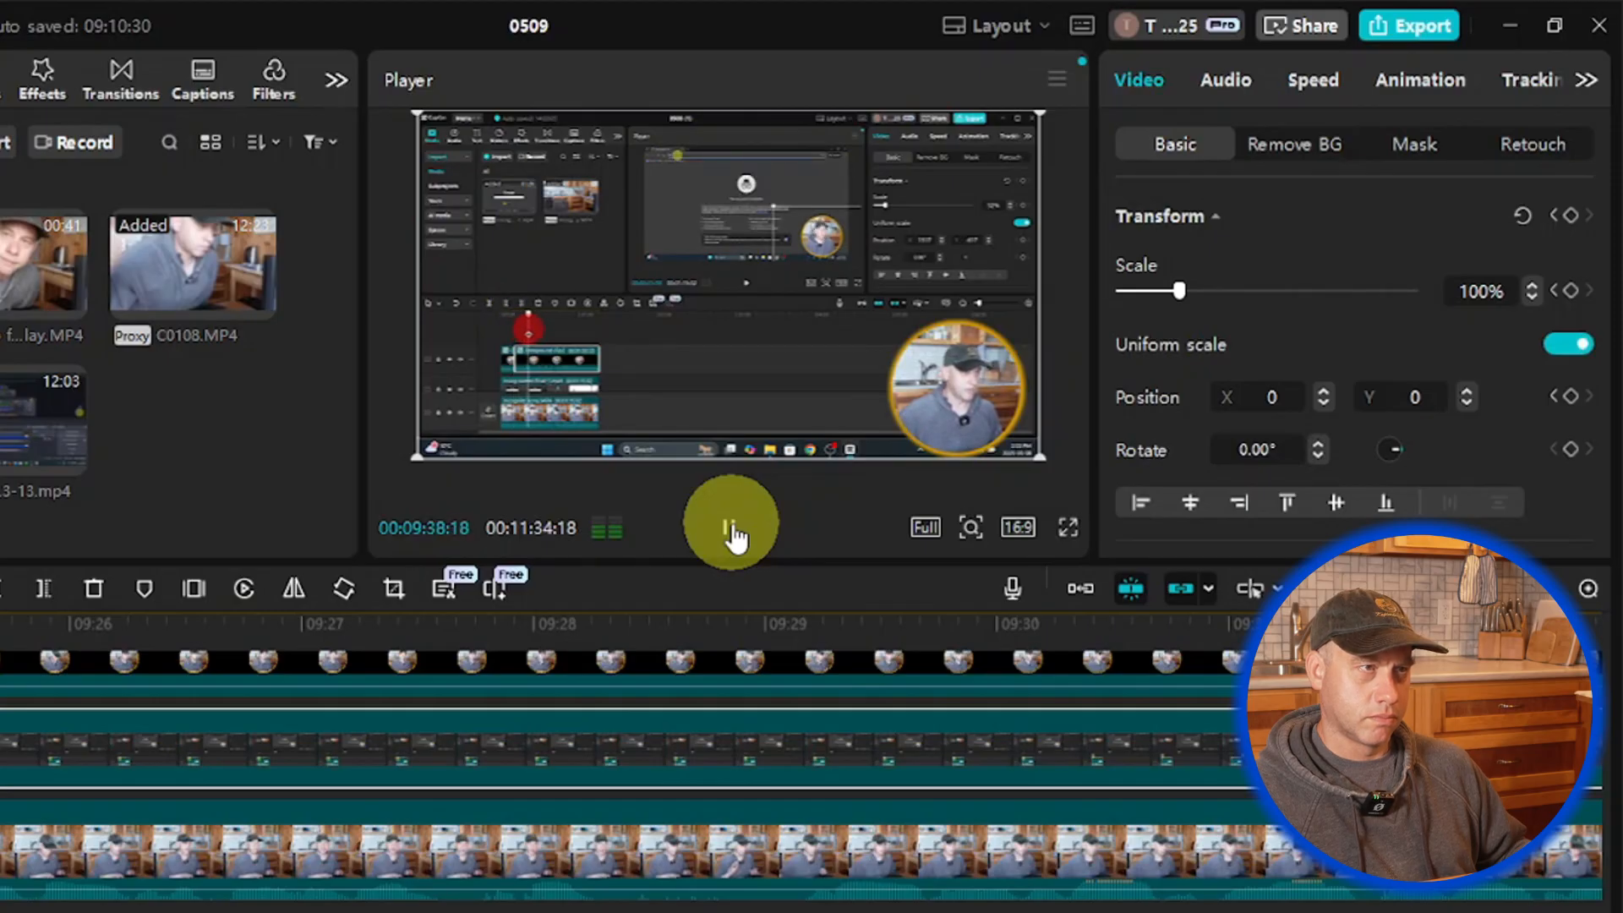
click(733, 533)
Step: Return the playhead to 00:09:16:05 and play the footage to 00:09:21:22 to locate the next zoom-in point
click(754, 619)
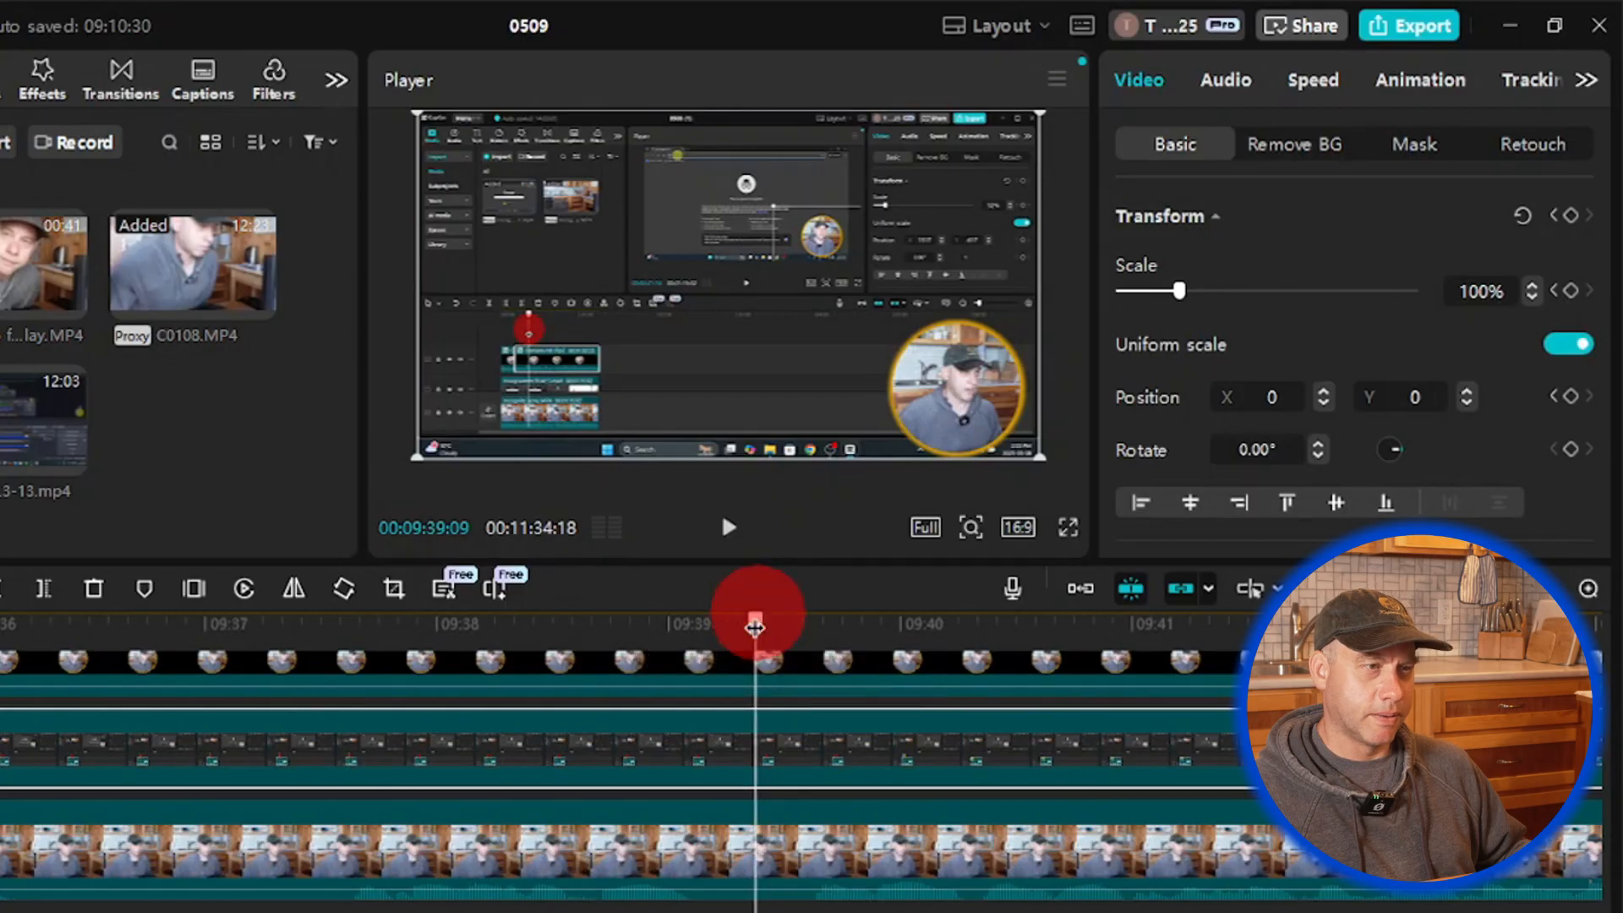
click(499, 643)
drag(499, 642, 463, 673)
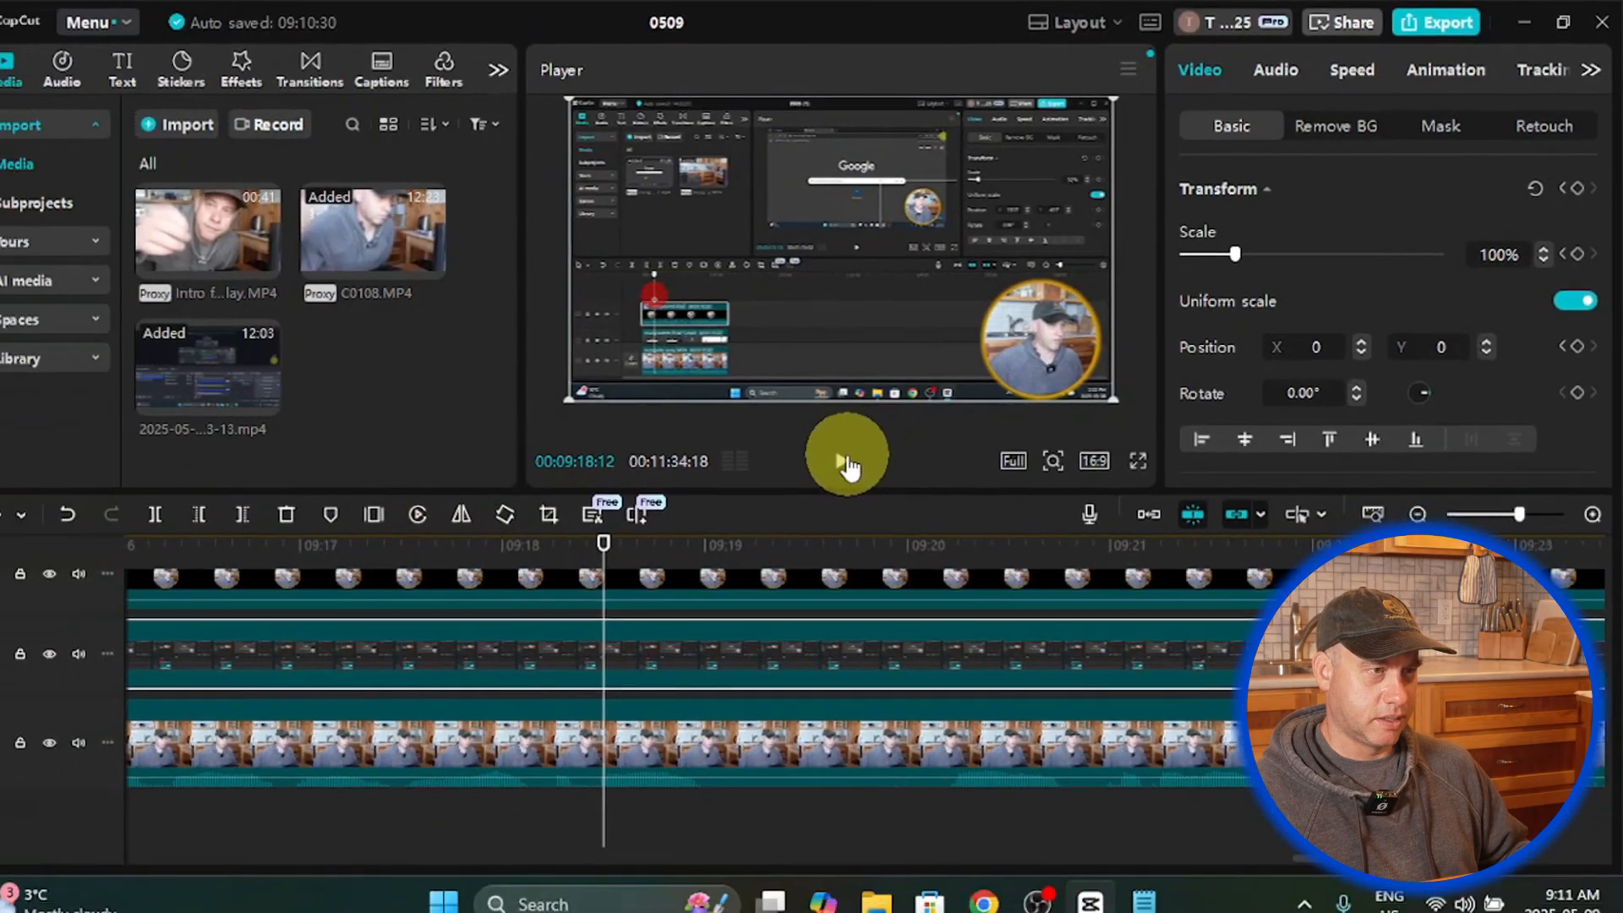
click(730, 528)
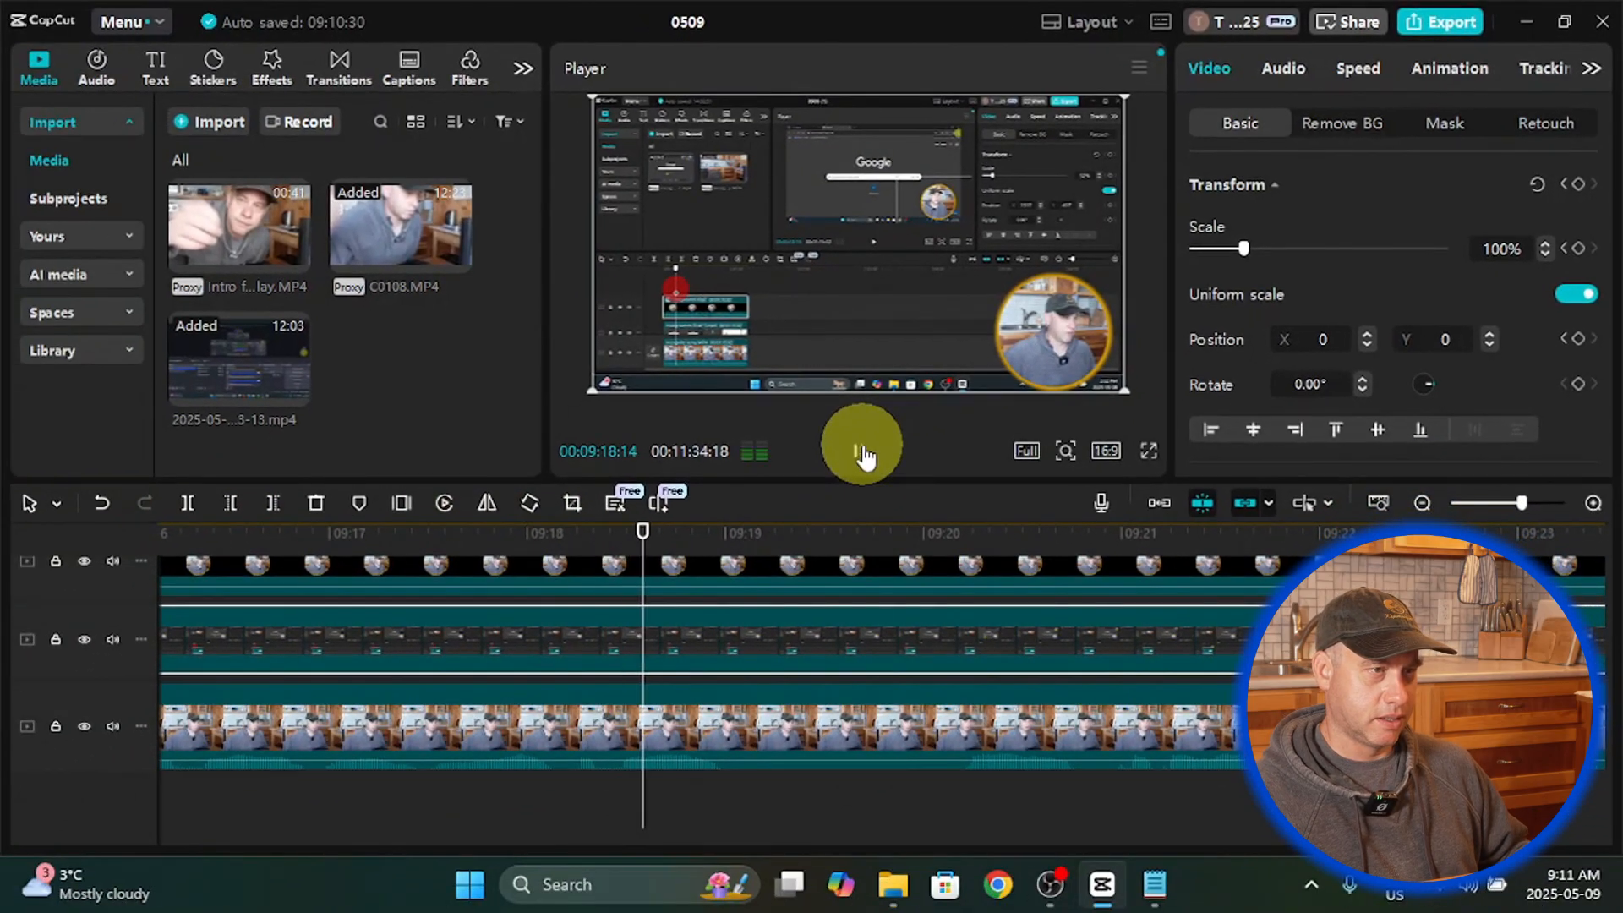
click(1399, 505)
click(1414, 505)
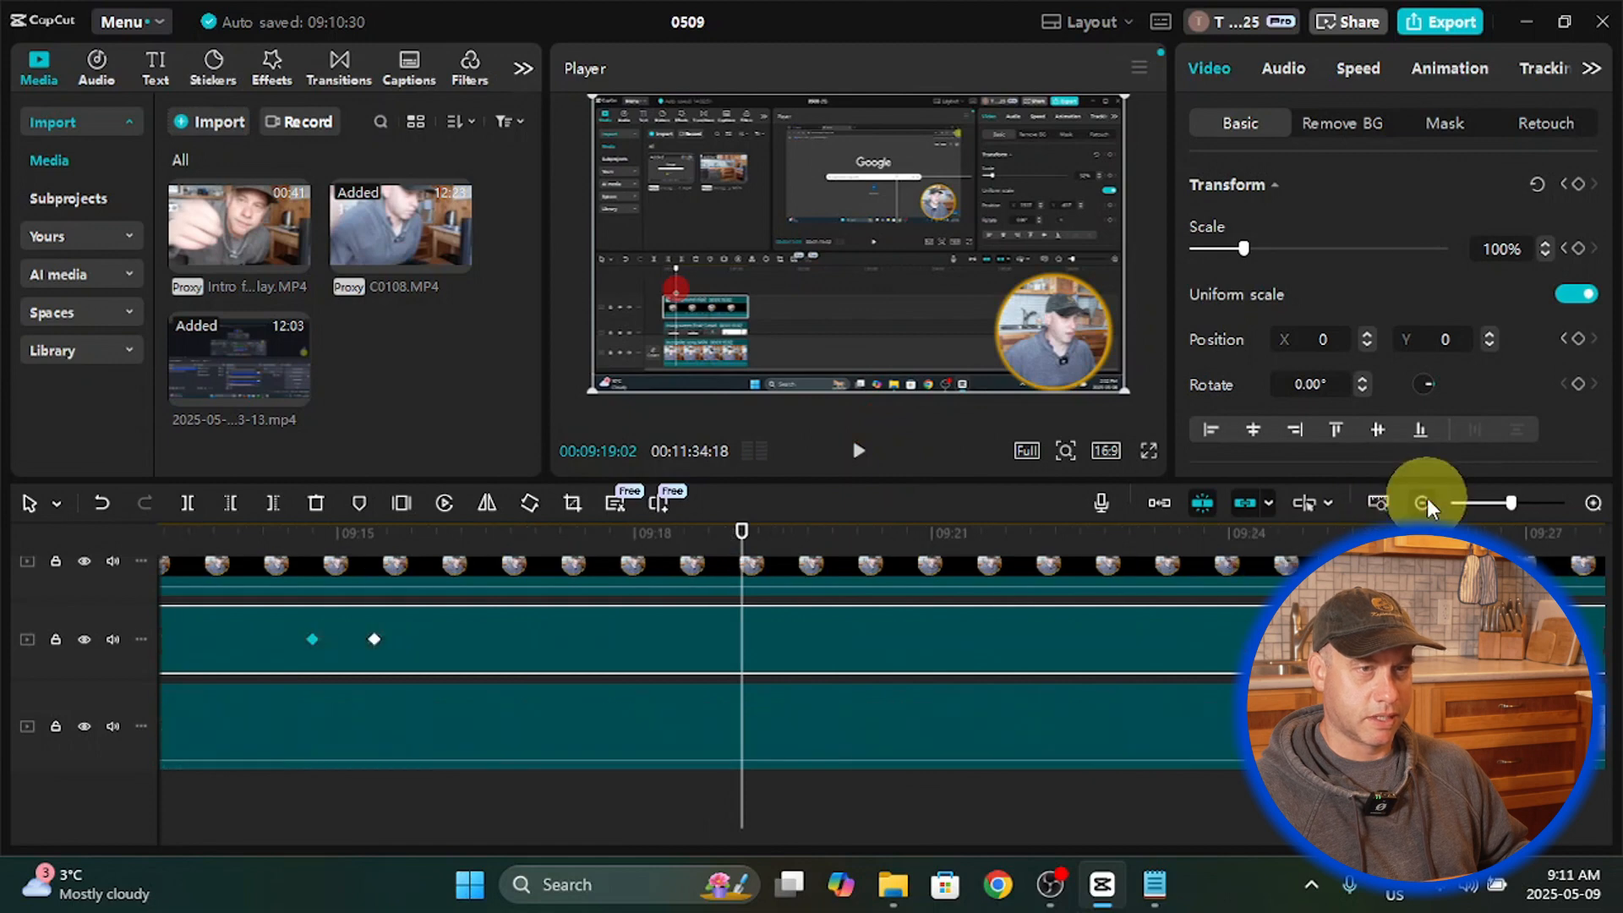
click(744, 551)
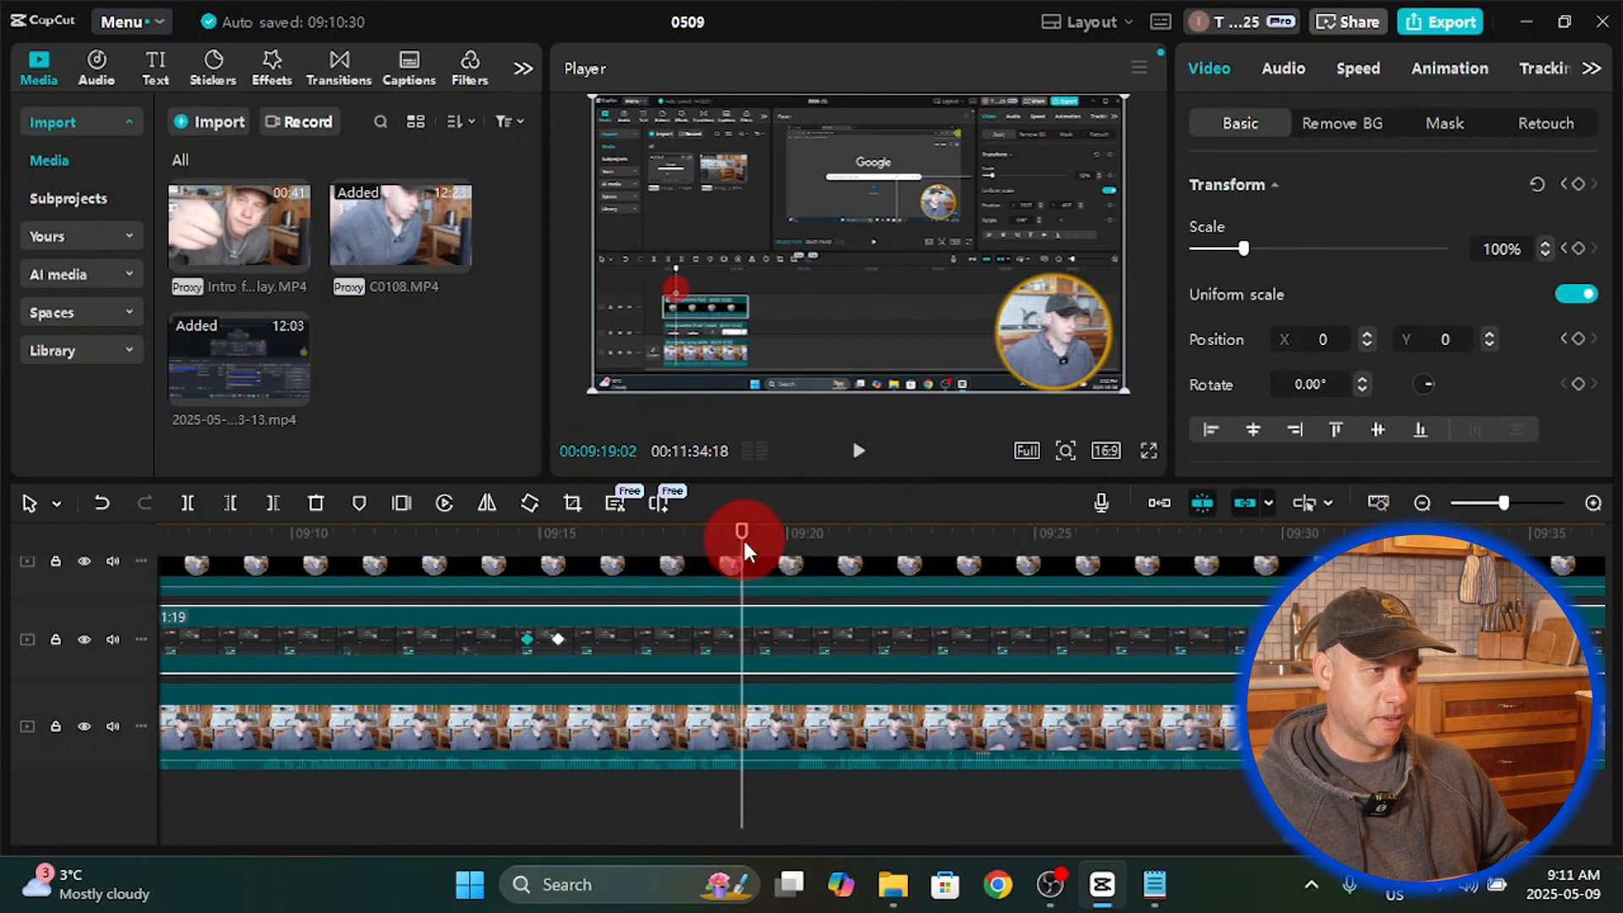
drag(717, 552, 603, 554)
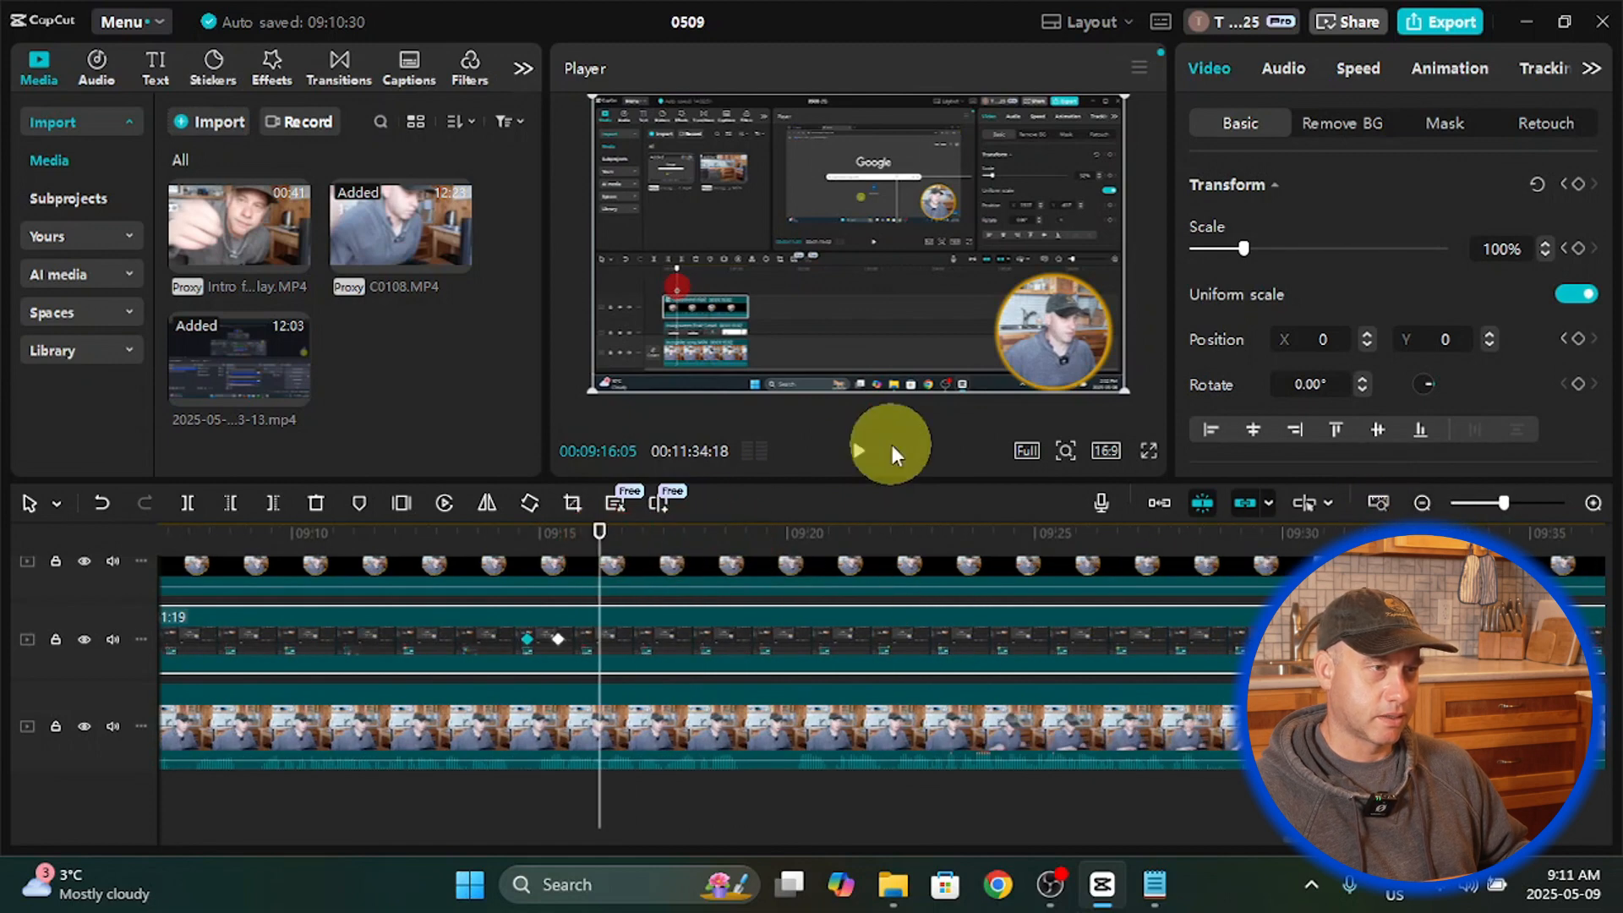
click(864, 460)
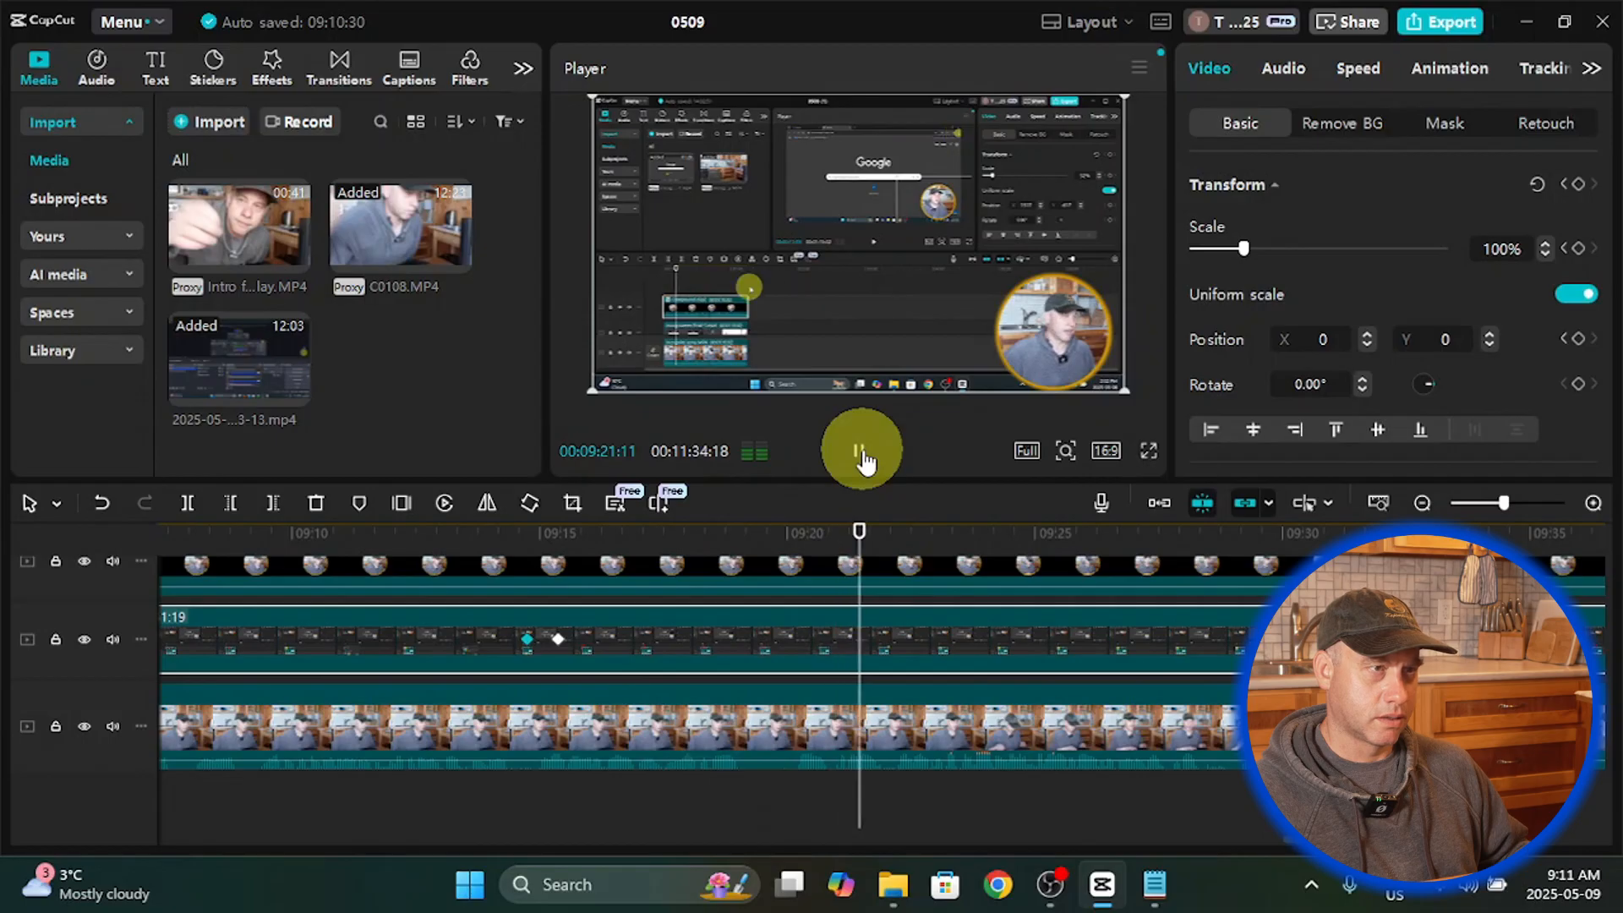
click(862, 459)
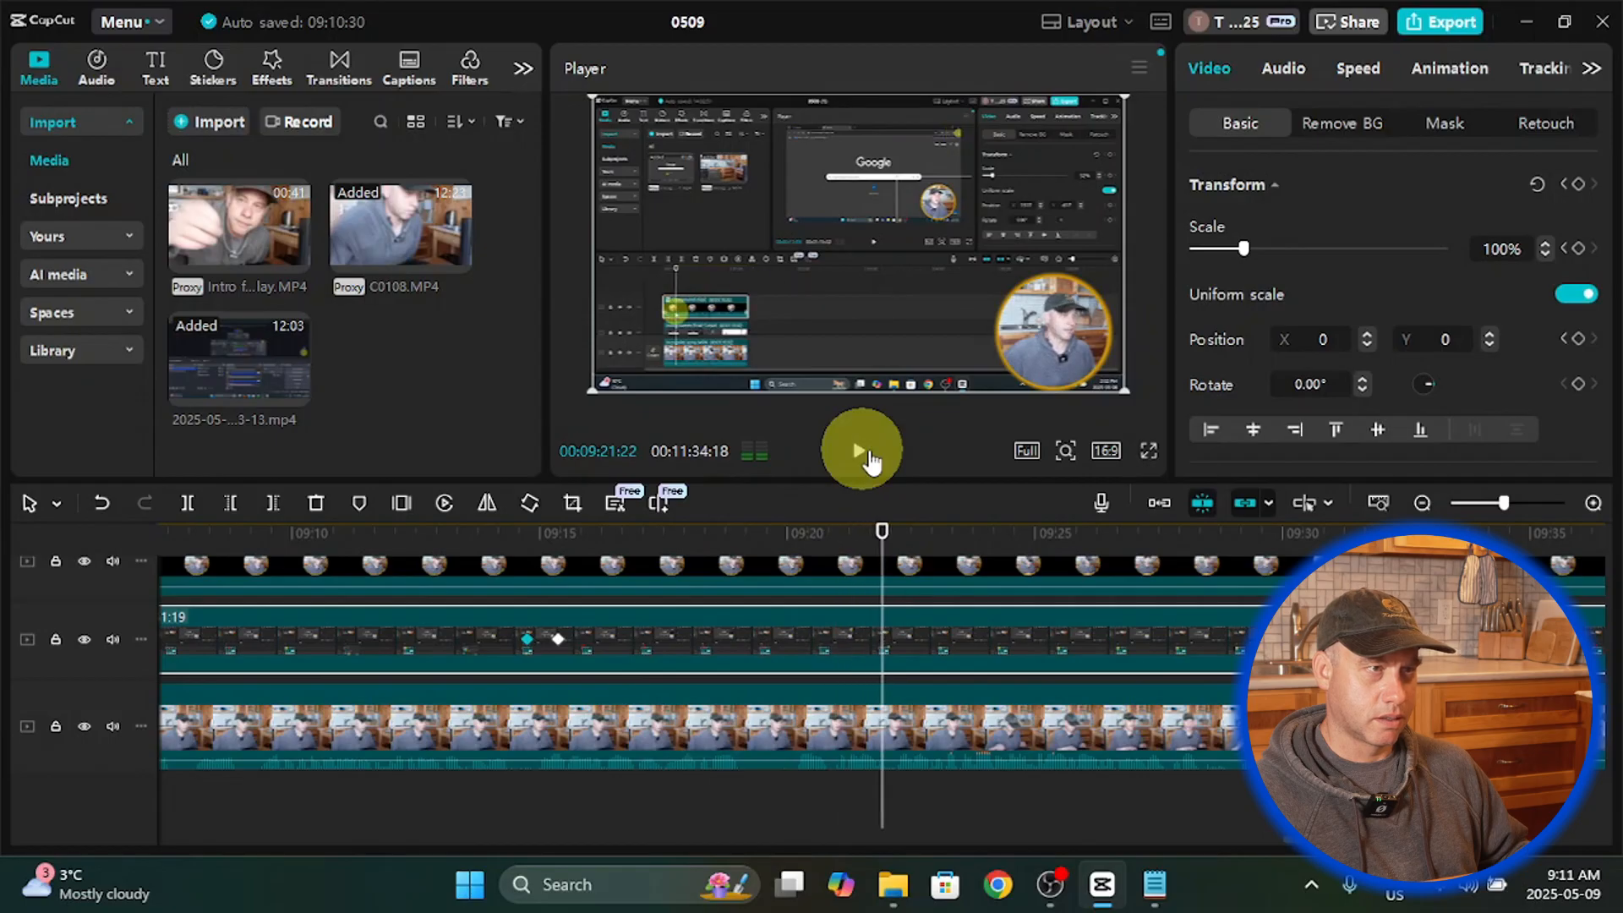
Step: Keyframe a zoom-in on the screen recording from 00:09:21:22 to 00:09:22:13, ending at 155% scale and position X 1049, Y 411
click(1578, 248)
key(Right)
key(Right)
key(Right)
key(Right)
key(Right)
key(Right)
key(Right)
key(Right)
key(Right)
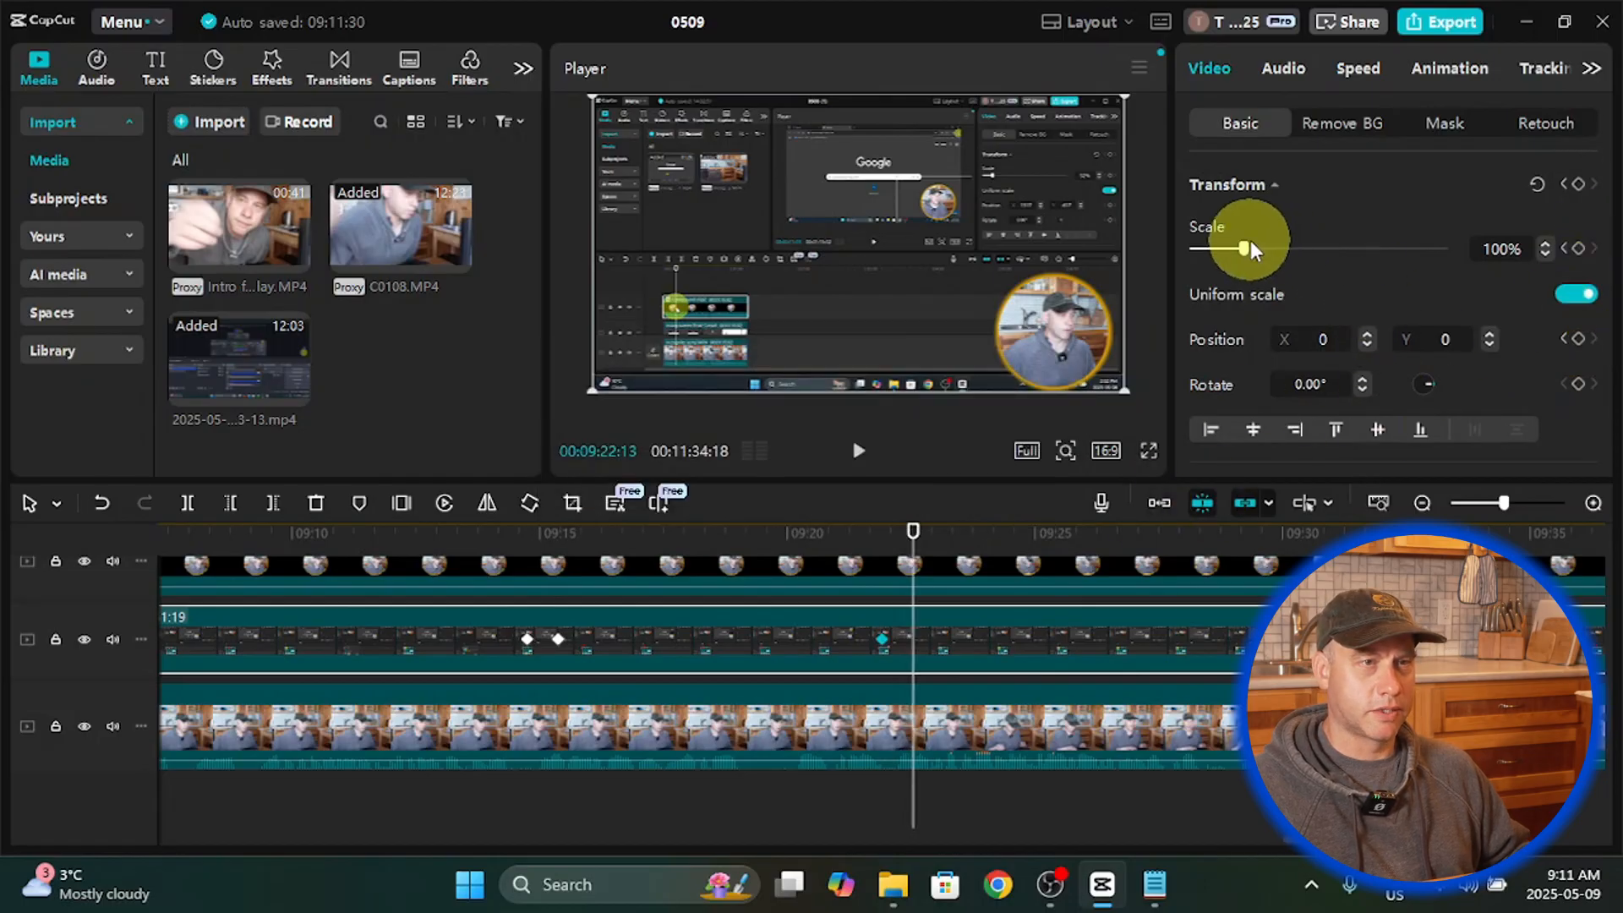
drag(1248, 247, 1276, 246)
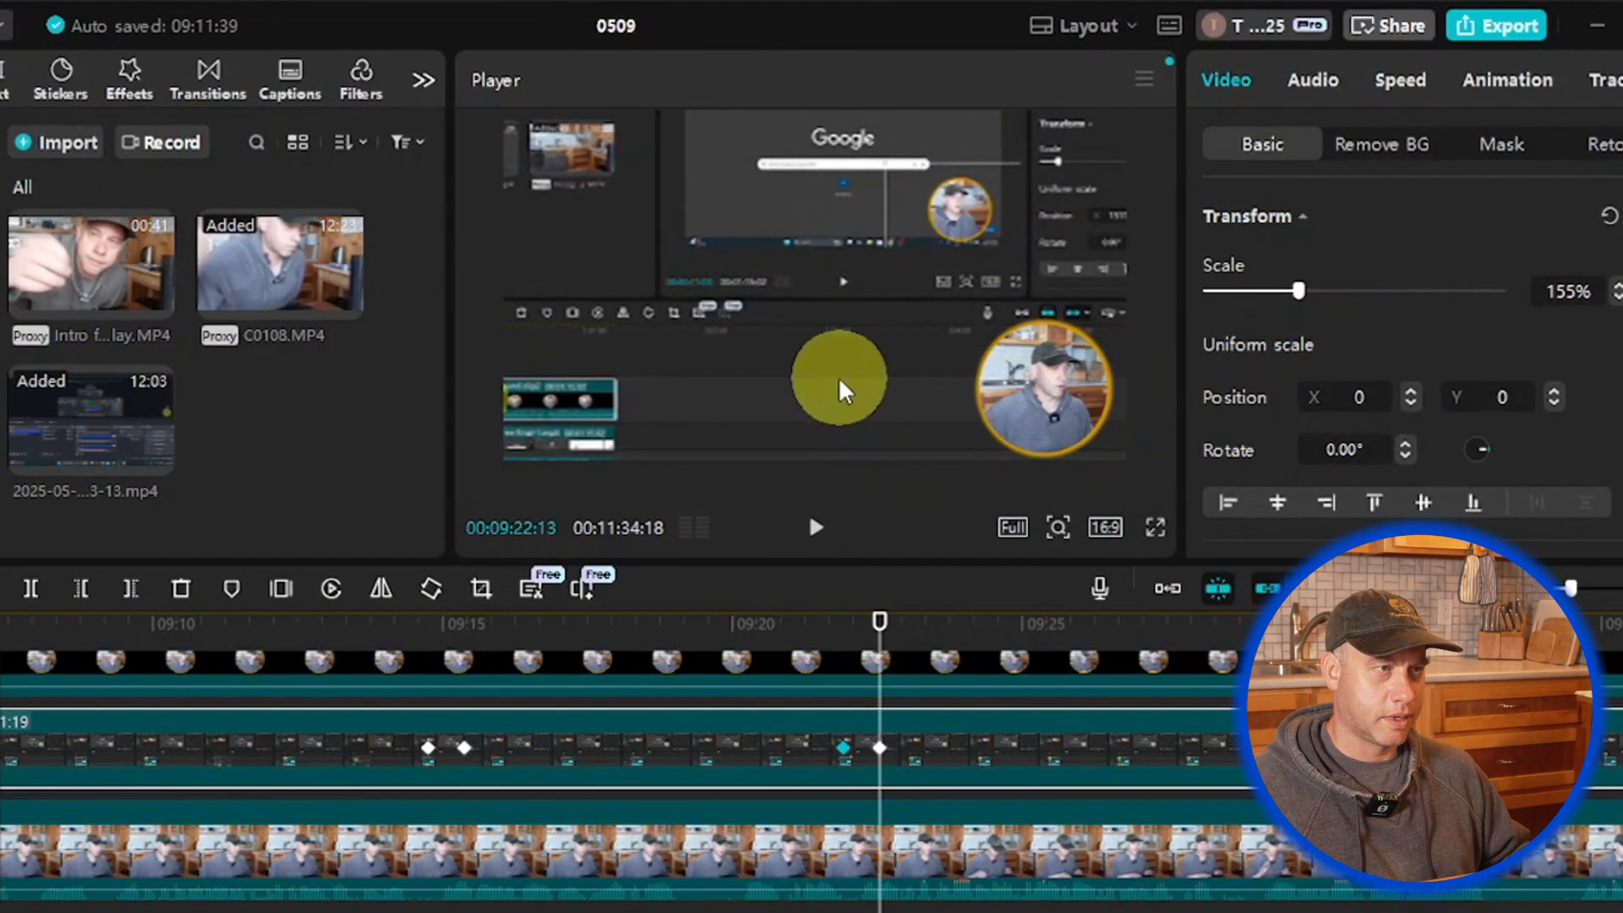
drag(880, 325, 1015, 318)
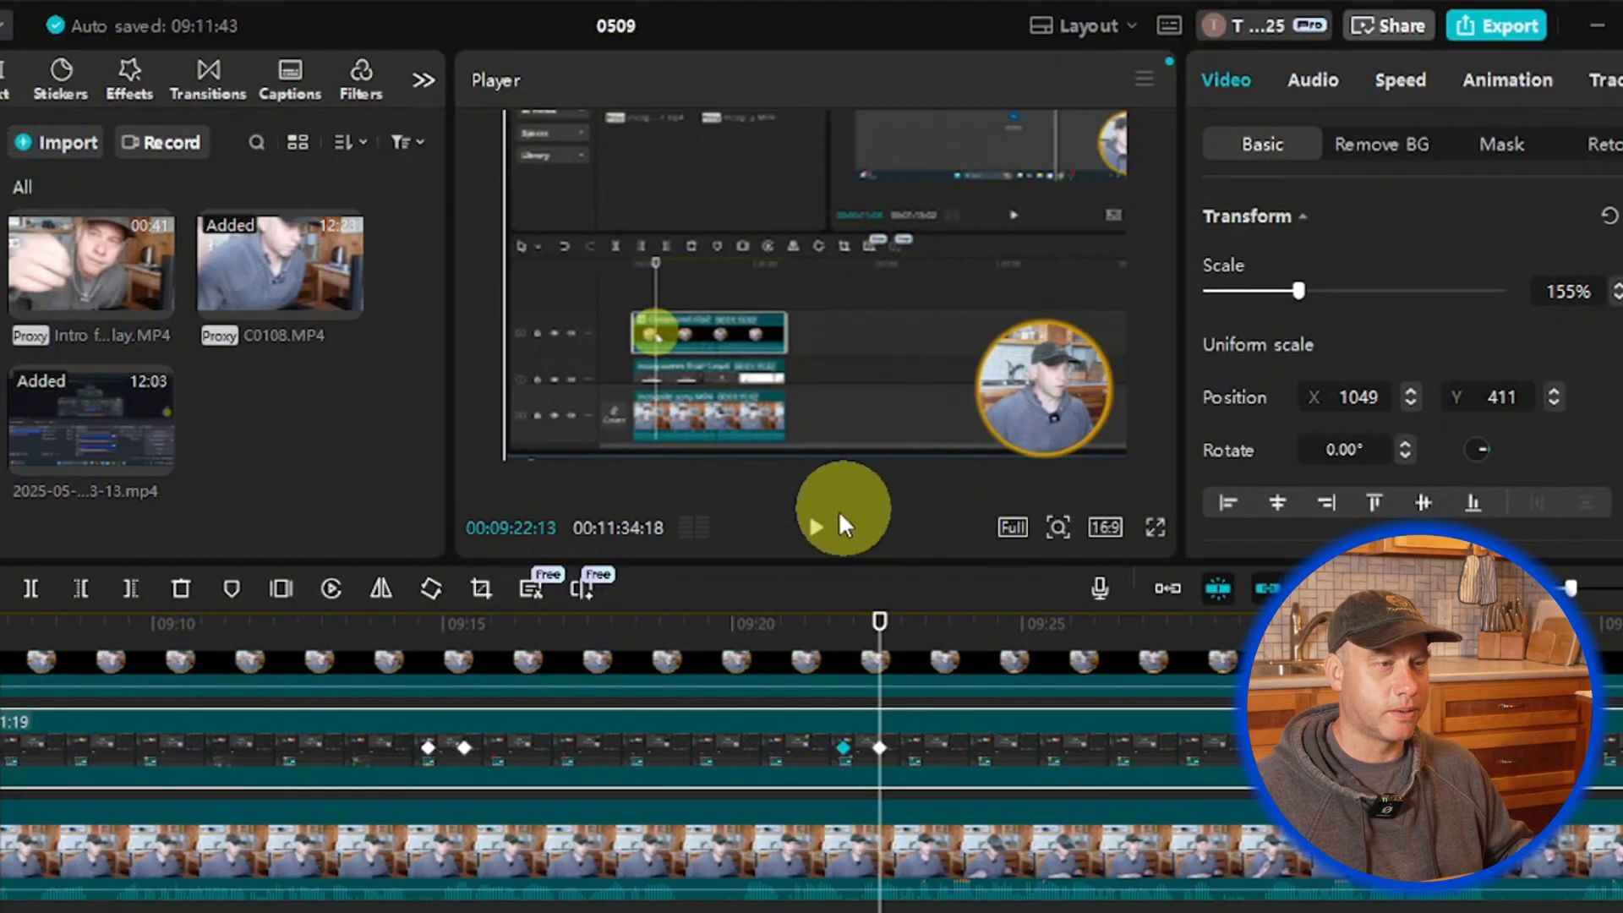
Step: Play back the zoomed-in section to 00:09:29:05 and add scale and position keyframes to the screen recording there
click(816, 529)
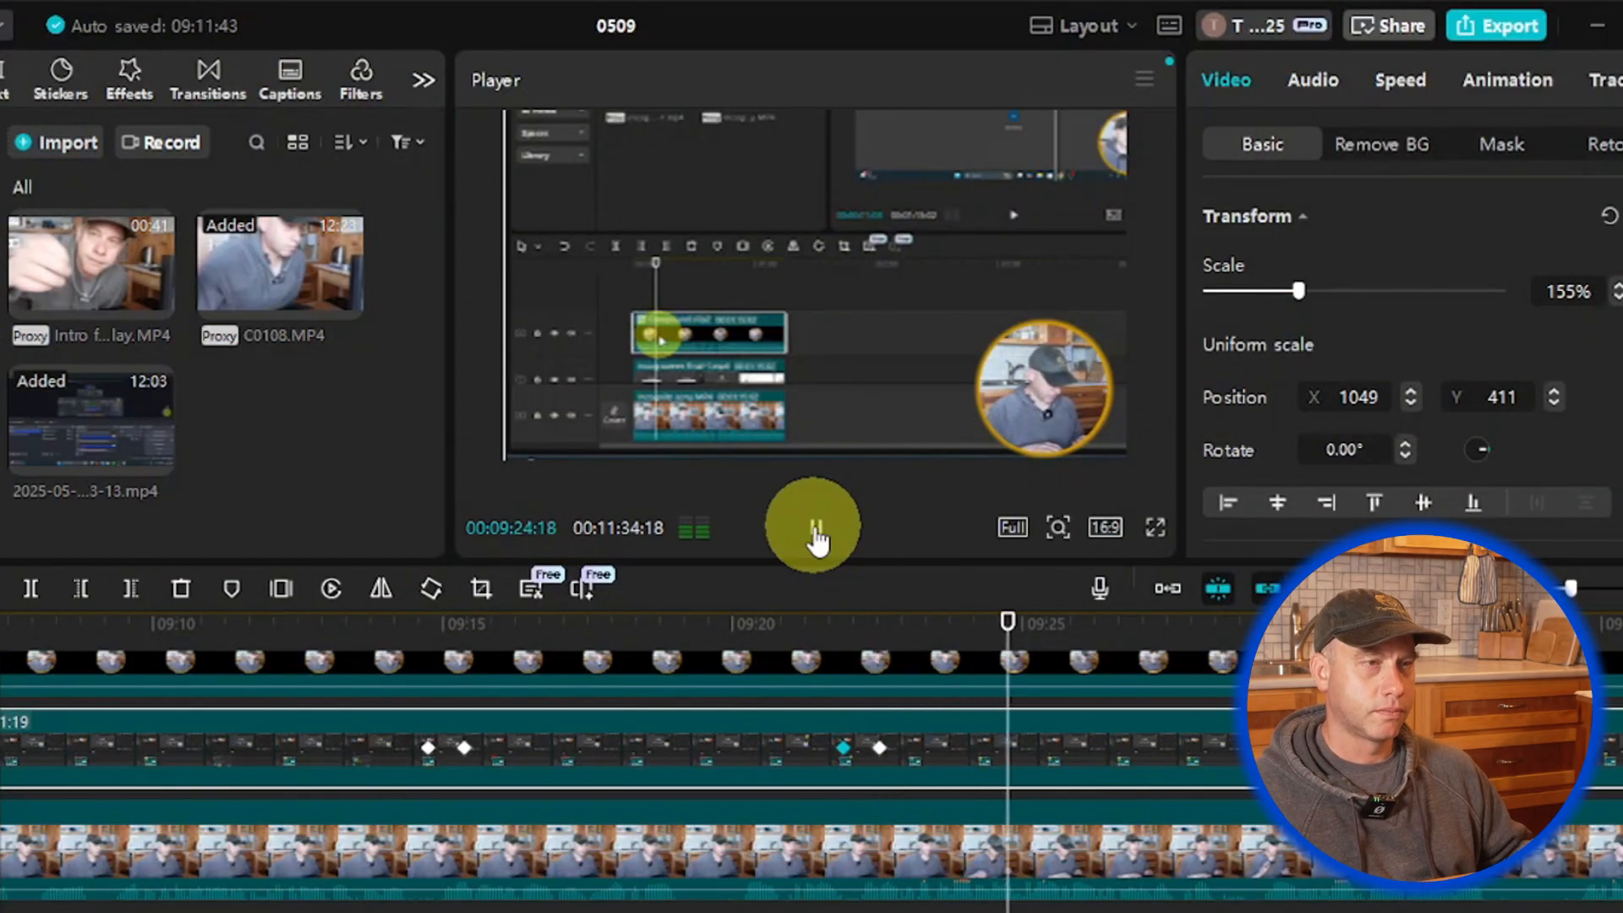
click(816, 531)
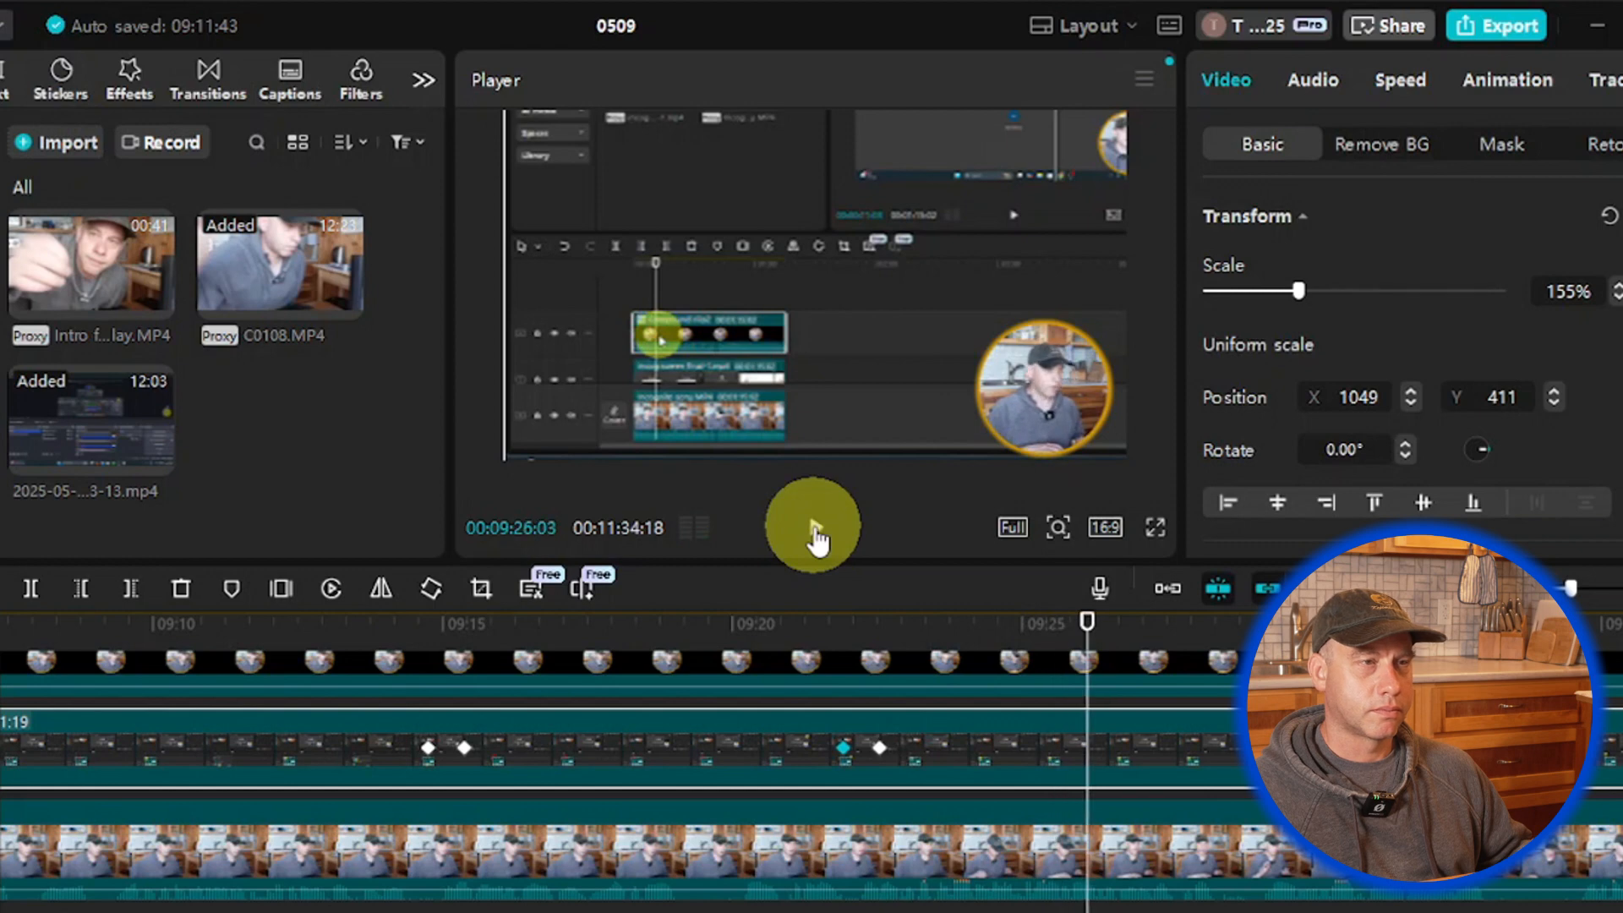
click(816, 531)
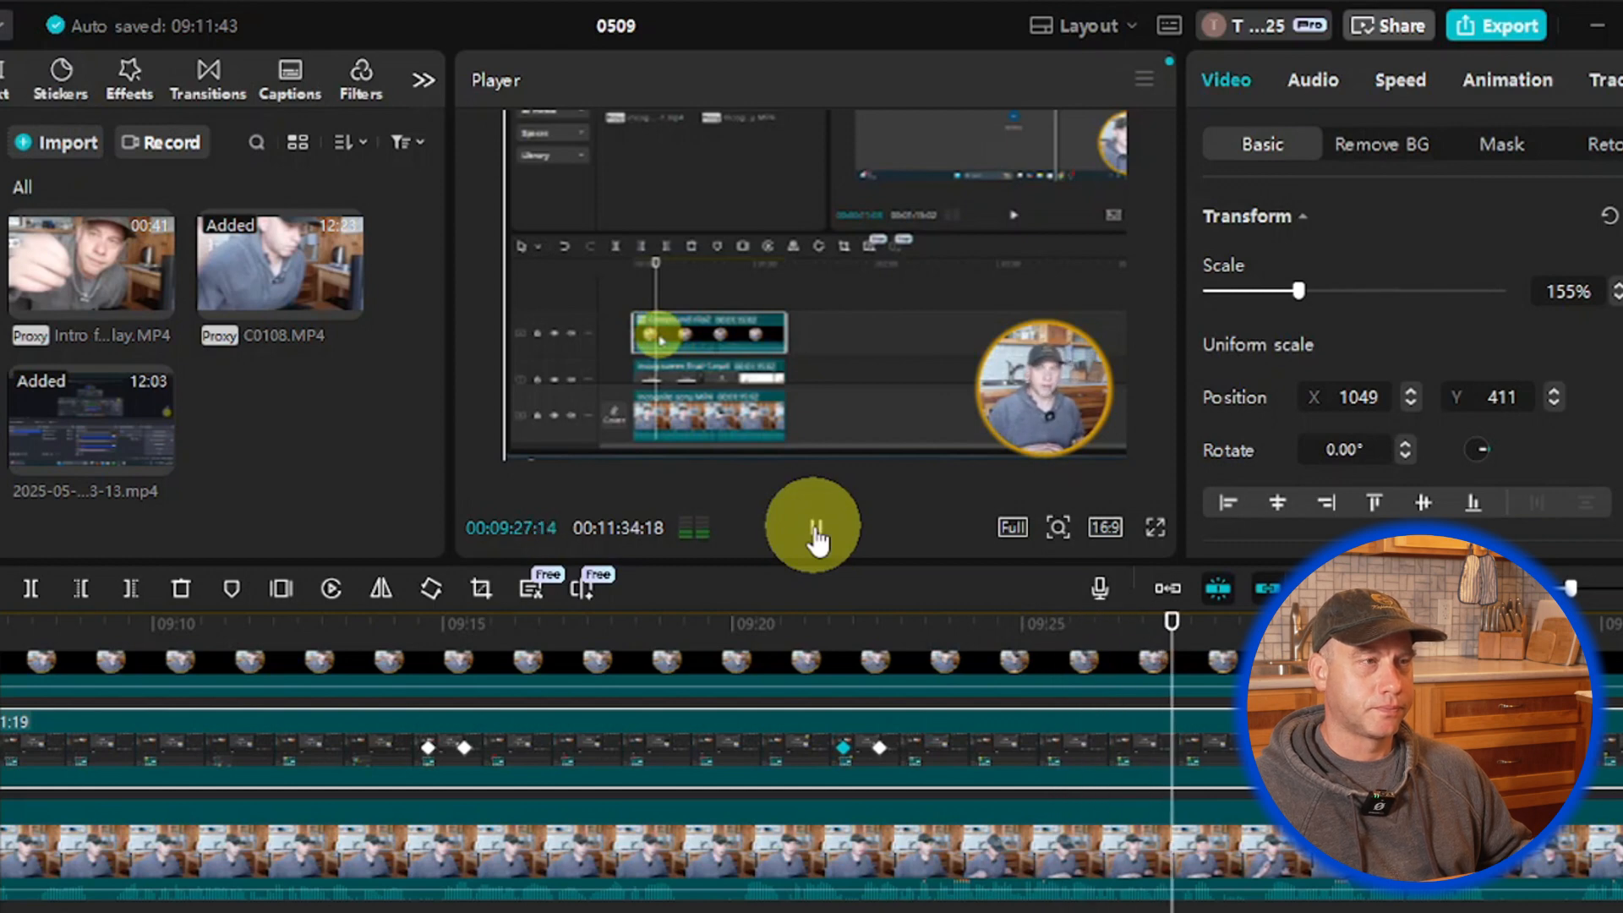
click(816, 531)
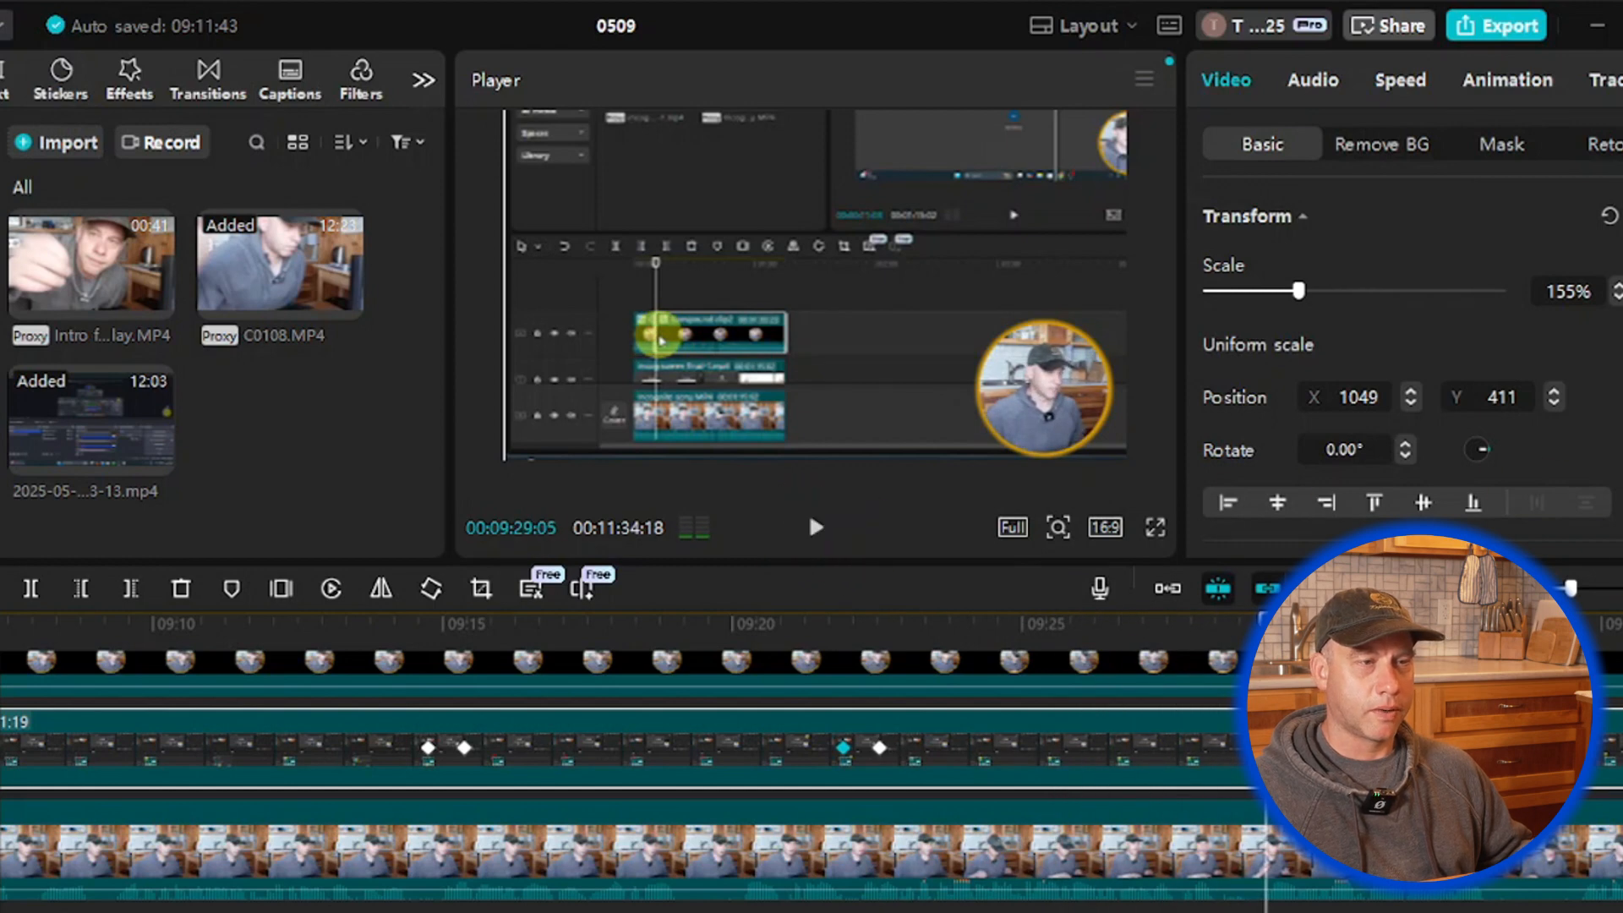
click(1570, 292)
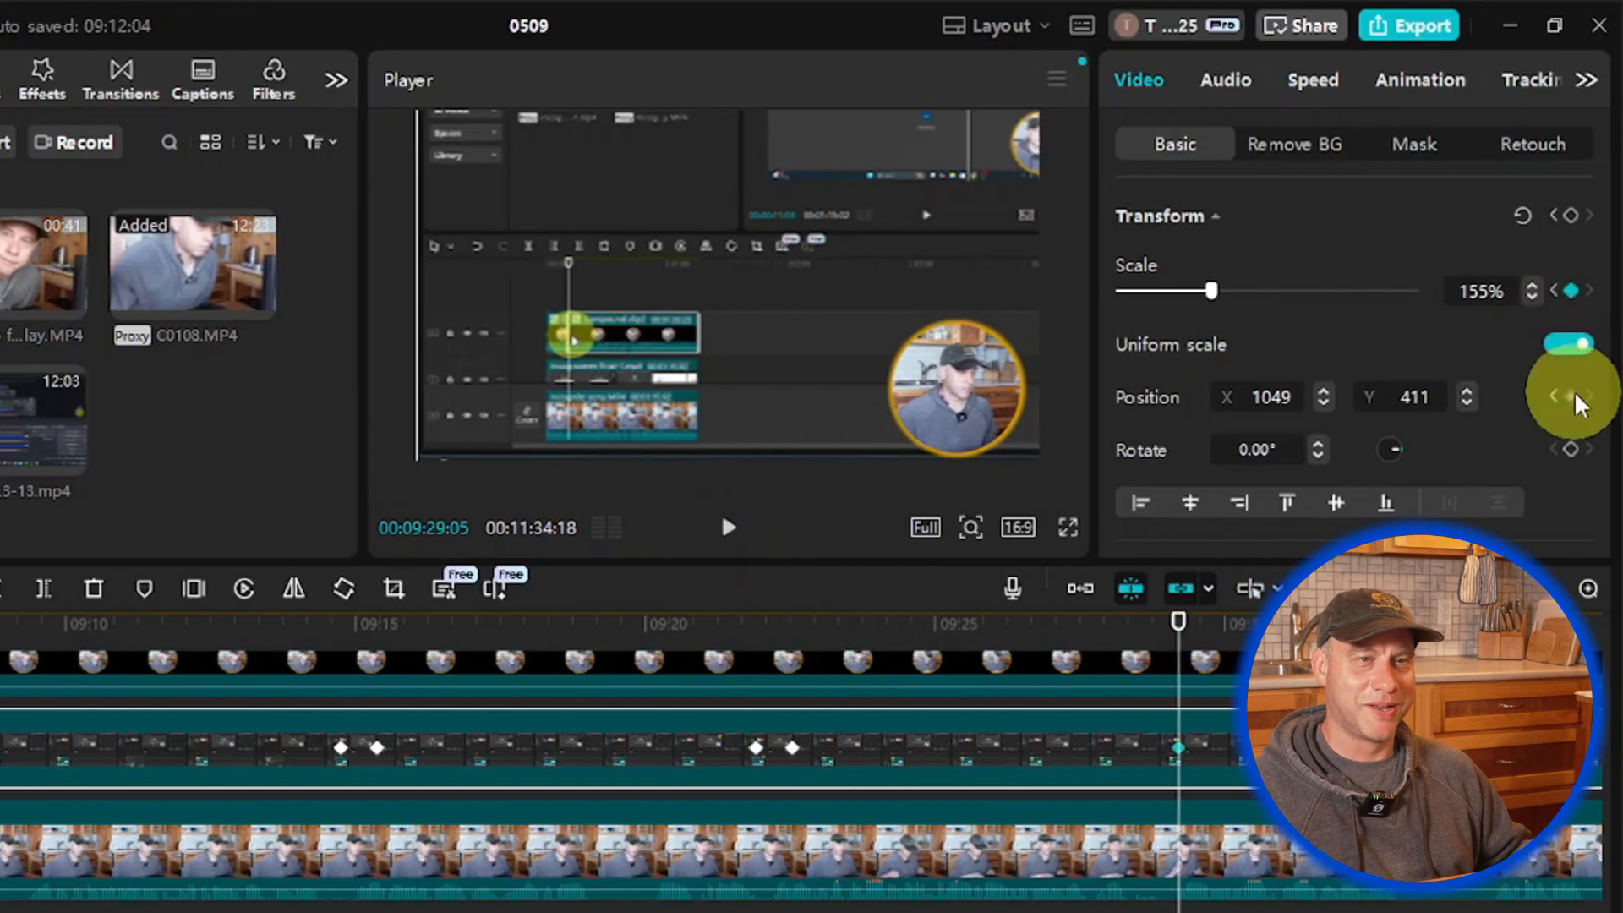
click(1573, 395)
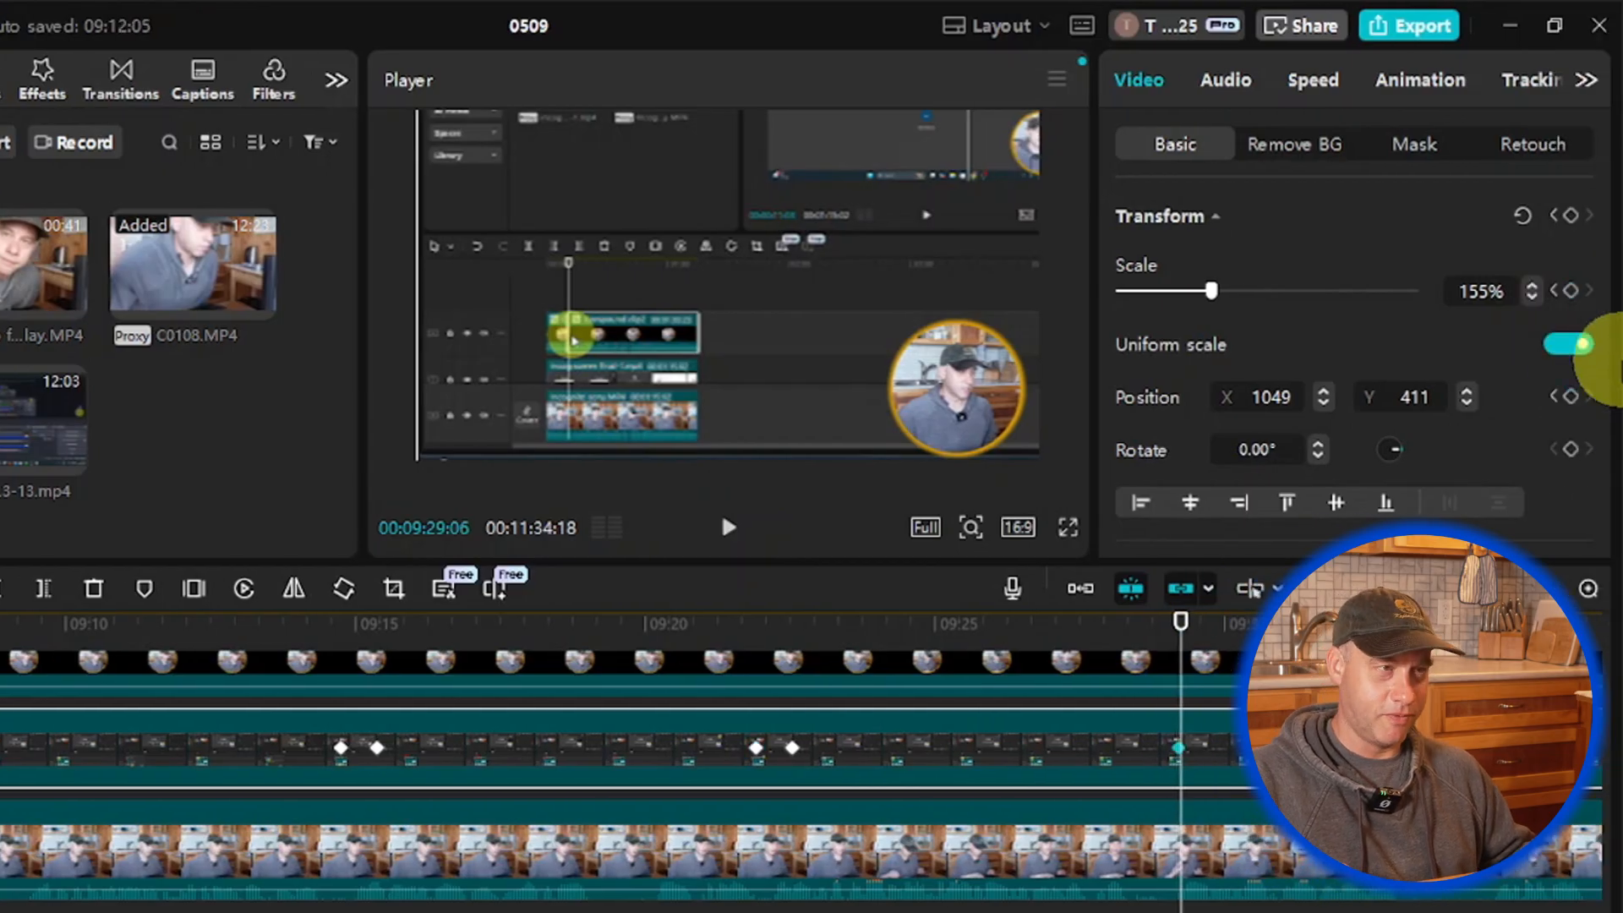
Step: Advance the playhead frame by frame to 00:09:29:23 and set the screen recording's scale to 100% there
key(Right)
key(Right)
key(Right)
key(Right)
key(Right)
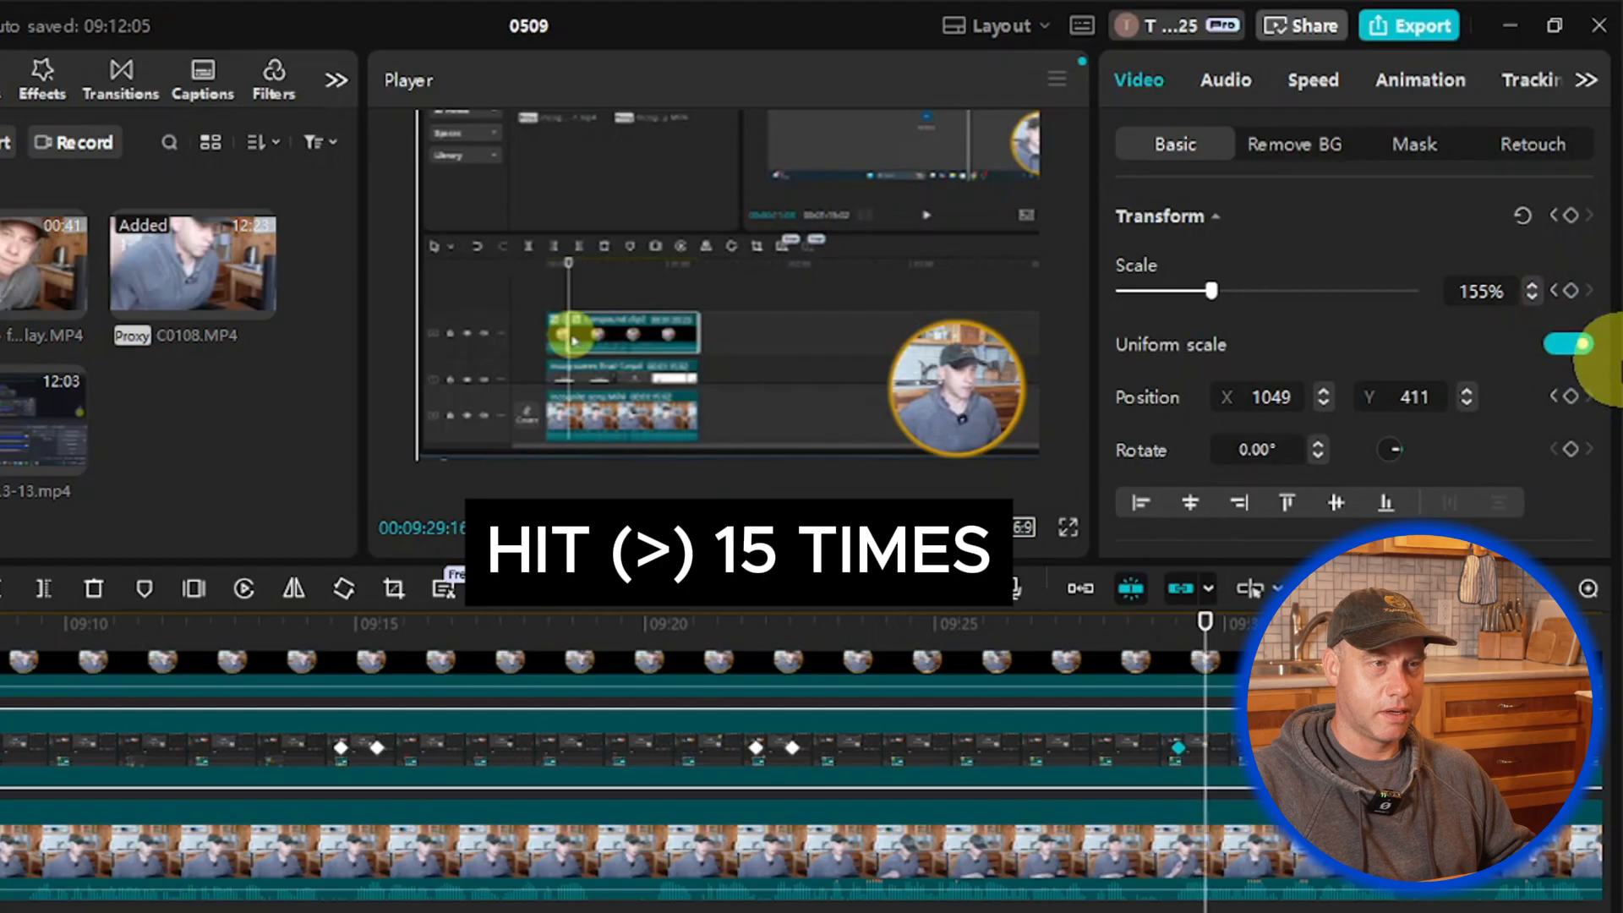
key(Right)
key(Right)
key(Right)
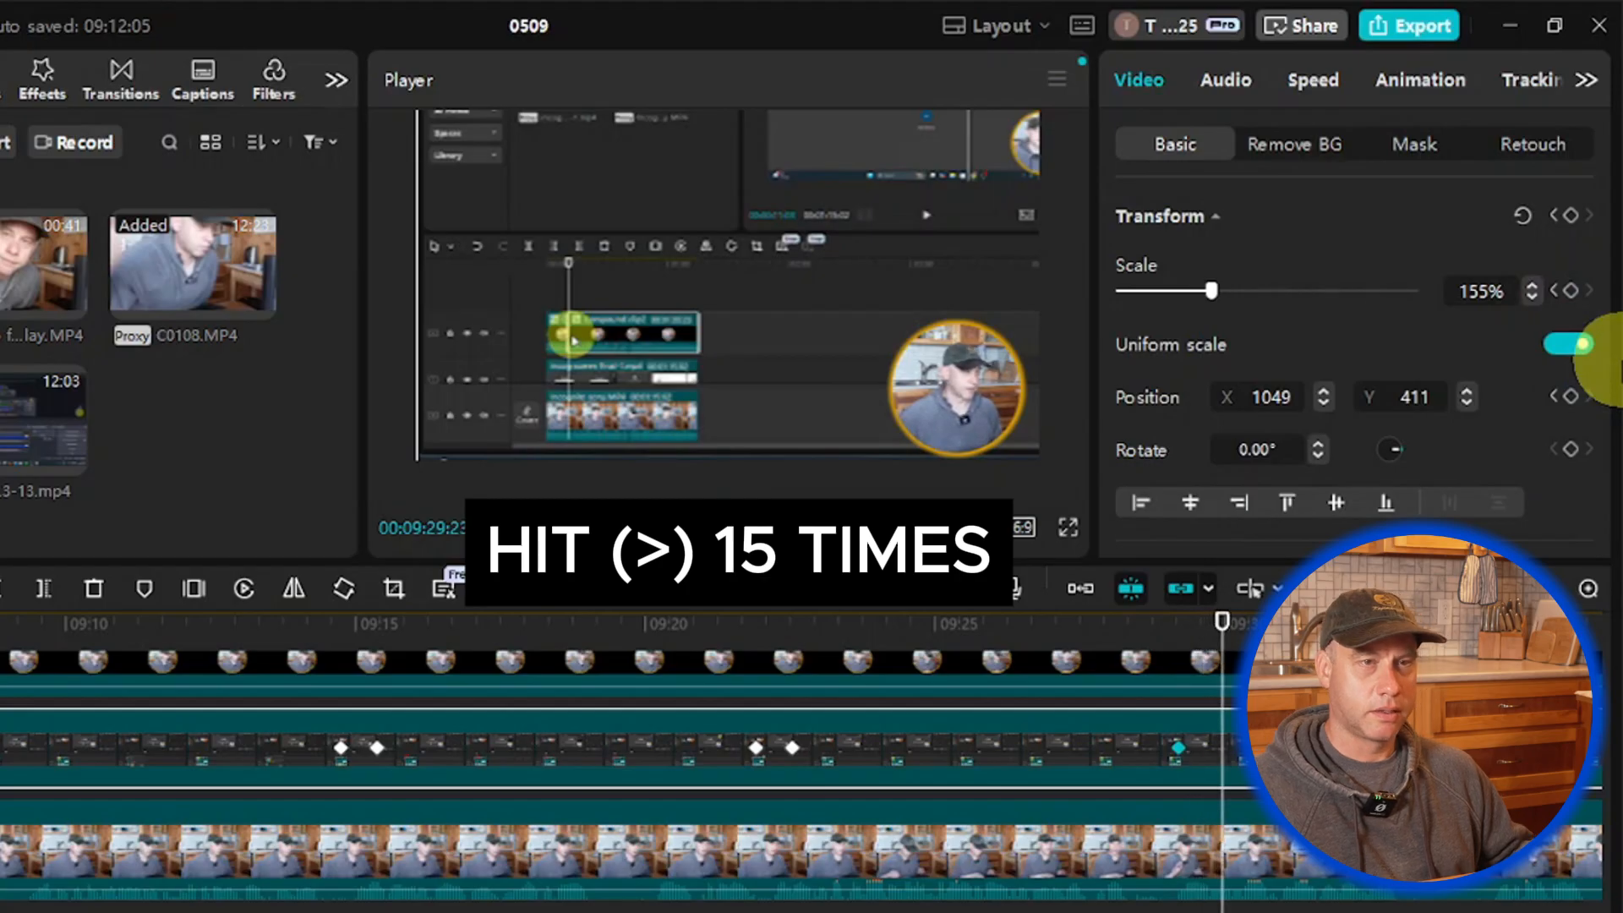
click(1499, 292)
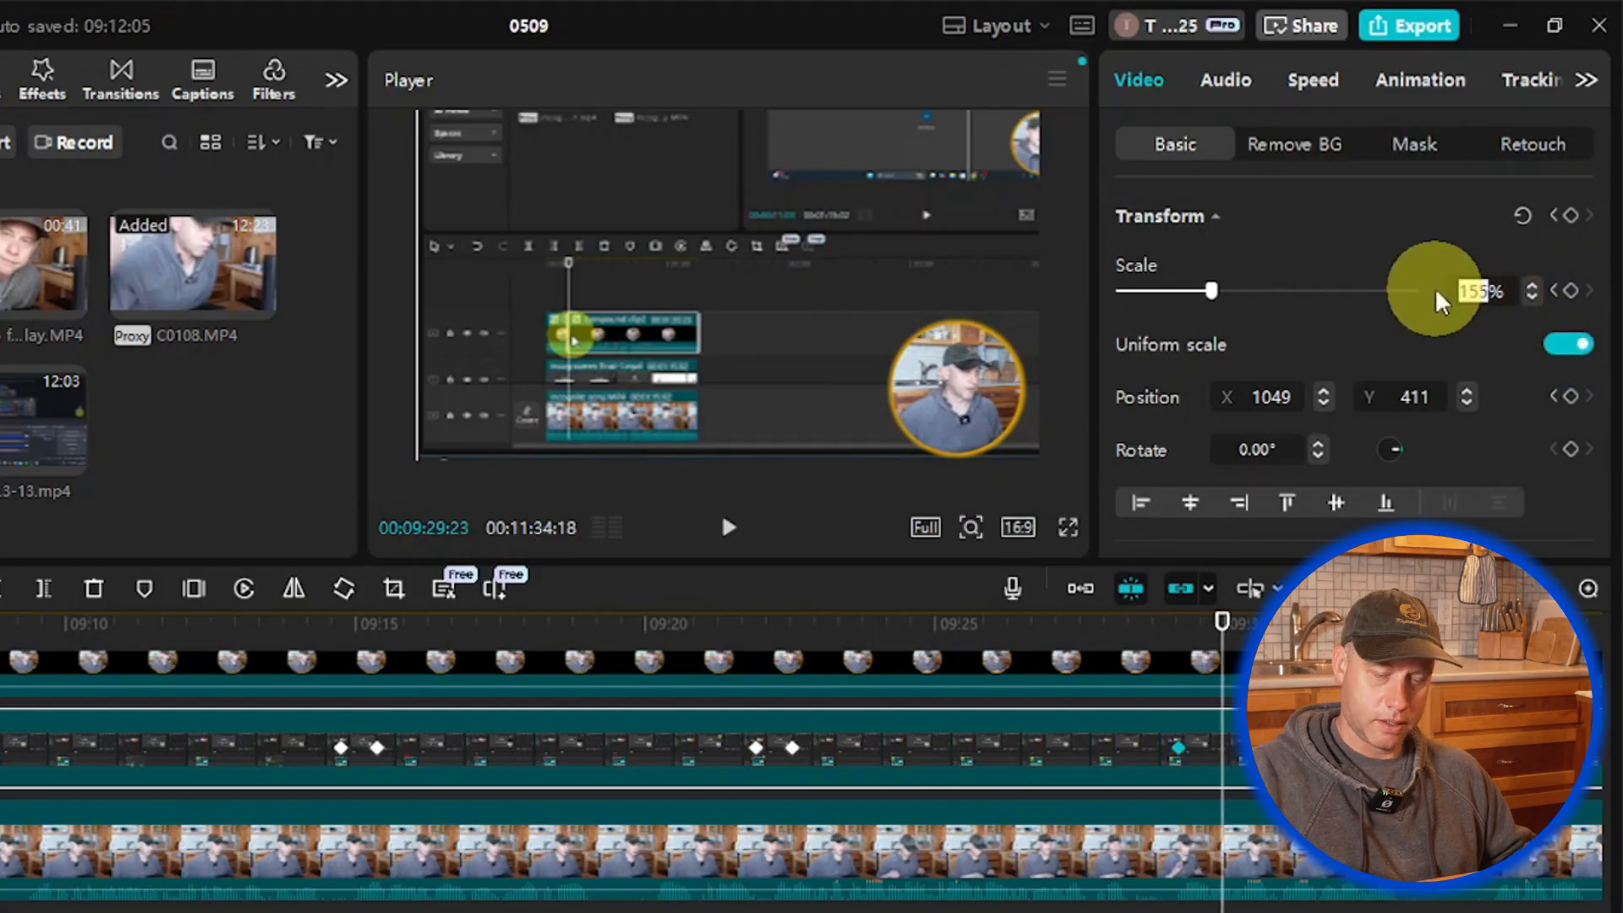
text(100)
key(Return)
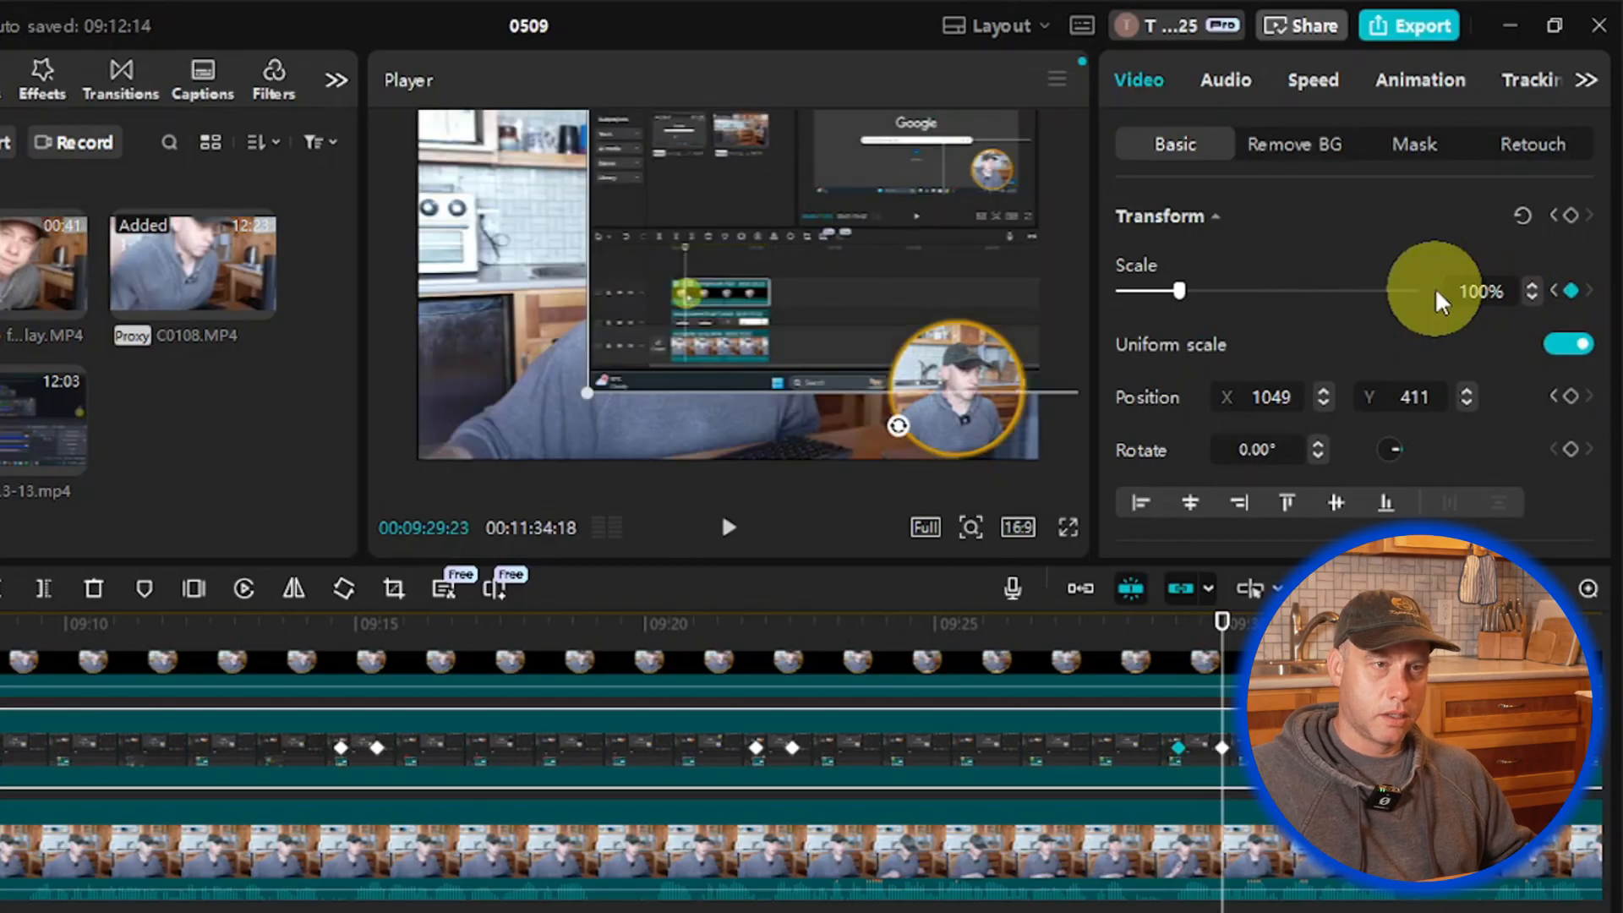
Step: Reset the screen recording's position to X 0 and Y 0 at 00:09:29:23
click(1275, 396)
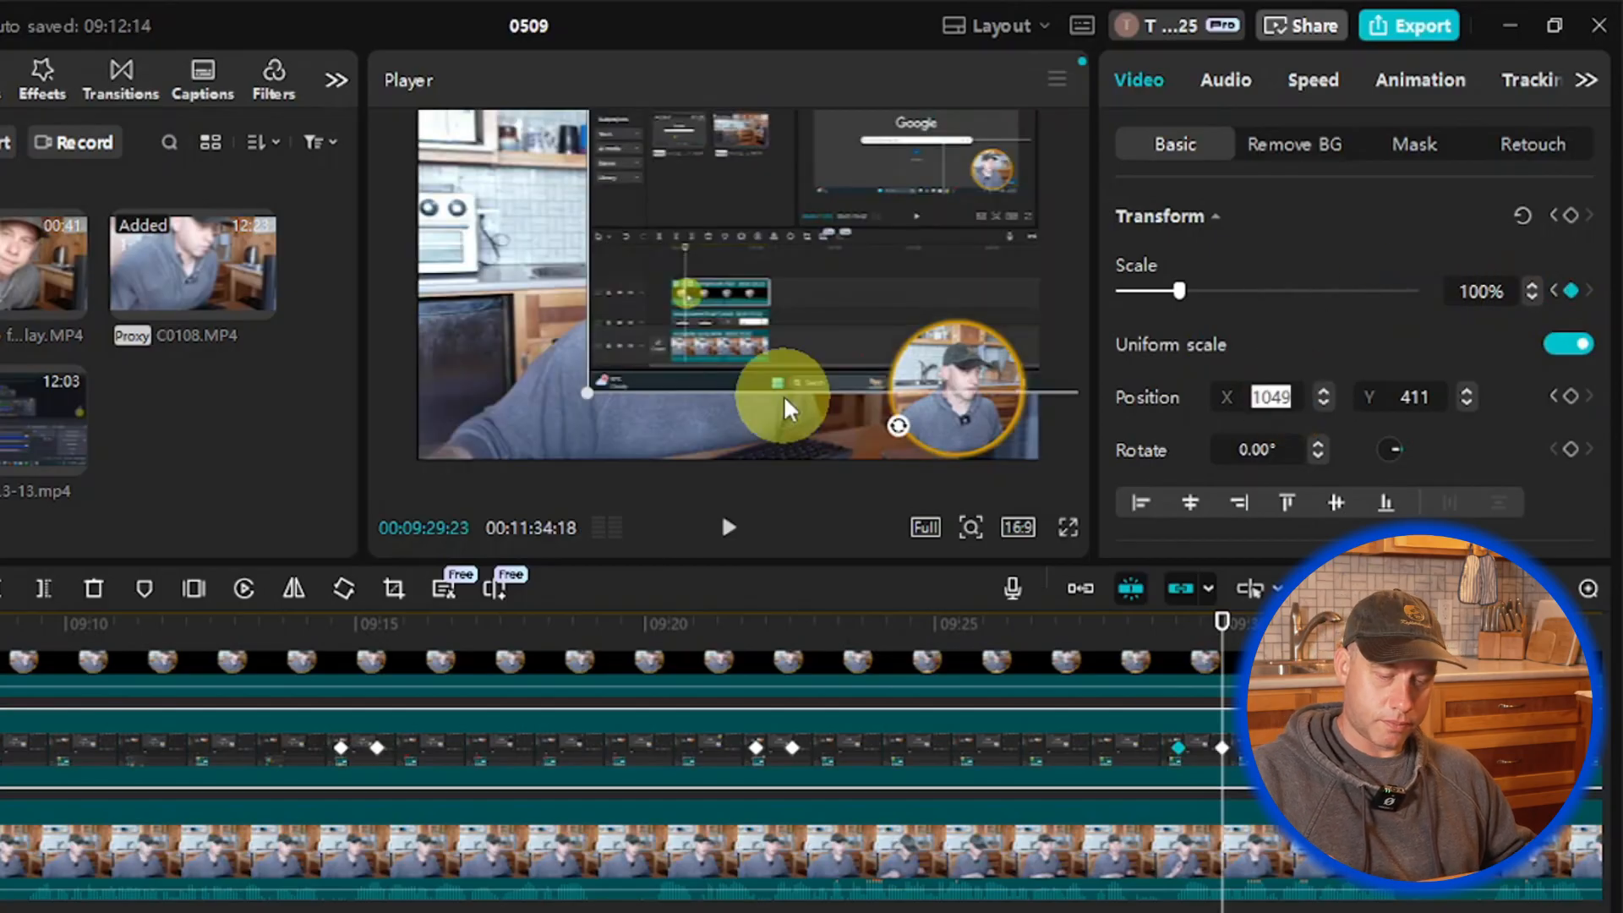
text(0)
key(Return)
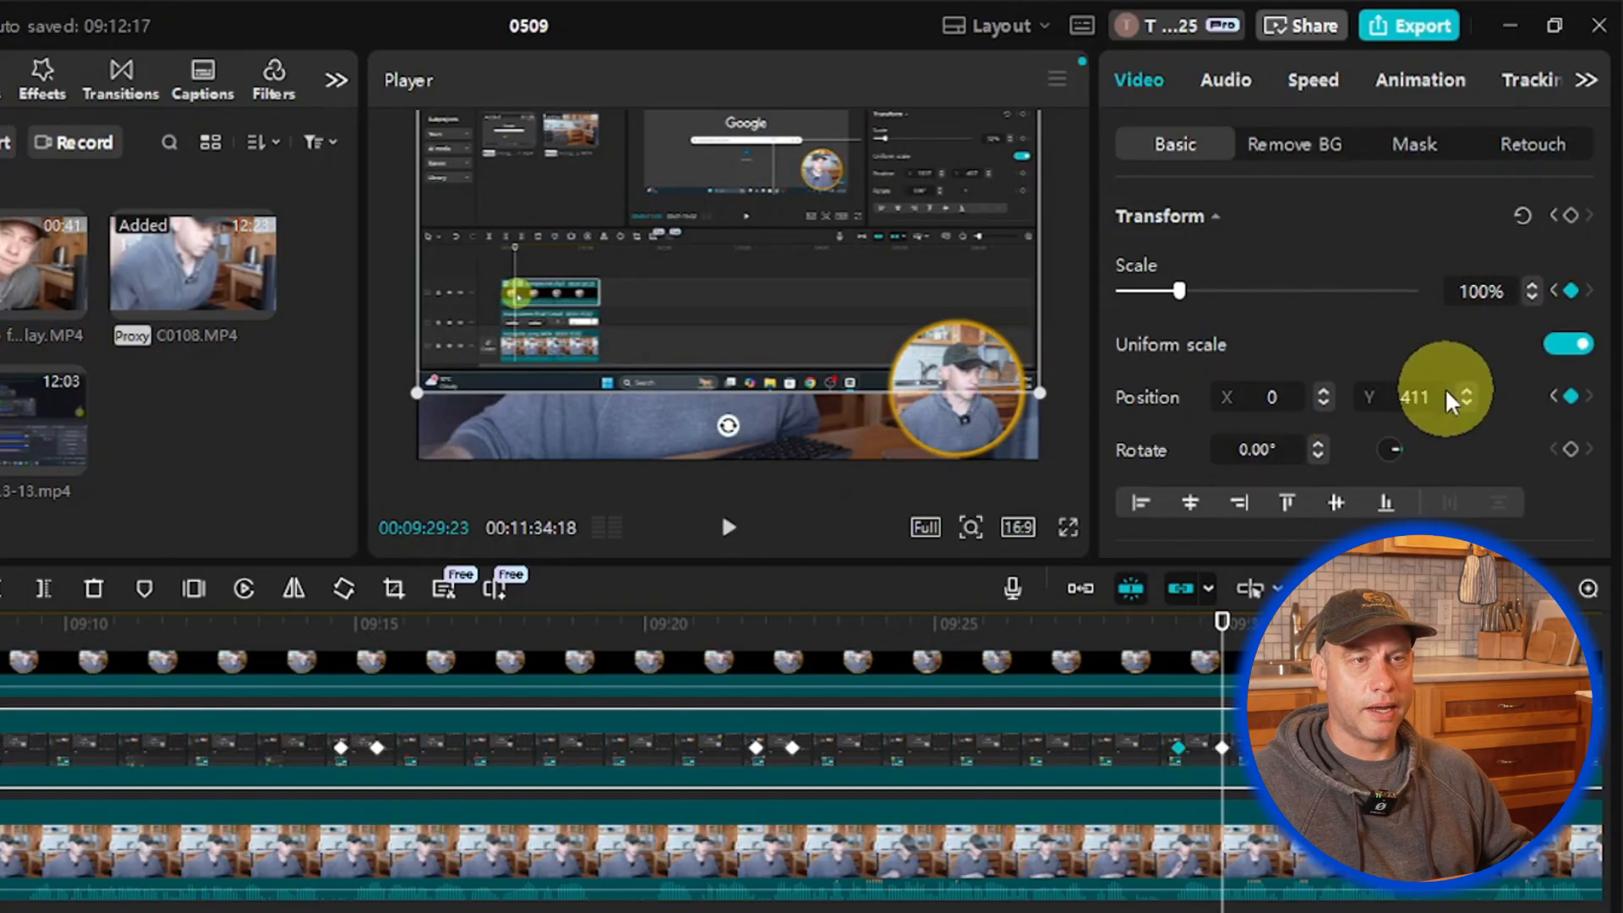
click(1447, 398)
text(0)
key(Return)
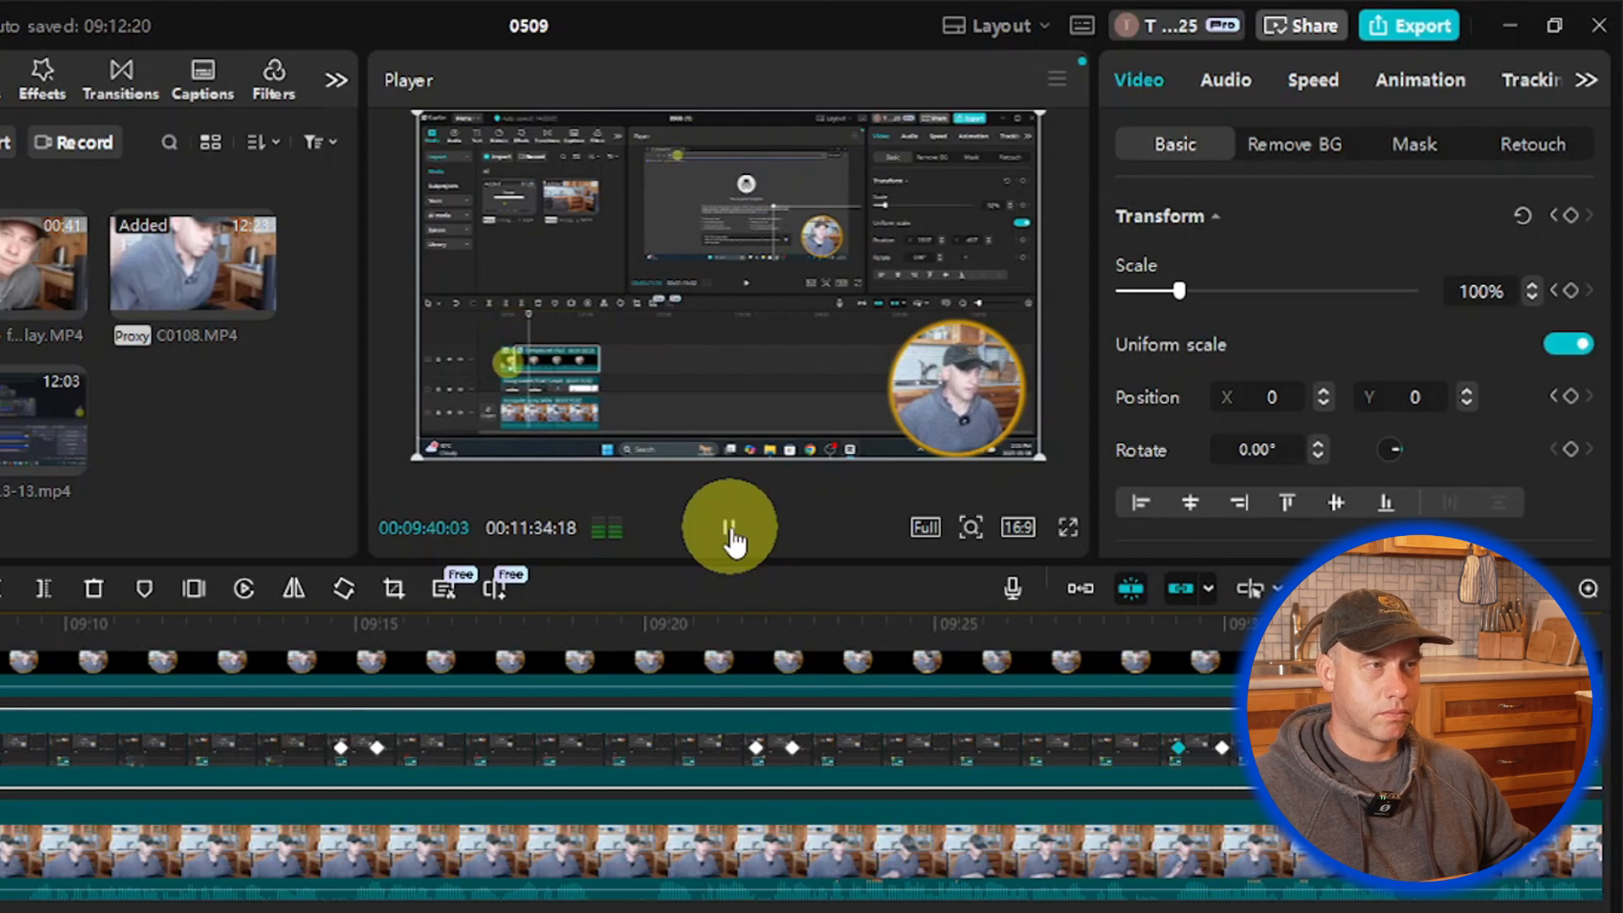
Step: Play the footage to 00:09:41:13 and add scale and position keyframes to the screen recording there
click(729, 528)
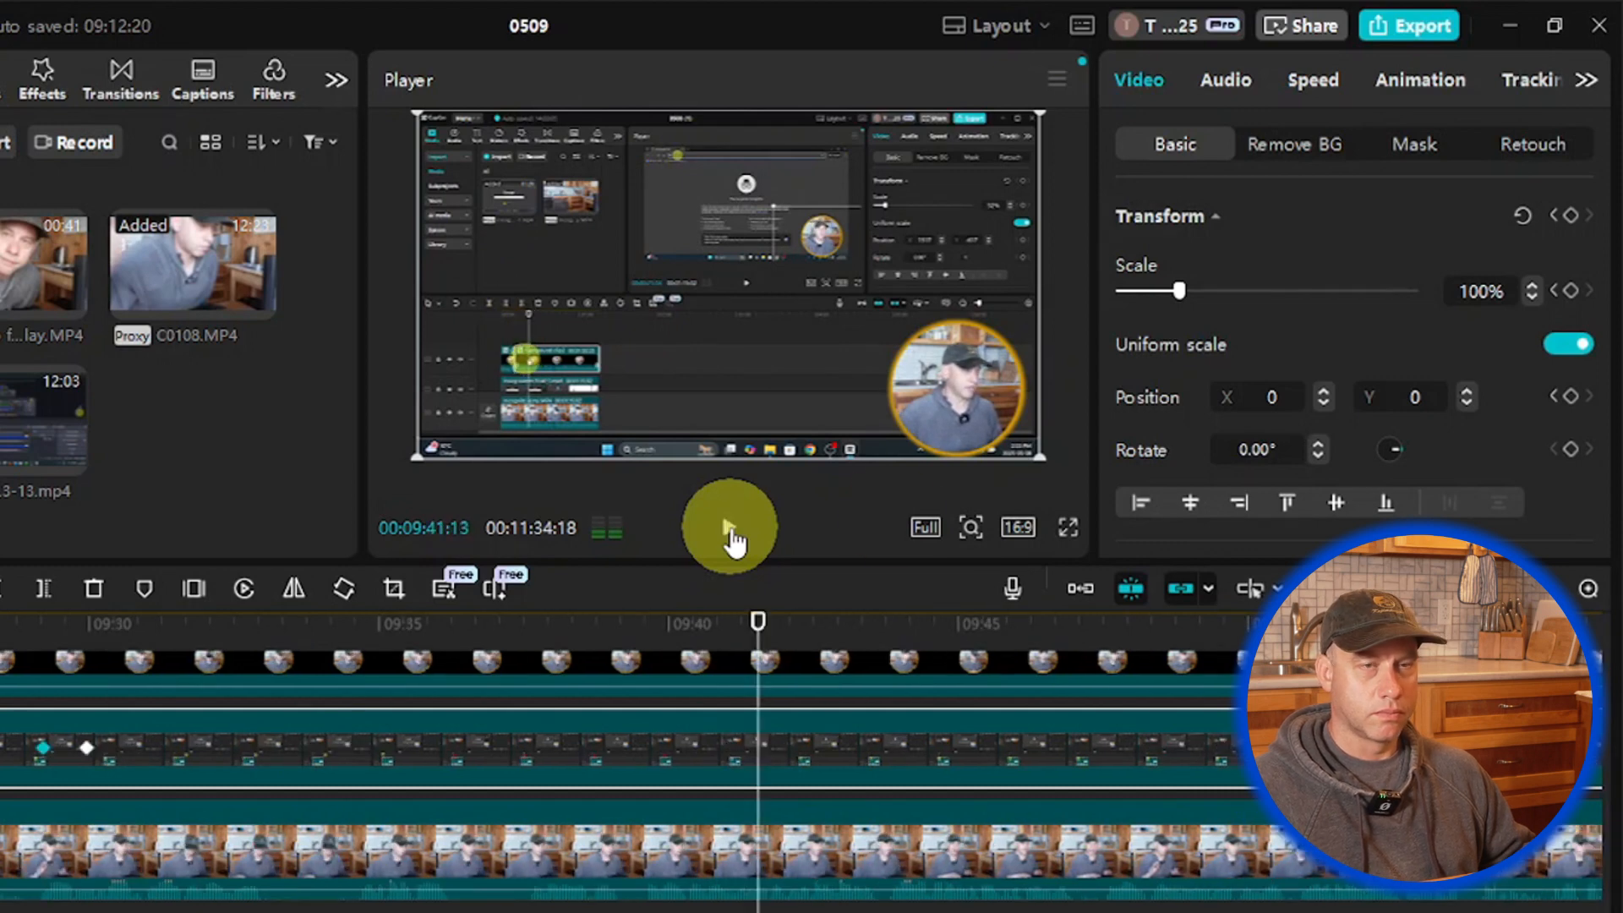
click(1569, 292)
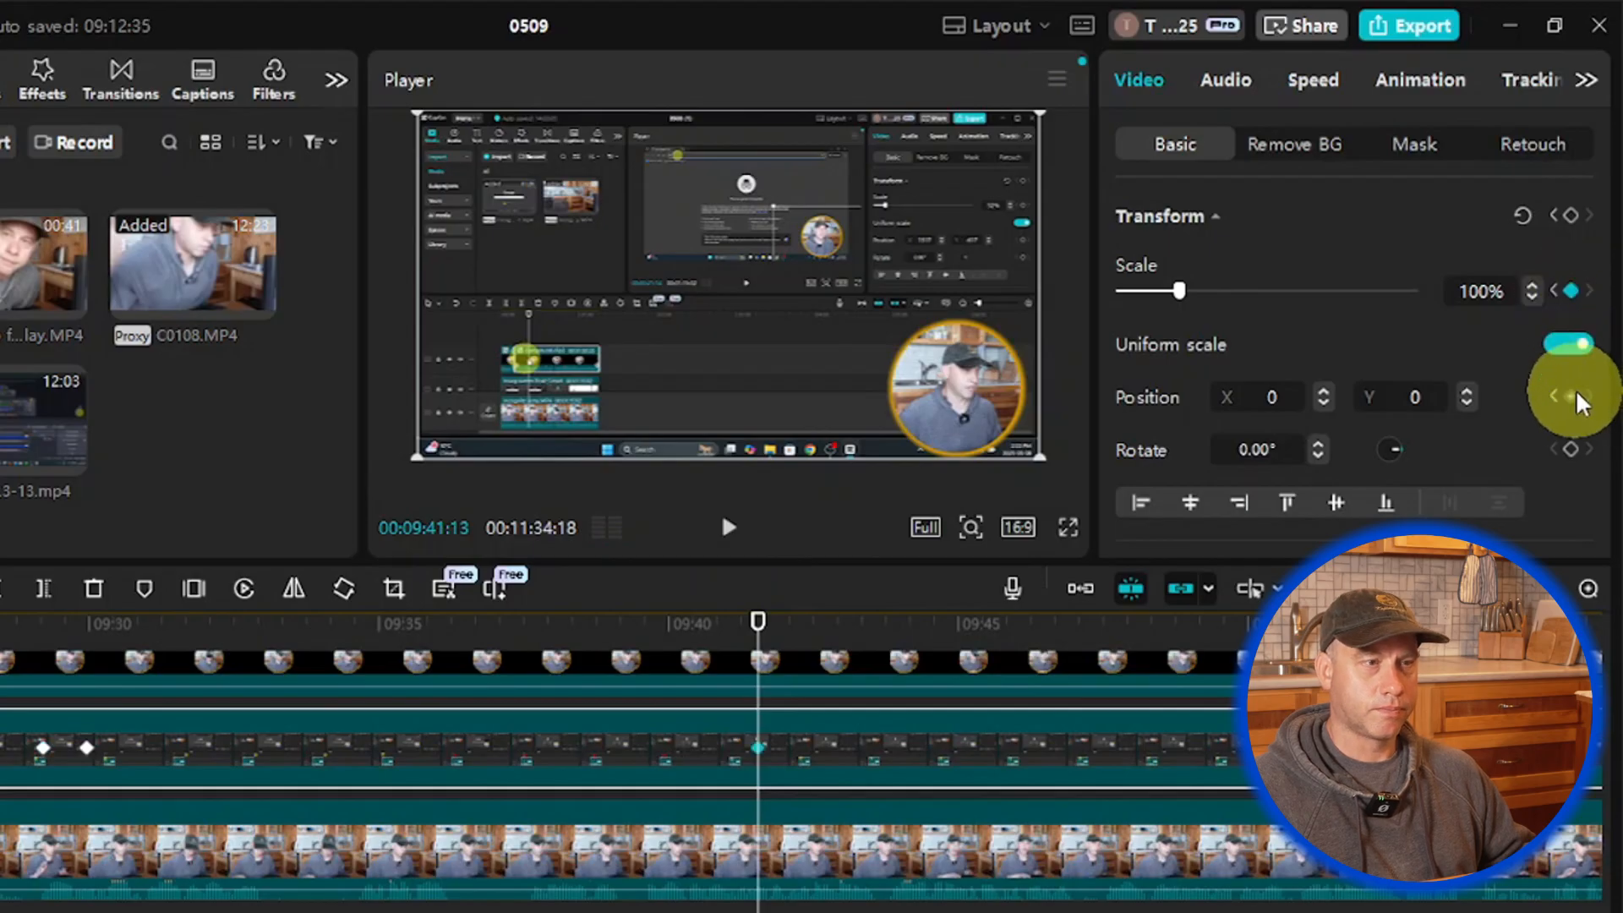
click(1572, 395)
Step: At 00:09:42:04, set the screen recording's scale to 148% and position to X 928, Y 240, and play back the zoomed-in section
key(Right)
key(Right)
key(Right)
key(Right)
key(Right)
key(Right)
key(Right)
key(Right)
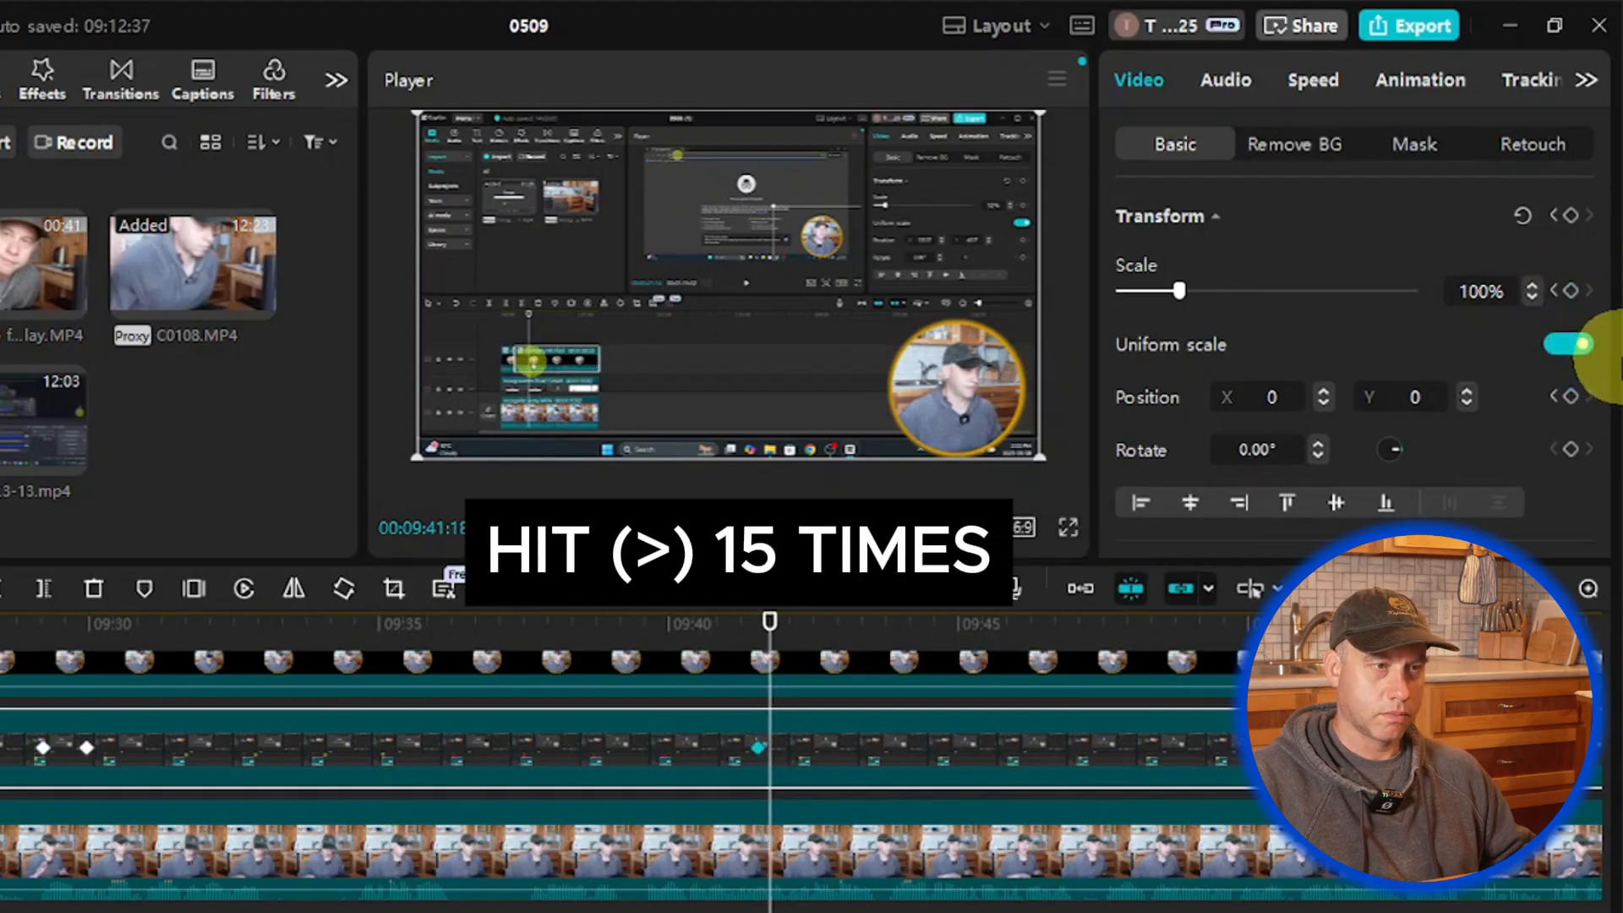
key(Right)
key(Right)
key(Right)
key(Right)
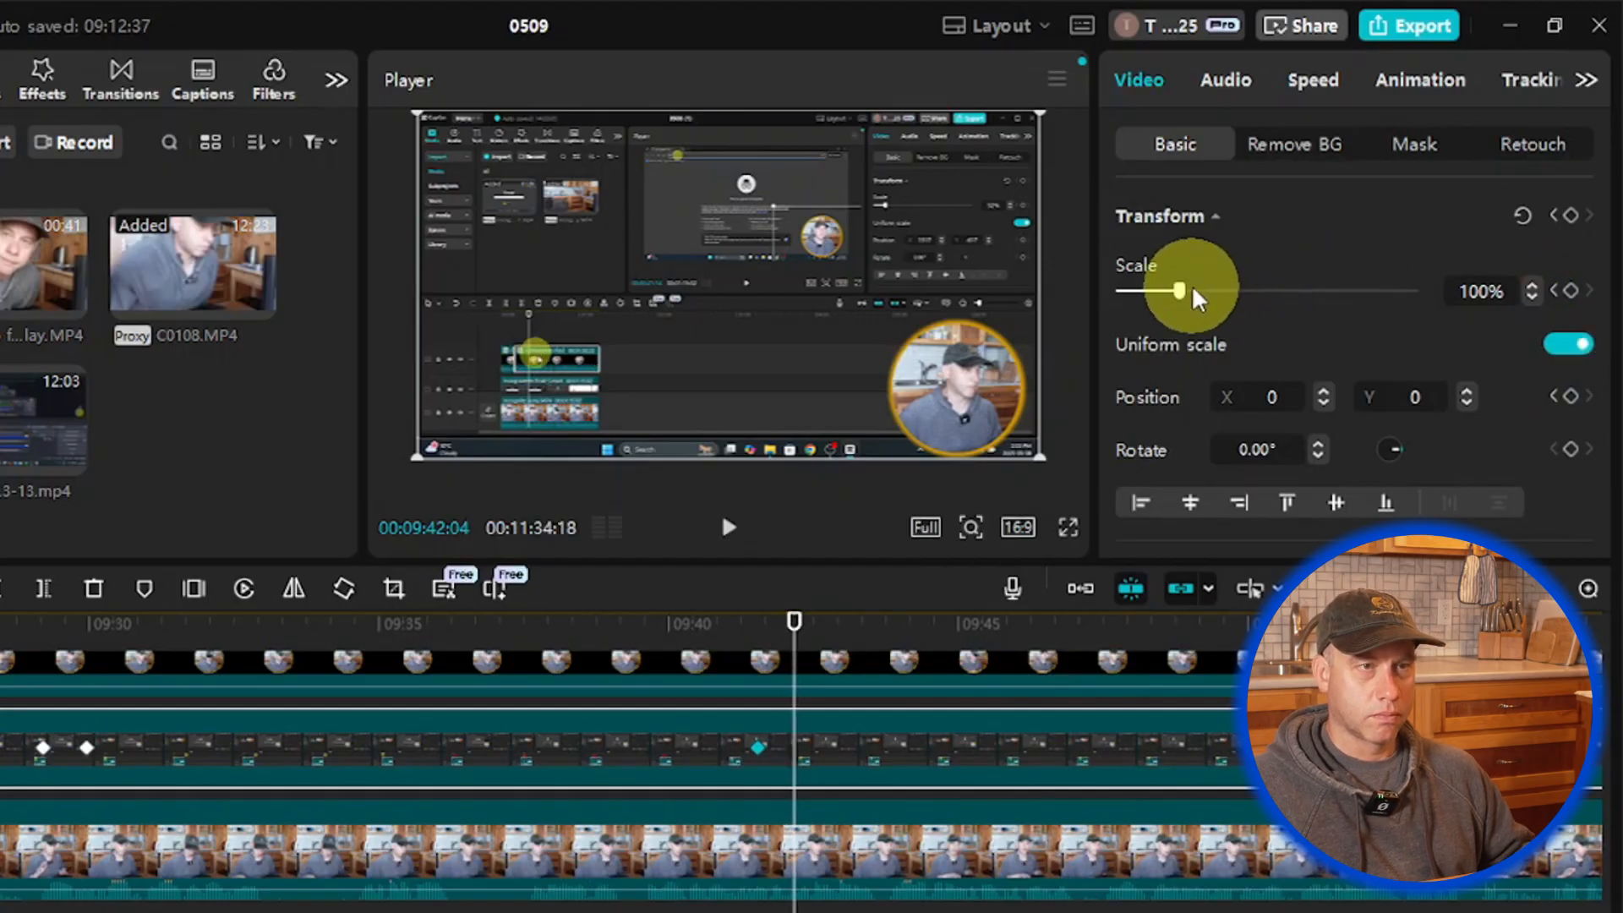
drag(1182, 290, 1209, 288)
drag(795, 414, 905, 362)
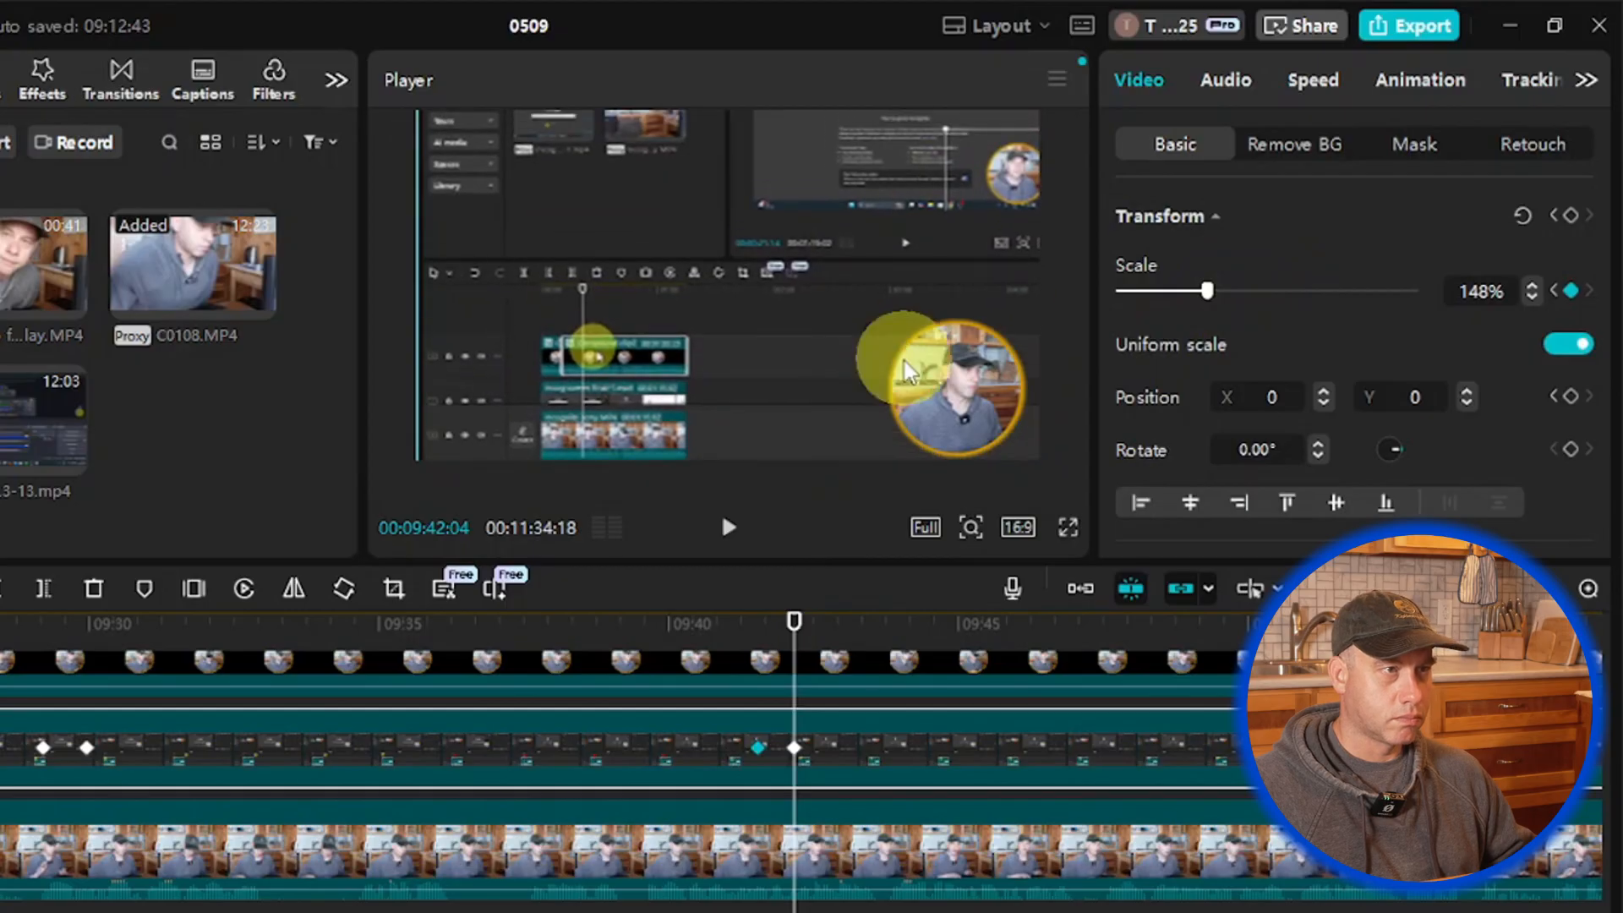
click(733, 530)
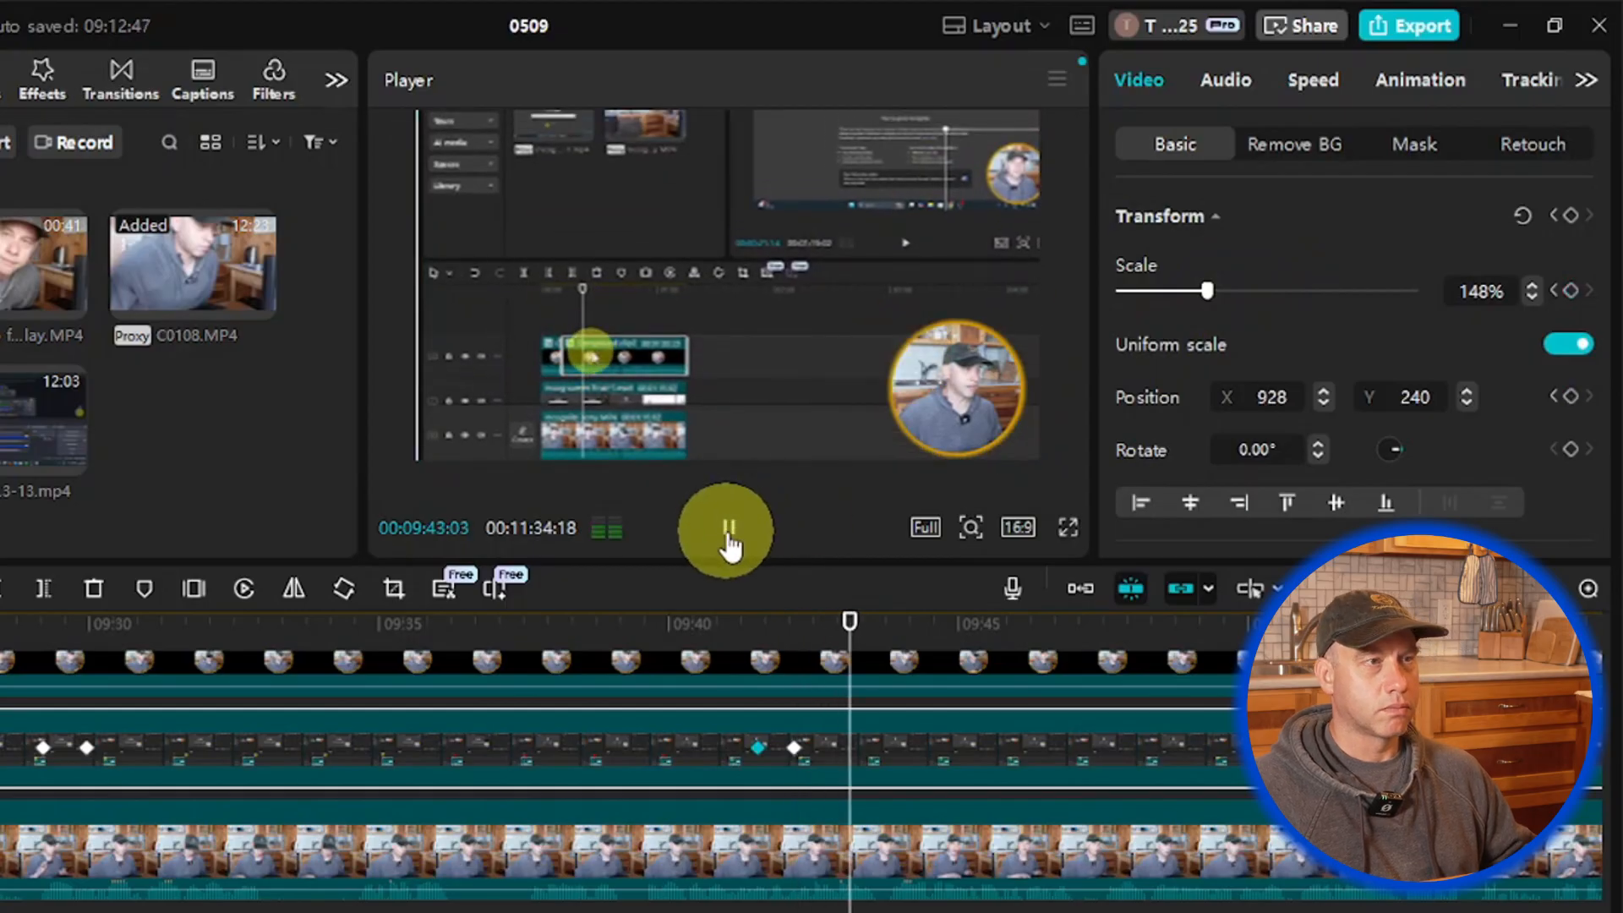
click(987, 660)
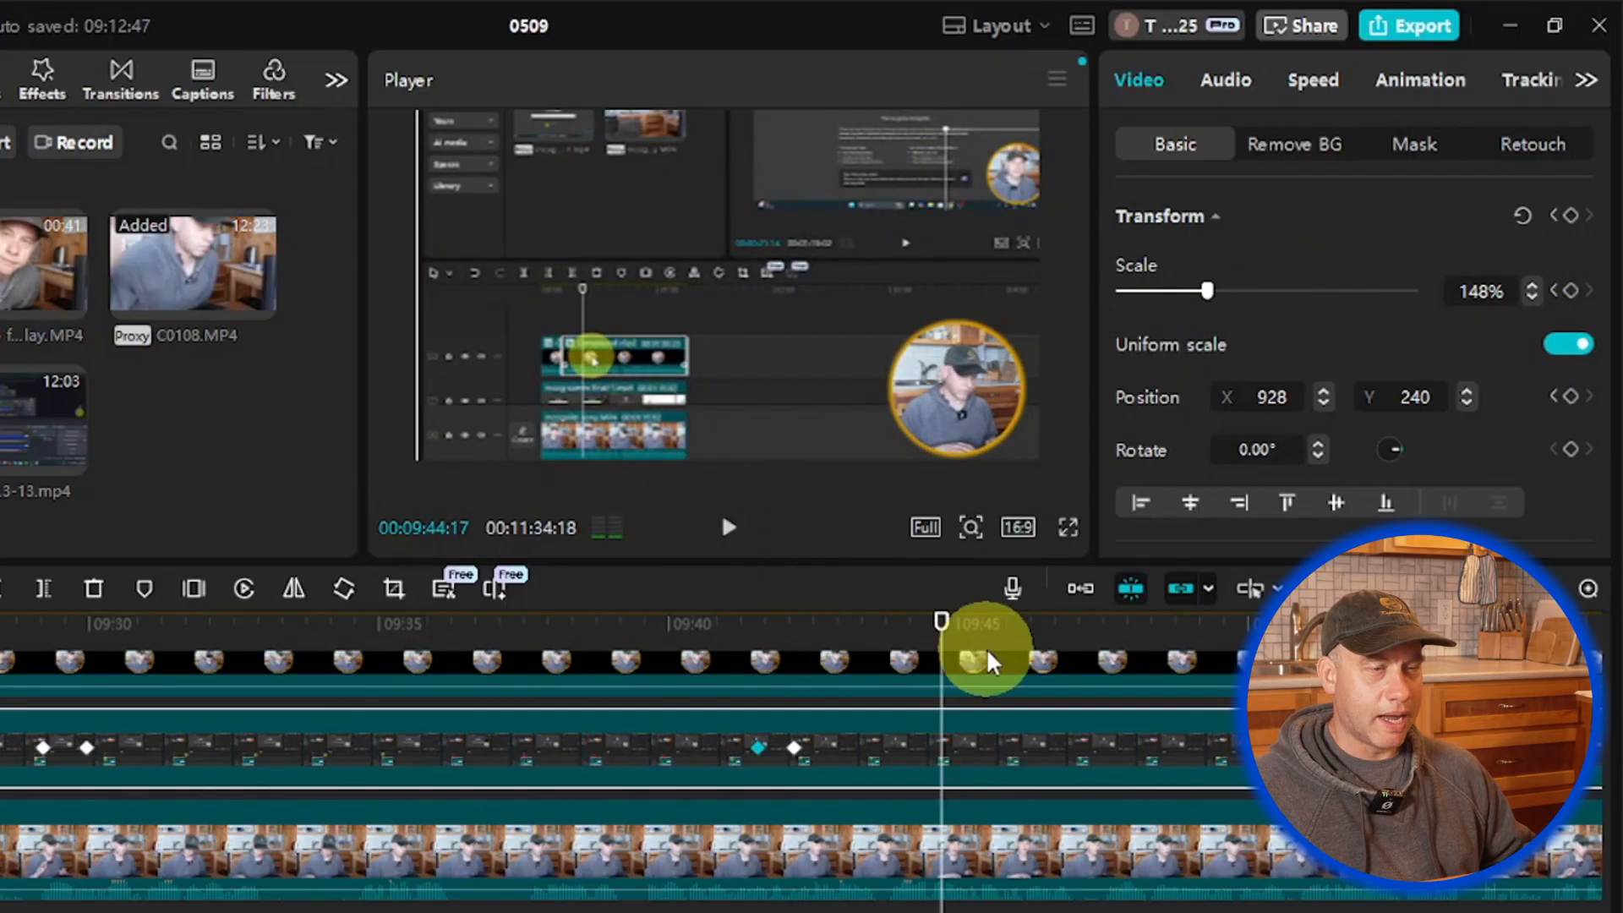
Step: Return the playhead to the zoom keyframe at 00:09:29:05 and add a marker to the screen recording there
drag(939, 618, 44, 666)
scroll(119, 735, up, 1)
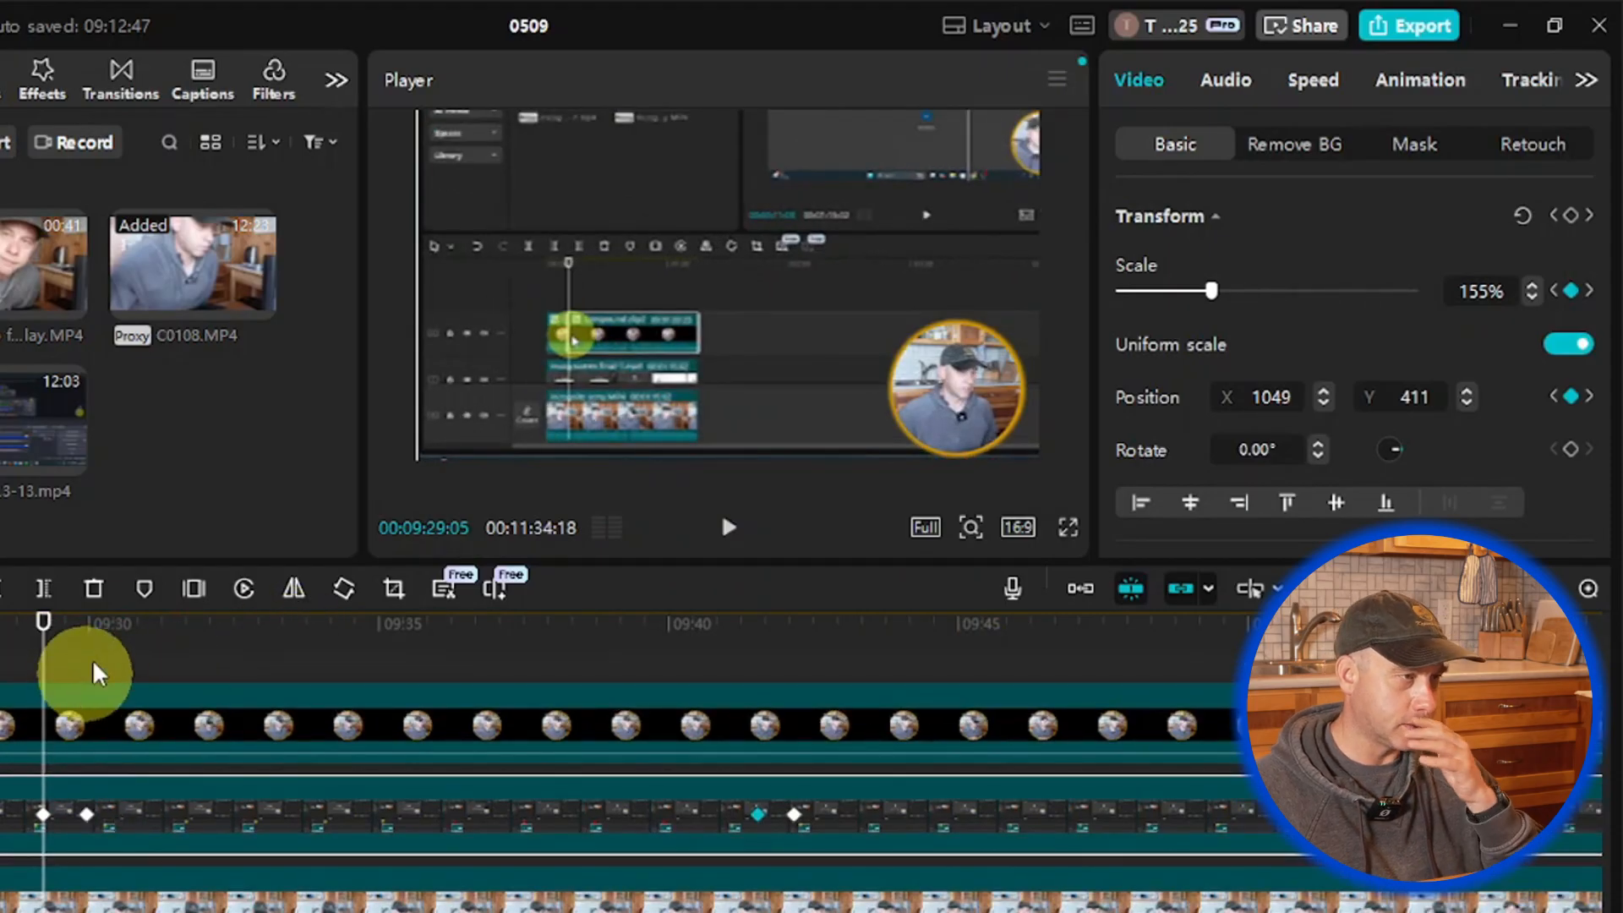
scroll(142, 662, down, 1)
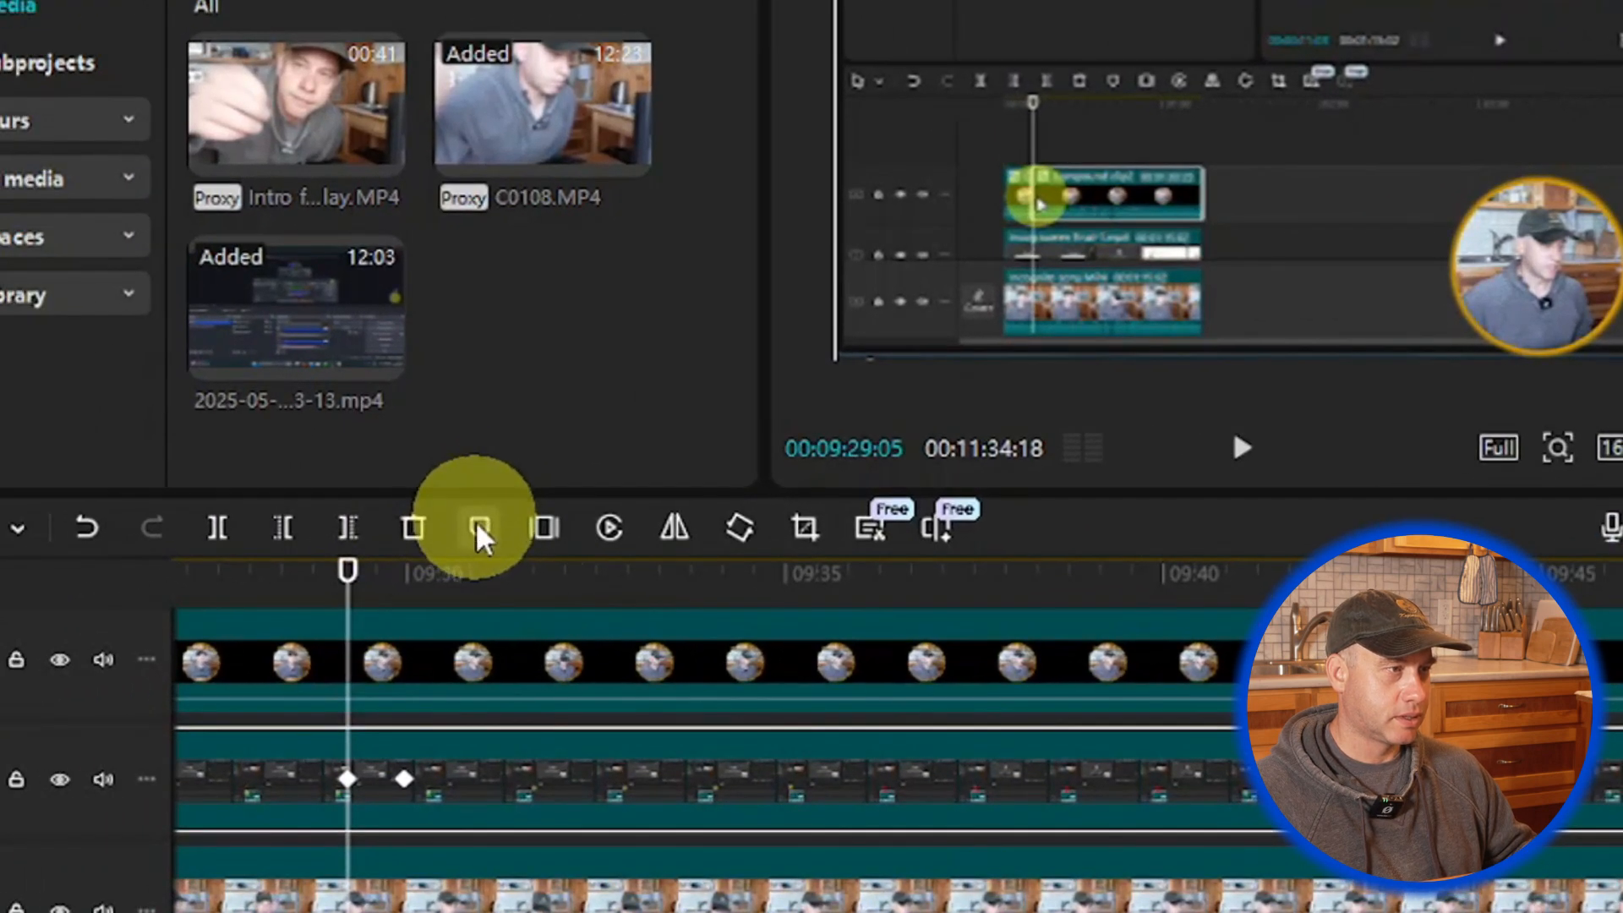
click(145, 589)
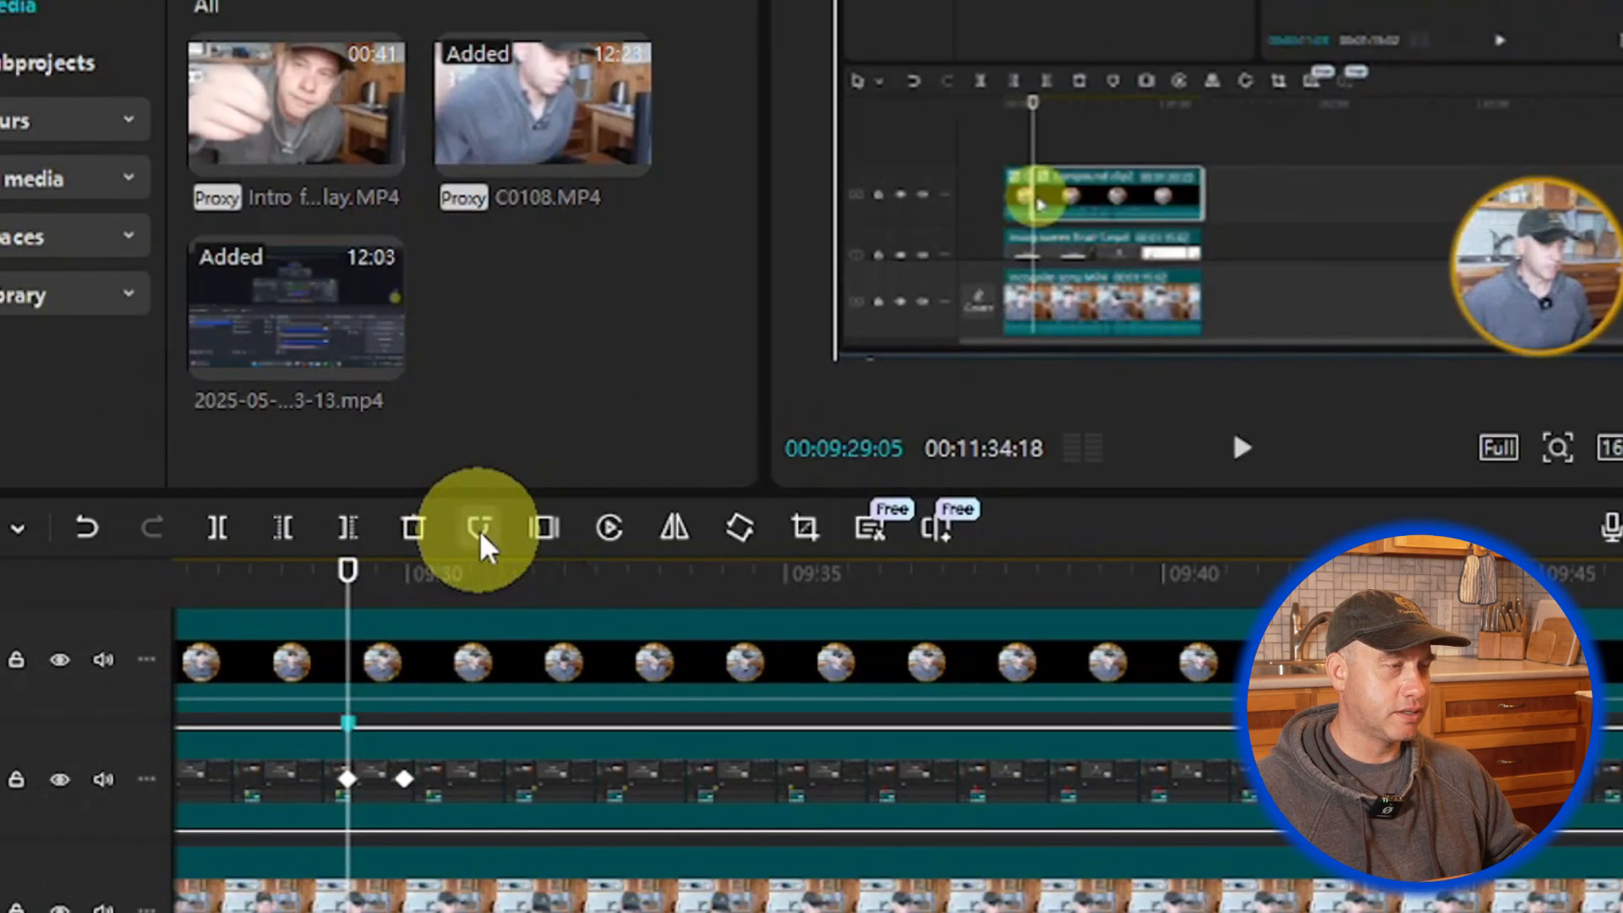
Step: Rename the screen recording's marker at 00:09:29:05 to "Text CTRL B" and colour it red
right_click(355, 726)
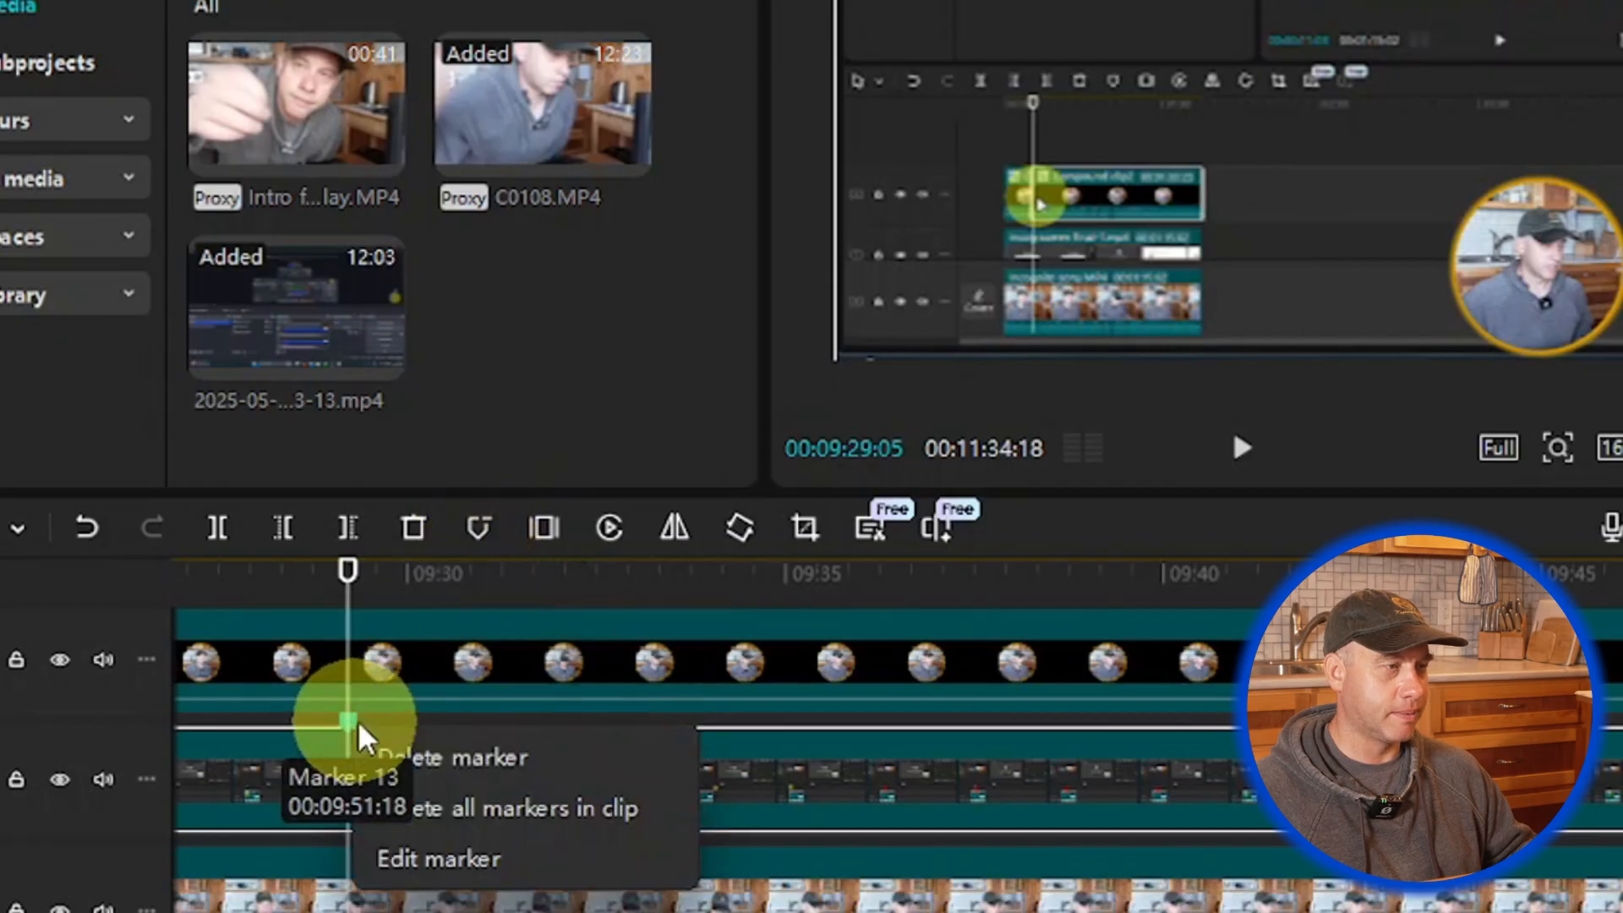
click(449, 859)
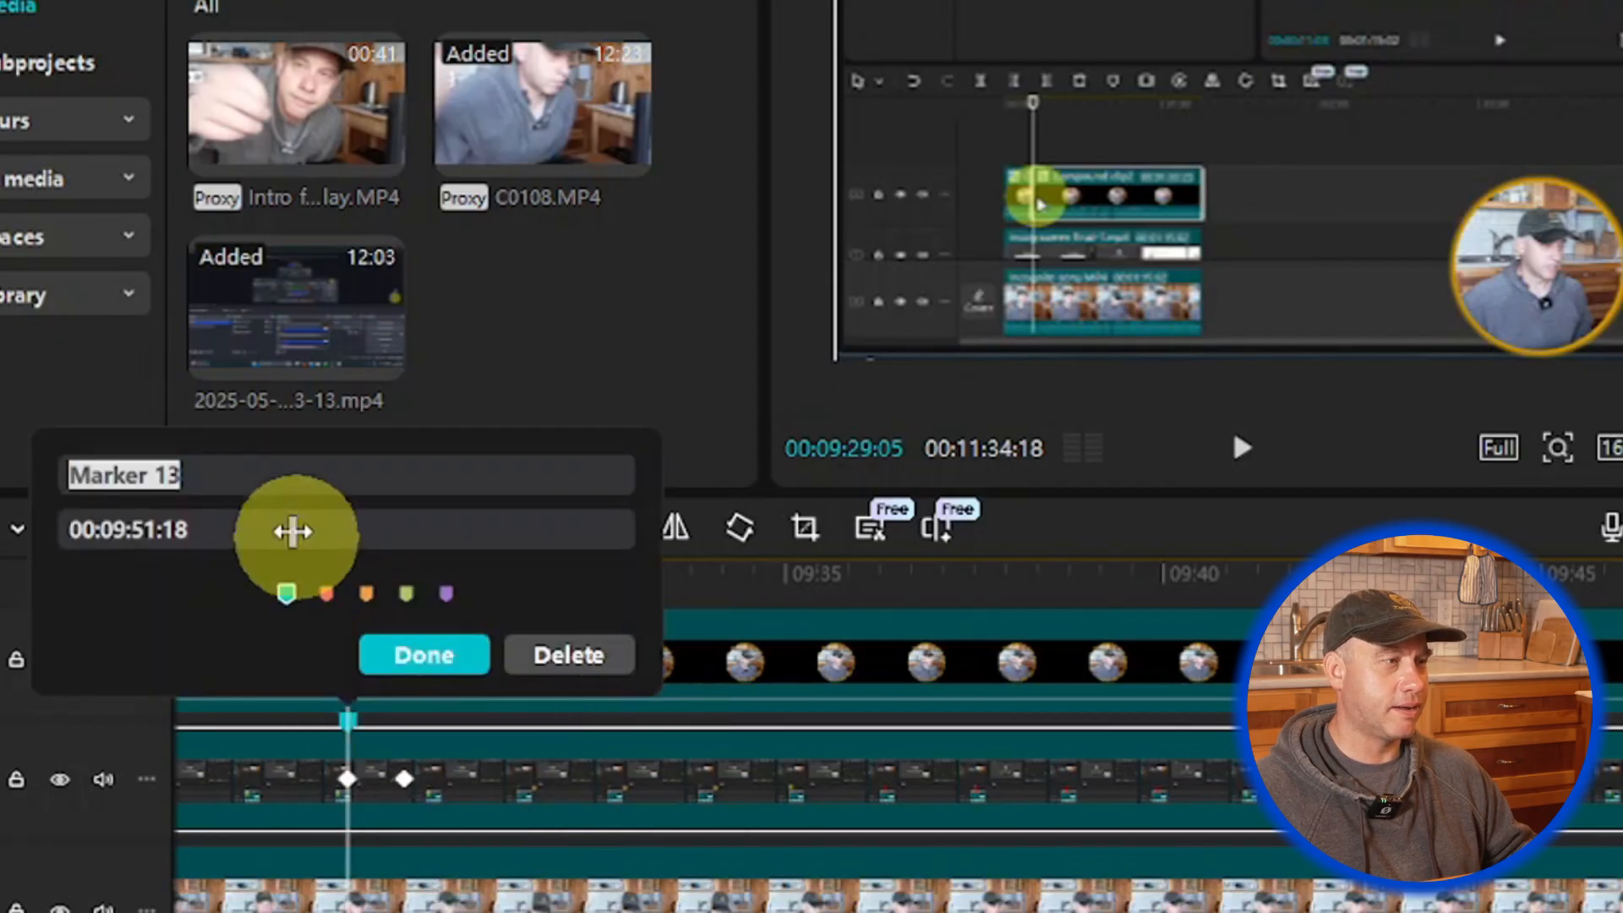
drag(264, 486, 66, 471)
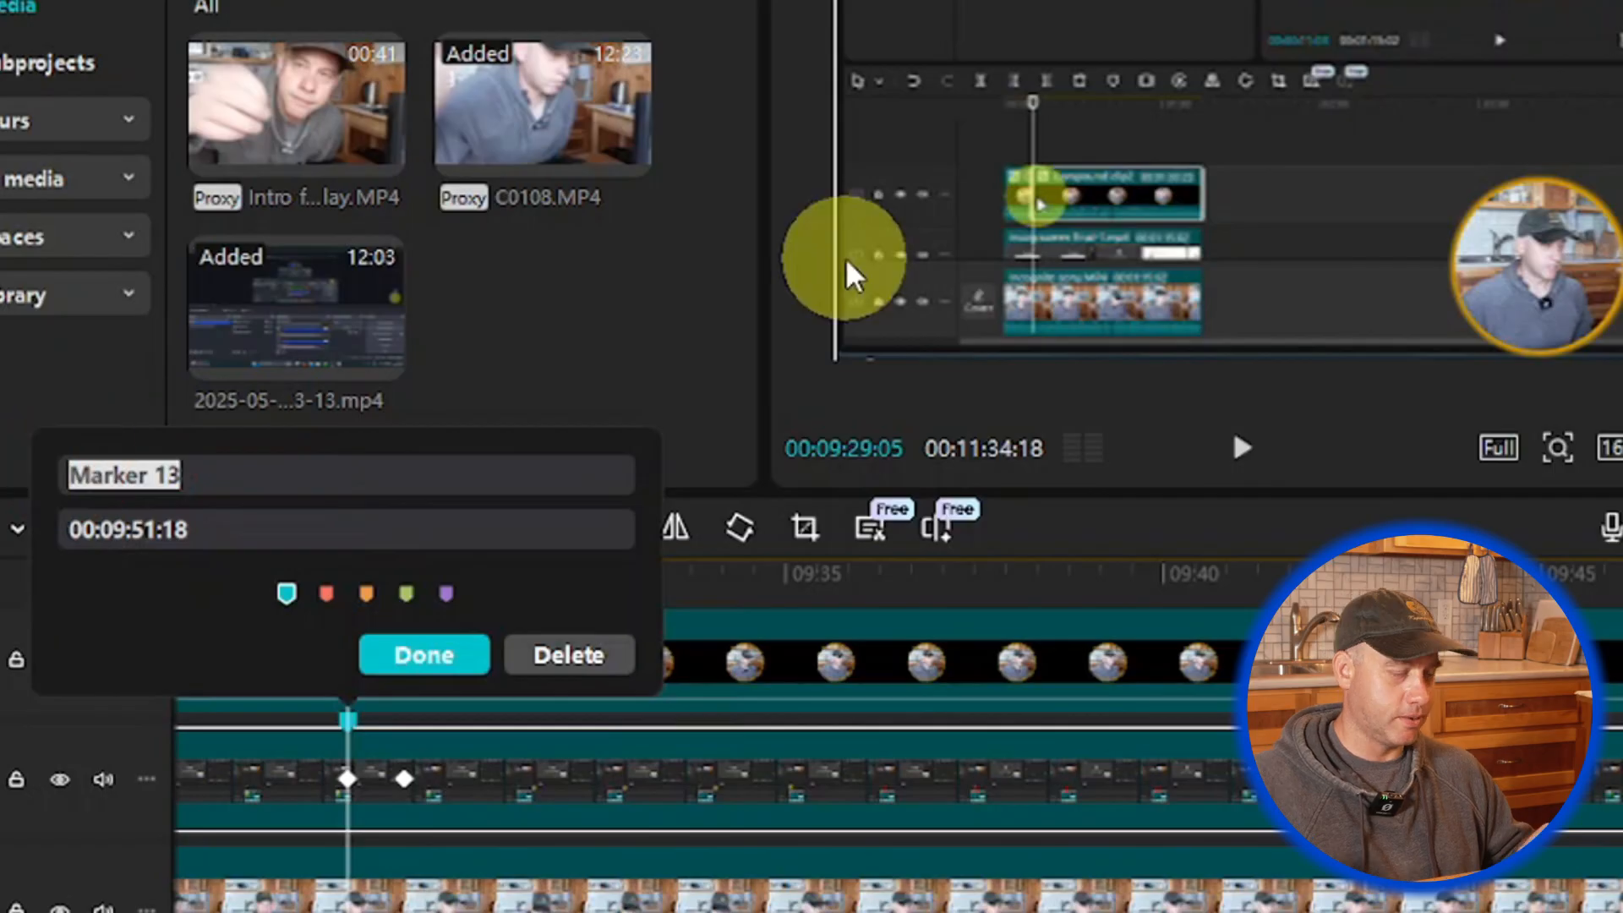
text(Te)
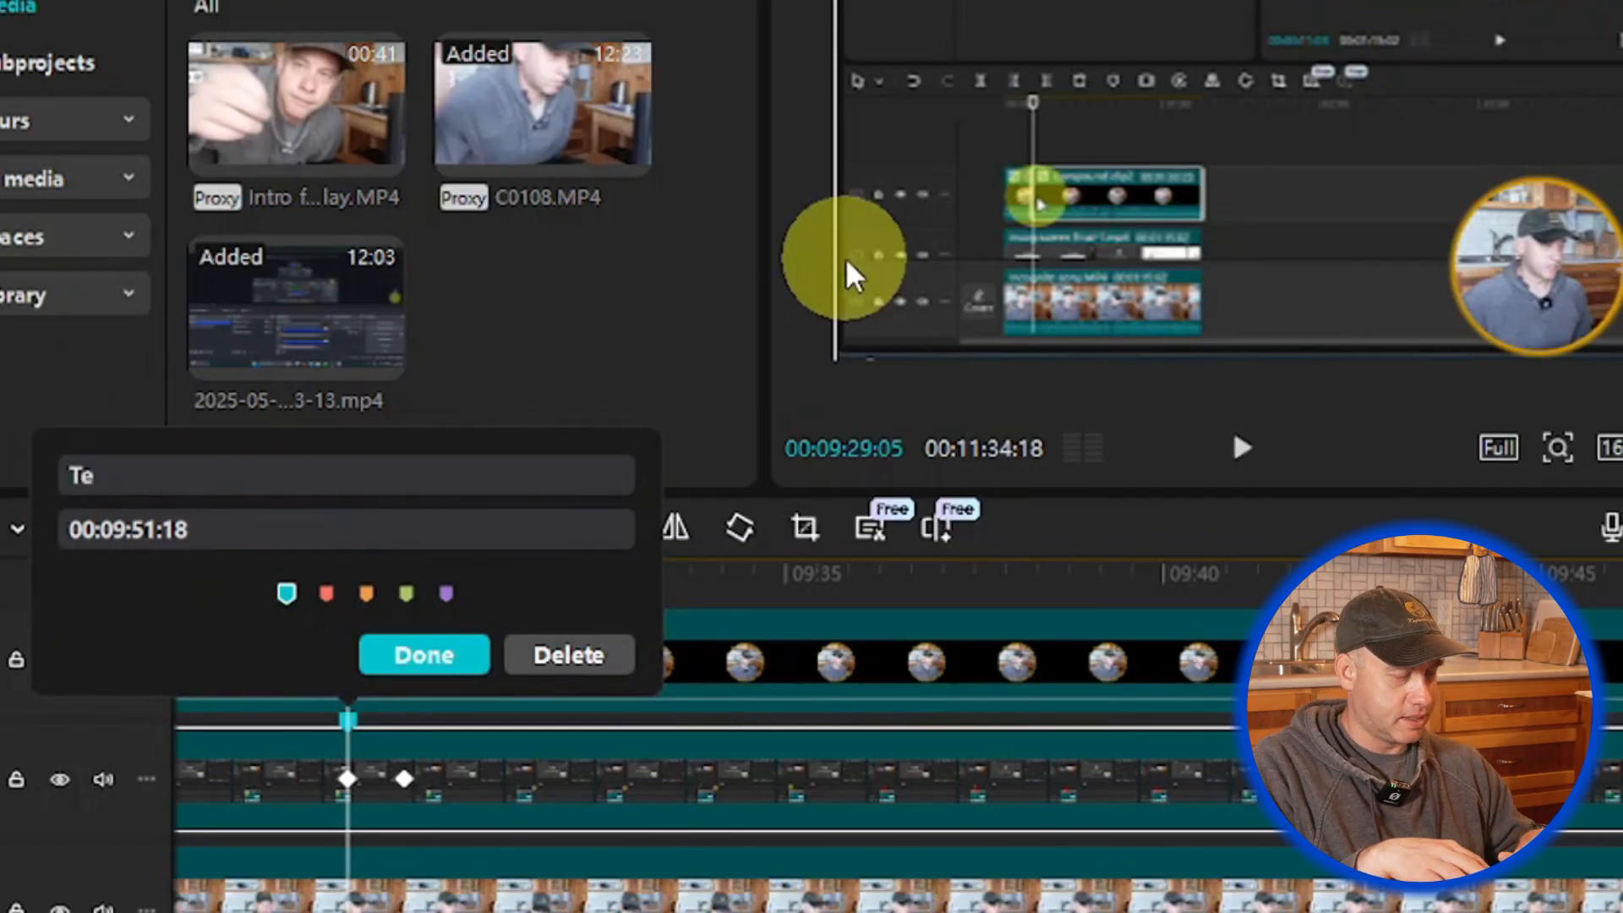
text(xt C)
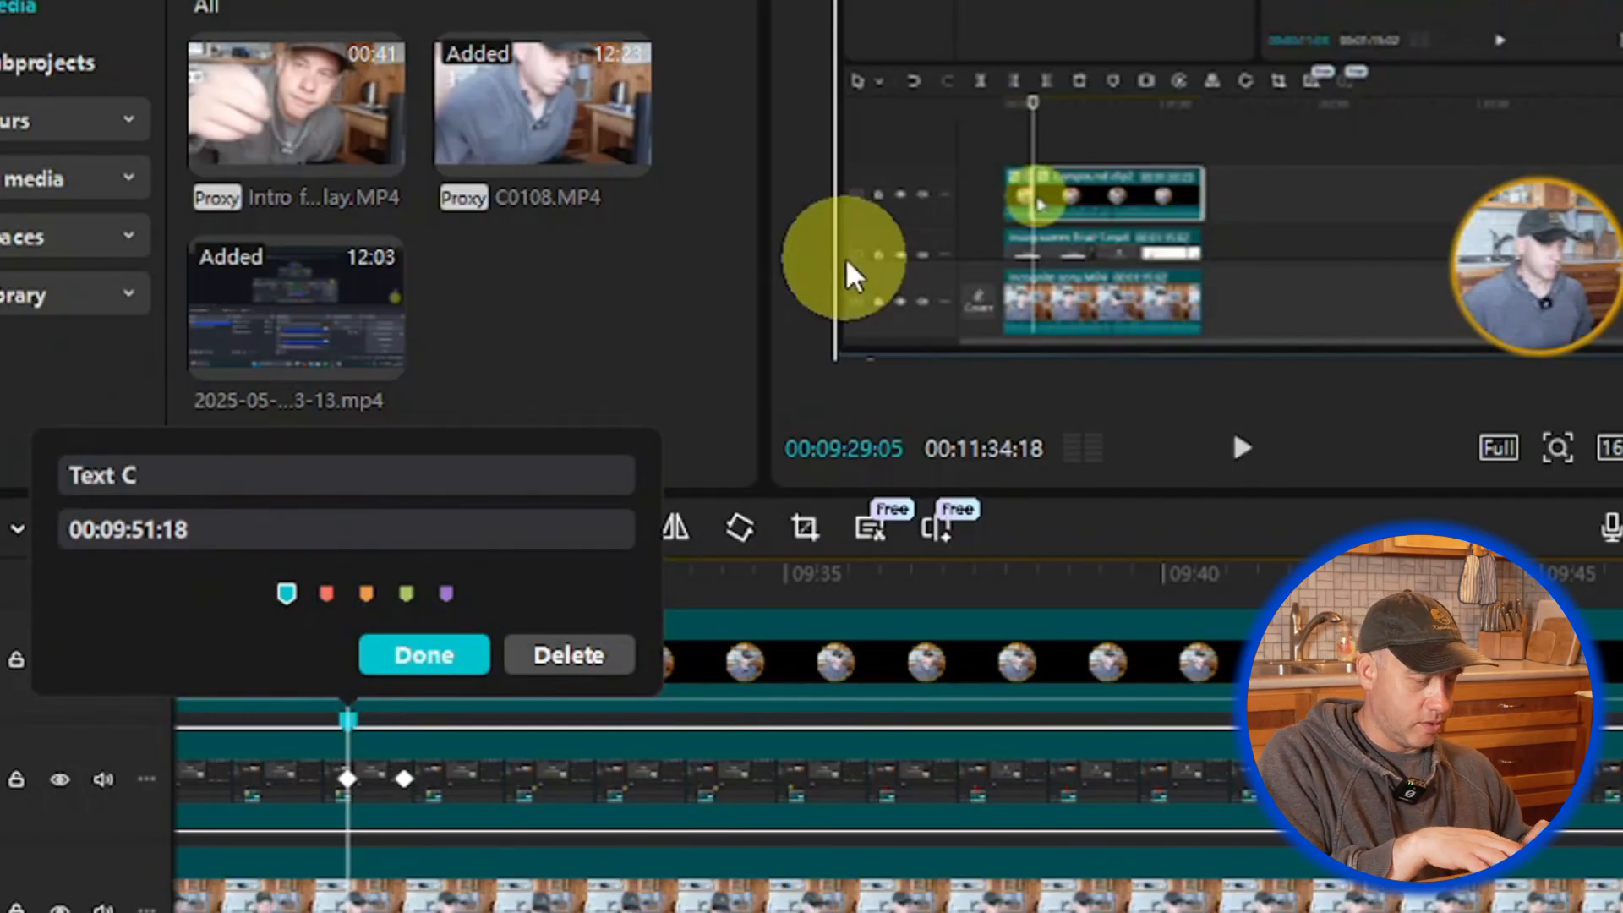
text(TR)
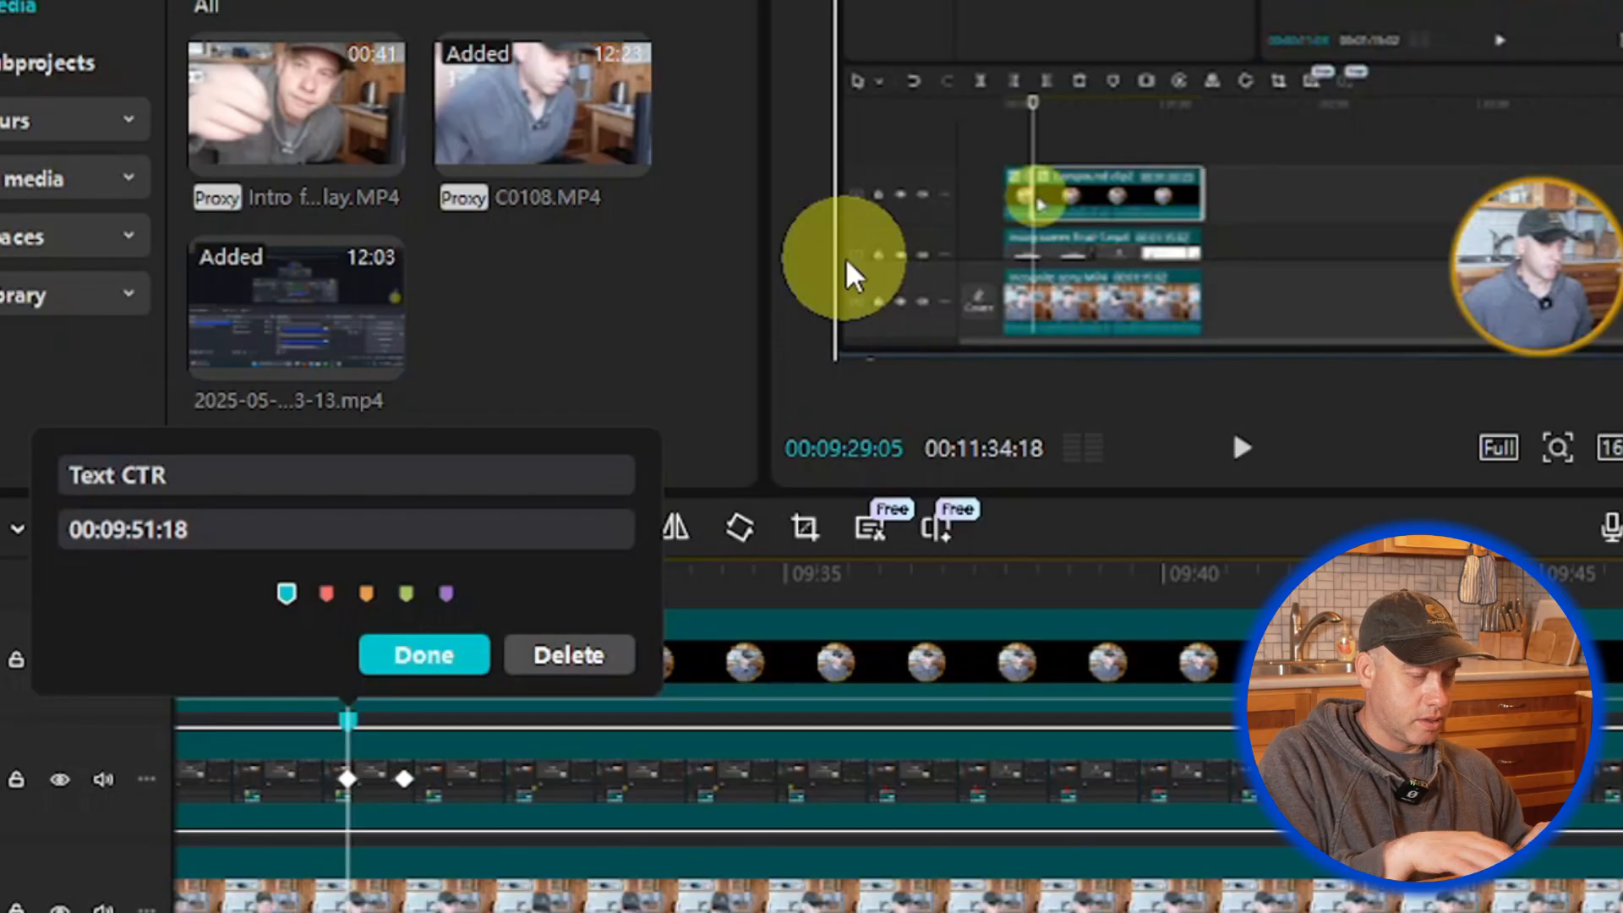
text(L B)
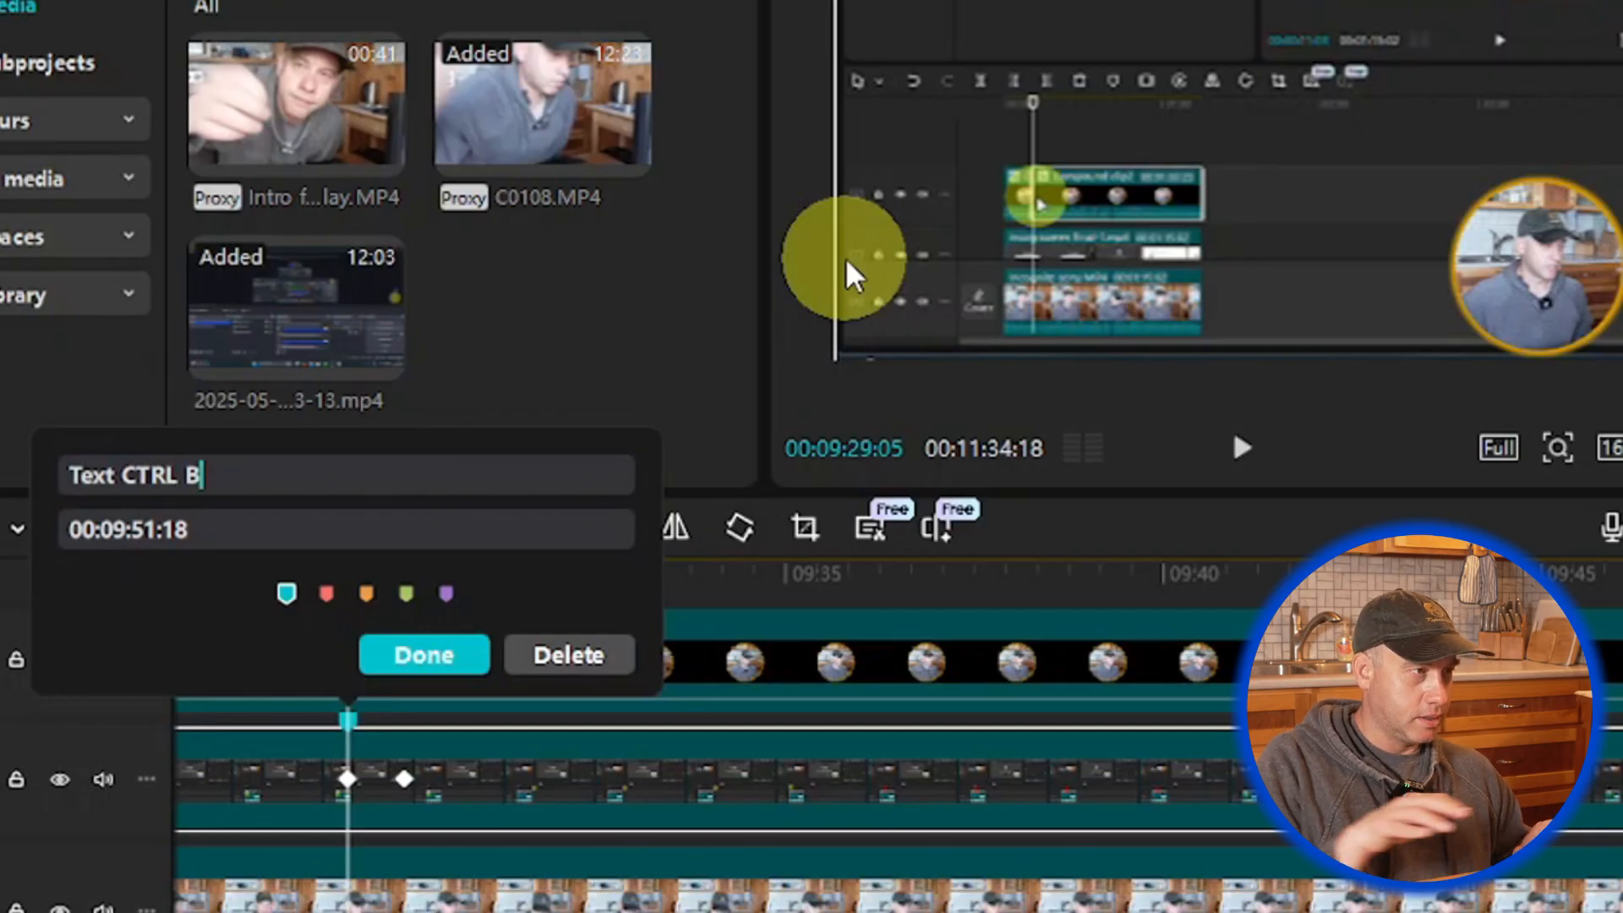
click(326, 594)
click(387, 651)
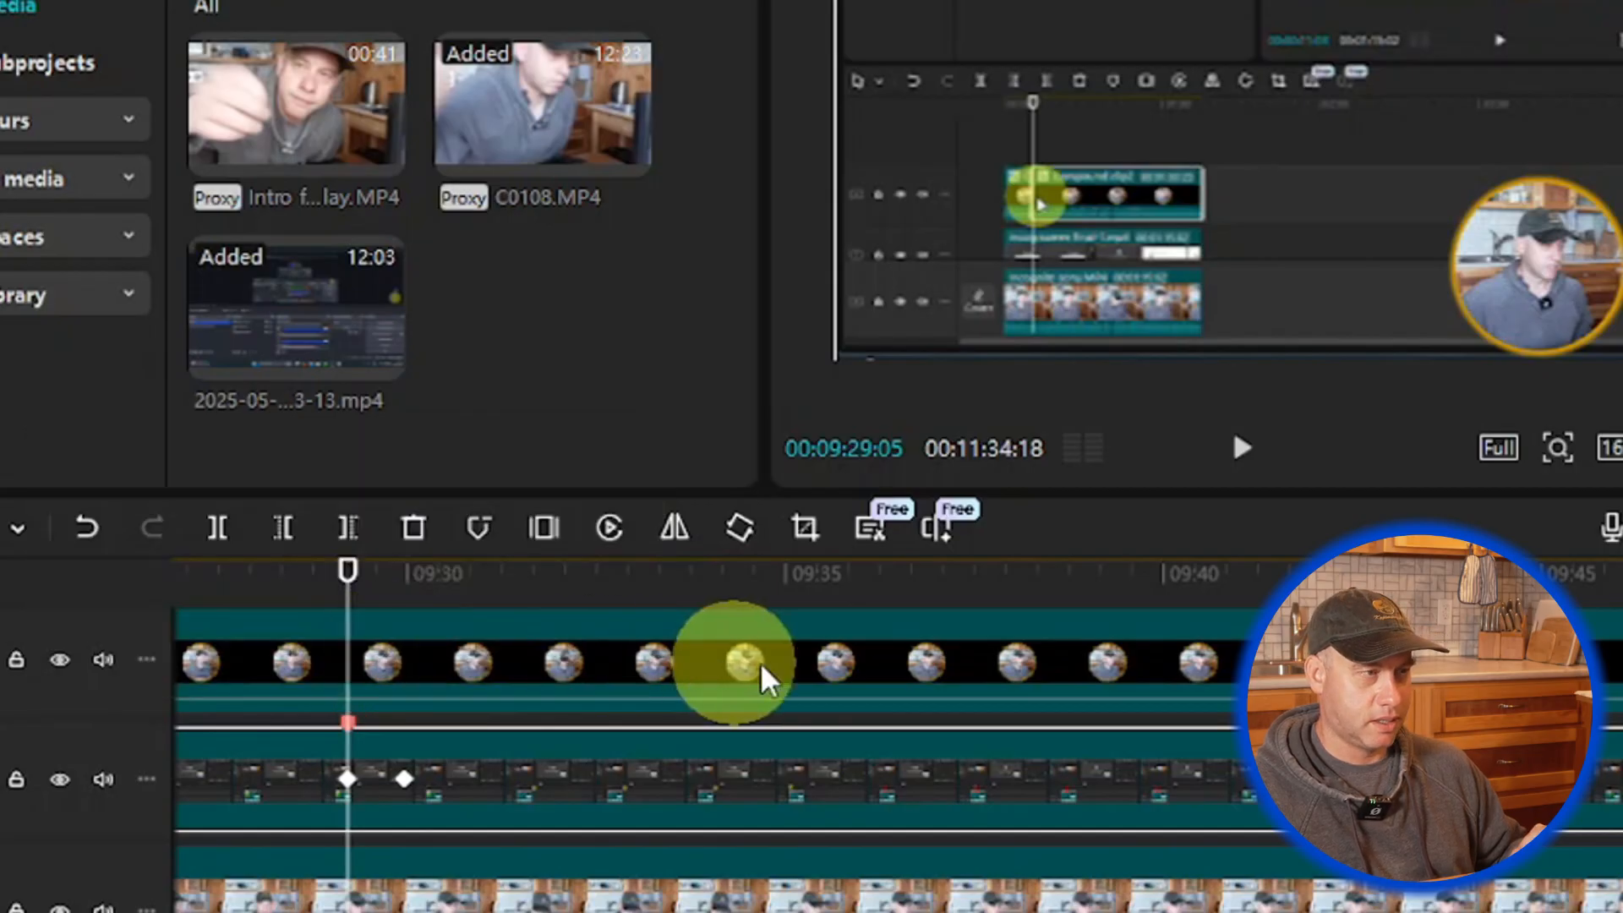
Step: Move the playhead to the keyframe at 00:09:42:04 and add a marker to the screen recording there
click(391, 592)
drag(391, 592, 1170, 608)
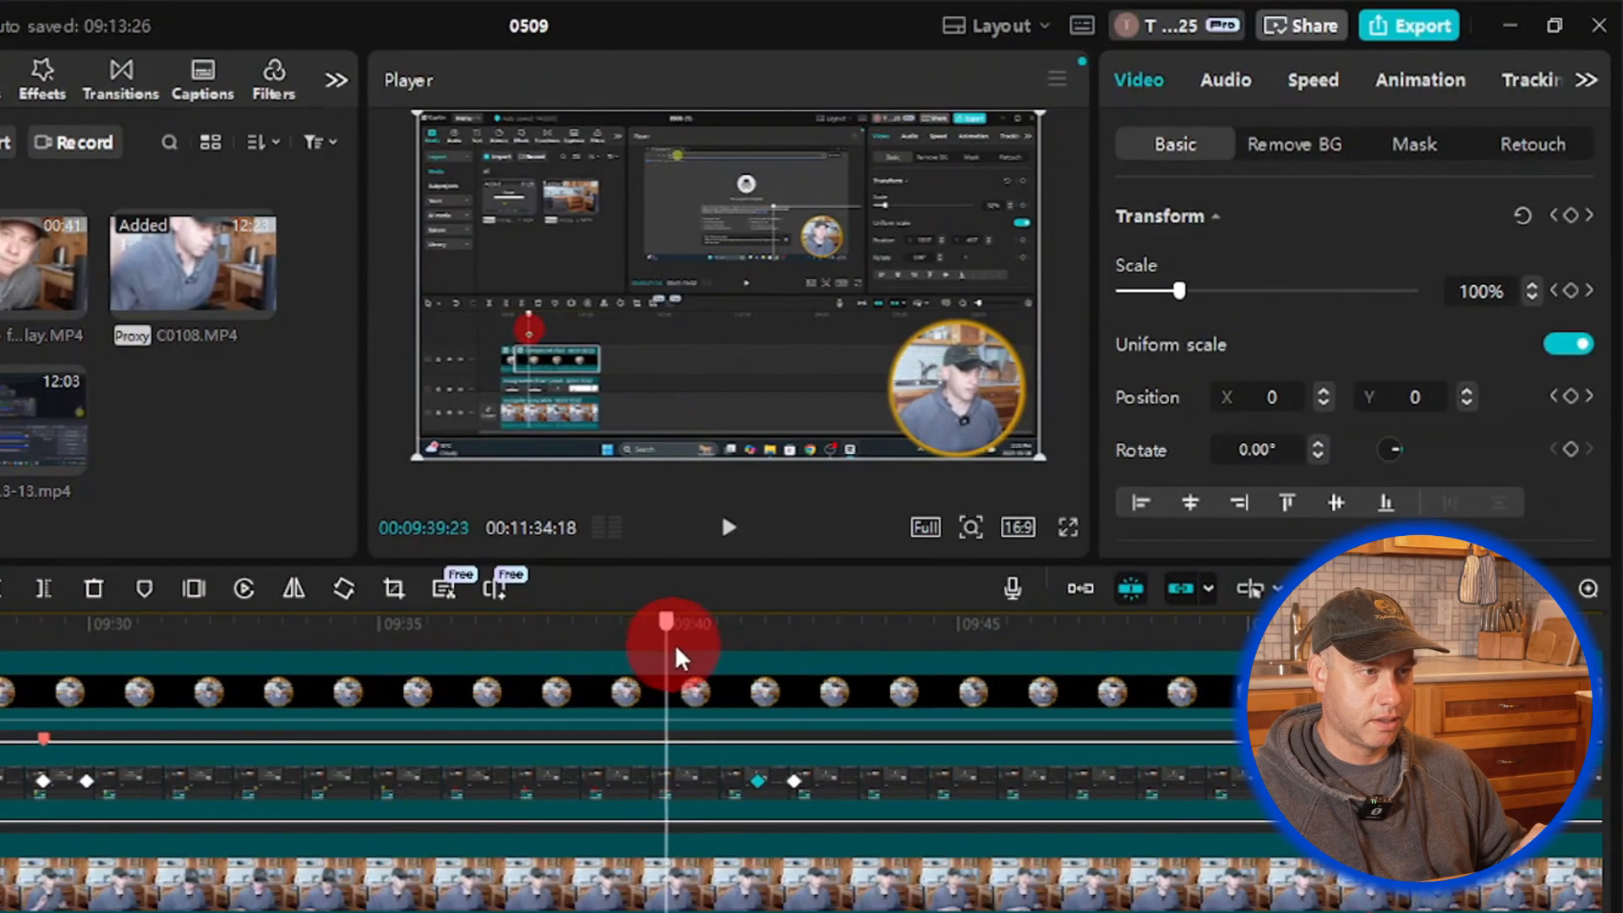
drag(676, 649, 797, 657)
scroll(676, 757, up, 2)
scroll(518, 758, down, 2)
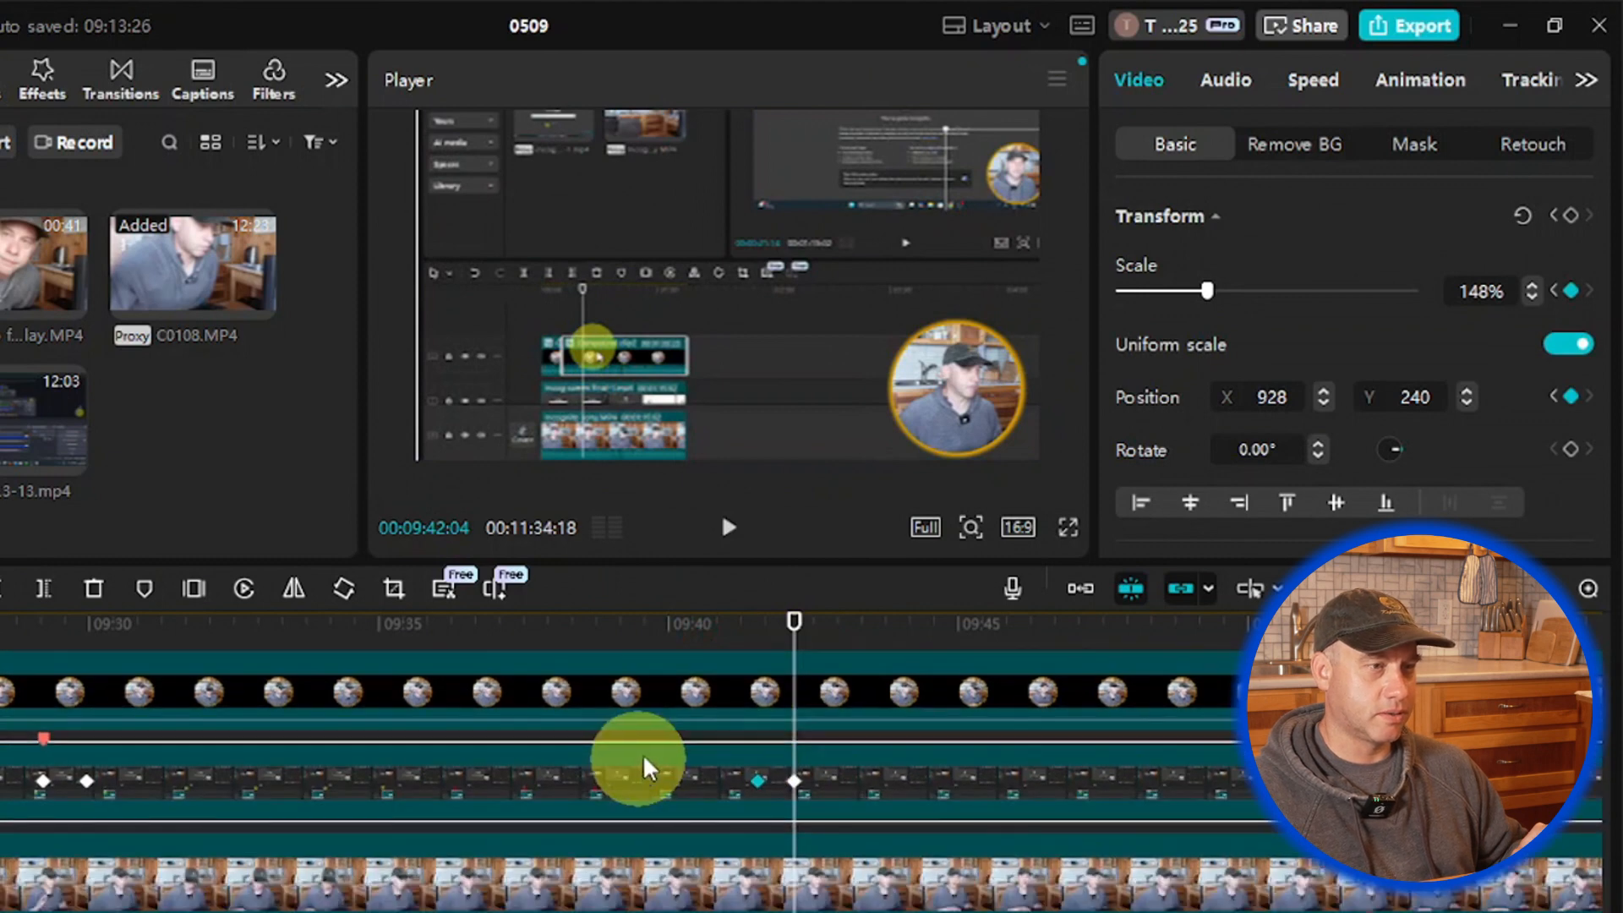
click(146, 588)
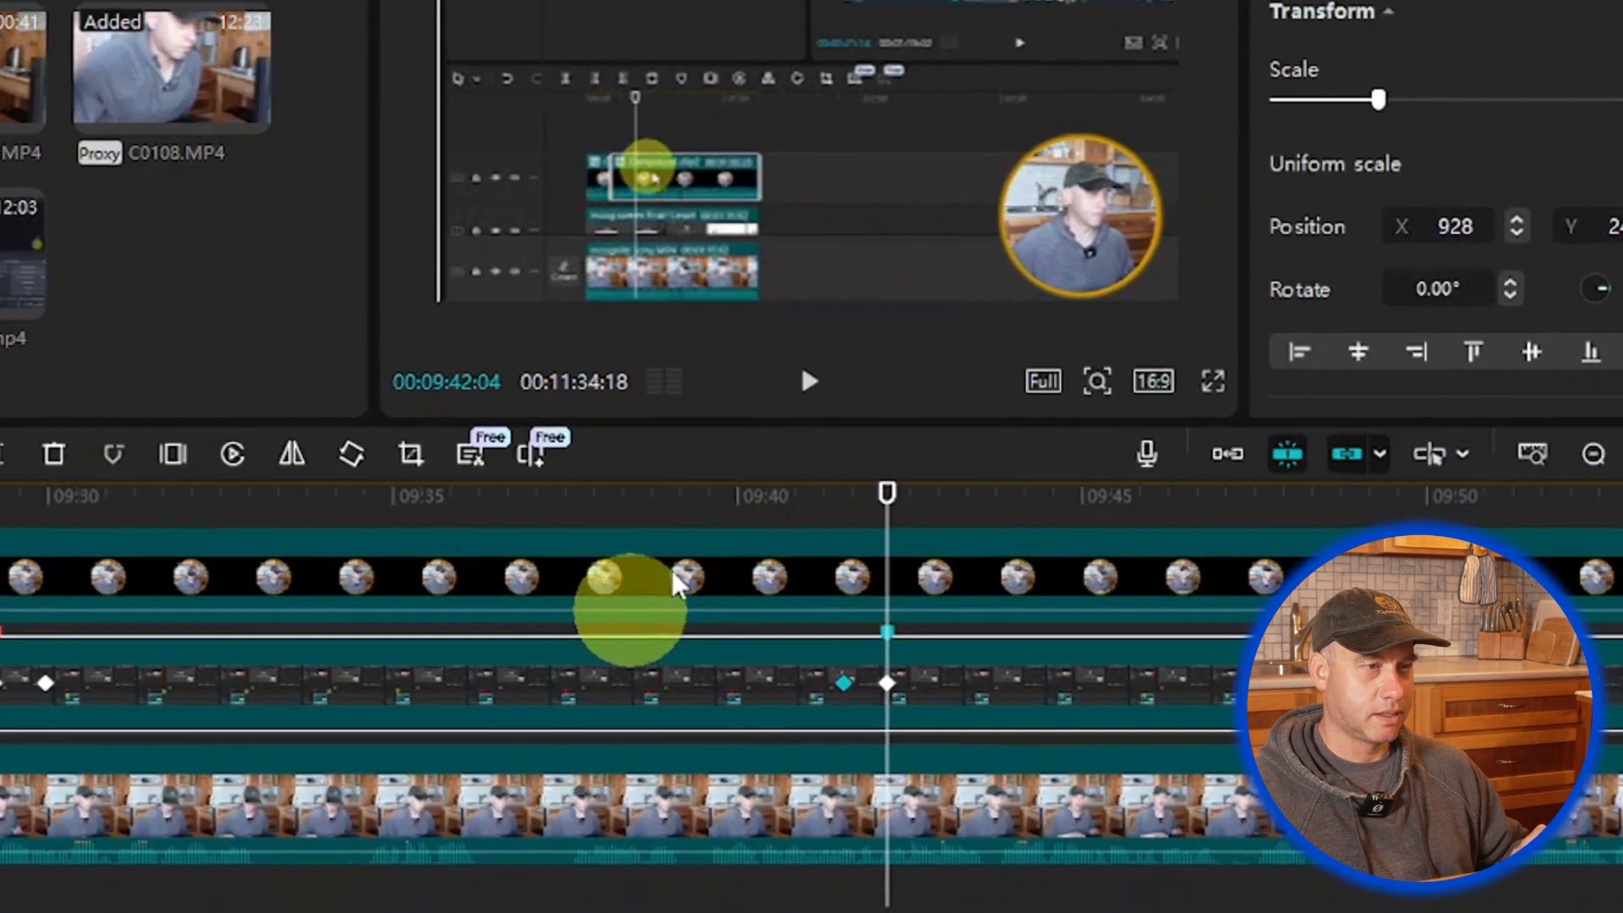
scroll(937, 636, down, 1)
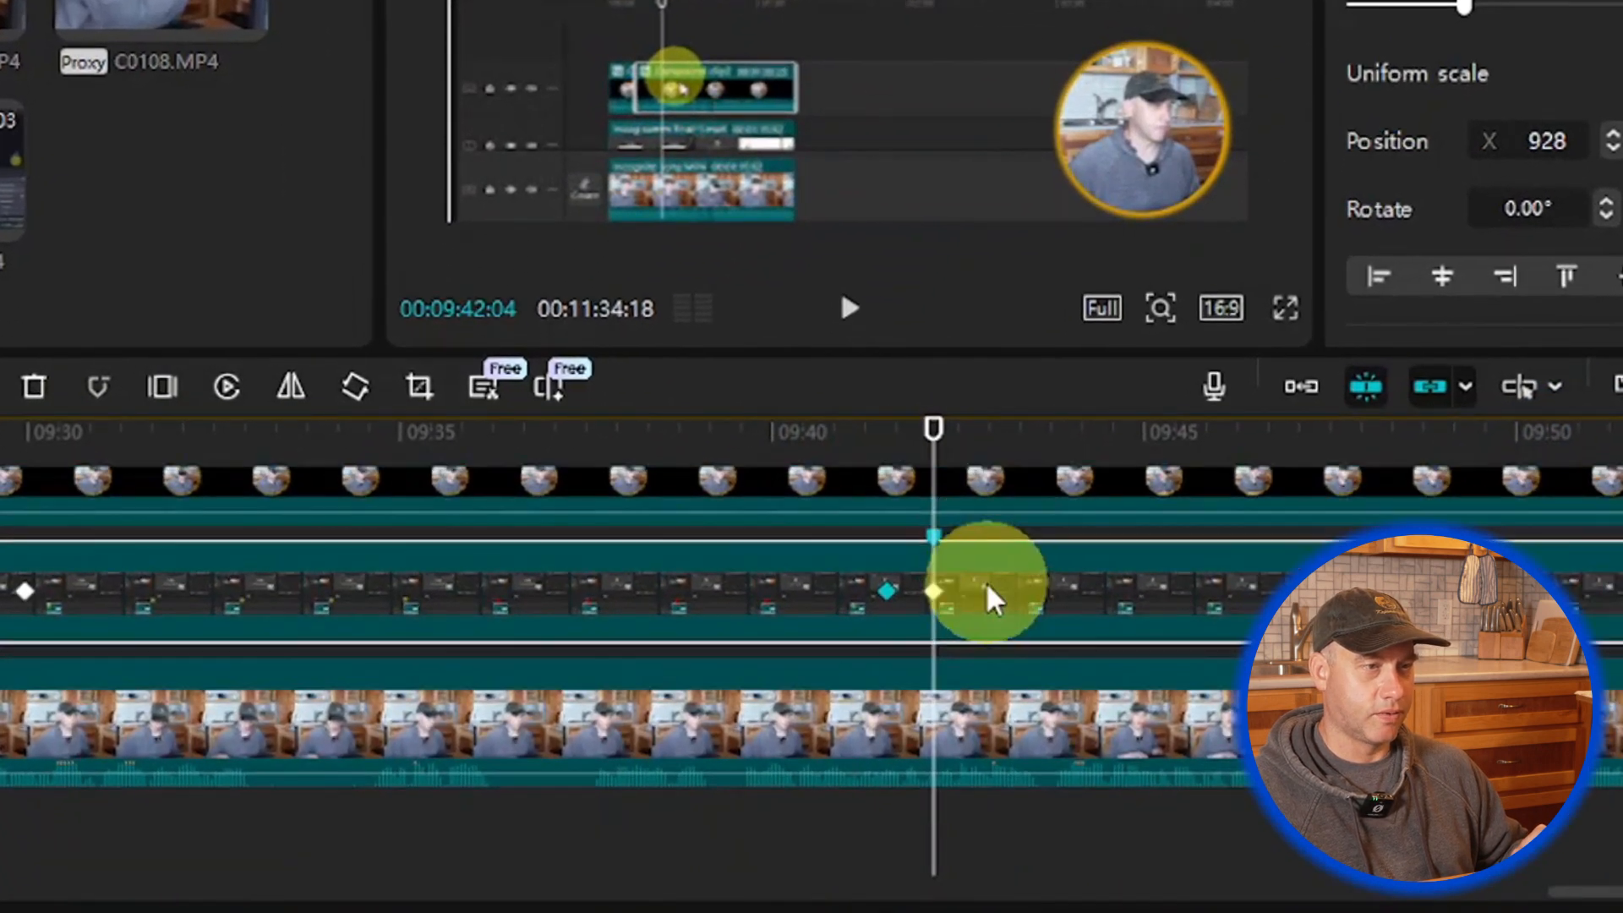
Step: Rename the screen recording's marker at 00:09:42:04 to "Text CTRL B"
right_click(937, 536)
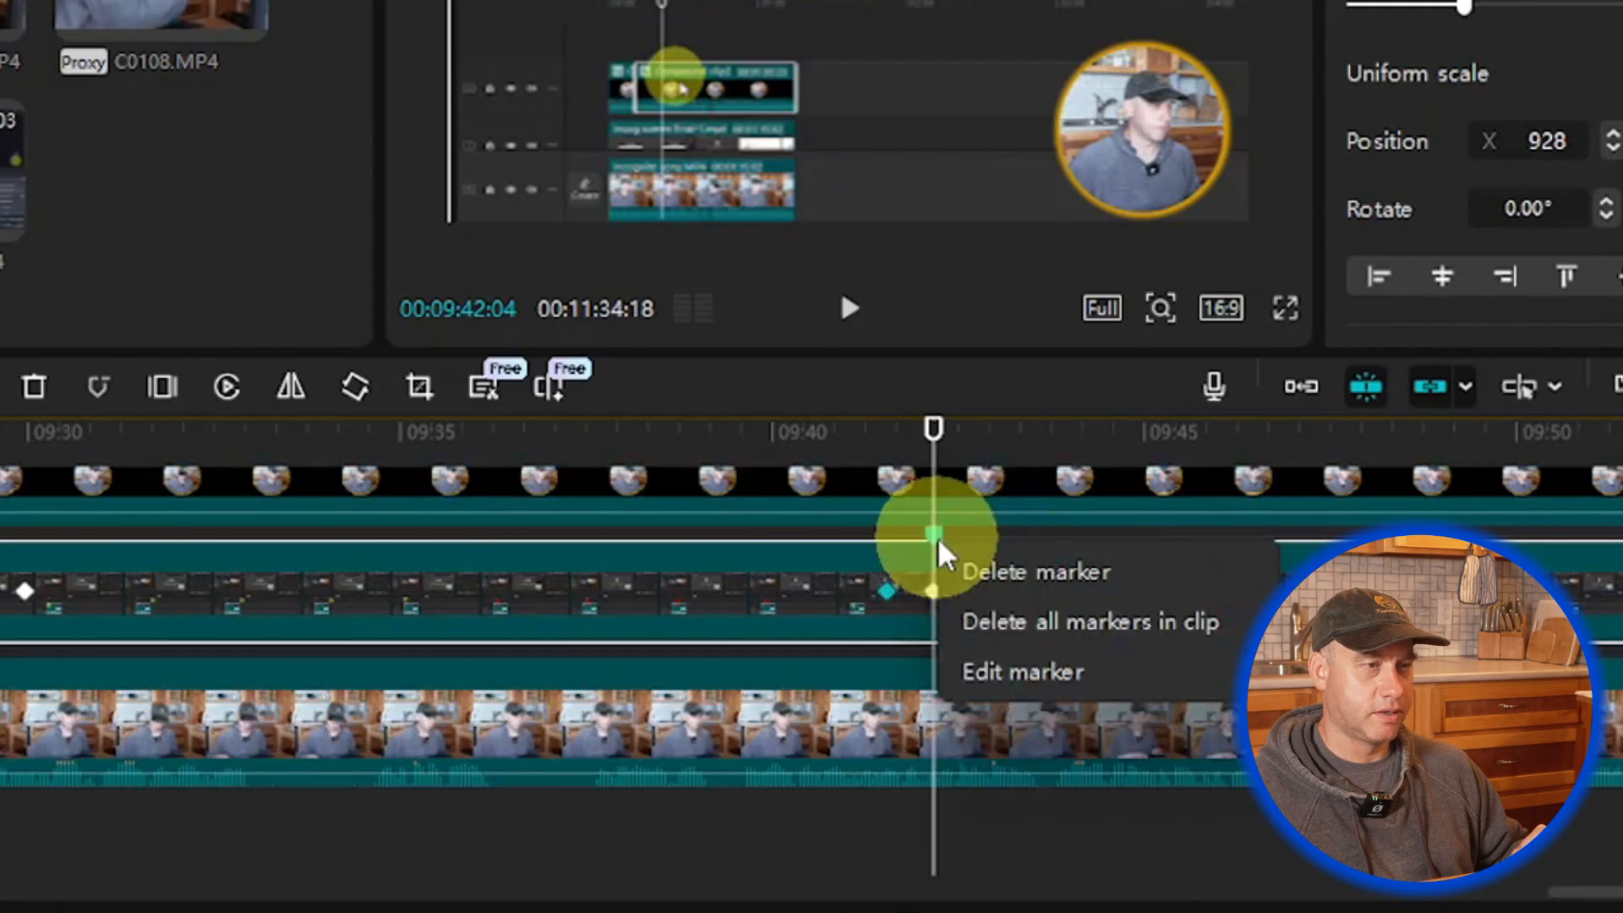
click(1011, 671)
click(803, 308)
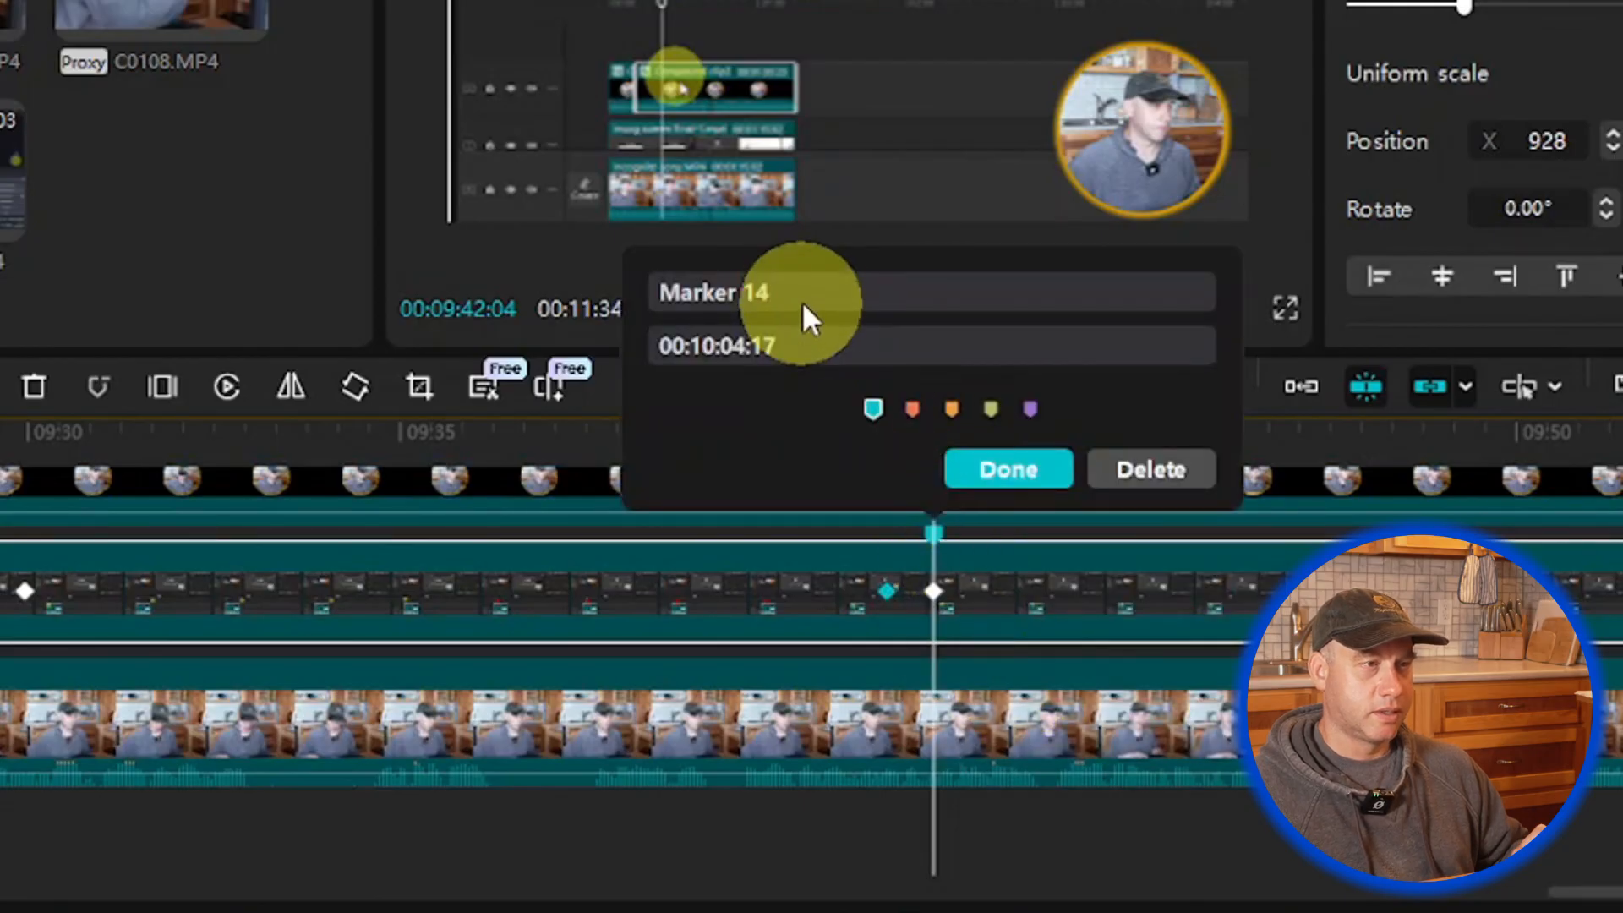
drag(803, 301, 621, 287)
text(T)
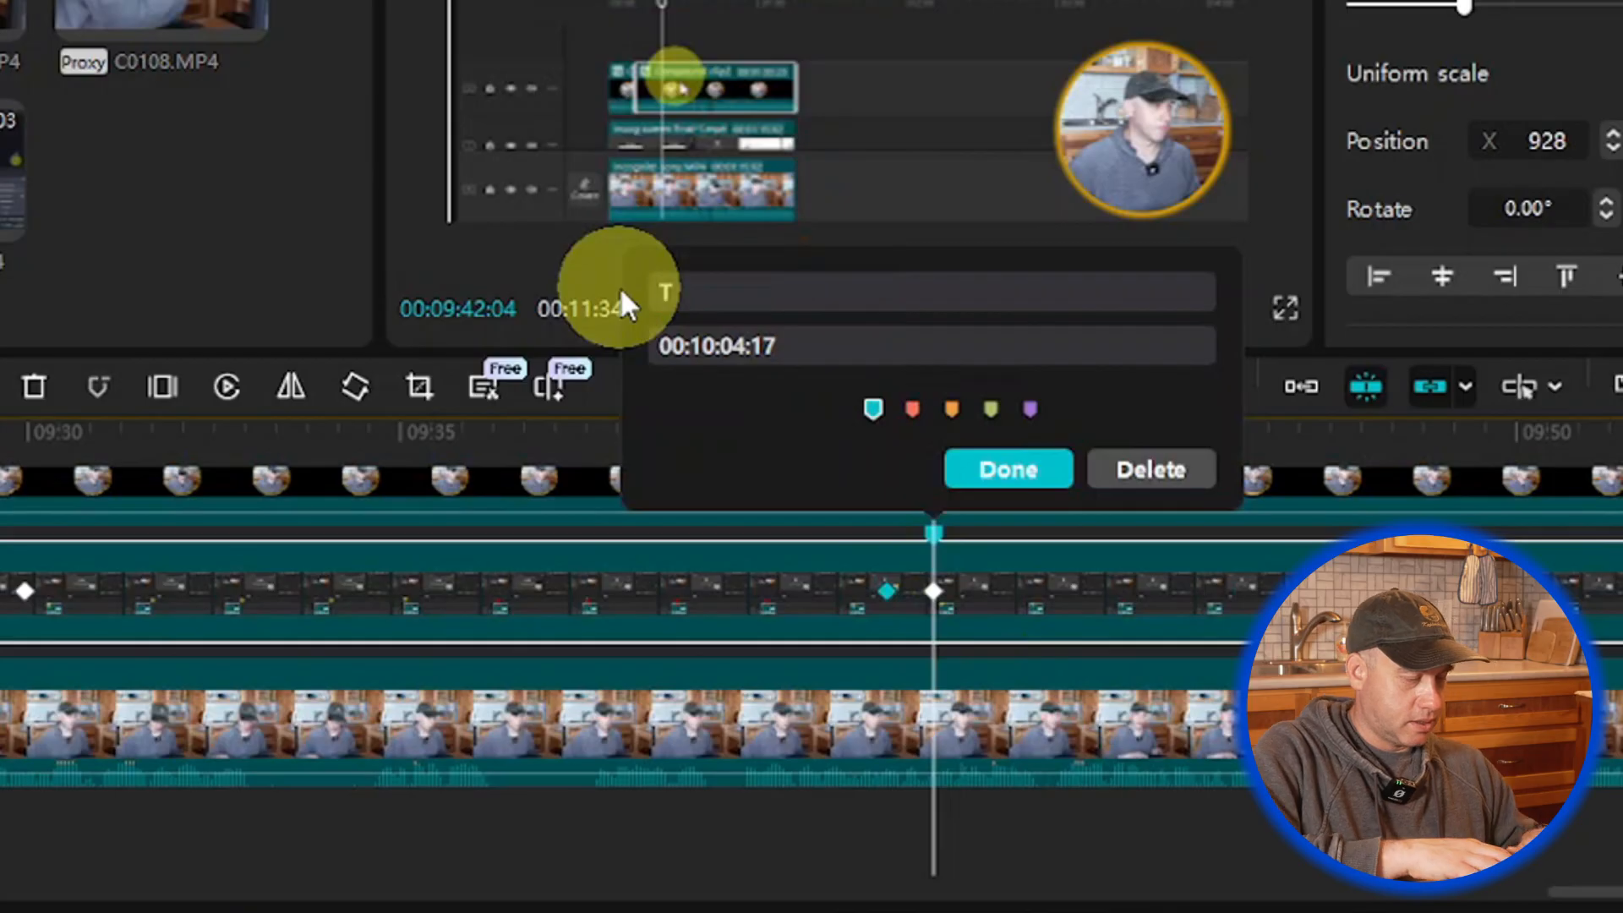
text(ext C)
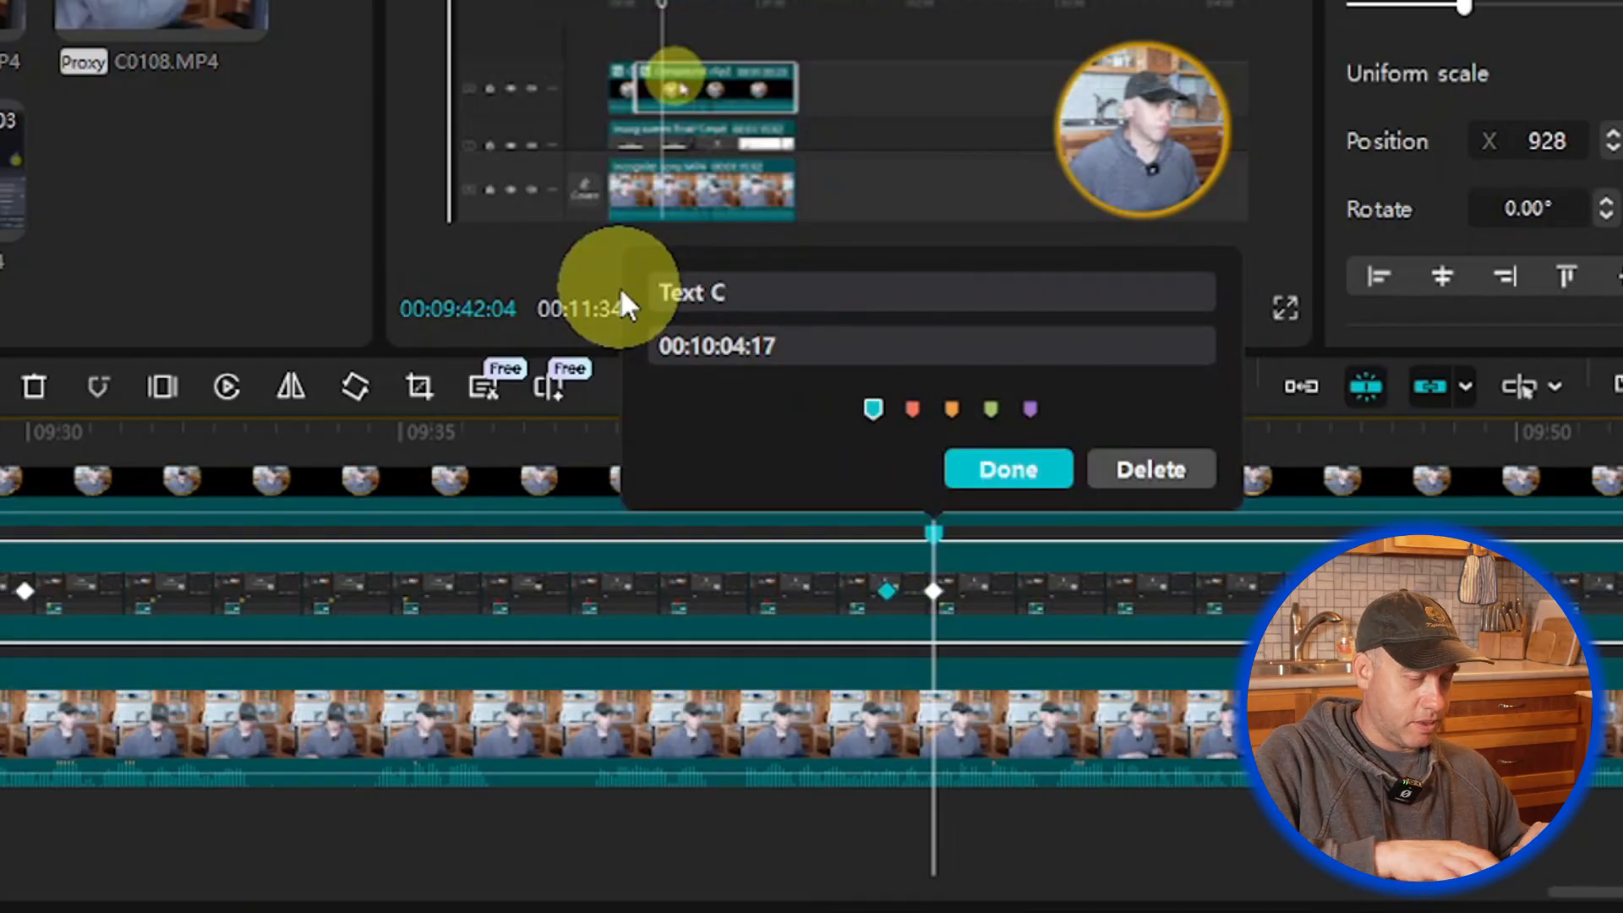
text(TRL)
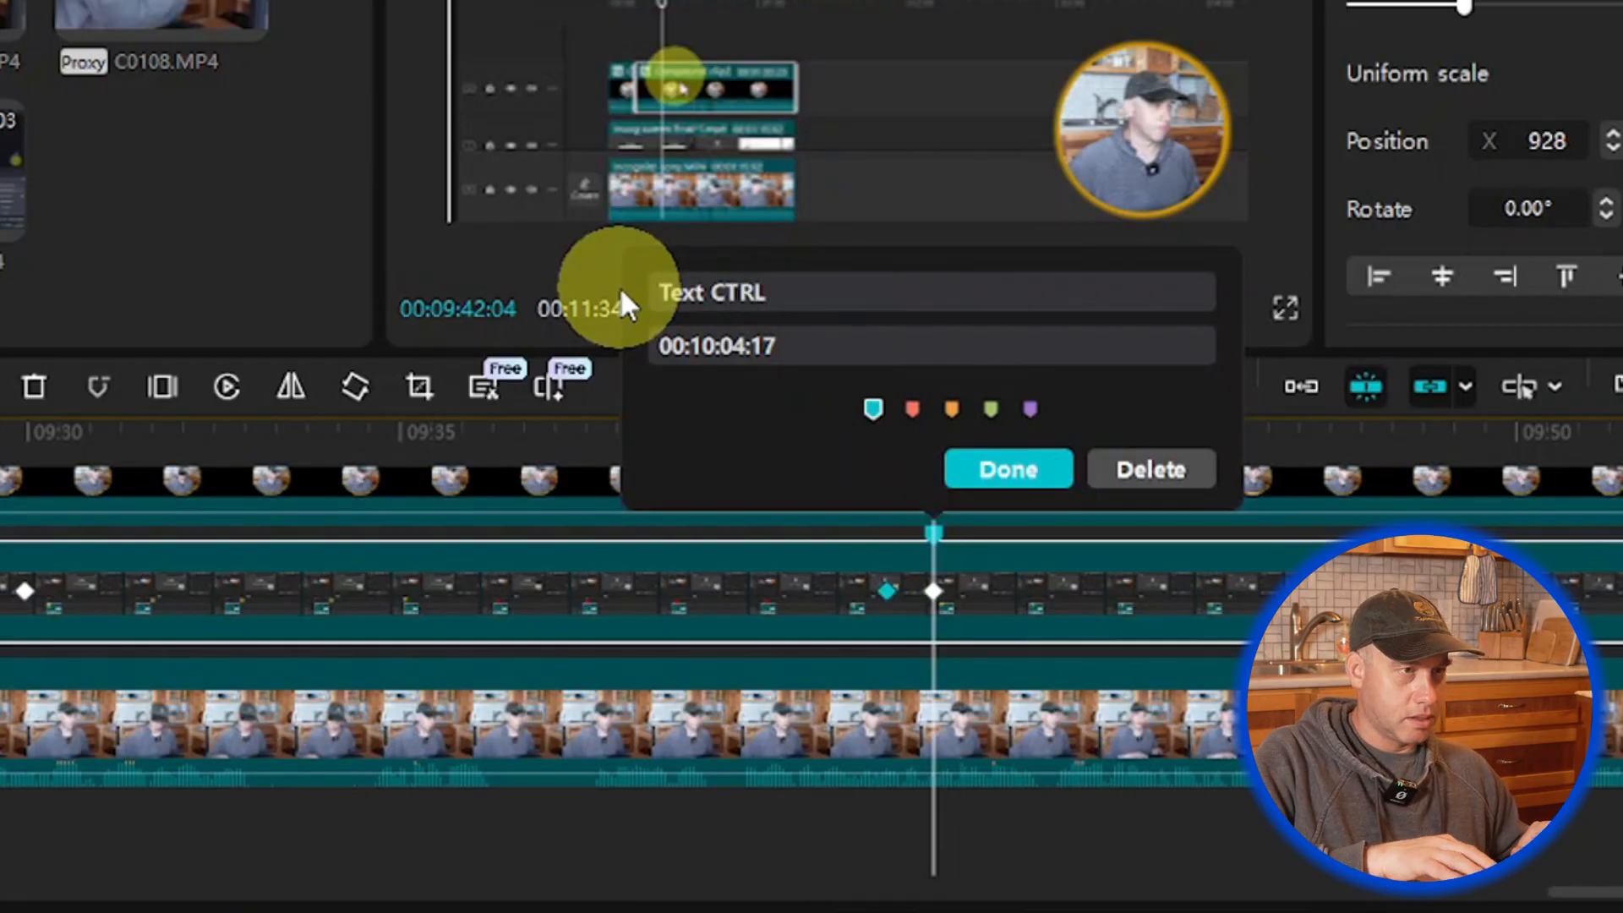
text( B)
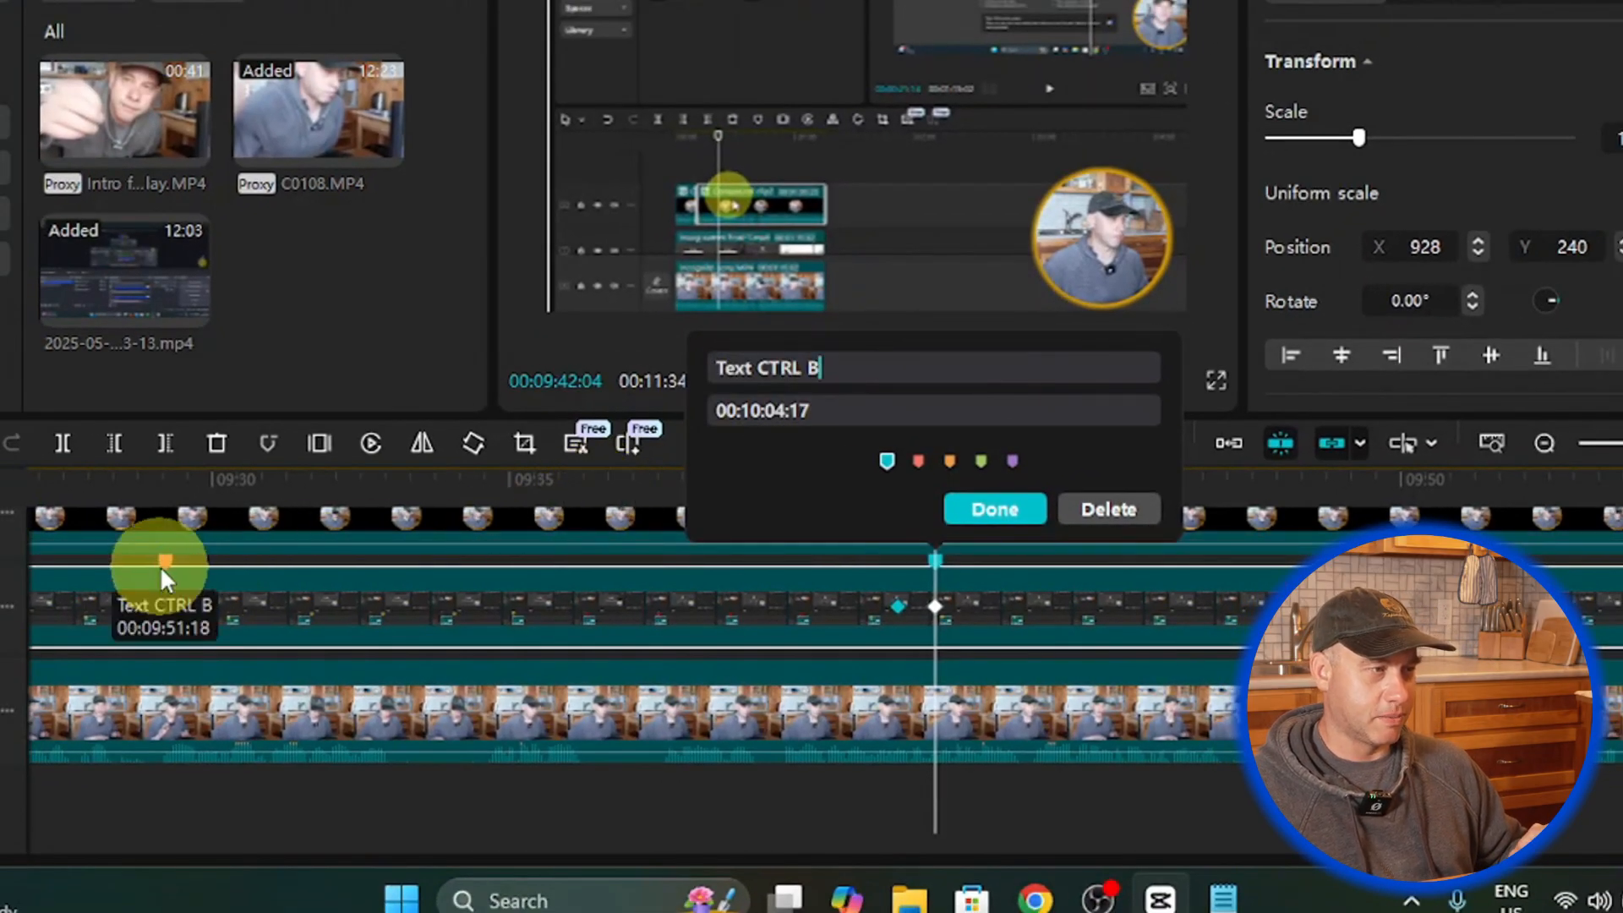
Step: Check the name of the earlier red marker, and colour the marker at 00:09:42:04 red as well
right_click(170, 565)
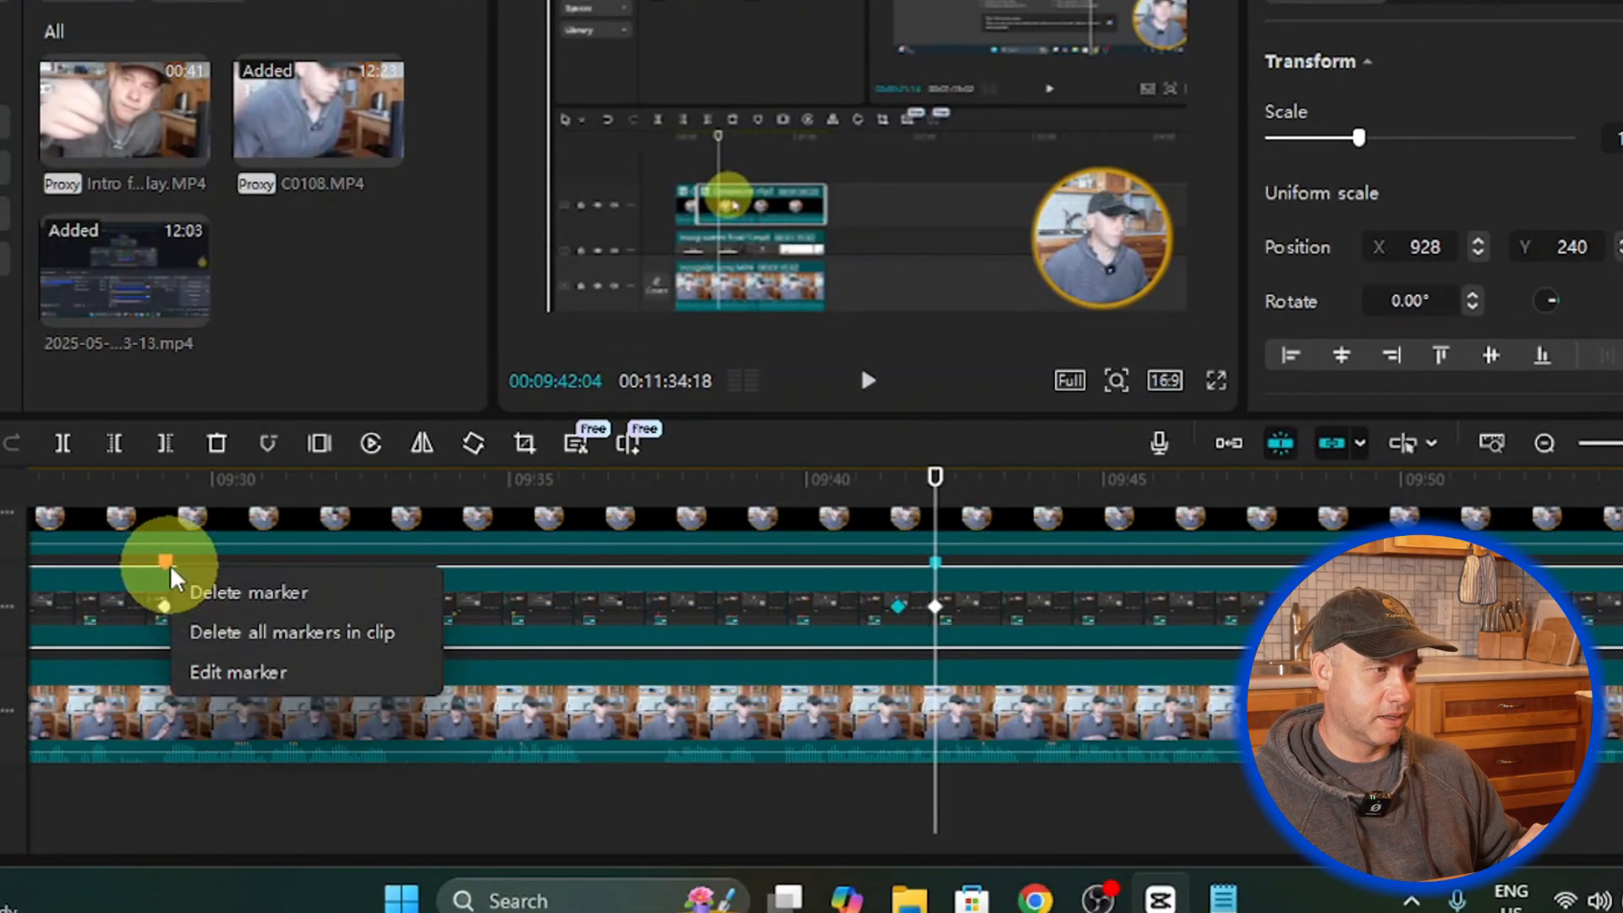
right_click(937, 565)
click(962, 672)
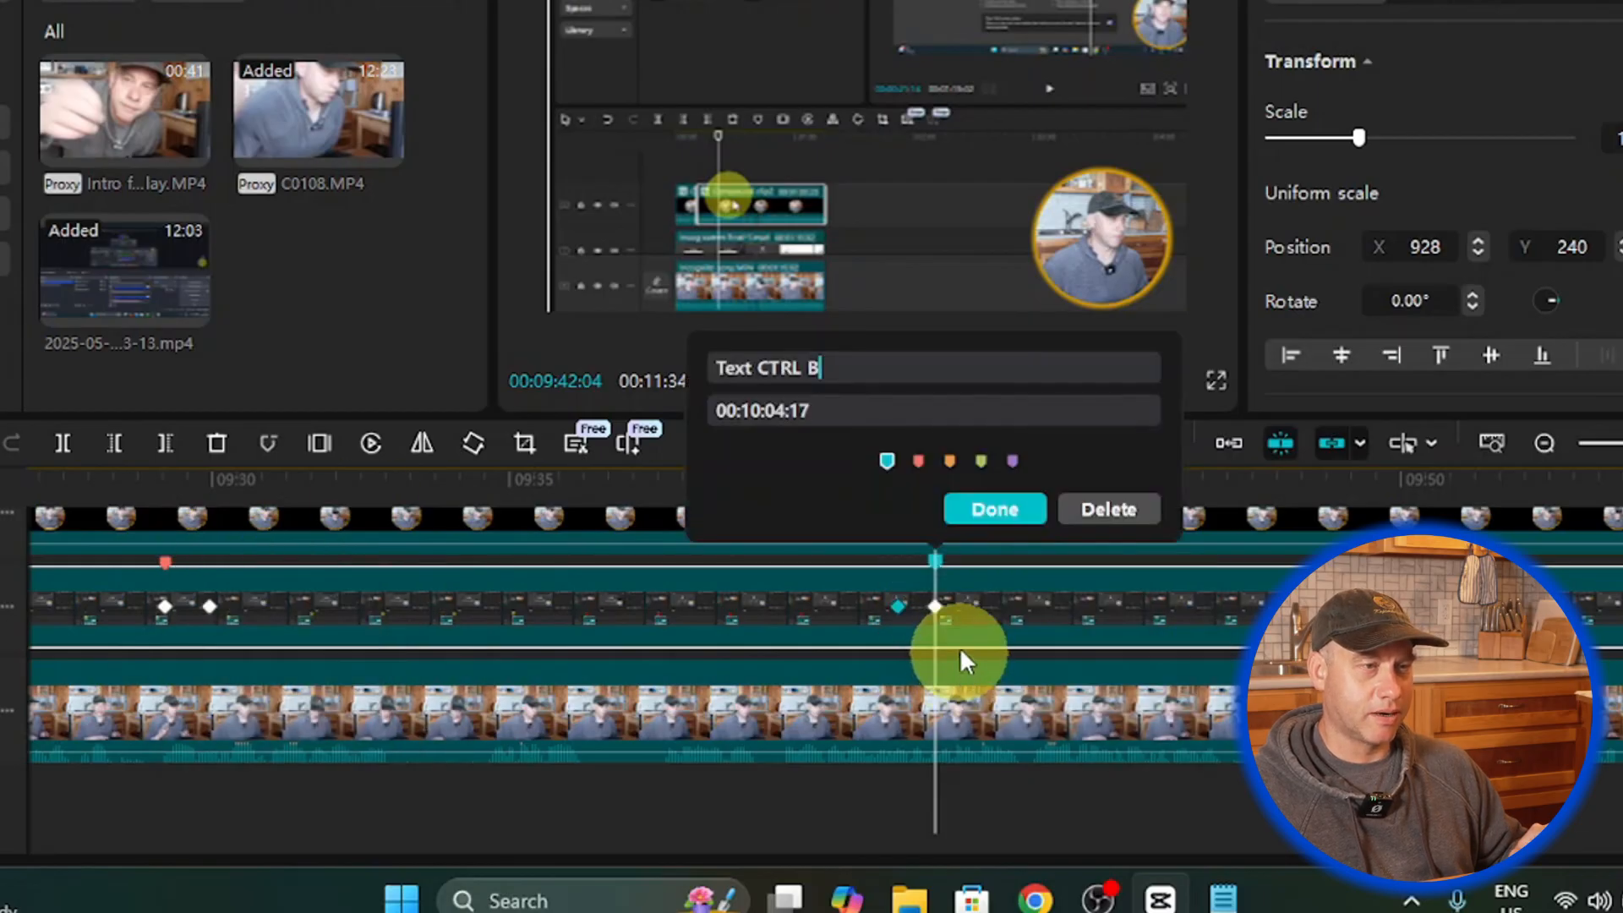
click(918, 461)
click(995, 509)
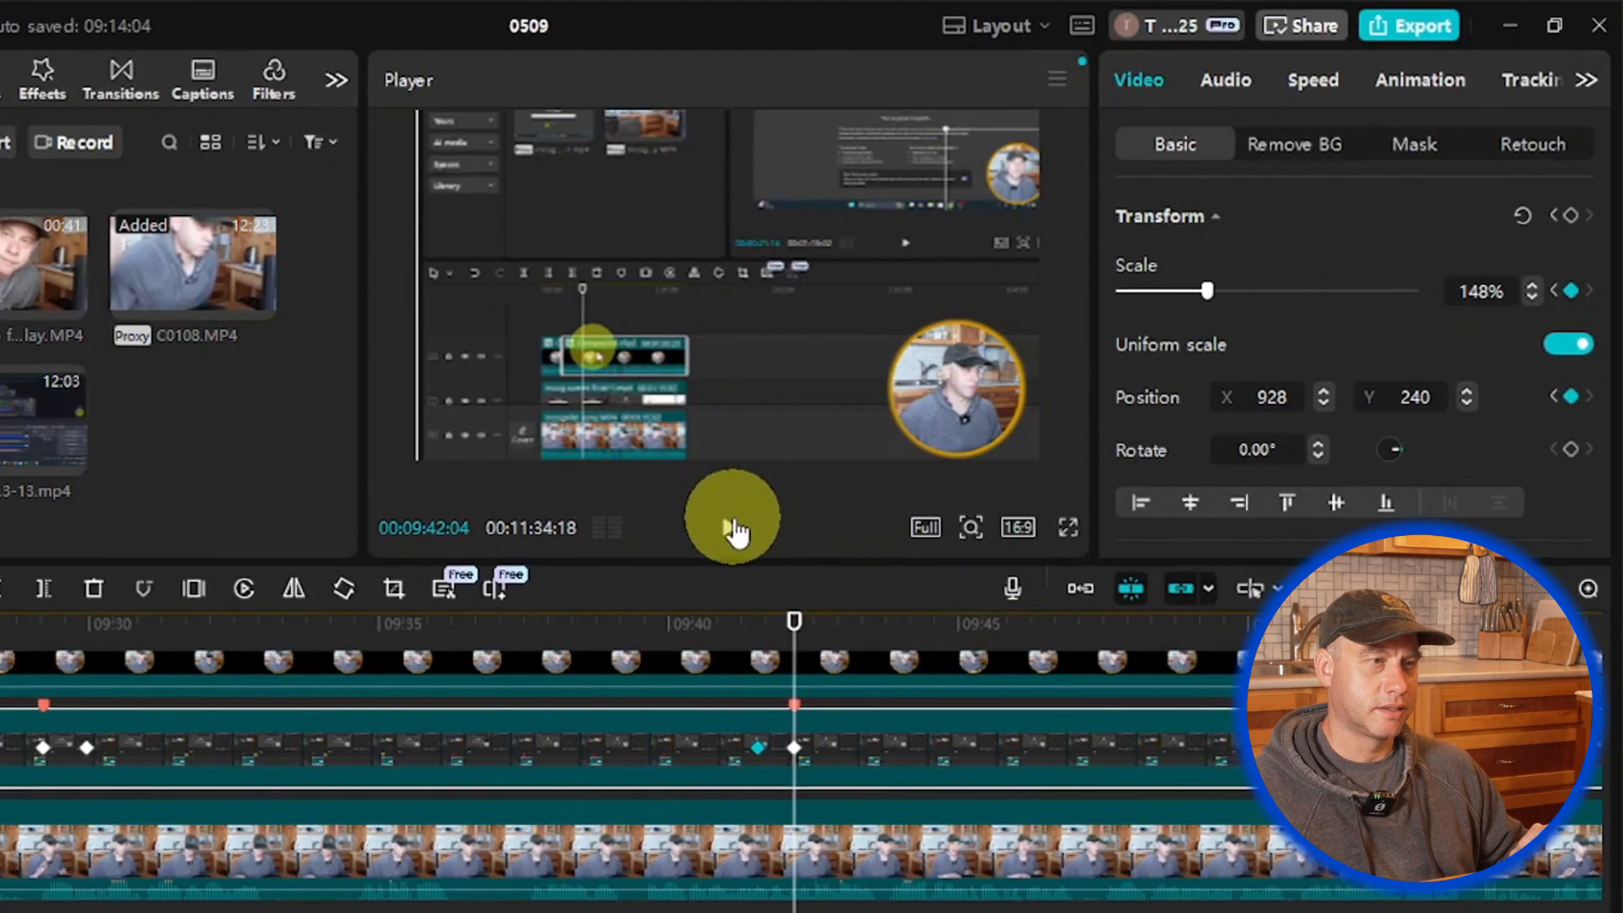
Step: Play the footage on to 00:09:52:18 and add a marker to the screen recording there
click(866, 378)
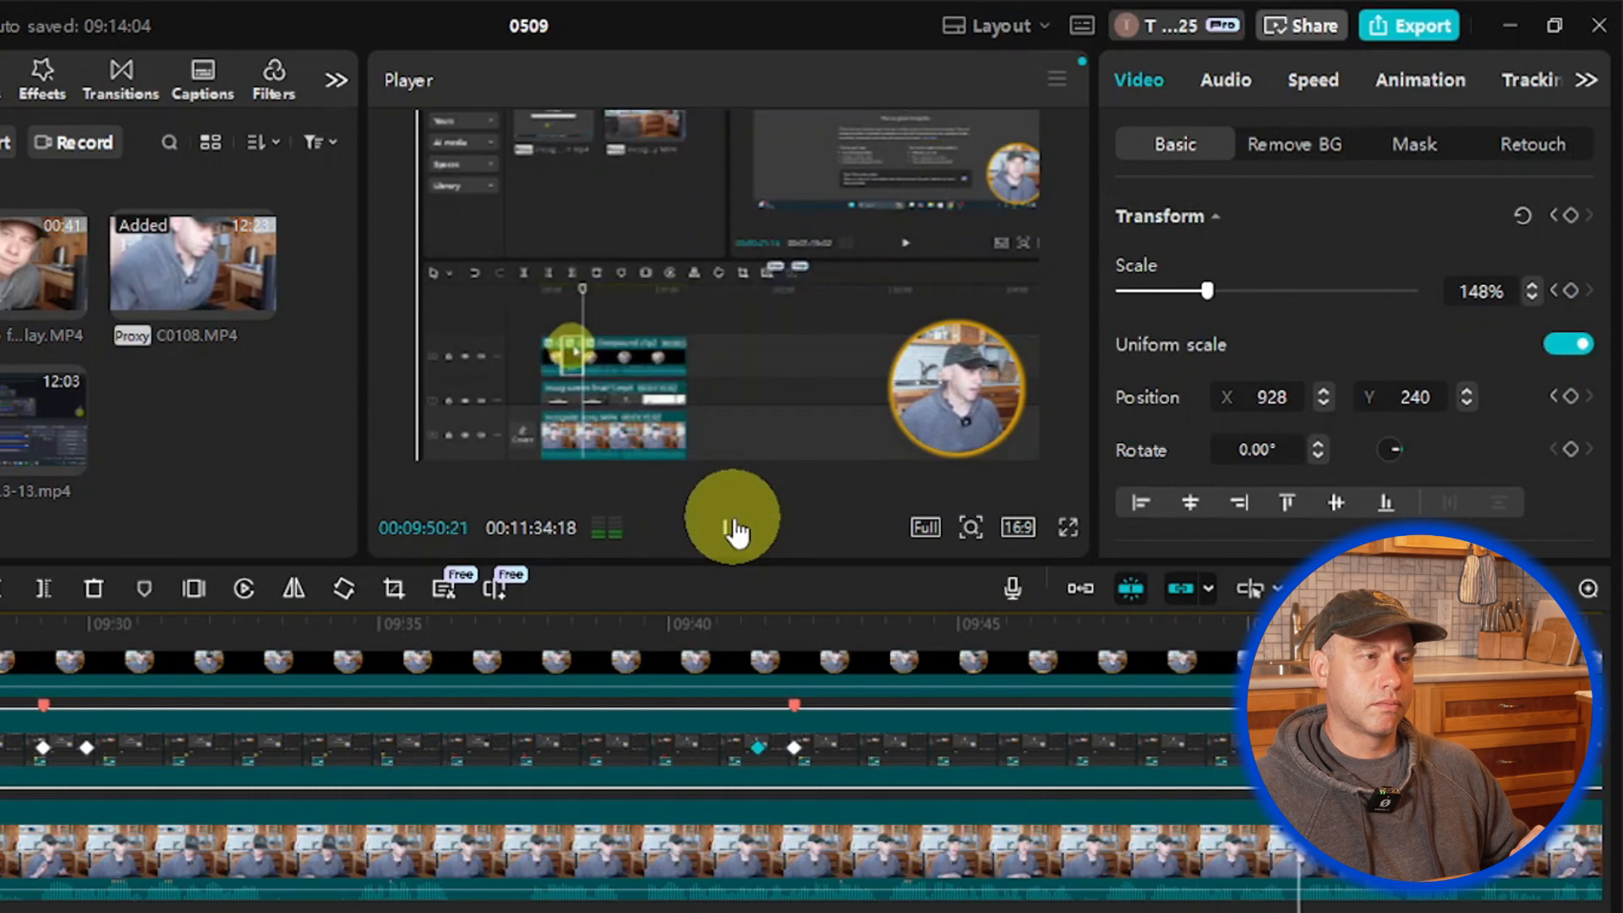
click(733, 525)
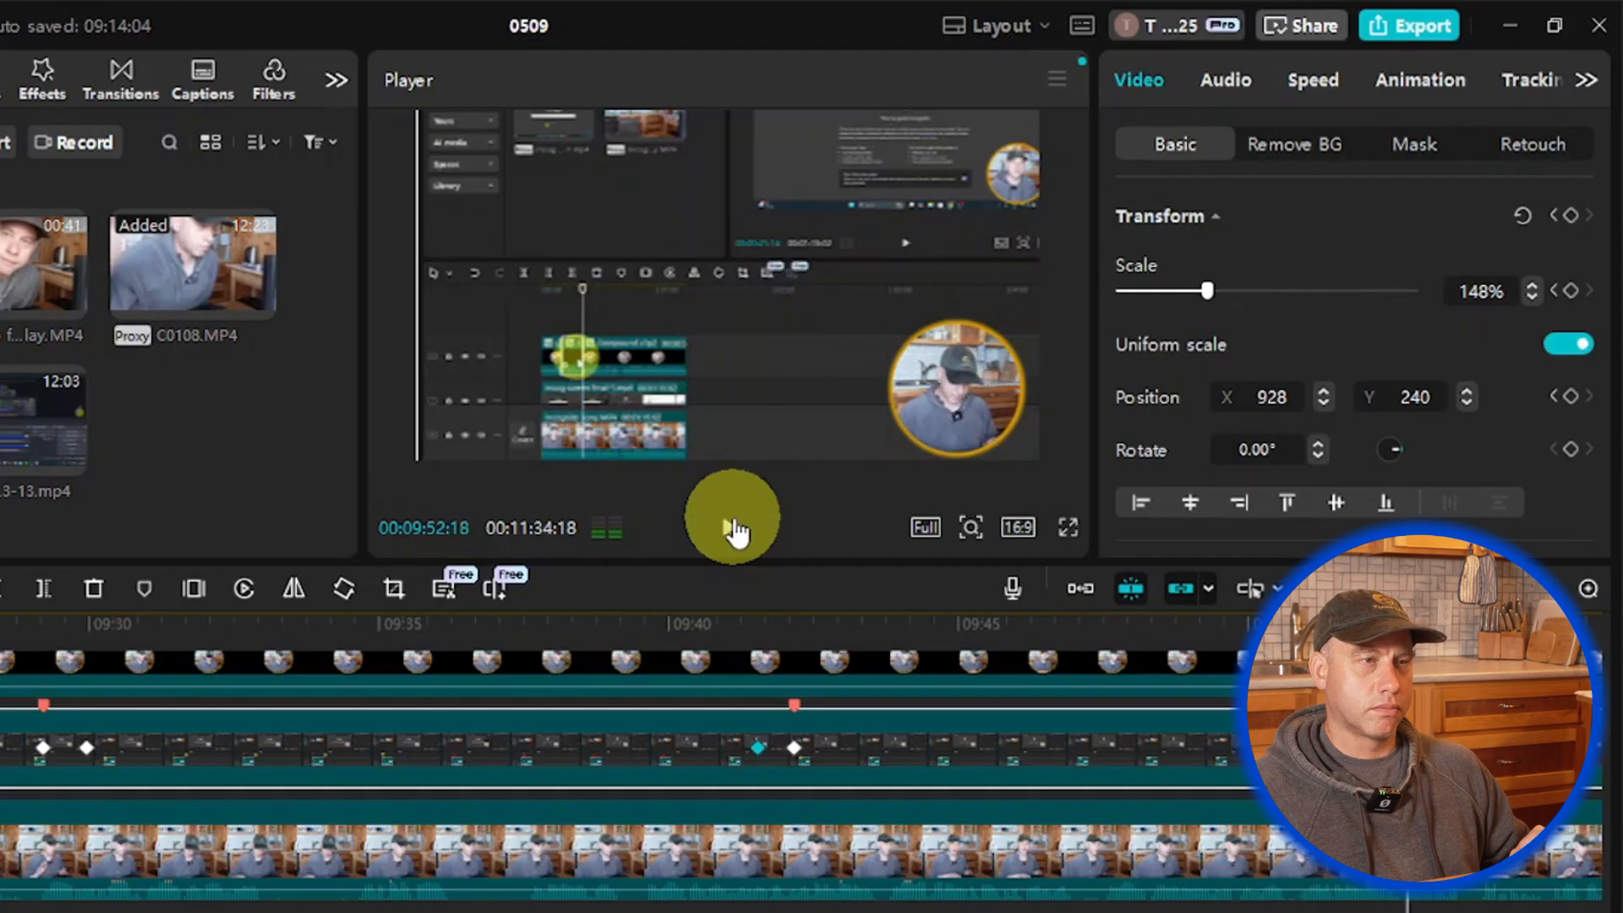
scroll(1226, 735, up, 1)
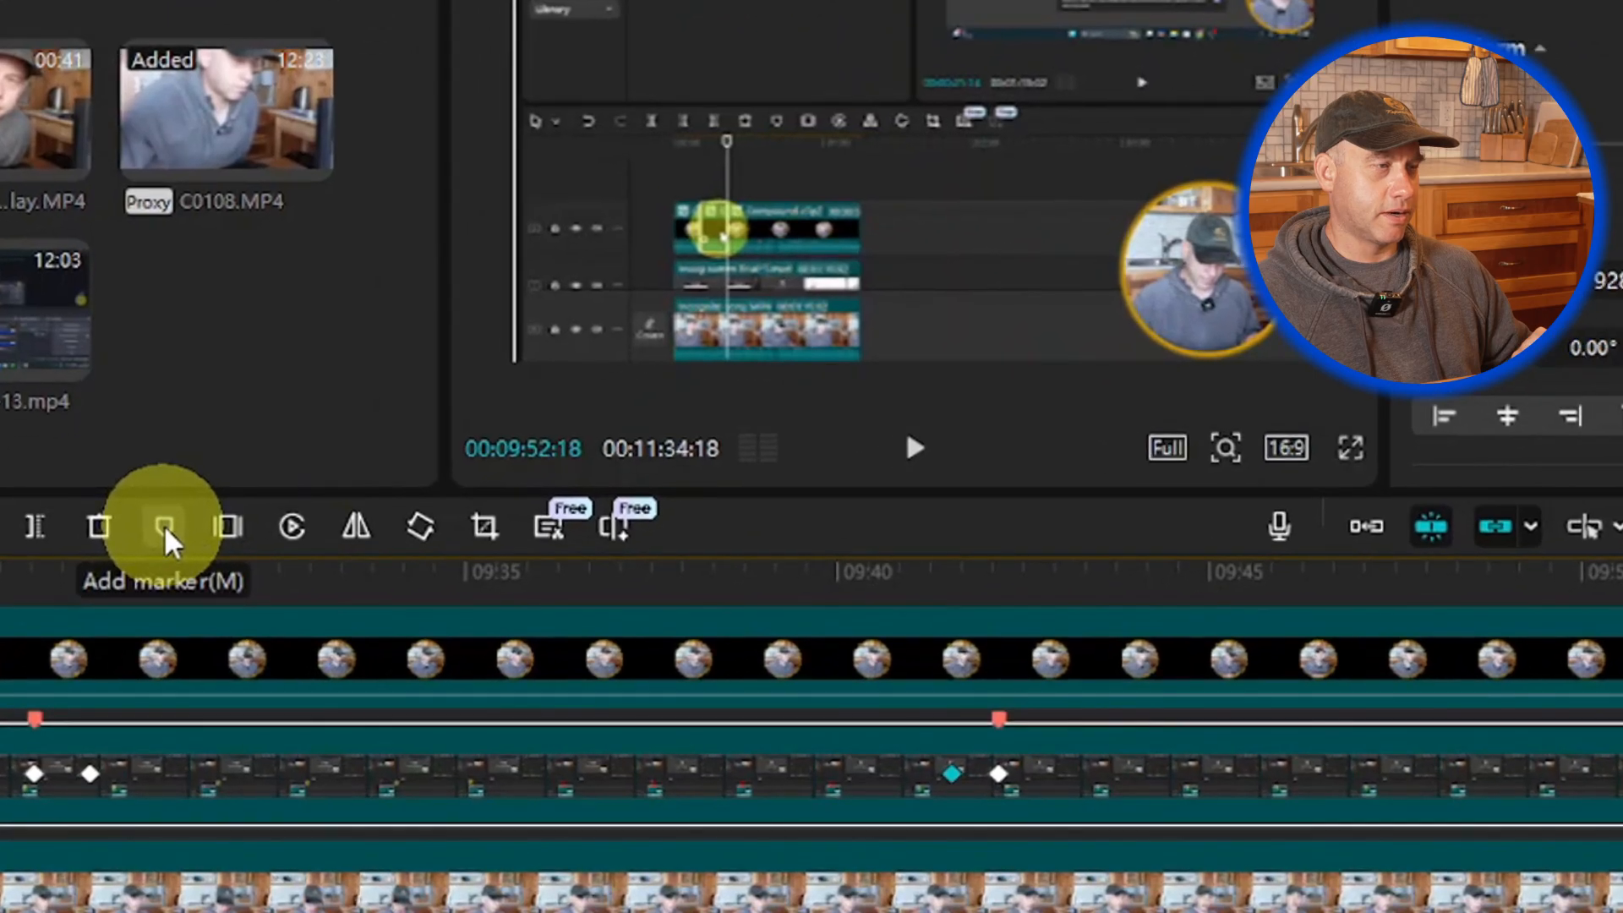
click(156, 558)
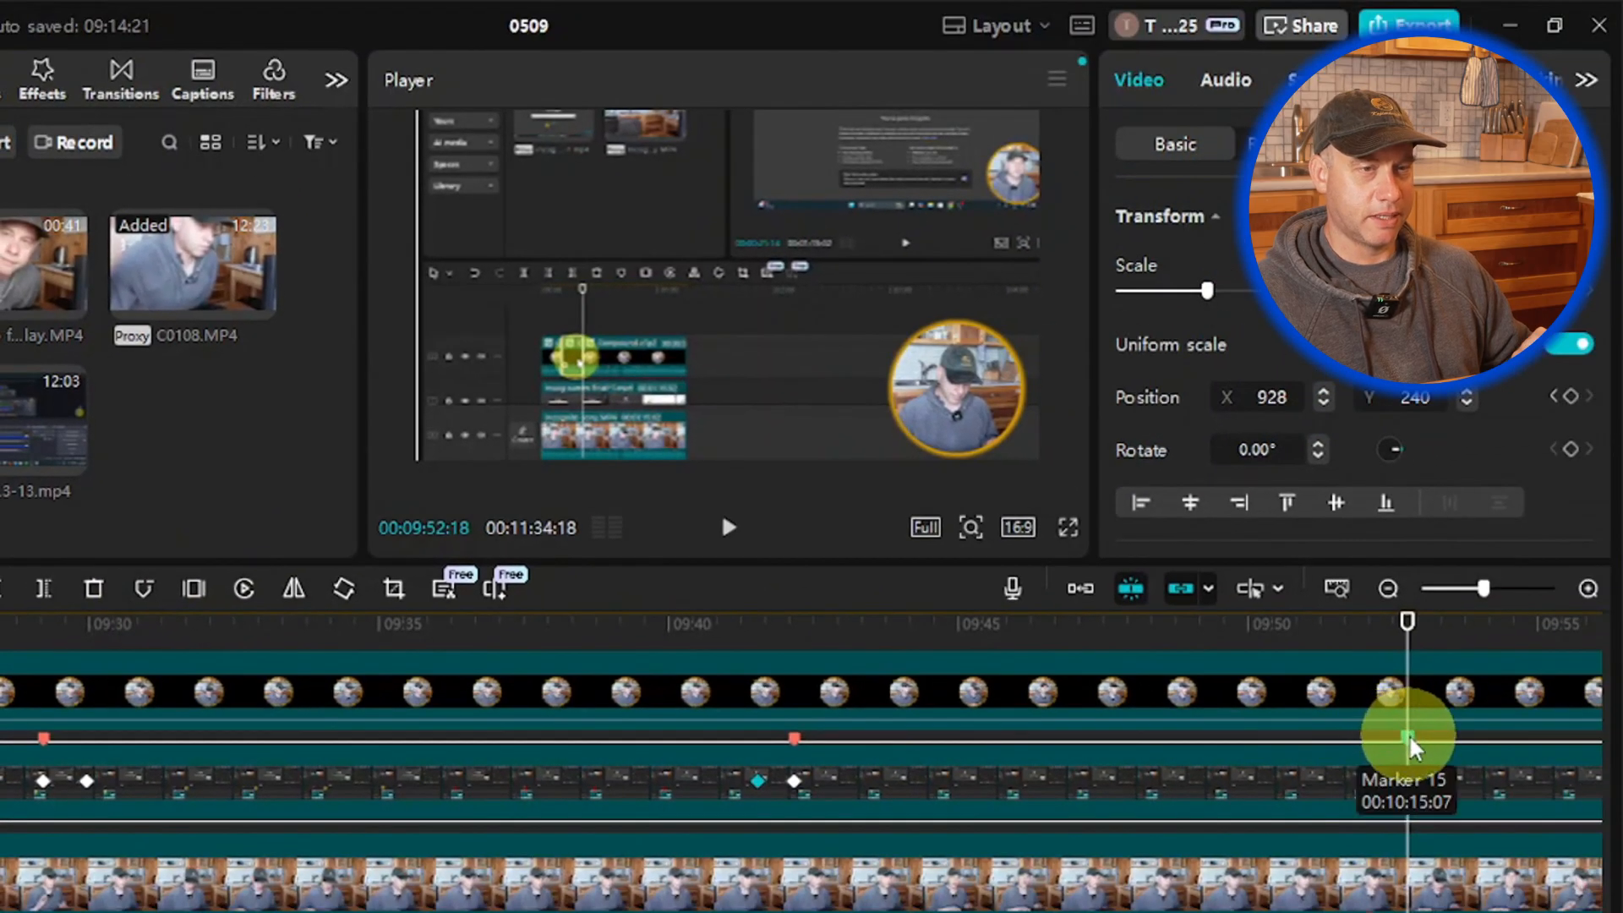
Step: Rename the screen recording's marker at the 00:09:52:18 playhead position to "Text BackSpace"
right_click(1409, 734)
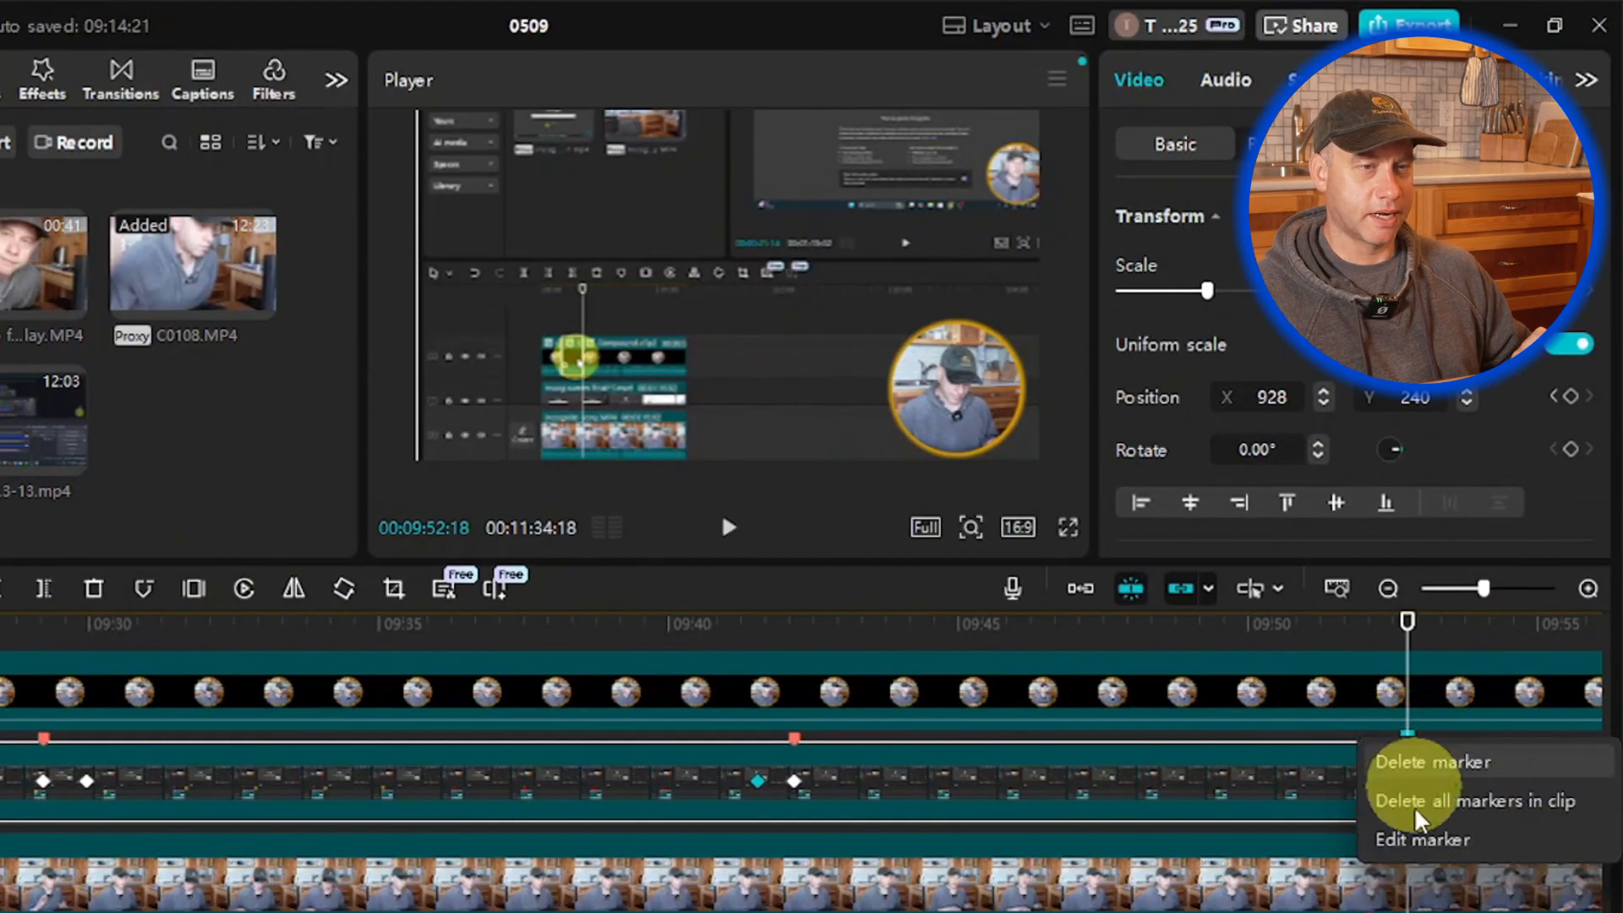
click(1420, 833)
click(1298, 548)
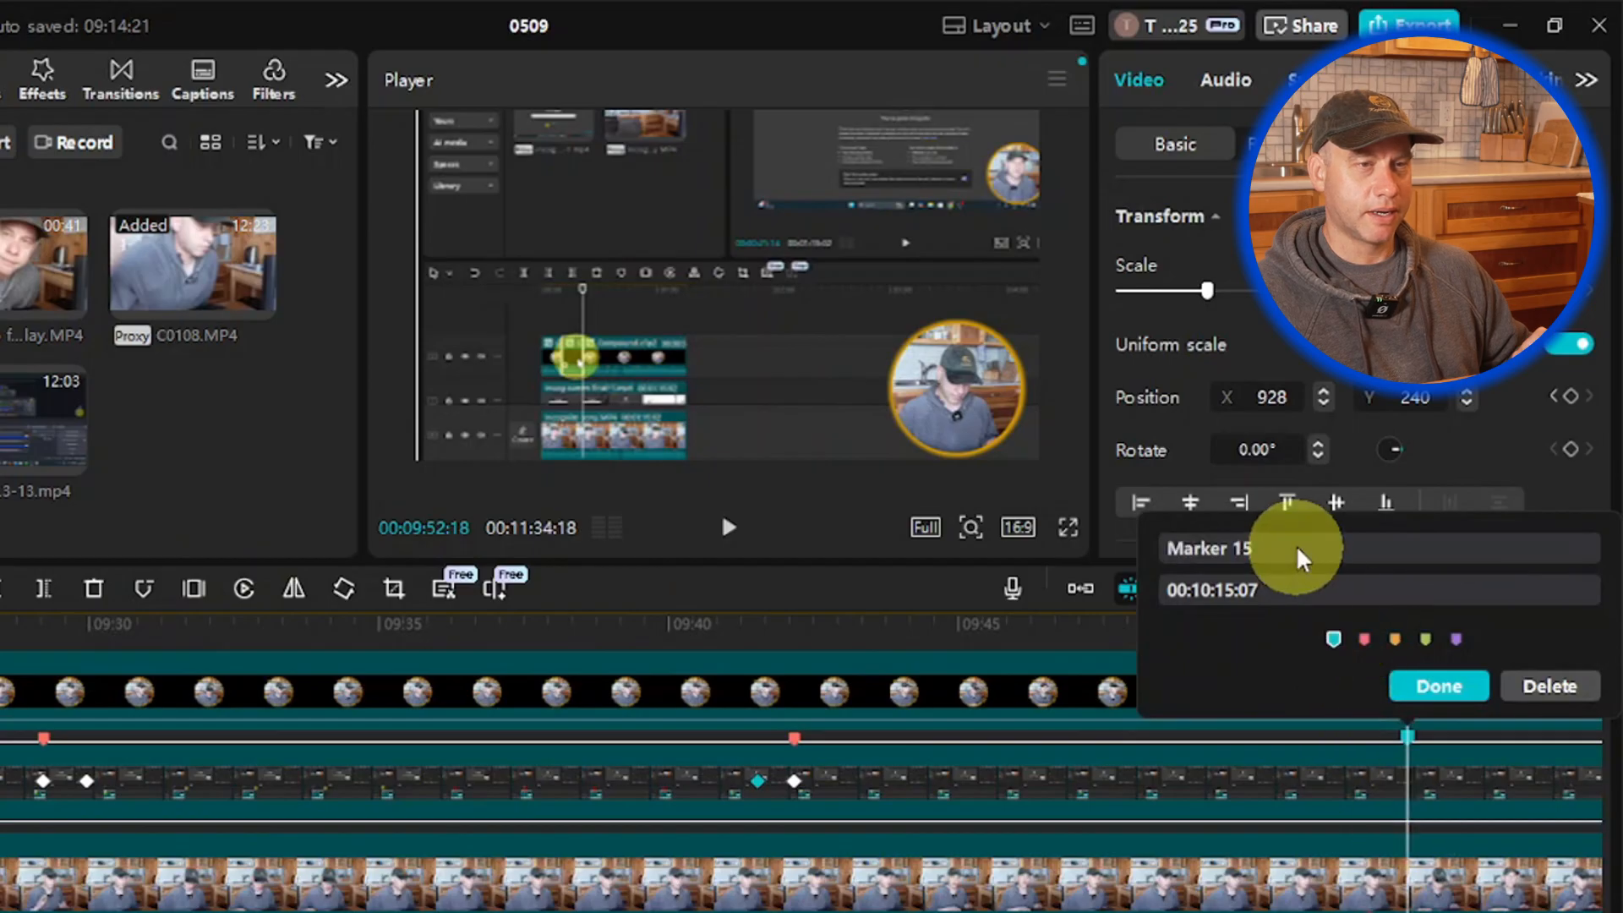
drag(1234, 547, 1148, 545)
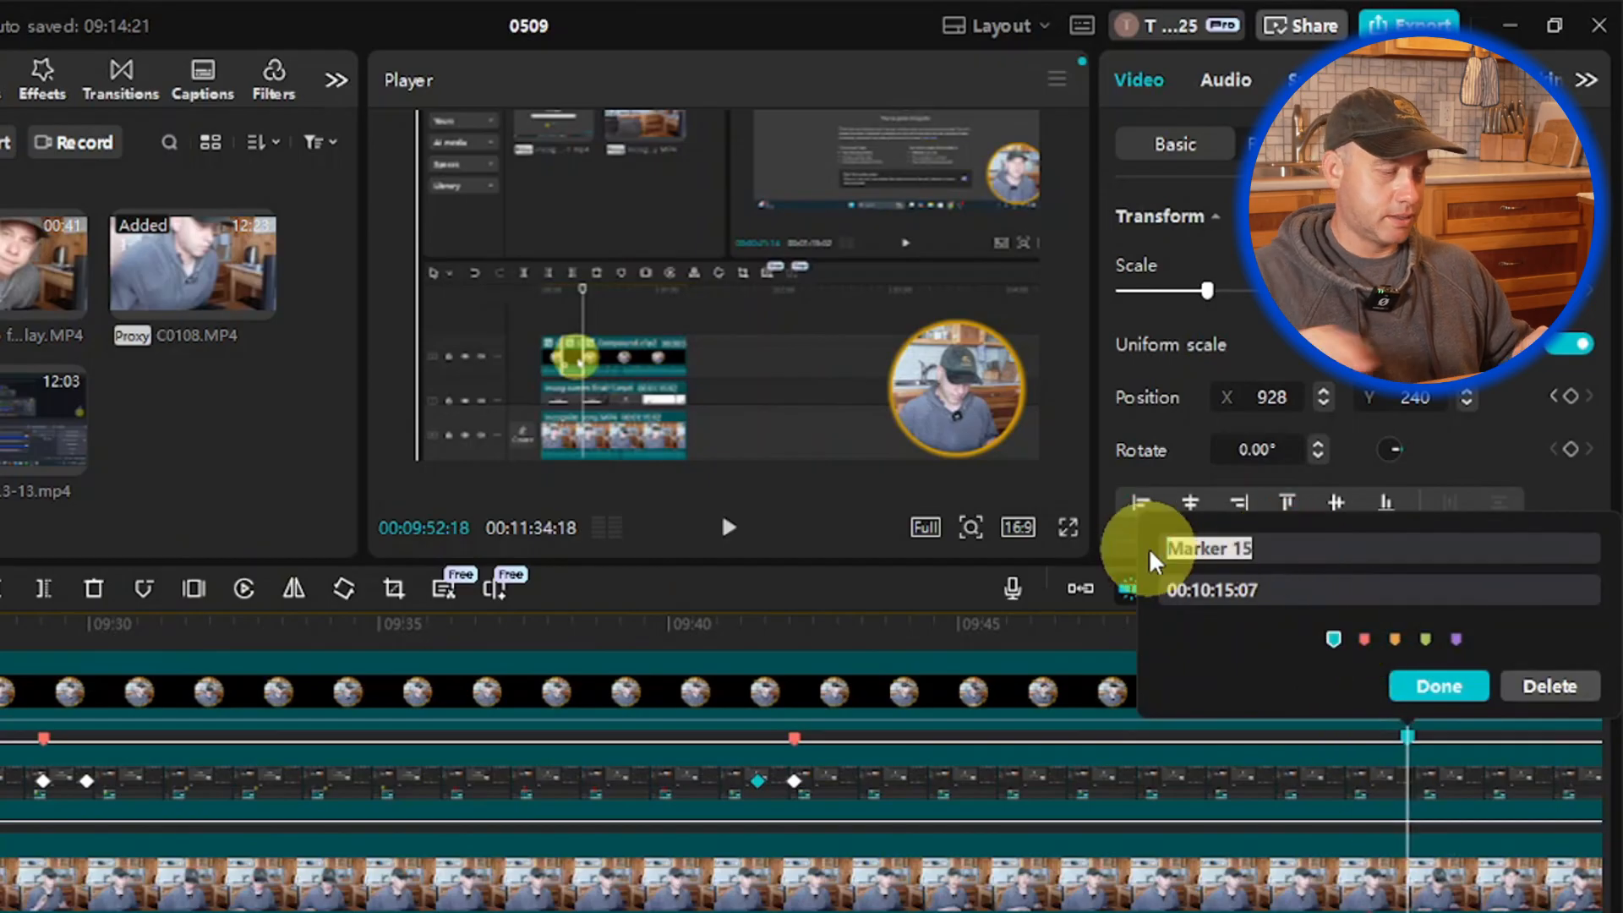
key(BackSpace)
text(T)
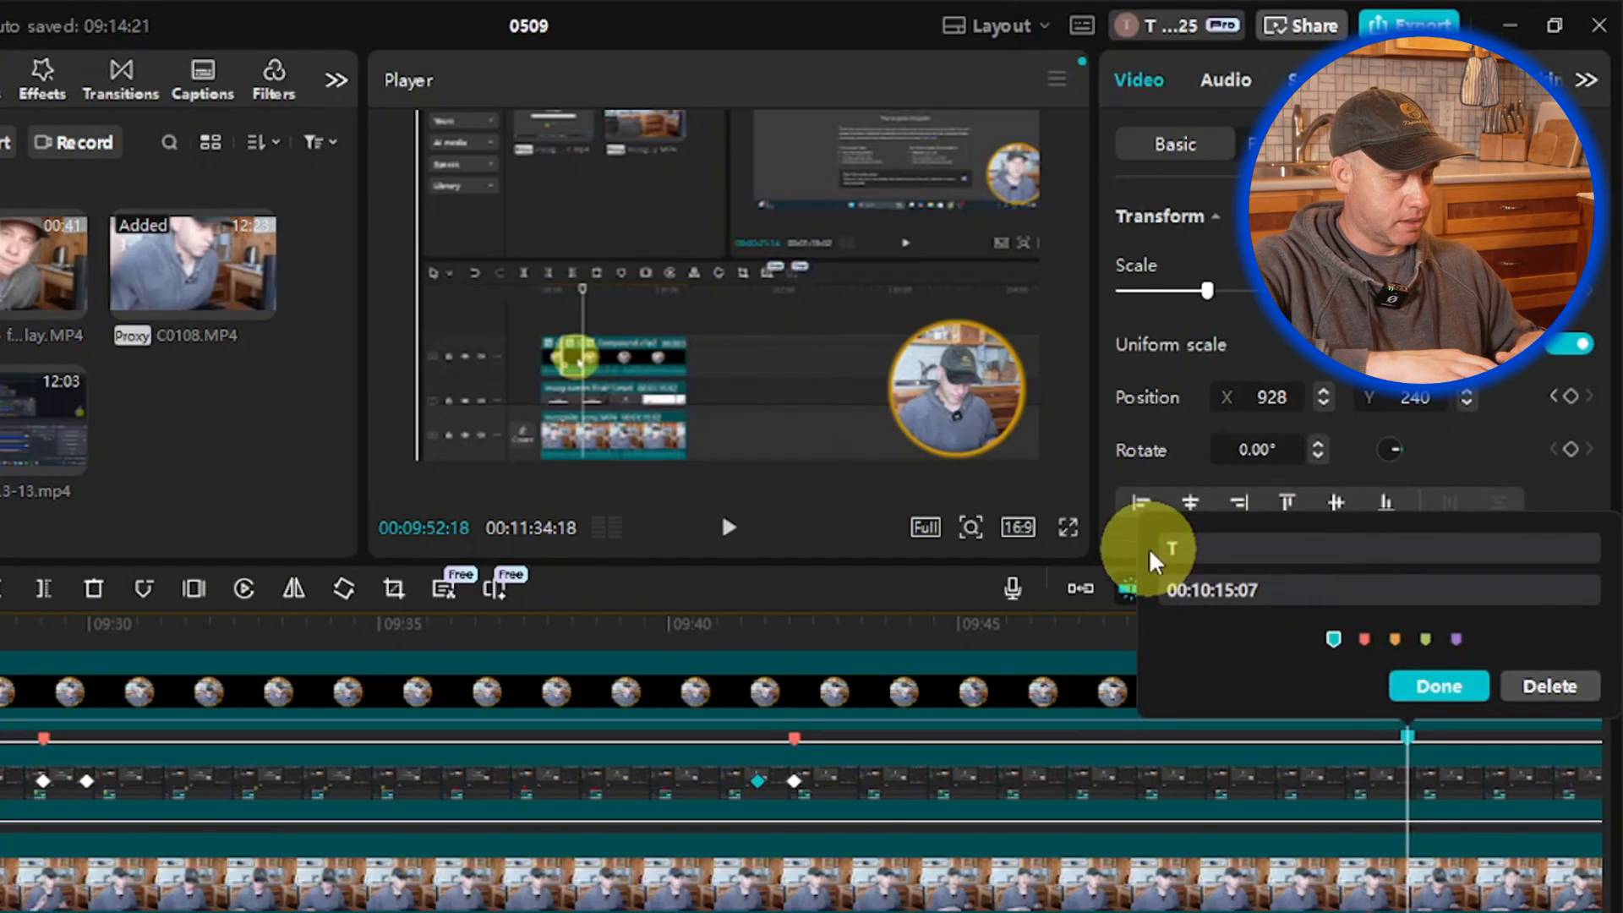
text(ext Ba)
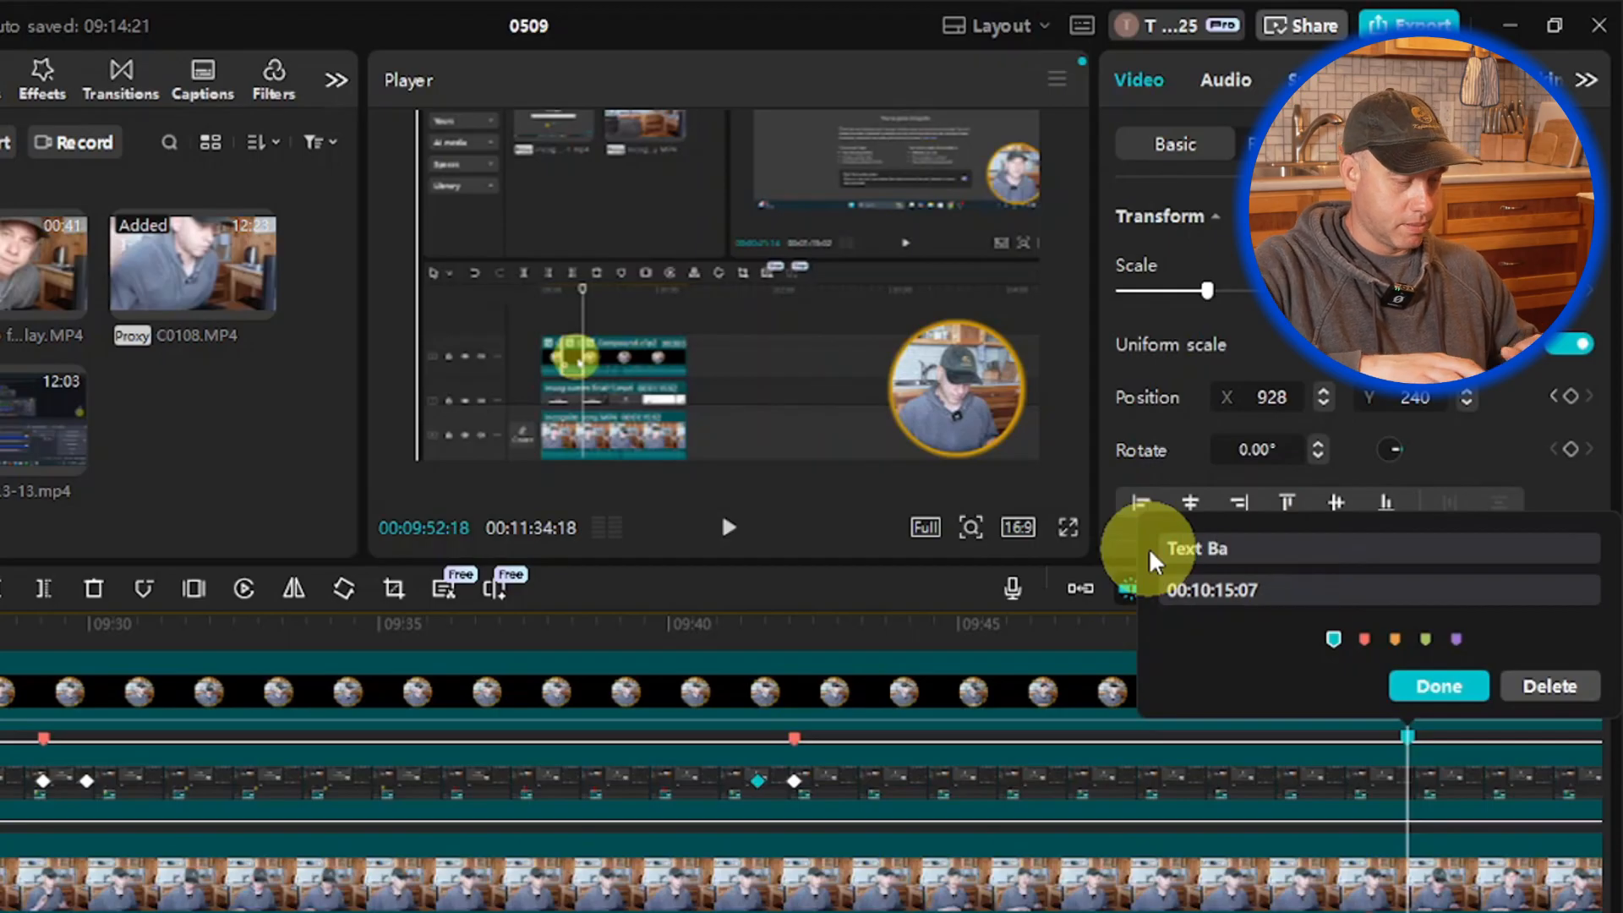
text(ck)
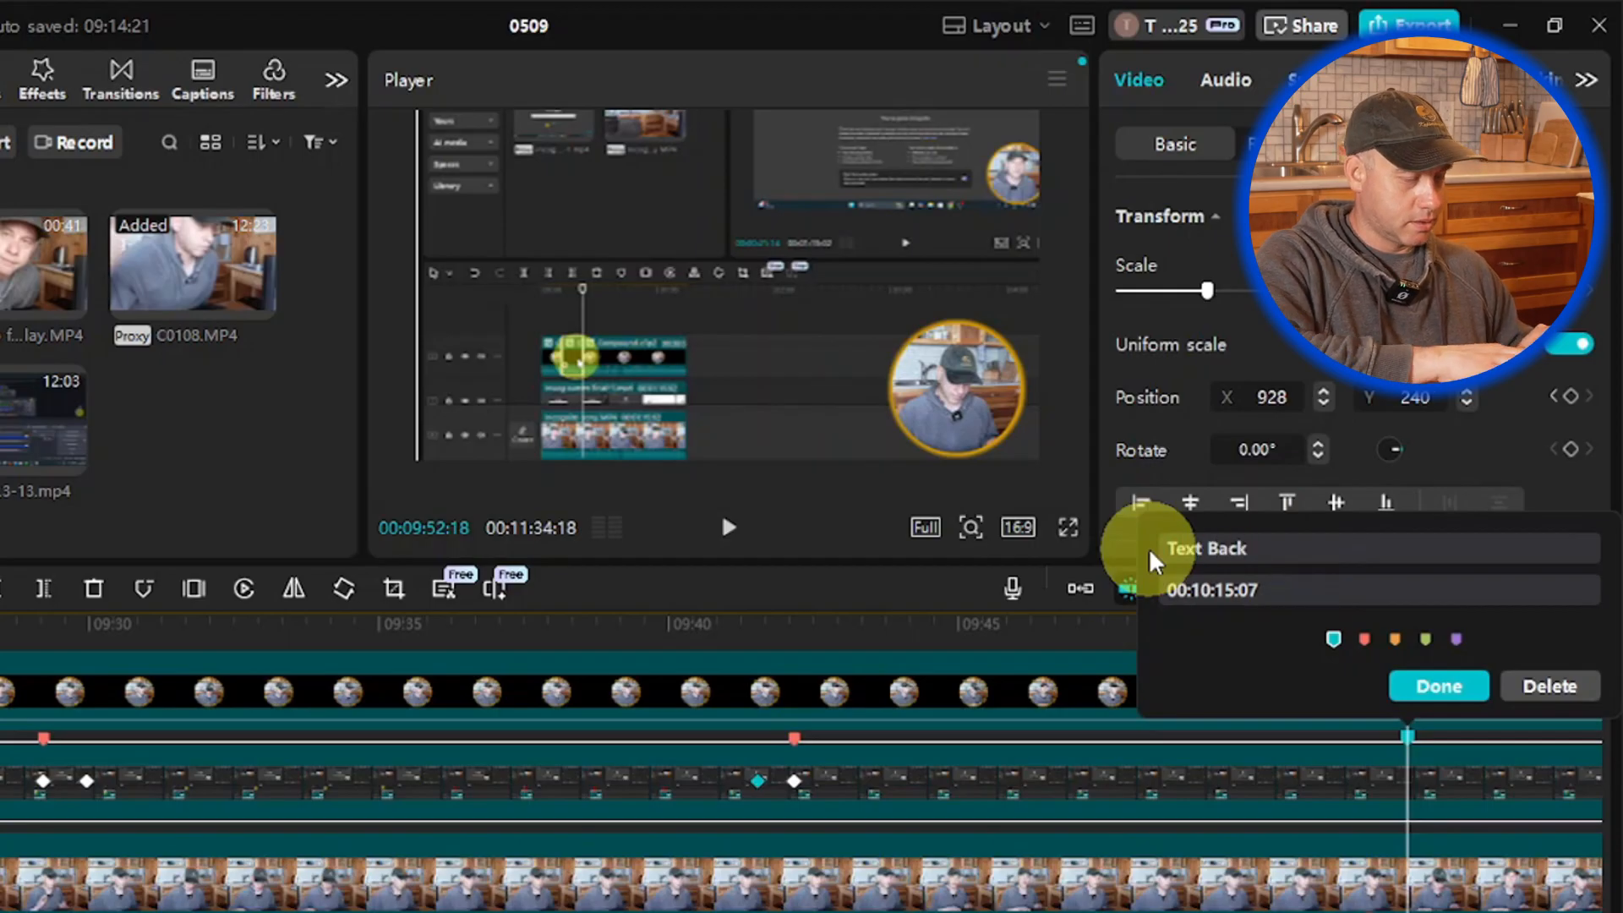
text(Space)
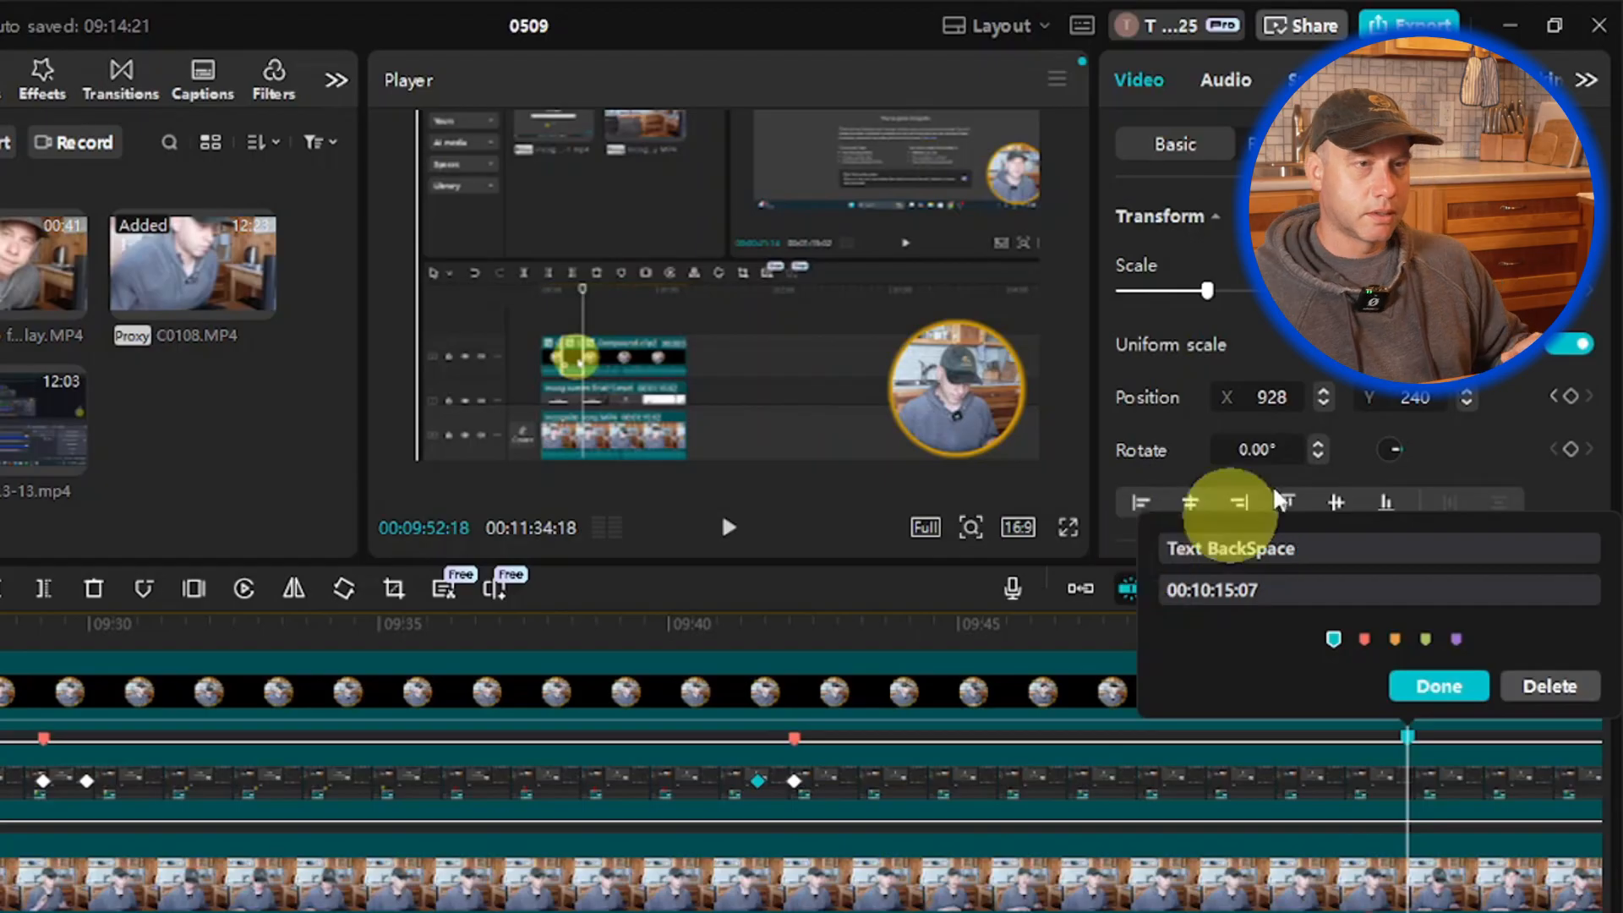
click(1476, 692)
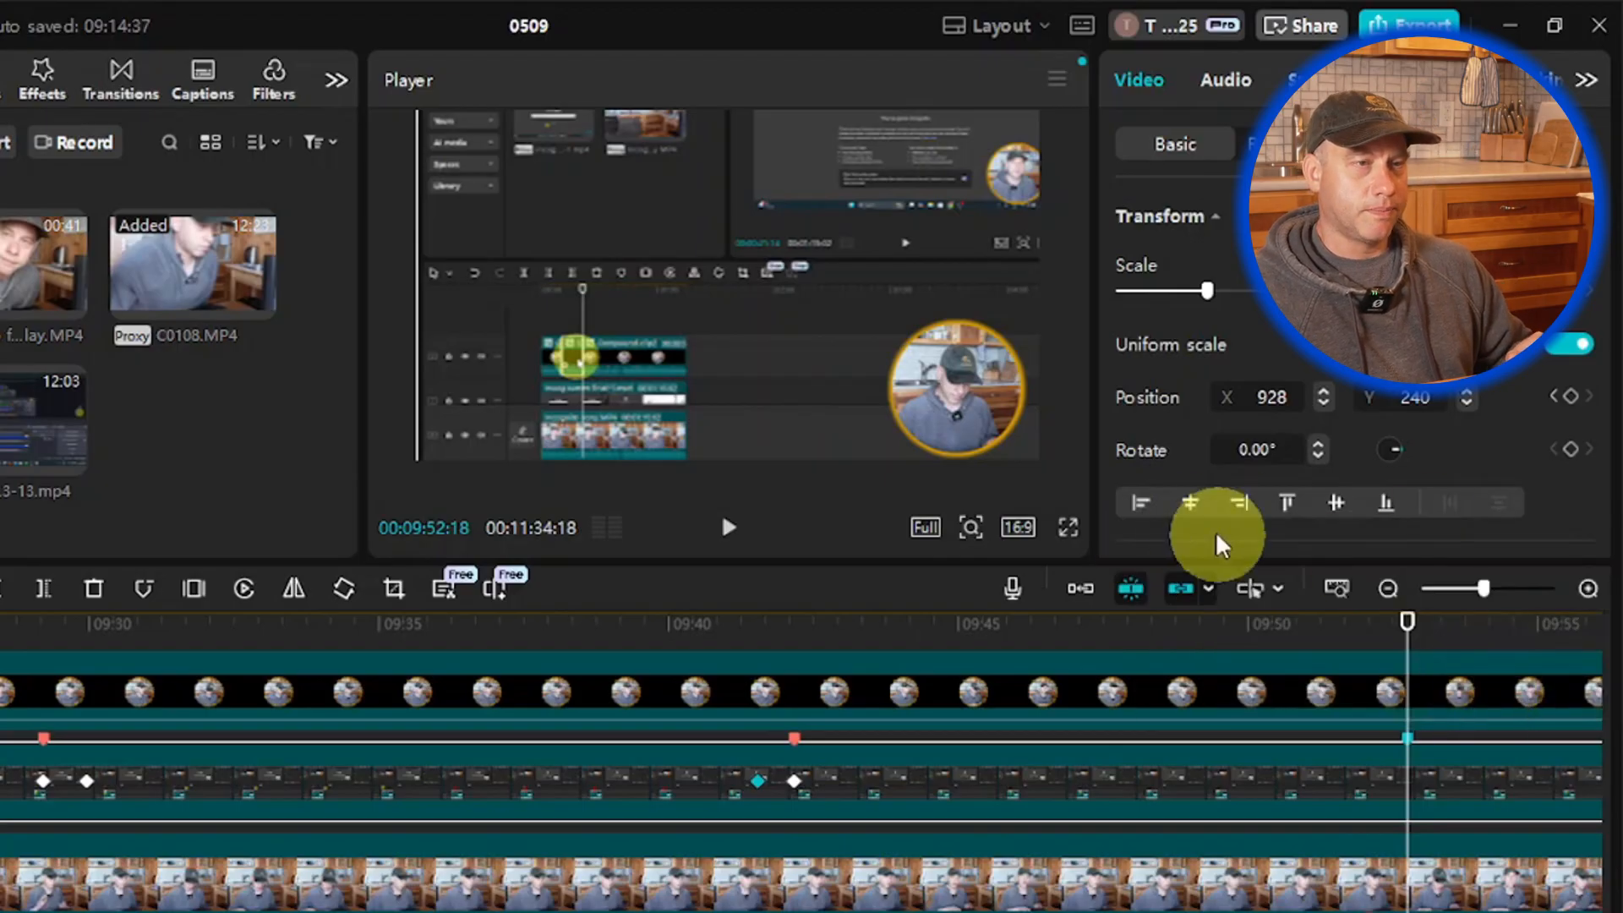
Step: Colour the "Text BackSpace" marker red
right_click(1409, 739)
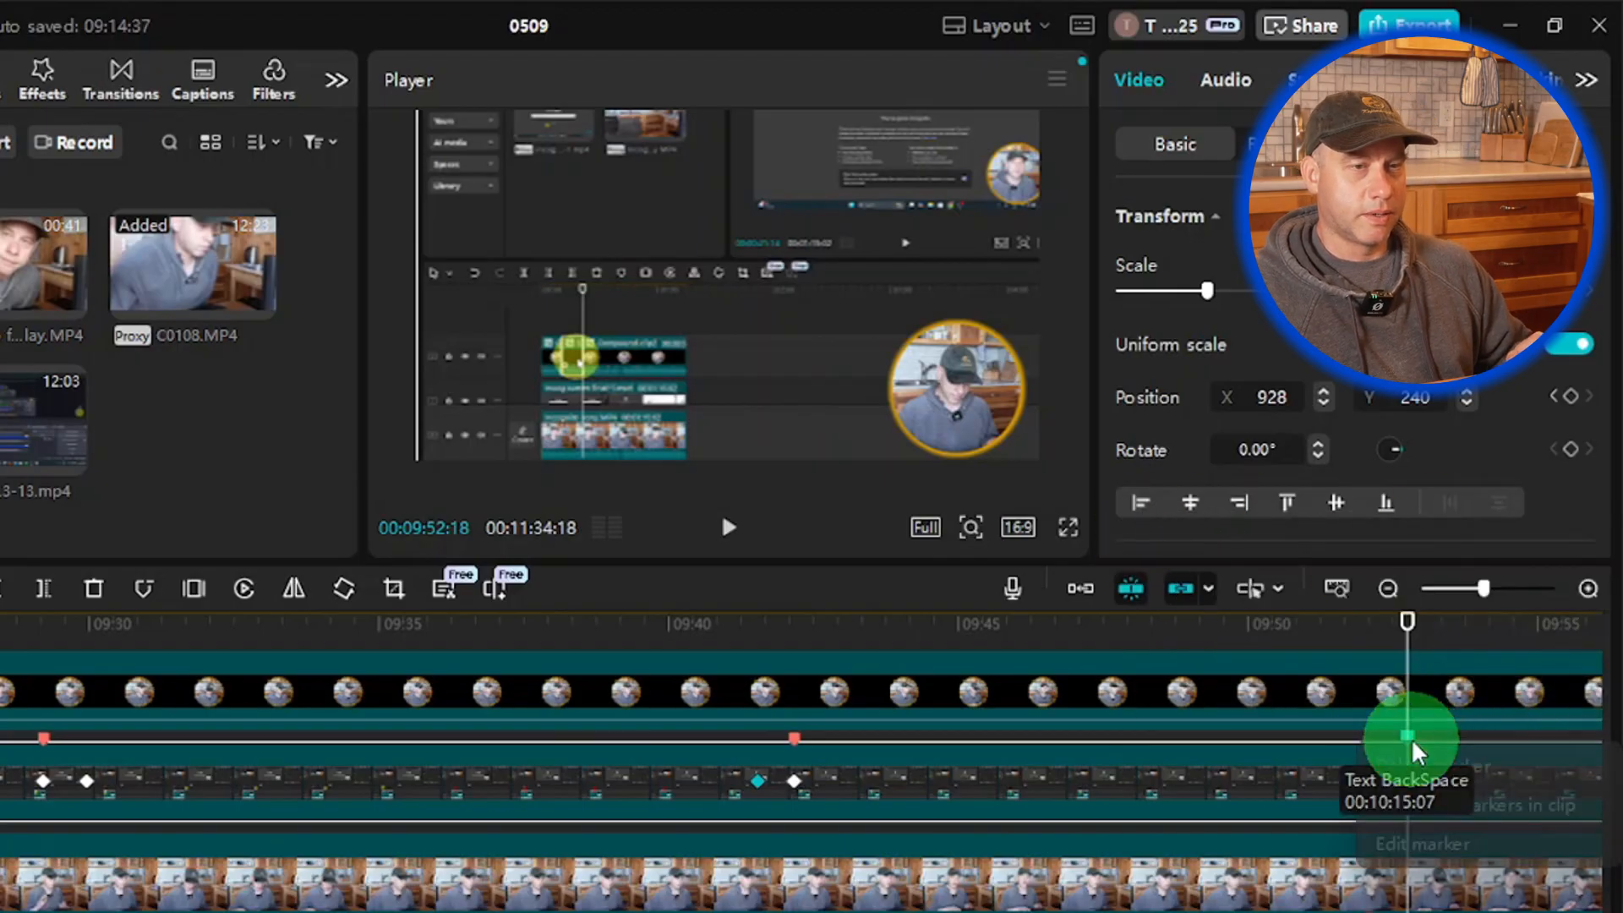
click(1443, 842)
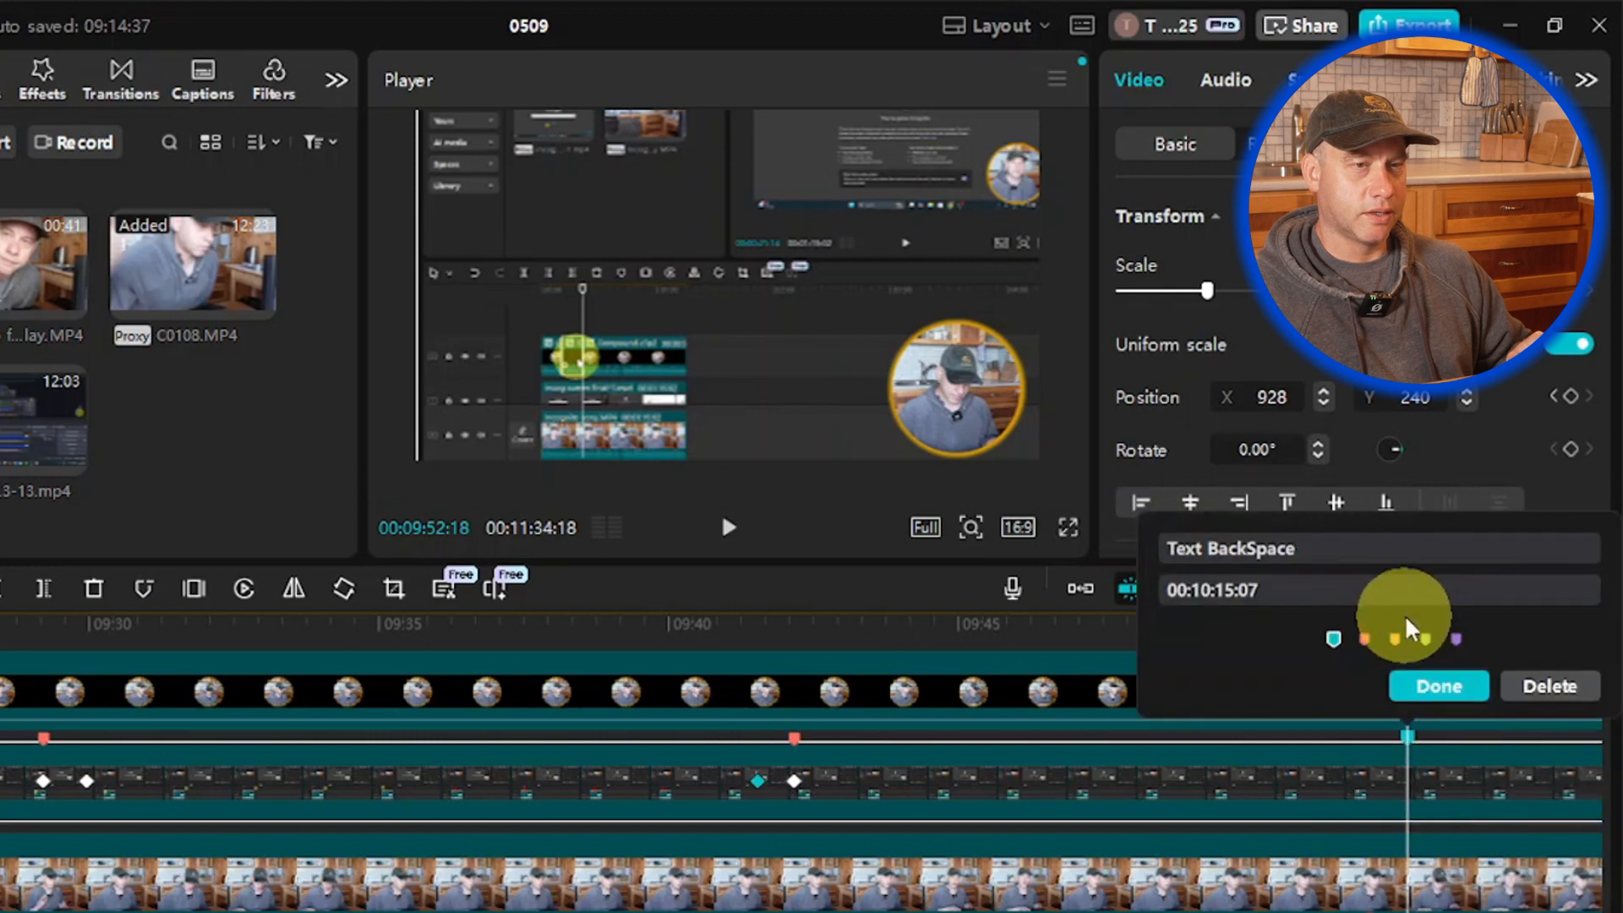
click(1433, 693)
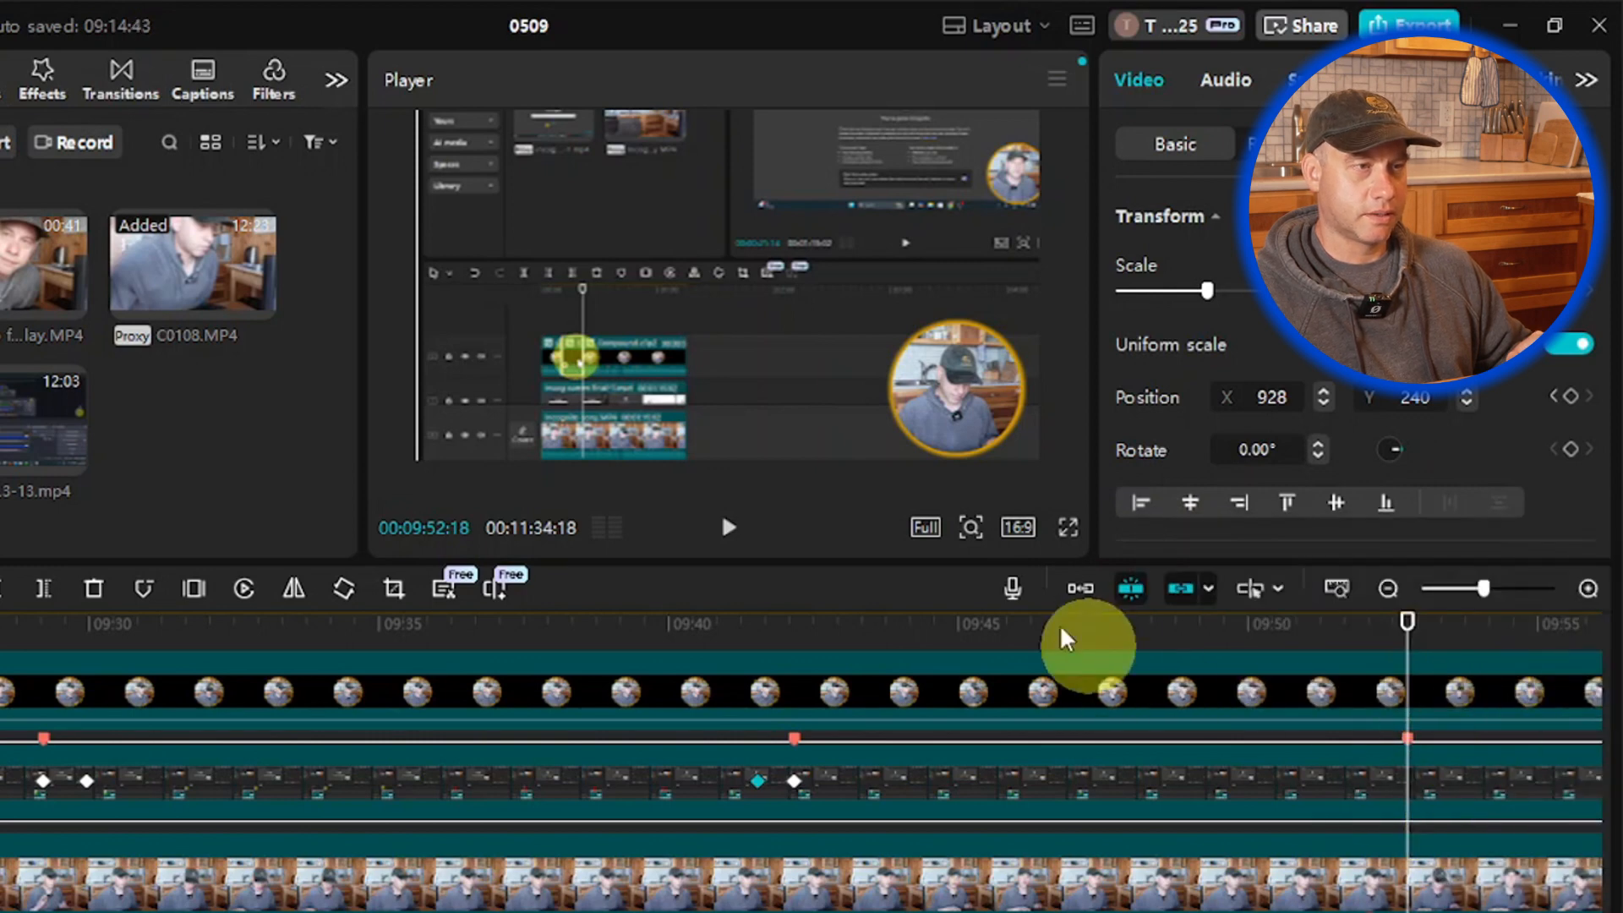
Step: Play the footage on, return the playhead to 00:09:59:15, and add scale and position keyframes to the screen recording there
click(748, 541)
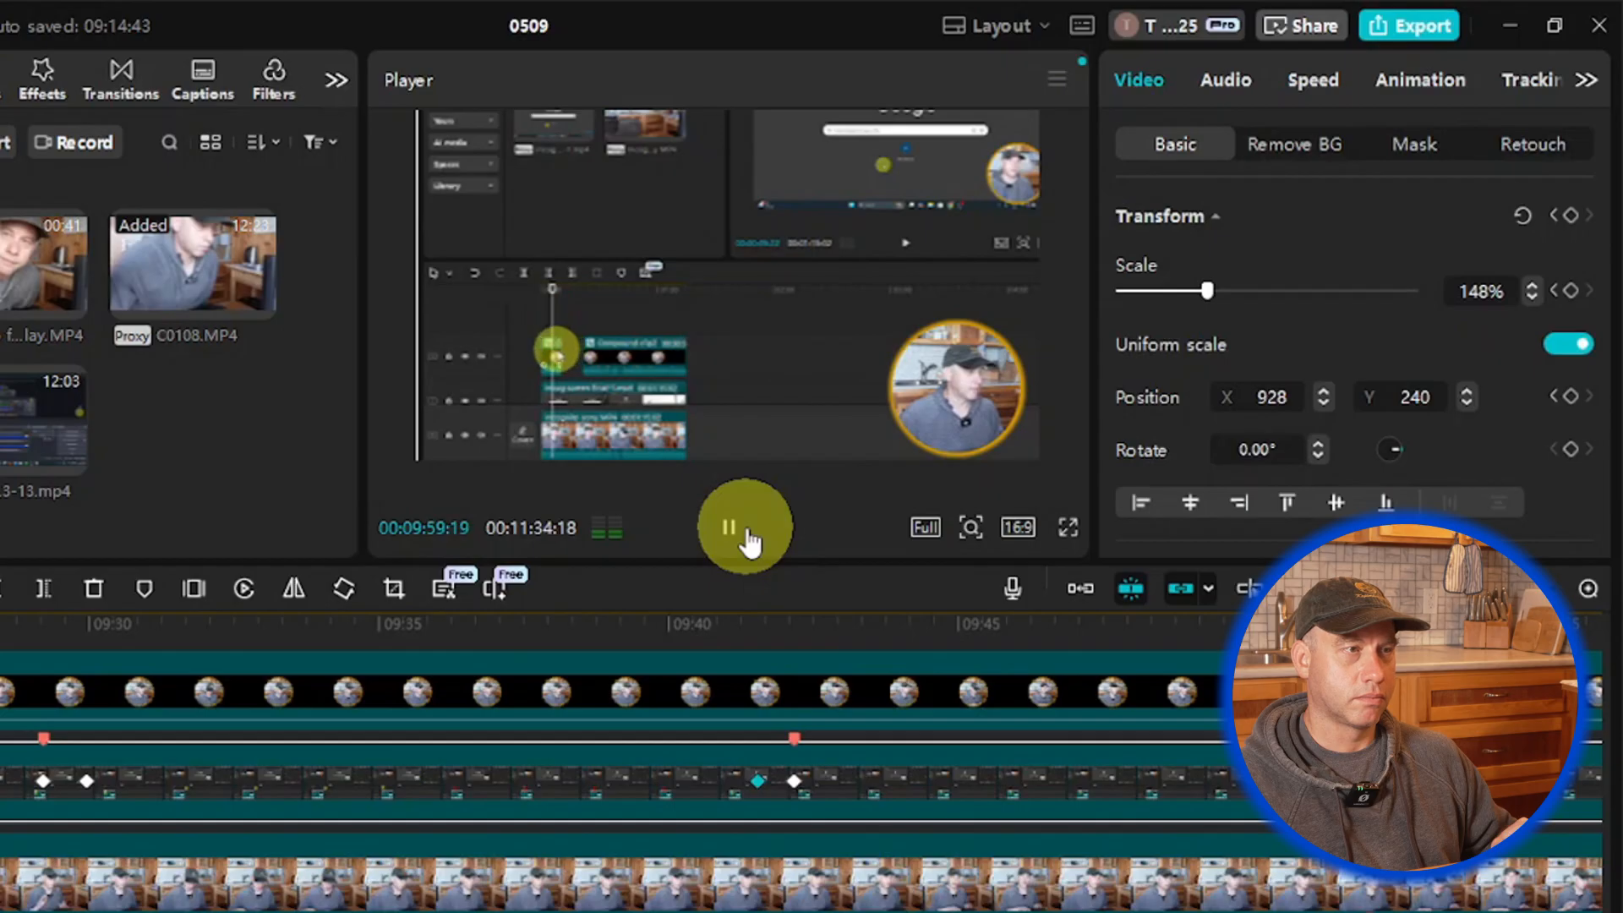
click(747, 534)
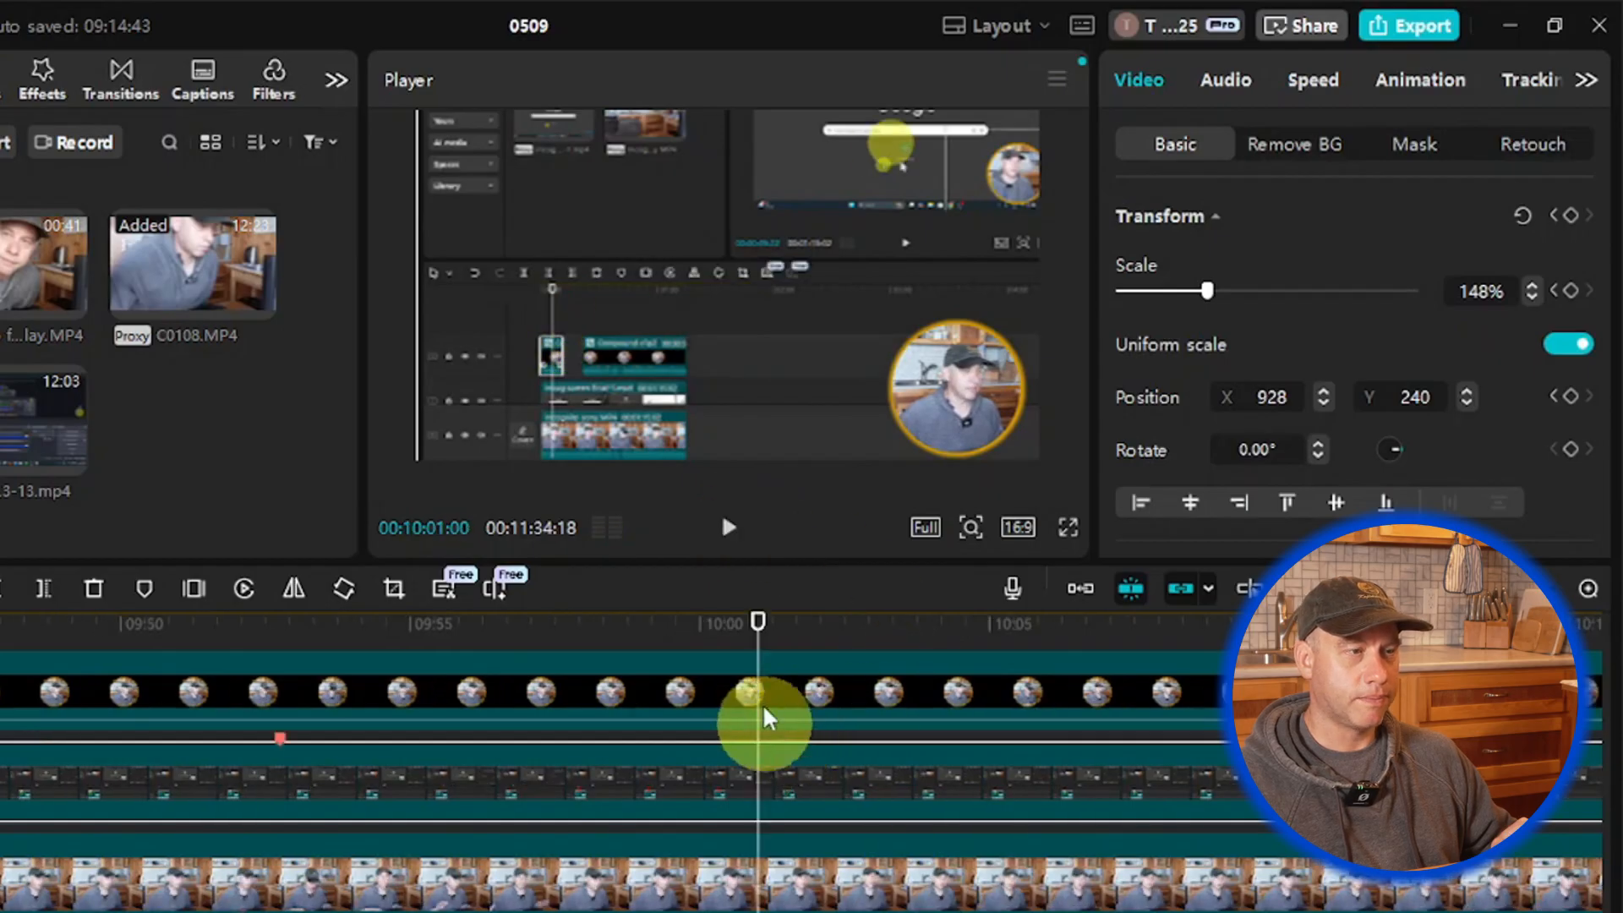
drag(759, 621, 679, 633)
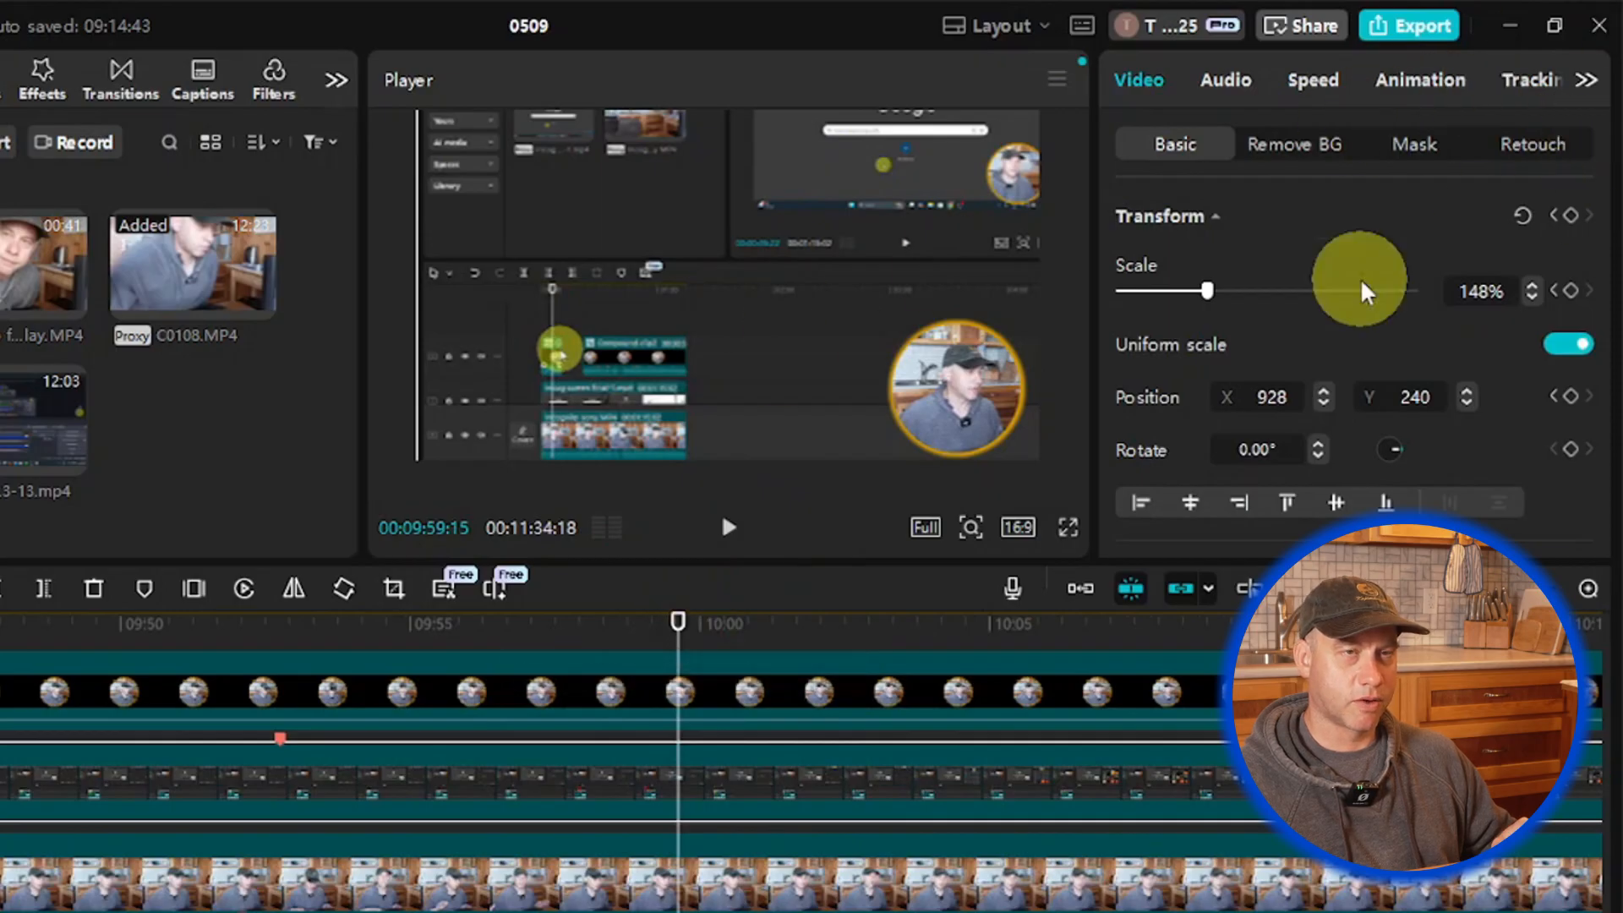
click(1571, 290)
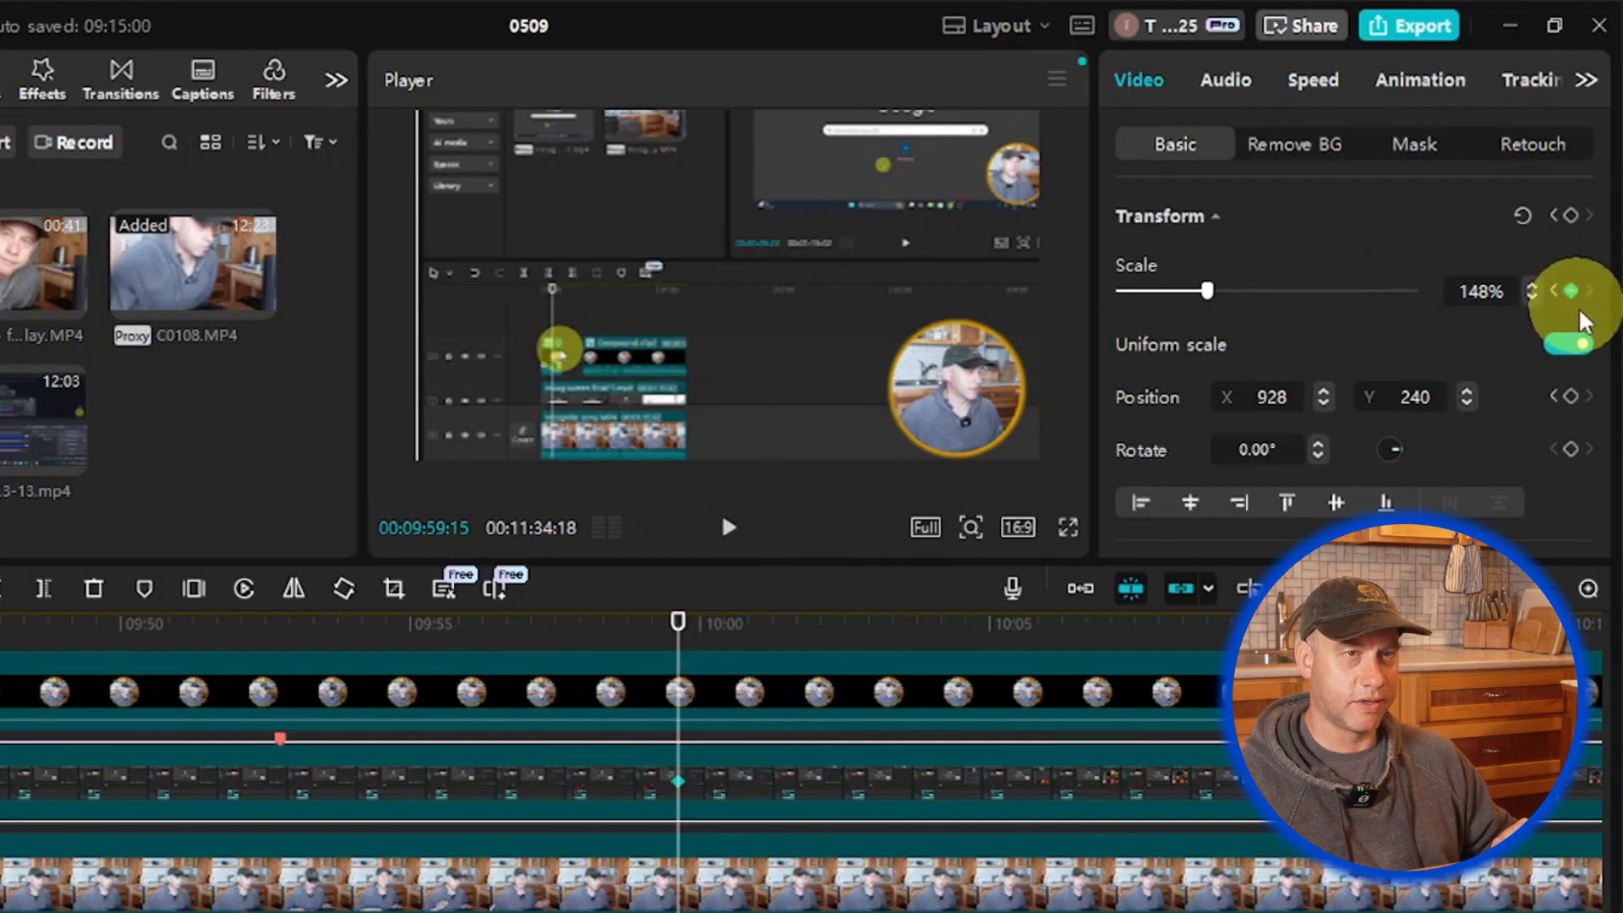
click(1570, 395)
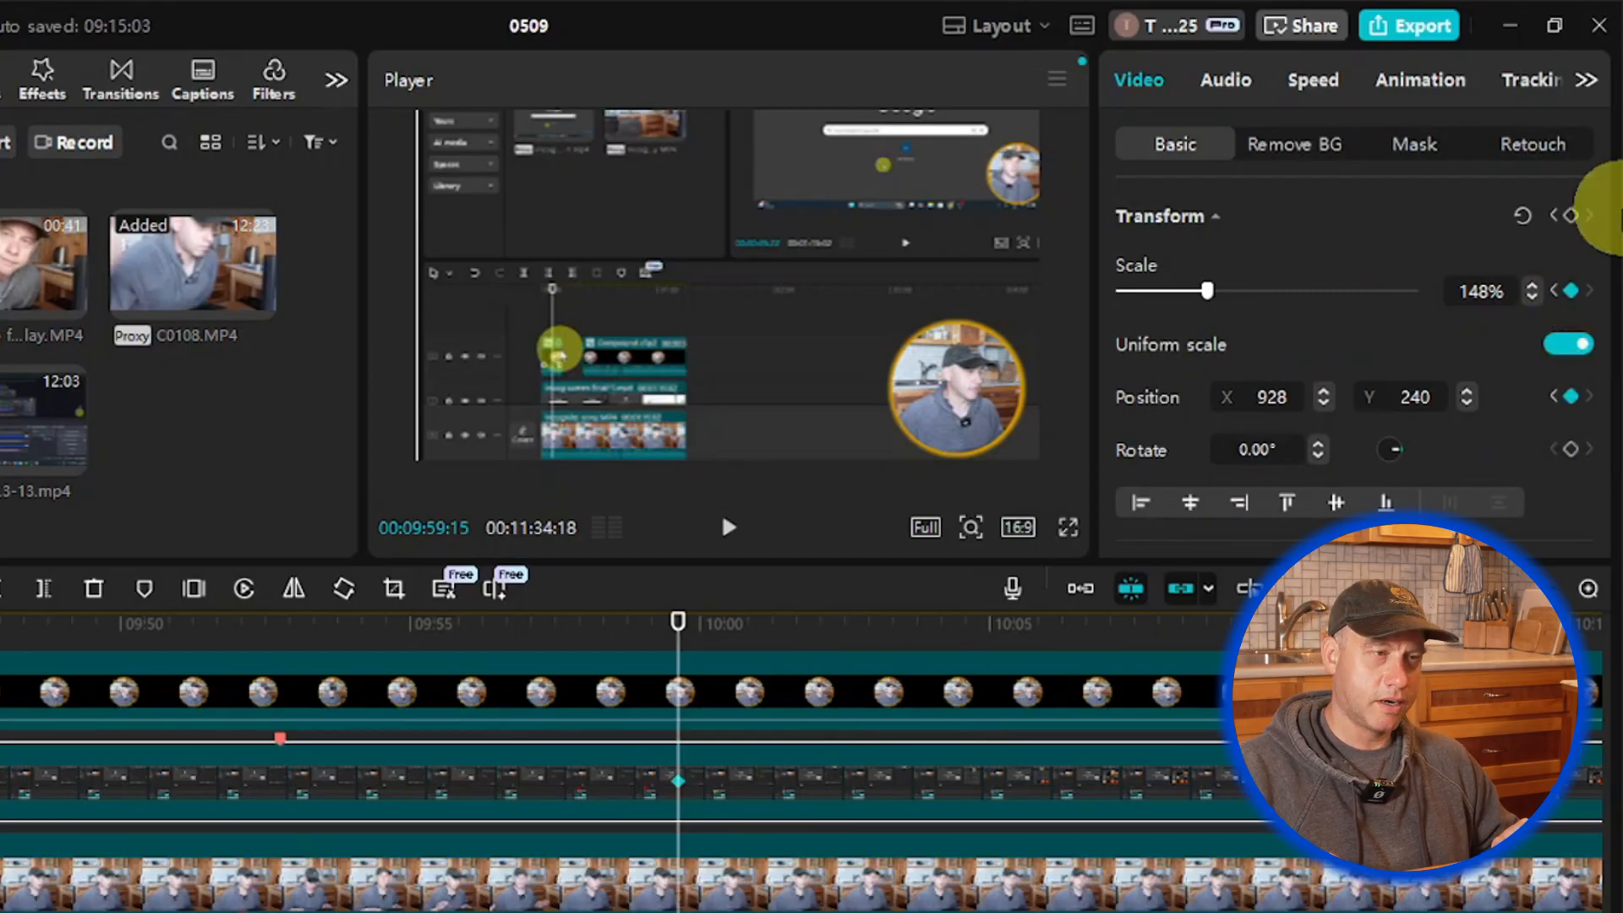
Step: Step the playhead to 00:10:00:06 and set the screen recording's scale to 100% there
key(Right)
key(Right)
key(Right)
key(Right)
key(Right)
key(Right)
key(Right)
key(Right)
key(Right)
key(Right)
key(Right)
key(Right)
key(Right)
key(Right)
key(Right)
key(Right)
key(Right)
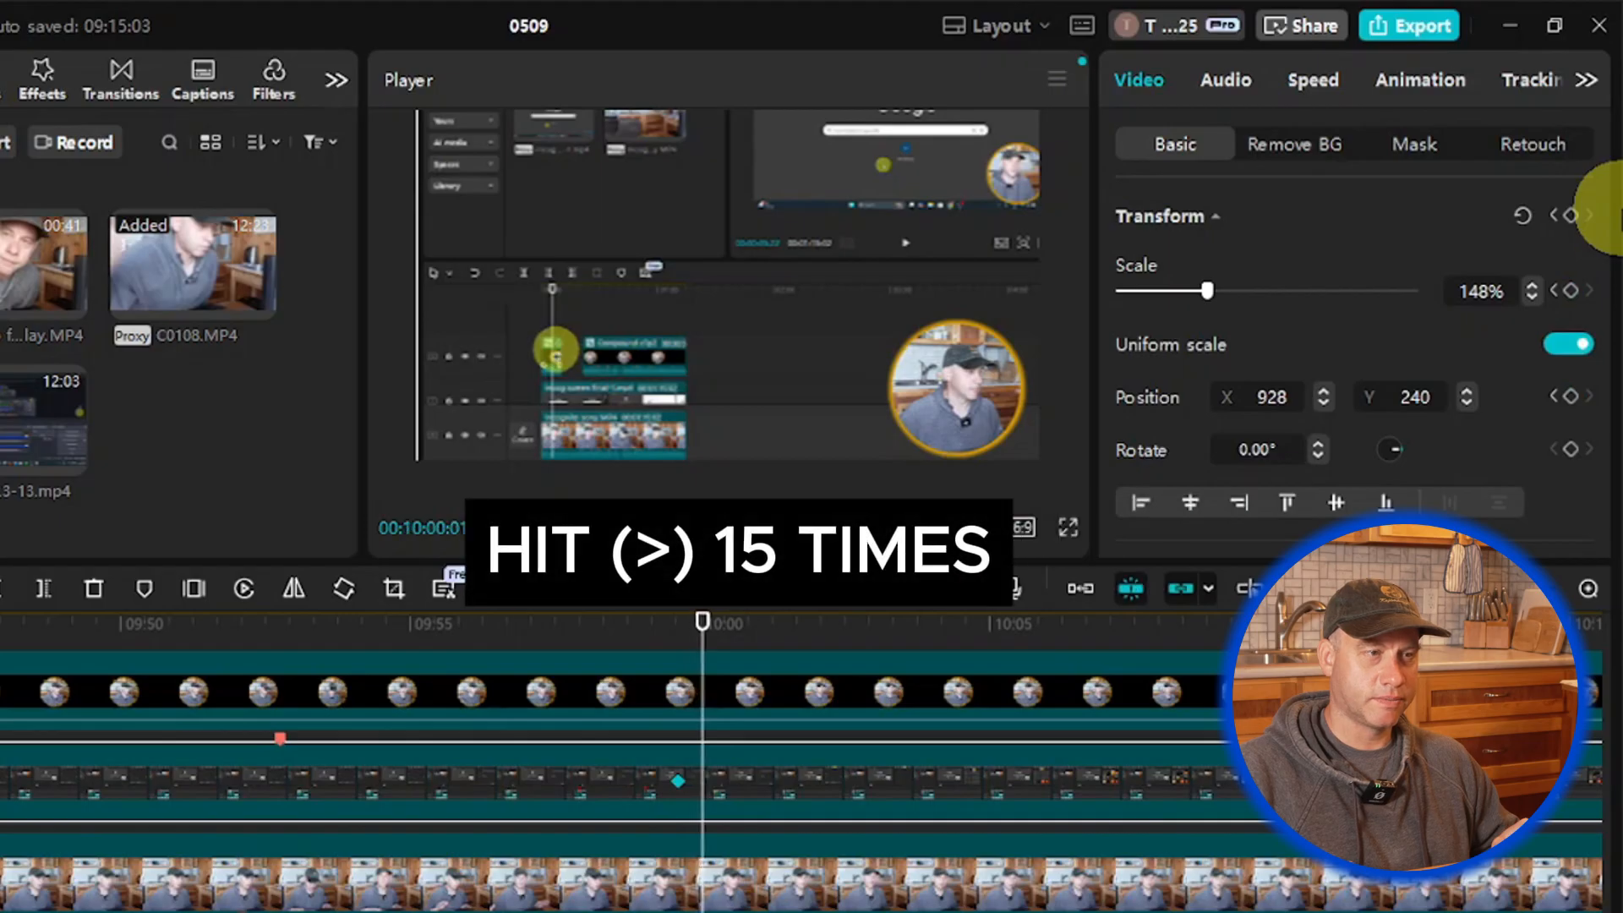
key(Right)
key(Right)
key(Right)
key(Right)
key(Right)
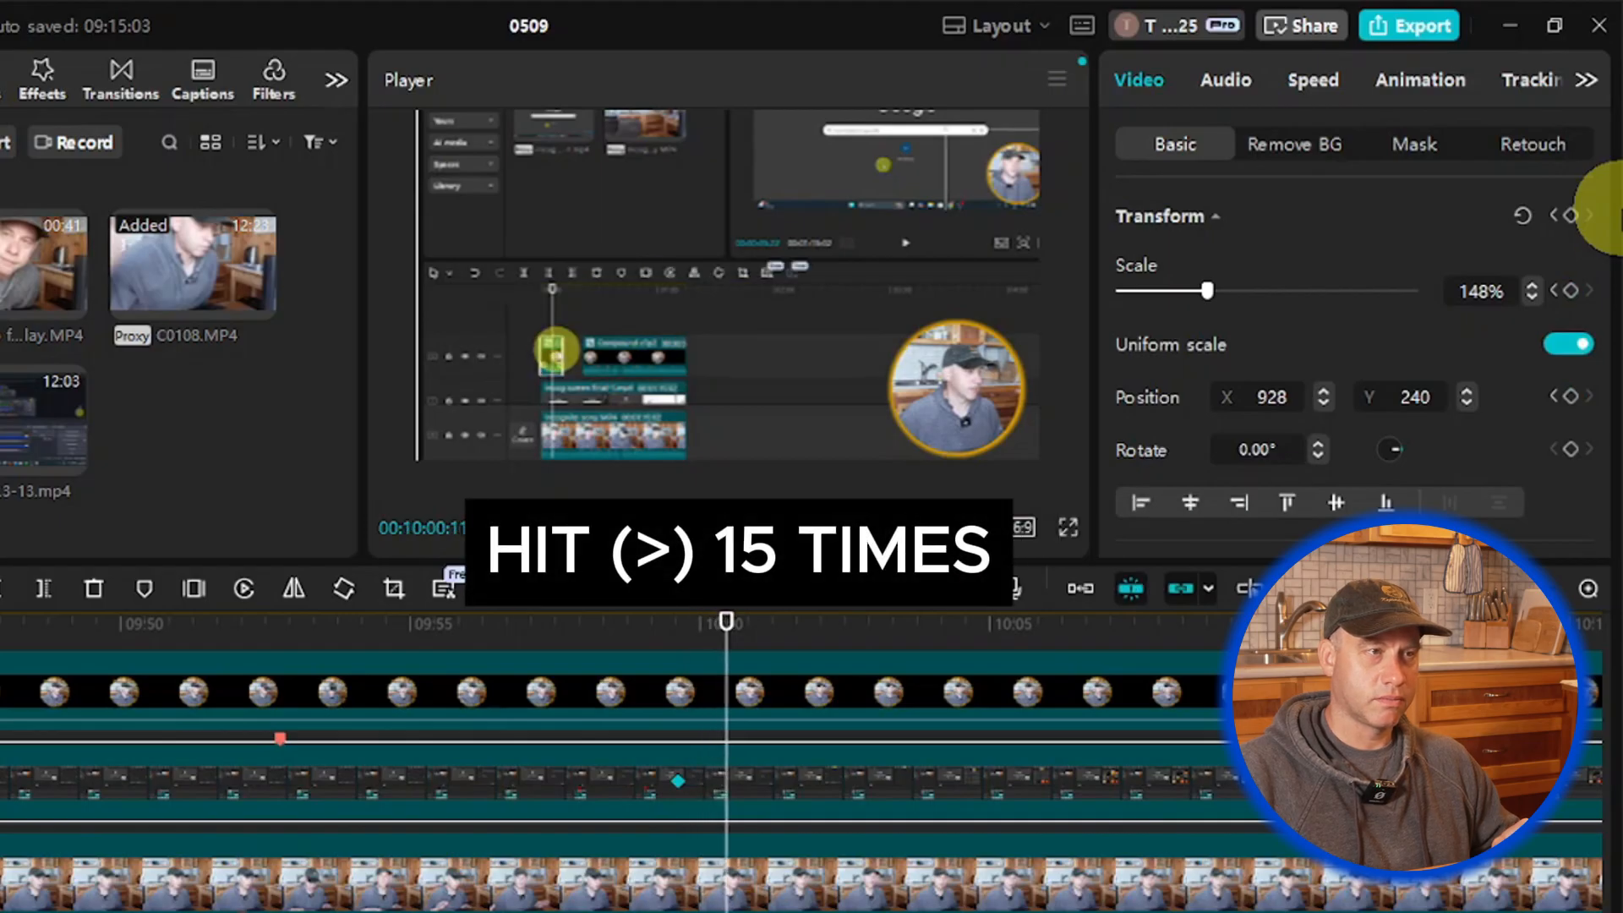
key(Right)
key(Right)
key(Right)
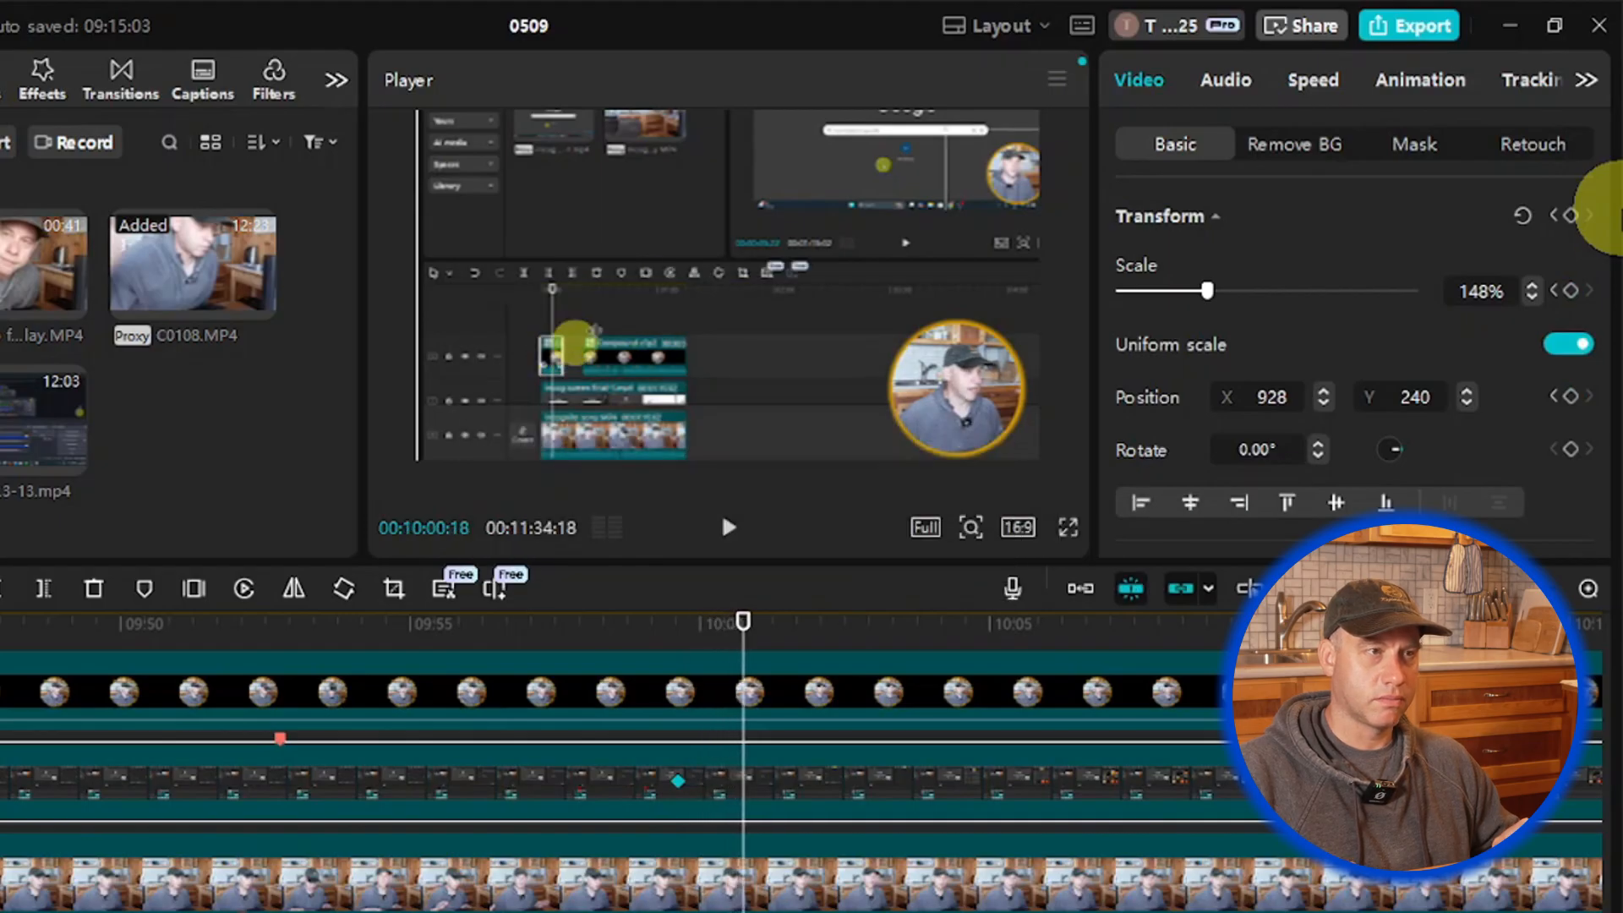
key(Left)
key(Left)
key(Left)
key(Left)
key(Left)
key(Left)
key(Left)
key(Left)
key(Left)
key(Left)
key(Left)
key(Left)
click(1478, 291)
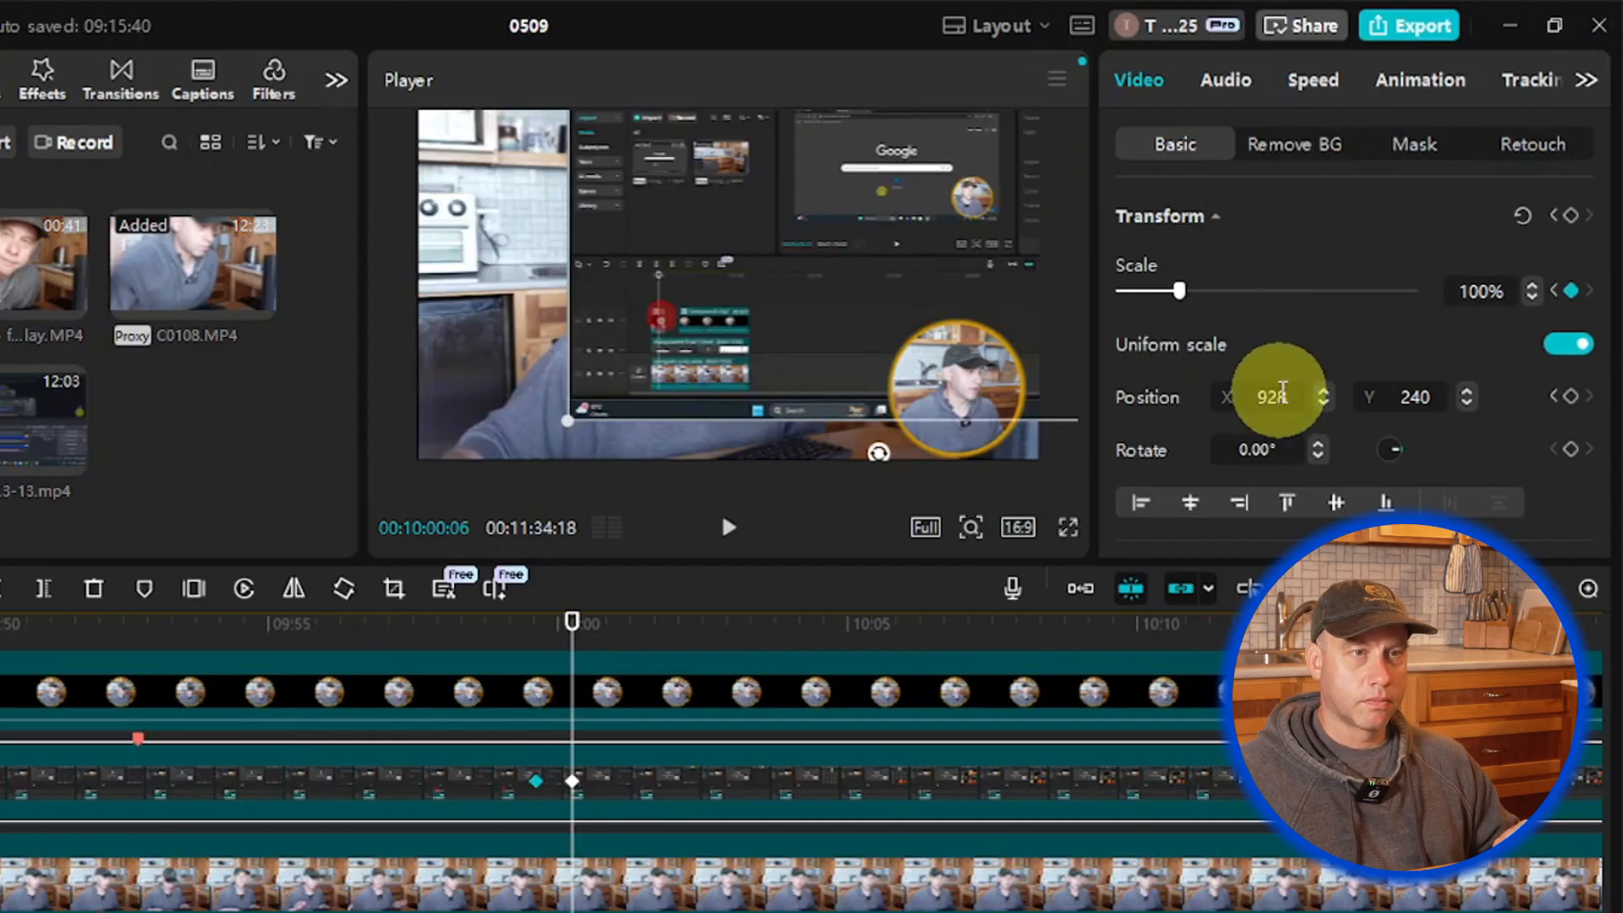
Step: Set the screen recording's position to X 0 and Y 0 at 00:10:00:06
drag(1283, 389, 1088, 397)
text(0)
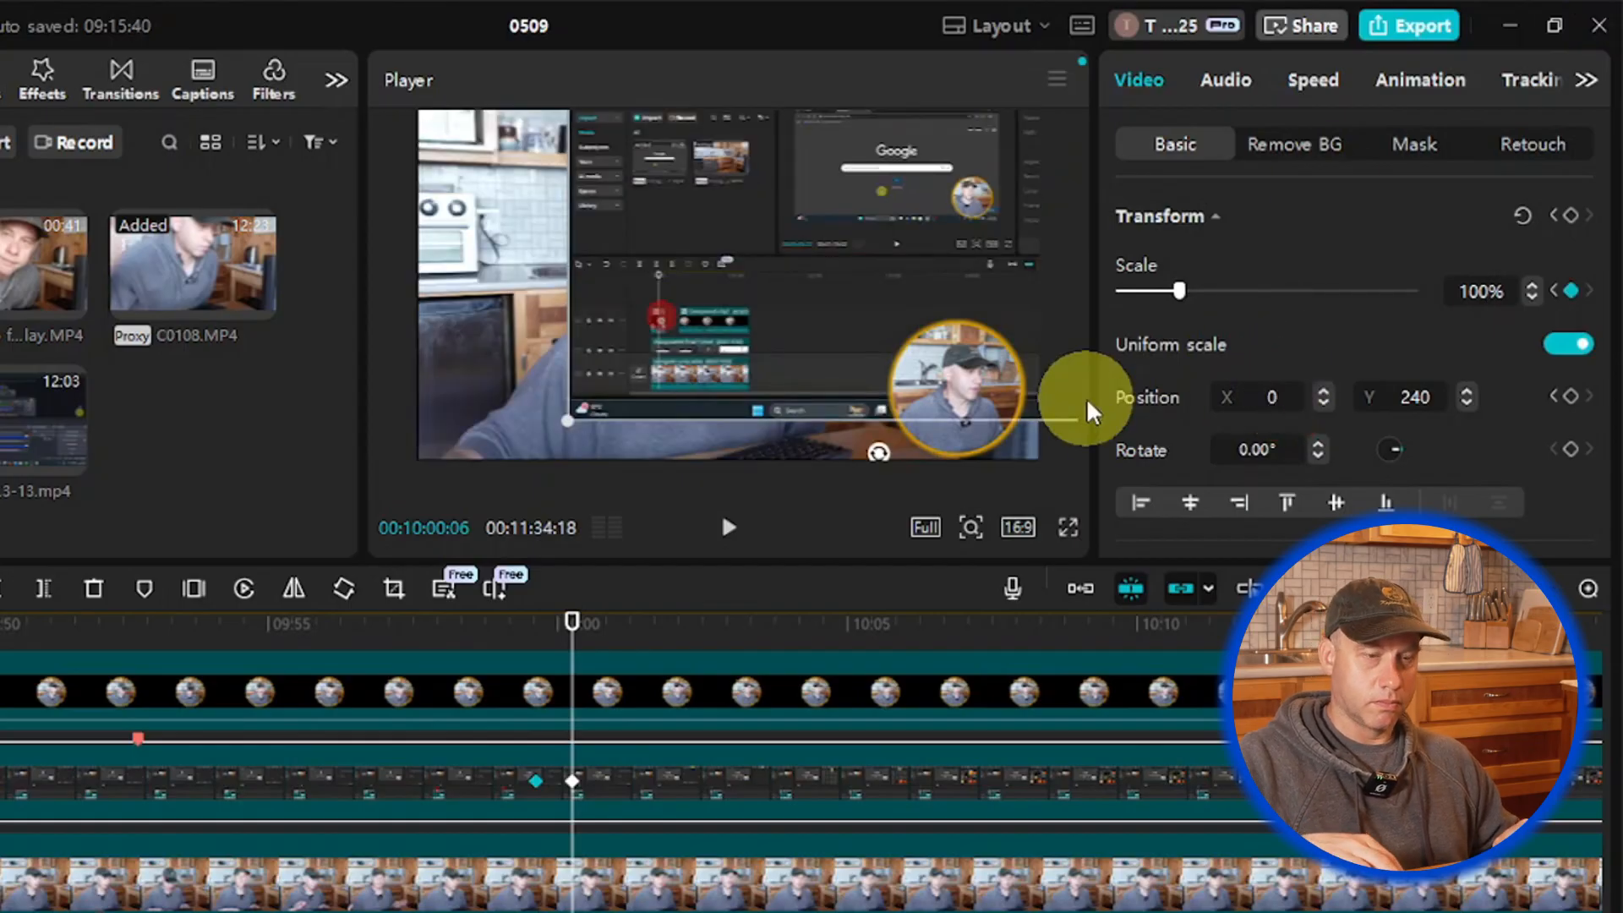
key(Return)
click(1434, 401)
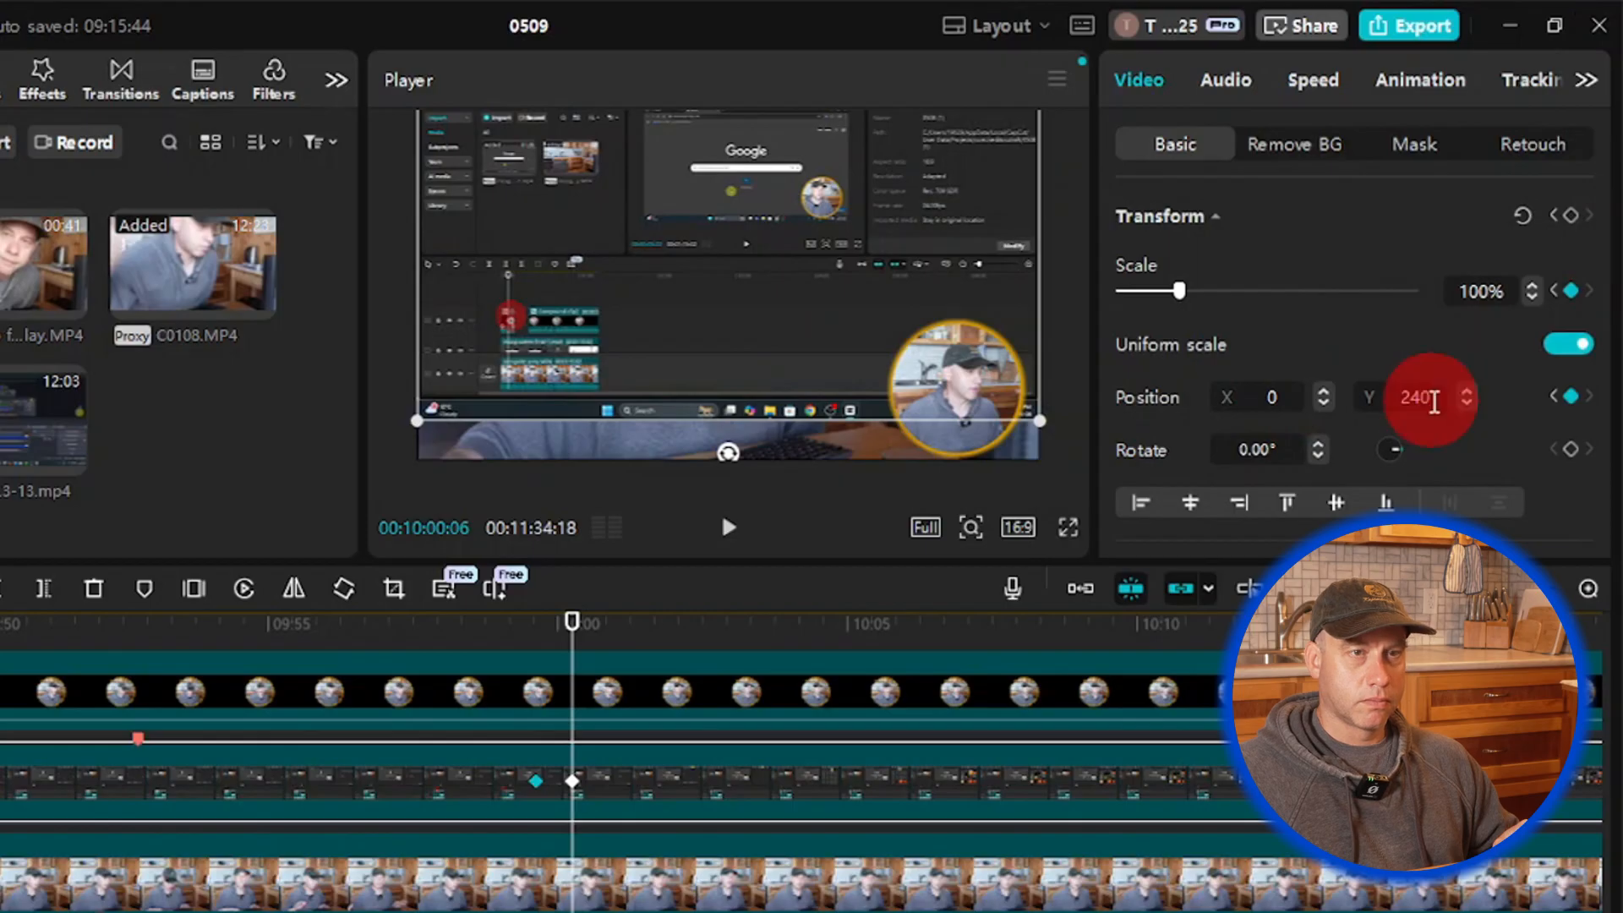
text(0)
key(Return)
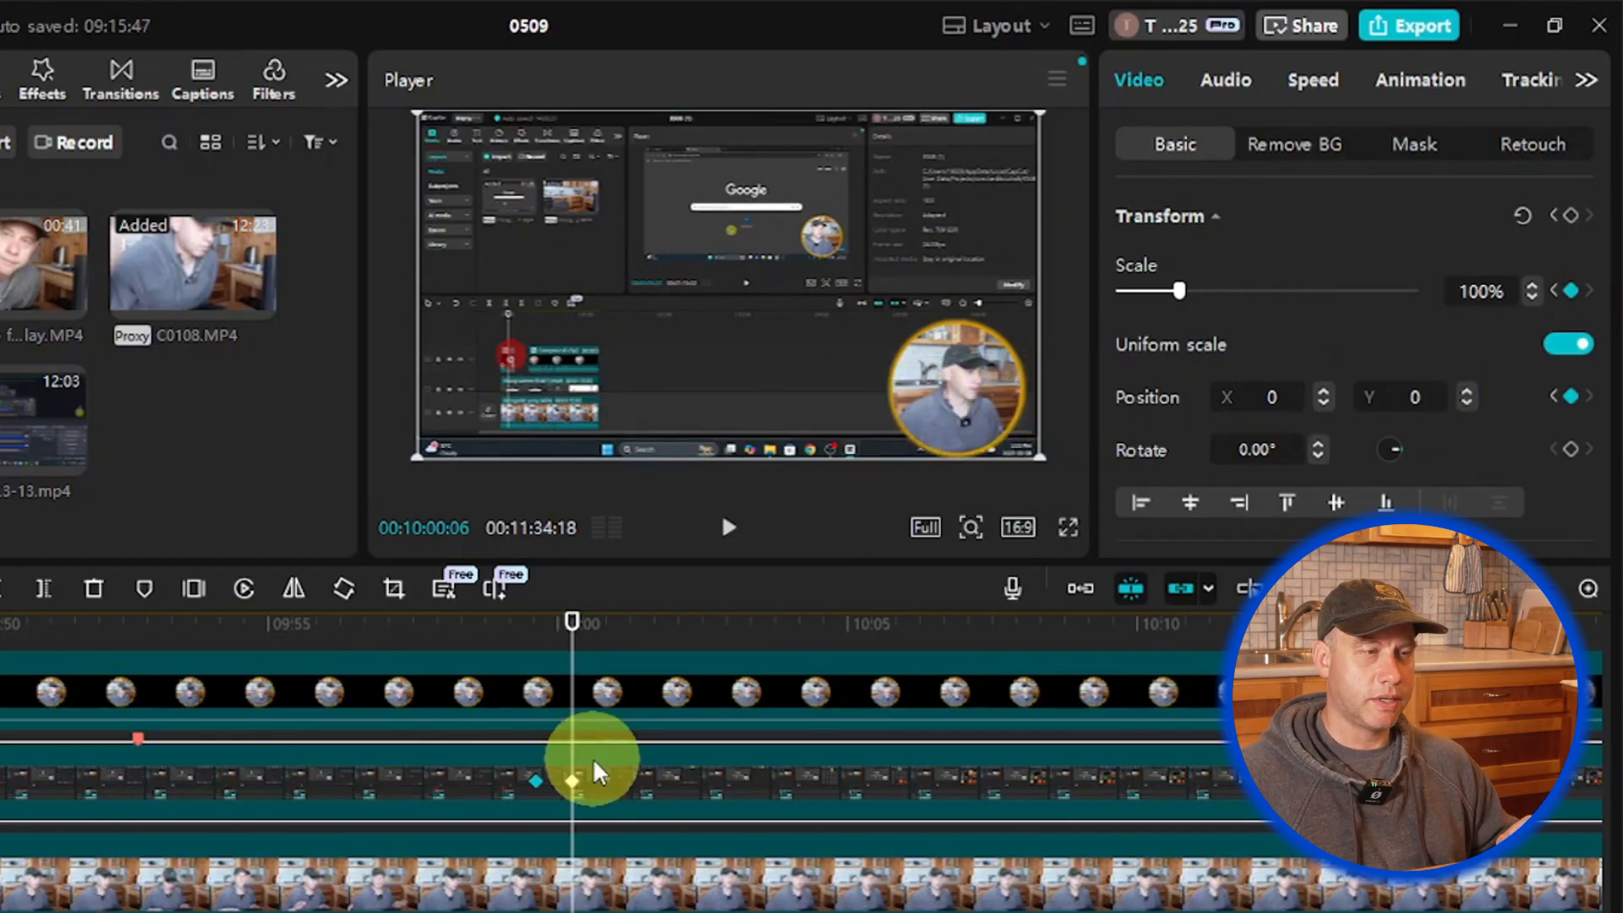
Step: Play the footage on to 00:10:02:18 and add scale and position keyframes to the screen recording there
click(730, 530)
click(730, 530)
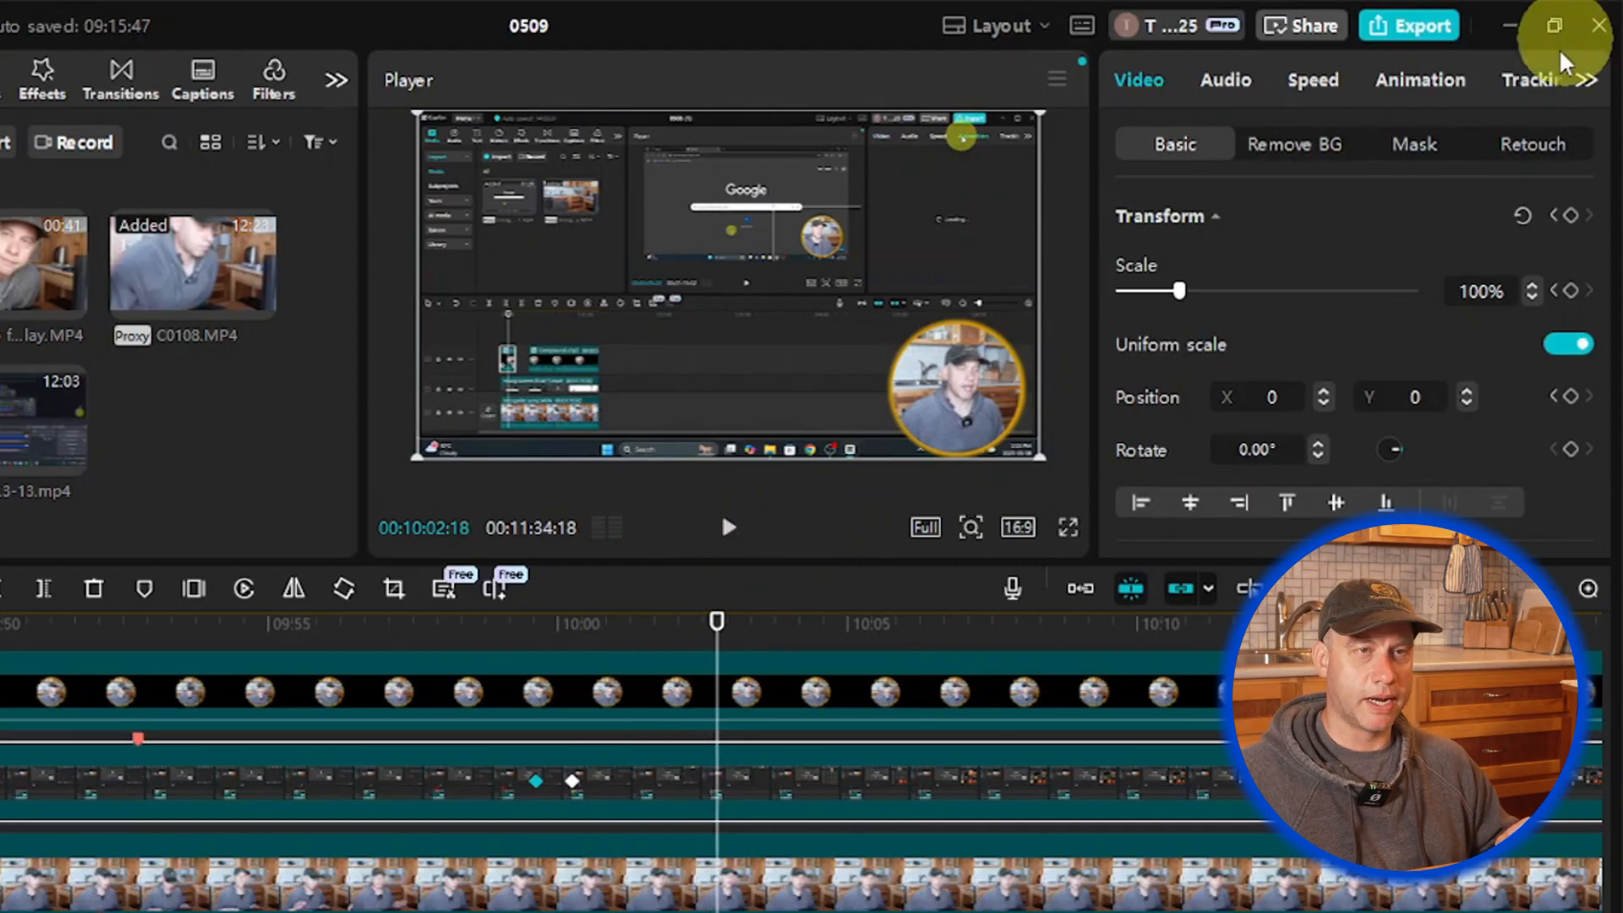
click(1570, 291)
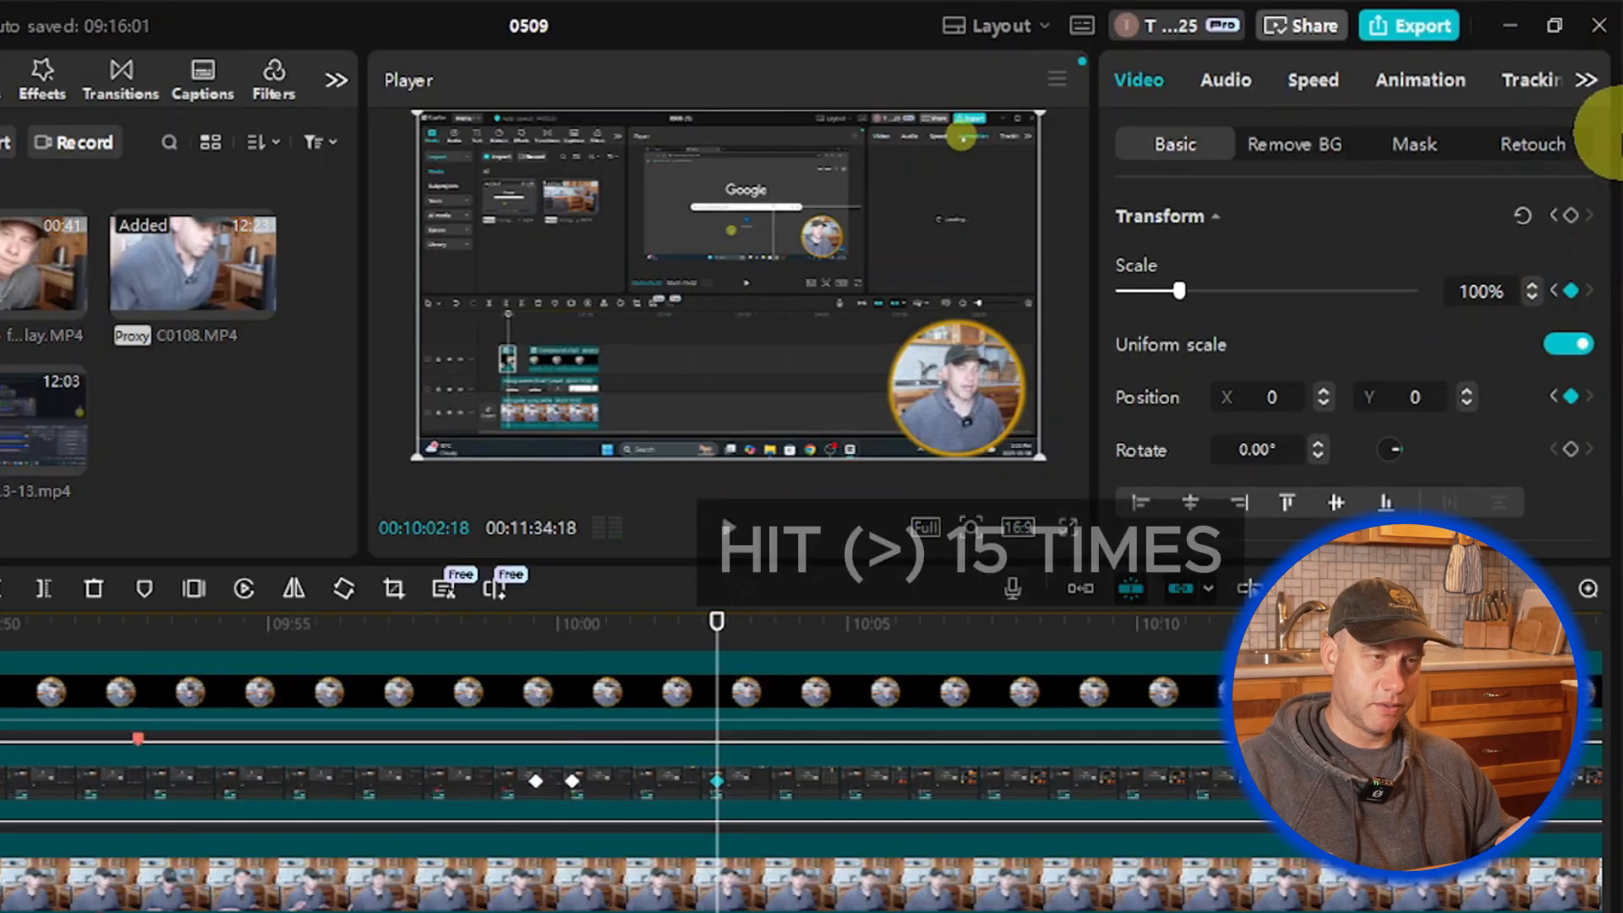
Step: Step the playhead to 00:10:03:10, enlarge the screen recording to 189%, and move it to about X -1703, Y -659
key(Right)
key(Right)
key(Right)
key(Right)
key(Right)
key(Right)
key(Right)
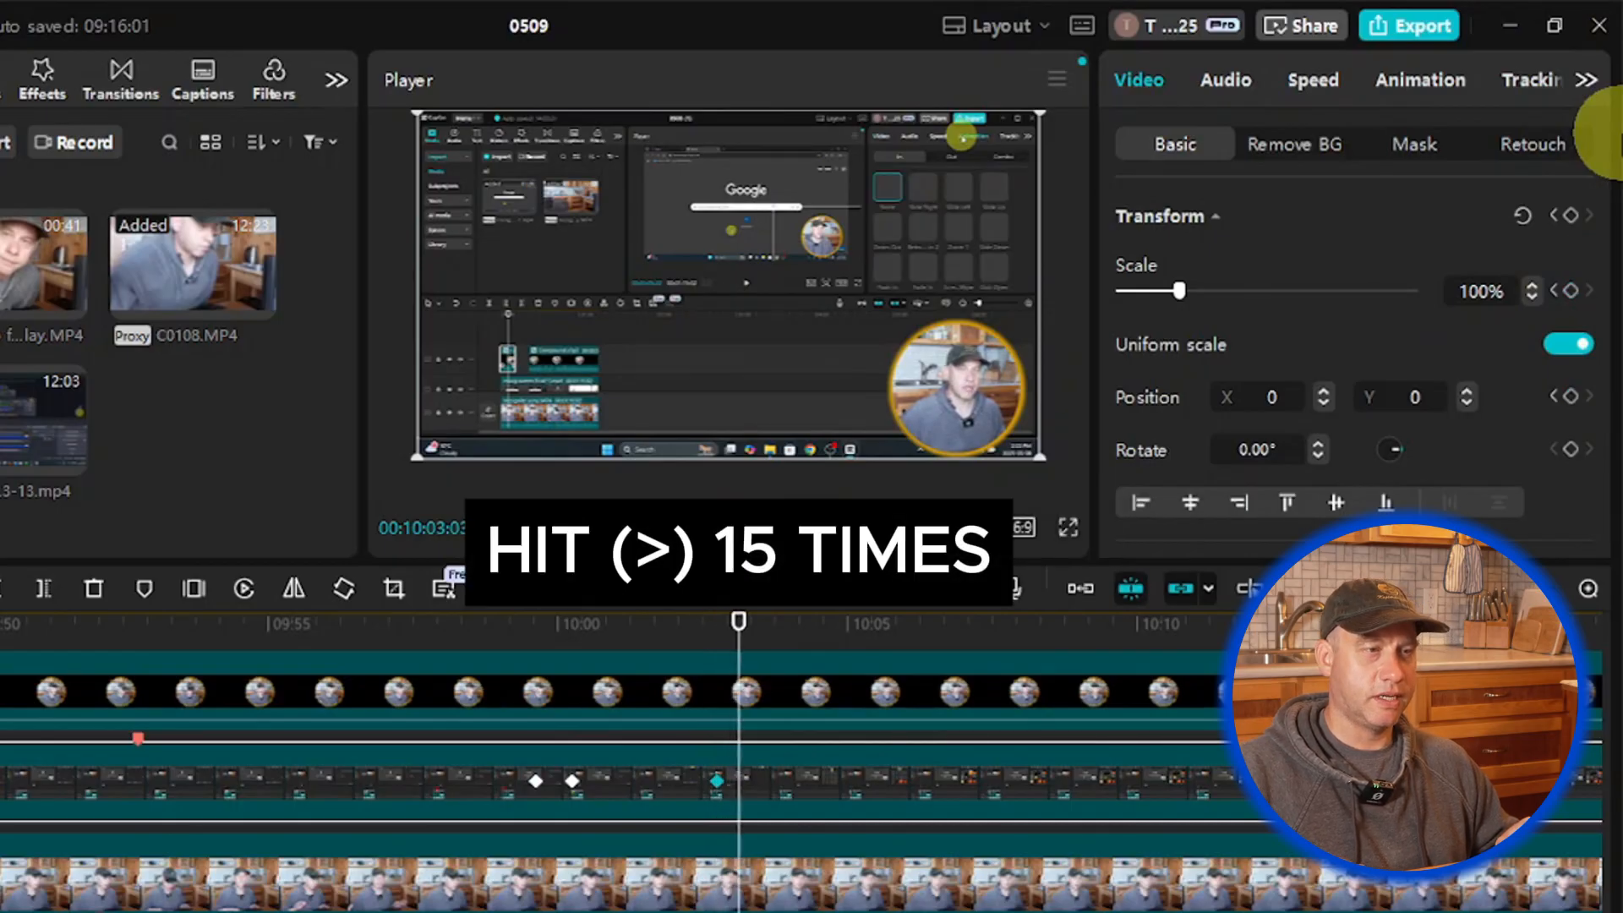
drag(917, 240, 763, 334)
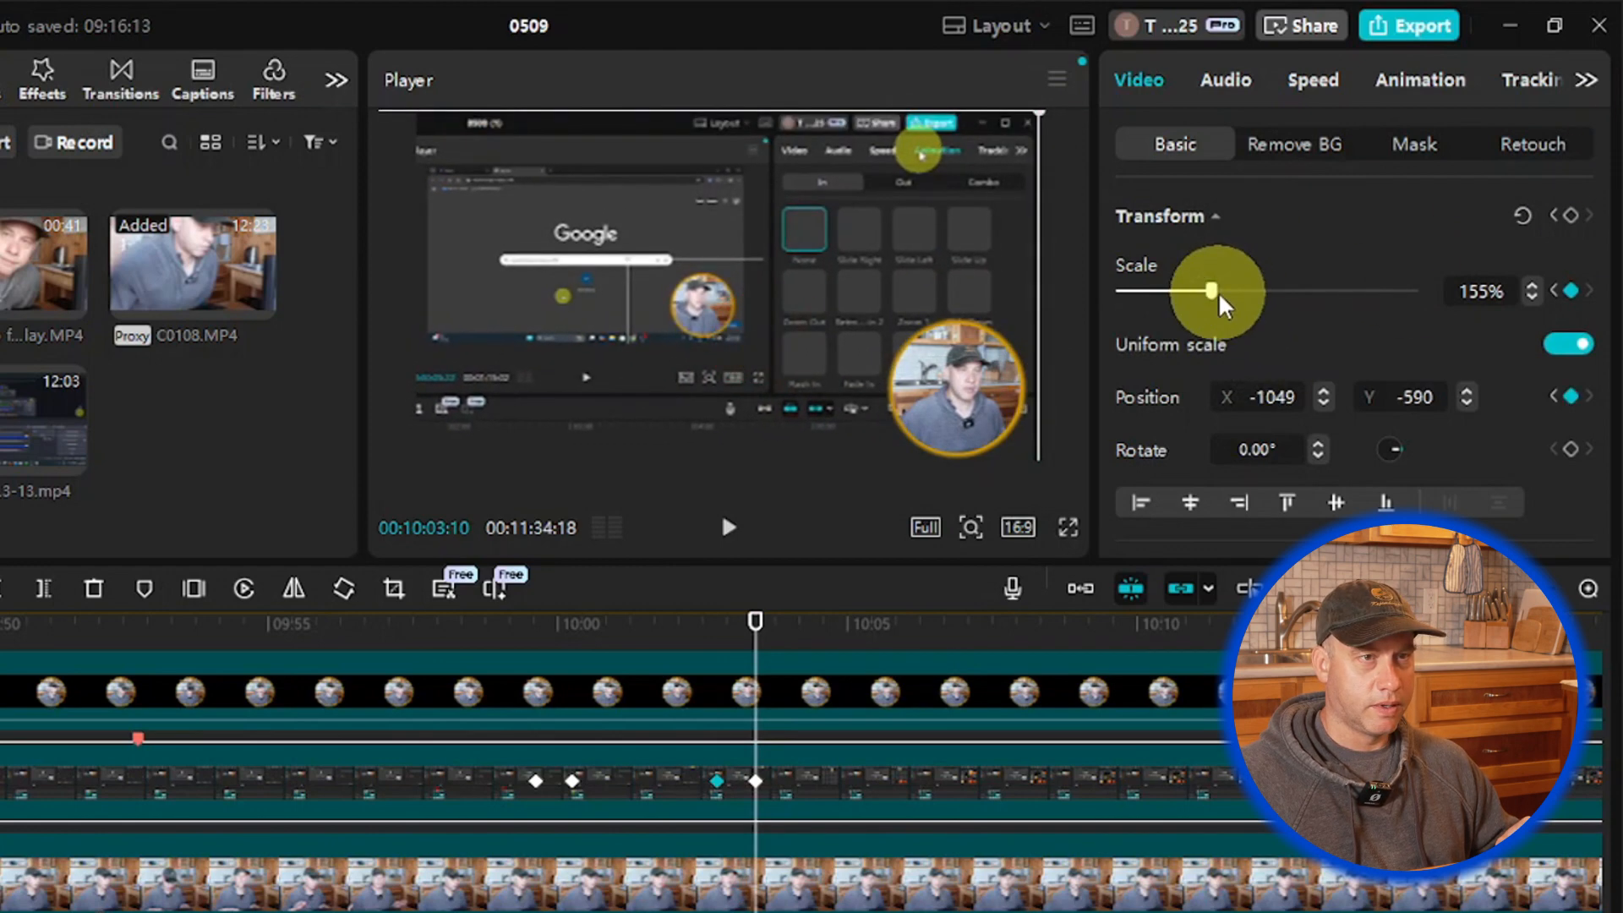
drag(1219, 292, 1230, 294)
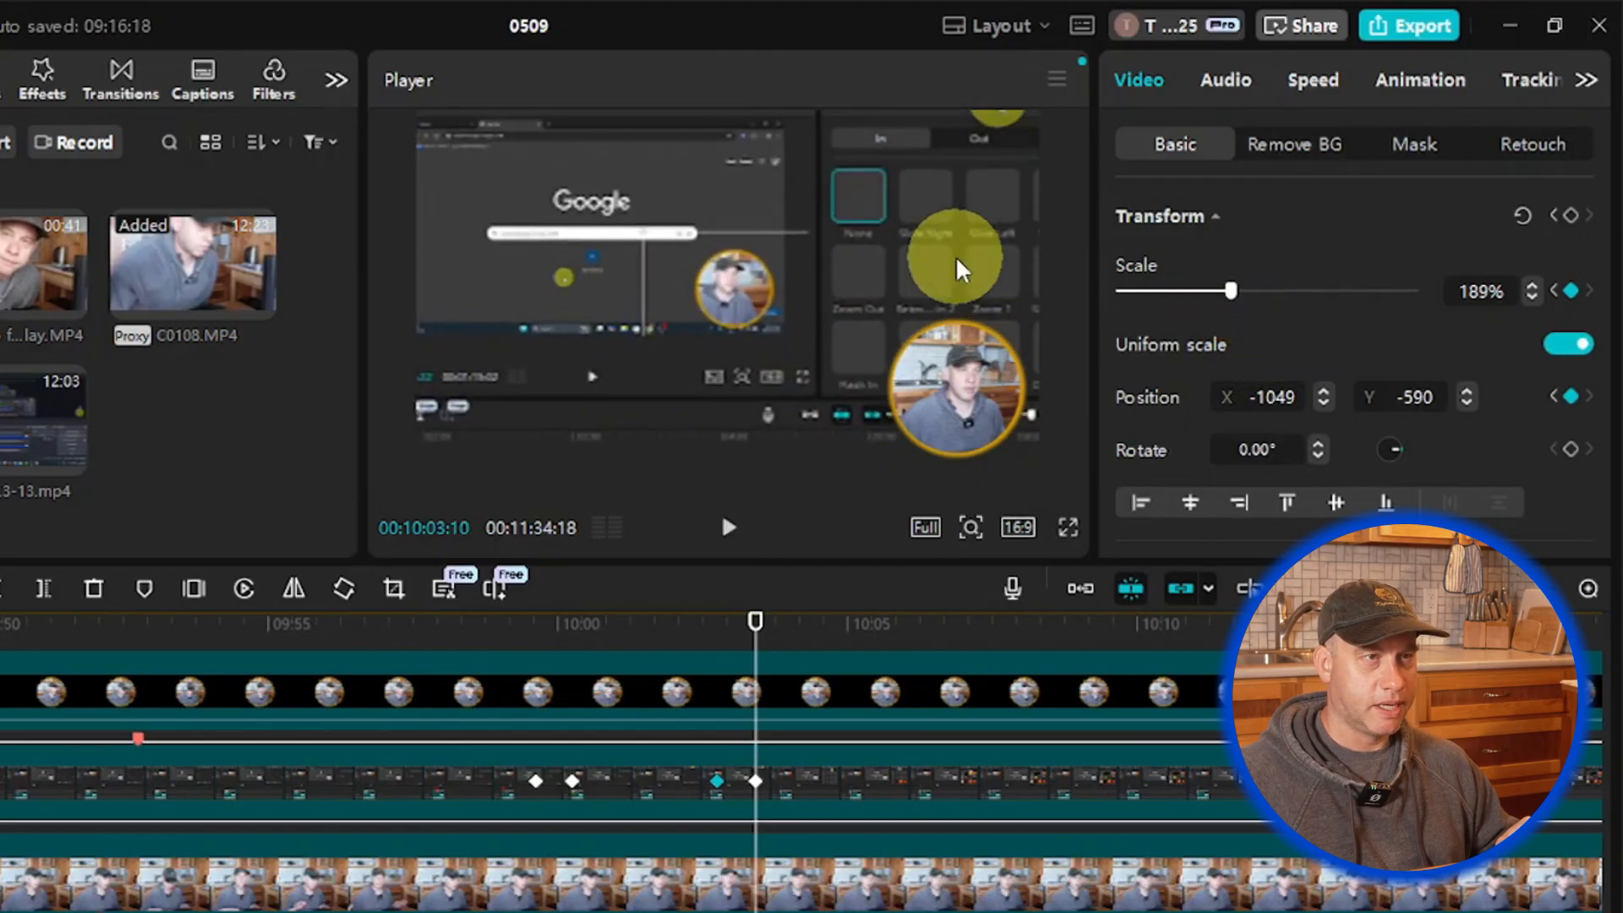
drag(957, 260, 847, 266)
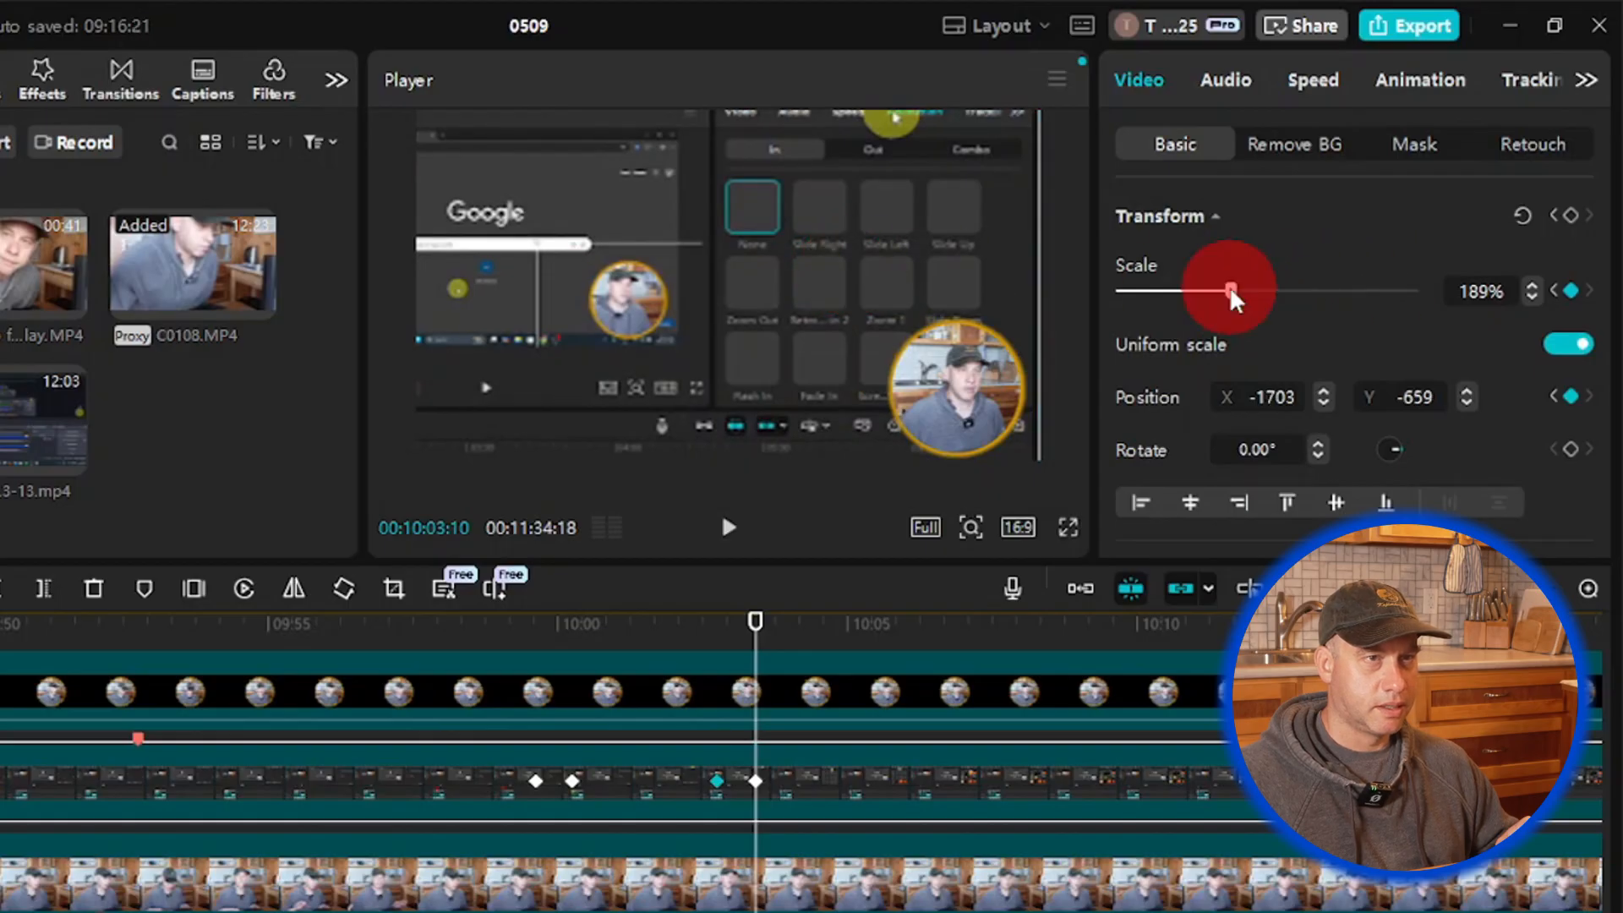
Step: Readjust the zoom at 00:10:03:10 to a scale of 108%, with the screen recording positioned at X -152, Y -86
drag(1232, 290, 1238, 288)
drag(916, 252, 864, 330)
drag(1236, 290, 1183, 292)
drag(707, 345, 981, 195)
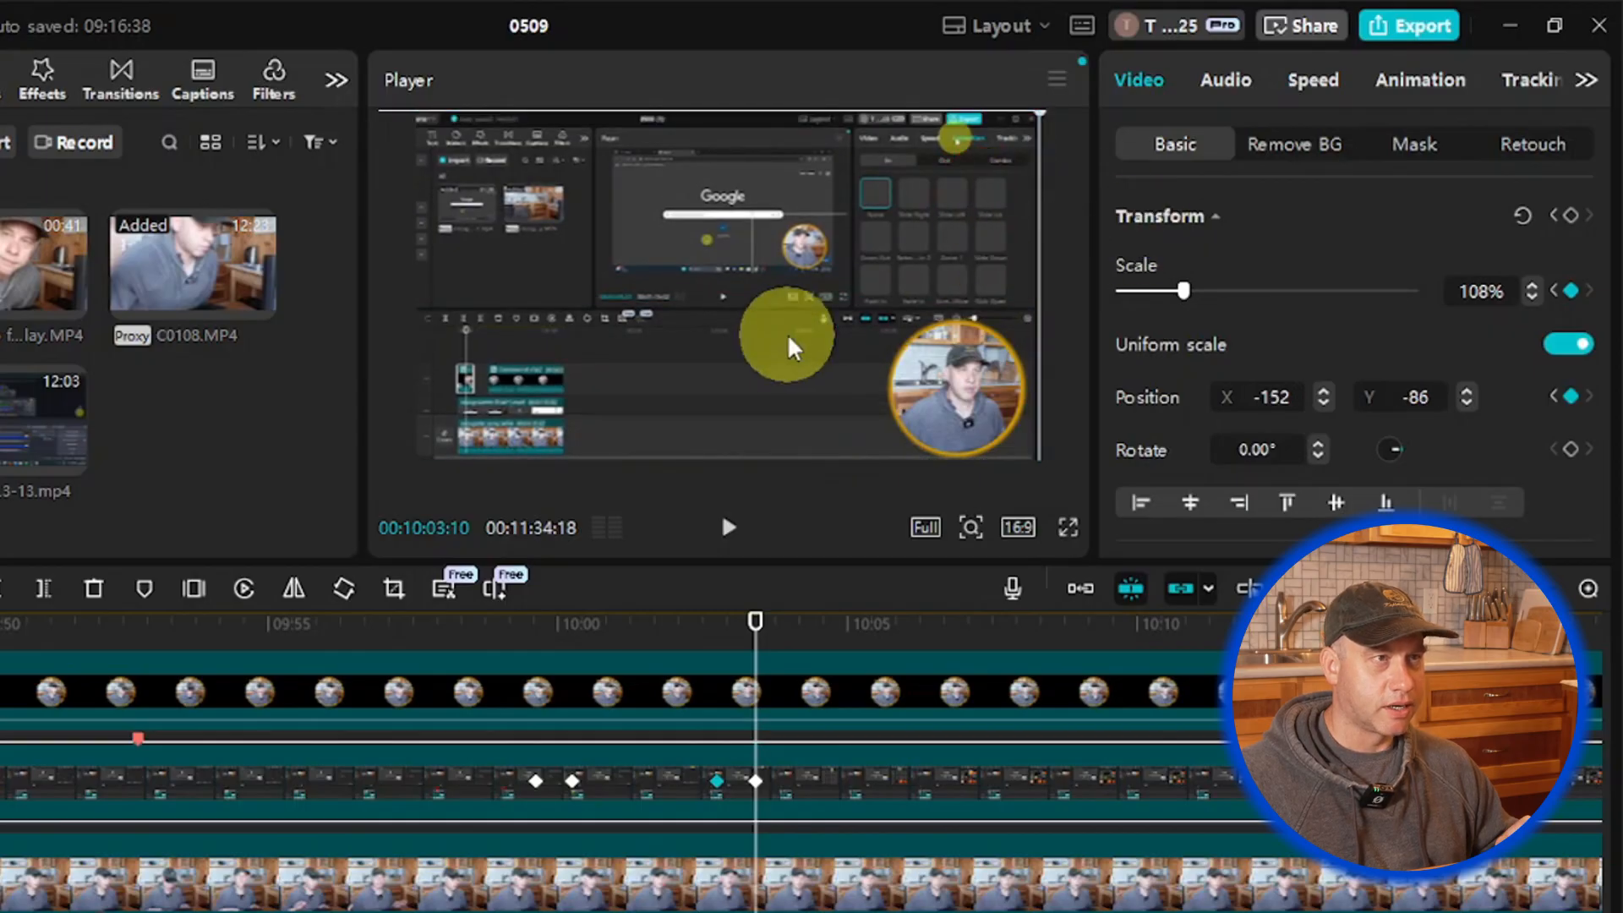
Step: Play through the footage after 00:10:03:10, go back to 00:10:16:18, and add scale and position keyframes to the screen recording there
click(732, 528)
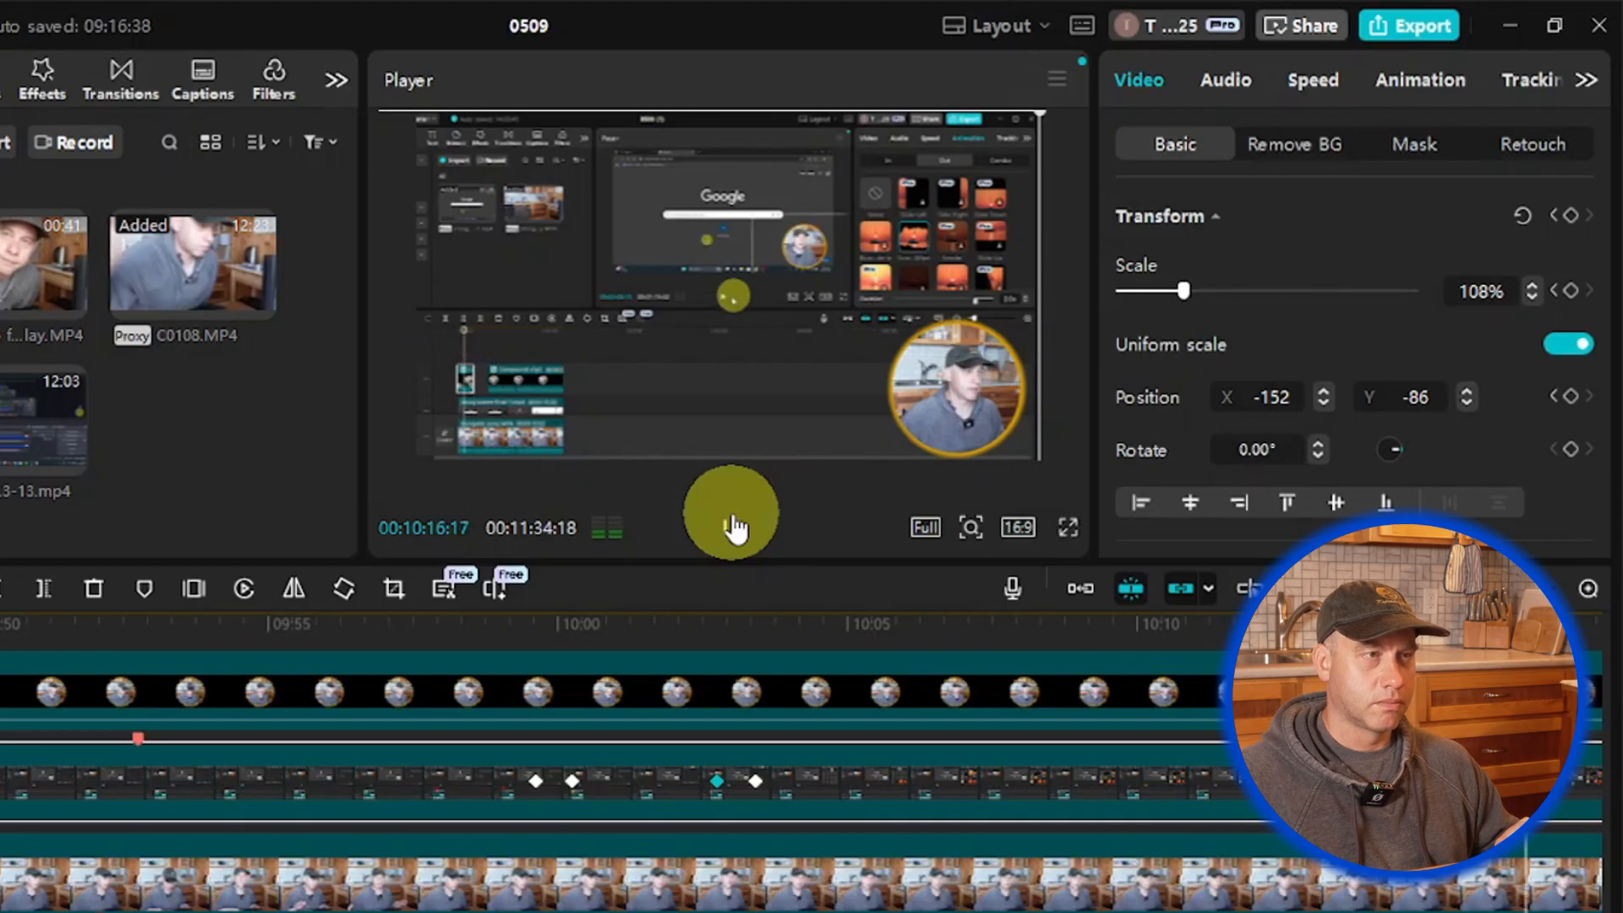
click(732, 527)
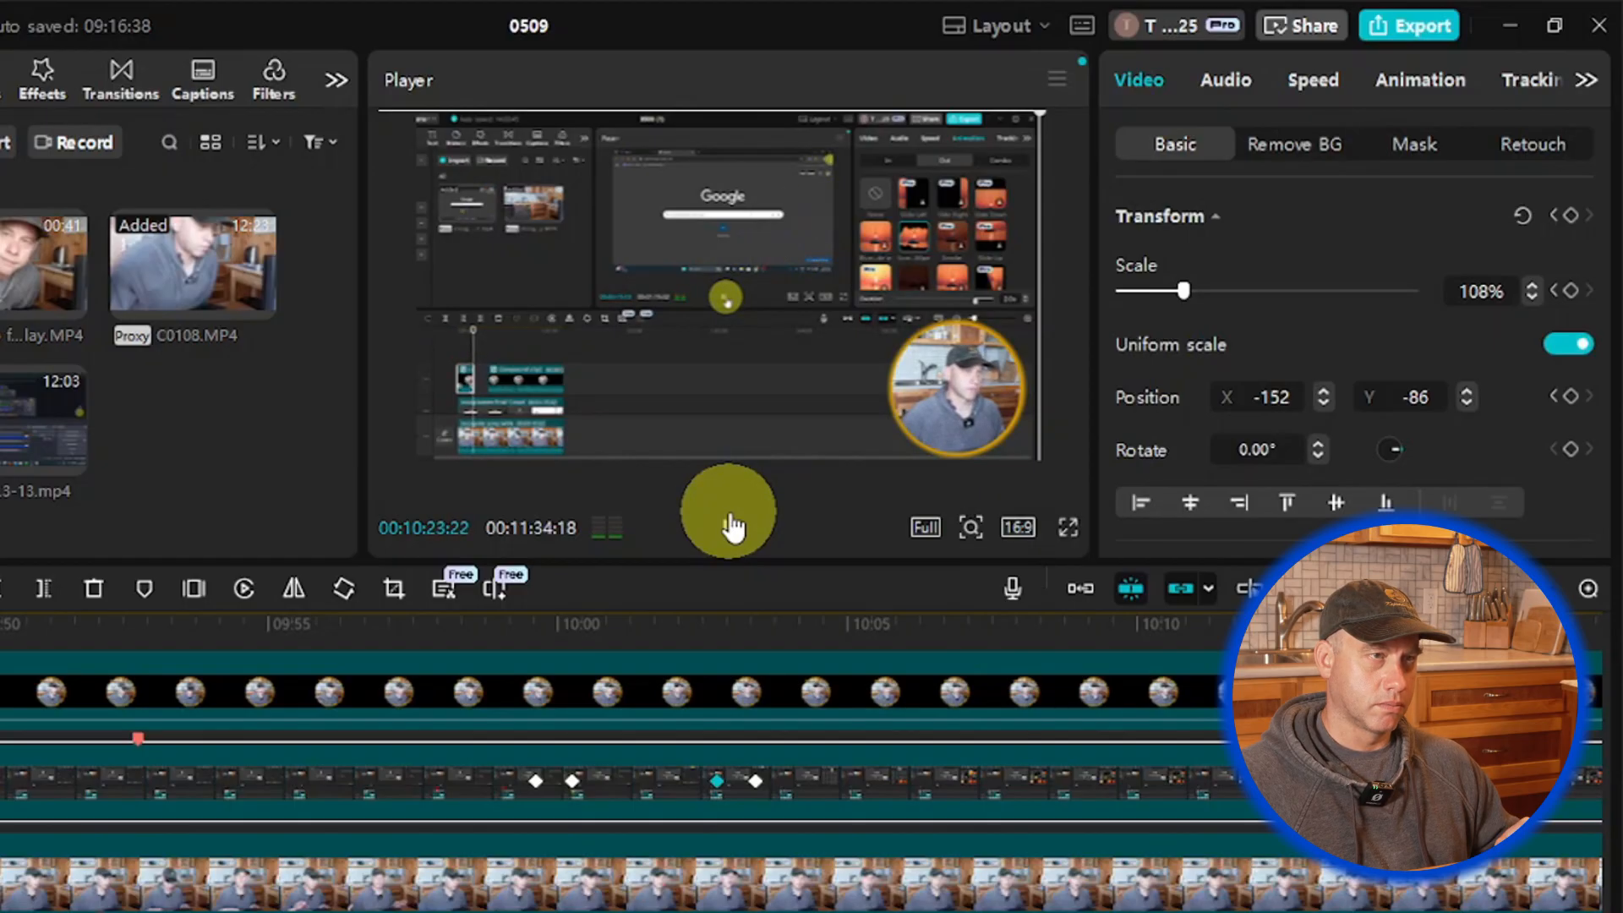
click(732, 527)
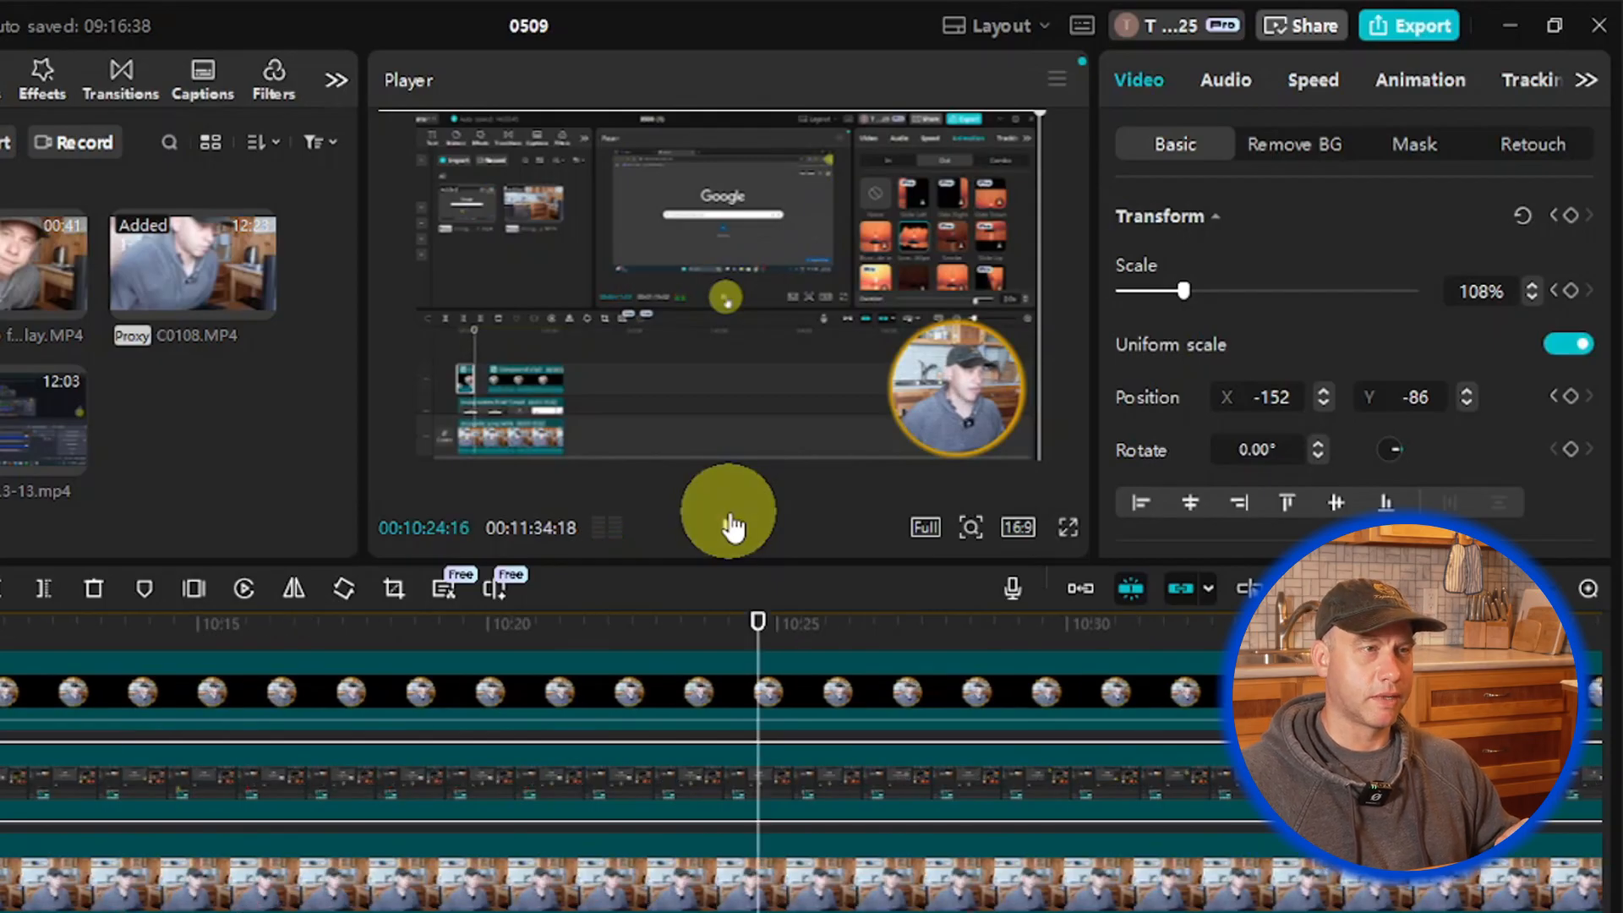
drag(758, 623, 311, 650)
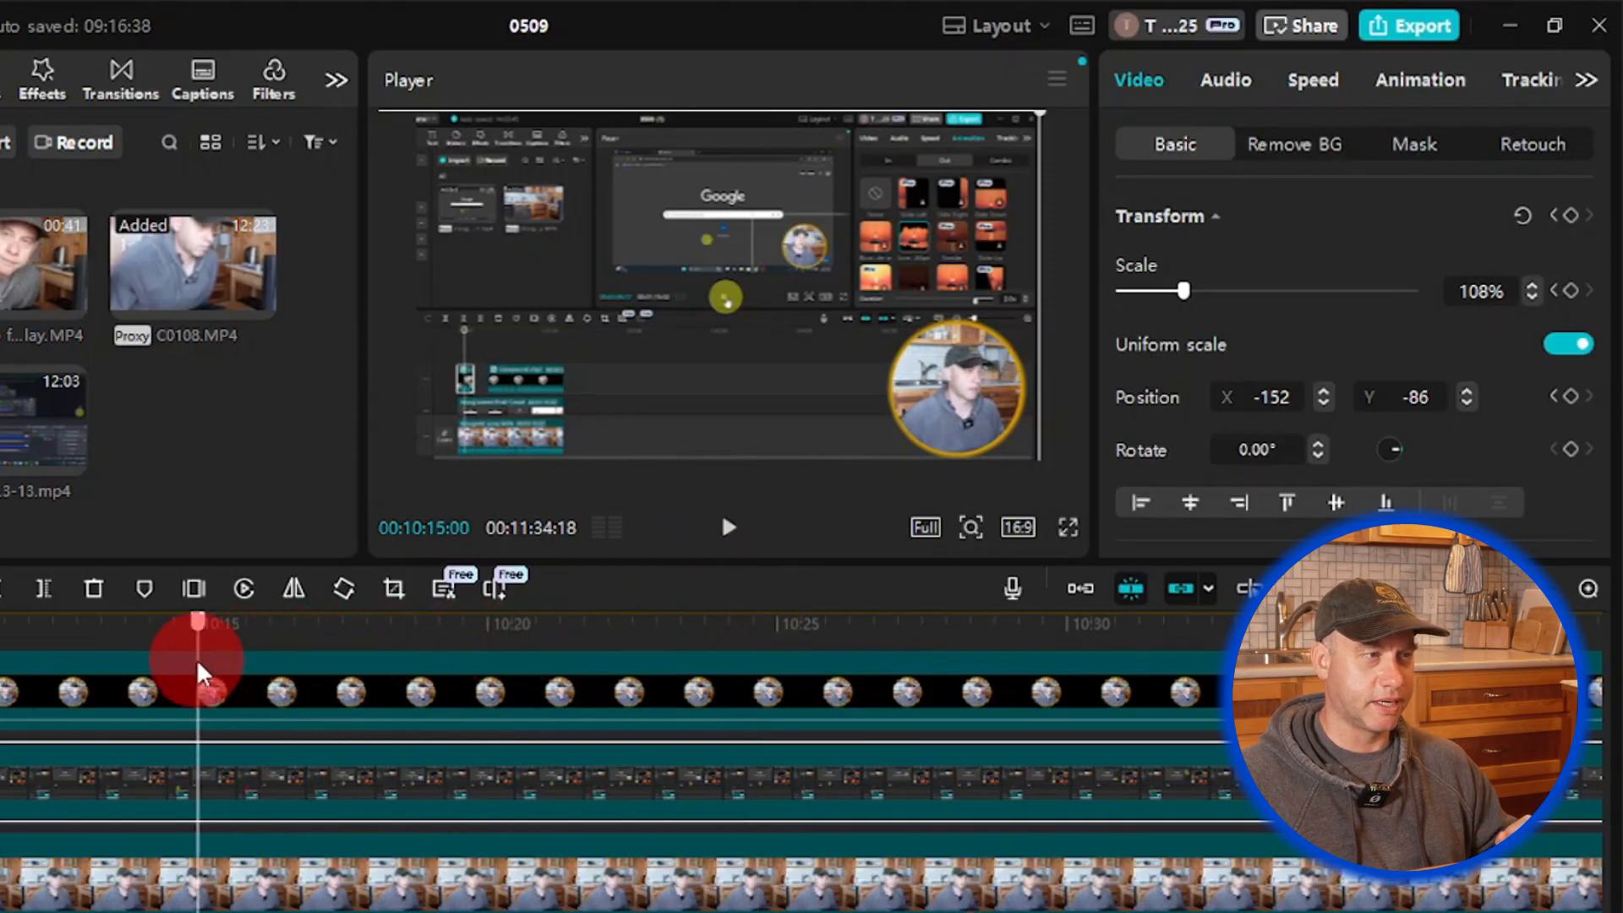
drag(198, 668, 199, 664)
click(729, 529)
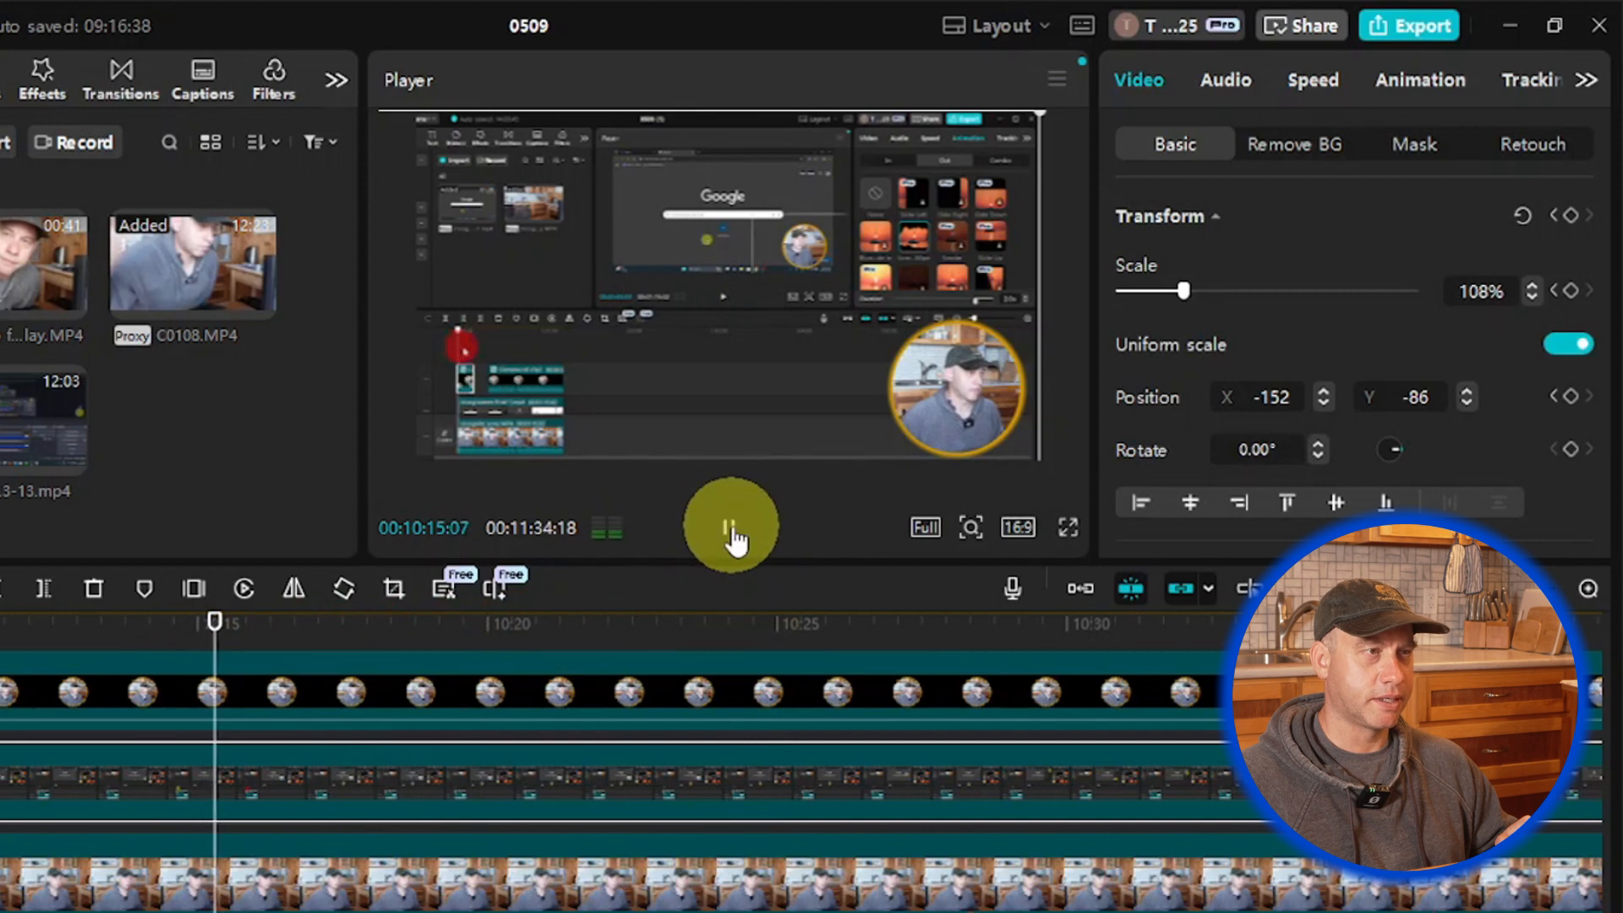
click(730, 529)
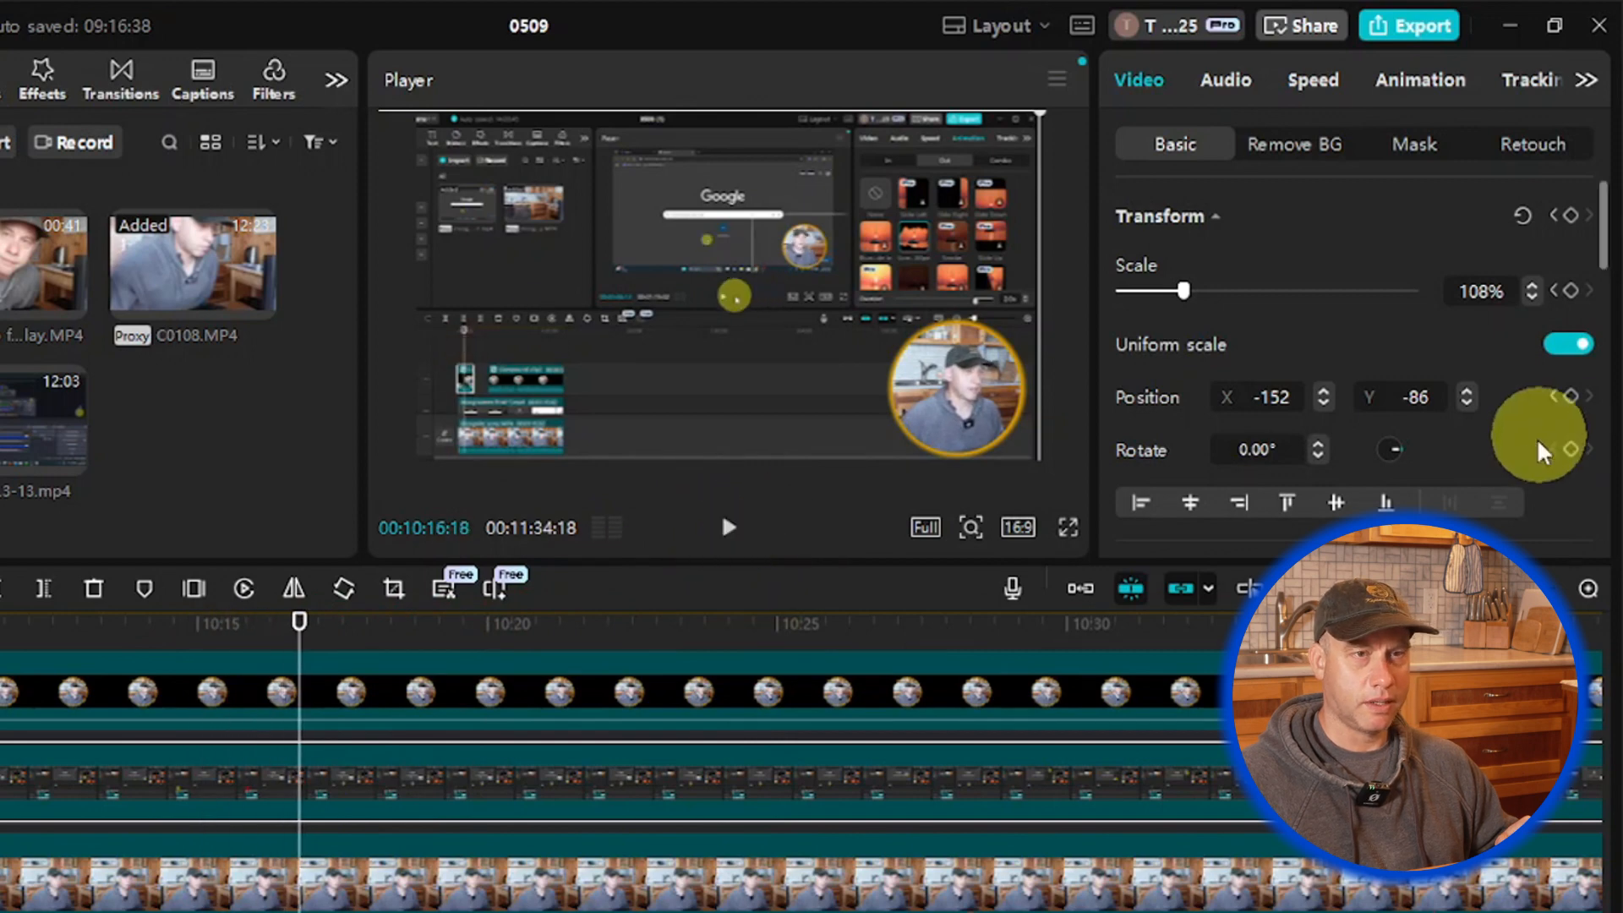
click(1571, 291)
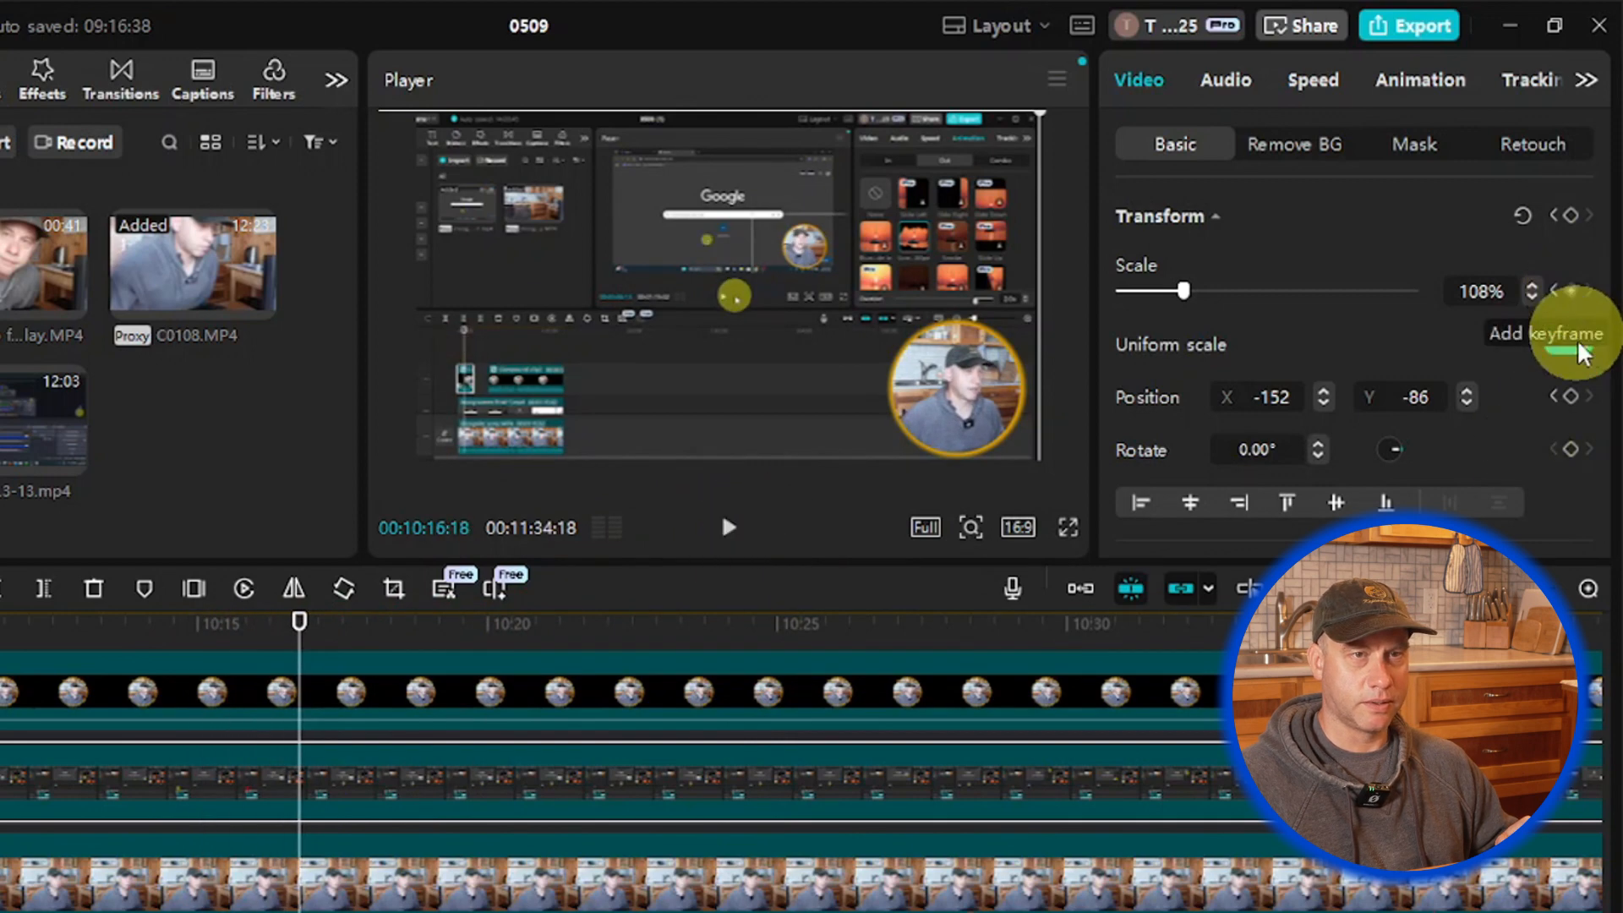
click(1573, 397)
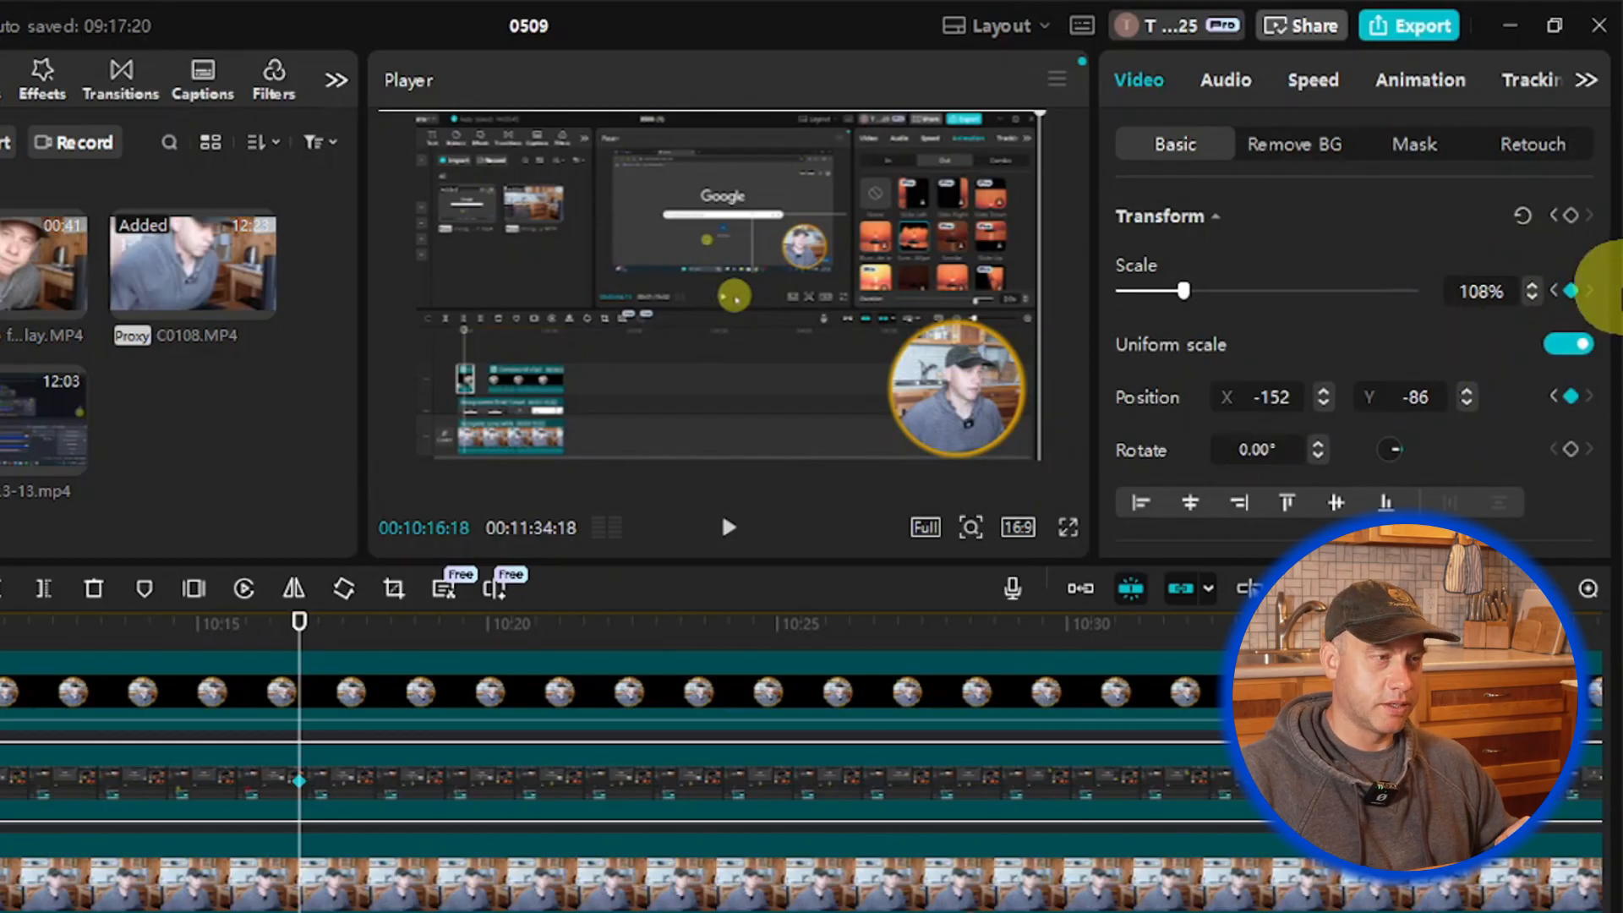
Step: Step the playhead to 00:10:17:10, enlarge the screen recording to 165%, and move it to about X -538, Y -702
key(Right)
key(Right)
key(Right)
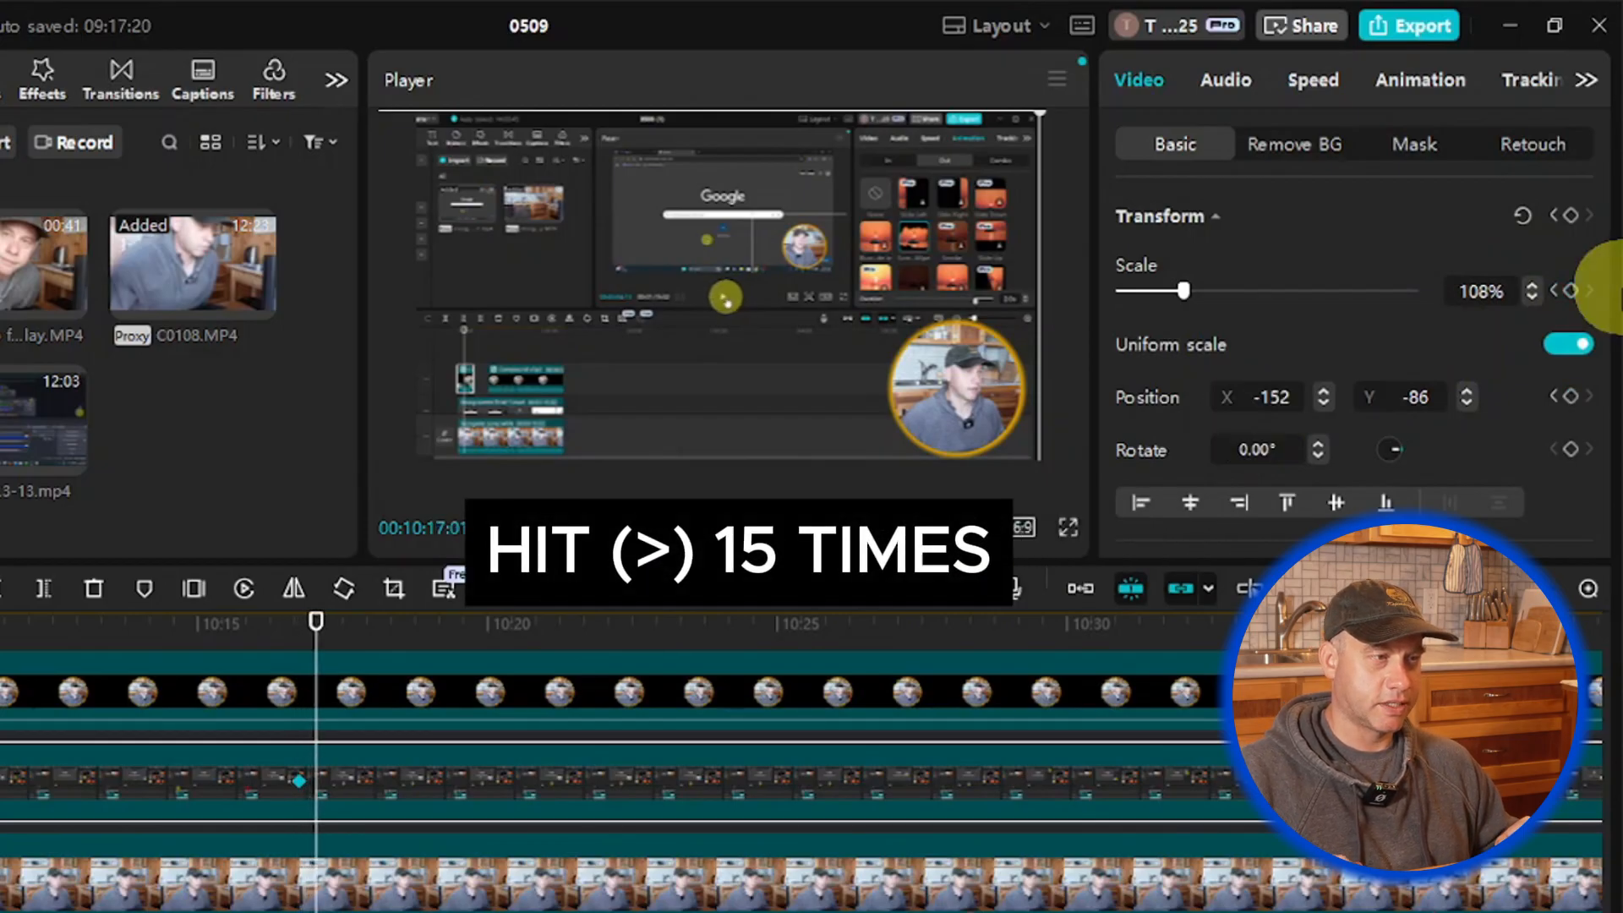
key(Right)
key(Right)
key(Right)
key(Right)
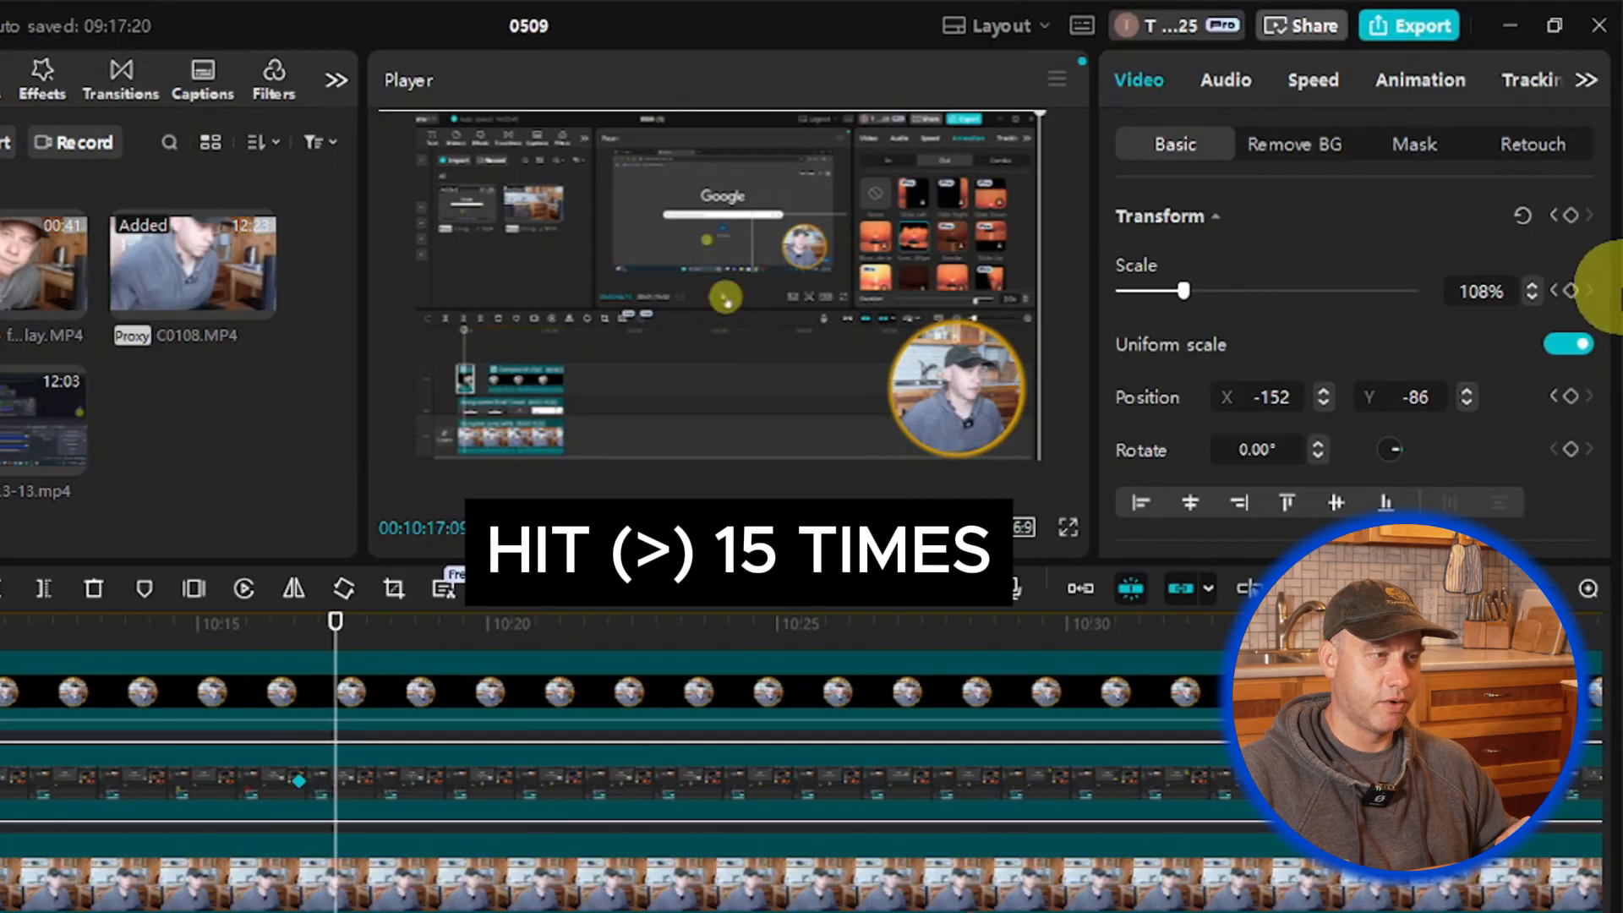
key(Right)
drag(1493, 292, 1374, 297)
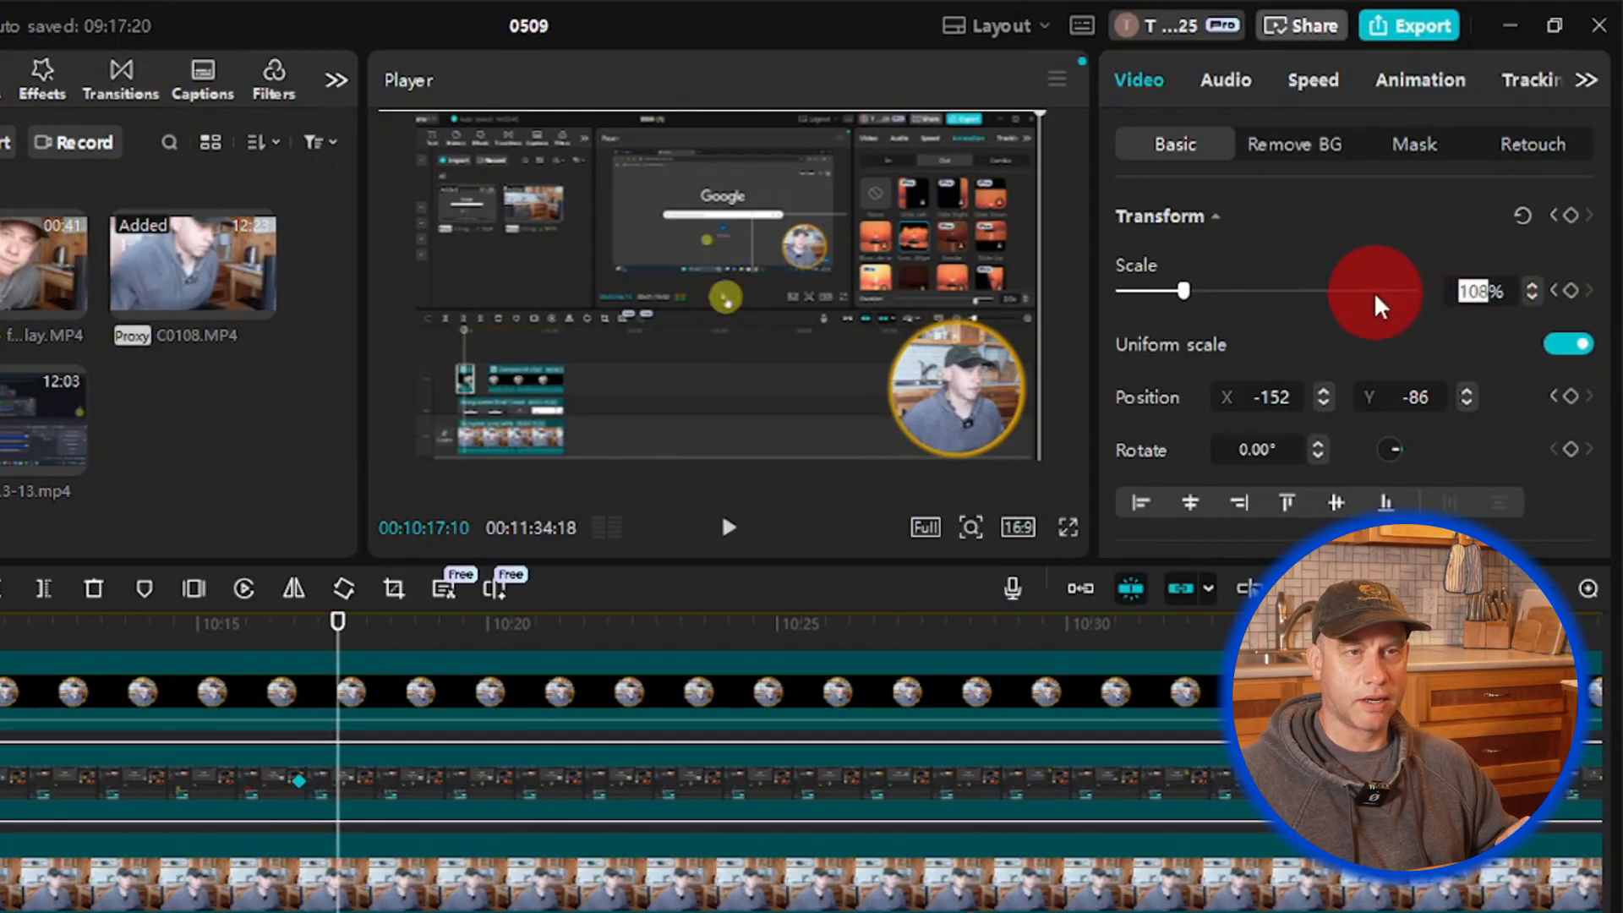
drag(1185, 292, 1219, 290)
mouse_move(812, 339)
mouse_down()
mouse_move(764, 357)
mouse_move(779, 387)
mouse_move(777, 373)
mouse_up()
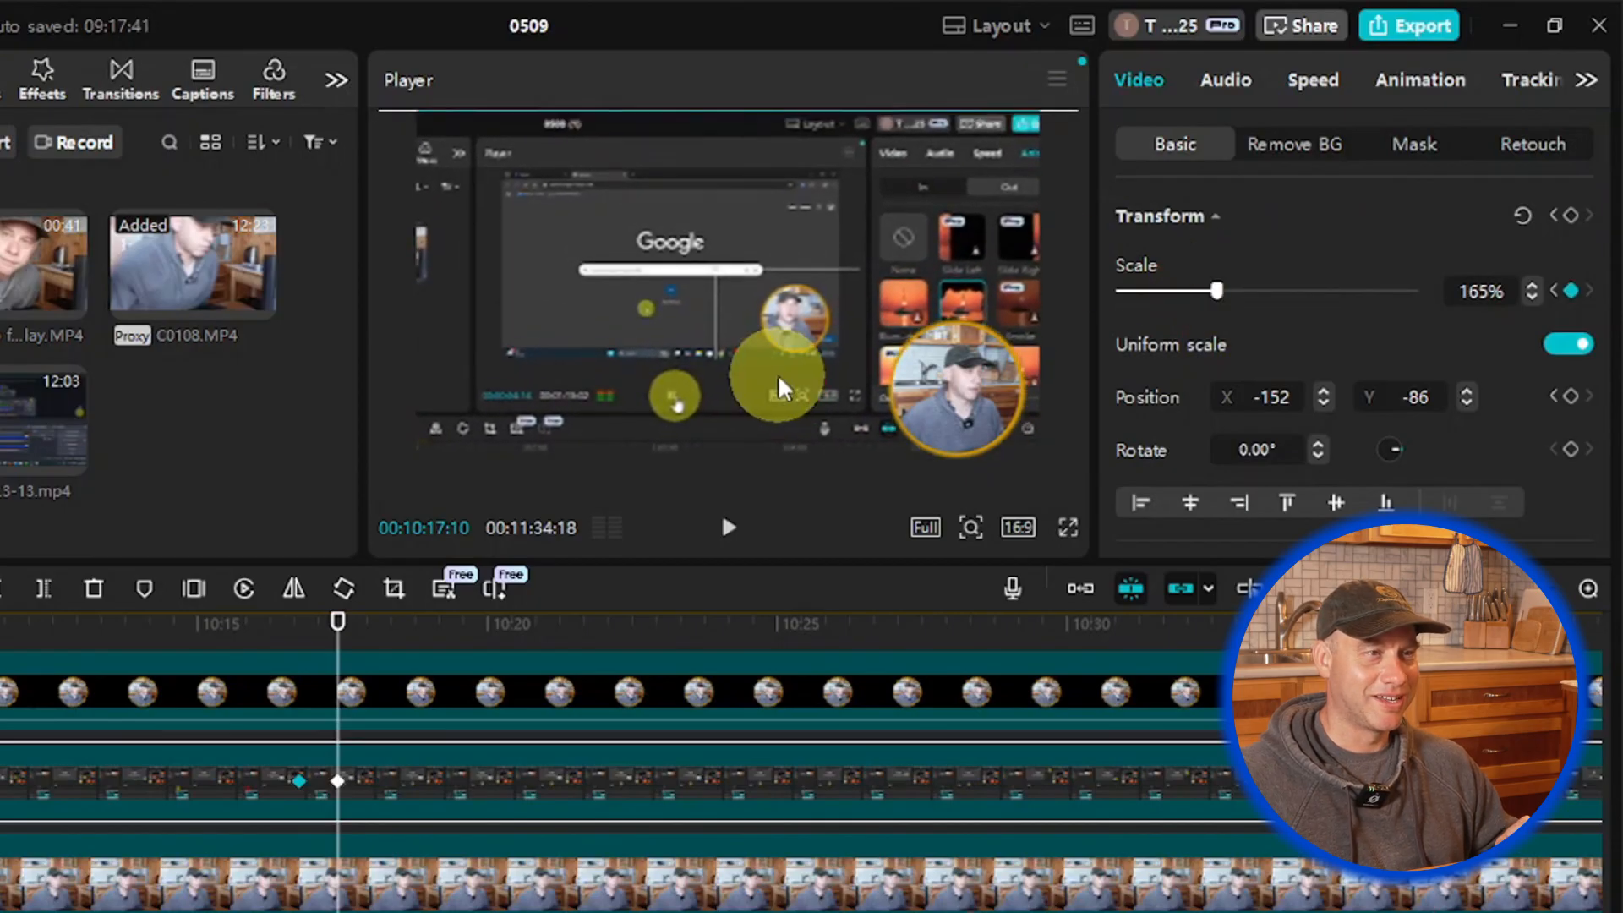
Step: Play the footage on to 00:10:27:19 and add scale and position keyframes to the screen recording there
click(725, 539)
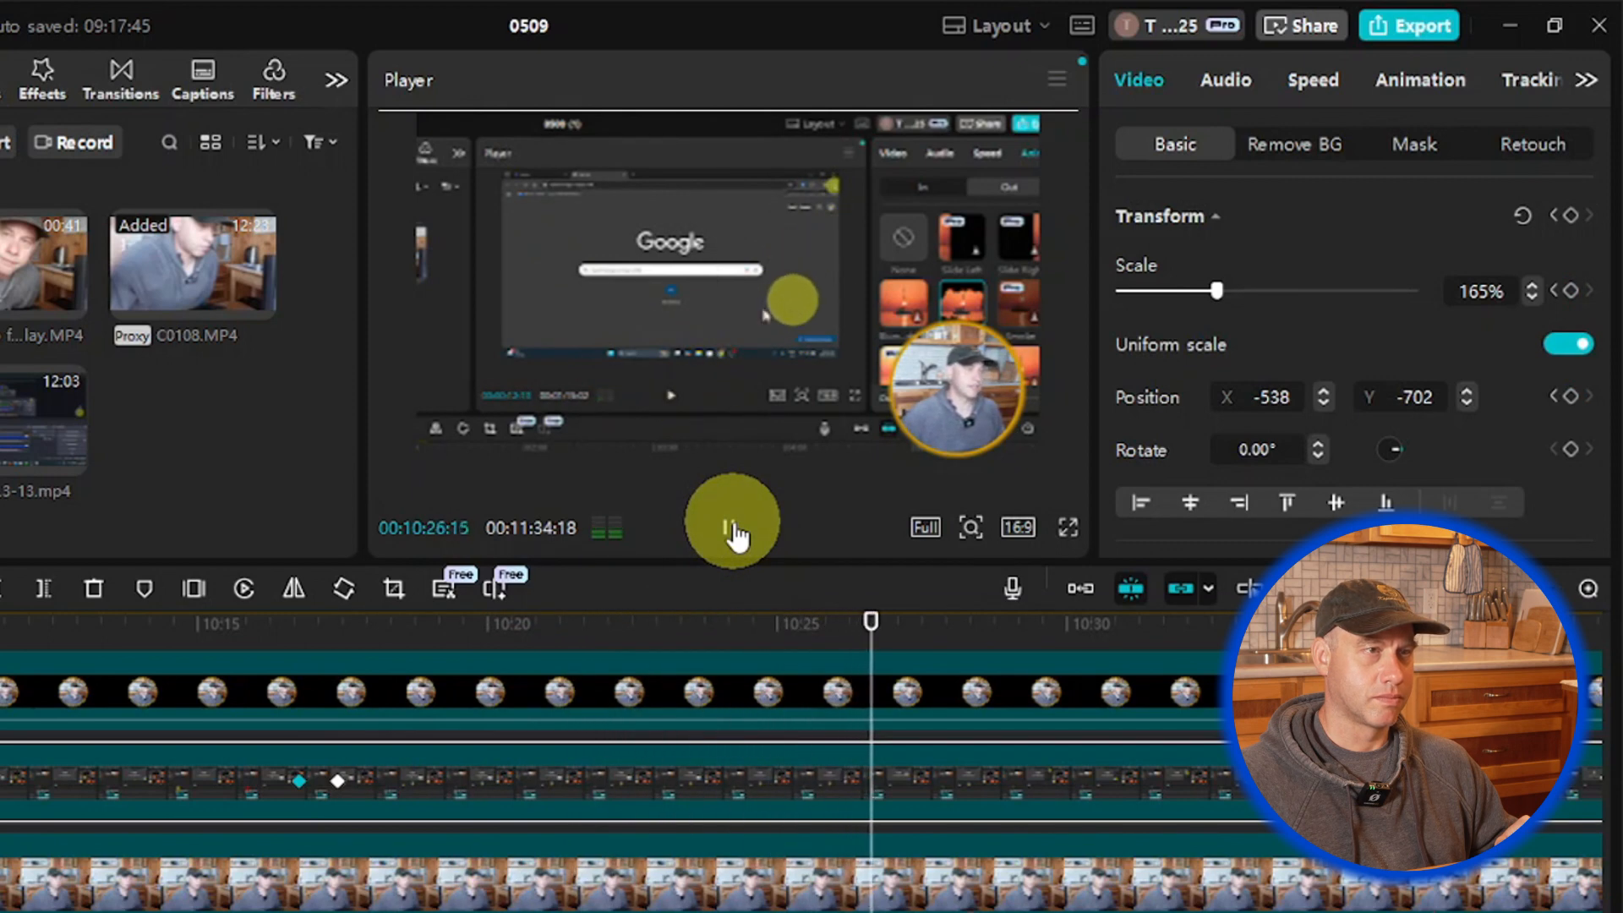
click(732, 531)
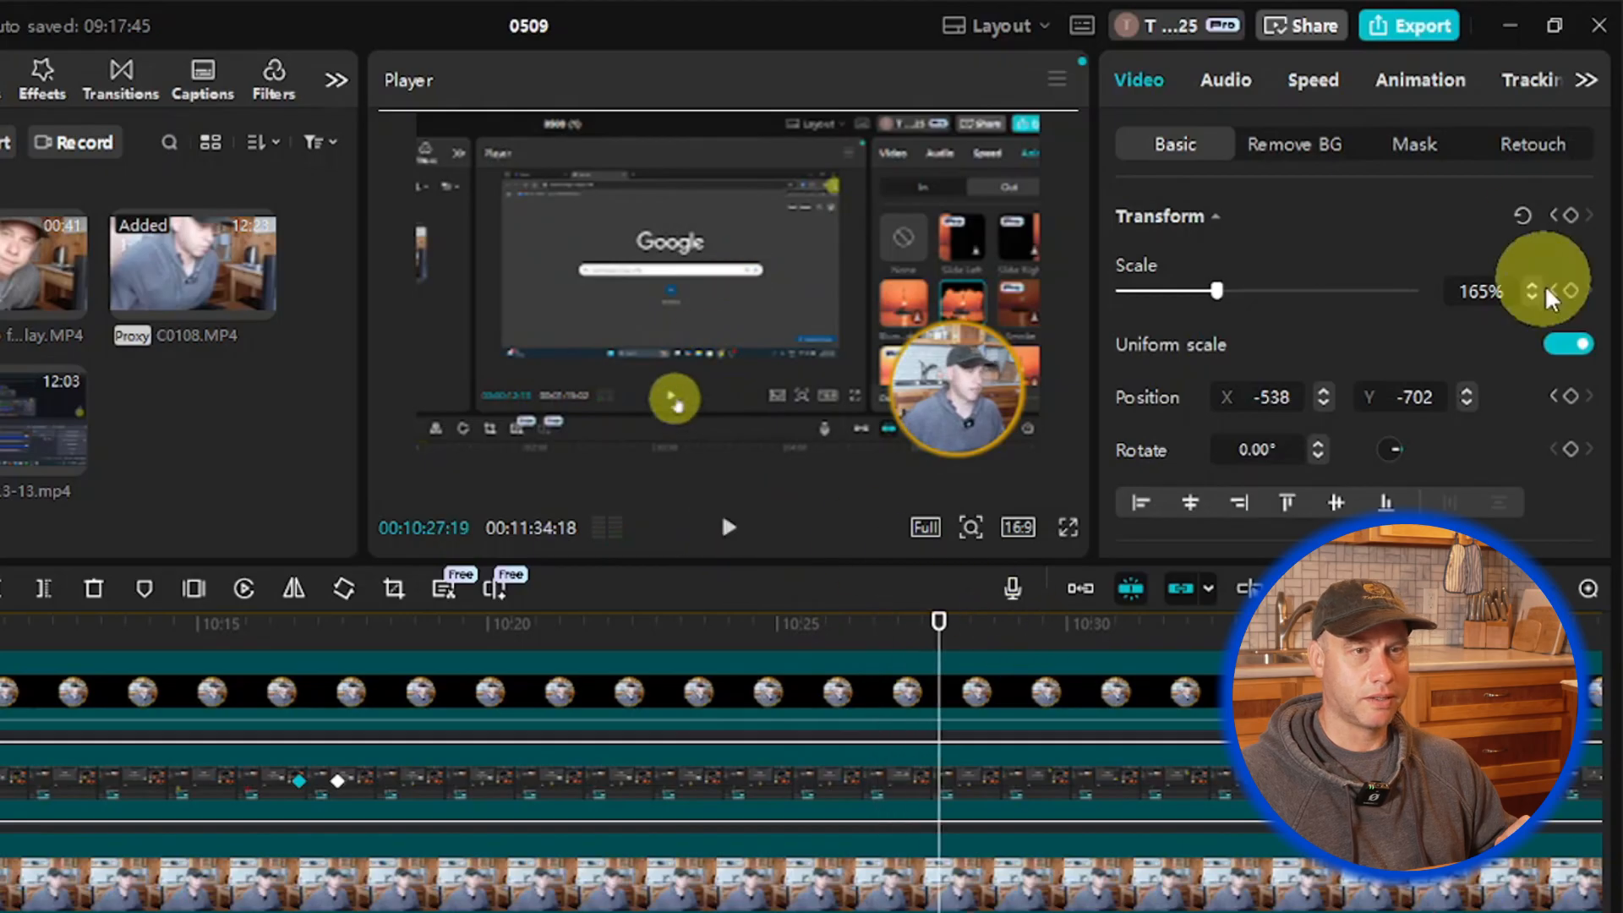
click(1570, 291)
click(1570, 397)
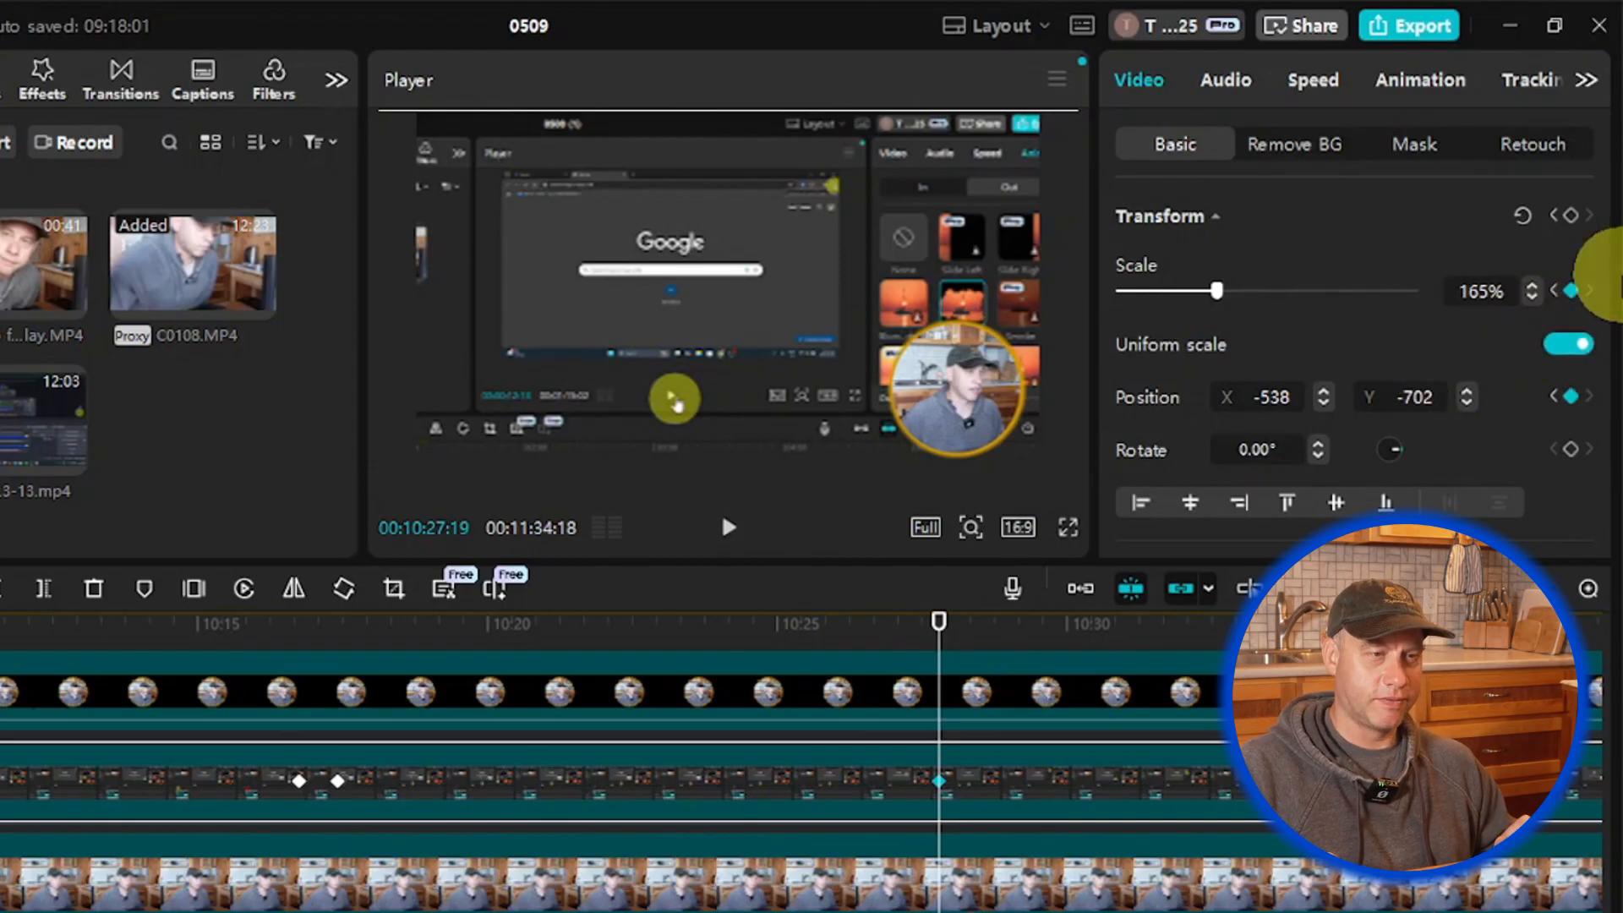
Step: Step the playhead to 00:10:28:16 and set the screen recording's scale to 100% and its position to X 0, Y 0
key(Right)
key(Right)
key(Right)
key(Right)
key(Right)
key(Right)
key(Right)
key(Right)
key(Right)
key(Right)
key(Right)
key(Right)
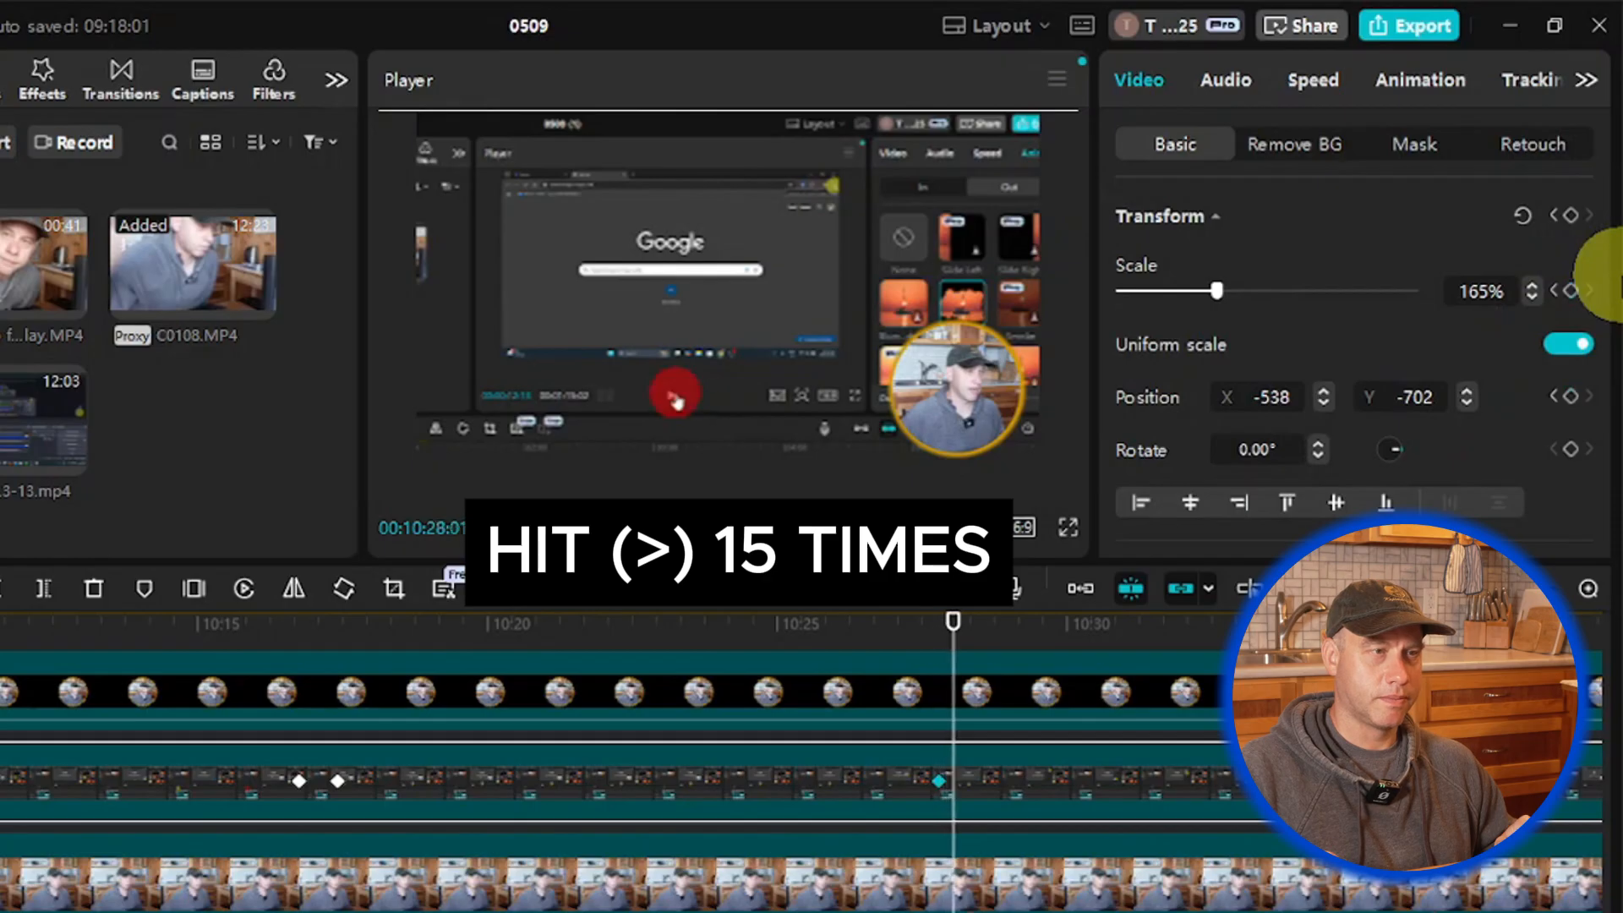
key(Right)
key(Right)
key(Right)
key(Right)
key(Right)
key(Right)
key(Right)
key(Right)
key(Right)
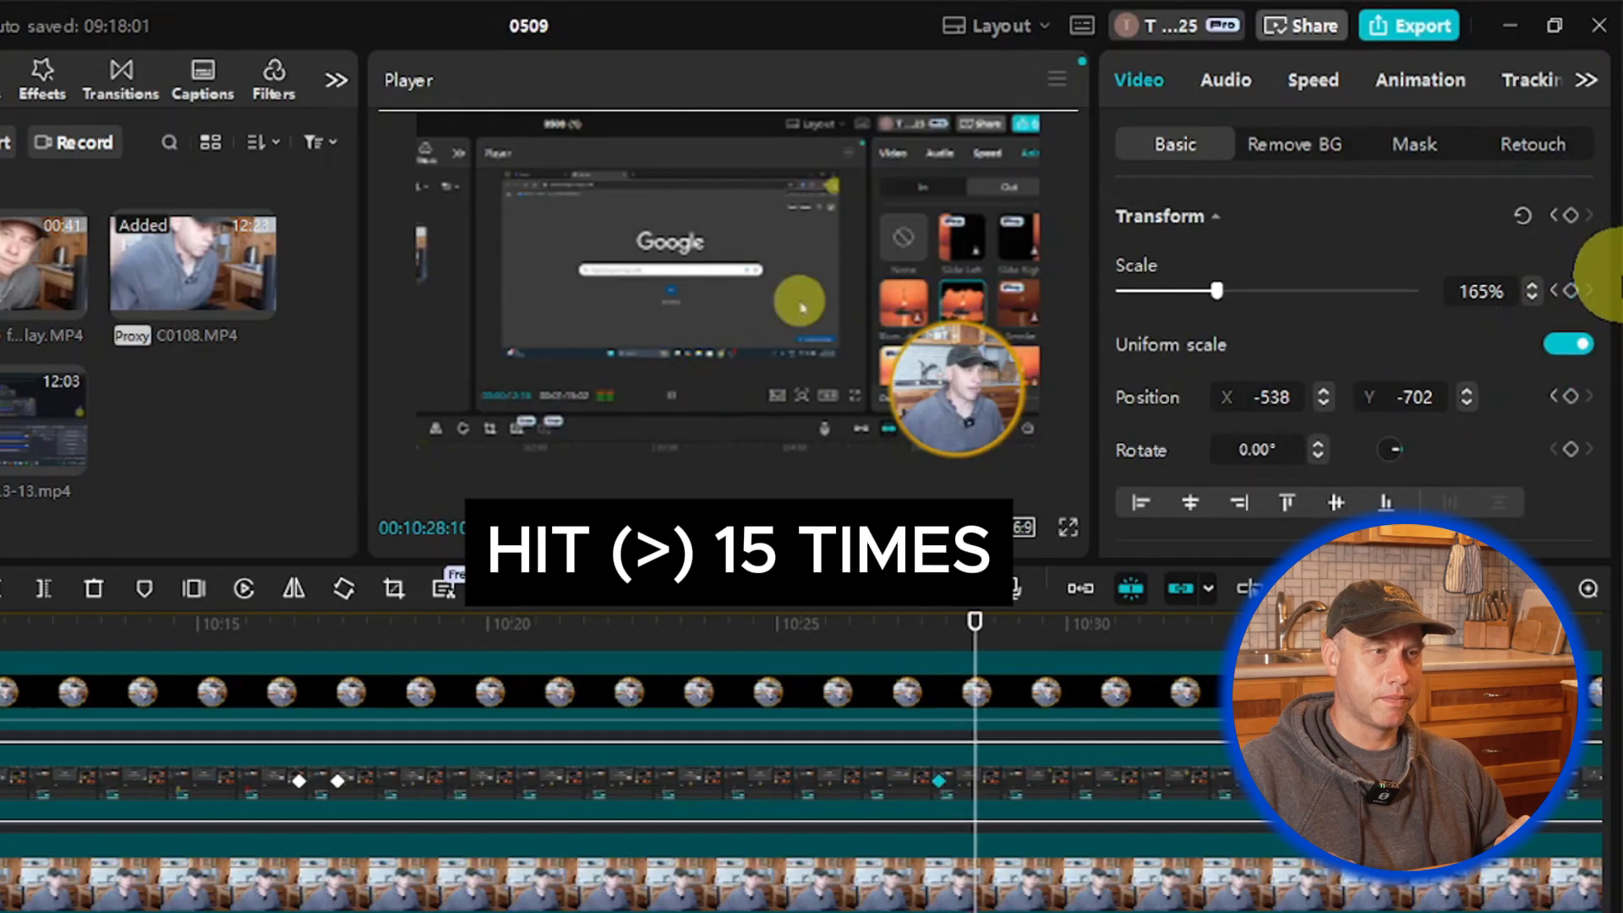
key(Right)
key(Right)
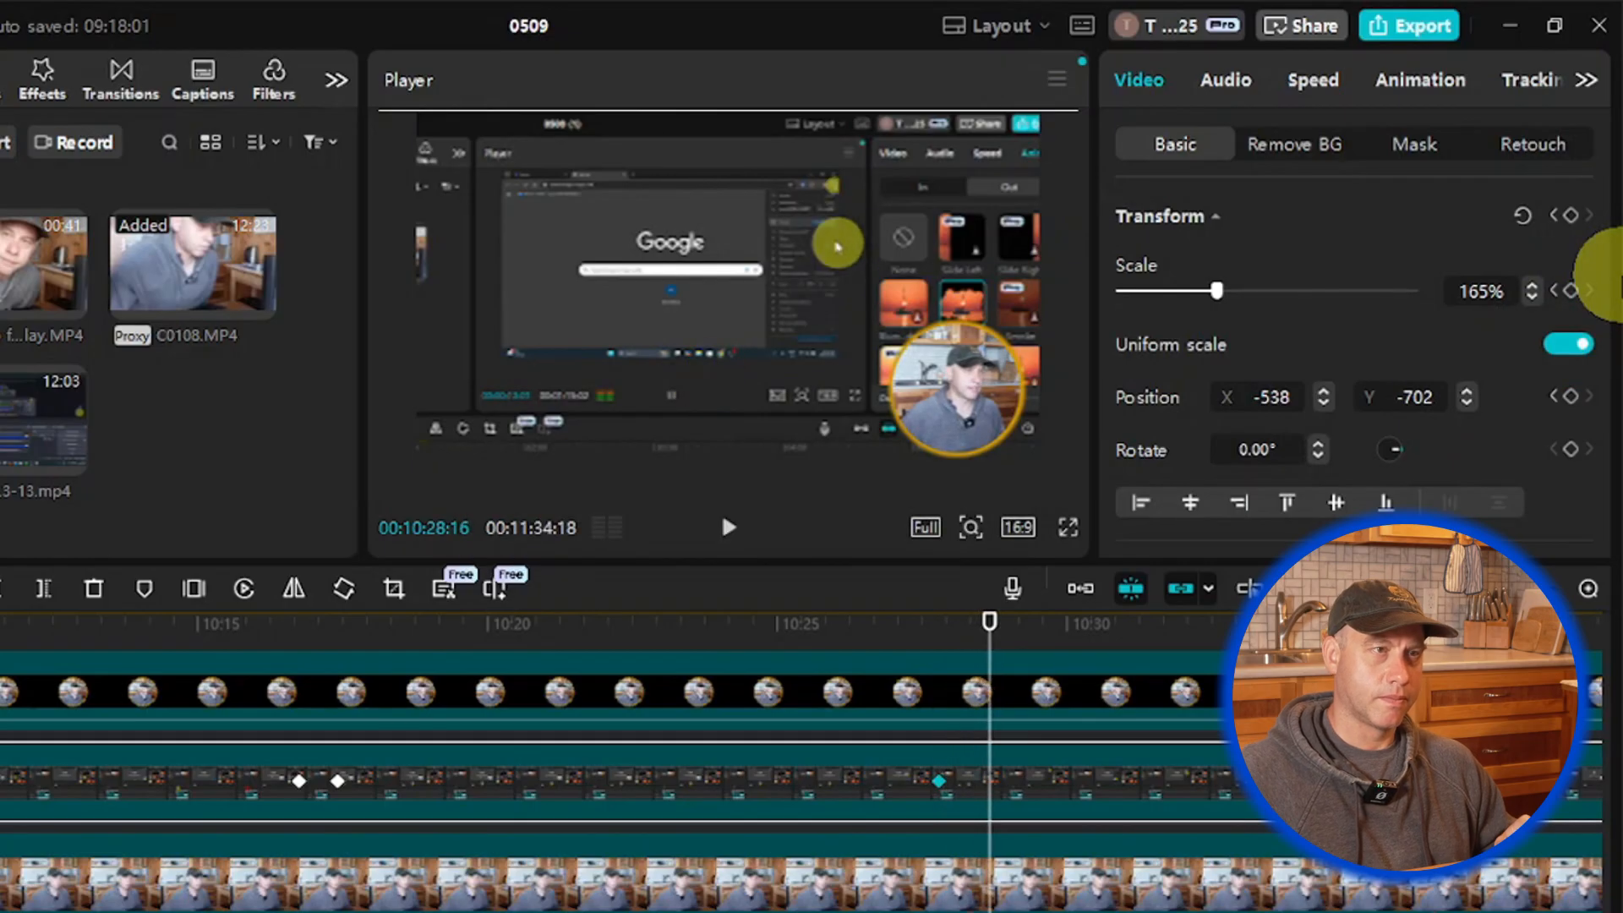
drag(1491, 290, 1256, 310)
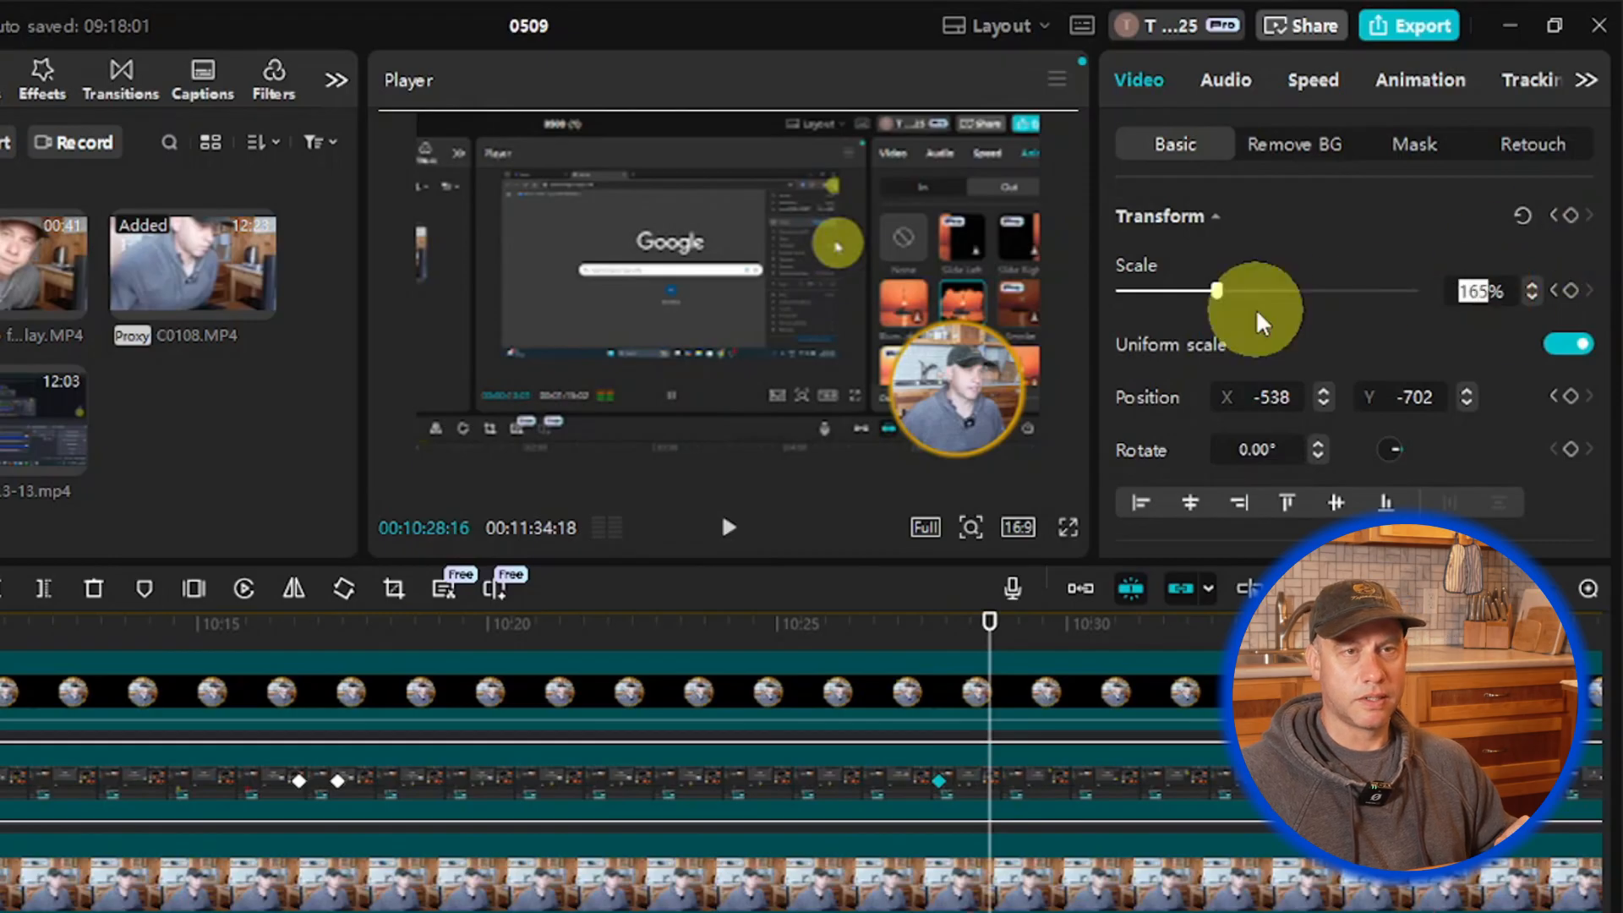
text(100)
key(Tab)
text(0)
key(Return)
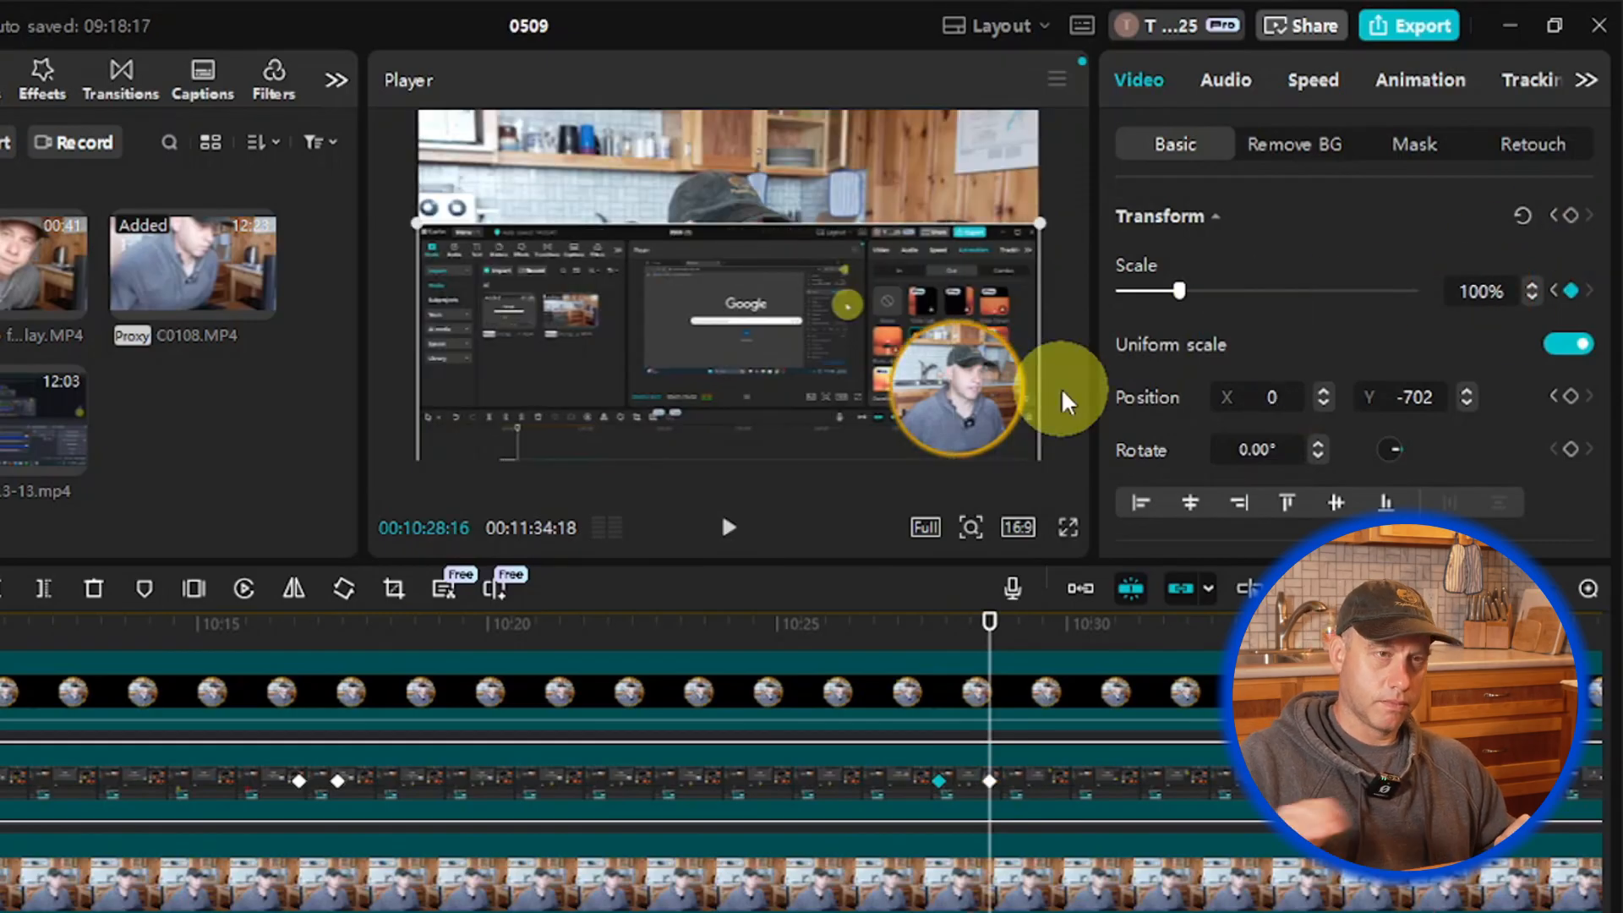
click(1440, 397)
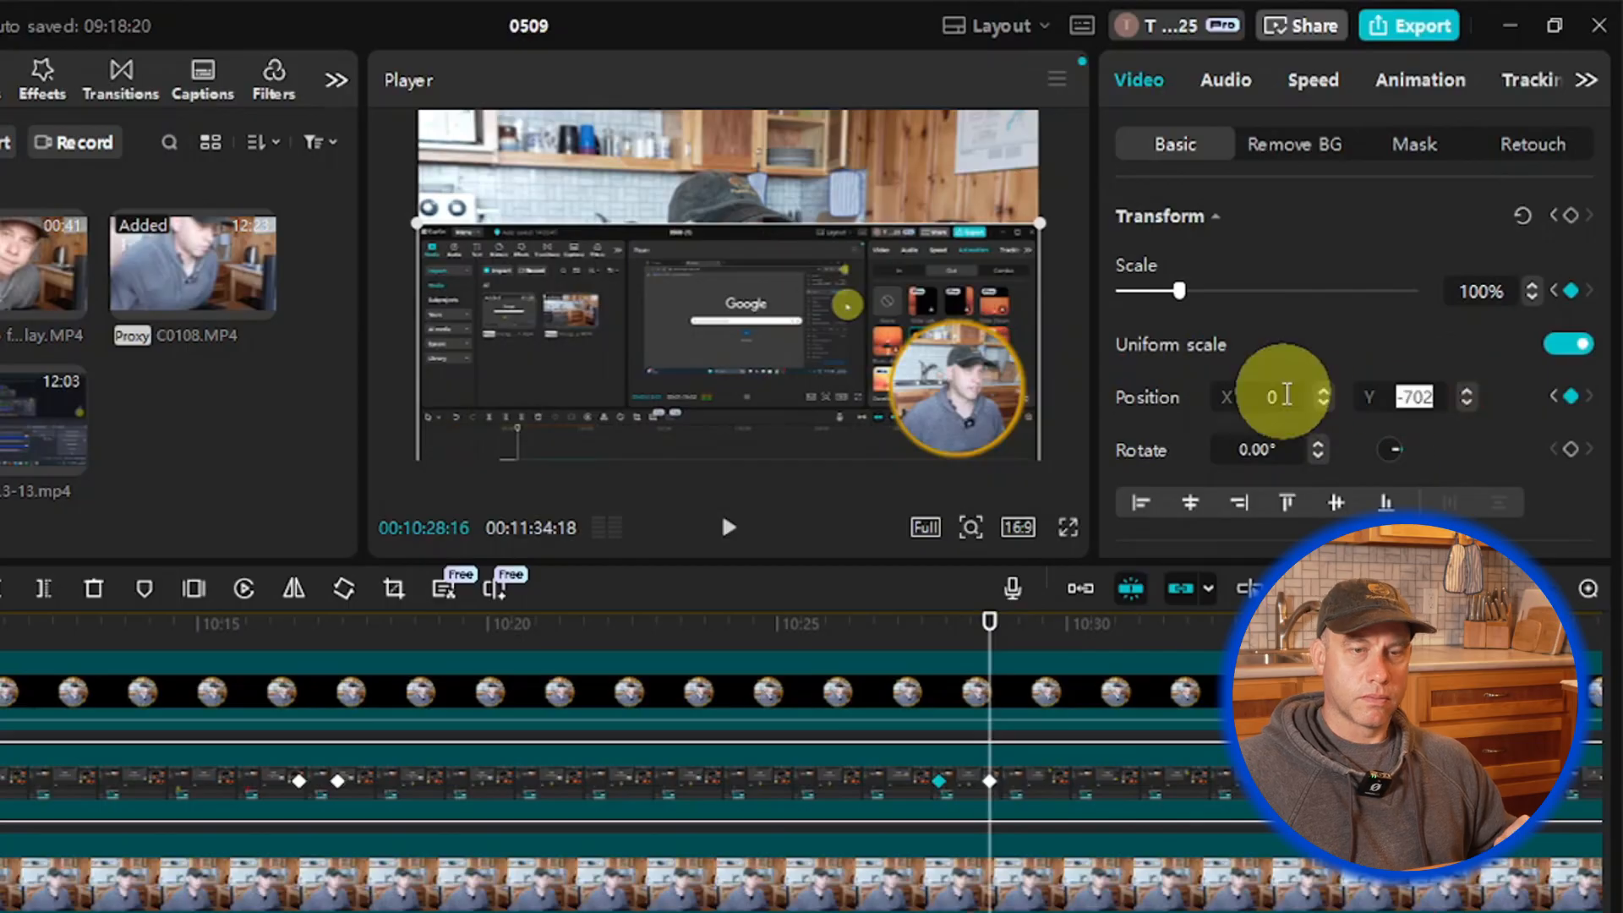
text(0)
key(Return)
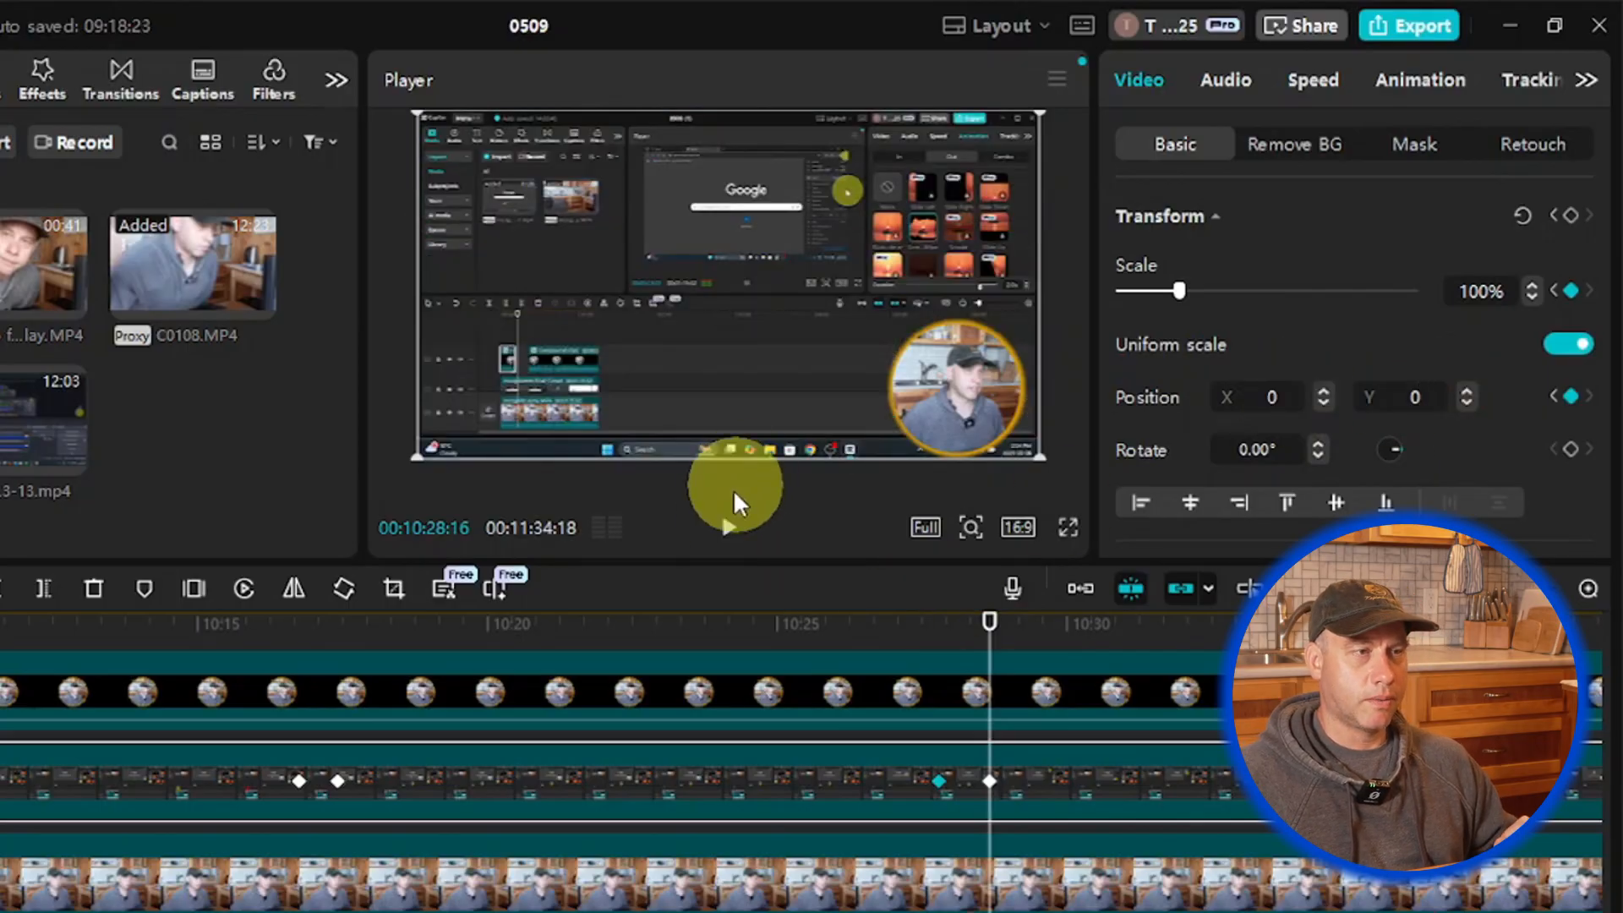
Step: Play the footage on to 00:10:39:15 and add scale and position keyframes to the screen recording there
click(728, 541)
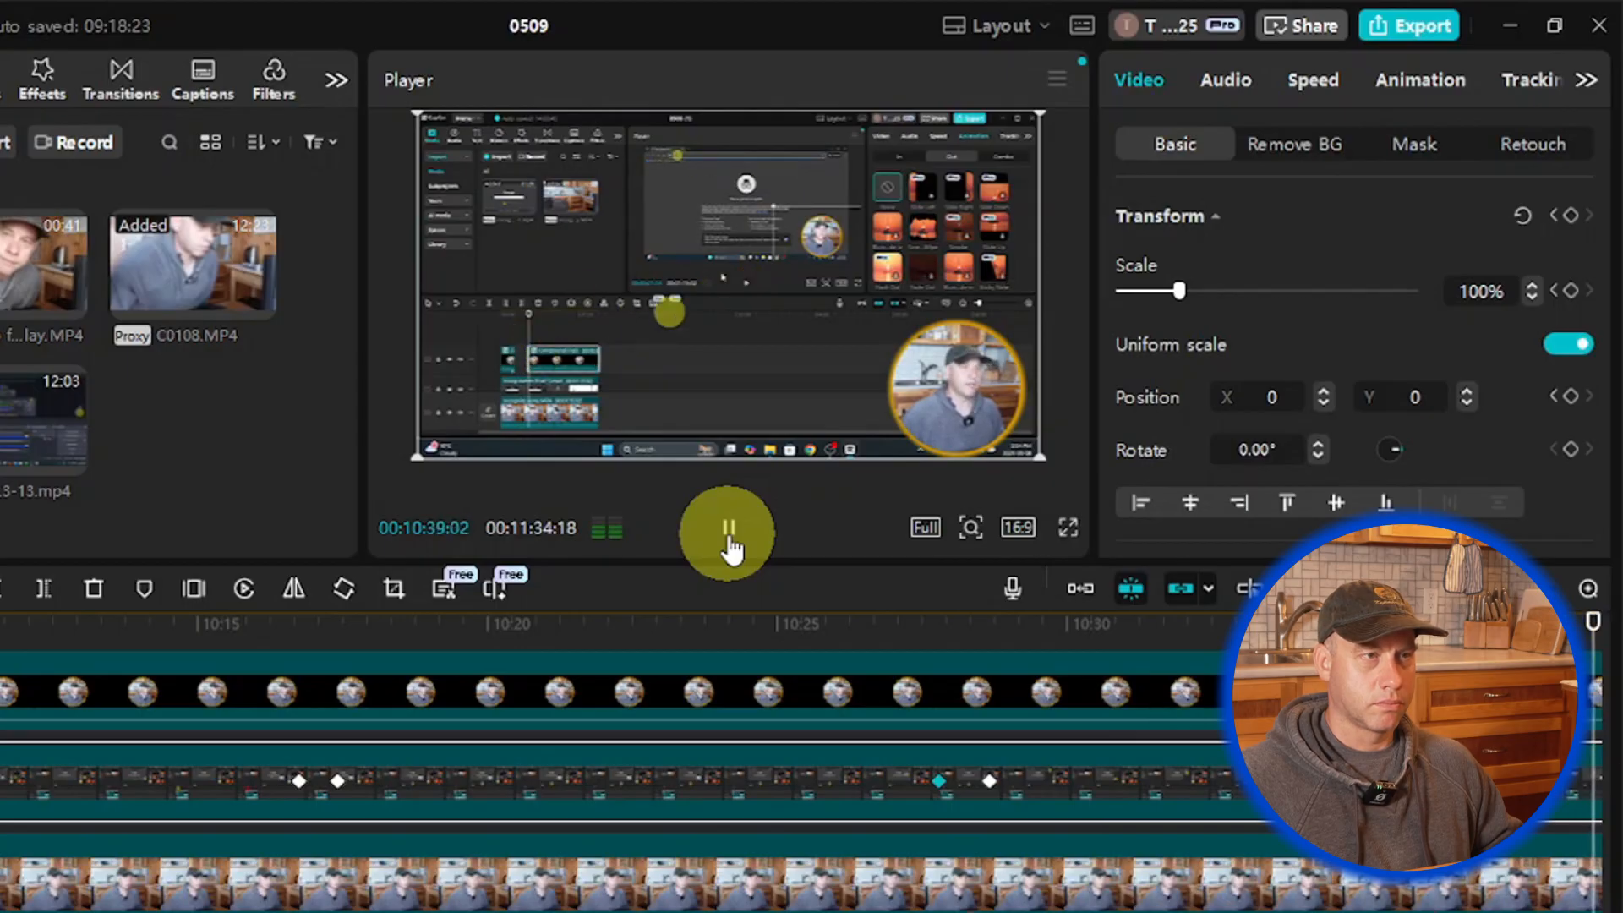
click(729, 532)
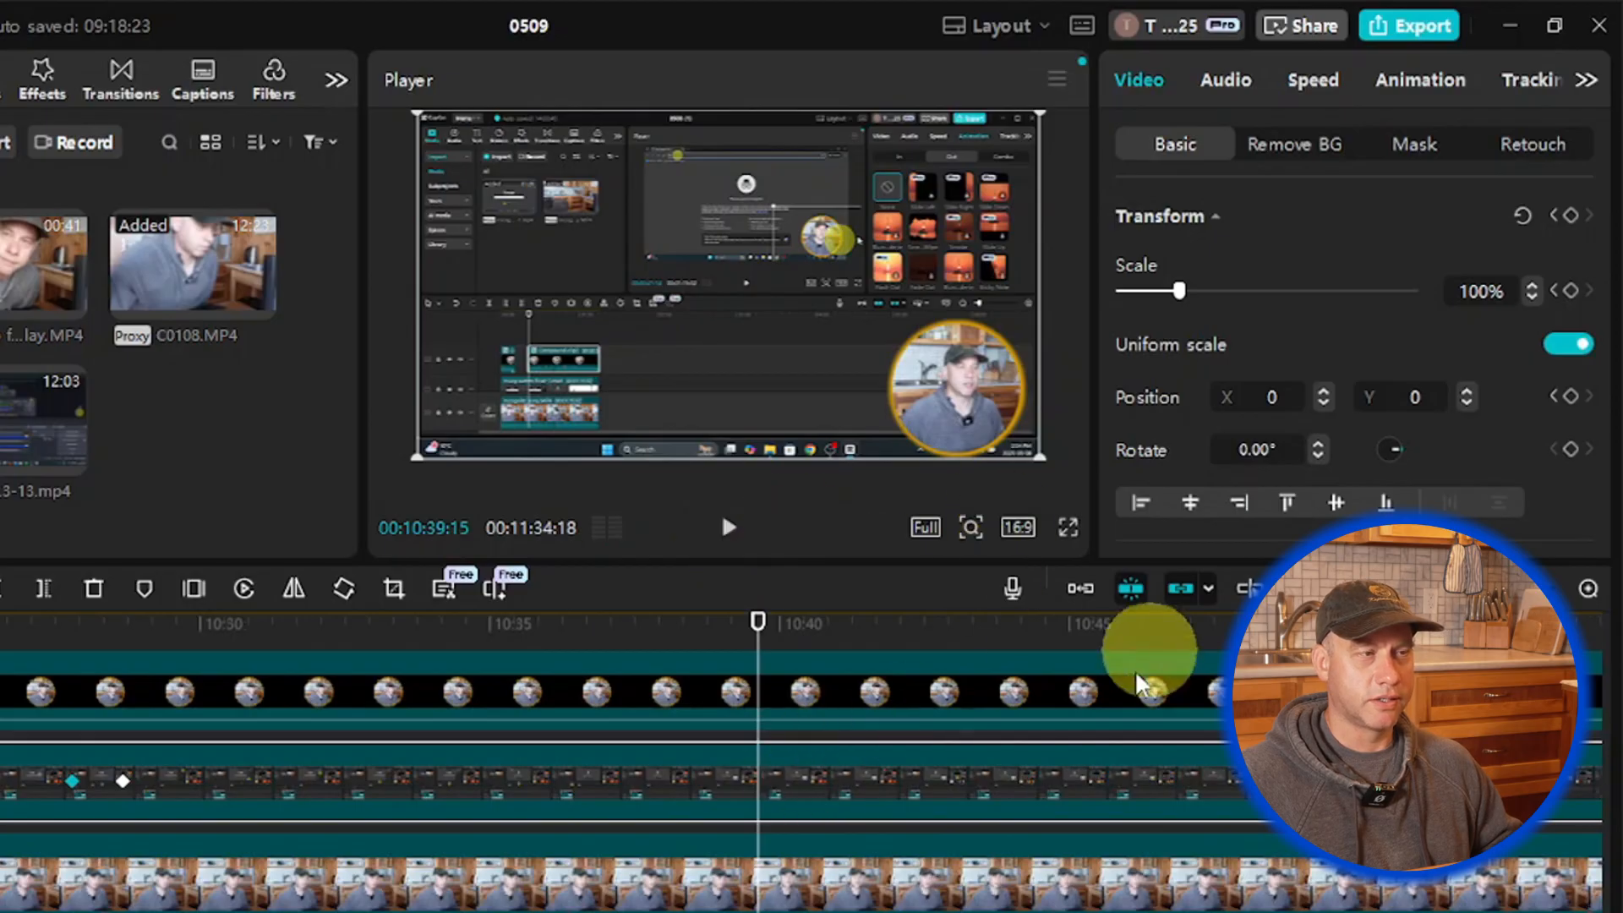
click(1569, 290)
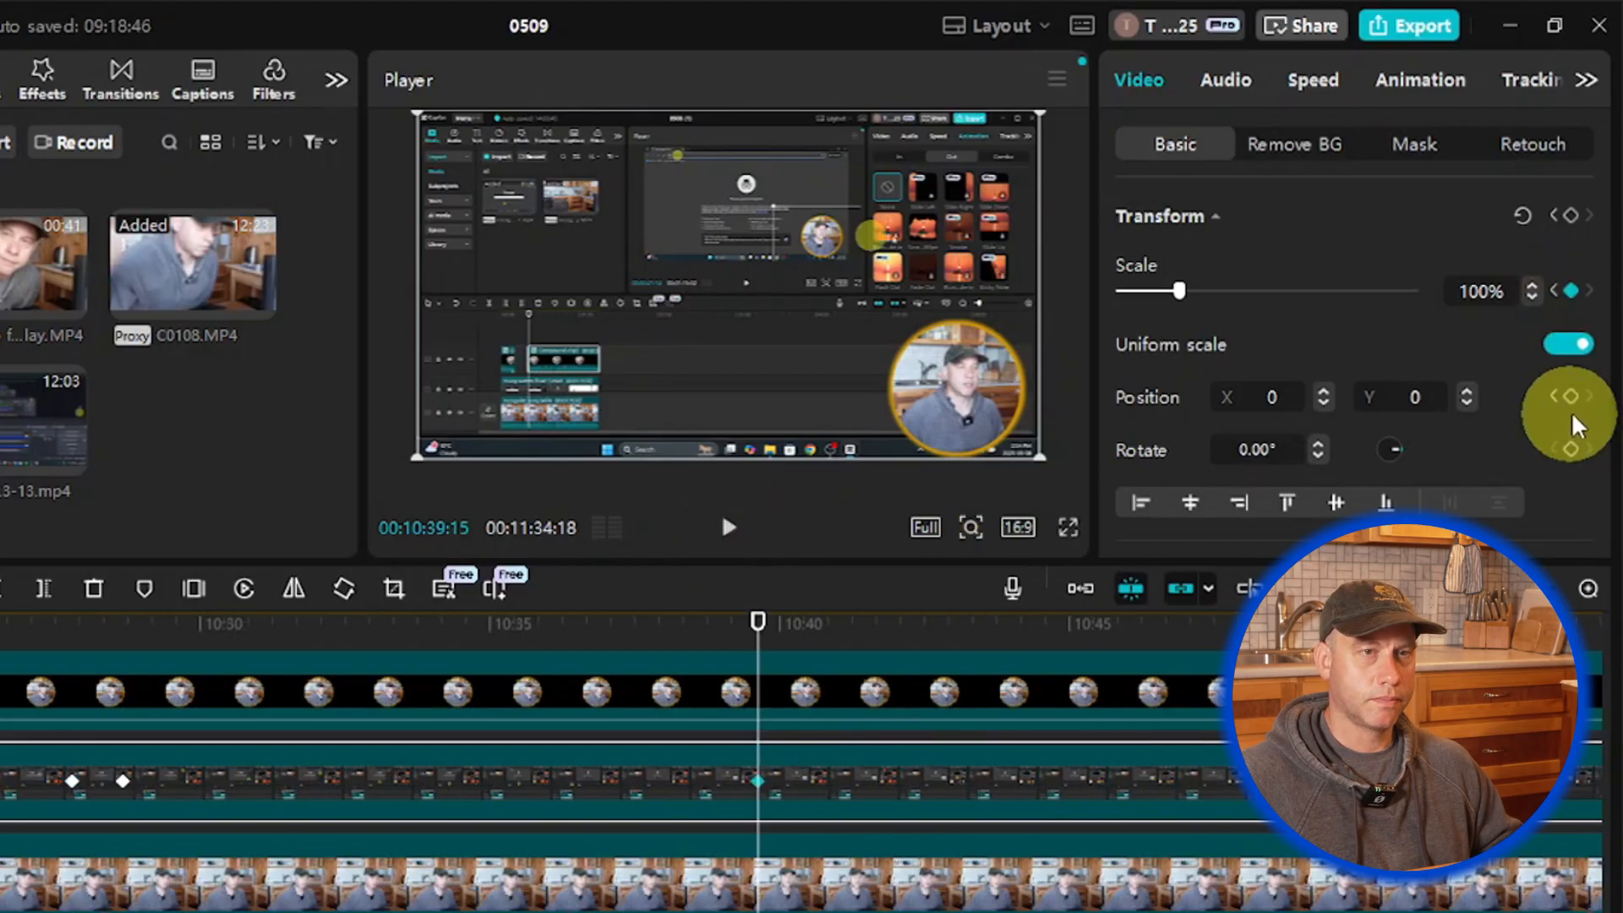
click(1572, 398)
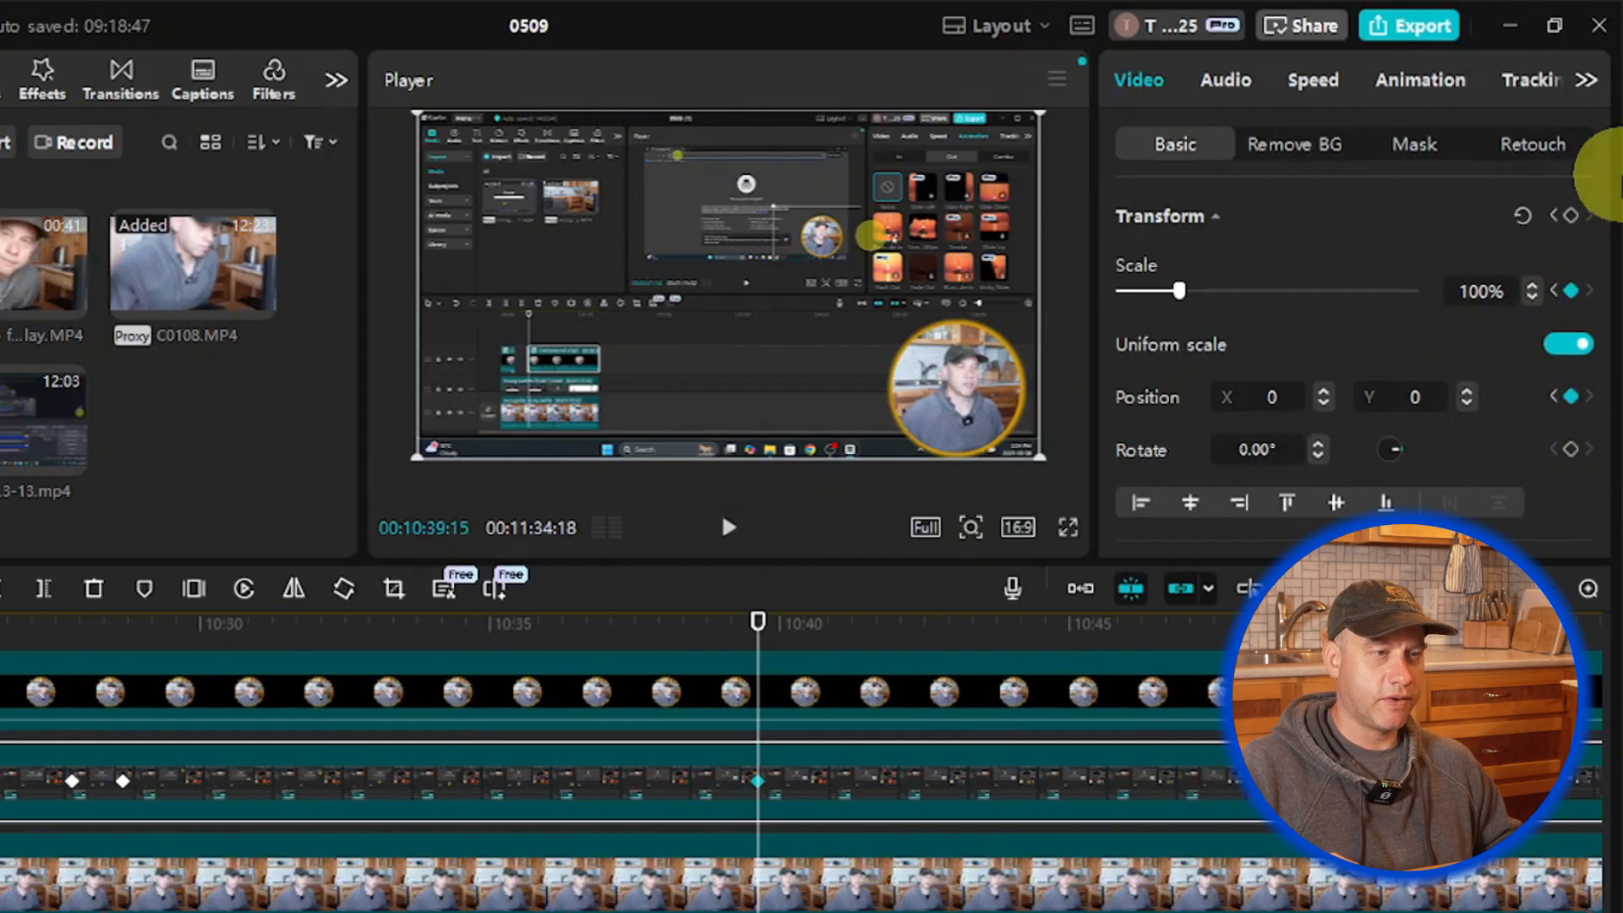
Step: Step the playhead to 00:10:40:10, enlarge the screen recording to 126%, and move it to about X -502, Y -282
key(Right)
key(Right)
key(Right)
key(Right)
key(Right)
key(Right)
key(Right)
key(Right)
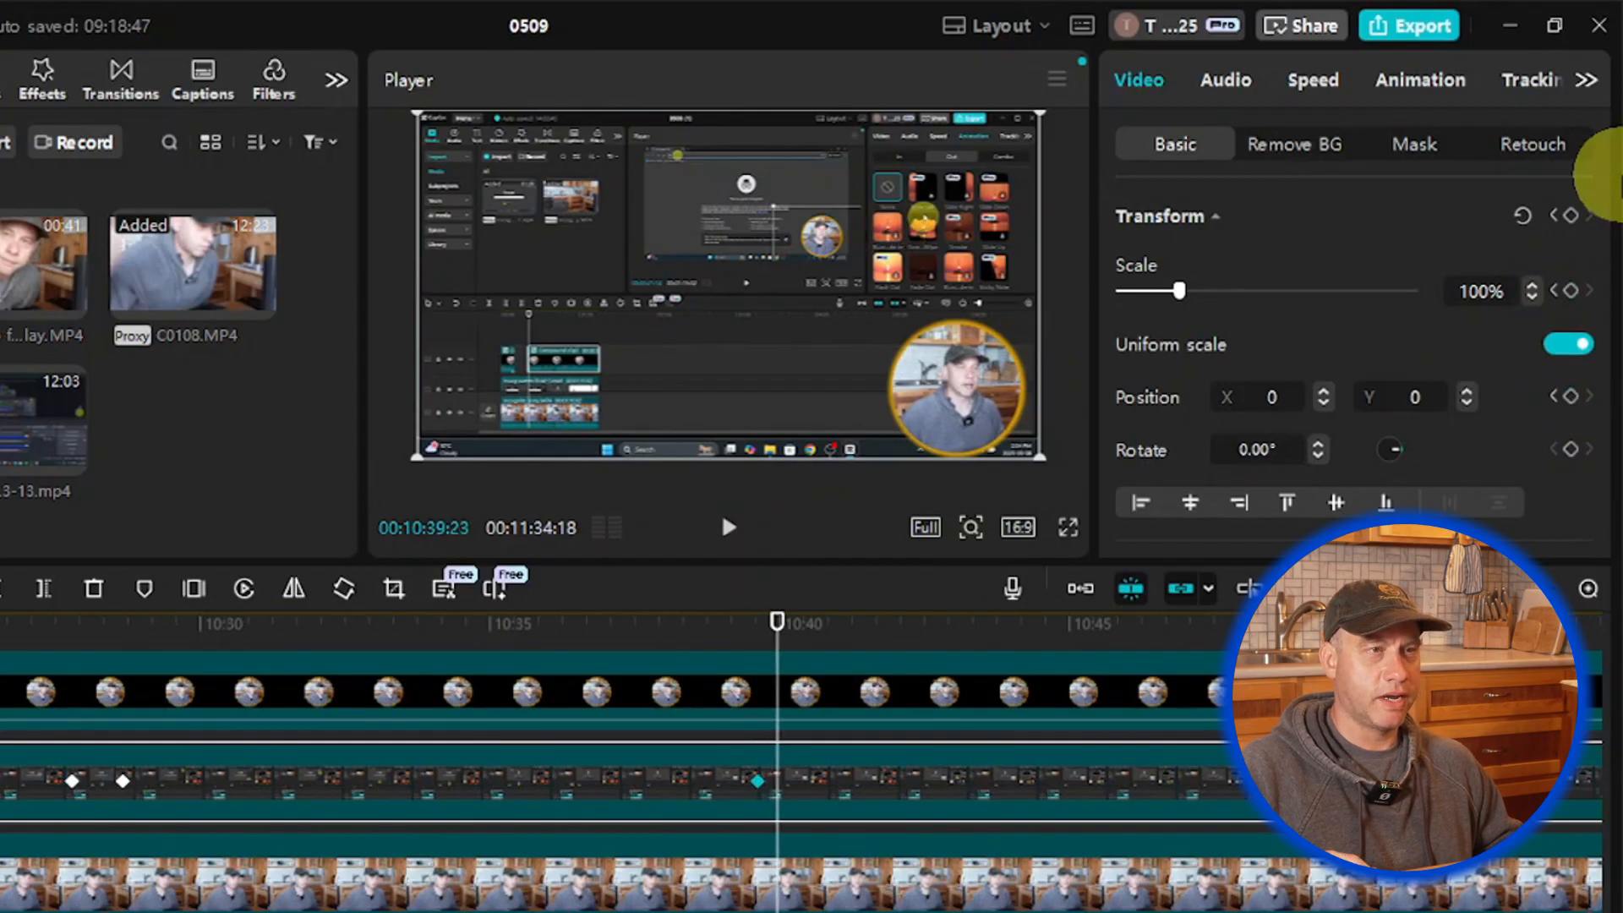
key(Right)
key(Right)
key(Right)
key(Right)
key(Right)
key(Right)
key(Right)
key(Right)
key(Right)
key(Right)
key(Right)
key(Right)
key(Right)
key(Right)
key(Right)
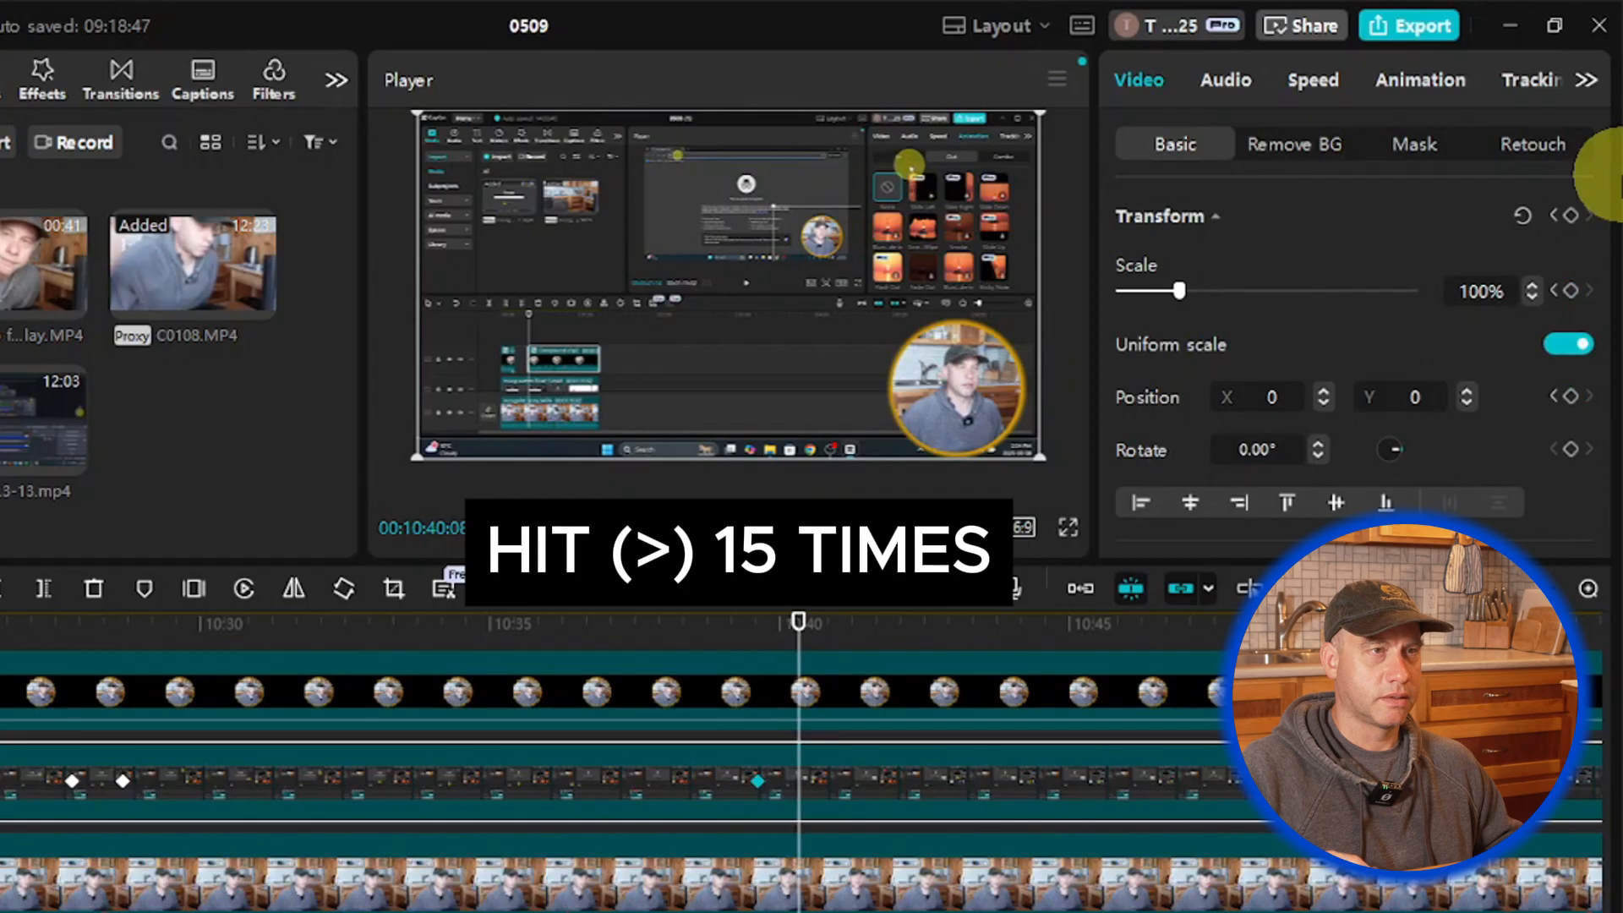
key(Right)
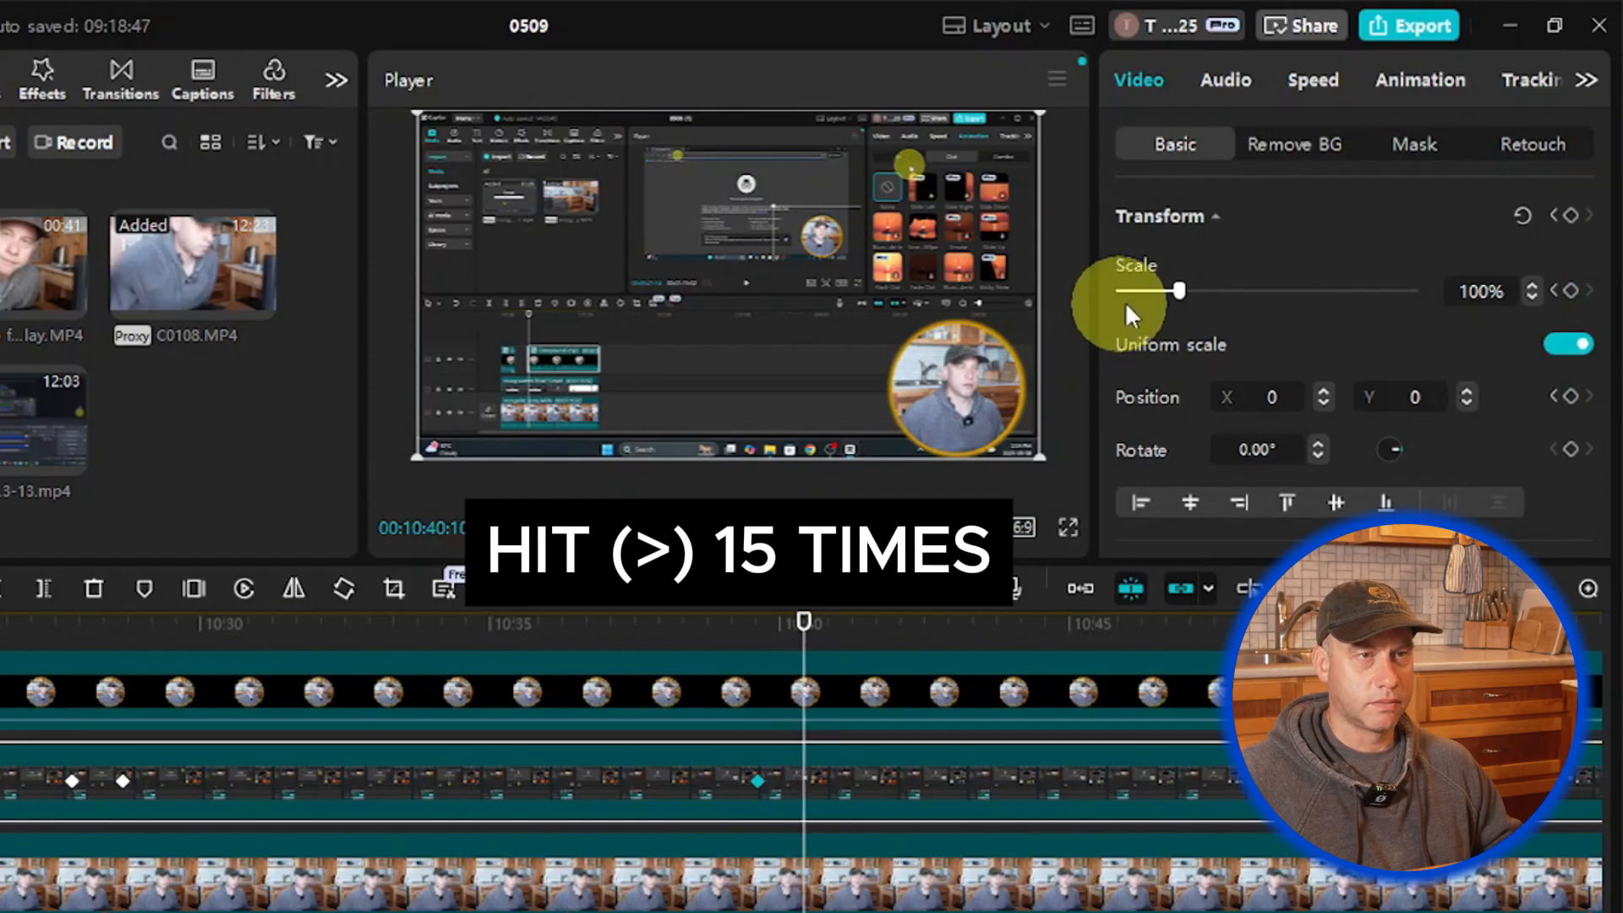
mouse_move(1178, 287)
mouse_down()
mouse_move(1195, 285)
mouse_move(1149, 293)
mouse_up()
drag(866, 311, 795, 343)
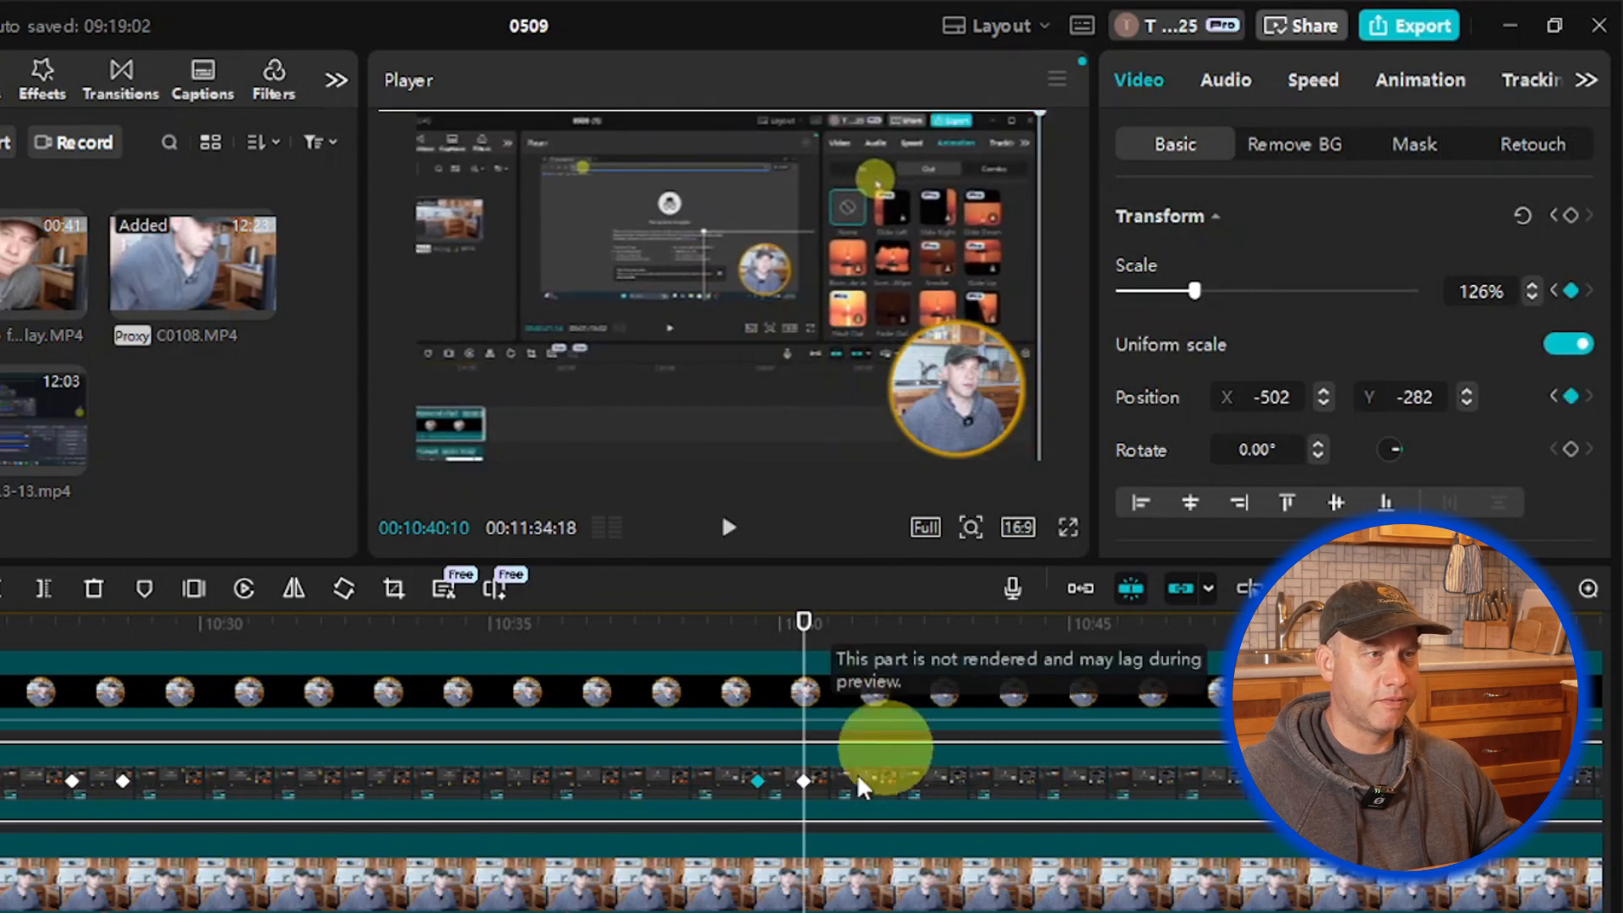
Step: Play the zoomed-in section, go back to 00:10:45:18, and add scale and position keyframes to the screen recording there
click(728, 528)
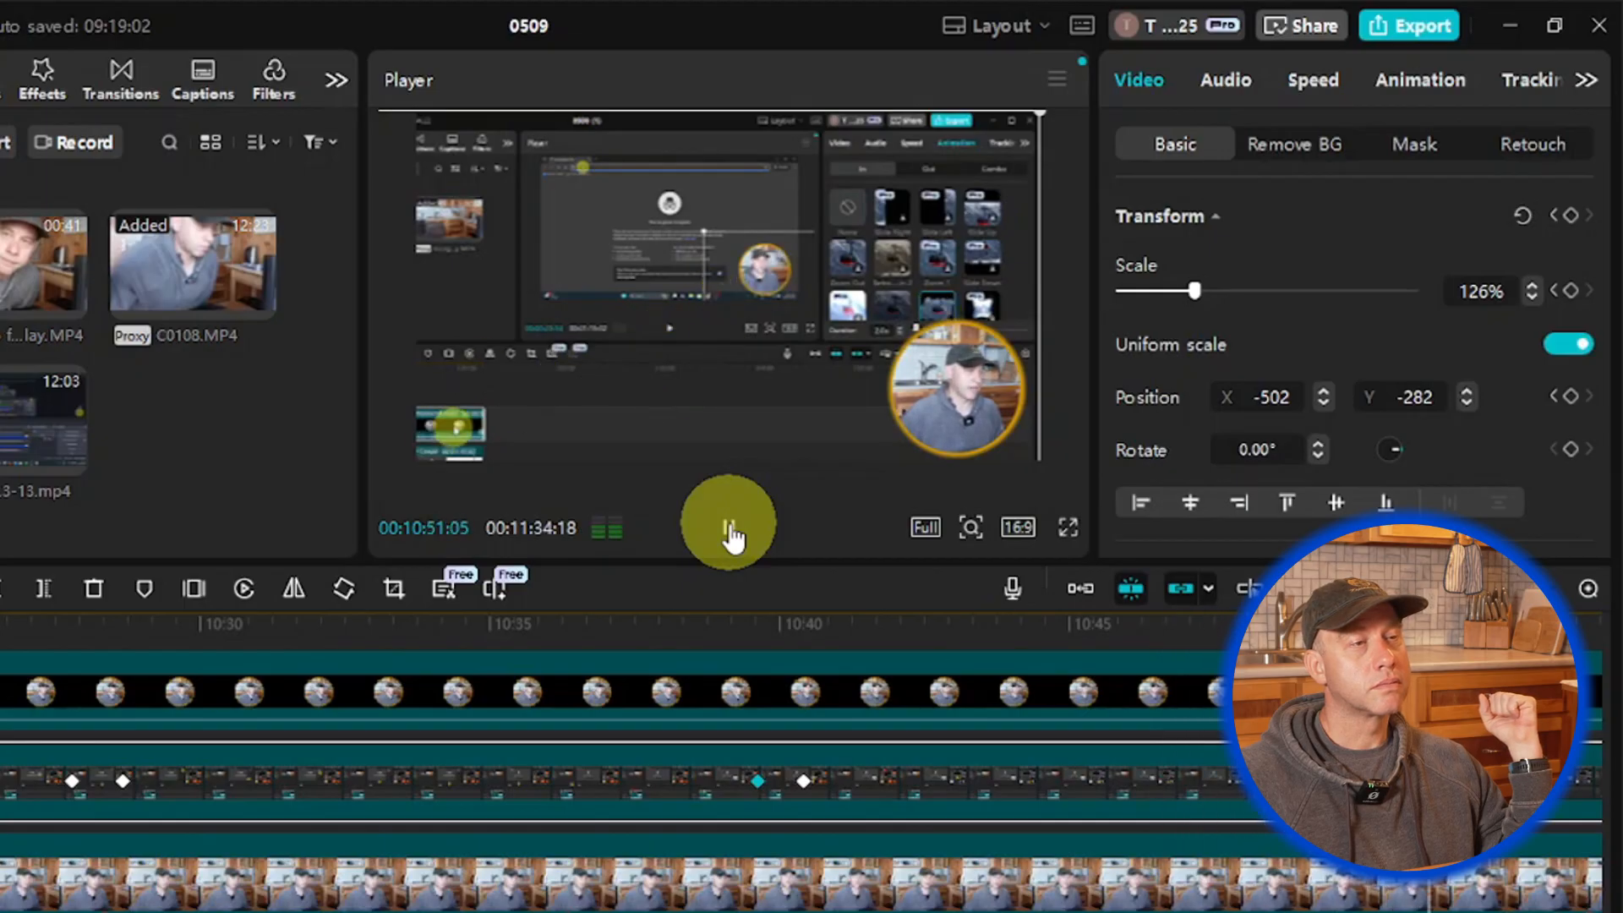
click(729, 533)
drag(1331, 643, 1115, 689)
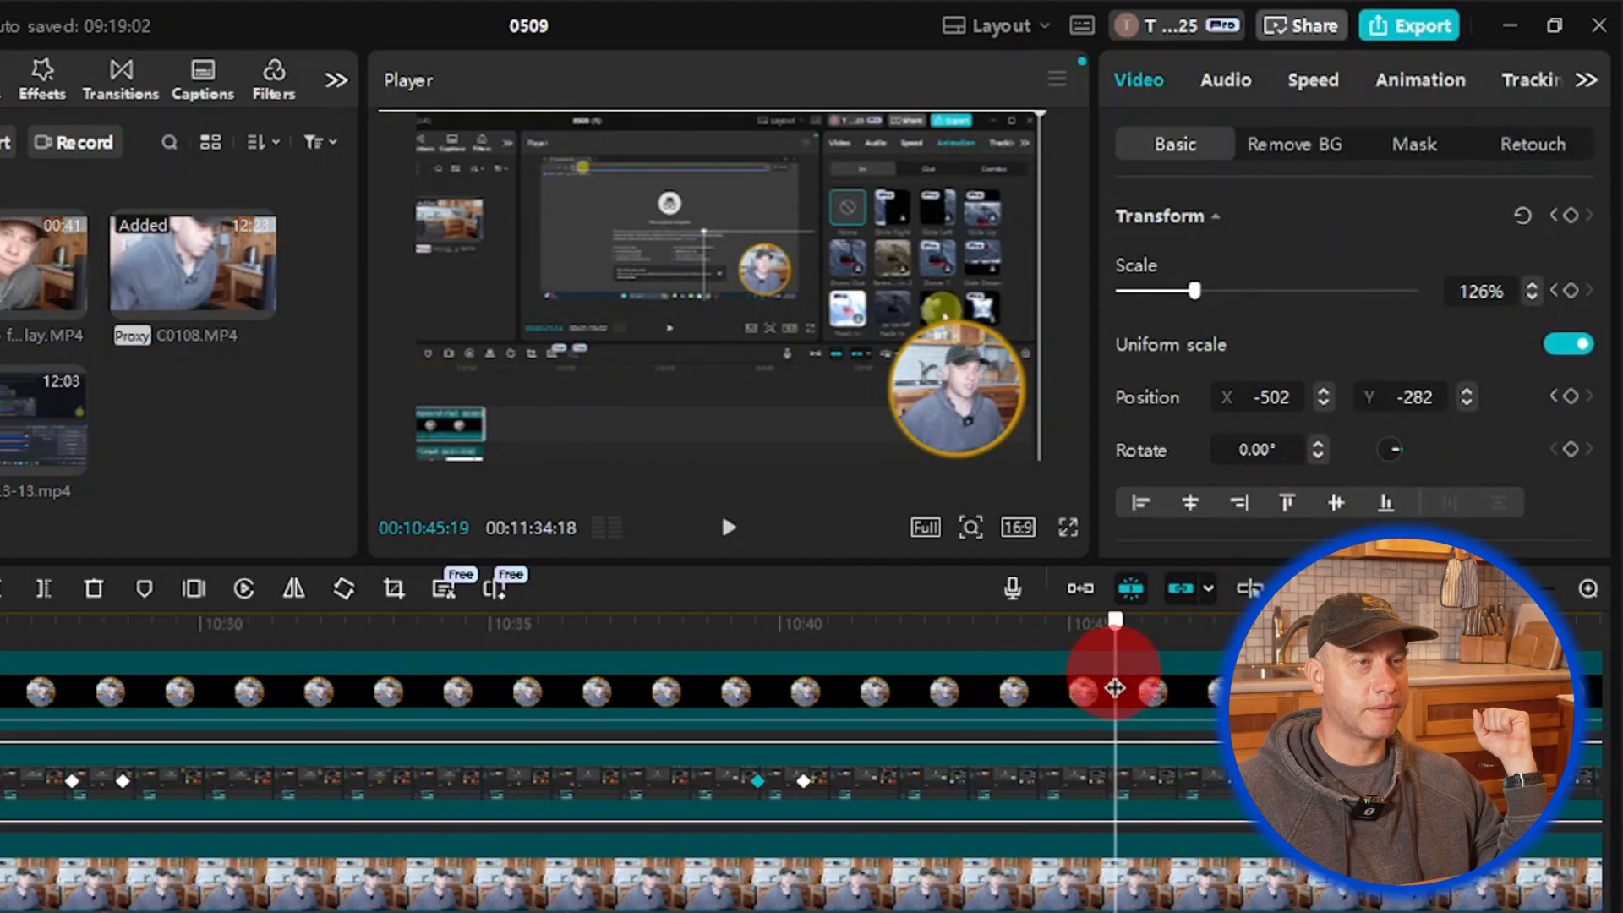
click(1571, 291)
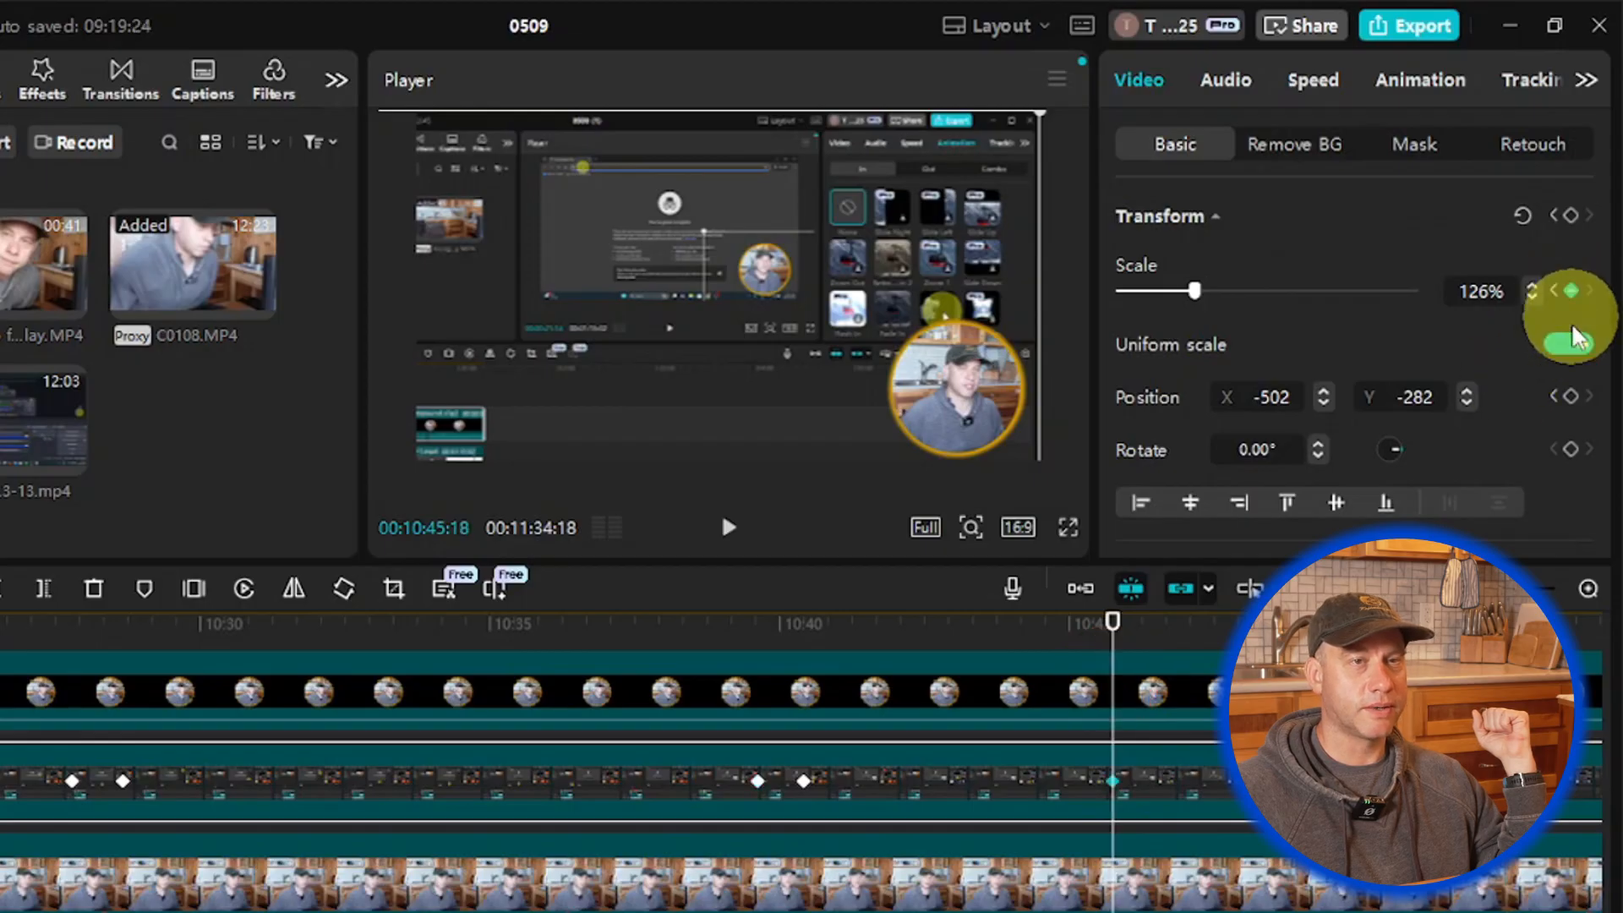
click(1571, 395)
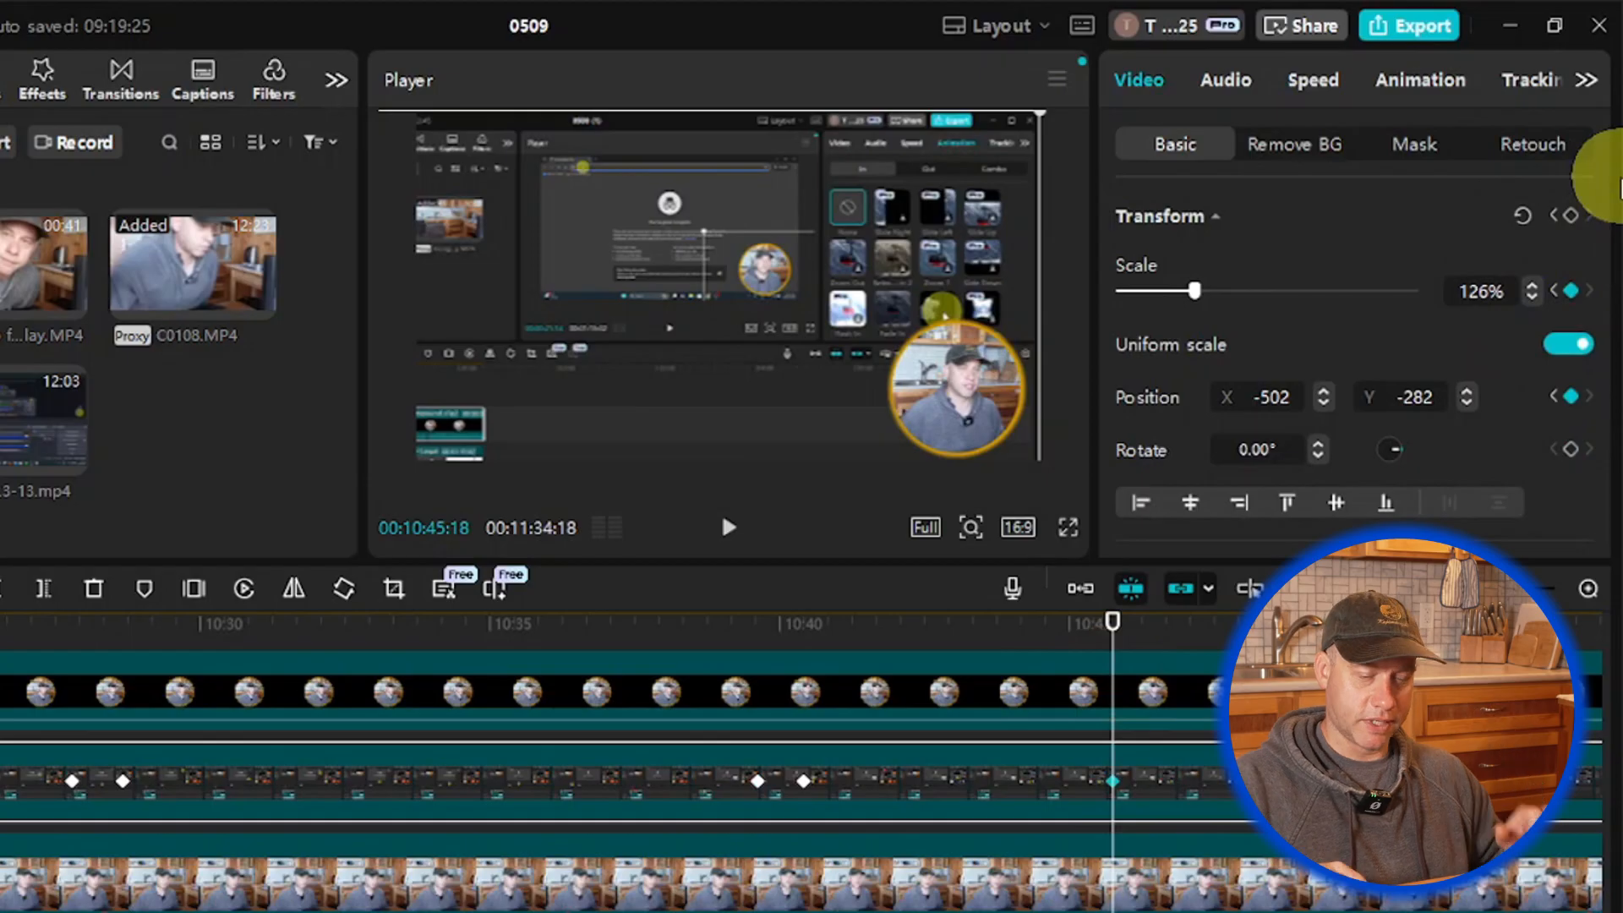
Step: Step the playhead to 00:10:46:11 and set the screen recording's scale to 100%
key(Right)
key(Right)
key(Right)
key(Right)
key(Right)
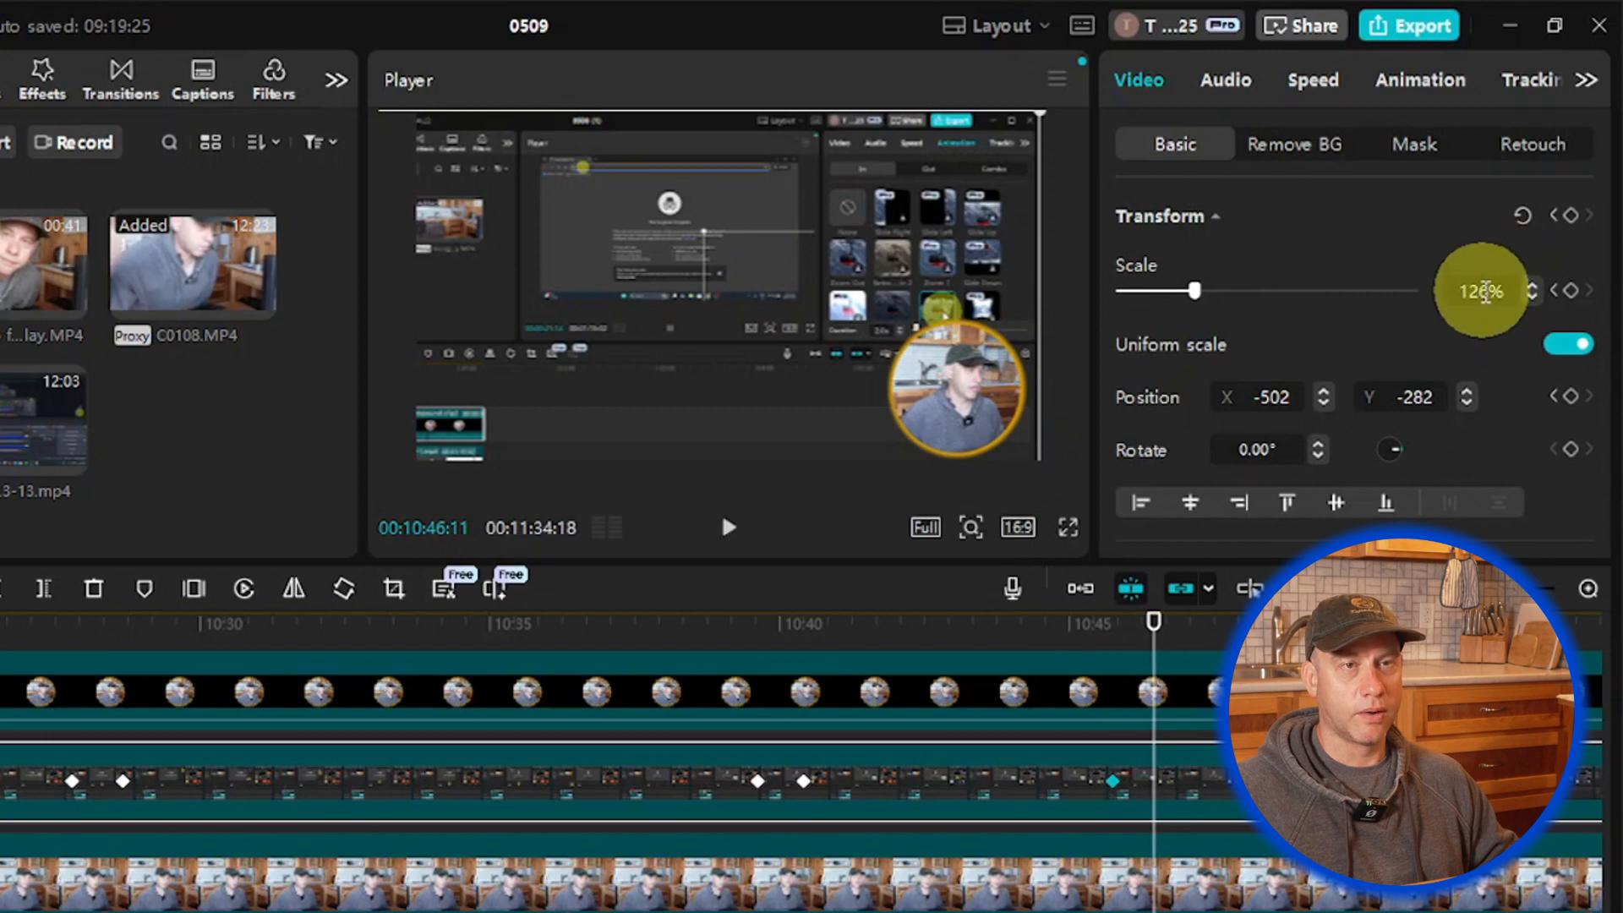
click(1487, 291)
drag(1353, 303, 1347, 296)
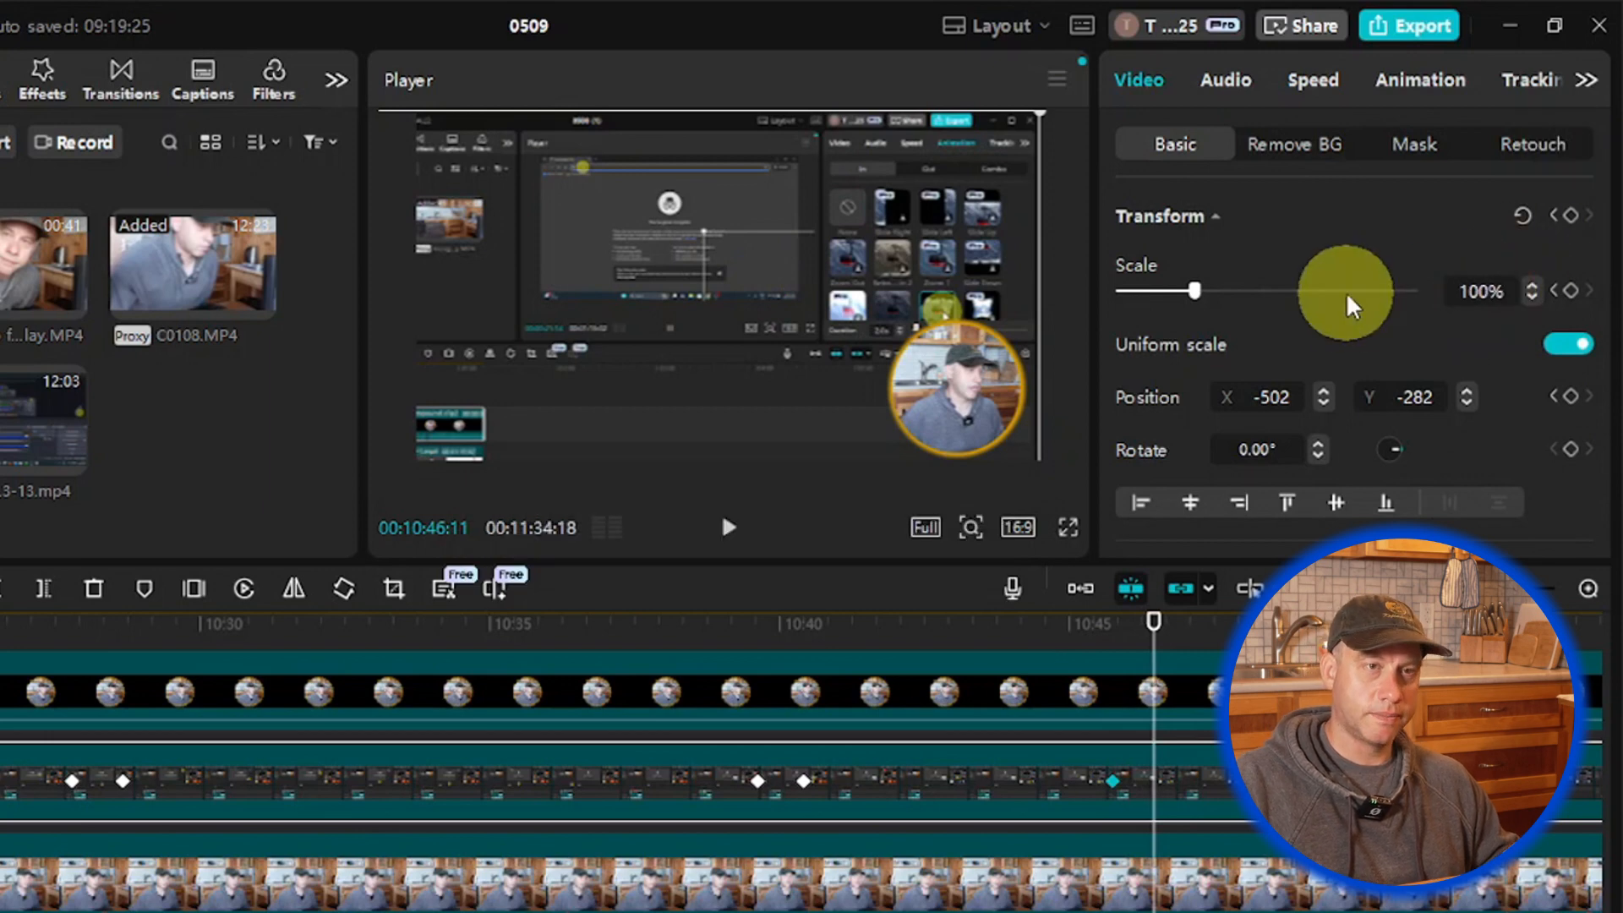
key(Return)
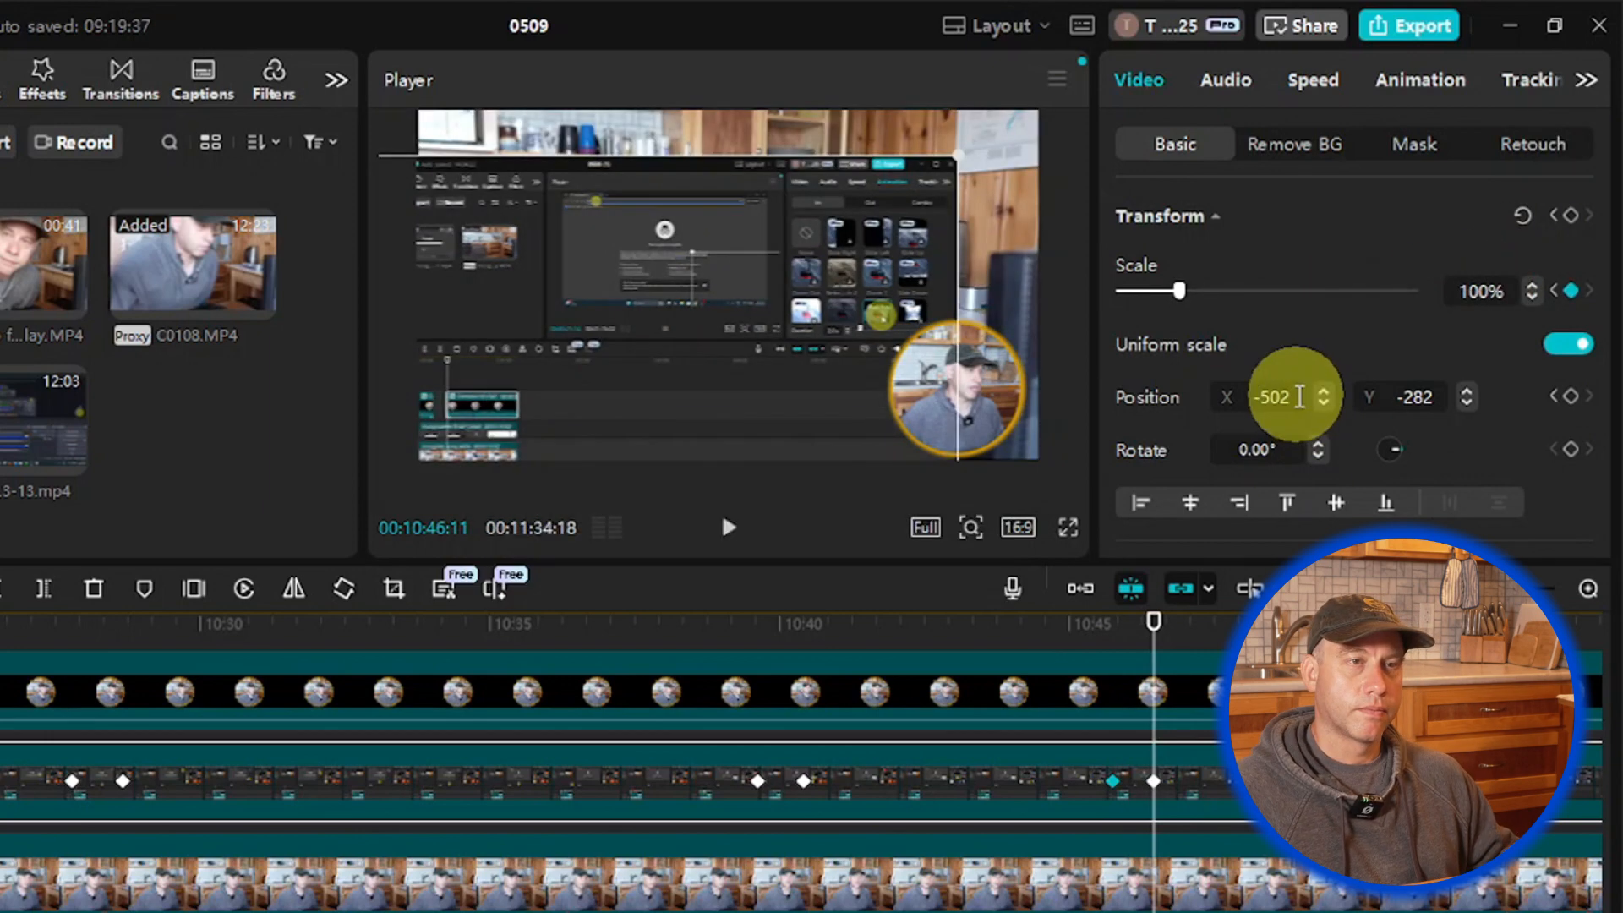
Step: Set the screen recording's position to X 0, Y 0 at 00:10:46:11
drag(1300, 396, 1088, 409)
text(0)
key(Return)
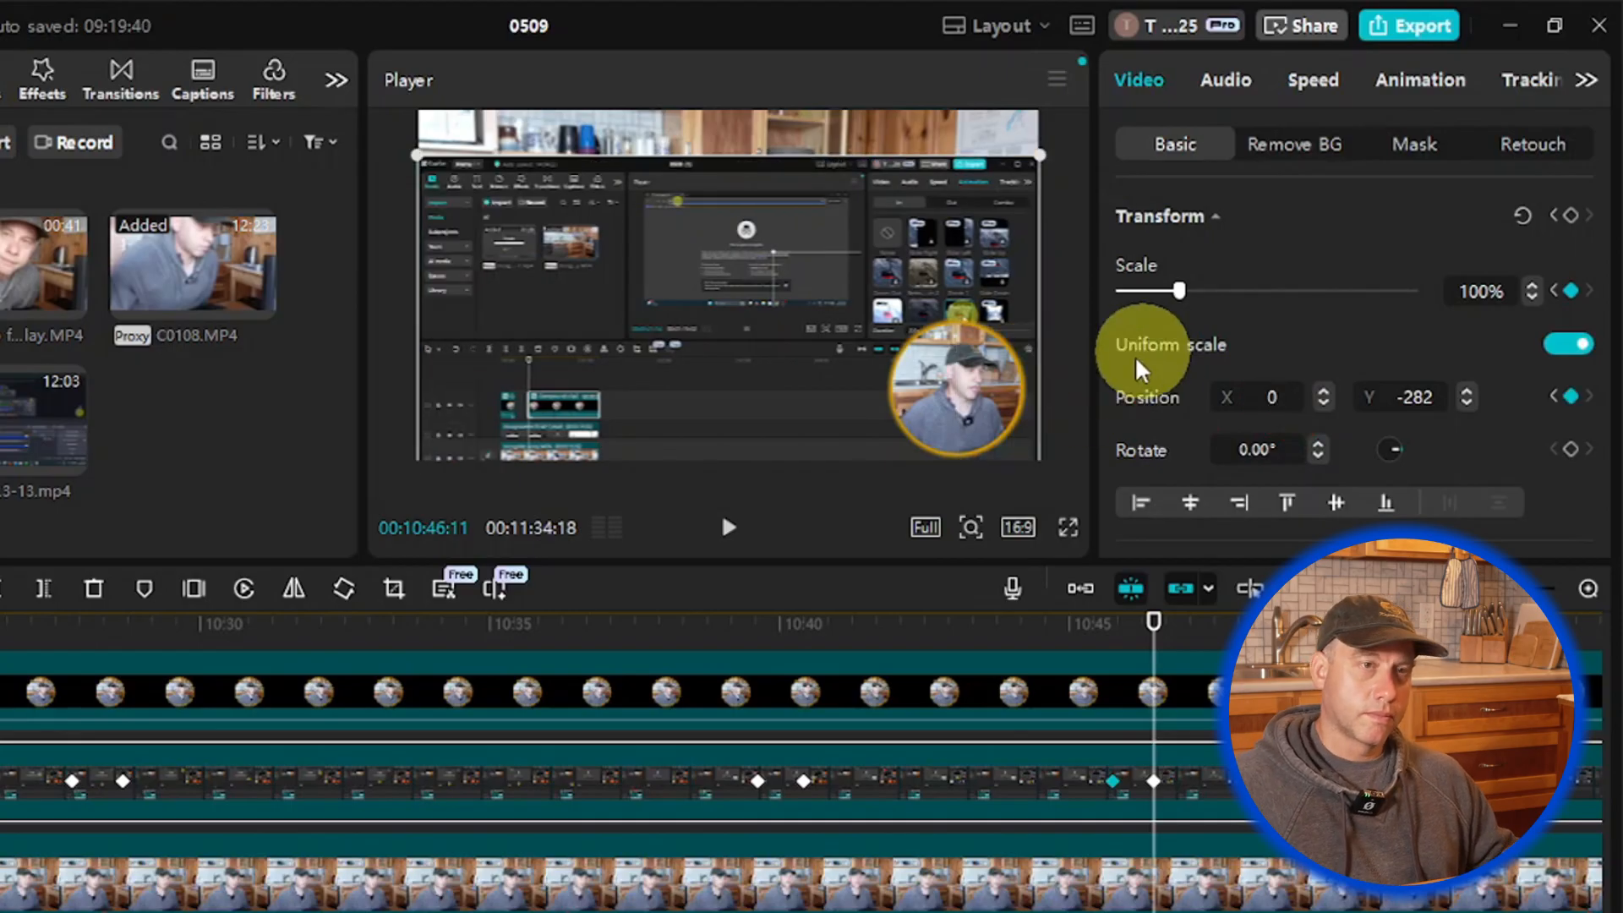
drag(1438, 397, 1142, 409)
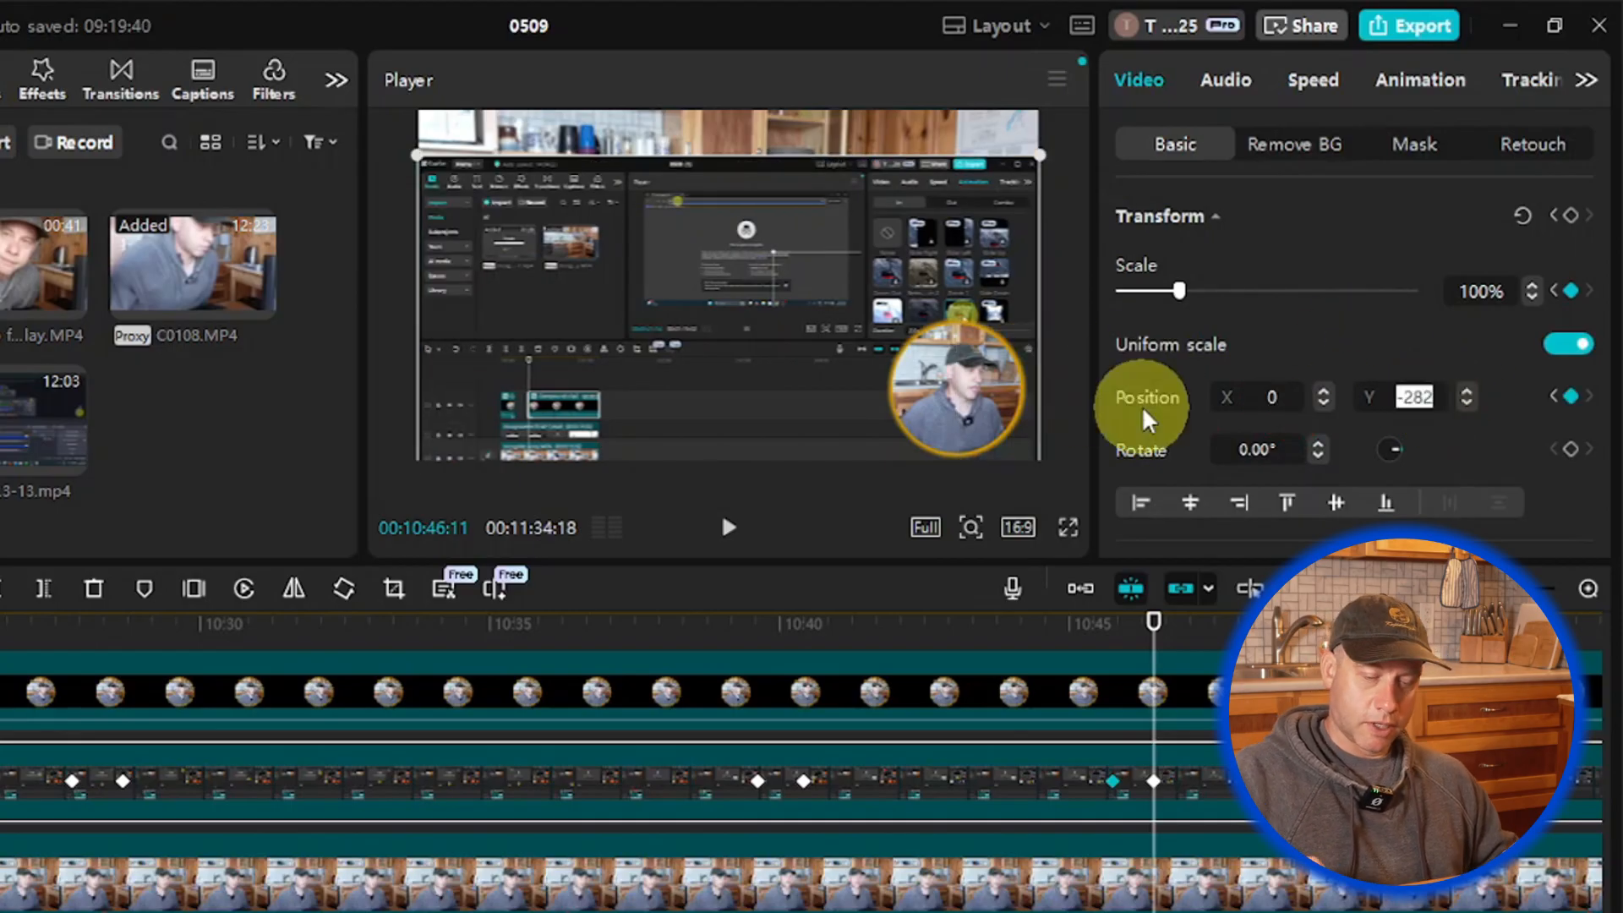
text(0)
key(Return)
Step: Play the footage on to 00:10:55:22 and add scale and position keyframes to the screen recording there
click(729, 528)
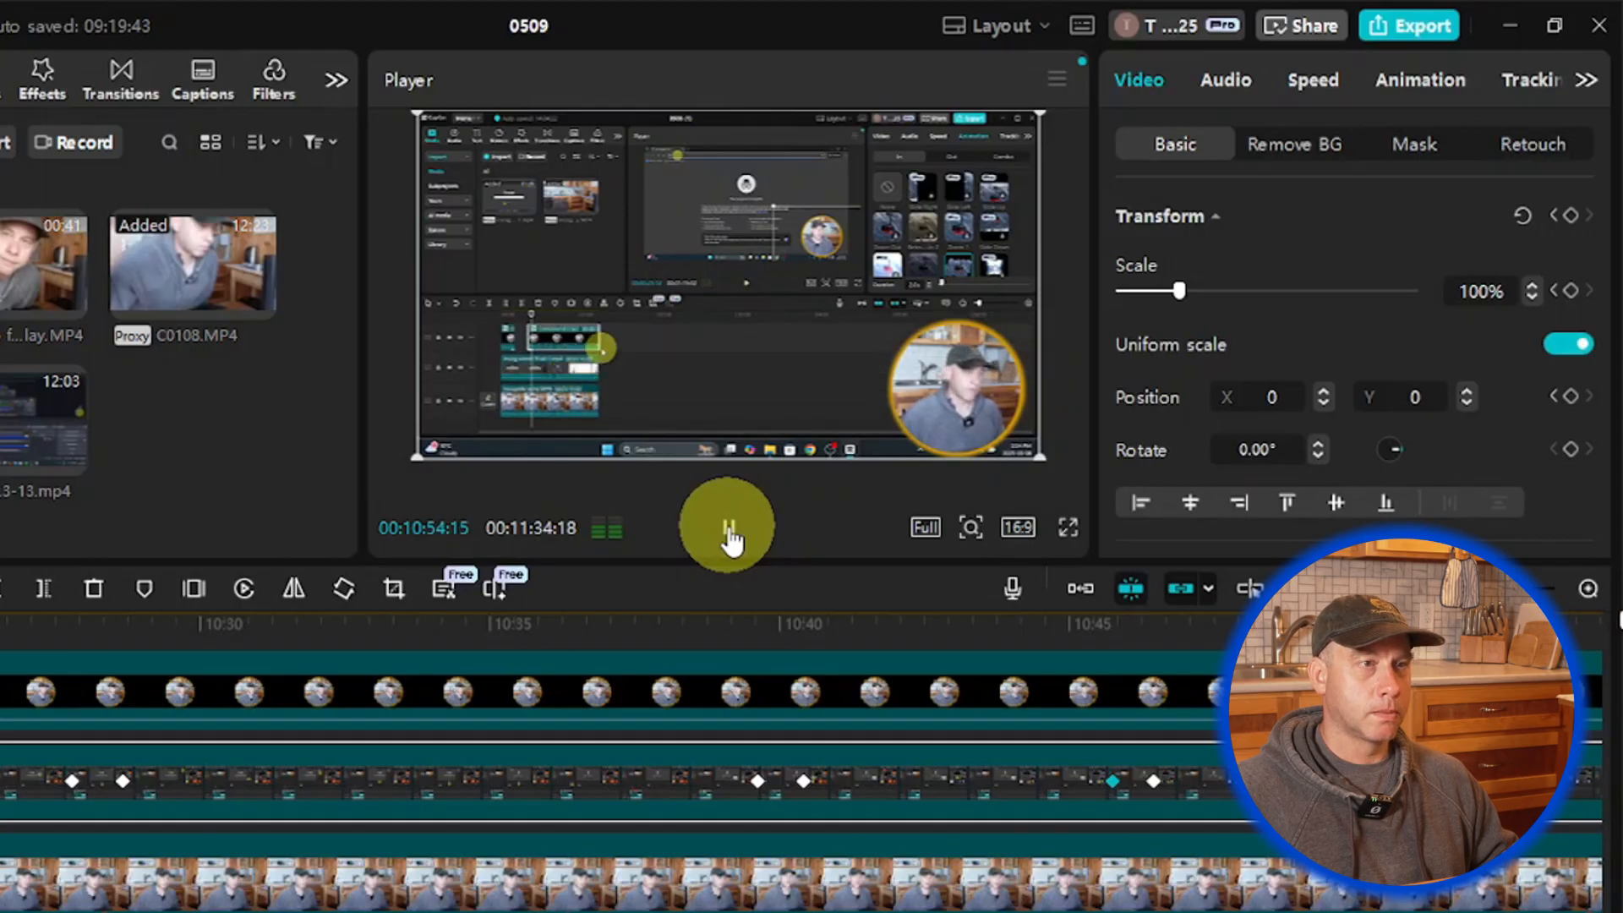
click(729, 537)
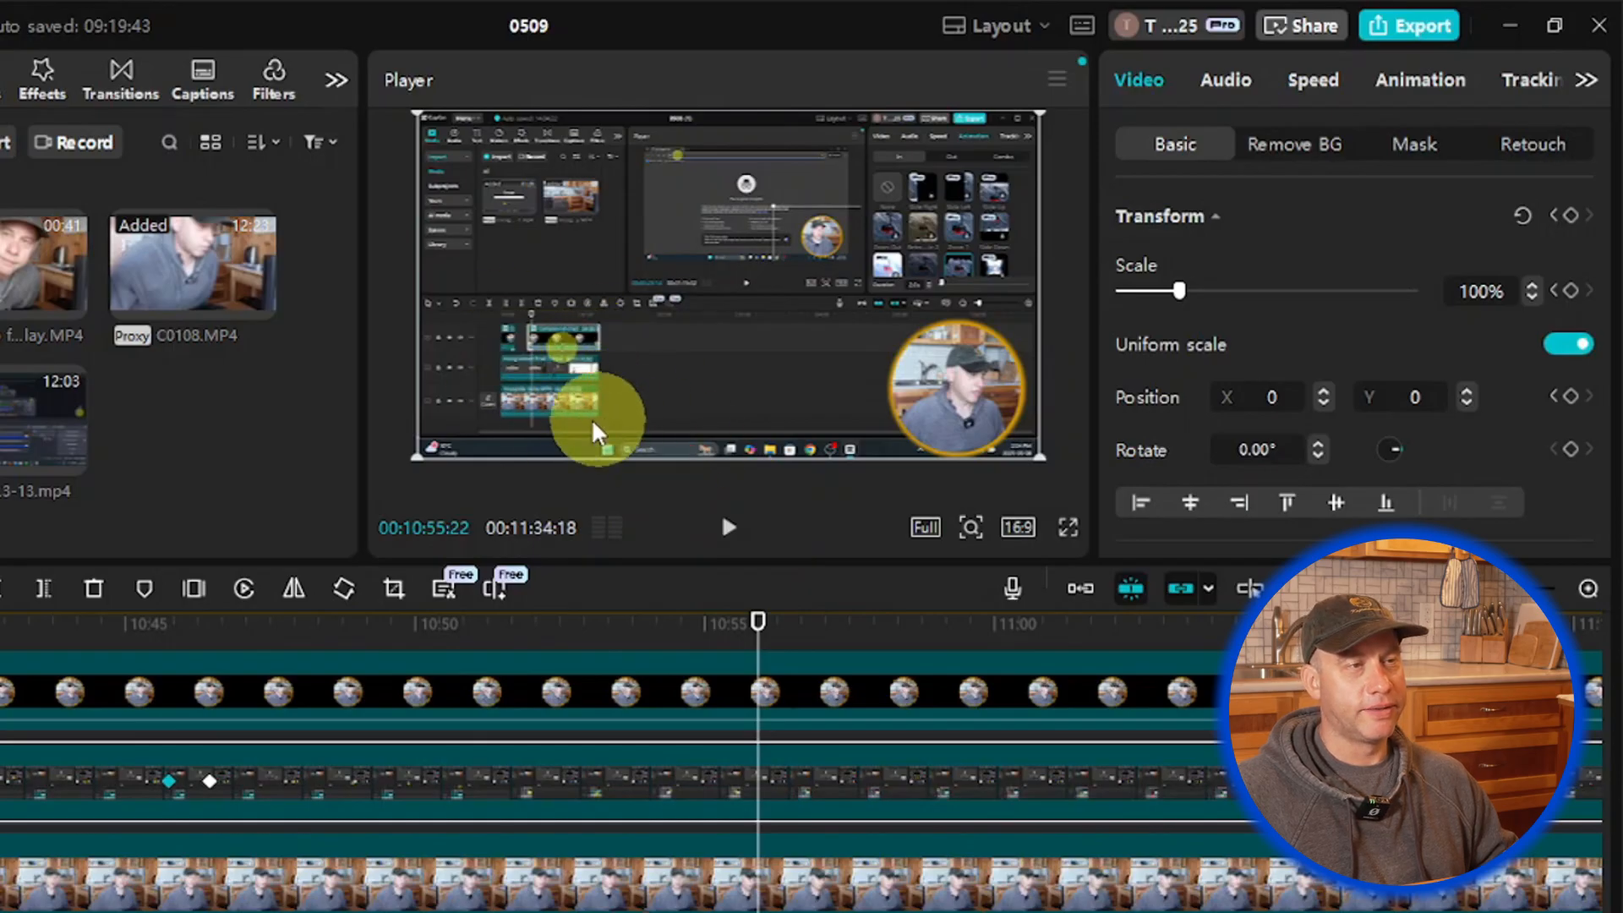
click(1574, 290)
click(1572, 397)
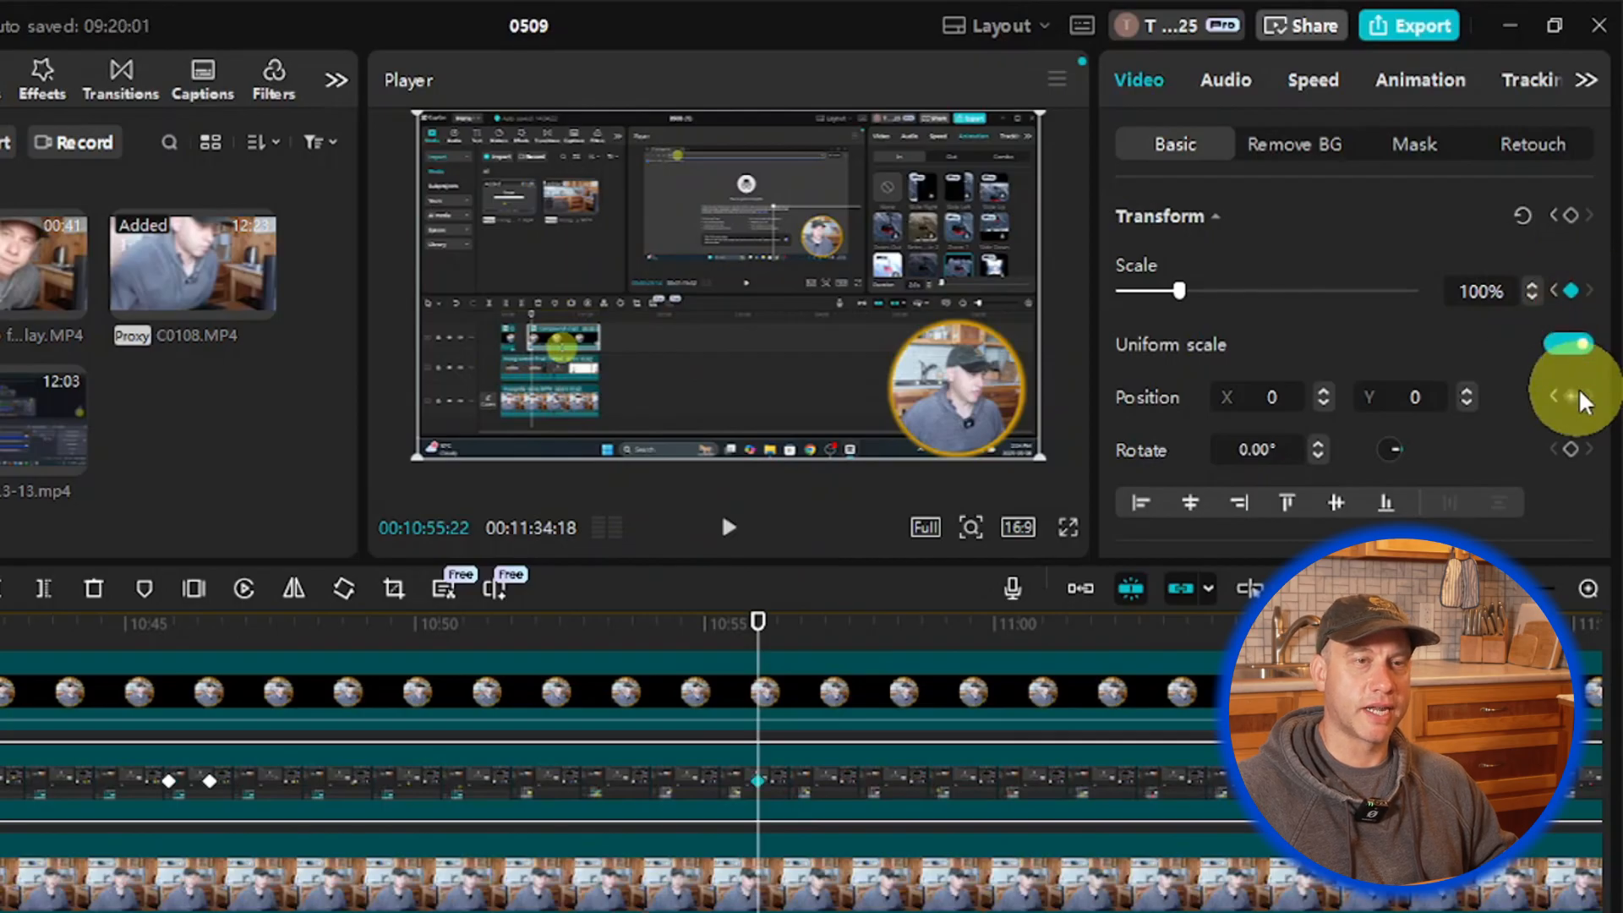
Step: Step the playhead to 00:10:56:15, enlarge the screen recording to 169%, and move it to about X 1247, Y 583
key(Right)
key(Right)
key(Right)
key(Right)
key(Right)
key(Right)
key(Right)
key(Right)
key(Right)
key(Right)
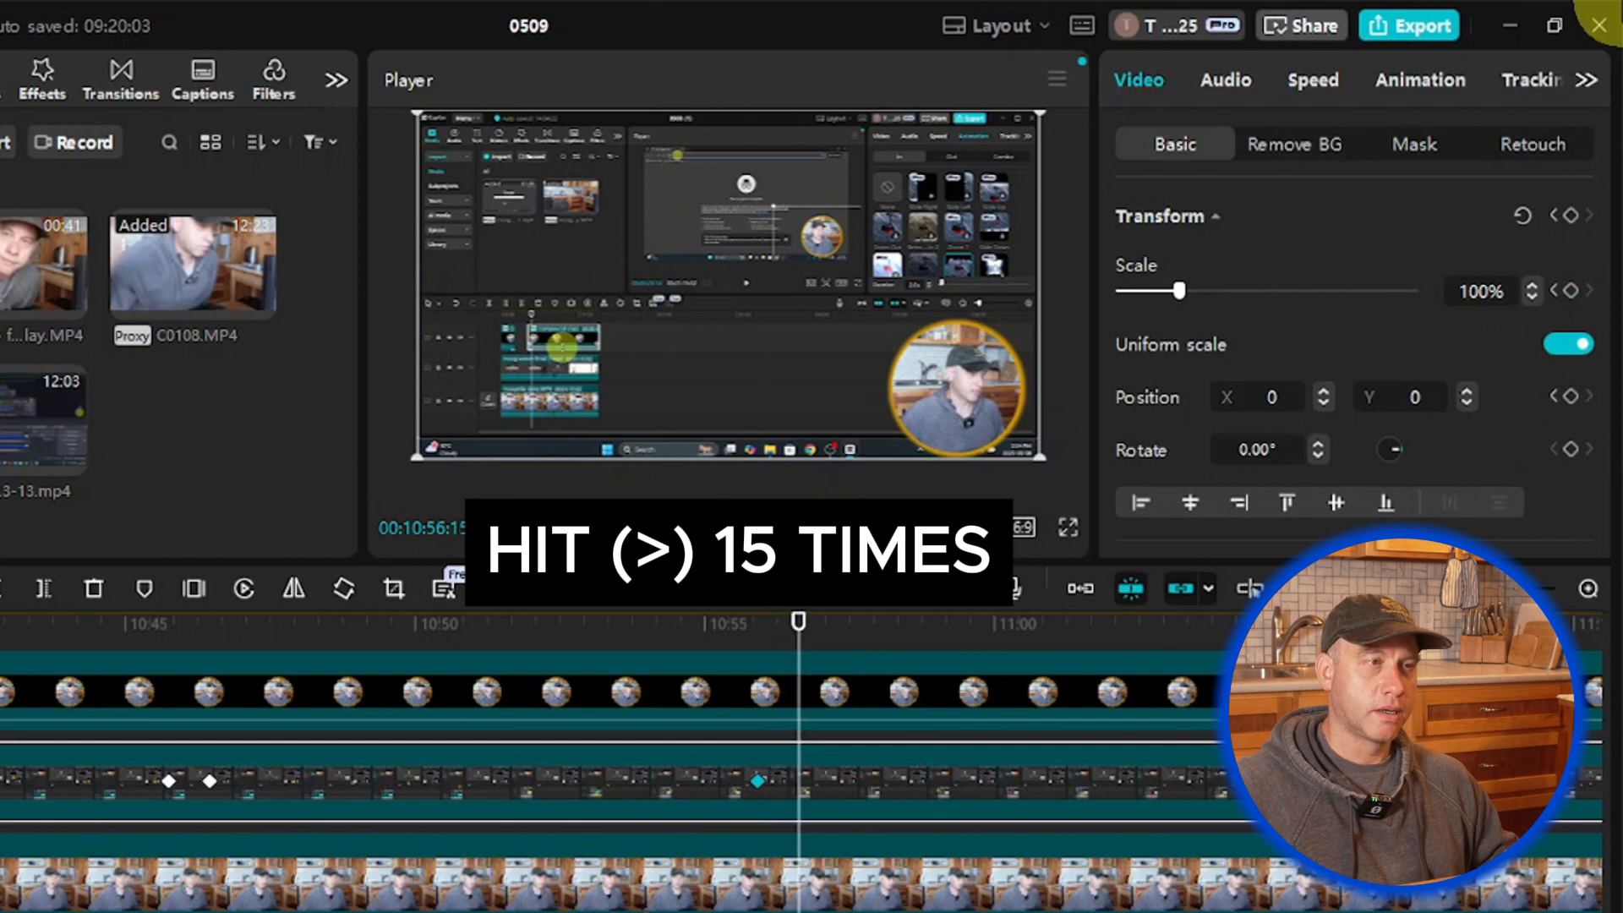
drag(1182, 291, 1223, 288)
mouse_move(754, 391)
mouse_down()
mouse_move(888, 279)
mouse_move(913, 312)
mouse_move(959, 300)
mouse_up()
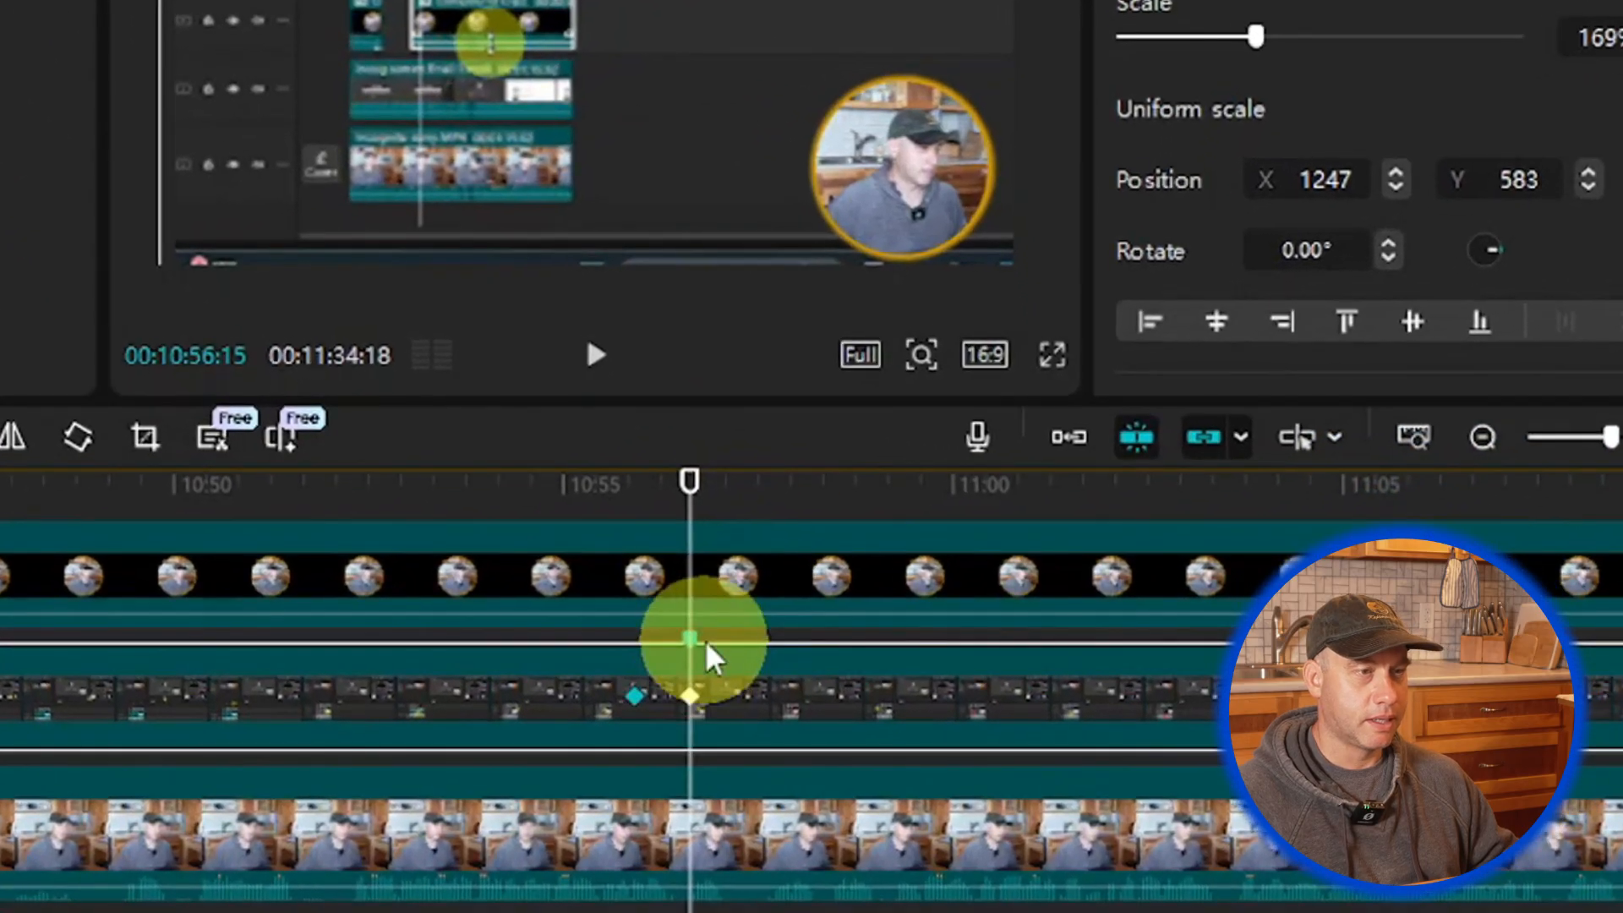
Step: Edit the marker at 00:10:56:15 on the screen recording, naming it "circle" and colouring it green
right_click(734, 681)
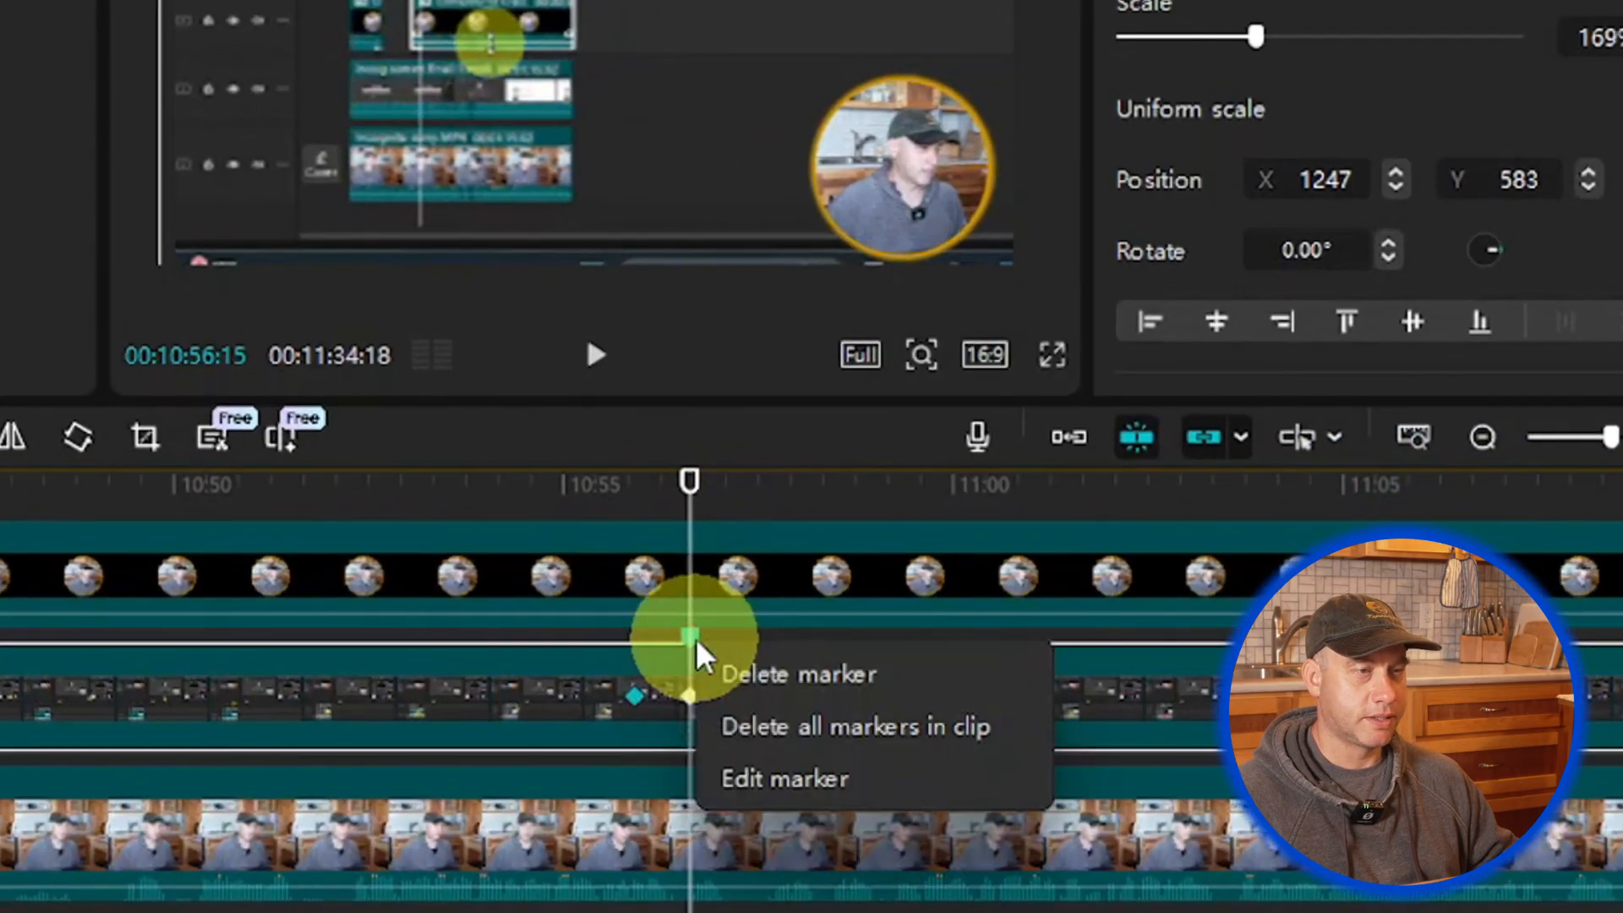
click(744, 776)
click(749, 506)
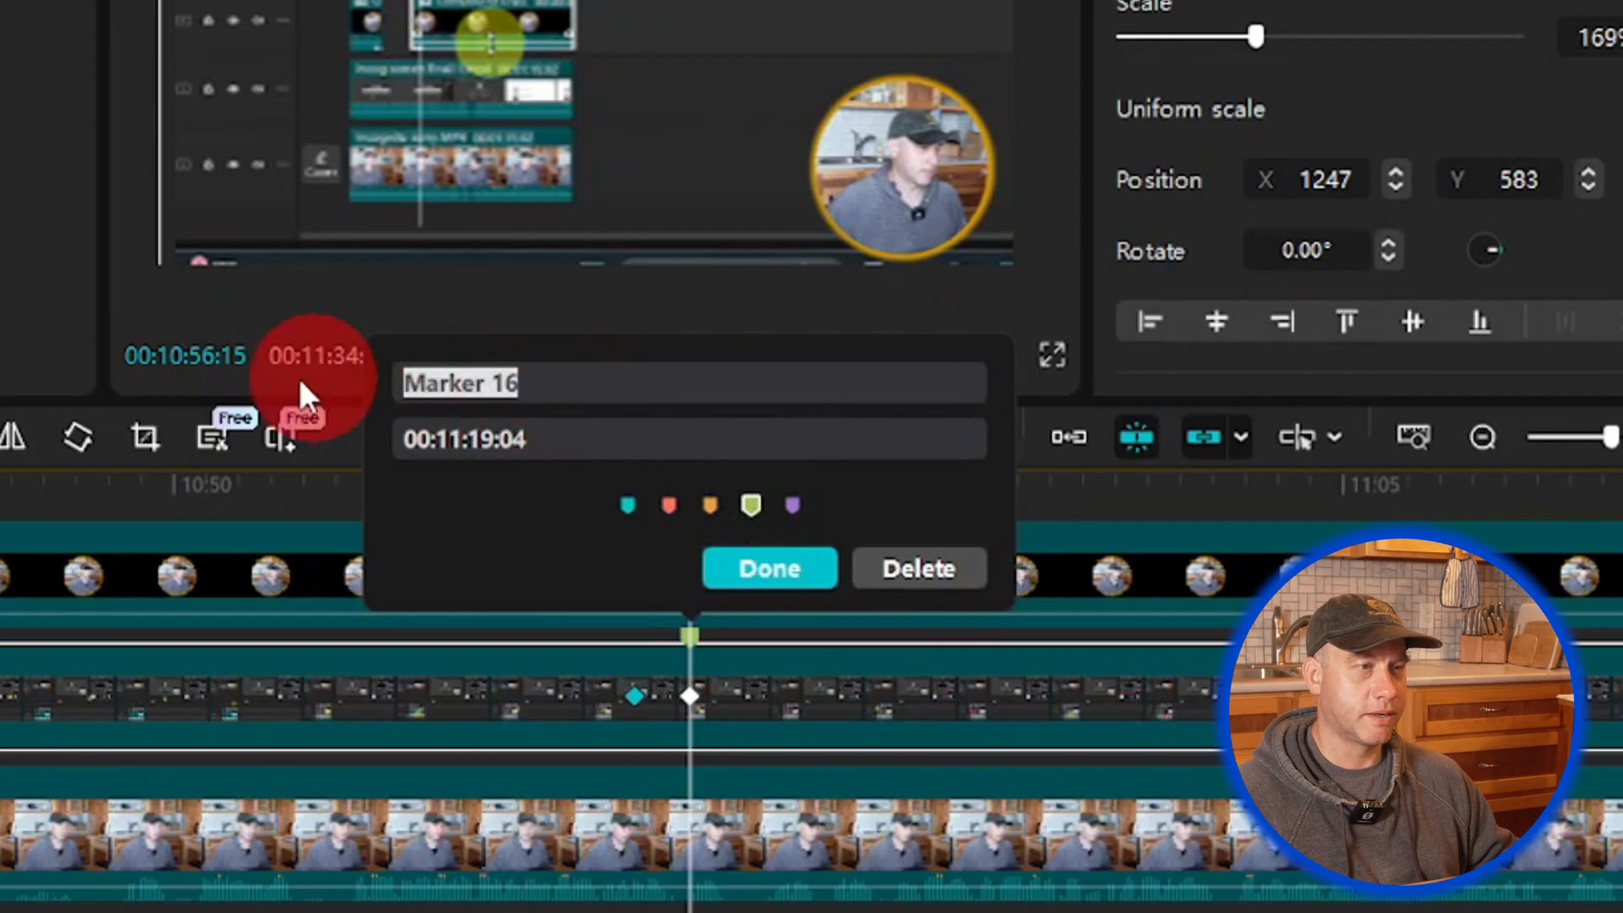
text(cir)
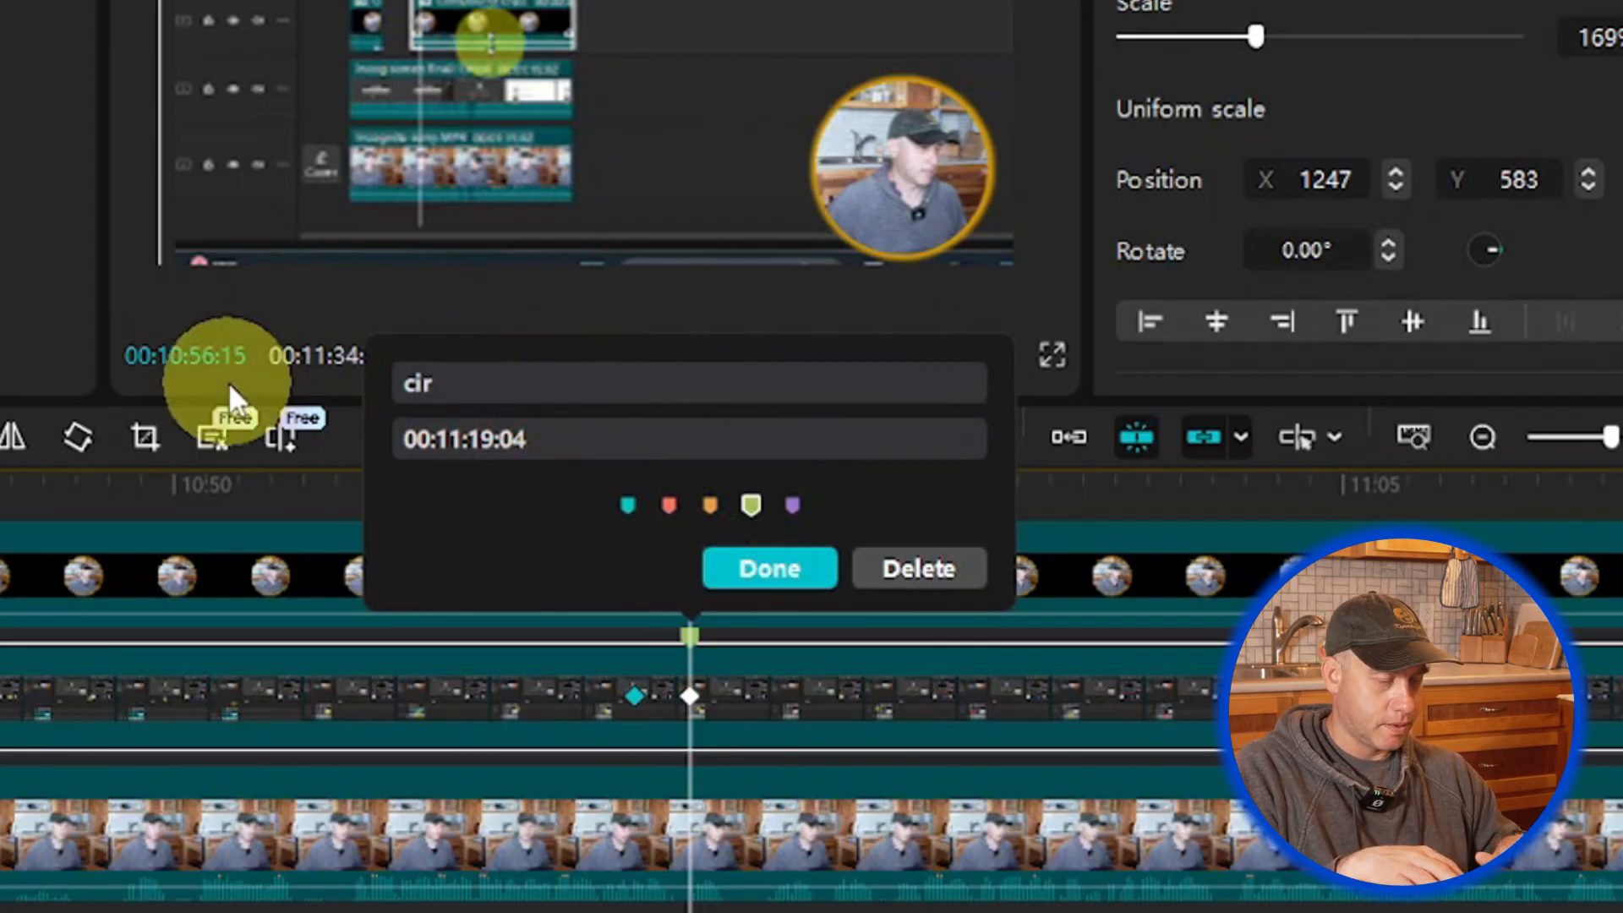
text(cle)
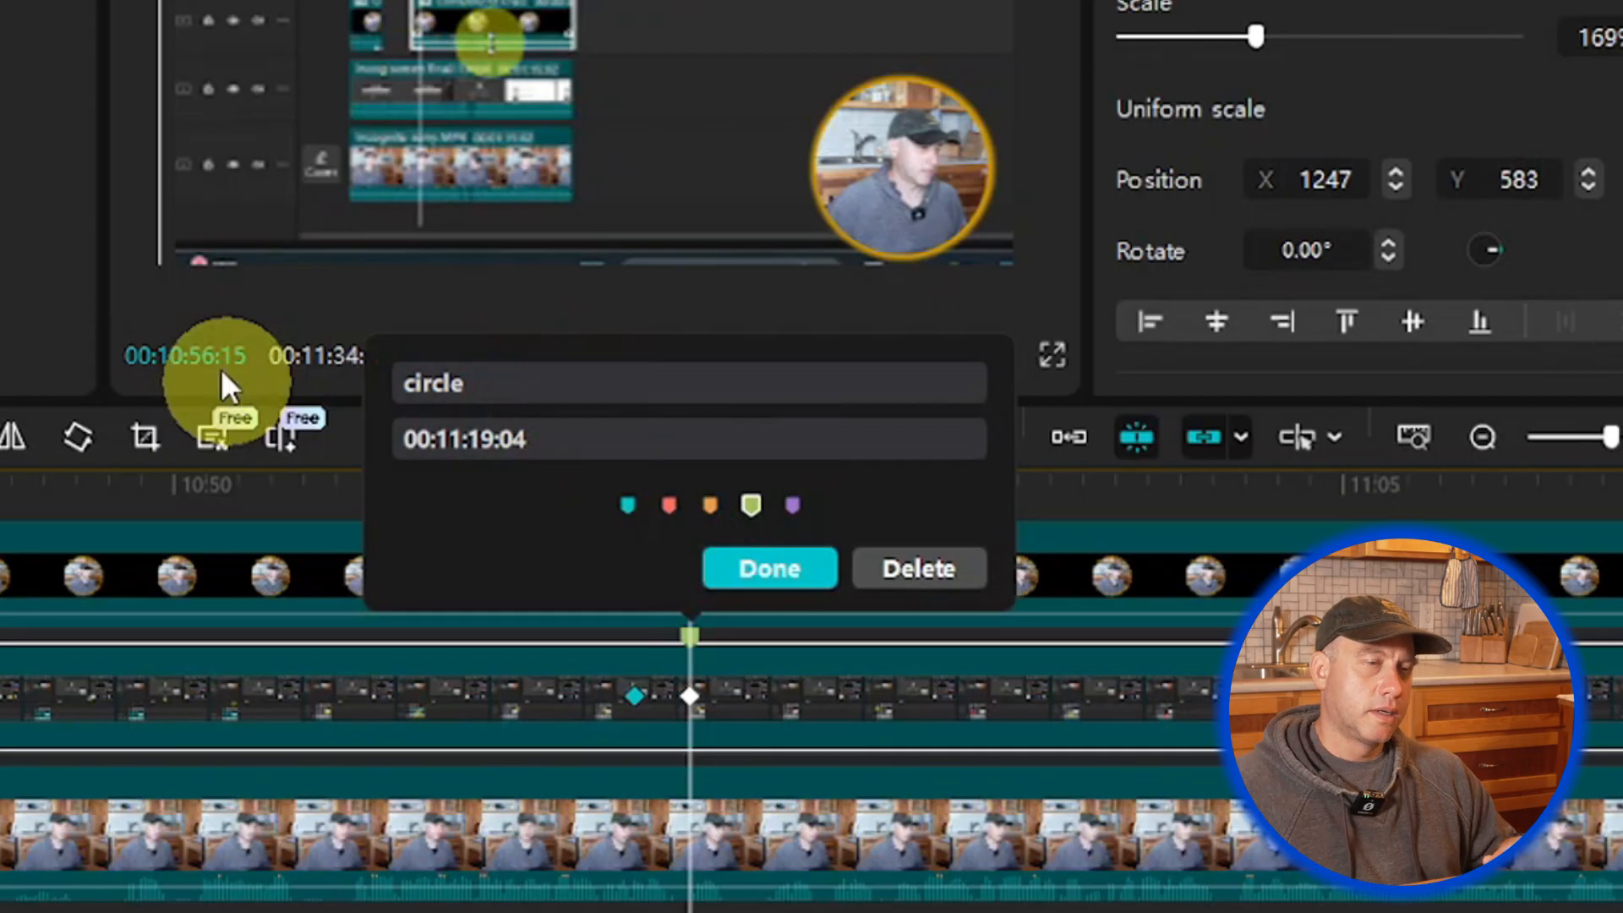
click(740, 564)
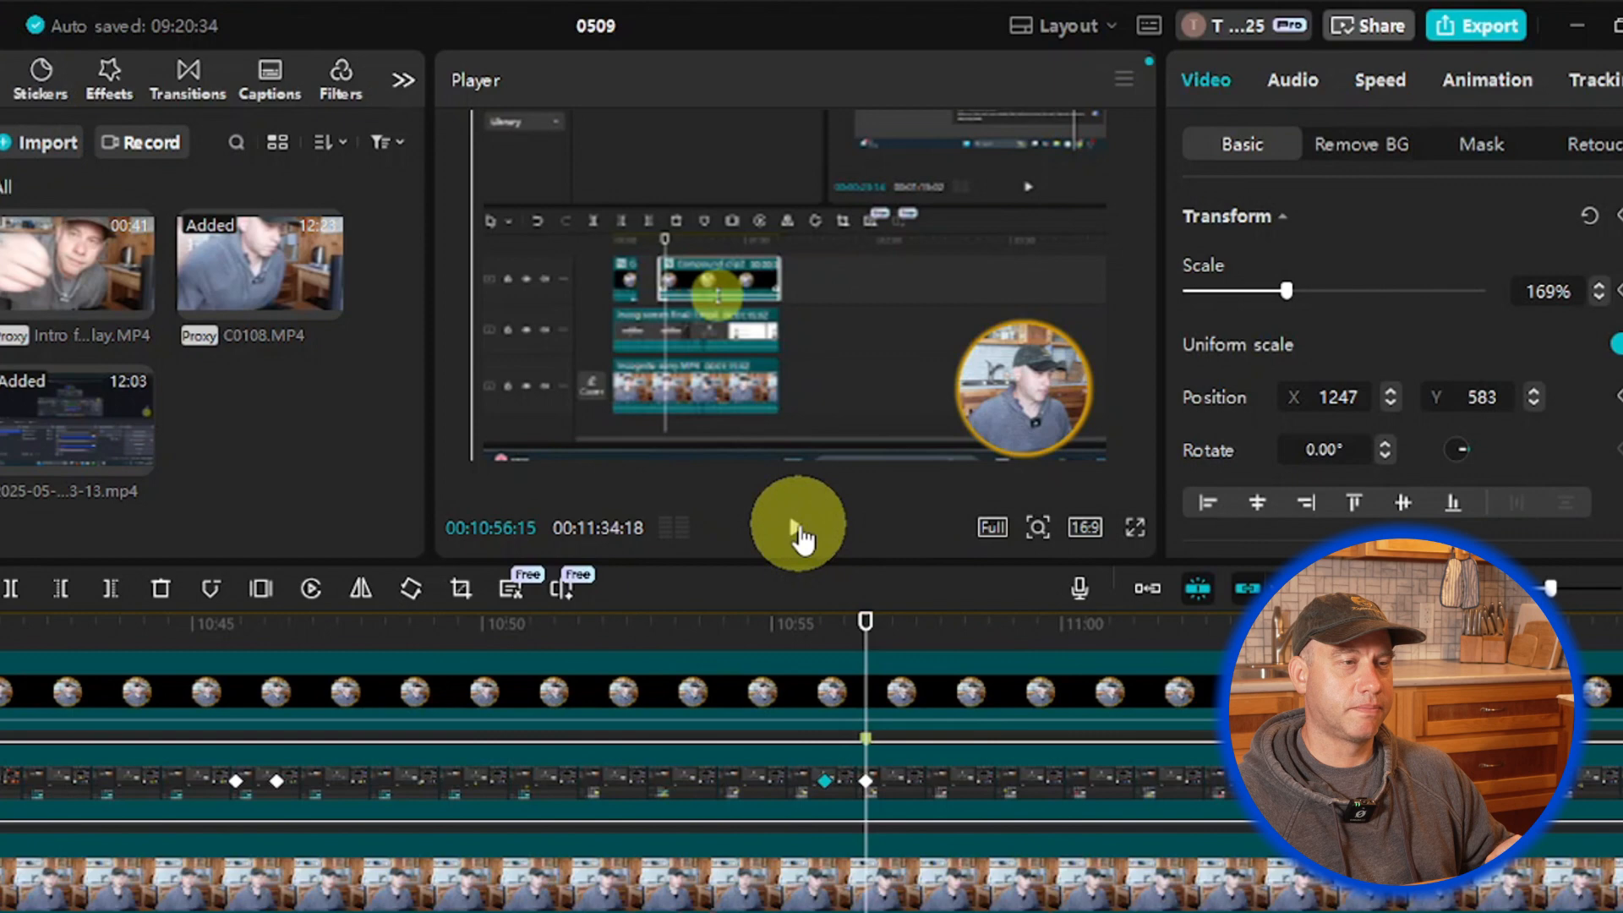
Step: Play through the zoomed-in footage to find where the unwanted part begins, and split all three tracks at 00:11:14:10
click(799, 533)
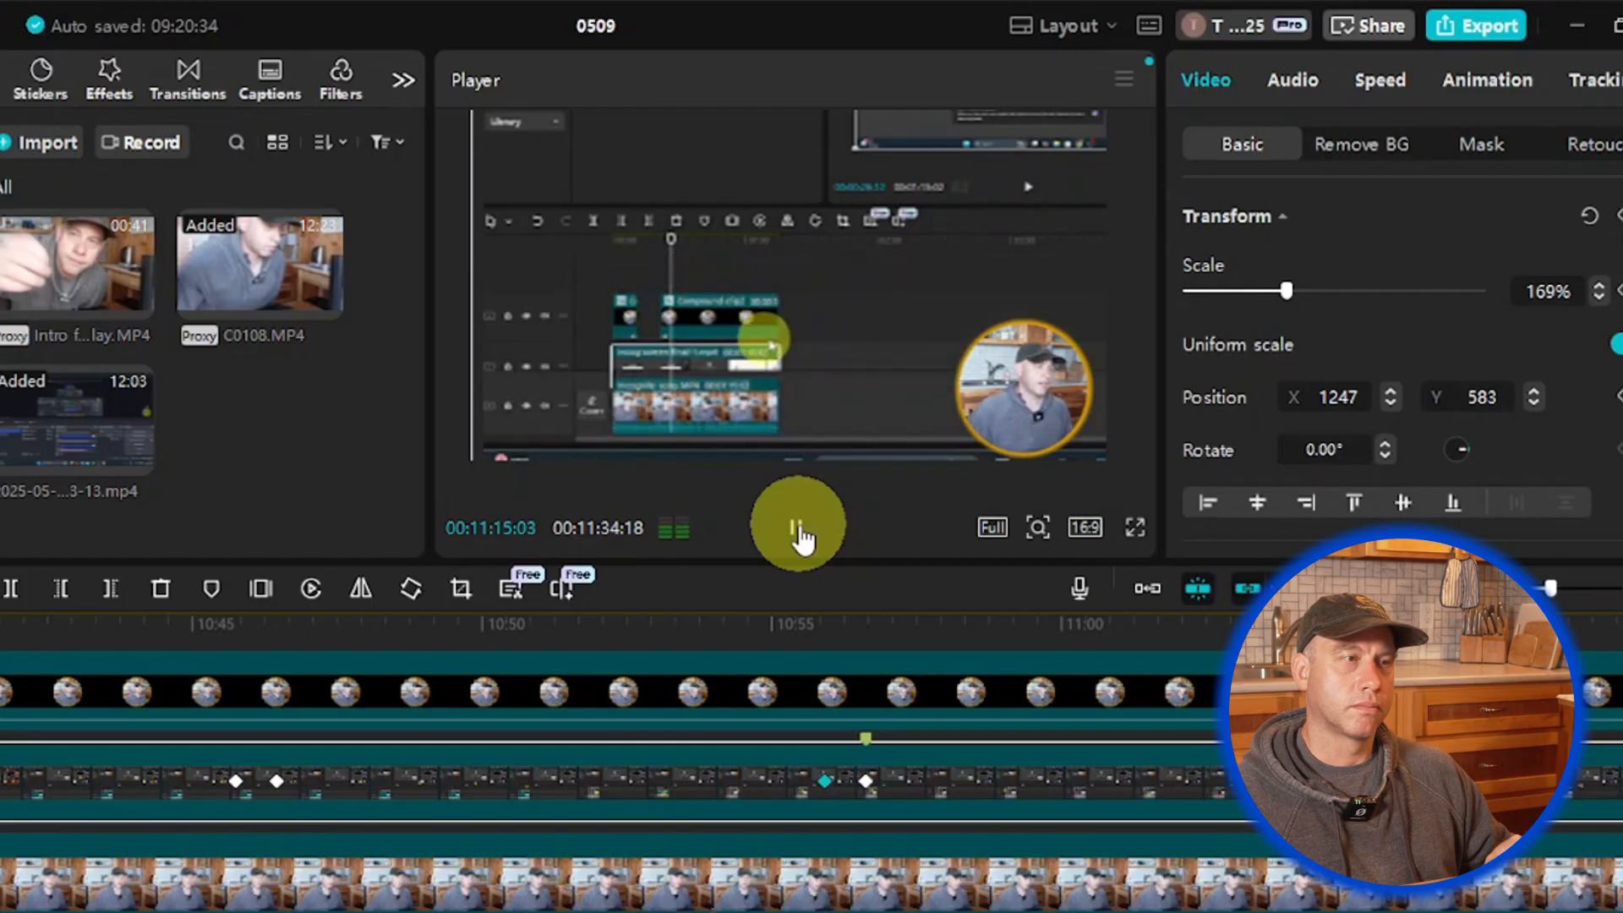
click(800, 533)
mouse_move(825, 634)
mouse_down()
mouse_move(728, 689)
mouse_move(870, 681)
mouse_move(607, 743)
mouse_up()
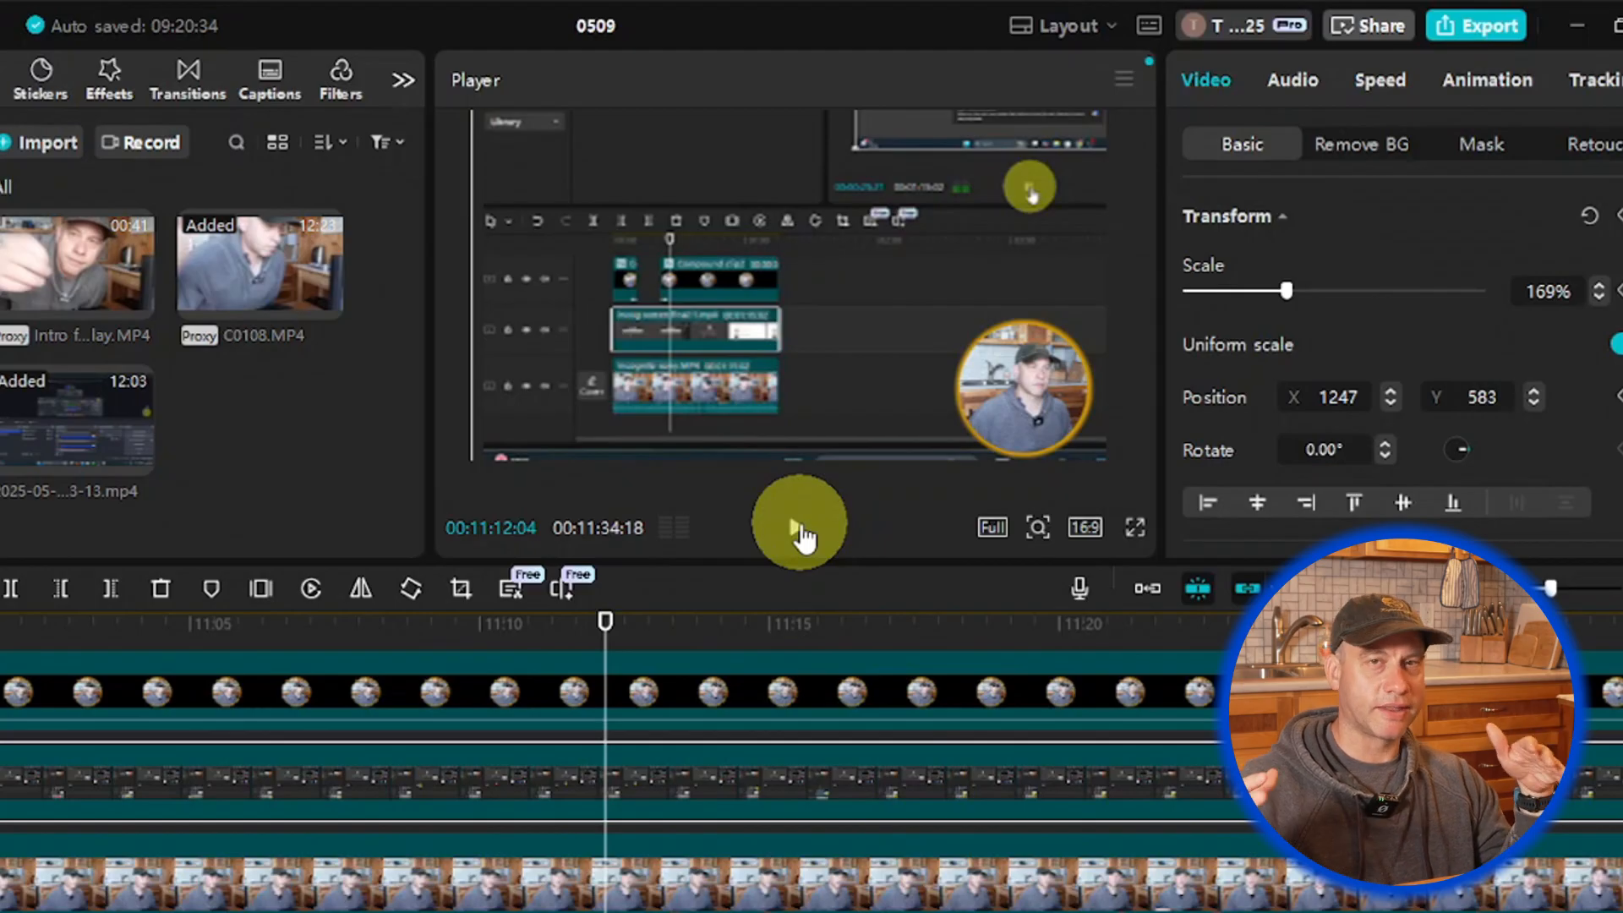
click(799, 531)
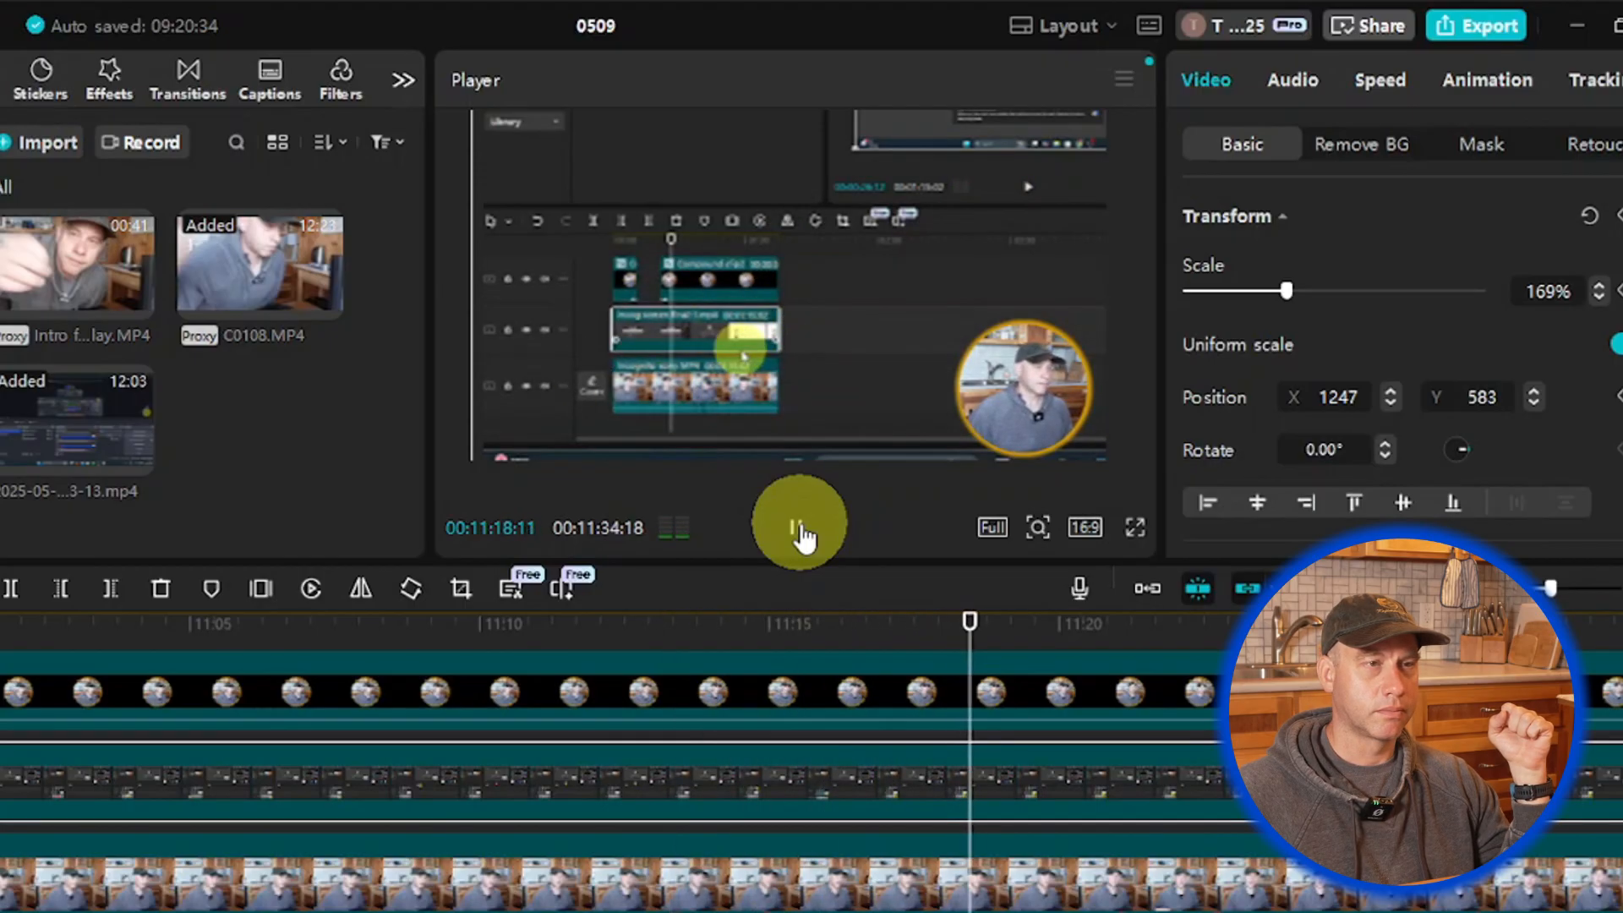
drag(1006, 622, 519, 651)
click(794, 529)
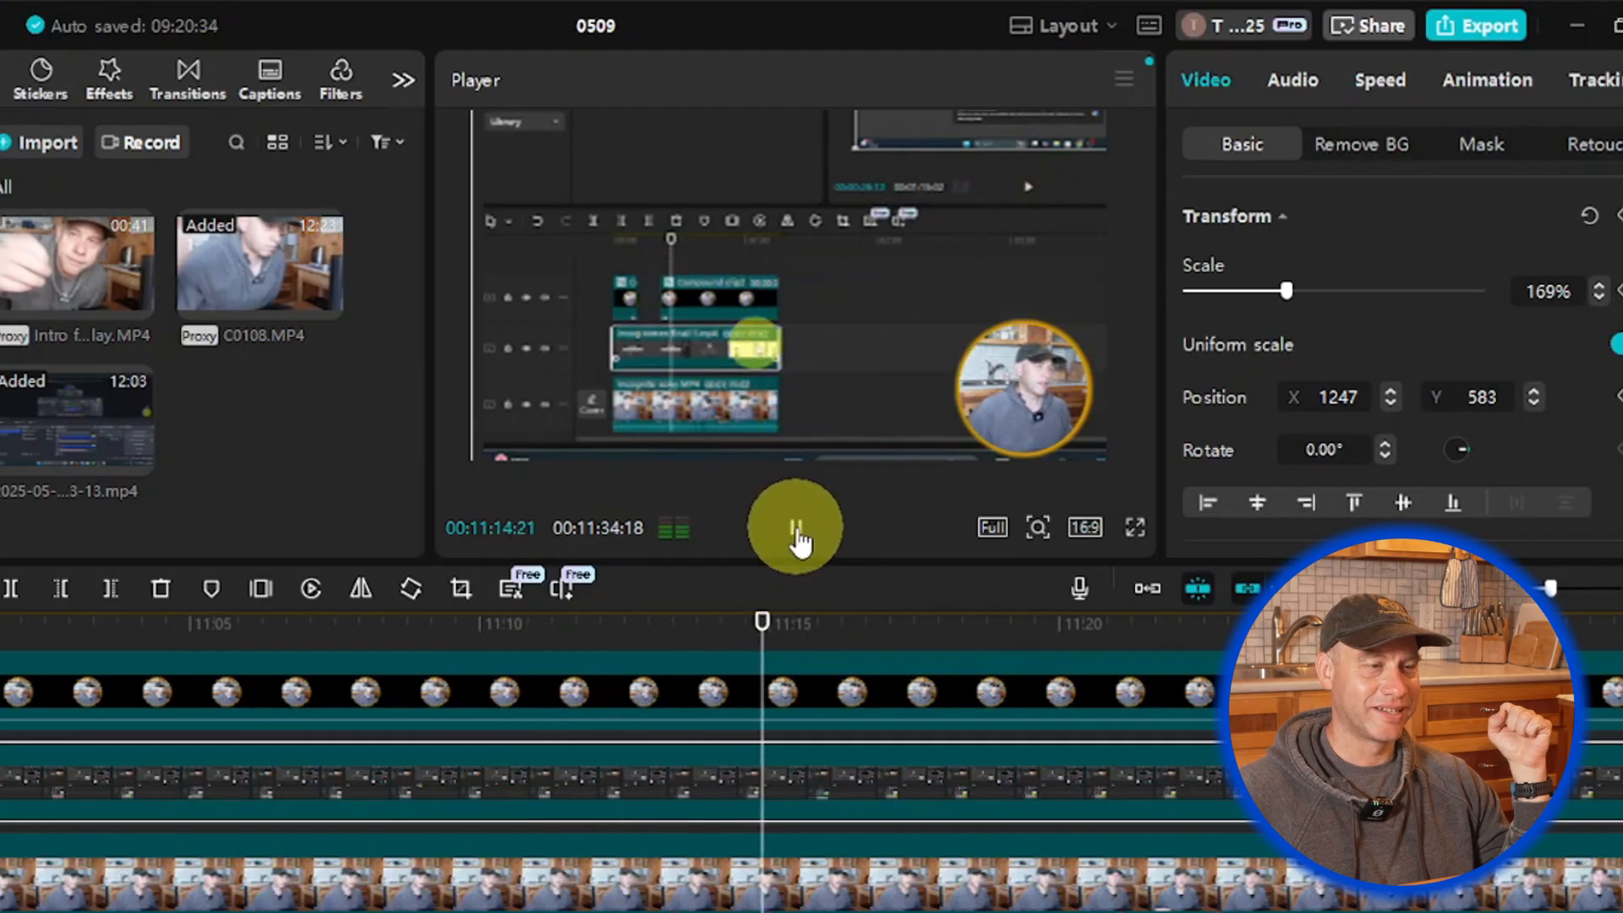
drag(763, 626, 735, 625)
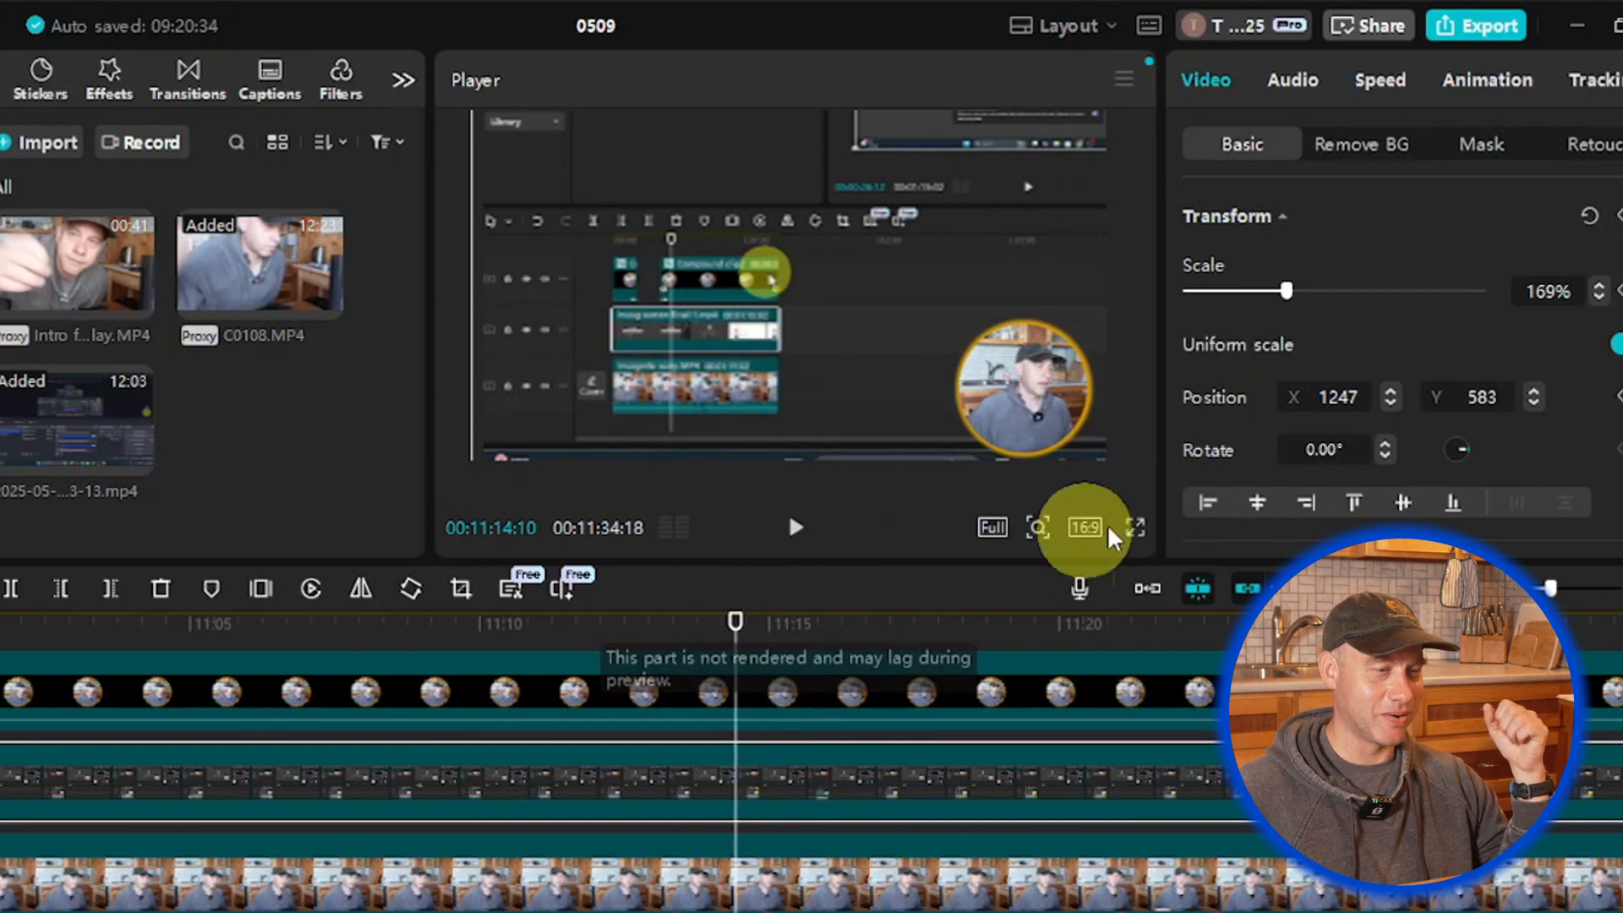
drag(791, 912, 904, 725)
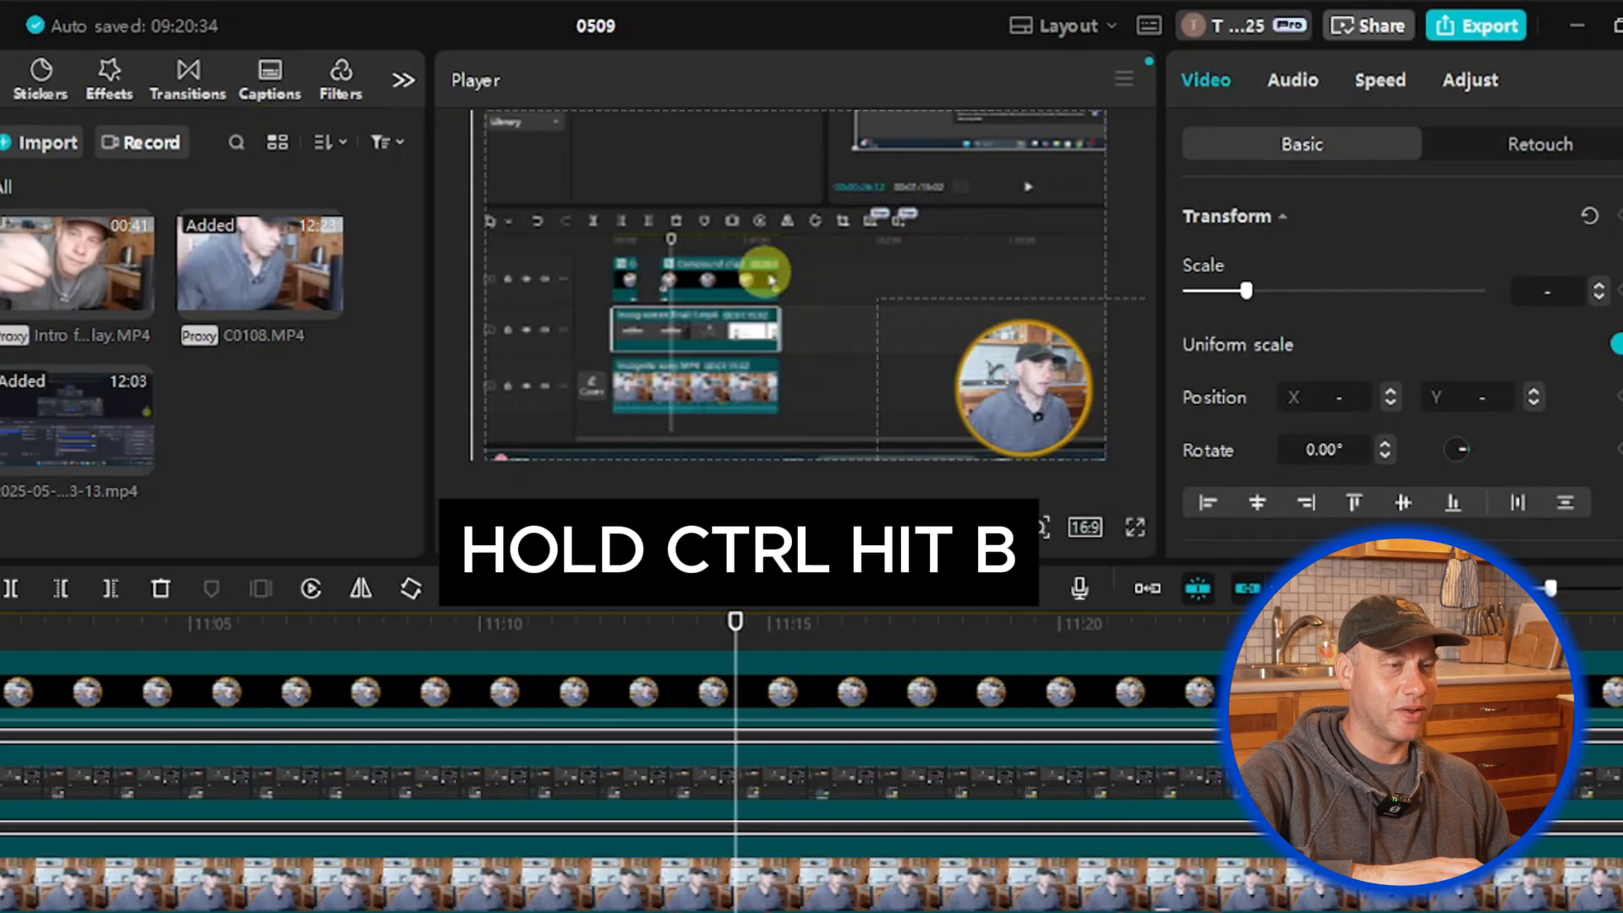
key(ctrl+b)
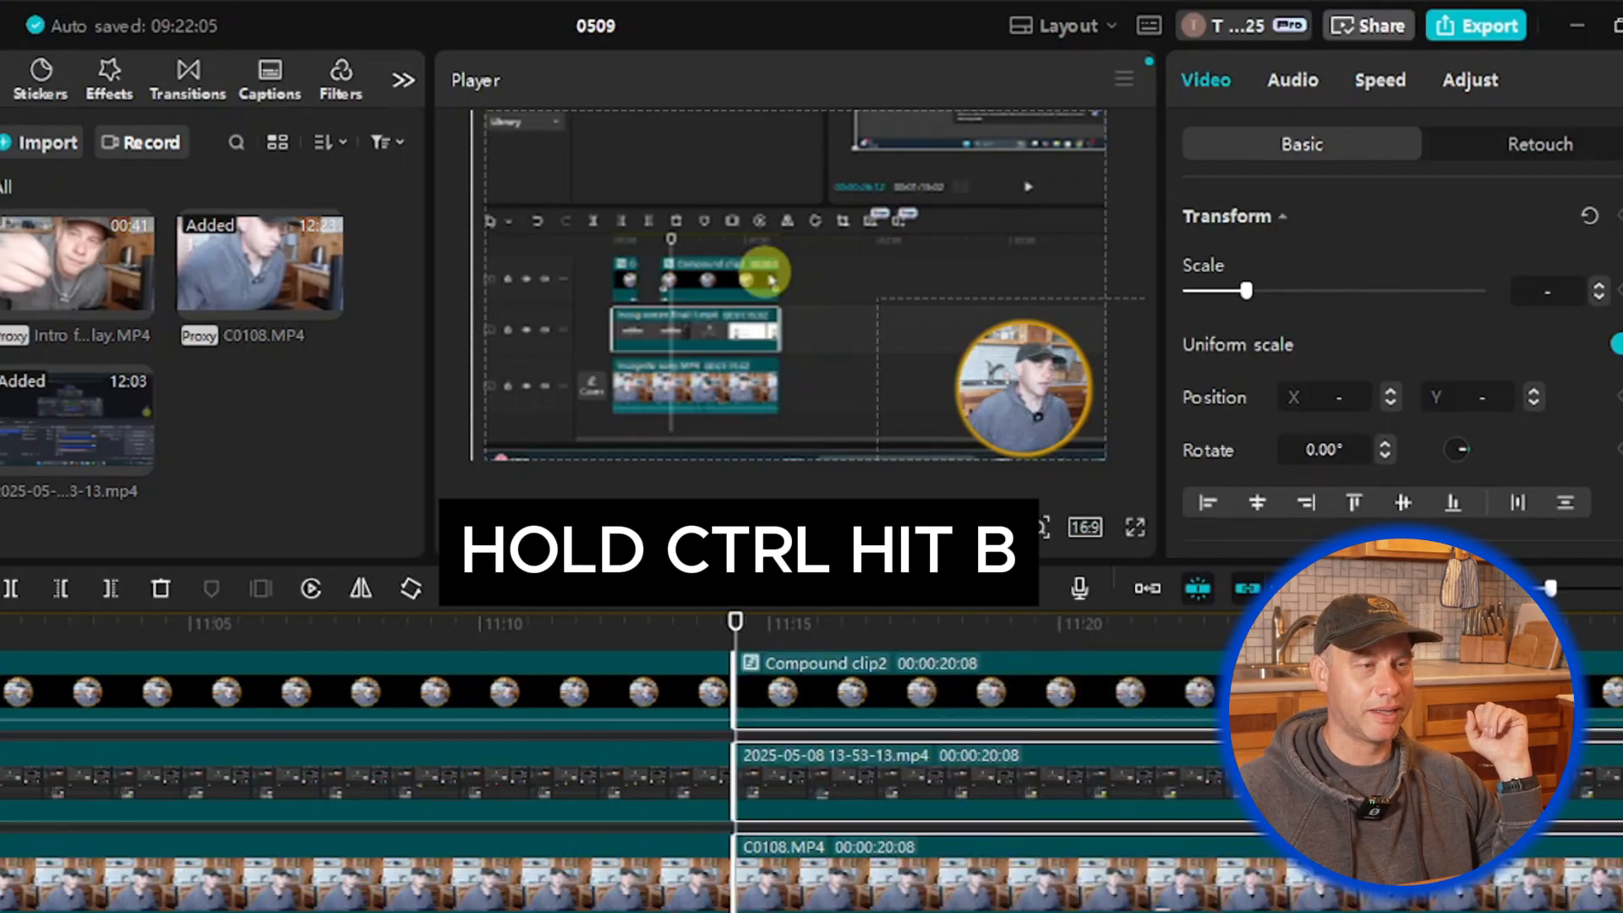
Step: Play on to find where the unwanted part ends and split all three tracks at 00:11:20:18
click(793, 530)
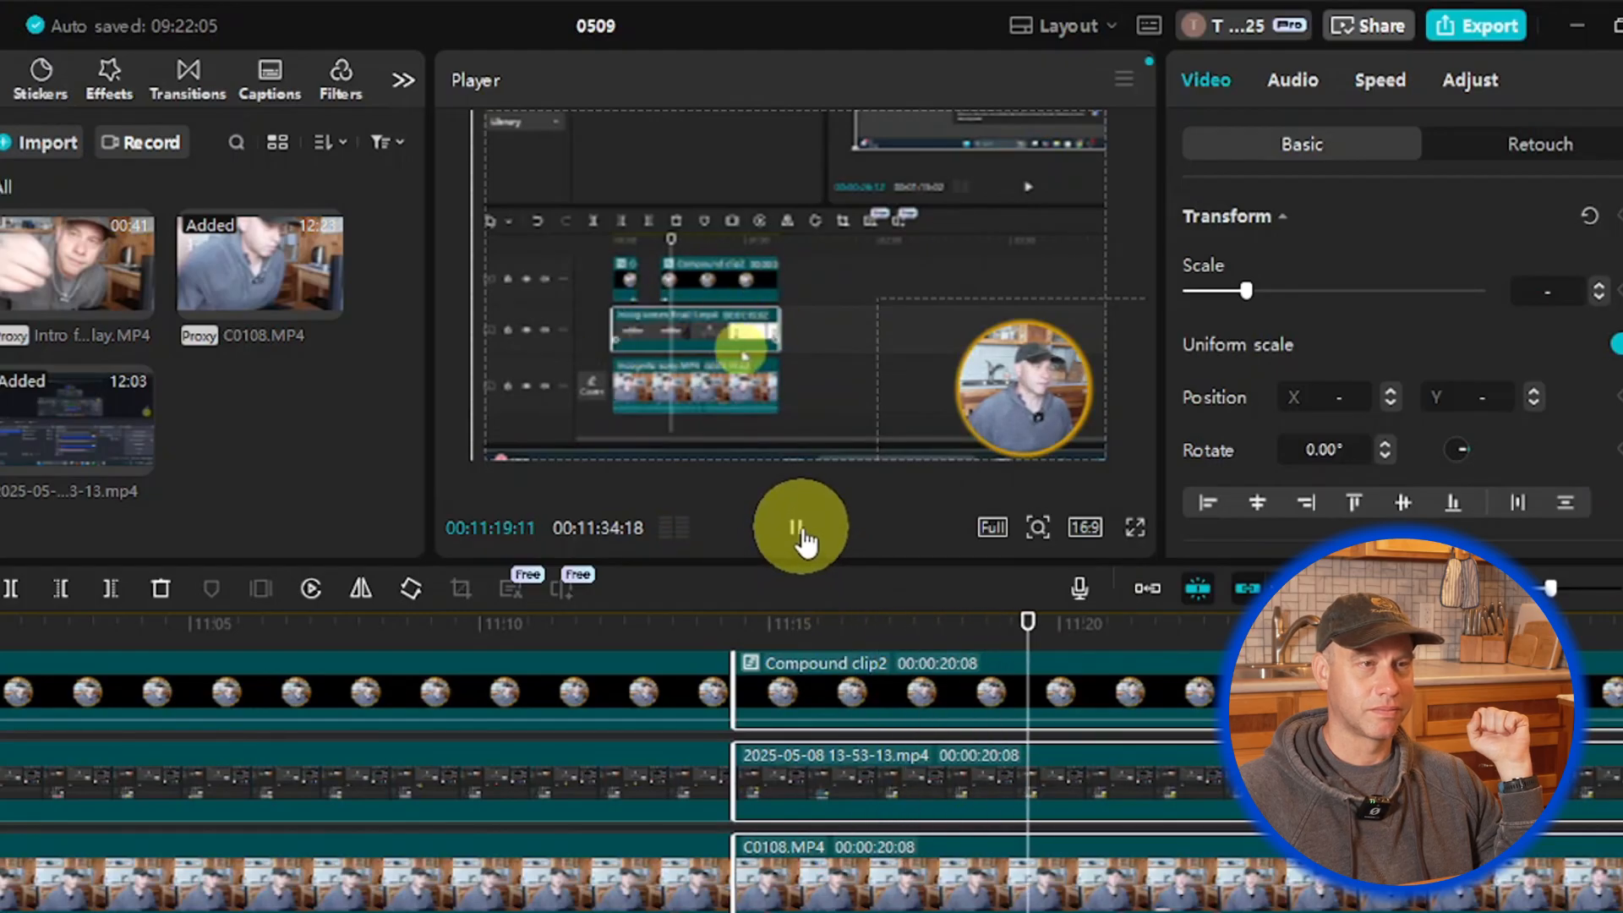
click(802, 534)
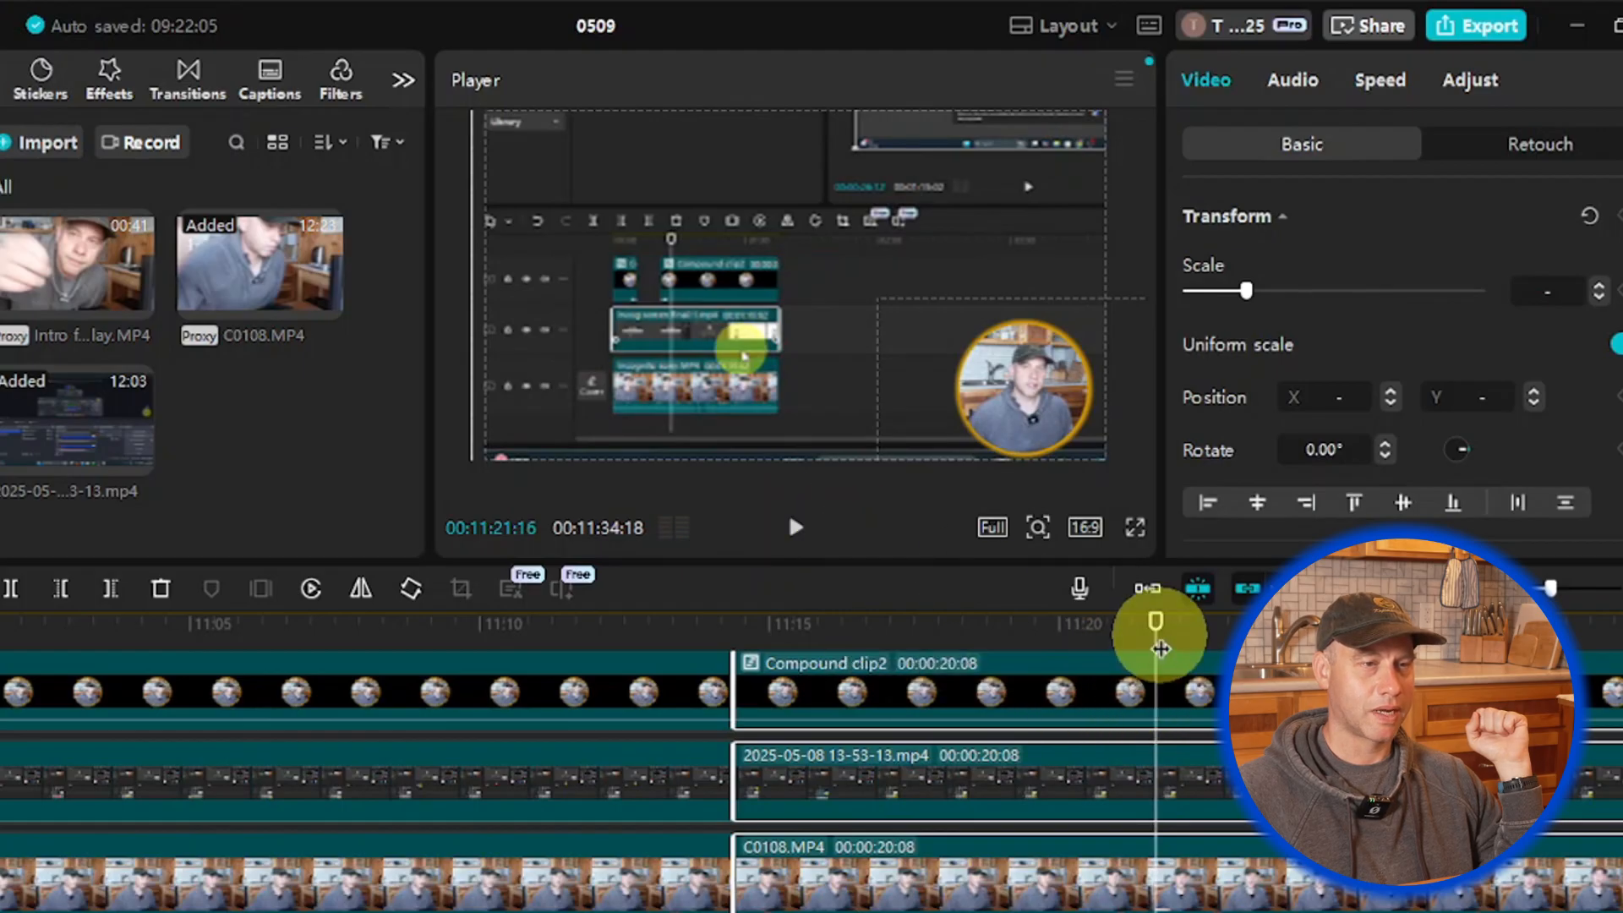
drag(1160, 649, 1101, 648)
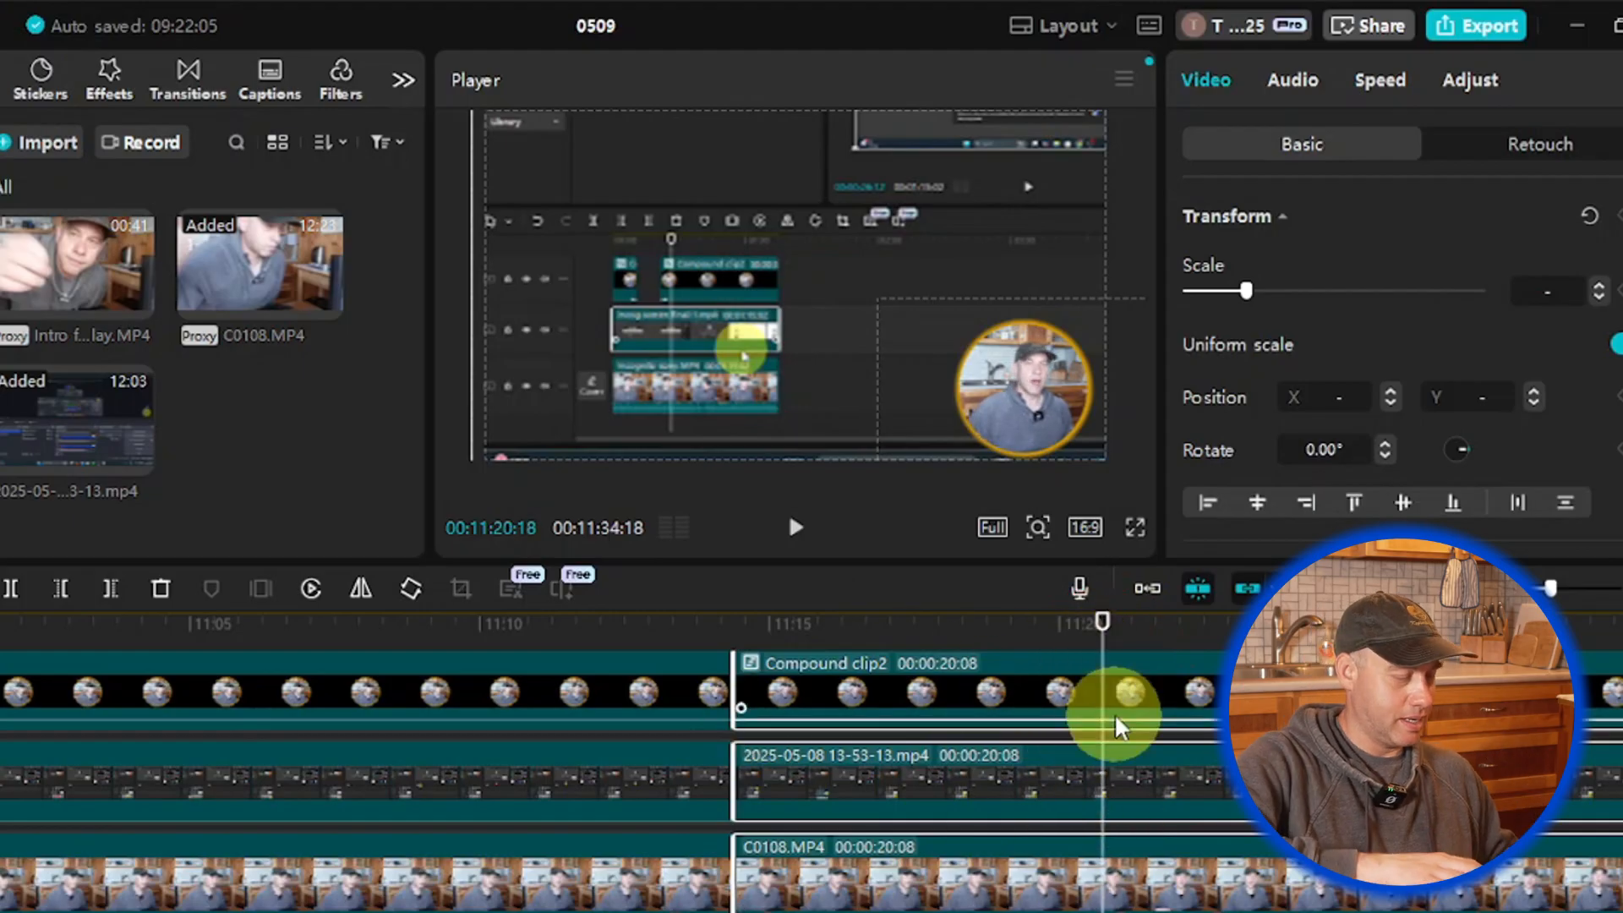
key(ctrl+b)
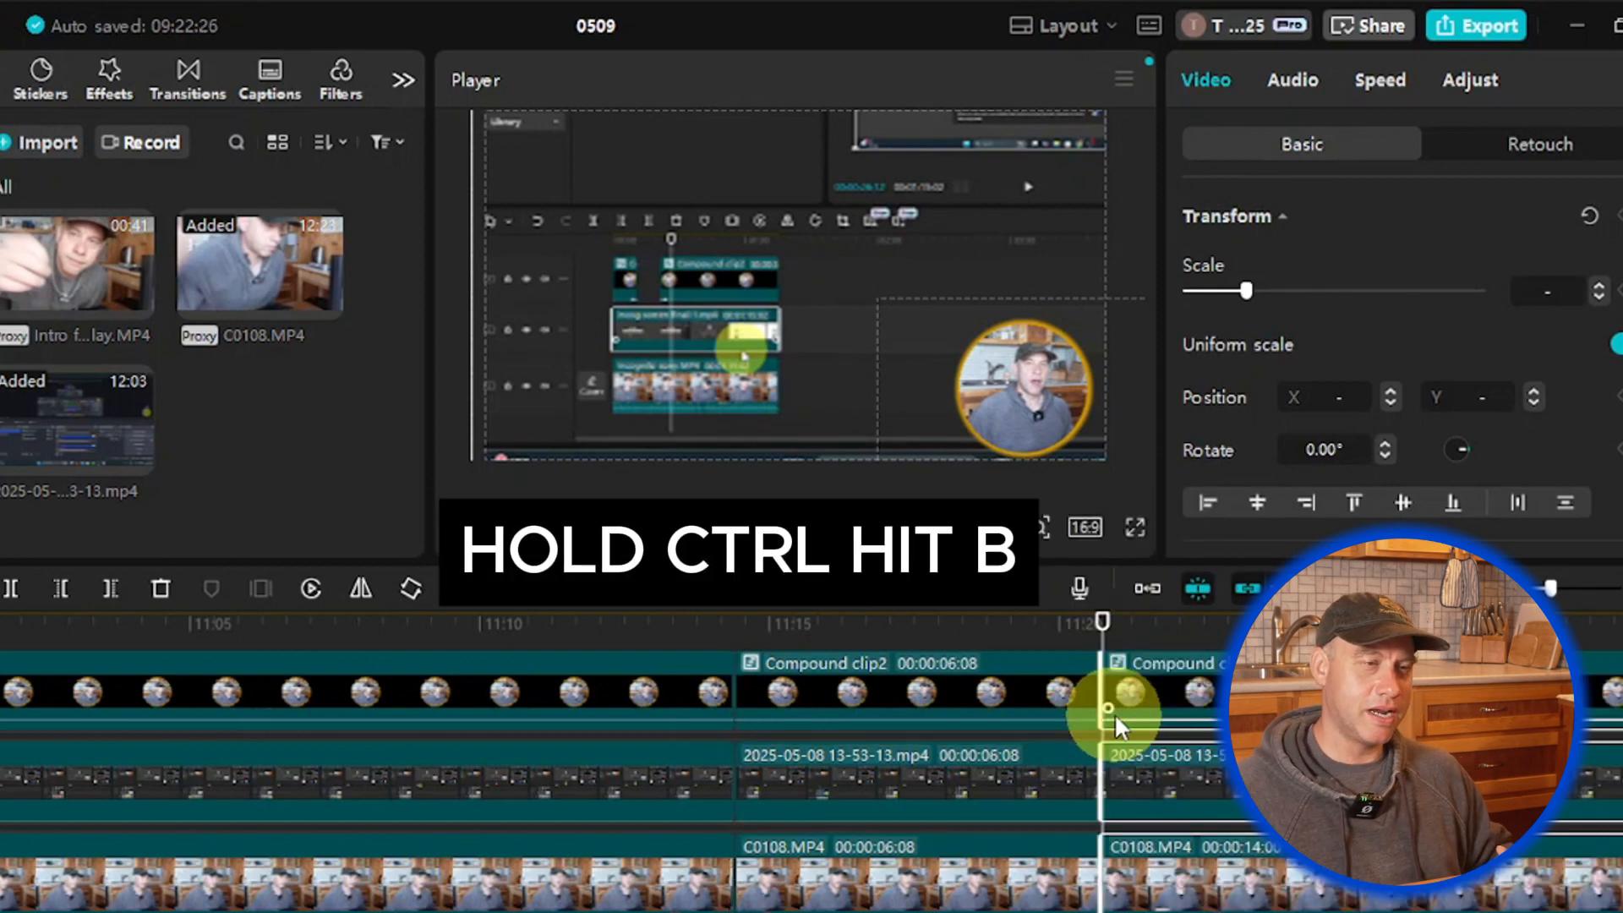
Step: Delete the section between the two splits from all three tracks
click(961, 773)
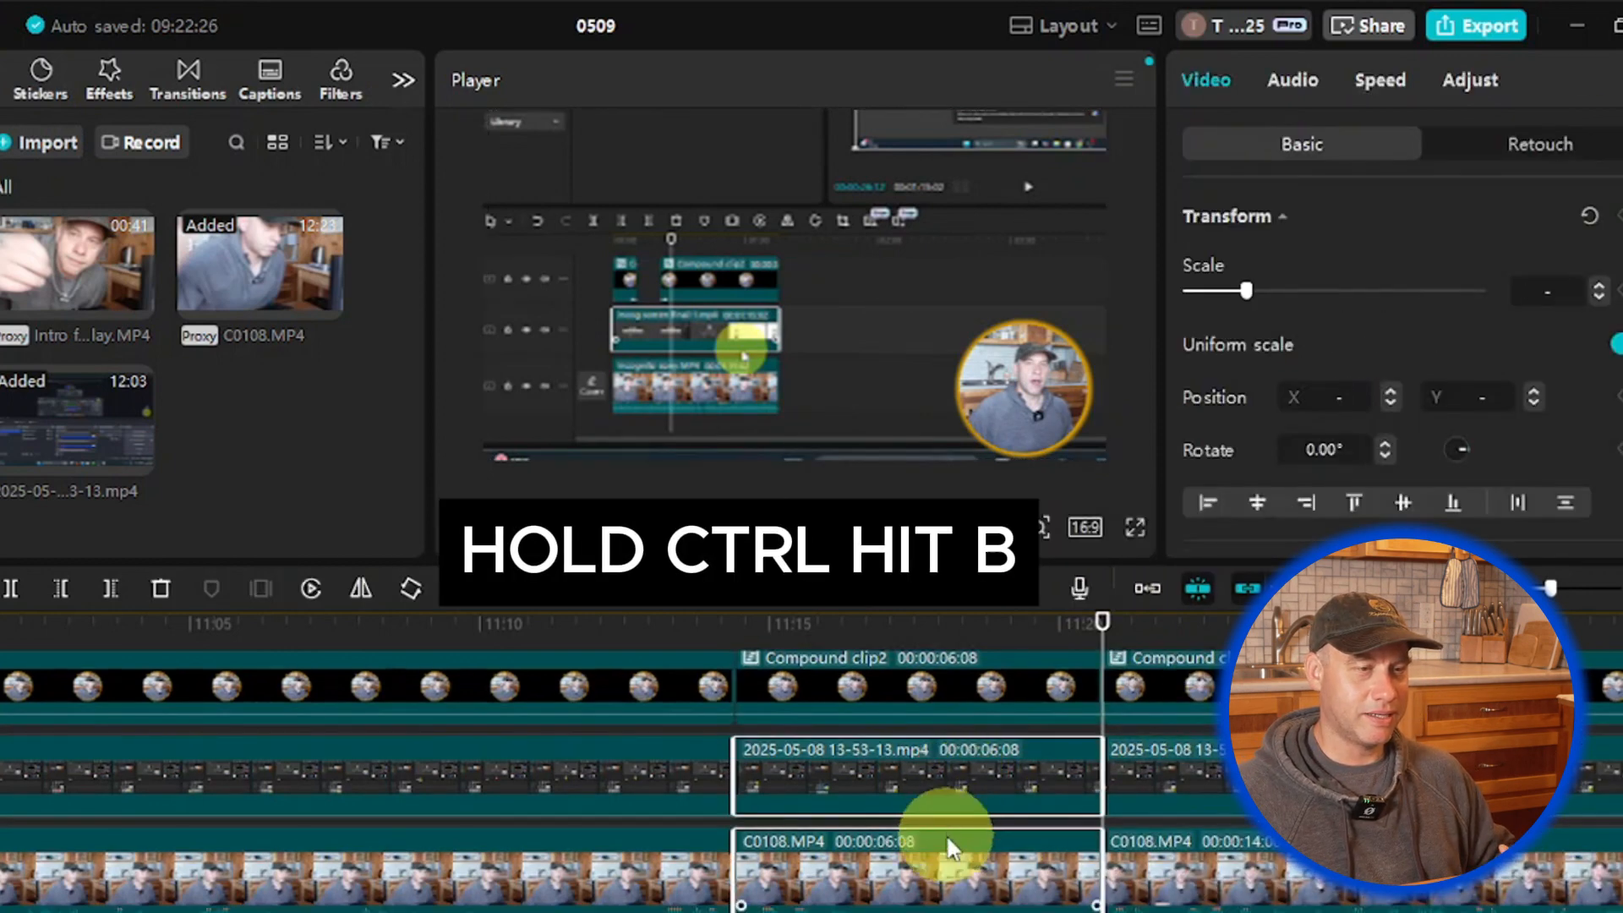
click(950, 911)
click(947, 791)
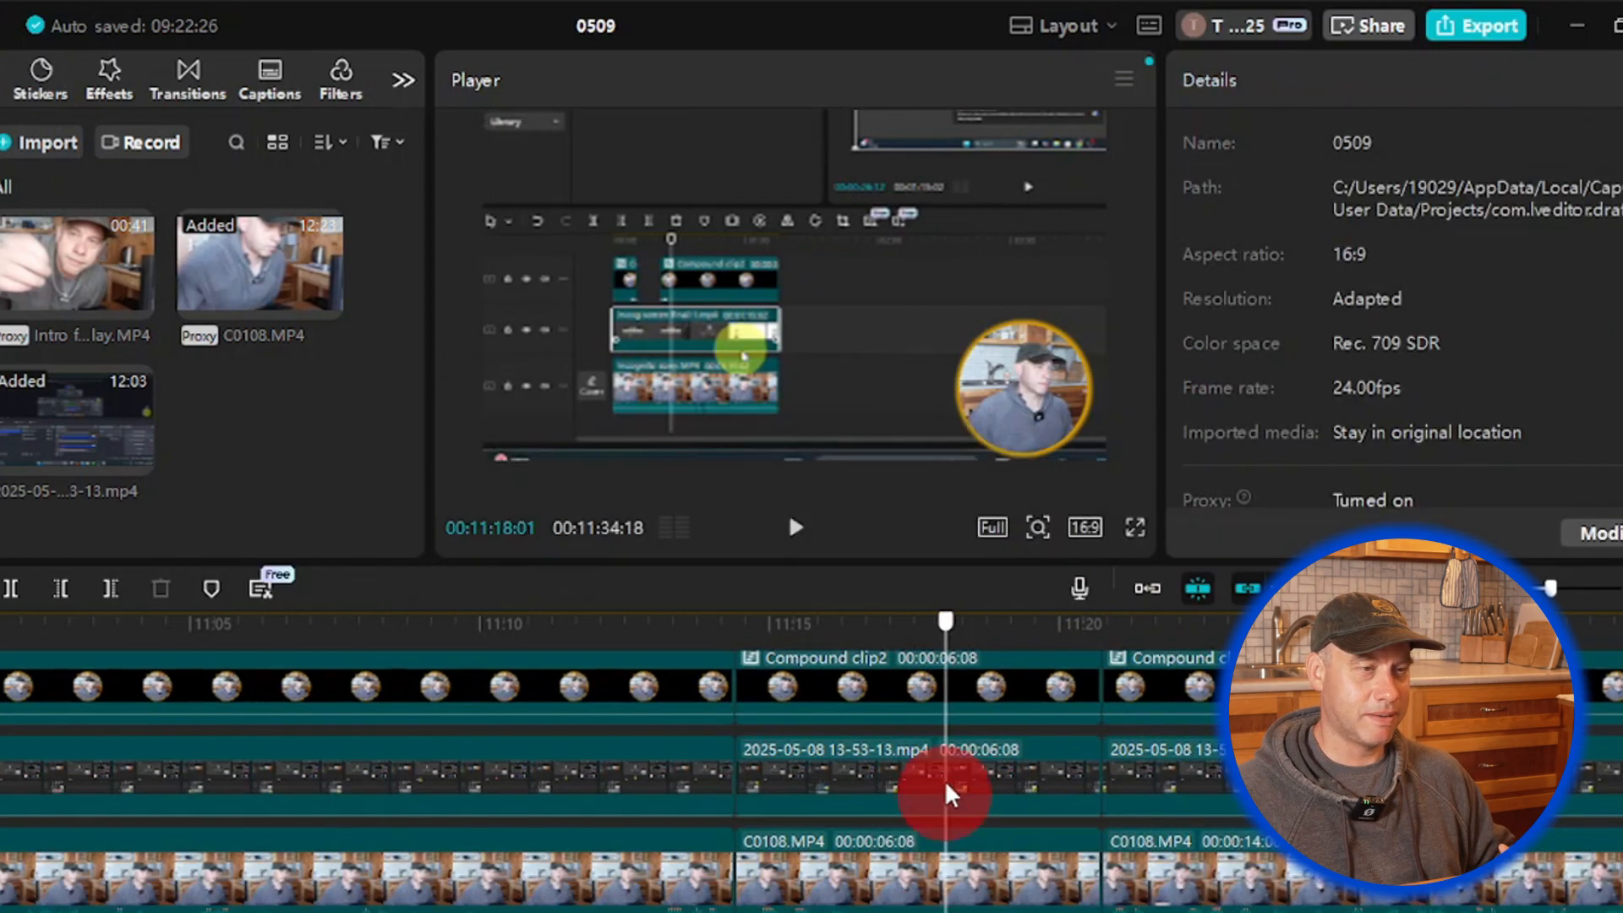
drag(1023, 912, 994, 662)
scroll(977, 803, down, 2)
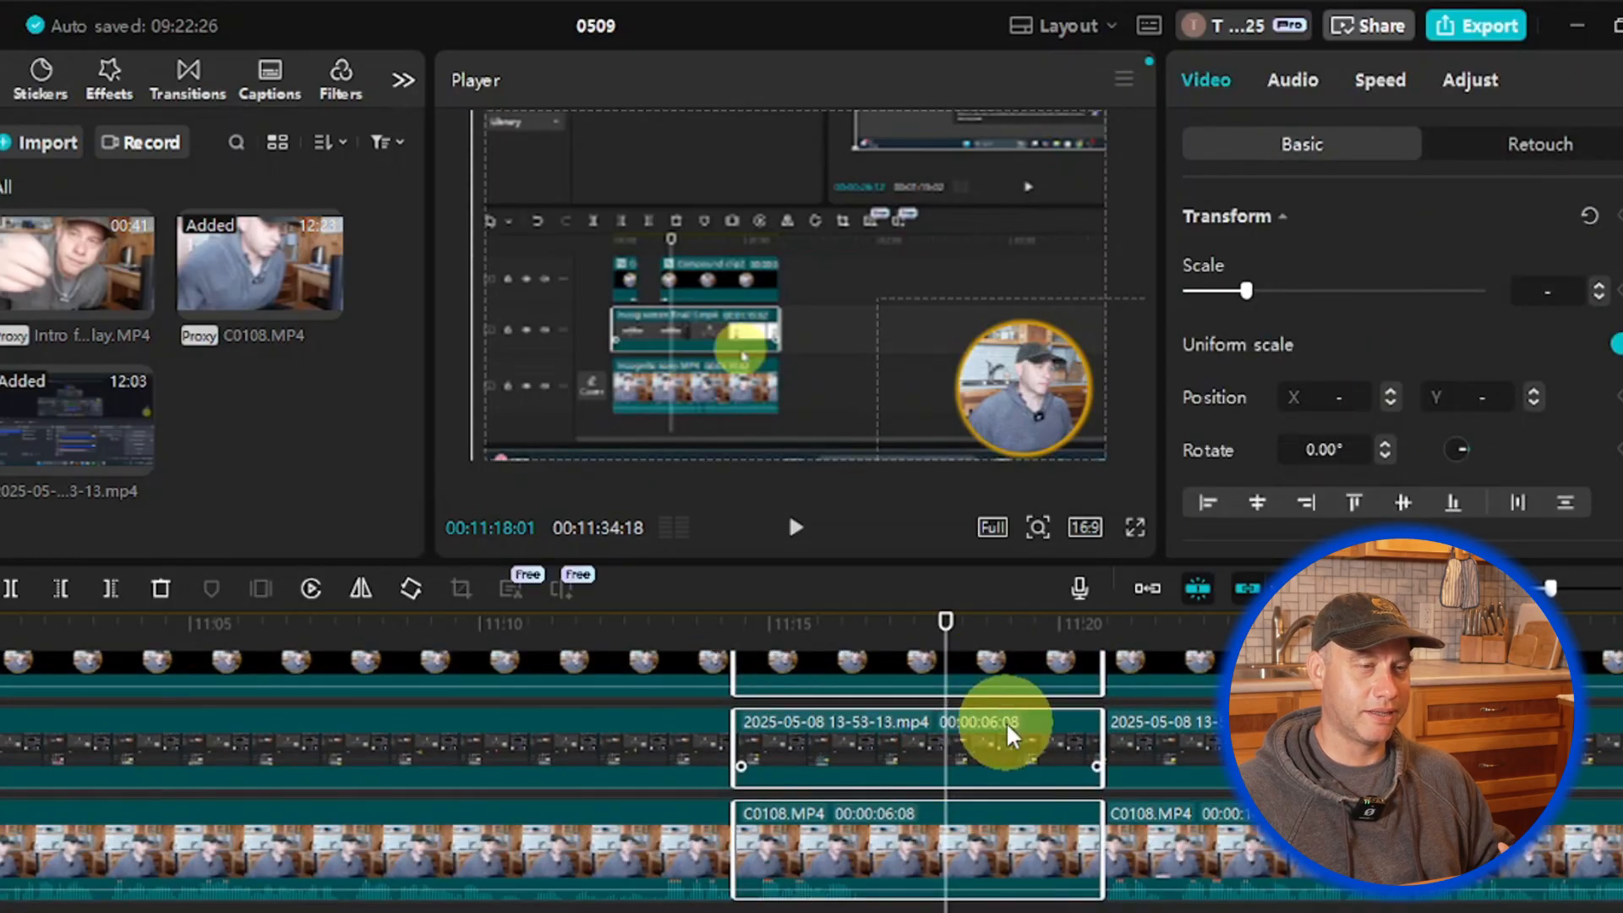
scroll(1014, 734, up, 1)
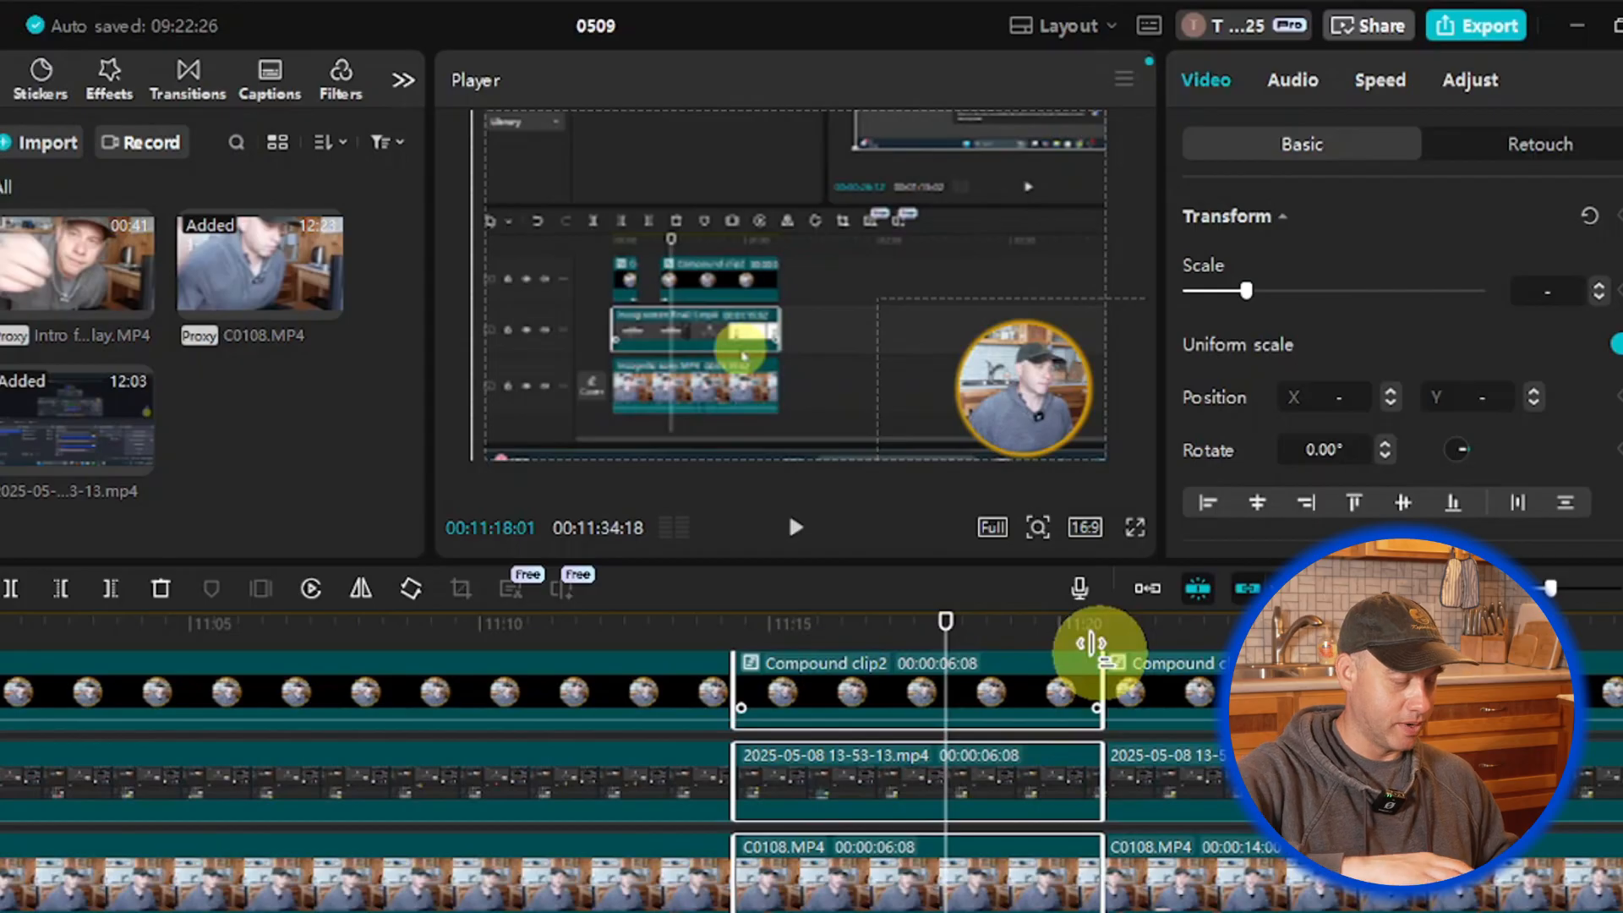
key(Delete)
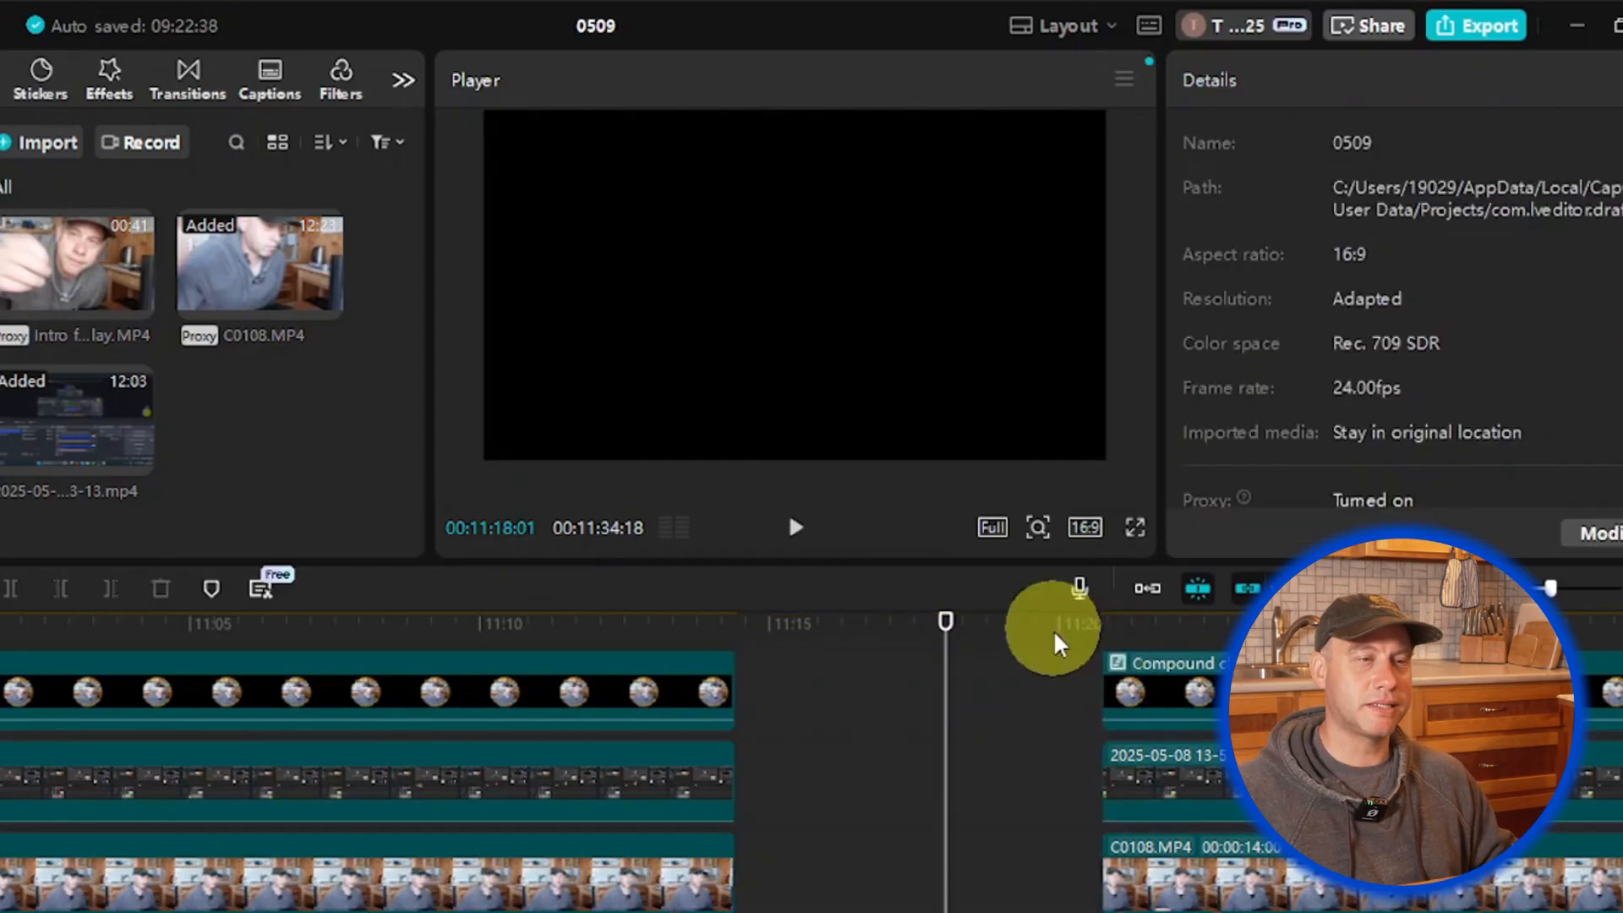
Step: Move the remaining clips on all tracks back to 00:11:14:10 to close the gap, and put the playhead at 00:11:12:15
drag(951, 642, 738, 646)
scroll(1014, 679, down, 1)
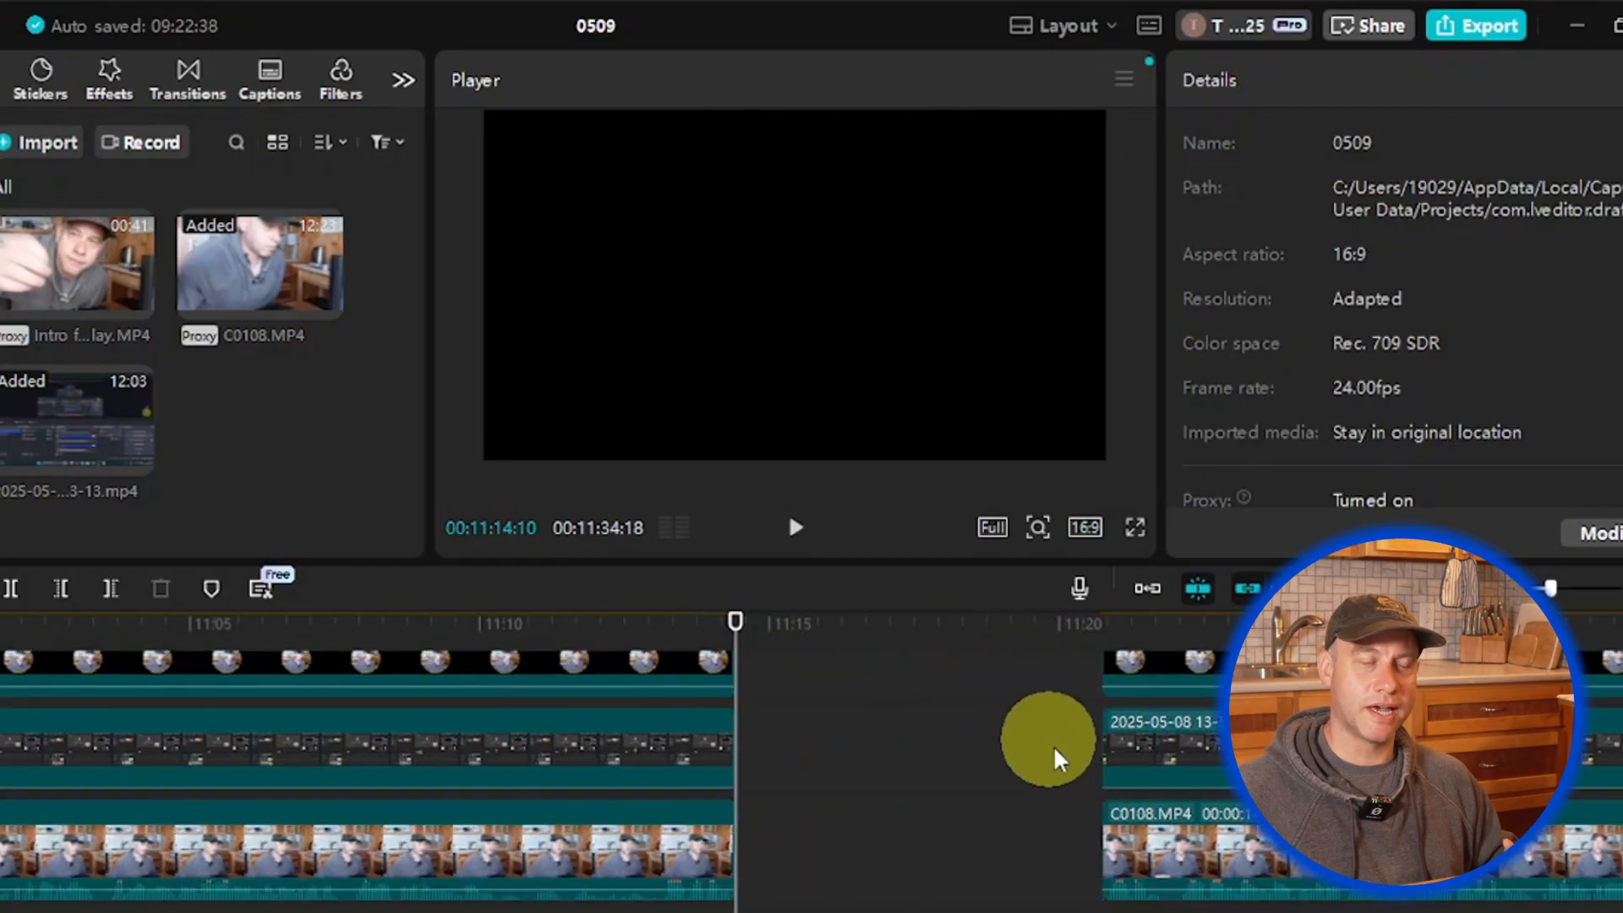
scroll(1057, 787, up, 1)
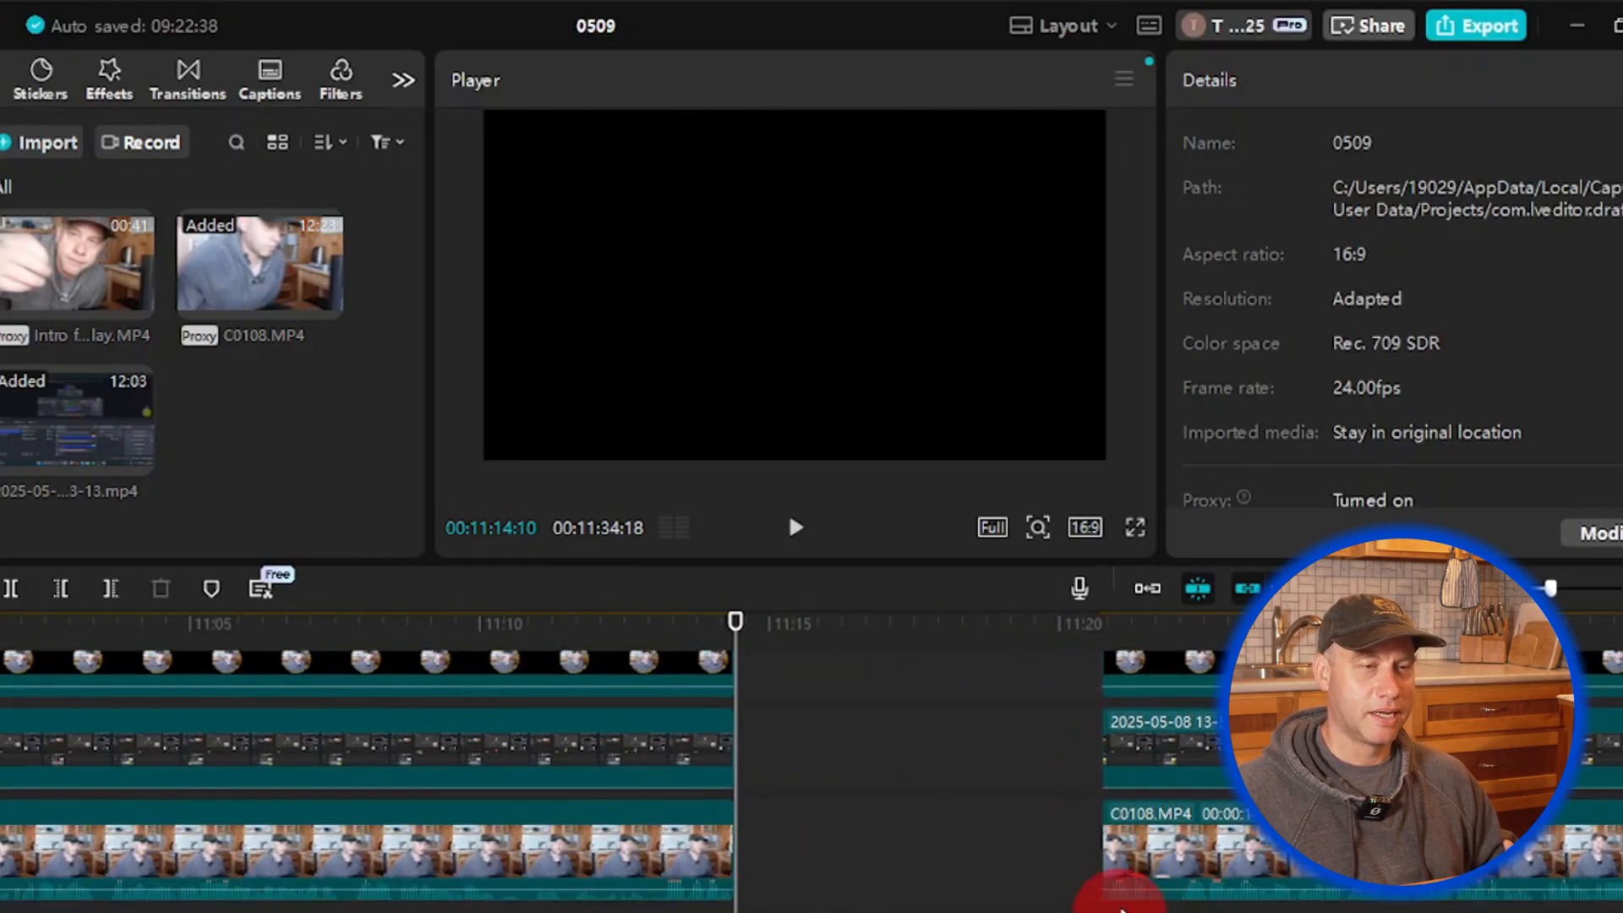
drag(1122, 911, 769, 736)
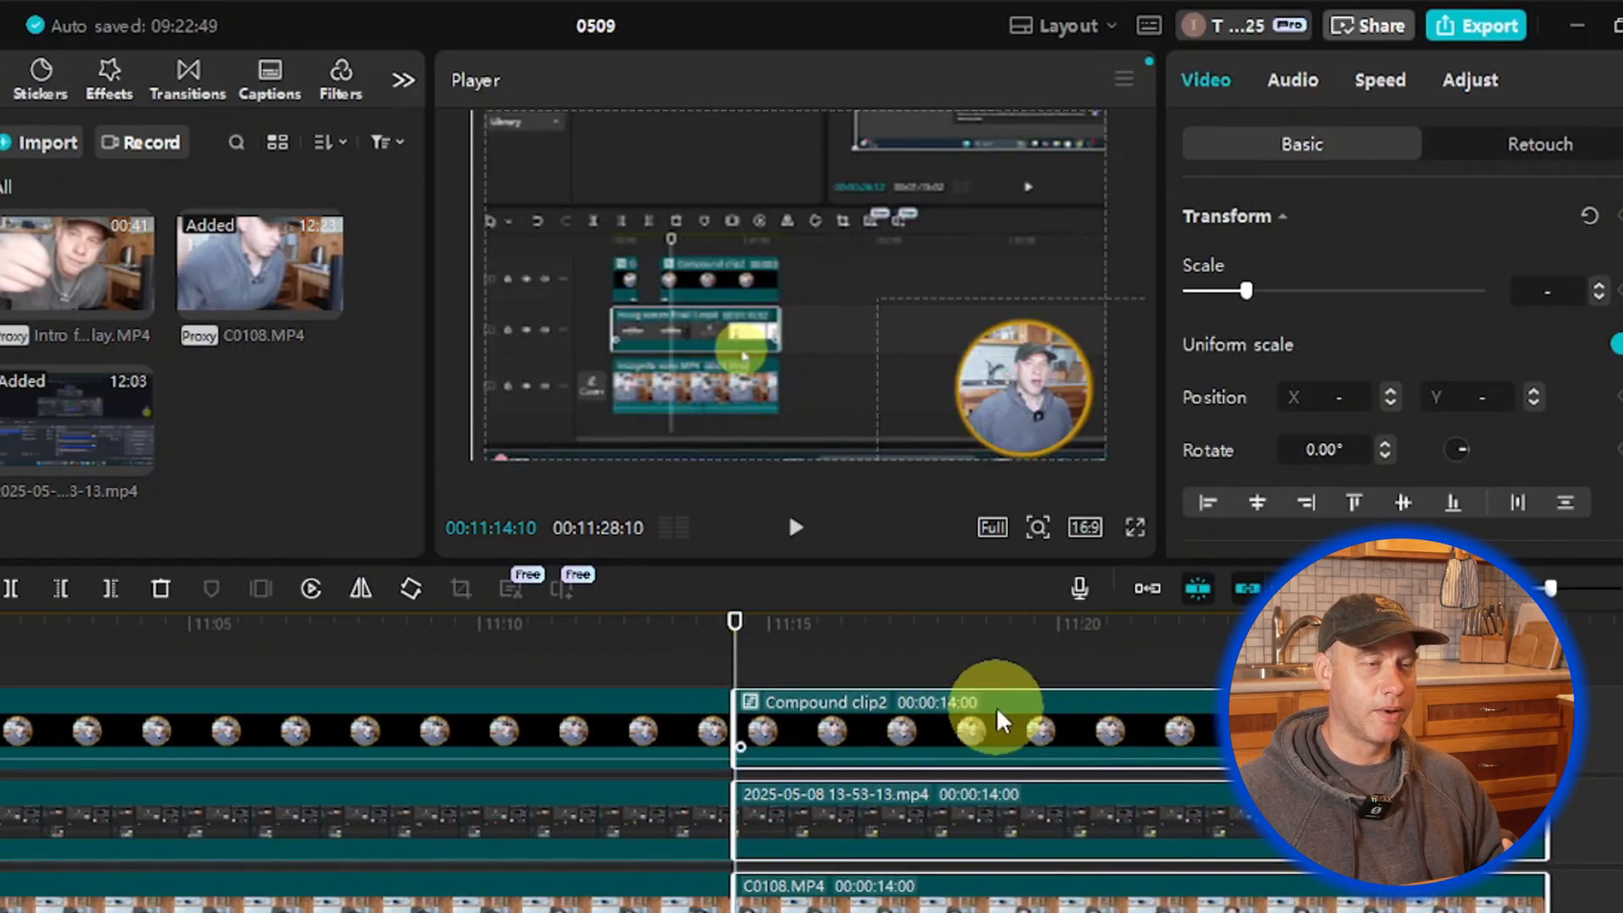
drag(738, 661, 632, 682)
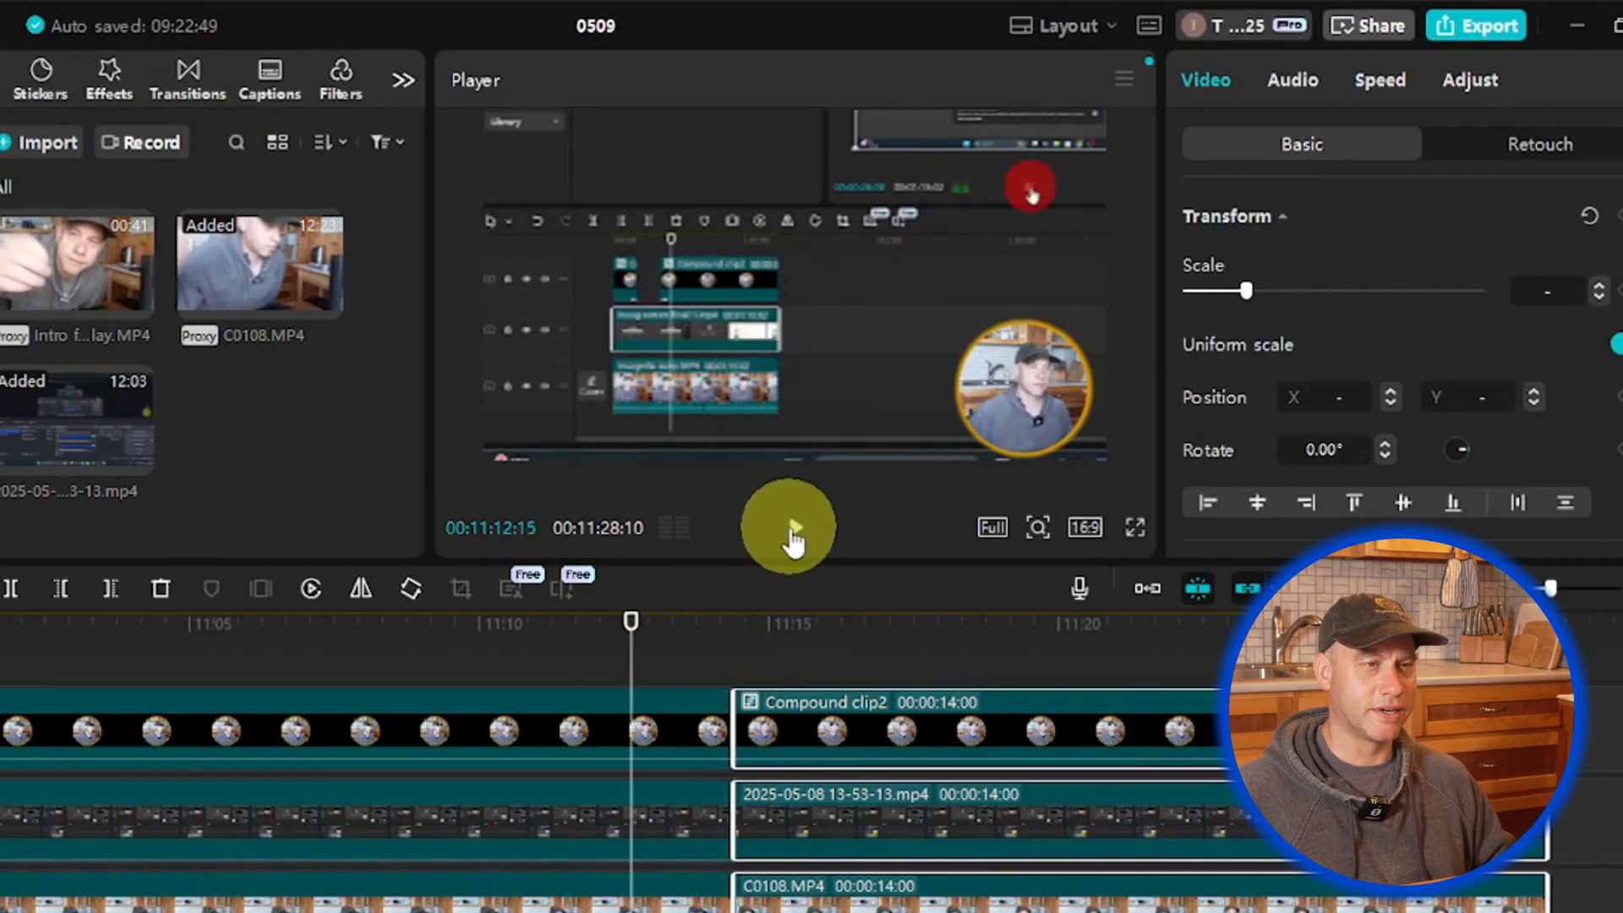
Step: Play back the join at 00:11:14:10 several times to check how the cut runs
click(793, 533)
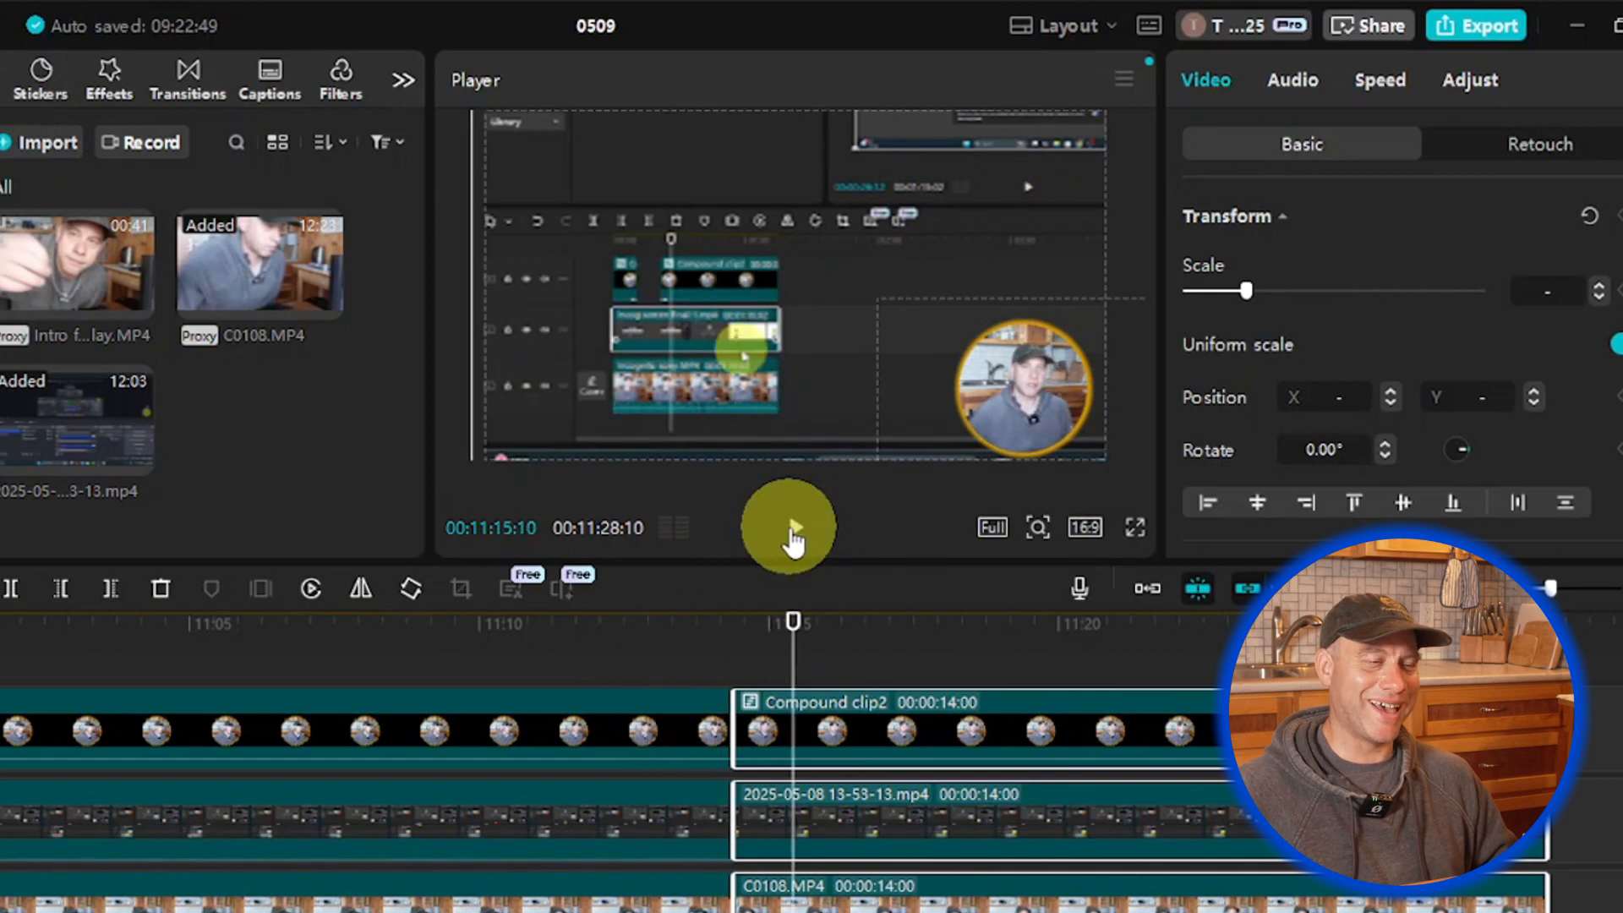
click(789, 649)
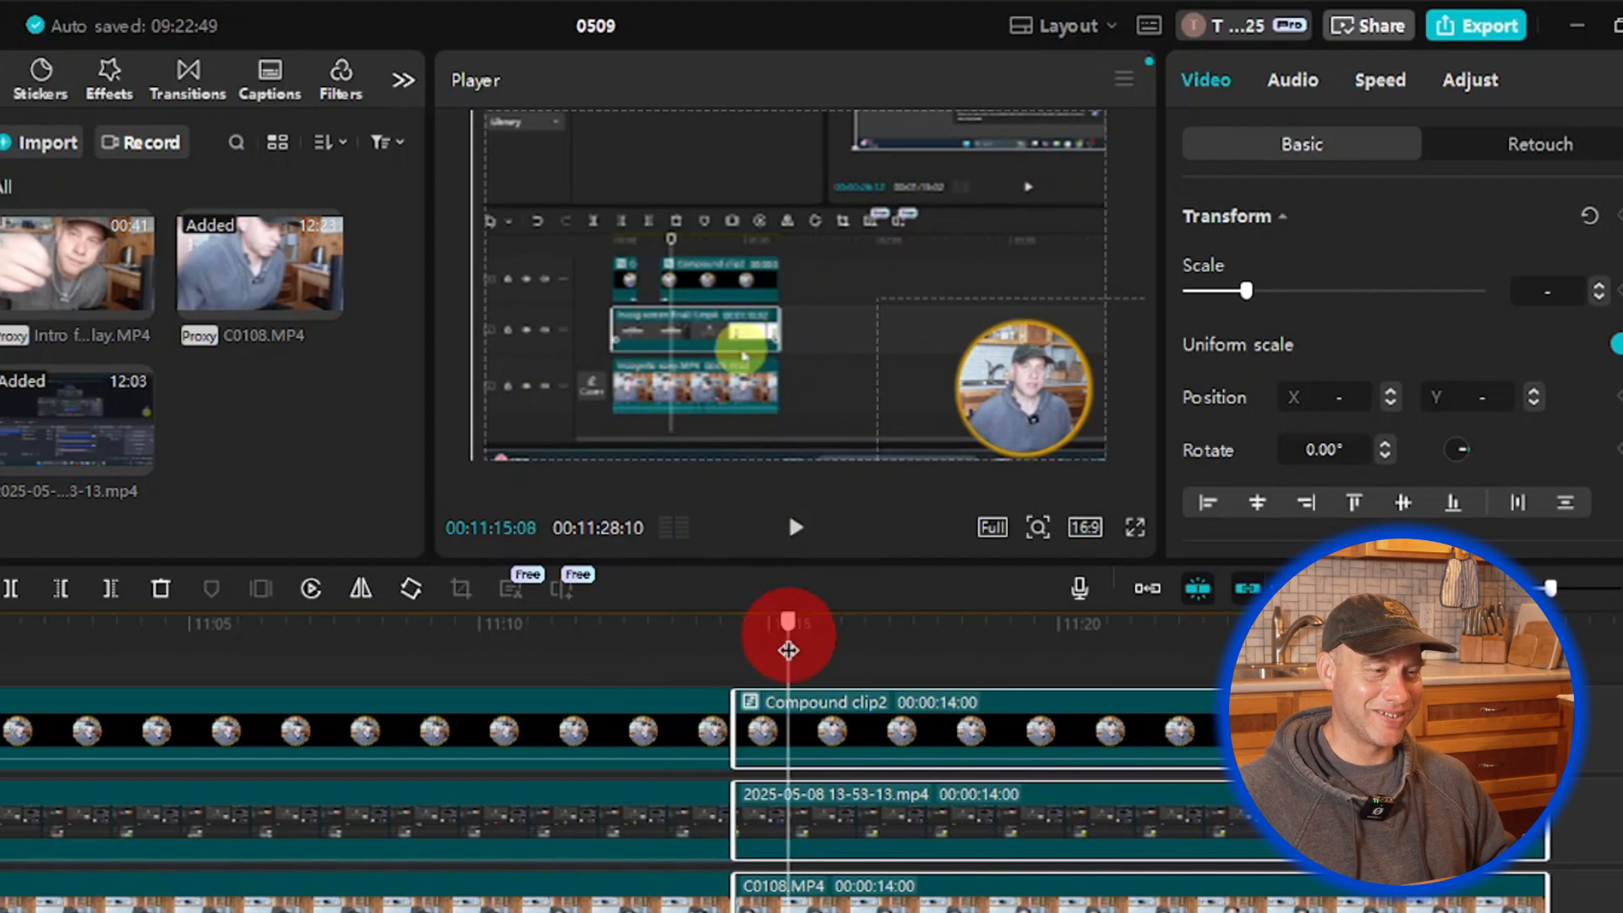
drag(789, 649, 657, 659)
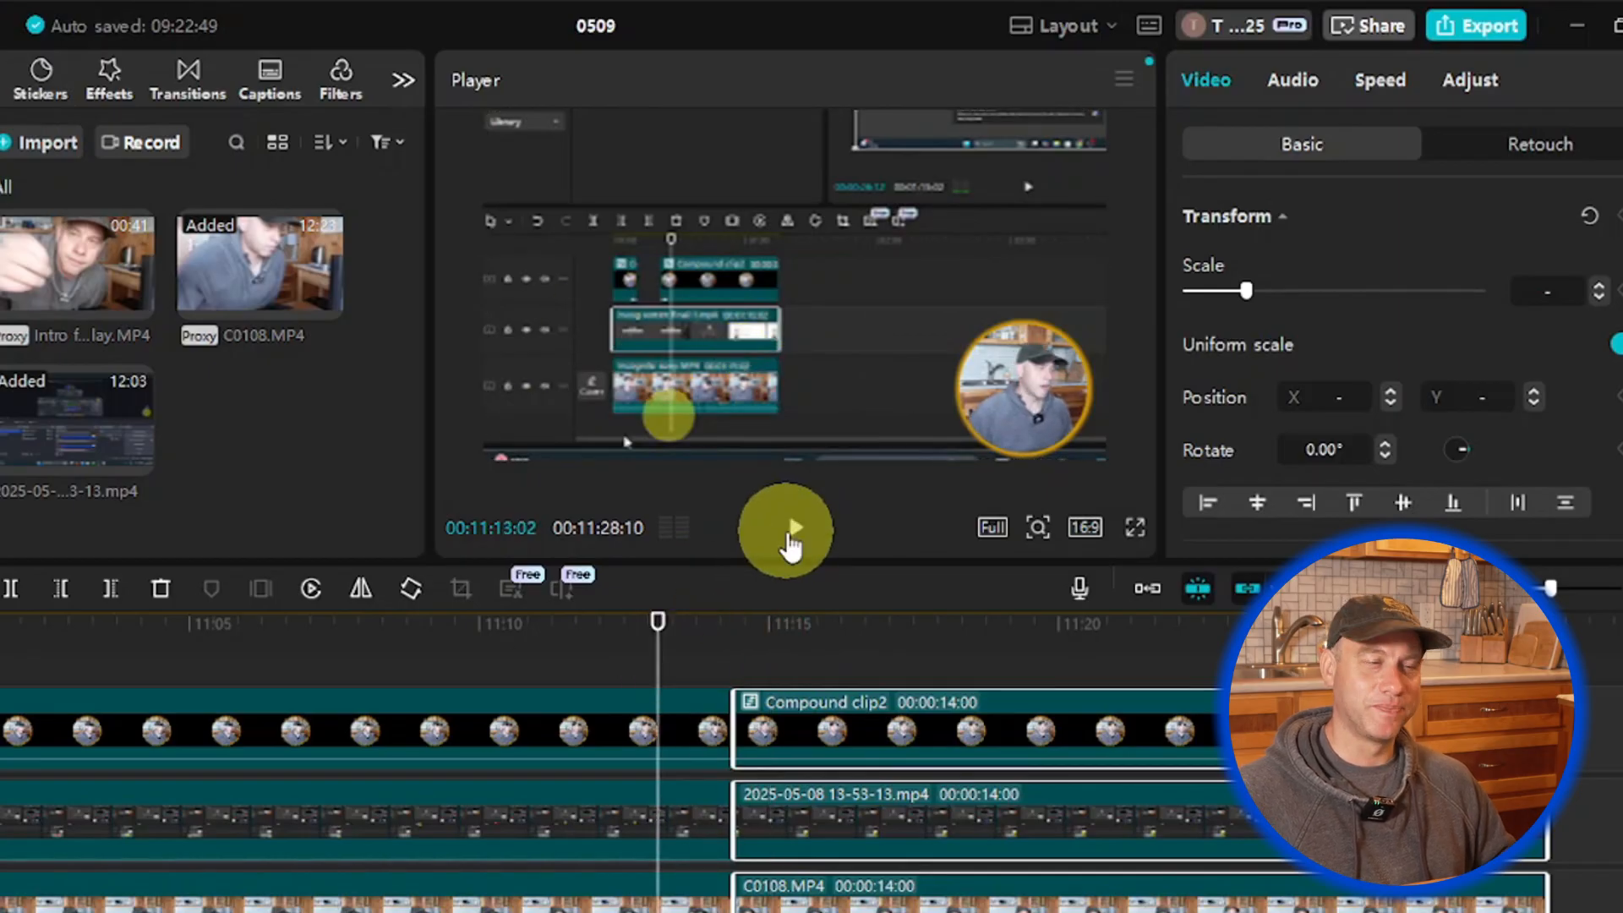
click(791, 542)
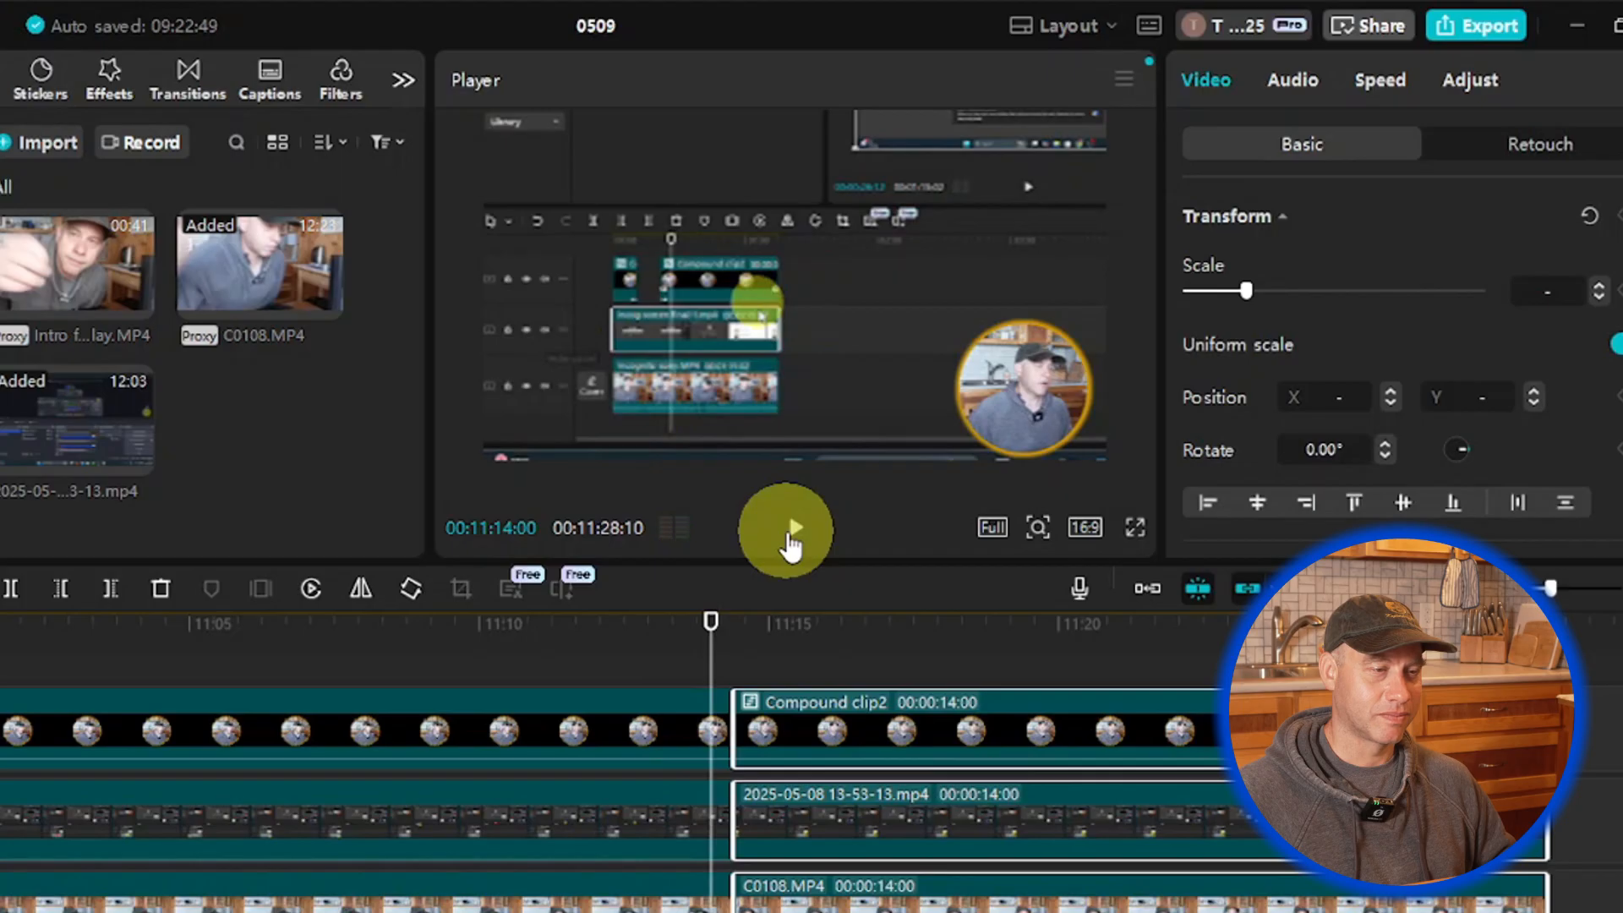
drag(711, 625, 649, 684)
click(795, 528)
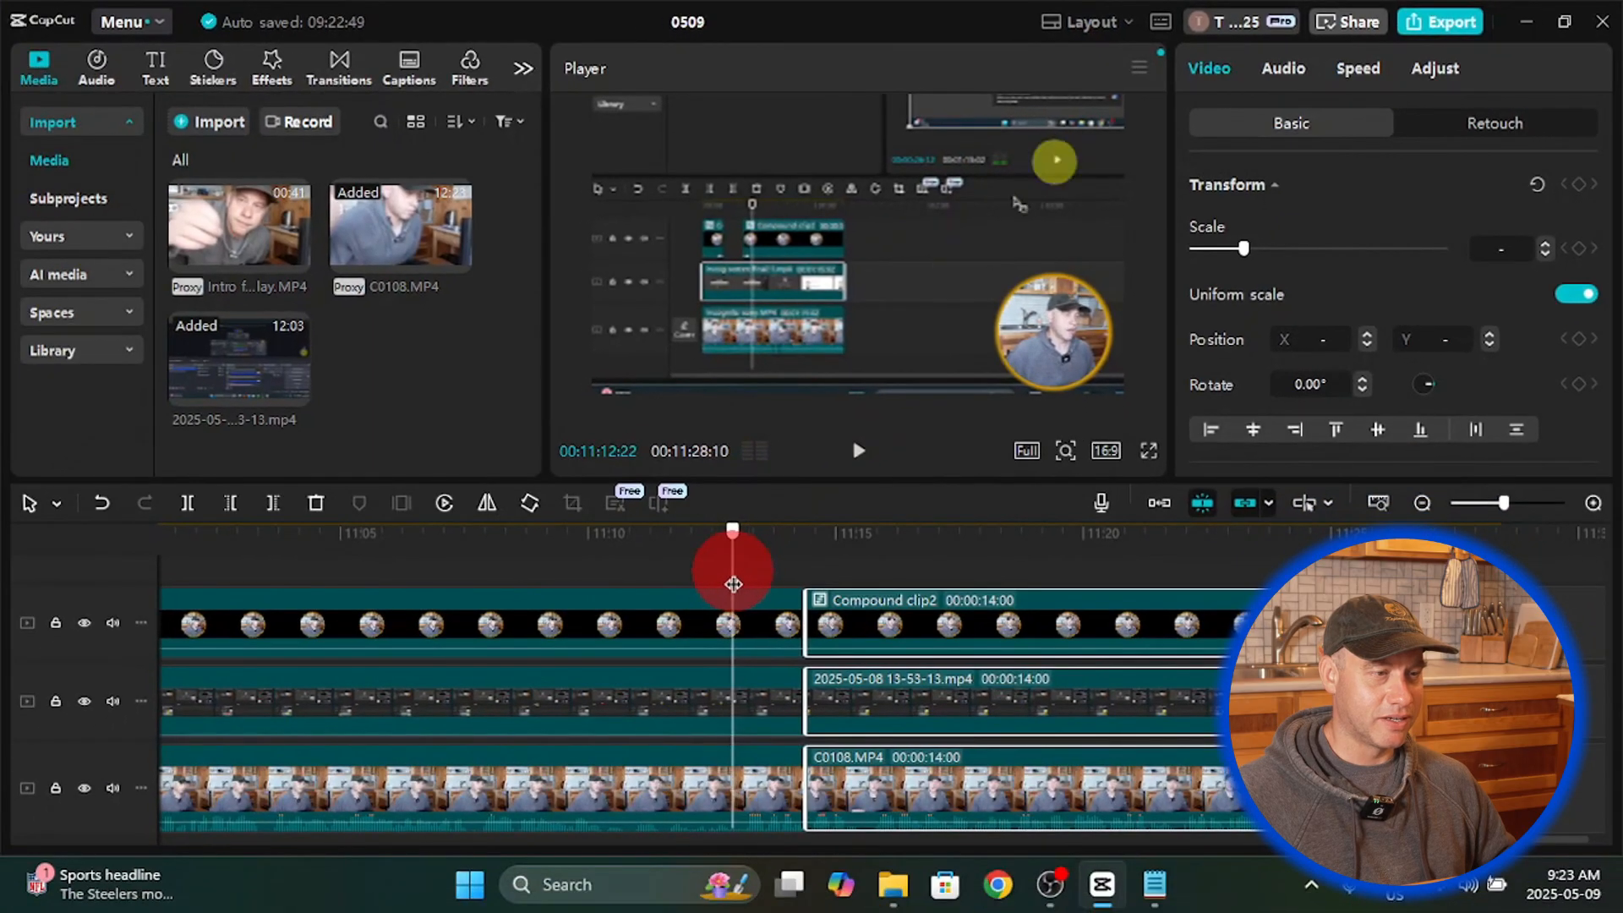
Step: Place the playhead at 00:11:12:20 and split the clips on all three tracks there
drag(733, 583, 733, 584)
click(755, 651)
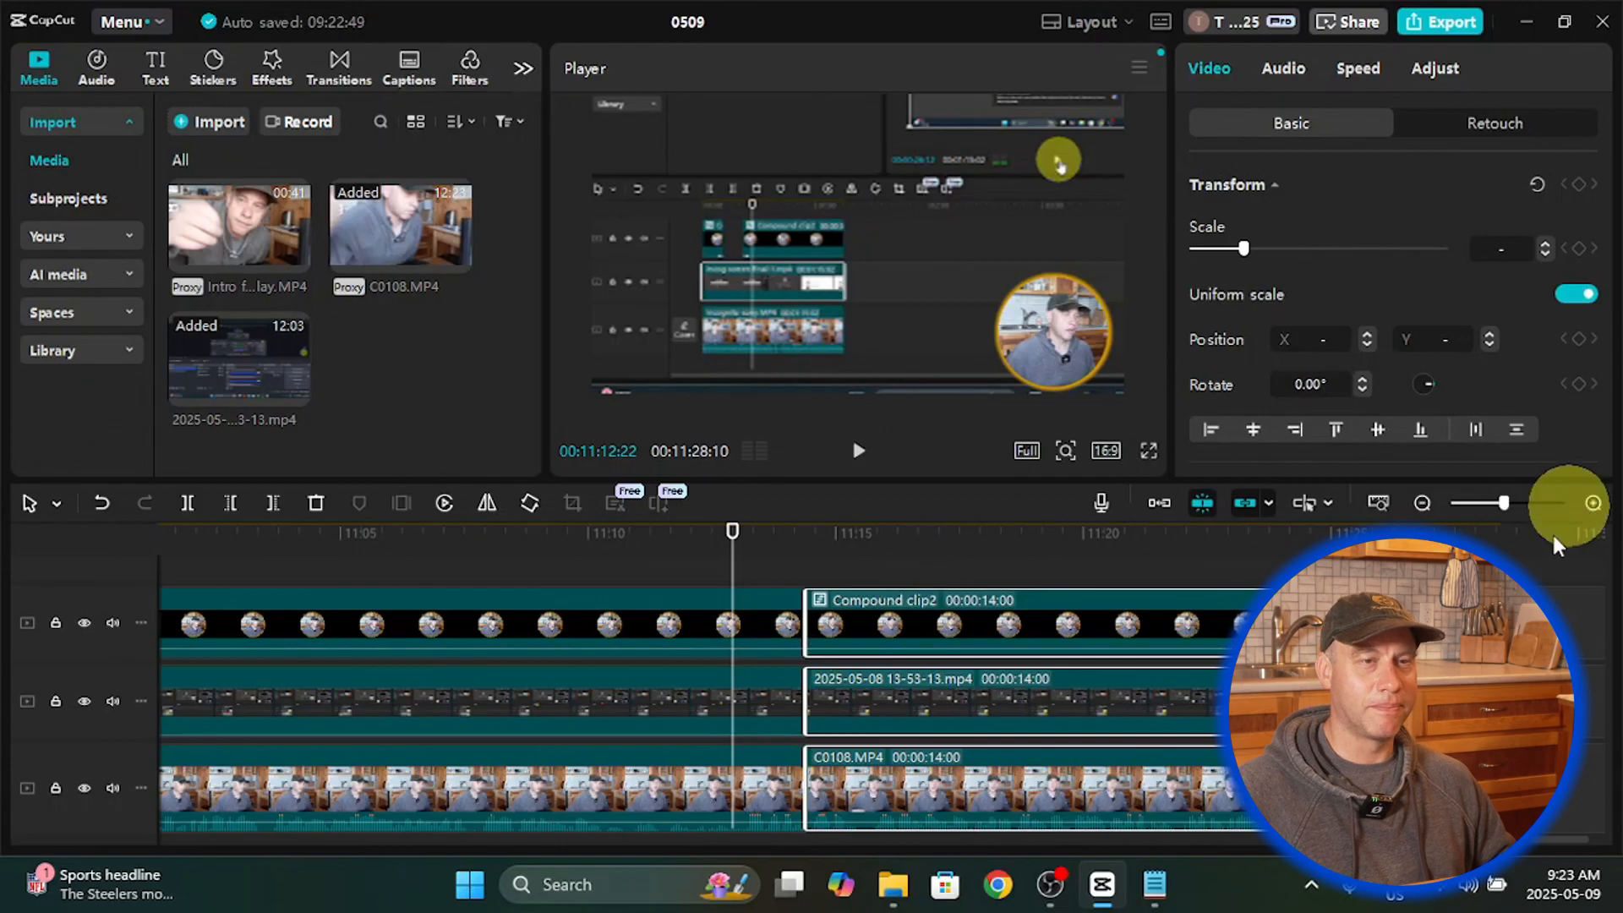
click(1593, 505)
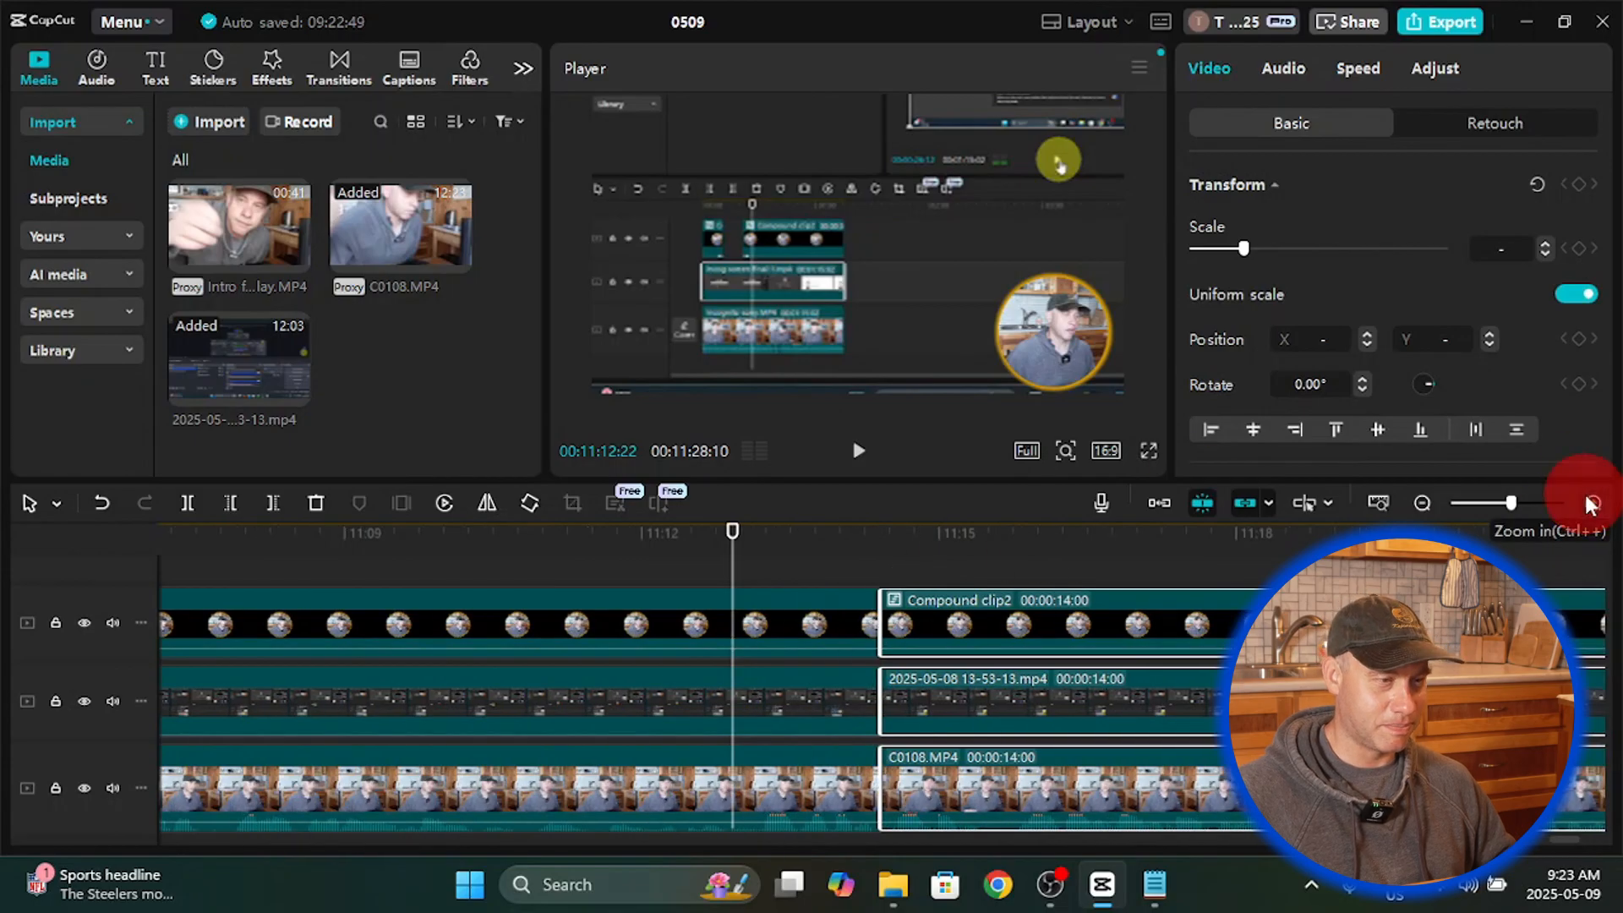
click(1593, 505)
click(1593, 505)
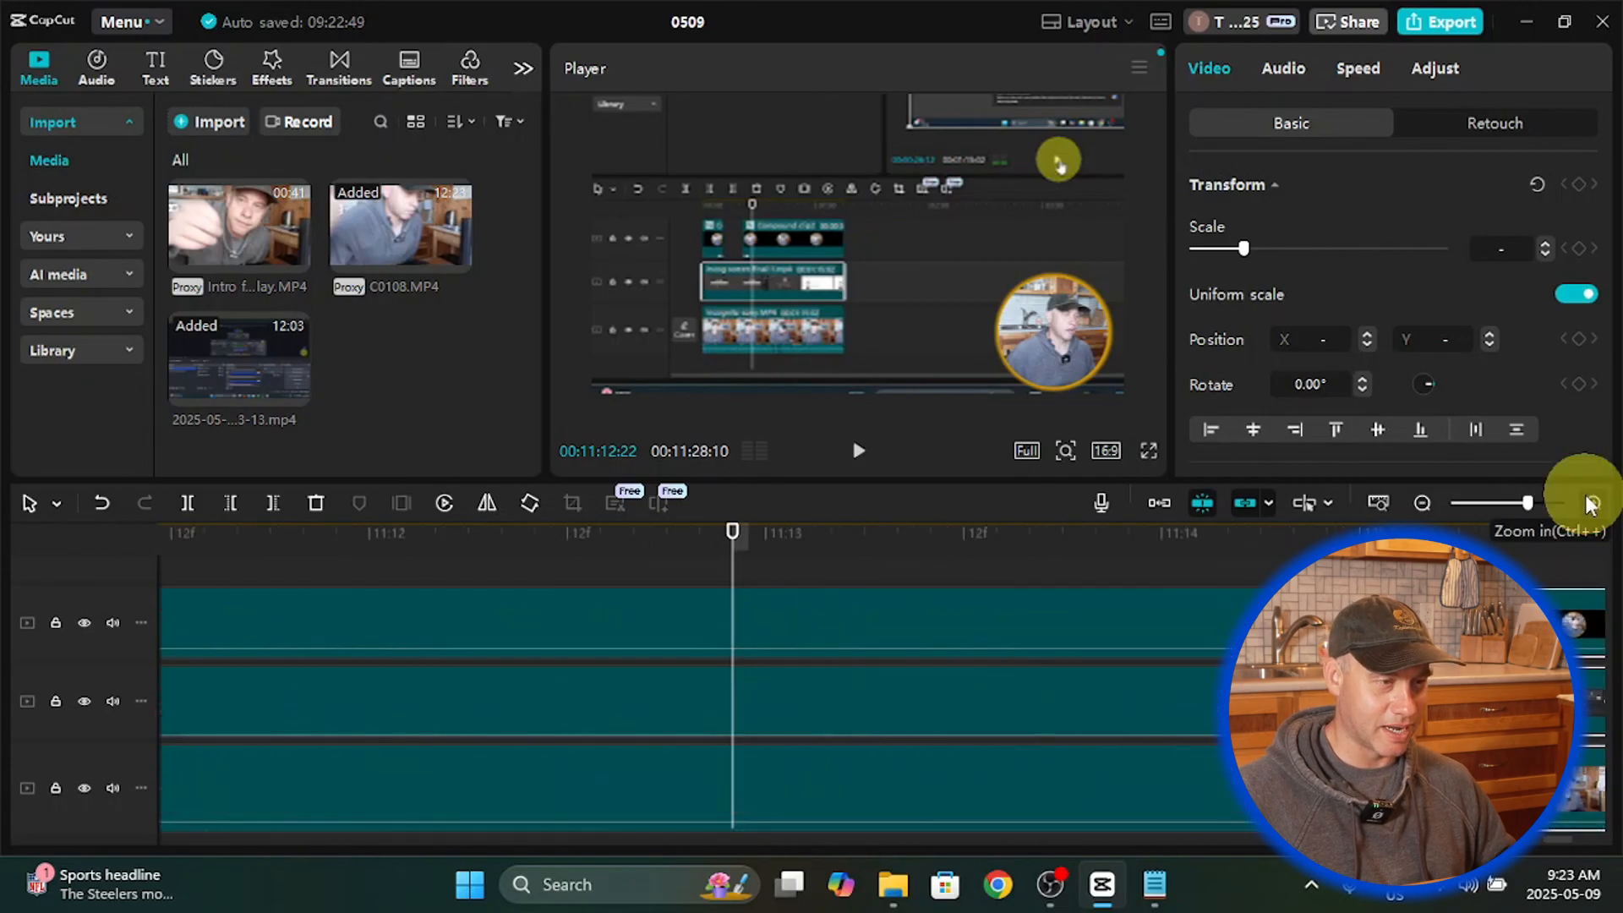
click(717, 575)
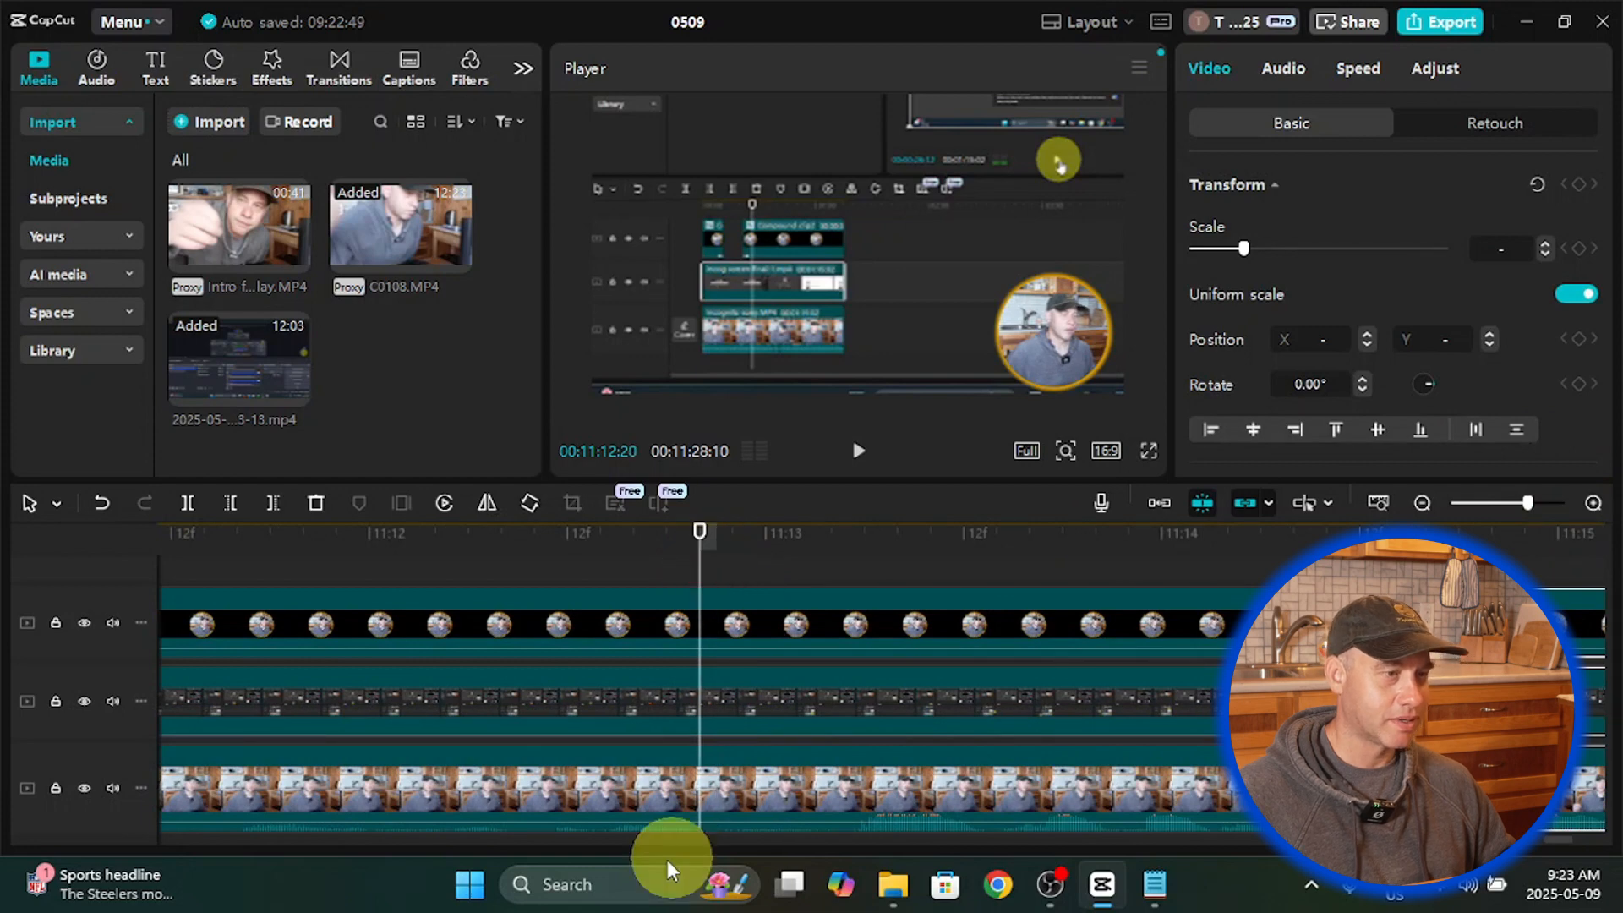
scroll(770, 737, down, 1)
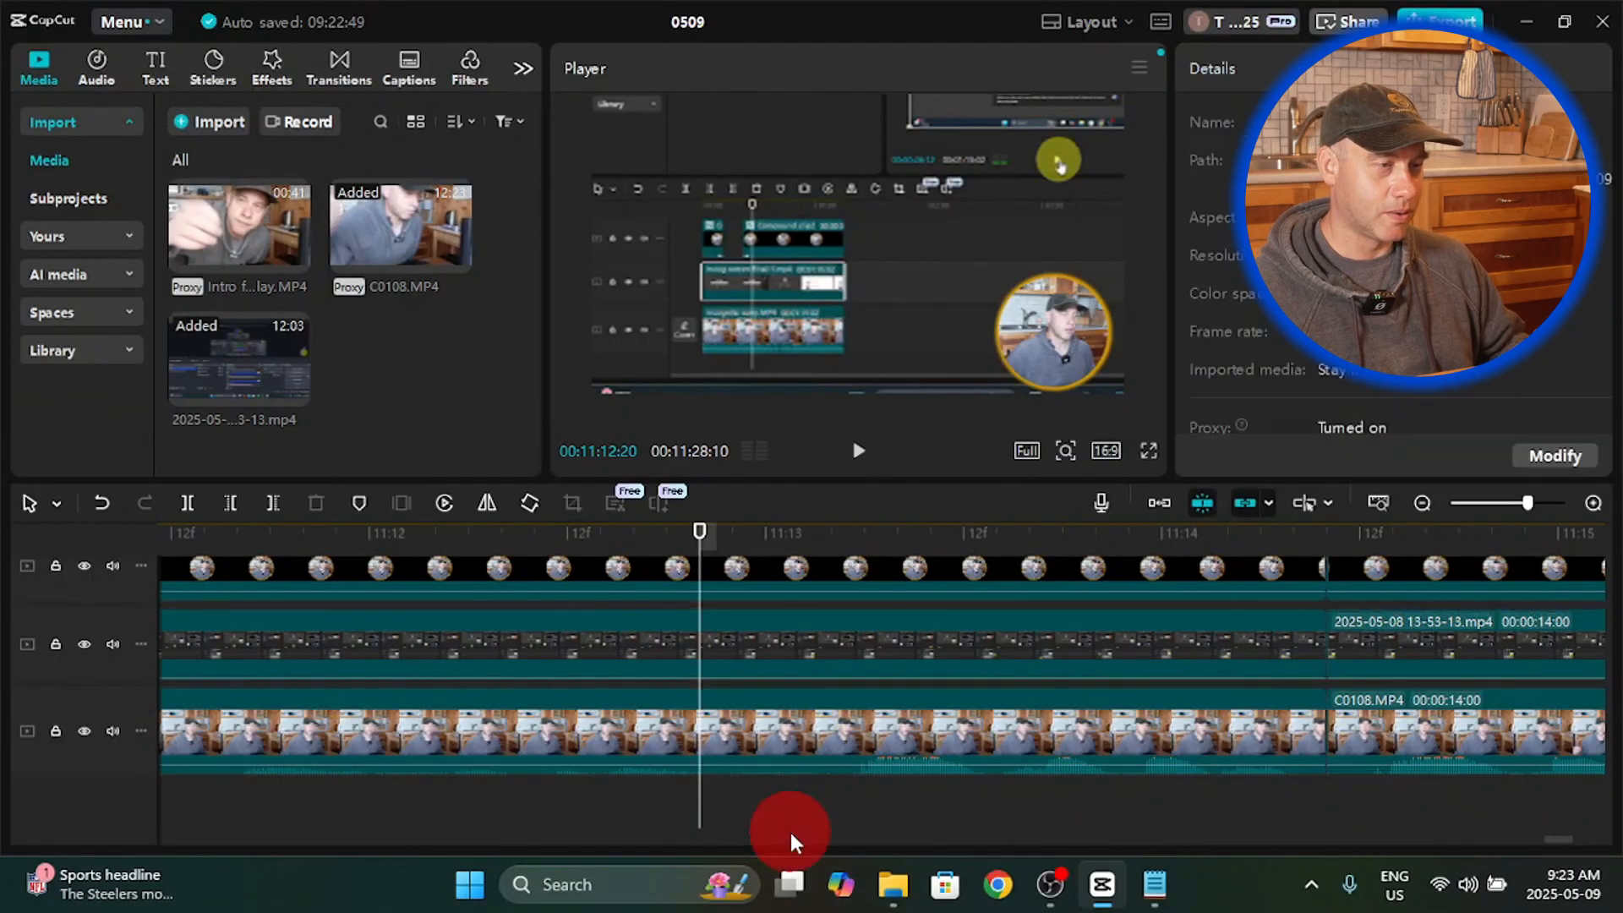
drag(790, 830, 755, 585)
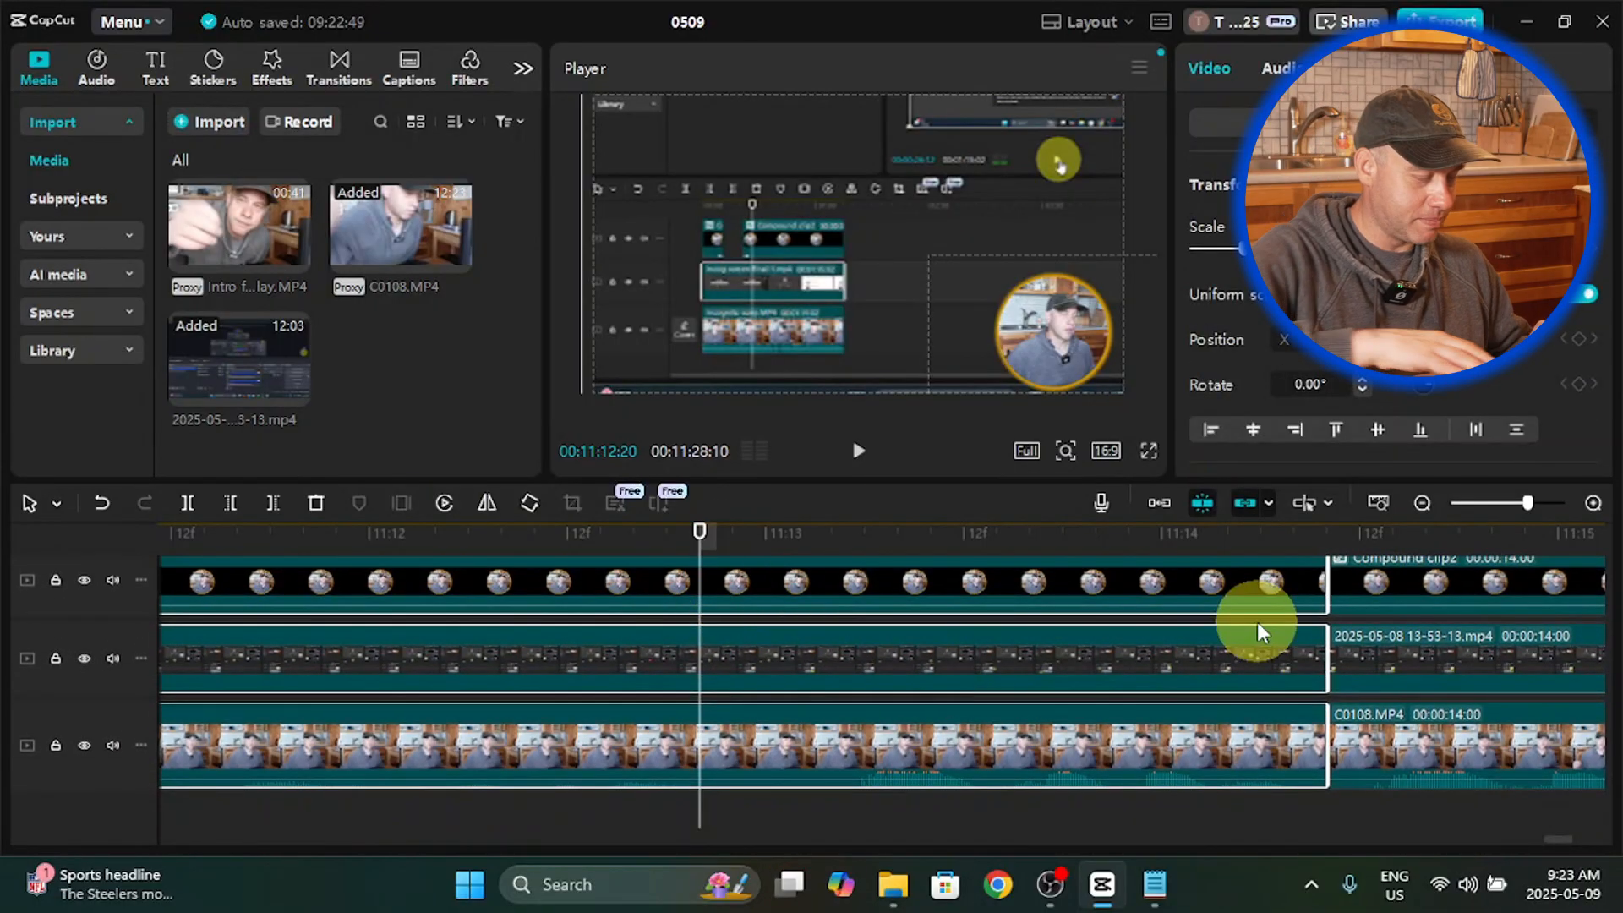
key(ctrl+b)
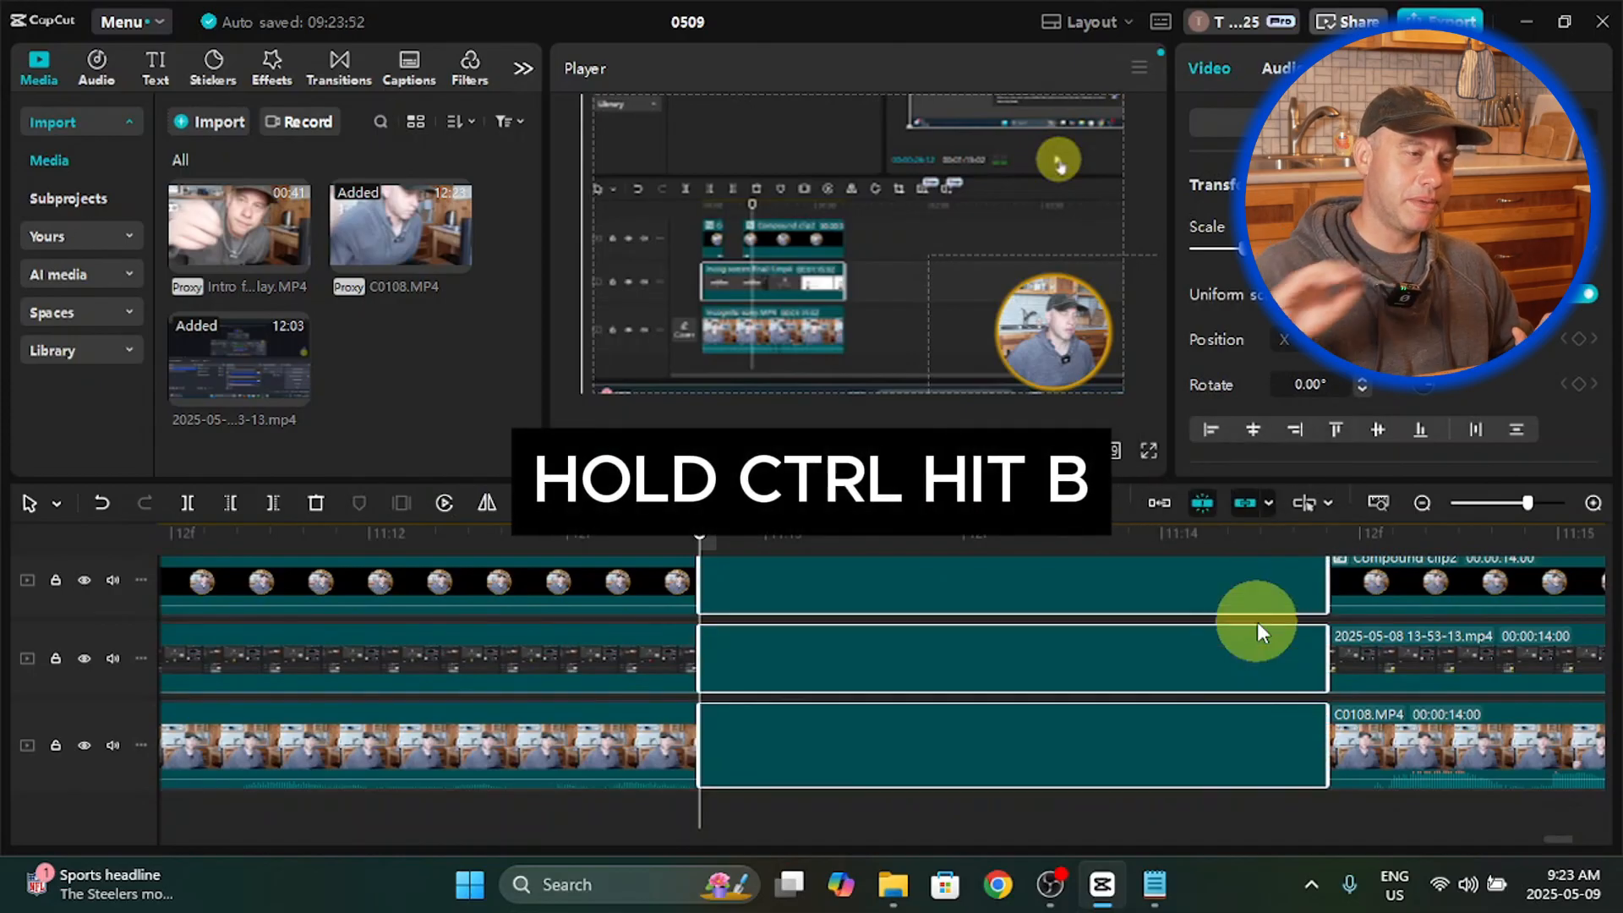
Step: Delete the short section between the new split and the old join from all three tracks
scroll(1121, 805, up, 1)
scroll(1121, 805, down, 1)
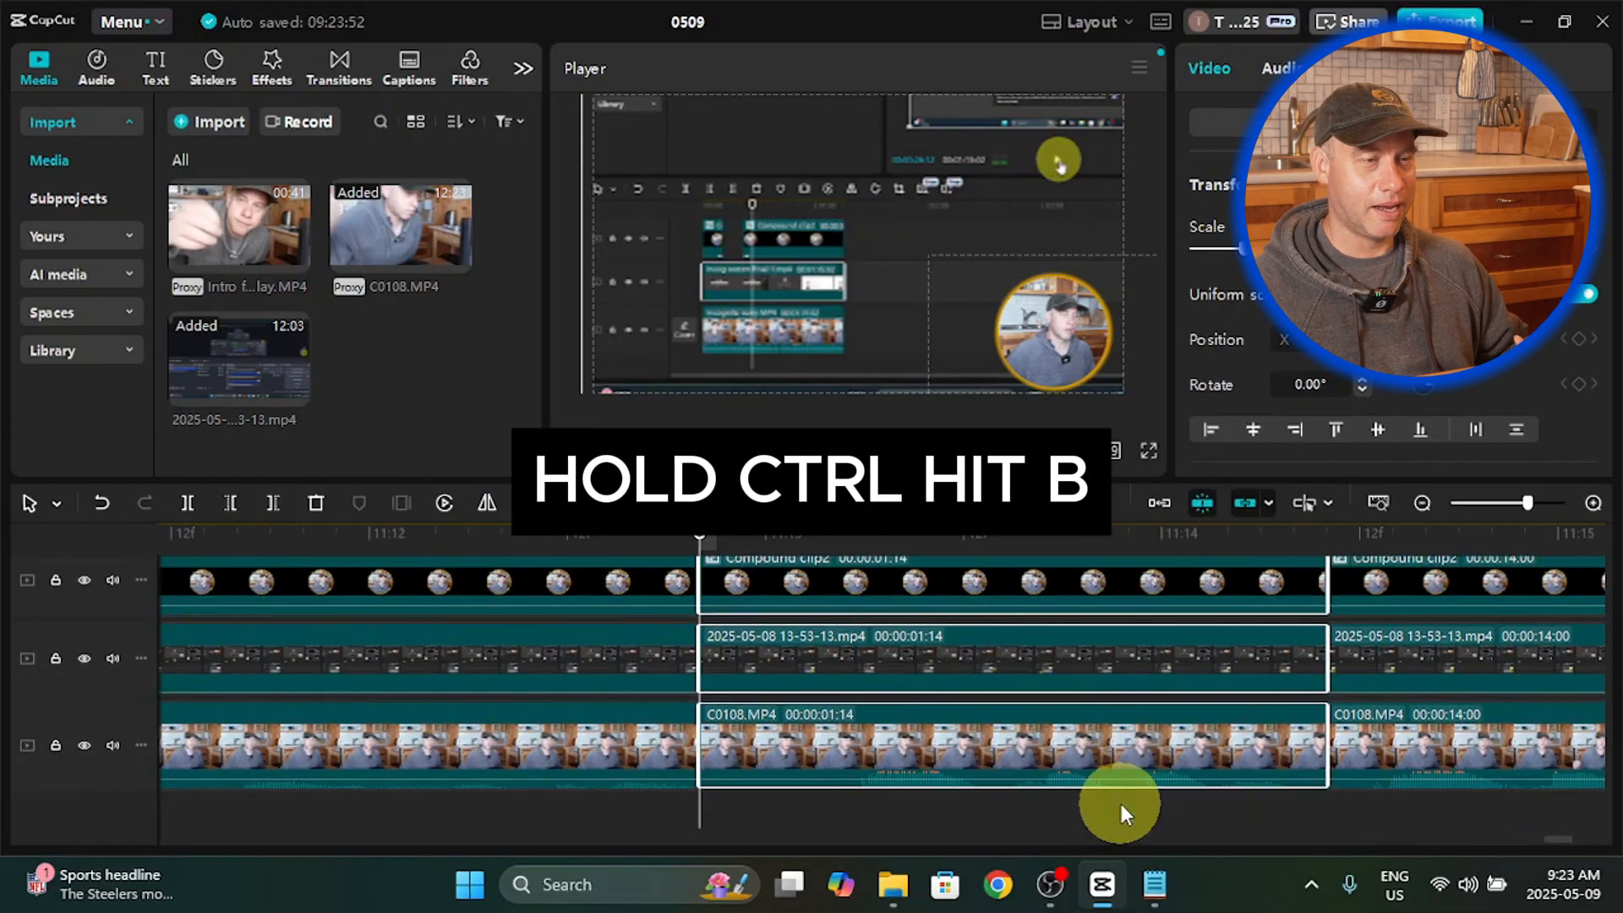
drag(1082, 821, 1085, 556)
scroll(1099, 646, down, 1)
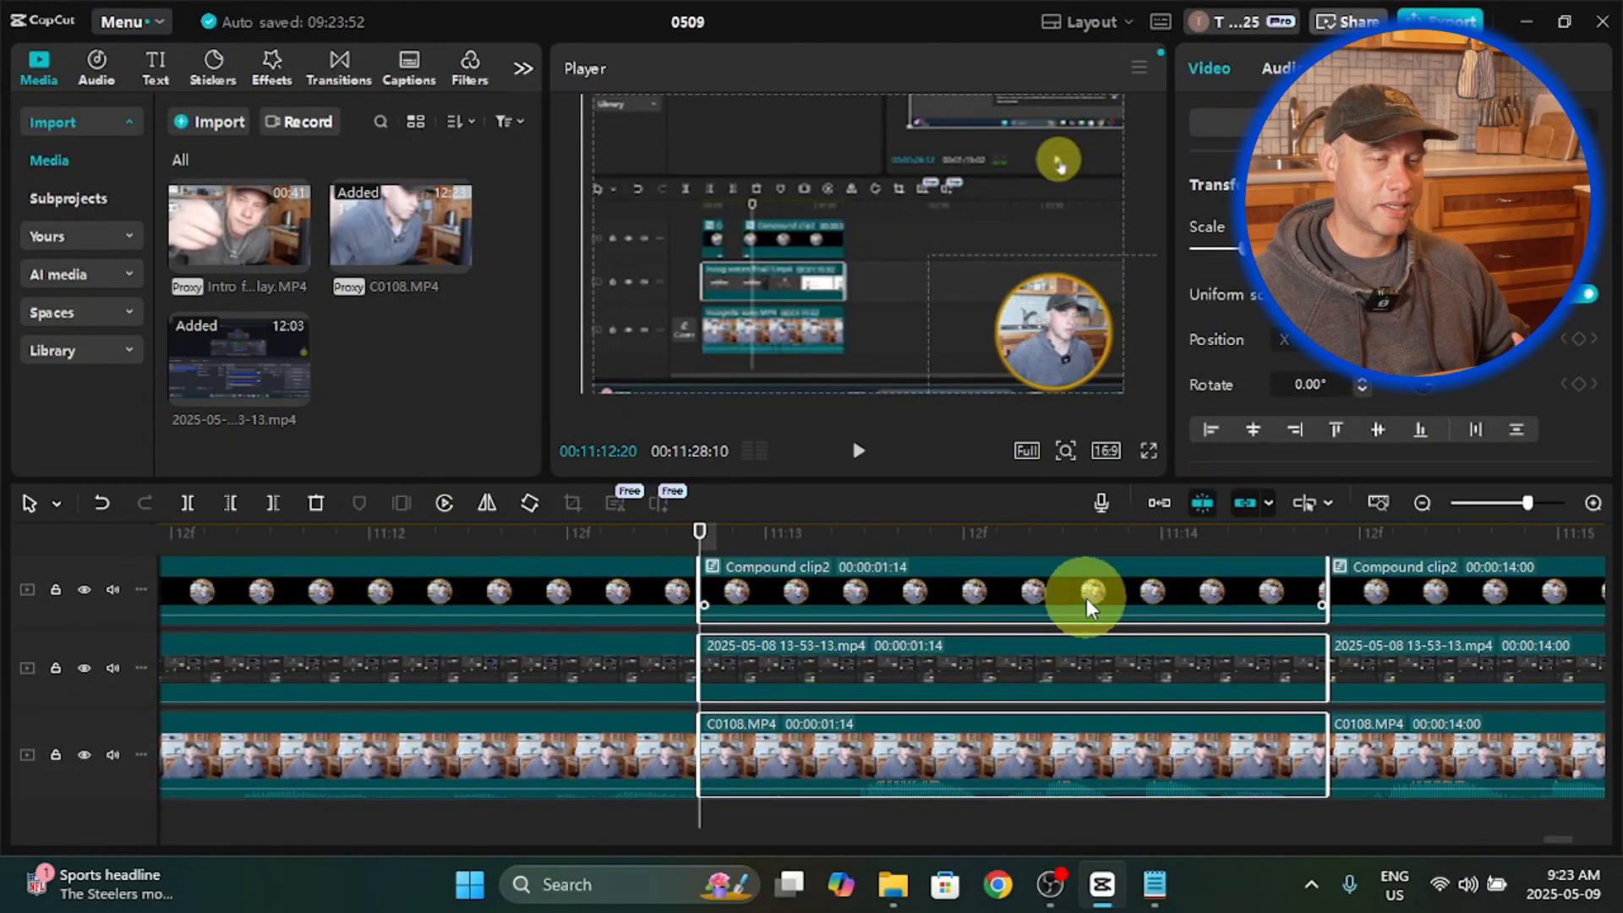
key(BackSpace)
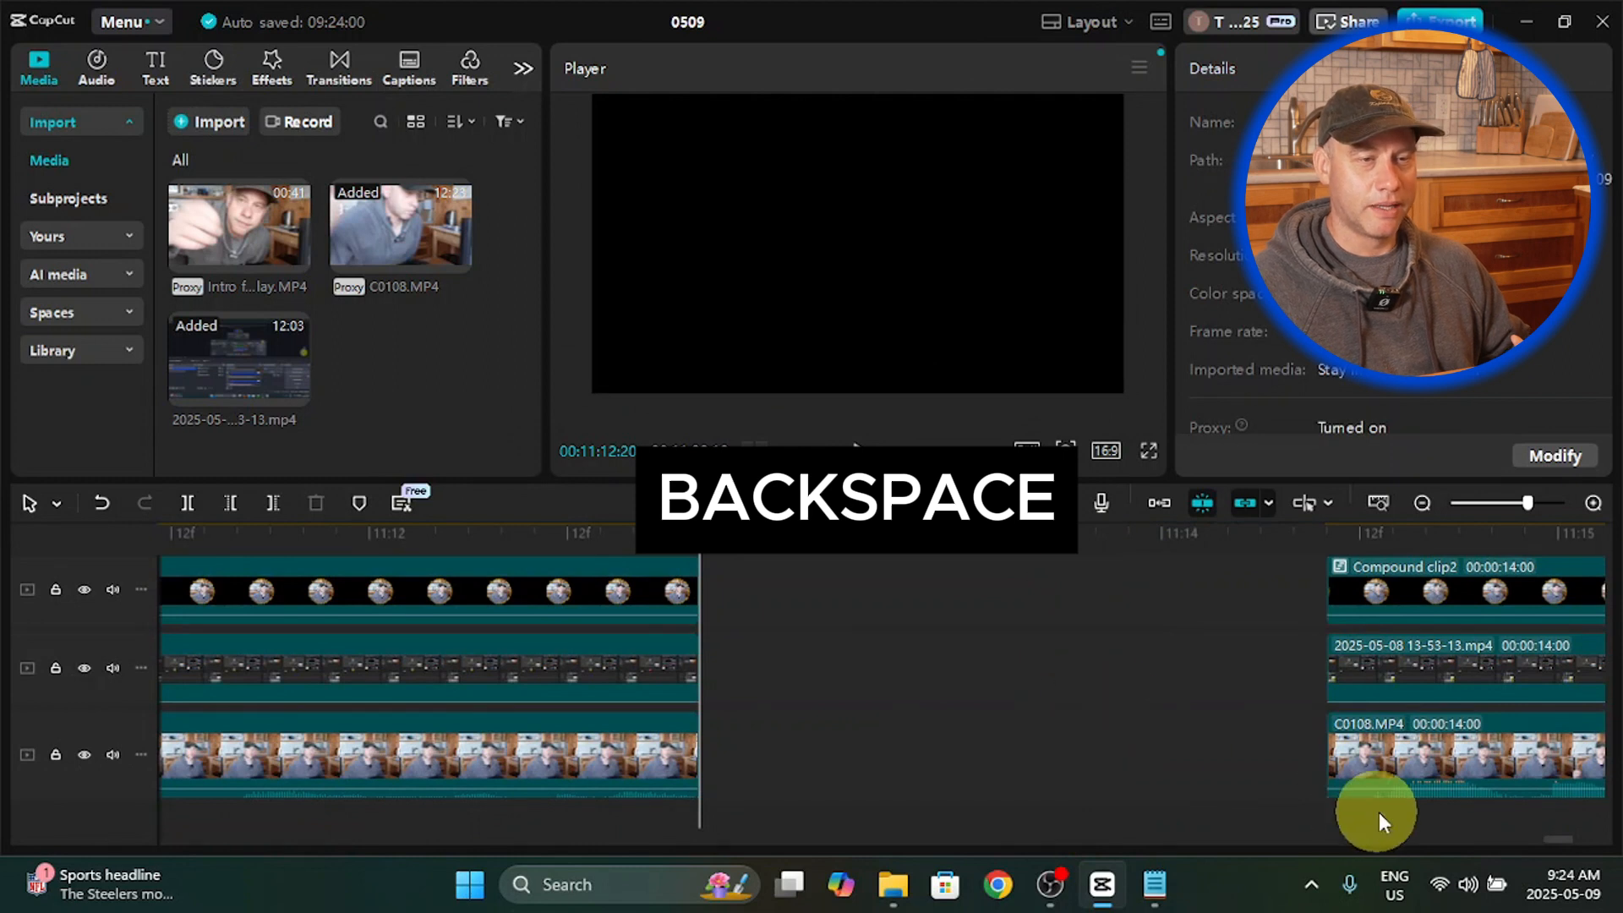
Step: Move the final clips on all three tracks back to 00:11:12:20 to close the gap
drag(1378, 814, 1366, 554)
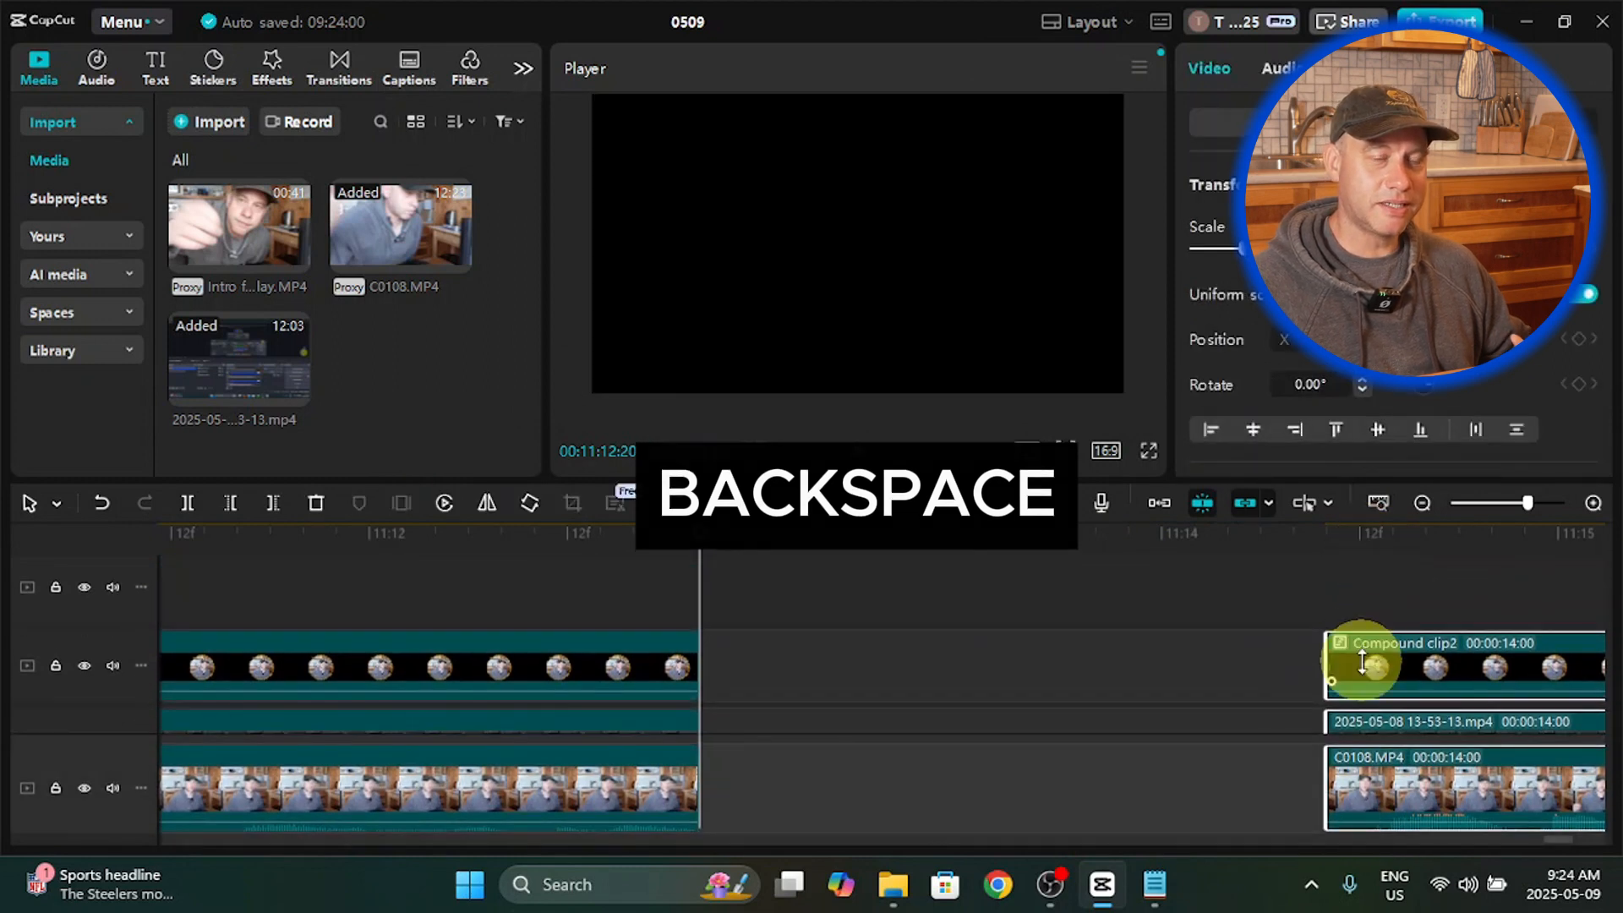
drag(1383, 634, 765, 641)
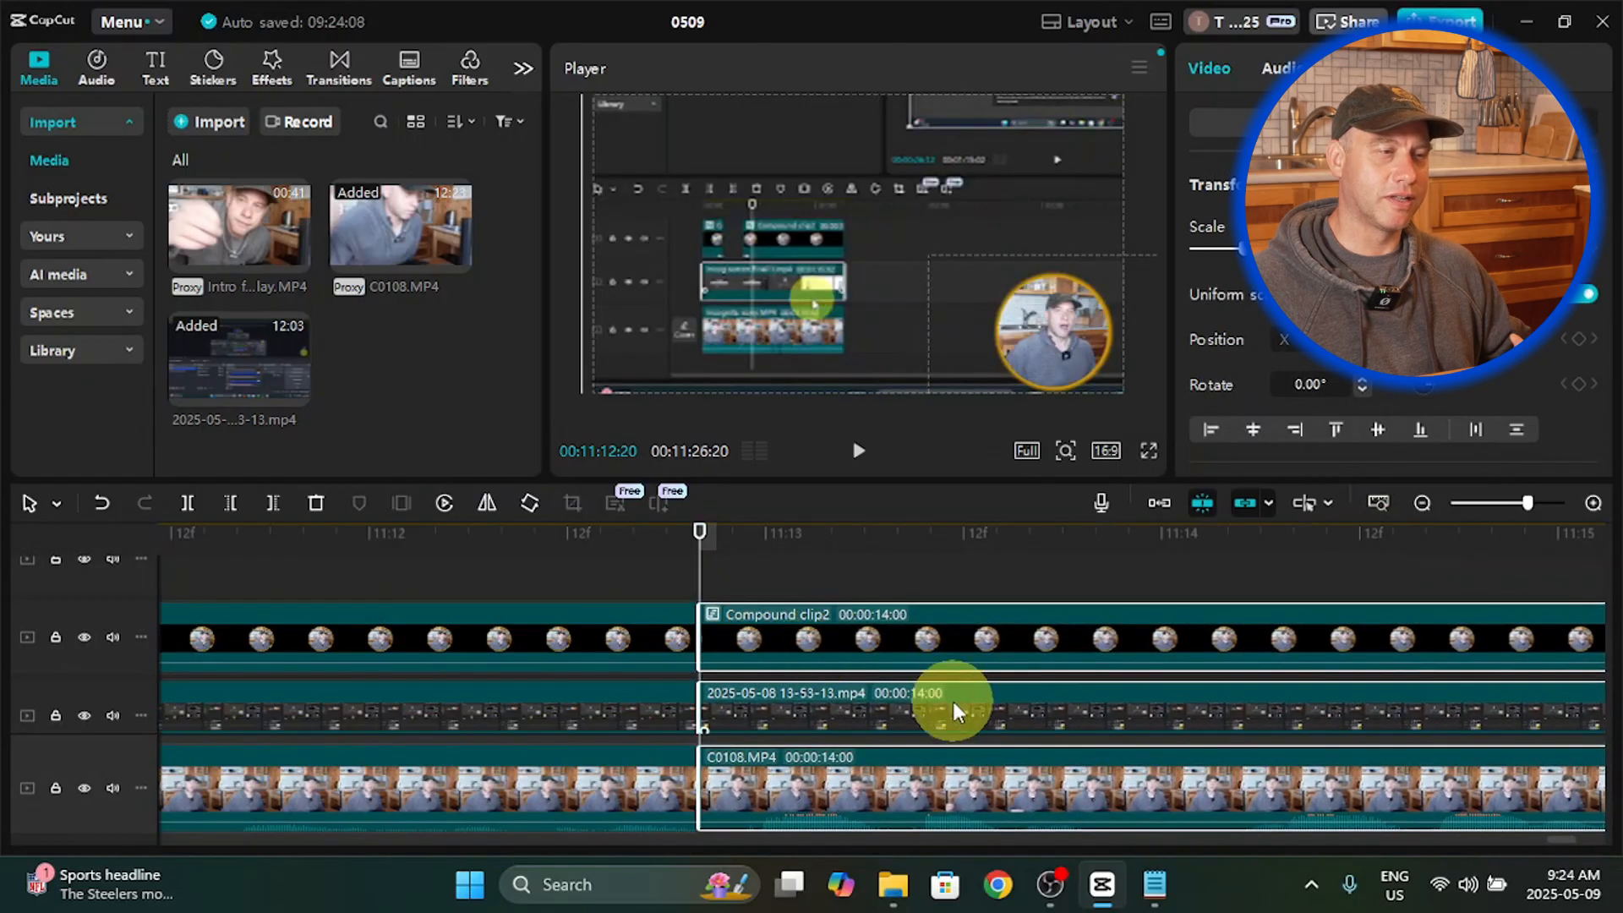
scroll(962, 714, down, 2)
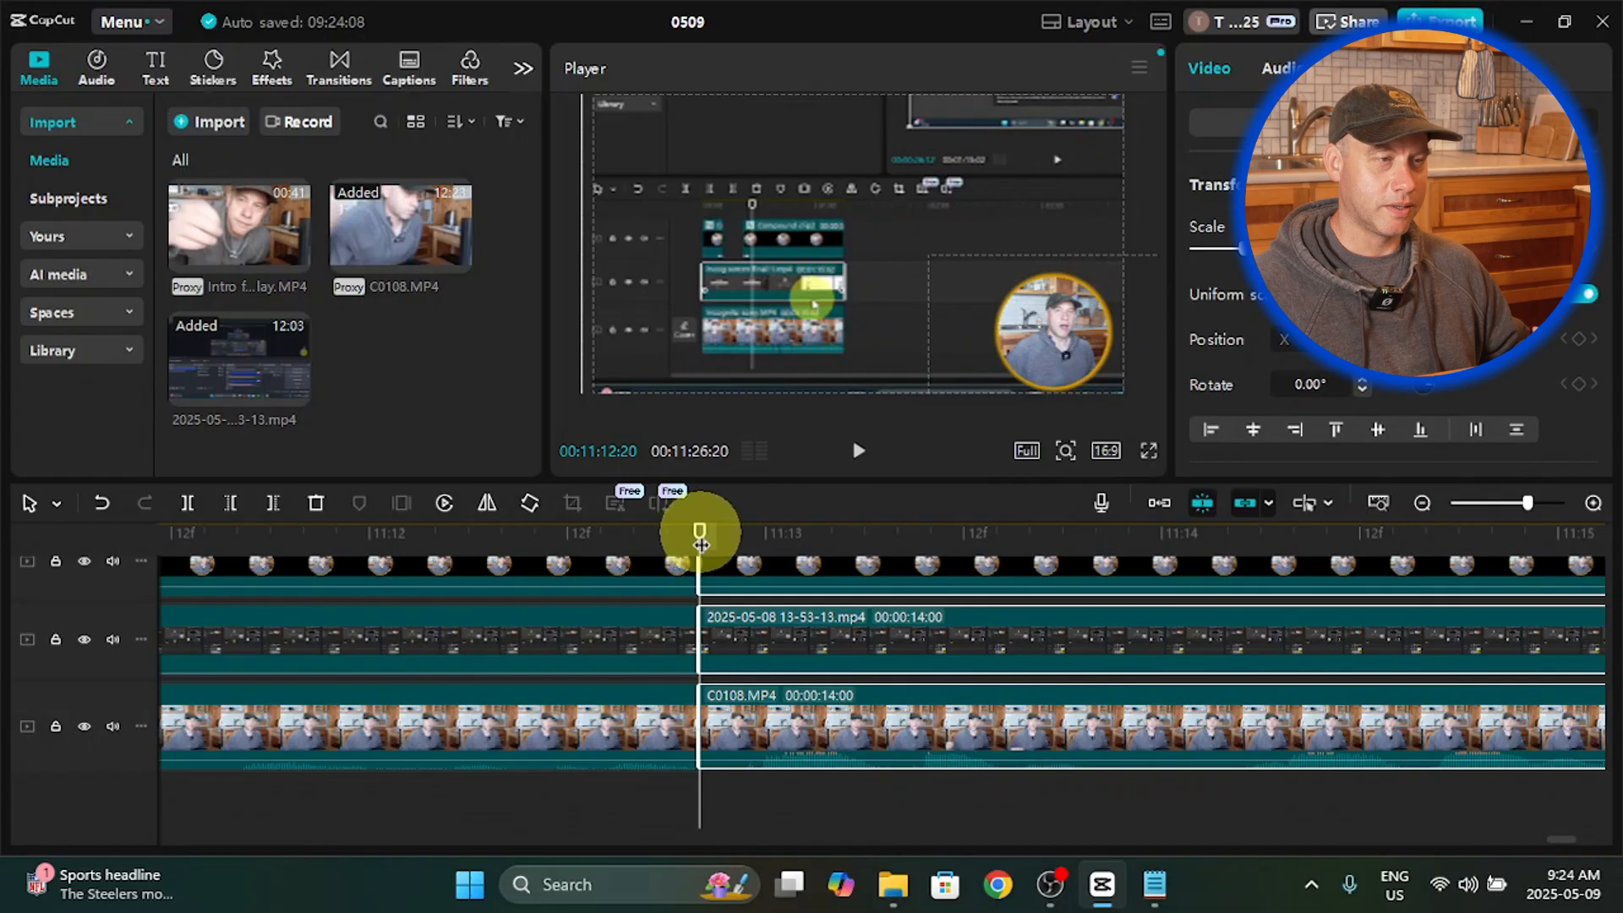
Step: Play across the closed join to check the cut, and return the playhead to 00:11:12:20
drag(701, 543, 467, 547)
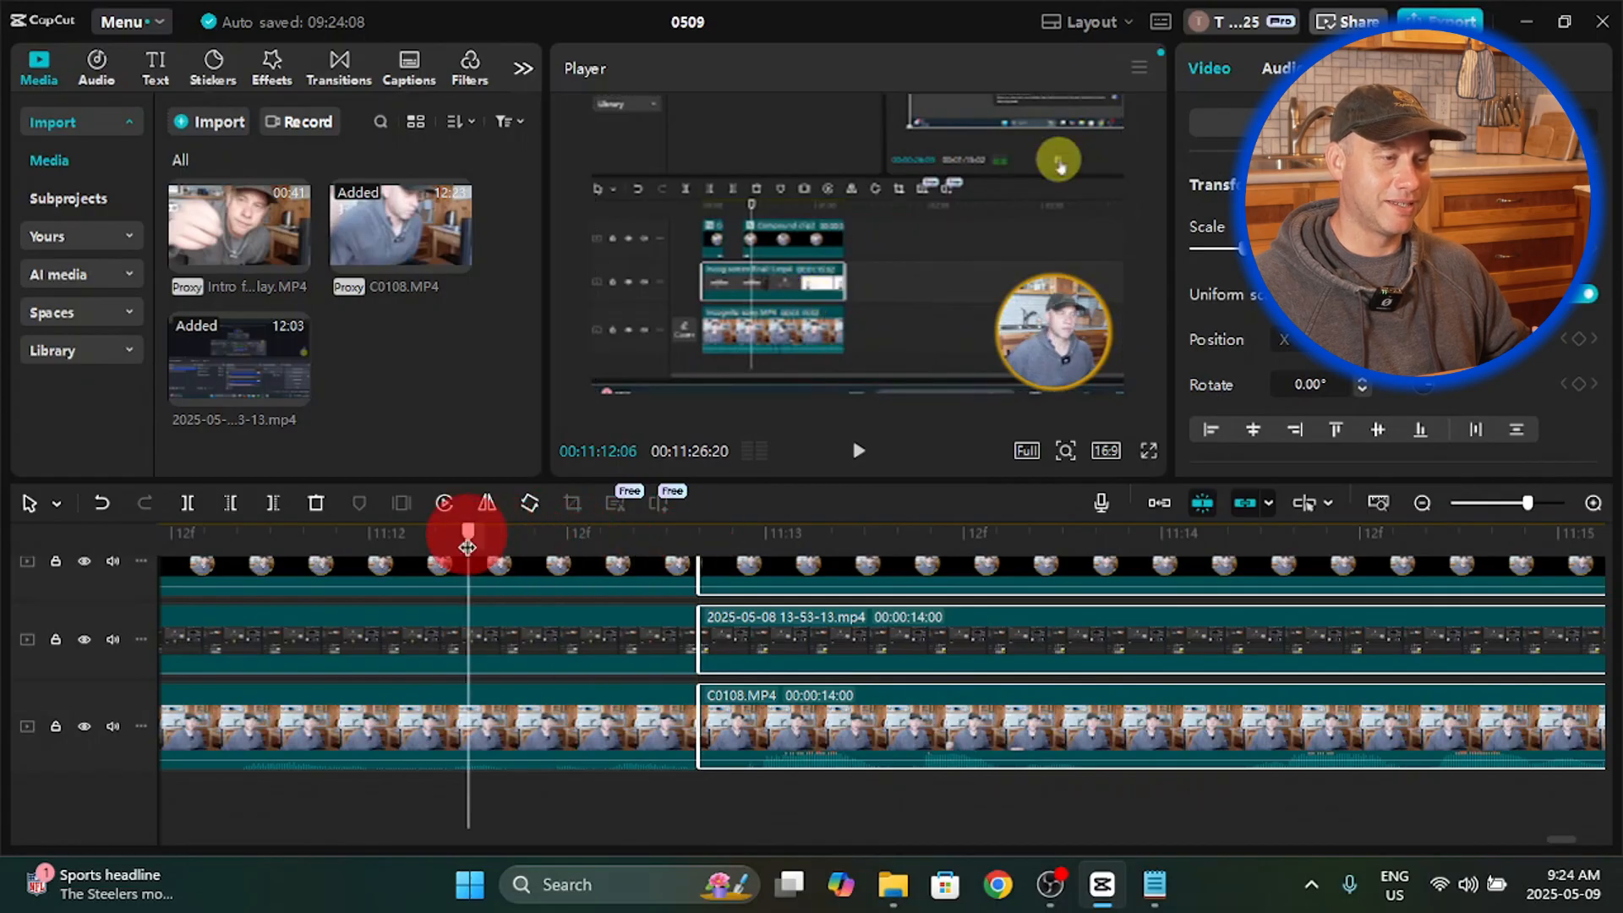
click(860, 450)
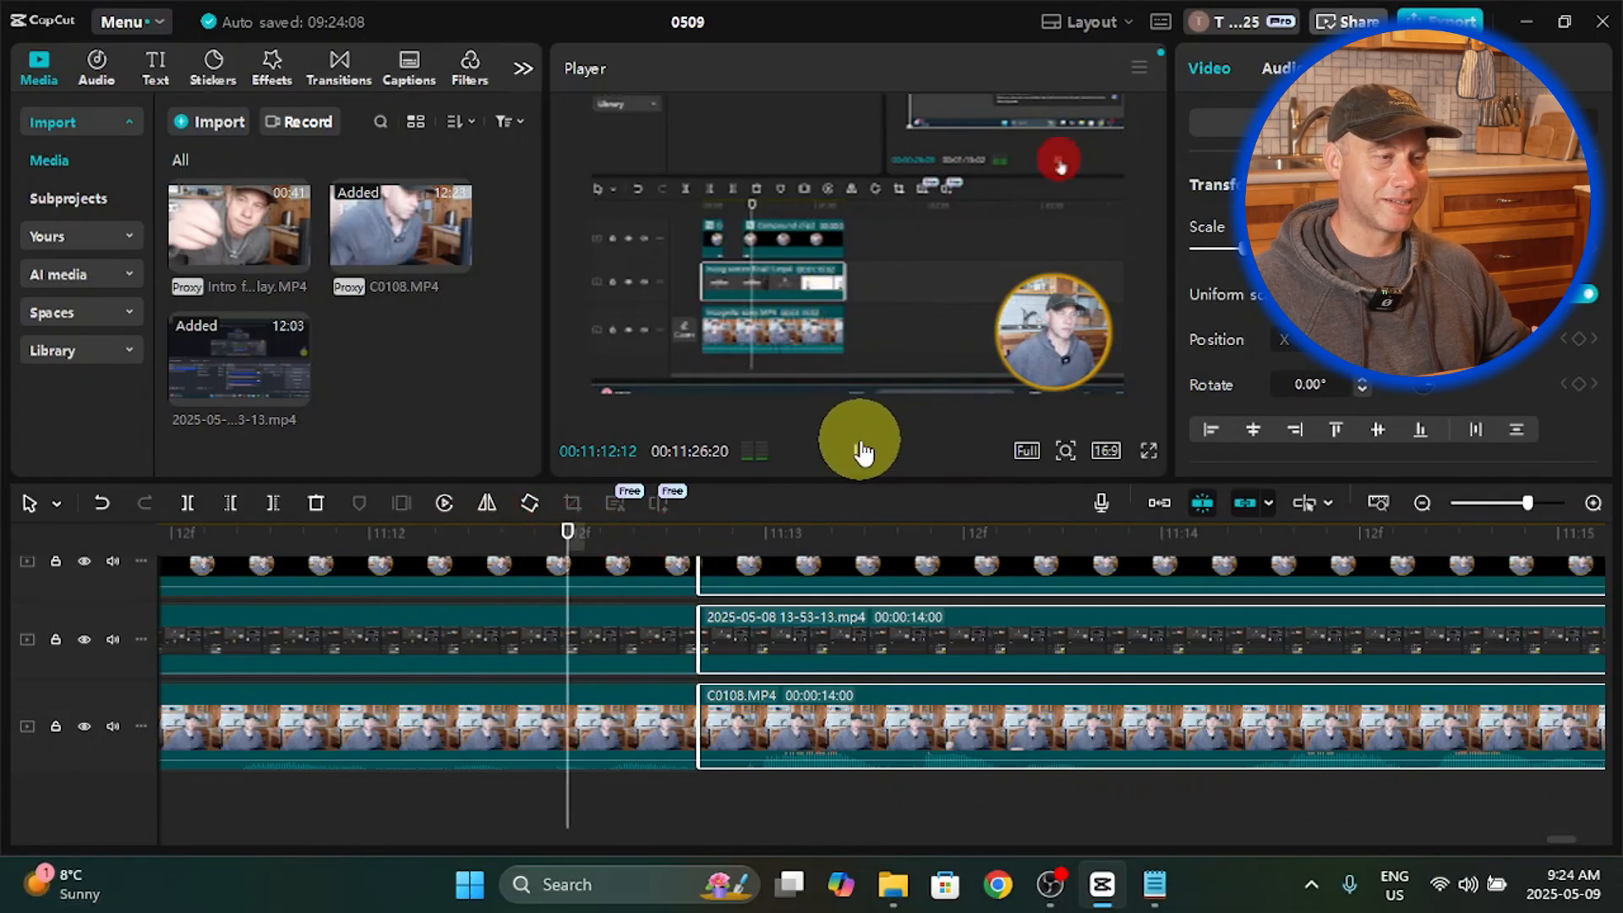
click(1345, 590)
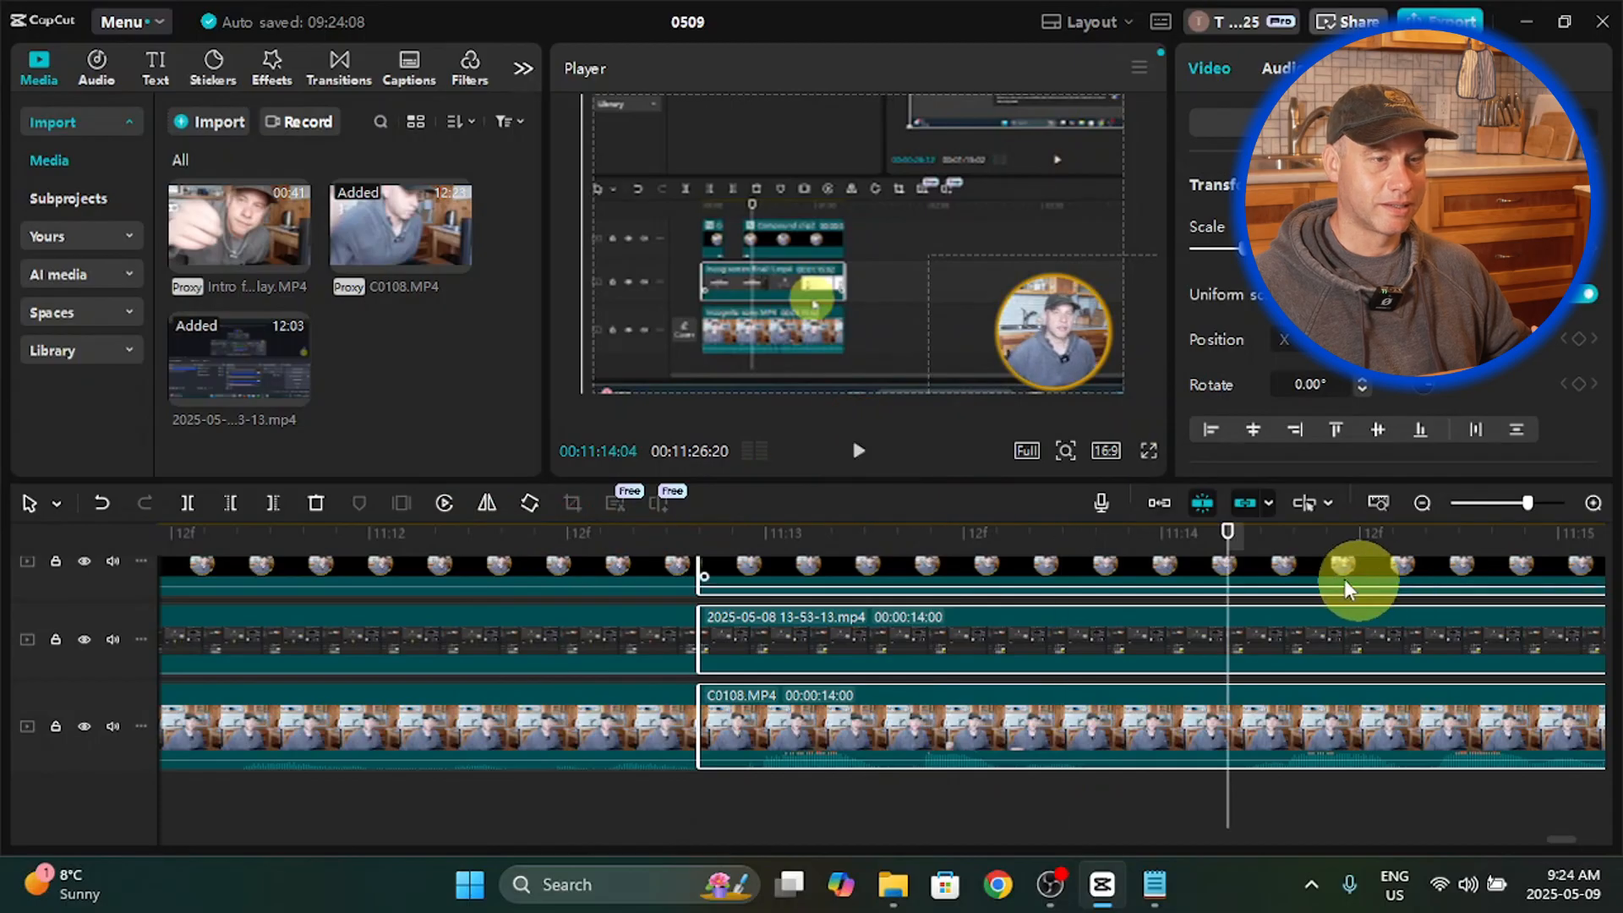
mouse_move(1232, 536)
mouse_down()
mouse_move(398, 634)
mouse_move(47, 641)
mouse_move(538, 636)
mouse_up()
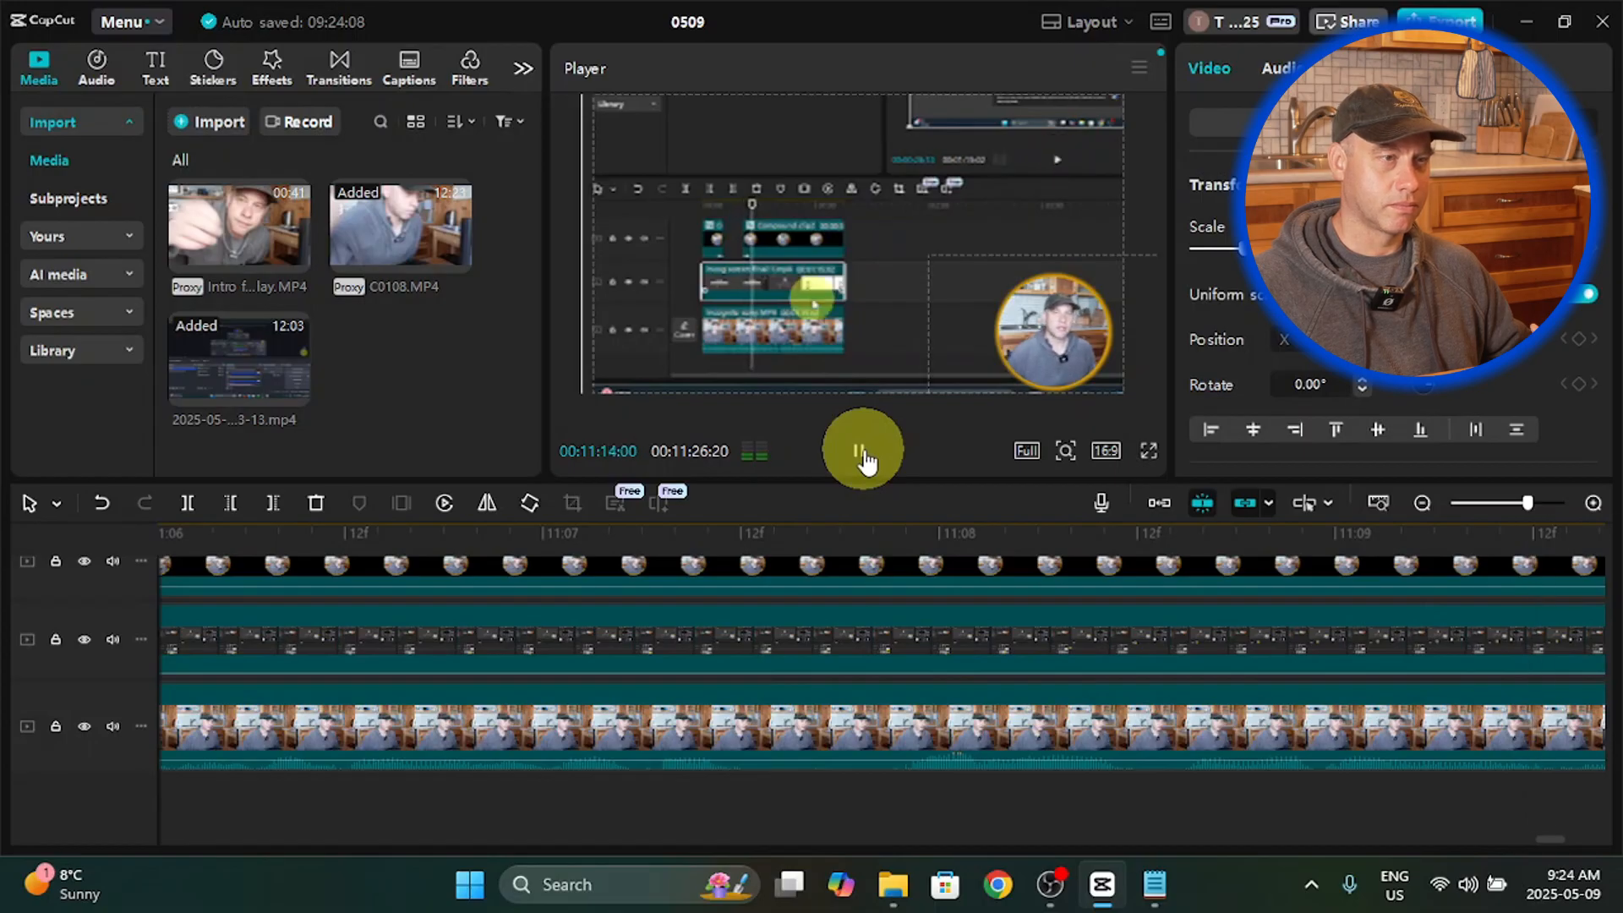
click(864, 459)
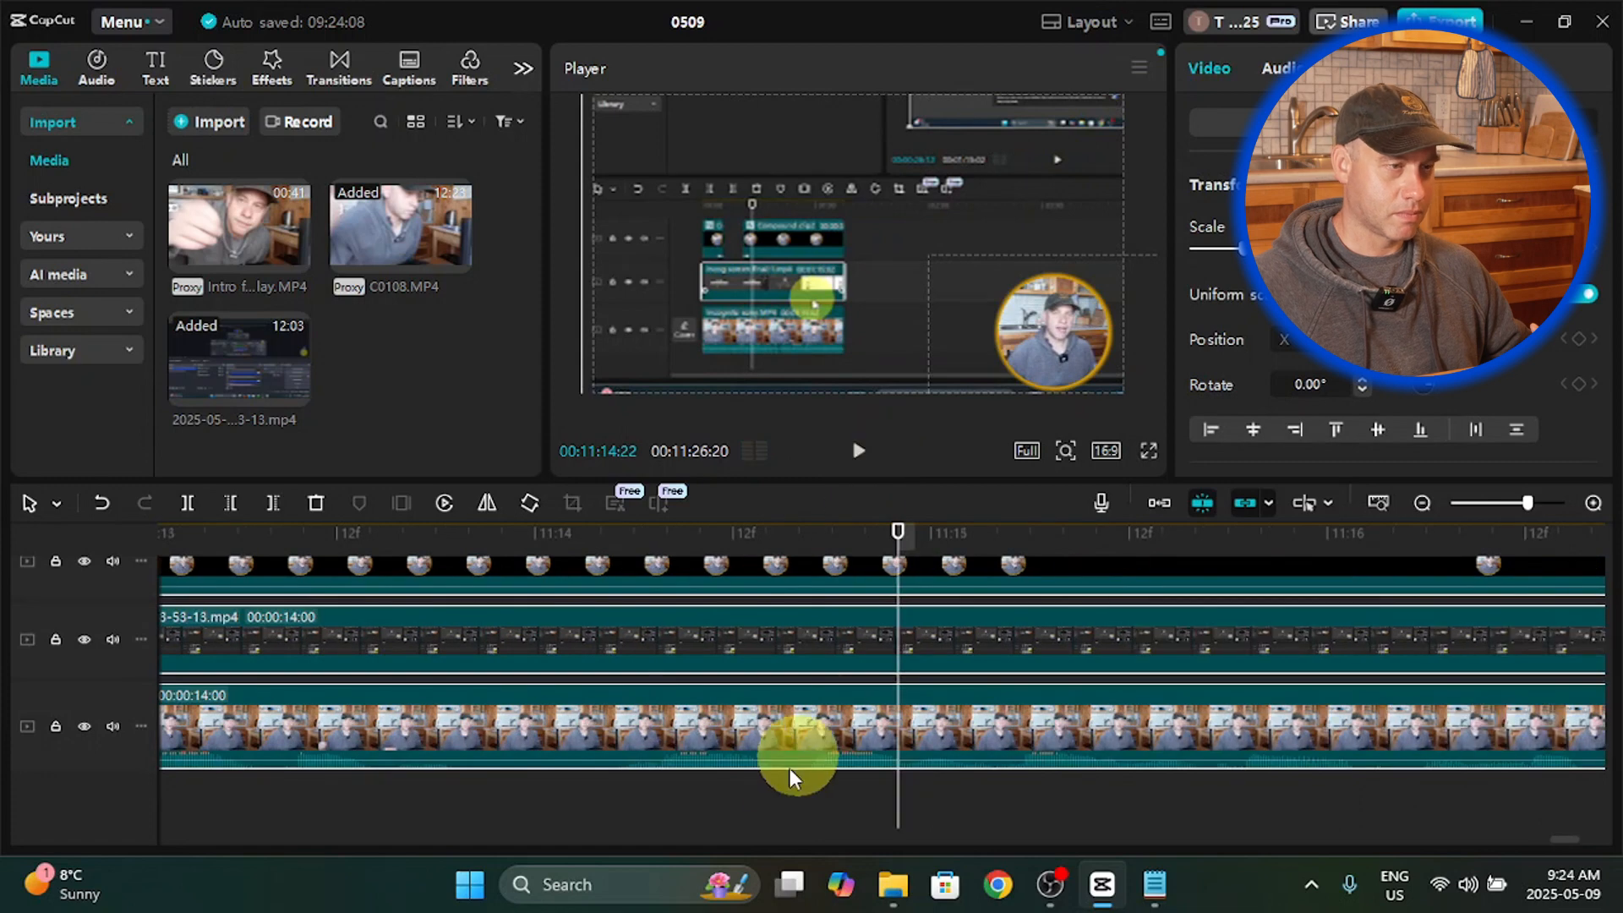
click(914, 590)
drag(898, 534, 899, 664)
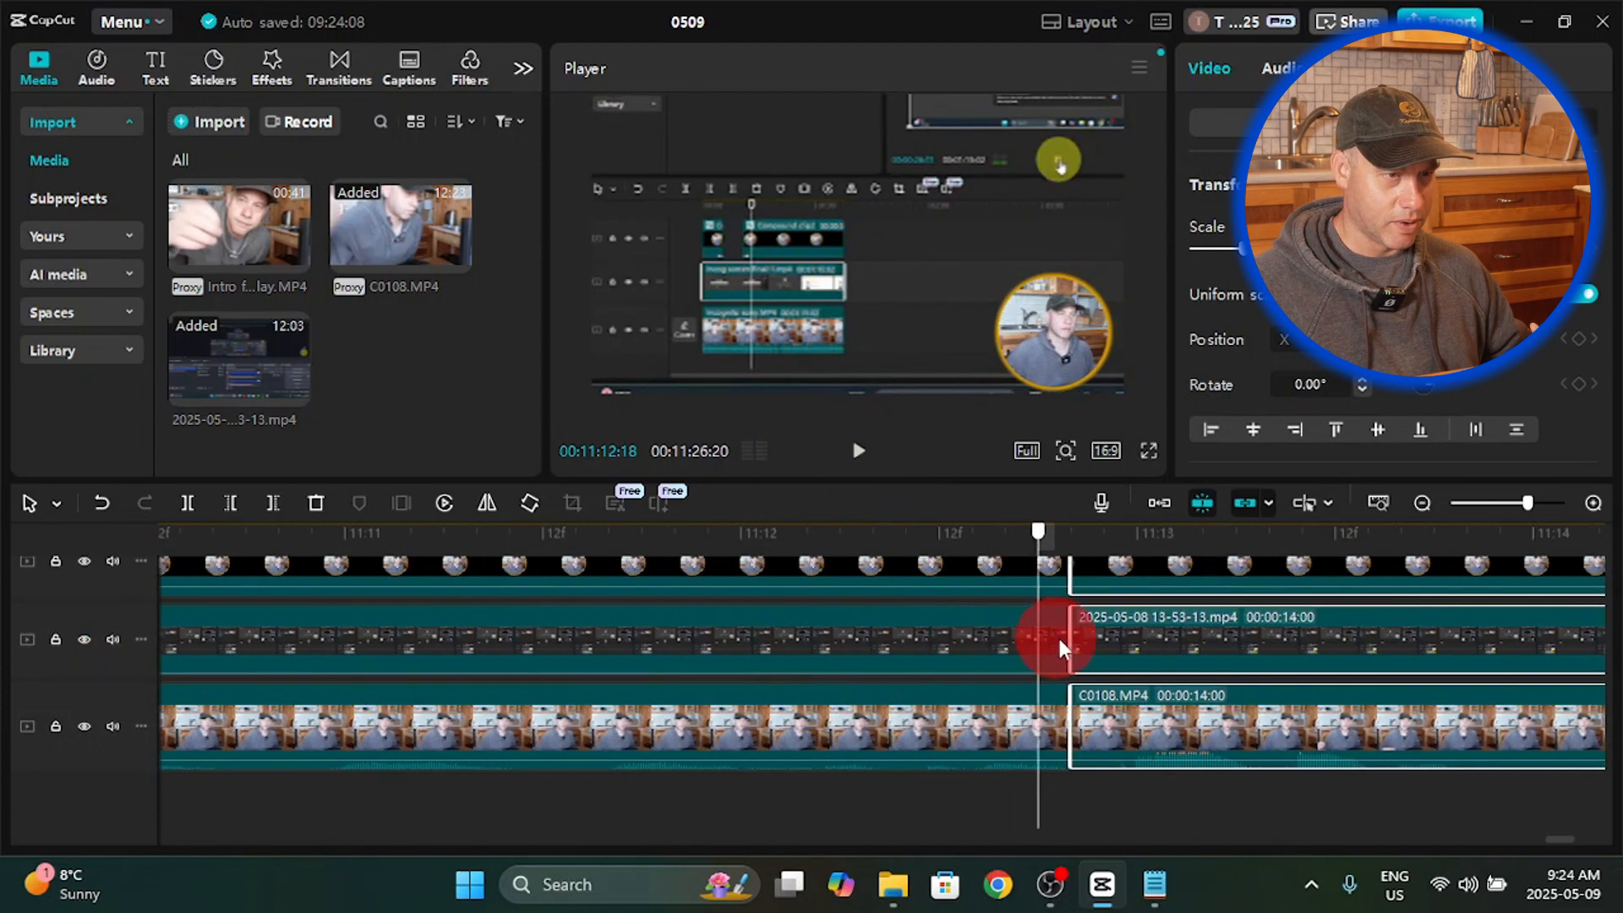
drag(1058, 636, 1073, 638)
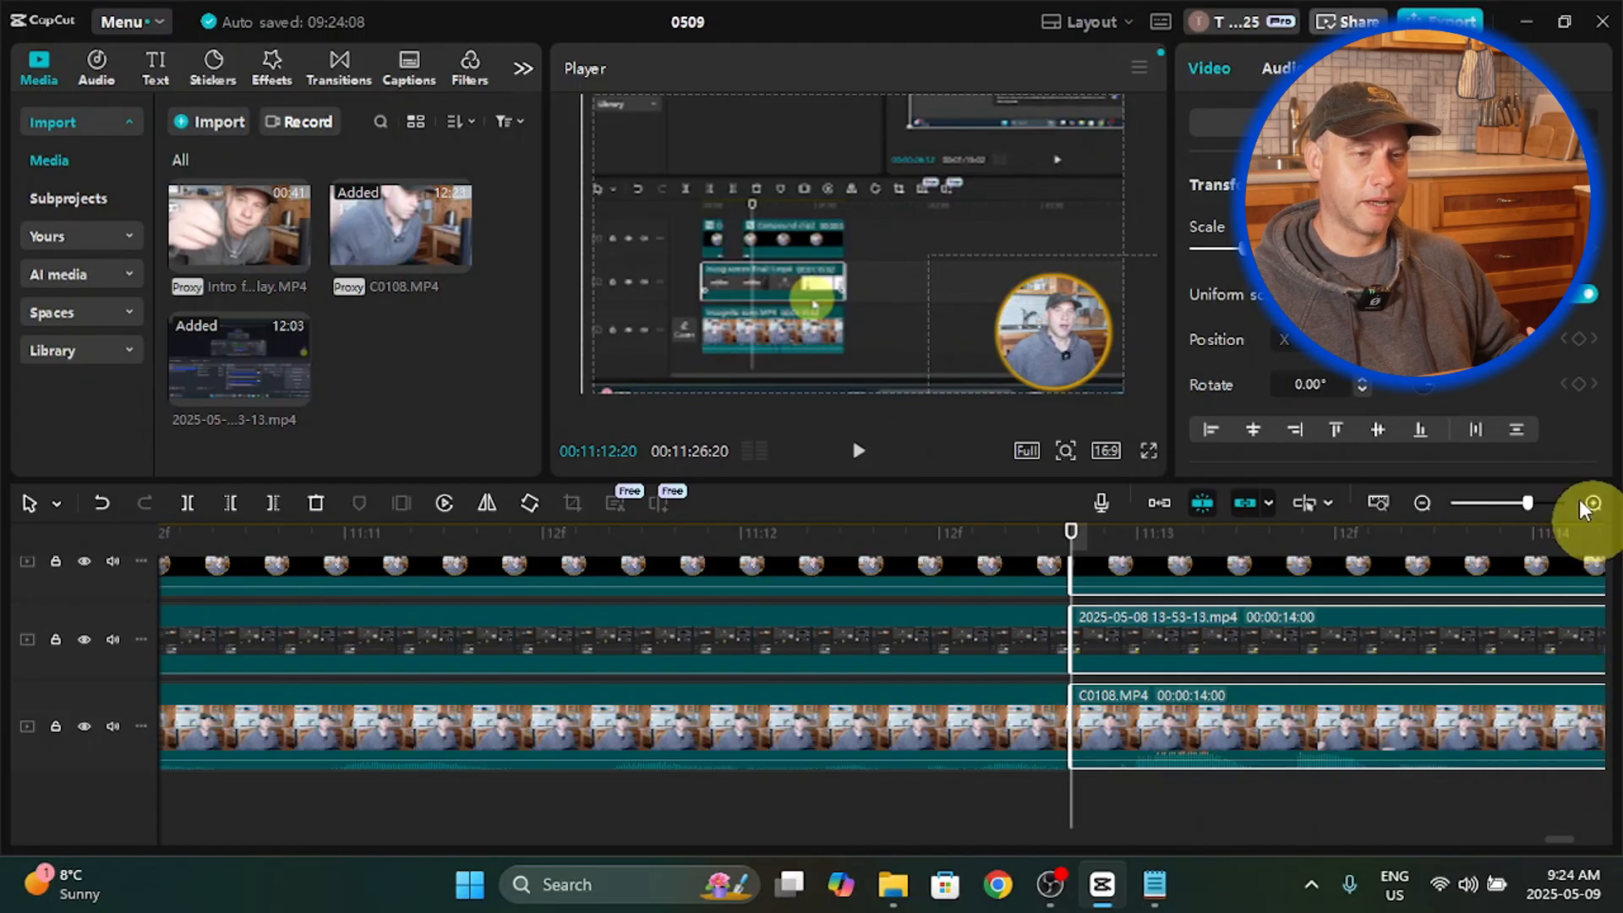
Step: Duplicate the final C0108.MP4 clip onto a new top track, starting at 00:11:12:20
click(1421, 505)
click(1422, 504)
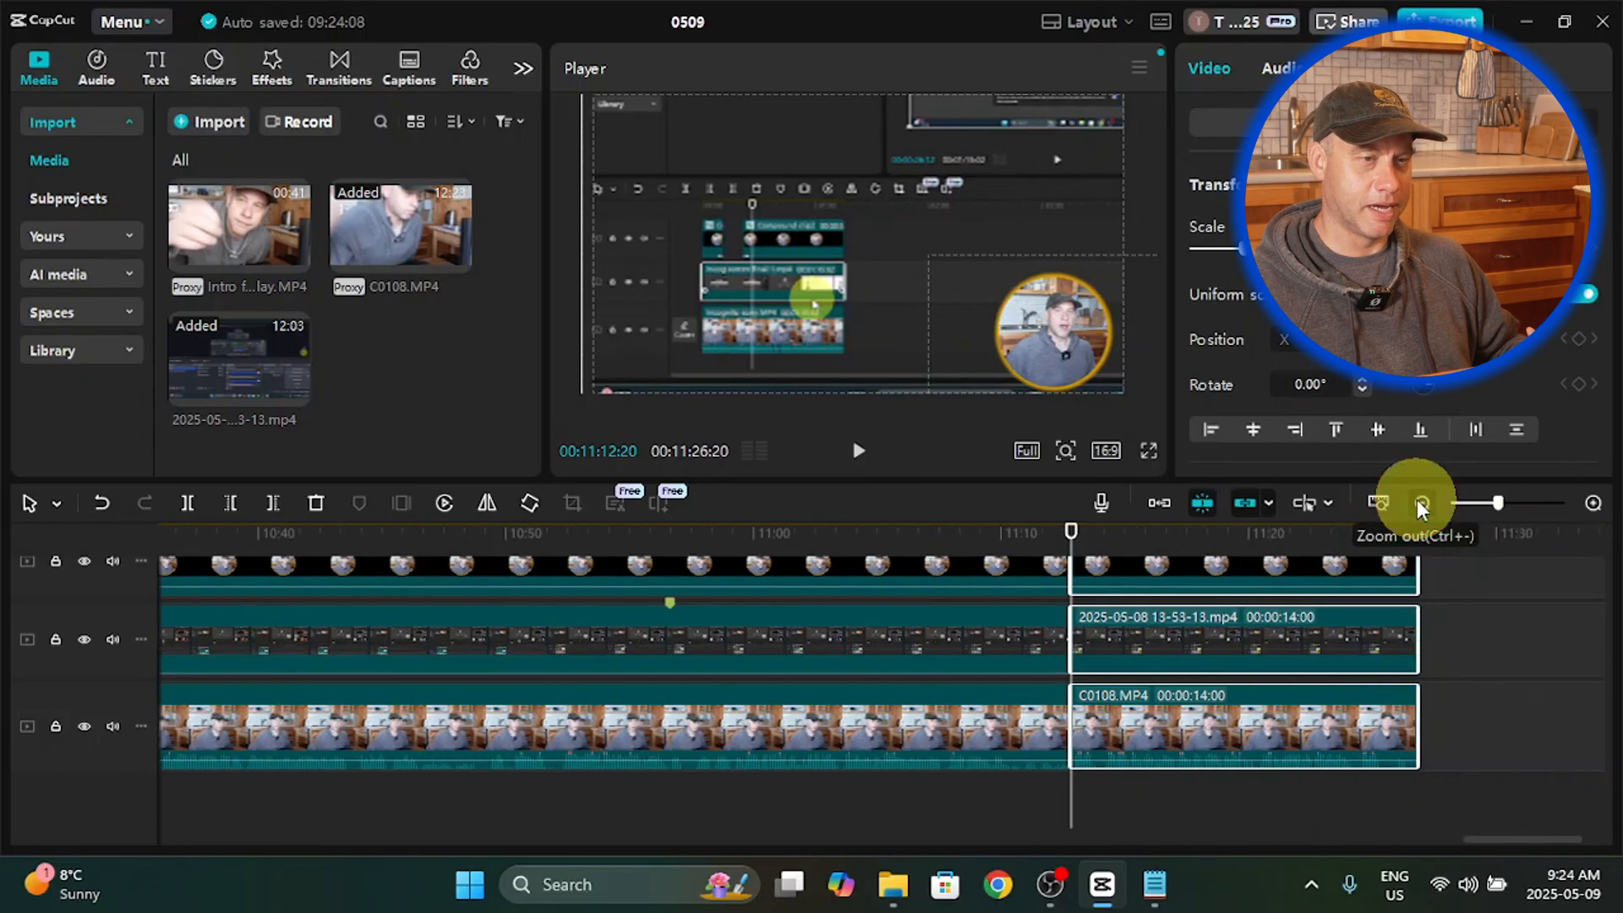
click(1421, 505)
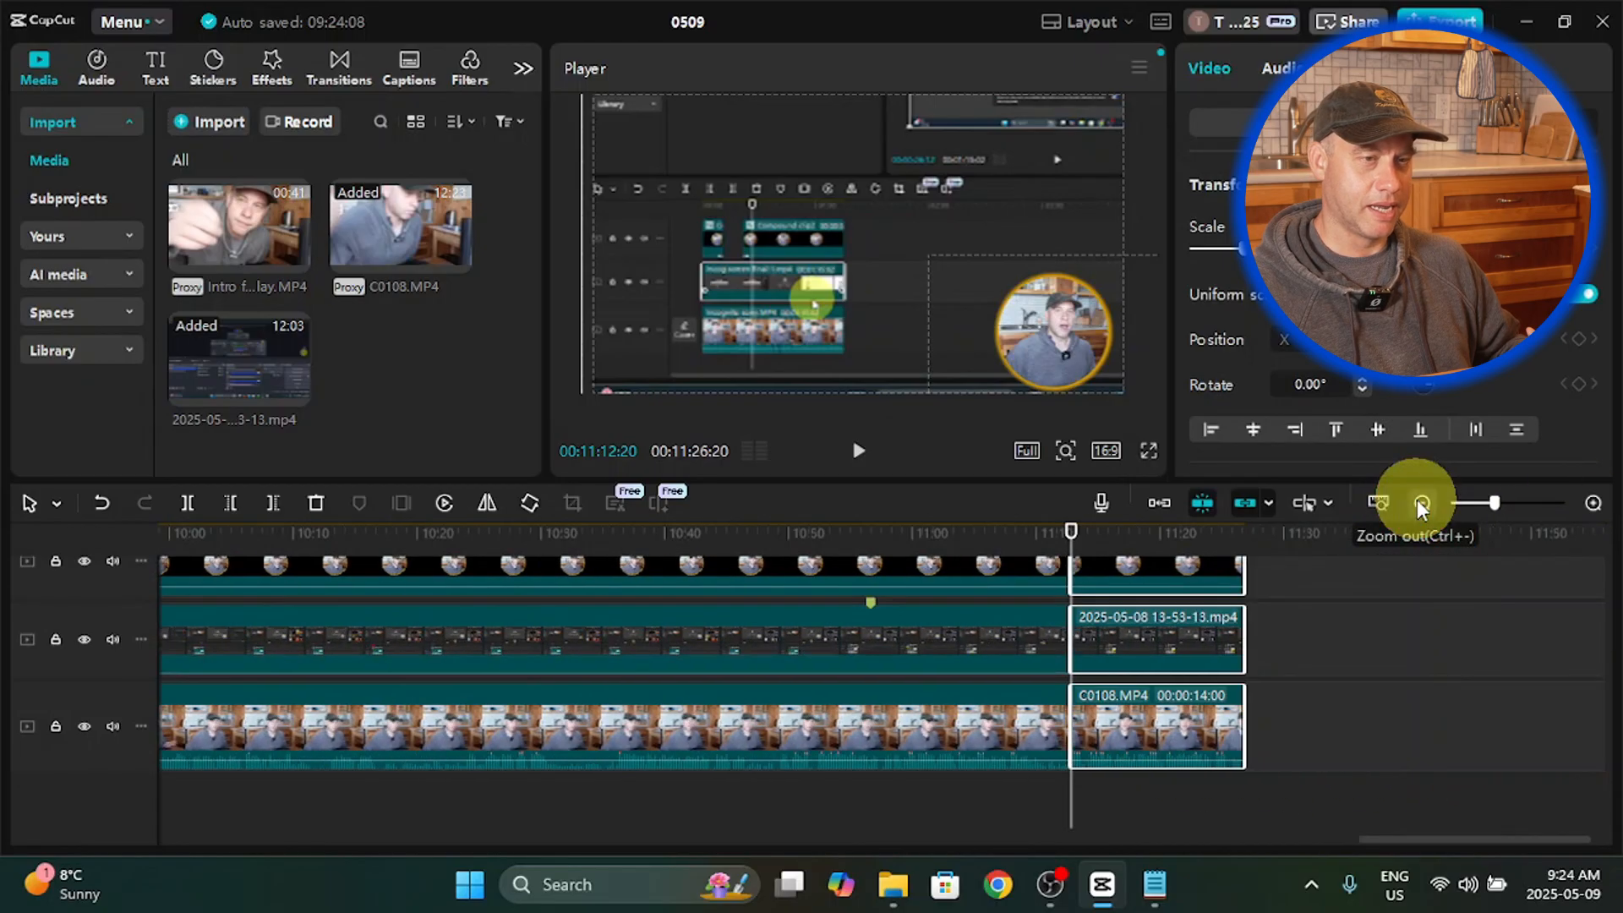
click(1179, 732)
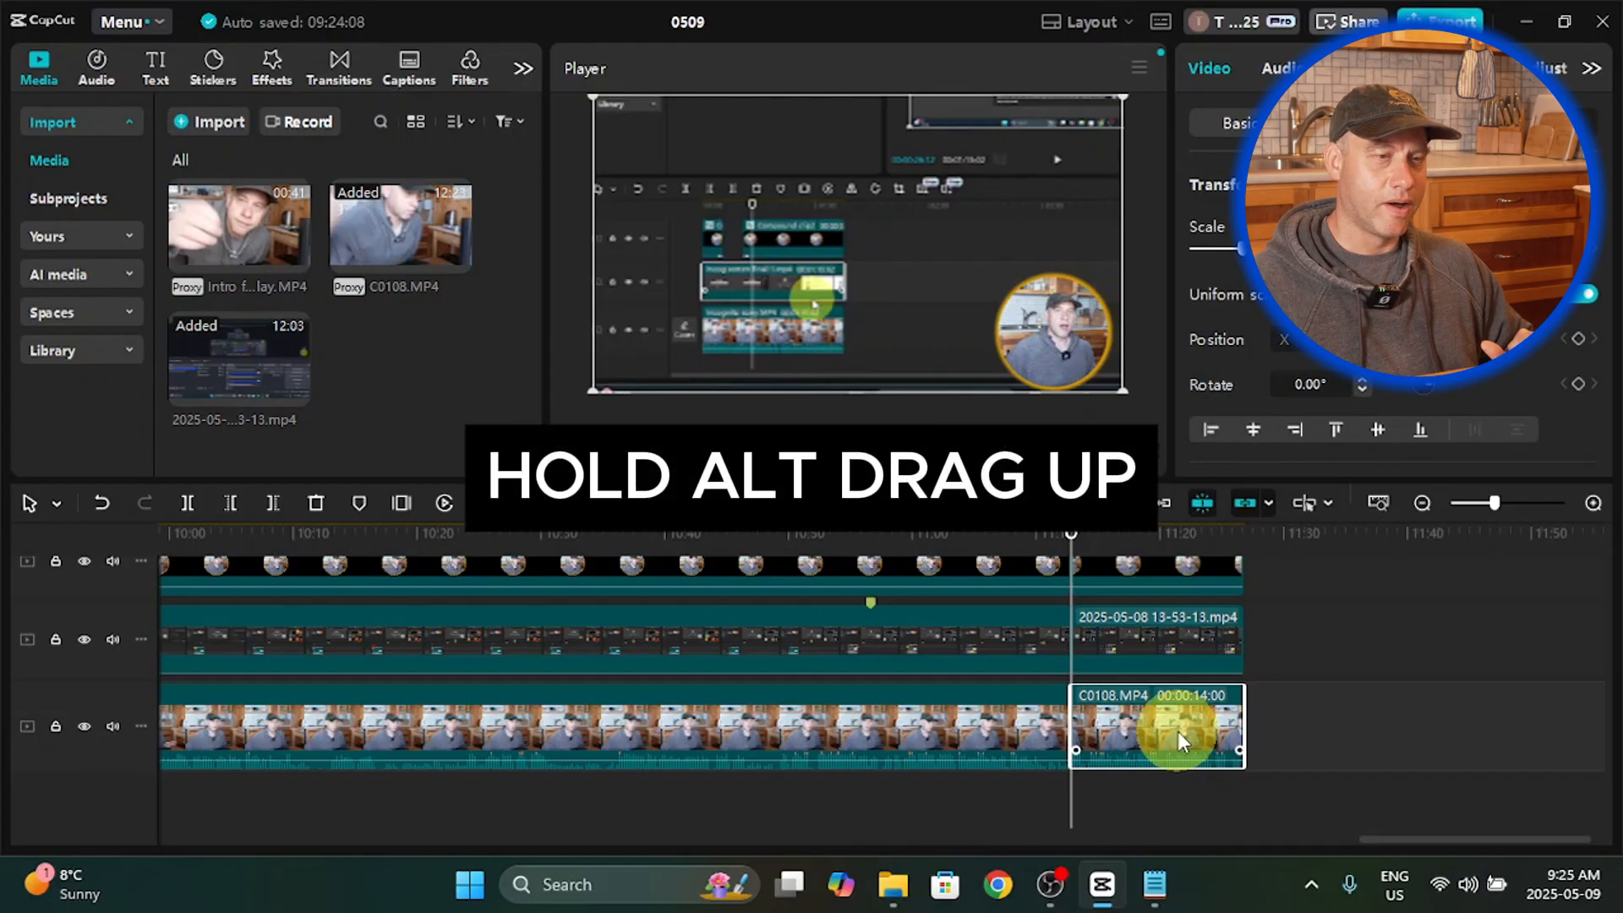
drag(1179, 732, 1164, 656)
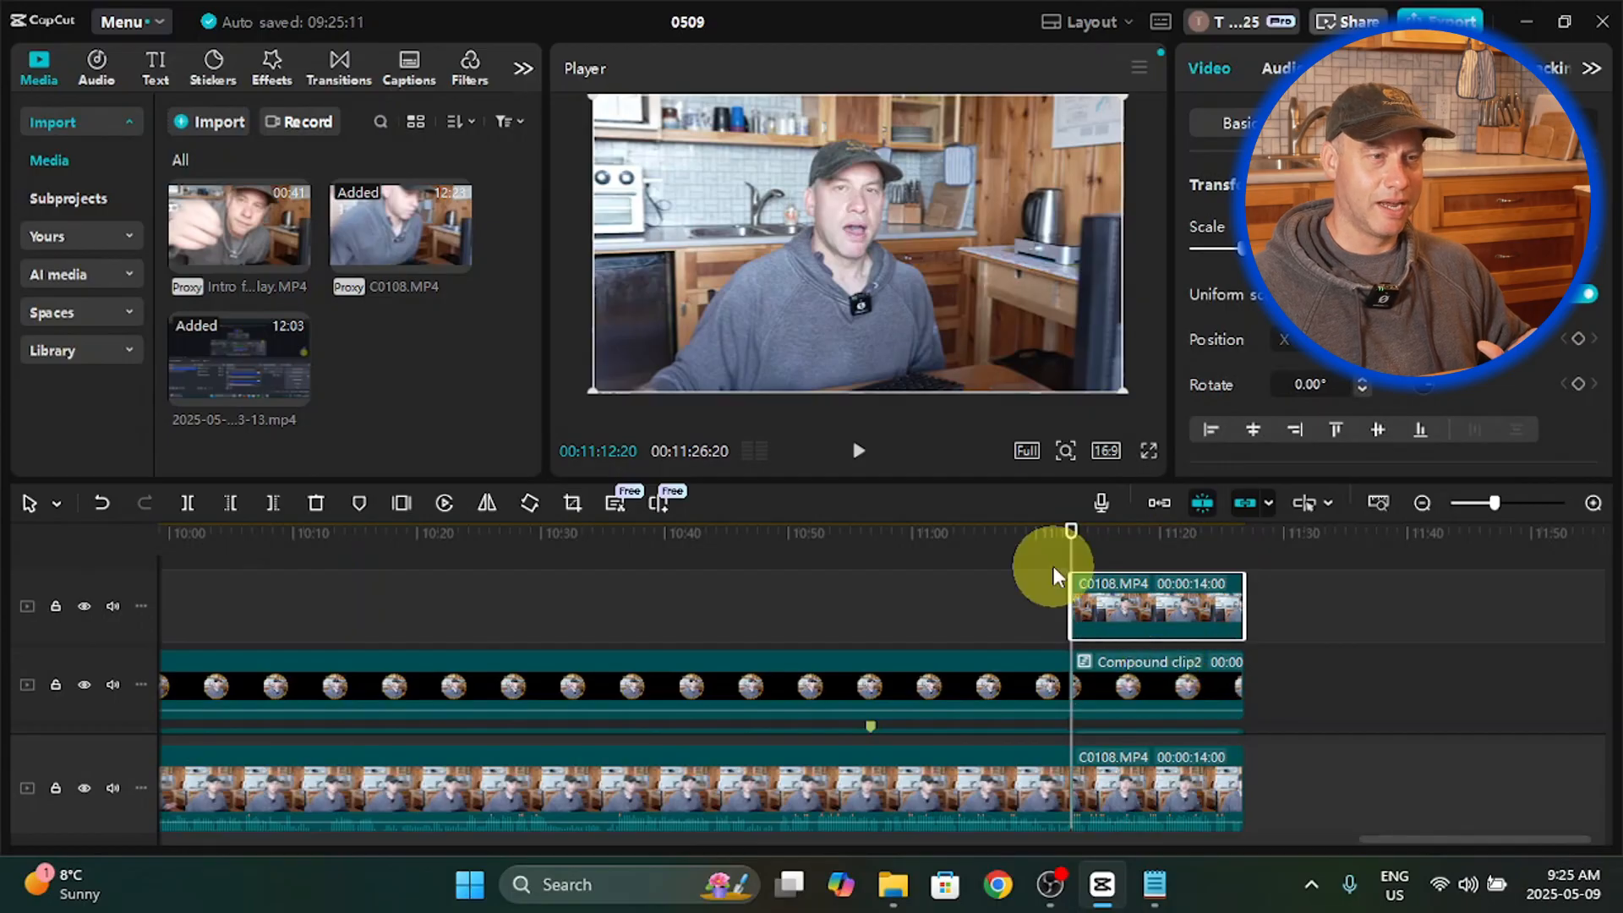
Step: Play the timeline from 00:11:03:14 and again from 00:11:11:00 to check the transition into the full-screen camera clip
drag(1071, 537, 956, 541)
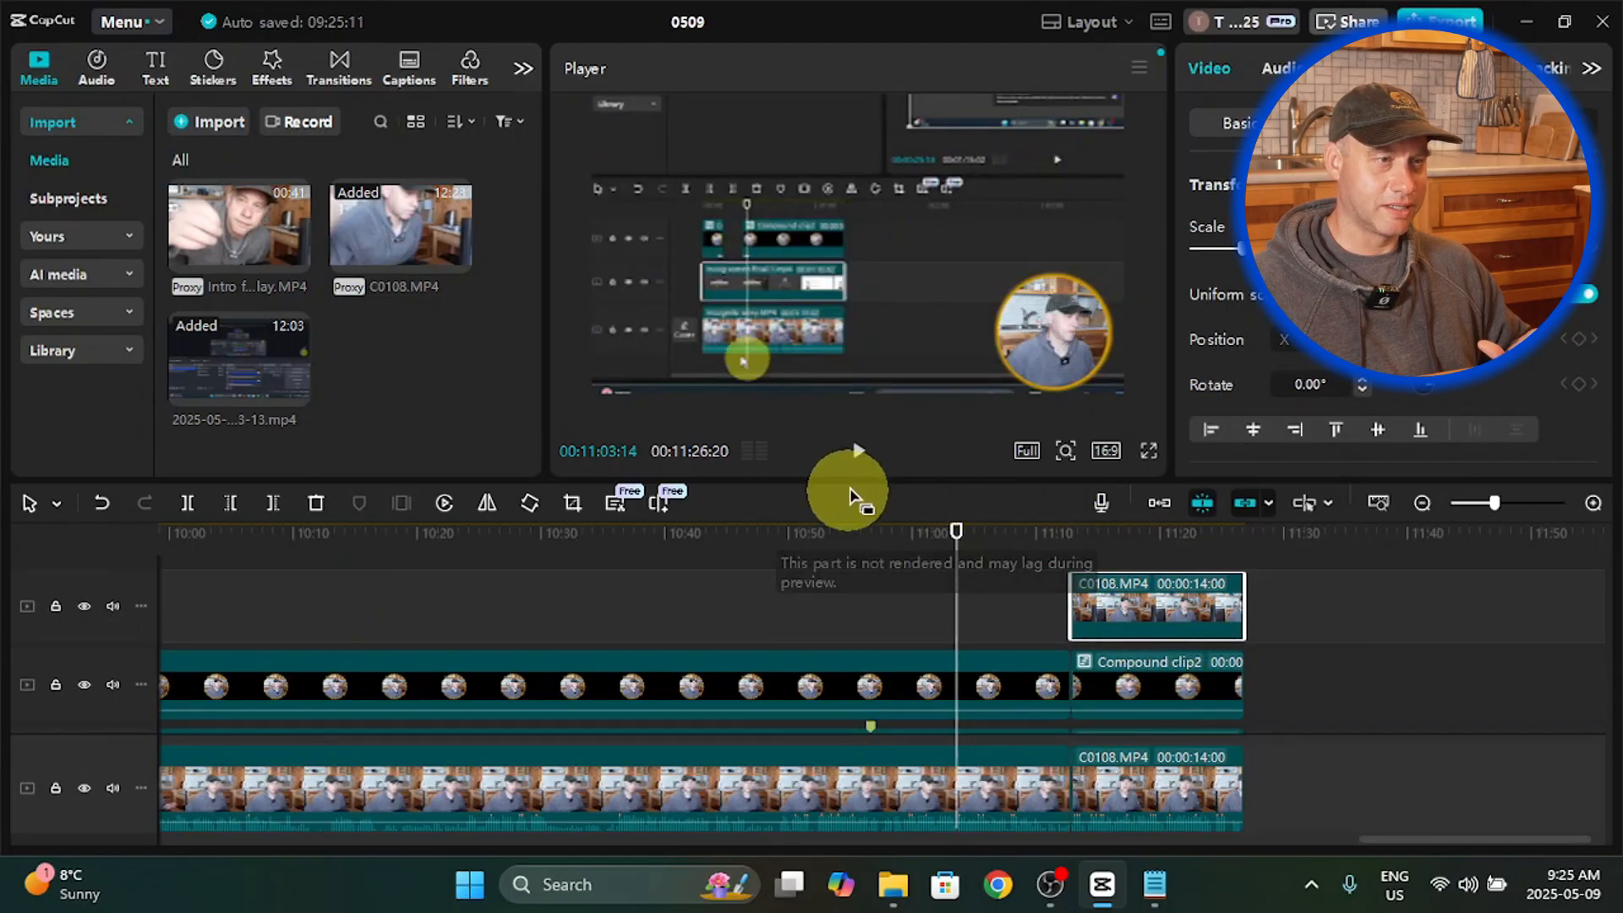
click(857, 465)
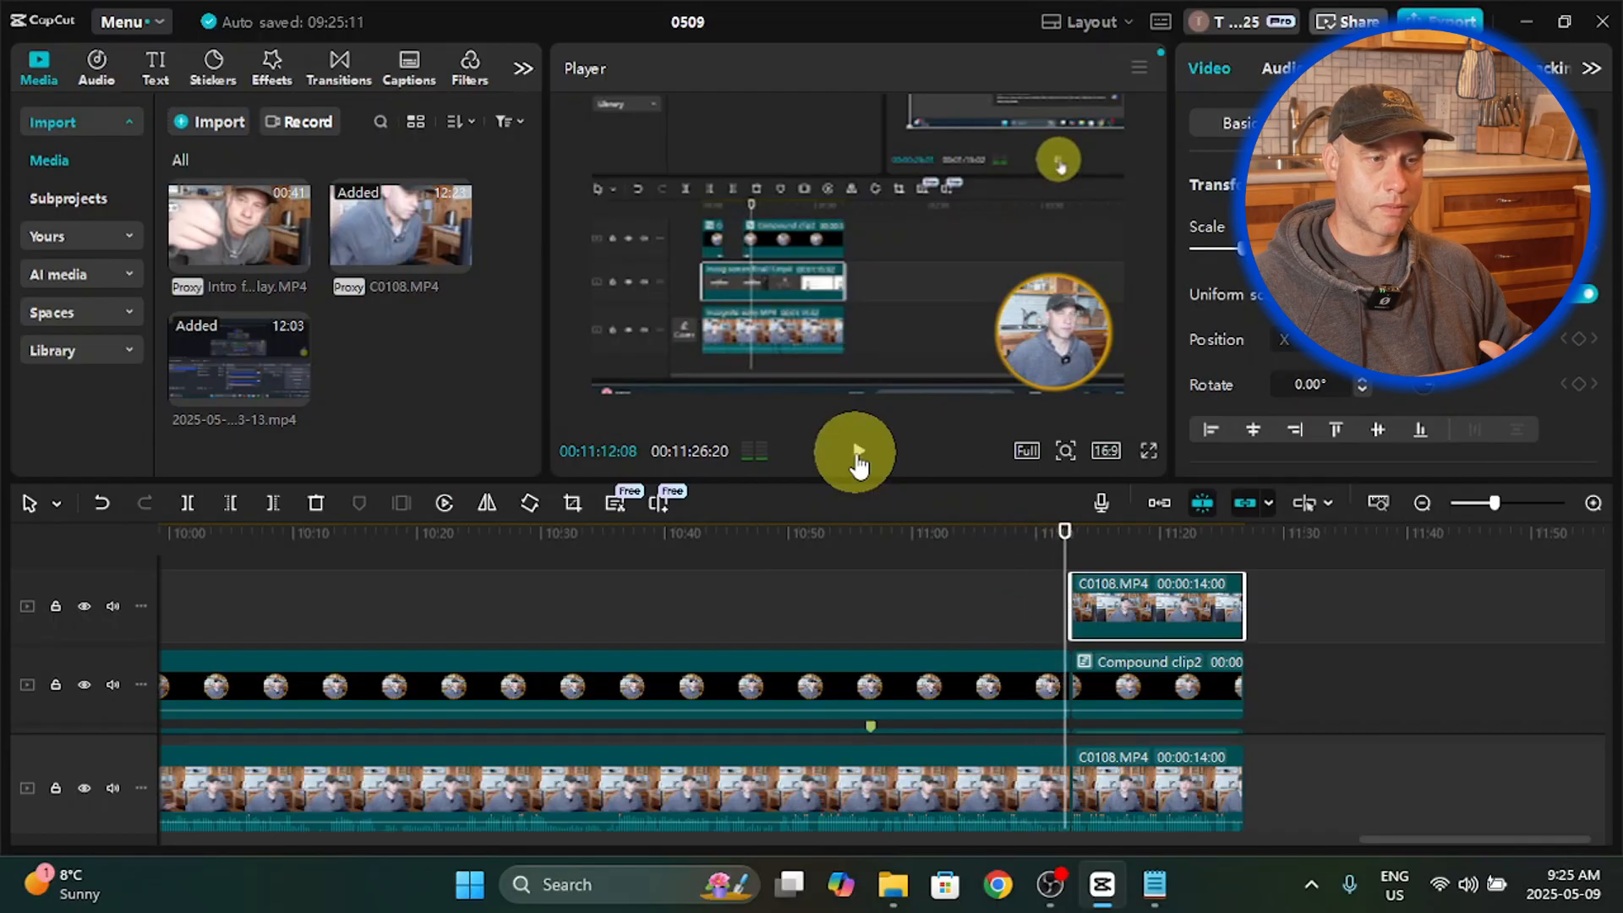
click(1056, 564)
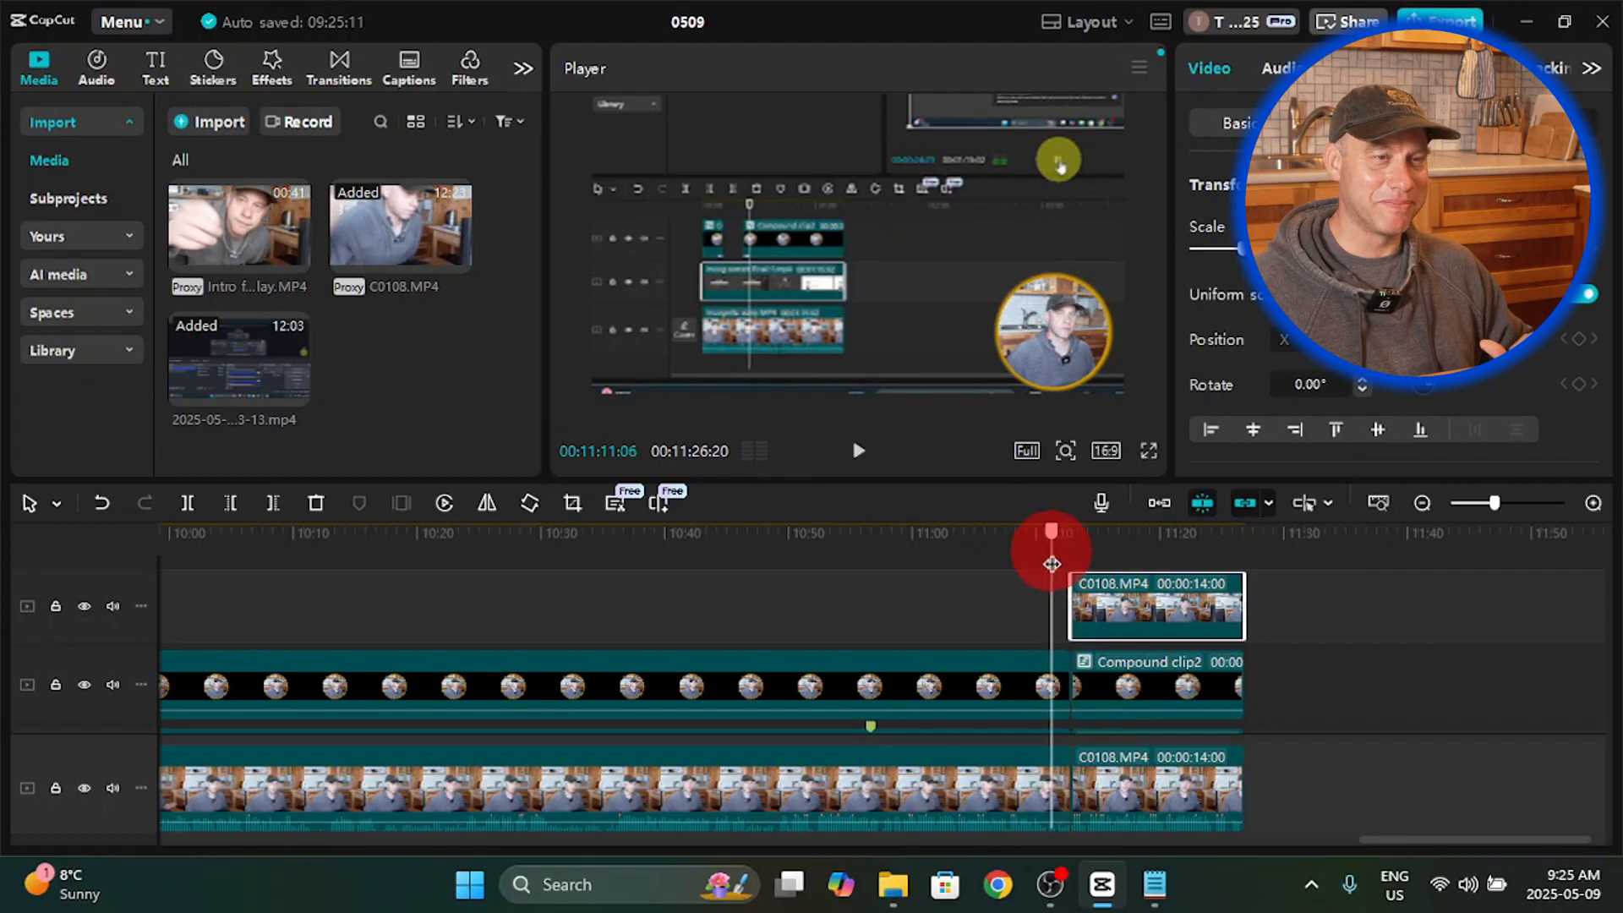
click(1593, 506)
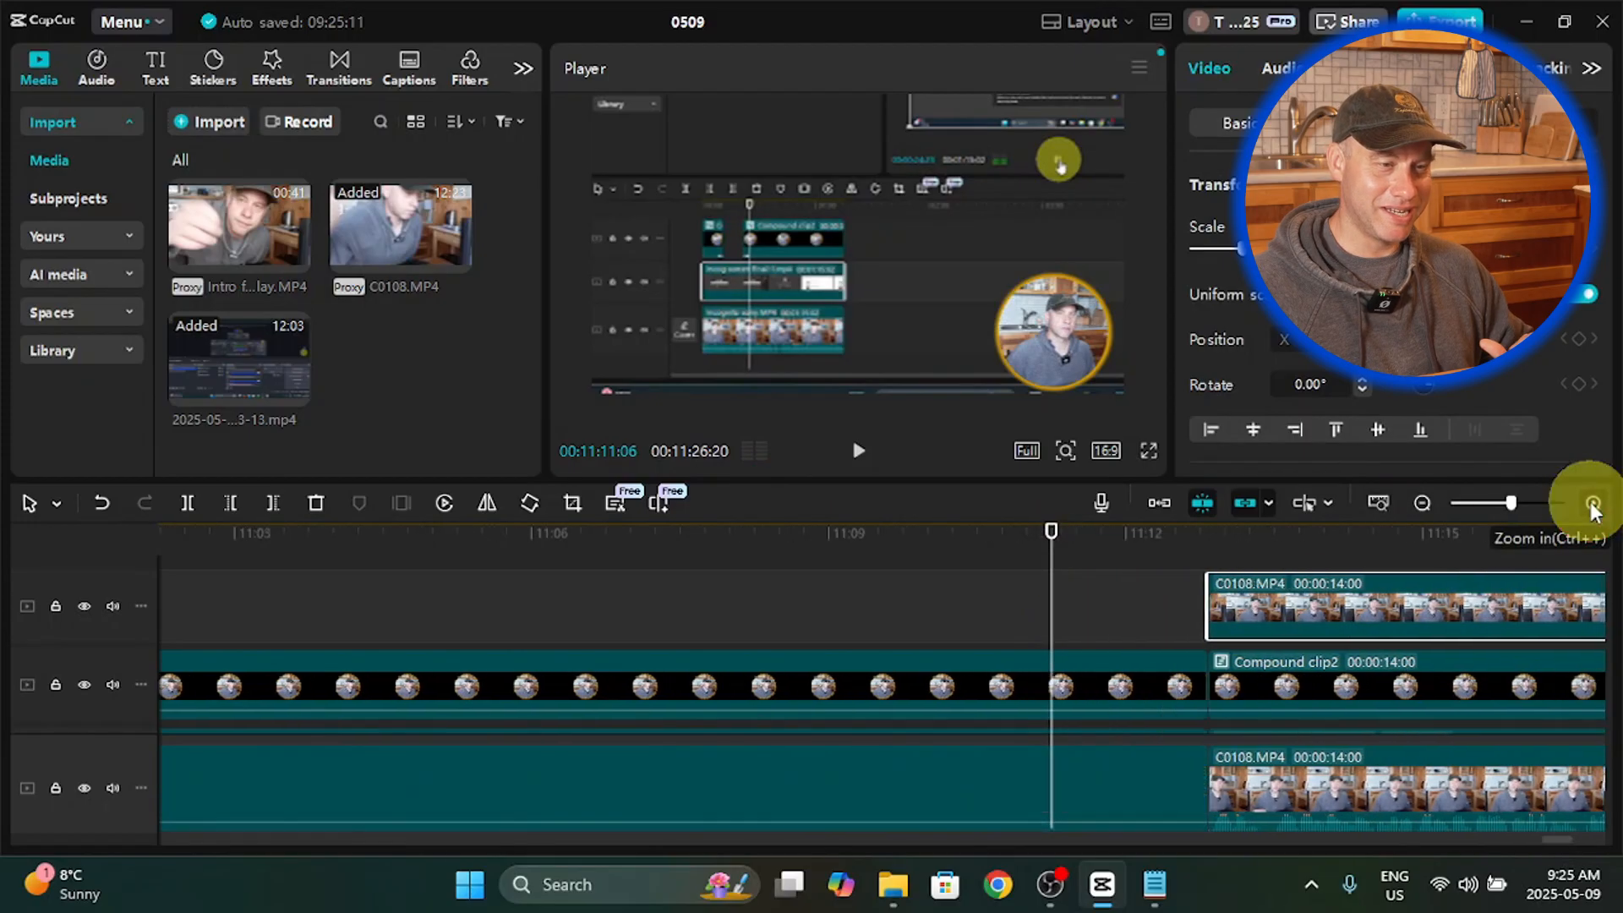
drag(1056, 564, 1023, 564)
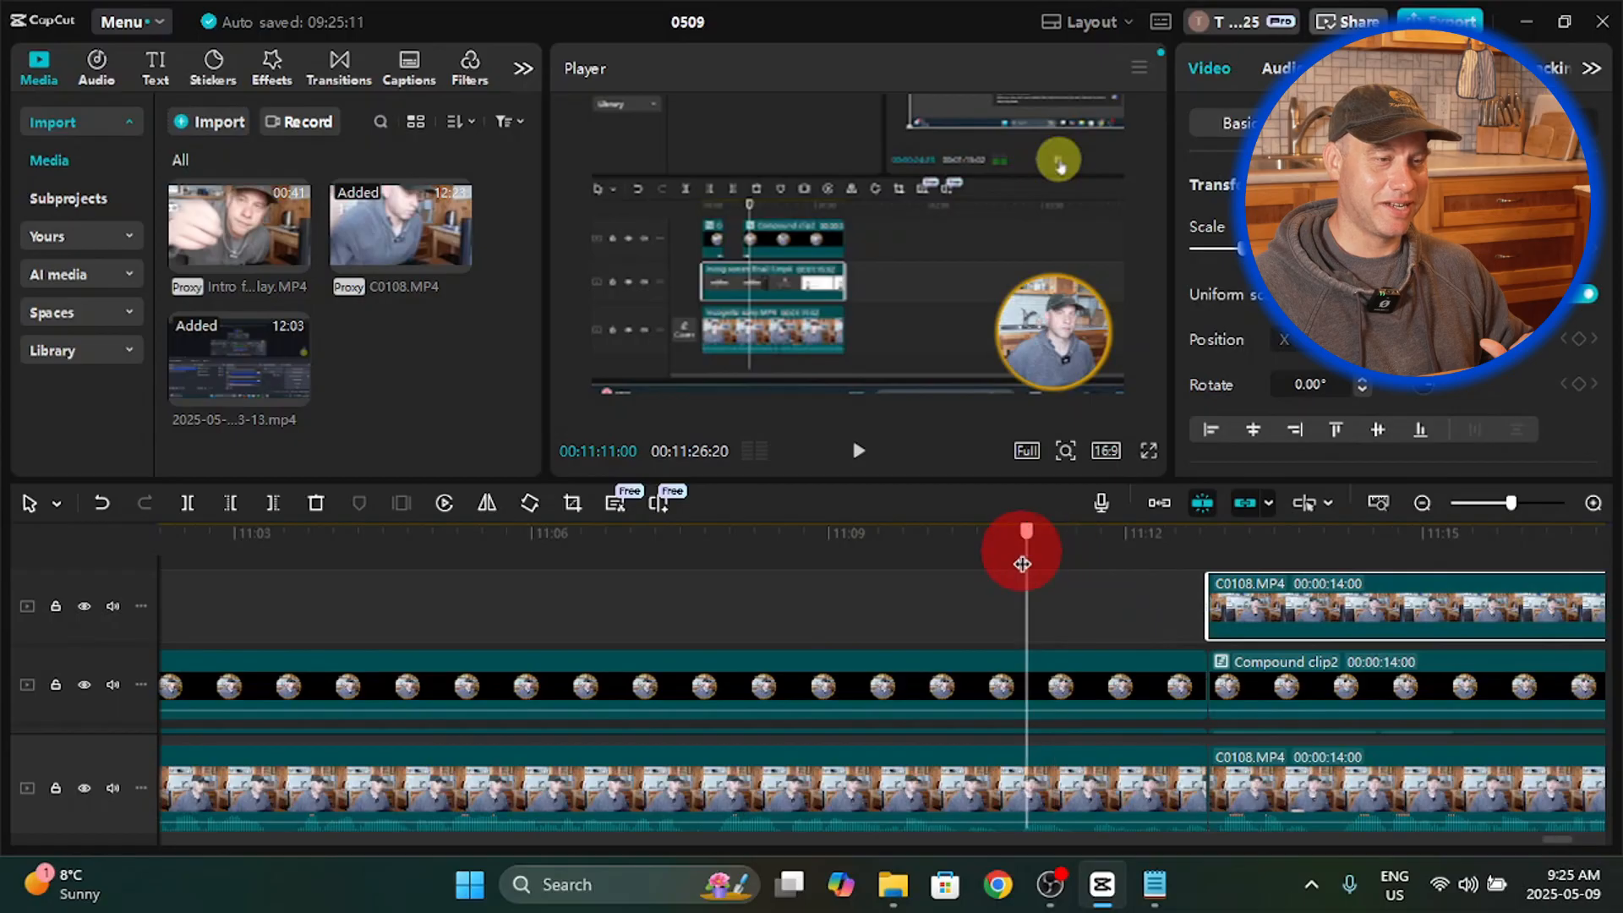
click(858, 451)
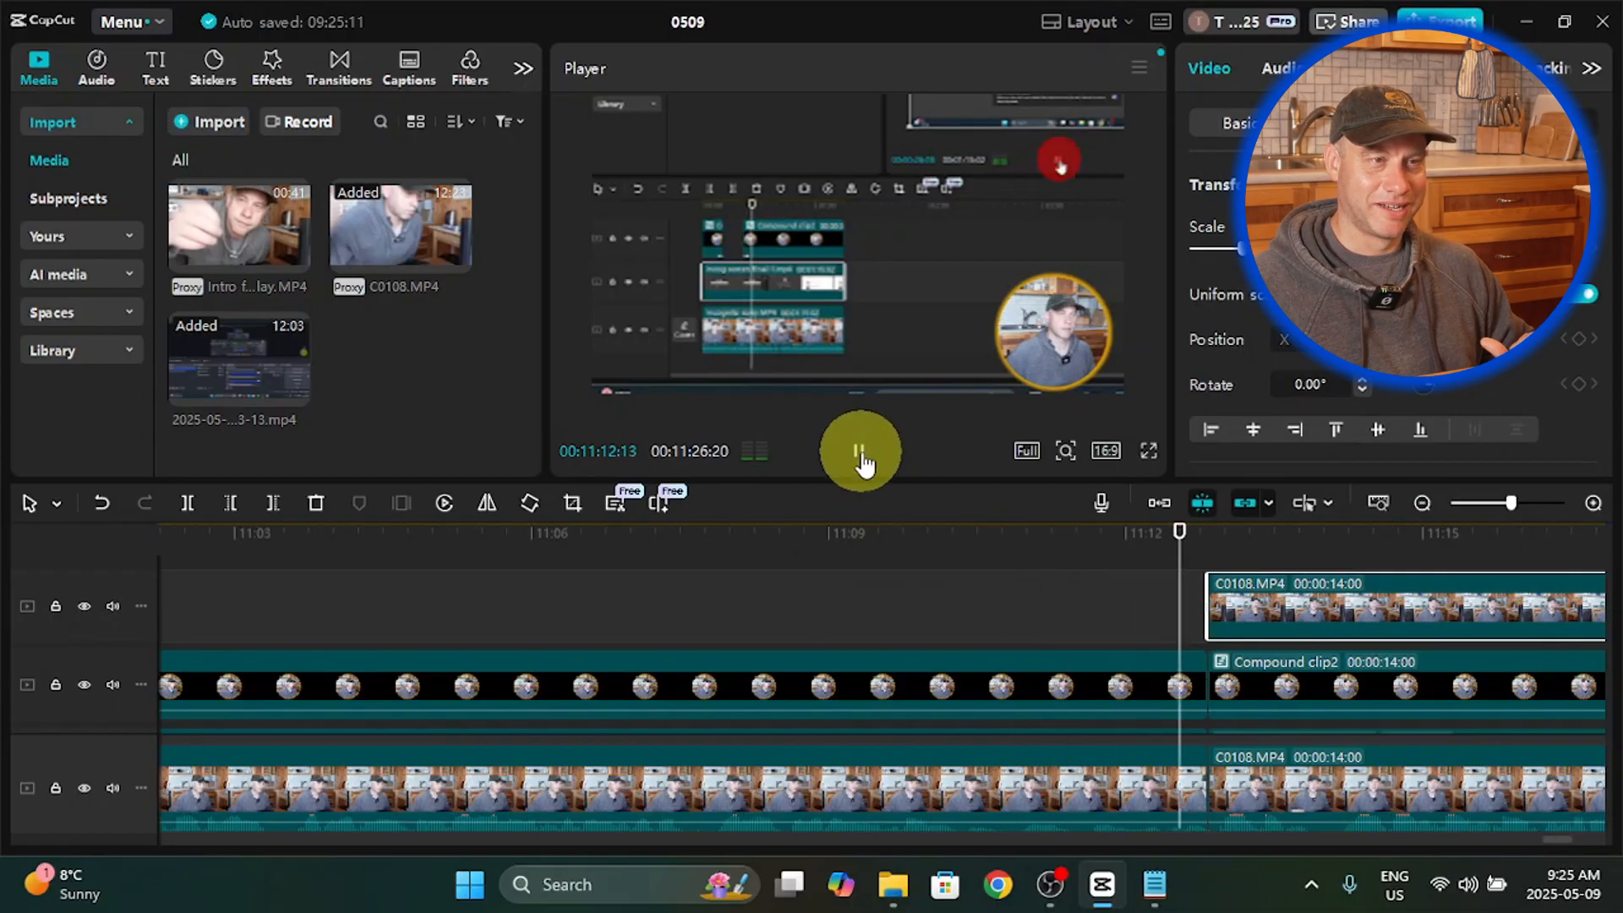
Step: Play and scrub the stretch before the full-screen camera clip, leaving the playhead at 00:11:10:08 as the cut point
click(859, 460)
drag(1203, 544, 1053, 585)
drag(784, 652, 779, 641)
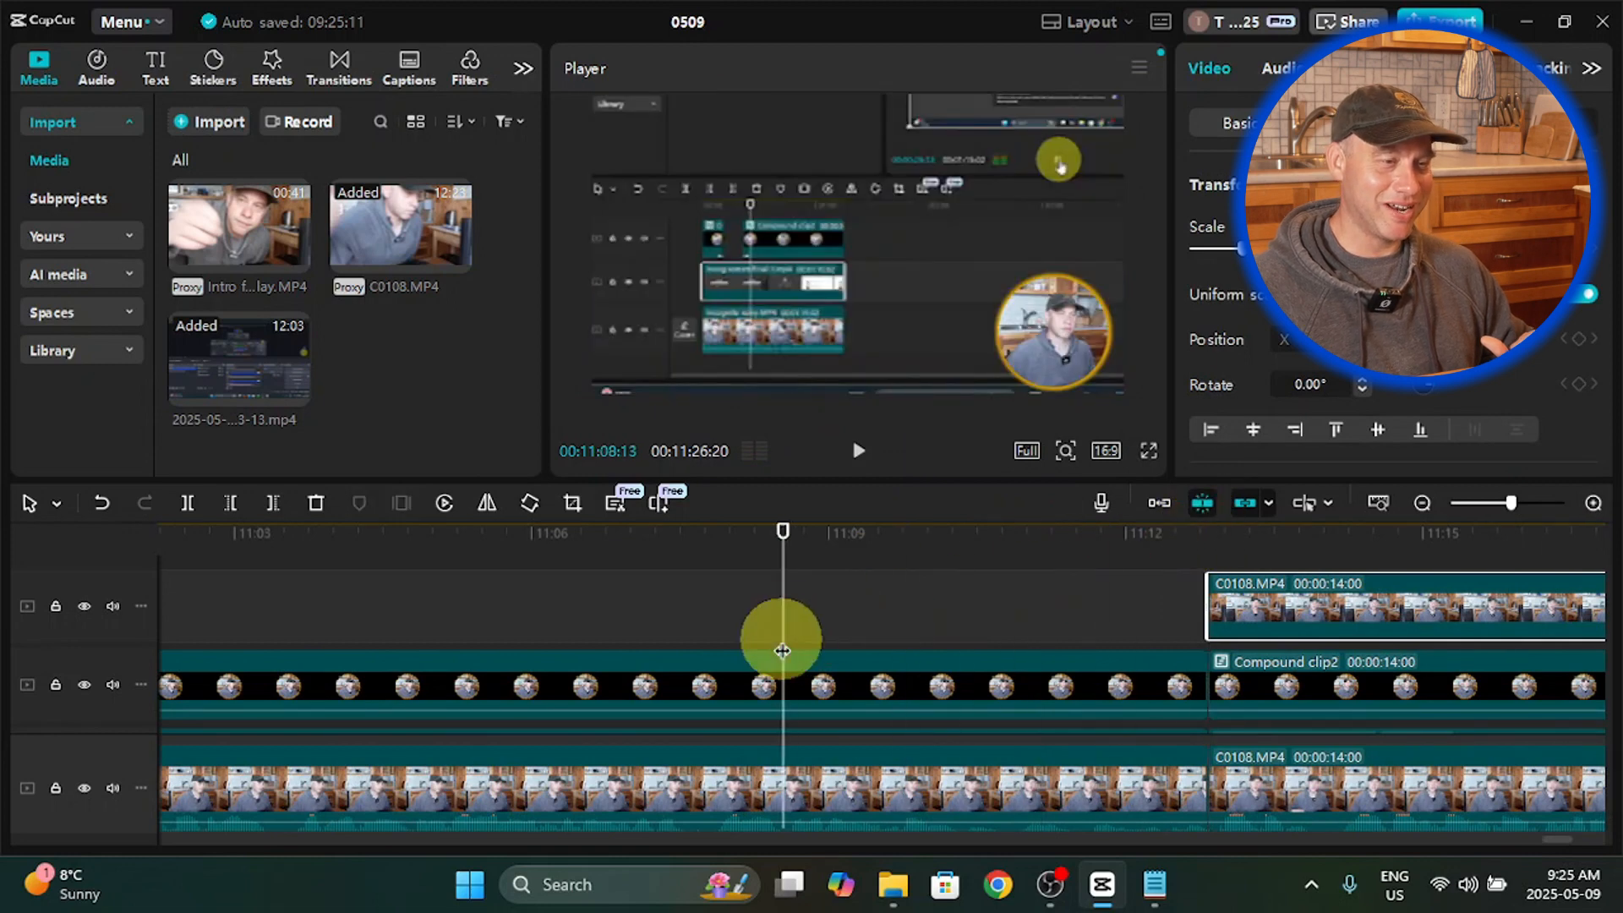
click(858, 455)
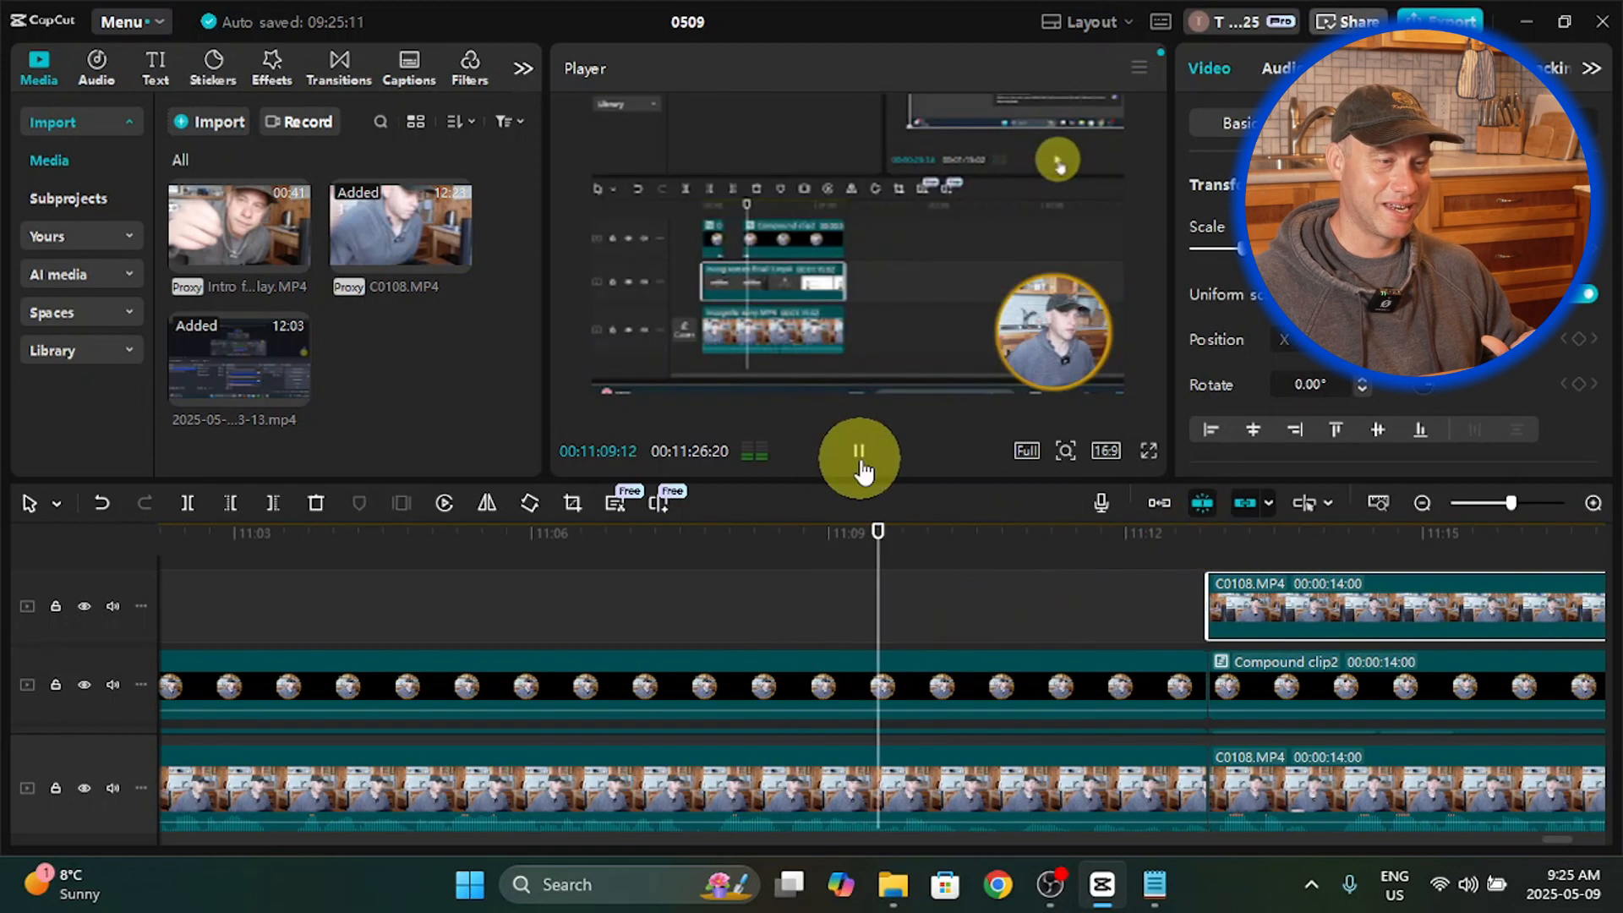
click(860, 467)
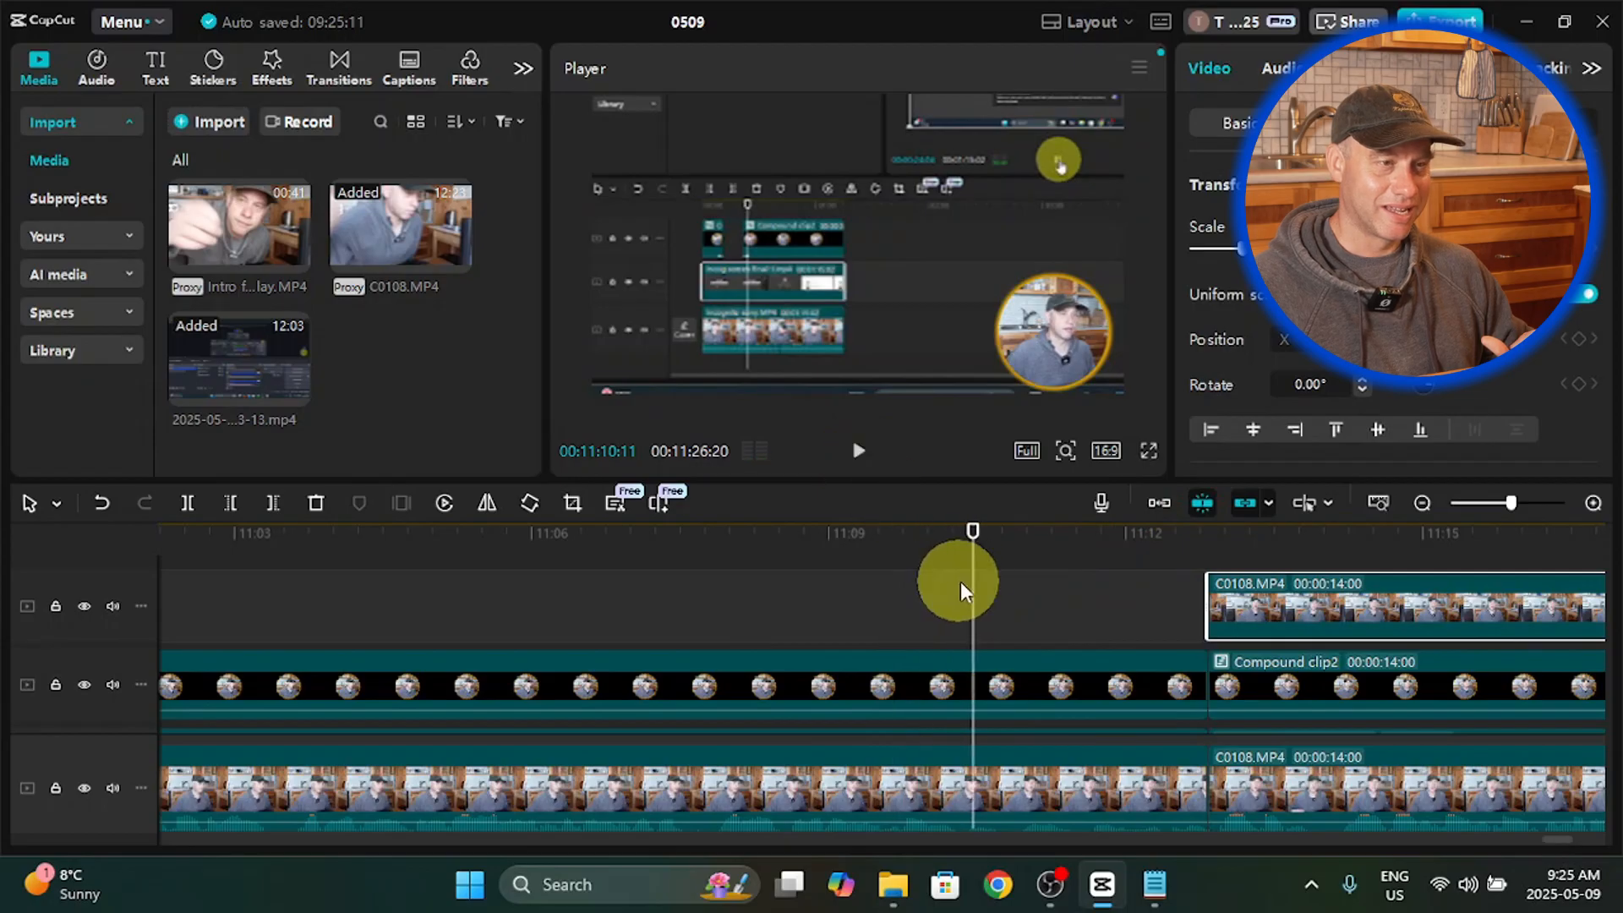
drag(972, 581, 955, 581)
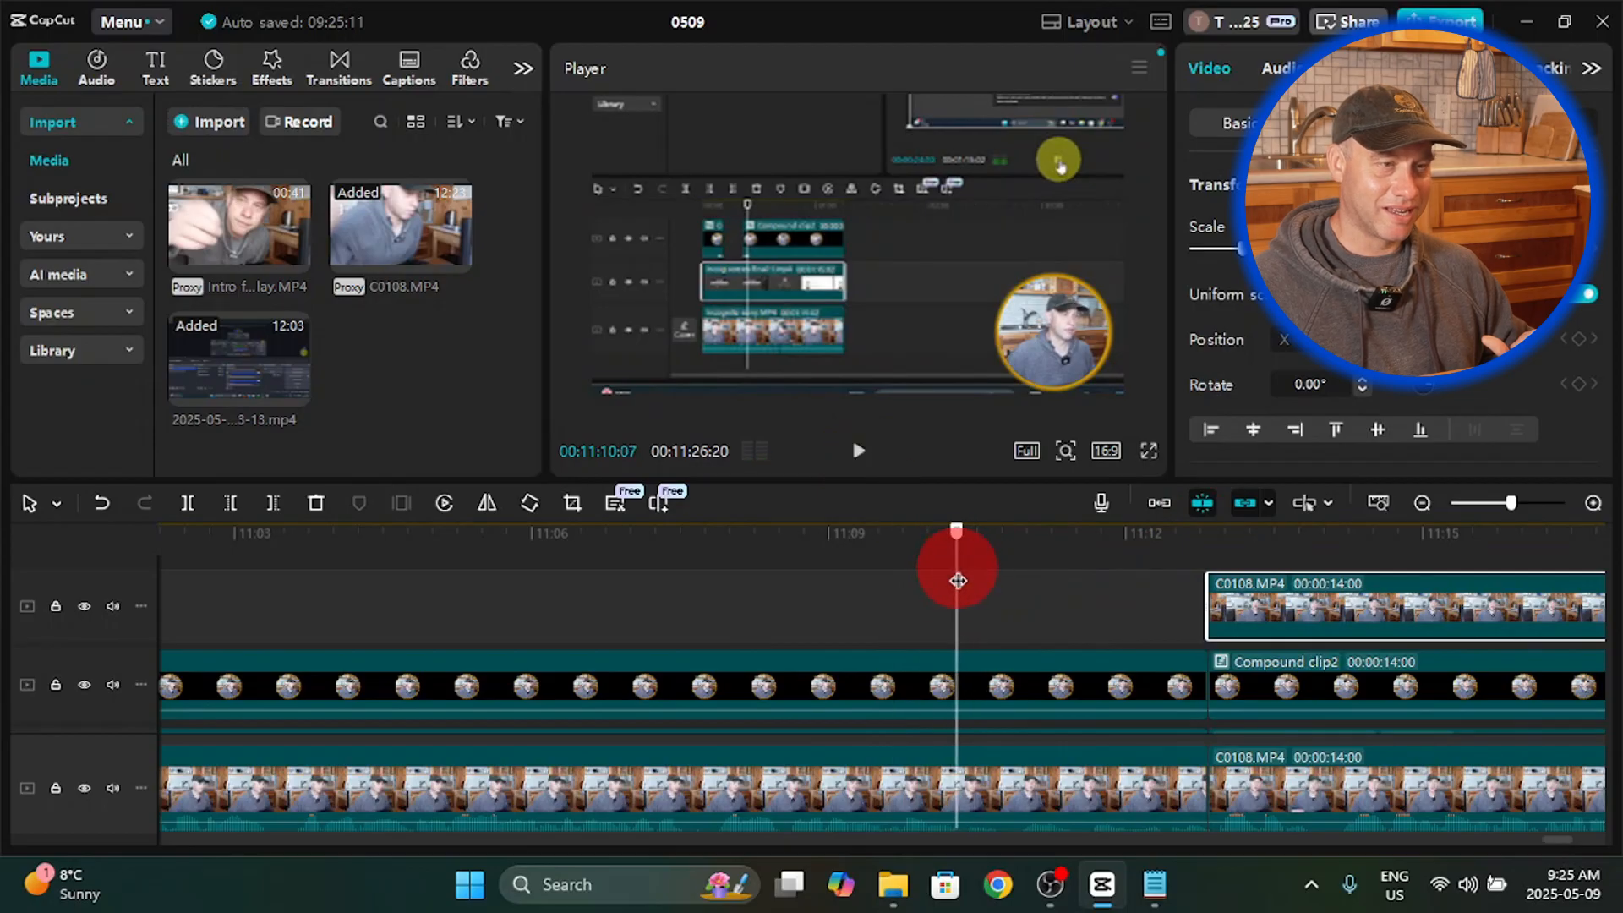
drag(867, 582, 862, 558)
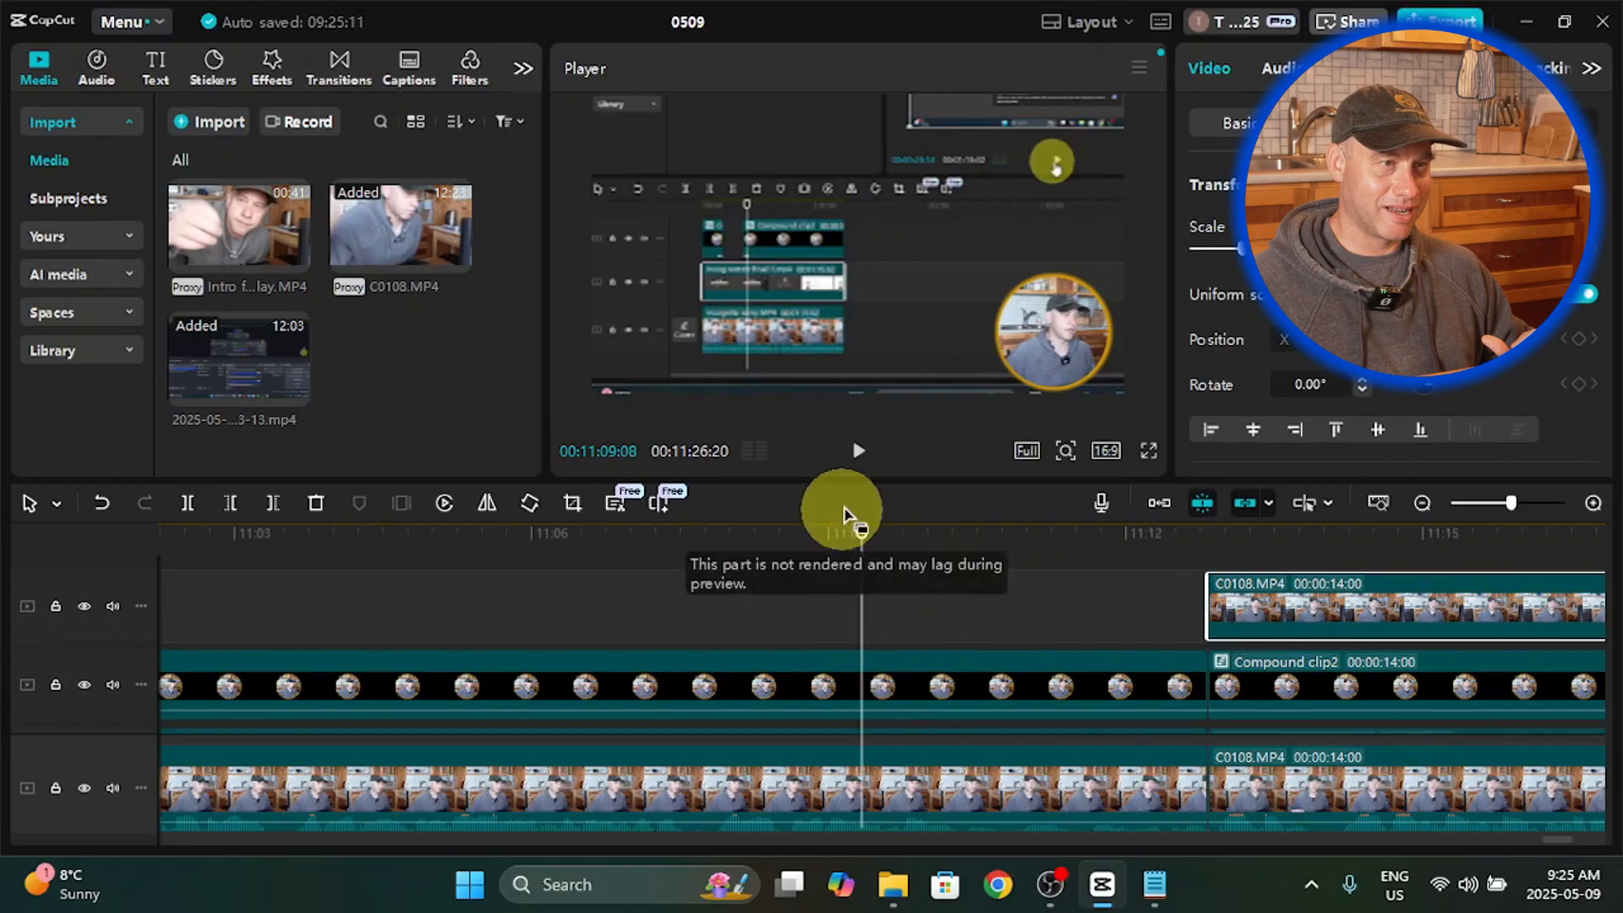
click(854, 461)
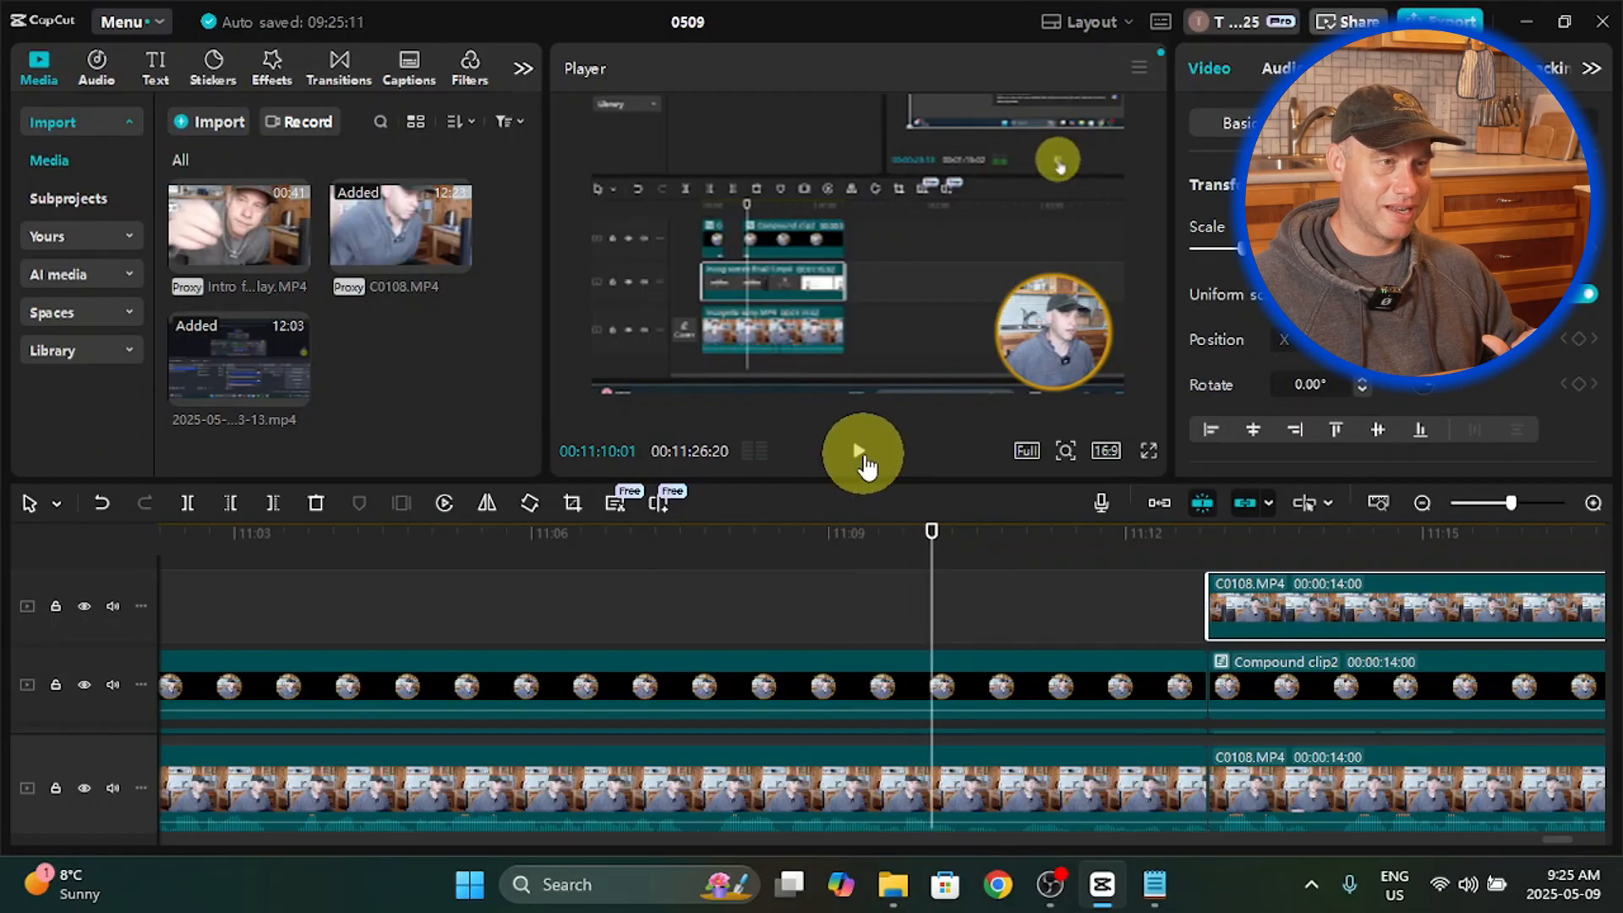
click(861, 457)
click(975, 606)
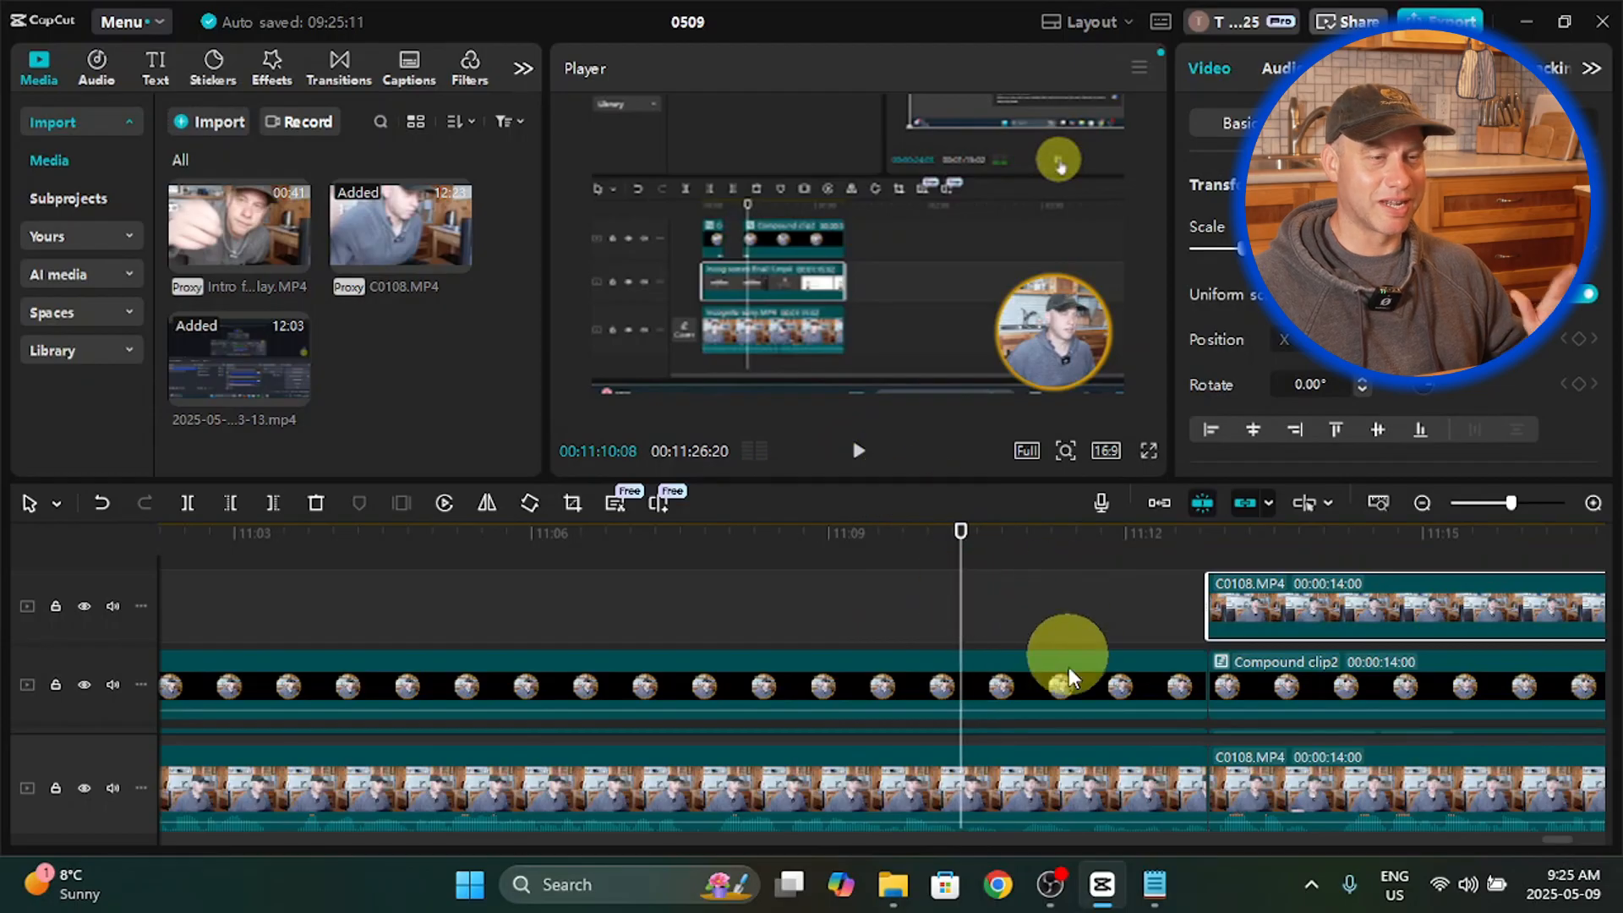
Step: Split the Compound clip2, screen recording and C0108.MP4 clips that end at the full-screen section at 00:11:10:08
scroll(1069, 676, down, 2)
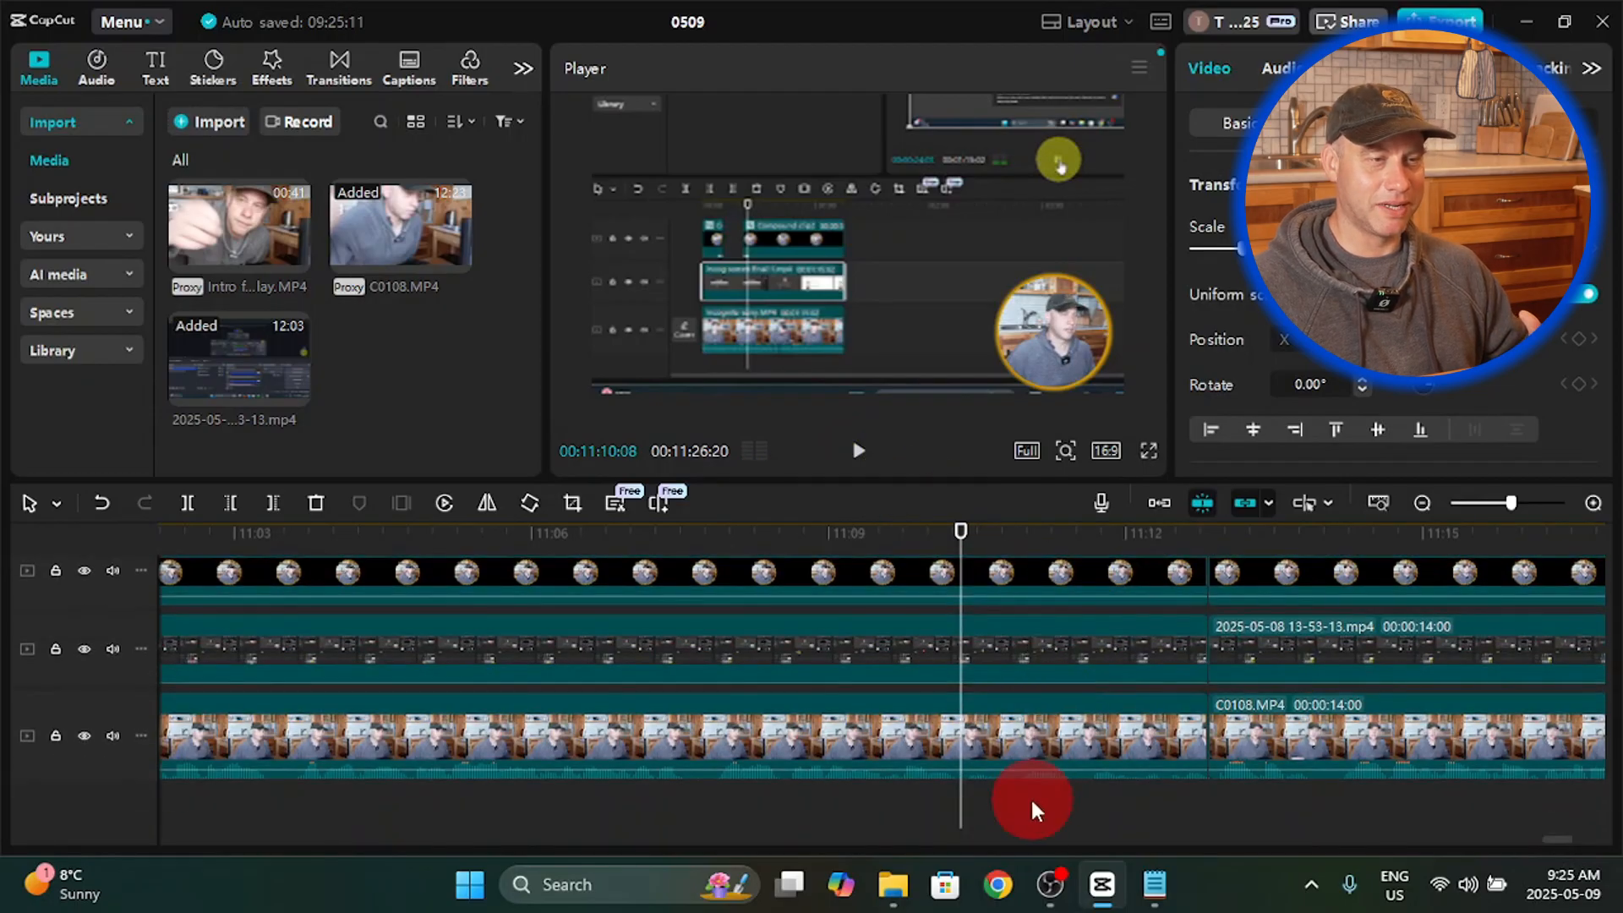
drag(1031, 796, 1019, 590)
scroll(1032, 655, up, 1)
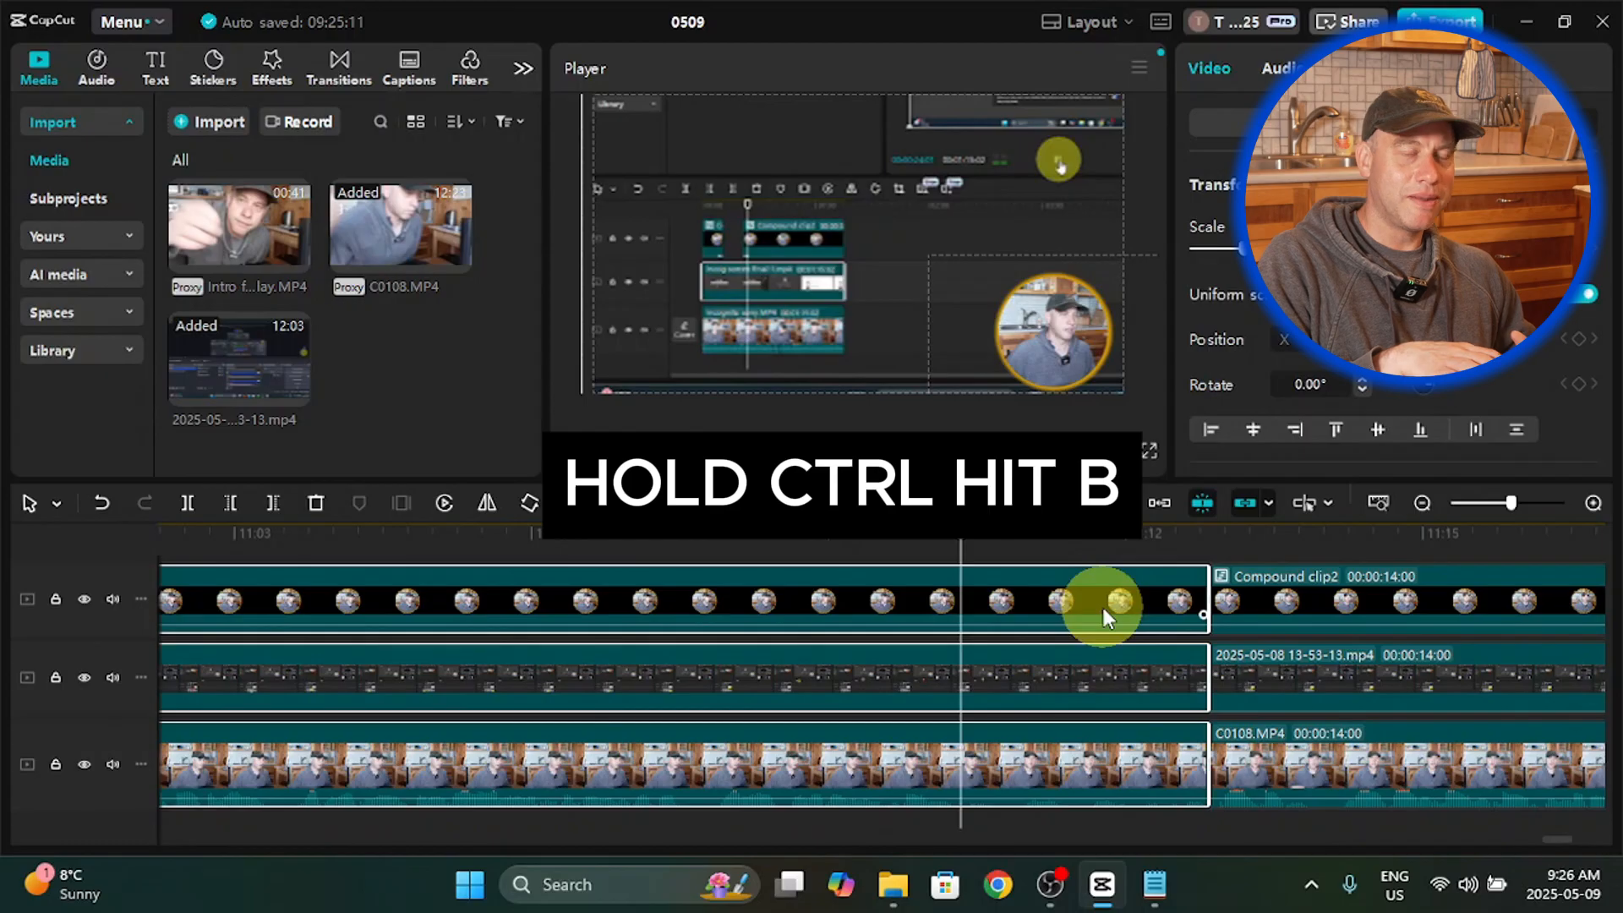
key(ctrl+b)
Step: Delete the three short segments between 00:11:10:08 and the final clips
scroll(1046, 732, down, 1)
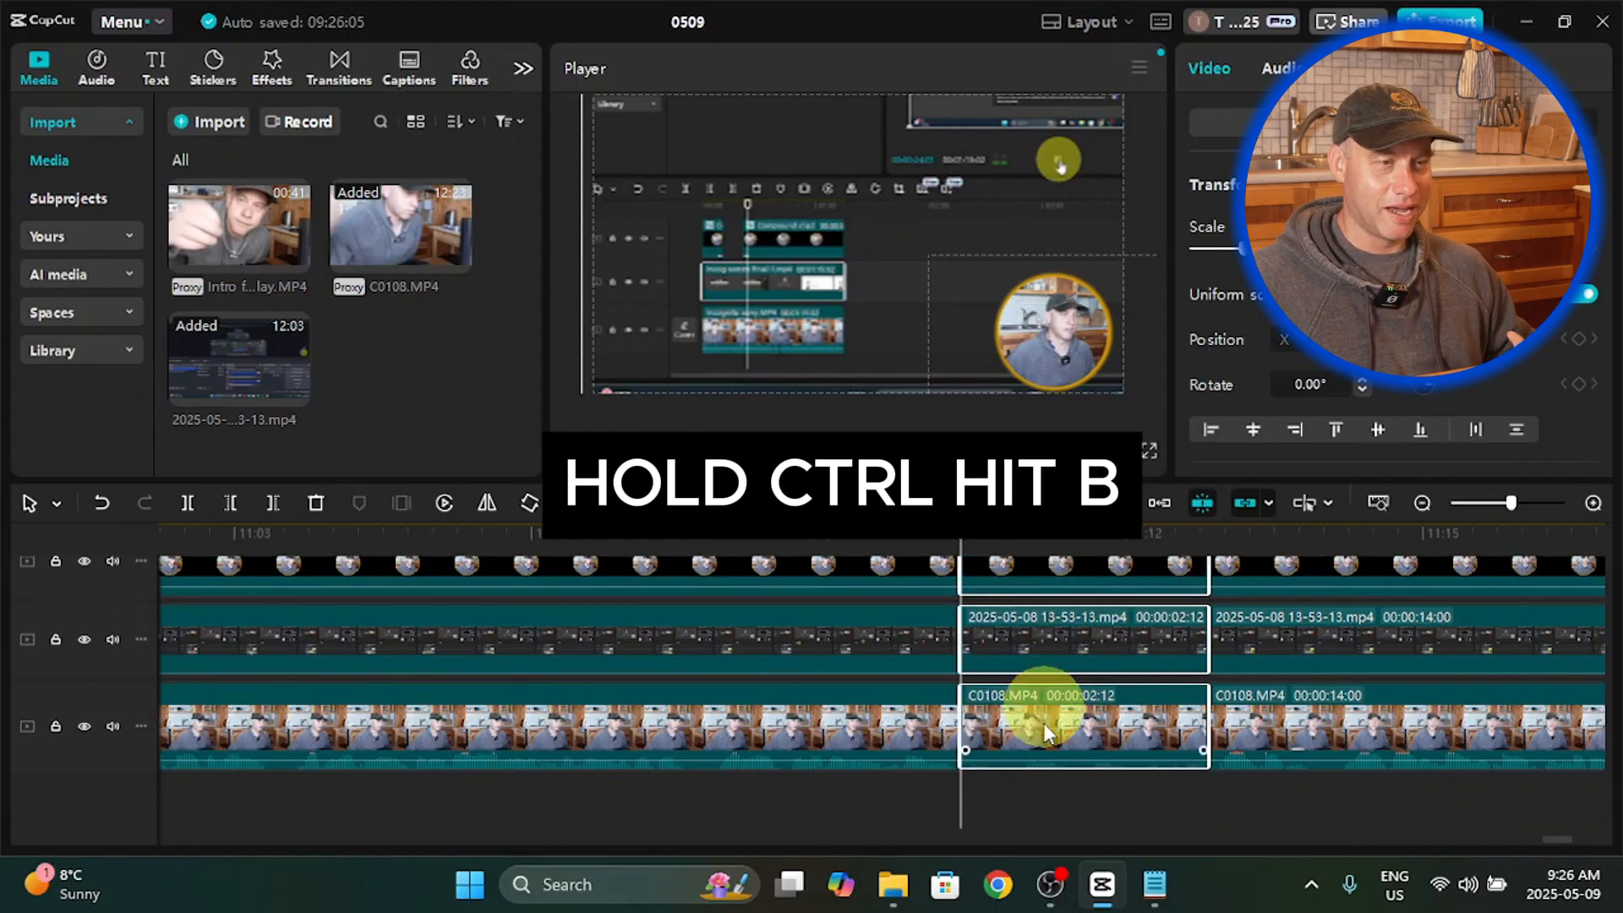
drag(1051, 787, 1047, 590)
scroll(1046, 592, up, 1)
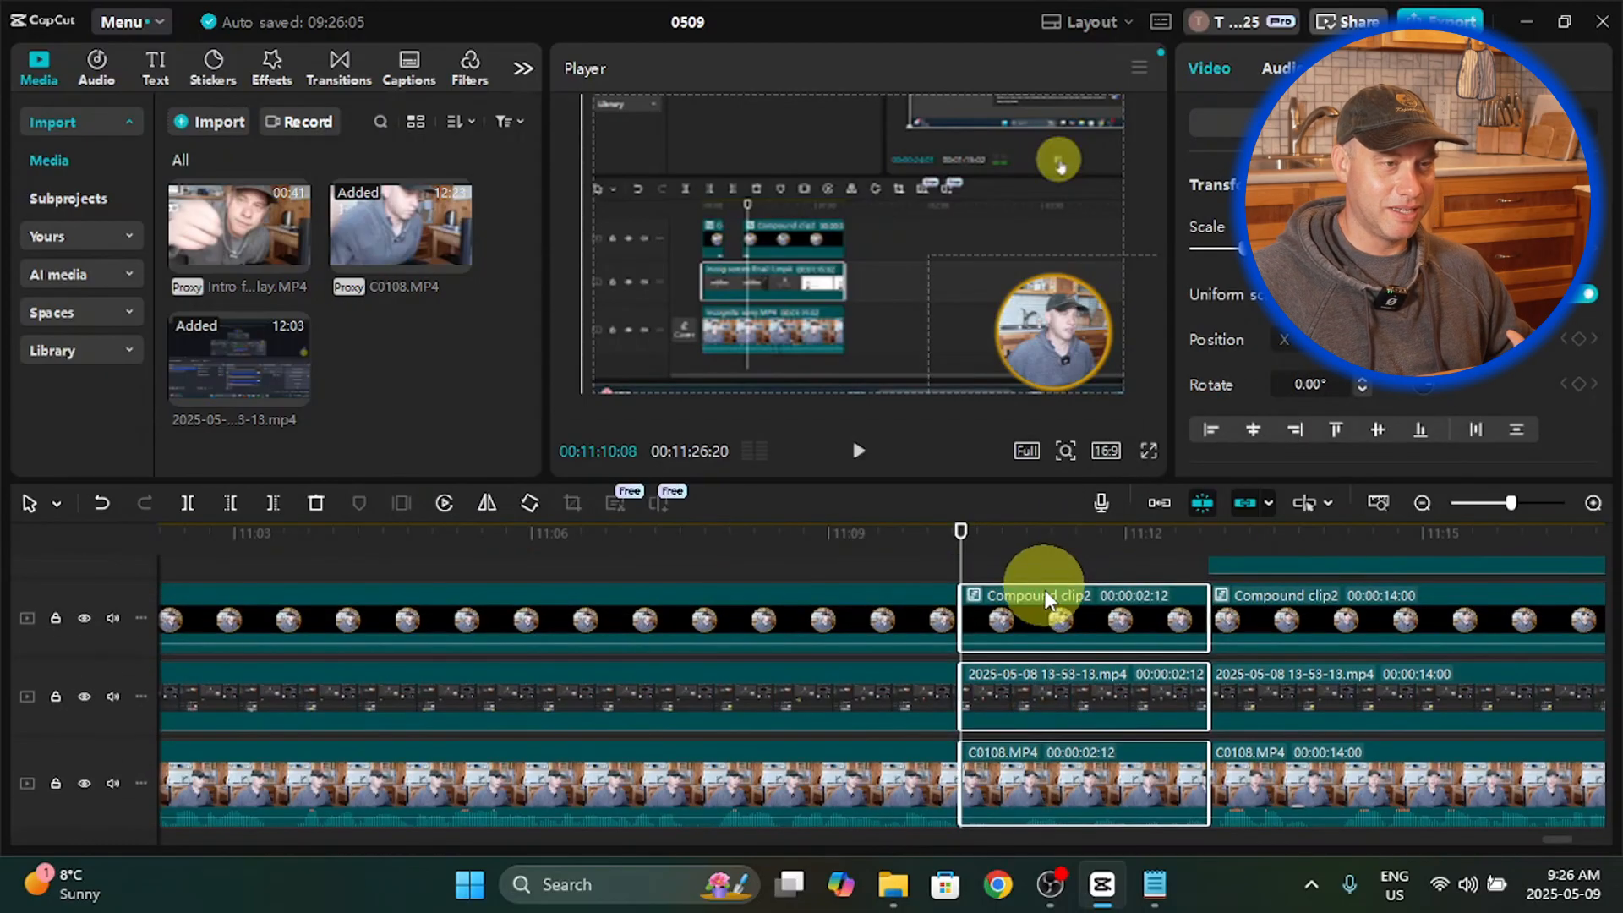
scroll(1046, 594, down, 2)
scroll(1049, 599, up, 1)
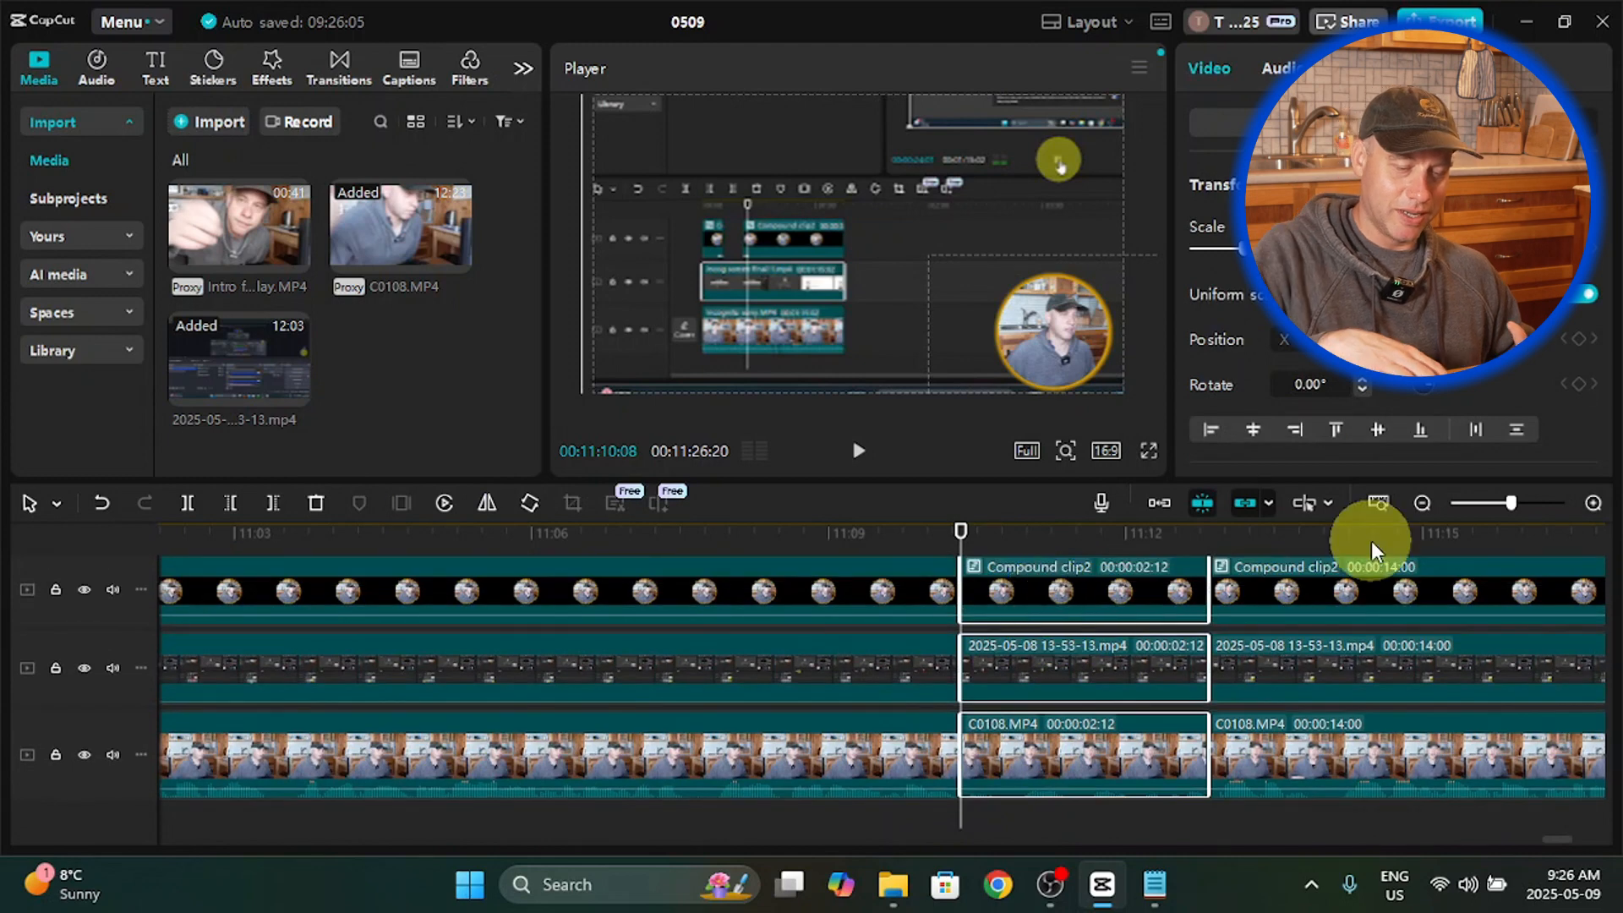
key(BackSpace)
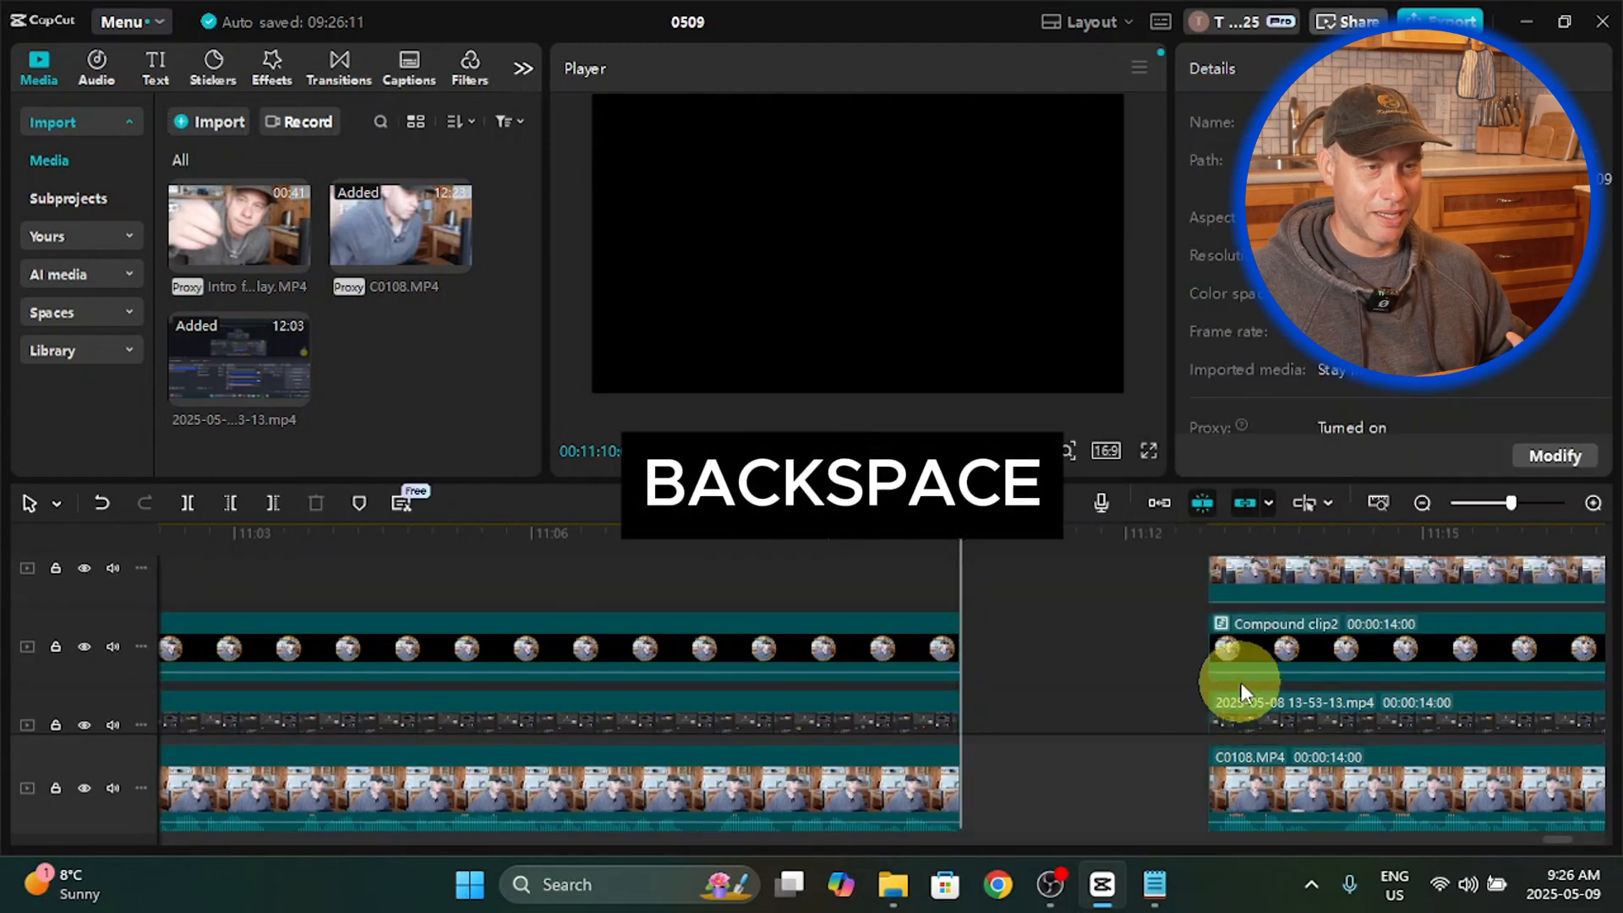
Step: Move the final clips on all four tracks back to 00:11:10:08 to close the gap
scroll(1242, 679, down, 5)
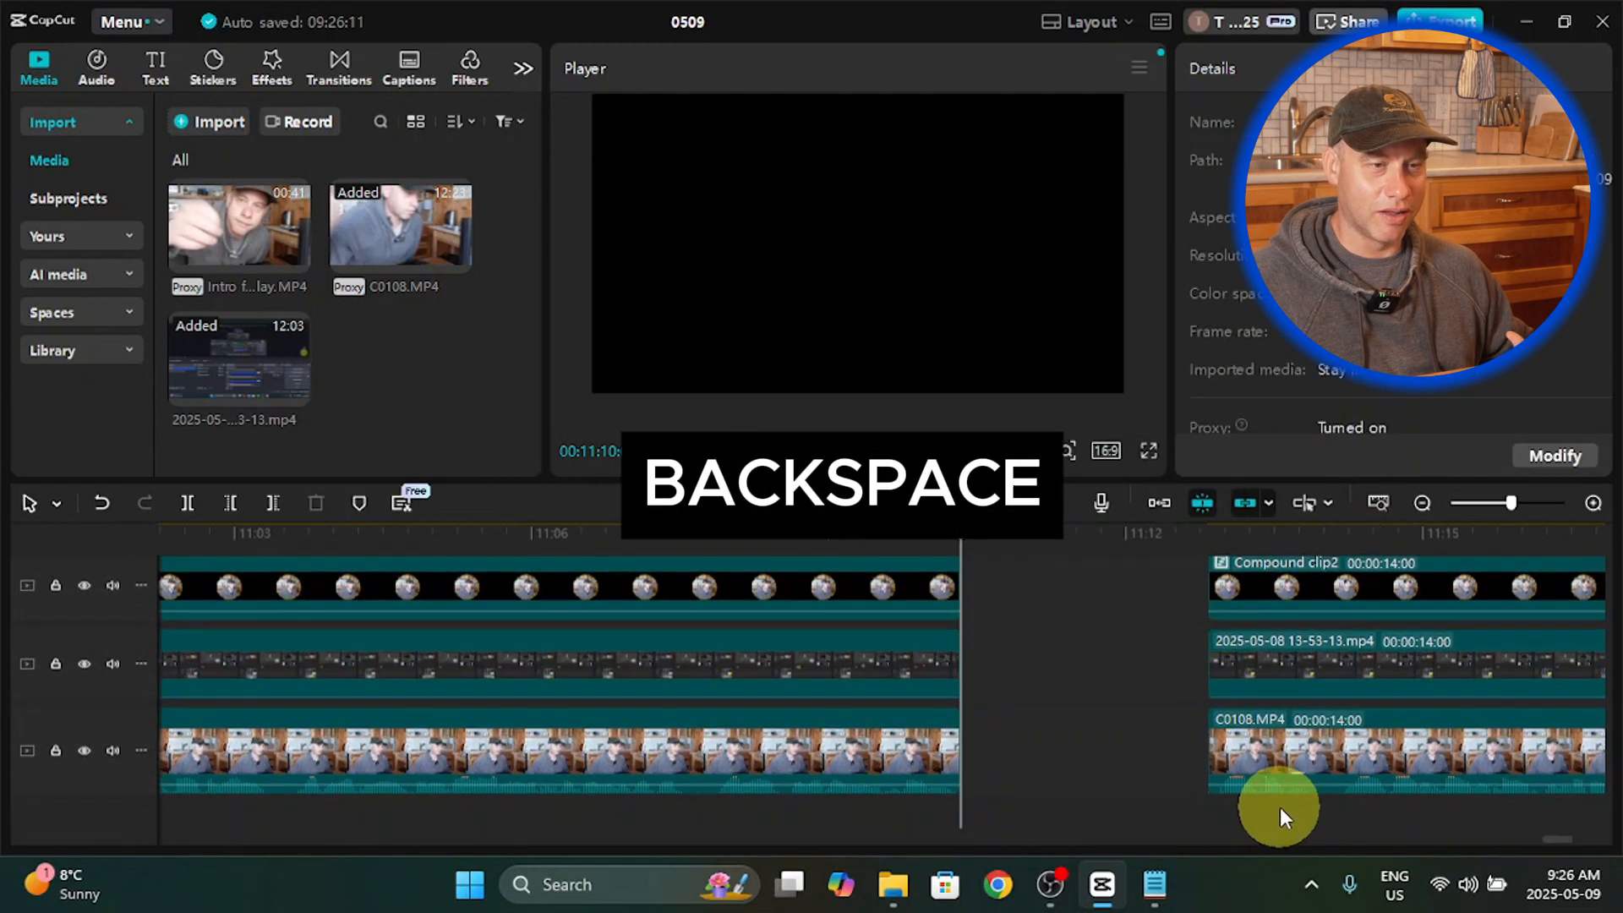
drag(1286, 810, 1264, 502)
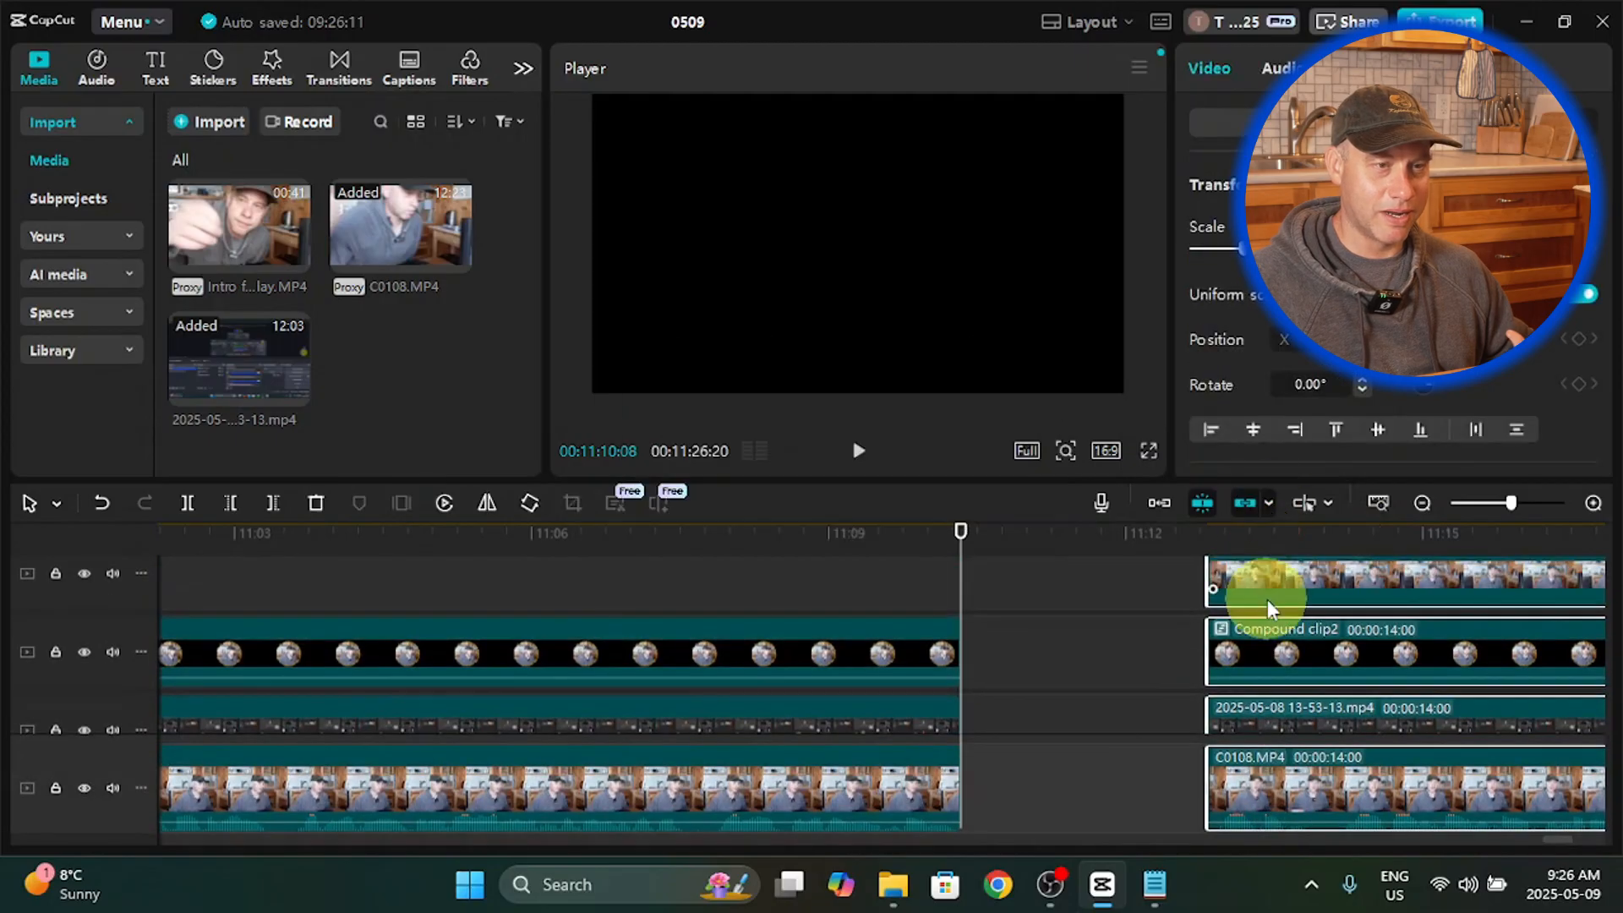
drag(1252, 603, 1045, 592)
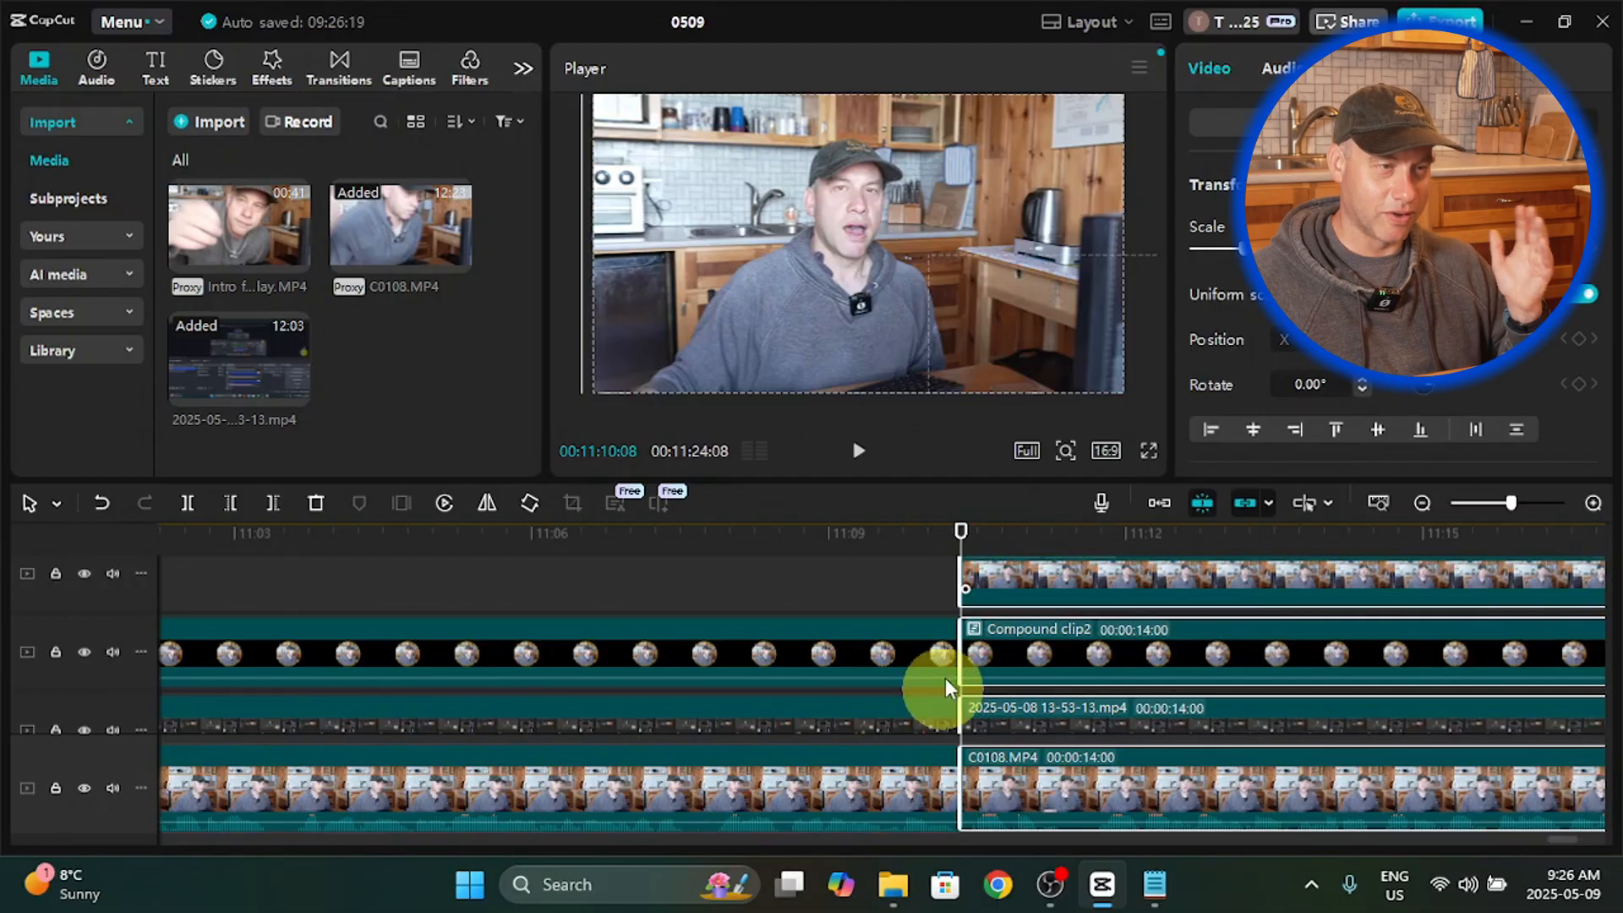
Step: Play from shortly before the closed join through the full-screen camera ending to review the transition
drag(958, 534, 717, 541)
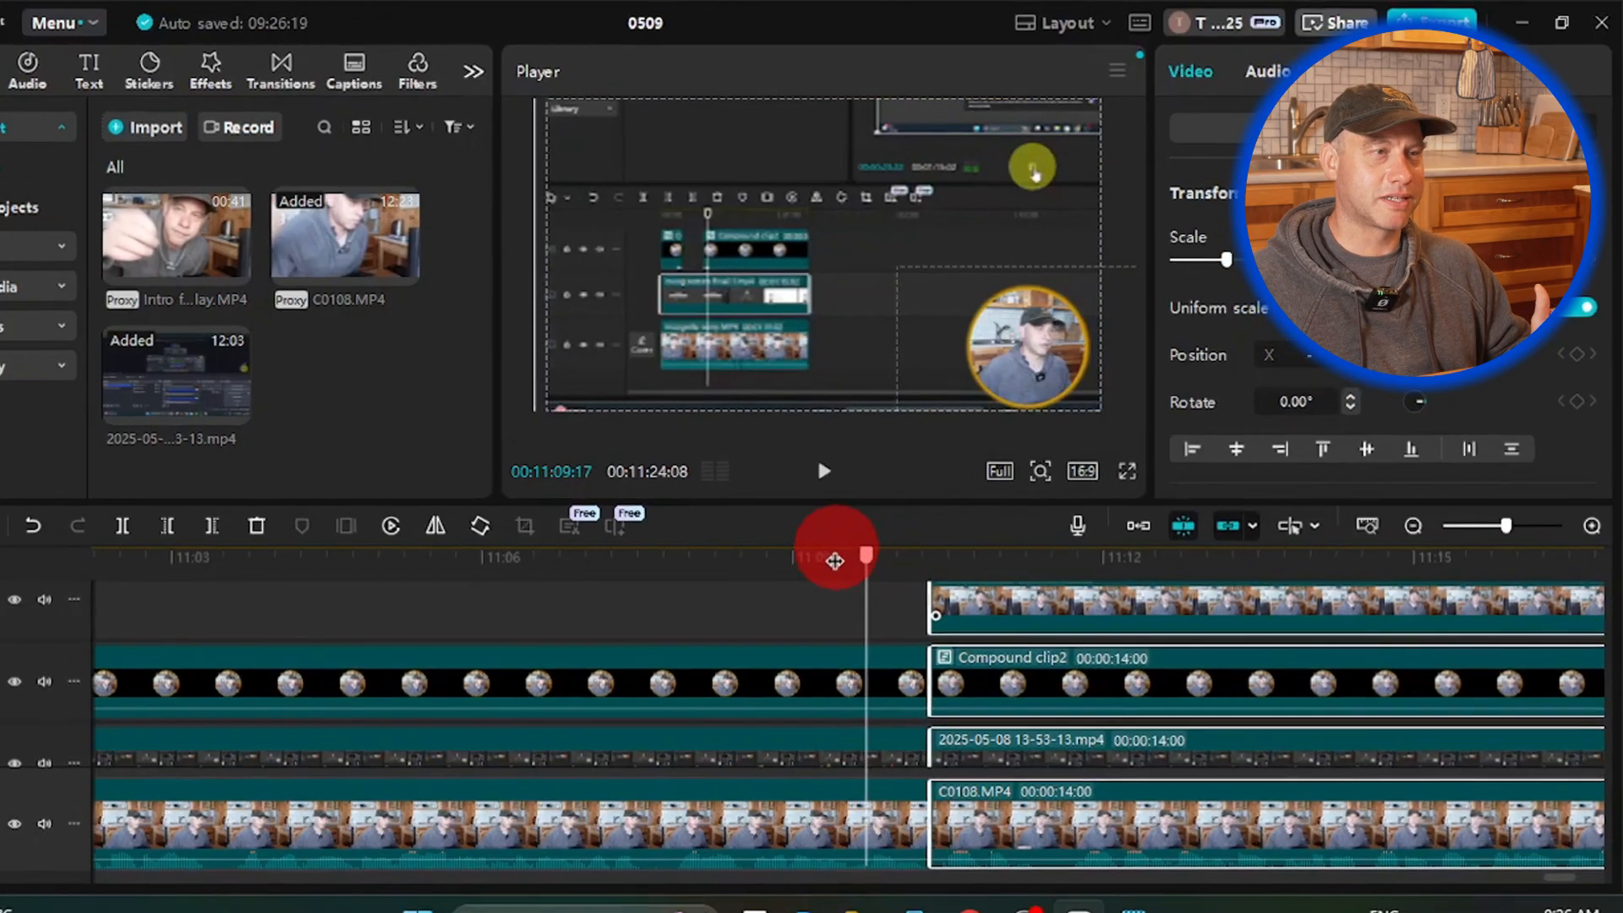
drag(566, 634, 504, 627)
click(731, 529)
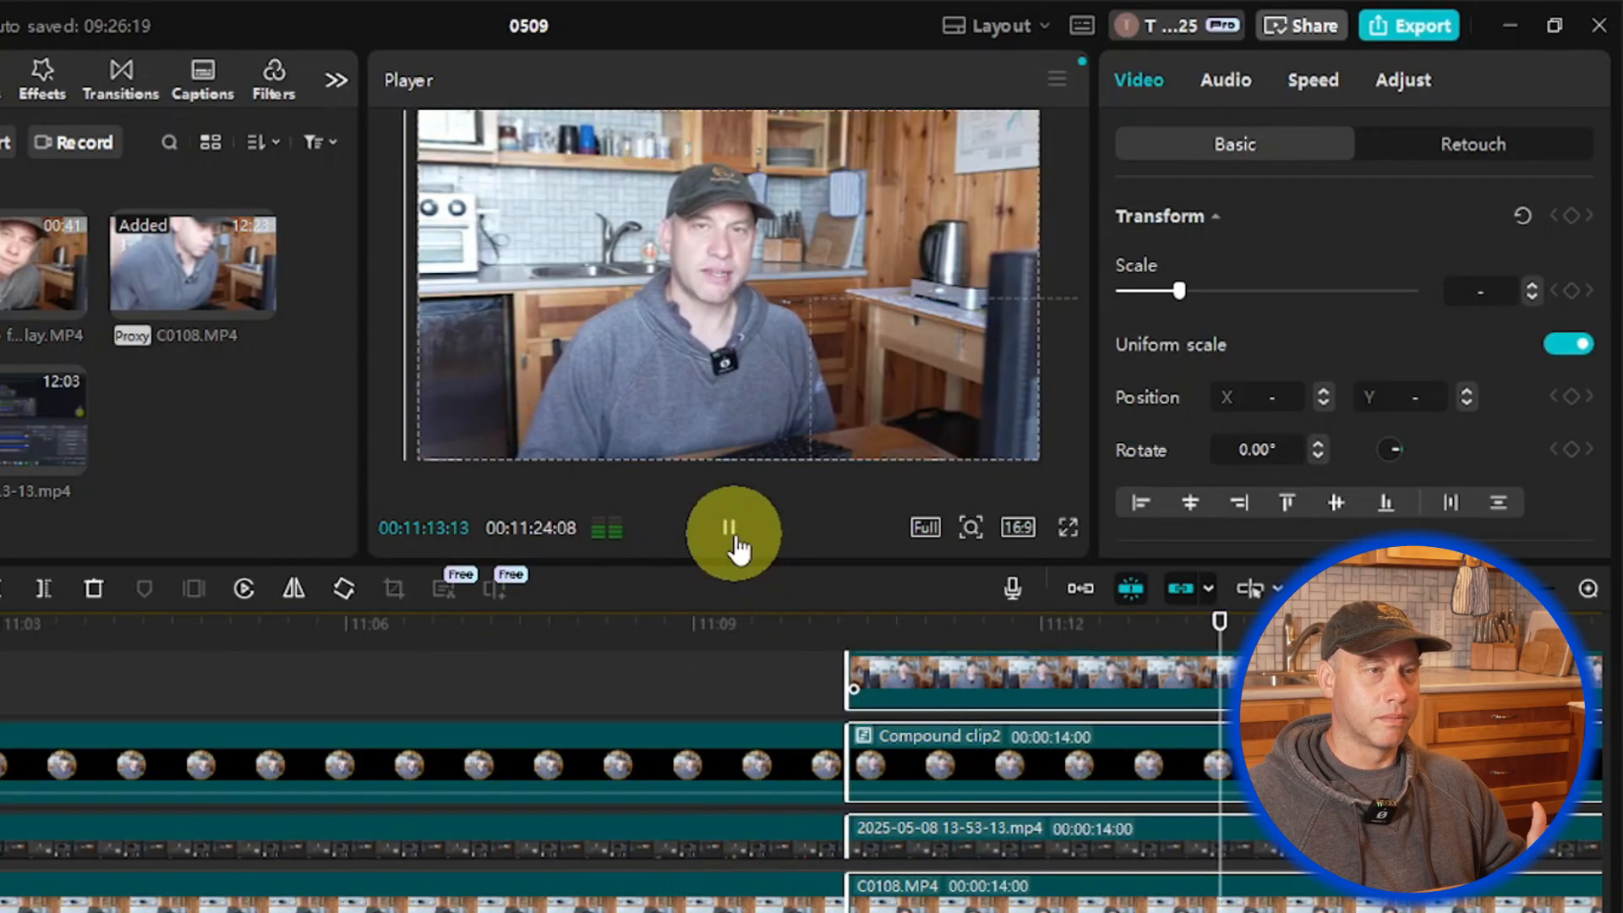
click(730, 529)
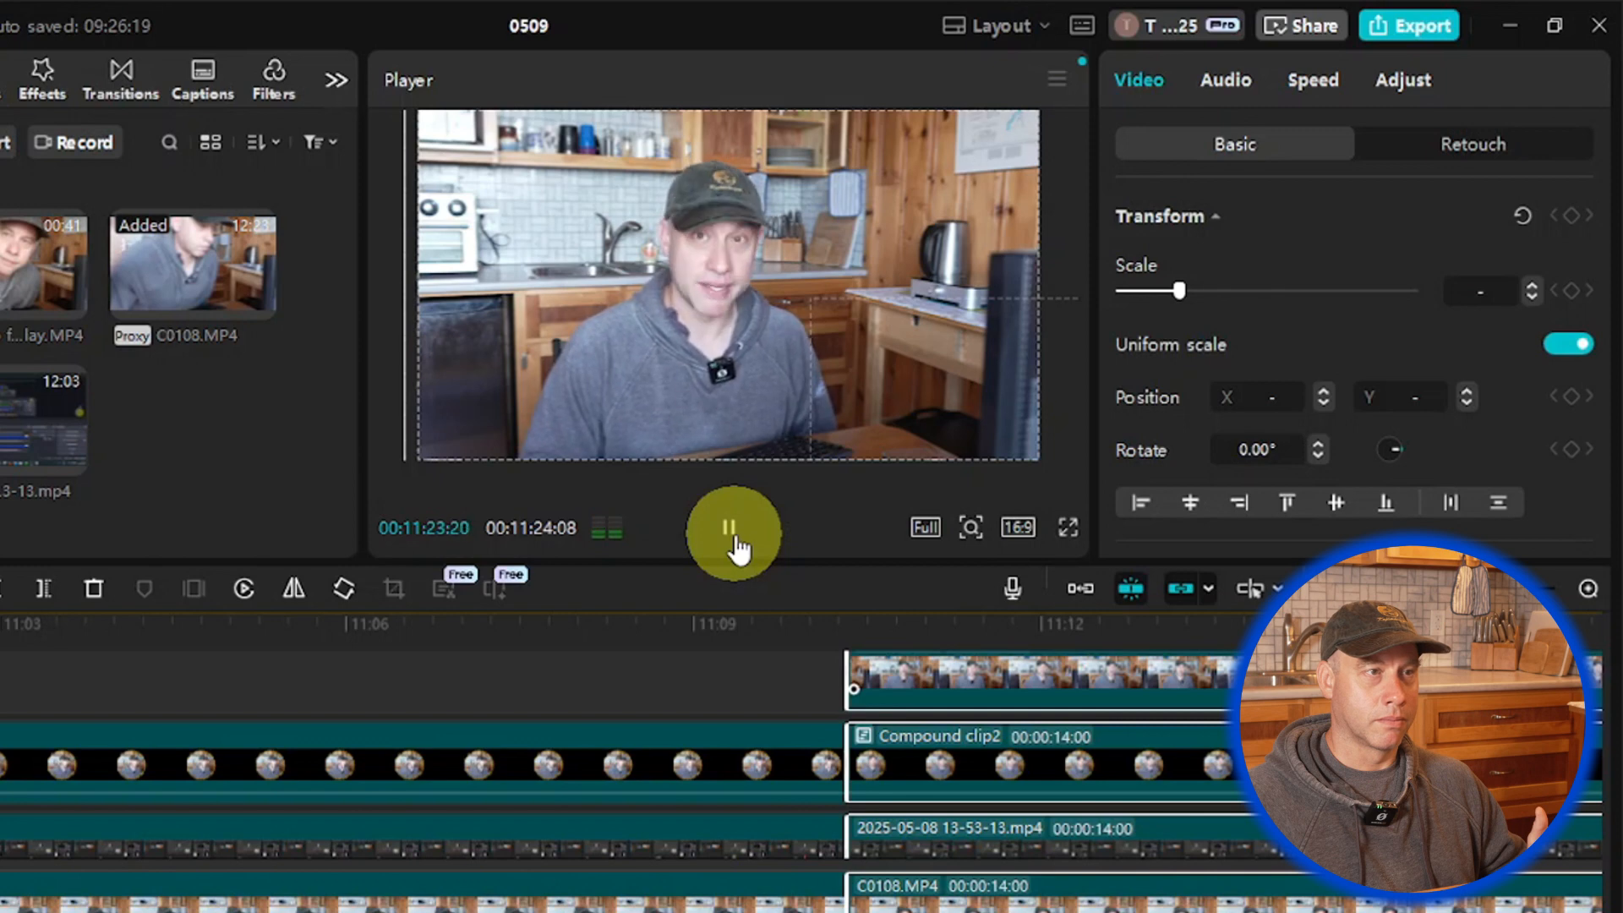
click(732, 531)
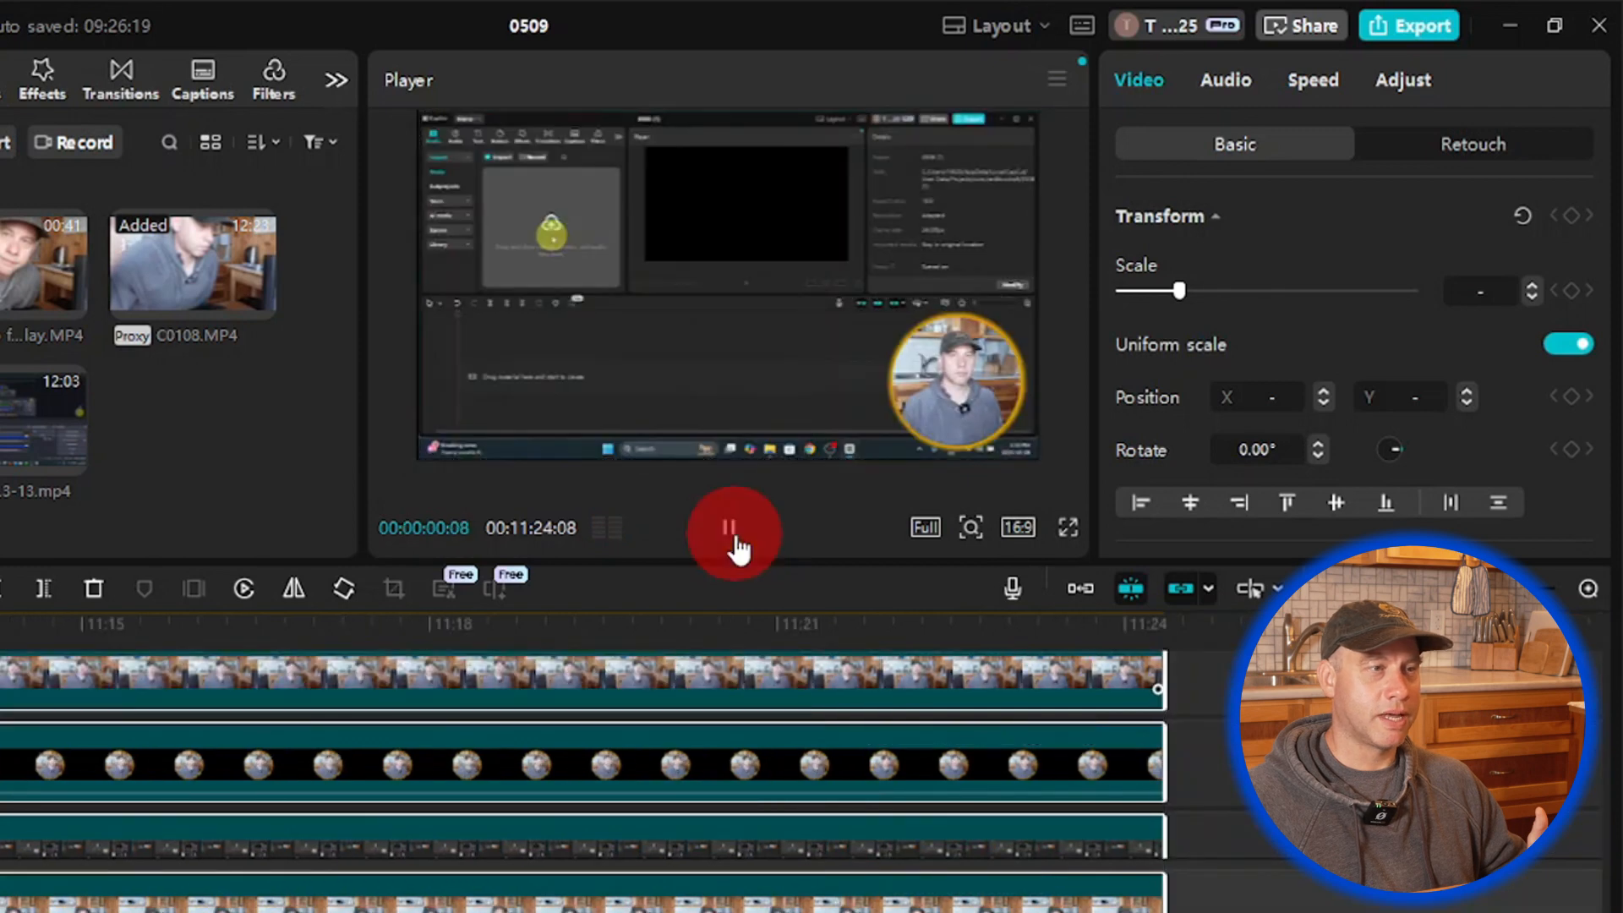
click(733, 531)
click(736, 541)
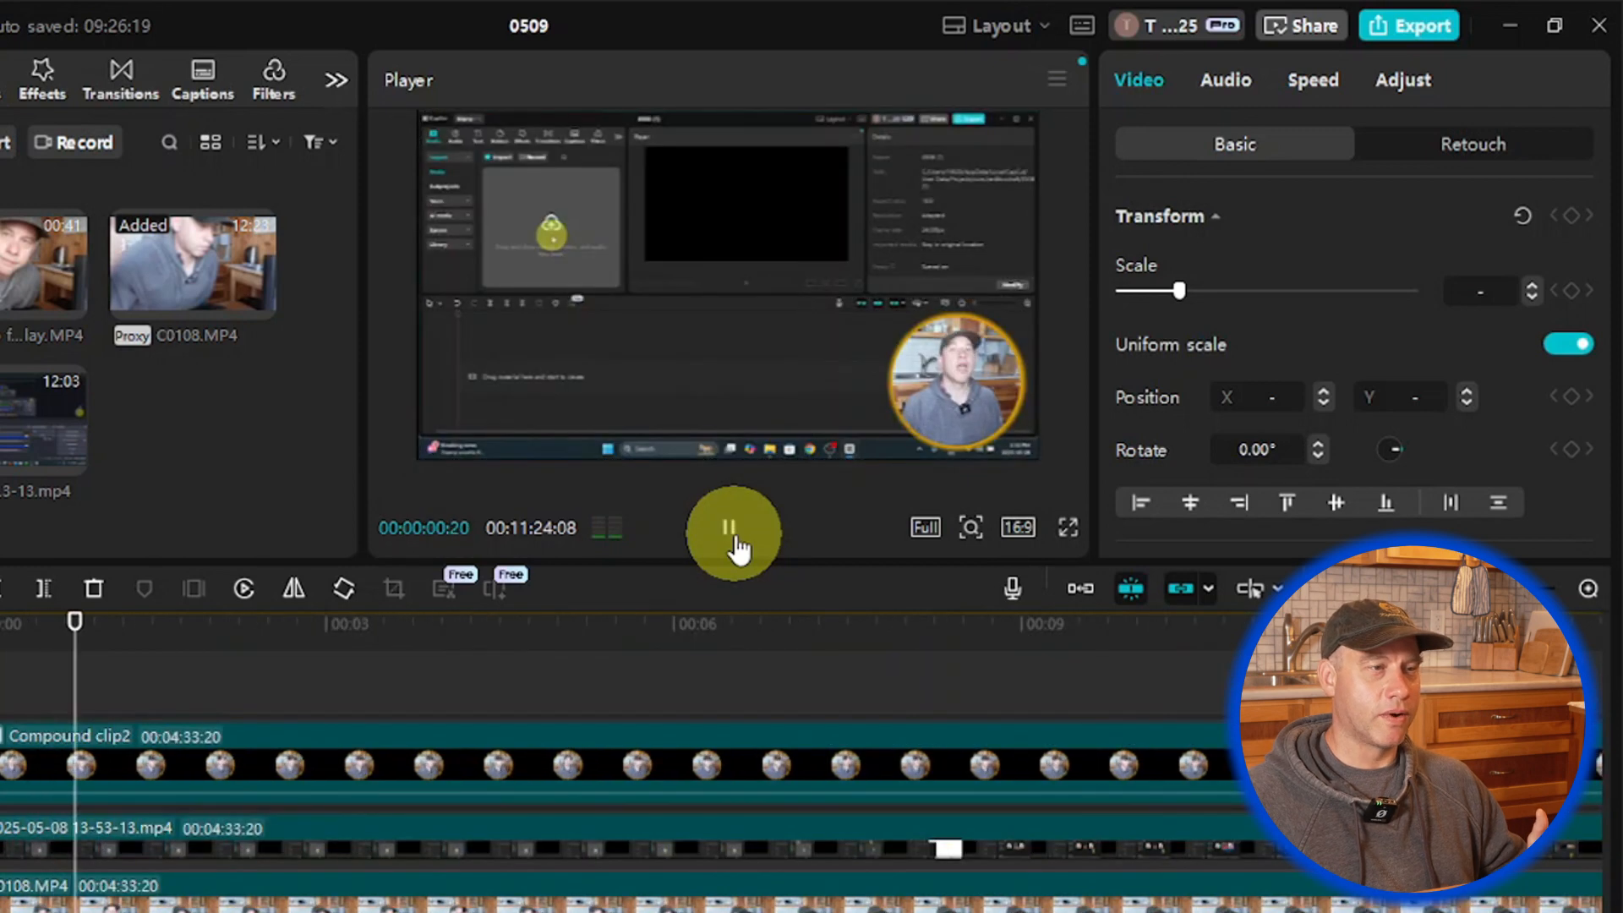
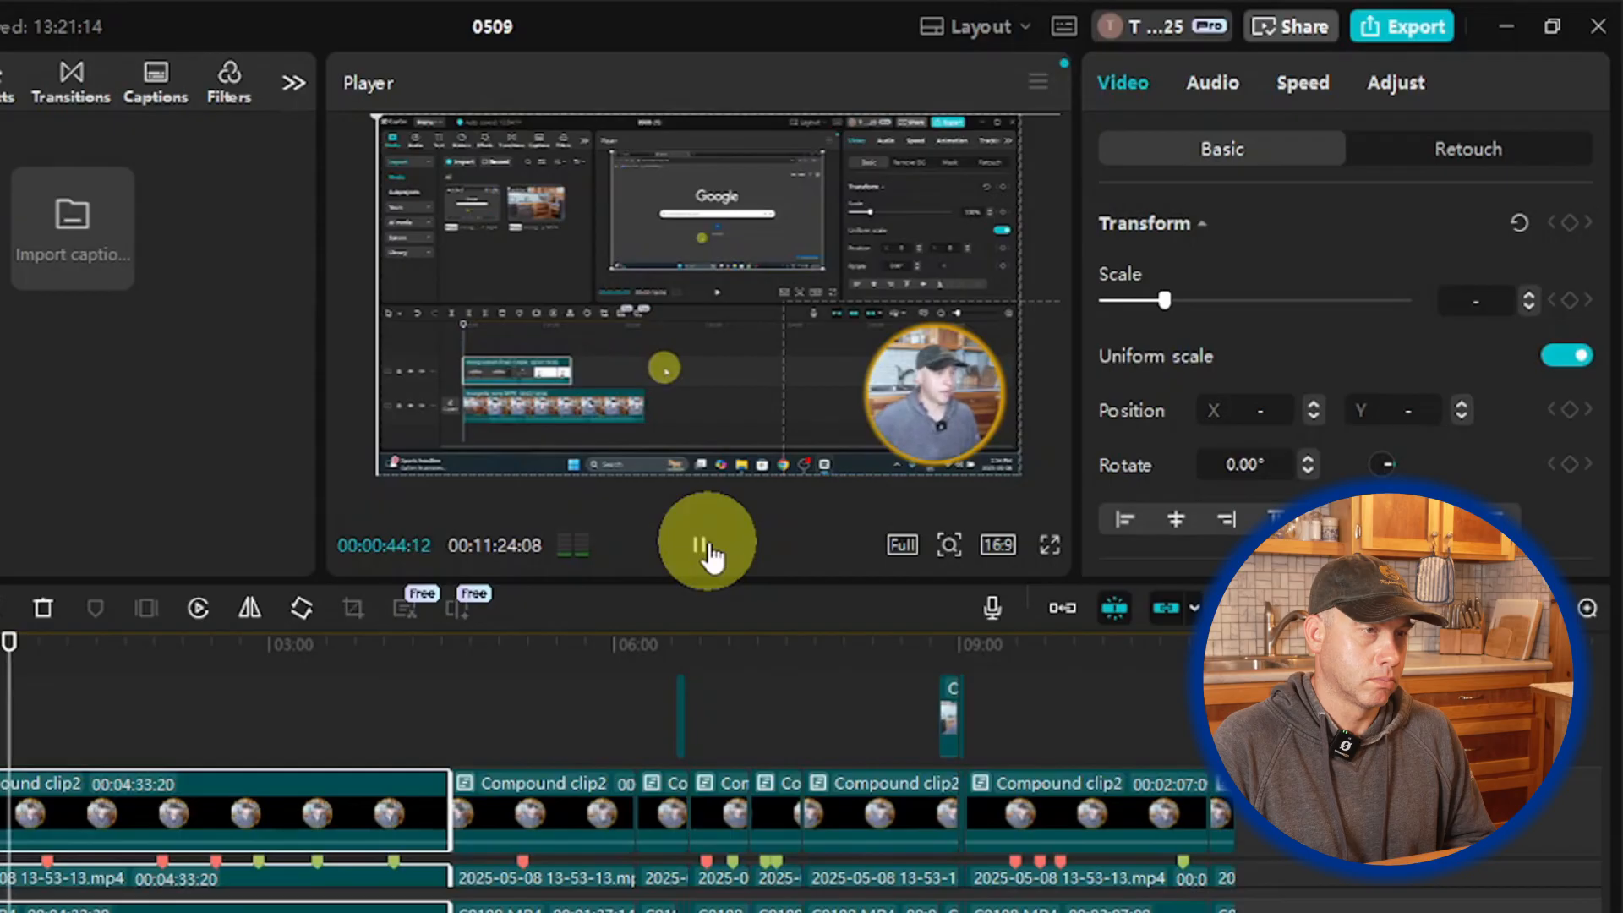
Step: Play the opening section from 00:00:43:04 to 00:00:44:15 to locate the part to isolate
click(711, 550)
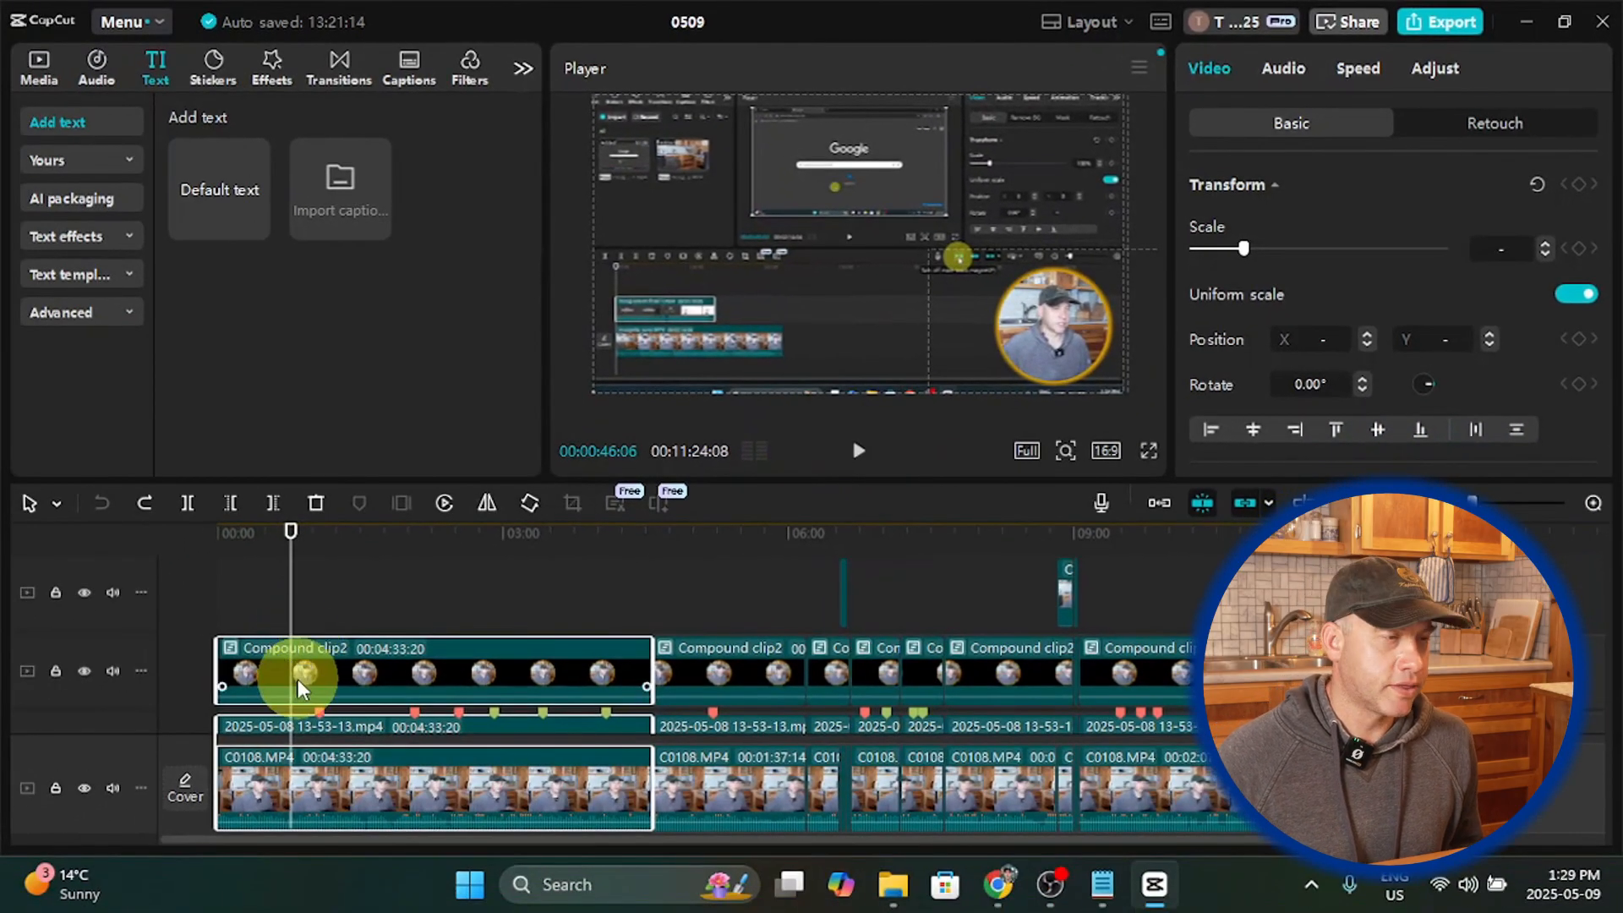
scroll(298, 689, down, 2)
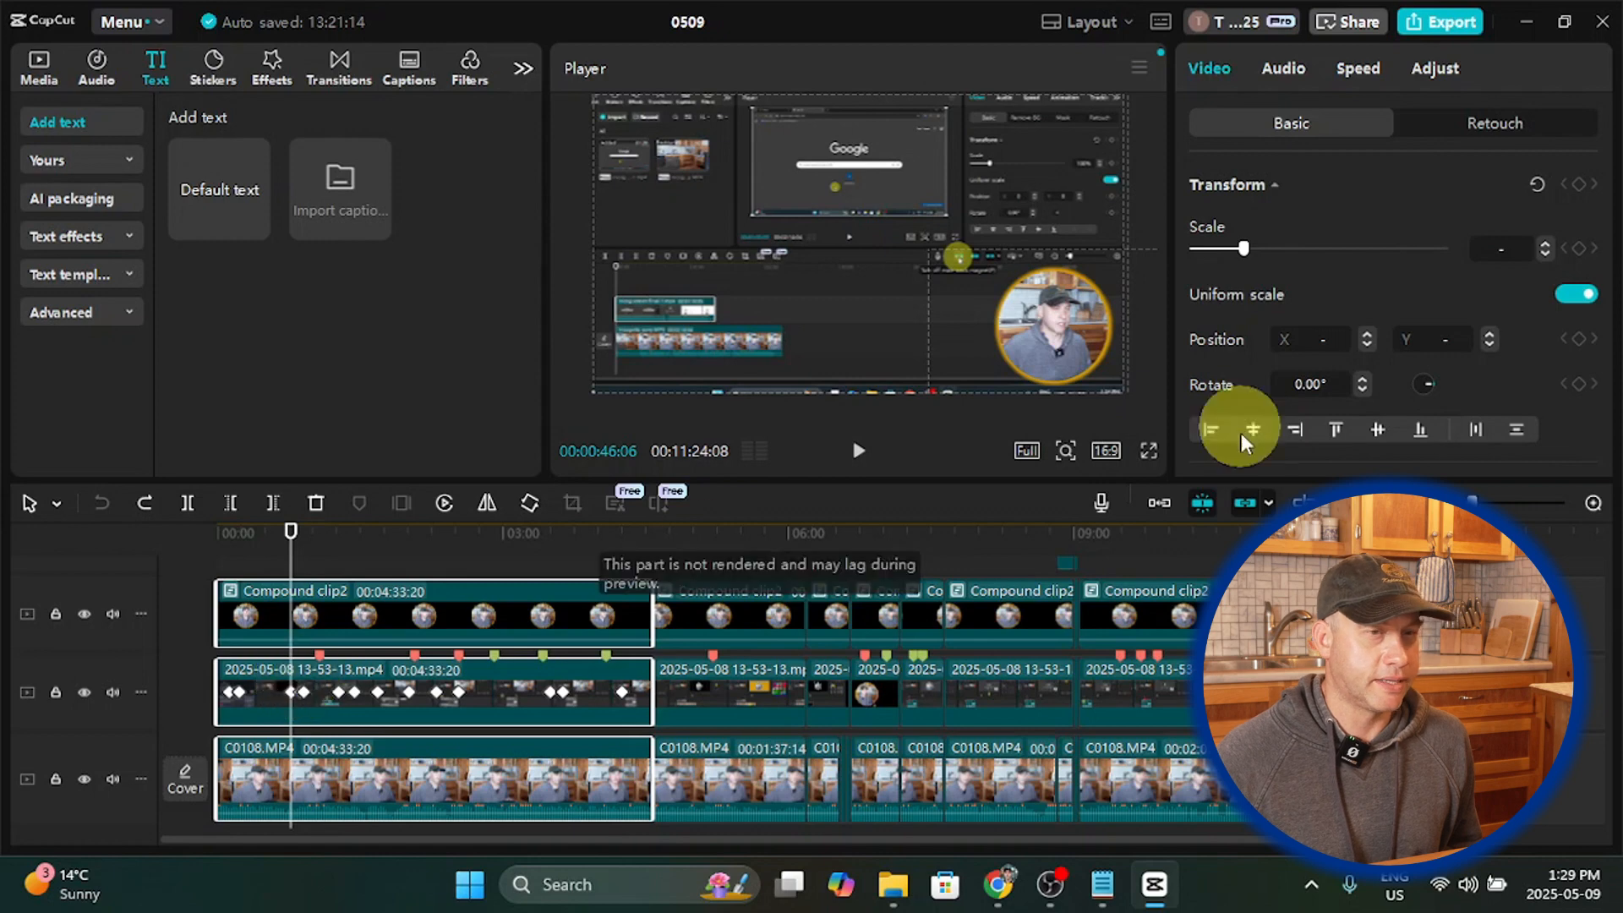
click(1597, 509)
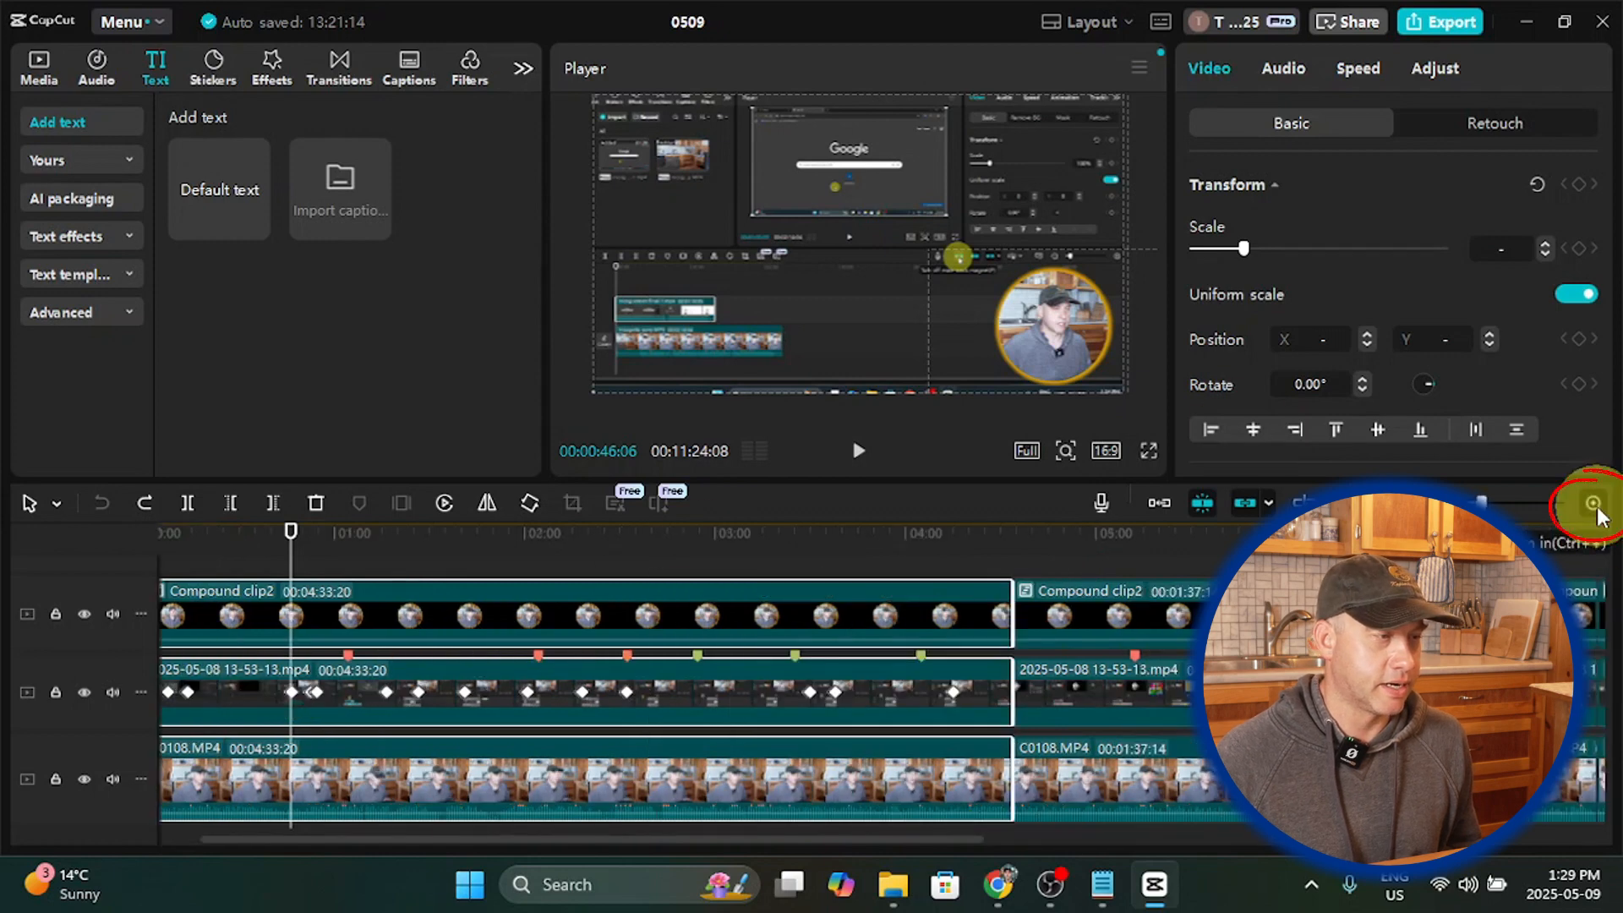
click(1596, 507)
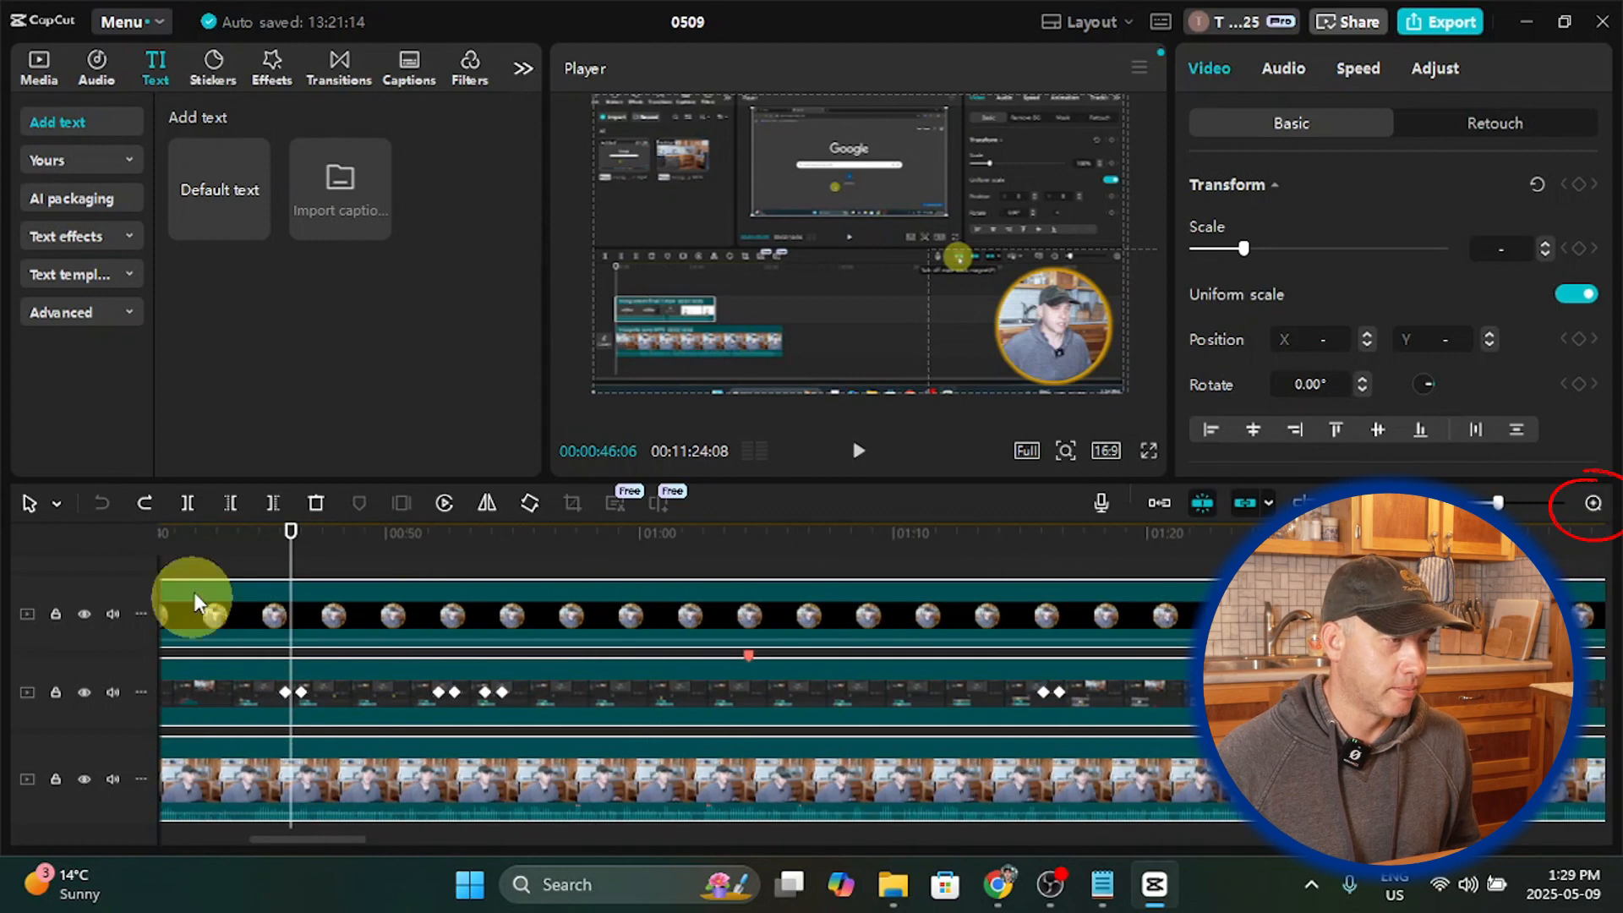
drag(286, 545, 965, 551)
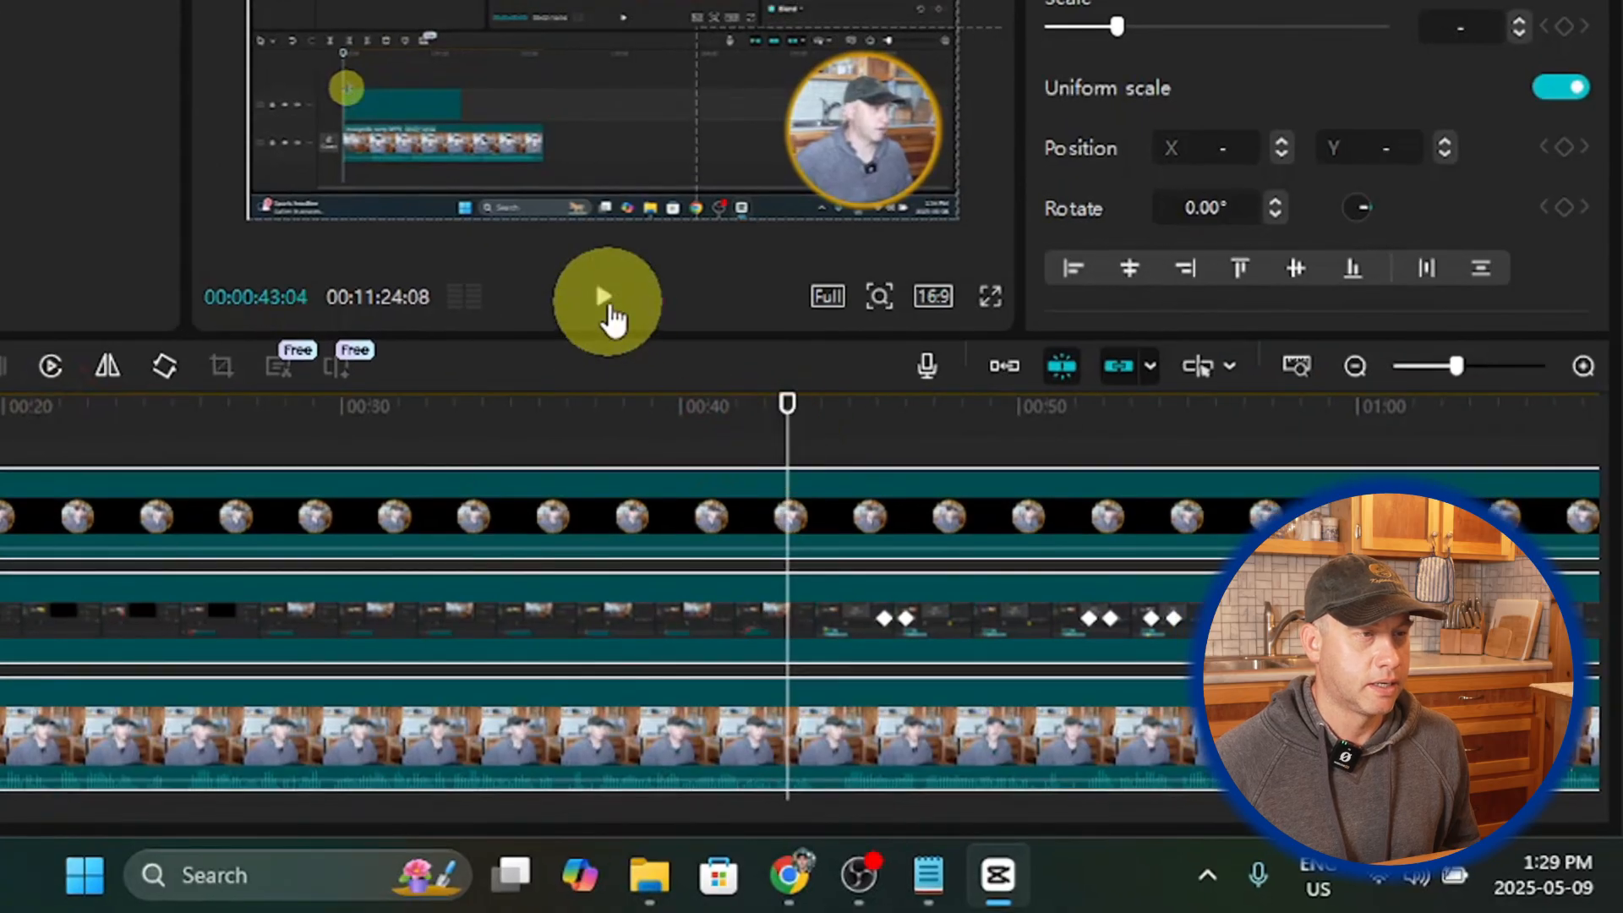
click(606, 300)
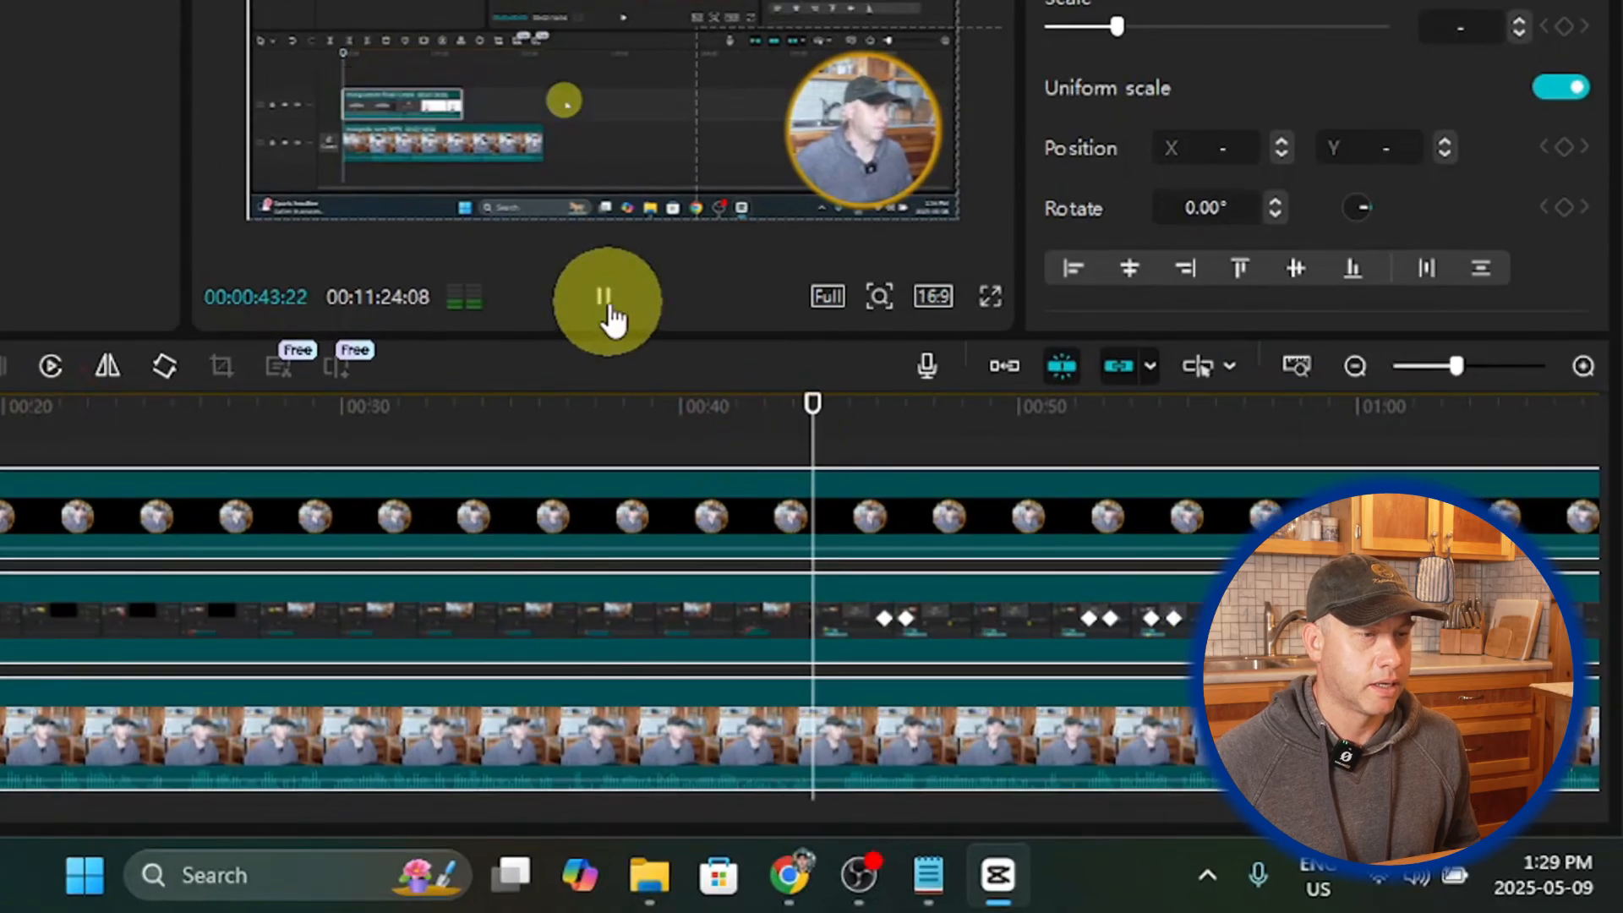
click(605, 301)
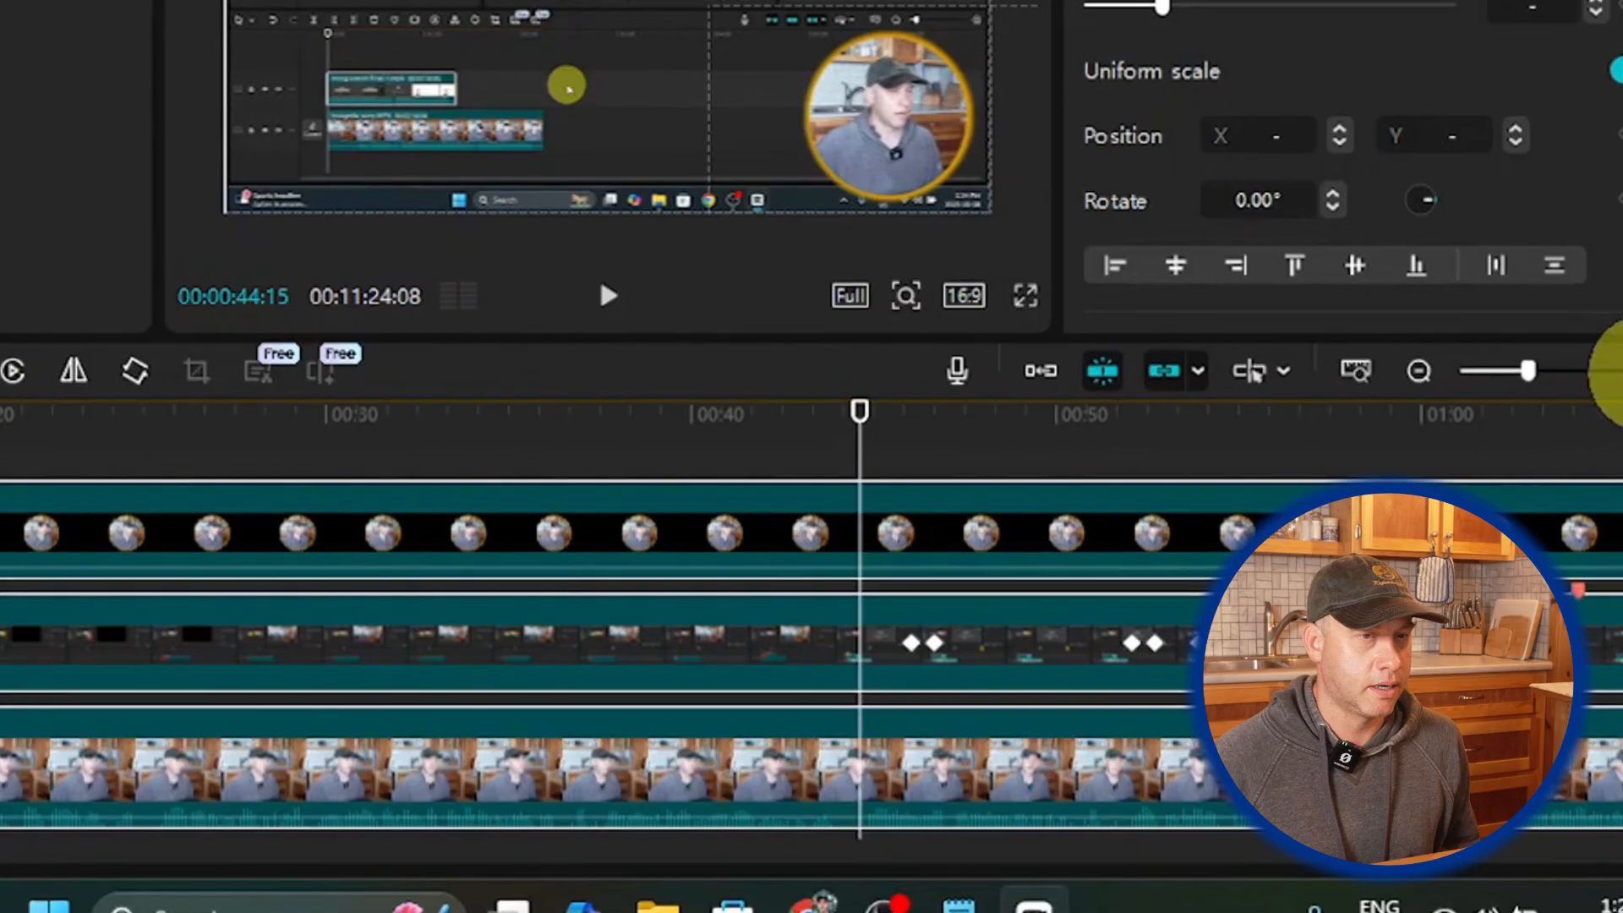
Step: Split the selected clips on all three tracks at 00:00:43:21
click(1617, 370)
click(1617, 371)
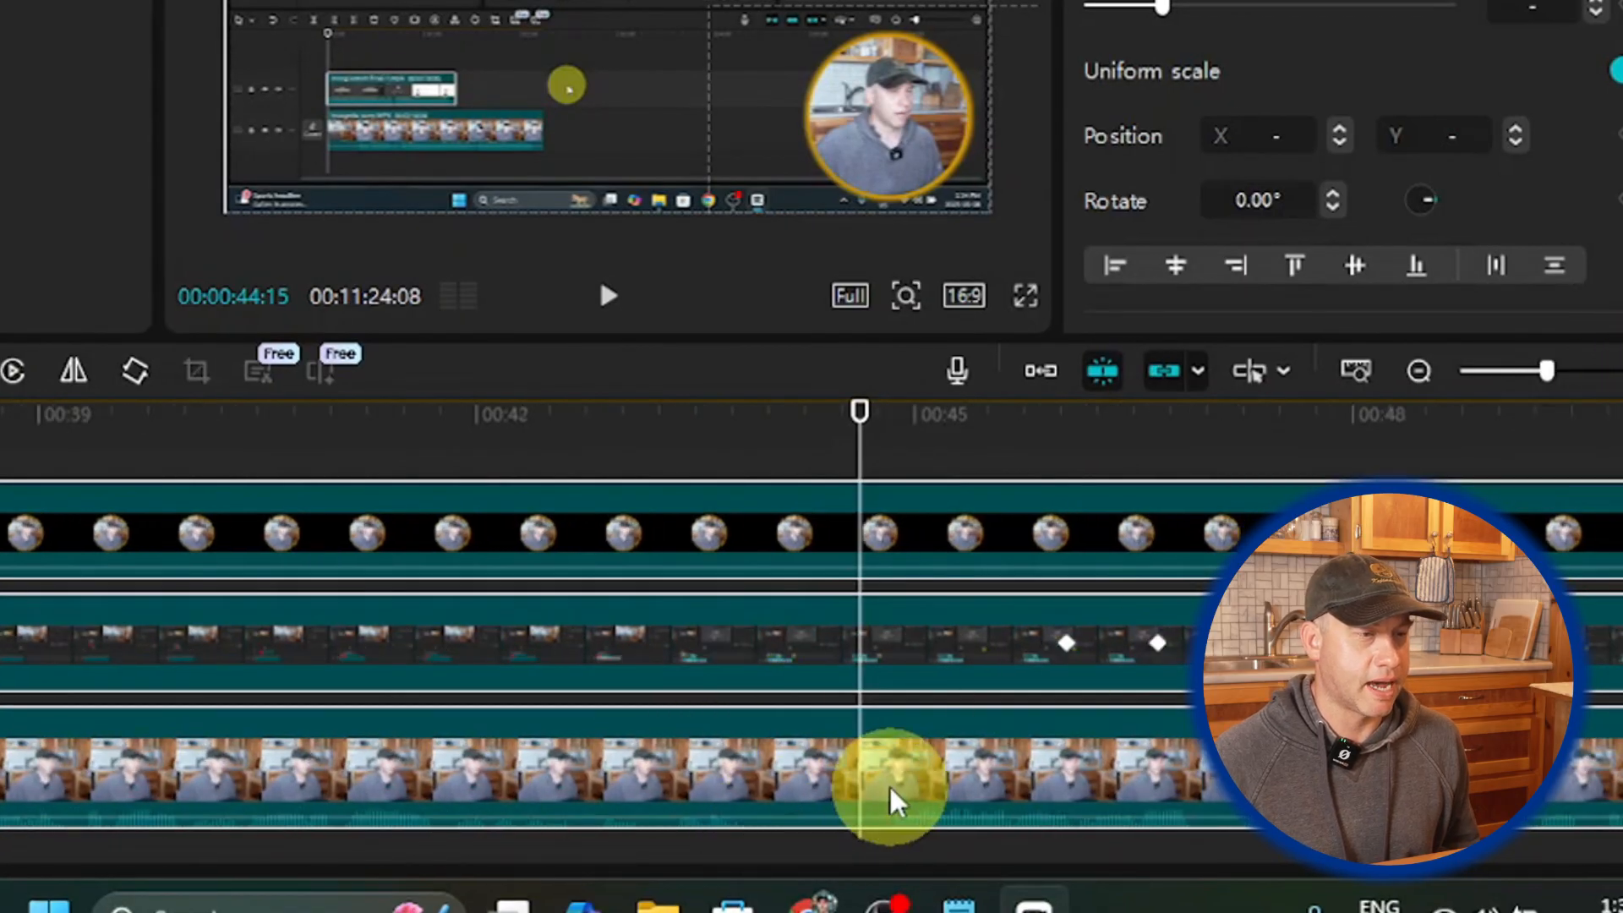
mouse_move(859, 456)
mouse_down()
mouse_move(750, 479)
mouse_move(750, 457)
mouse_up()
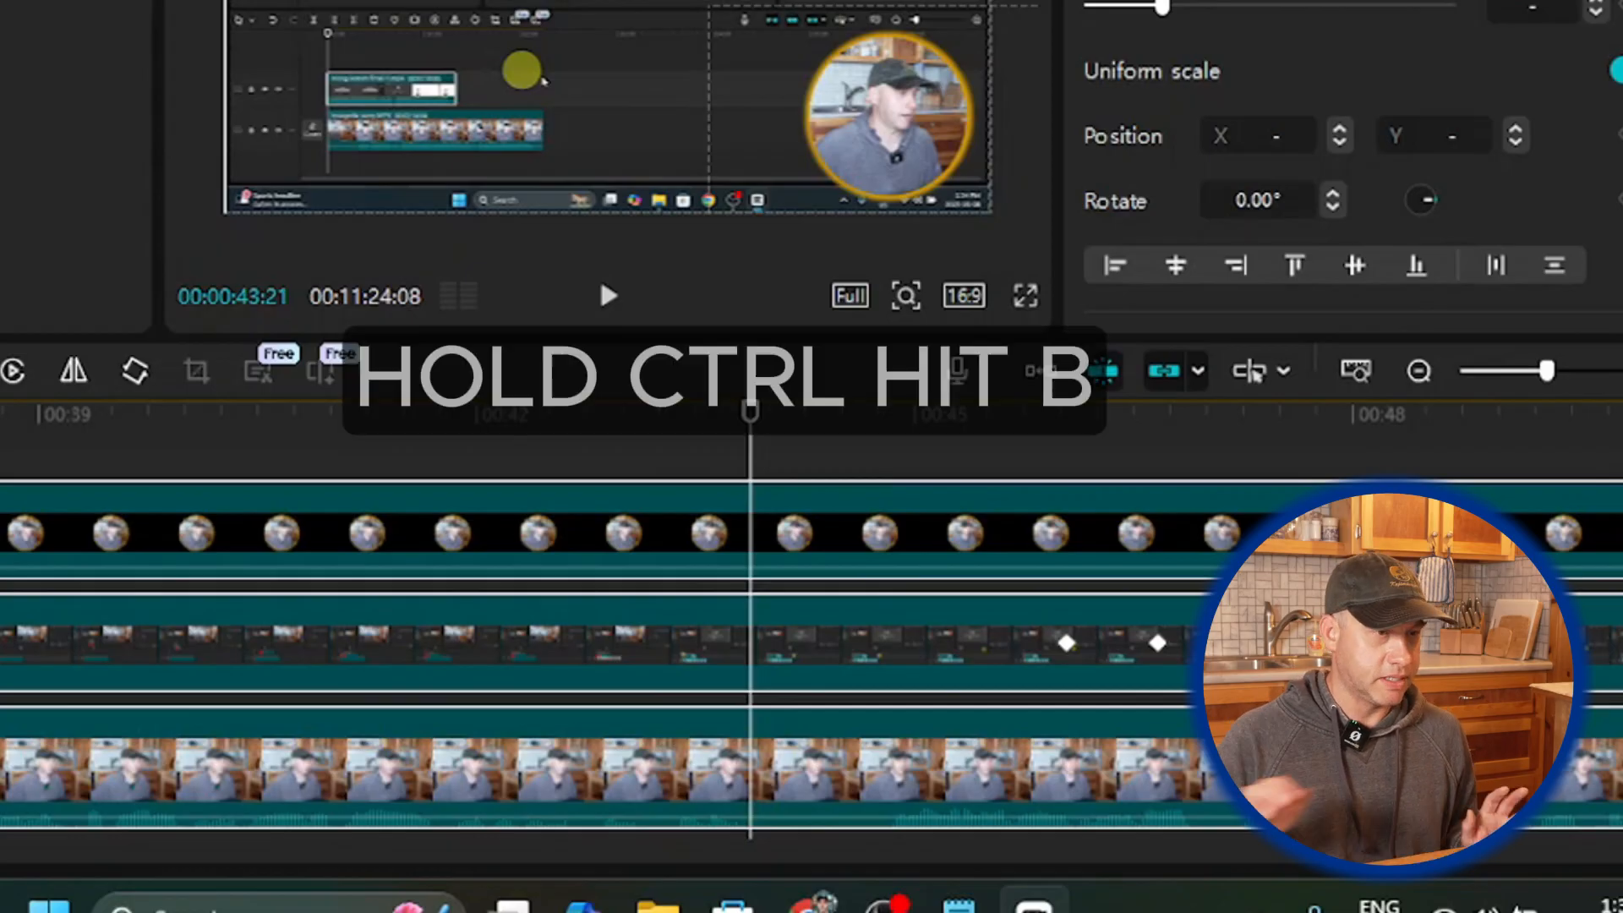
key(ctrl+b)
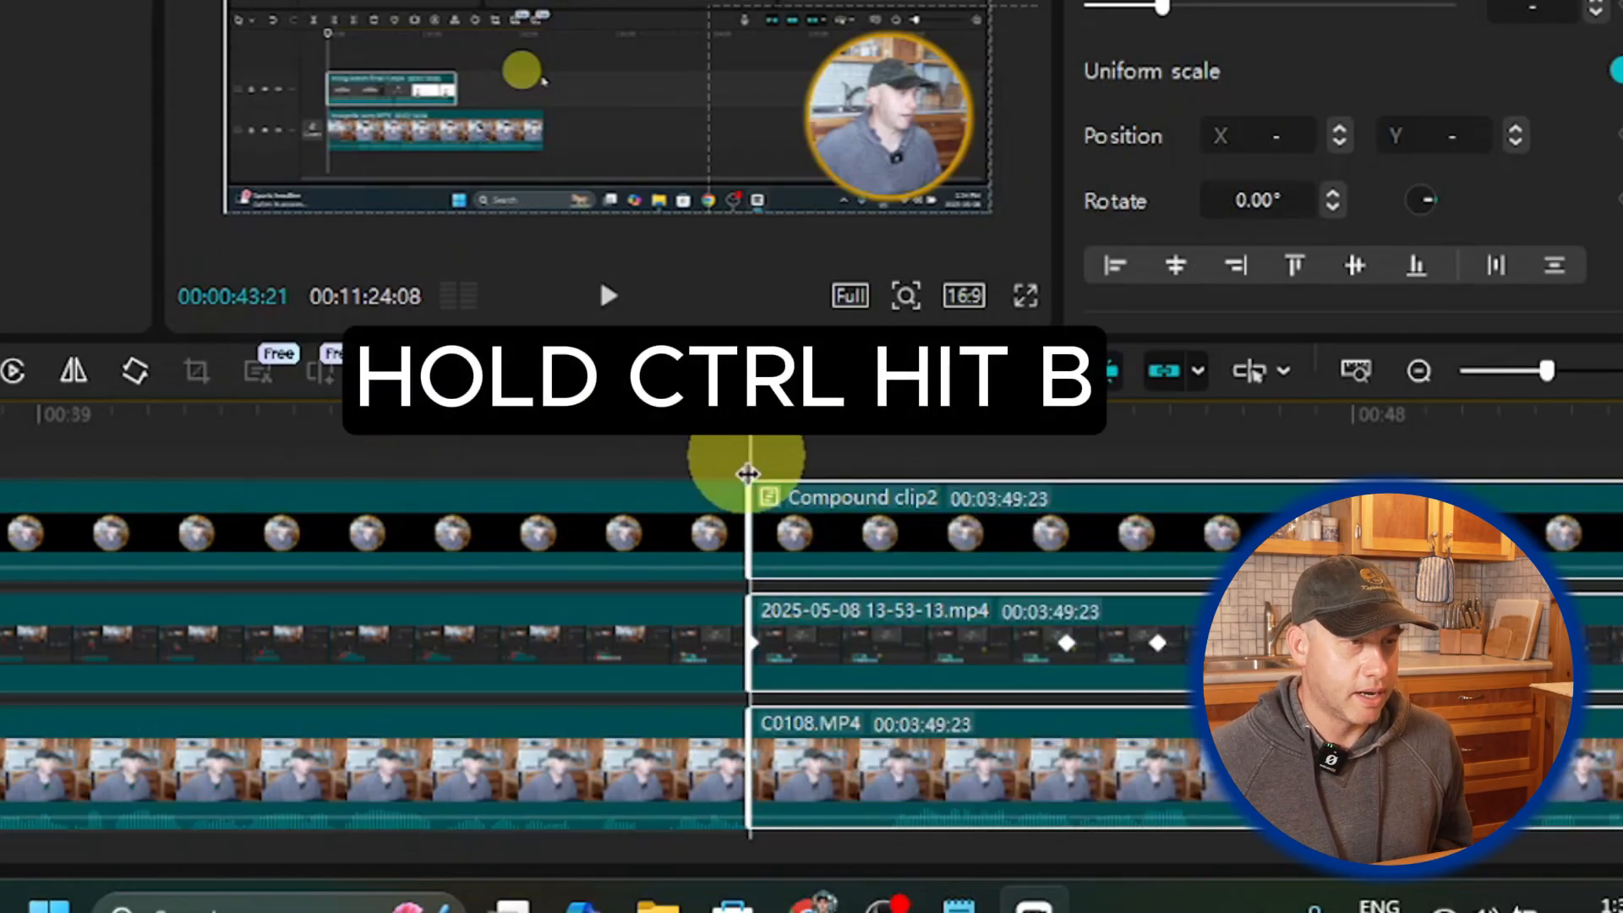
Step: Split the three tracks again at 00:00:44:19 and select the short screen recording segment between the two cuts
drag(752, 463, 885, 459)
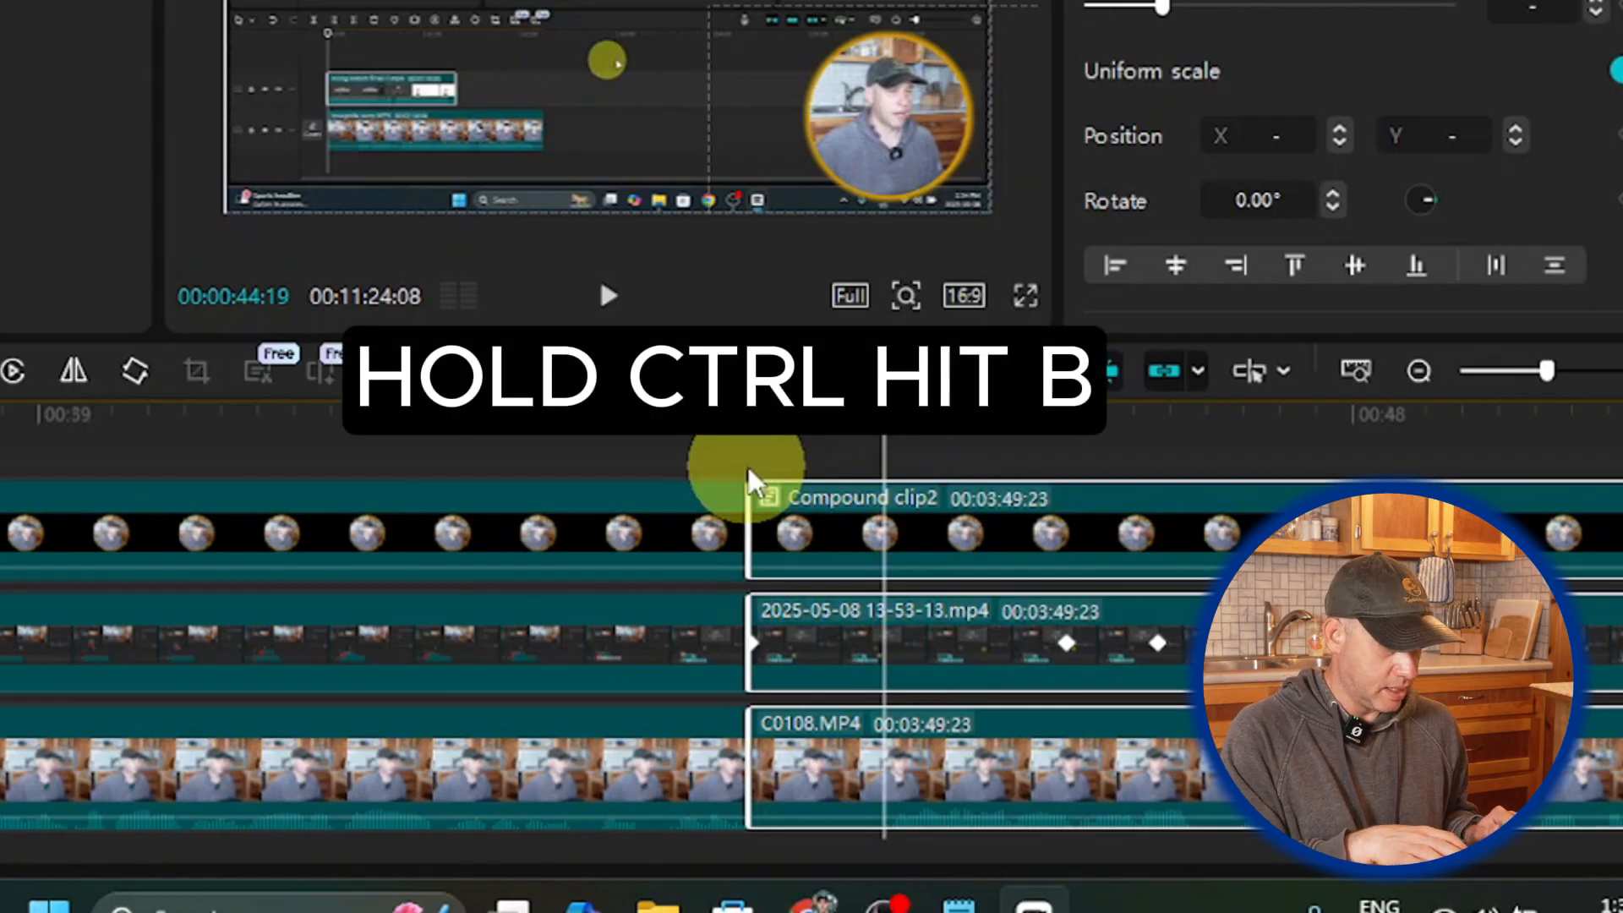
key(ctrl+b)
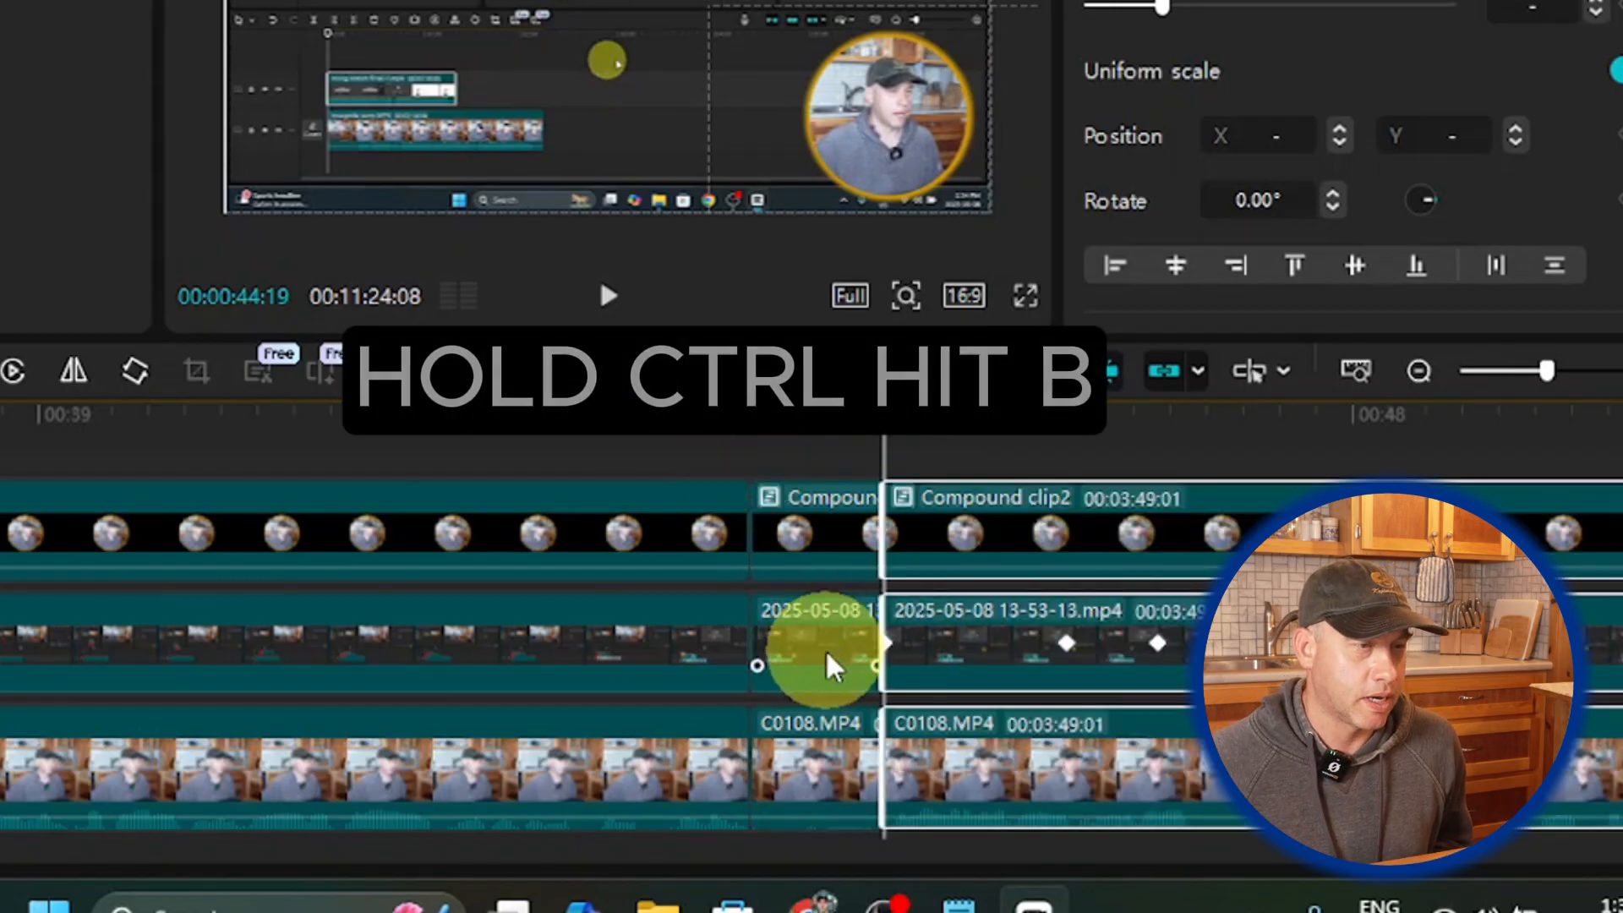
click(829, 667)
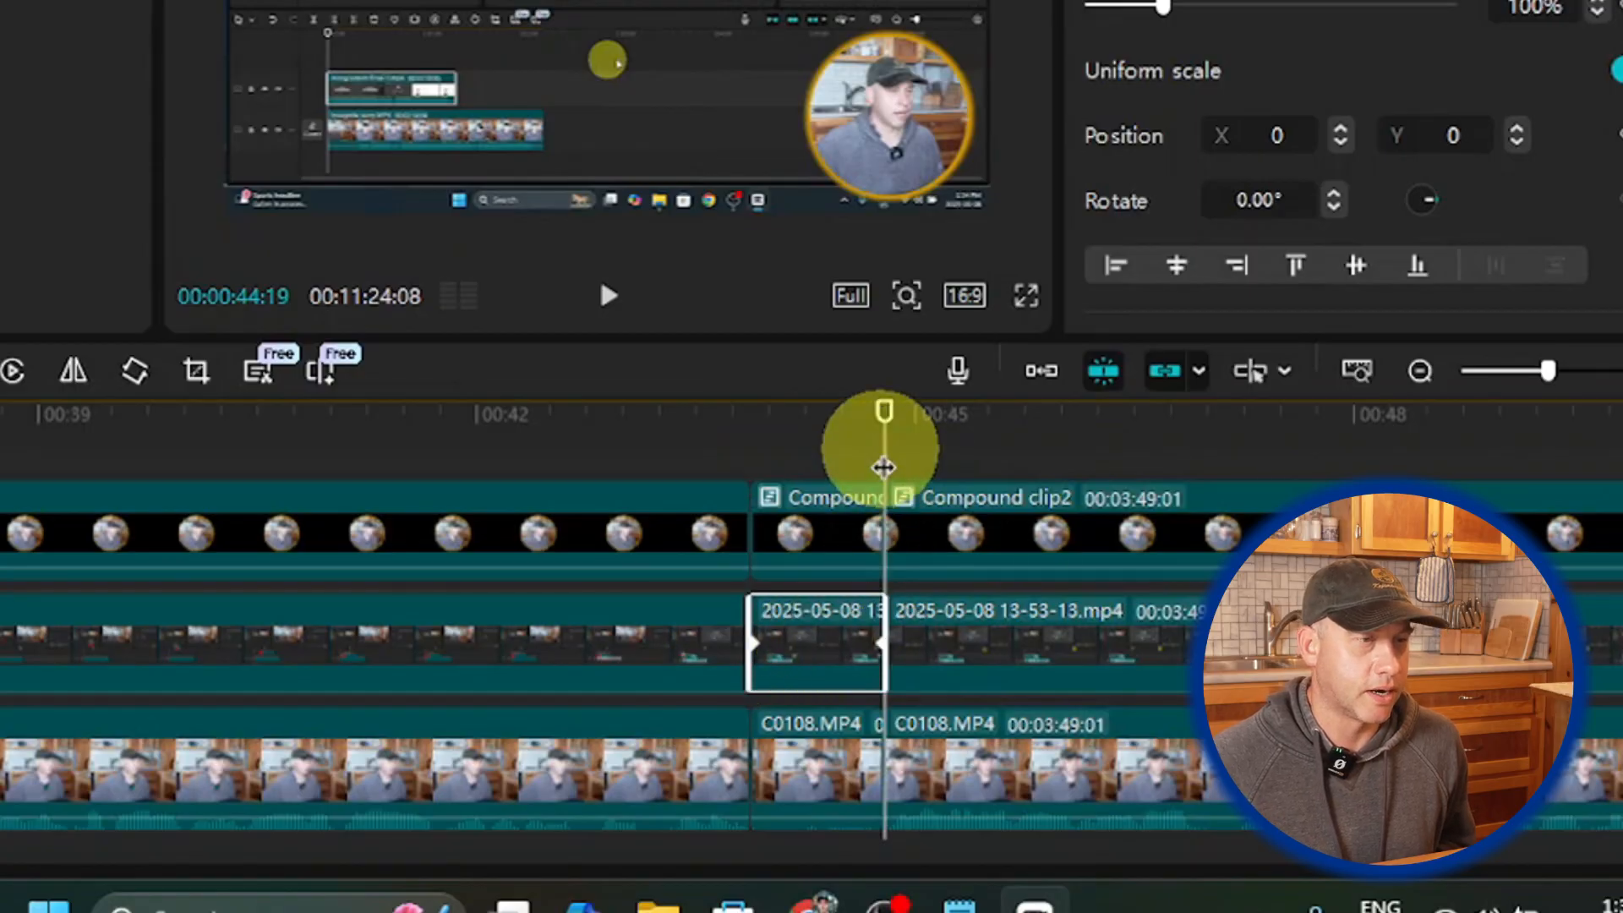
drag(884, 447, 825, 503)
scroll(813, 605, down, 1)
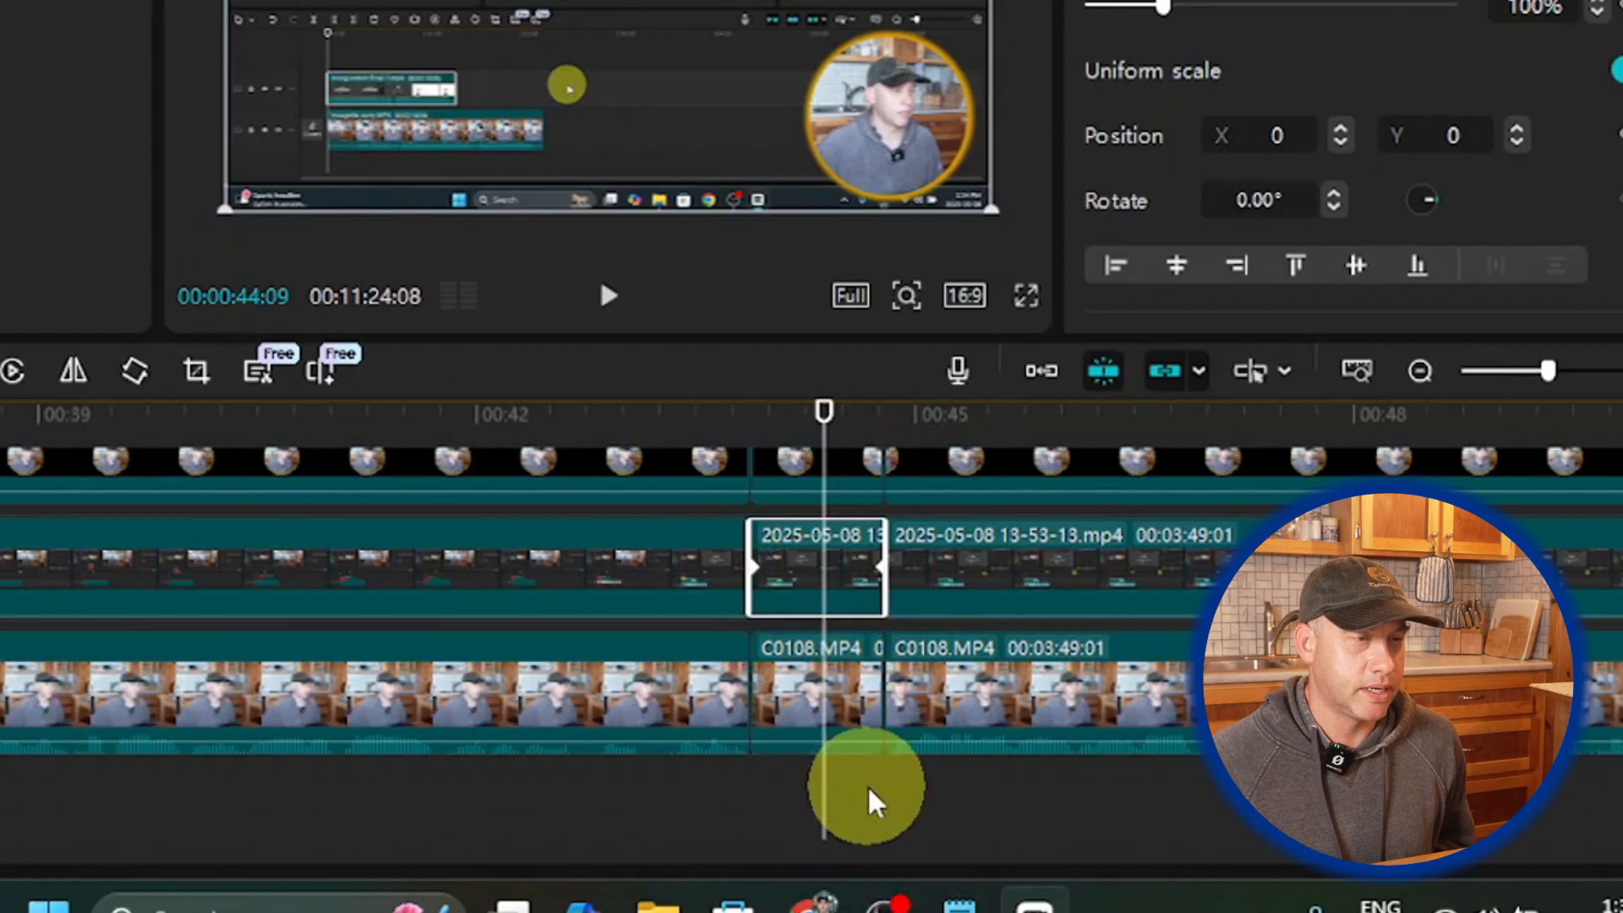
click(833, 668)
ctrl+click(819, 545)
ctrl+click(797, 464)
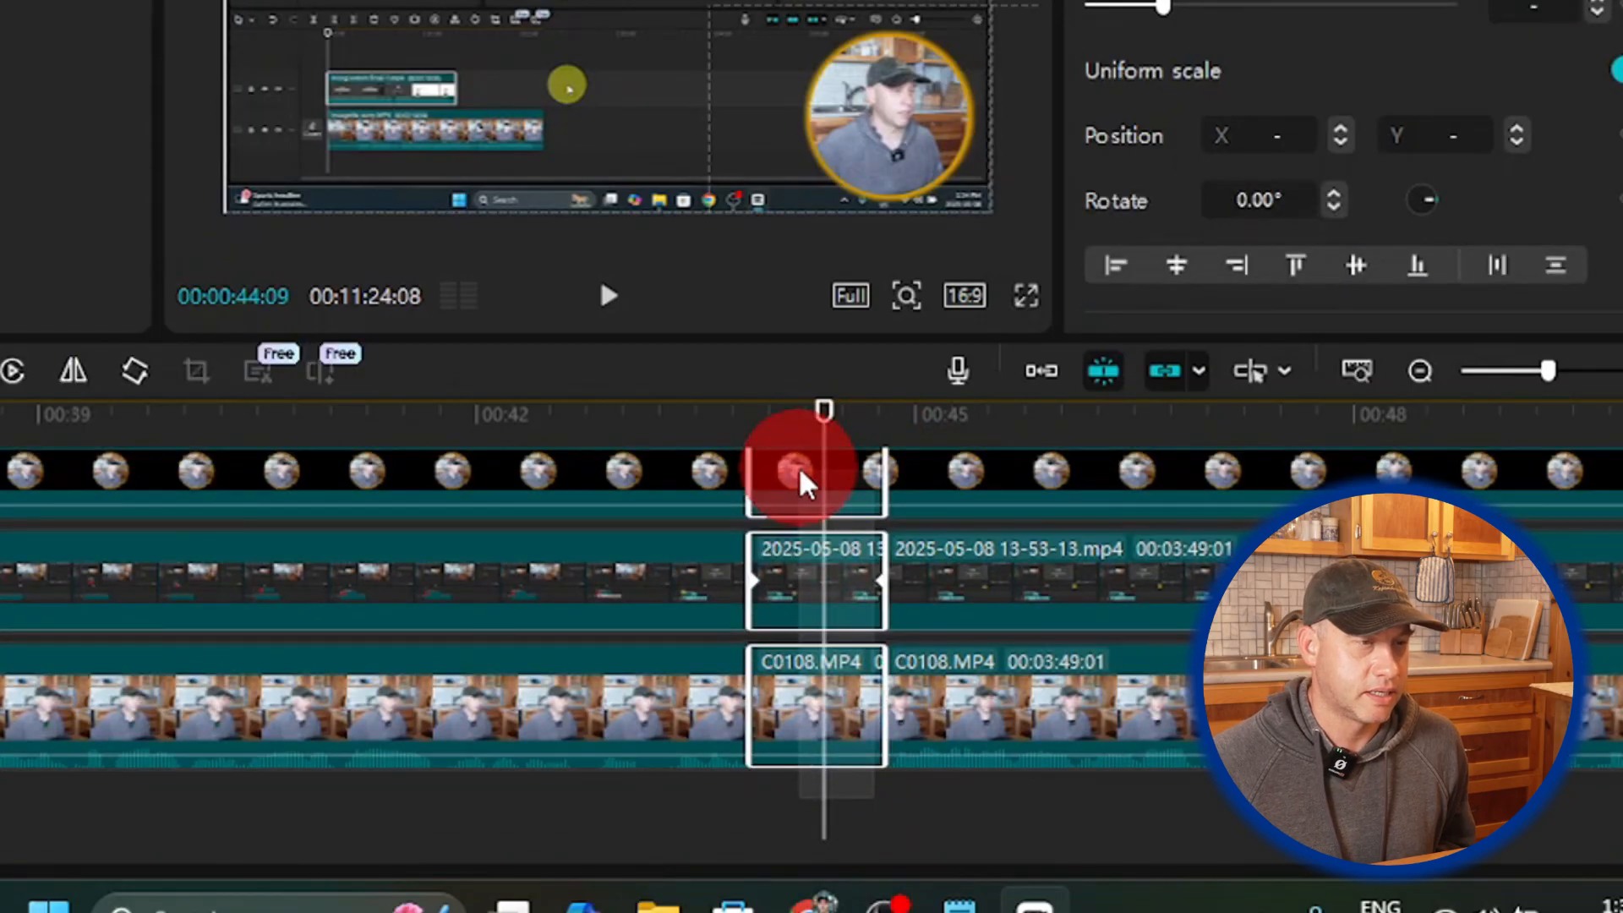
scroll(815, 583, up, 1)
scroll(828, 609, down, 1)
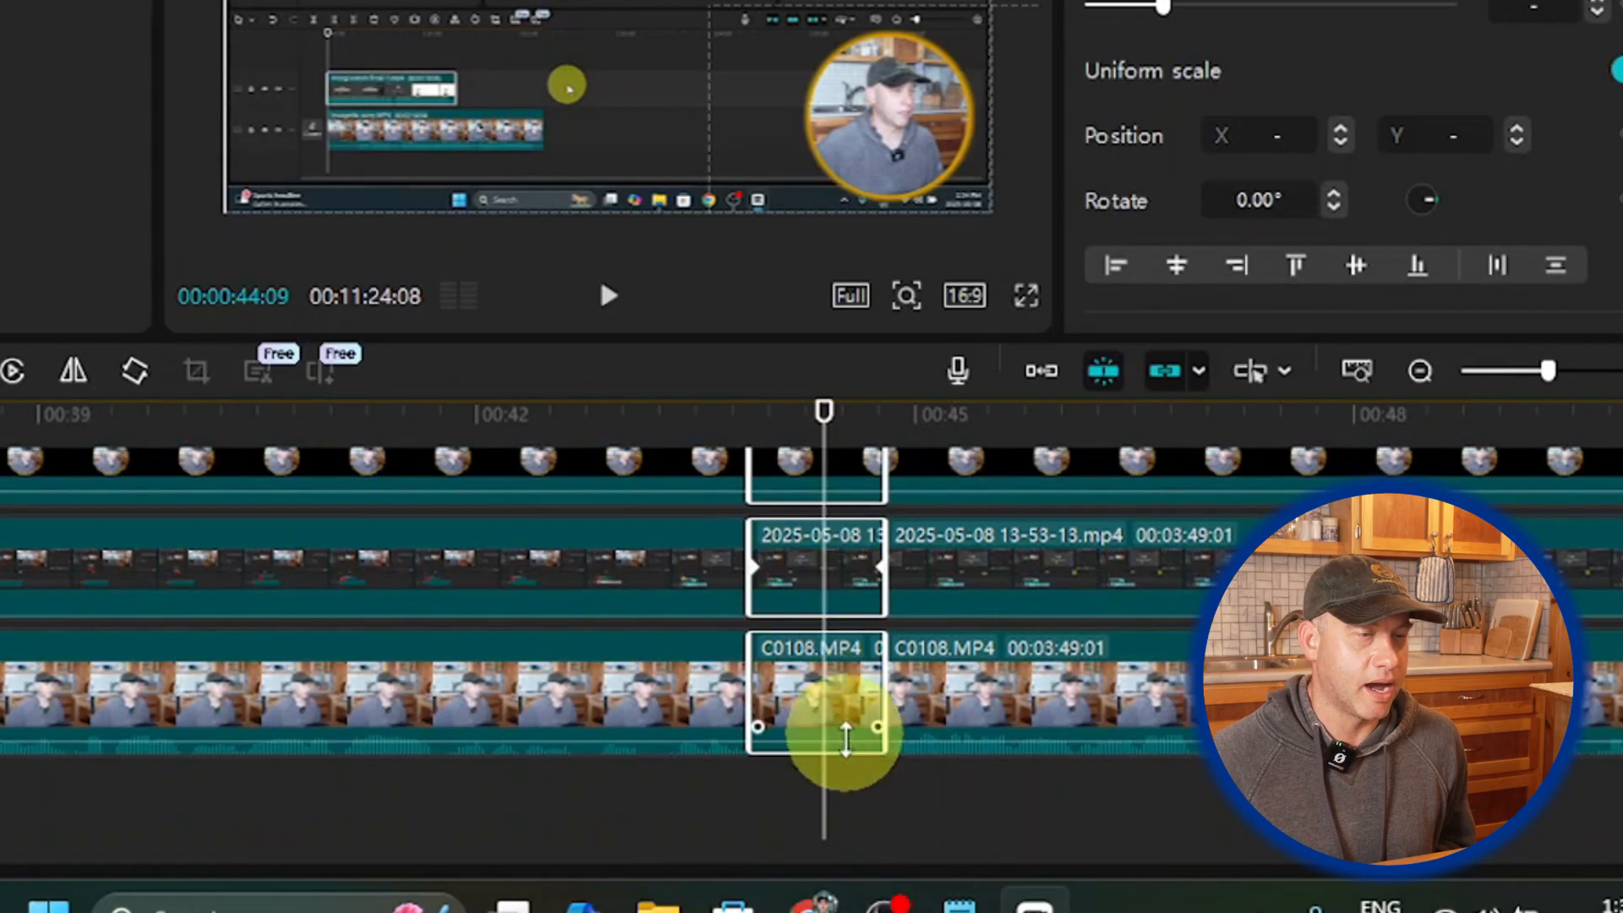
click(877, 808)
drag(871, 803, 852, 799)
click(825, 799)
Step: Select the short segments between the cuts at 00:00:43:21 and 00:00:44:19 on all three tracks and delete them
click(825, 693)
ctrl+click(826, 591)
ctrl+click(826, 464)
scroll(870, 663, up, 1)
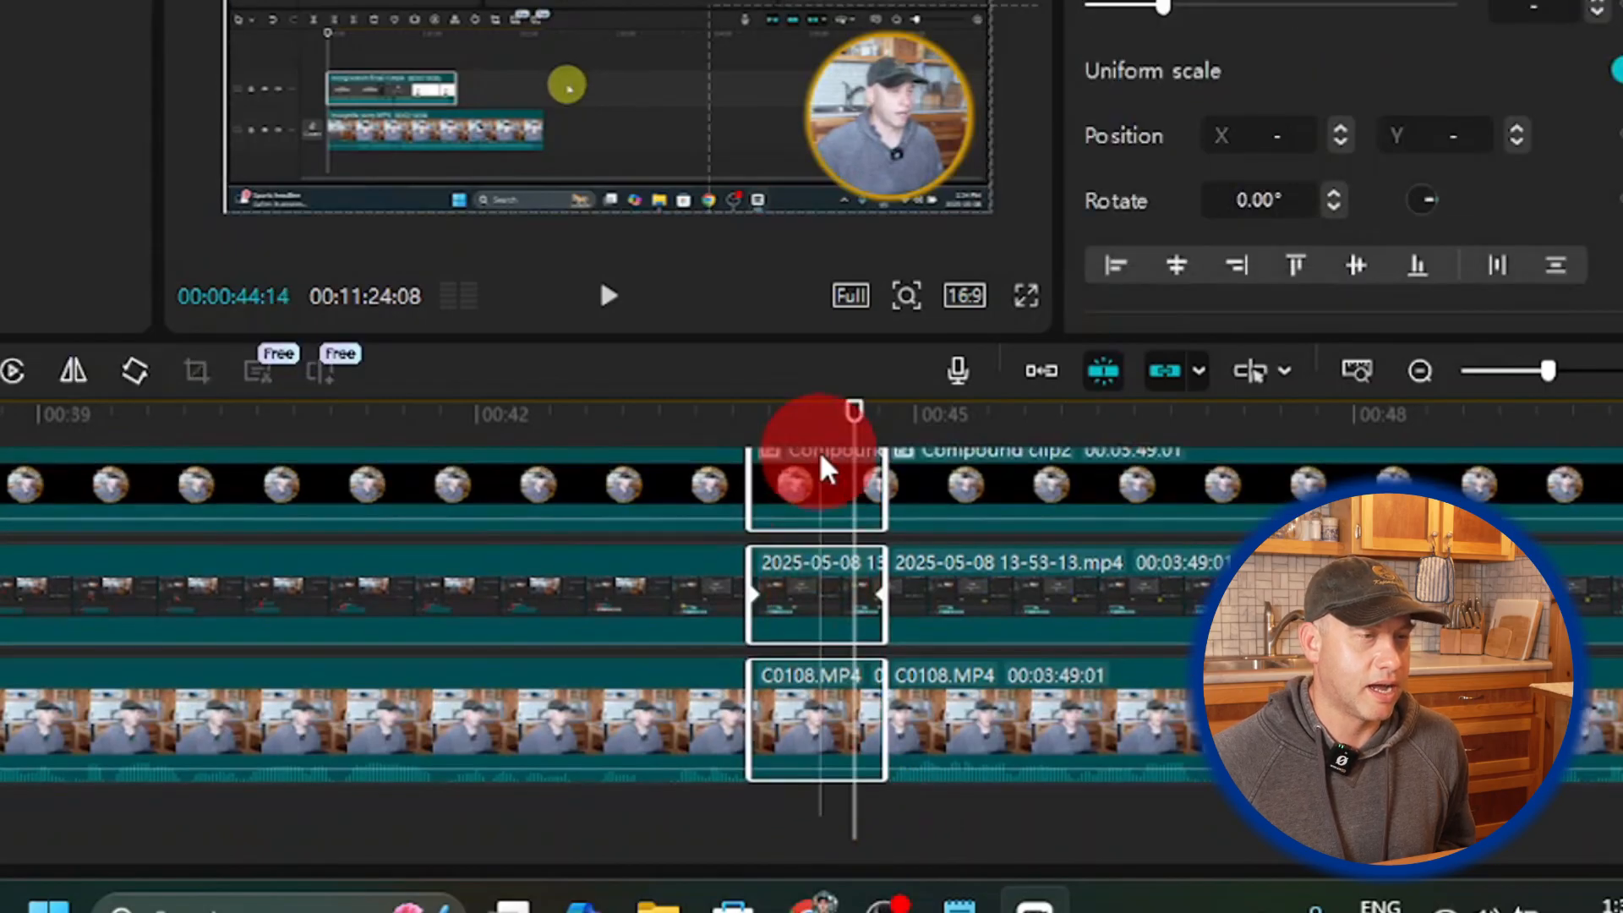
scroll(816, 605, down, 1)
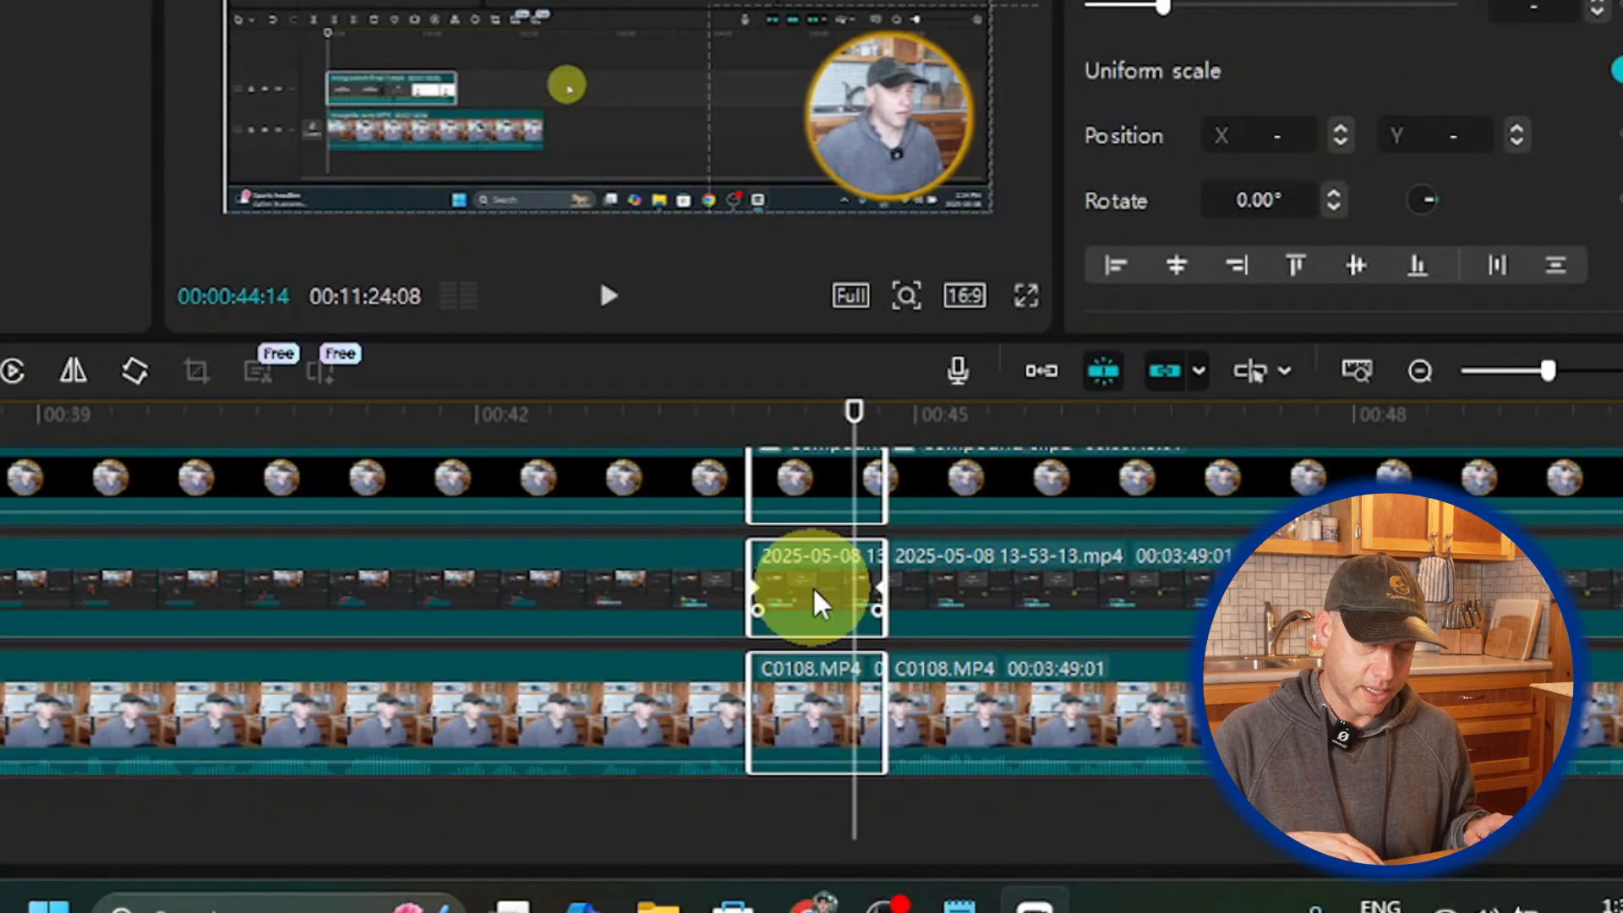
key(BackSpace)
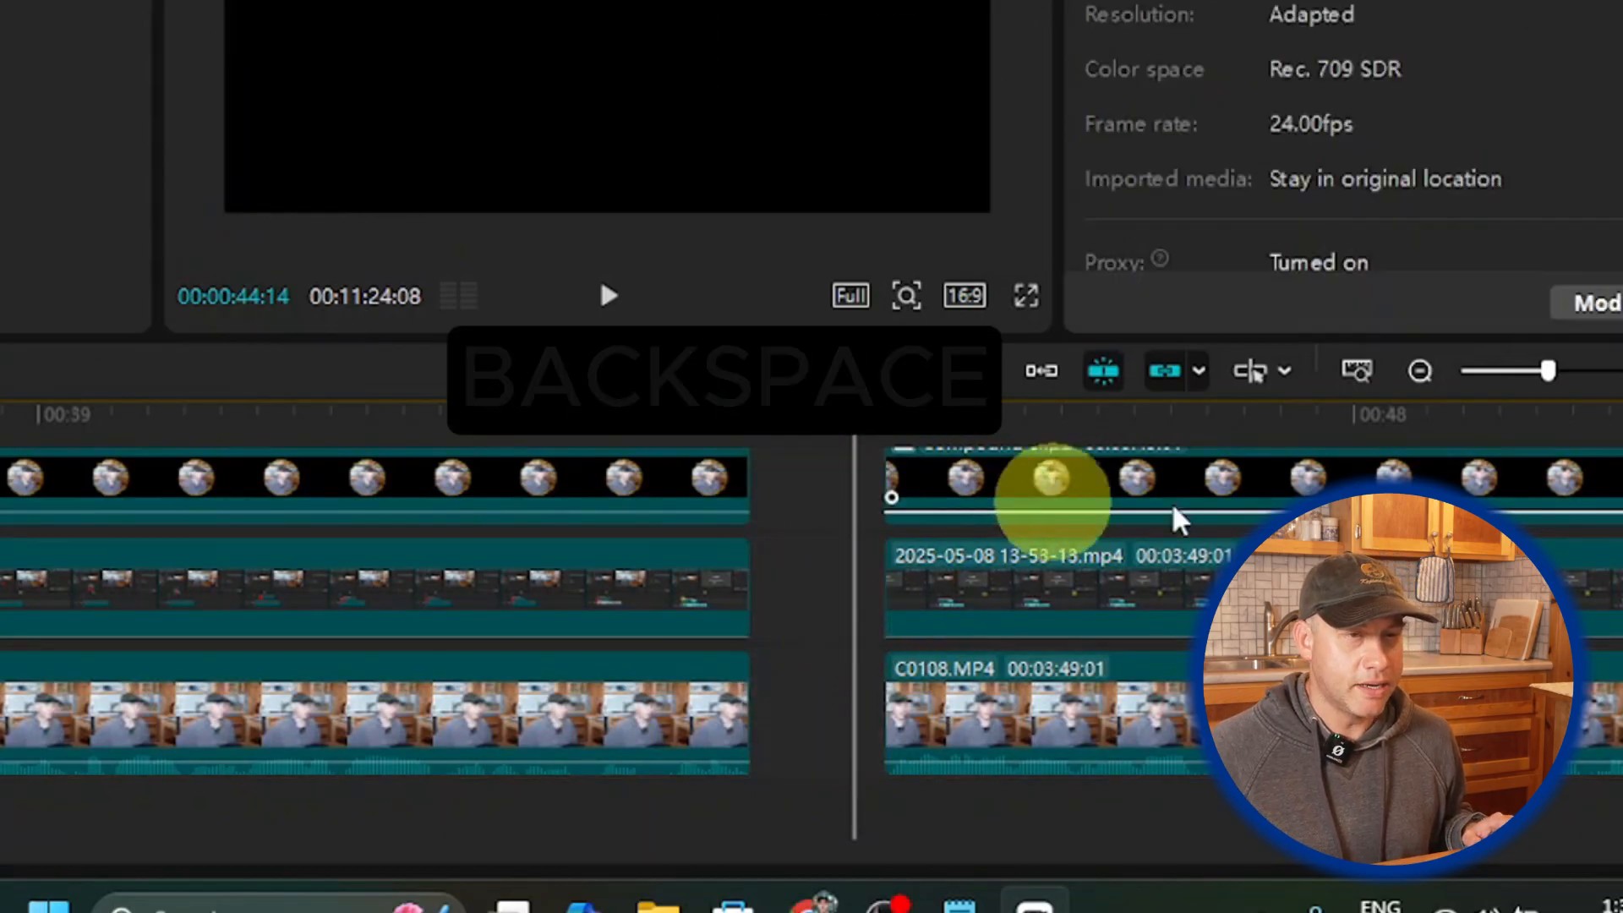
Step: Select all clips after the gap on every track and move them together against the clips ending at 00:00:43:21
click(1361, 377)
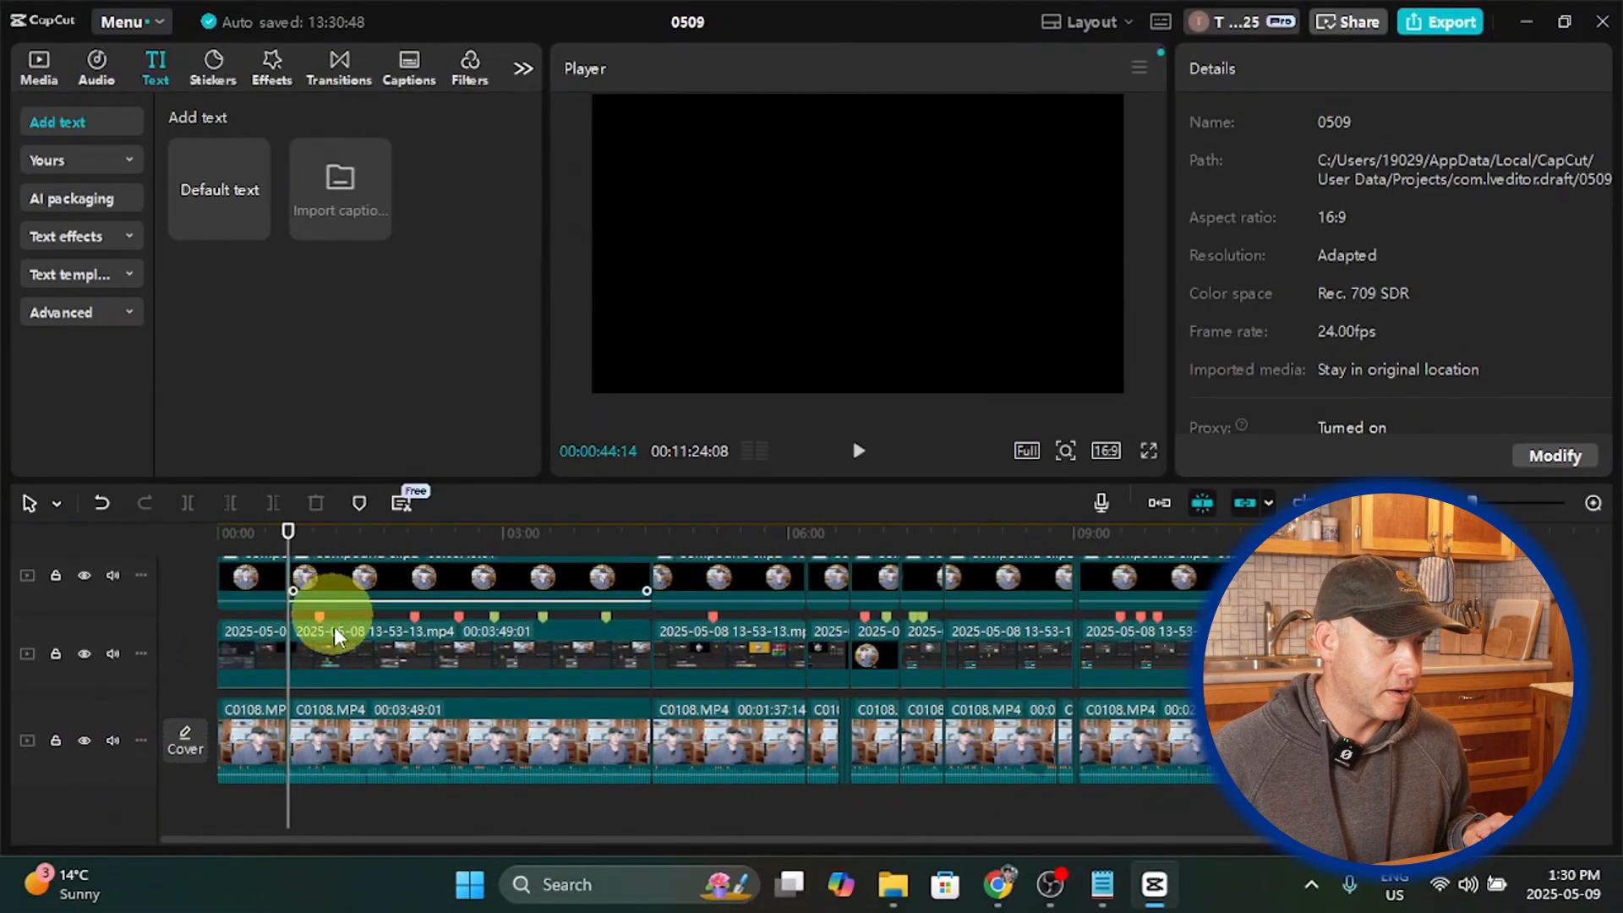
scroll(421, 744, down, 1)
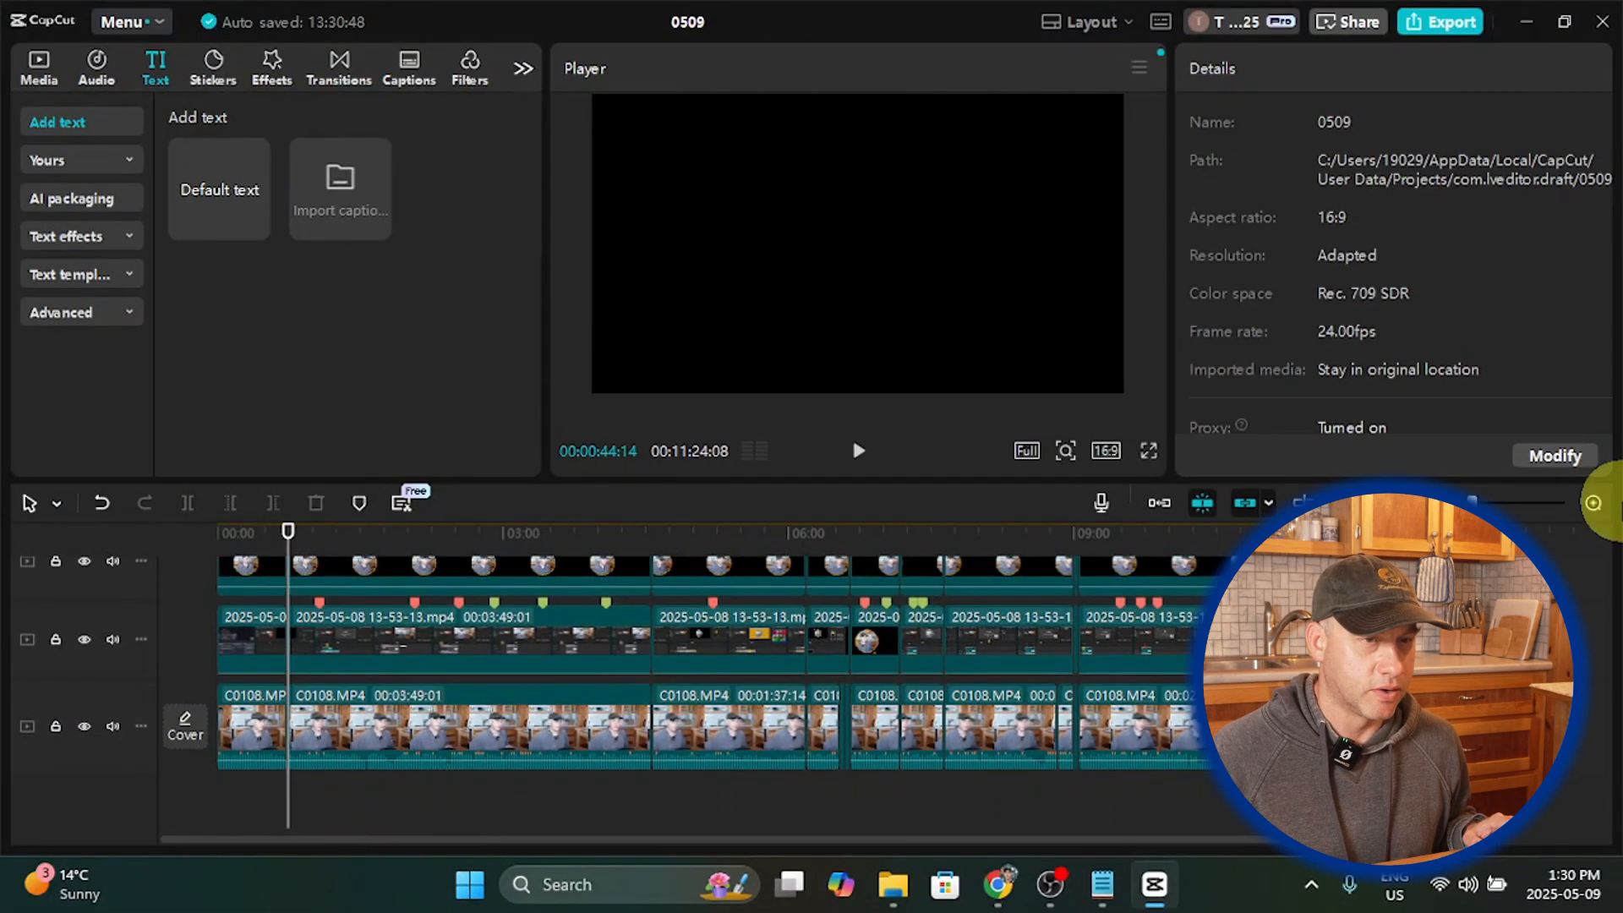
scroll(1504, 674, up, 2)
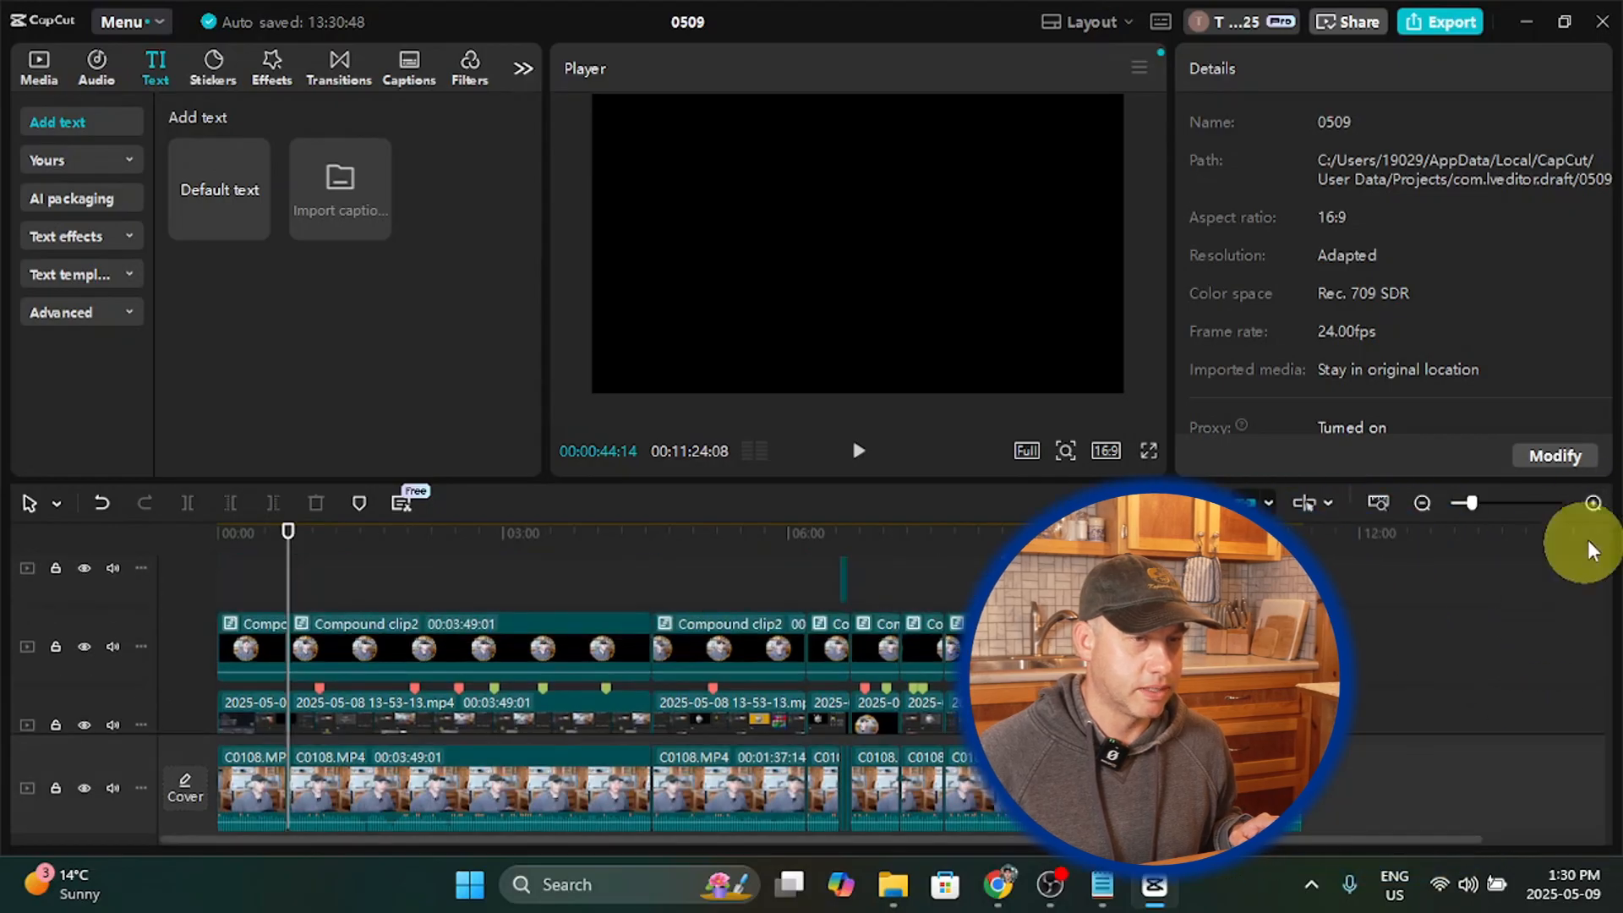
click(1593, 503)
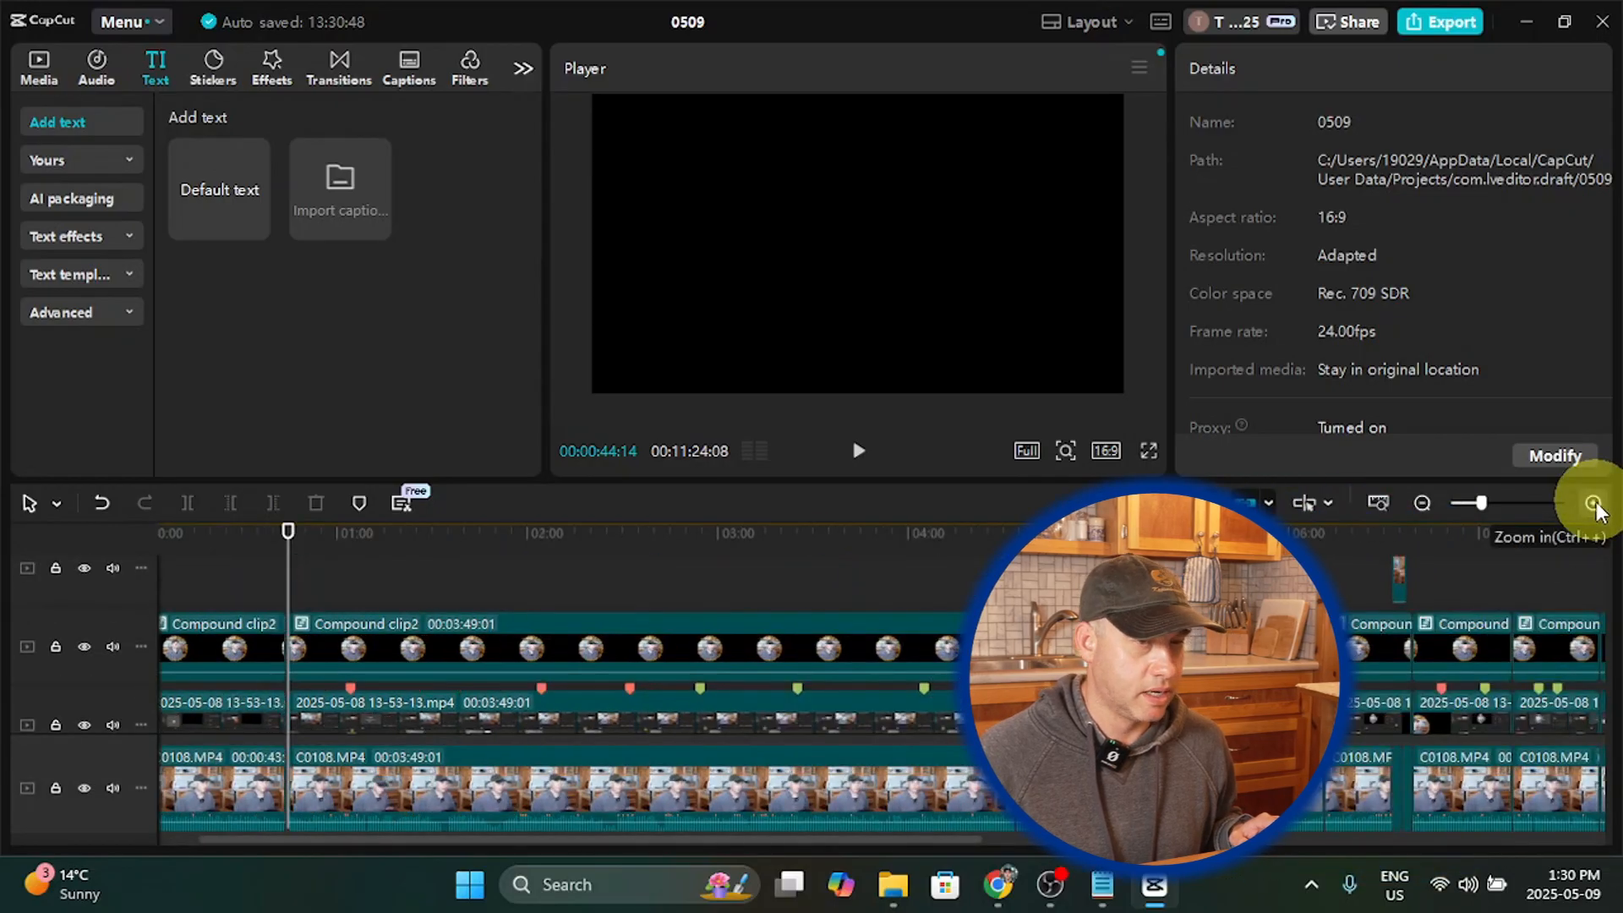
click(1423, 504)
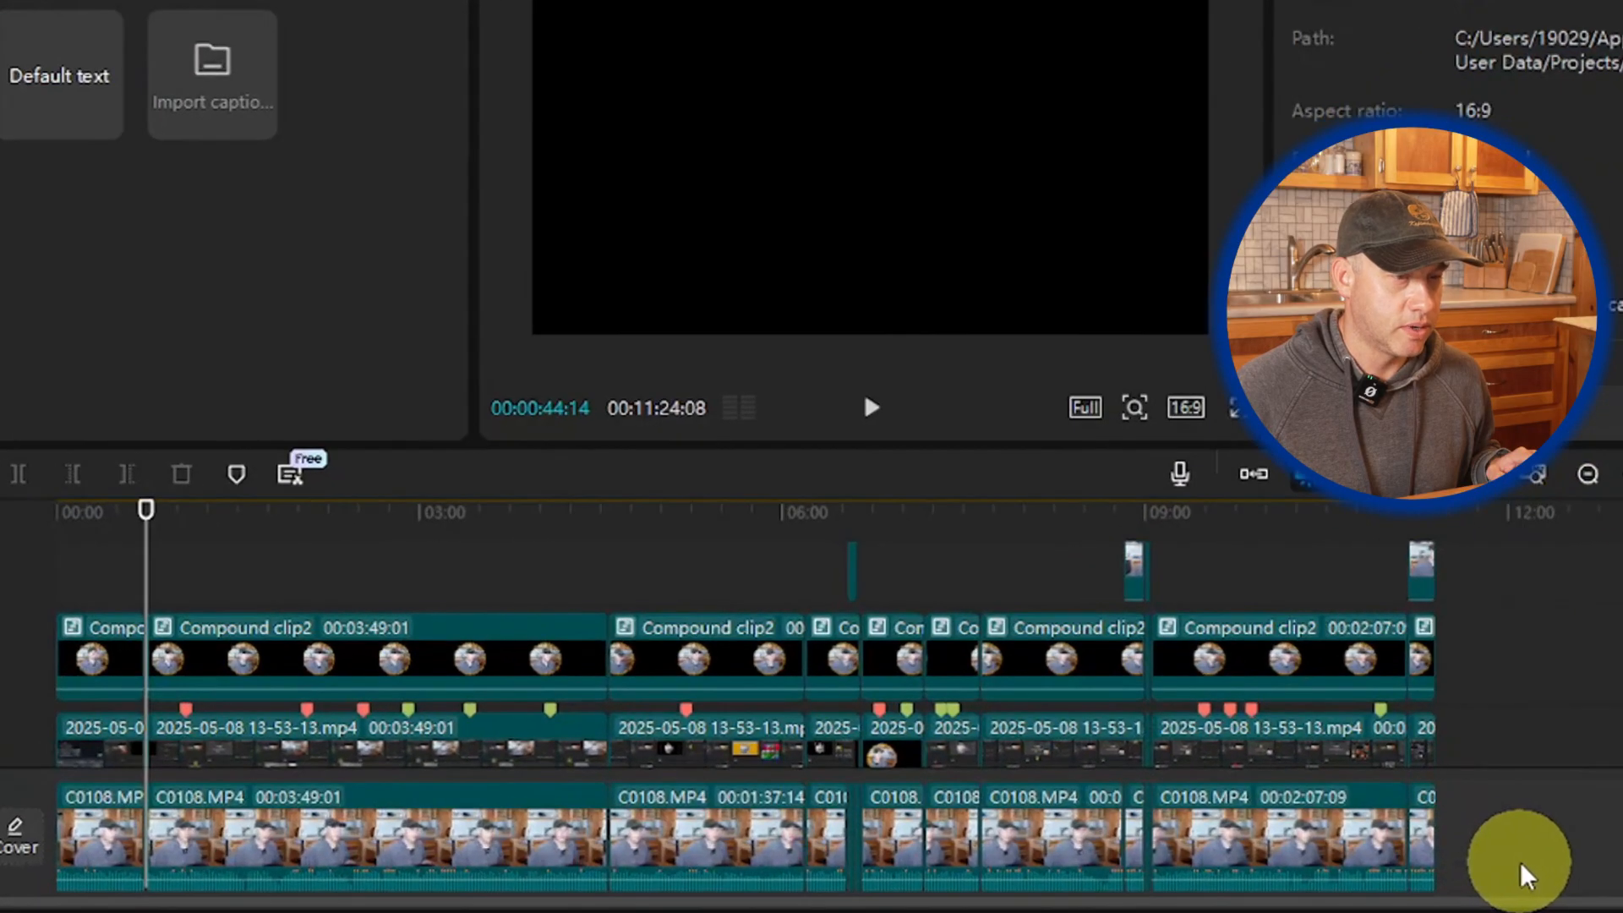
drag(1370, 810, 1144, 749)
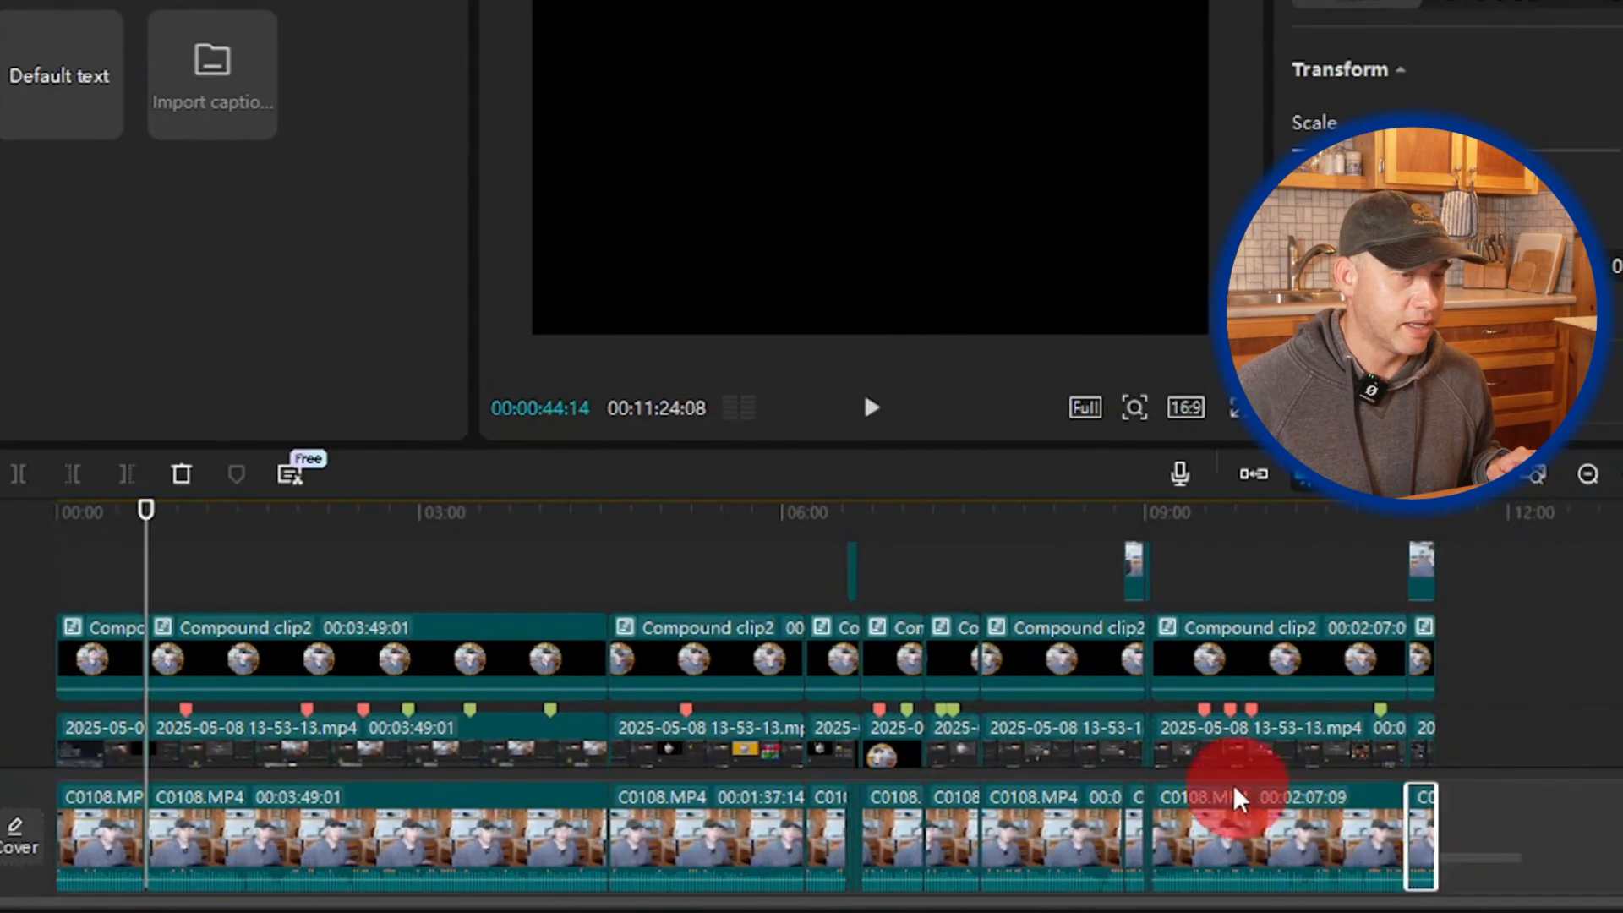
drag(1236, 799, 217, 573)
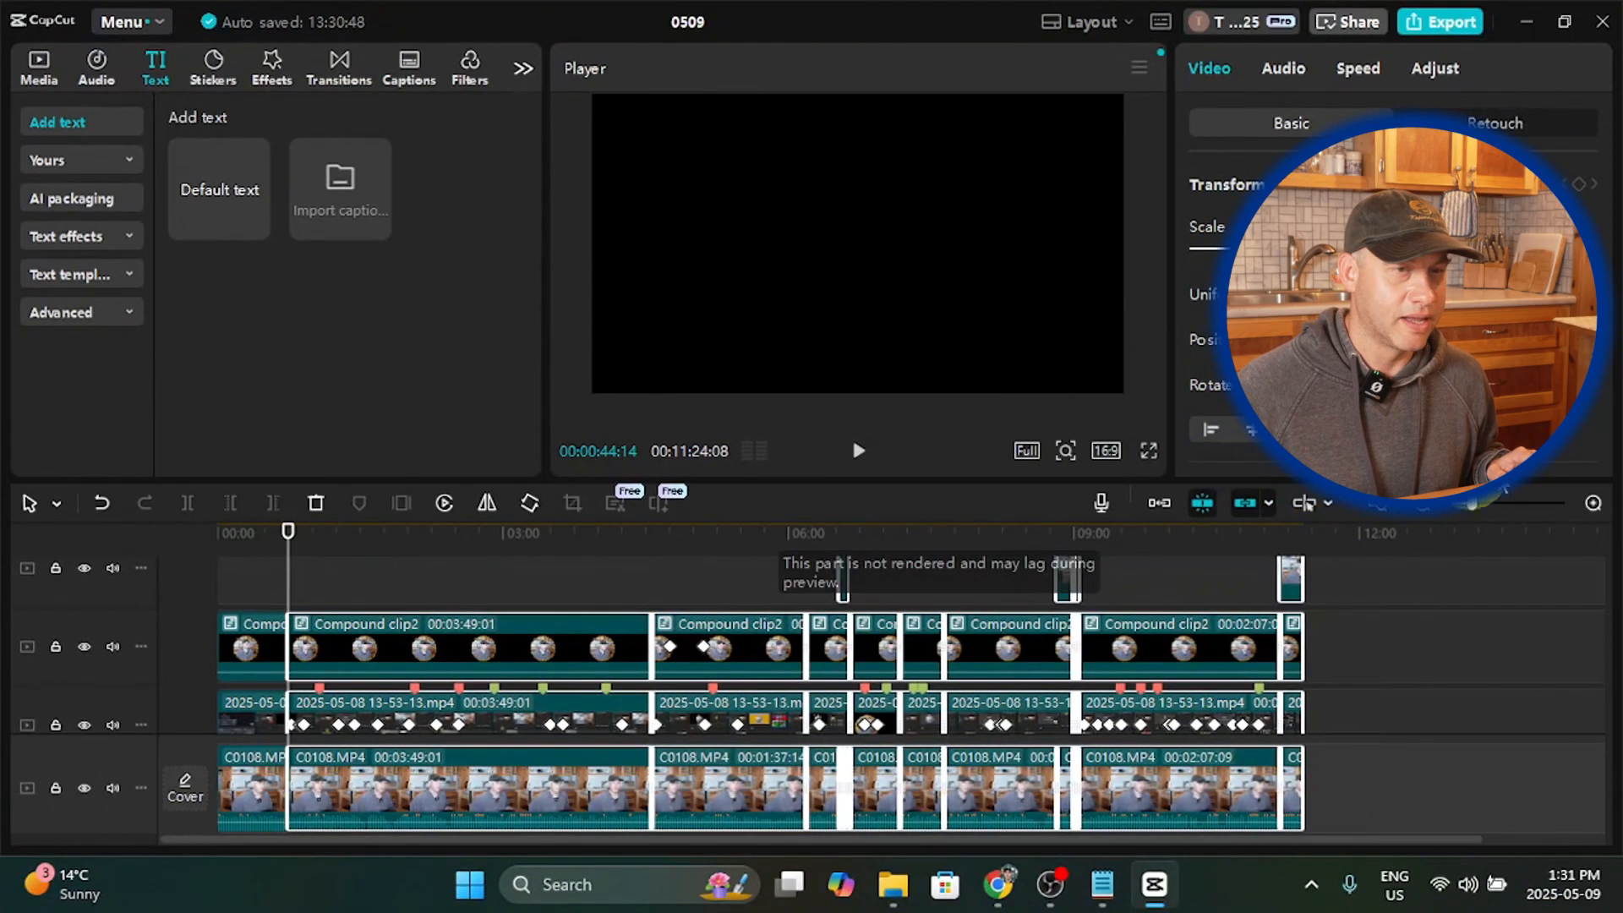
click(1593, 504)
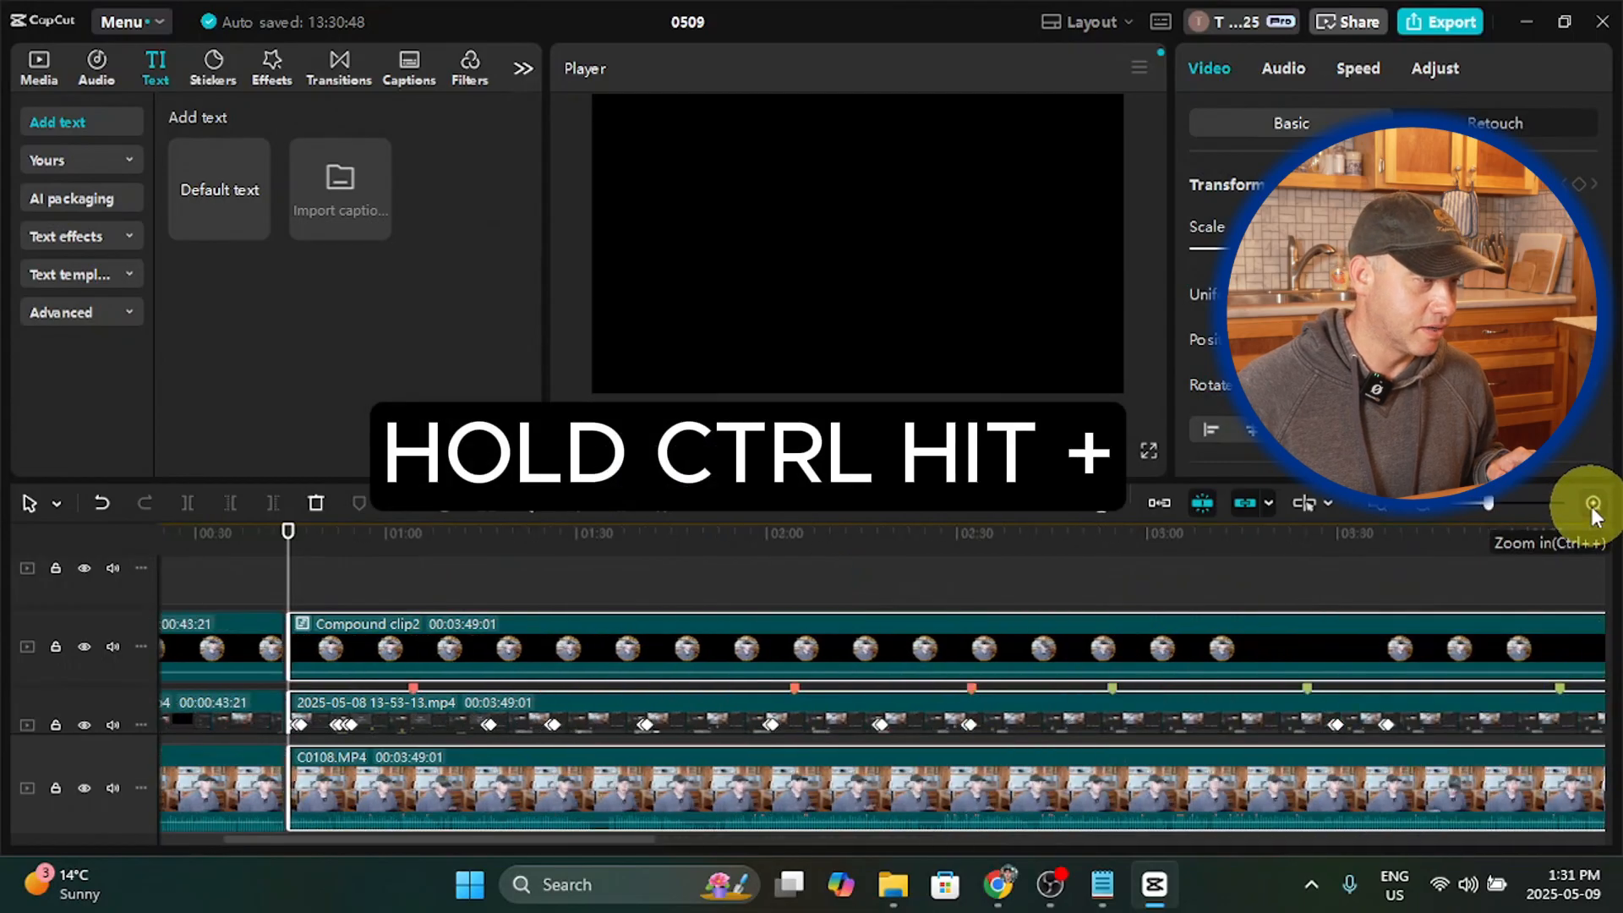
click(1593, 504)
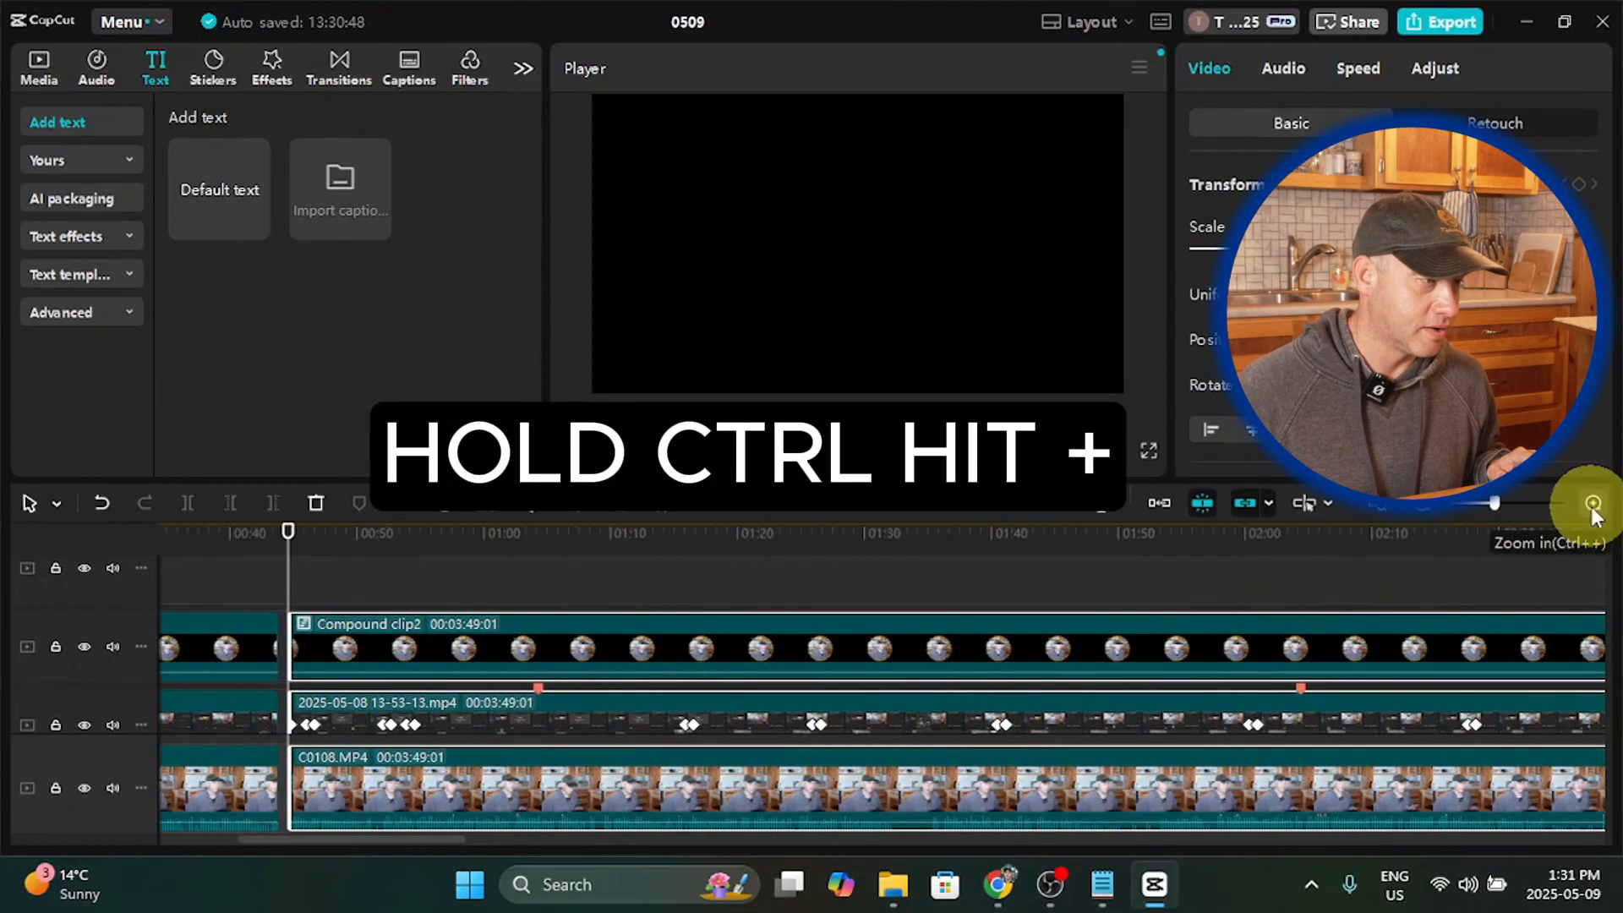
click(394, 650)
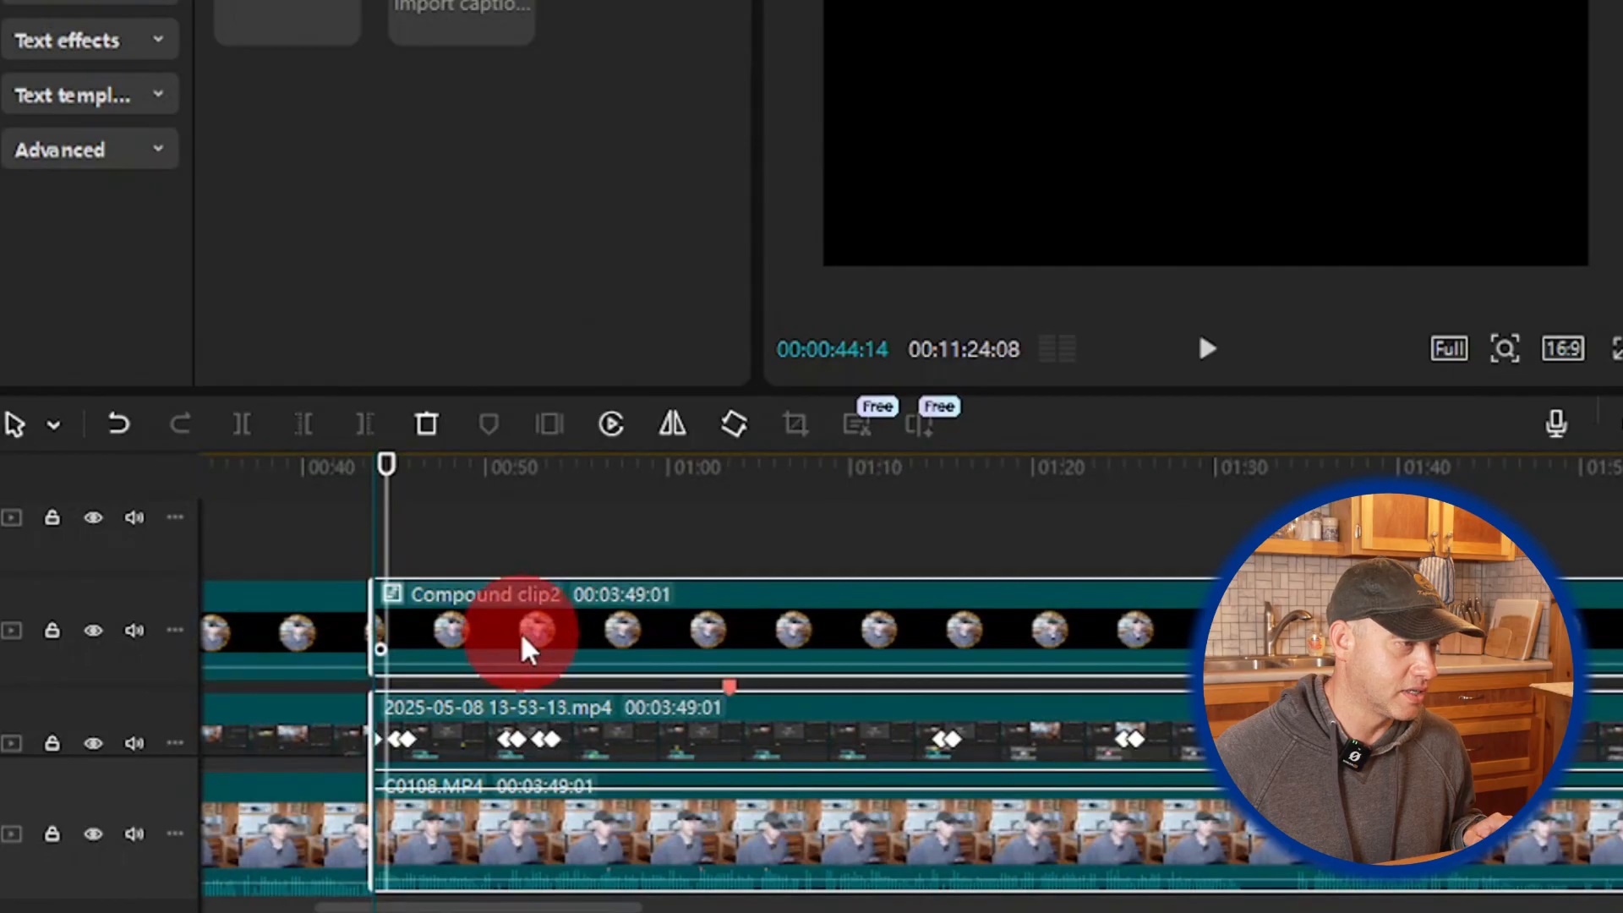
drag(521, 636, 523, 640)
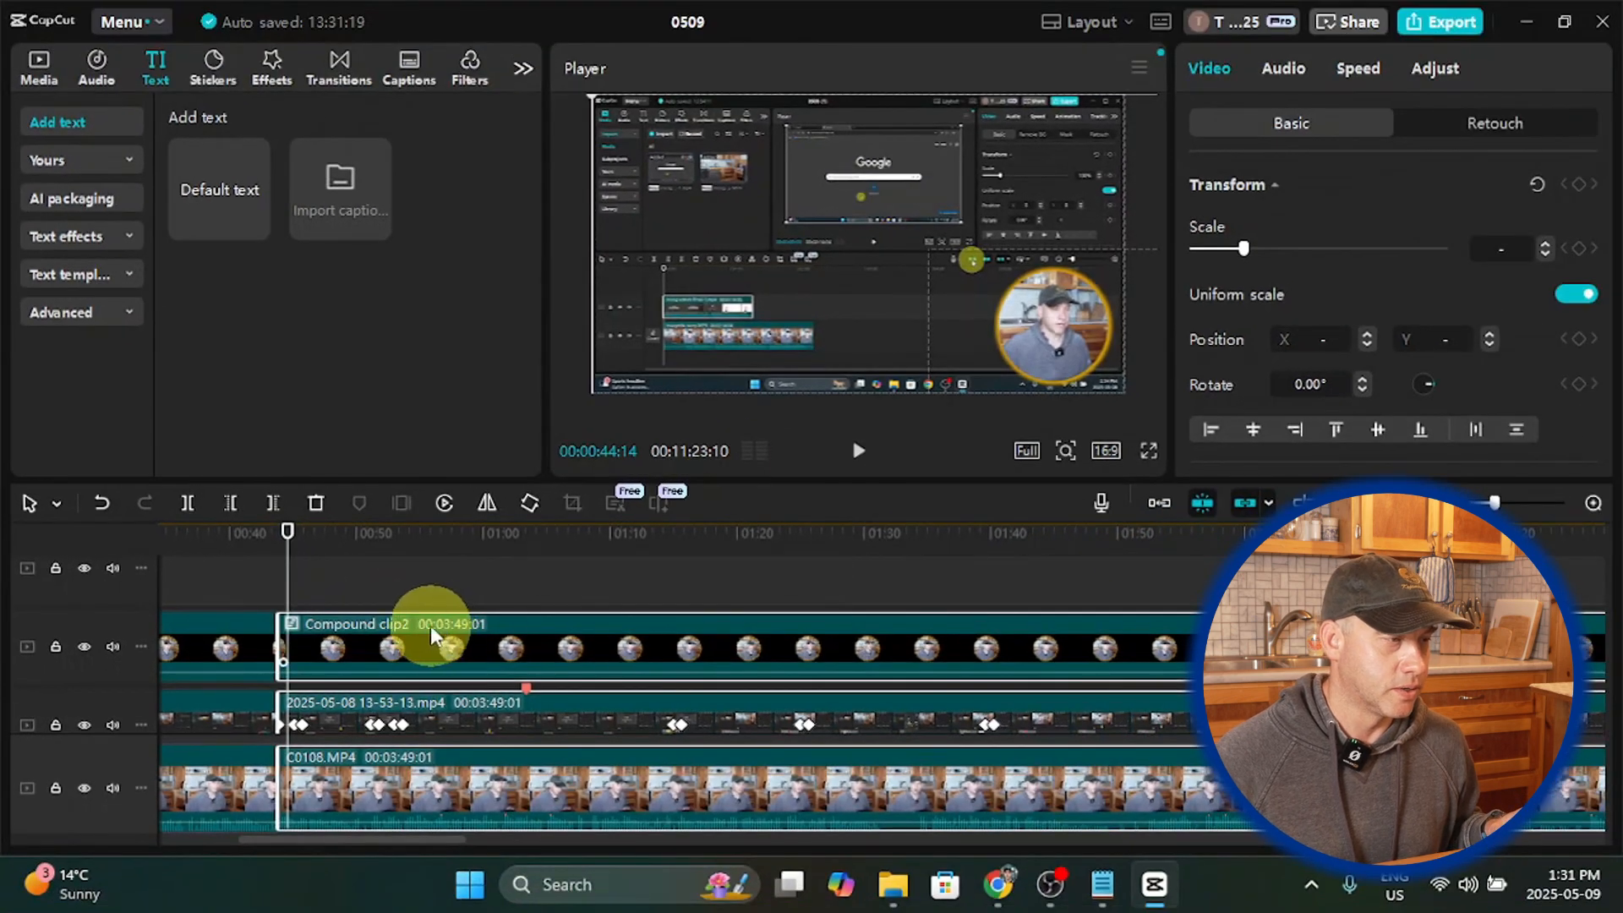
Step: Play from shortly before the closed join to about 00:01:02 to review the cut and the section leading to the text marker
drag(290, 591, 243, 580)
click(858, 452)
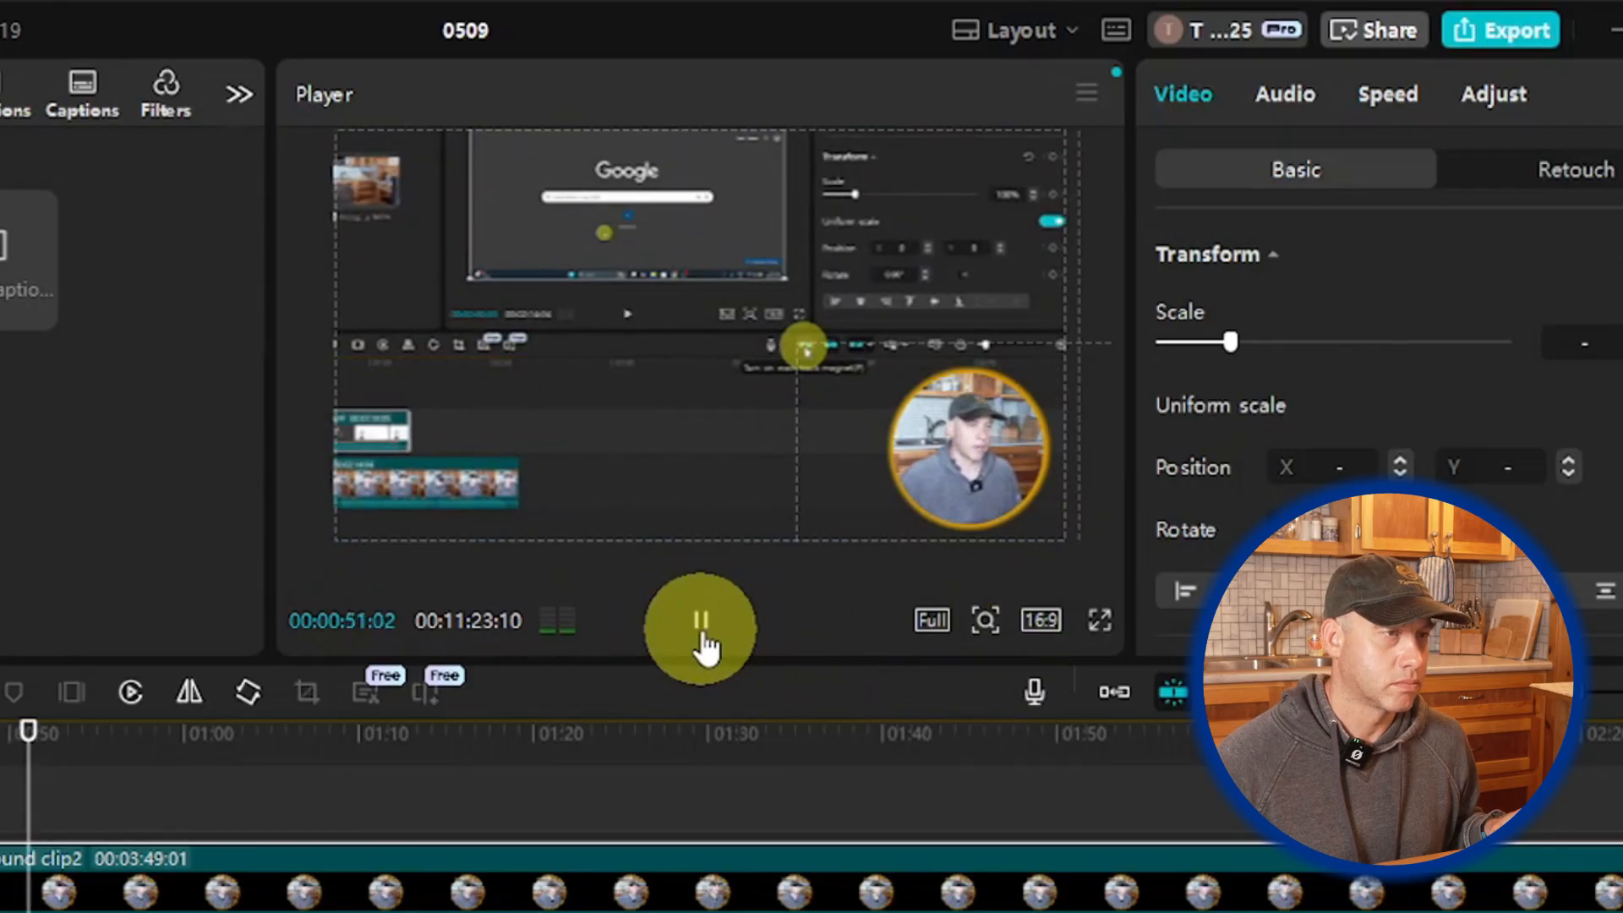
click(703, 643)
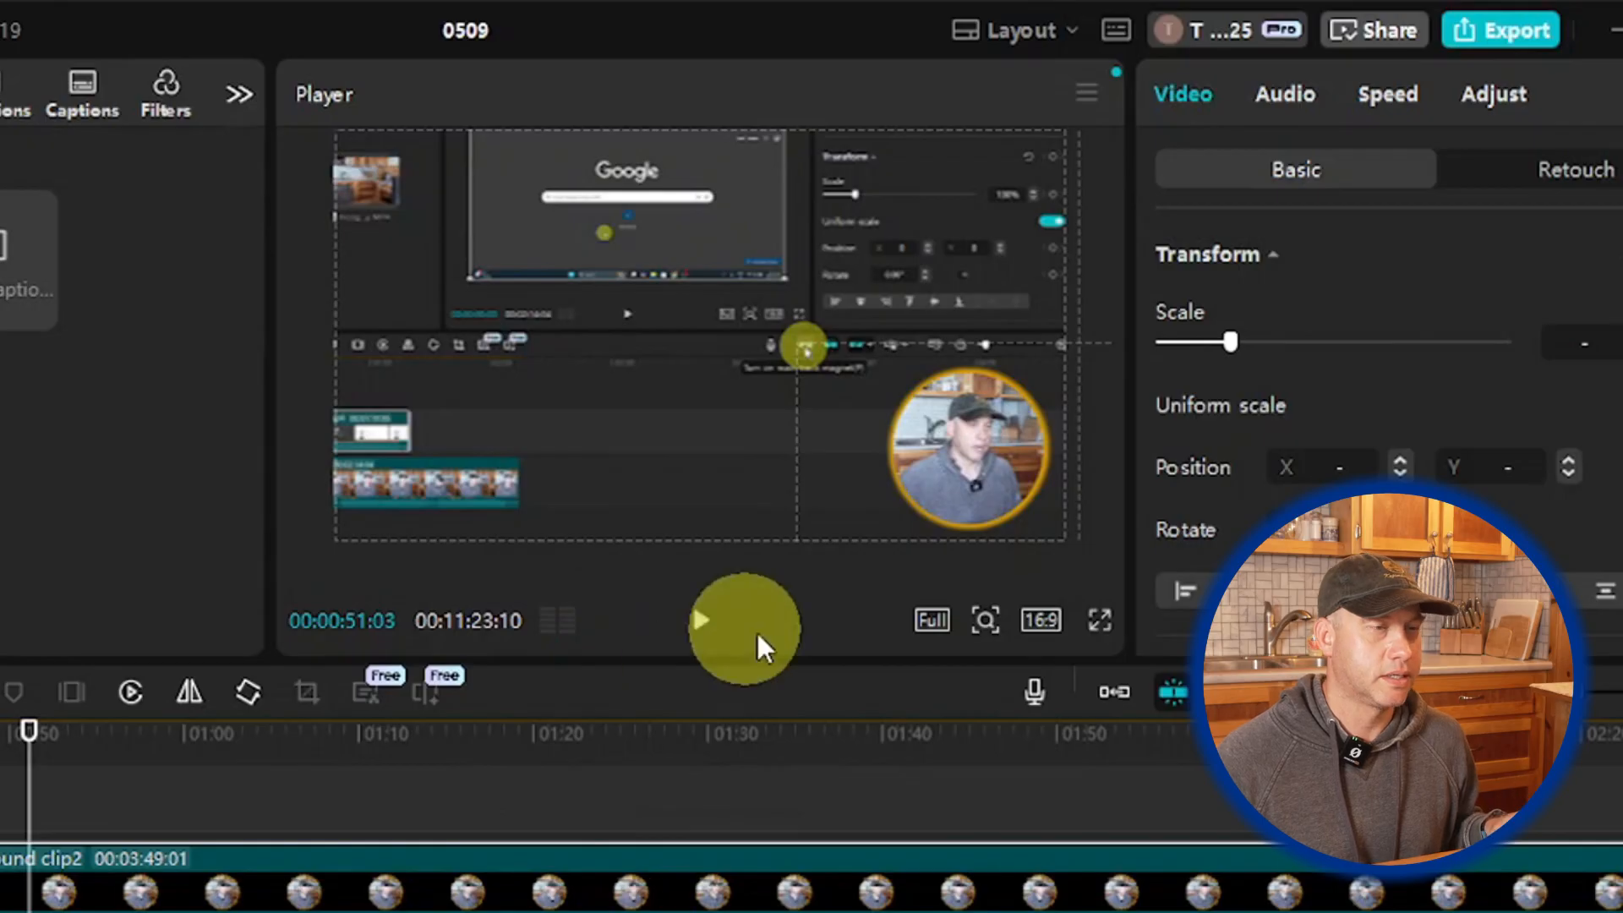
click(703, 624)
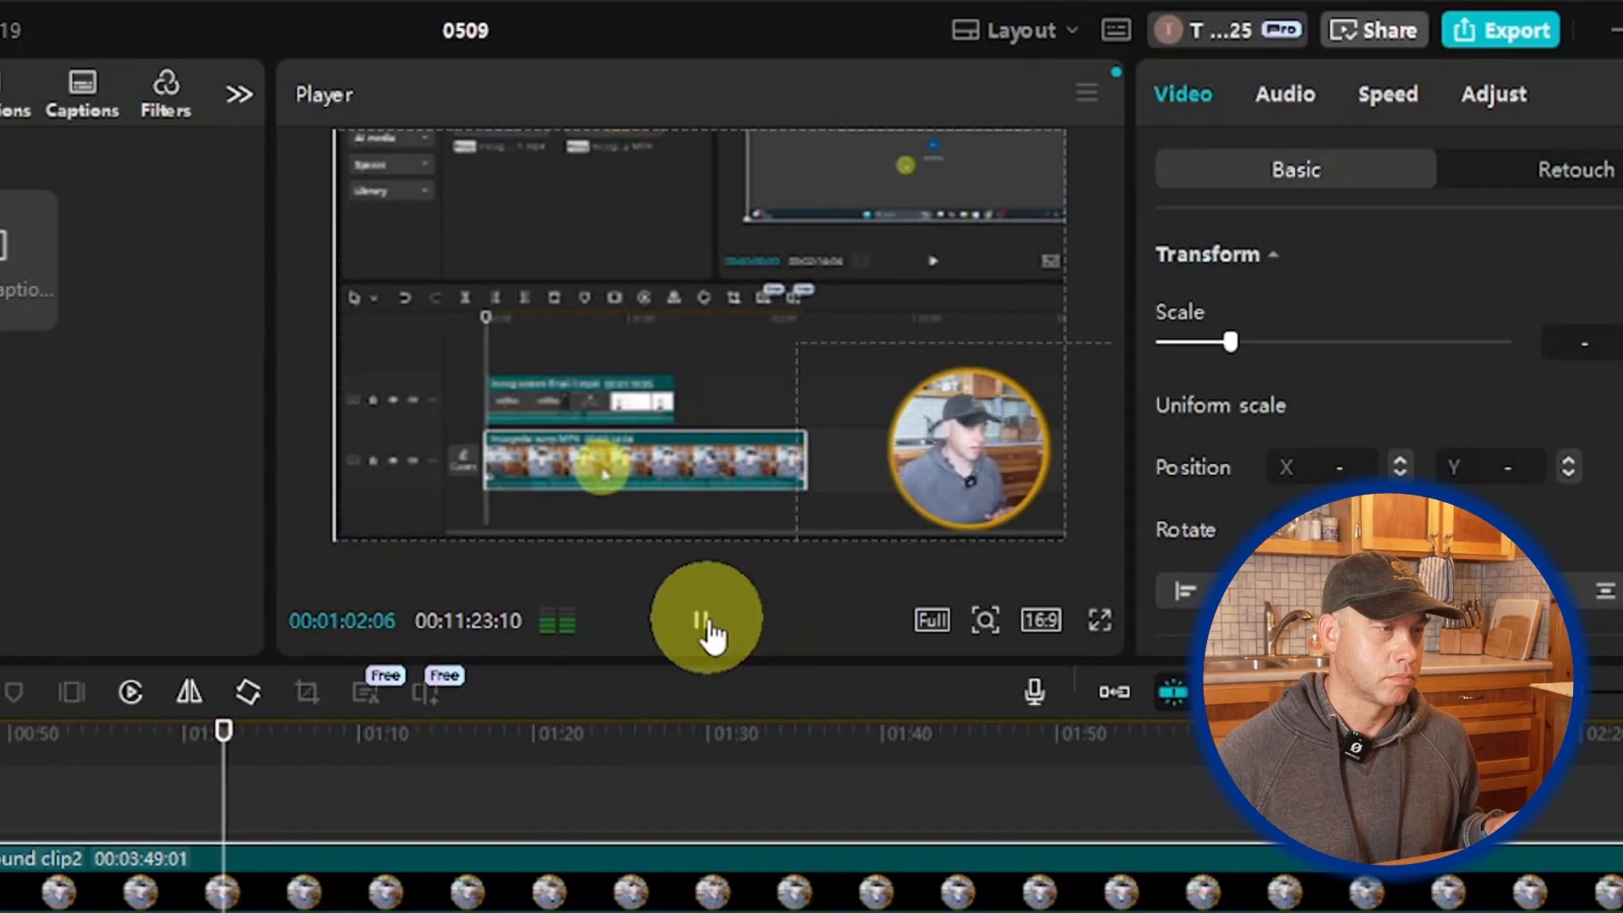
click(707, 626)
Step: Add a default text clip at the red text marker at 00:01:03:07 and set its content to "ALT + DRAG UP"
click(241, 744)
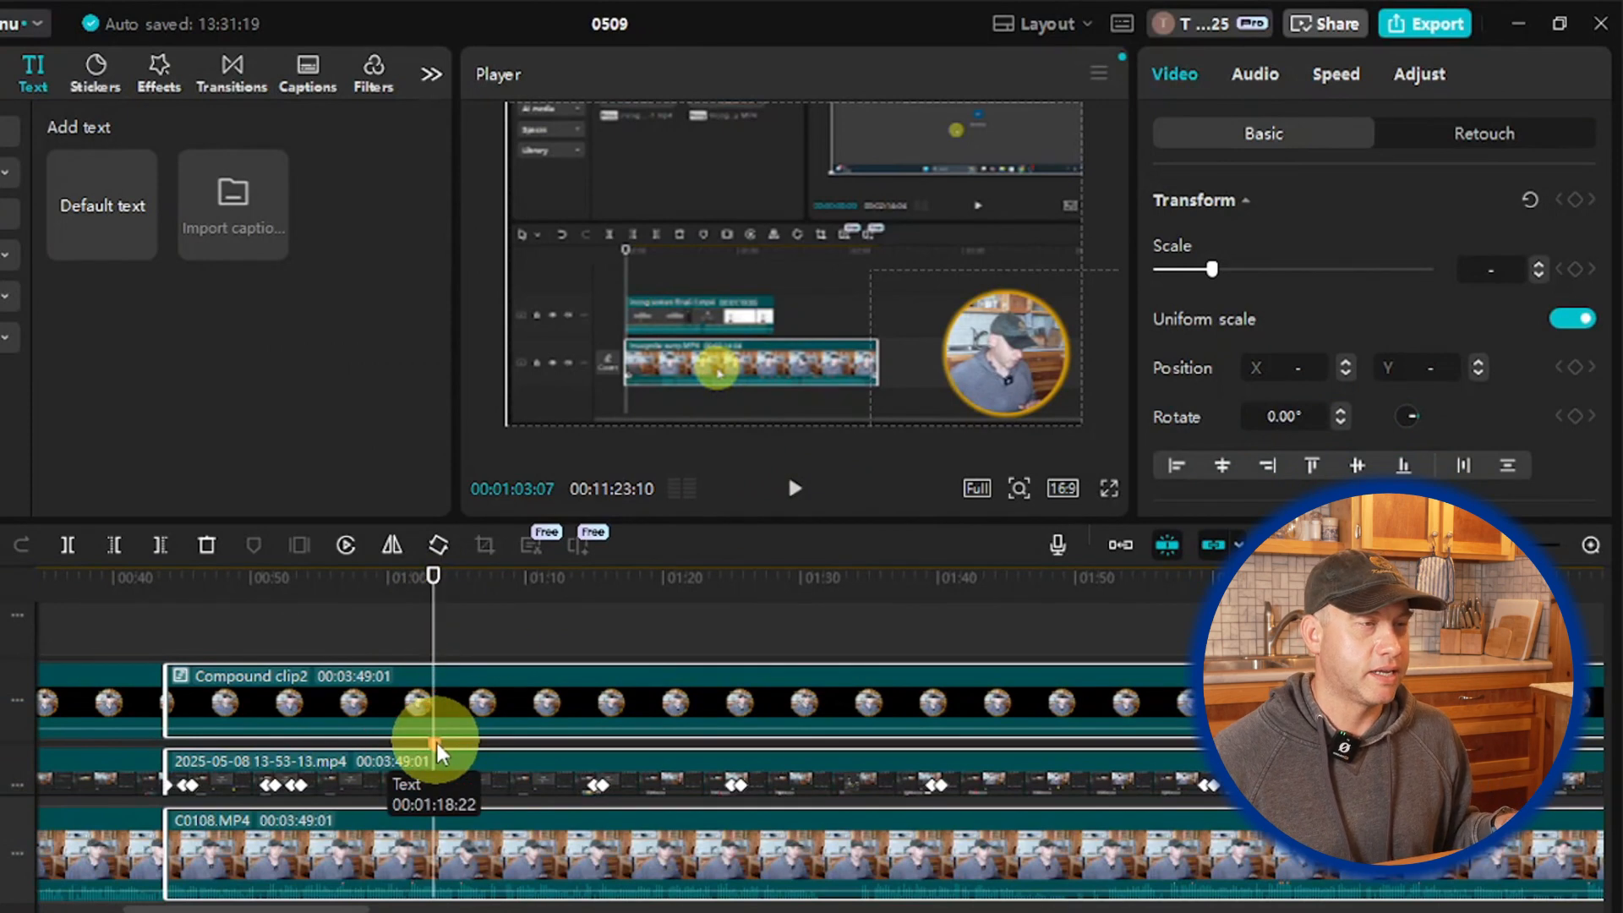
mouse_move(133, 250)
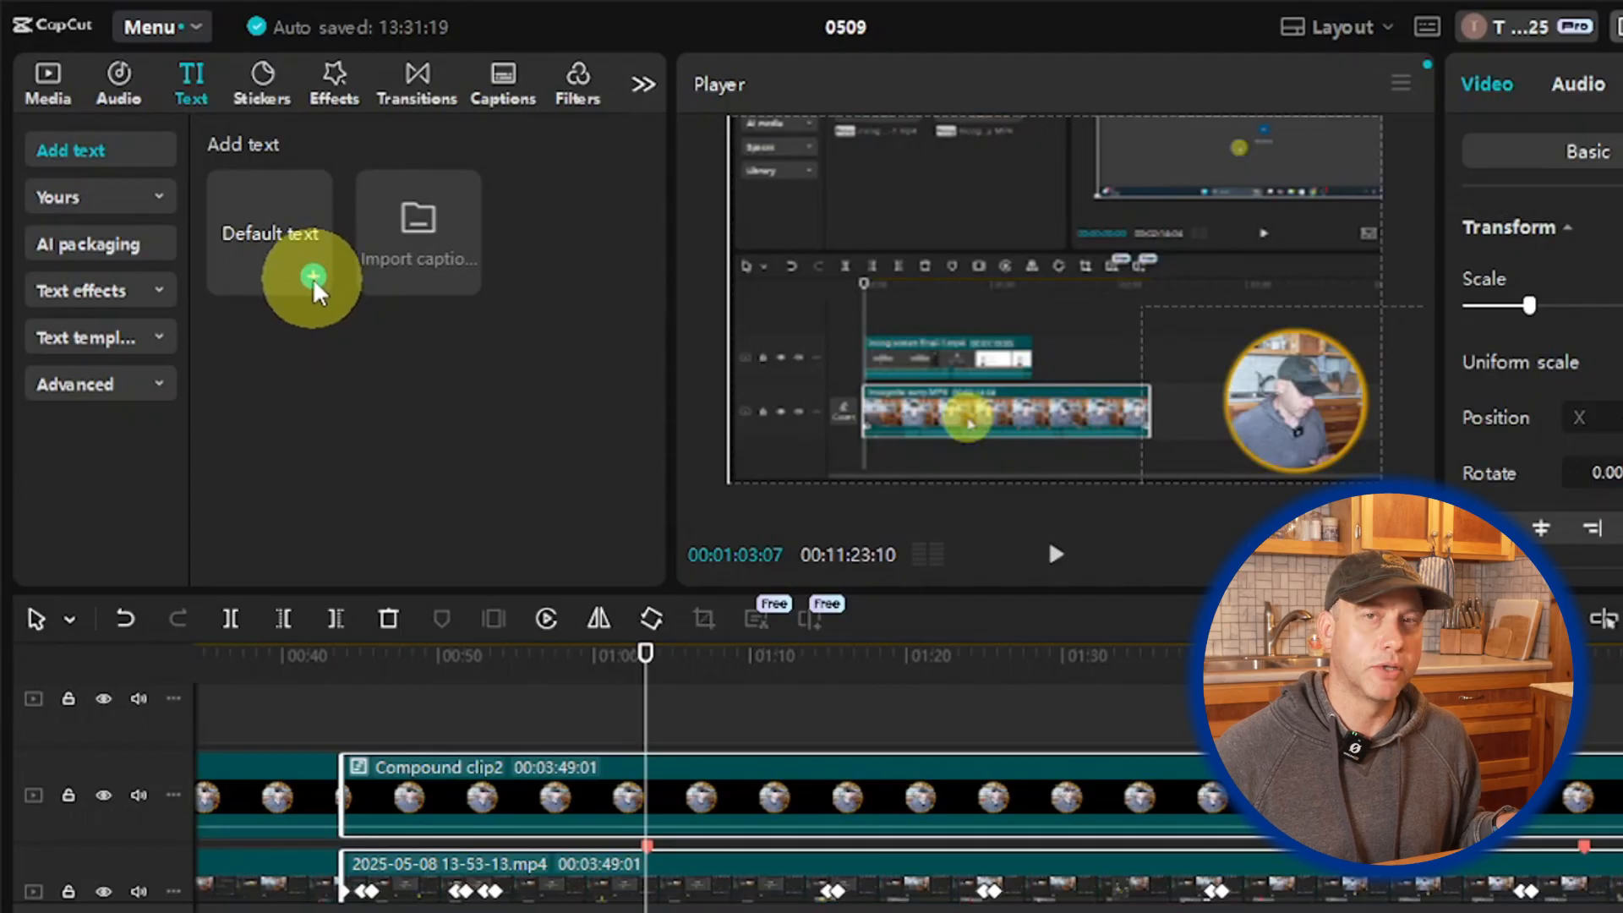
click(313, 291)
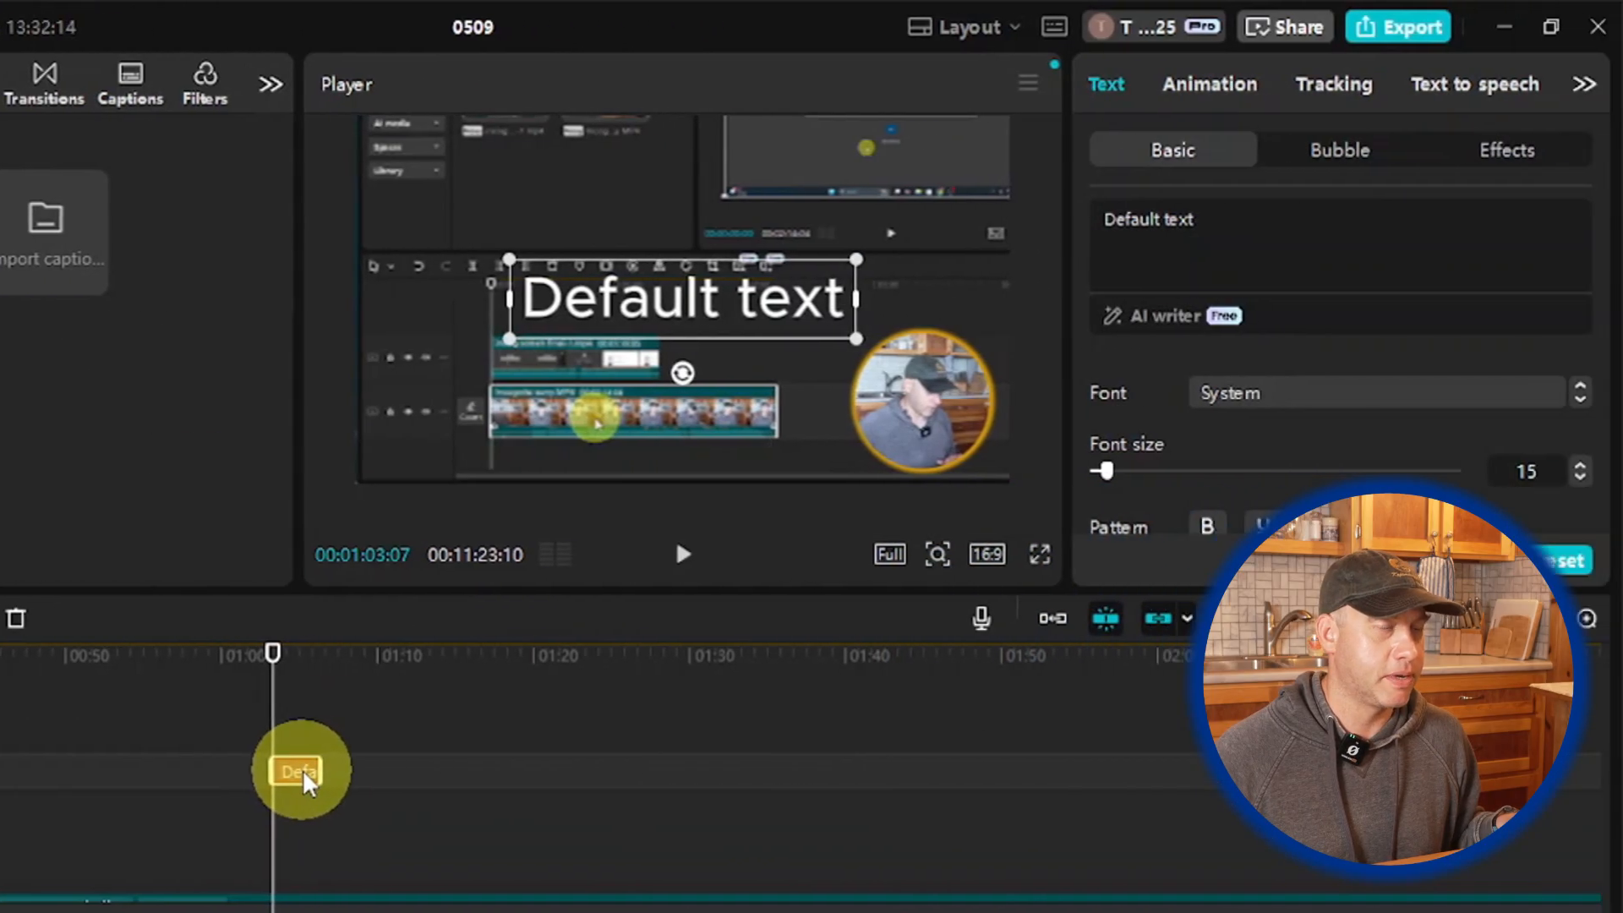
drag(1213, 232, 879, 228)
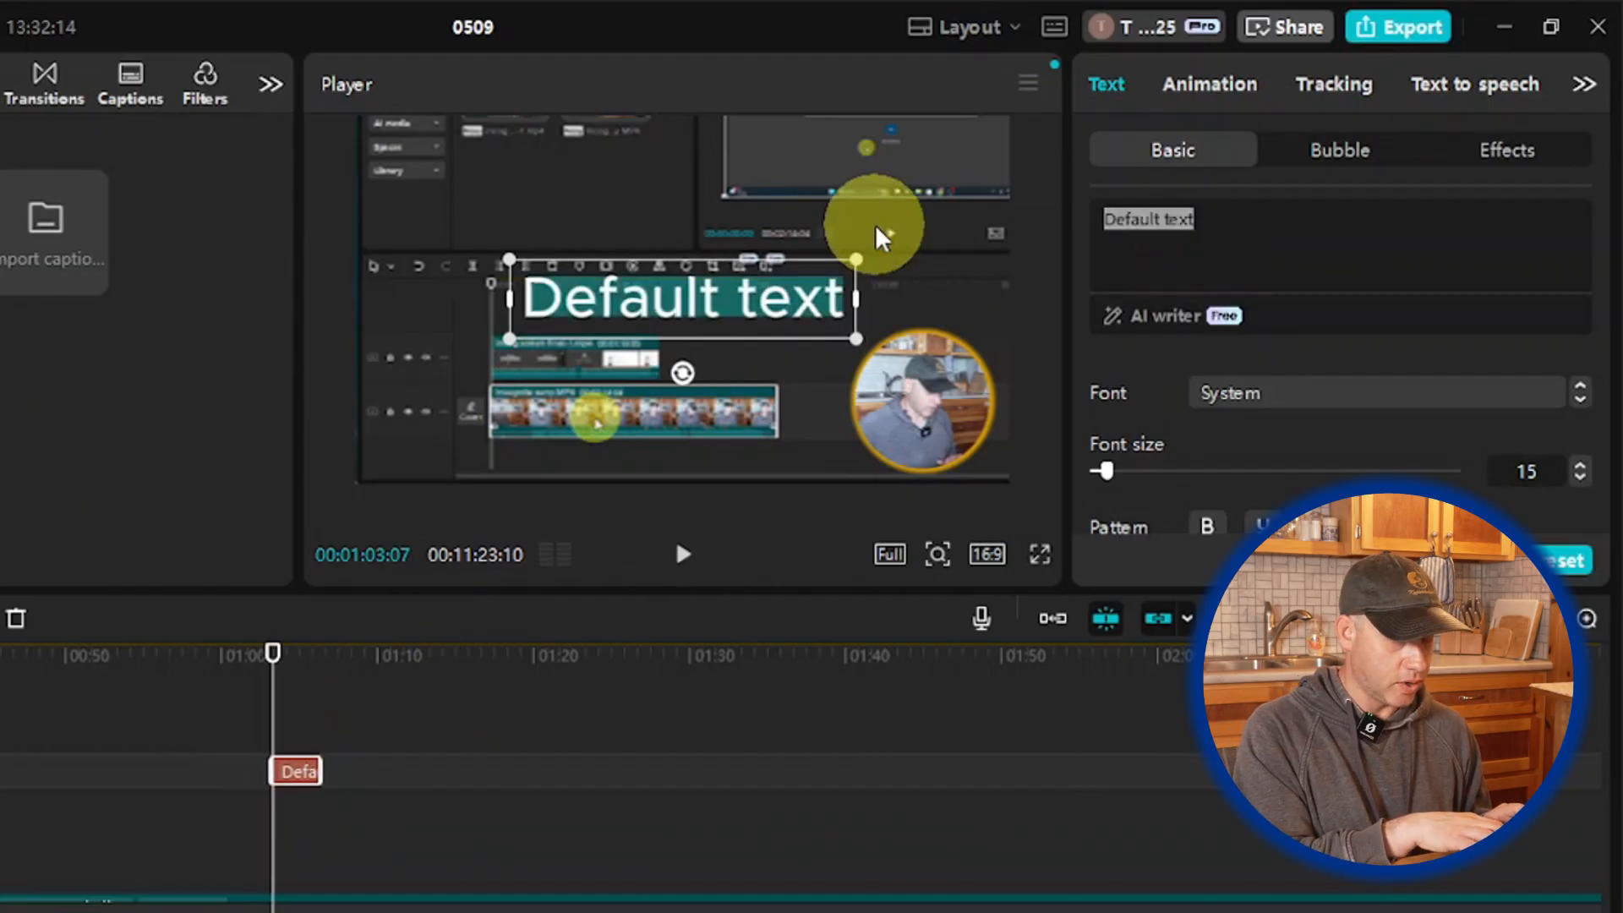
text(ALT)
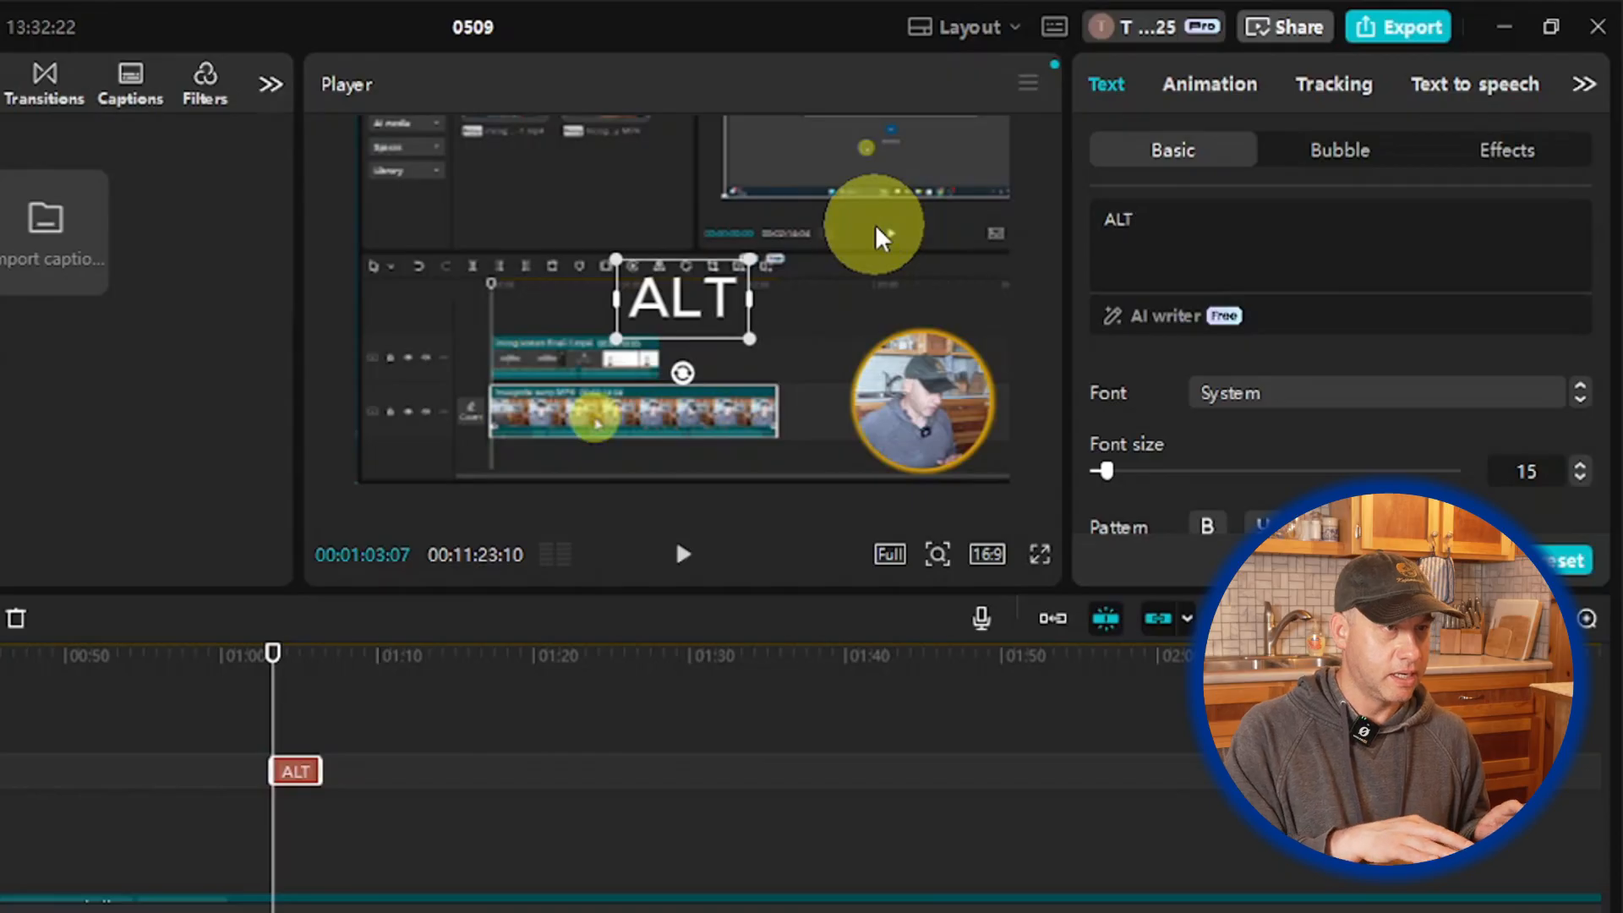
text( +)
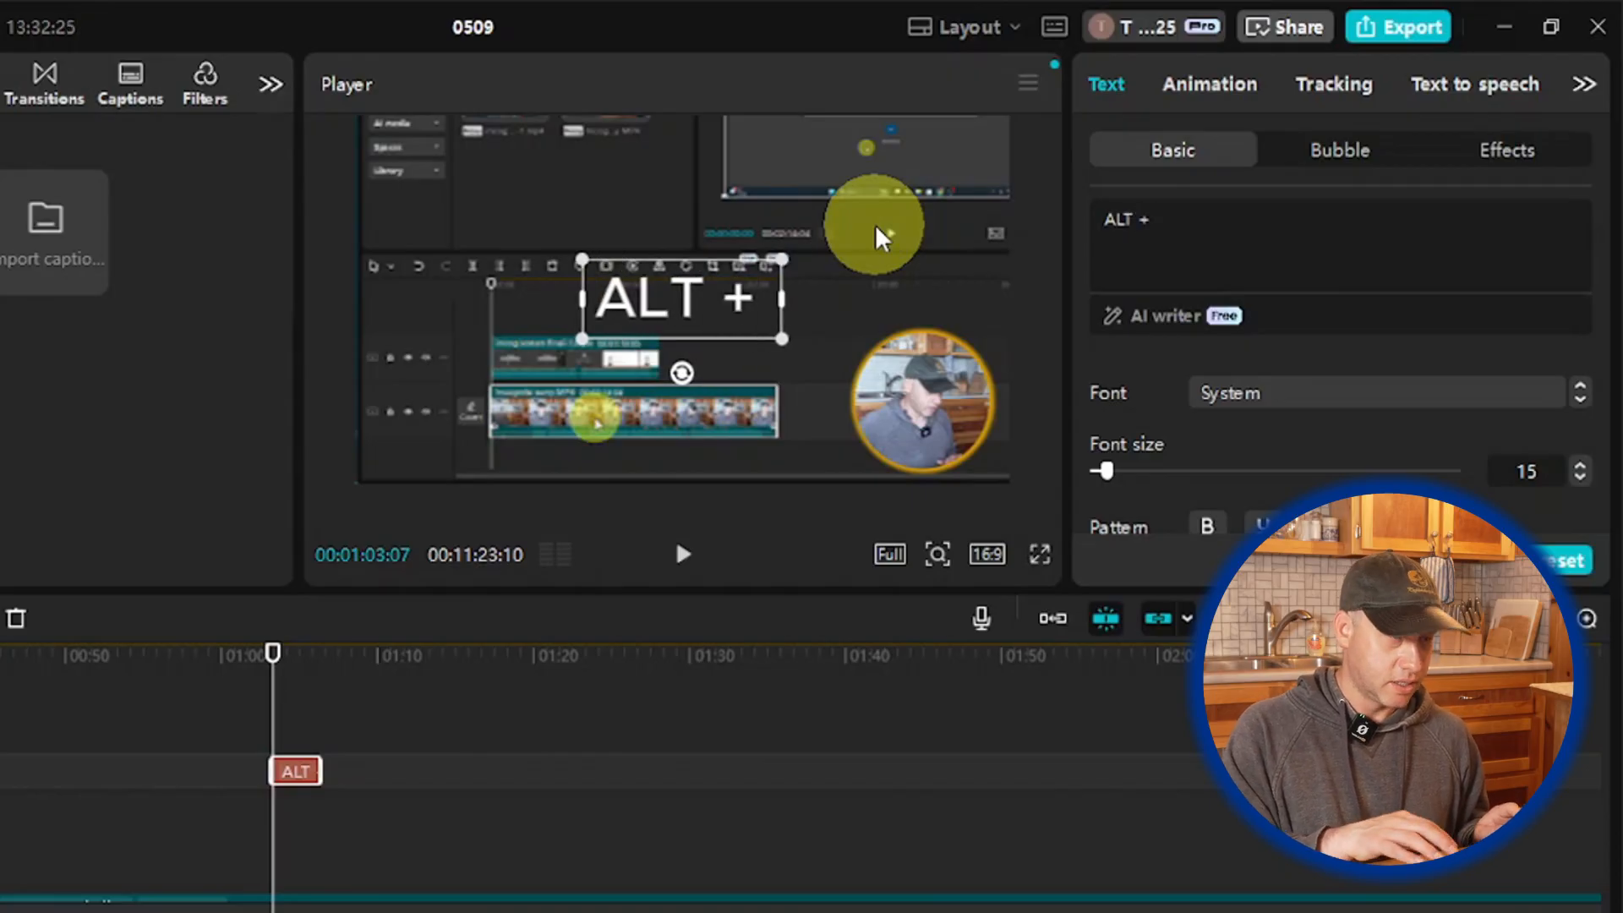
text( DR)
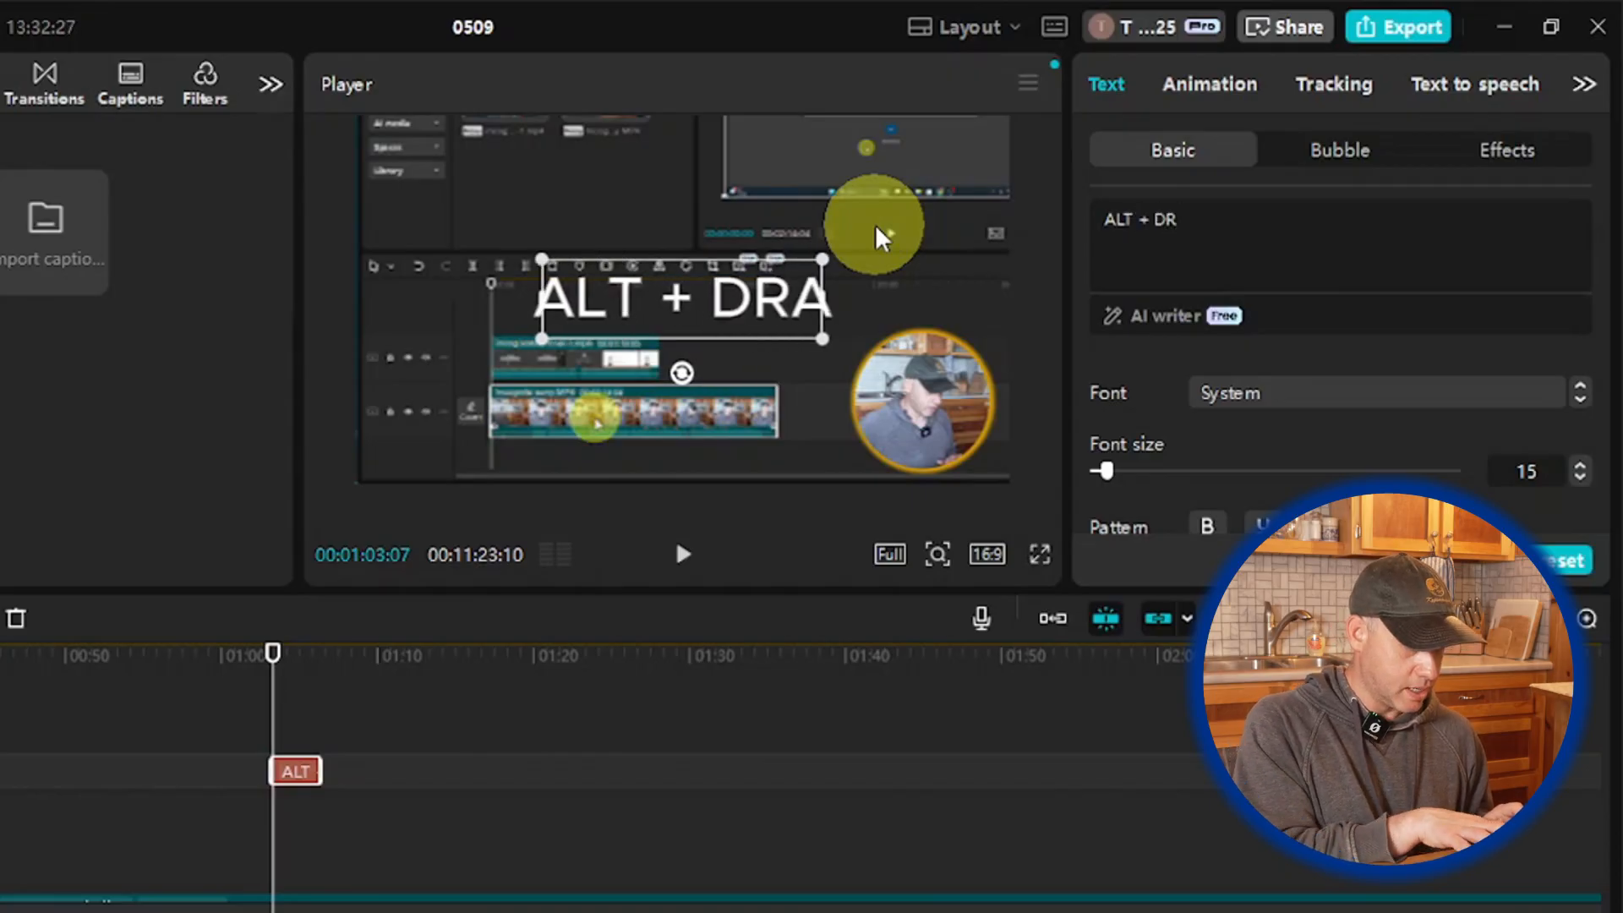
text(AG UP)
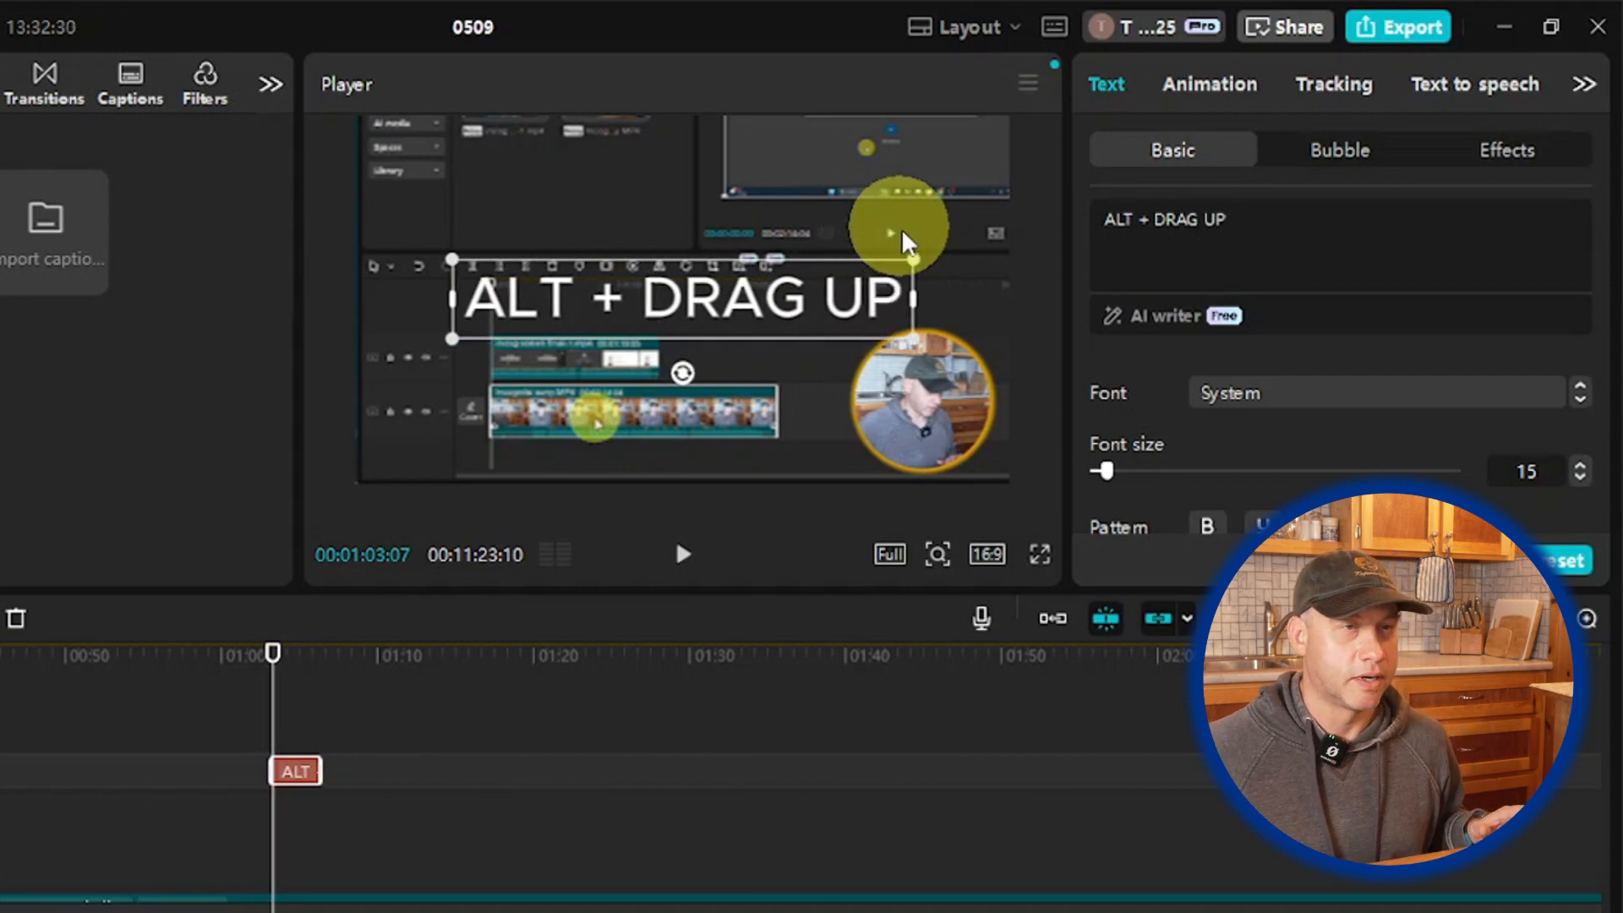
click(1205, 264)
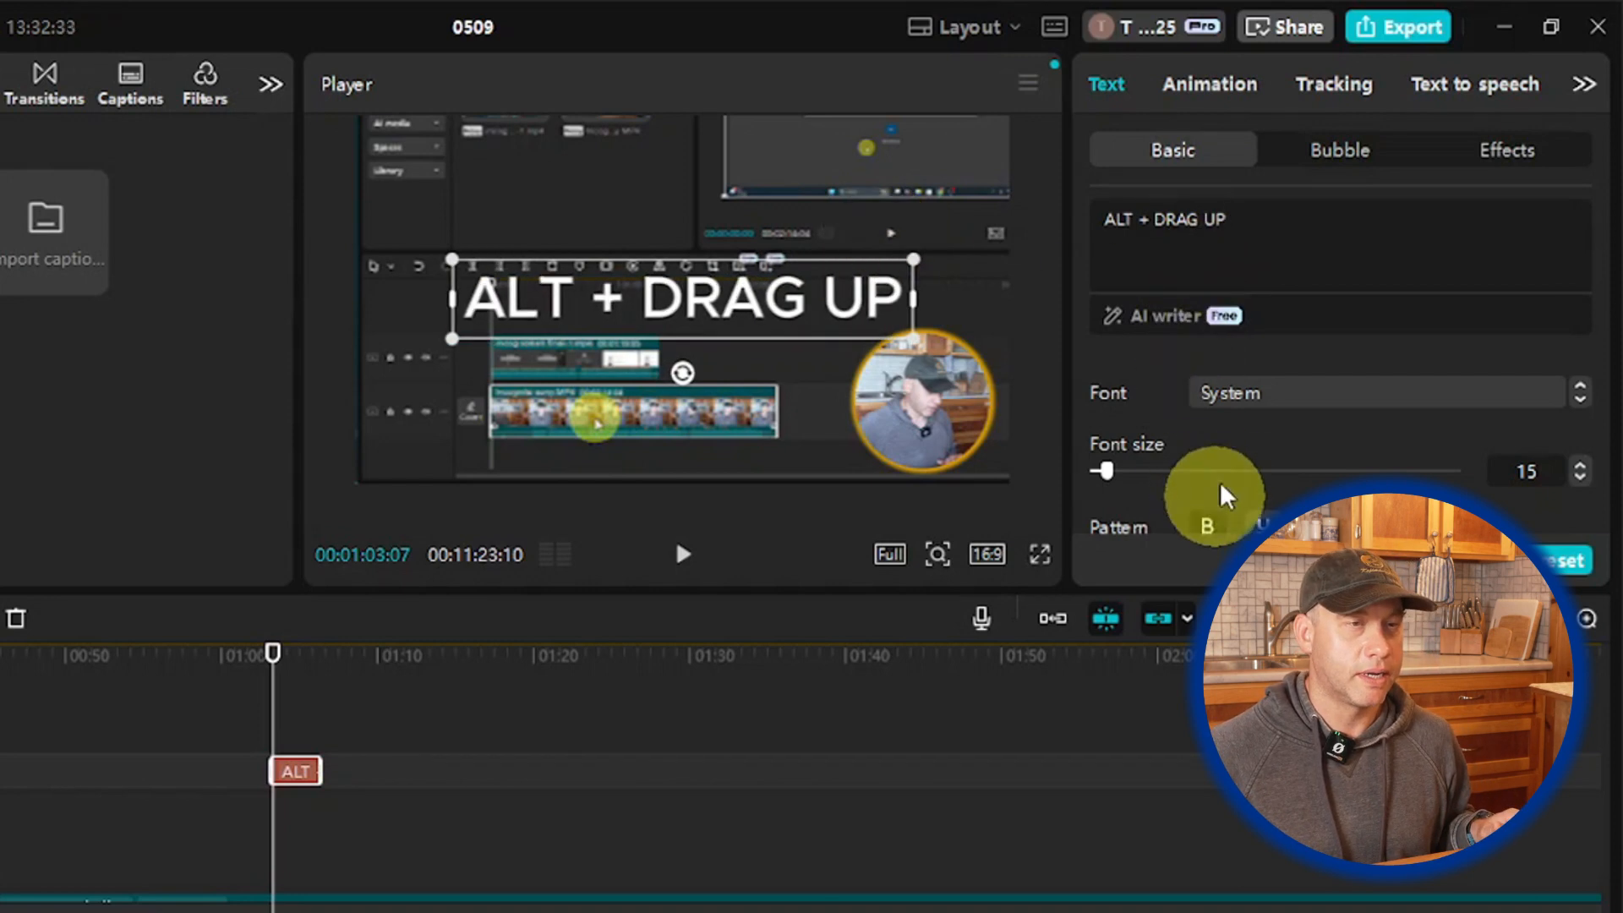
Step: Turn on the background of the "ALT + DRAG UP" text and choose the second background style
scroll(1234, 385, down, 10)
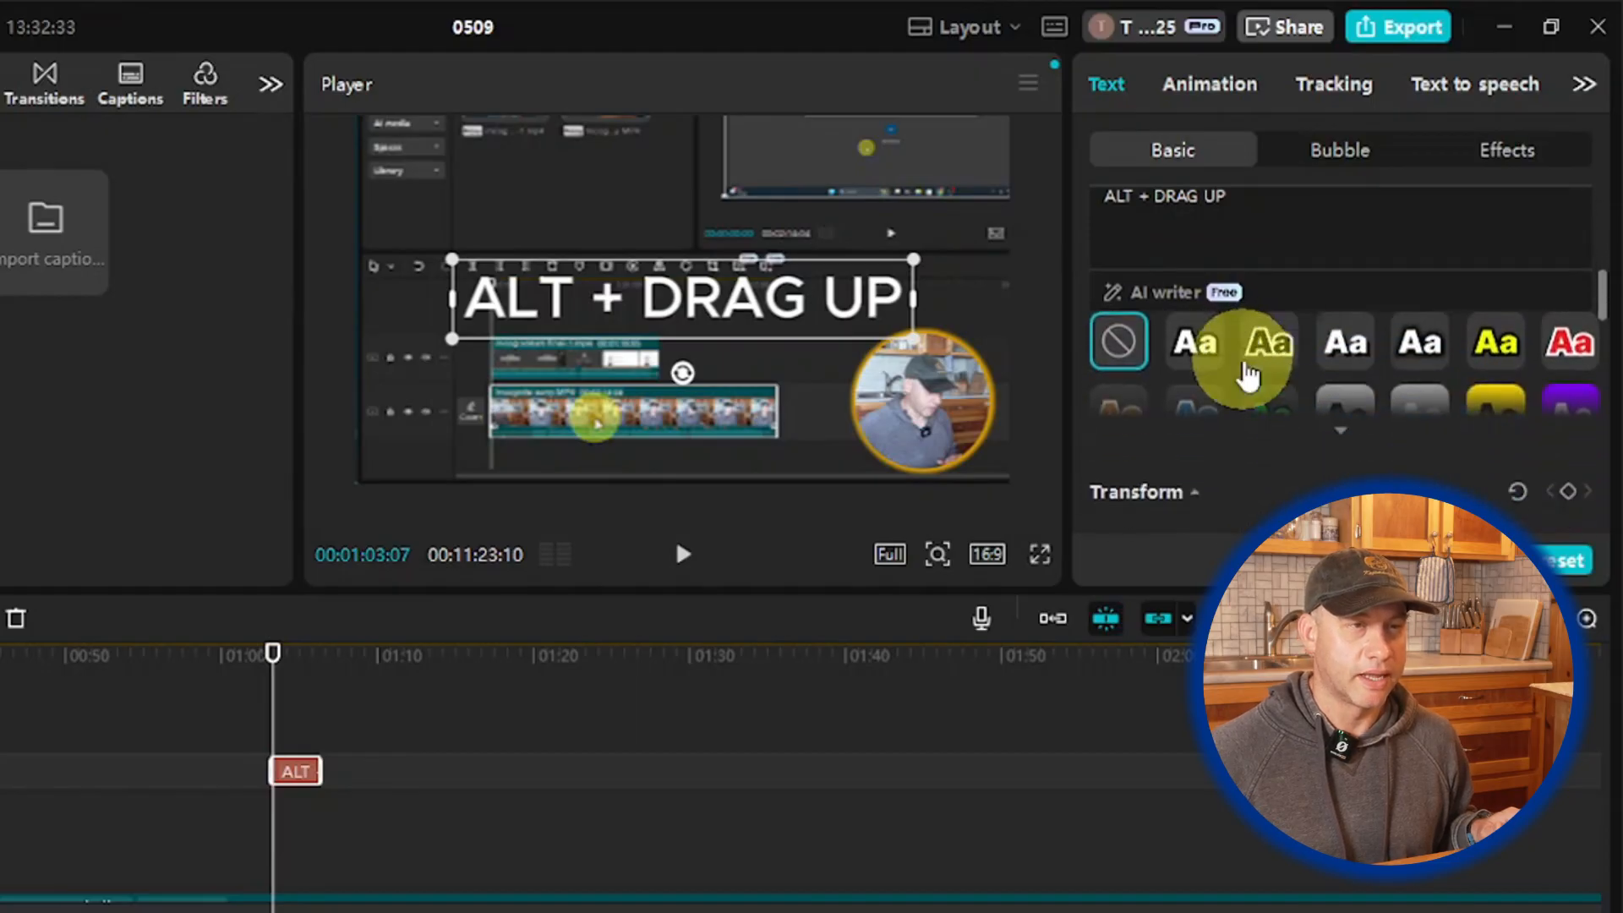
scroll(1243, 384, down, 5)
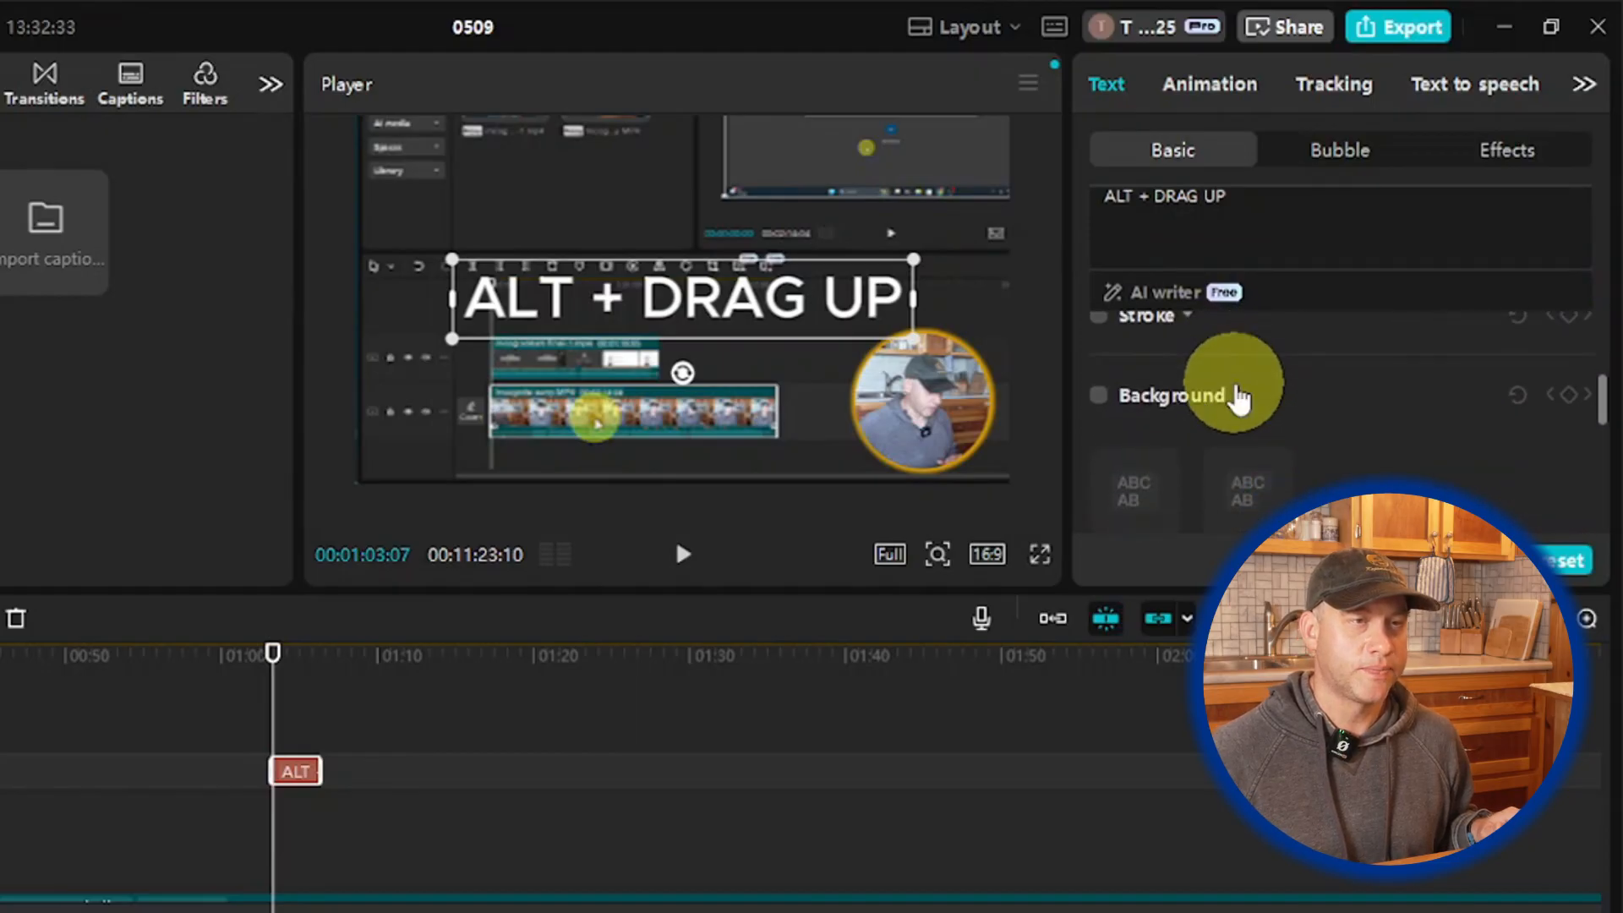
click(1099, 398)
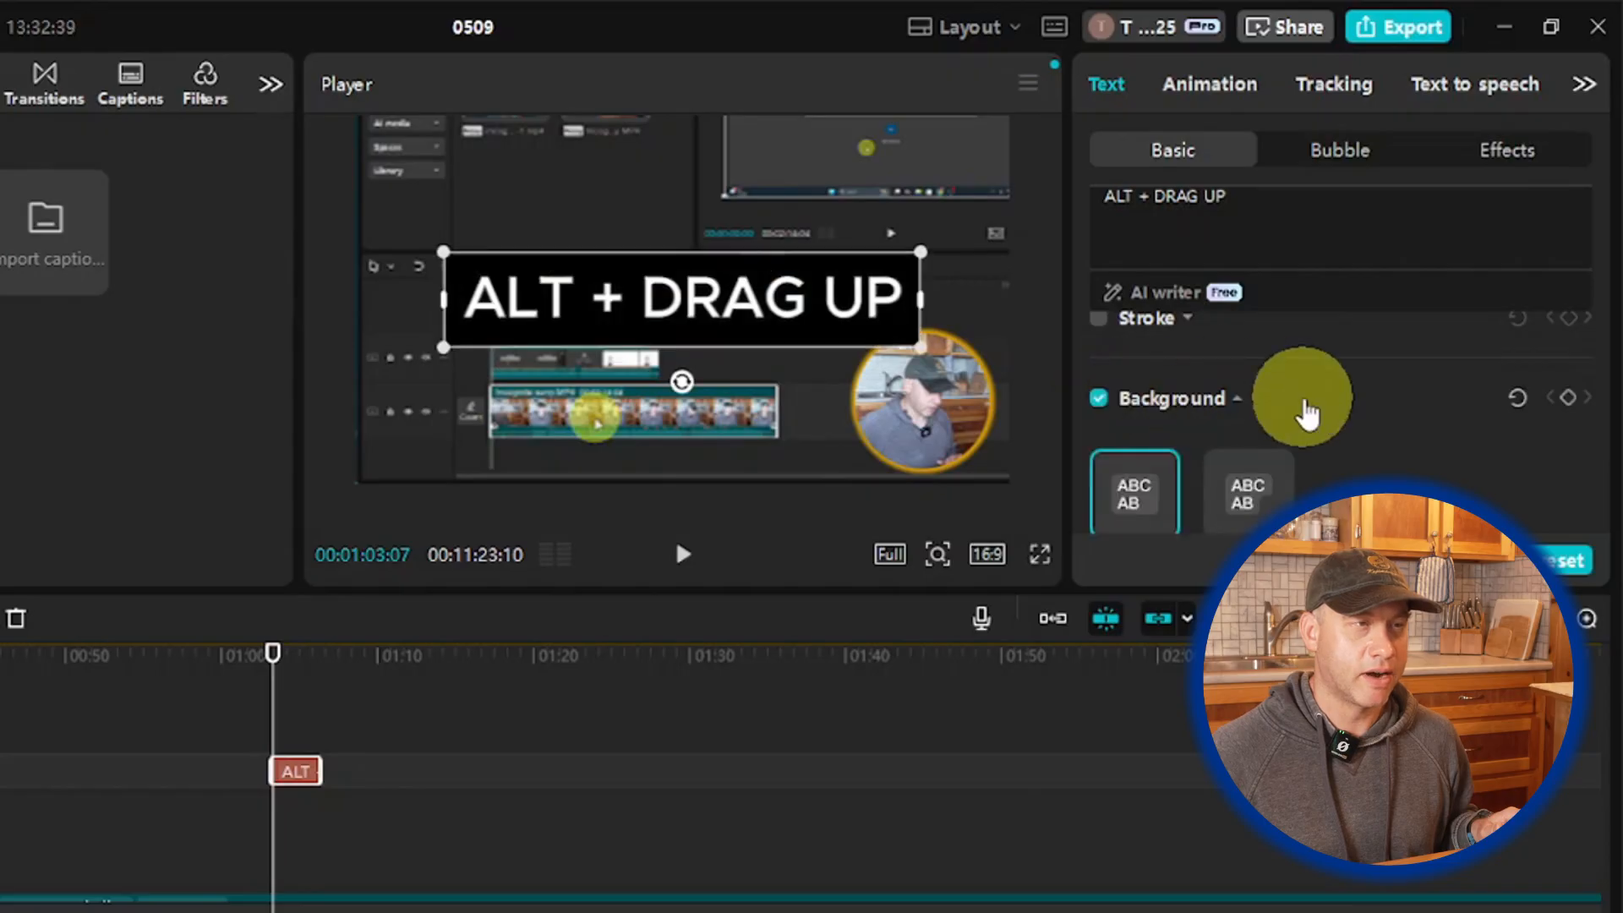
scroll(1386, 406, down, 4)
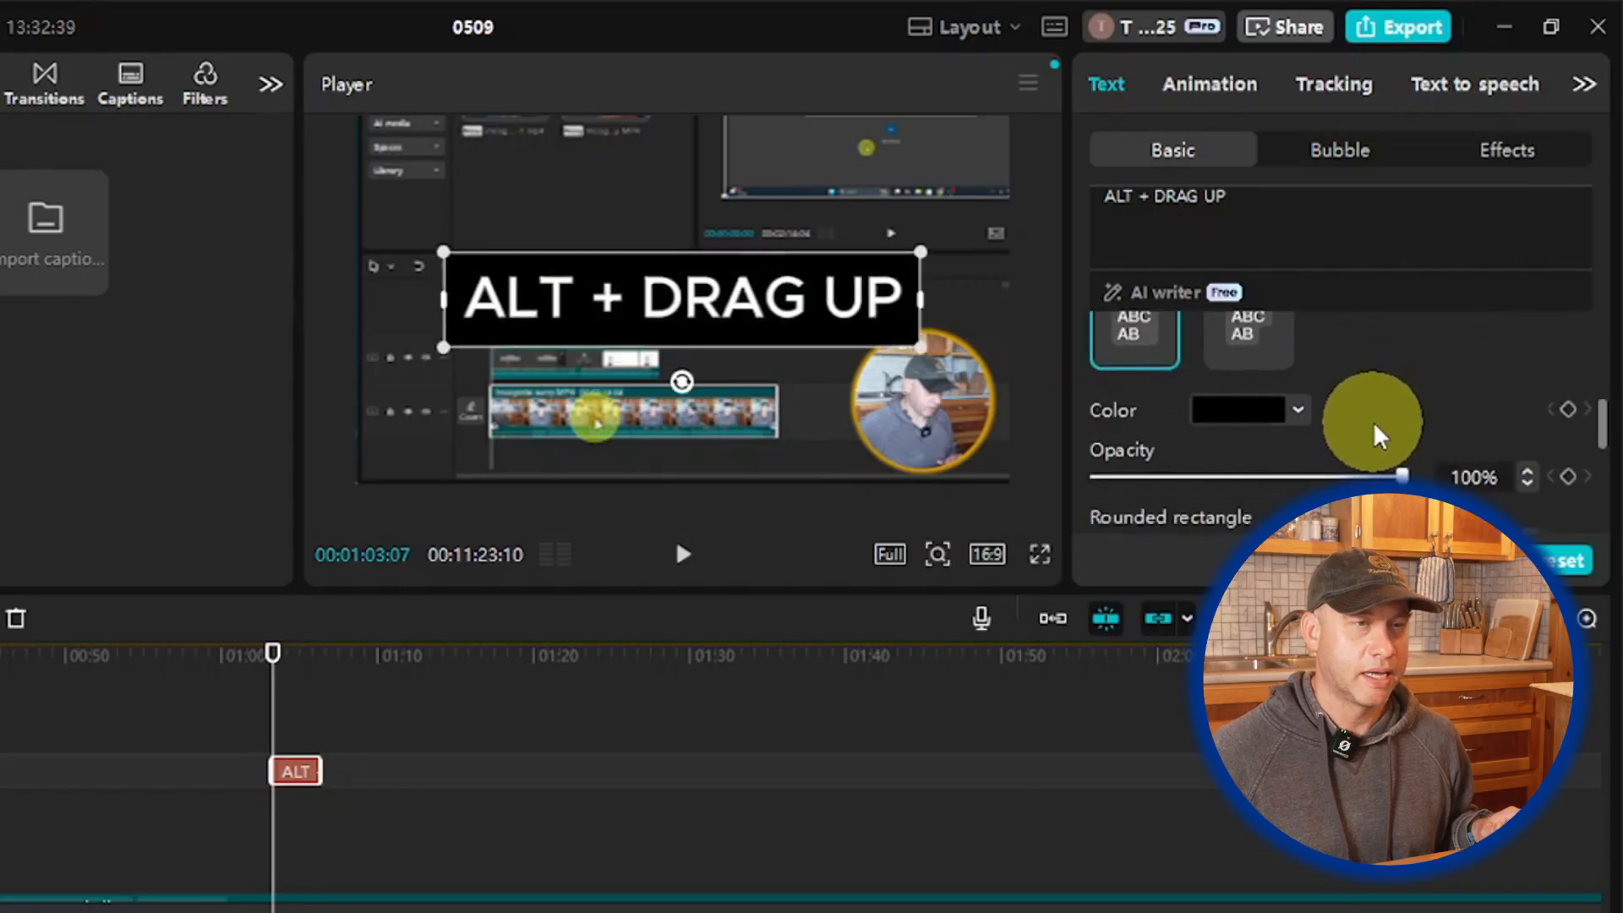
scroll(1307, 465, down, 2)
scroll(1307, 464, up, 2)
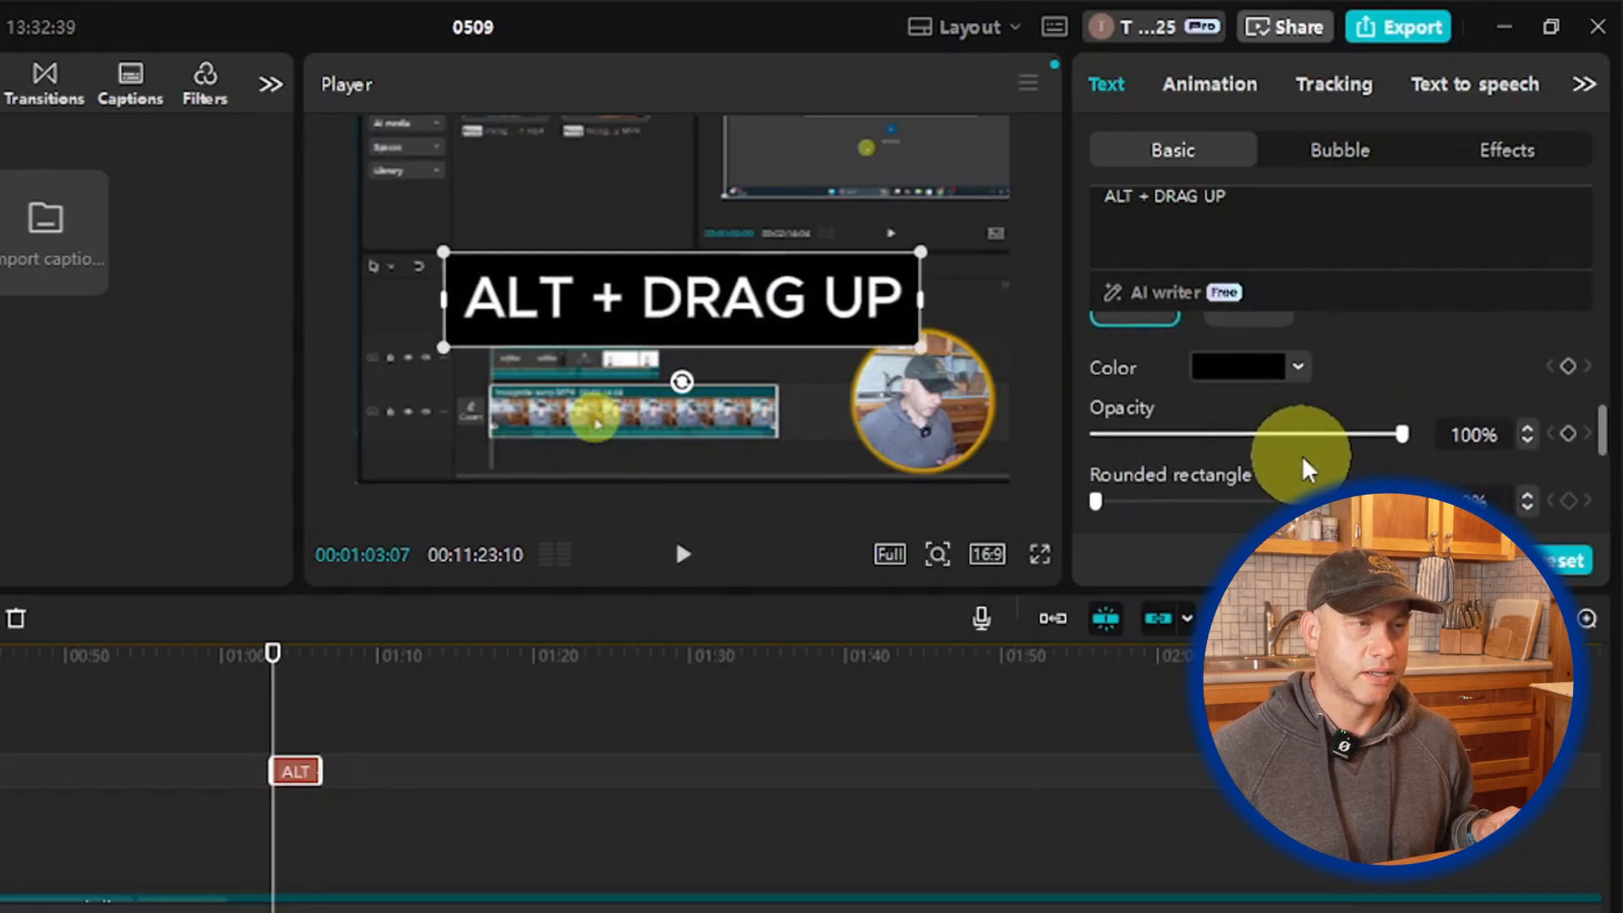
scroll(1336, 441, down, 2)
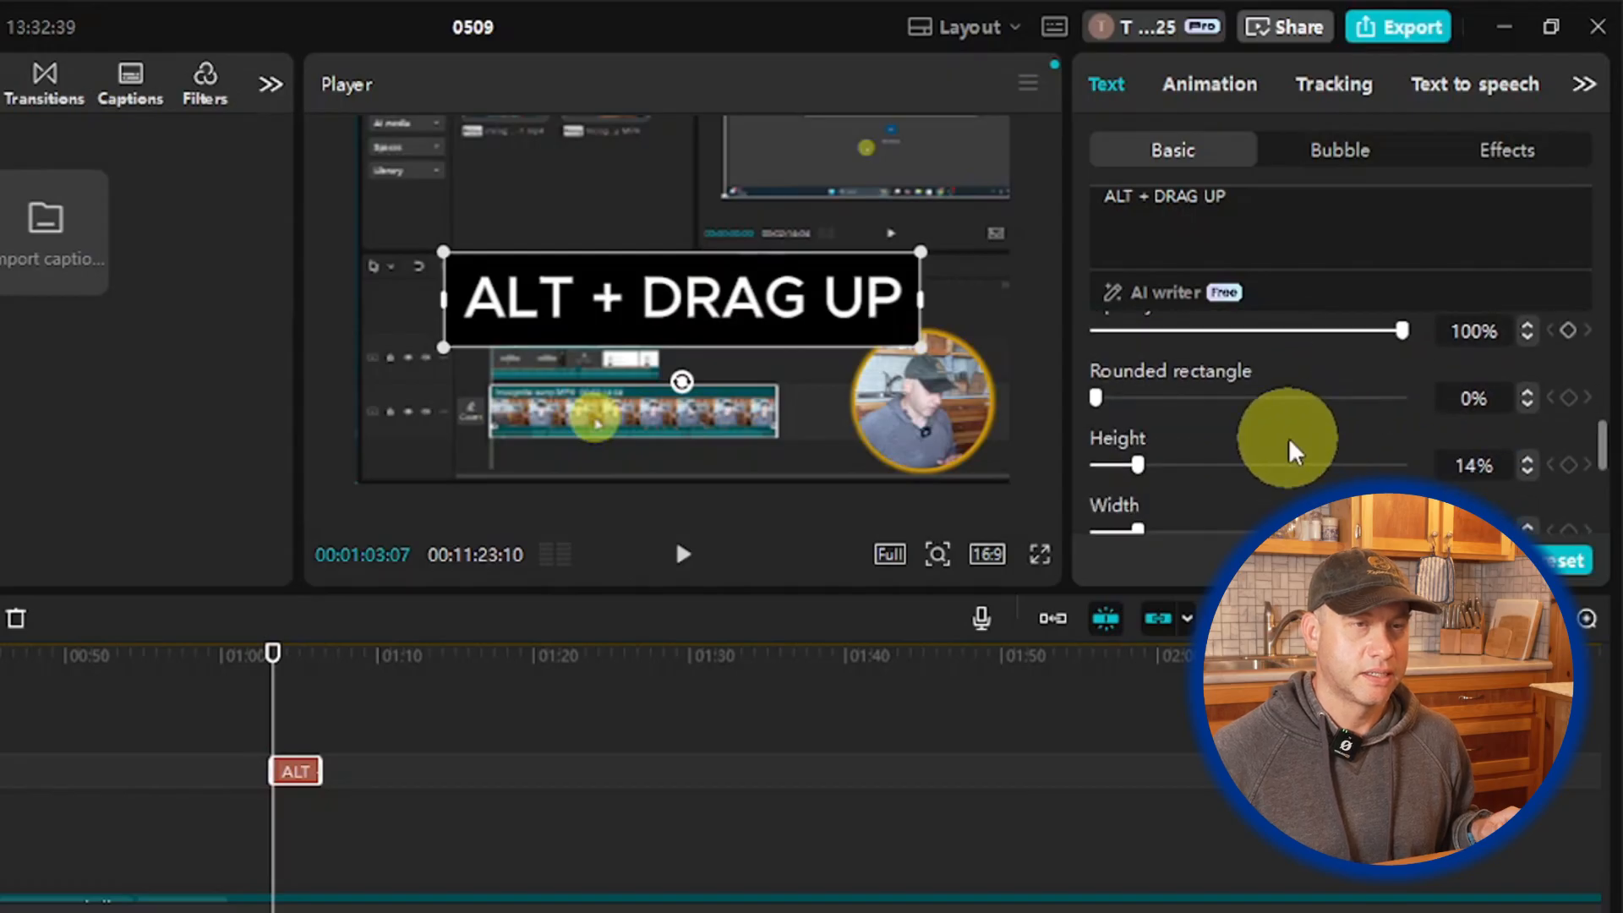
scroll(1295, 452, up, 2)
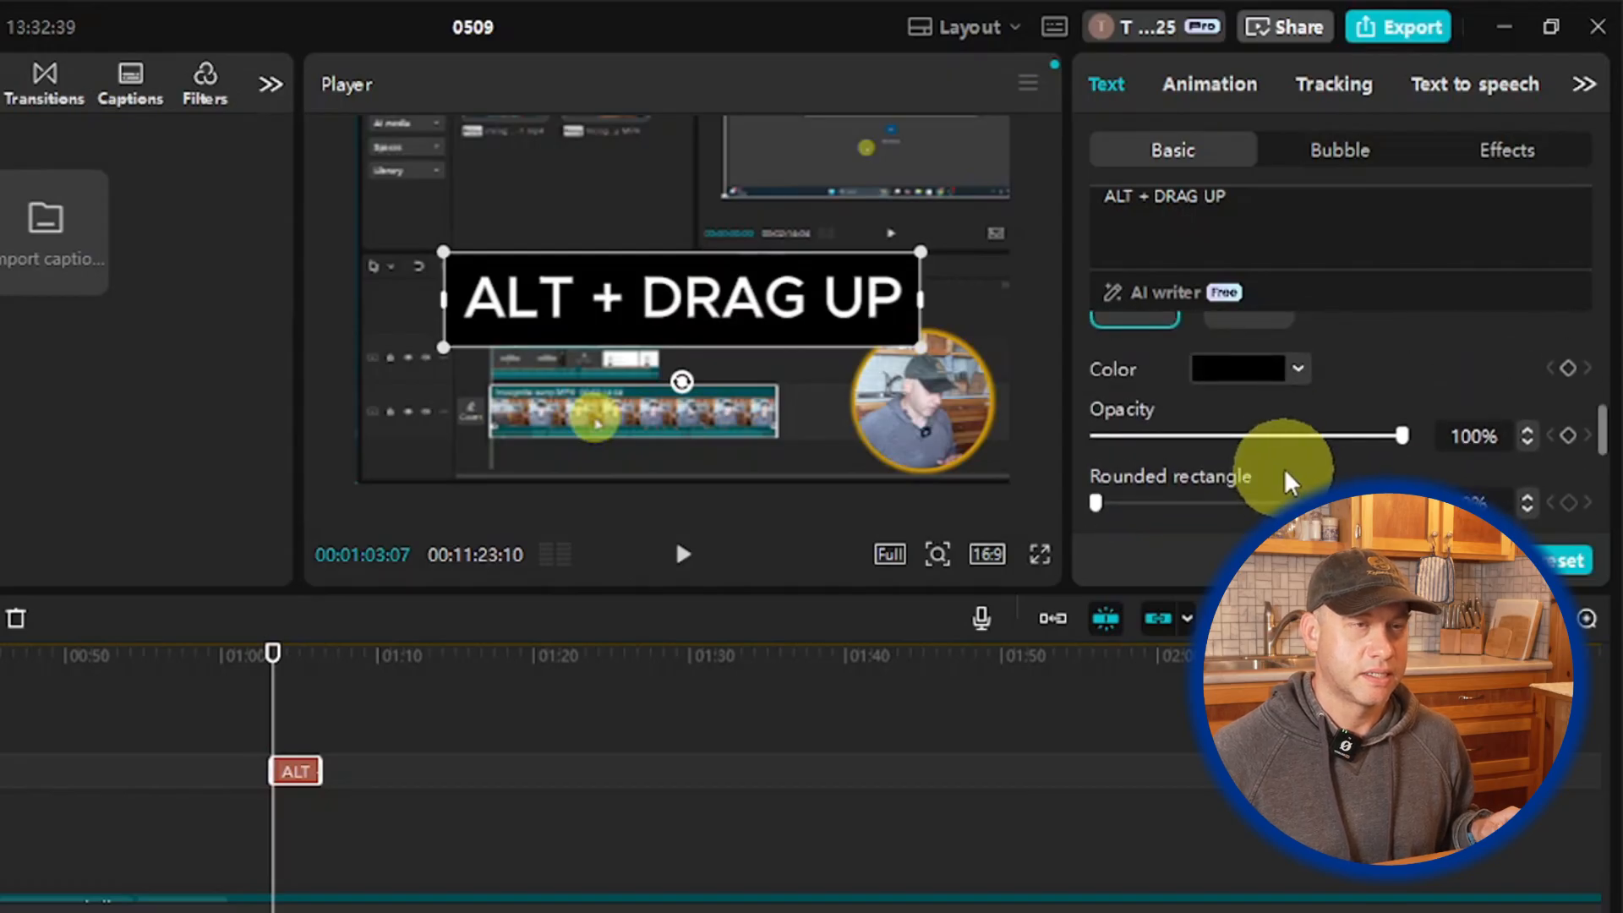
scroll(1289, 474, down, 3)
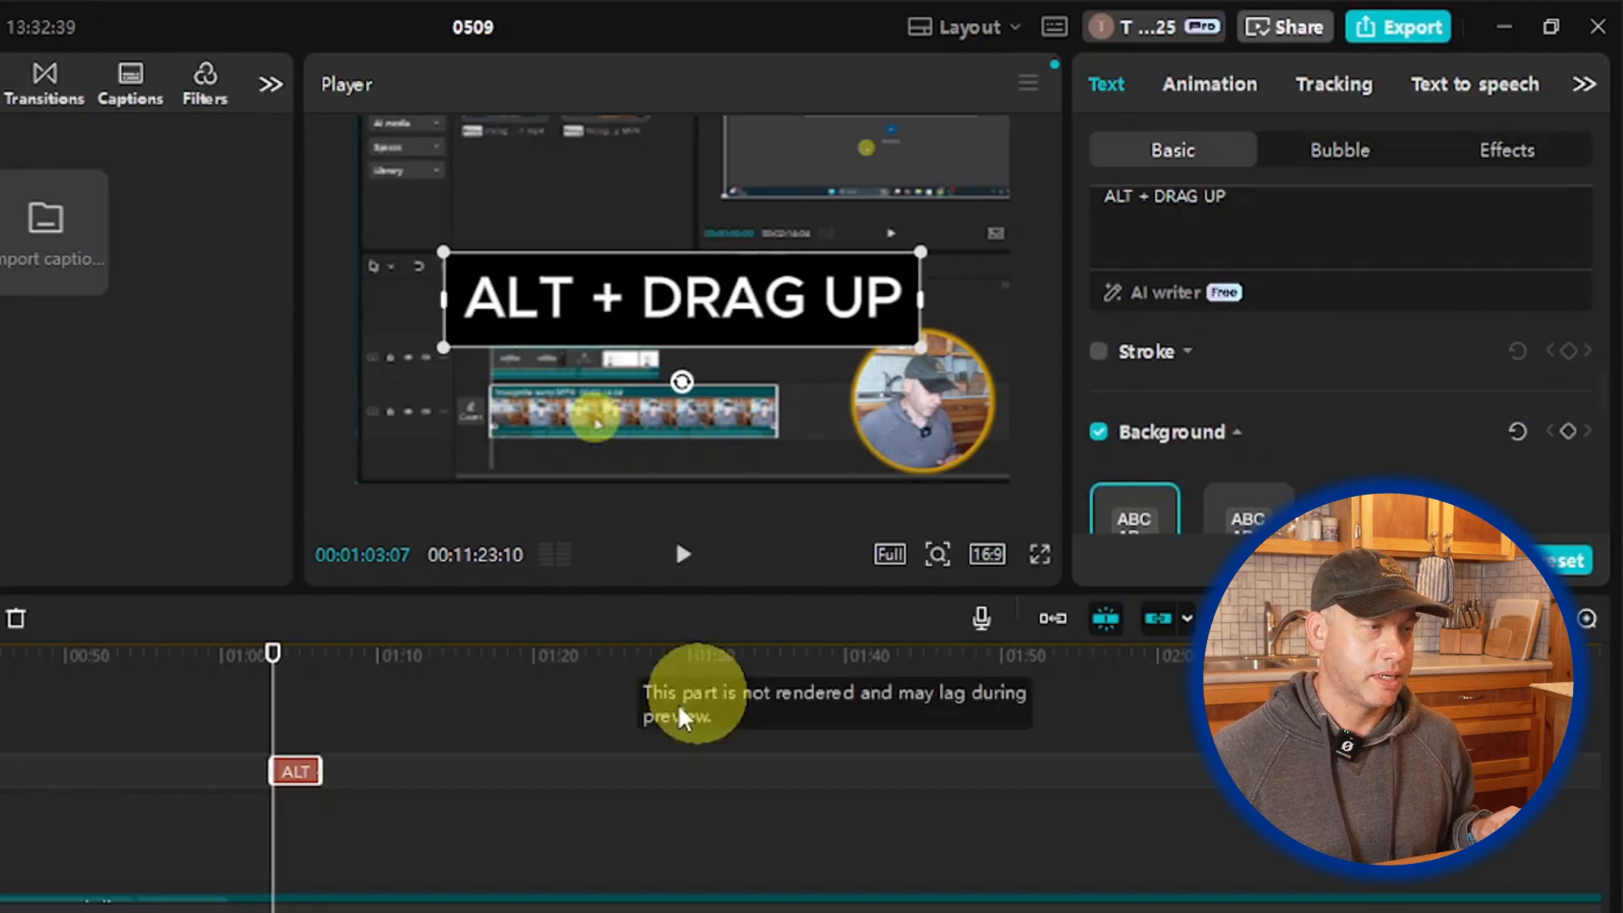
scroll(1305, 465, down, 1)
click(1264, 426)
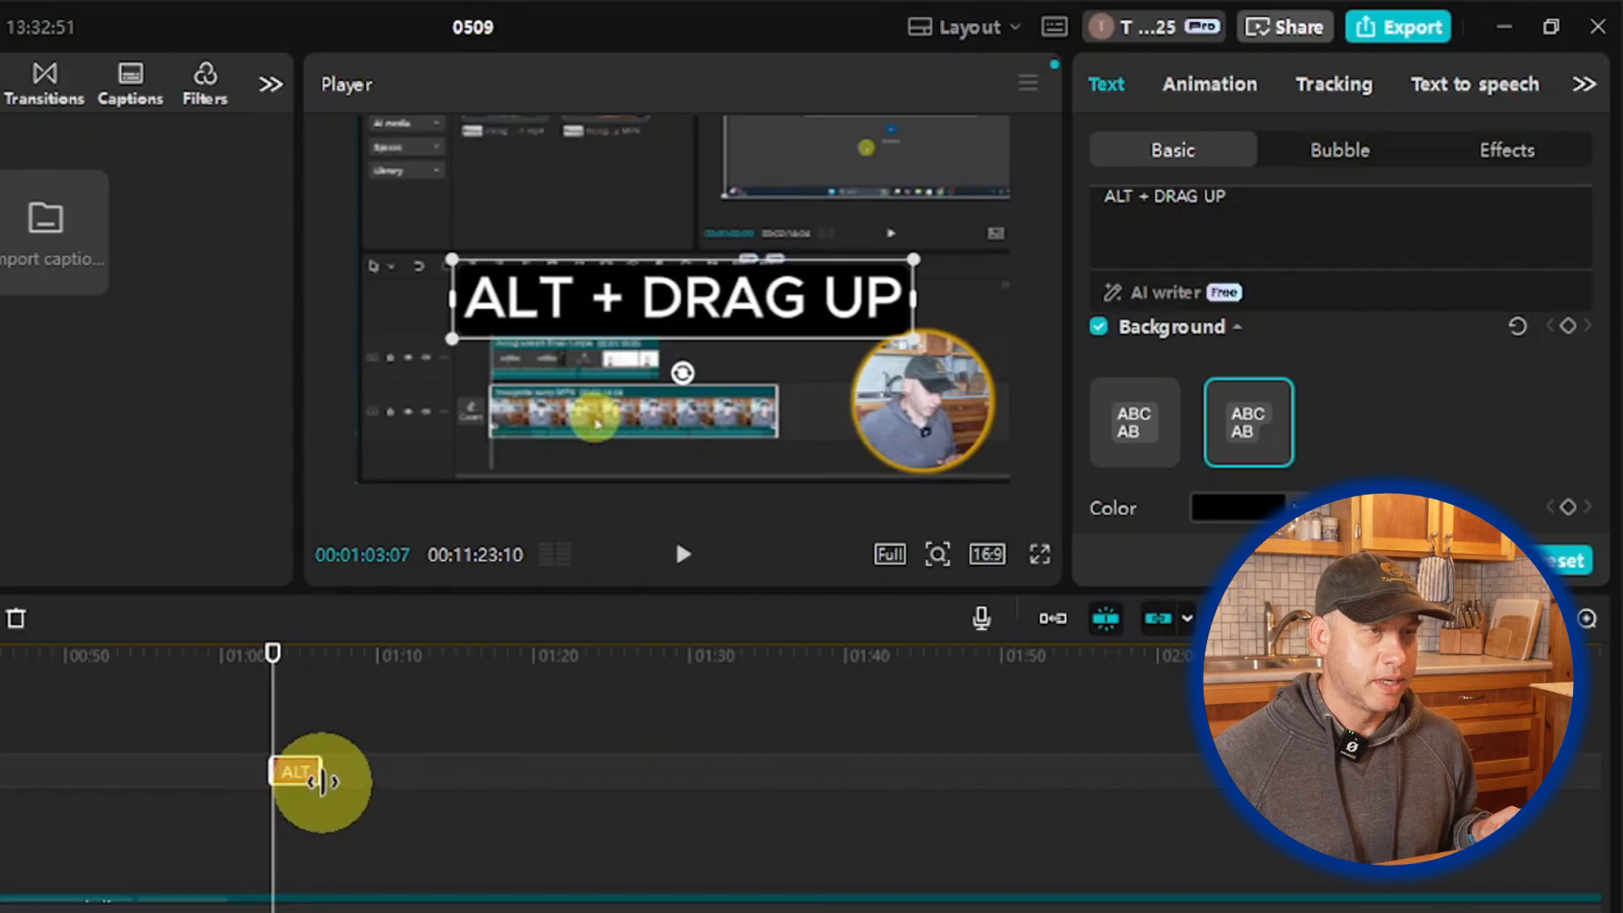
Step: Apply the Slide Left entrance animation to the "ALT + DRAG UP" text and extend its clip to about 00:01:16 on the timeline
click(1226, 91)
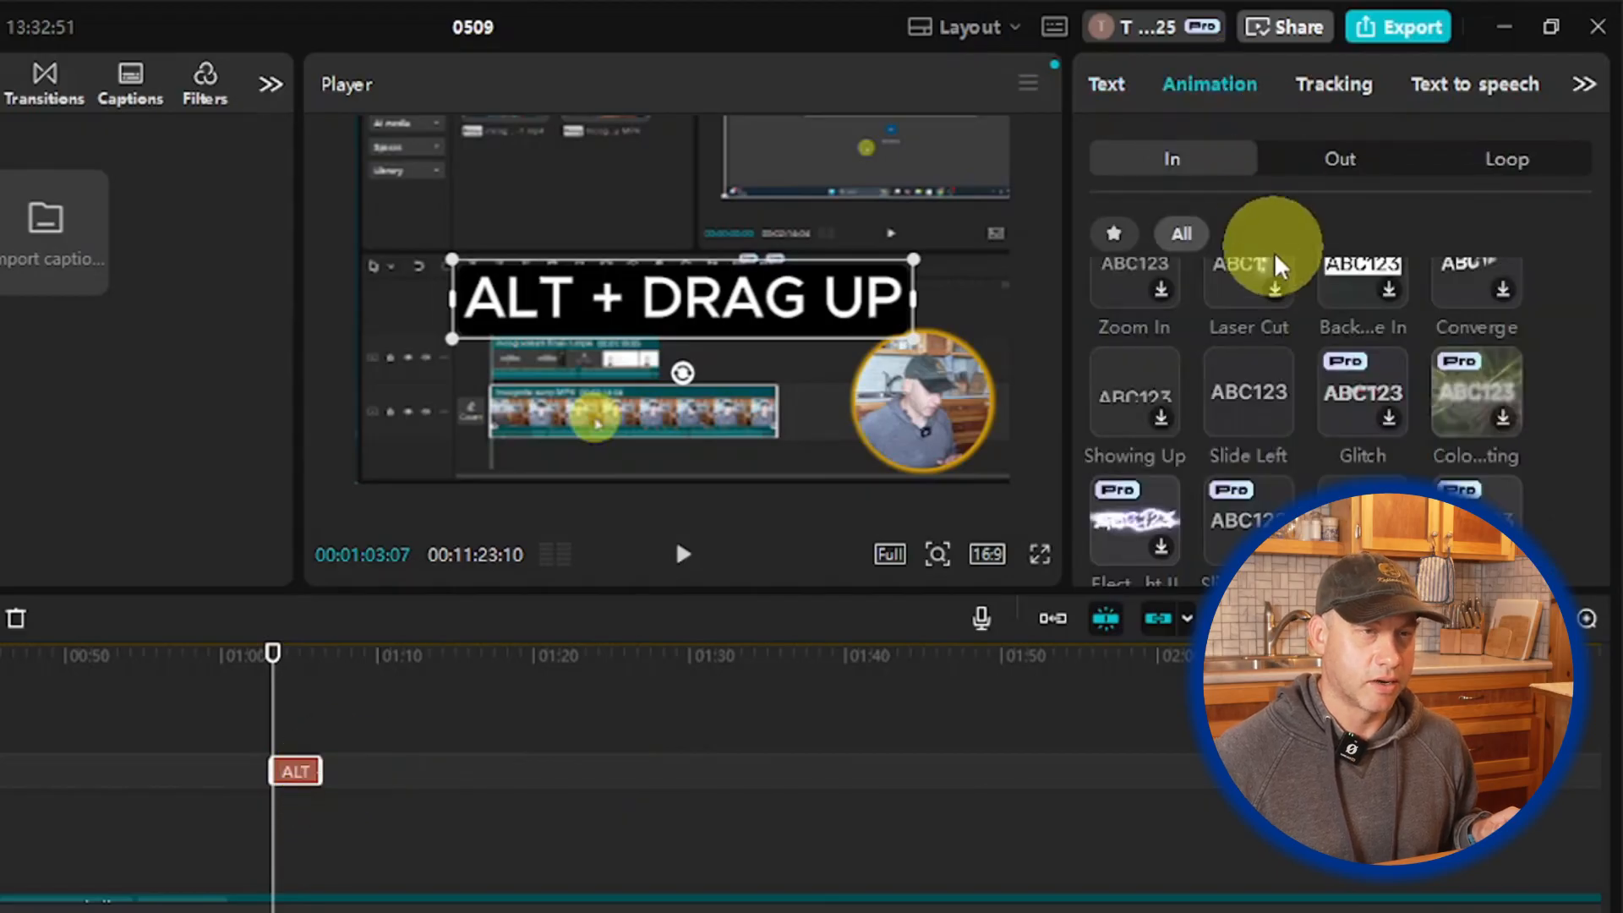
click(1265, 397)
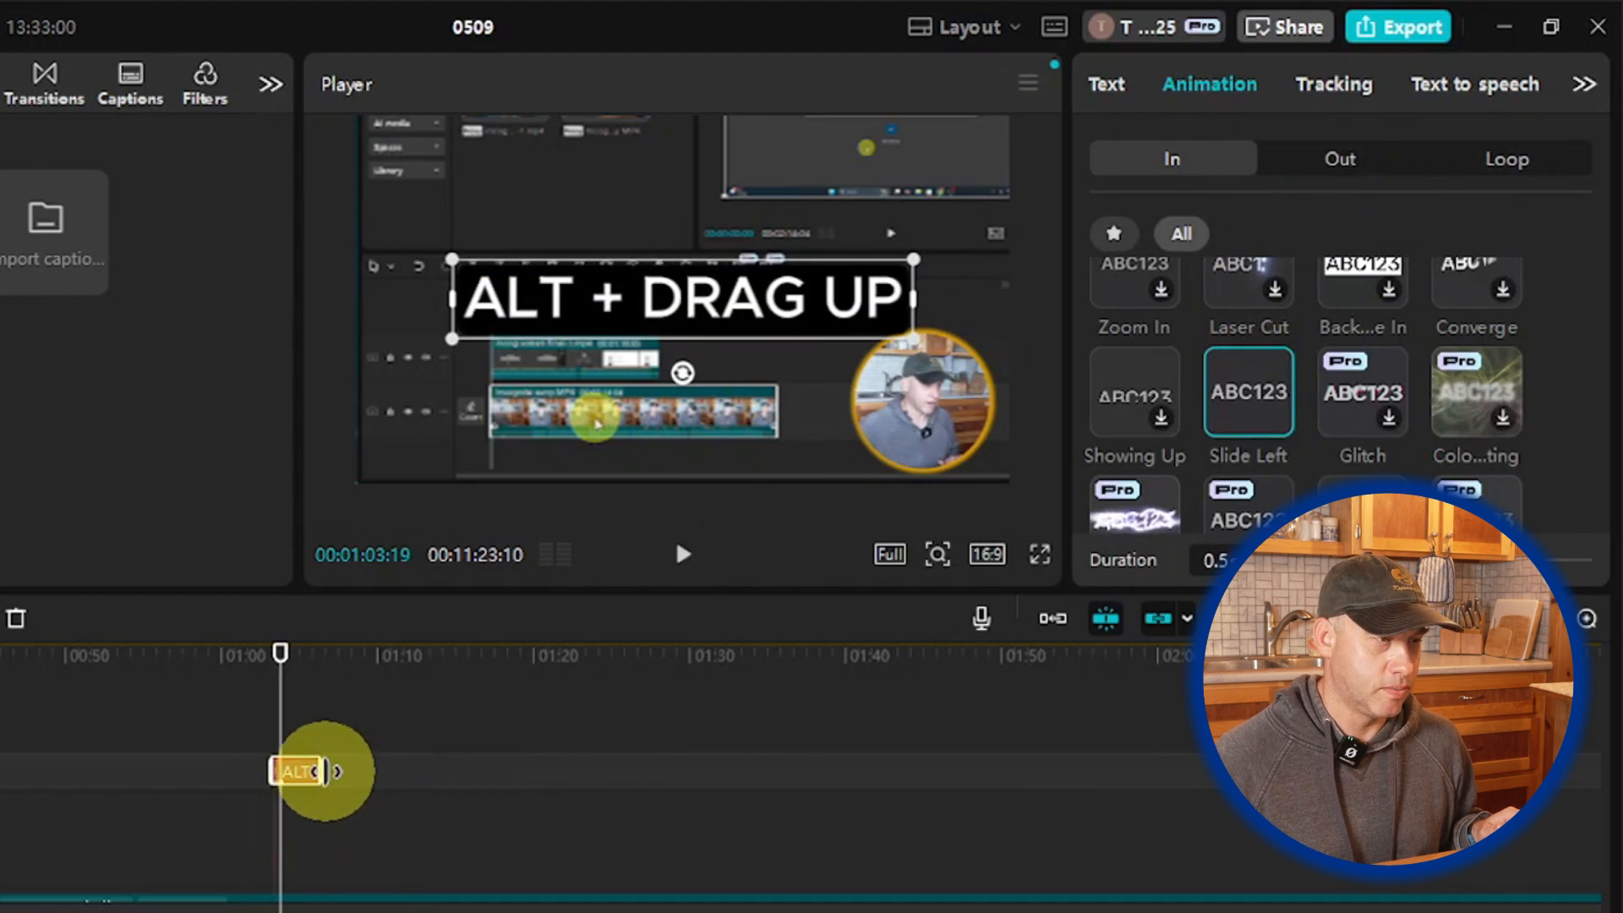
drag(328, 771, 476, 771)
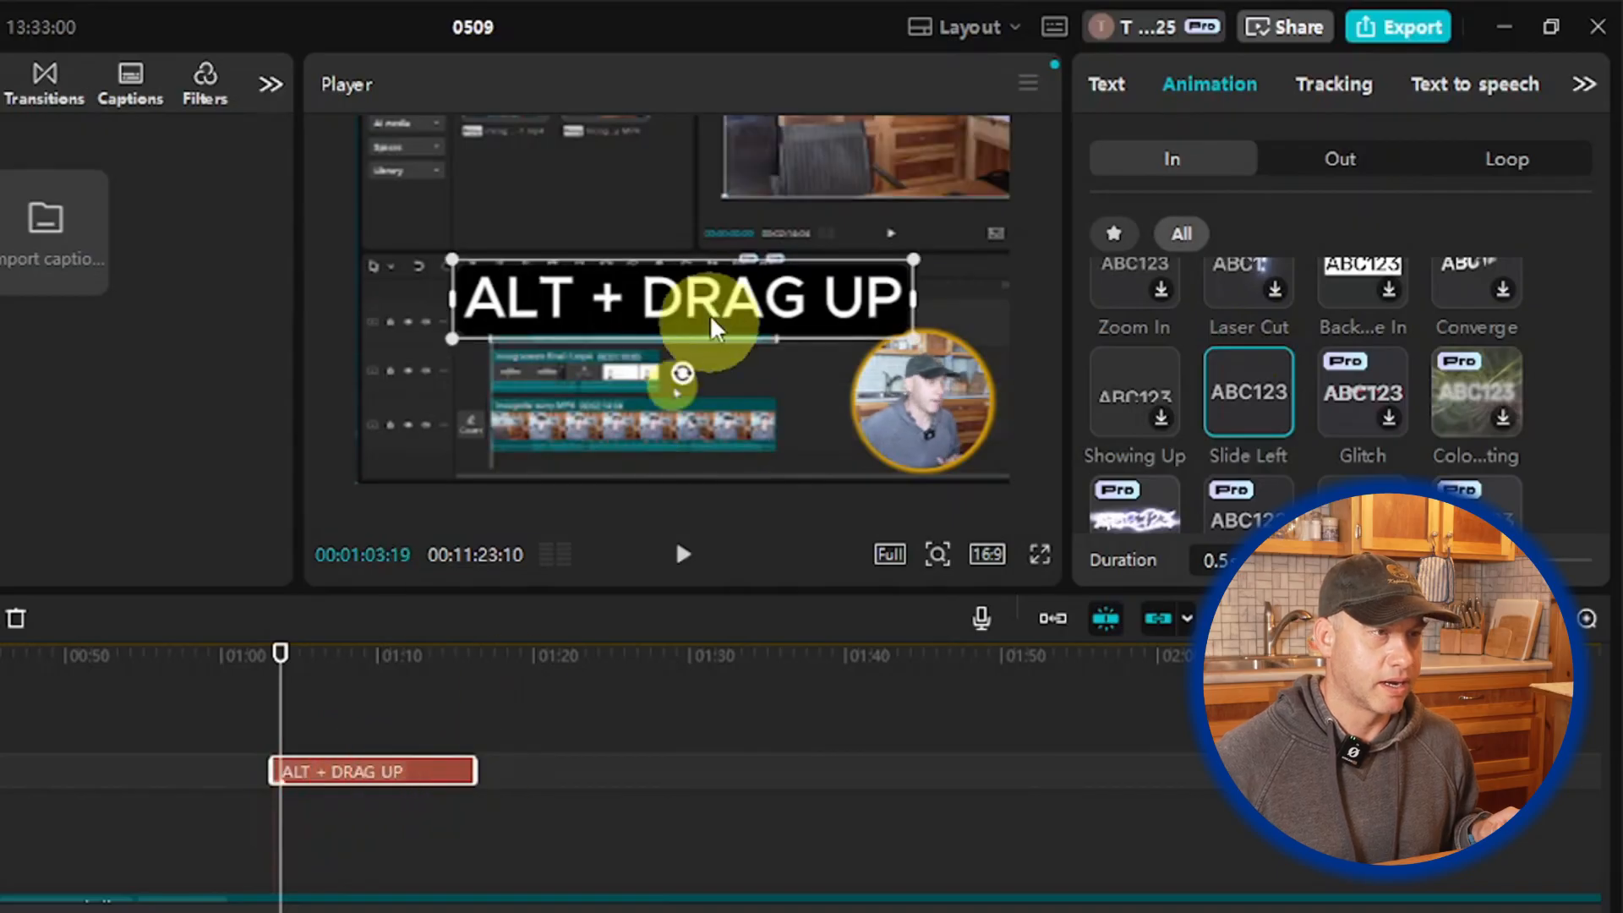
Step: Move the "ALT + DRAG UP" text higher in the frame, above the tracks in the footage, and scale it down slightly
drag(712, 315, 718, 266)
click(687, 563)
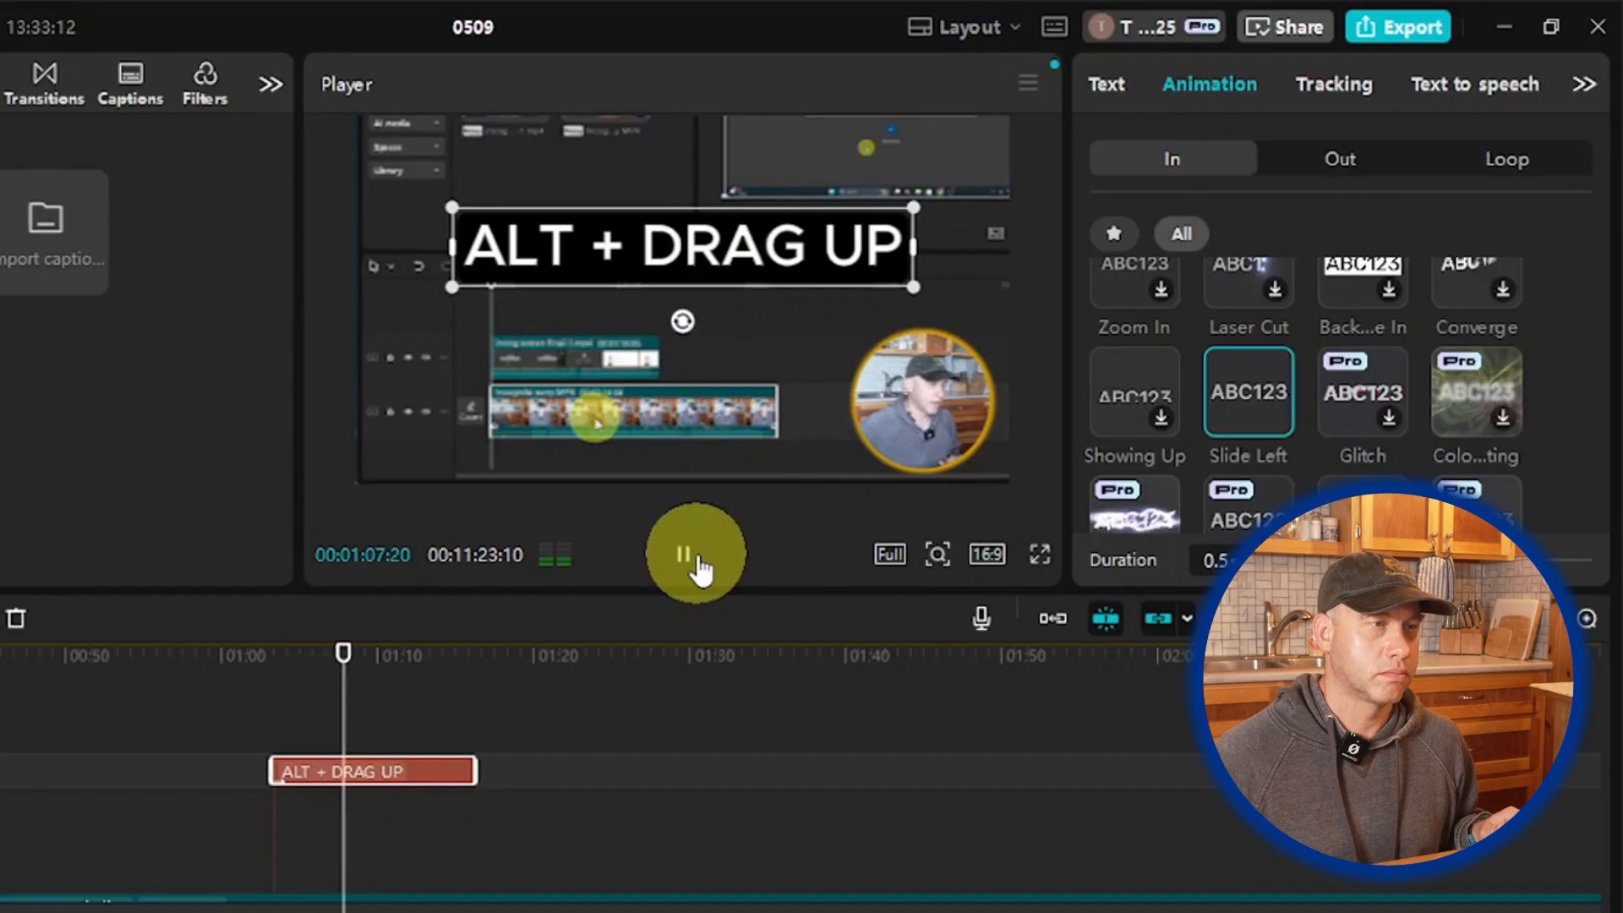
click(697, 565)
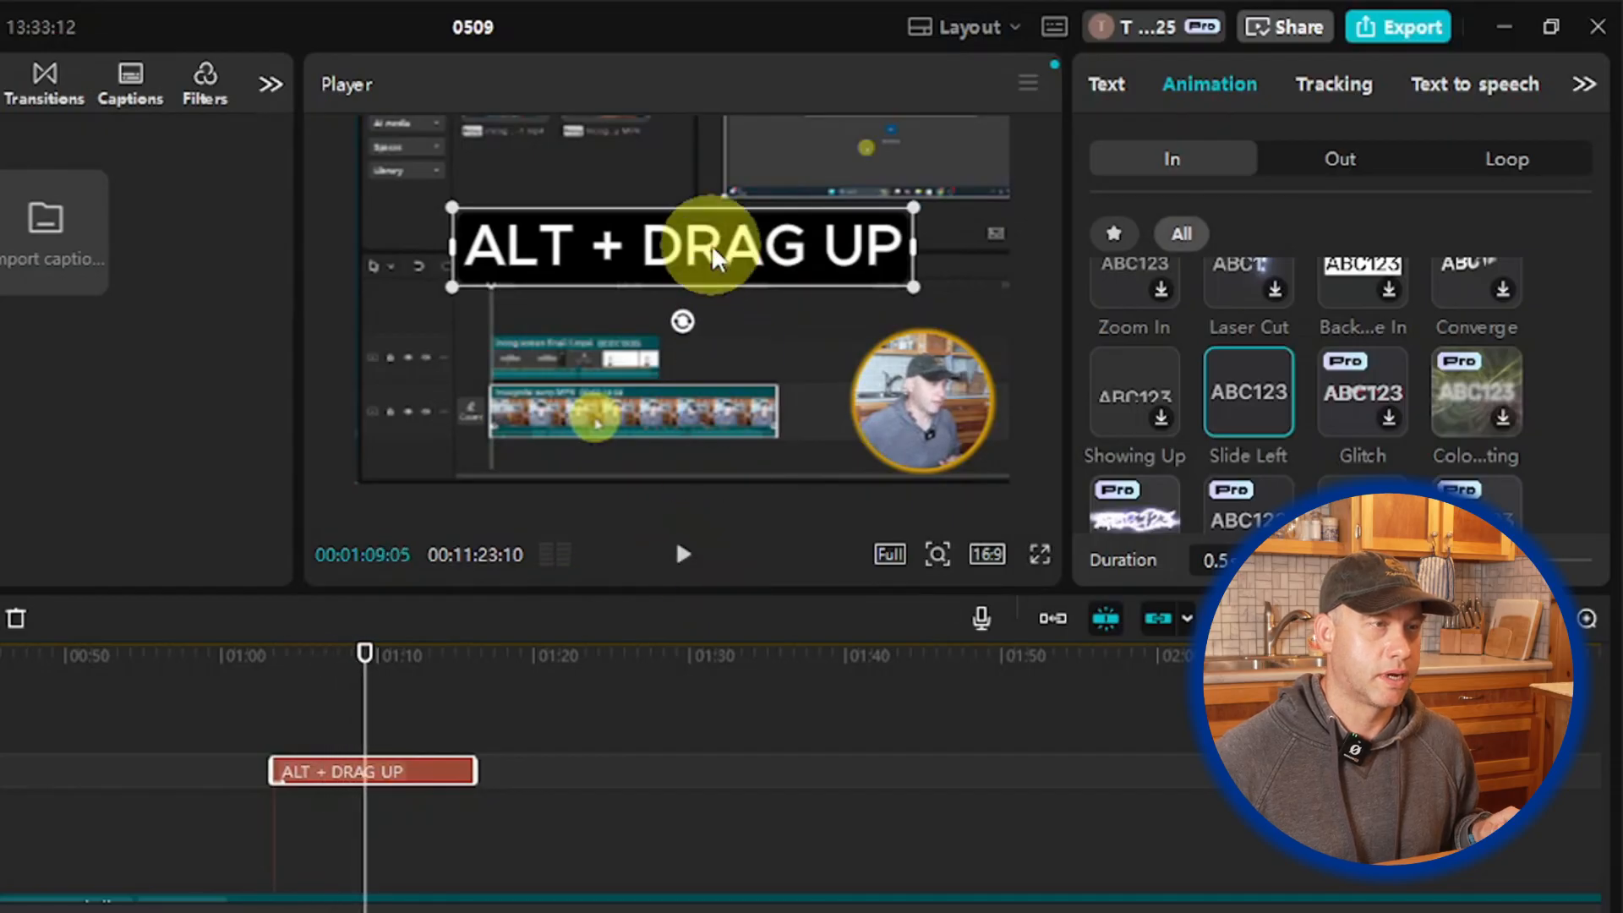
drag(716, 257, 717, 249)
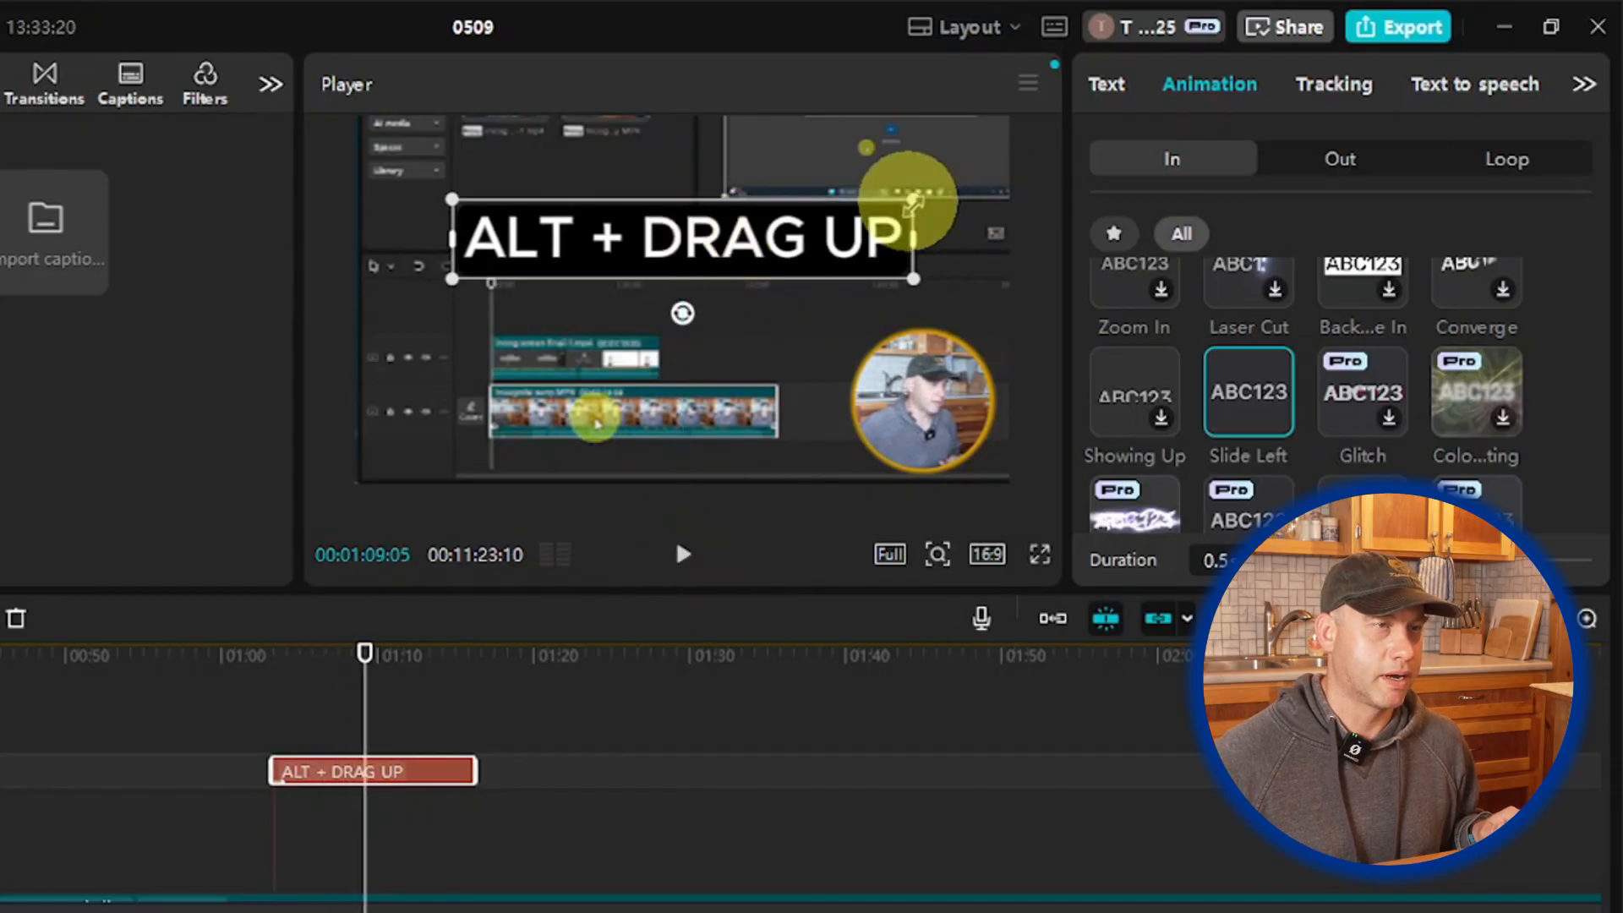
drag(910, 201, 889, 203)
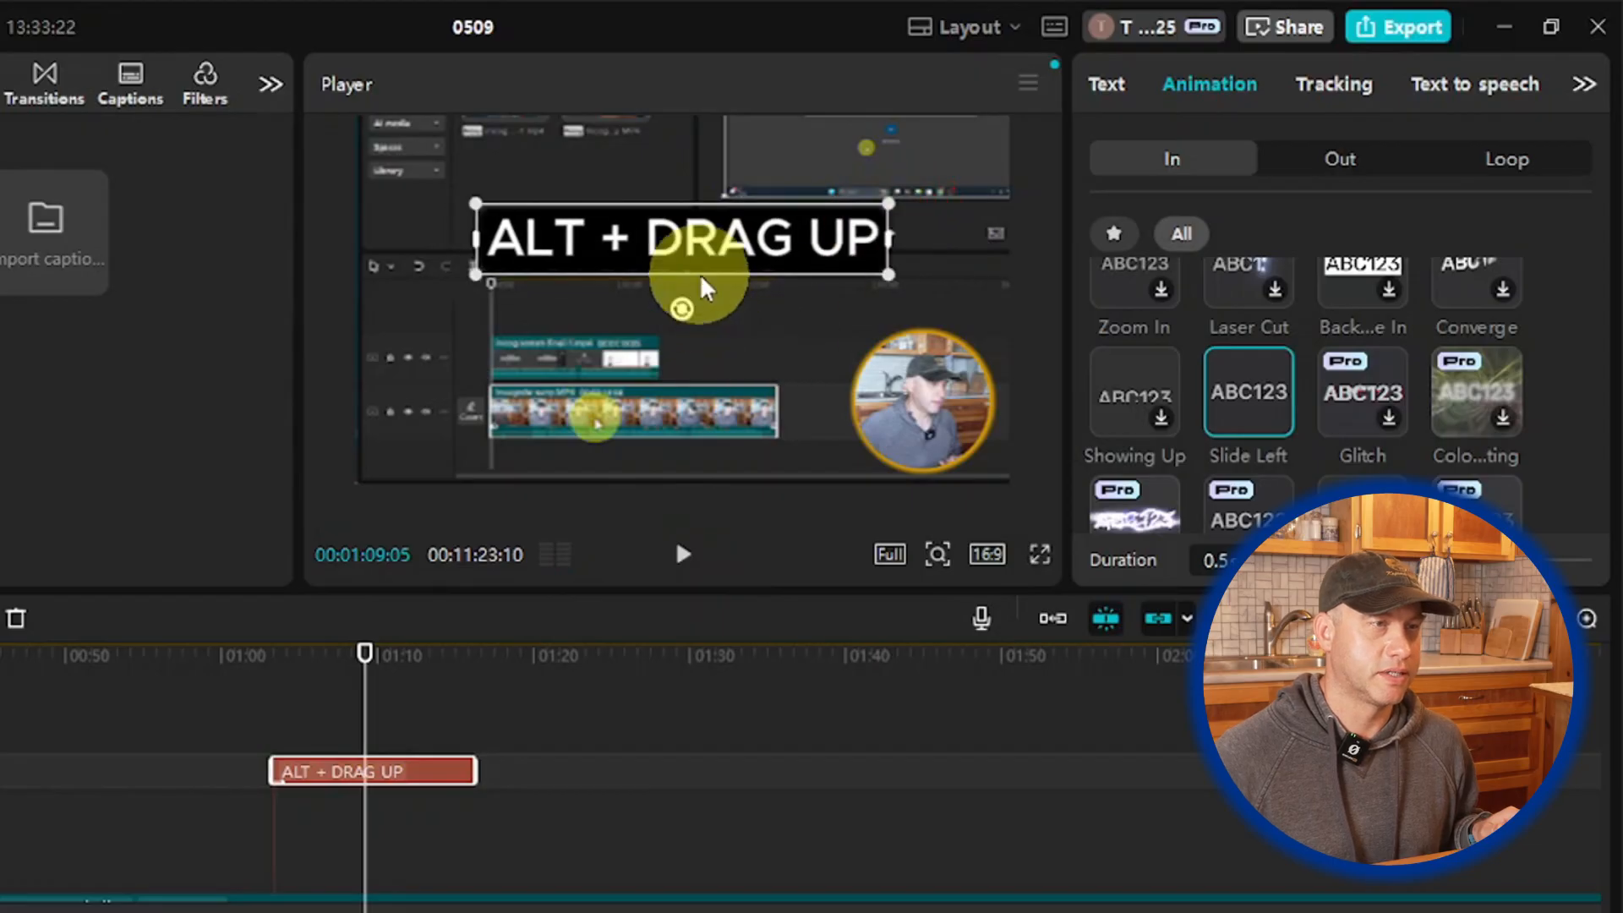
Step: Play back the text section and trim the end of the "ALT + DRAG UP" clip to 00:01:13:19
click(685, 554)
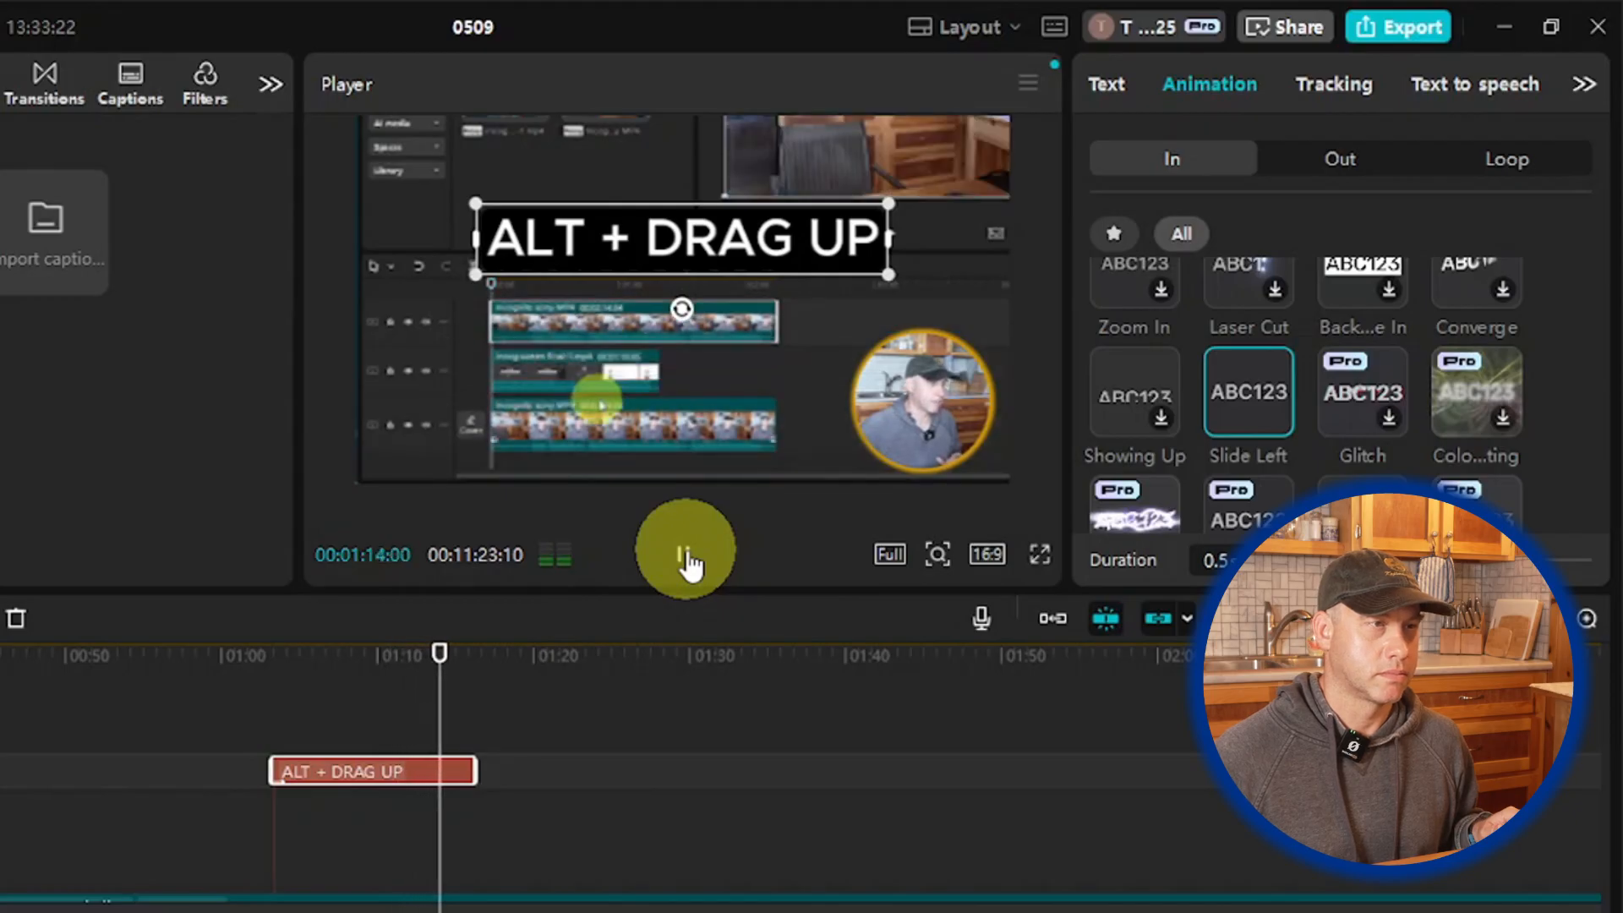
click(685, 553)
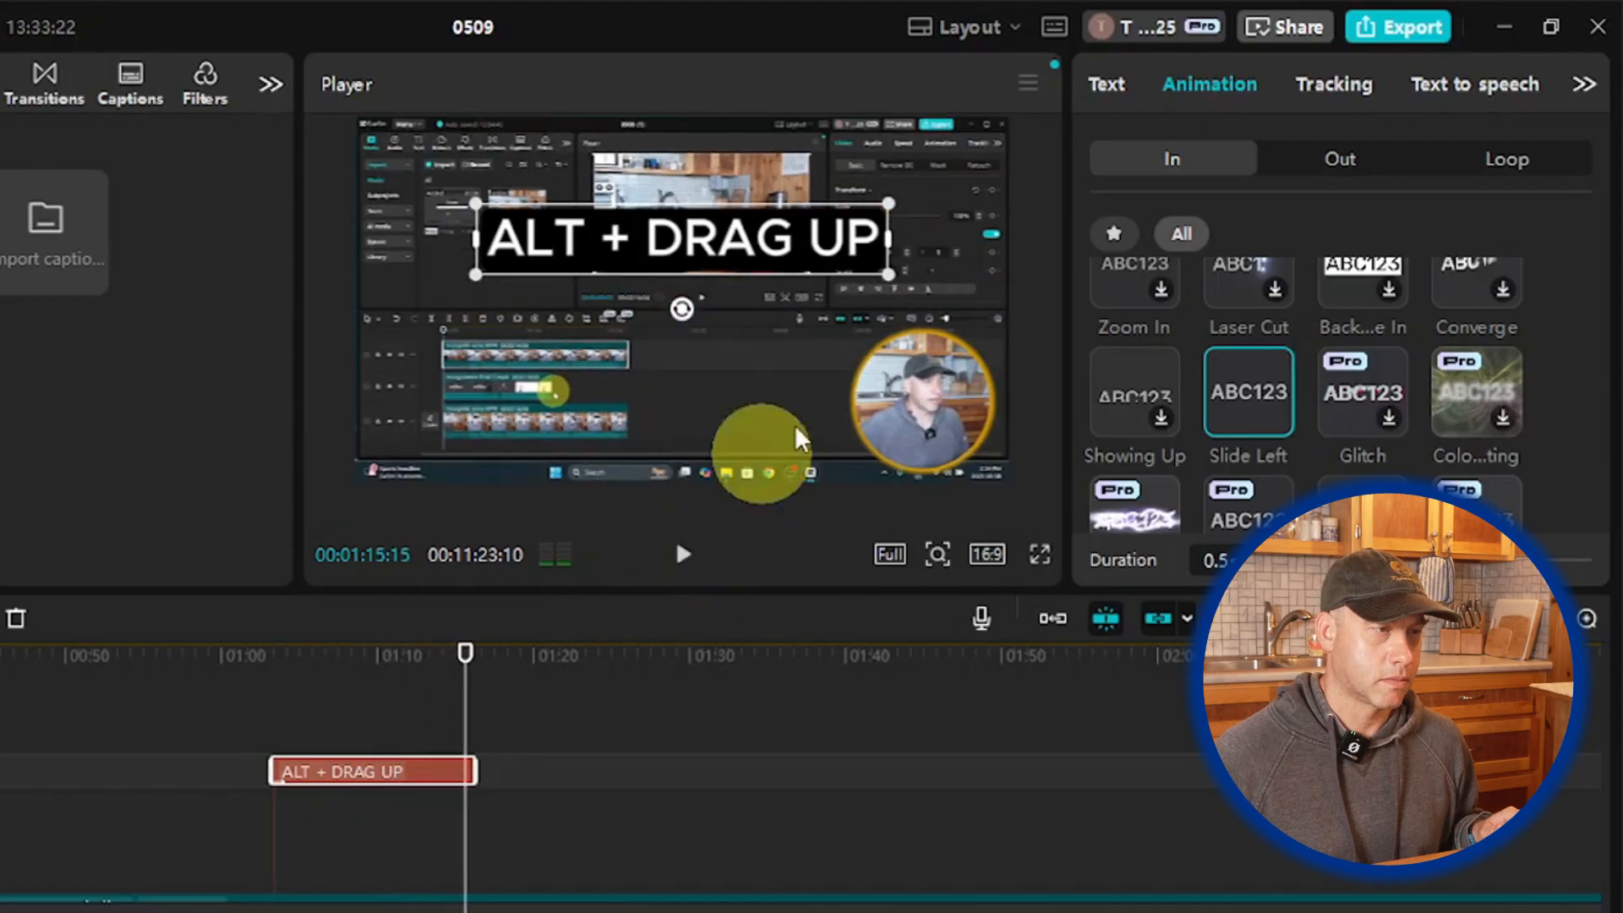
drag(464, 689, 437, 713)
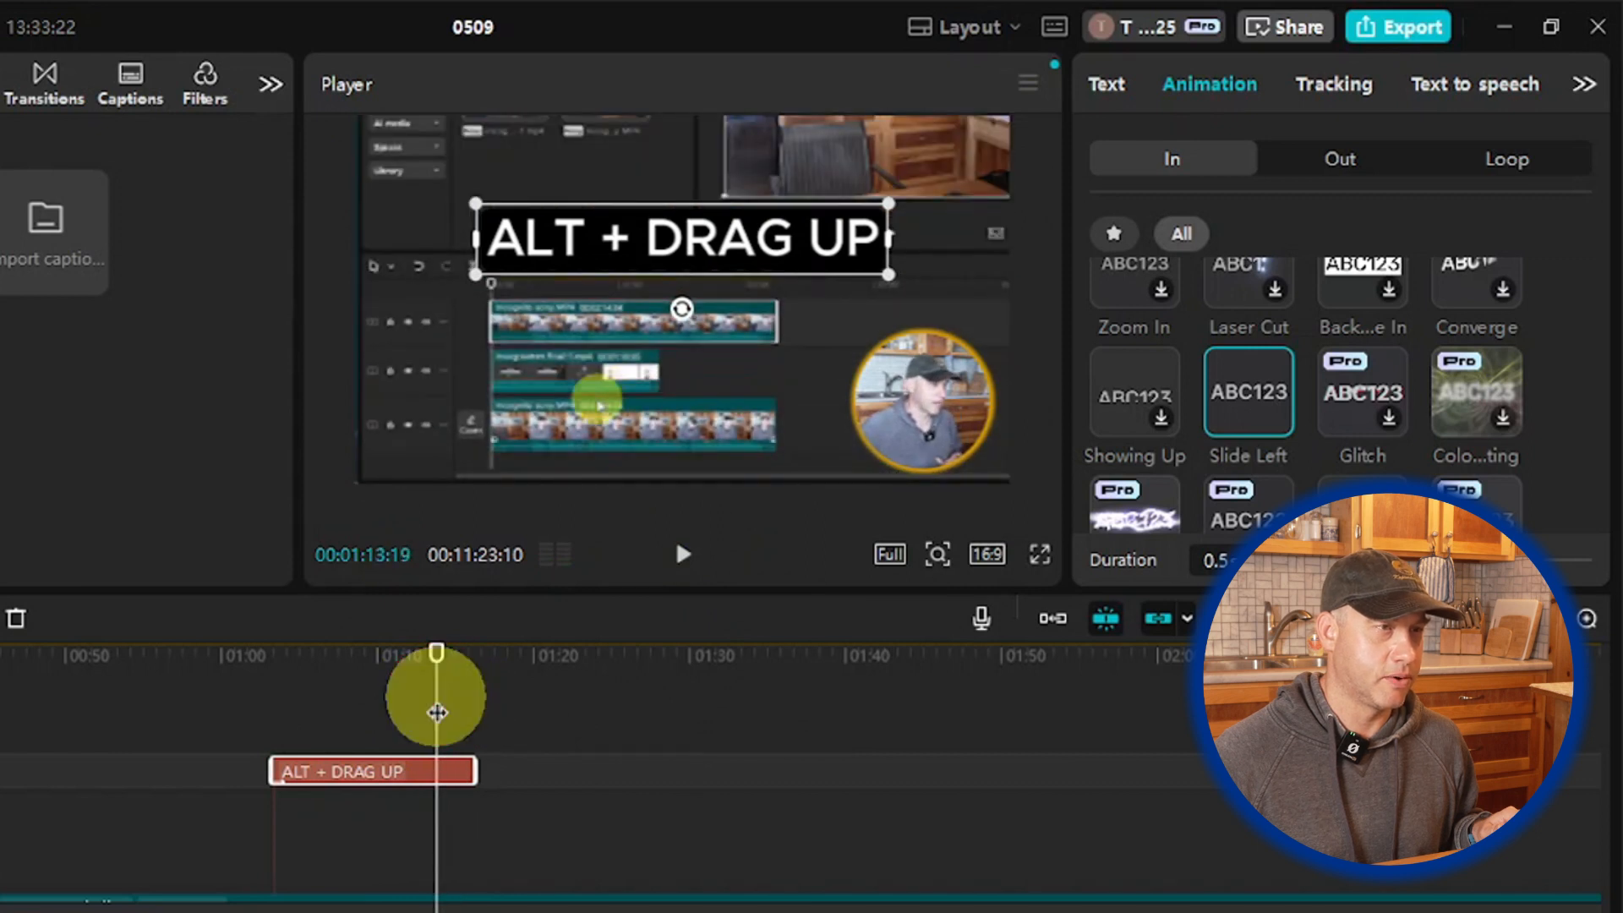
drag(474, 769, 437, 767)
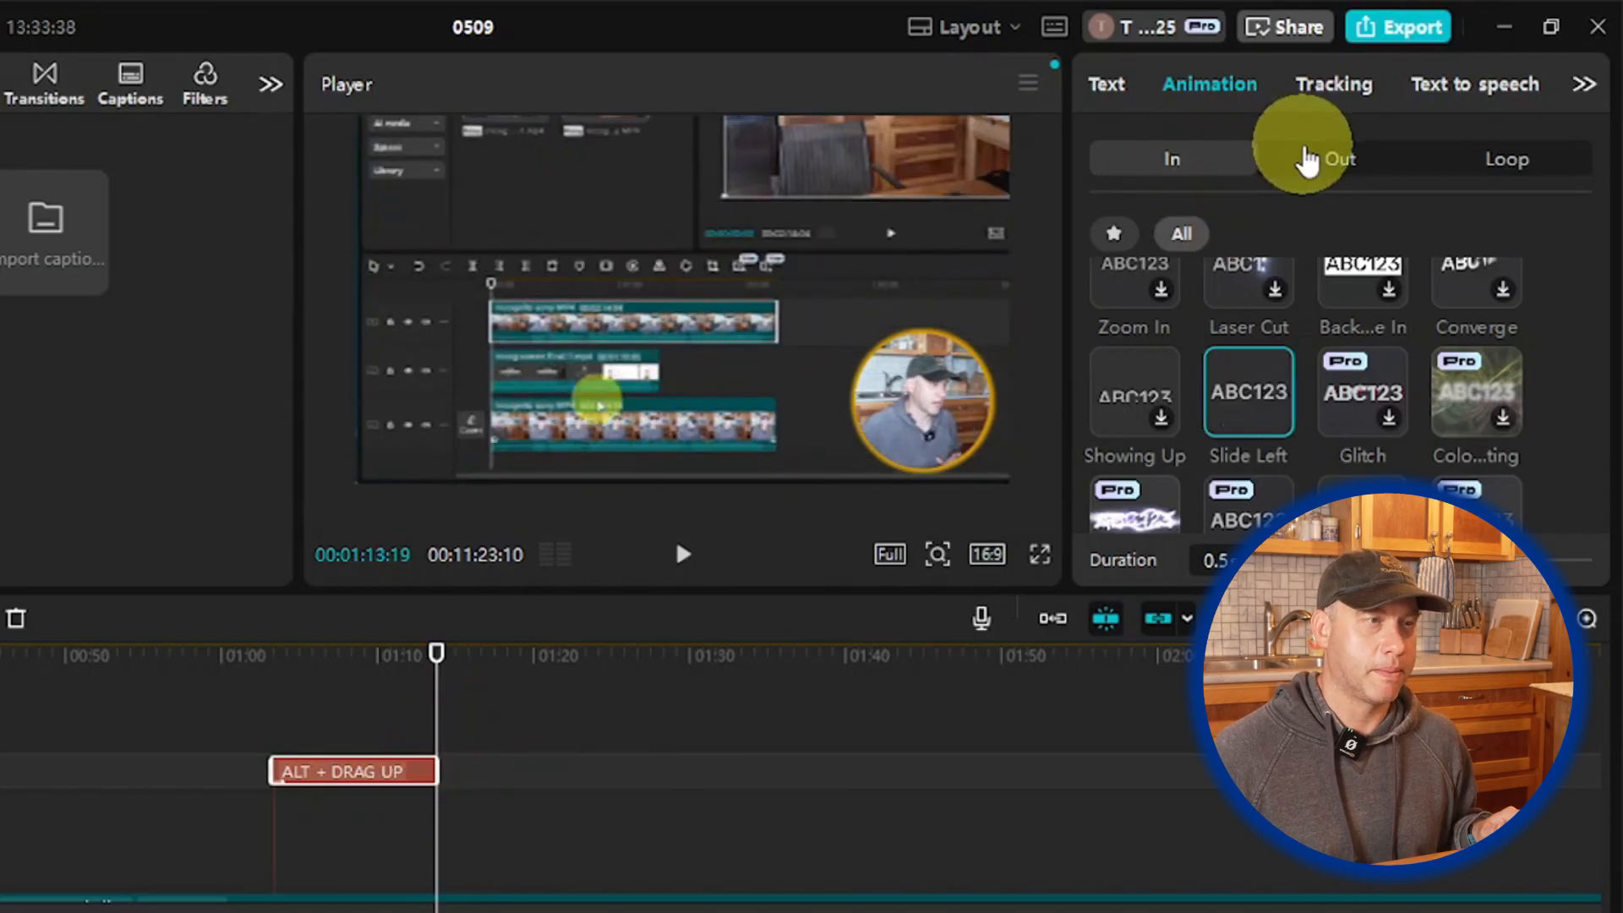
Step: Apply the Slide Right exit animation to the "ALT + DRAG UP" text and copy the text clip
click(1308, 159)
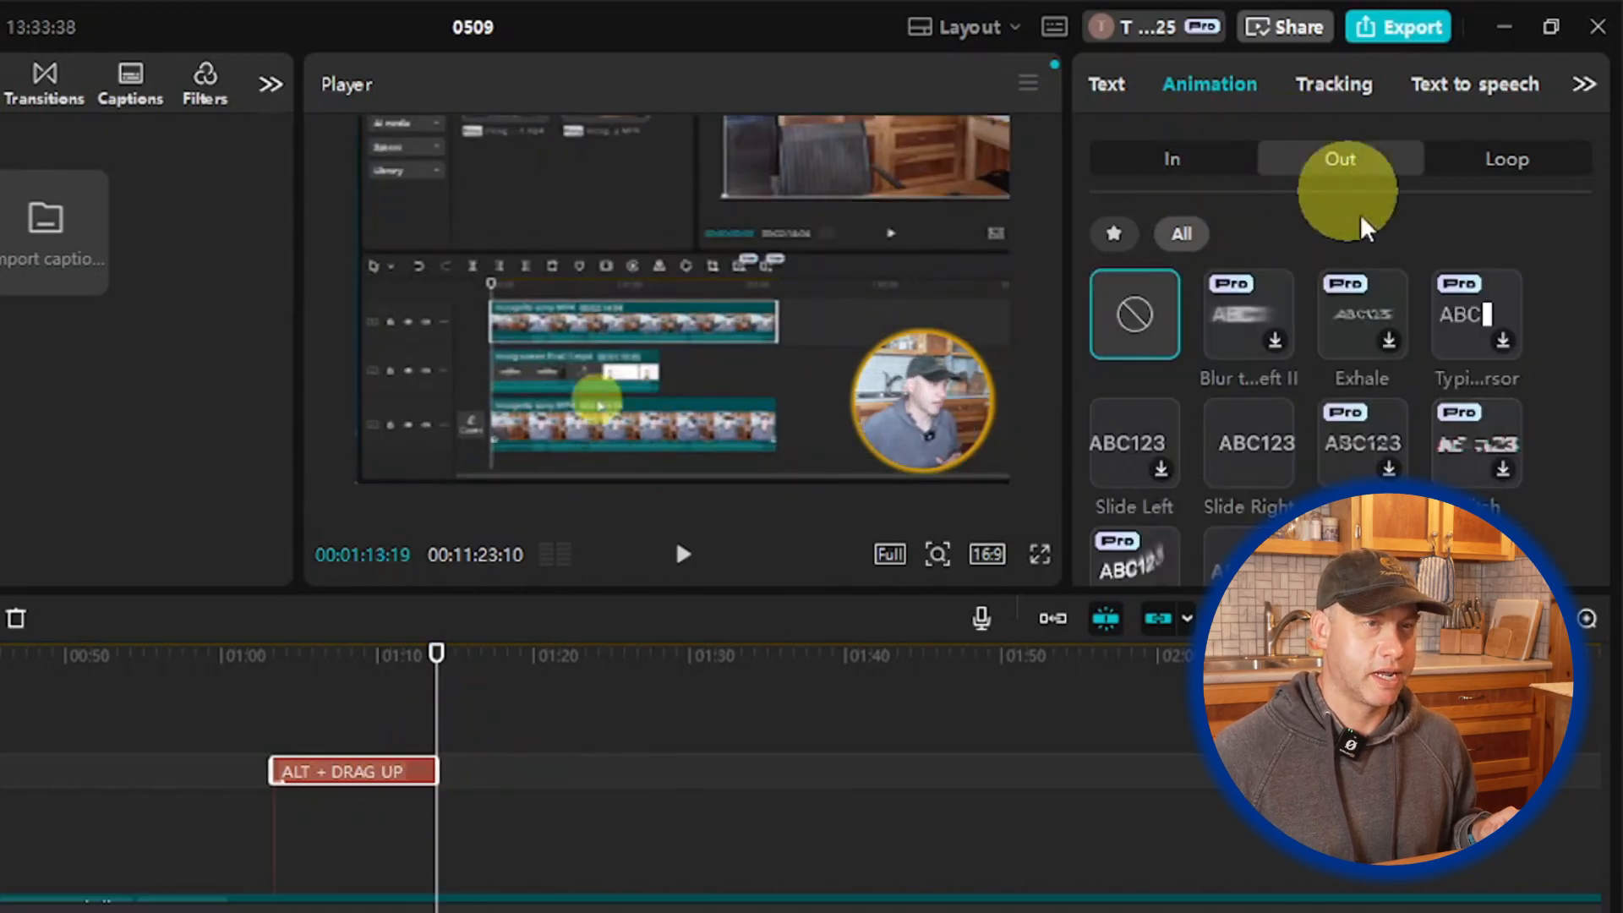
click(1266, 461)
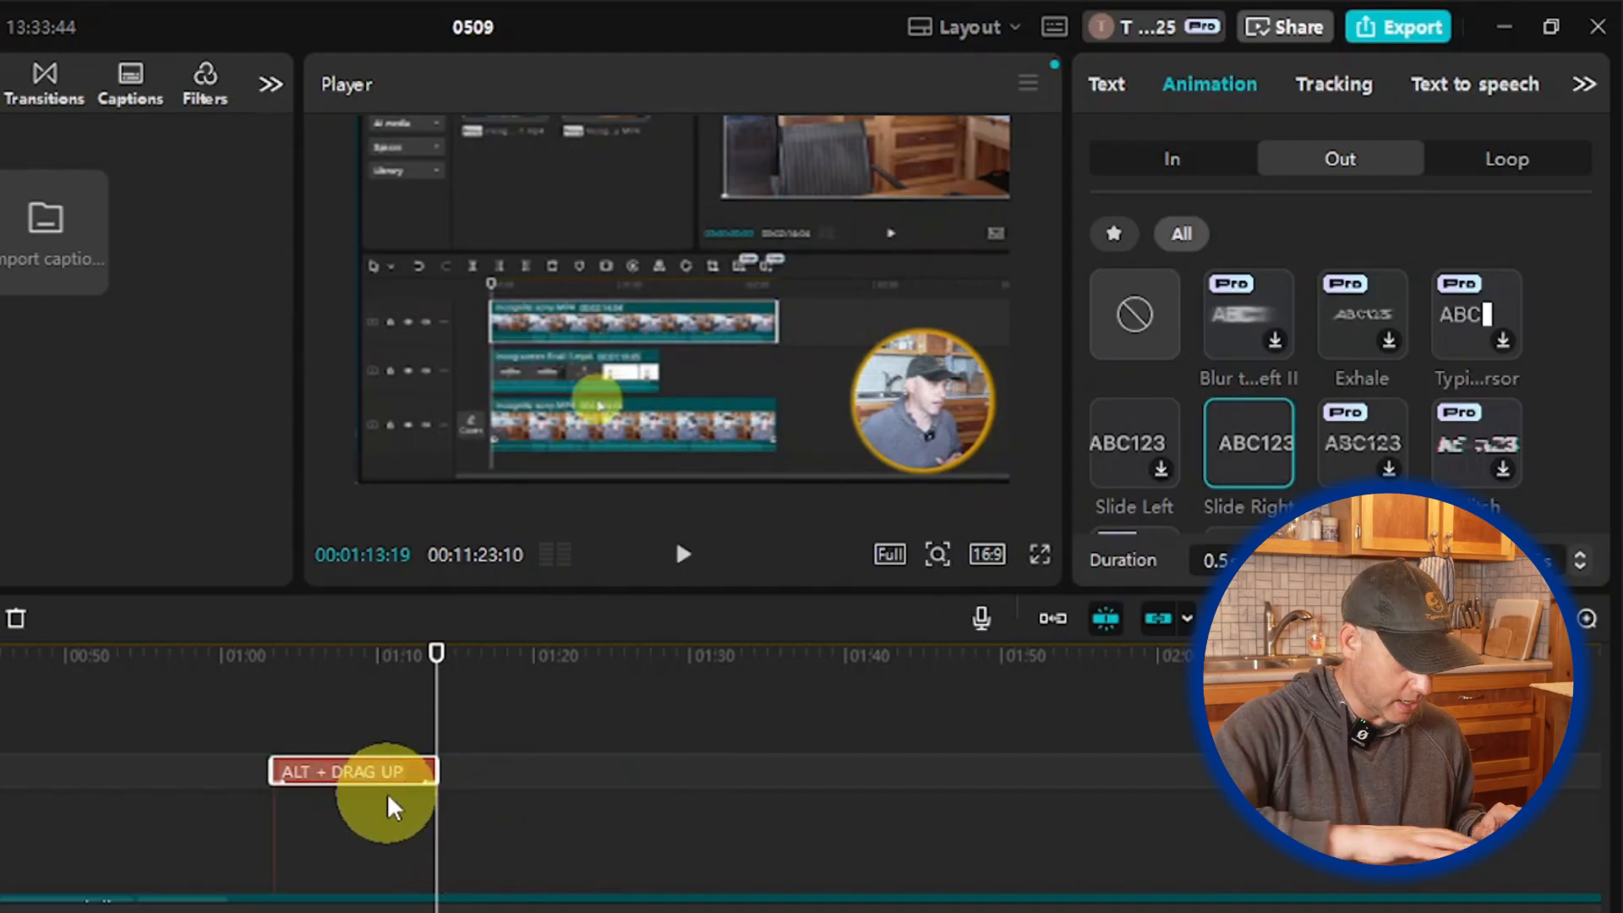
key(ctrl+c)
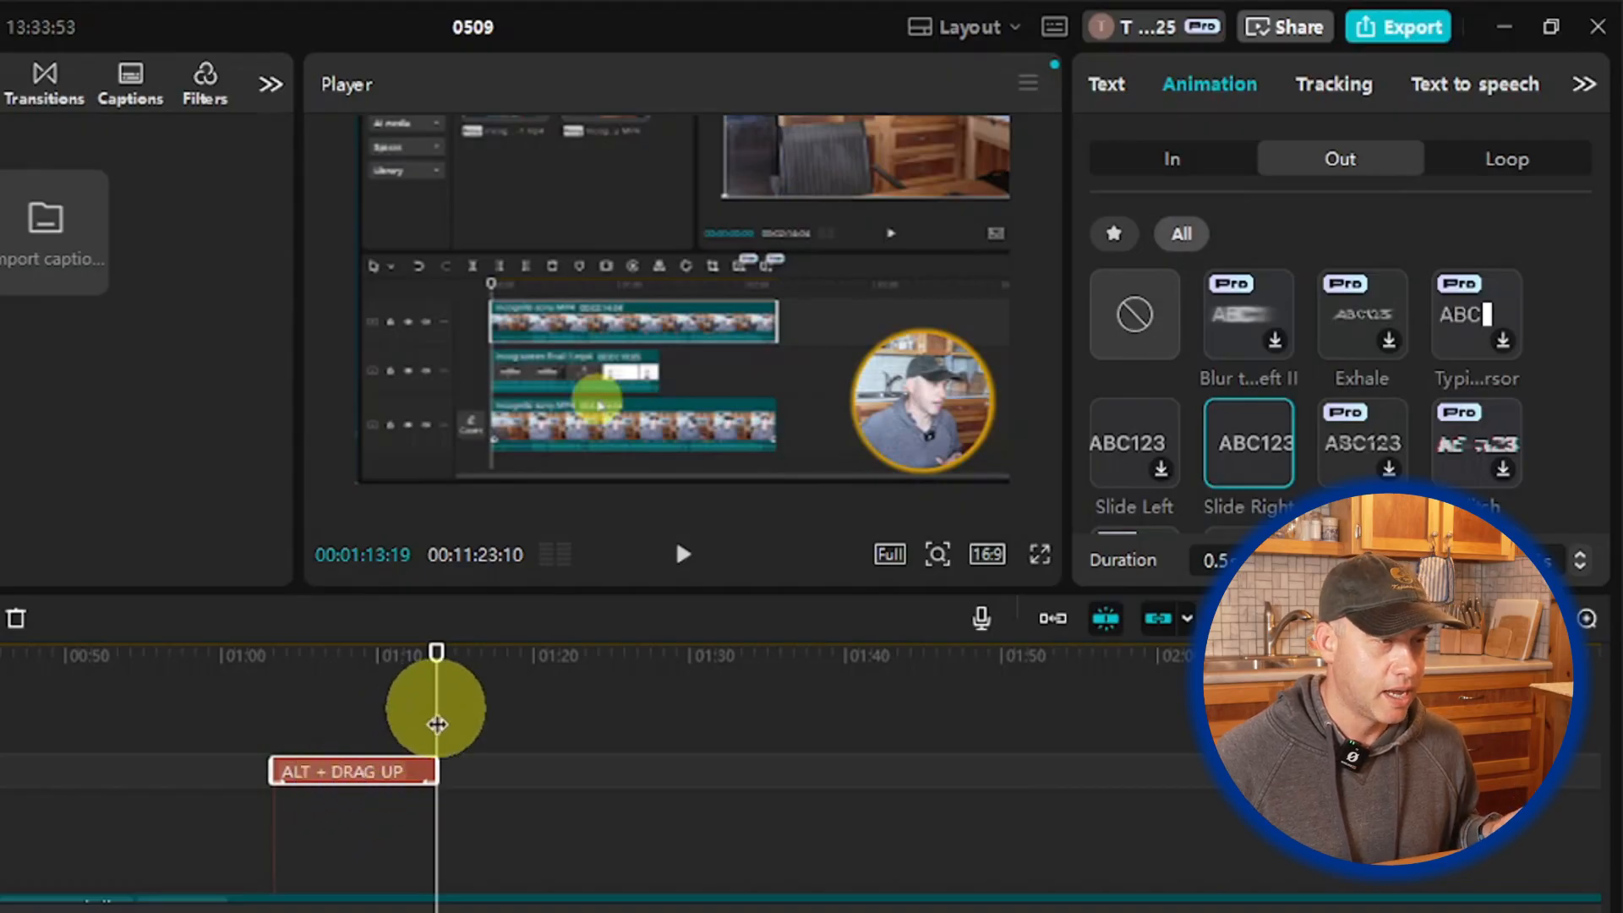
Step: Review the footage from 00:01:16:17 to about 00:01:43 to look for a section to cut
drag(464, 719, 479, 727)
scroll(525, 804, down, 4)
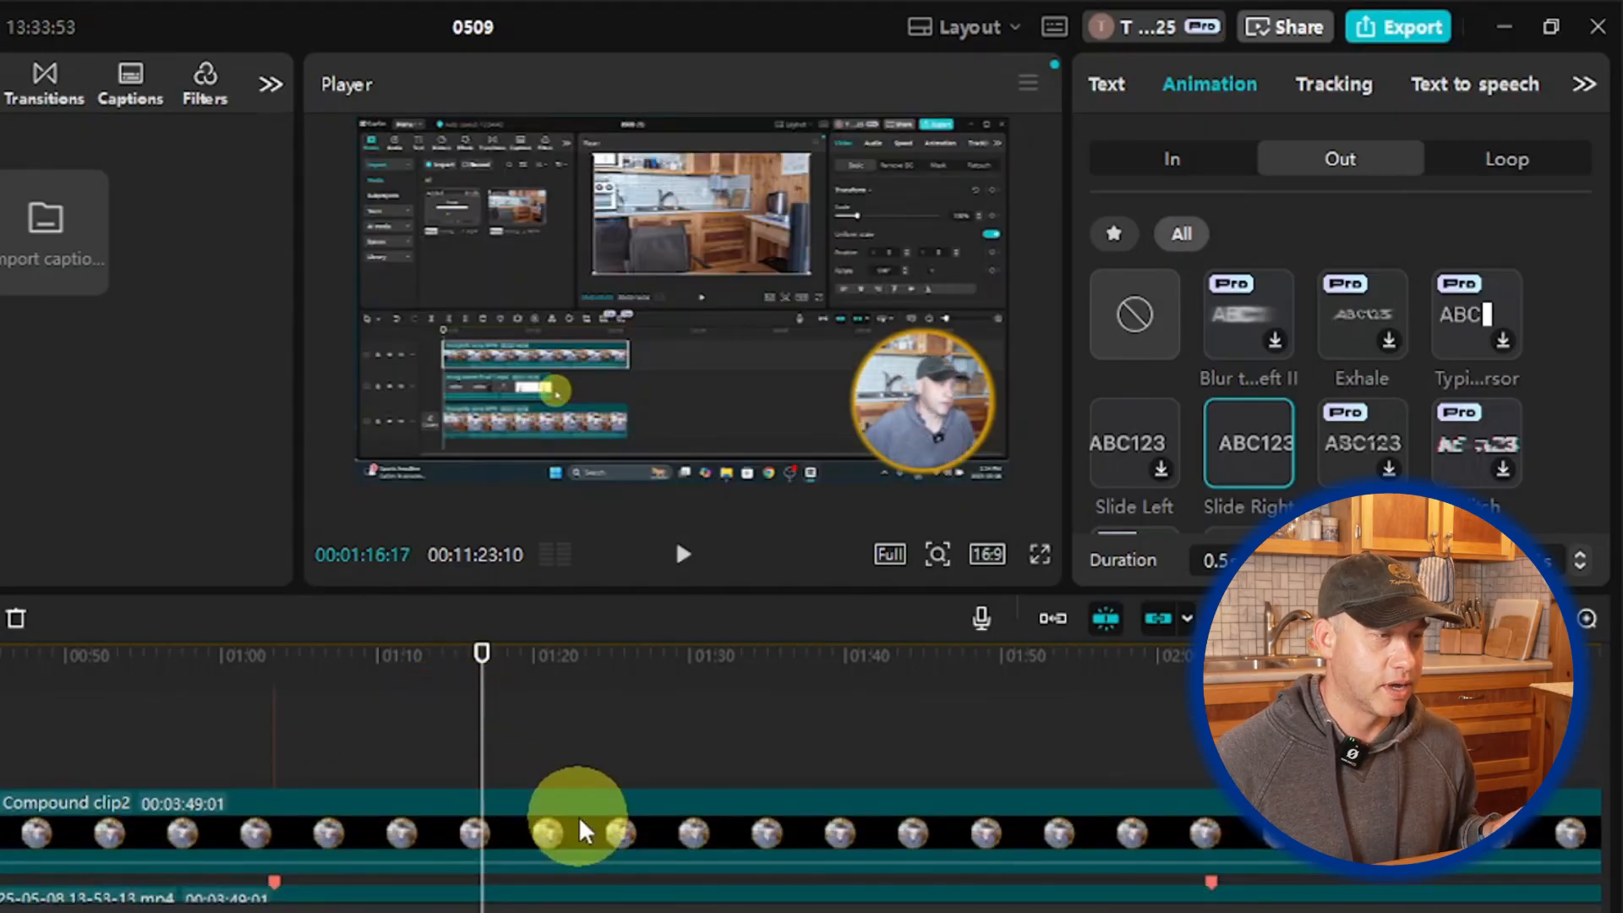
click(695, 558)
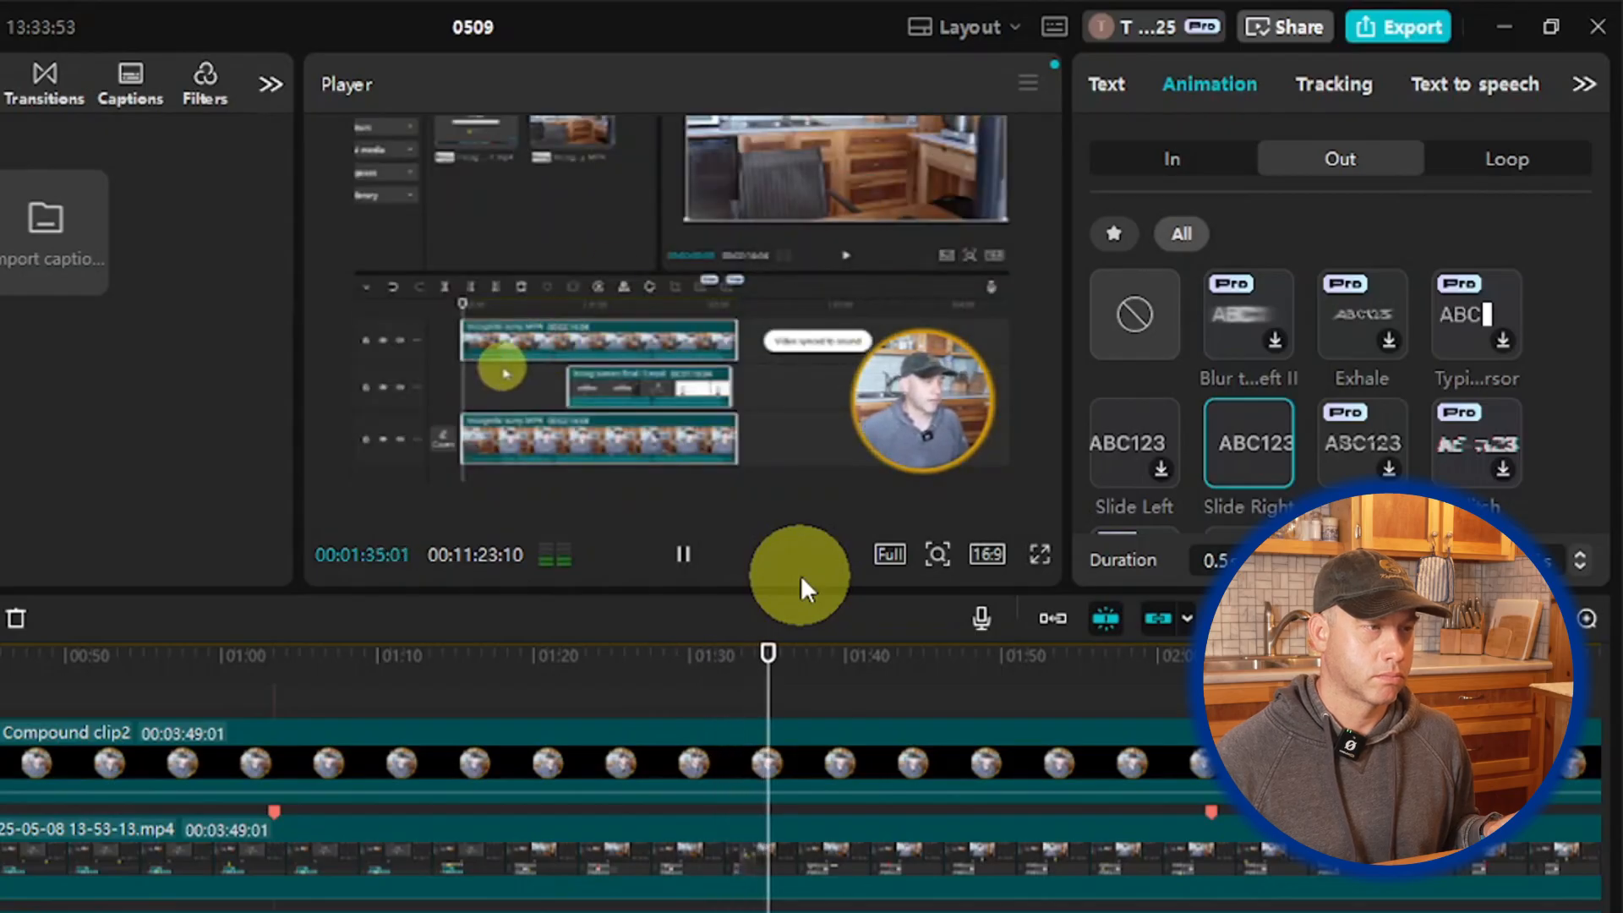
click(689, 575)
drag(969, 676, 881, 701)
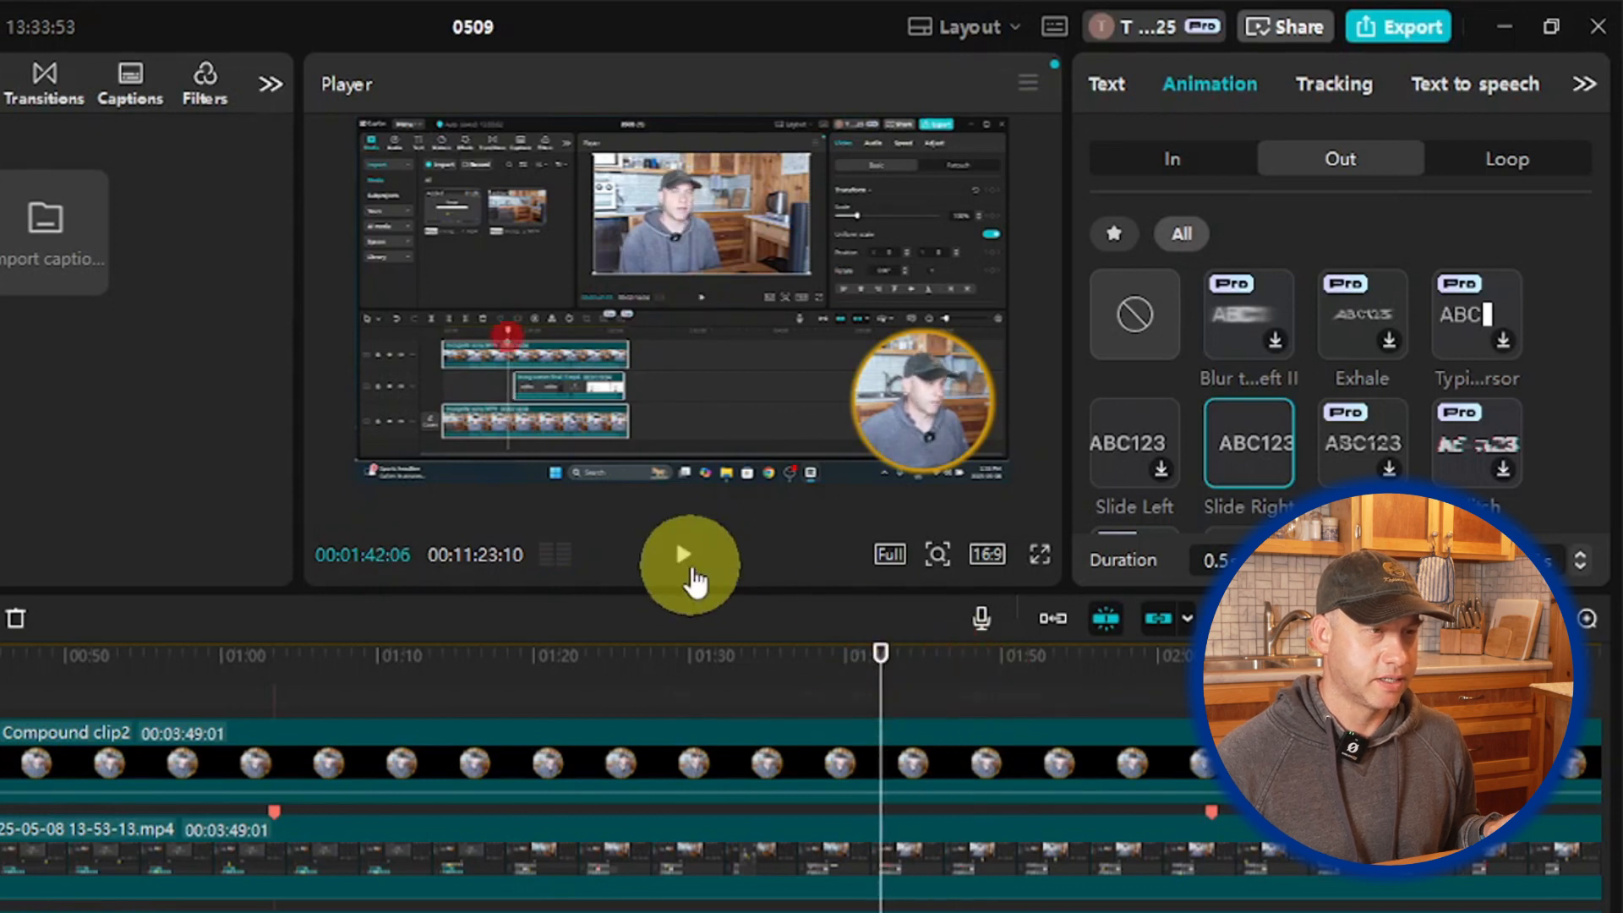
click(685, 560)
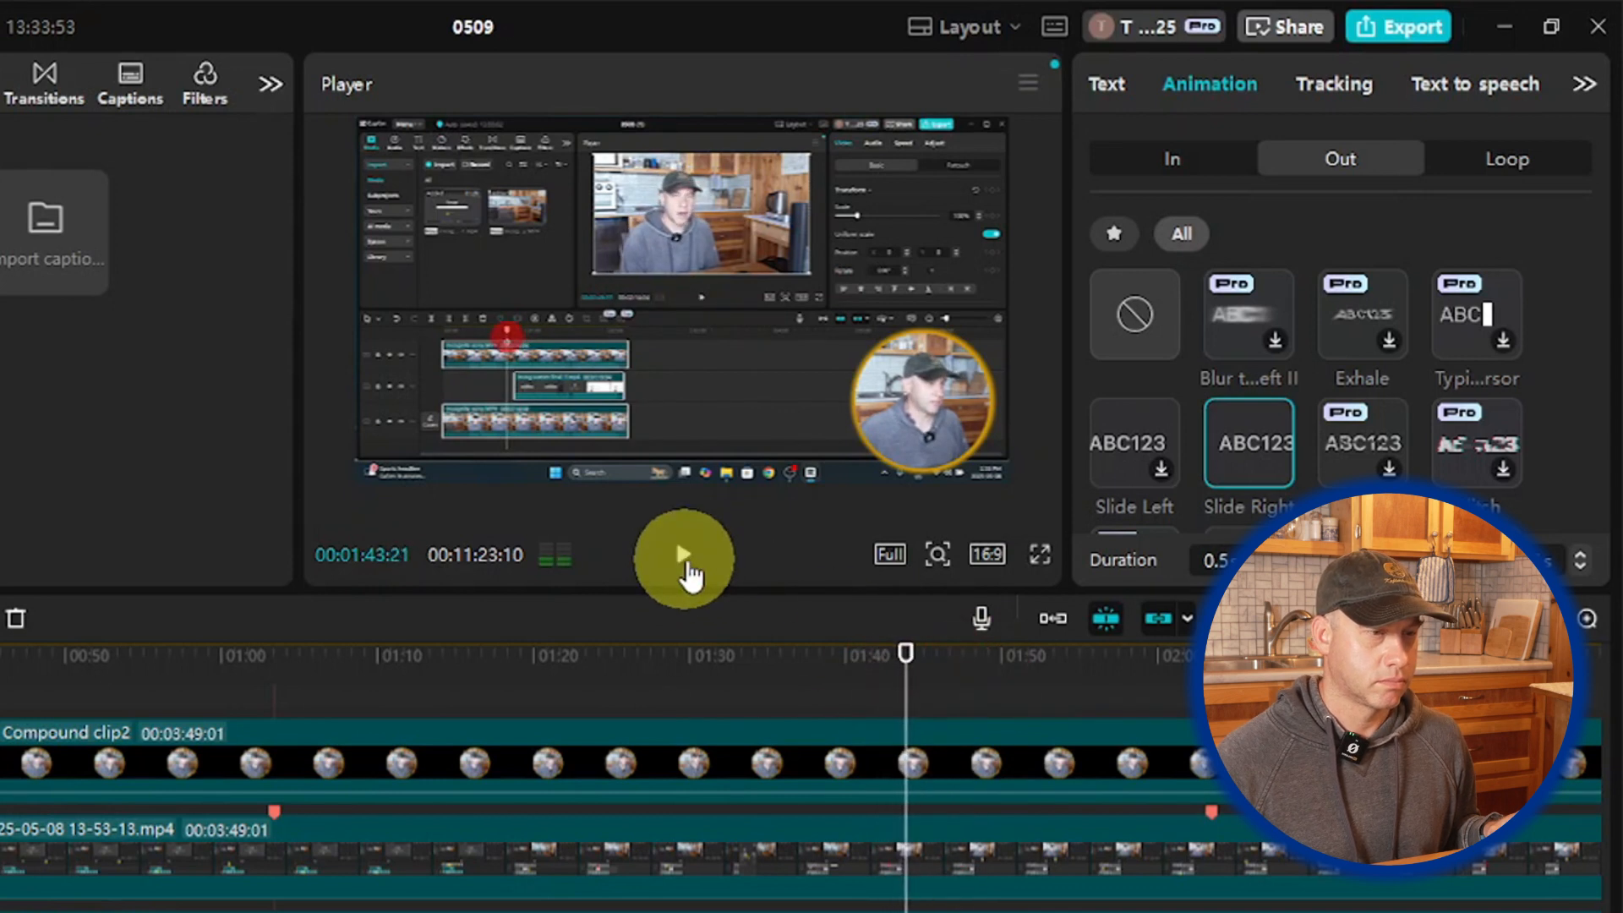
drag(899, 675, 869, 710)
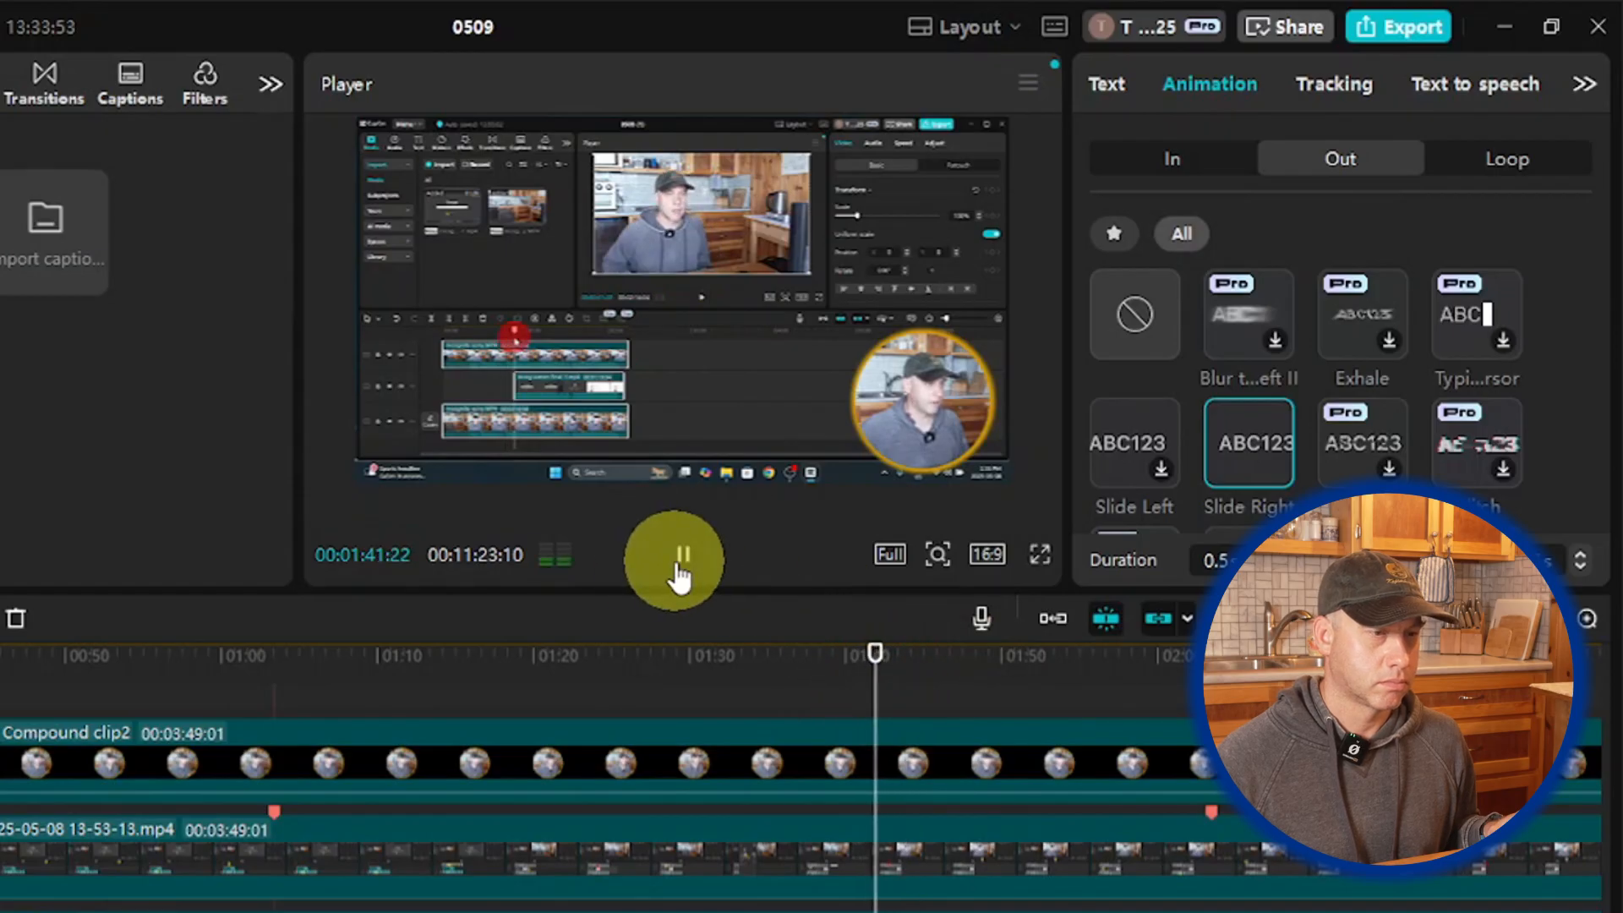
click(681, 578)
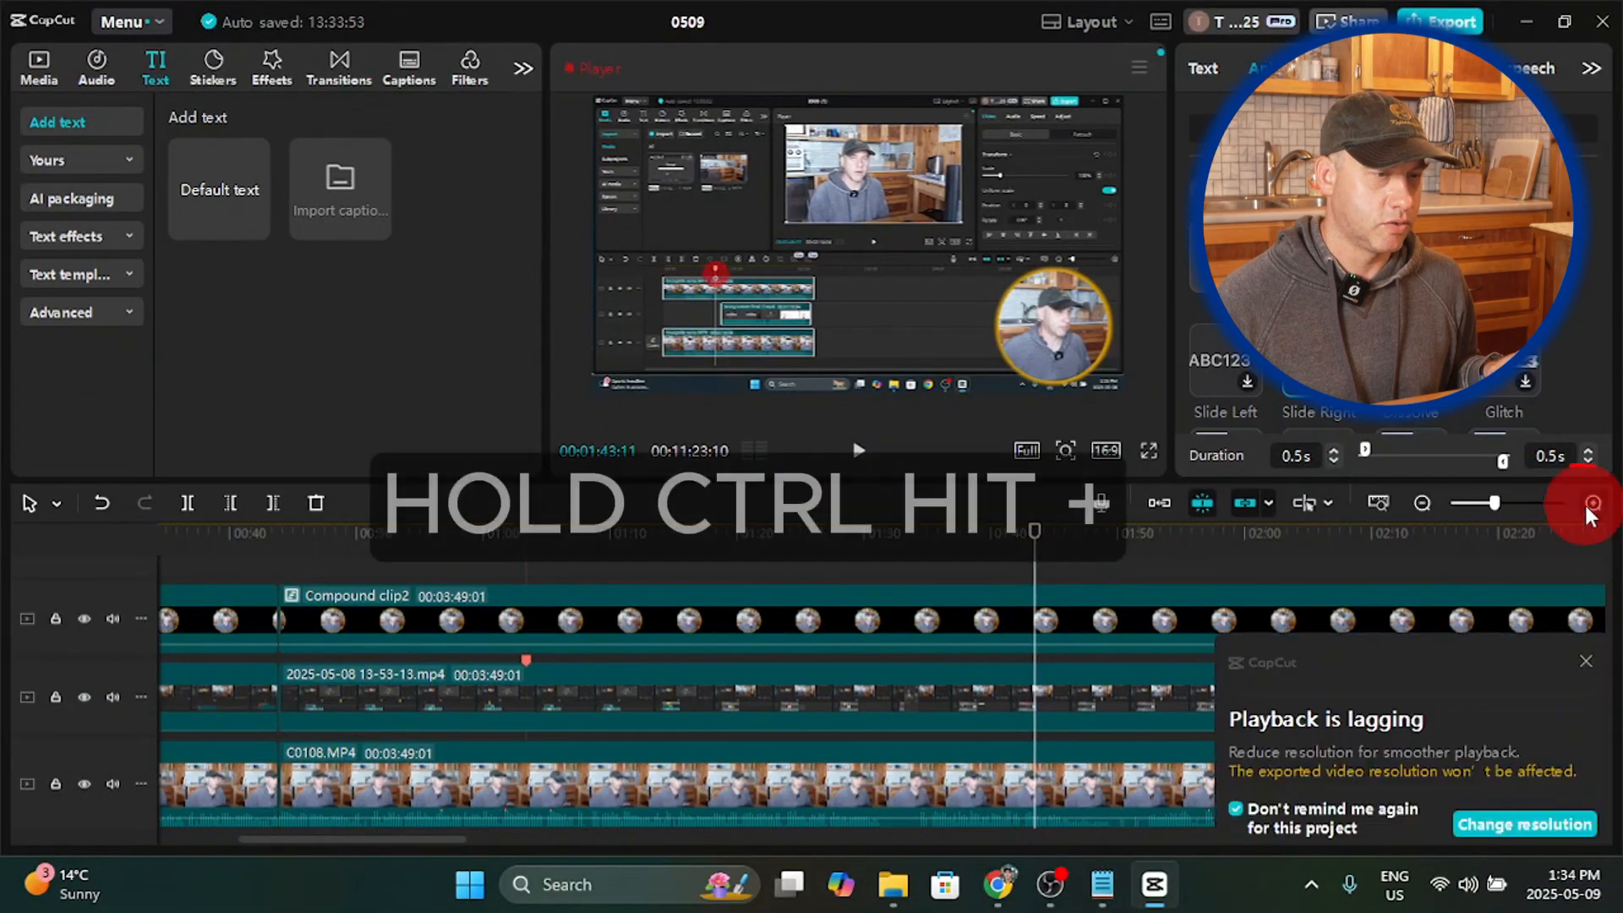
Step: Dismiss the playback notice and examine the footage between 00:01:42 and 00:01:44 at closer timeline zoom to find the exact cut point
click(1590, 509)
click(1594, 506)
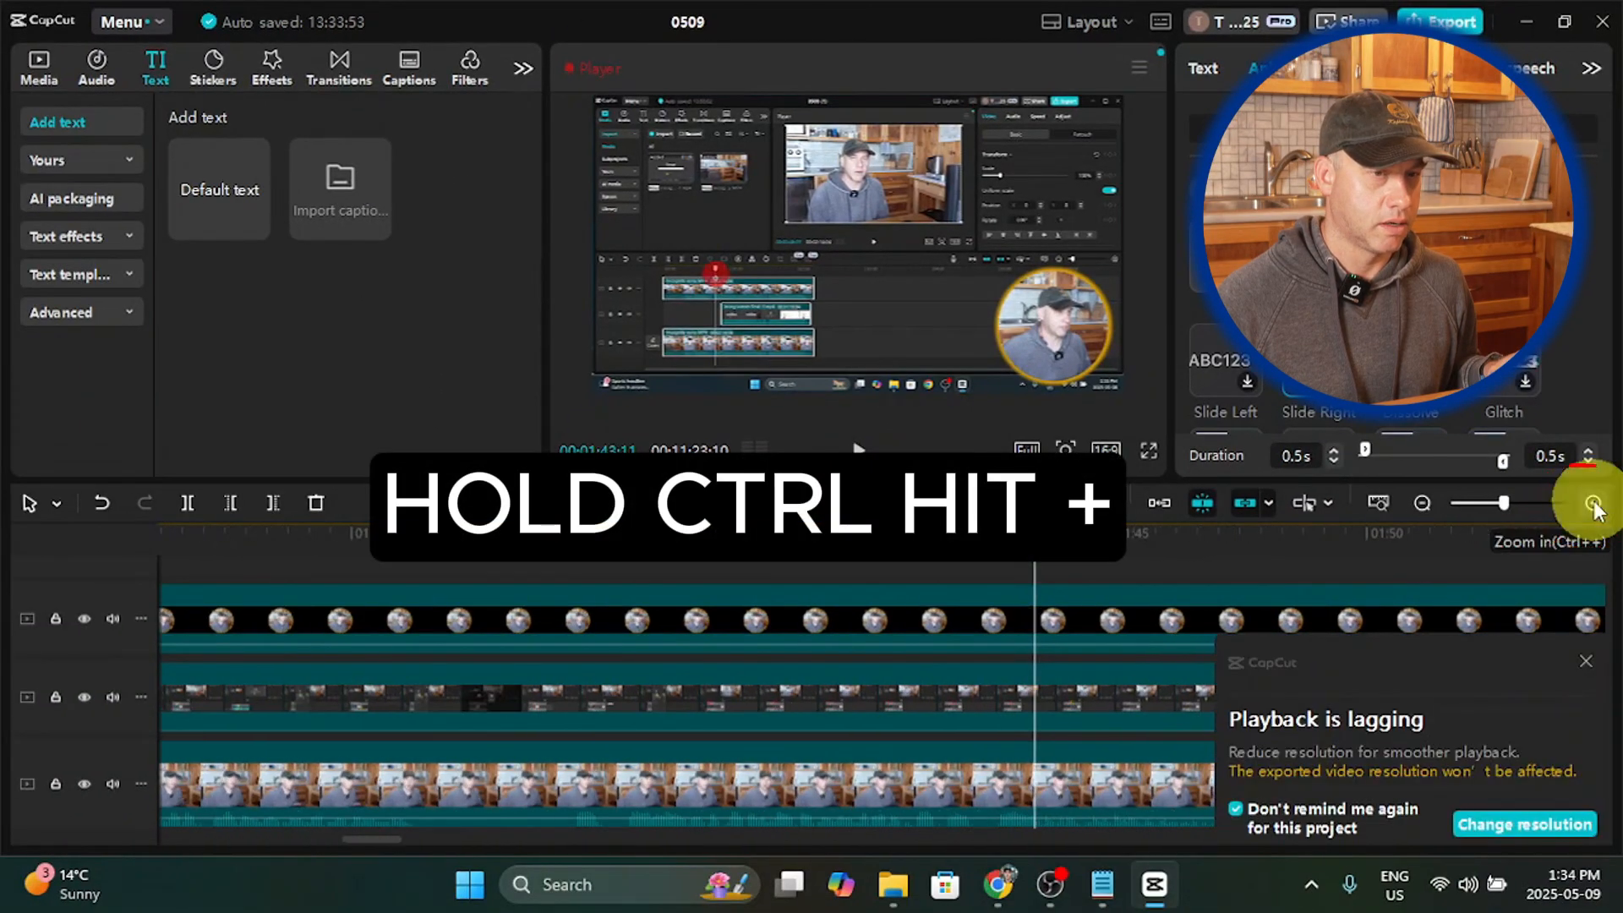
click(1594, 506)
click(1594, 506)
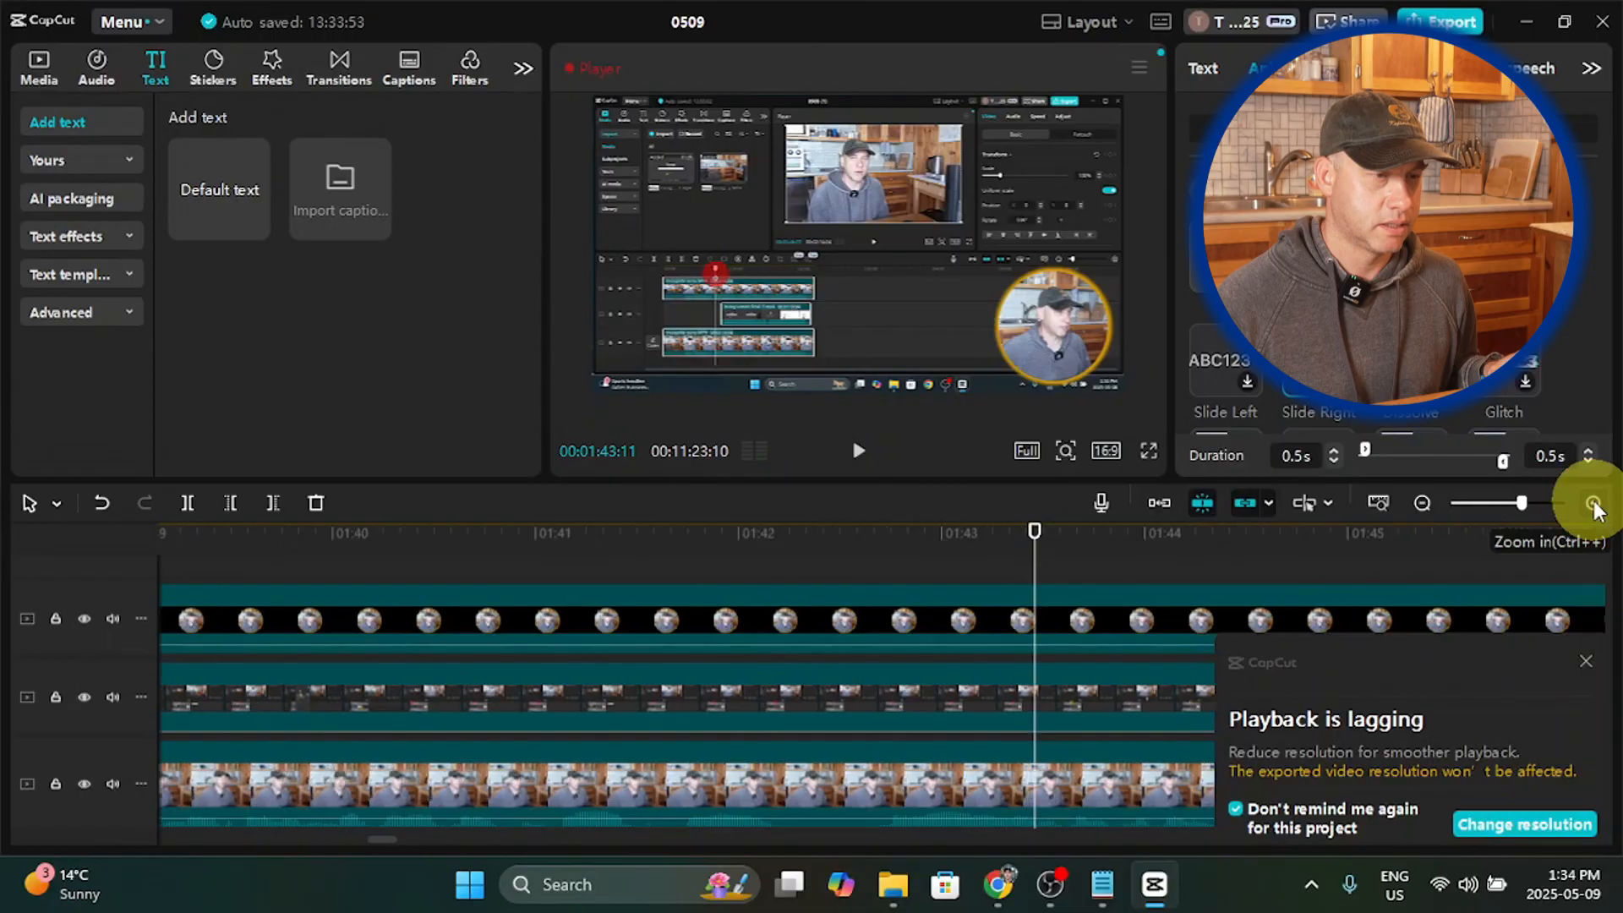
click(1586, 661)
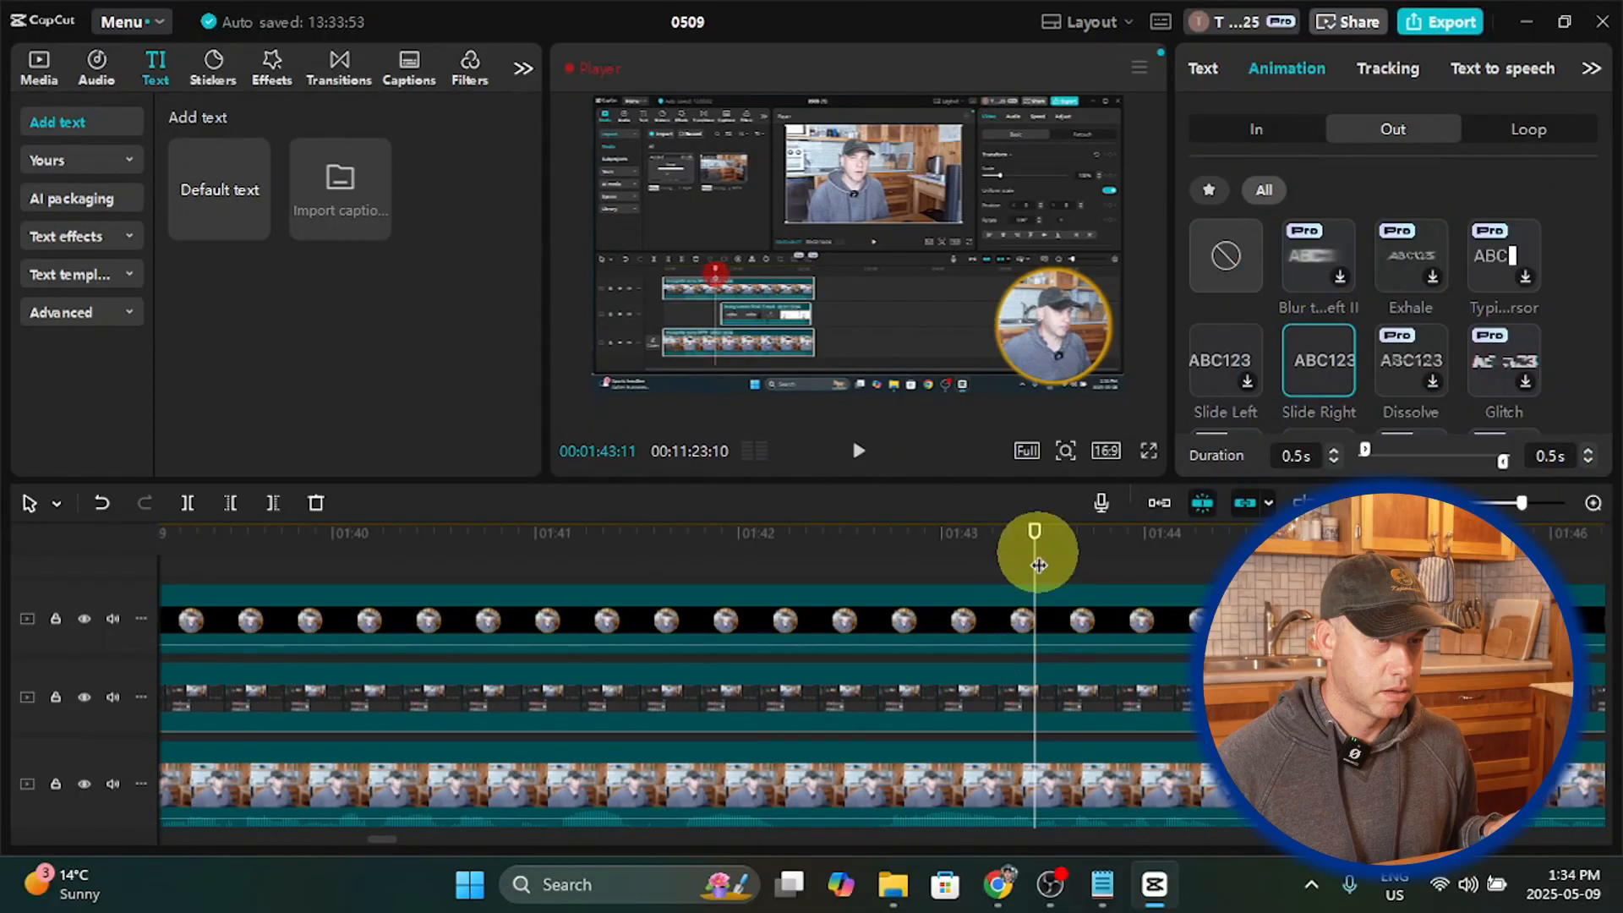
drag(956, 595, 801, 613)
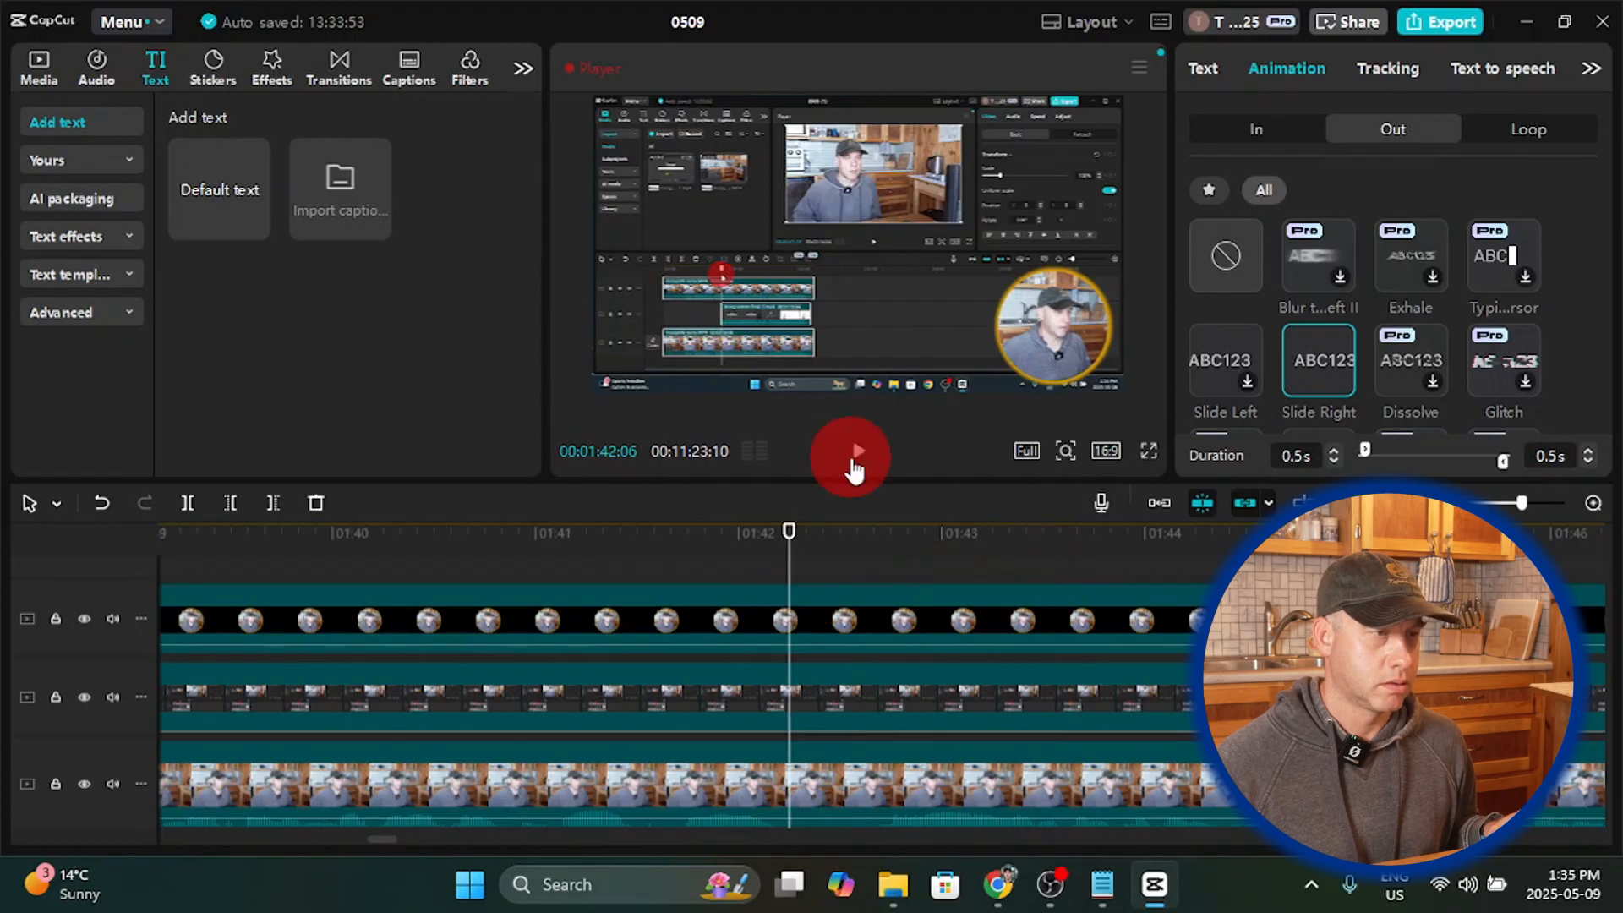
click(855, 456)
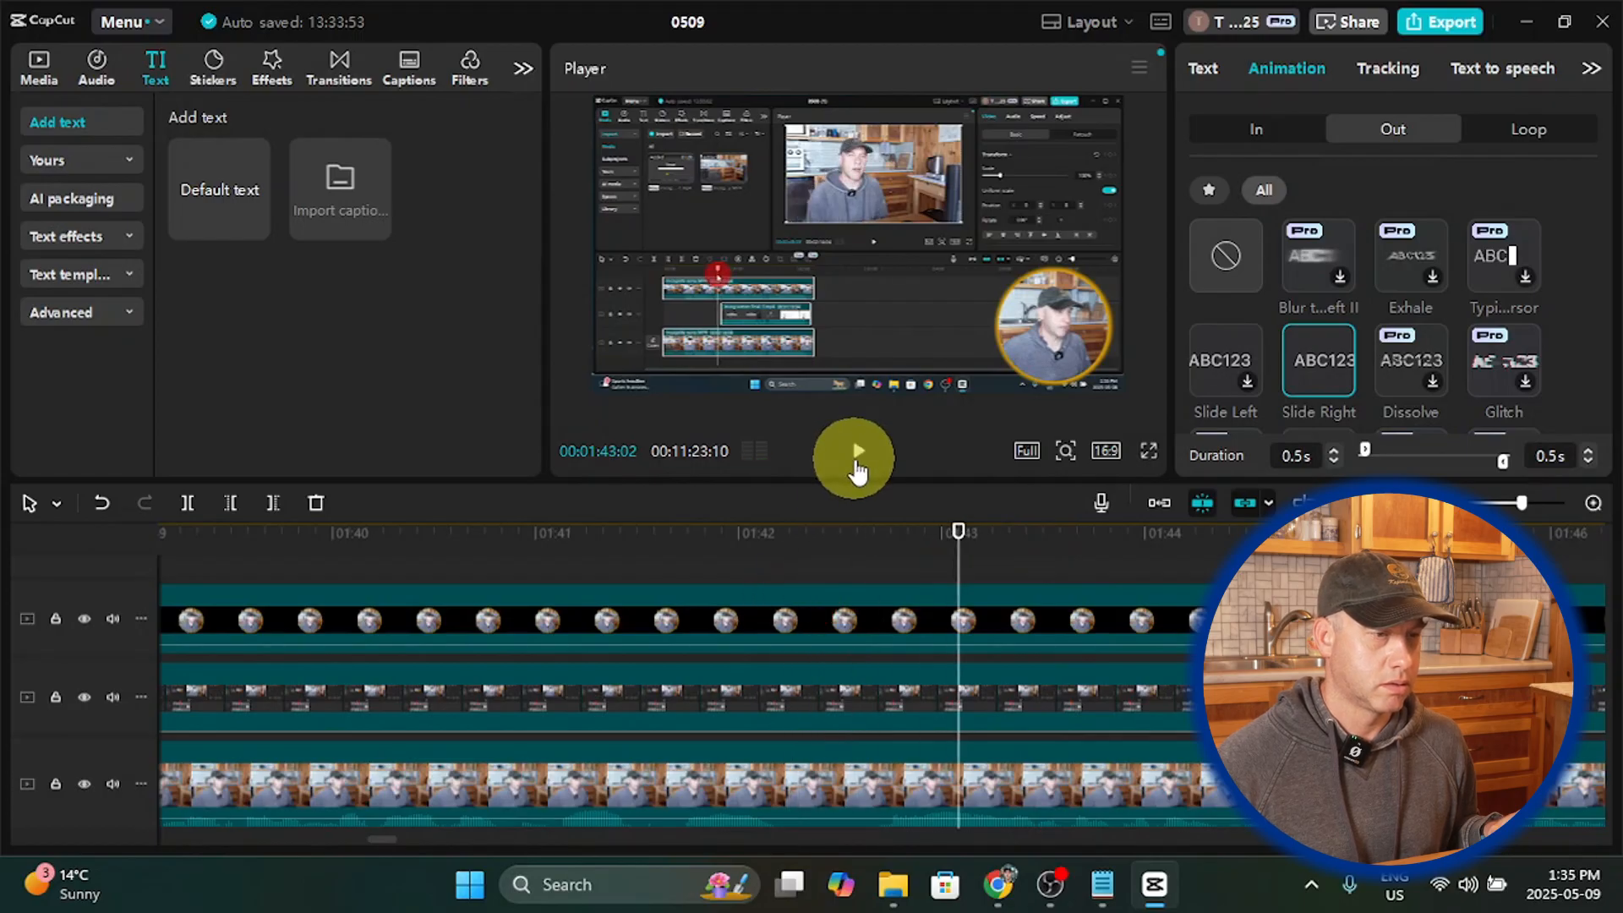
click(856, 461)
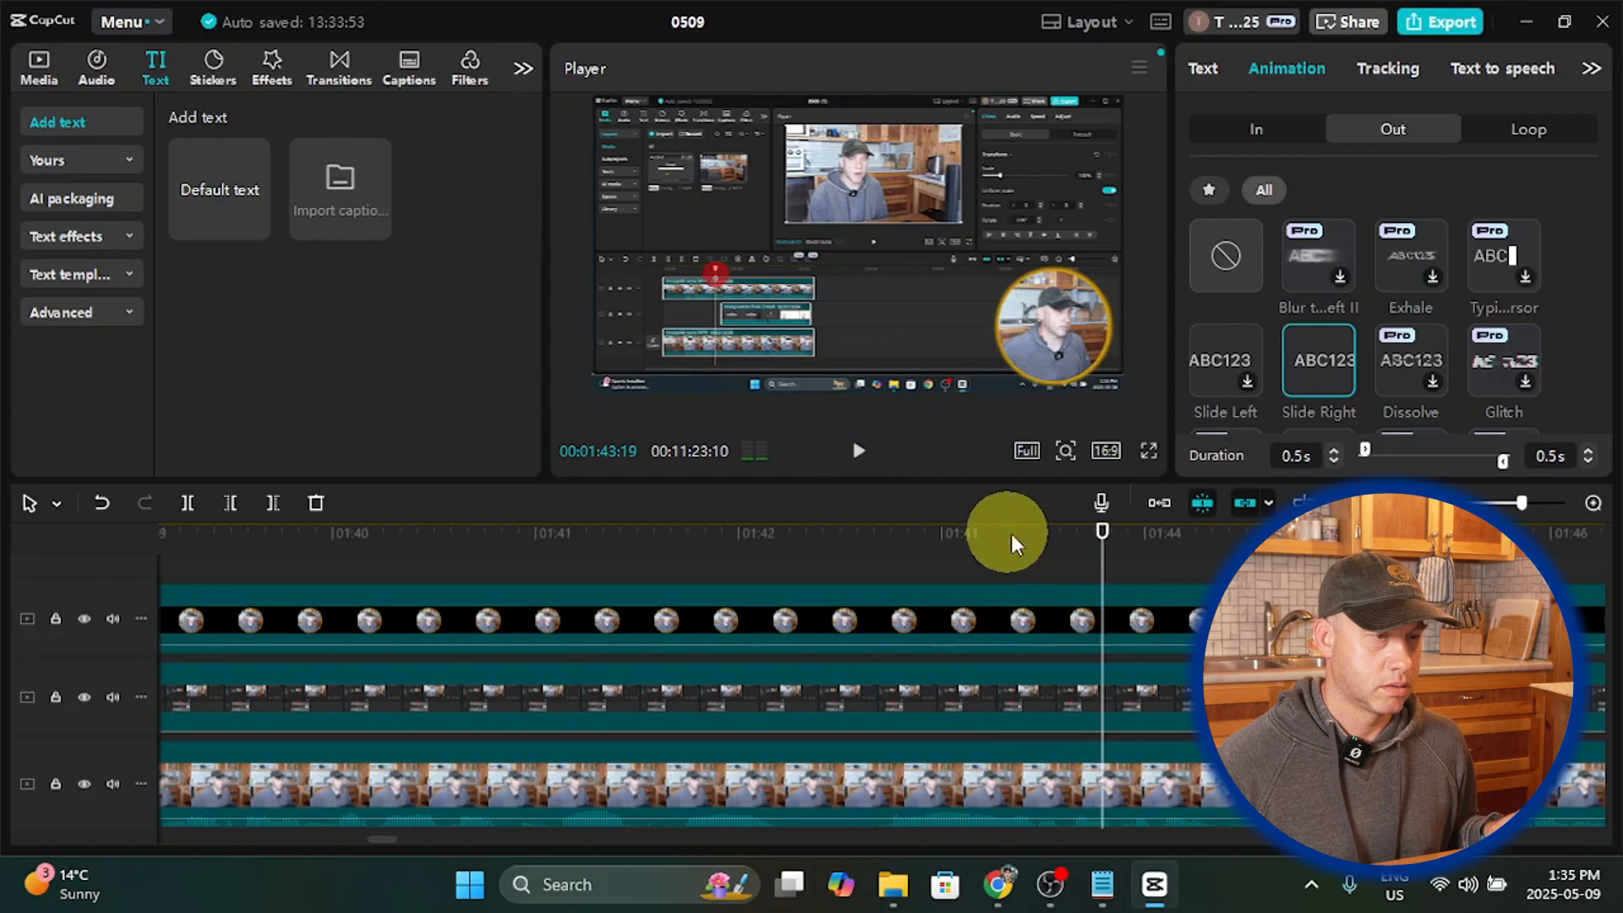
click(1024, 578)
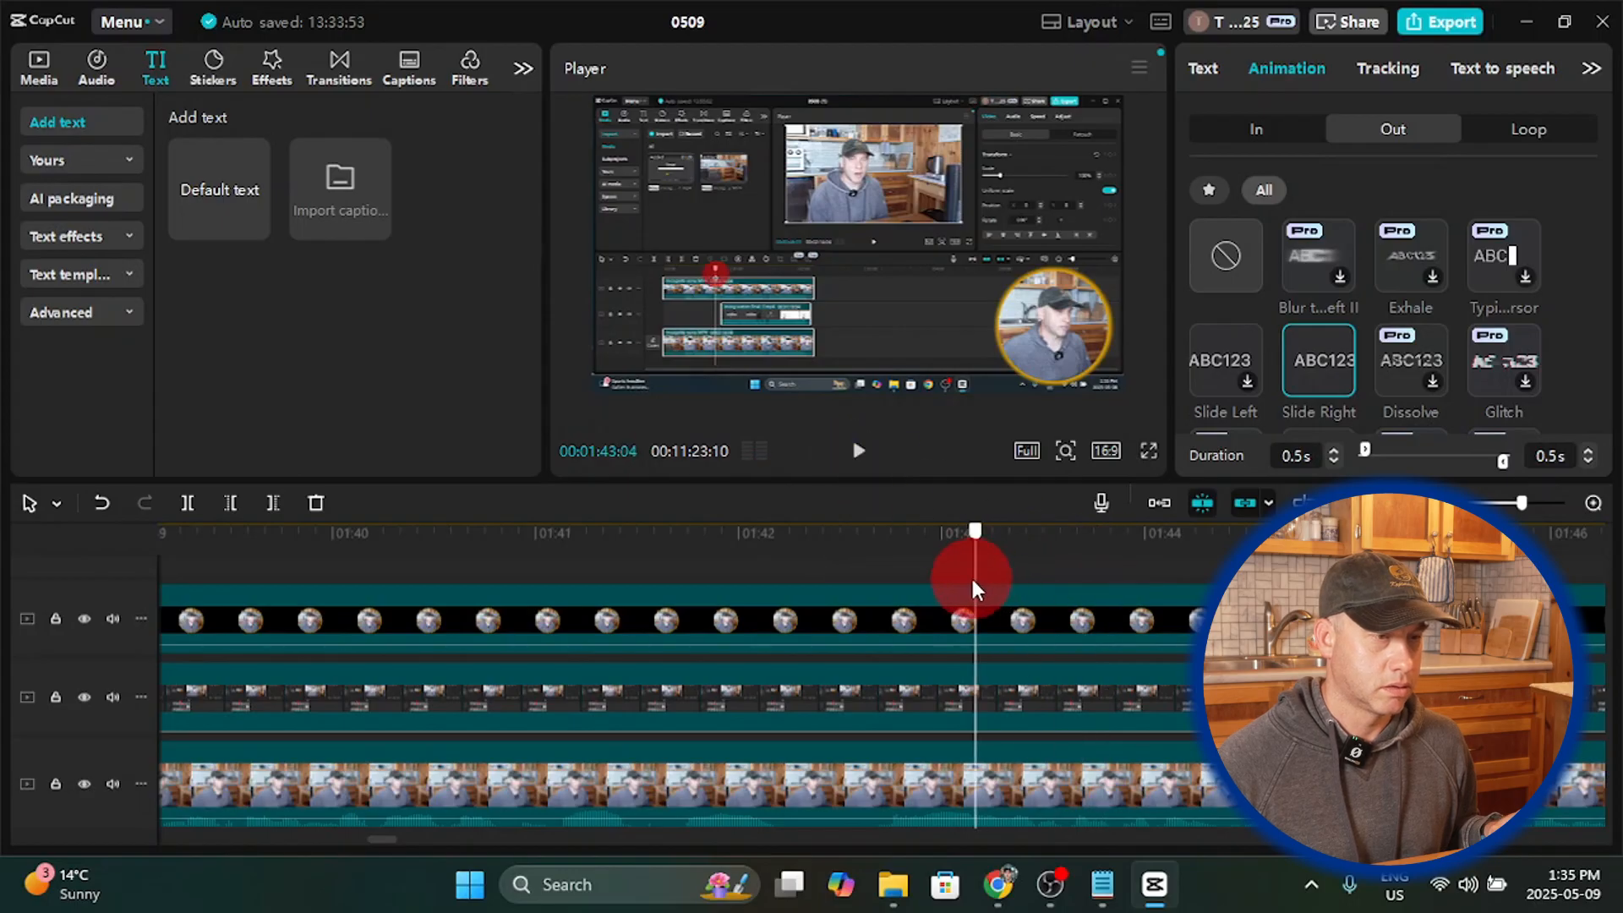
click(863, 456)
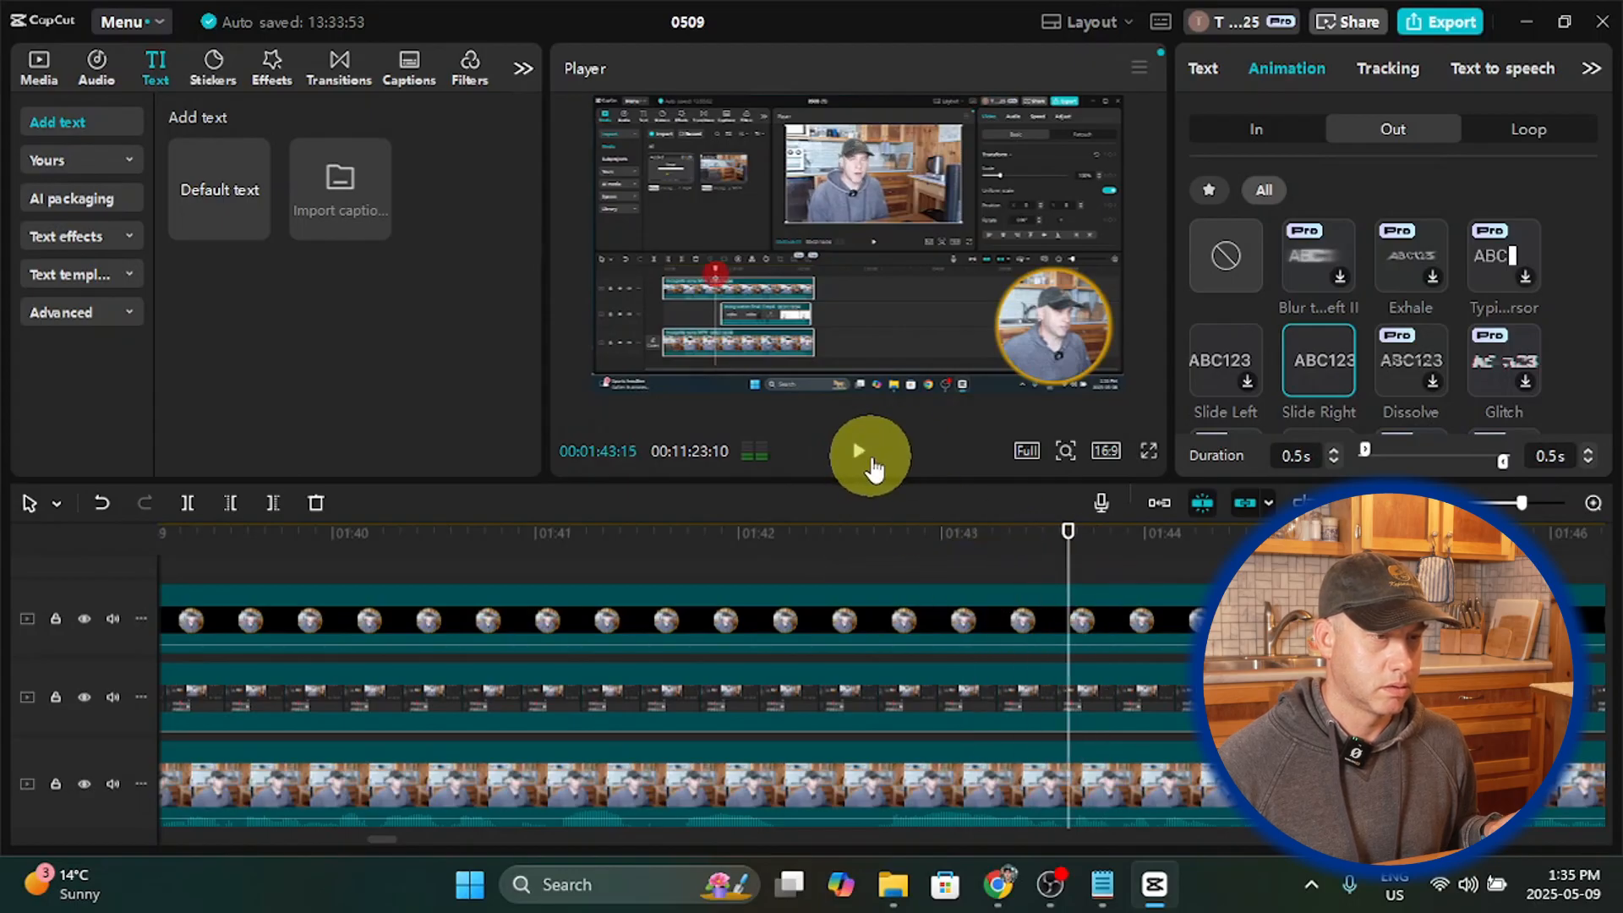
Step: Split Compound clip2, the screen recording and the C0108.MP4 clip together at 00:01:43:03
click(1043, 560)
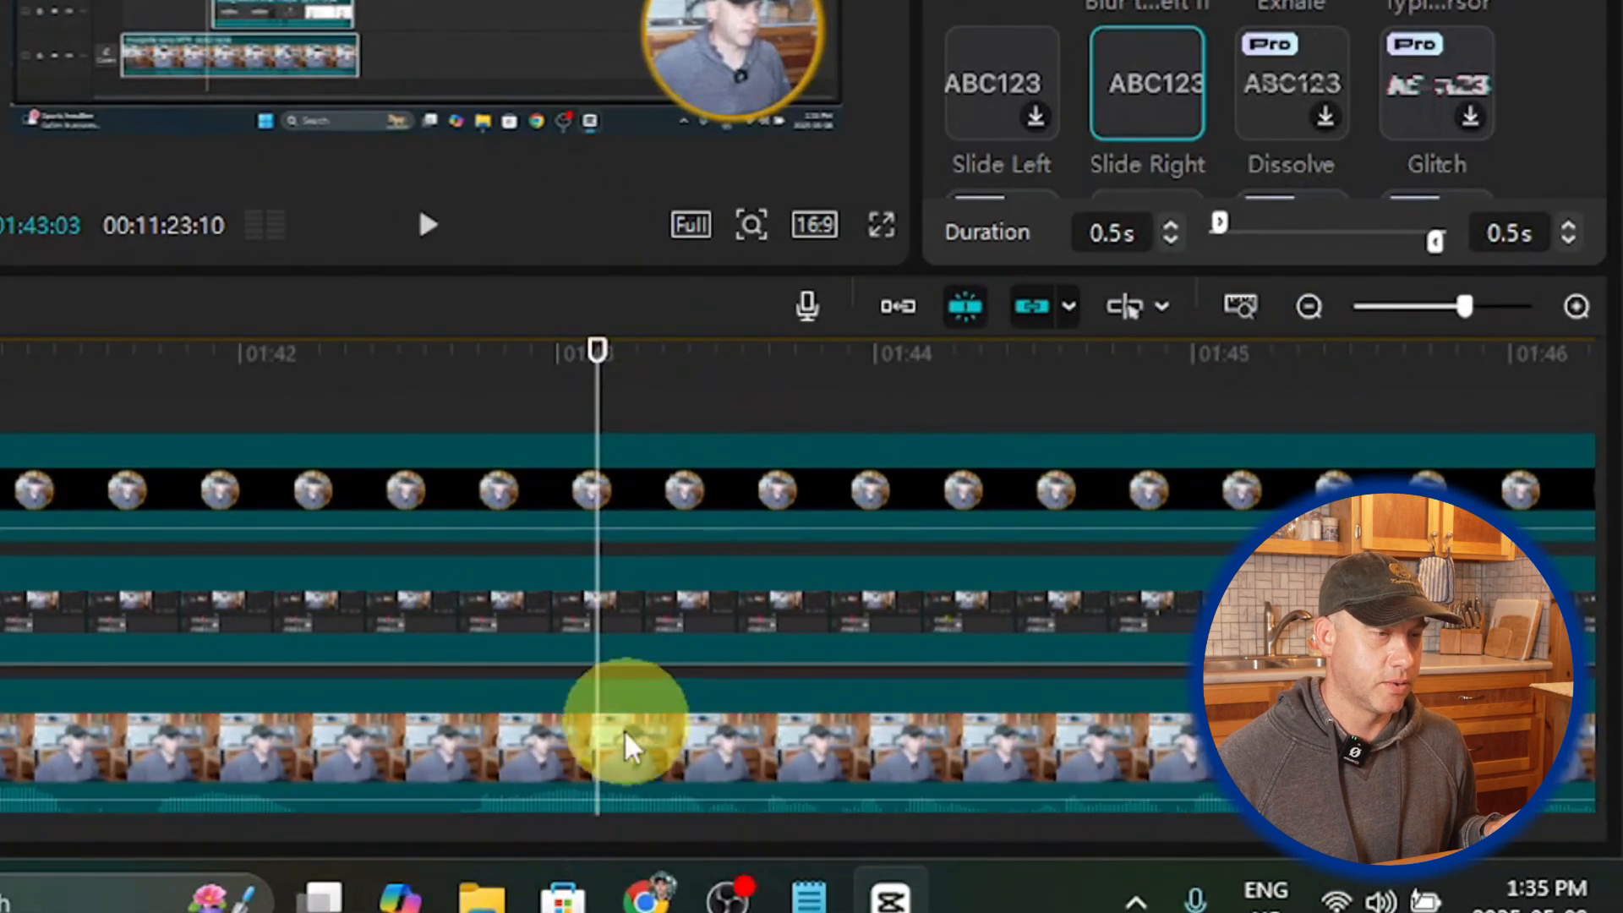
scroll(627, 745, up, 1)
scroll(643, 736, down, 2)
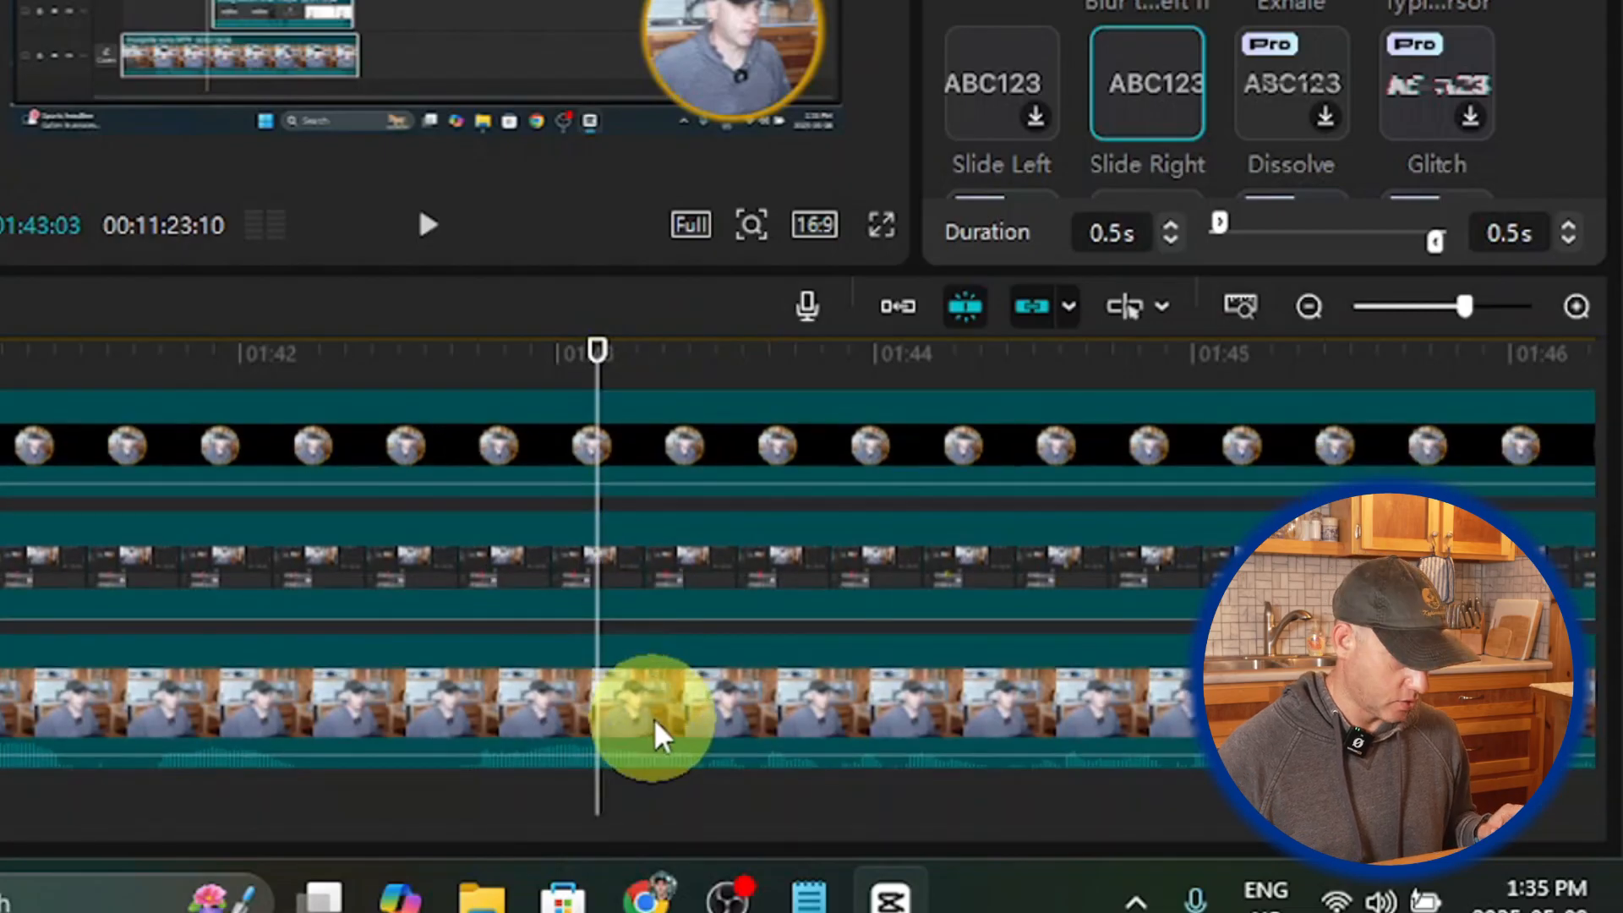
click(635, 652)
ctrl+click(608, 442)
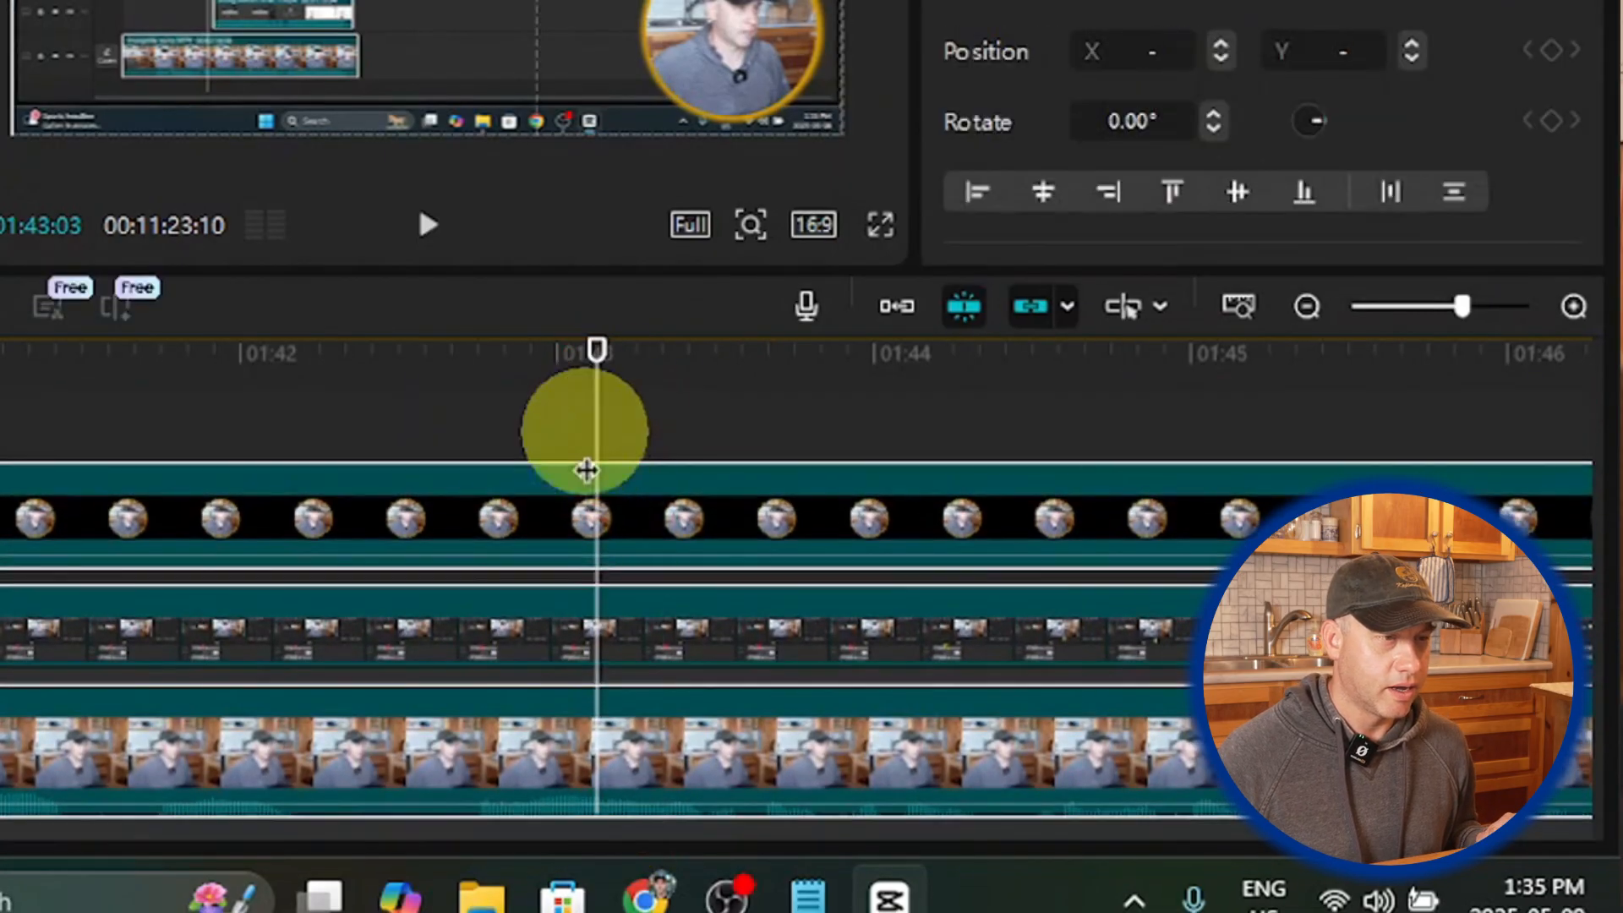
scroll(589, 473, down, 2)
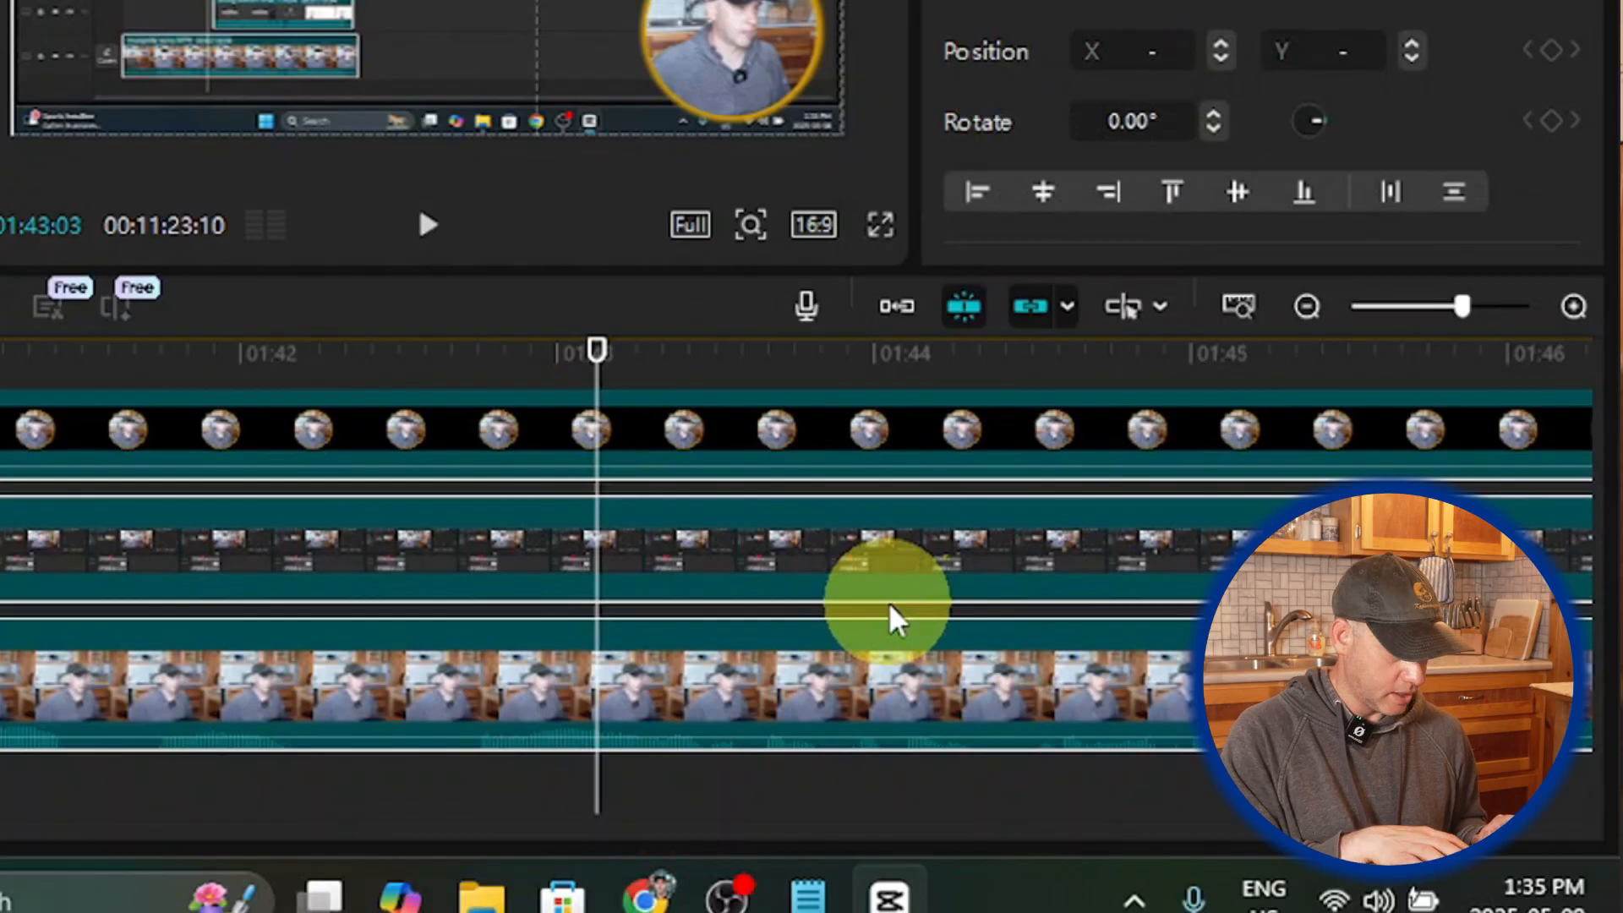
key(ctrl+b)
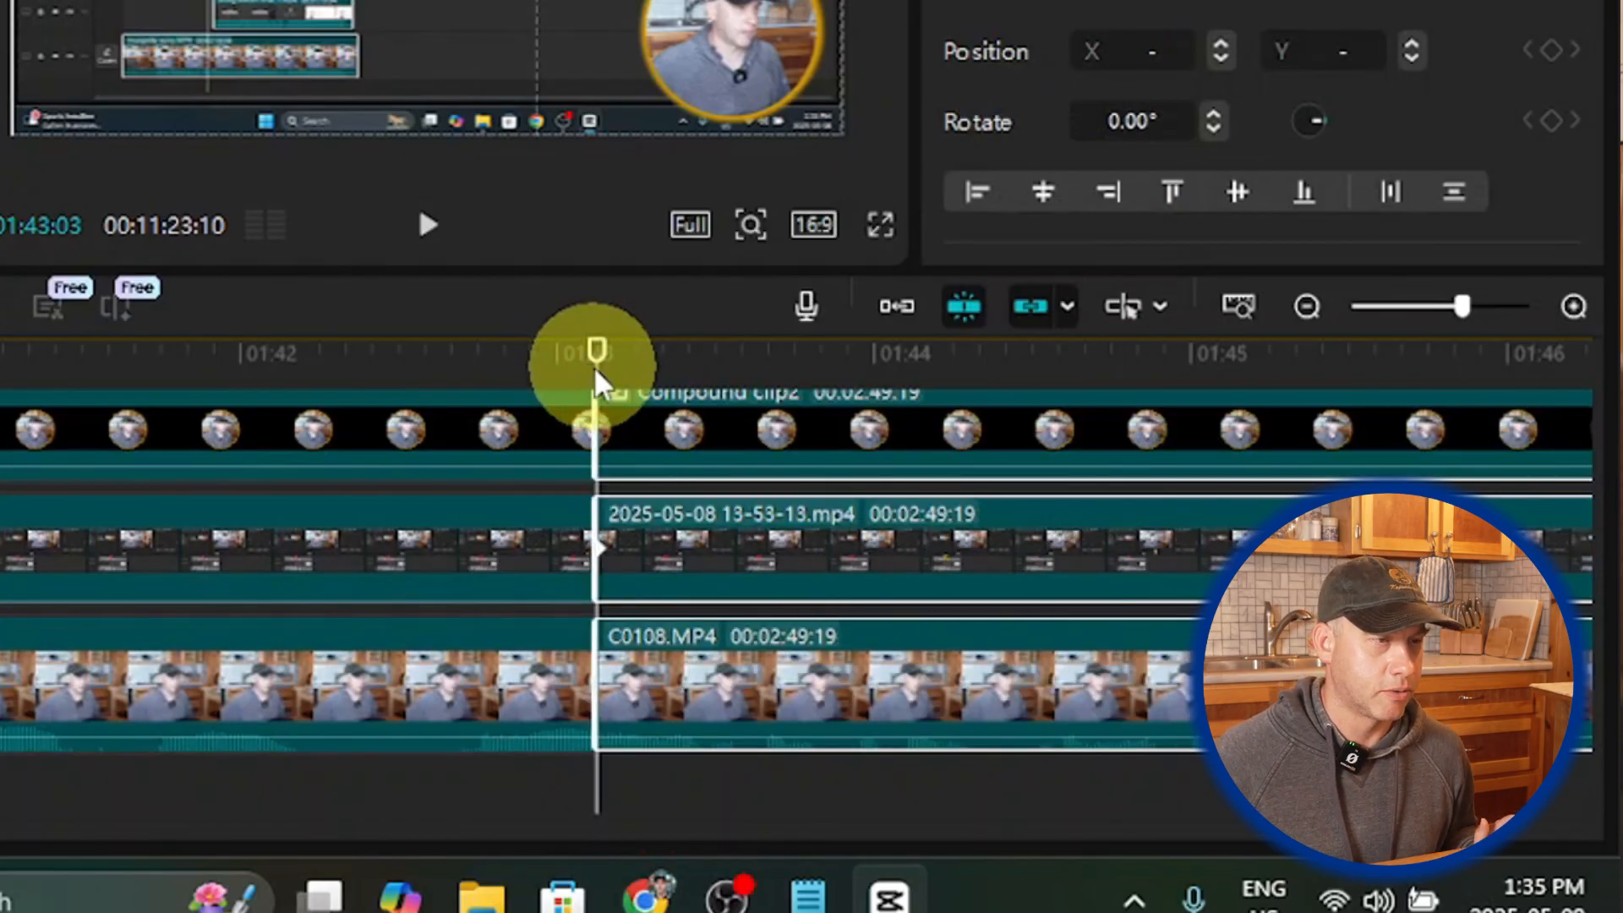
Step: Split the C0108.MP4 clip on the main track at 00:01:42:05, ahead of the previous cut
drag(597, 381, 308, 397)
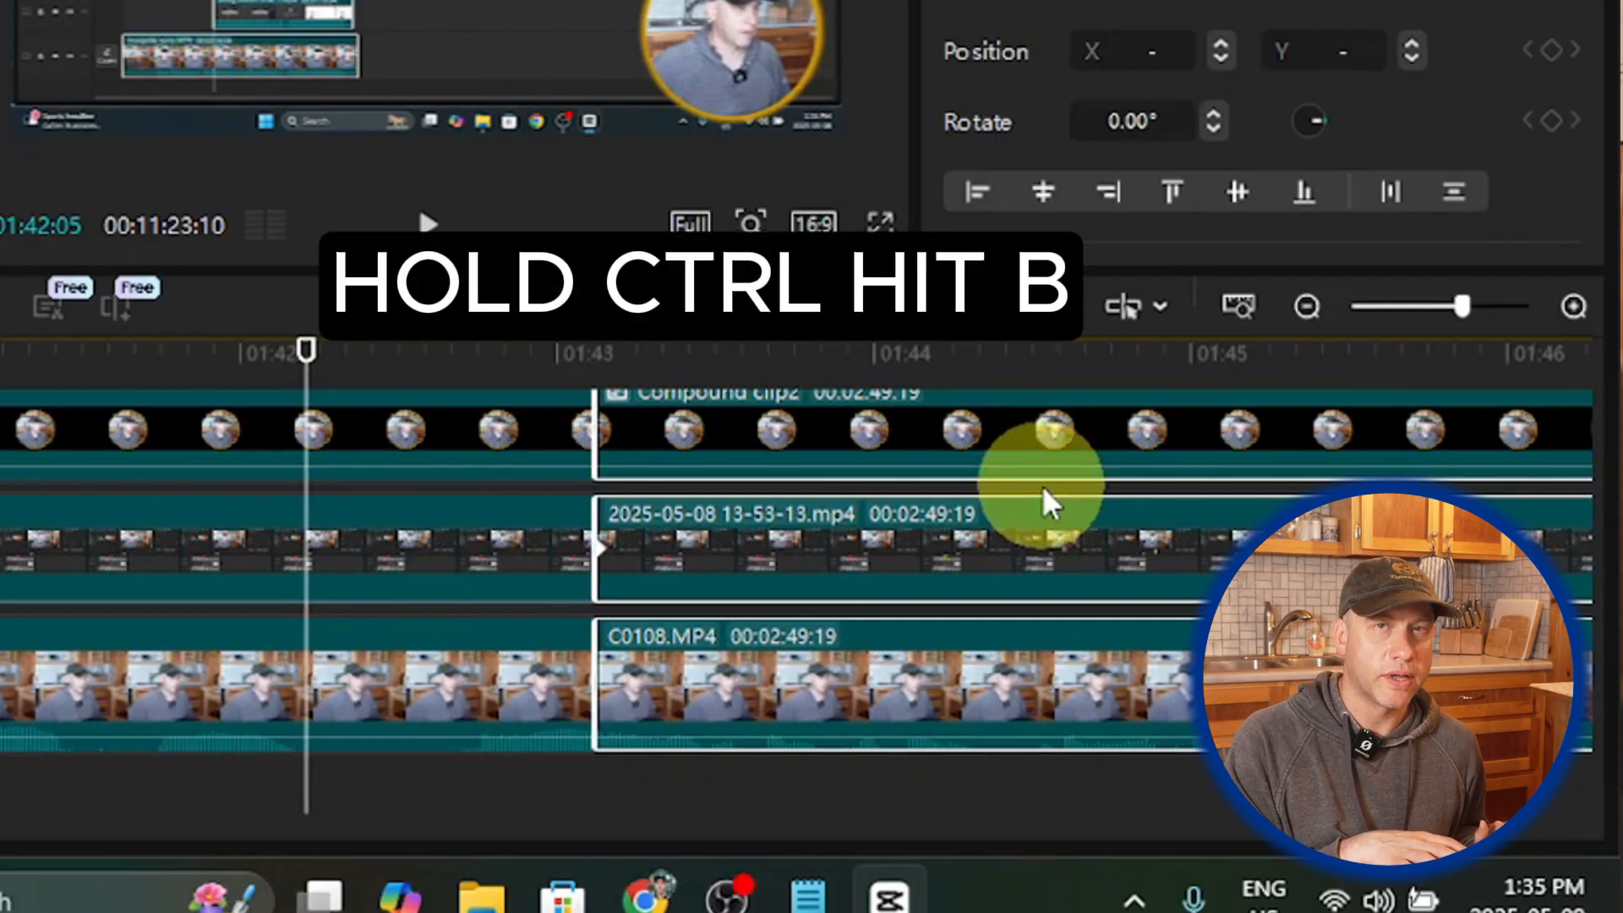
key(ctrl+b)
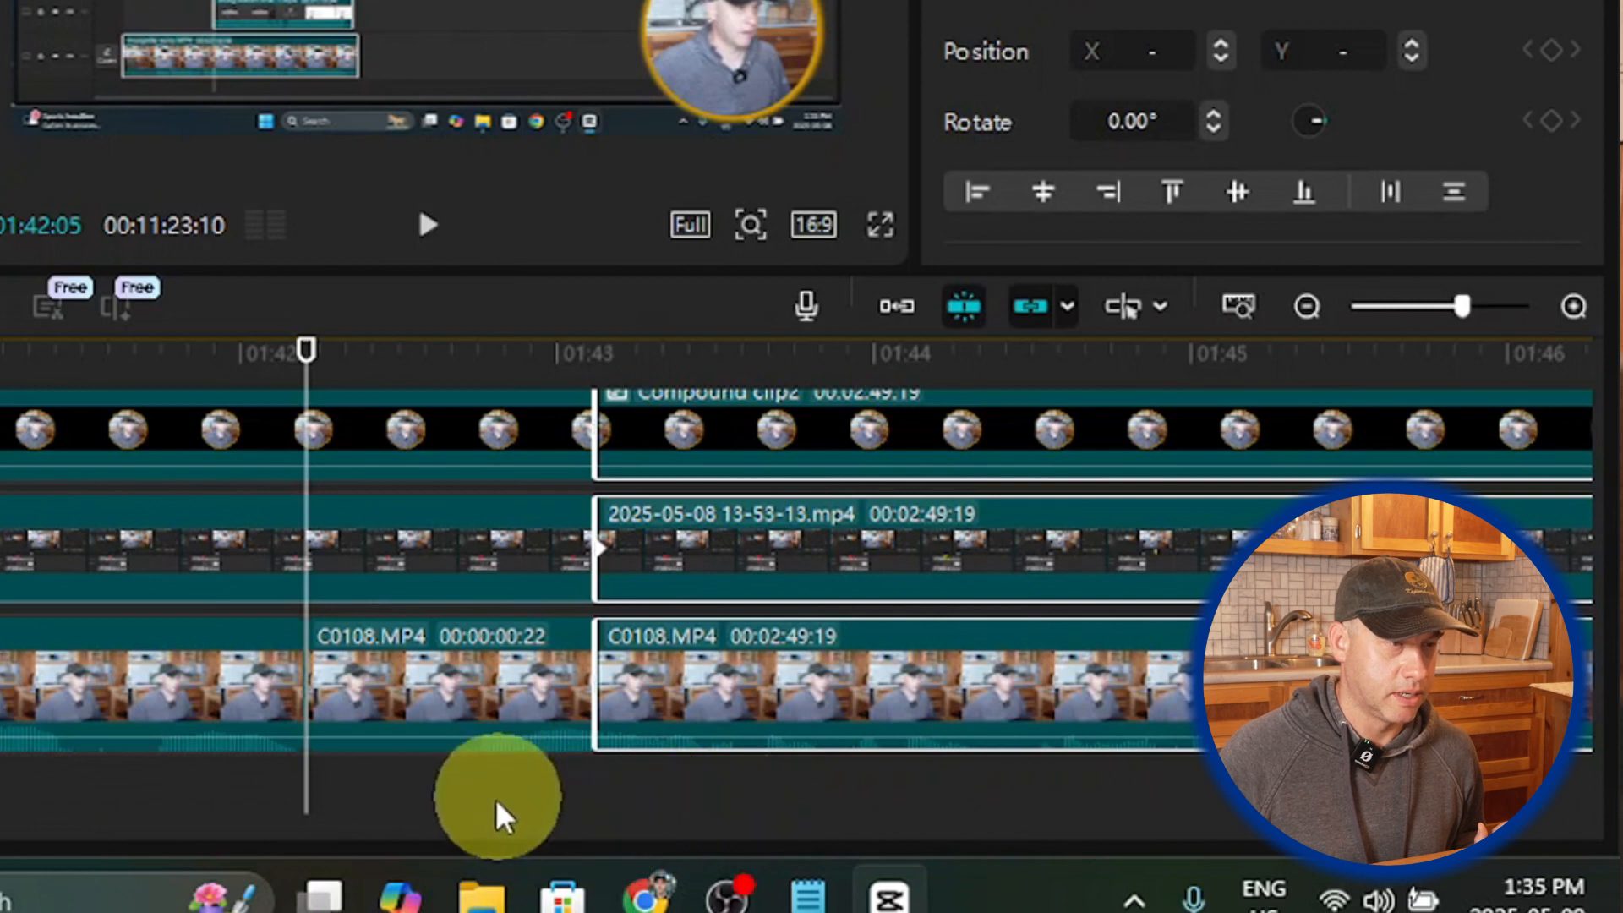
mouse_move(490, 805)
mouse_down()
mouse_move(464, 435)
mouse_move(454, 558)
mouse_up()
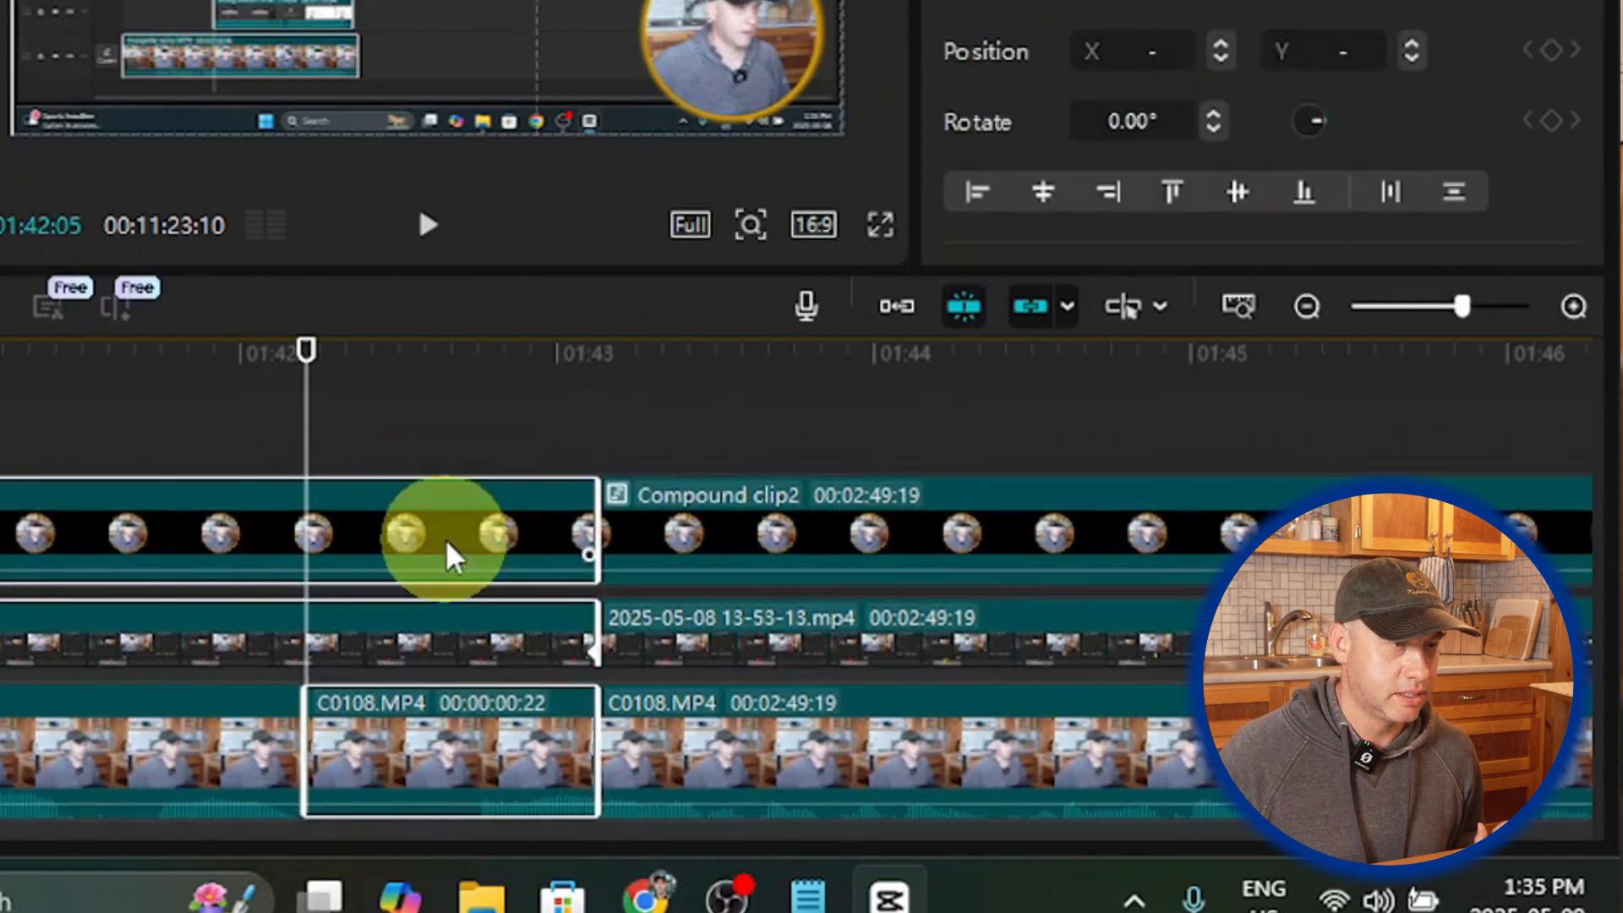
scroll(380, 583, down, 2)
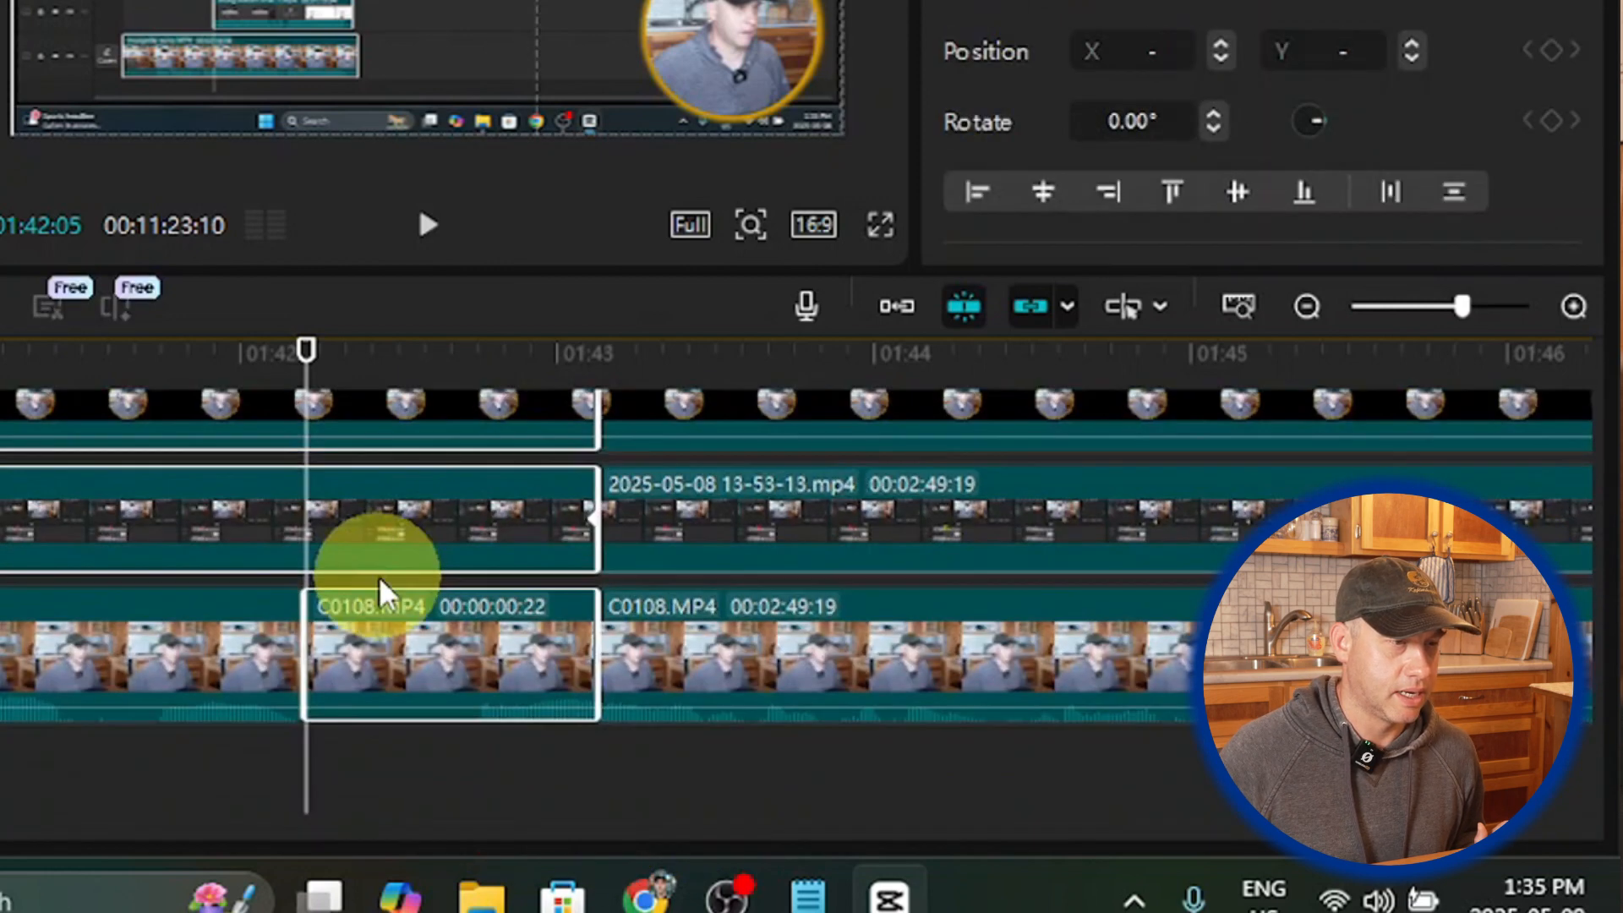
click(492, 785)
click(495, 379)
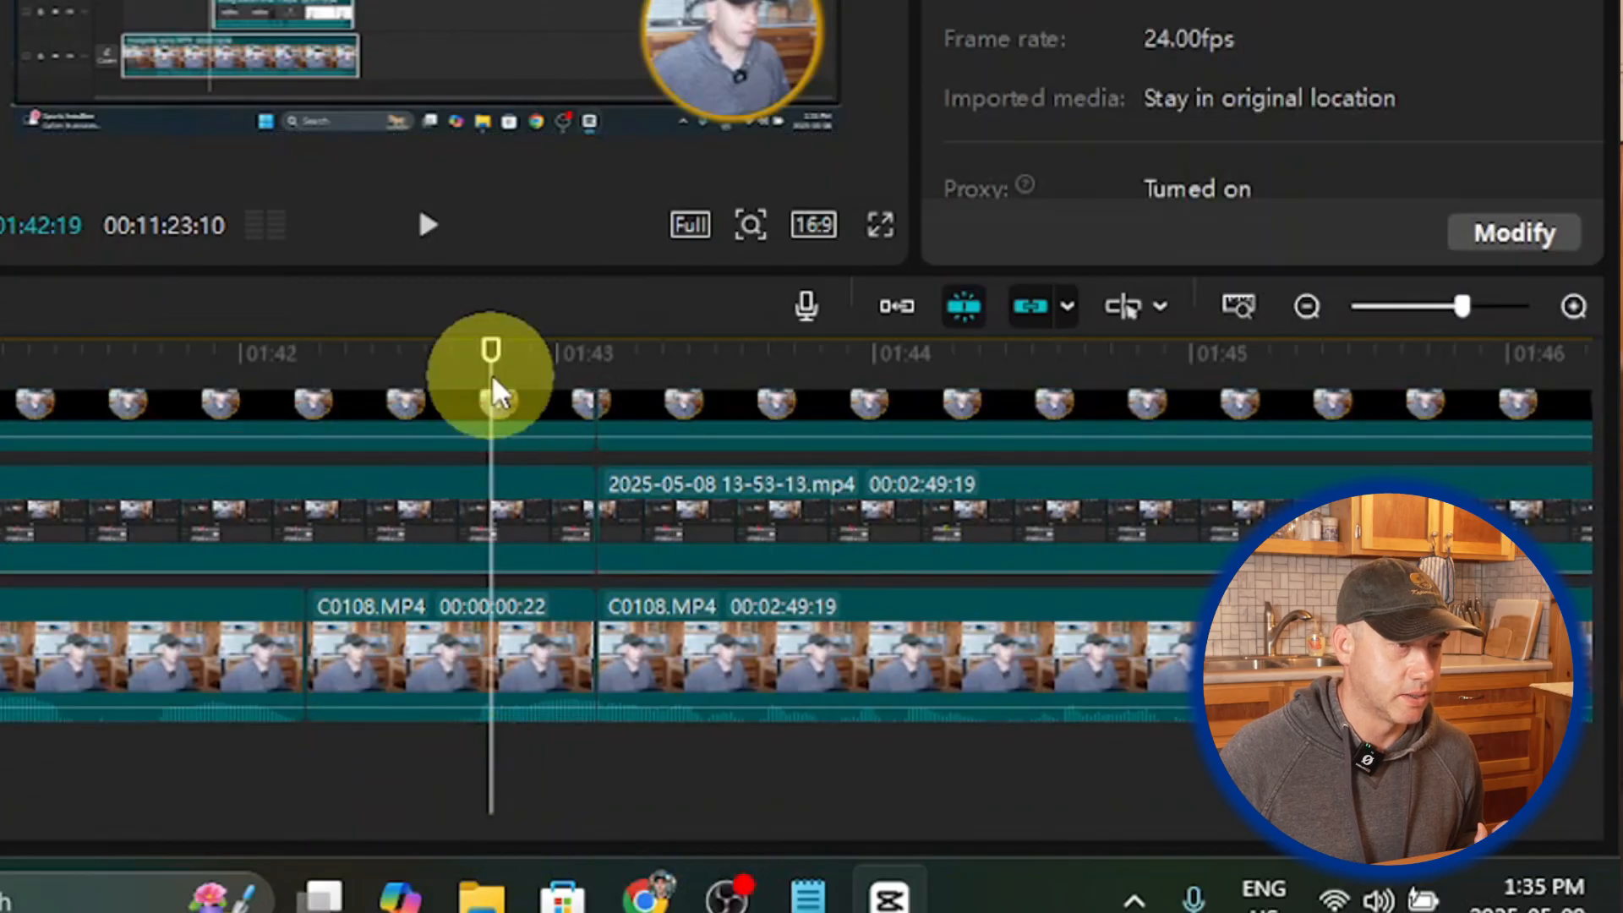
mouse_move(494, 382)
mouse_down()
mouse_move(450, 372)
mouse_move(308, 406)
mouse_up()
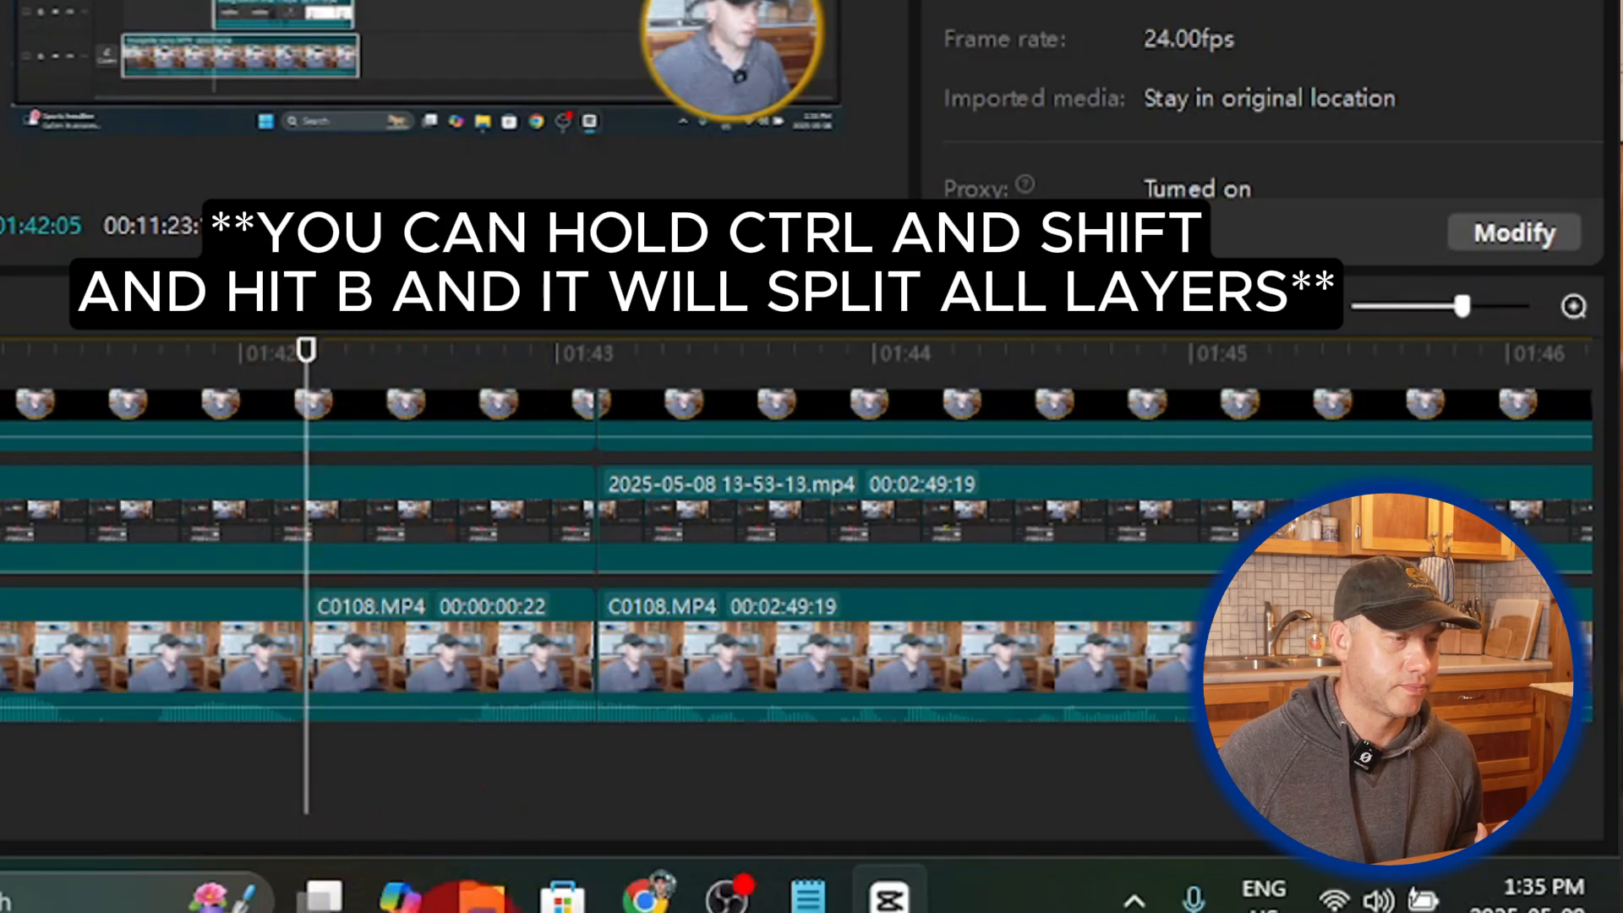
Step: Split Compound clip2 and the screen recording at 00:01:42:05, in line with the existing C0108.MP4 cut
click(430, 642)
drag(432, 579, 283, 370)
scroll(388, 592, down, 1)
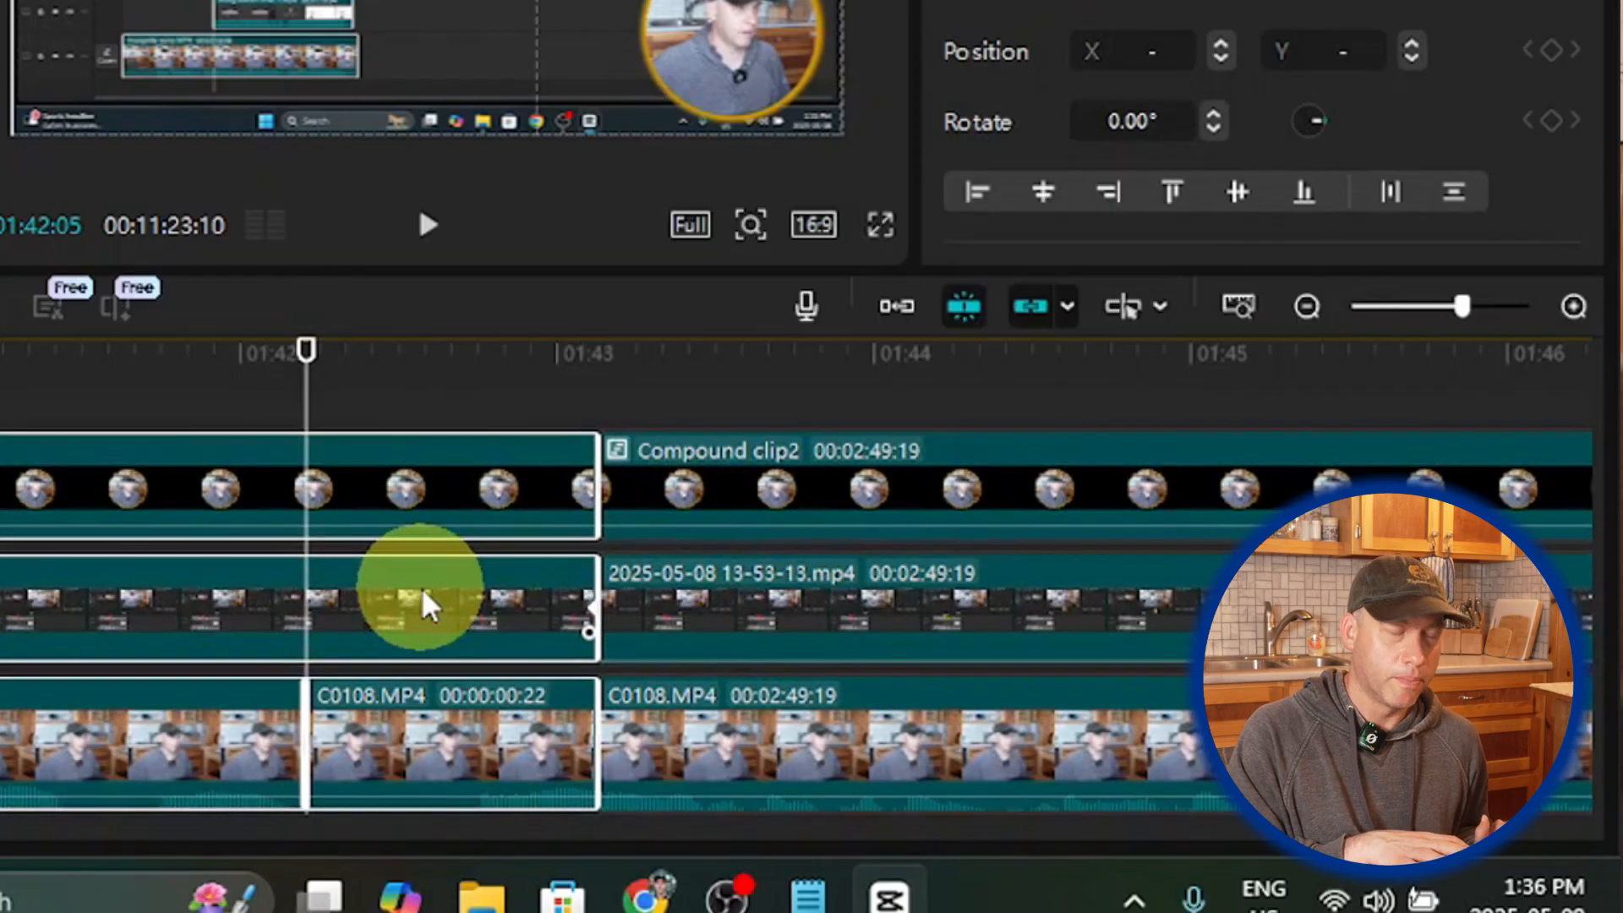
key(ctrl+shift+b)
scroll(439, 660, down, 1)
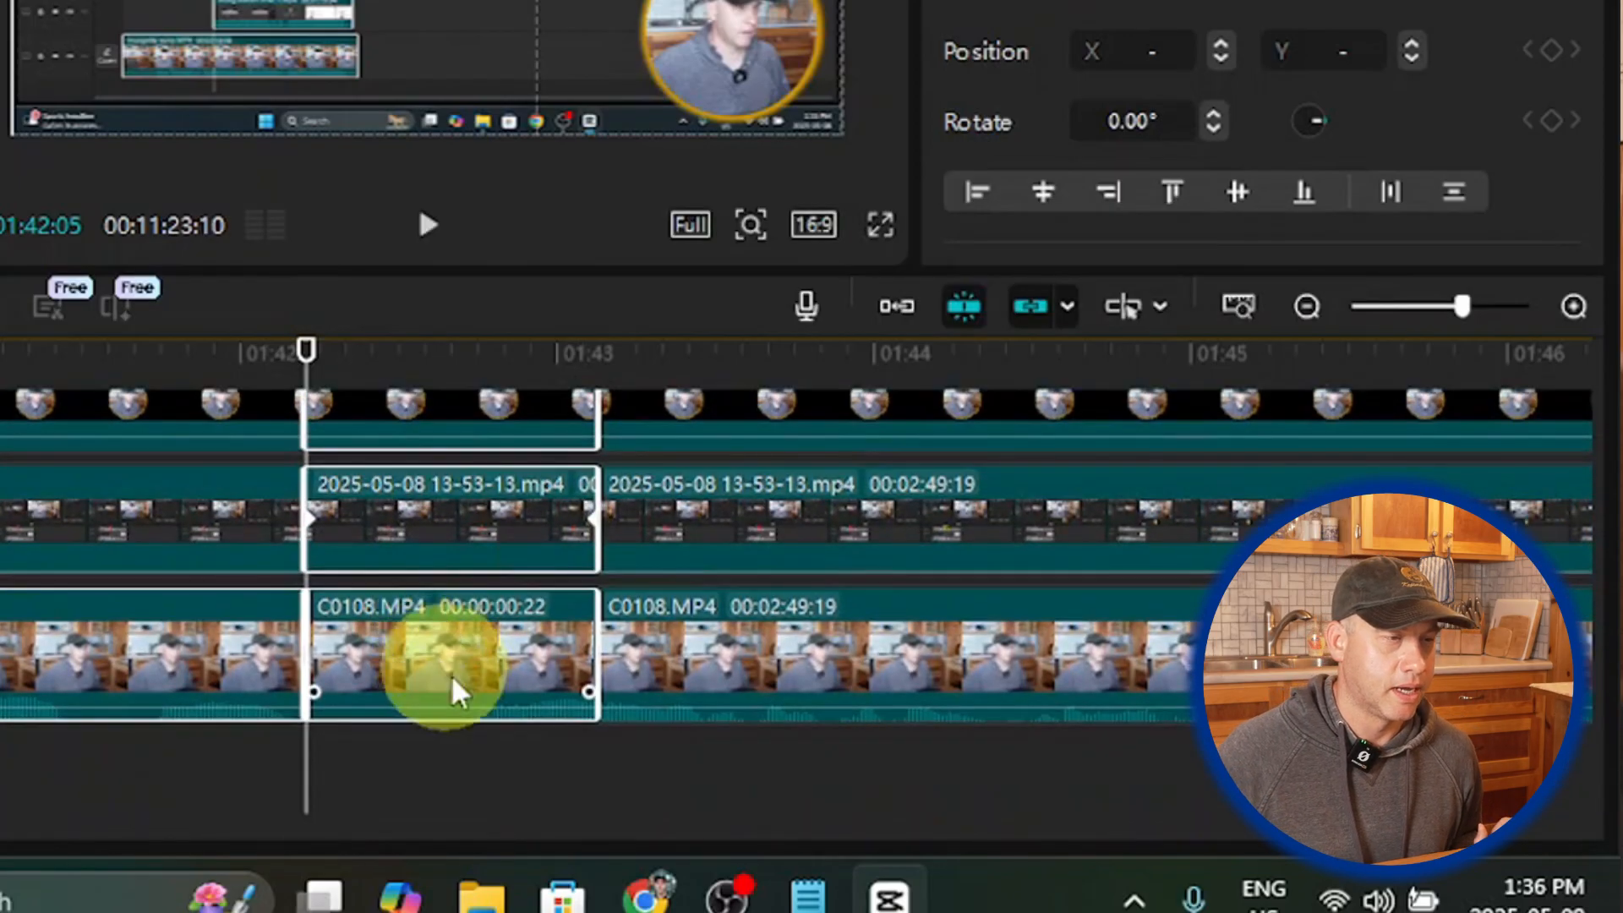
Step: Delete the short segments between 00:01:42:05 and 00:01:43:03 on all three clip tracks
drag(463, 761, 452, 475)
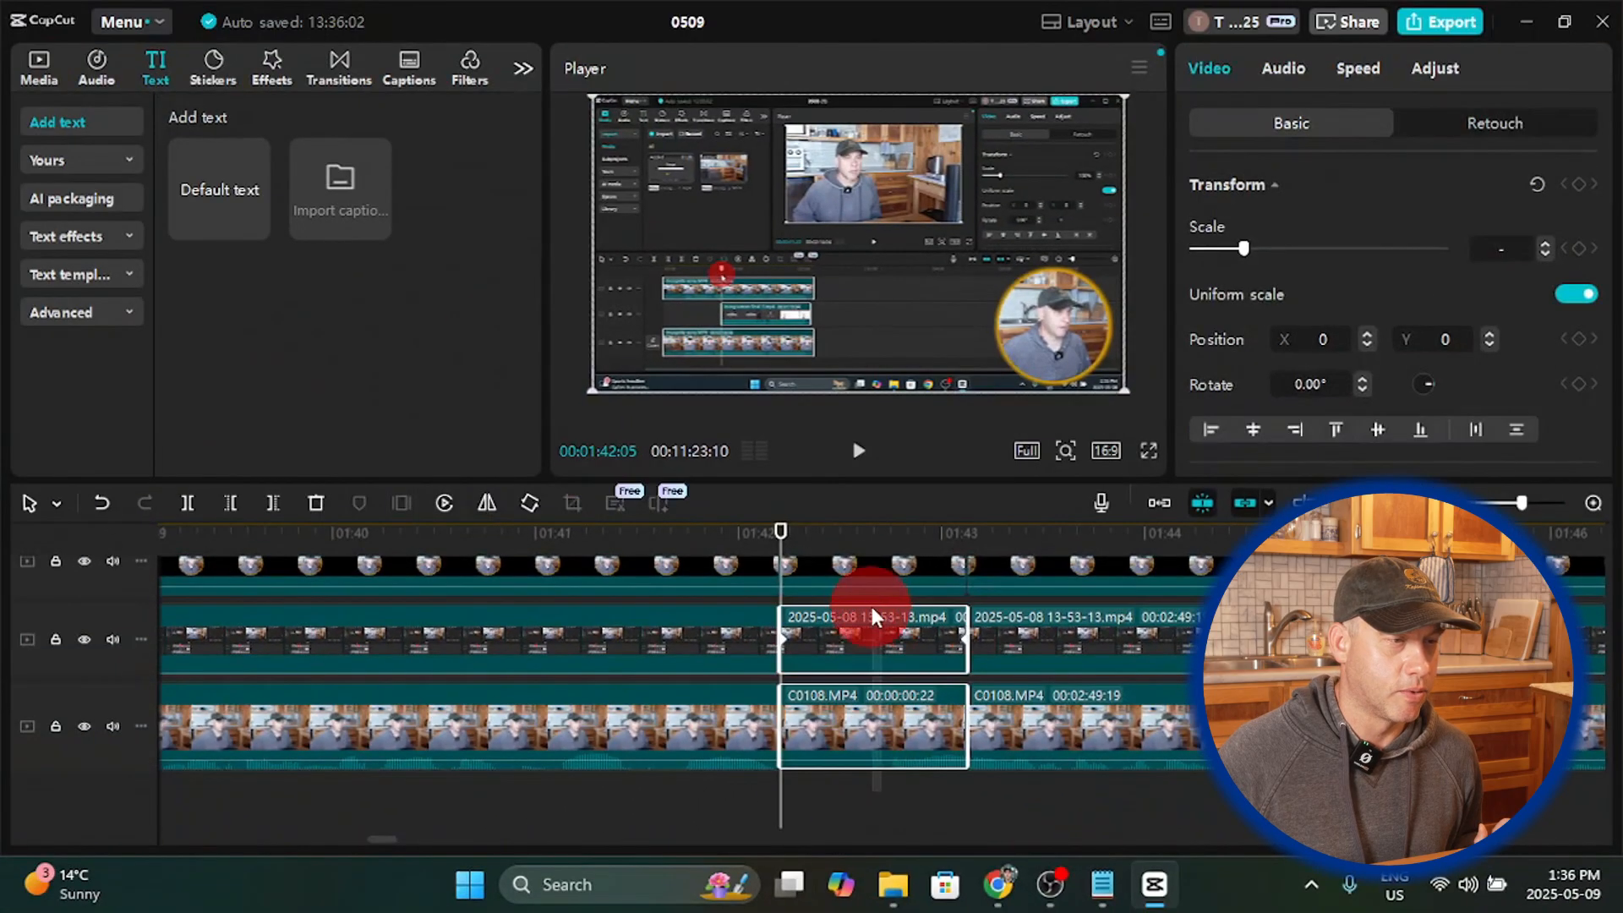
ctrl+click(865, 563)
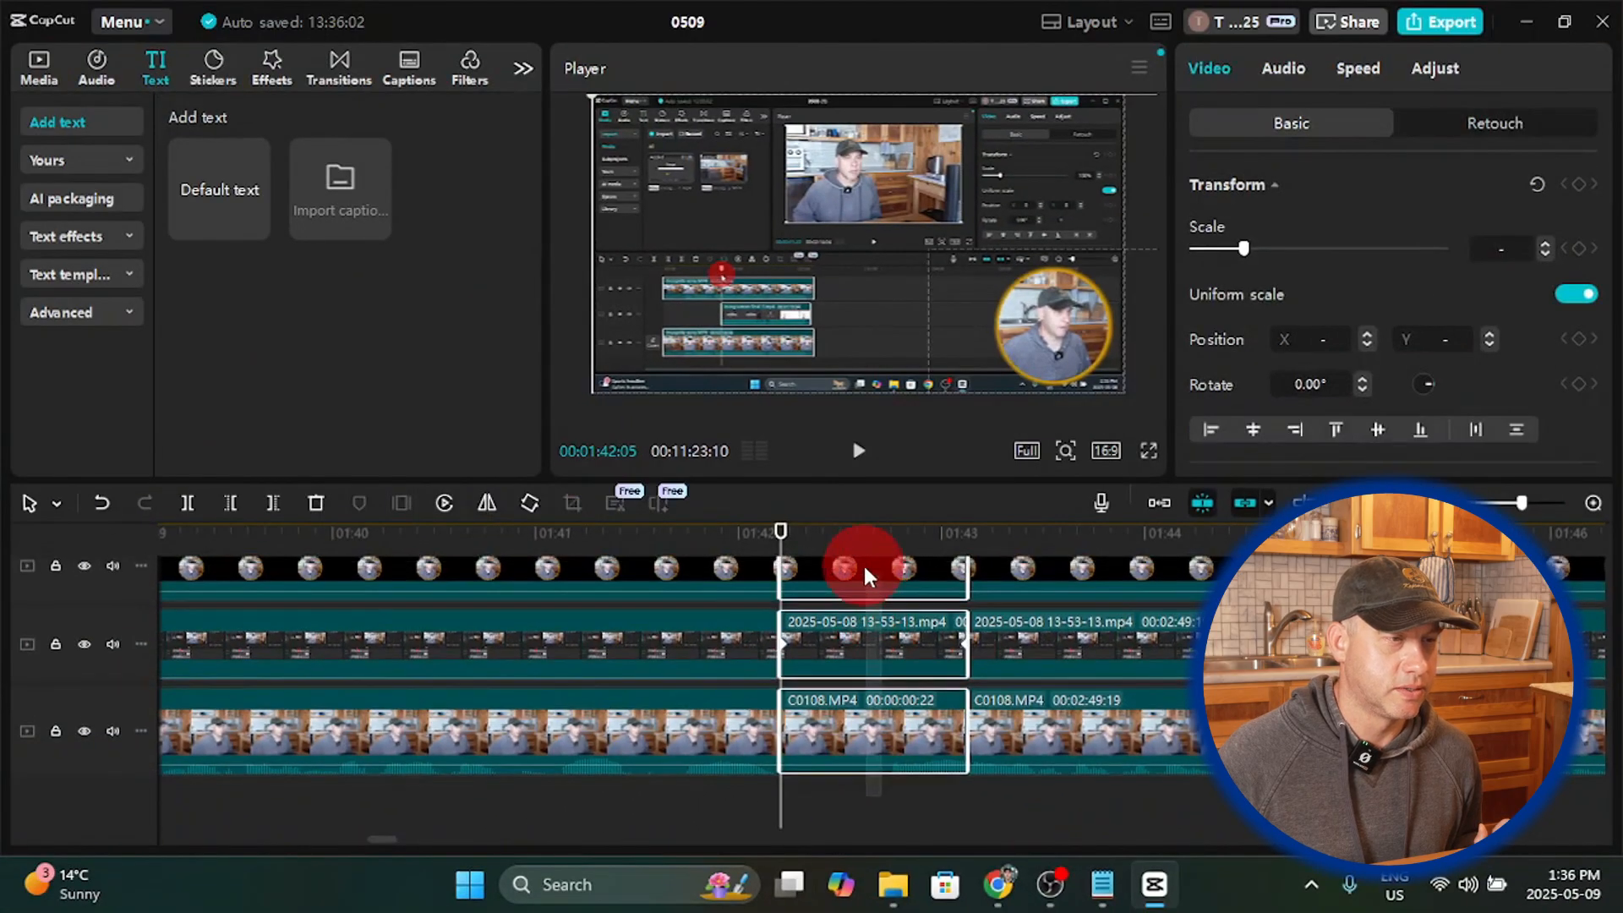
scroll(865, 631, up, 1)
right_click(875, 622)
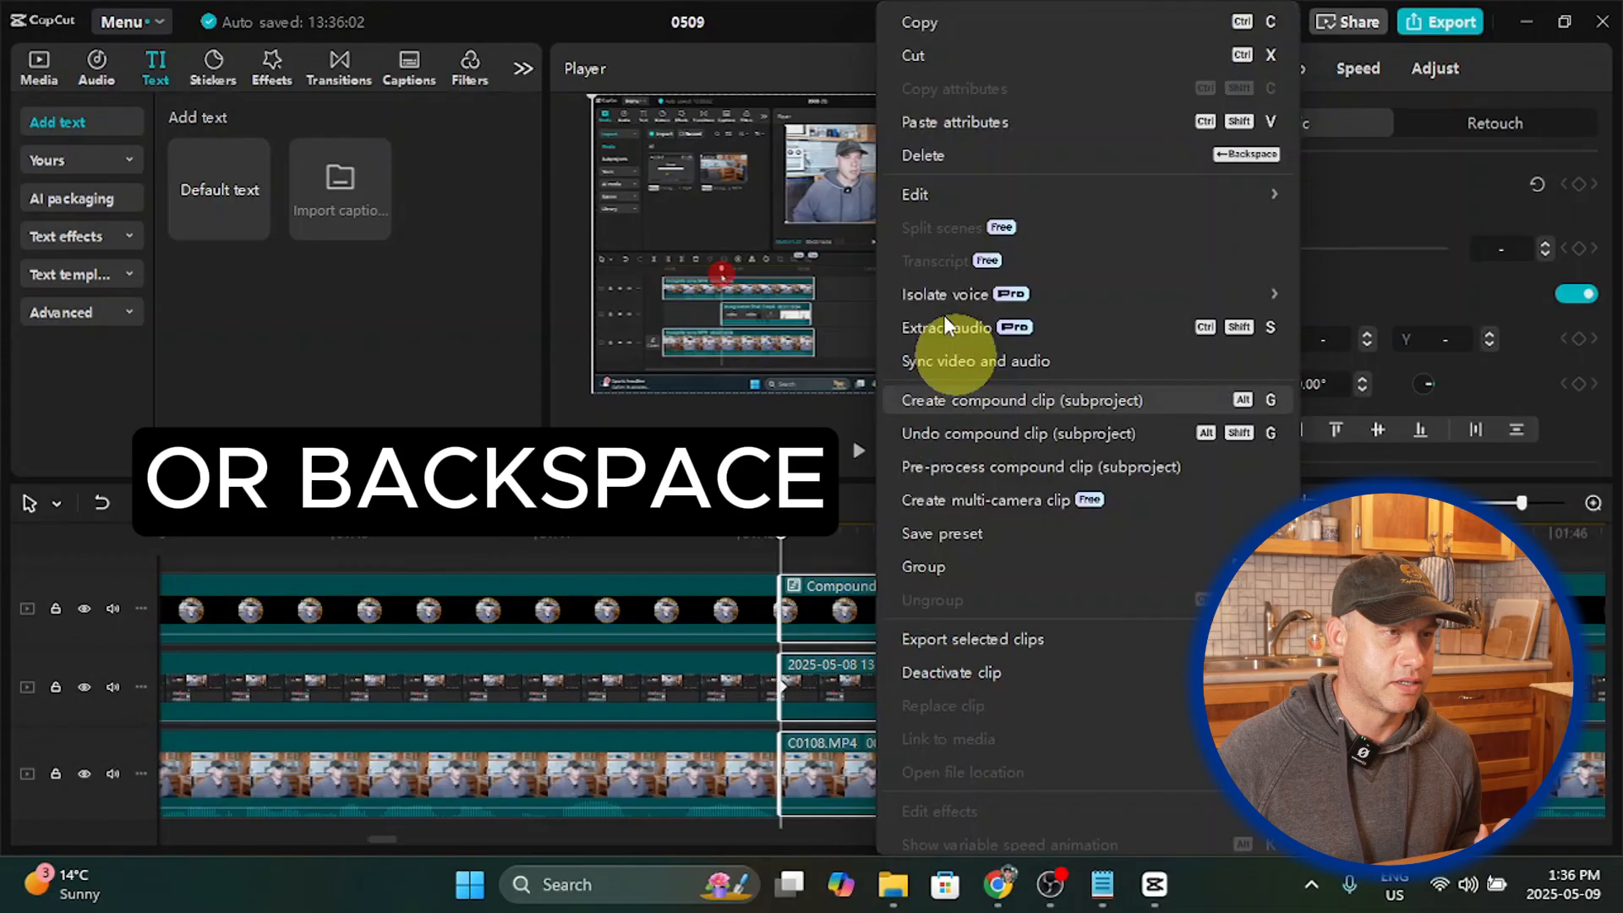
click(928, 147)
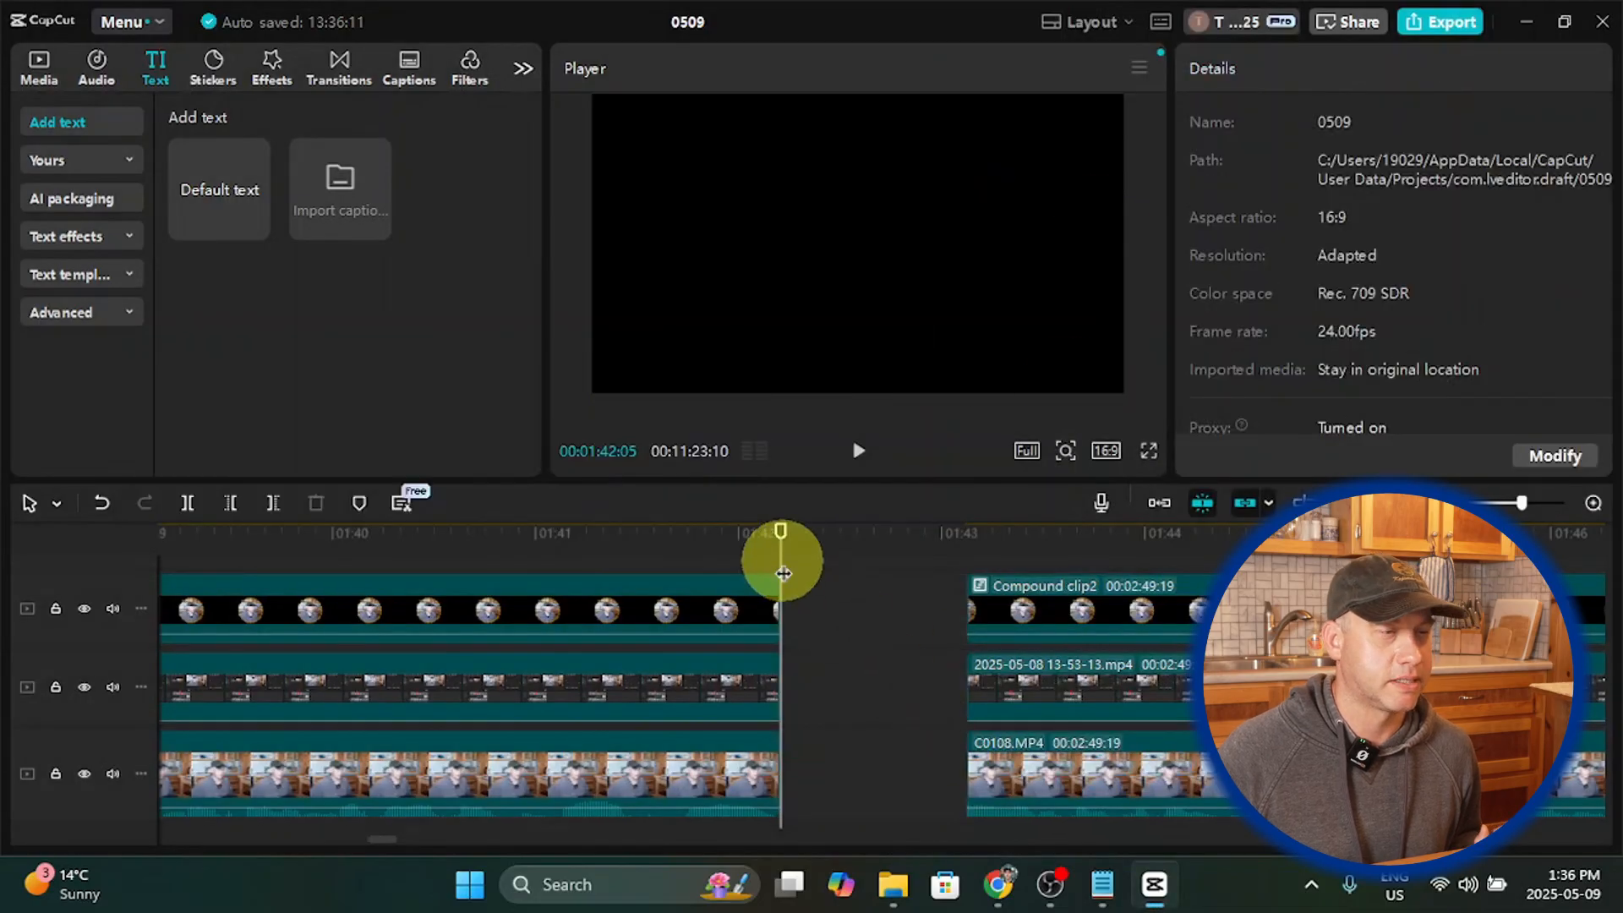
Step: Move all clips from 00:01:43:03 to the end of the project earlier together, closing the gap at 00:01:42:05 on every track
drag(780, 563, 963, 573)
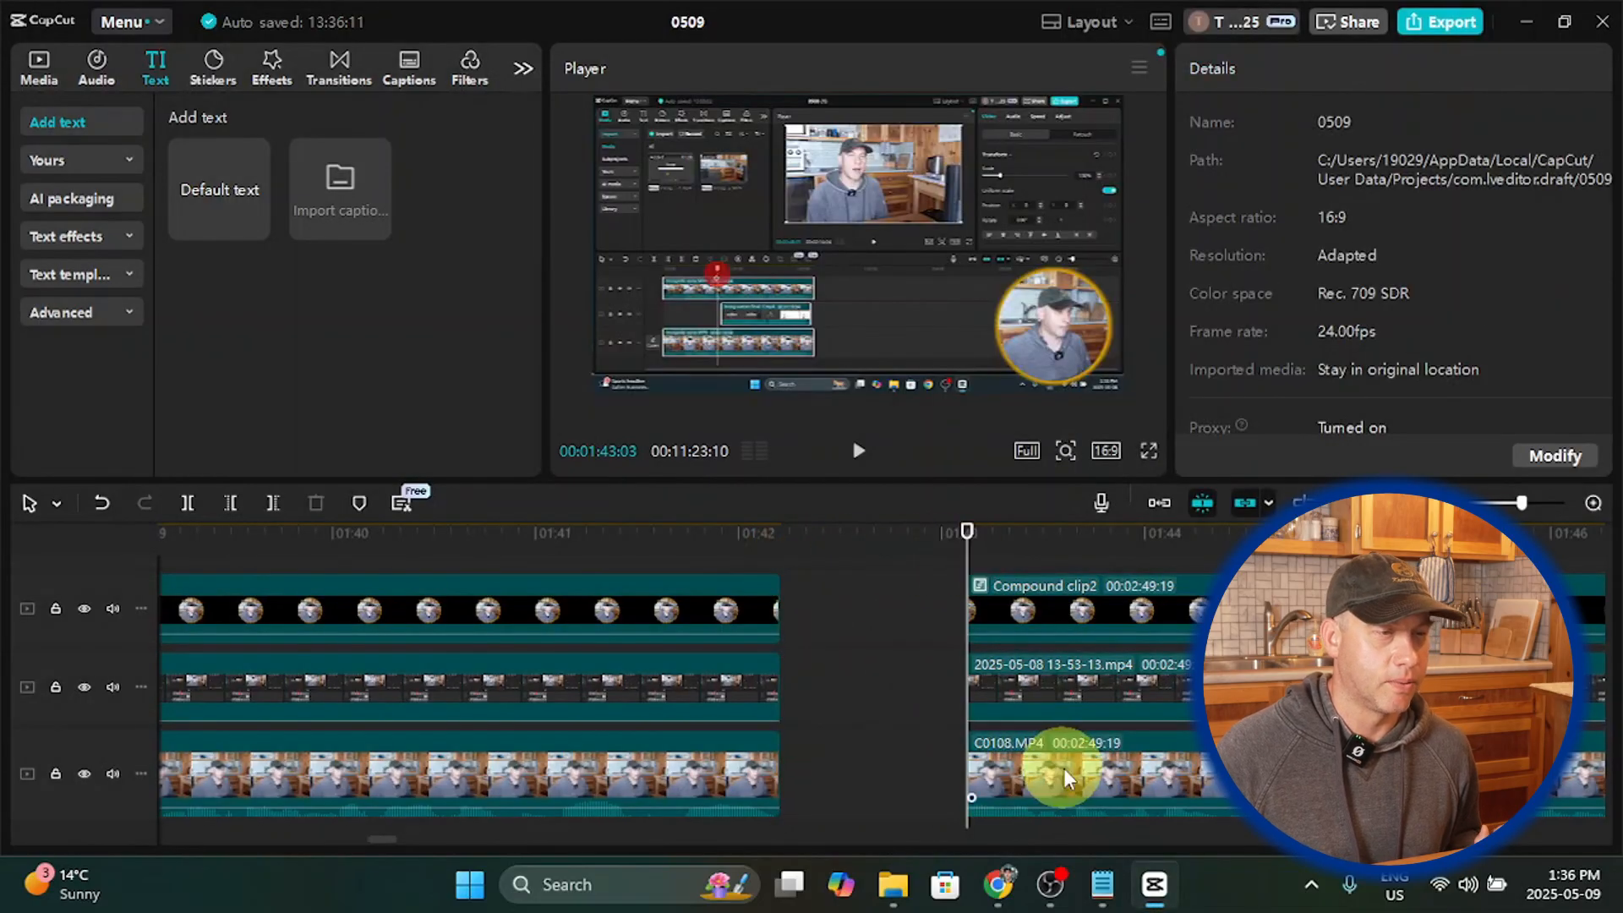
scroll(1065, 768, down, 1)
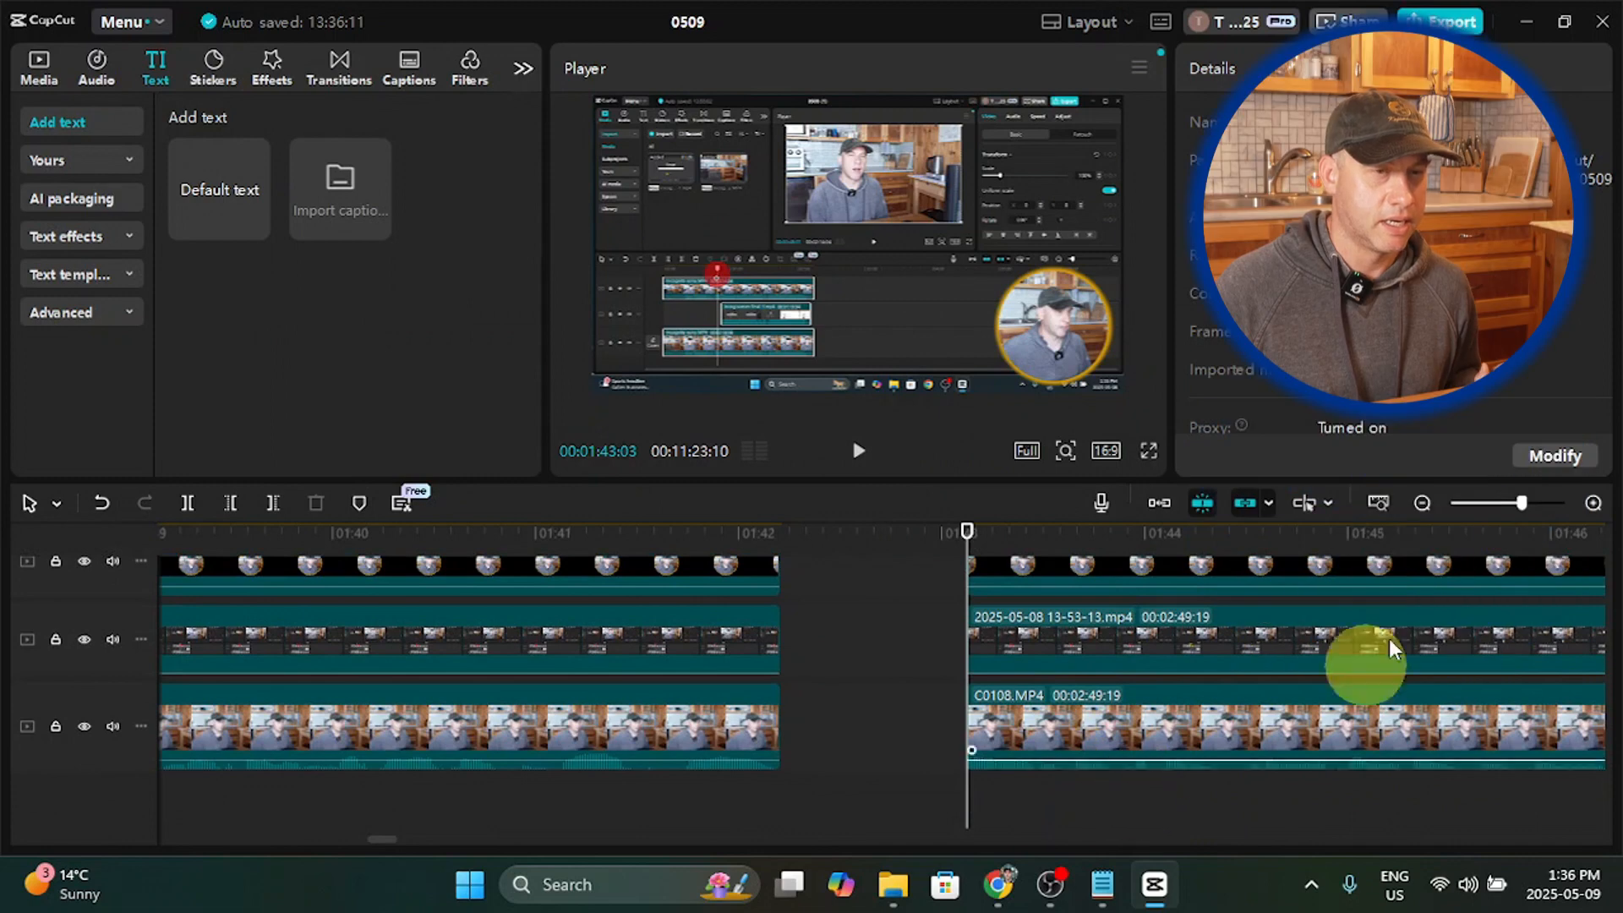
click(1423, 503)
click(1426, 503)
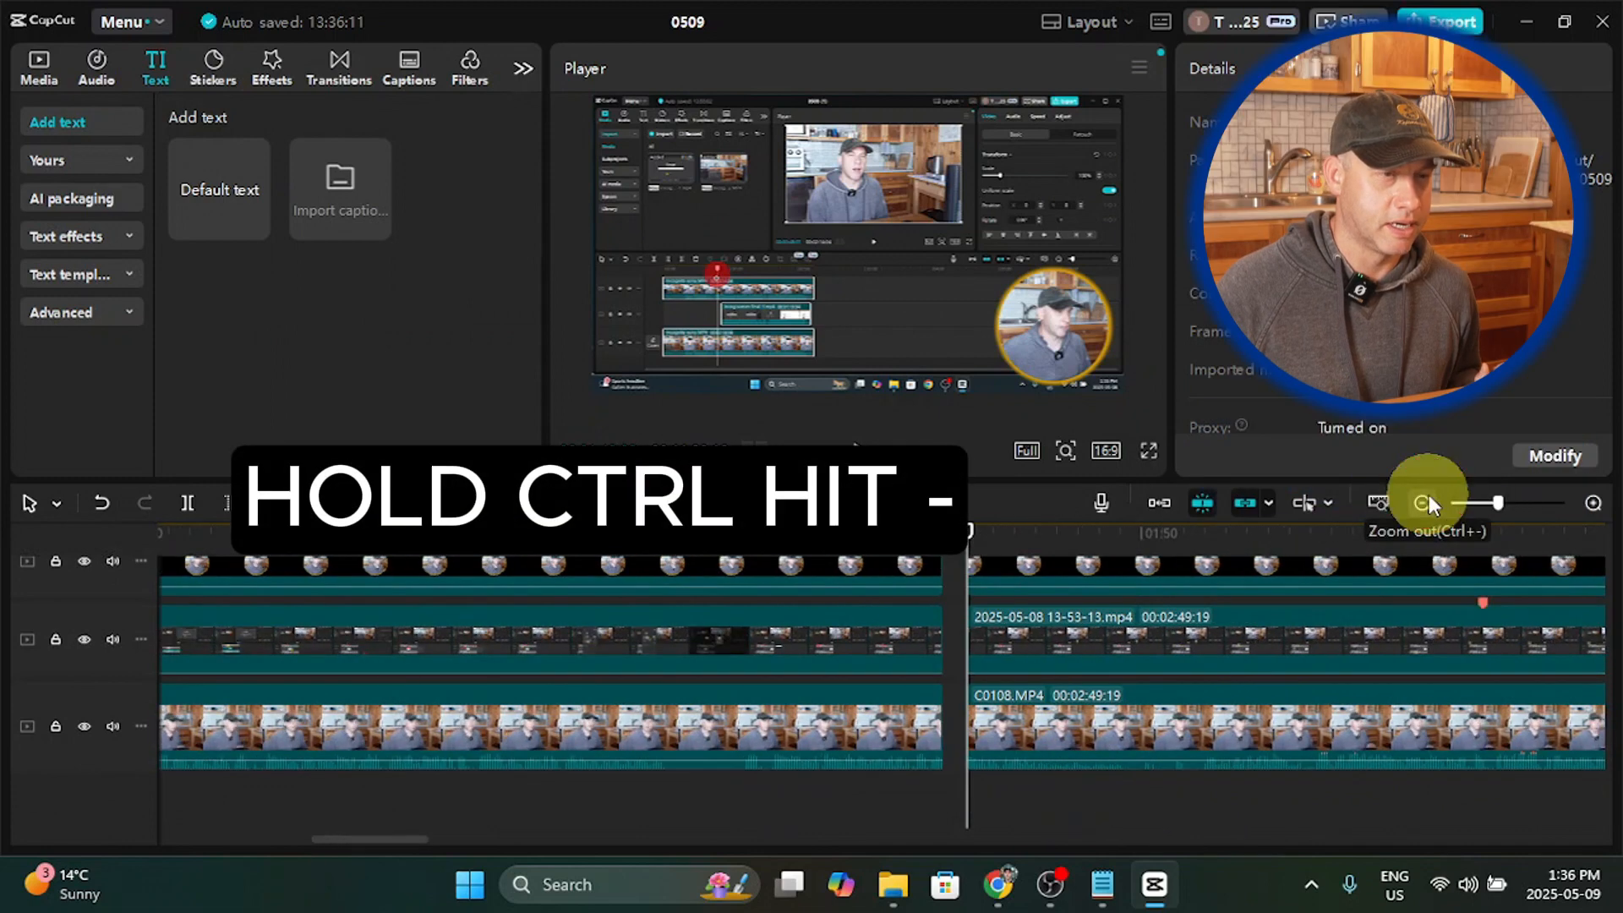
key(ctrl+minus)
key(ctrl+minus)
key(ctrl+minus)
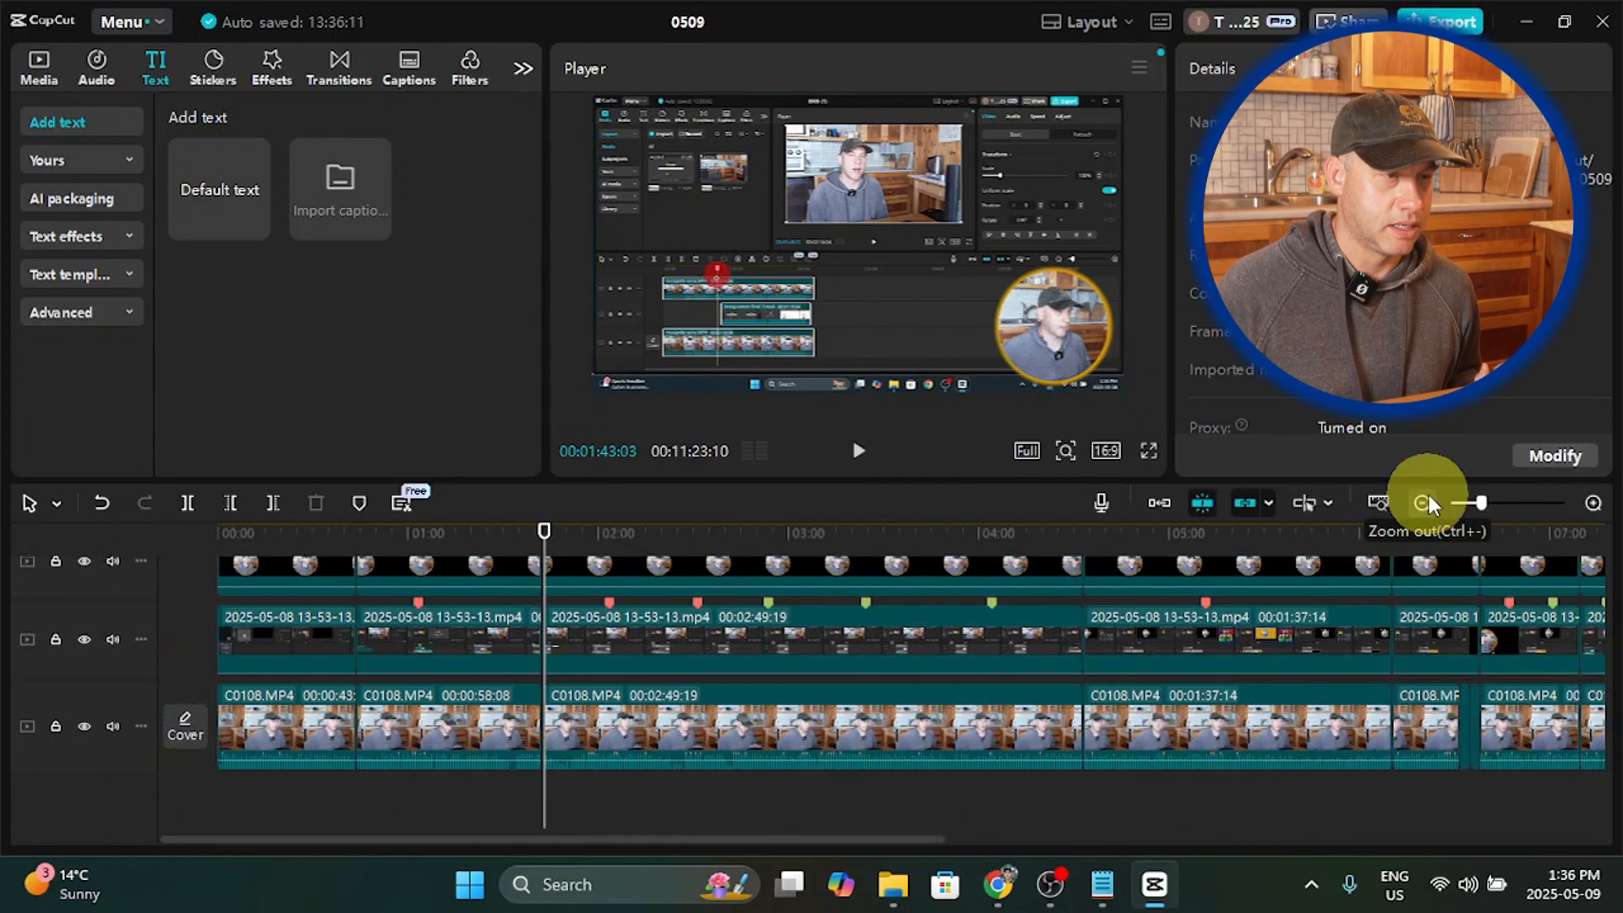
click(1426, 503)
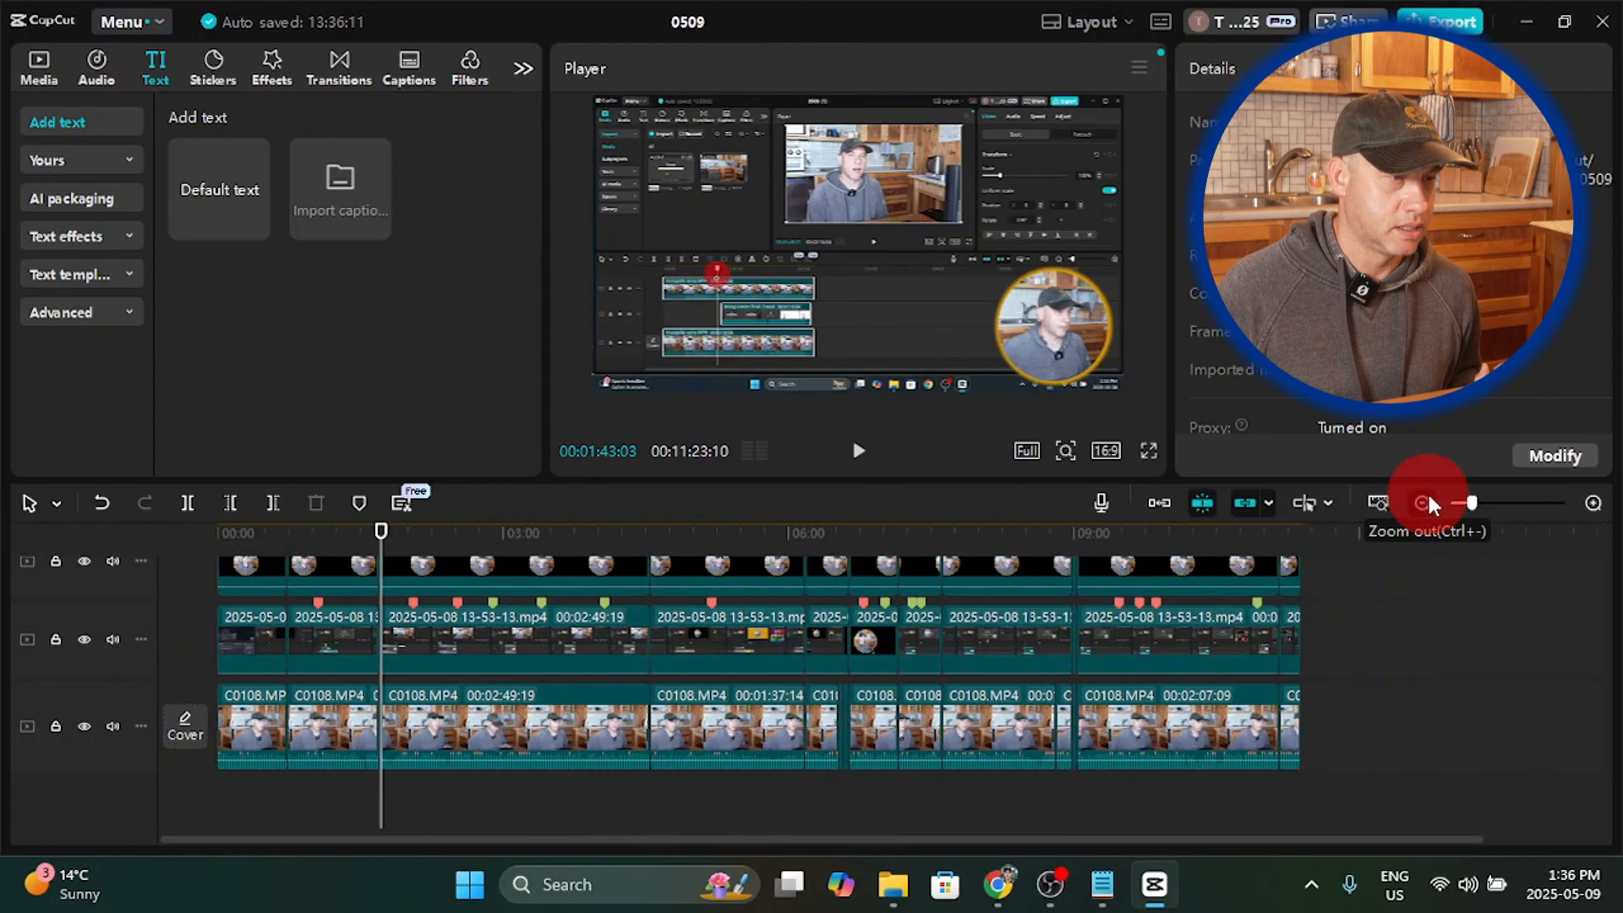
click(1426, 503)
scroll(549, 671, up, 2)
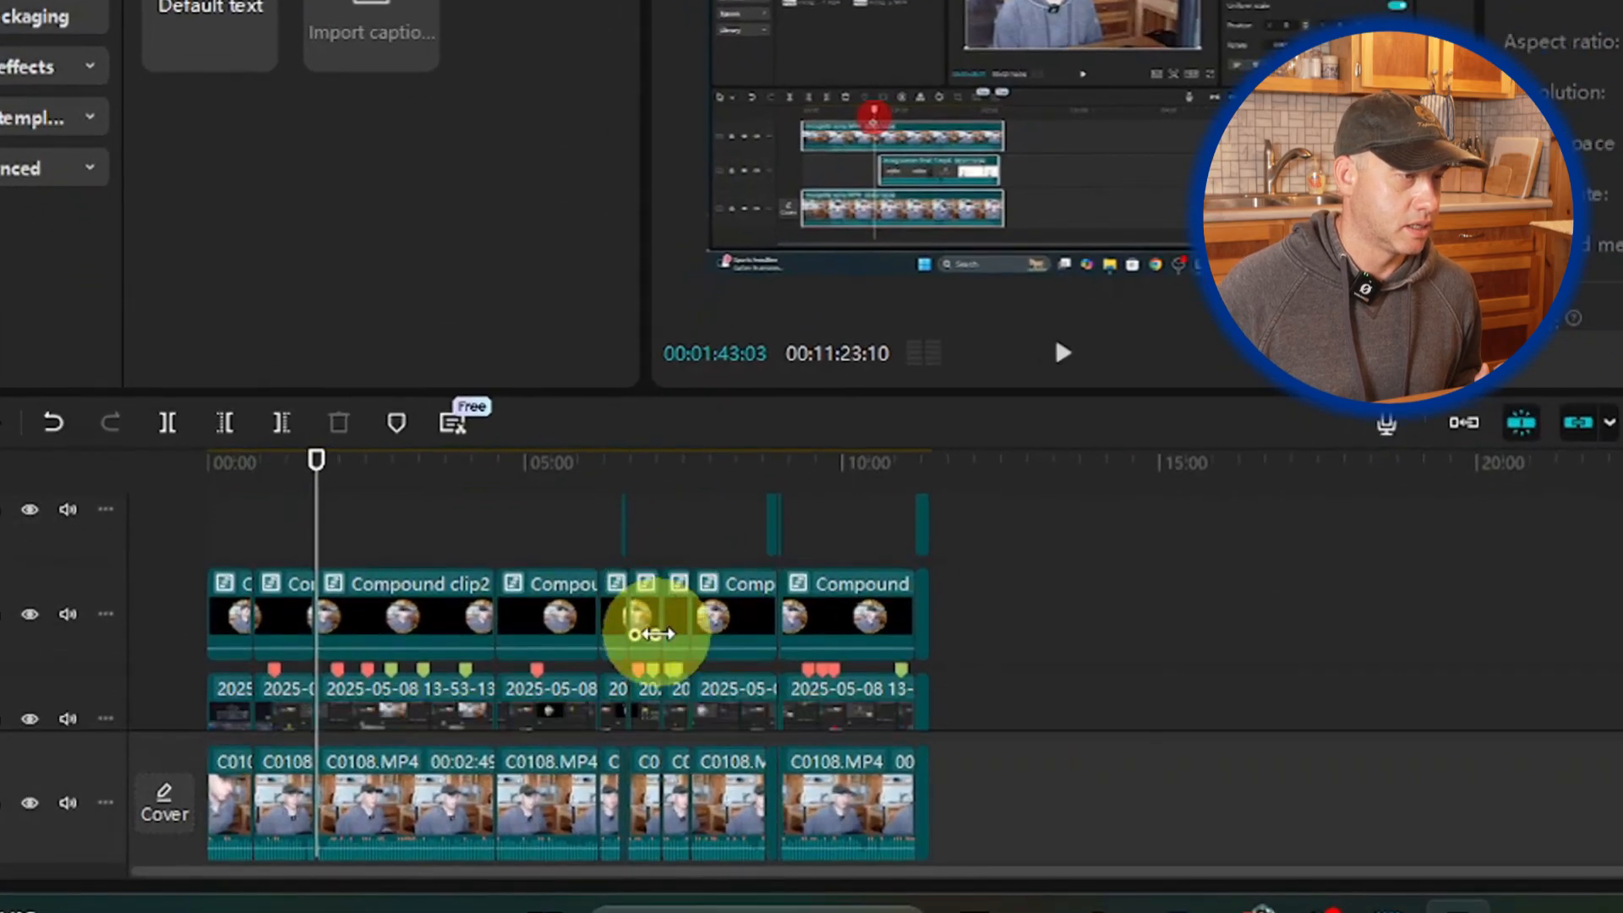
scroll(548, 666, down, 2)
drag(355, 833, 1004, 519)
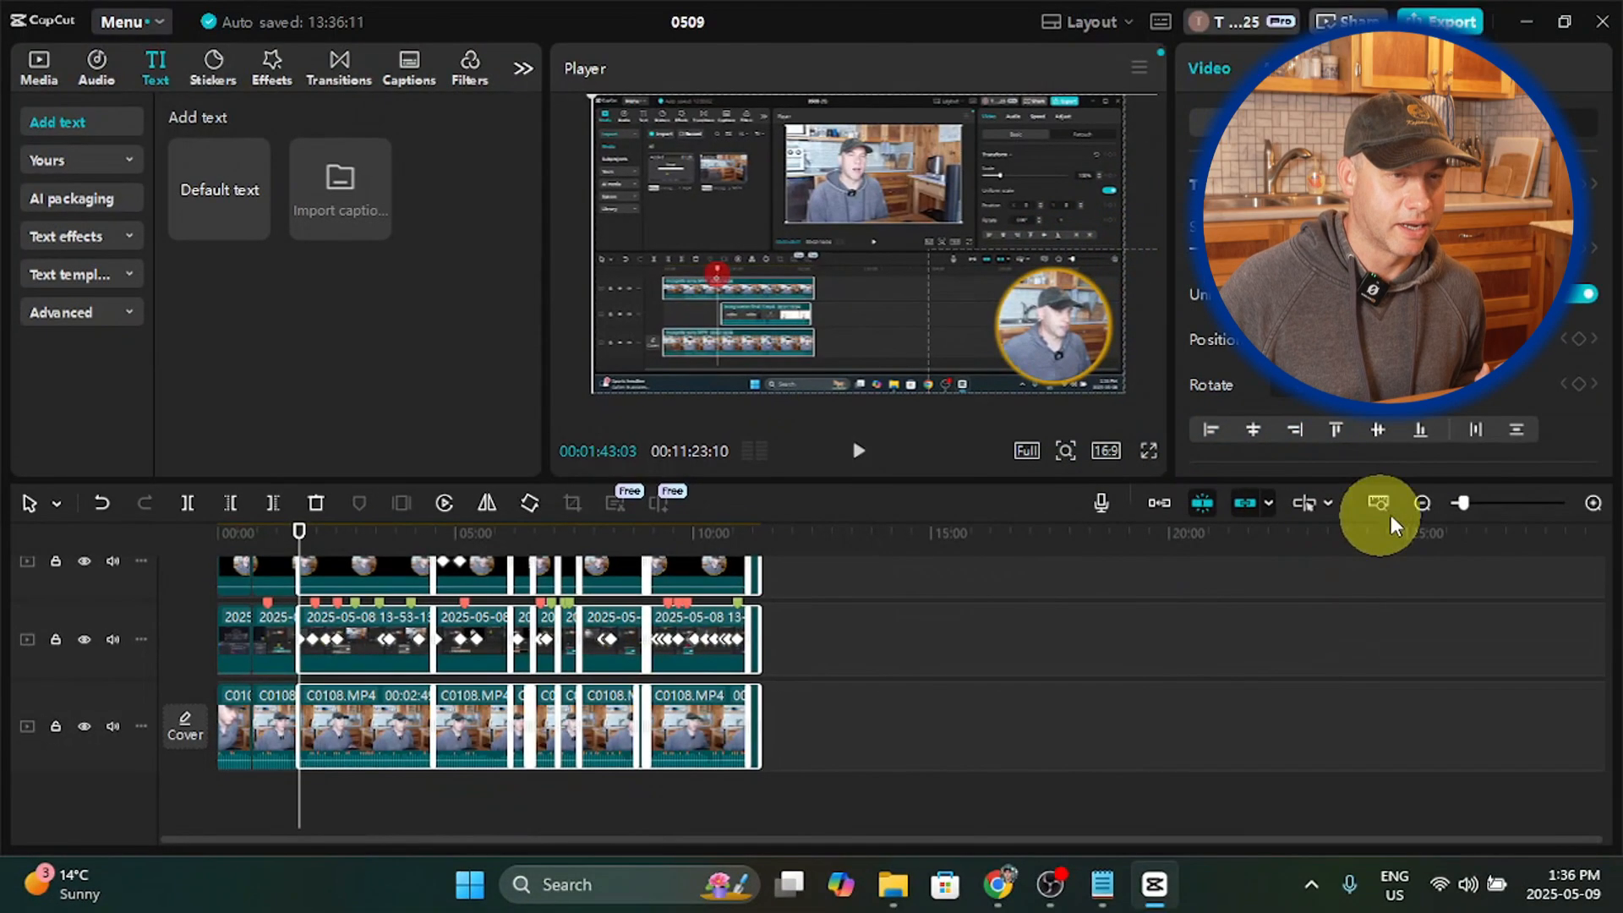
click(1423, 504)
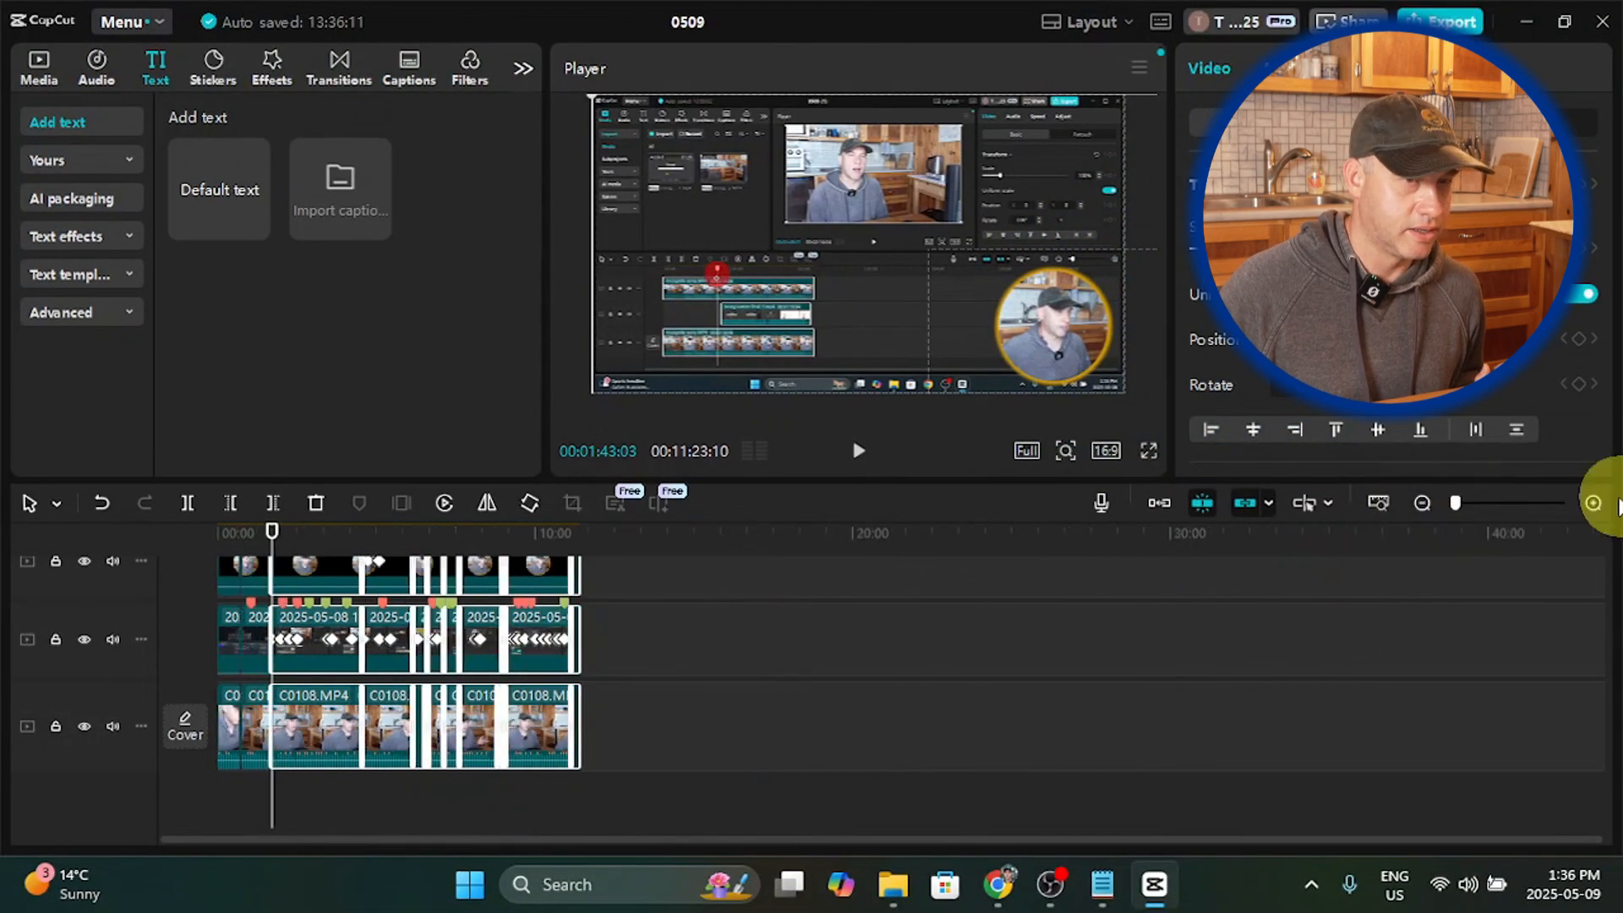
key(ctrl+plus)
key(ctrl+plus)
key(ctrl+plus)
key(ctrl+plus)
key(ctrl+plus)
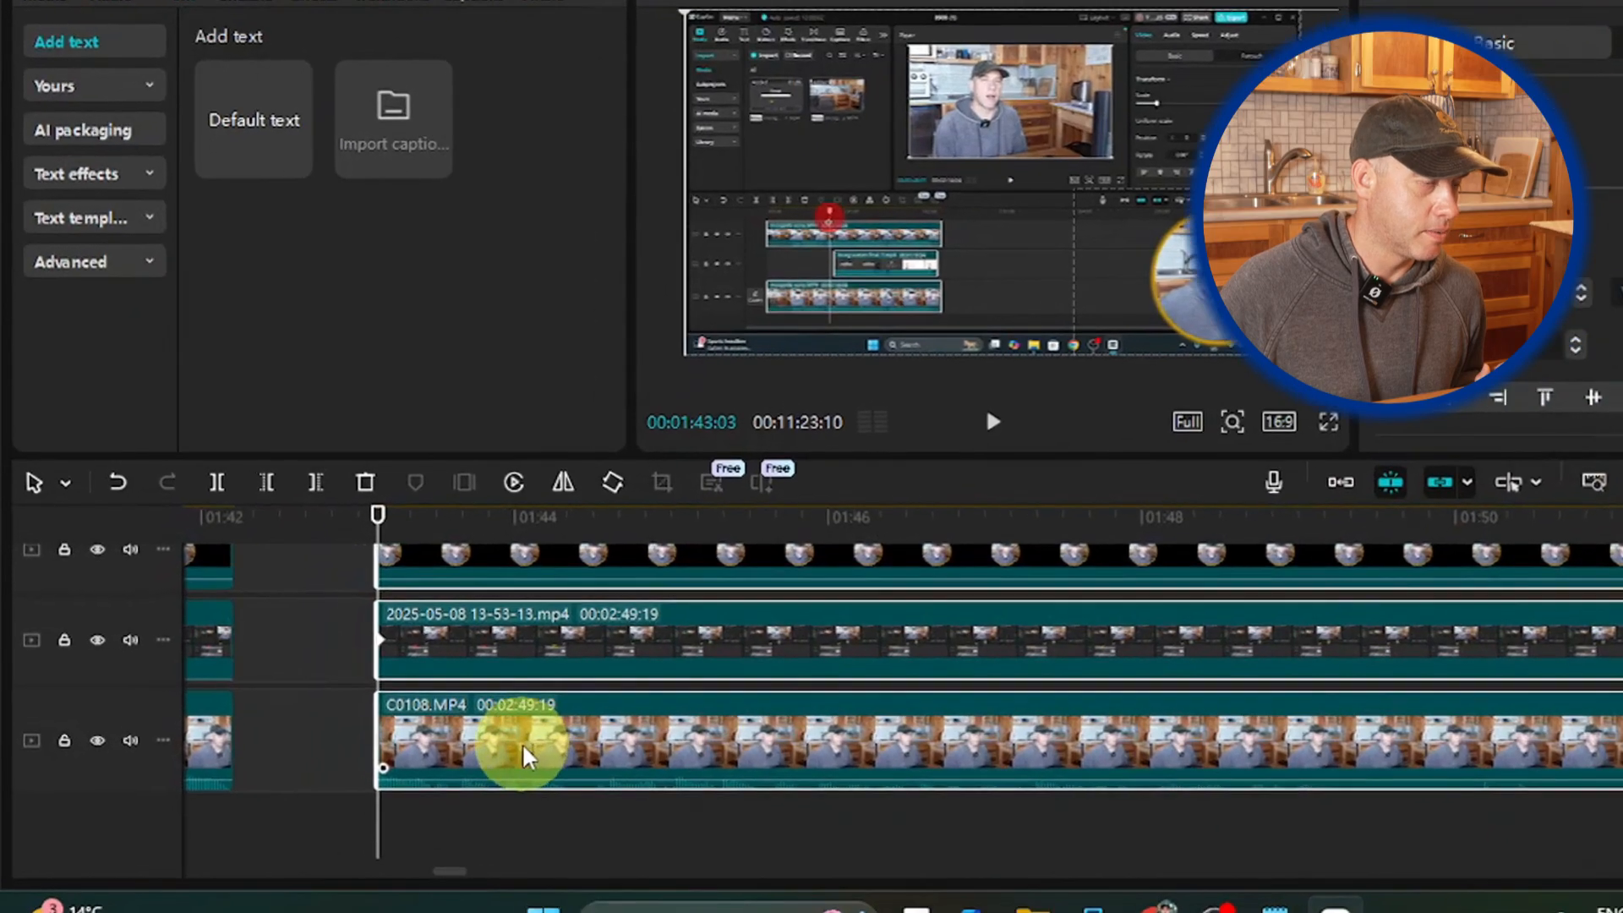
drag(448, 728, 349, 748)
drag(457, 780, 416, 772)
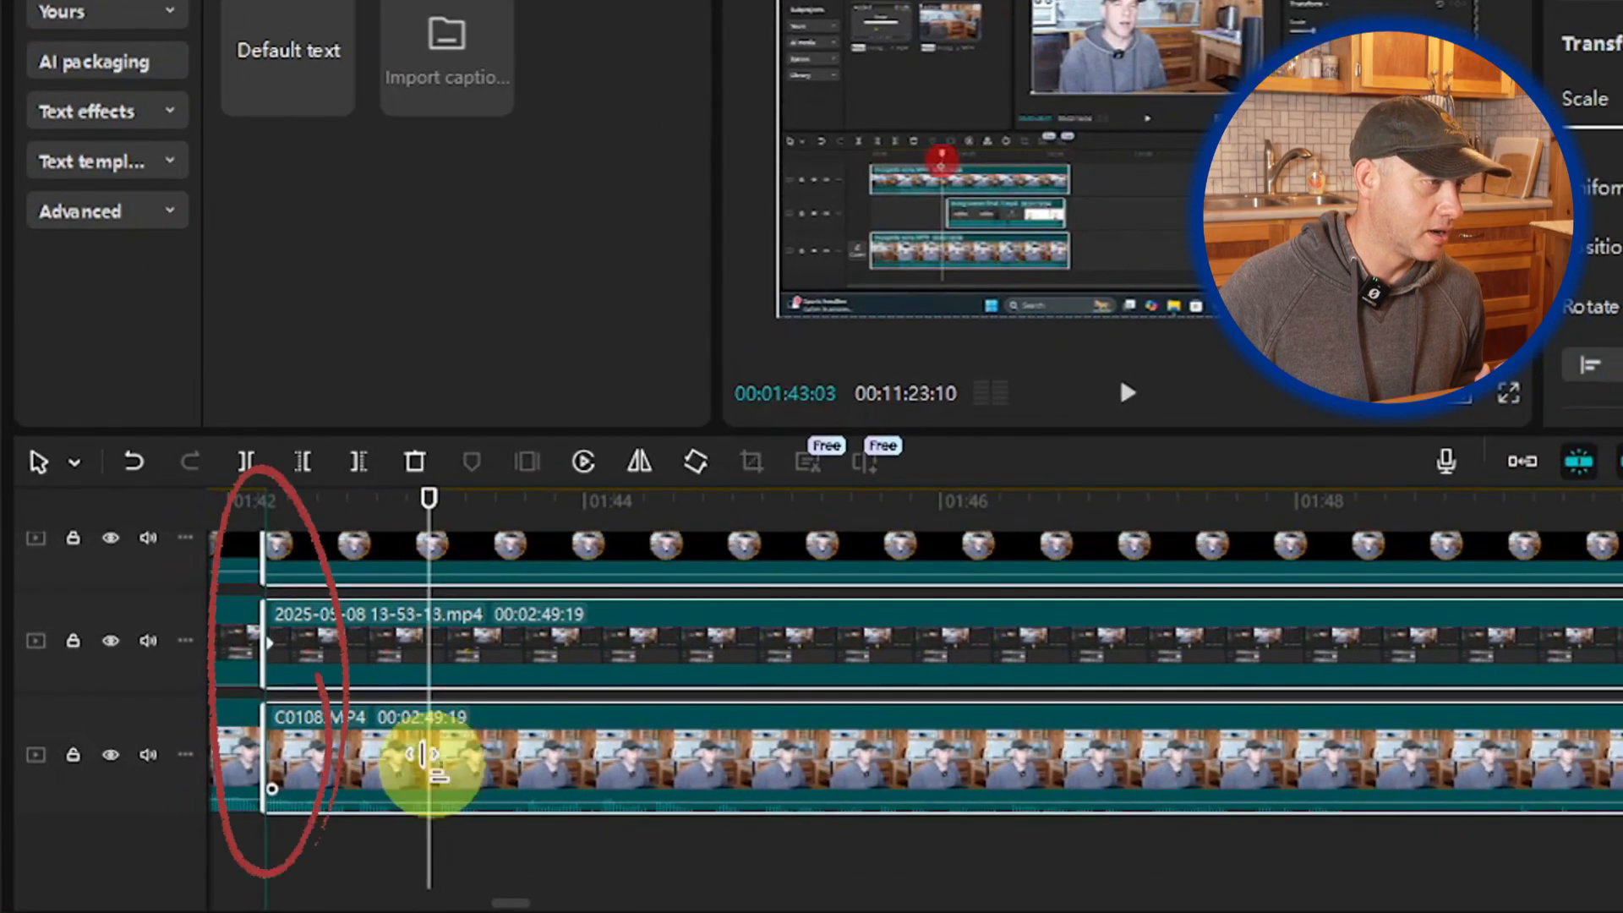
Step: Play the footage across the new join at 00:01:42:05 to check the cut, stopping at about 00:01:47
drag(428, 501, 254, 524)
drag(440, 558, 1118, 545)
click(632, 602)
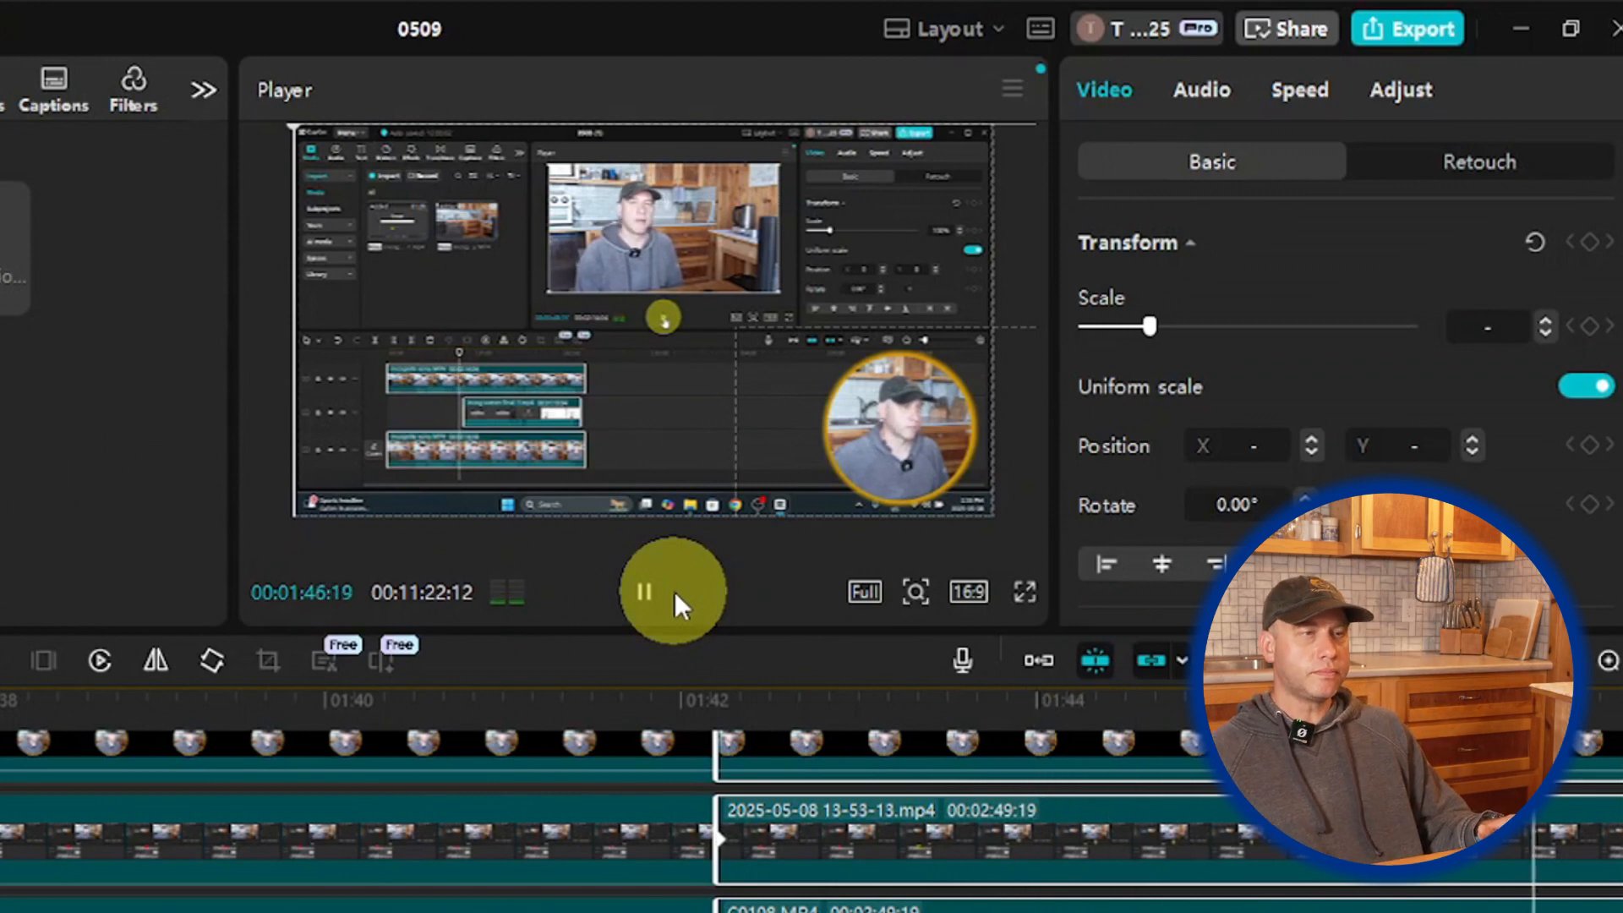
click(675, 592)
Step: Play the footage on to the red marker at 00:02:02:13, with a longer stretch of the timeline in view
click(1378, 666)
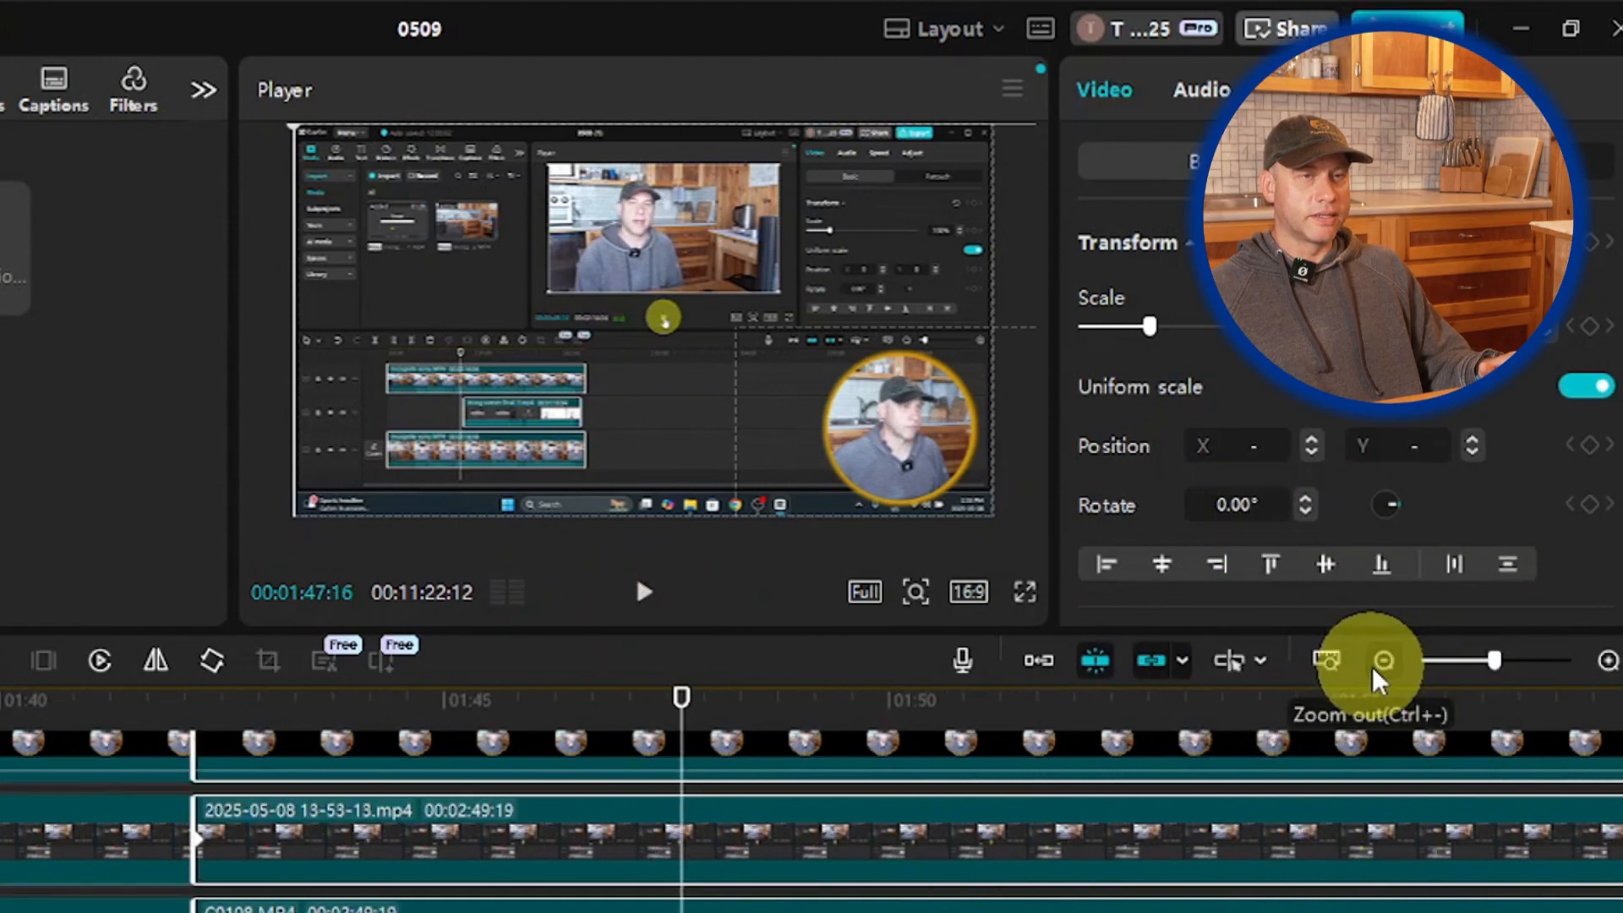
click(1378, 662)
scroll(1078, 842, up, 1)
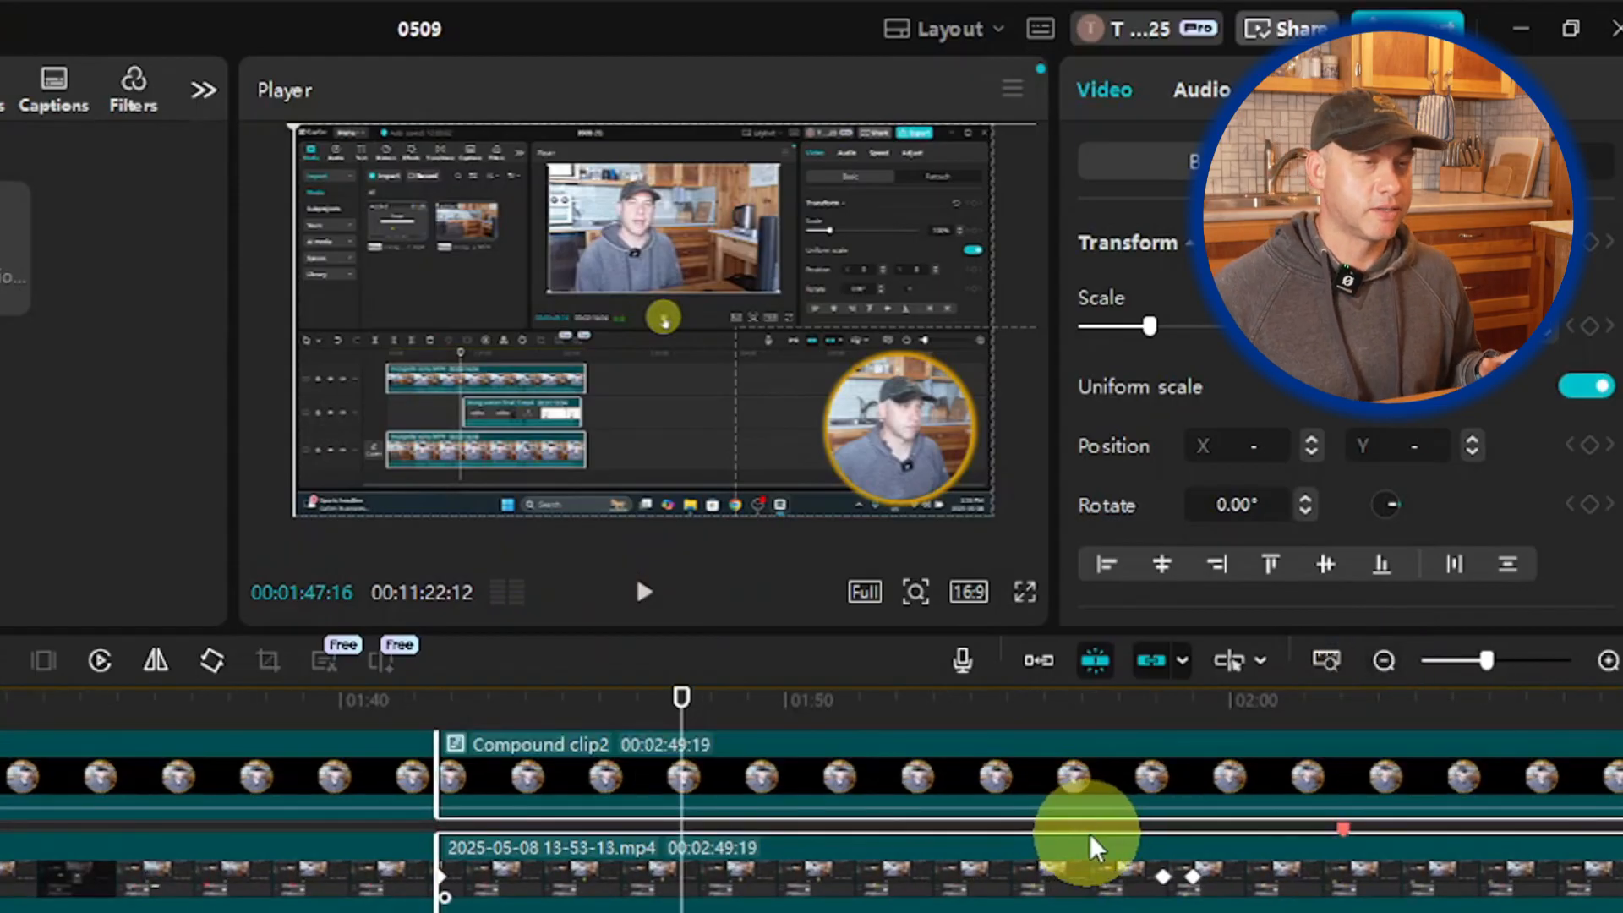
scroll(1099, 828, up, 3)
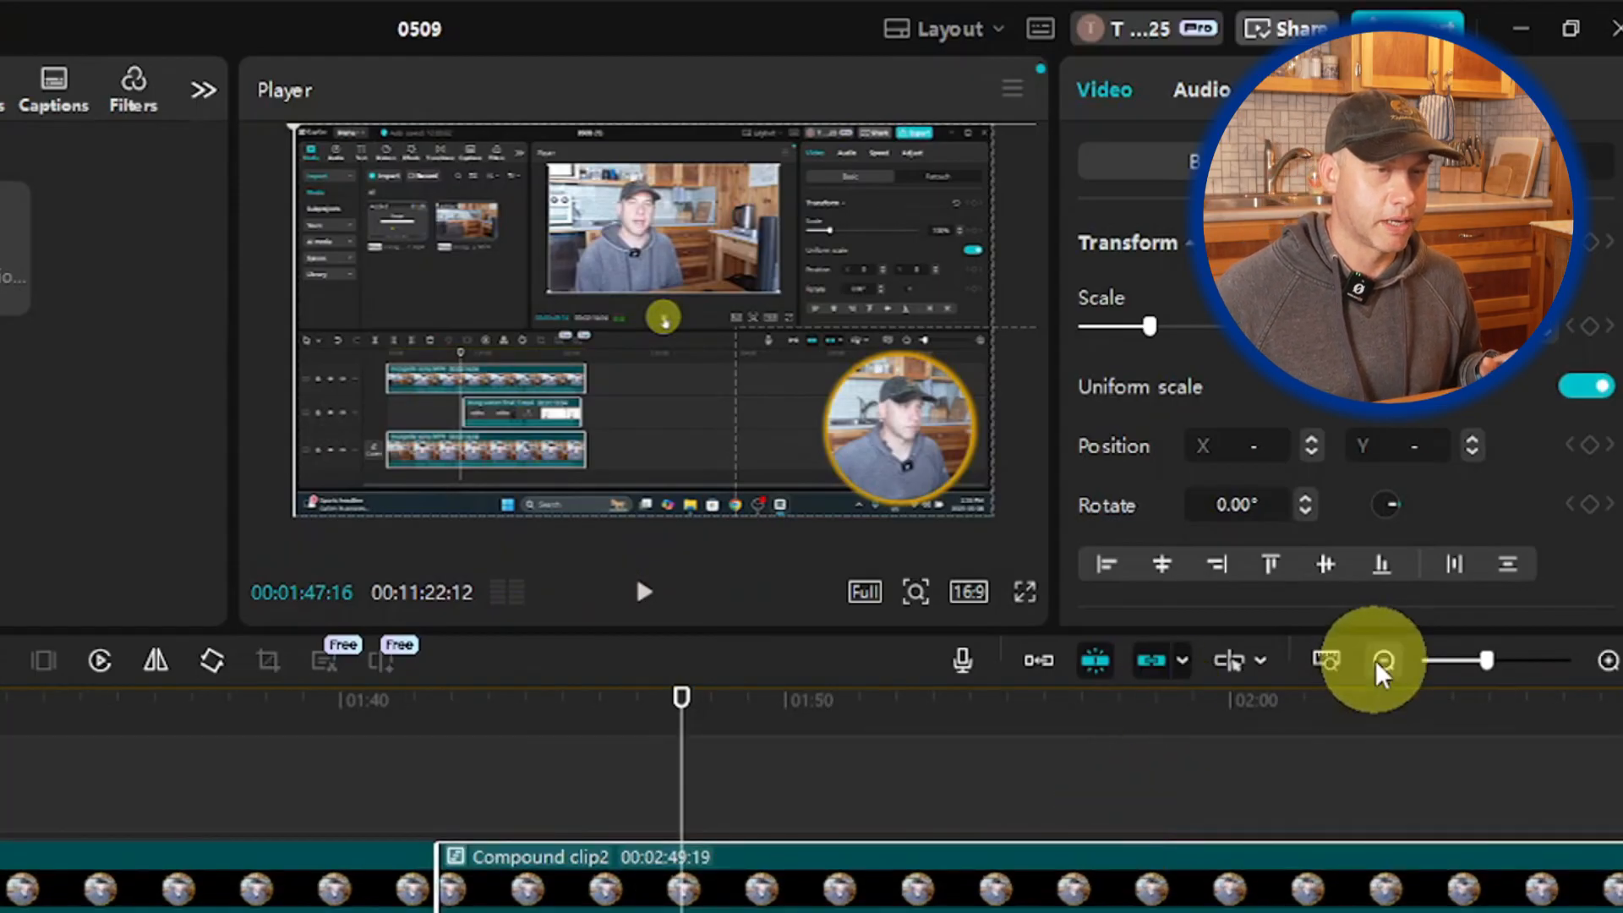
click(1380, 668)
click(1380, 668)
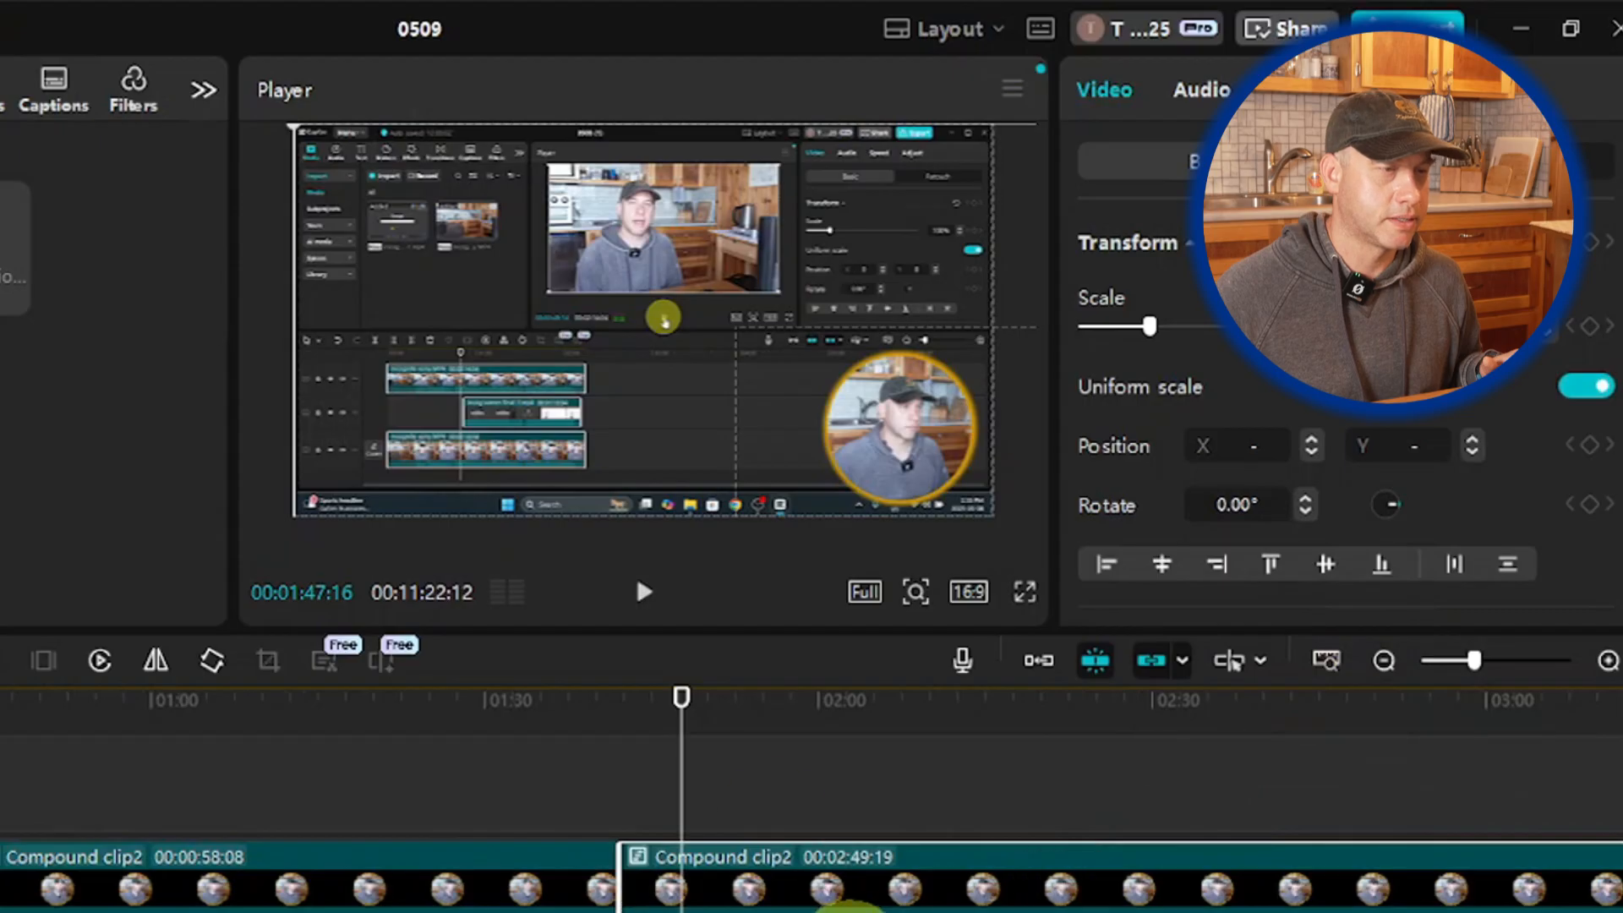
click(644, 596)
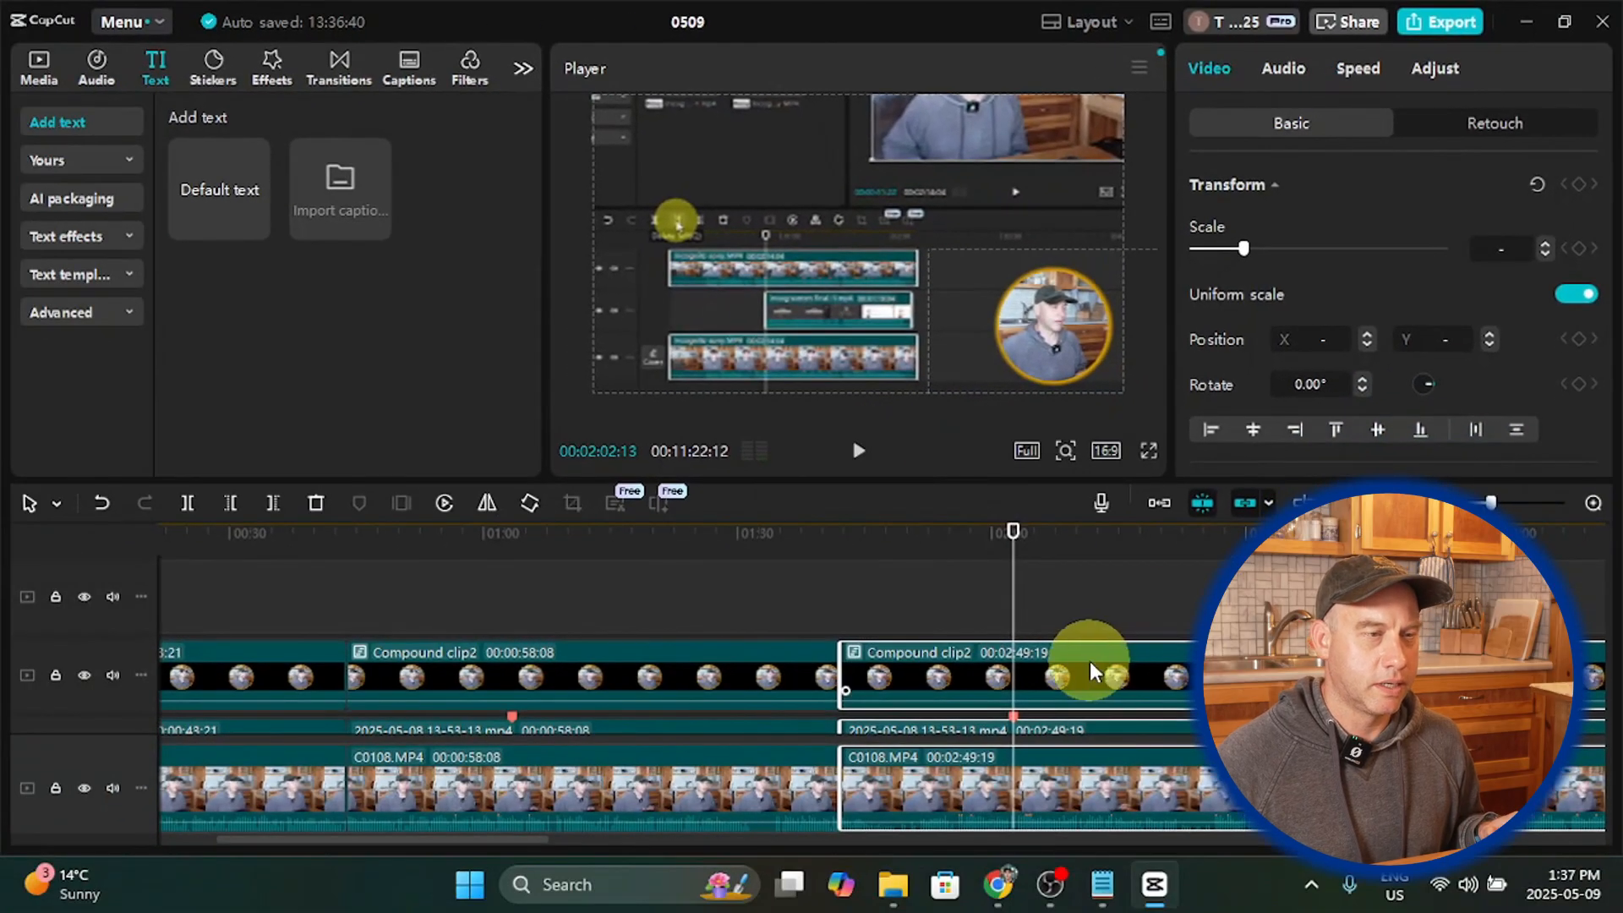
Step: Paste a copy of the "ALT + DRAG UP" text clip on the text track at 00:02:02:13
scroll(1089, 658, up, 3)
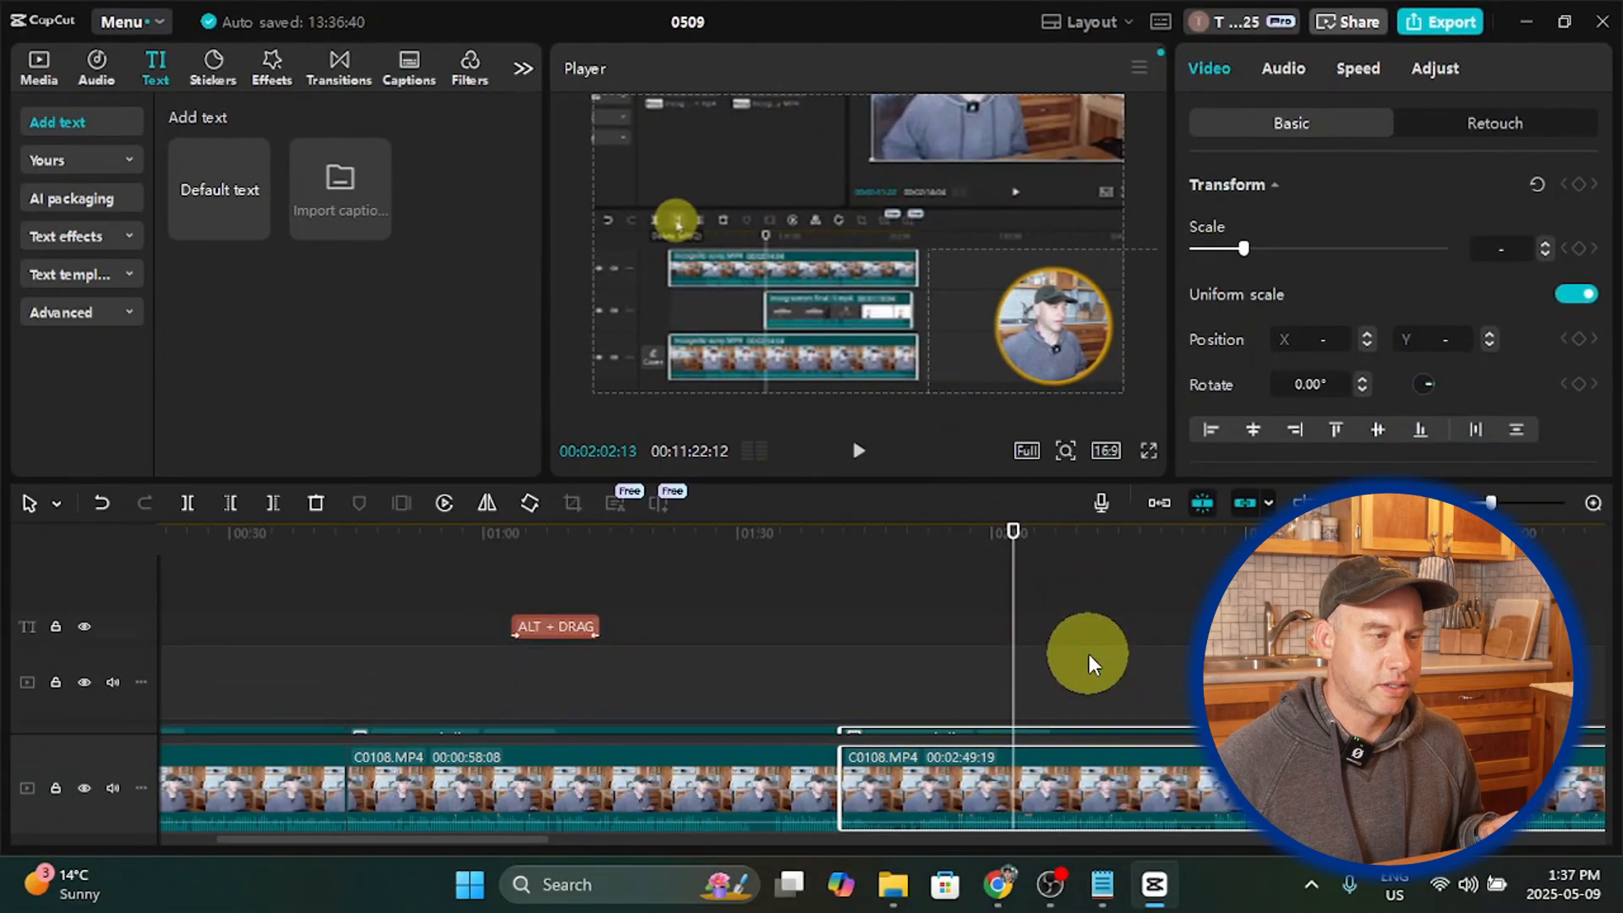
click(1042, 591)
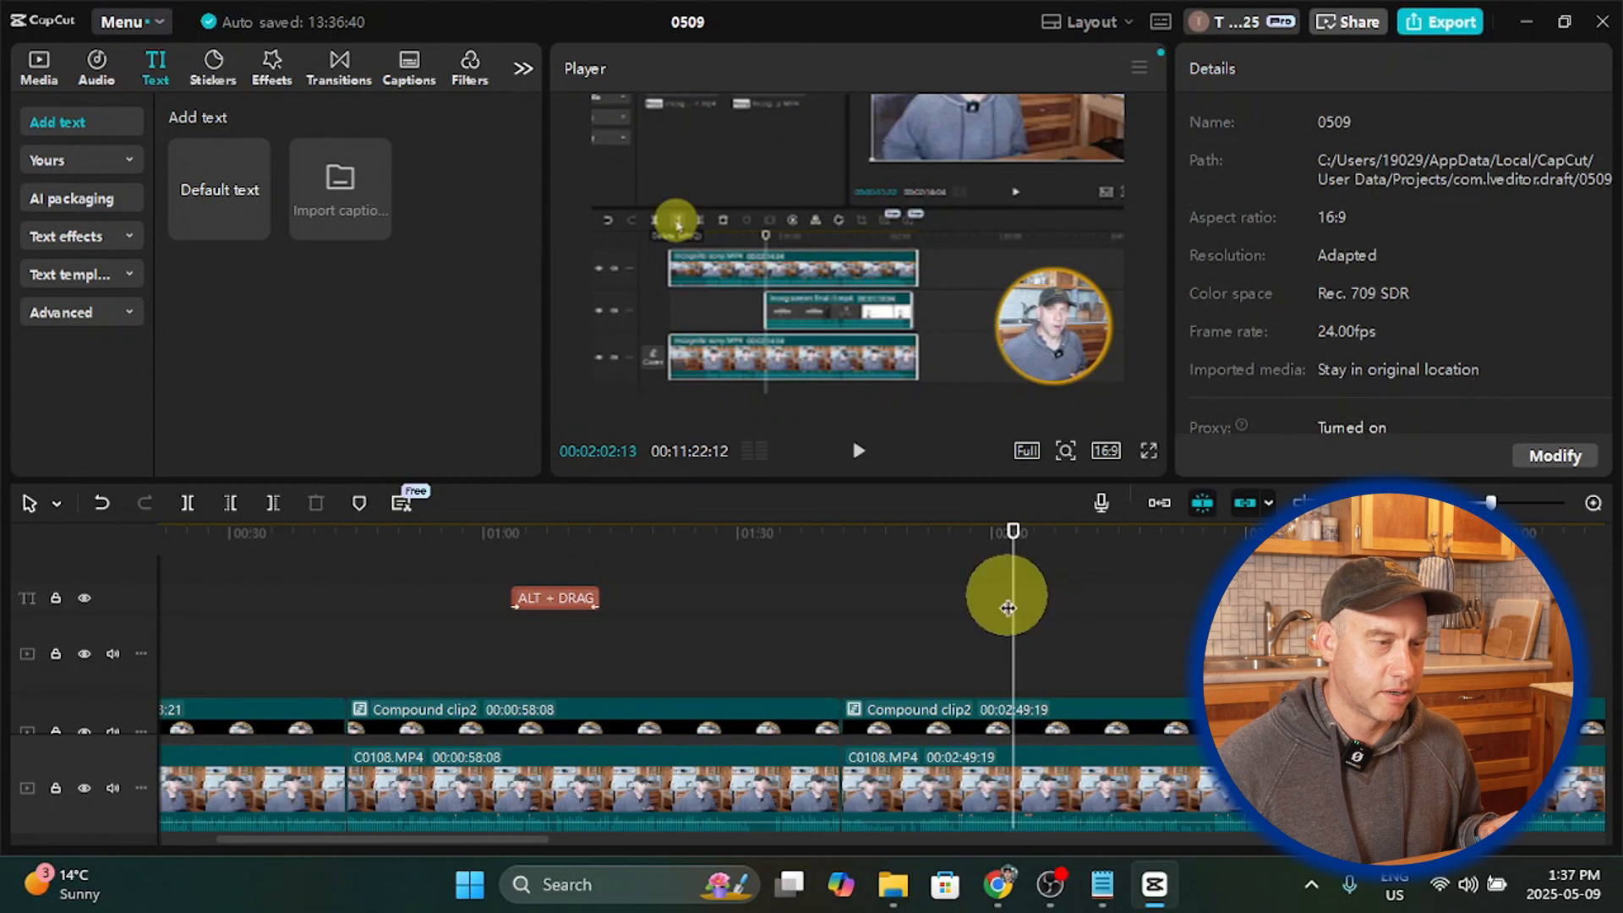
scroll(1008, 608, down, 2)
scroll(1032, 585, up, 2)
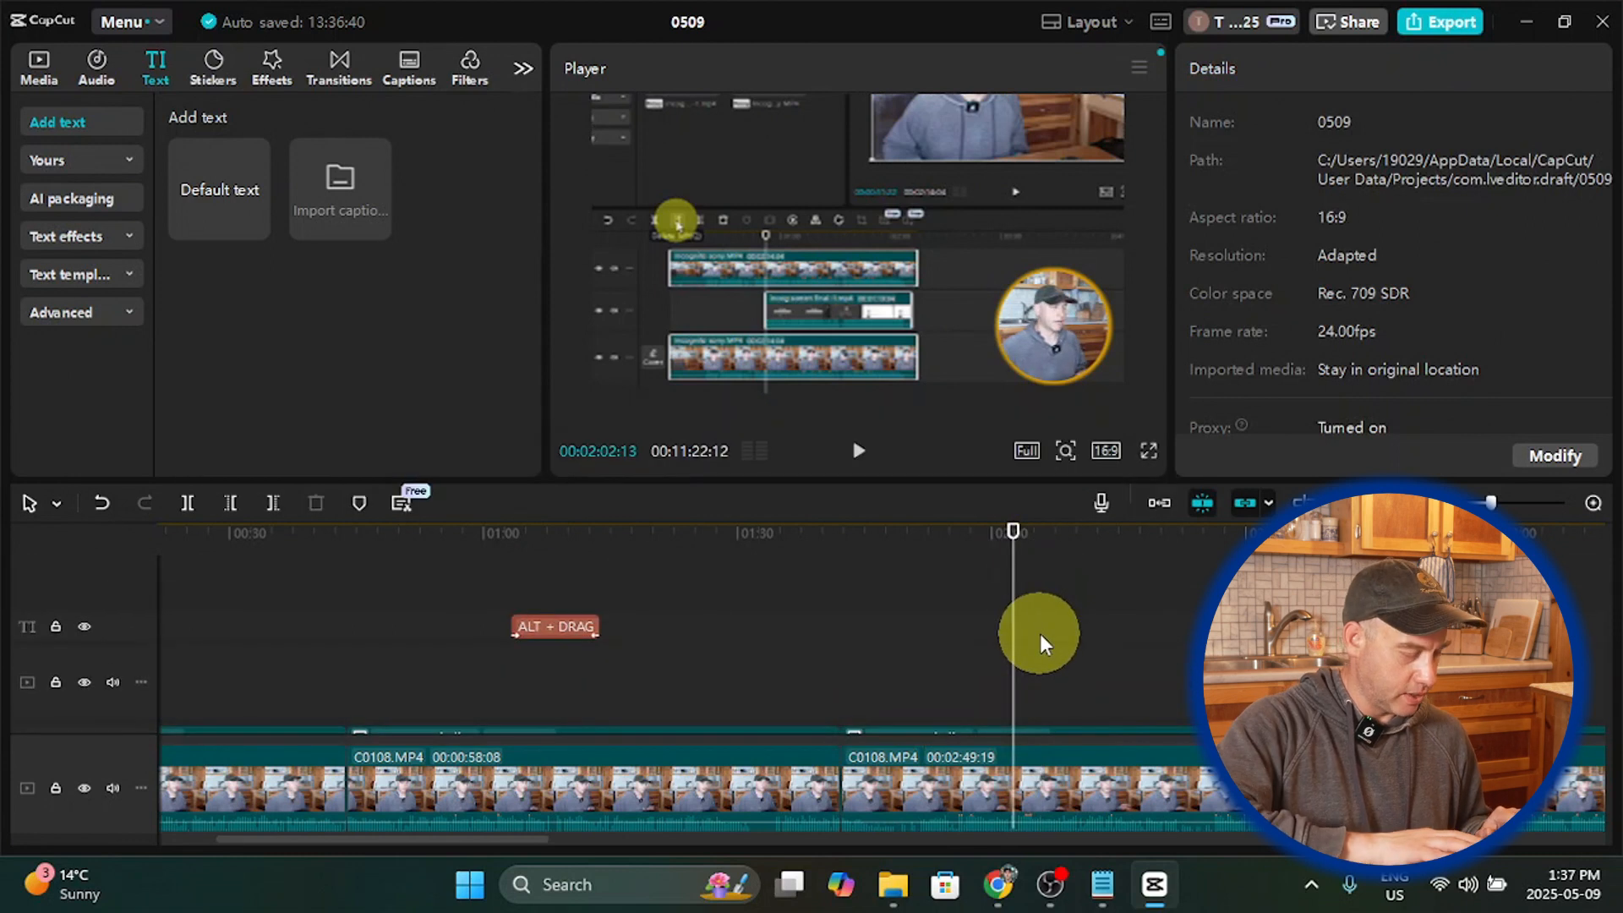
key(ctrl+v)
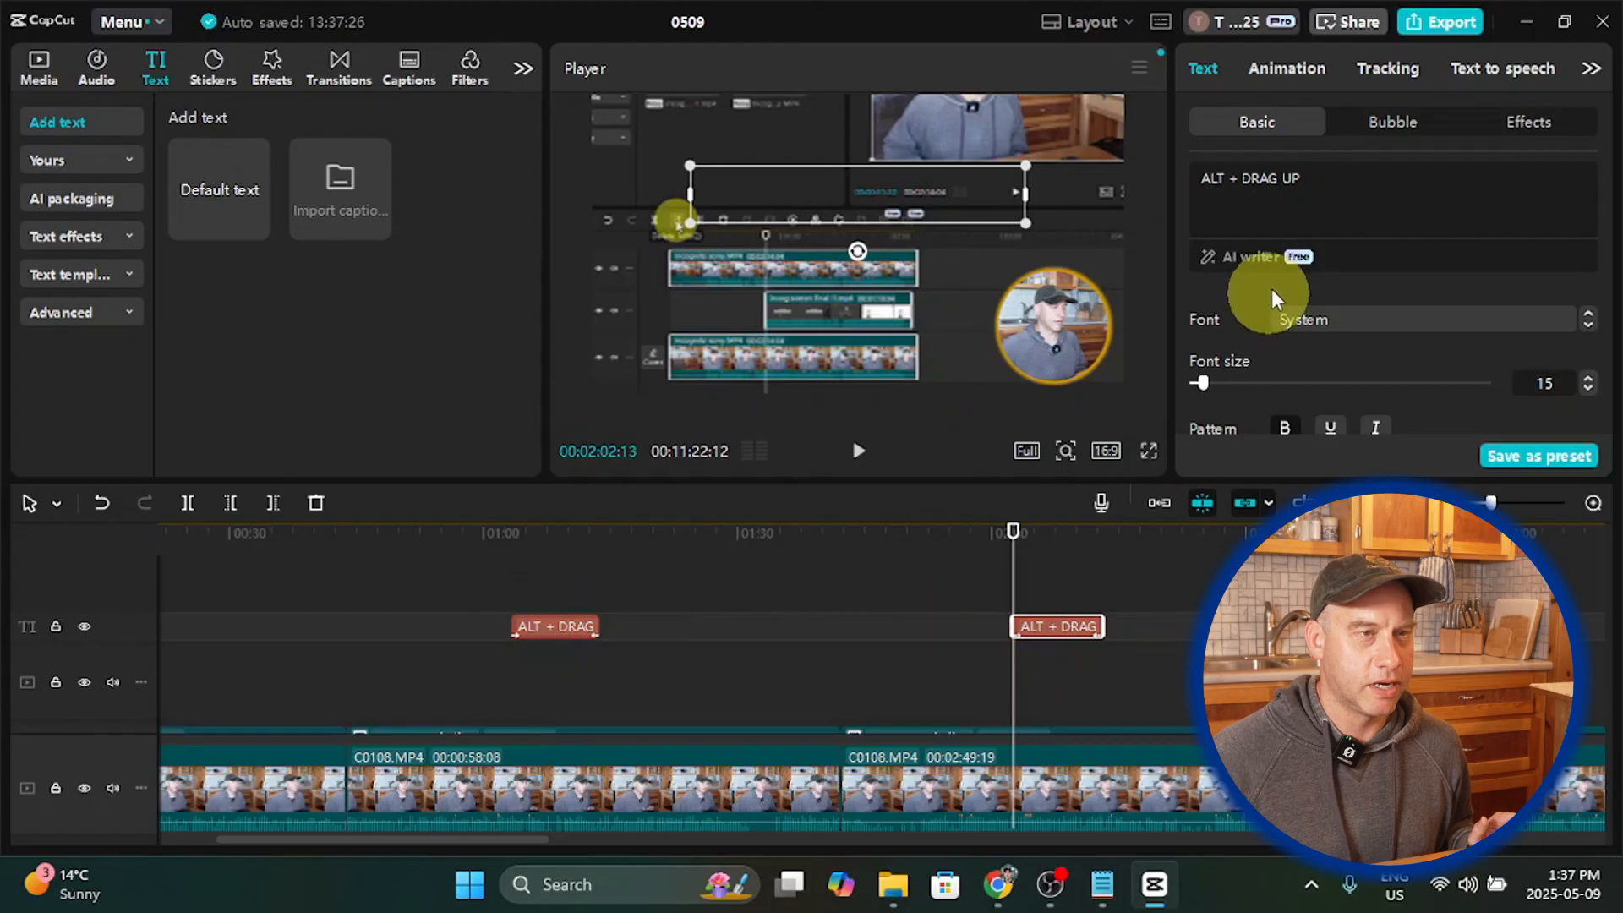
Step: Replace the pasted text clip's wording with TYPE "Q" ON KEYBOARD
click(1171, 187)
click(1347, 176)
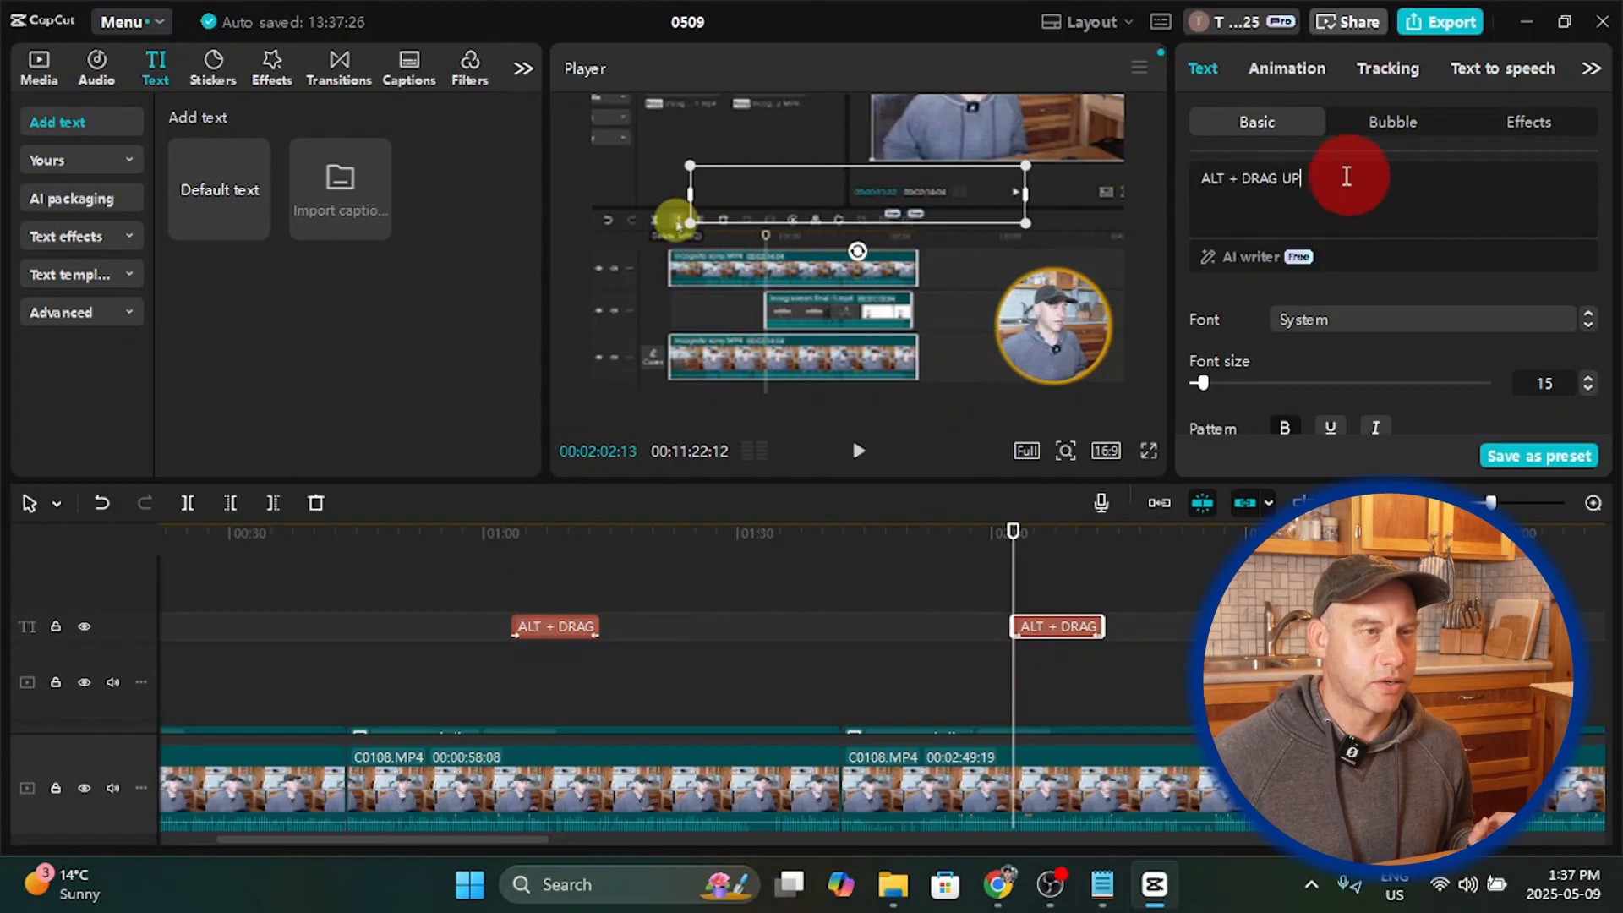
drag(1347, 176, 1167, 164)
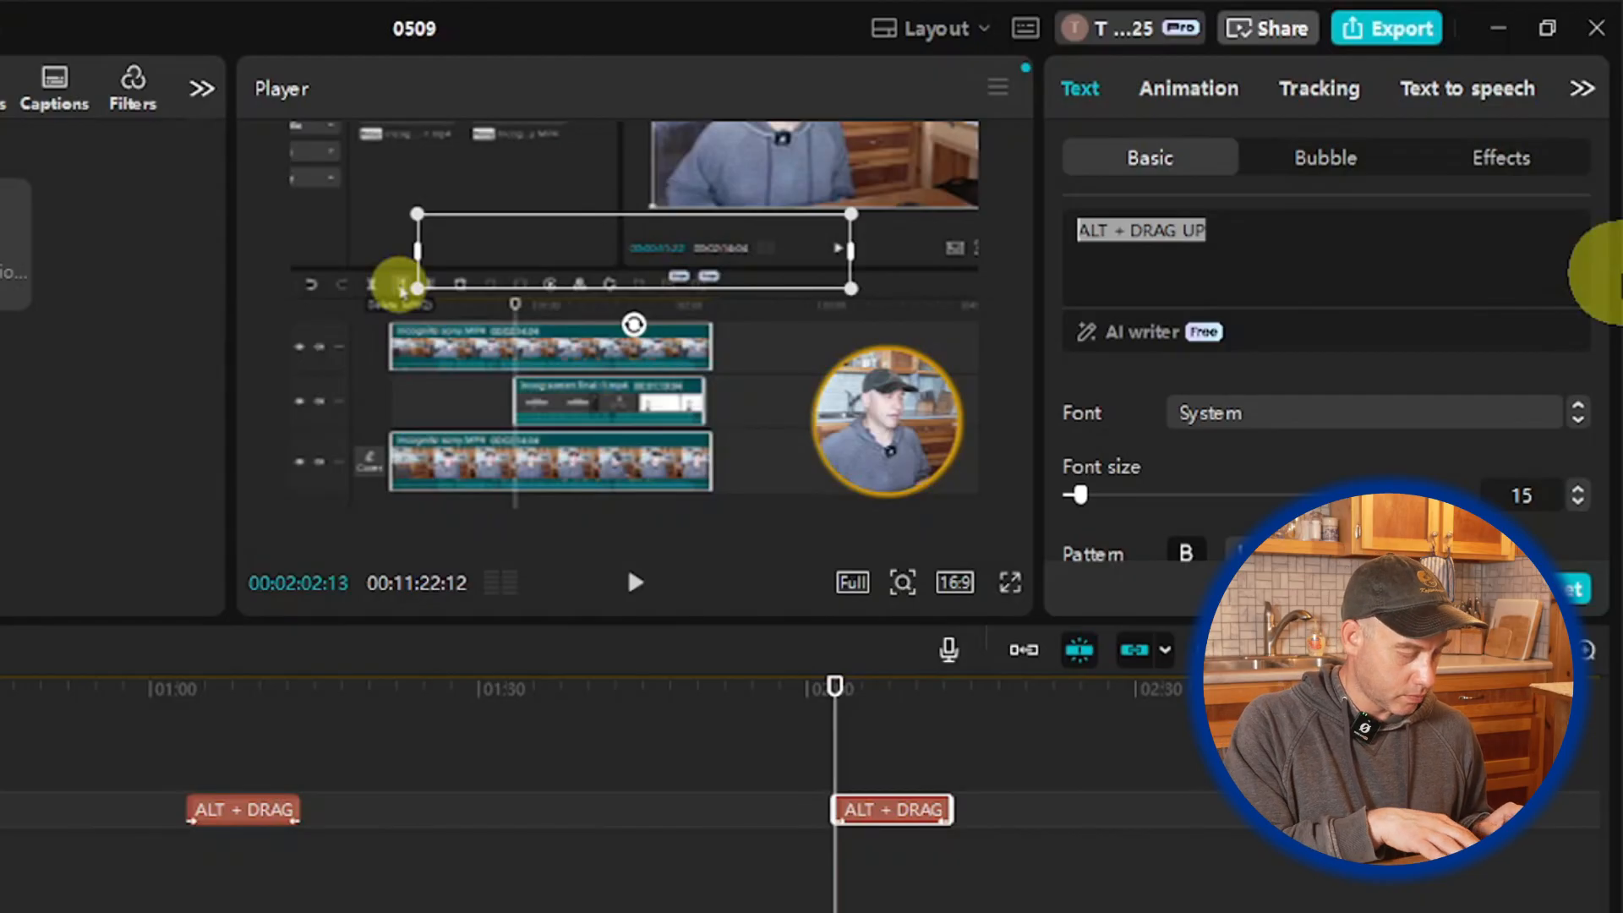
text(TYPE "Q" ON KEYBOARD)
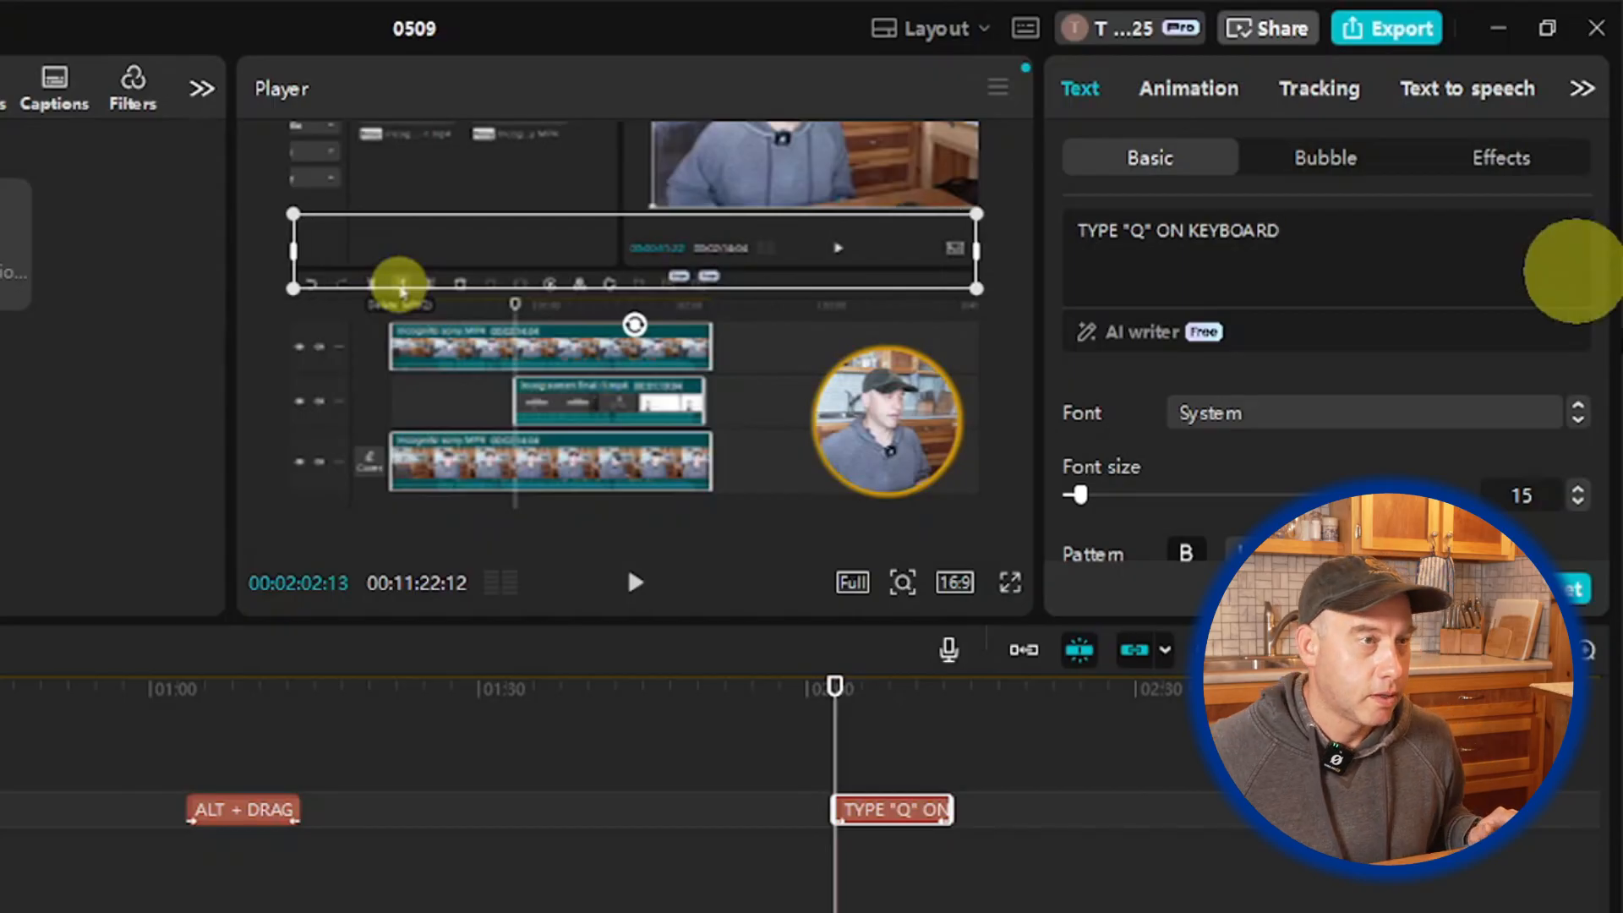
Step: Preview the TYPE "Q" ON KEYBOARD overlay at 00:02:06:22 and scale it down to about three quarters of its width
drag(831, 702, 883, 711)
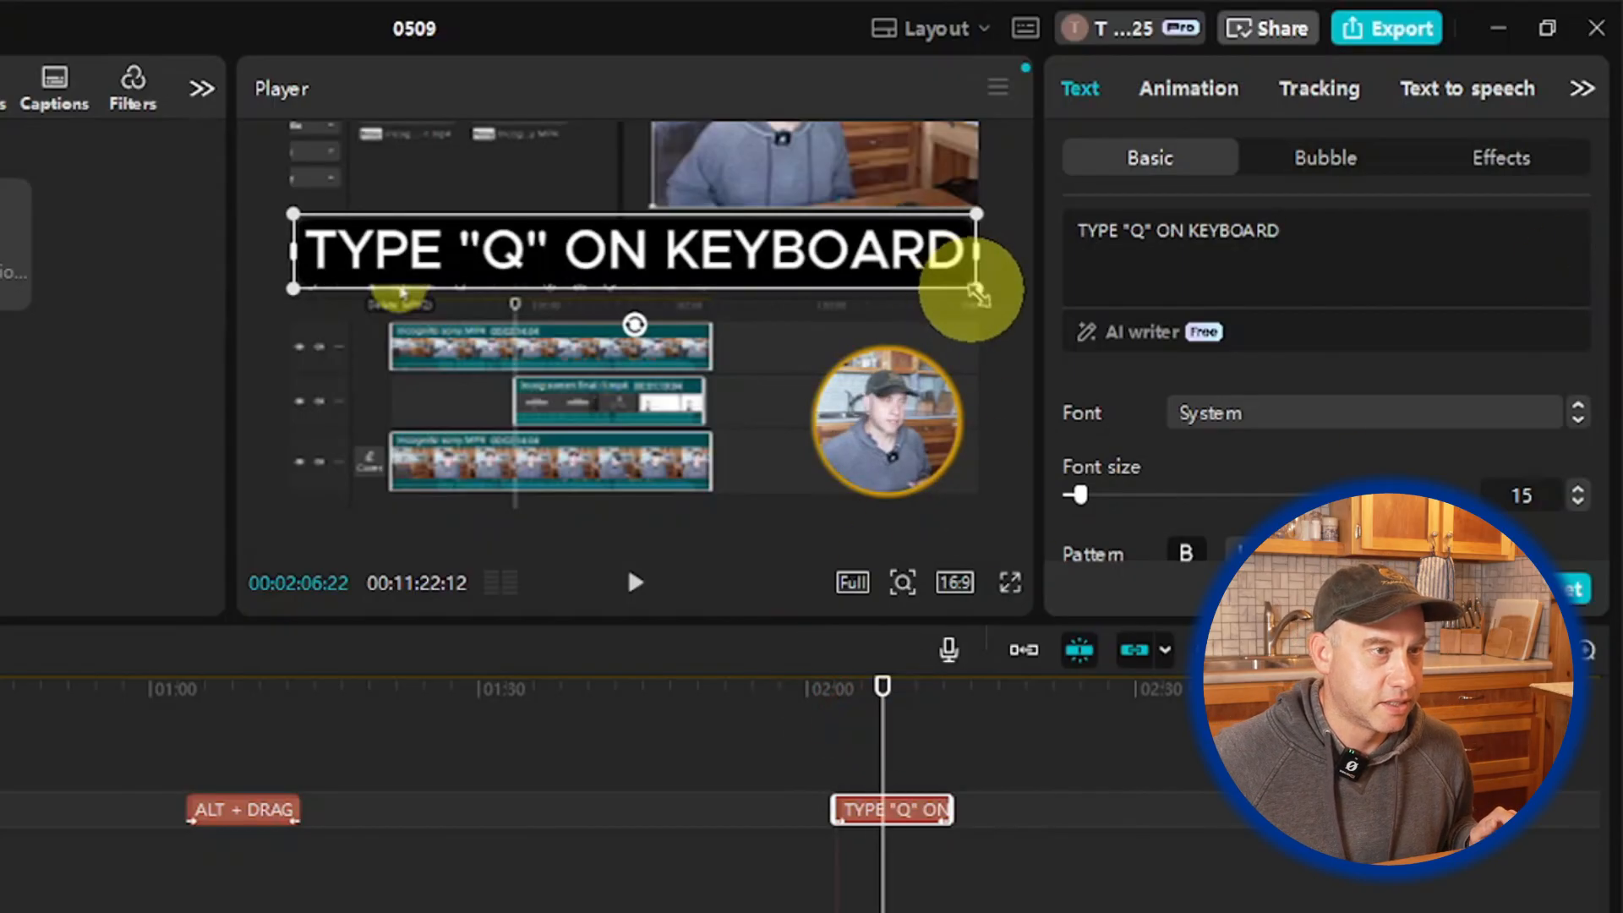
drag(978, 293, 792, 278)
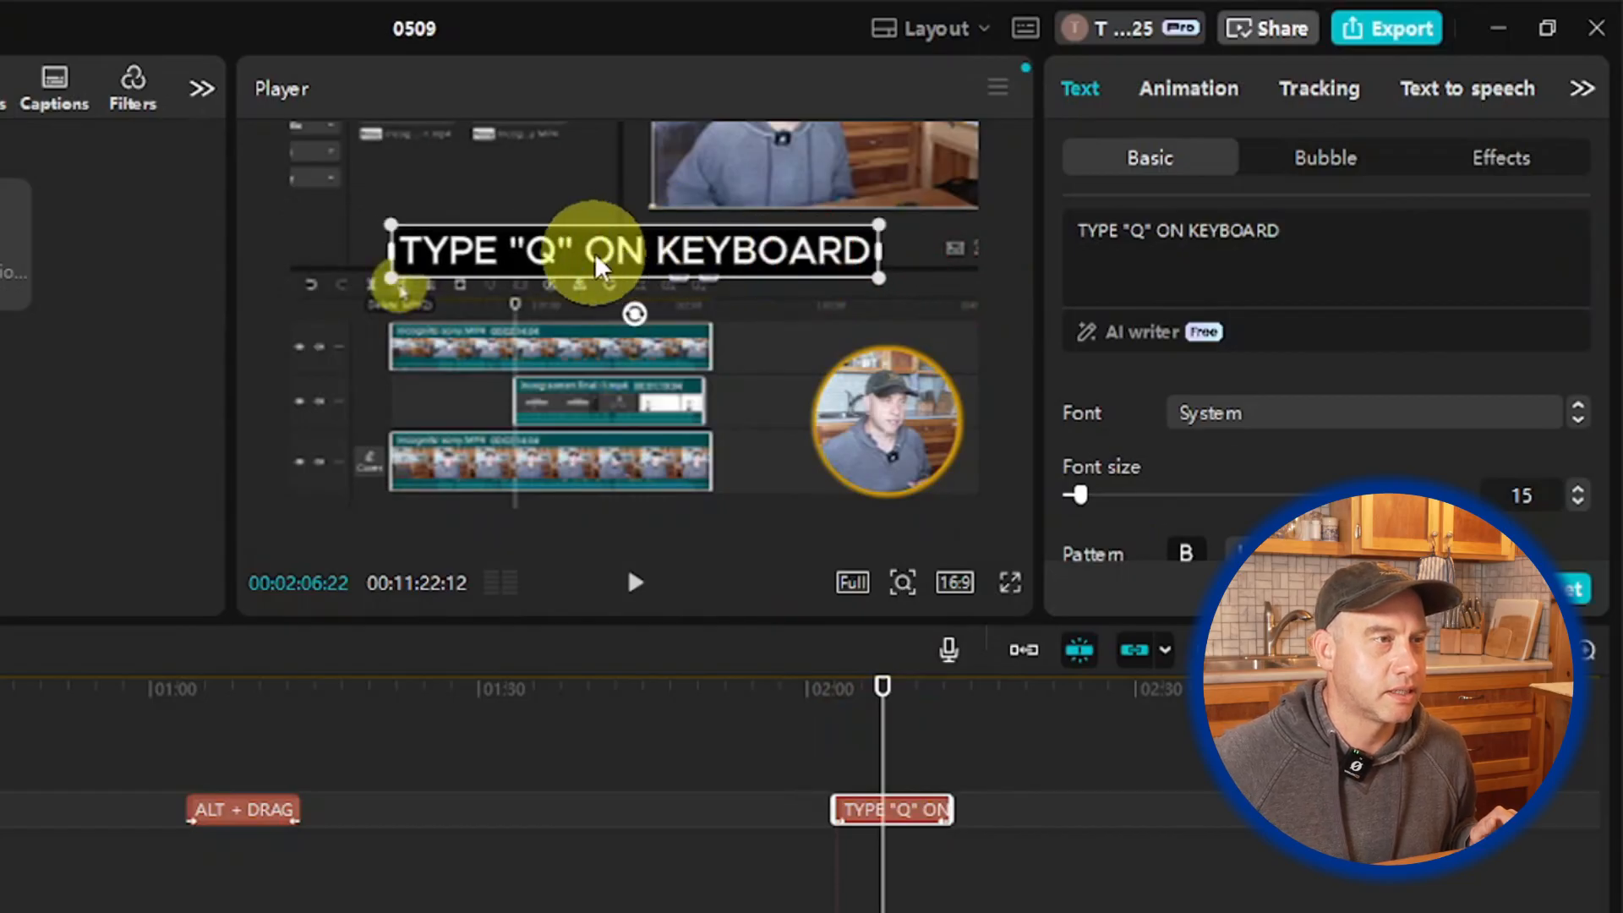
Step: Shrink the TYPE "Q" ON KEYBOARD overlay further and place it against the left edge of the video frame, above the recorded toolbar
drag(594, 258, 537, 213)
drag(824, 249, 717, 225)
drag(587, 216, 504, 196)
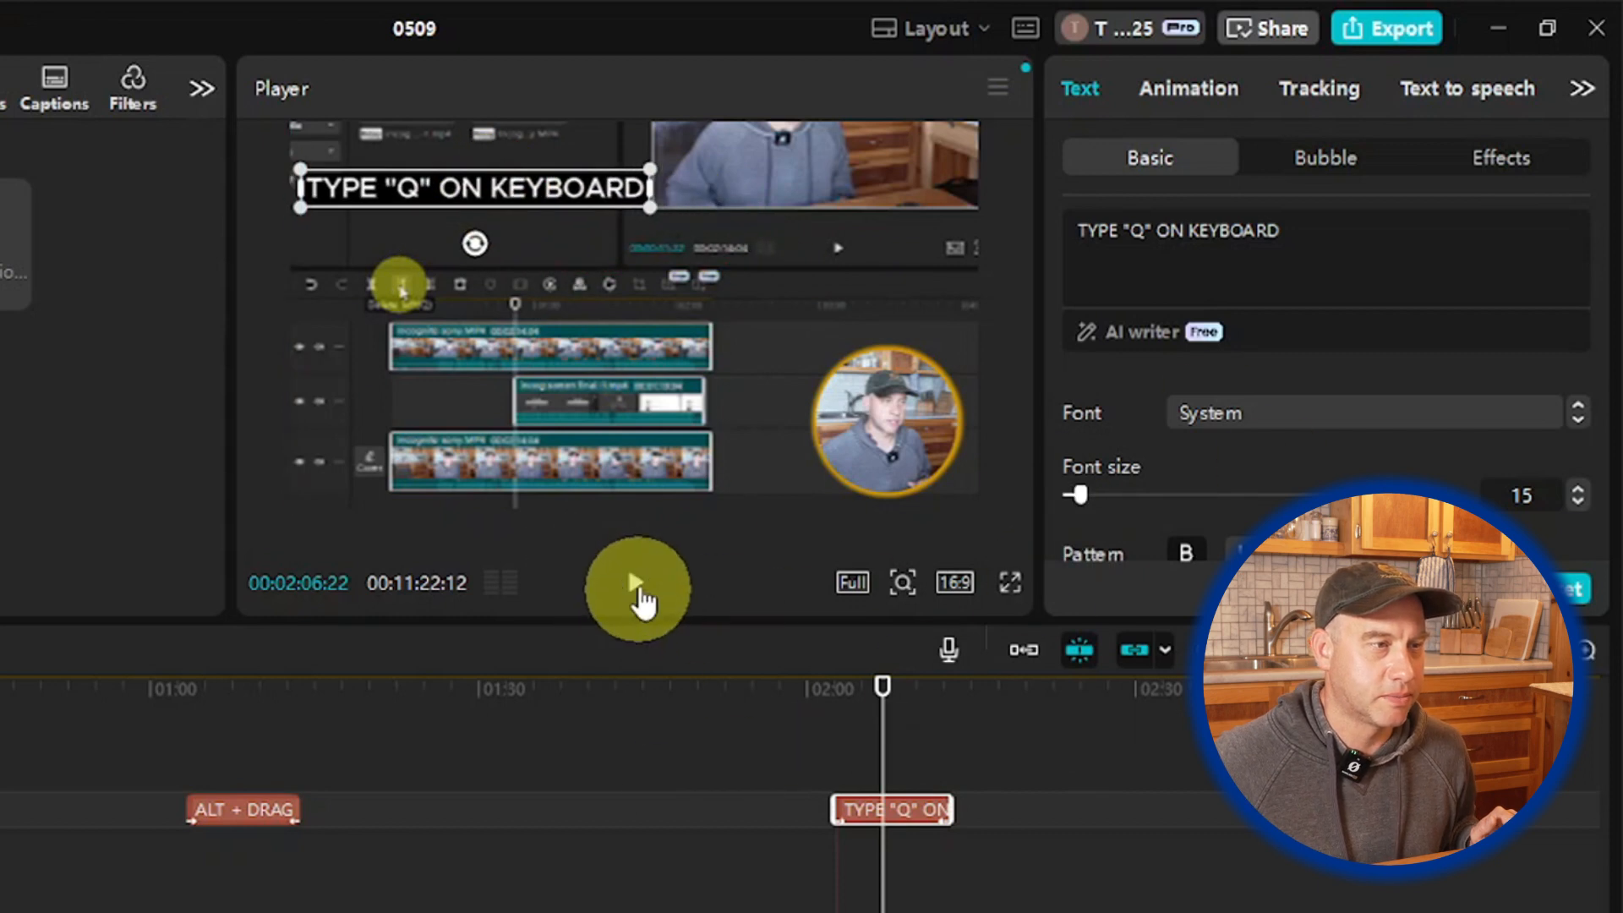
Step: Play past the TYPE "Q" ON KEYBOARD overlay and trim the end of its text clip back to 00:02:11:03
click(638, 587)
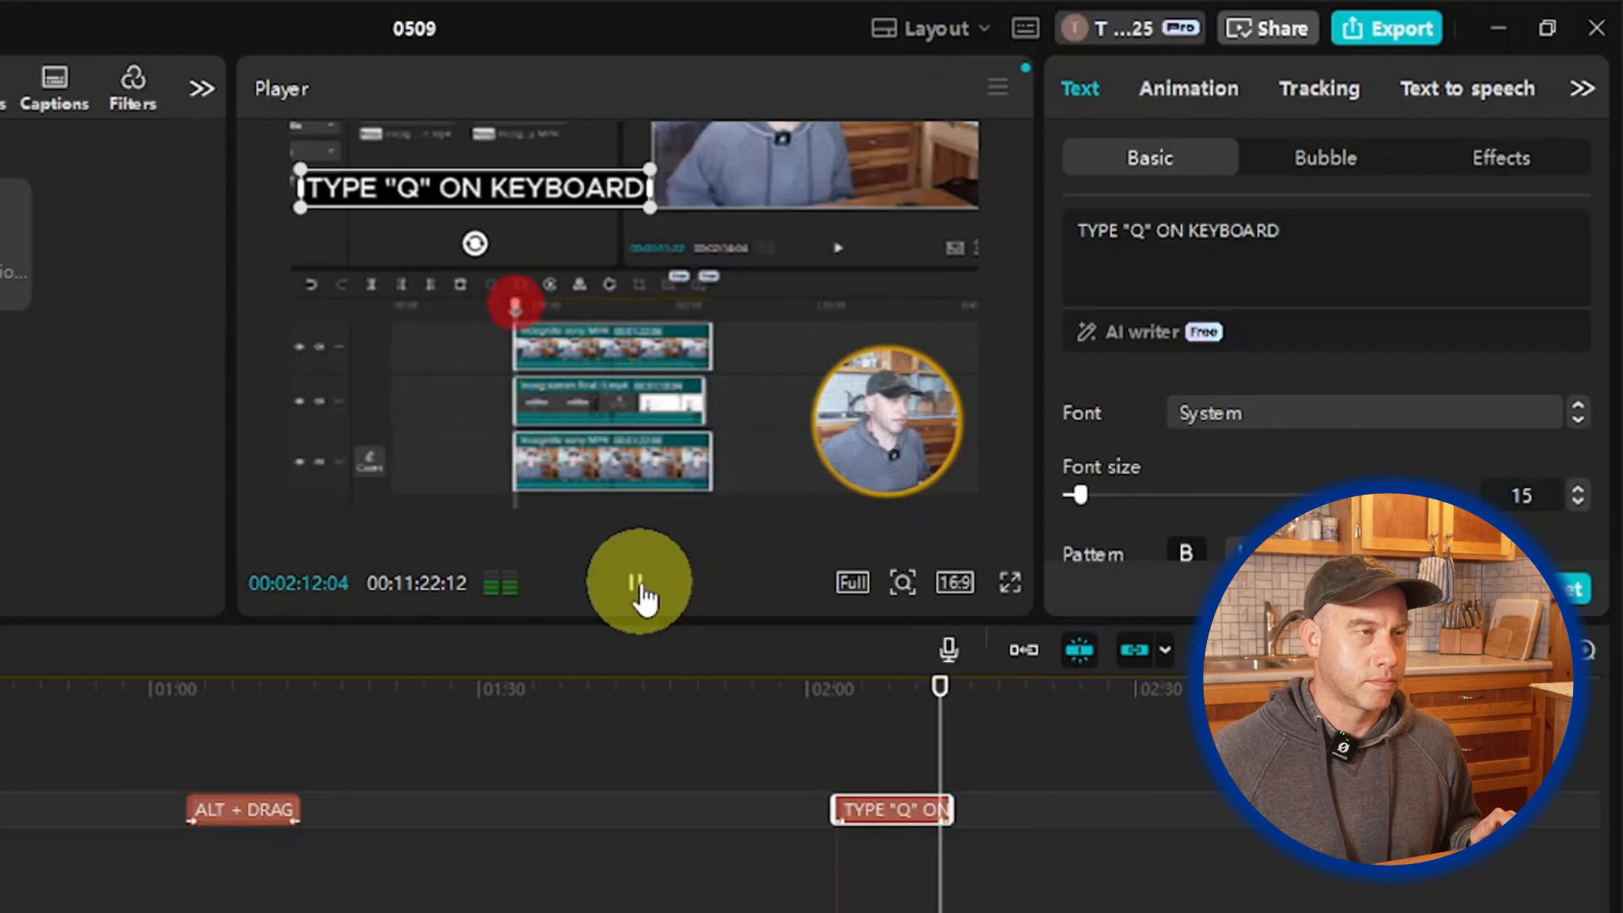
click(638, 583)
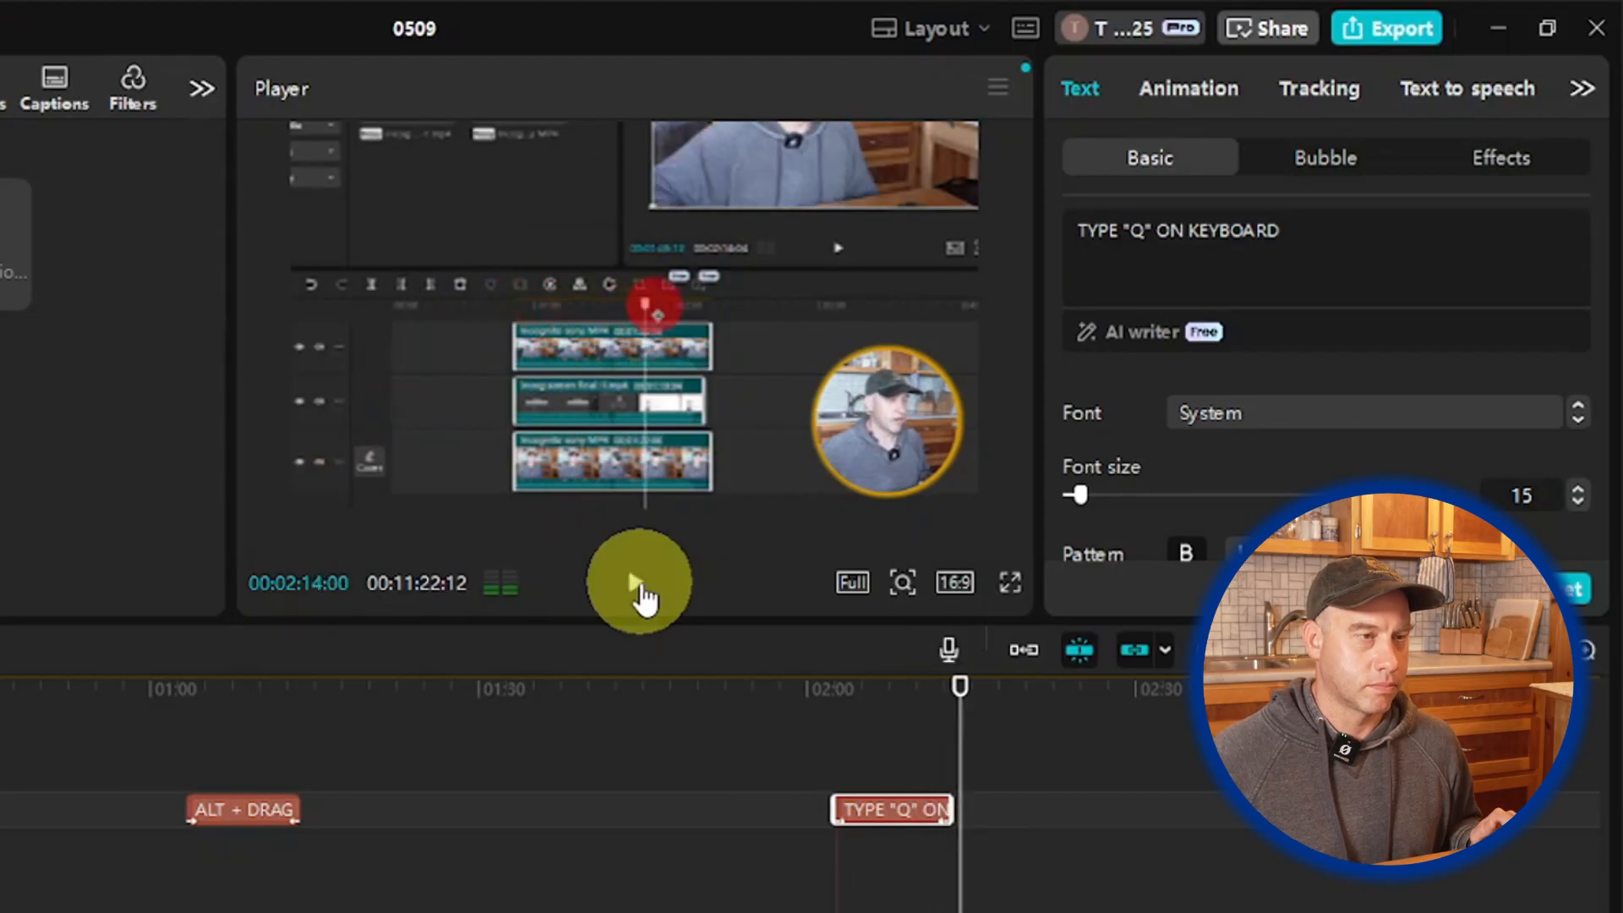
drag(960, 686, 899, 727)
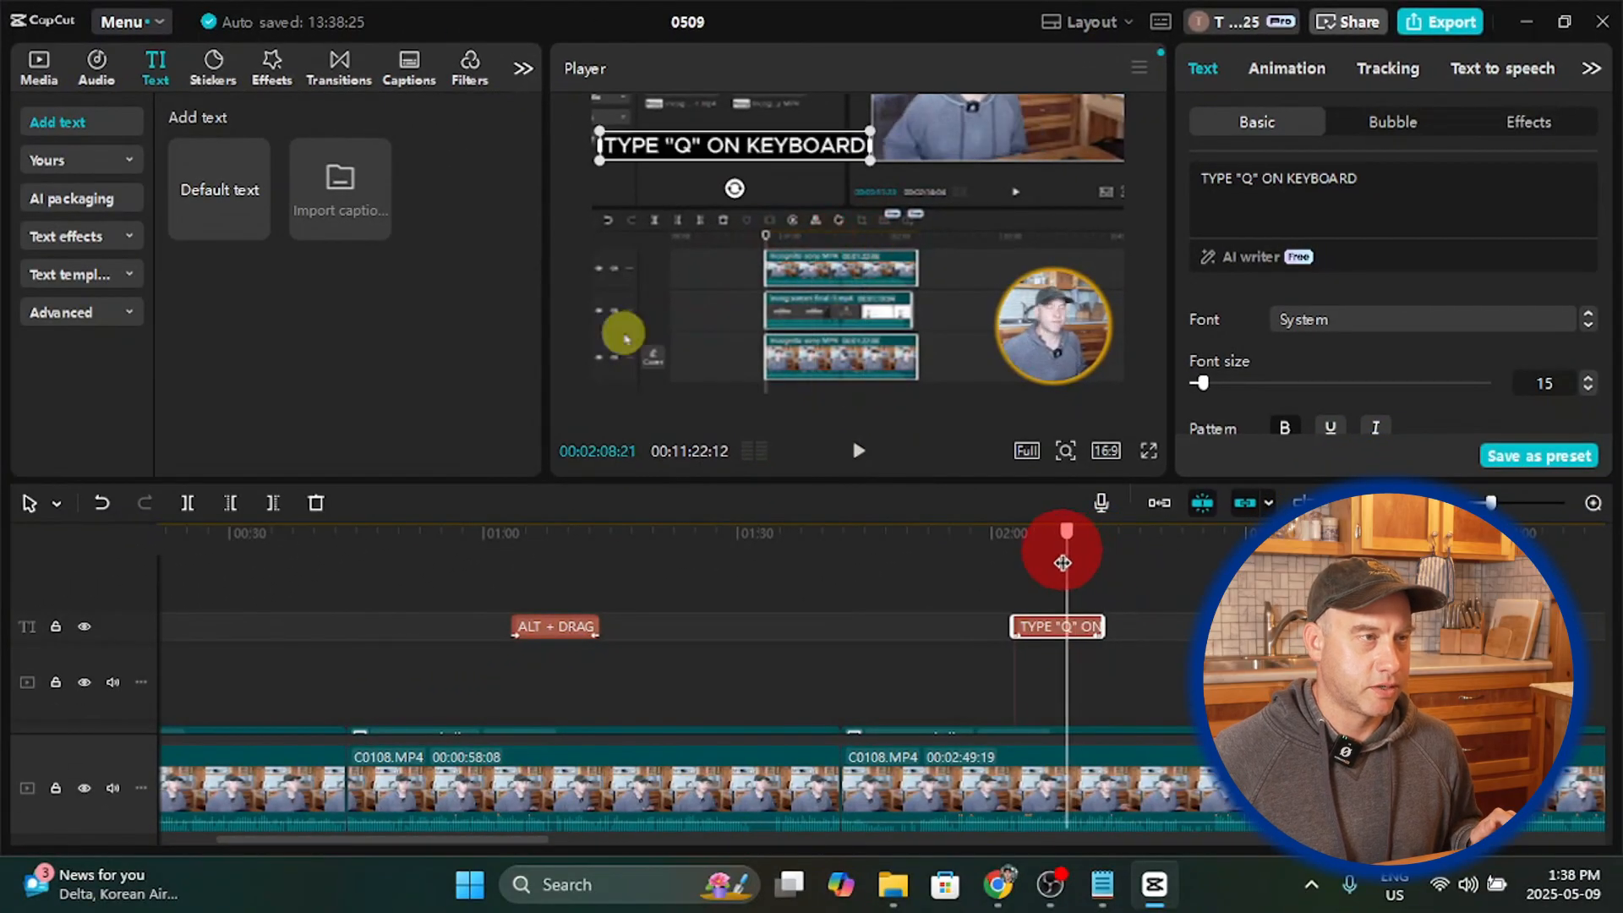
mouse_move(1063, 563)
mouse_down()
mouse_move(1087, 568)
mouse_move(1086, 623)
mouse_up()
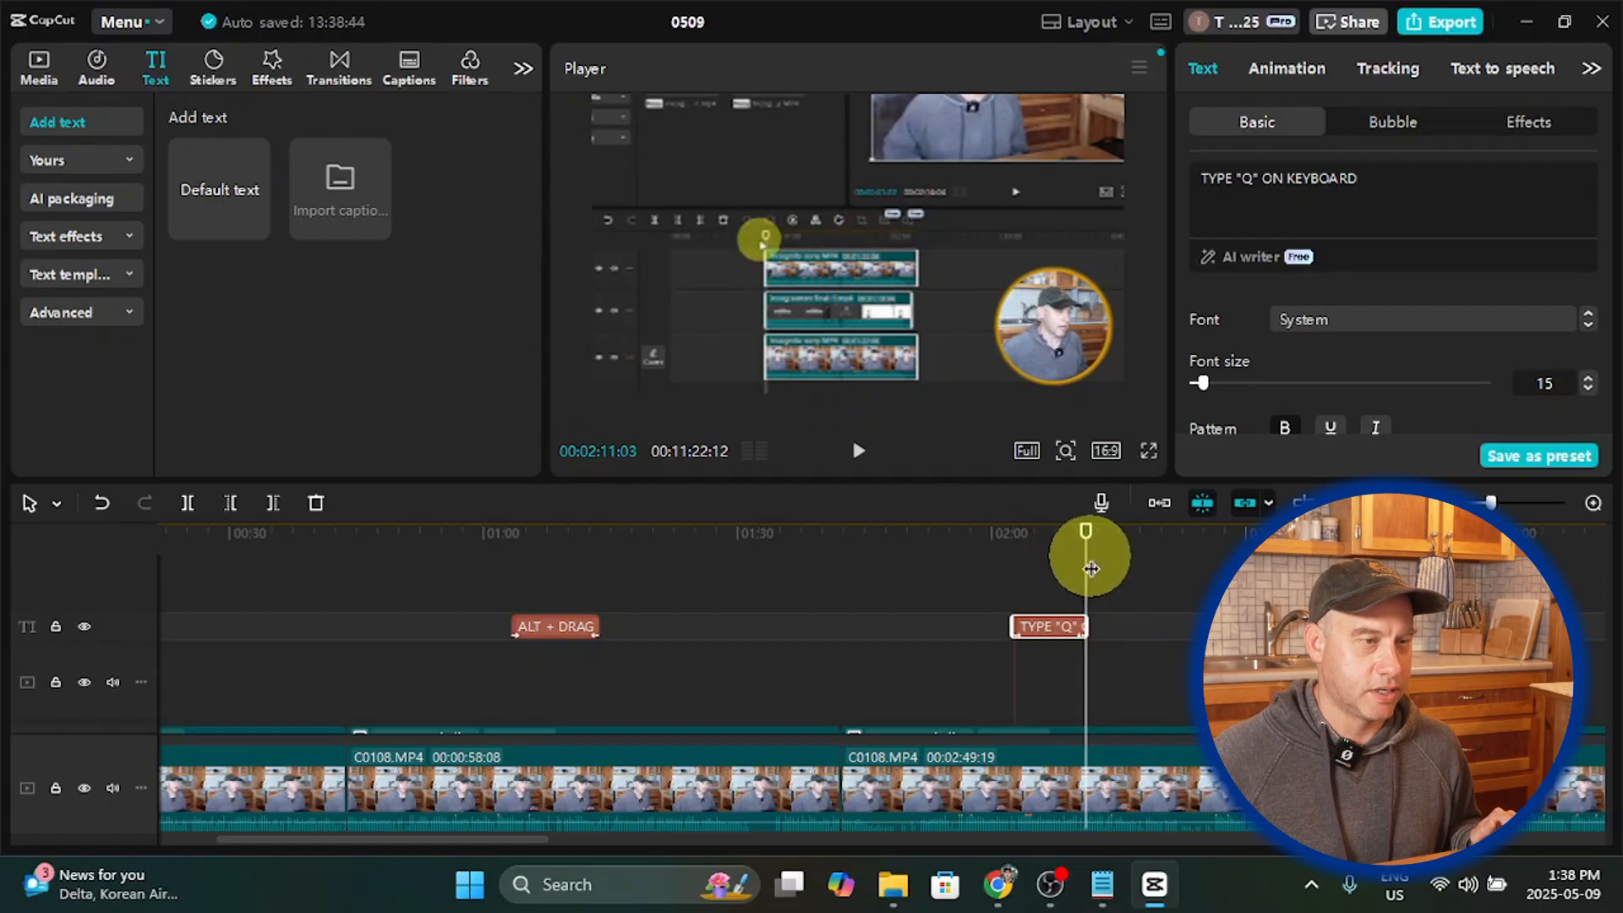
Step: Play the footage from the start of the TYPE "Q" ON KEYBOARD clip to the red marker at 00:02:30:04
drag(1087, 568, 1025, 562)
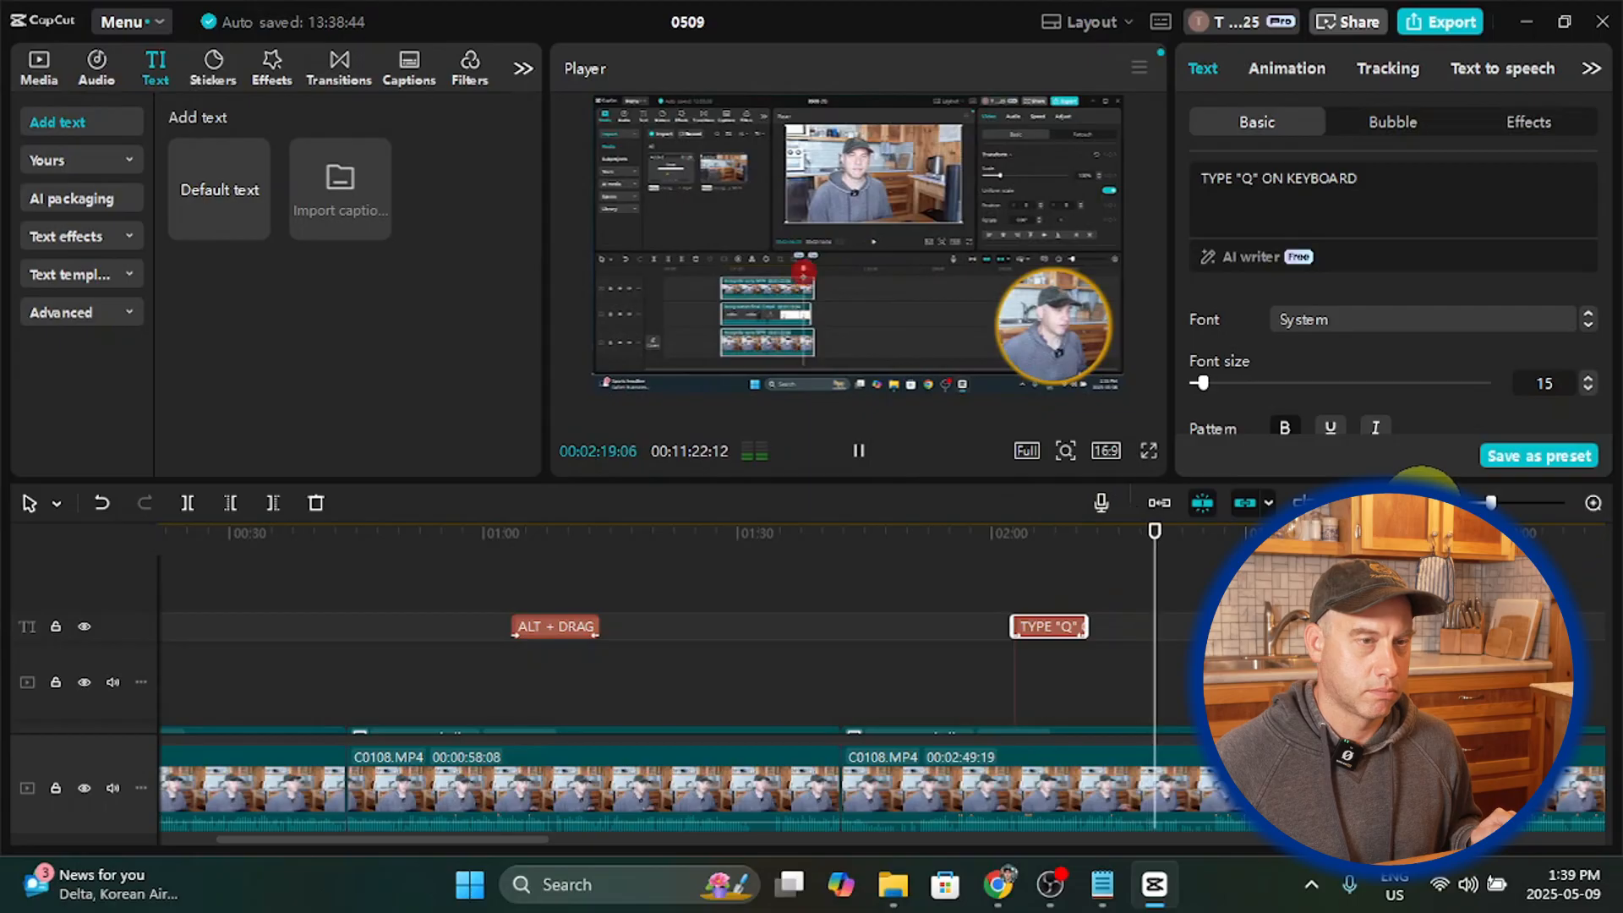
click(1422, 503)
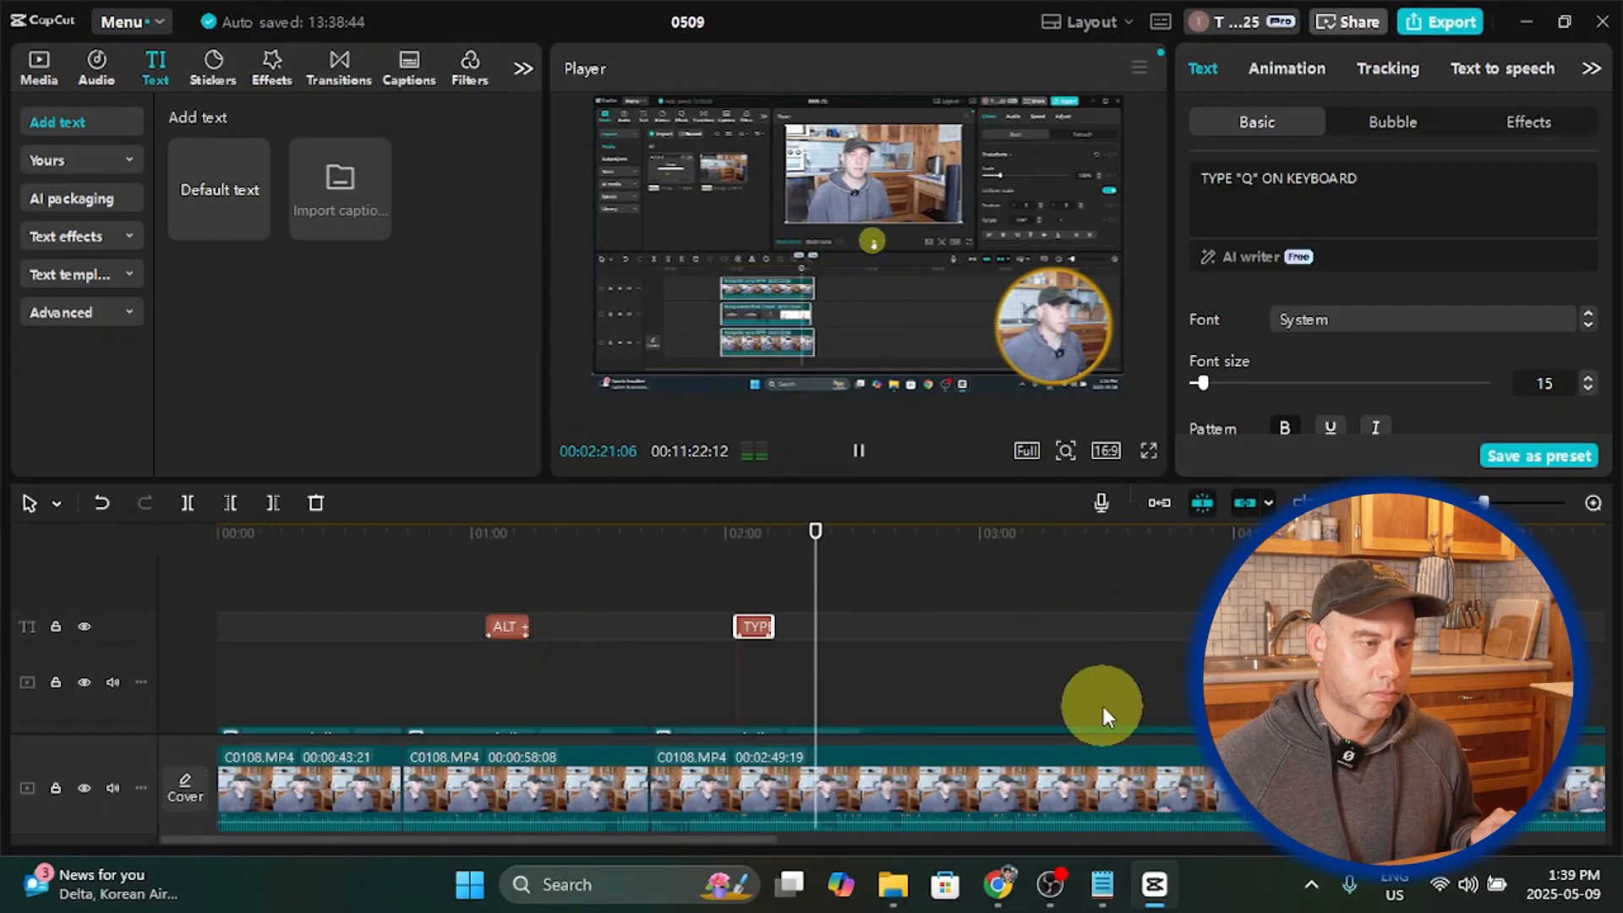
scroll(1102, 703, down, 3)
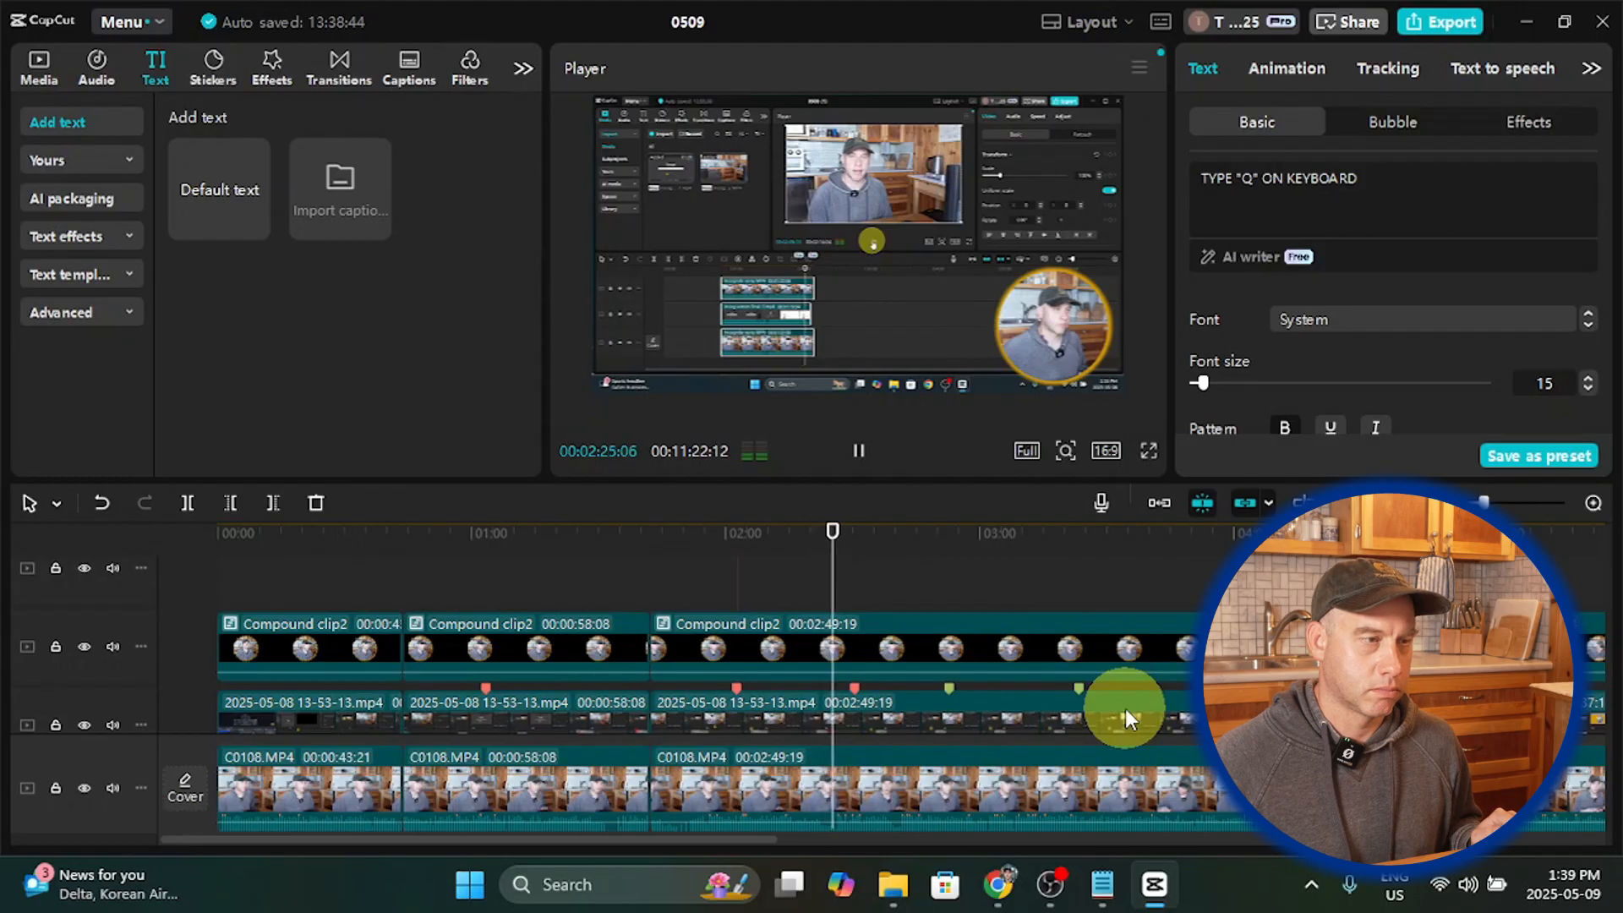
click(860, 452)
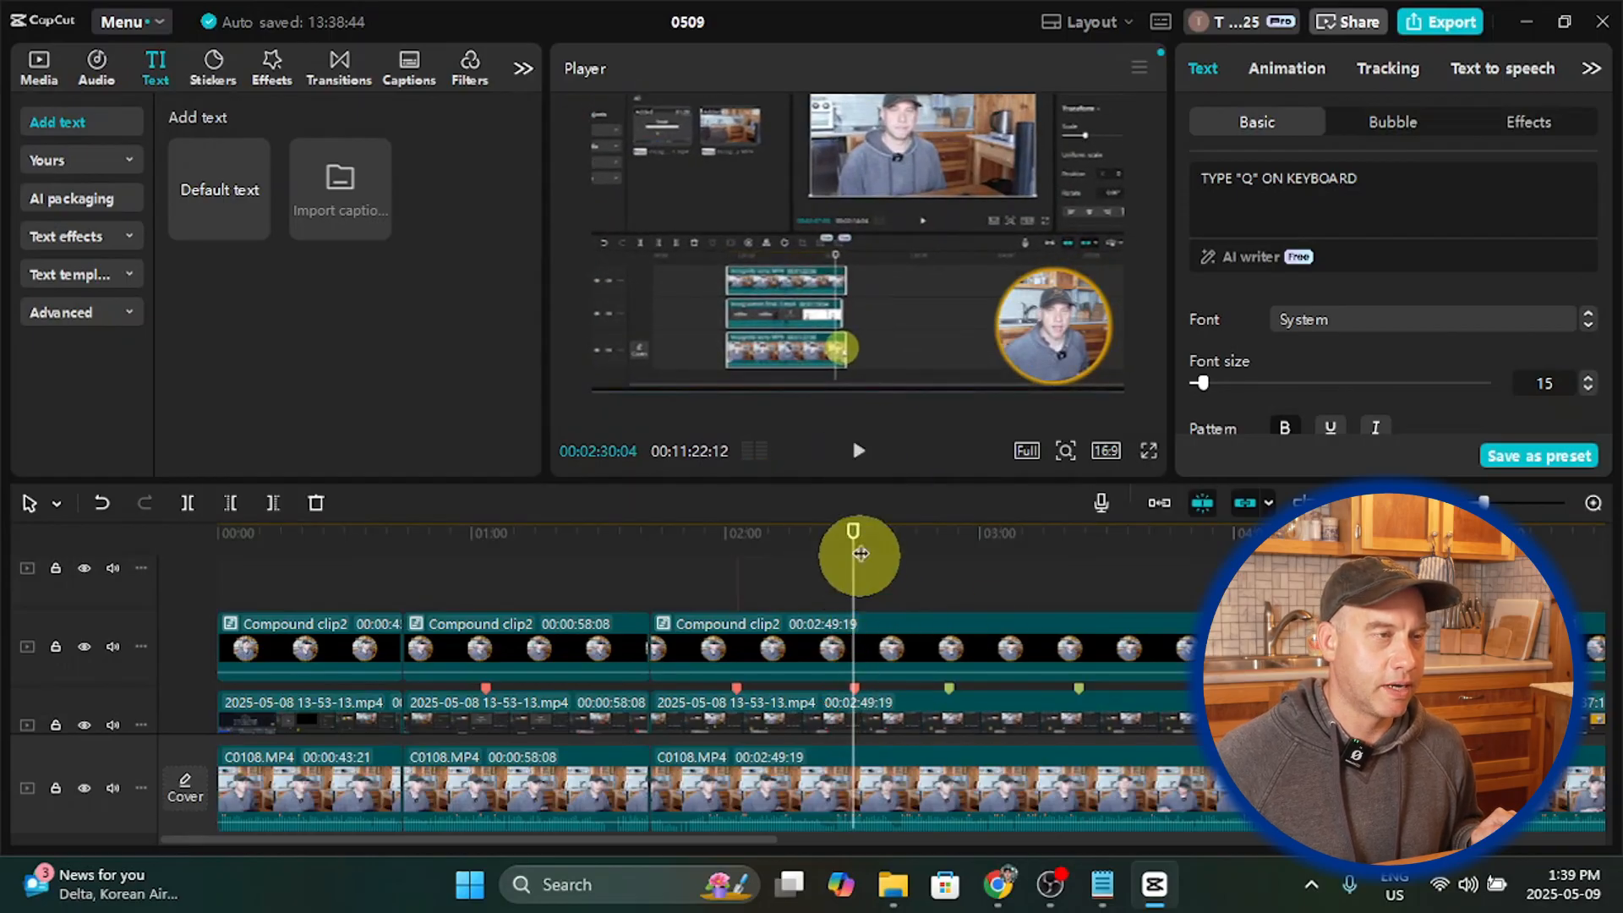
Step: Paste a copy of the "ALT + DRAG UP" text clip on the text track at 00:02:30:04 and select its wording
scroll(867, 642, up, 3)
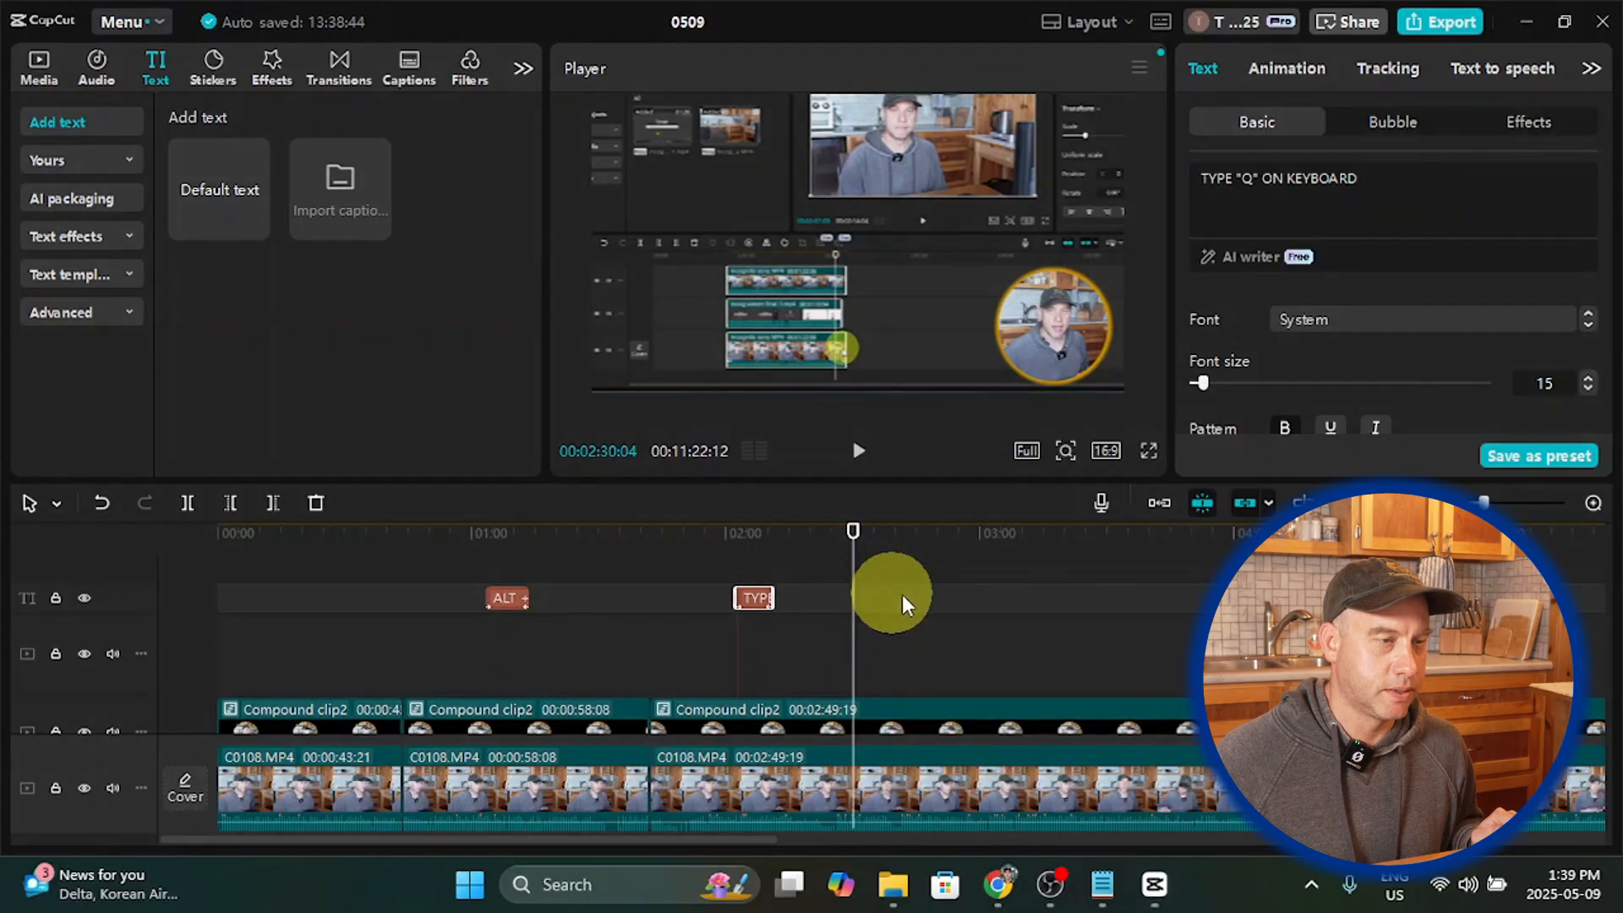
right_click(902, 605)
click(909, 606)
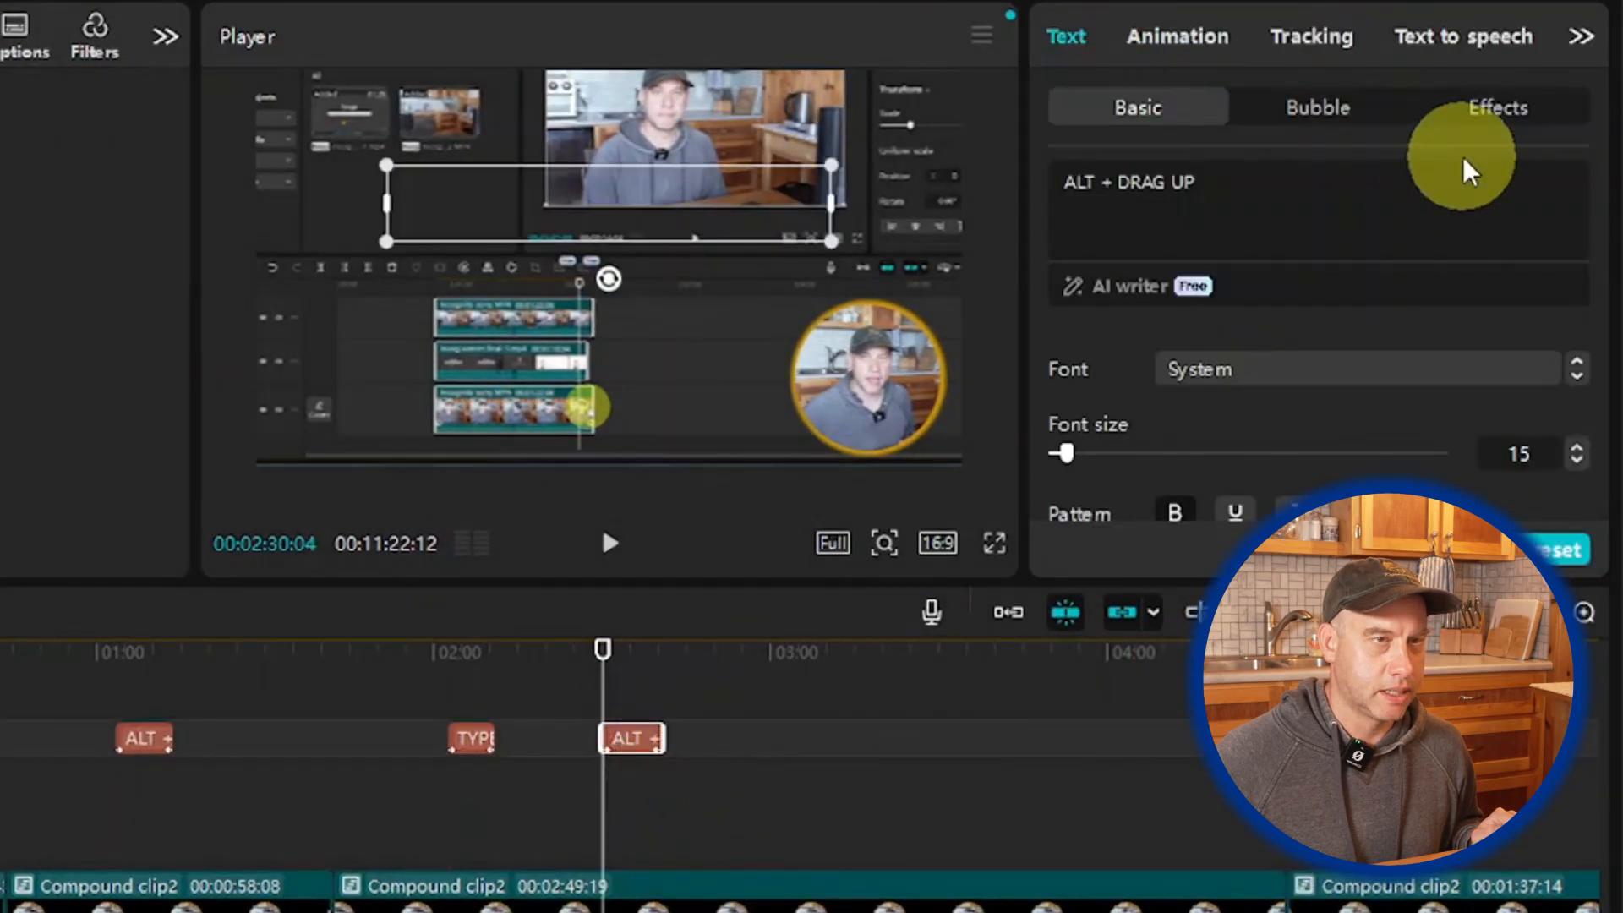
click(1246, 192)
drag(1291, 174, 1021, 169)
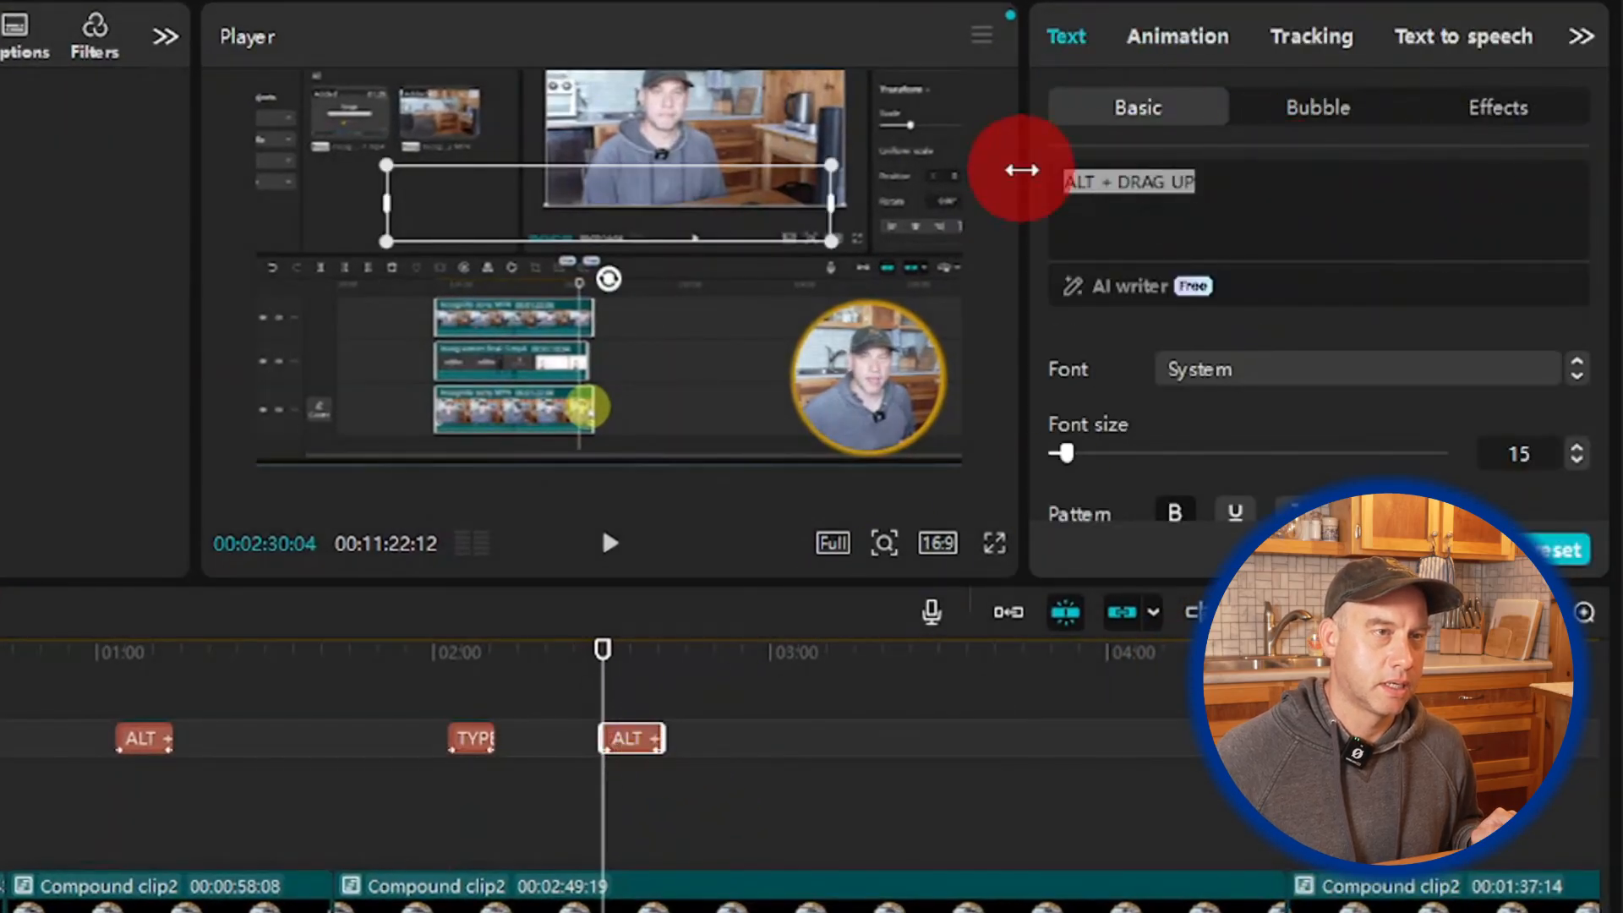
Step: Replace the "ALT + DRAG UP" copy at 00:02:30:04 with a copy of the TYPE "Q" ON KEYBOARD text clip
click(479, 746)
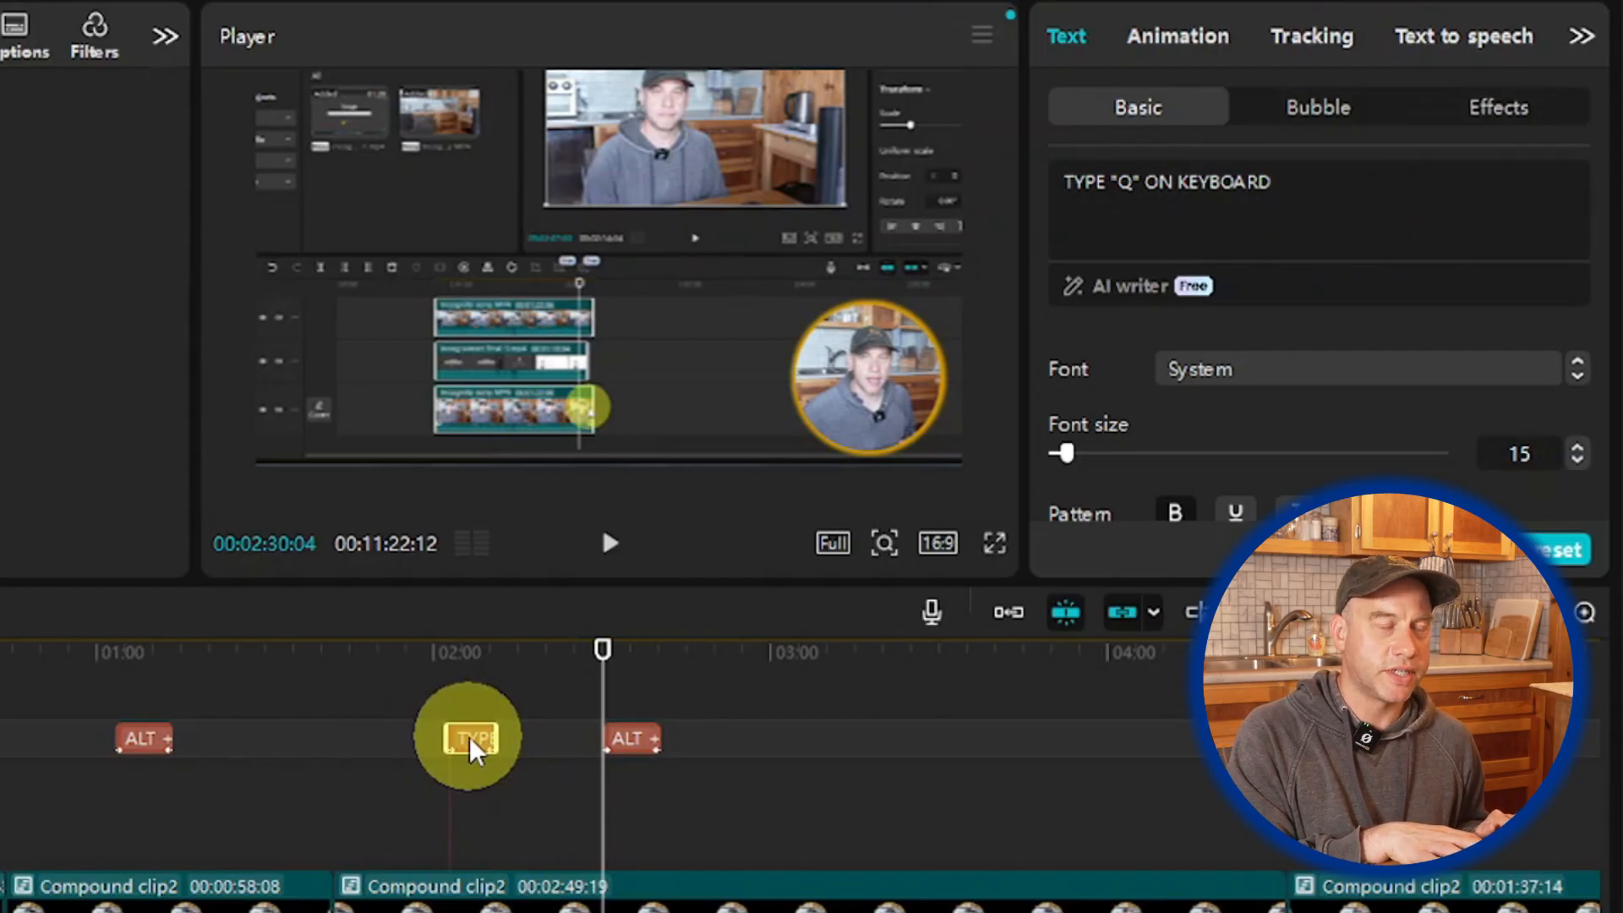
click(633, 746)
right_click(632, 746)
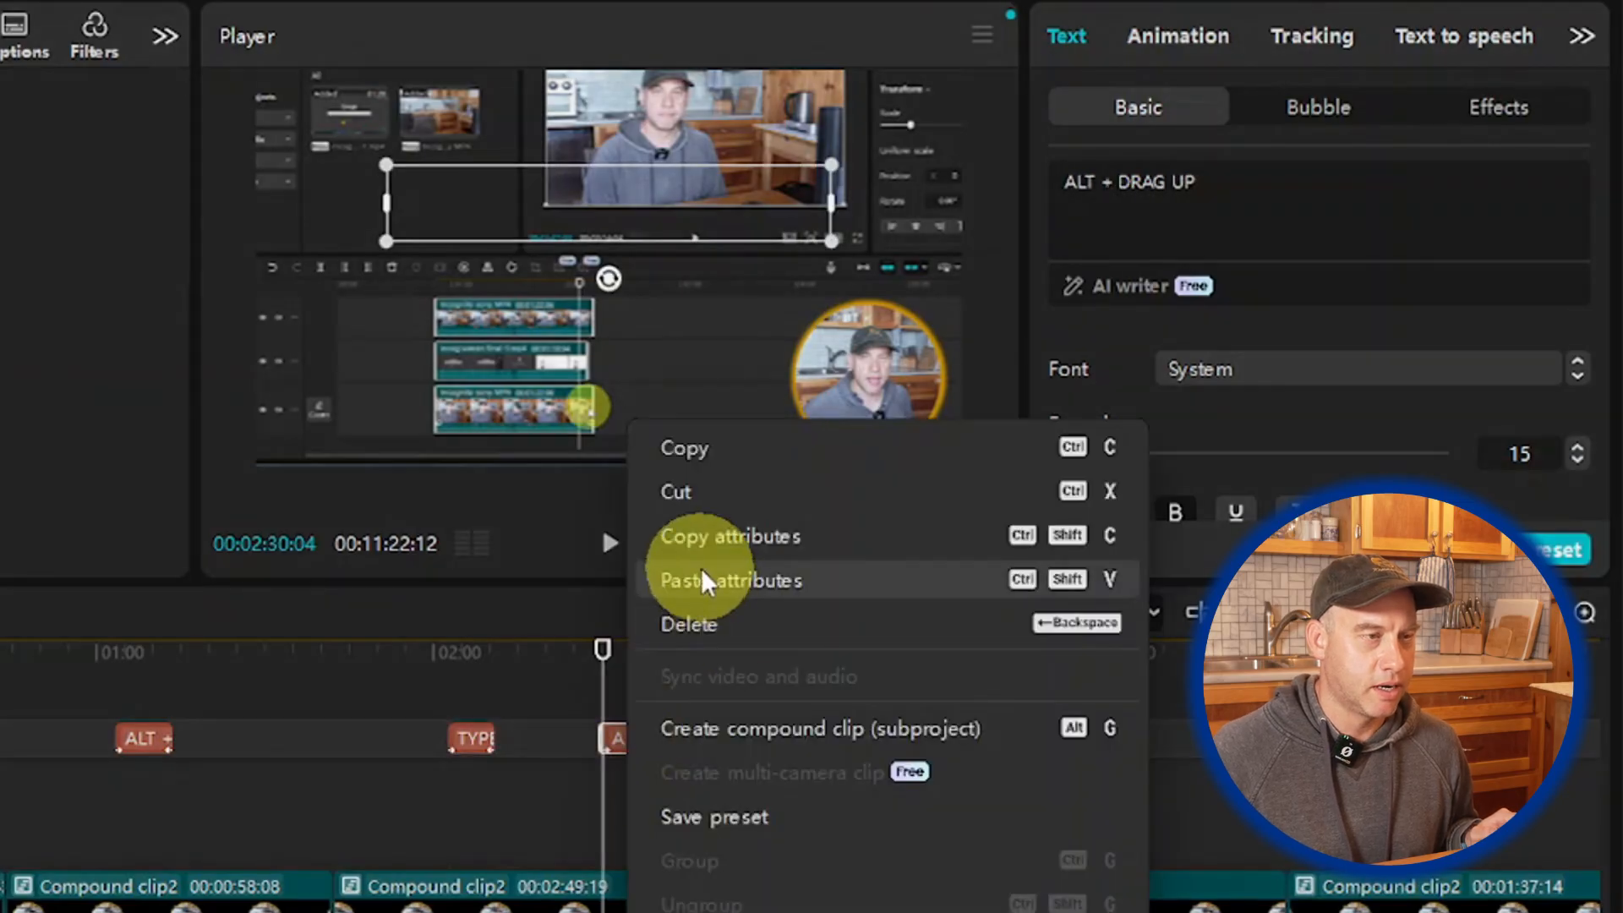
click(707, 607)
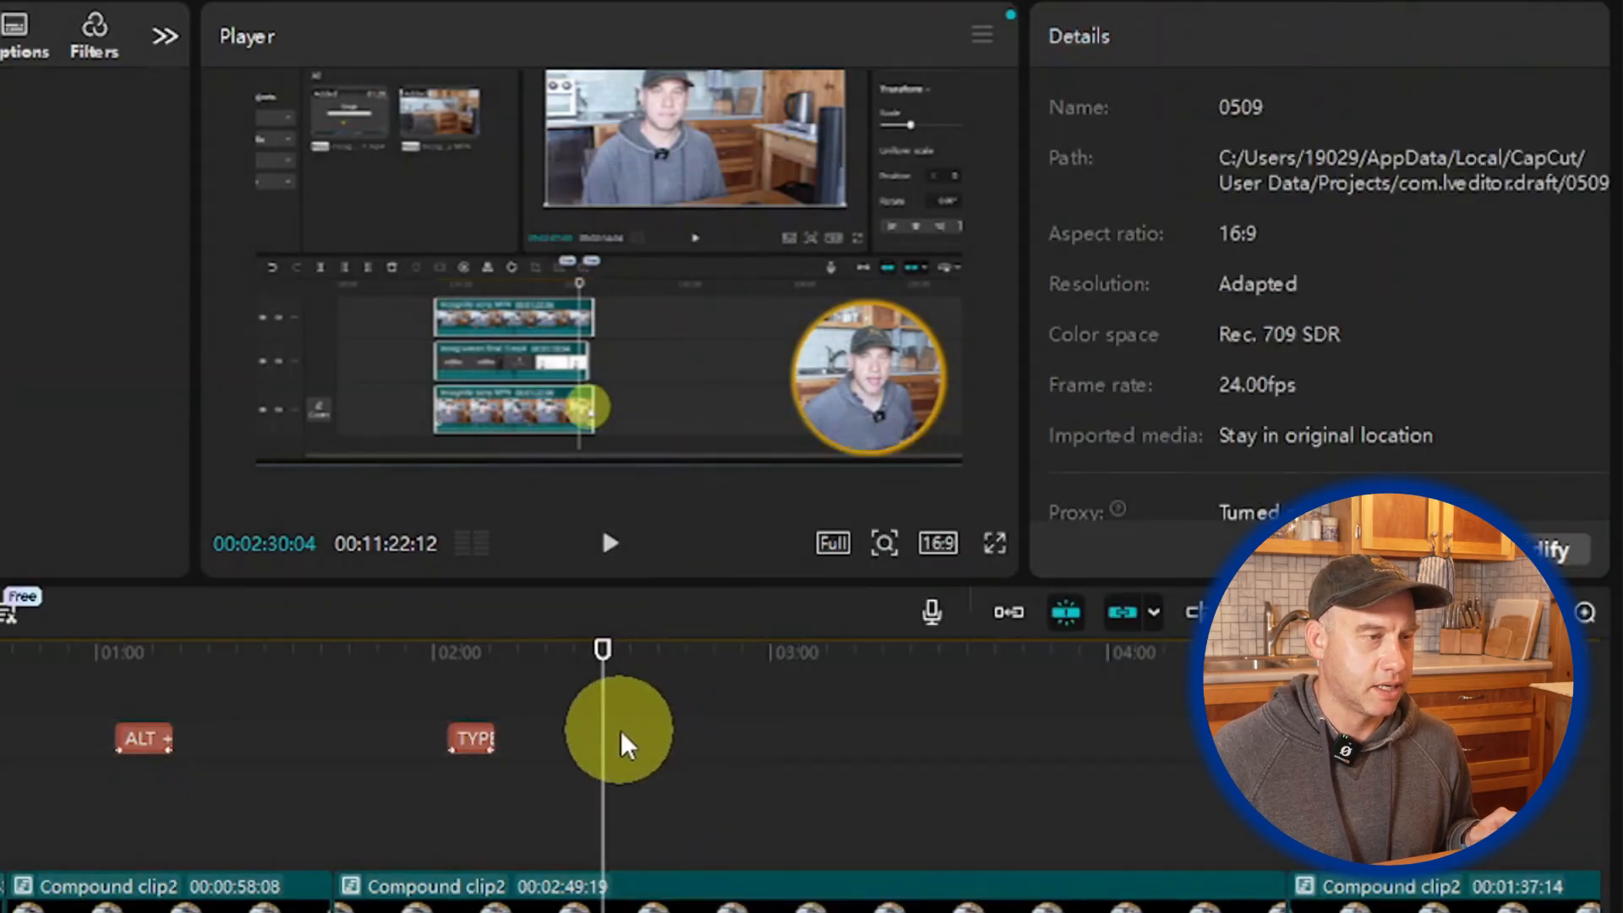
key(ctrl+v)
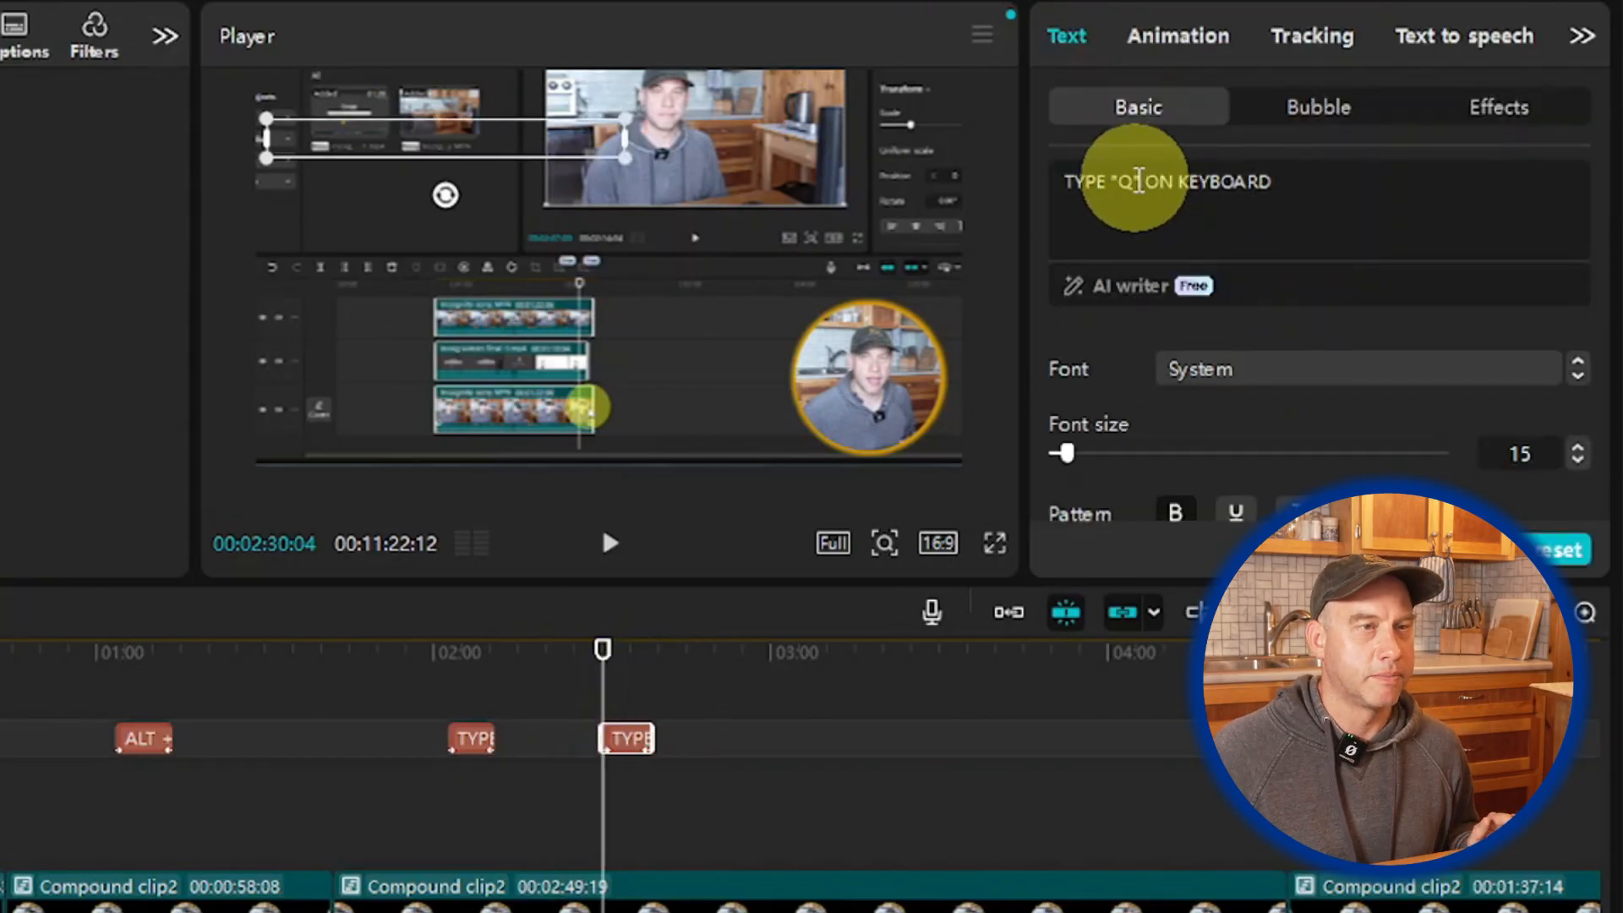
Step: Change the new clip's wording to TYPE "W" ON KEYBOARD and move its overlay down to just above the recorded toolbar
drag(1139, 180, 1118, 181)
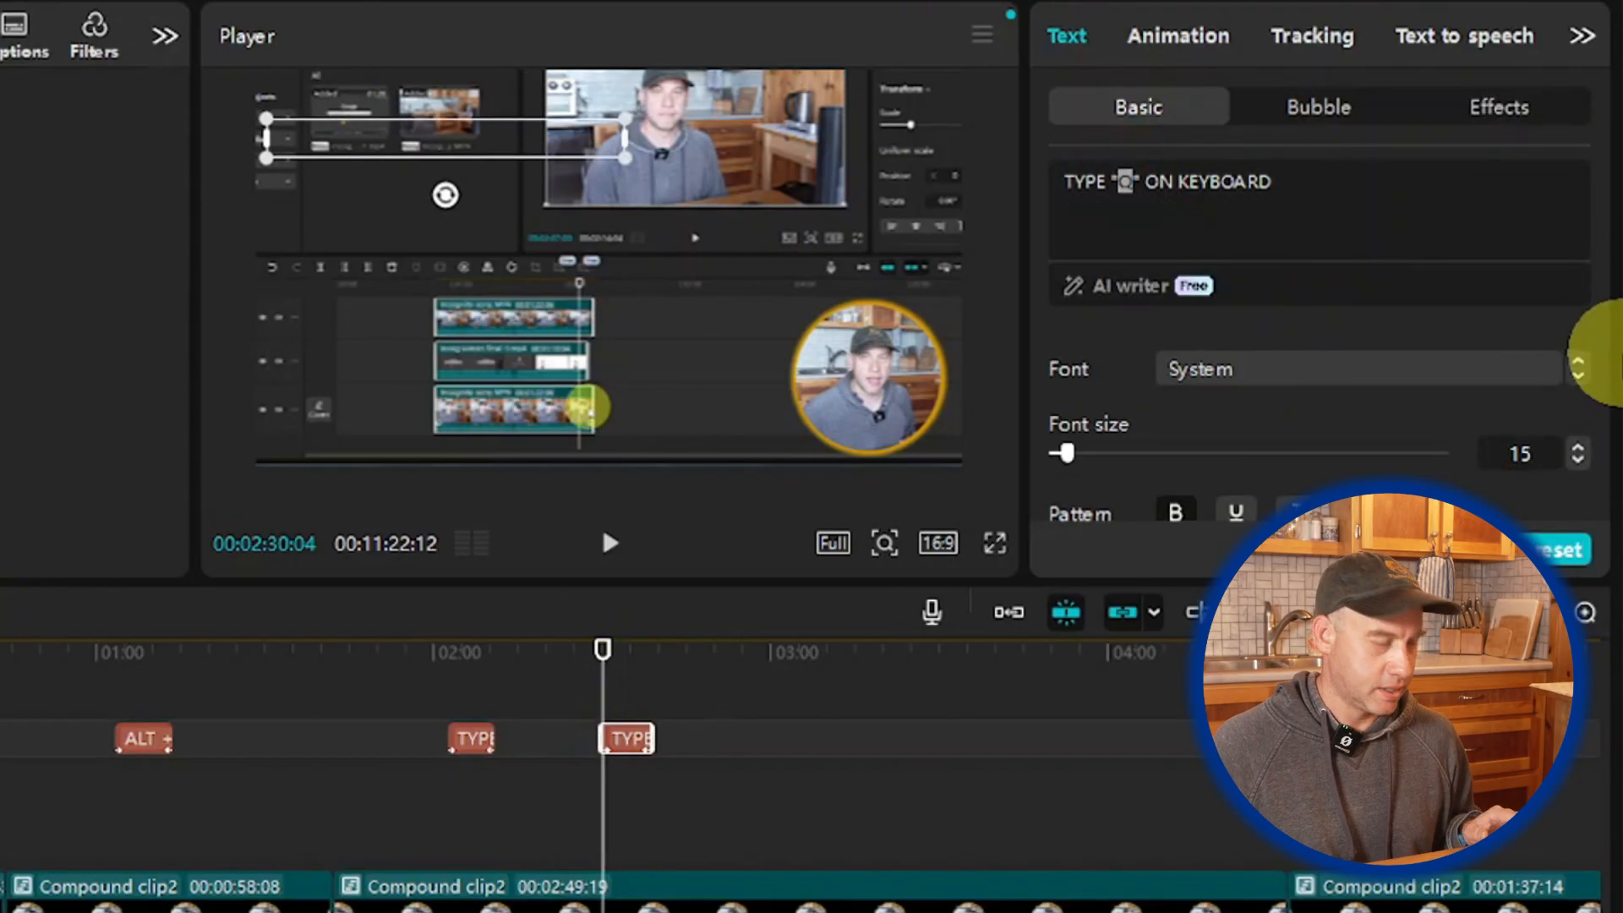
text(W)
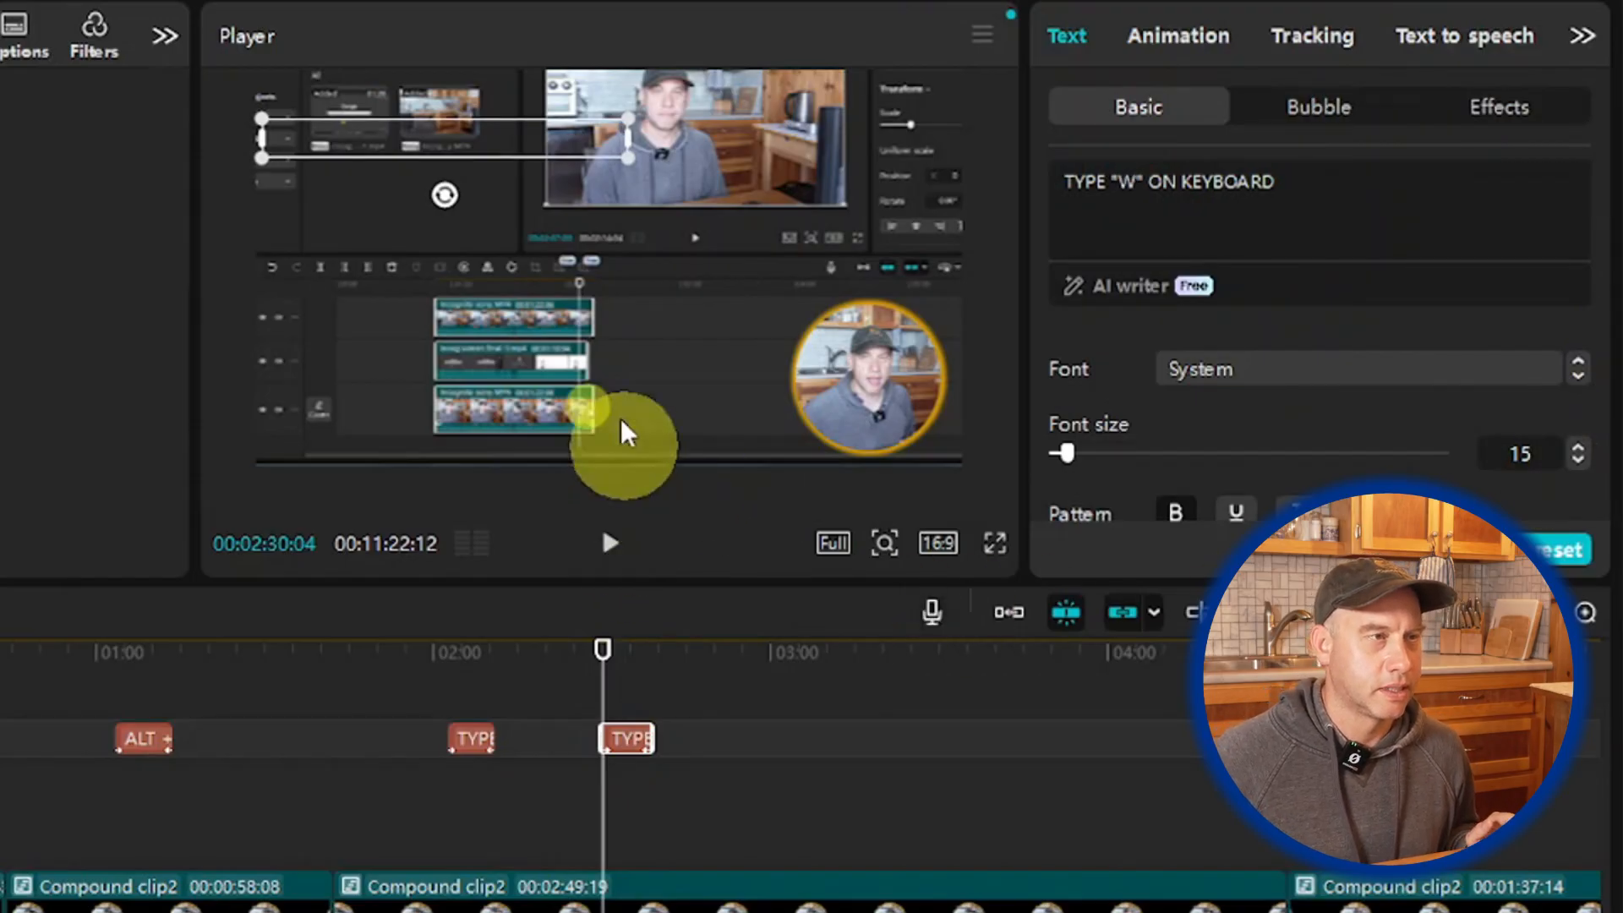
click(517, 161)
drag(511, 153, 525, 247)
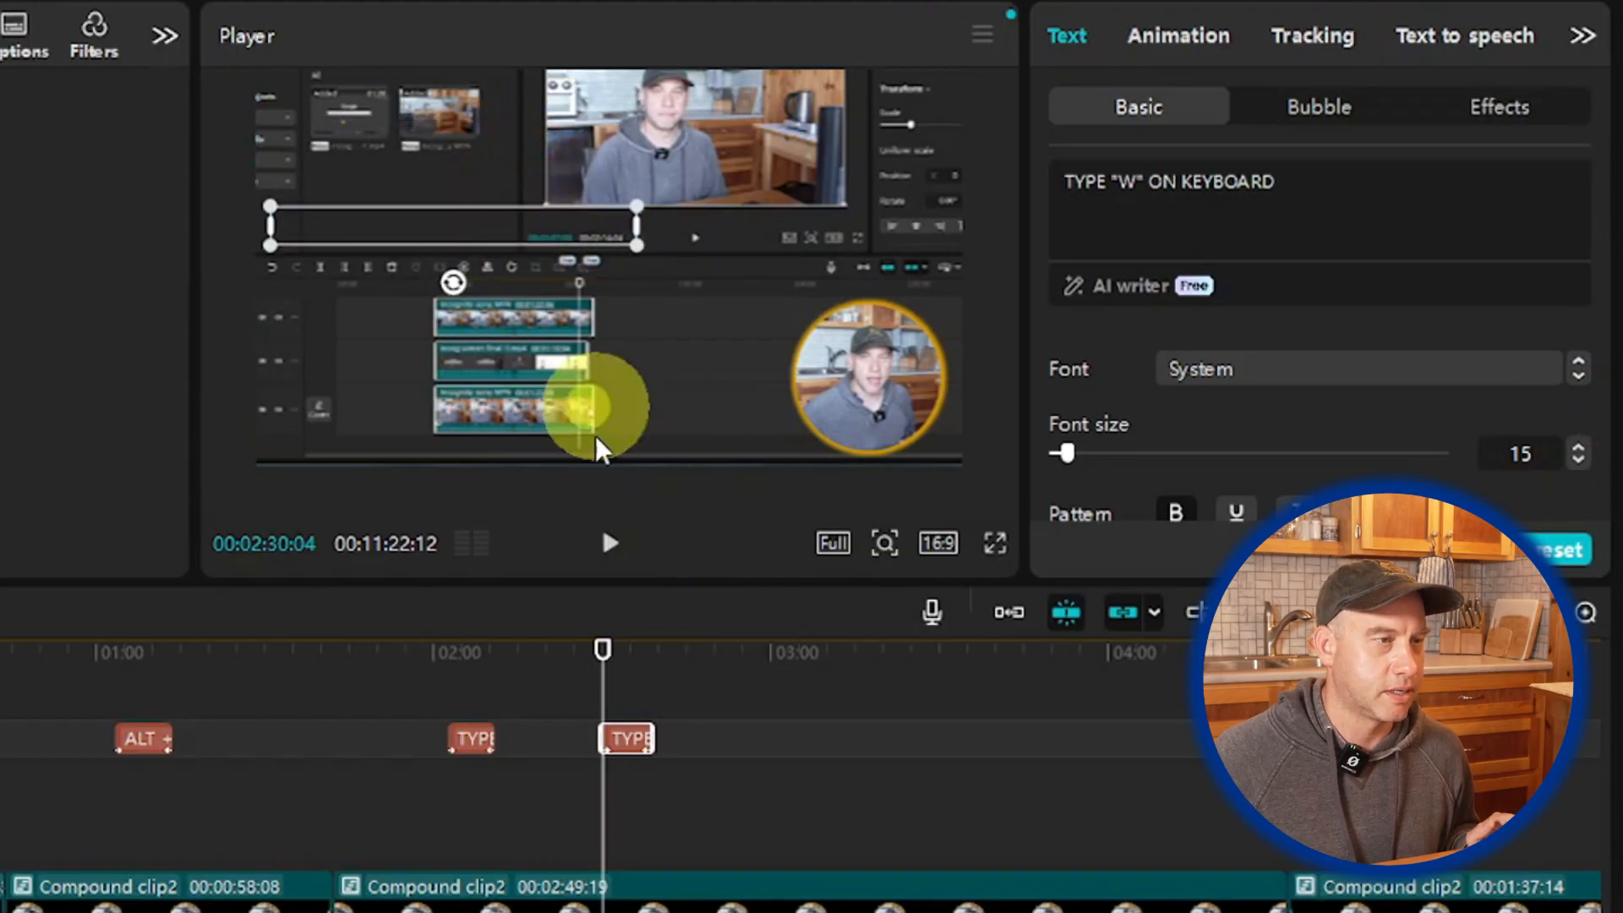
Step: Play through the TYPE "W" ON KEYBOARD overlay from 00:02:26:04 and extend the end of its text clip to 00:02:40:22
drag(608, 698, 584, 671)
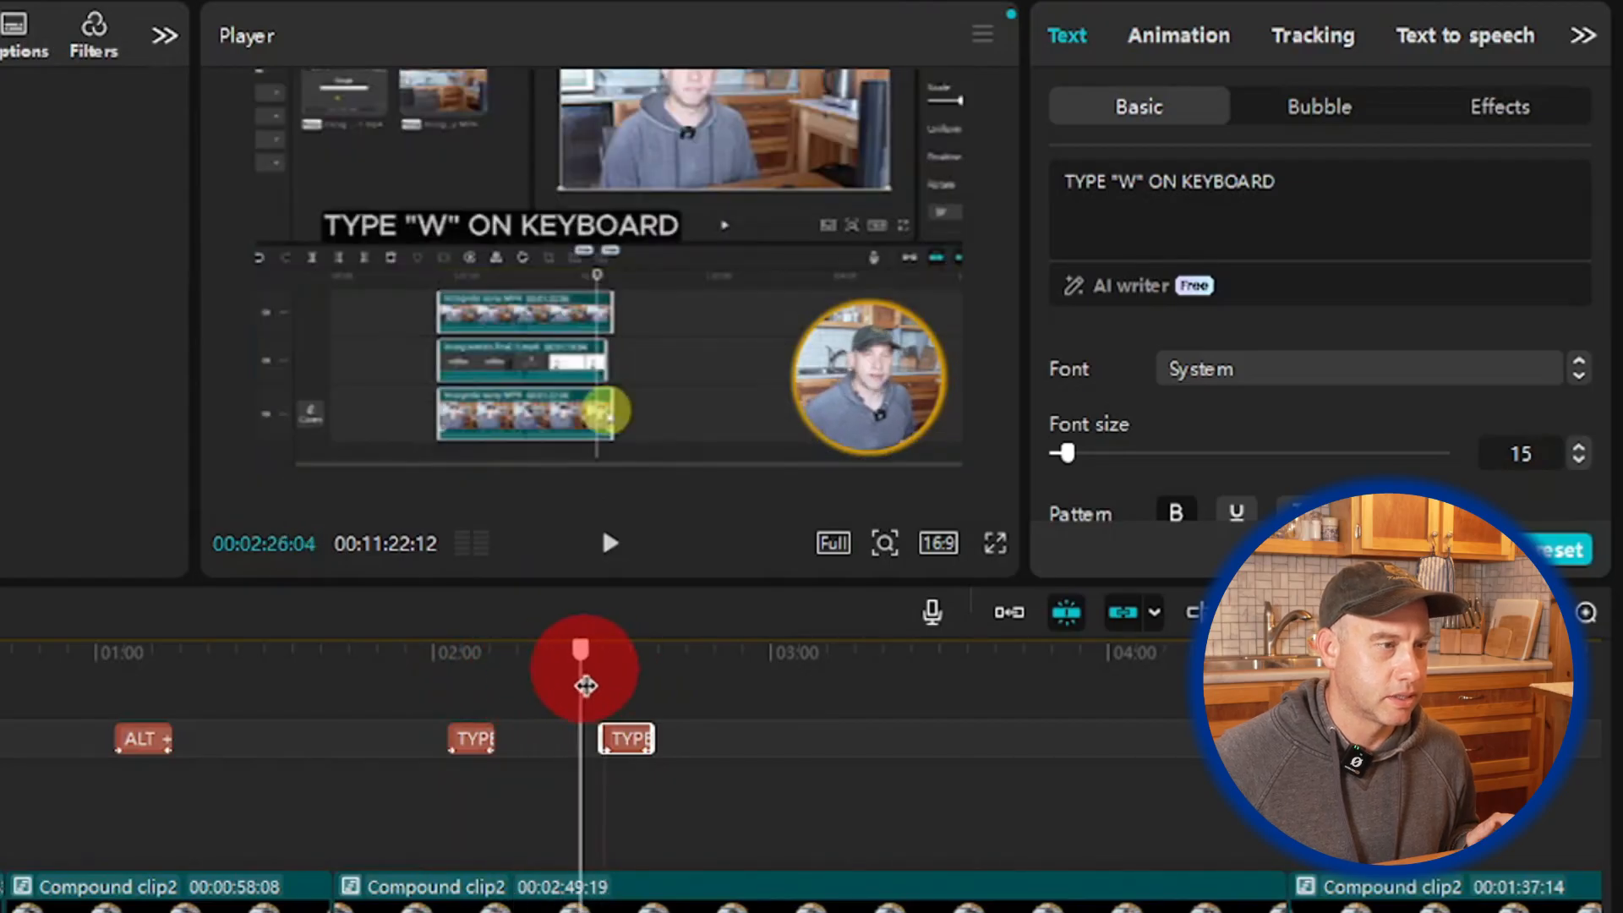
click(609, 543)
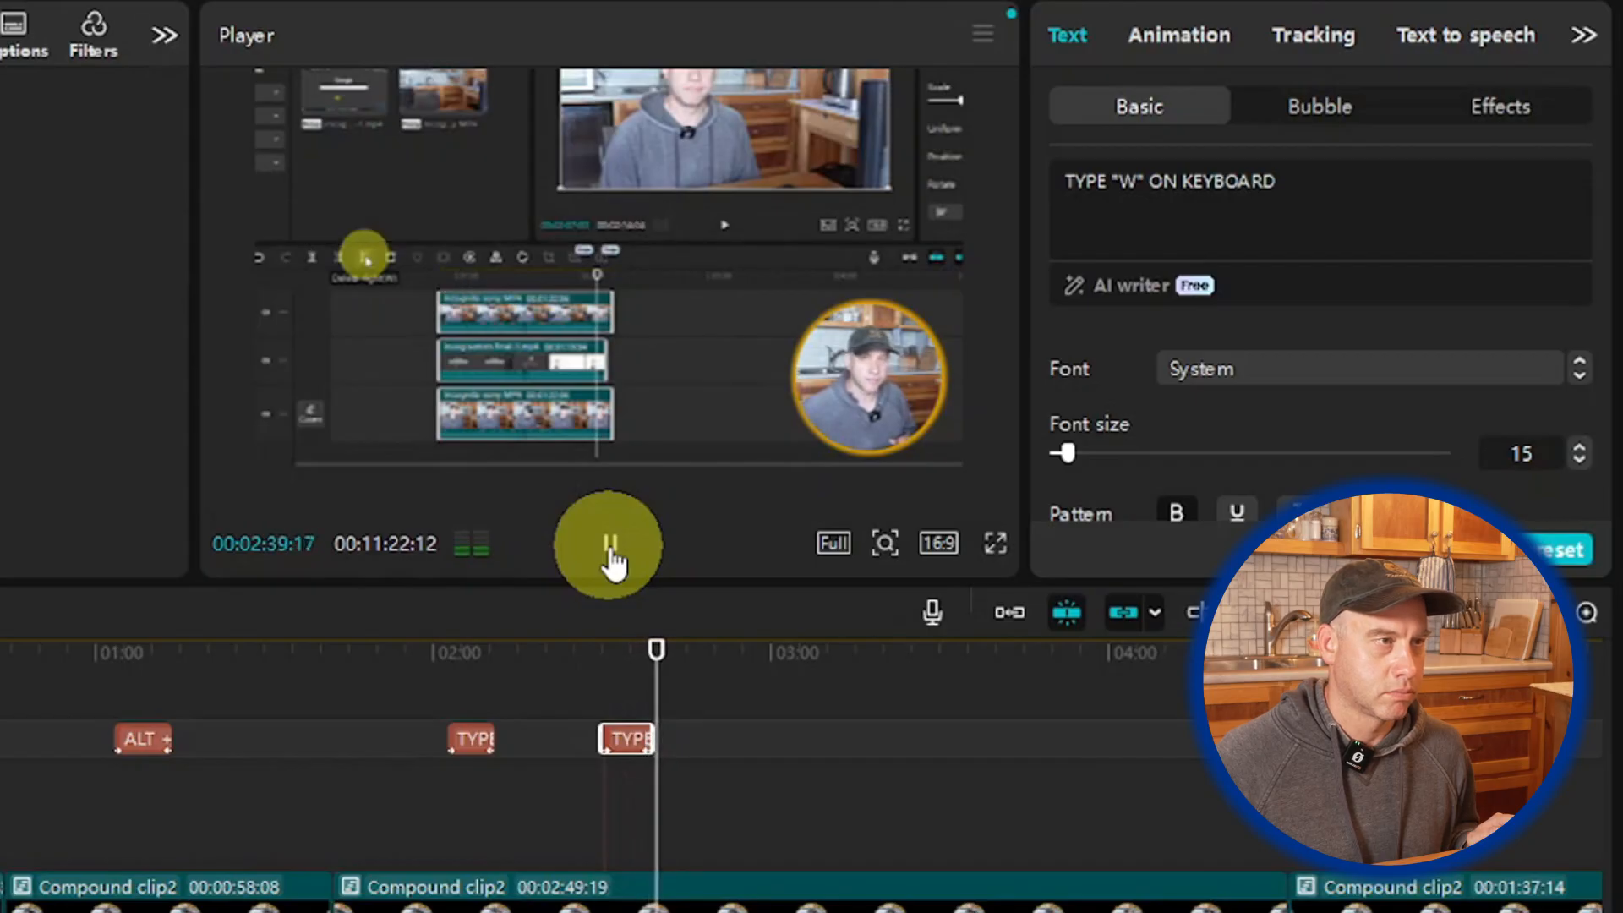
click(611, 558)
click(652, 743)
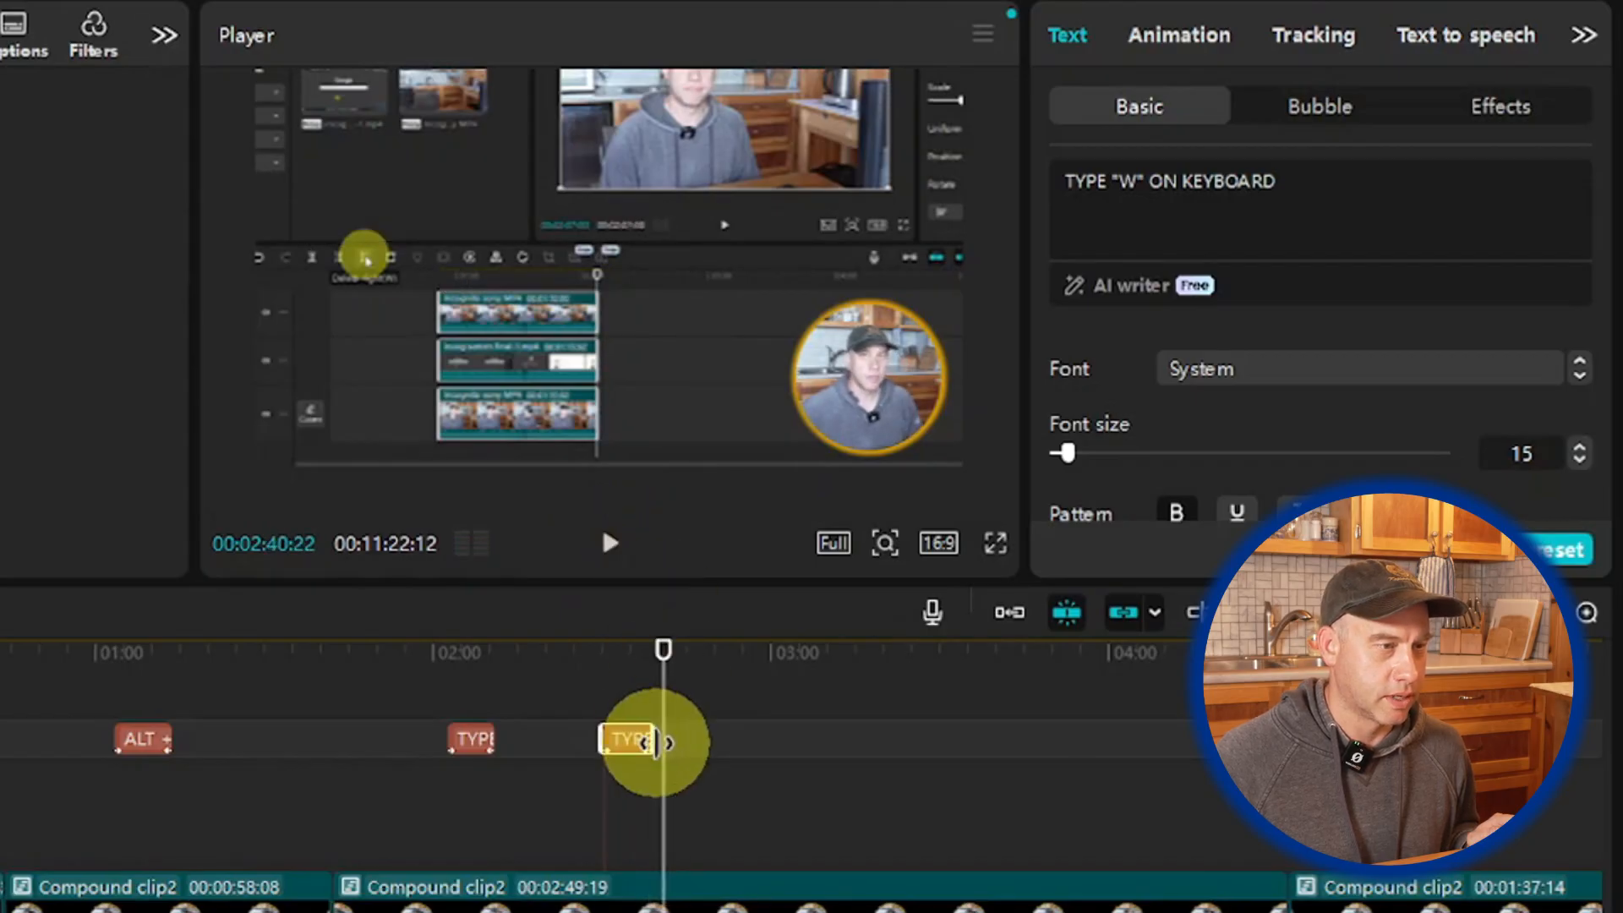
drag(653, 744, 664, 744)
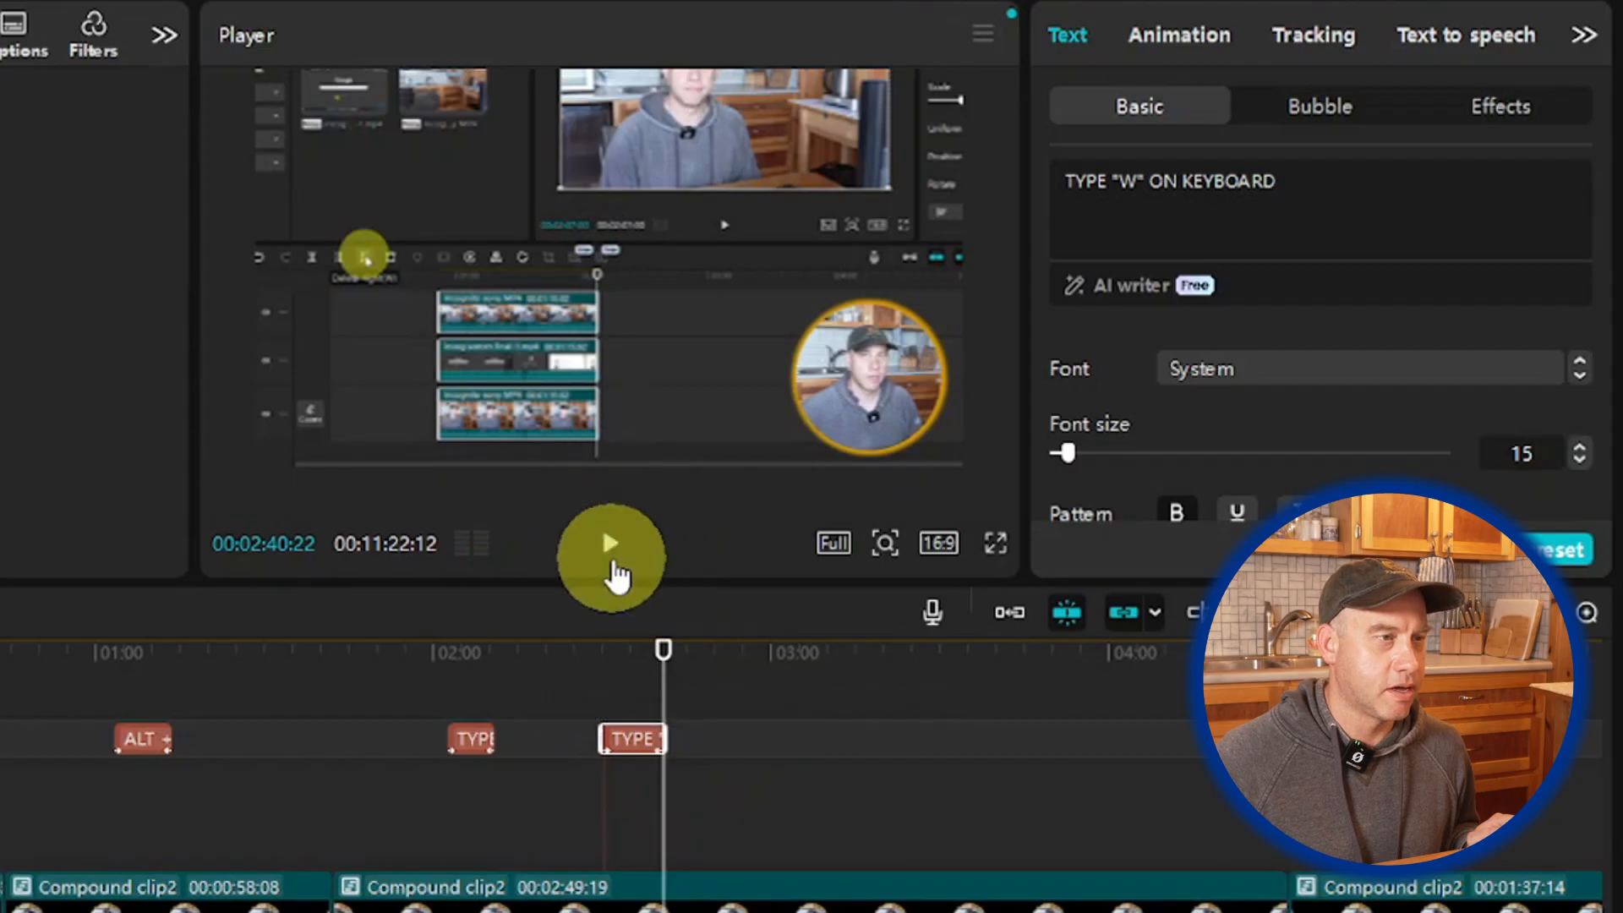
Step: Play the footage on to the first green marker and pause at 00:02:53:04
click(612, 548)
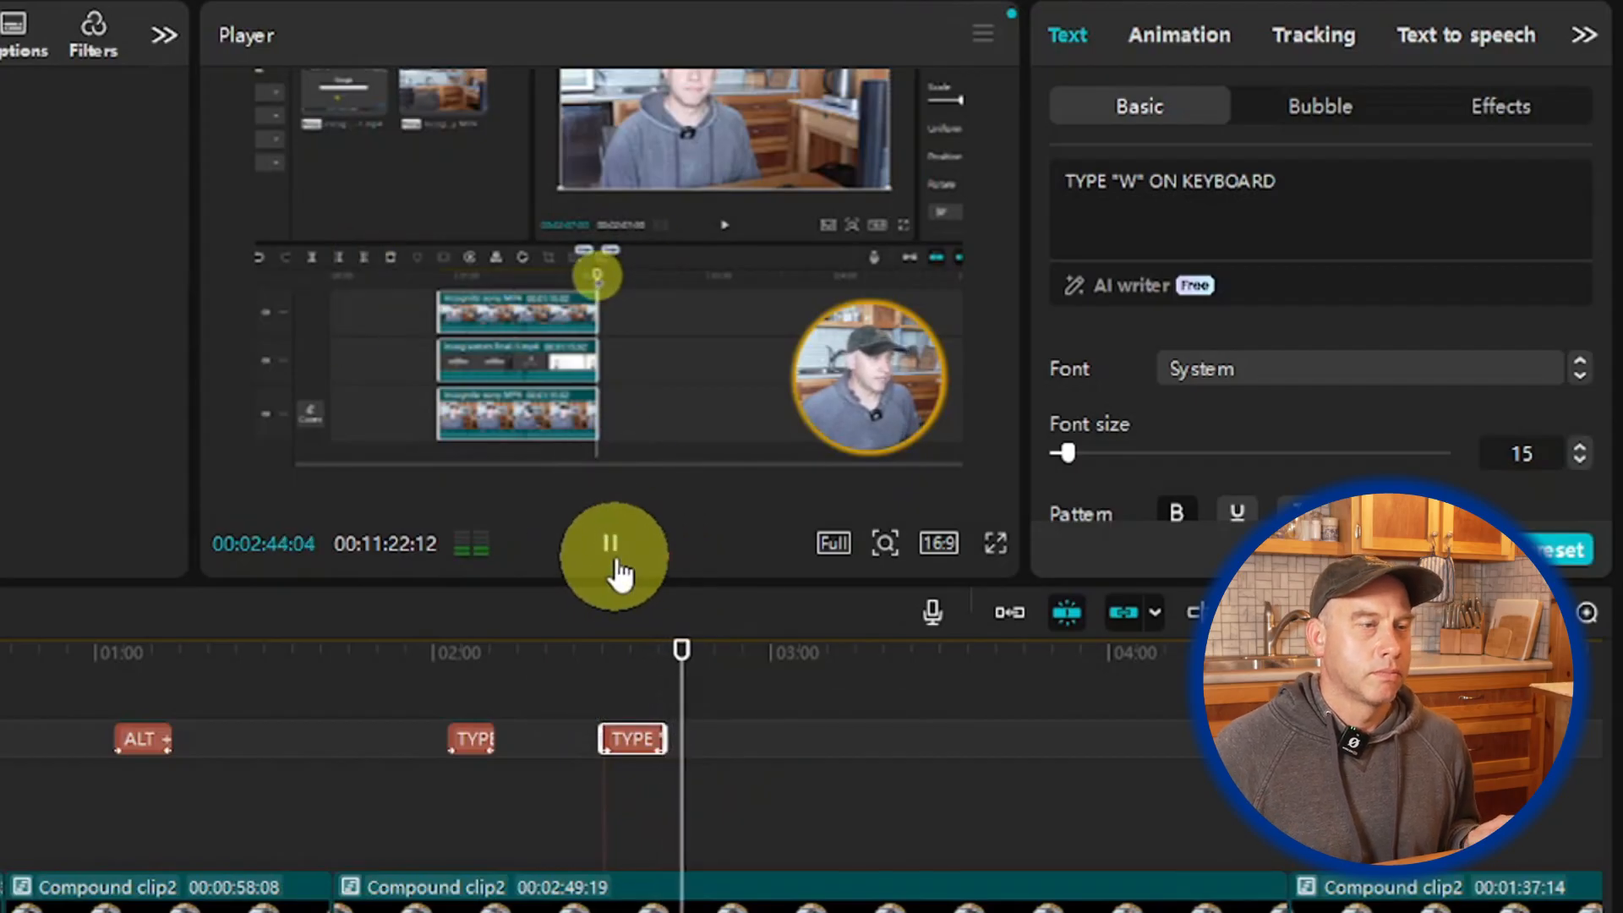
scroll(782, 767, down, 1)
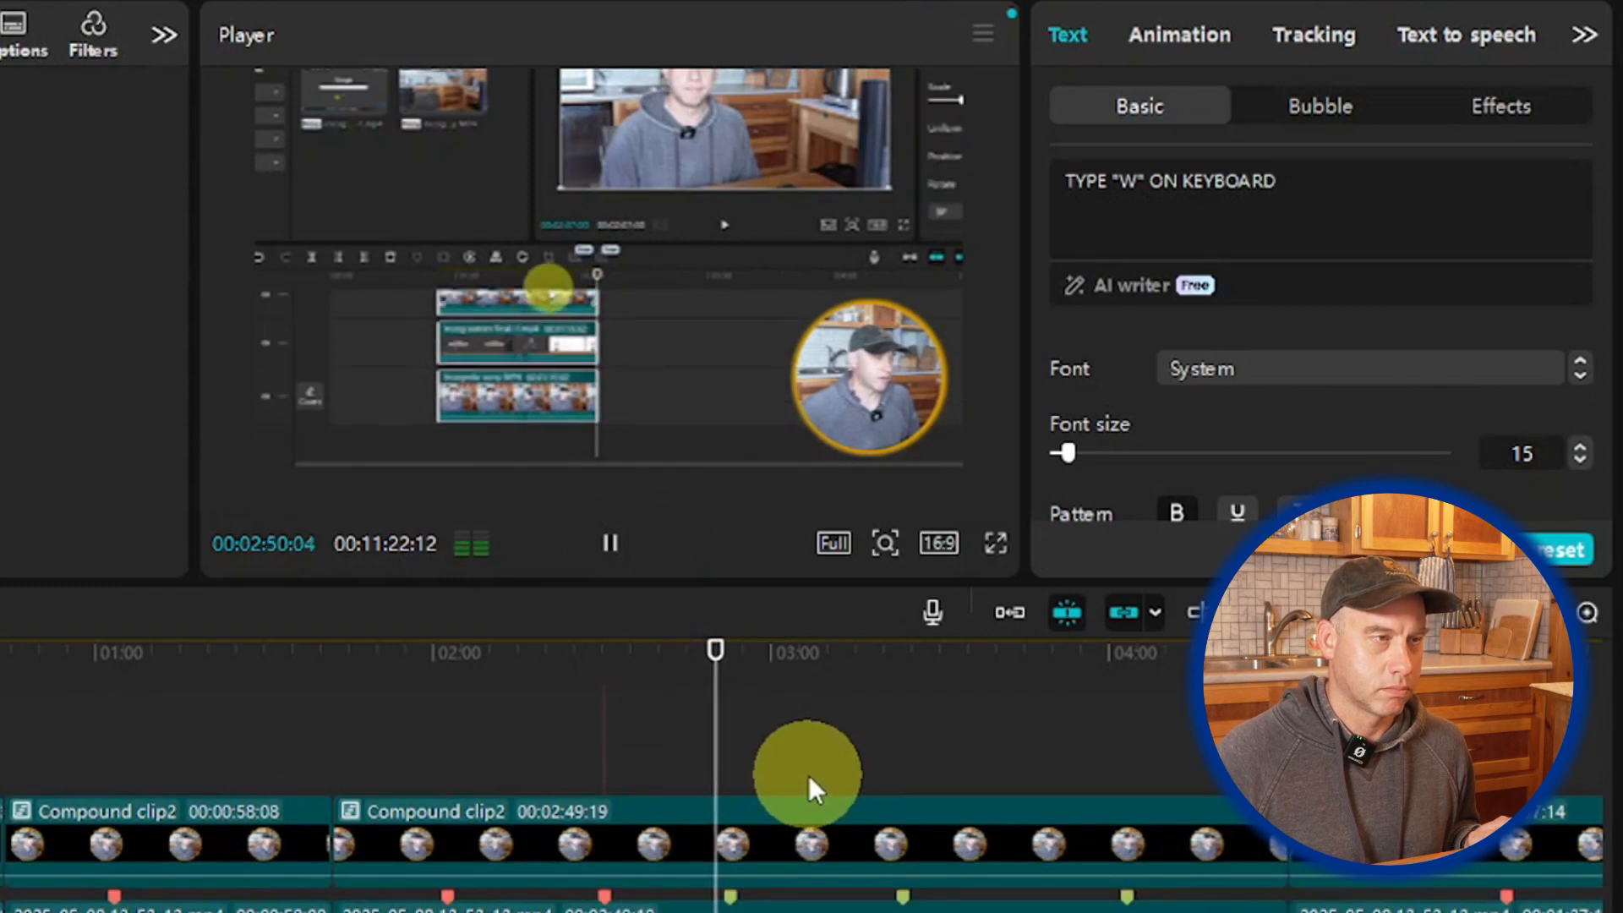
click(602, 554)
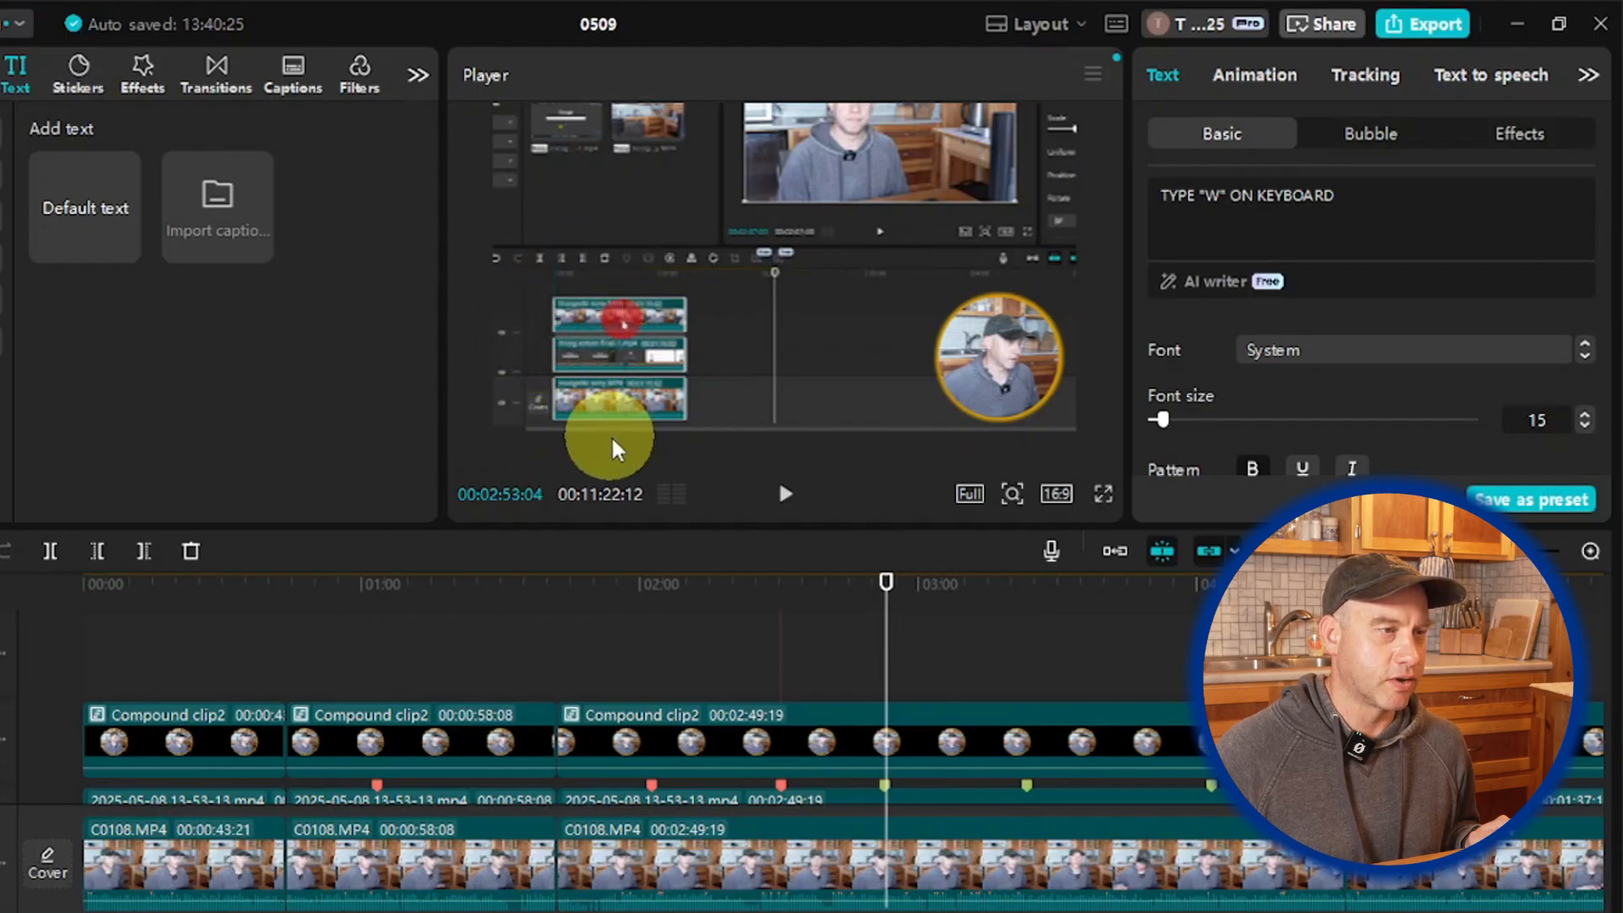
Step: Move the playhead back frame by frame around the first green marker and leave it at 00:02:52:07
drag(886, 636, 879, 645)
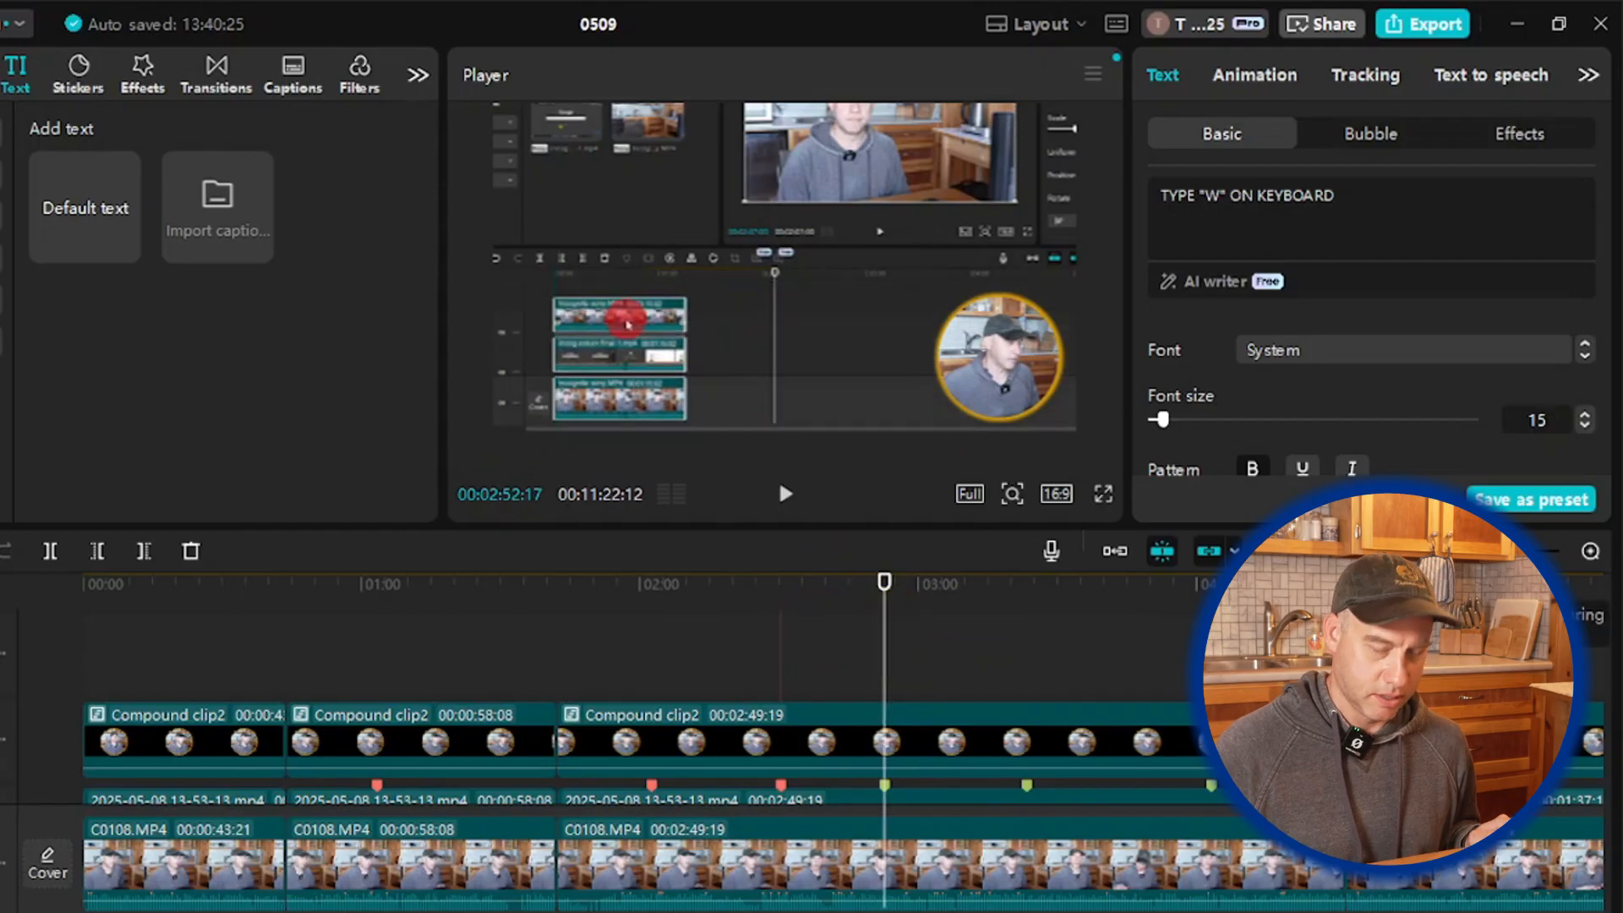
key(Left)
key(Left)
key(Left)
key(Left)
key(Left)
key(Left)
key(Left)
key(Left)
key(Left)
key(Left)
key(Left)
key(Left)
key(Left)
key(Left)
key(Left)
key(Left)
key(Left)
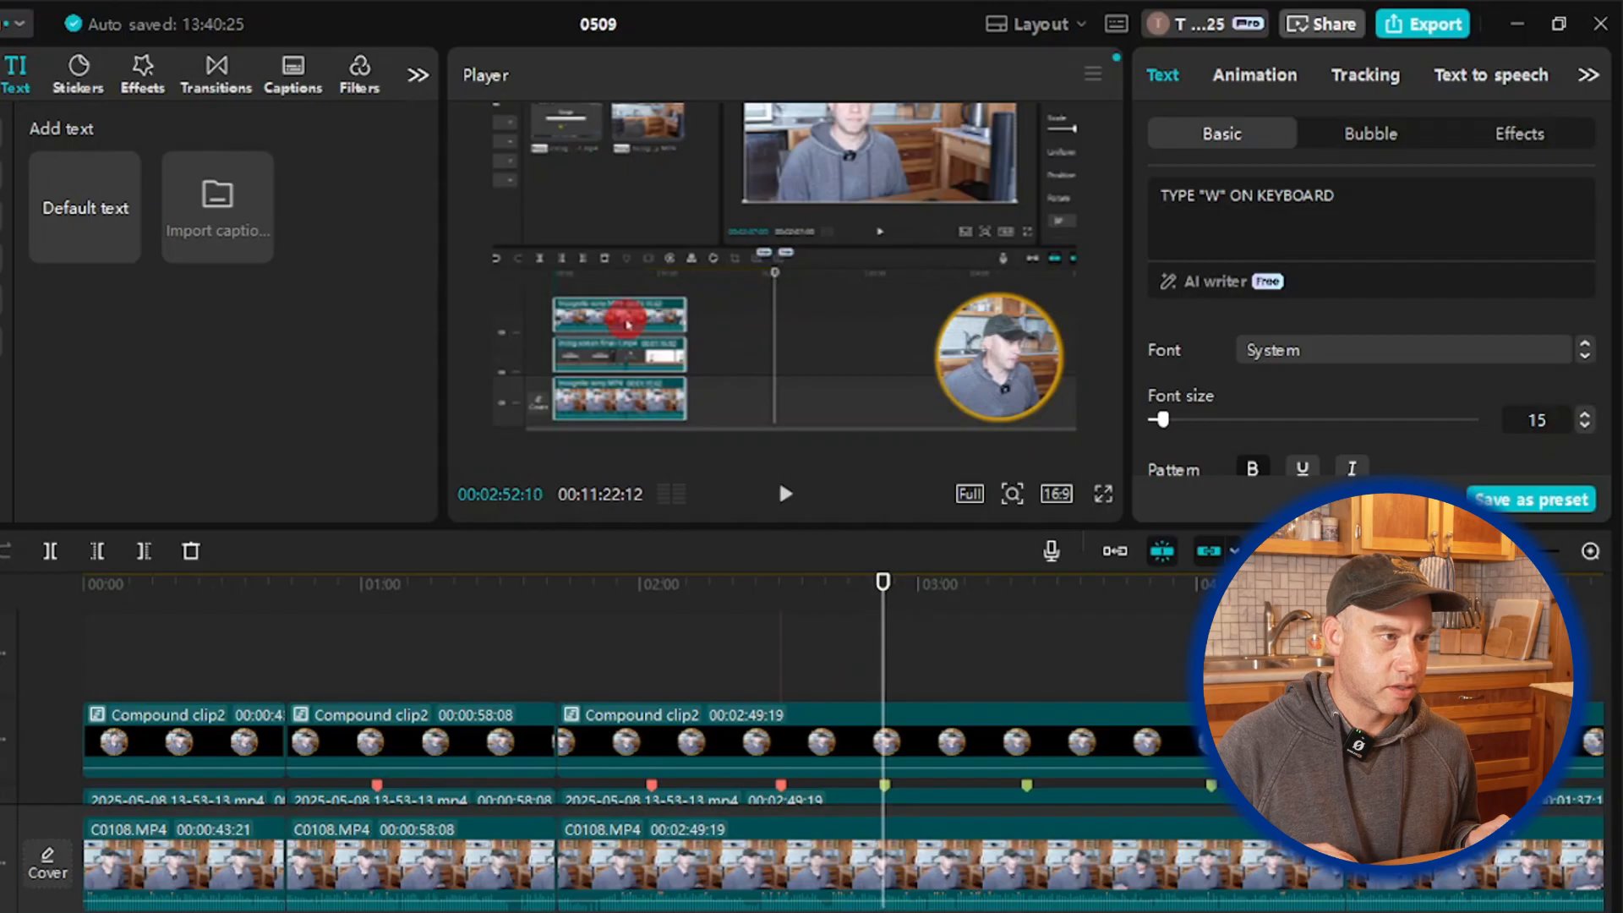
key(Right)
key(Right)
key(Right)
key(Right)
key(Right)
key(Right)
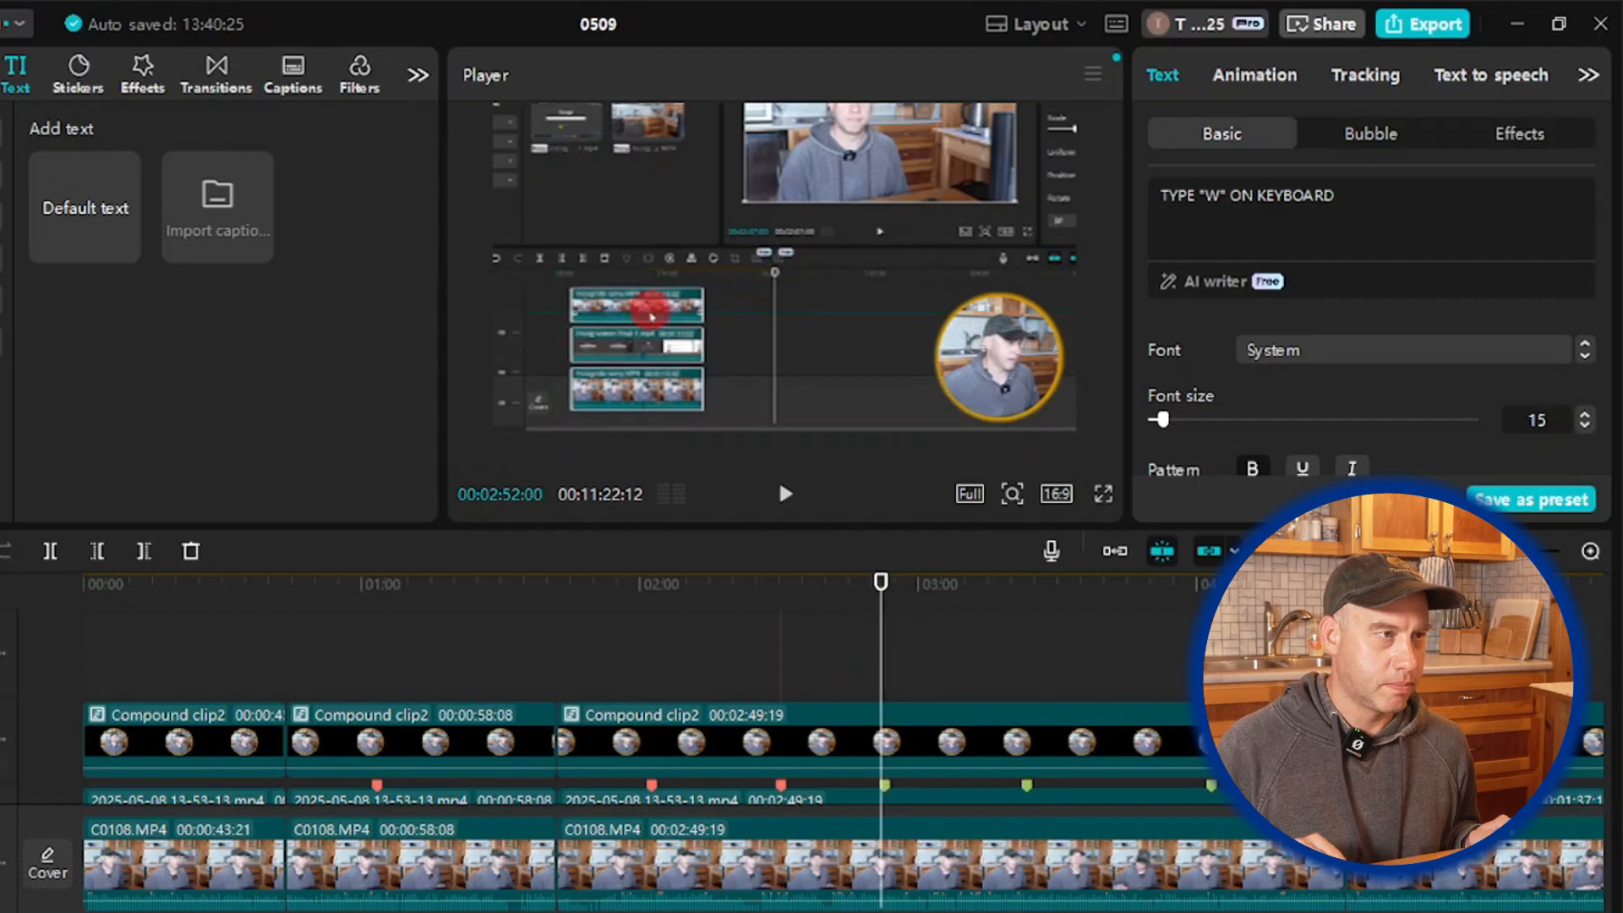
key(Right)
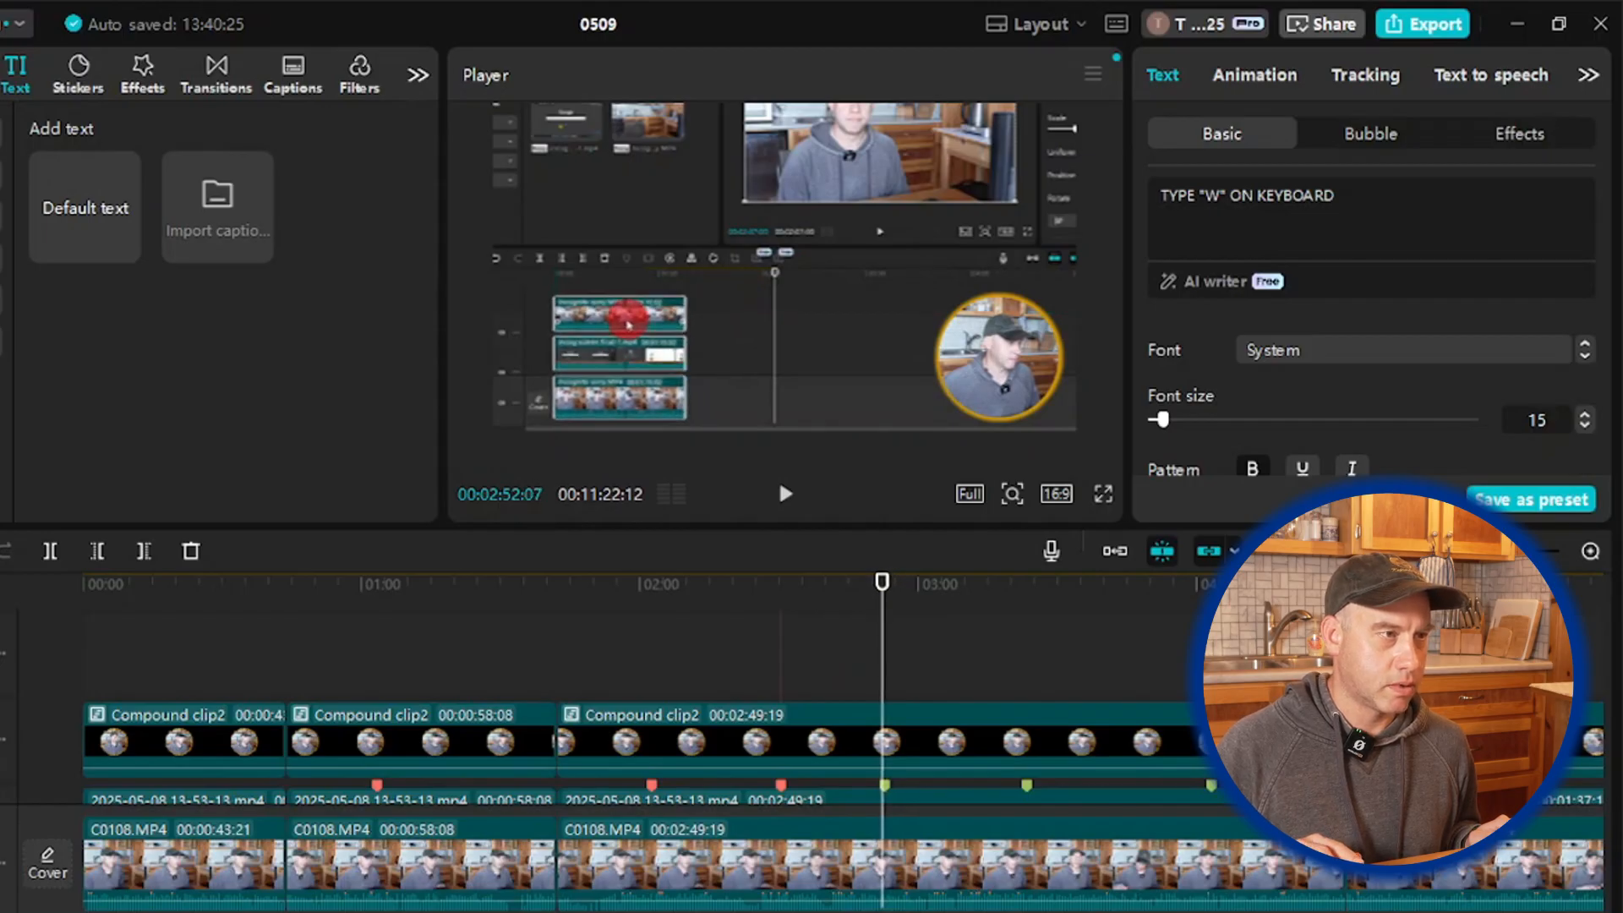
Step: Search the sticker library for "circle" using the red-circle suggestion and look through the results for a suitable outline
click(74, 95)
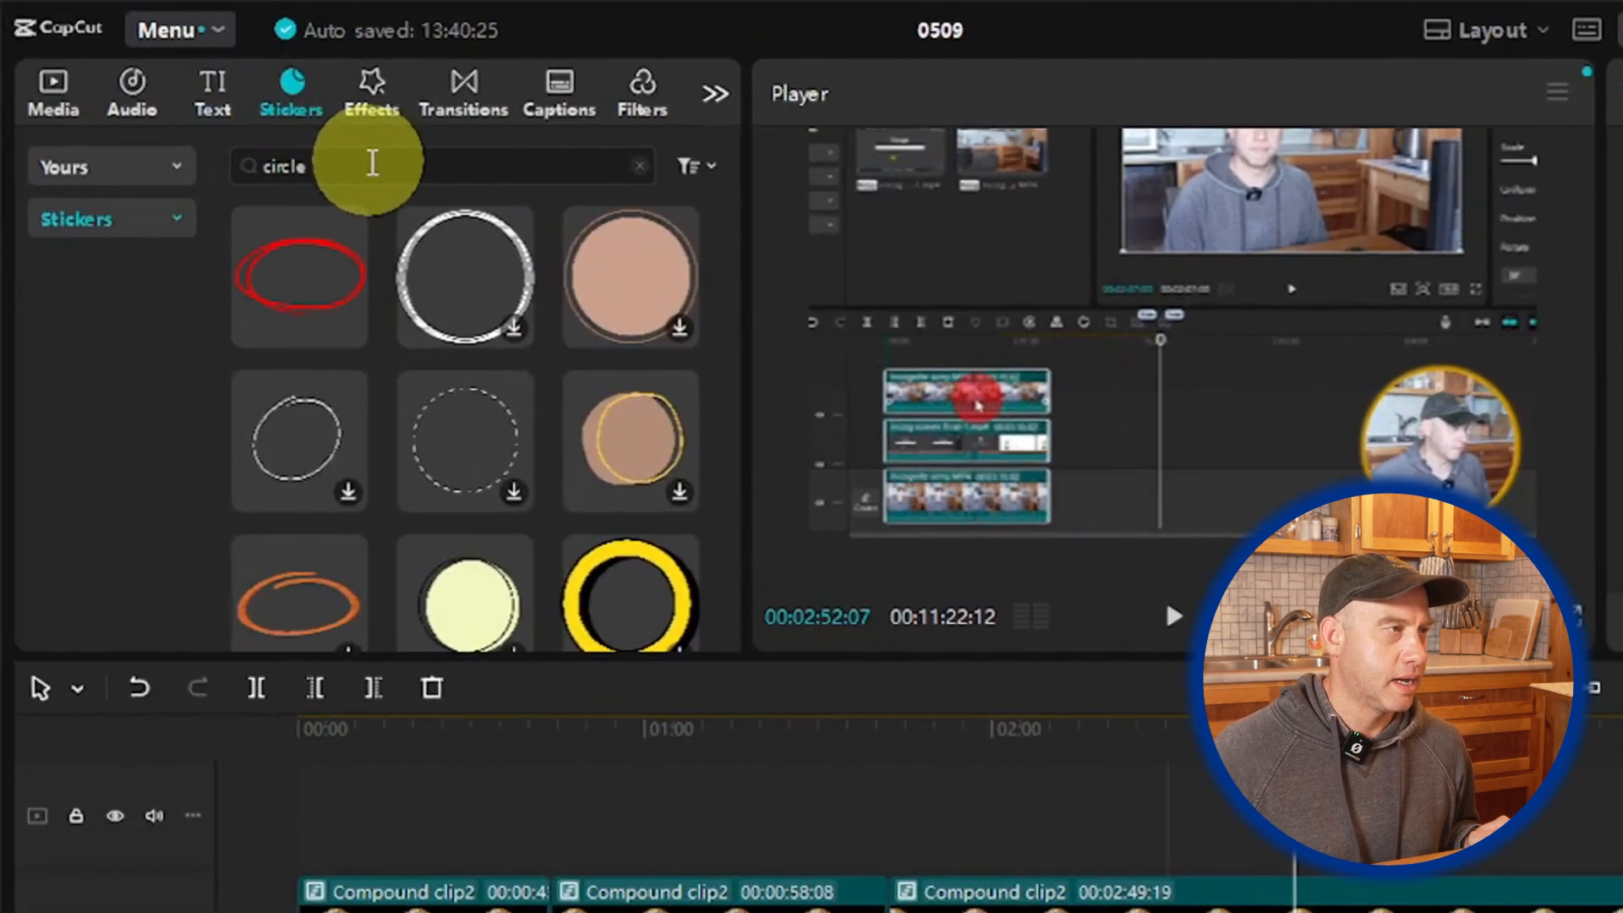
drag(372, 163, 263, 164)
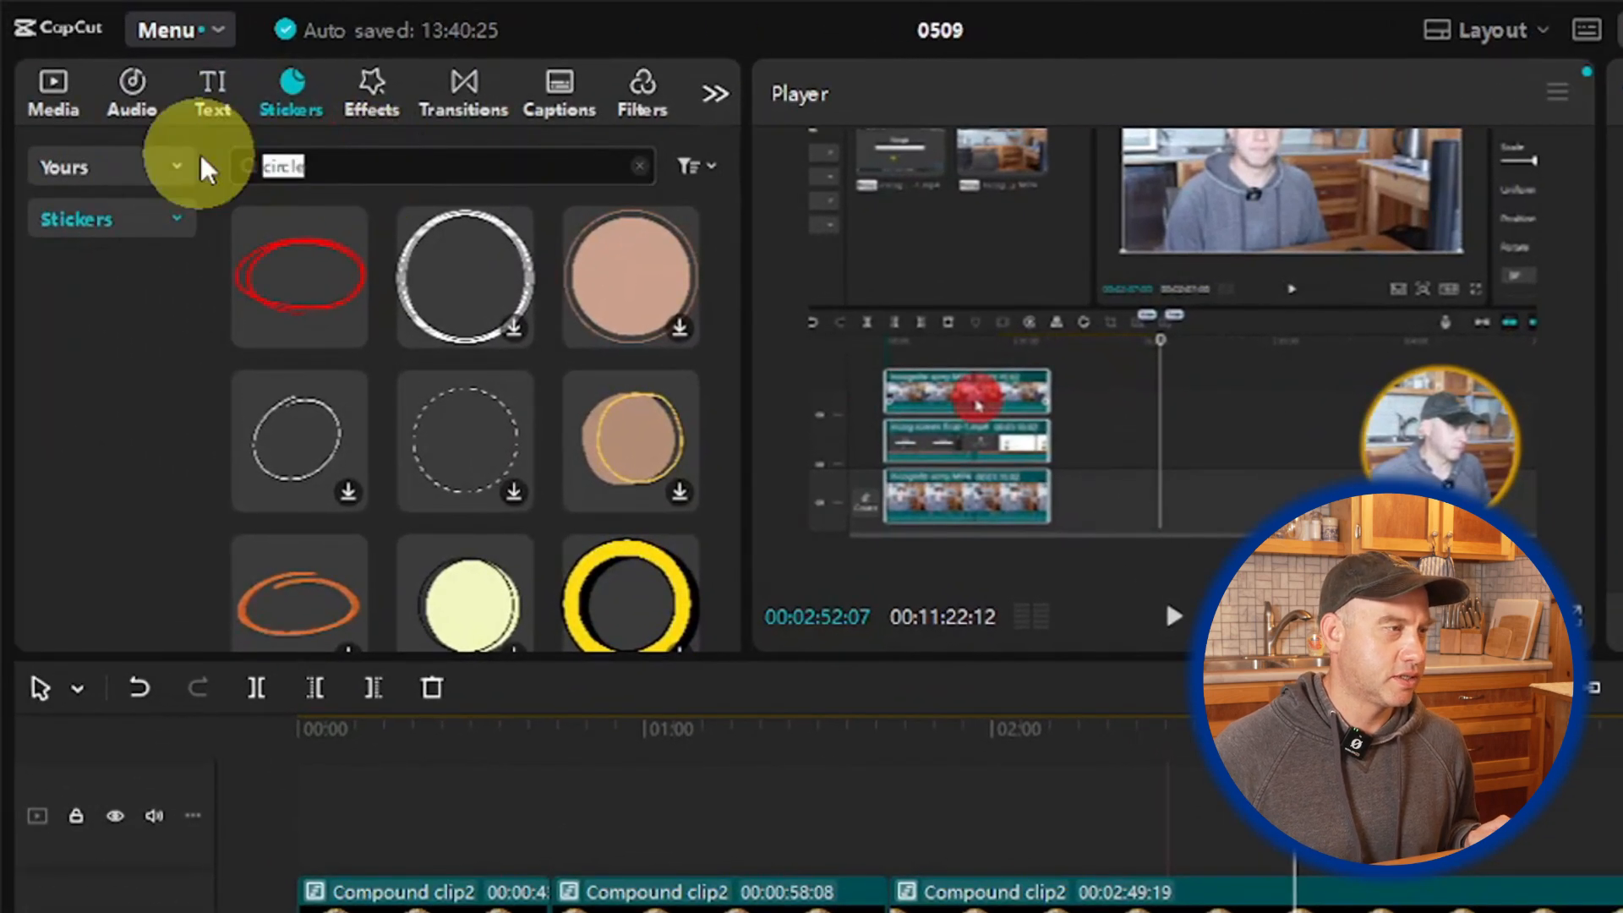
text(circle)
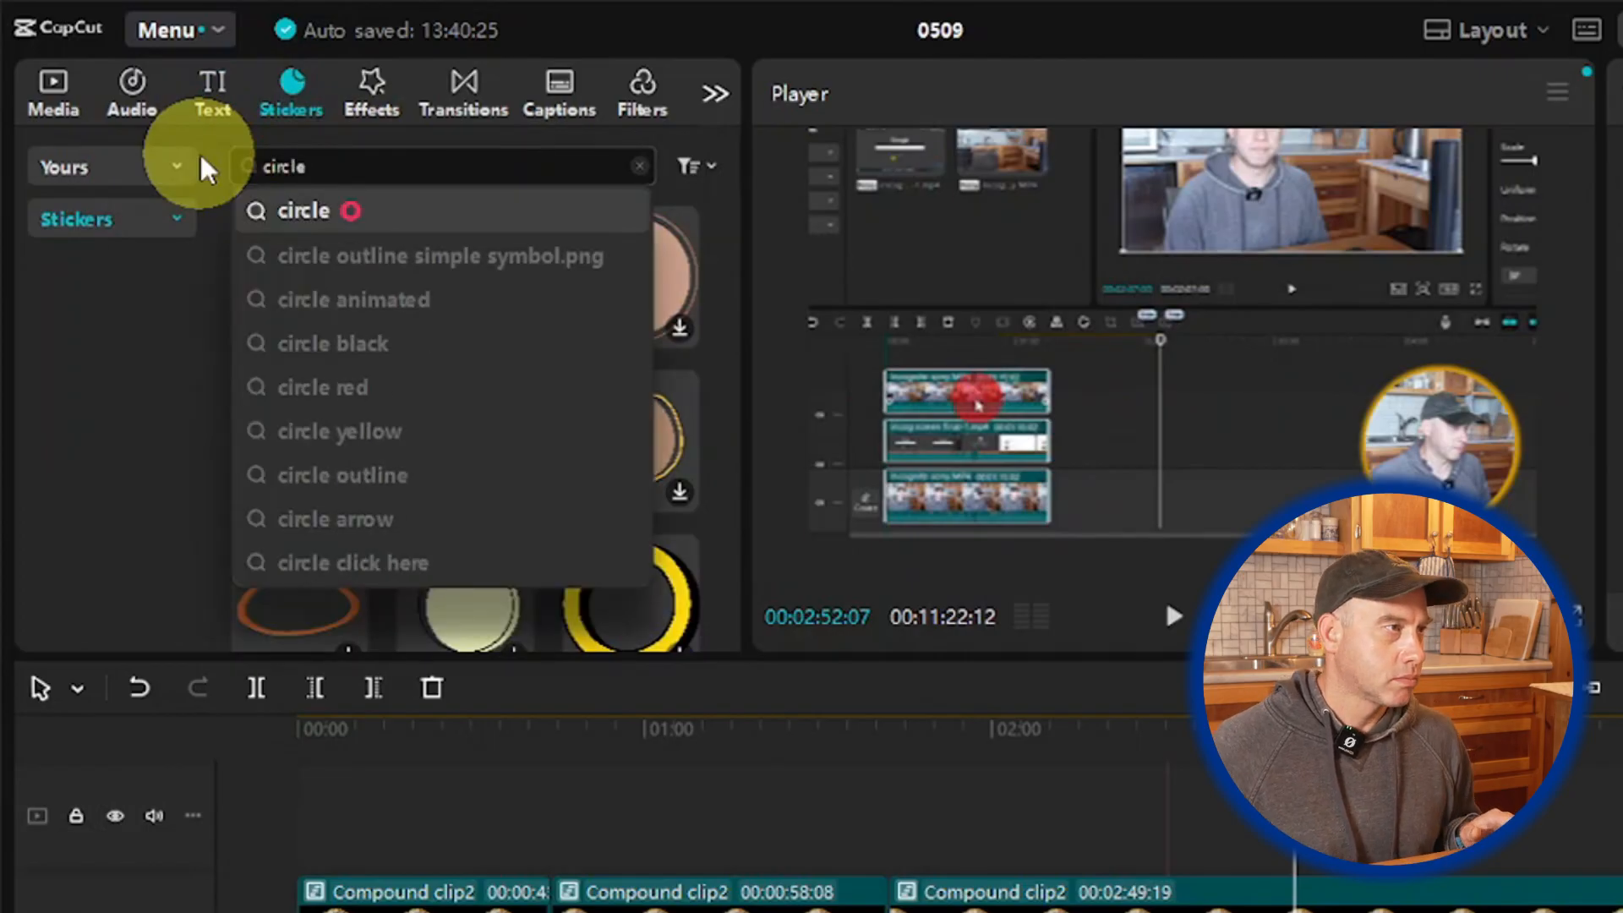
click(292, 212)
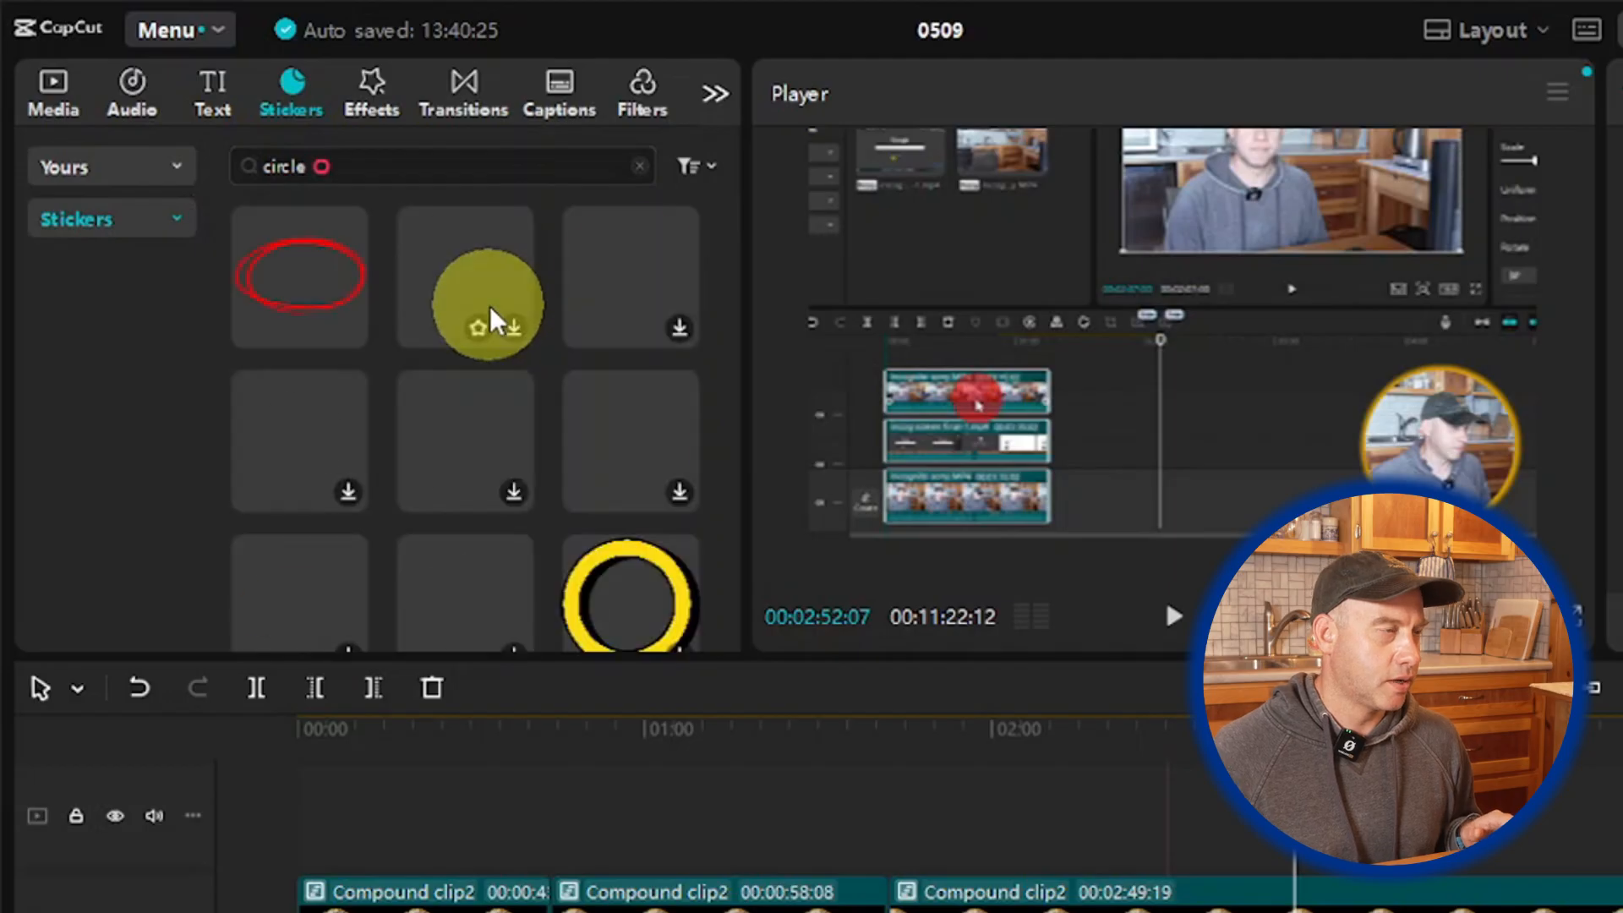
scroll(443, 382, down, 2)
scroll(444, 382, down, 8)
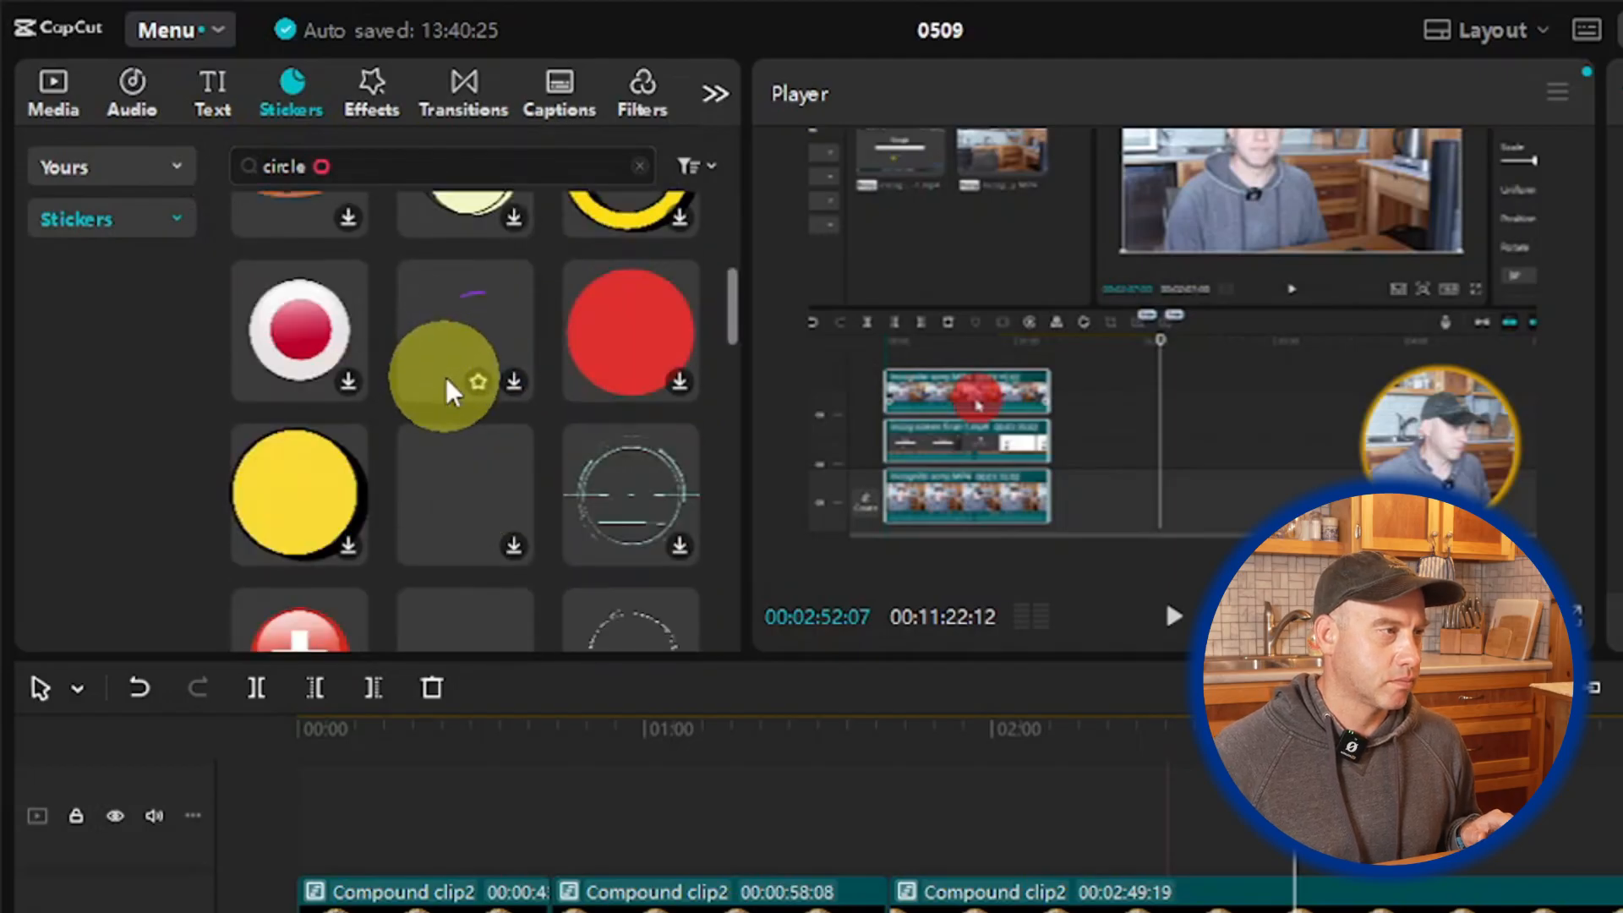
scroll(469, 410, down, 10)
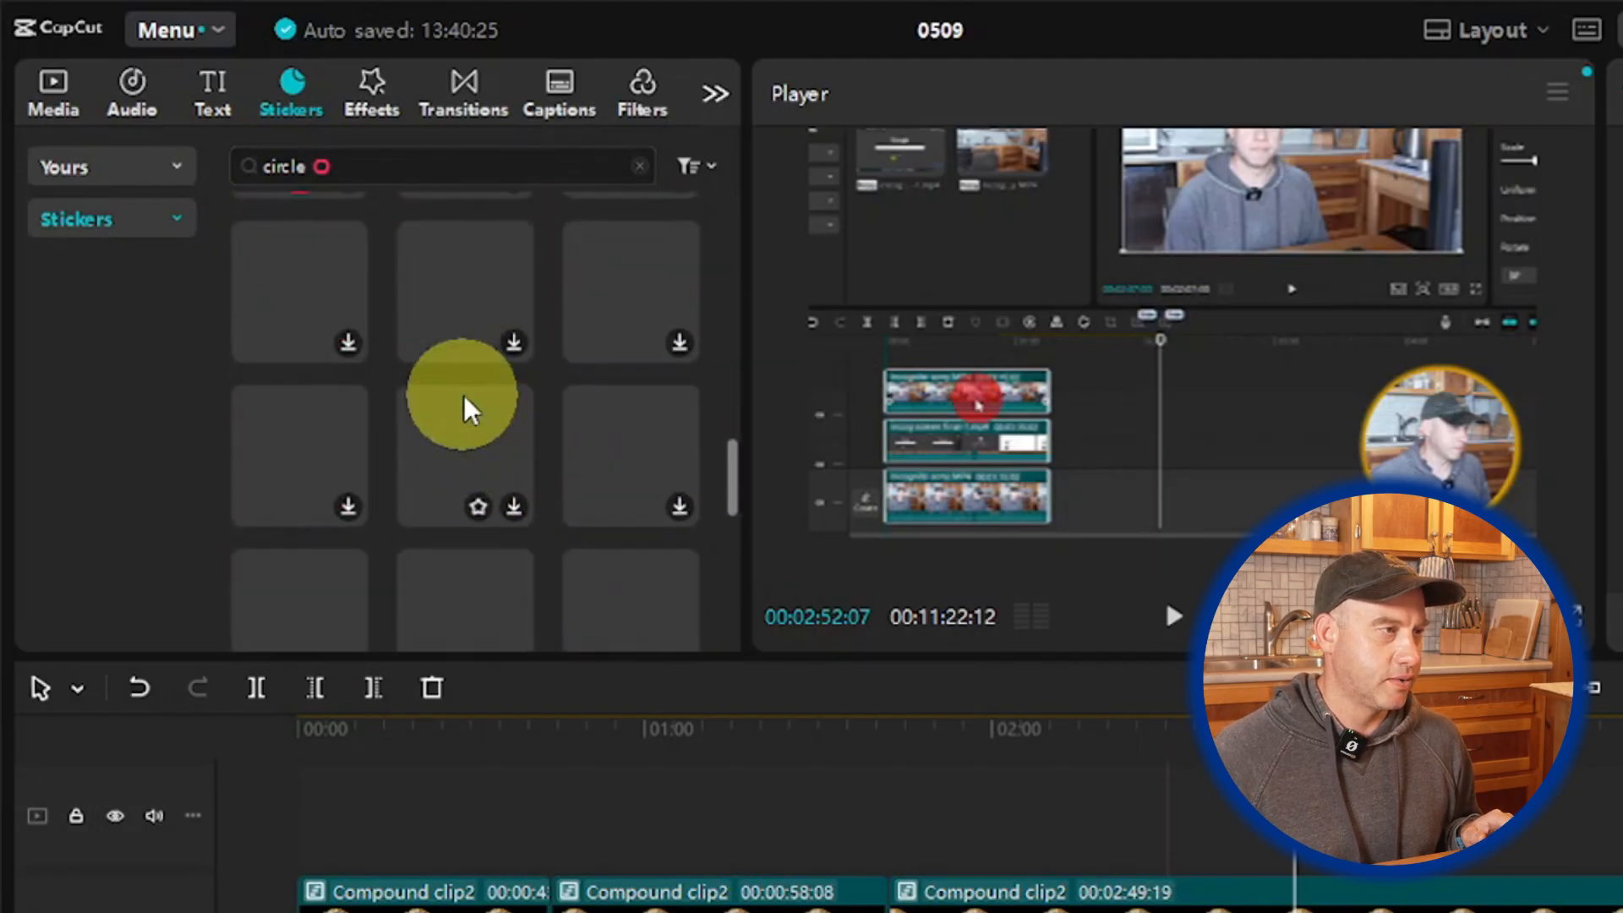
scroll(461, 469, down, 3)
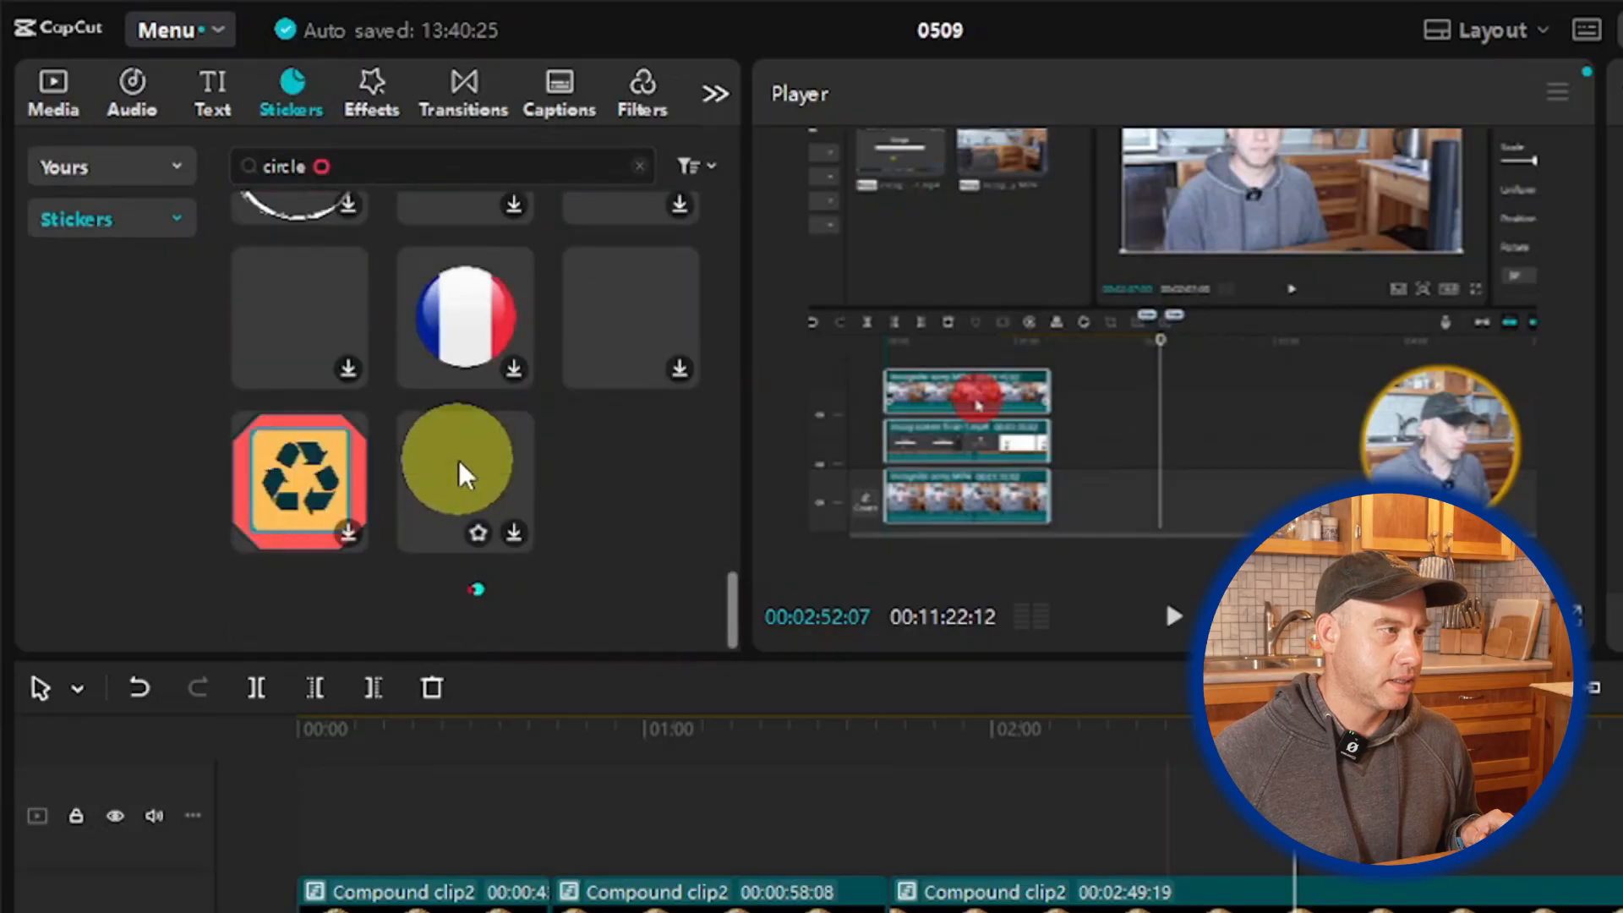
scroll(468, 448, up, 15)
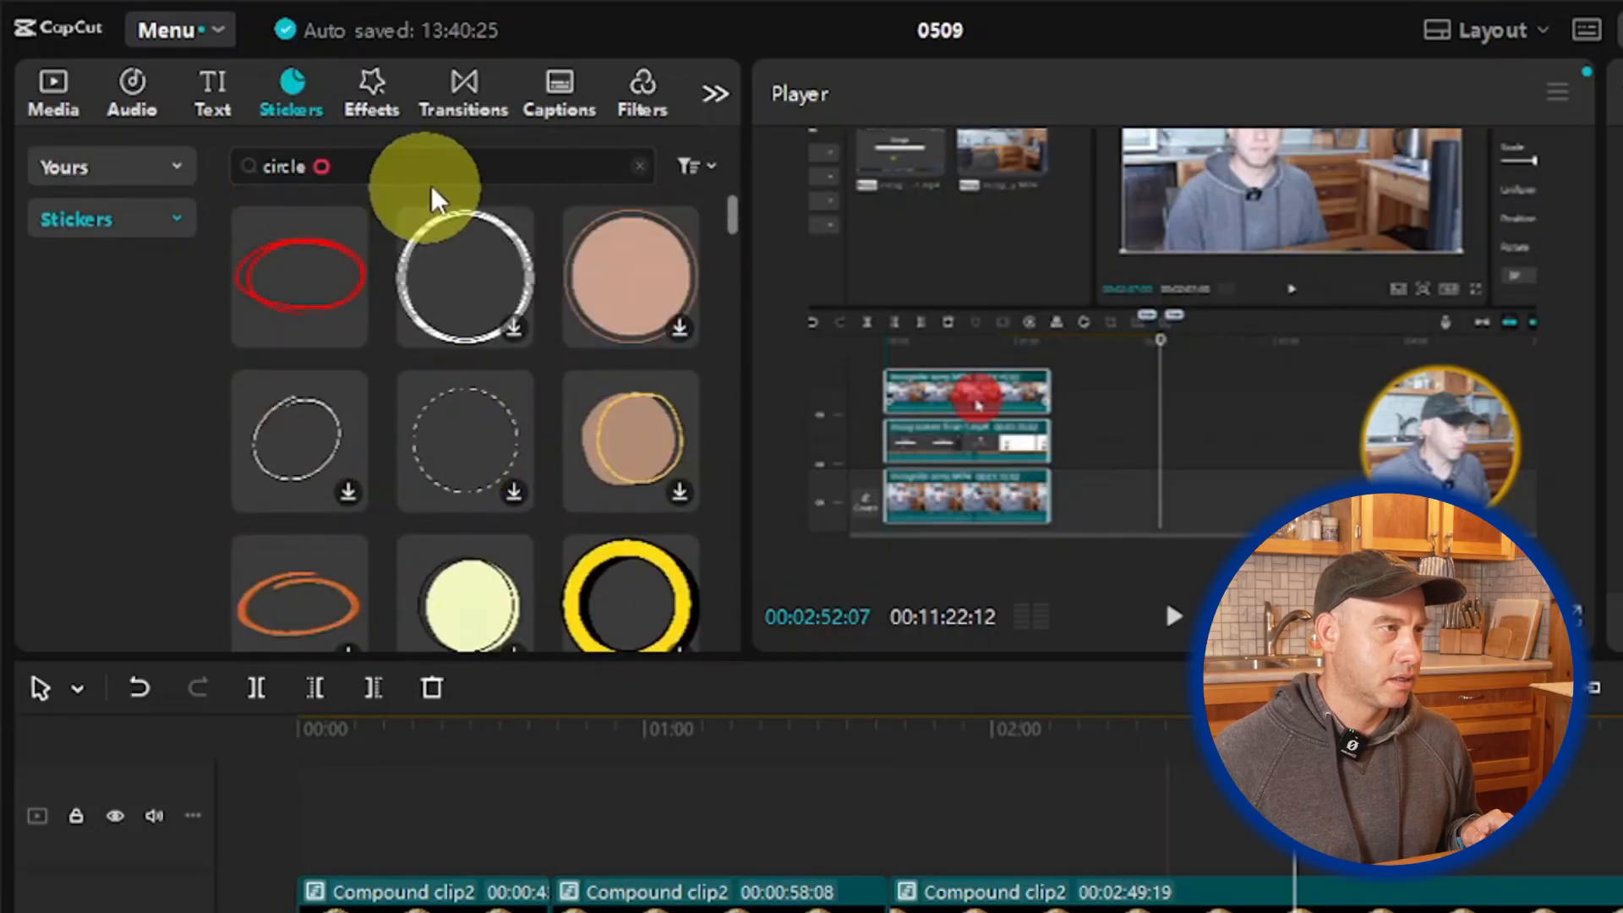
Step: Search the stickers for plain "circle" and add the red hand-drawn ellipse at 00:02:52:07
click(473, 149)
key(Return)
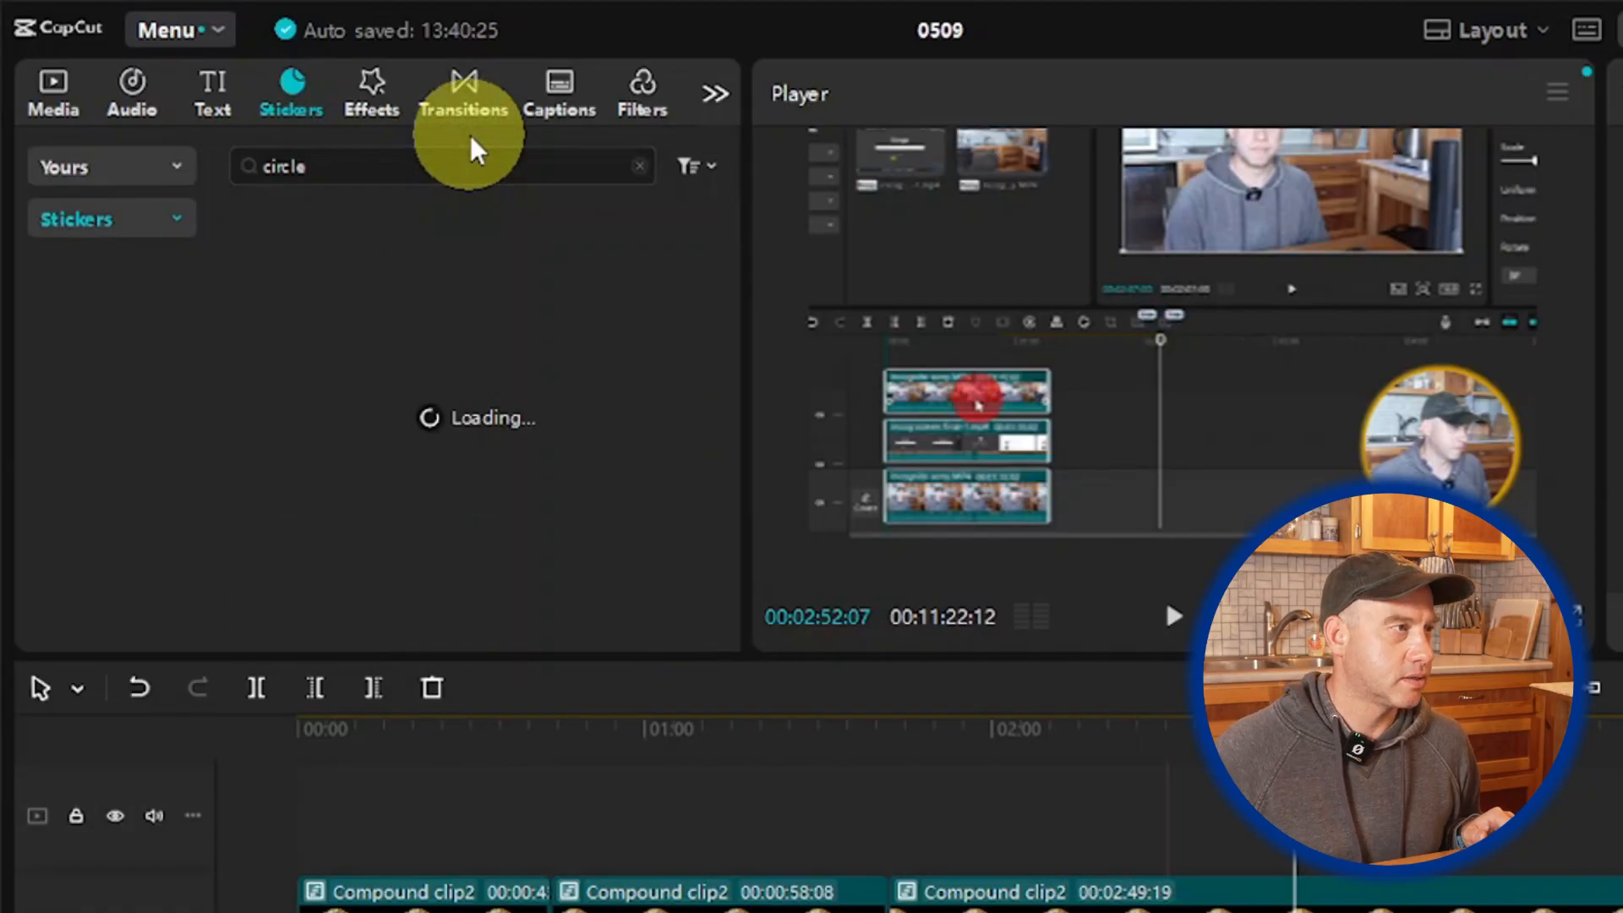
scroll(302, 336, down, 10)
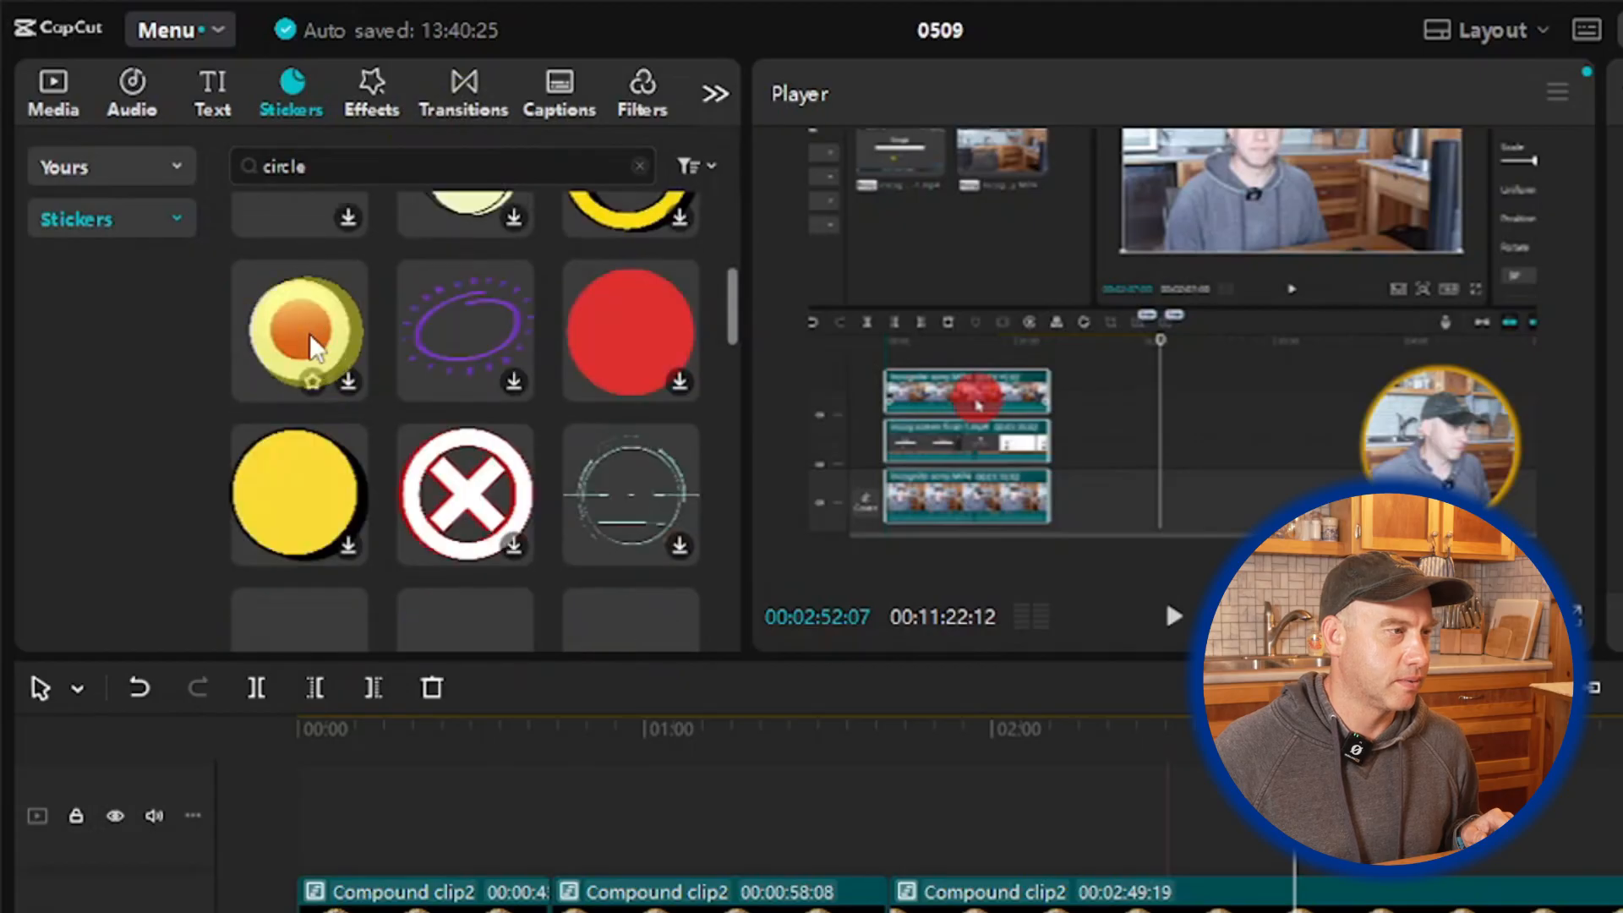
scroll(330, 351, down, 15)
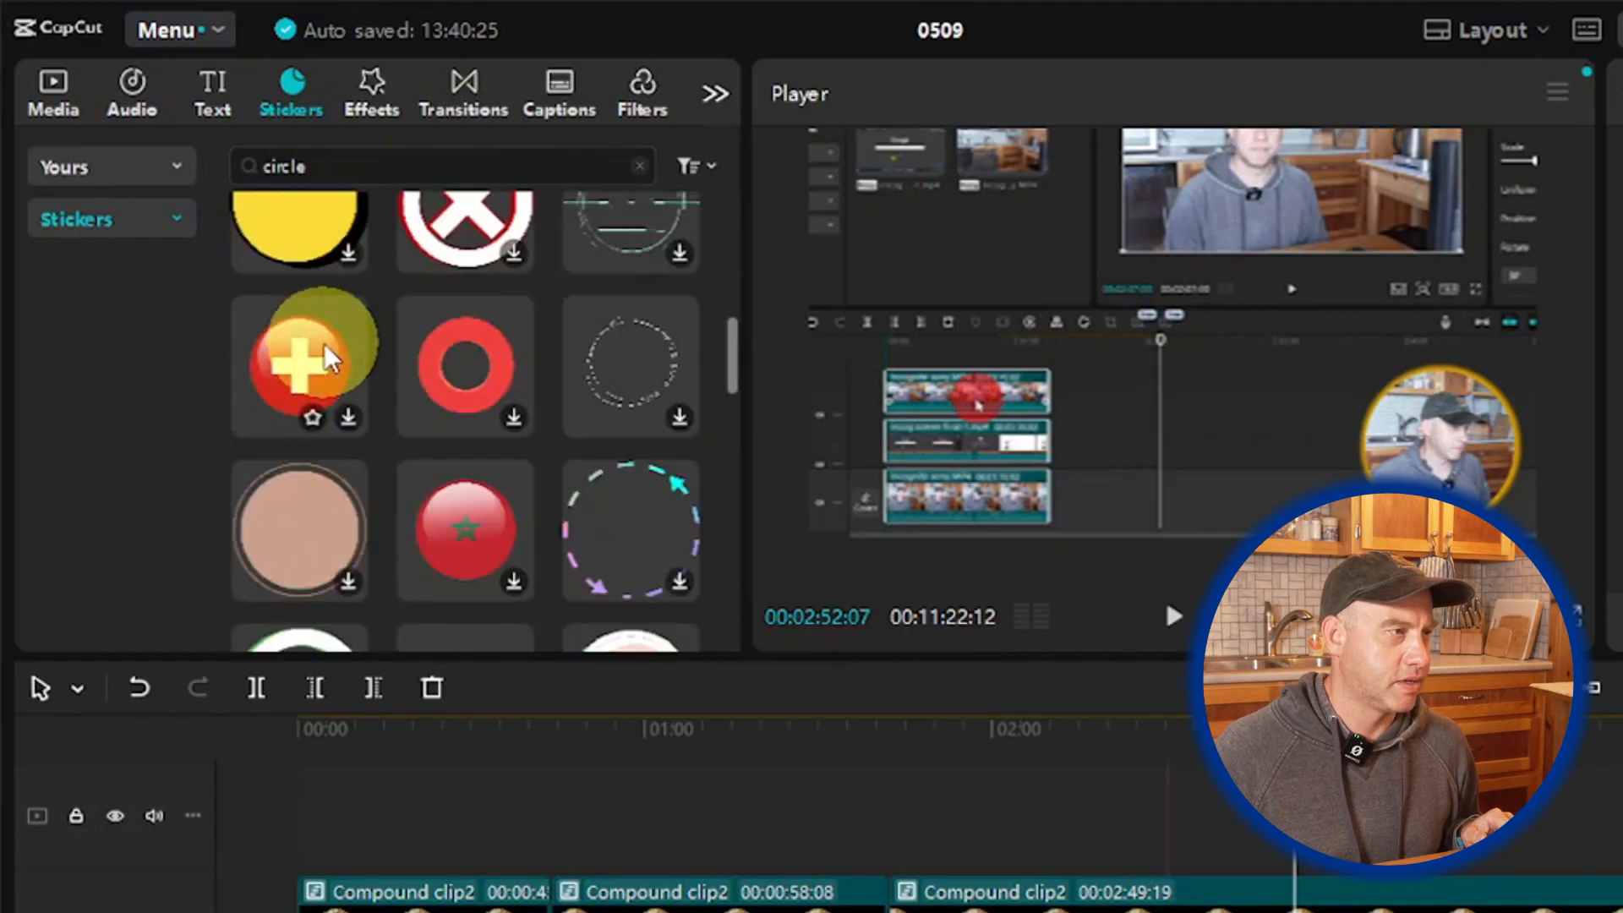
mouse_move(347, 356)
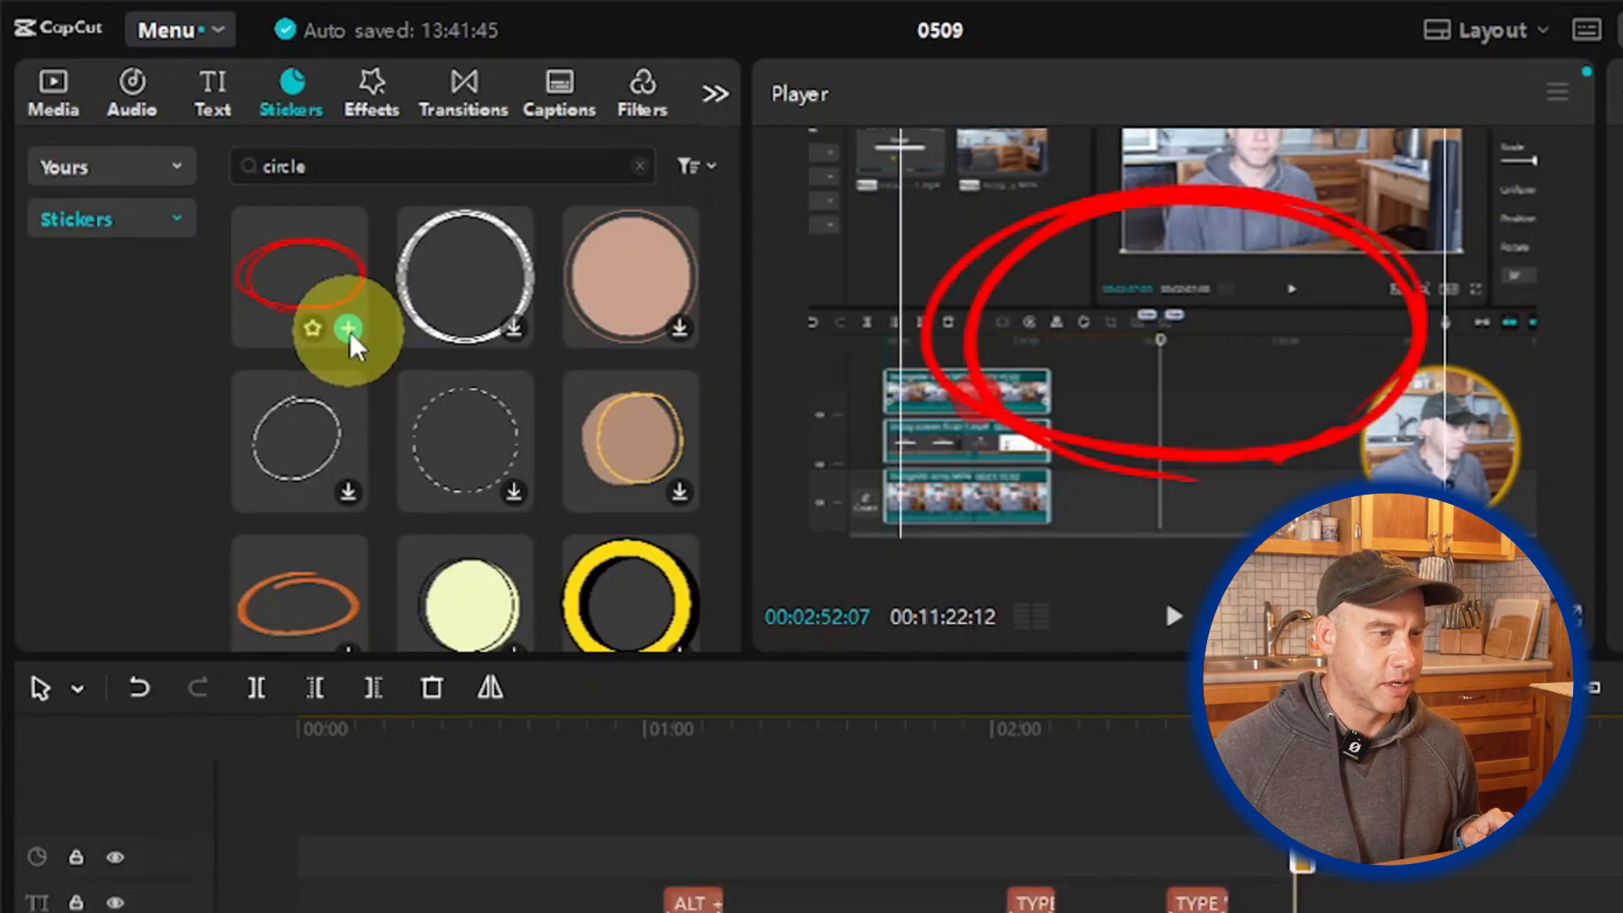
click(1209, 480)
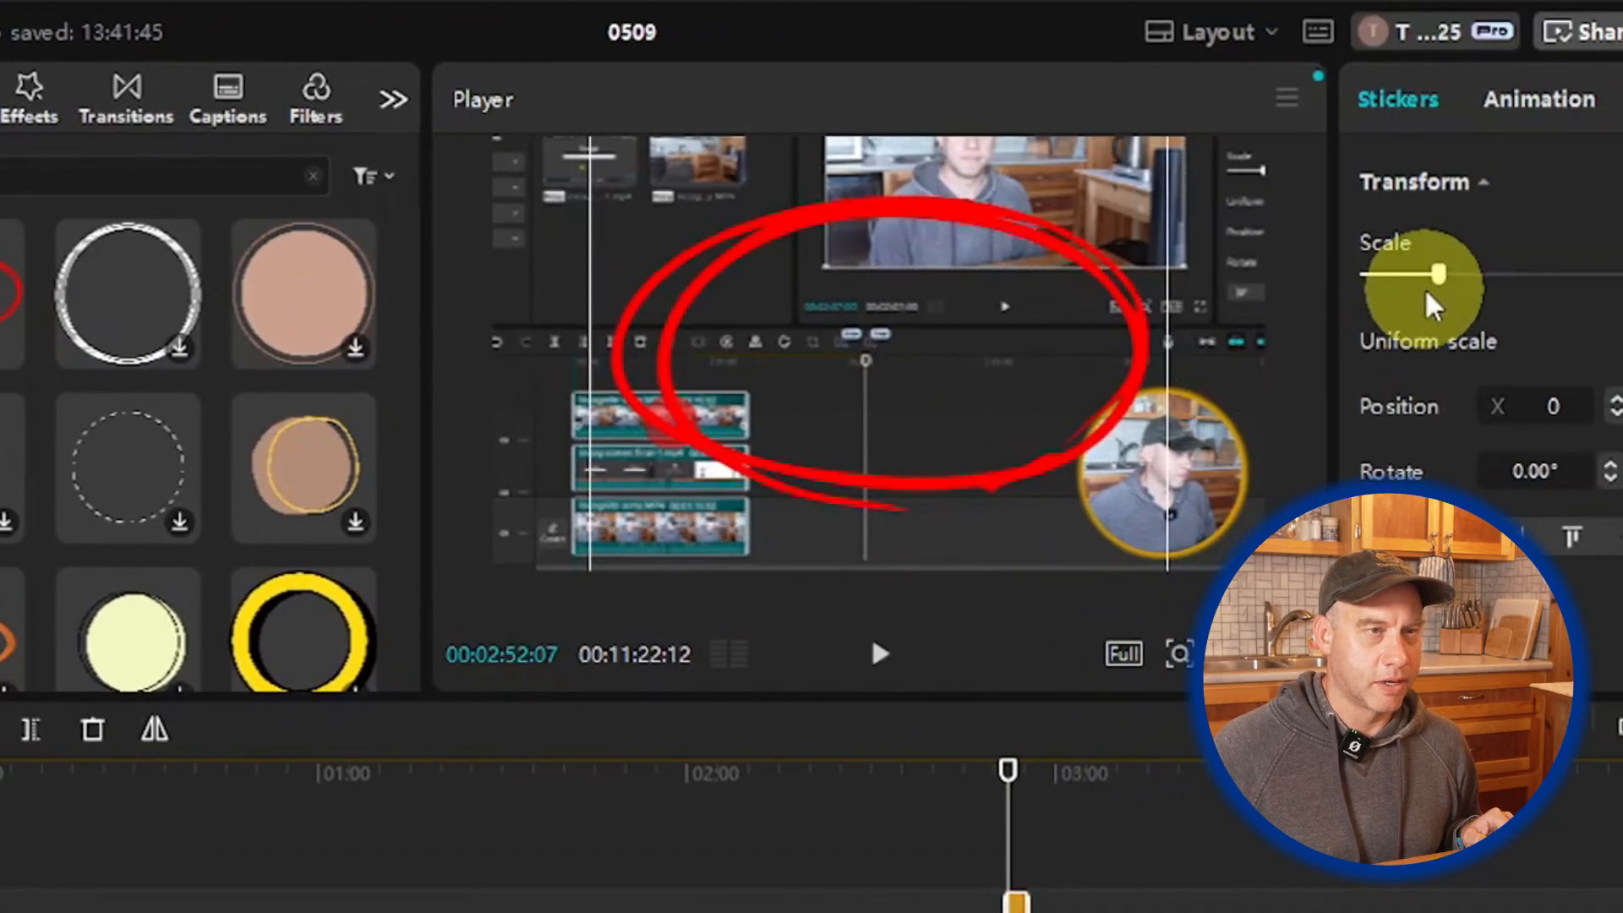
Step: Scale the red ellipse to 37%, rotate it 90° and place it at X -1526, Y -550 around the recorded clips' starting edges
drag(1441, 283, 1399, 296)
drag(879, 524, 673, 370)
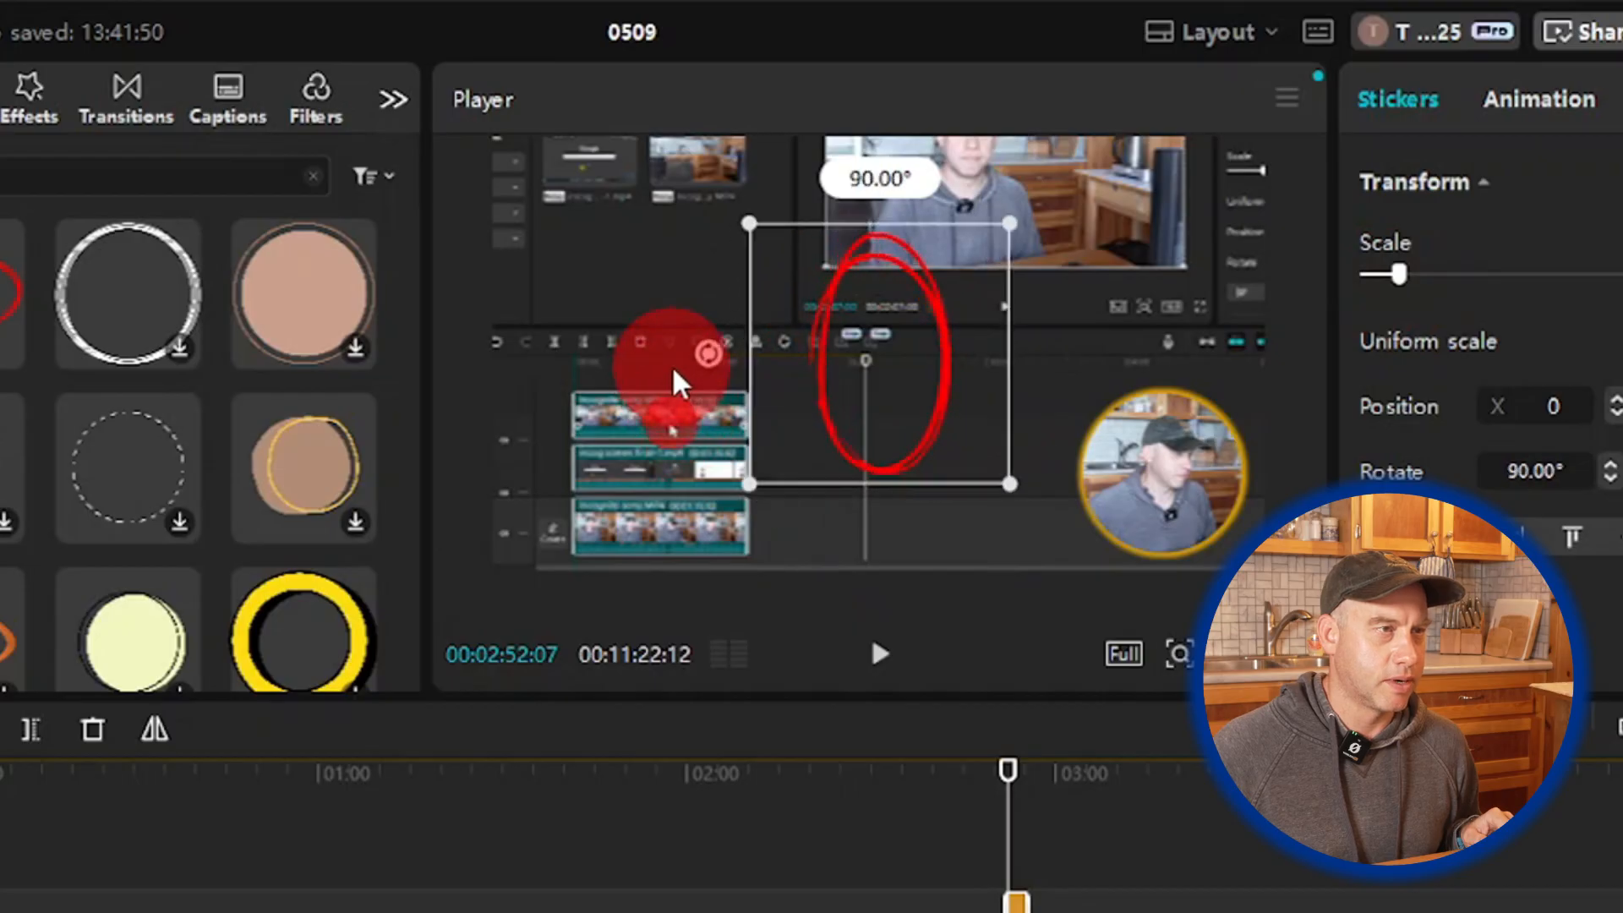
click(884, 410)
drag(884, 412, 604, 498)
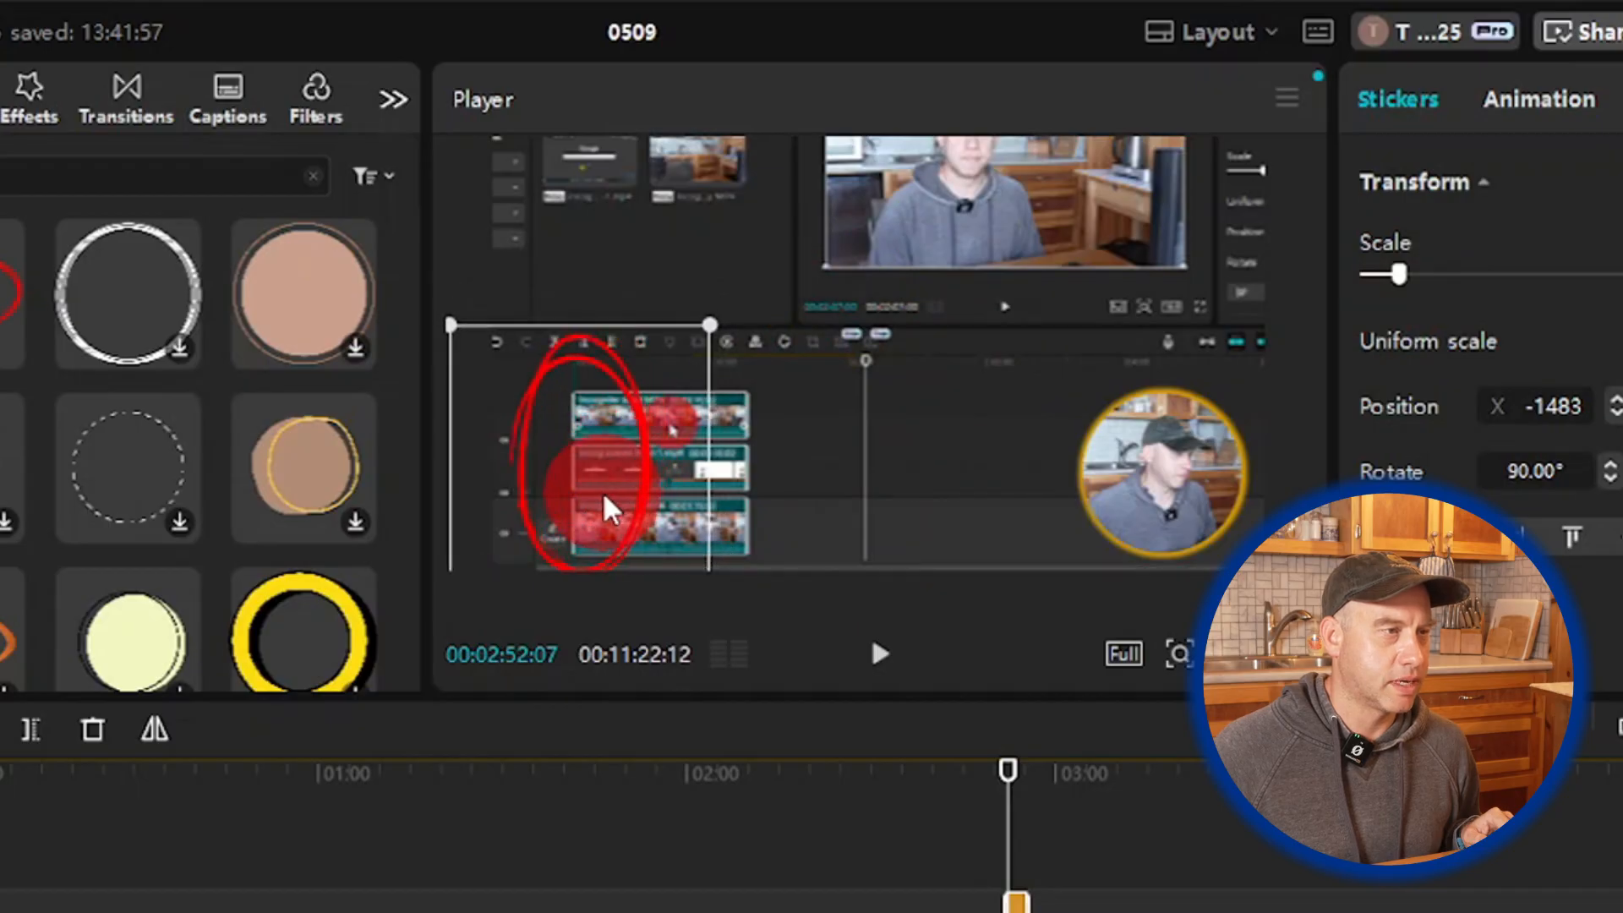
drag(709, 326, 688, 333)
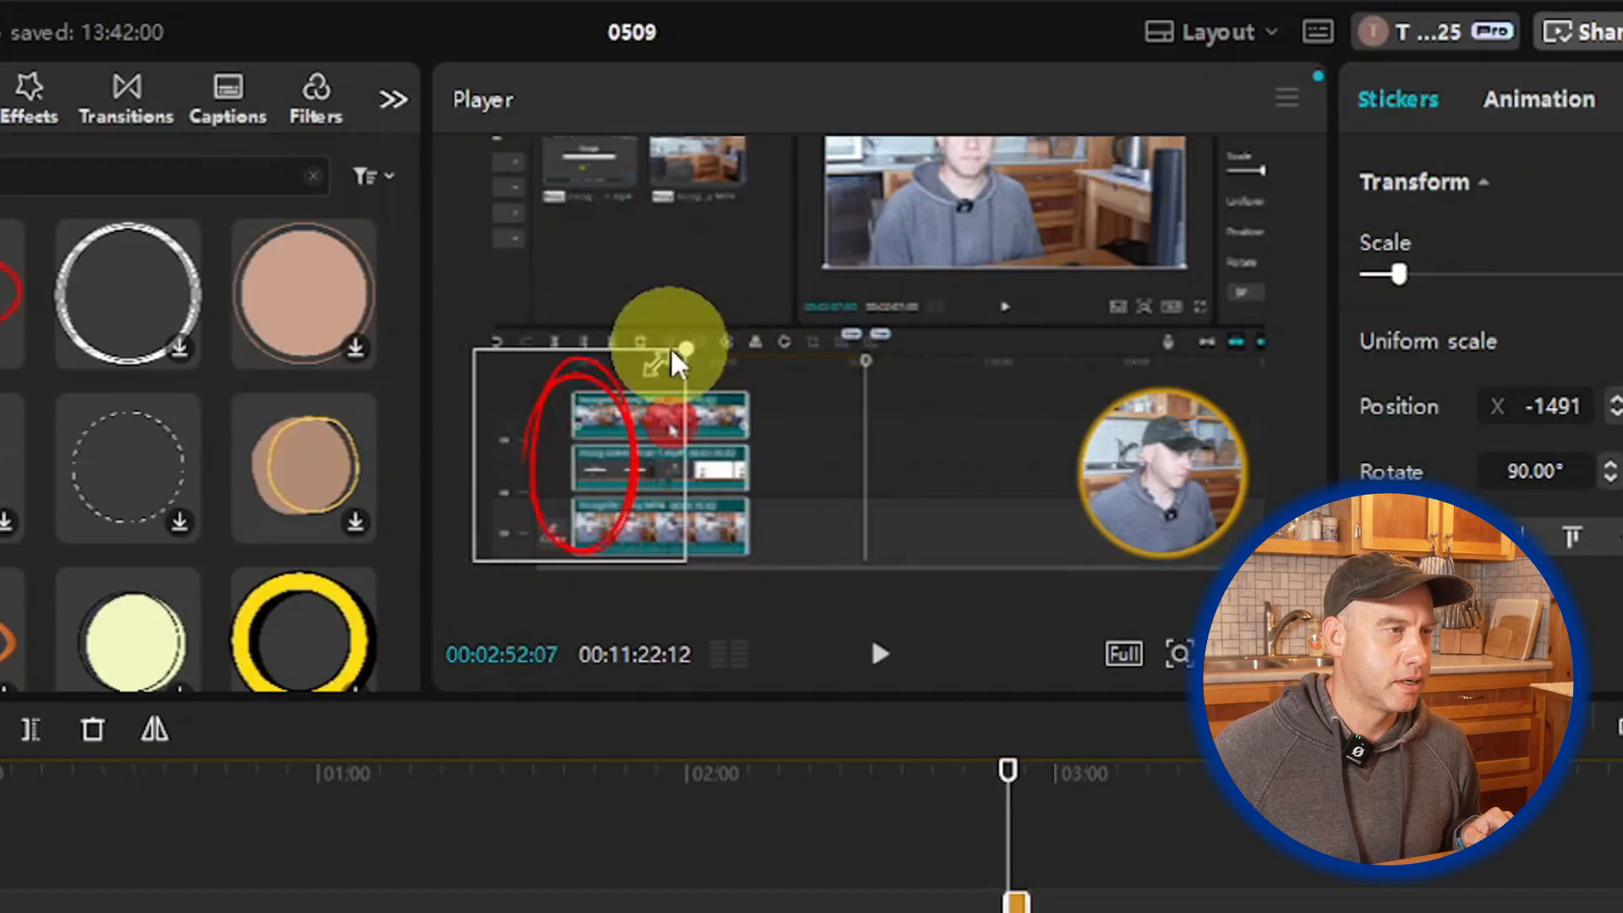
drag(580, 464, 556, 488)
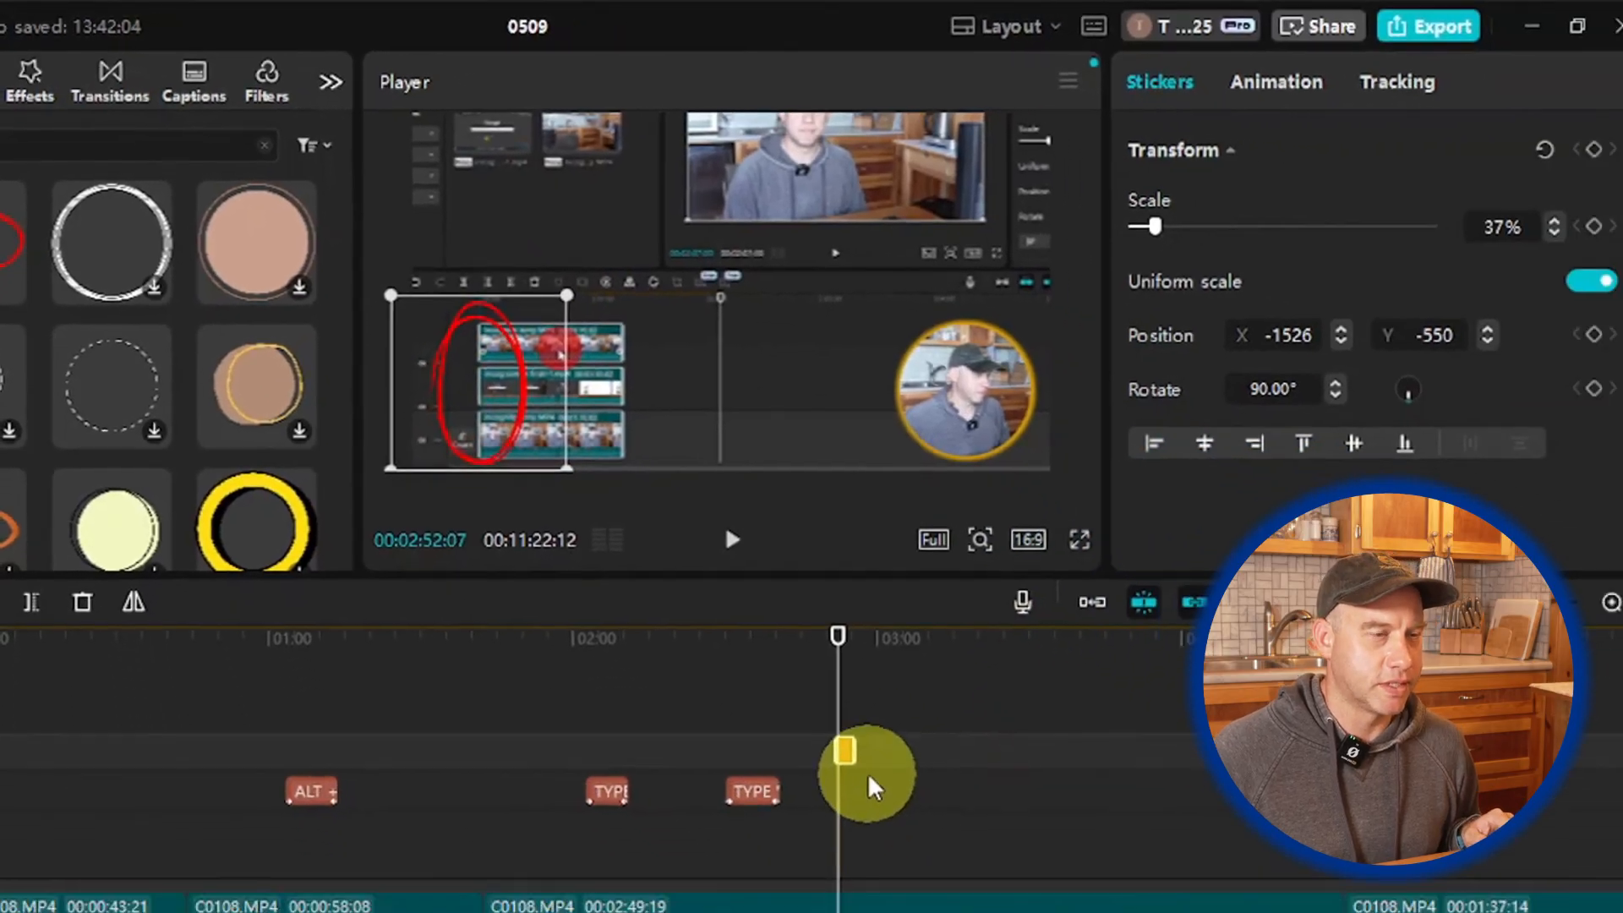
Step: Extend the ellipse's sticker clip slightly on the timeline and play the footage on to 00:03:00:10
mouse_move(840, 744)
mouse_down()
mouse_move(880, 745)
mouse_move(845, 746)
mouse_up()
click(720, 532)
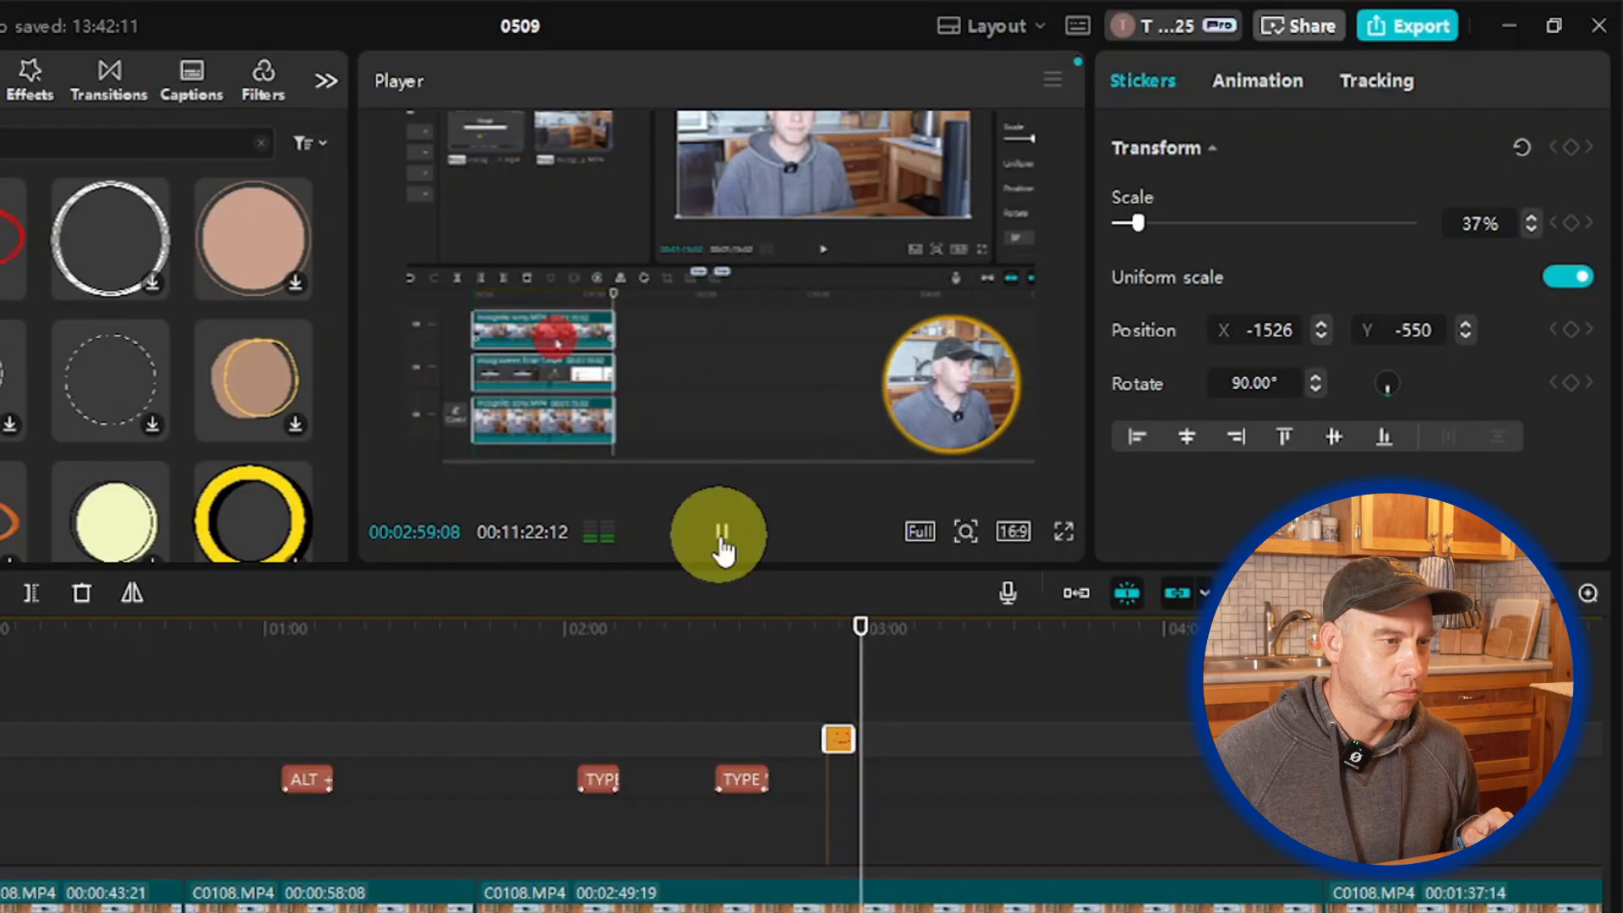
click(721, 546)
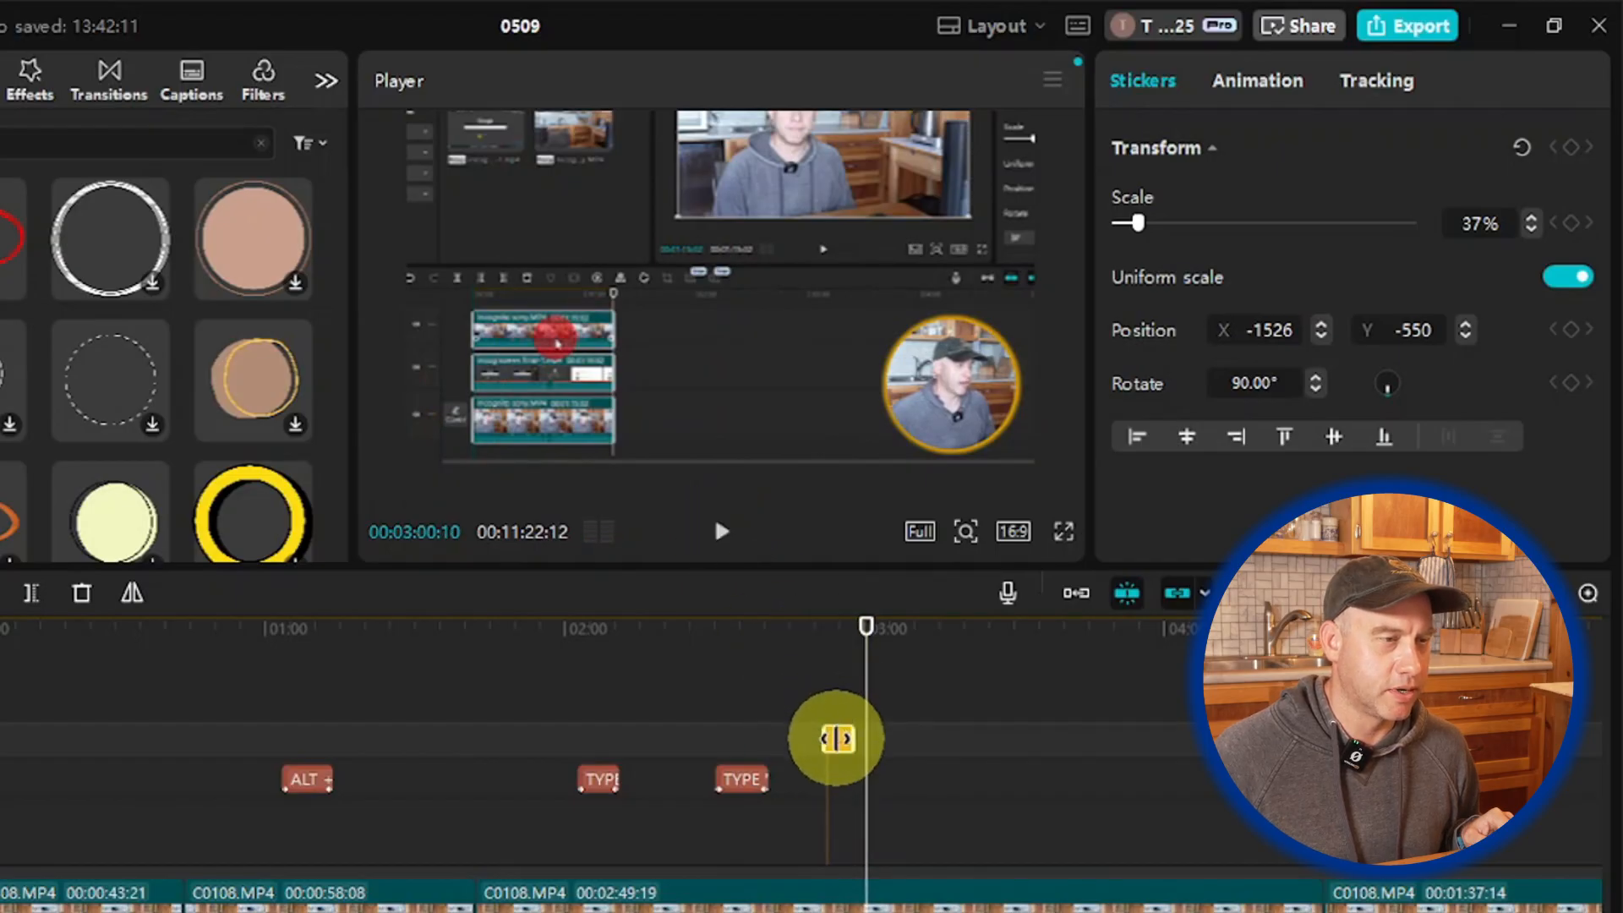
Step: Replay the footage from 00:02:46:16 and move the ellipse's sticker clip to start at 00:02:58:21
click(801, 689)
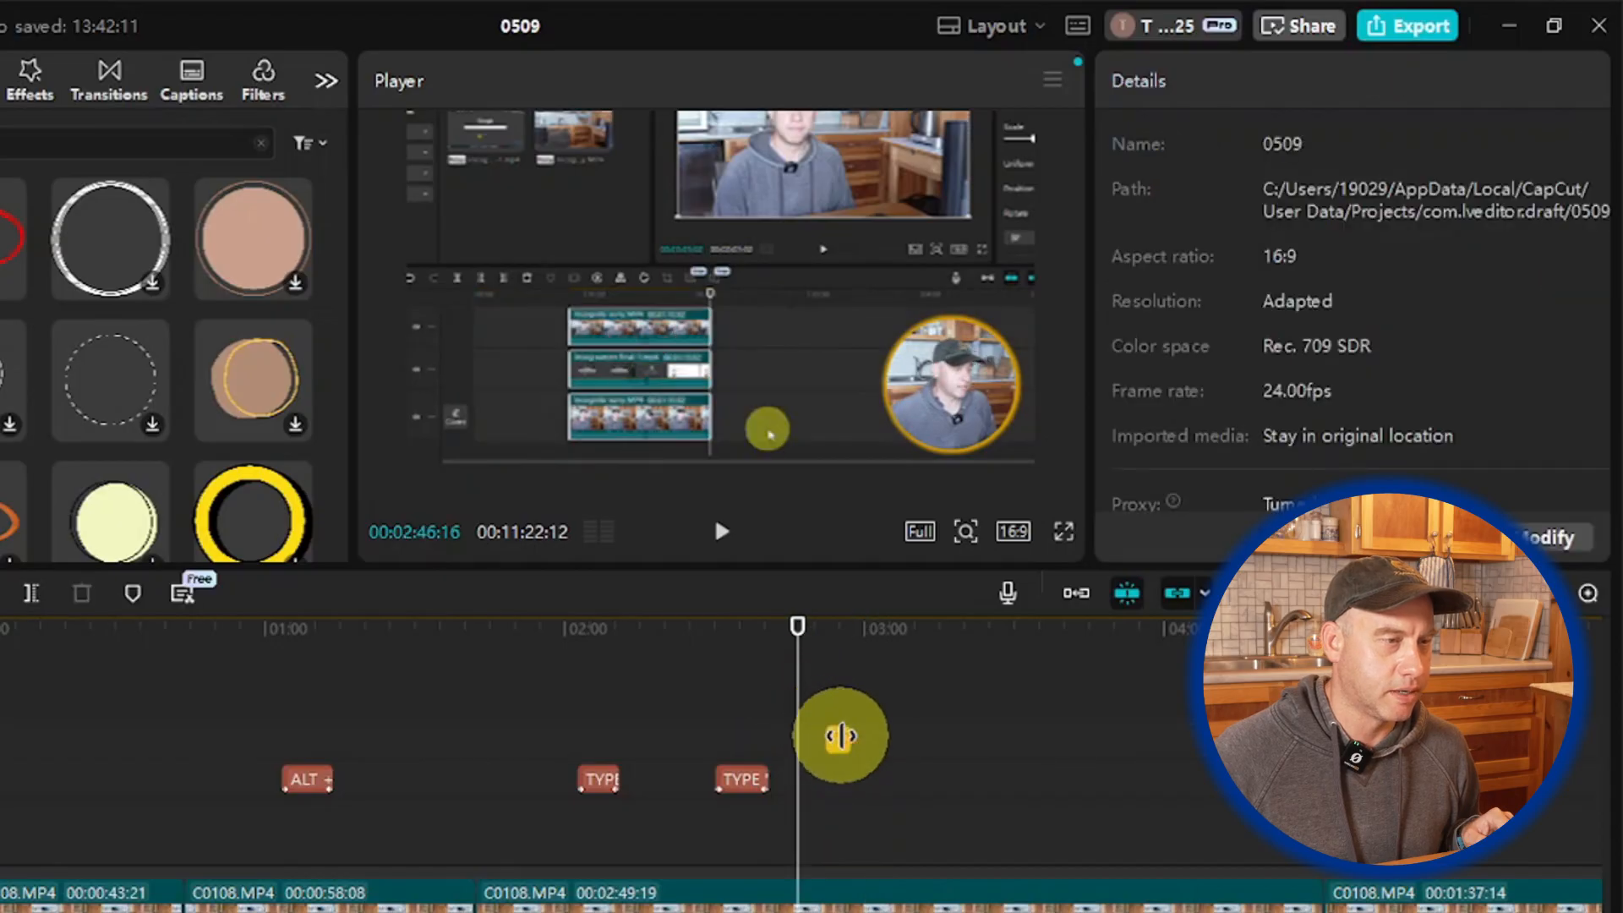
click(843, 735)
click(721, 533)
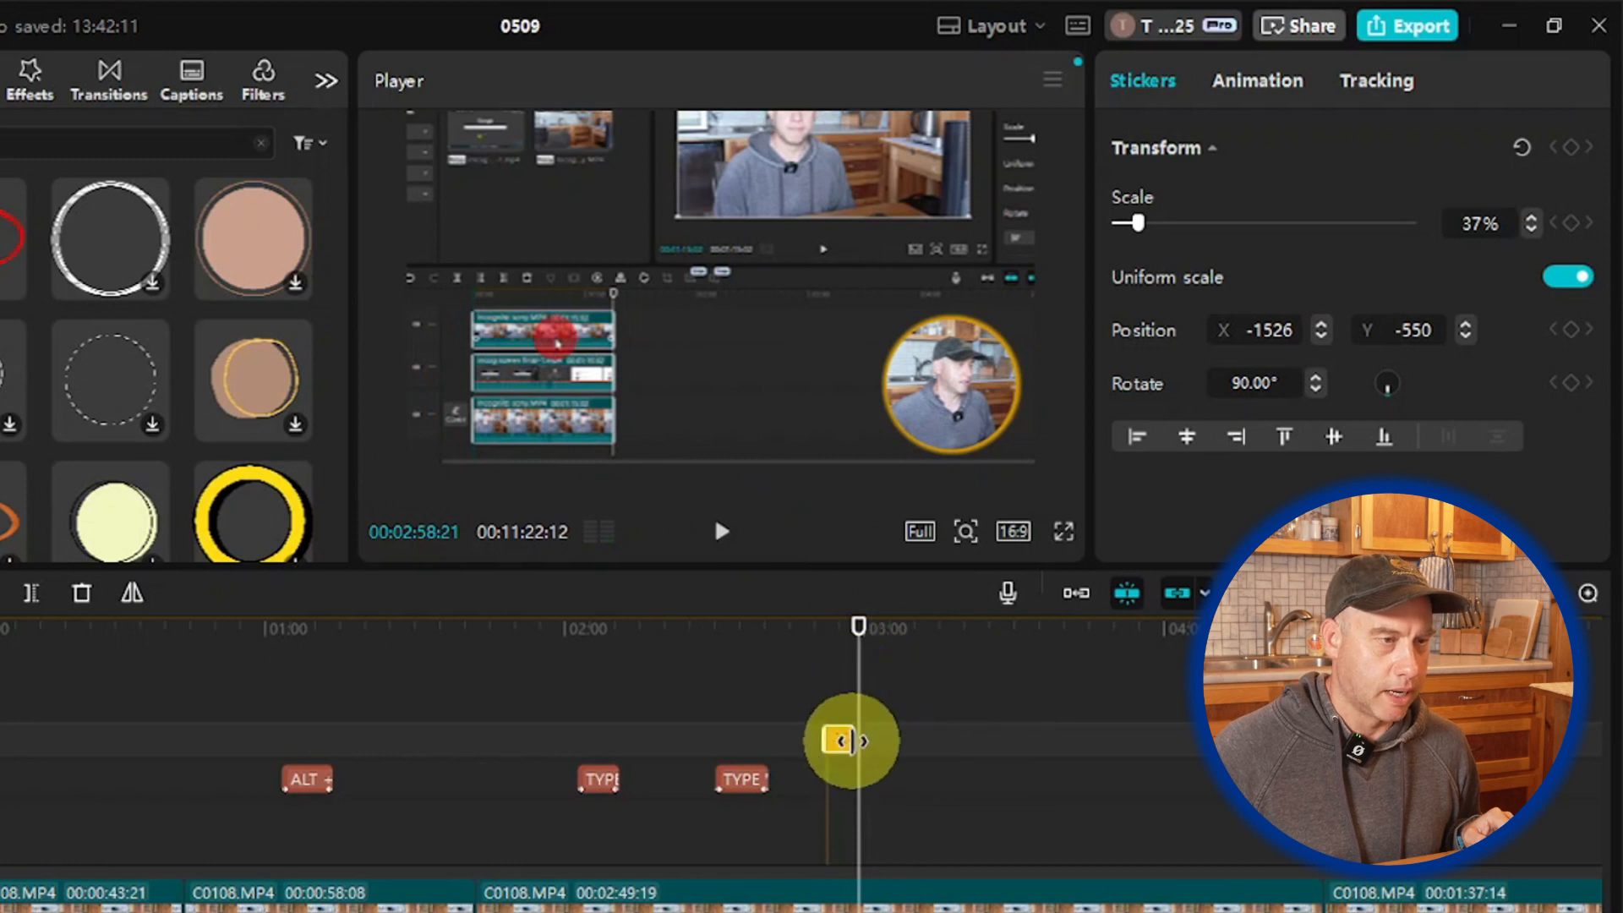
drag(842, 739, 873, 738)
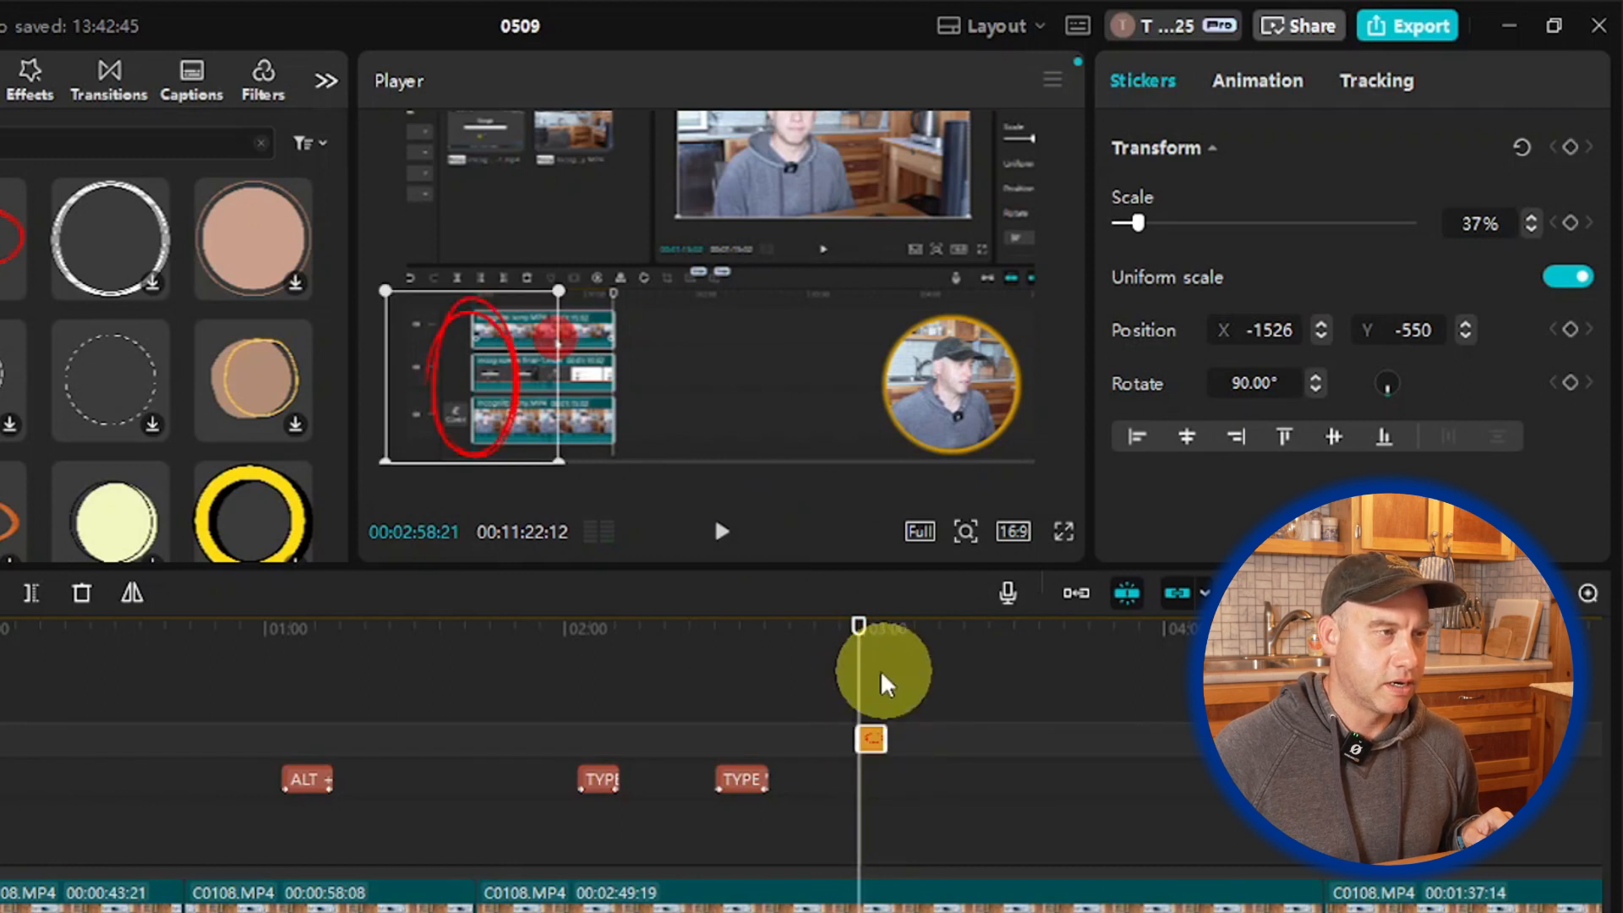
Step: Play the footage on to the second green marker and place the playhead on it at 00:03:23:10
click(722, 533)
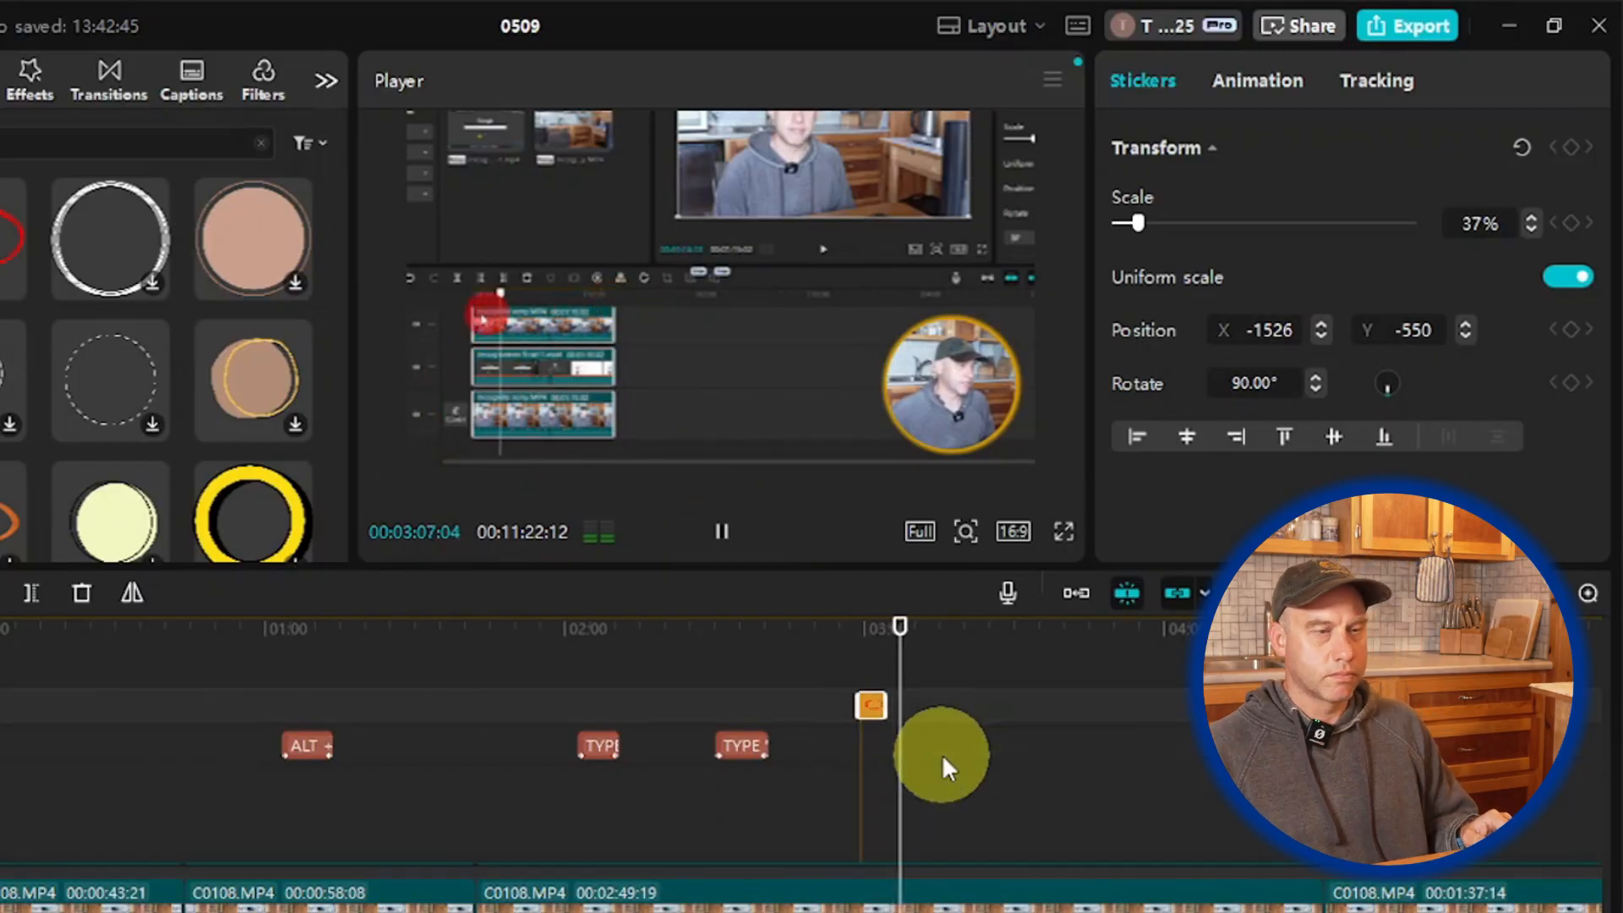
scroll(942, 754, down, 5)
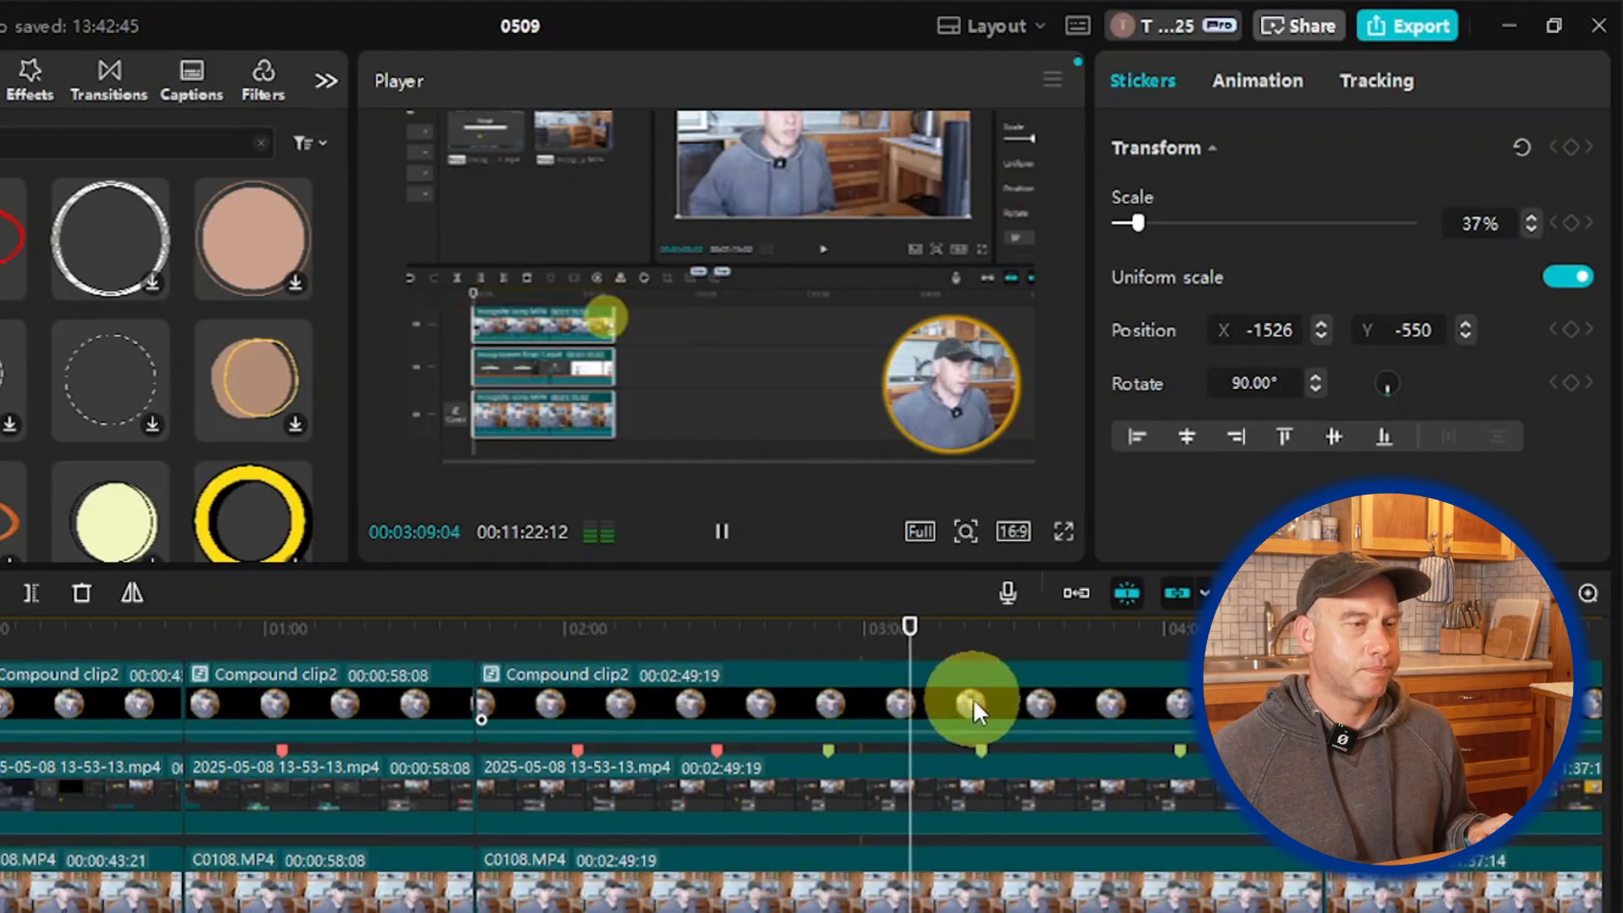
scroll(960, 729, up, 2)
scroll(947, 707, up, 2)
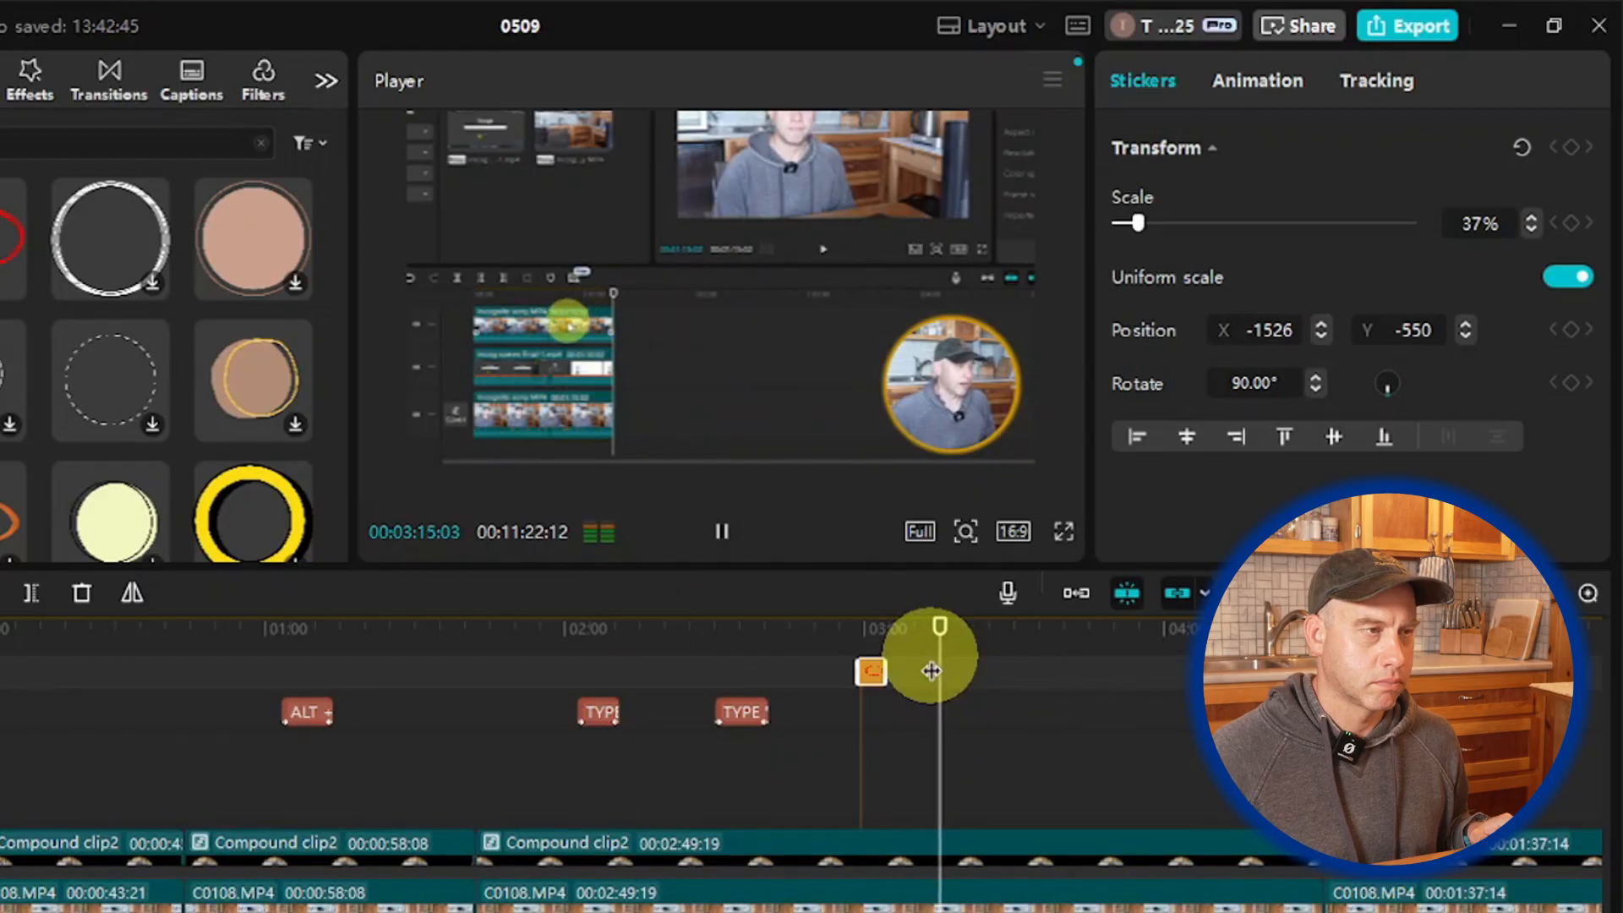
scroll(934, 676, down, 2)
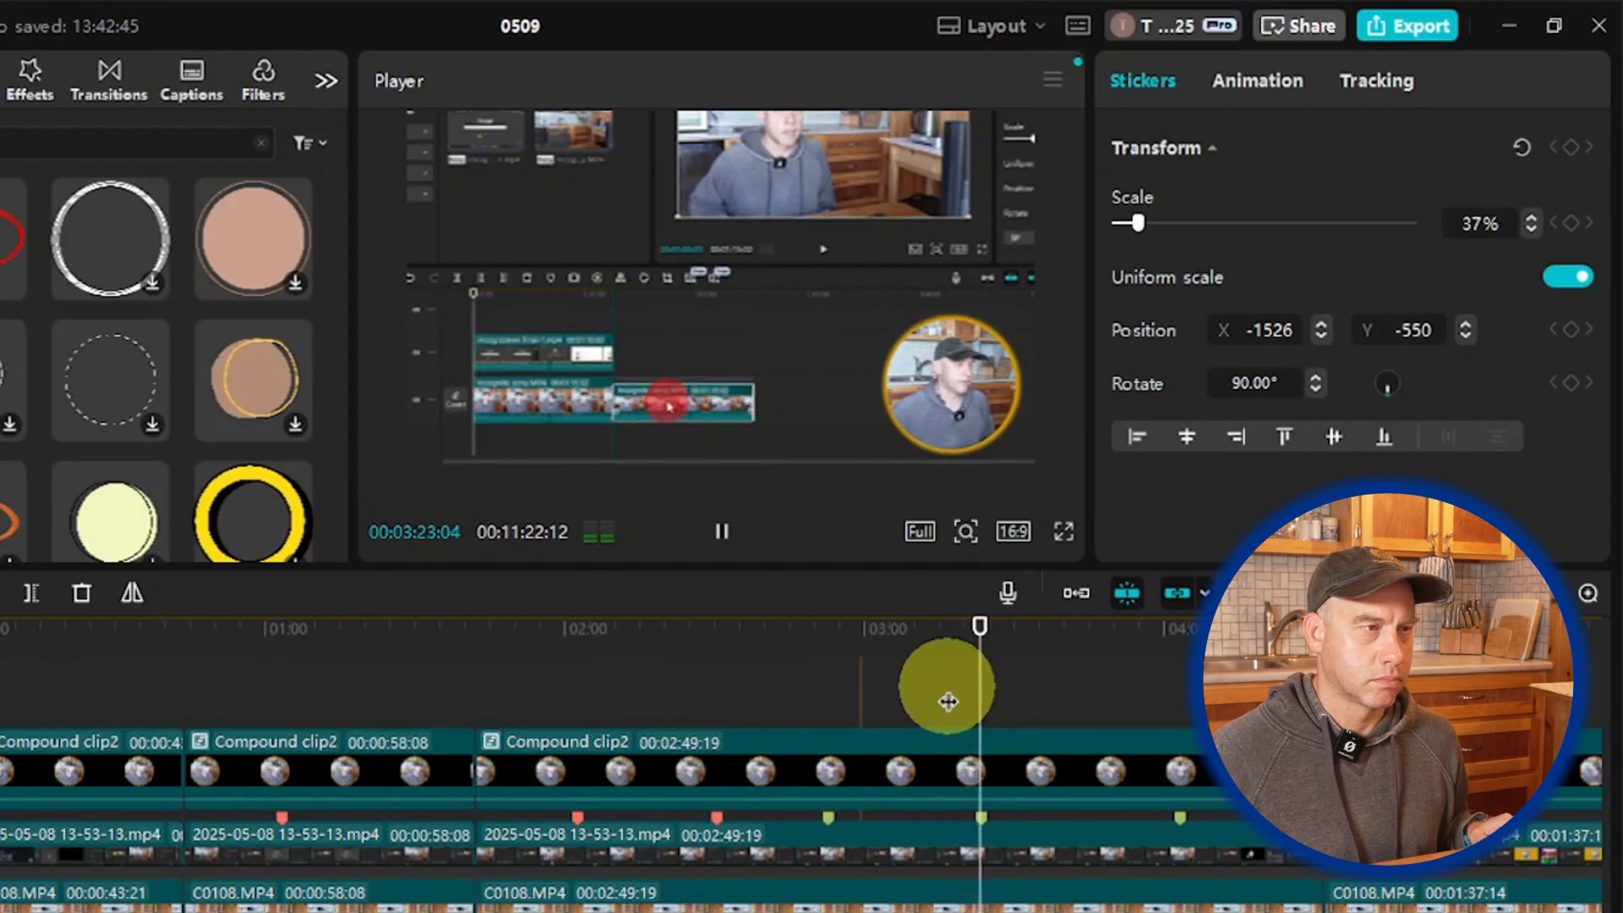
click(721, 531)
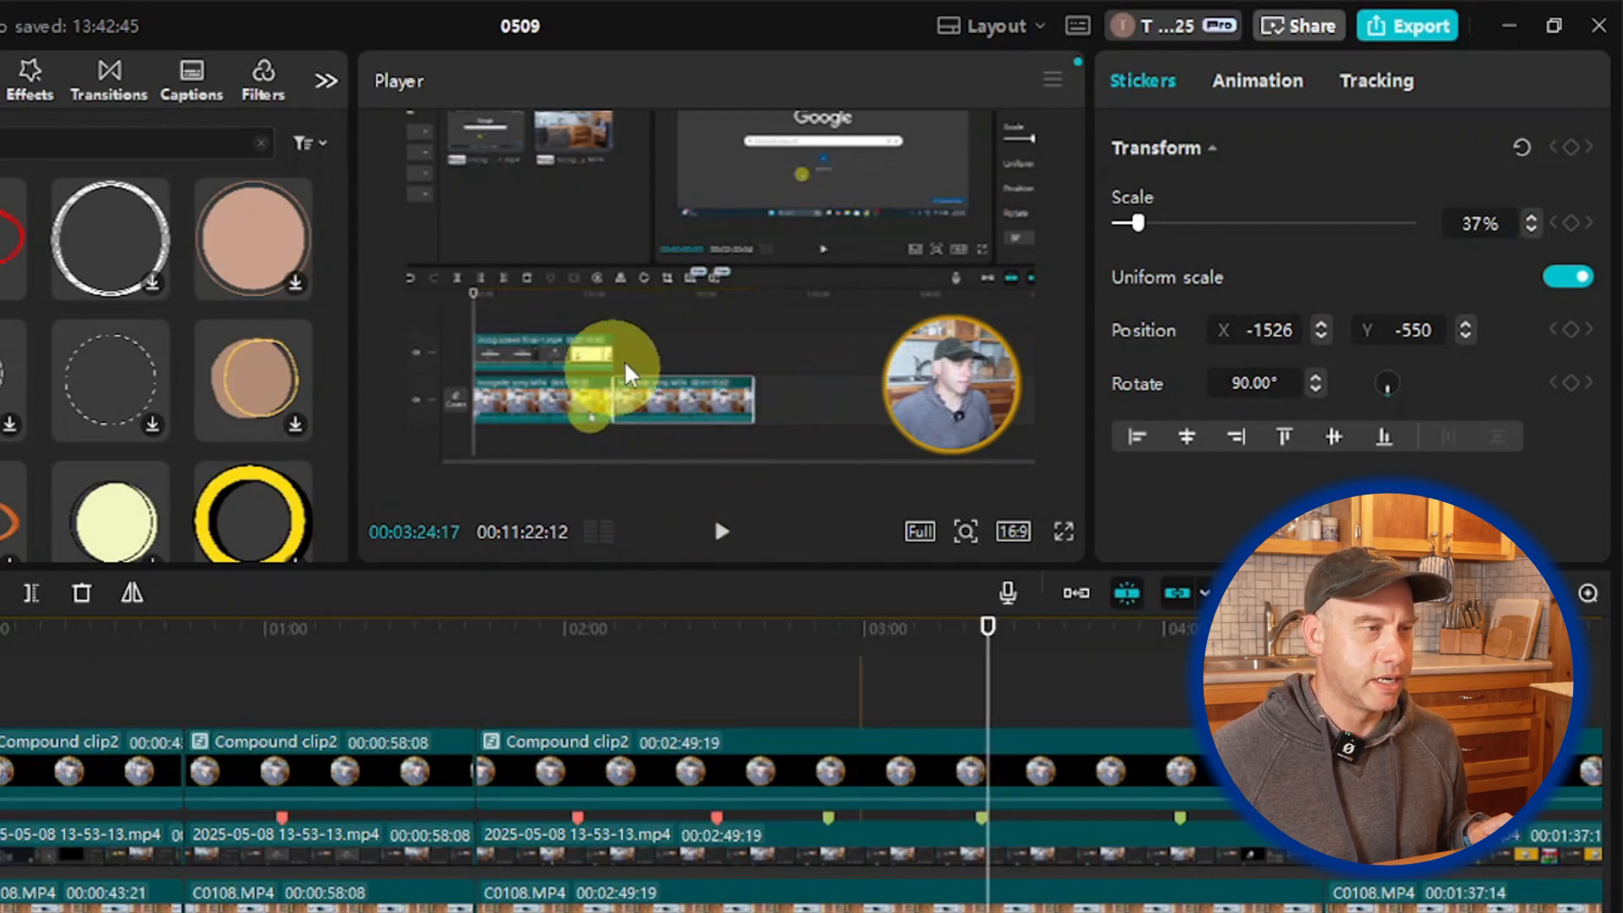
click(981, 688)
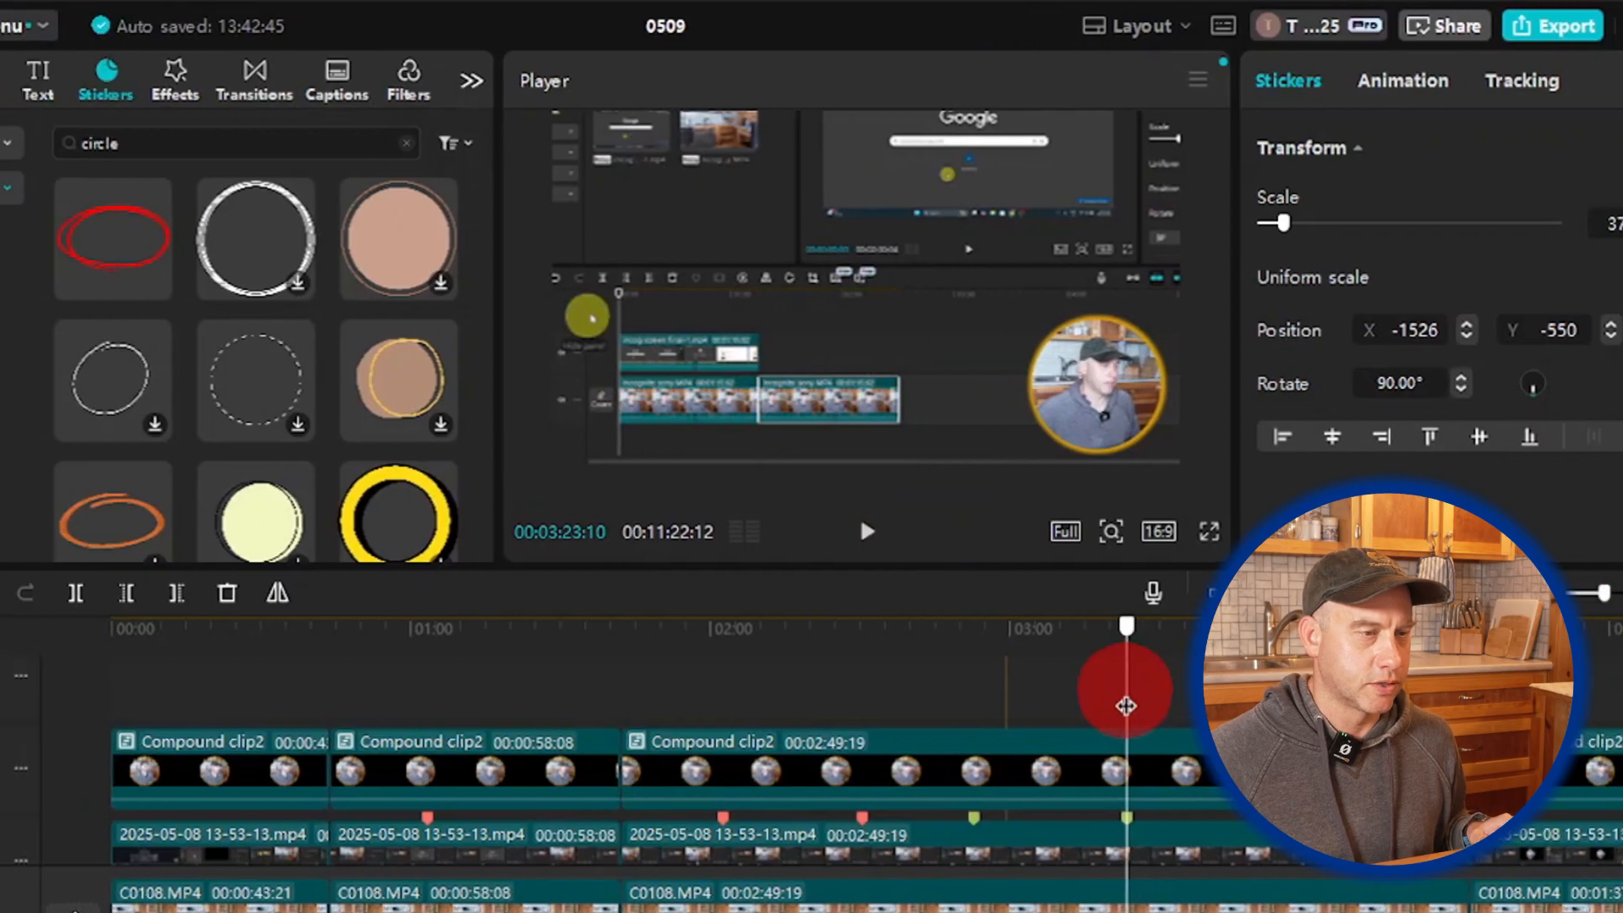
Step: Add another red ellipse at the second green marker, scaled to 44% and placed at X -249, Y -729 around the selected recorded clip
click(144, 281)
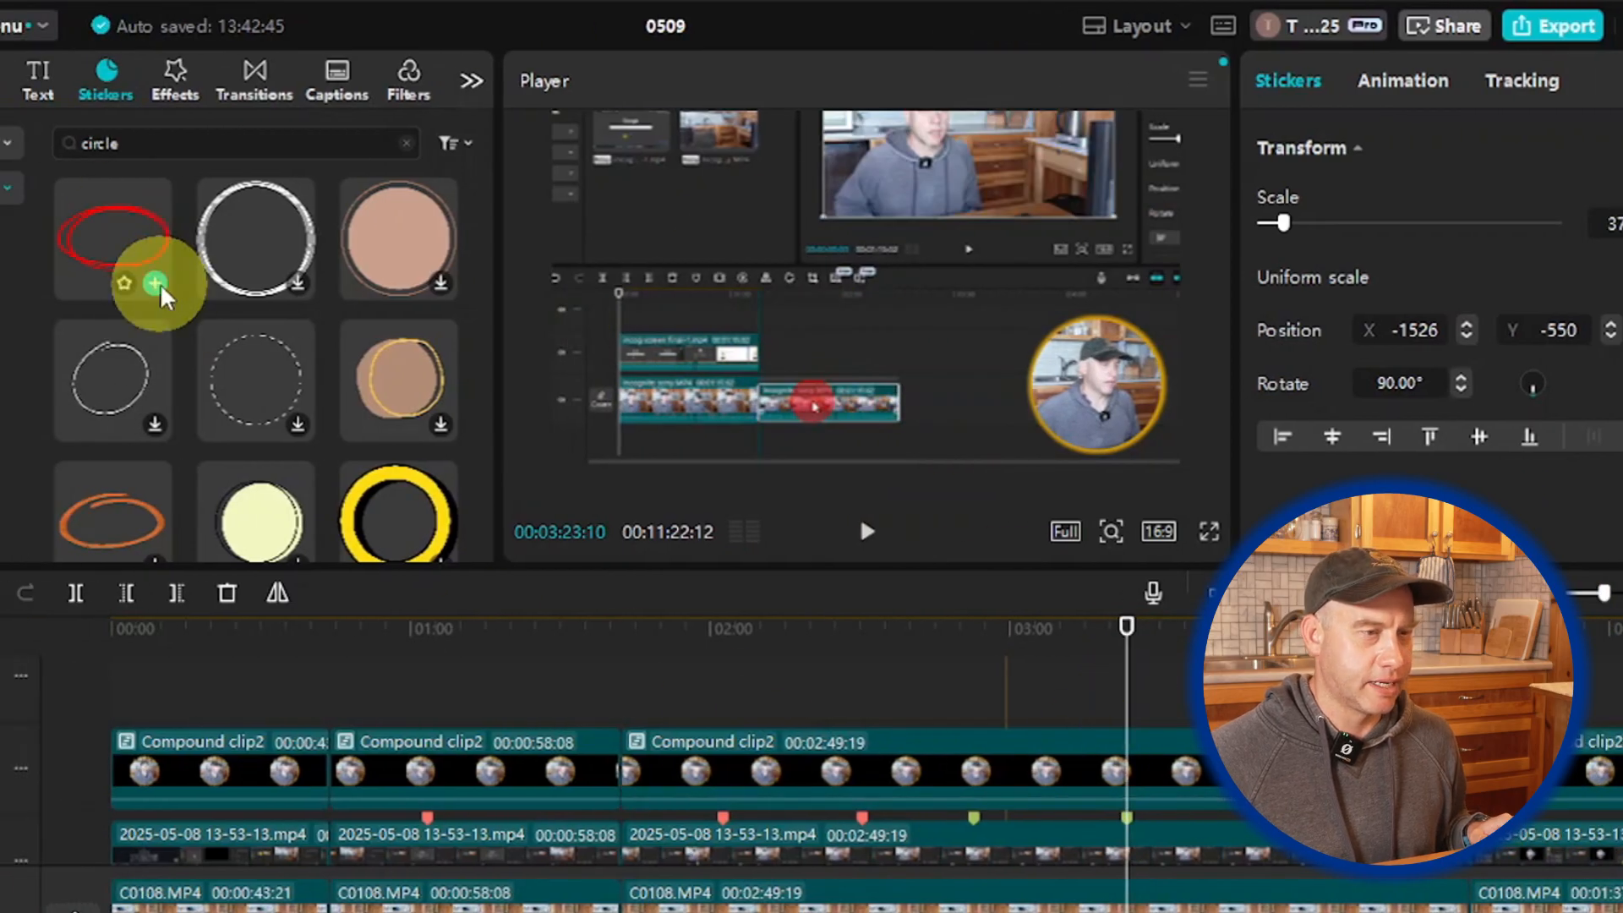
scroll(1186, 795, down, 1)
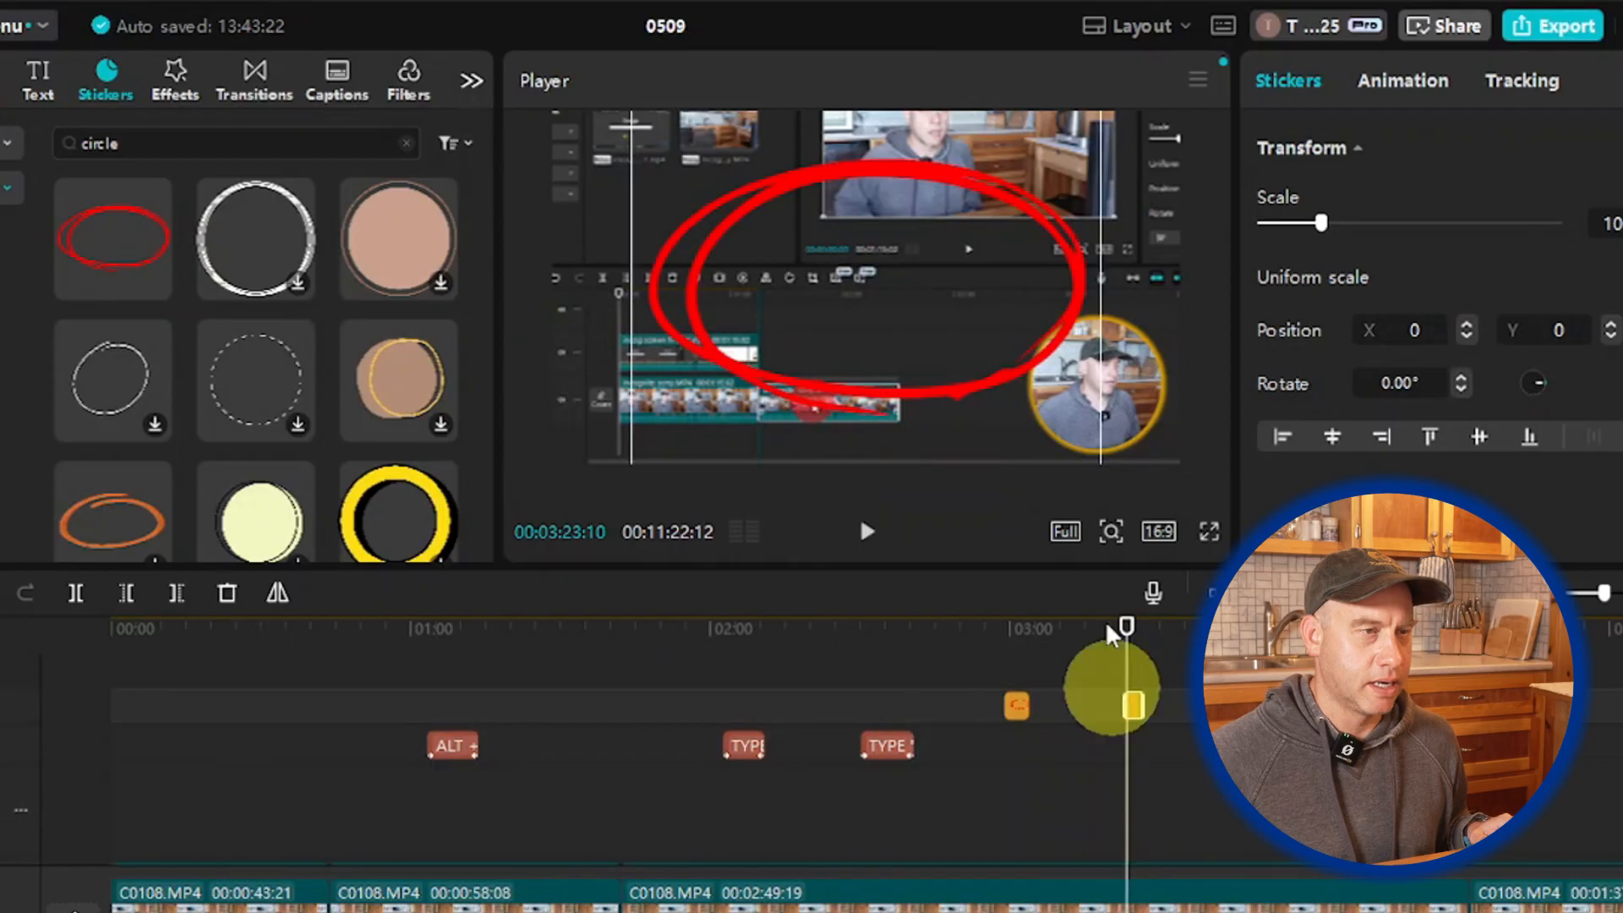
drag(1323, 226, 1298, 222)
click(860, 376)
drag(860, 376, 832, 465)
drag(717, 252, 727, 300)
click(800, 374)
drag(800, 375, 794, 374)
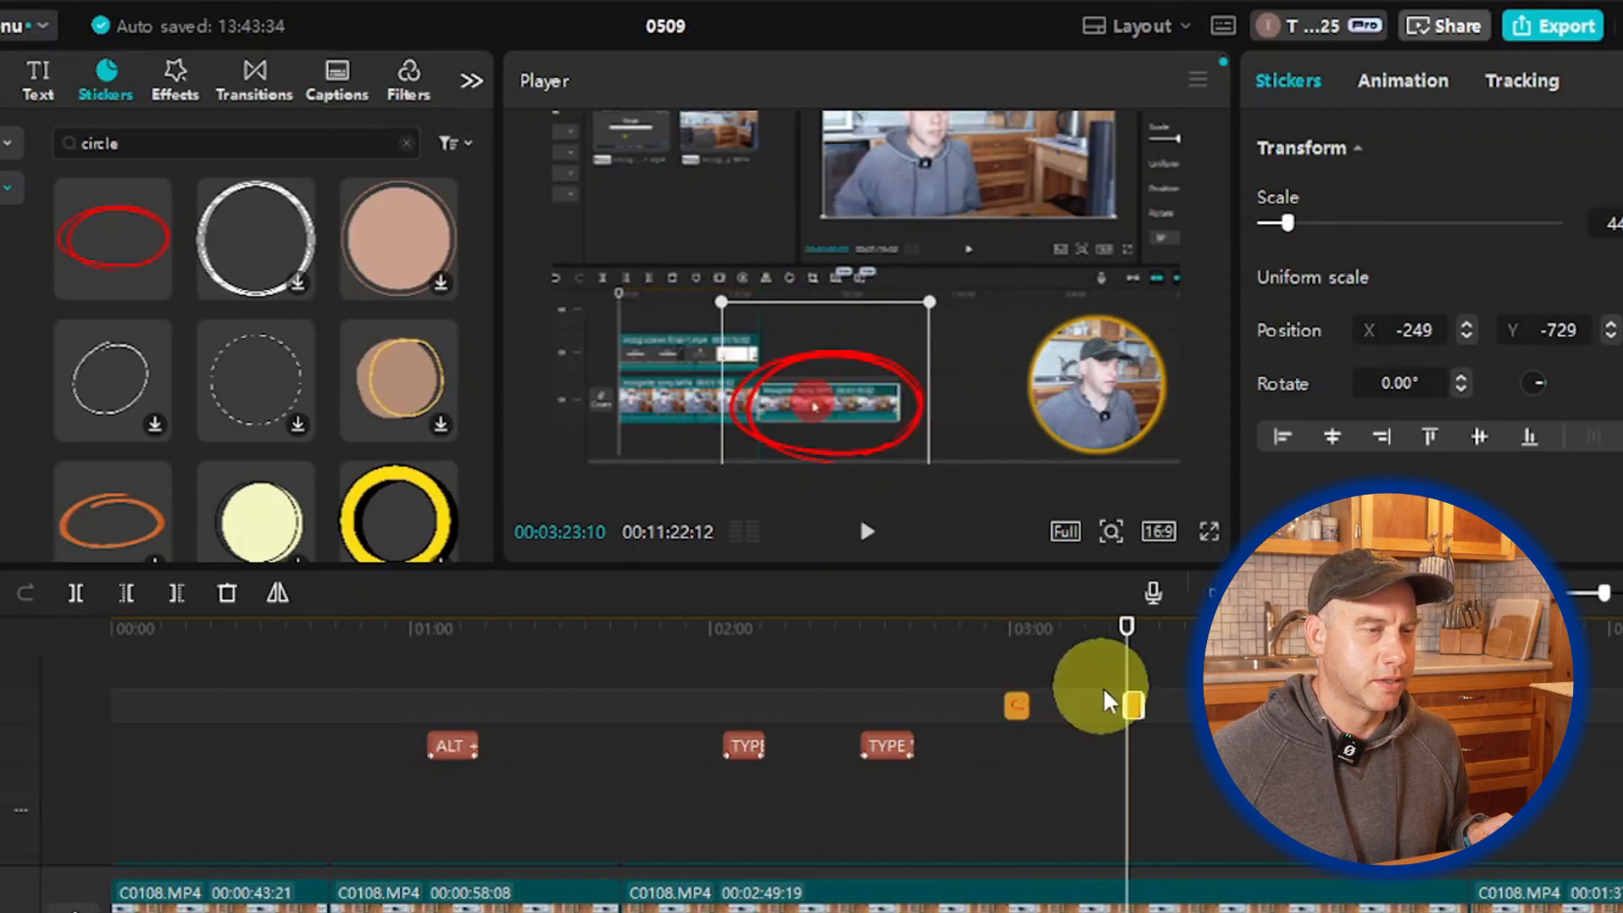
Step: Play through the second ellipse past the third green marker and set the playhead back on that marker at 00:04:03:05
click(867, 539)
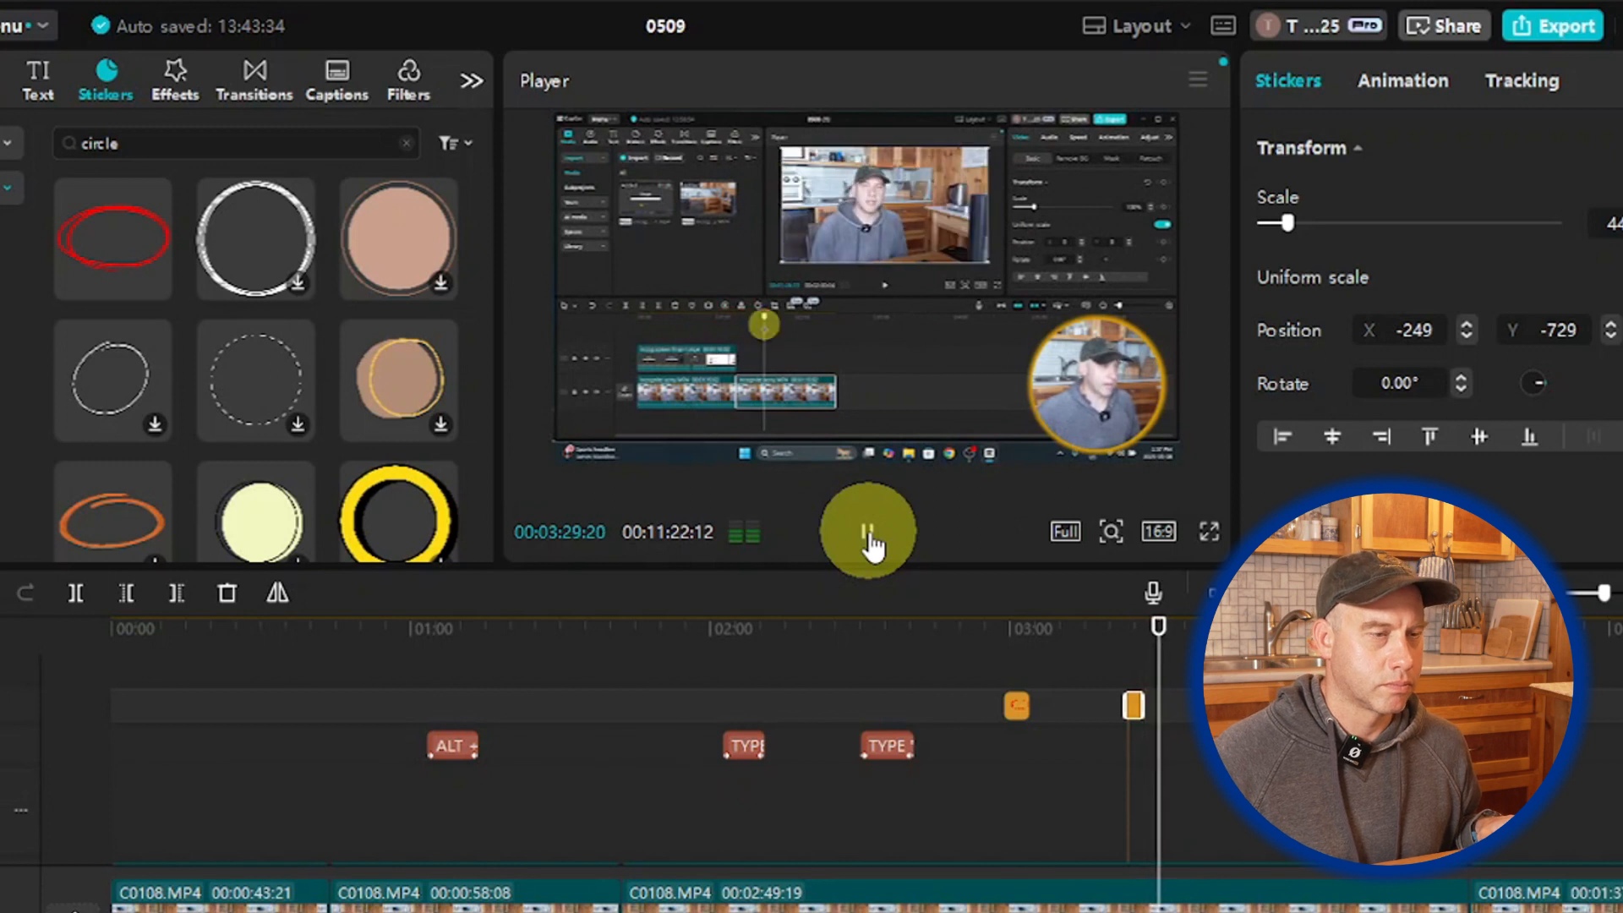
scroll(710, 761, down, 3)
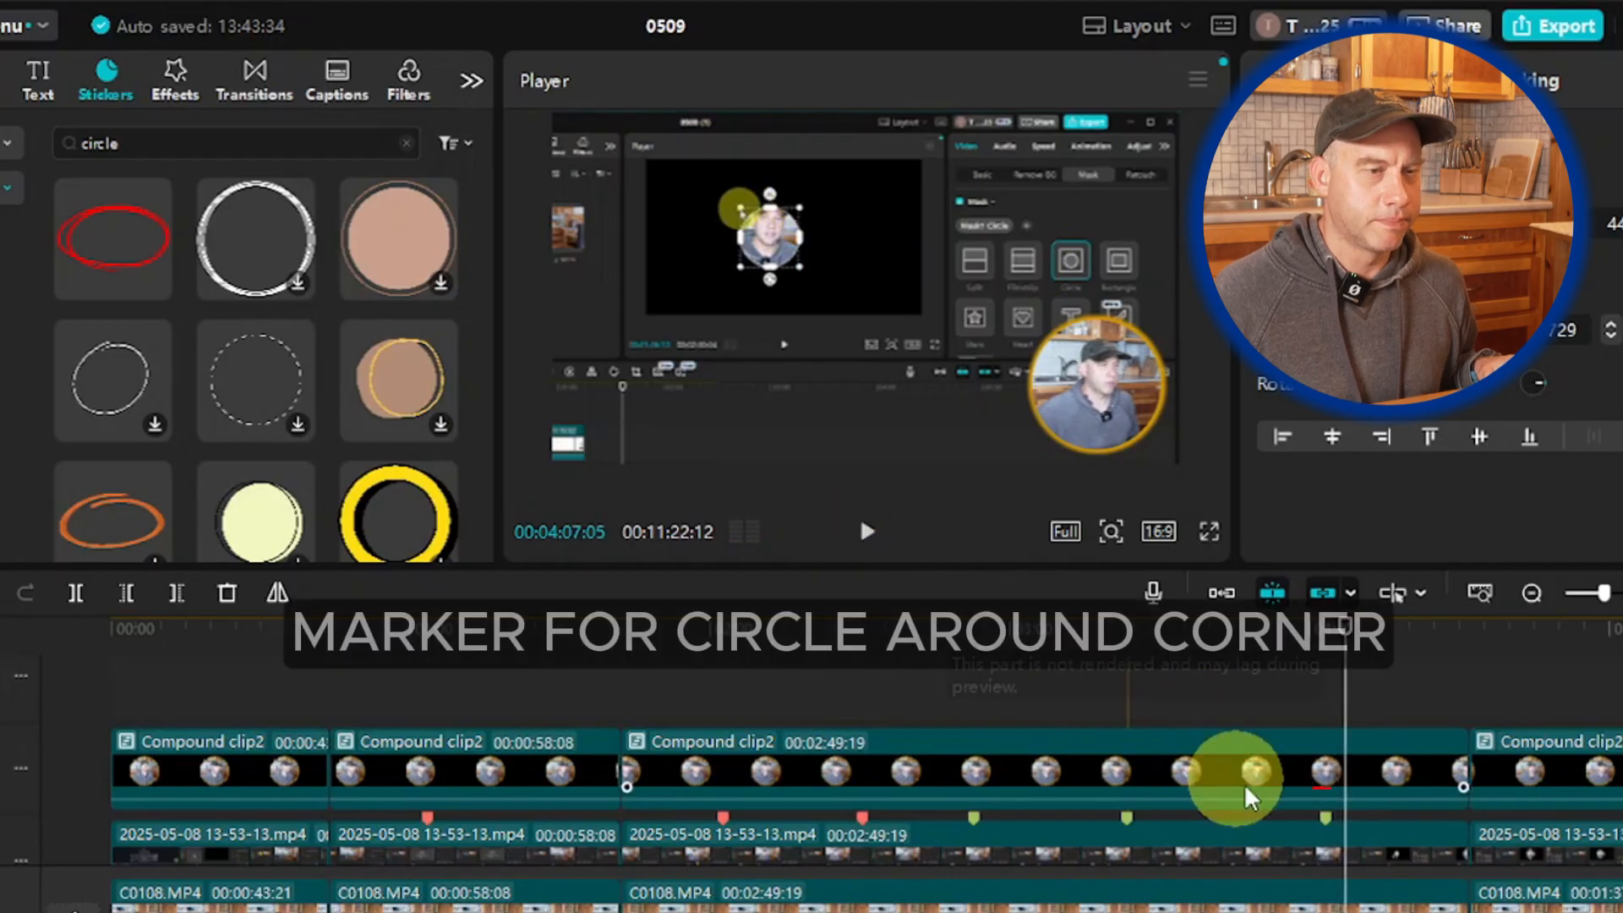
drag(1339, 706, 1329, 705)
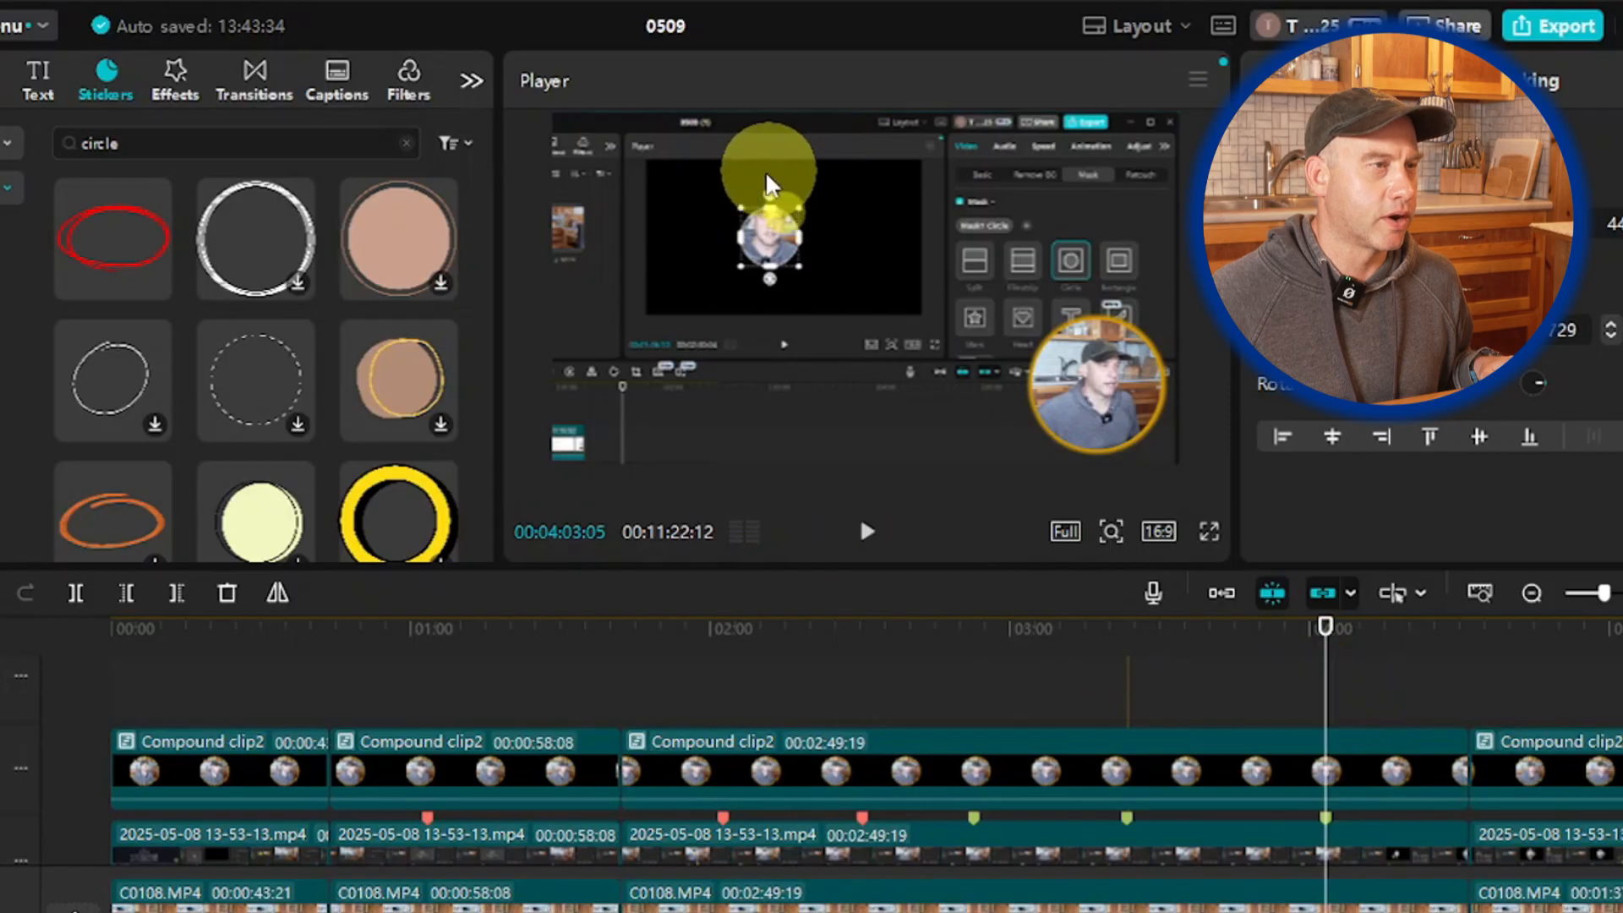
mouse_move(169, 296)
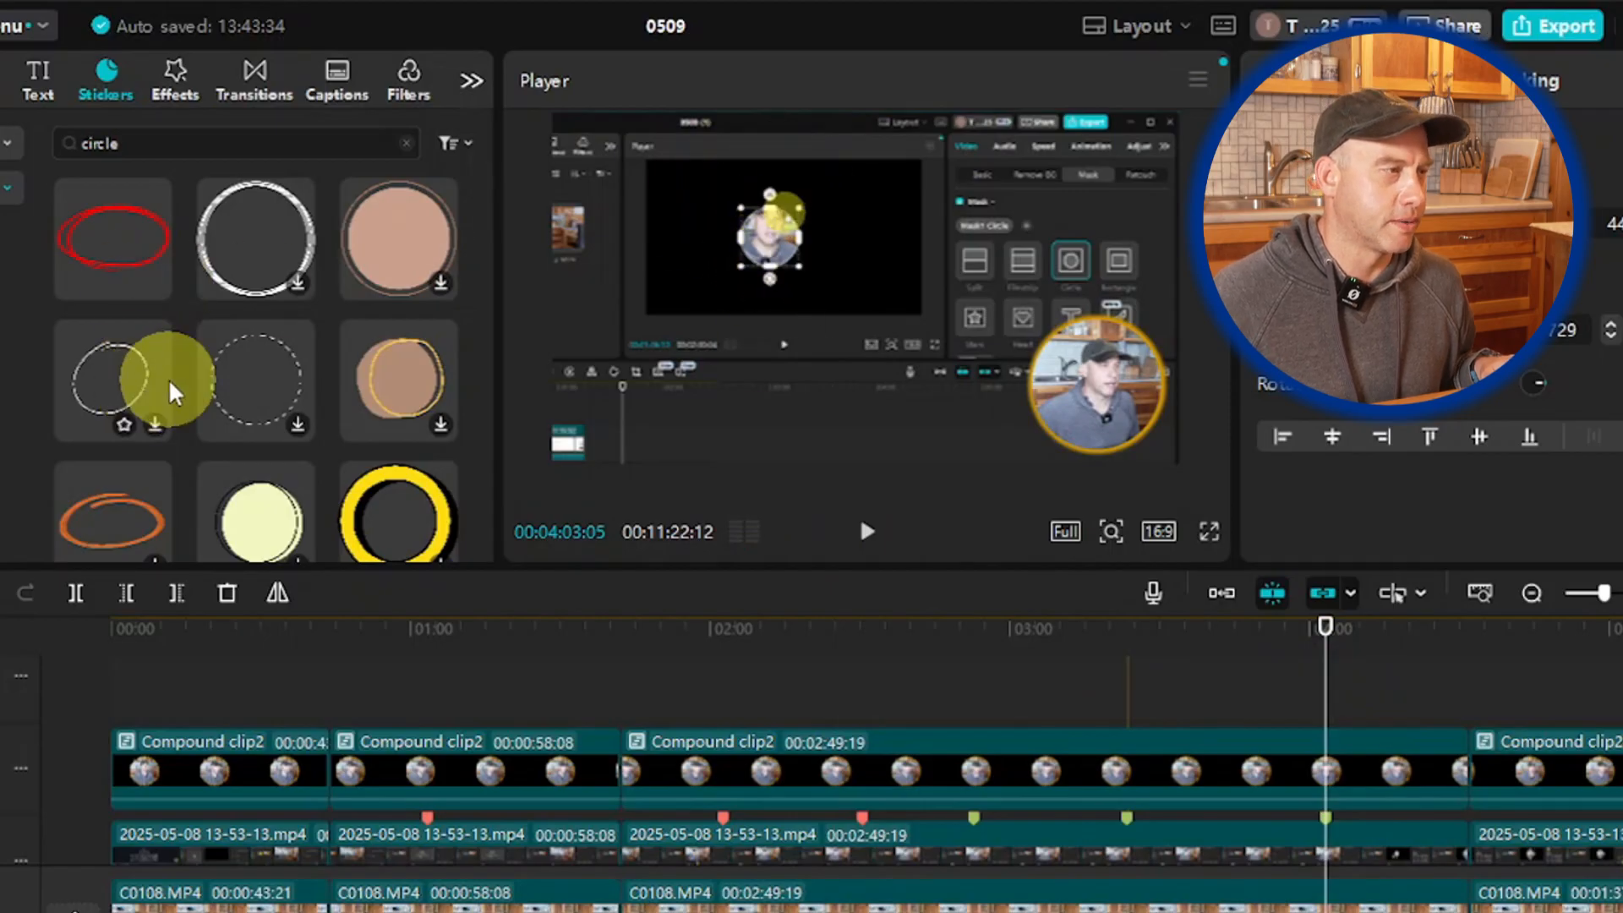
Step: Add the orange hand-drawn ellipse sticker at 00:04:03:05, scaled to 68% and placed over the recorded player's circle mask
scroll(173, 397, down, 2)
mouse_move(148, 435)
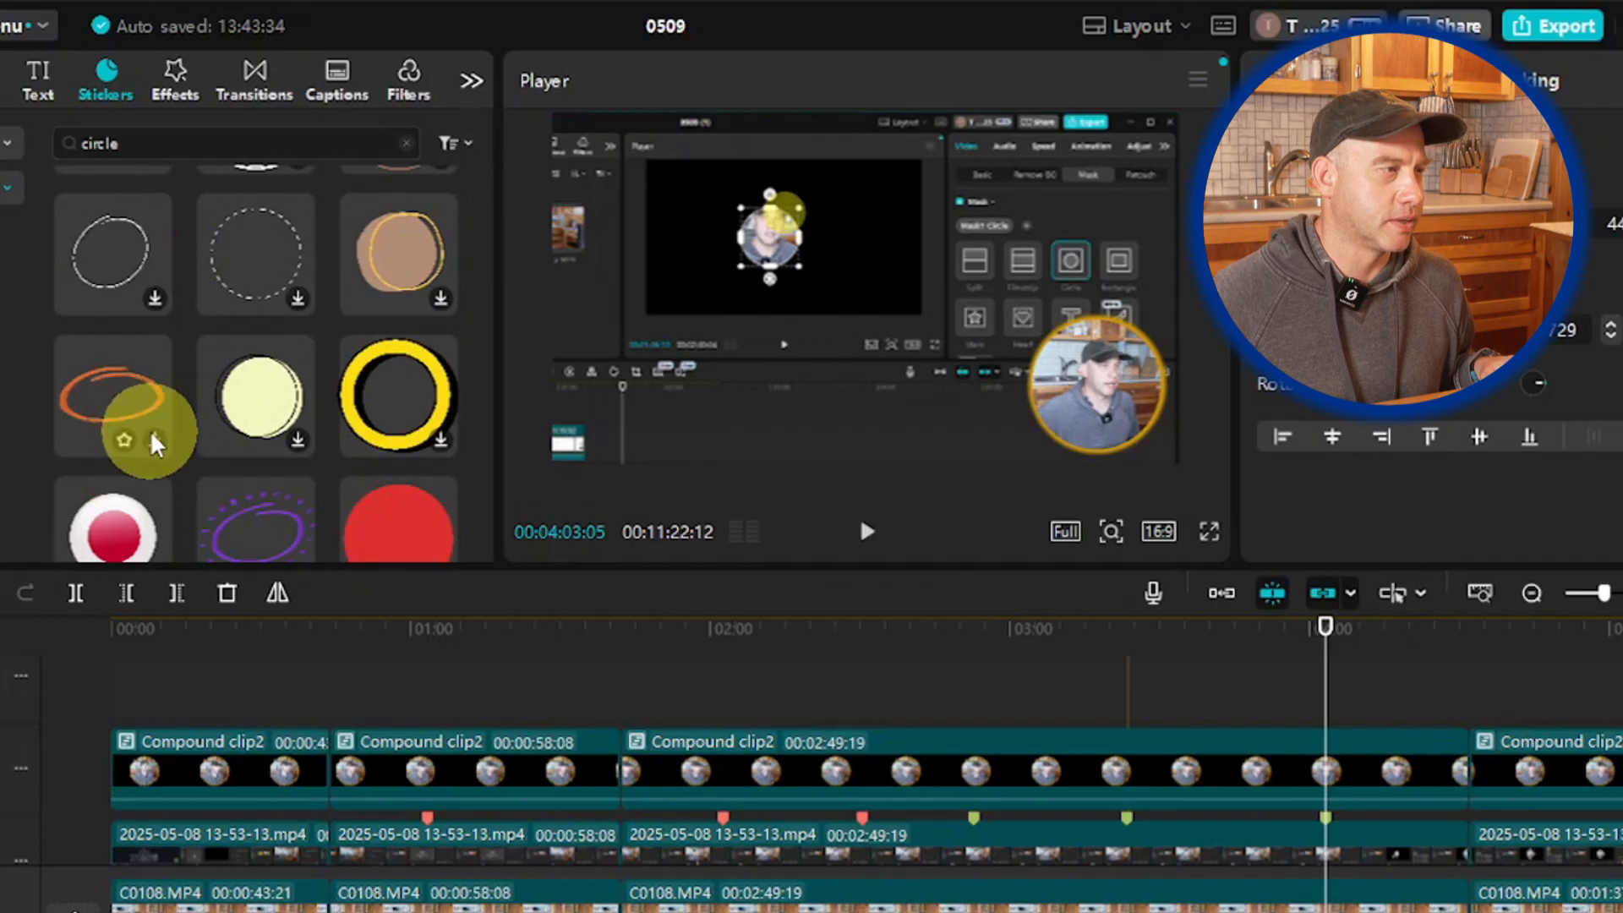
click(159, 441)
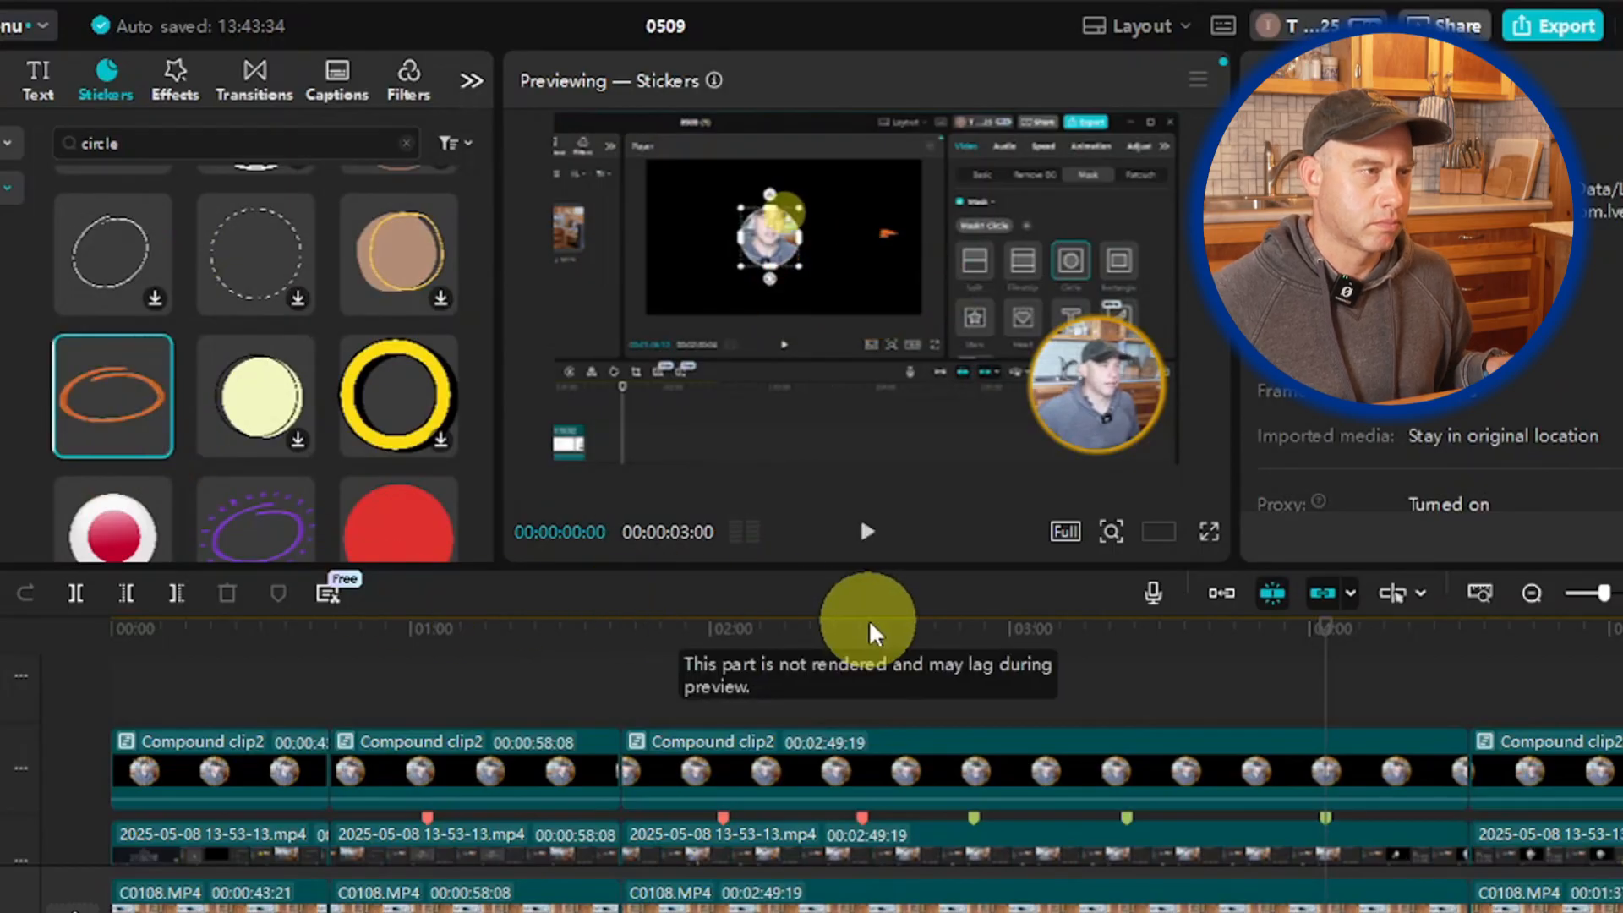
mouse_move(172, 457)
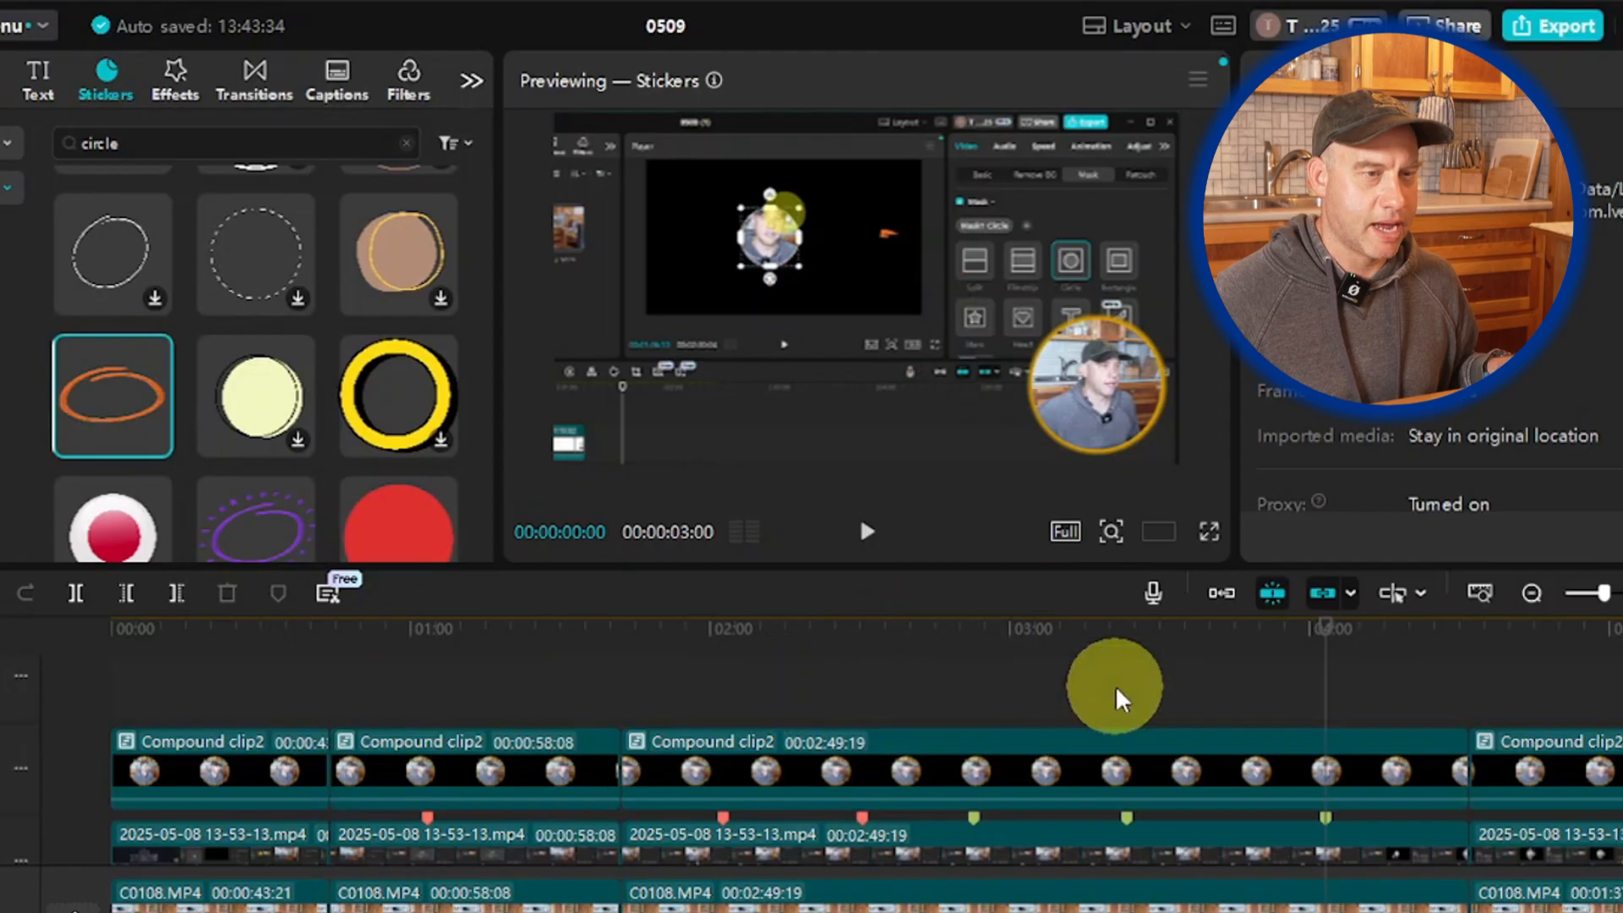
scroll(1118, 698, up, 1)
click(155, 441)
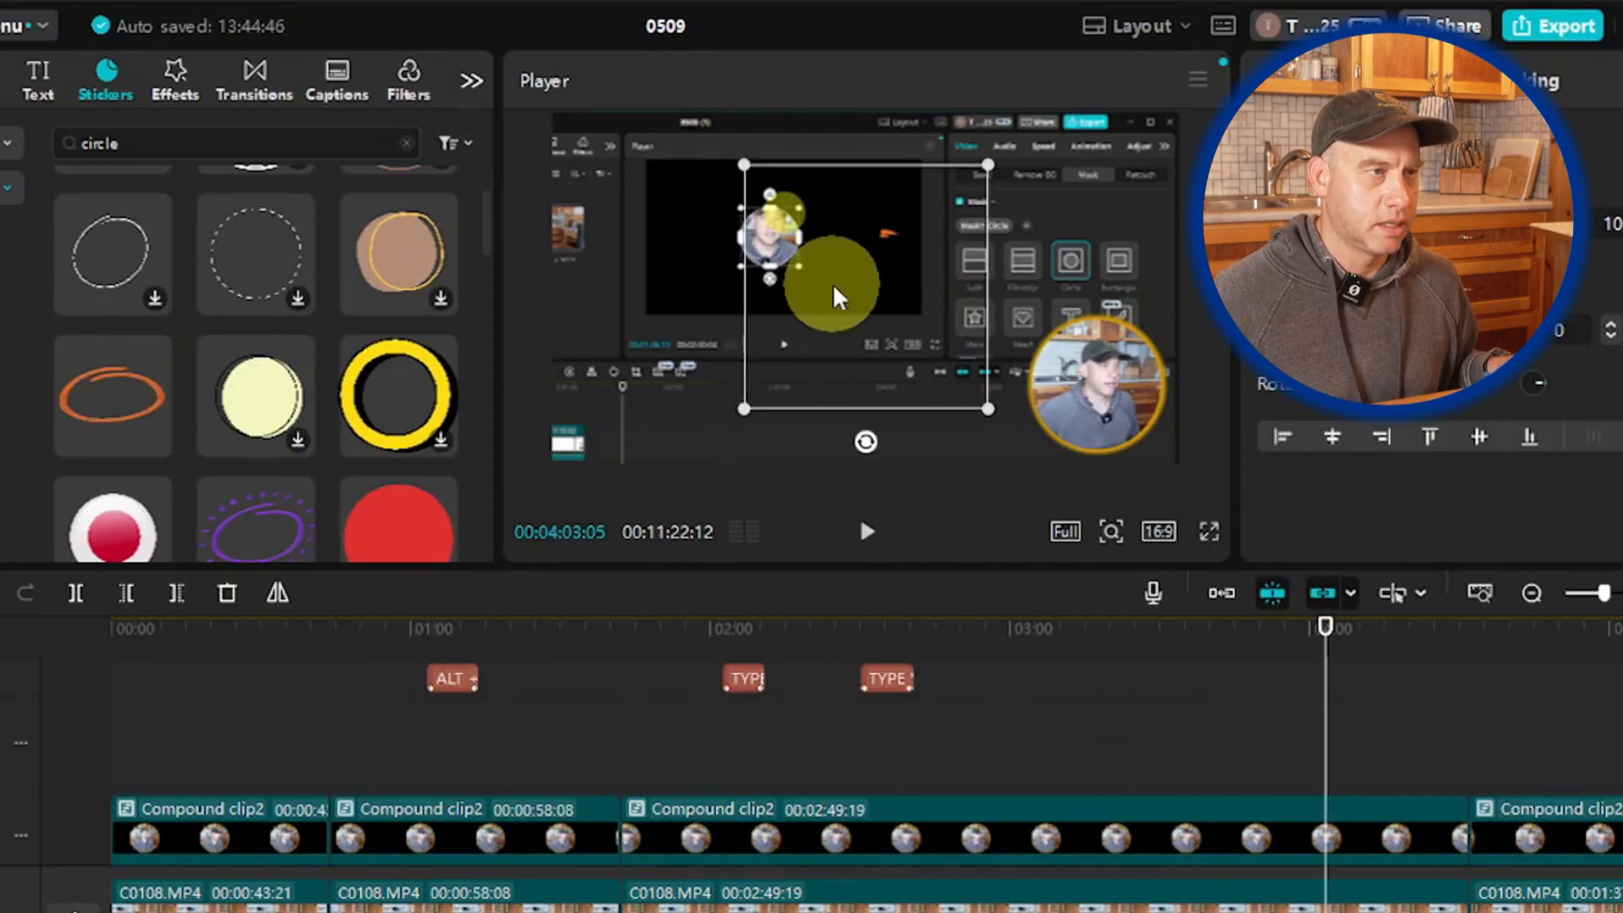
drag(834, 281, 699, 246)
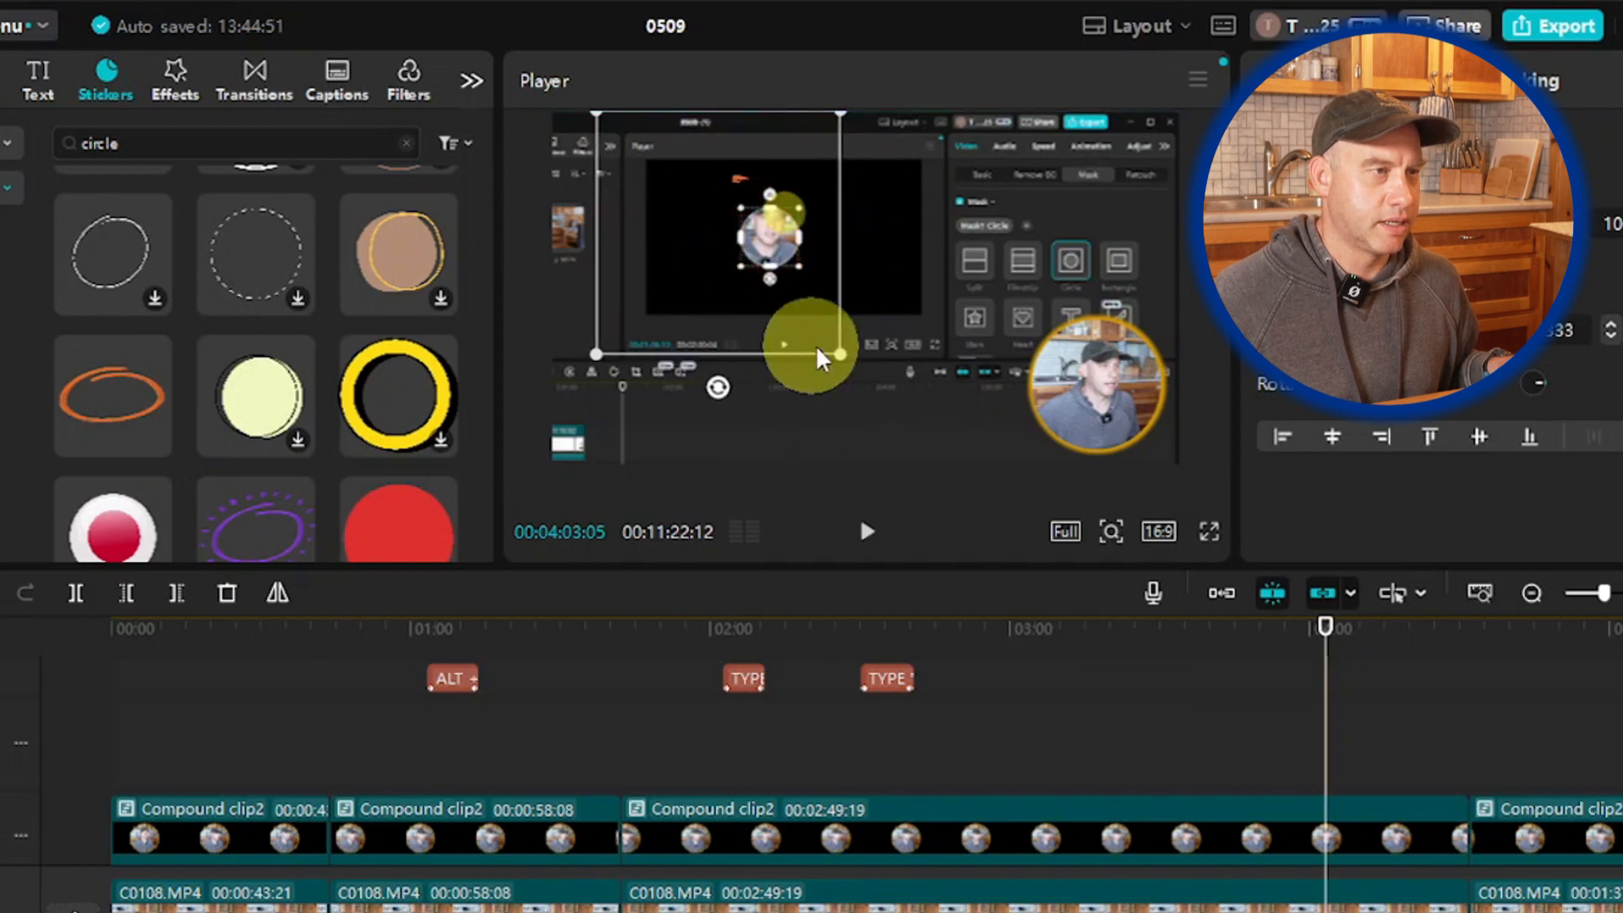
drag(843, 354, 775, 328)
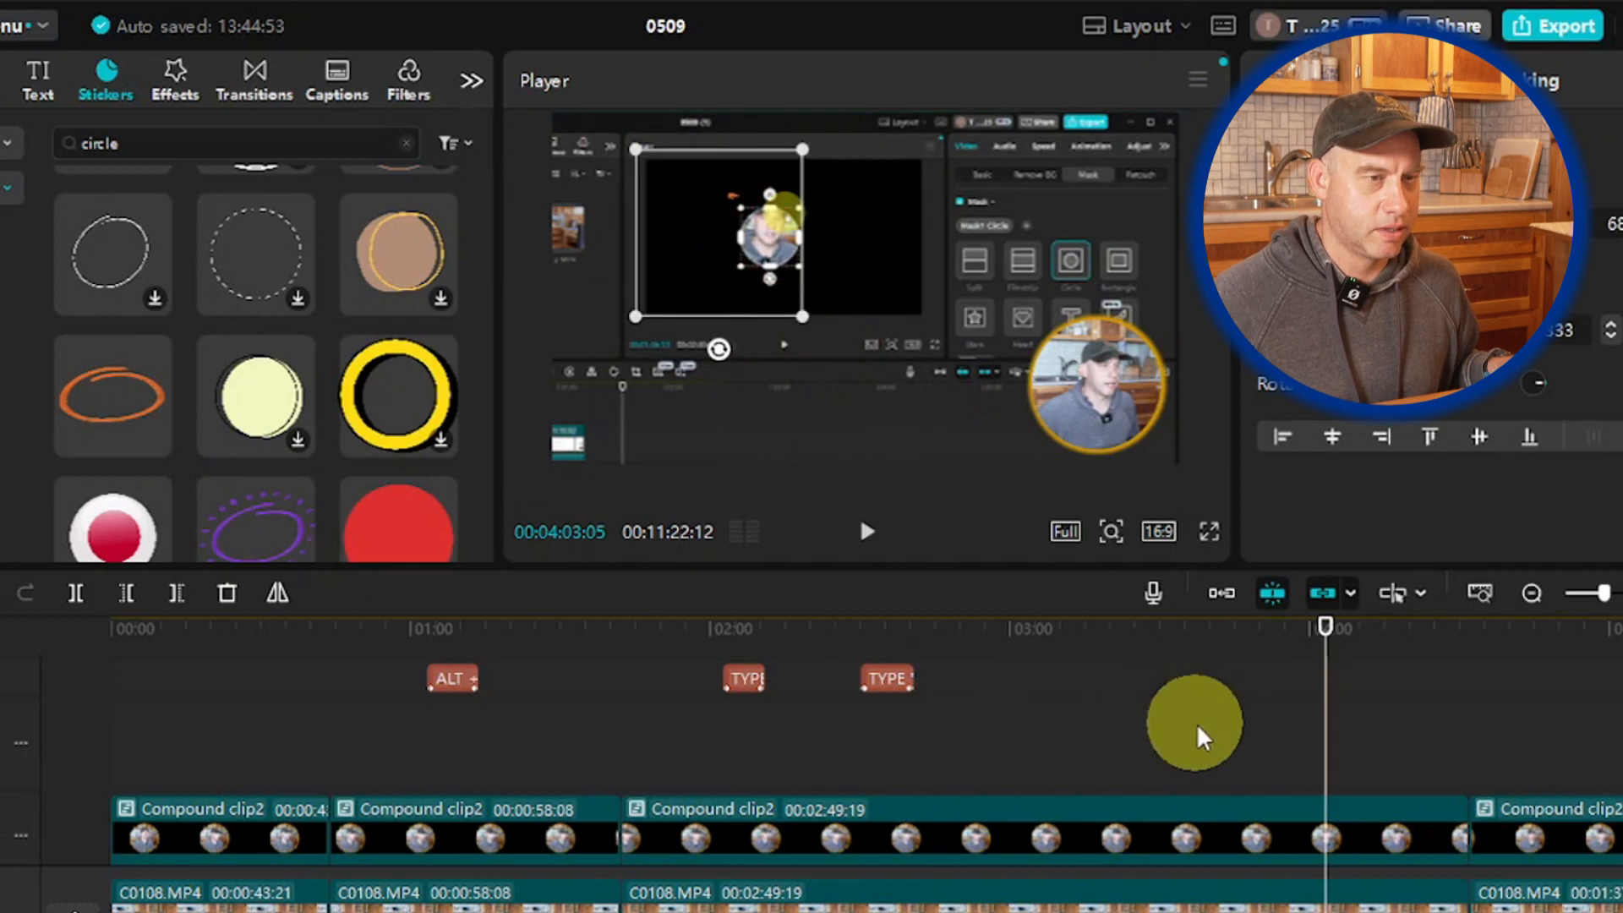
Step: Play the footage from the third green marker and move the orange ellipse's sticker clip to start at 00:04:07:17
scroll(1196, 725, up, 1)
click(1326, 646)
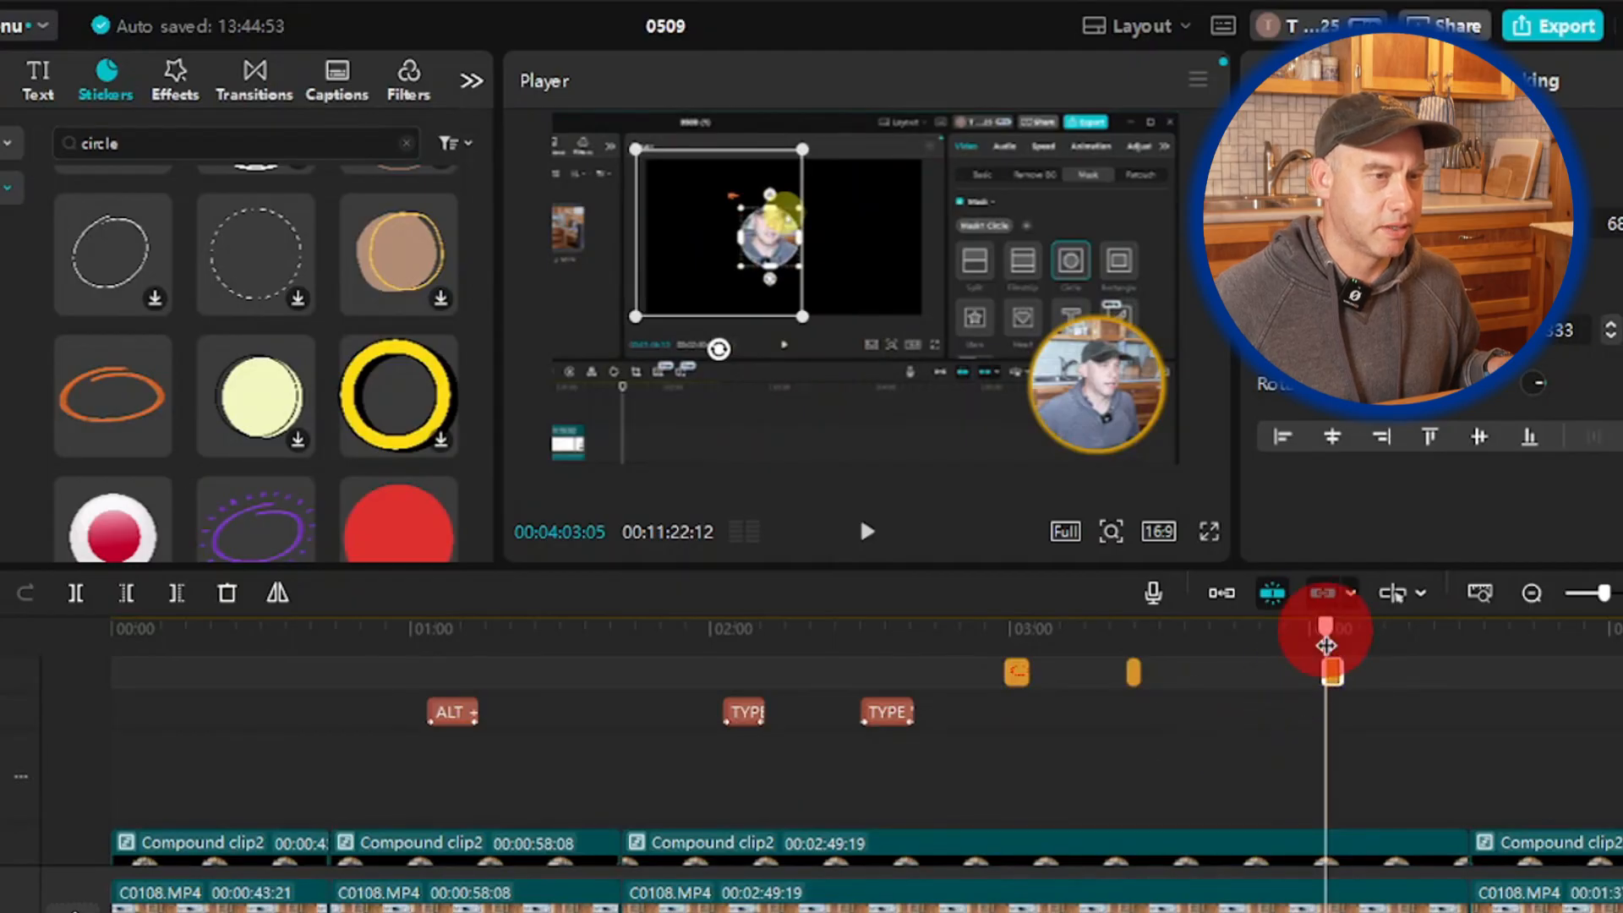
drag(1333, 645, 1320, 644)
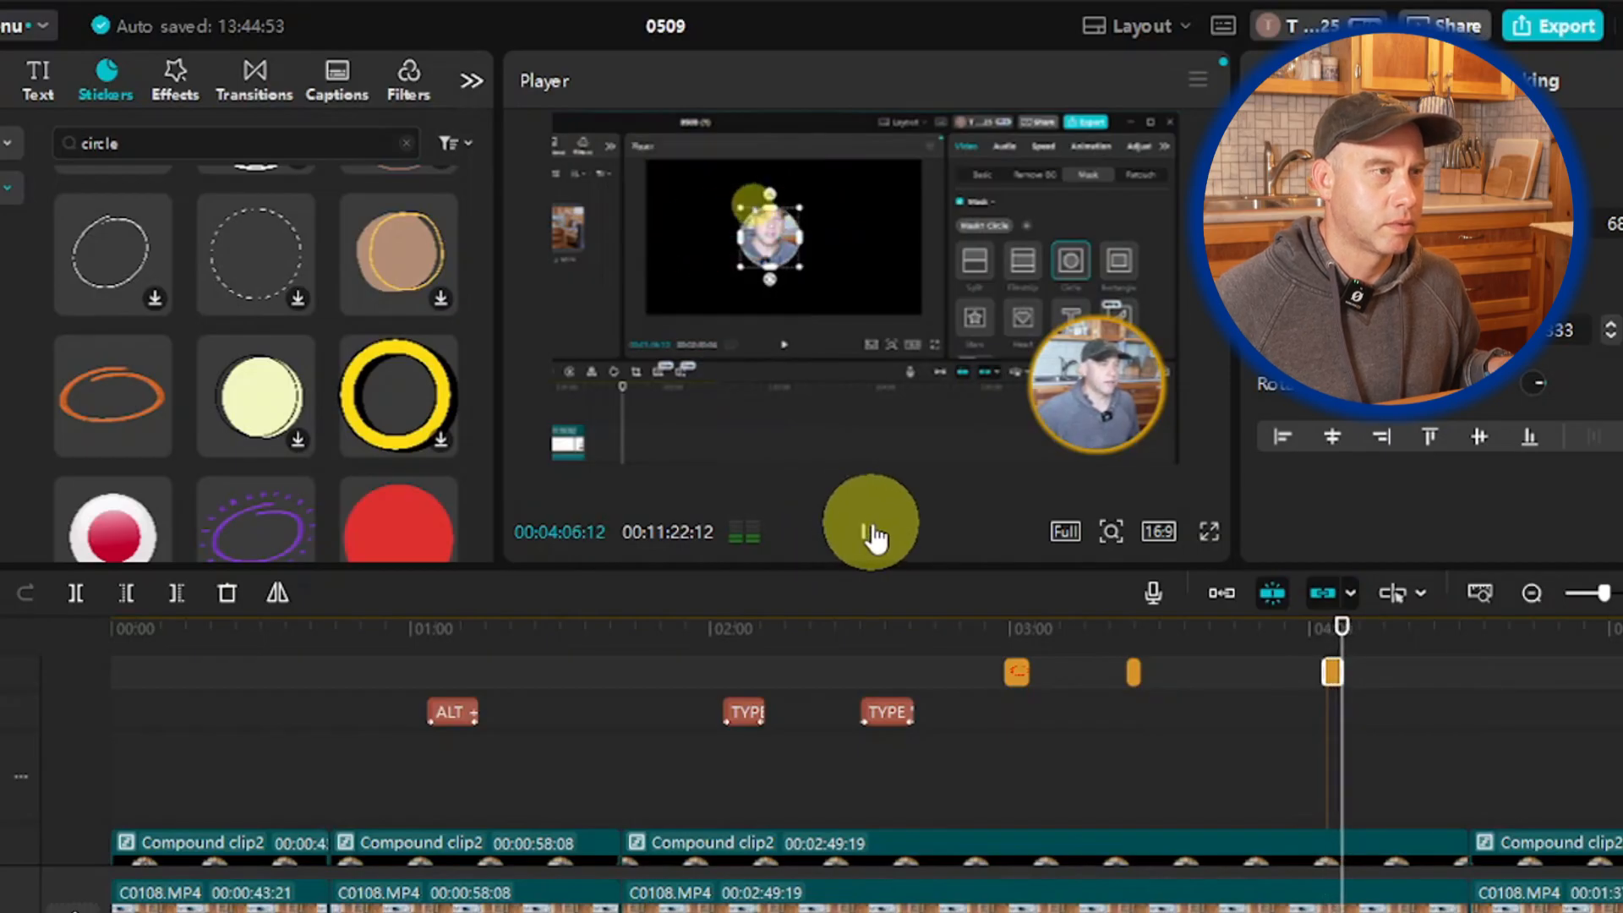
click(872, 531)
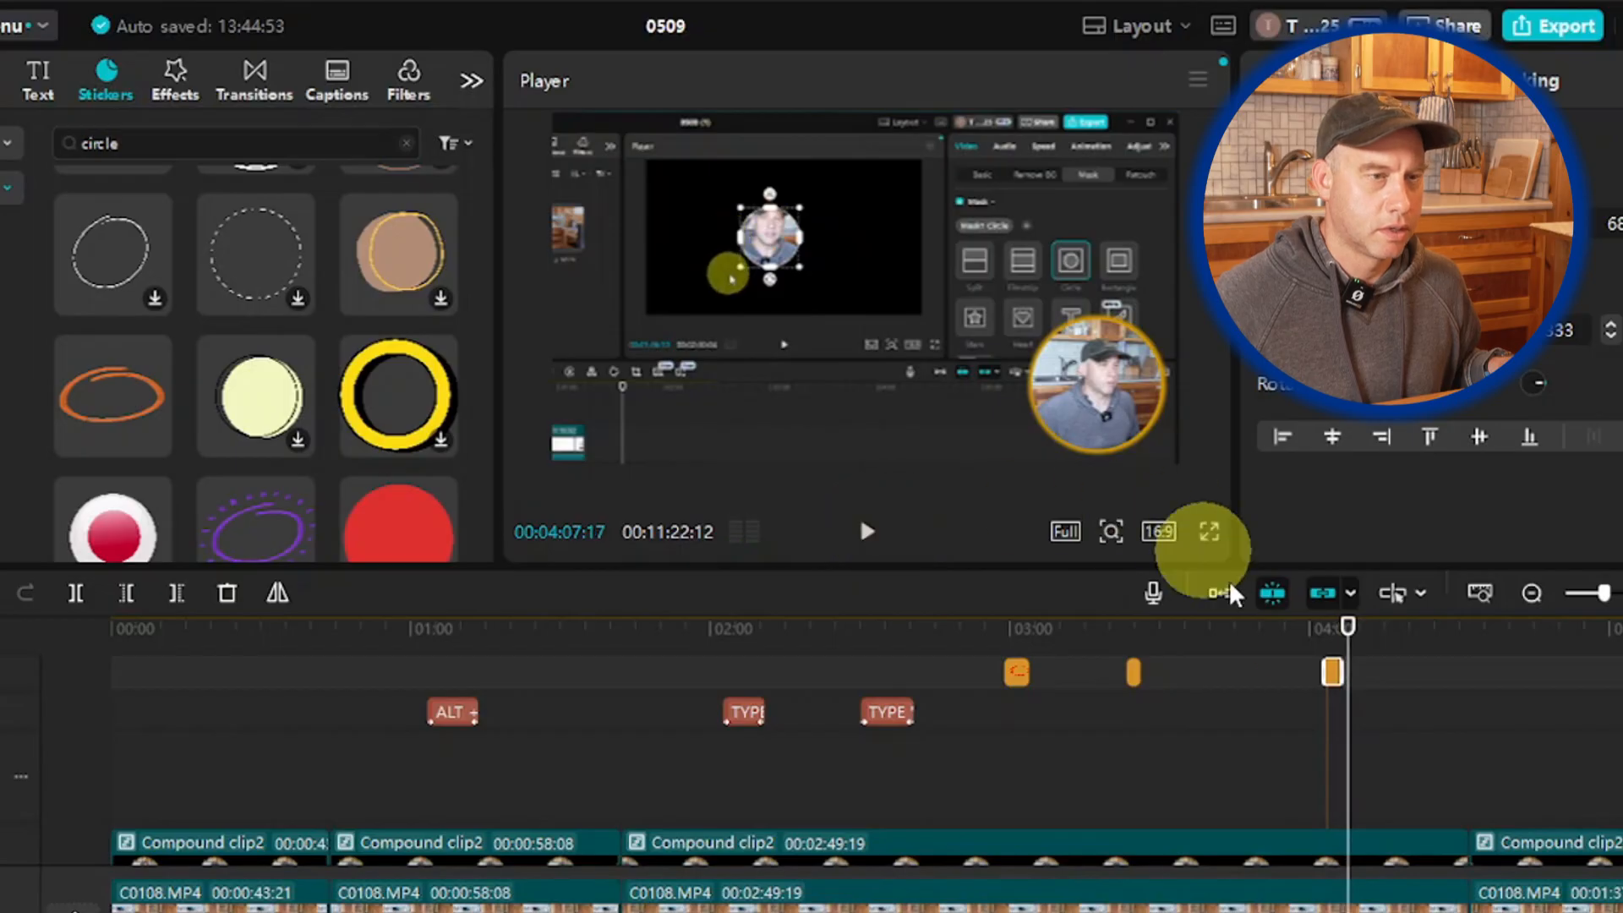
drag(1336, 674, 1357, 675)
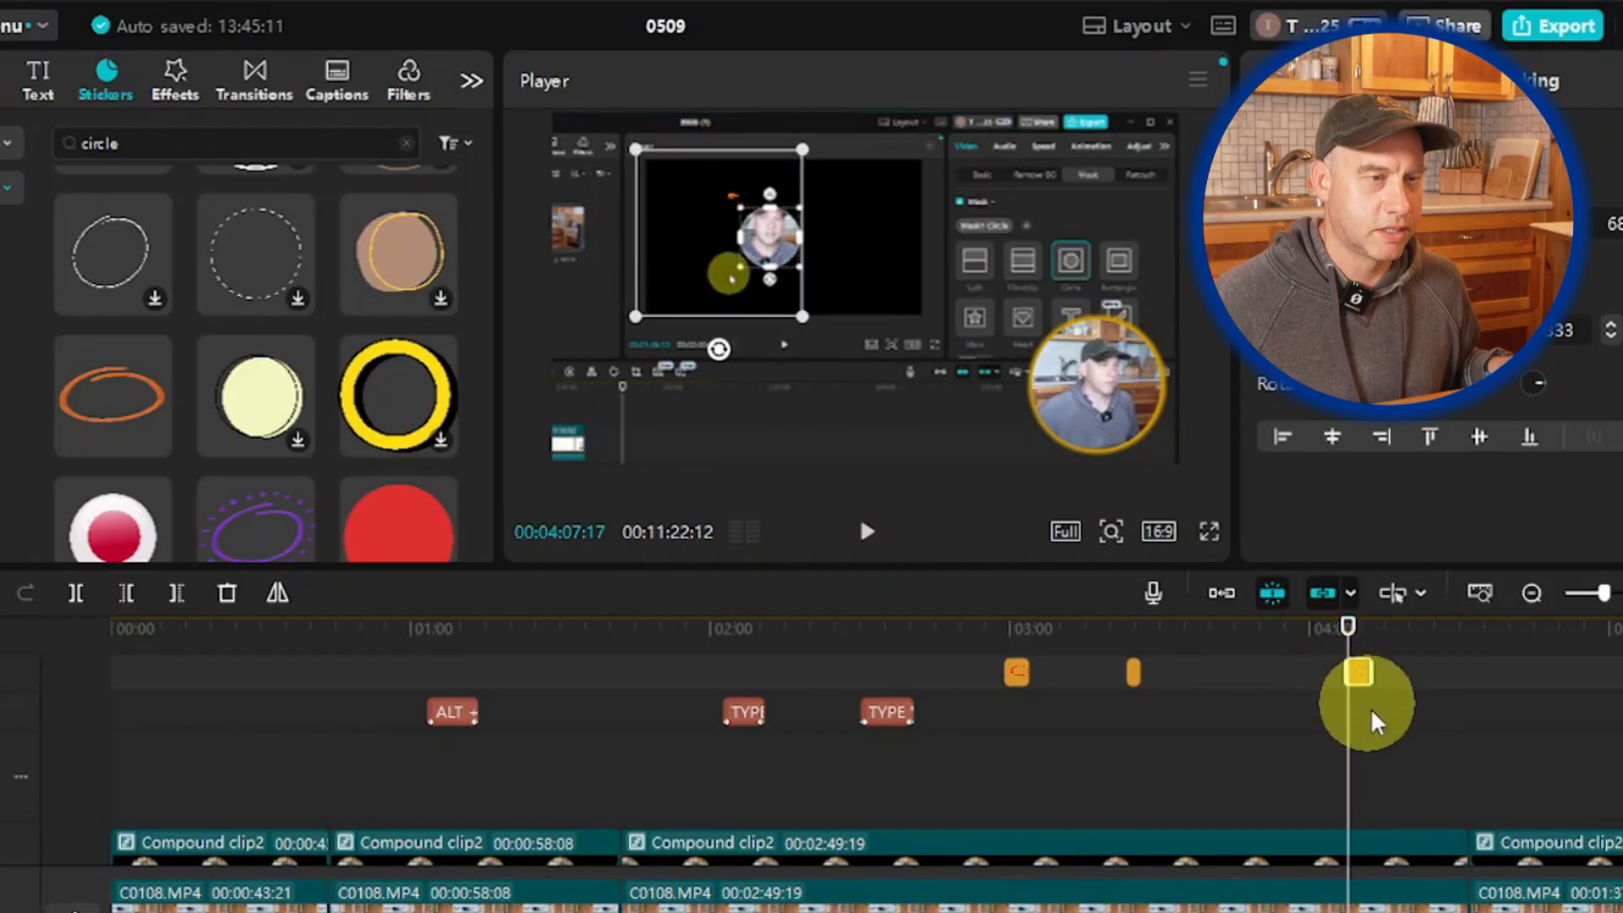
Step: Shrink the orange ellipse to 46% and shift it over the upper-left area of the recorded circle mask
scroll(1319, 717, up, 2)
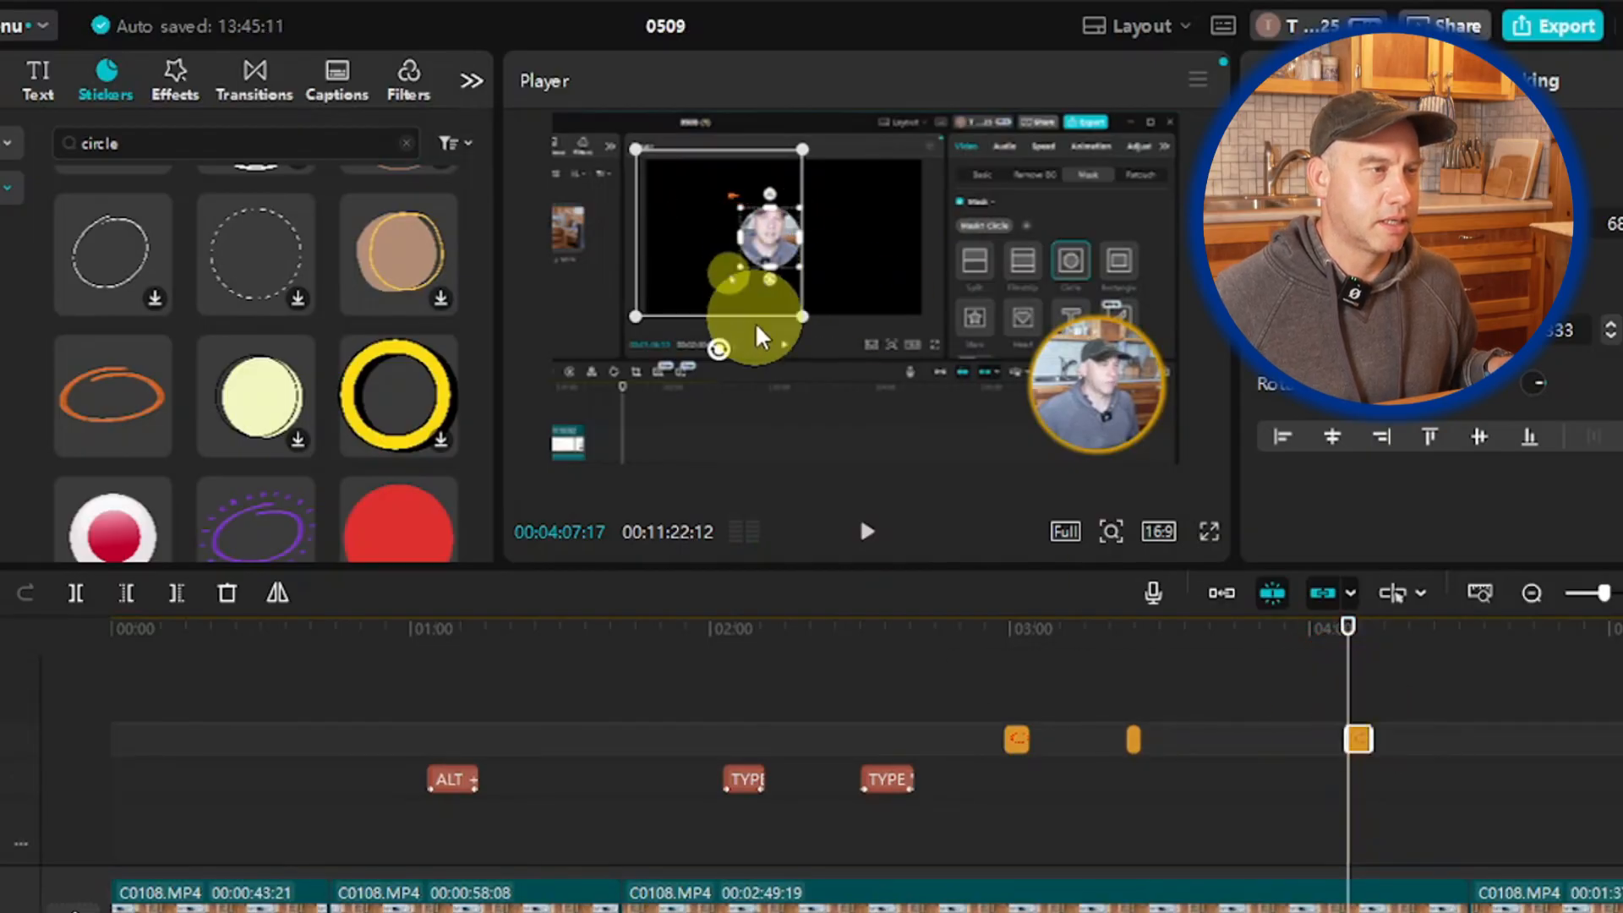
drag(720, 263, 731, 253)
drag(811, 138, 753, 151)
drag(758, 251, 759, 230)
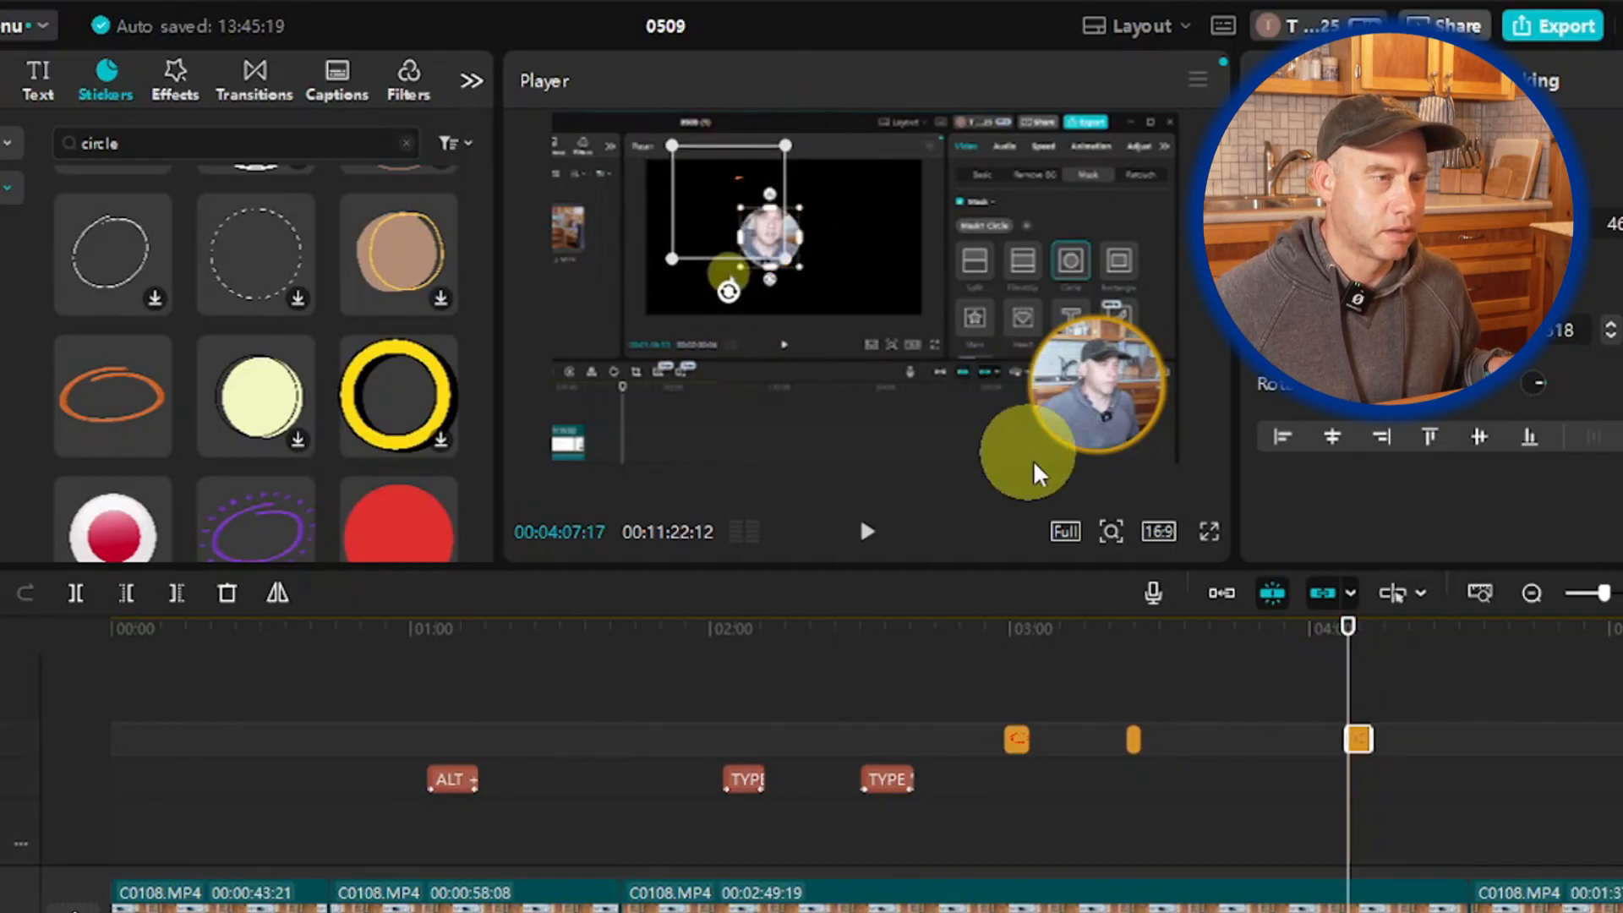
Step: Advance playback to 00:04:08:20, then shrink the orange ellipse further and reposition it at Y 475
click(867, 533)
click(867, 533)
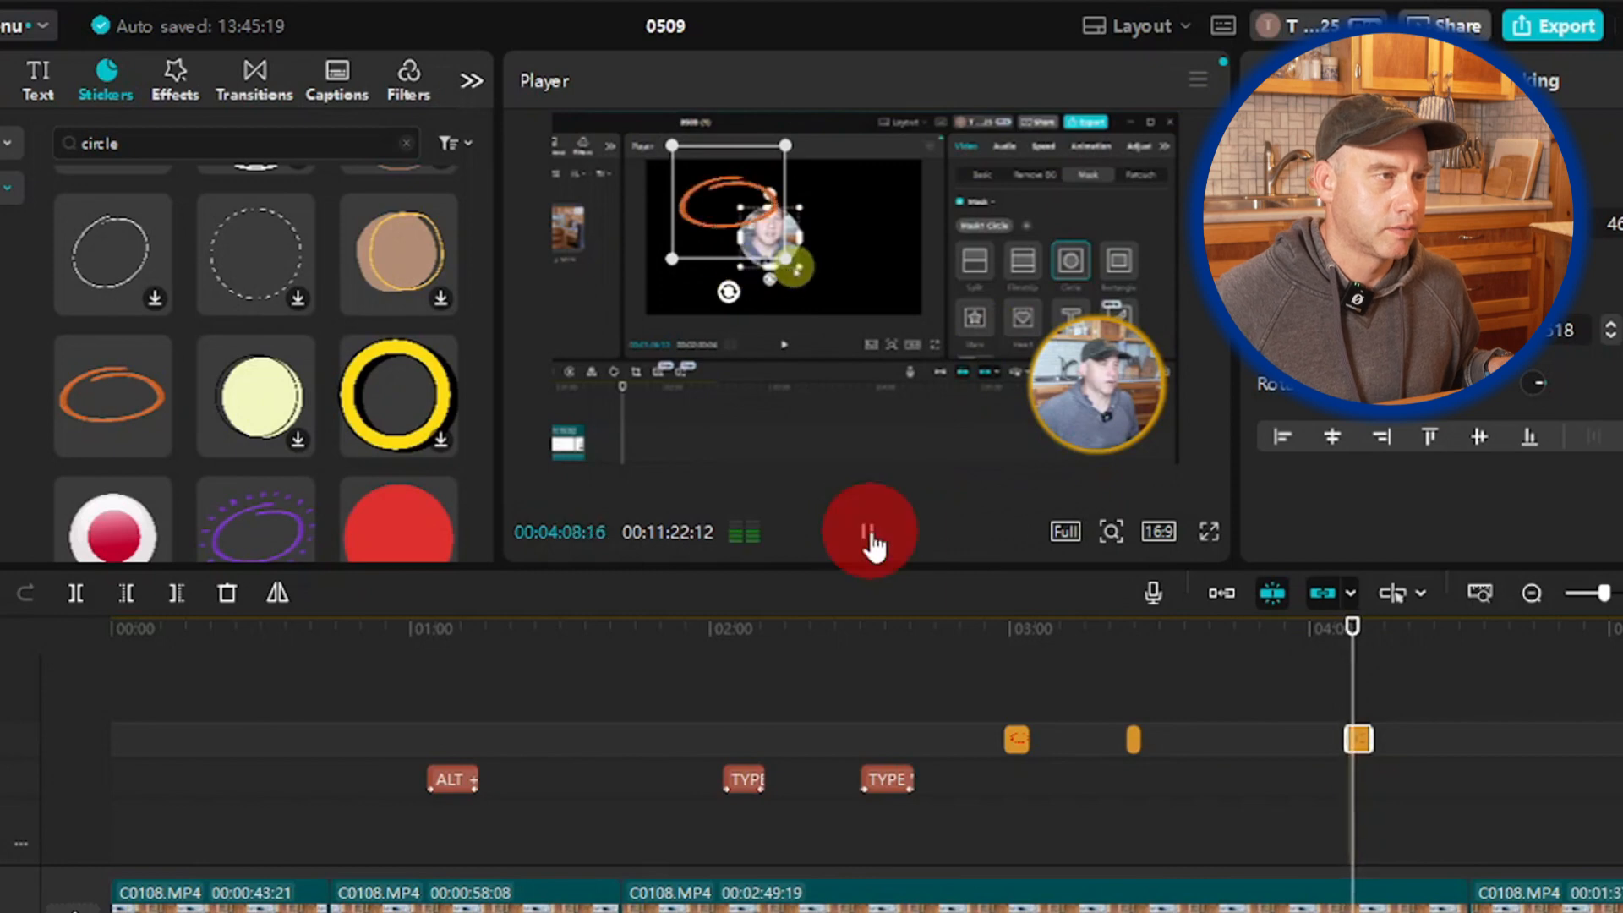
drag(784, 146, 735, 207)
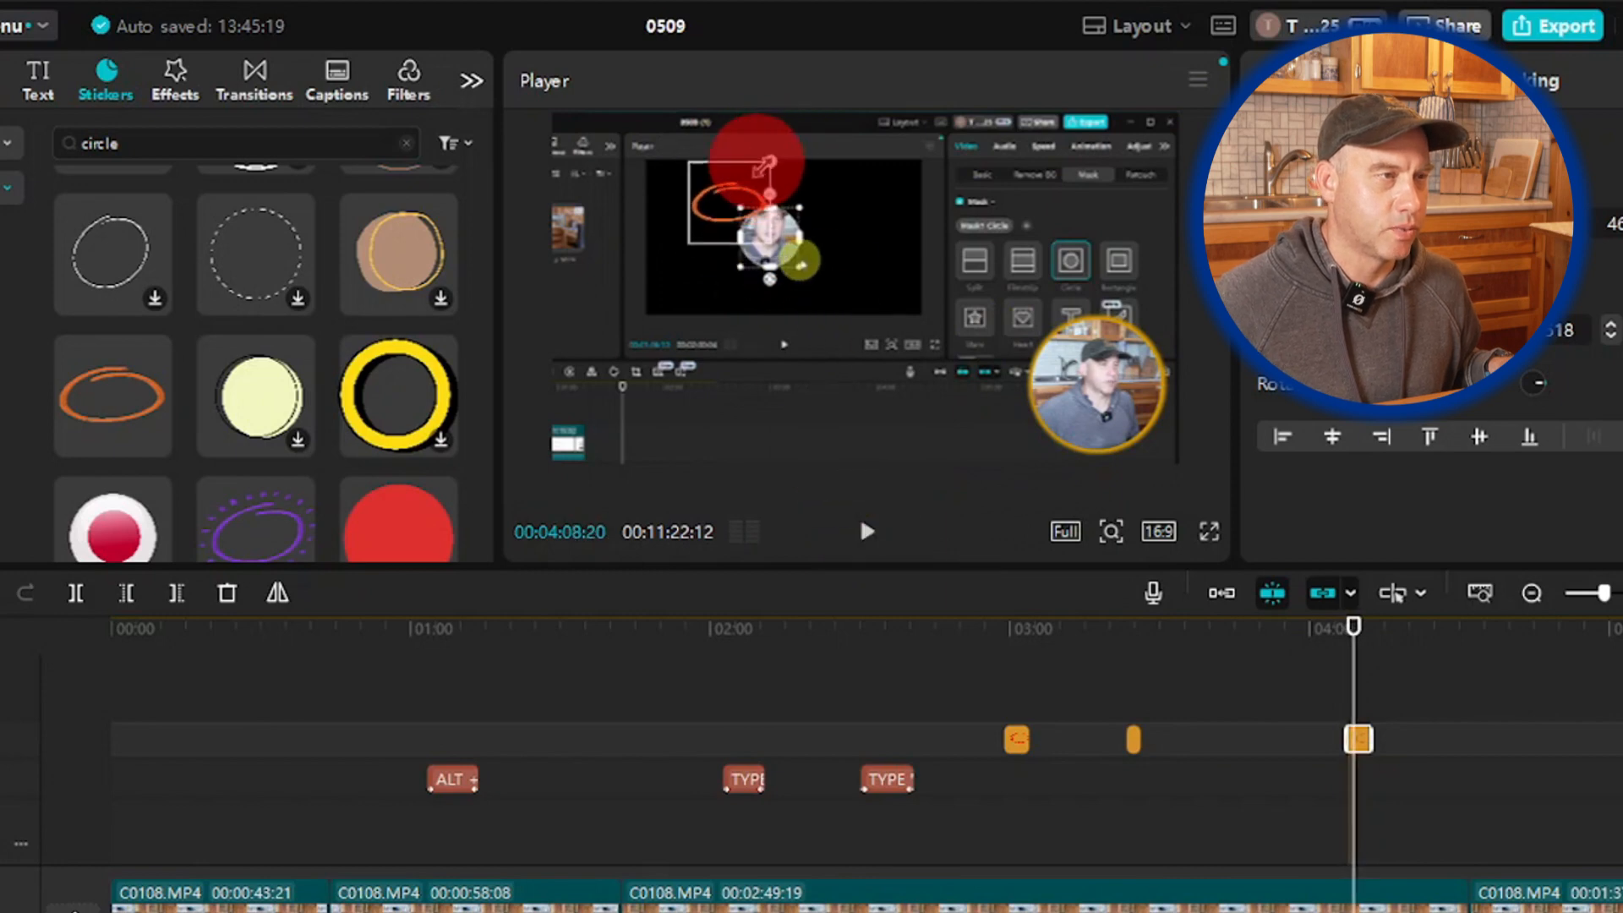
drag(443, 223, 407, 181)
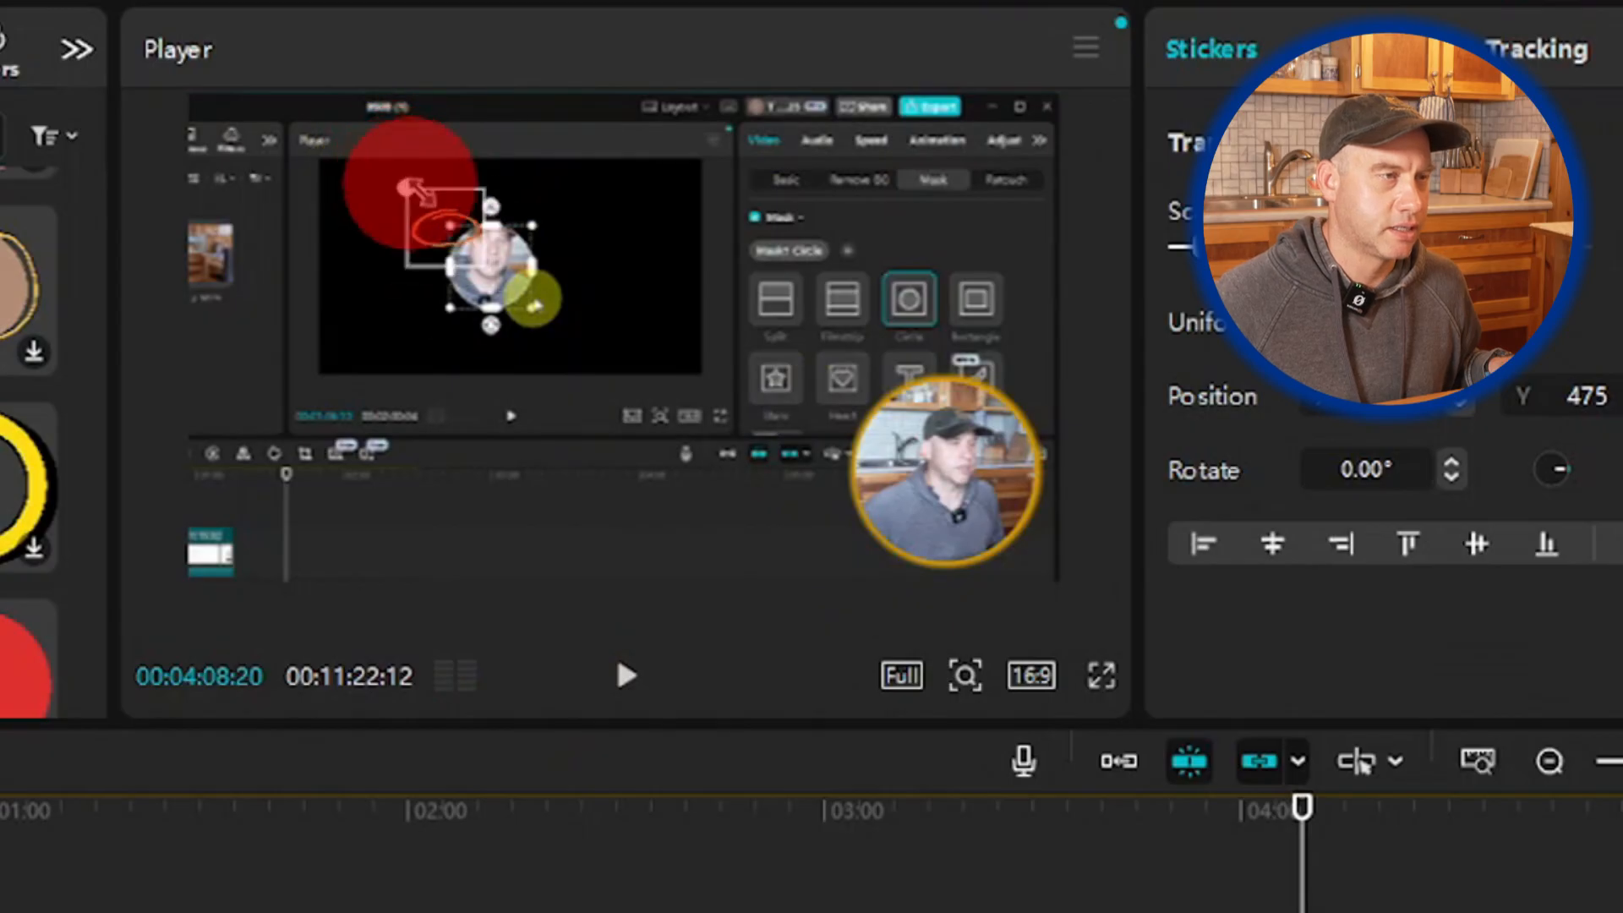
Step: Rotate the orange ellipse to 108.11° and move it against the upper-left edge of the recorded circle mask
drag(455, 310, 378, 239)
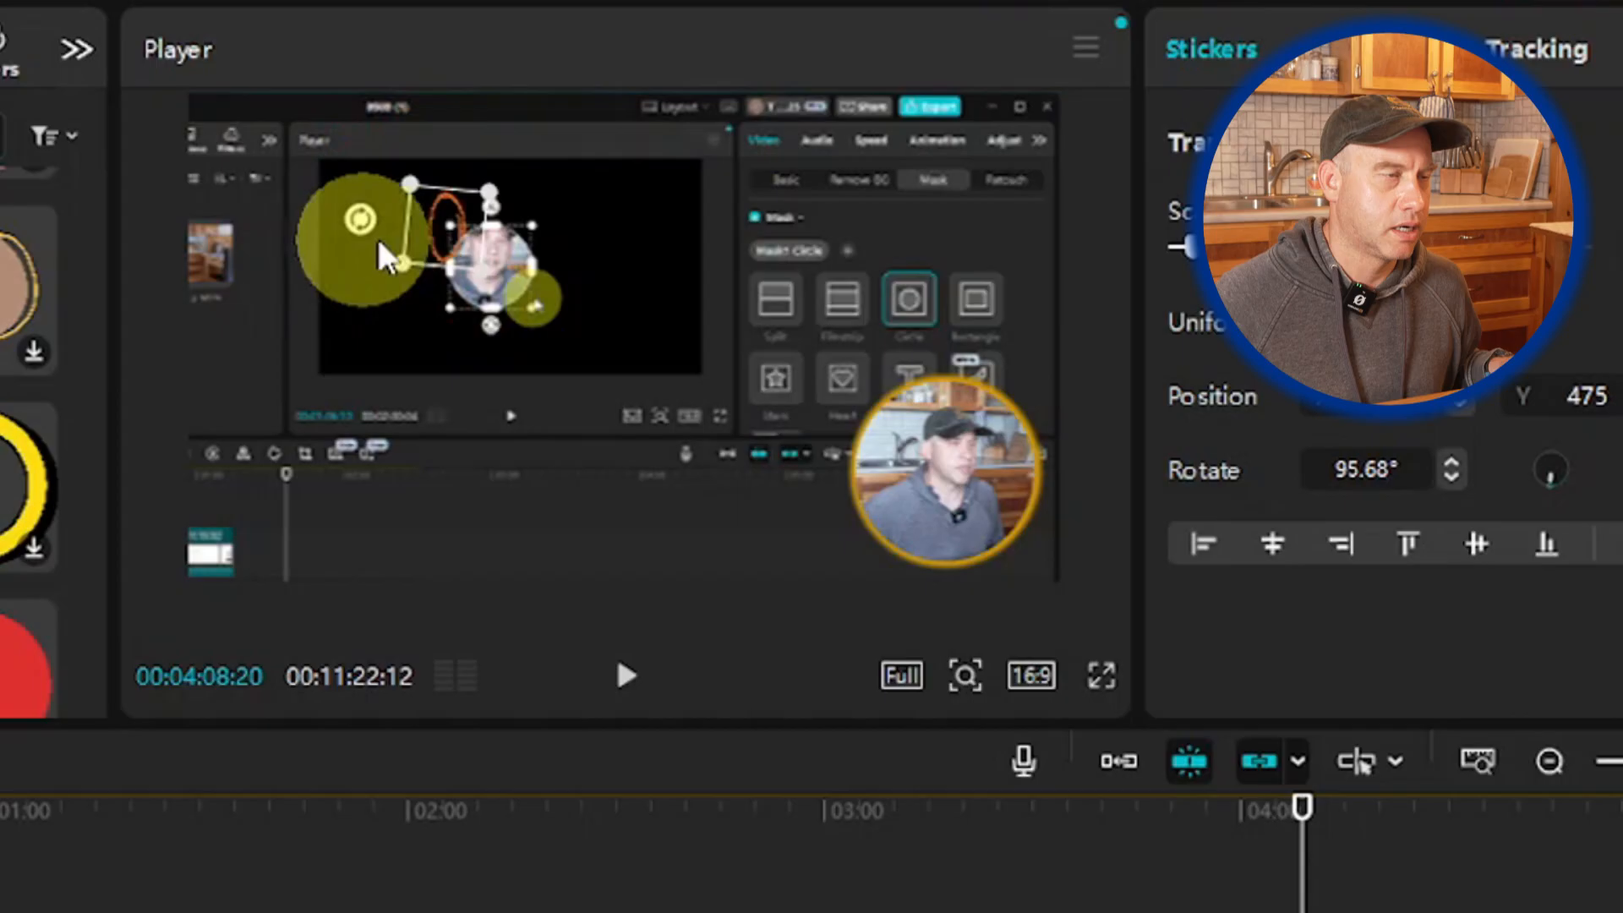
click(449, 196)
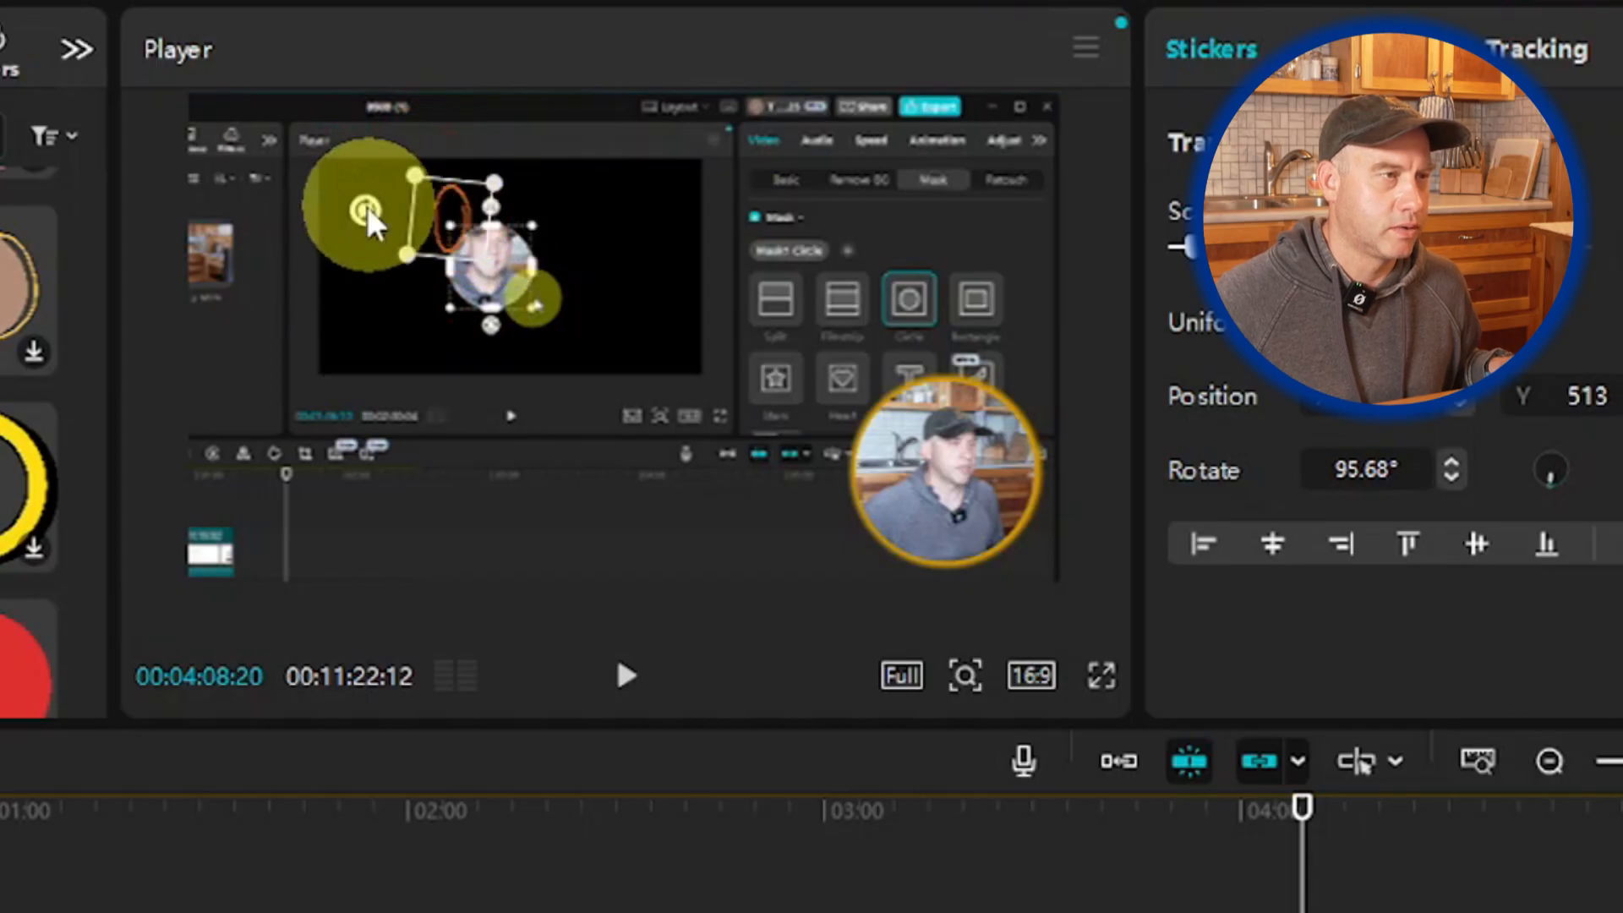
drag(367, 206, 345, 191)
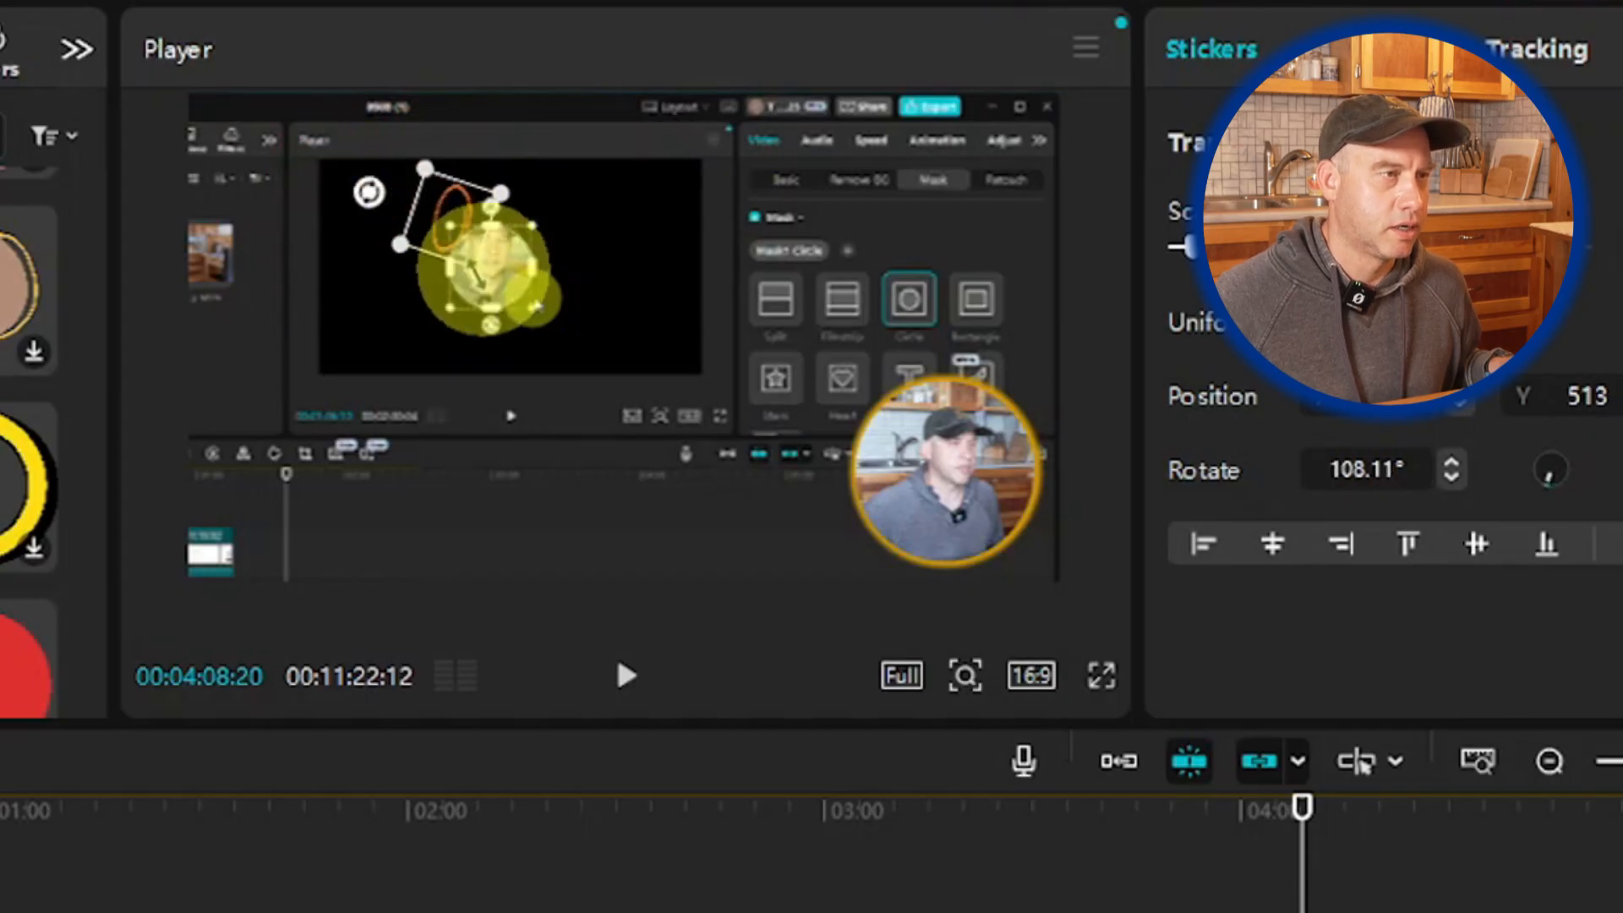
drag(480, 268, 467, 247)
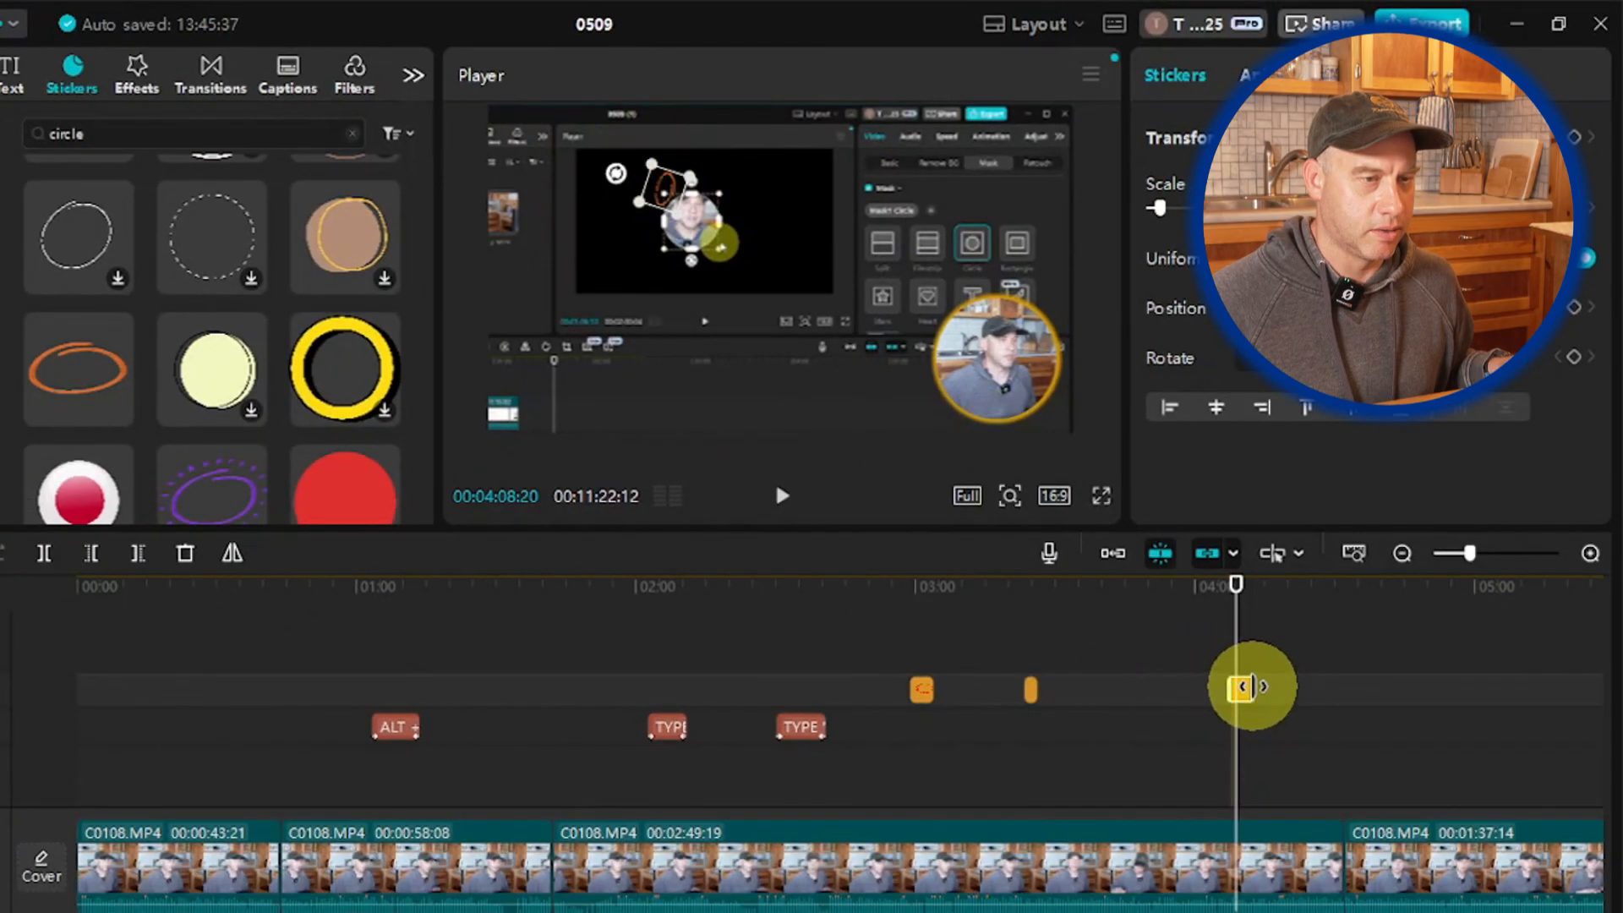
Step: Extend the orange ellipse's sticker clip at both ends to run from about 00:04:04 to about 00:04:16, replaying the footage for timing
click(1243, 689)
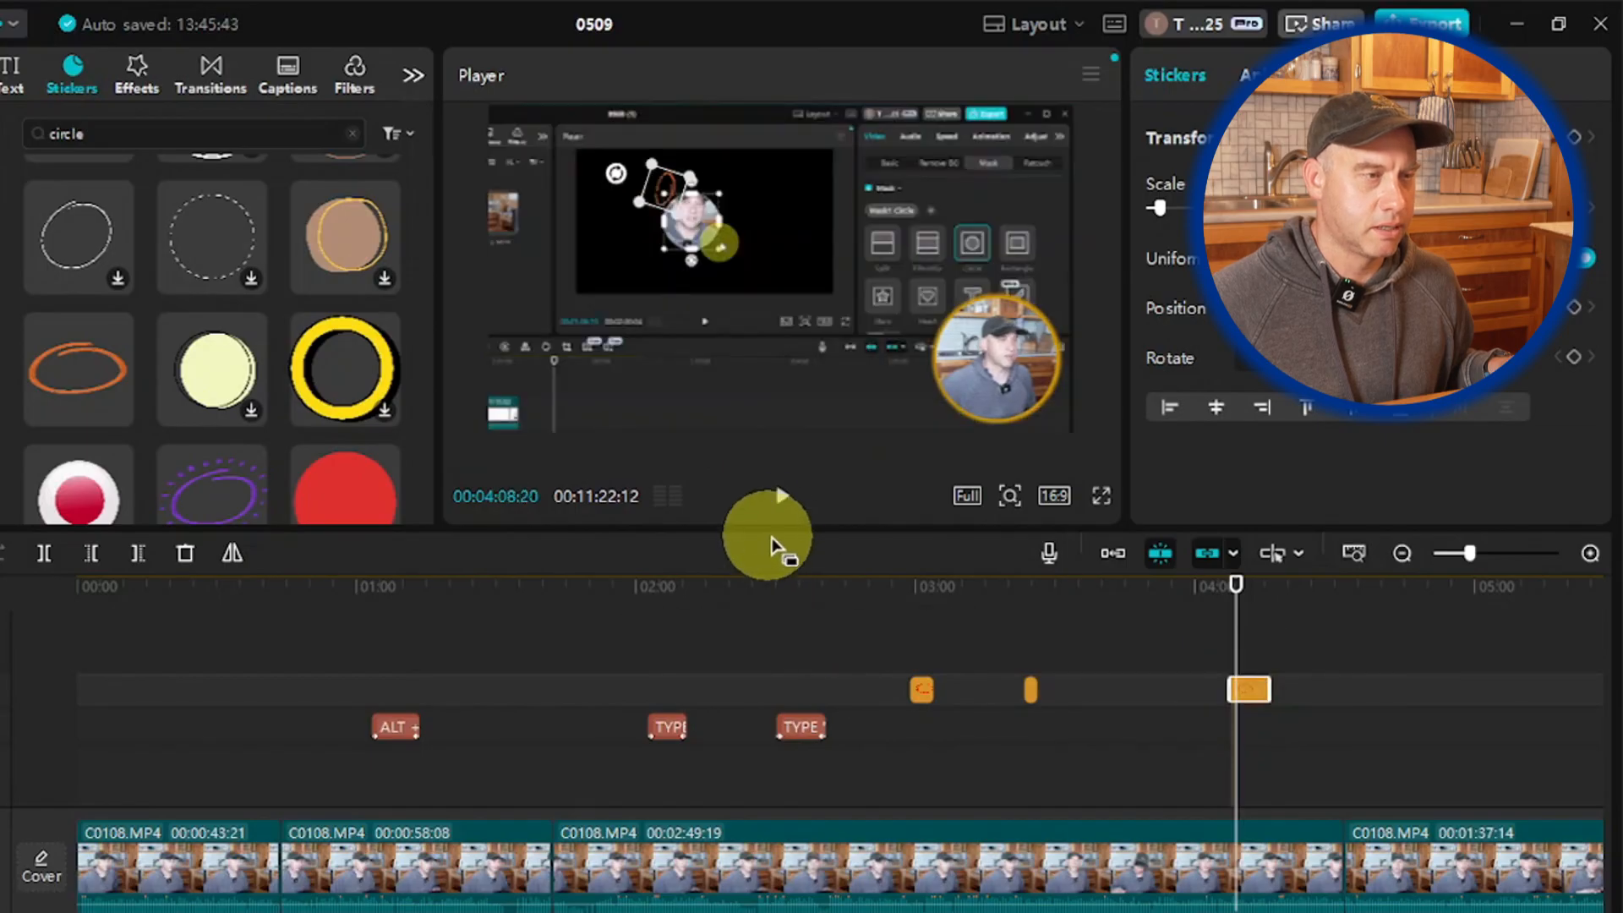
click(783, 496)
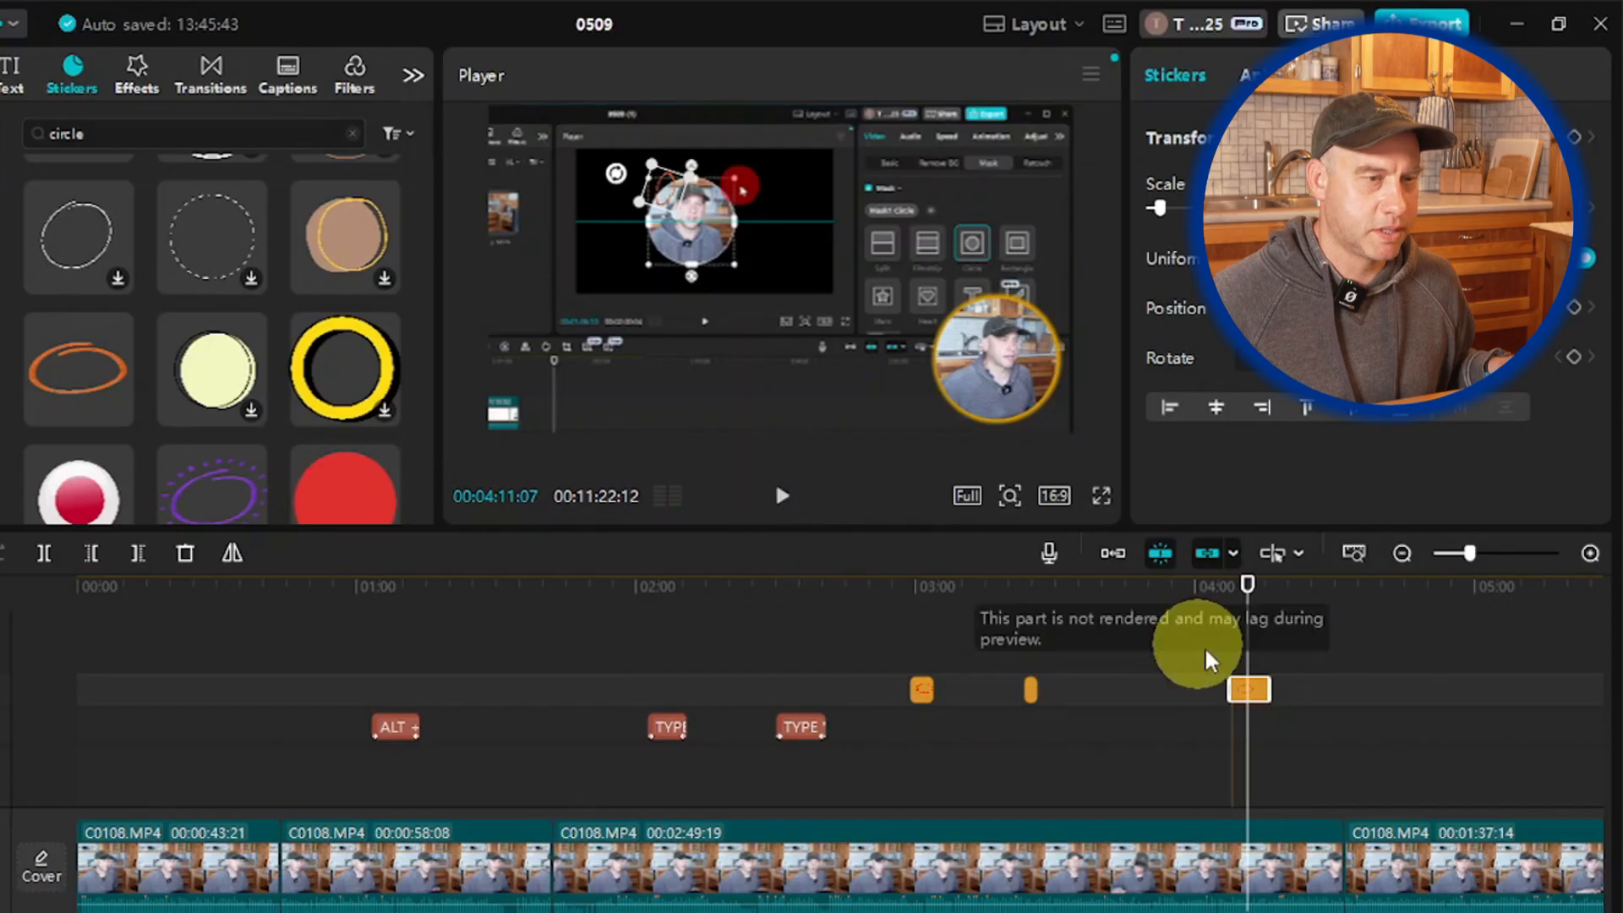
drag(1243, 642, 1215, 652)
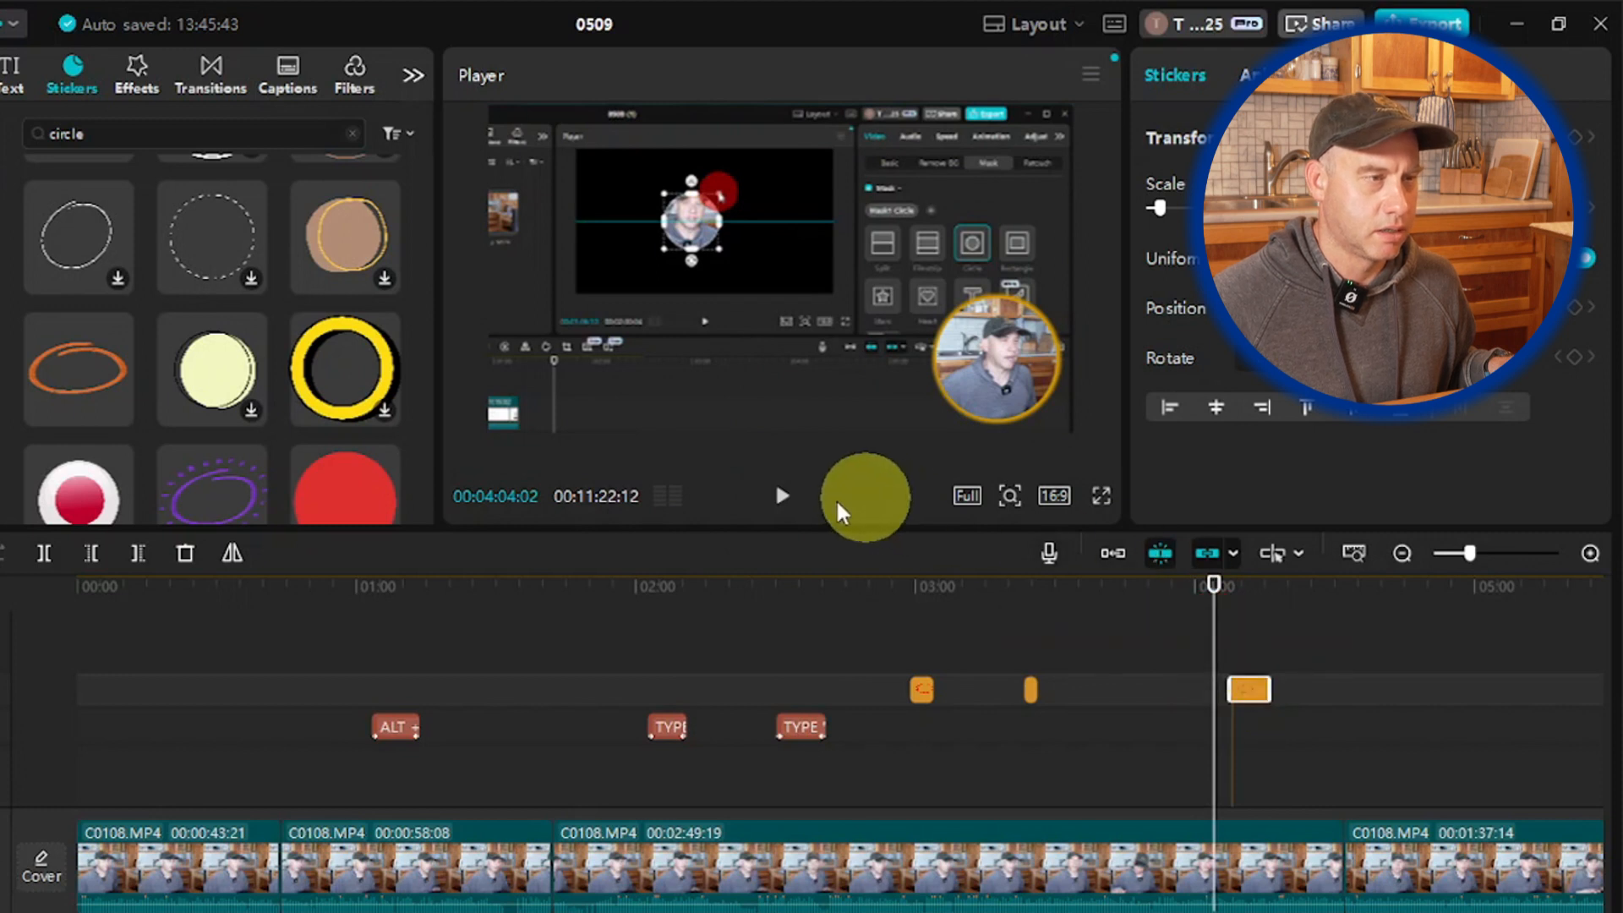
click(782, 496)
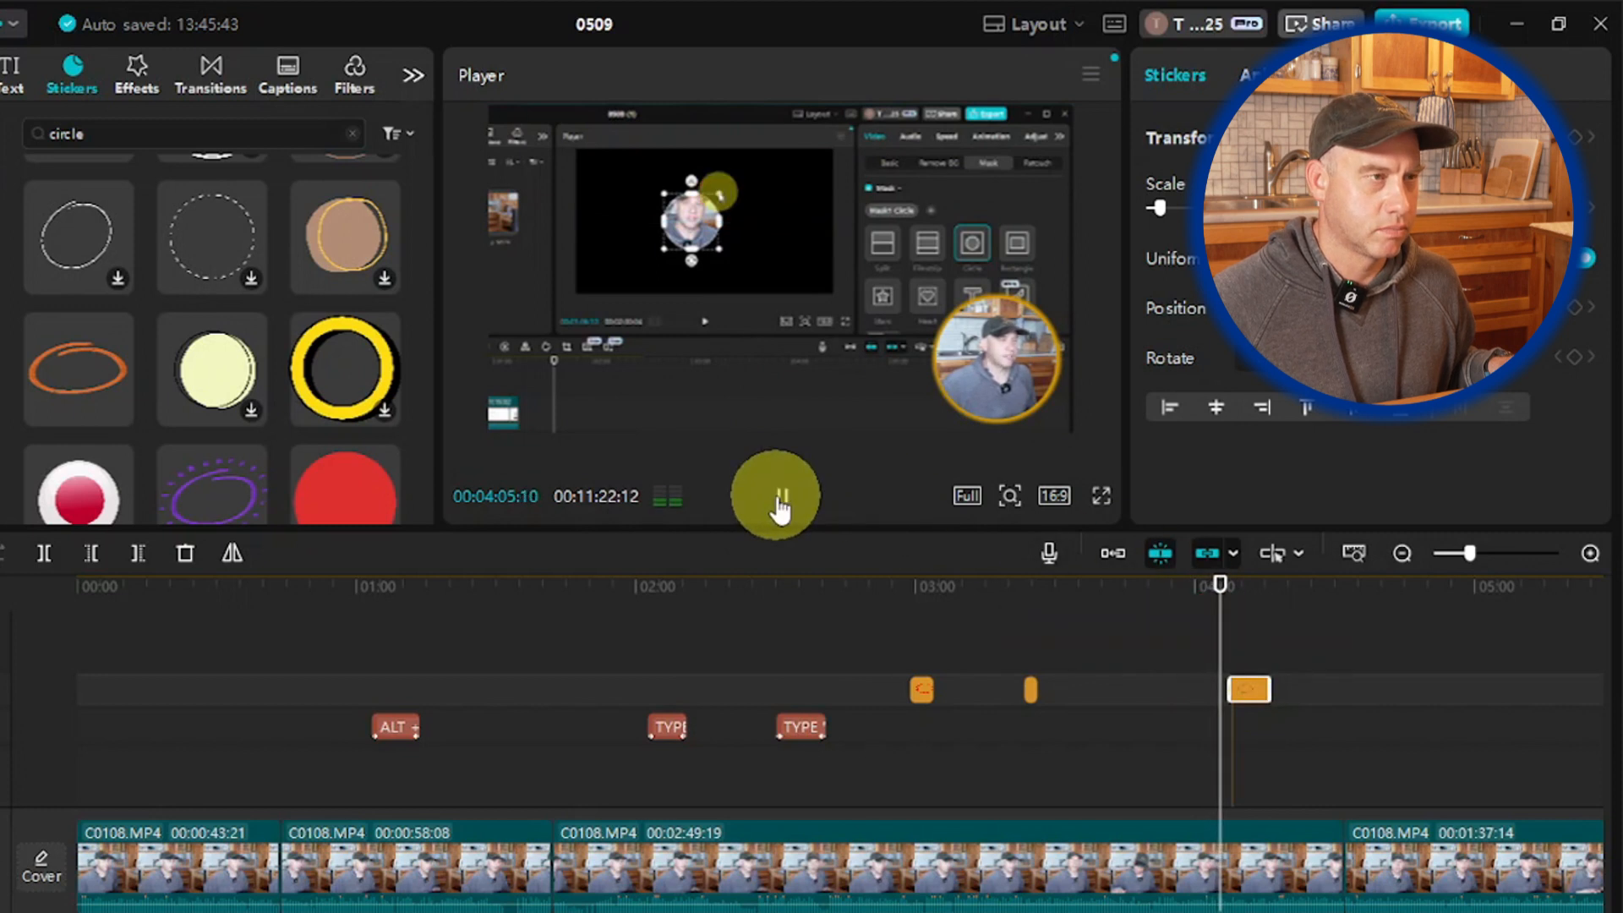
click(780, 499)
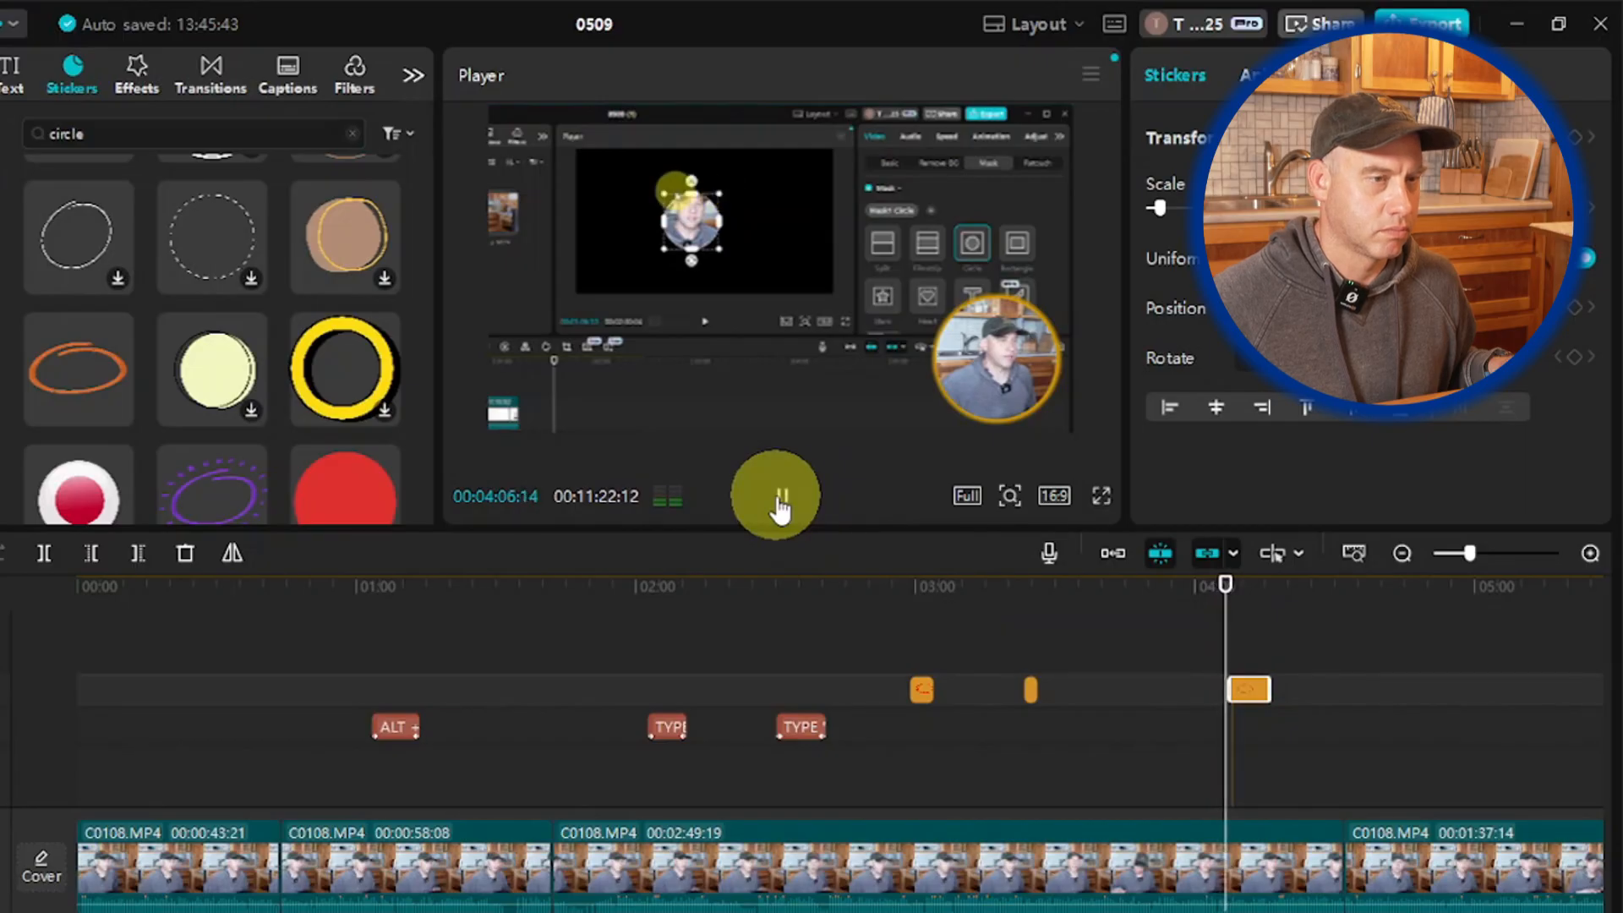
click(1219, 636)
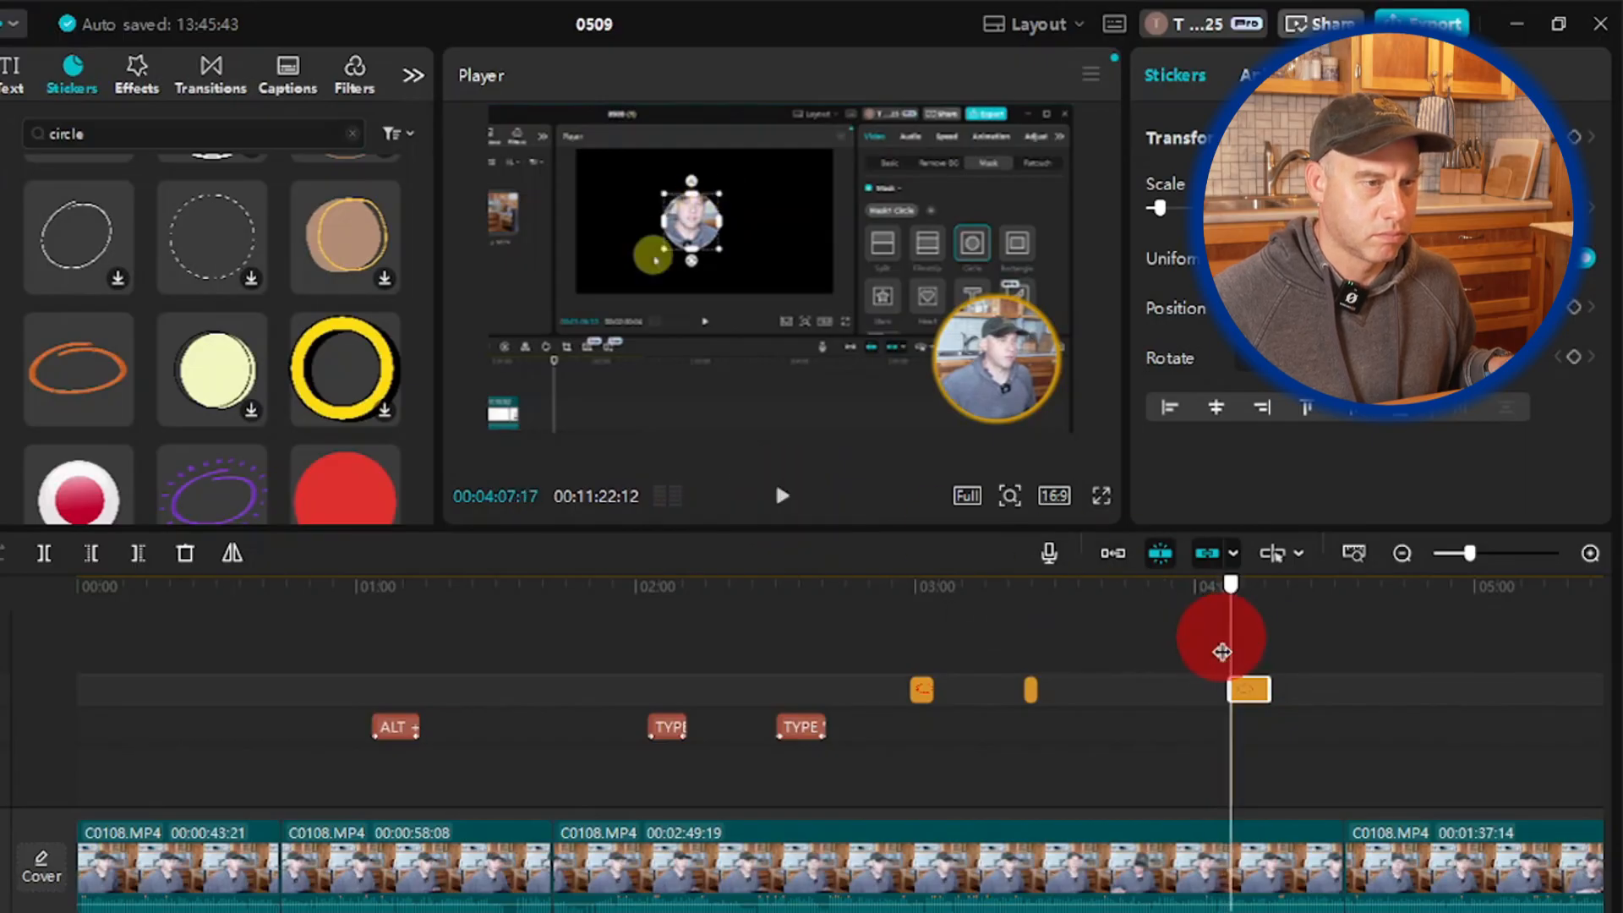
click(1232, 690)
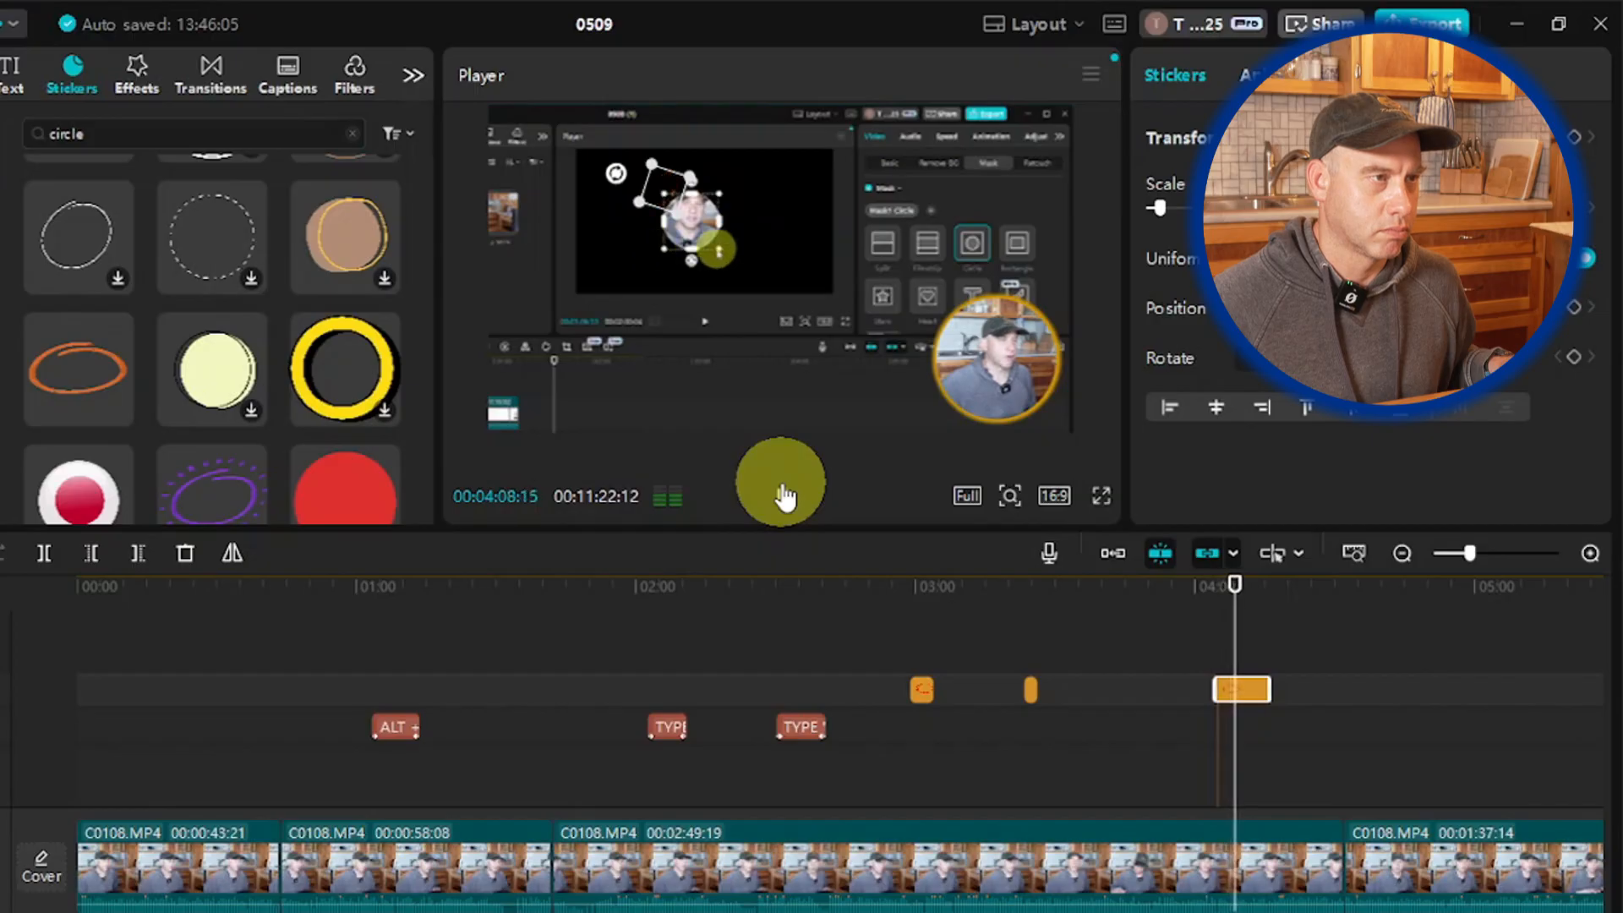
Step: Shorten the end of the orange ellipse's sticker clip to about 00:04:09 and return the playhead to 00:03:54:20
click(782, 495)
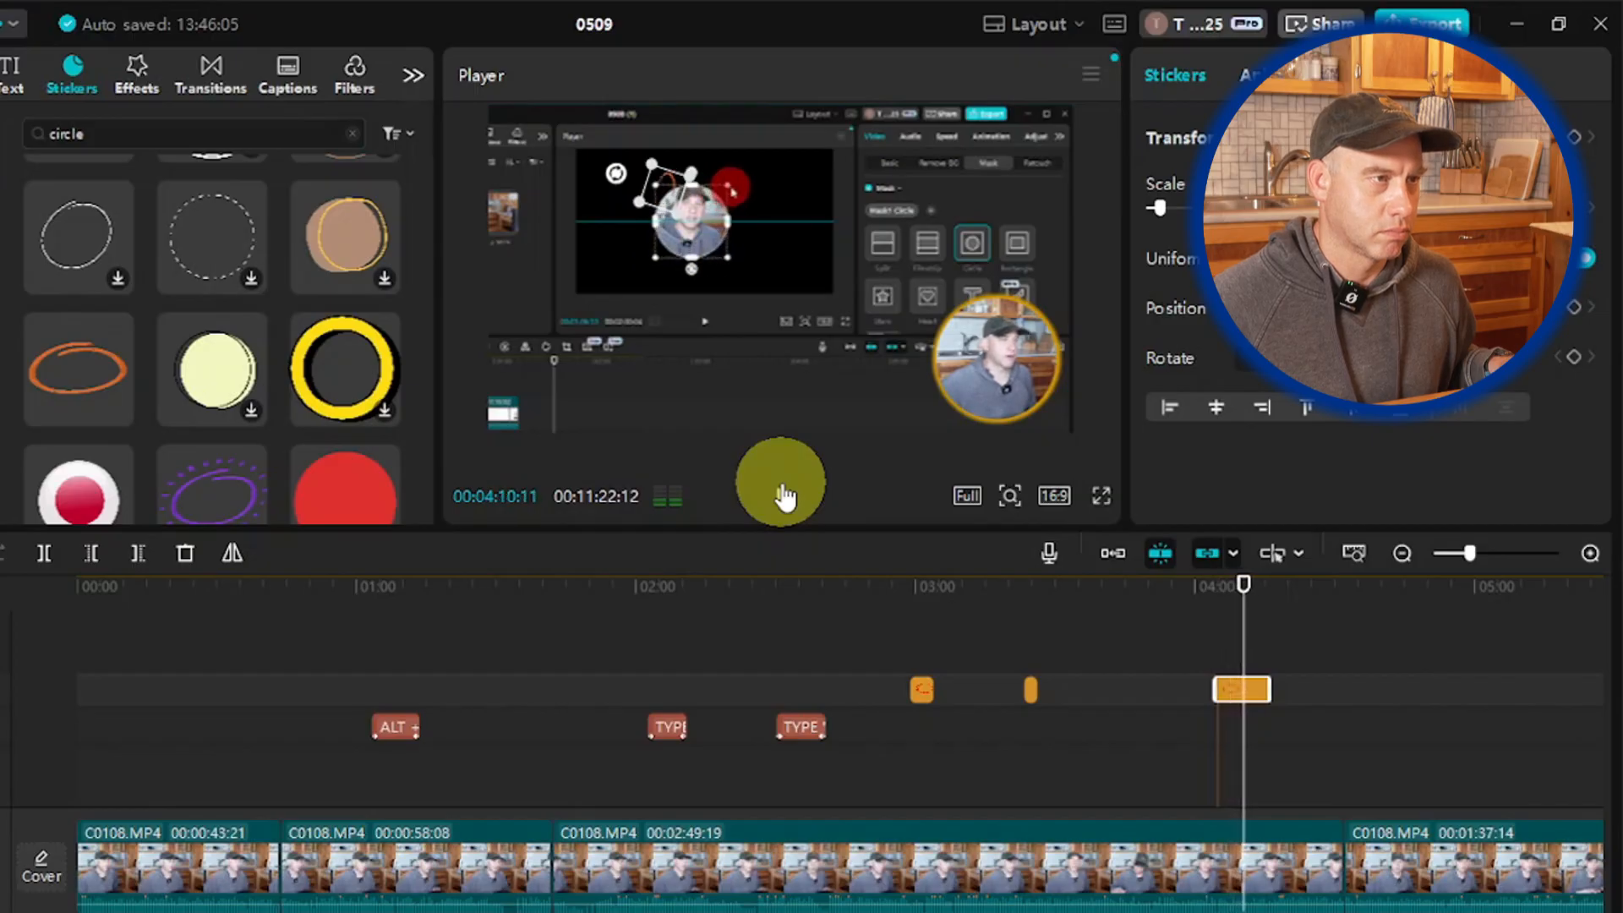
drag(1243, 657, 1236, 657)
drag(1193, 733, 1121, 706)
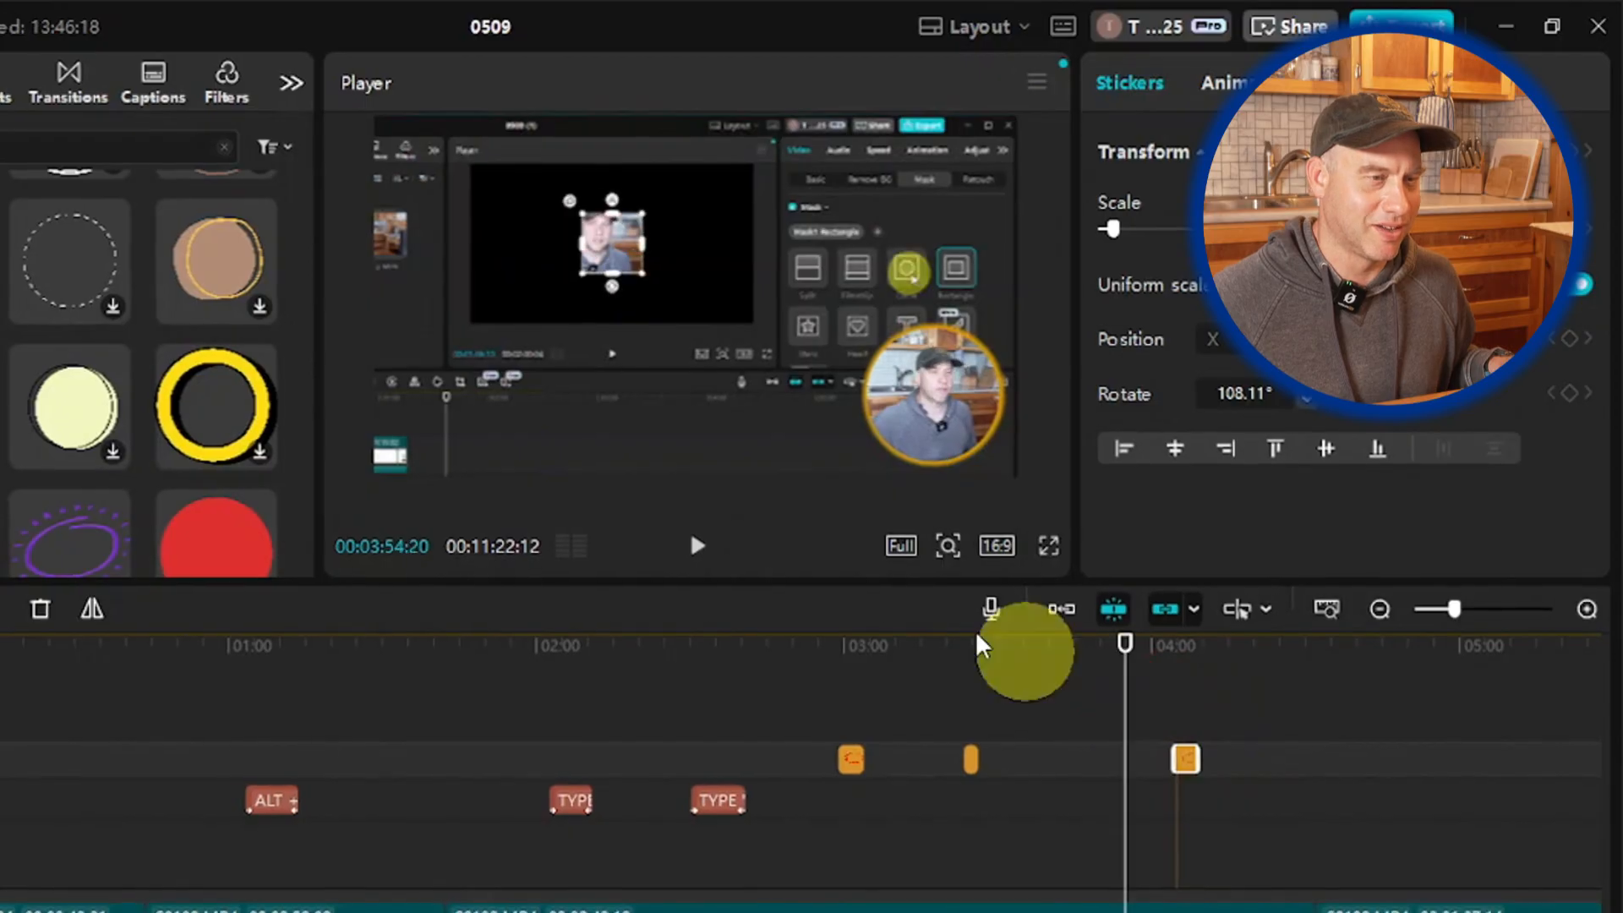
Step: Play the footage through the orange ellipse and on to the fourth red marker, stopping at 00:05:10:05
click(692, 547)
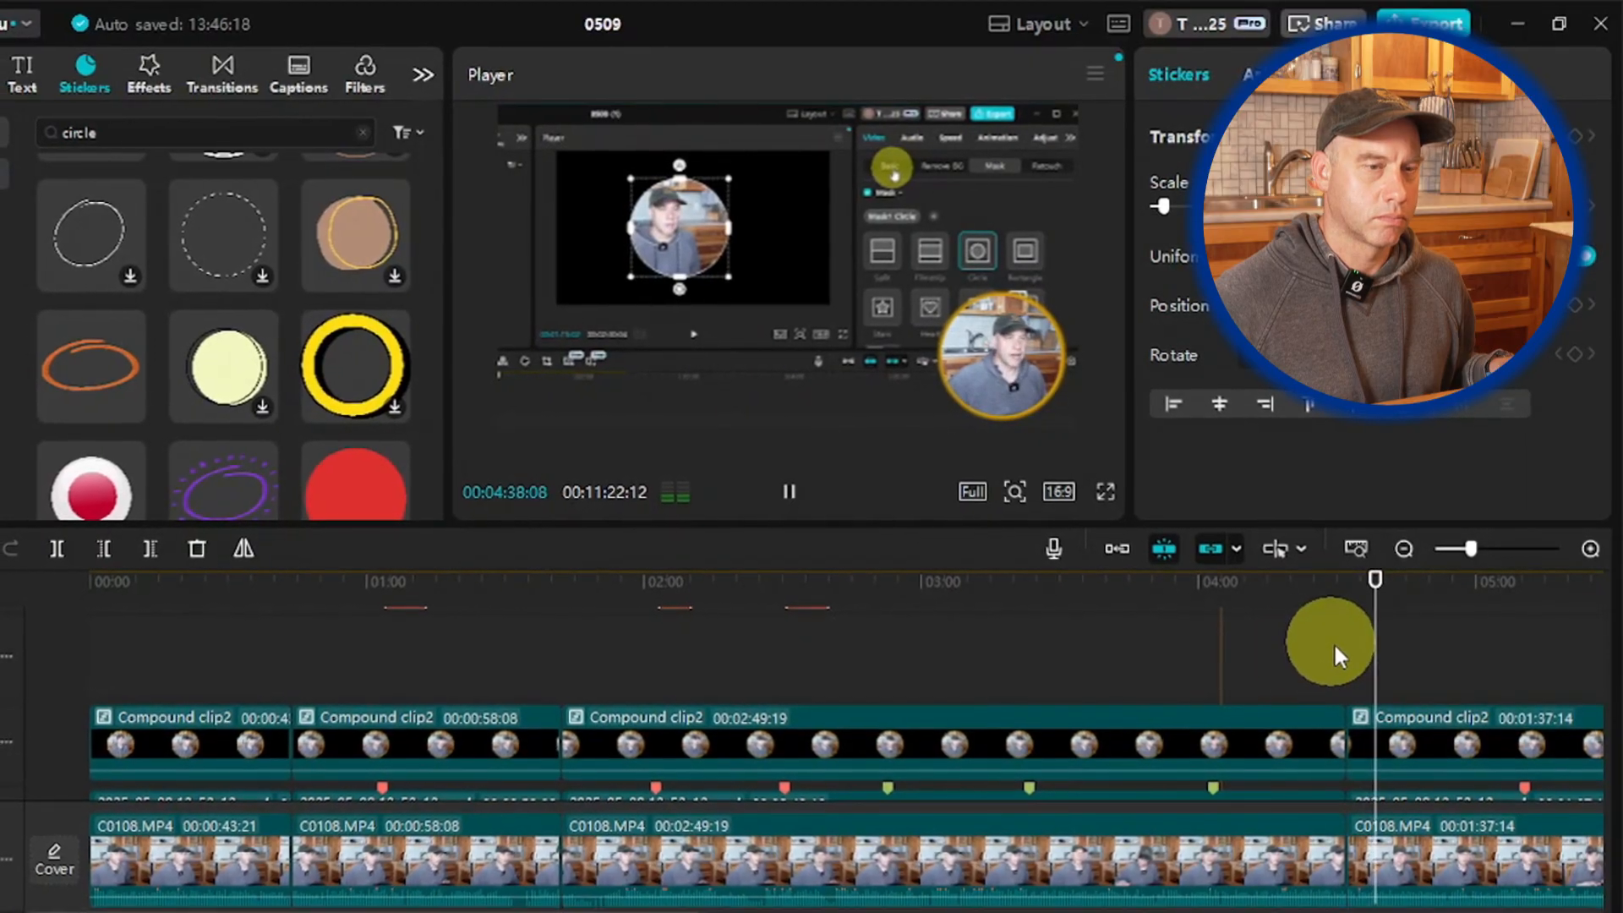
scroll(1410, 662, down, 2)
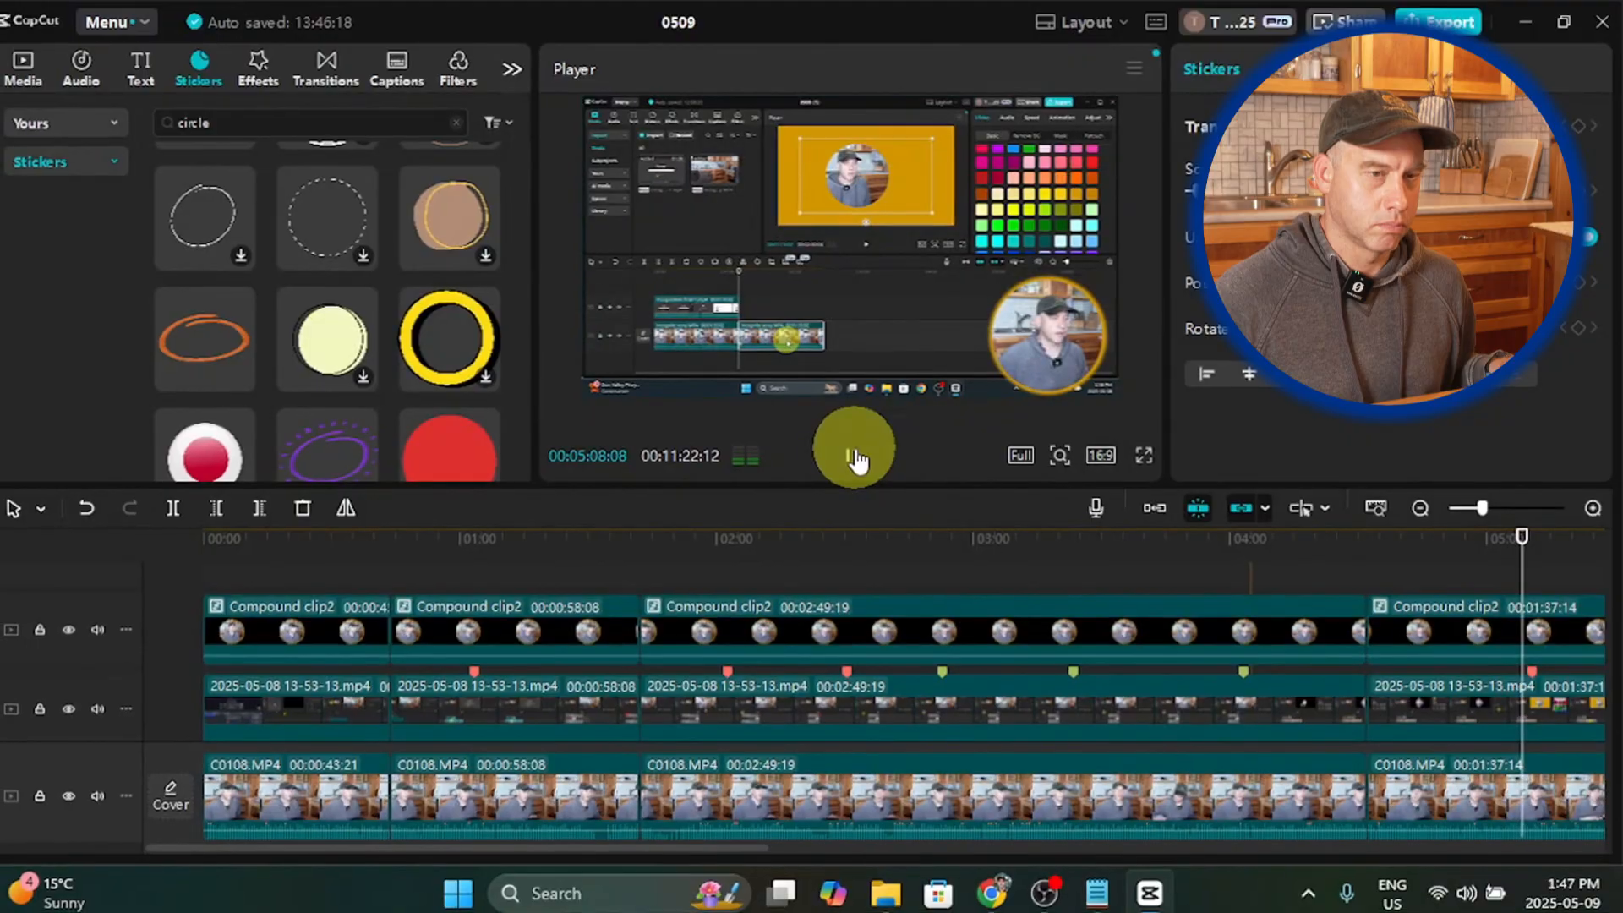
click(857, 459)
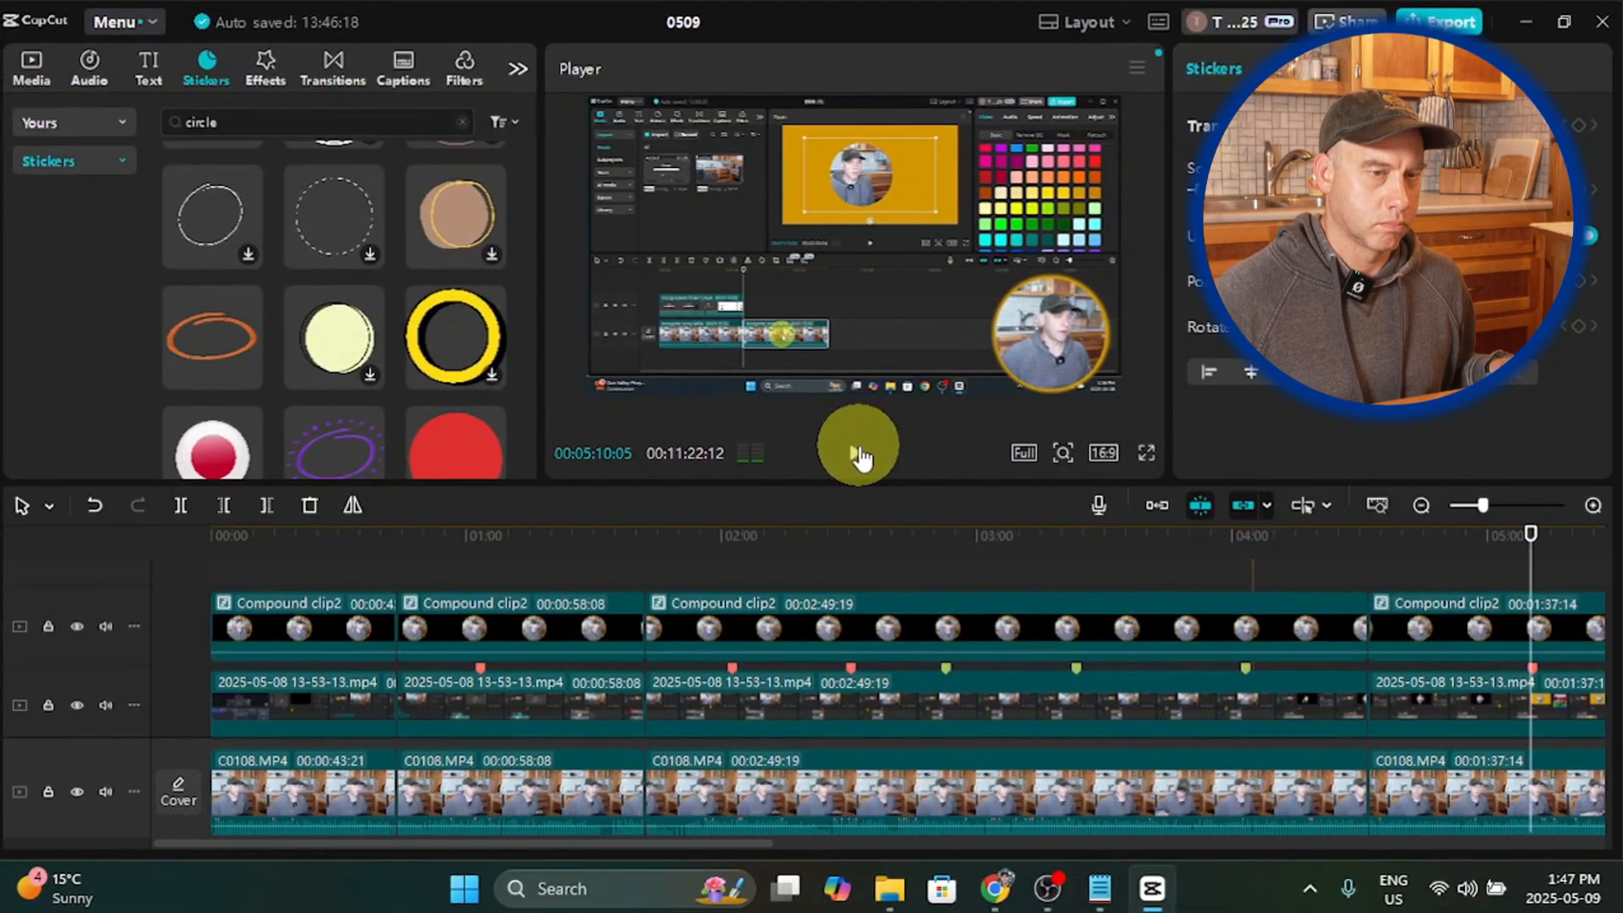
Step: Paste a copy of the "ALT + DRAG UP" text clip at the fourth red marker, at 00:05:10:15
scroll(906, 634, up, 3)
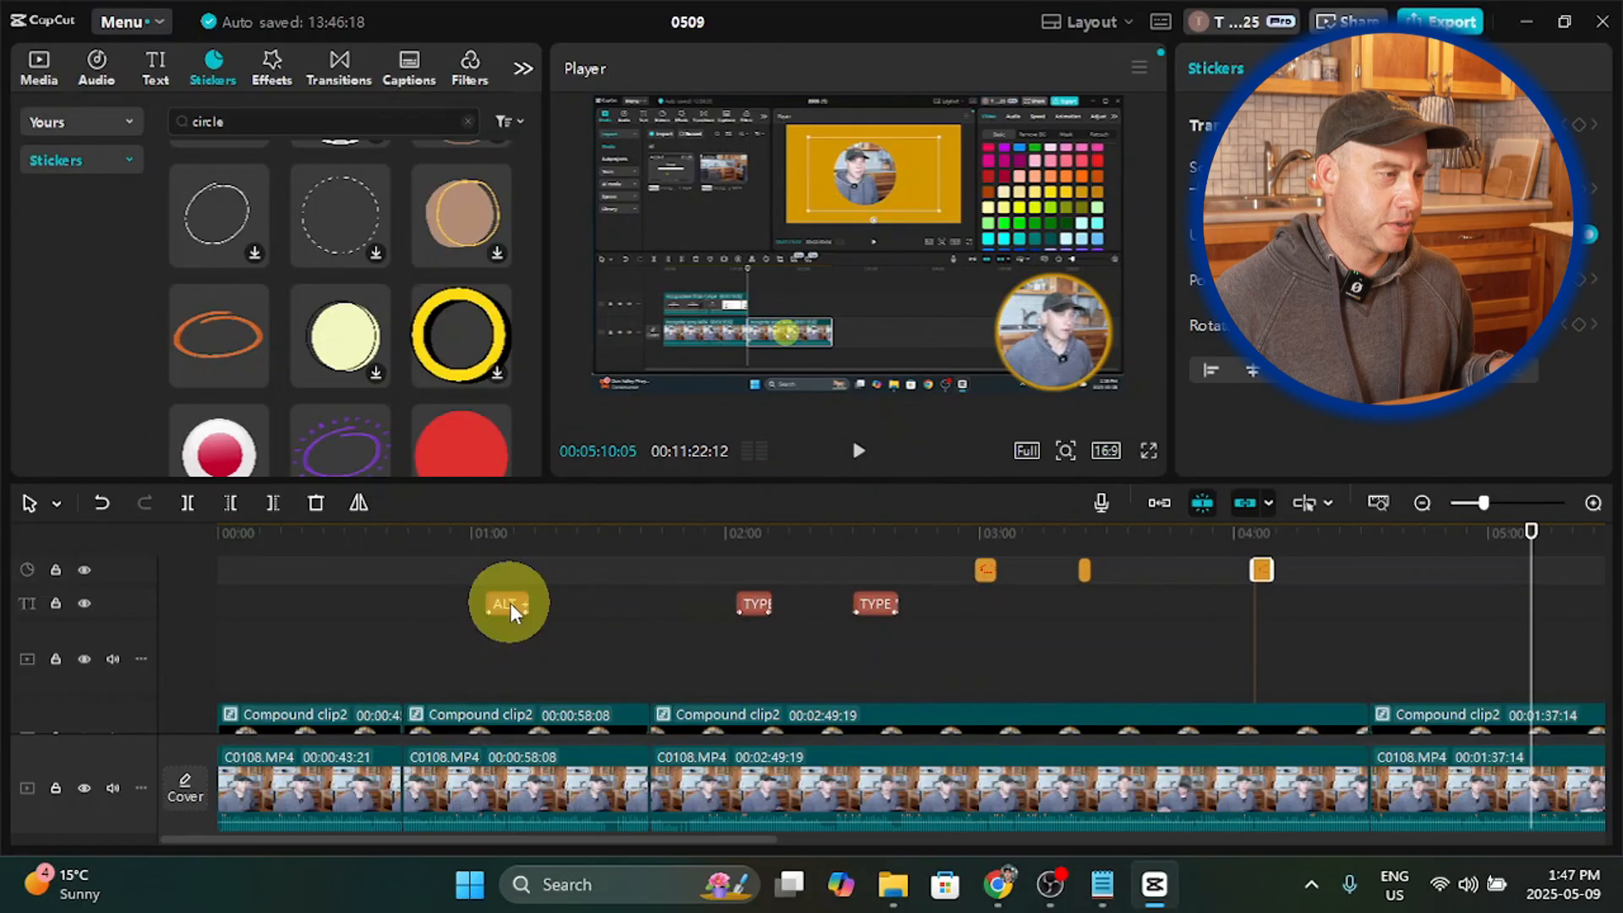
click(508, 605)
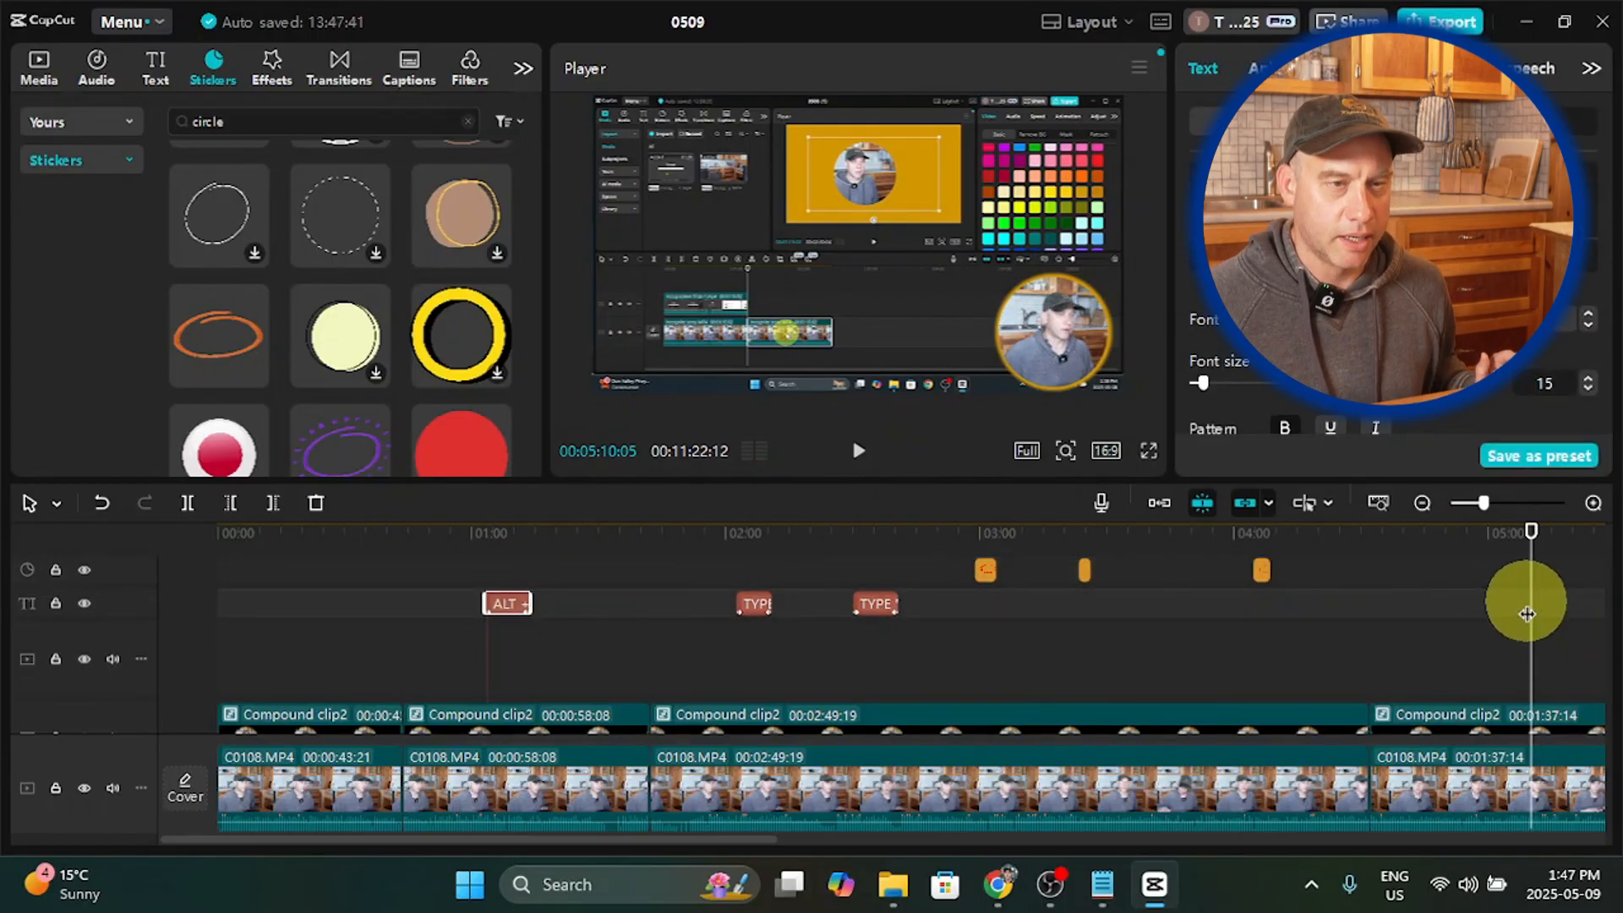
scroll(1537, 619, down, 2)
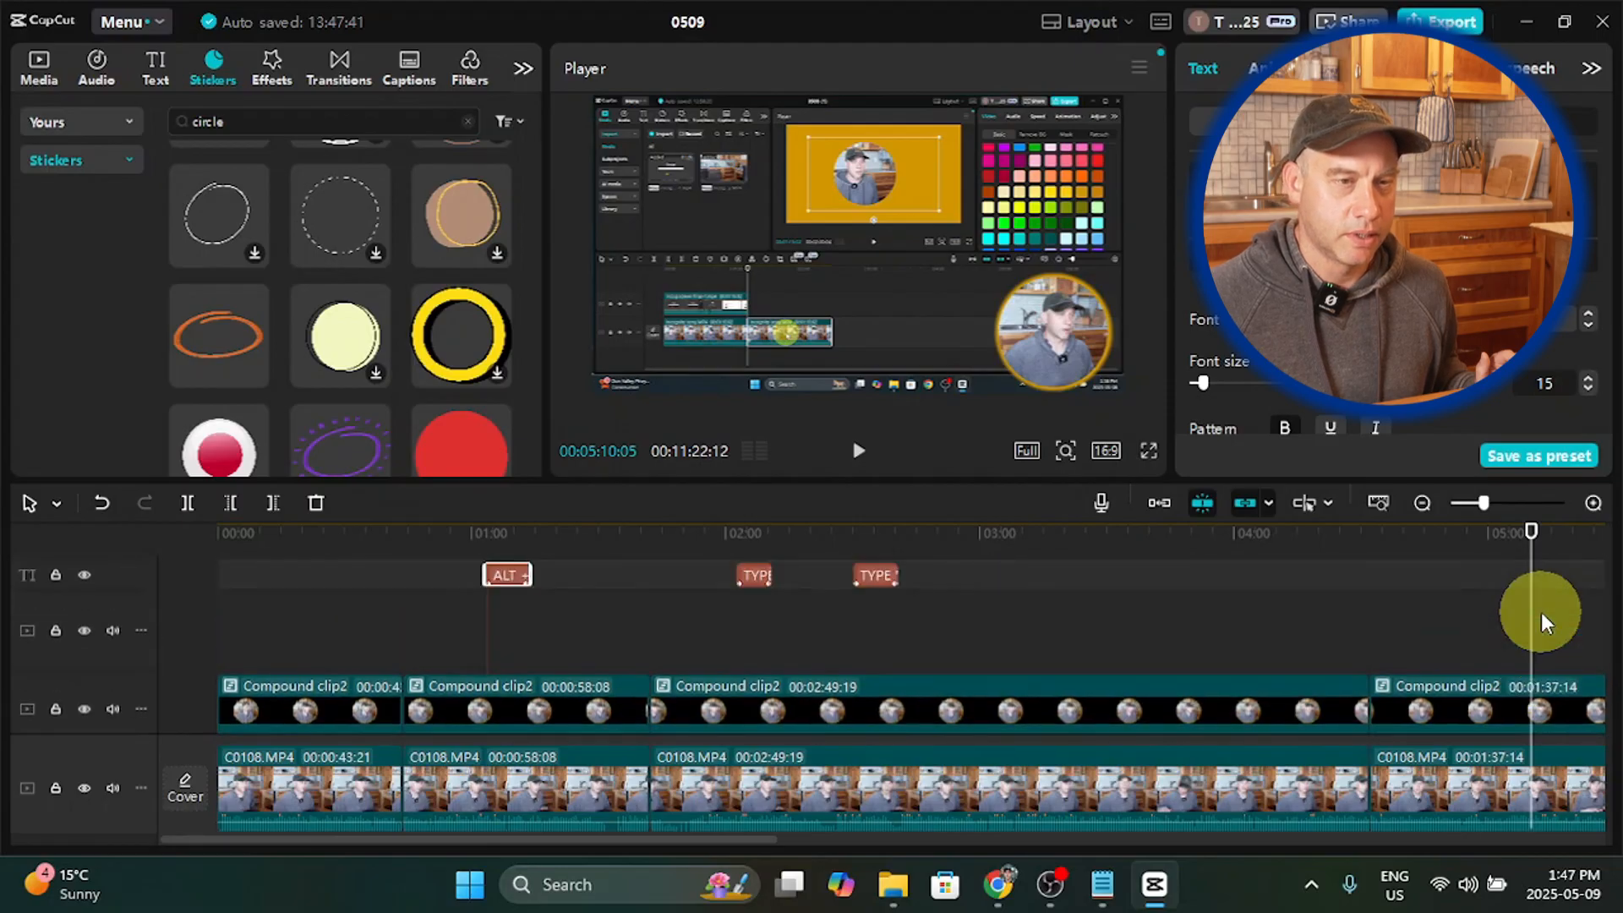
scroll(1542, 592, down, 1)
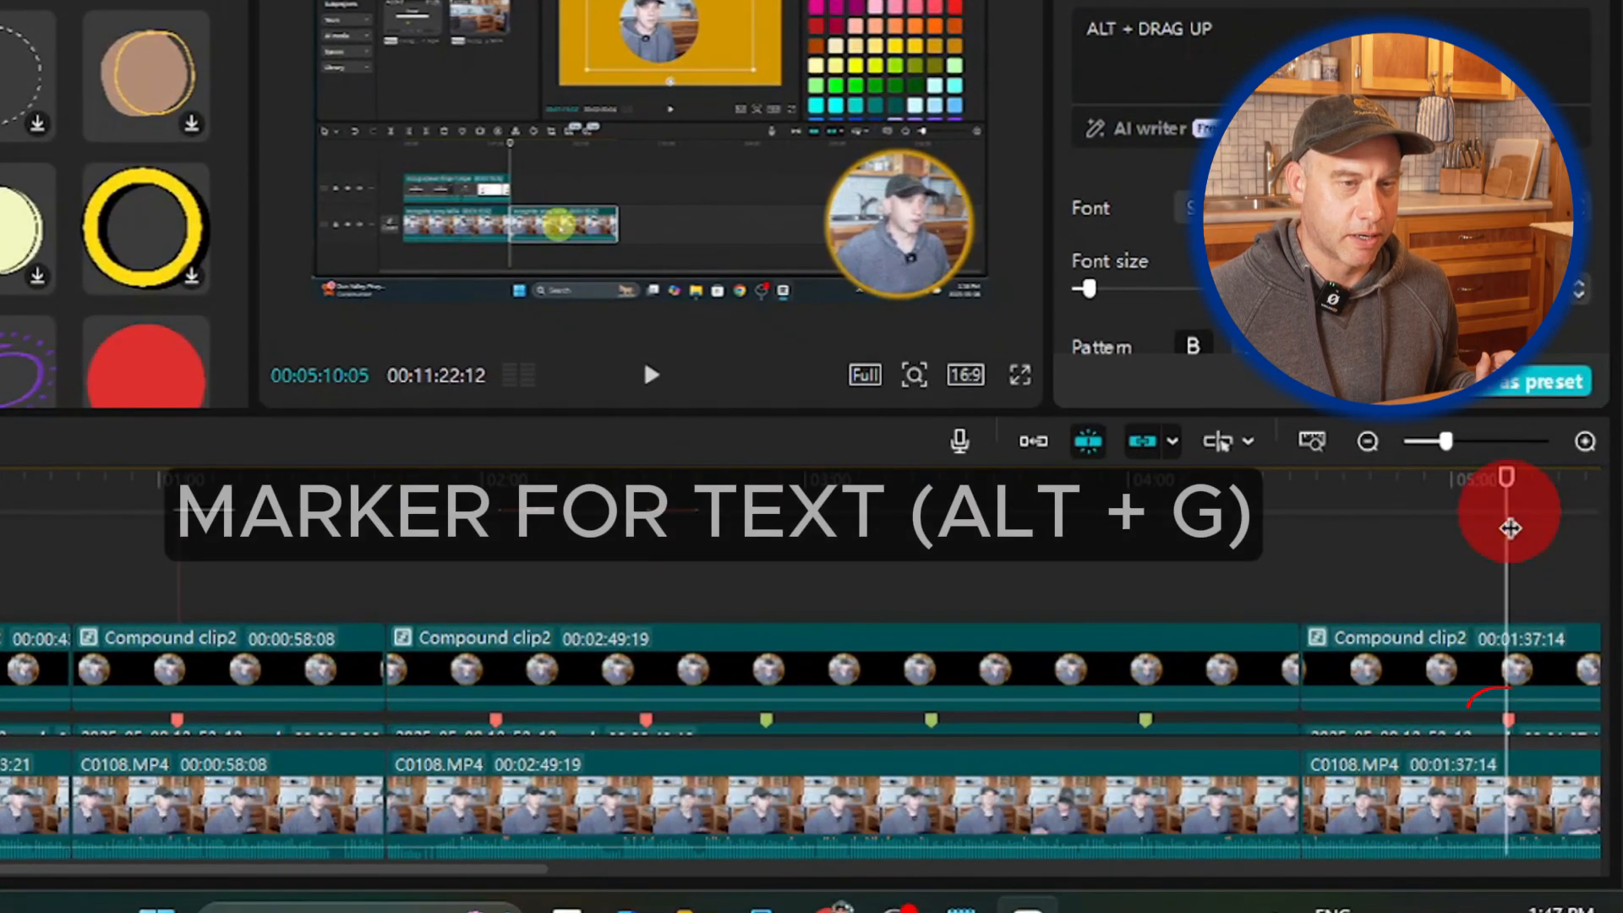
drag(1511, 529, 1514, 533)
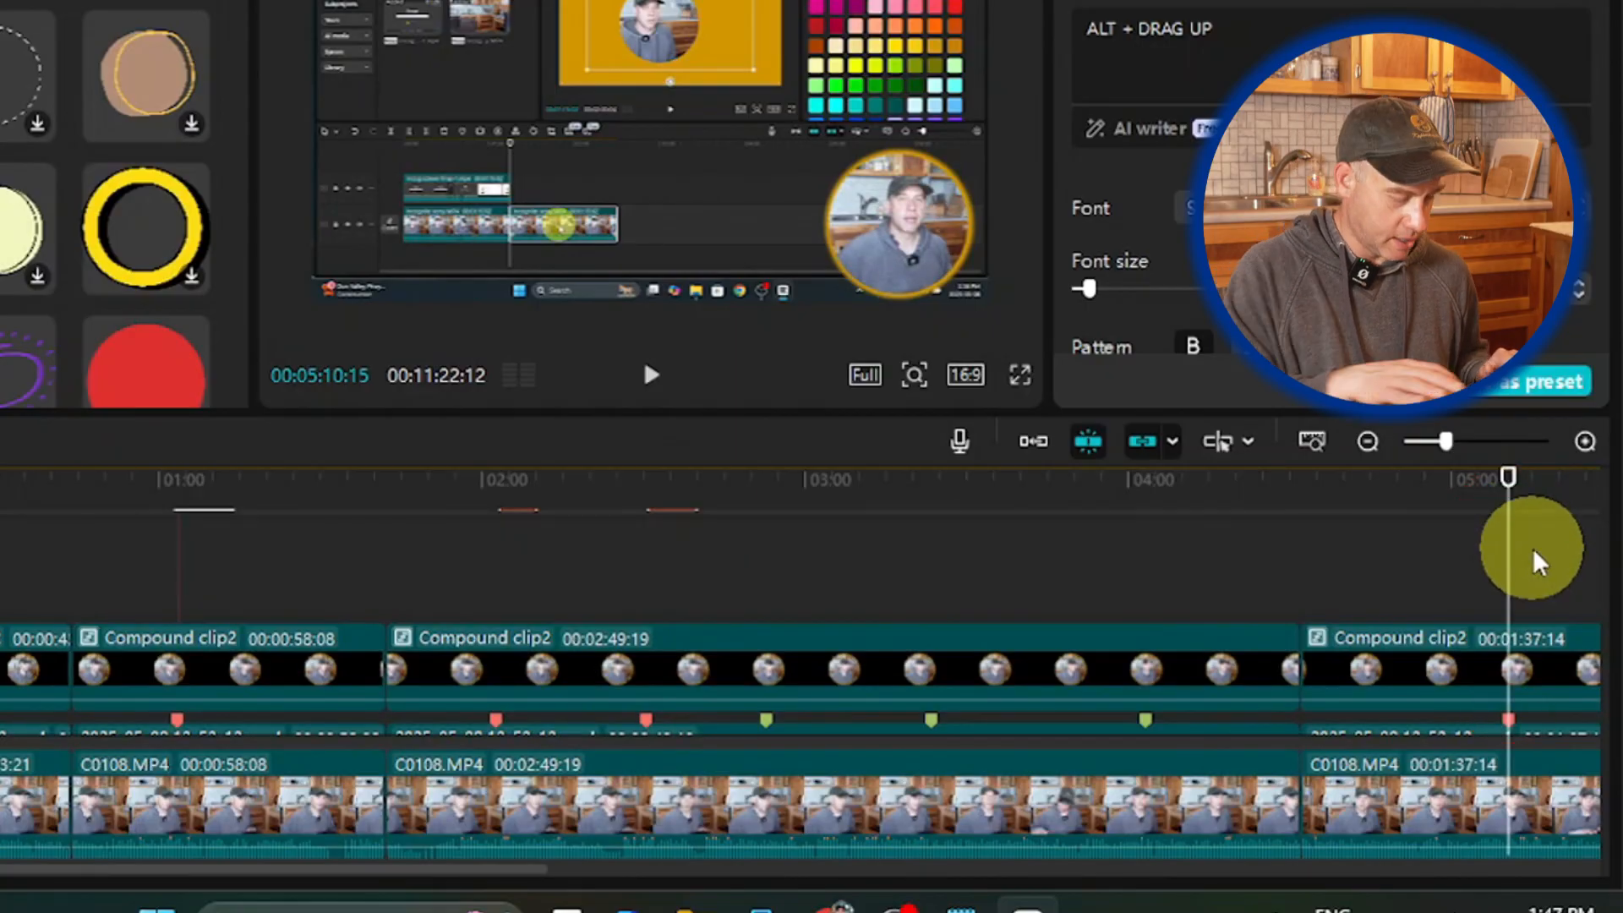
key(ctrl+v)
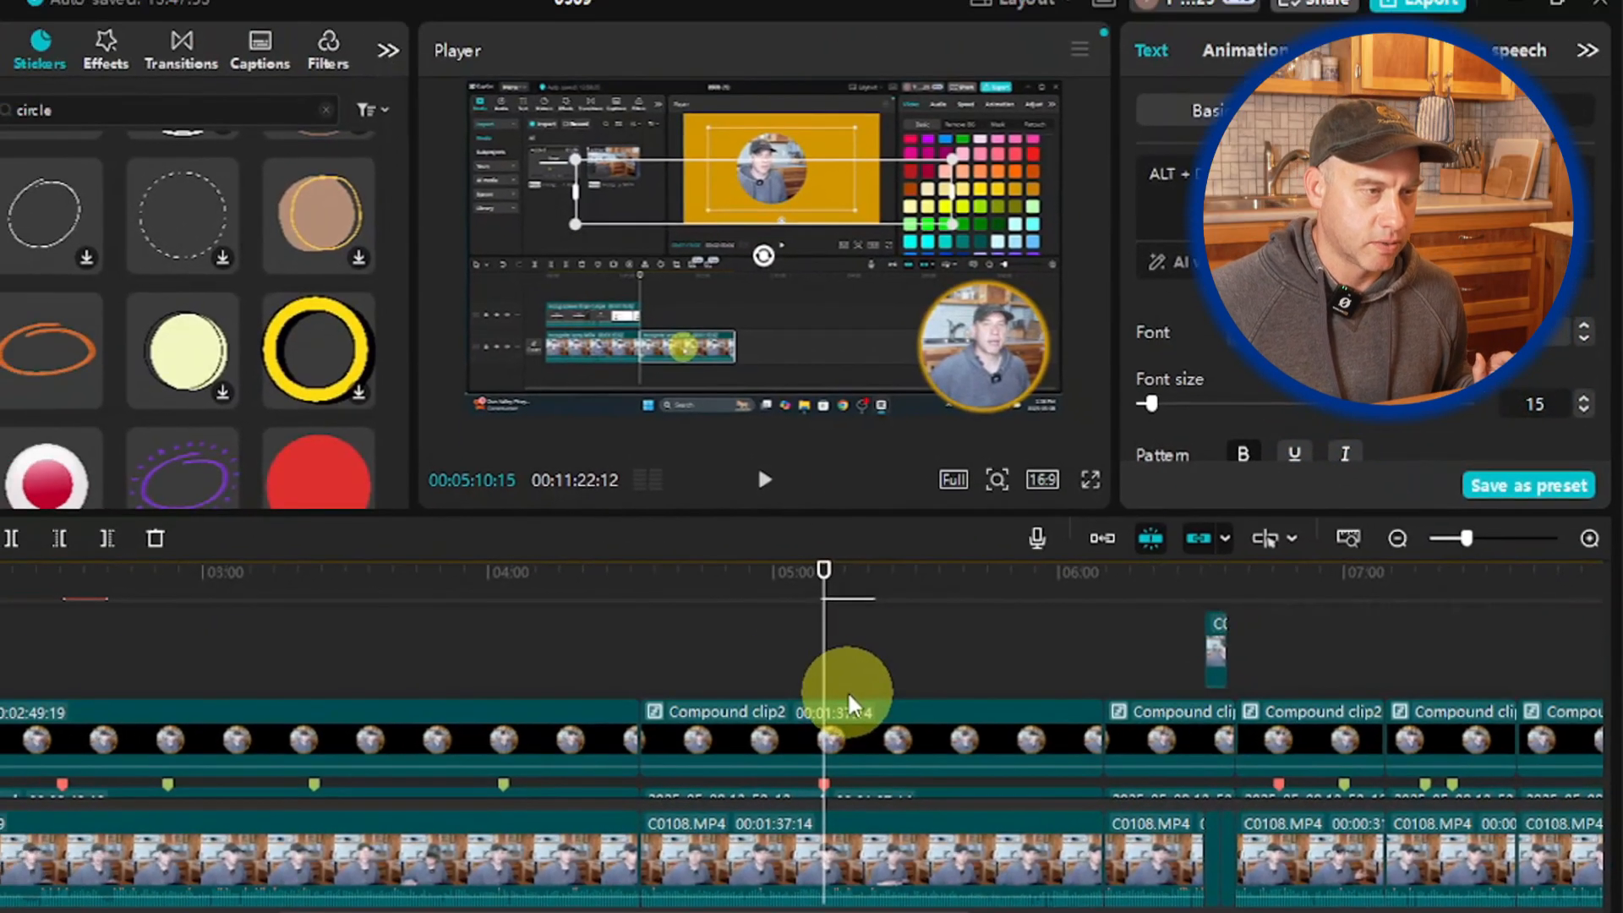
scroll(754, 621, up, 2)
scroll(875, 713, down, 1)
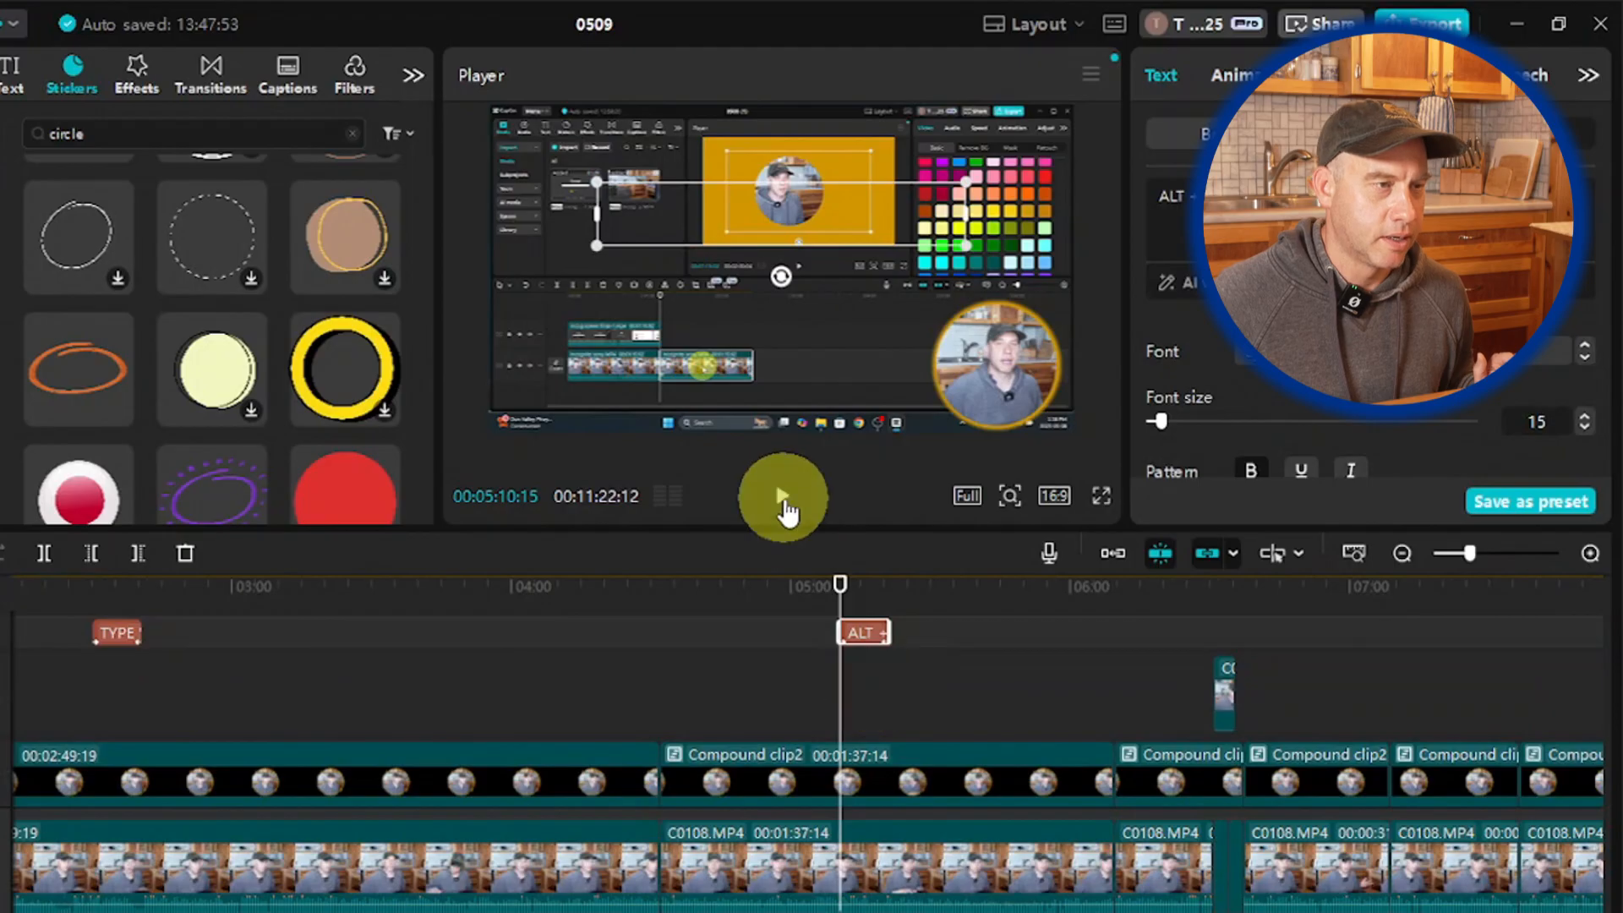
Step: Shrink the pasted text, place it just above the clips in the recorded timeline, and change its wording to "ALT + G"
click(783, 497)
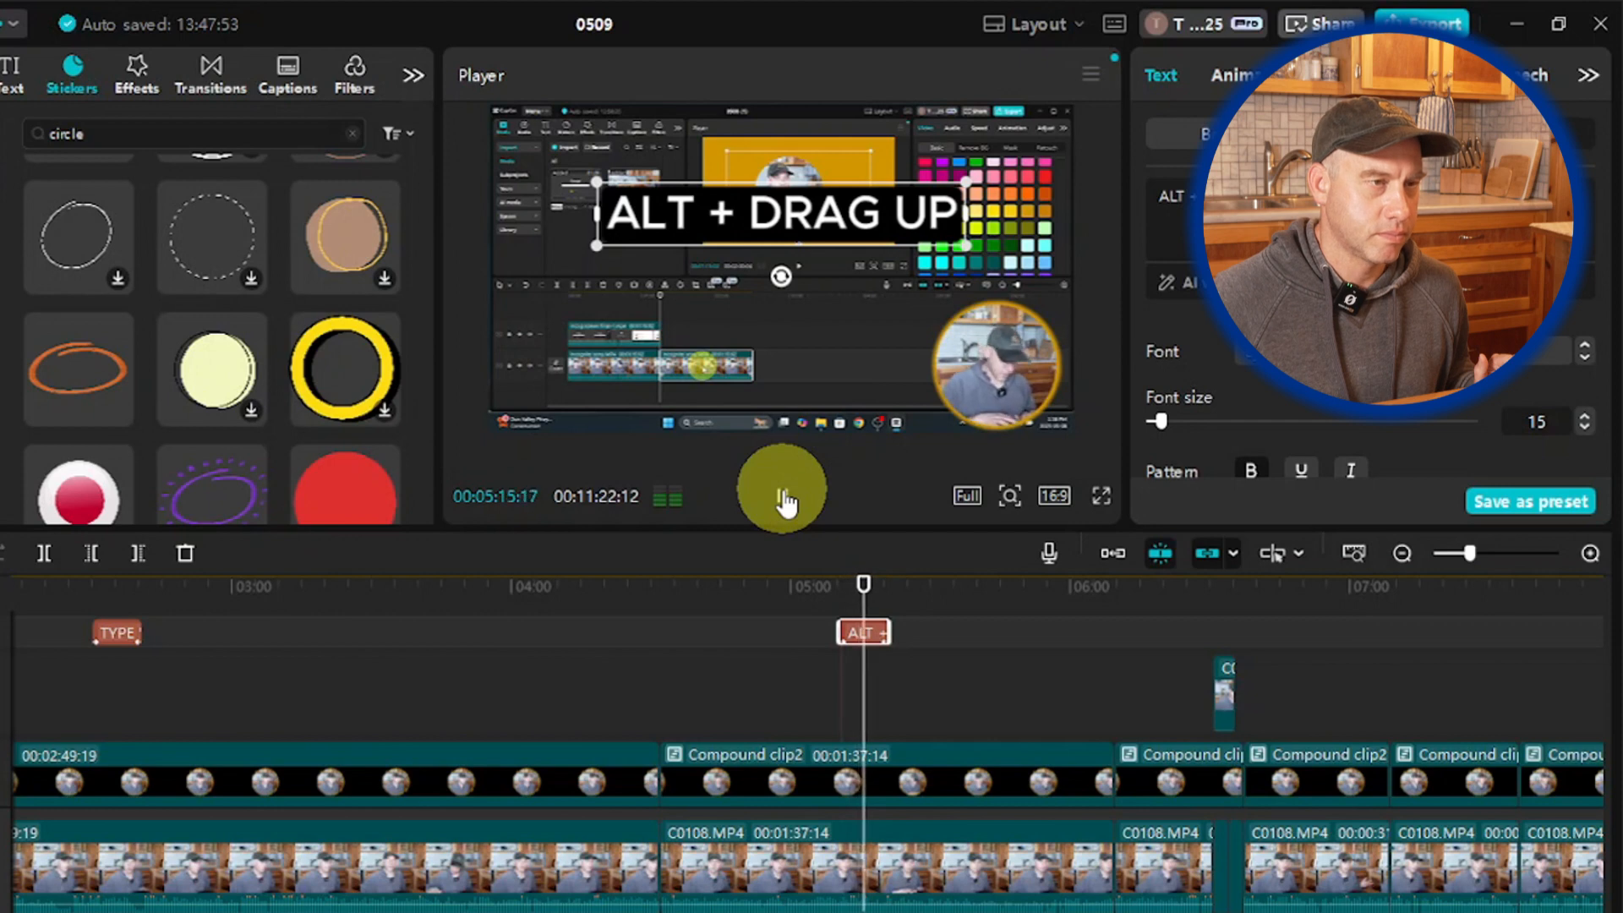
click(785, 503)
drag(755, 235, 741, 286)
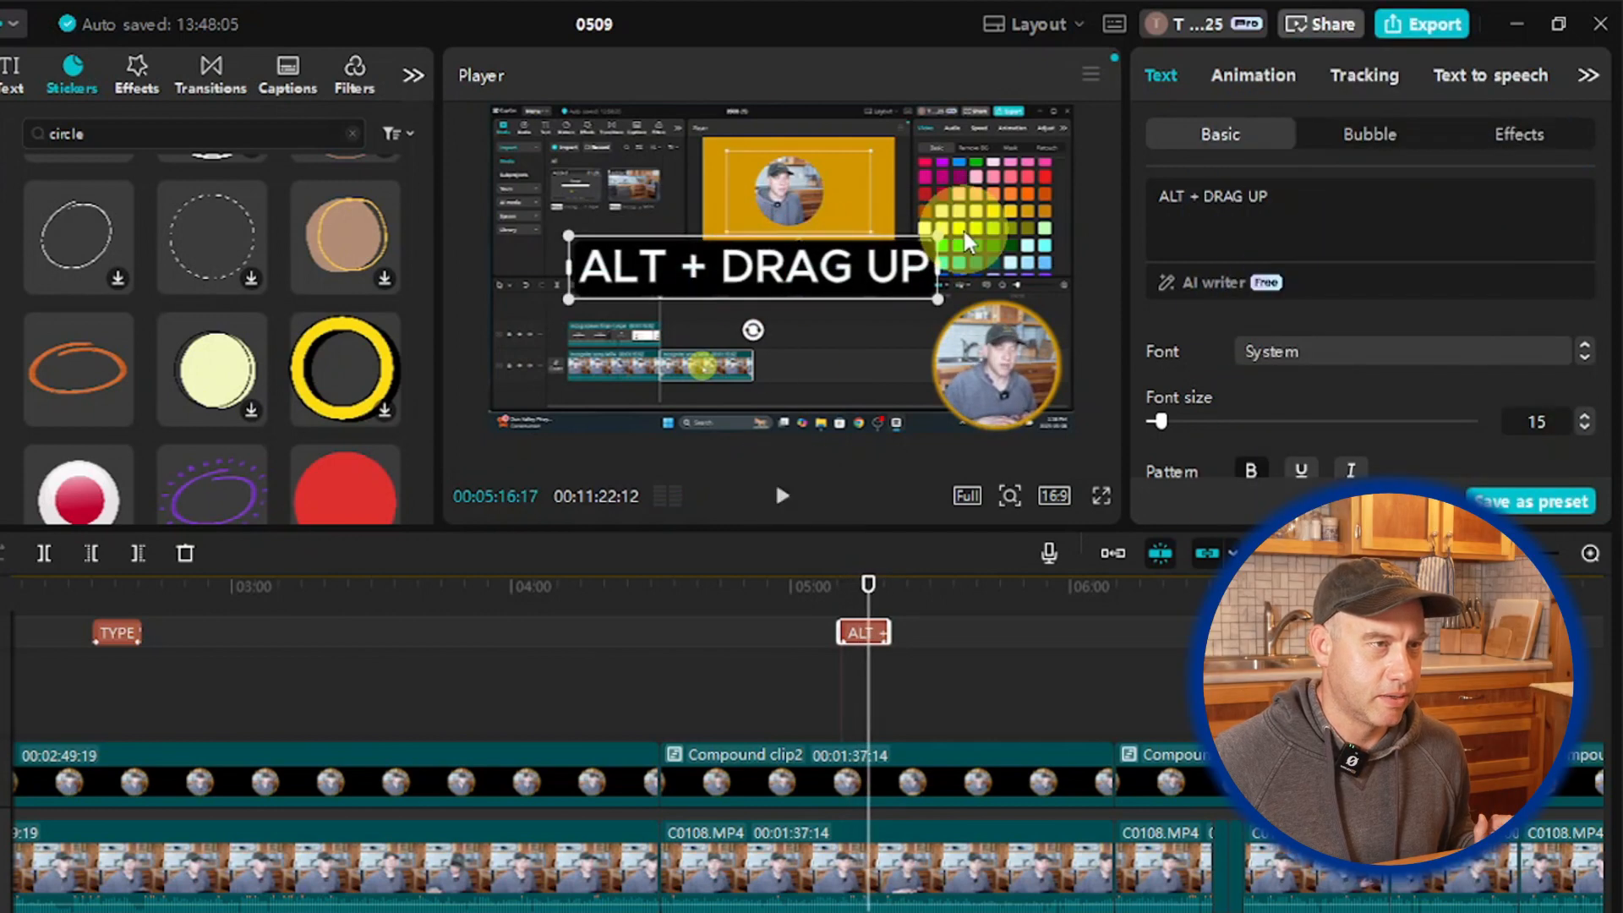
drag(936, 238, 717, 290)
drag(1270, 196, 1209, 194)
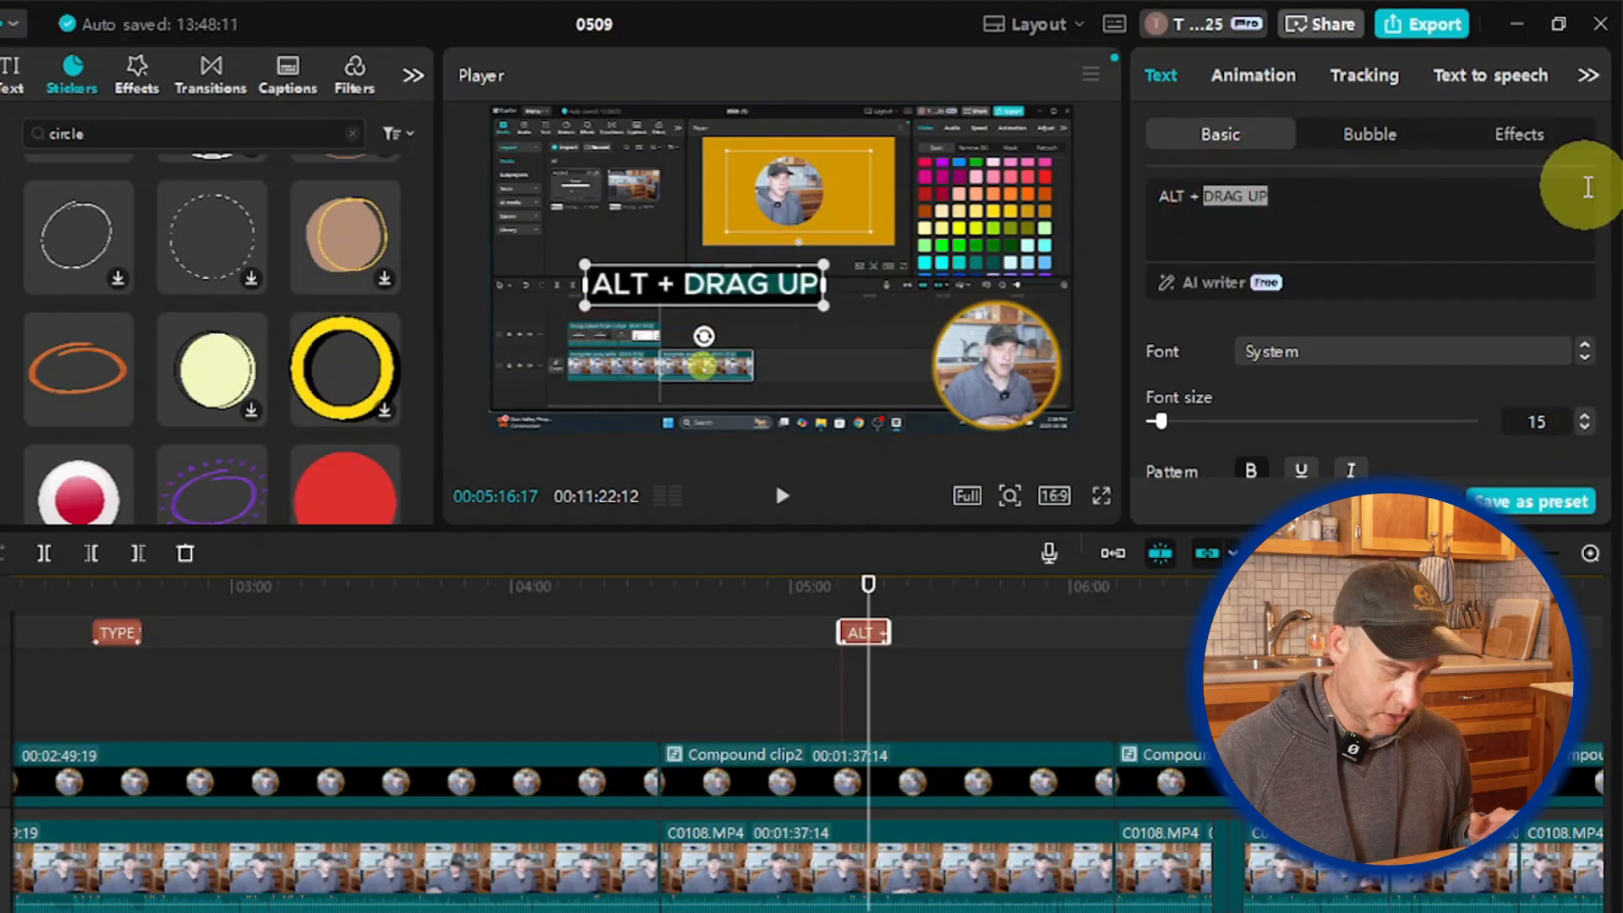
text(G)
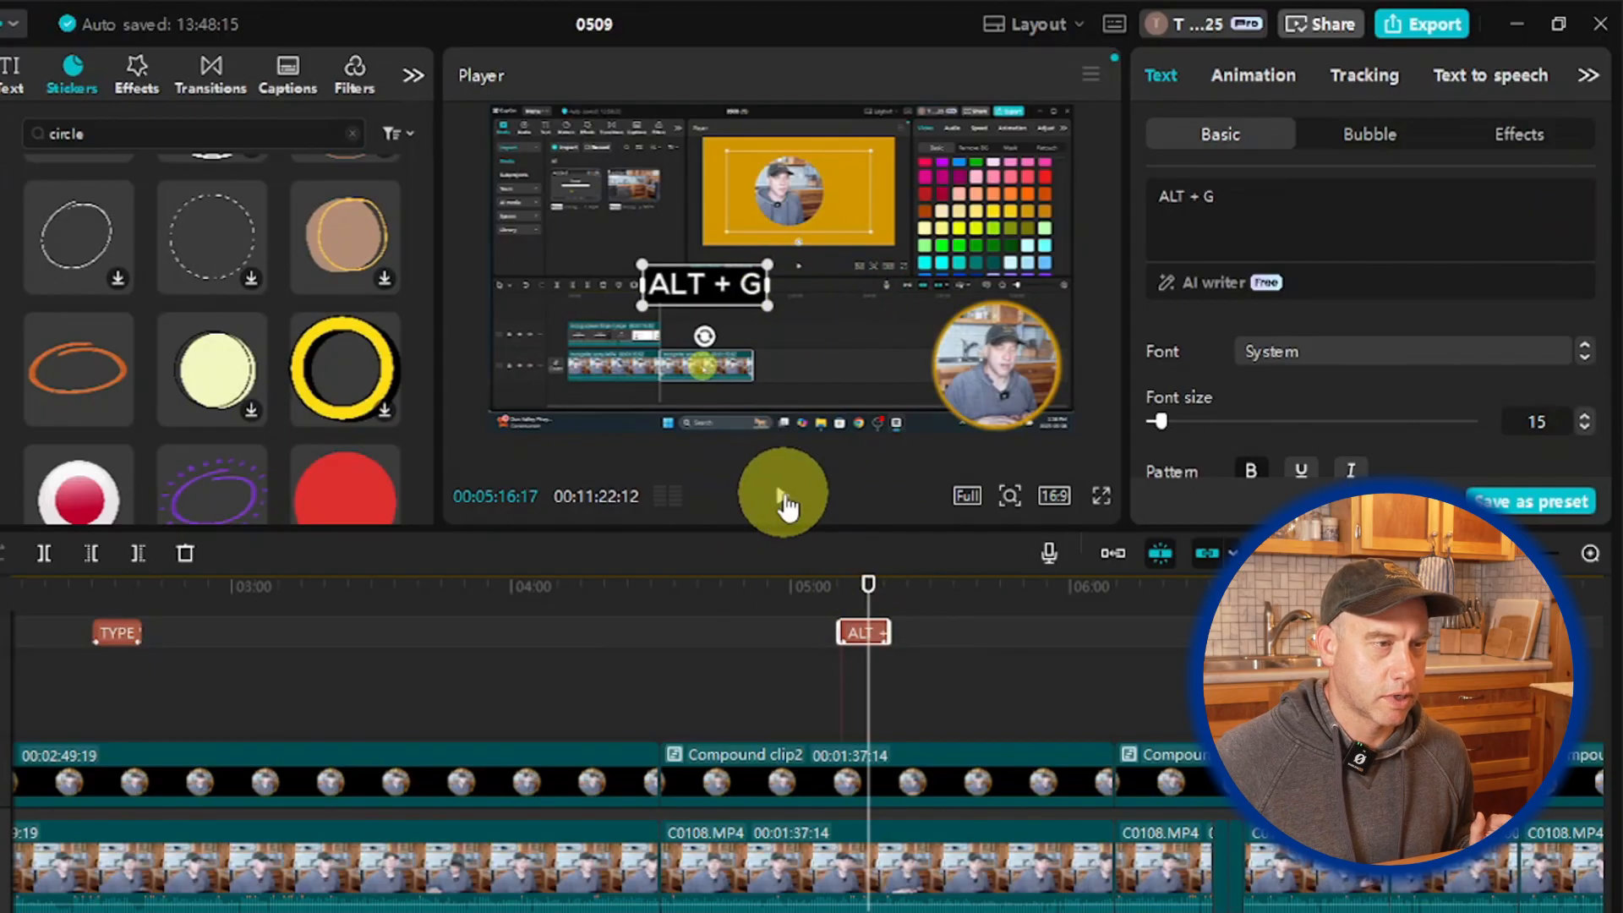
Step: Play the footage from the "ALT + G" text on to the fifth red marker, stopping at 00:06:46:07
click(782, 499)
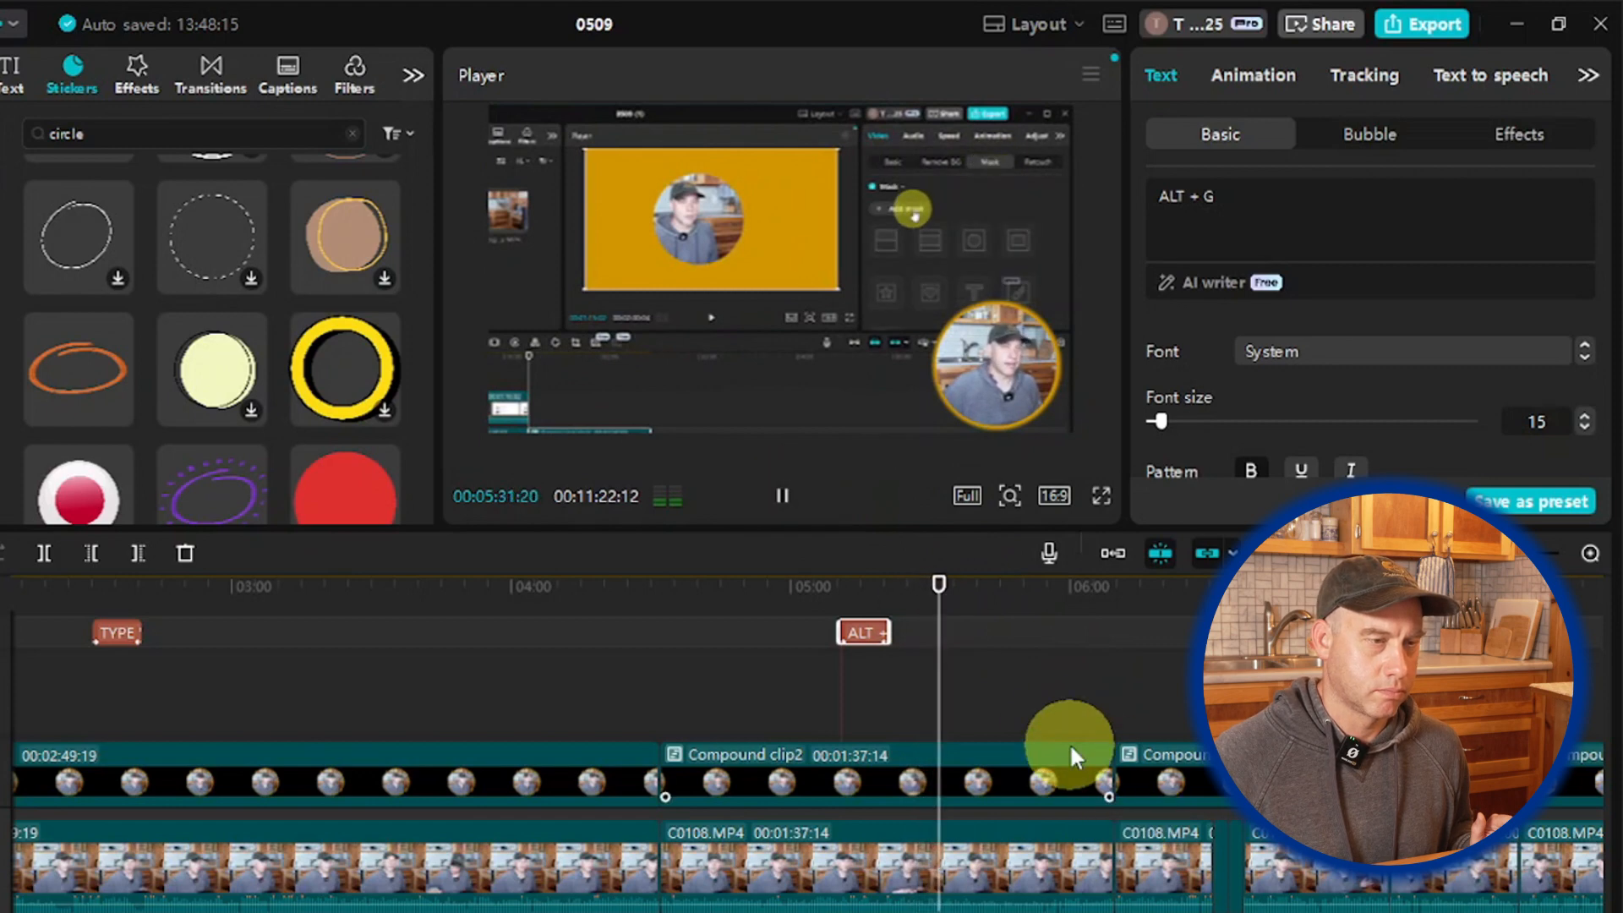
scroll(1069, 743, down, 2)
scroll(1027, 774, down, 1)
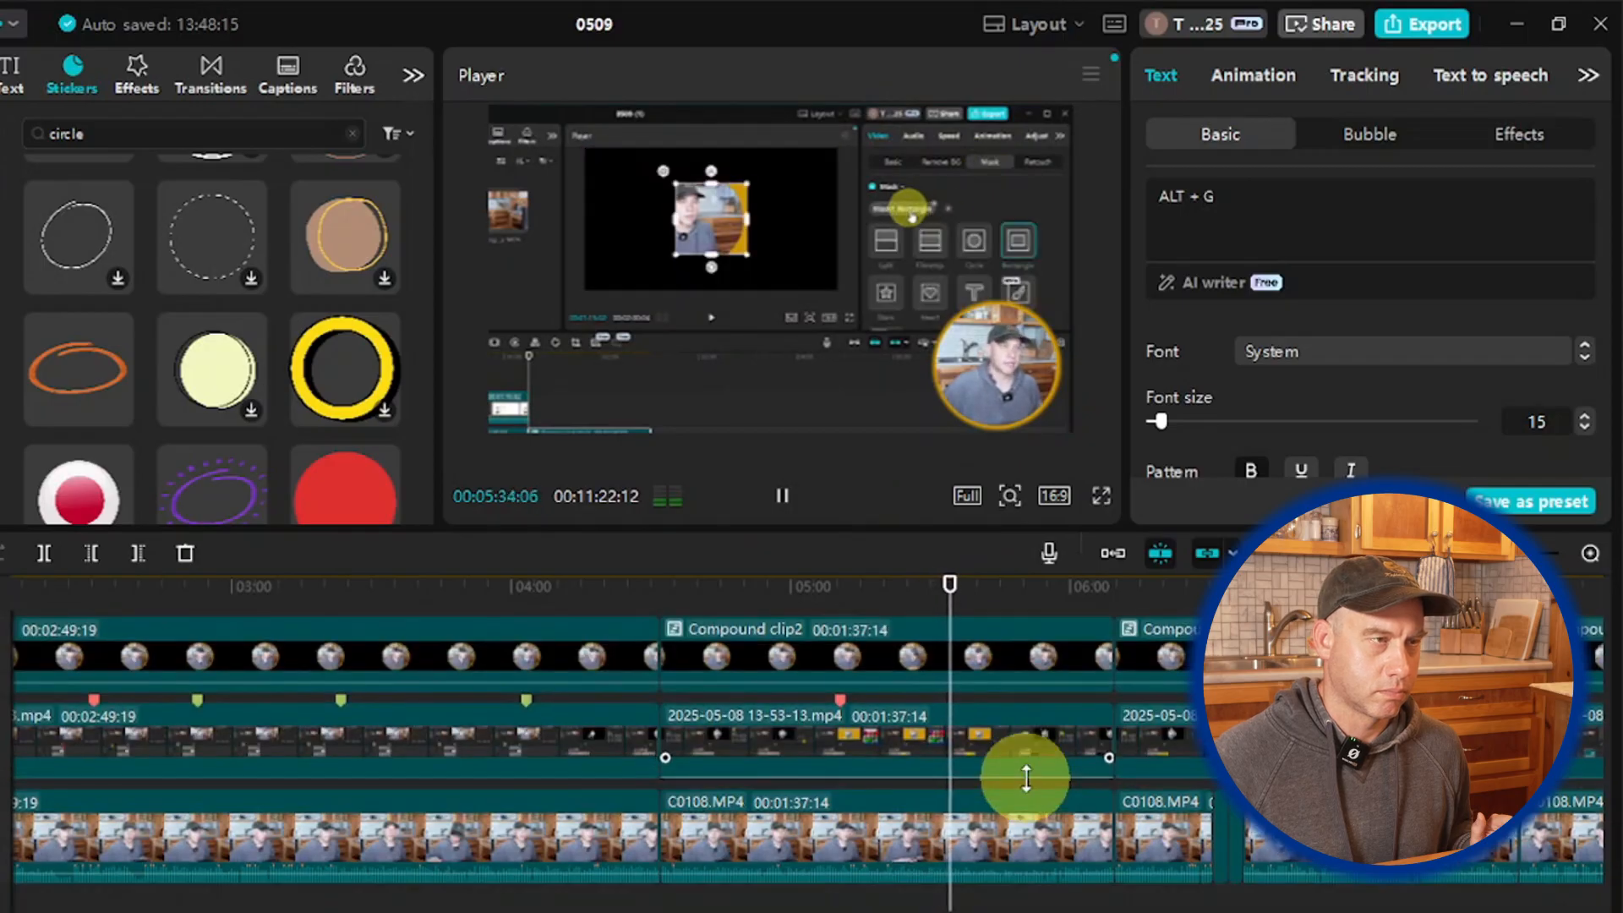
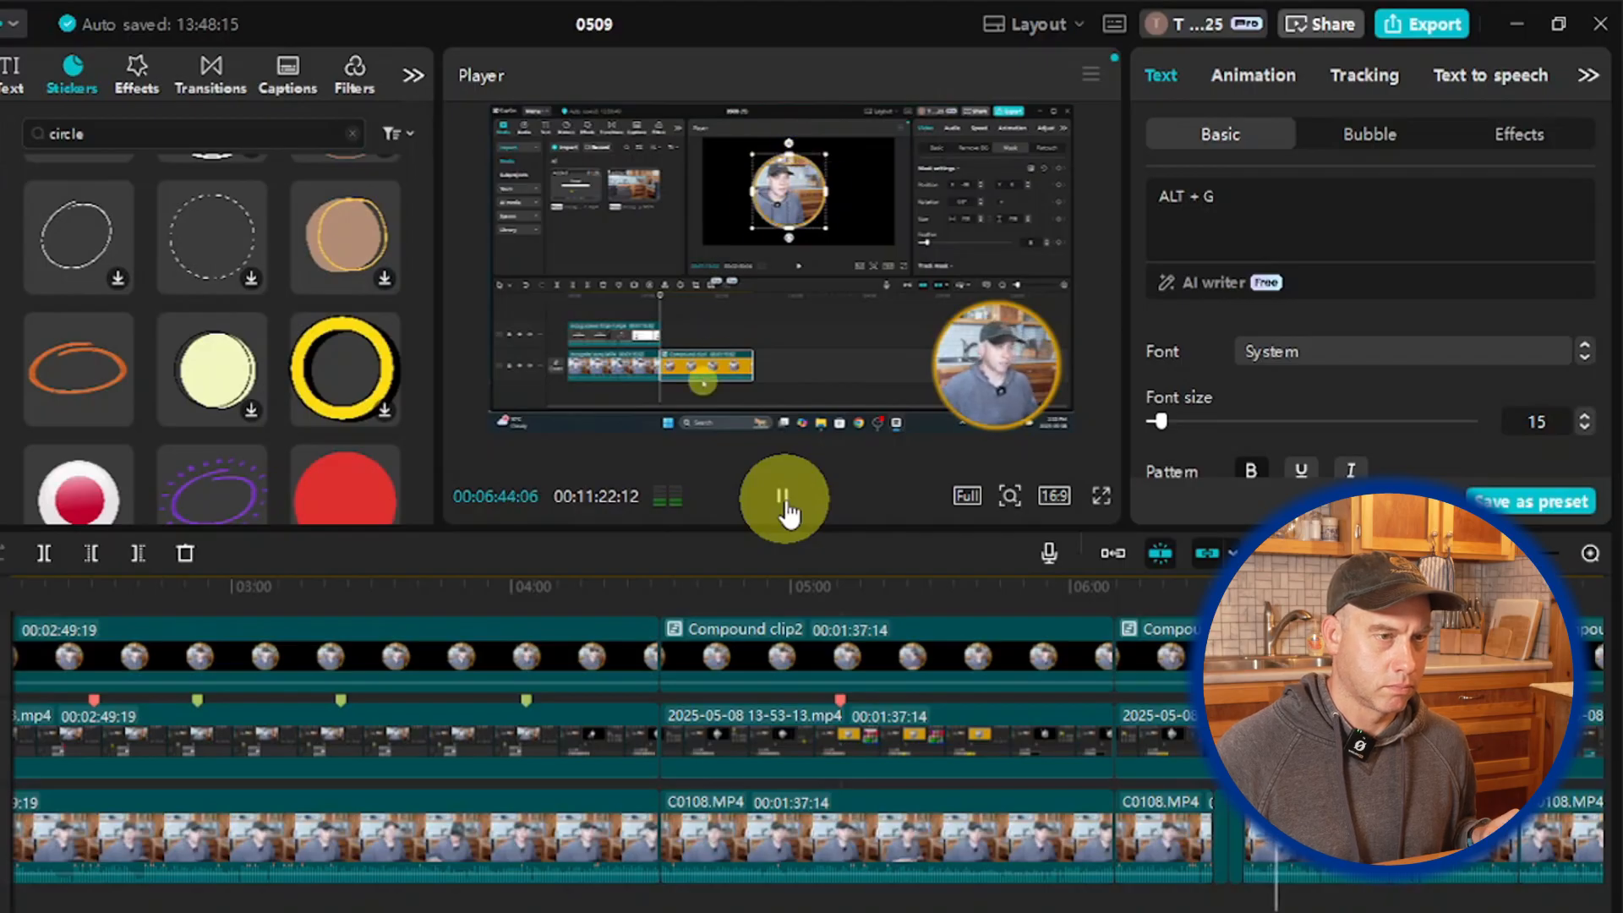
click(785, 503)
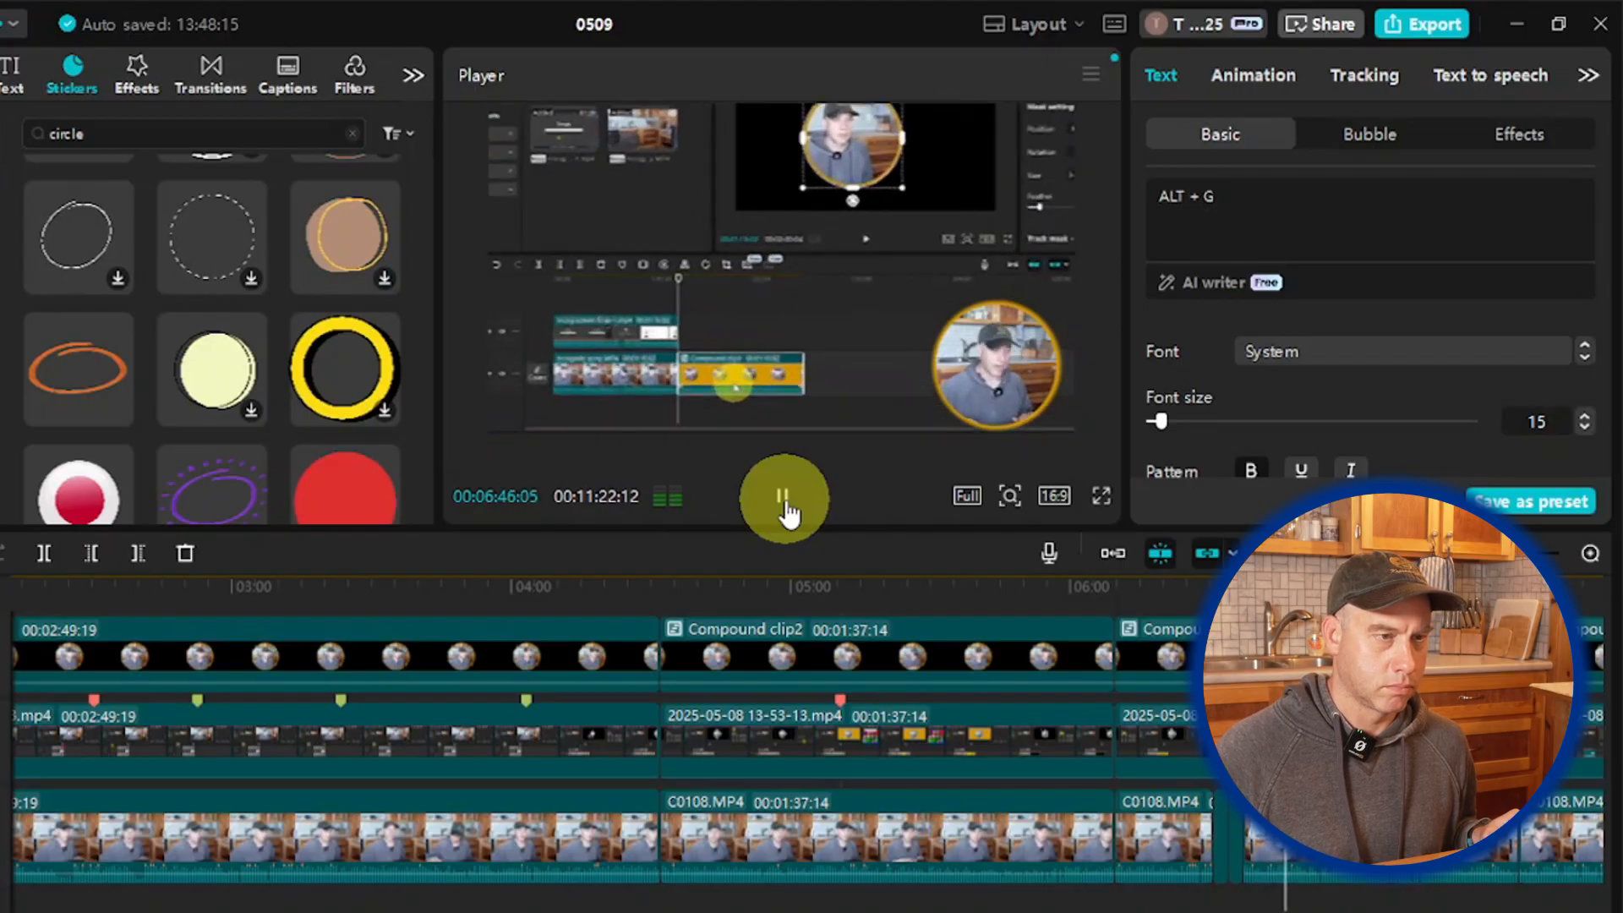
Step: Paste a copy of the "ALT + G" text clip at the fifth red marker, at 00:06:46:07
scroll(875, 676, up, 2)
scroll(879, 700, up, 2)
click(871, 669)
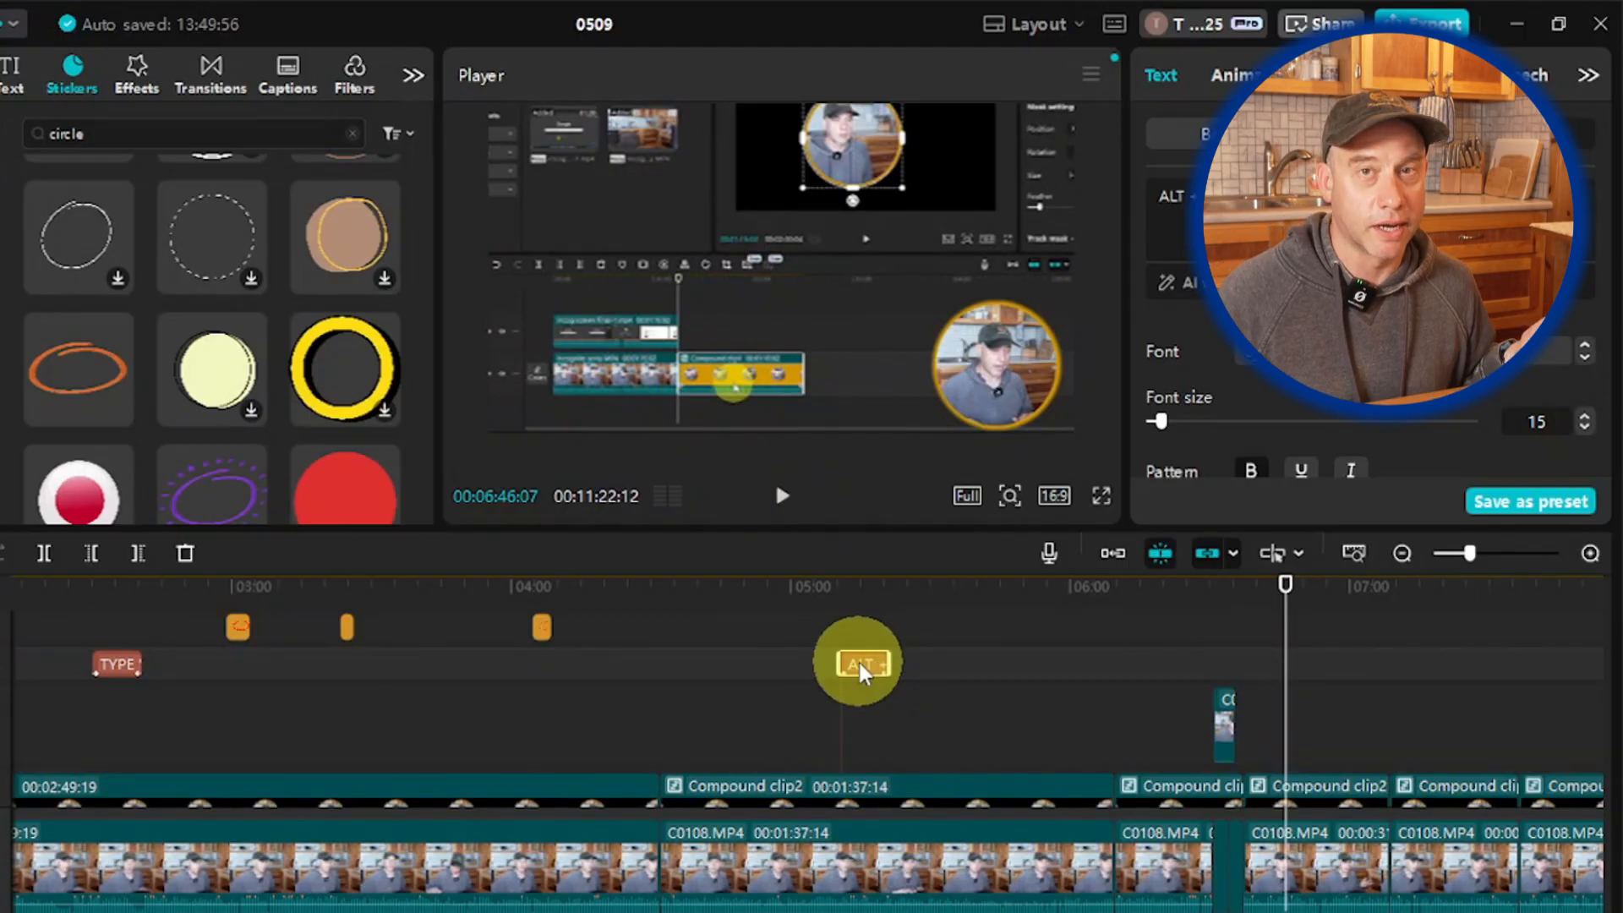
scroll(1340, 756, down, 2)
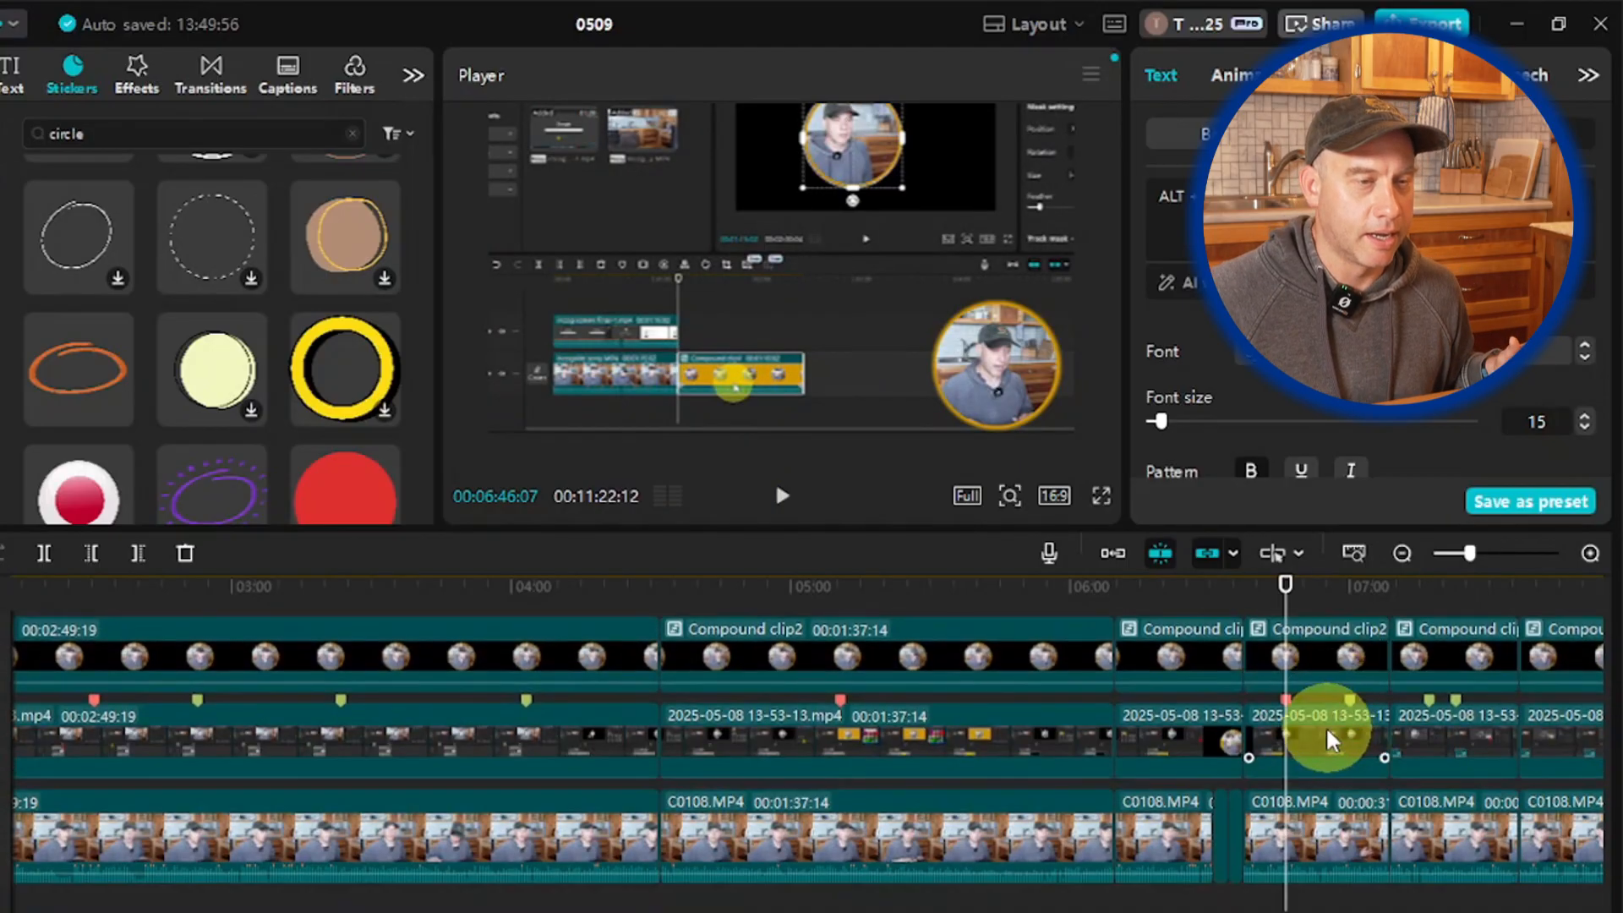
scroll(1330, 736, up, 1)
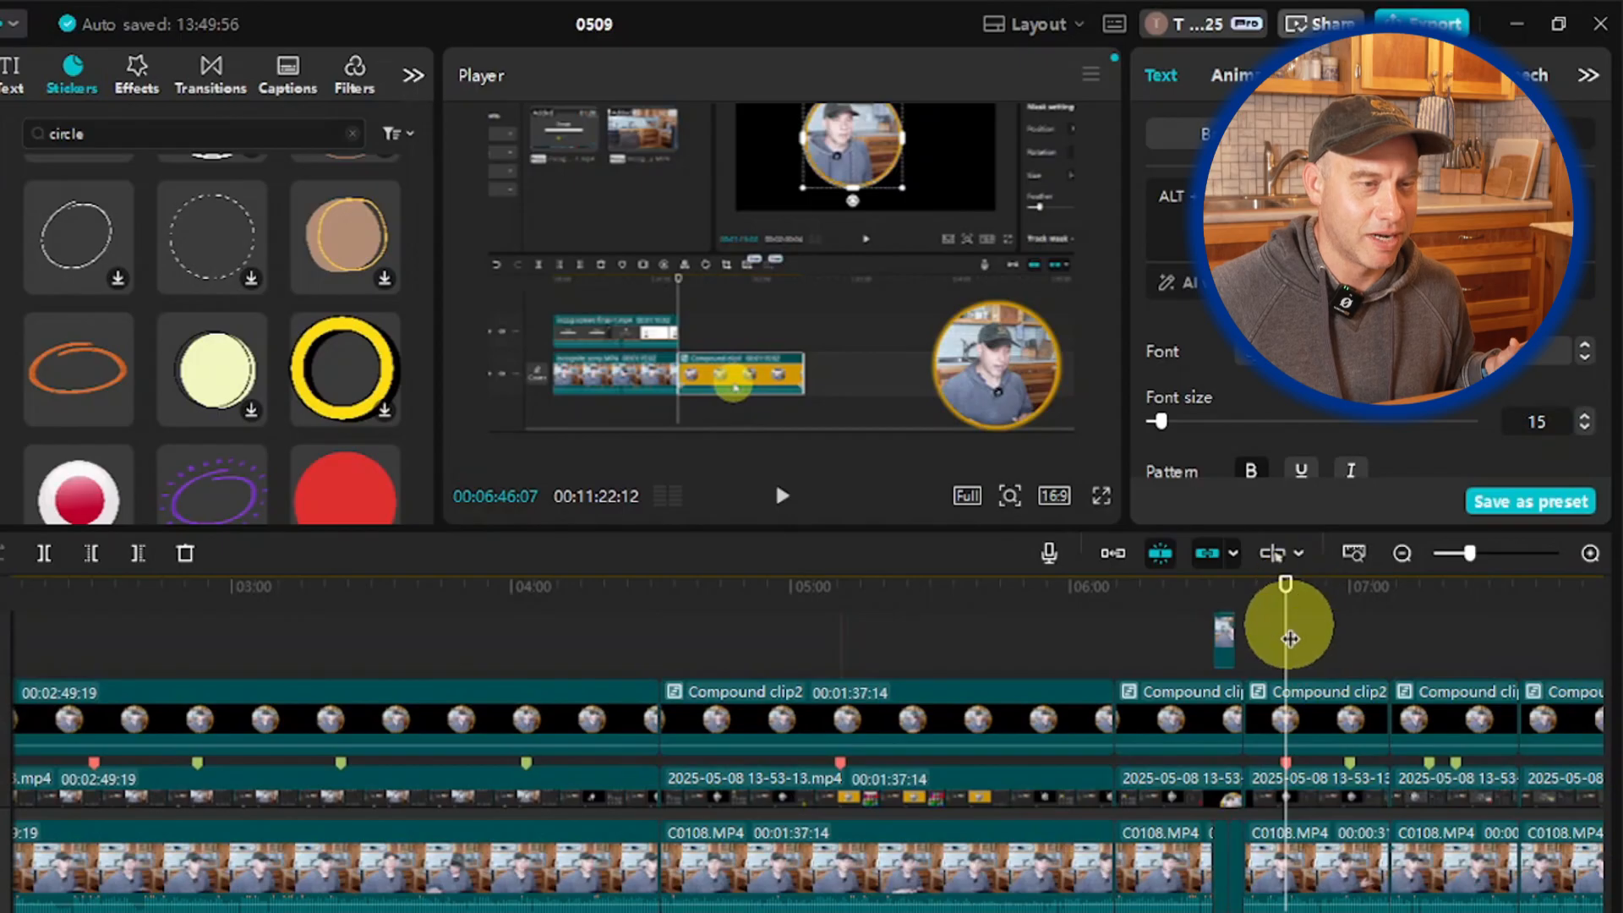
scroll(1290, 639, up, 1)
click(1290, 630)
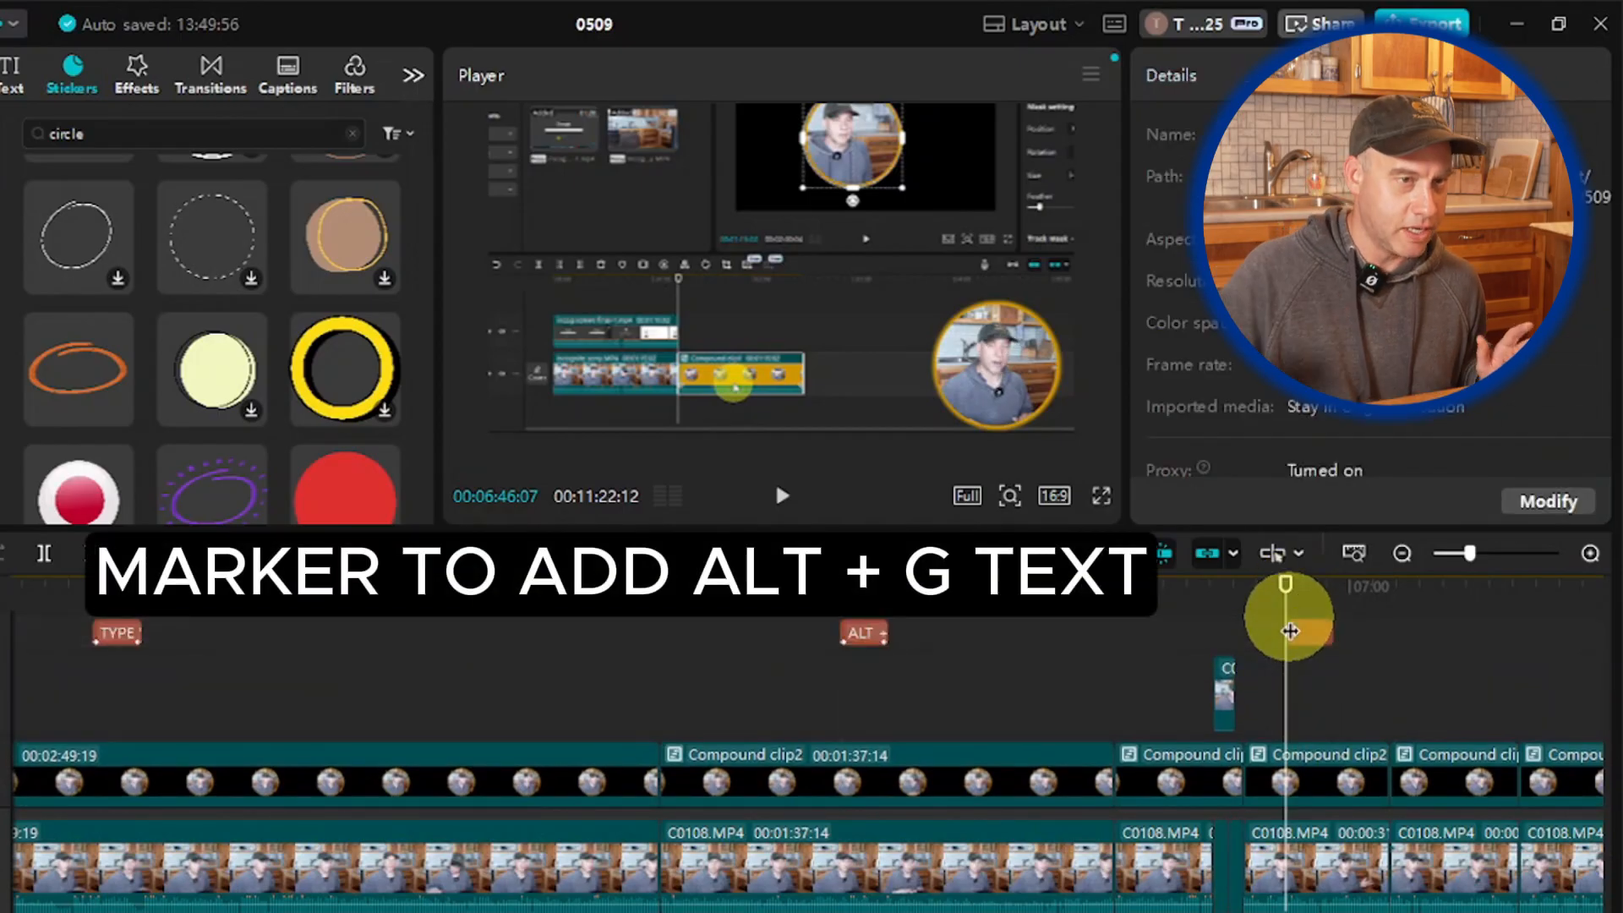
click(1291, 631)
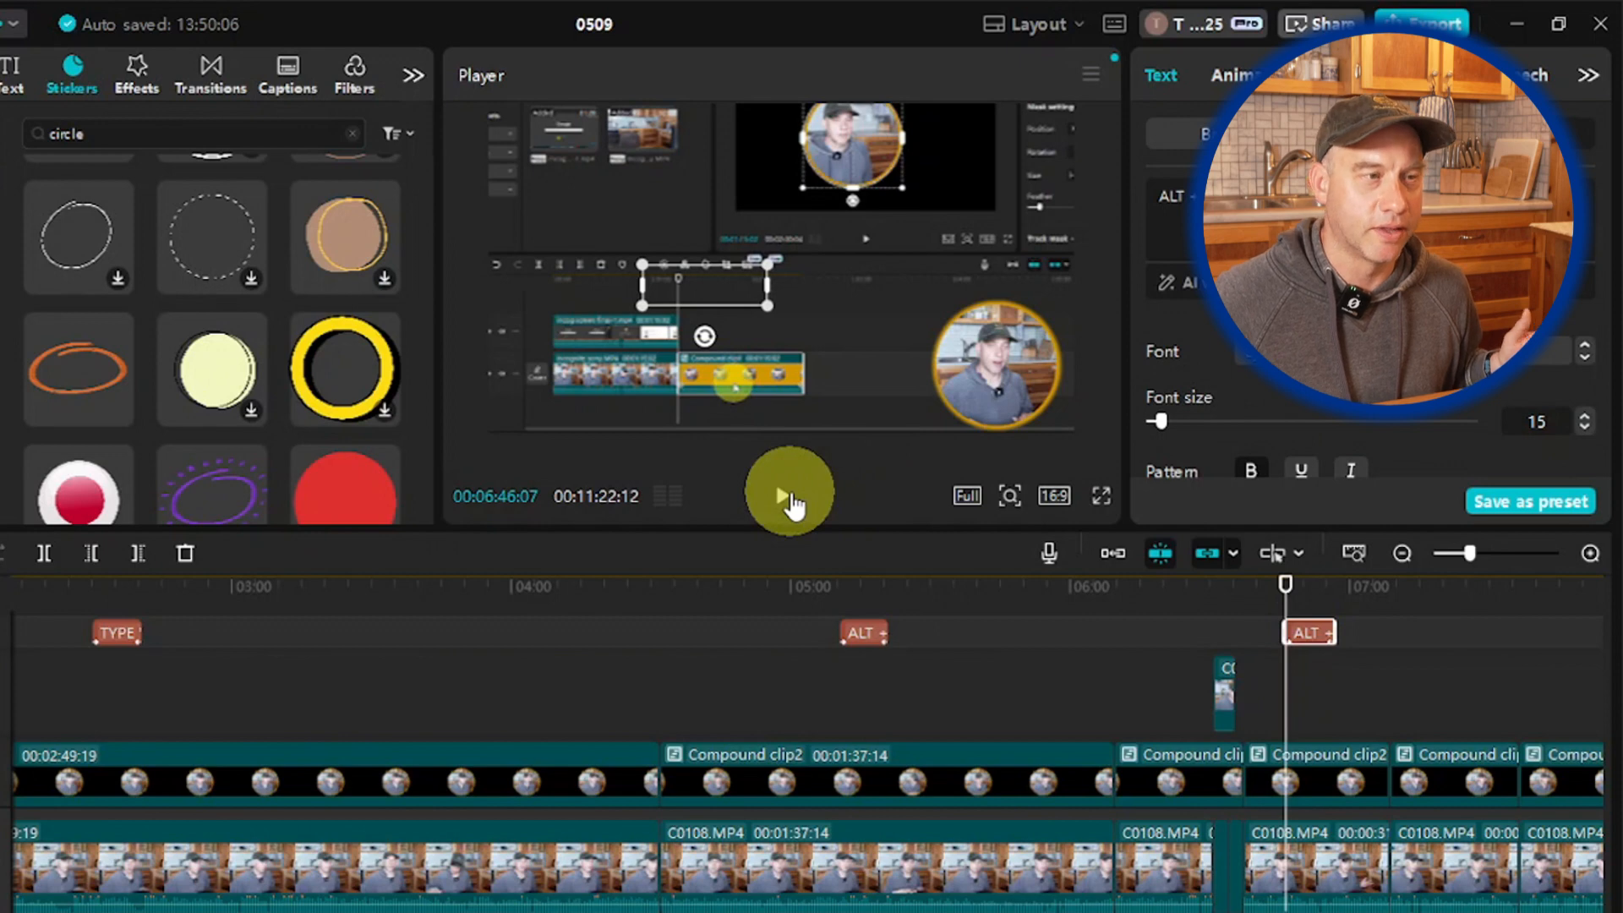
Step: Play on to the fourth green marker and add the red ellipse sticker there, at 00:07:00:02
click(782, 502)
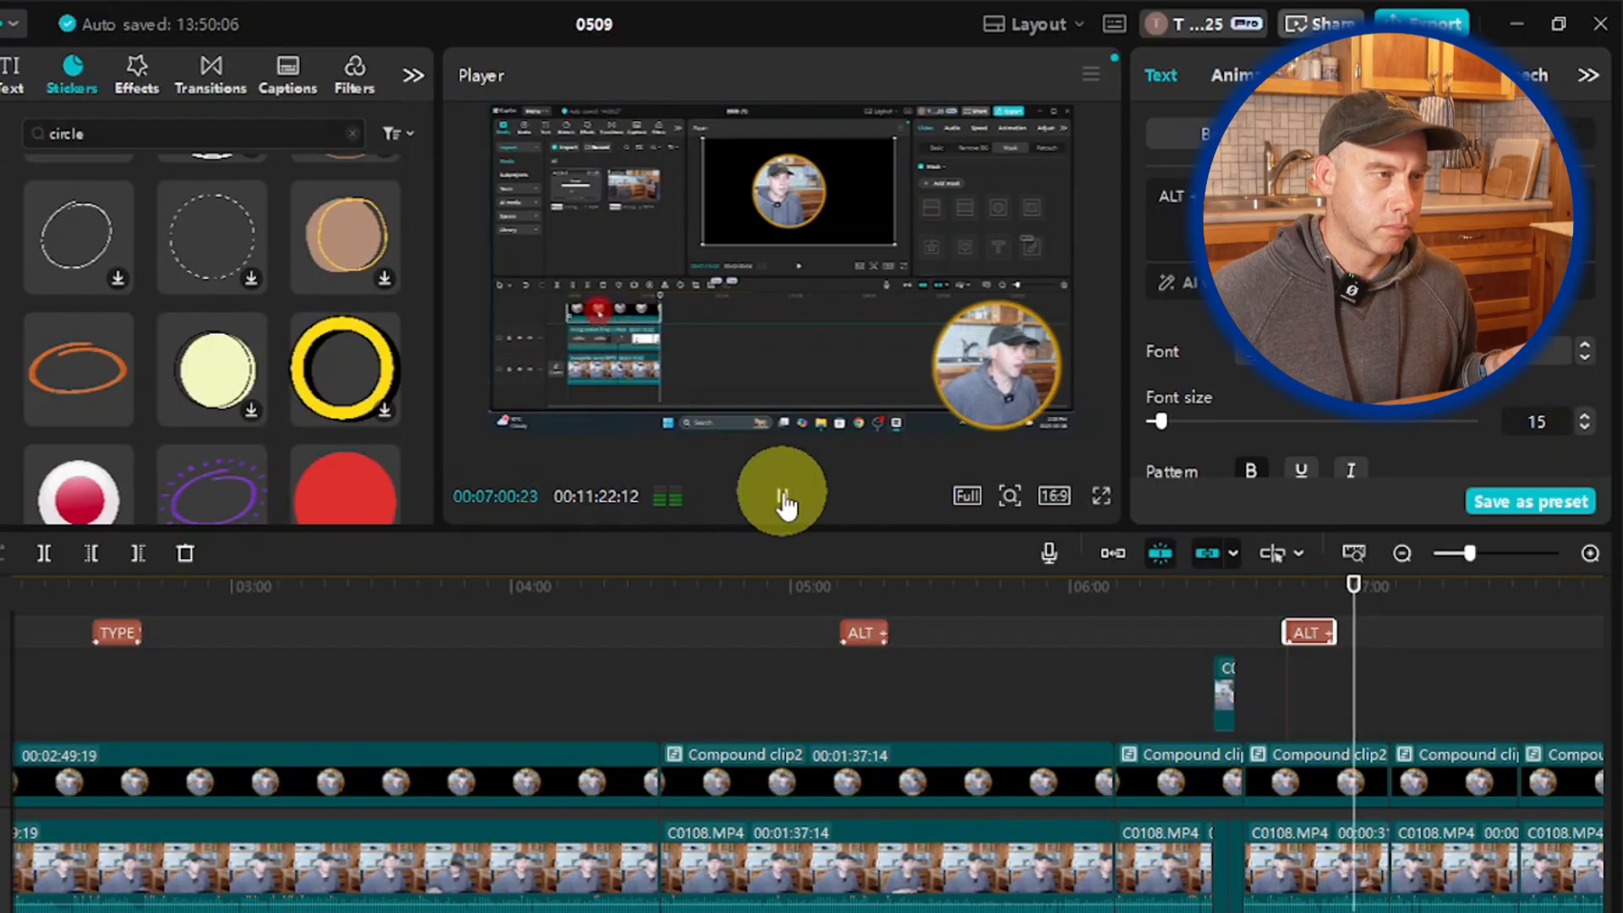
click(783, 499)
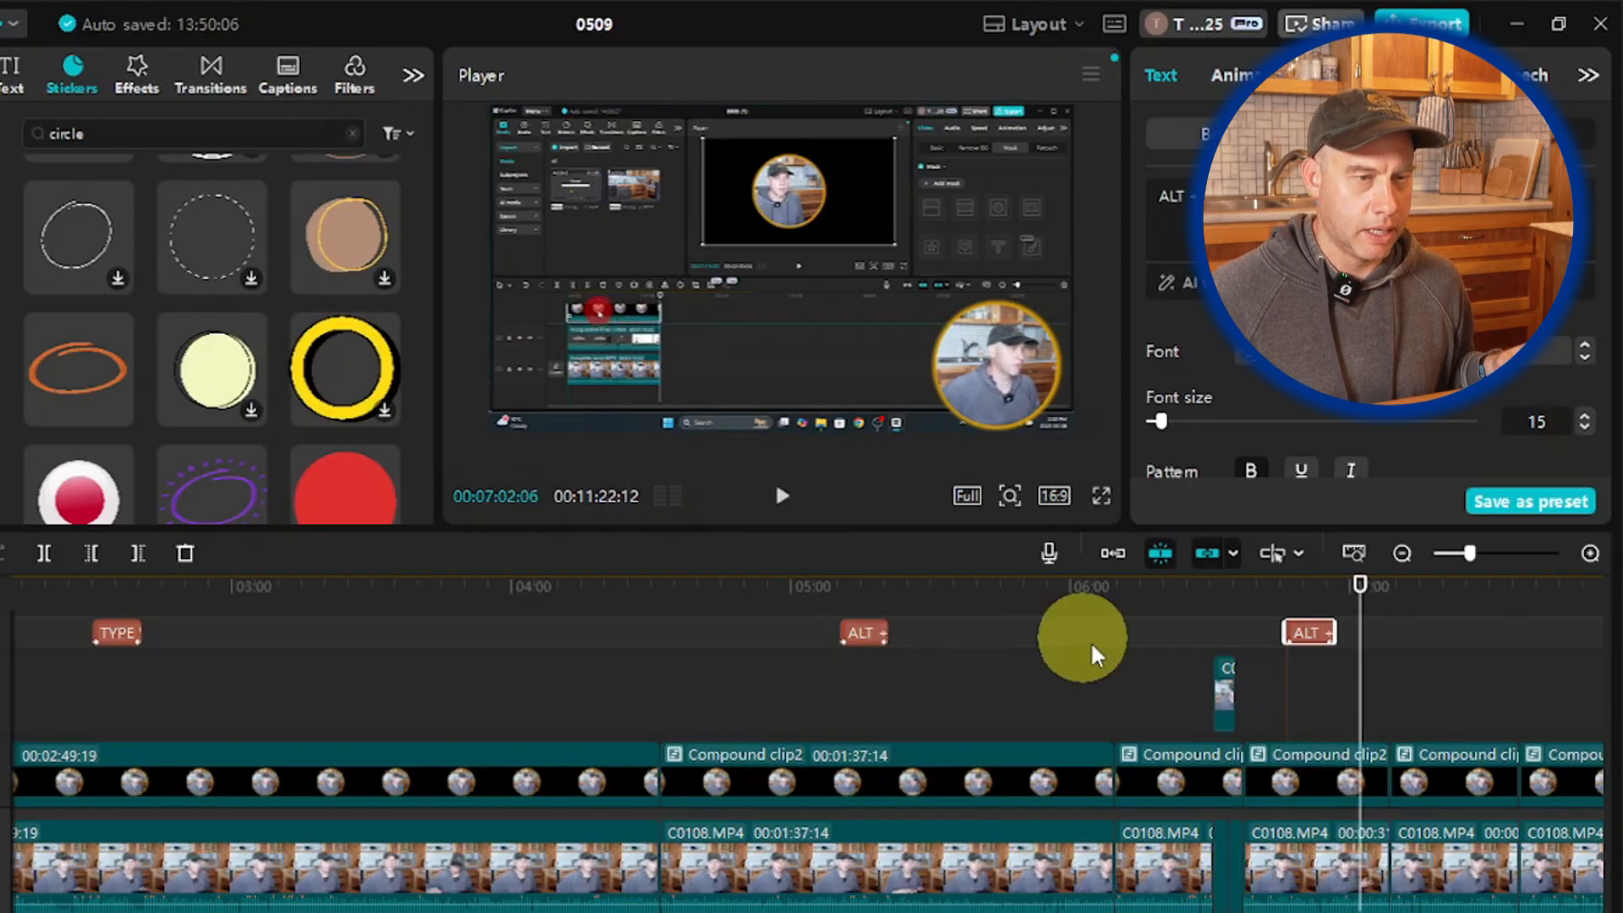
scroll(1328, 738, down, 2)
scroll(1327, 737, down, 1)
drag(1366, 632, 1351, 625)
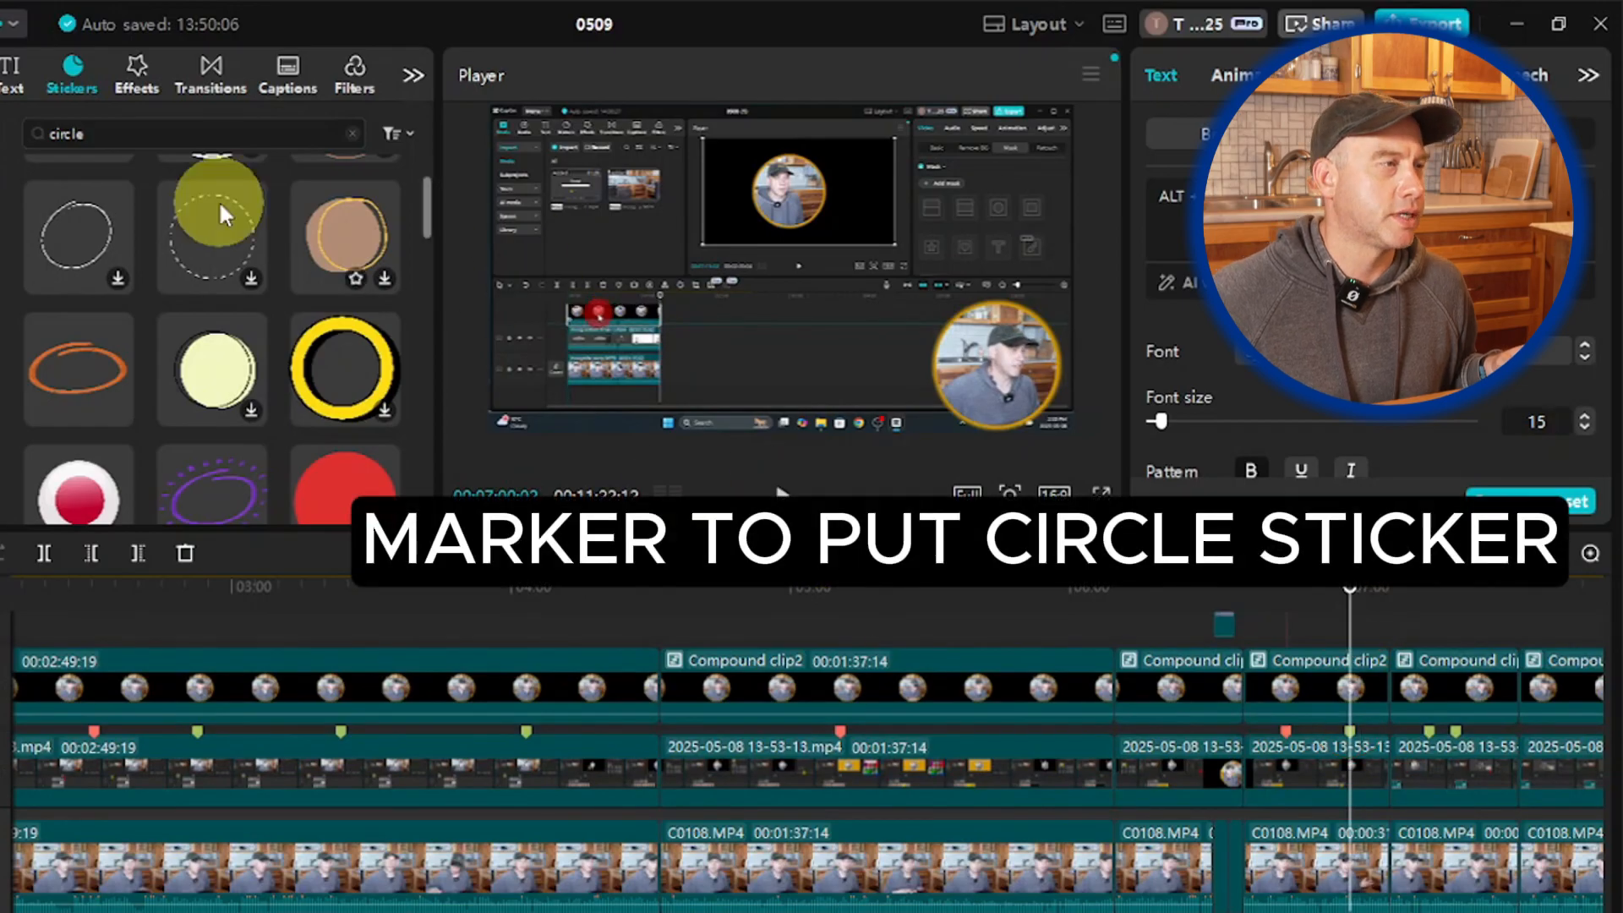
scroll(140, 374, up, 2)
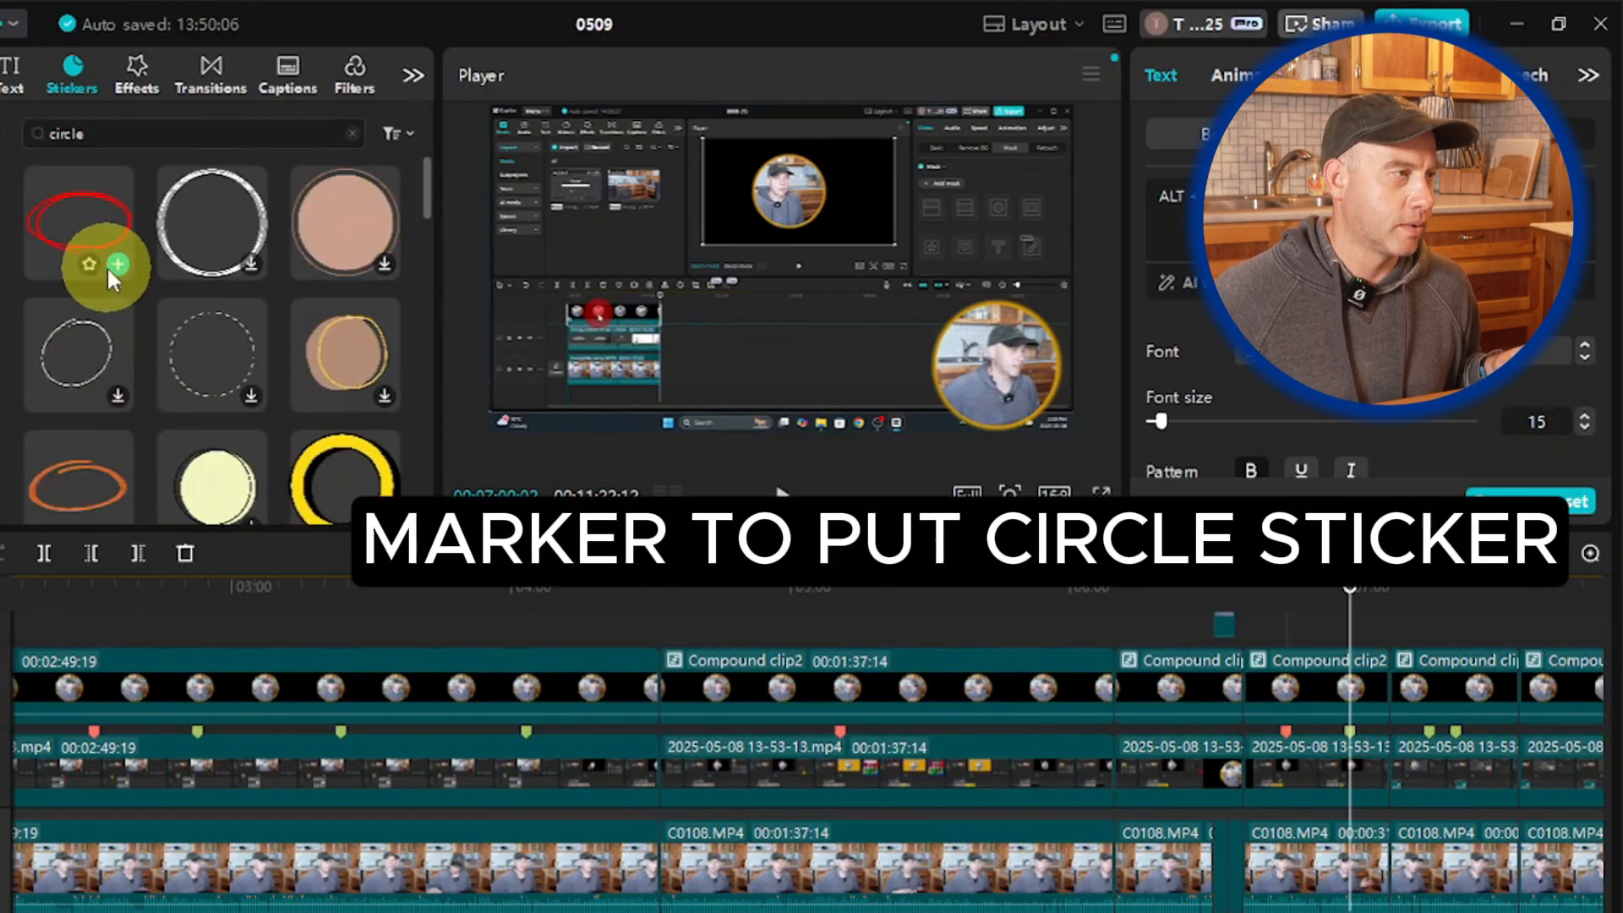
click(118, 264)
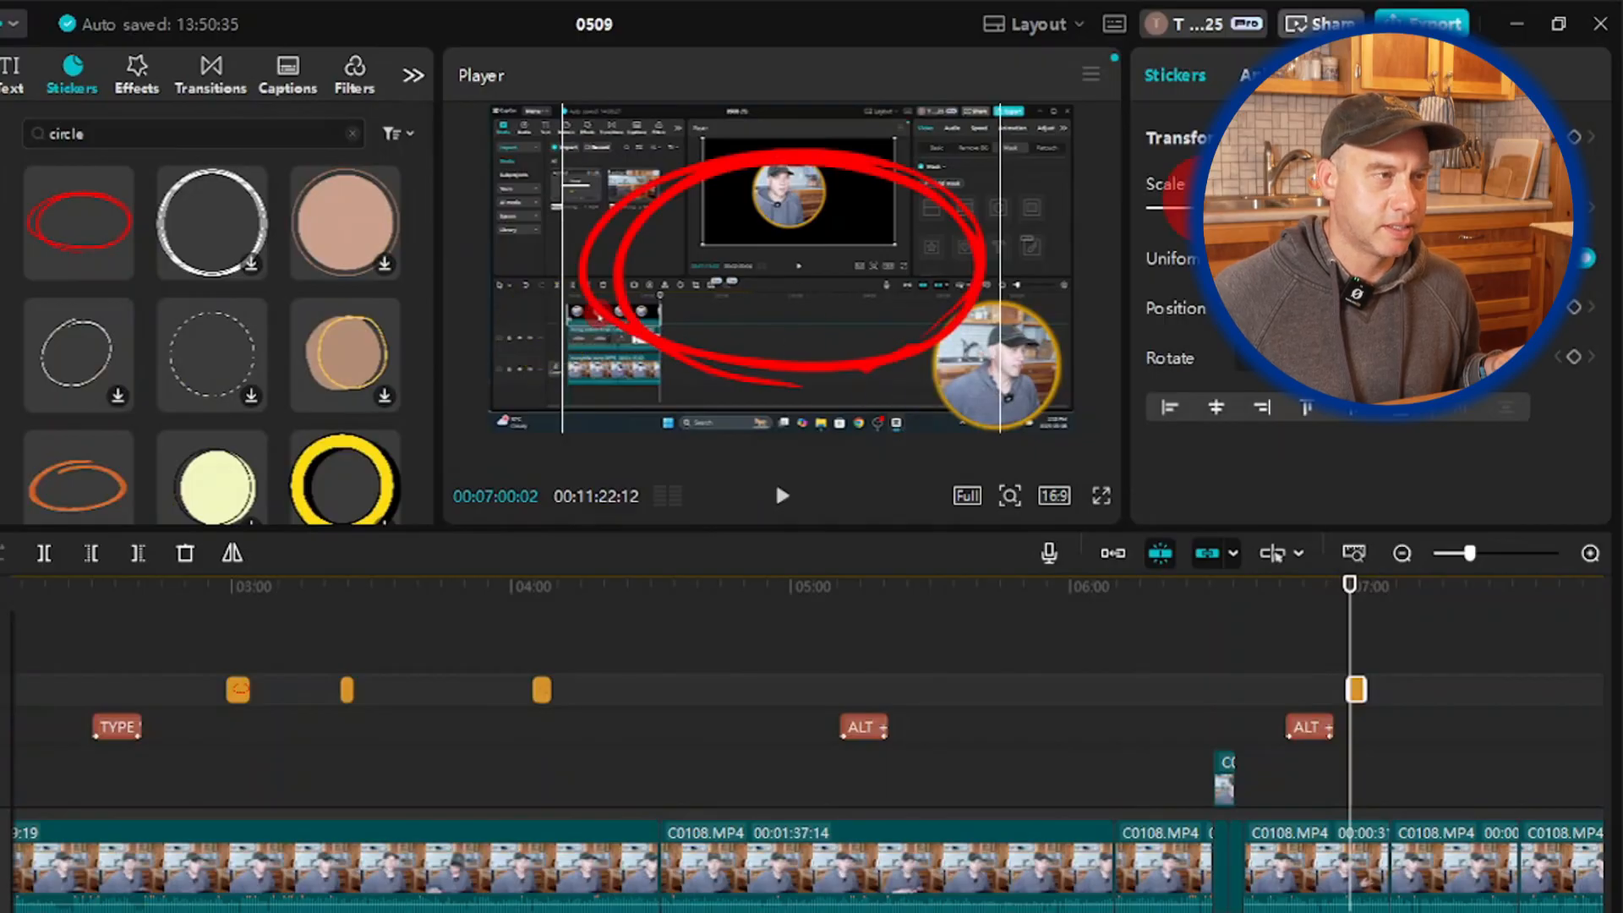
Step: Scale the red ellipse to 33%, rotate it to 85.80° and place it over the start of the recorded timeline's tracks, at X -1431, Y -497
drag(1210, 208, 1163, 208)
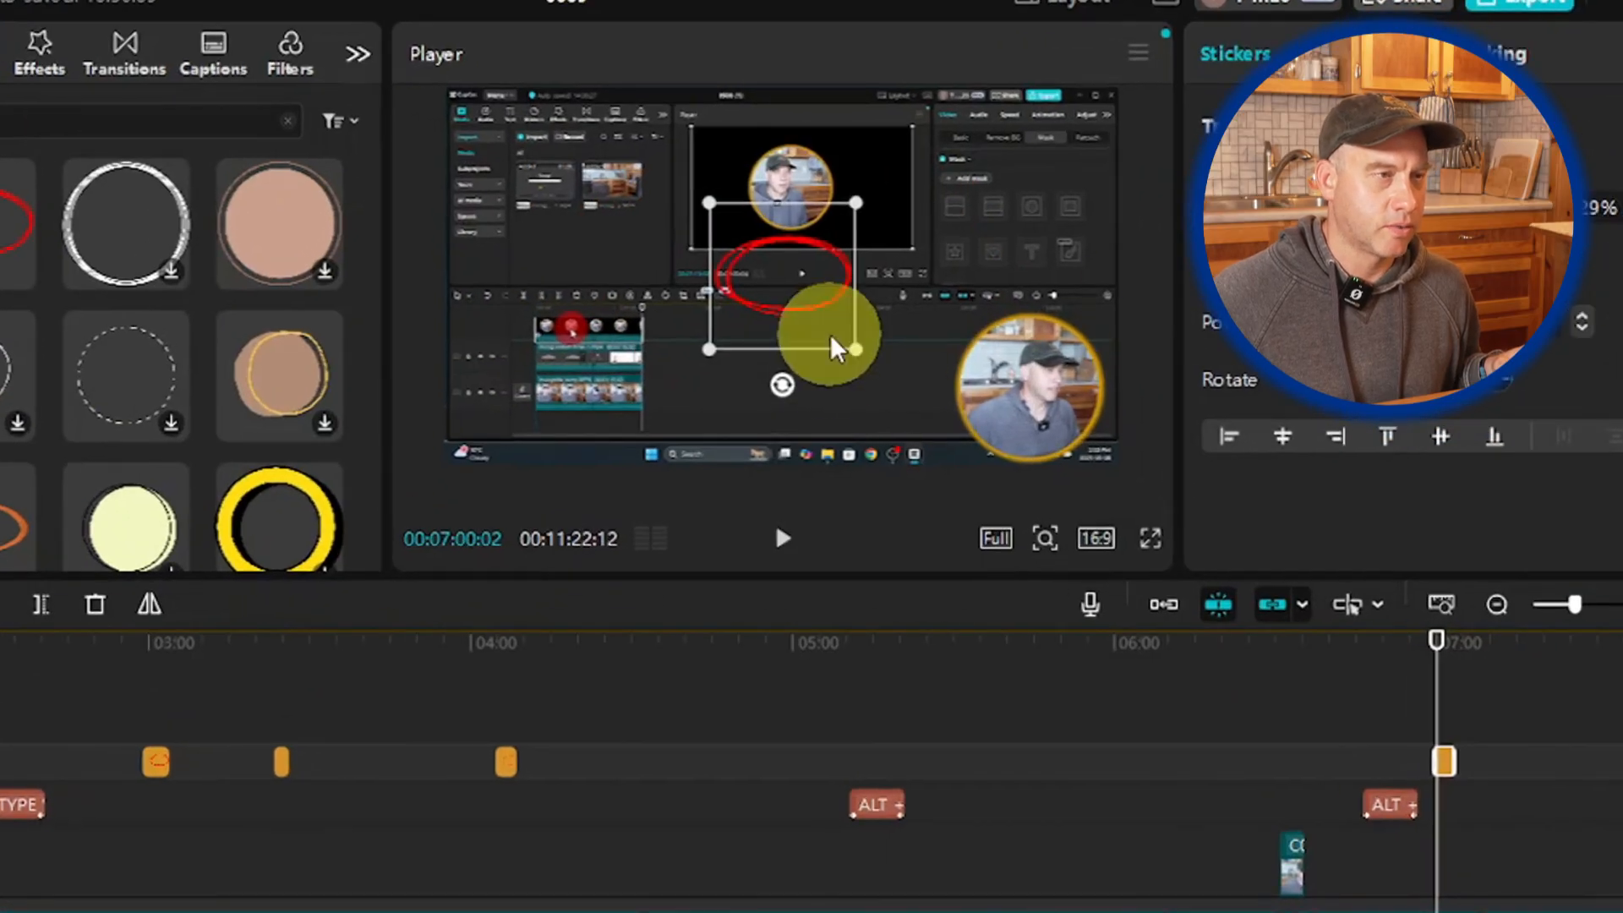
mouse_move(782, 385)
mouse_down()
mouse_move(621, 296)
mouse_move(695, 313)
mouse_move(710, 363)
mouse_move(564, 389)
mouse_up()
click(565, 381)
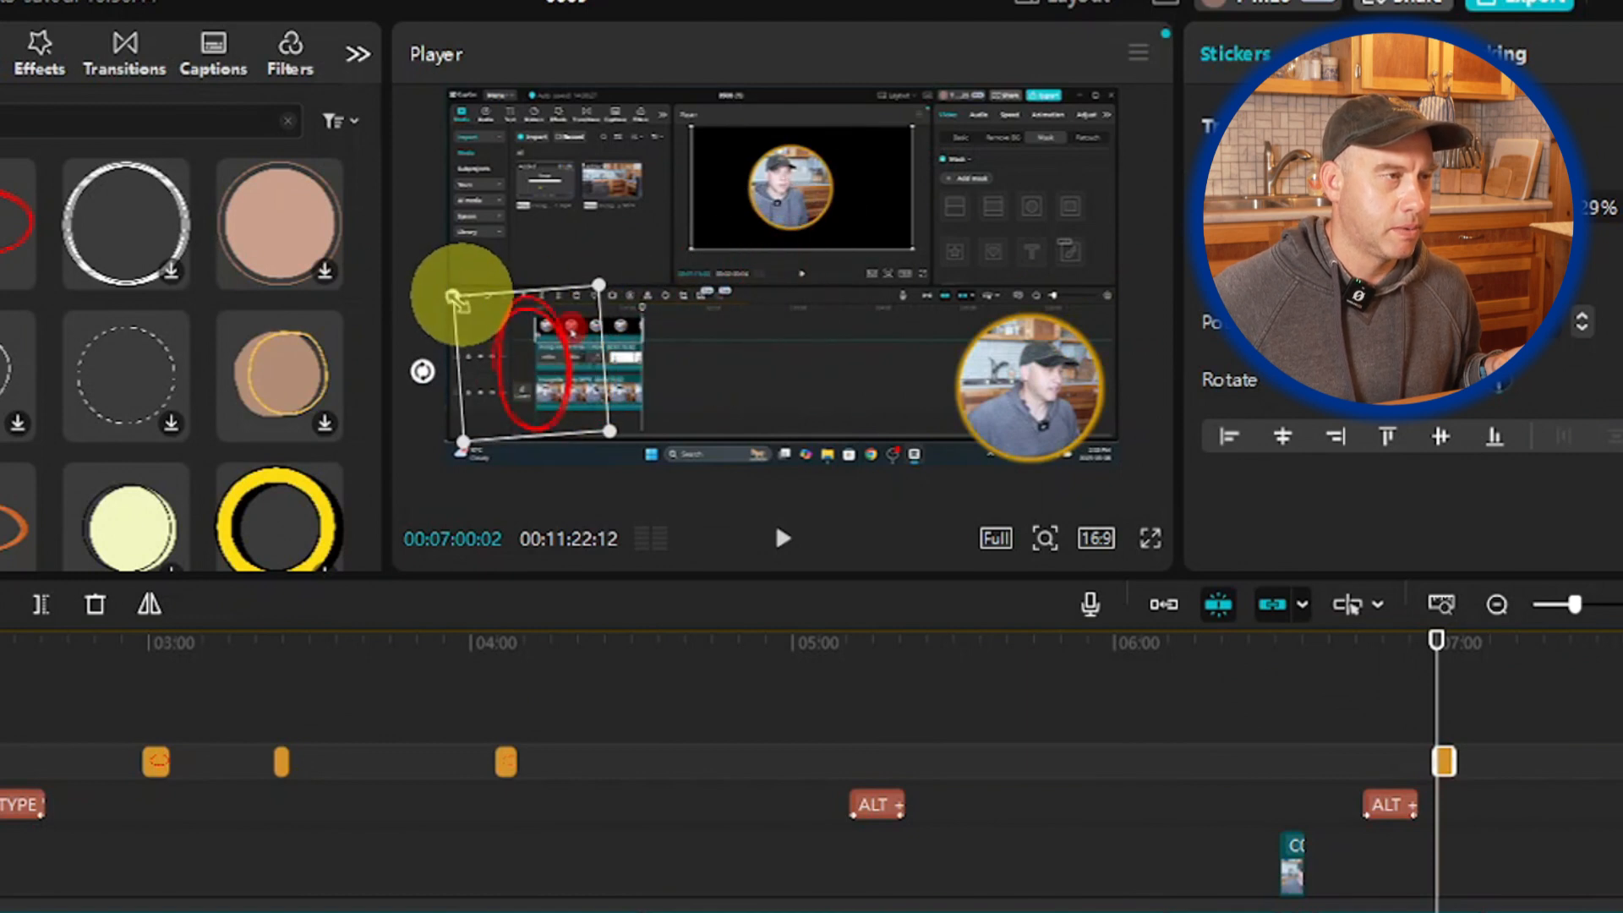
mouse_move(453, 295)
mouse_down()
mouse_move(441, 271)
mouse_move(441, 284)
mouse_up()
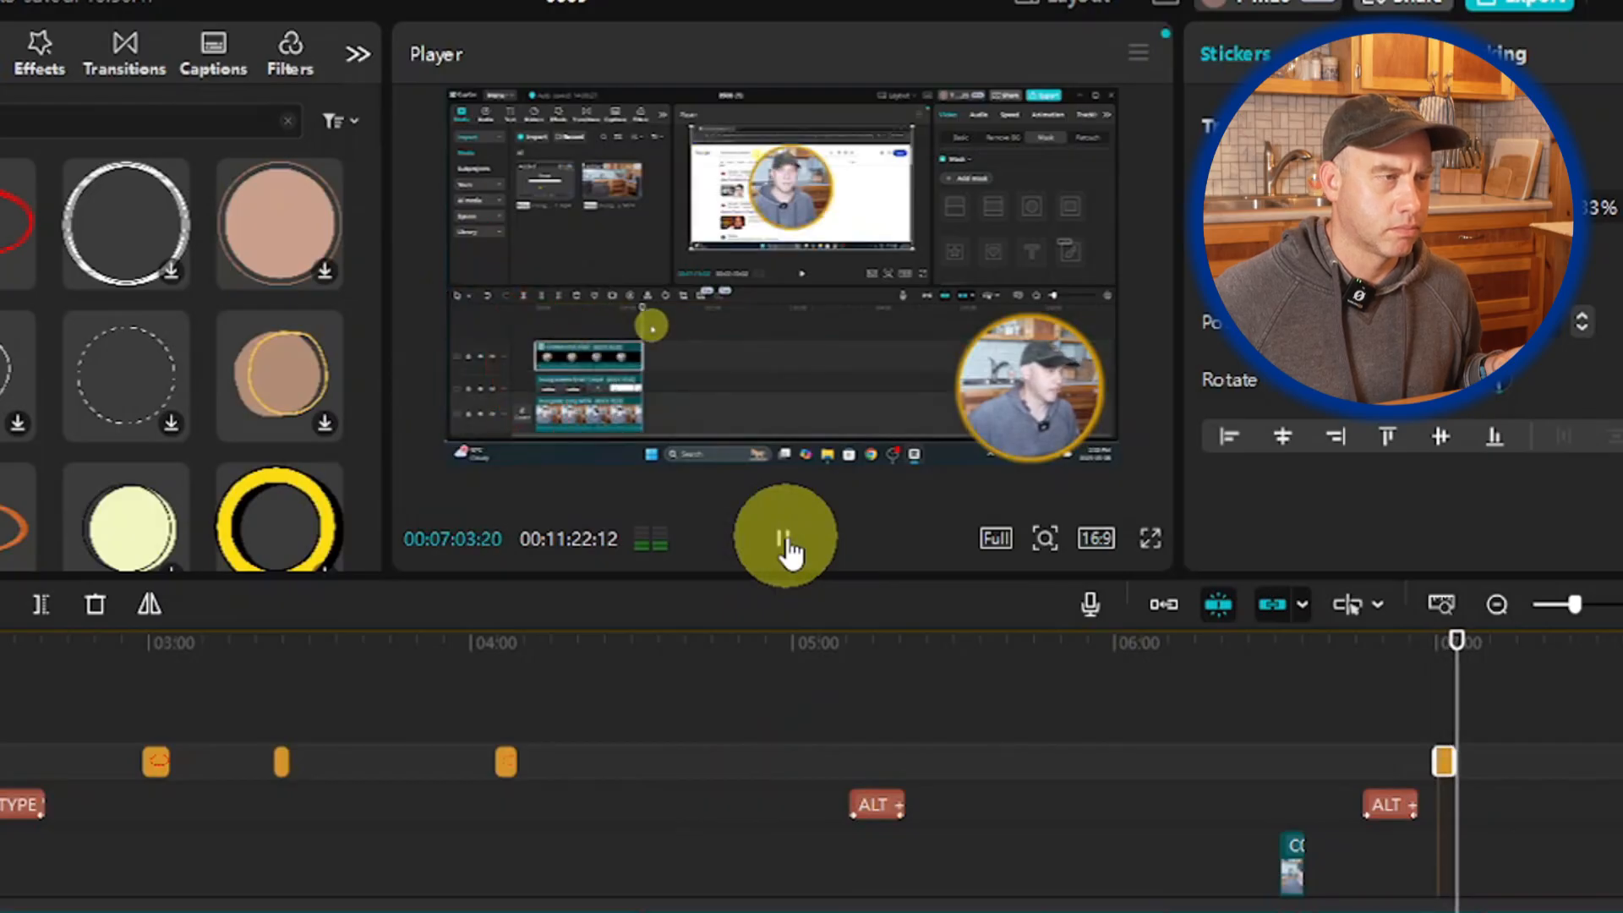
Step: Play past the red ellipse and extend the end of its sticker clip to 00:07:04:17
click(785, 541)
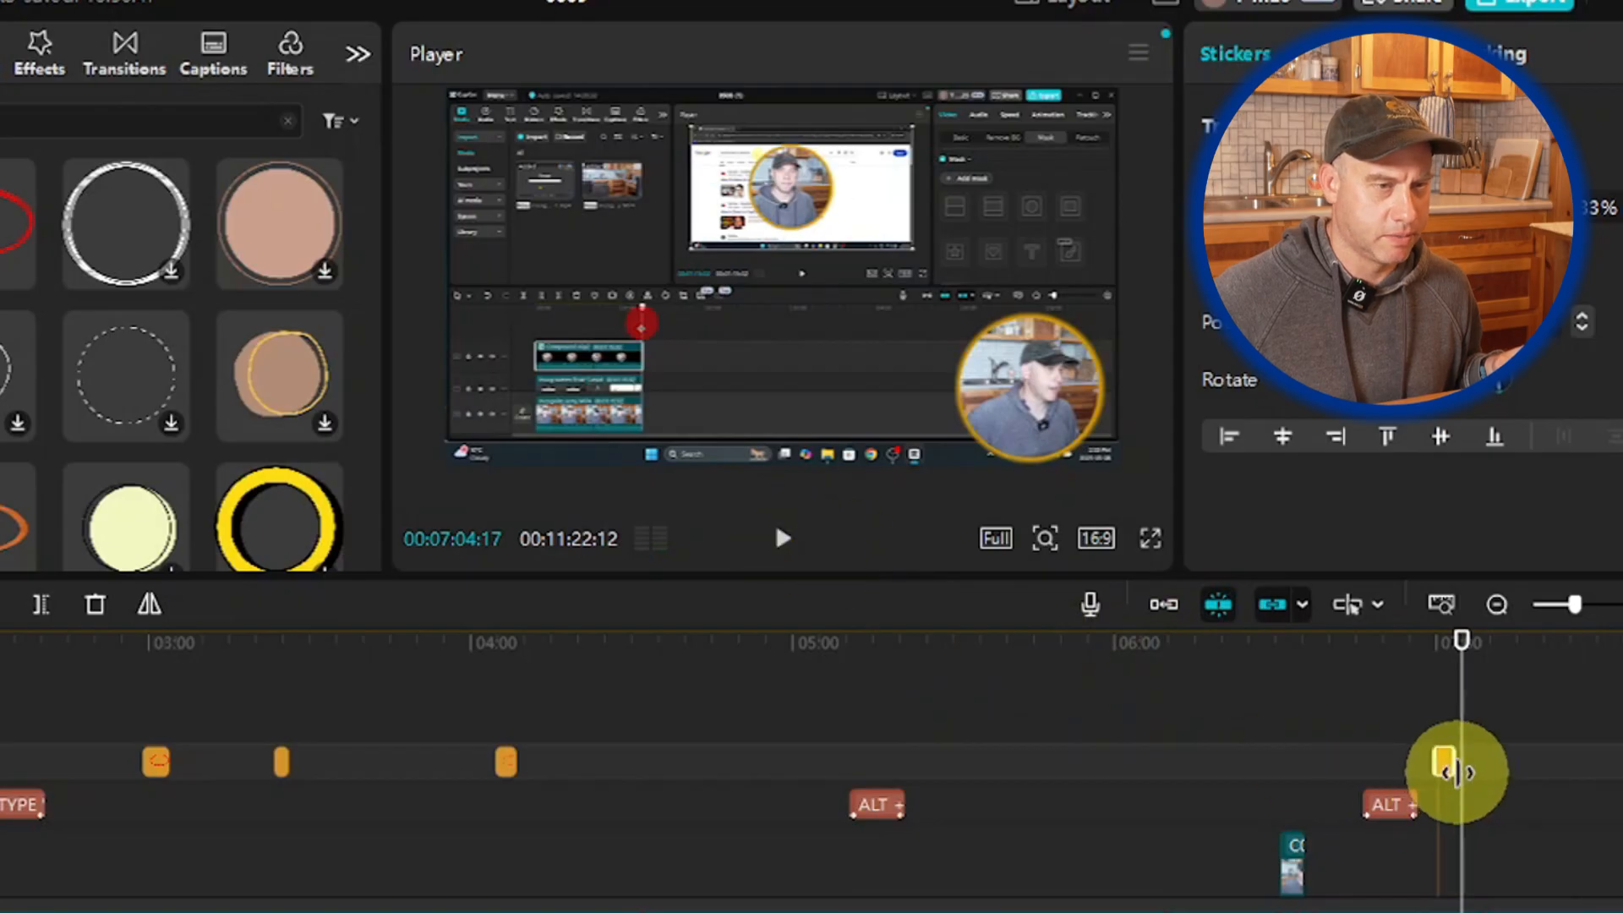
drag(1455, 760, 1462, 759)
Step: Play the footage on to 00:07:40:17 and check the timeline markers against the text and stickers already placed
click(779, 538)
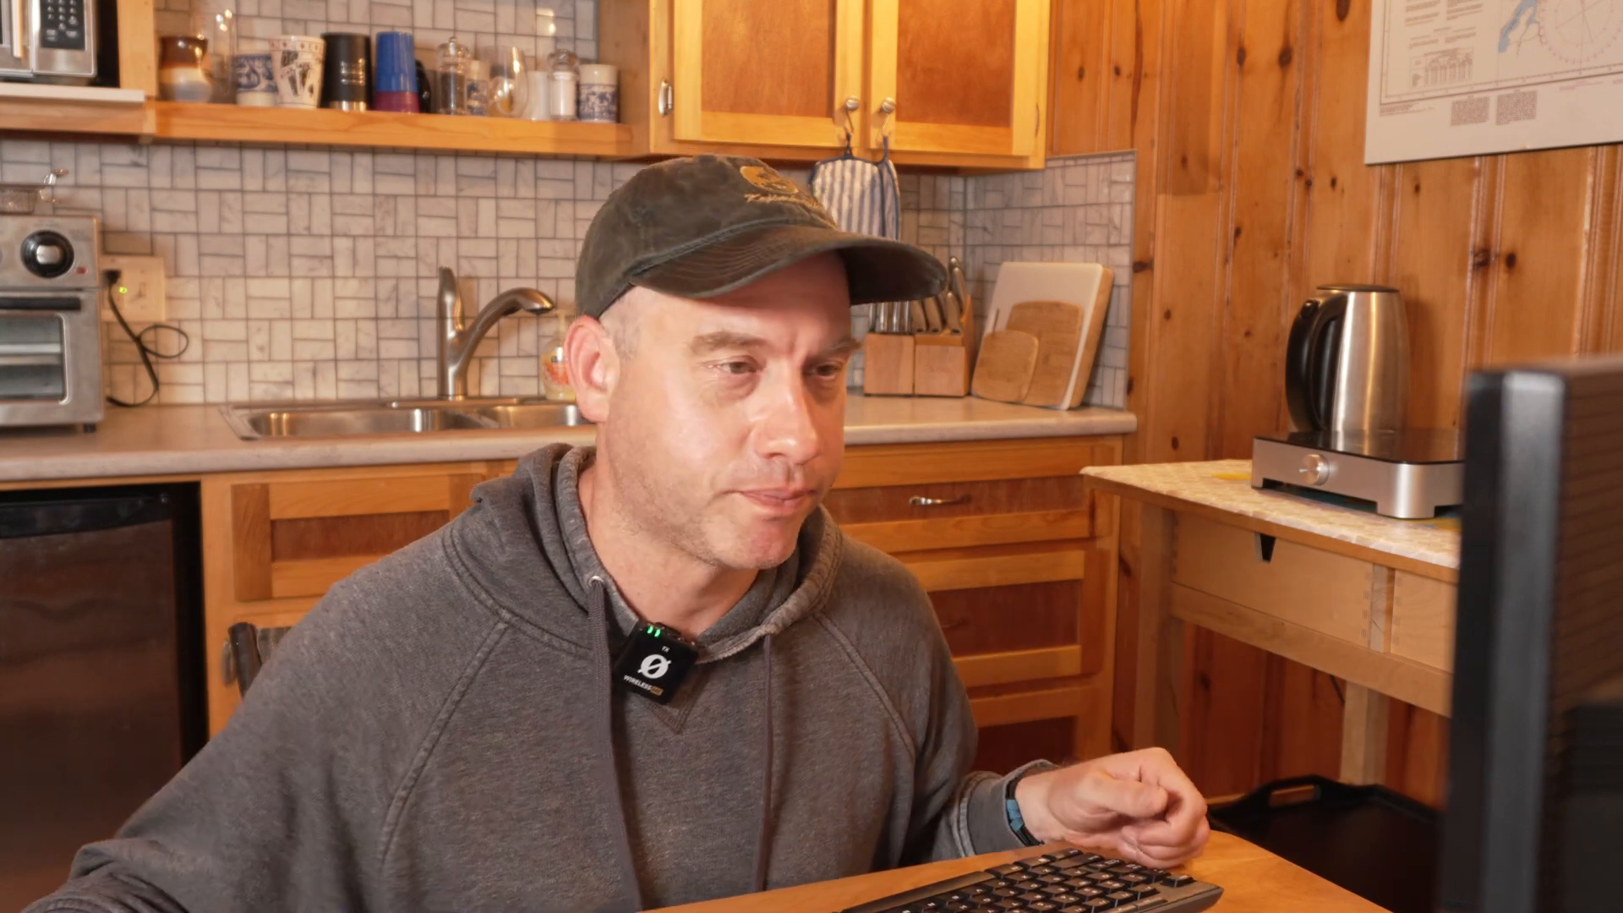
click(790, 536)
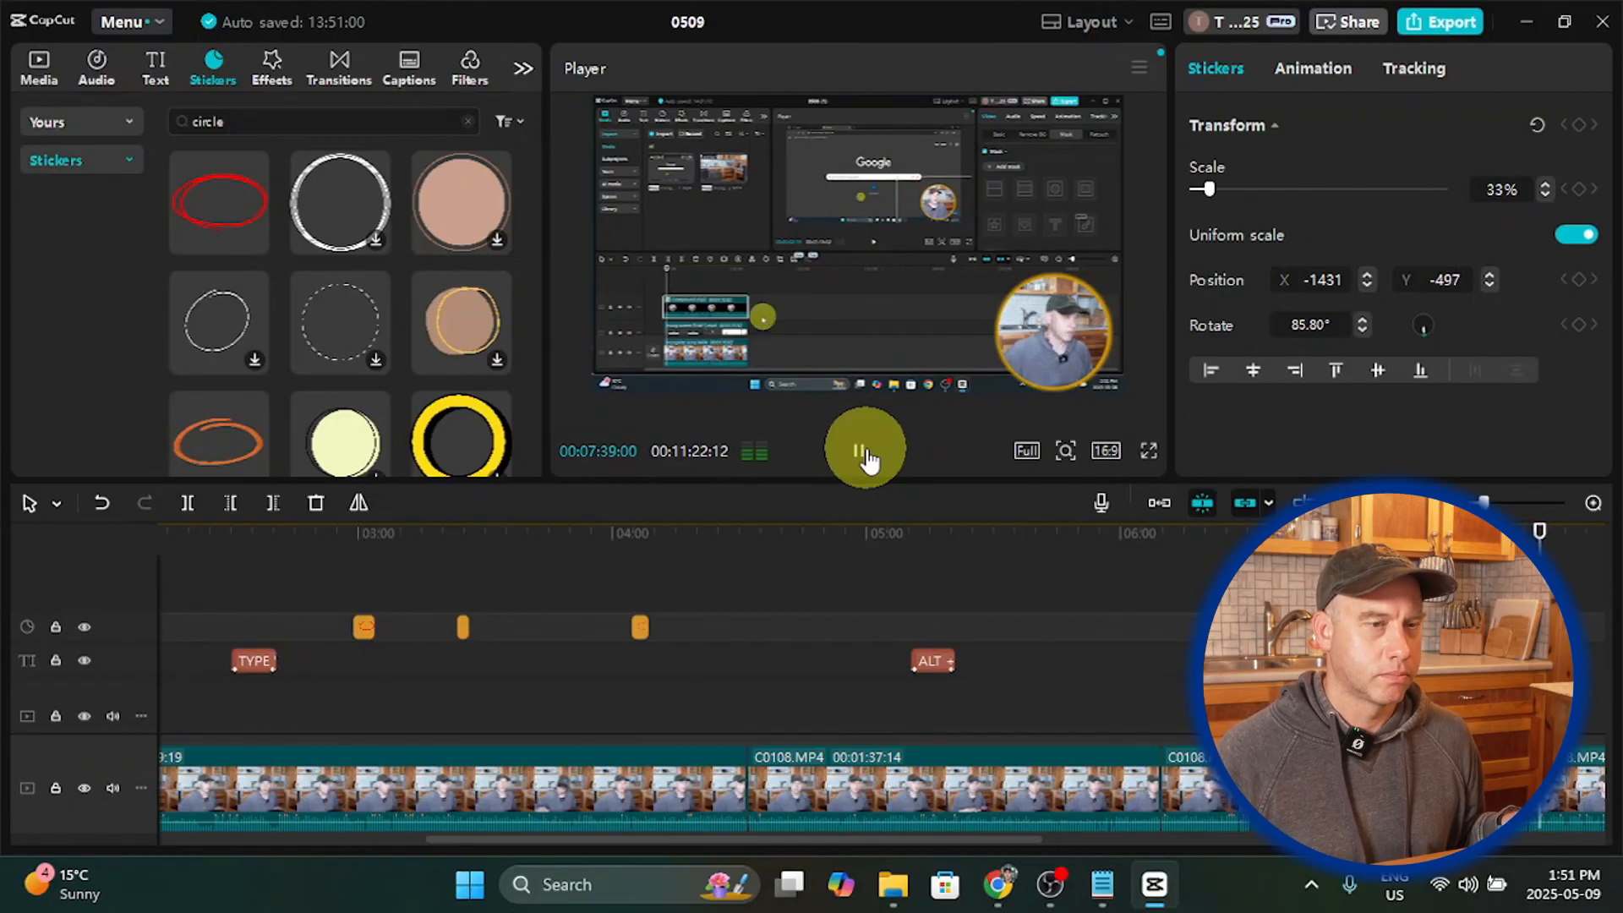
click(866, 452)
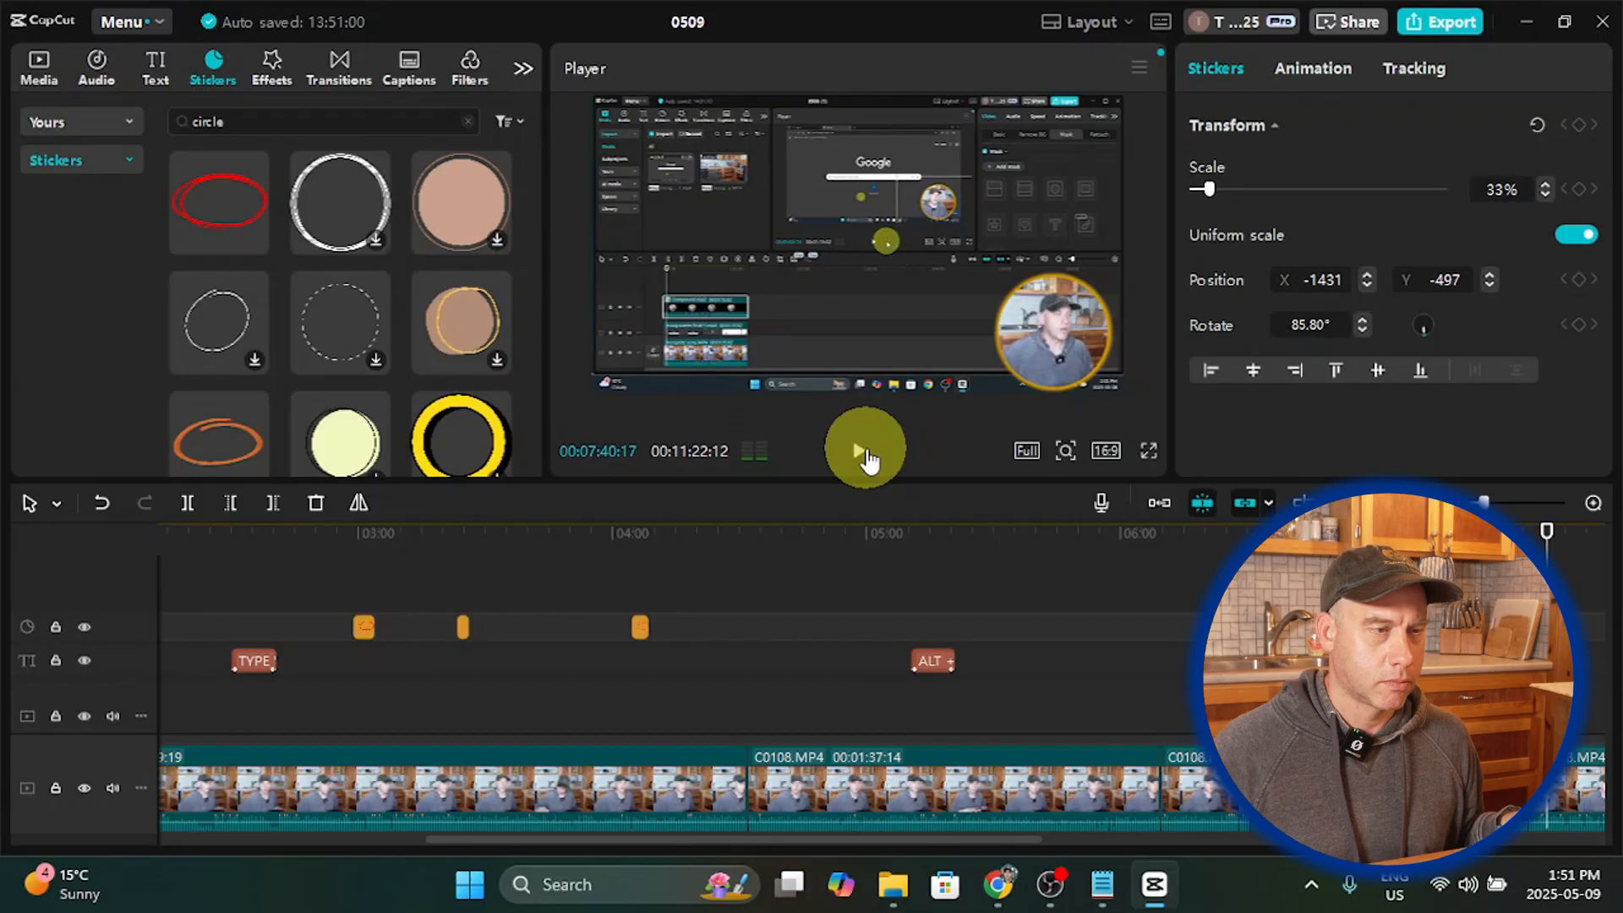
scroll(1143, 623, down, 2)
scroll(1159, 625, down, 1)
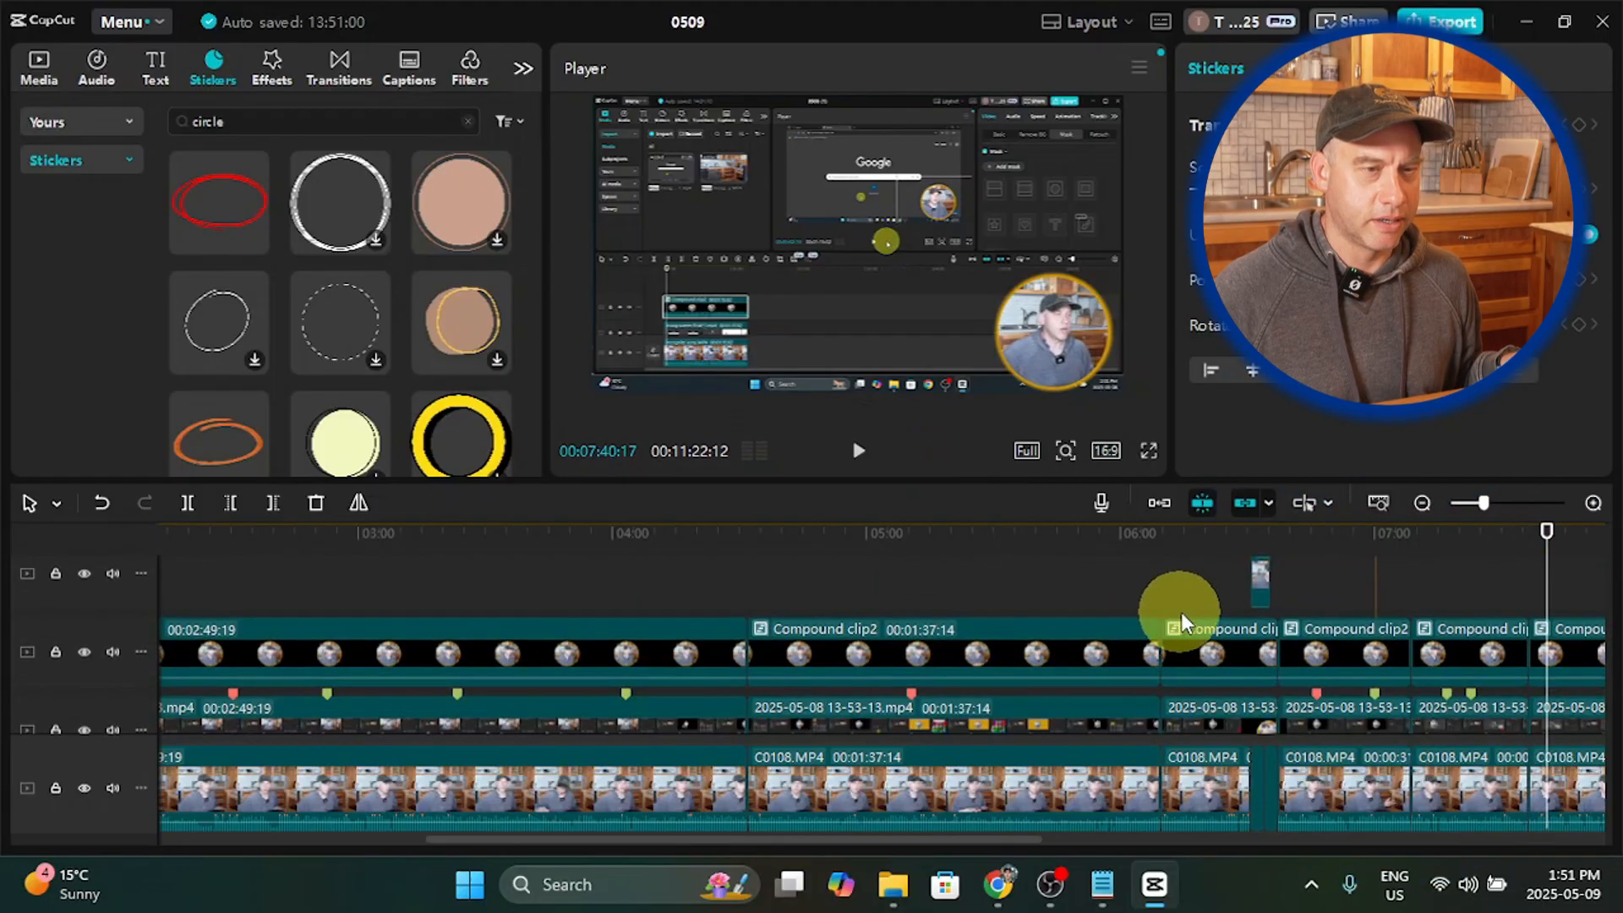
scroll(1178, 617, up, 2)
scroll(1180, 620, down, 2)
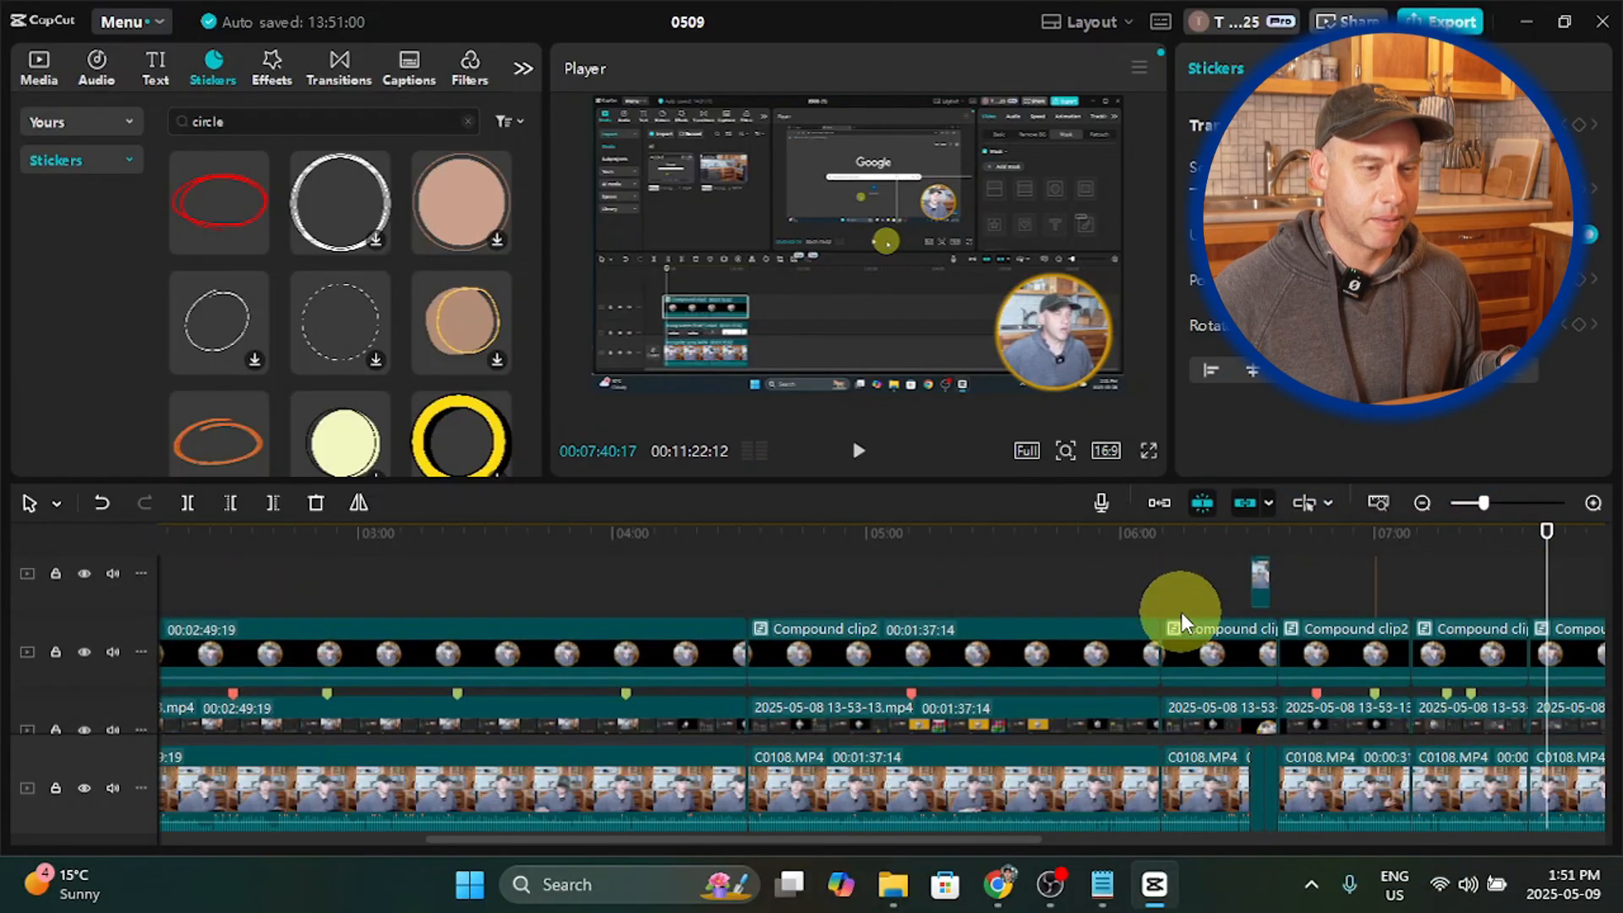
scroll(1178, 616, up, 1)
scroll(1468, 598, up, 2)
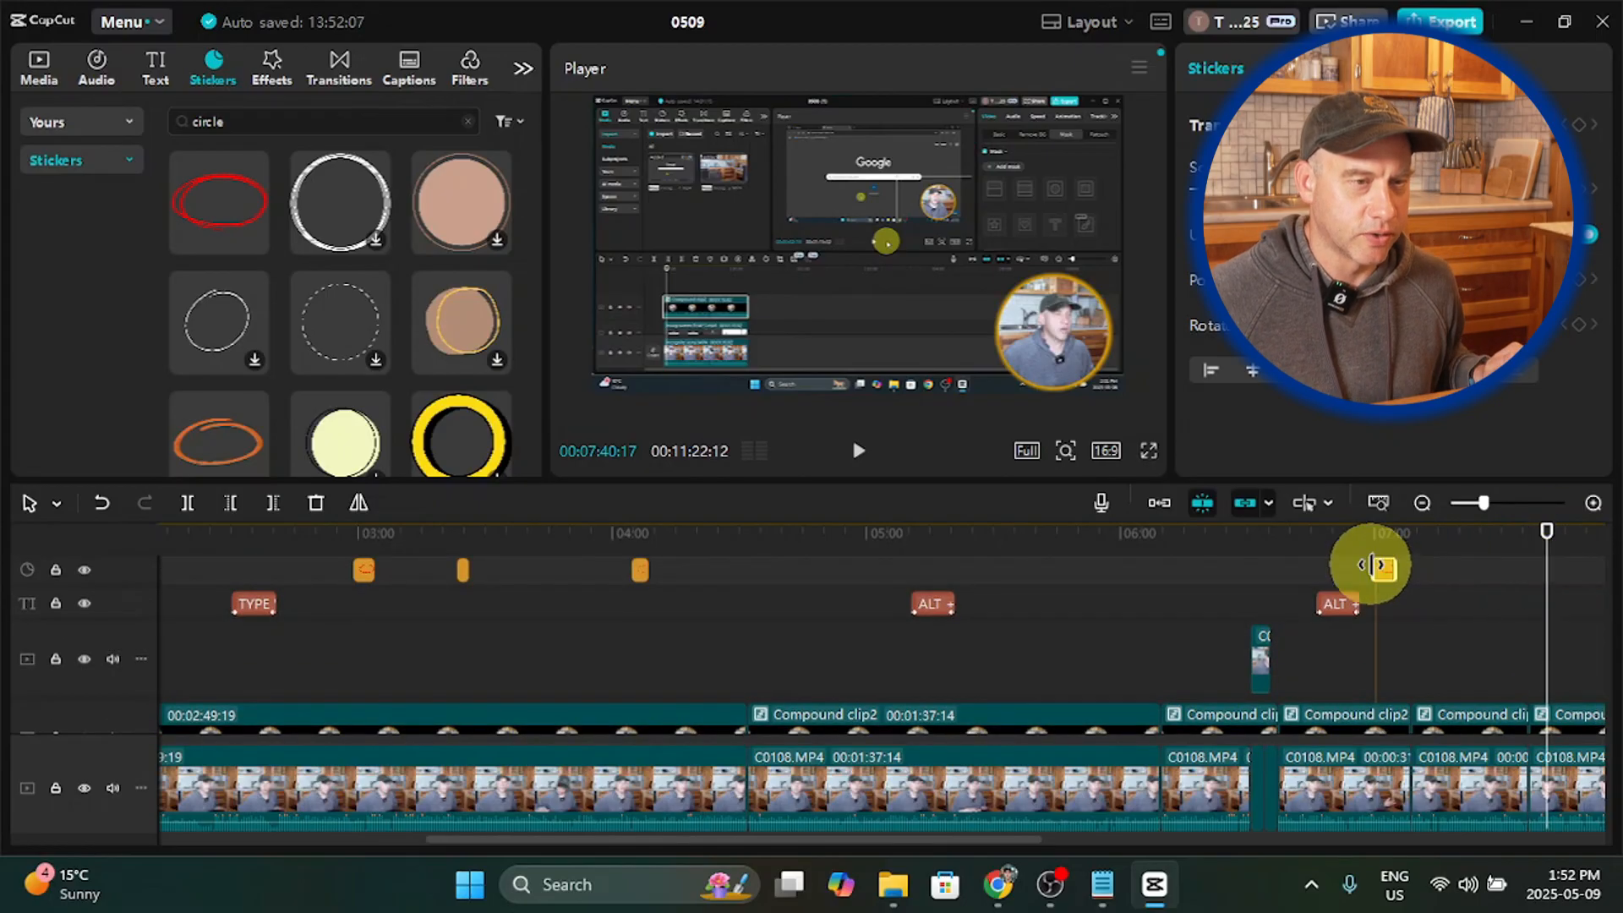
Step: Go back to the two missed green markers after 00:07:00 and replay the footage around them, from 00:07:14:15 and 00:07:12:23
drag(1544, 572, 1458, 562)
scroll(1457, 562, down, 2)
click(1448, 635)
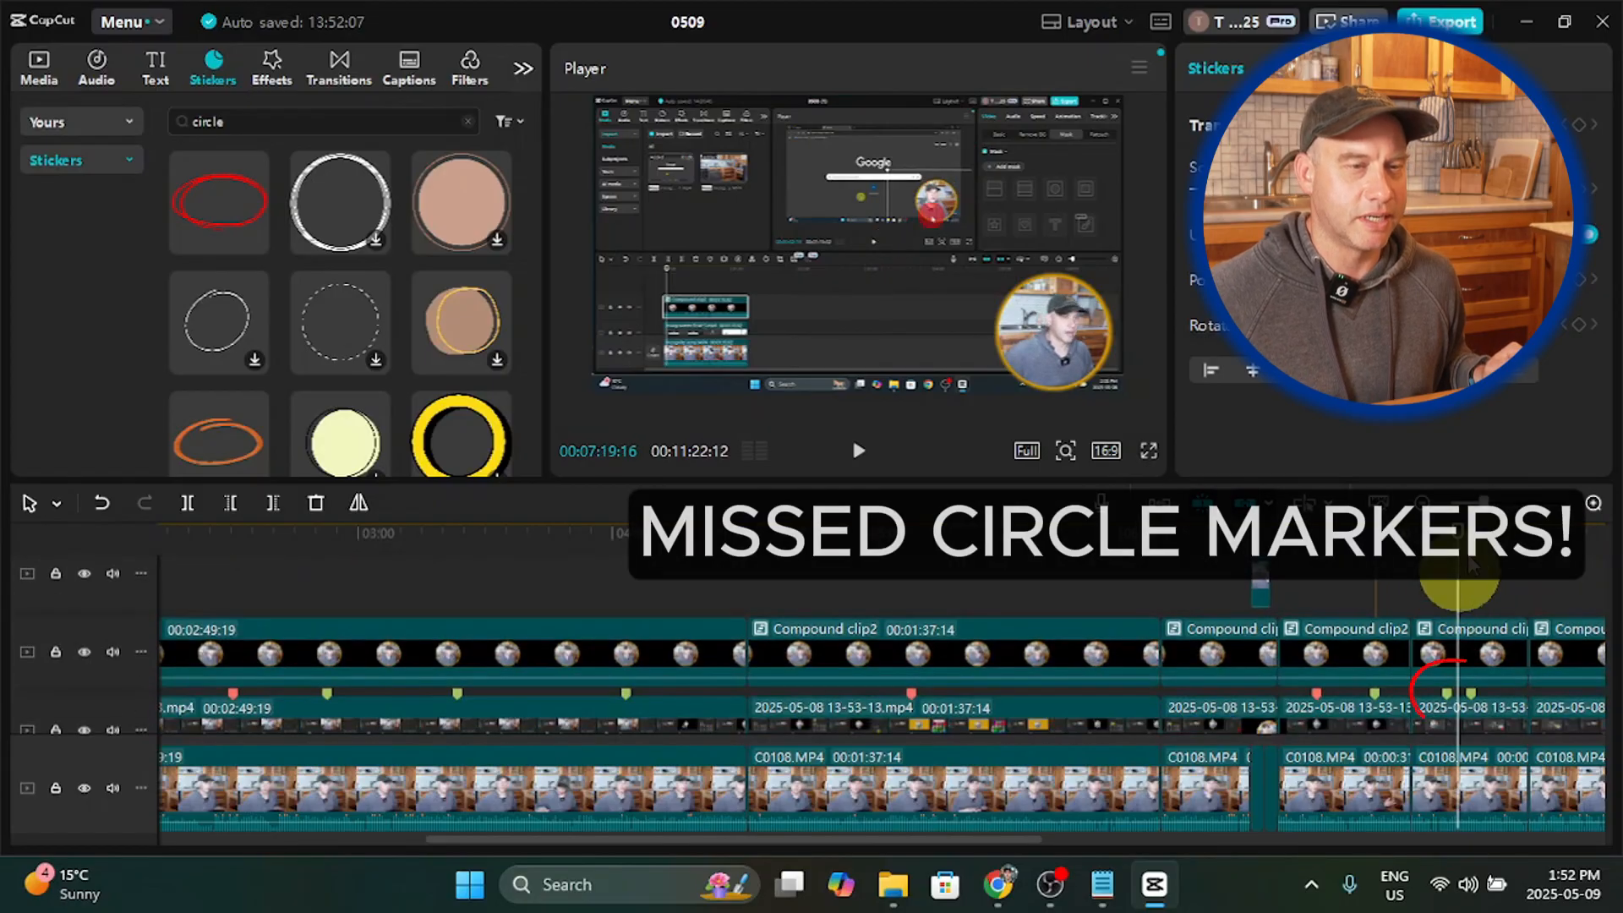
drag(1446, 545, 1437, 546)
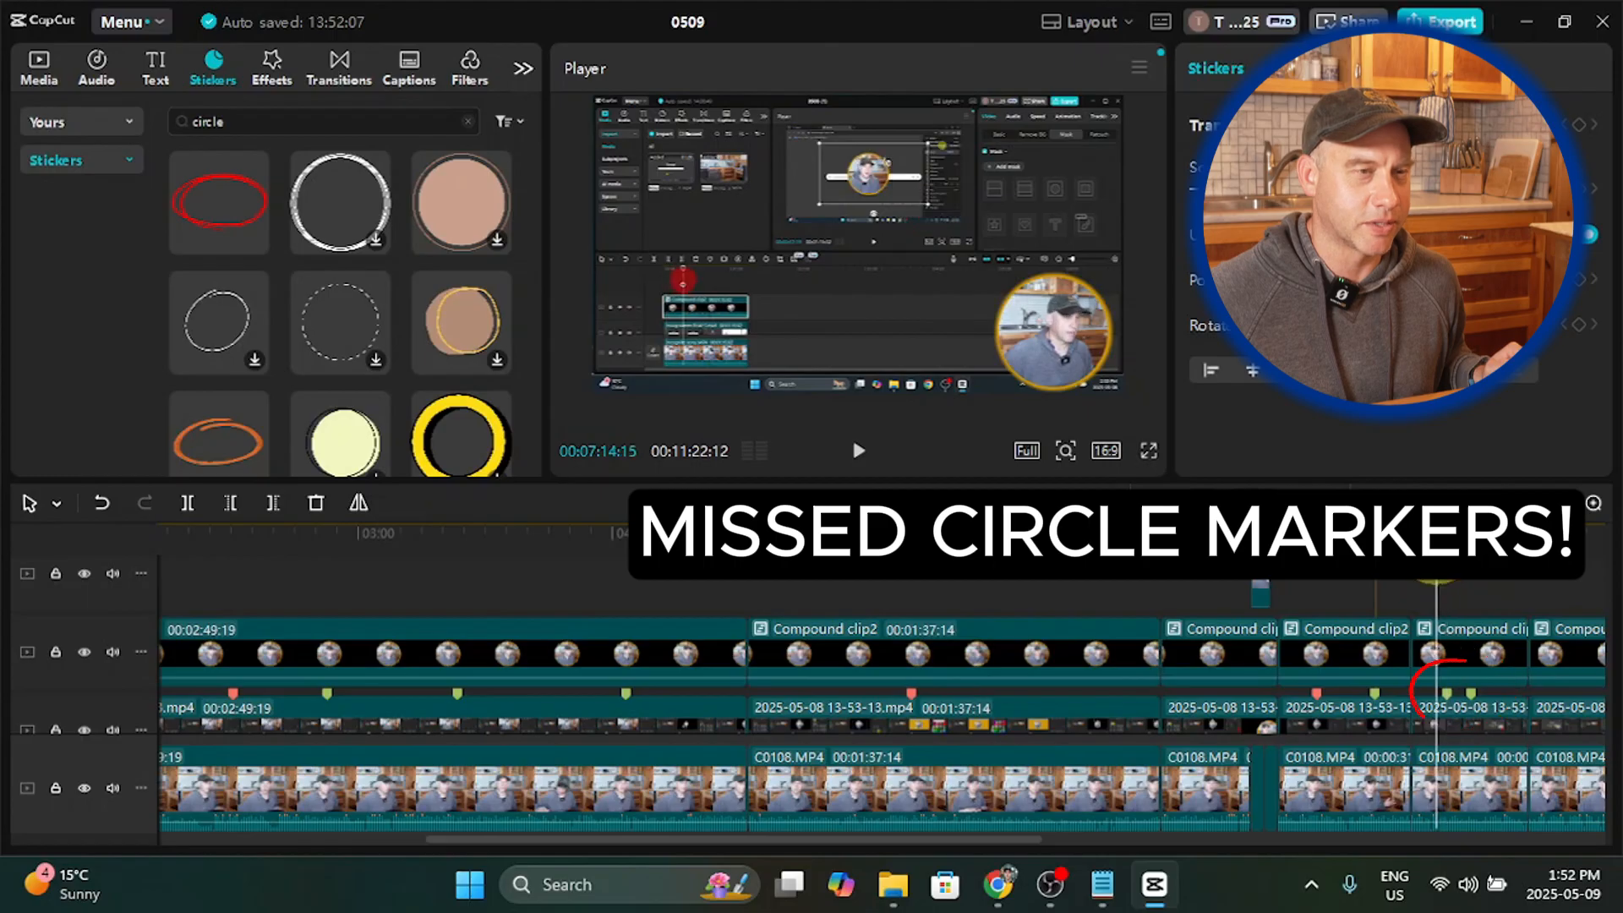
click(860, 459)
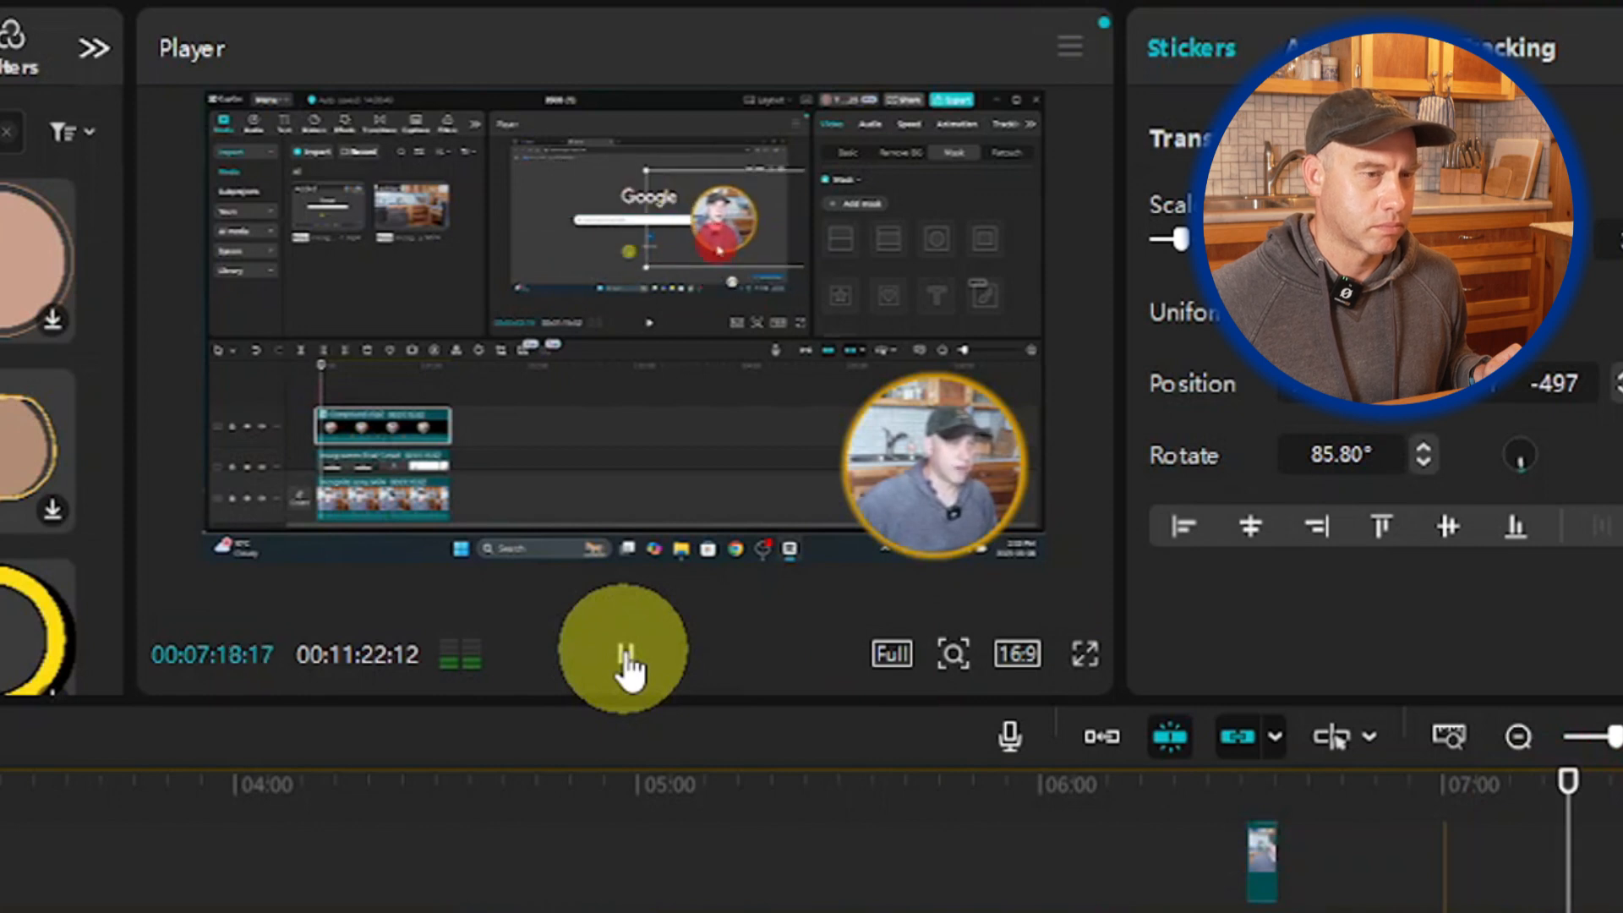
click(626, 655)
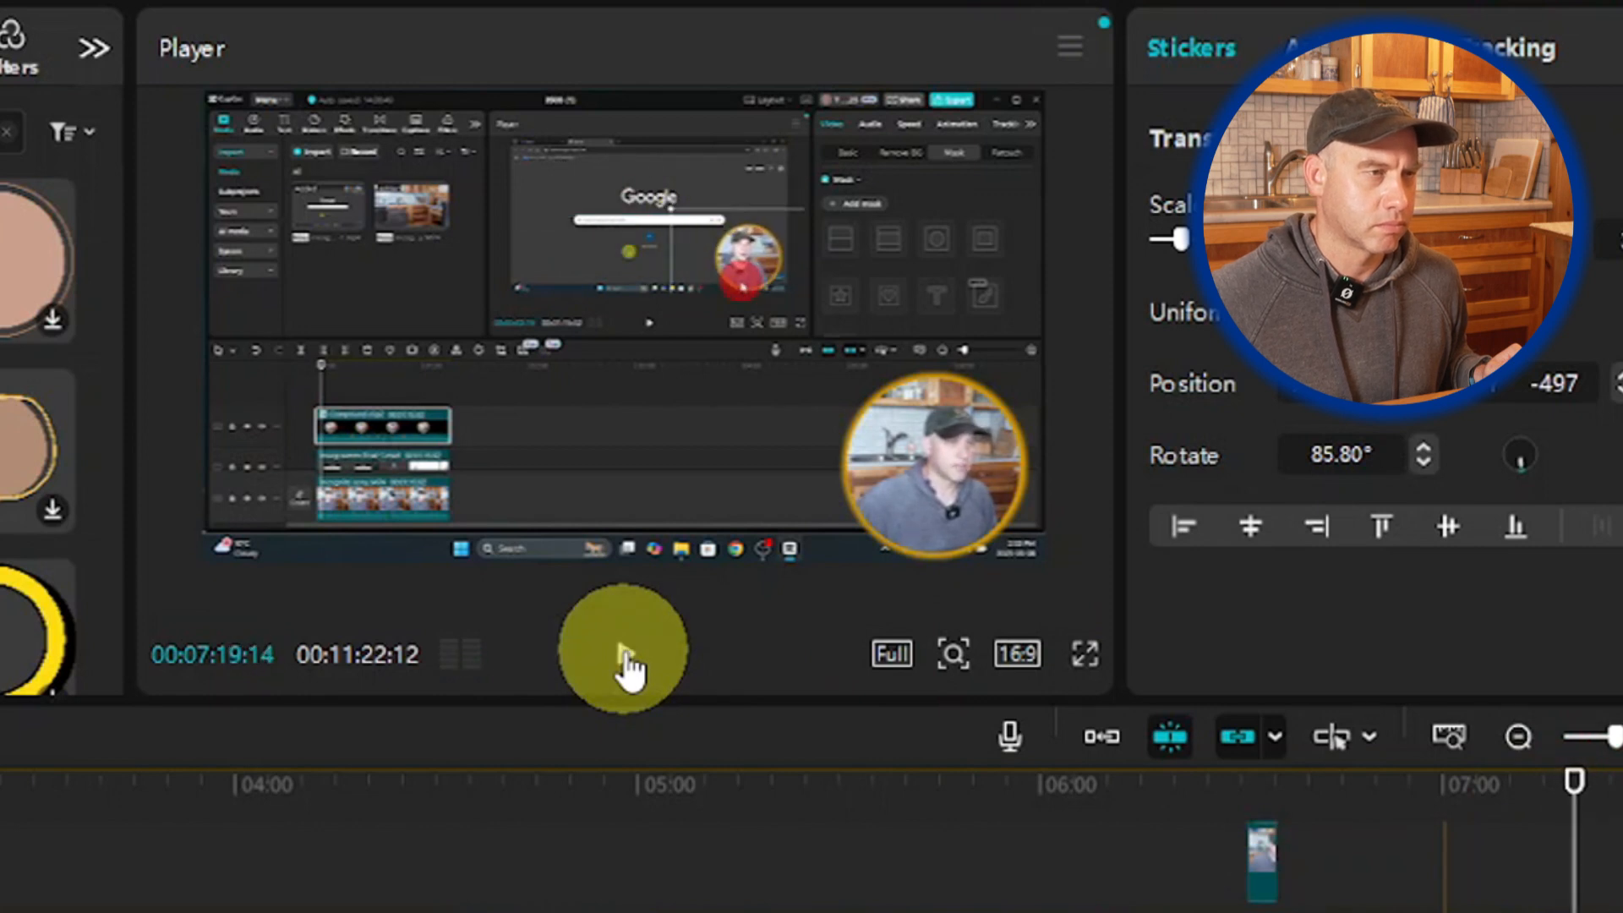
drag(1575, 875, 1527, 879)
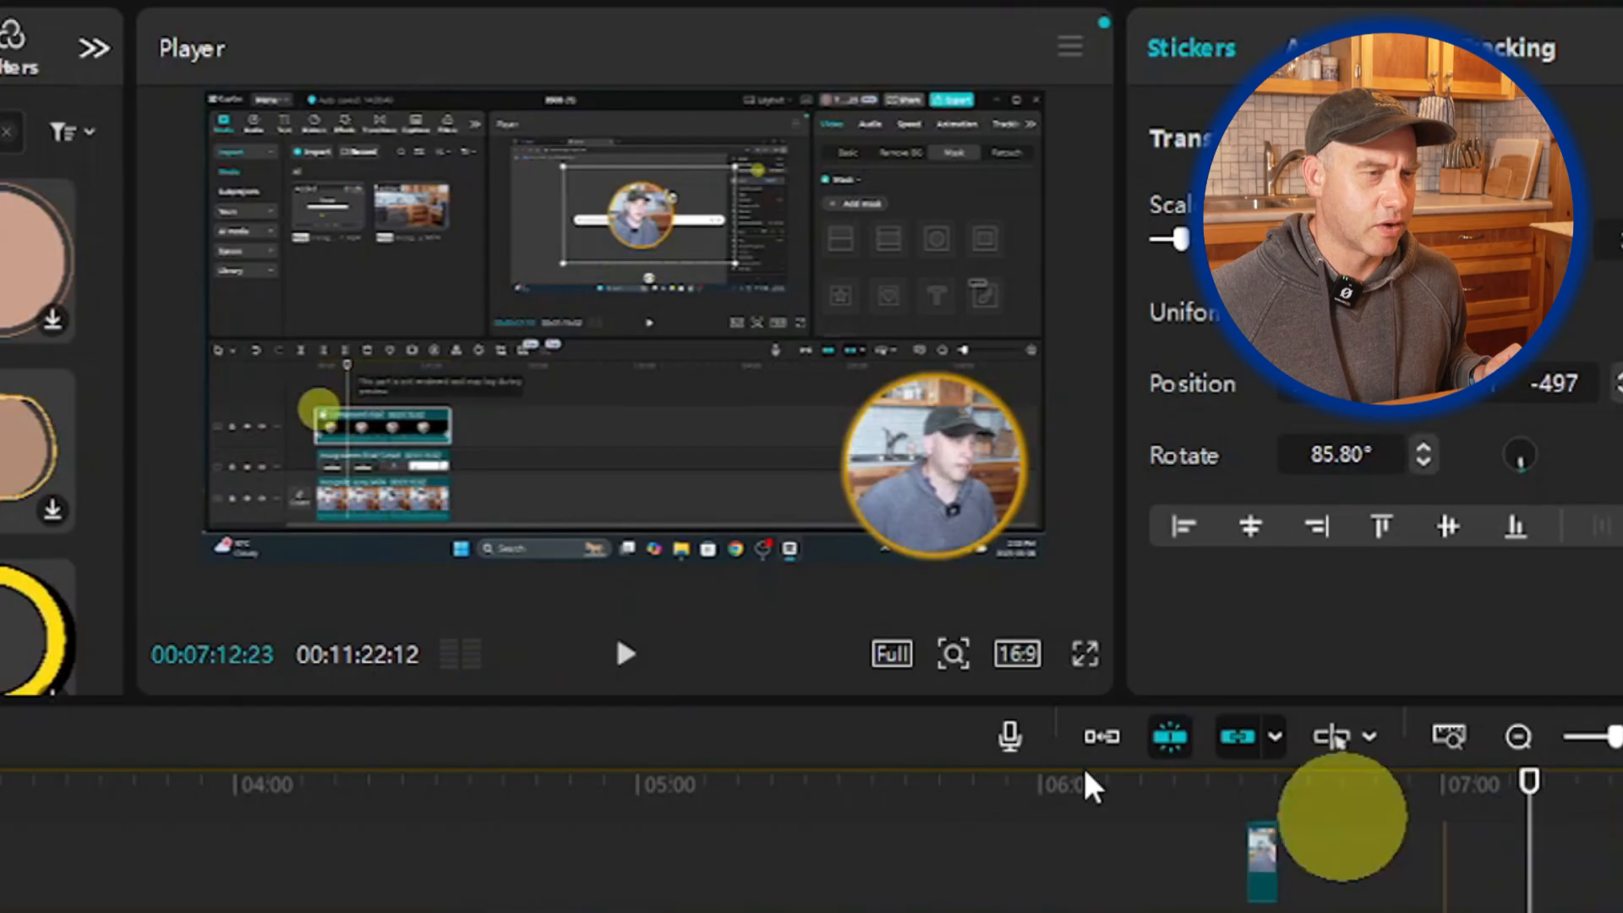
click(632, 672)
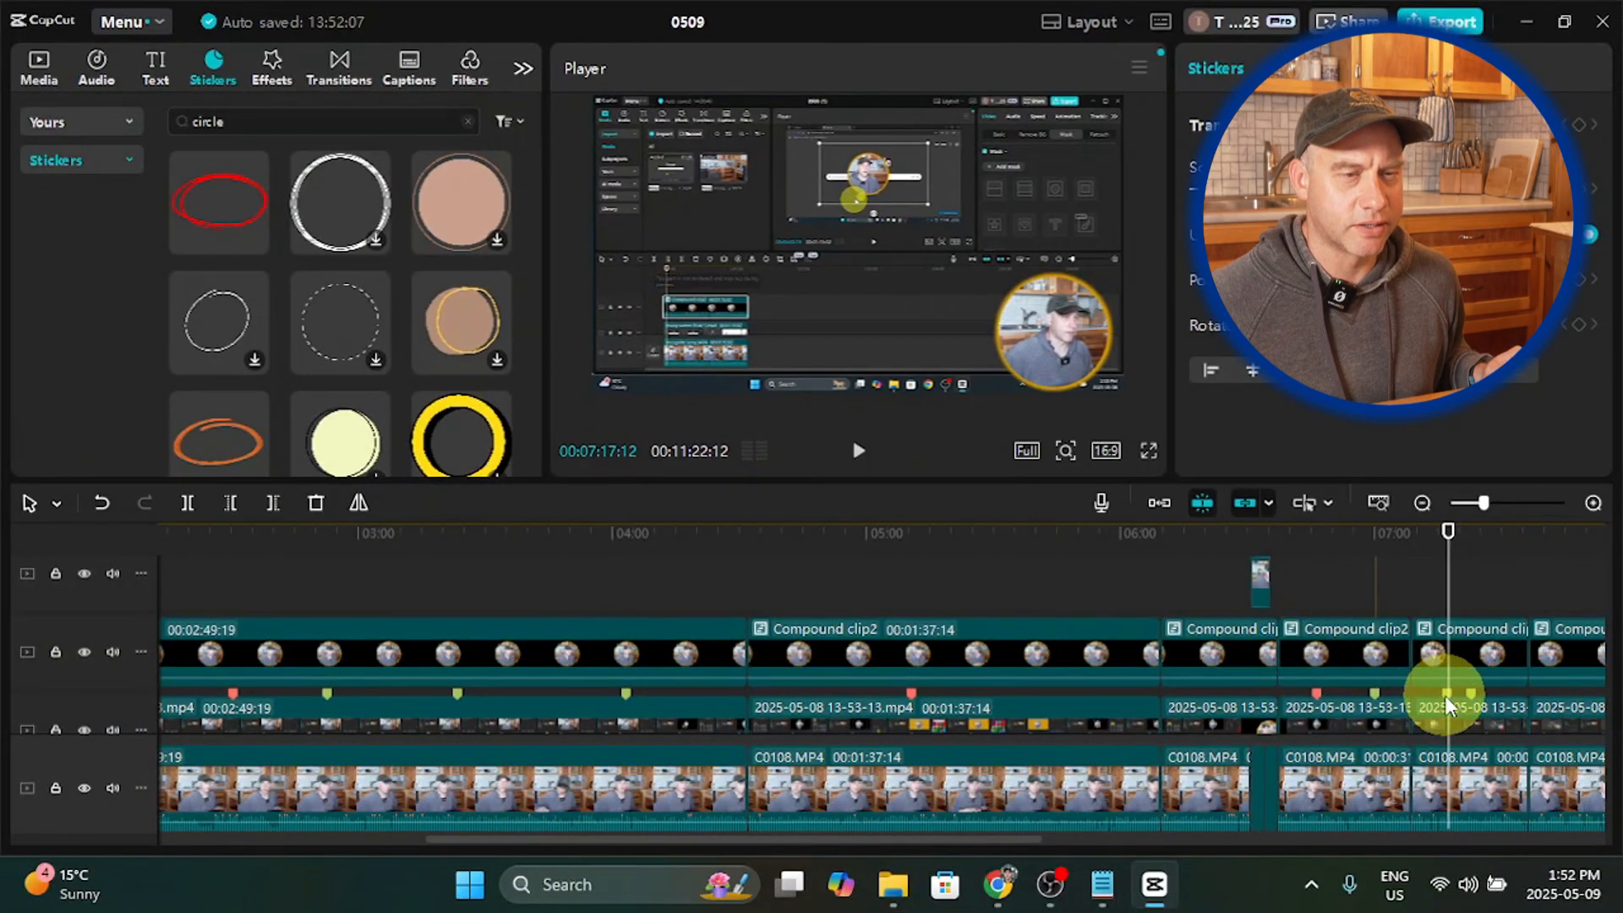
Step: Replay the footage from 00:07:17:01 to 00:07:23:18 to find which action the missed green markers refer to
right_click(1447, 697)
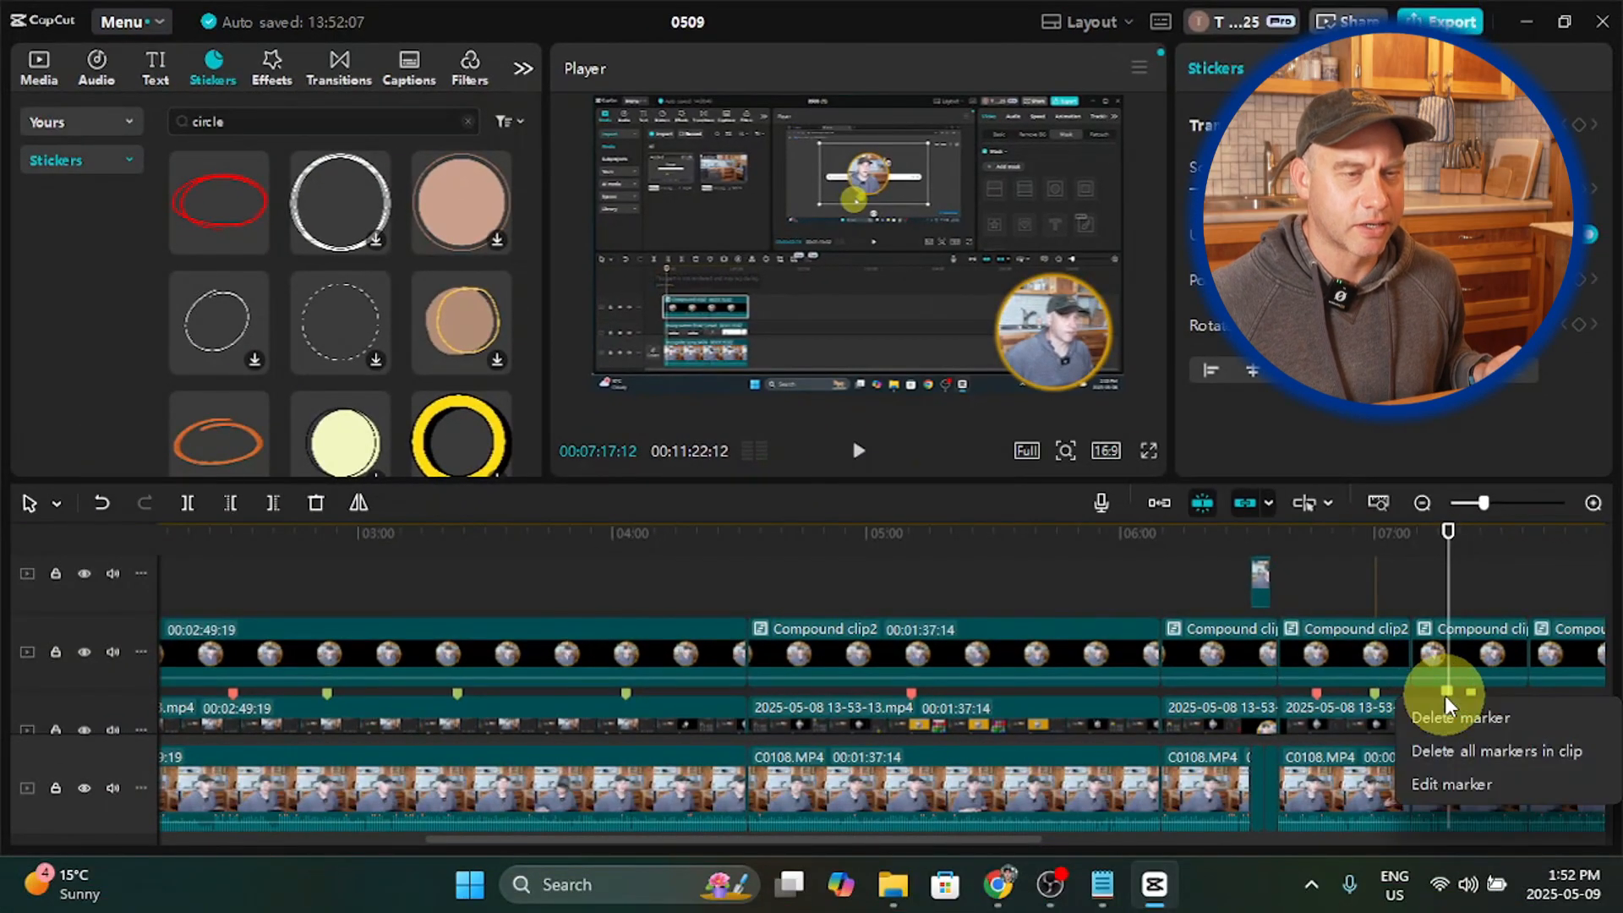
click(1453, 583)
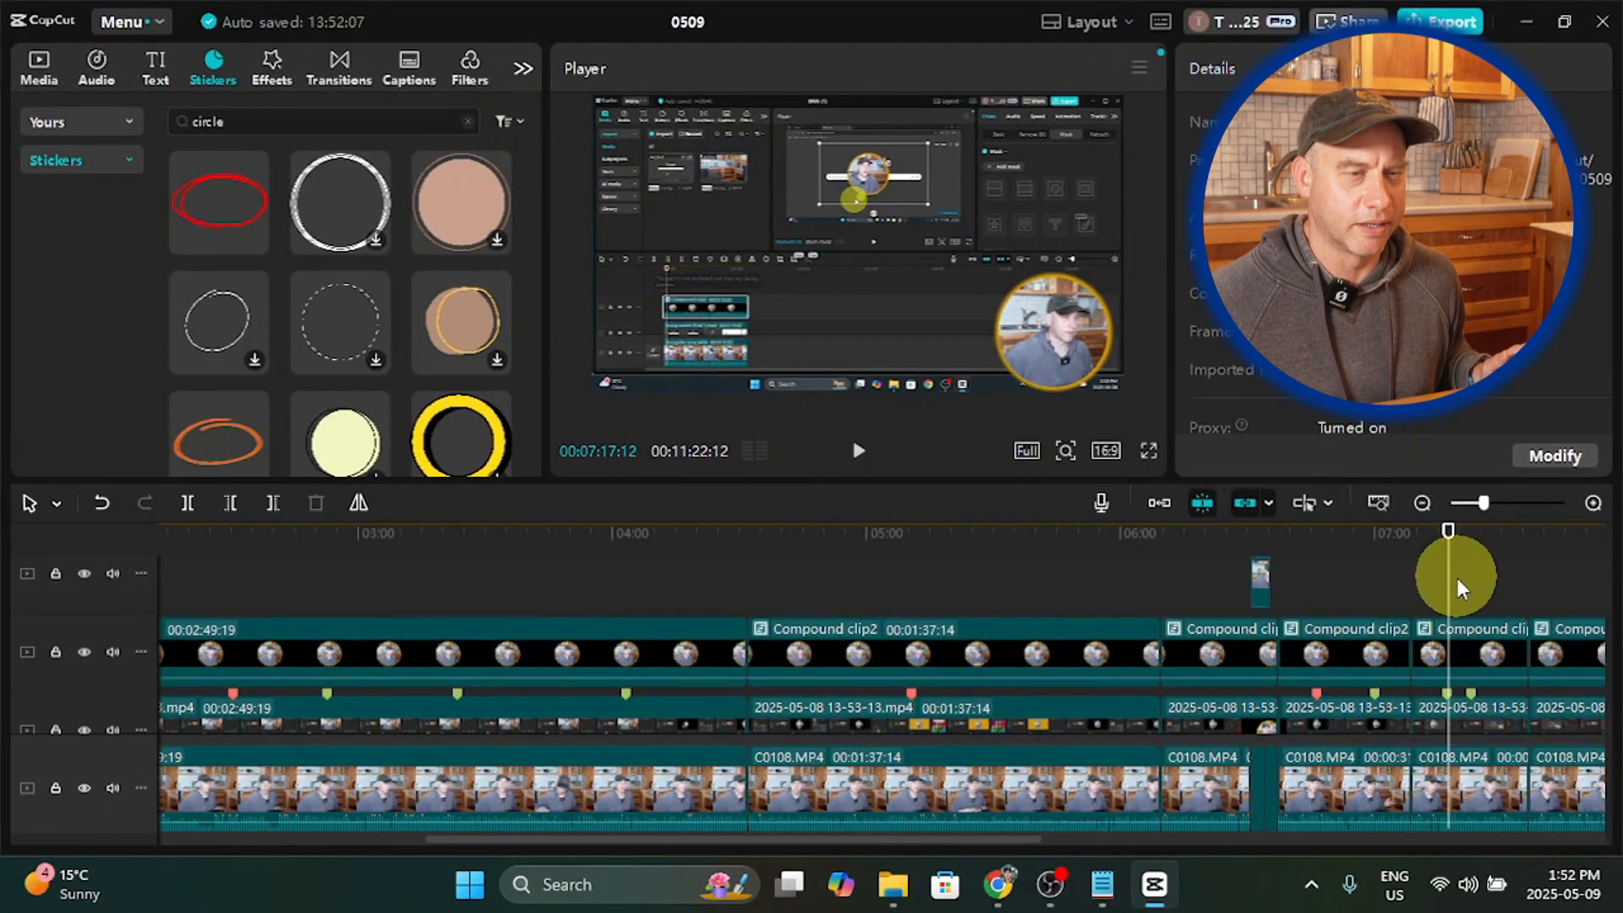
mouse_move(1454, 590)
mouse_down()
mouse_move(1431, 587)
mouse_move(1446, 586)
mouse_up()
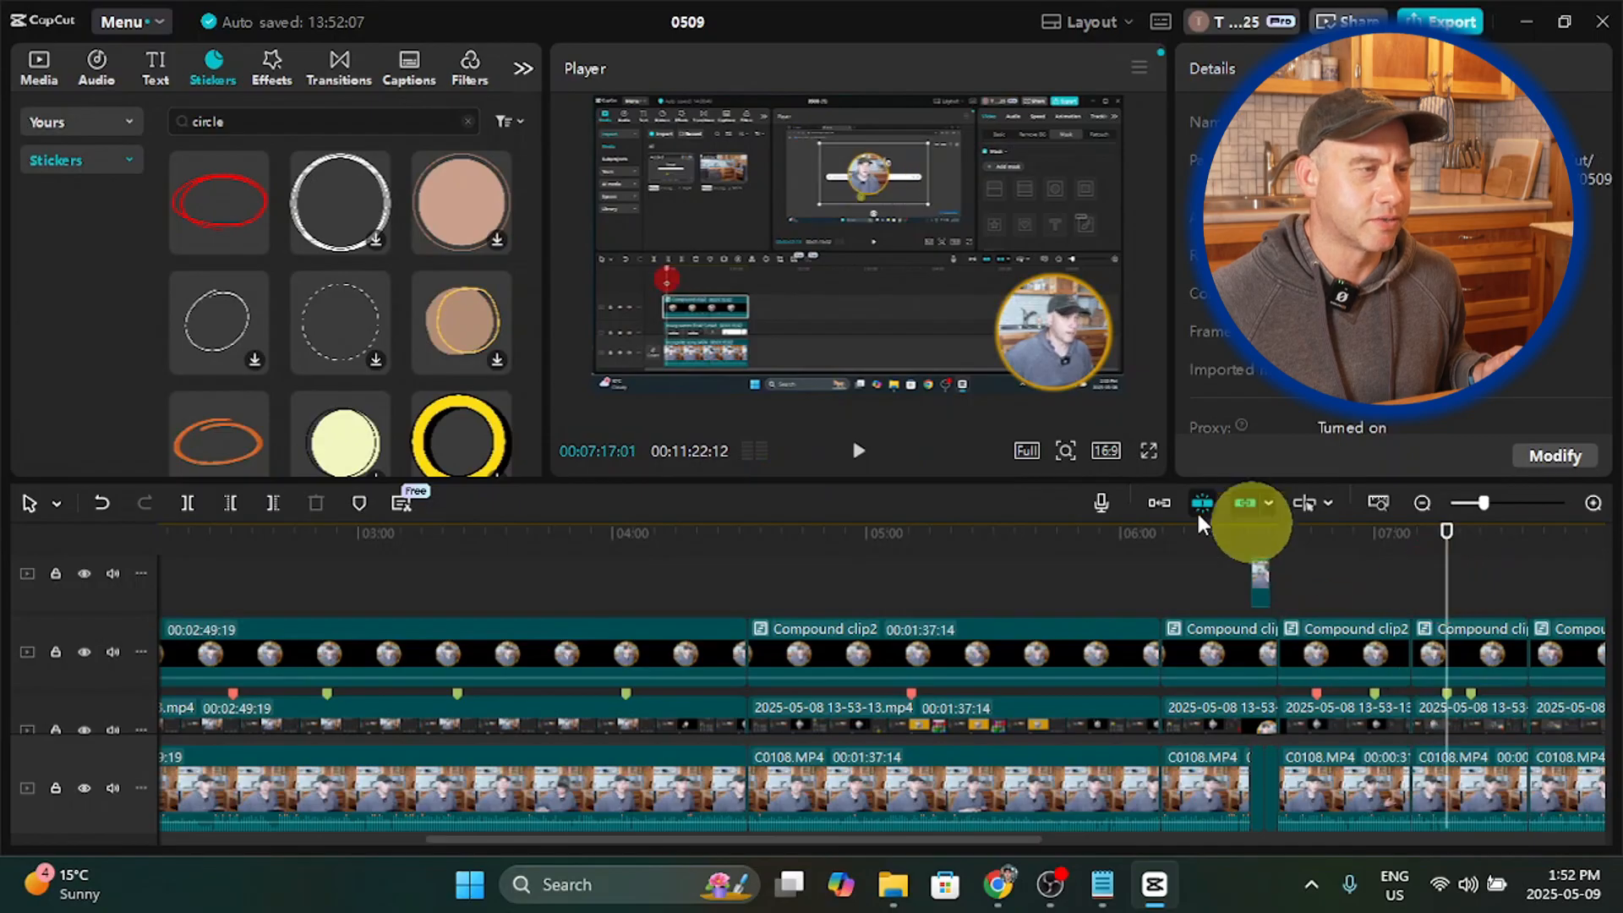
click(859, 452)
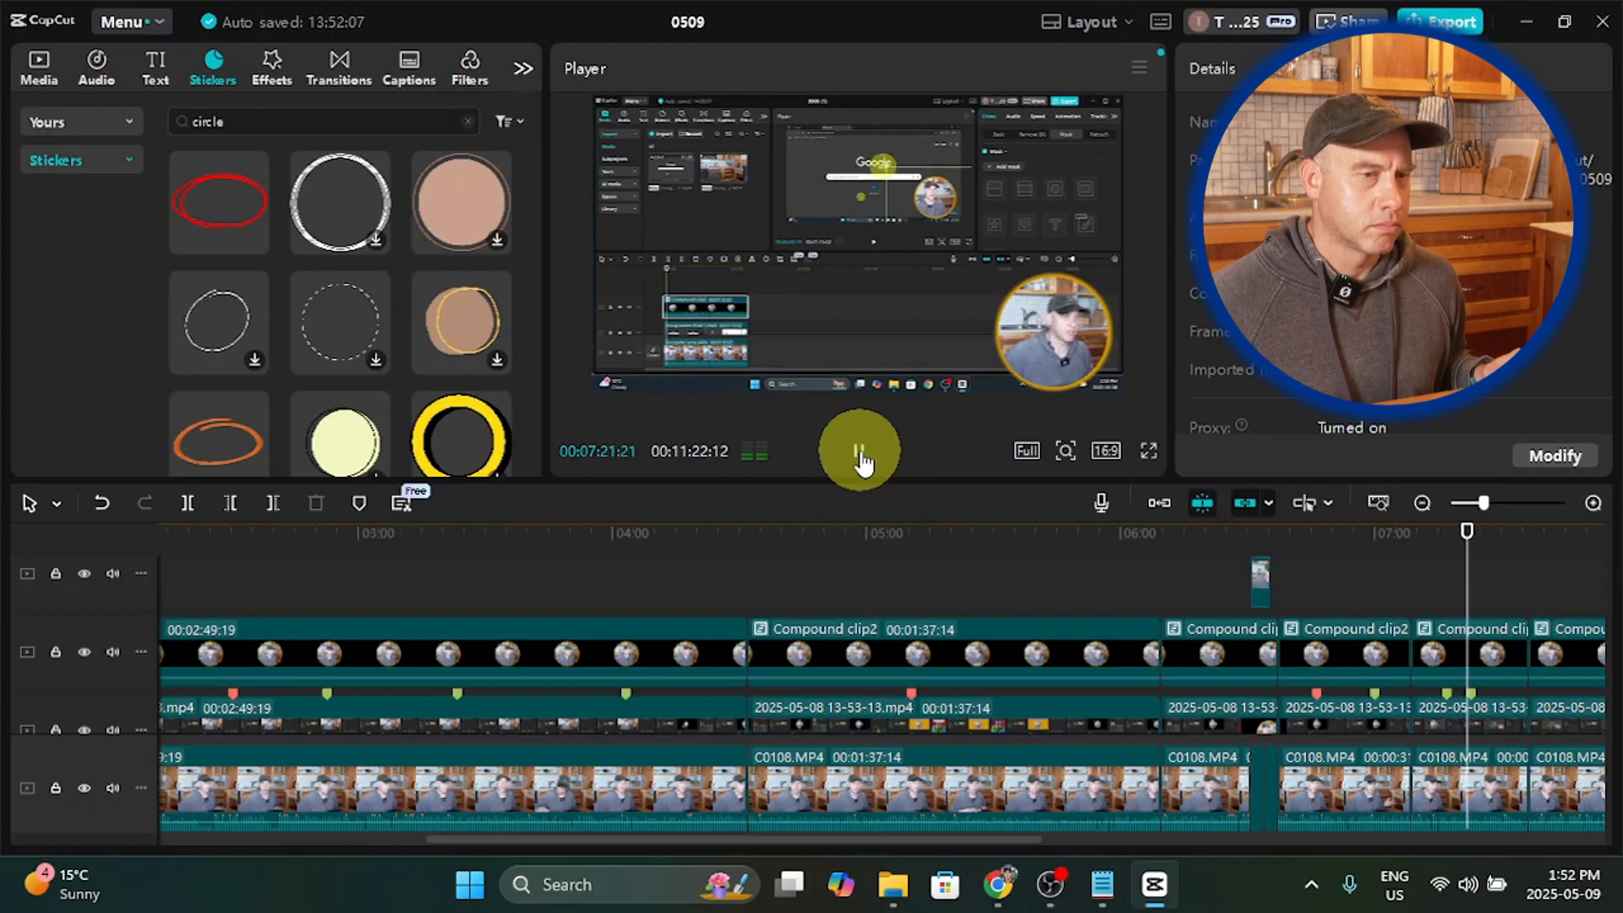
click(859, 453)
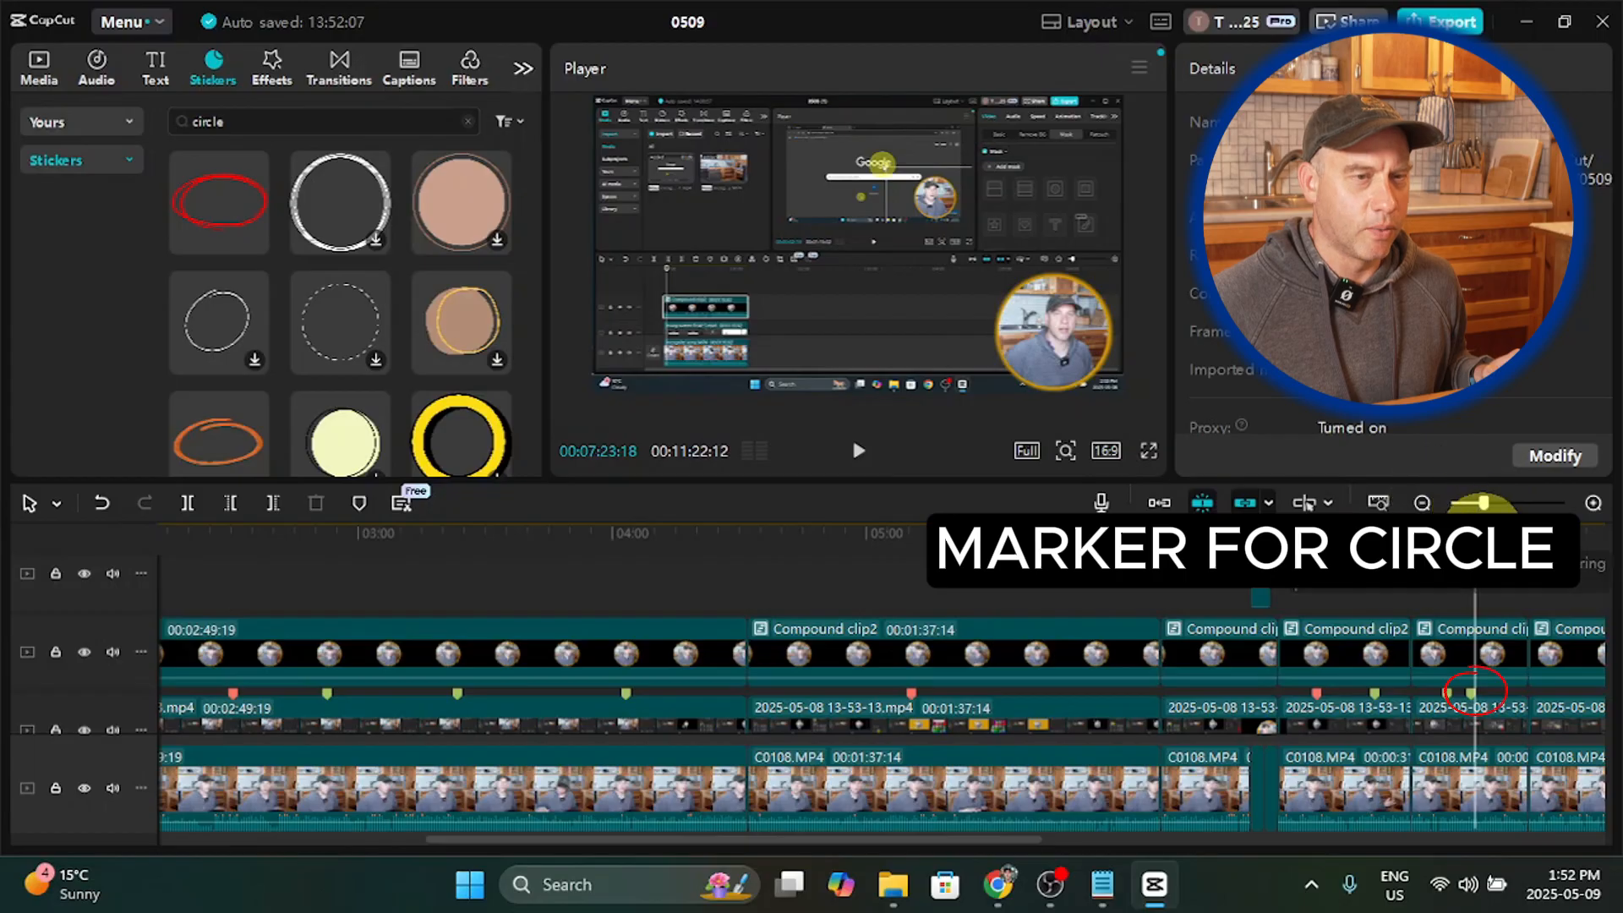
Step: Move the playhead back to 00:07:20:19 and add the orange hand-drawn ellipse sticker there
drag(1472, 557, 1462, 557)
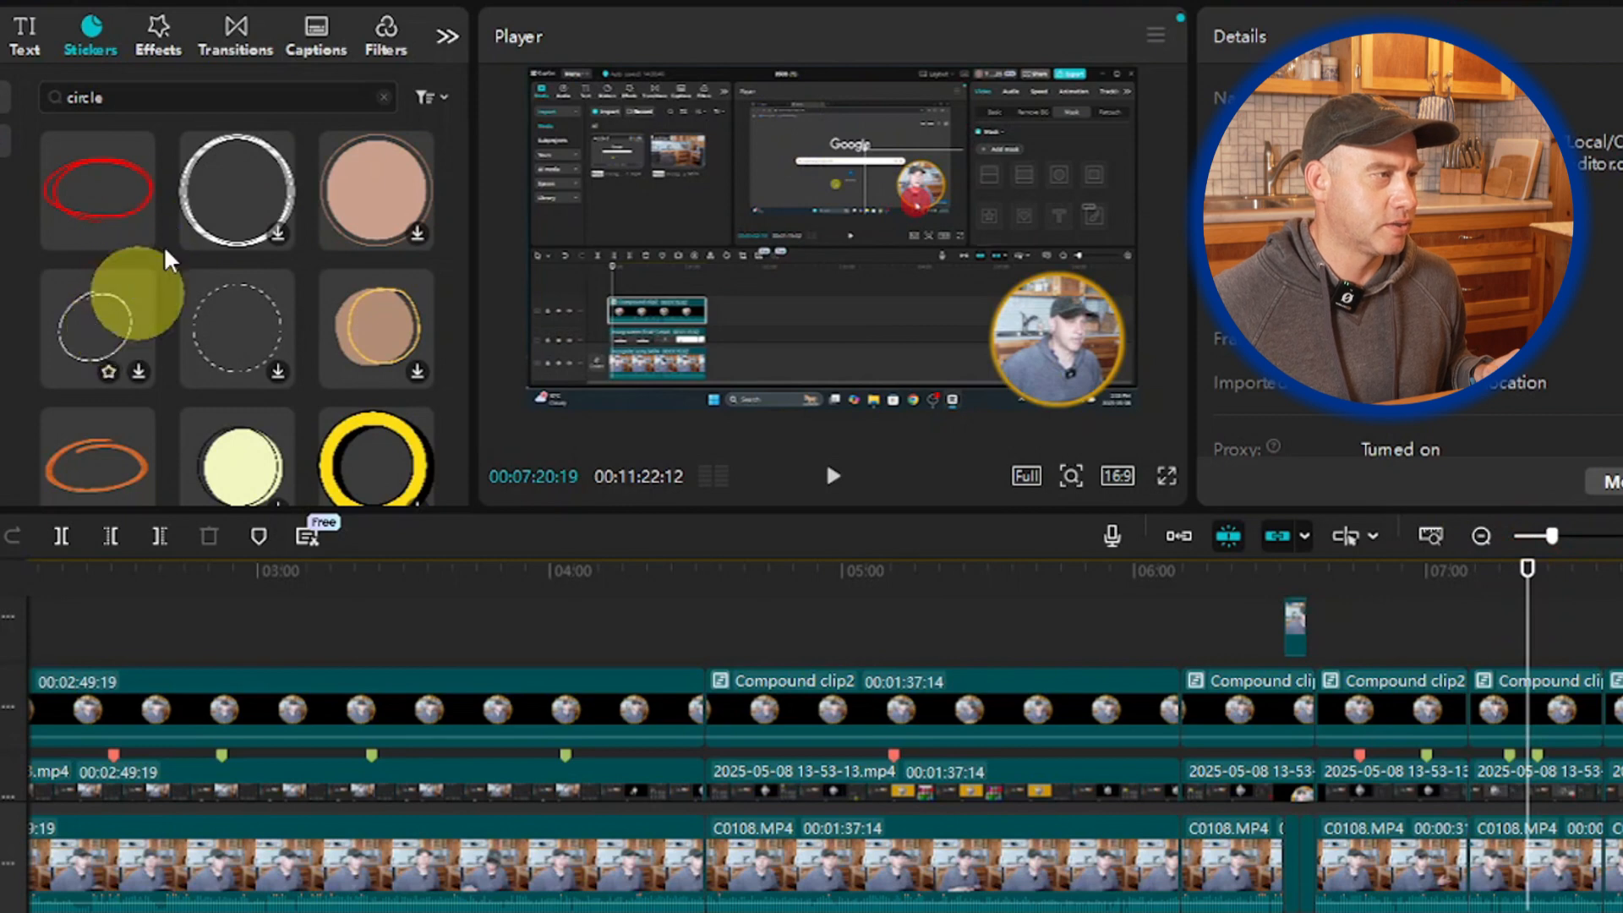
scroll(119, 373, down, 3)
scroll(128, 393, up, 1)
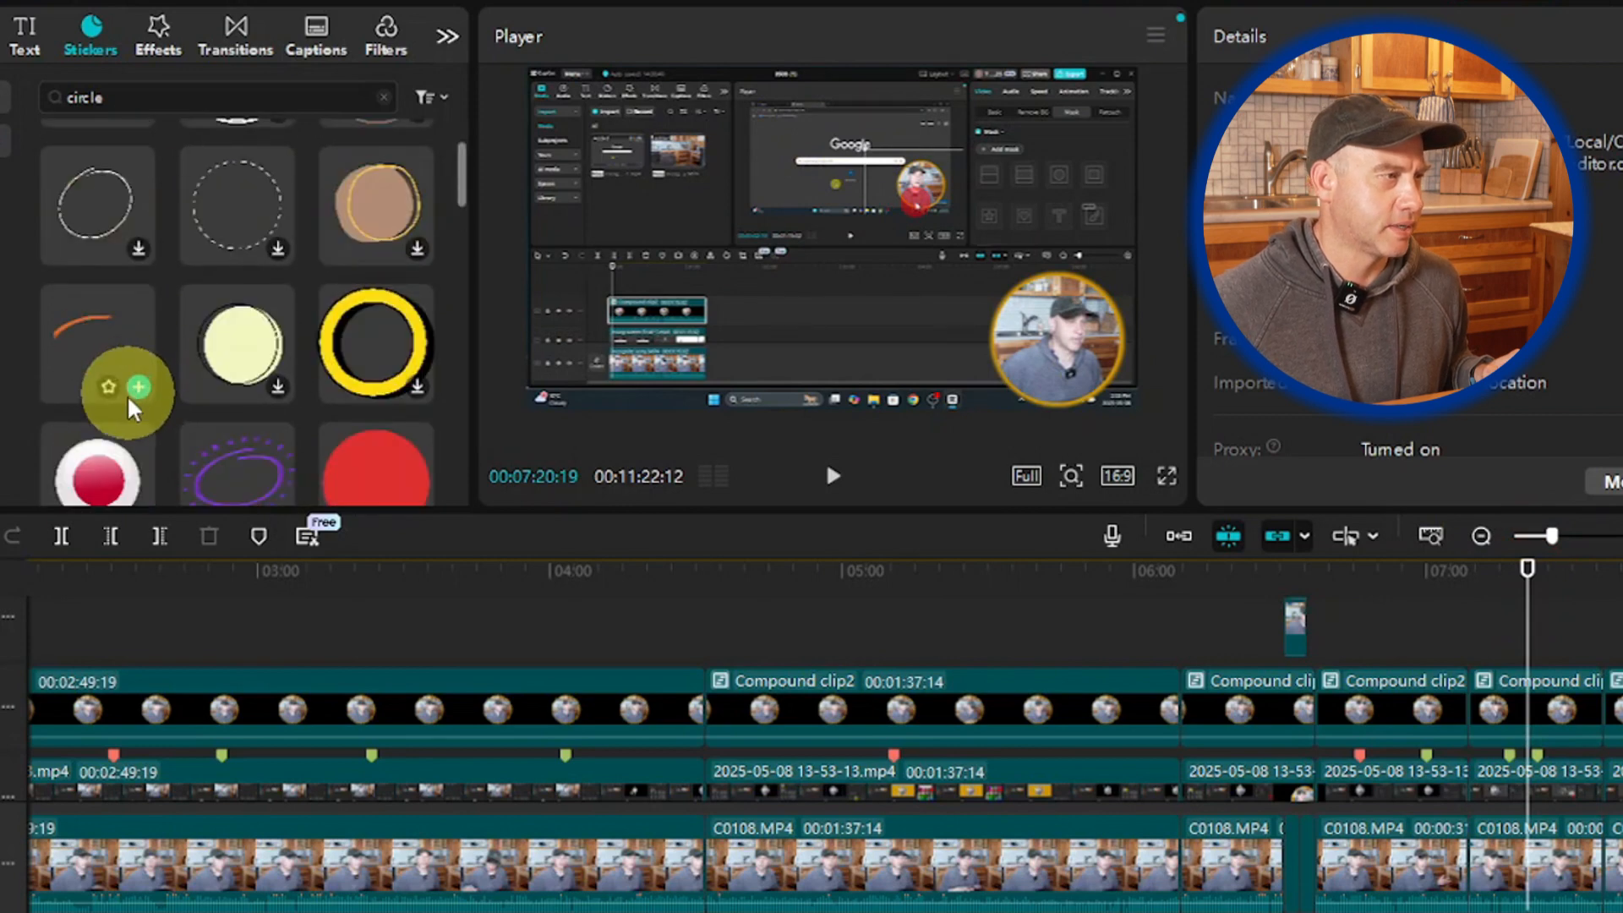
click(141, 389)
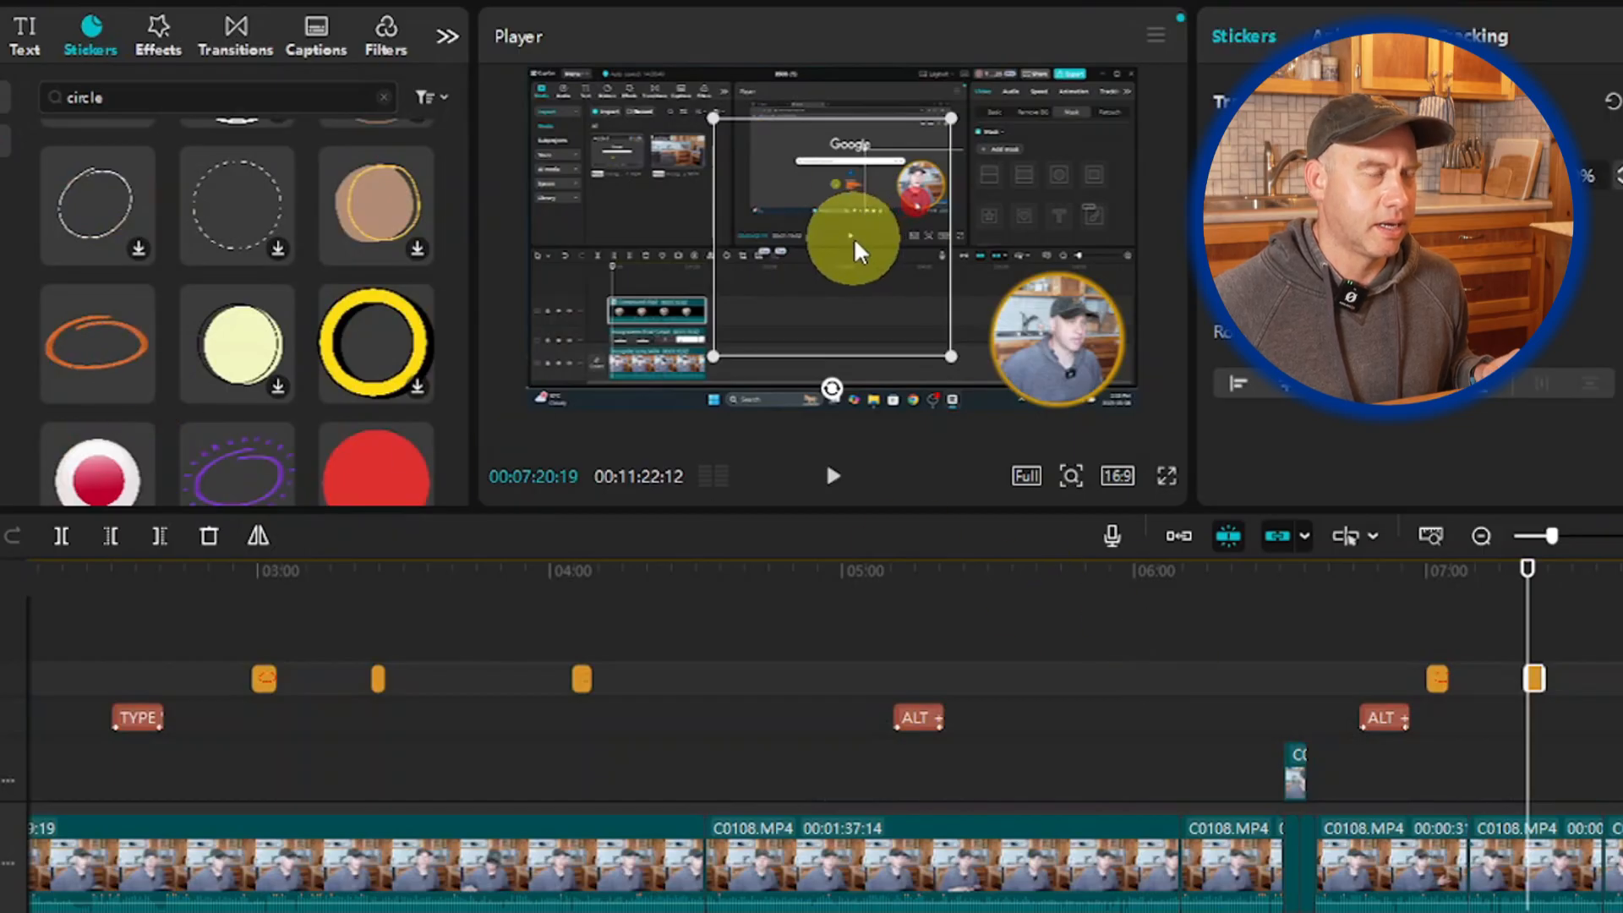
Step: Scale the orange ellipse to 28%, rotate it to 106.55° and place it over the recorded Google page, at X 214, Y 582
drag(875, 268, 871, 232)
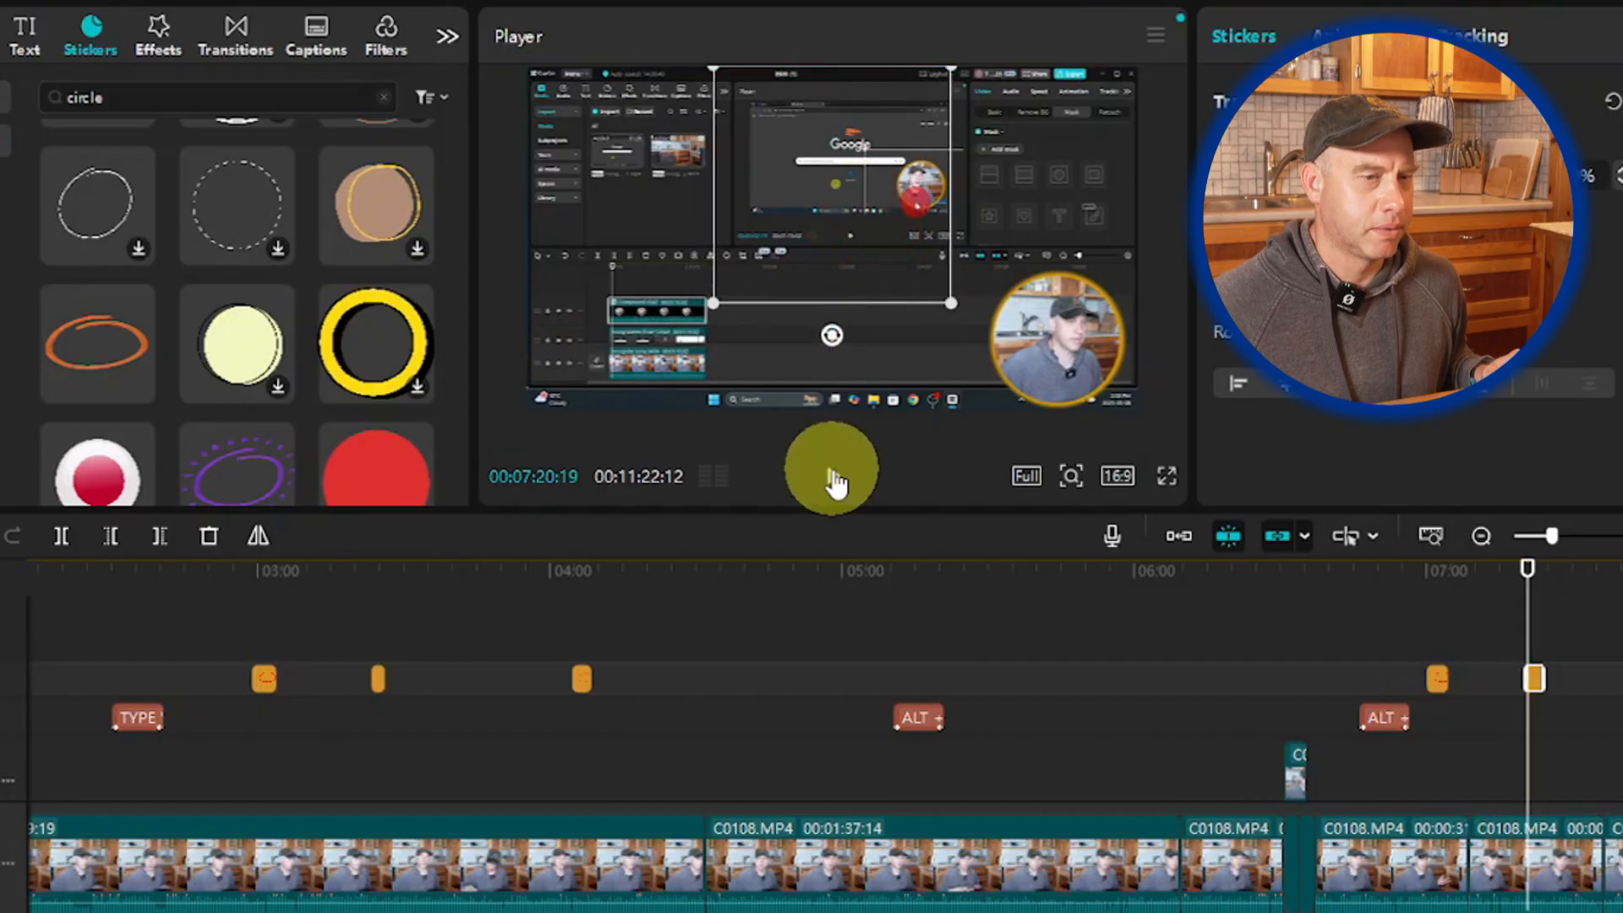
click(833, 476)
click(833, 476)
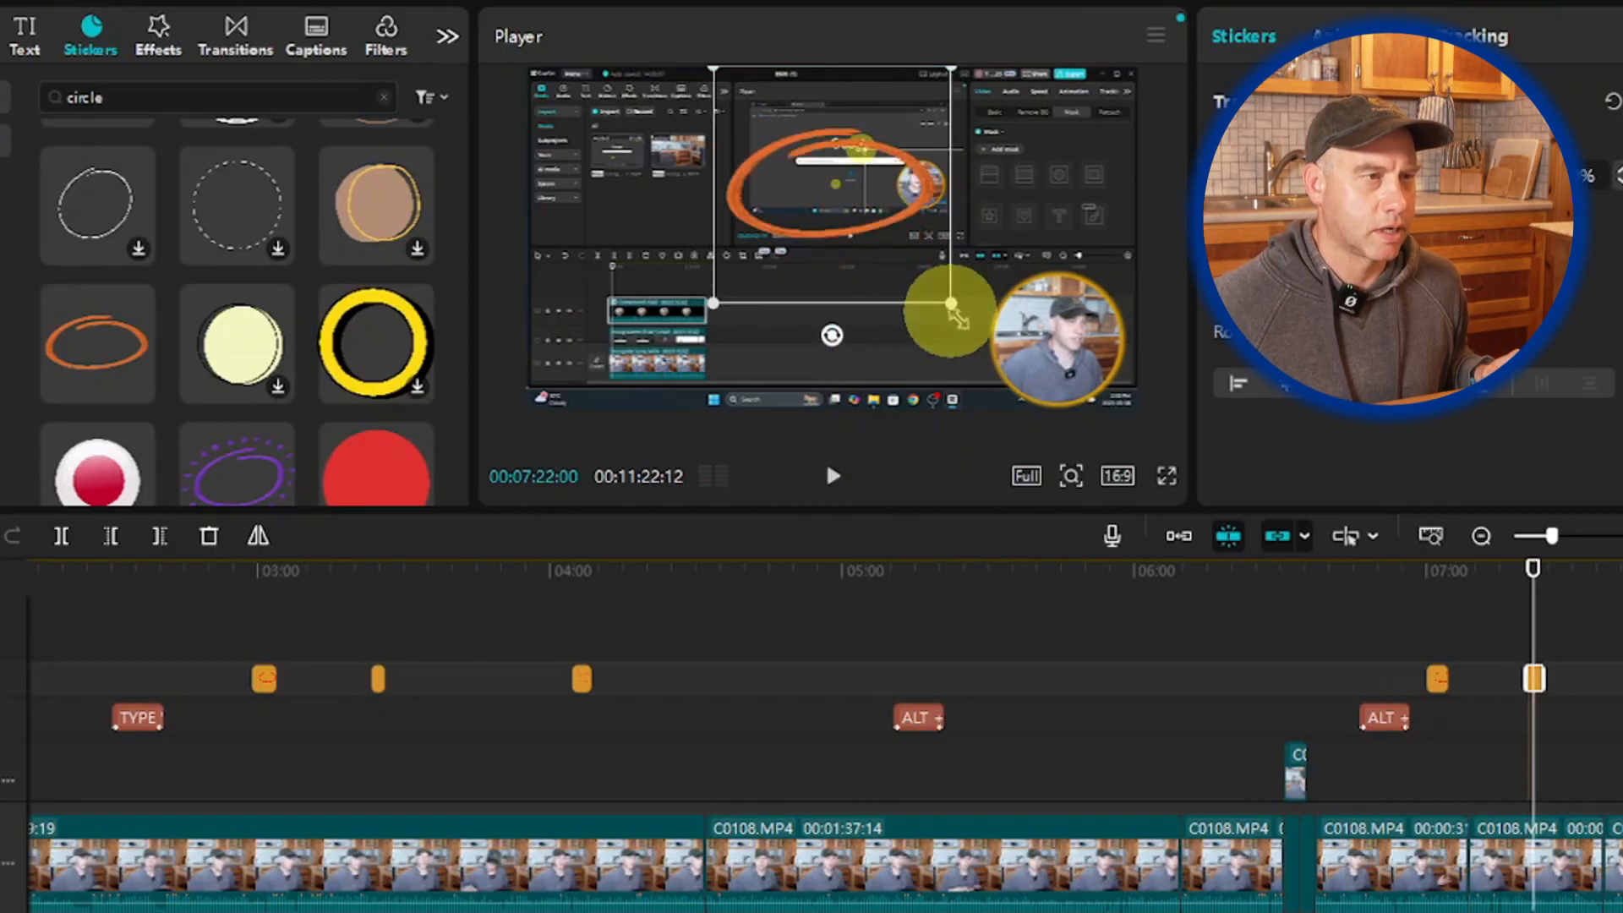
drag(951, 302, 883, 147)
drag(868, 222, 729, 128)
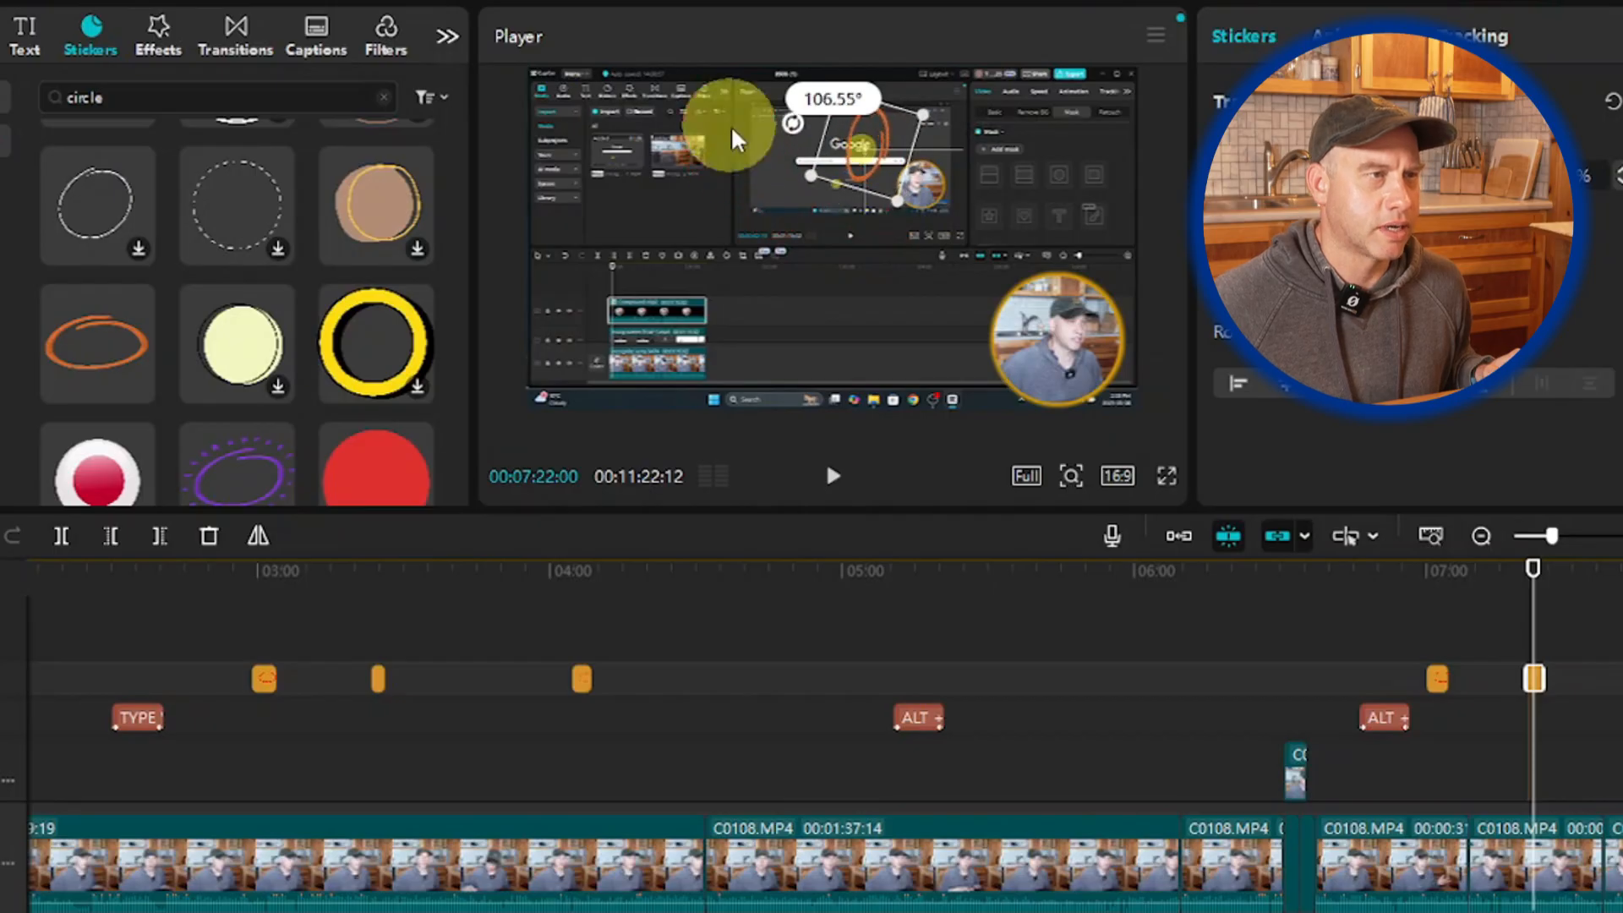
drag(814, 171, 814, 169)
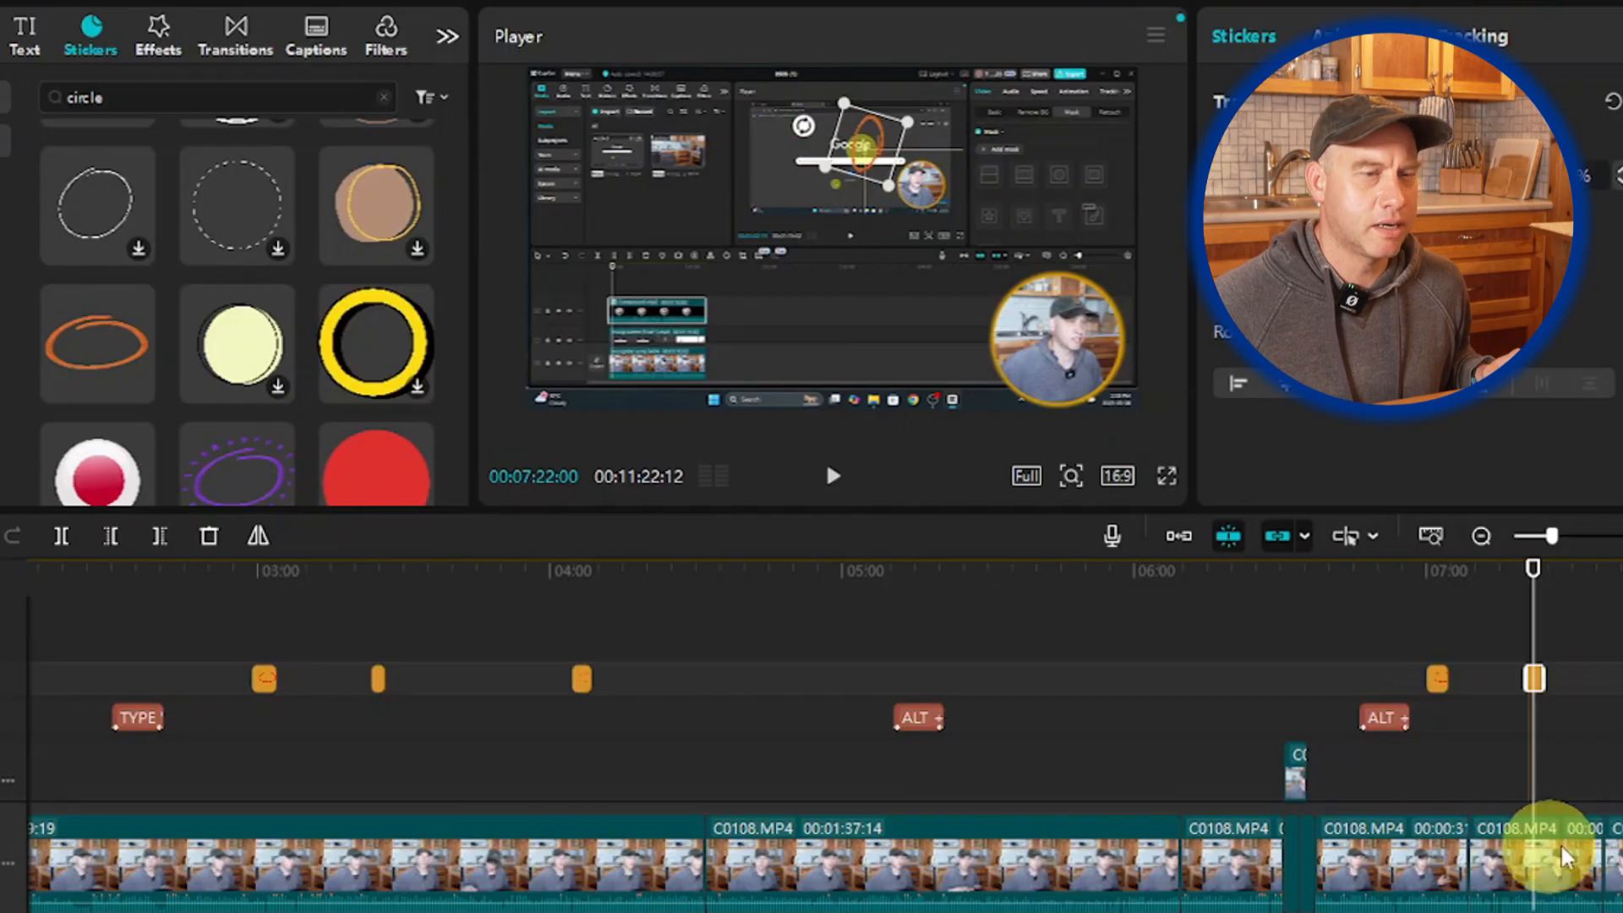
Step: Adjust the orange ellipse sticker's duration so that its clip ends at 00:07:25:03
click(1538, 678)
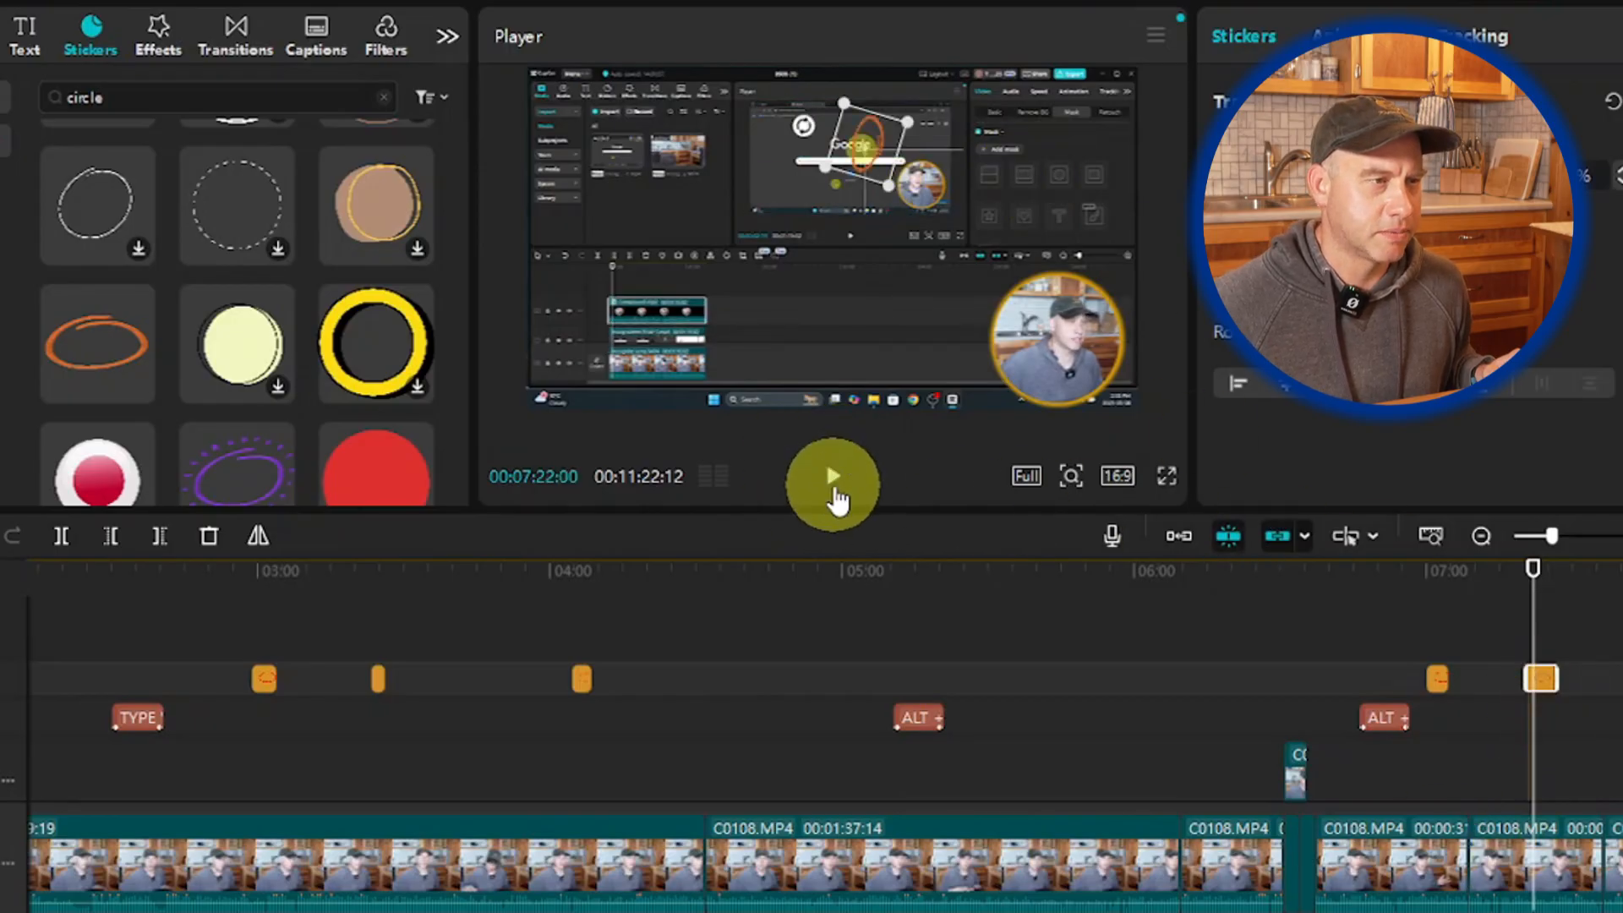
click(833, 483)
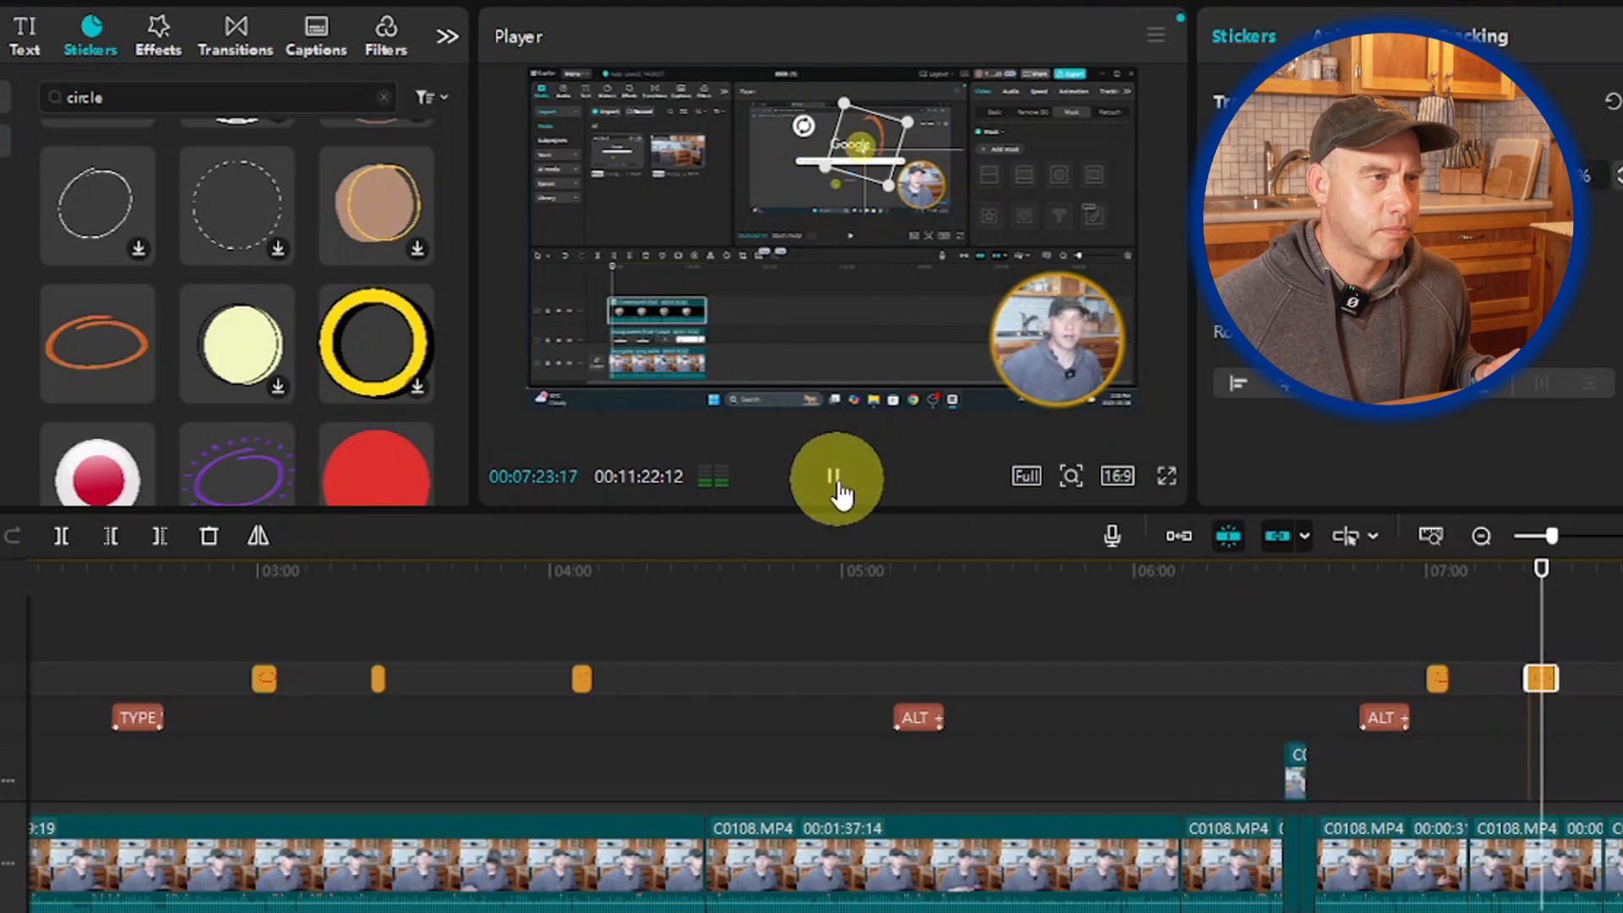
click(836, 486)
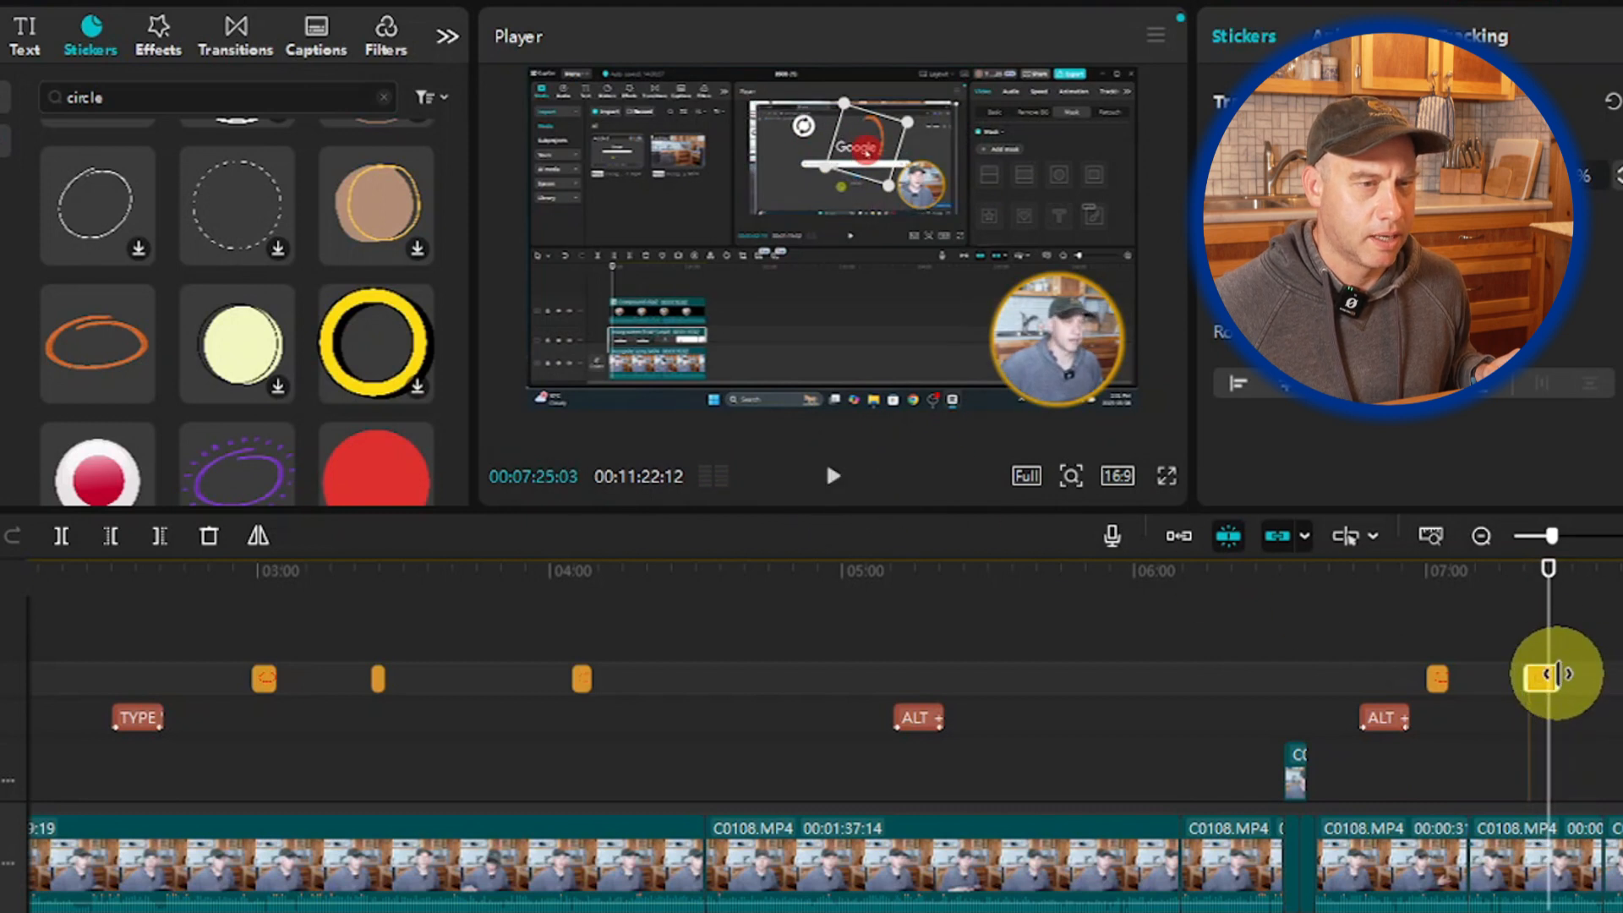
click(1556, 674)
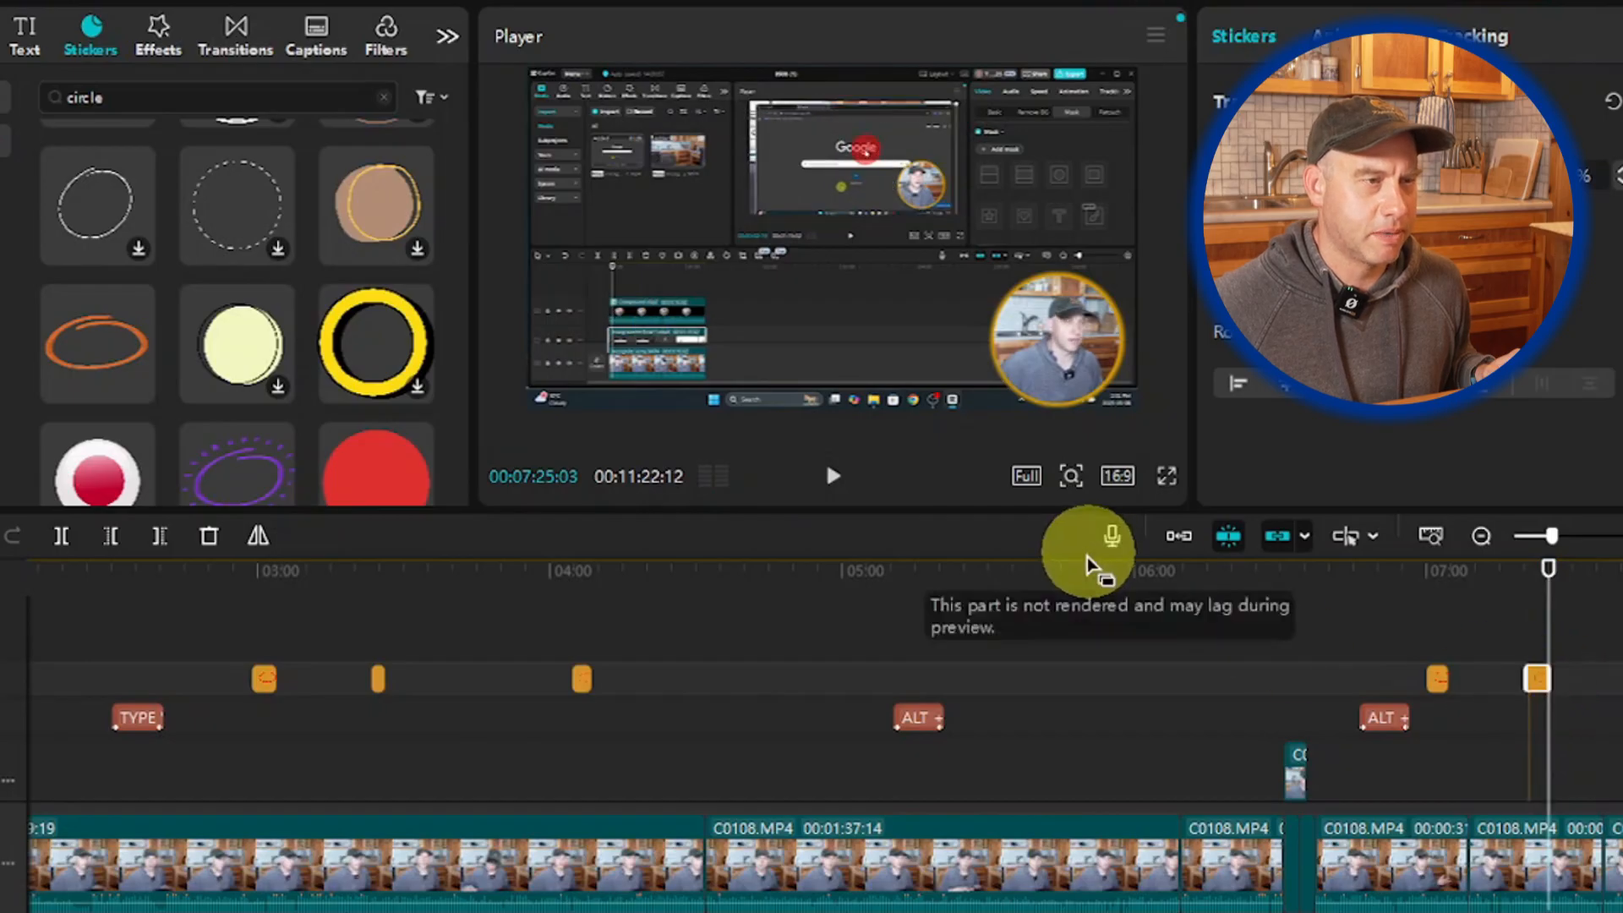
Step: Play past the orange ellipse sticker, then replay the passage up to 00:07:32:20 and check the markers on the timeline
click(833, 476)
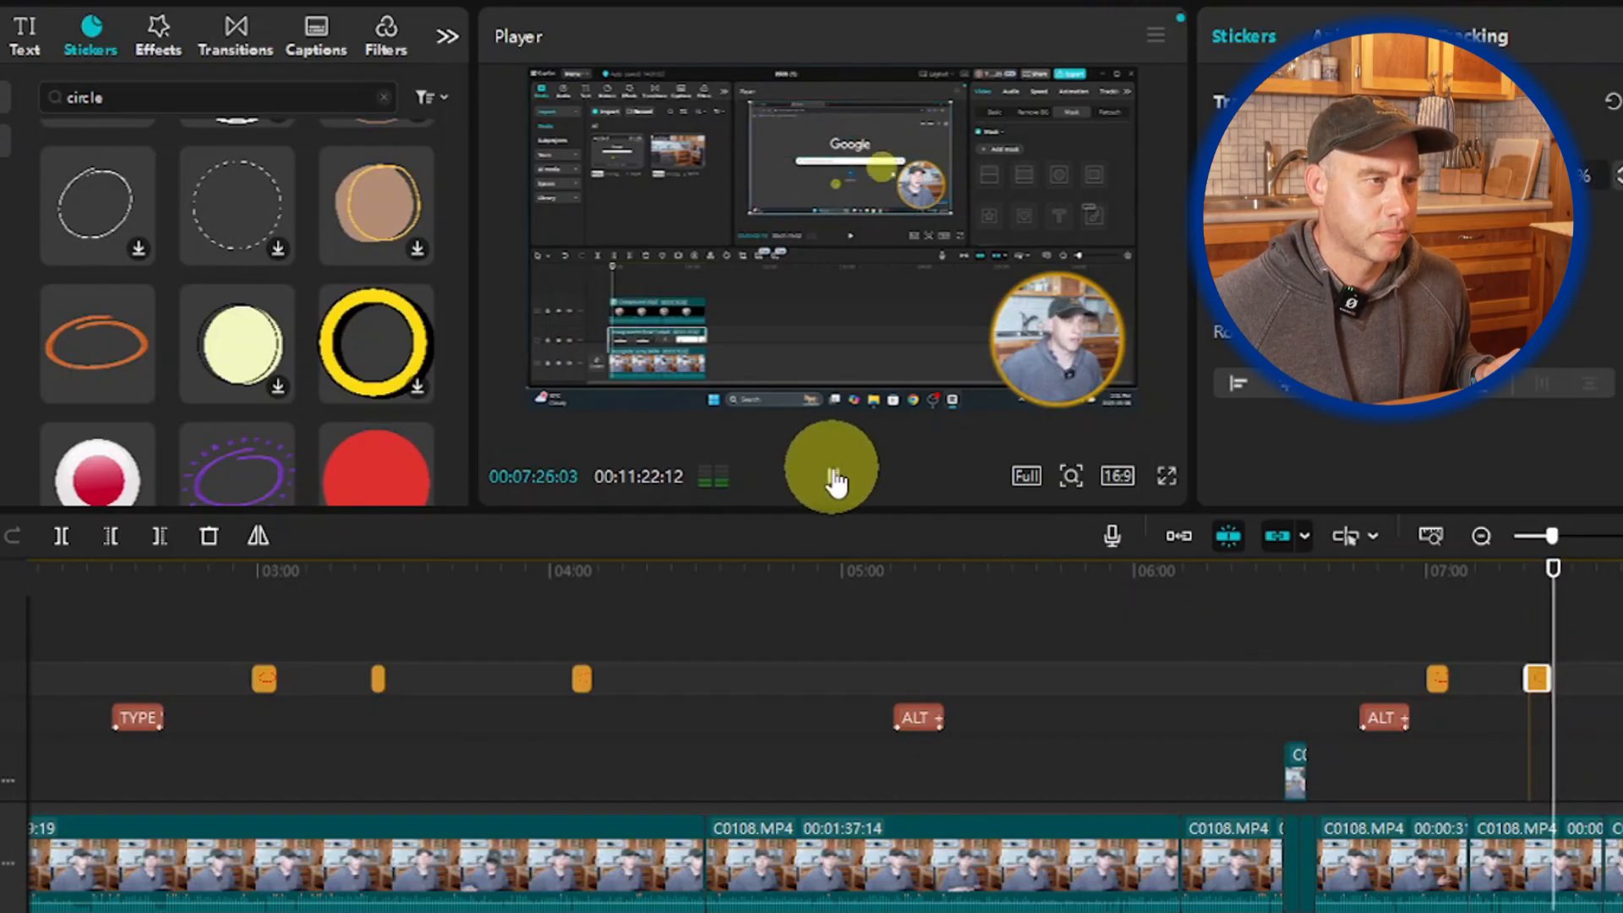
click(833, 478)
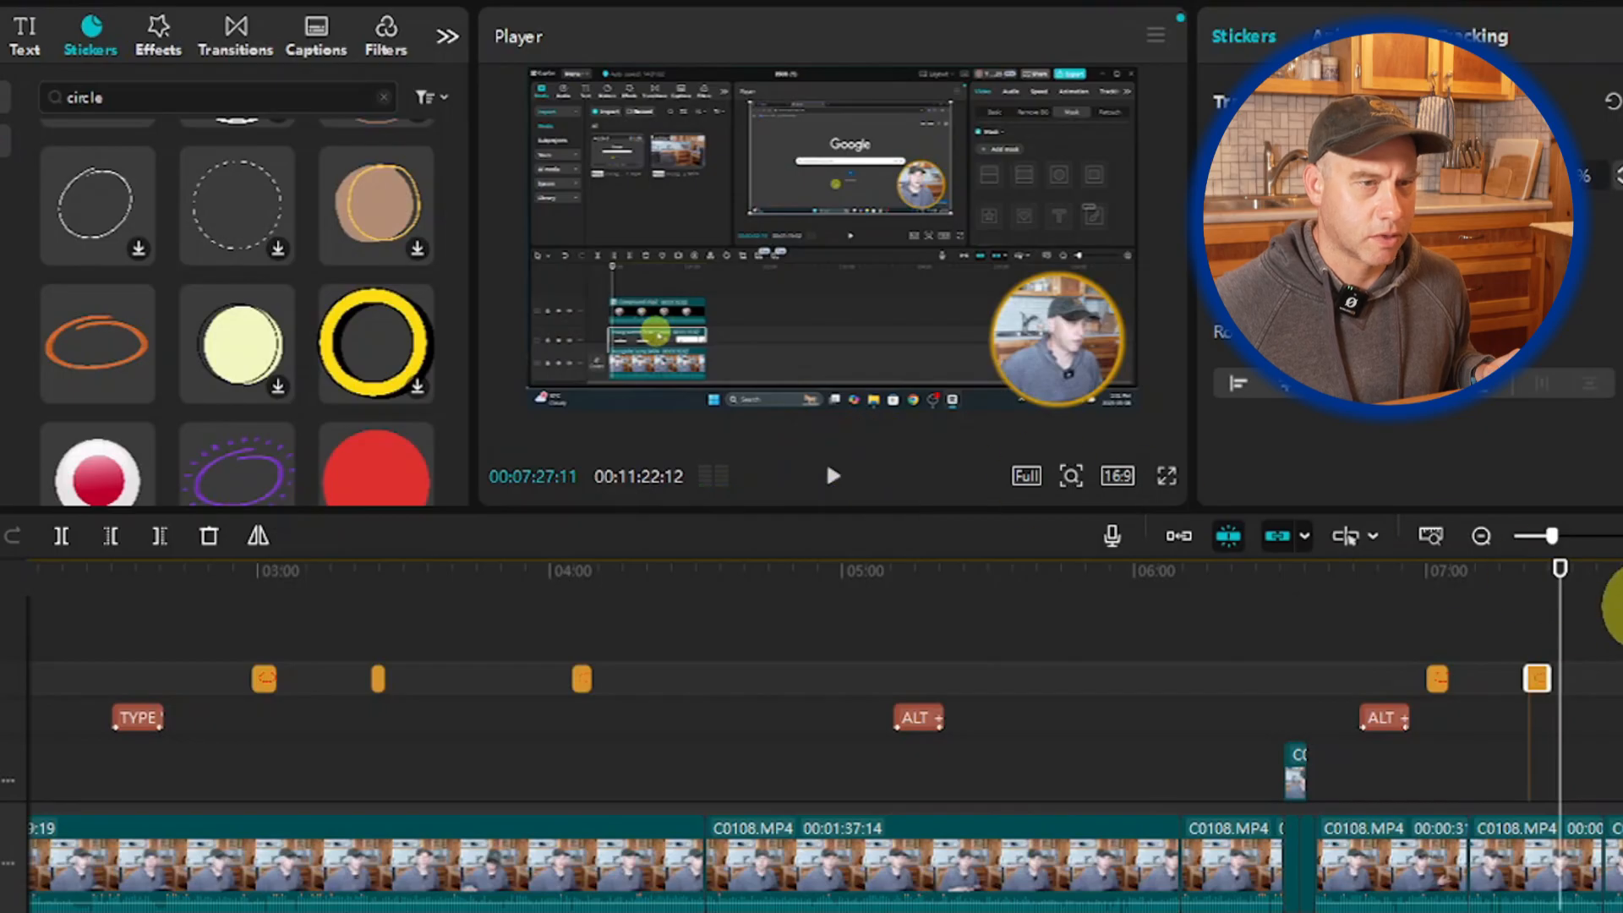
drag(1565, 605, 1499, 624)
click(828, 475)
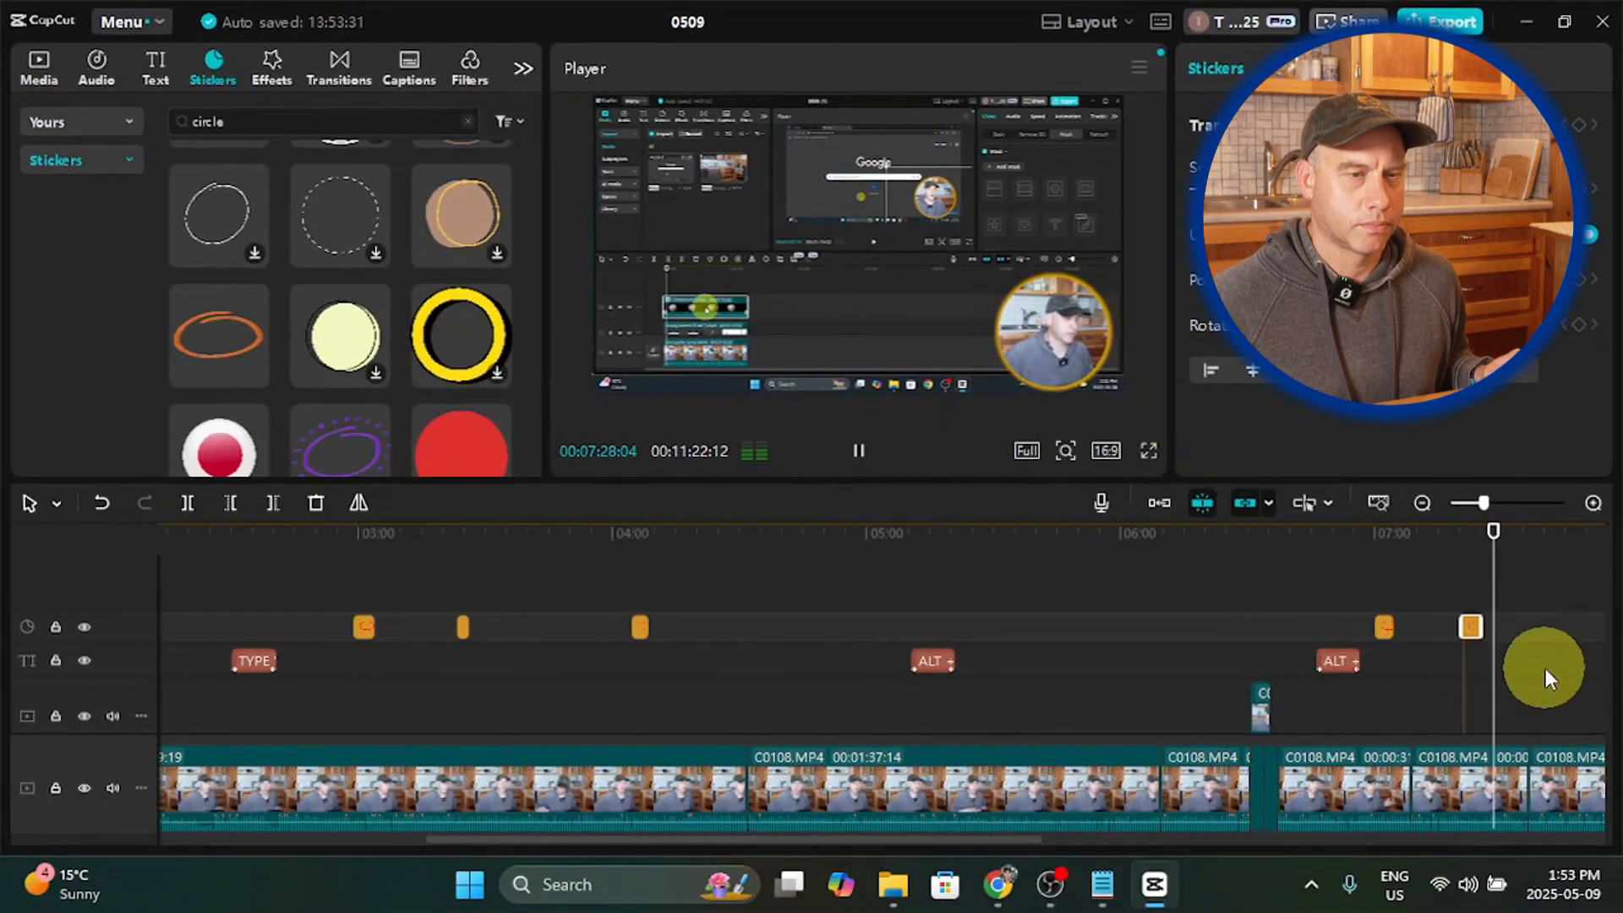
scroll(1544, 668, down, 3)
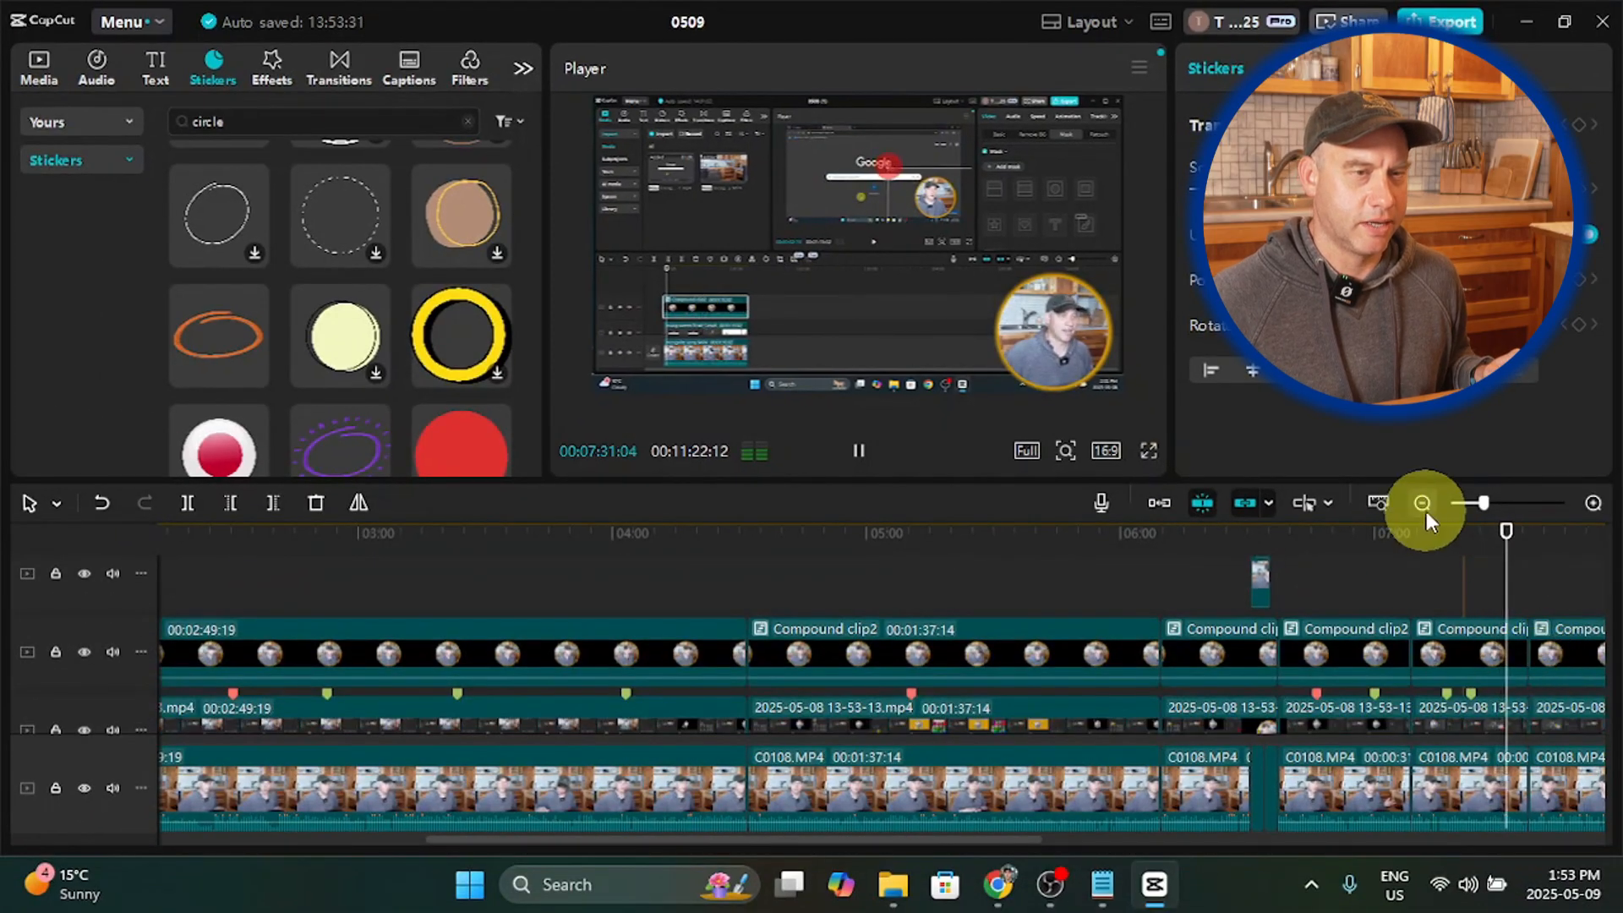
click(861, 450)
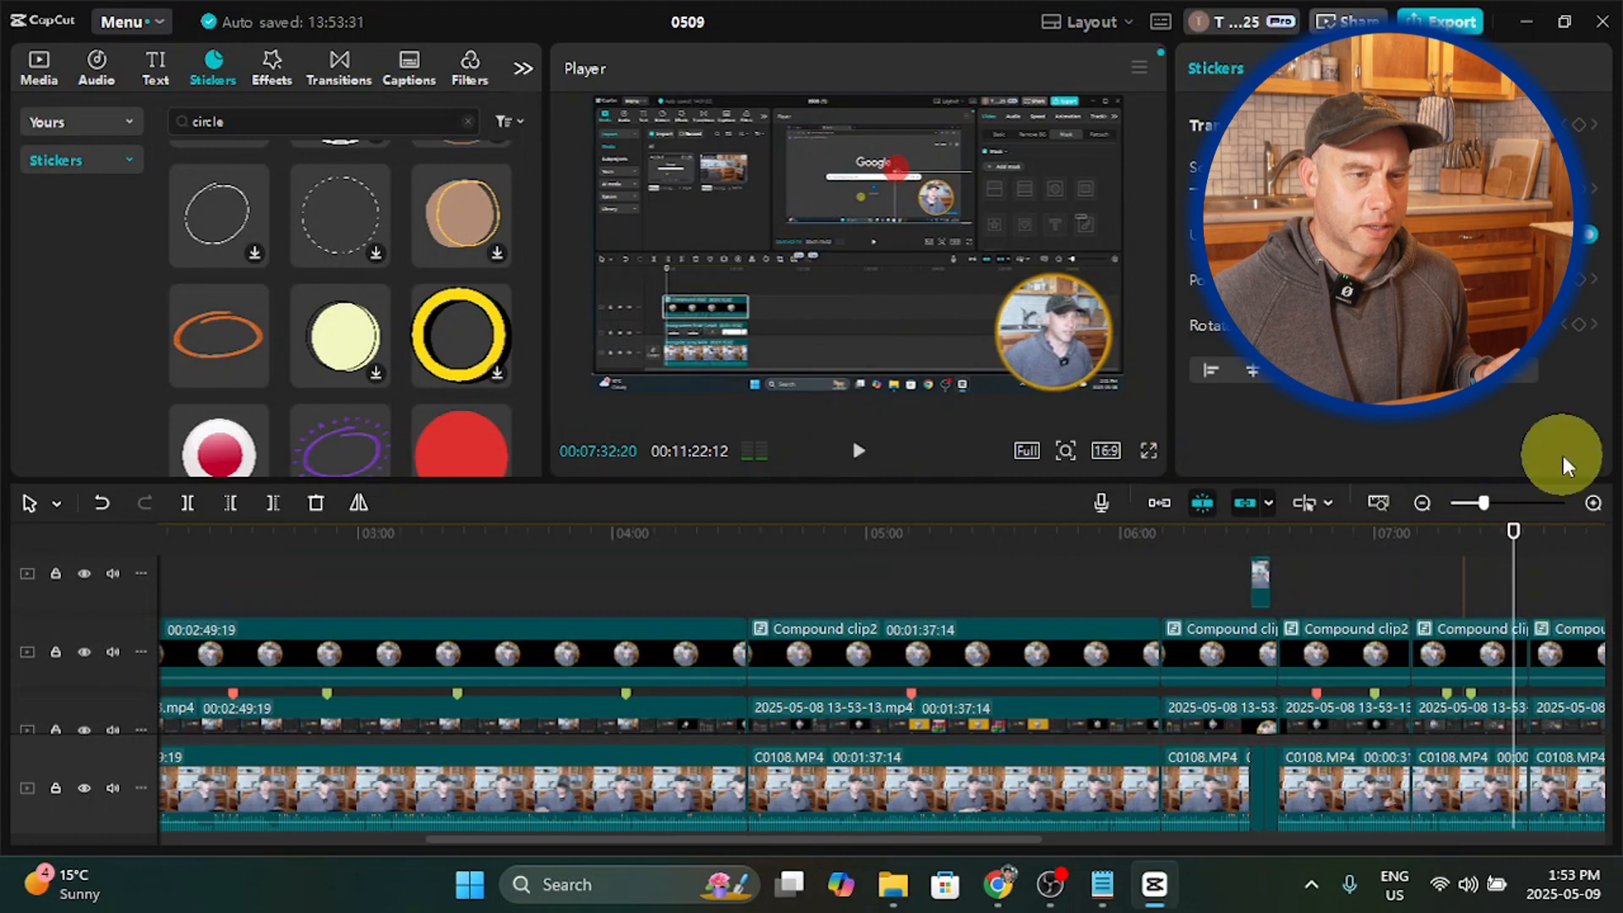
Step: View the rest of the timeline's markers and play the footage on to 00:07:55:08
key(ctrl+minus)
key(ctrl+minus)
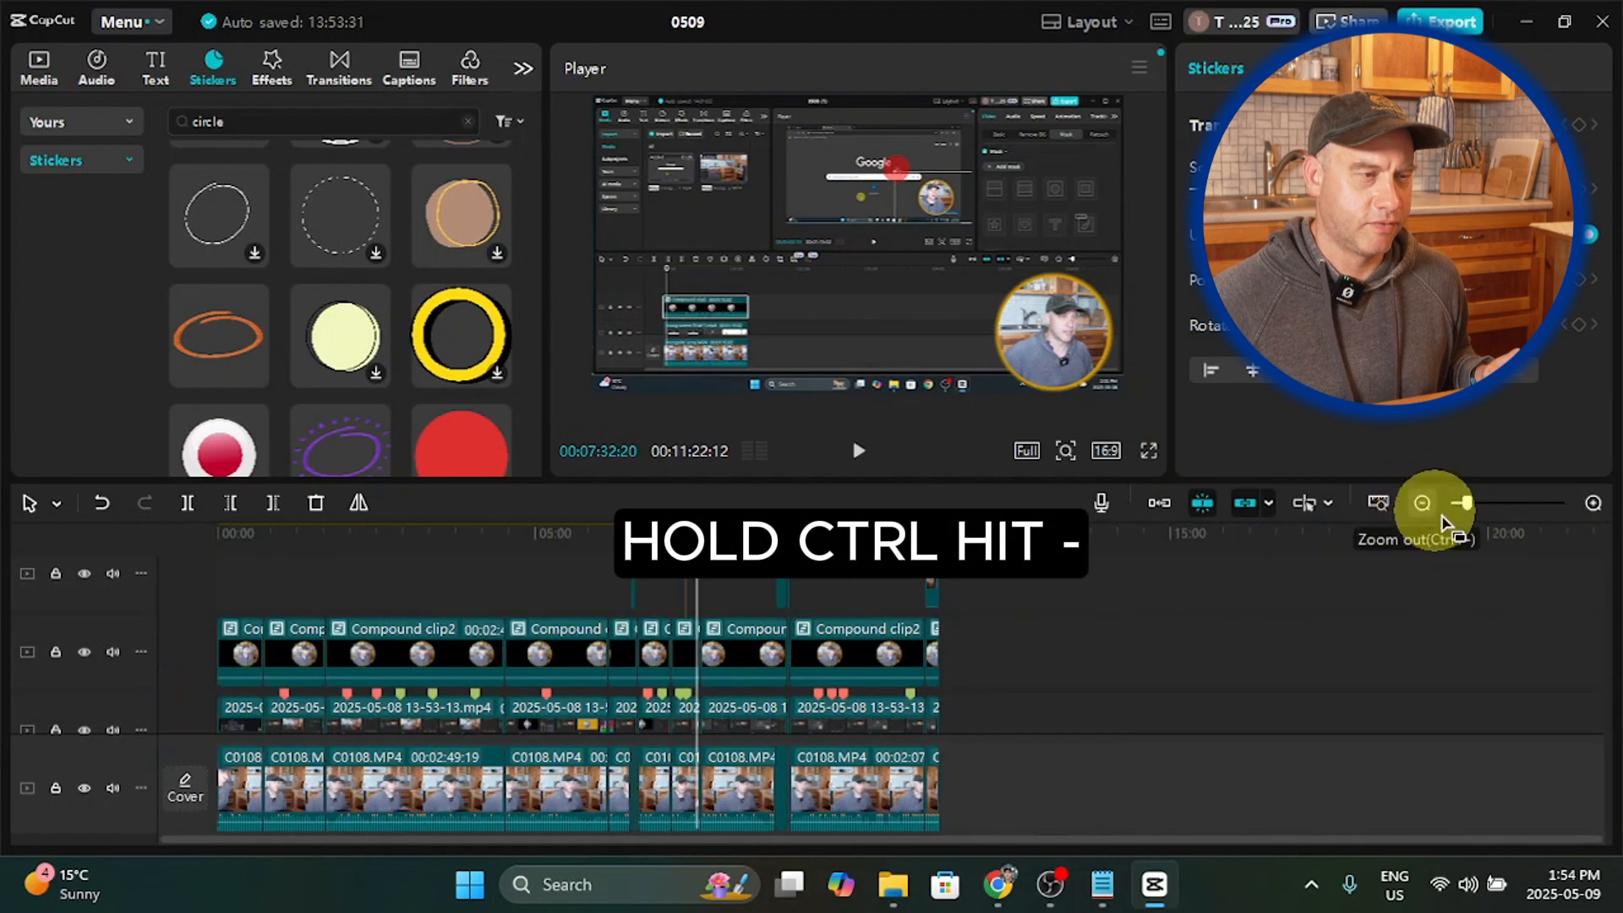
click(1593, 504)
click(1593, 505)
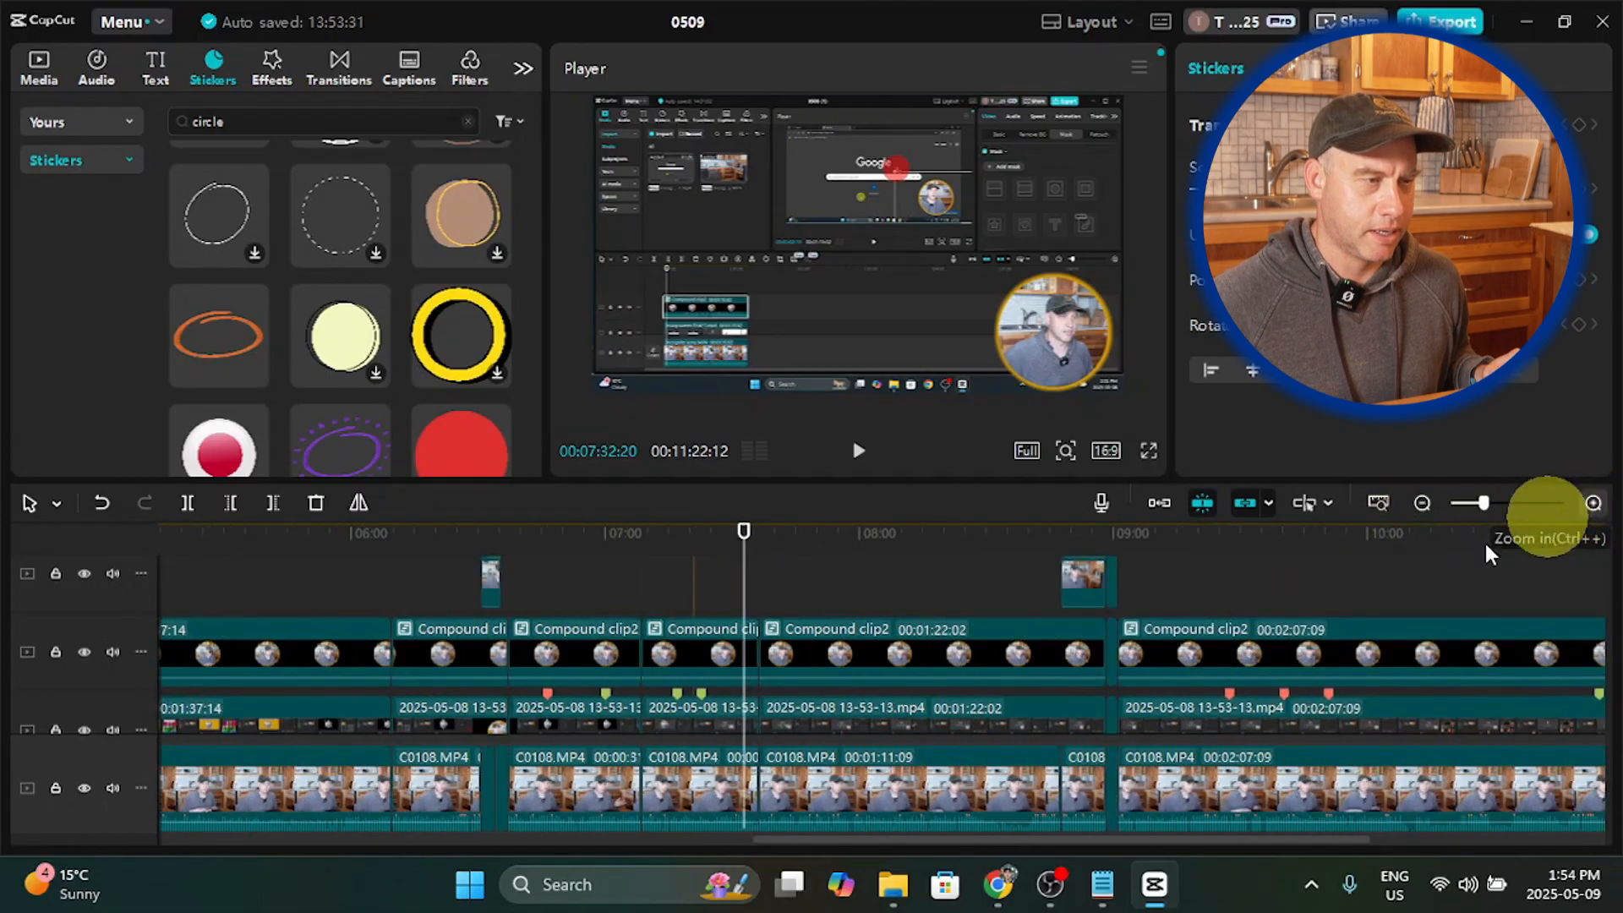
click(859, 457)
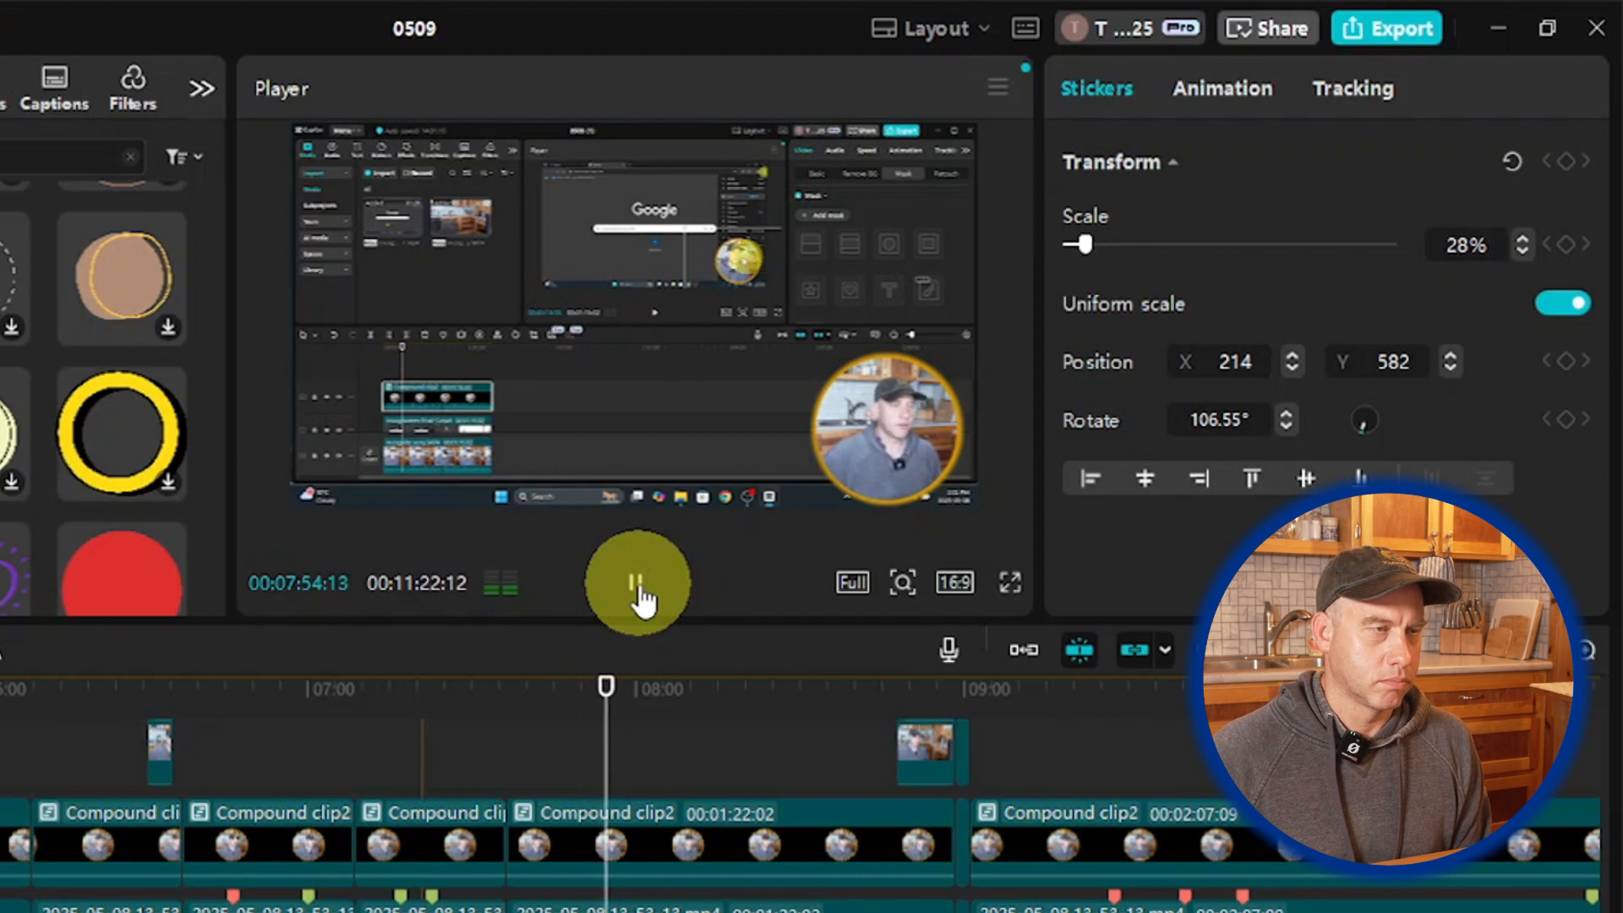
click(638, 586)
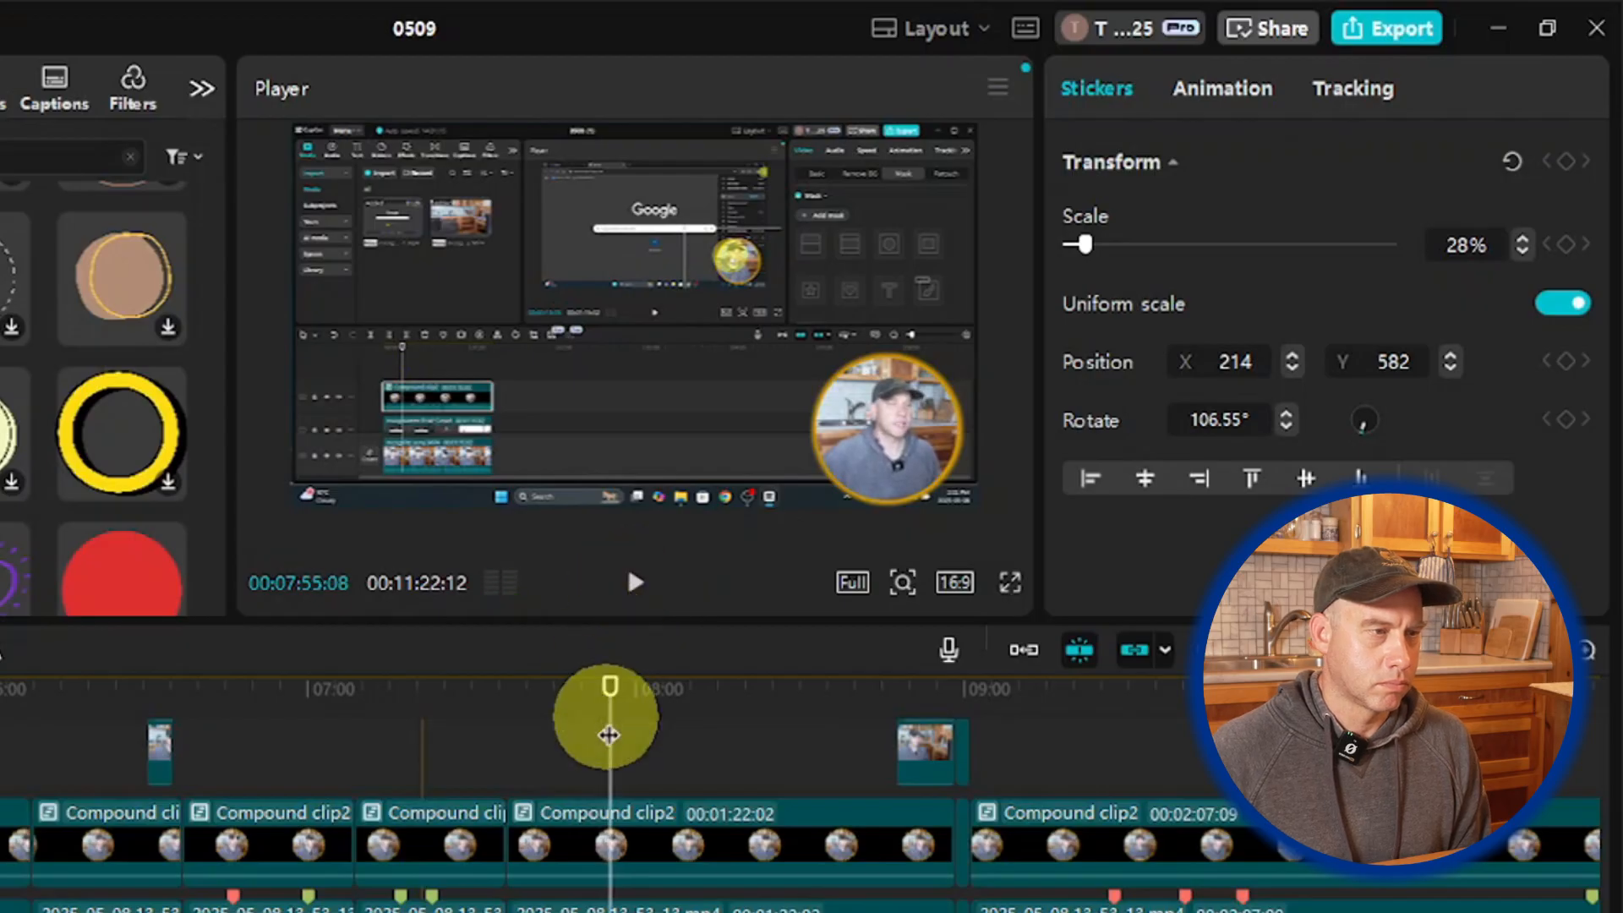
Step: Move the playhead back to 00:07:53:01, the start of the short passage that needs cutting out
drag(609, 735, 599, 735)
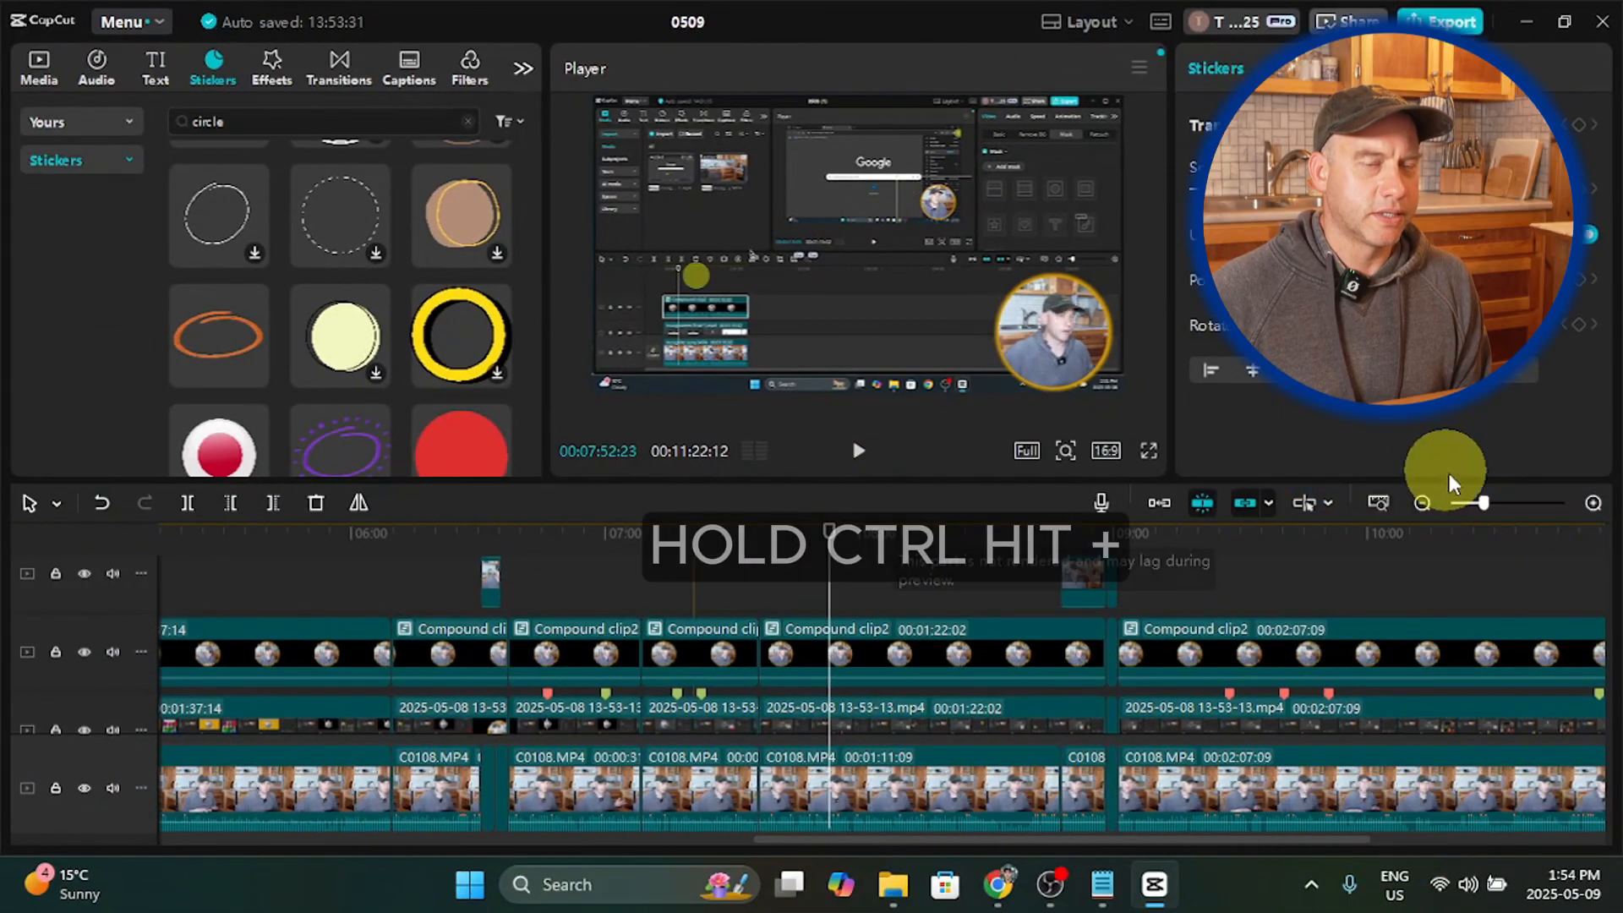
click(1593, 505)
click(1594, 506)
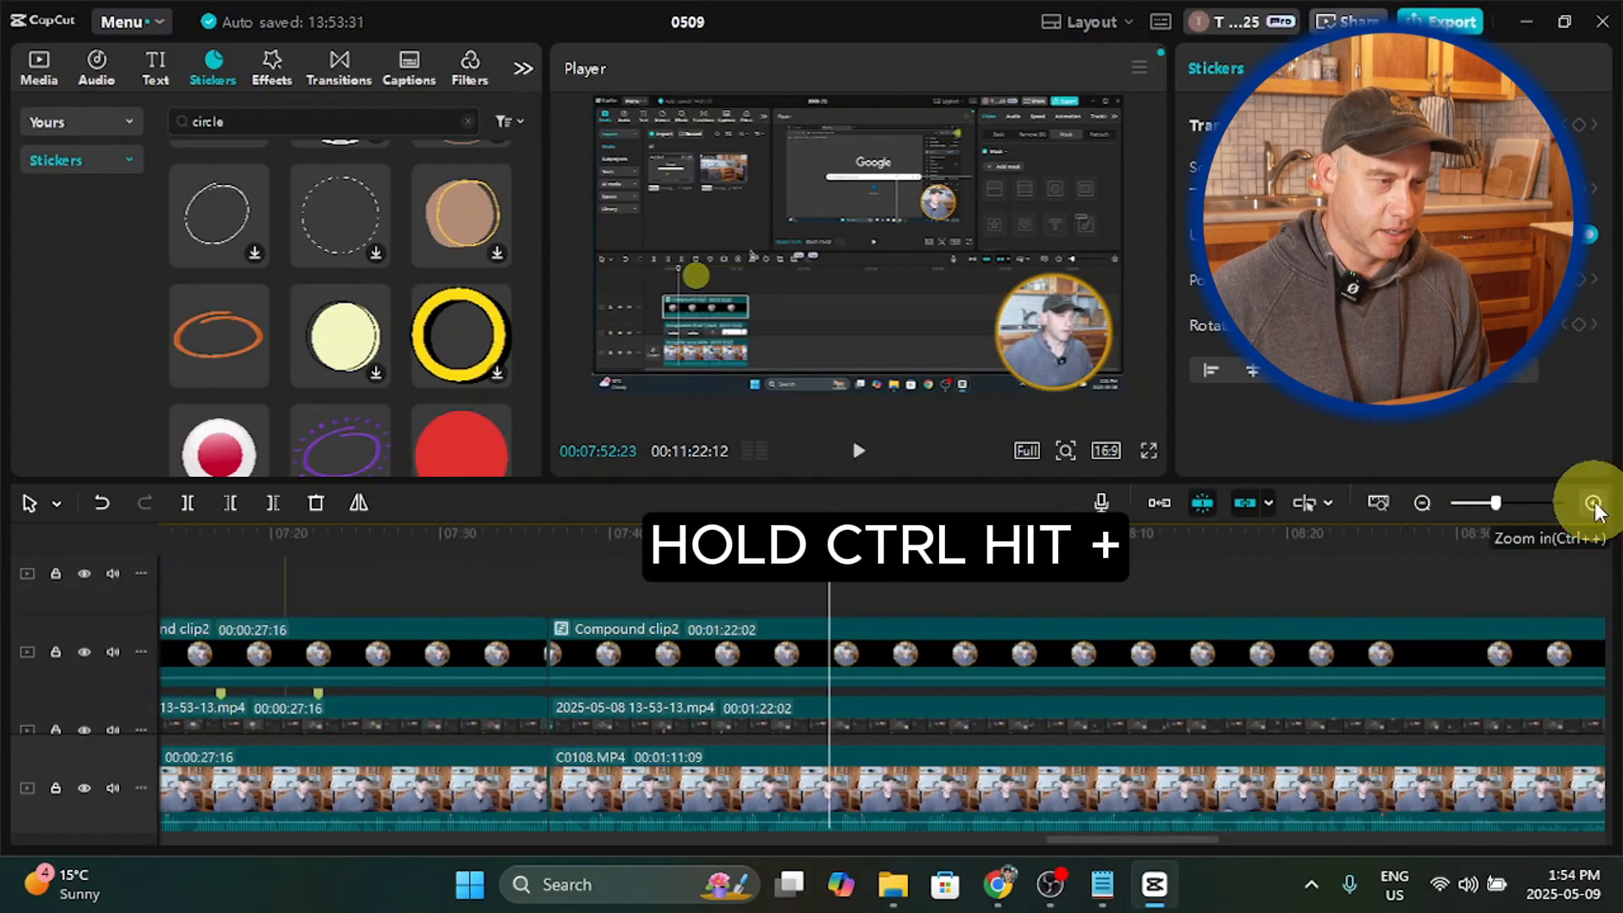
click(1594, 506)
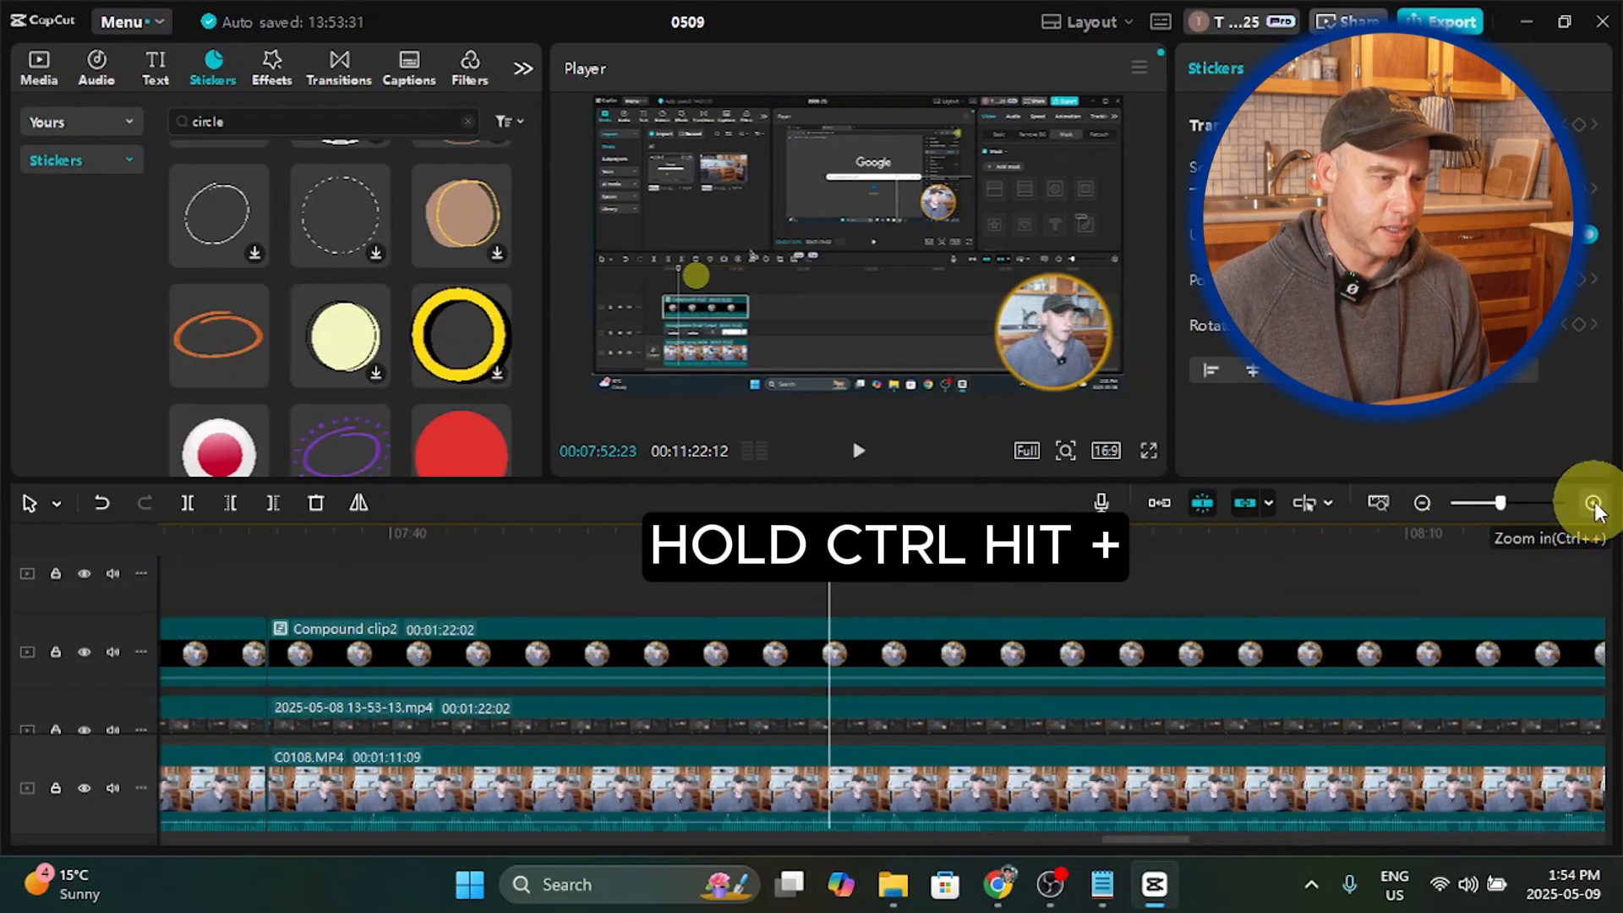
click(857, 453)
drag(855, 545, 831, 577)
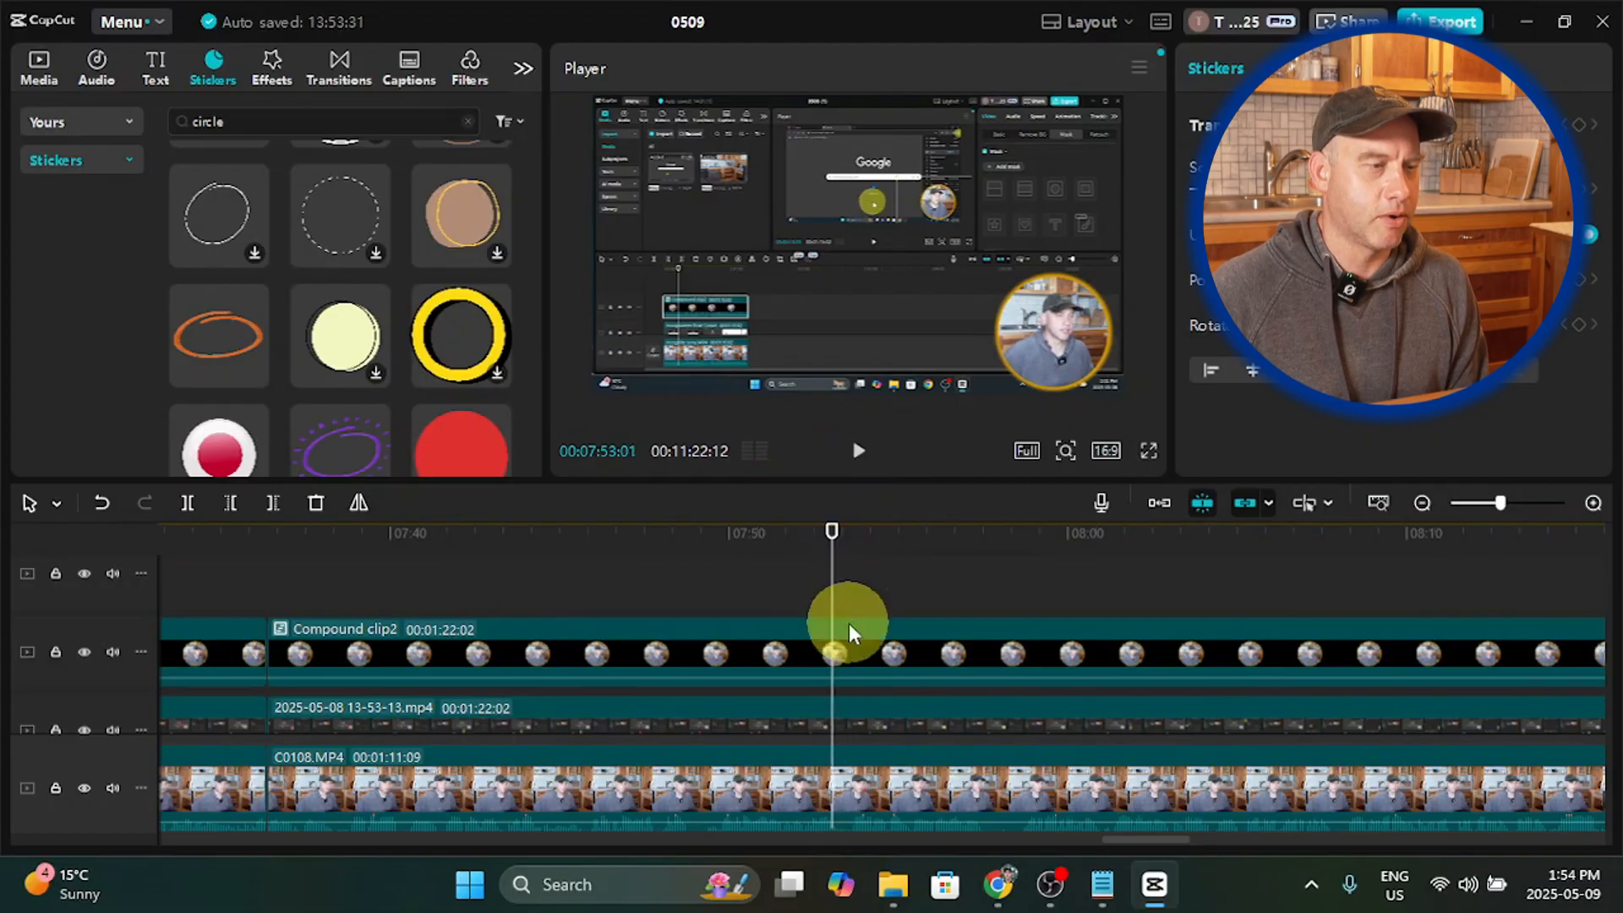
click(1594, 505)
click(1593, 505)
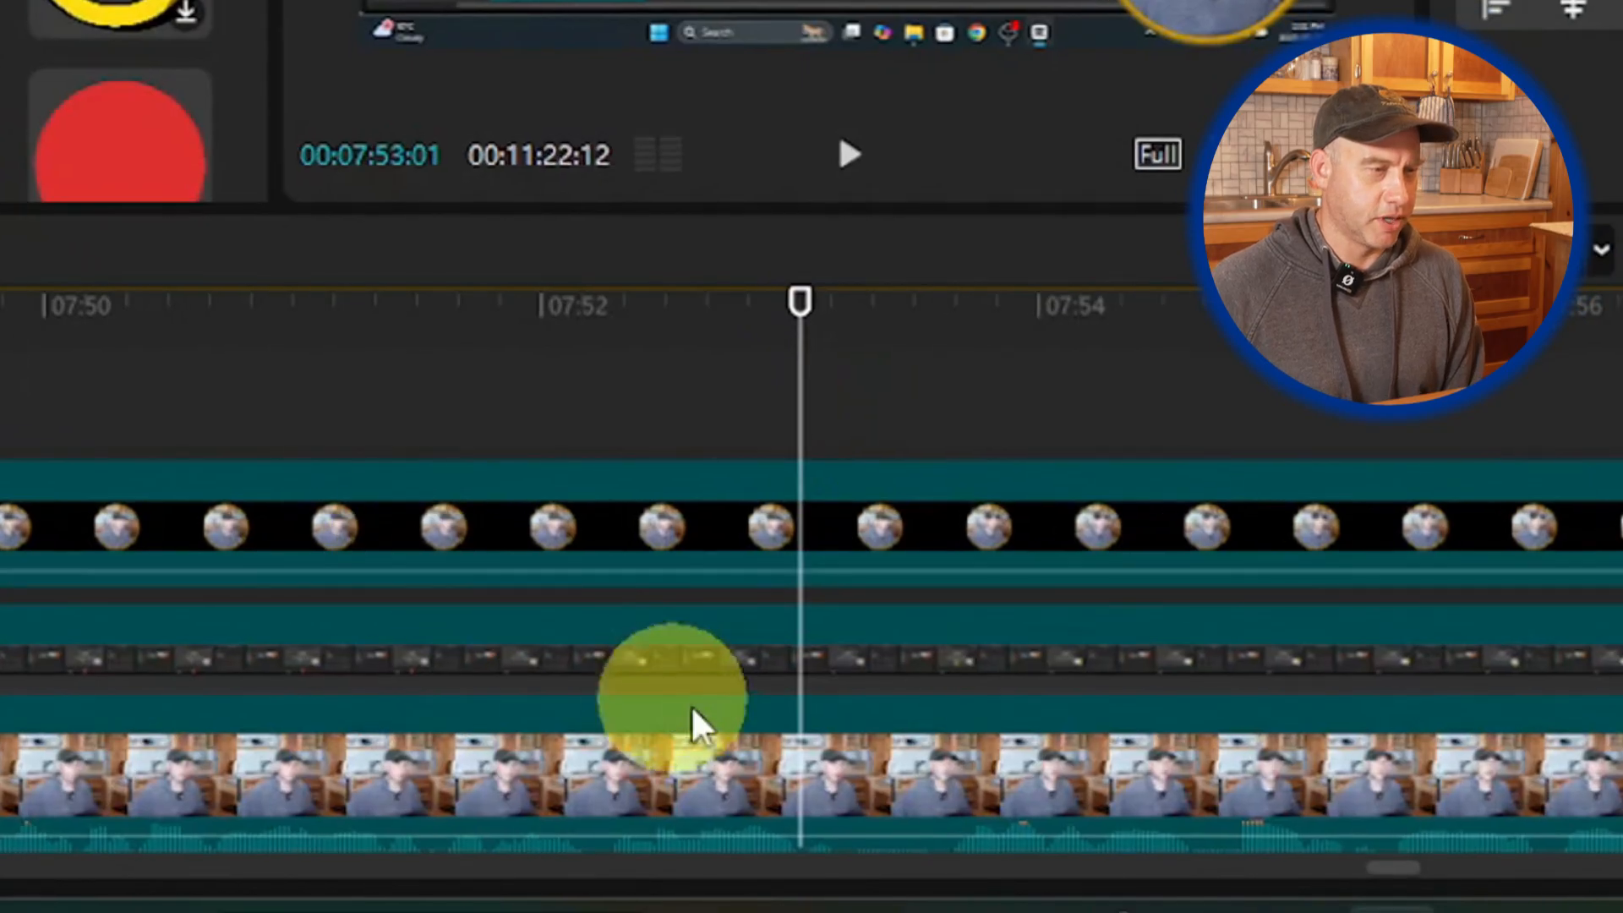
Step: Select the clips under the playhead on all three tracks and split them at 00:07:53:01
scroll(830, 599, down, 2)
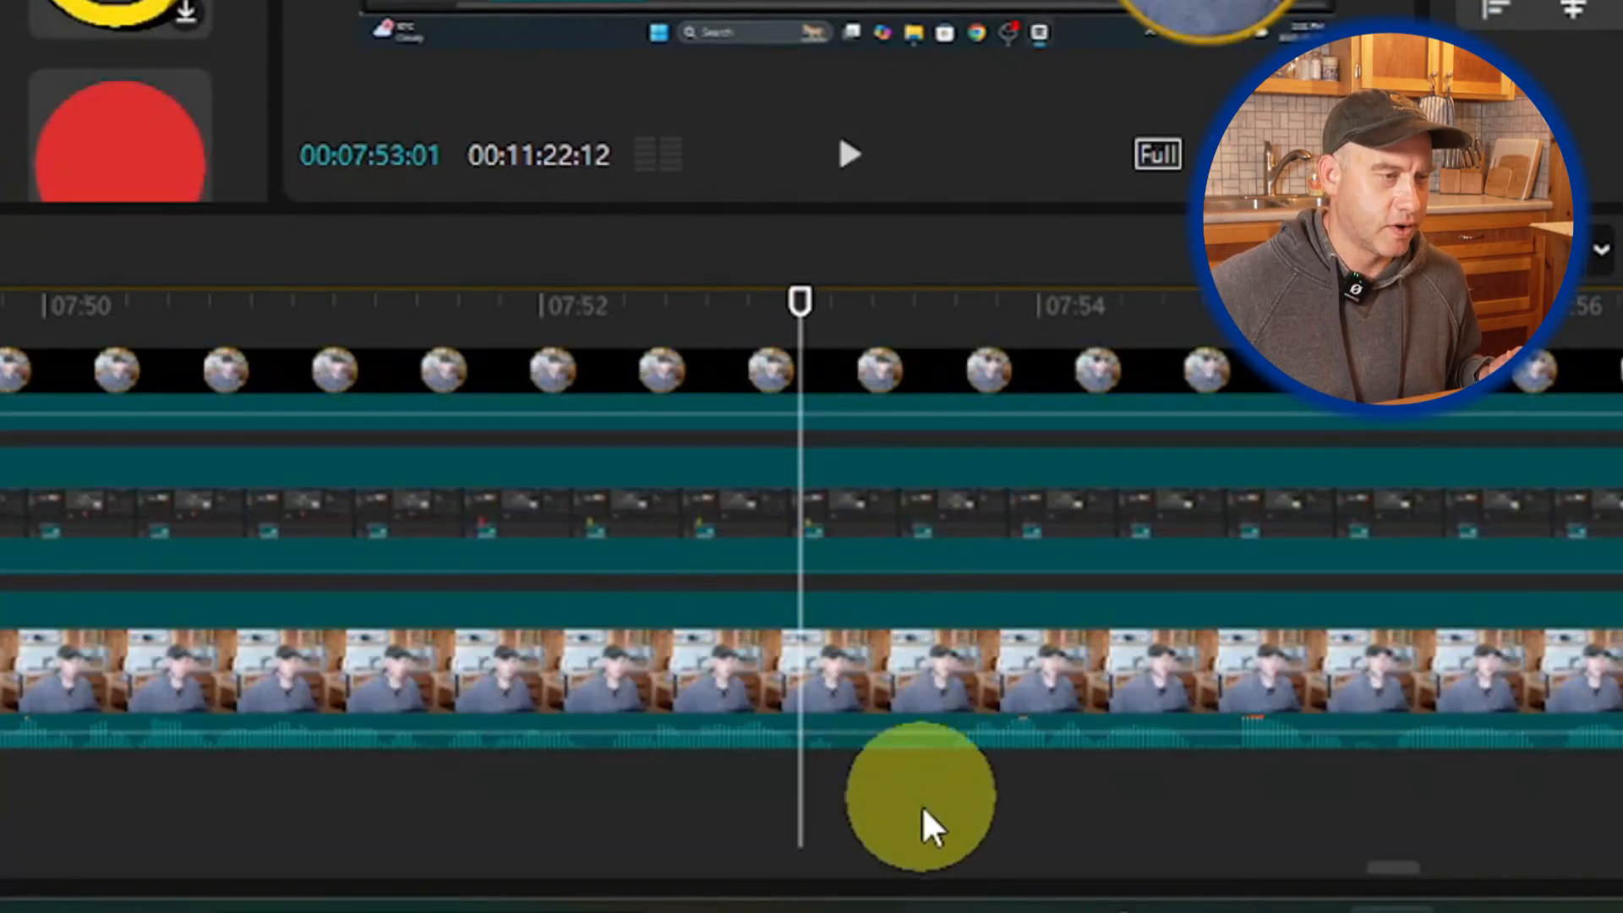
click(908, 618)
drag(908, 616, 872, 360)
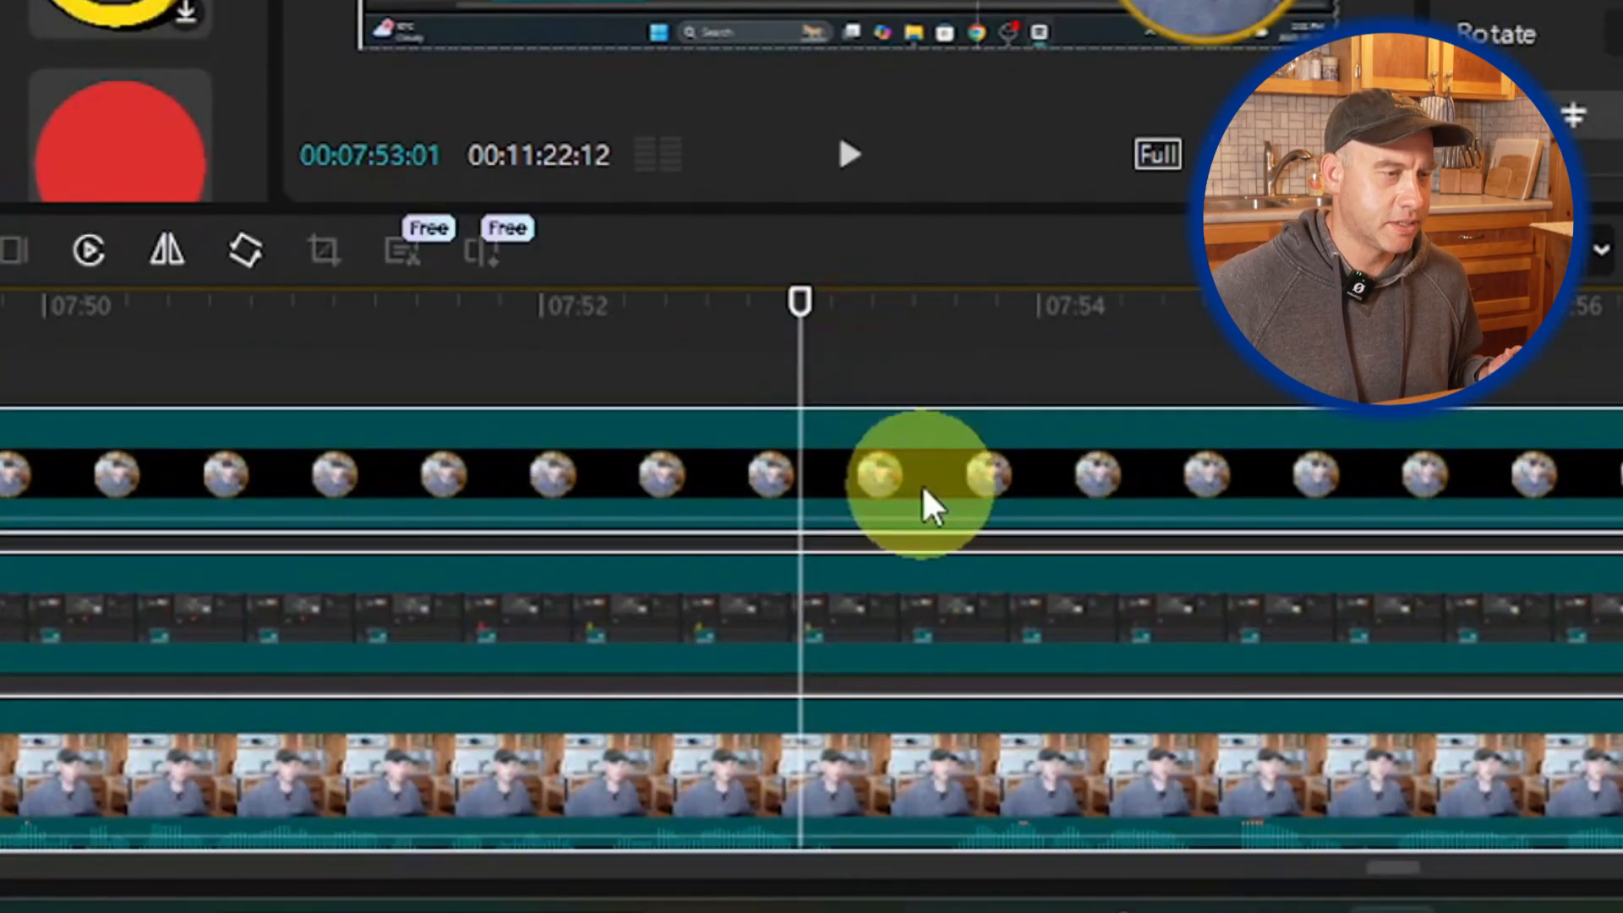
scroll(923, 487, down, 2)
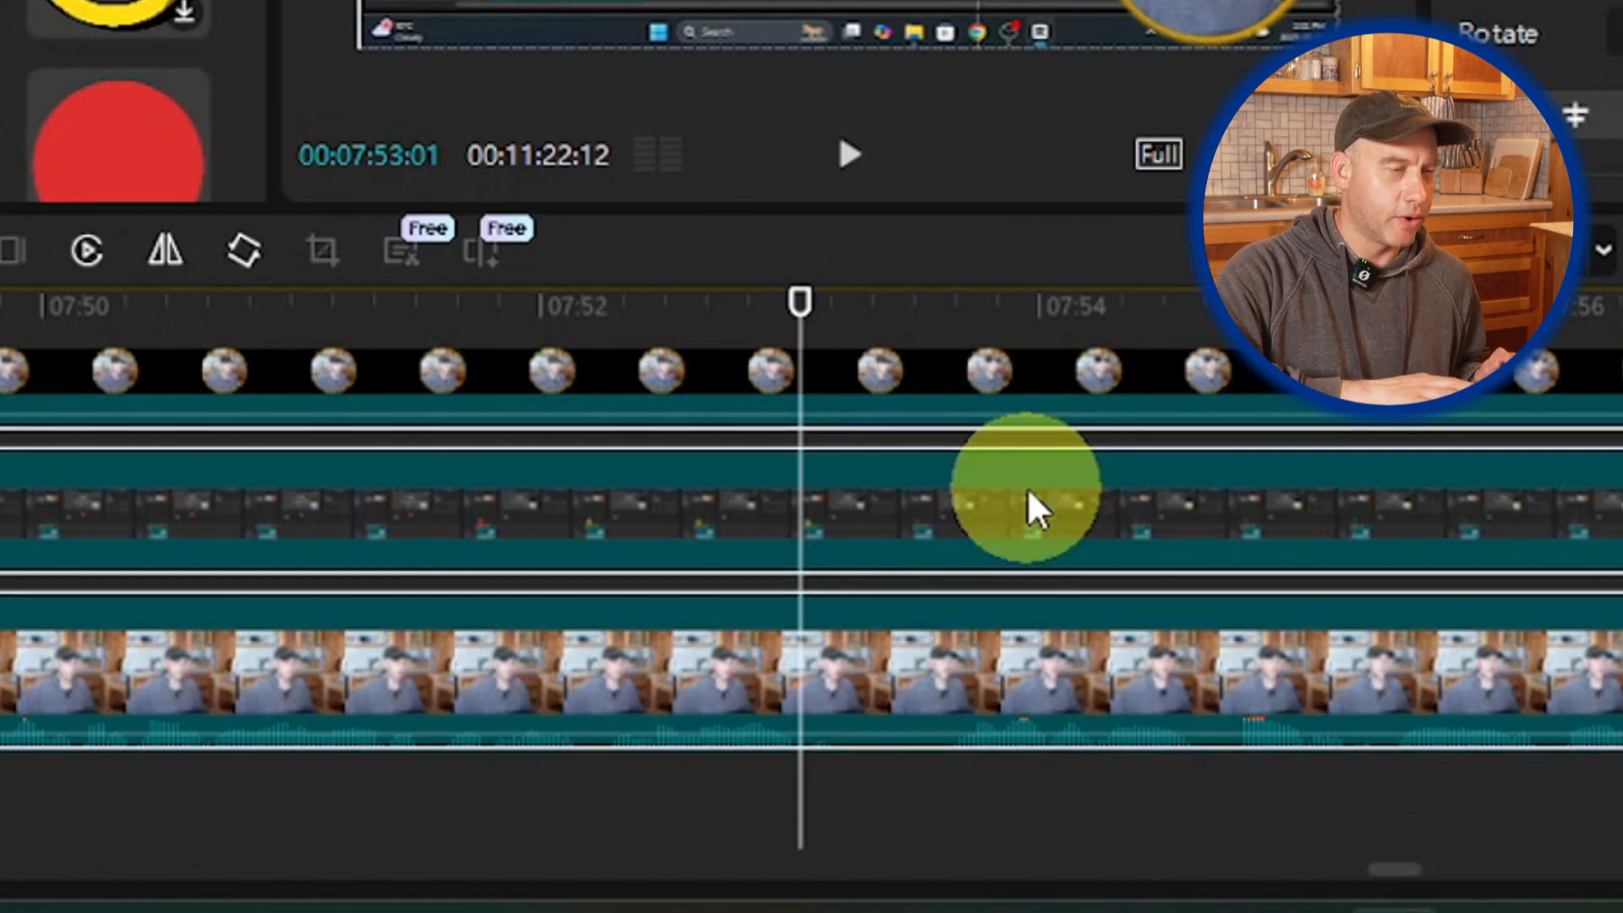
key(ctrl+b)
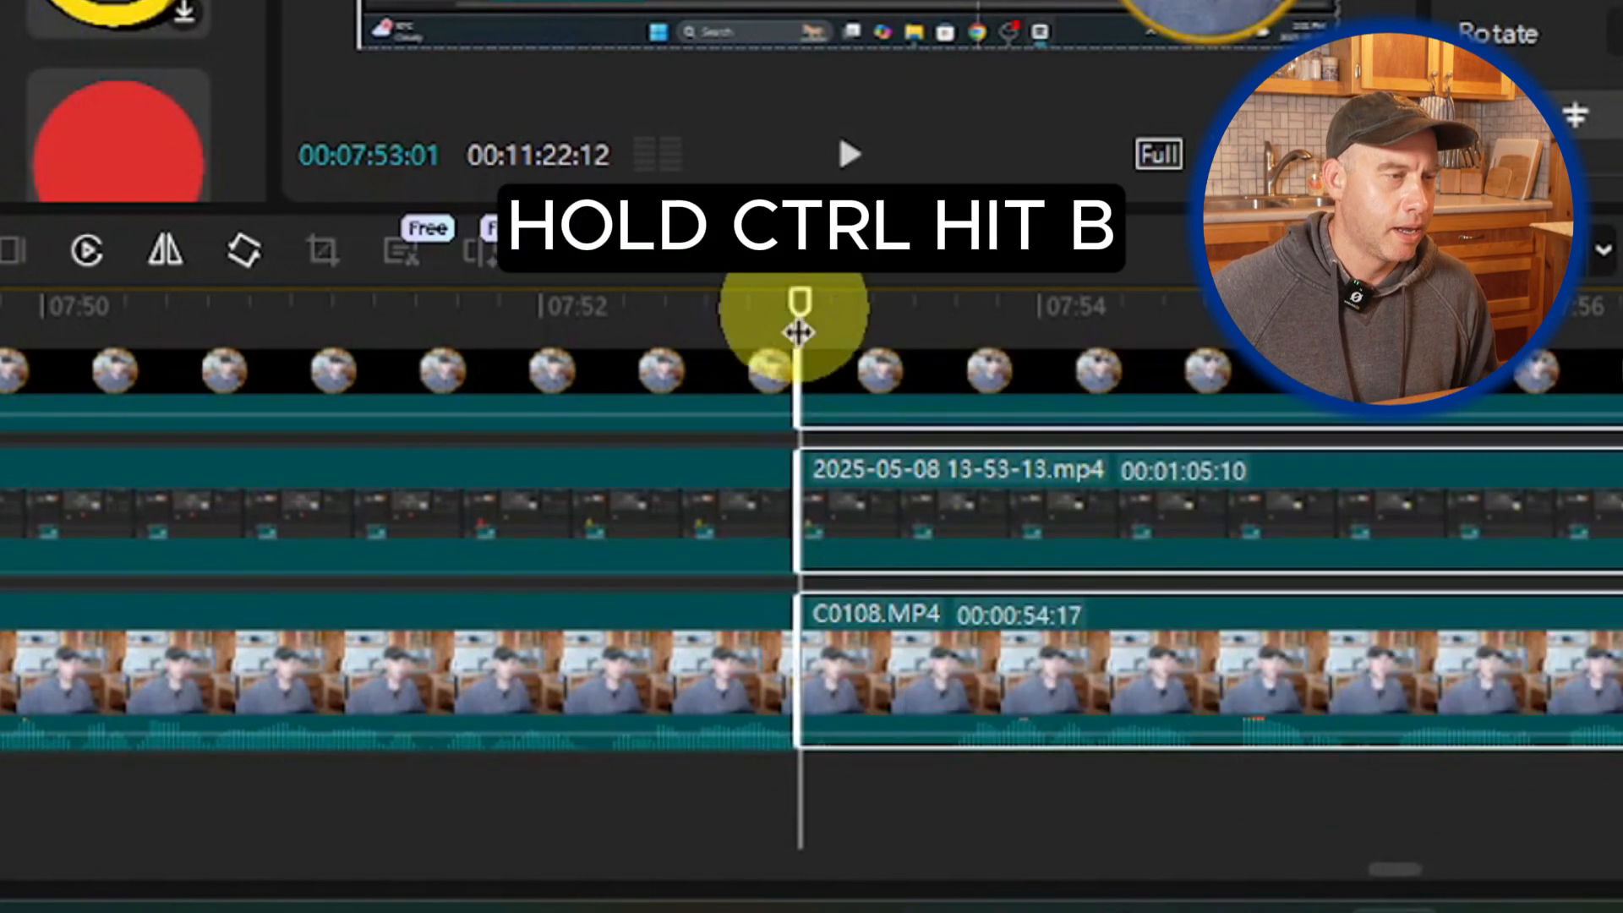
Step: Split the three tracks again at 00:07:53:15 and delete the short pieces between the two cuts
drag(799, 333, 946, 325)
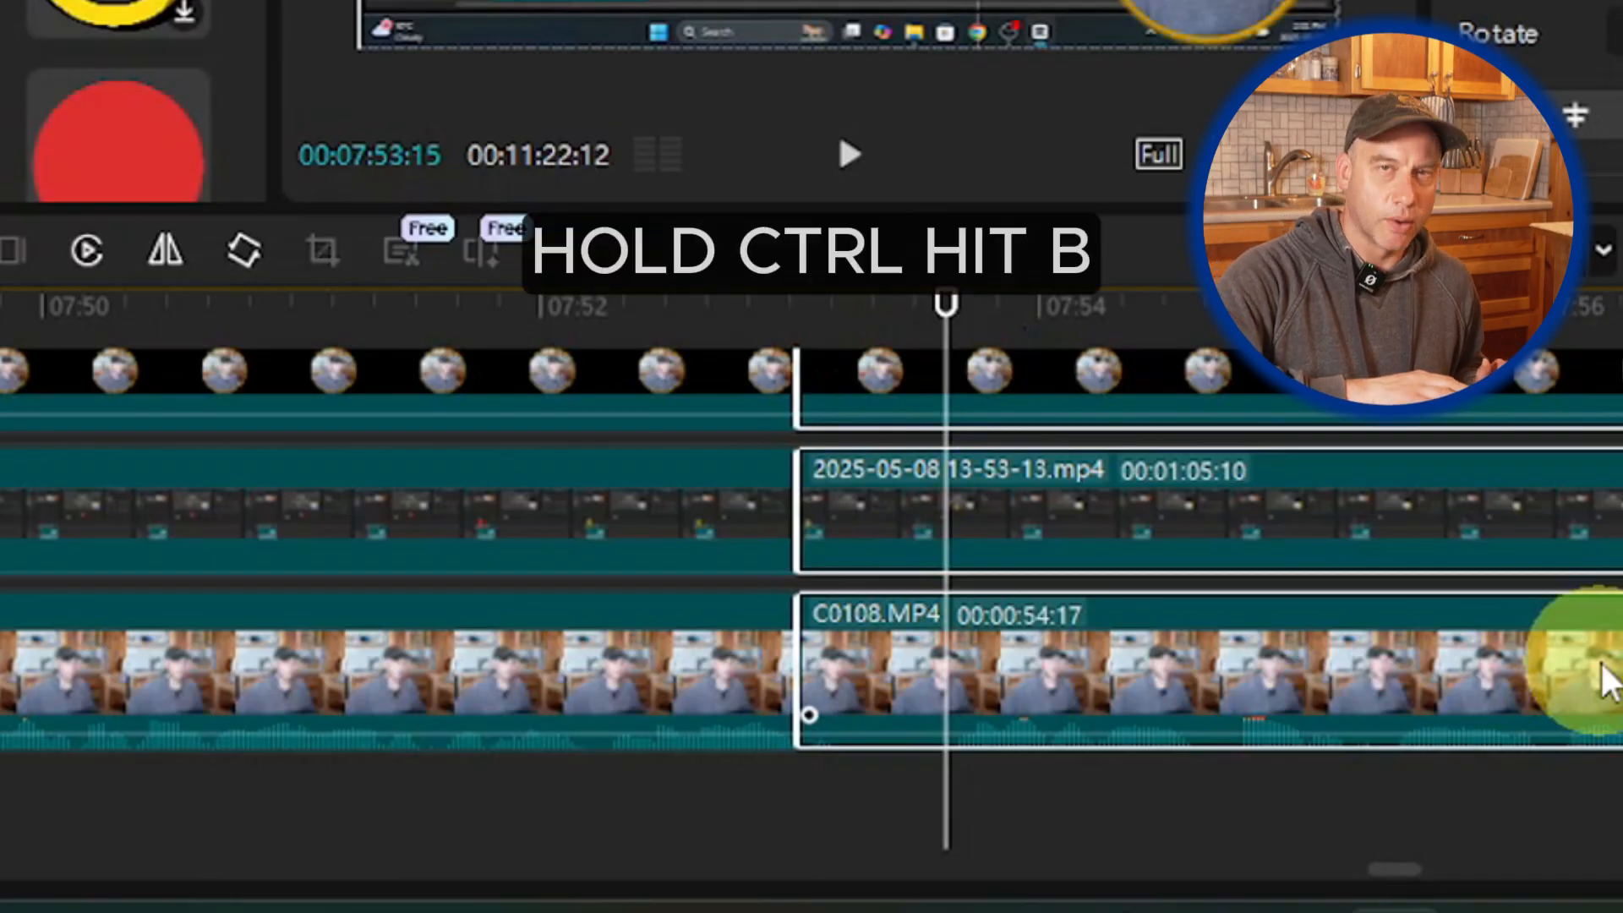
key(ctrl+b)
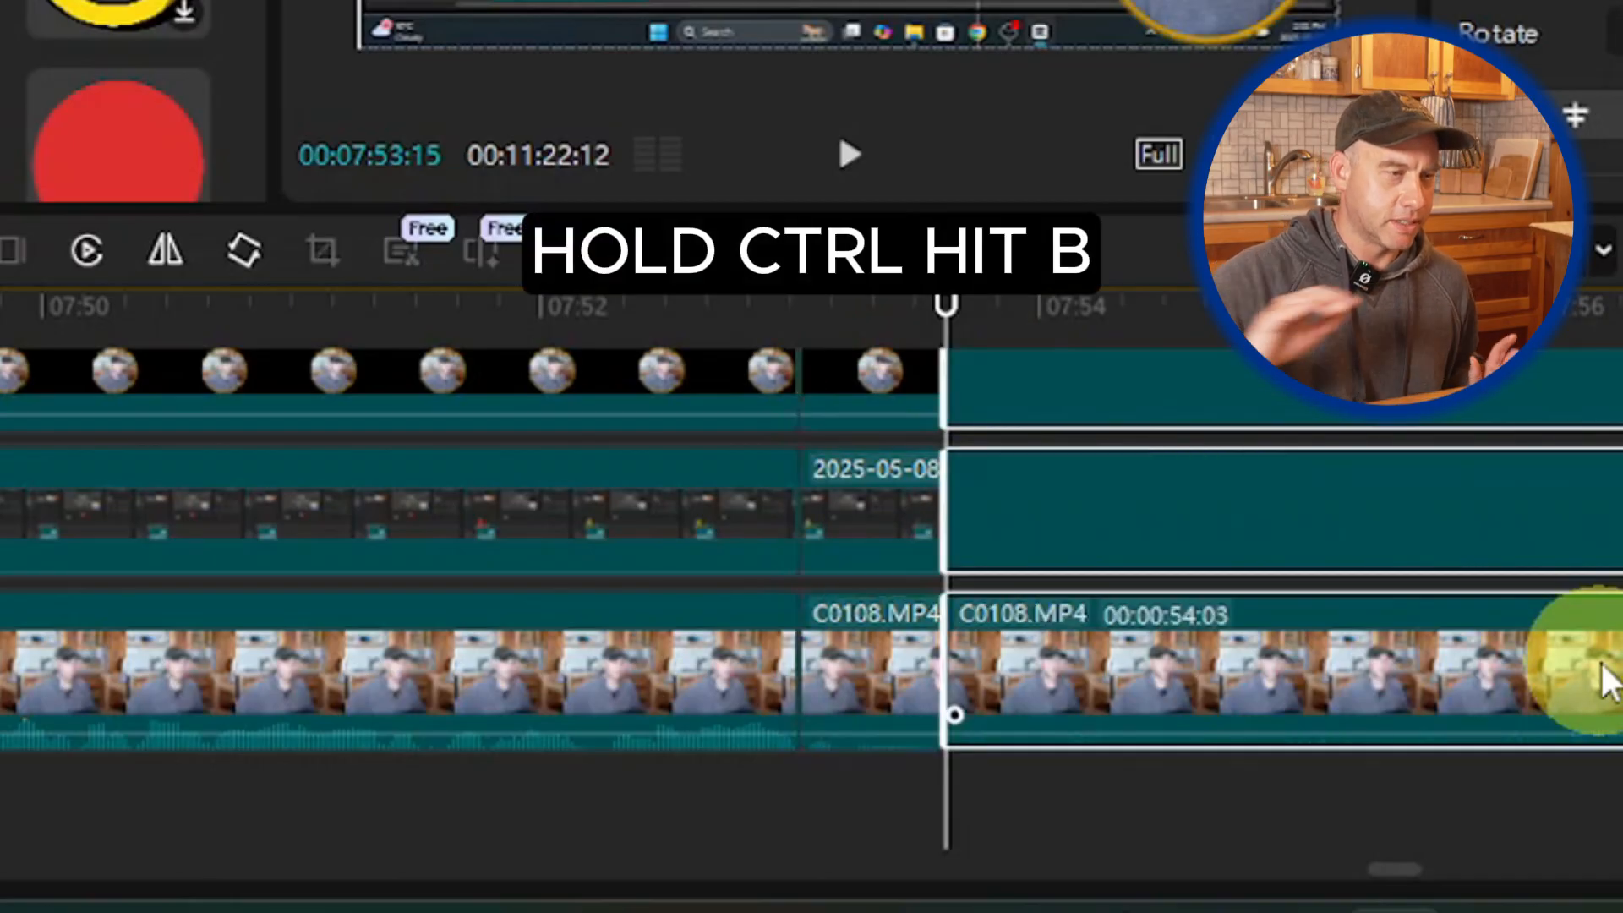
drag(905, 777, 904, 354)
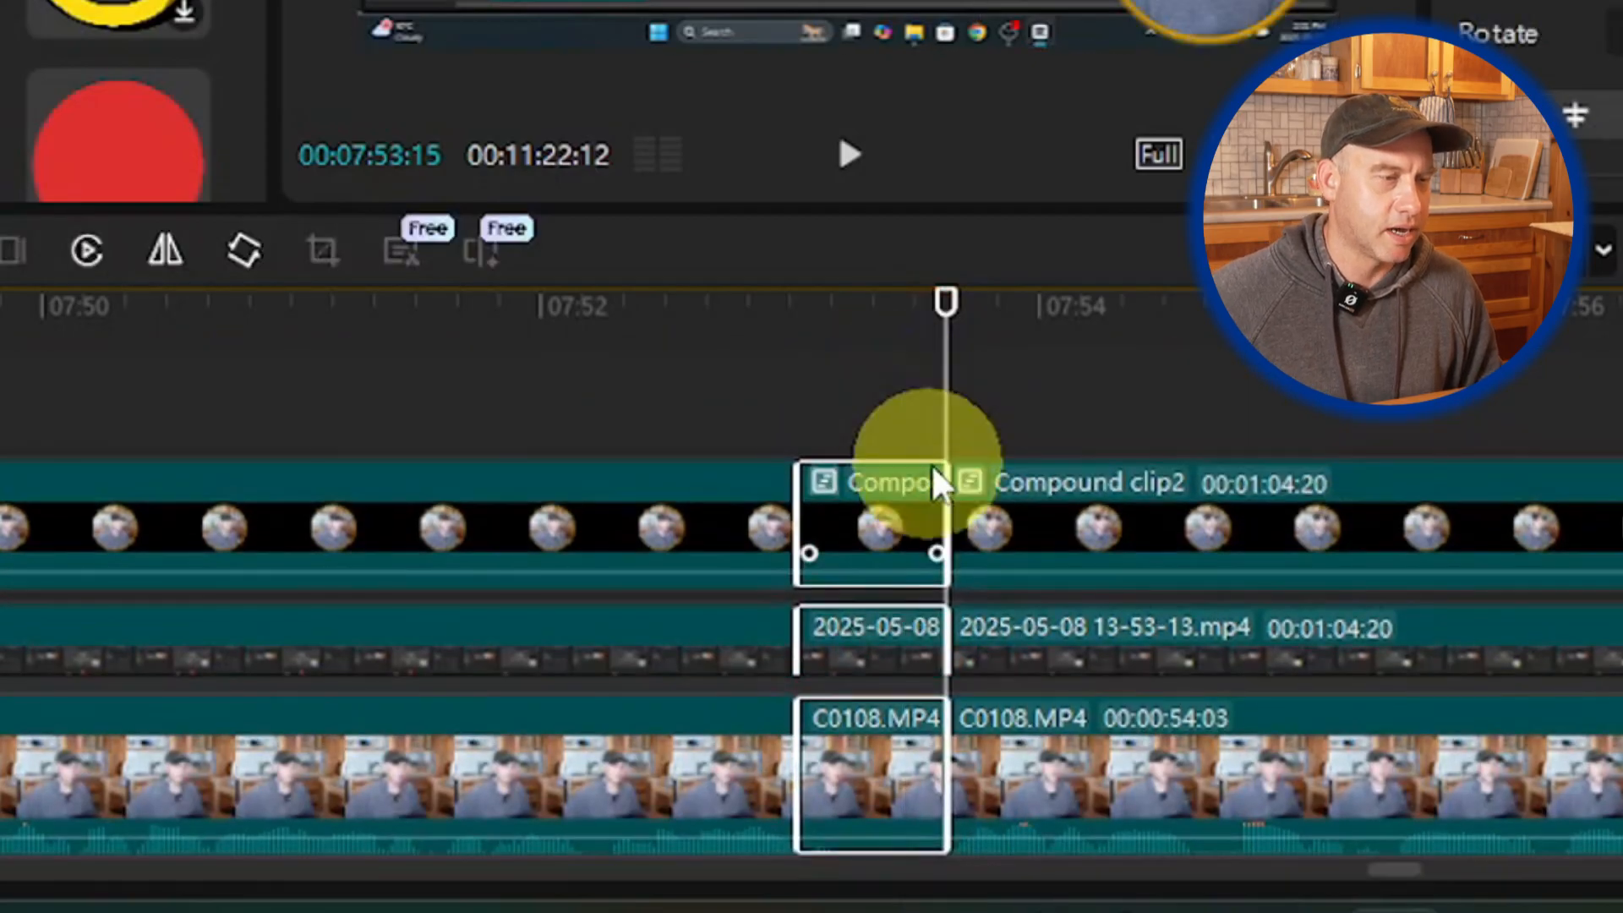
scroll(935, 467, down, 3)
key(BackSpace)
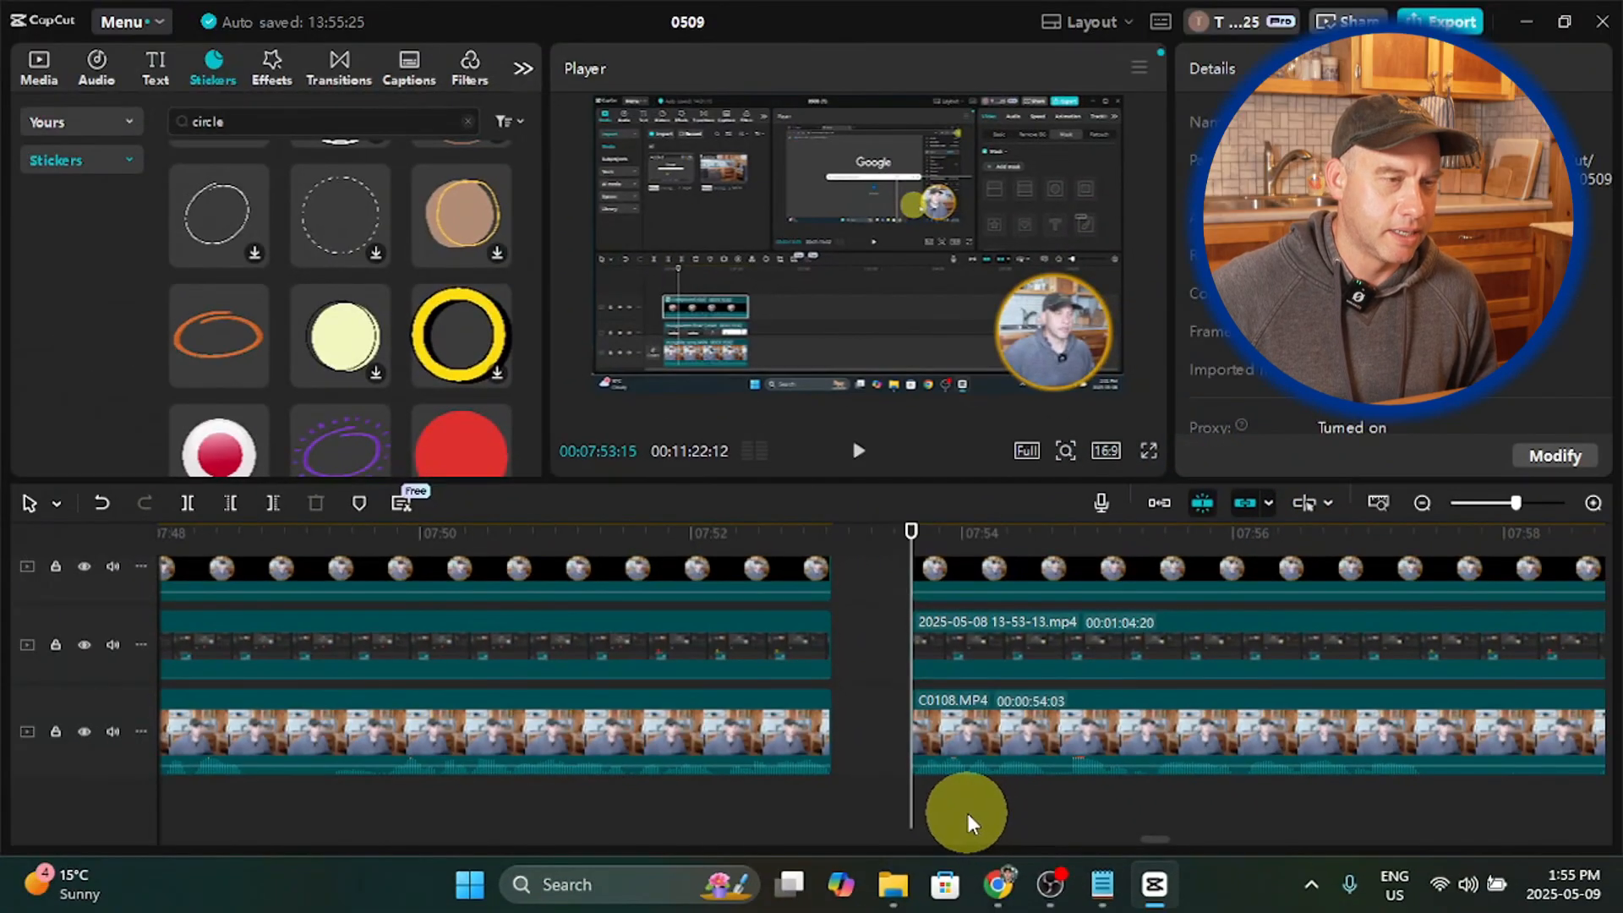
Step: Select all clips on every track after the new gap, from 00:07:53:15 to the end of the timeline
click(1423, 503)
click(1423, 504)
click(1424, 504)
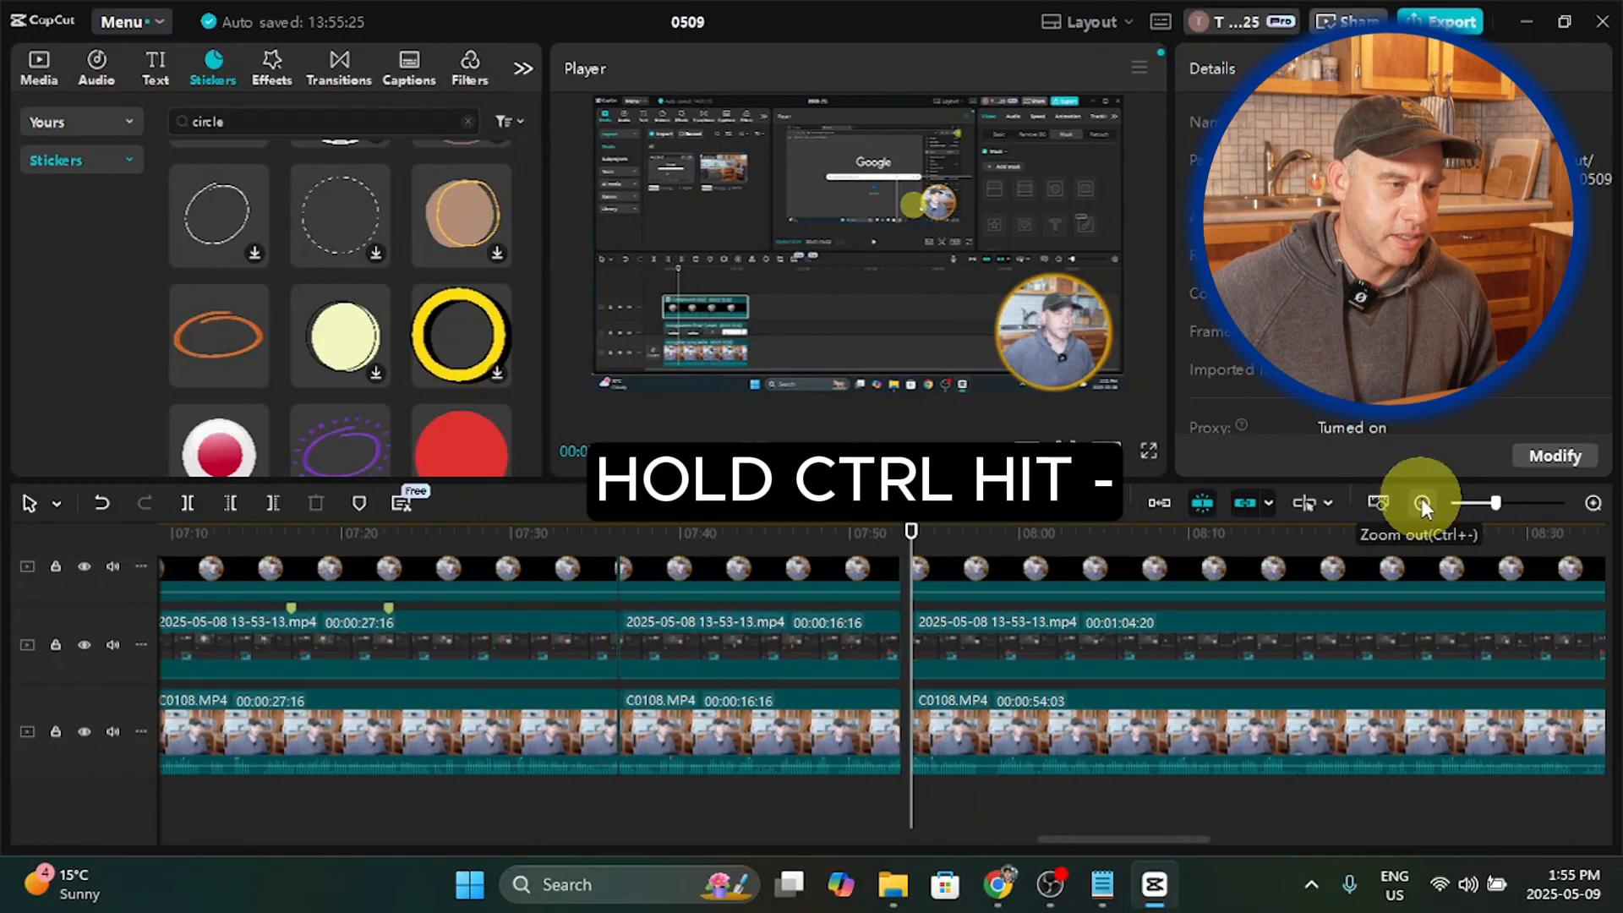
click(1423, 503)
click(1423, 503)
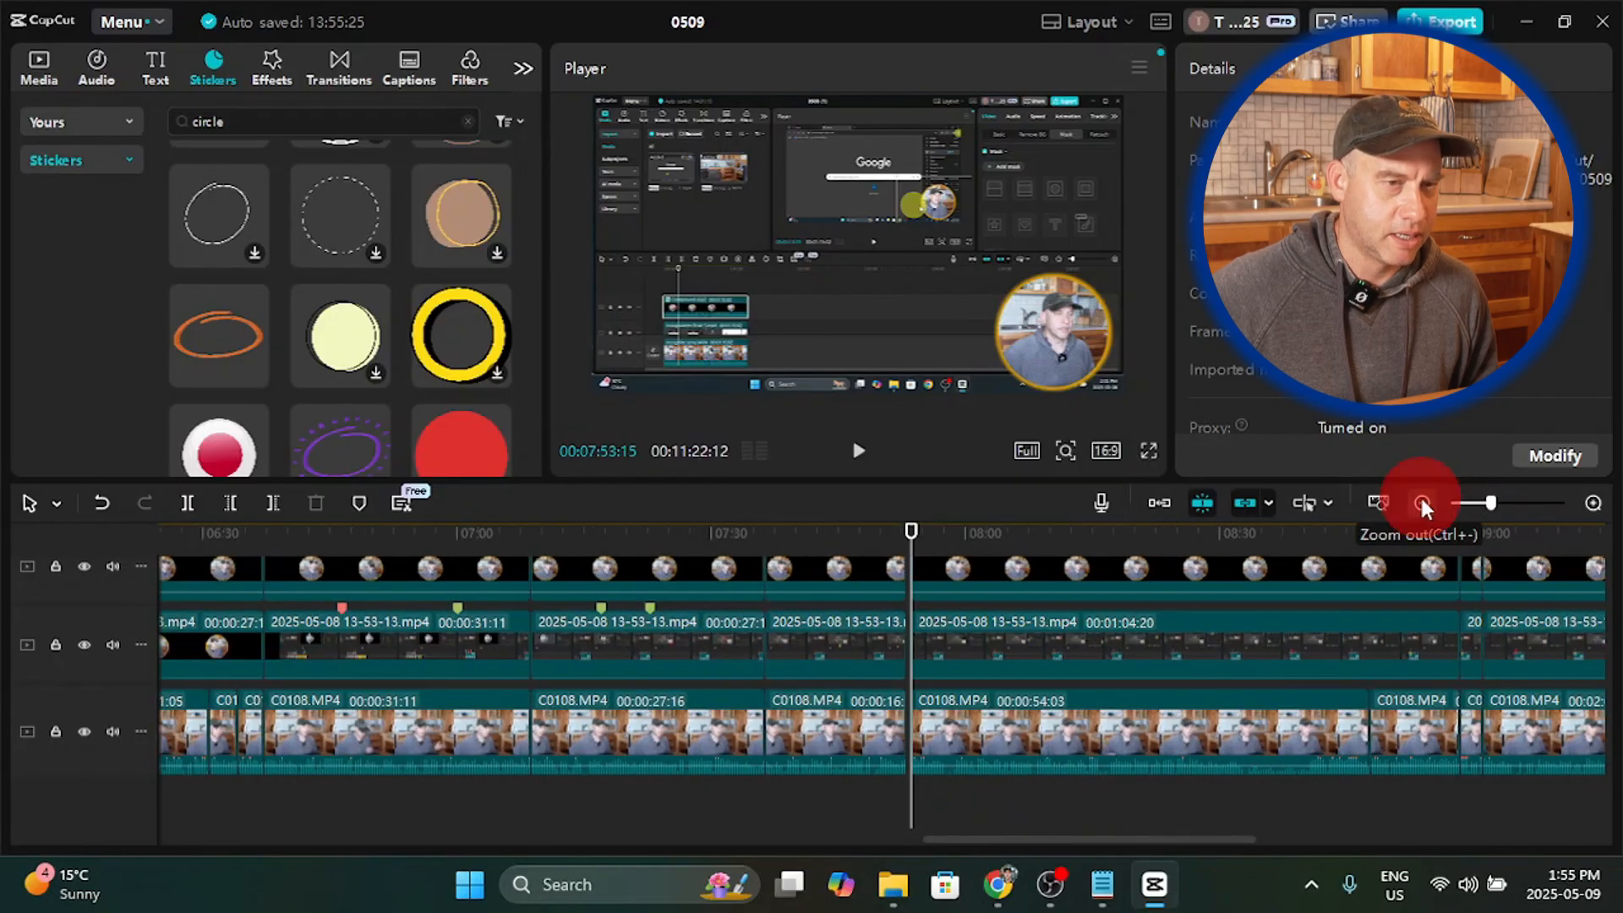
click(1423, 504)
click(1423, 504)
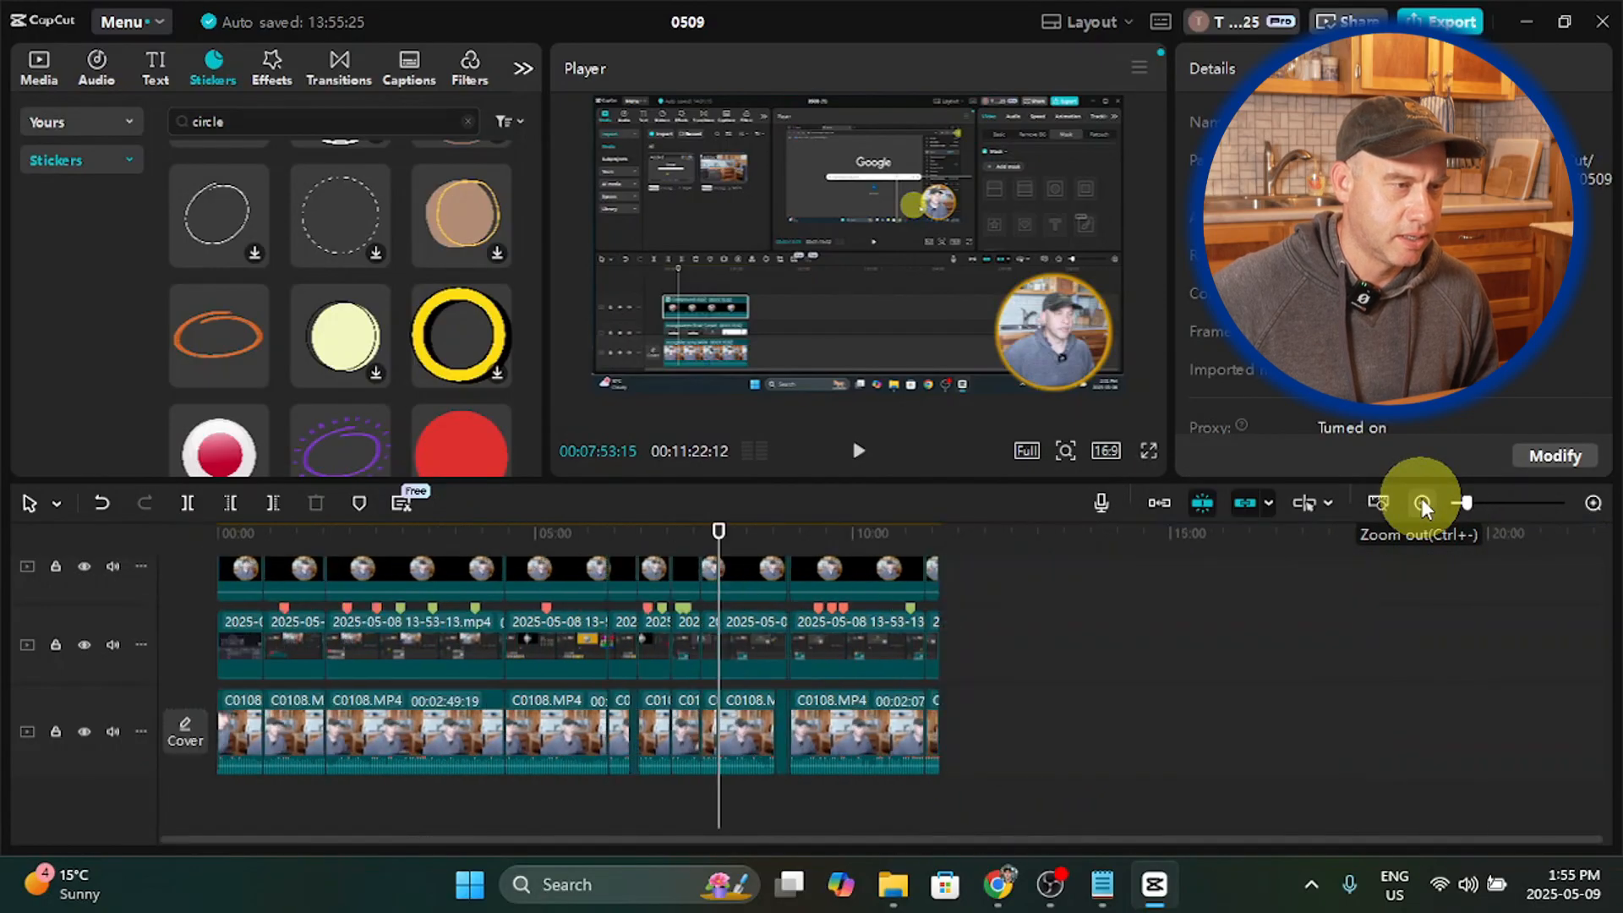
click(1423, 503)
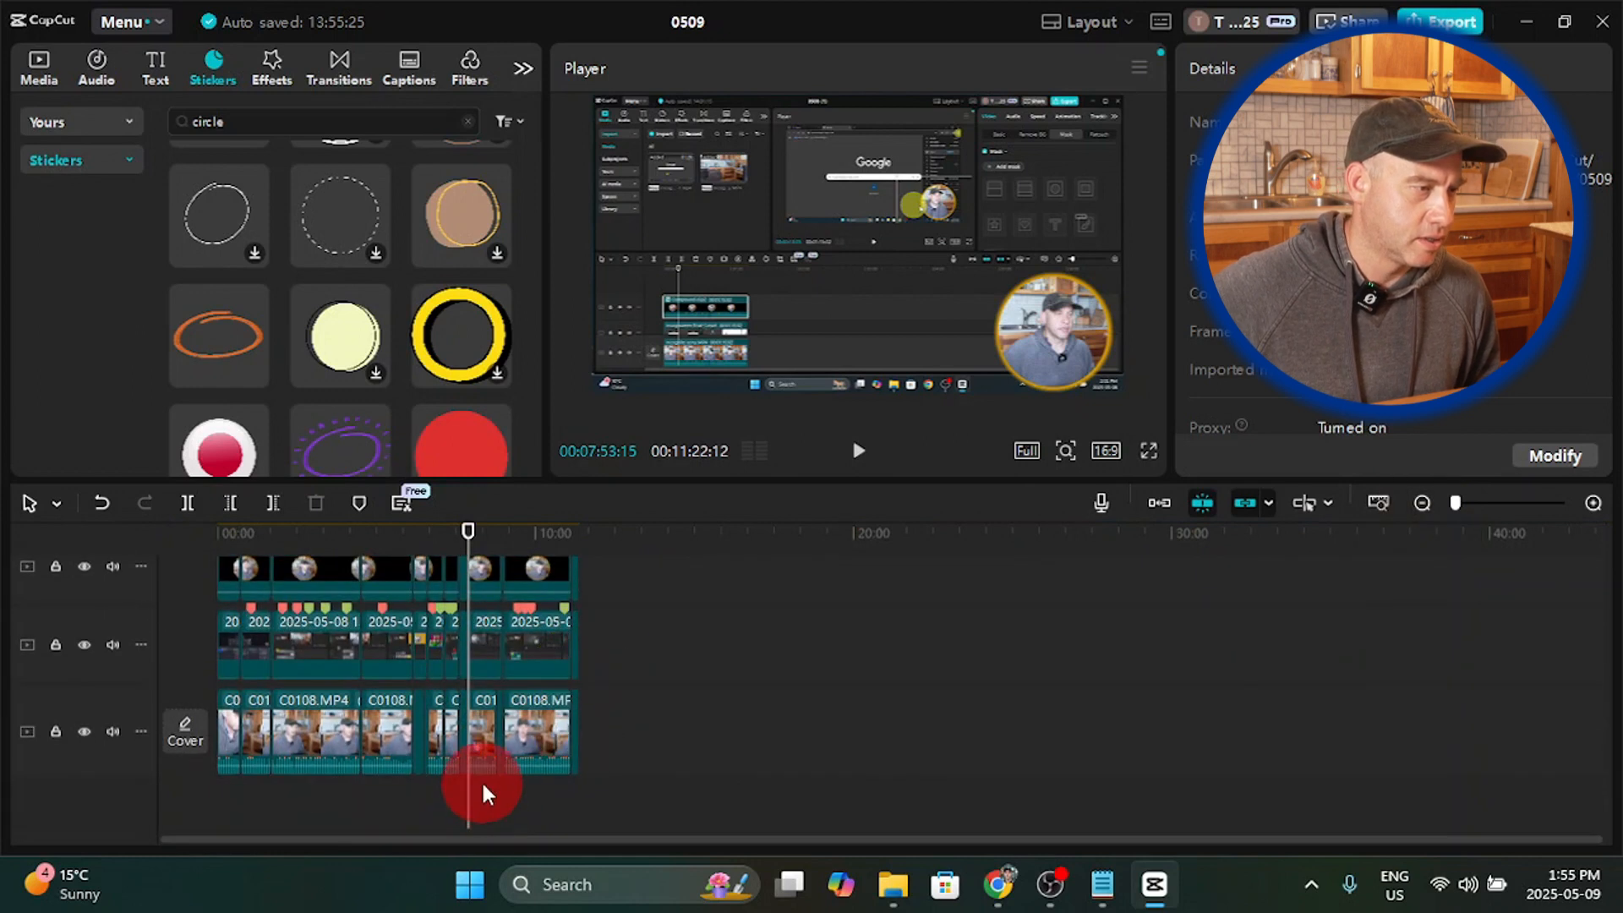
drag(480, 780, 611, 536)
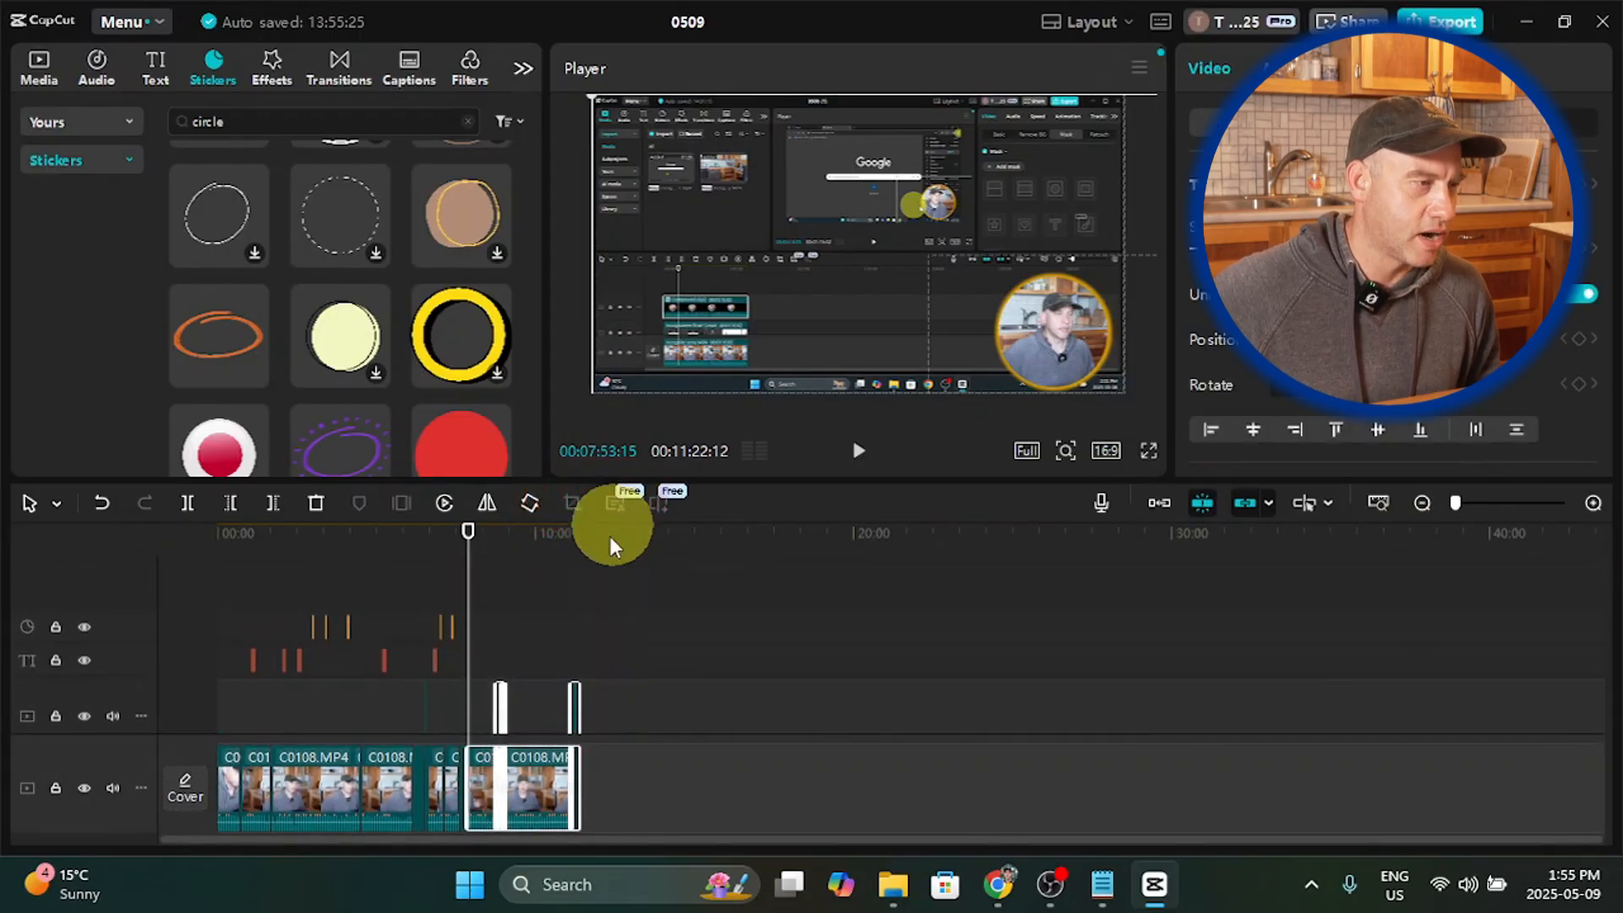
scroll(607, 626, down, 6)
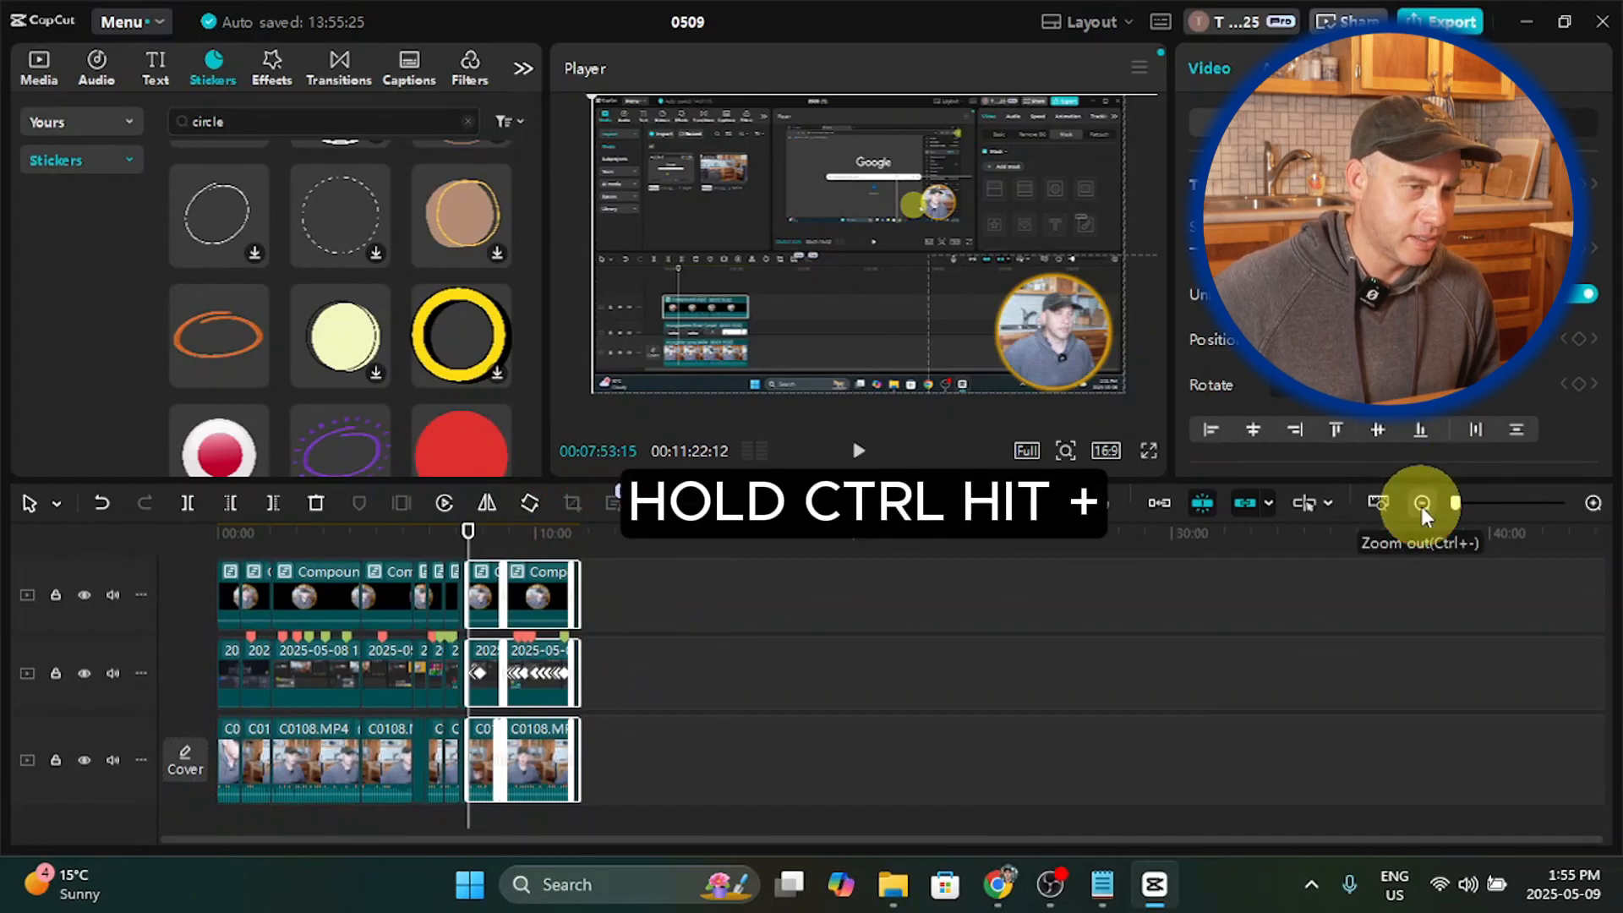
Step: Move the selected clips back against the preceding clips to close the gap at 00:07:53:01
click(1592, 505)
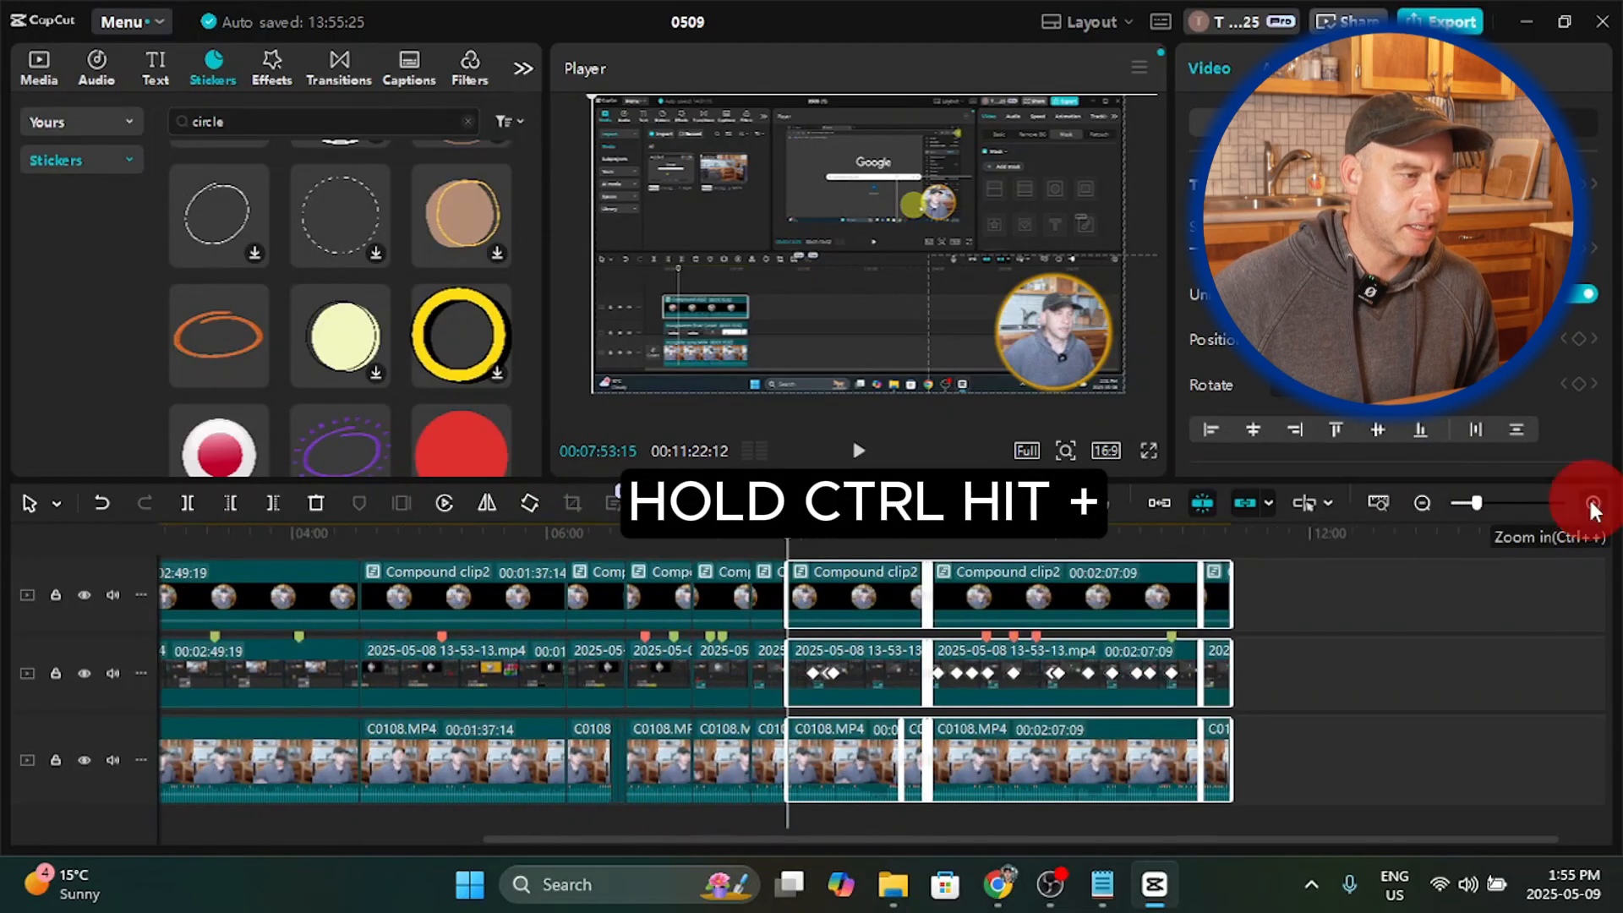
click(1593, 506)
click(1593, 505)
click(1593, 506)
click(1593, 505)
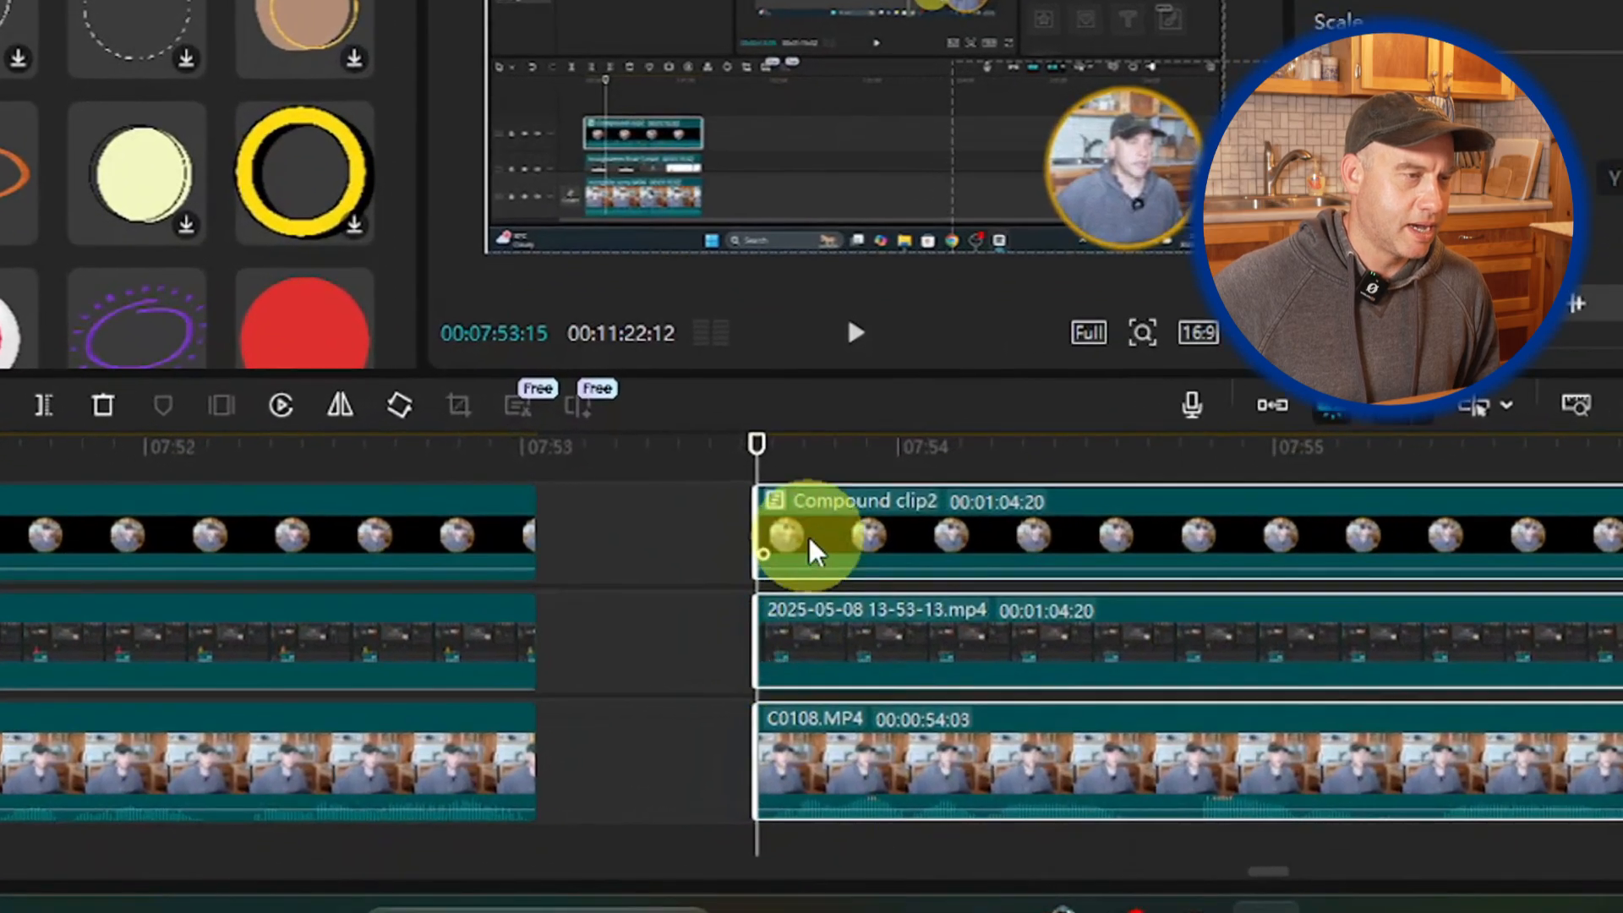
click(797, 598)
drag(767, 526, 581, 530)
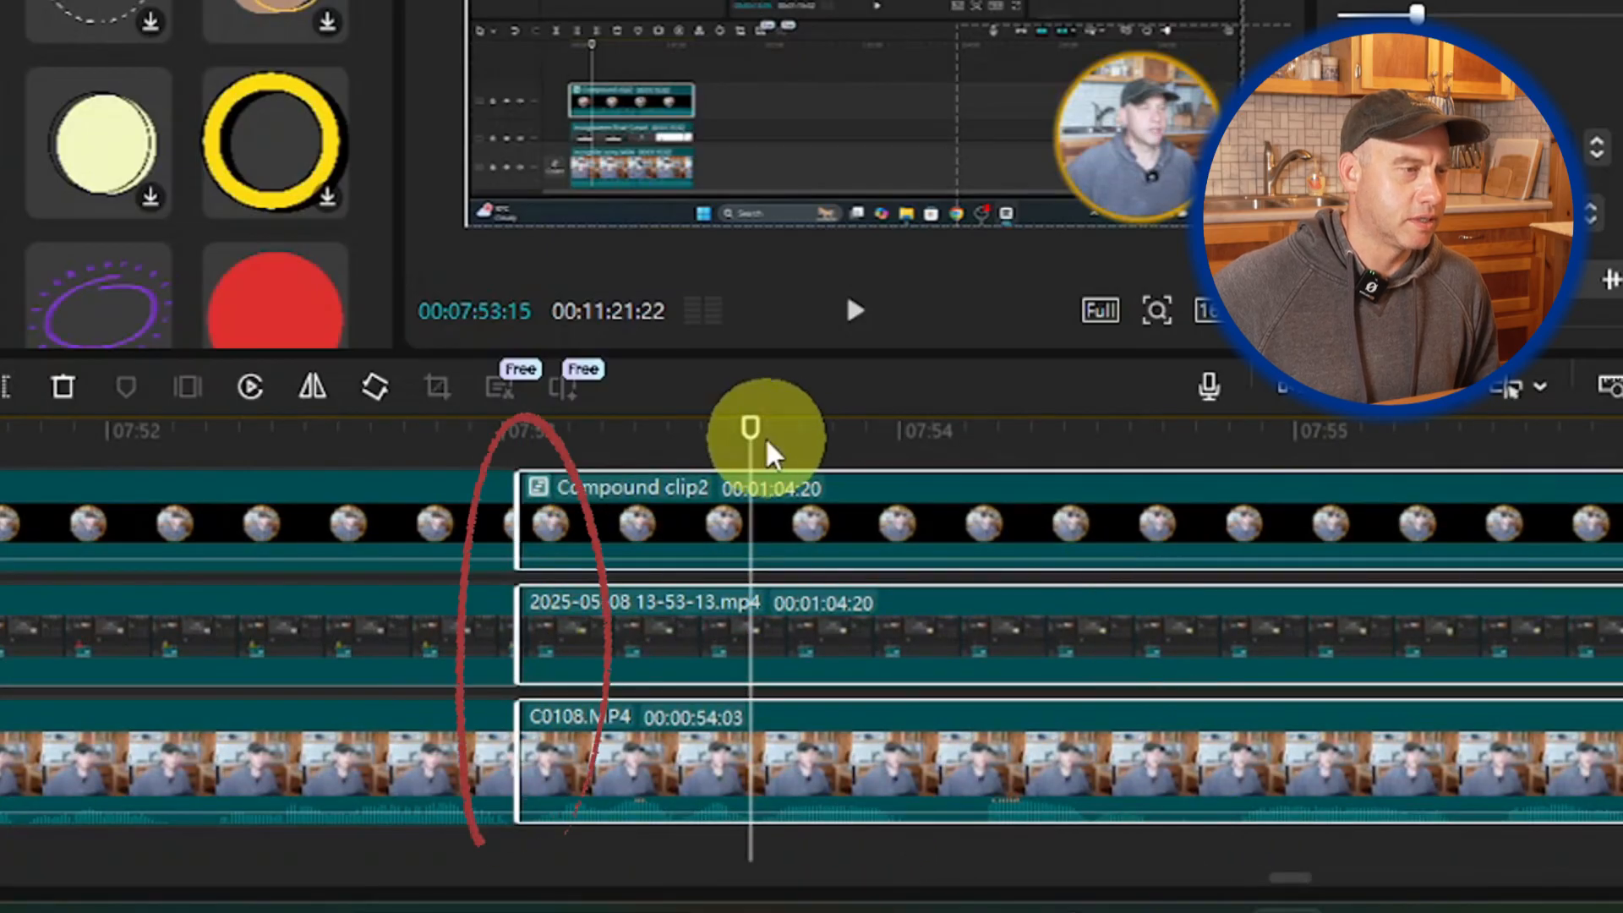
Step: Play the footage across the closed cut from 00:07:52:22 to 00:08:02:00
mouse_move(749, 433)
mouse_down()
mouse_move(501, 446)
mouse_move(481, 487)
mouse_up()
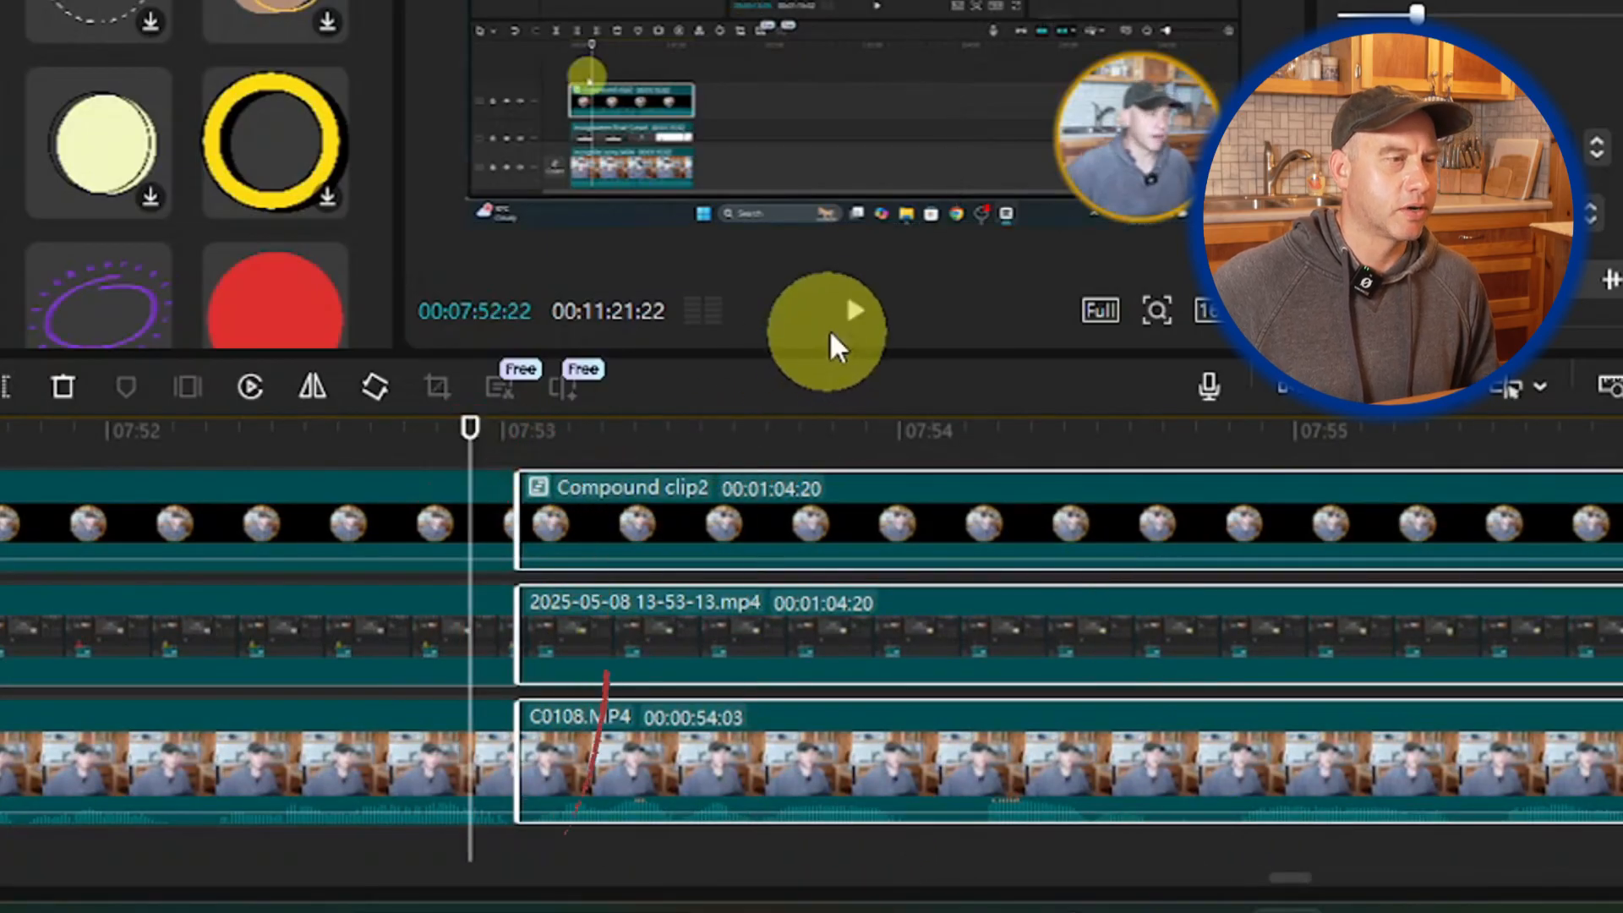
click(855, 311)
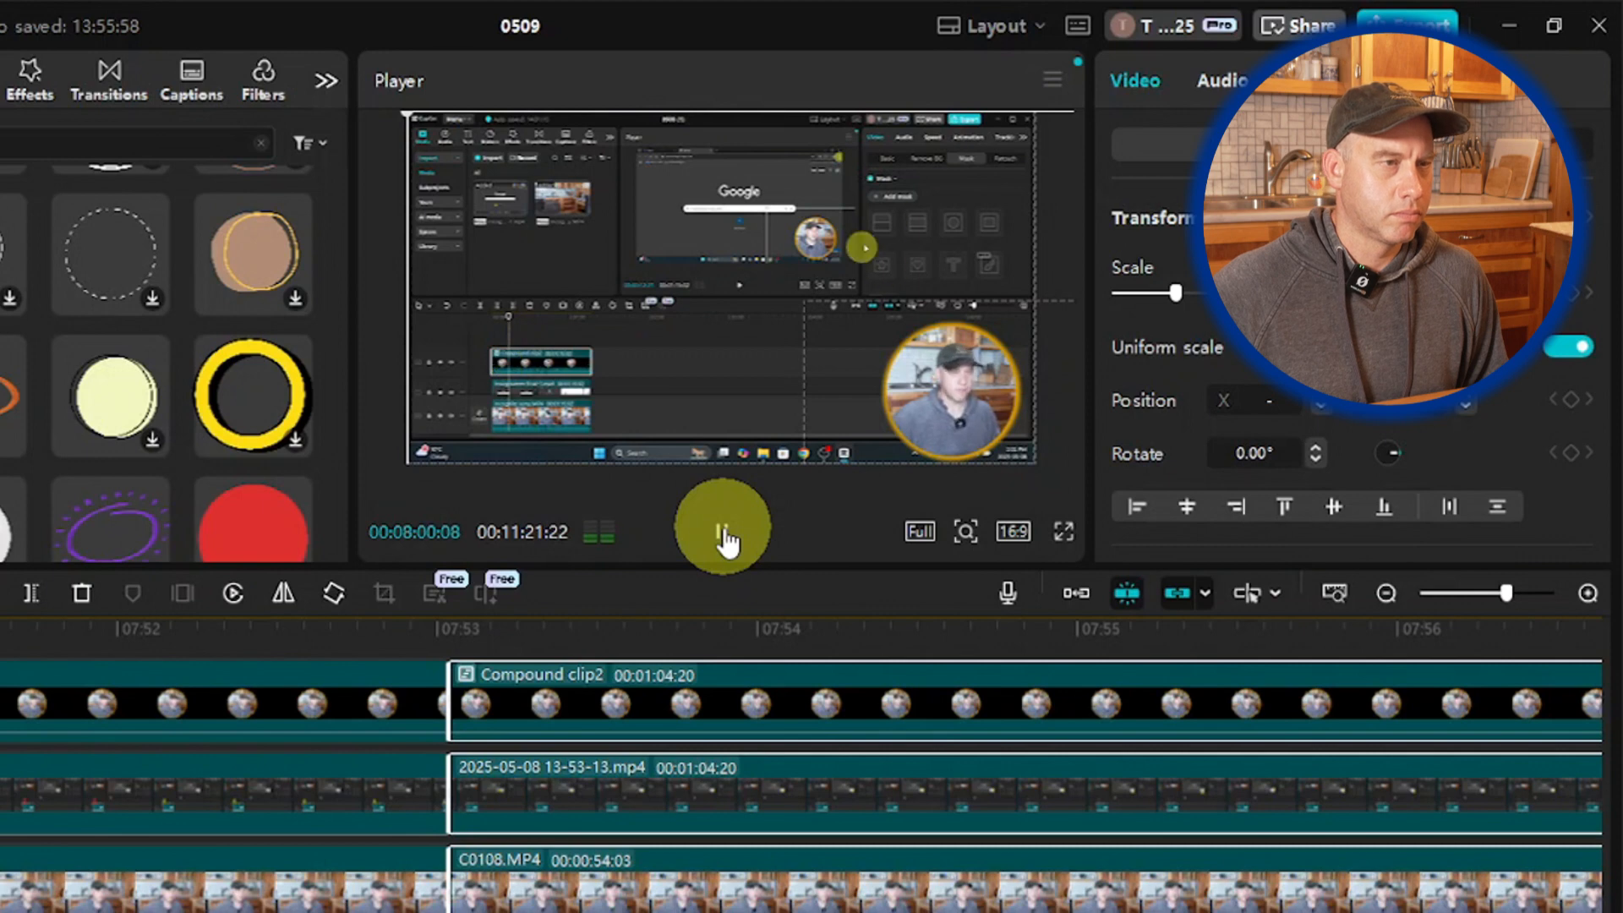
click(723, 534)
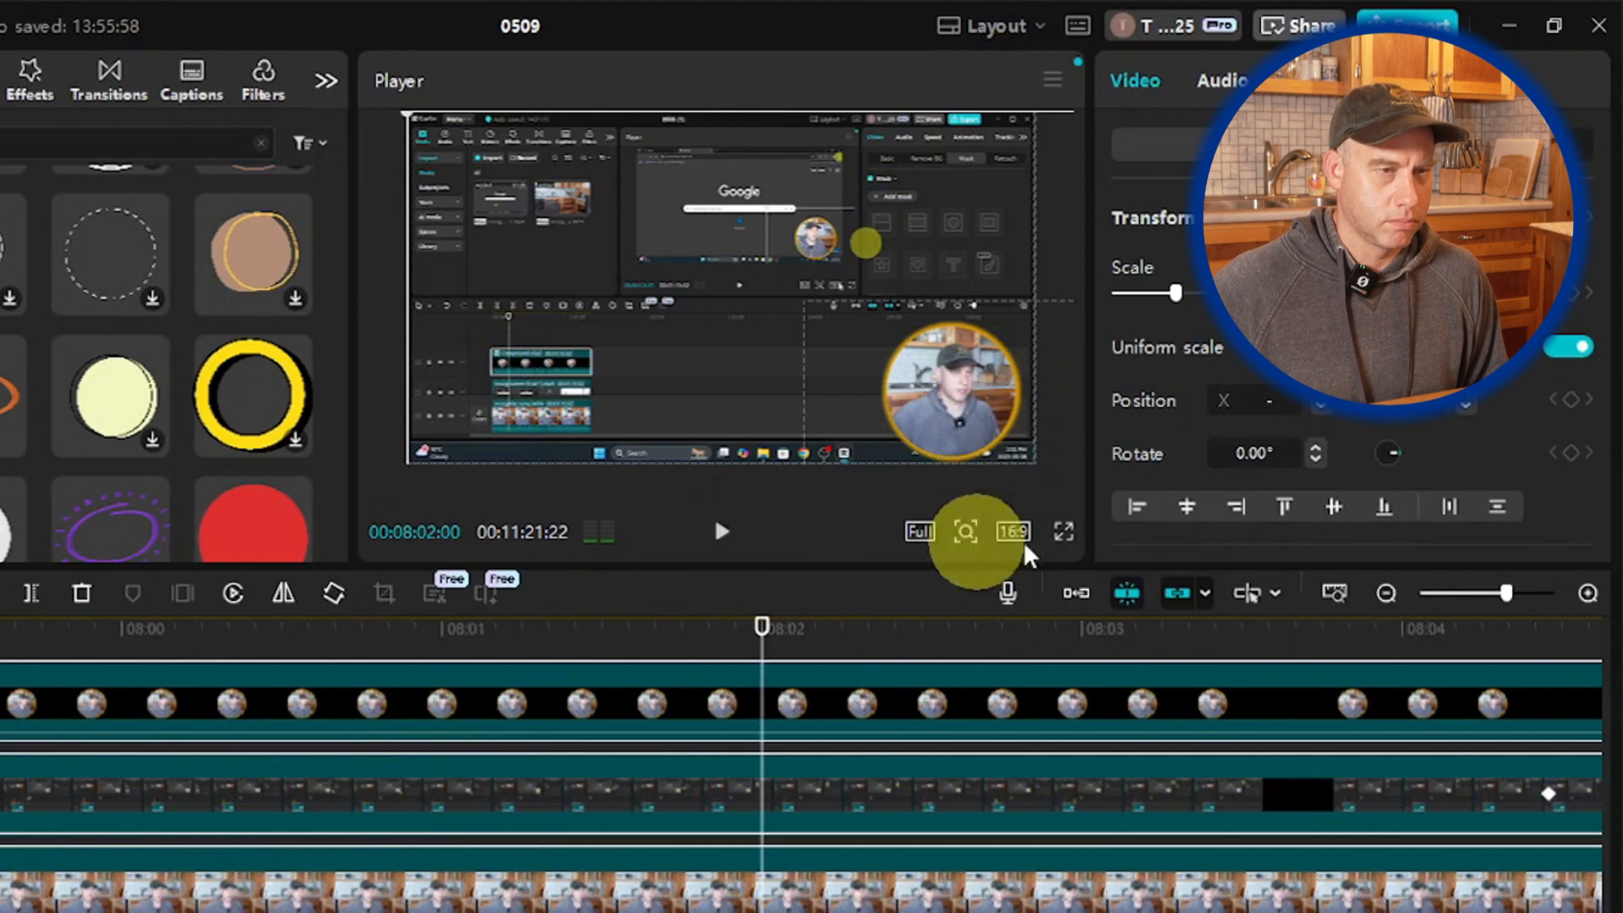
Step: Check the timeline for the next markers and play the footage on to 00:09:09:07
key(ctrl+minus)
key(ctrl+minus)
key(ctrl+minus)
key(ctrl+minus)
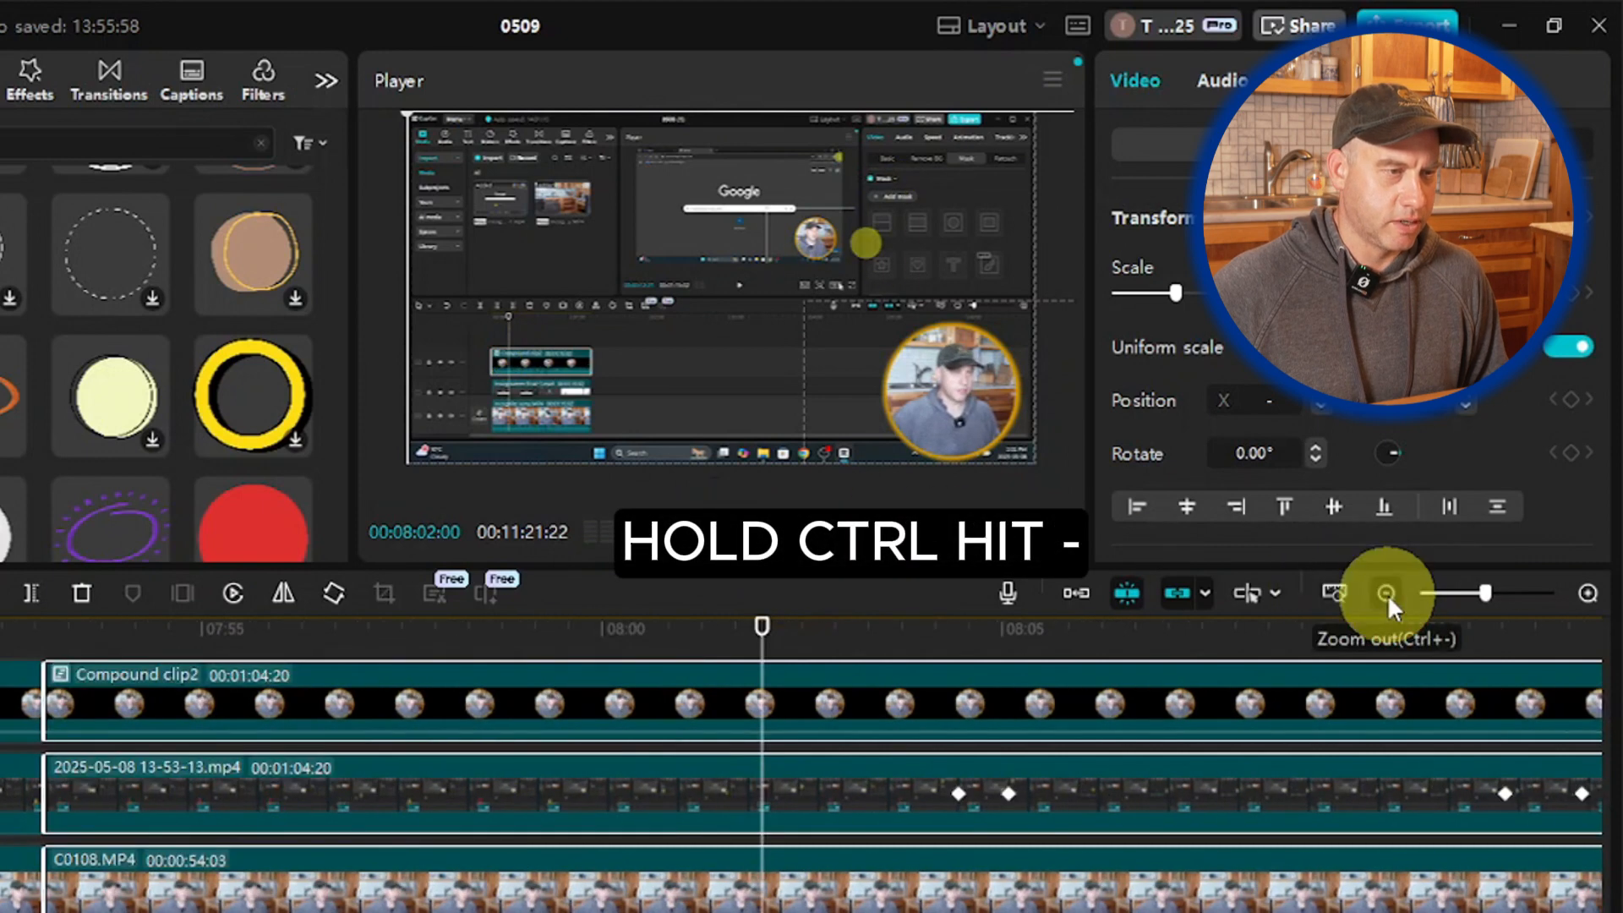
scroll(1006, 815, down, 1)
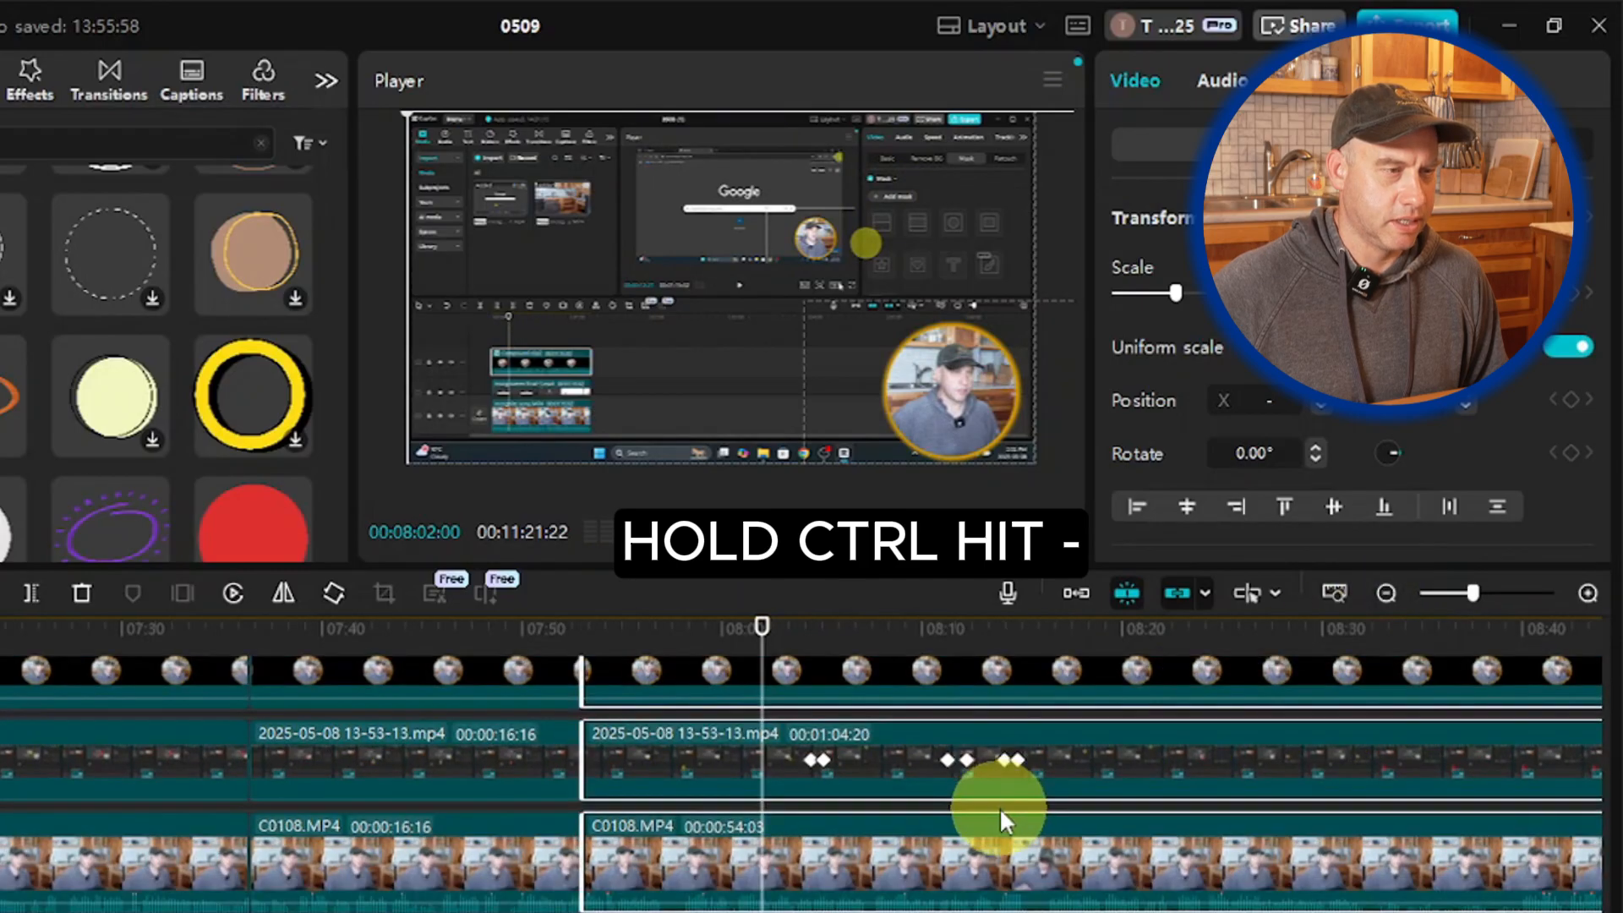
scroll(1016, 816, up, 4)
scroll(1045, 827, down, 2)
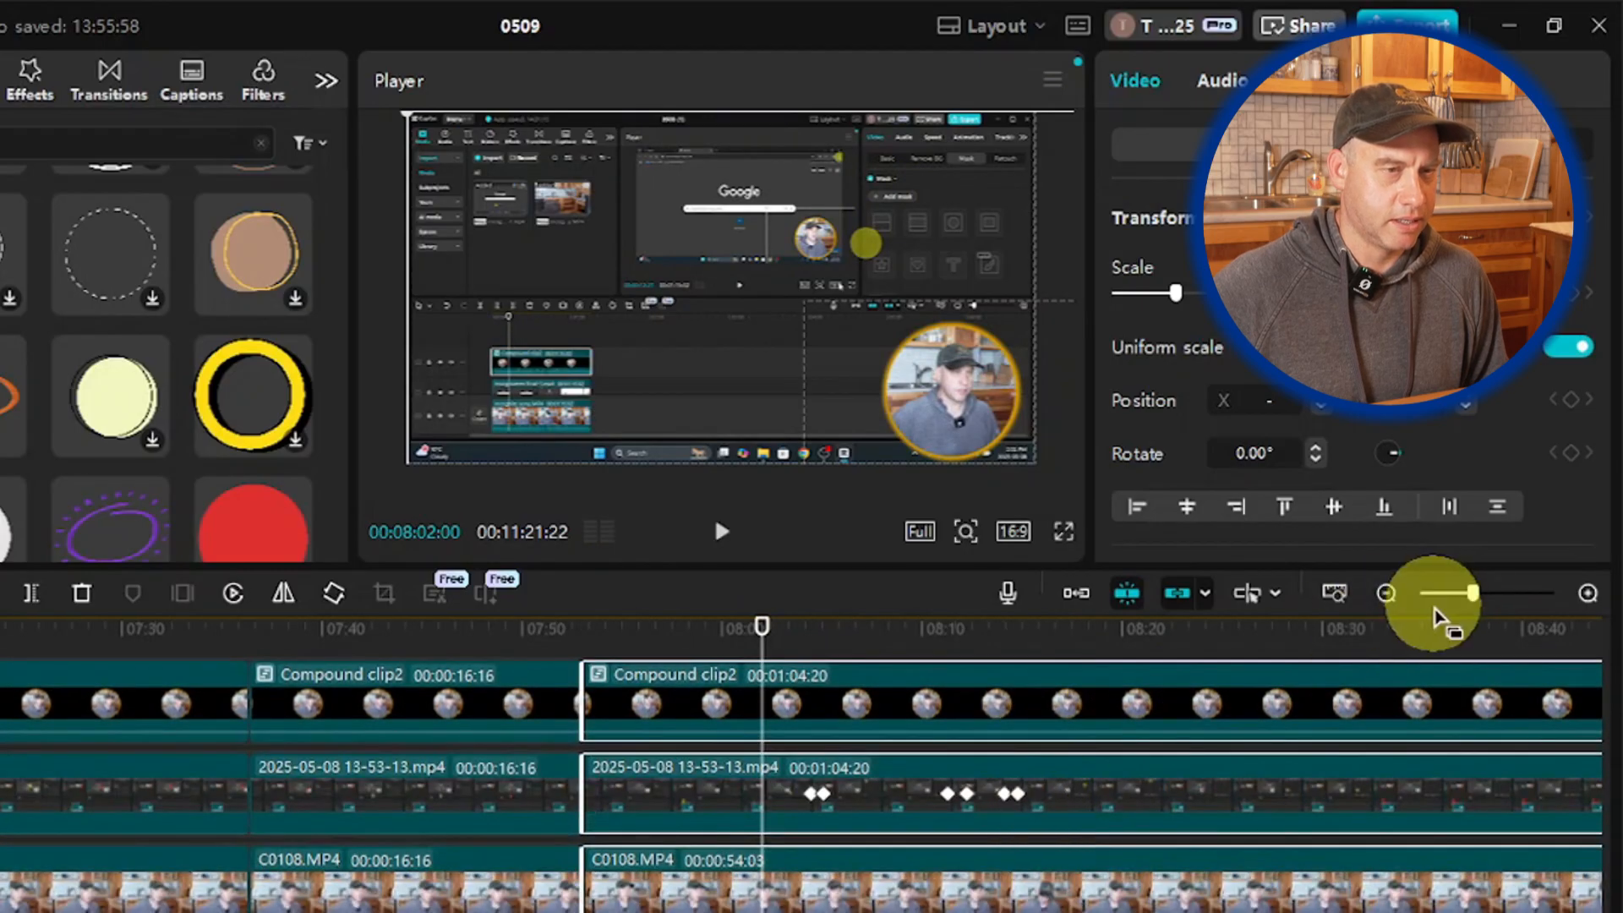
click(1387, 596)
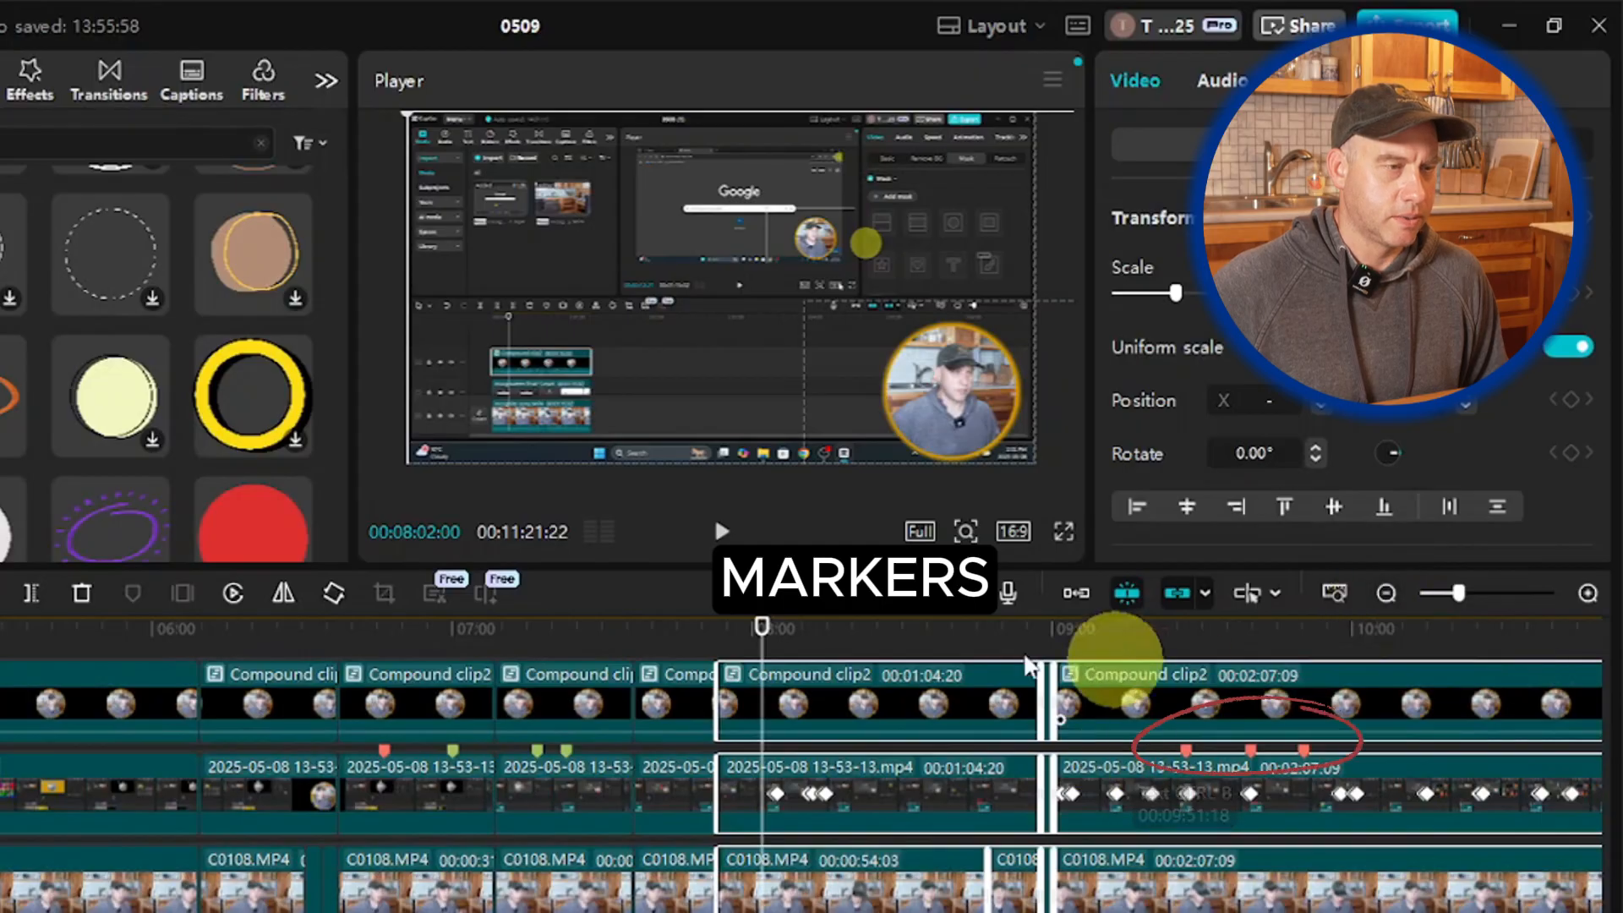
click(724, 531)
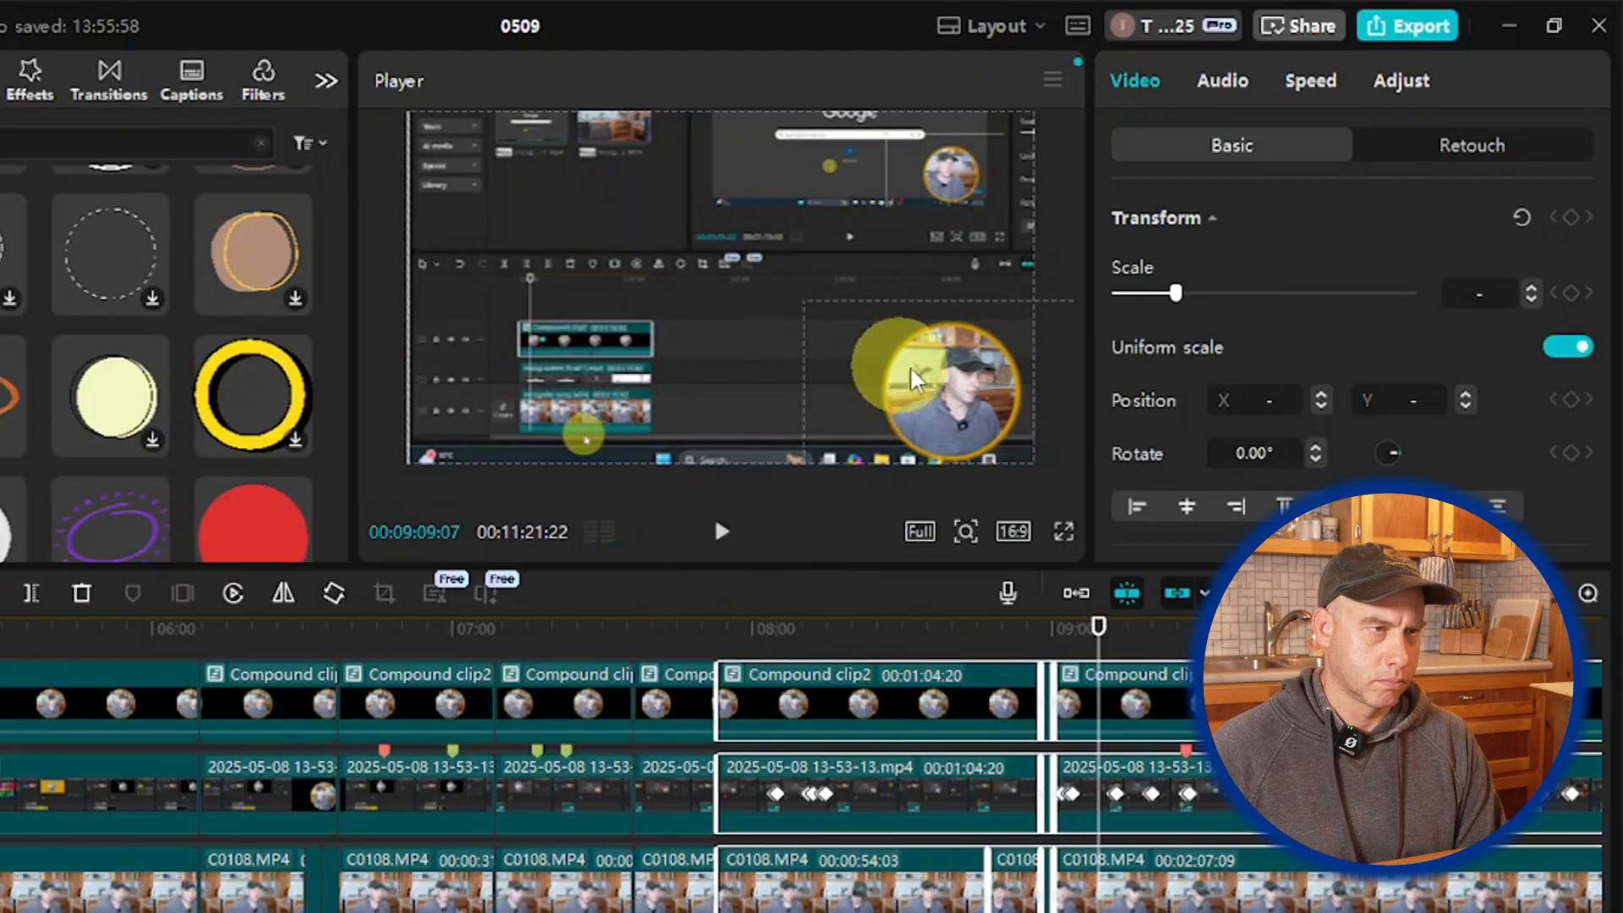
Step: Check the tracks around the playhead and play on to 00:09:22:08, just before the next red marker
scroll(994, 701, up, 1)
scroll(997, 710, up, 1)
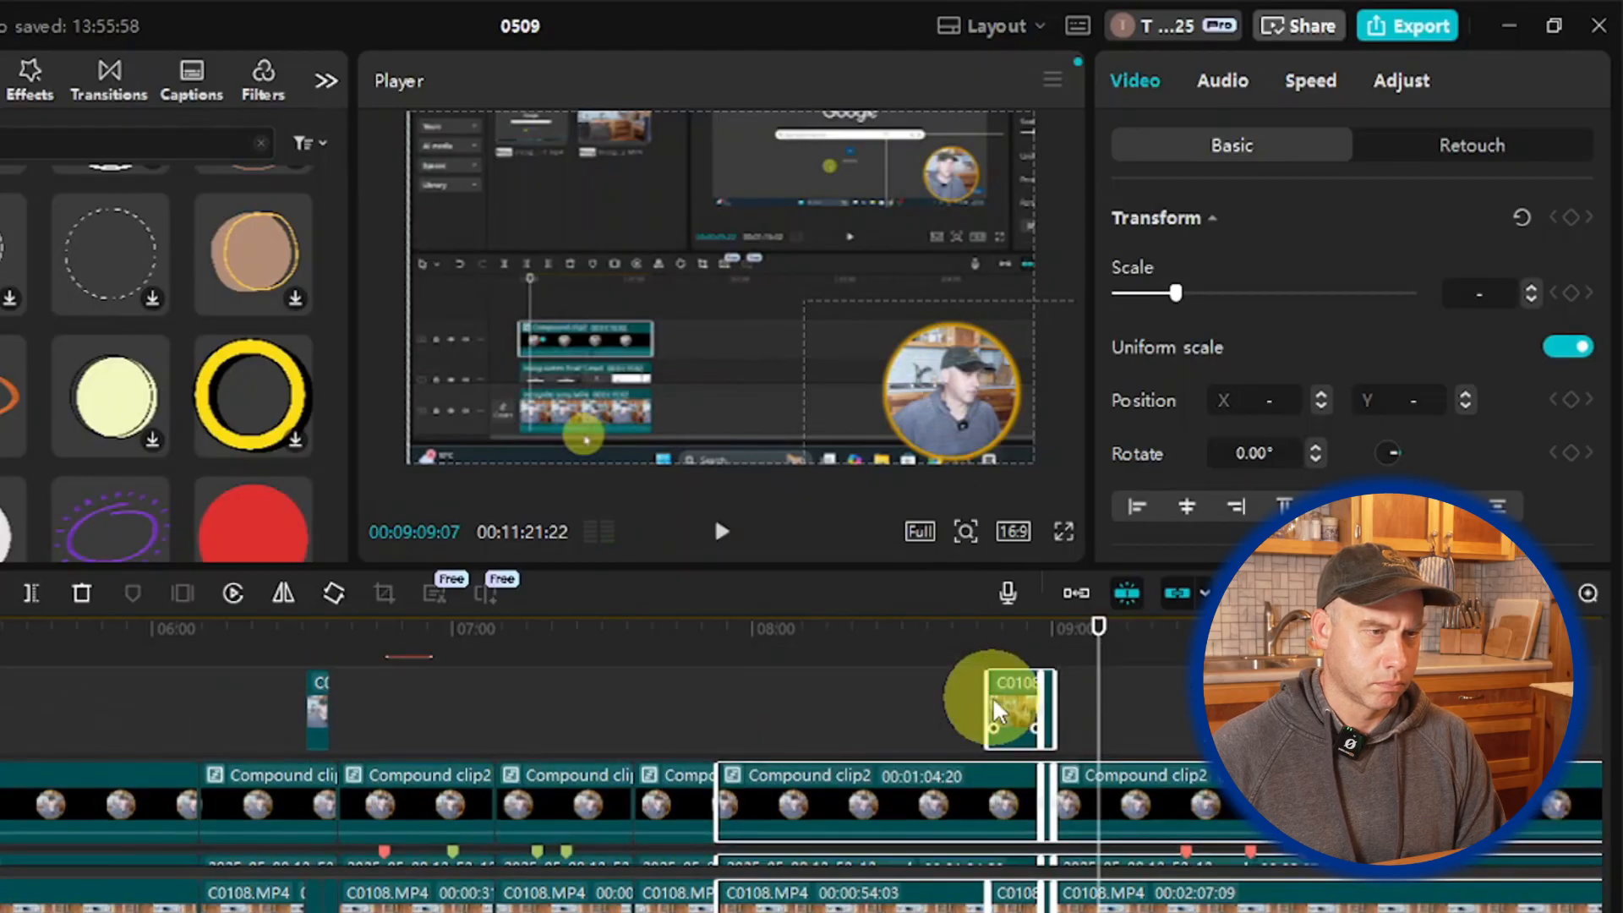
scroll(995, 701, down, 2)
scroll(994, 702, up, 2)
scroll(995, 702, down, 1)
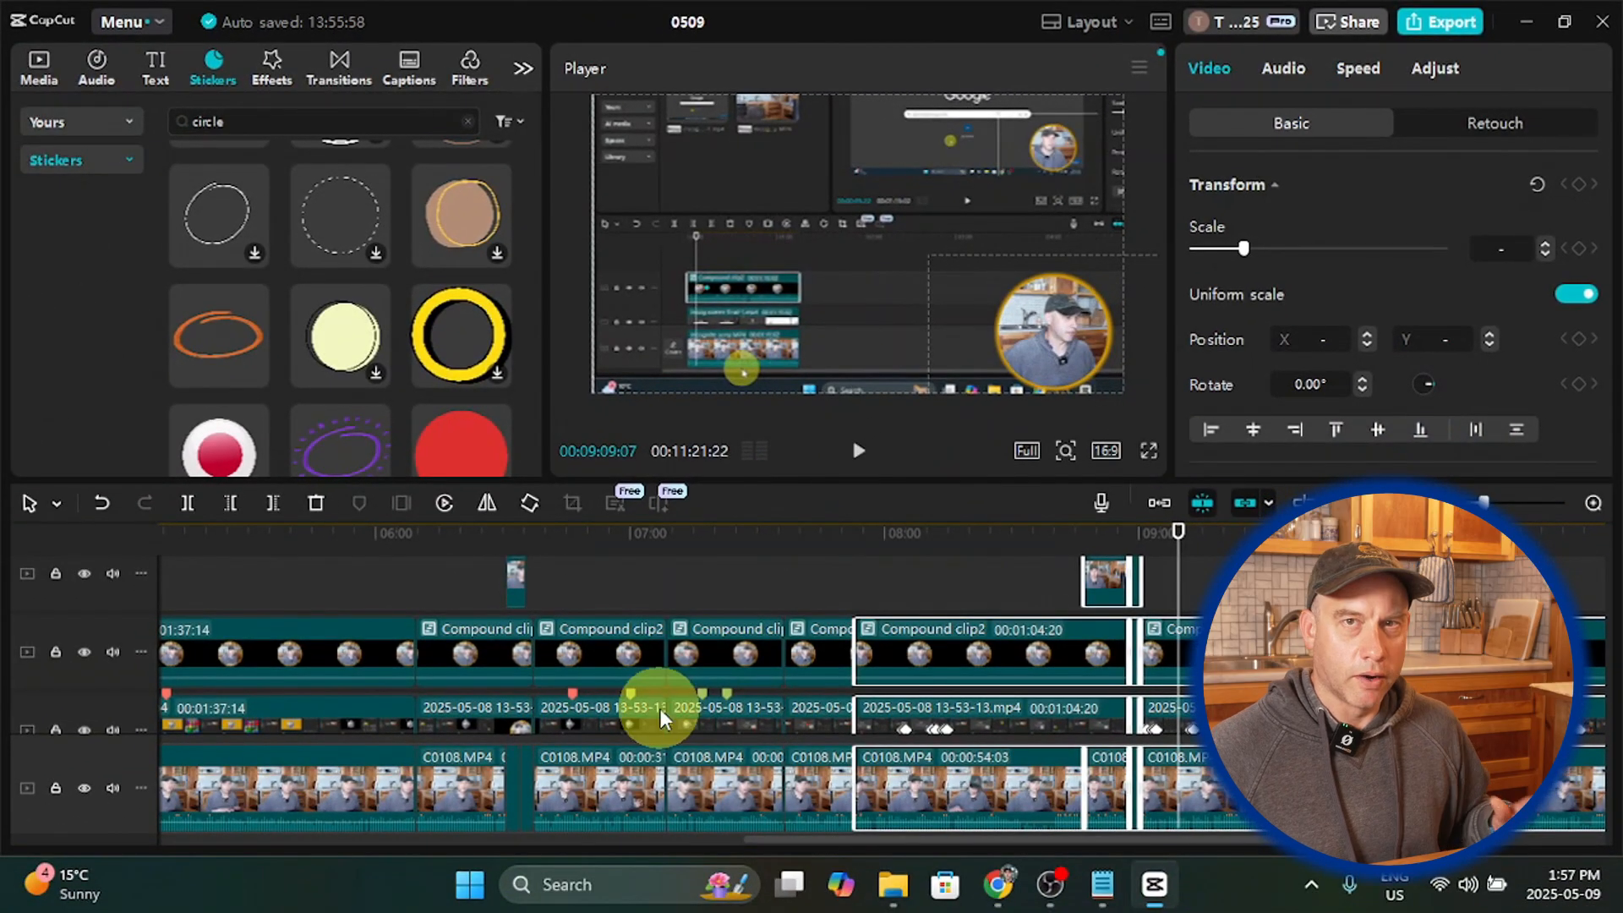
click(858, 453)
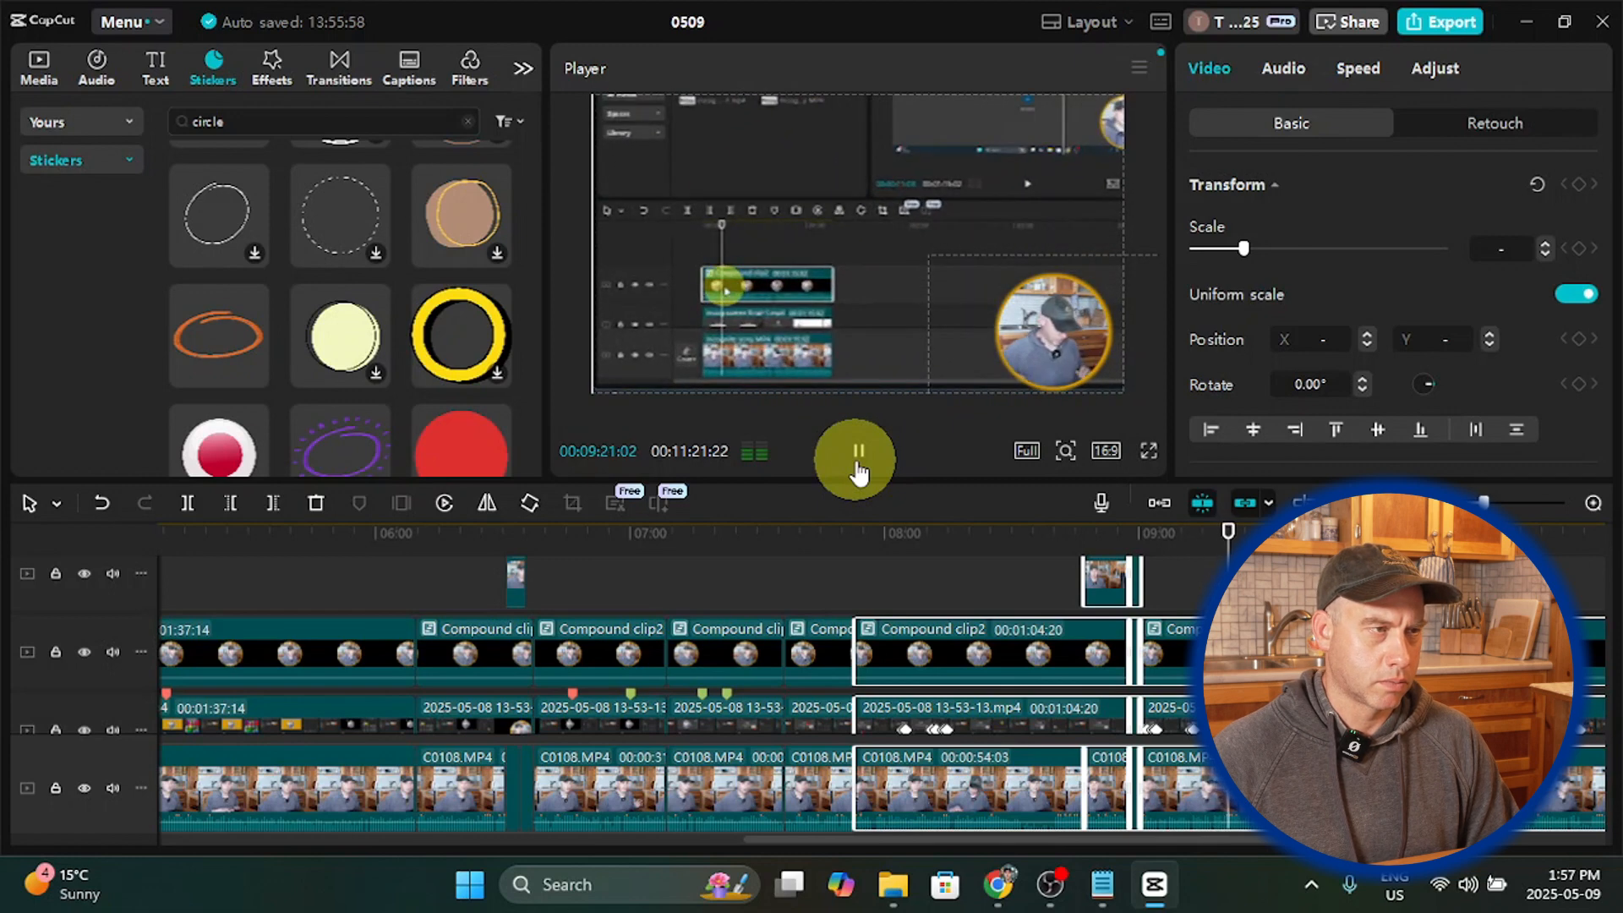
click(857, 459)
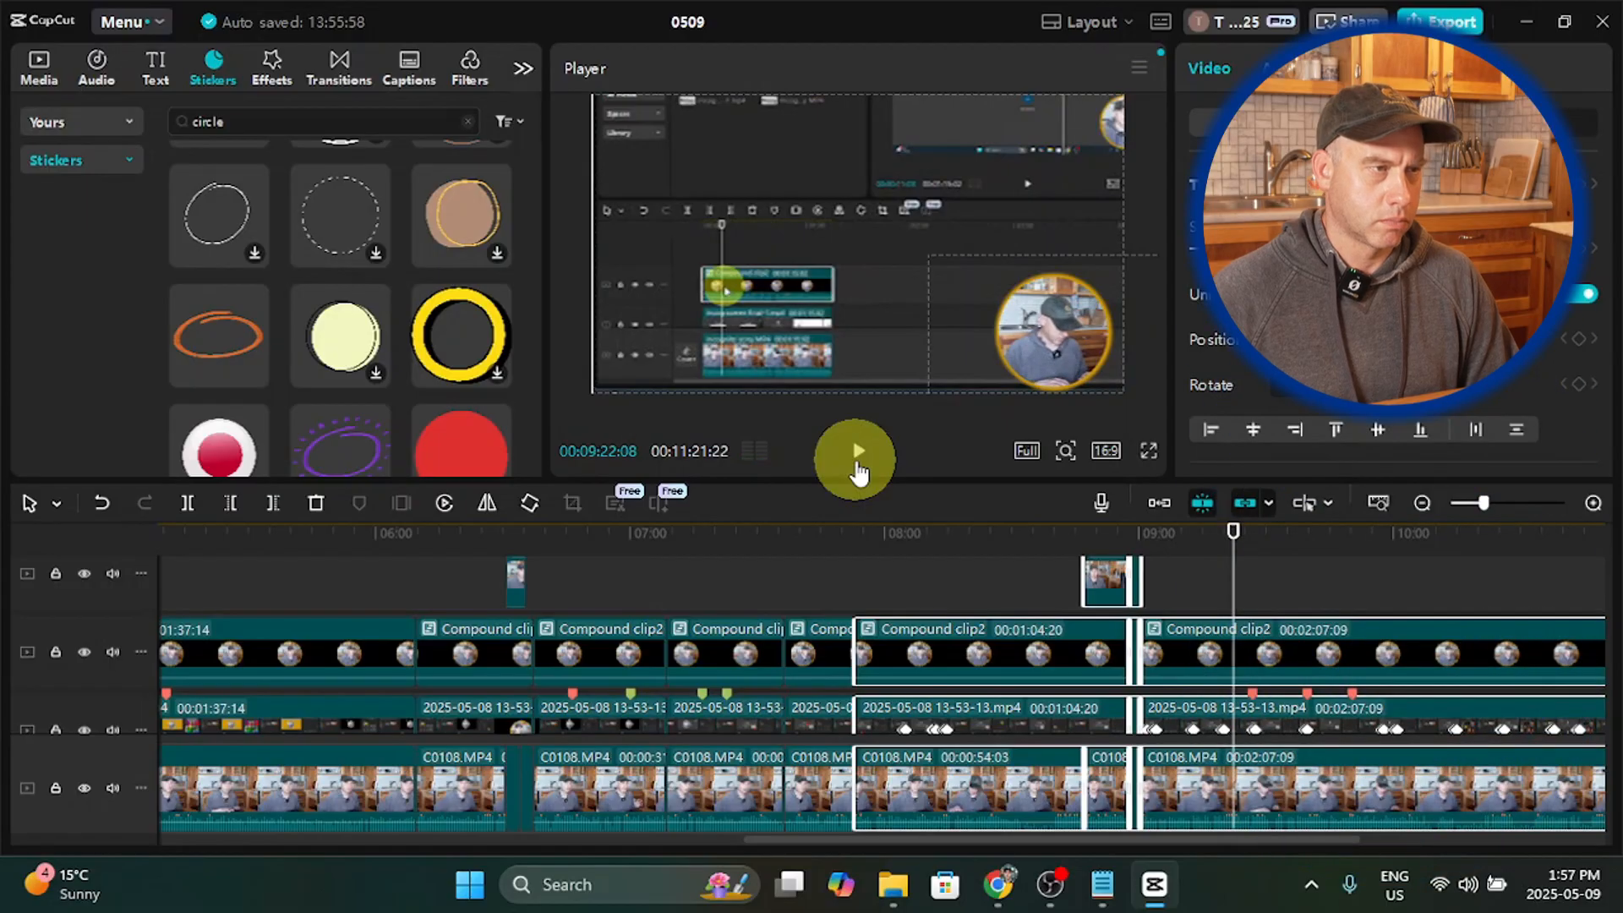
mouse_move(1254, 689)
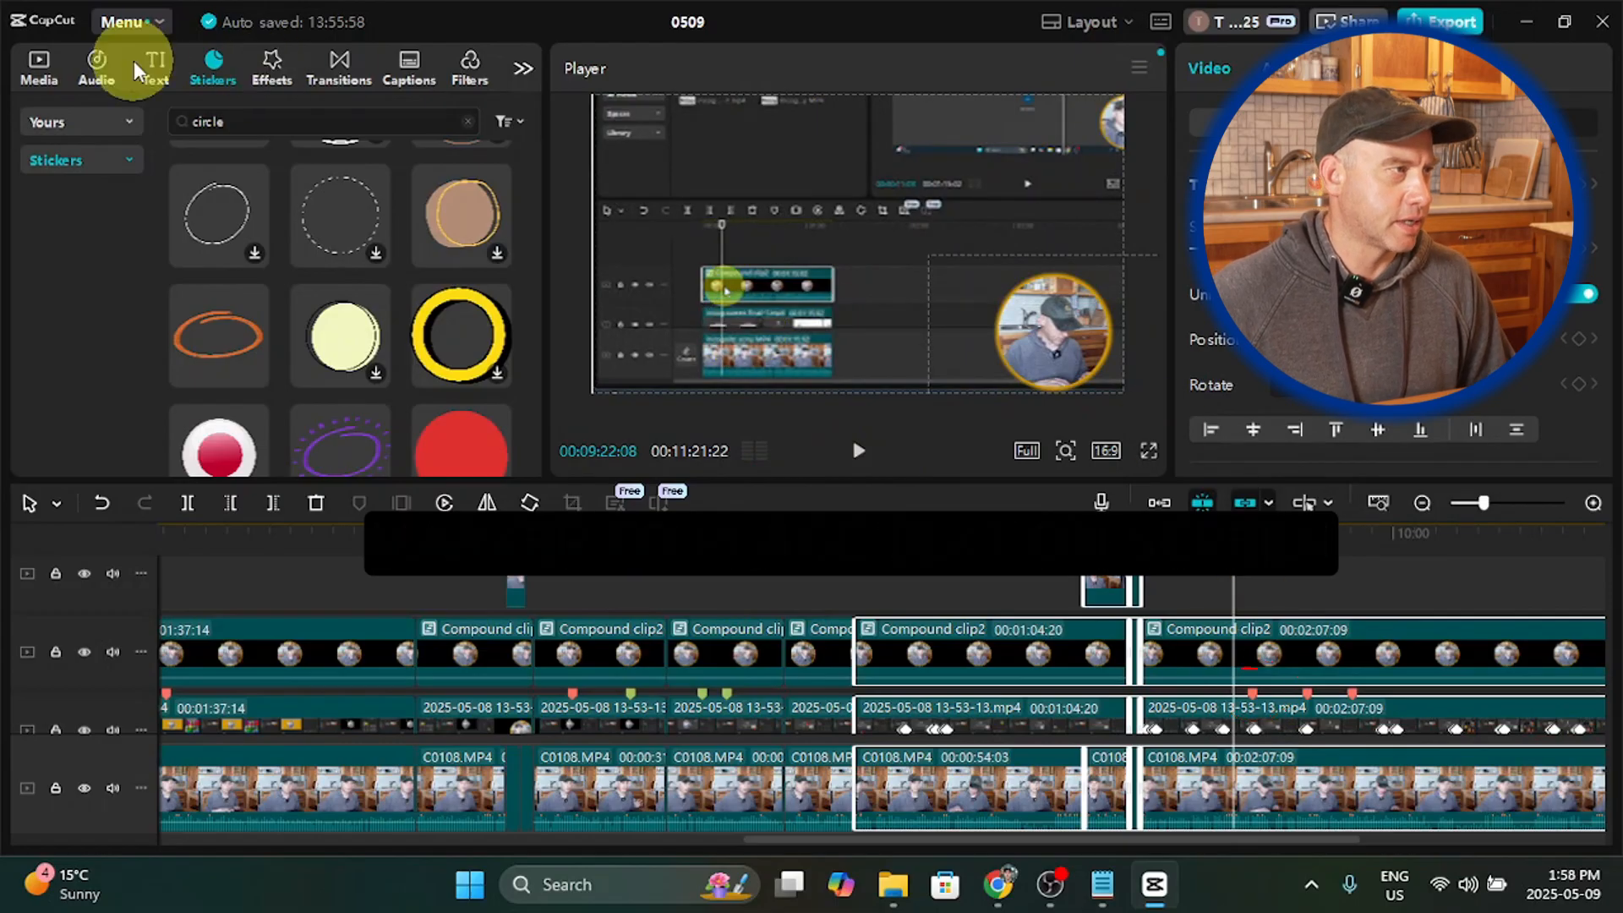
Step: Paste a copy of the existing shortcut text on the text track at 00:09:21:10 and change its wording to CTRL + B
scroll(642, 651, up, 2)
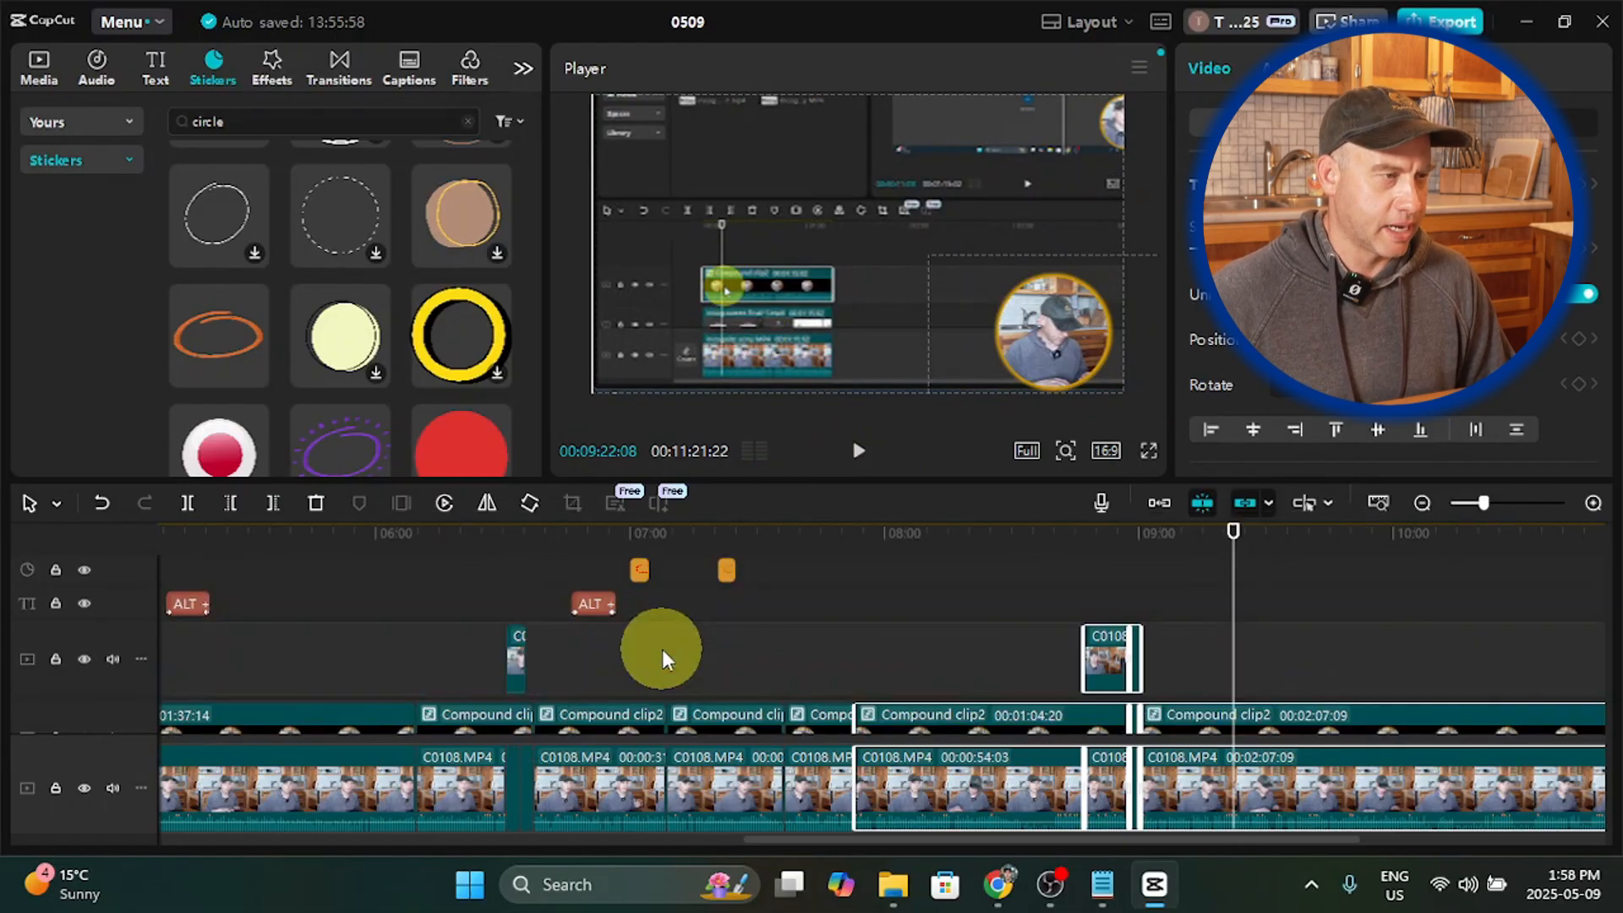
click(597, 605)
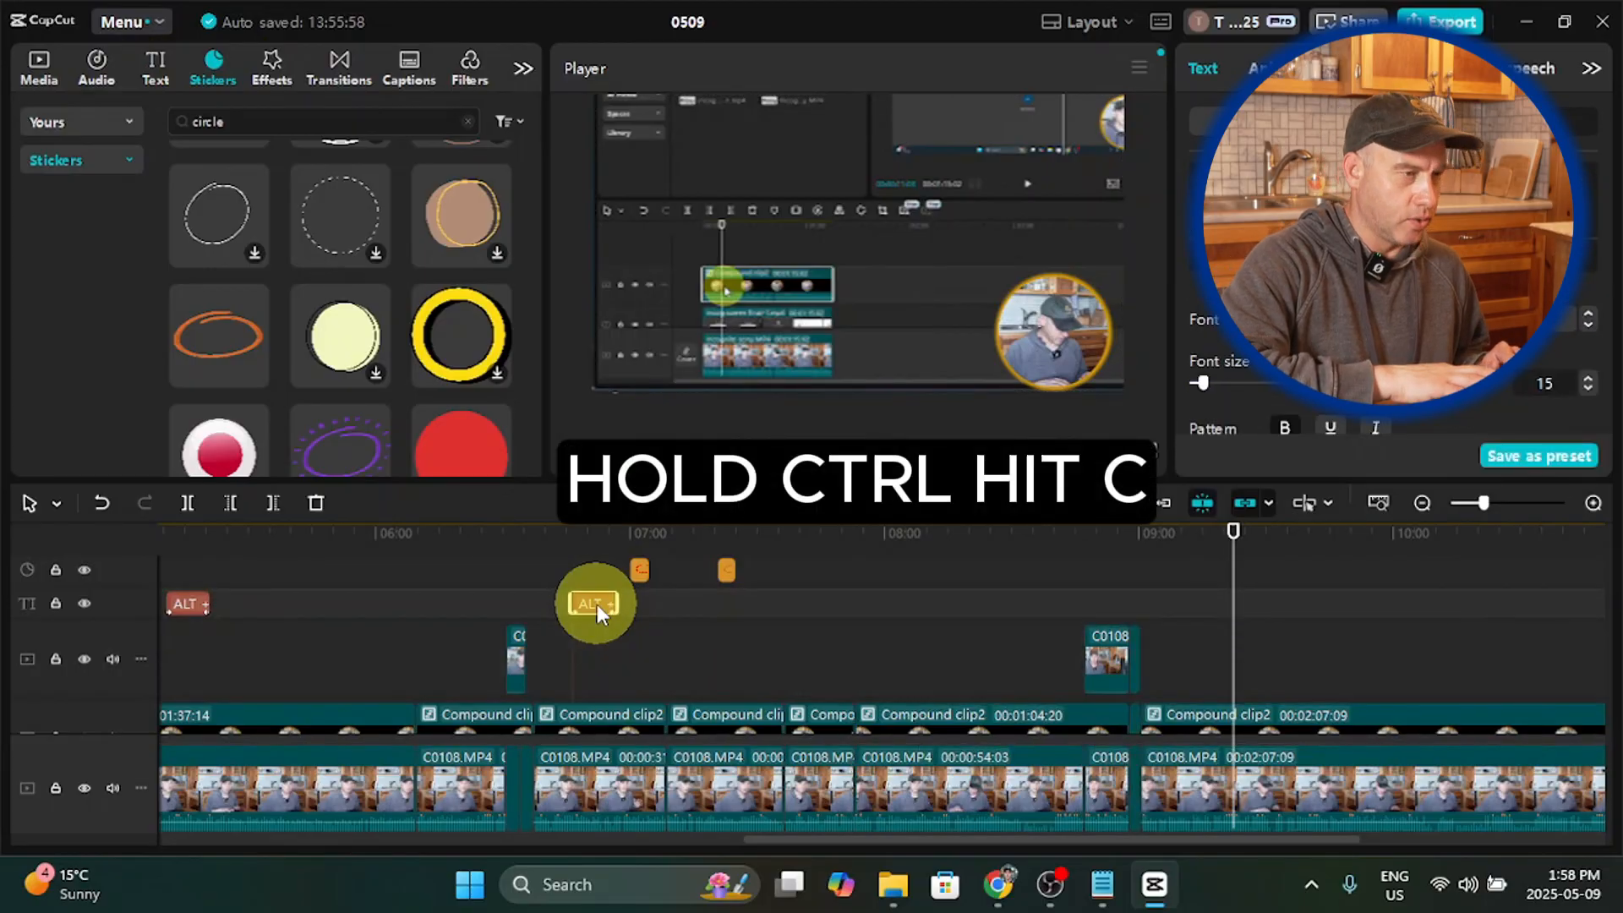
click(1273, 610)
drag(1268, 609, 1206, 616)
click(849, 450)
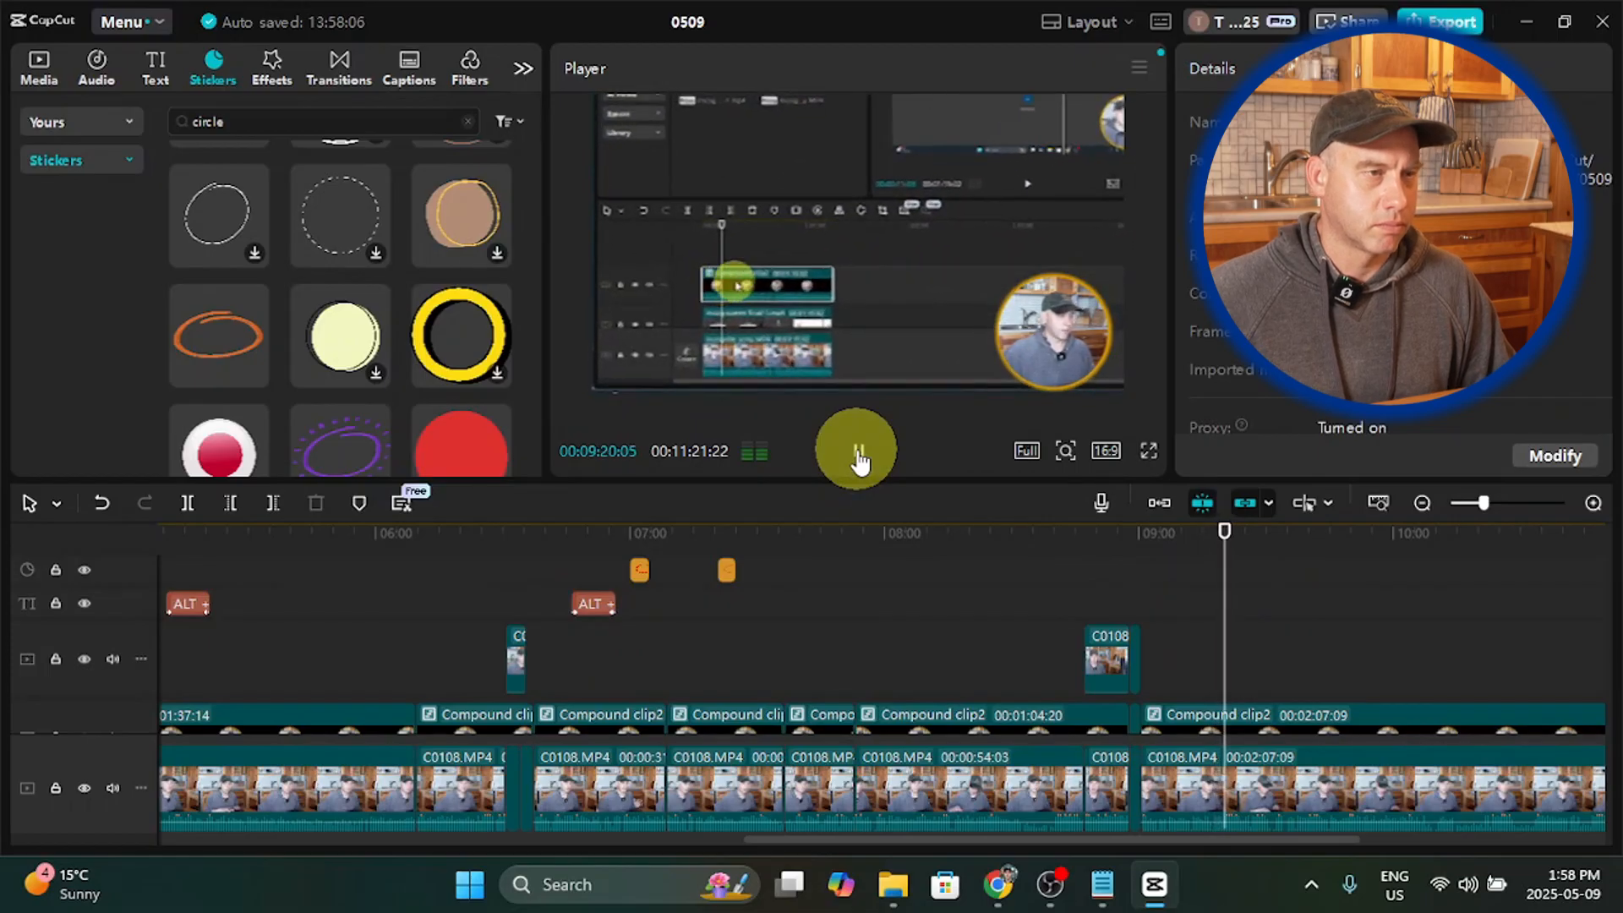
click(858, 454)
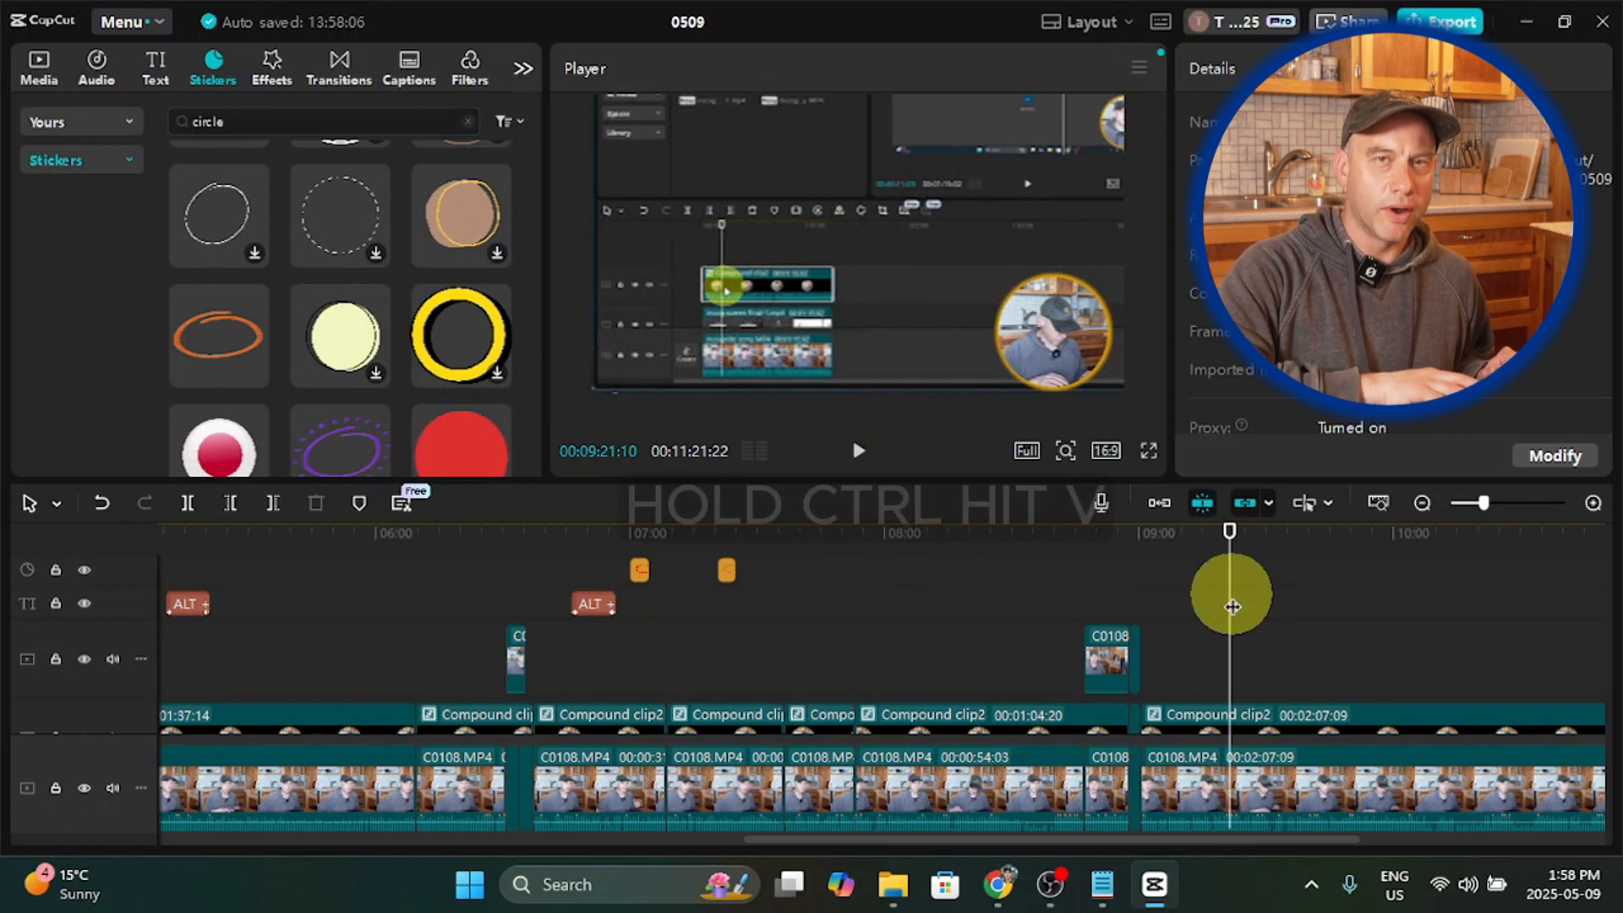
key(ctrl+v)
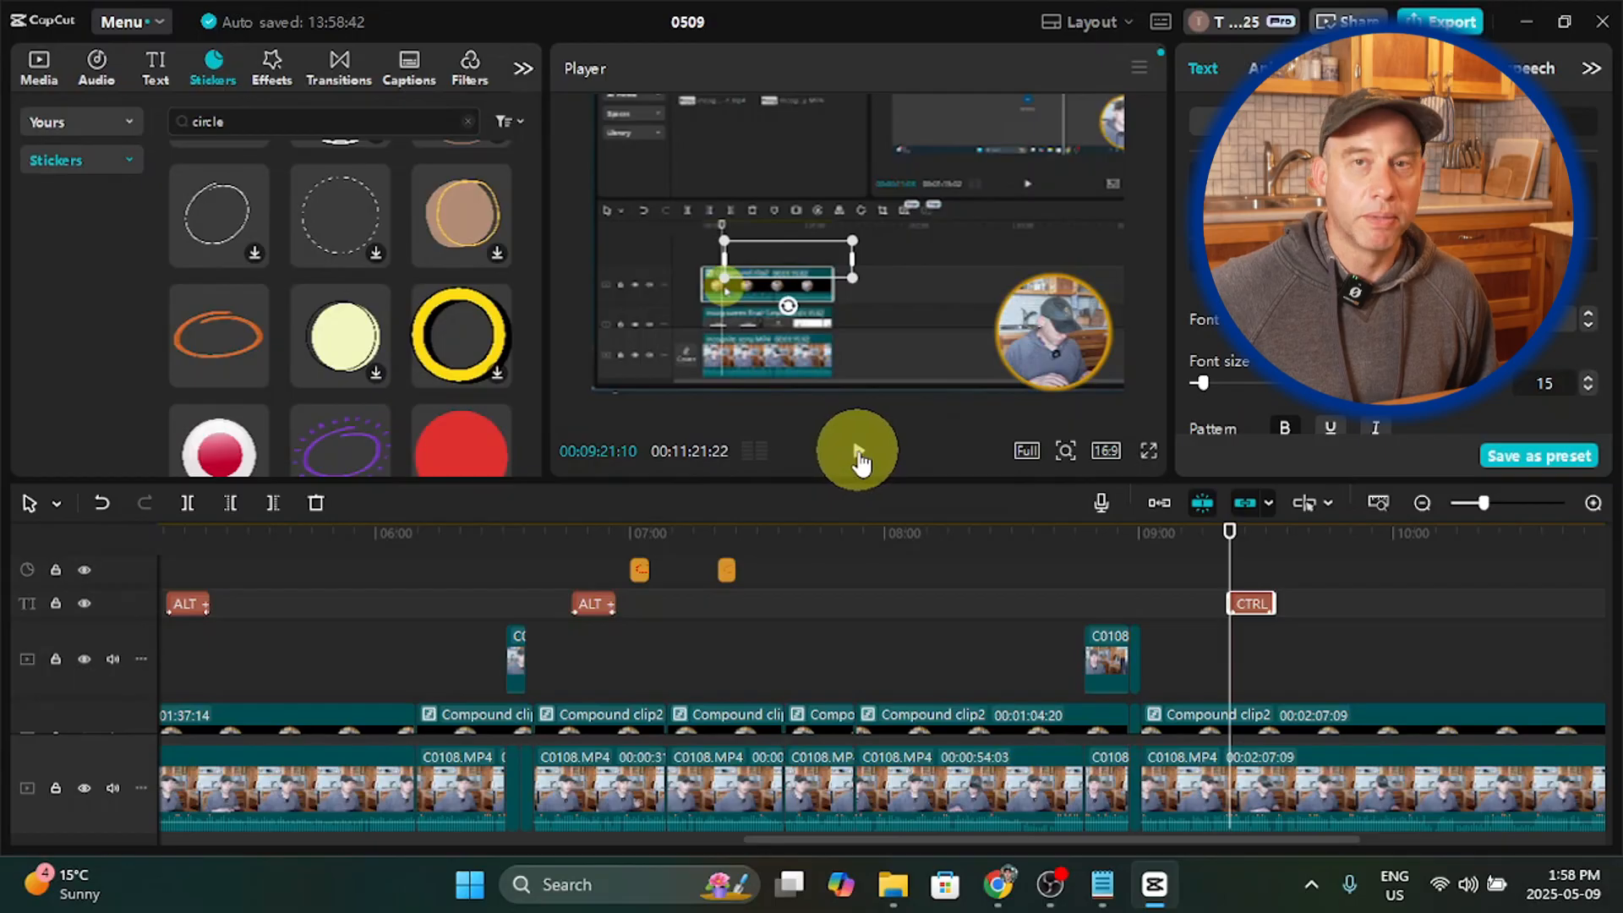
Step: Play on to 00:09:24:04 and move the CTRL + B text up in the preview so it sits above the selected clip
click(859, 459)
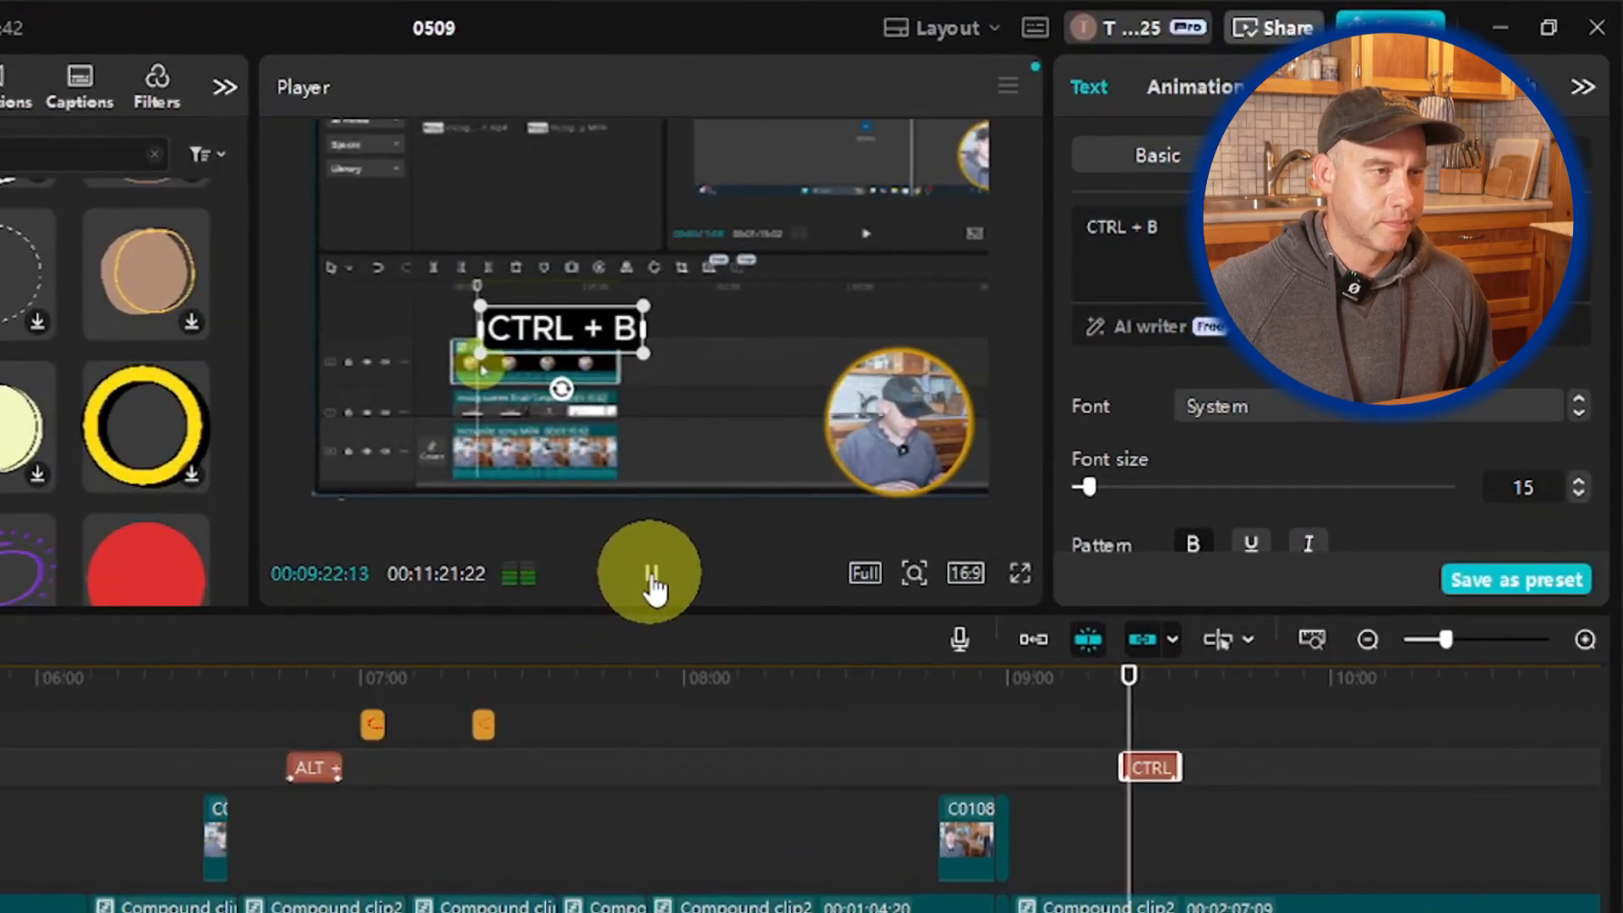
click(651, 582)
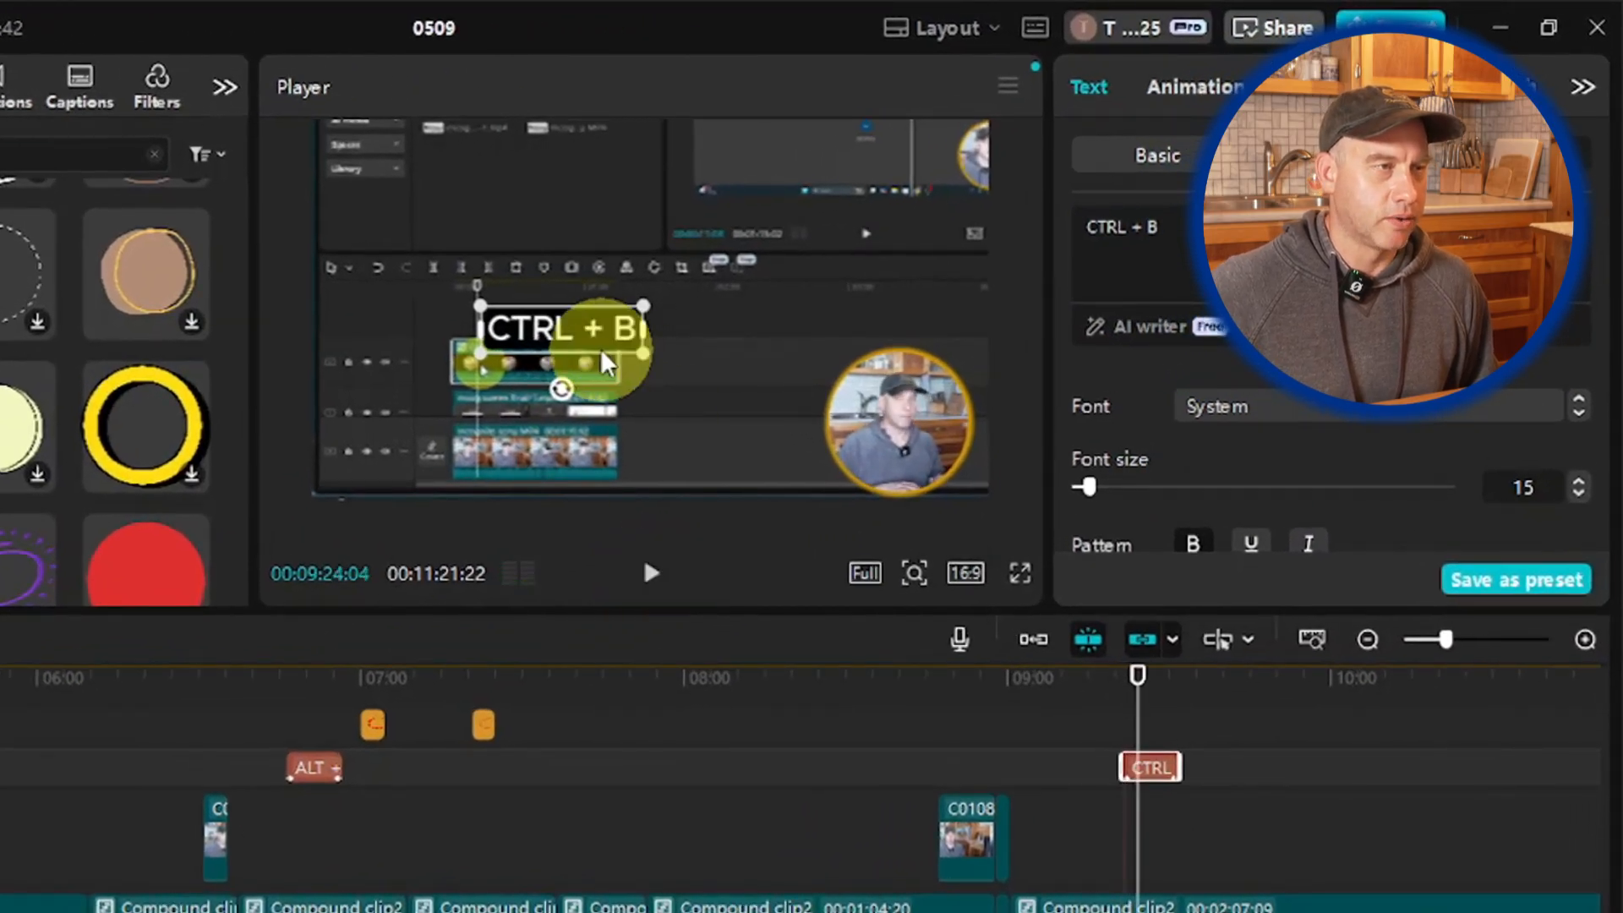
click(596, 349)
drag(596, 349, 606, 318)
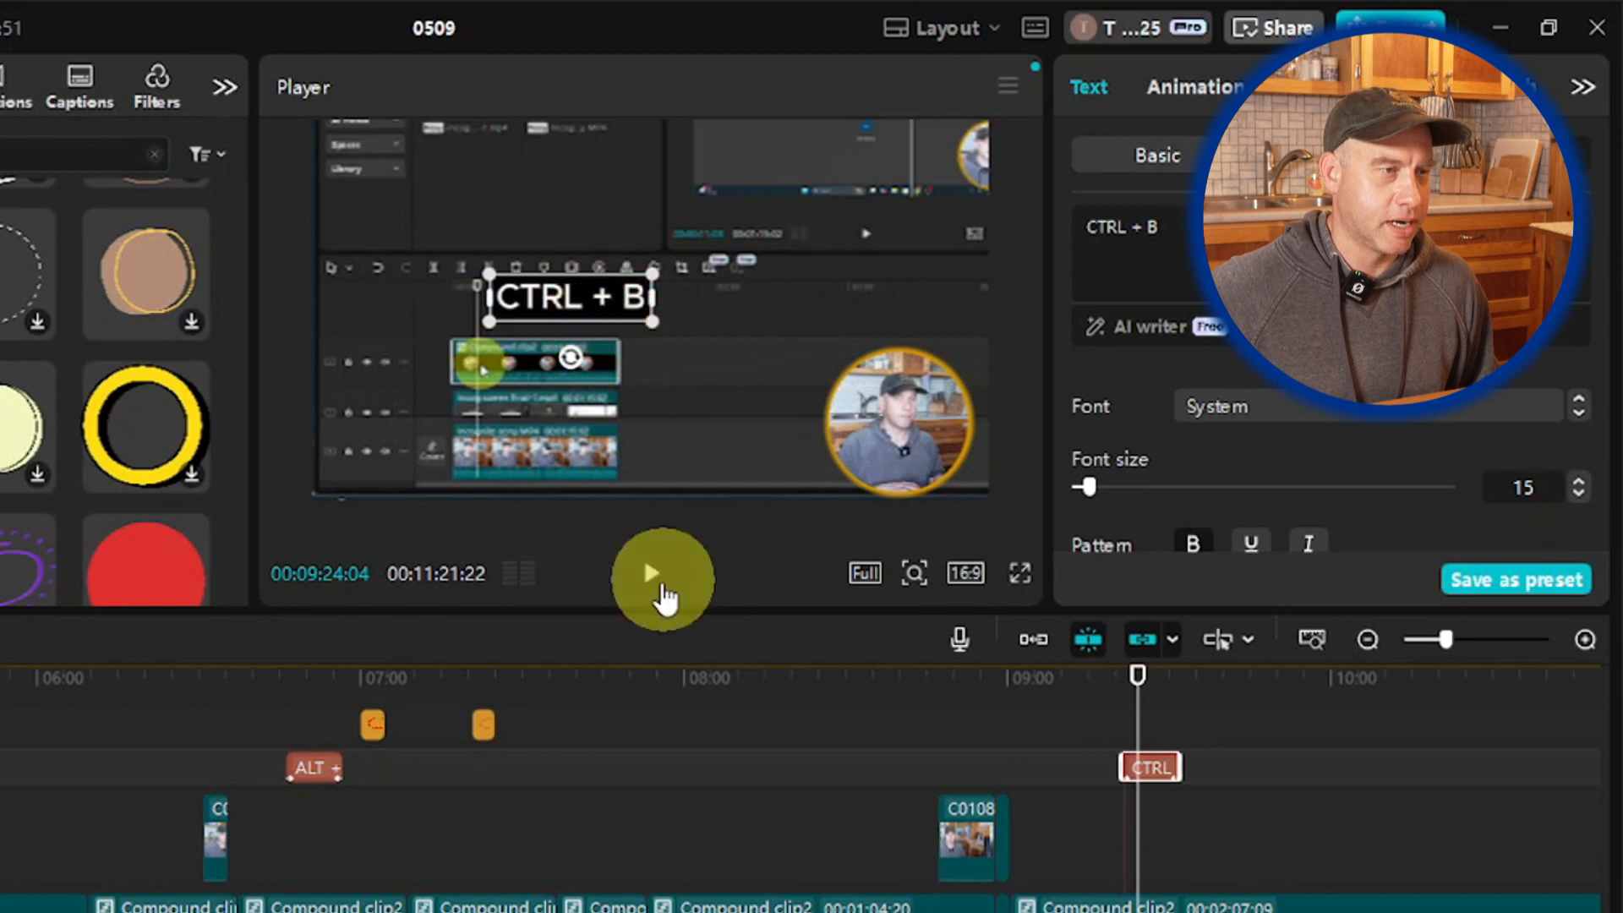
Step: Play the footage around the CTRL + B text and shorten its clip so it ends at 00:09:25:02
click(649, 581)
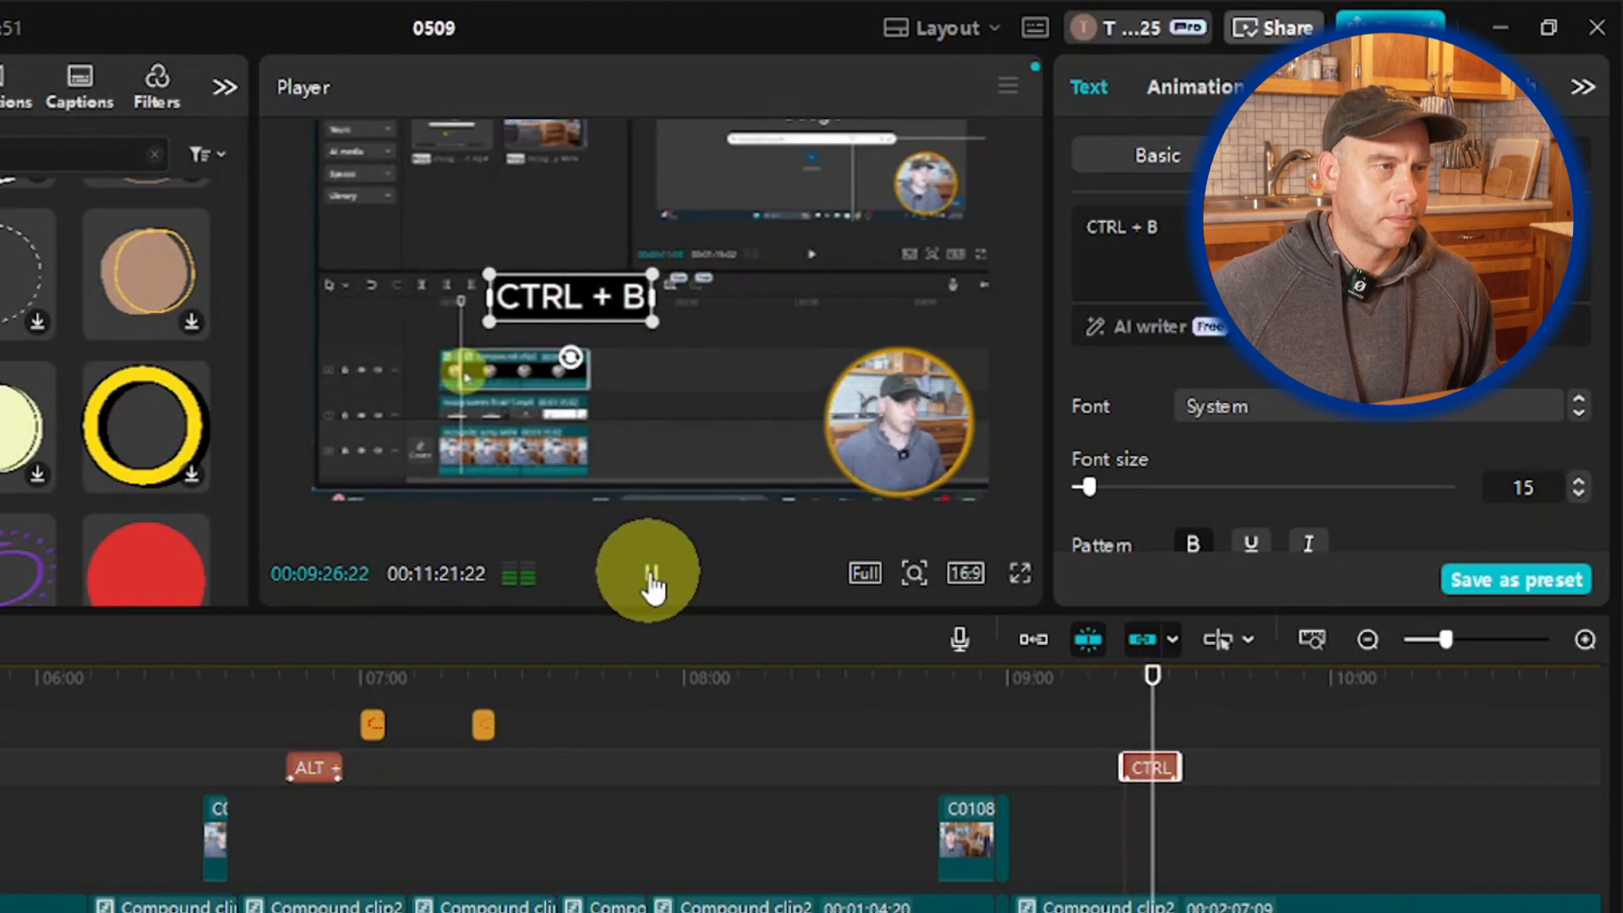
click(651, 583)
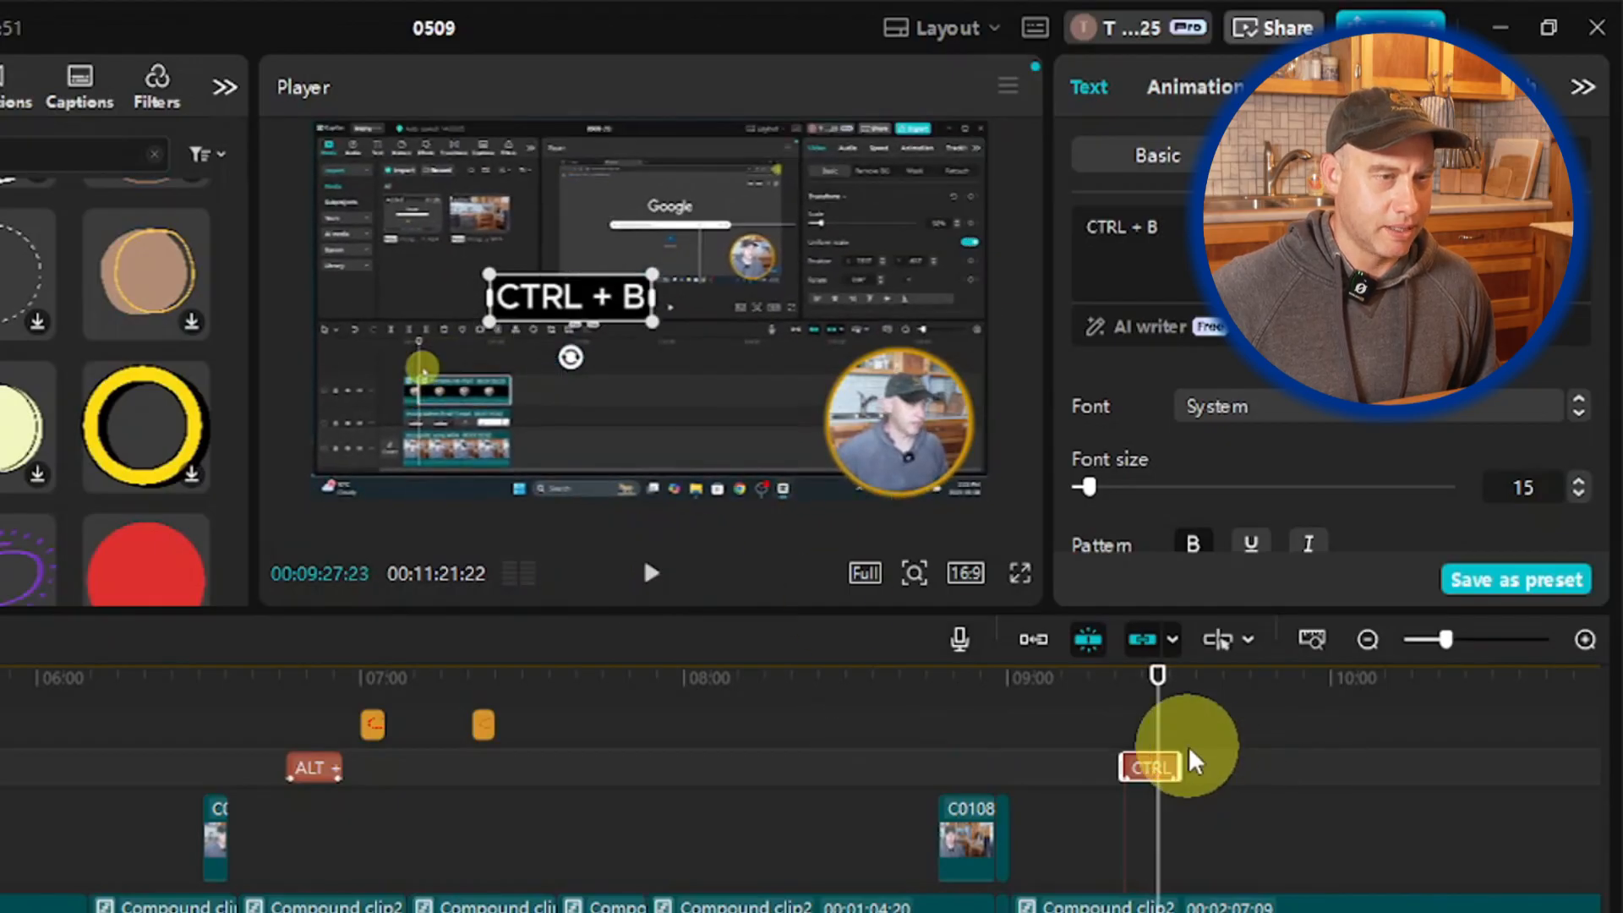
drag(1182, 764, 1159, 765)
click(1125, 698)
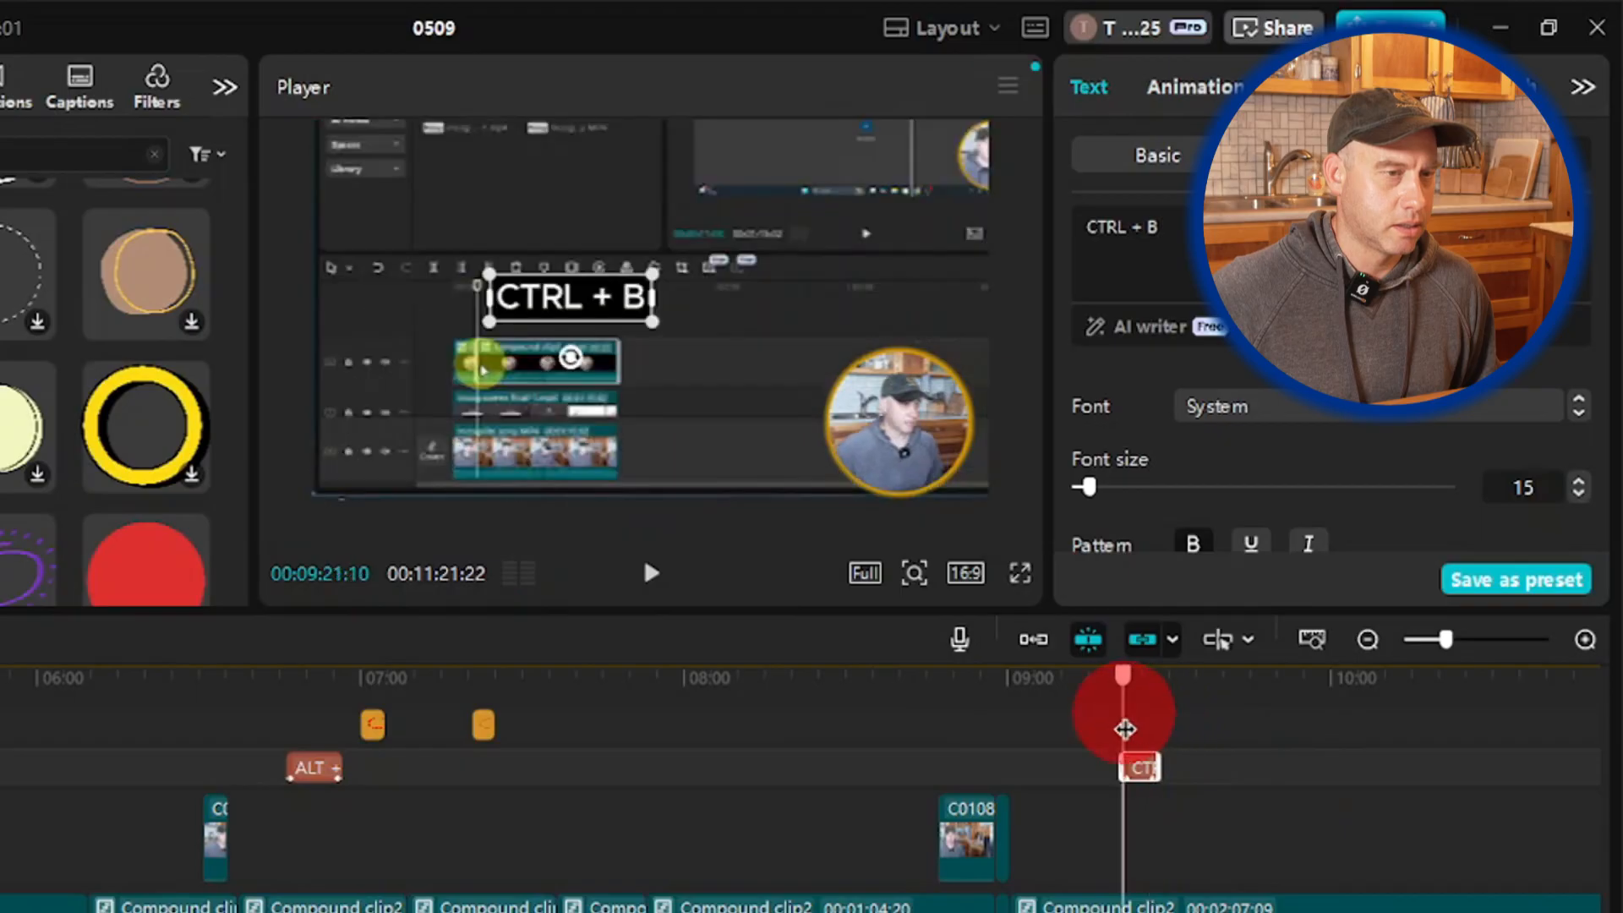
click(656, 574)
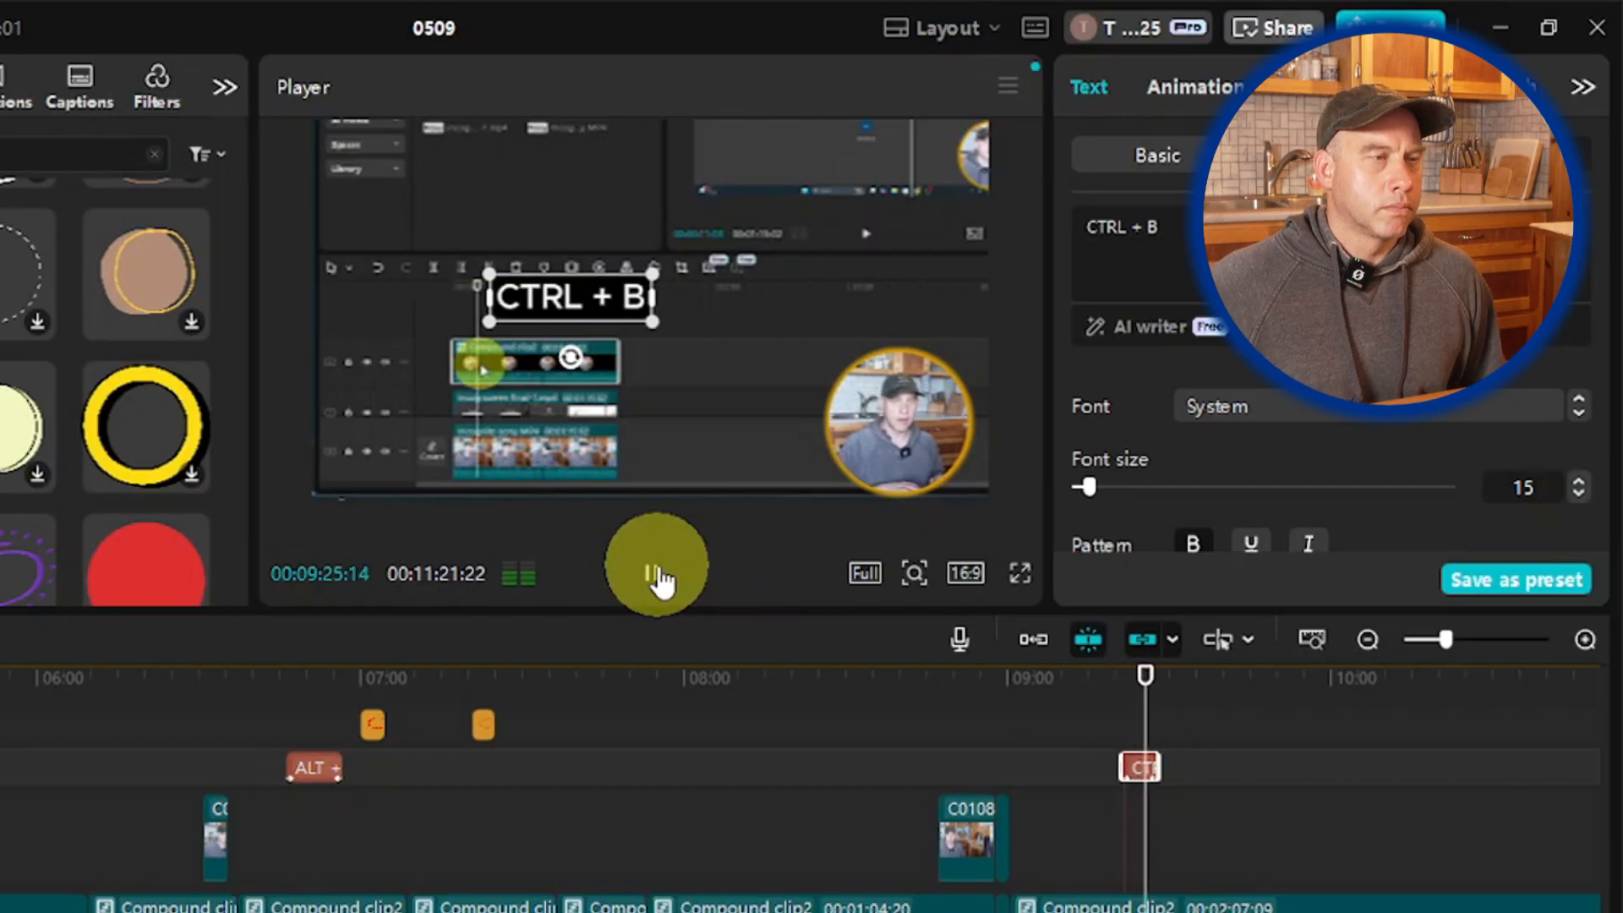
click(652, 573)
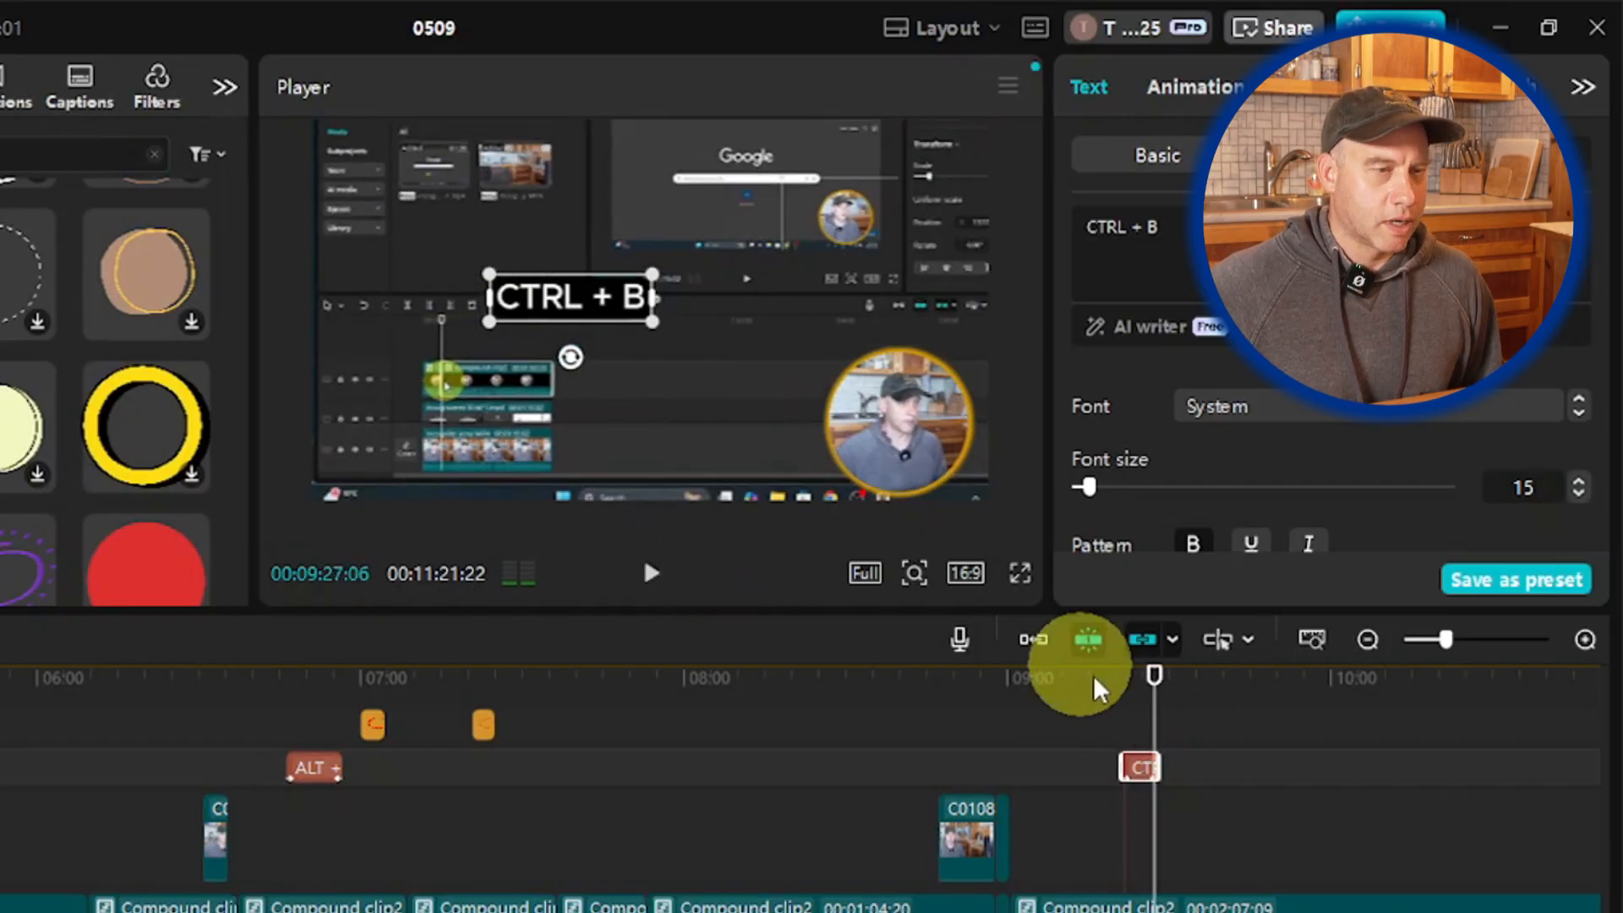
drag(1149, 732, 1137, 733)
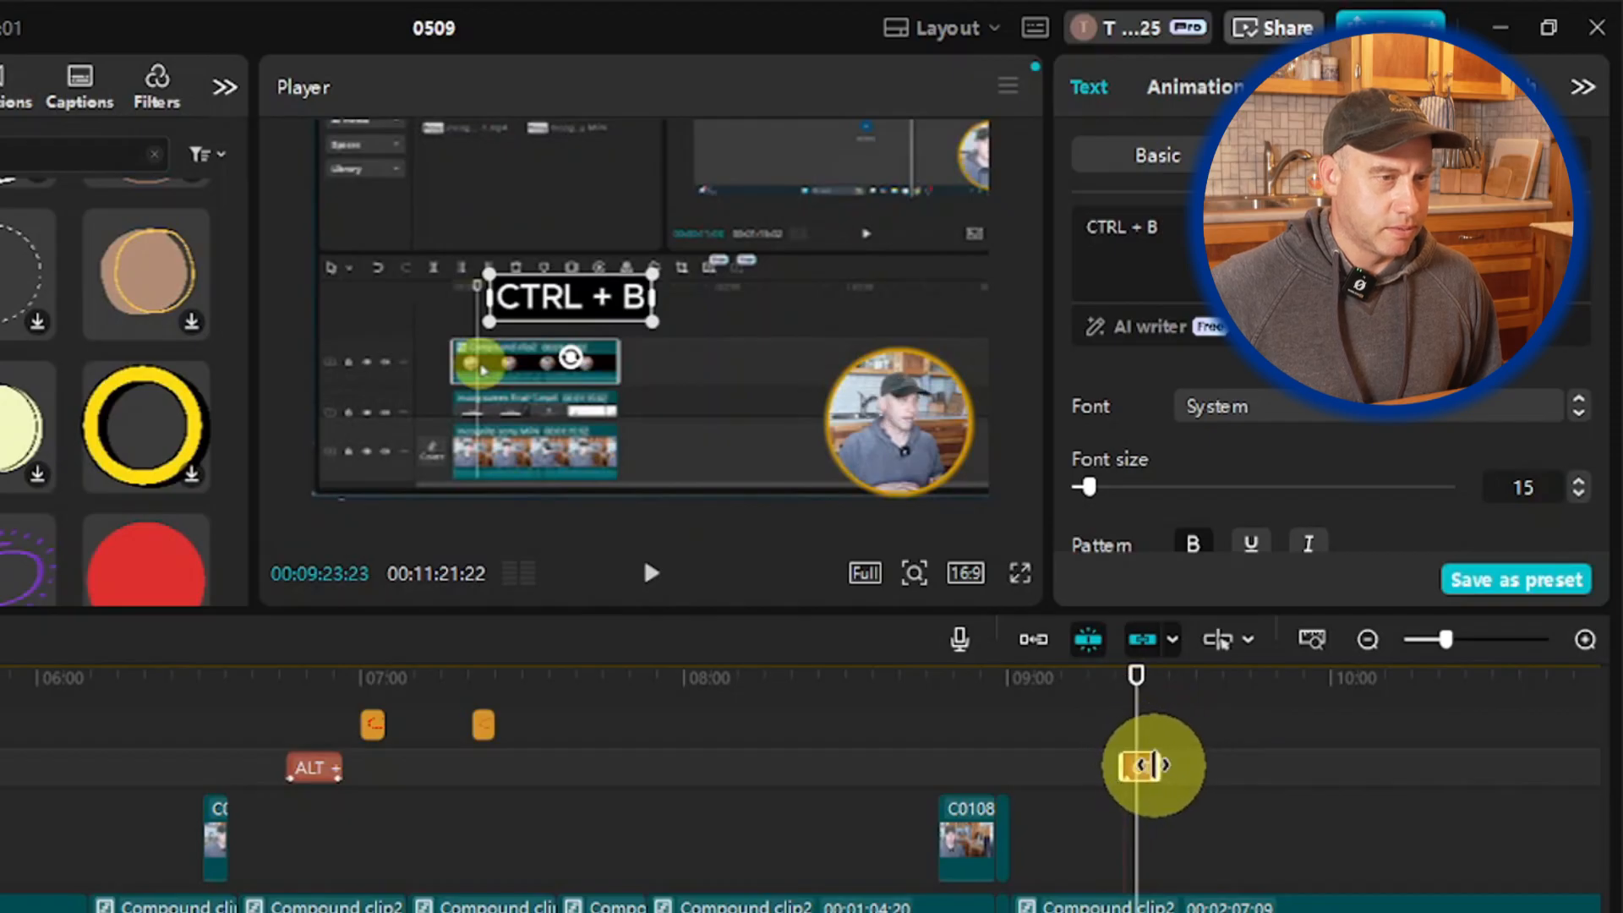
click(1135, 741)
drag(1143, 743, 1145, 743)
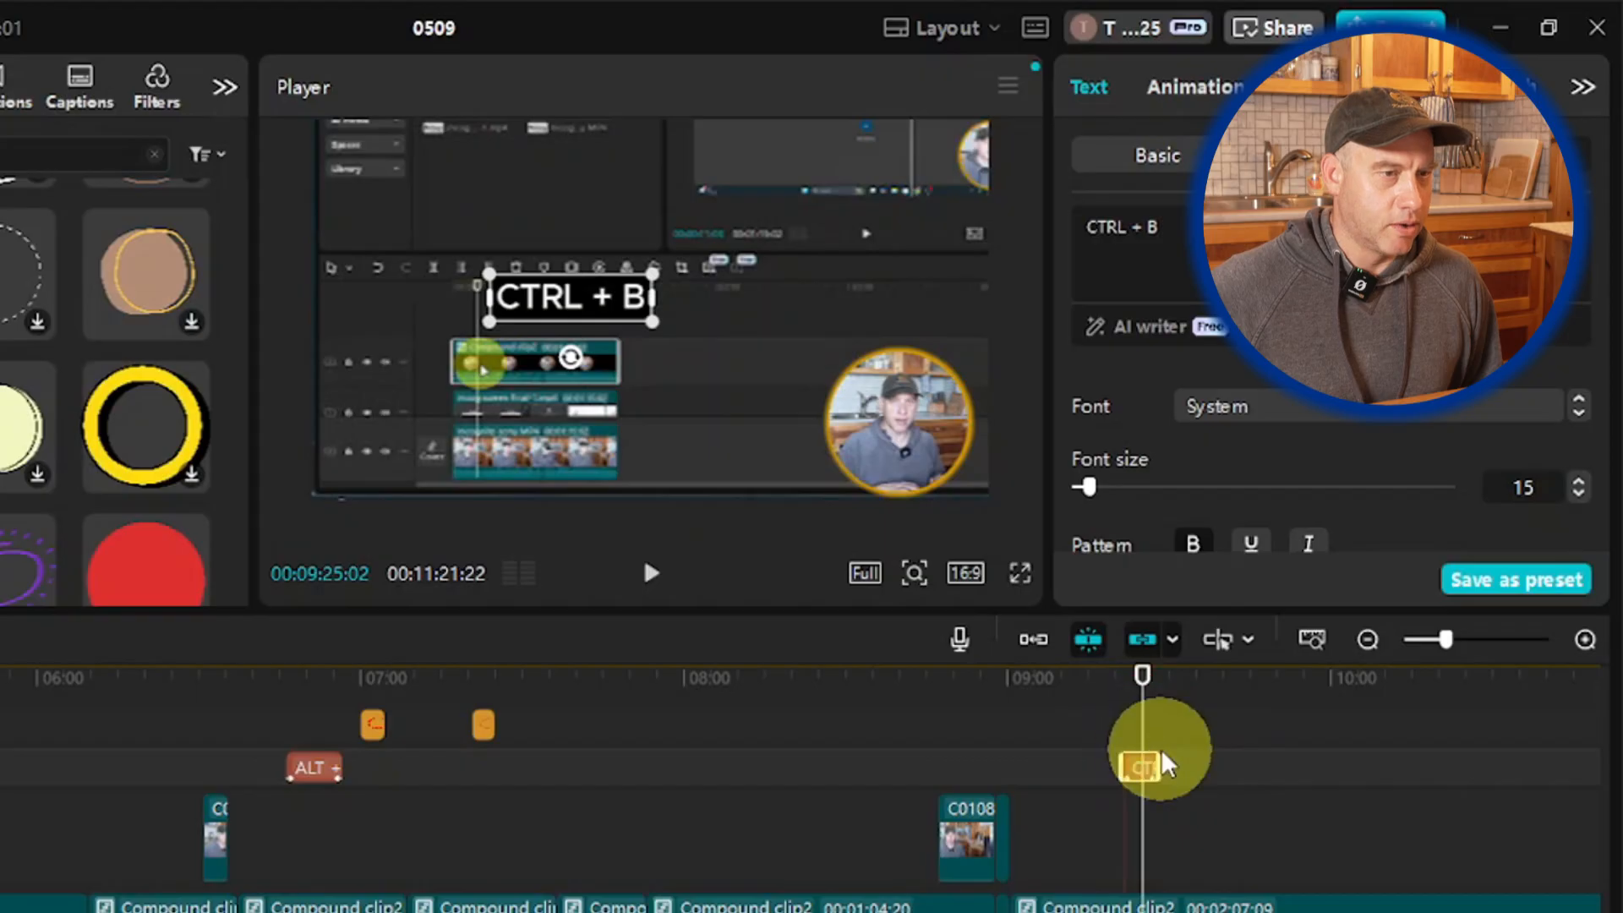
drag(1157, 757, 1123, 714)
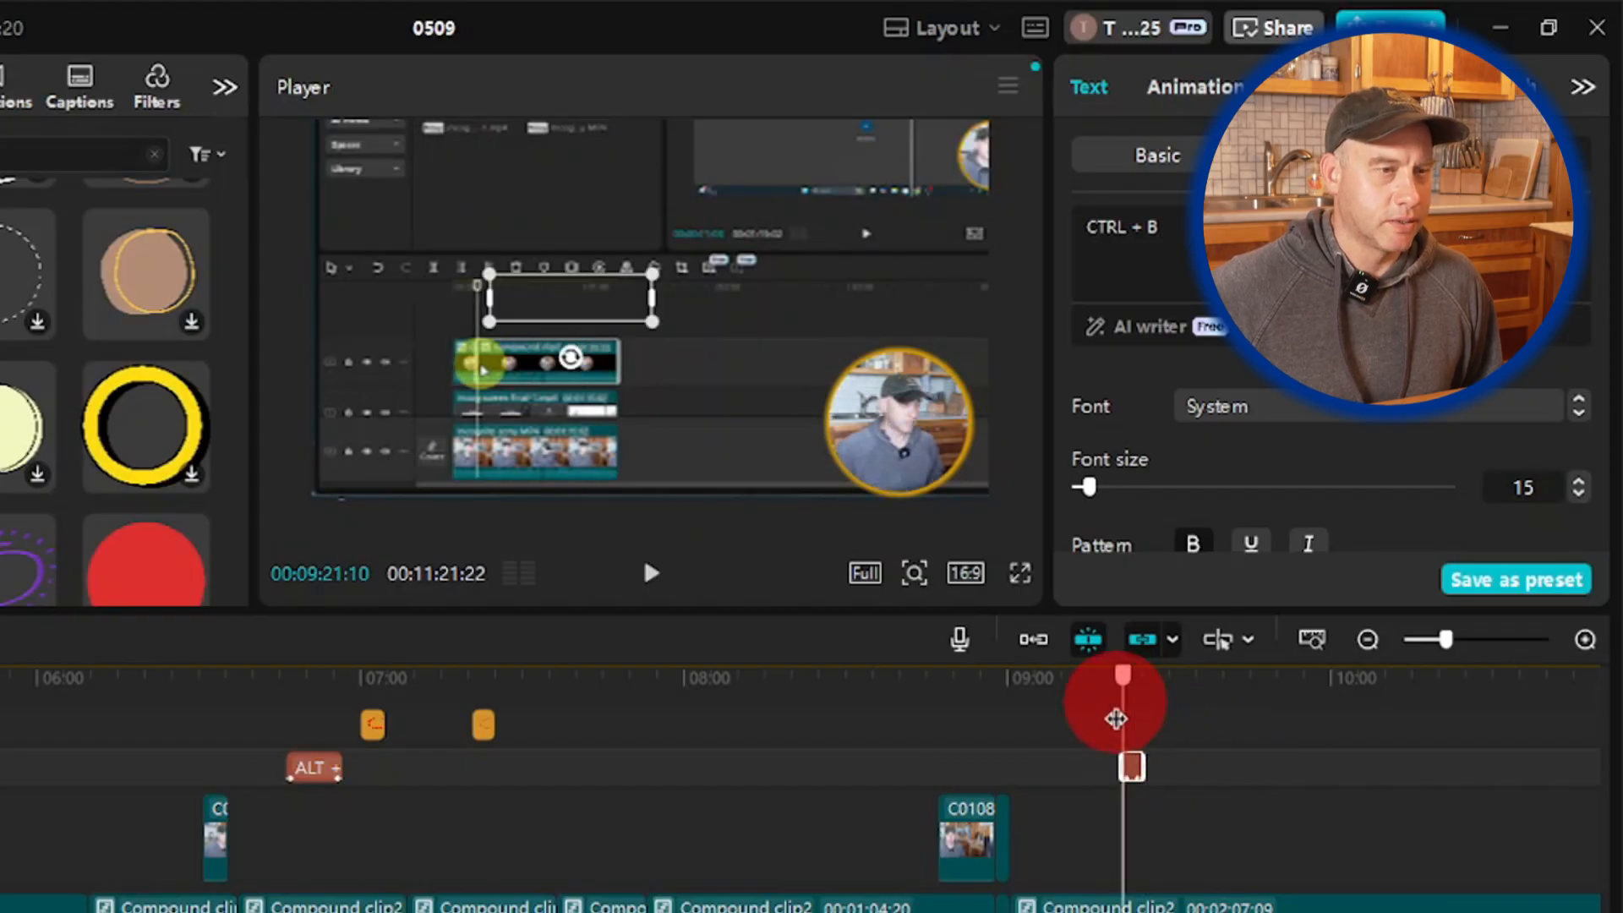
Step: Play the footage from 00:09:21:10 to 00:09:34:00 to find the next passage for cutting
click(663, 581)
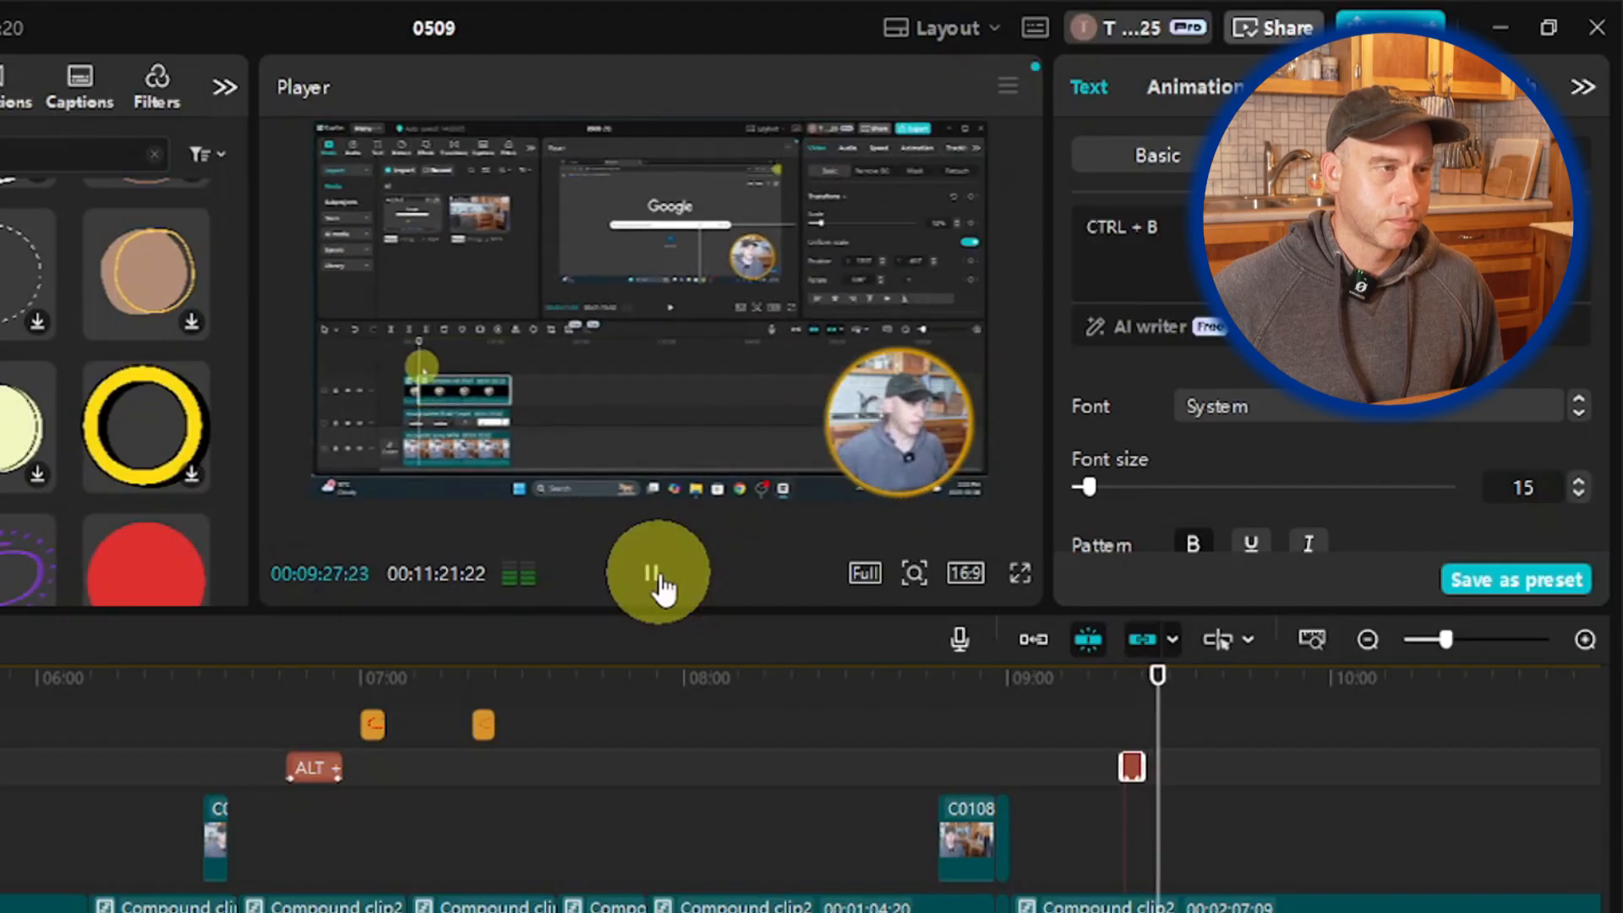
scroll(958, 778, down, 4)
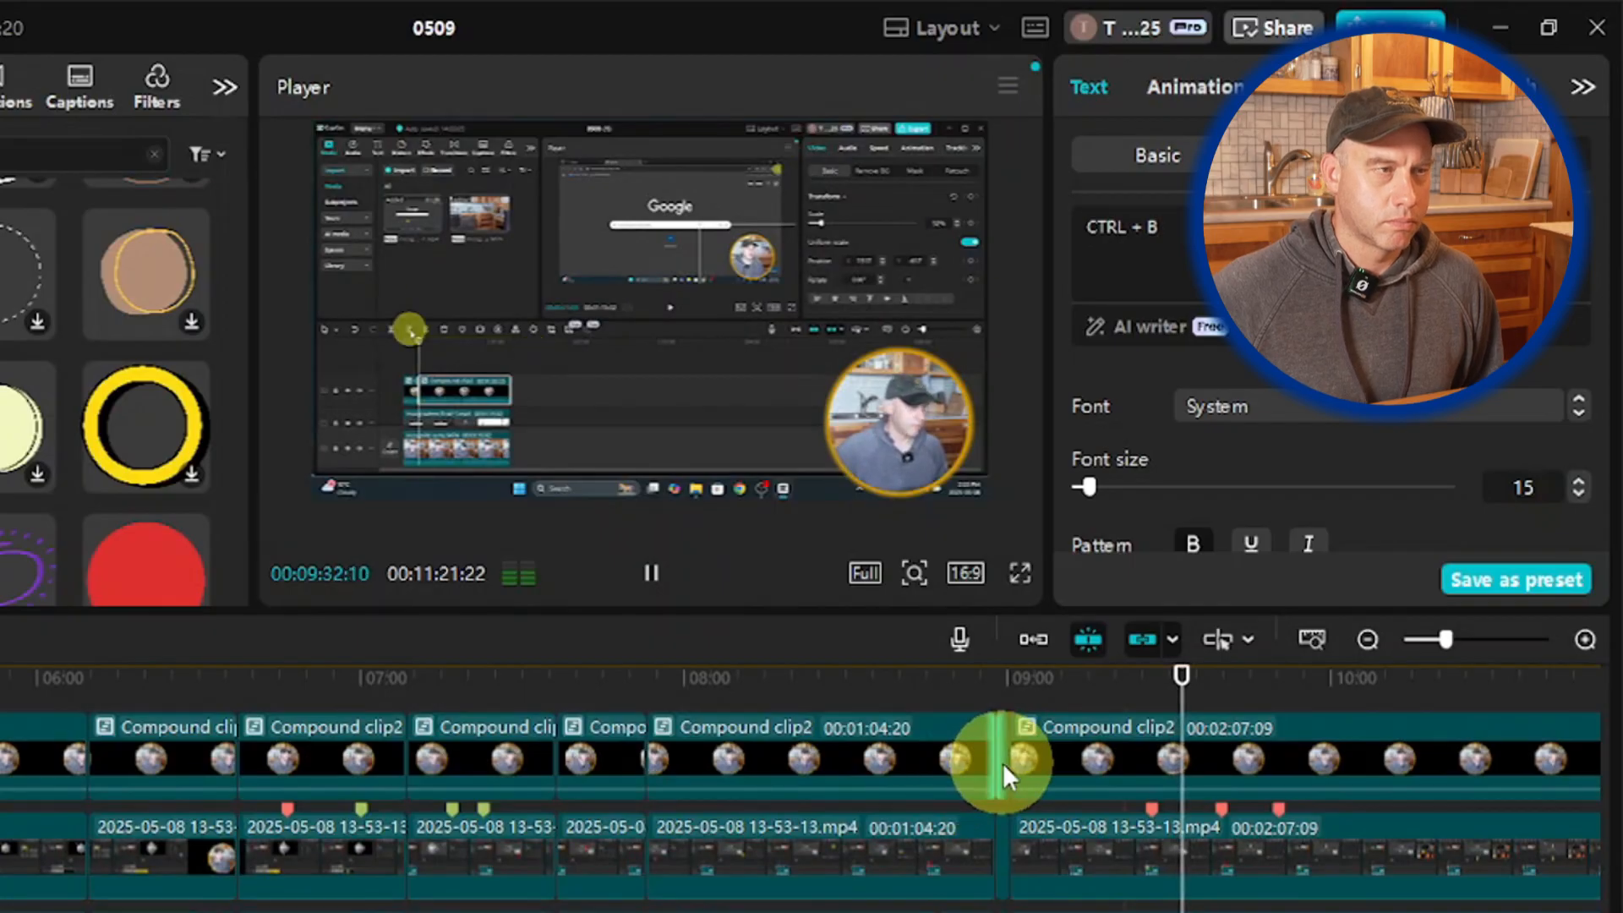
click(651, 574)
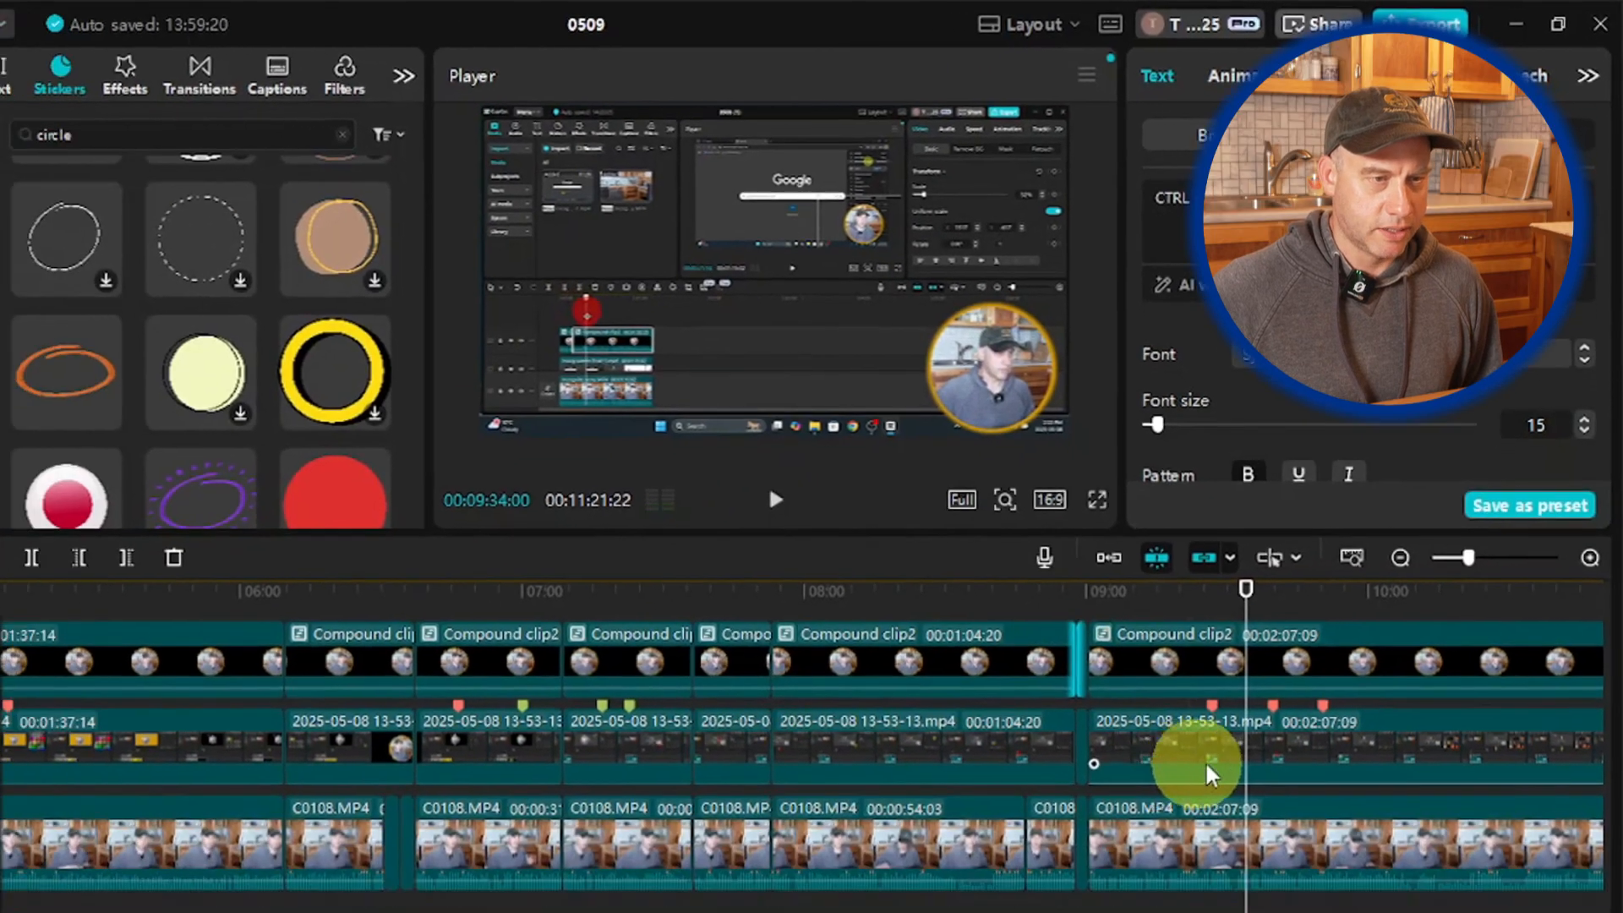
scroll(1231, 729, down, 1)
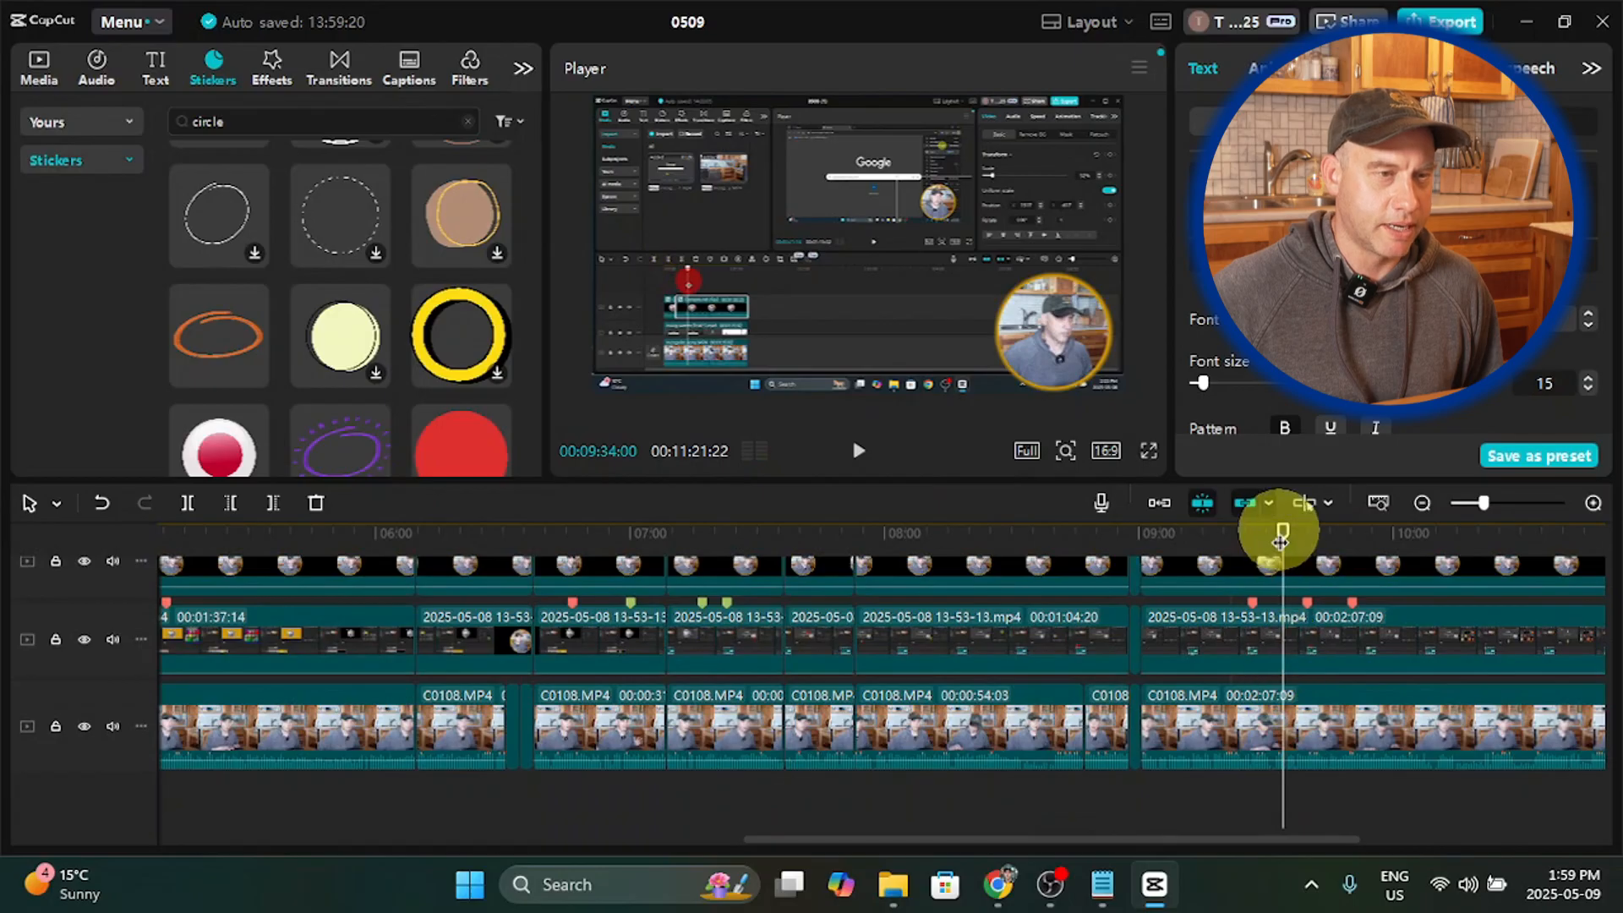
Step: Split the compound clip, screen recording and camera clip together at 00:09:30:15
drag(1281, 541, 1268, 530)
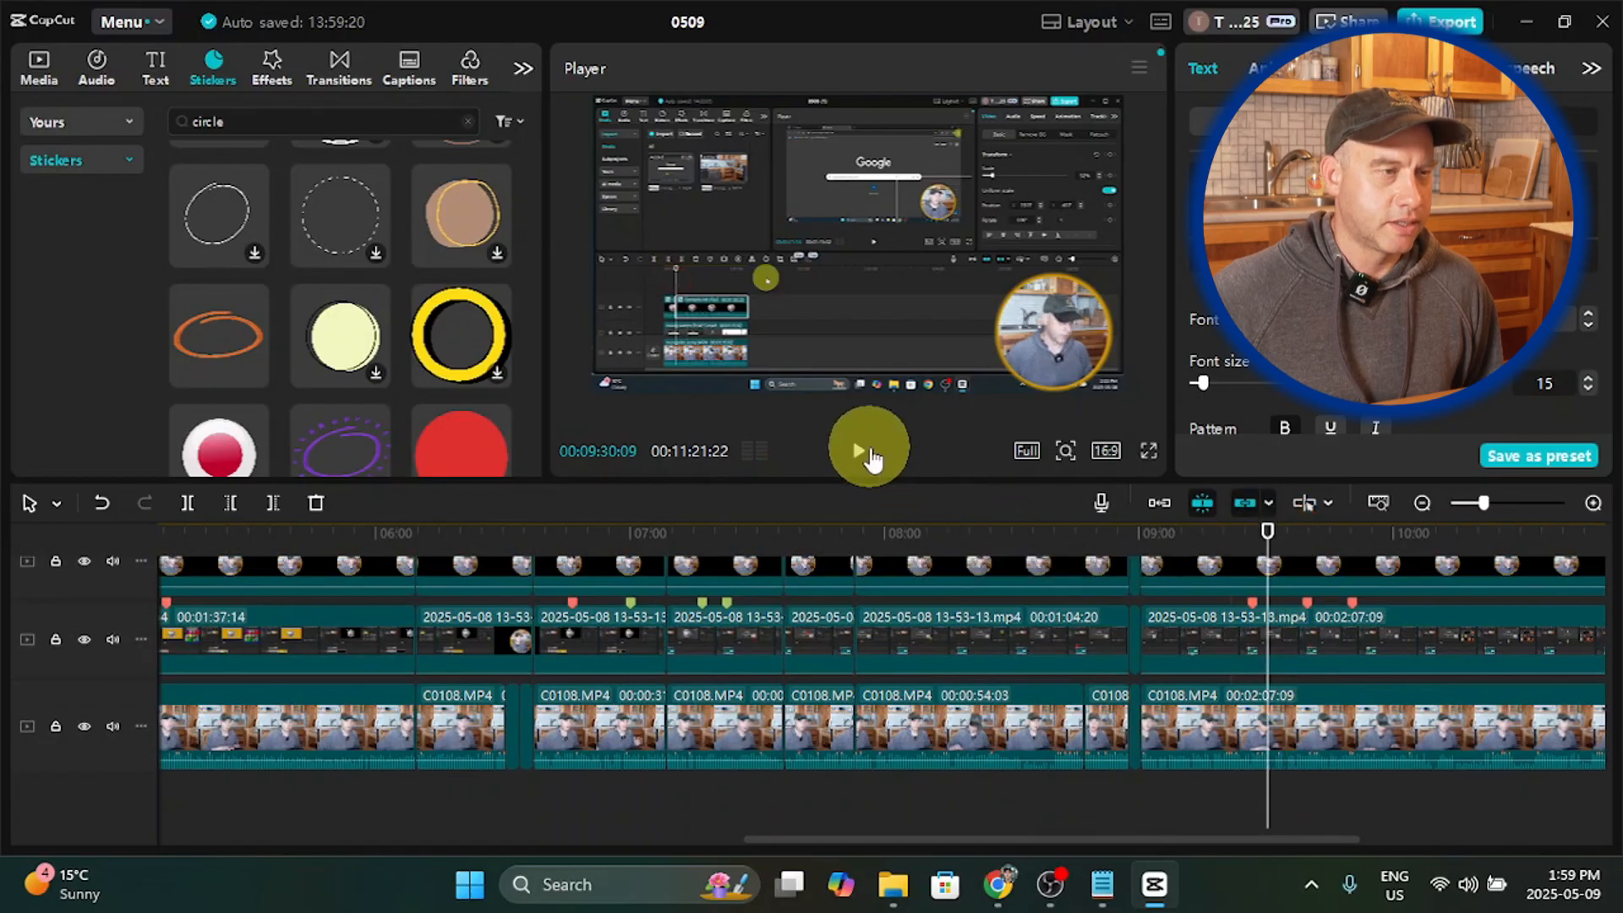
click(860, 459)
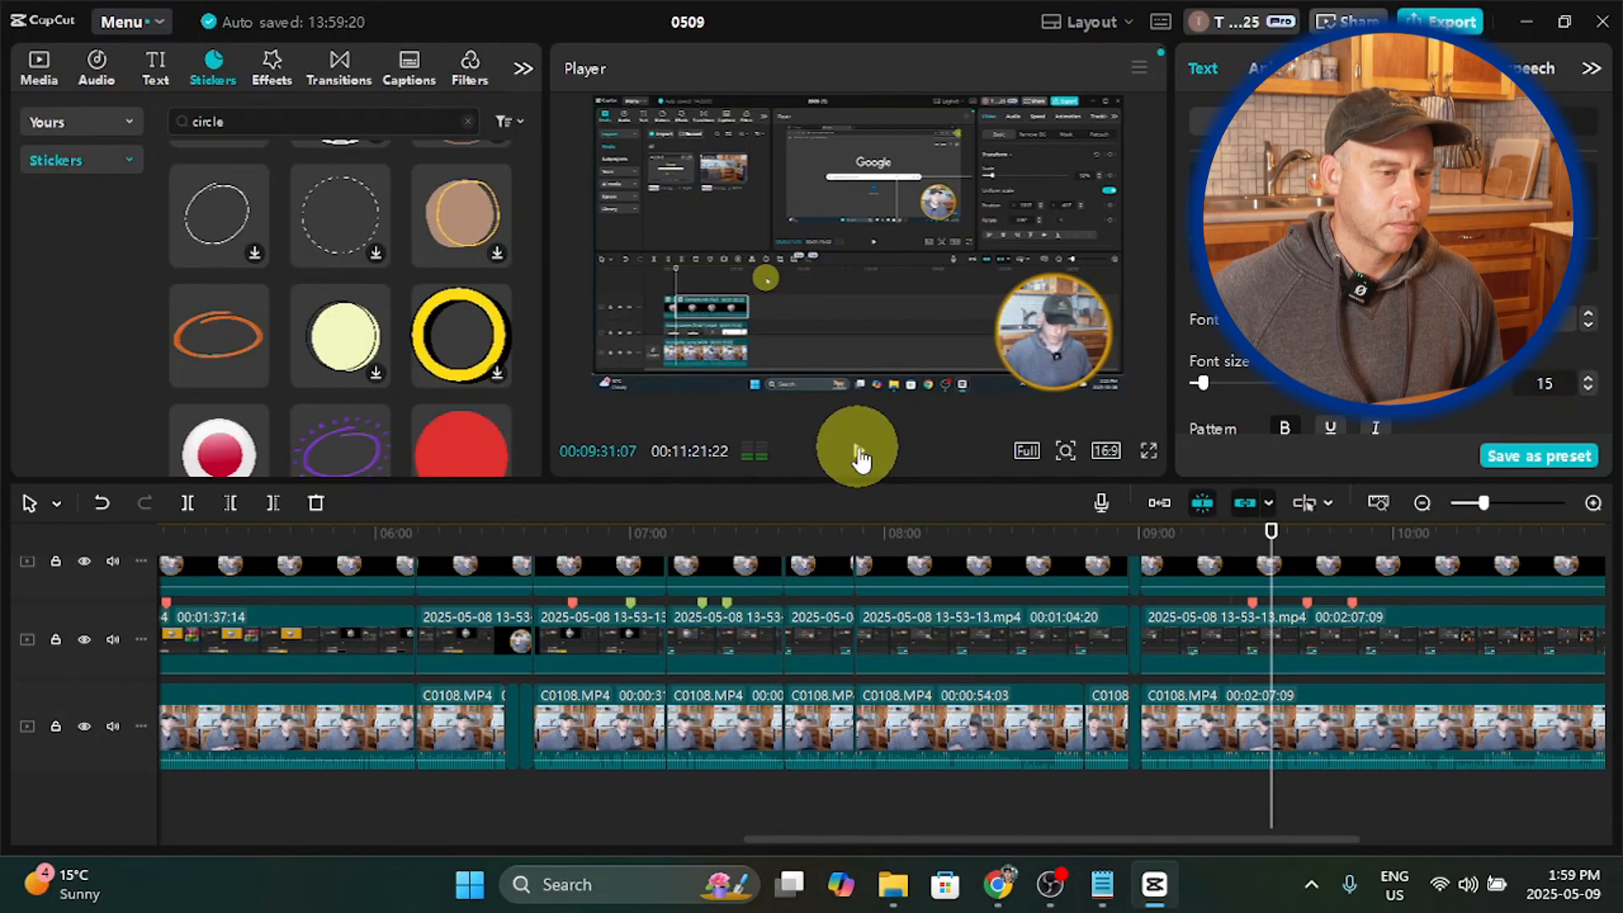
click(1594, 504)
click(1594, 504)
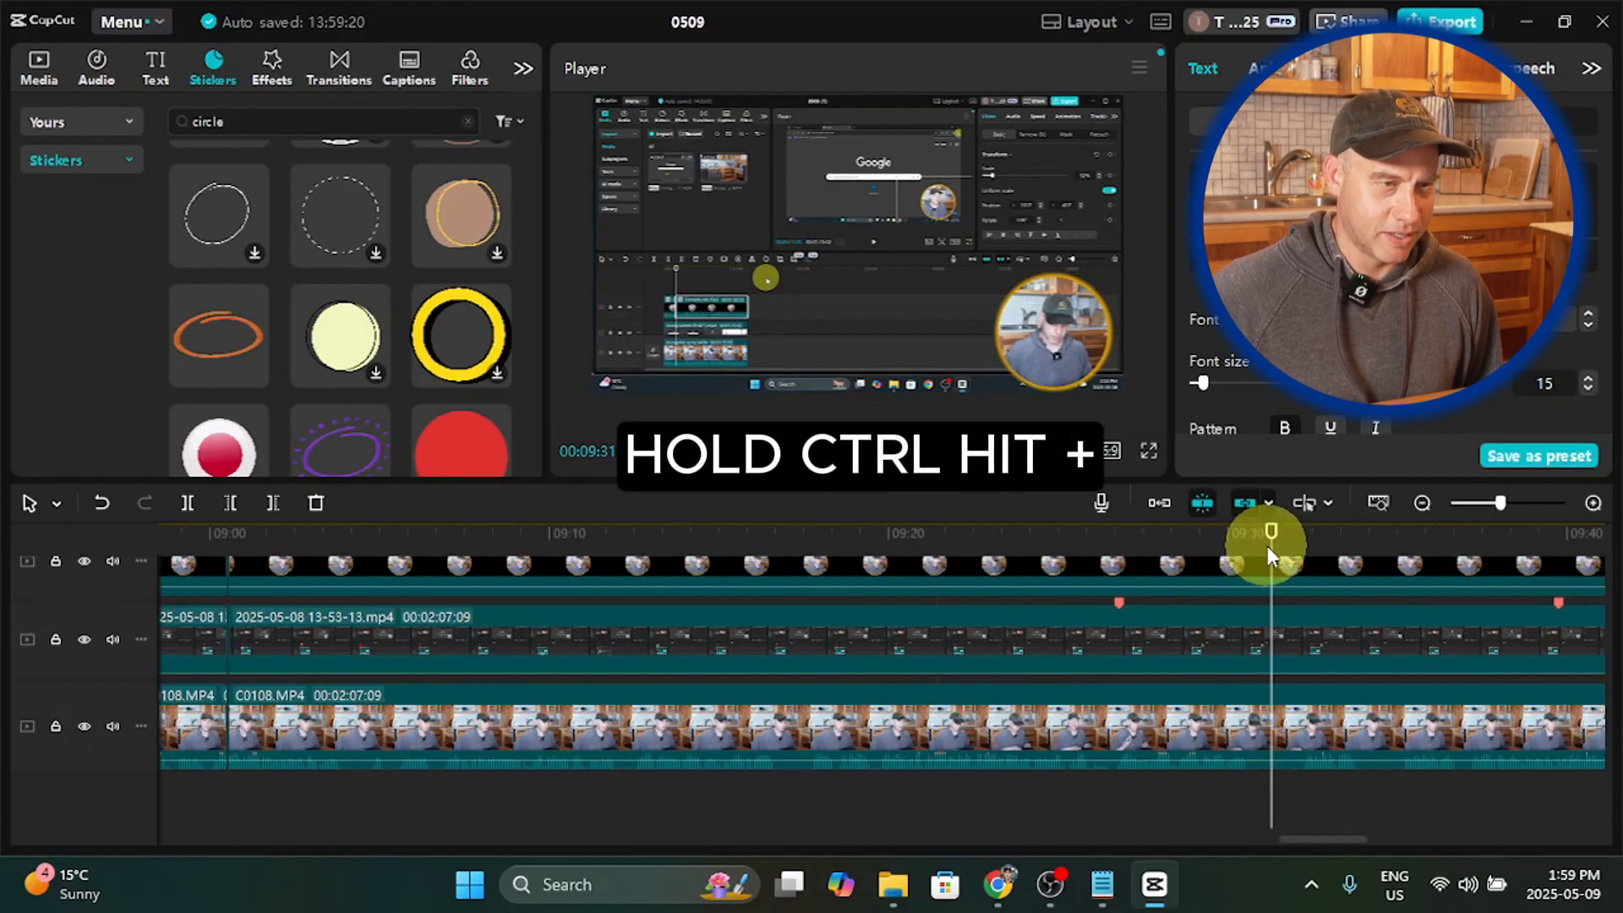
drag(1272, 542, 1248, 536)
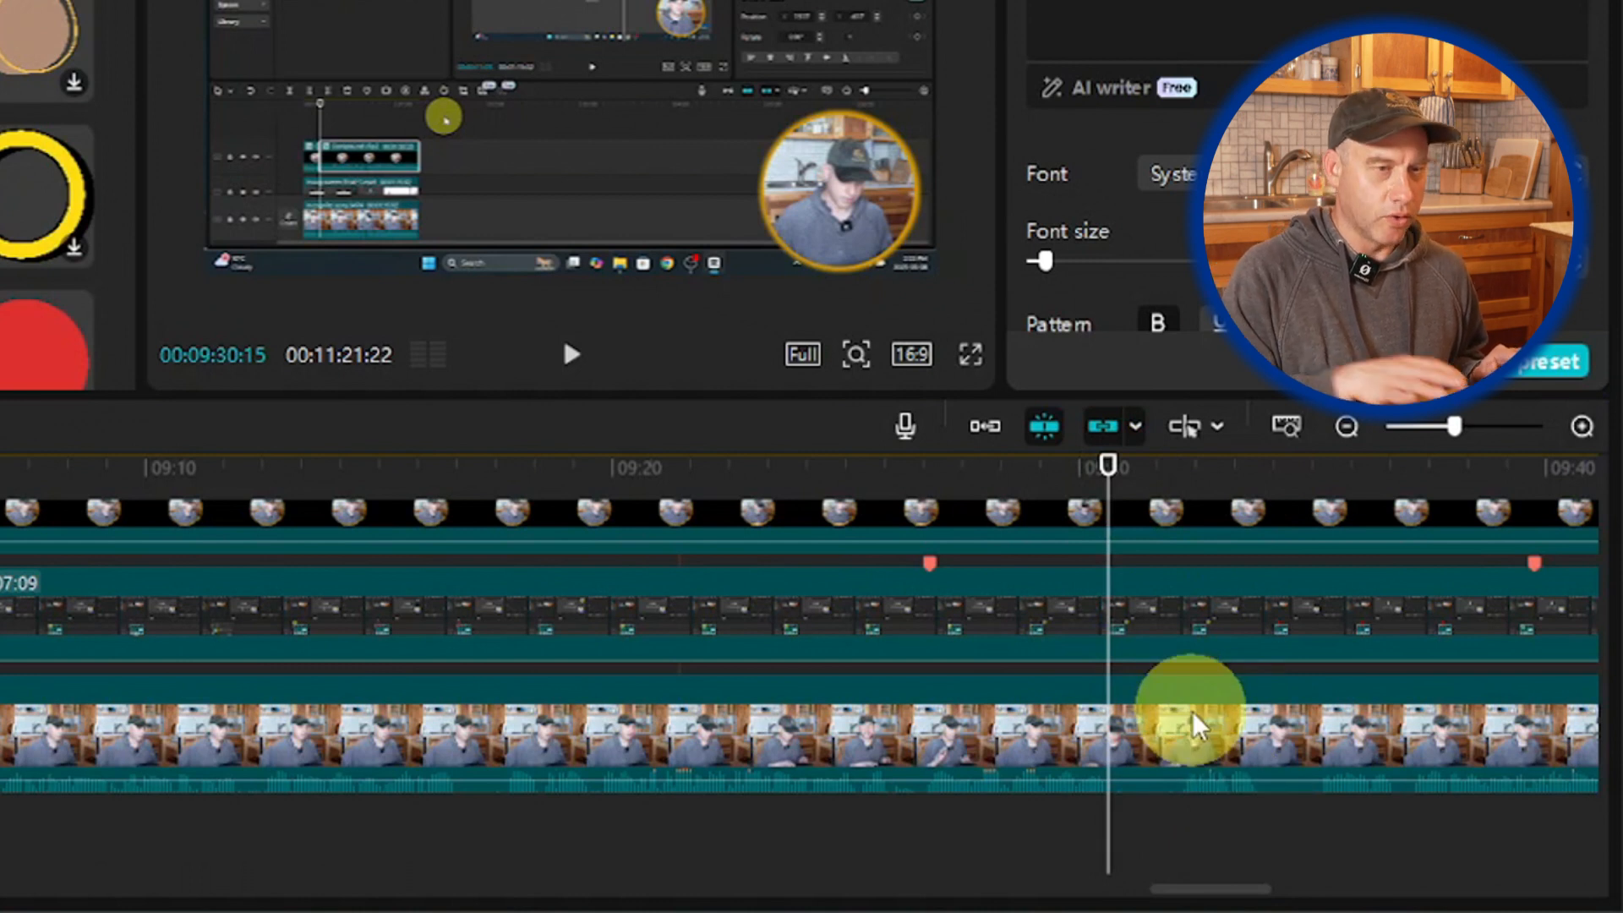
drag(1156, 850, 1114, 461)
scroll(1167, 588, down, 2)
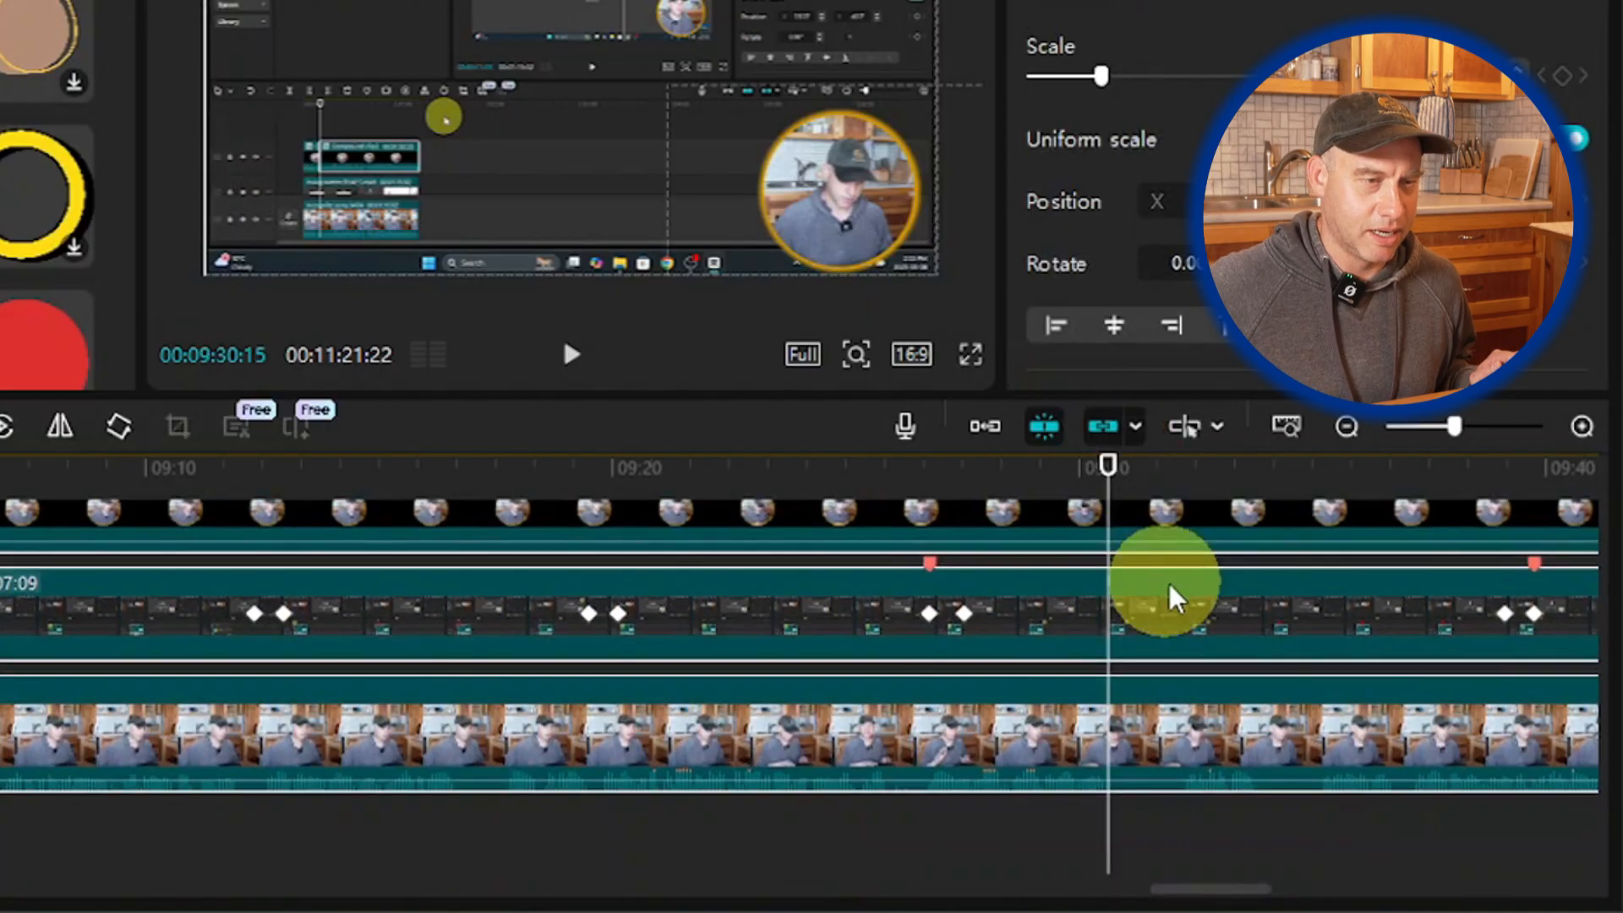
key(ctrl+b)
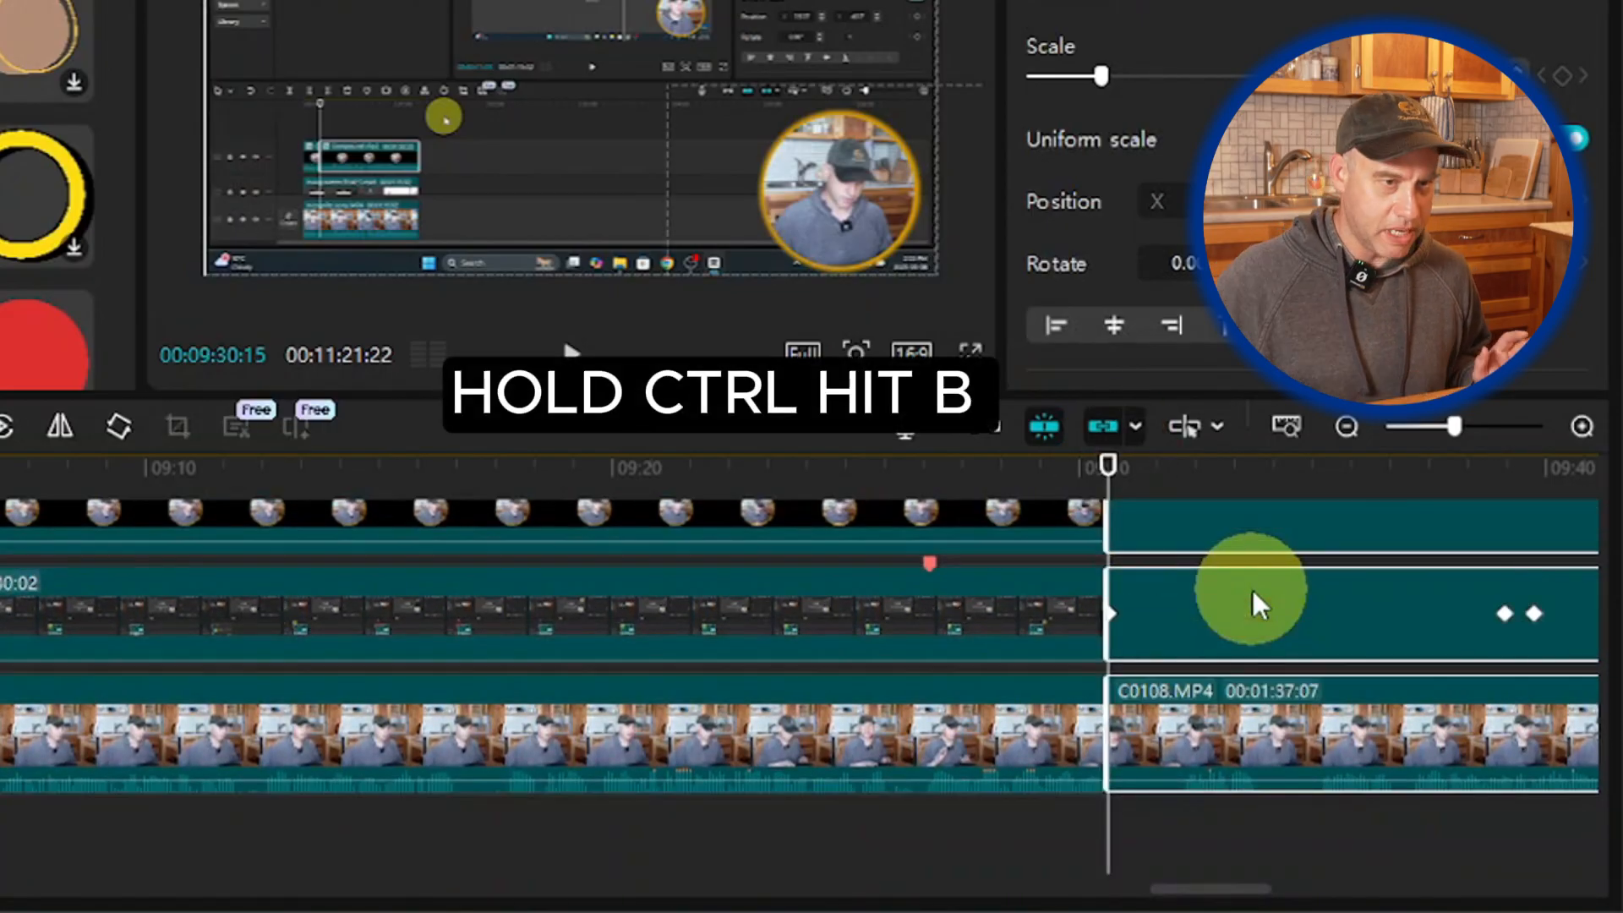
Step: Split the three clips again at 00:09:32:04 and delete the segment between 00:09:30:15 and 00:09:32:04 on all three tracks
click(575, 355)
click(576, 364)
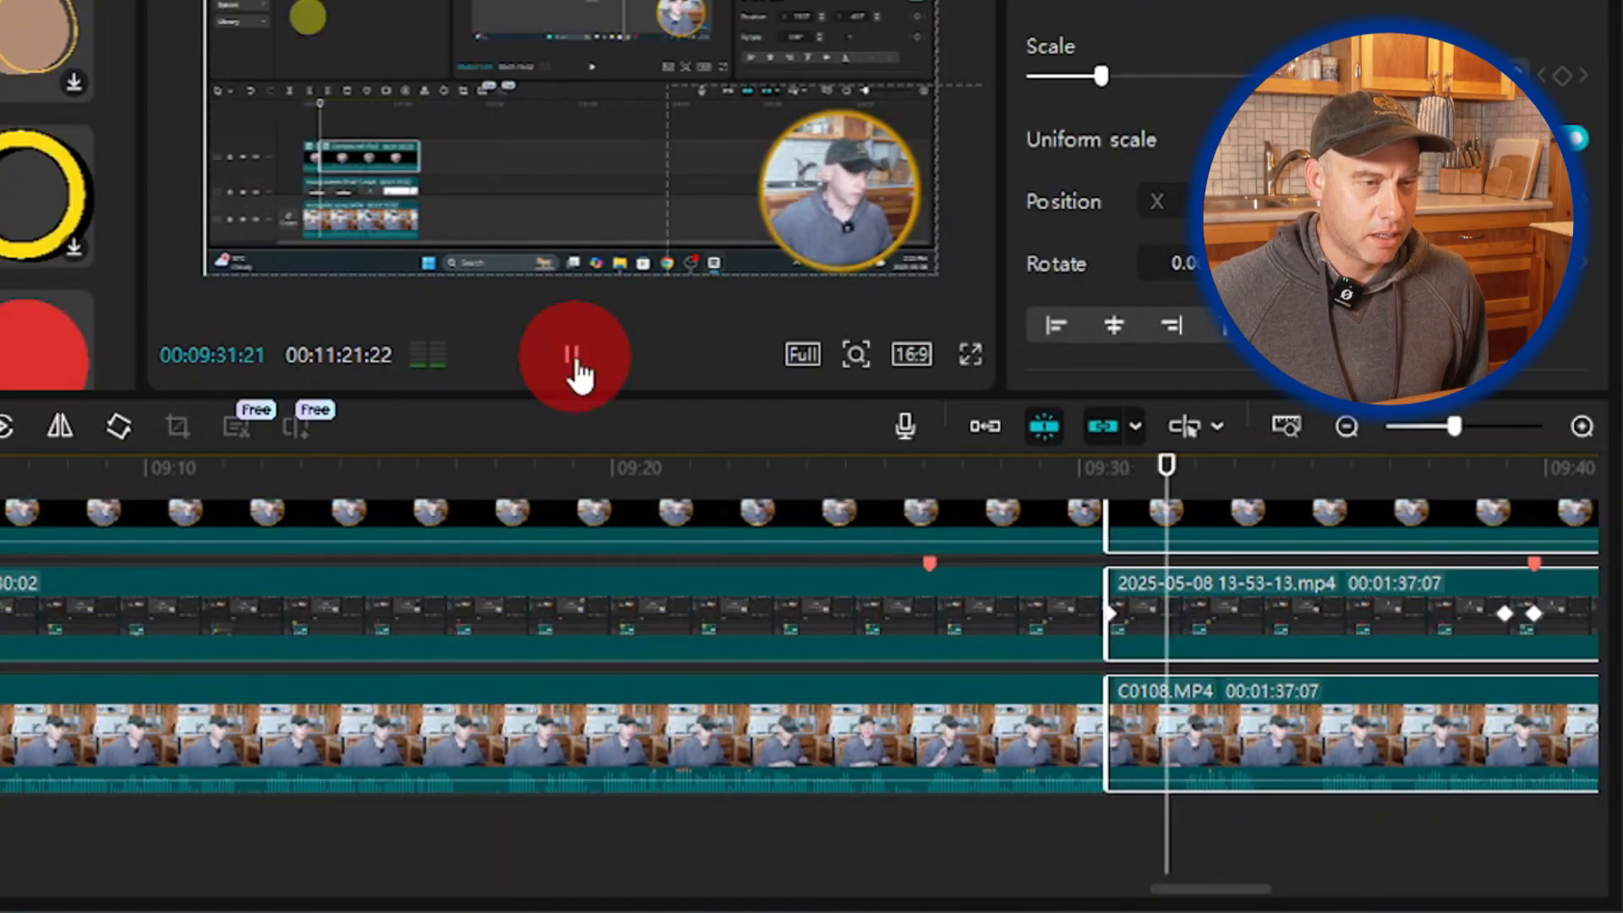
drag(1177, 495, 1179, 486)
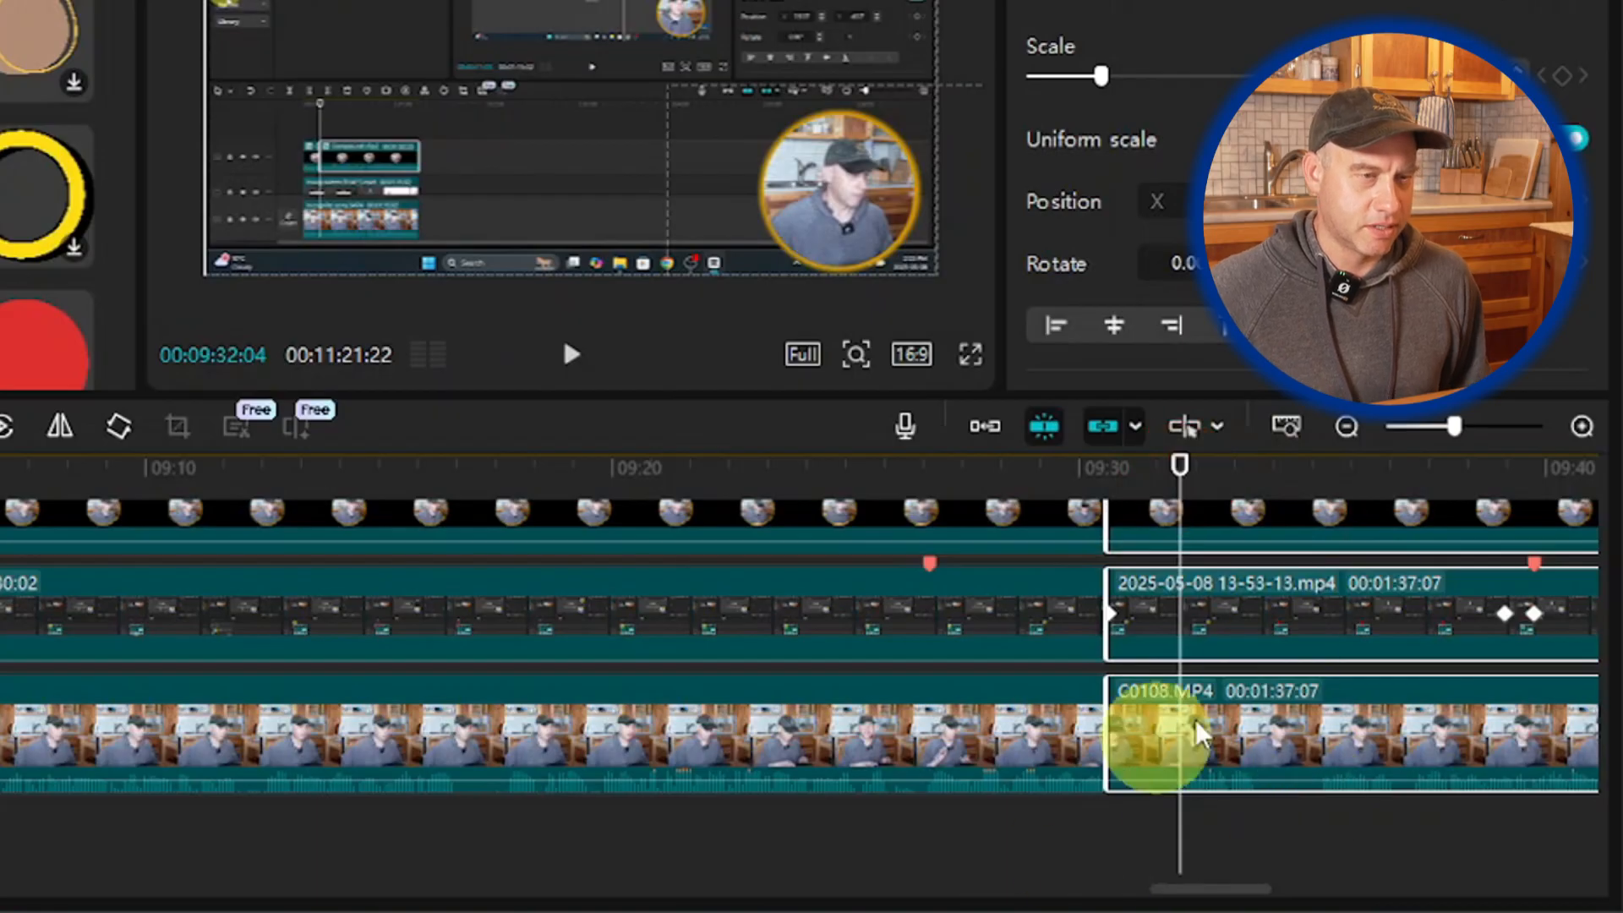
key(ctrl+b)
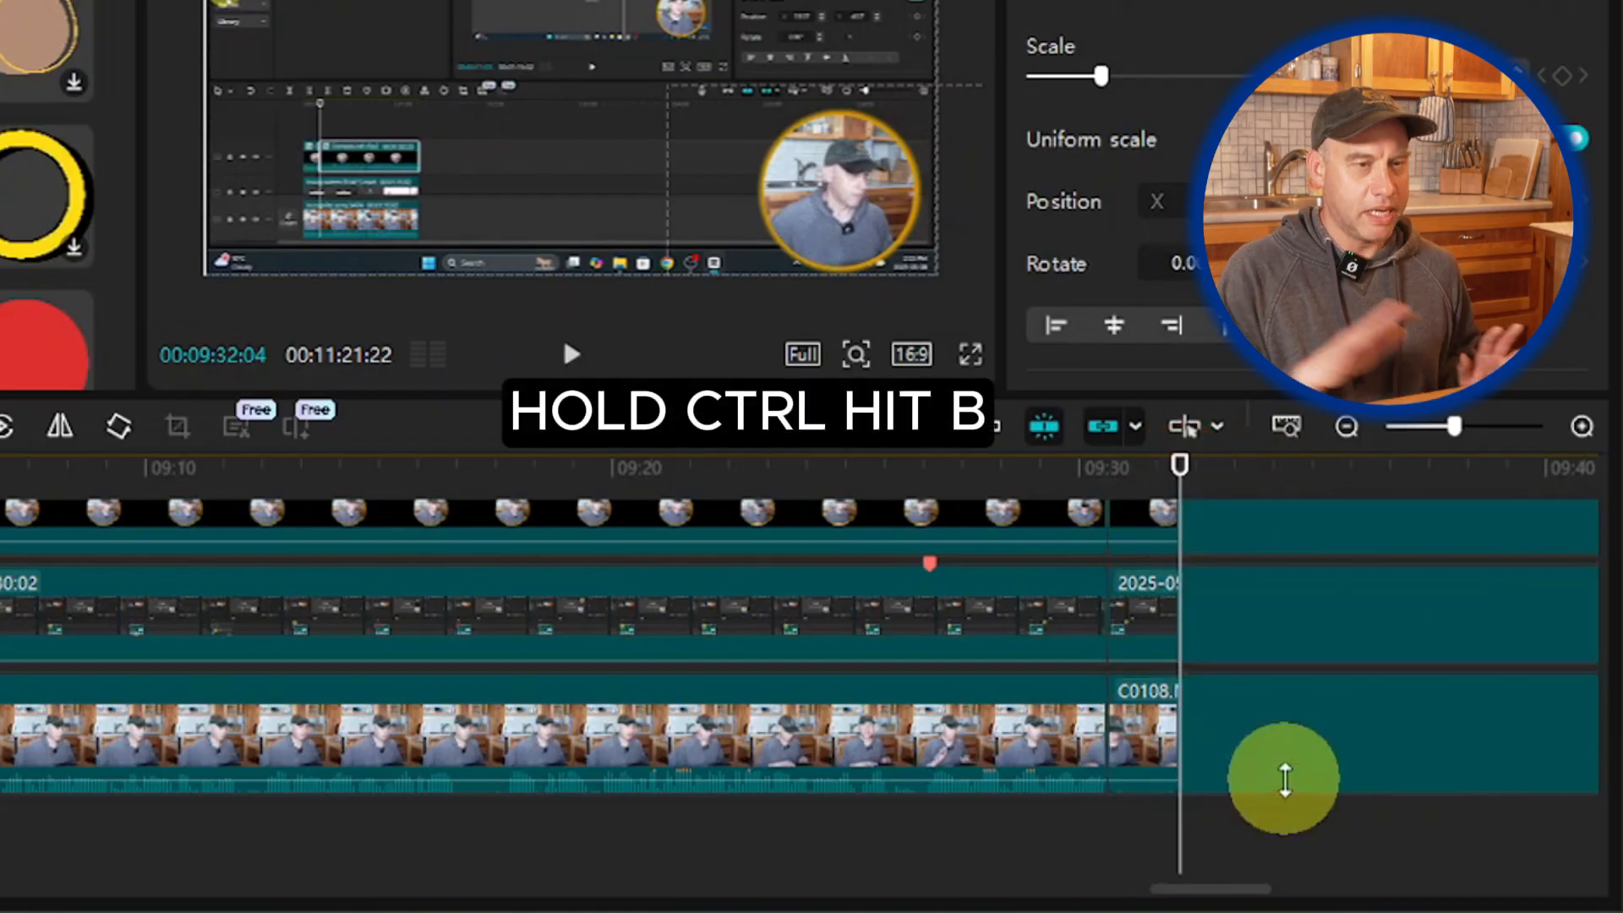
mouse_move(1140, 810)
mouse_down()
mouse_move(1145, 529)
mouse_move(1159, 561)
mouse_up()
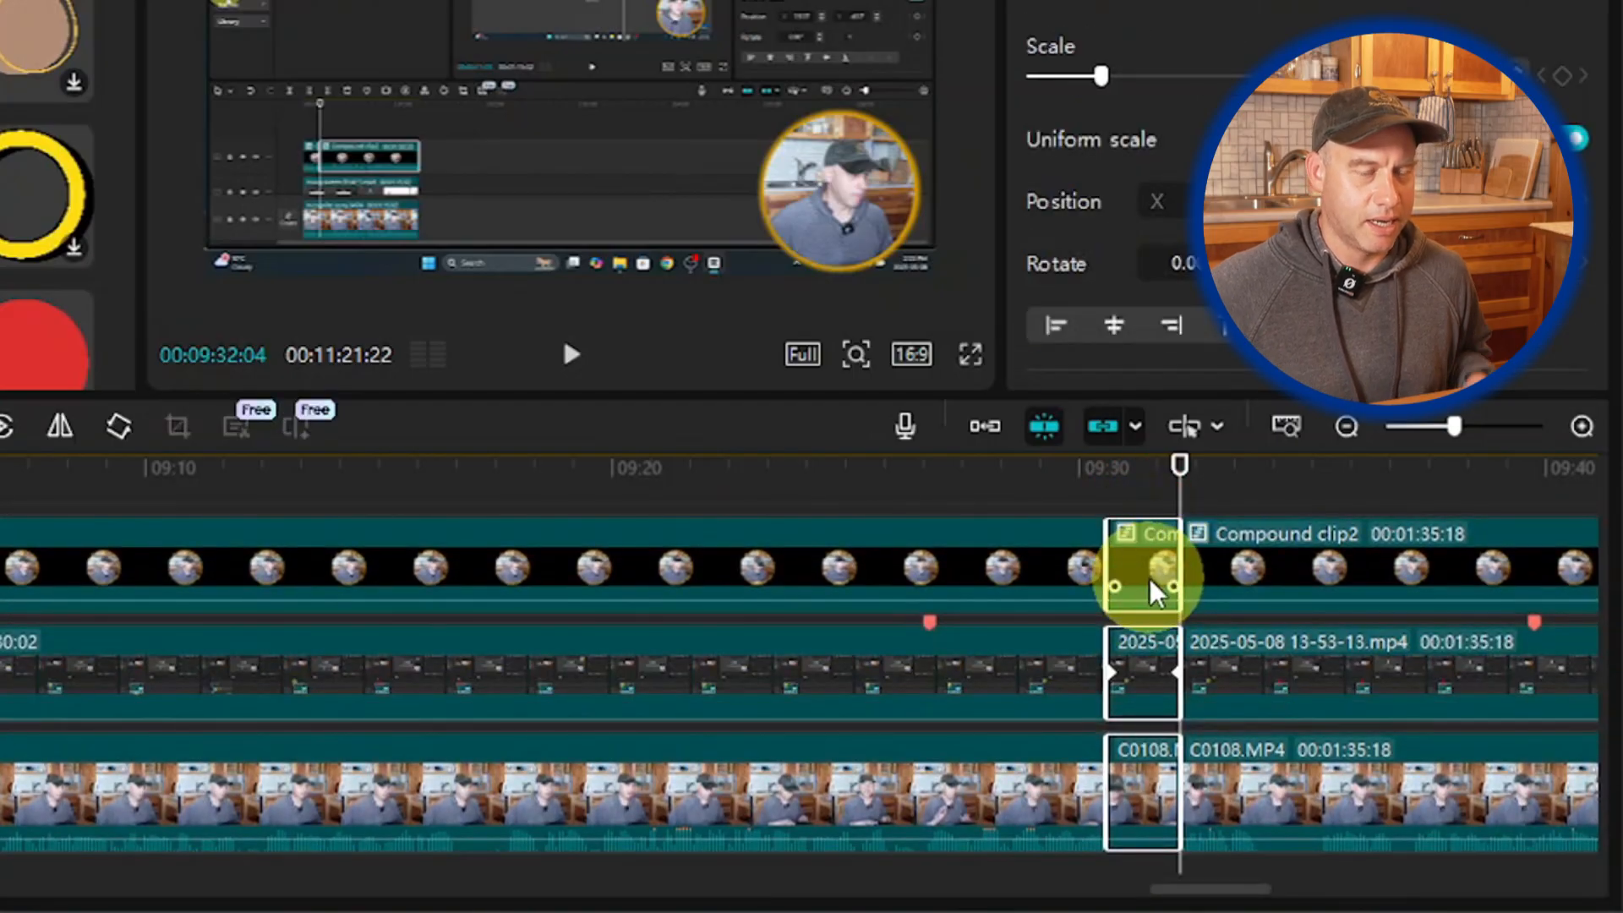
key(BackSpace)
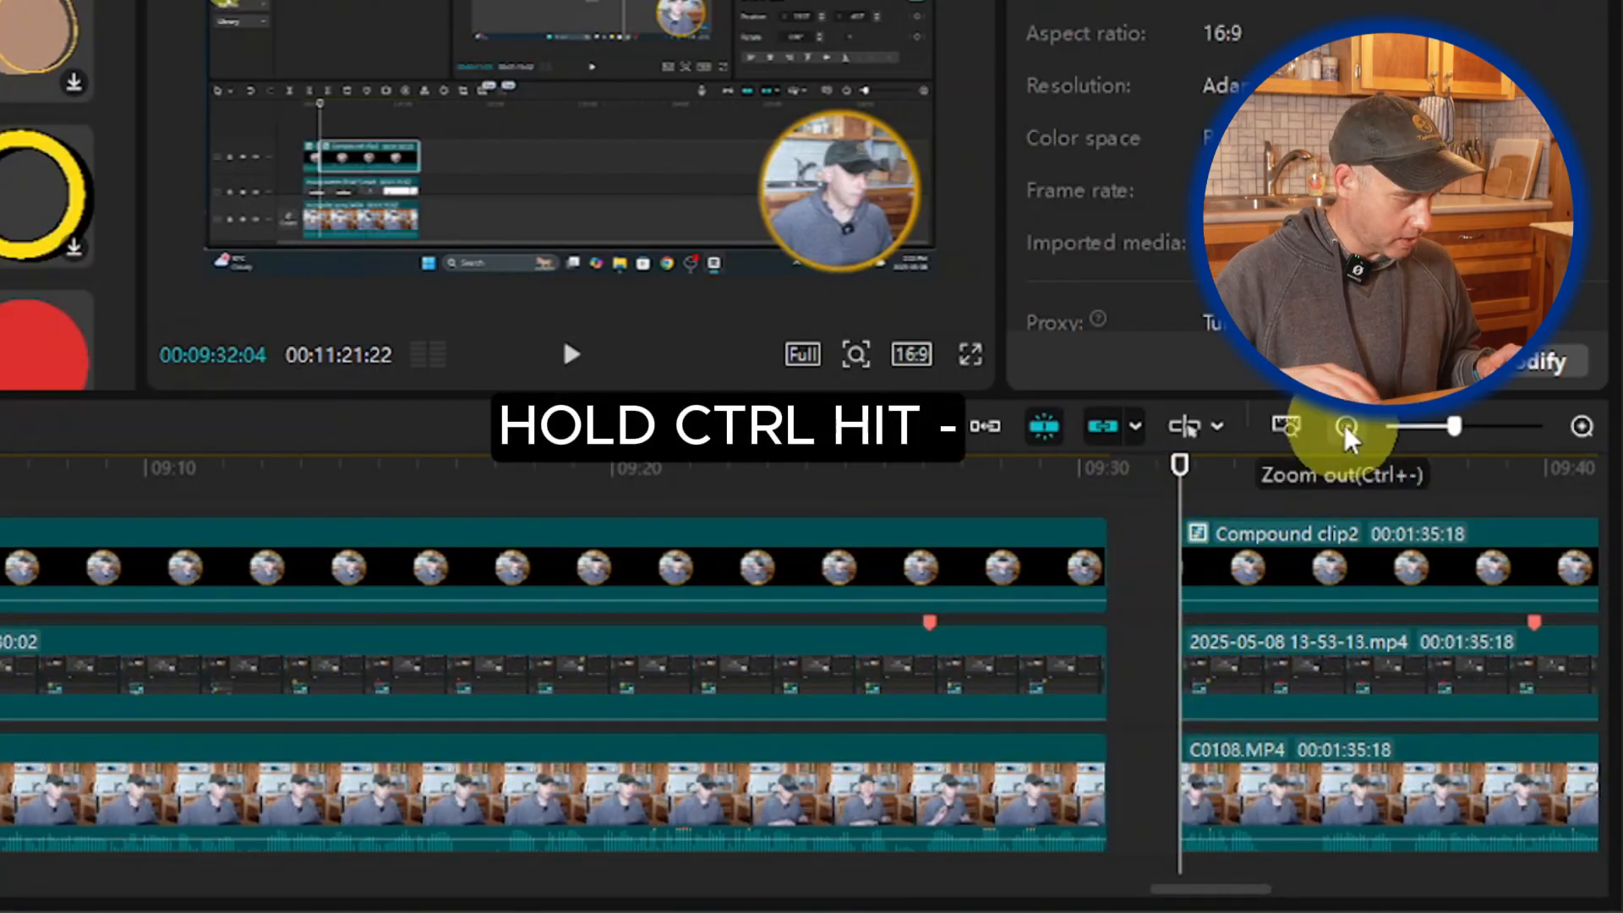
Step: Examine all tracks across the entire timeline for clips, texts and stickers after the gap at 00:09:30:15
key(ctrl+minus)
key(ctrl+minus)
key(ctrl+minus)
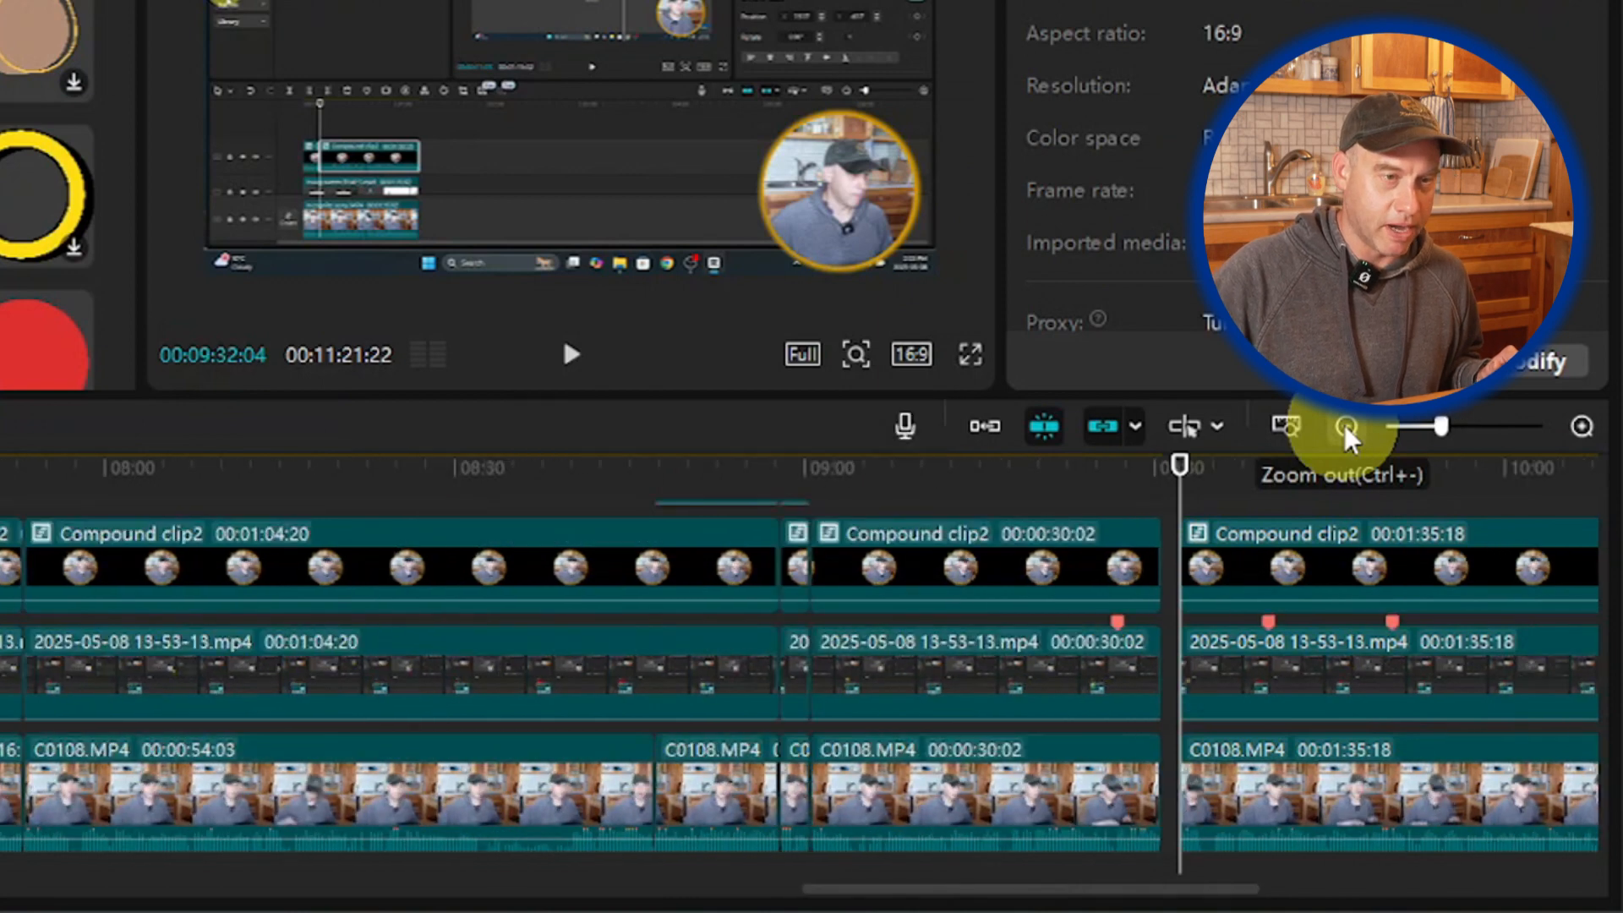
key(ctrl+minus)
key(ctrl+minus)
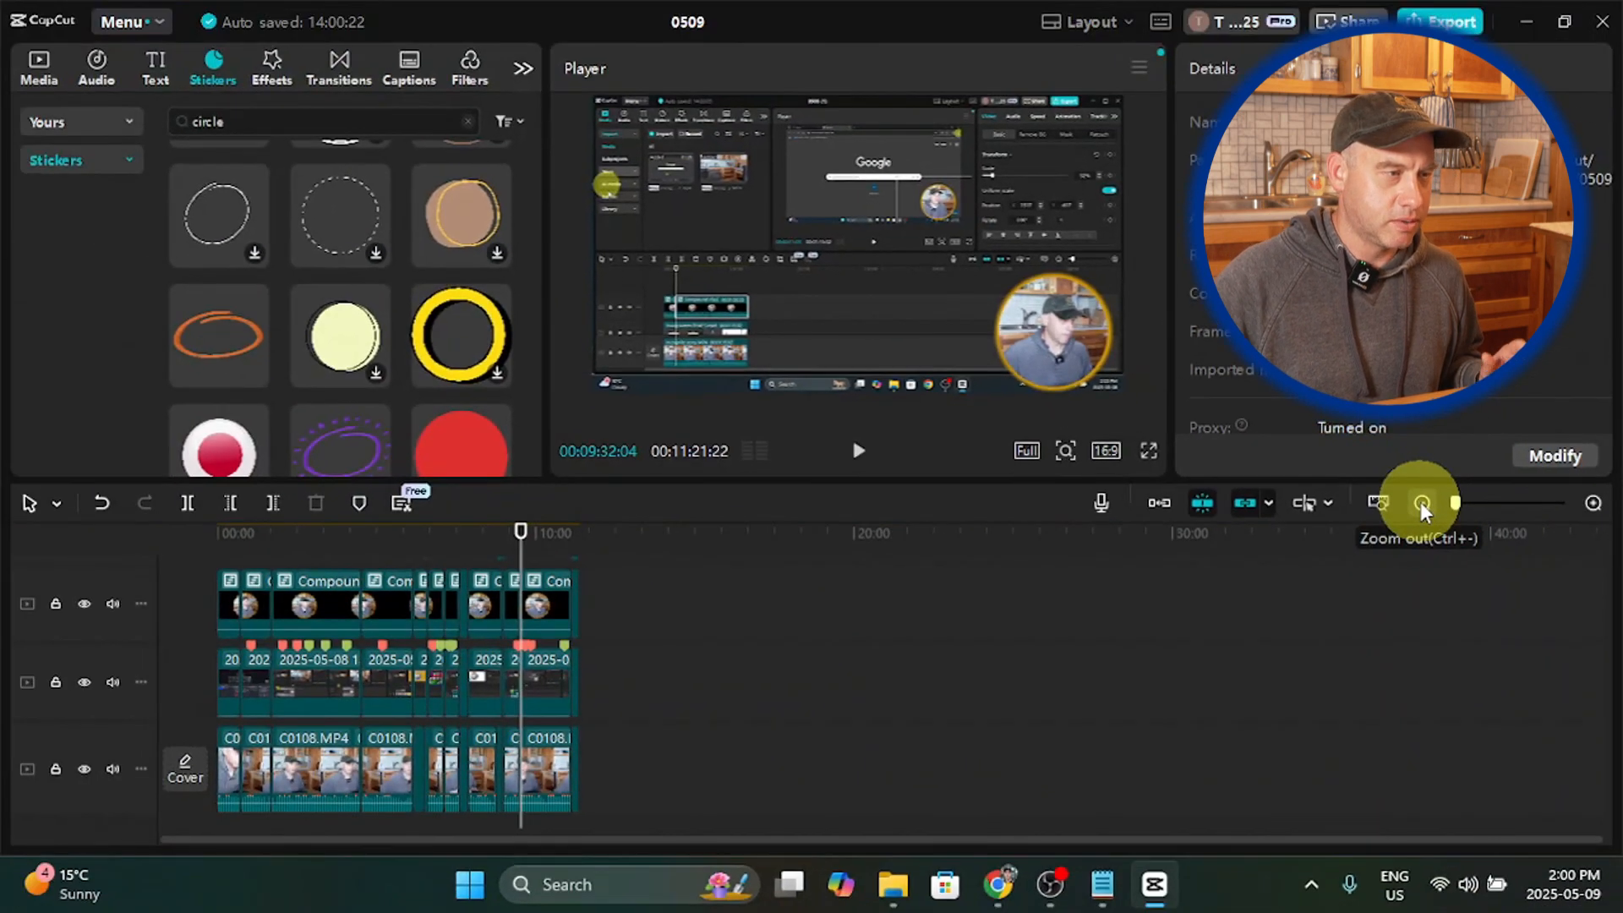
scroll(302, 586, up, 1)
scroll(665, 617, up, 2)
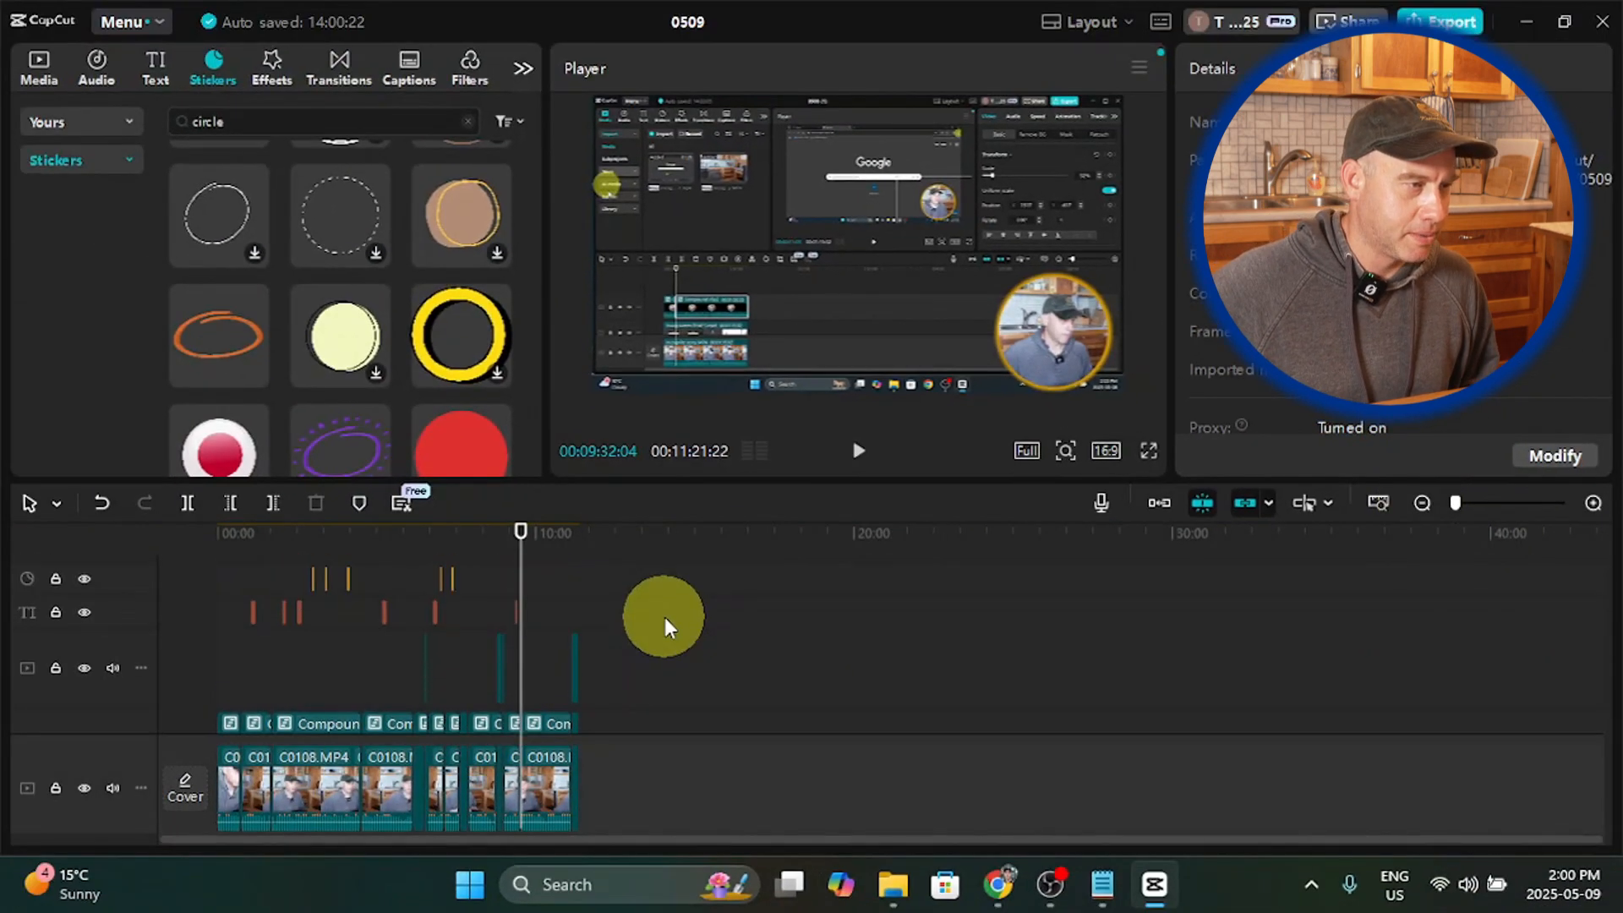
scroll(664, 616, down, 3)
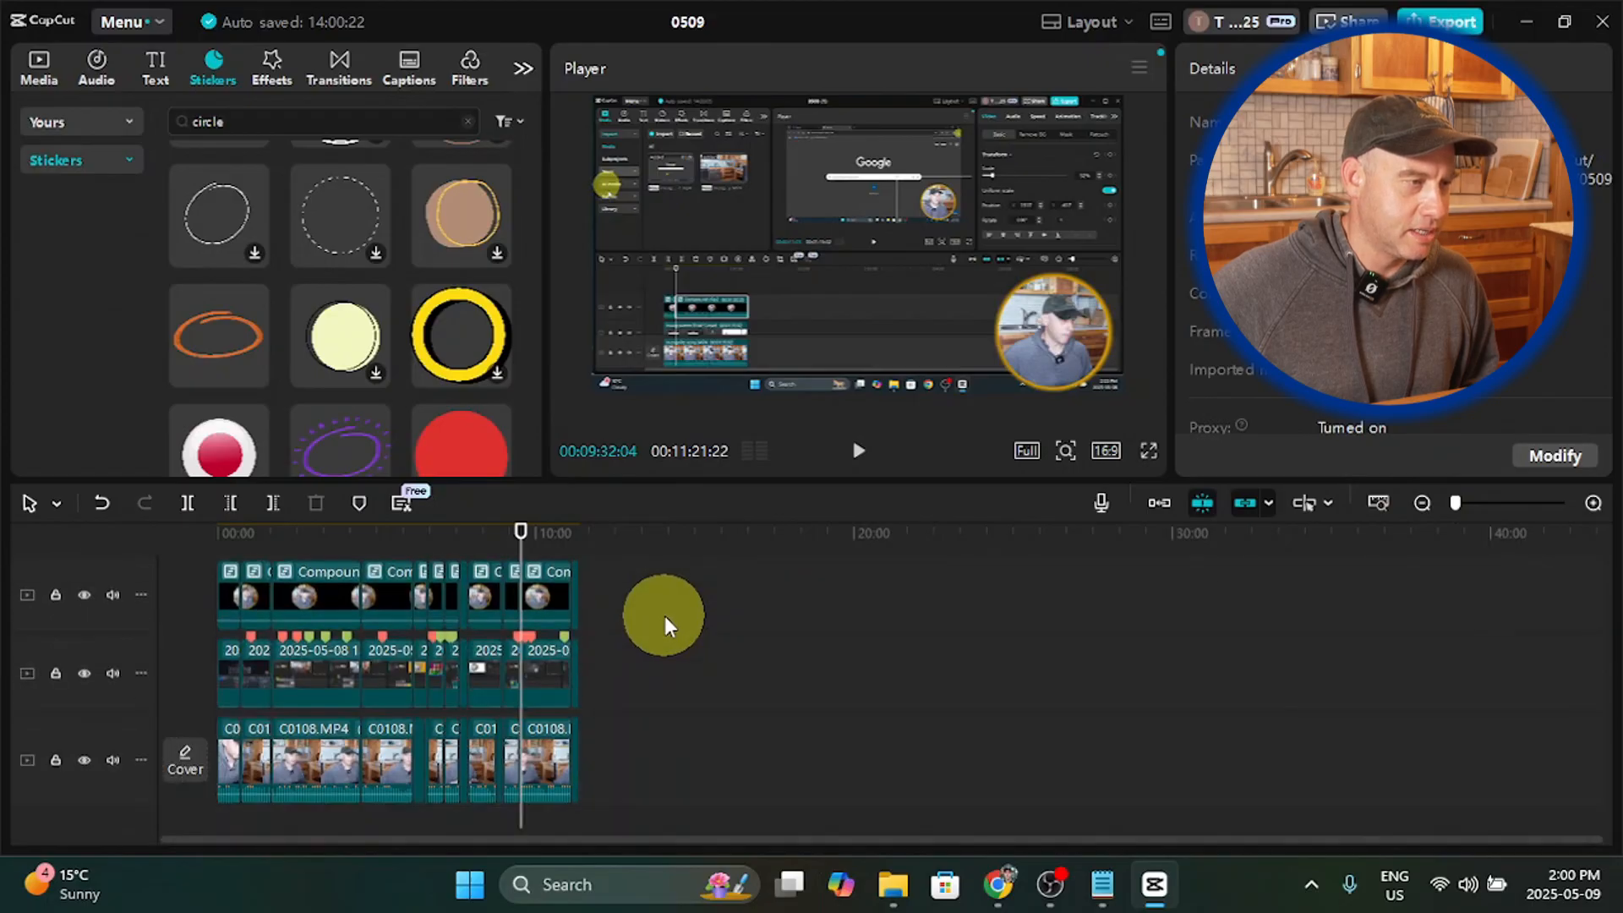
Step: Move all clips after the gap at 00:09:30:15 earlier to close it on all three tracks, and play across the join
drag(617, 784, 580, 526)
scroll(663, 652, down, 4)
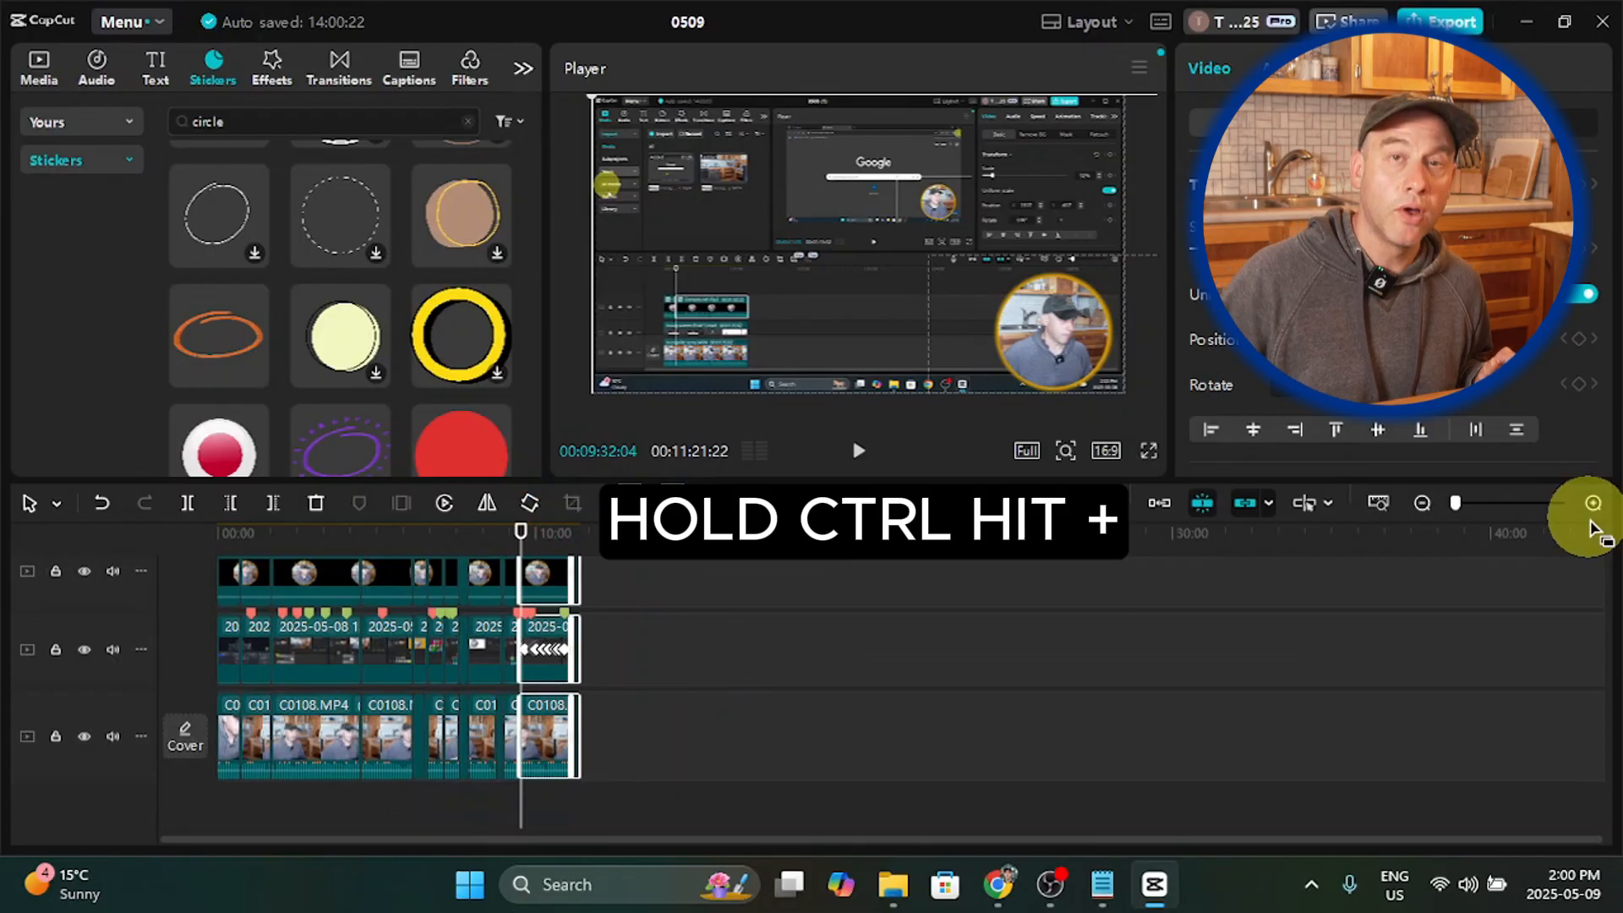
key(ctrl+plus)
key(ctrl+plus)
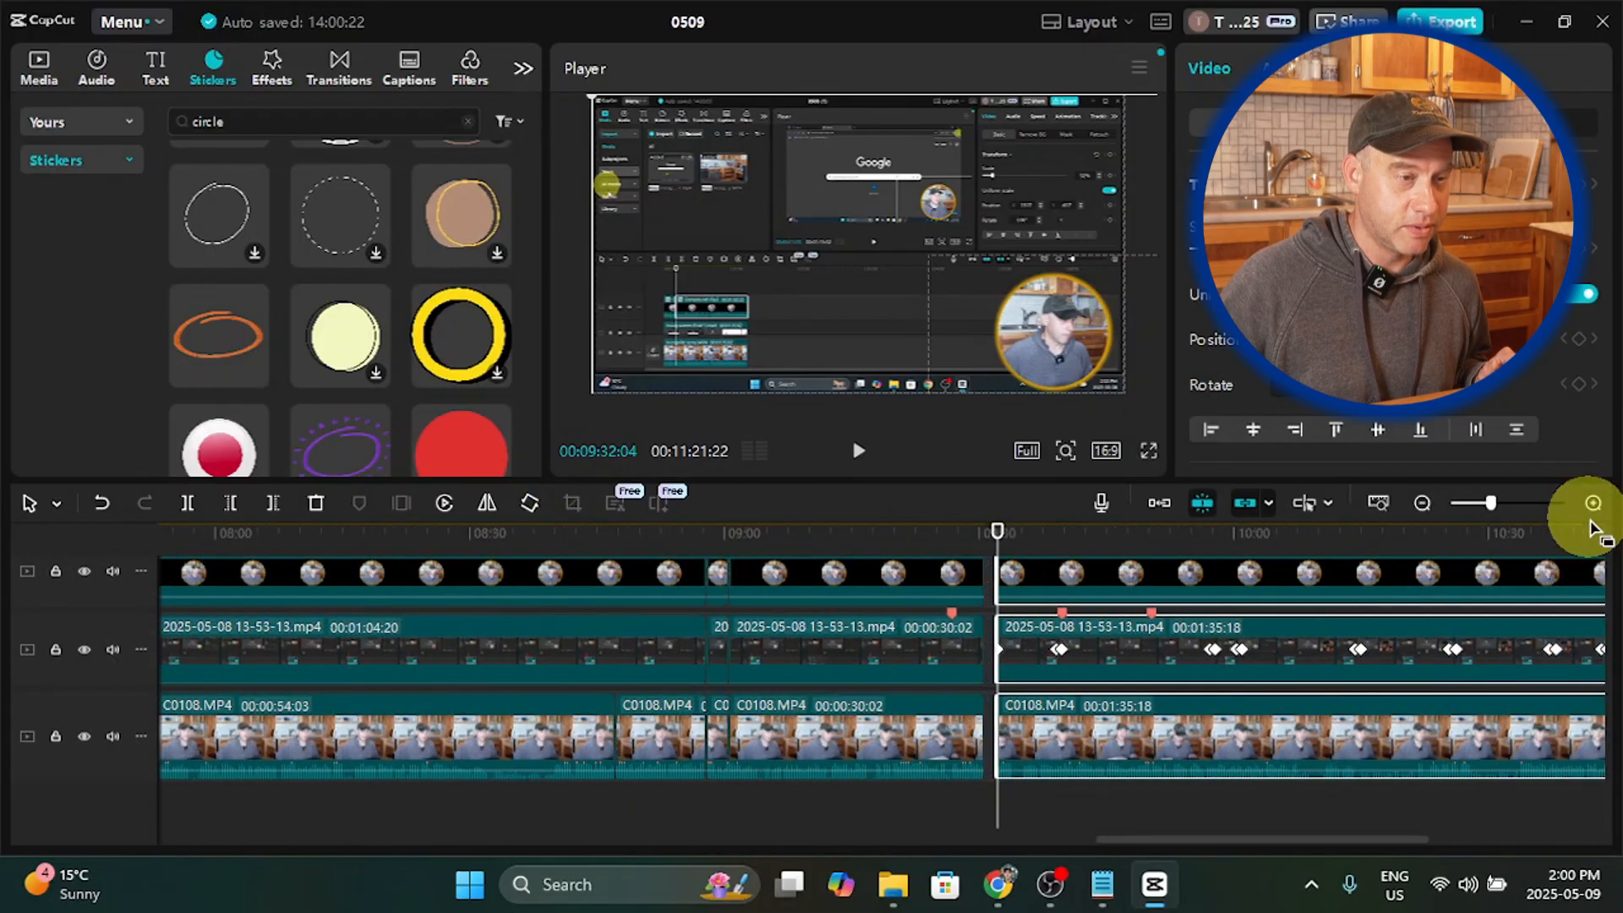
scroll(1170, 699, up, 1)
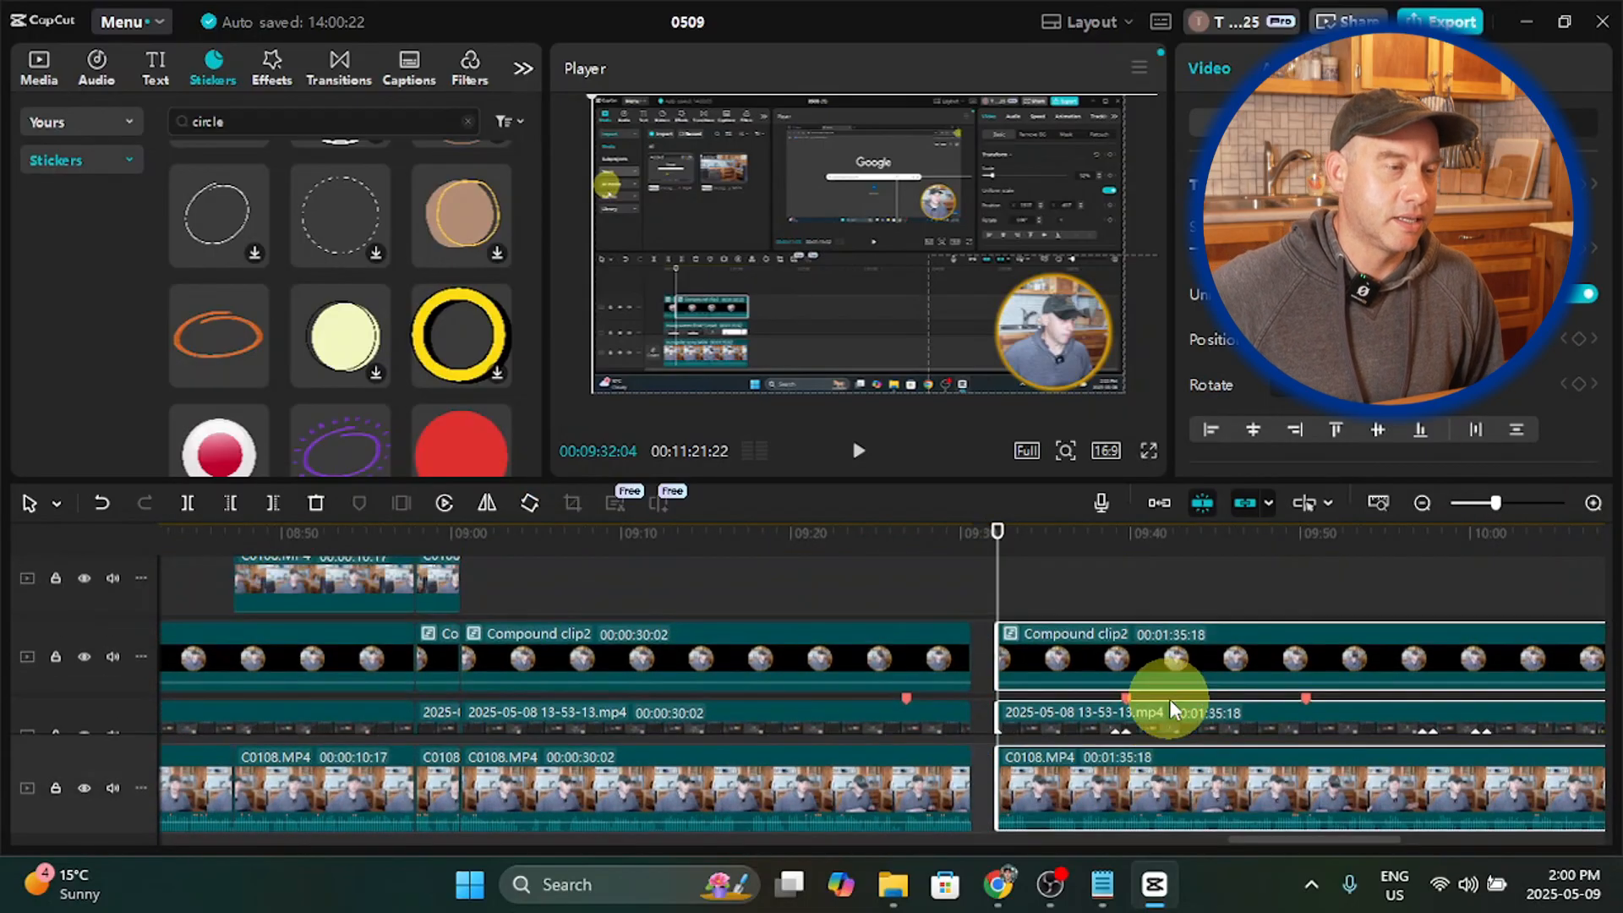
scroll(1169, 699, down, 1)
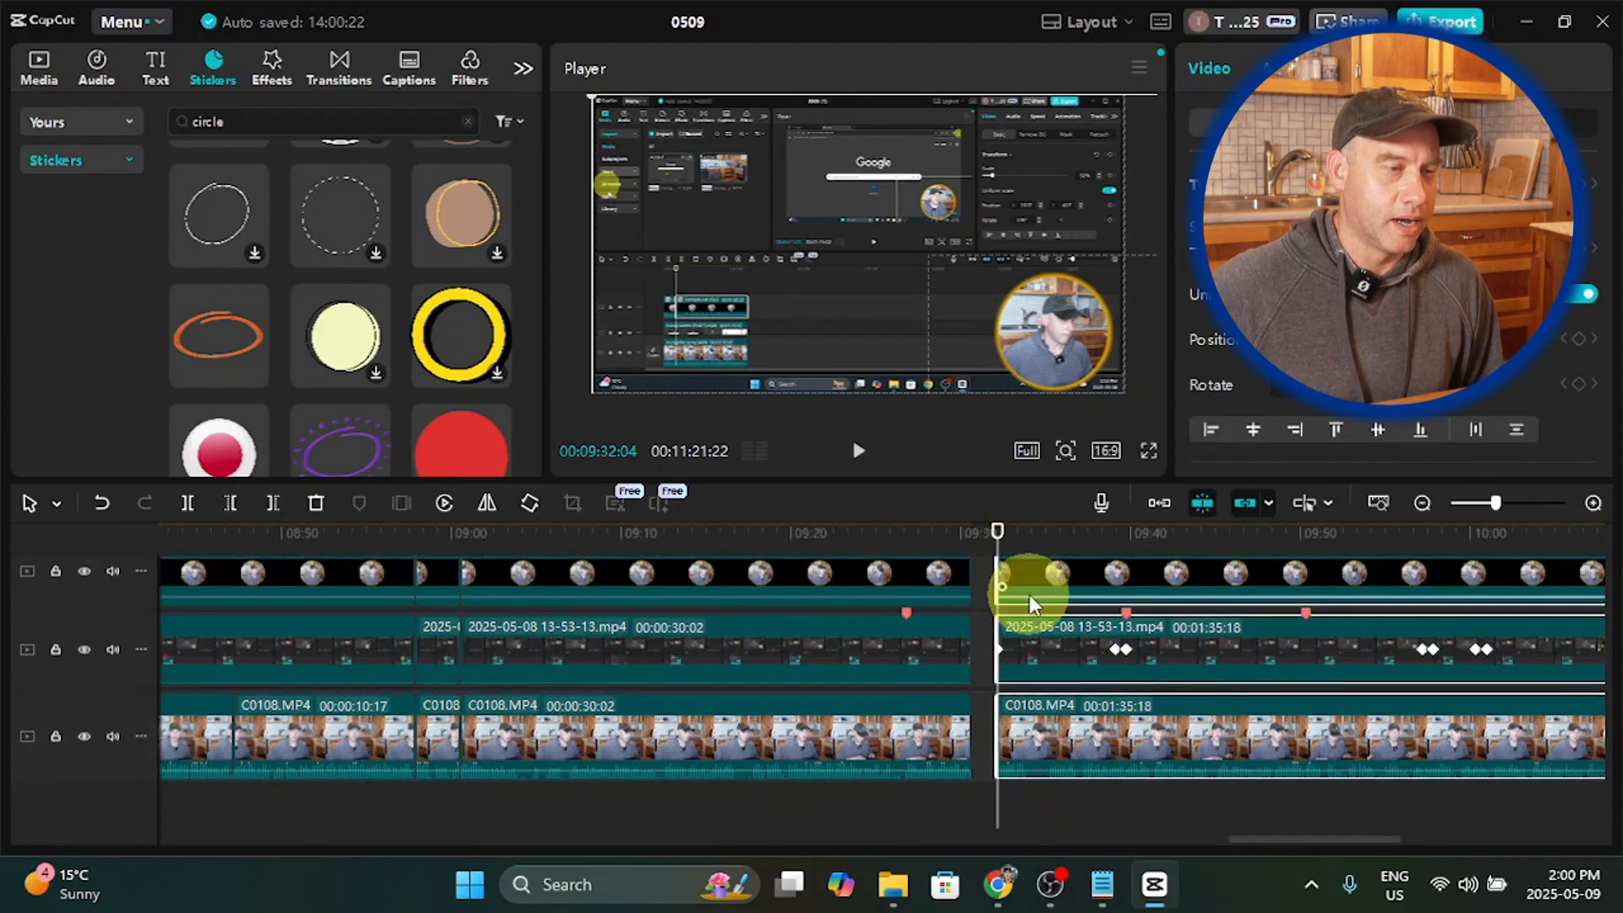
click(1021, 580)
drag(1003, 563, 968, 560)
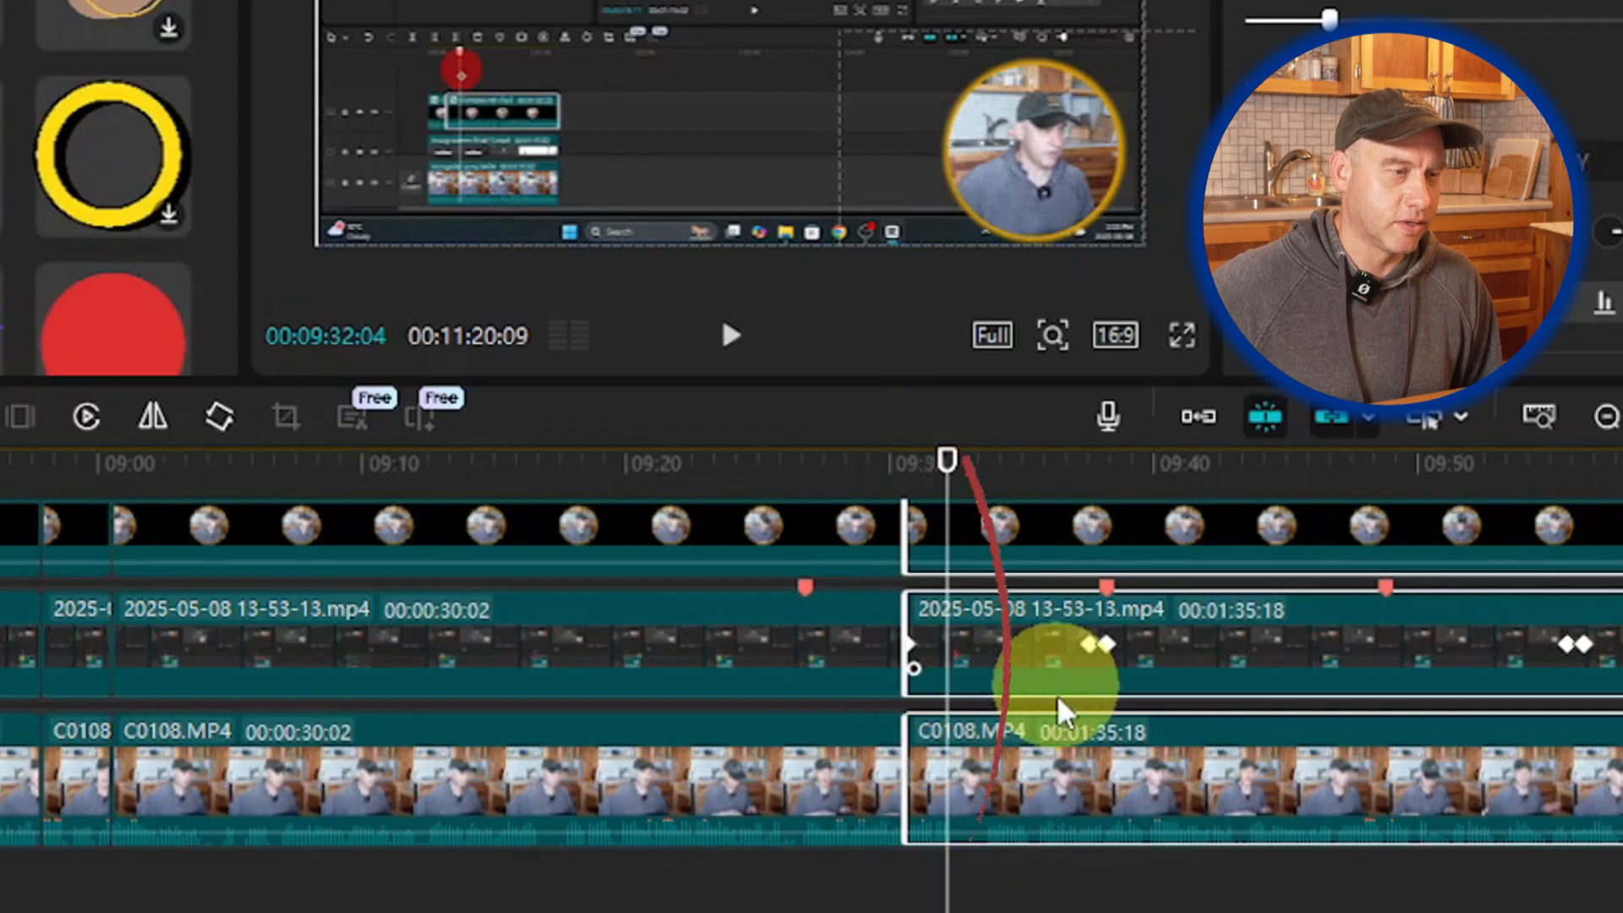
drag(948, 484, 854, 484)
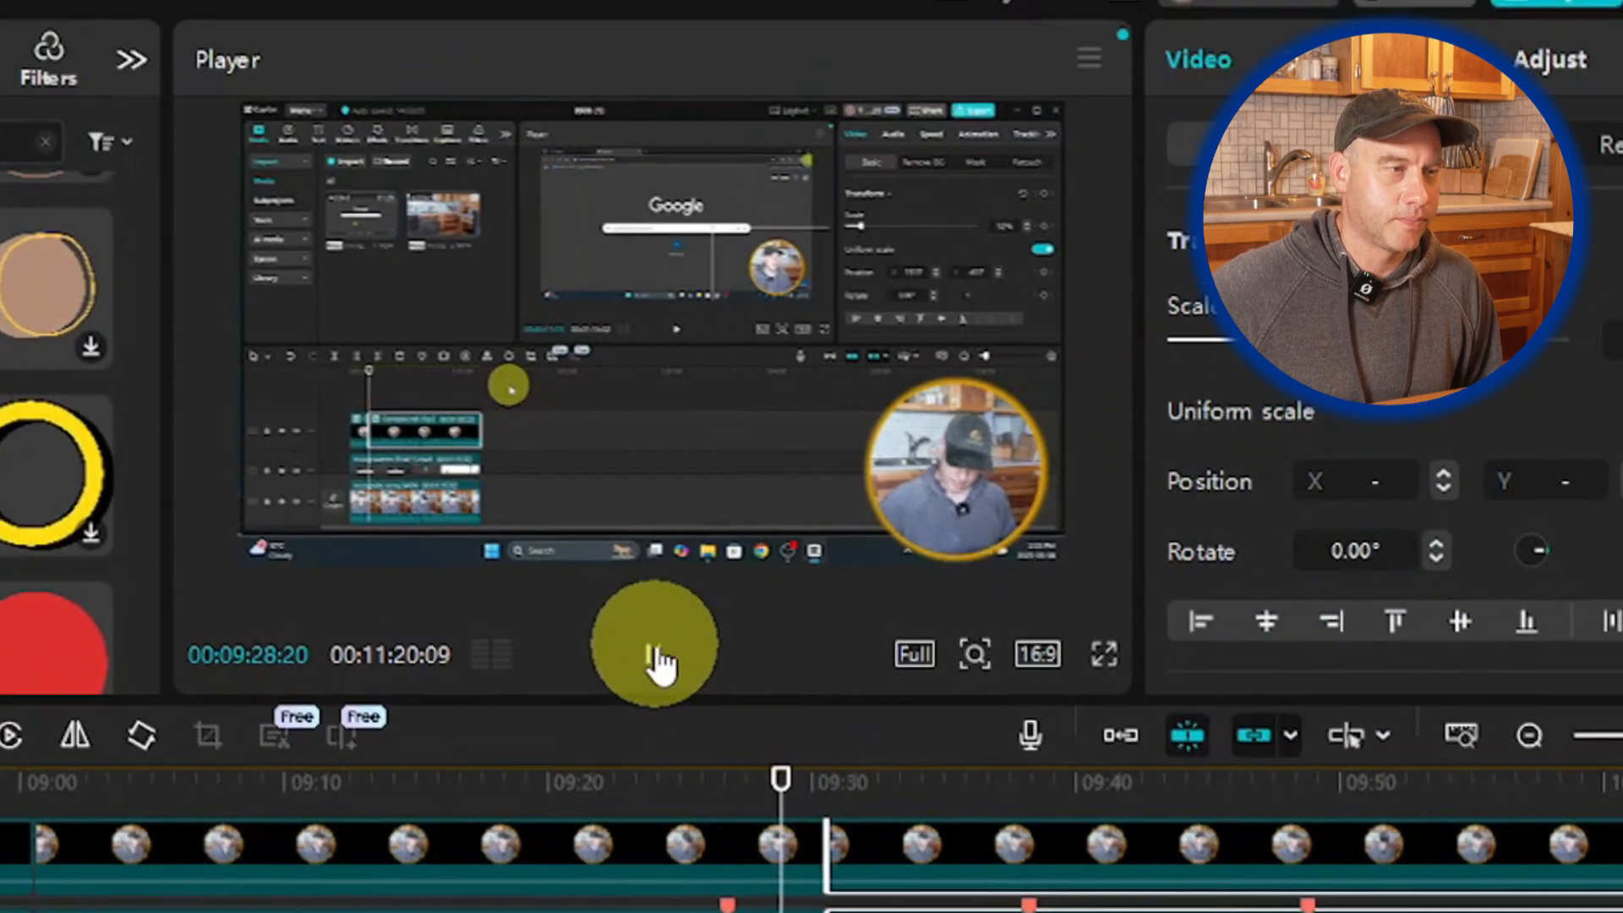
click(706, 545)
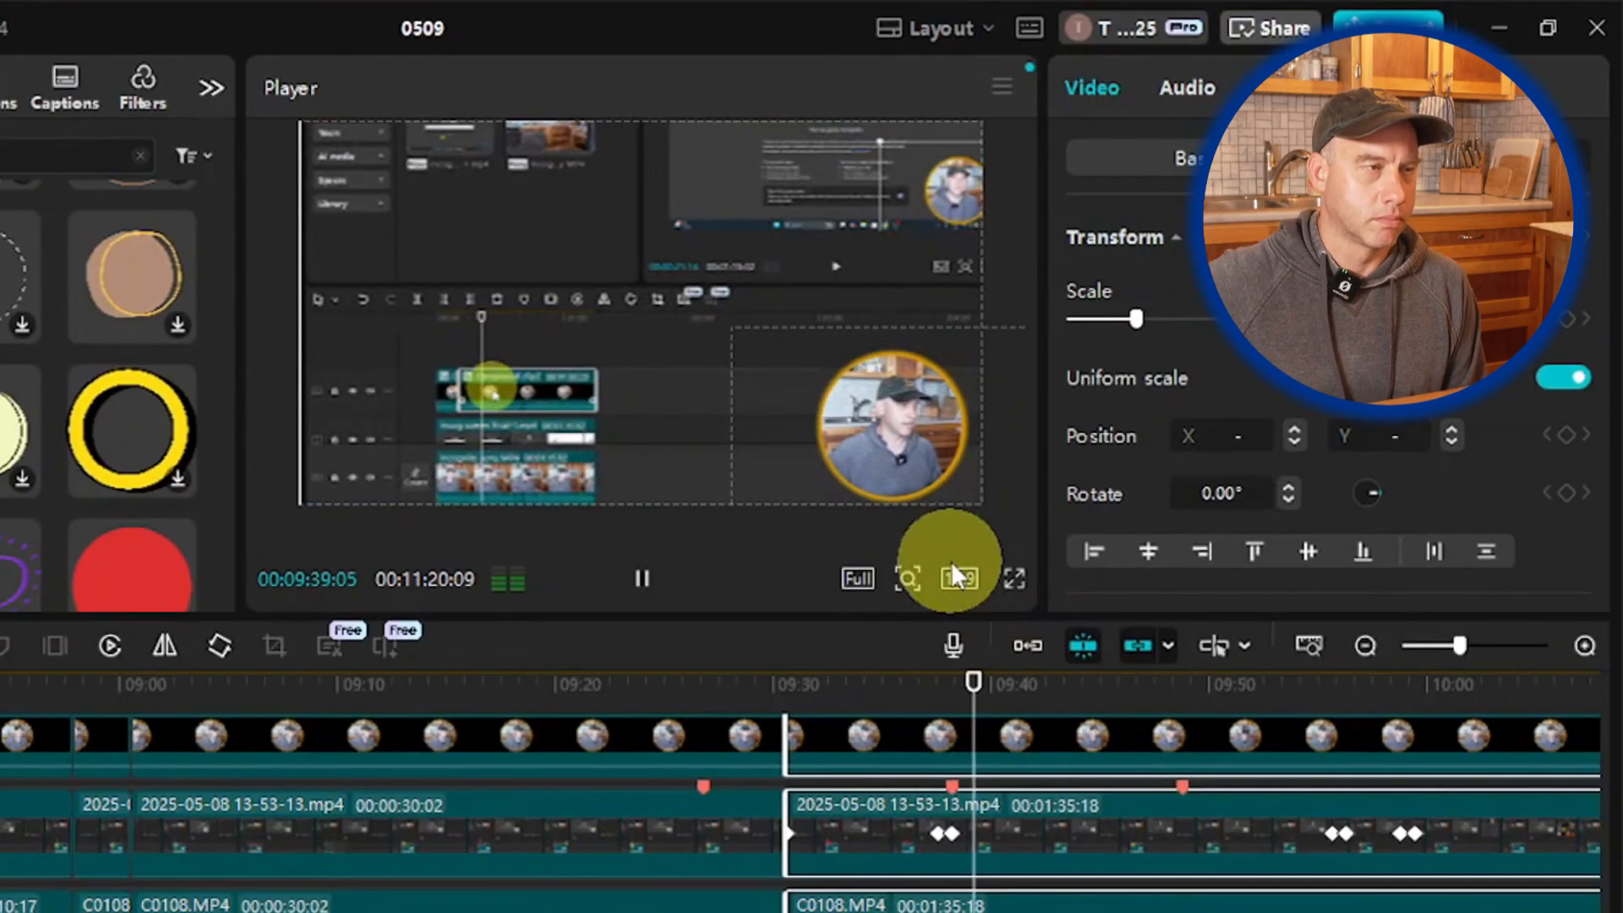
Step: Paste the copied shortcut text at the red marker at 00:09:38:05, shorten it, and change its wording to CTRL + B
drag(1001, 695, 952, 692)
scroll(911, 844, up, 2)
scroll(911, 843, up, 2)
key(ctrl+b)
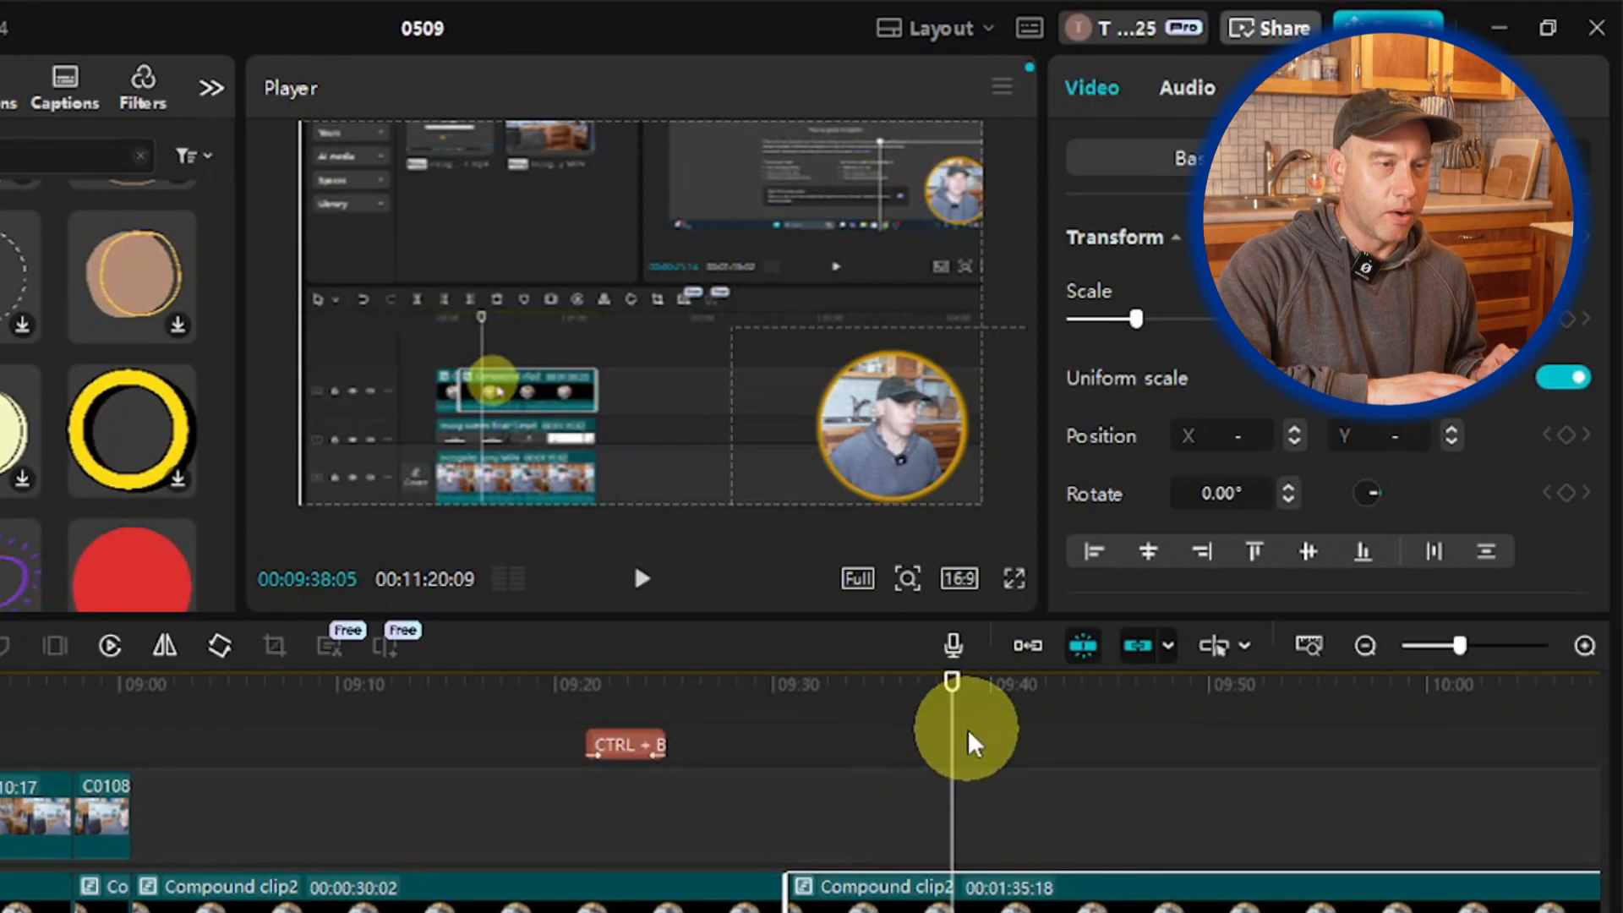
key(ctrl+v)
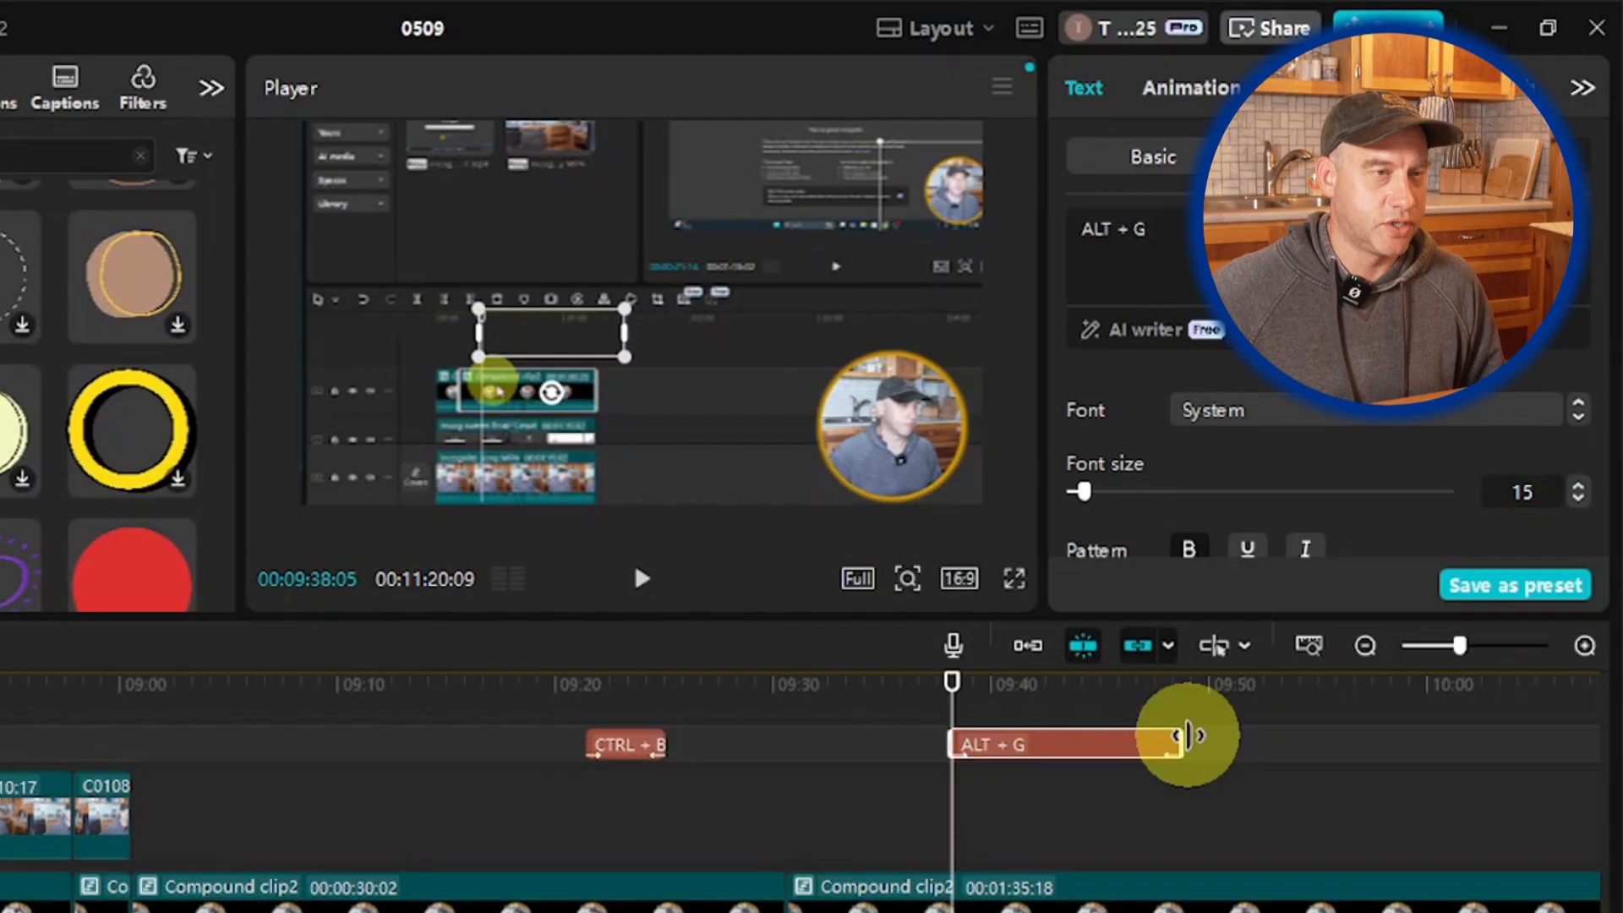
drag(1189, 735, 1005, 715)
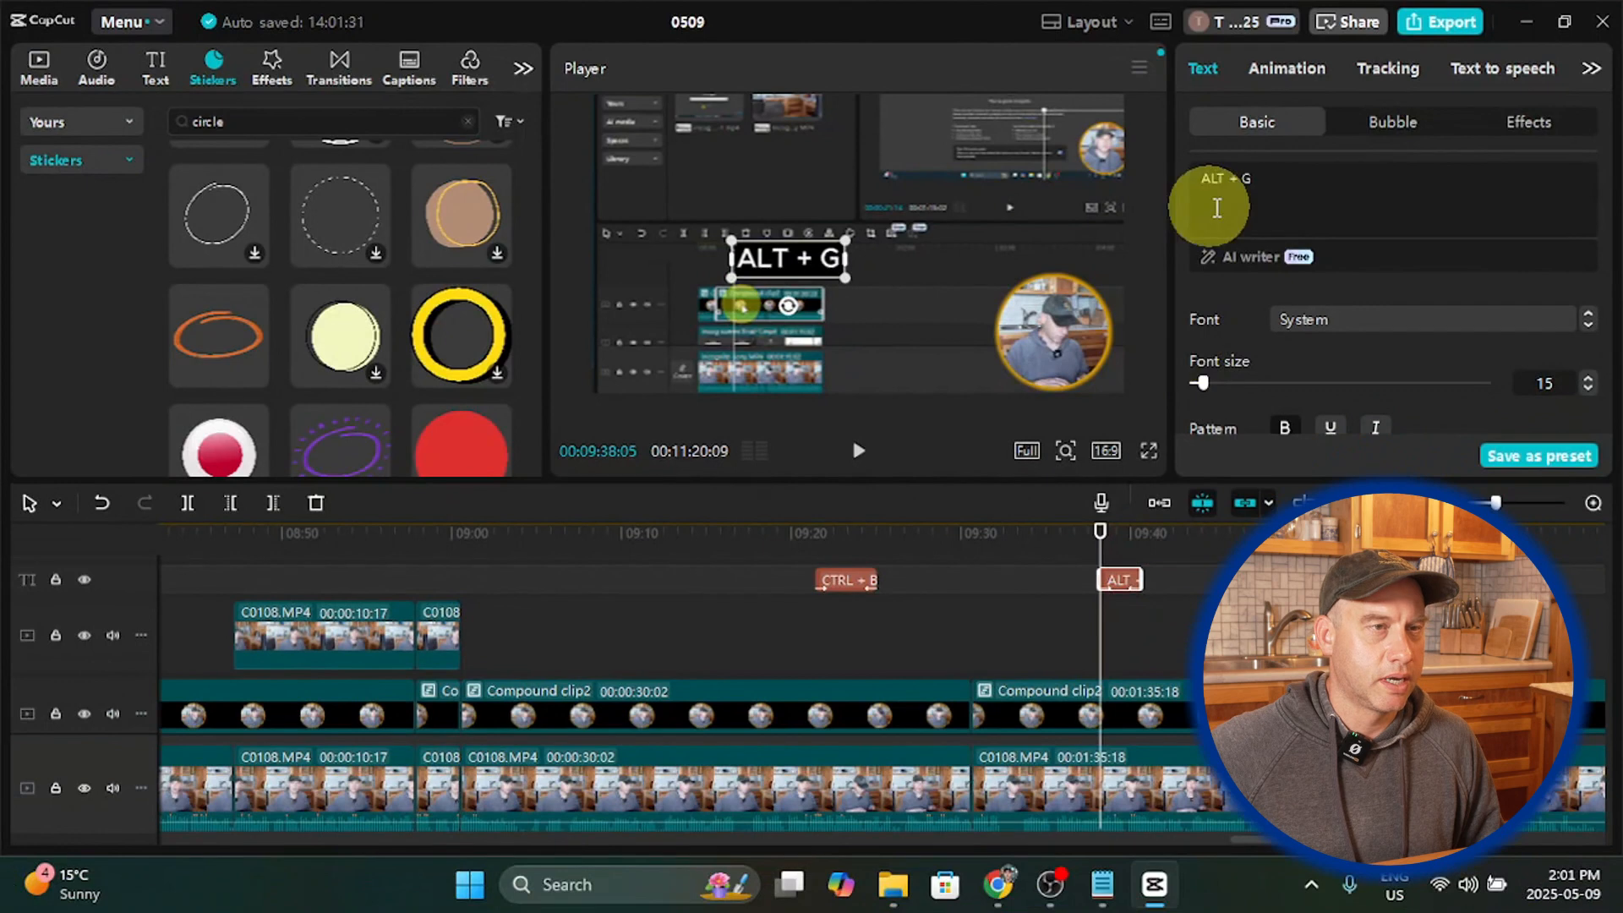
click(1276, 178)
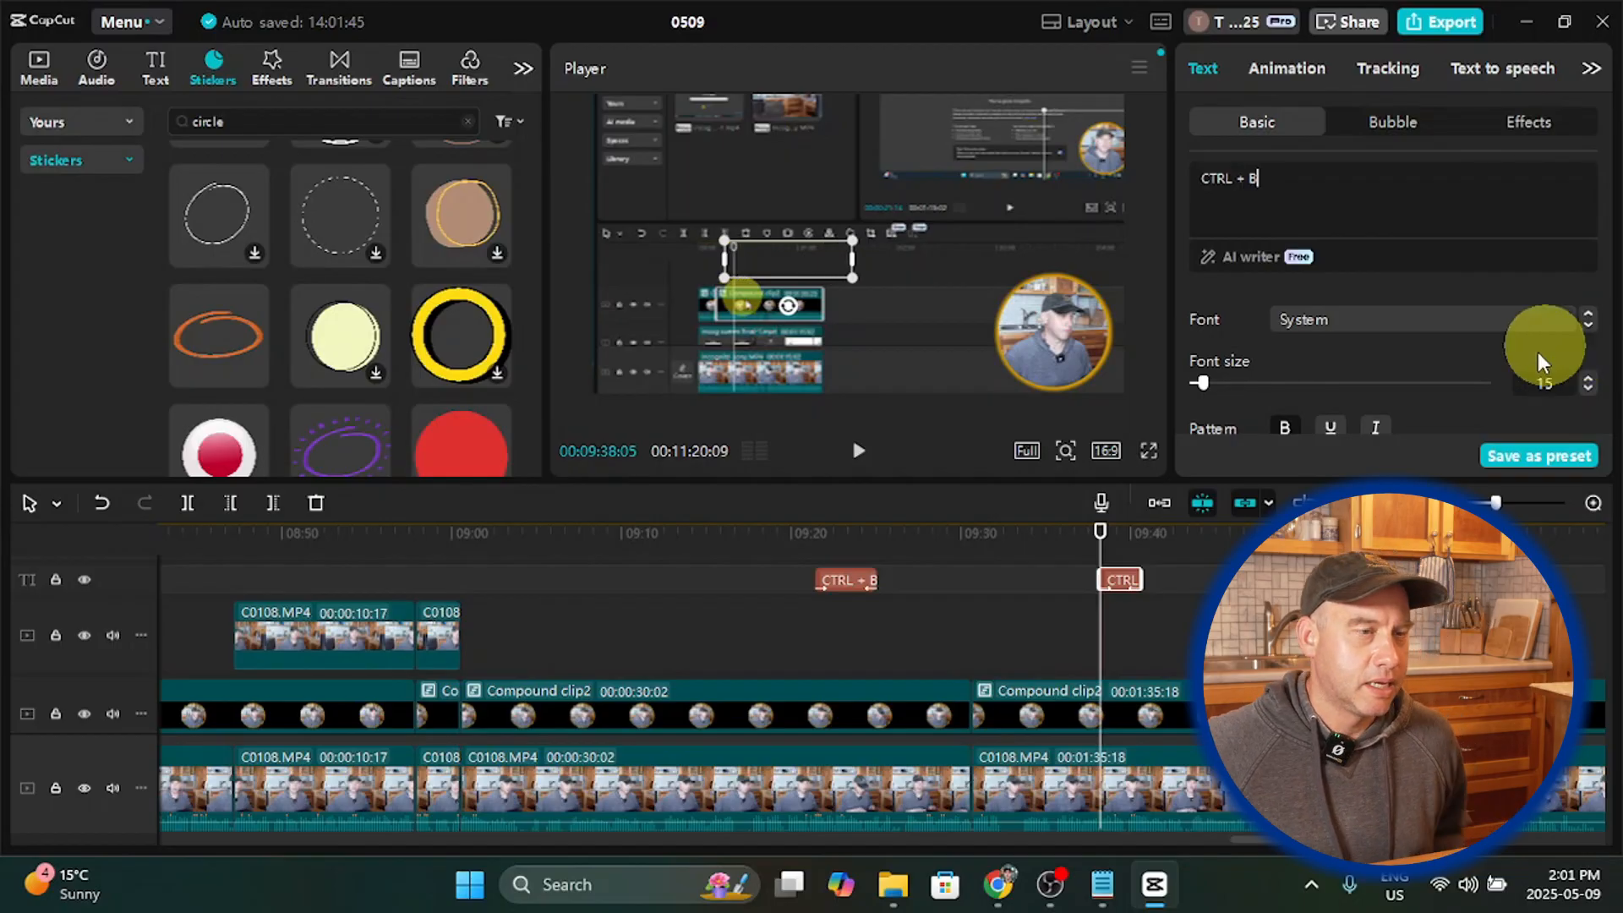
Step: Play on from 00:09:38:05 and extend the new CTRL + B text to end just before 00:09:44:00
click(856, 461)
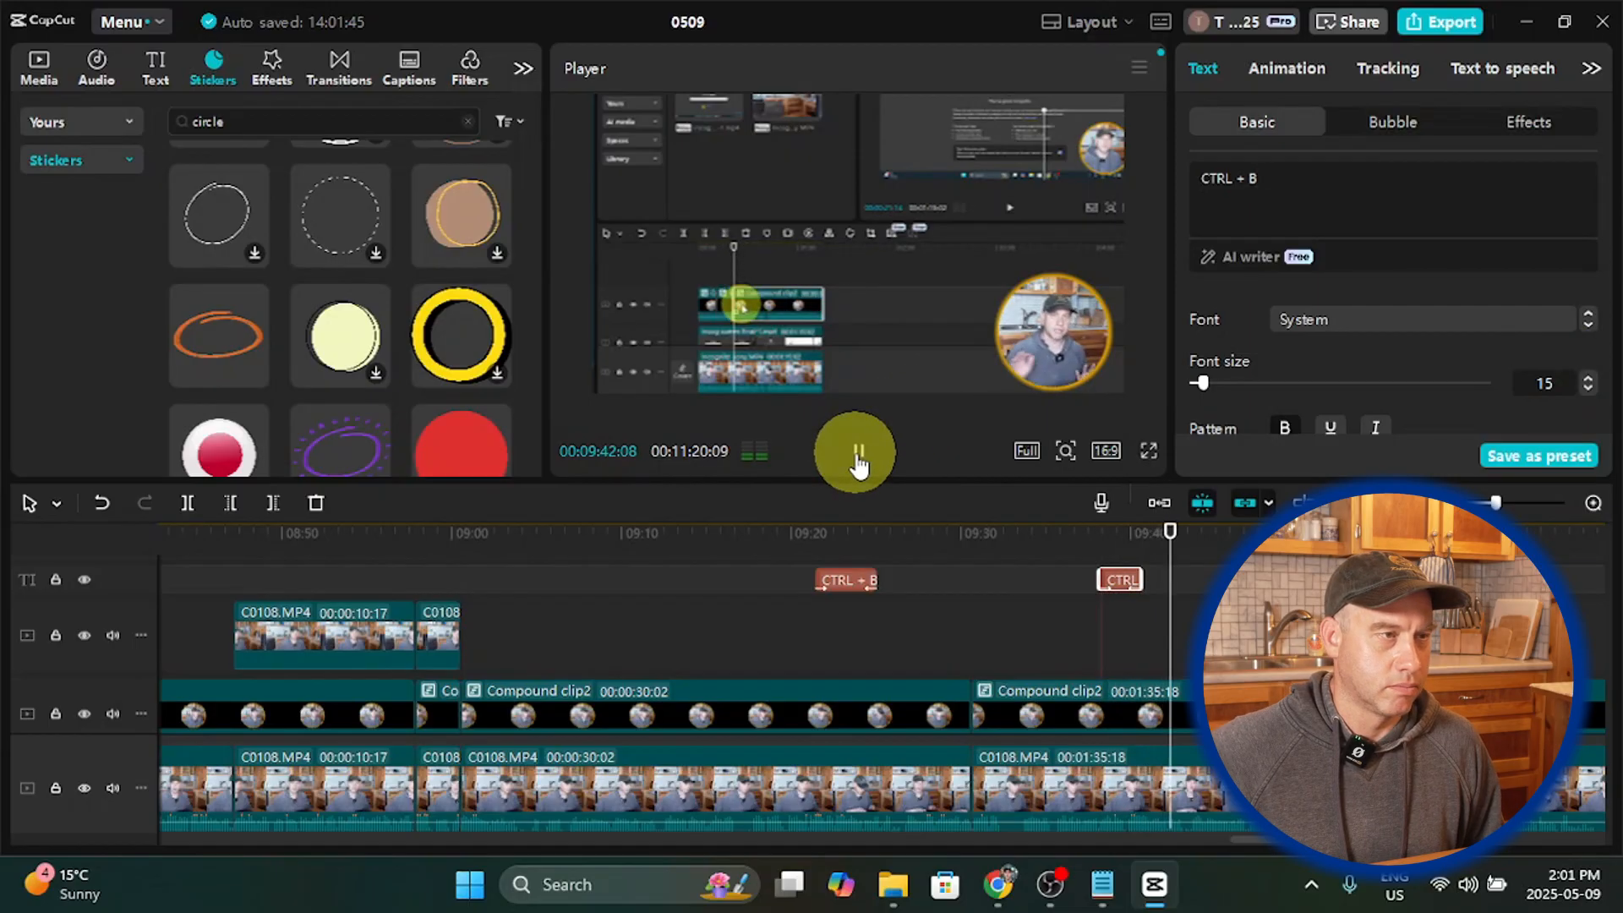
click(857, 457)
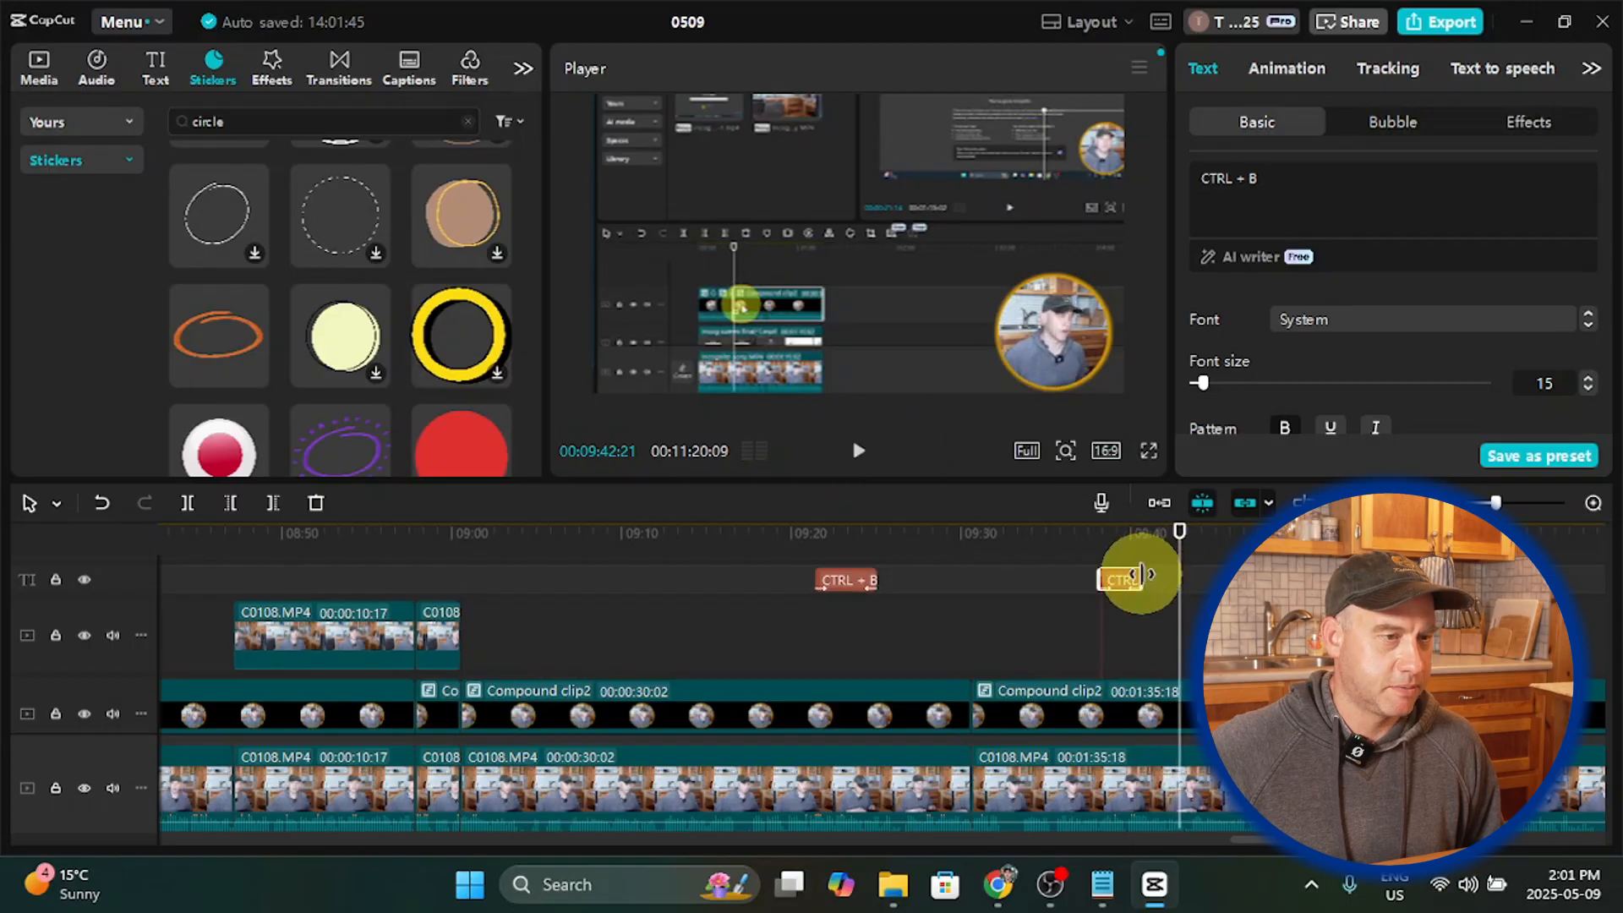
drag(1147, 575, 1172, 578)
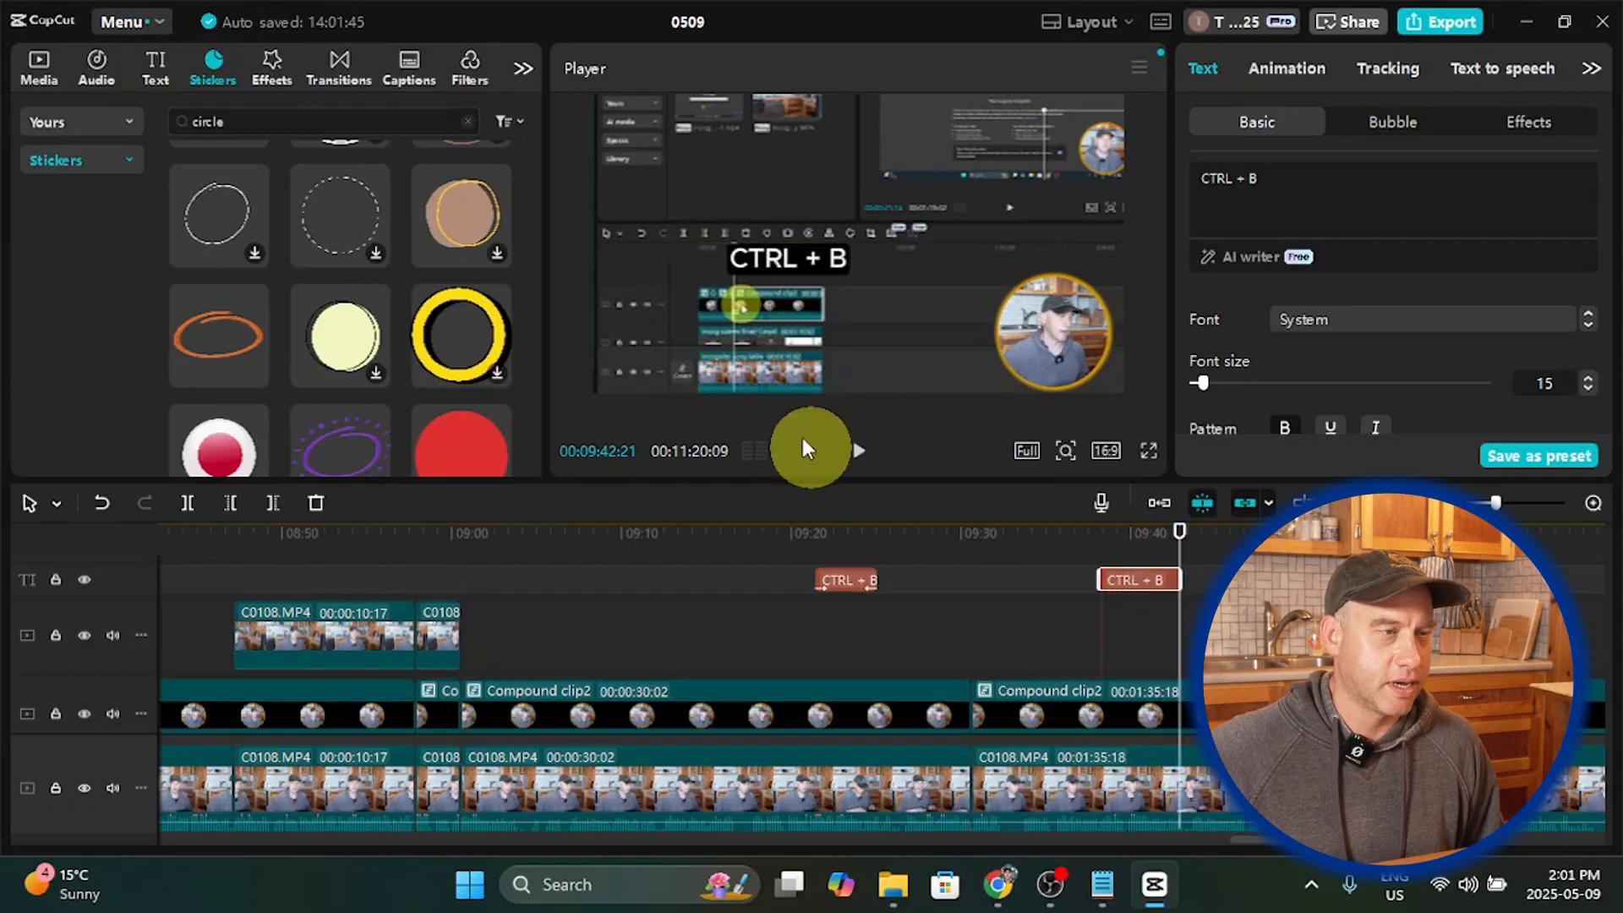
click(862, 452)
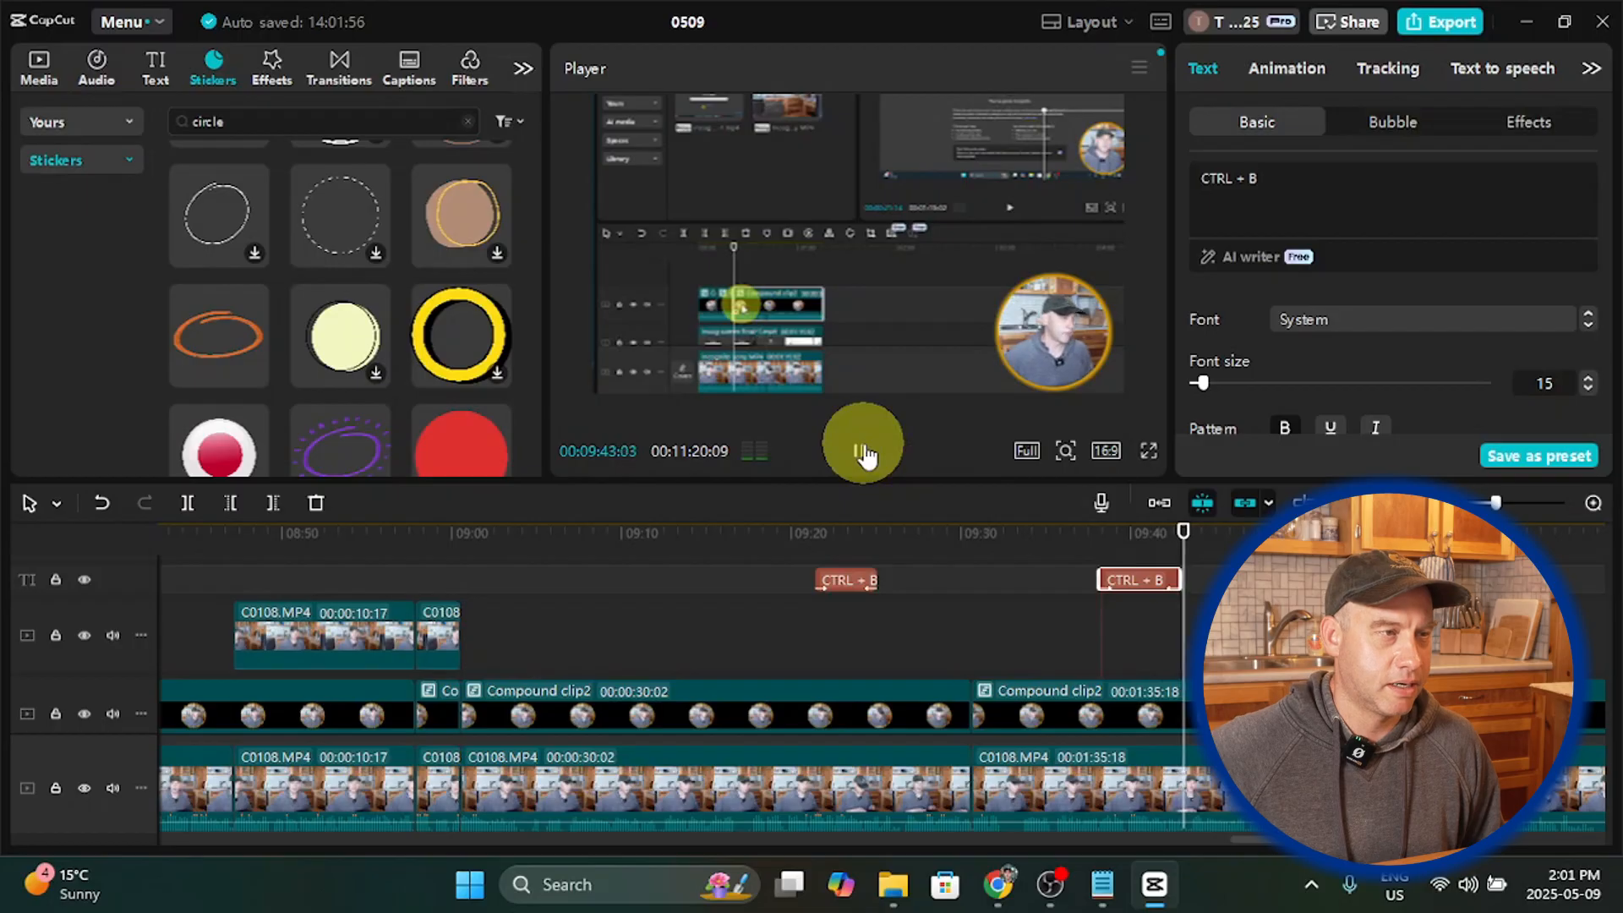
click(864, 455)
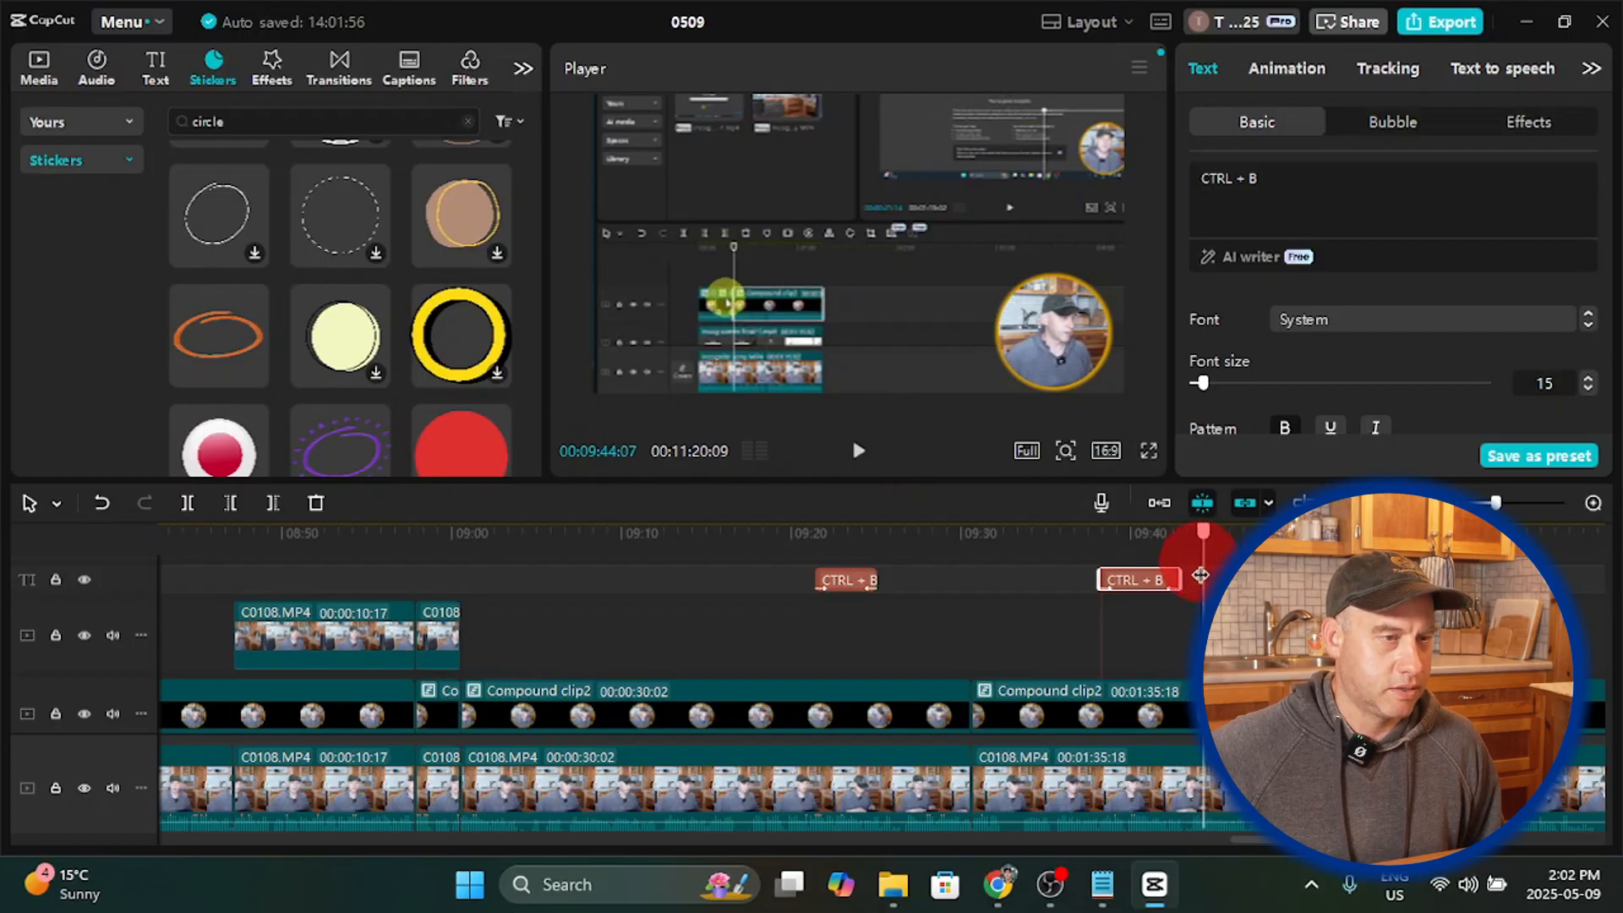
drag(1194, 575, 1195, 572)
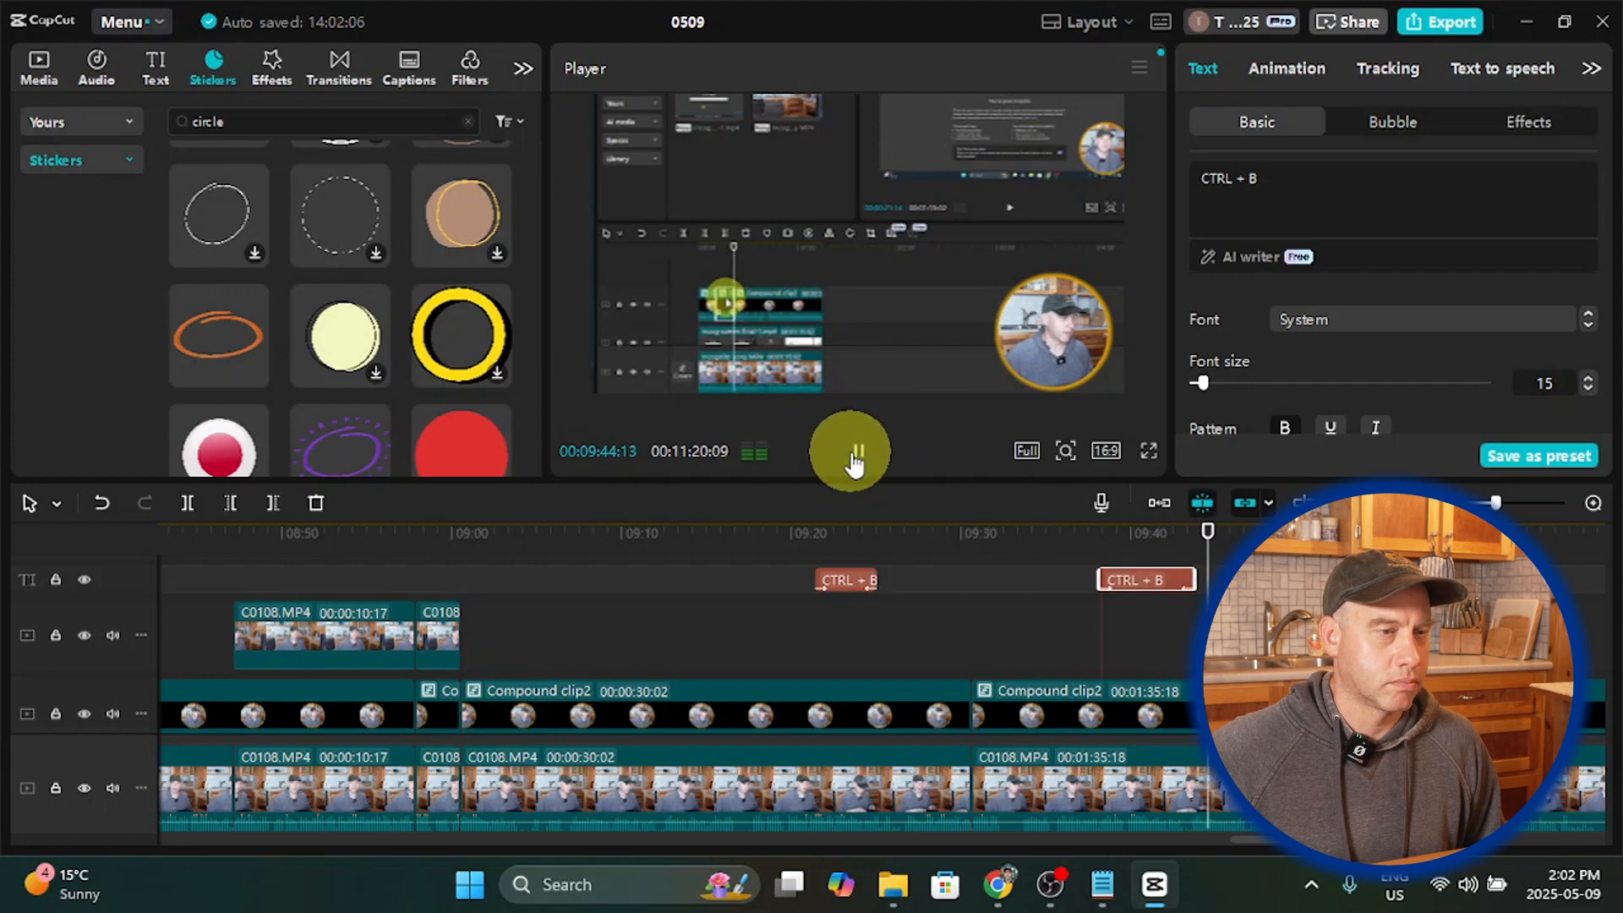
Step: Replay from 00:09:36:01 to 00:09:43:00 and move the CTRL + B text up and left, above the clips in the recorded timeline
click(854, 463)
drag(1214, 536, 1063, 533)
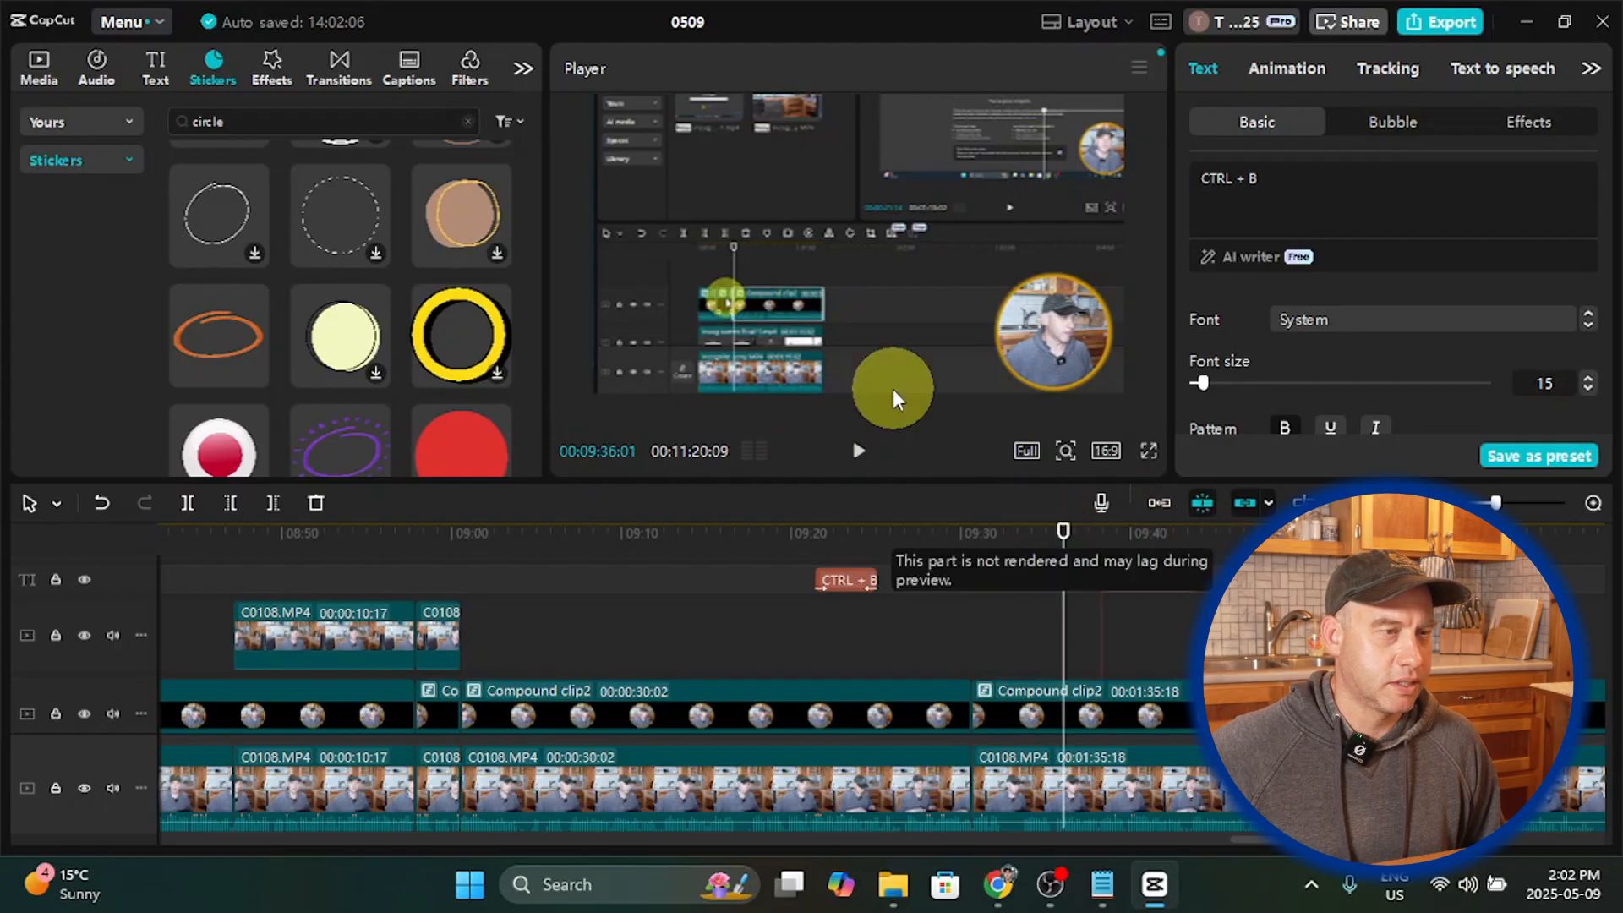
click(858, 451)
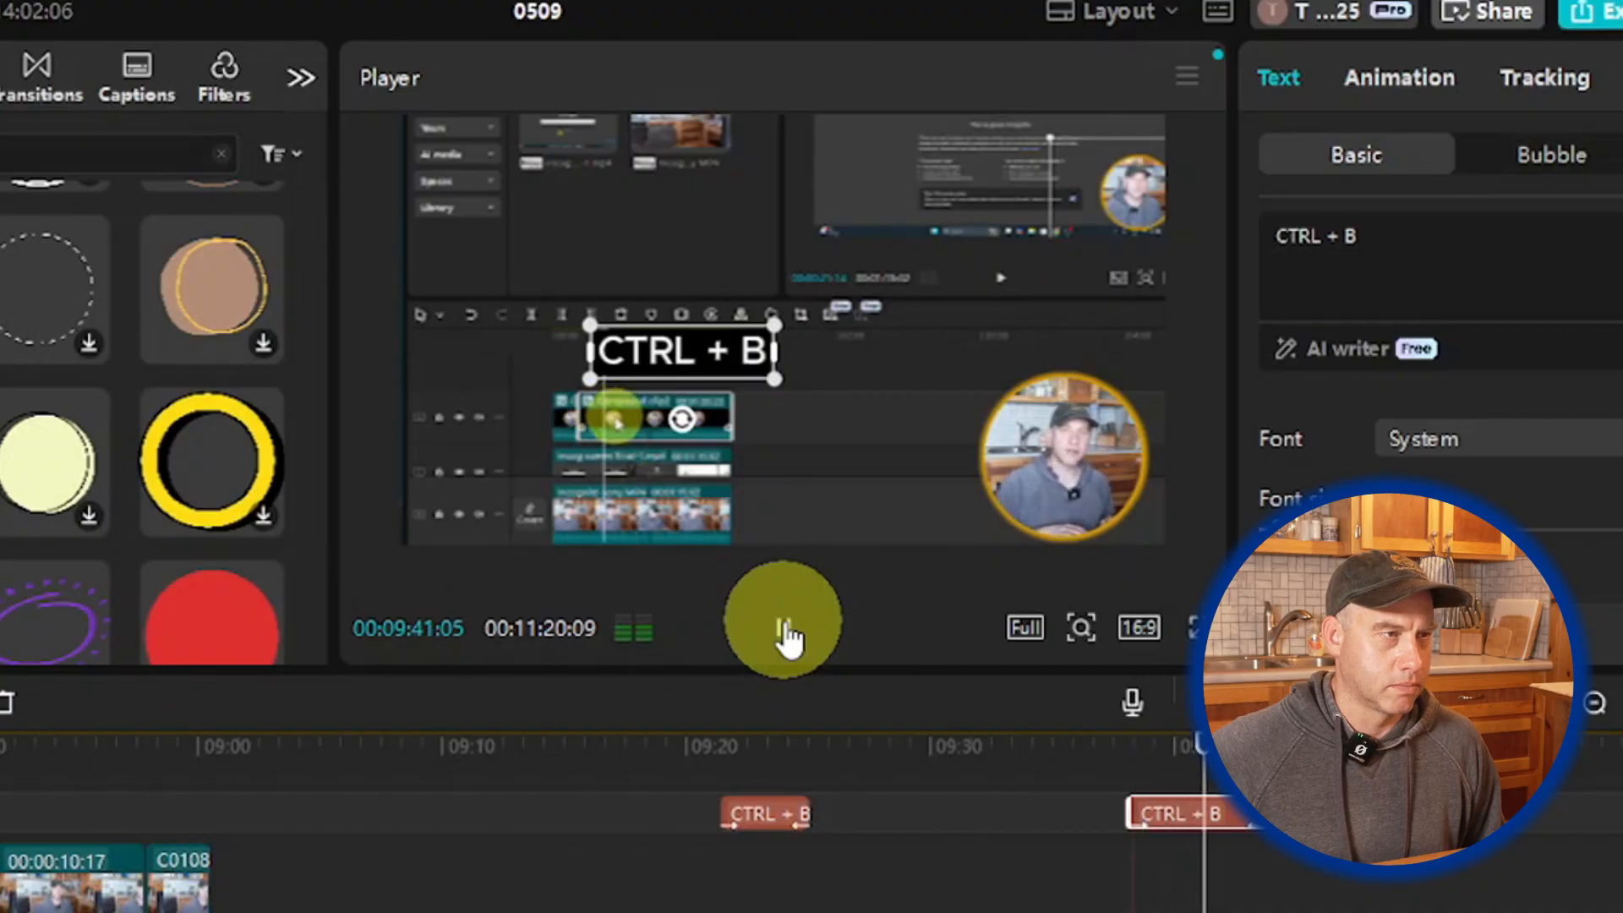
click(783, 630)
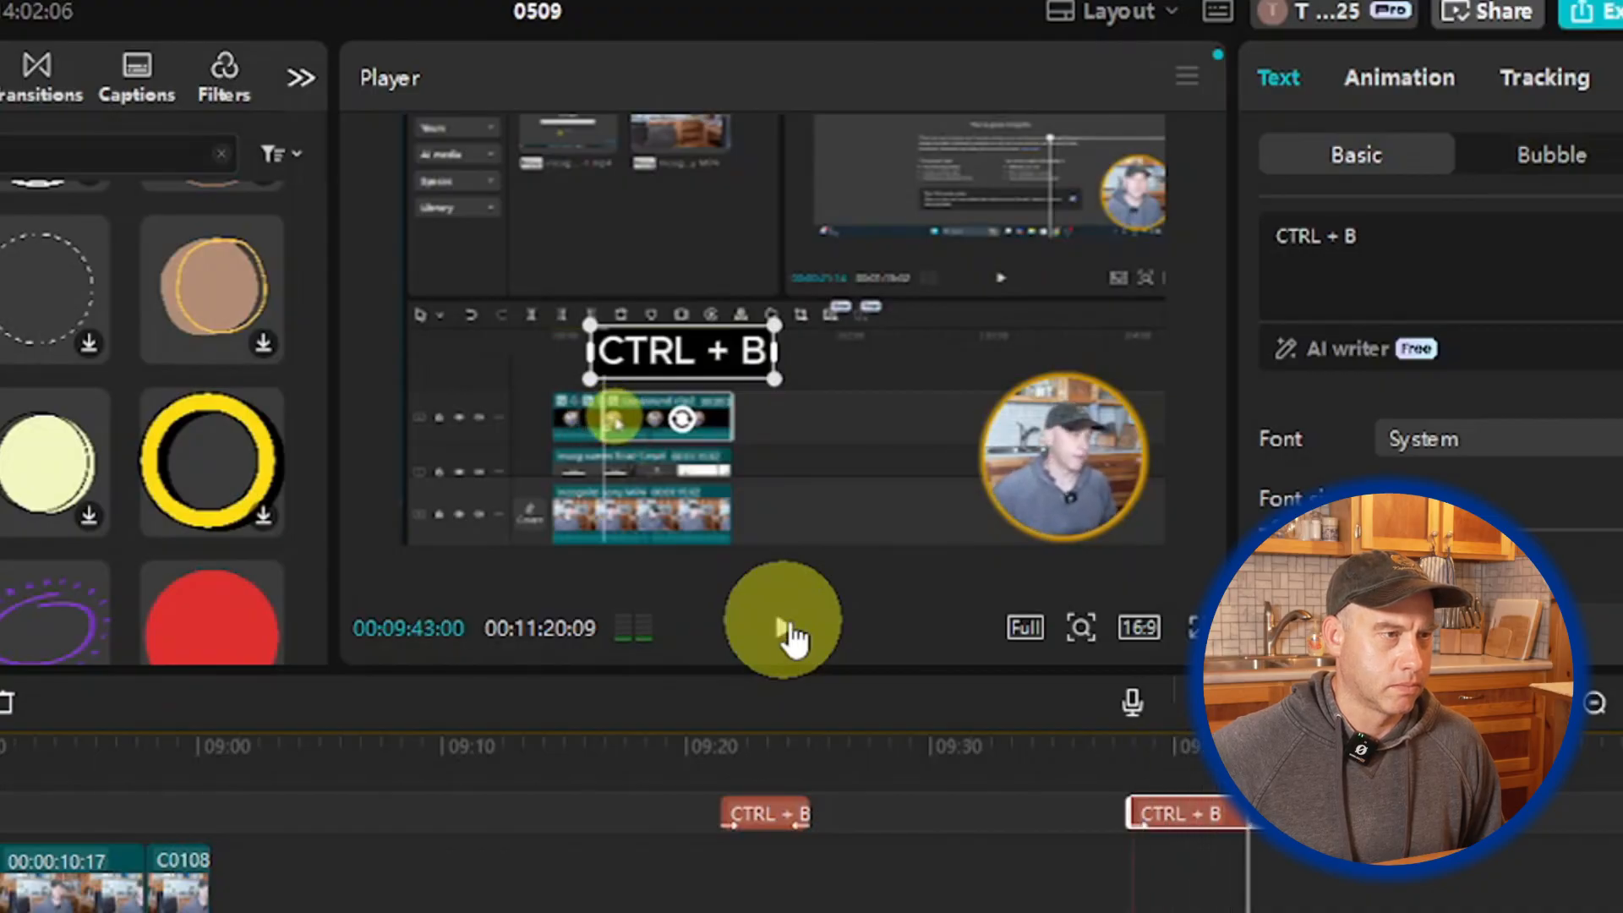
drag(651, 355, 616, 344)
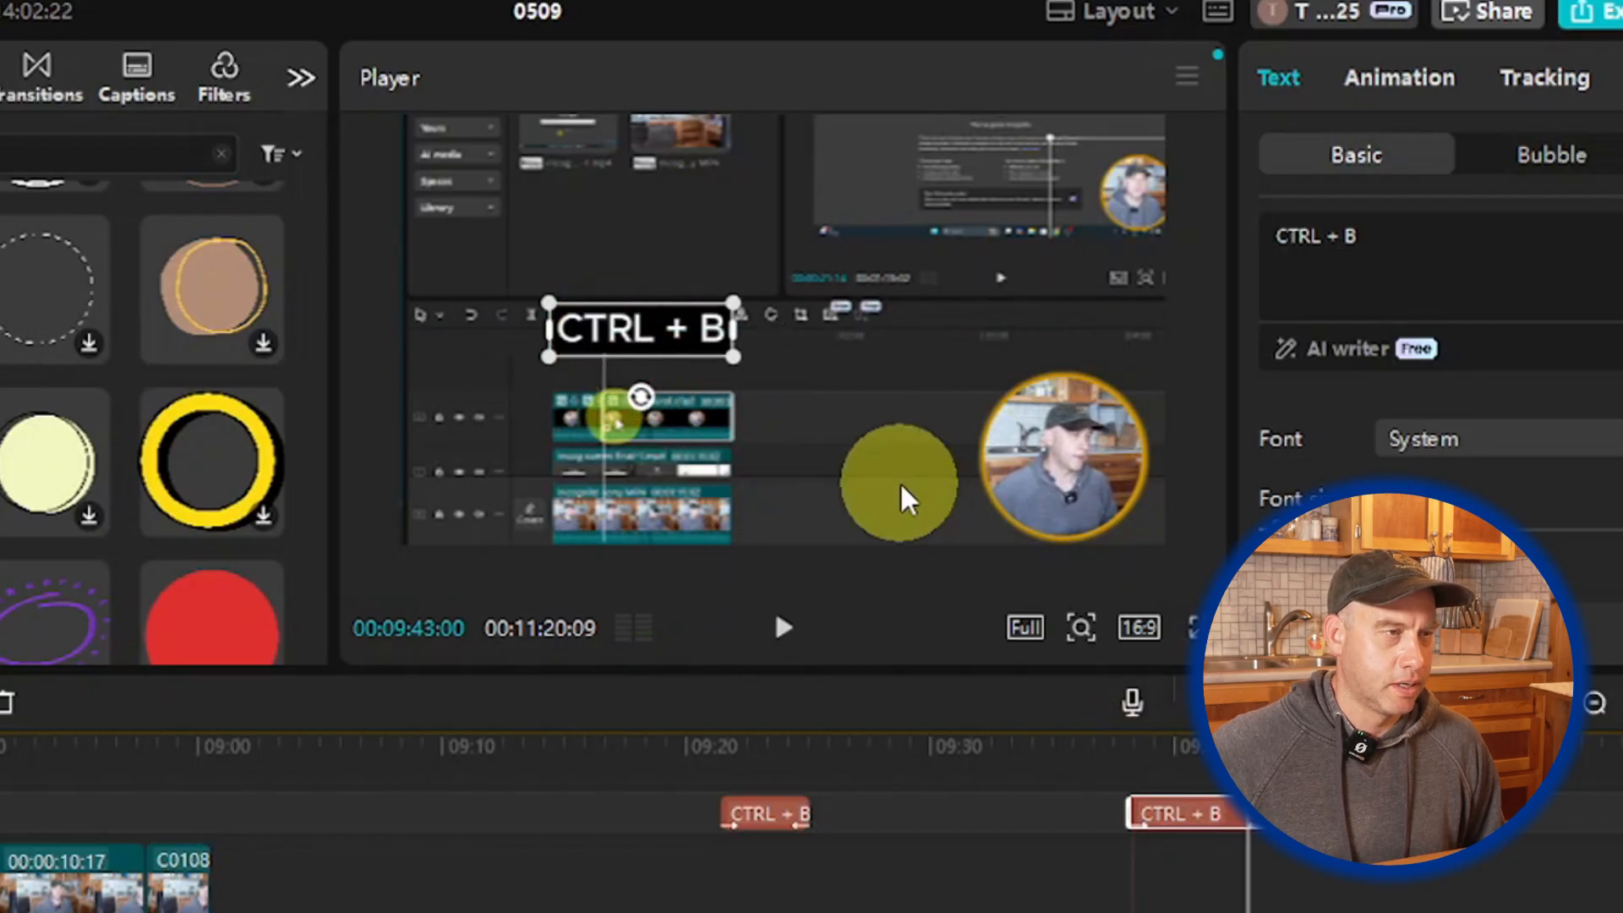
Step: Reposition the earlier CTRL + B text at 00:09:22:06 up and left, centred above the clips in the recorded timeline
drag(1112, 746, 742, 735)
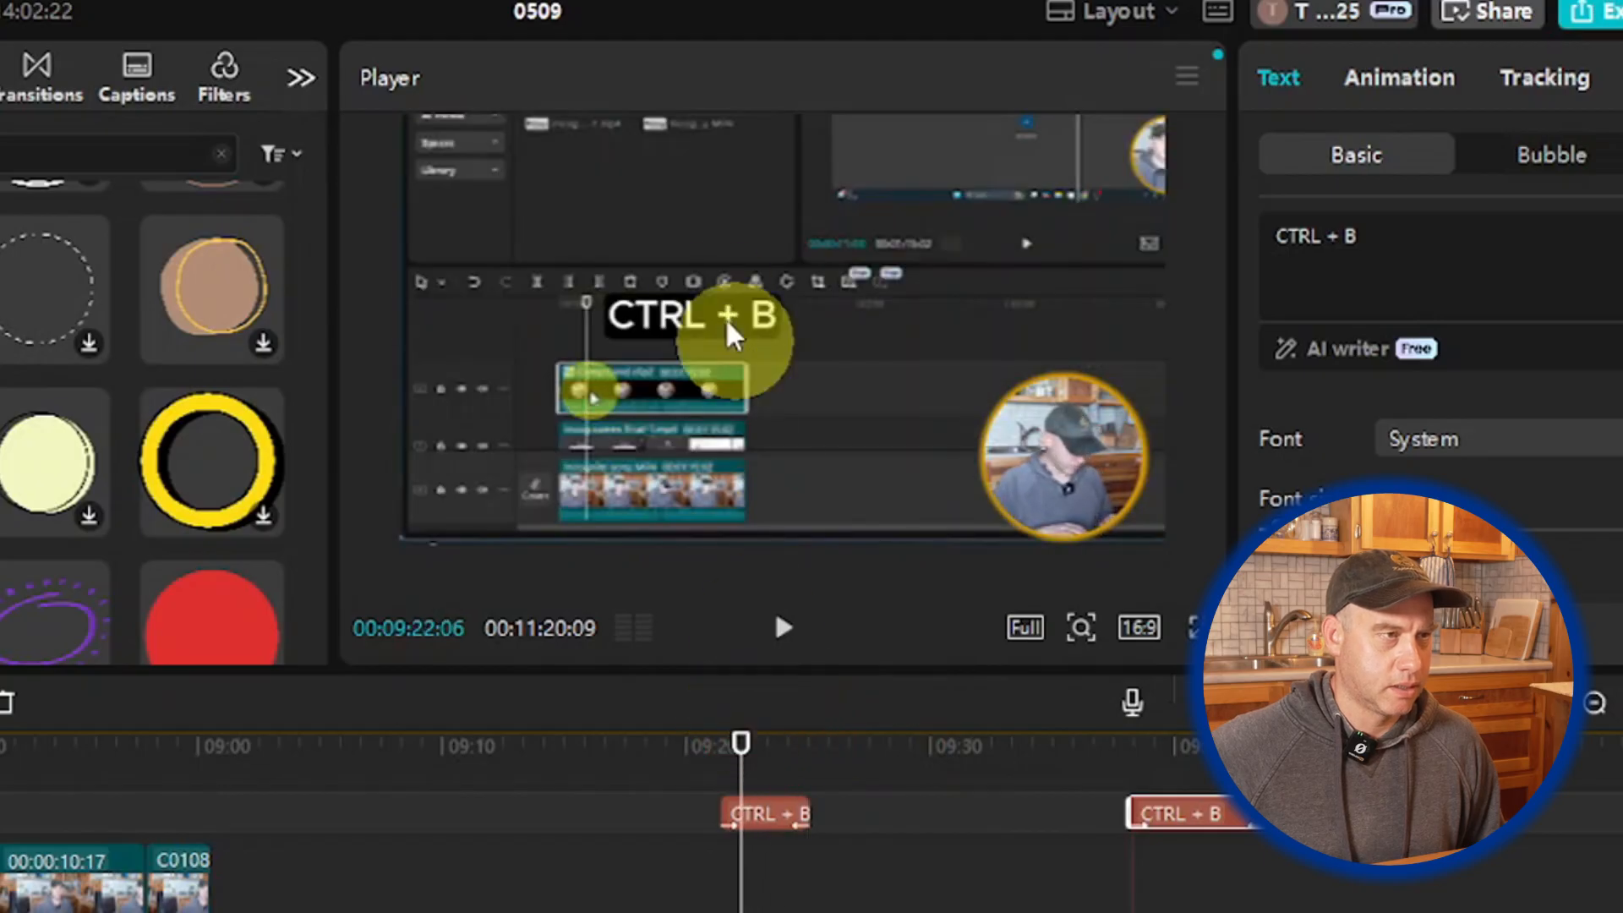
click(722, 320)
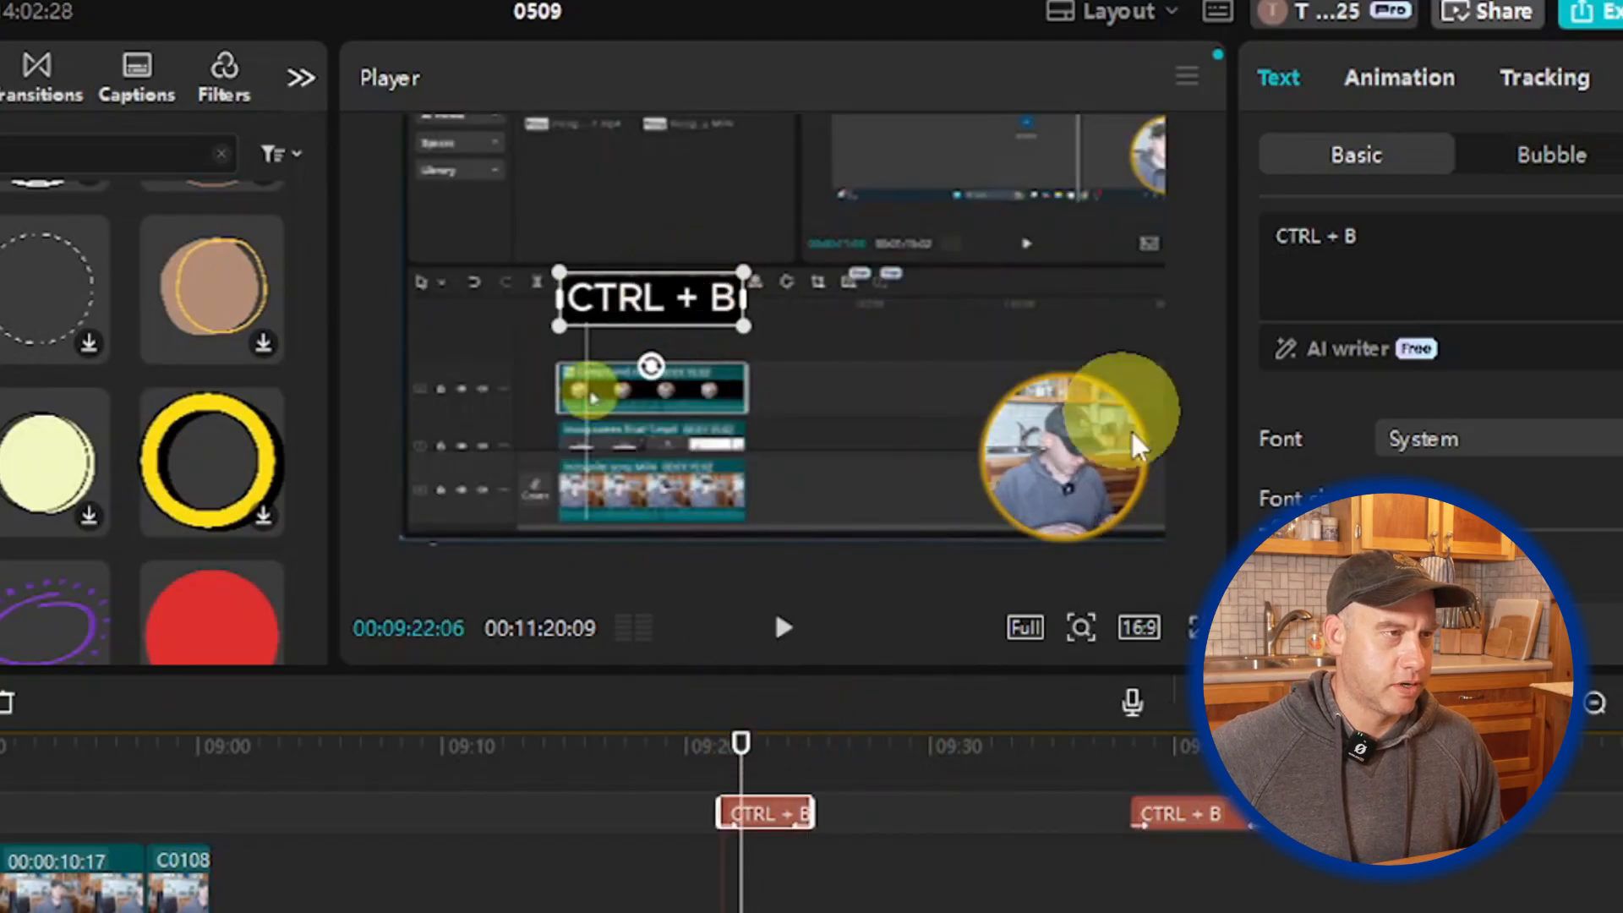
scroll(766, 799, down, 2)
scroll(763, 802, up, 5)
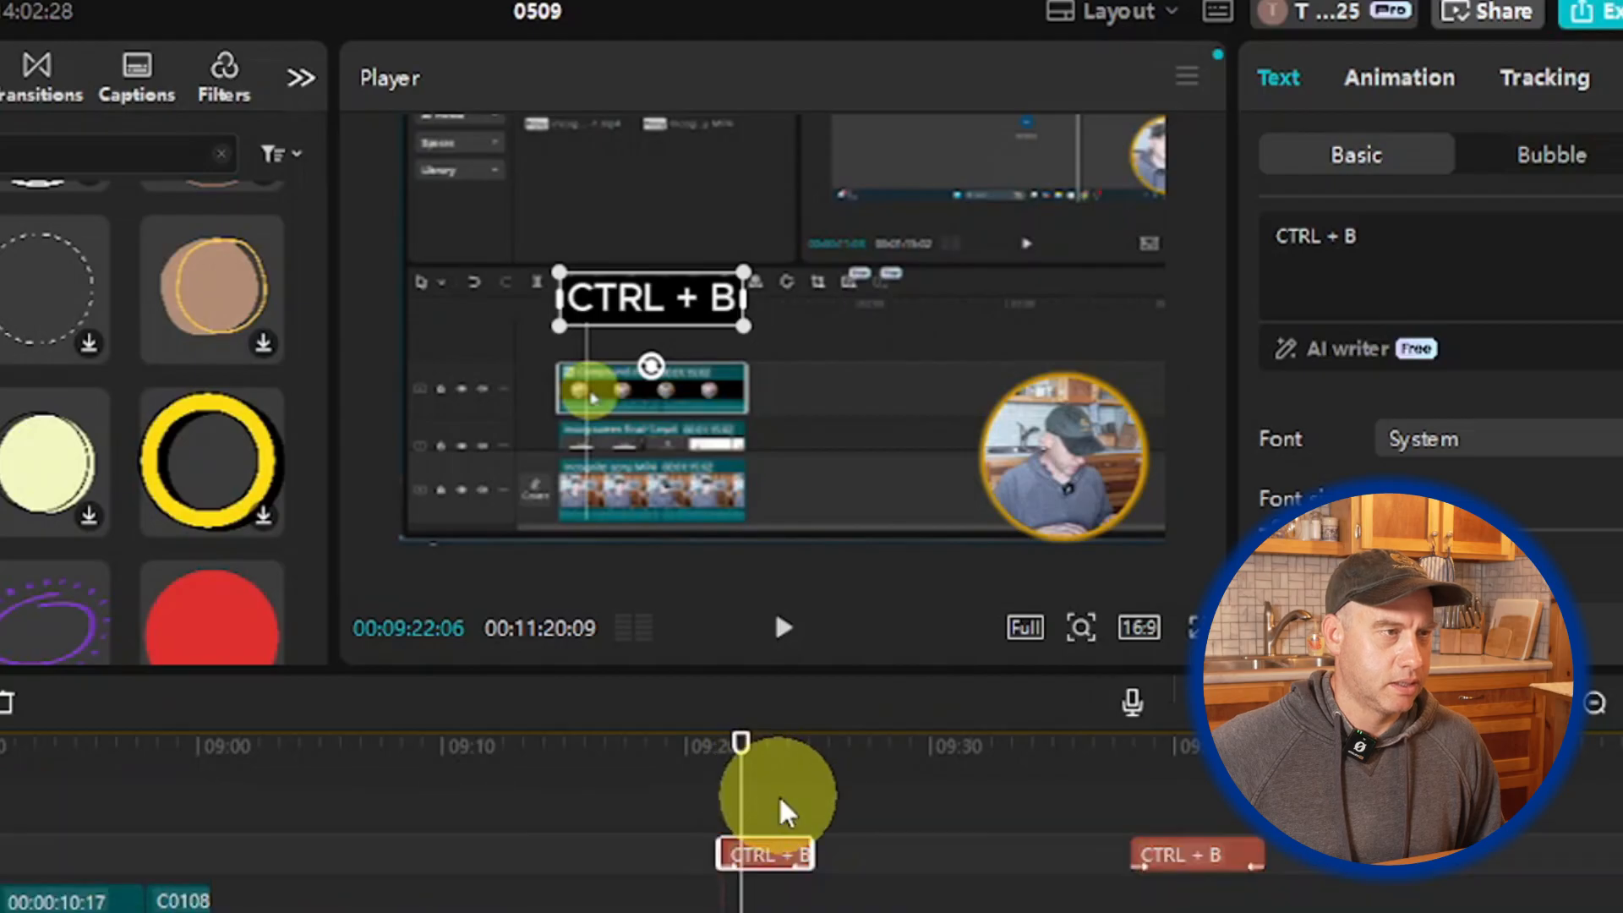
Step: Play from 00:09:42:23 past the next red marker and add the text BACKSPACE at that marker at 00:09:48:19
drag(744, 744, 1250, 909)
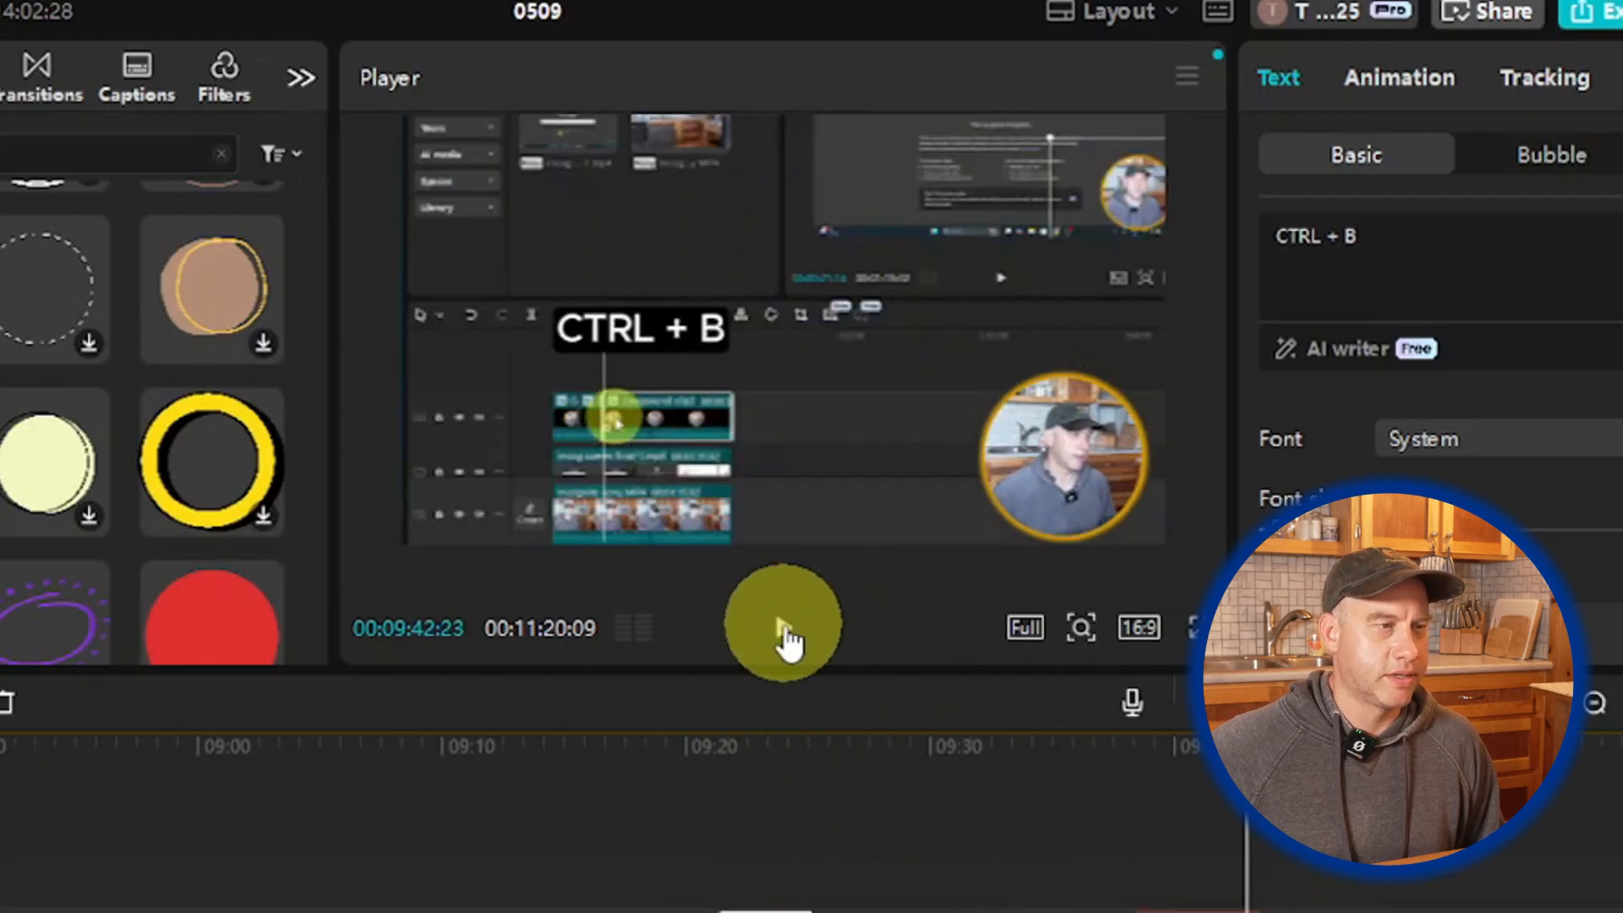
scroll(787, 811, down, 3)
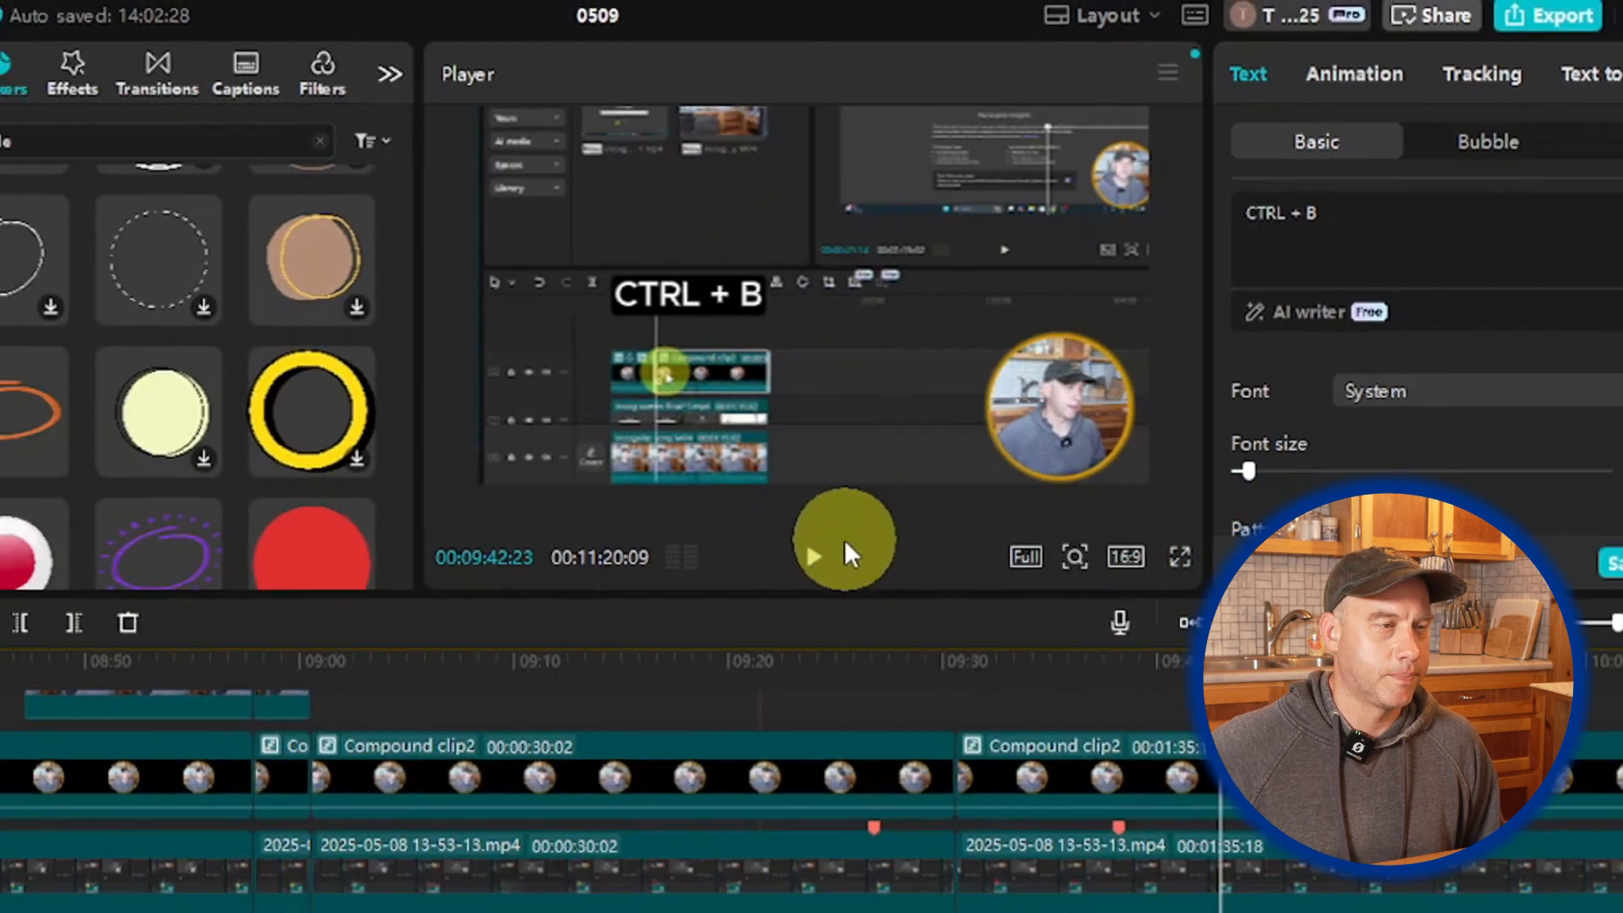
click(786, 630)
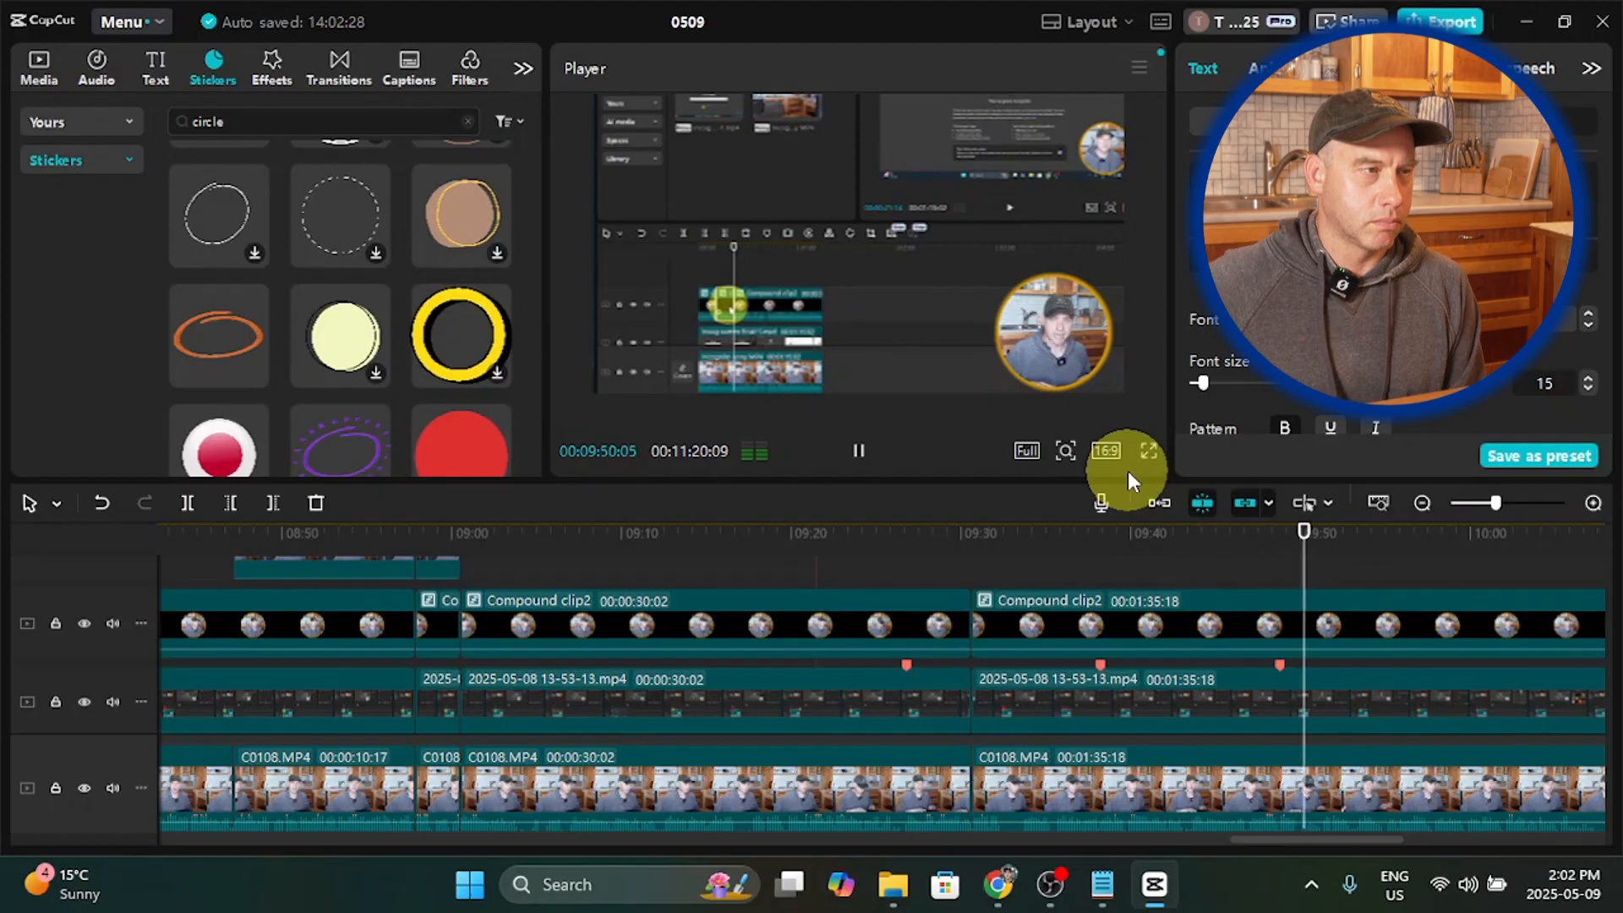
click(864, 465)
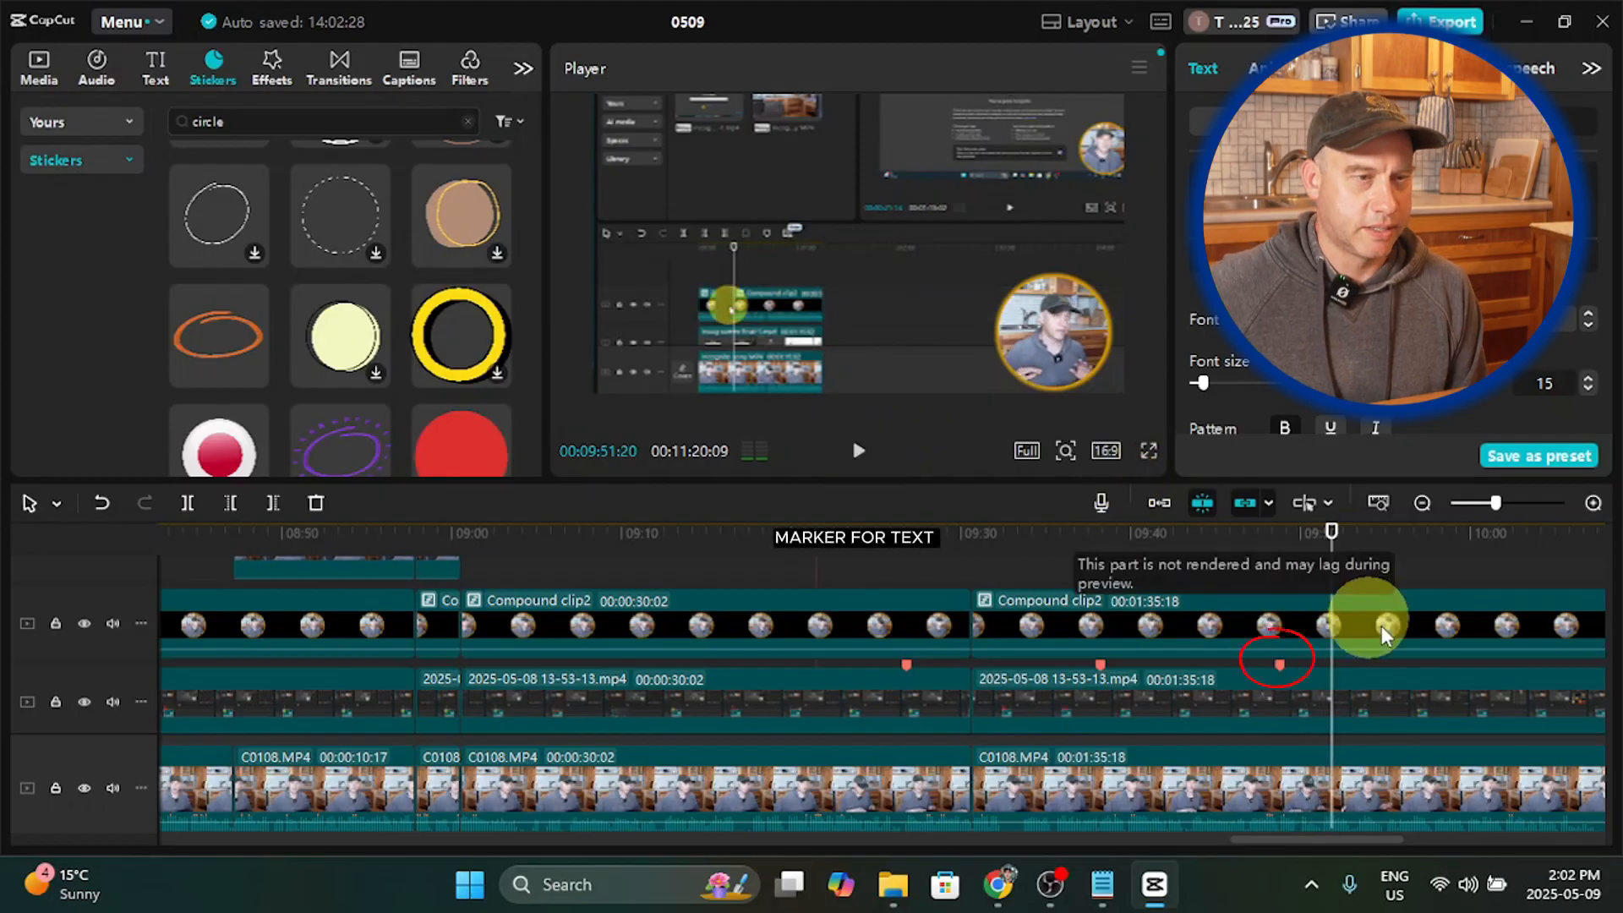
drag(1330, 567, 1280, 569)
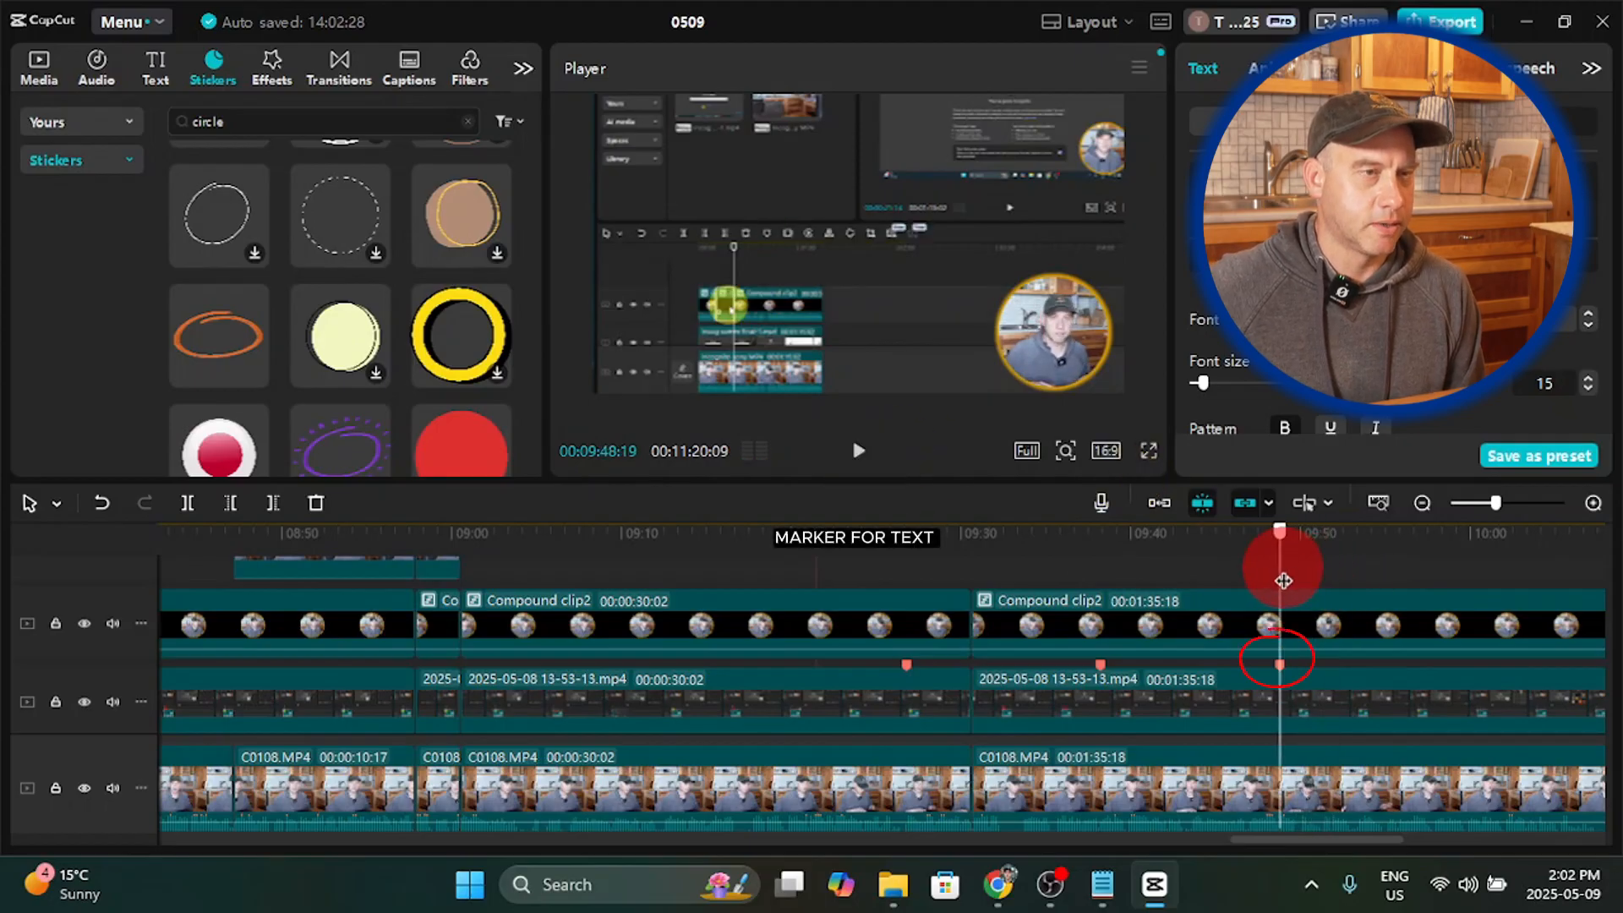
scroll(1308, 609, up, 2)
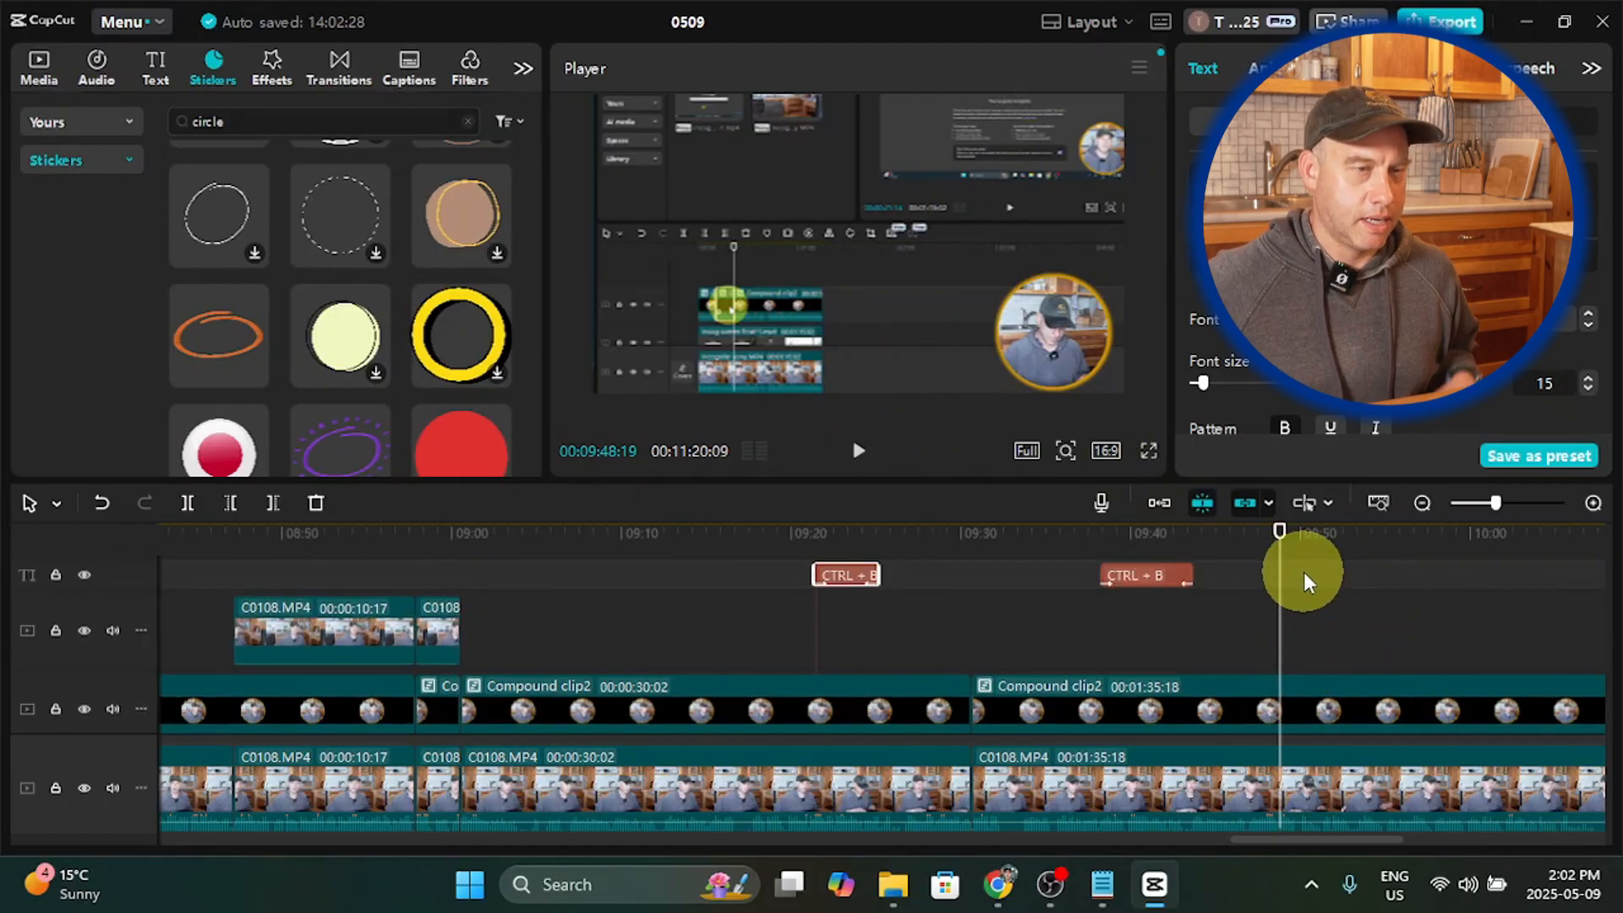
key(ctrl+v)
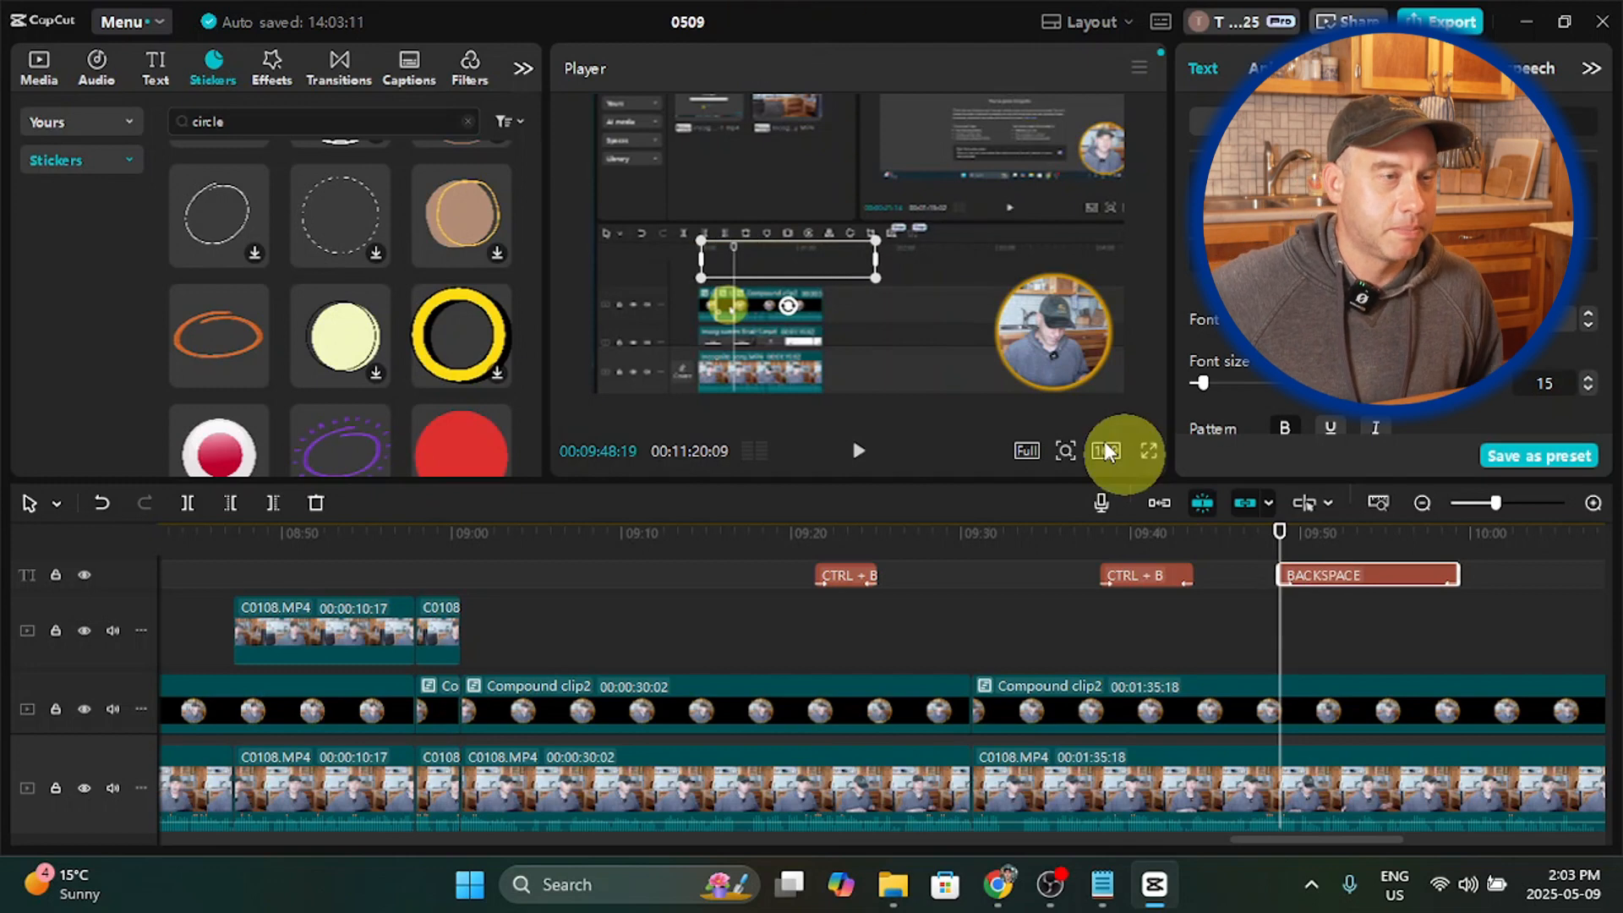
Step: Play the BACKSPACE passage, shorten the text to end just past 00:09:53:01, and resume playback from there
click(859, 455)
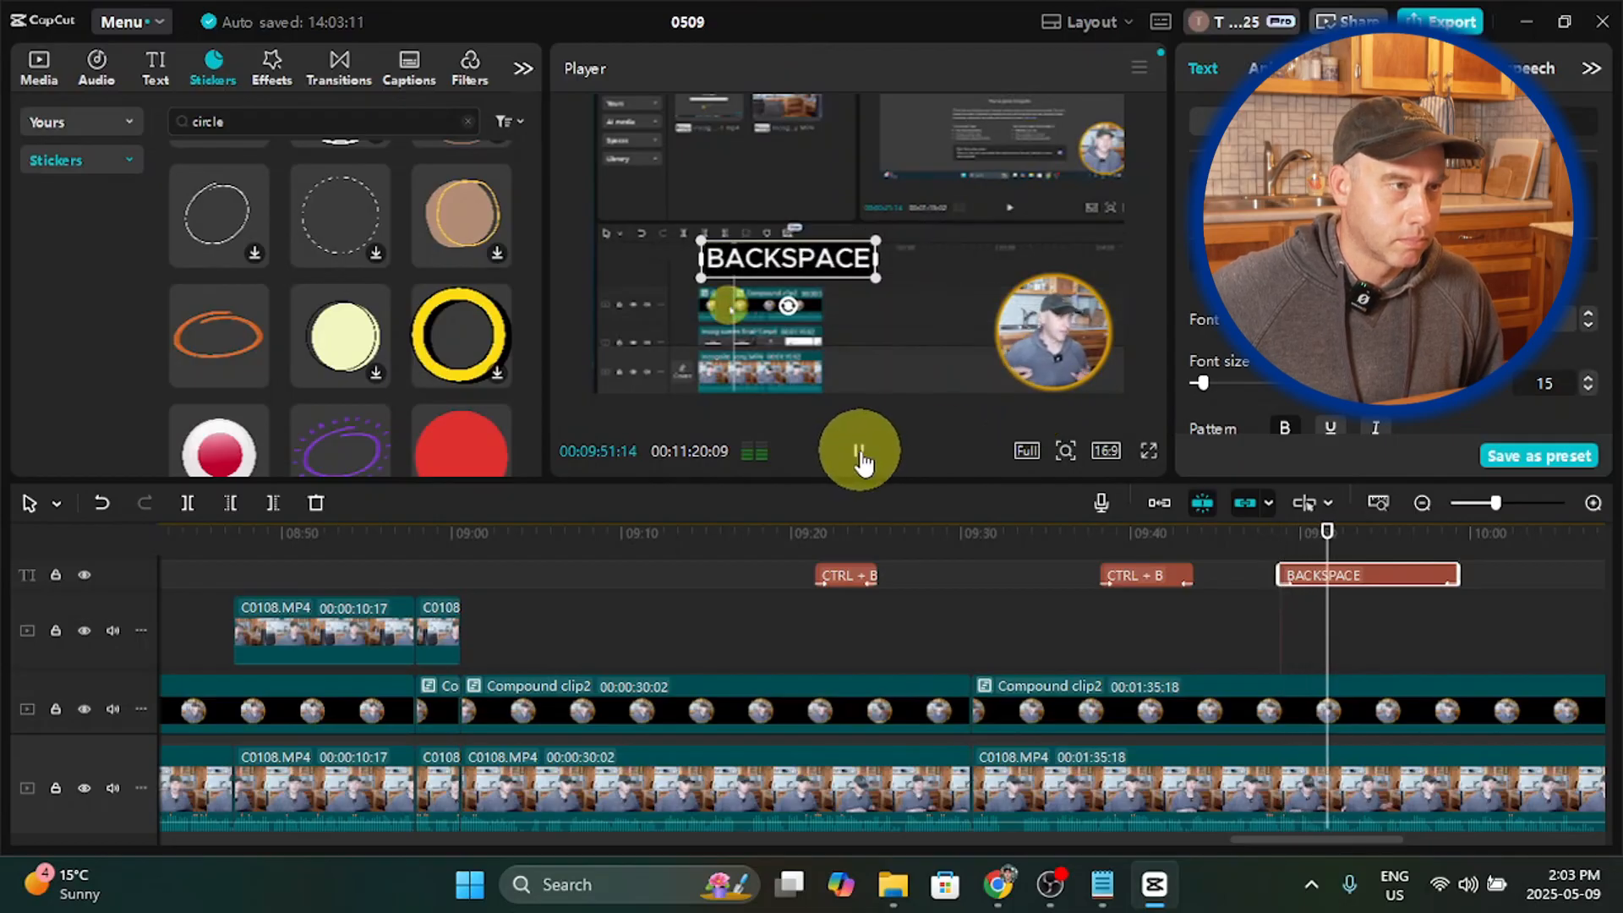
click(859, 455)
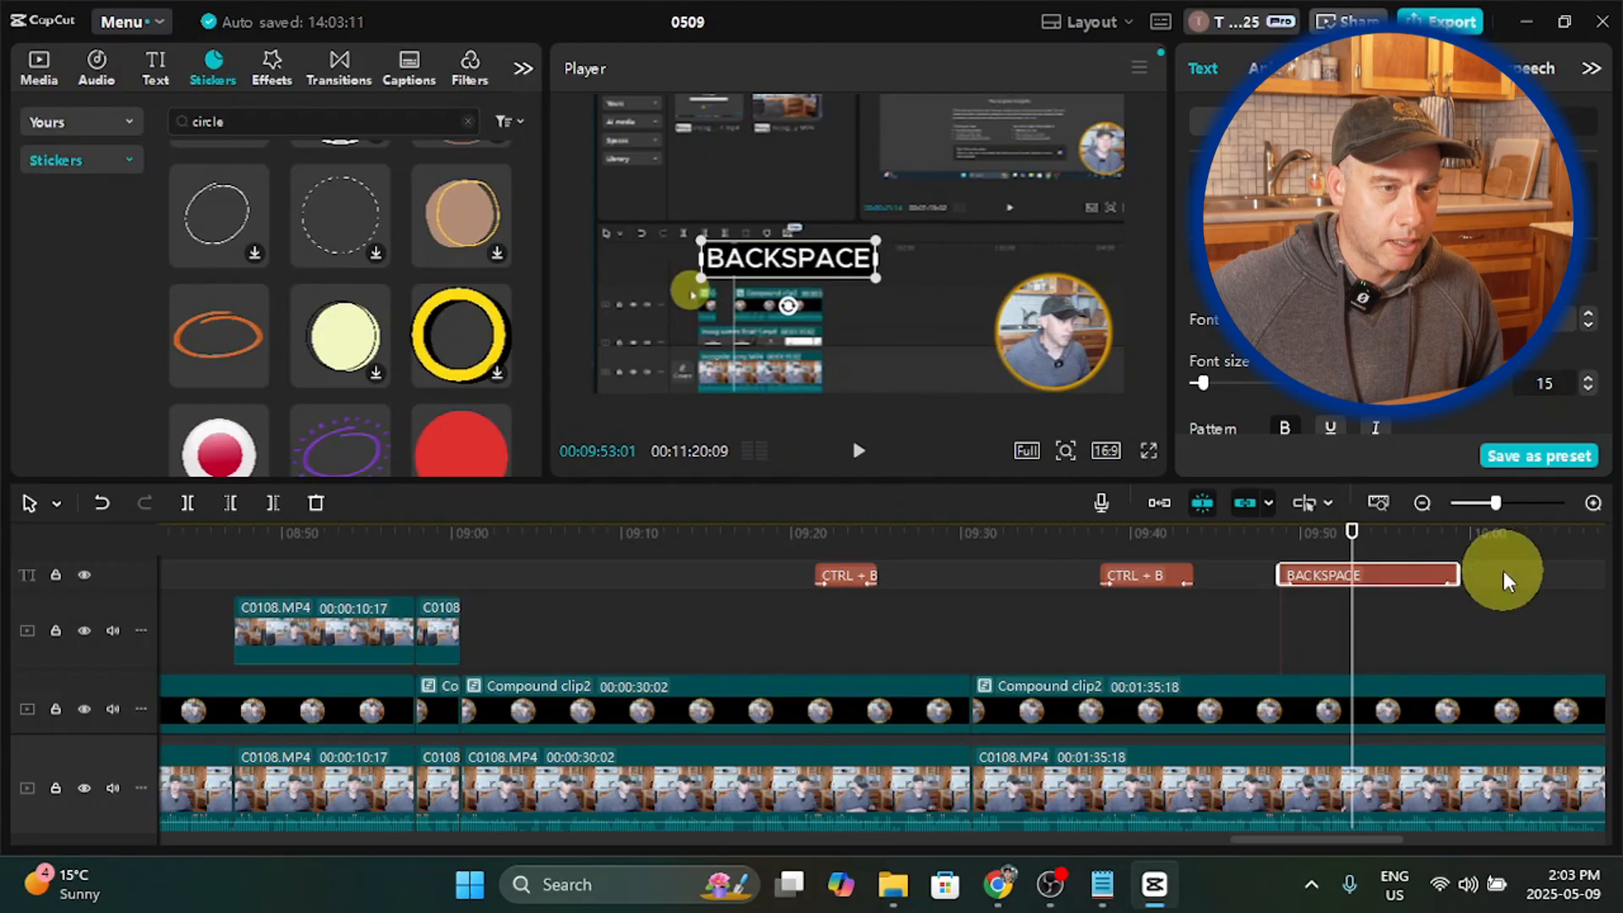
drag(1460, 569, 1357, 561)
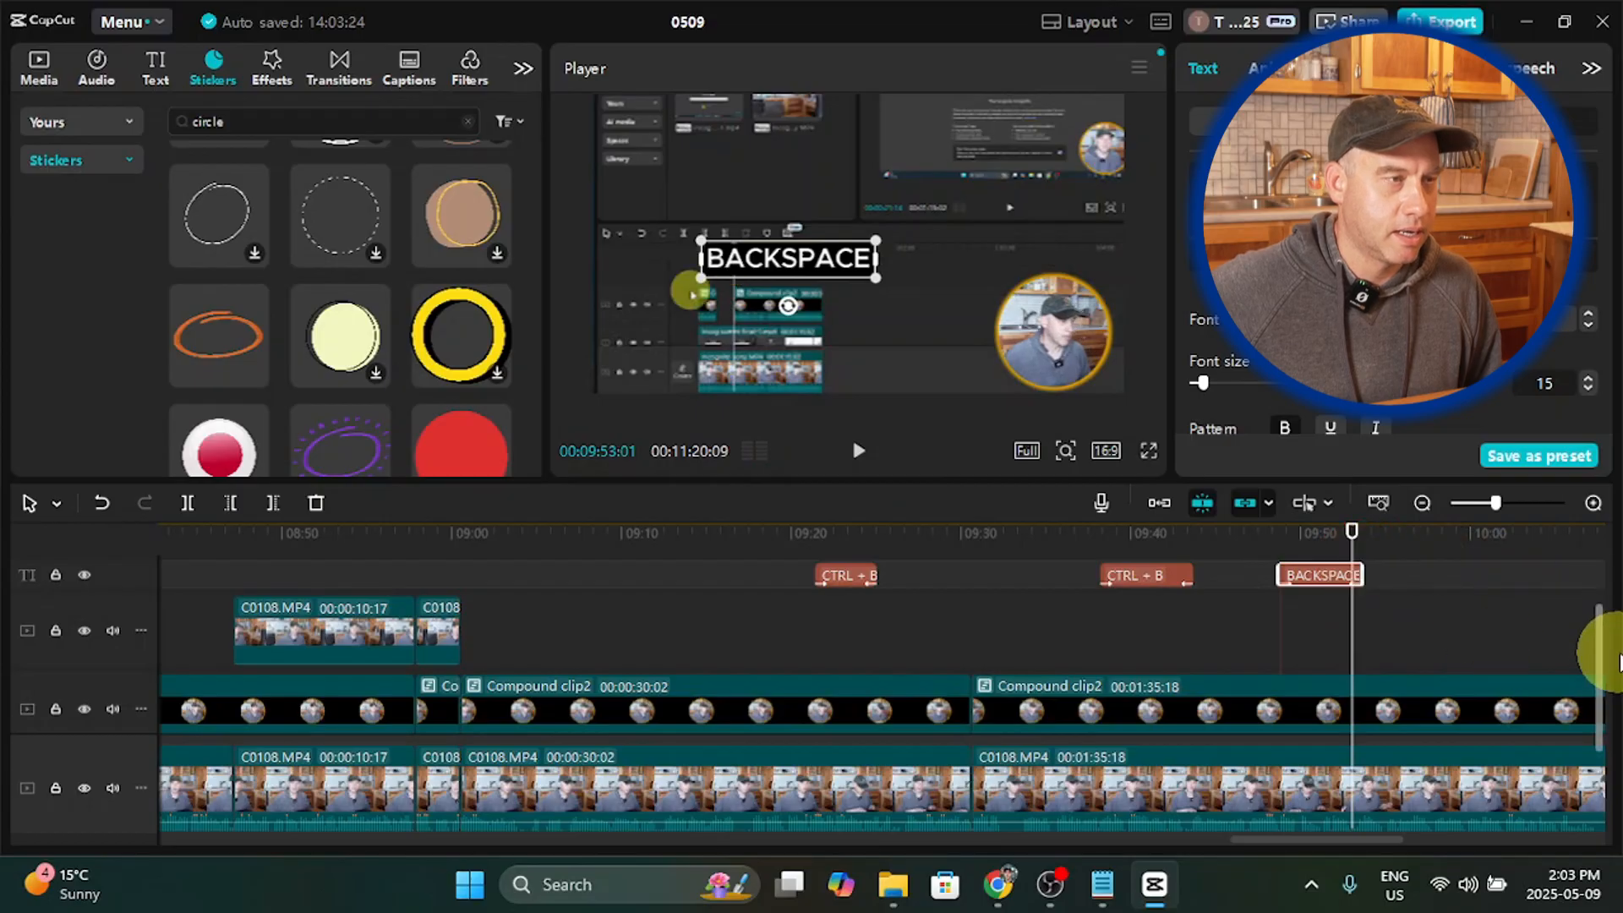
click(860, 453)
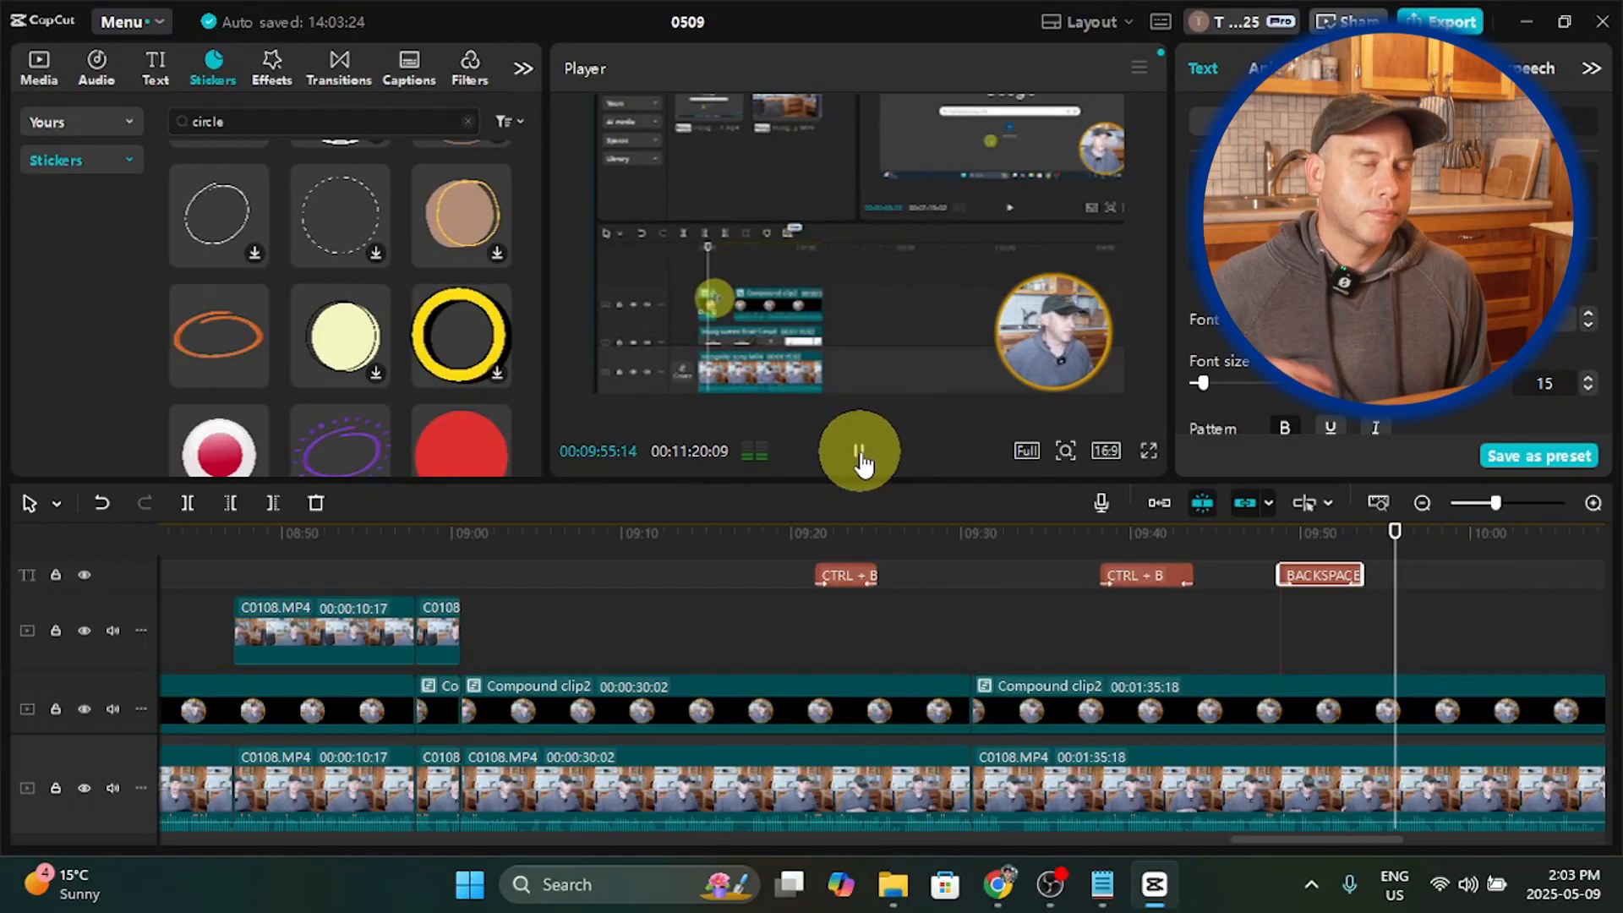
Step: Fit the whole project in the timeline and play on to the next green marker, stopping at 00:10:52:20
scroll(1331, 634, down, 1)
scroll(1357, 625, down, 2)
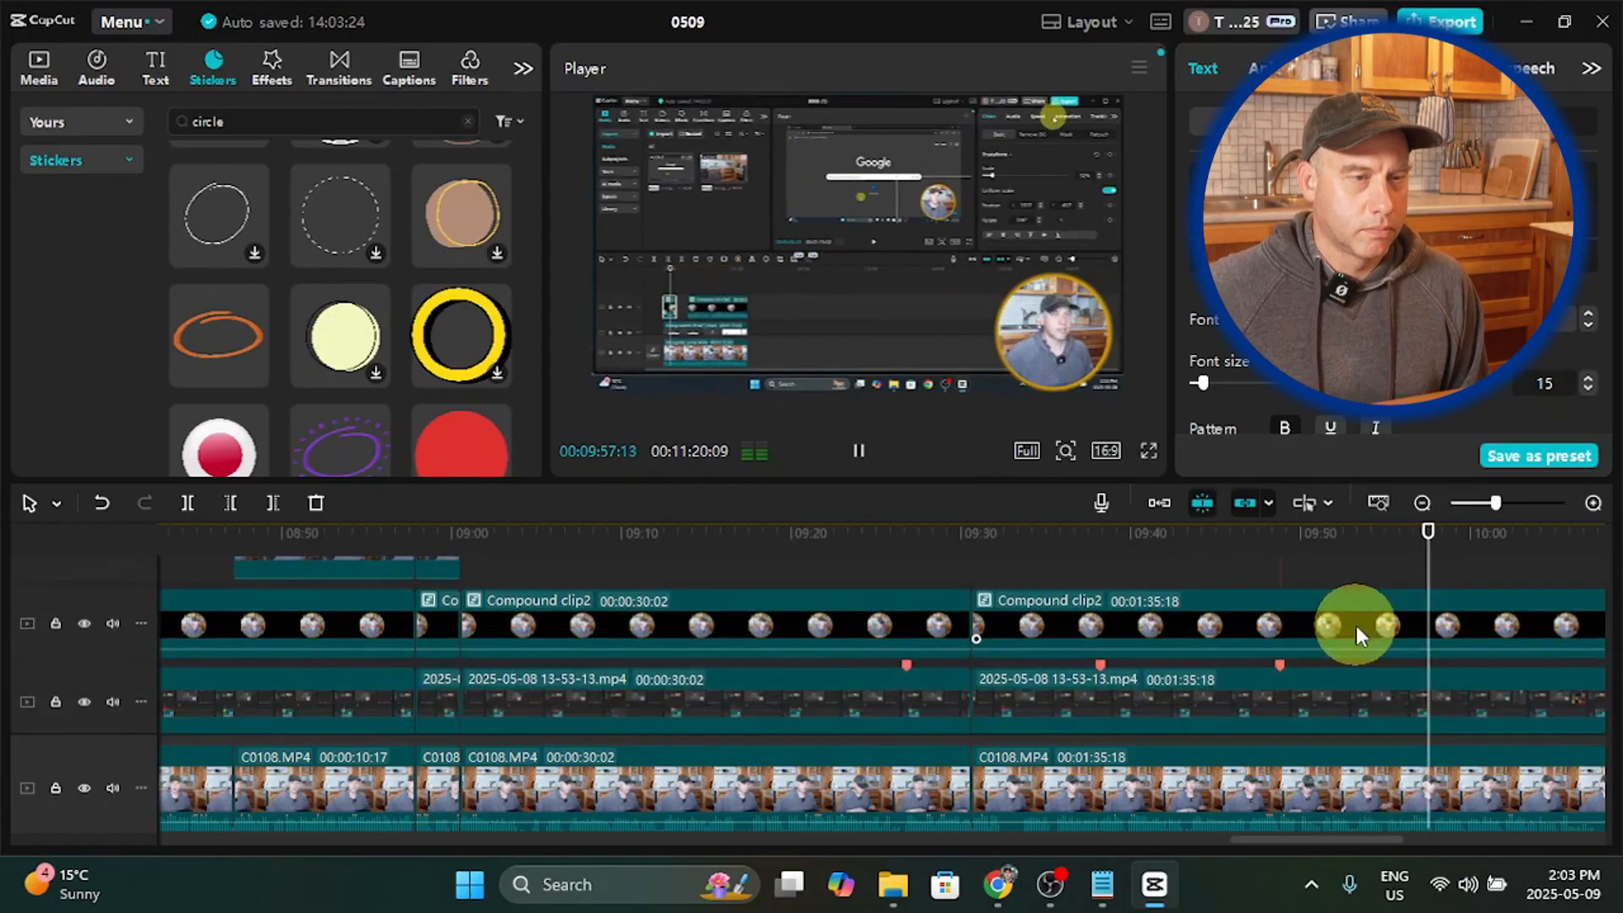
scroll(1368, 626, up, 2)
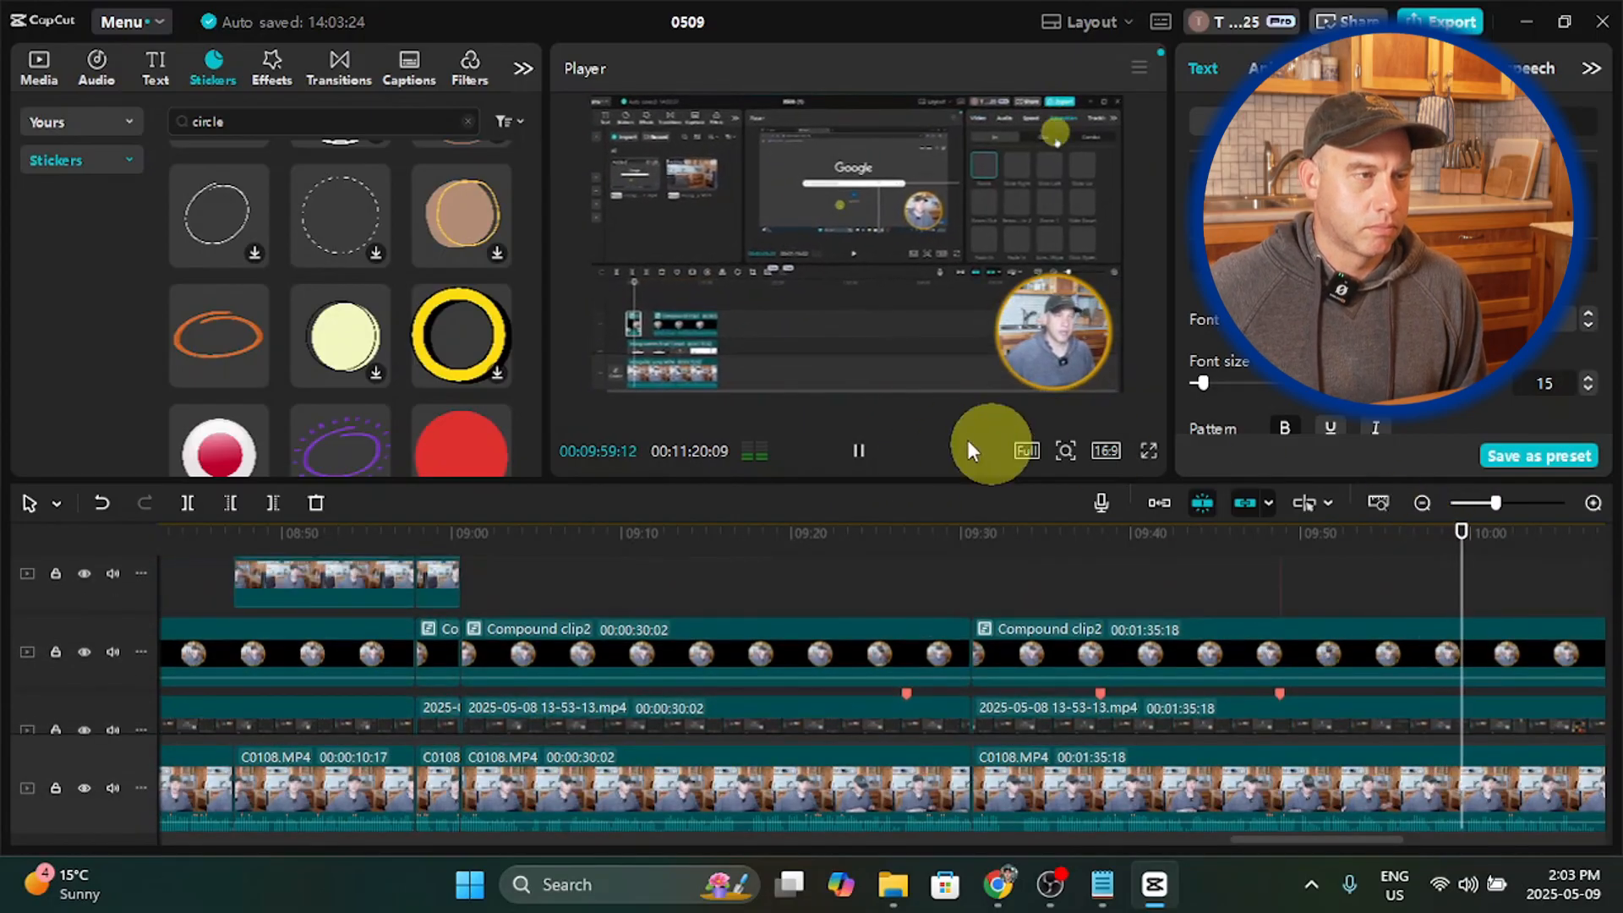
click(859, 450)
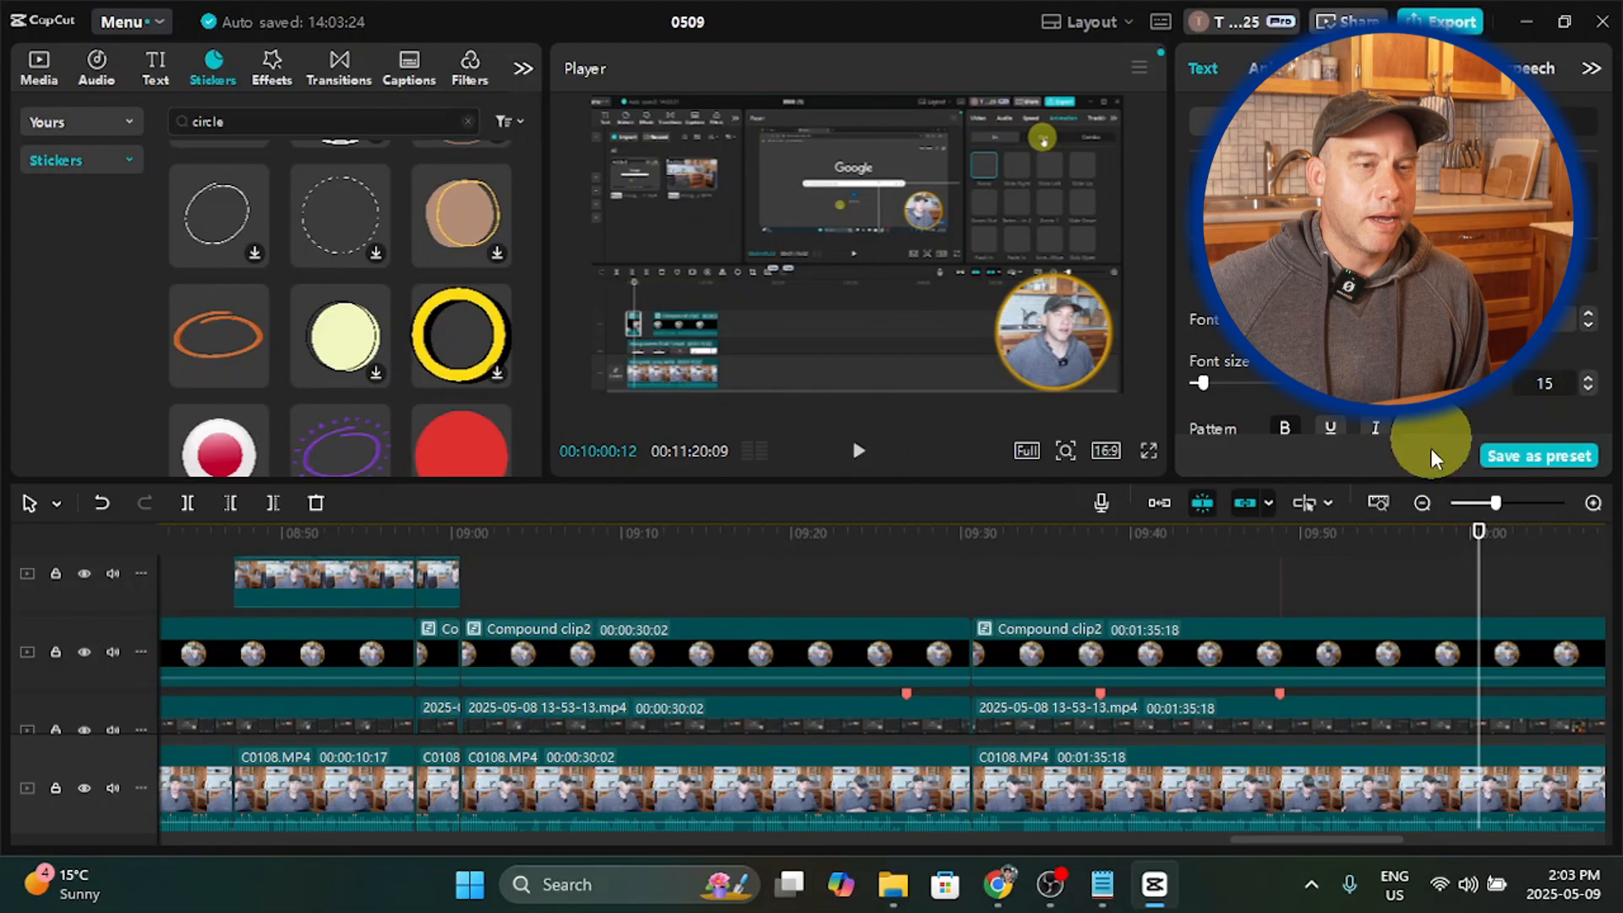
click(1422, 504)
click(1422, 504)
click(1422, 504)
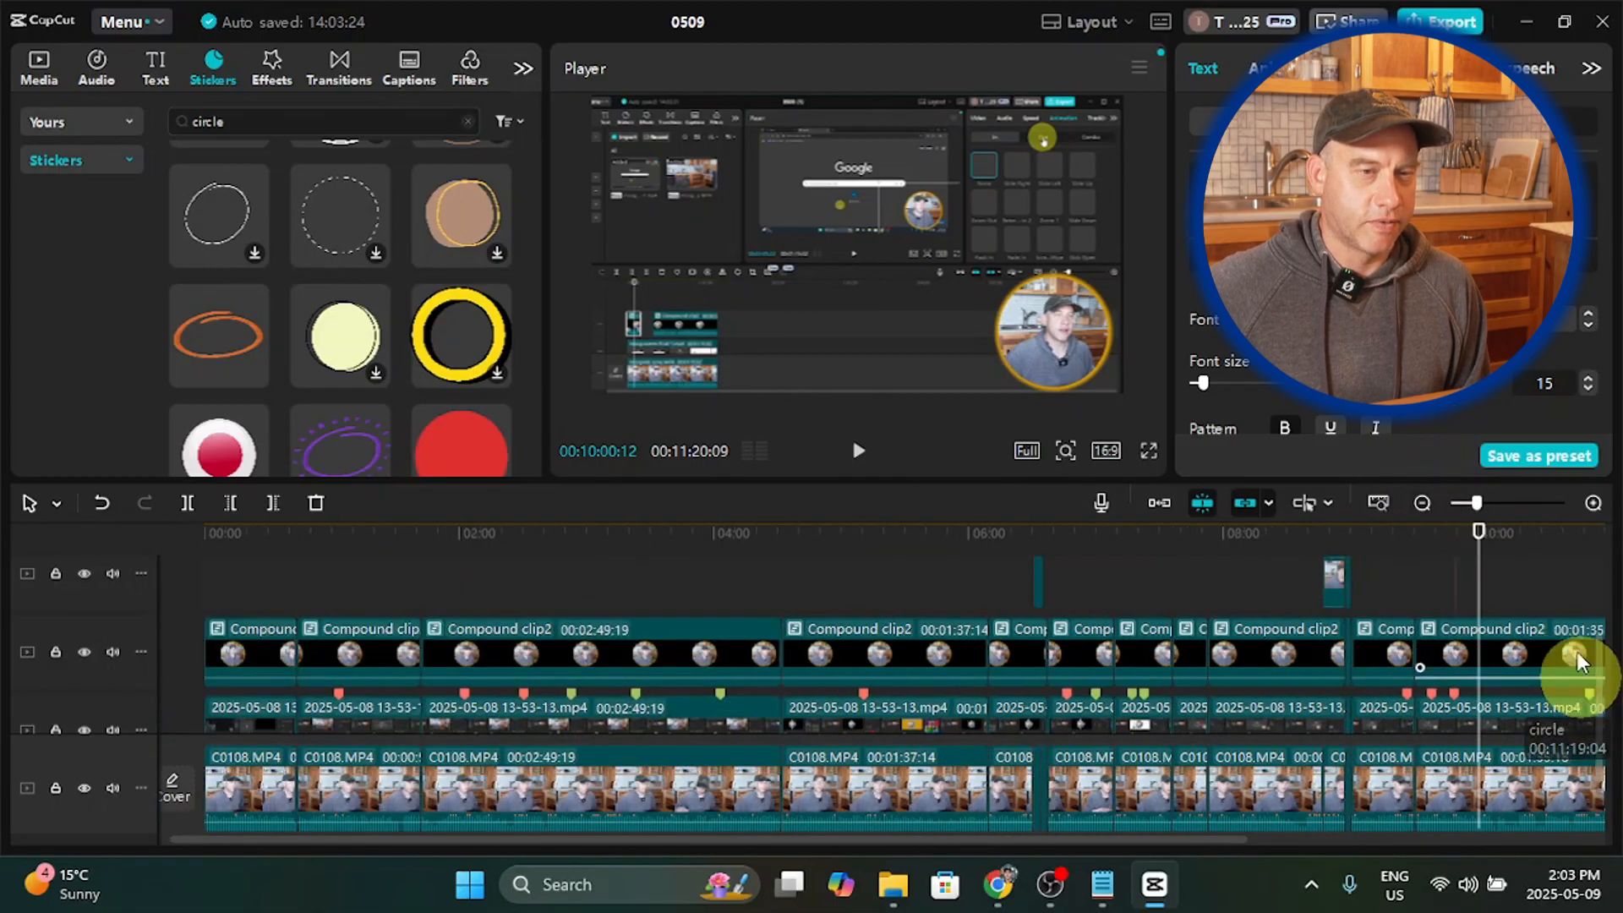
click(1422, 504)
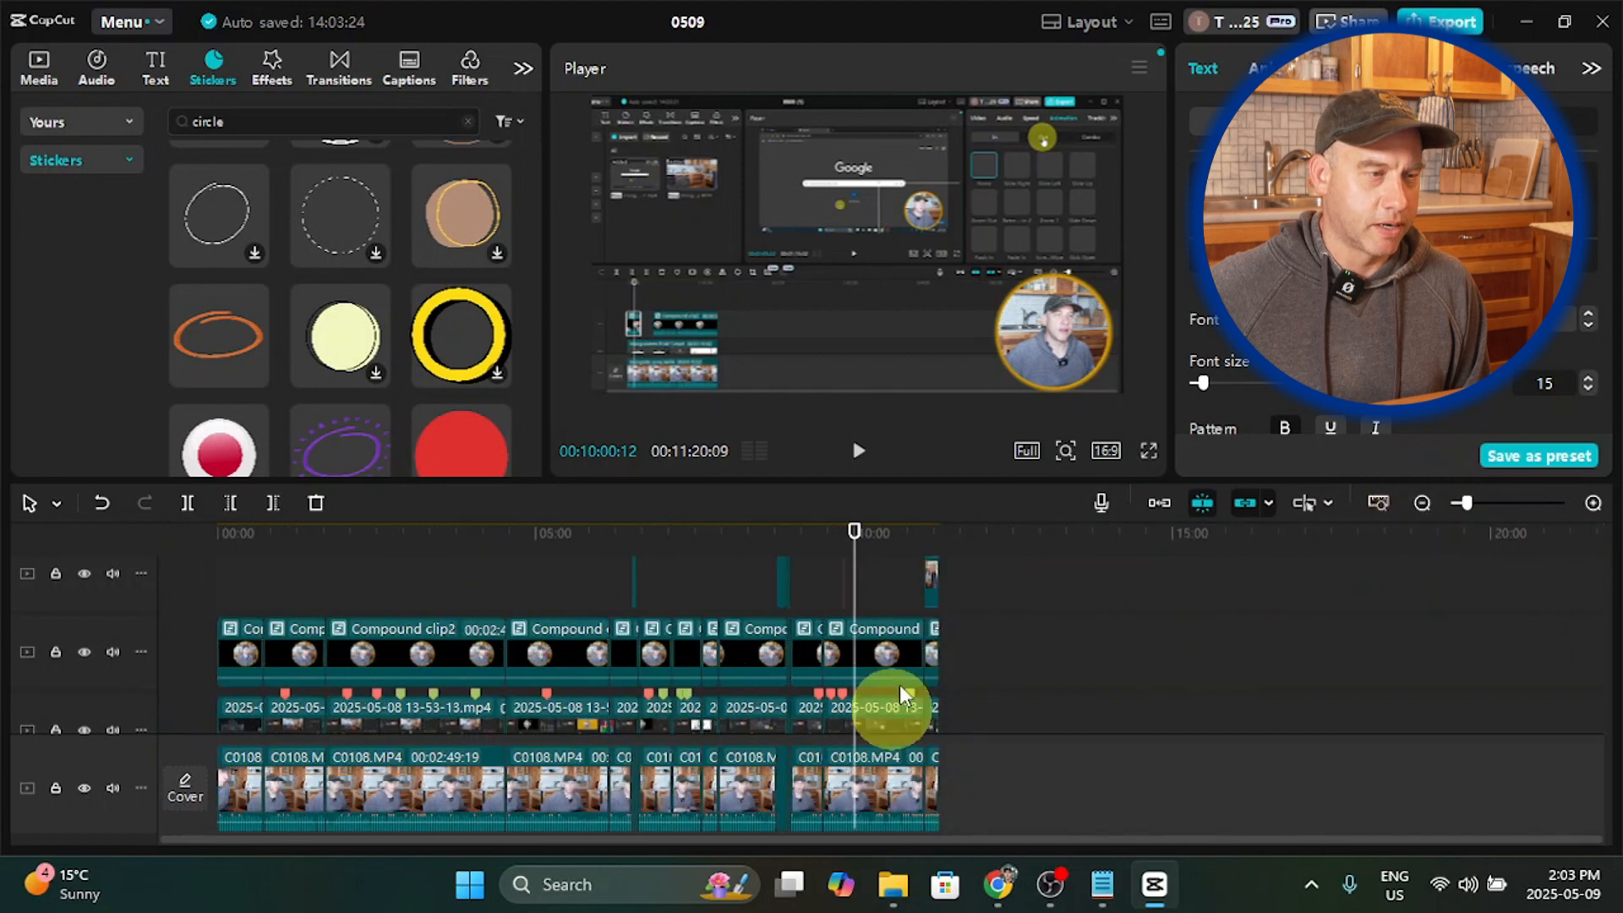
click(860, 461)
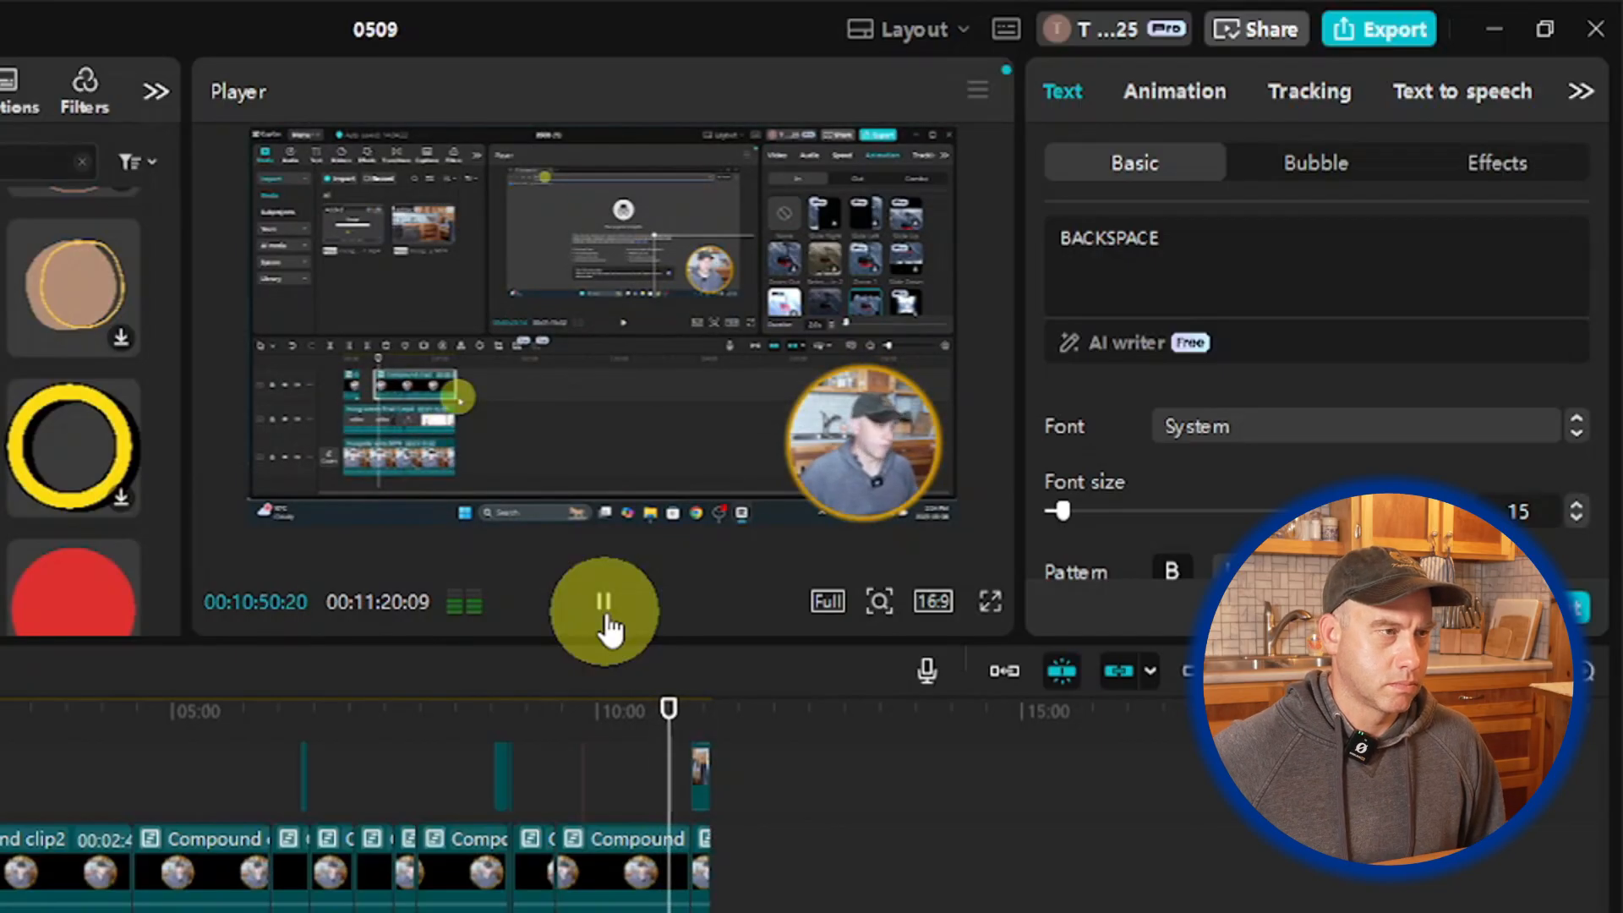
click(605, 621)
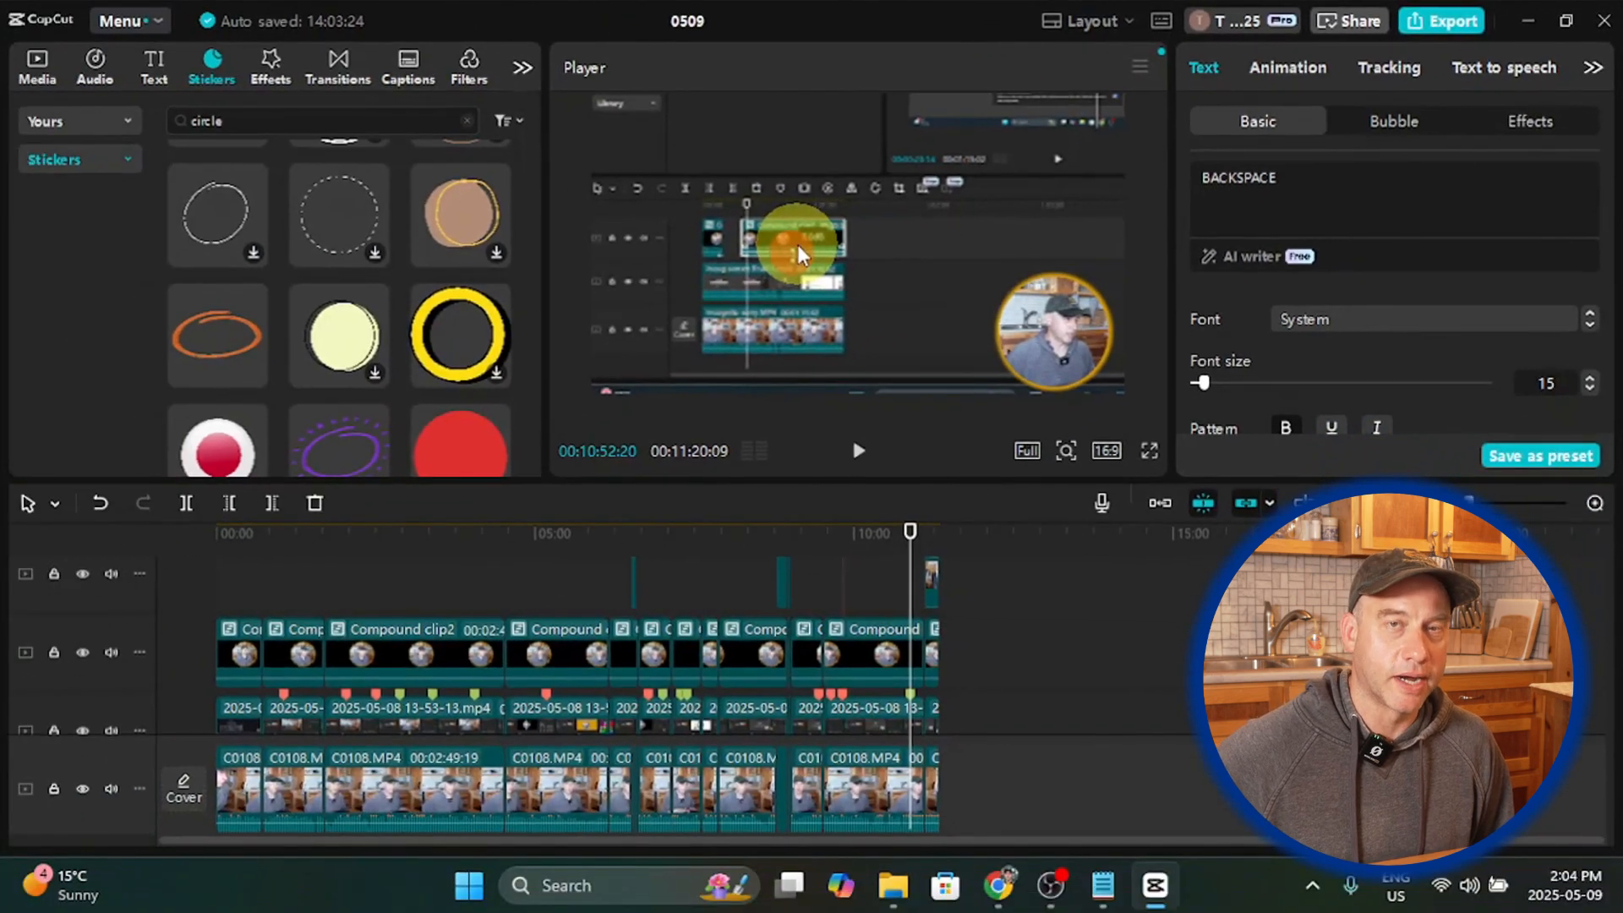
Step: Add the orange hand-drawn circle sticker at 00:10:52:20 and play to 00:10:53:18, where the circle is fully drawn
mouse_move(208, 334)
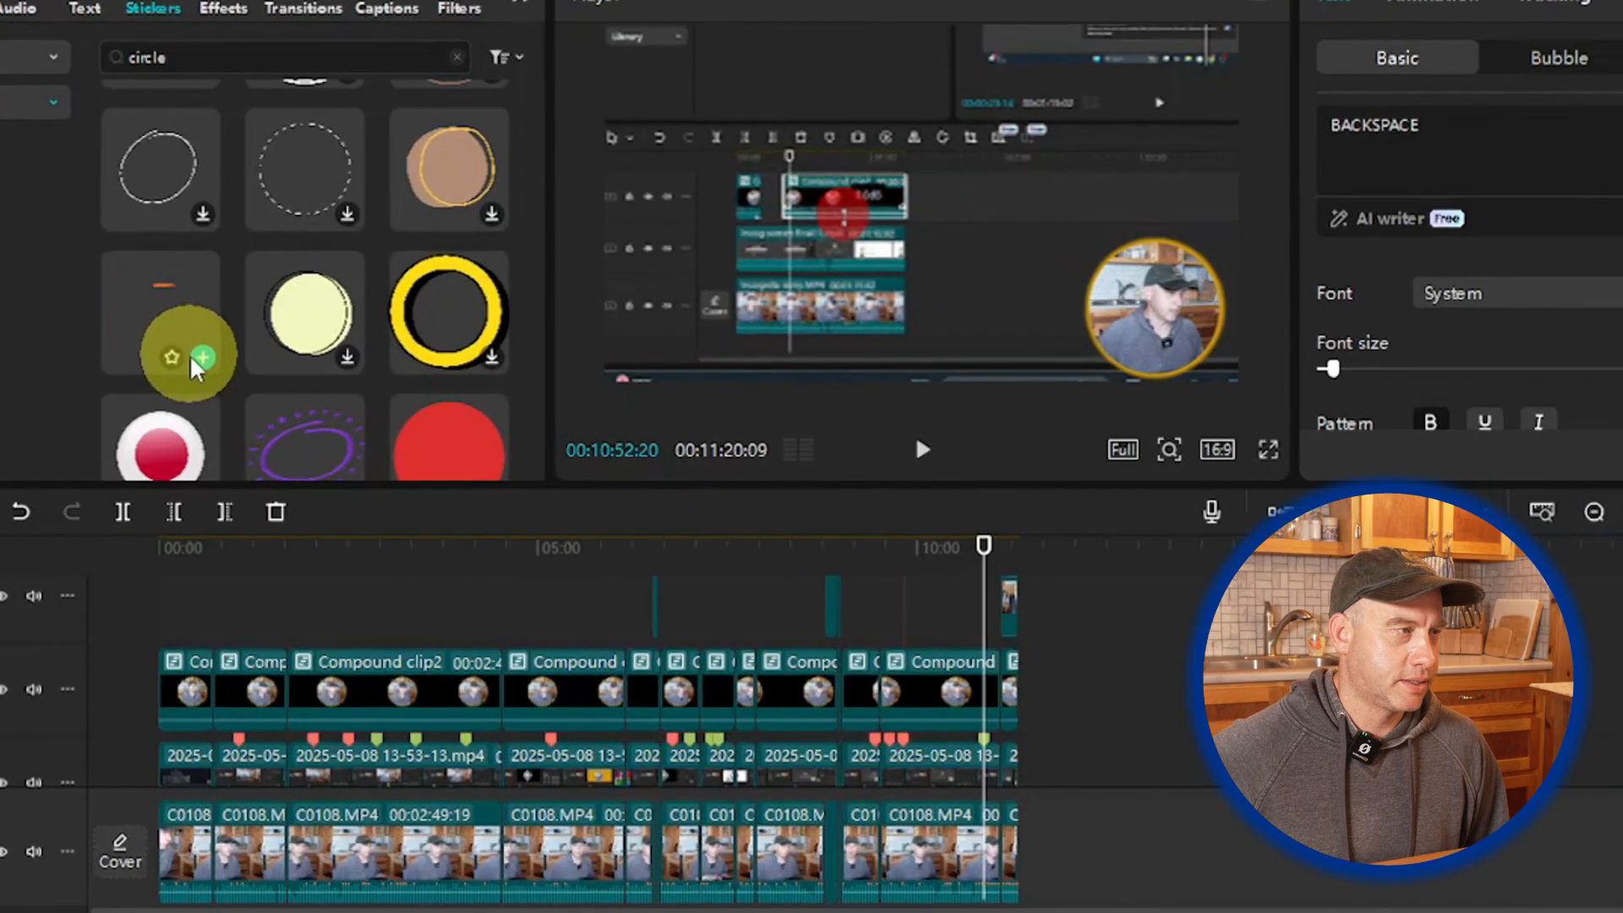
drag(208, 343, 500, 436)
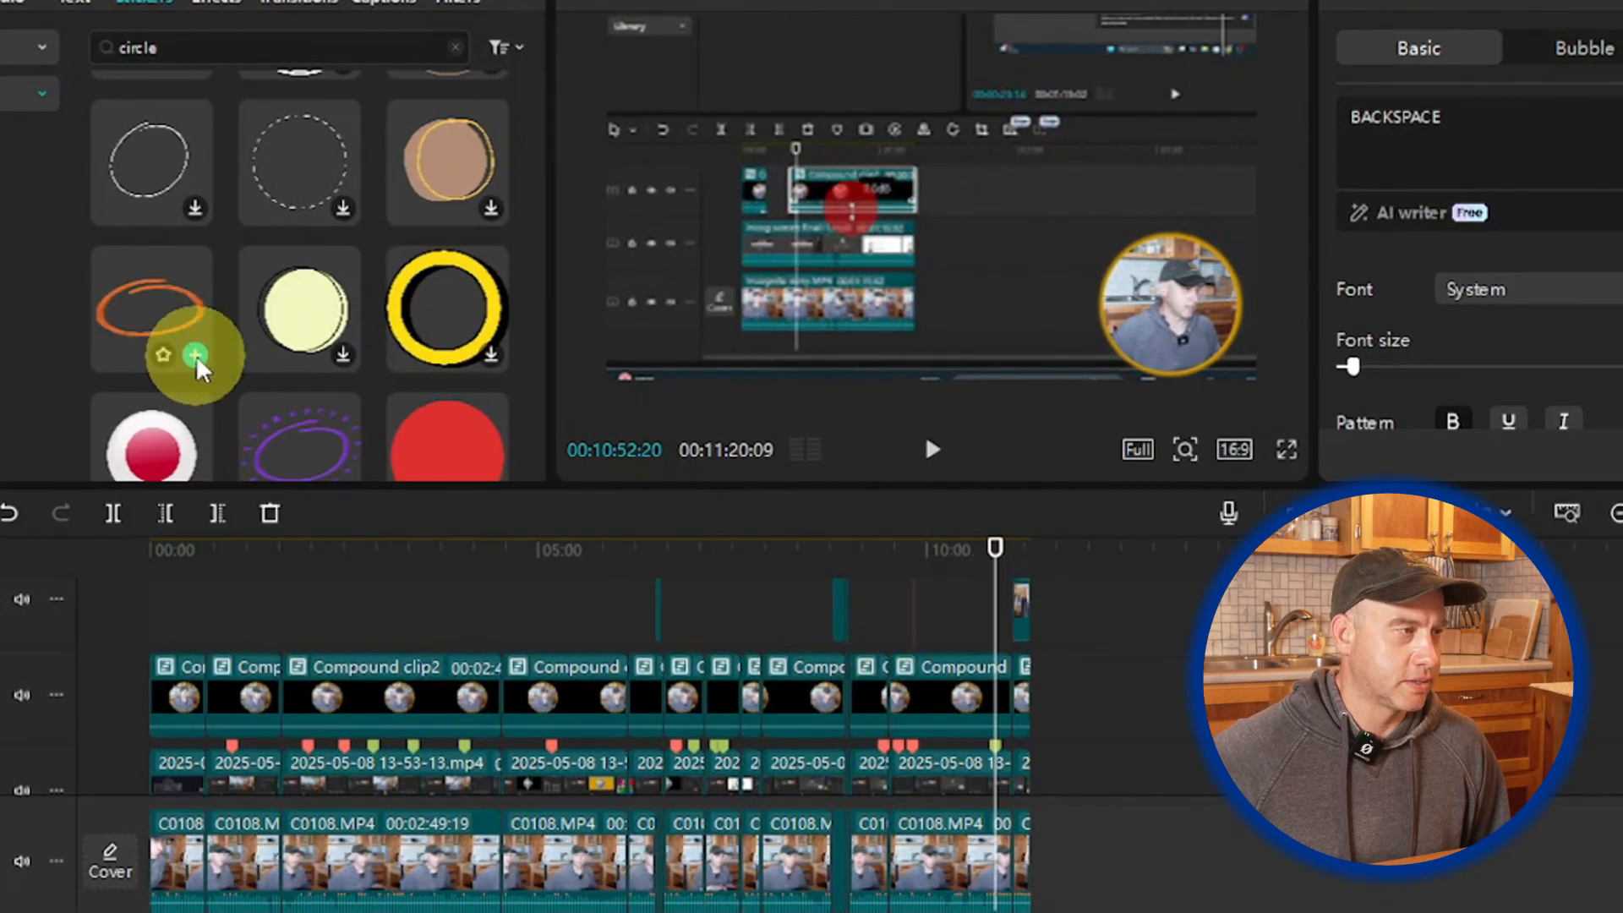
click(197, 362)
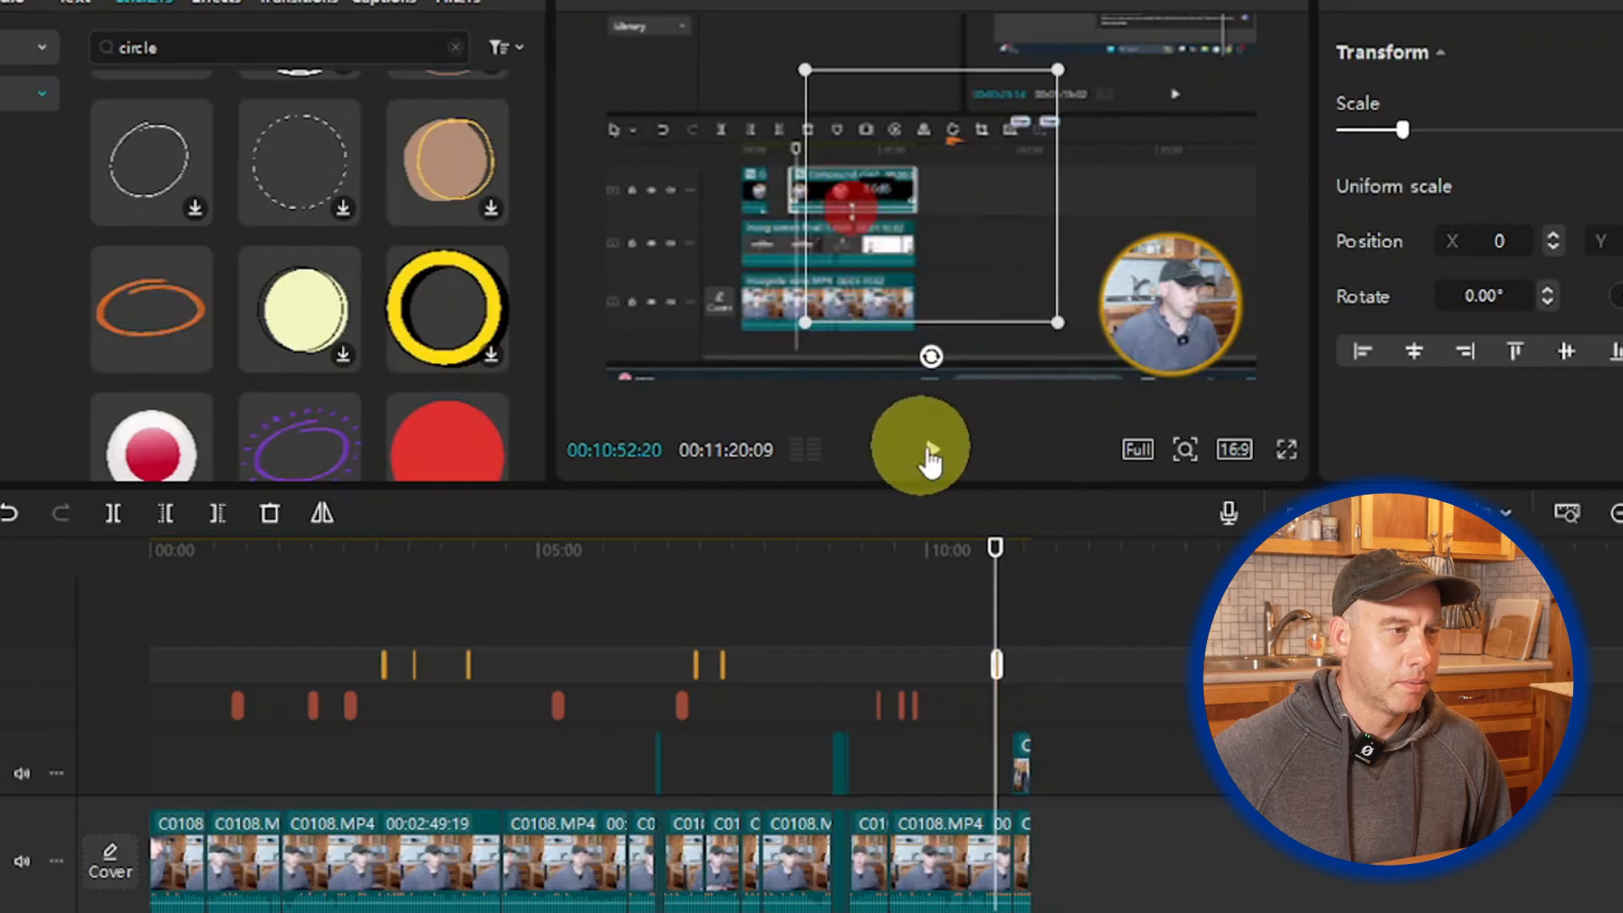
click(930, 452)
click(930, 444)
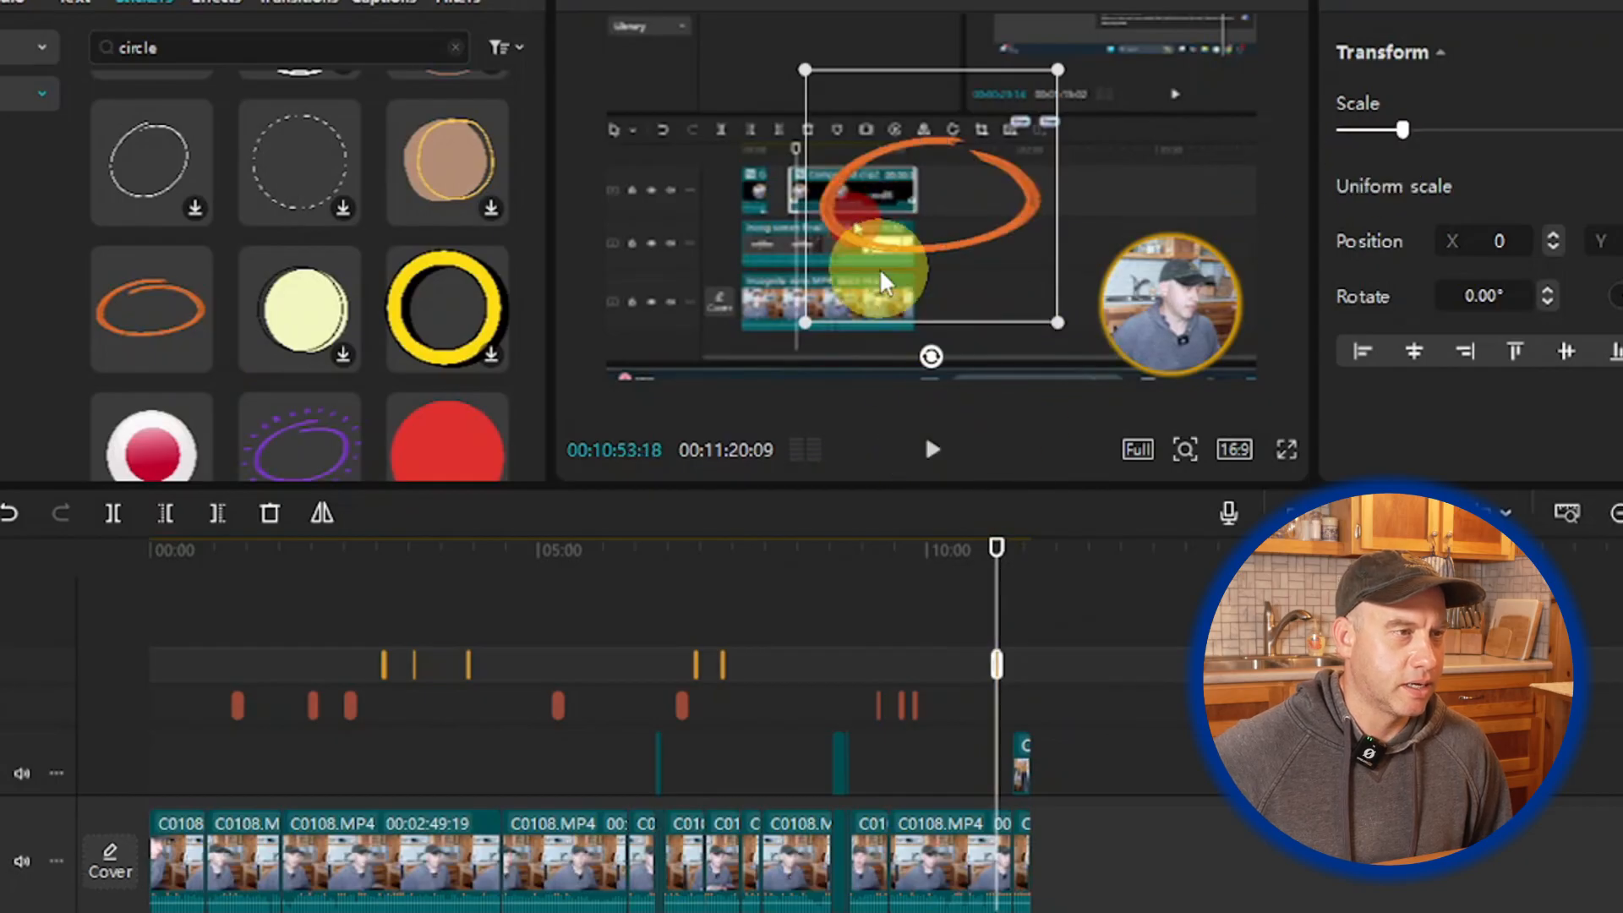
Step: Shrink the circle sticker and move it to X -459 so it surrounds the long compound clip in the recorded timeline
drag(805, 322, 779, 254)
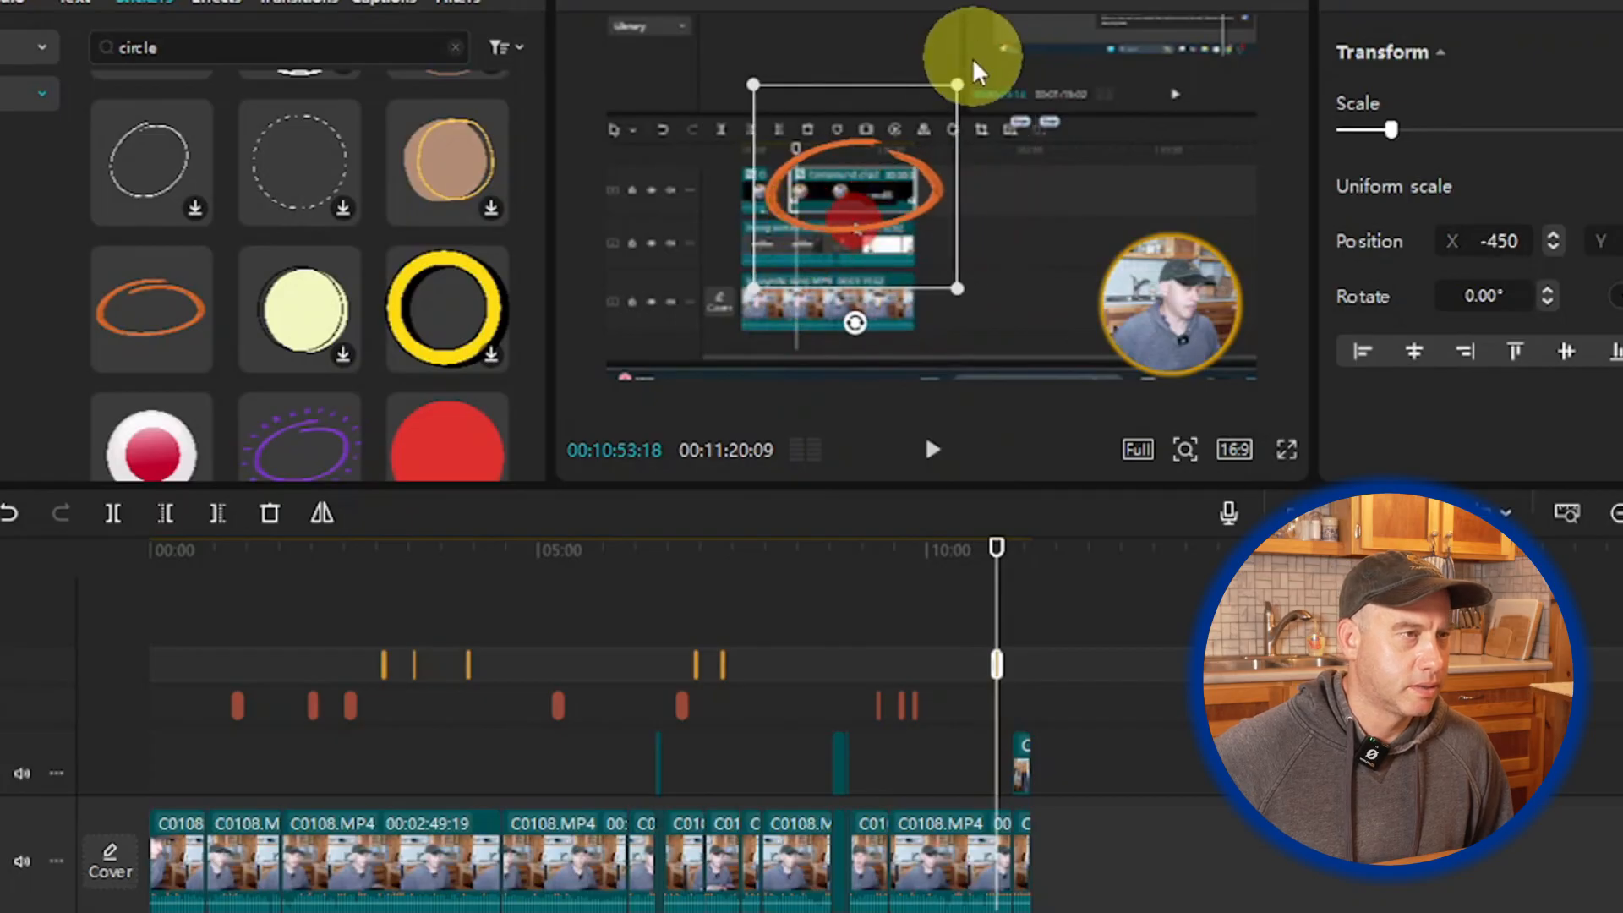
drag(955, 82, 848, 195)
drag(917, 145, 931, 137)
drag(873, 217, 883, 202)
drag(779, 122, 777, 120)
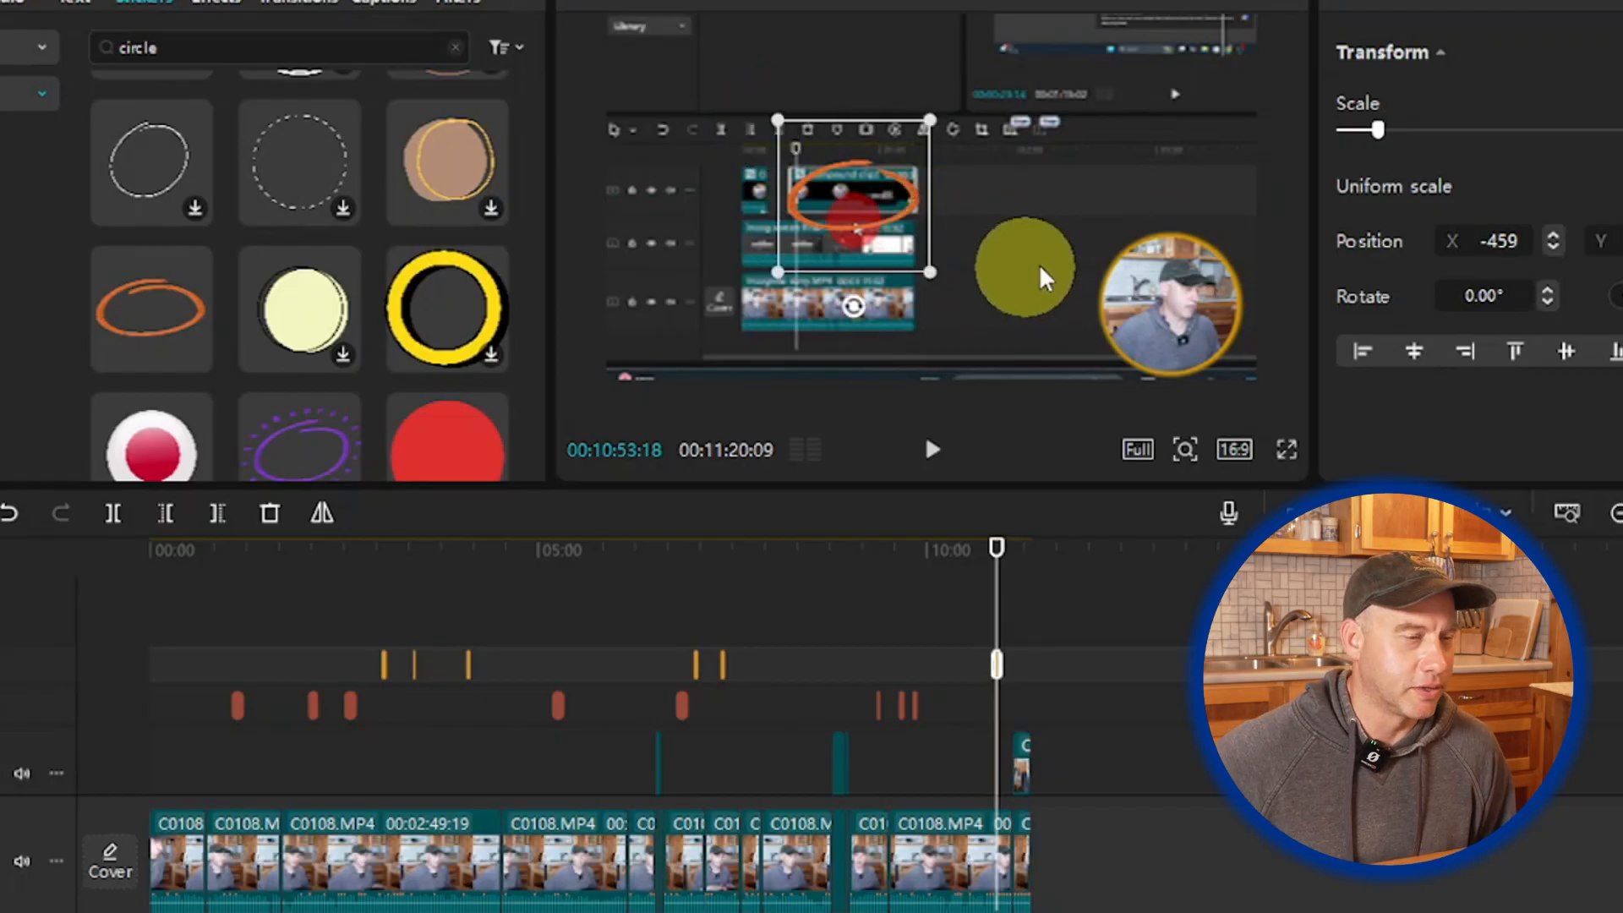
Step: Play past the circle sticker, replay it from its start to 00:10:54:06, and copy the sticker
click(934, 450)
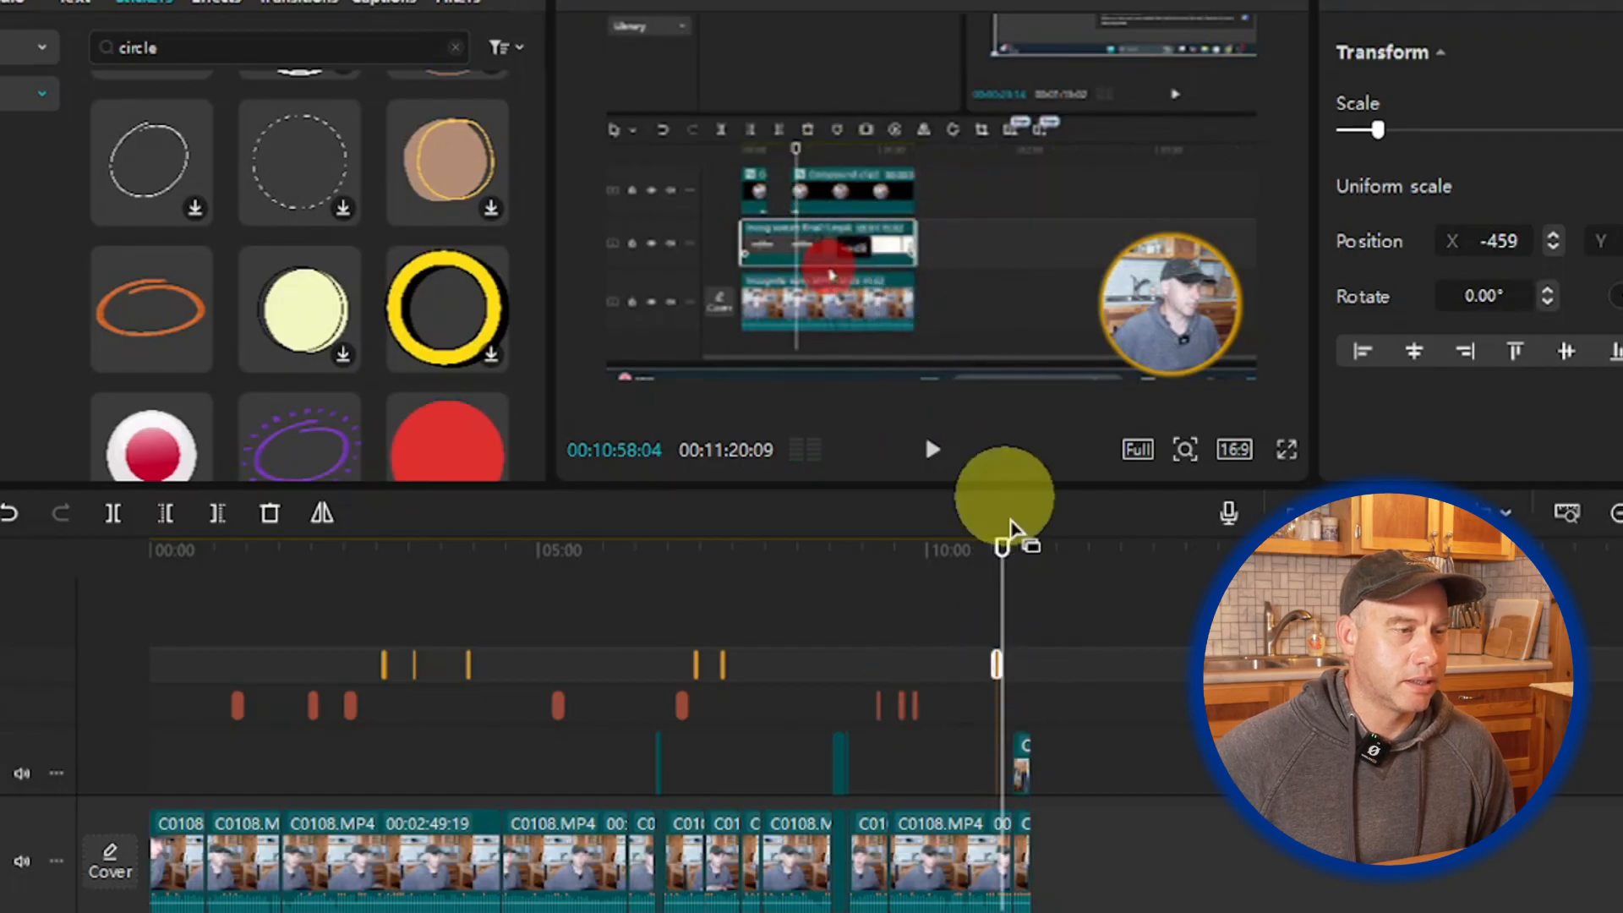
drag(987, 613, 995, 623)
click(934, 456)
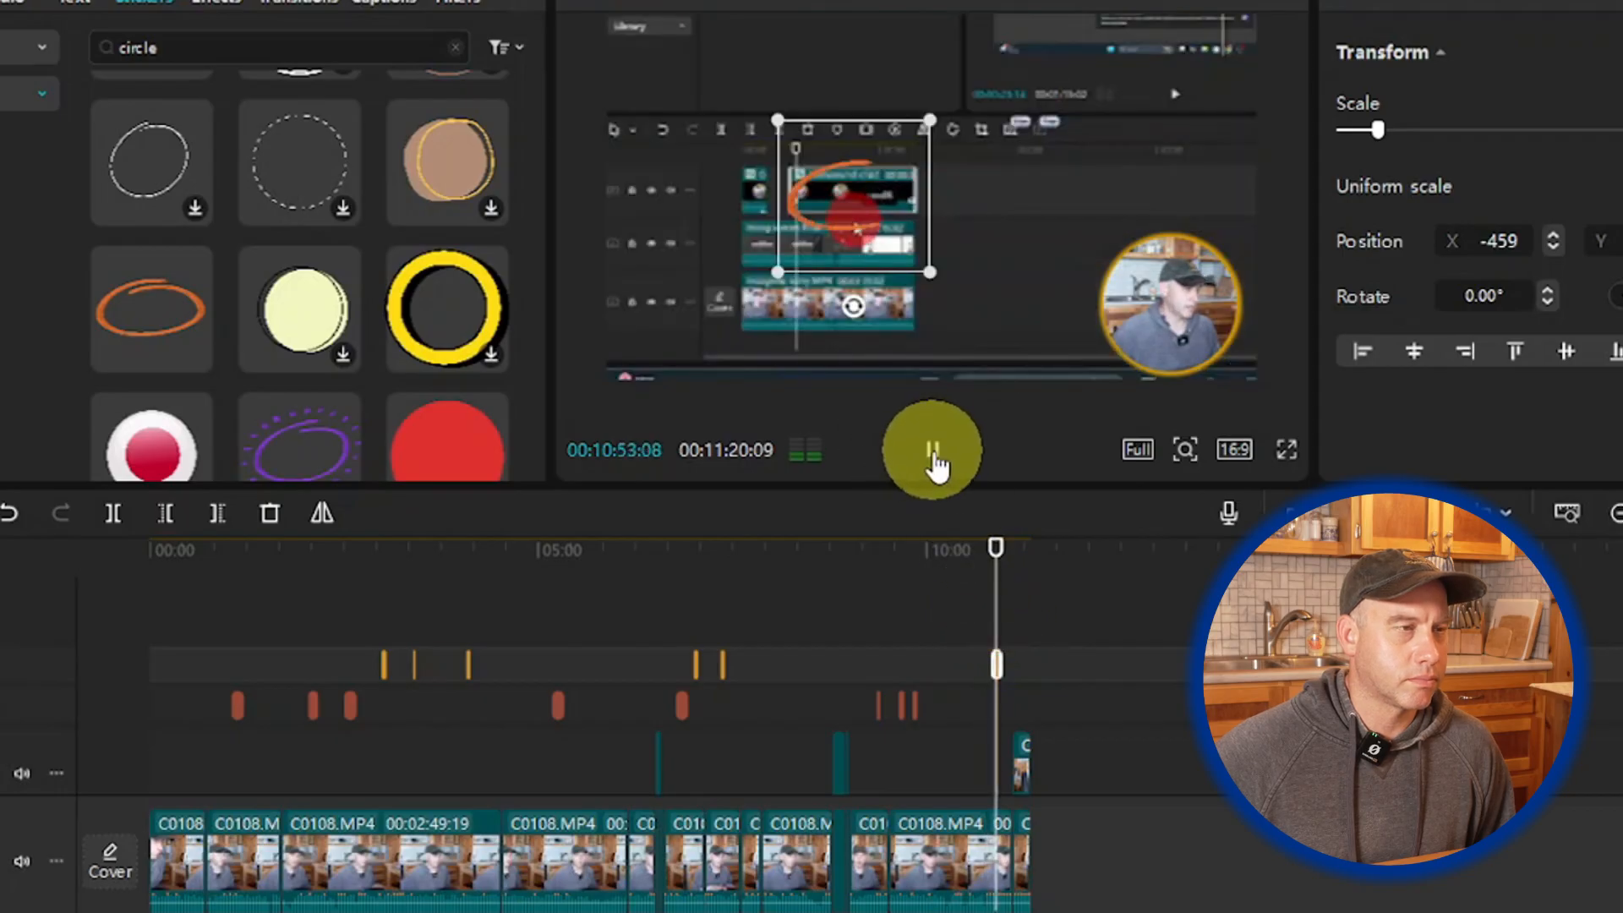
click(934, 459)
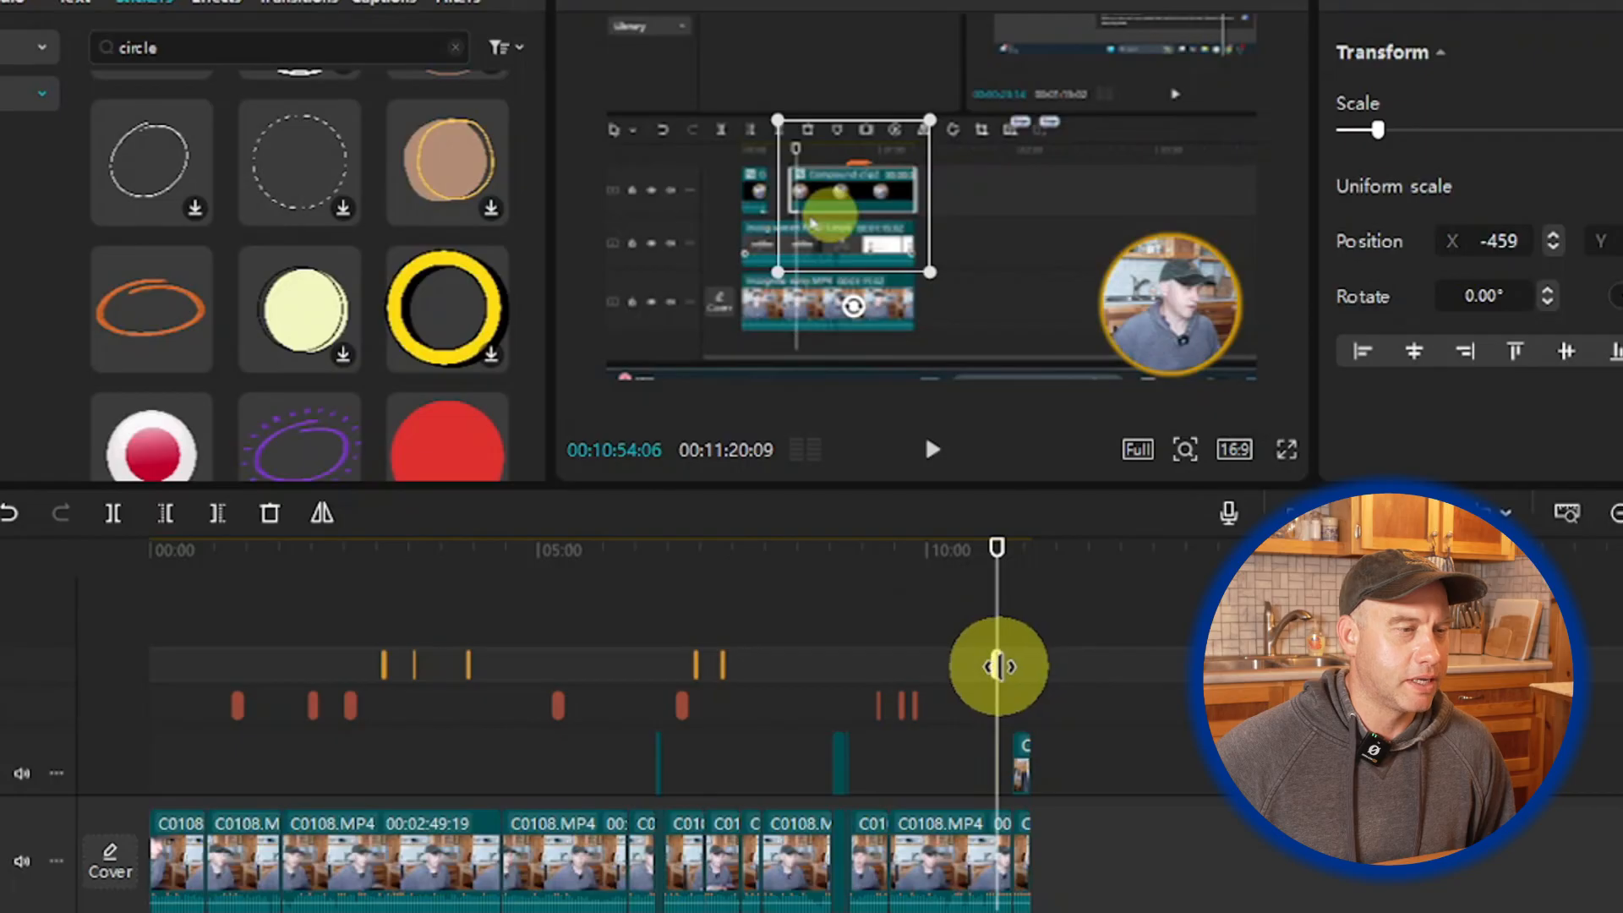
right_click(1000, 668)
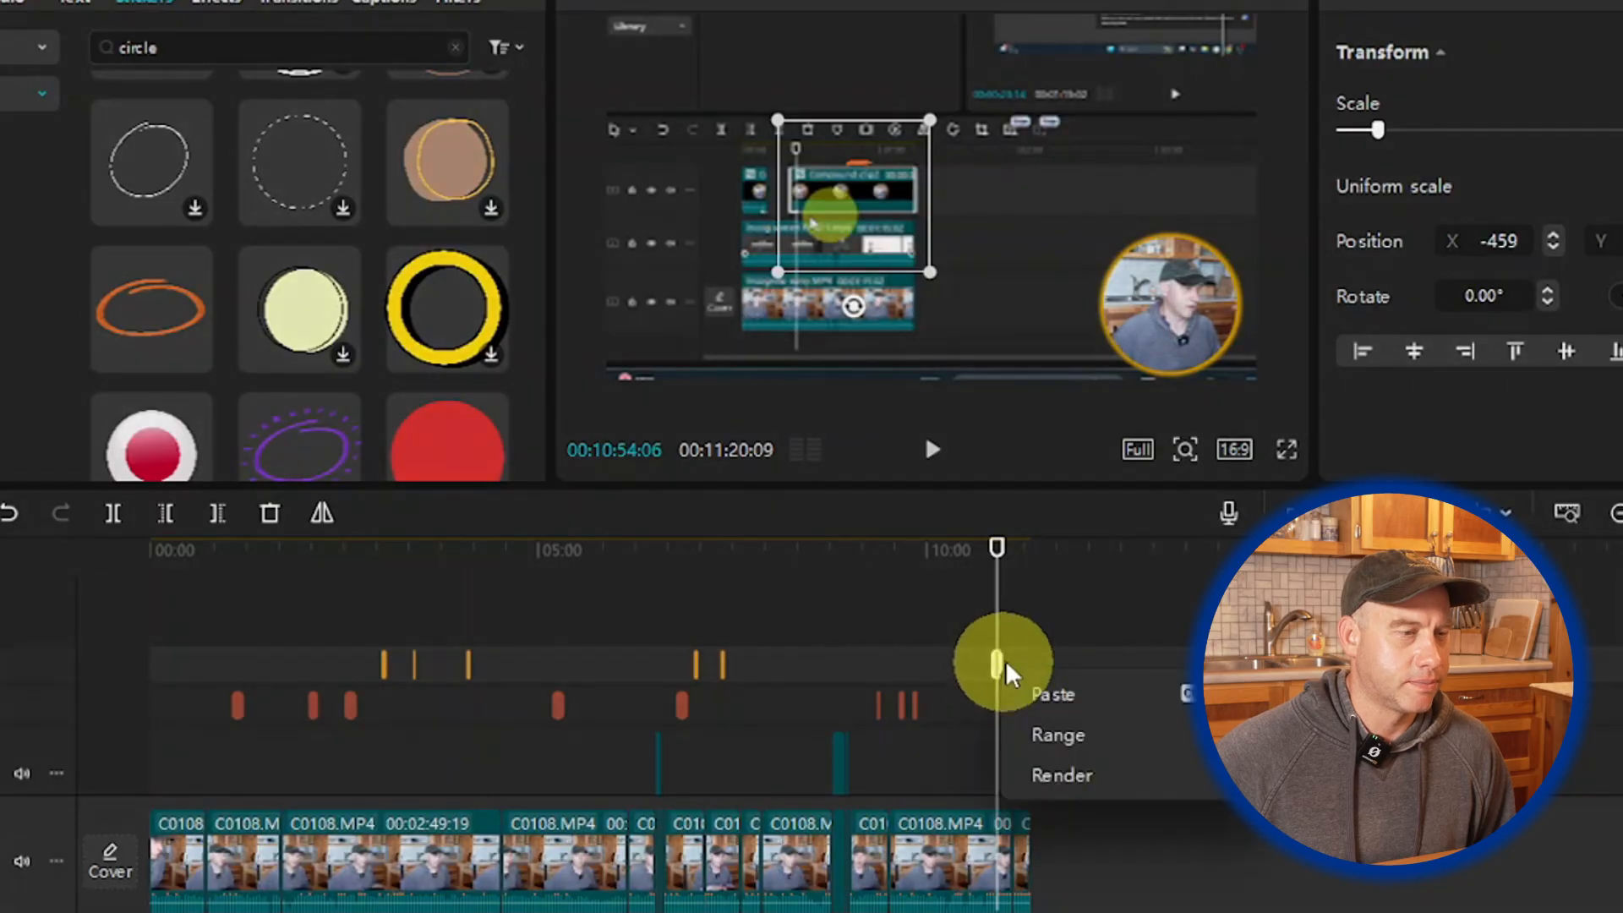
click(1033, 628)
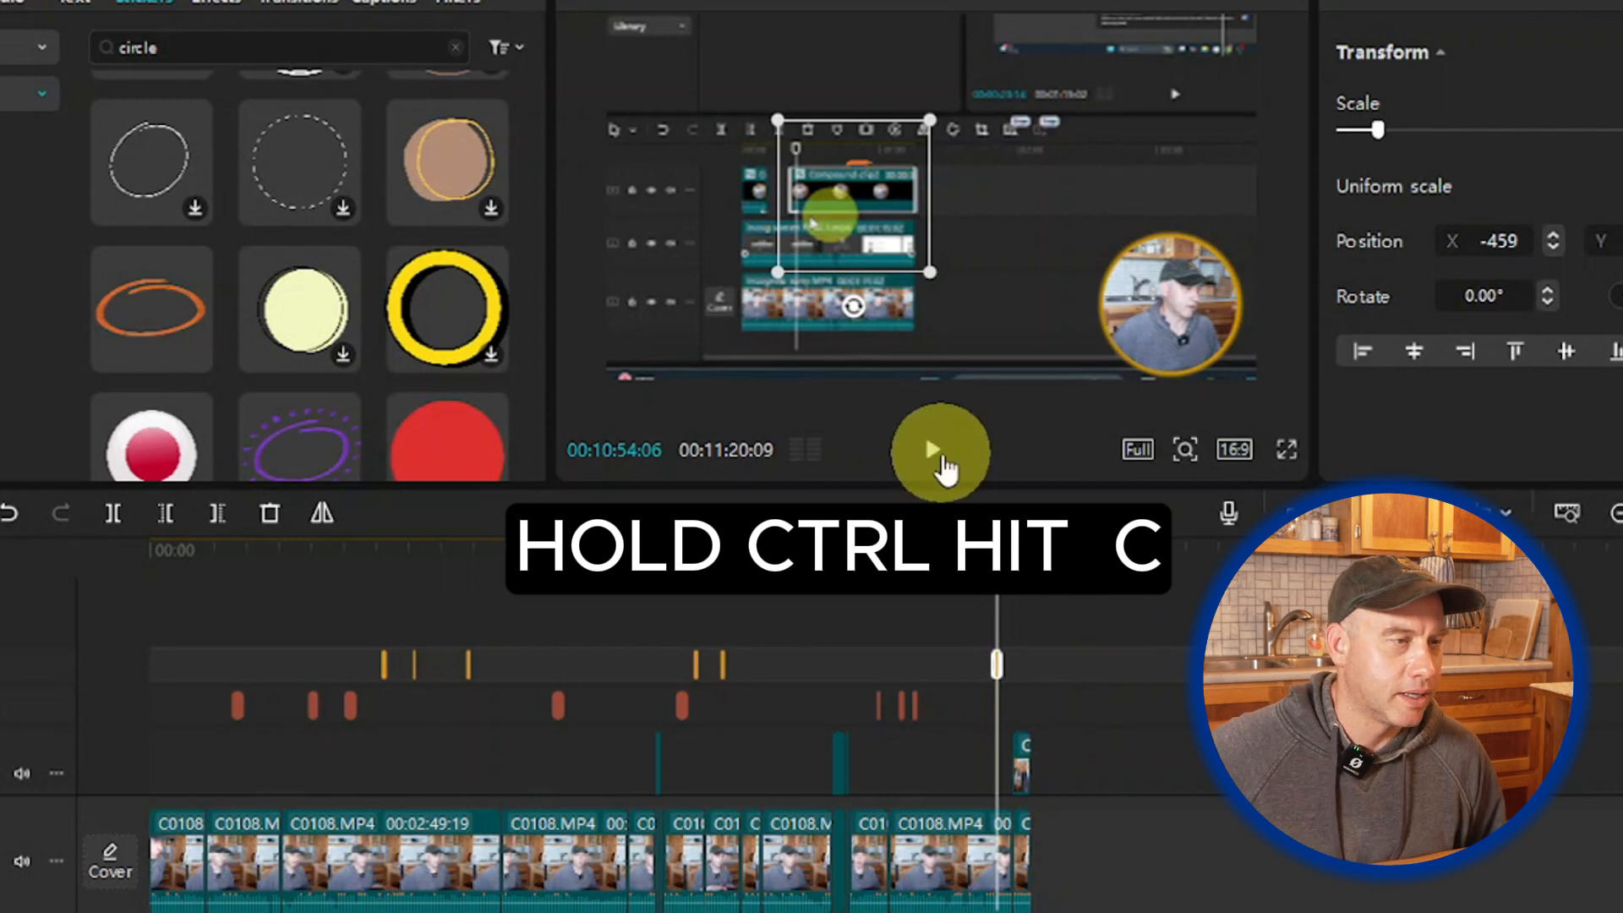
Step: Play on to 00:10:56:20 and paste the copied circle sticker there
click(933, 450)
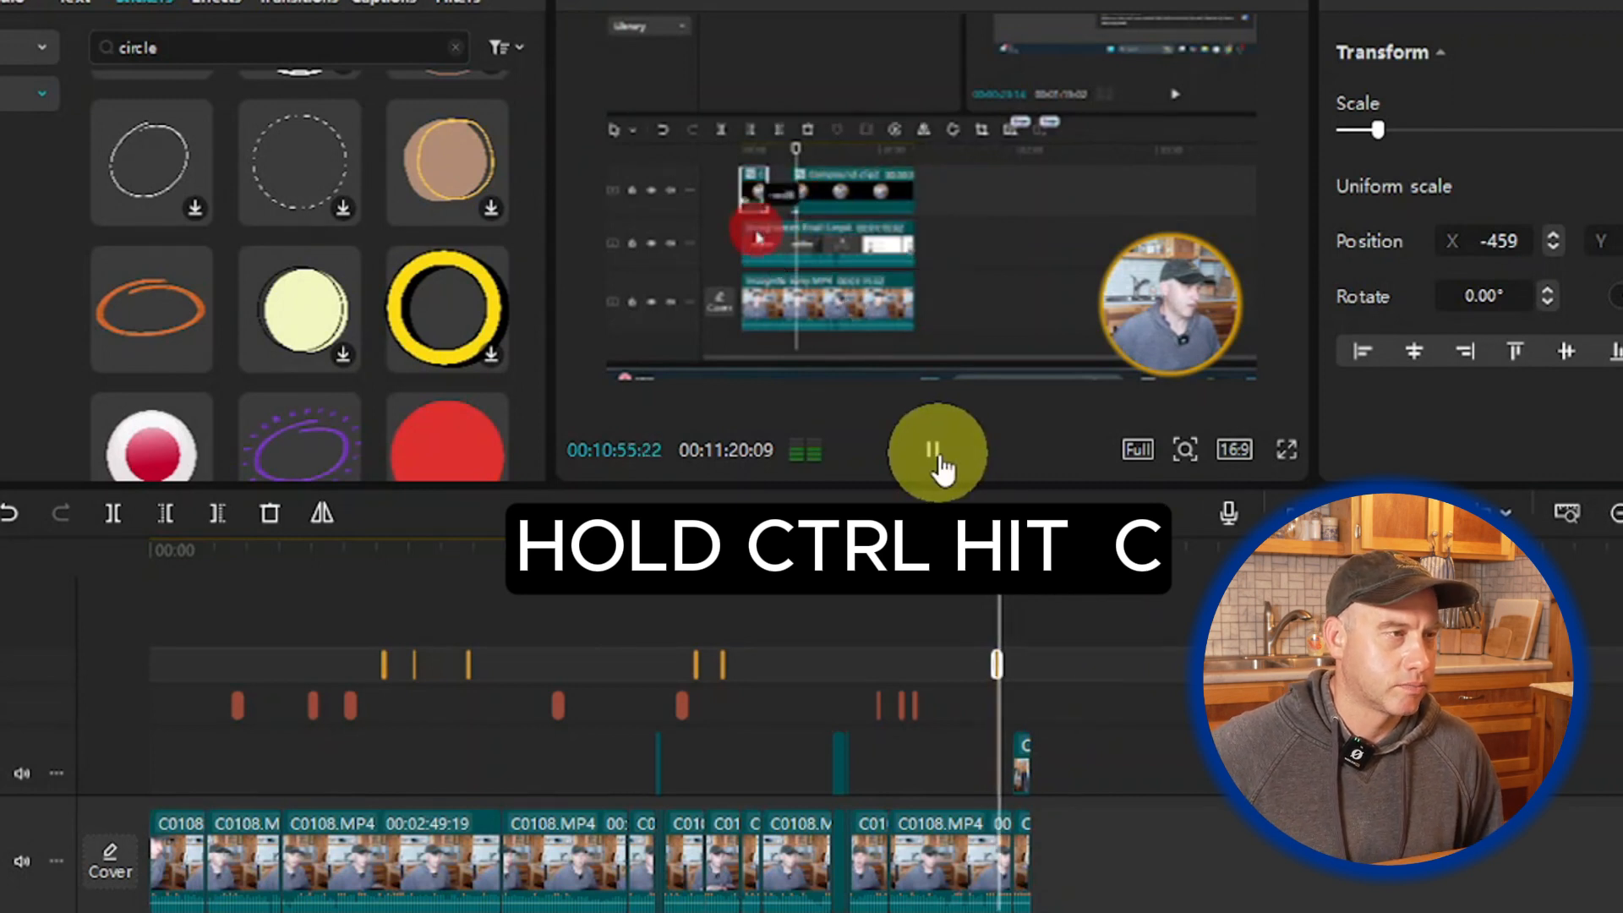
click(937, 453)
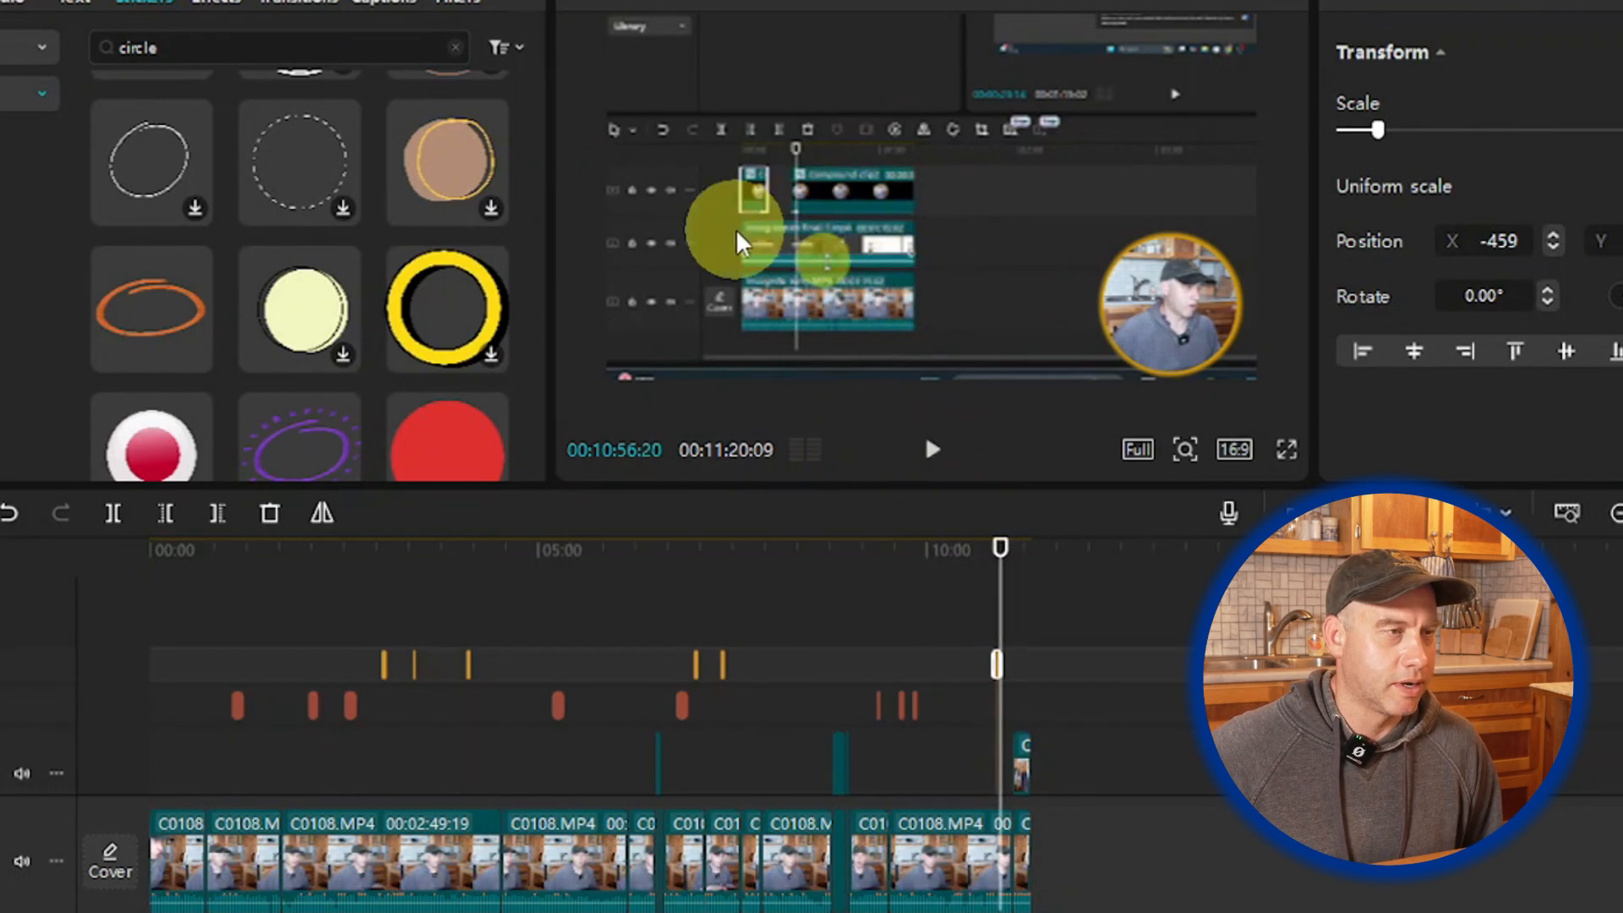
click(1030, 651)
key(ctrl+v)
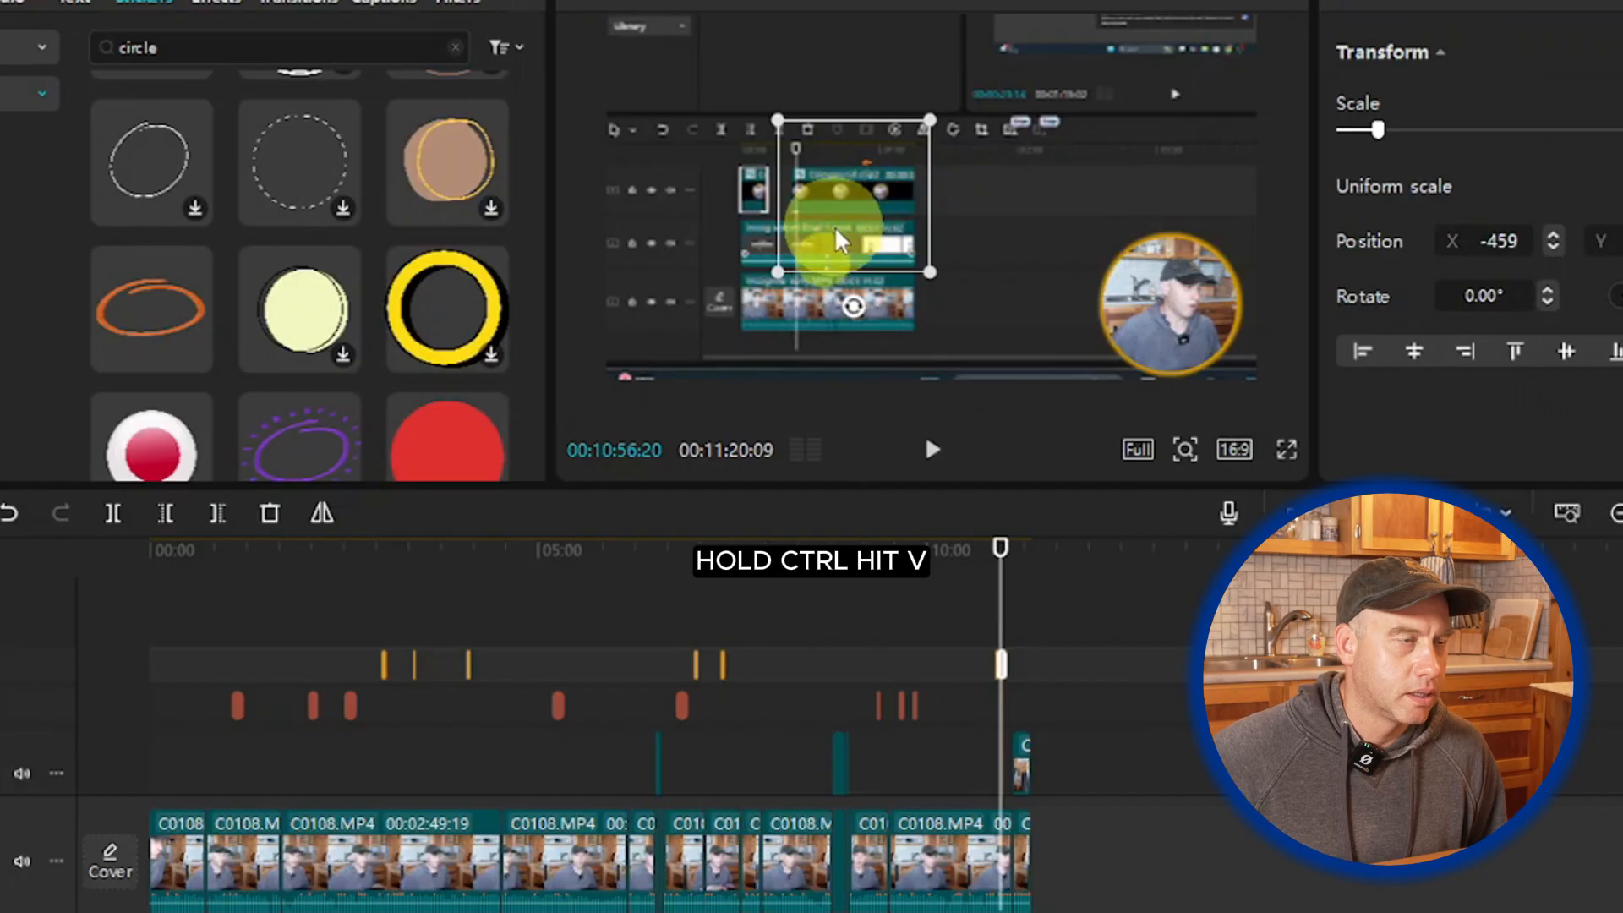
Step: Enlarge the pasted circle sticker, move it to X -609 around the recorded timeline's middle-track clip, and play on to 00:10:59:10
click(837, 253)
drag(836, 252, 746, 279)
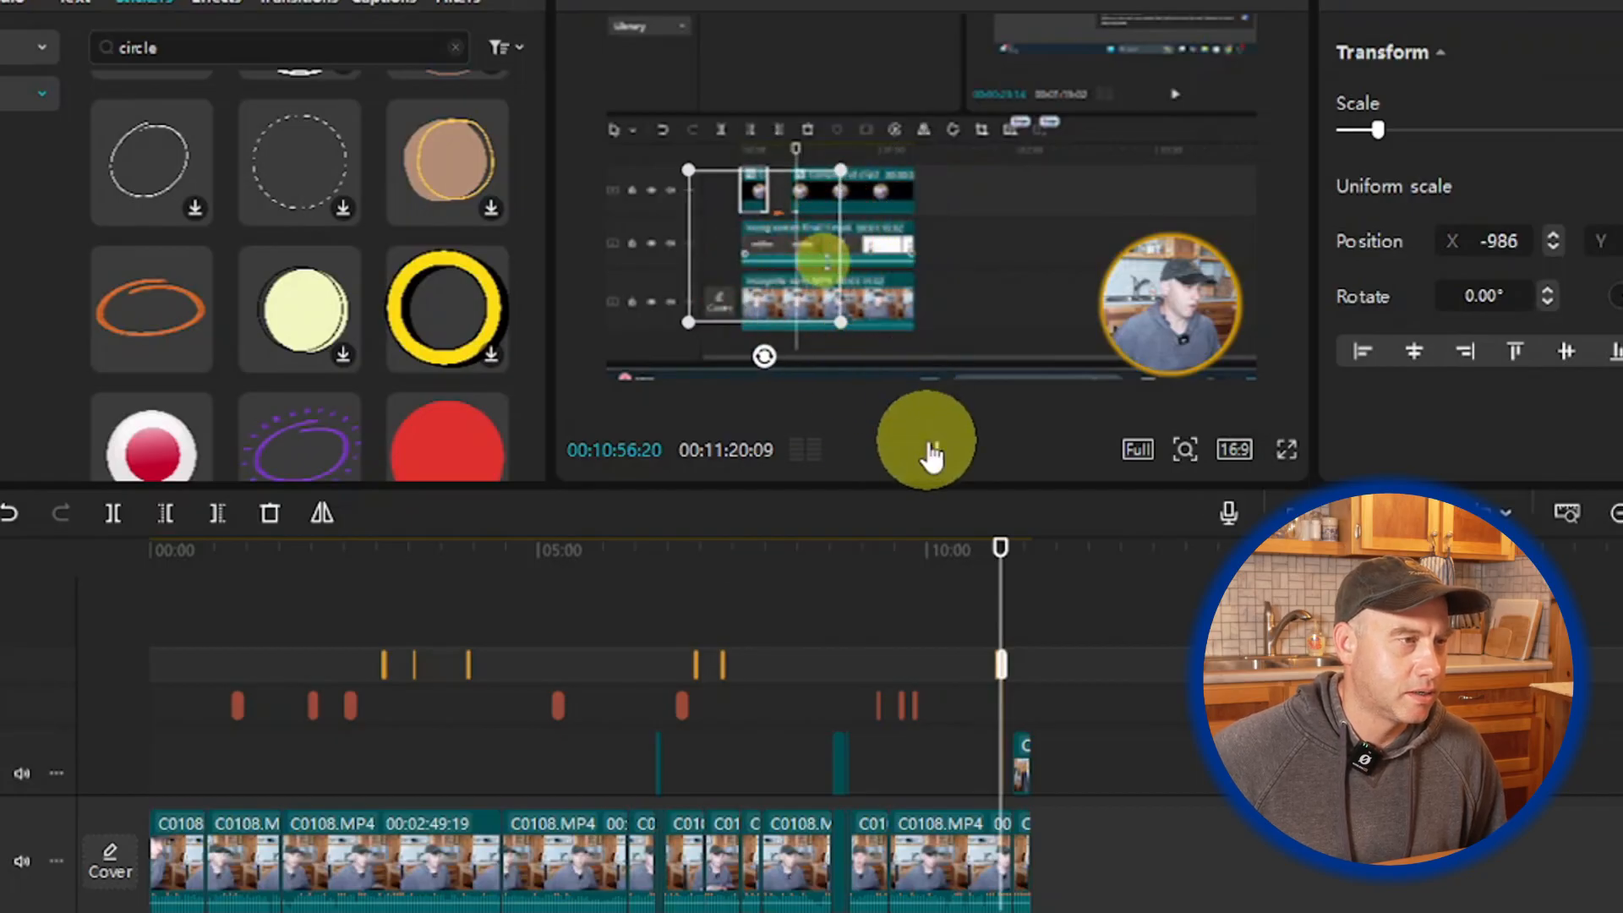
click(931, 450)
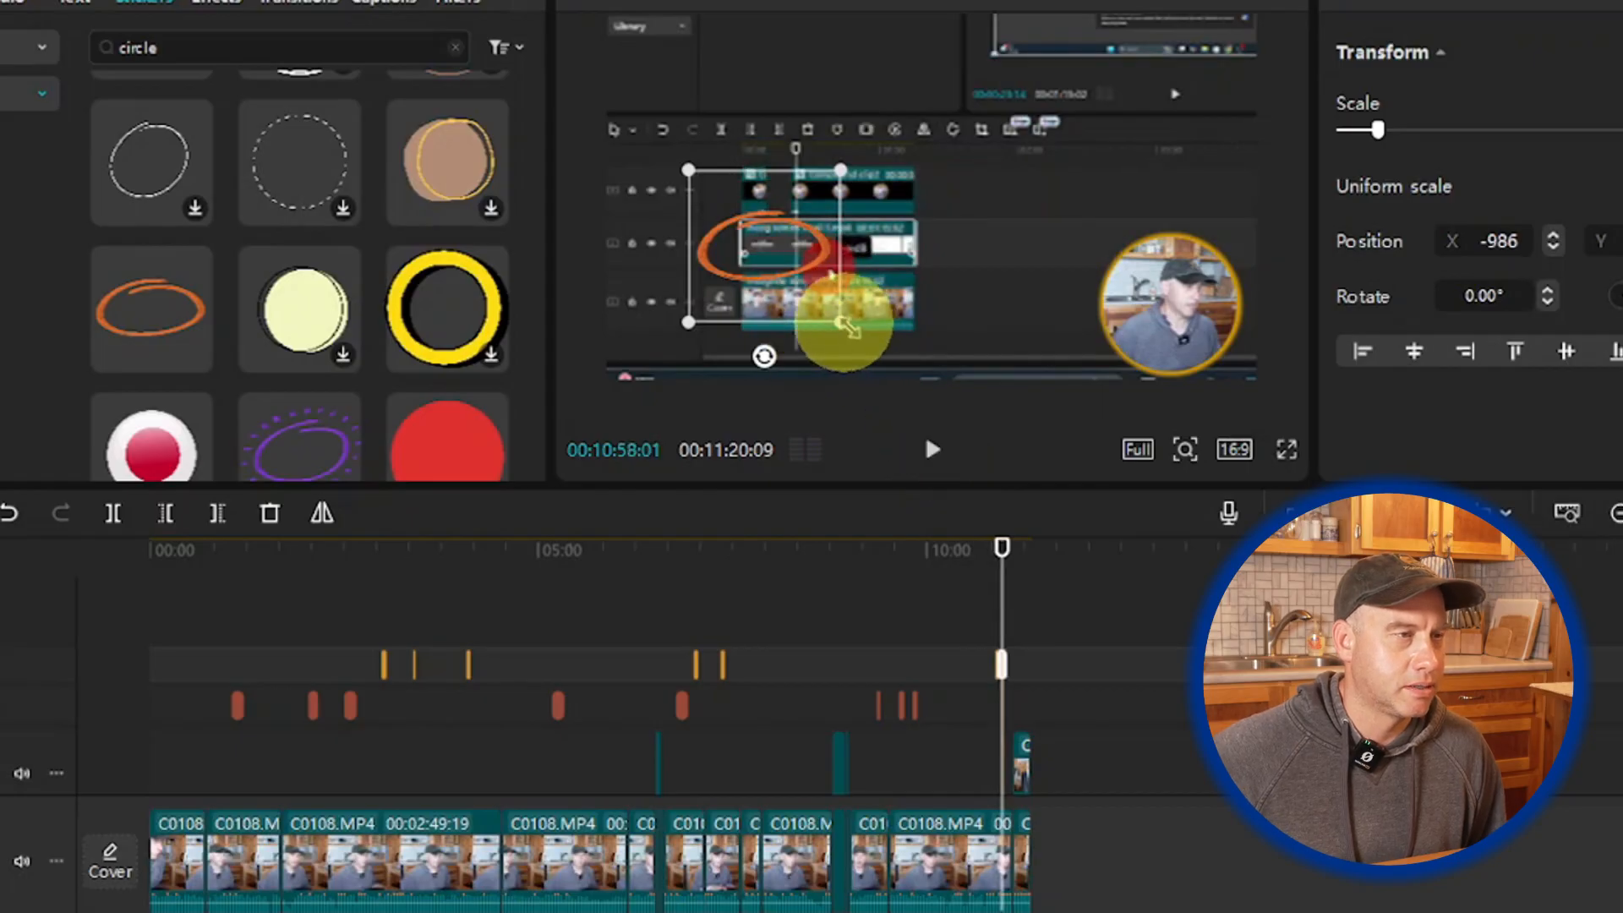
drag(840, 324, 935, 333)
drag(795, 262, 856, 257)
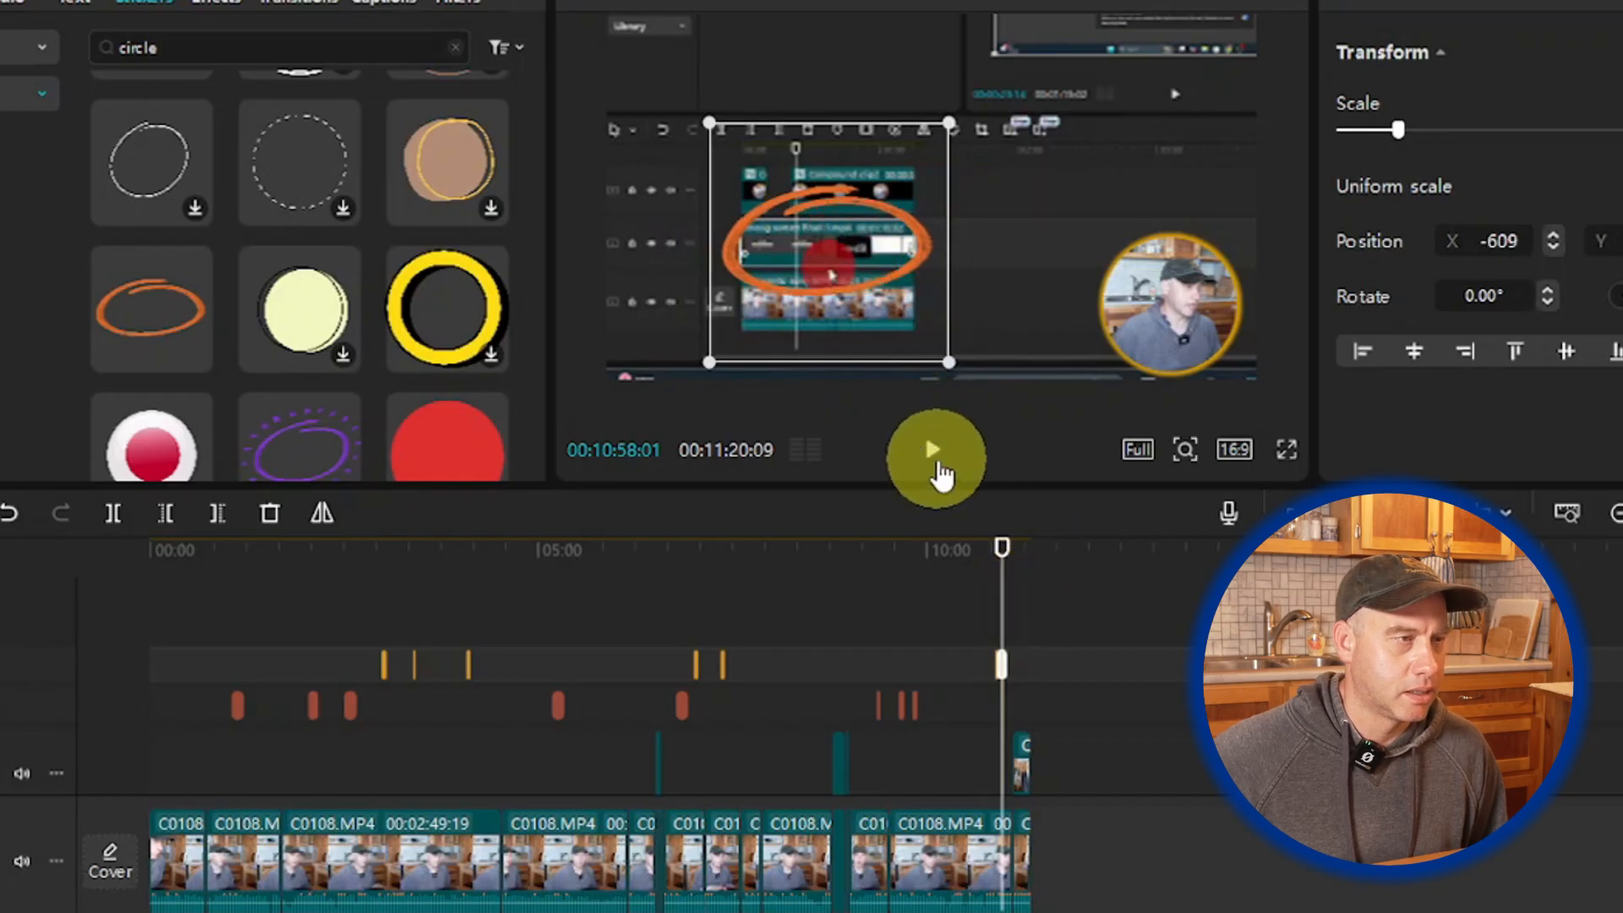
click(941, 473)
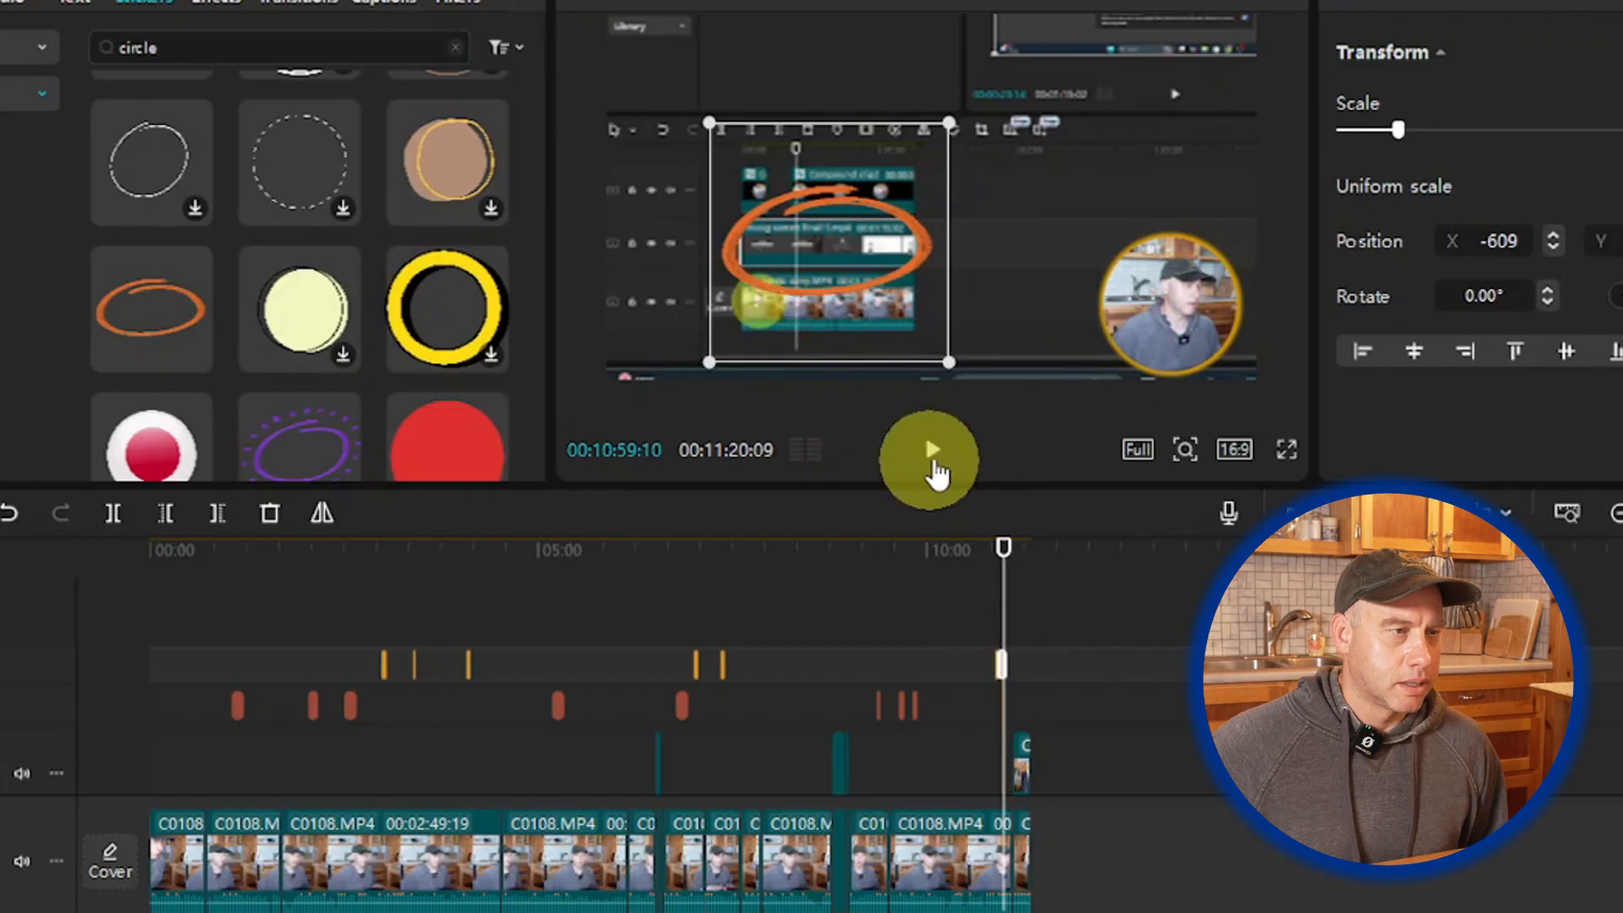
Step: Play back the end of the edited video from 00:10:59:10, and scrub from the beginning to the timeline's end
click(943, 474)
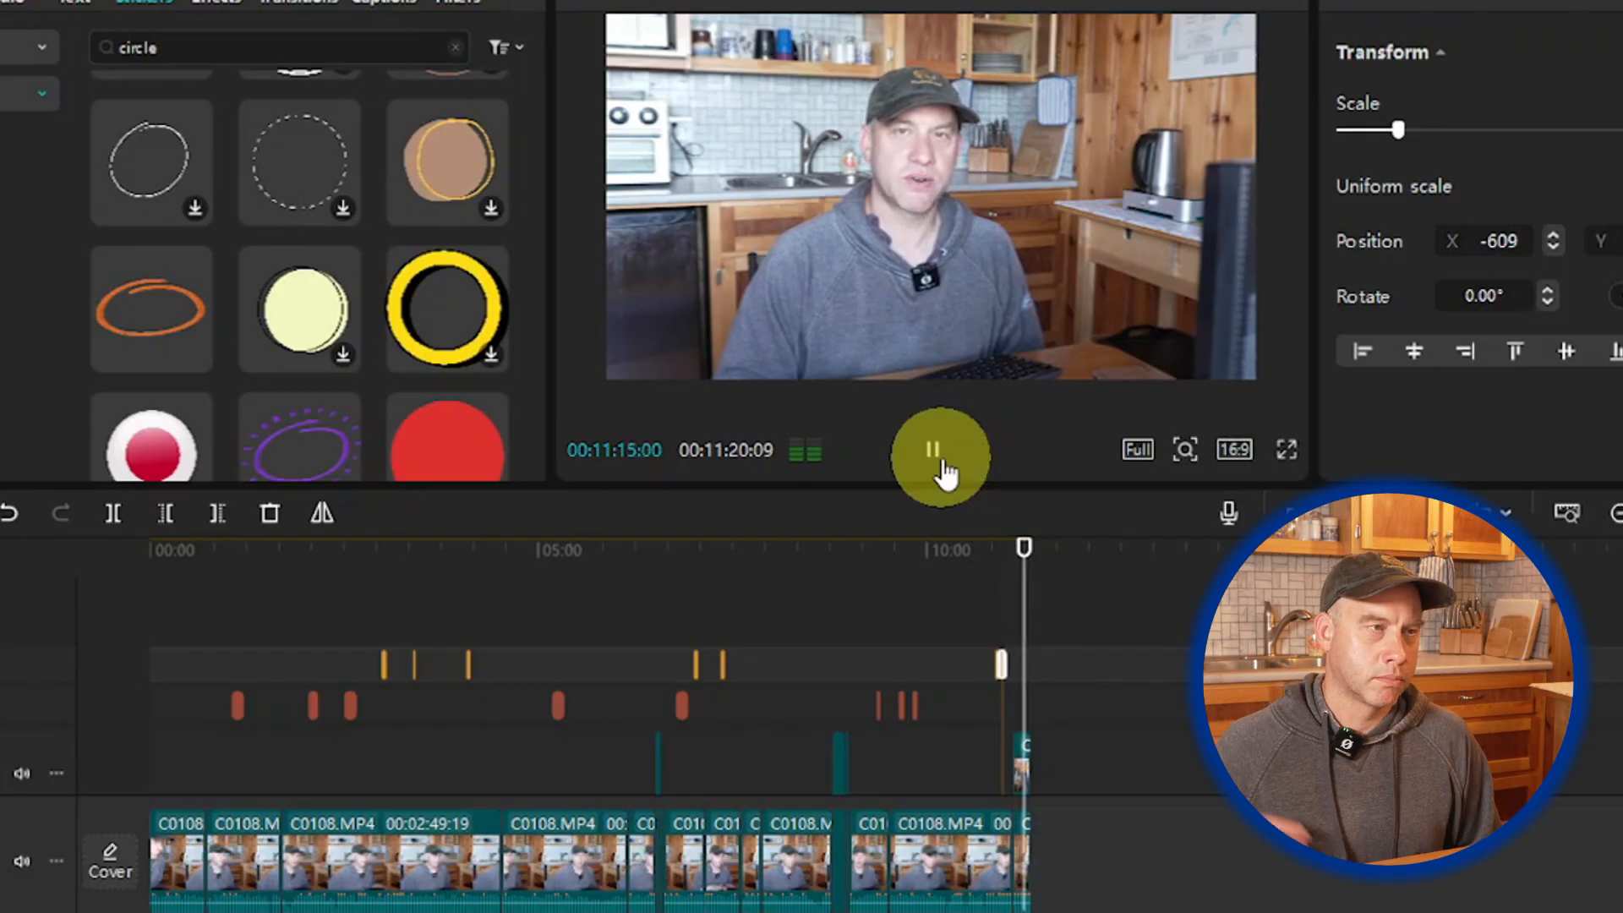
scroll(937, 651, down, 1)
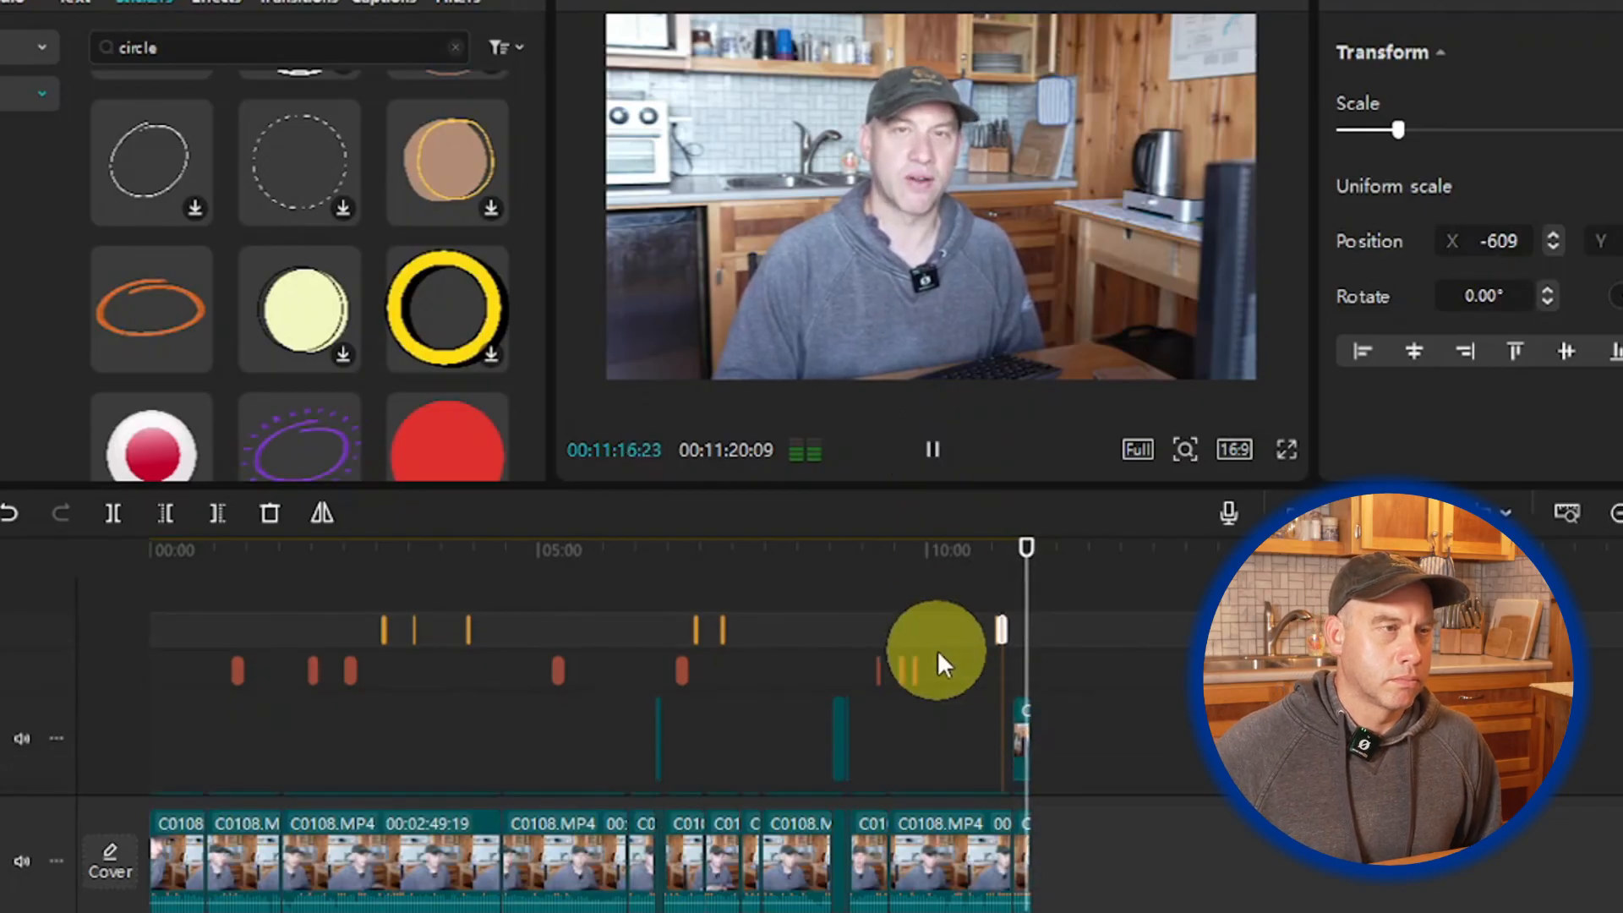
scroll(940, 660, down, 3)
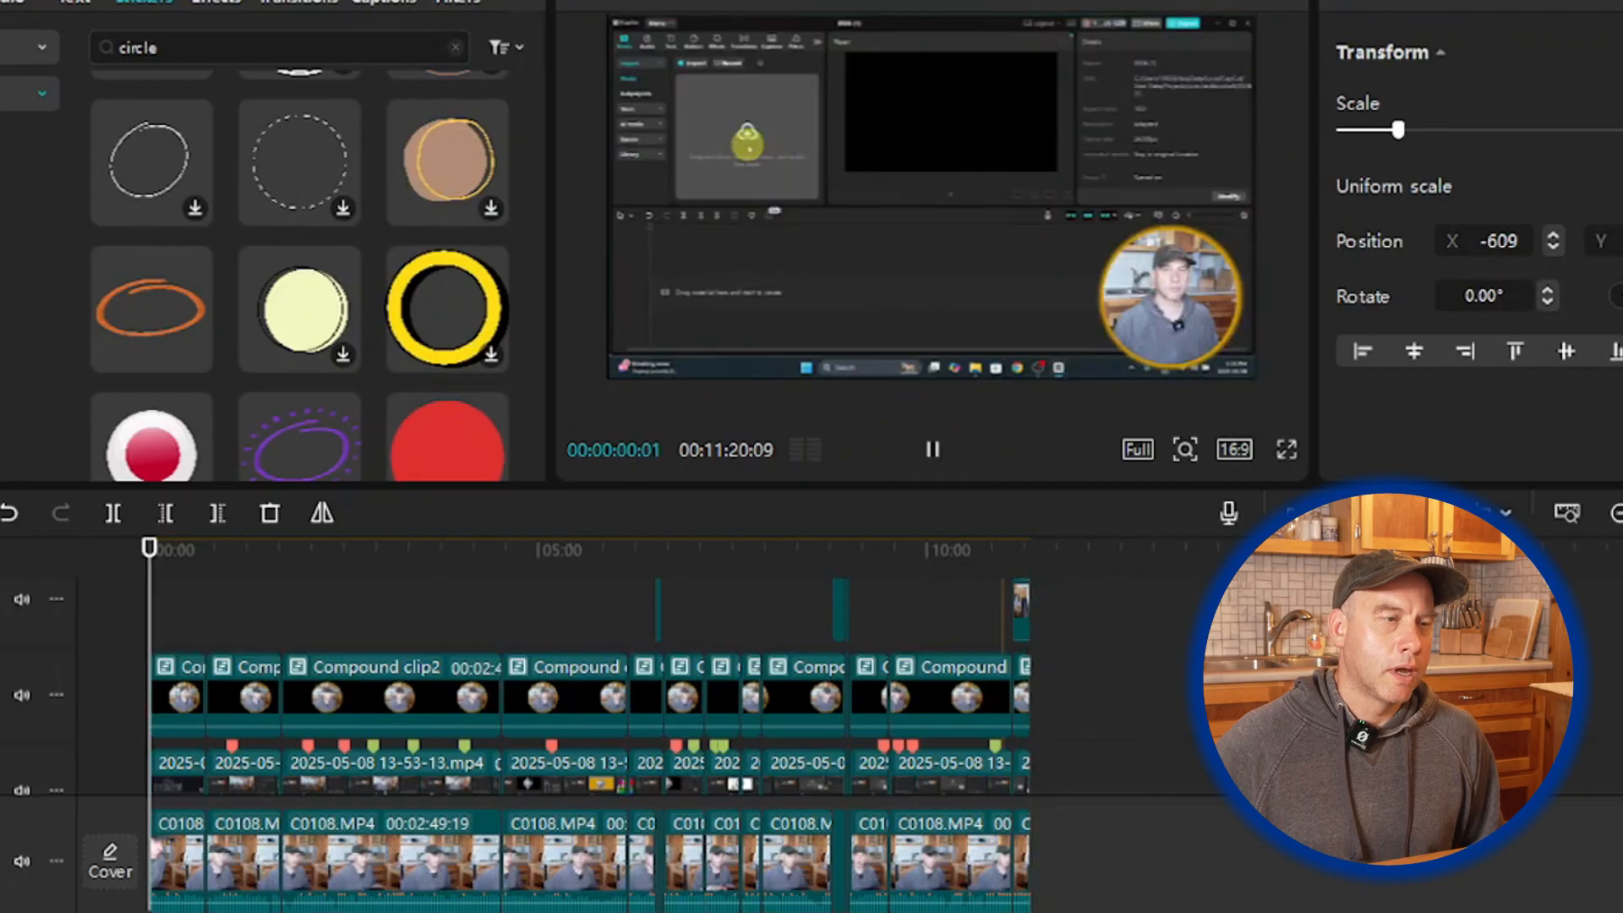
click(936, 461)
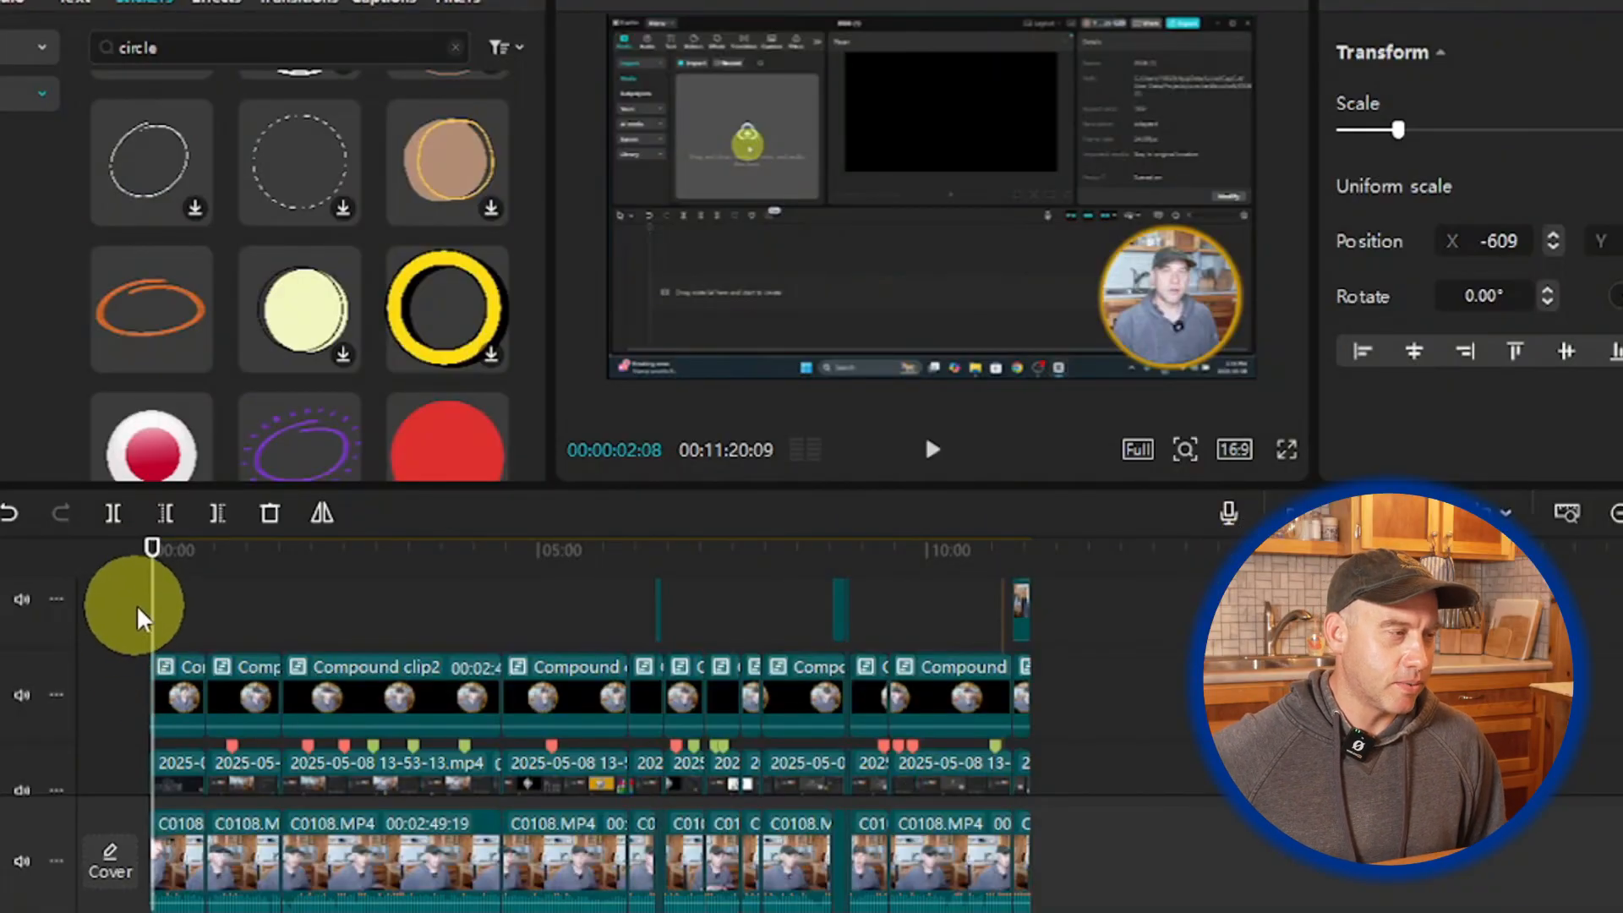
click(251, 613)
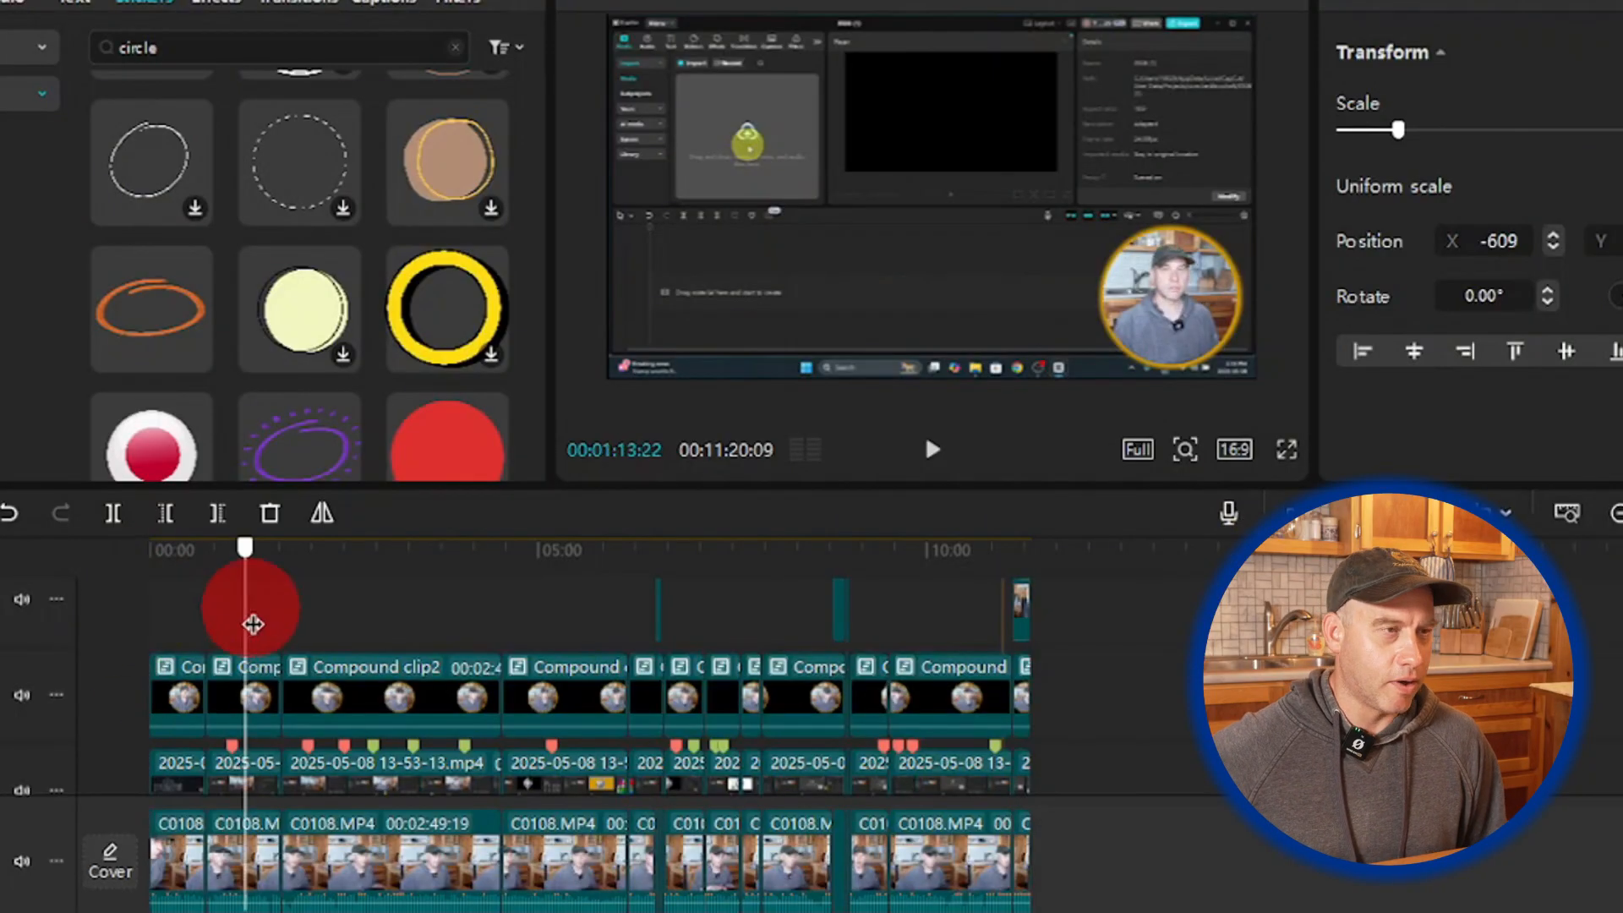
drag(251, 624, 1027, 661)
Step: Delete all markers from the marked screen-recording clips in the timeline's second half, from about the 06:30 mark onward
scroll(896, 643, down, 1)
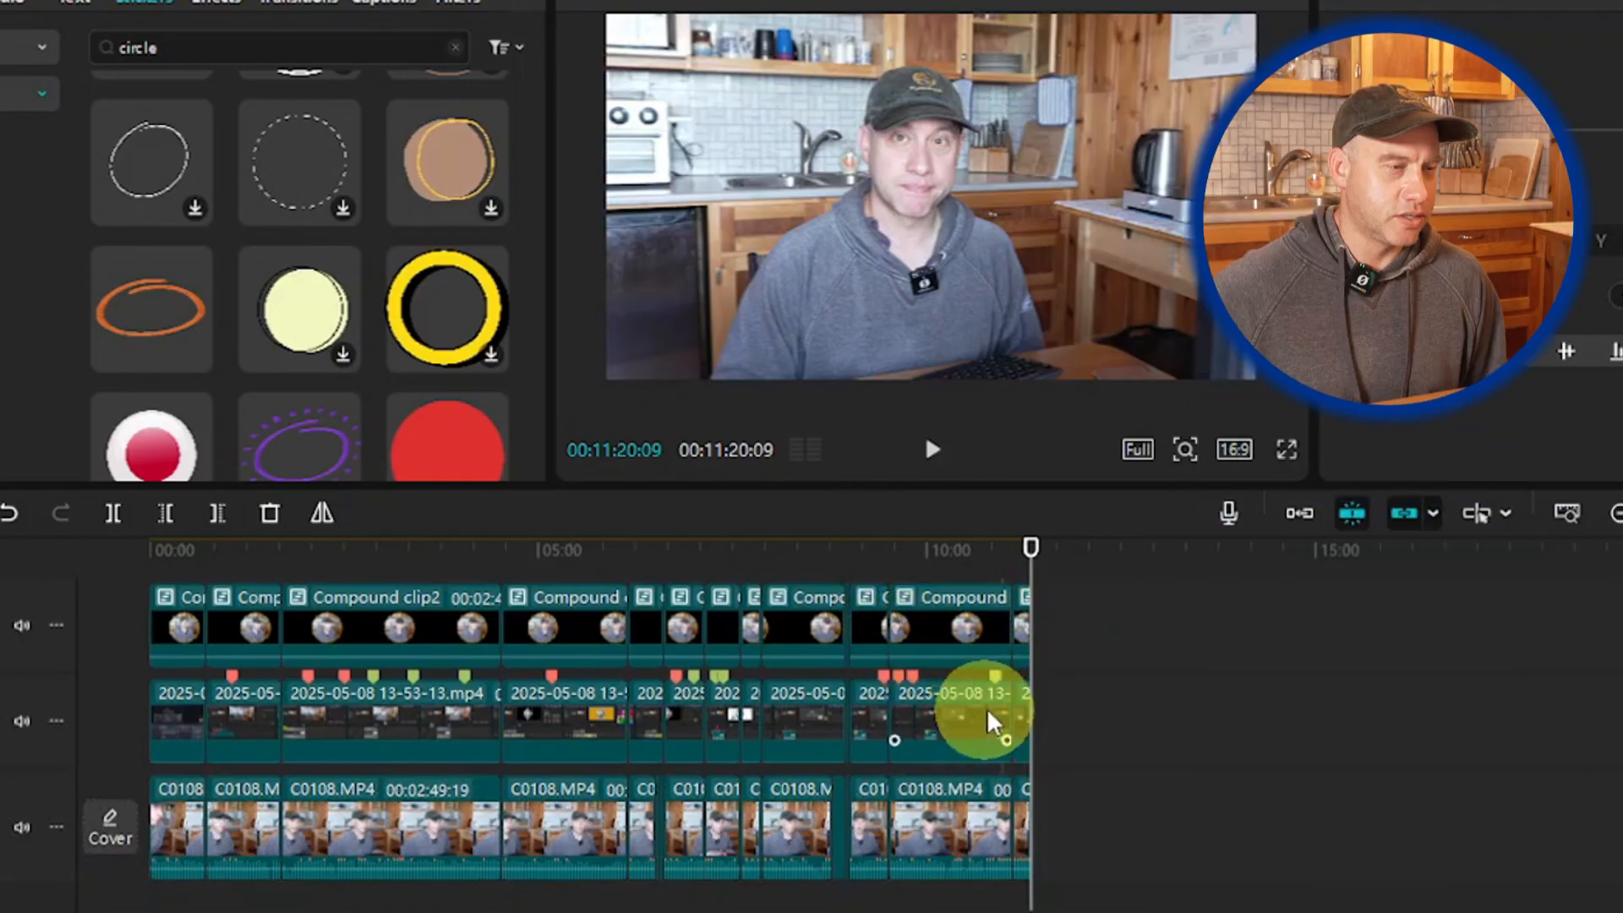
right_click(996, 674)
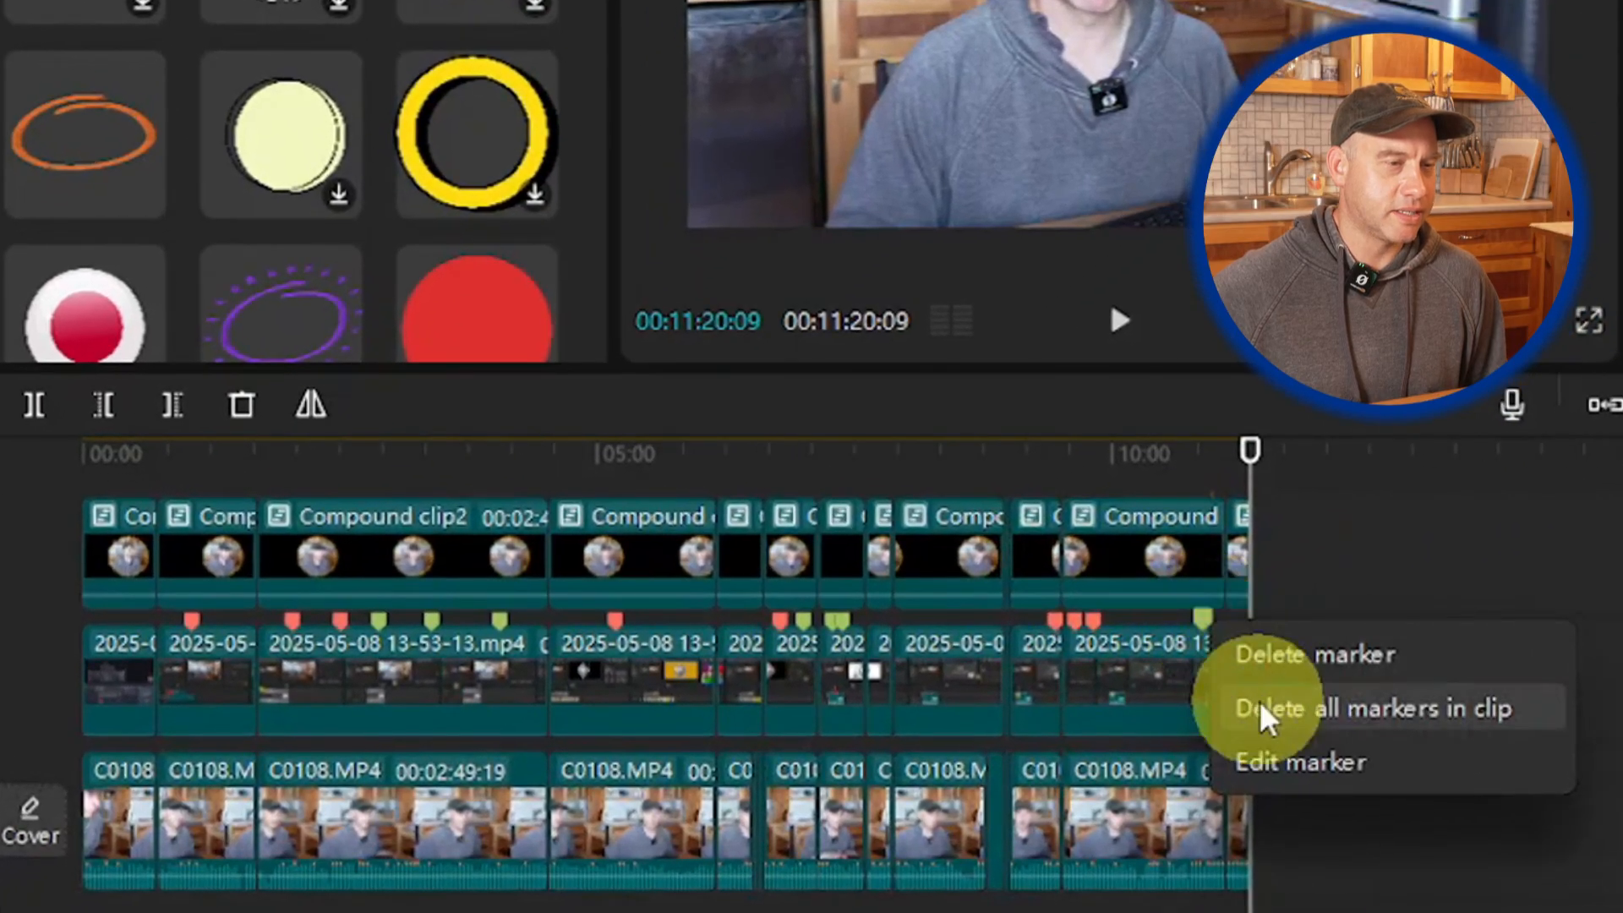
click(1268, 719)
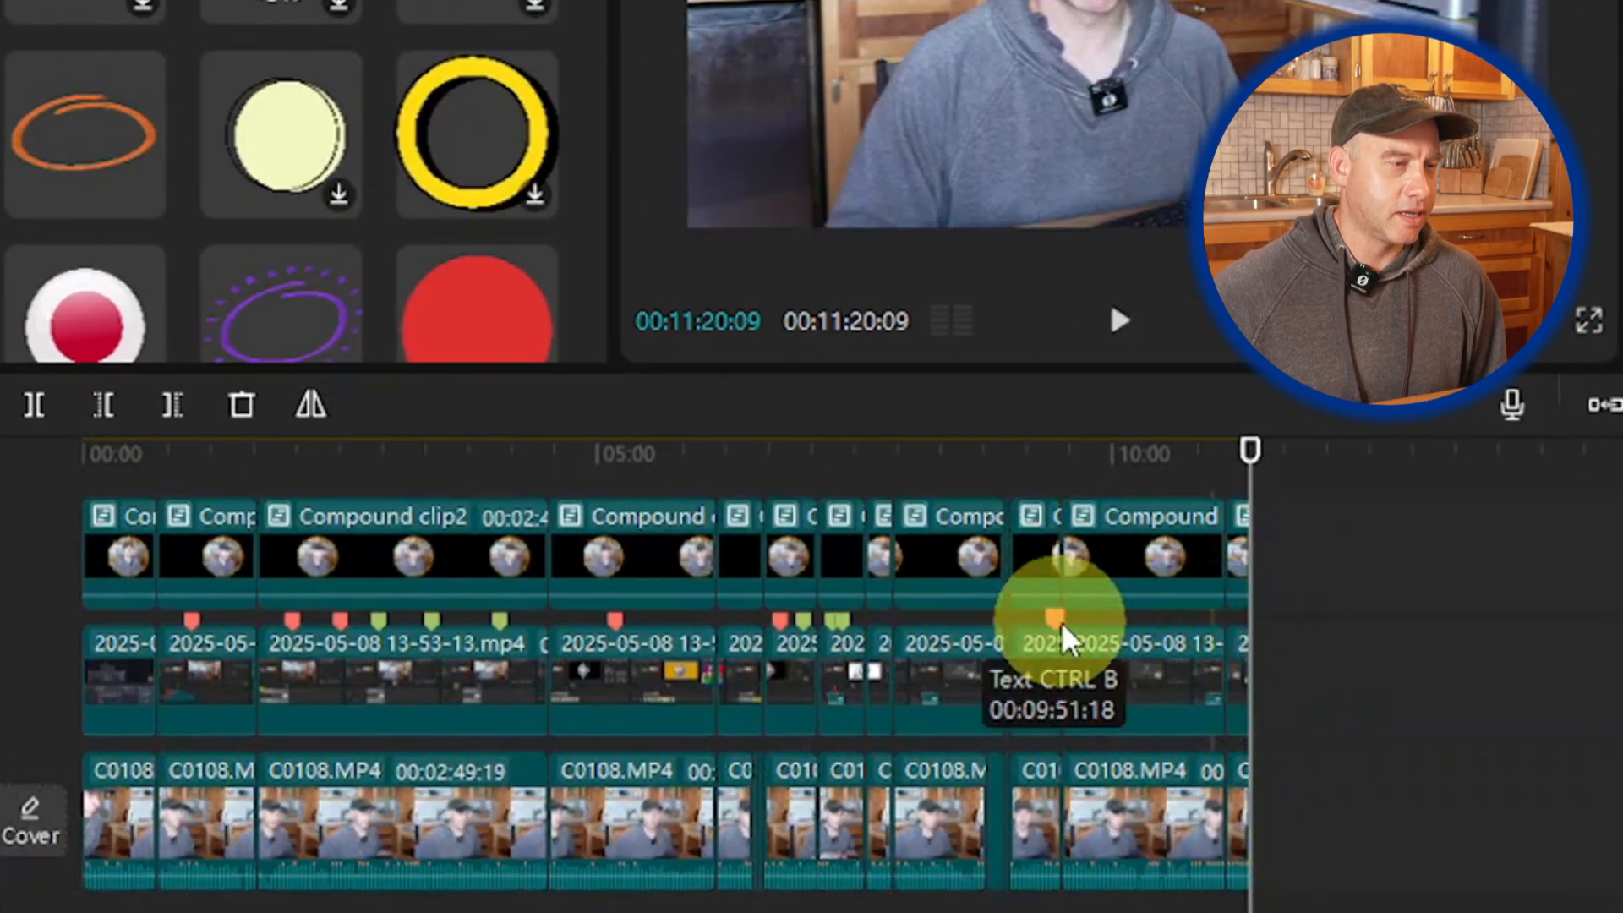
right_click(1064, 642)
click(1112, 721)
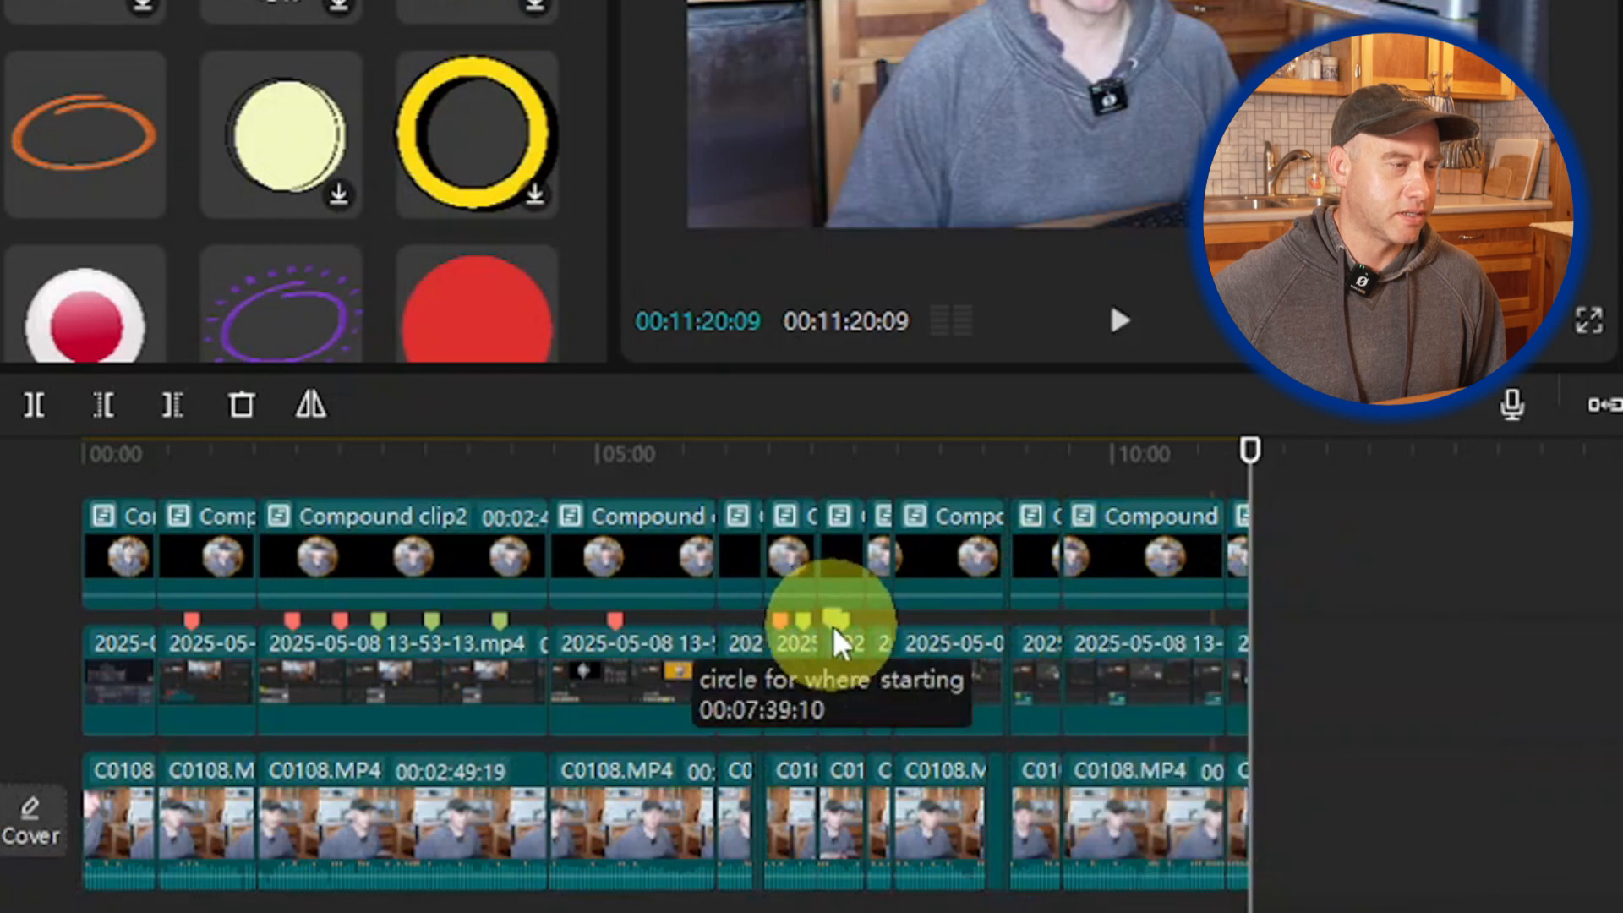
right_click(839, 625)
click(883, 702)
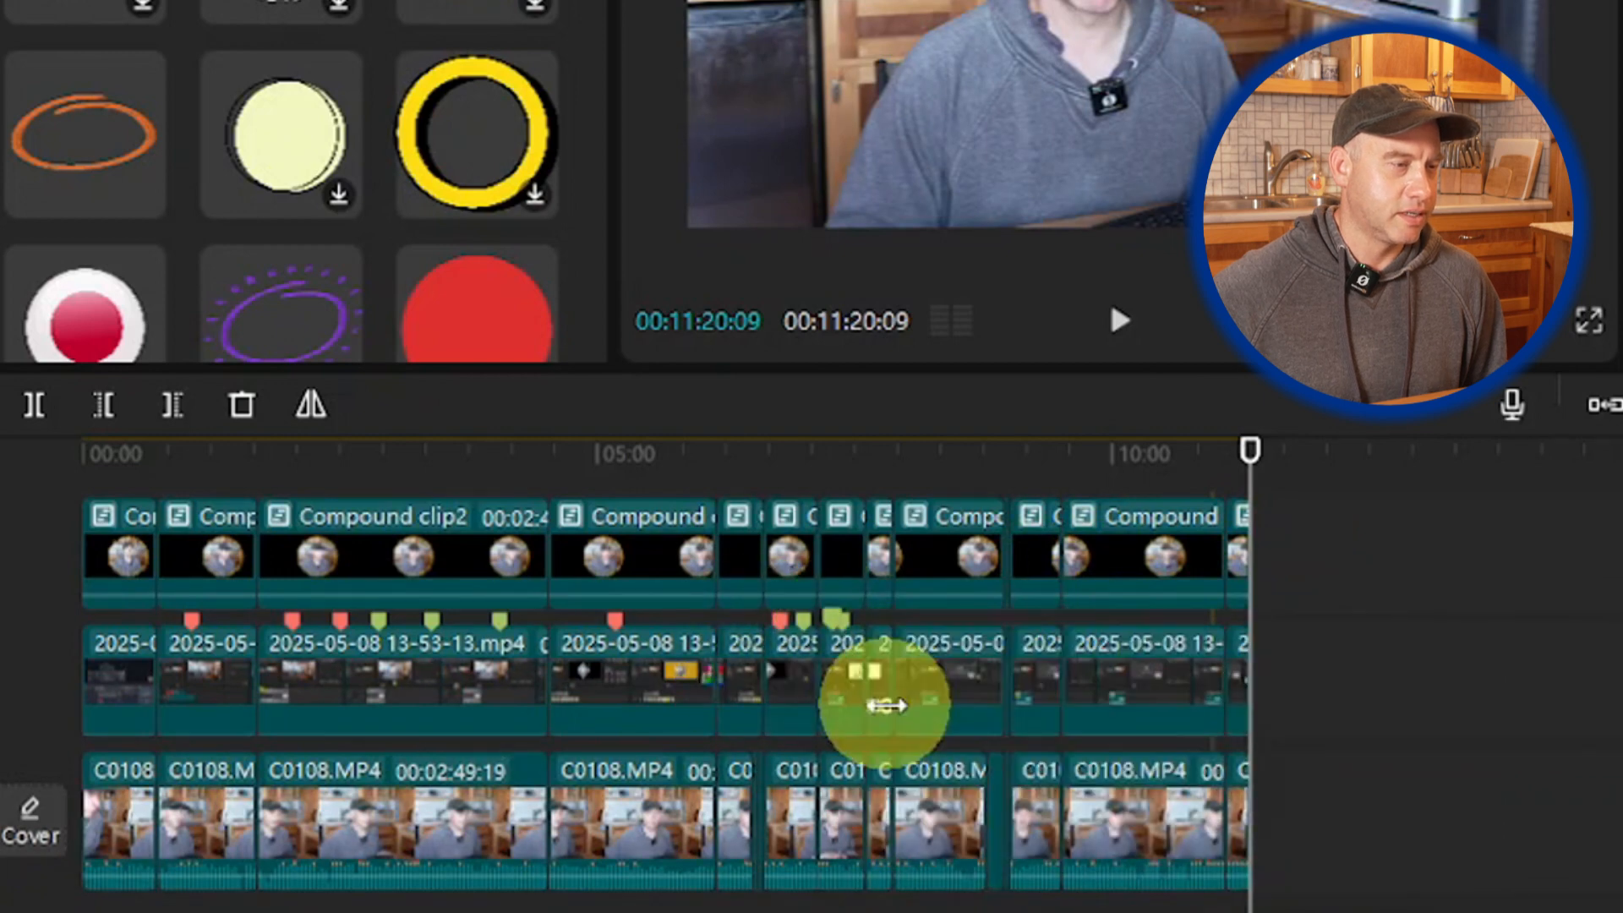
right_click(800, 632)
click(839, 717)
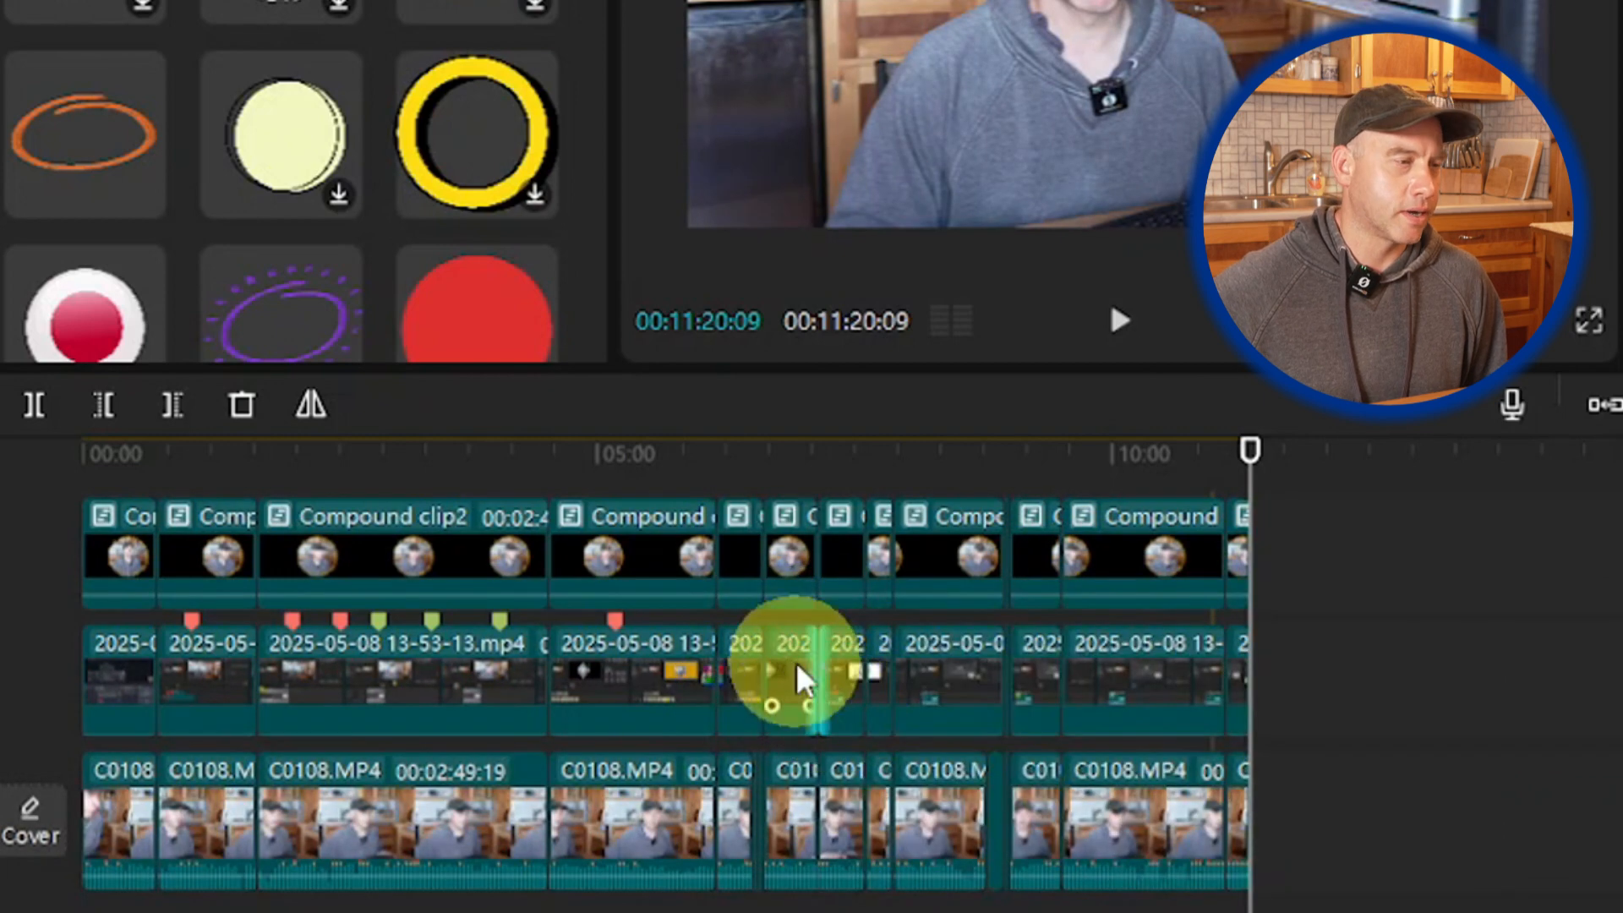
Step: Delete the remaining markers from the screen-recording clips in the timeline's first half
right_click(617, 626)
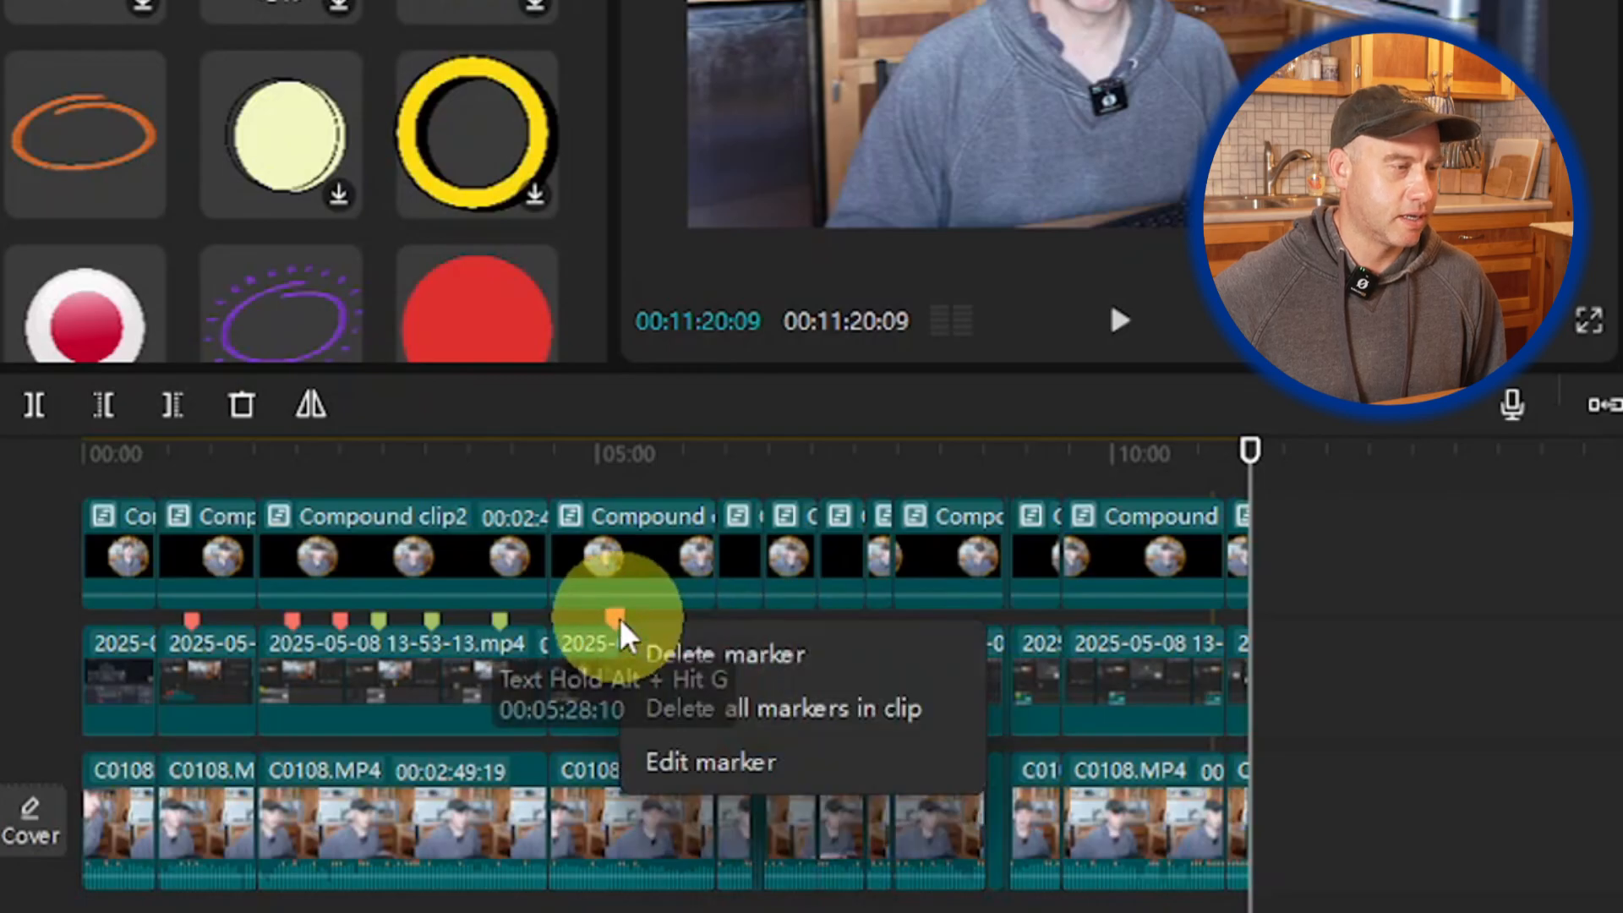
click(674, 719)
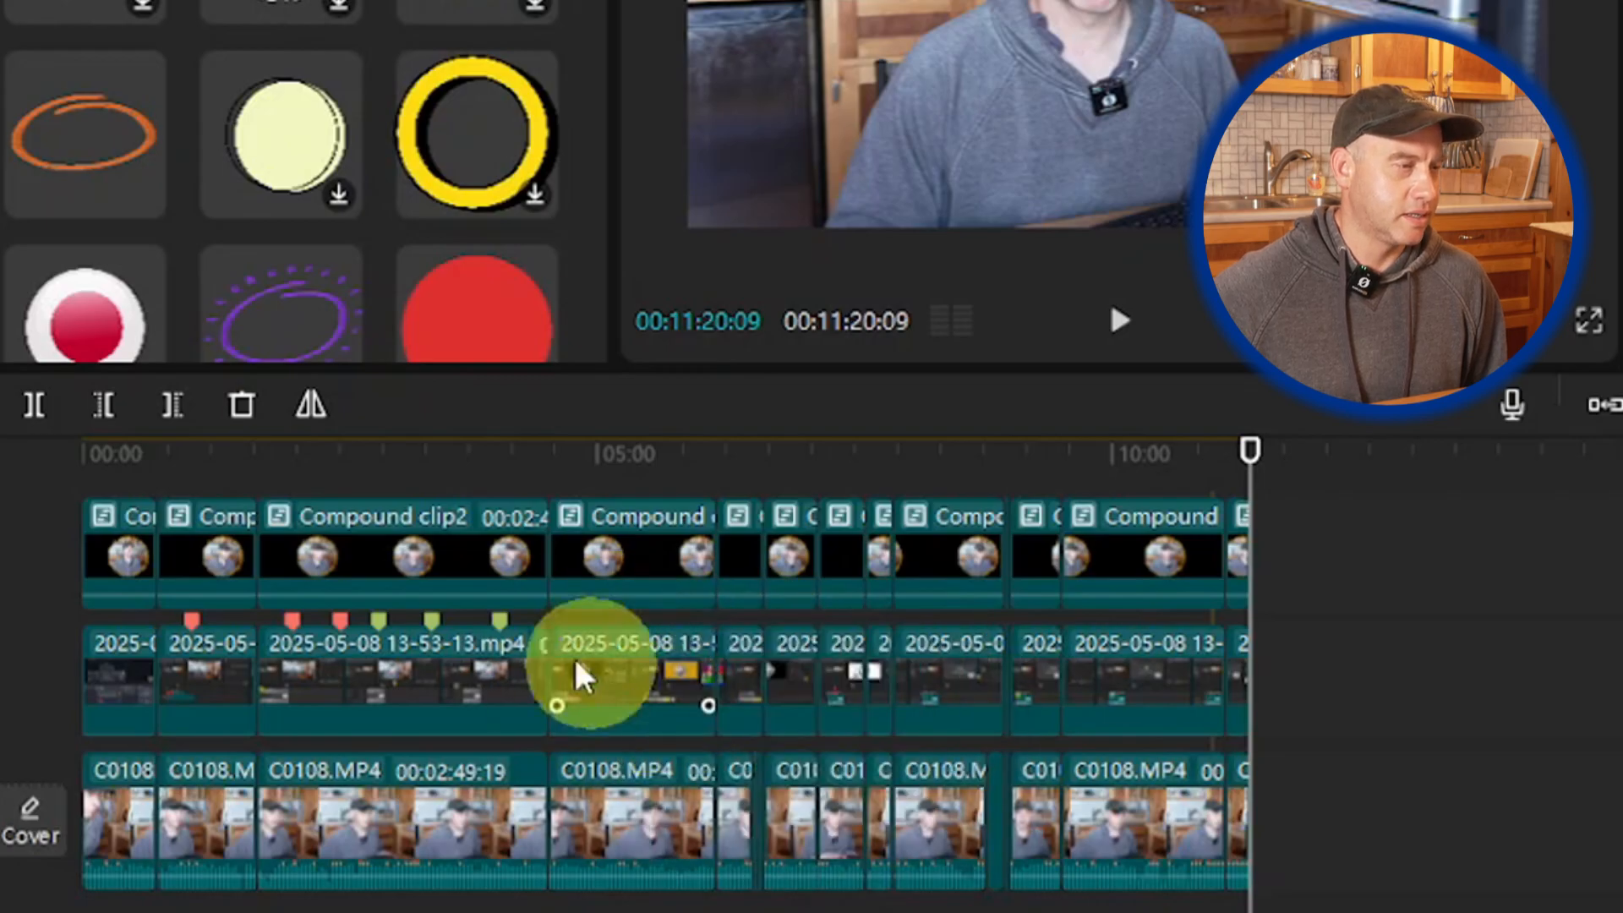
right_click(504, 624)
click(544, 713)
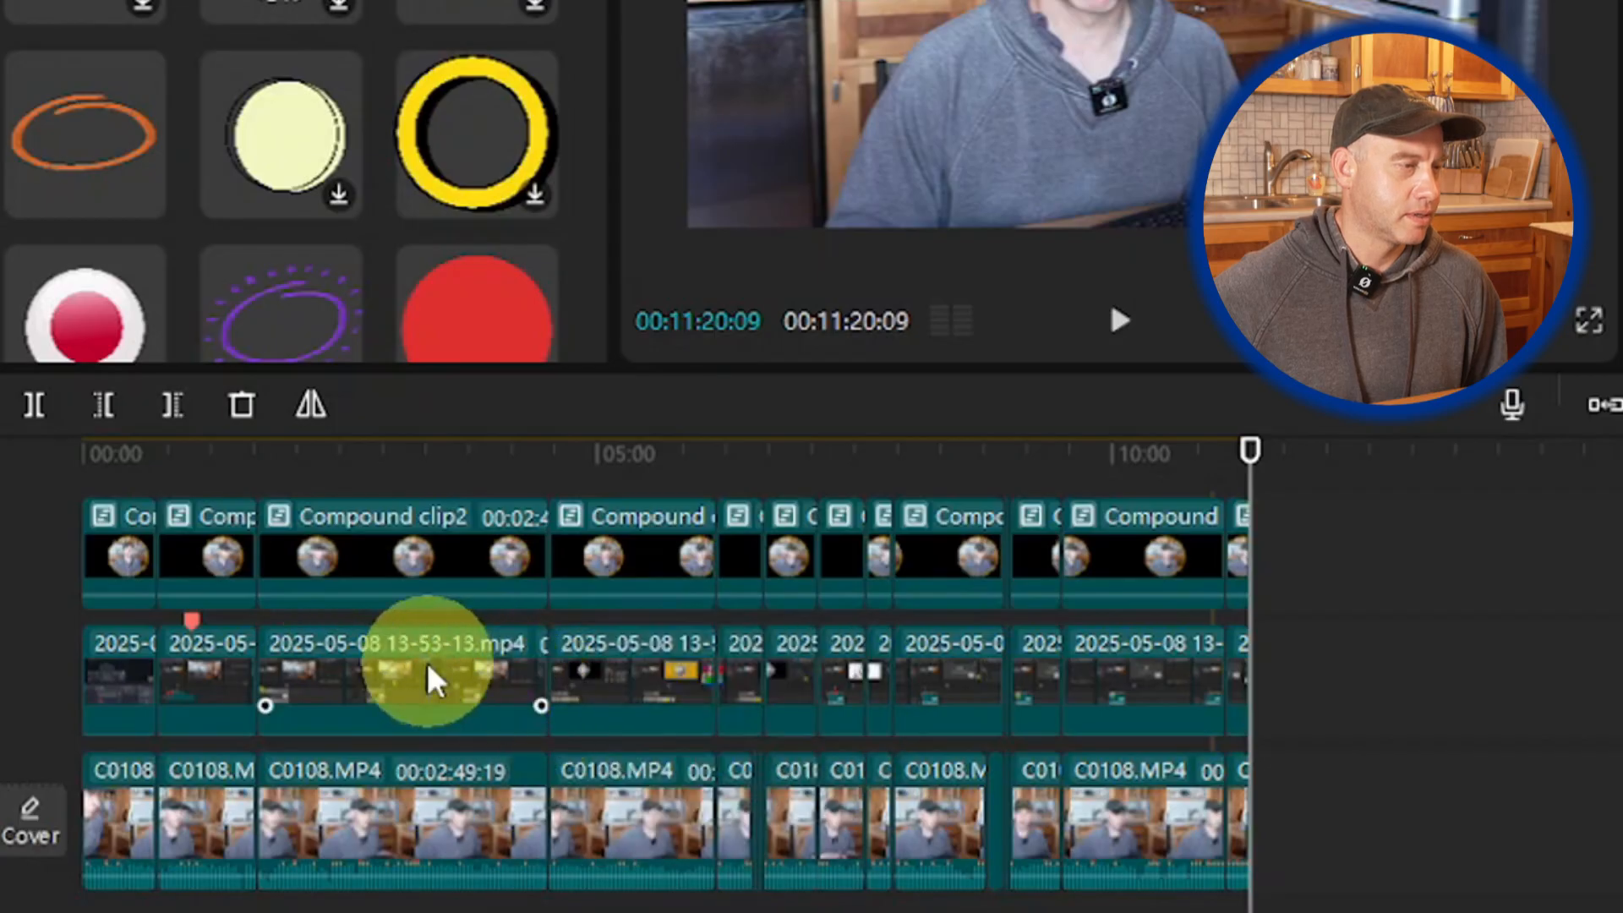
right_click(194, 626)
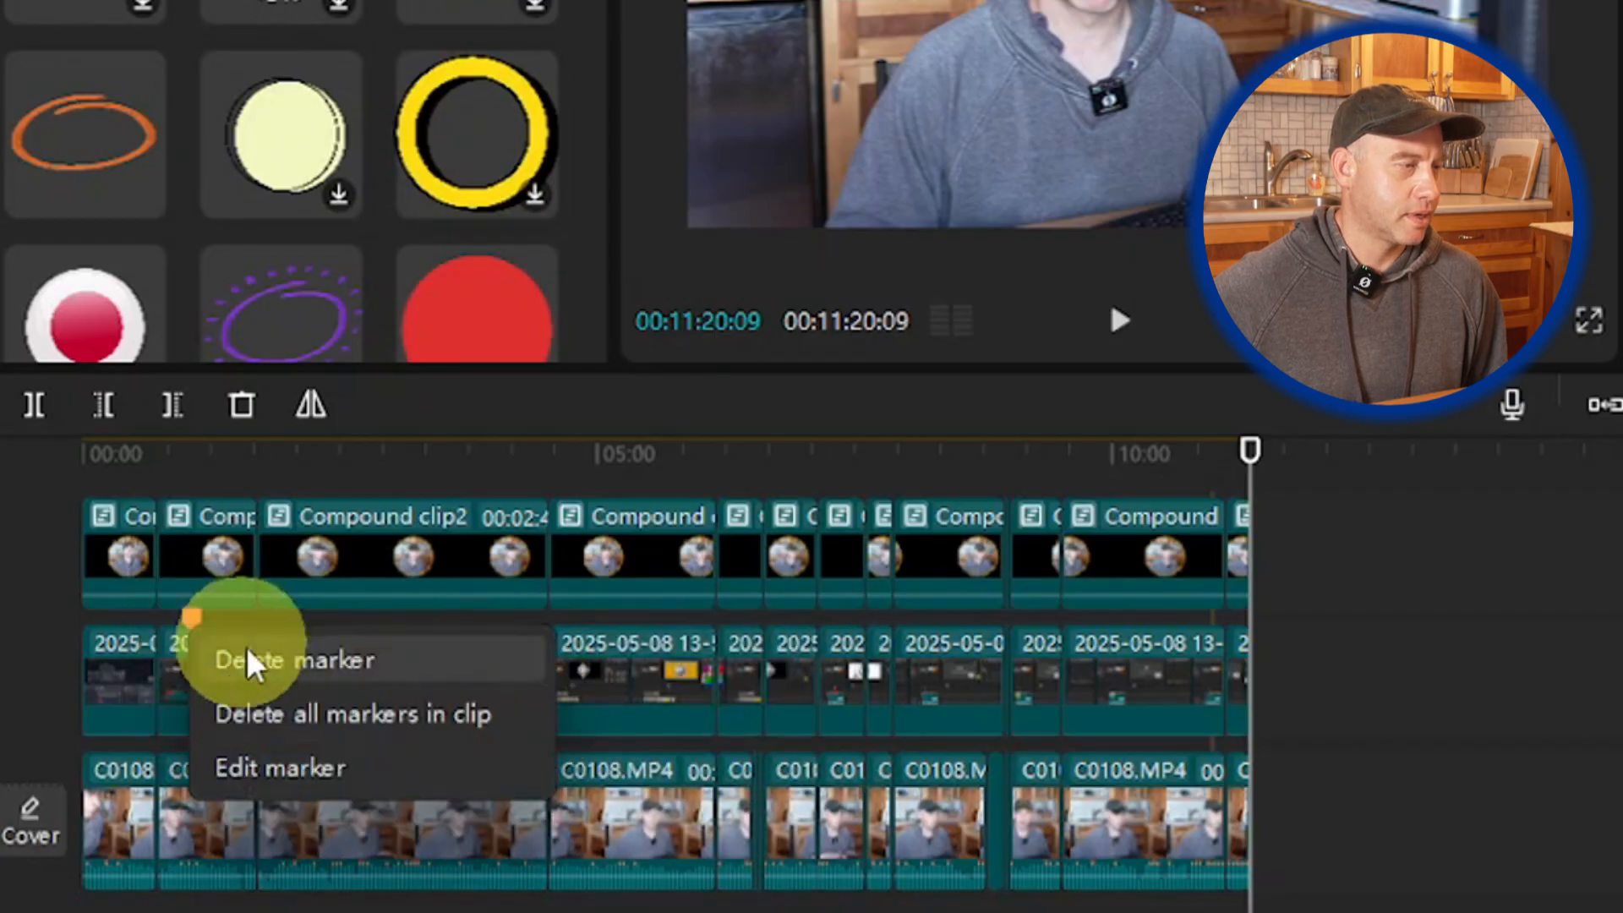
click(260, 676)
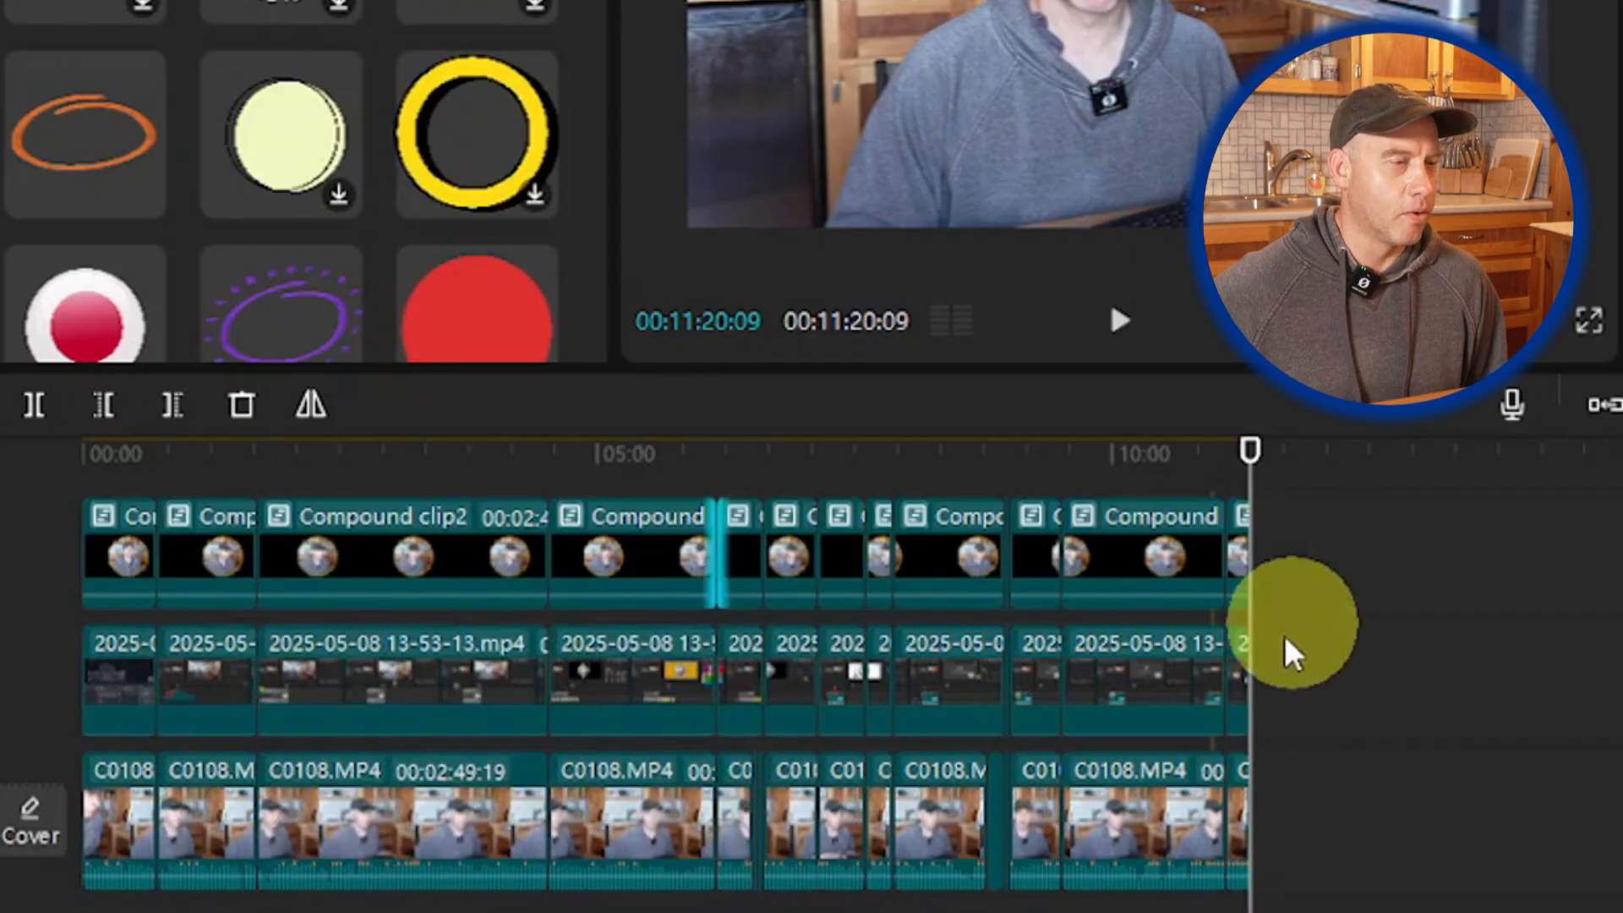
Step: Look over the sticker, text and video tracks, and show the project's imported media
scroll(1006, 827, up, 5)
scroll(1041, 800, up, 1)
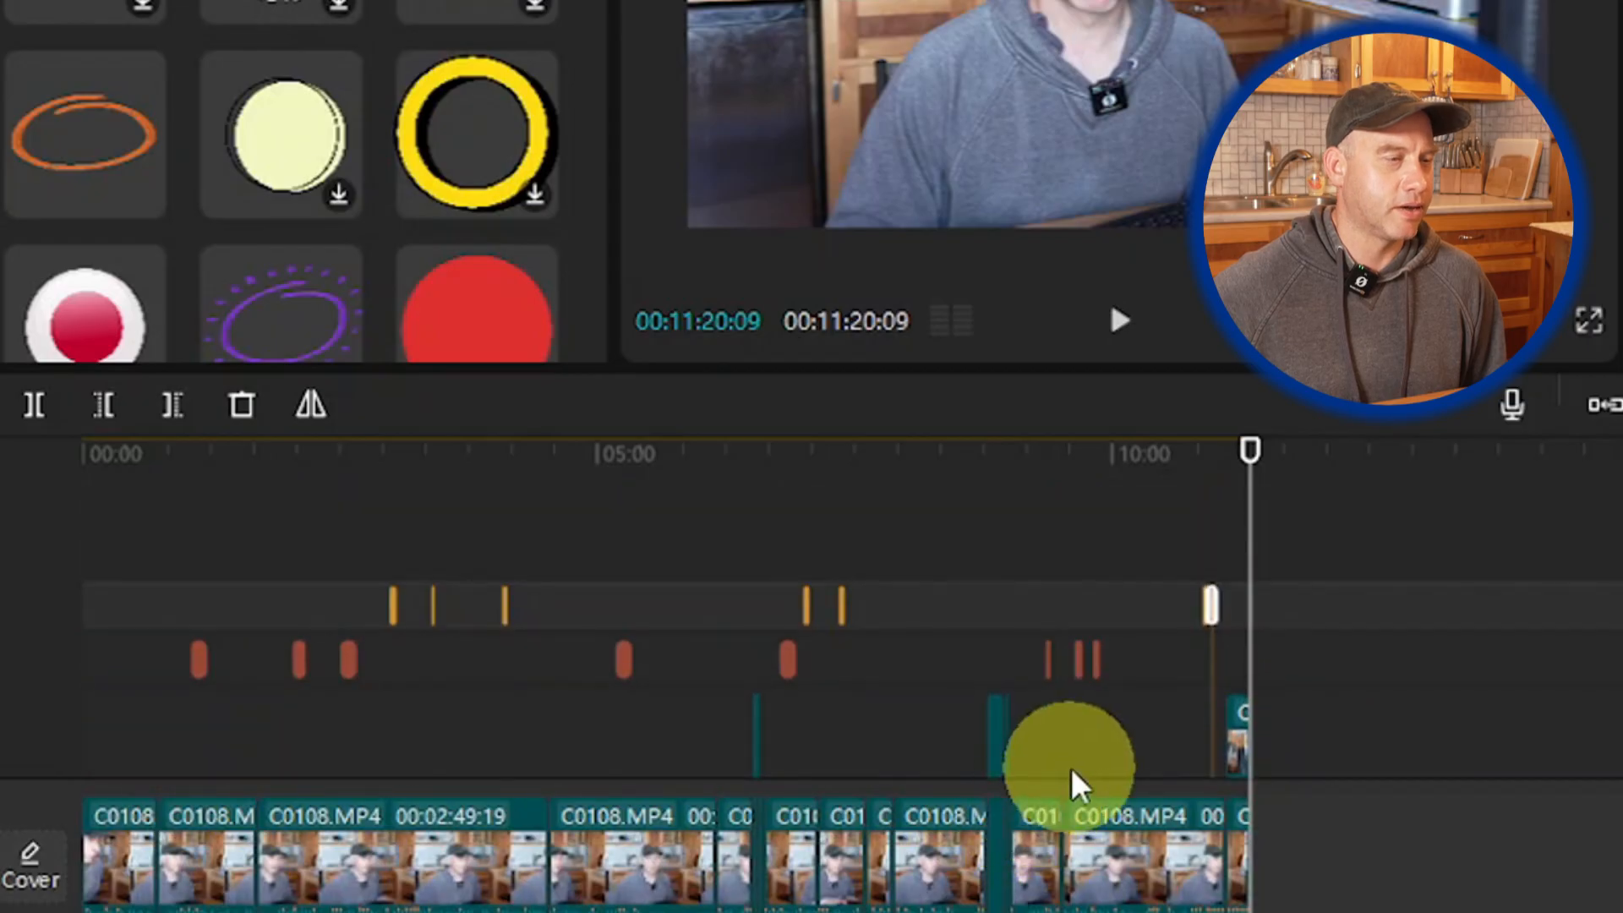
scroll(1072, 767, down, 5)
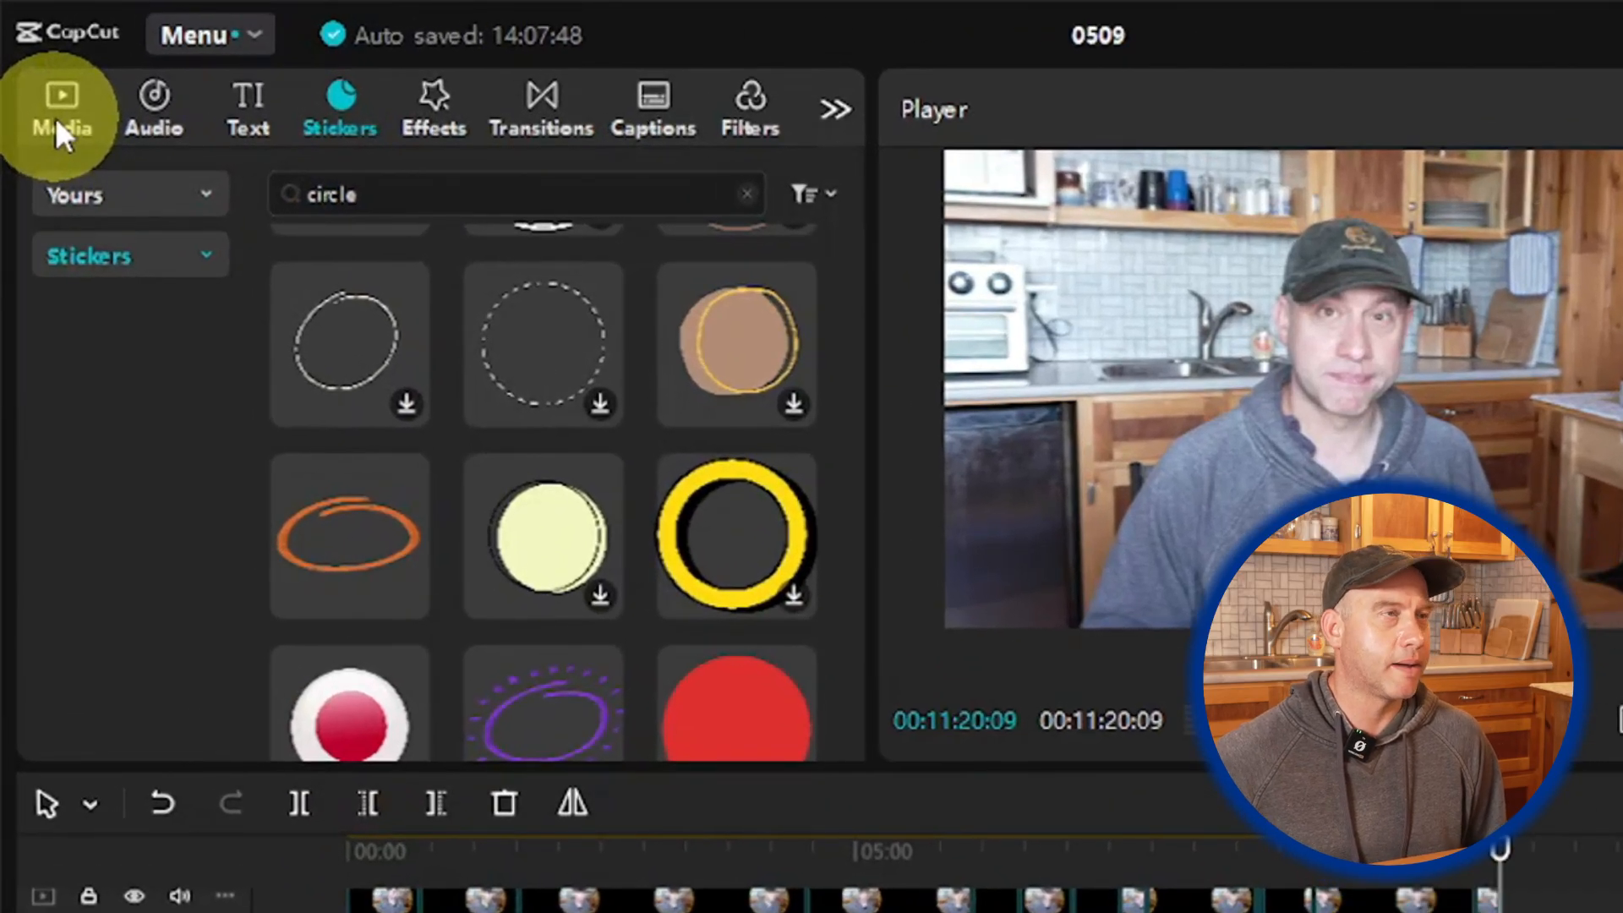
click(56, 120)
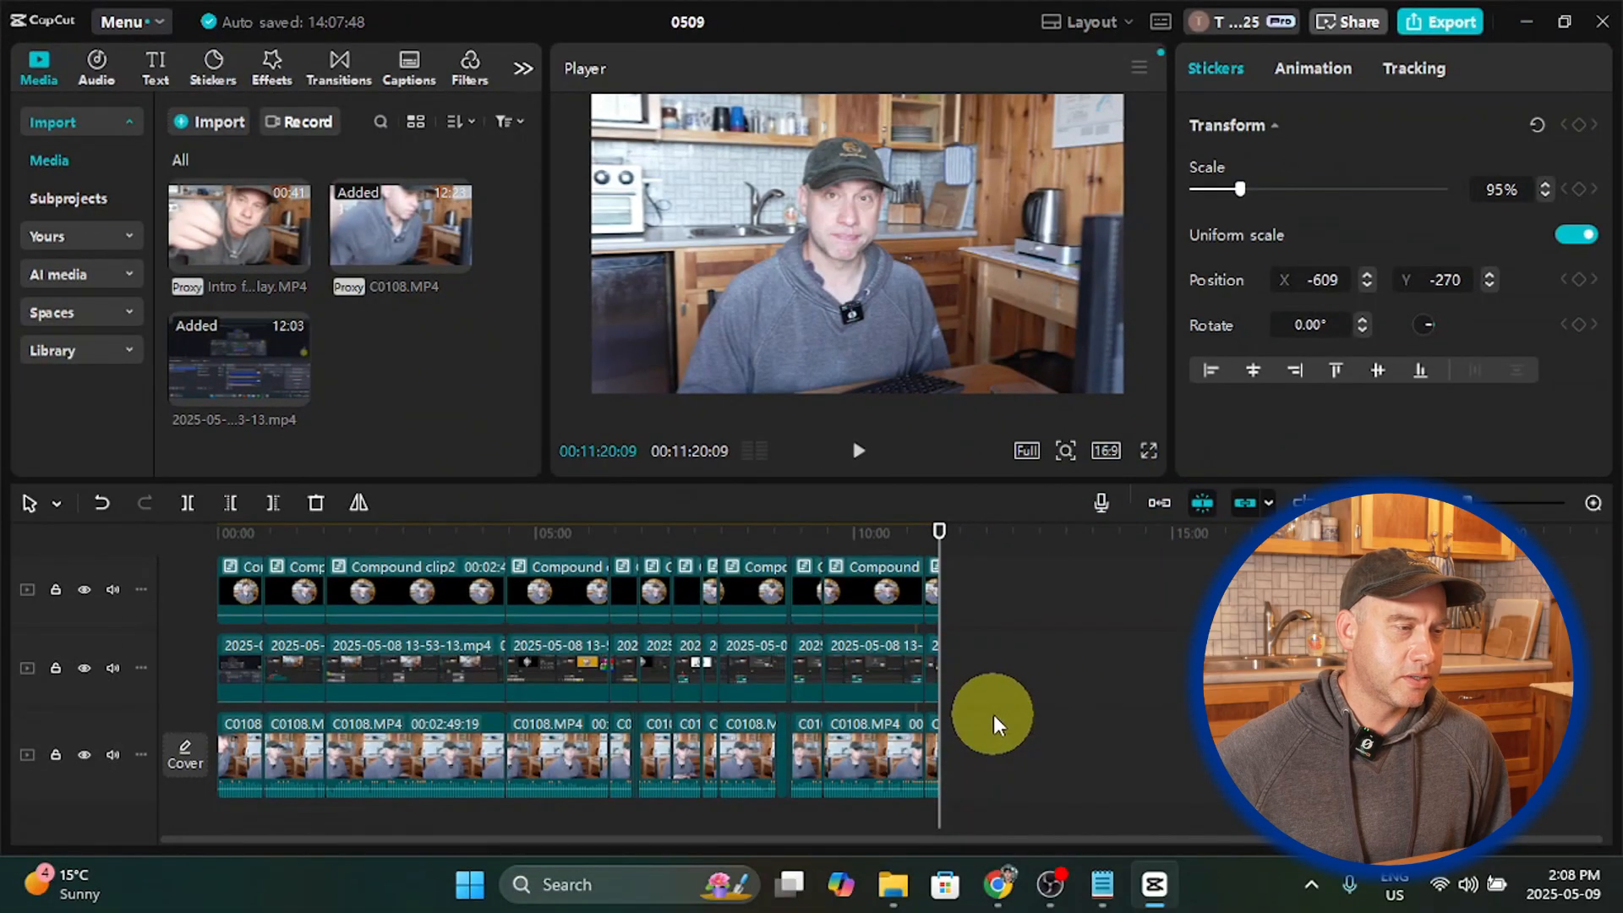
Step: Select every clip, text and sticker on the timeline and shift them forward together about 2 min 56 s to open a gap at the start
click(1003, 779)
drag(1003, 780, 342, 489)
drag(246, 463, 183, 434)
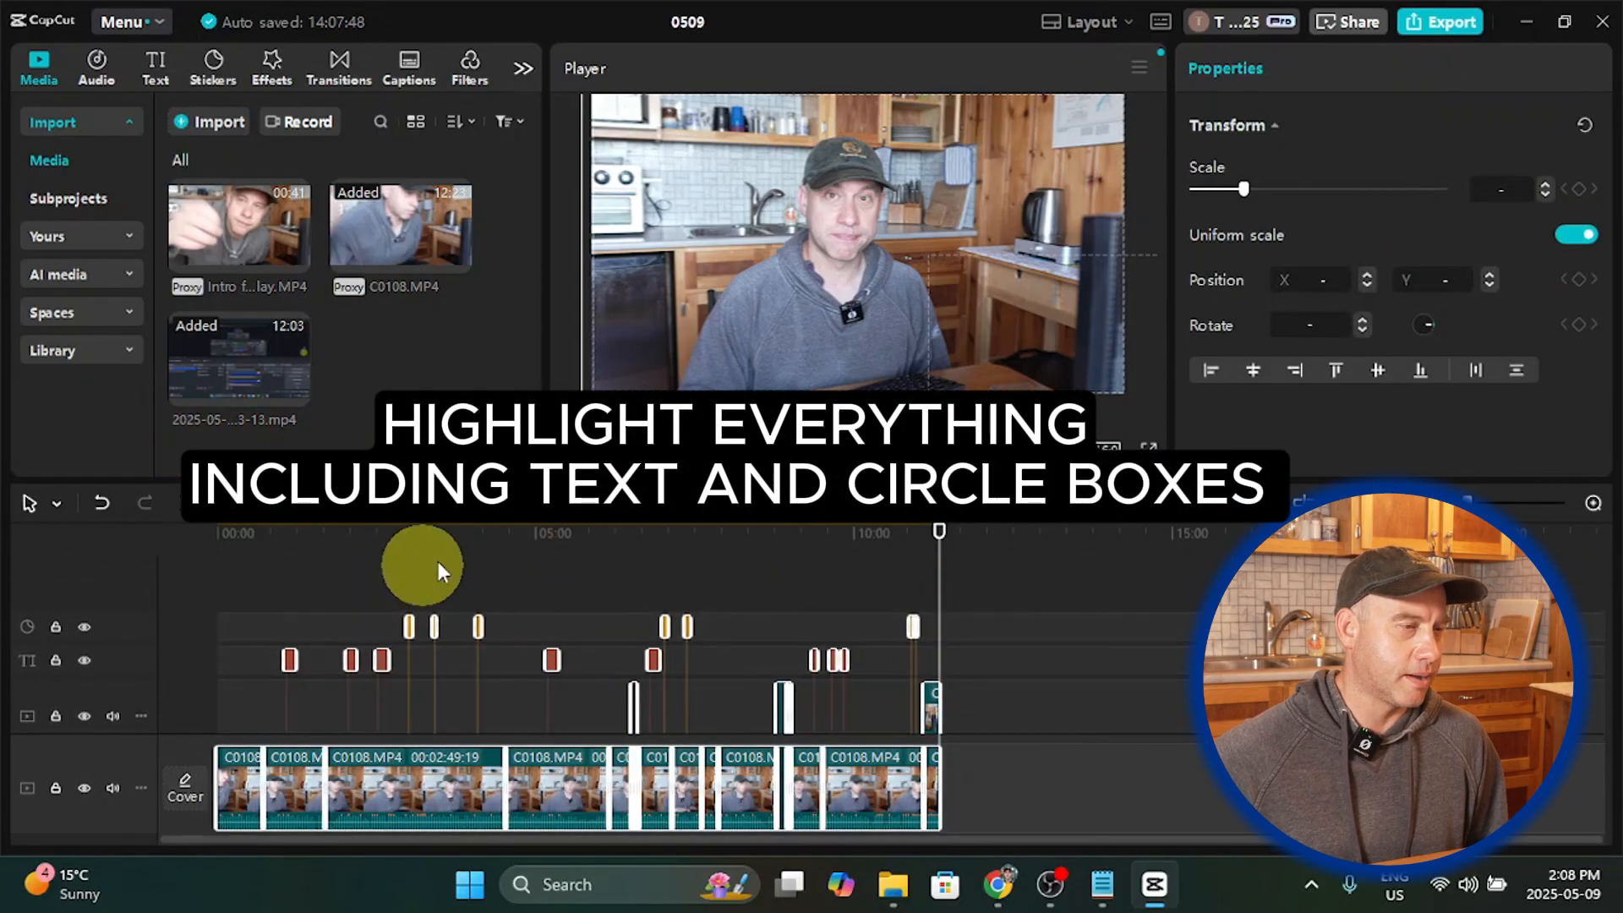
scroll(672, 667, down, 2)
scroll(674, 674, down, 3)
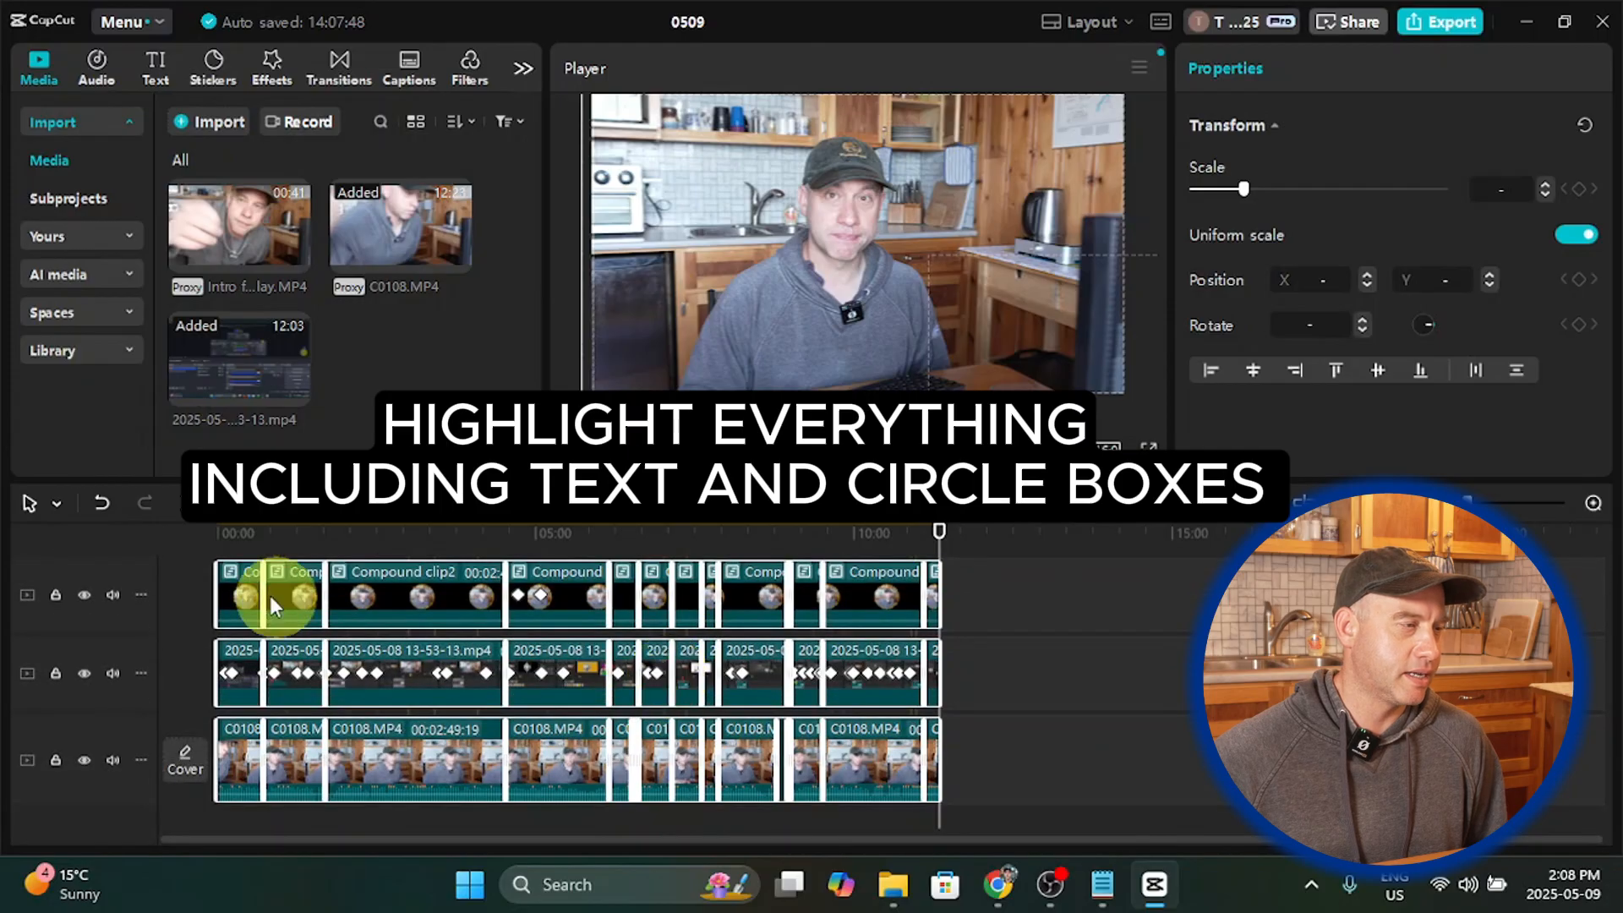
drag(241, 602, 432, 611)
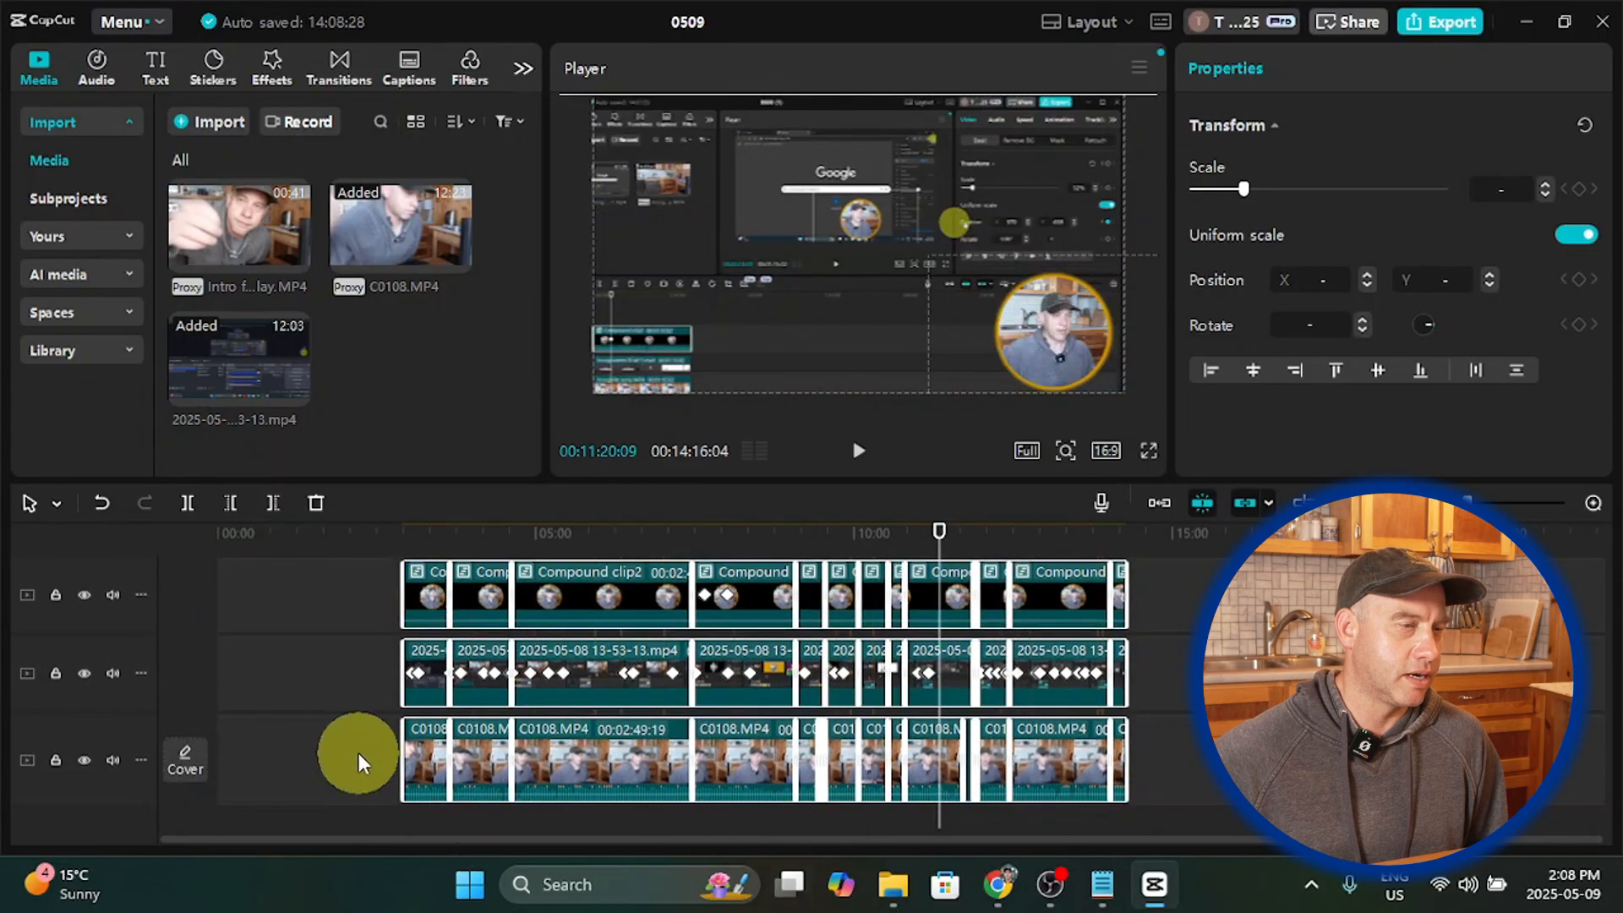
Step: Add the clip Intro for Overlay.MP4 to the main track at 00:00:00:00, in the gap before the existing footage
scroll(352, 753, up, 2)
click(308, 651)
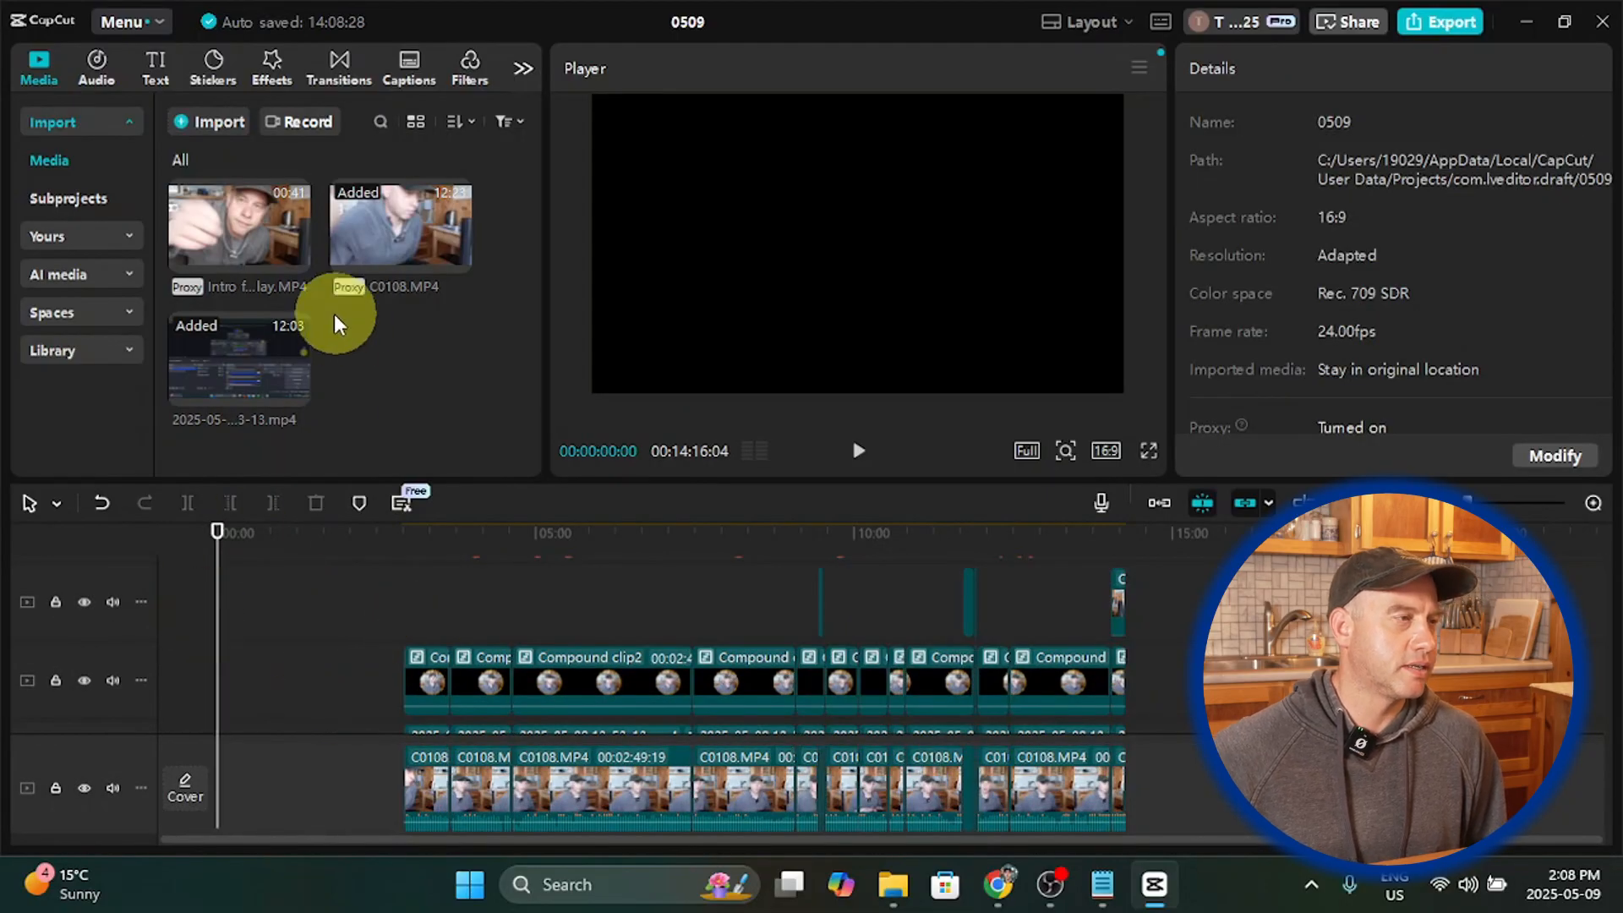
mouse_move(295, 262)
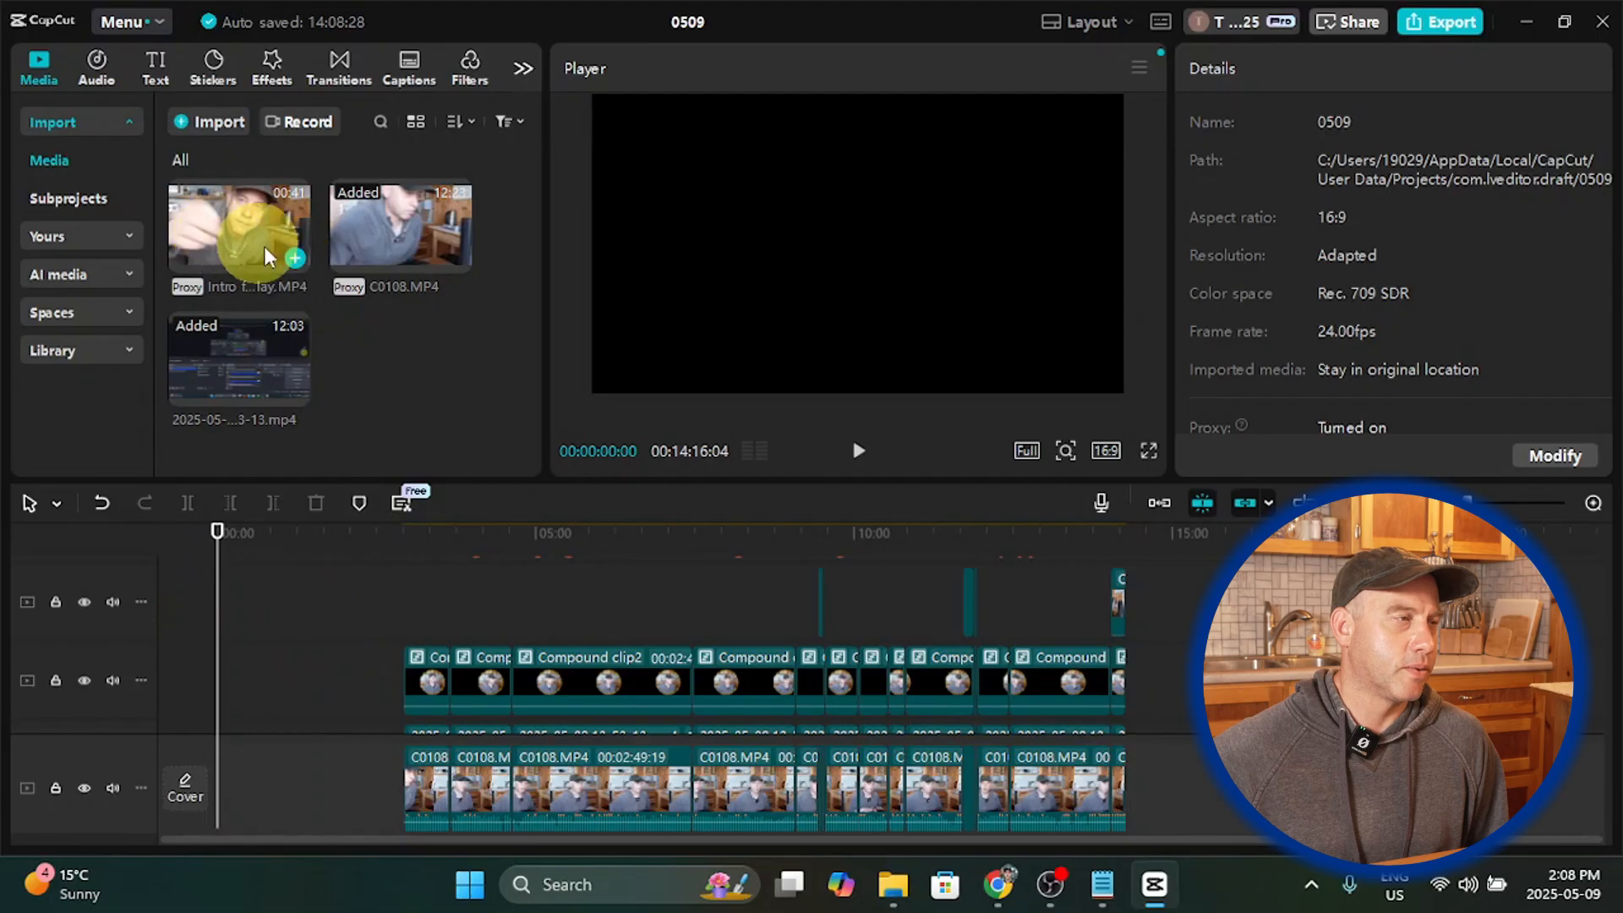
click(291, 266)
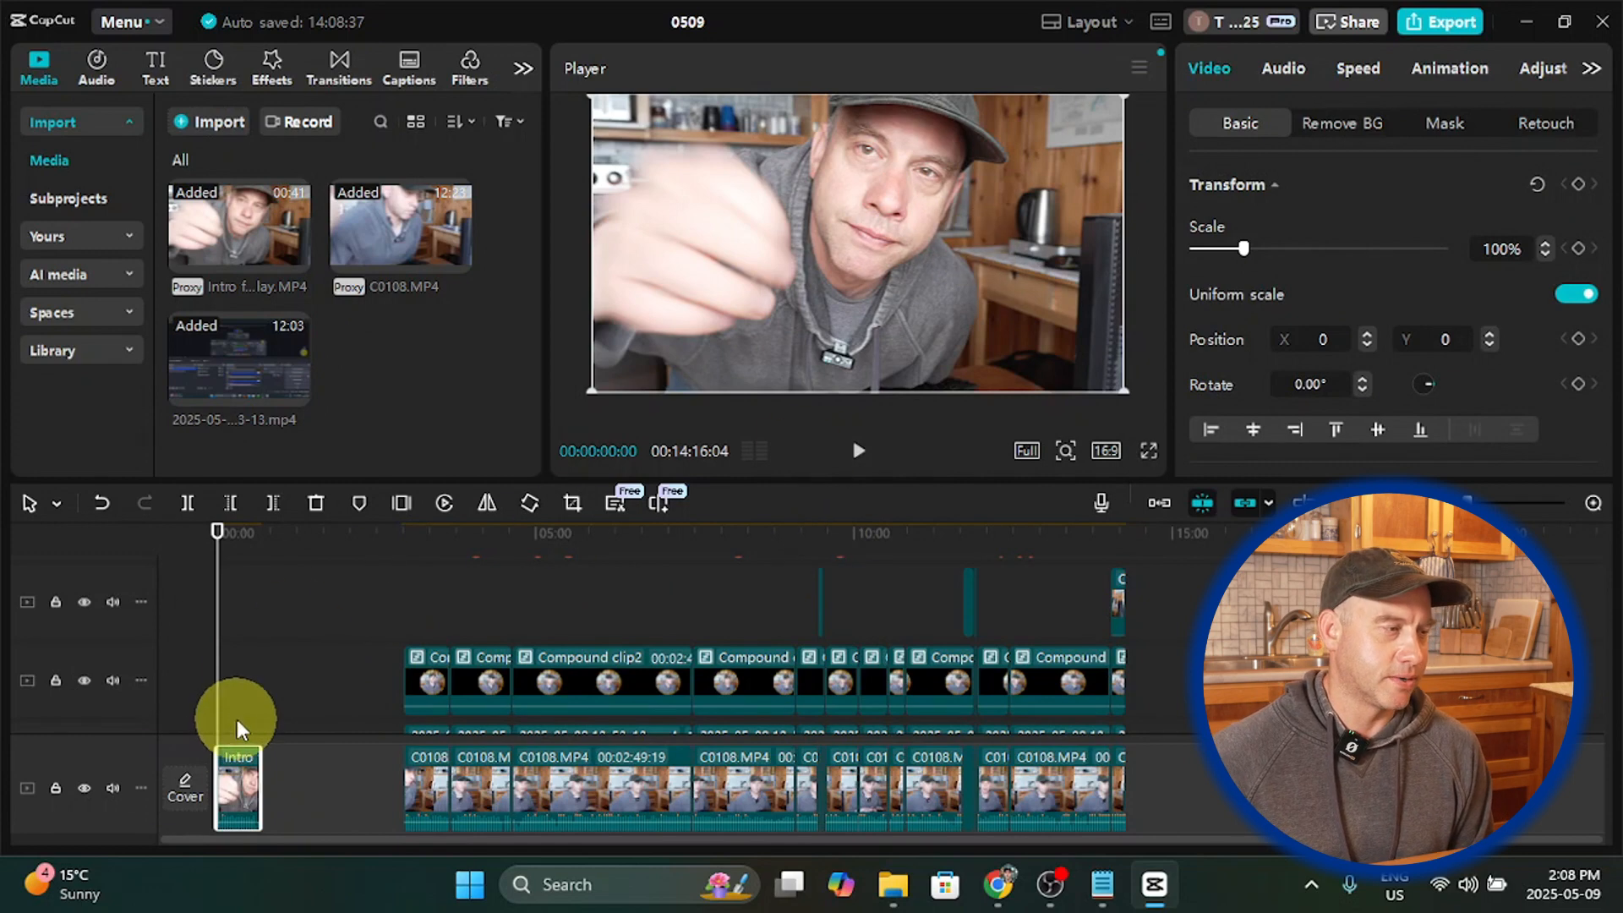
Step: Play the intro clip through to its end, return to the start and replay its opening six seconds
scroll(238, 723, down, 2)
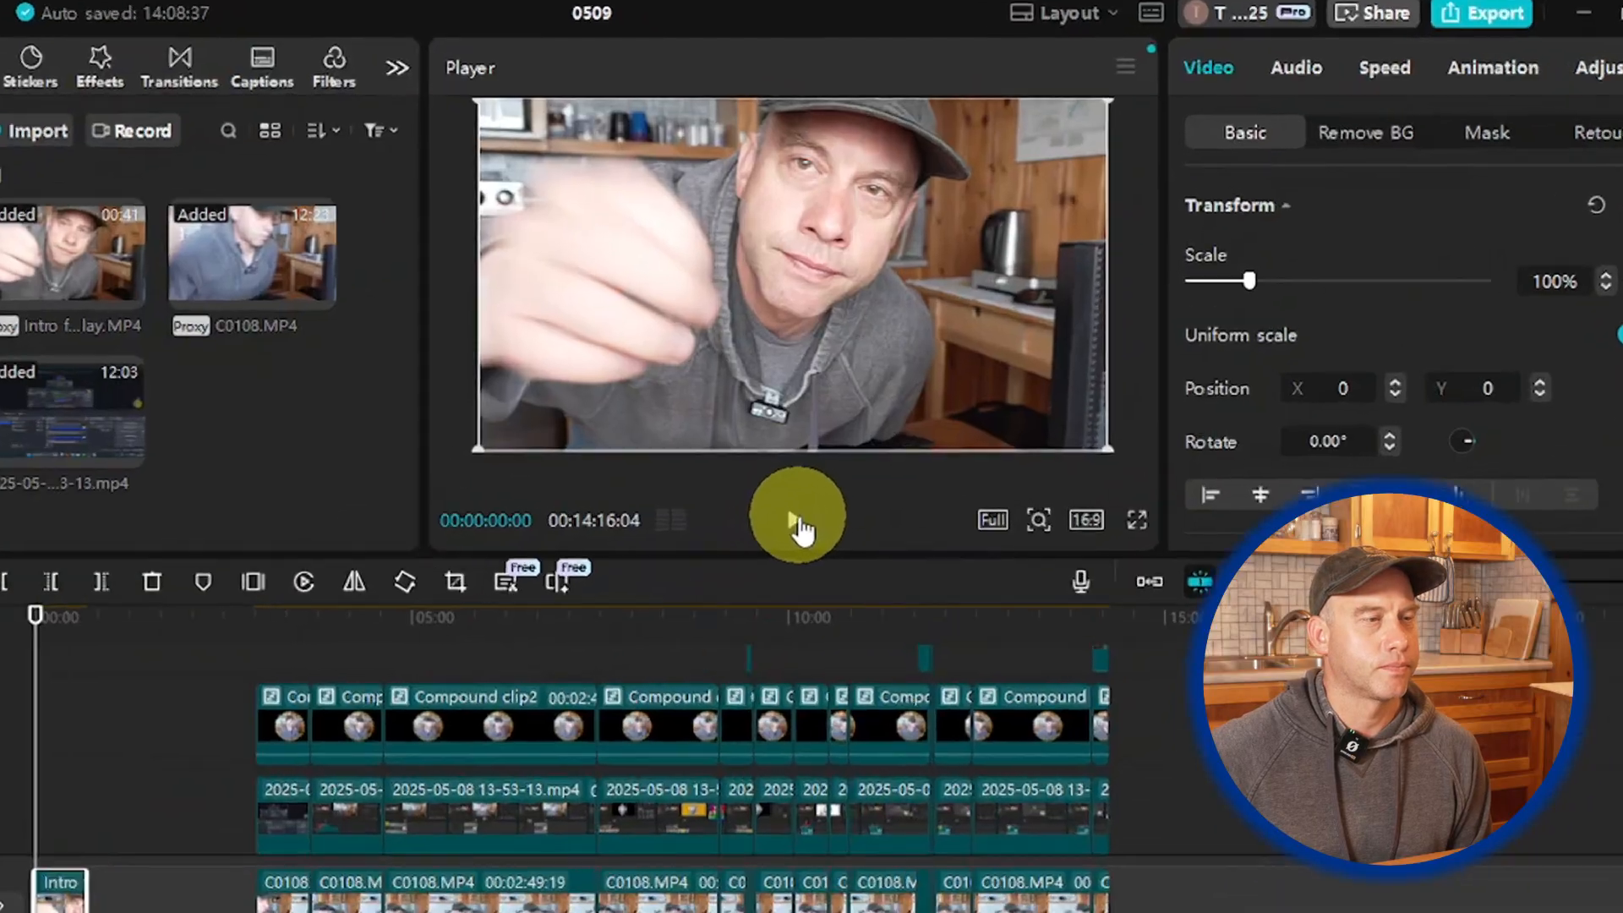
click(799, 524)
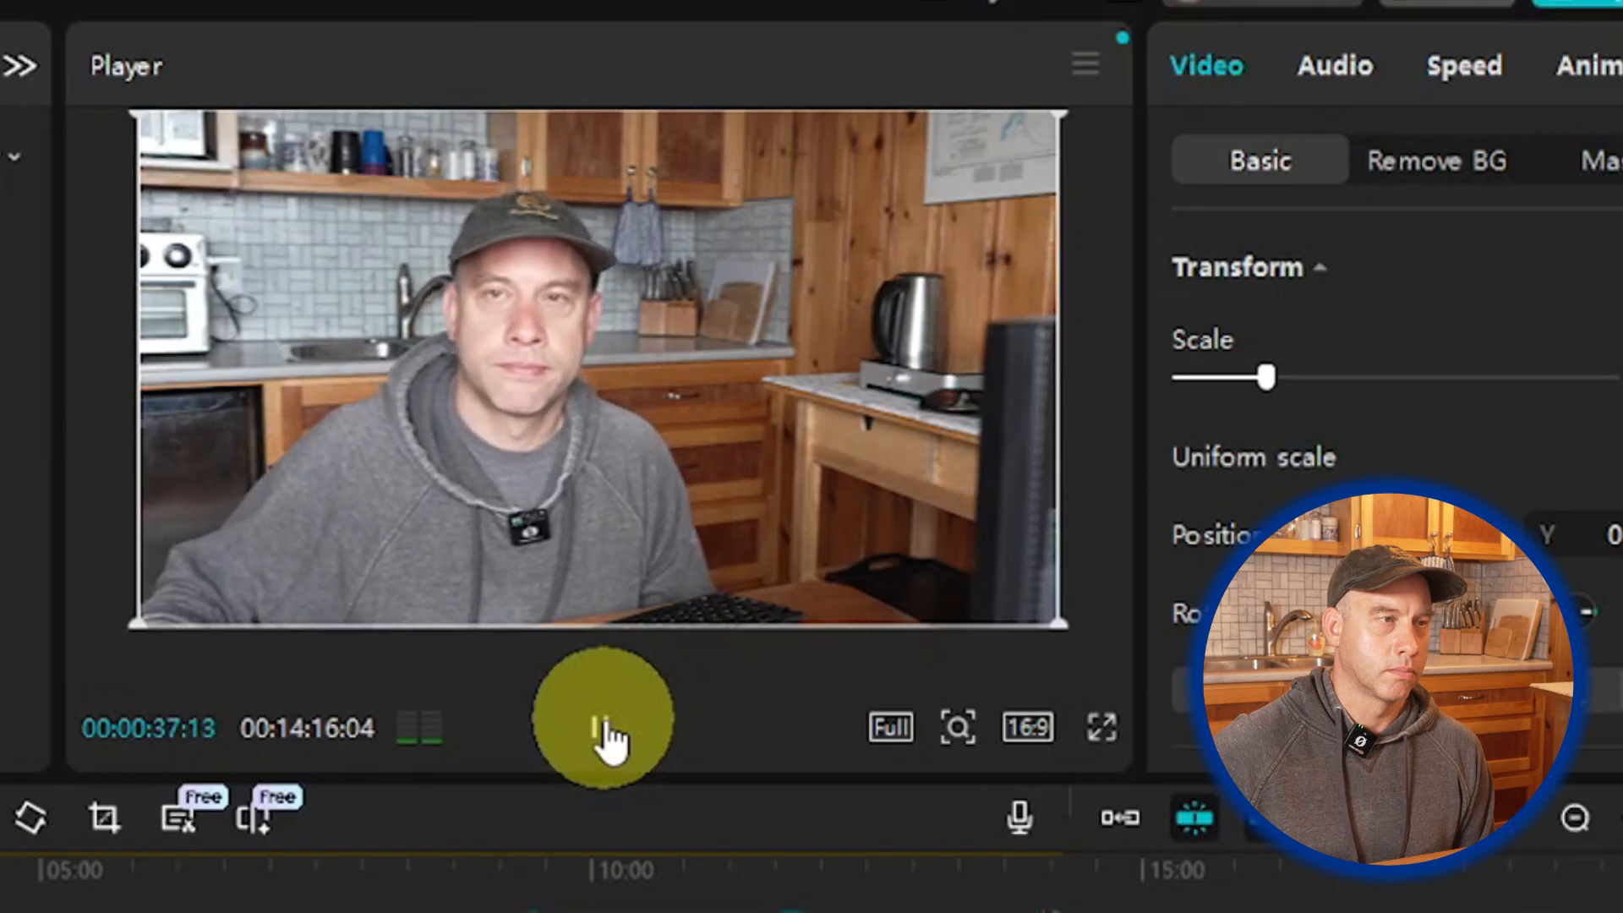
click(605, 734)
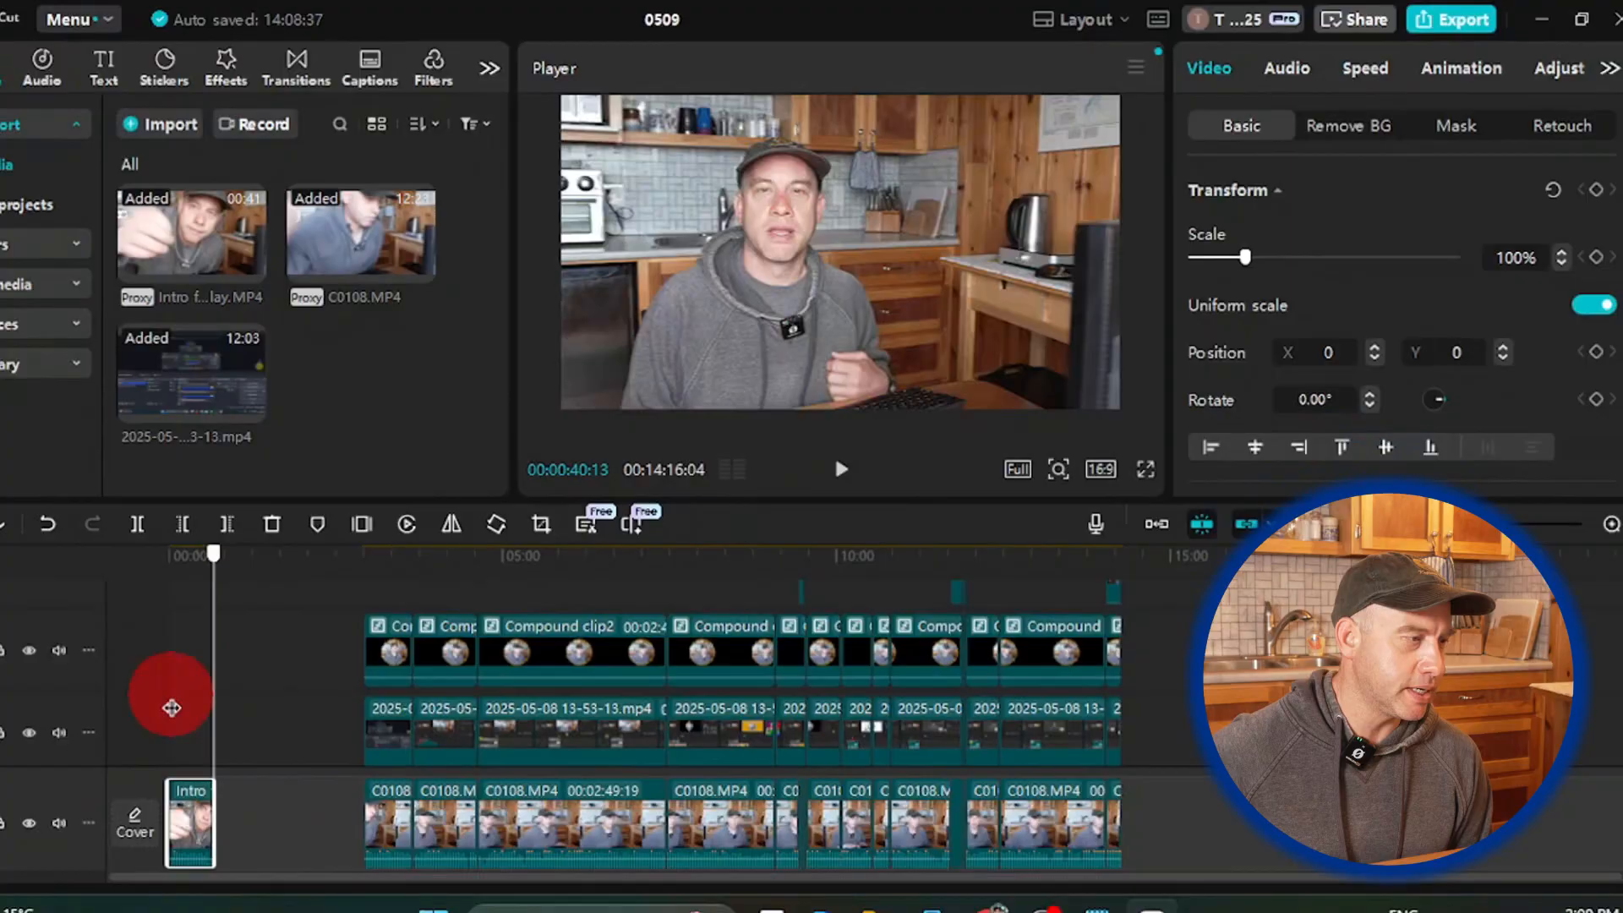
click(171, 708)
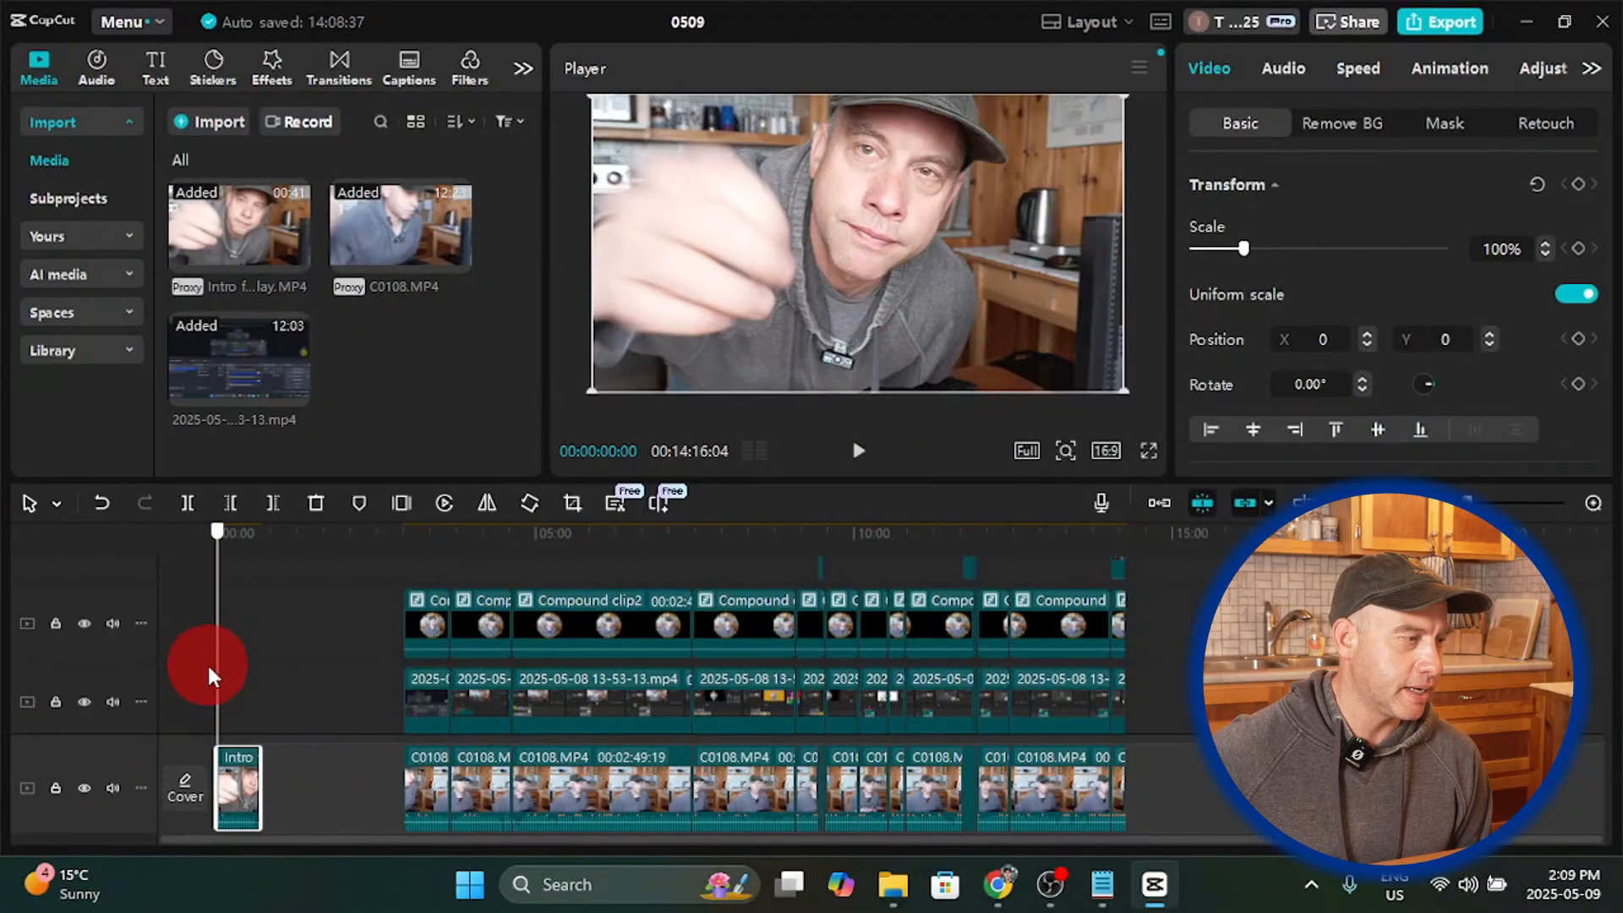
click(859, 454)
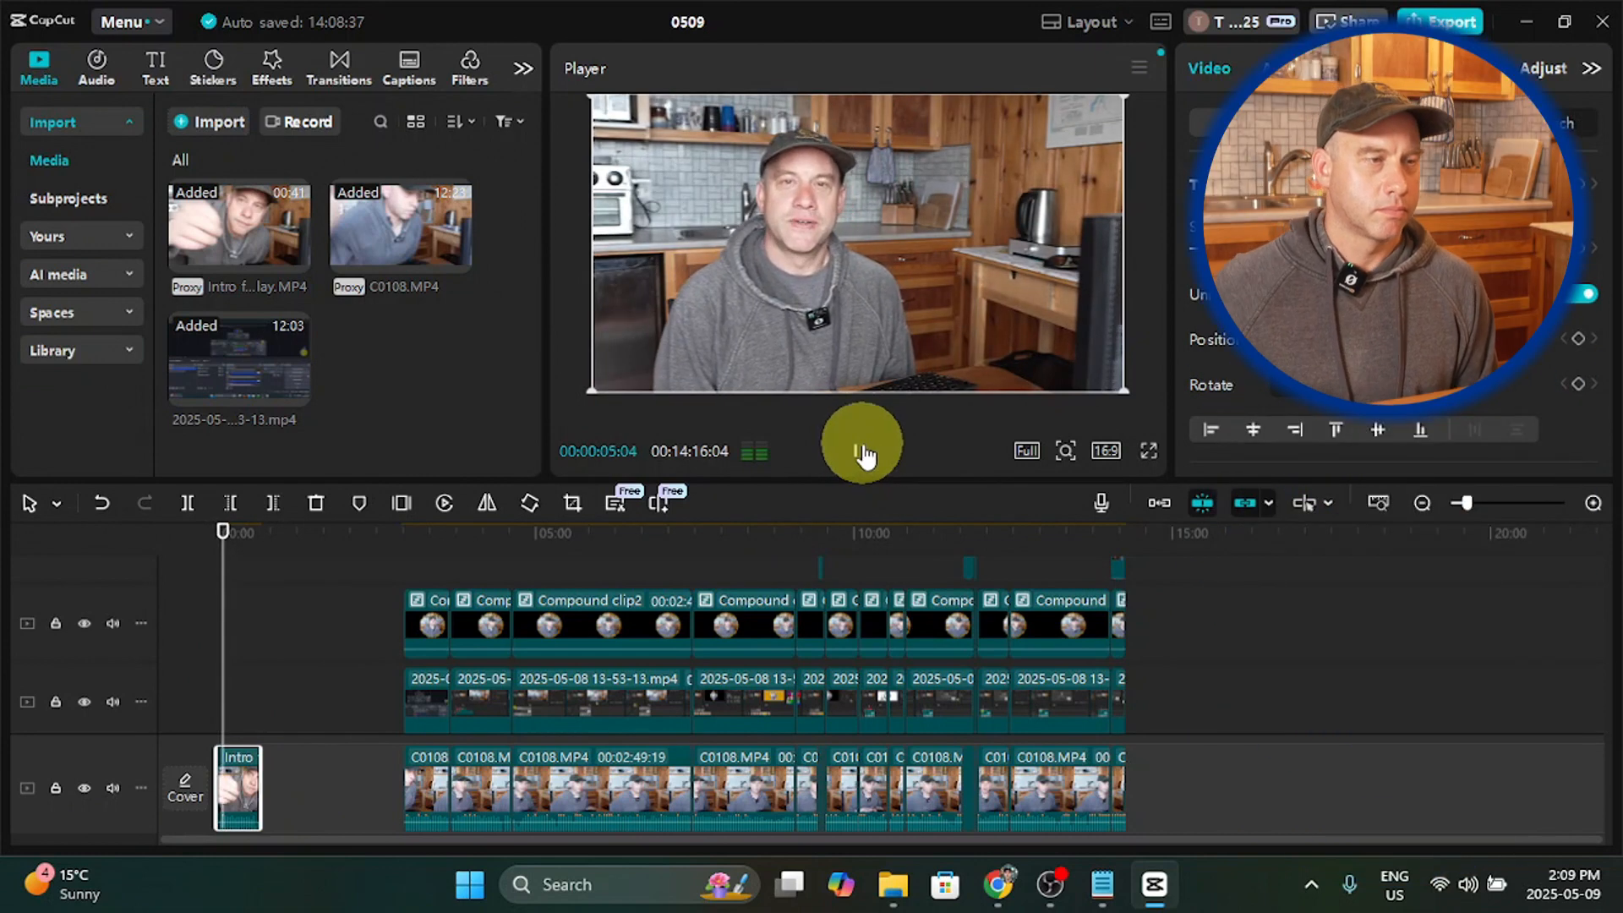
click(863, 451)
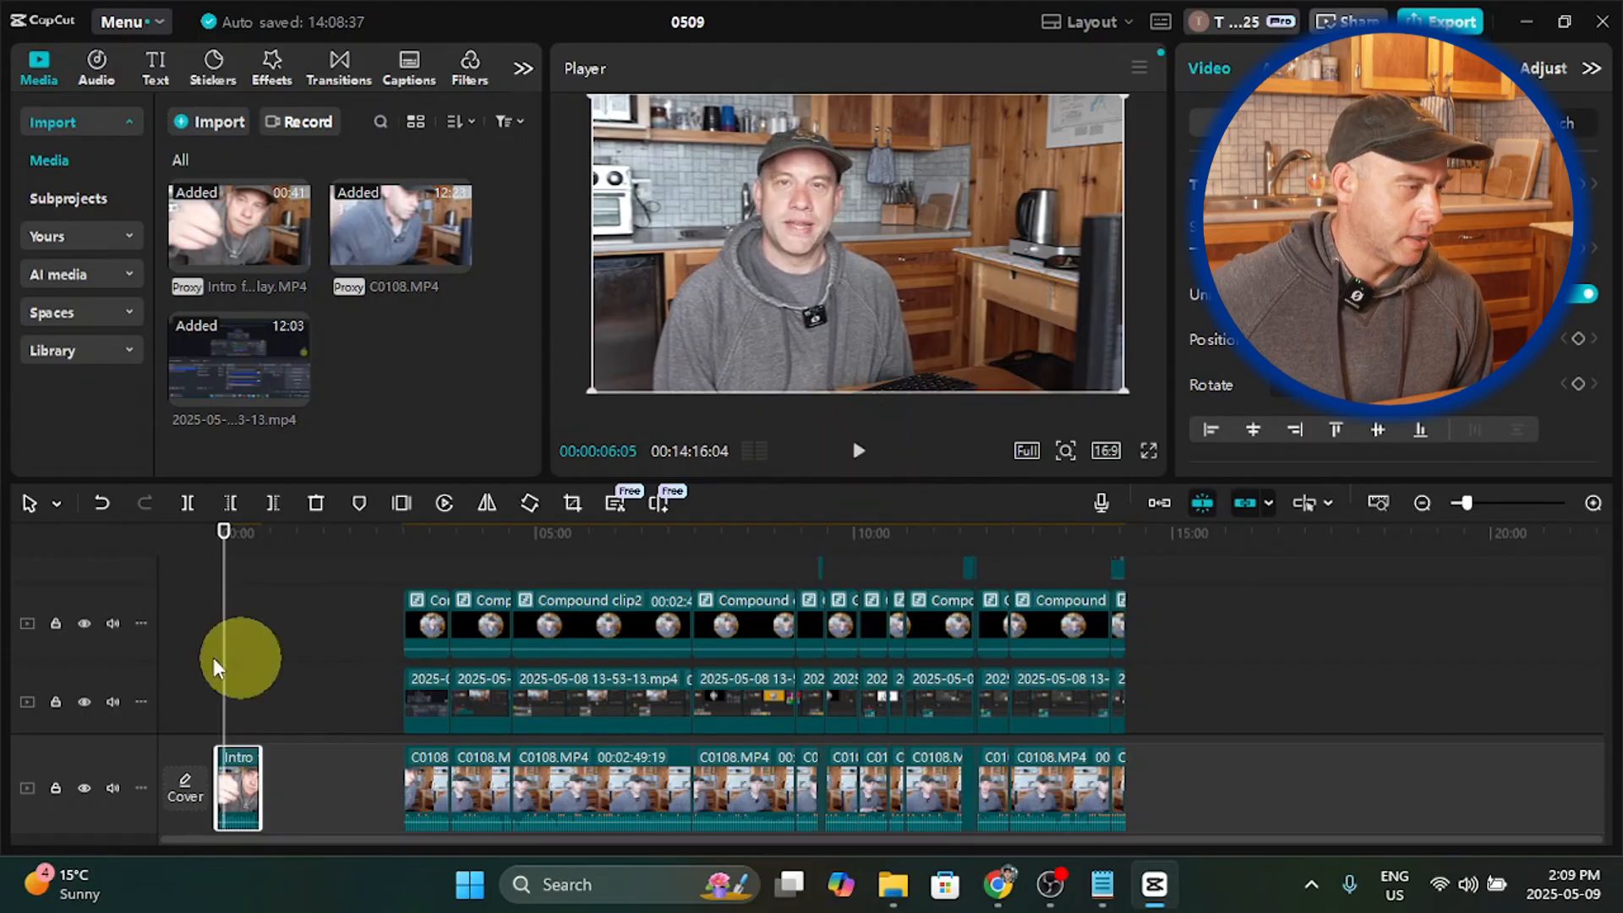
Step: Trim off the beginning of the Intro for Overlay.MP4 clip up to 00:00:04:03
click(1593, 503)
click(1595, 505)
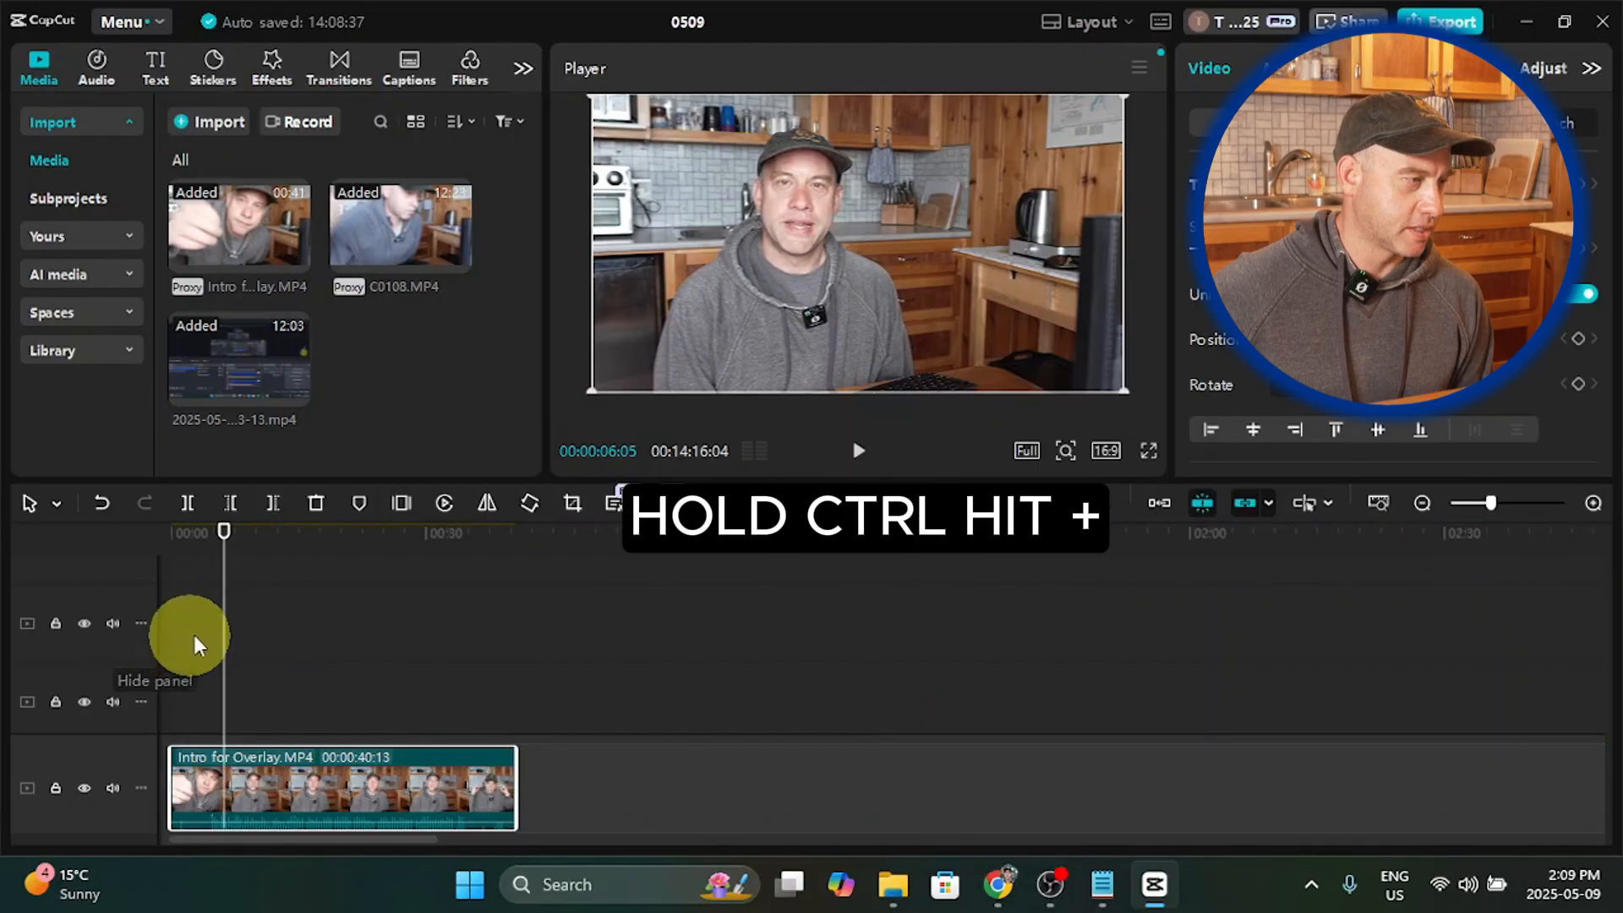
drag(222, 655, 253, 678)
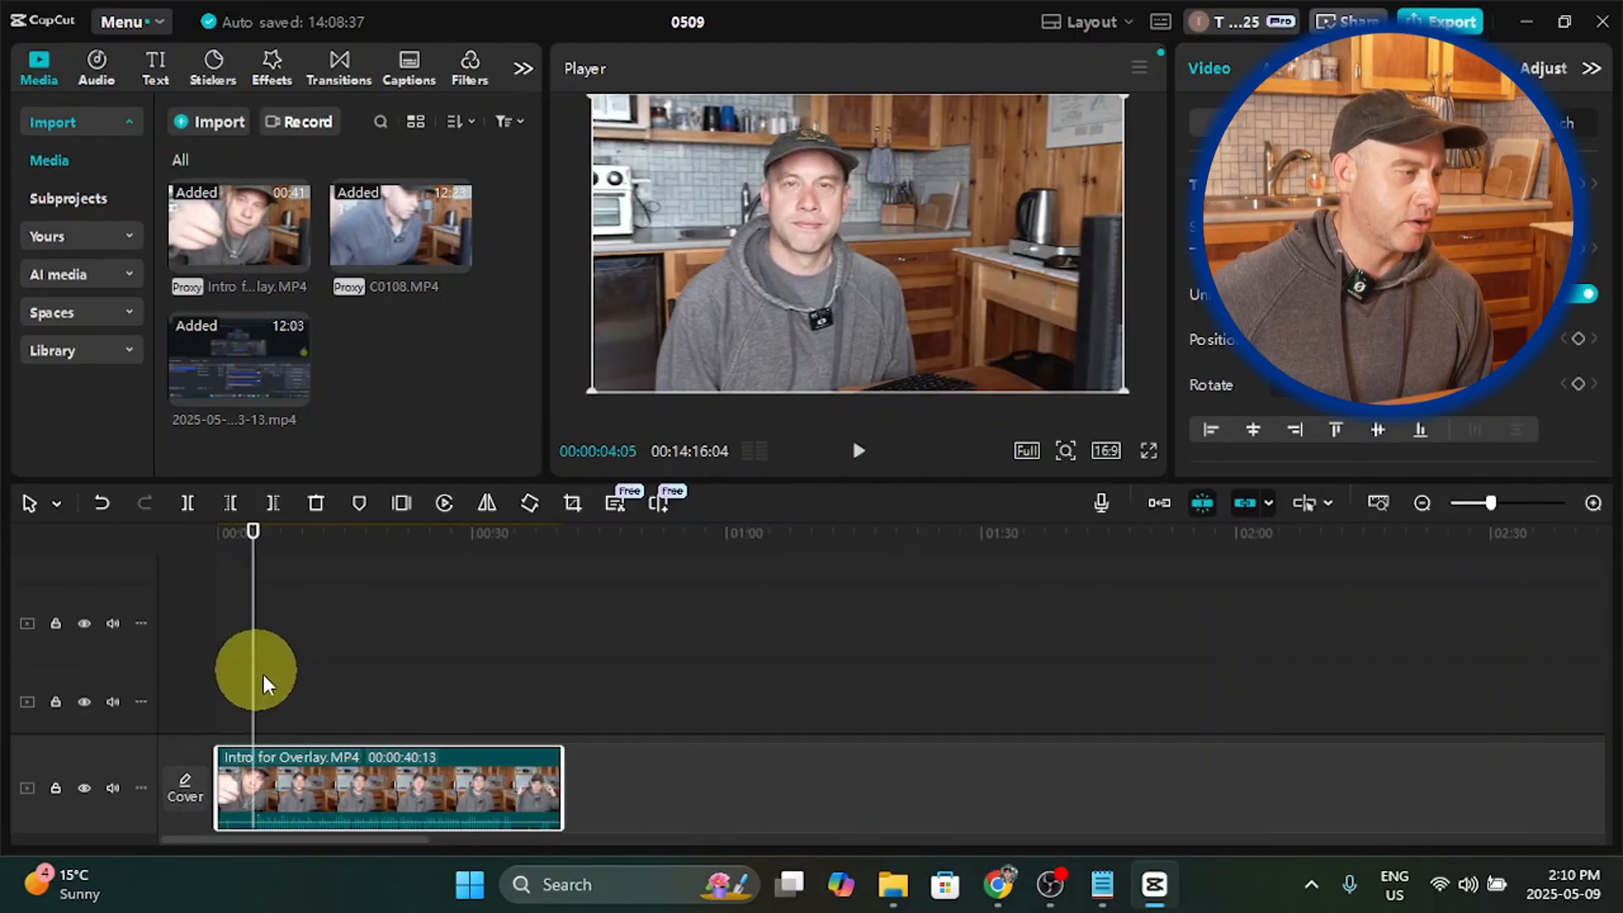
click(1594, 504)
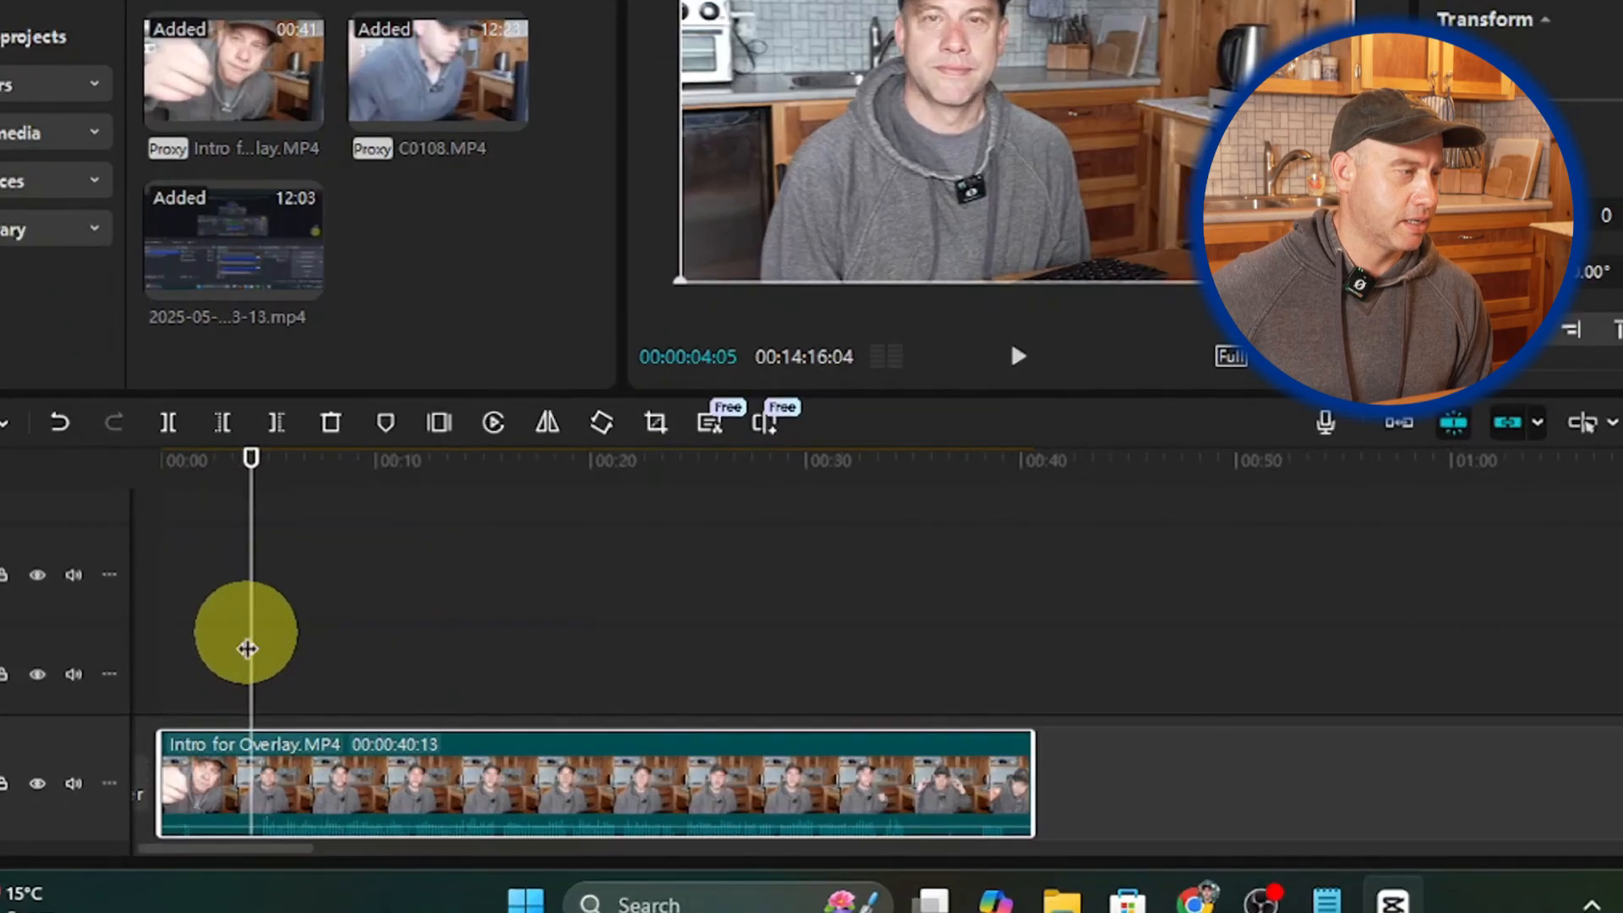
click(262, 689)
drag(263, 573, 243, 573)
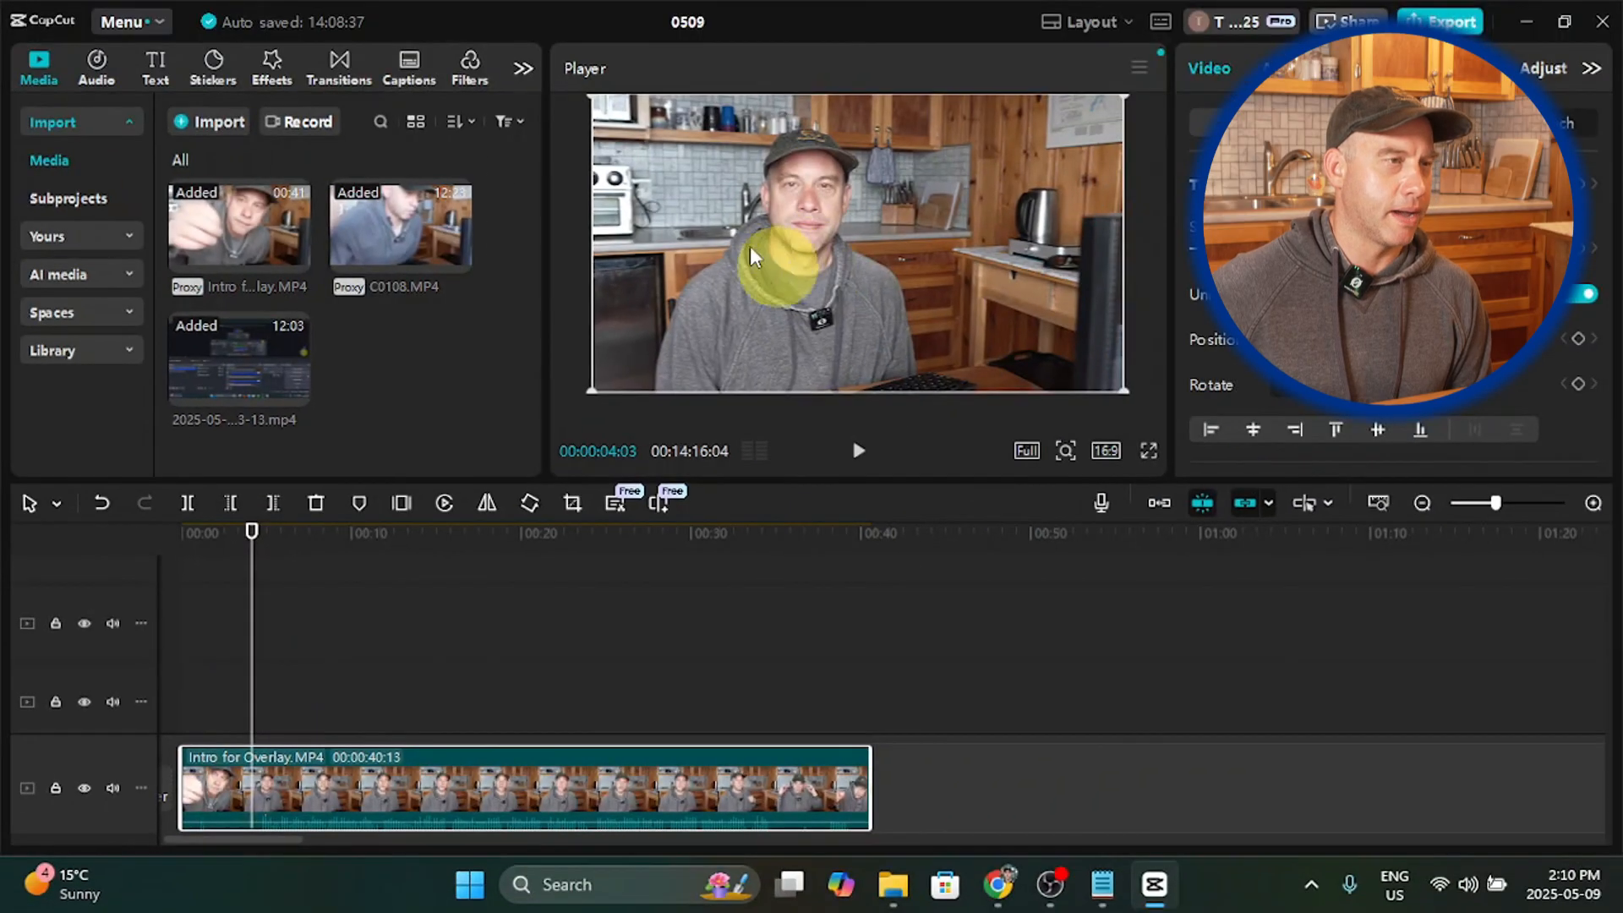
click(184, 663)
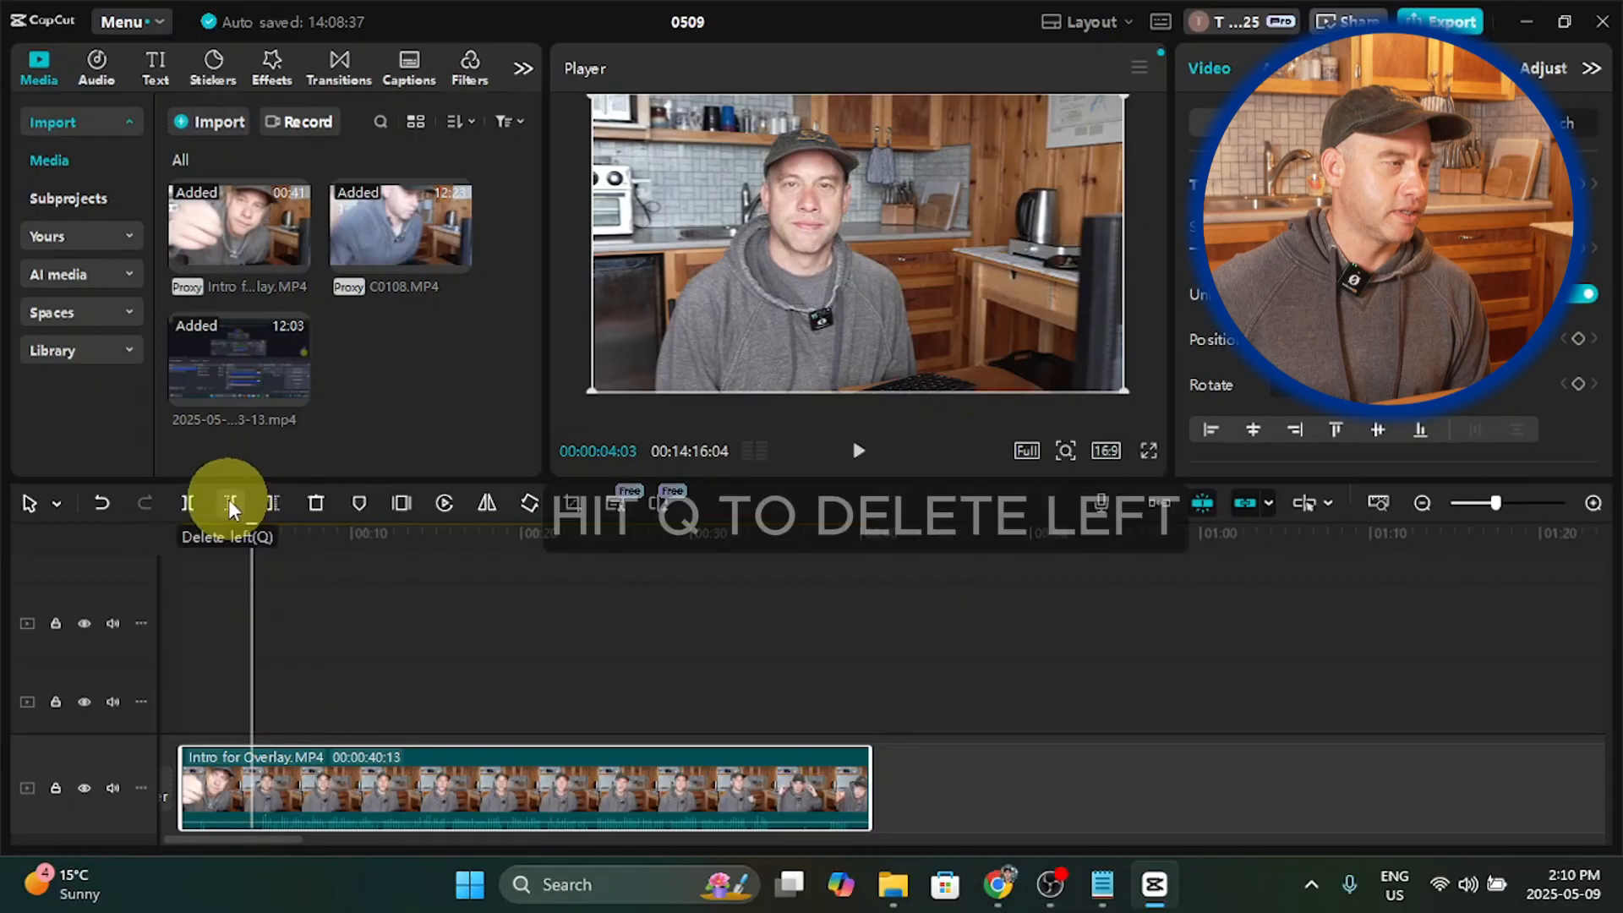
click(544, 803)
key(q)
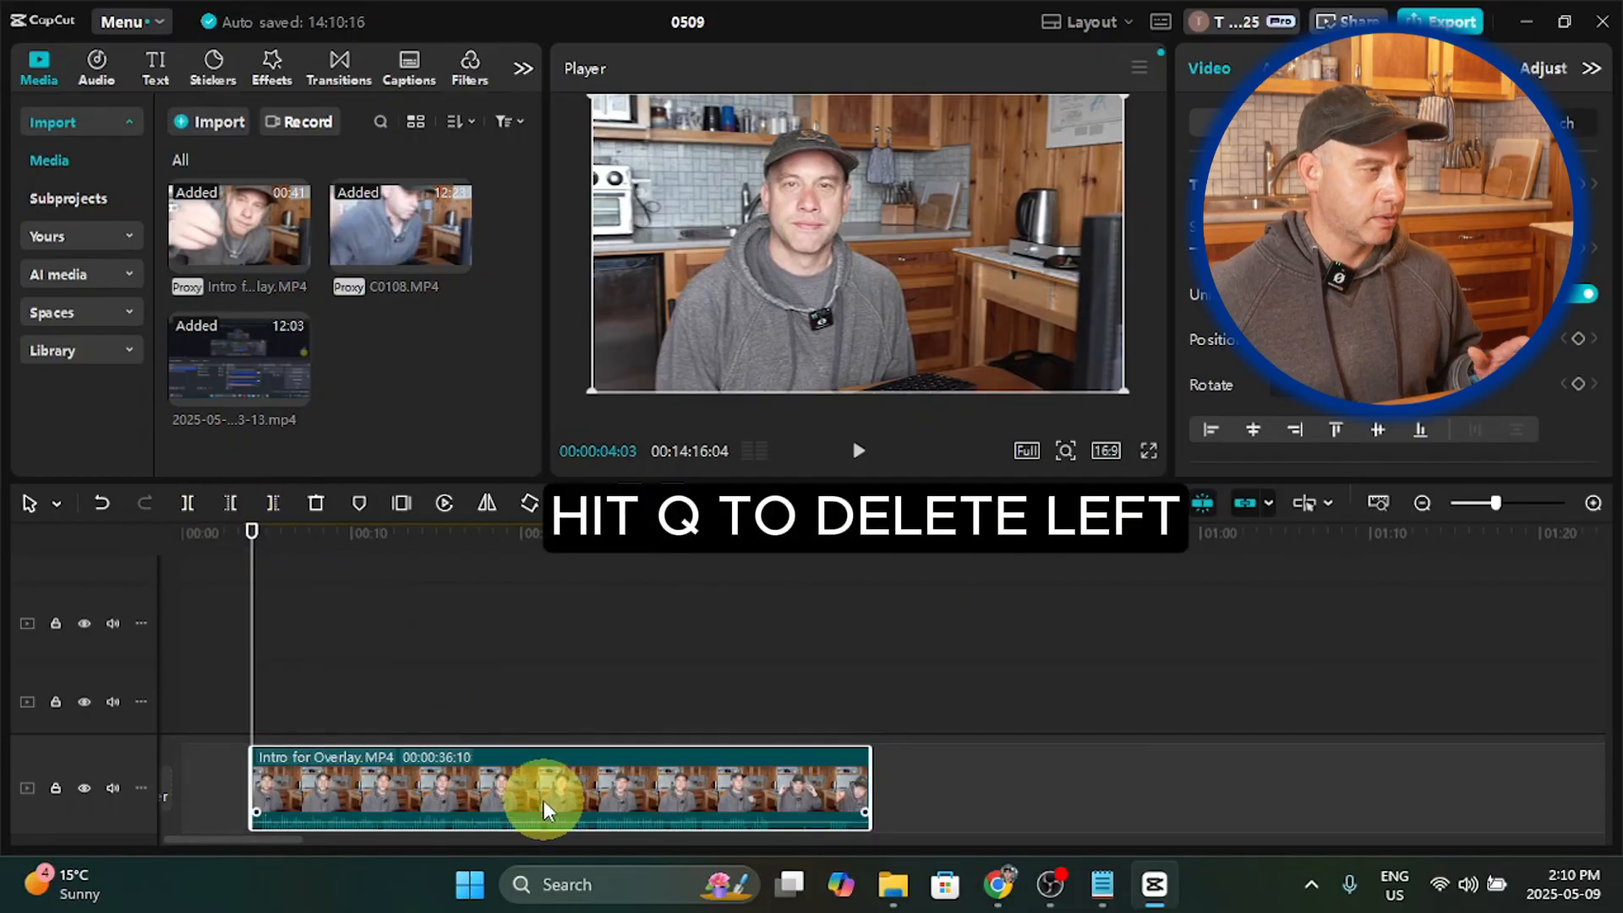
Step: Play the trimmed intro, split it at 00:00:11:15 and set the scale of the part after the cut to 105%
drag(250, 623, 288, 649)
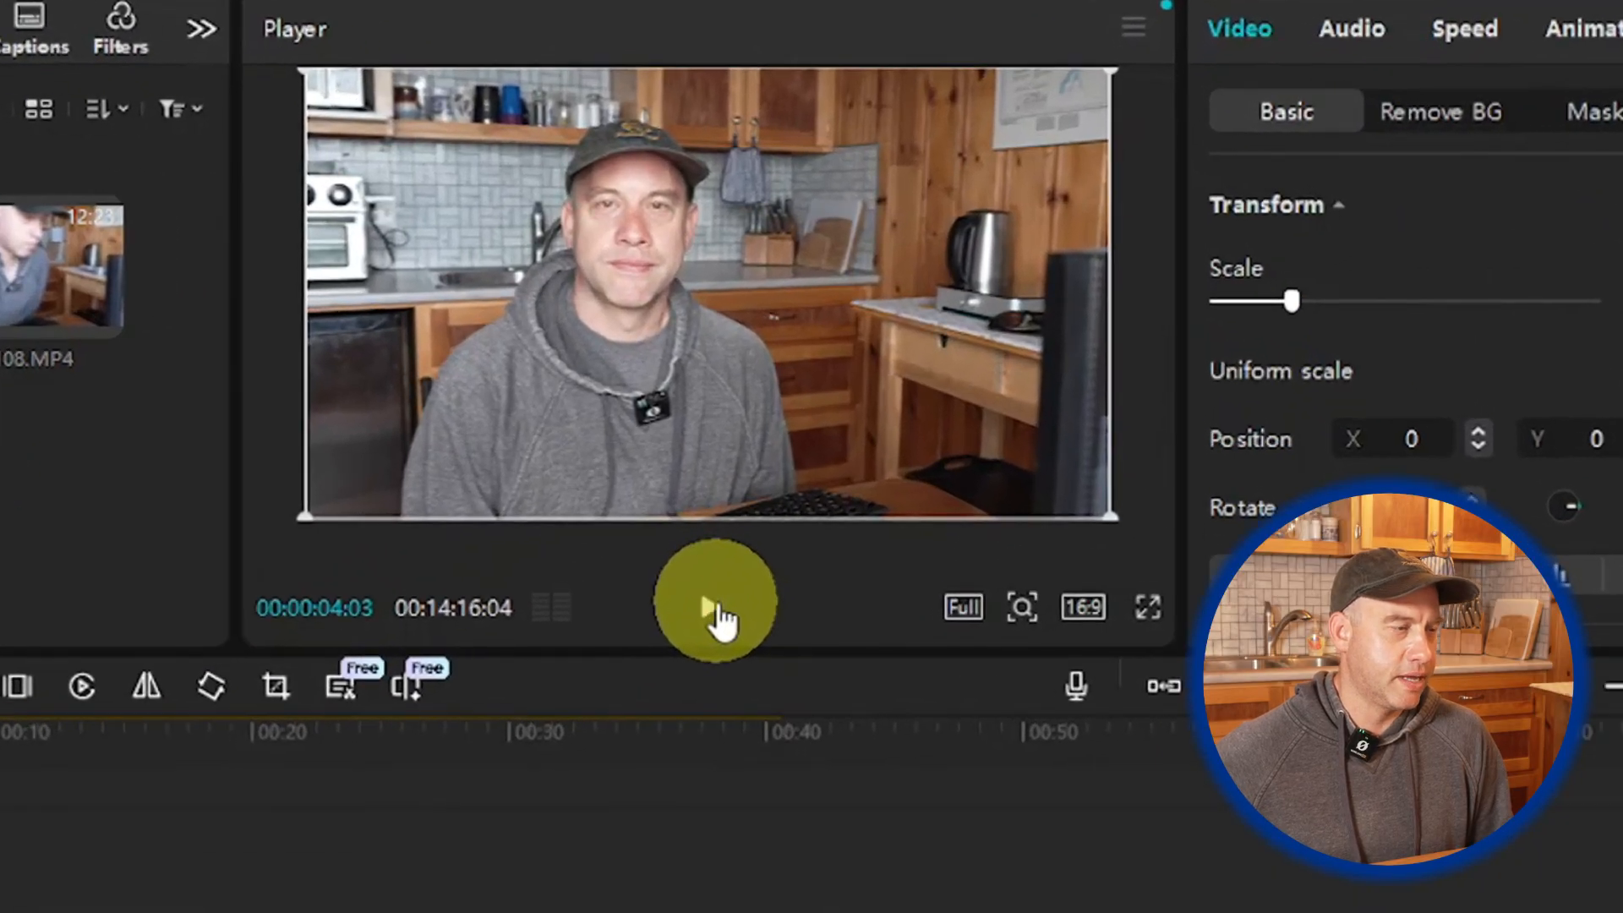
click(863, 452)
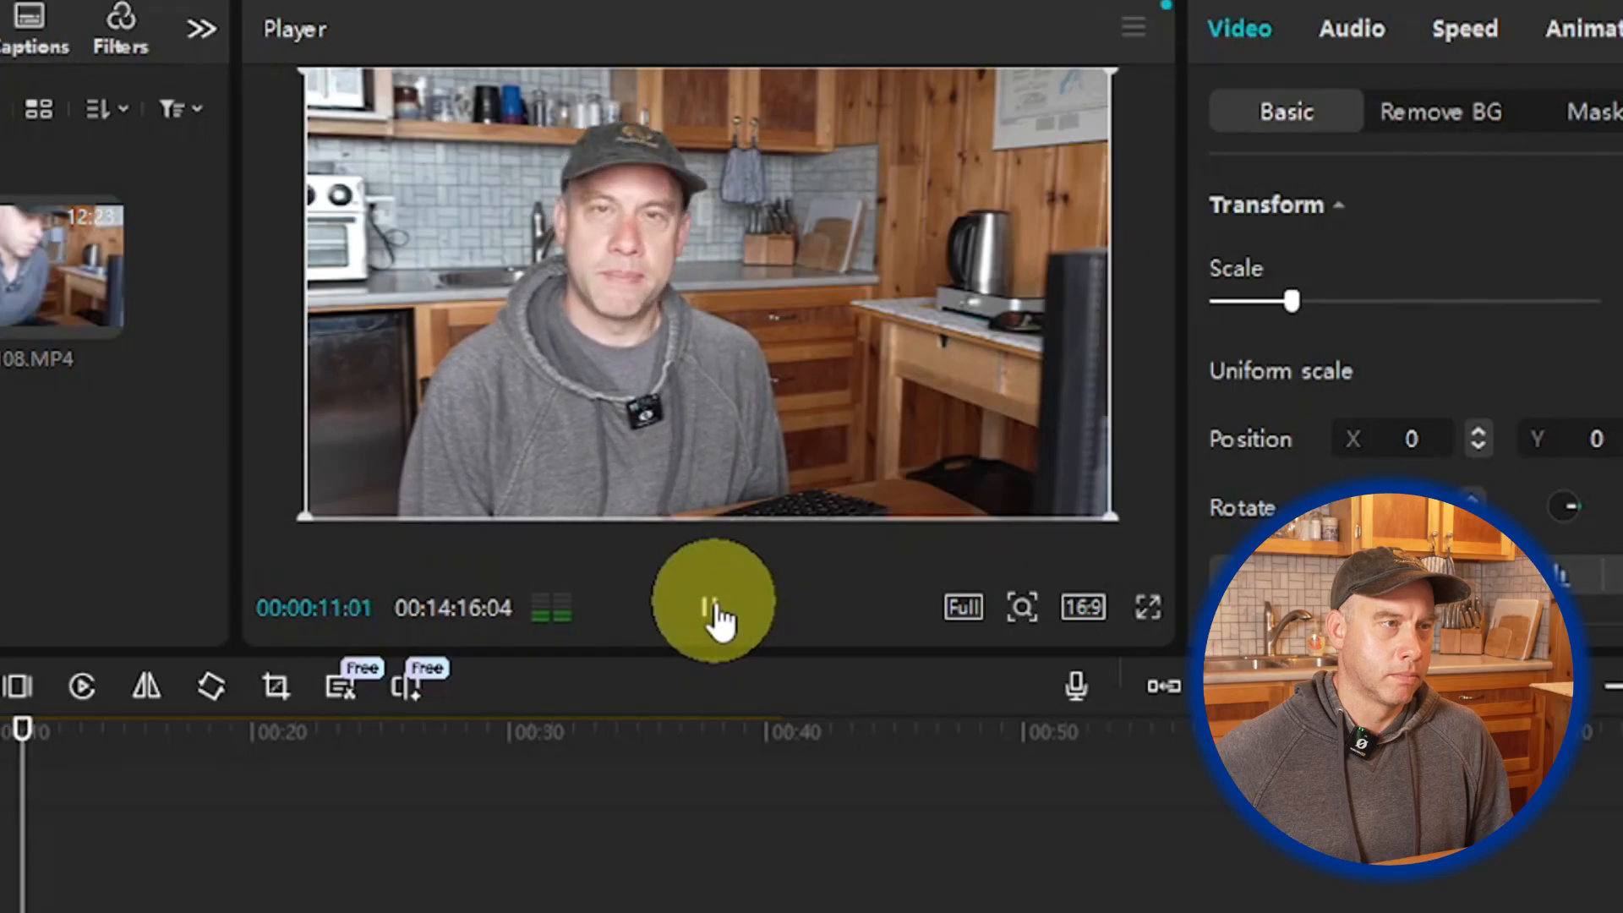
click(715, 609)
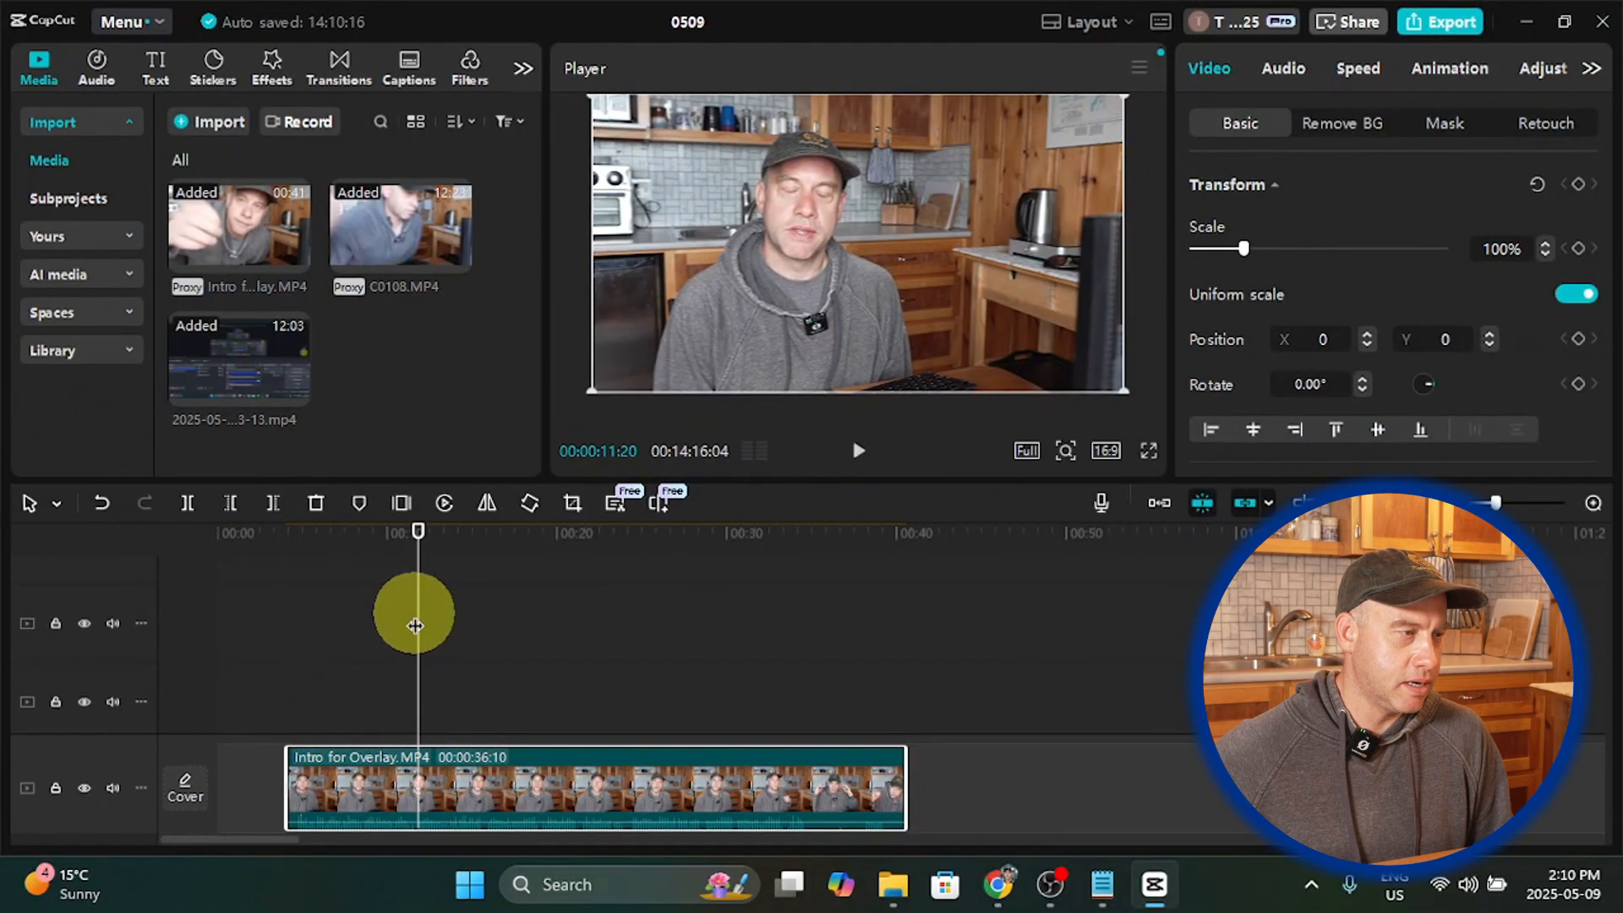
click(41, 856)
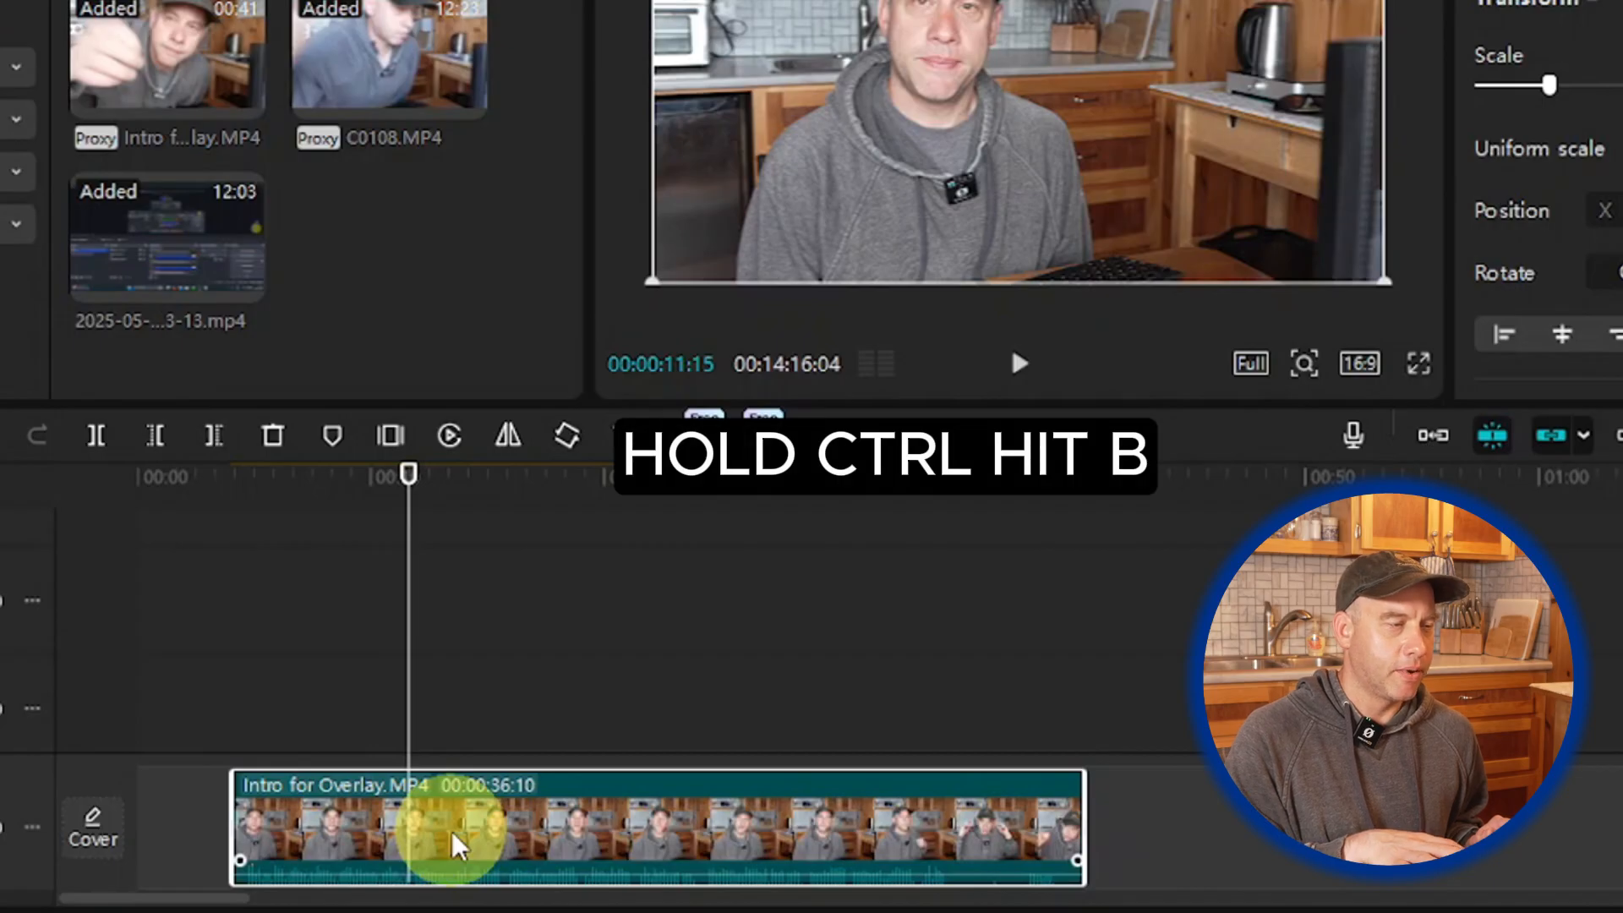
key(ctrl+b)
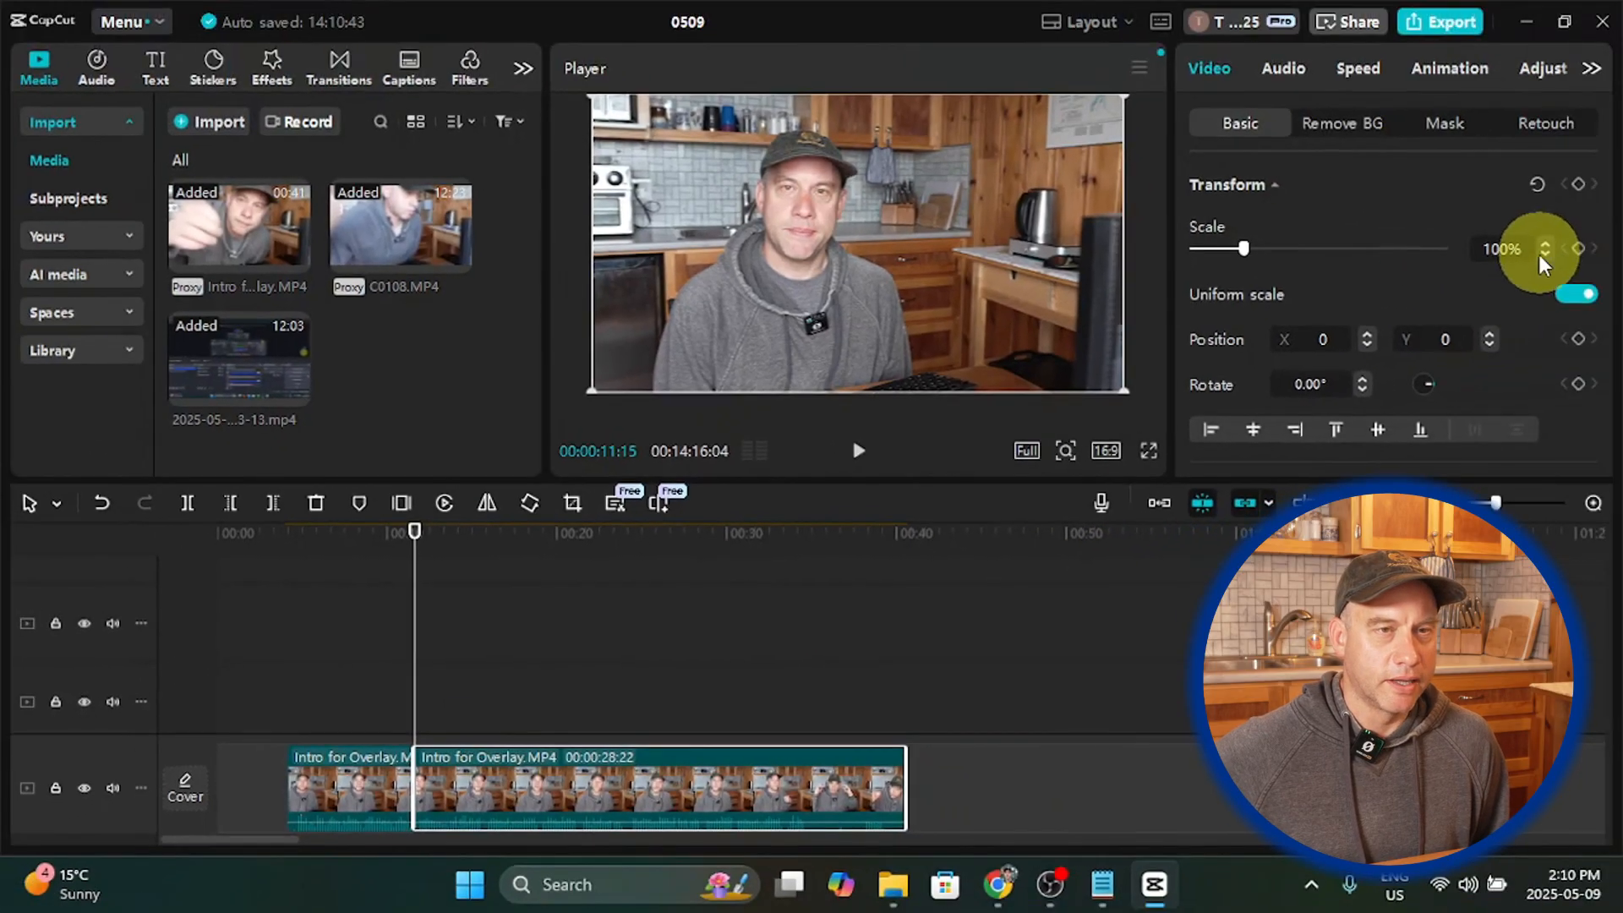
click(1512, 250)
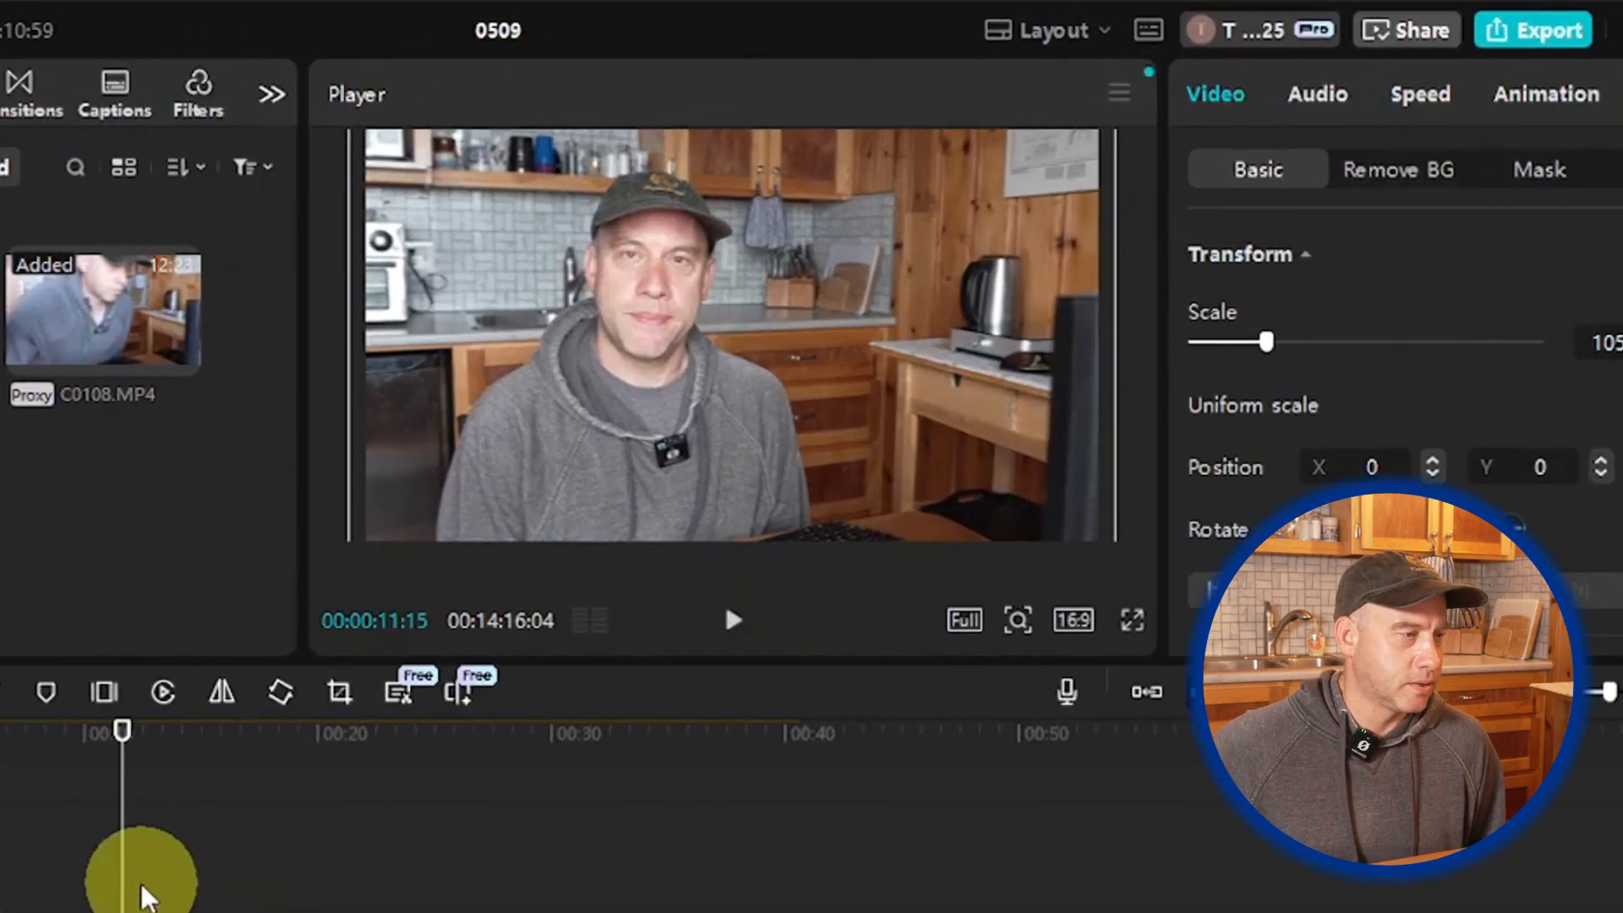
Step: Play across the first cut, split the intro again at 00:00:15:16 and scale the part after it to 110%
drag(123, 893, 83, 884)
click(742, 625)
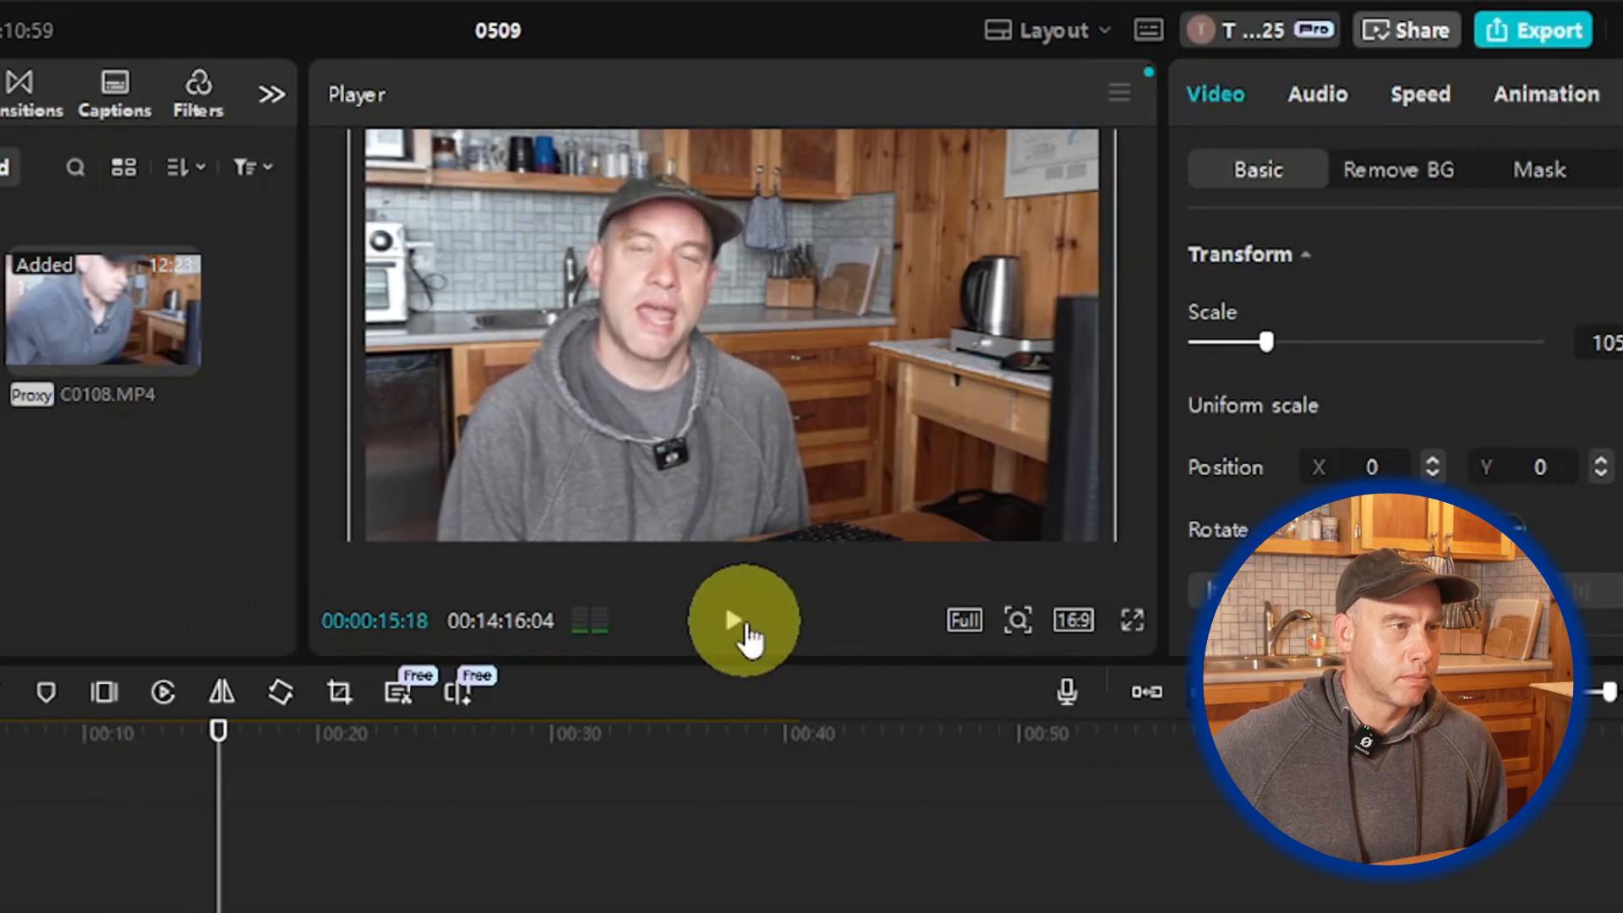
click(212, 895)
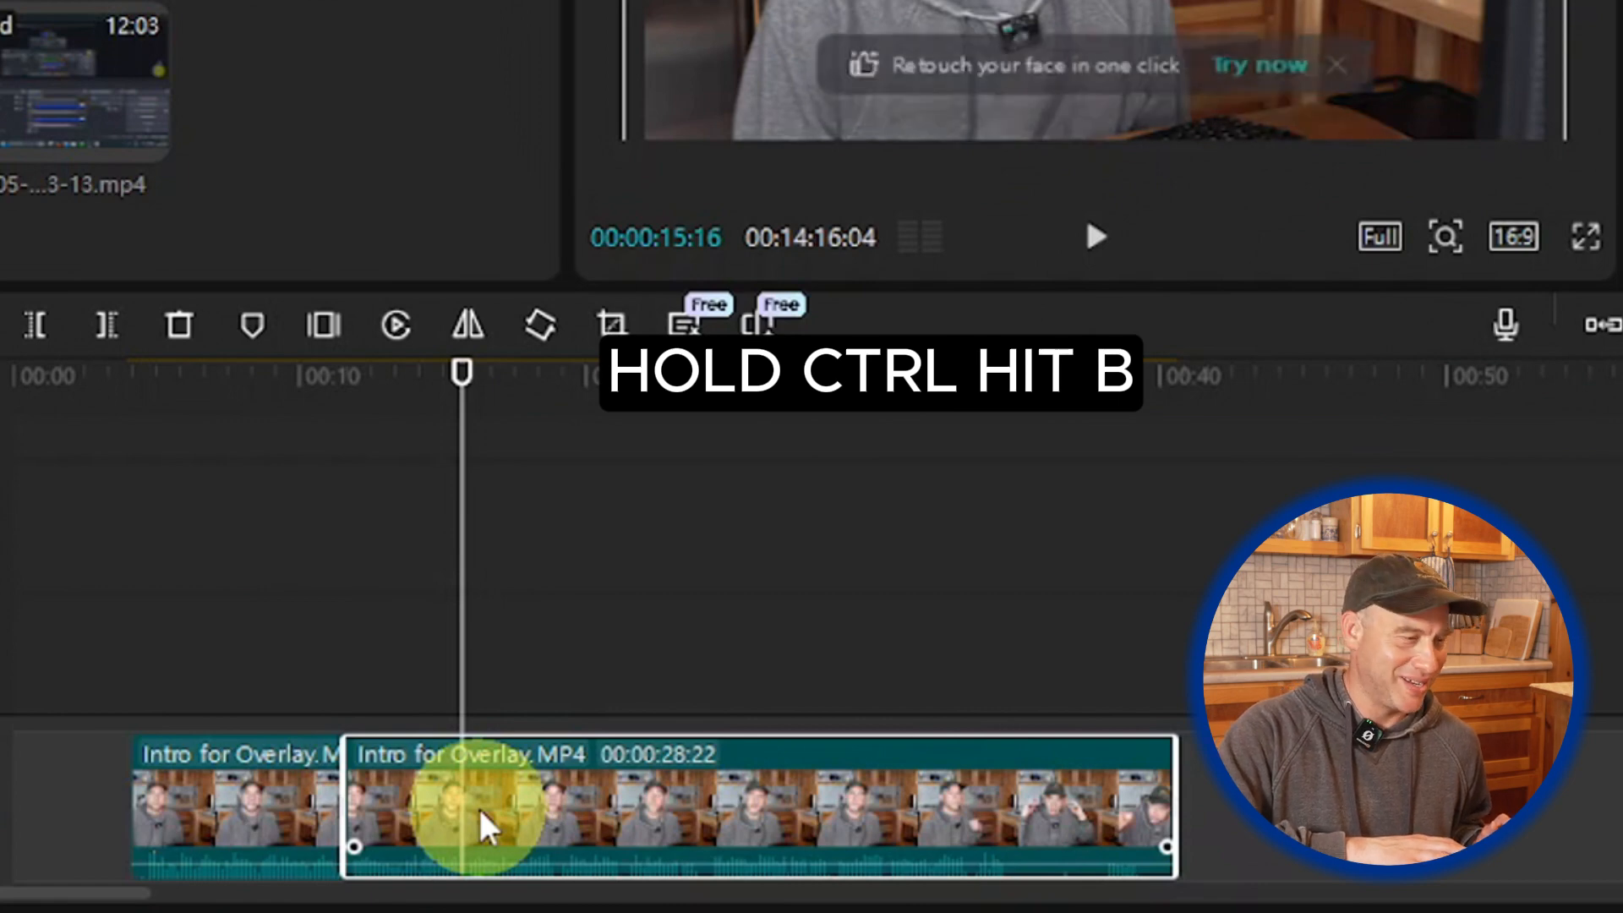
key(ctrl+b)
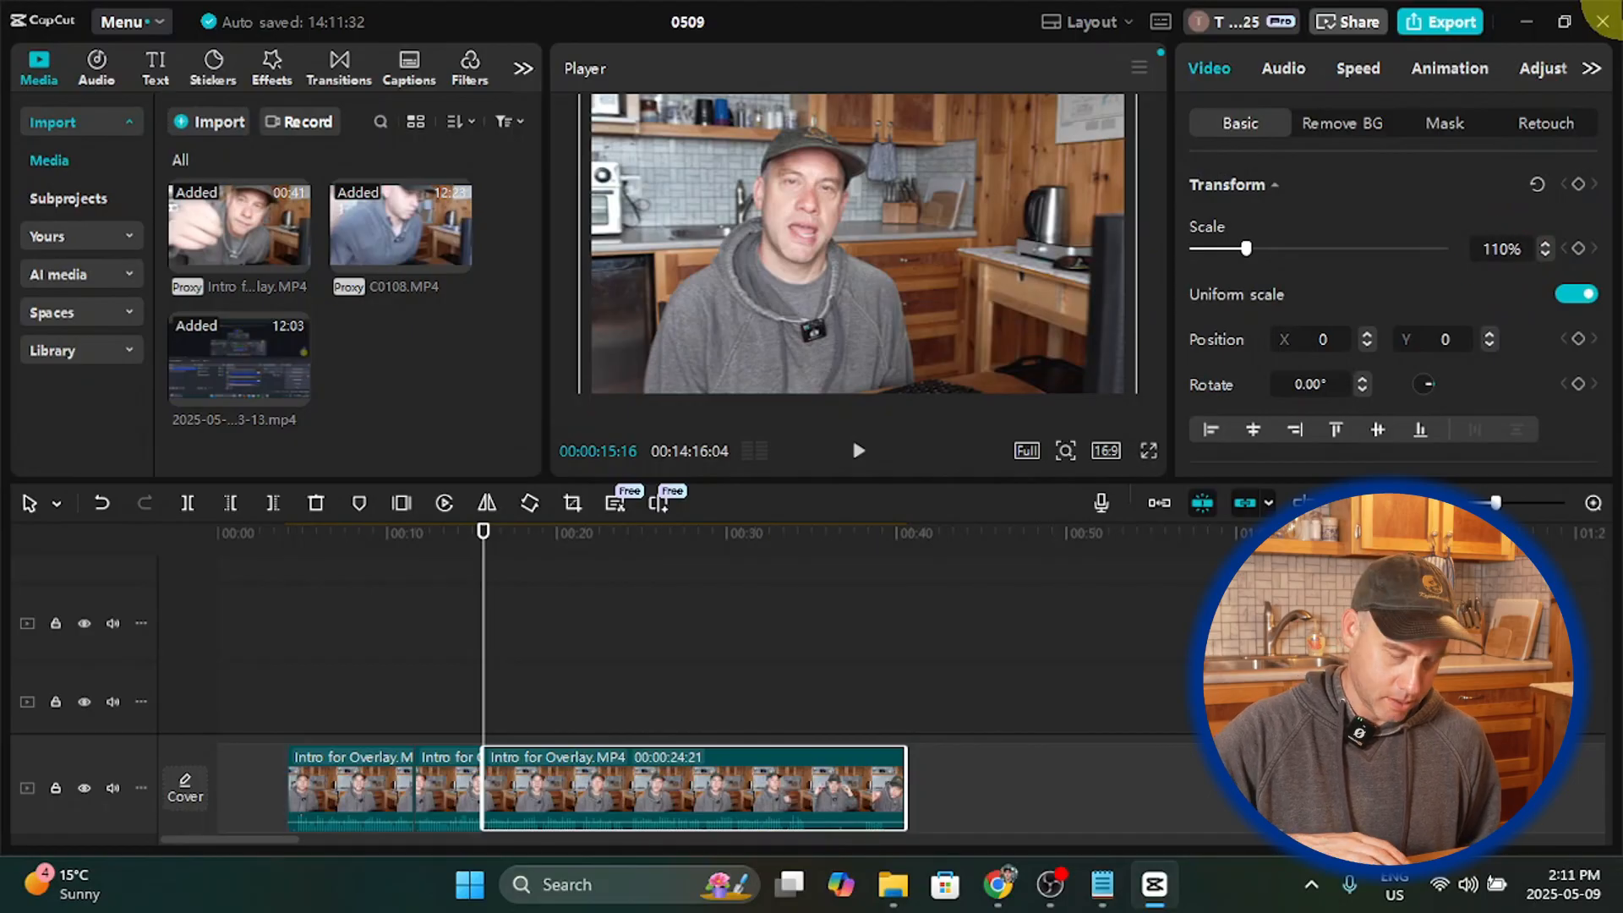
key(Return)
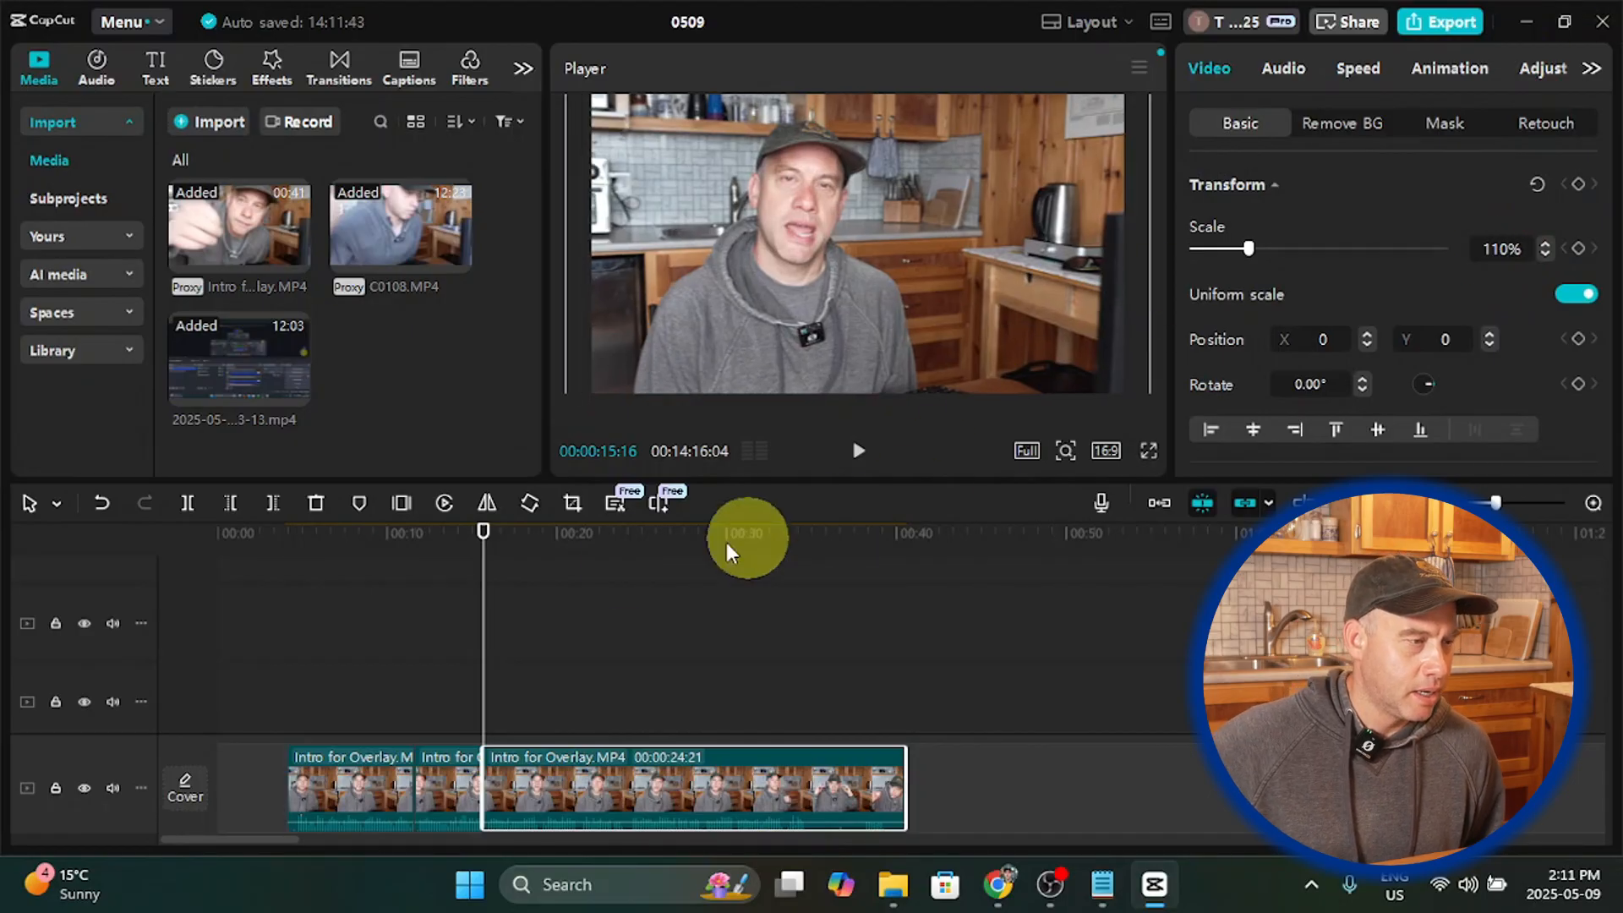
Step: Replay the intro's cuts, split its last piece at 00:00:19:01 and set the scale of the part after it to 100%
drag(483, 655, 399, 657)
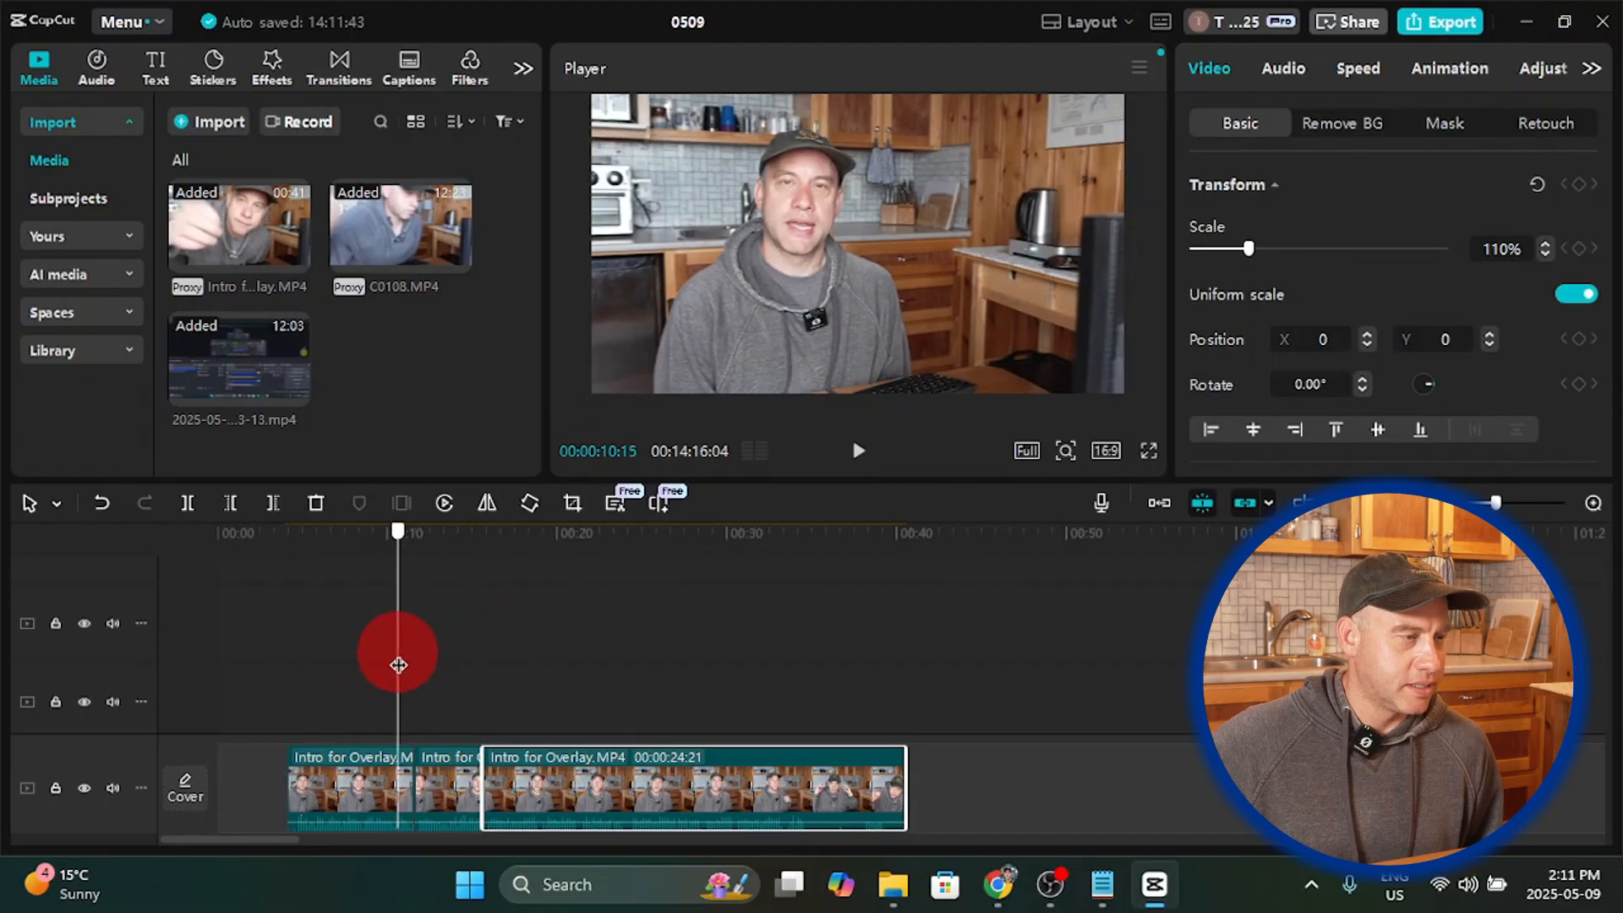
click(858, 451)
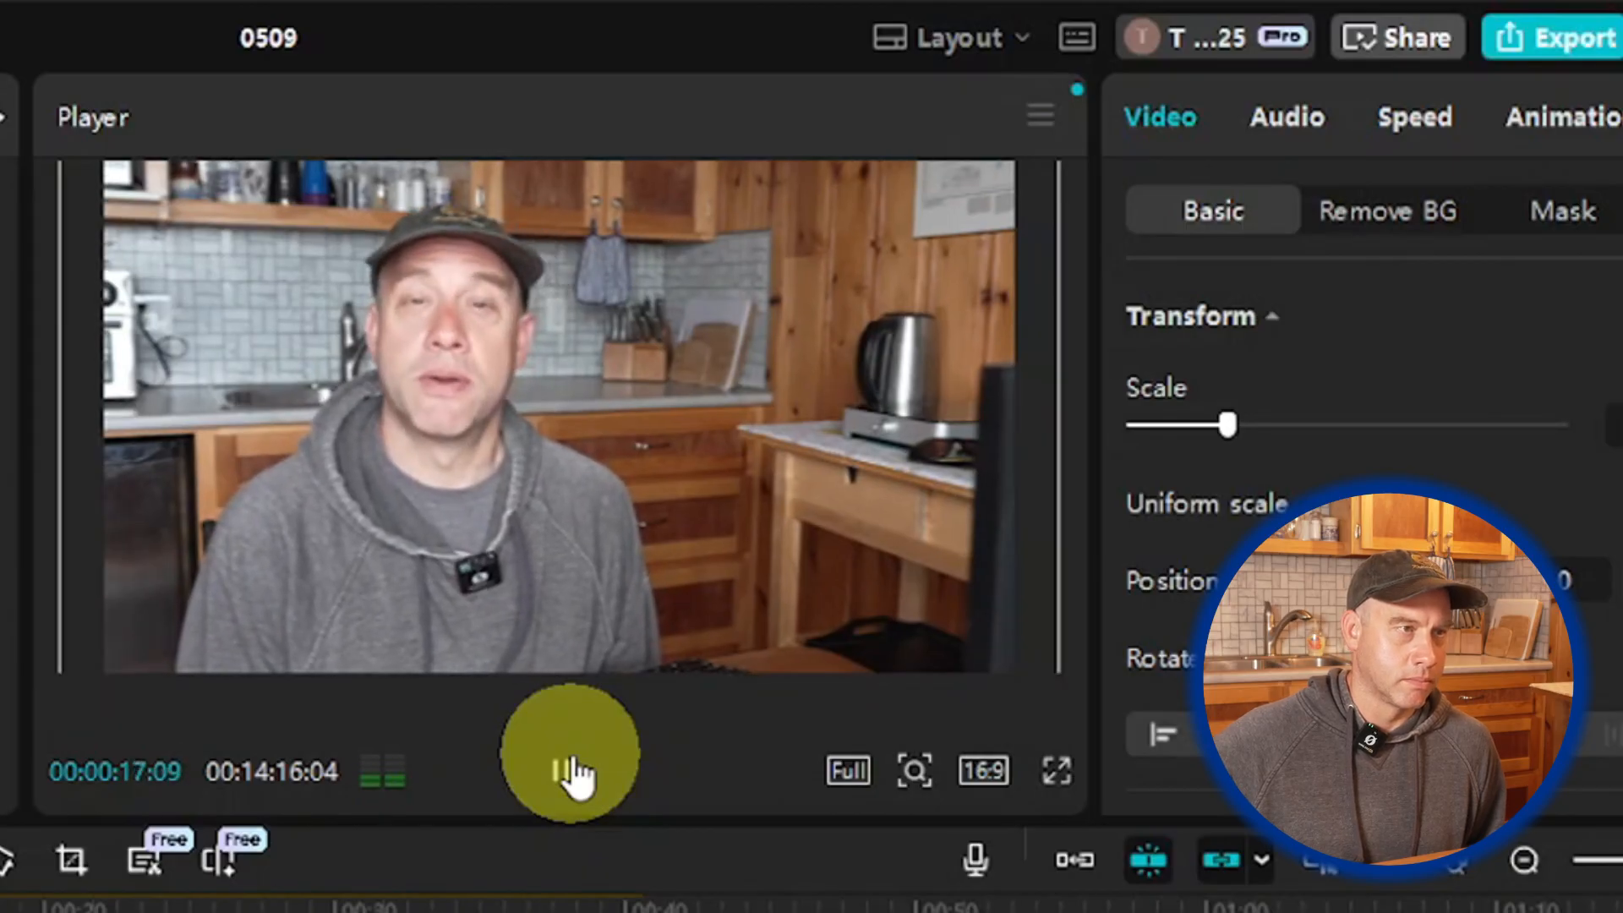
click(570, 771)
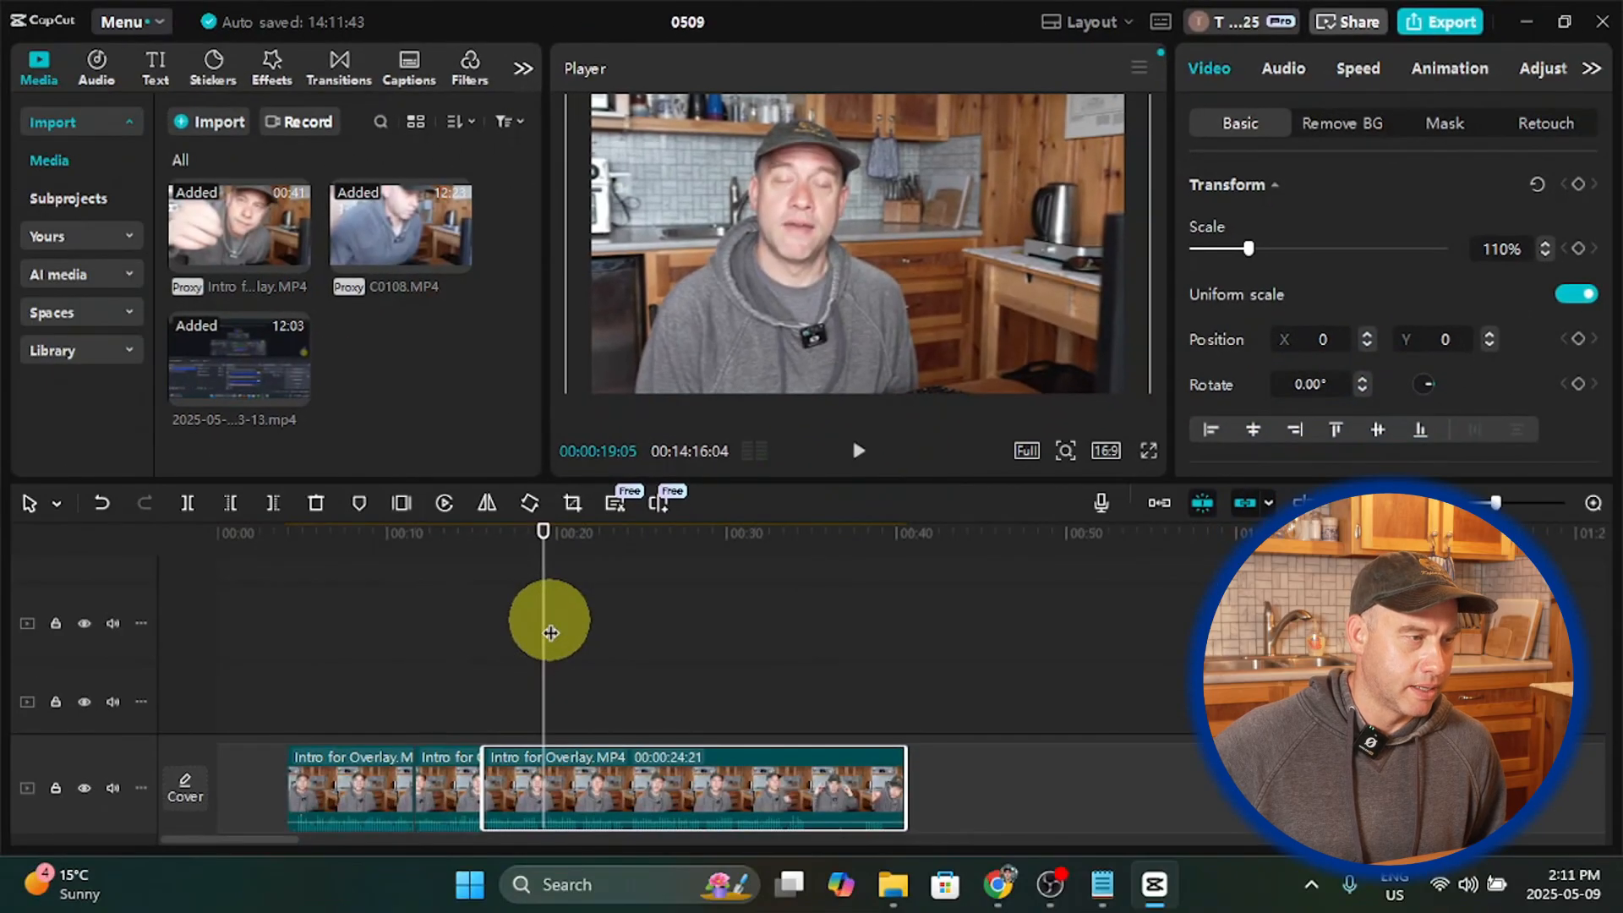
click(544, 627)
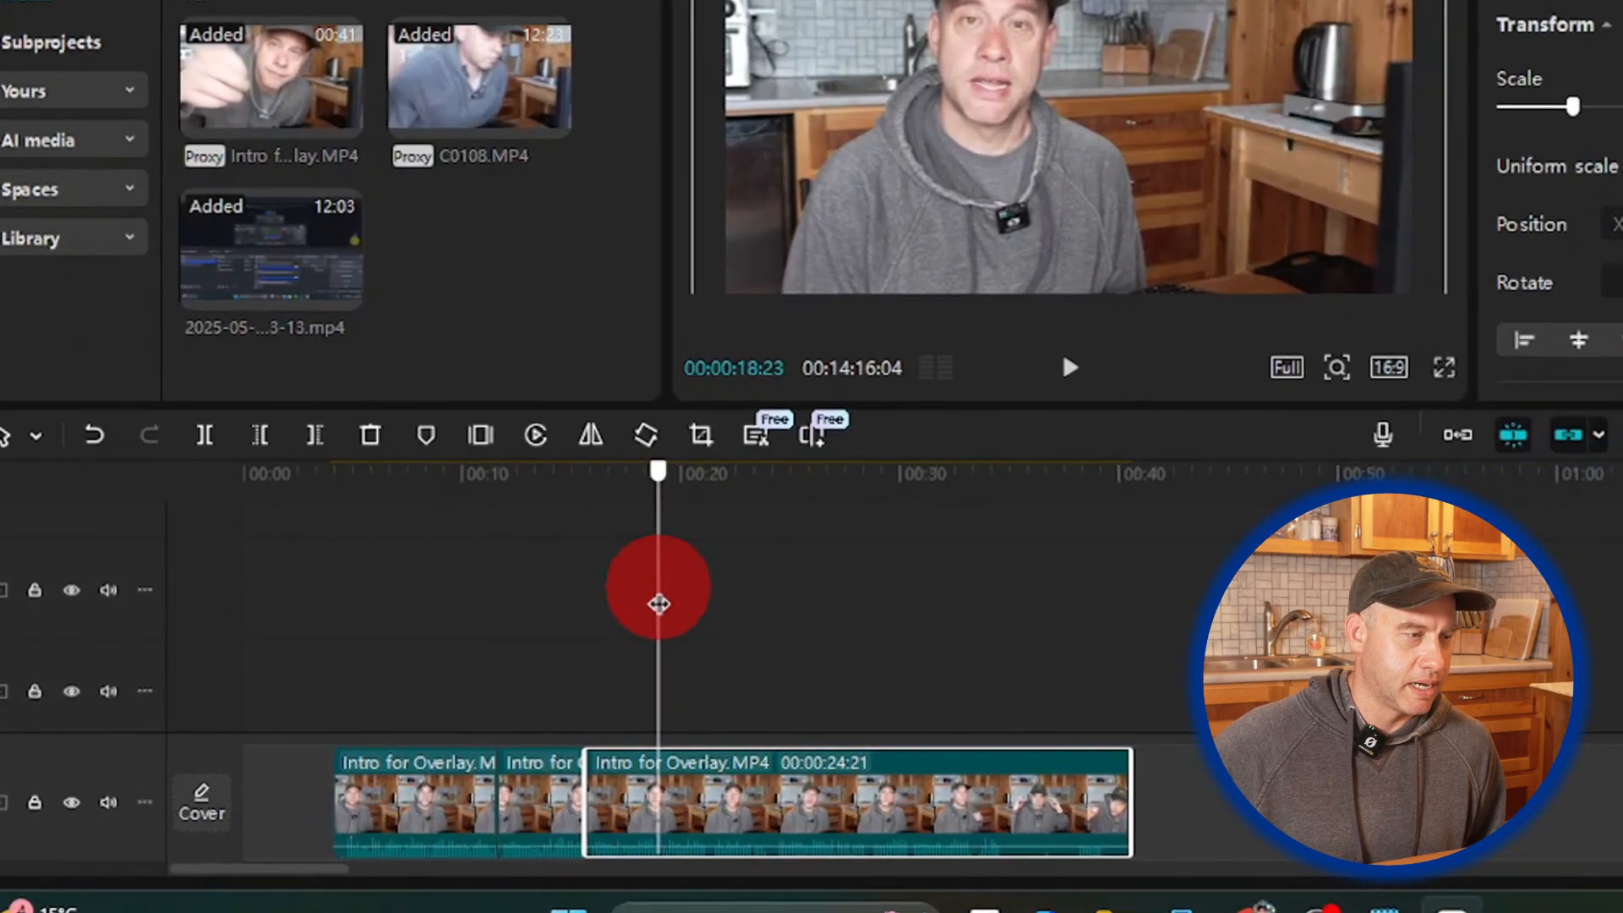
click(659, 604)
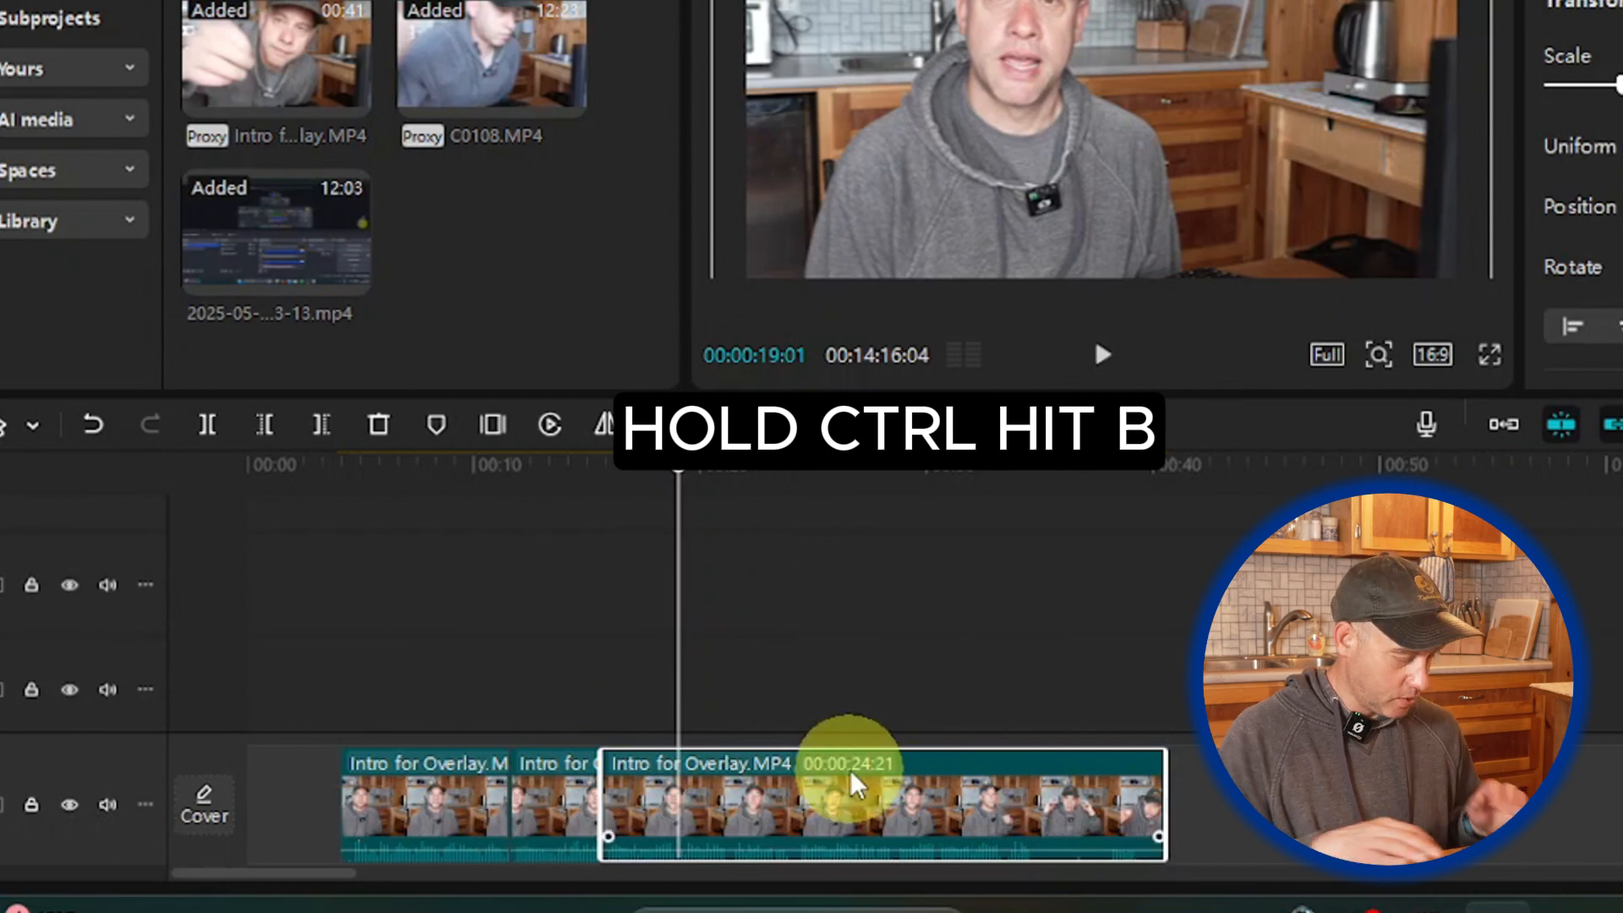
key(ctrl+b)
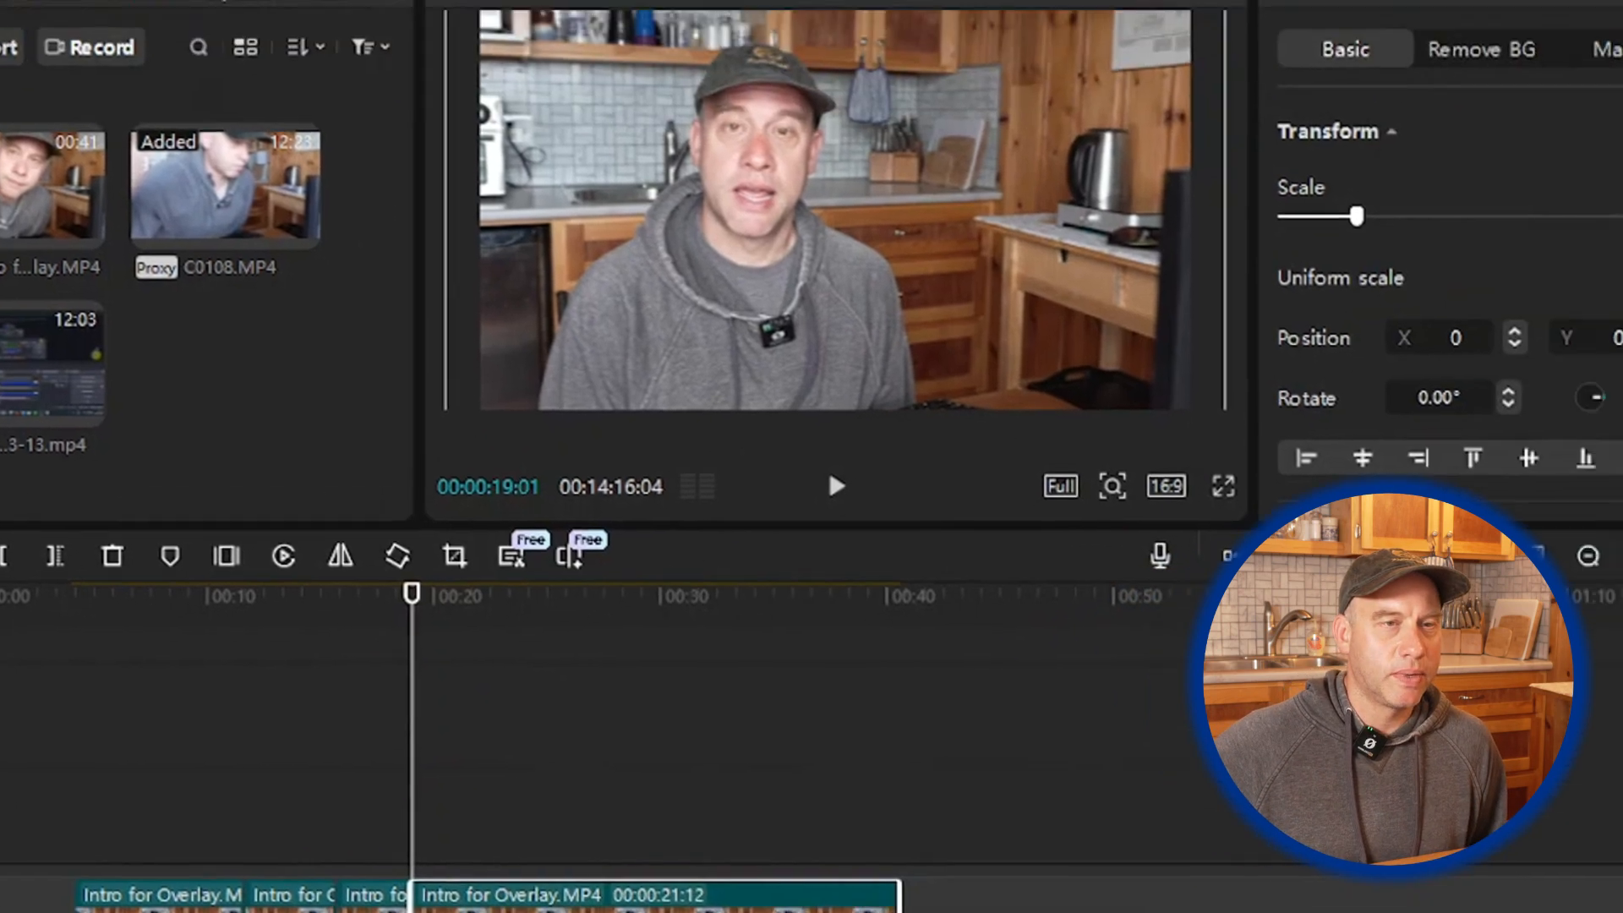
click(1450, 331)
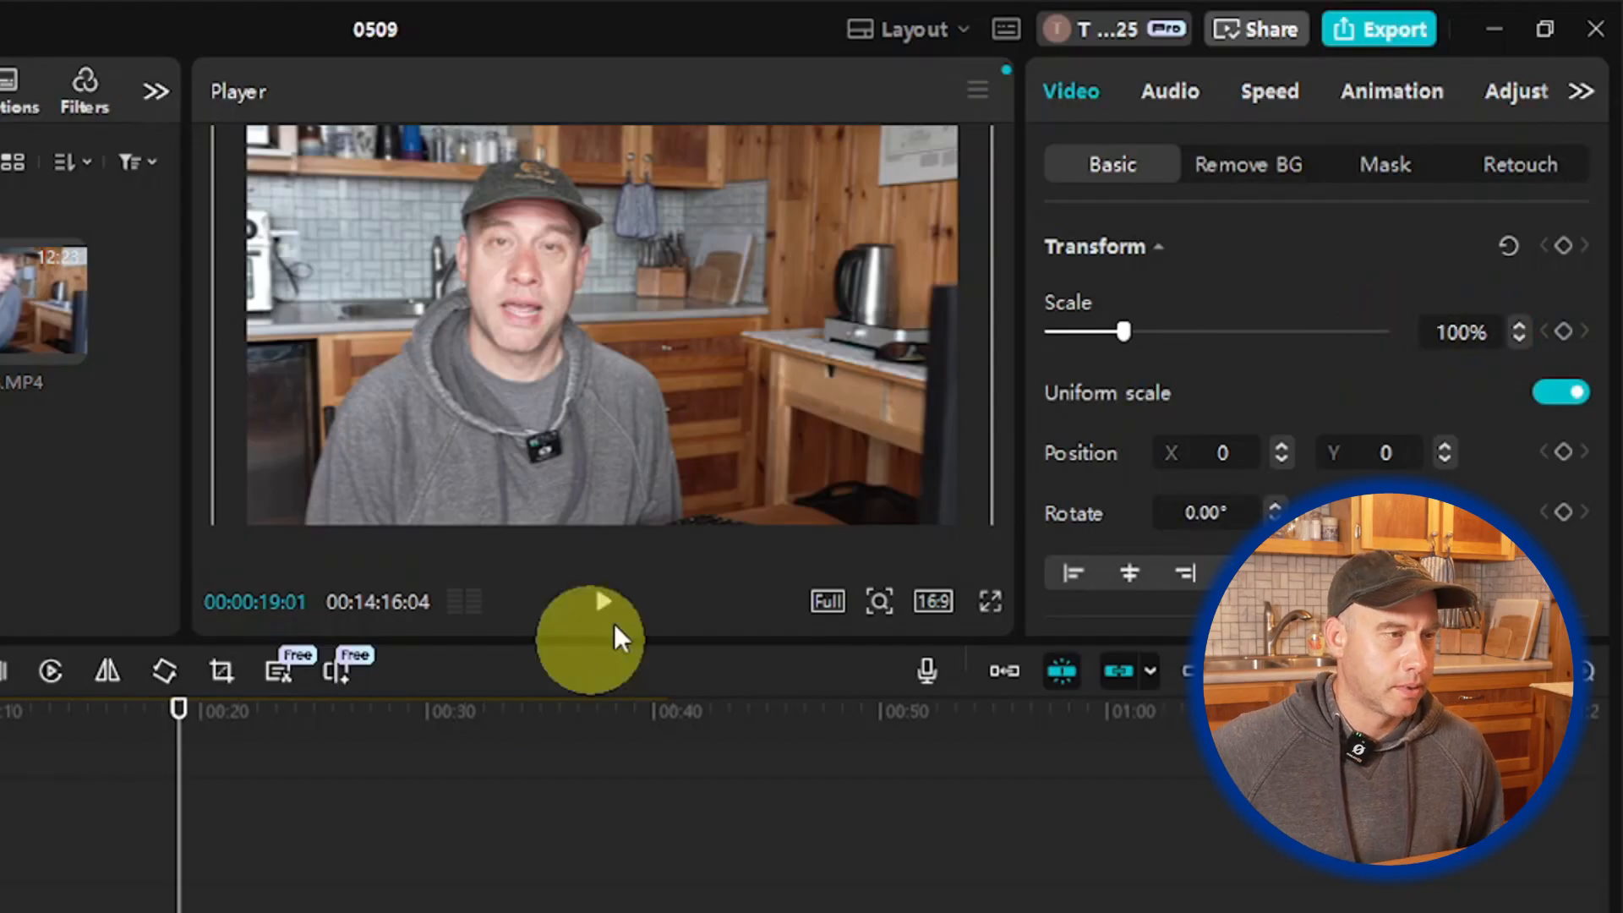
Step: Play on from 00:00:19:01, split the intro at 00:00:24:05 and scale the part after the cut to 110%
click(603, 602)
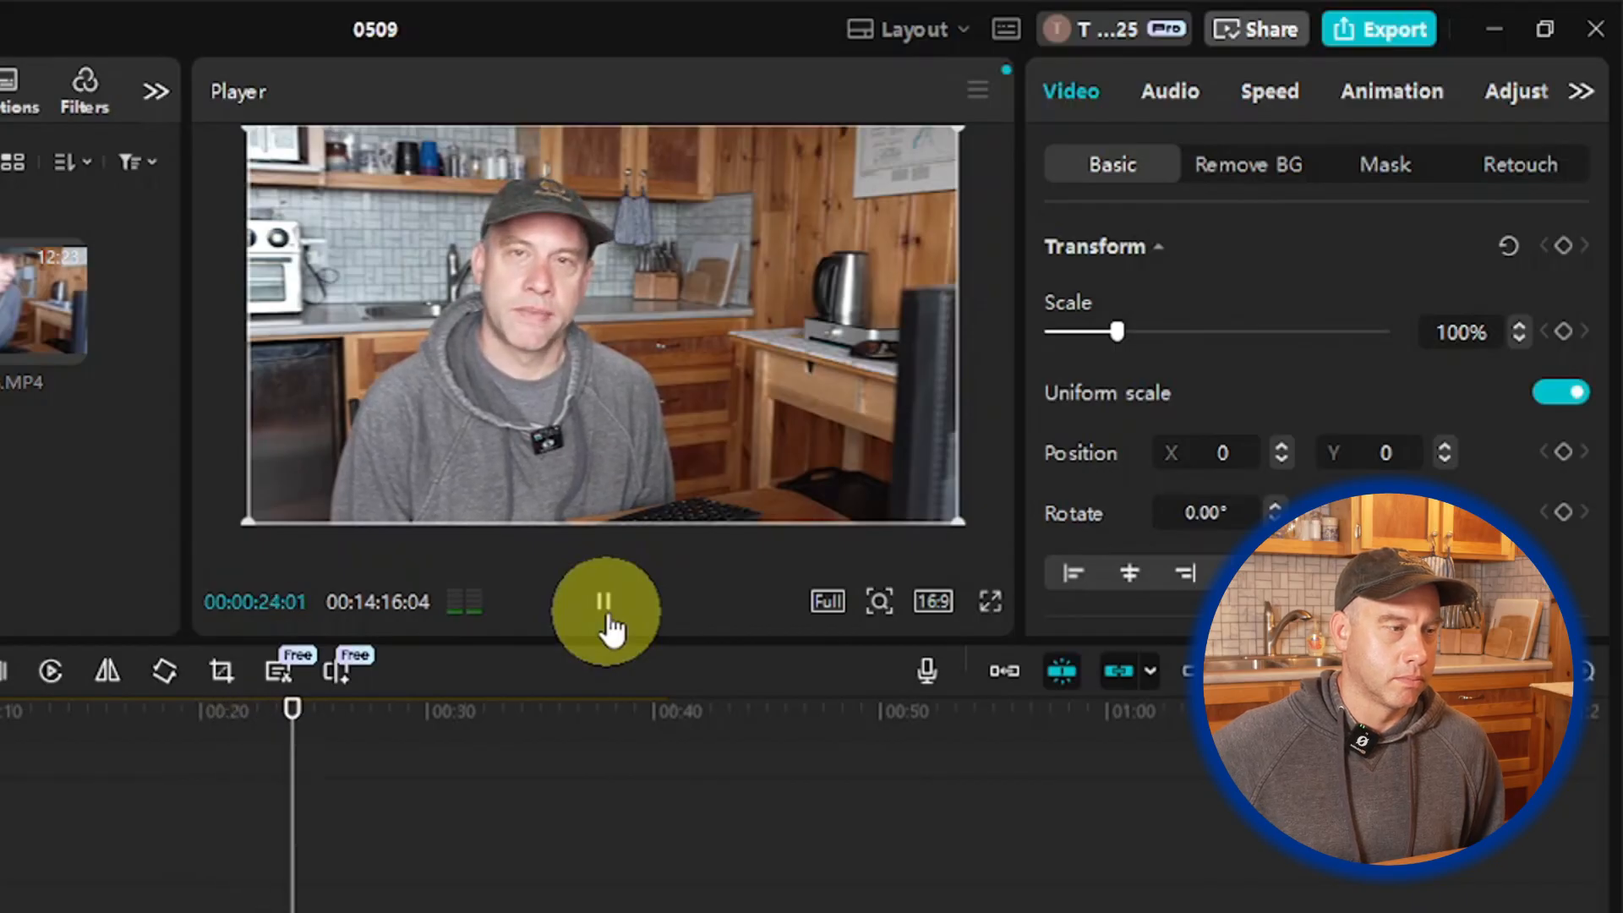
click(609, 622)
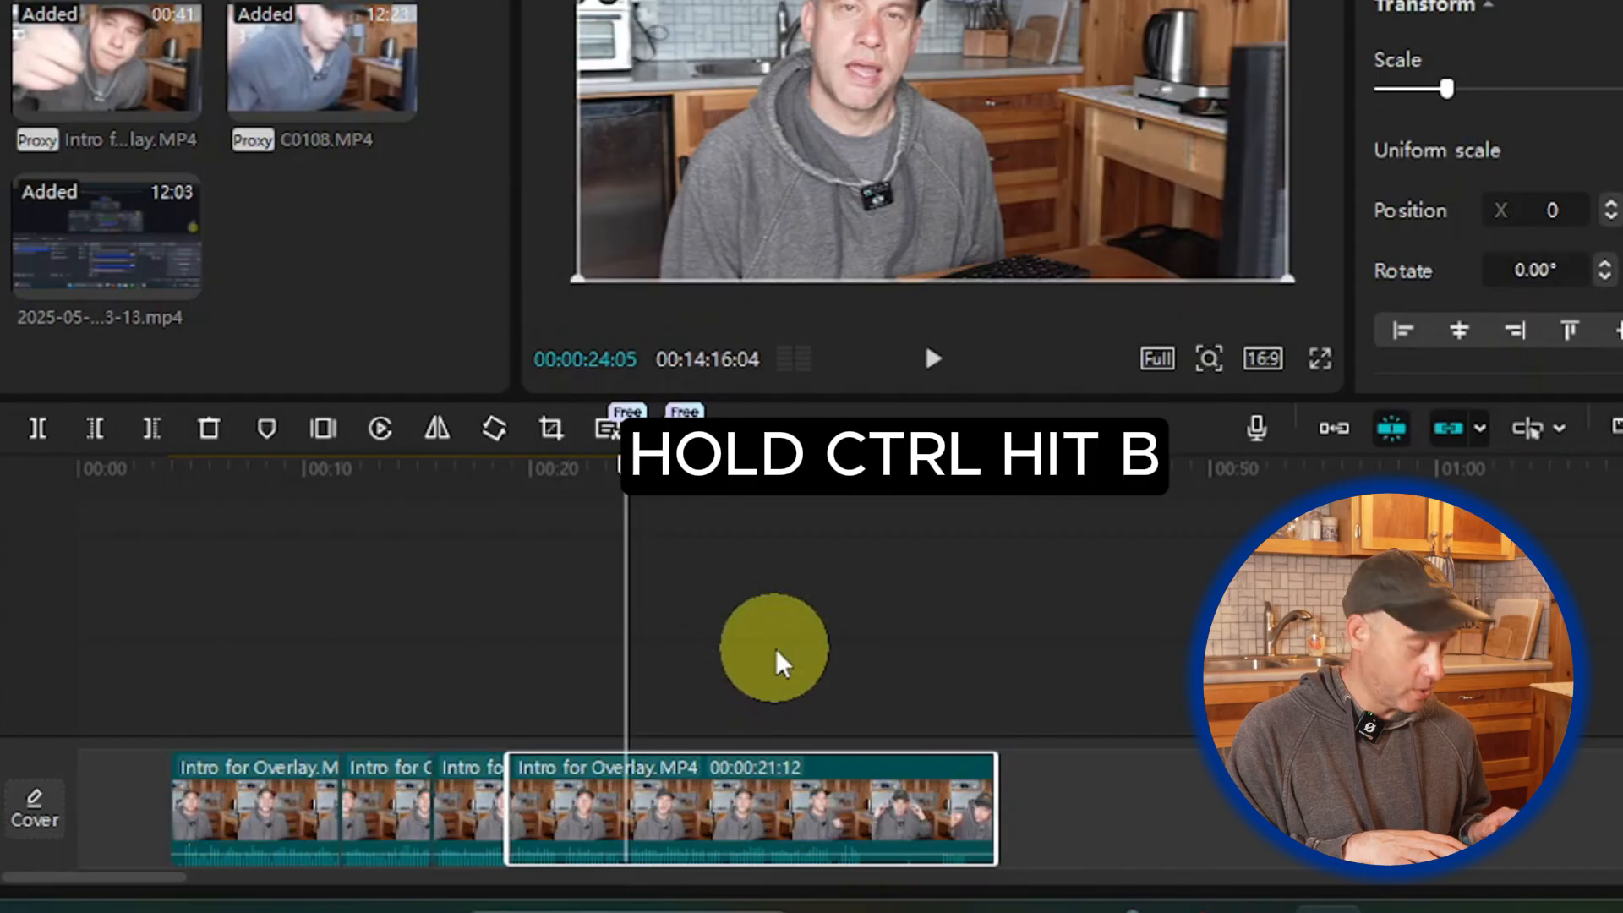
key(ctrl+b)
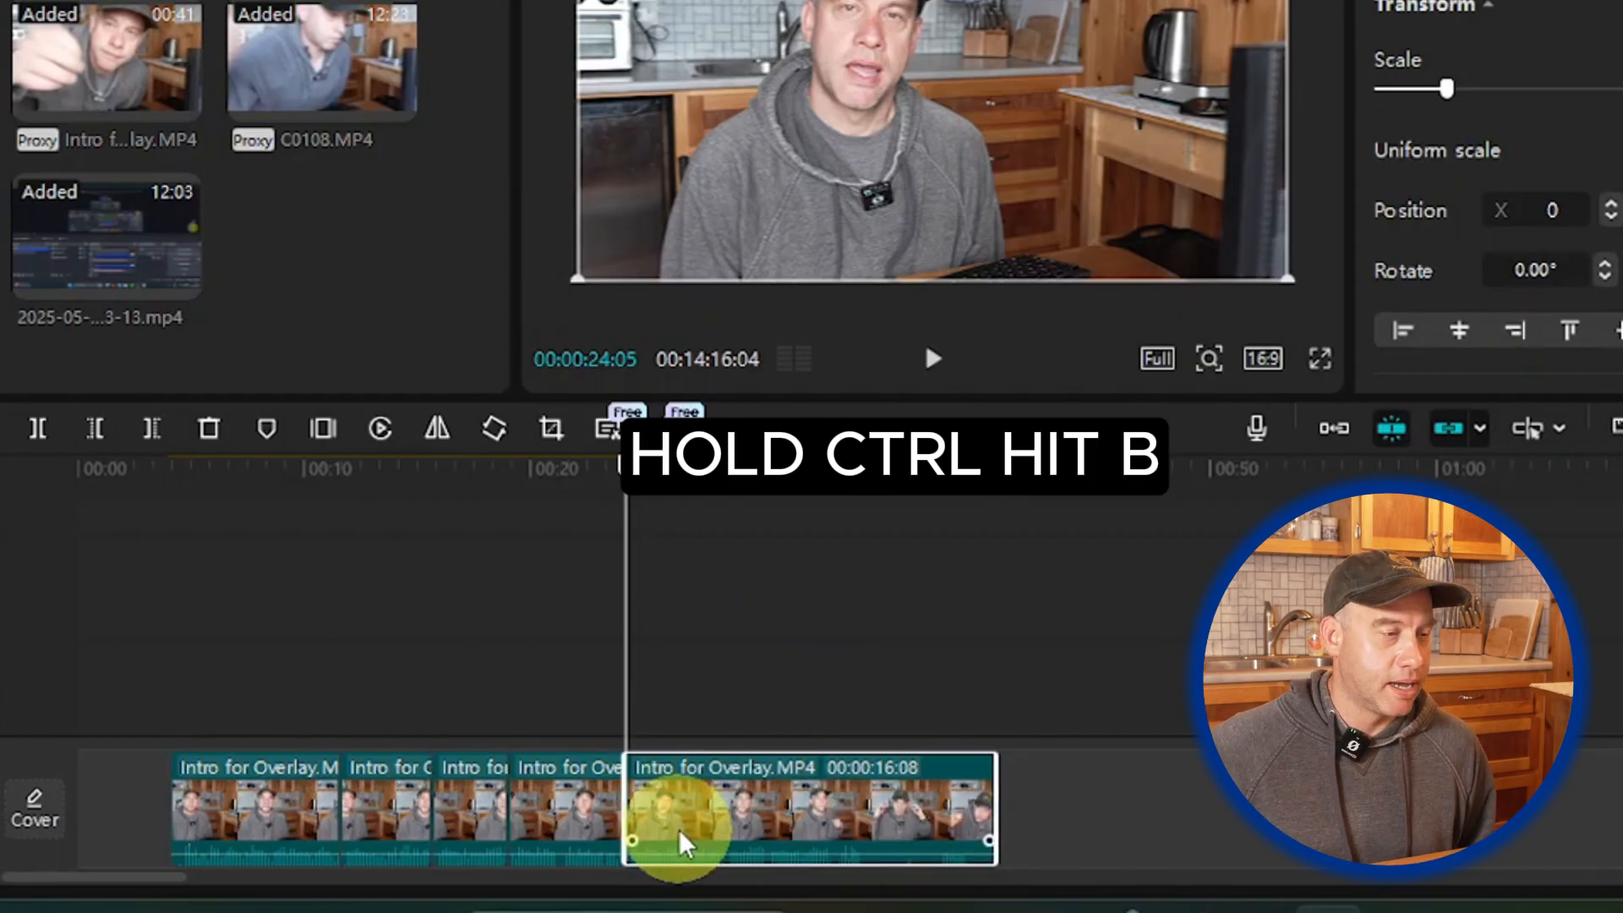
drag(1560, 264, 1447, 330)
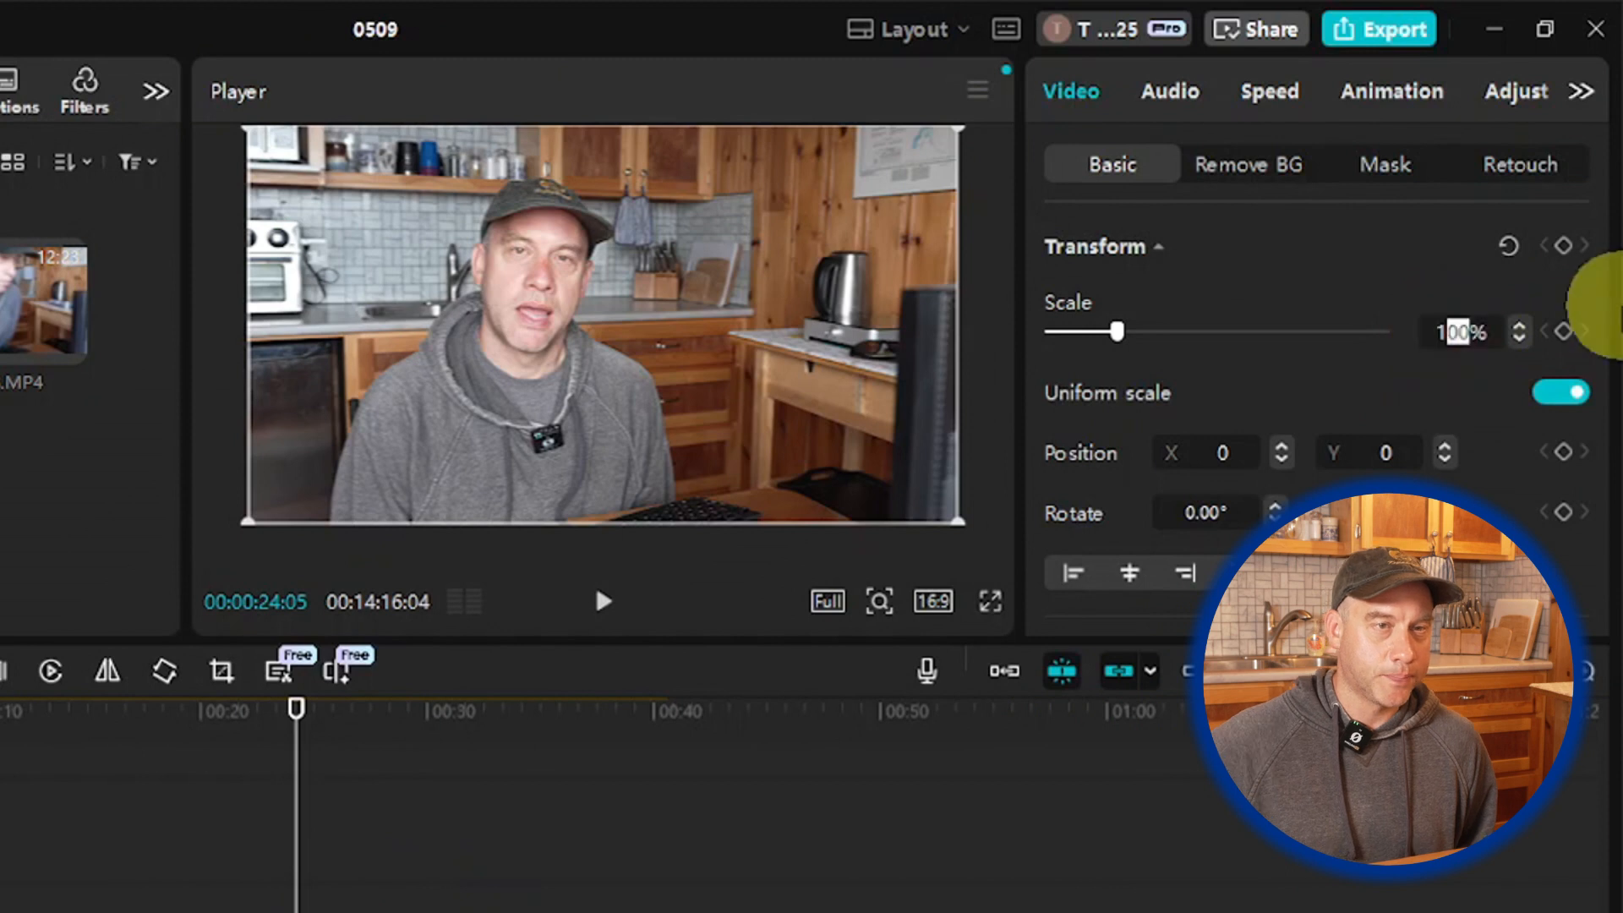
key(Return)
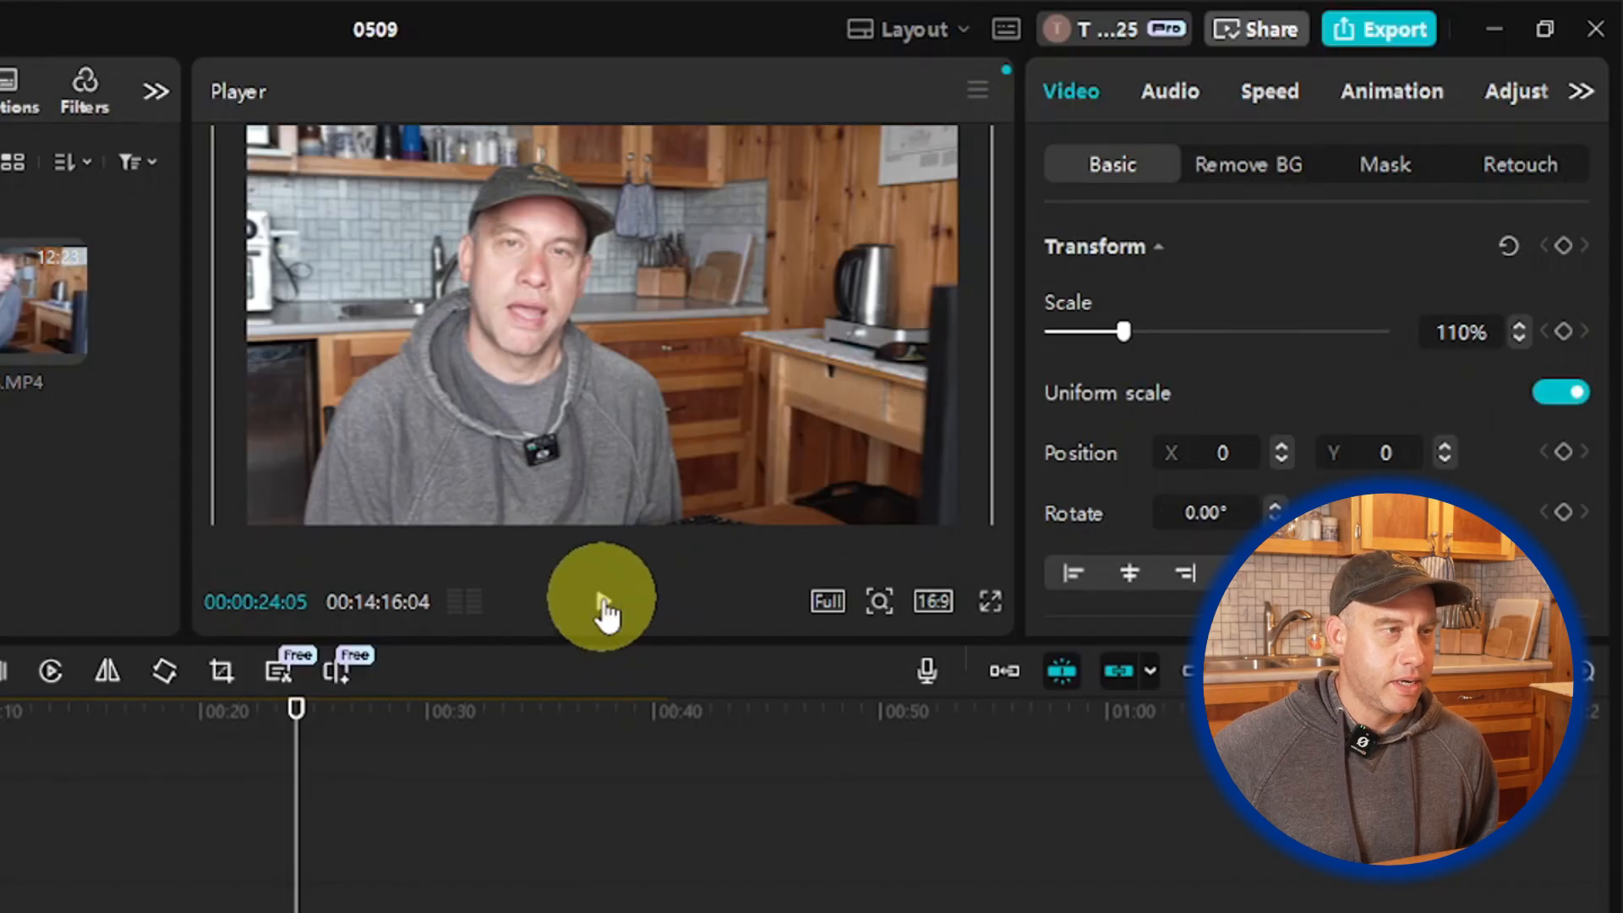
Step: Play across the cut at 00:00:24:05, split the intro at 00:00:28:17 and set the scale of its last piece to 100%
drag(294, 848, 254, 844)
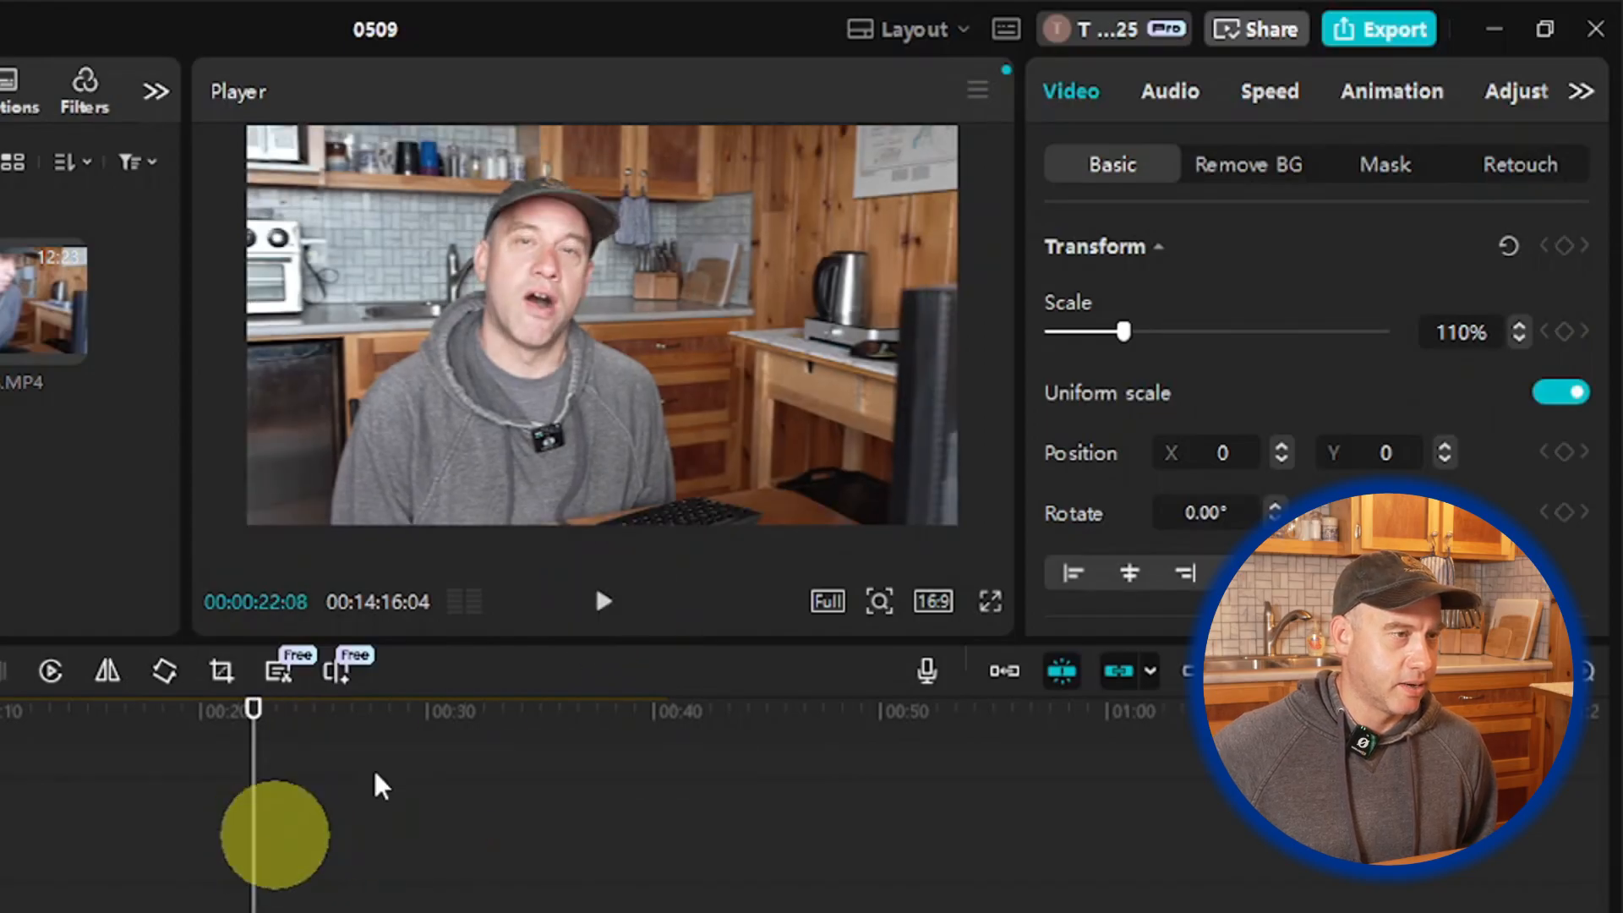
click(603, 601)
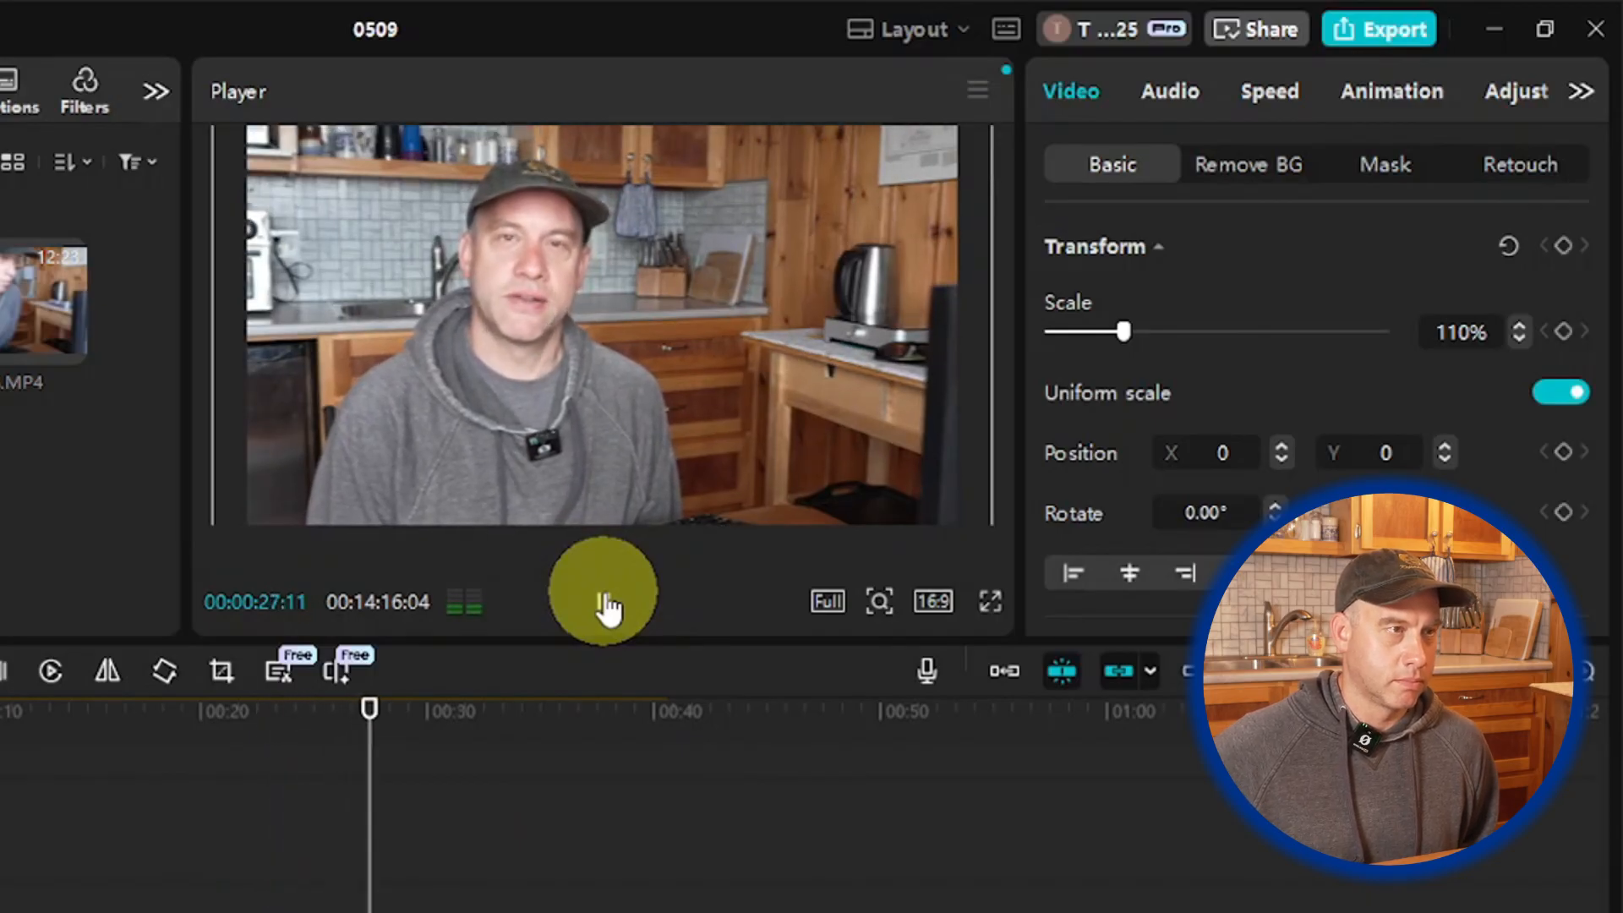
click(604, 602)
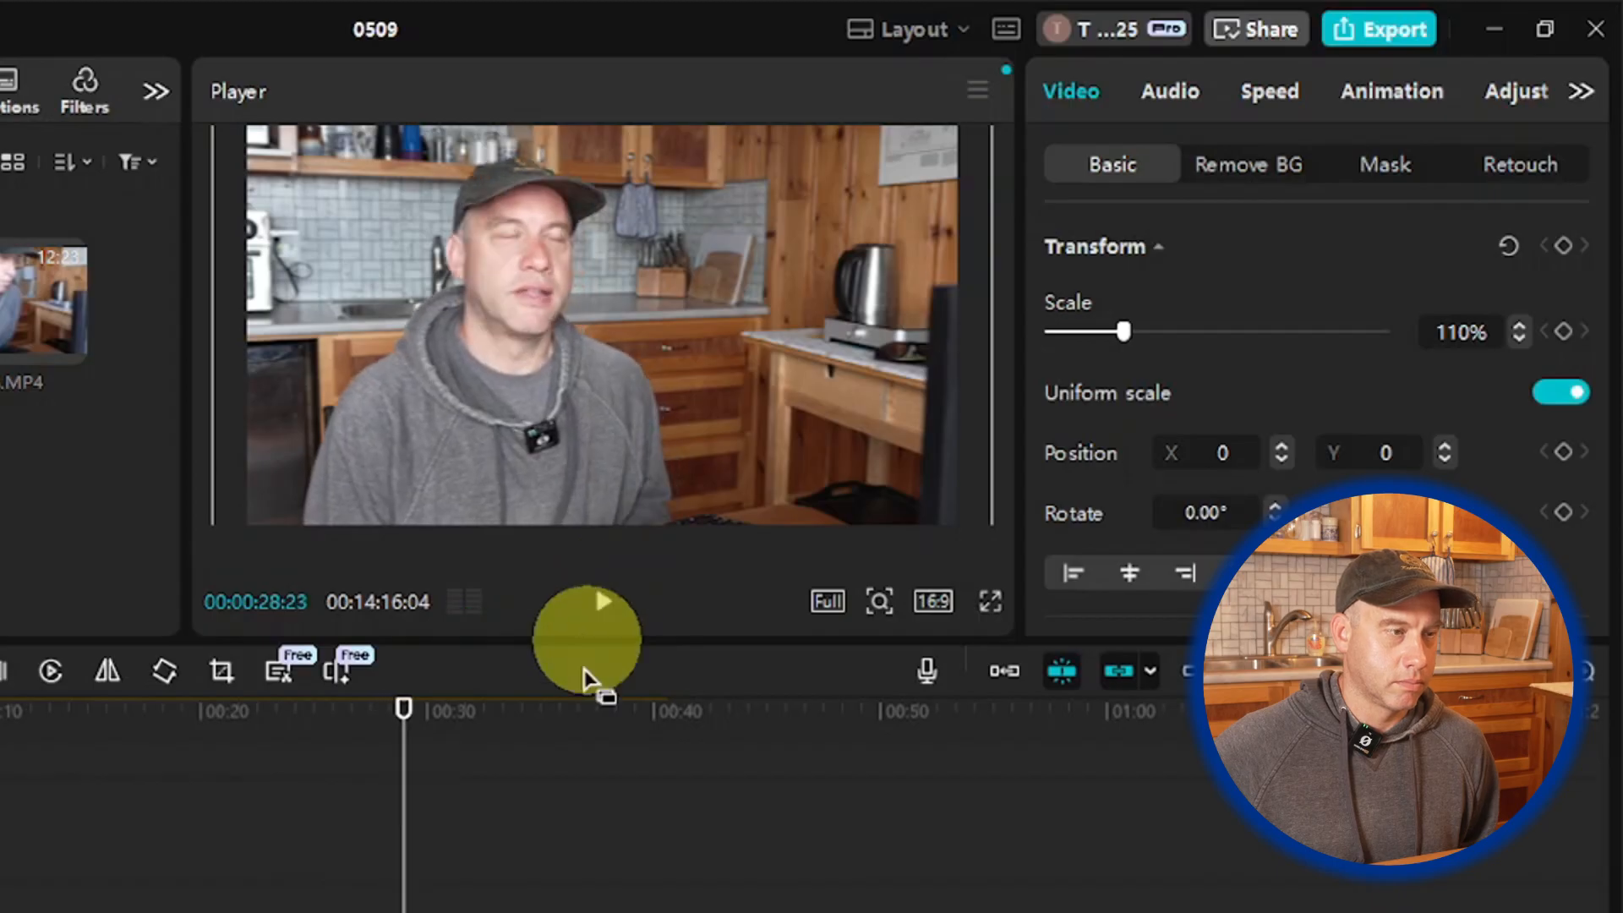
drag(406, 875, 397, 878)
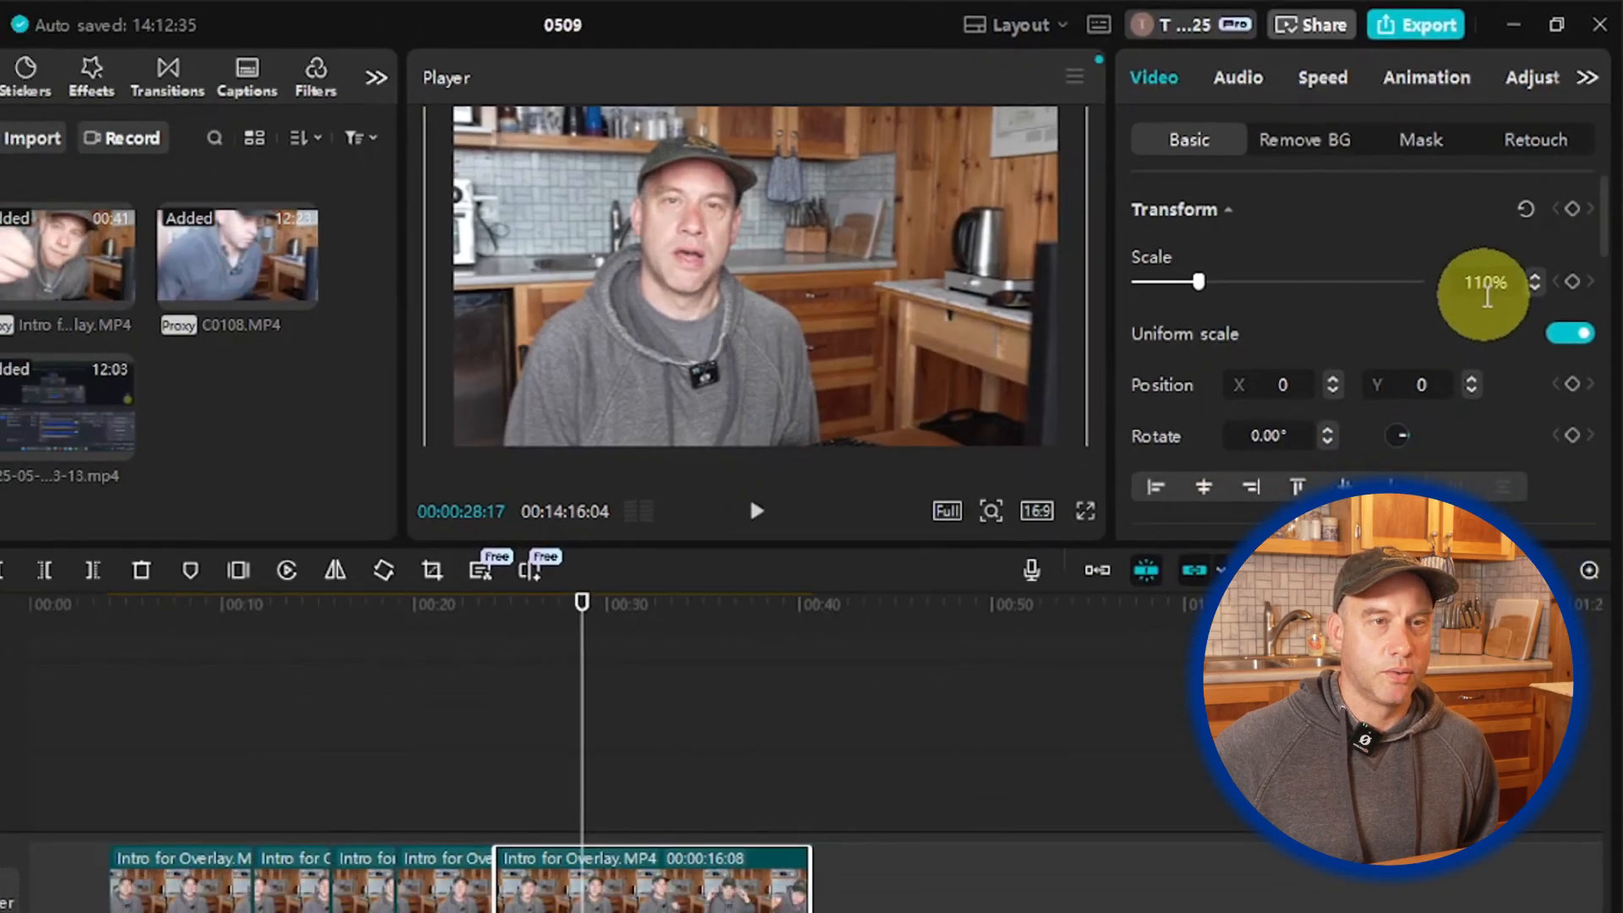
click(1471, 338)
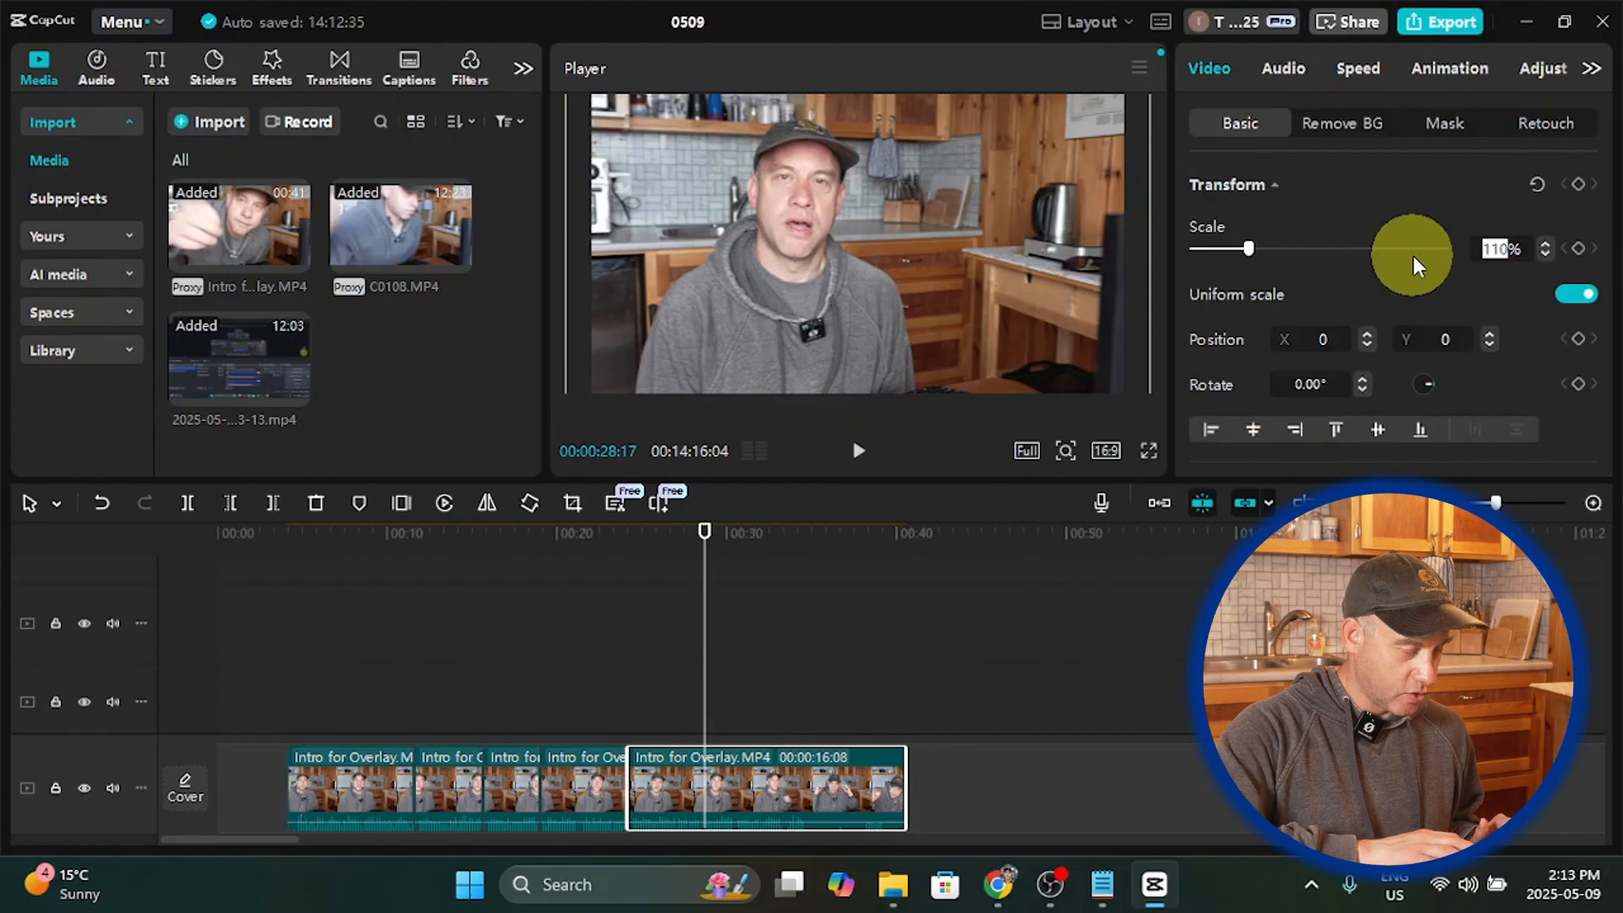
key(ctrl+b)
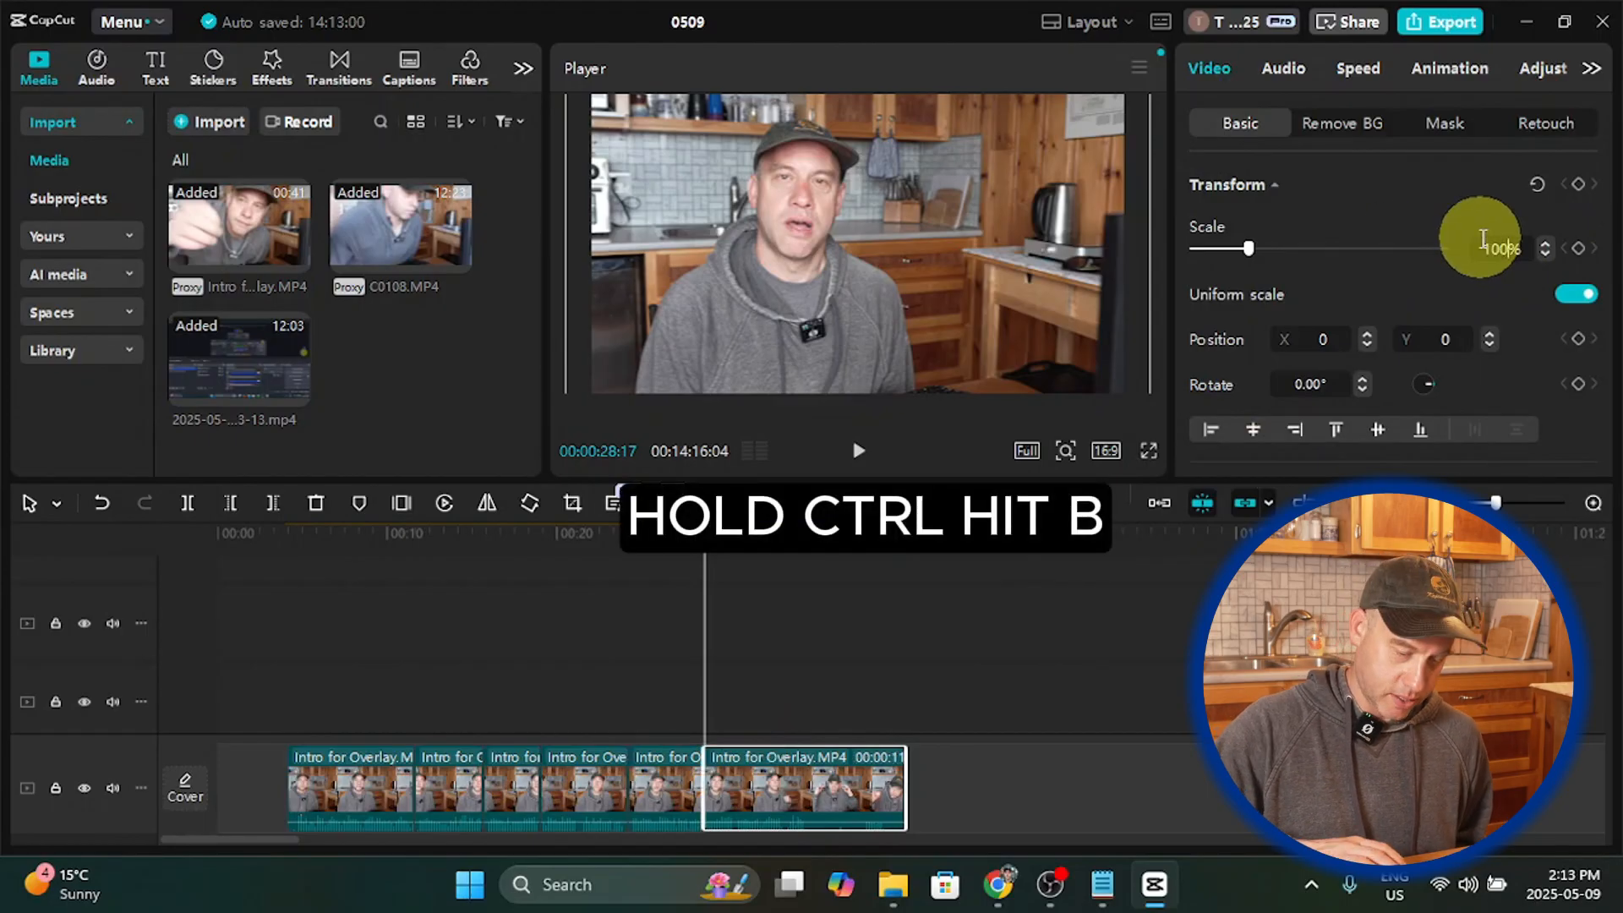
key(Return)
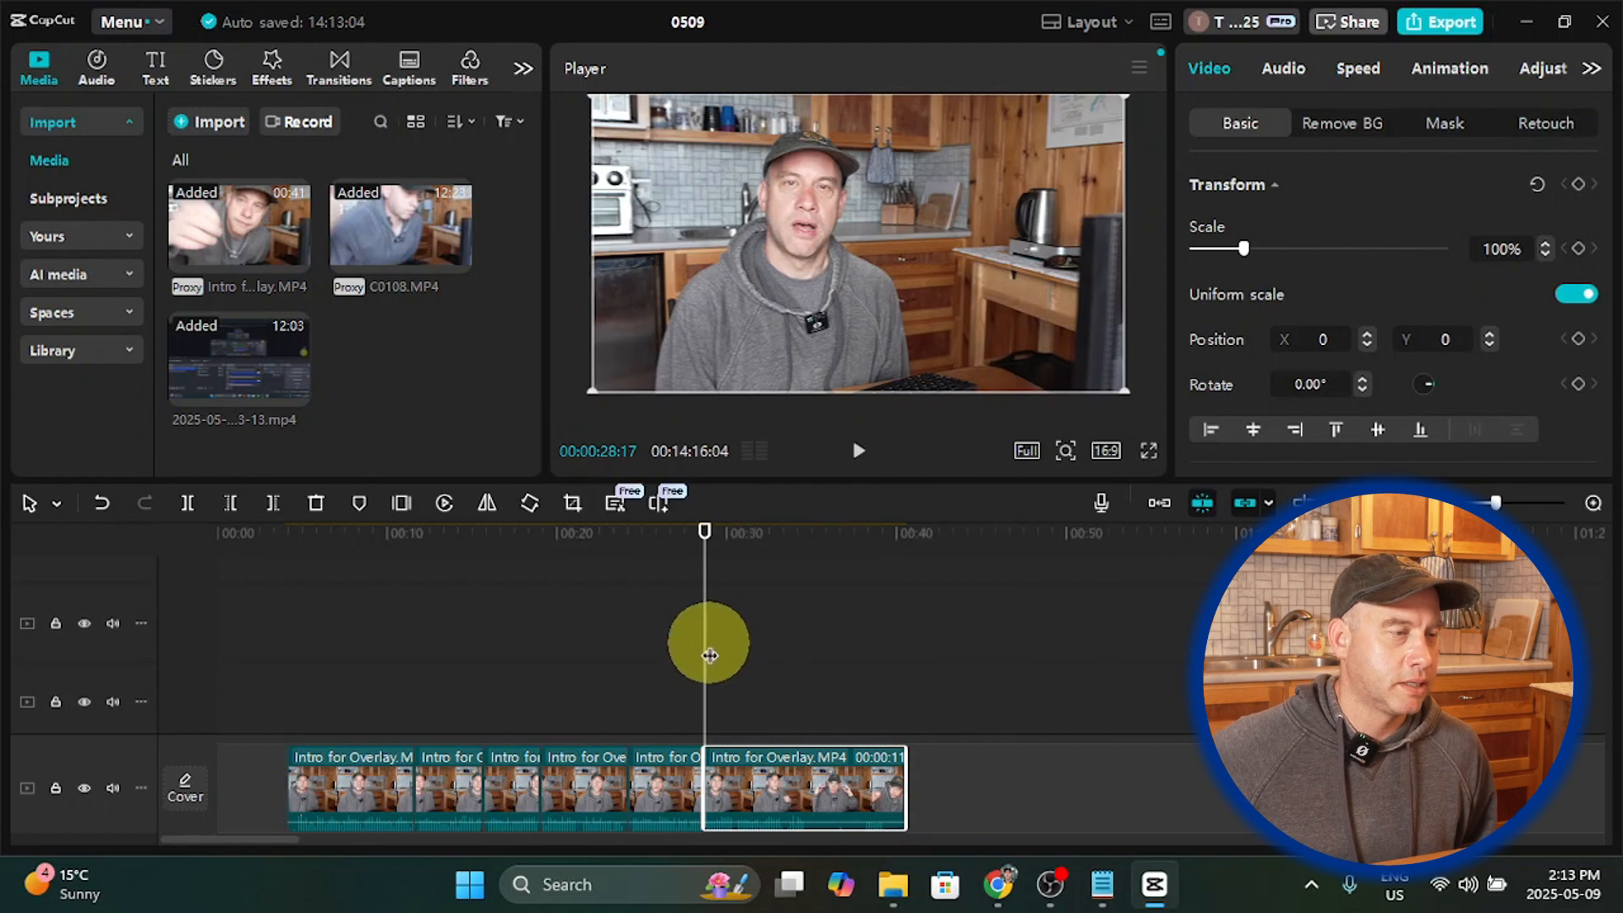
Step: Replay the intro from its start, split its last piece at 00:00:33:15 and set the scale of the part after the cut to 115%
drag(668, 652, 511, 679)
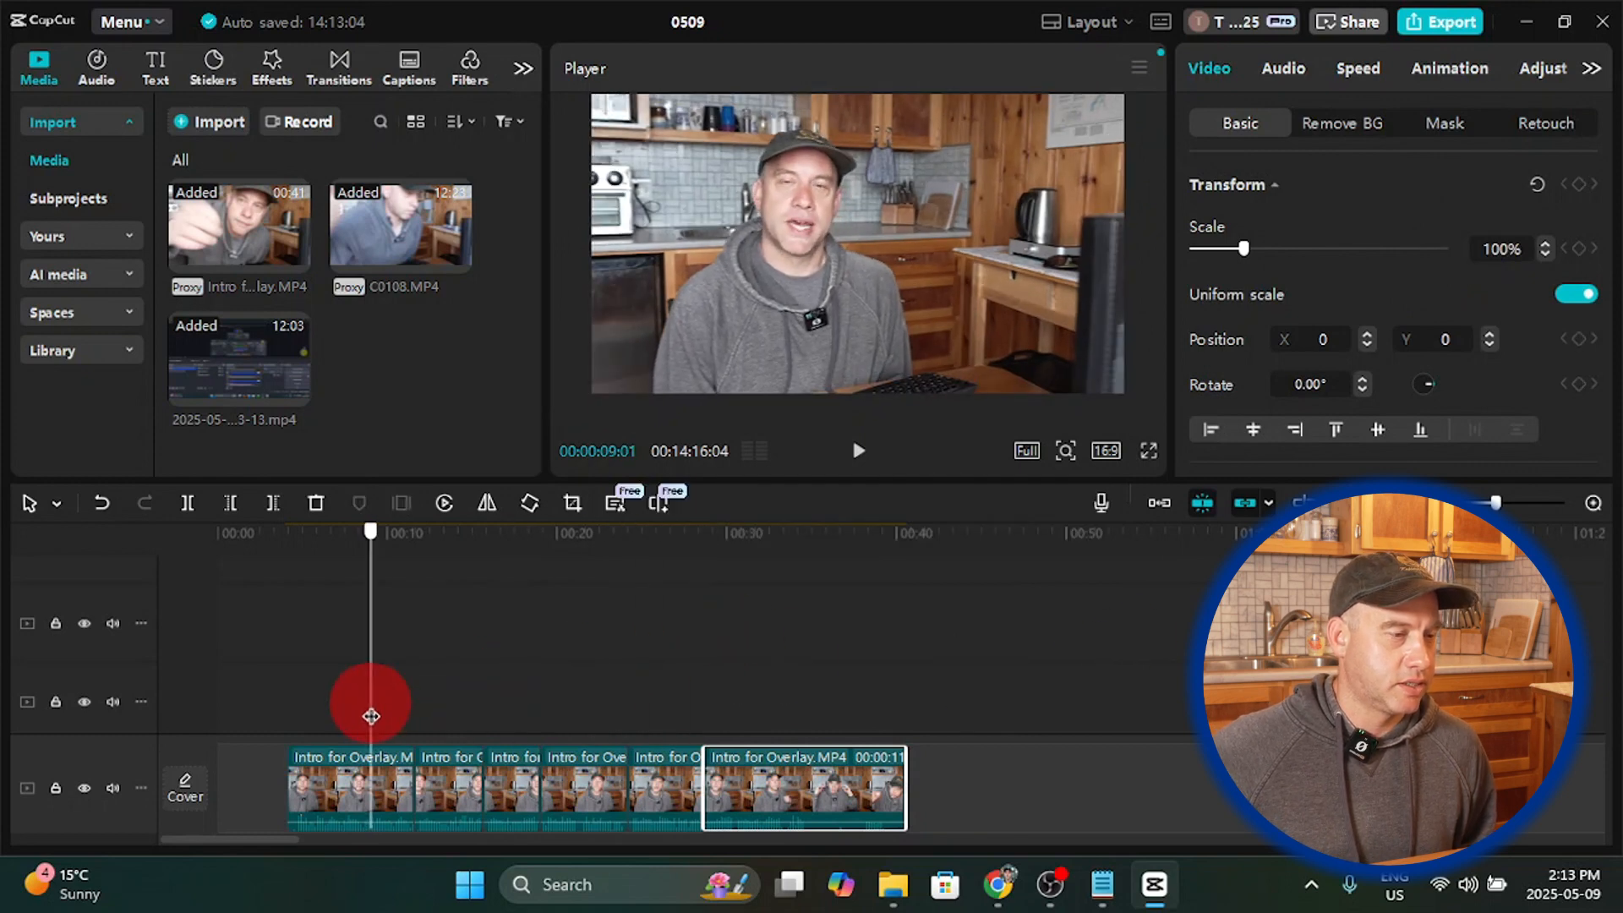
drag(370, 717, 286, 710)
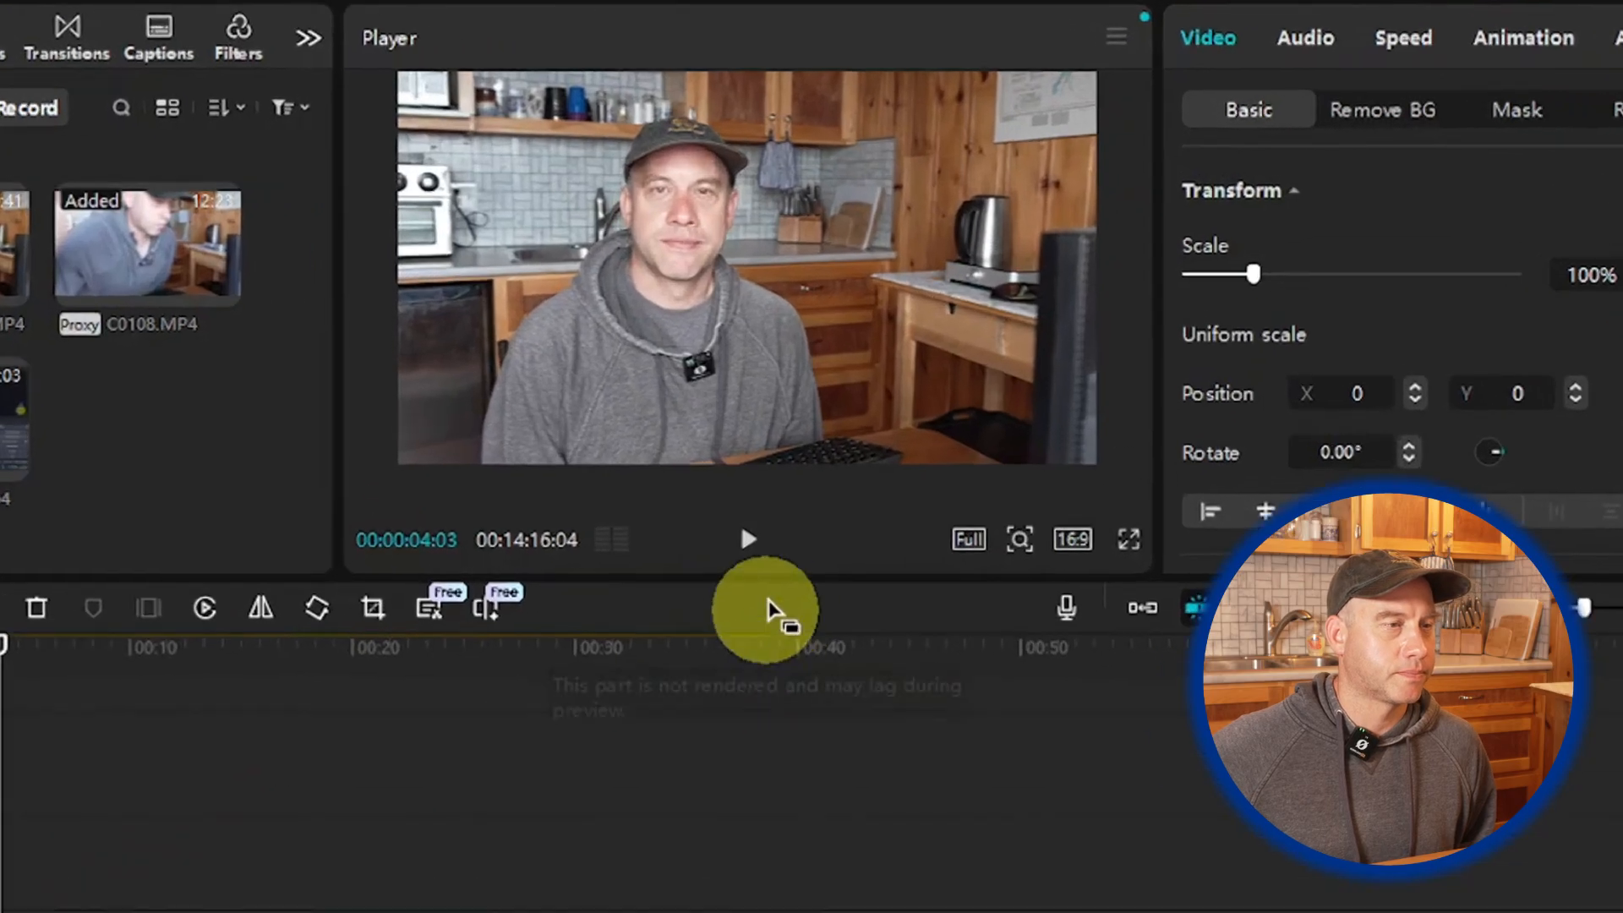
click(748, 539)
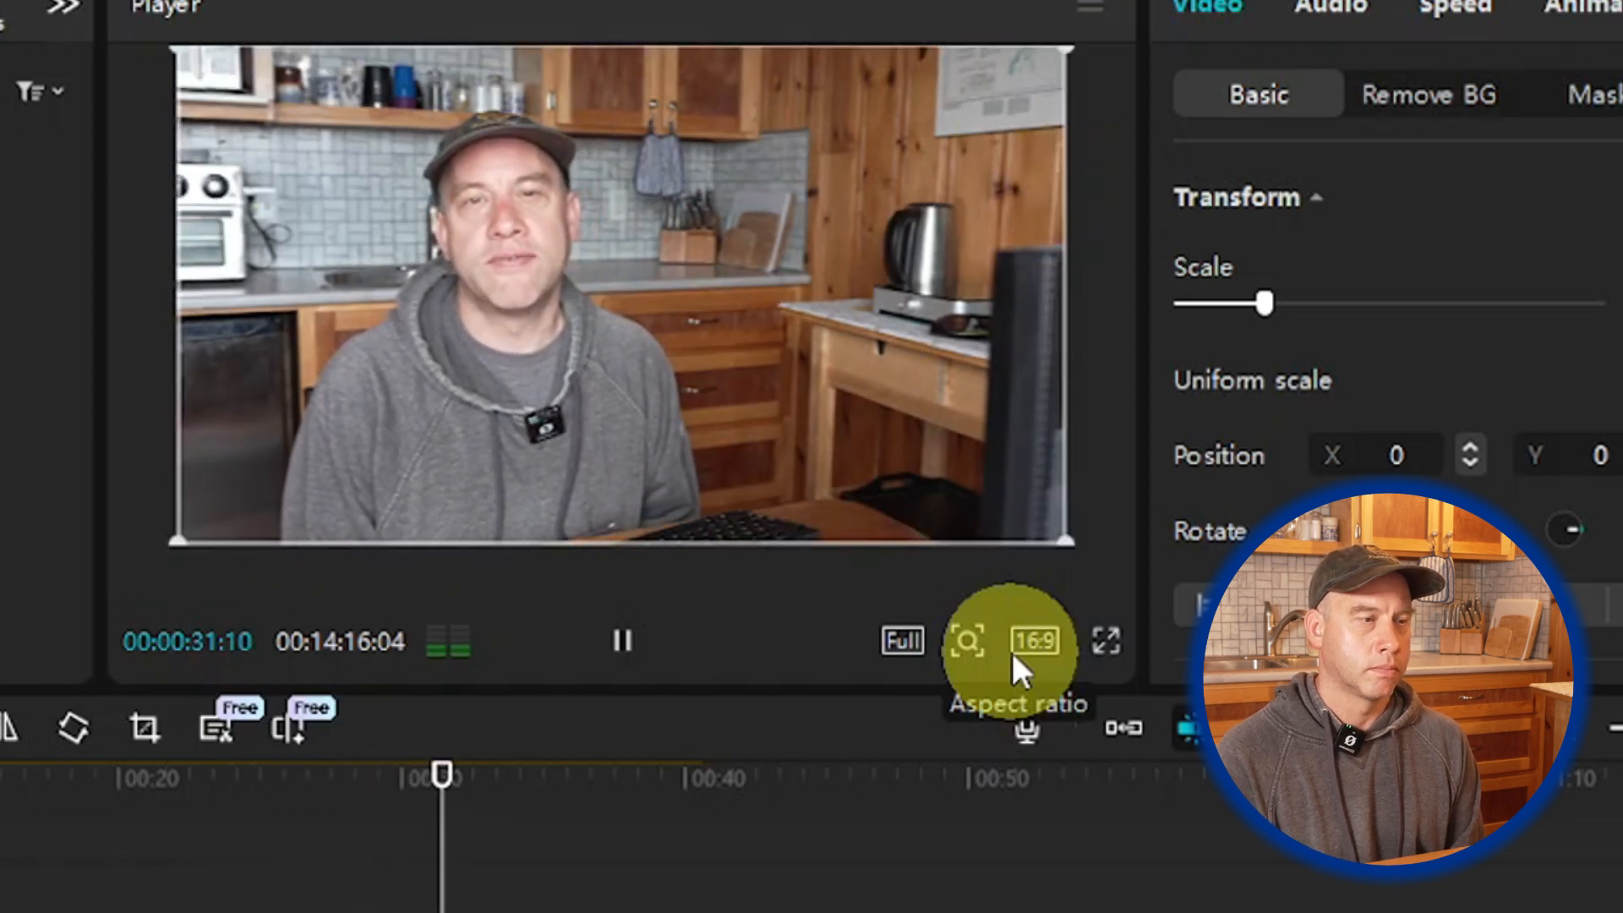
click(652, 664)
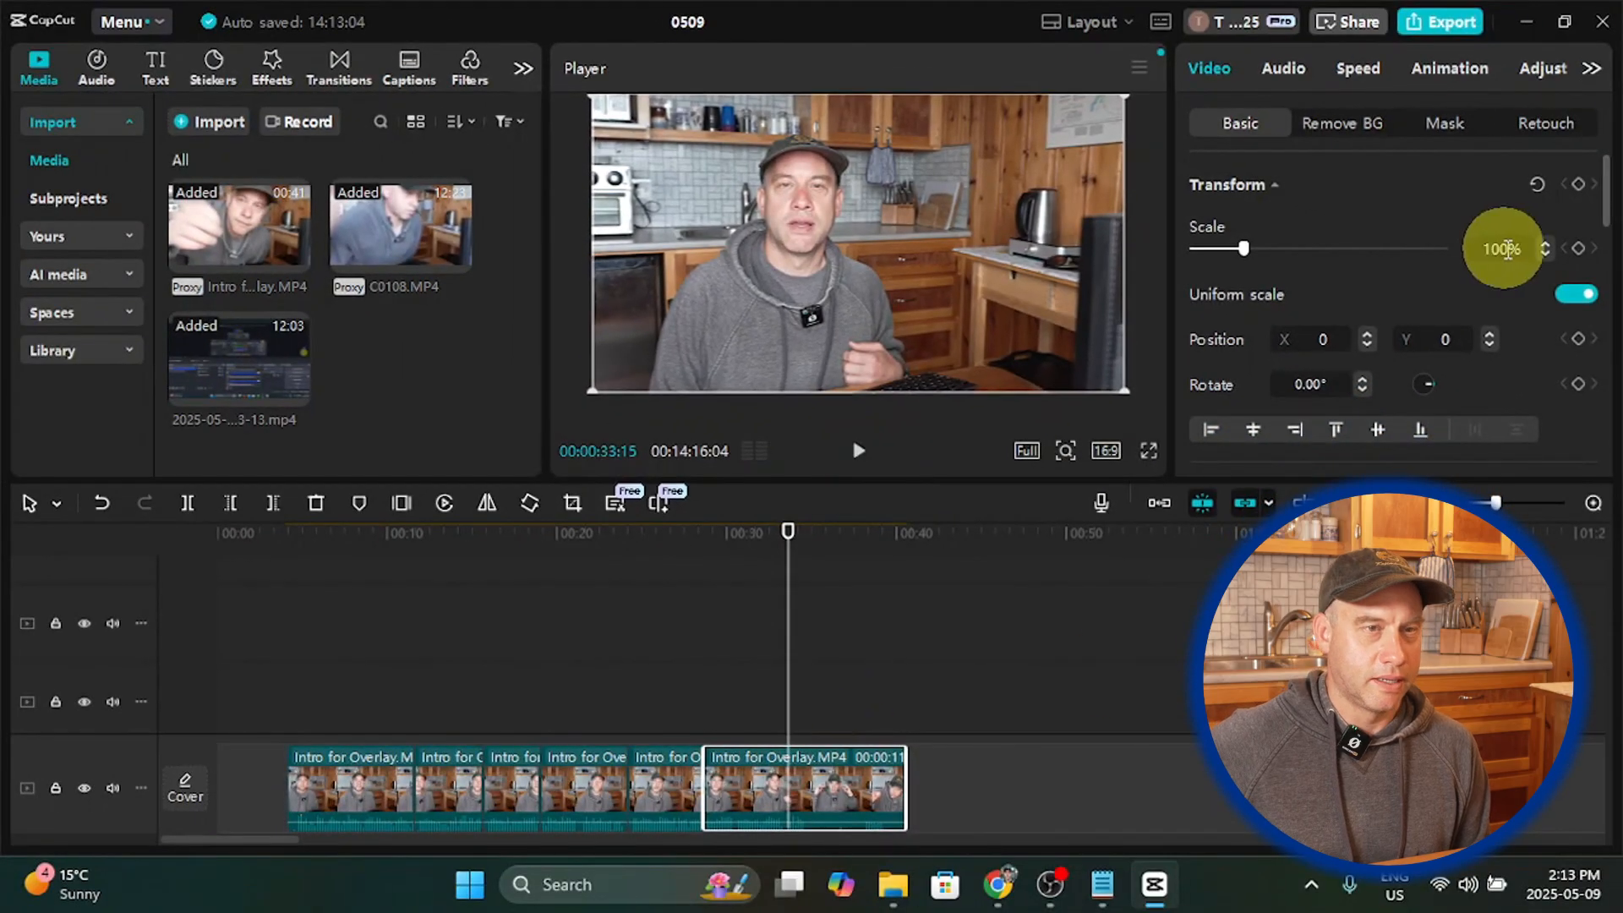
drag(1507, 248, 1407, 249)
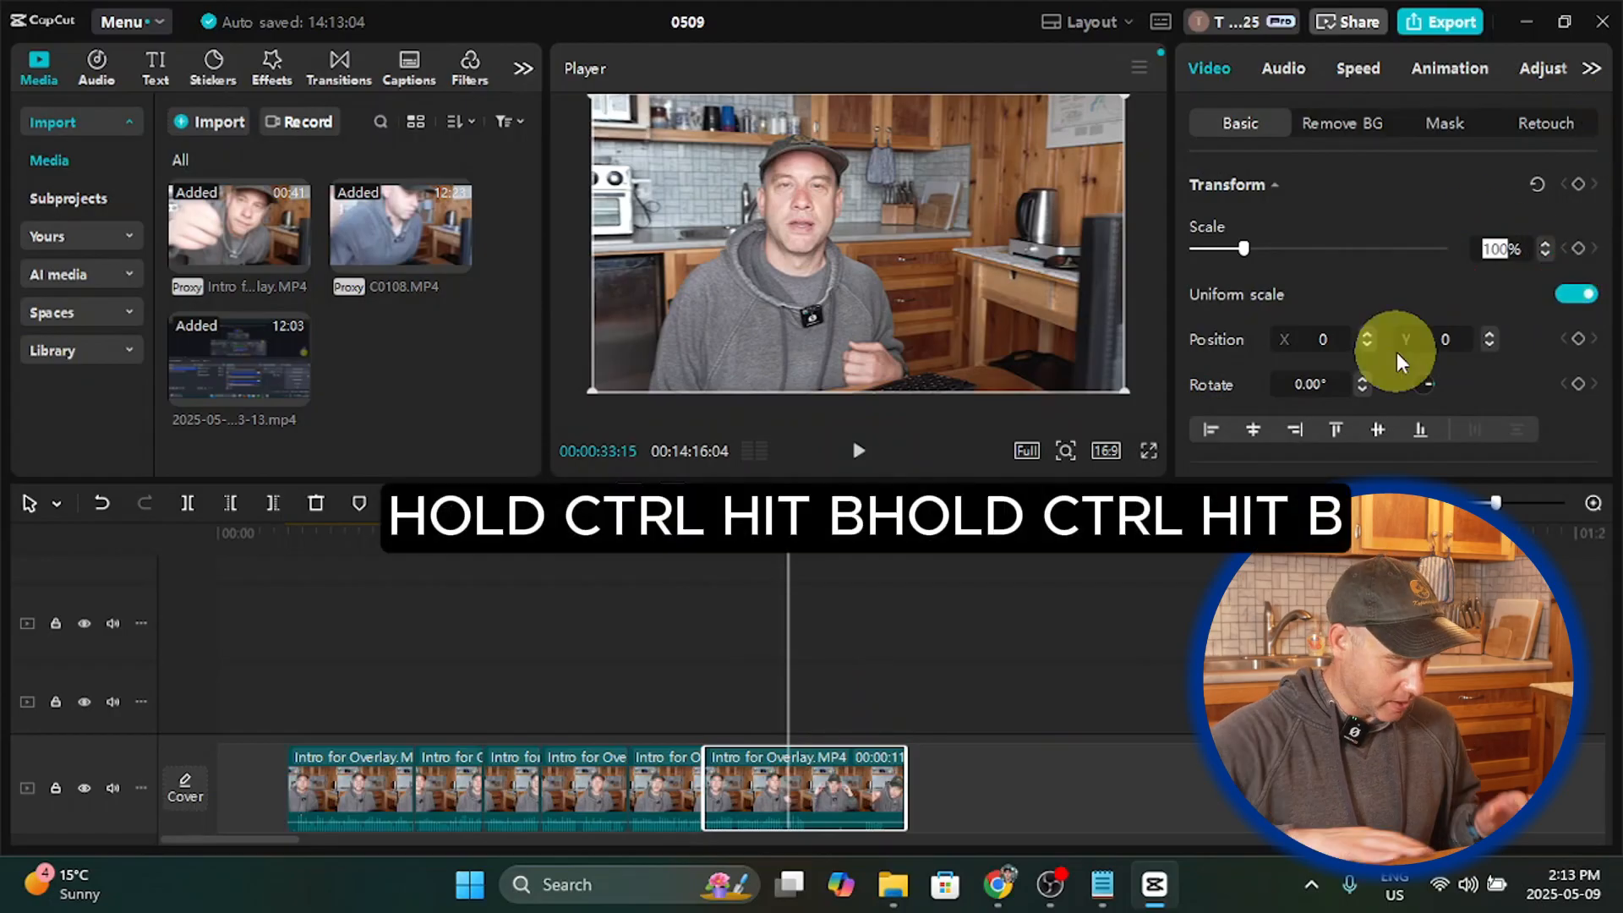
key(ctrl+b)
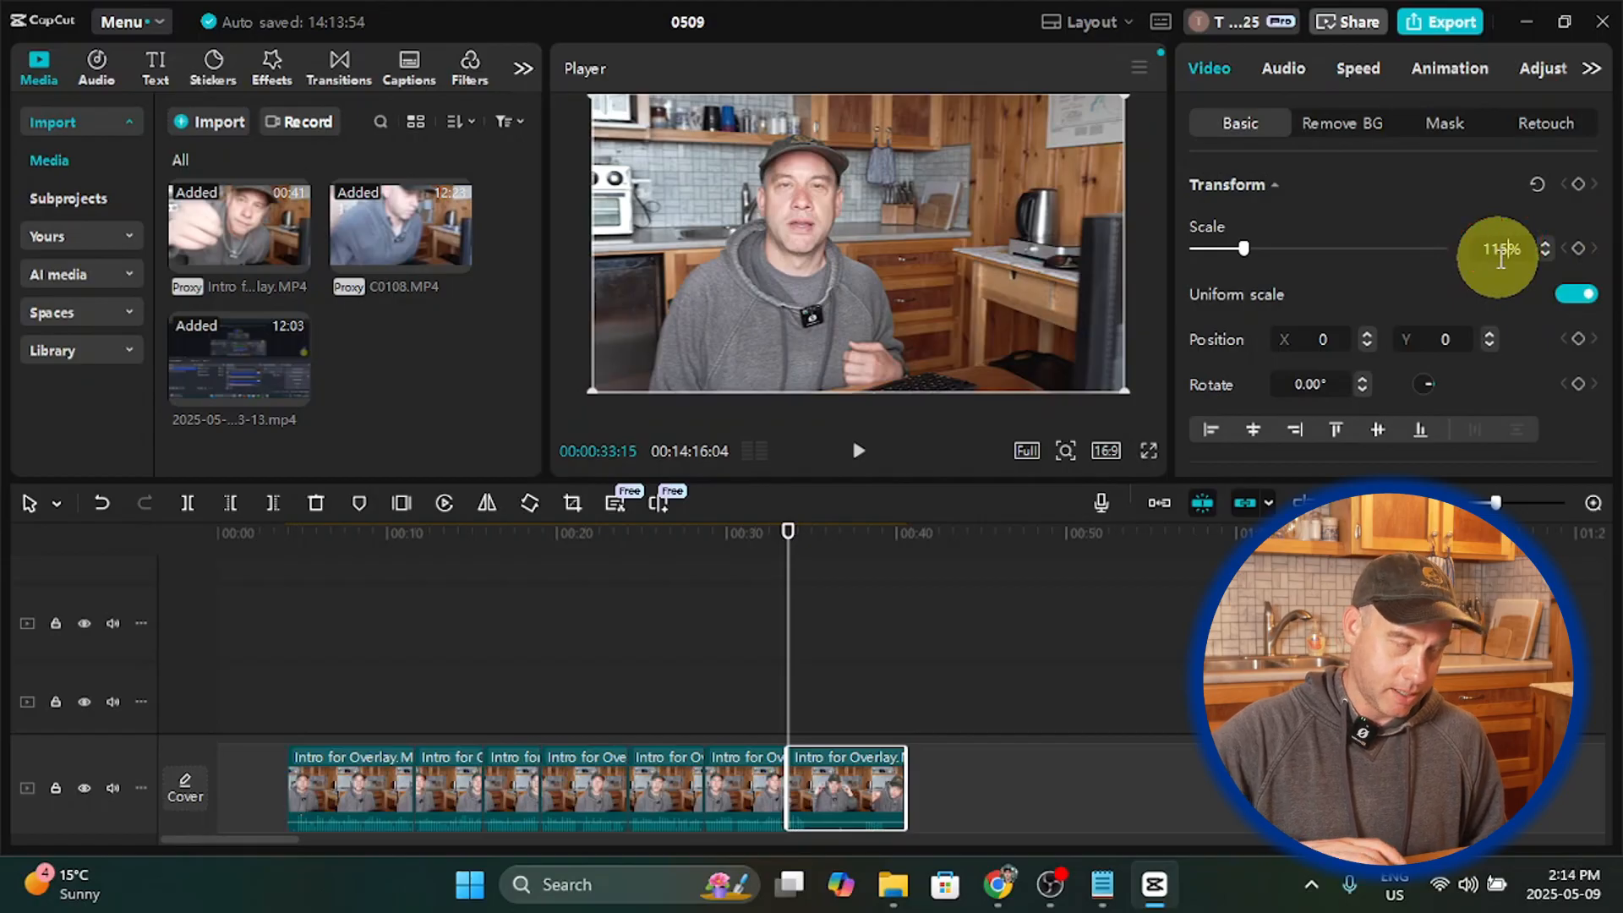
key(Return)
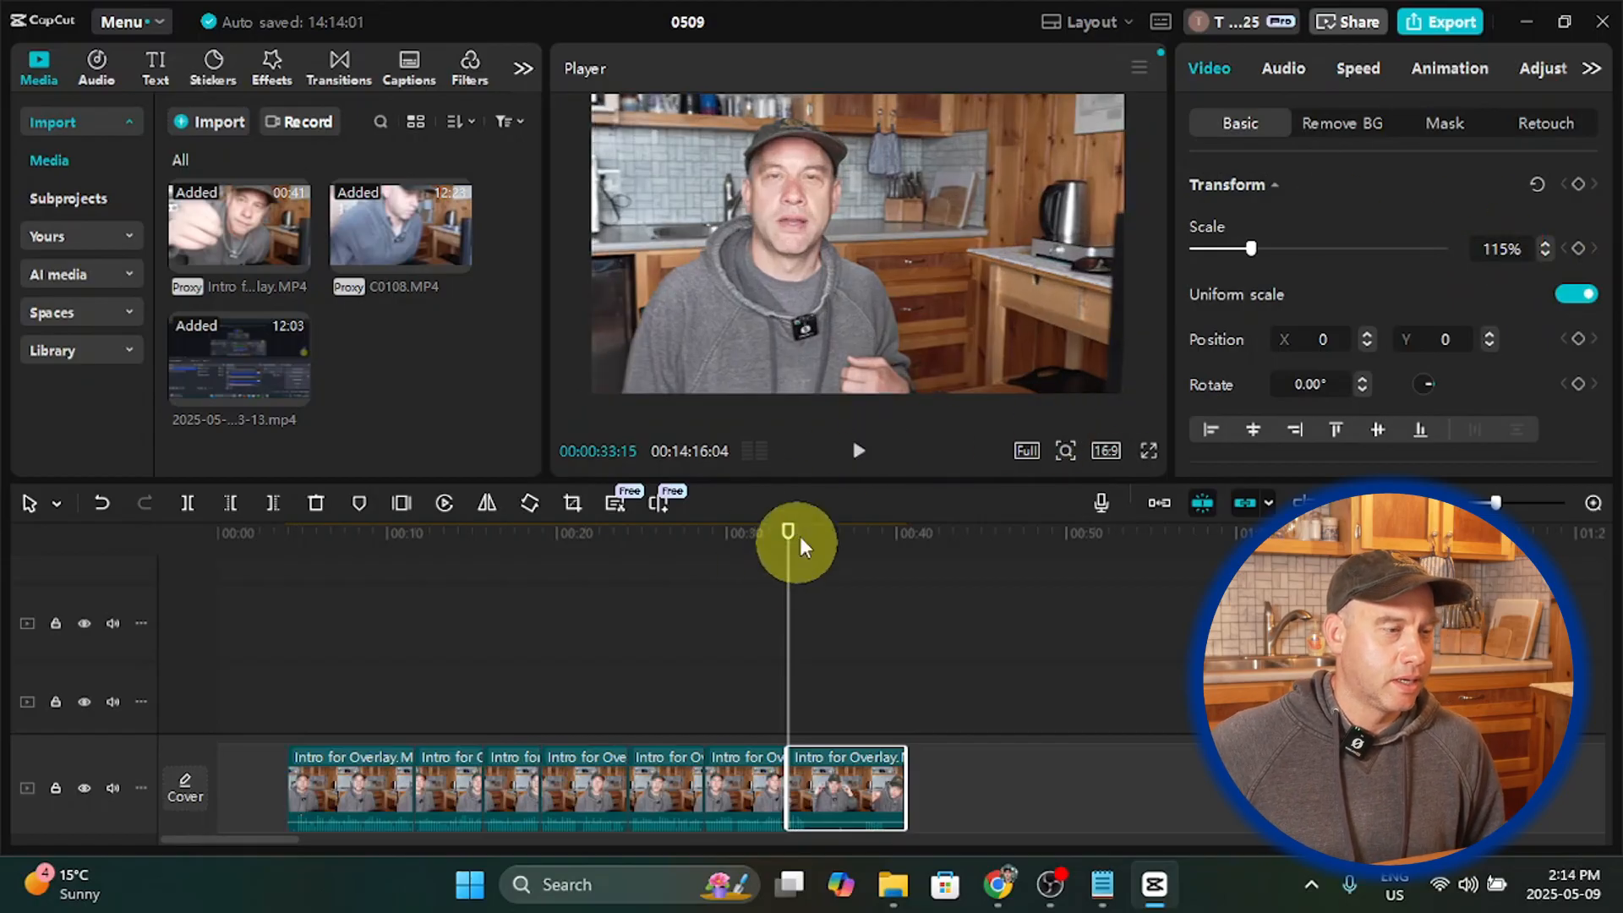
Step: Play the last intro piece and trim away everything after 00:00:34:19
click(854, 455)
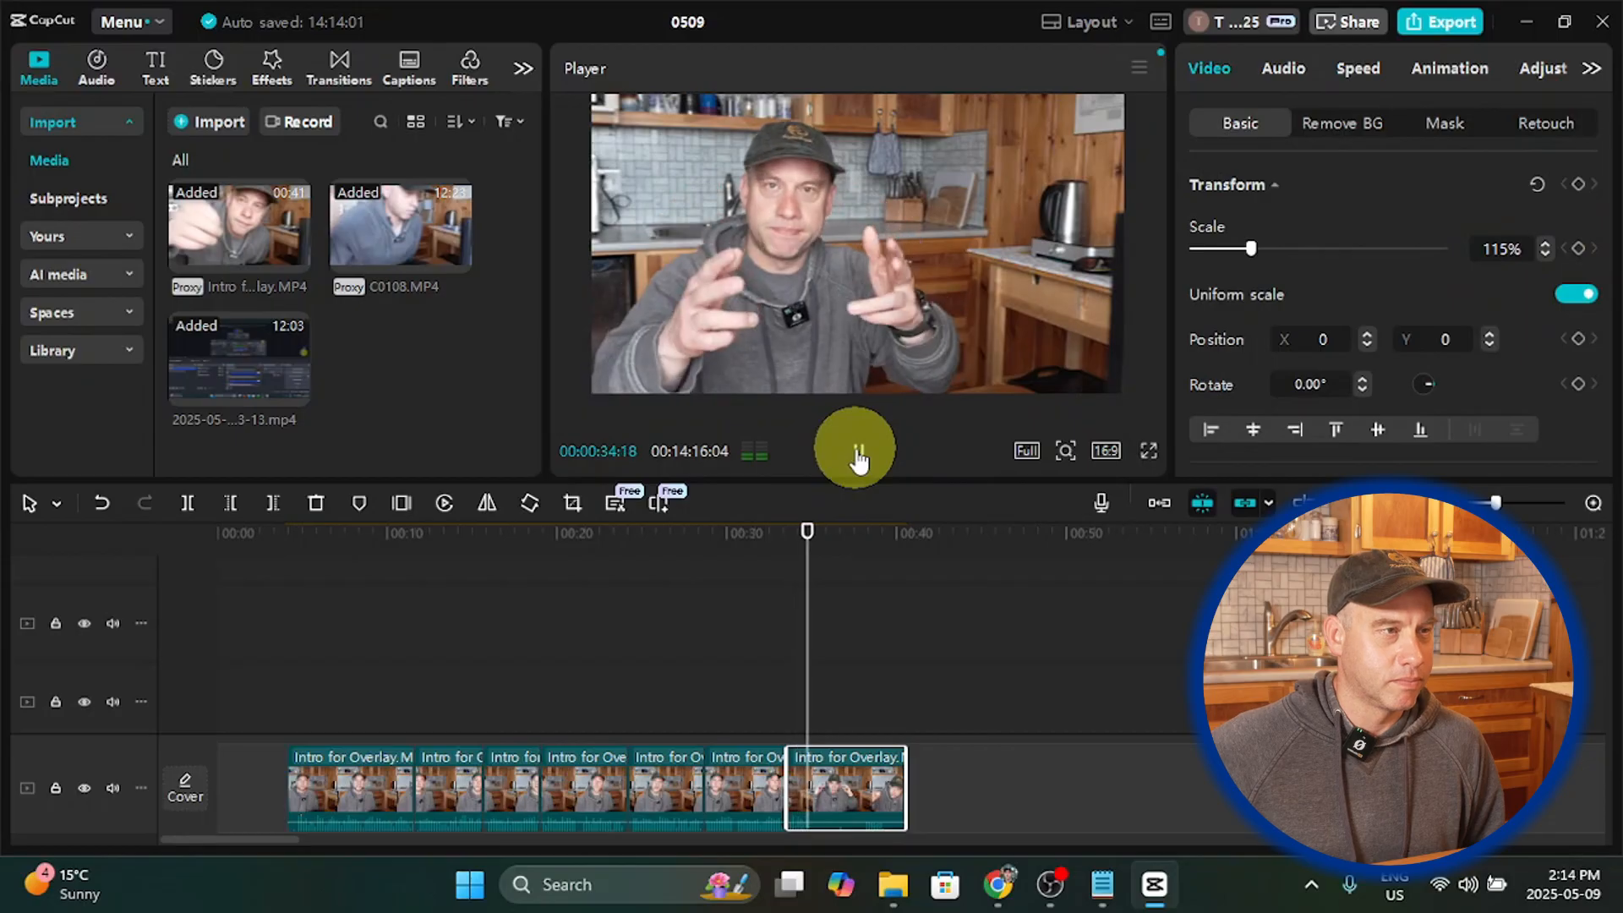
click(858, 452)
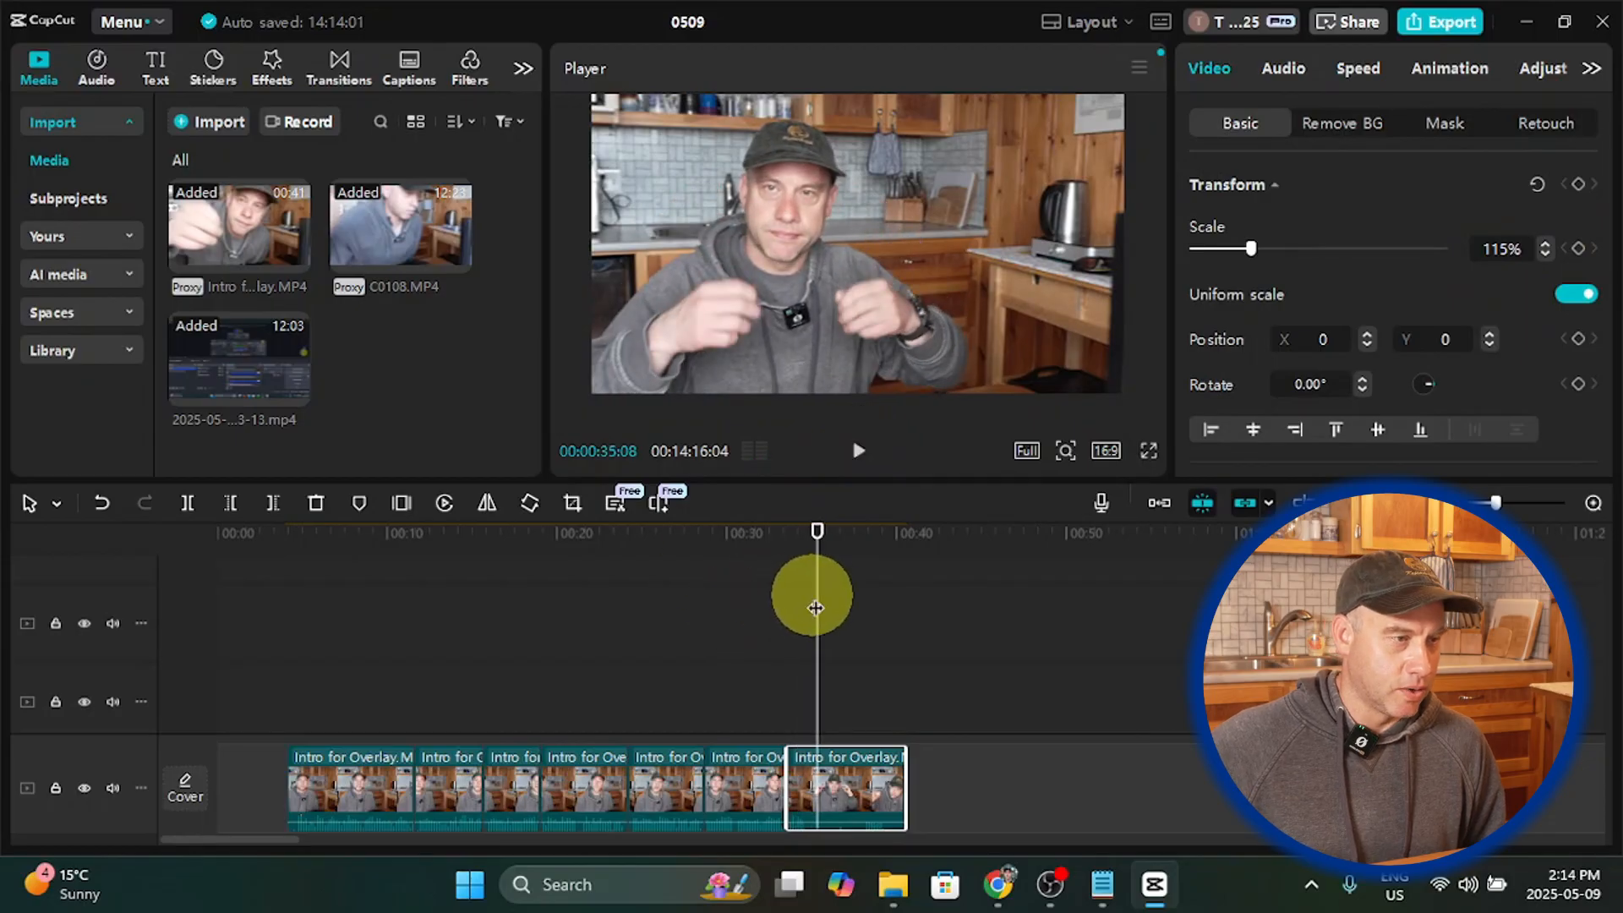
drag(816, 608, 809, 608)
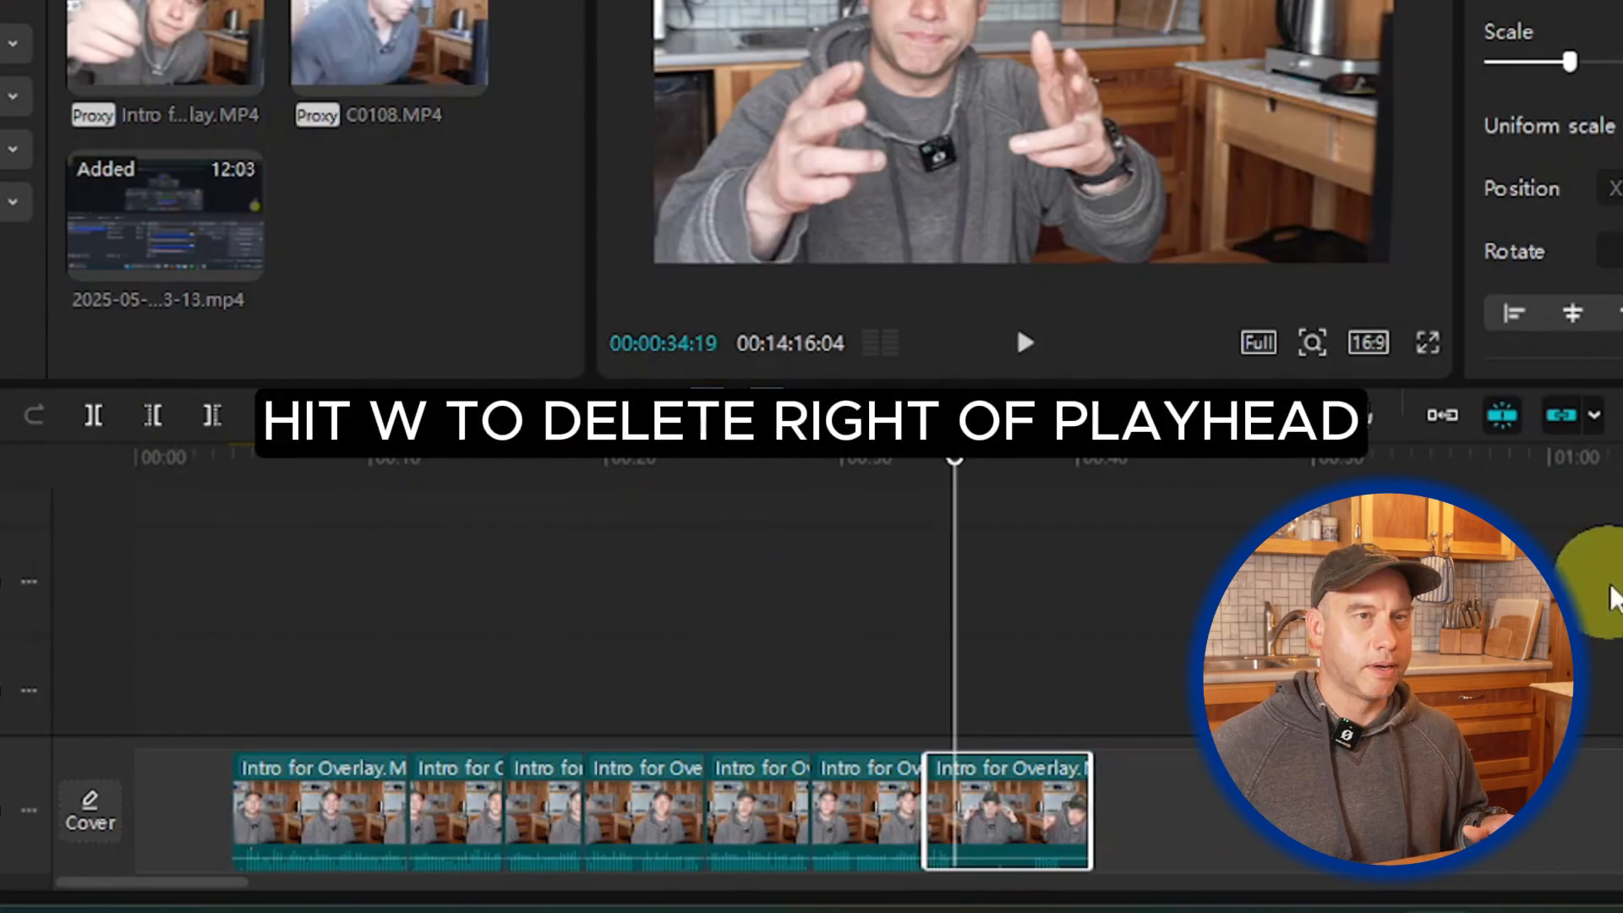
key(w)
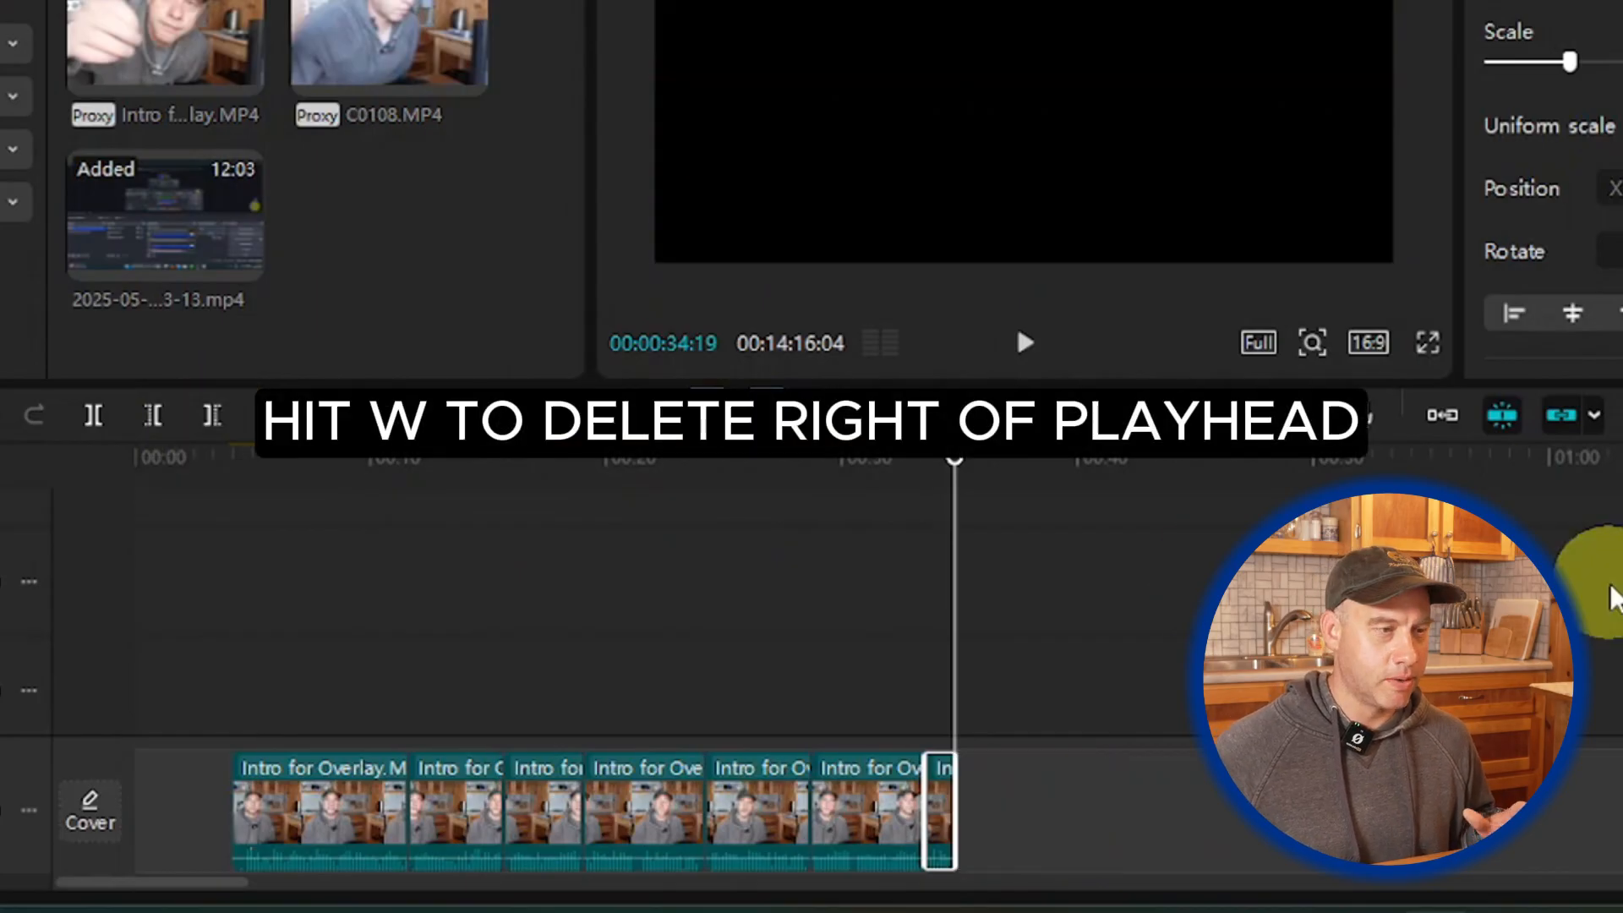
drag(951, 663, 1106, 623)
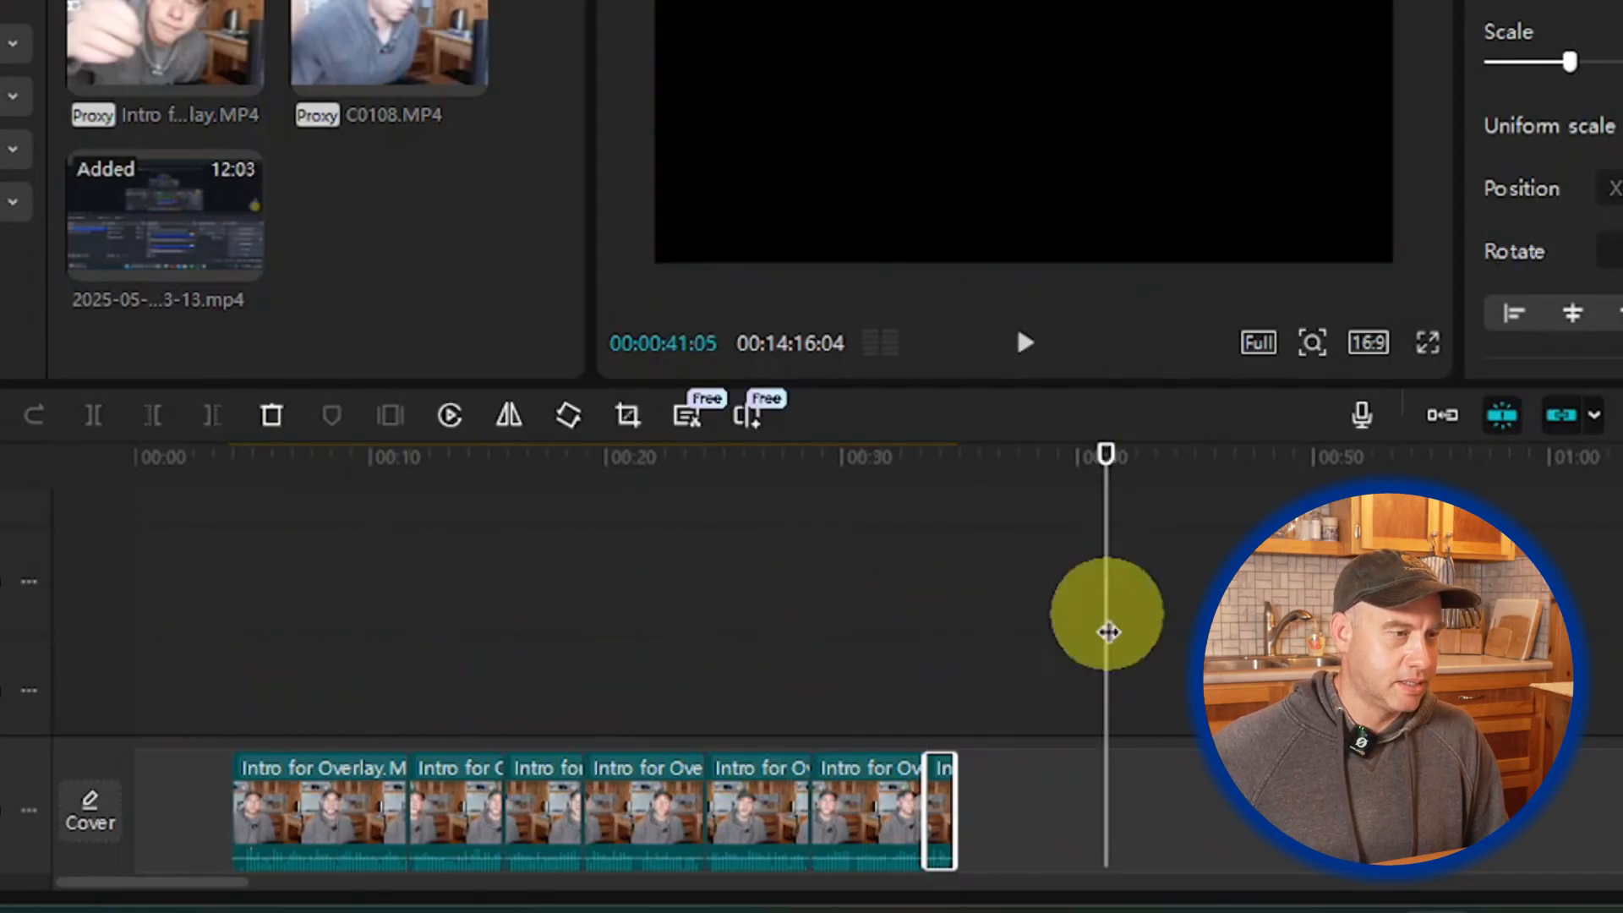
Step: Review the intro from about 00:00:08:10 and add a timeline marker at 00:00:14:10 for B-roll
drag(1098, 693, 361, 763)
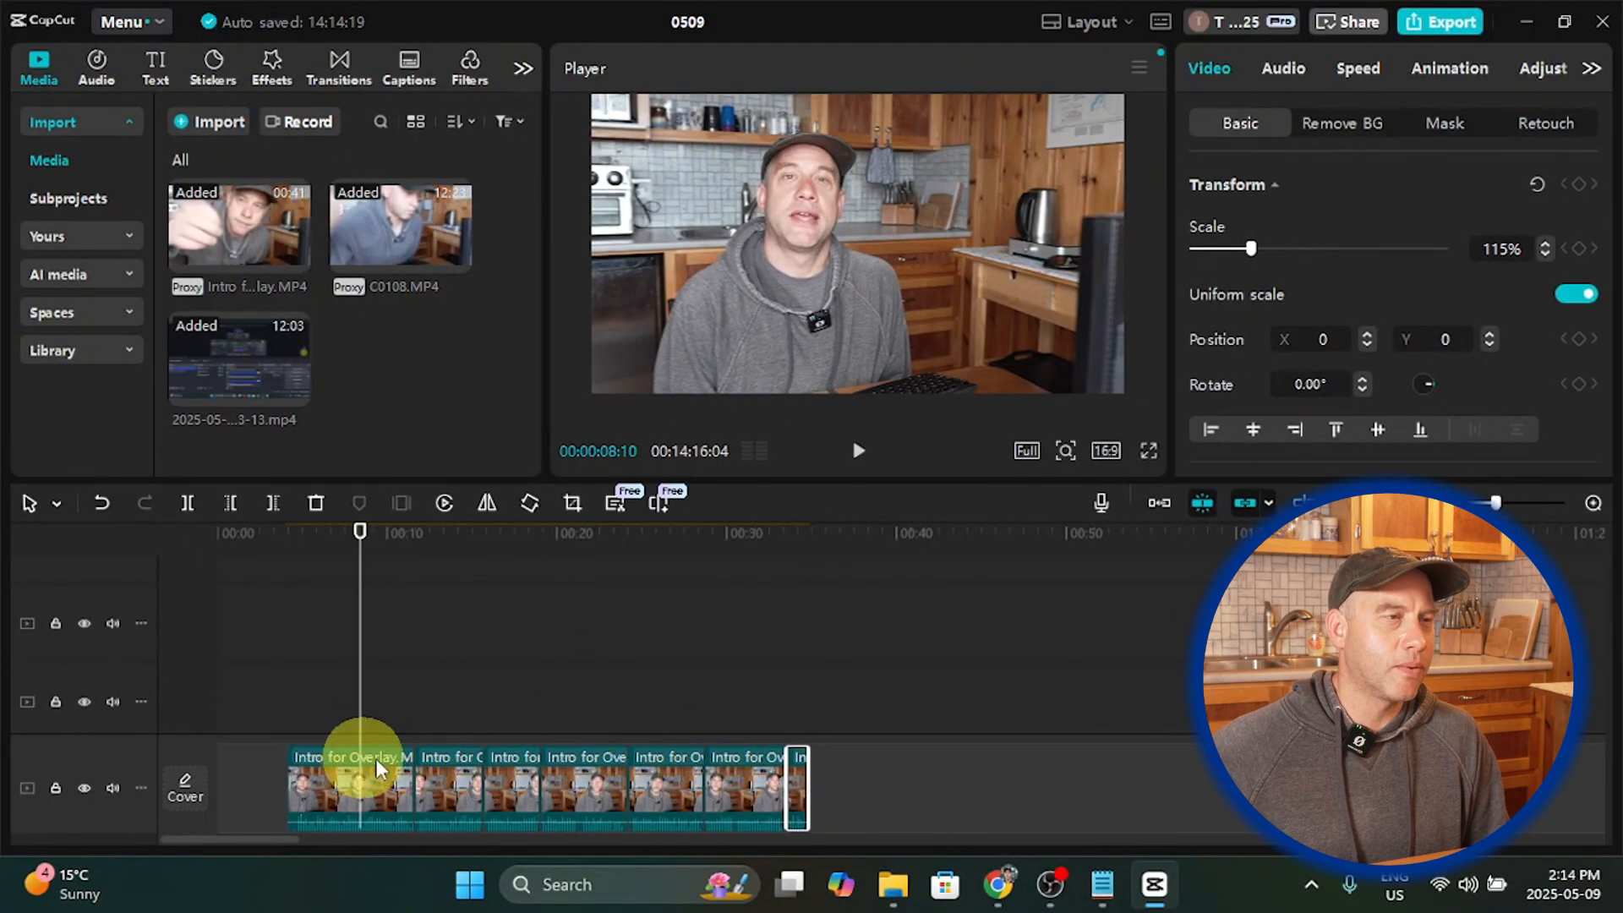
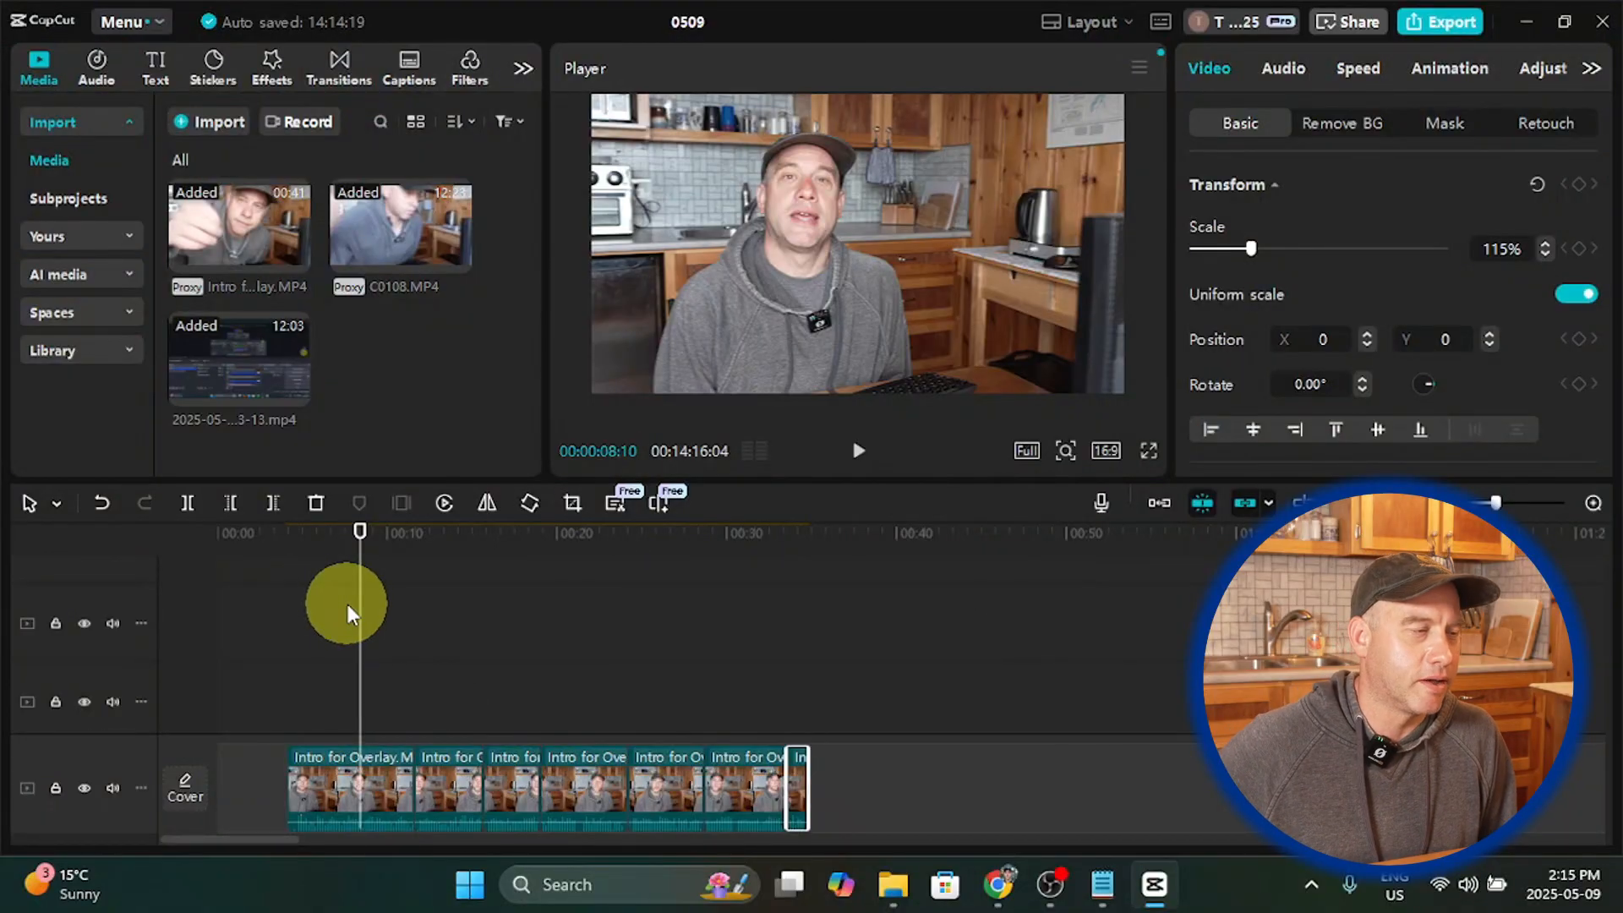
mouse_move(361, 618)
mouse_down()
mouse_move(400, 618)
mouse_move(365, 627)
mouse_up()
click(859, 453)
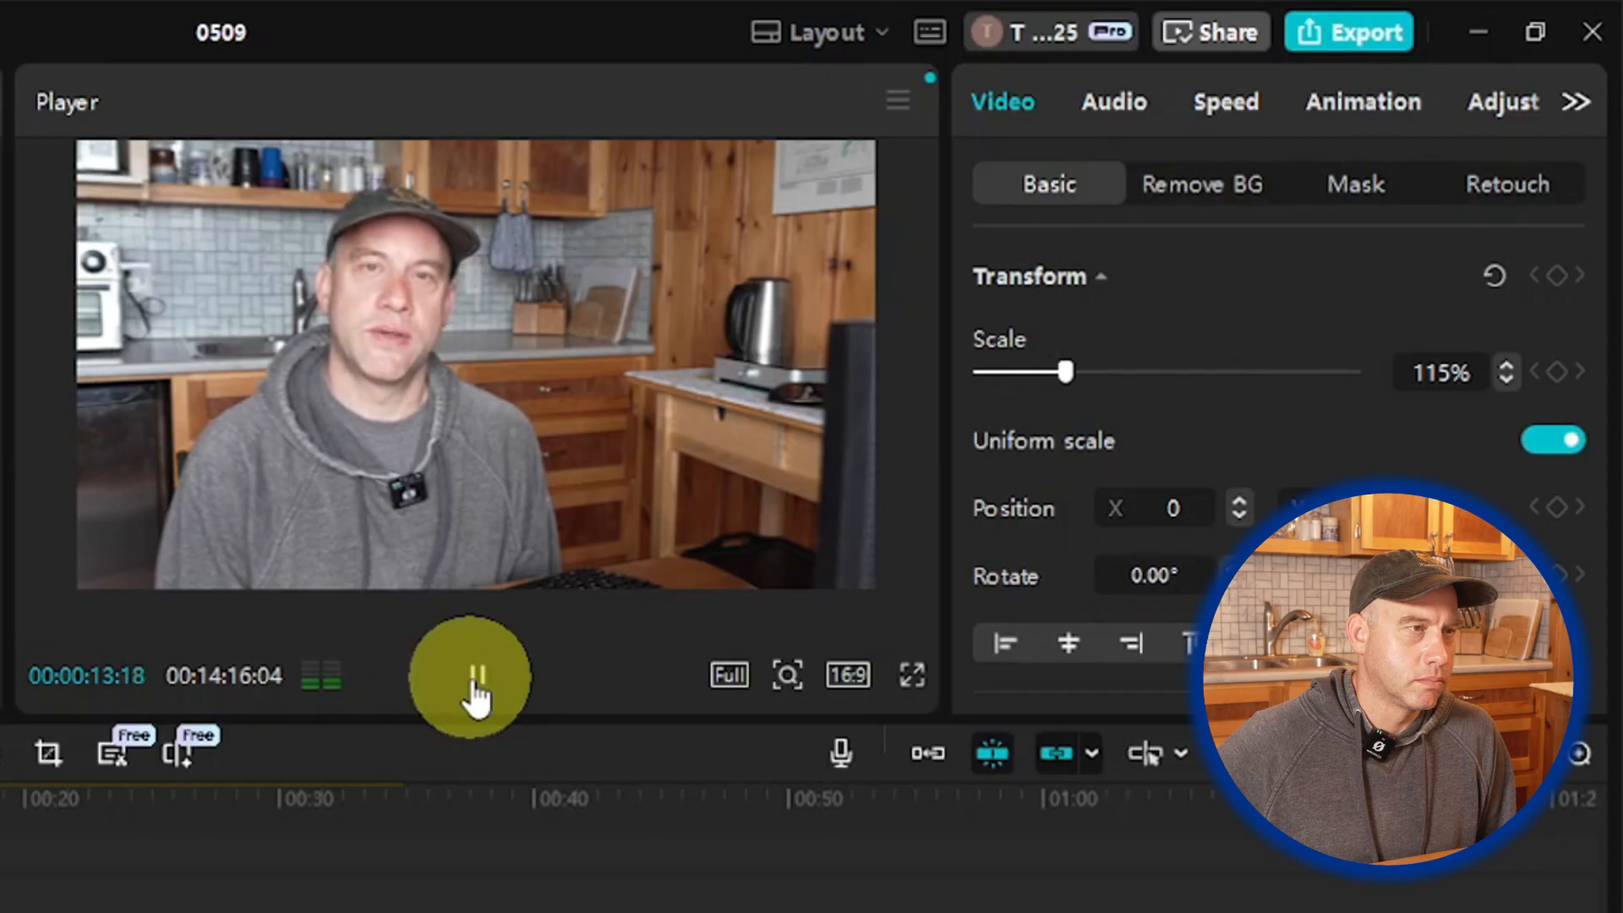
click(474, 680)
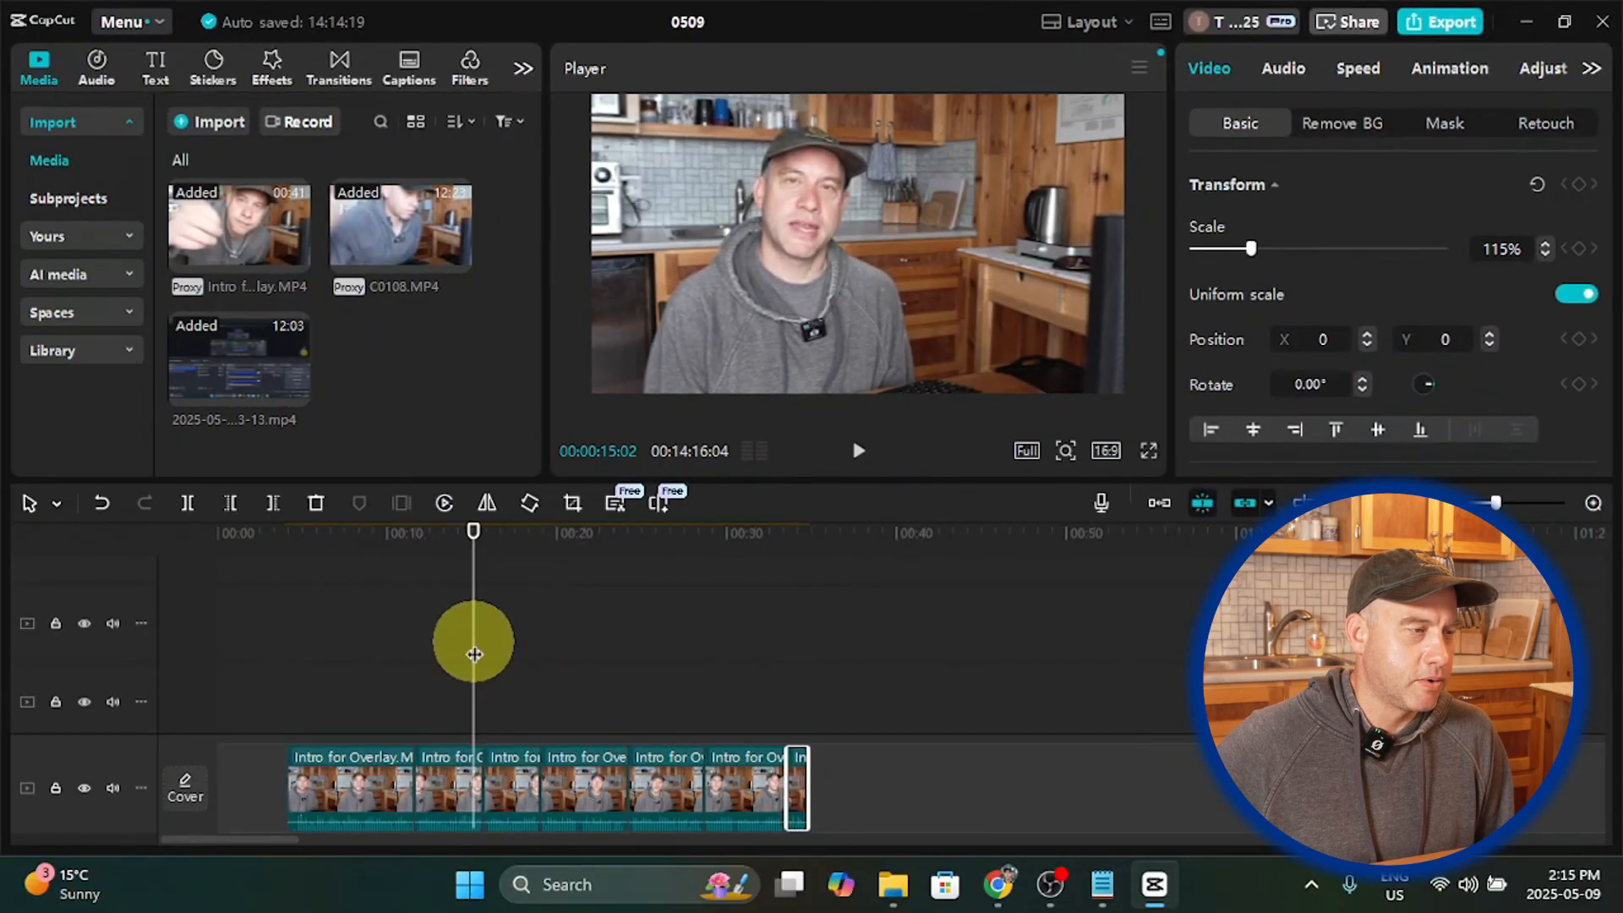
drag(13, 902, 4, 912)
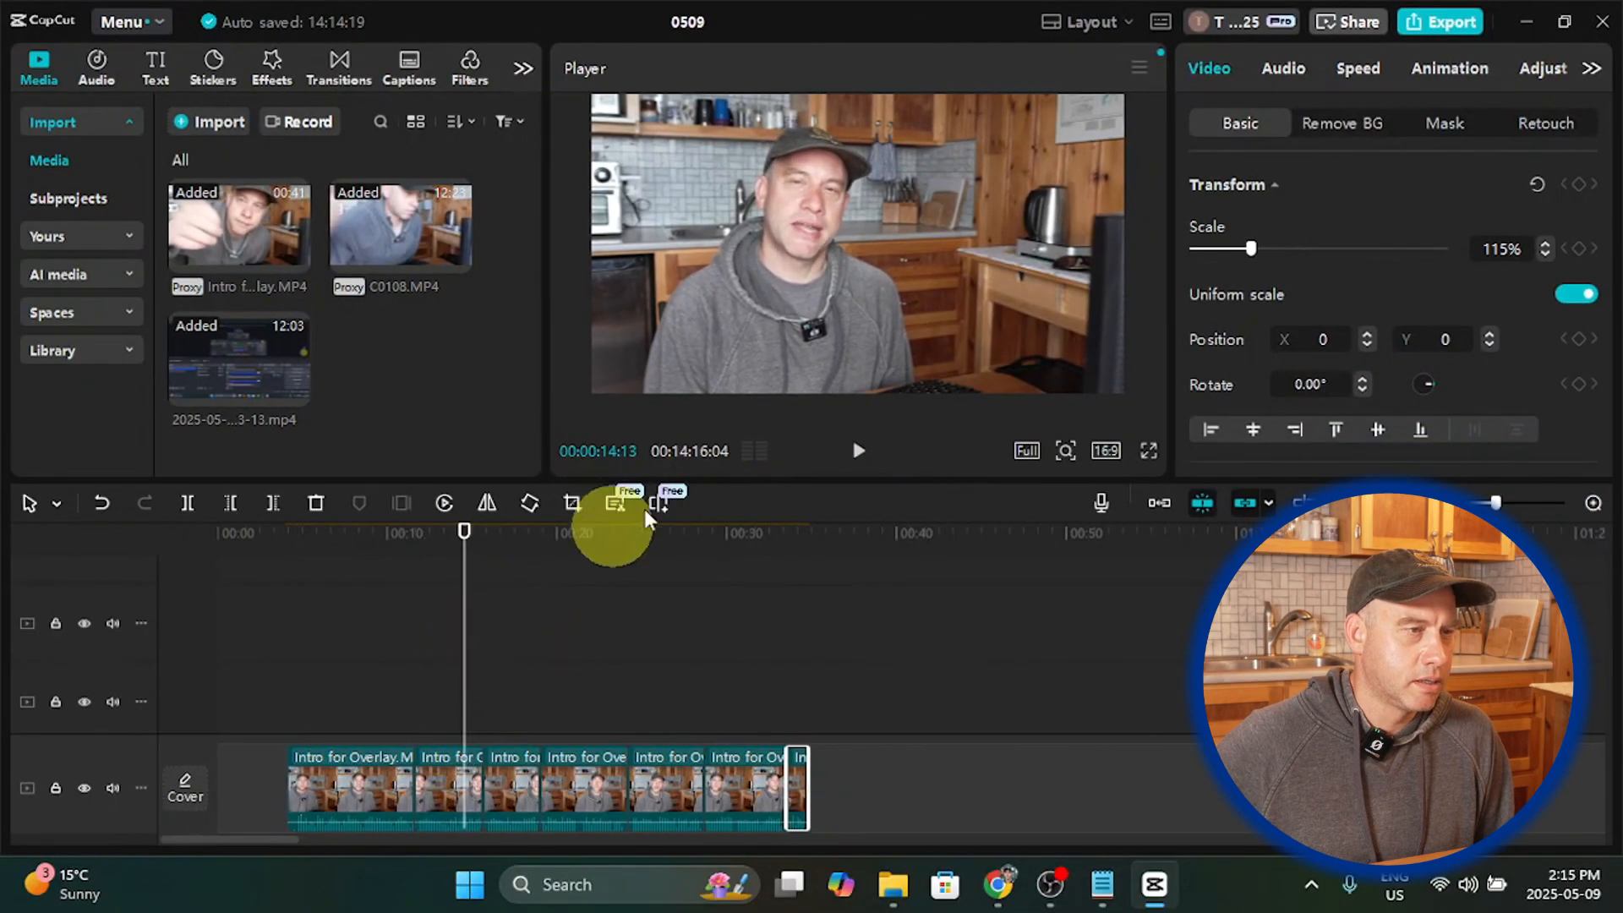
click(857, 452)
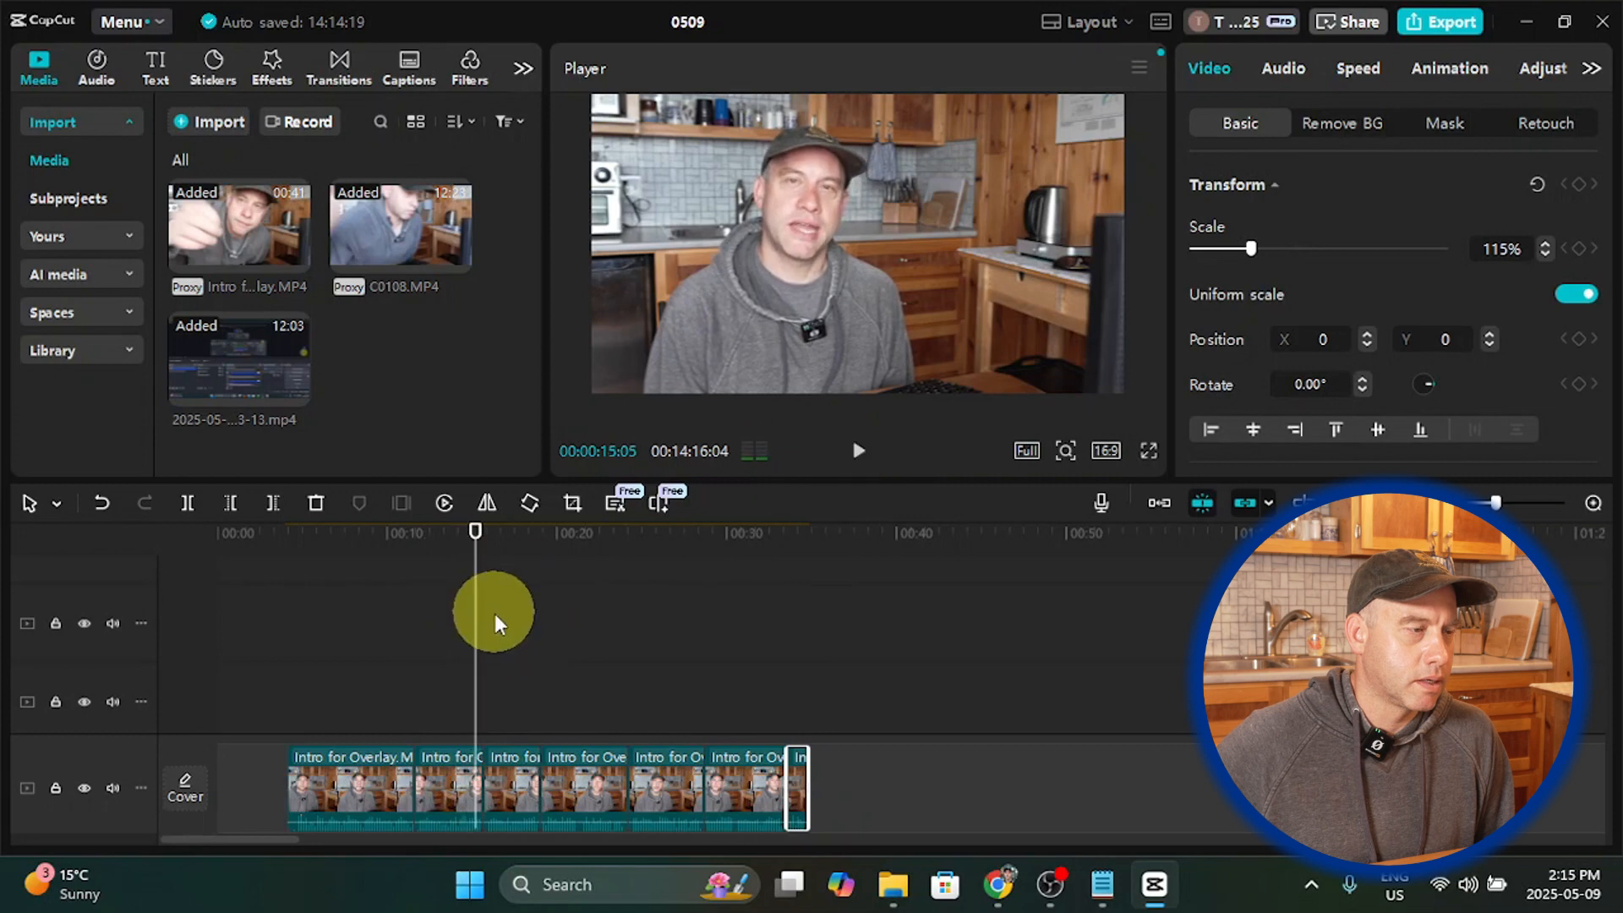
click(465, 621)
drag(462, 626, 455, 626)
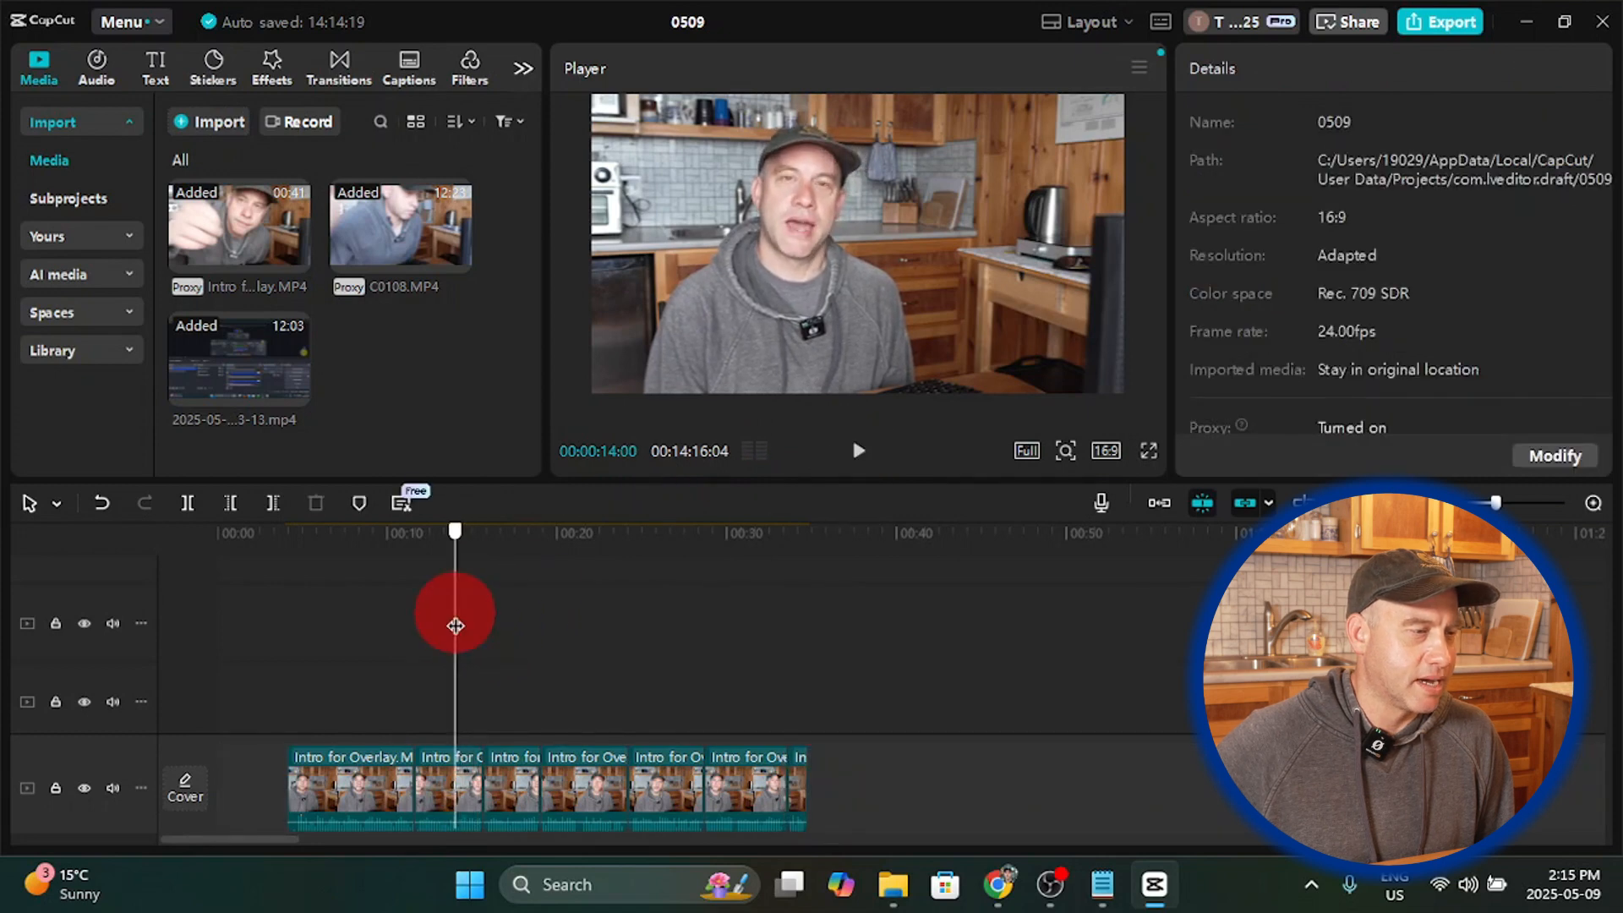
click(858, 455)
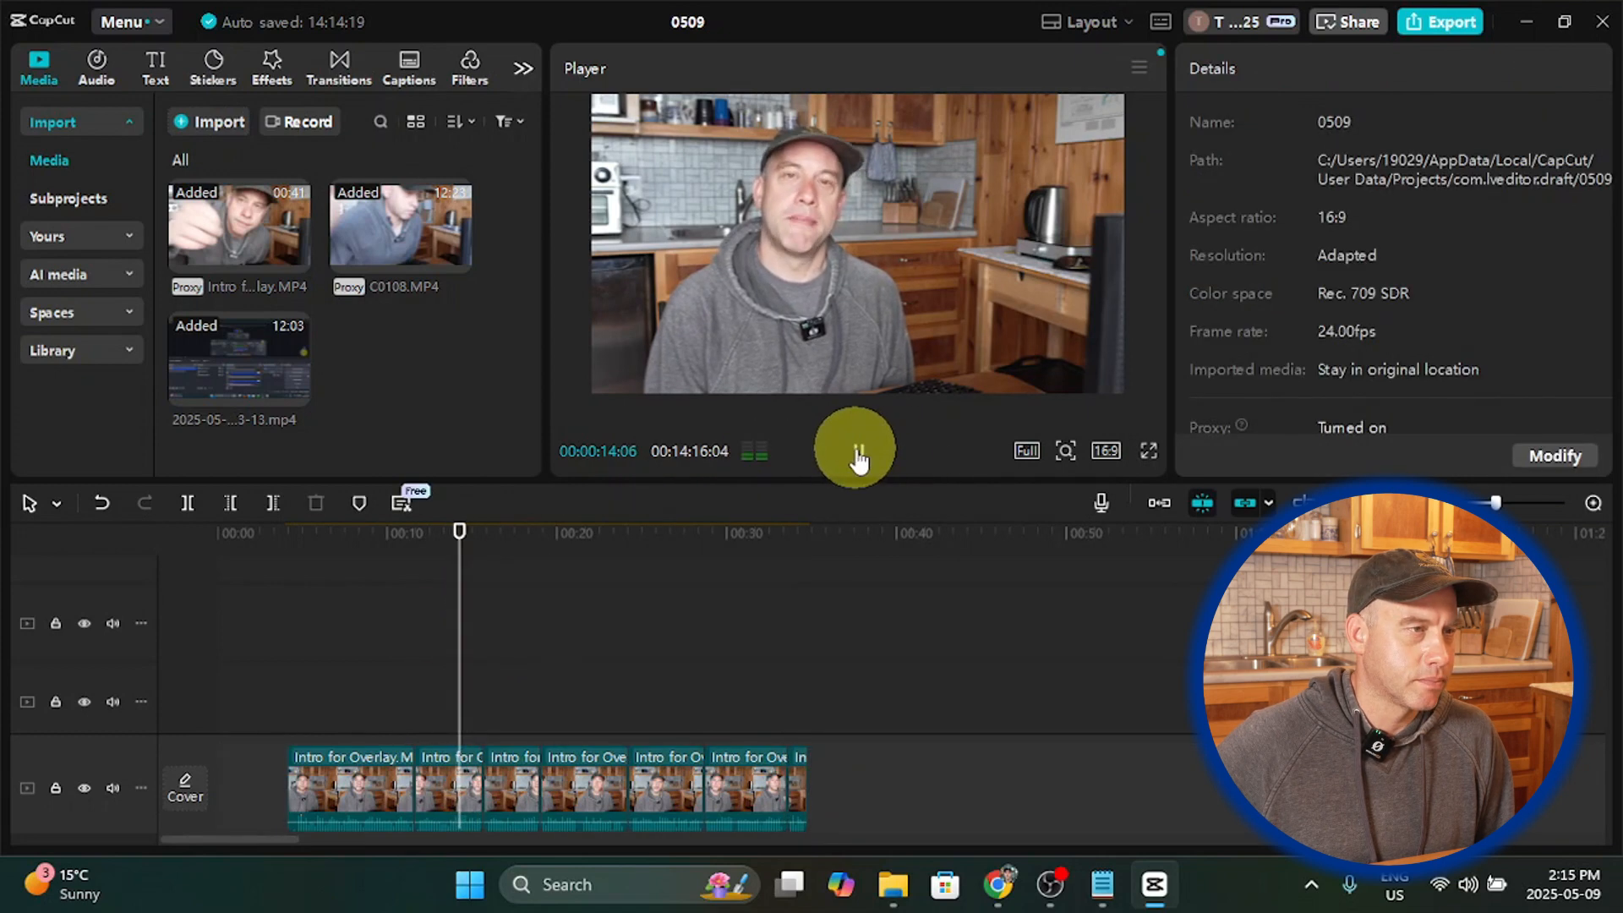
click(857, 455)
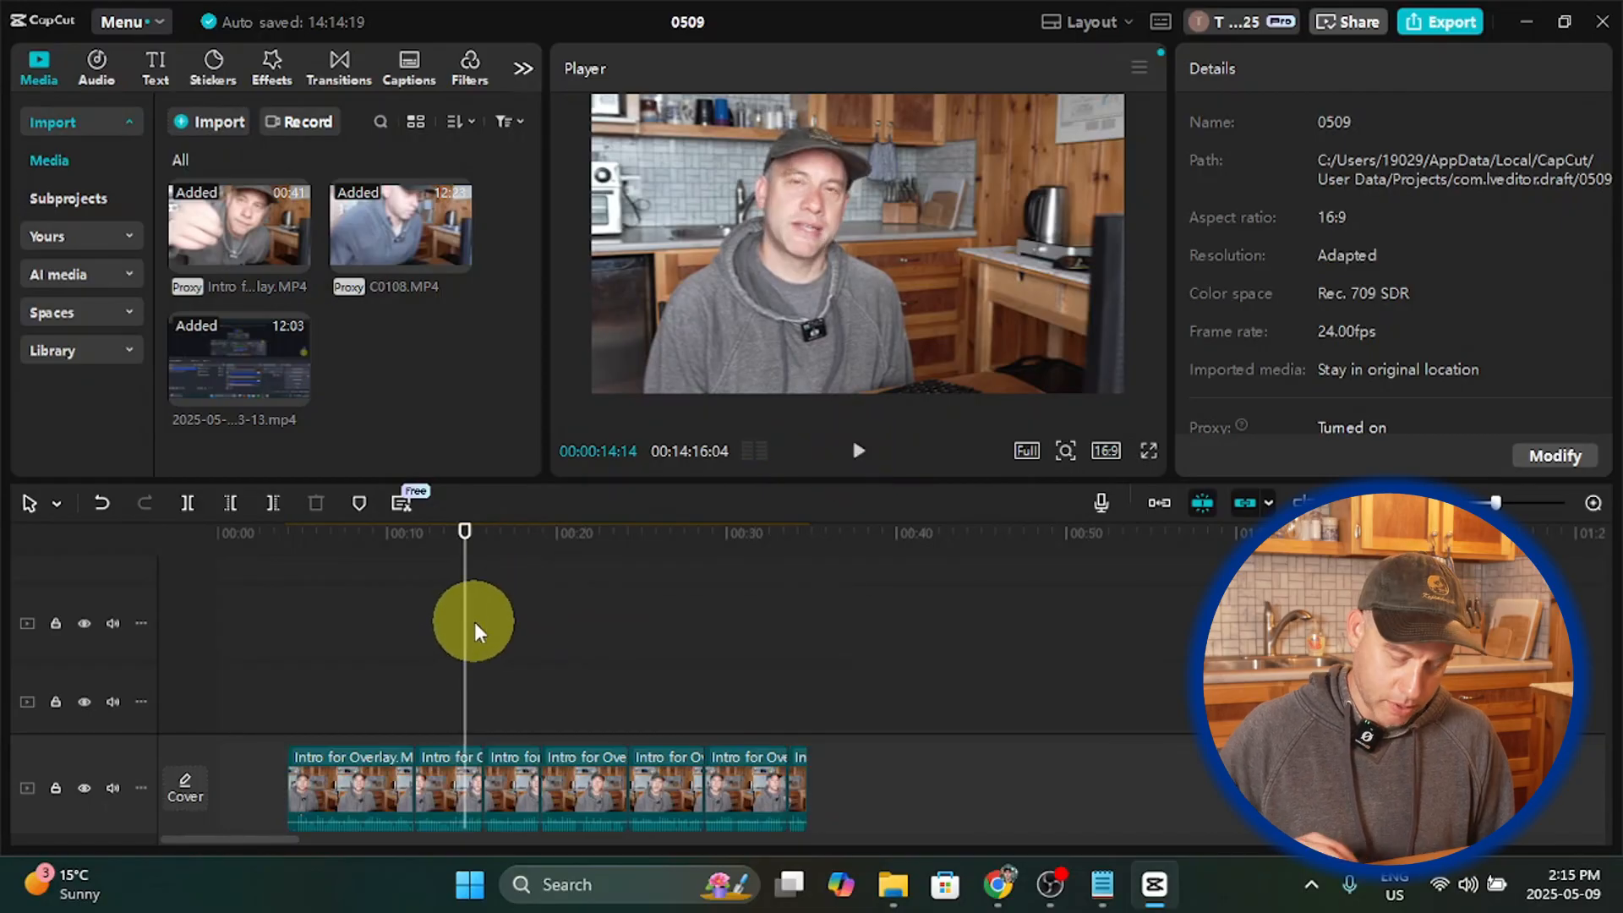
click(465, 626)
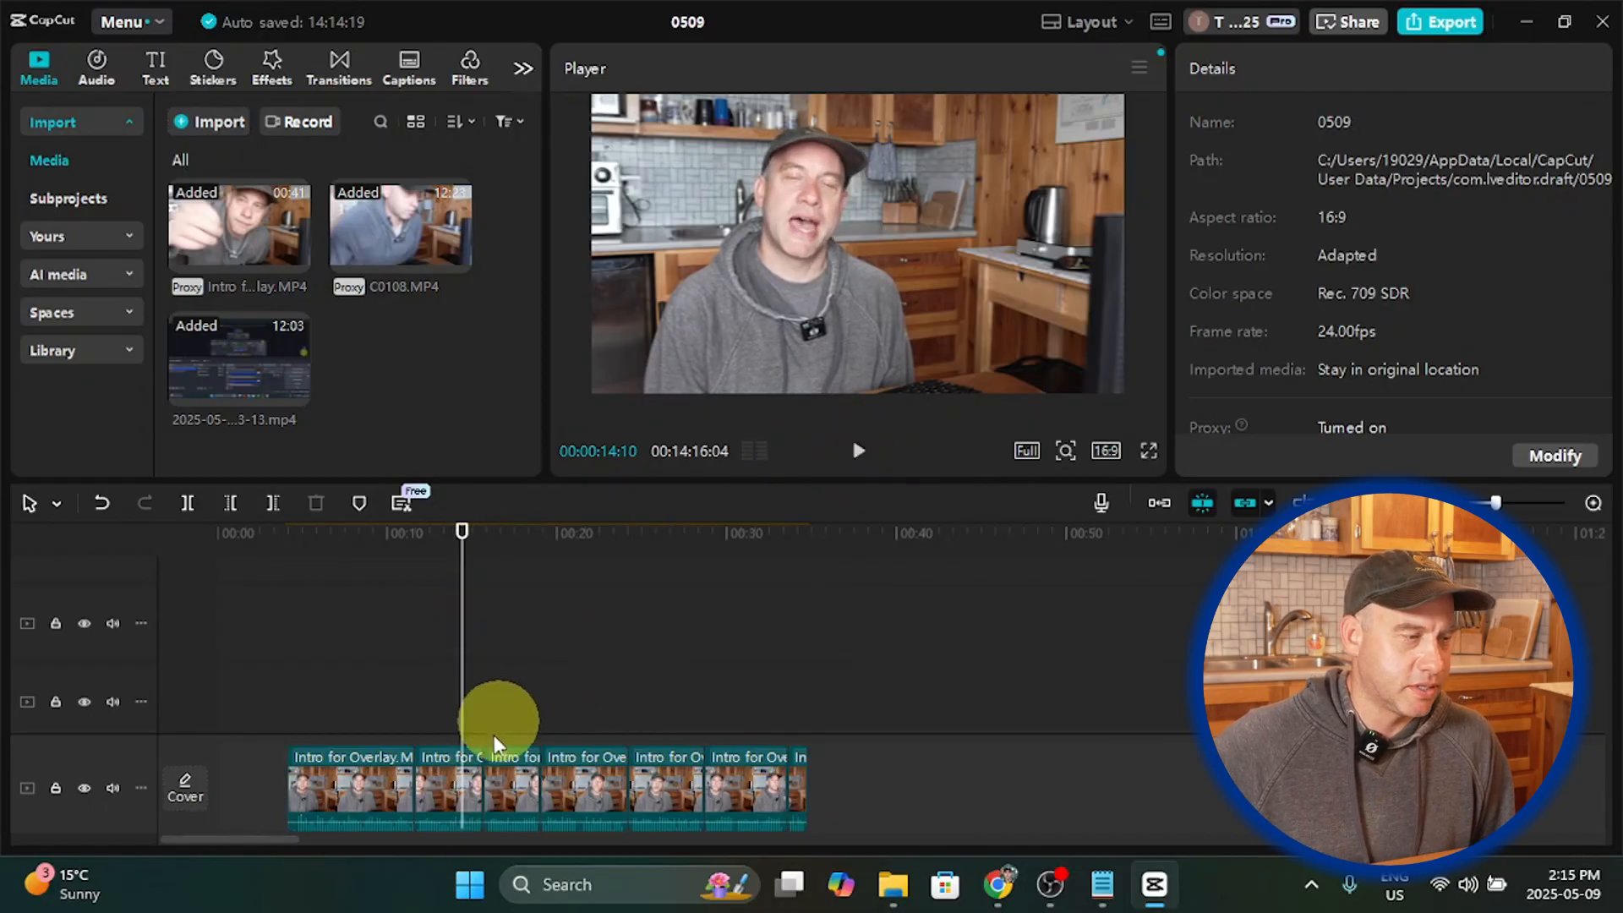
click(357, 503)
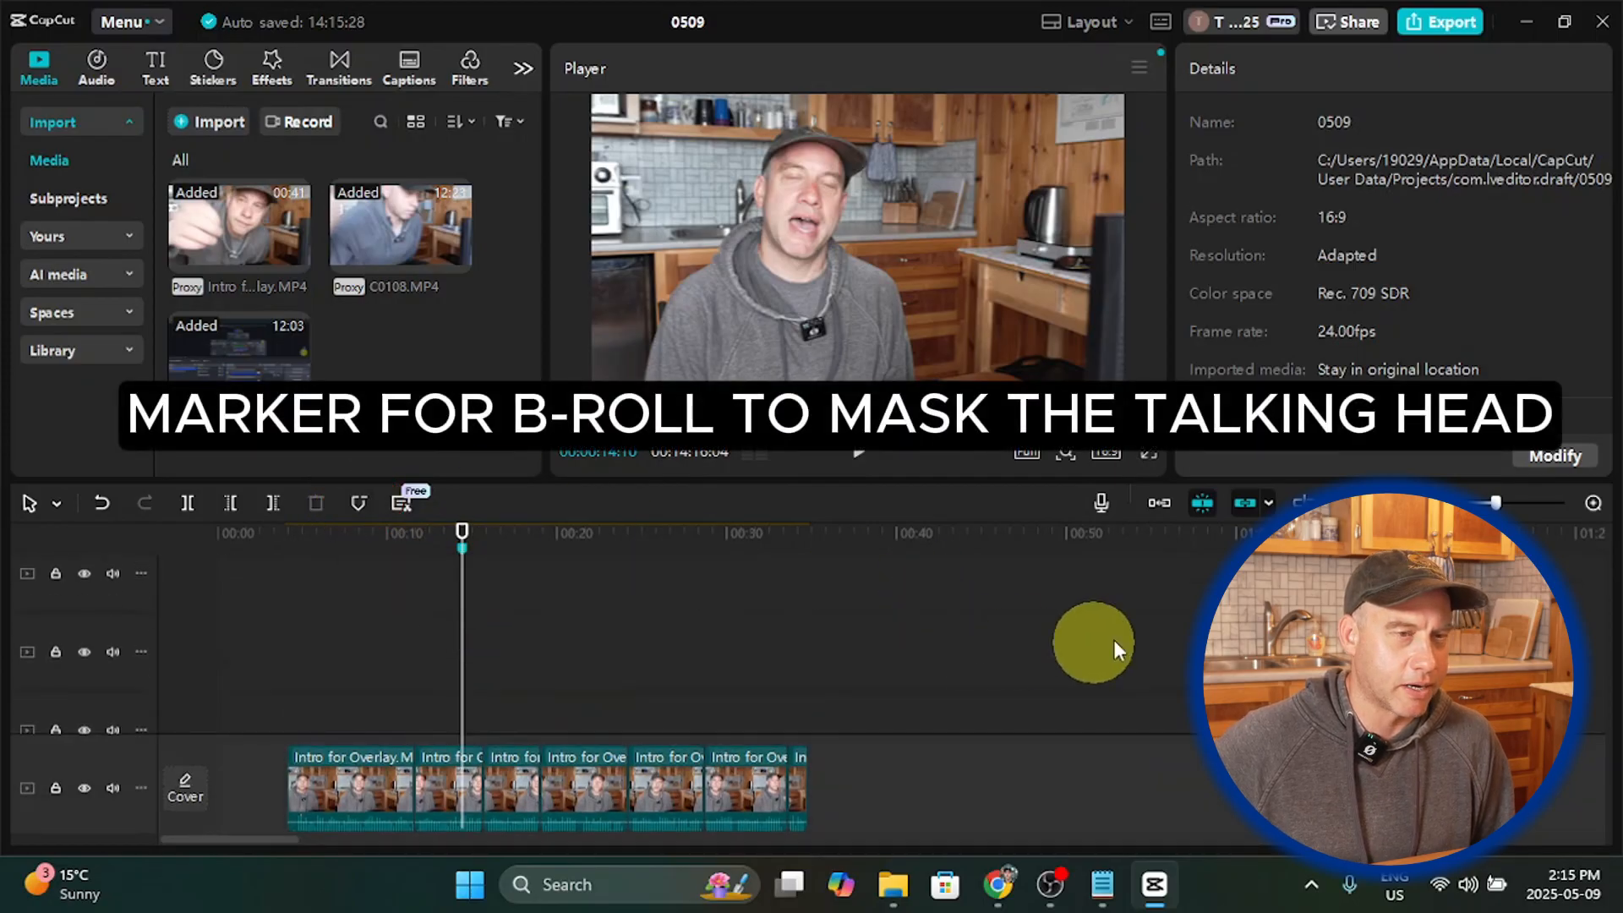
Step: Play on through the intro and add timeline markers at 00:00:17:15 and 00:00:20:21
click(867, 461)
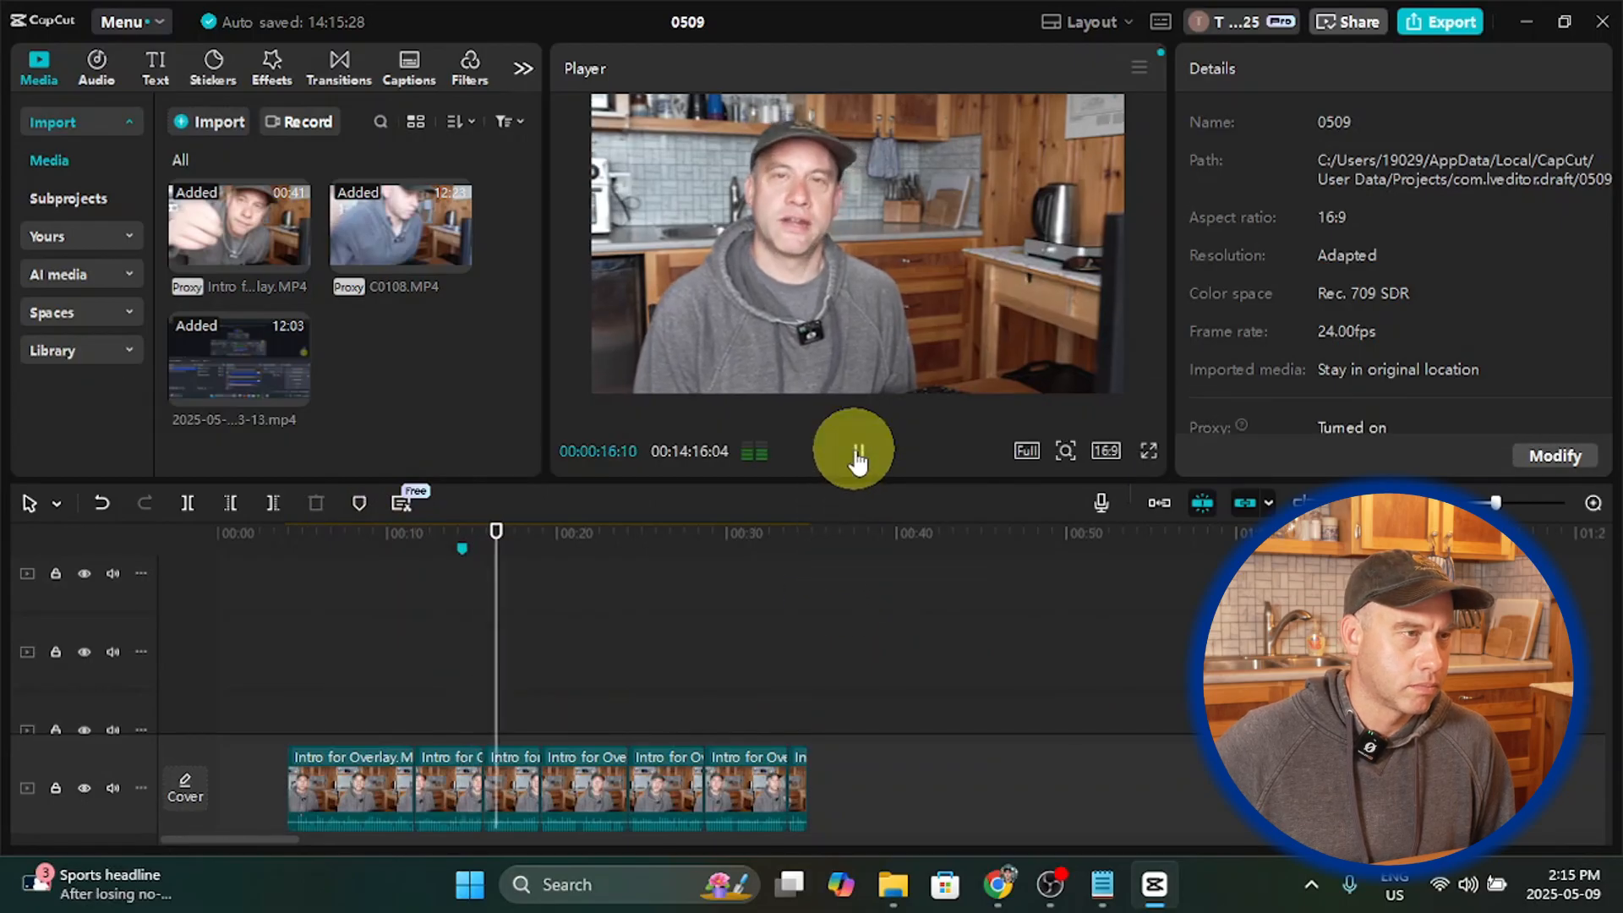
click(858, 461)
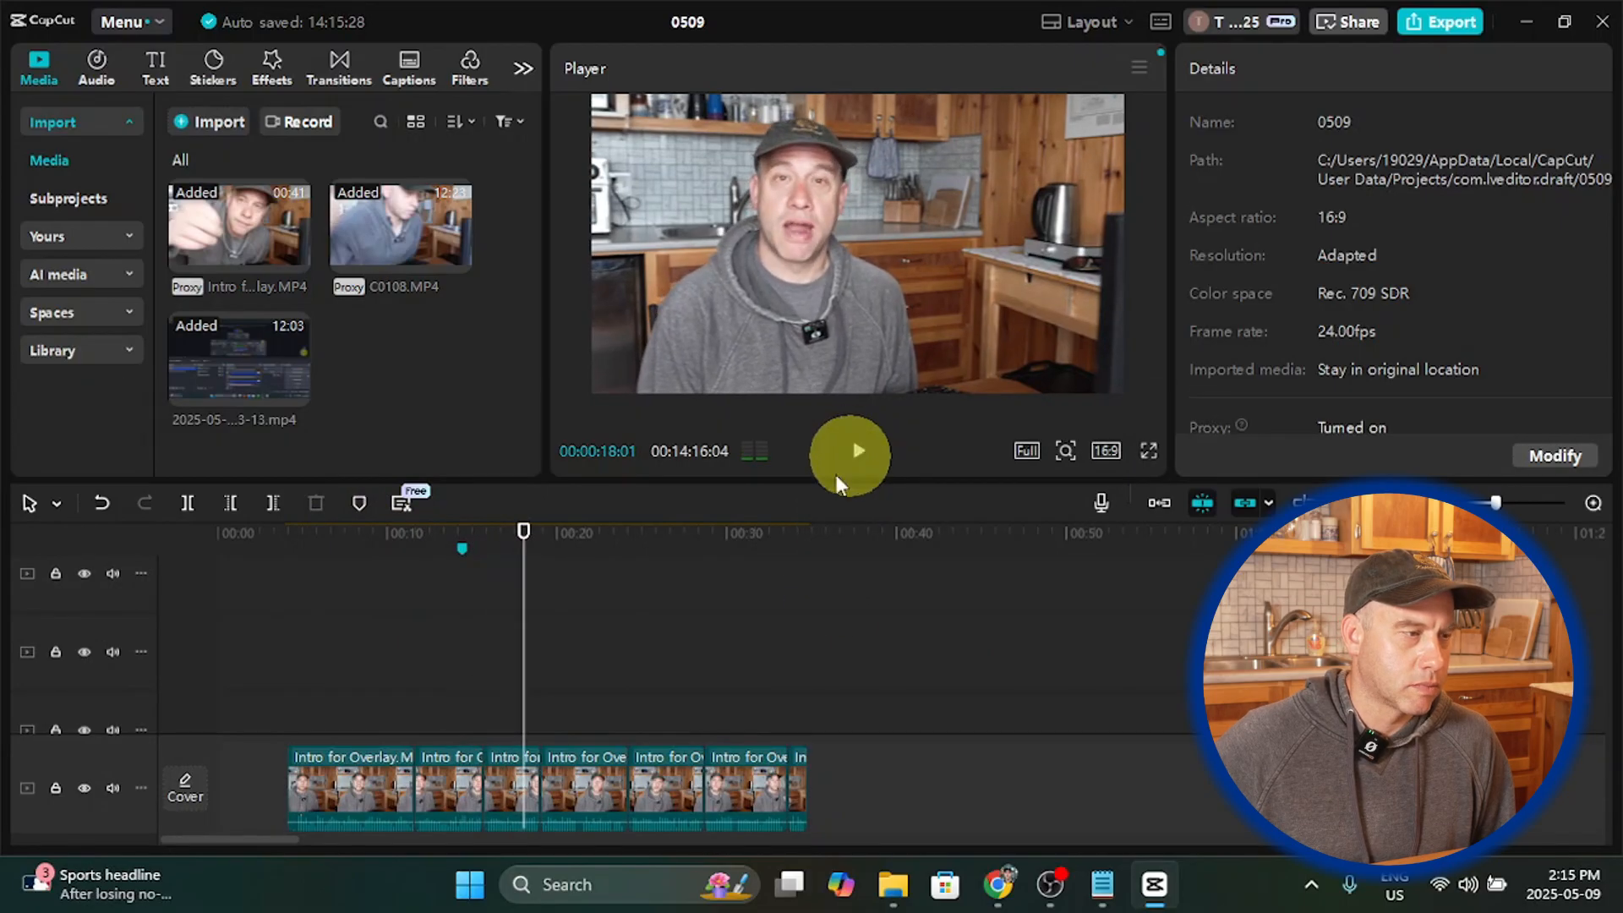
drag(527, 591, 517, 590)
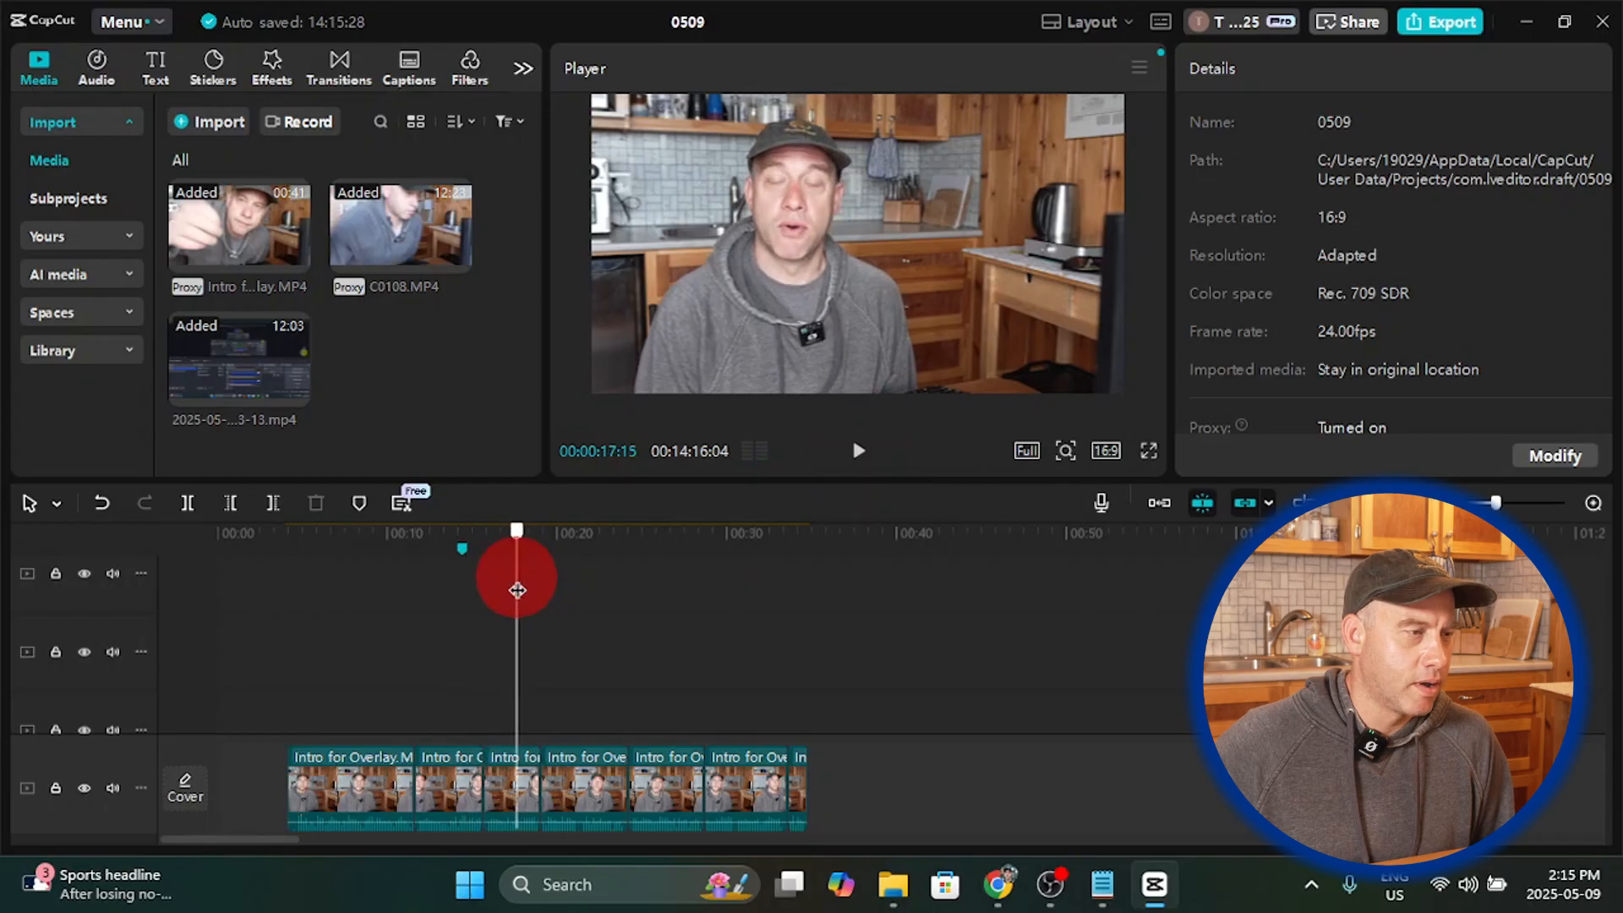
click(859, 460)
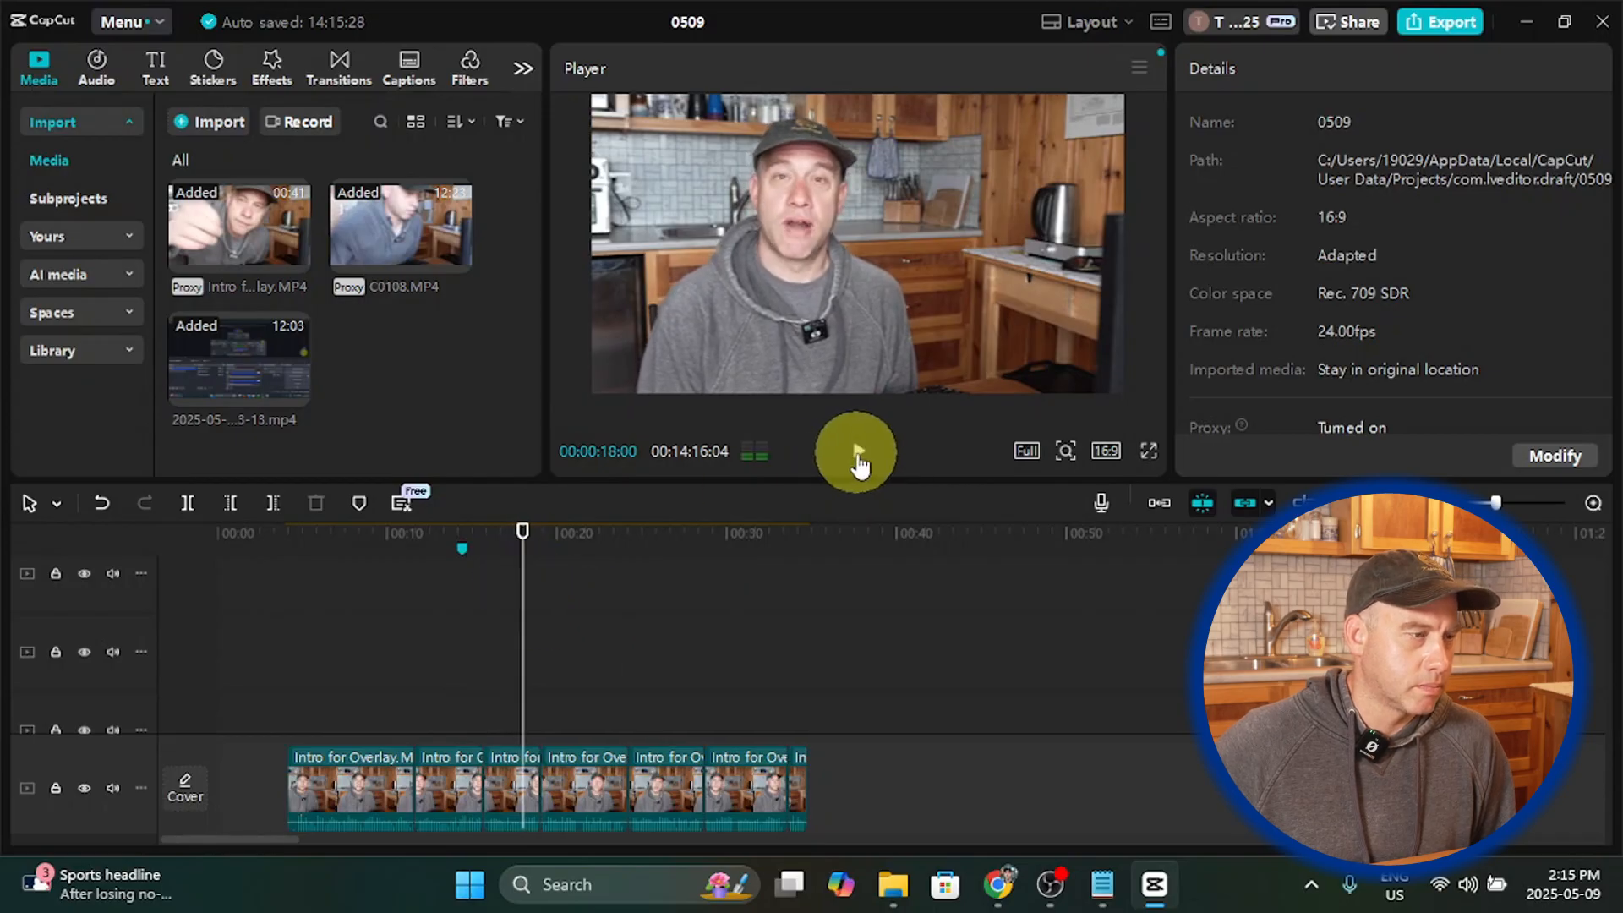
drag(523, 583, 517, 589)
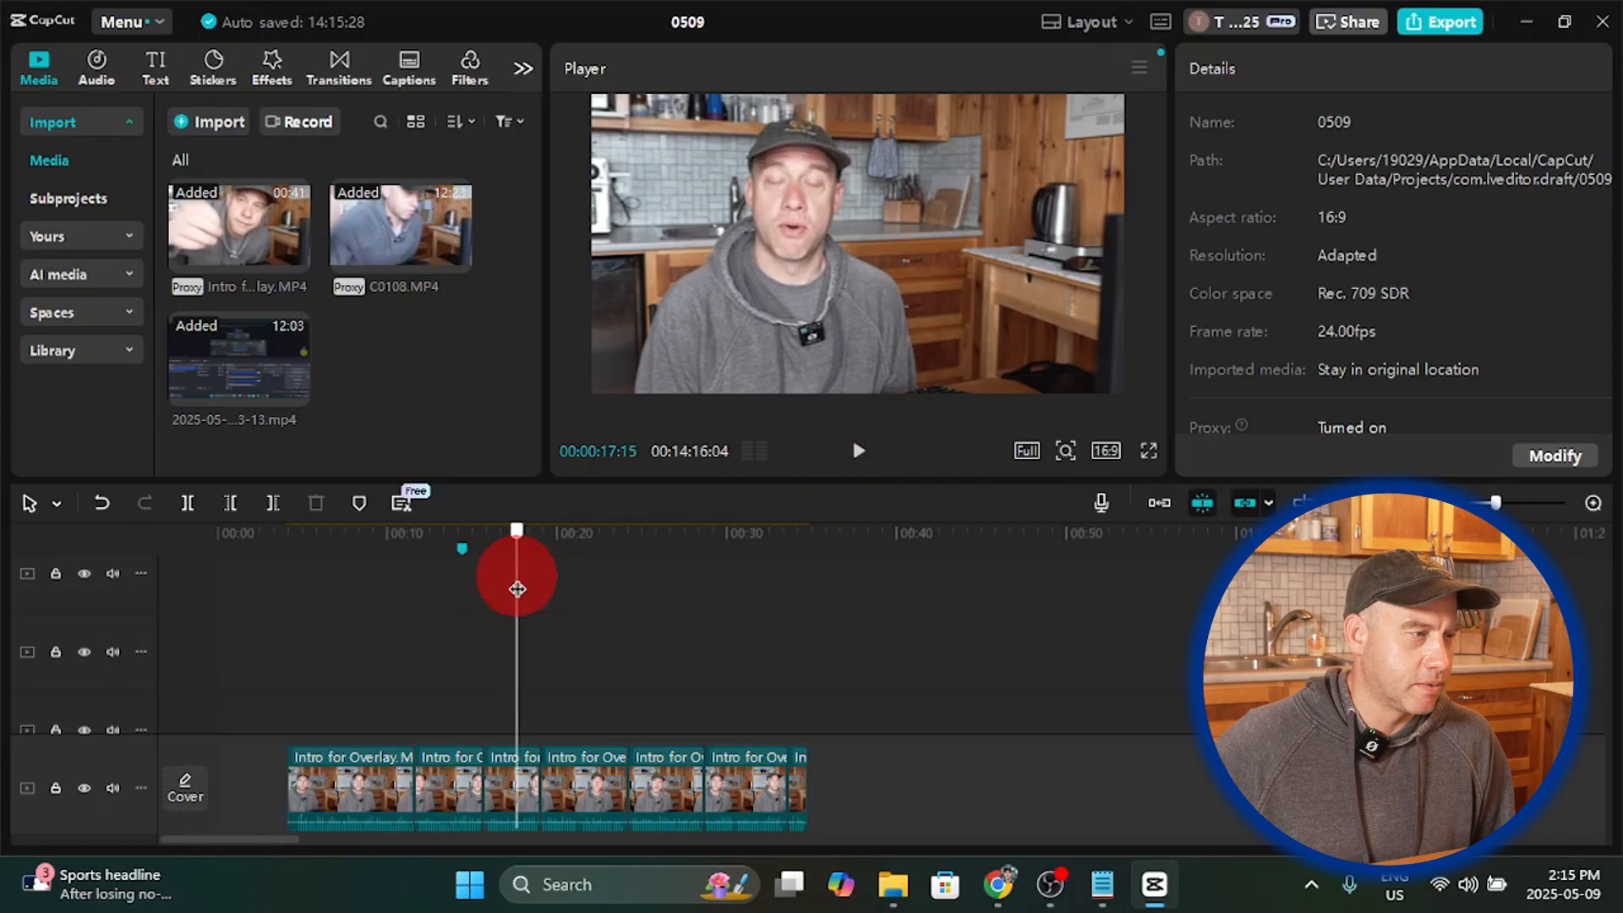
click(359, 505)
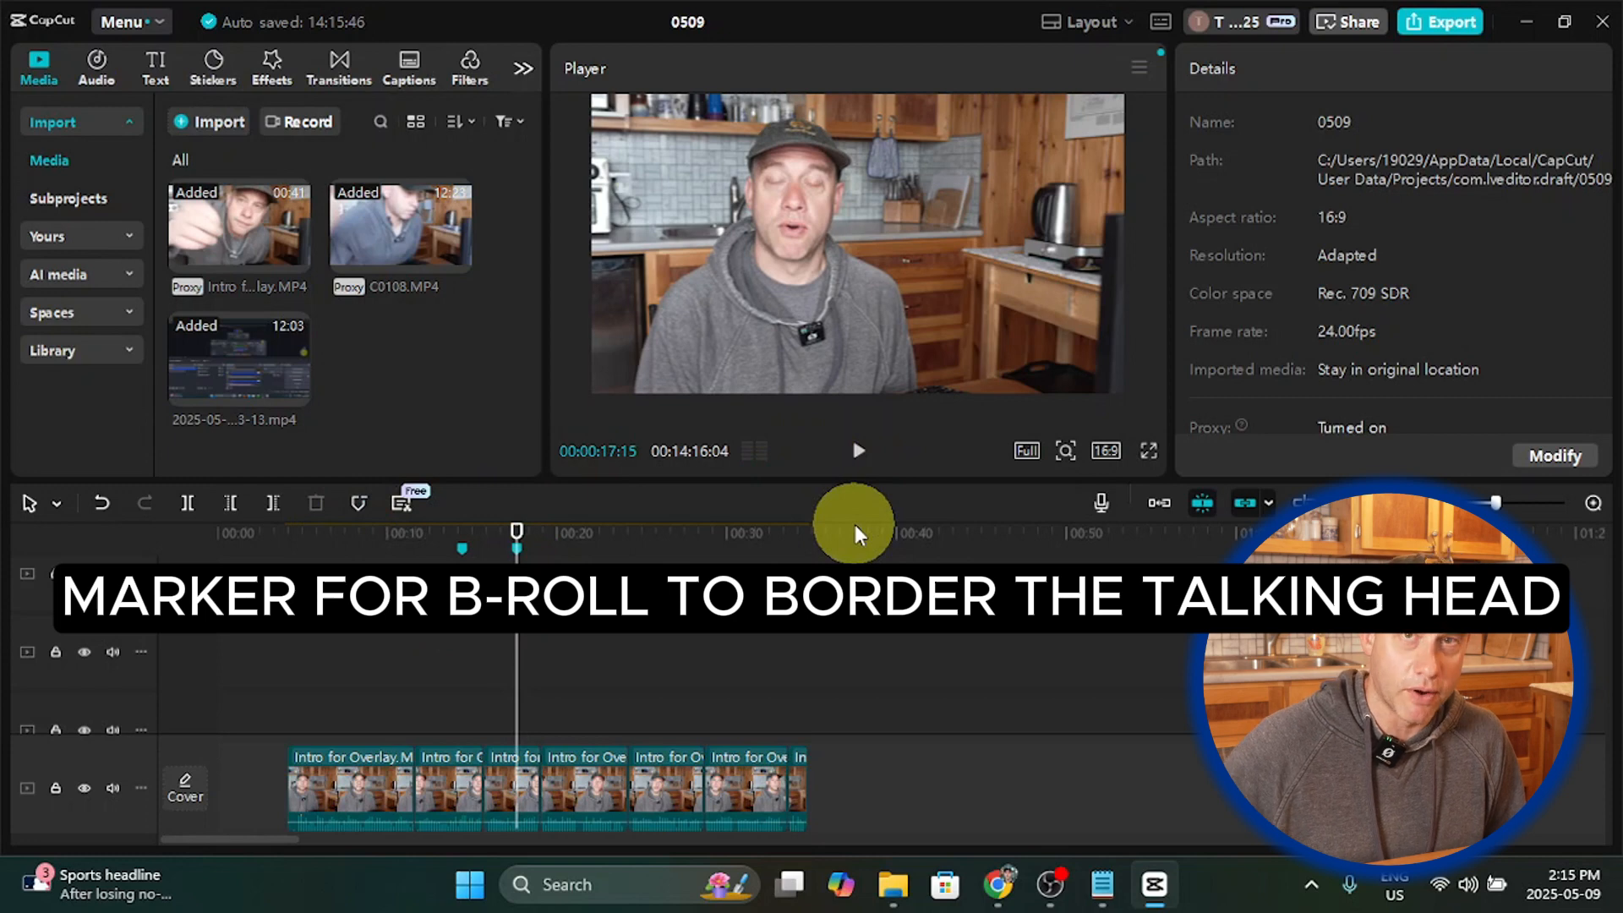
click(859, 452)
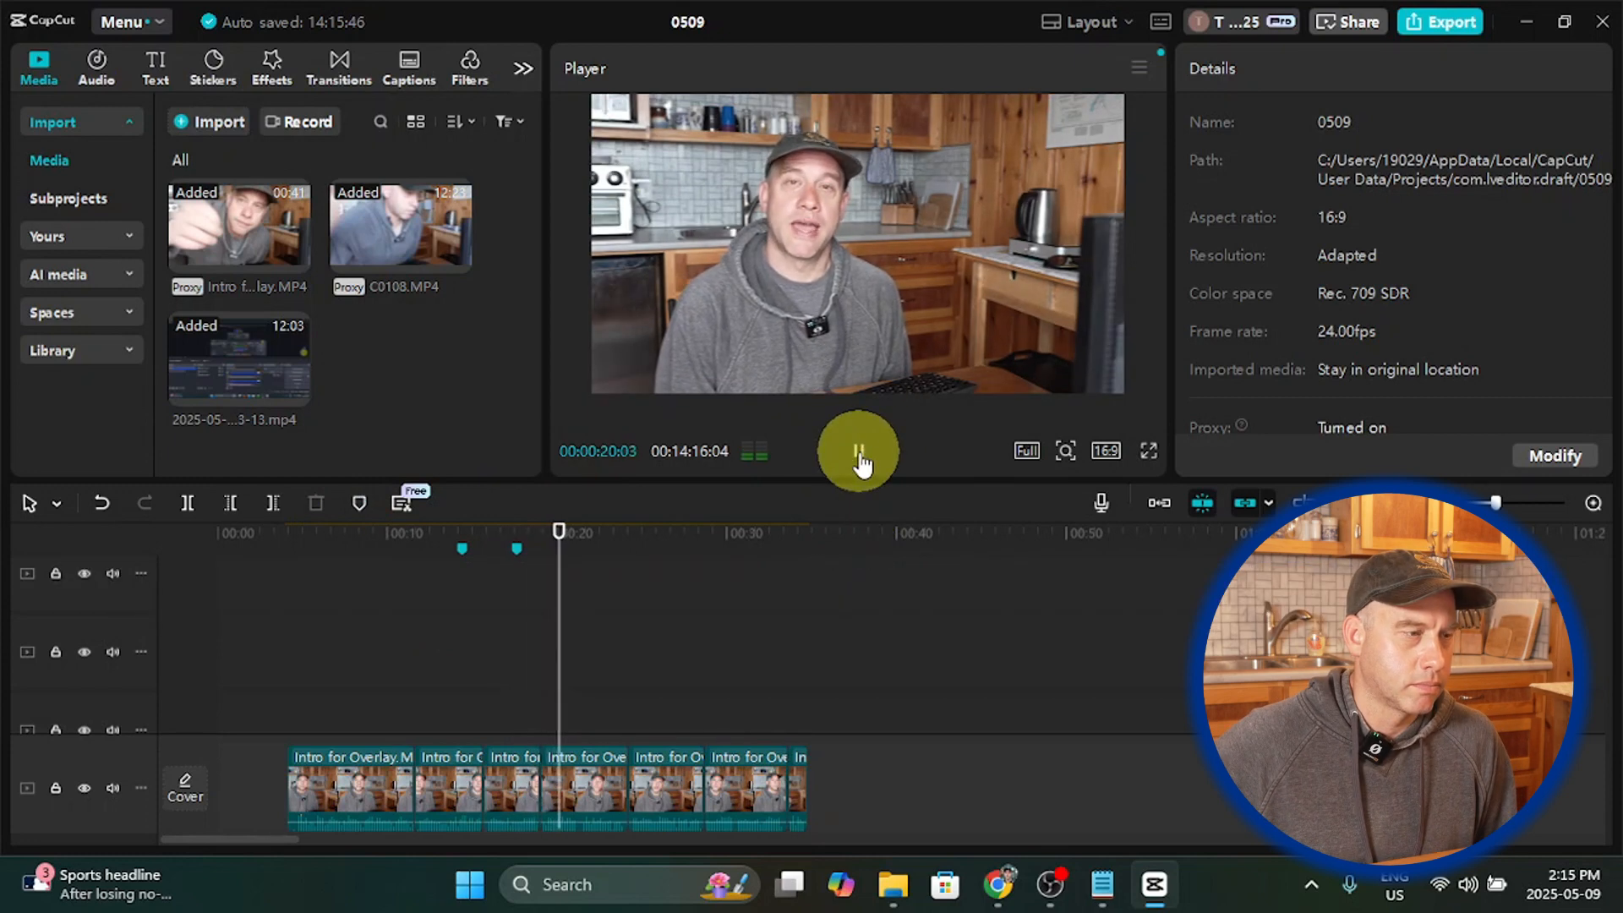
click(359, 503)
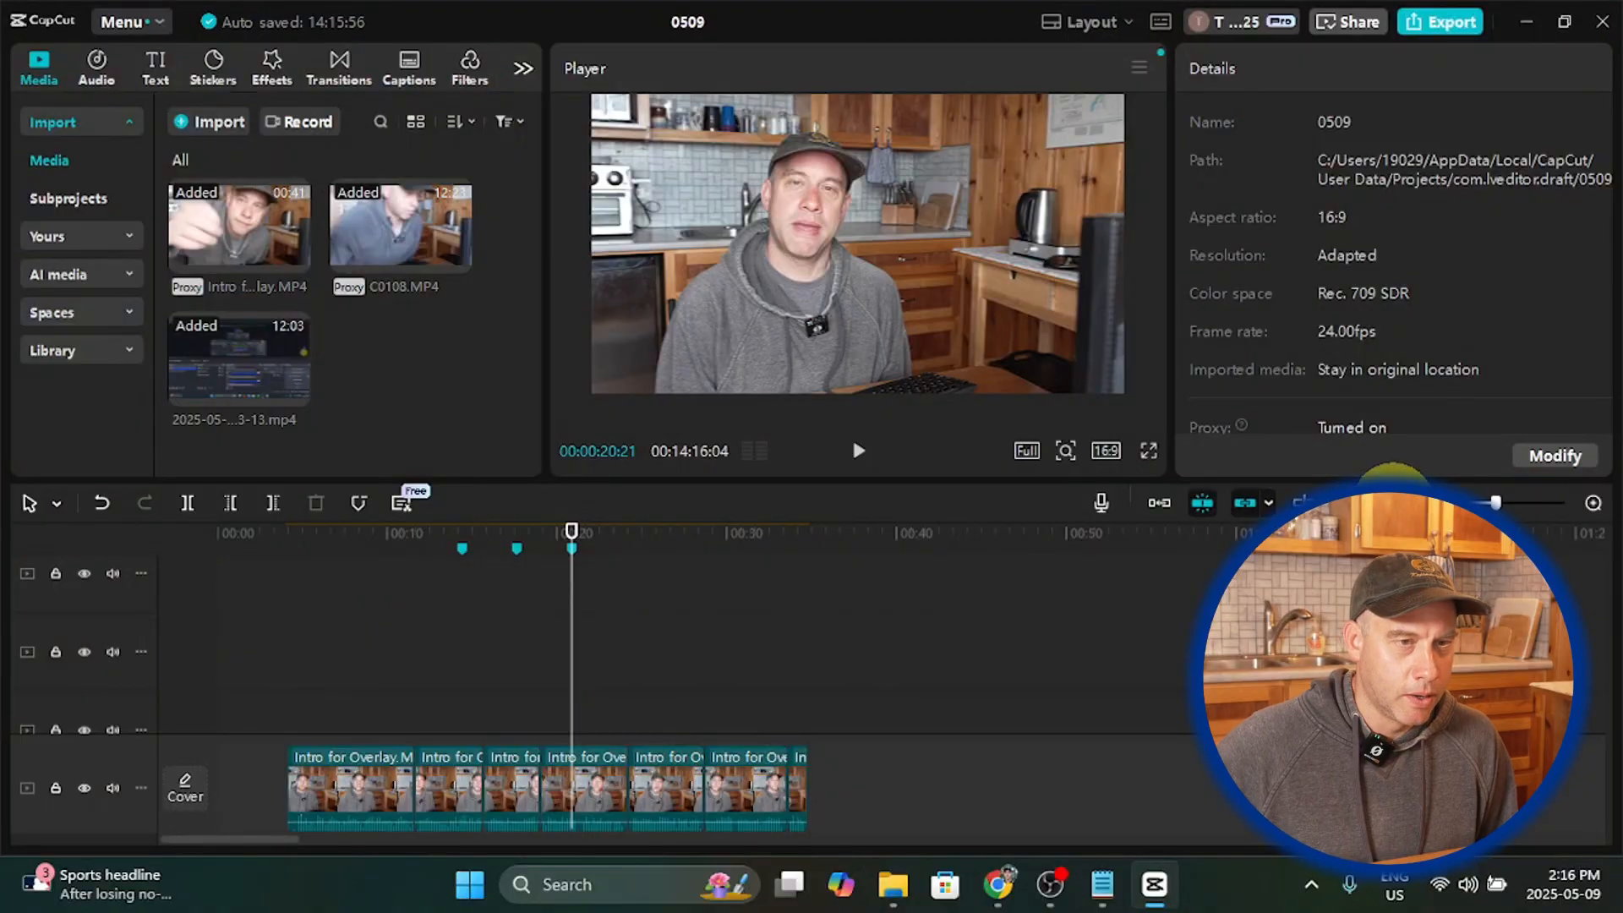
Step: Find the circle mask demonstration in the main tutorial footage and place the playhead at 00:06:58:20
key(ctrl+minus)
key(ctrl+minus)
key(ctrl+minus)
key(ctrl+minus)
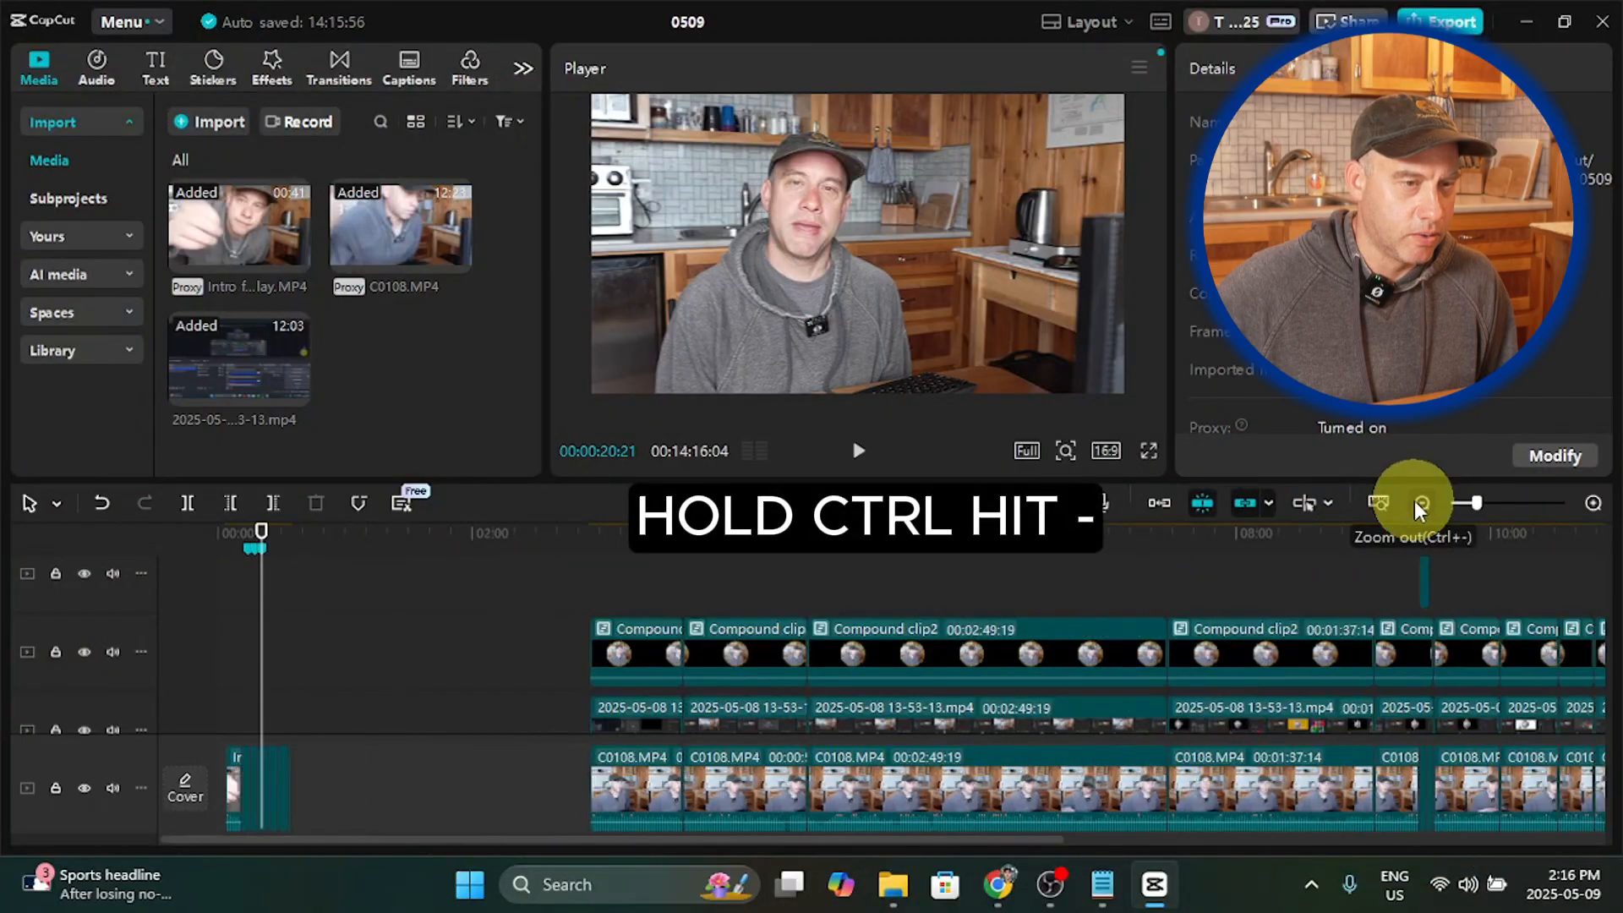
key(ctrl+minus)
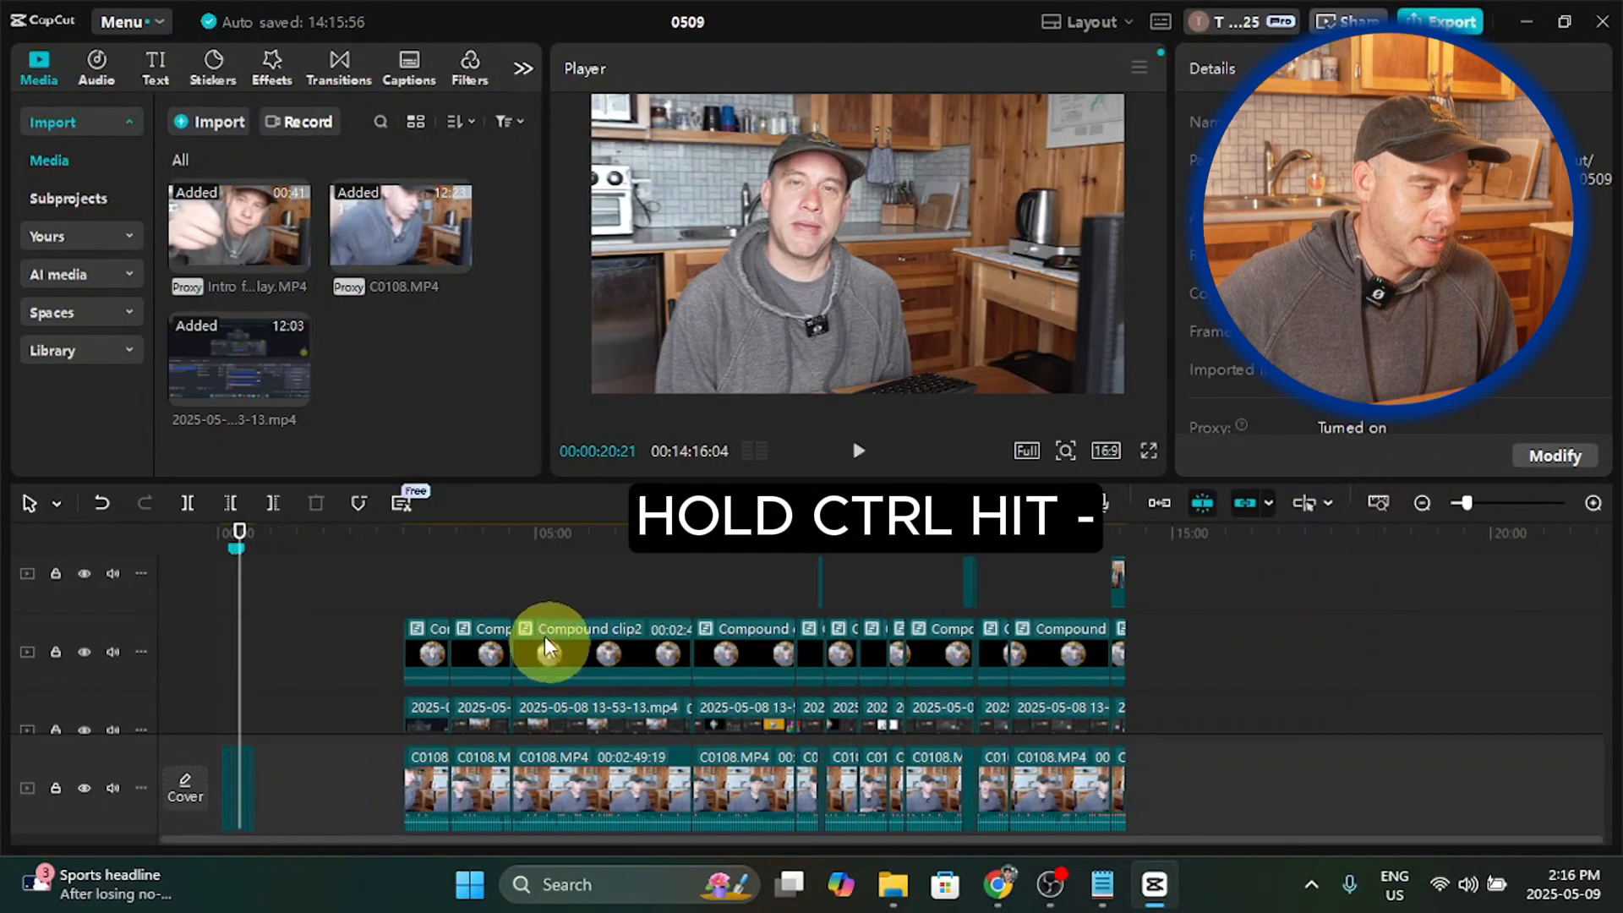
drag(238, 603, 507, 595)
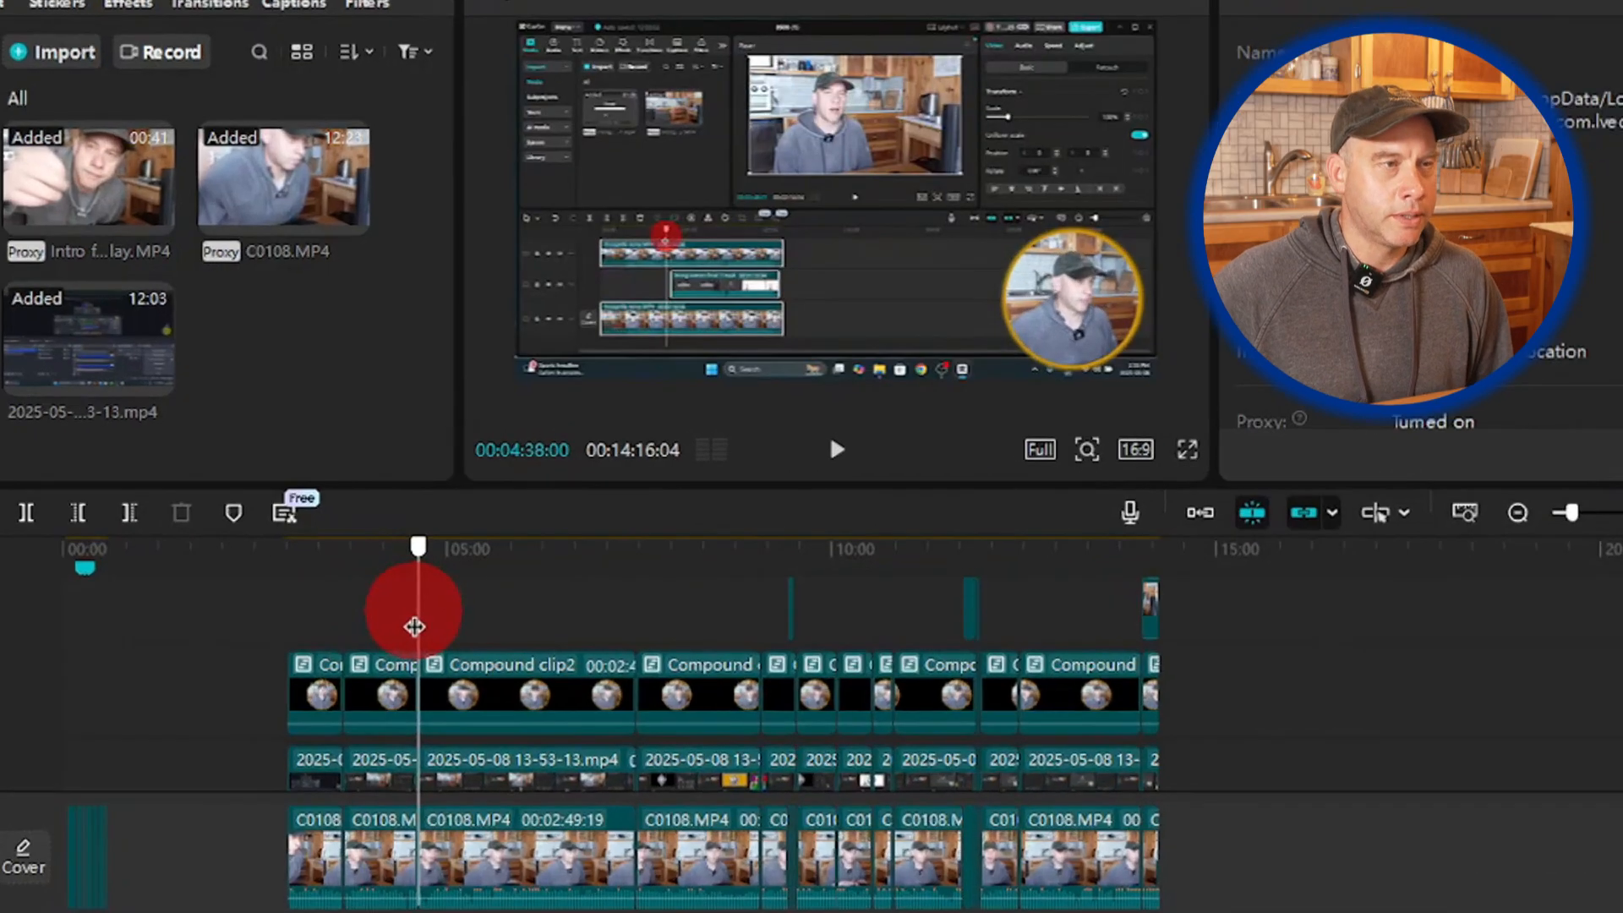
drag(408, 633, 596, 640)
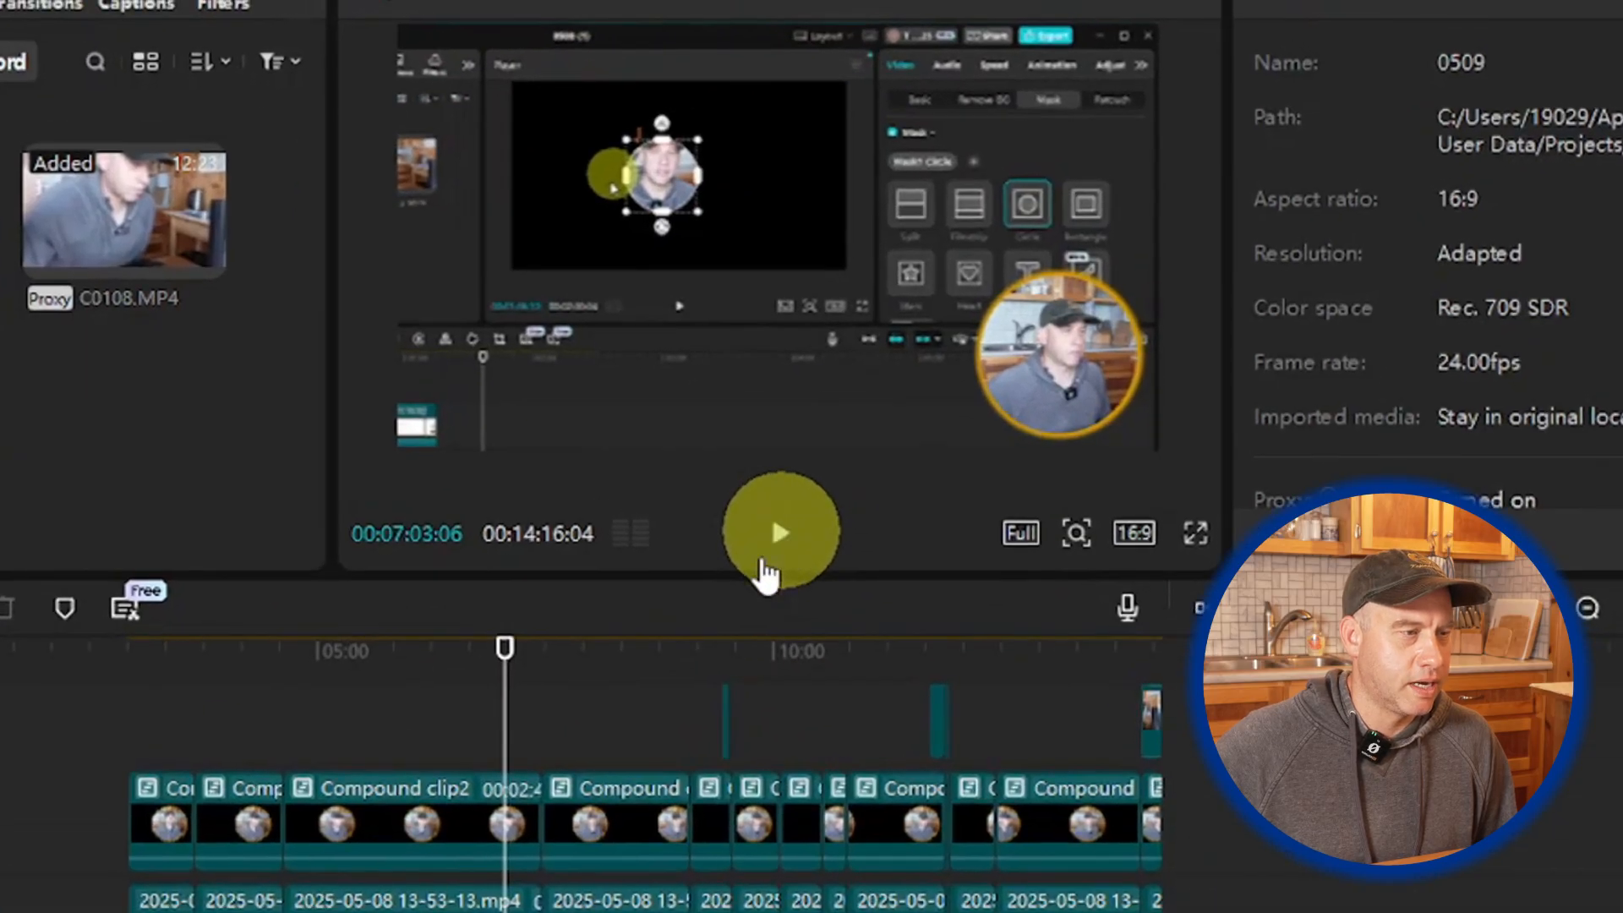
key(Left)
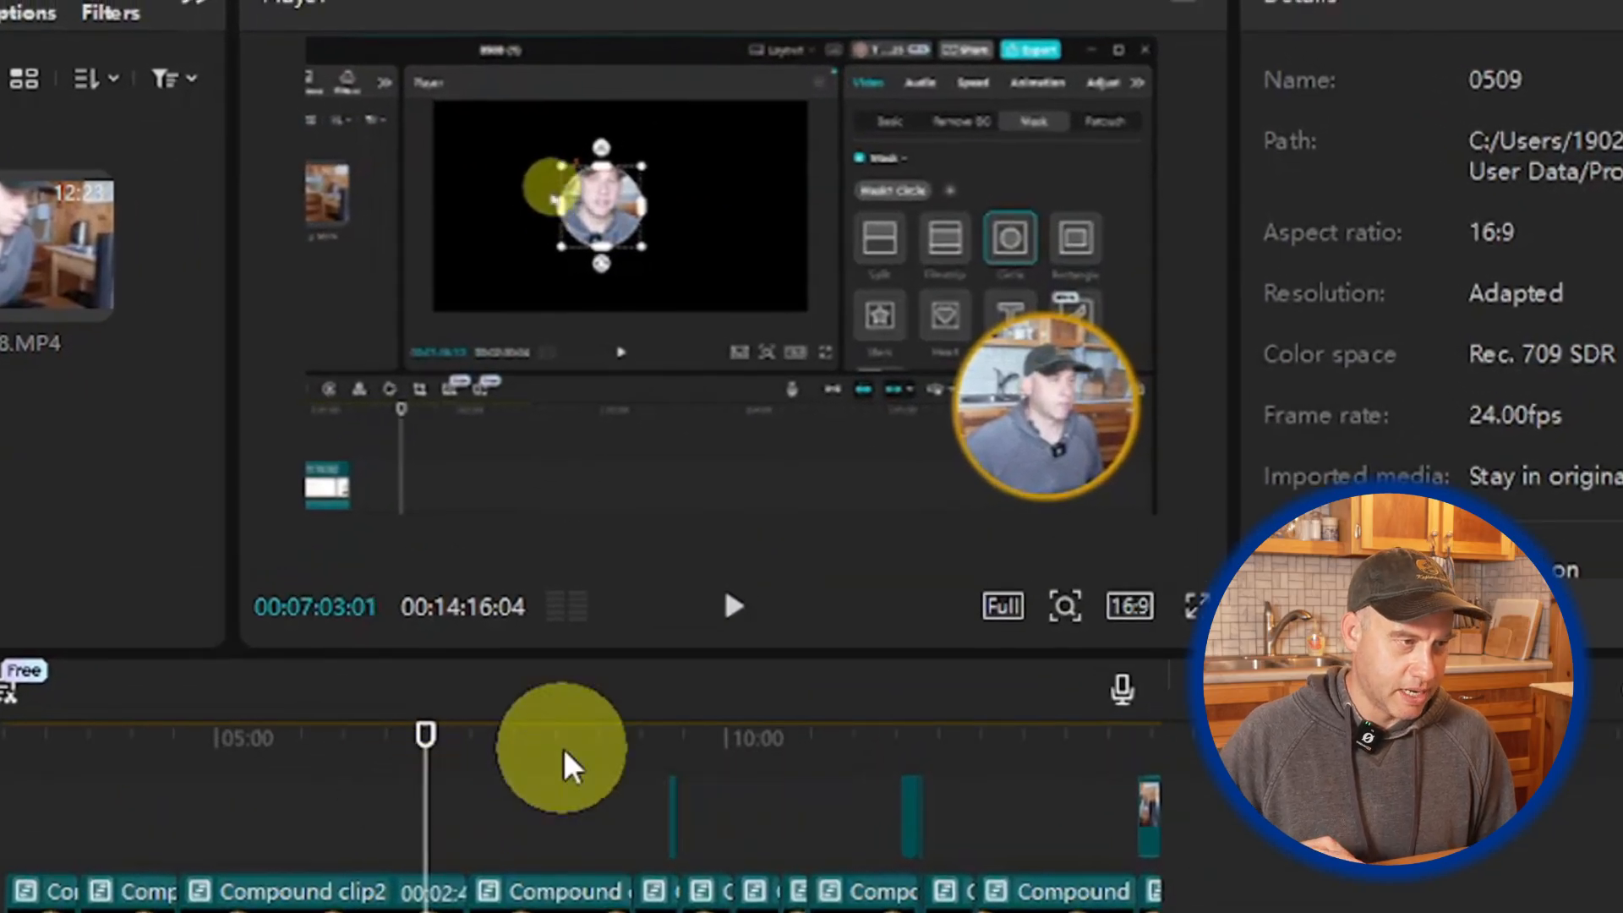
key(Left)
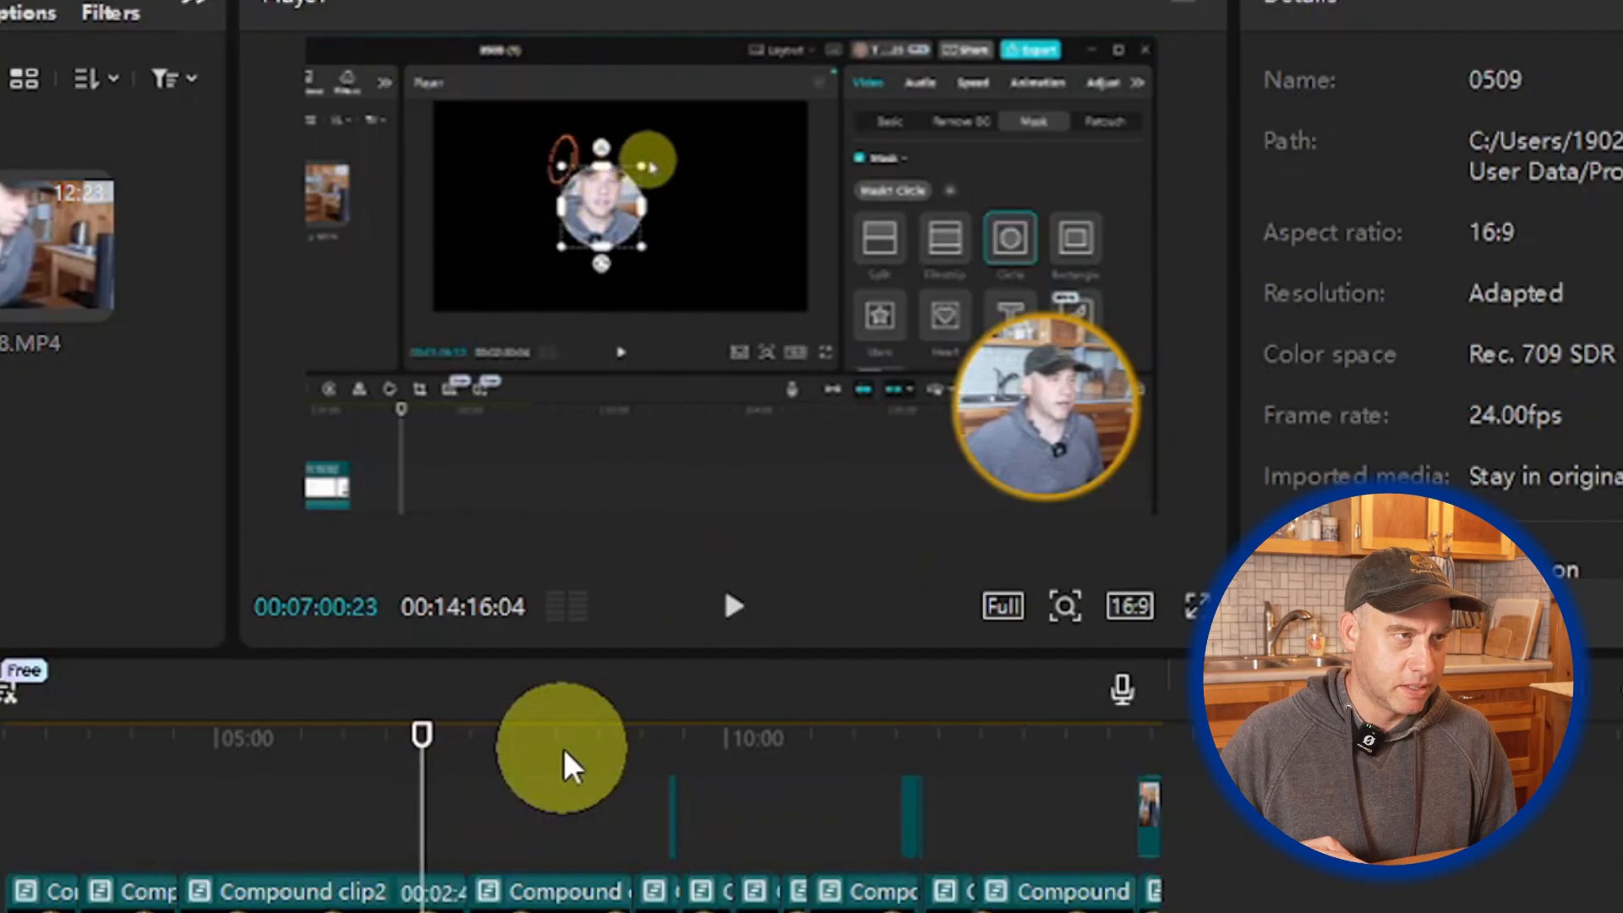
key(Left)
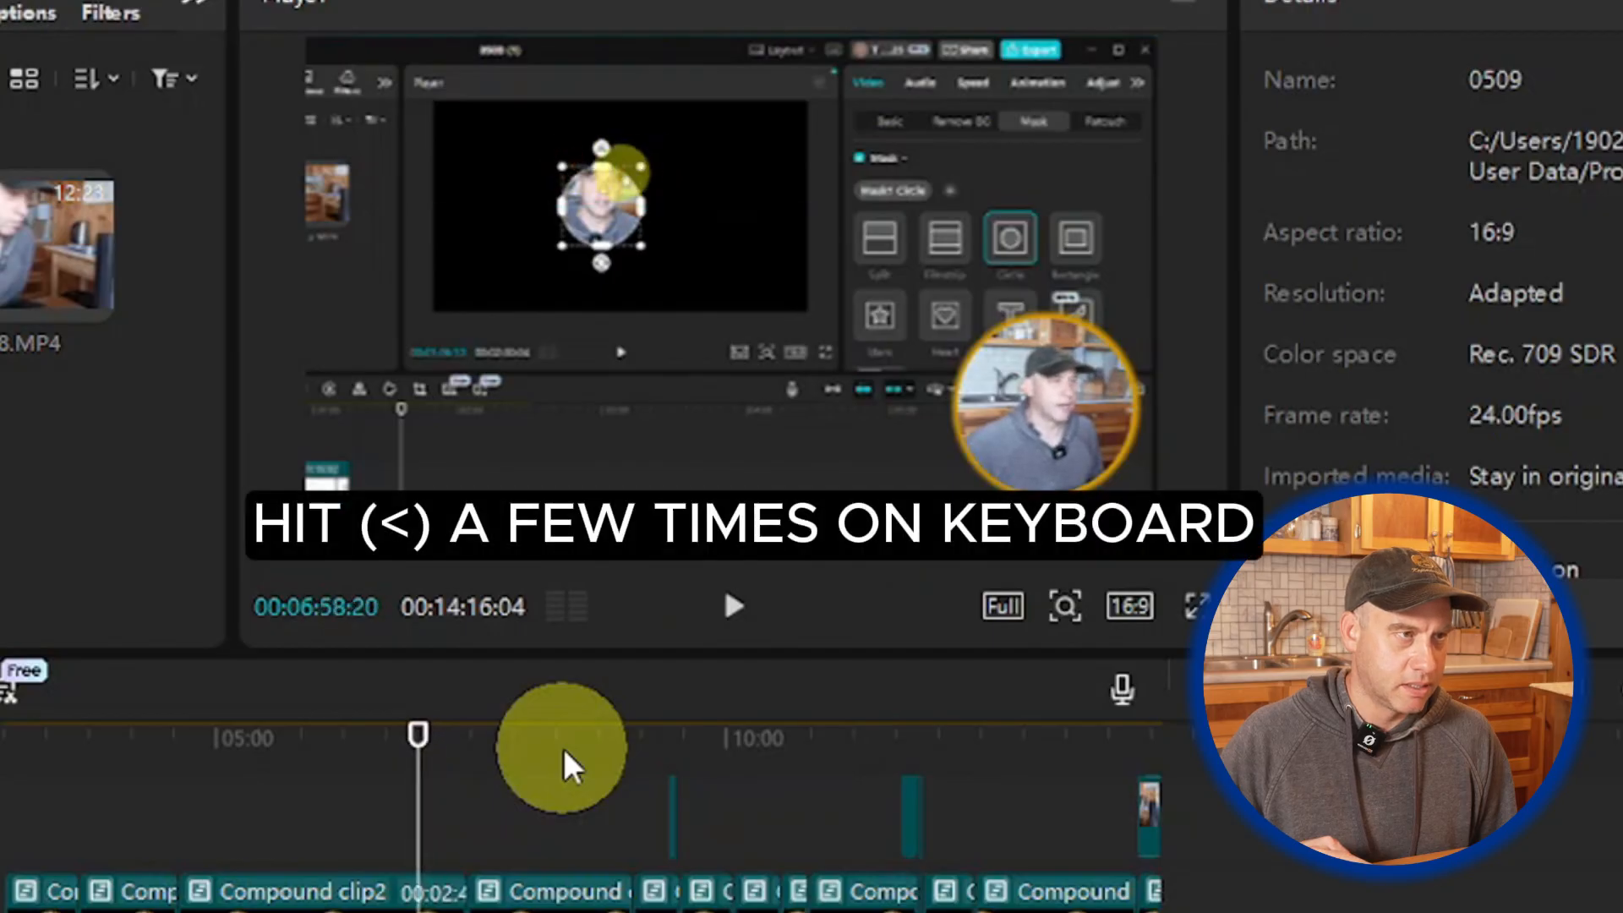
key(Right)
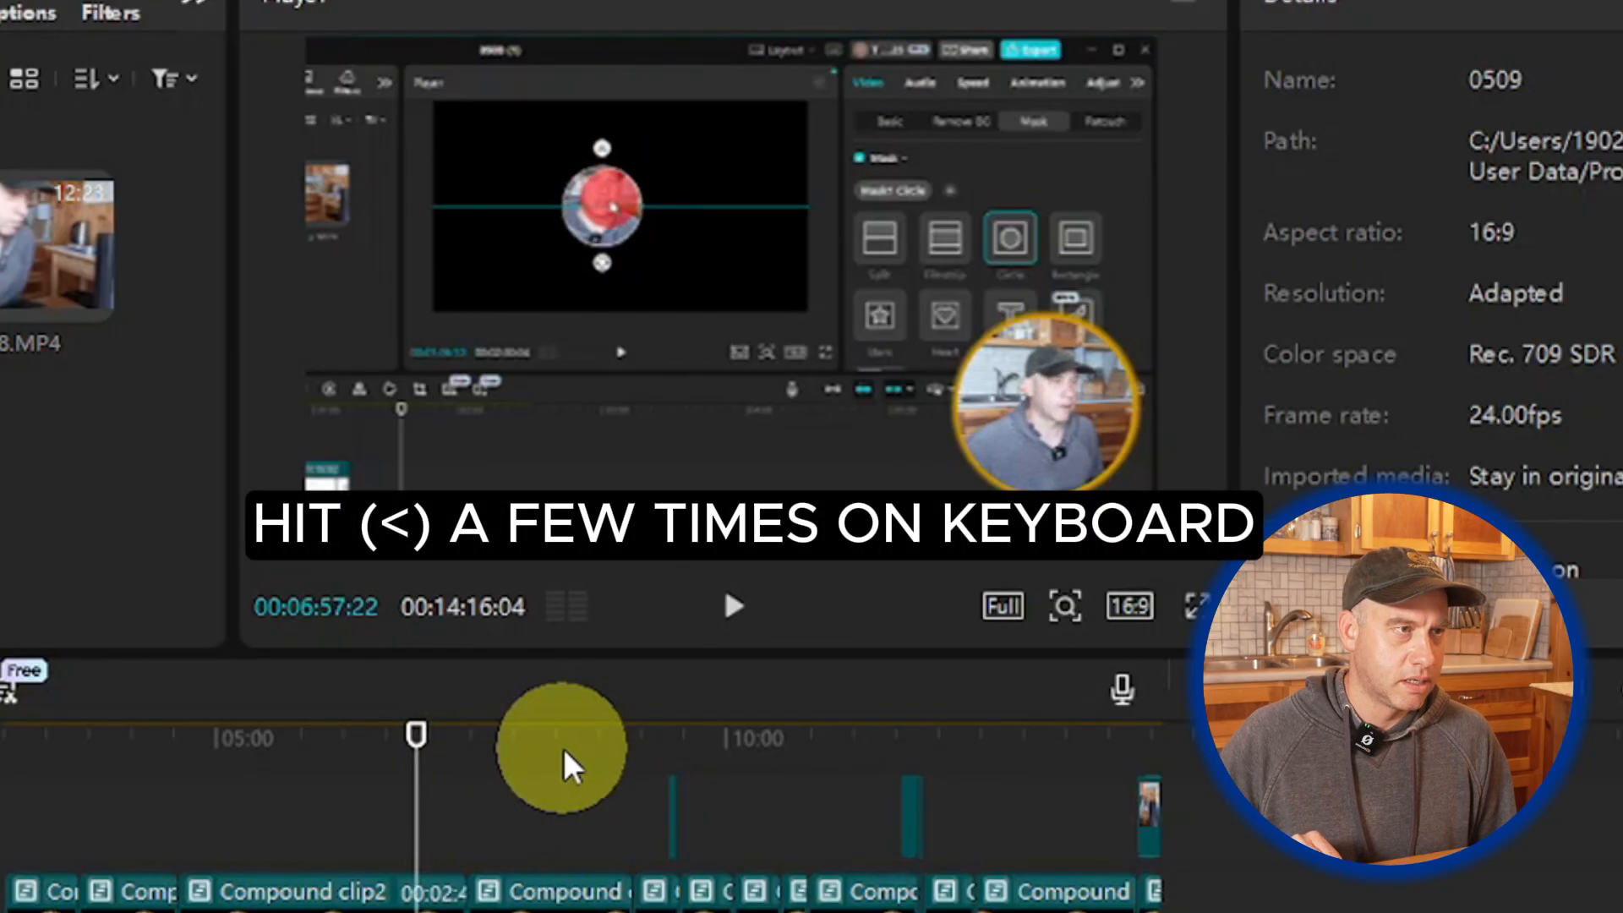
key(Right)
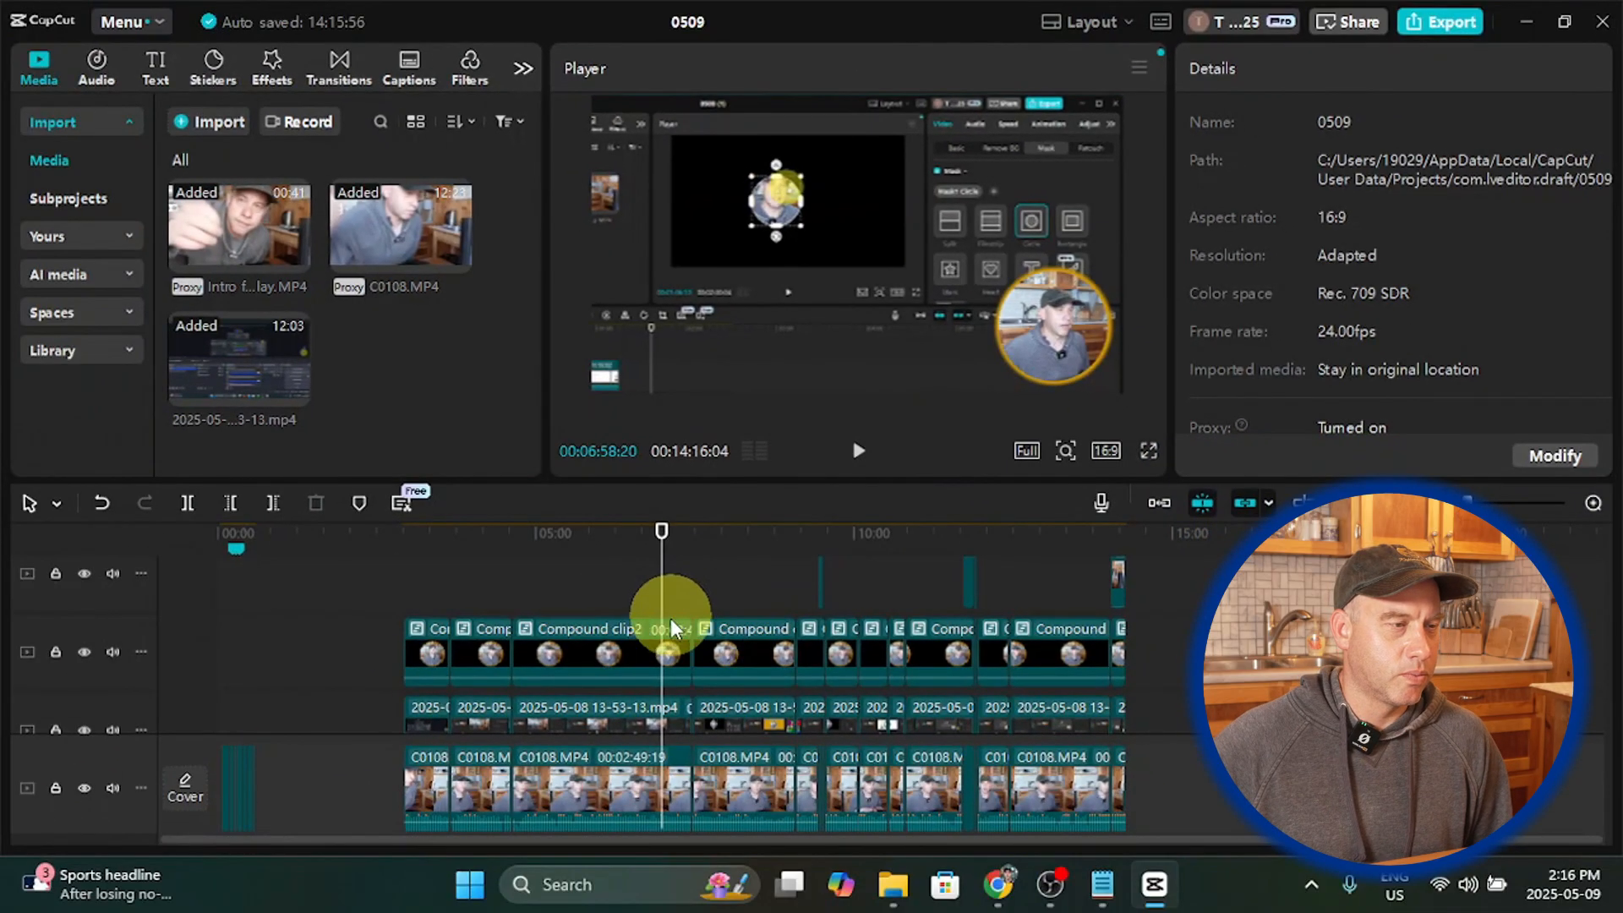
Step: Split the screen-recording clip at 00:06:58:20 and again at 00:07:01:05
scroll(432, 869, down, 1)
scroll(673, 620, up, 1)
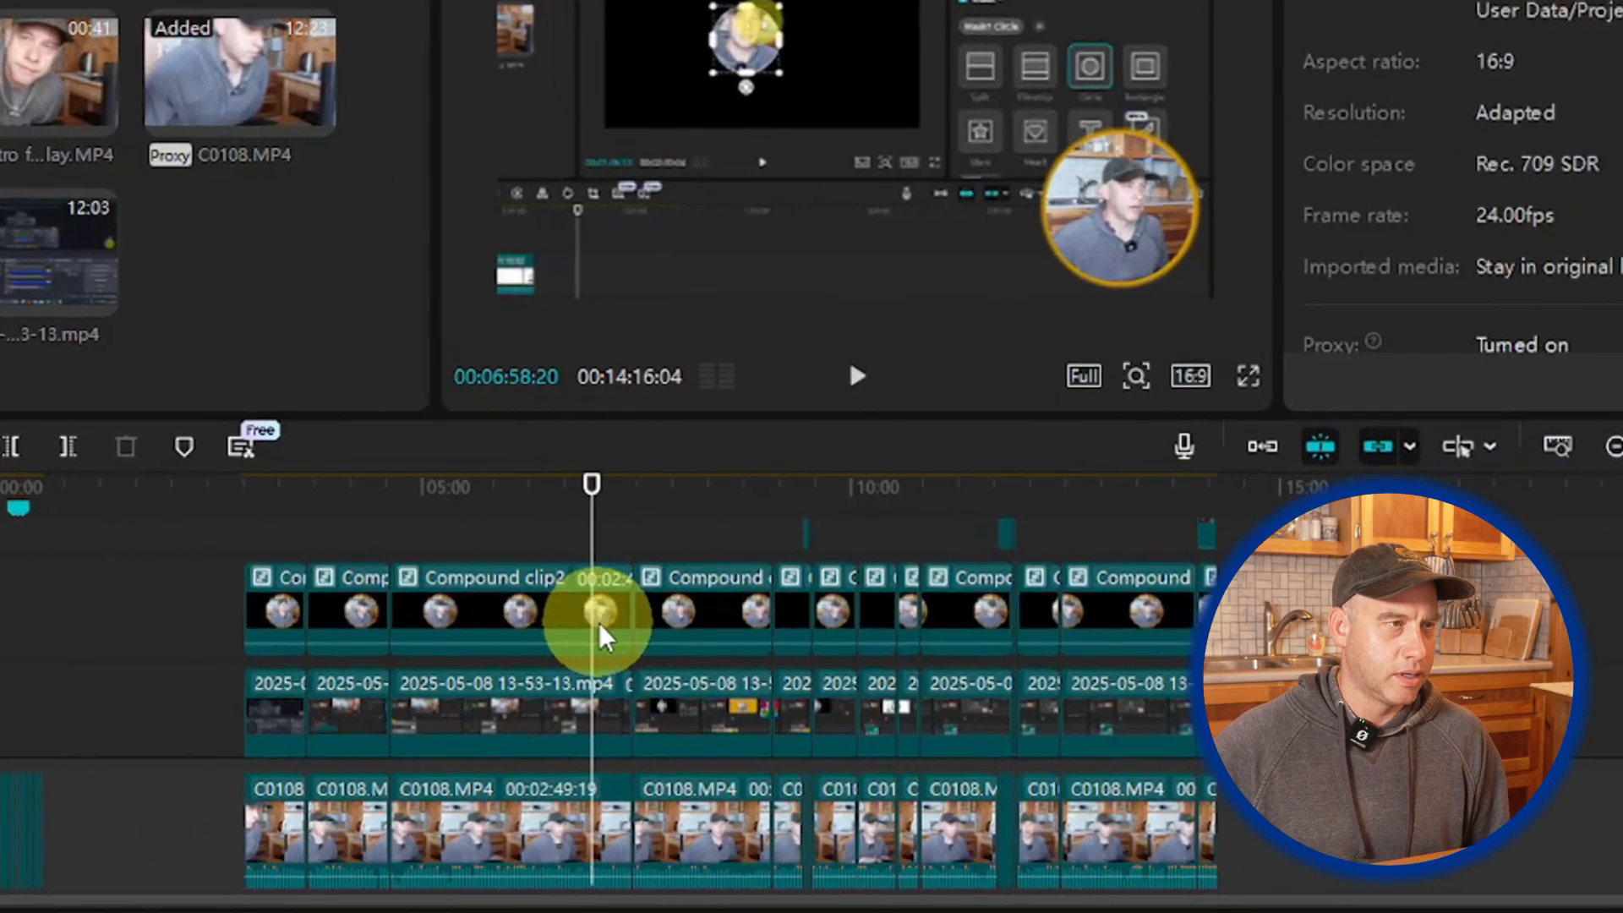
scroll(668, 638, down, 2)
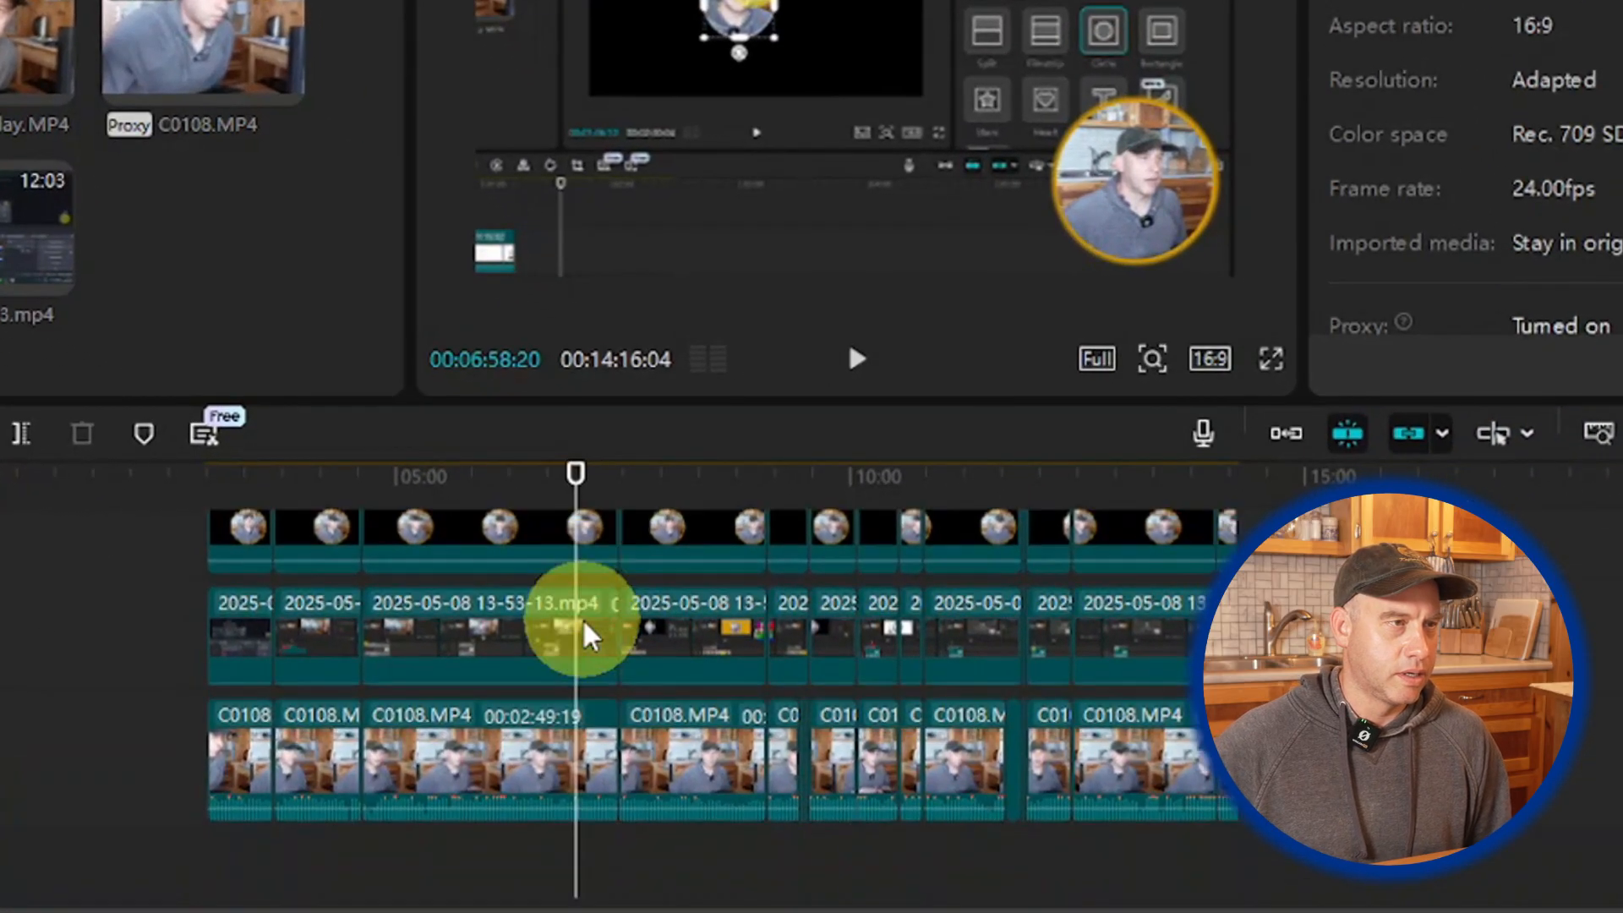
click(592, 674)
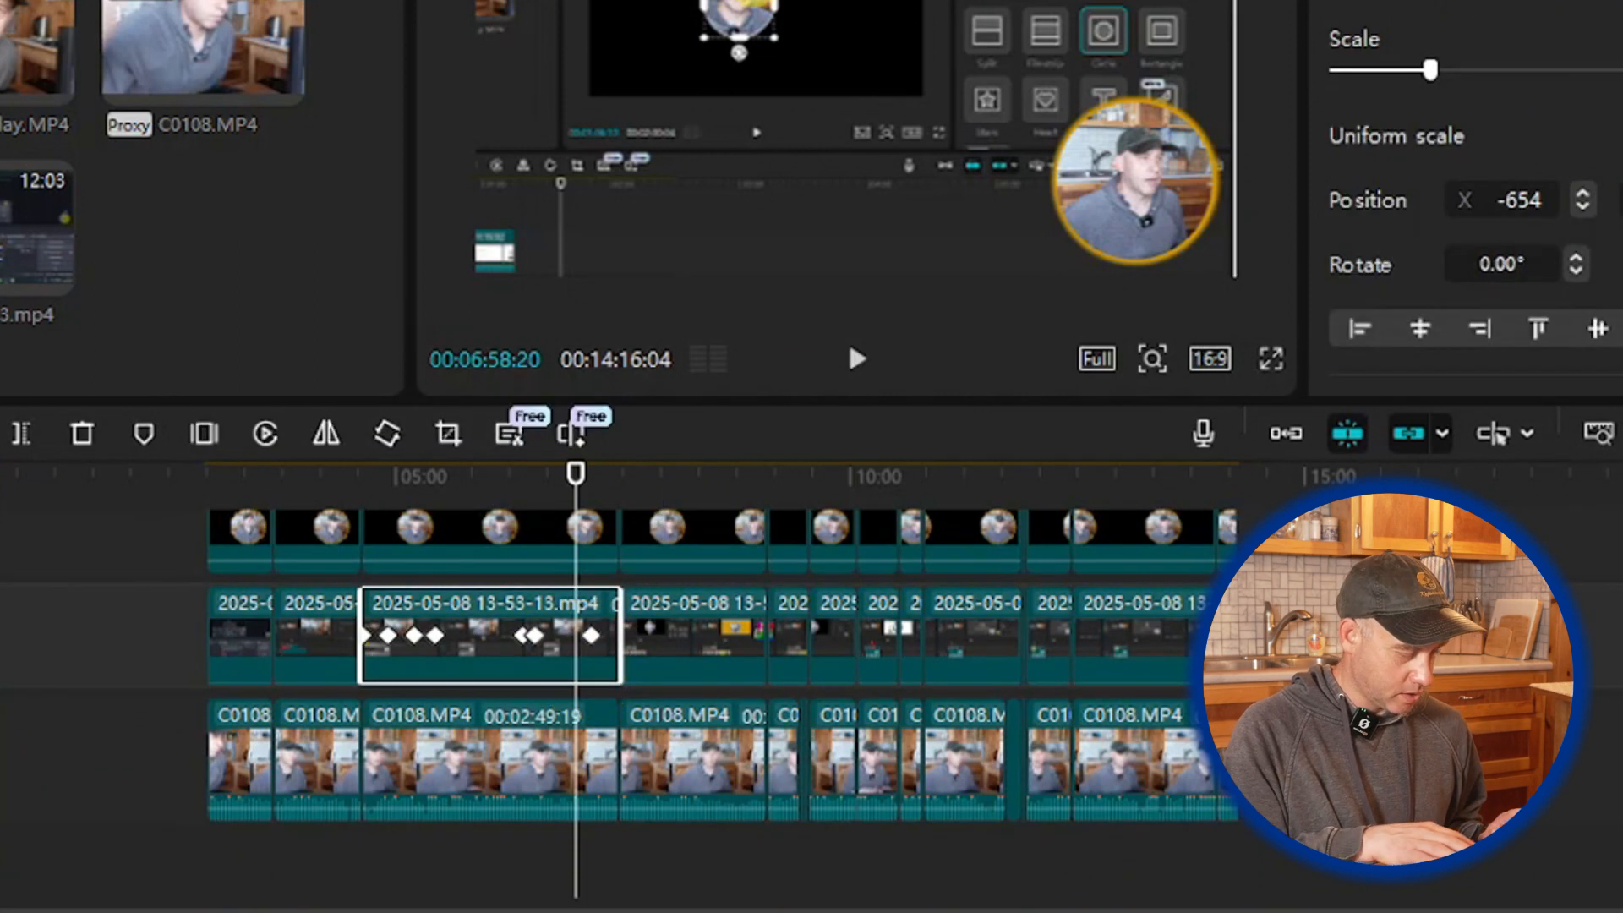
key(ctrl+b)
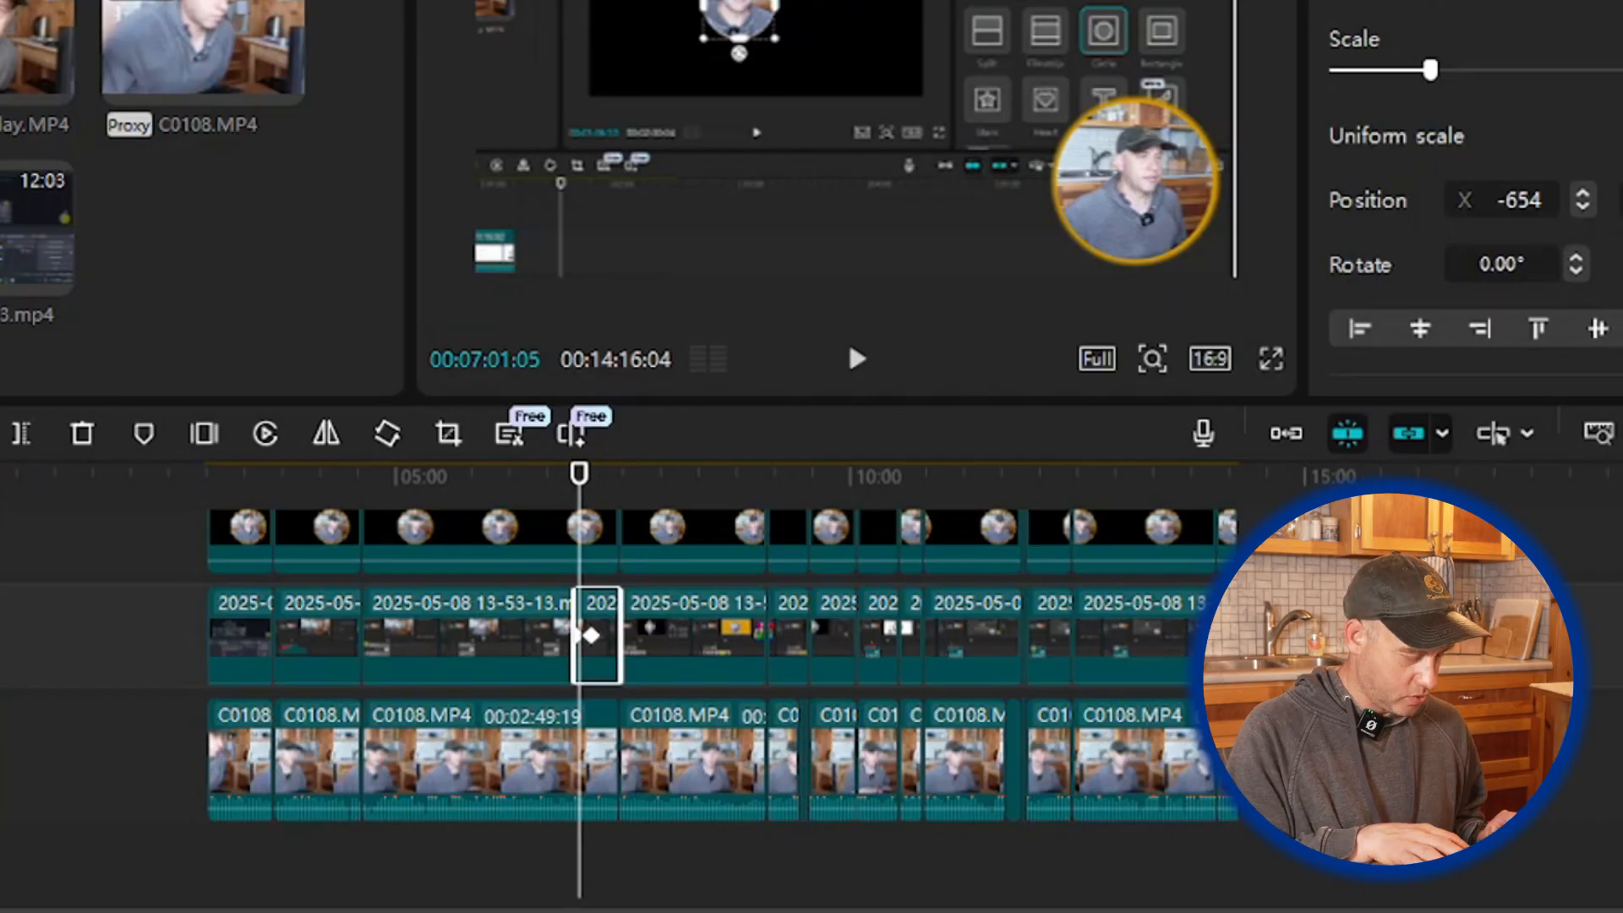
key(ctrl+b)
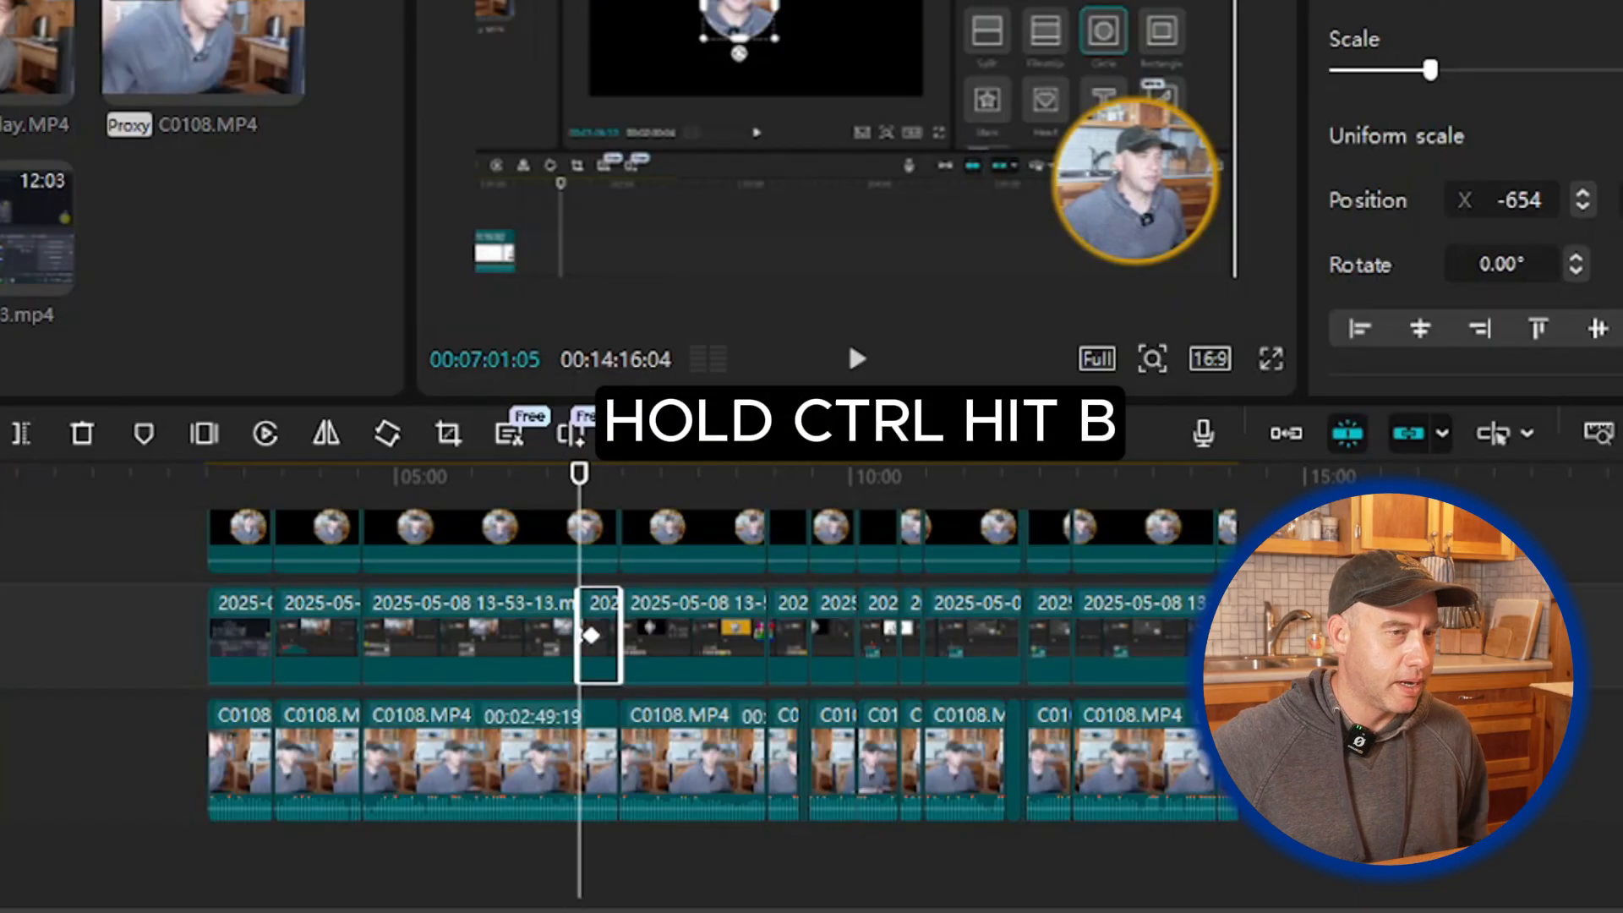
Step: Select and copy the short screen-recording piece between the two new cuts
key(ctrl+equal)
key(ctrl+equal)
key(ctrl+equal)
key(ctrl+equal)
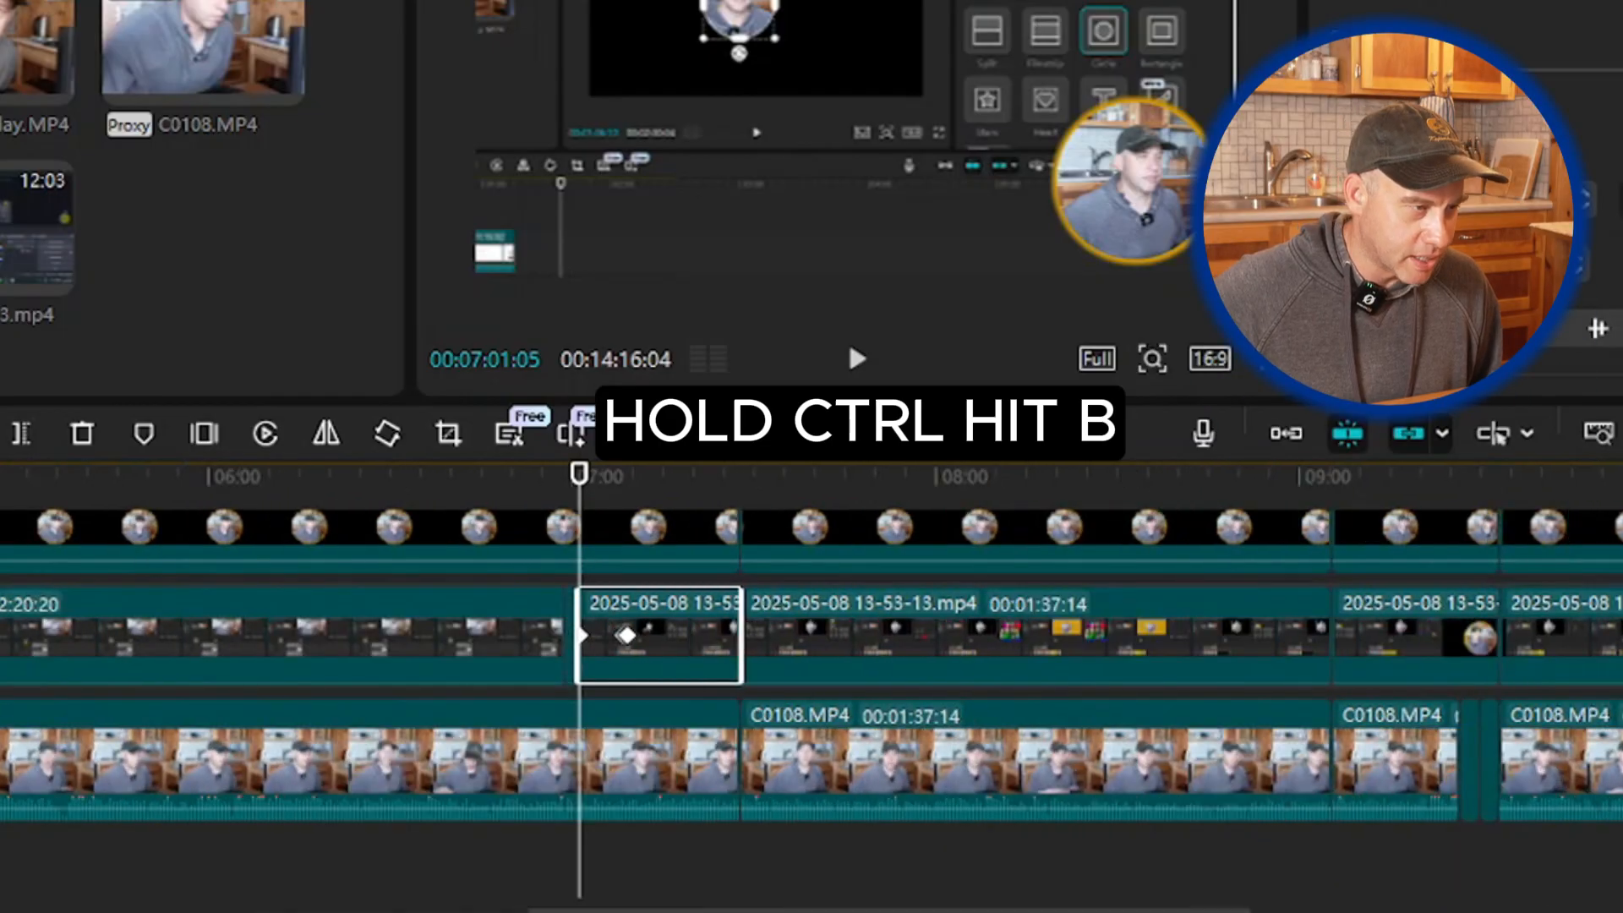
key(ctrl+minus)
key(ctrl+minus)
click(522, 644)
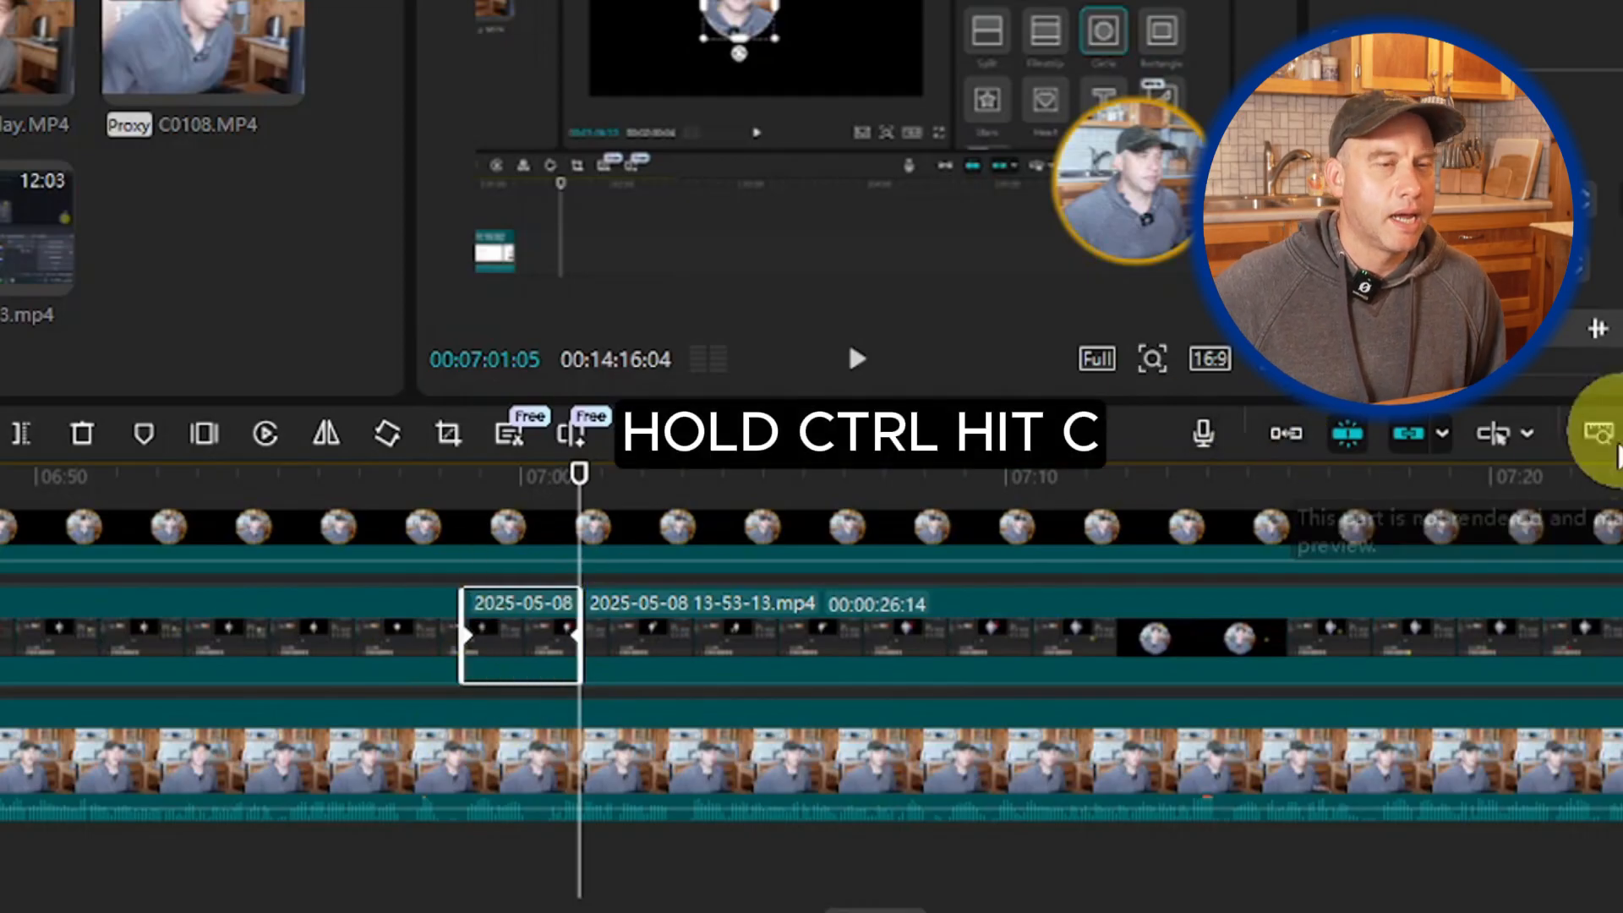
Step: Paste the copied mask clip above the intro at the first marker, 00:00:14:10
click(1549, 469)
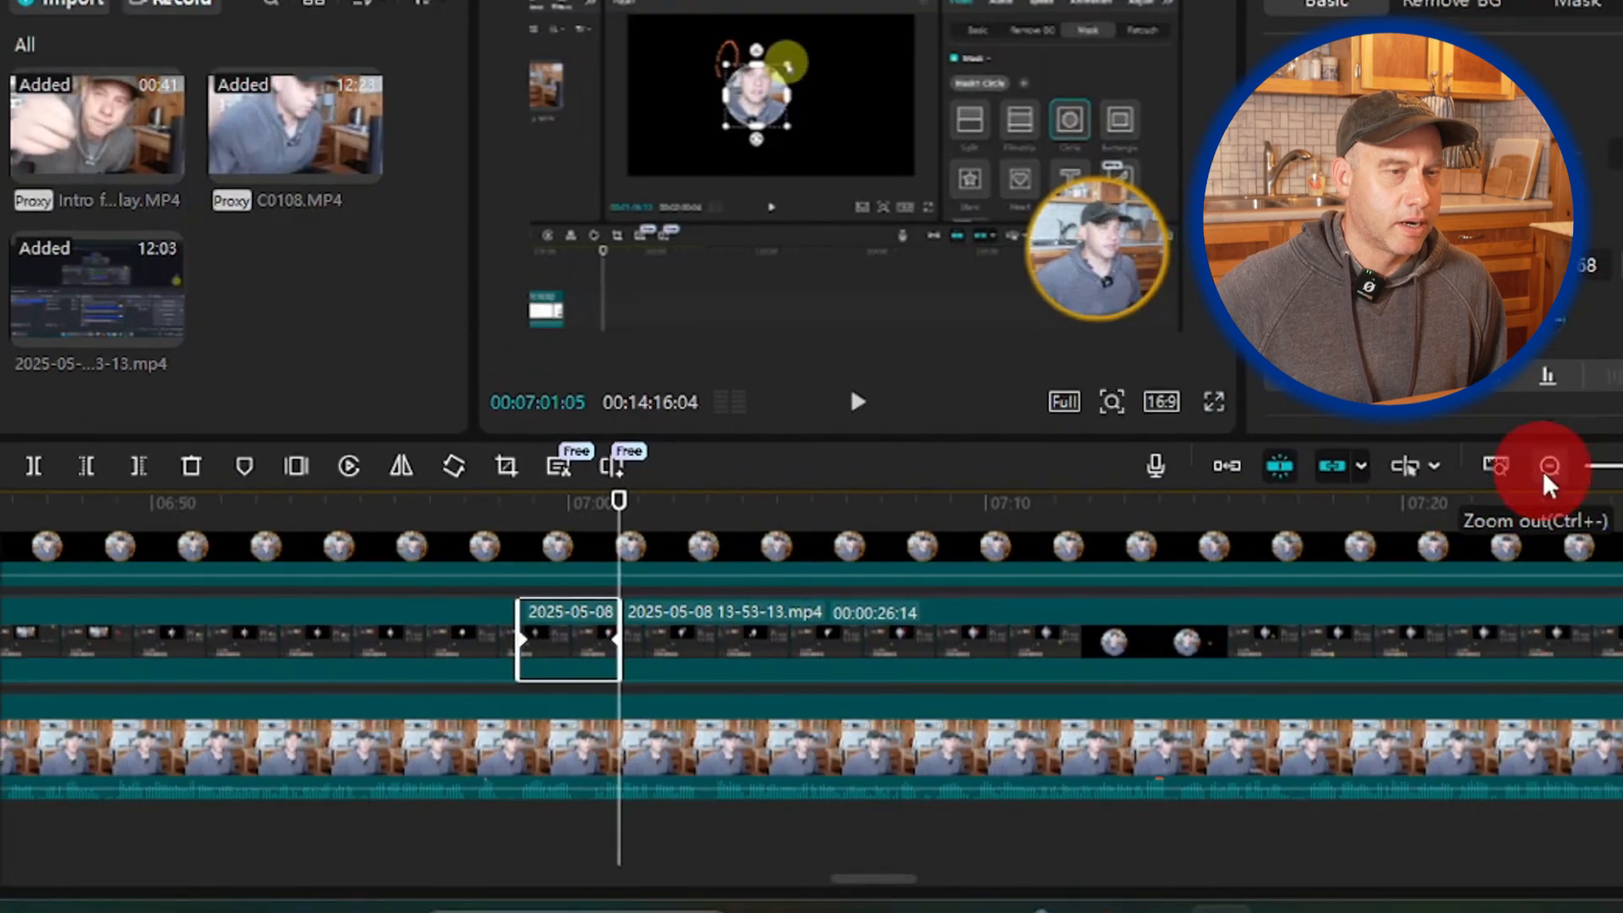
click(1549, 469)
click(1421, 505)
click(1421, 506)
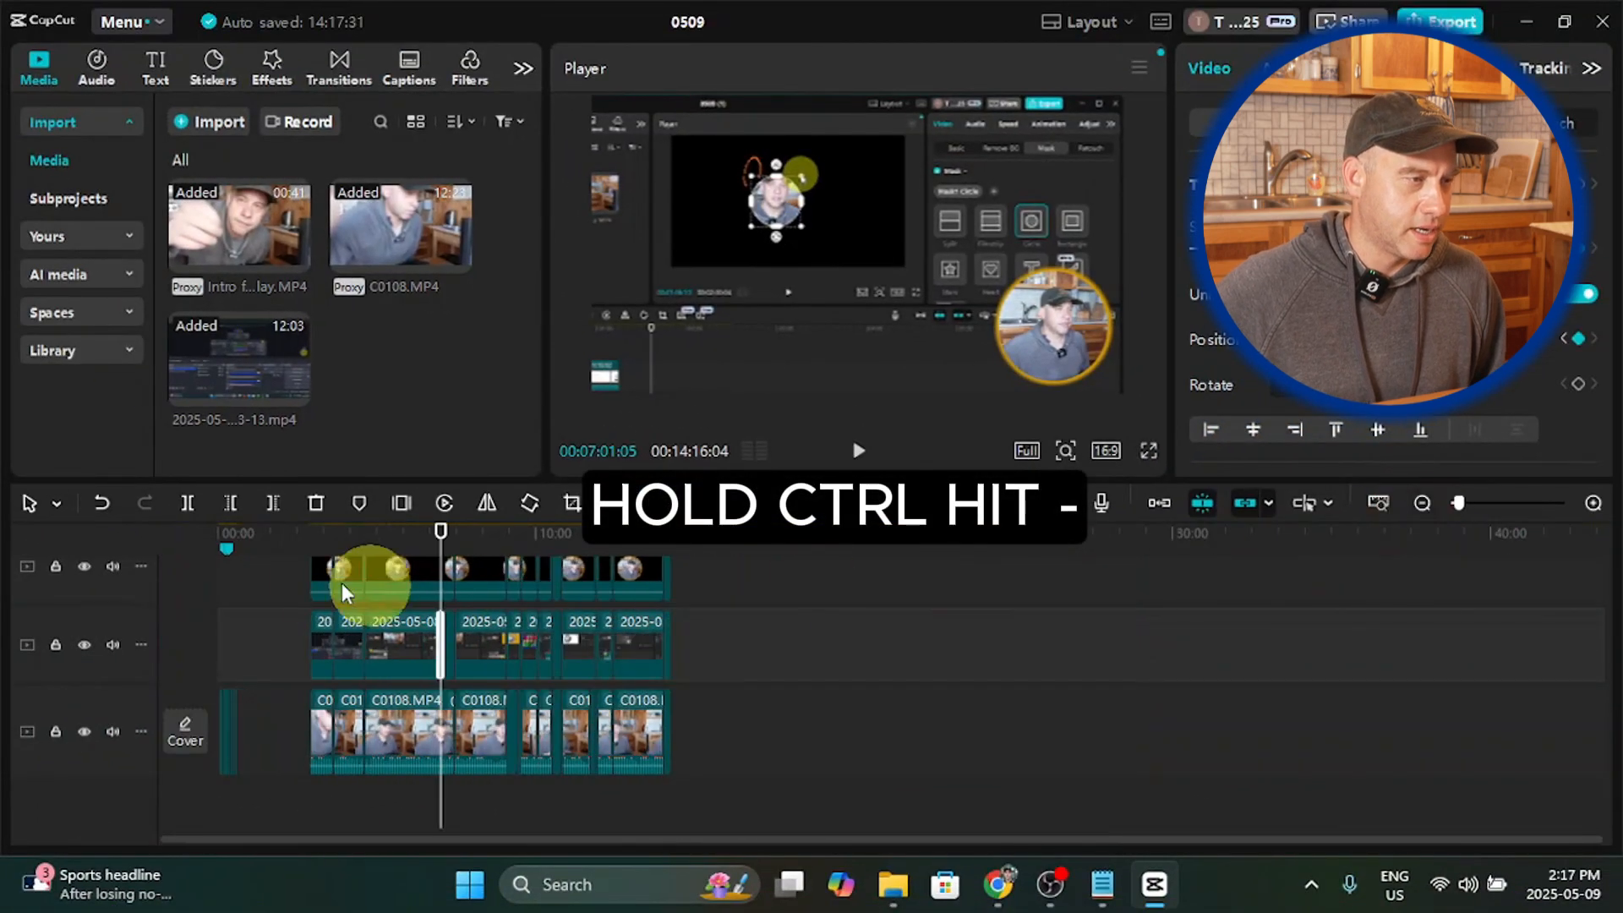
drag(436, 533, 163, 537)
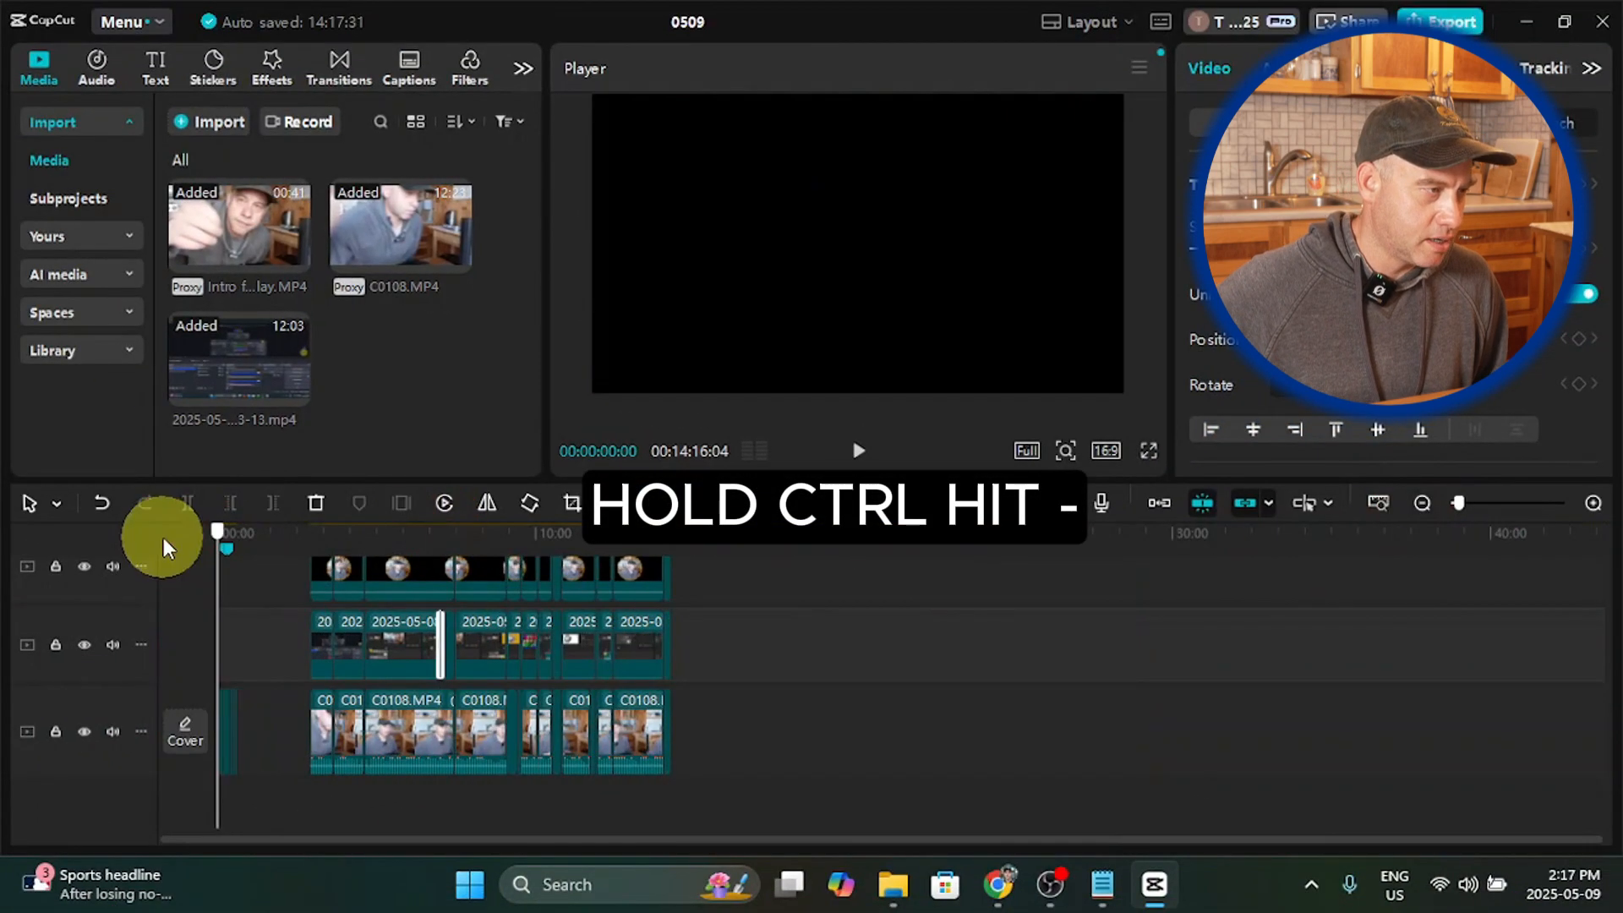
click(1594, 505)
click(1594, 504)
click(1595, 505)
click(1595, 505)
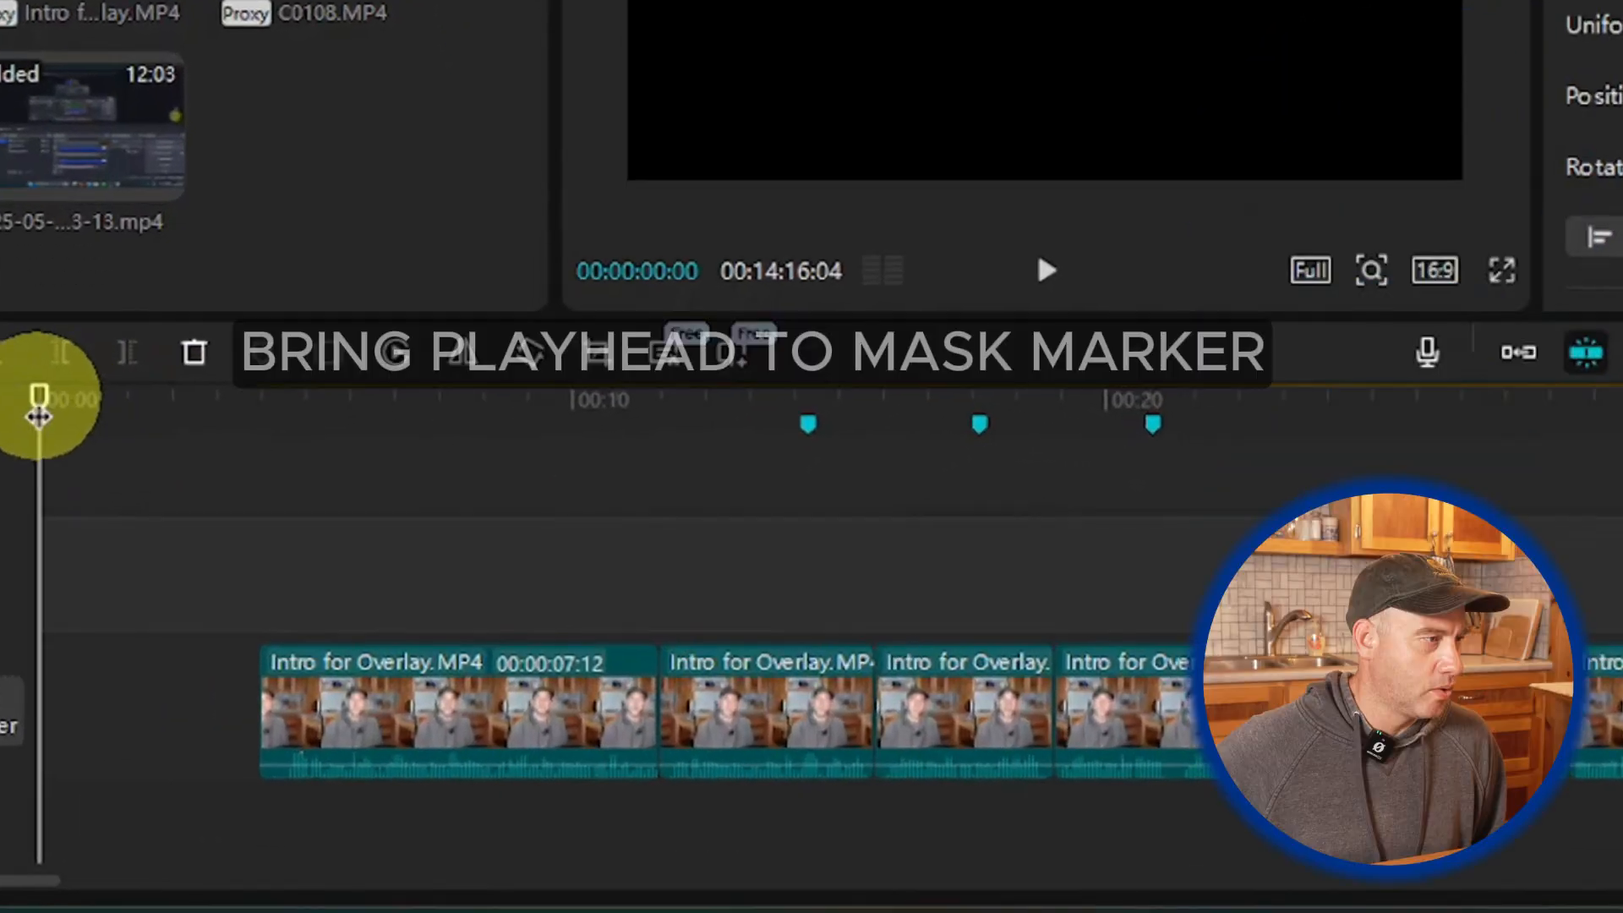
drag(38, 416, 808, 401)
scroll(873, 548, down, 1)
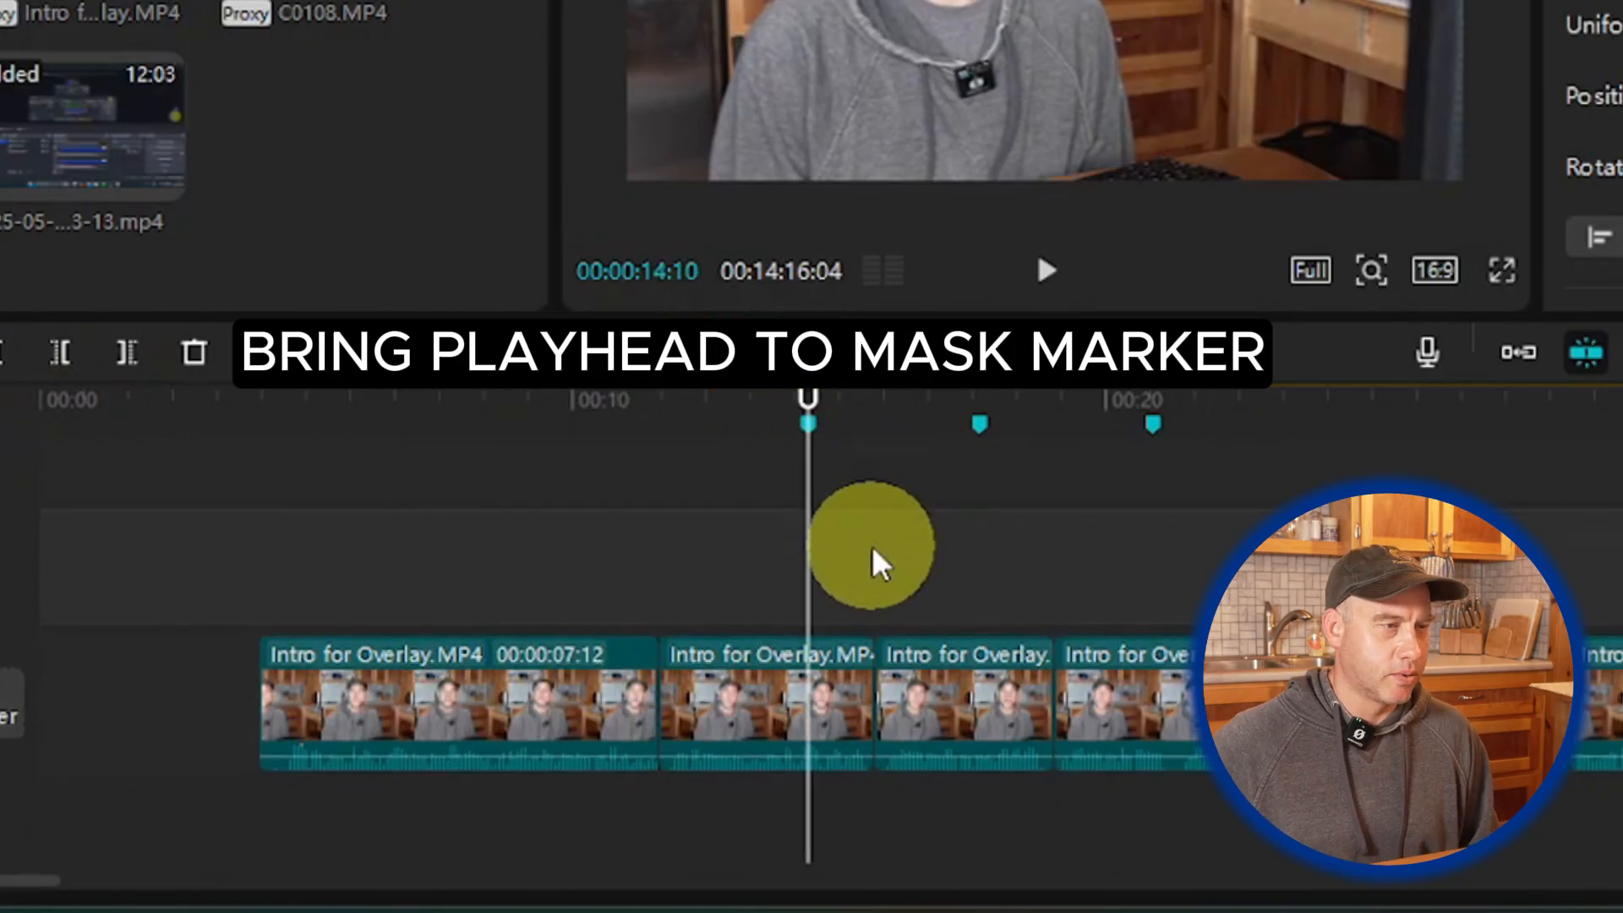
scroll(872, 548, up, 1)
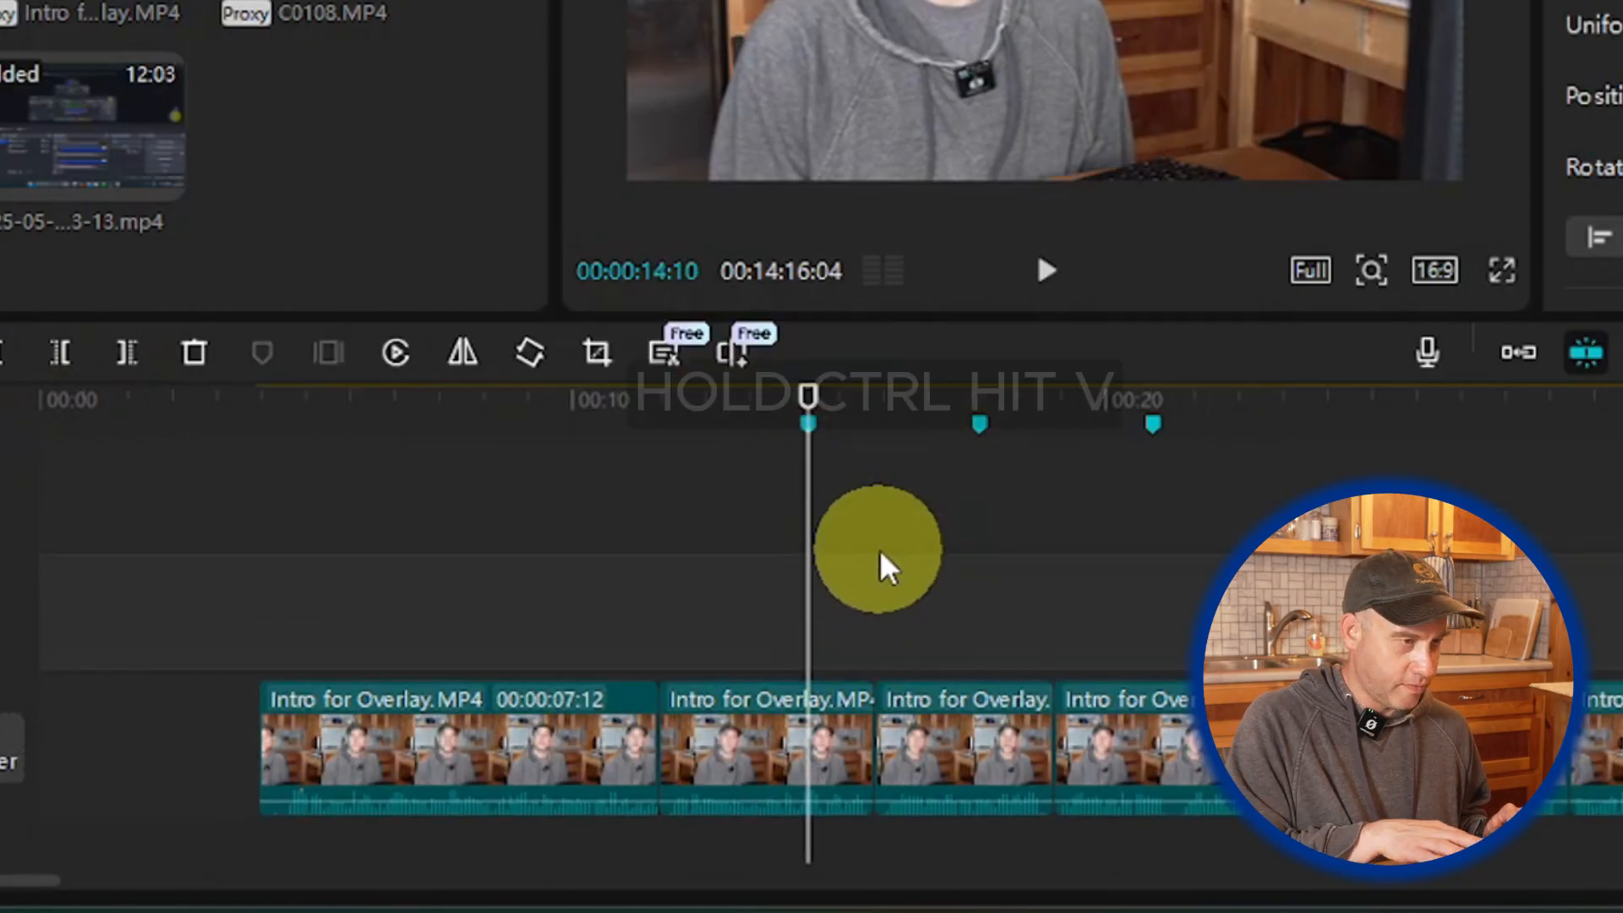
key(ctrl+v)
Step: Extend the pasted clip's end to the second marker, play it back and return the playhead to 00:00:17:15
click(1052, 272)
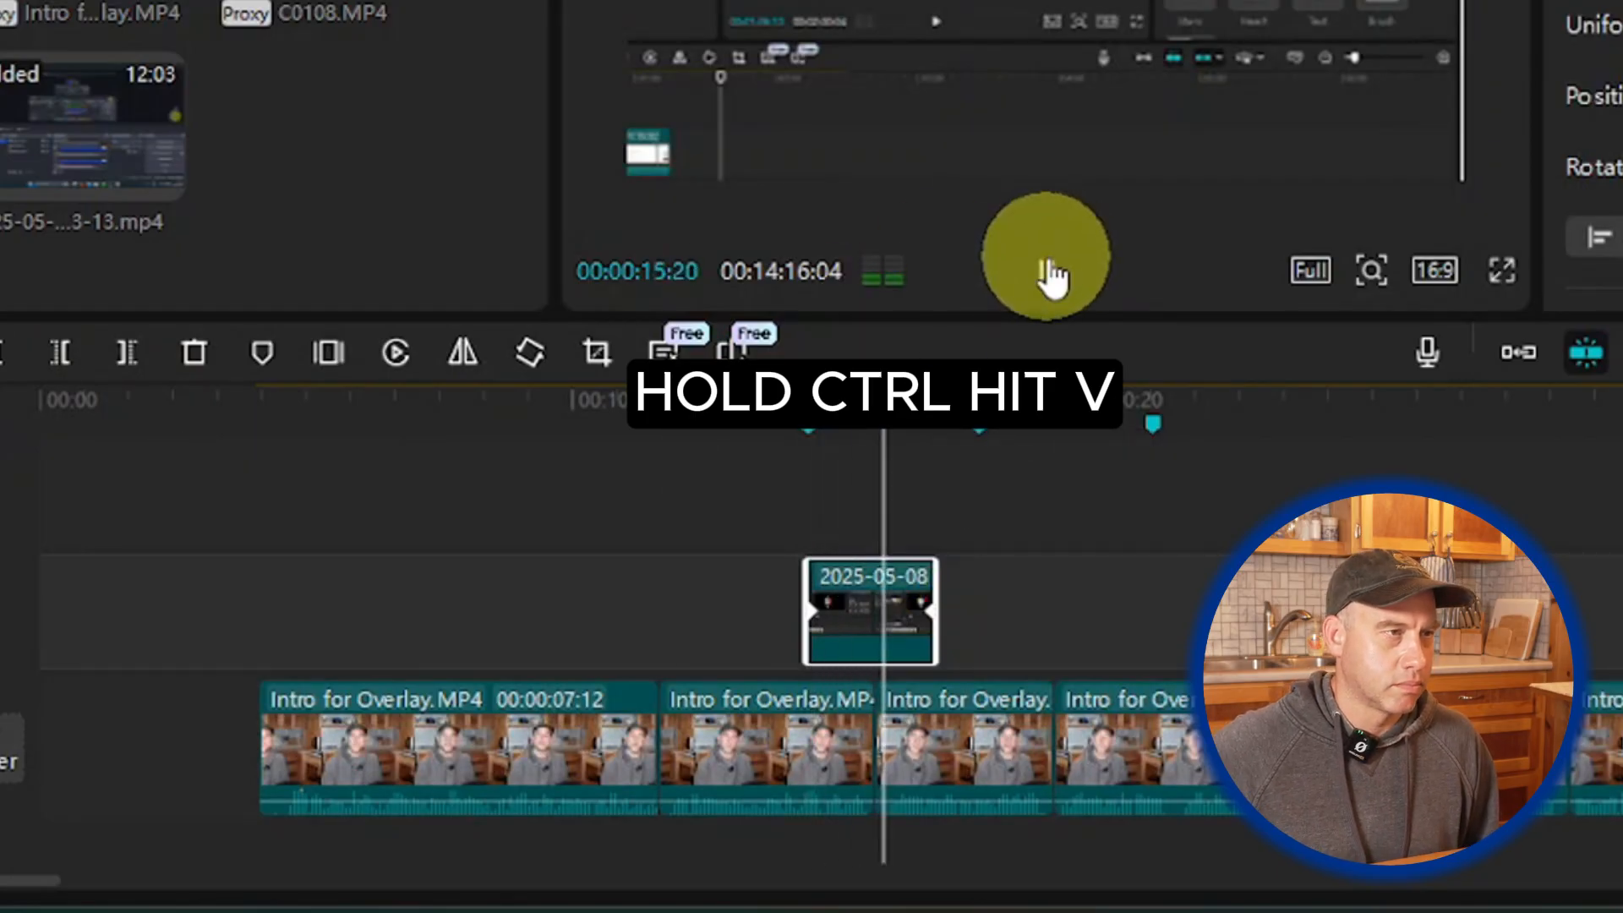
click(1050, 275)
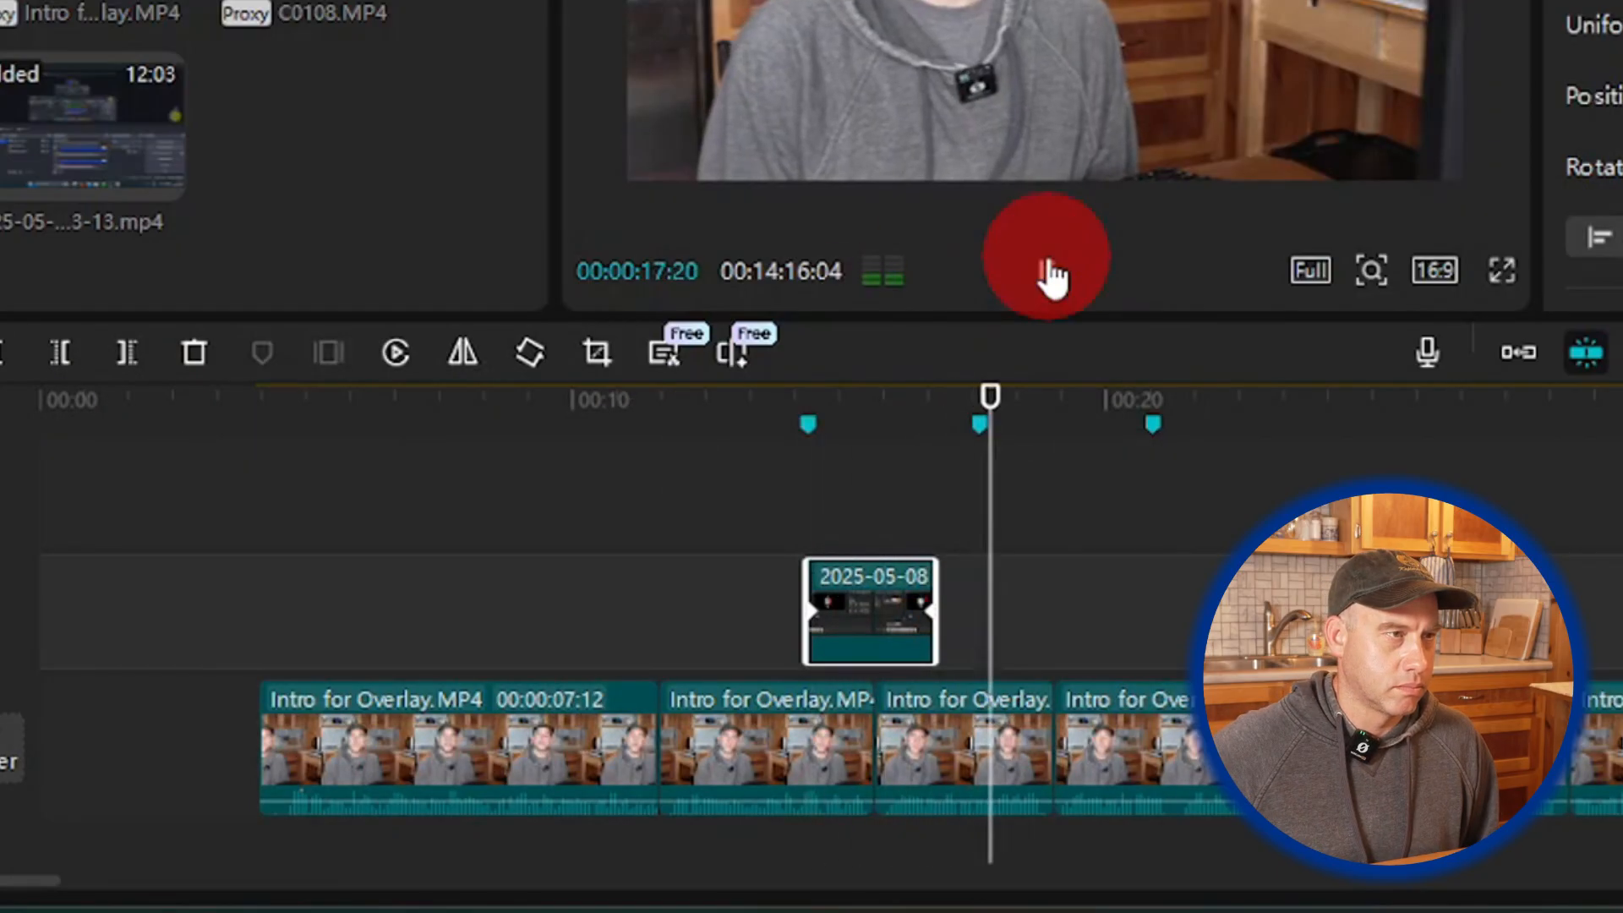
drag(935, 573, 967, 576)
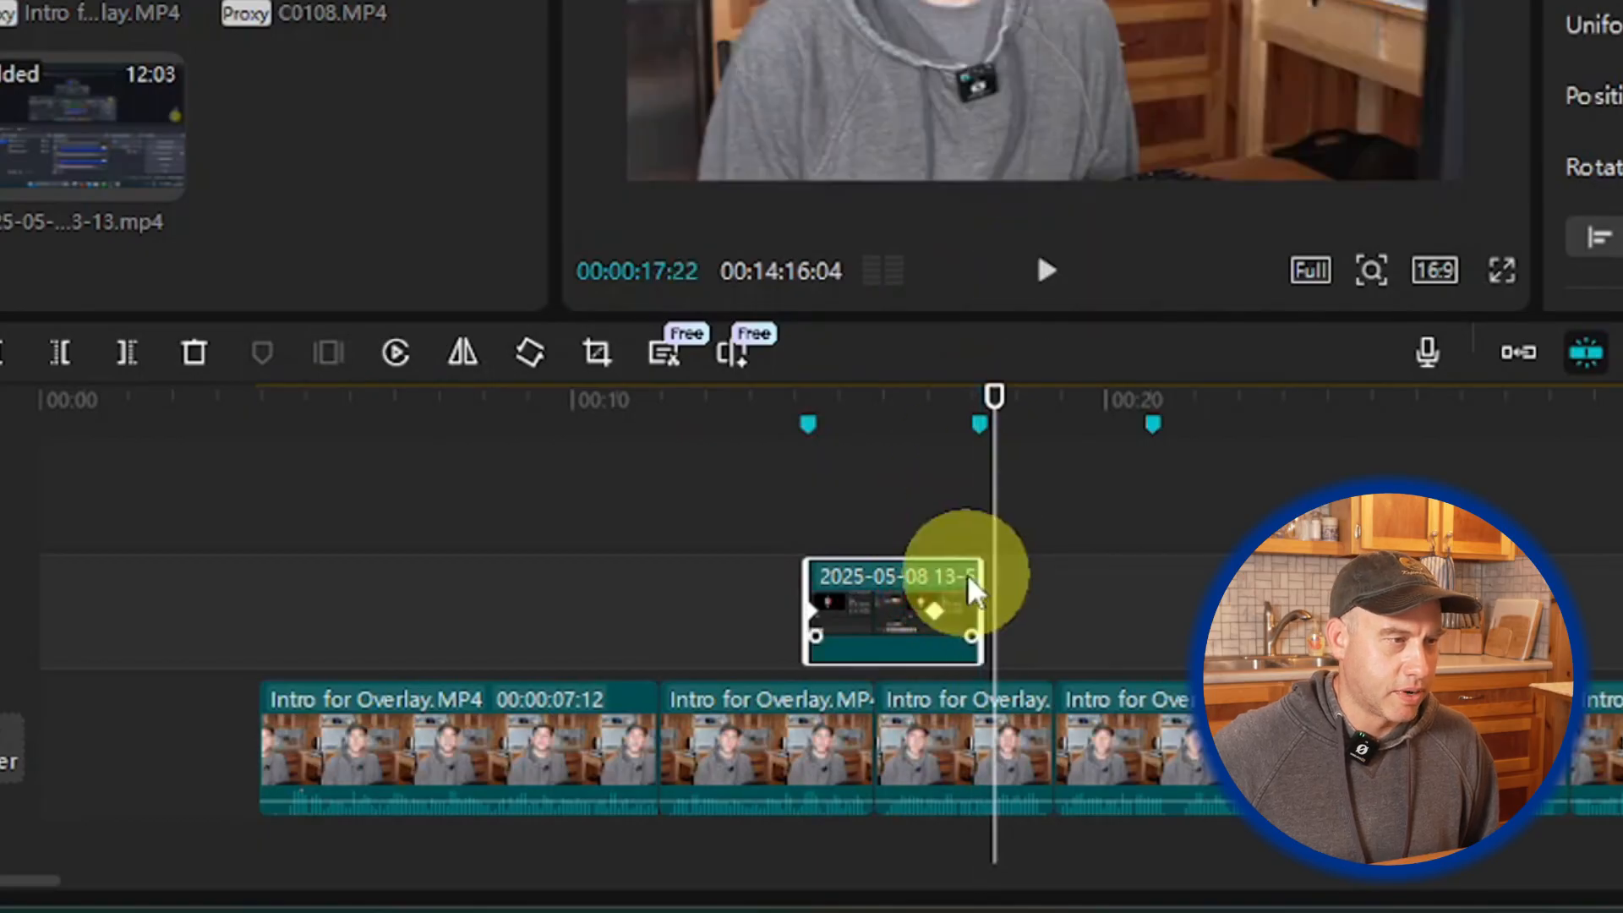
drag(995, 476, 809, 479)
click(1062, 296)
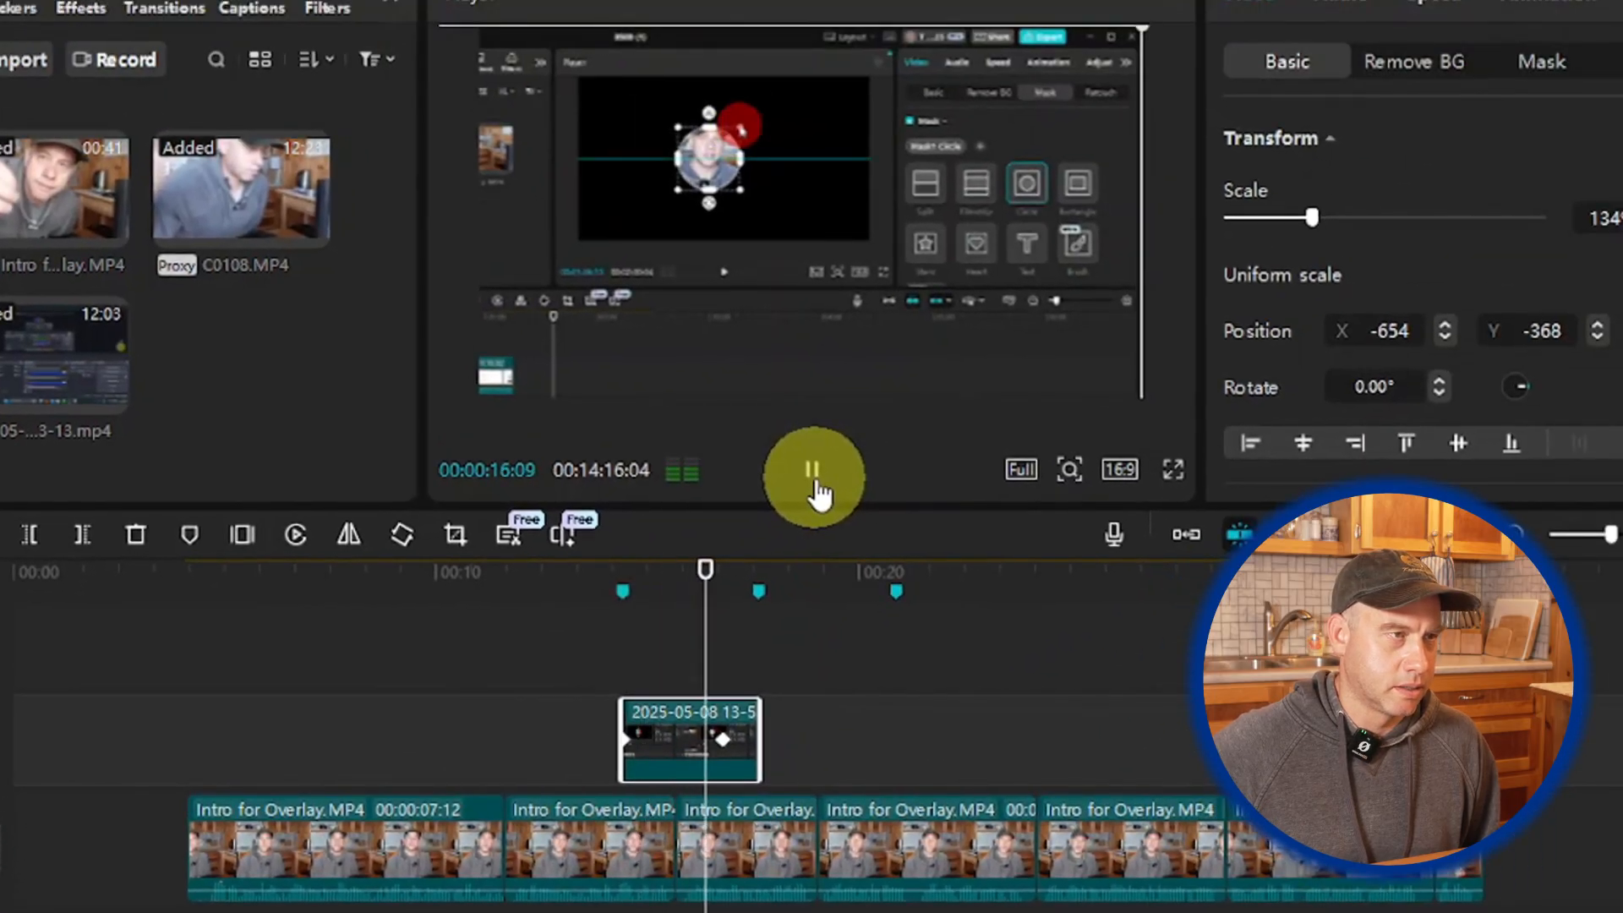
click(813, 473)
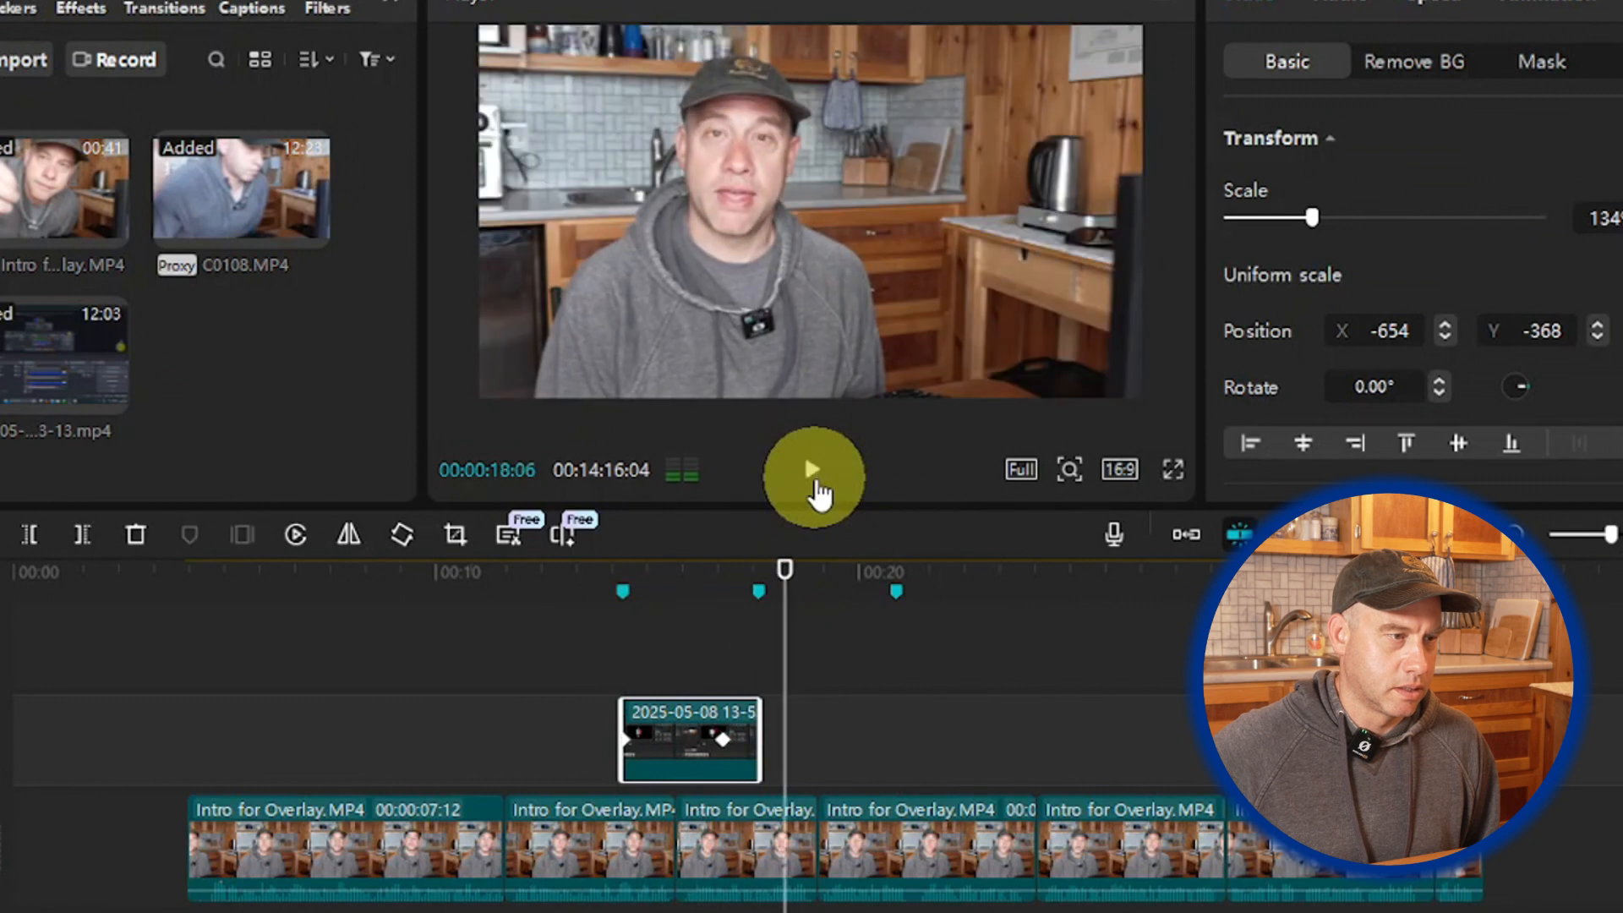
drag(787, 587, 759, 589)
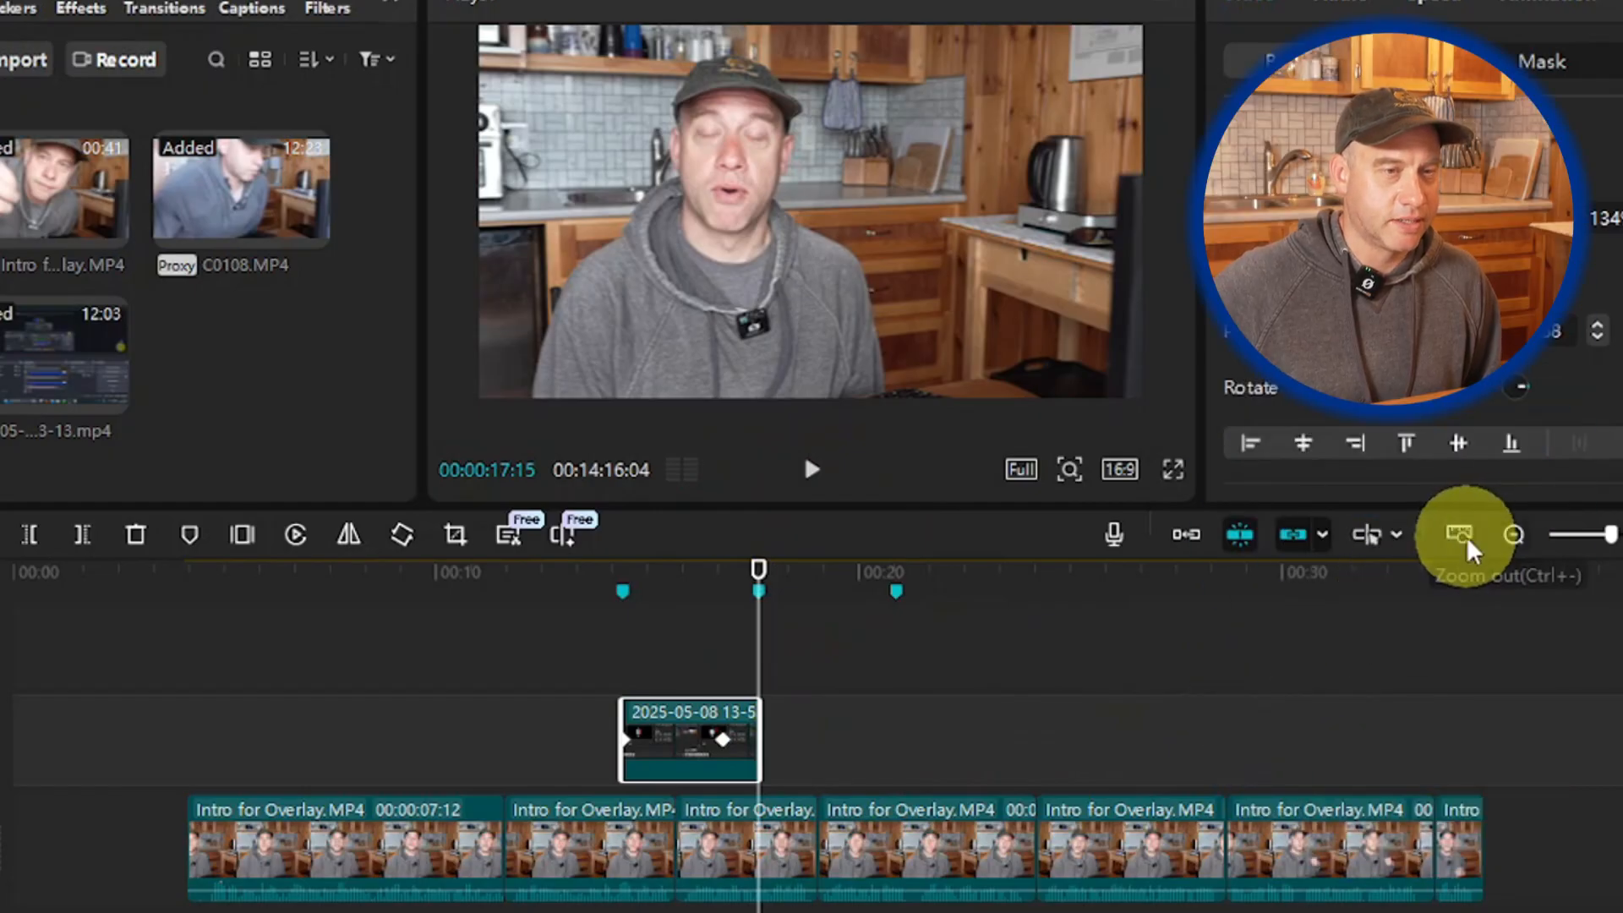
Step: Split the screen-recording clip at 00:08:46:17 and again at 00:08:52:14 to isolate the circle mask resizing demonstration
click(1460, 535)
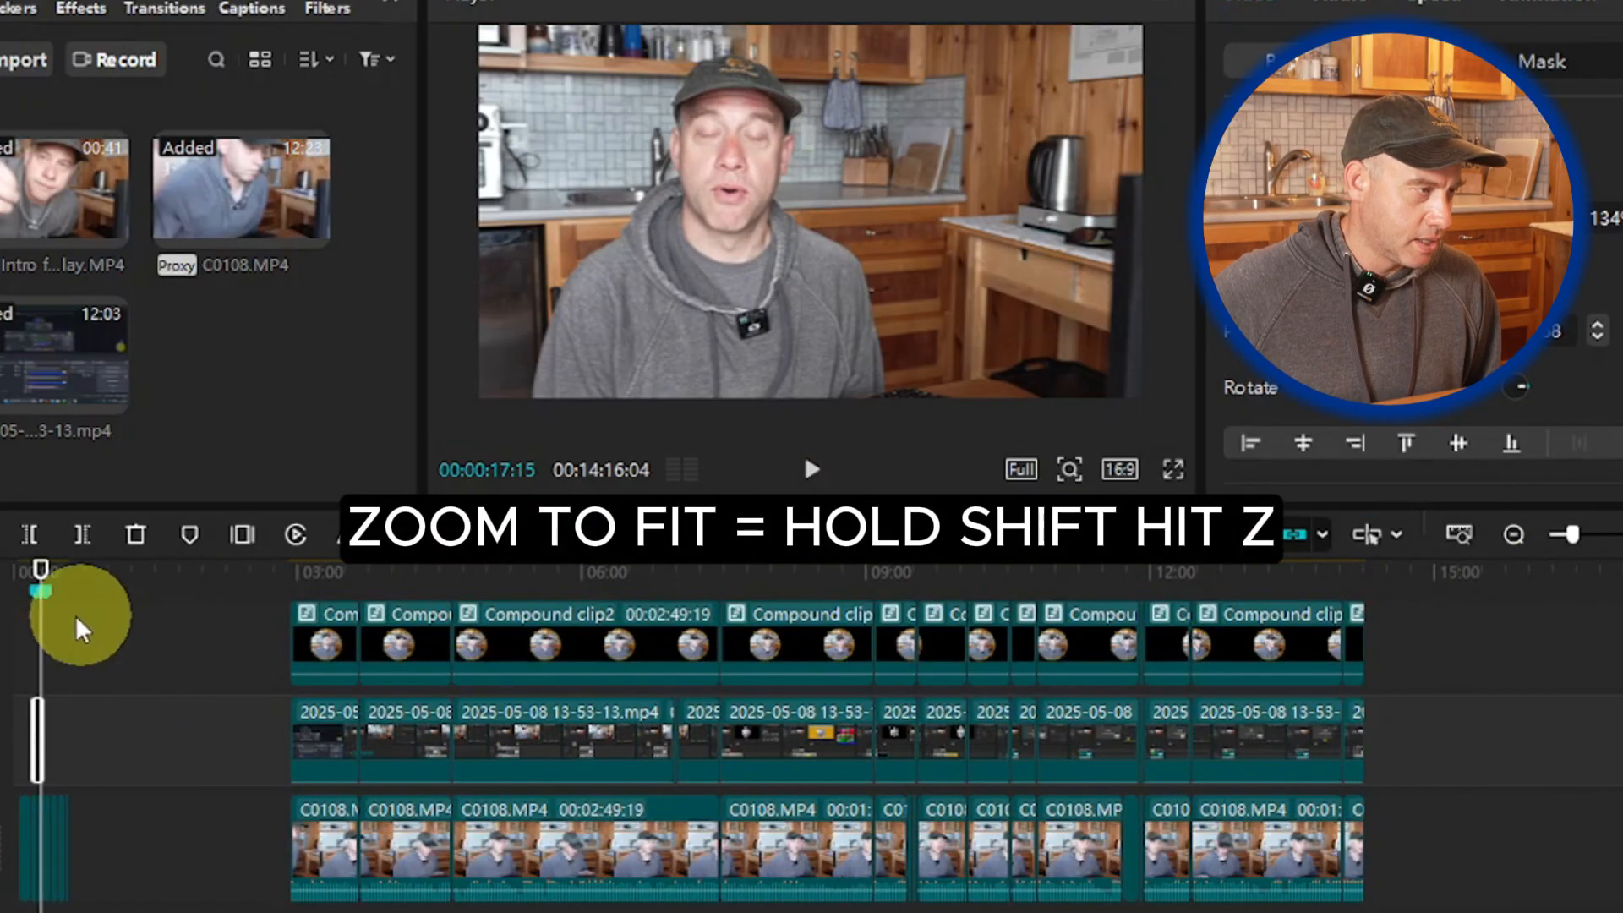
drag(38, 624, 842, 628)
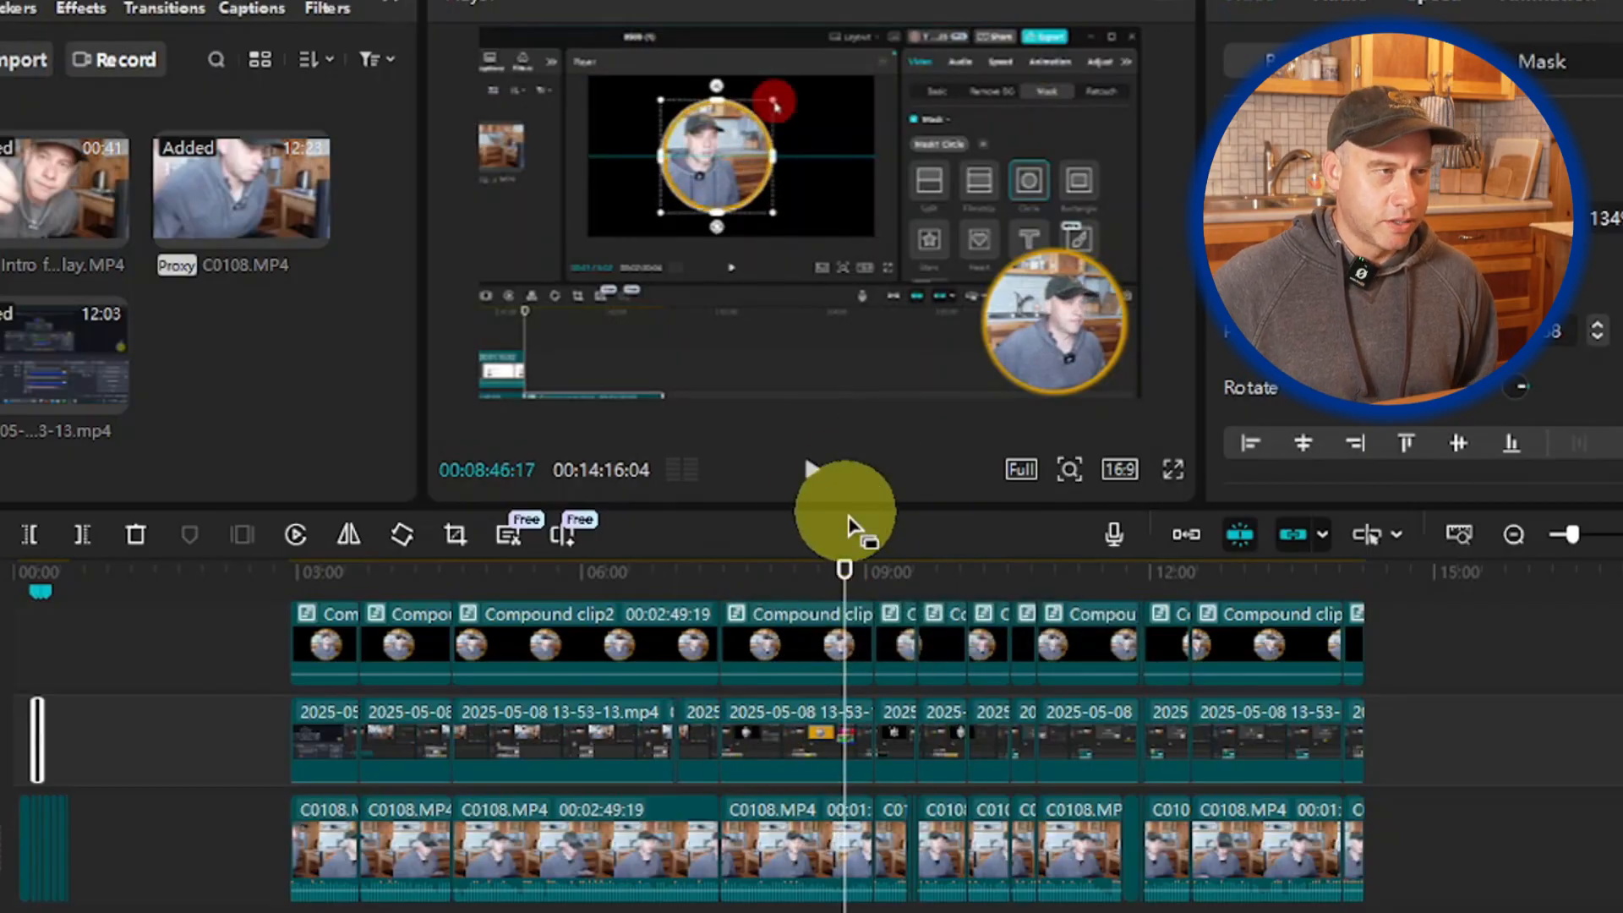
click(848, 747)
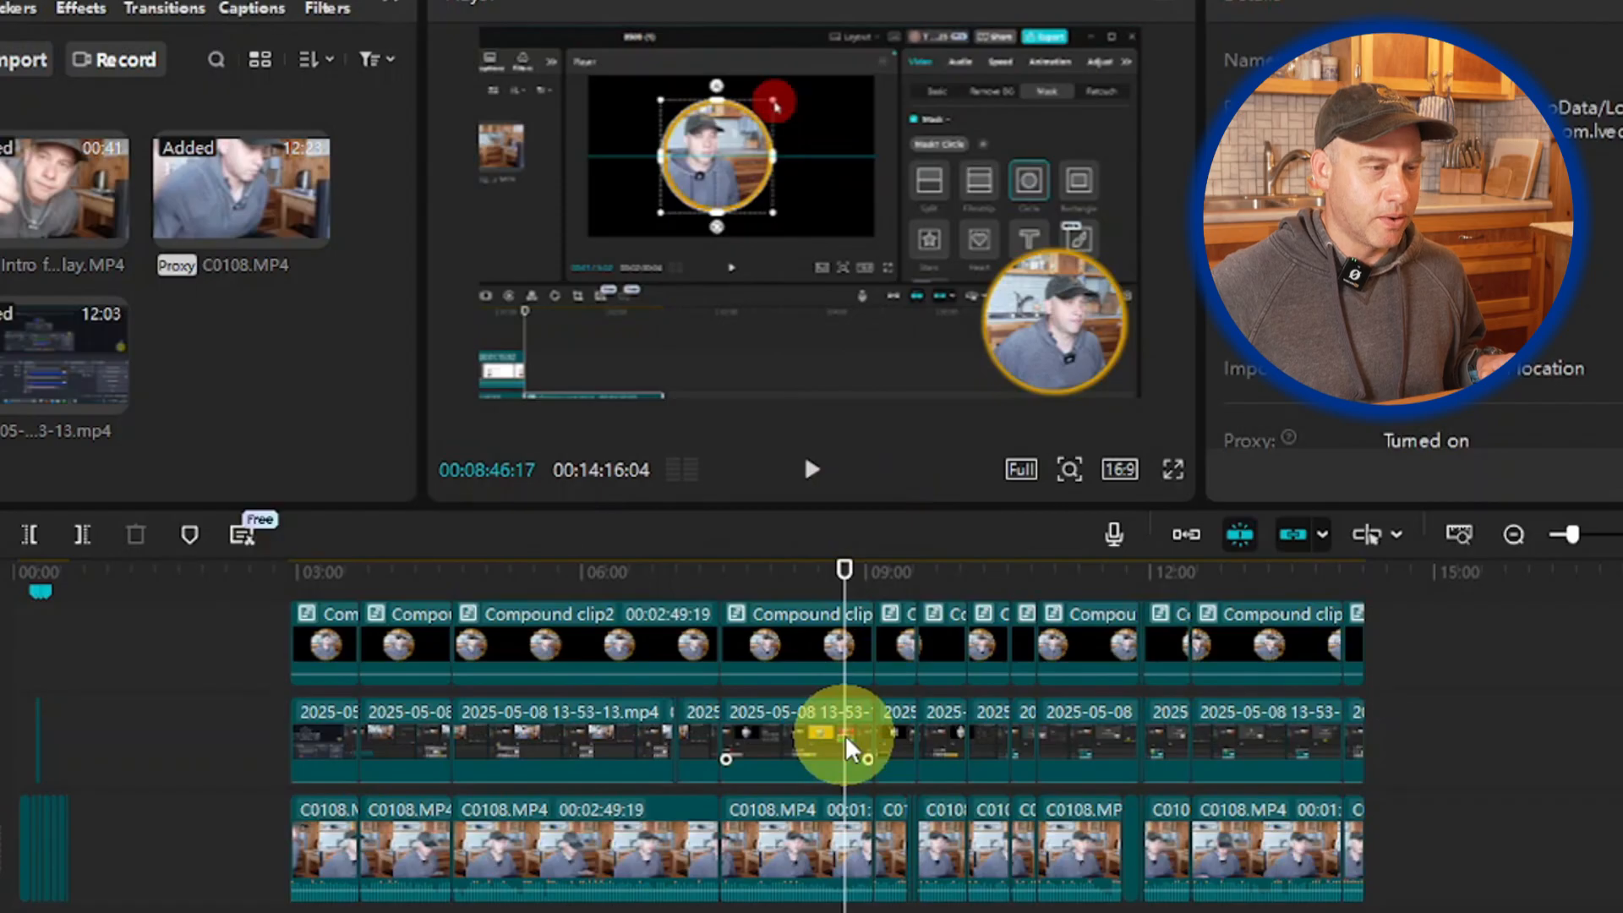
click(829, 744)
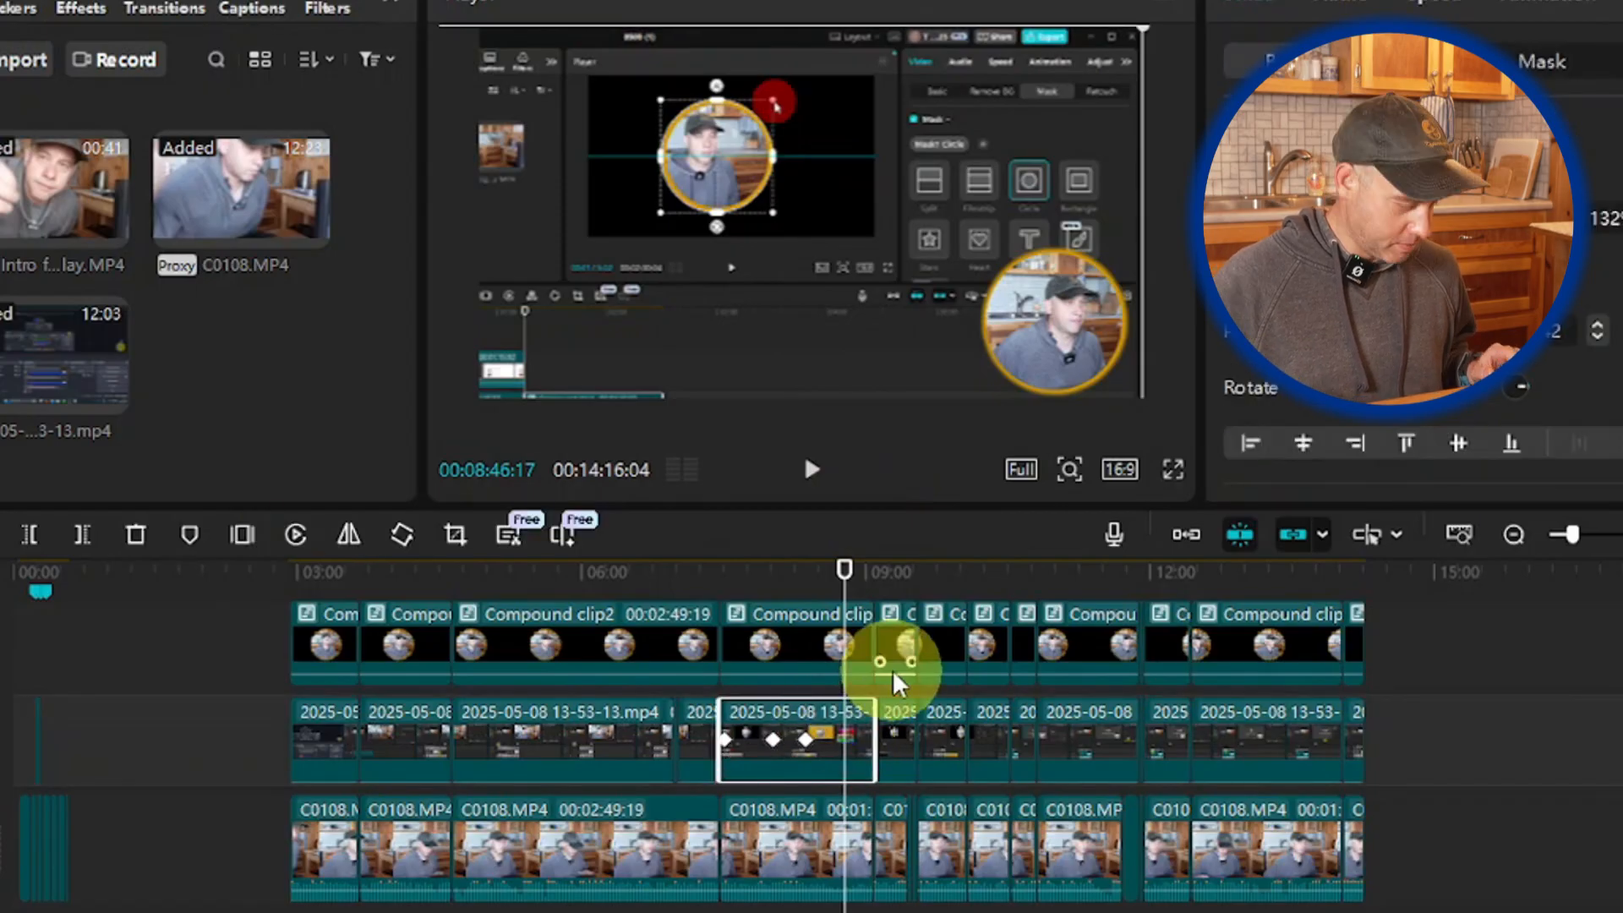
key(ctrl+b)
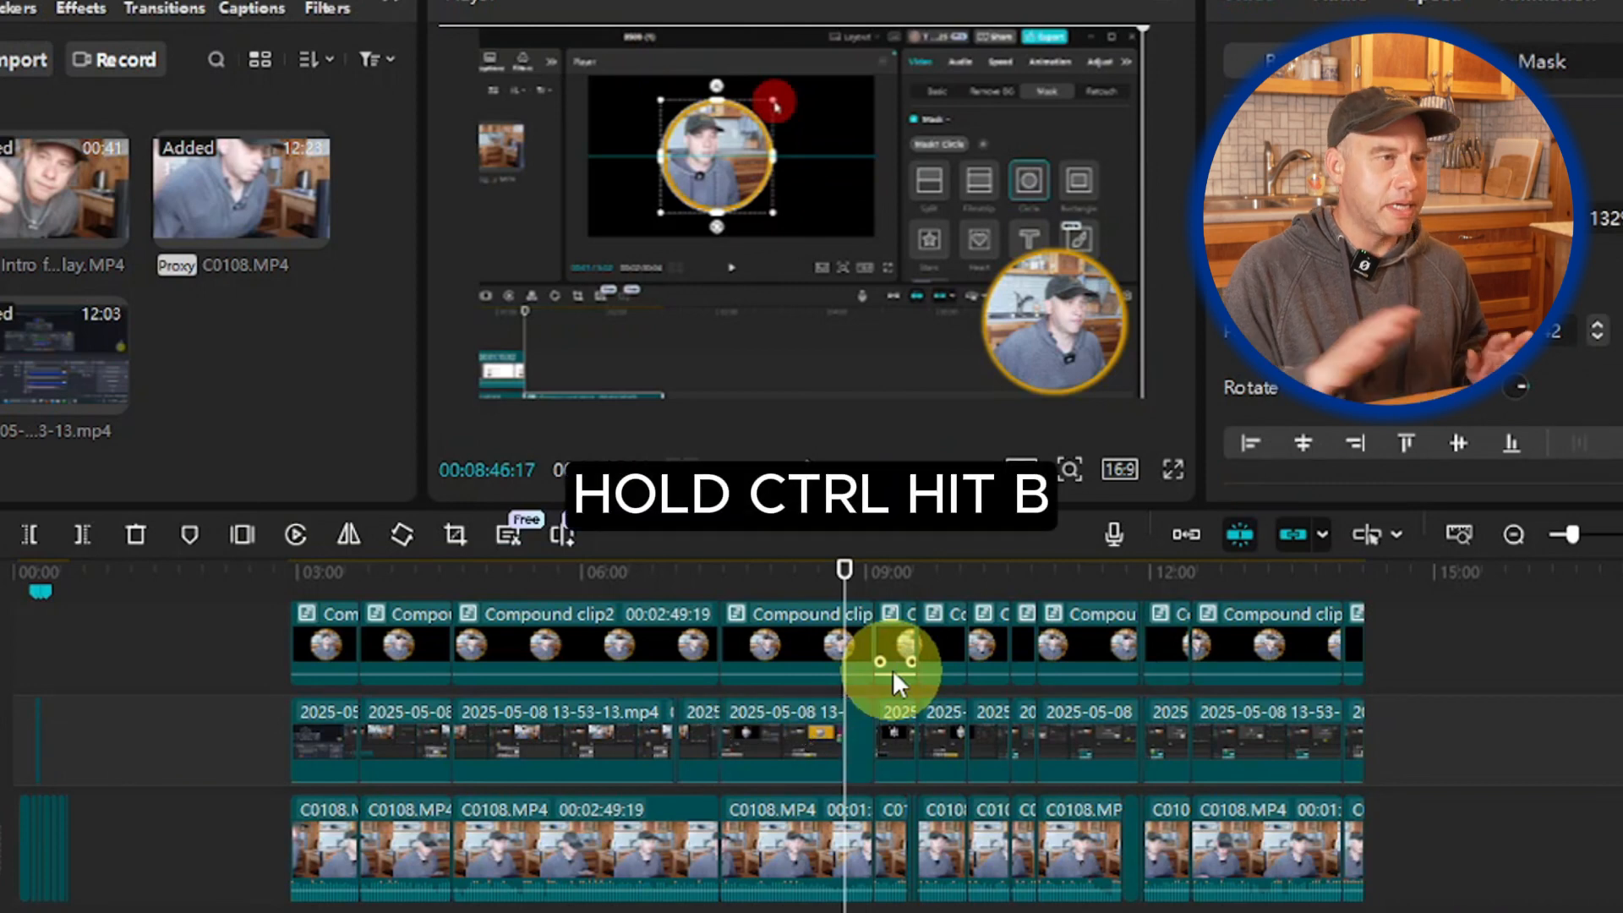
drag(893, 670, 898, 545)
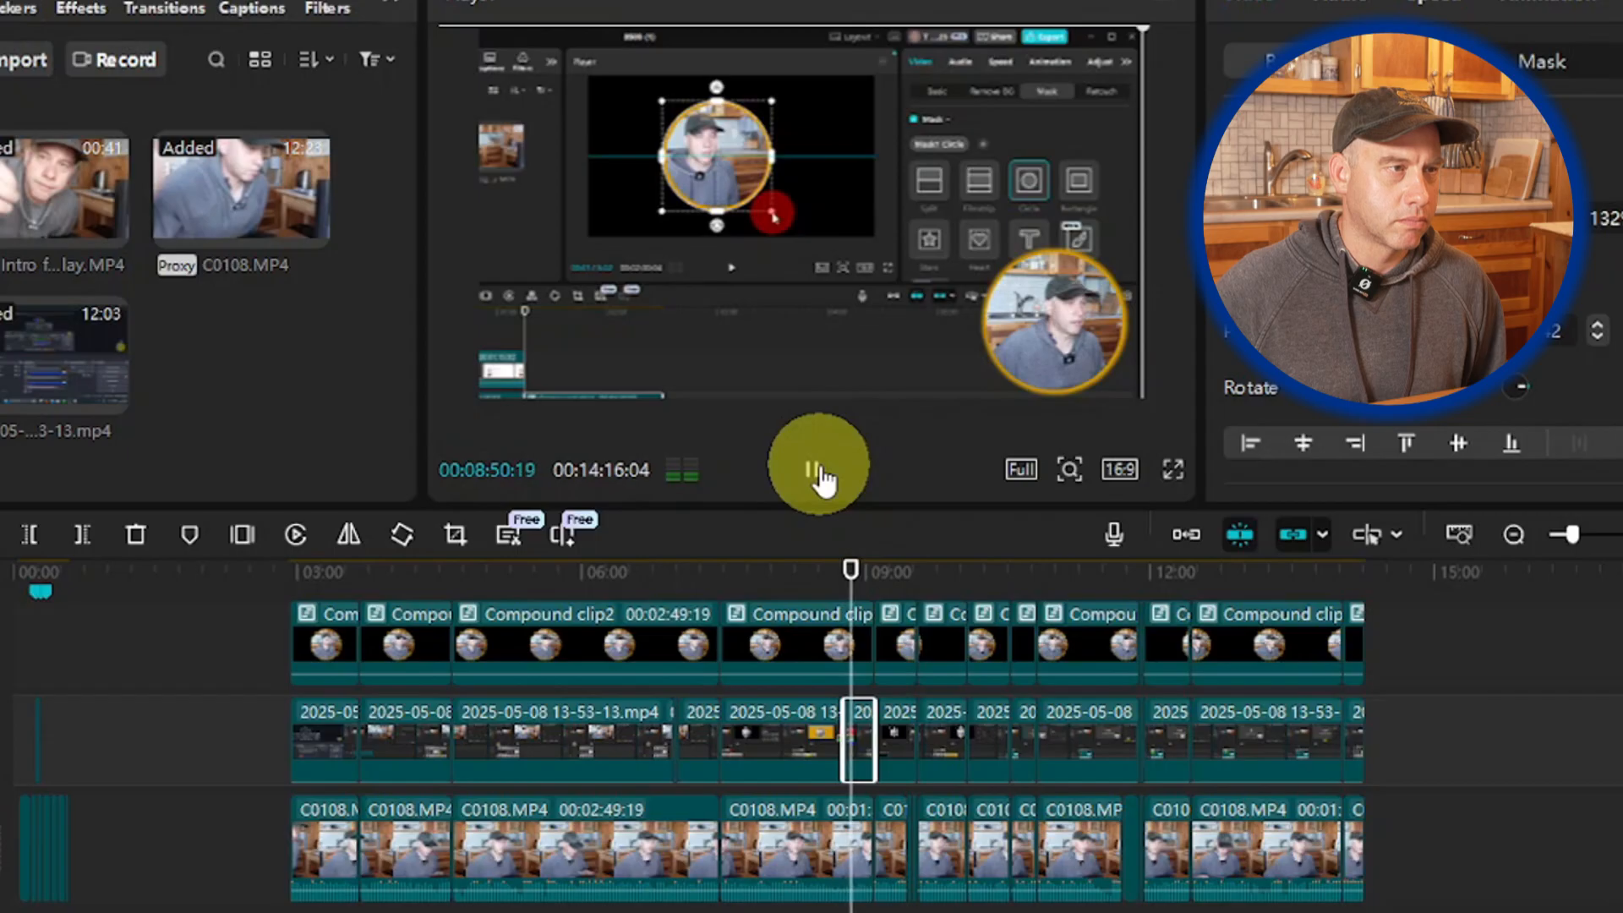
click(813, 470)
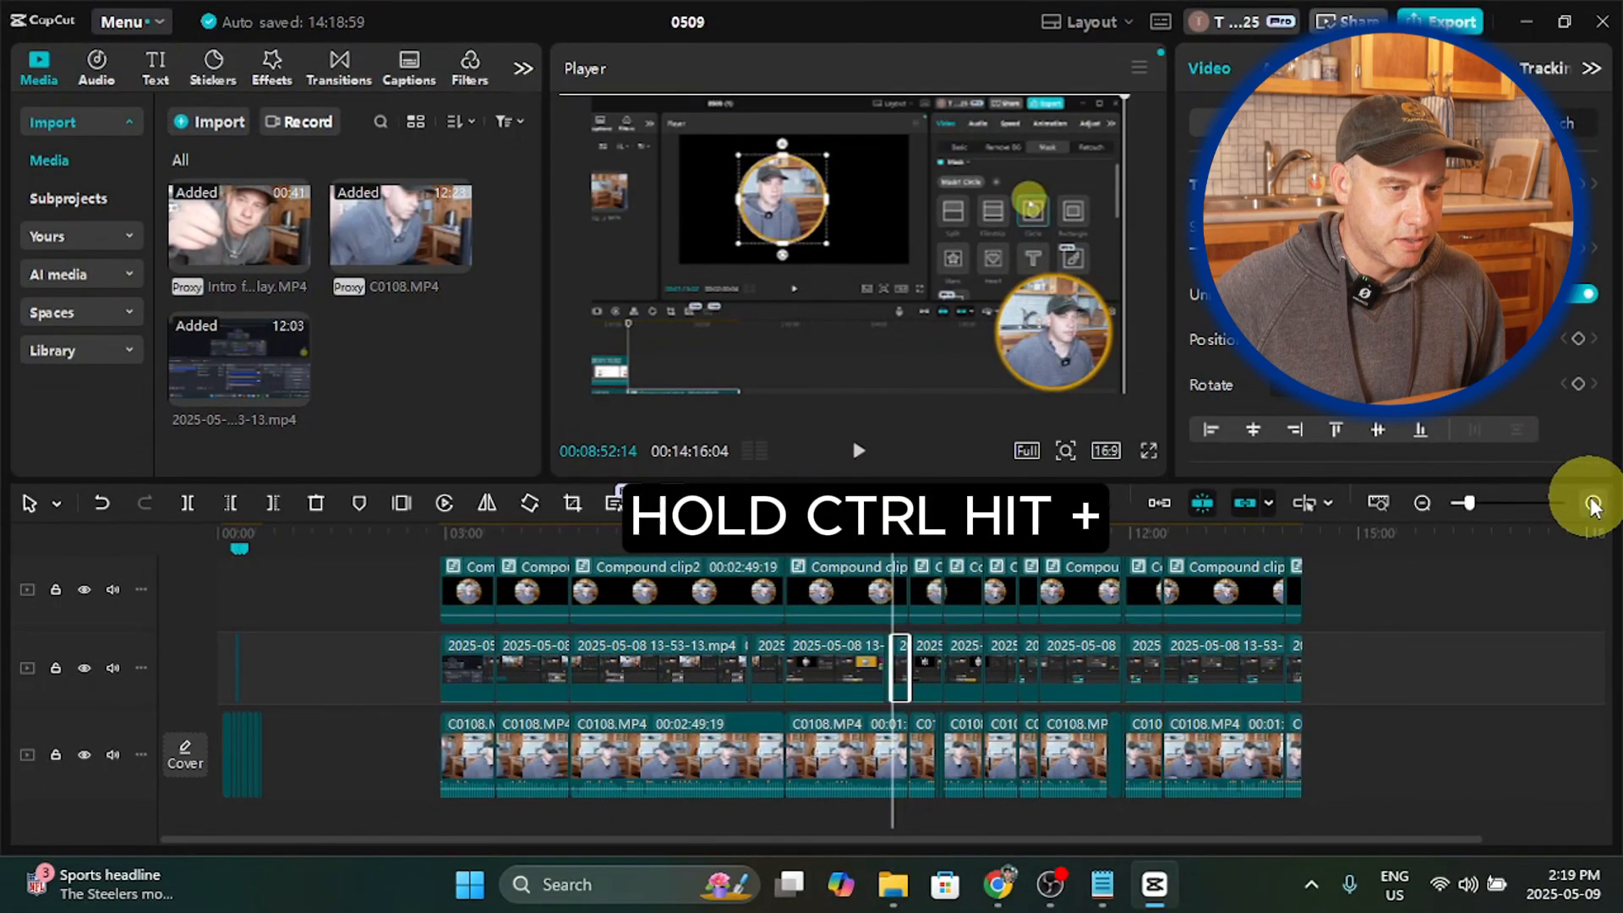
Step: Select and copy the short screen-recording piece between the cuts at 00:08:46:17 and 00:08:52:14
click(1593, 504)
click(1592, 504)
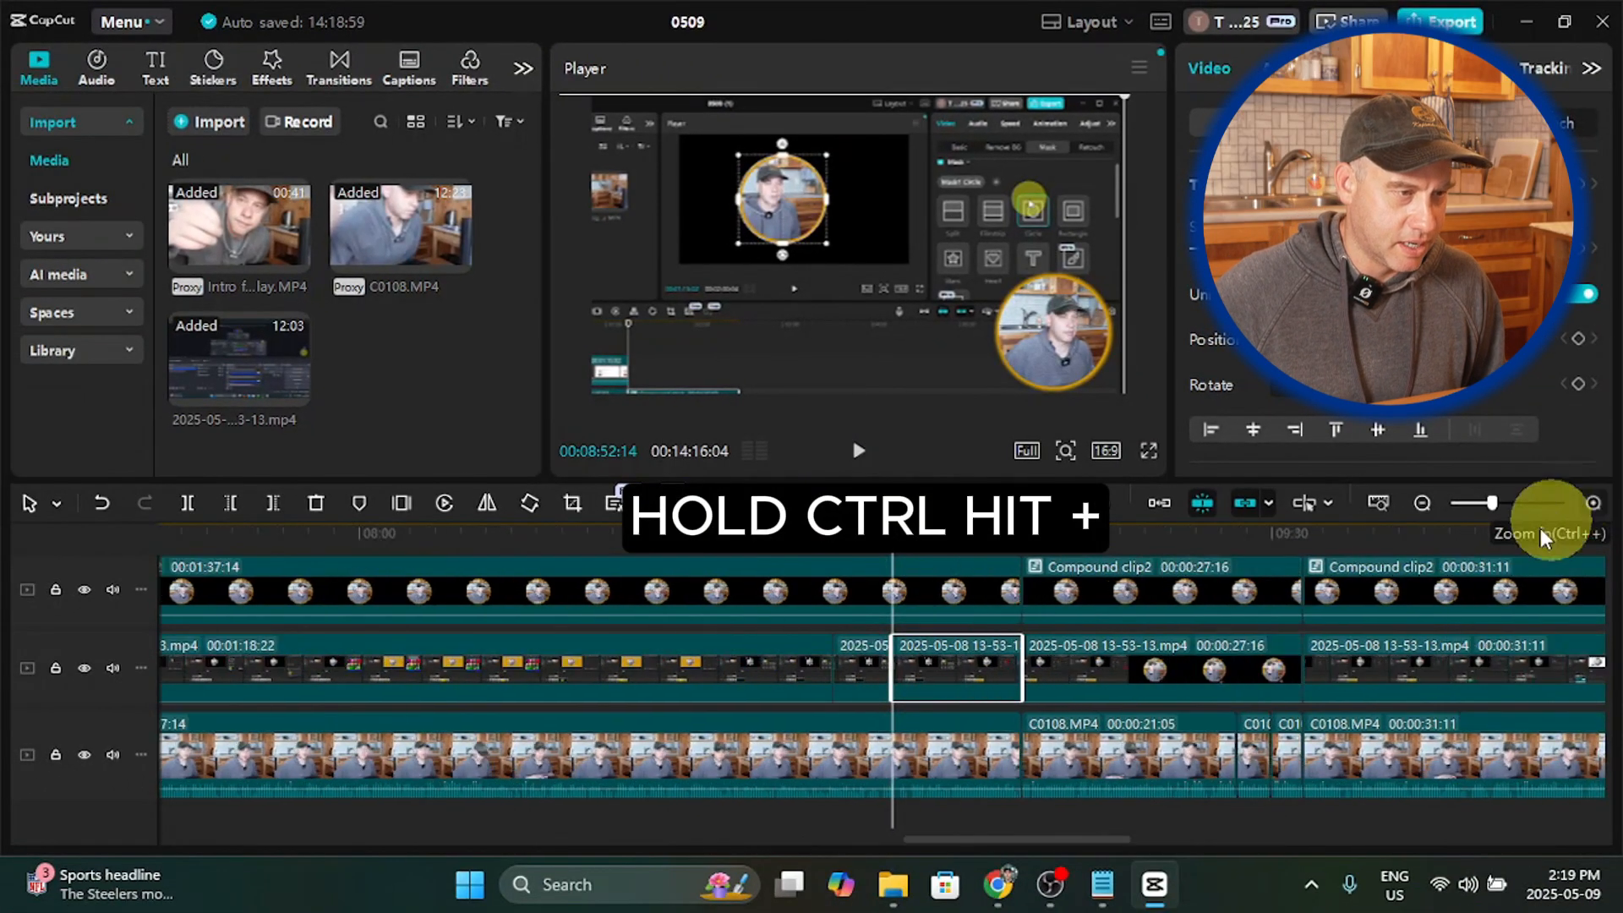
click(868, 668)
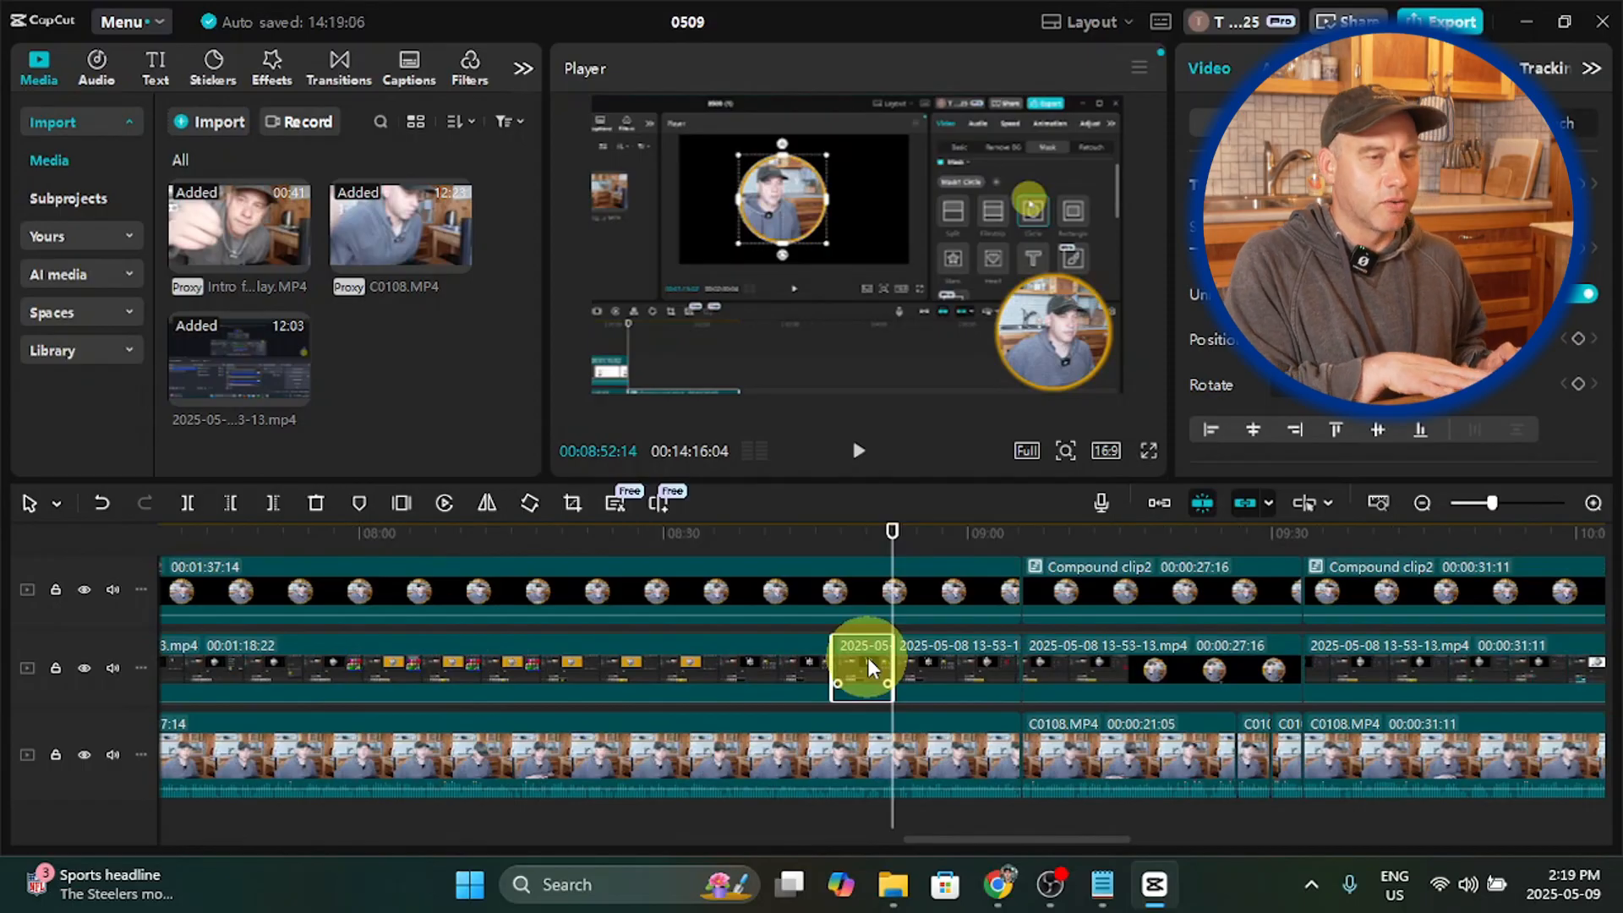
Step: Paste the copied circle mask piece above the intro at the second marker, 00:00:17:15
click(1380, 504)
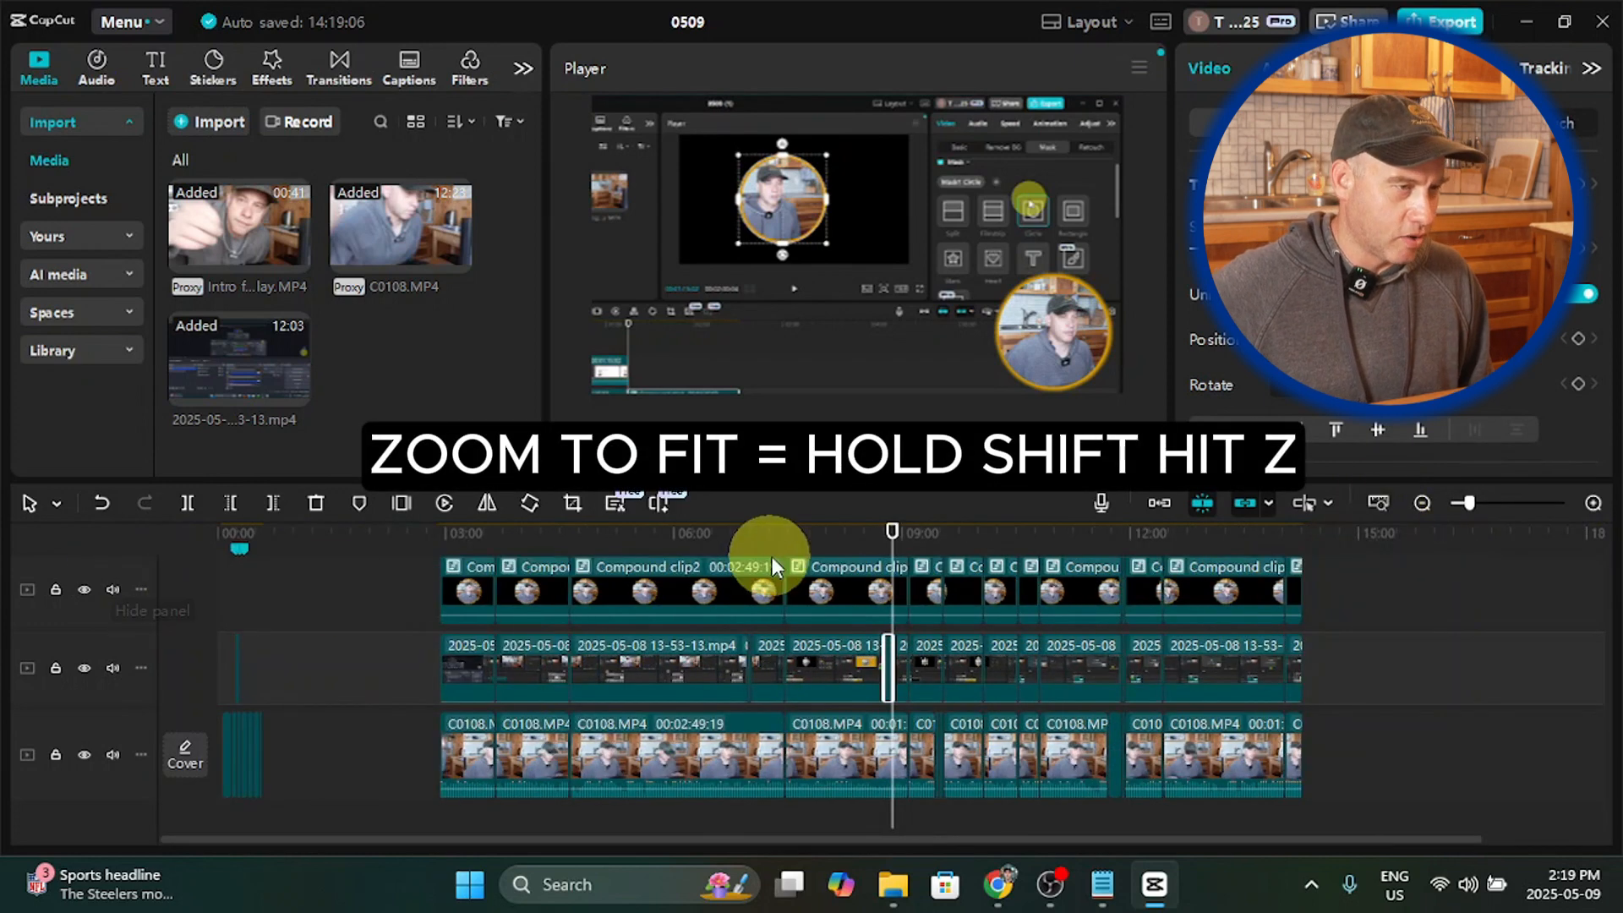
drag(893, 537, 241, 580)
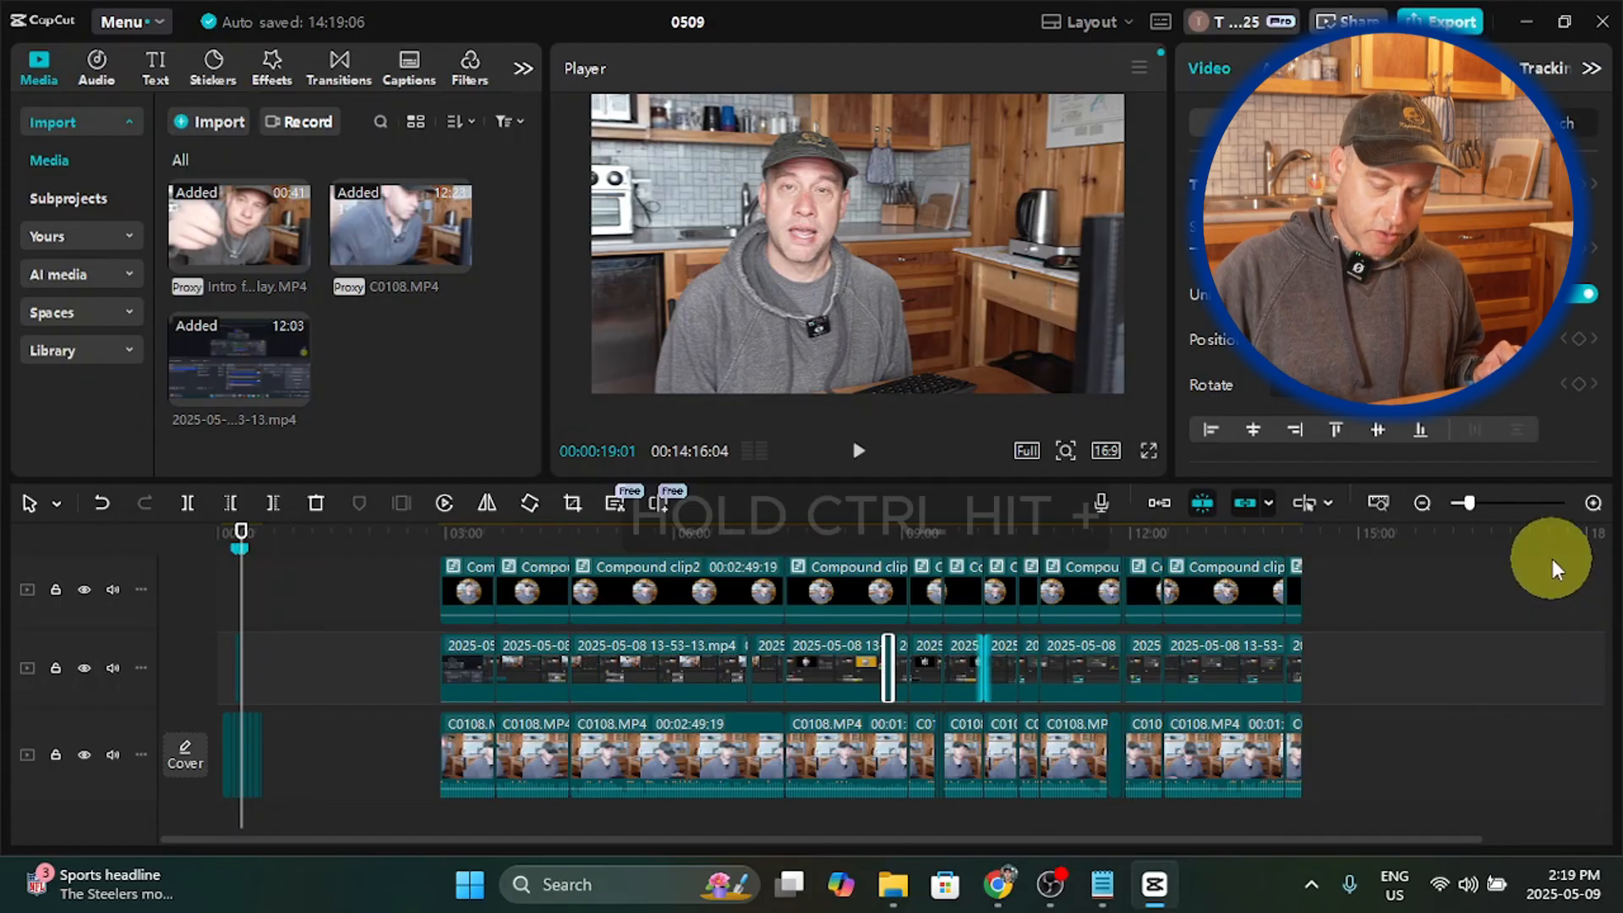
key(ctrl+plus)
key(ctrl+plus)
key(ctrl+plus)
key(ctrl+plus)
key(ctrl+plus)
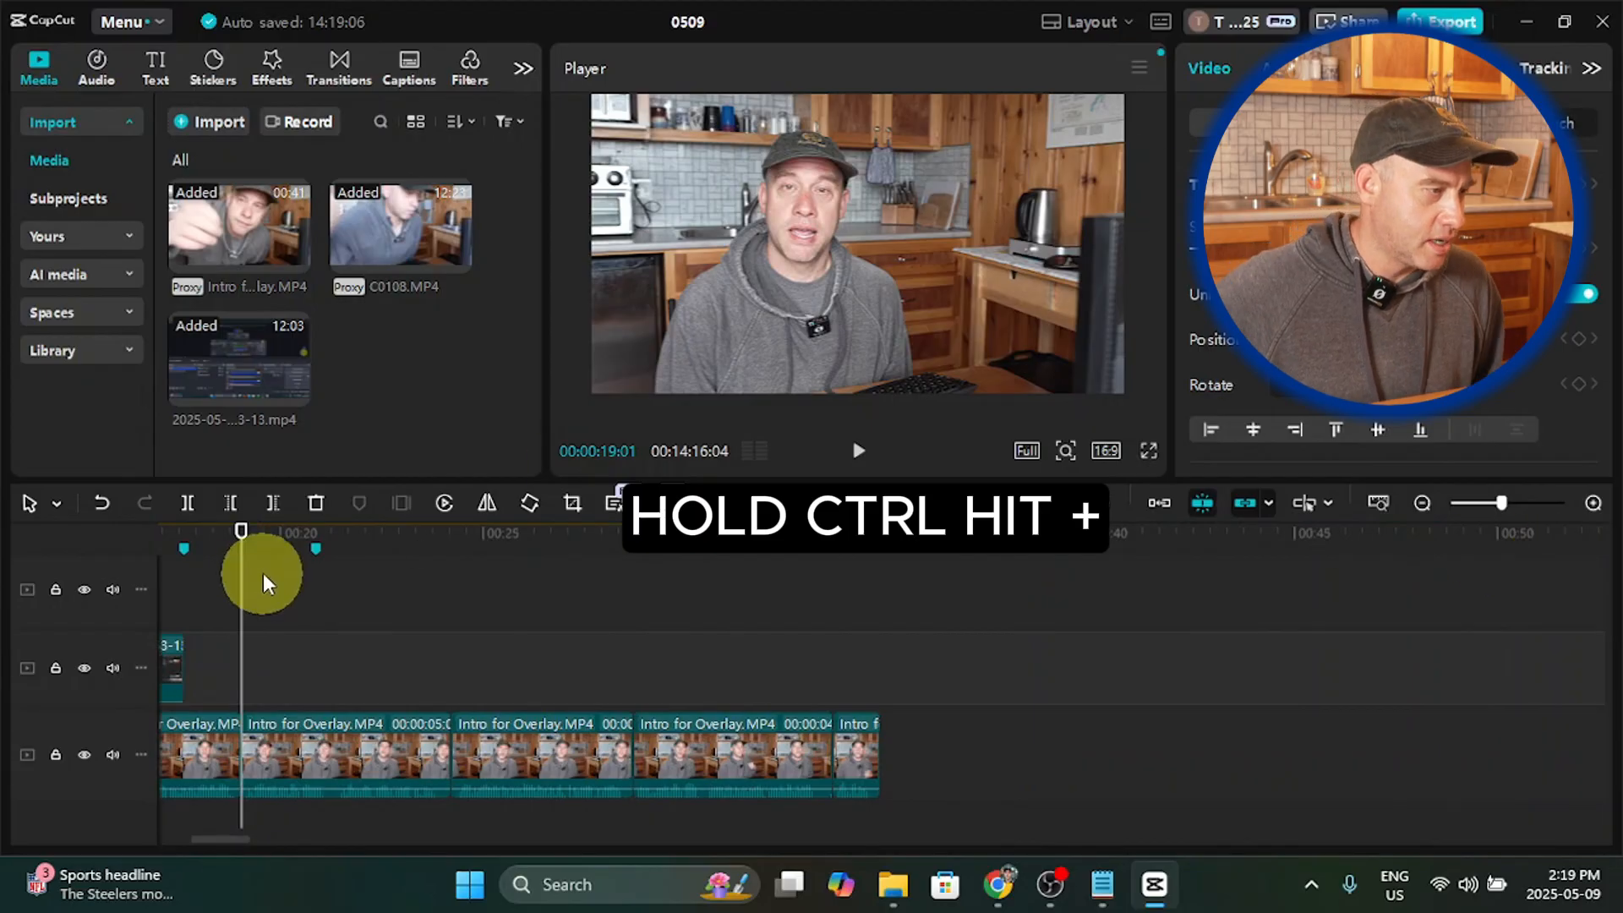
mouse_move(246, 572)
mouse_down()
mouse_move(196, 569)
mouse_move(683, 549)
mouse_up()
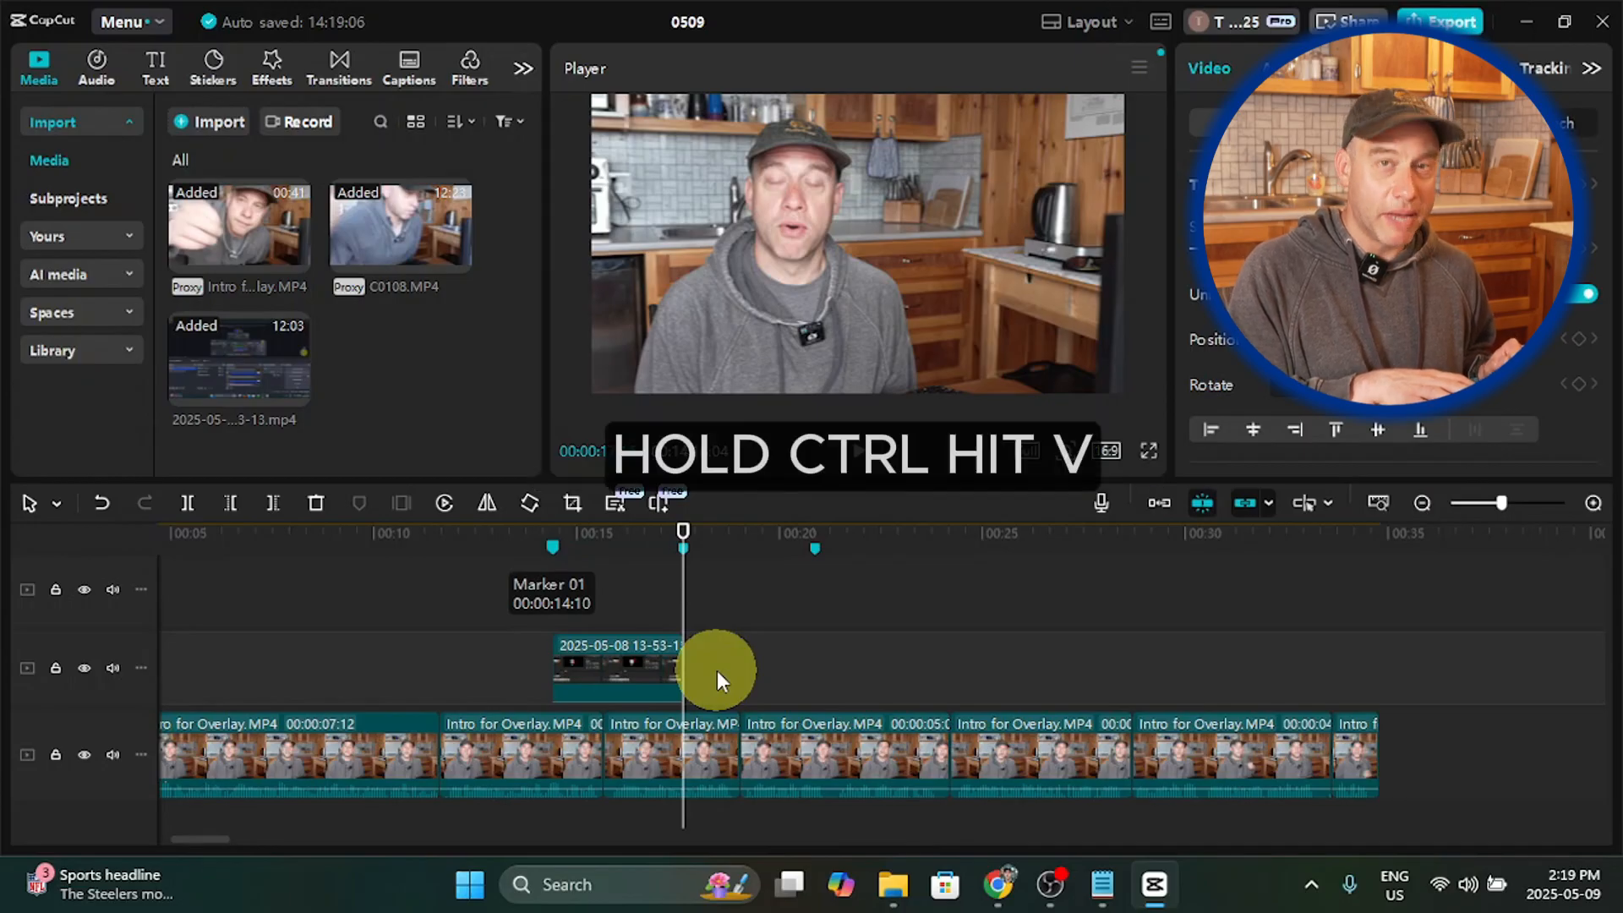
key(ctrl+v)
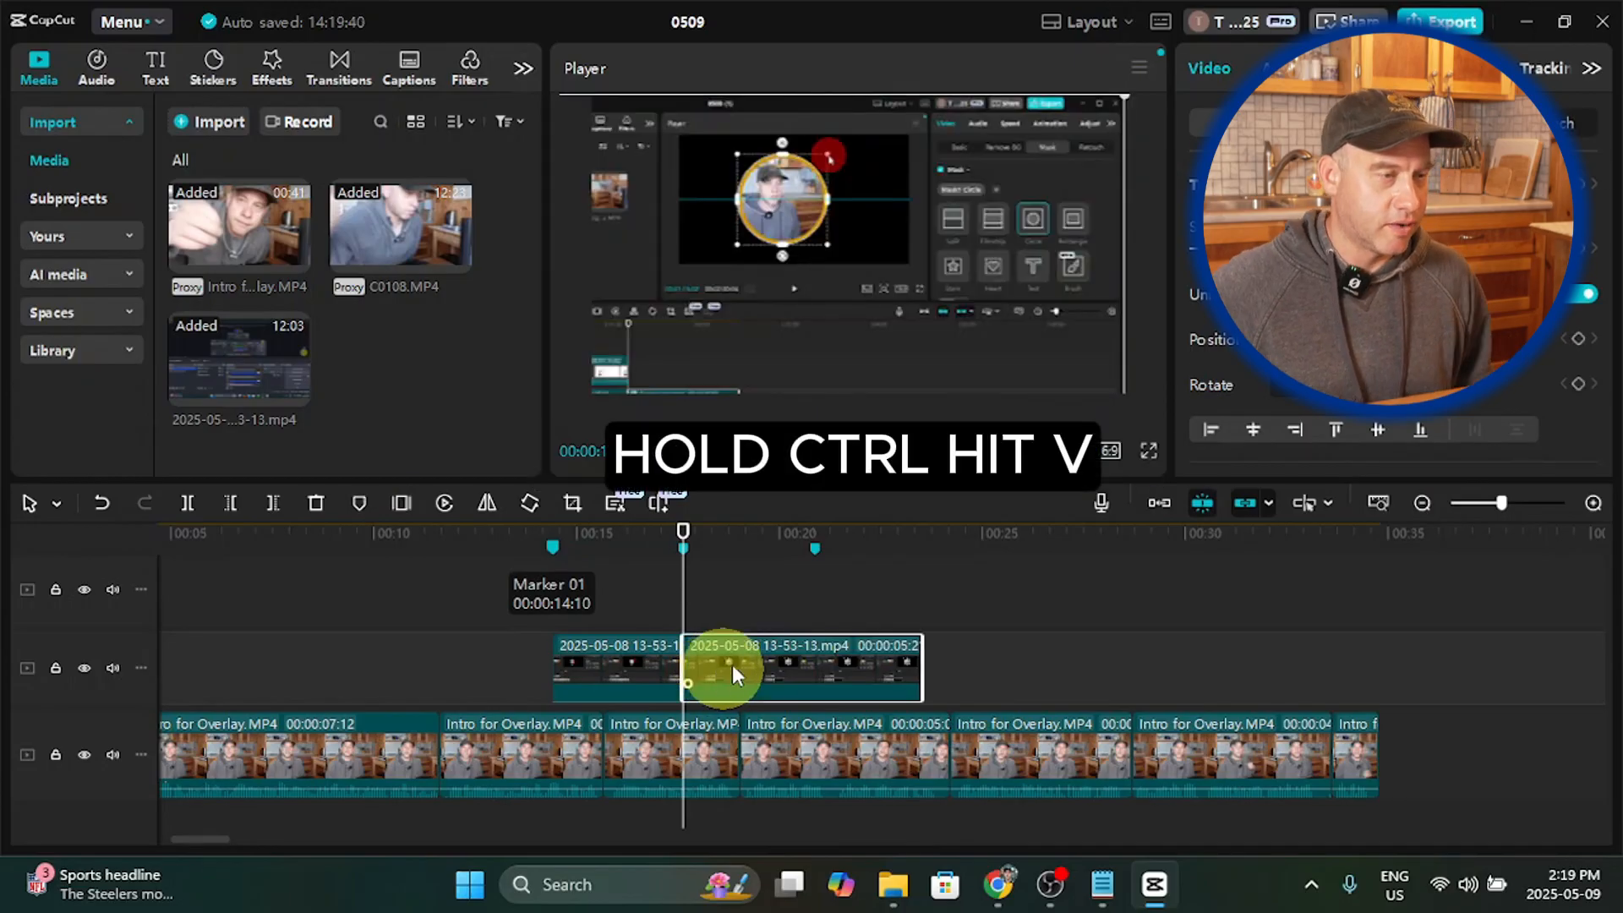
Step: Trim the pasted clip's end to the third marker, play it back and return the playhead to 00:00:20:21
drag(924, 666, 816, 667)
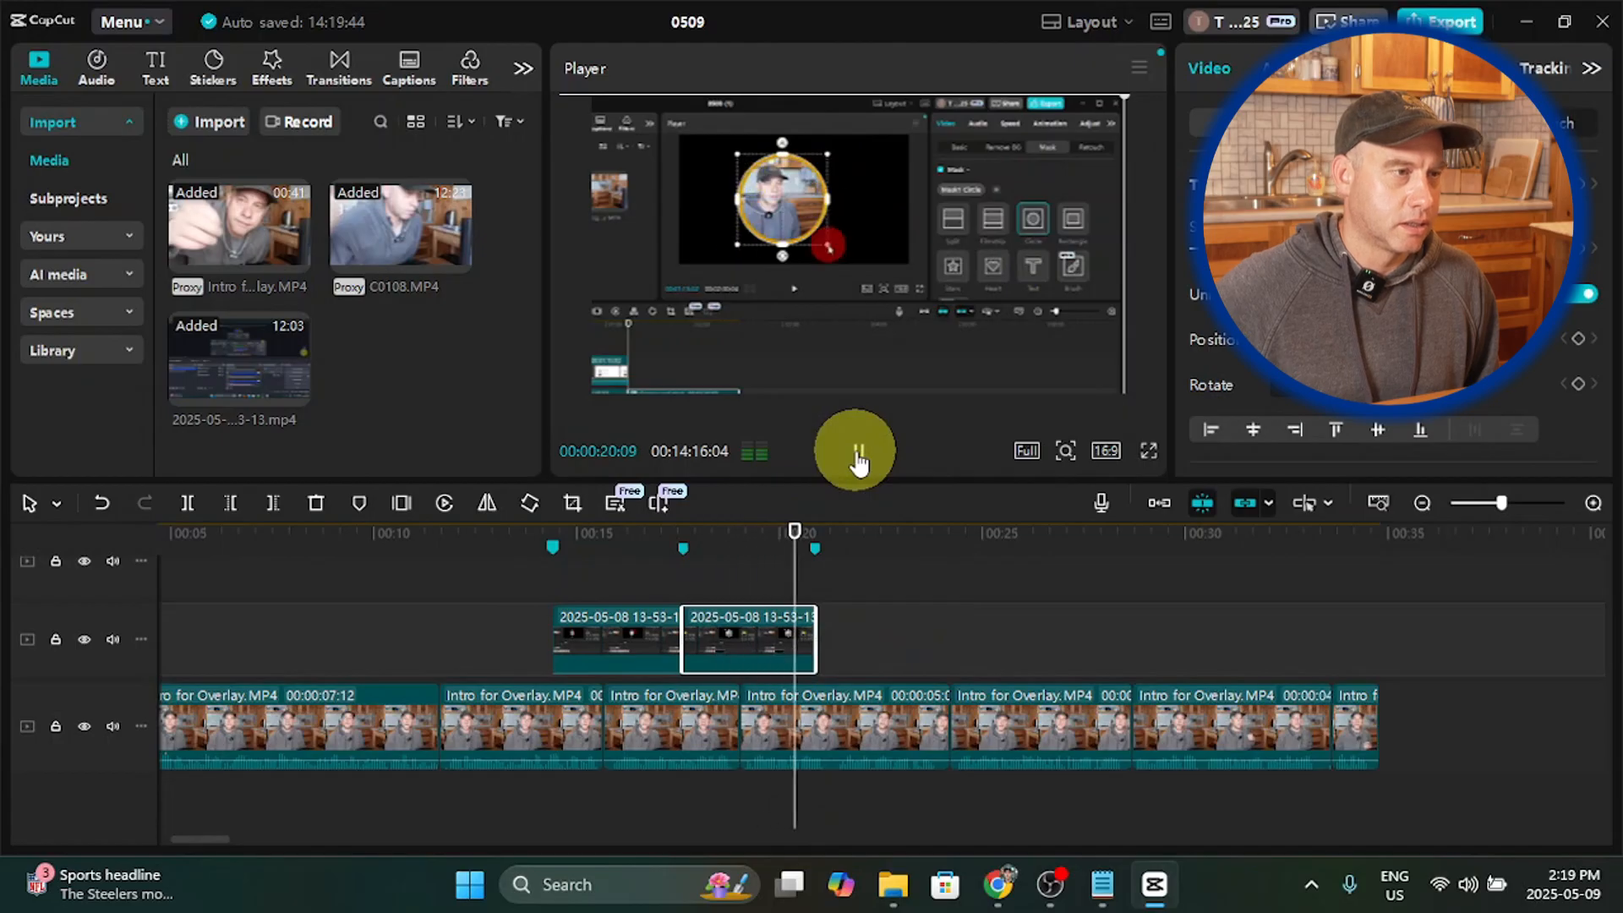
click(858, 453)
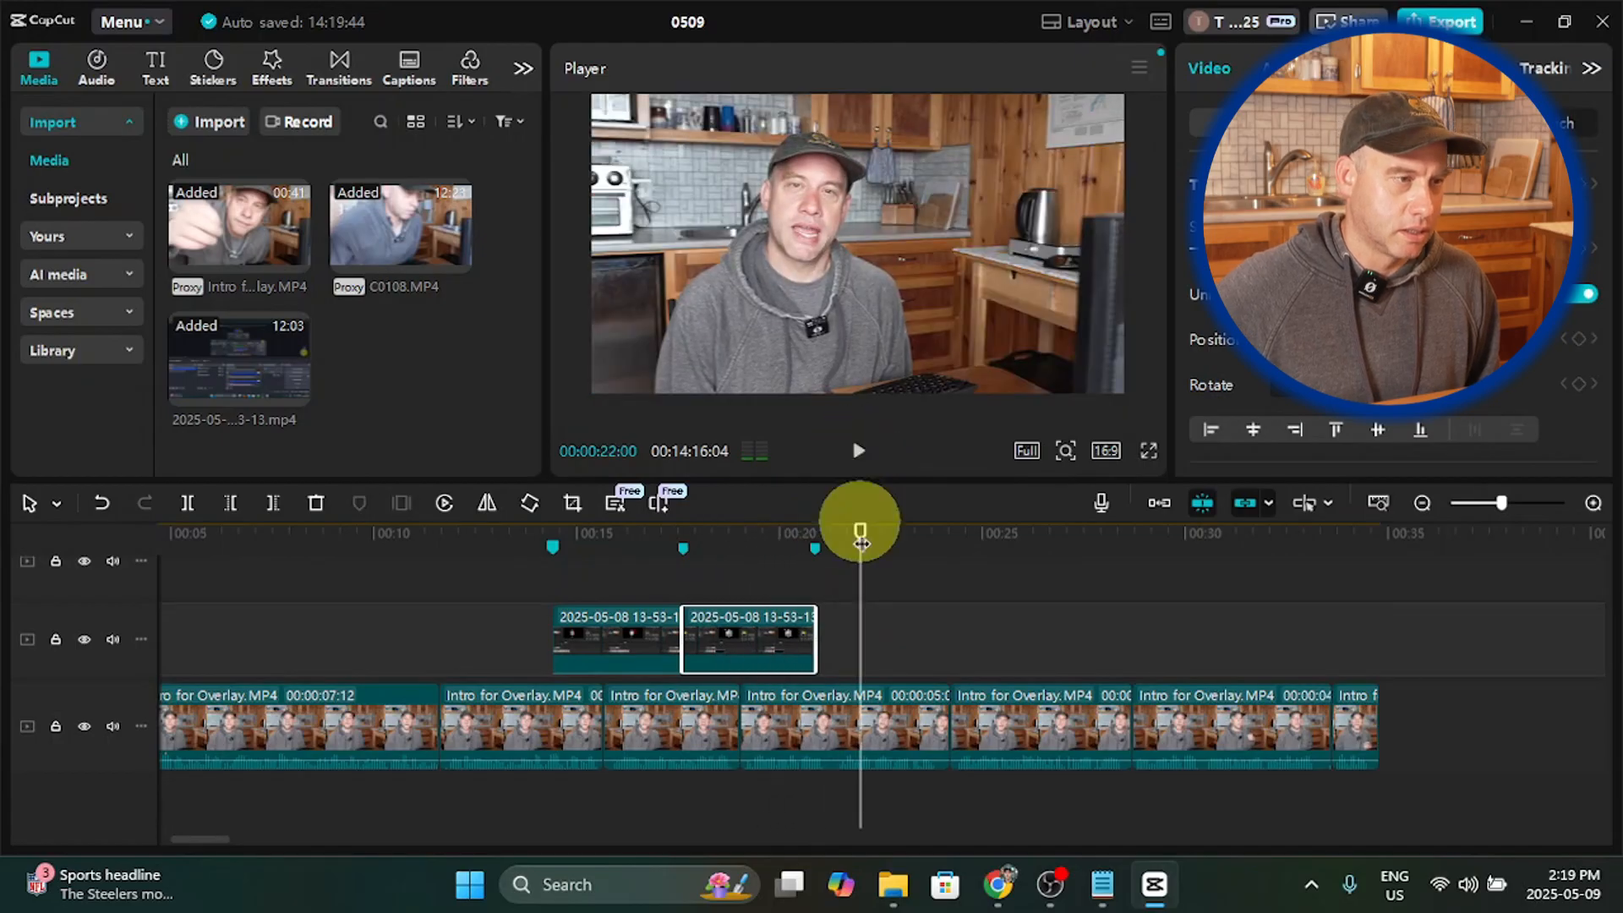
mouse_move(861, 544)
mouse_down()
mouse_move(859, 567)
mouse_move(820, 586)
mouse_up()
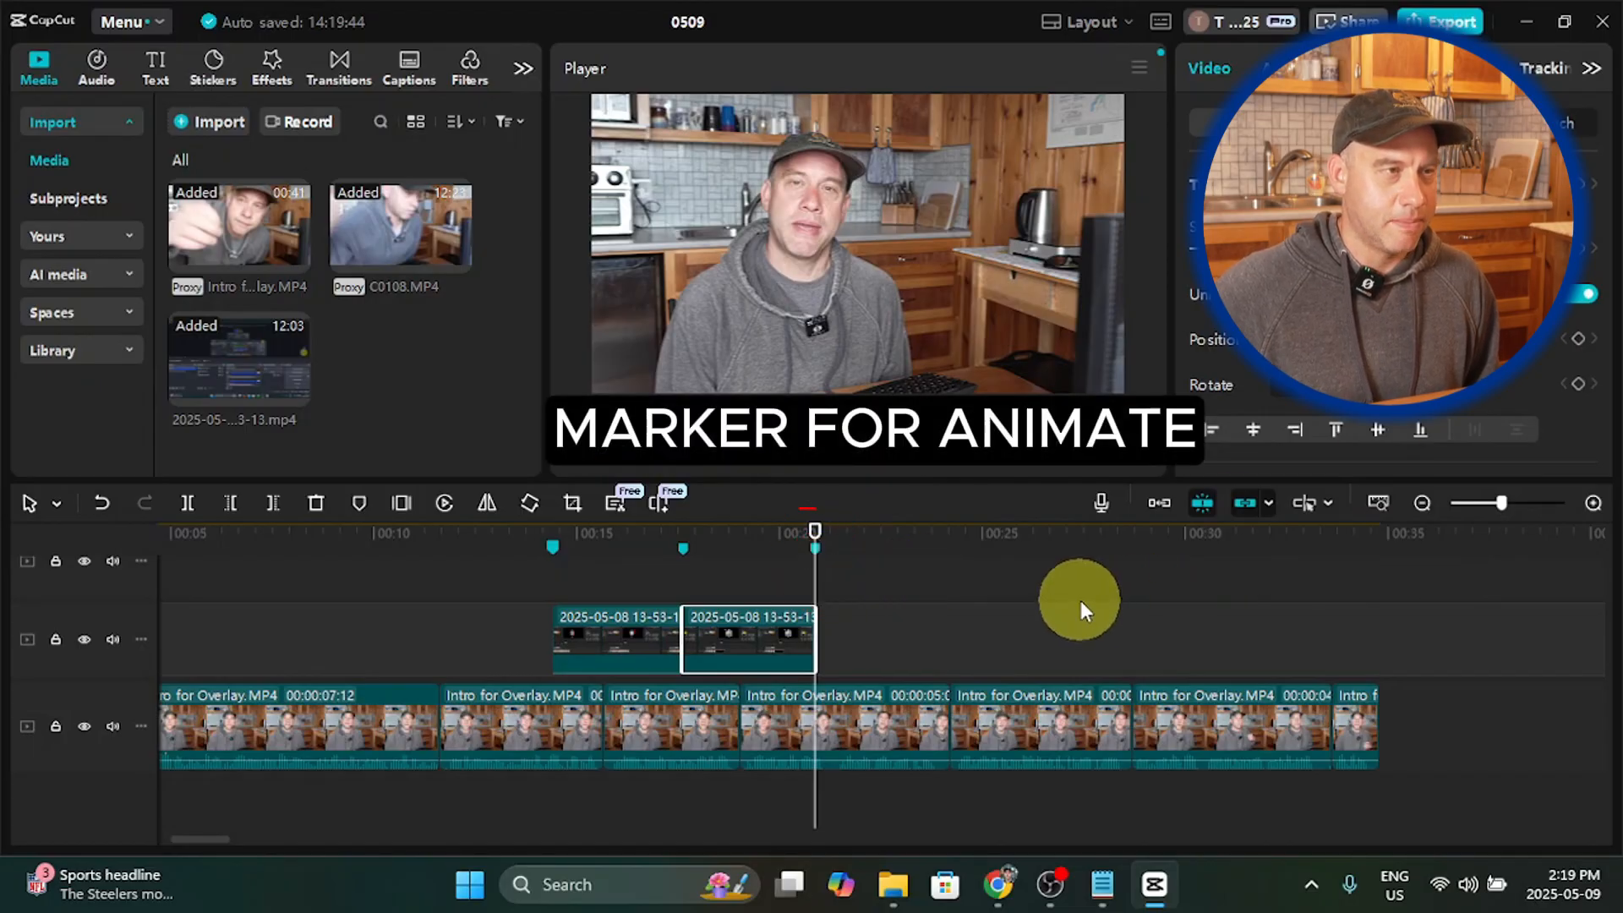
Step: Find the Out animation demonstration in the main footage and place the playhead at 00:12:58:20
scroll(1080, 600, up, 2)
scroll(1080, 601, up, 2)
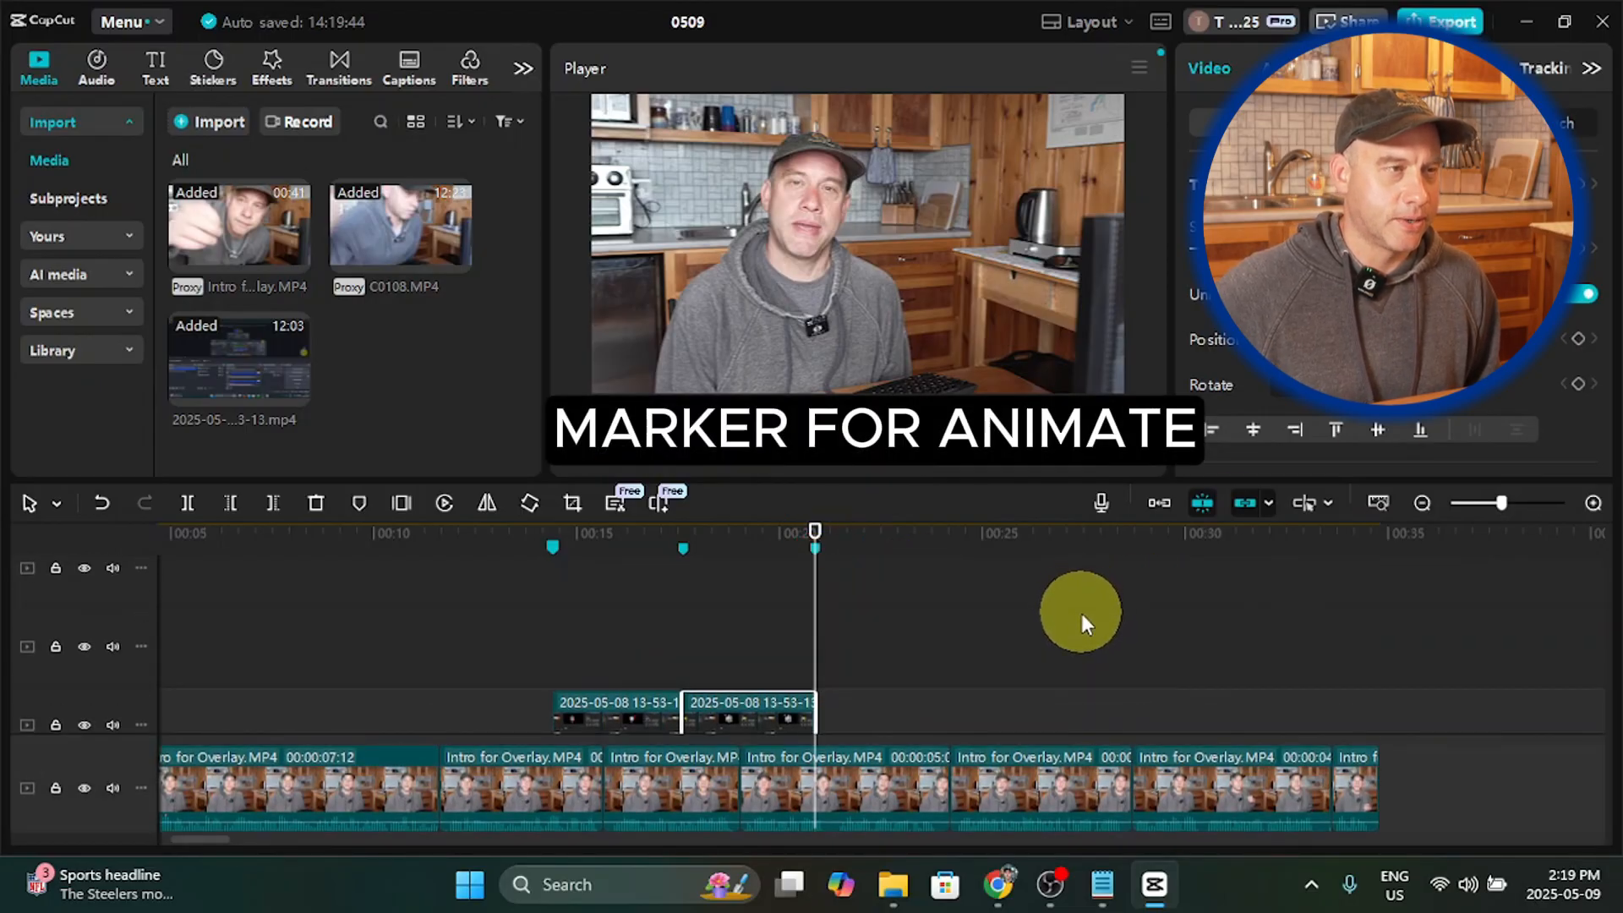
scroll(1078, 614, down, 2)
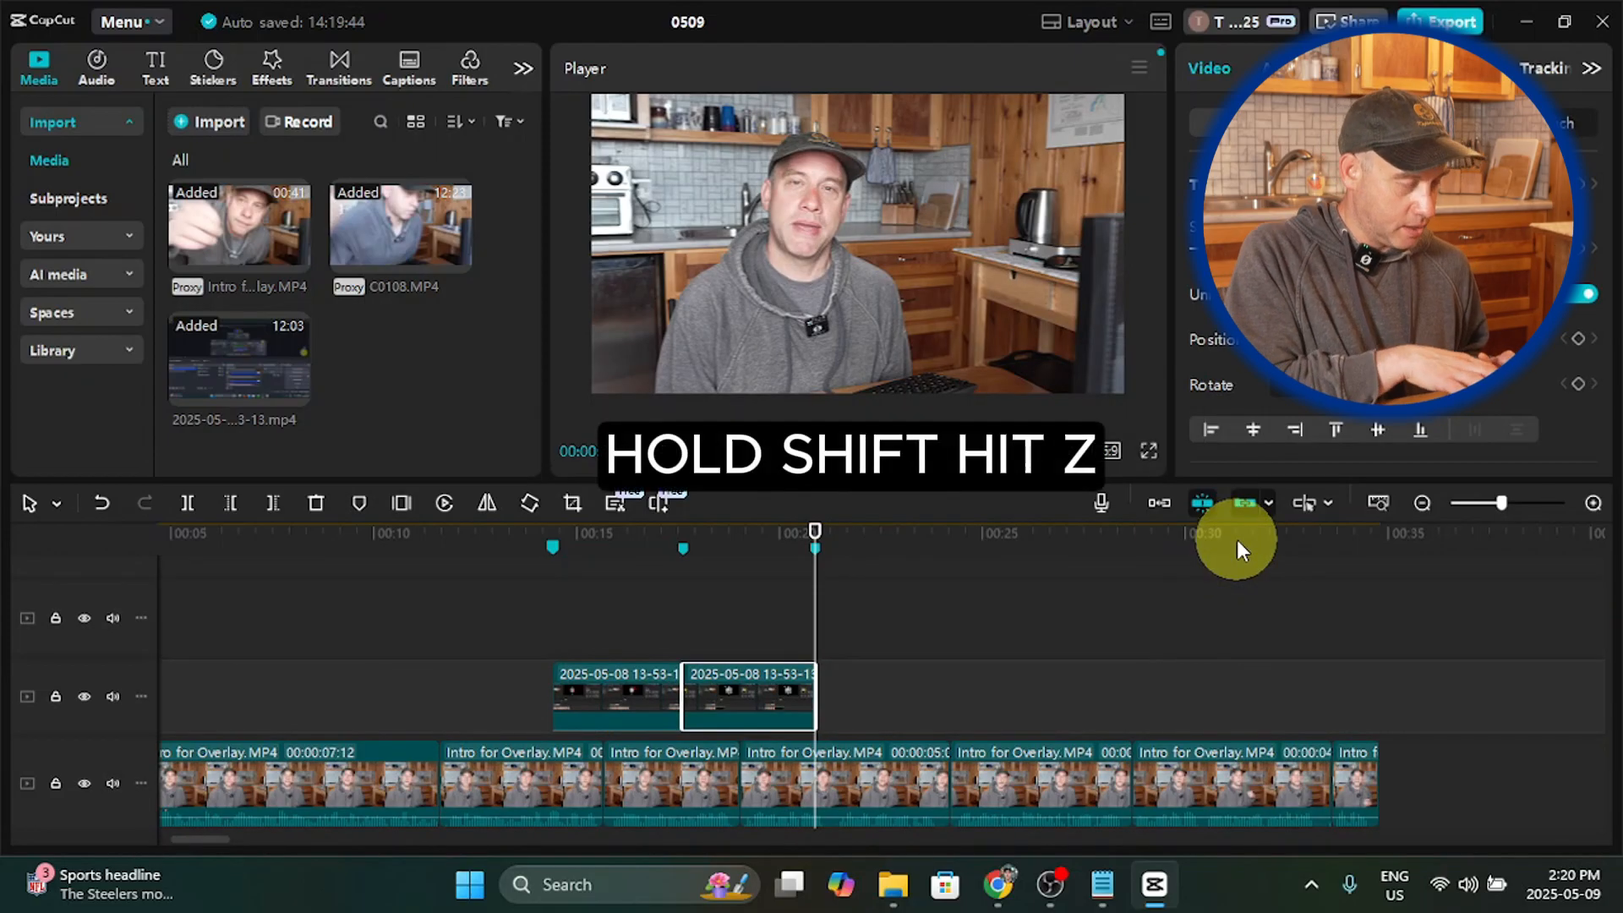
key(shift+z)
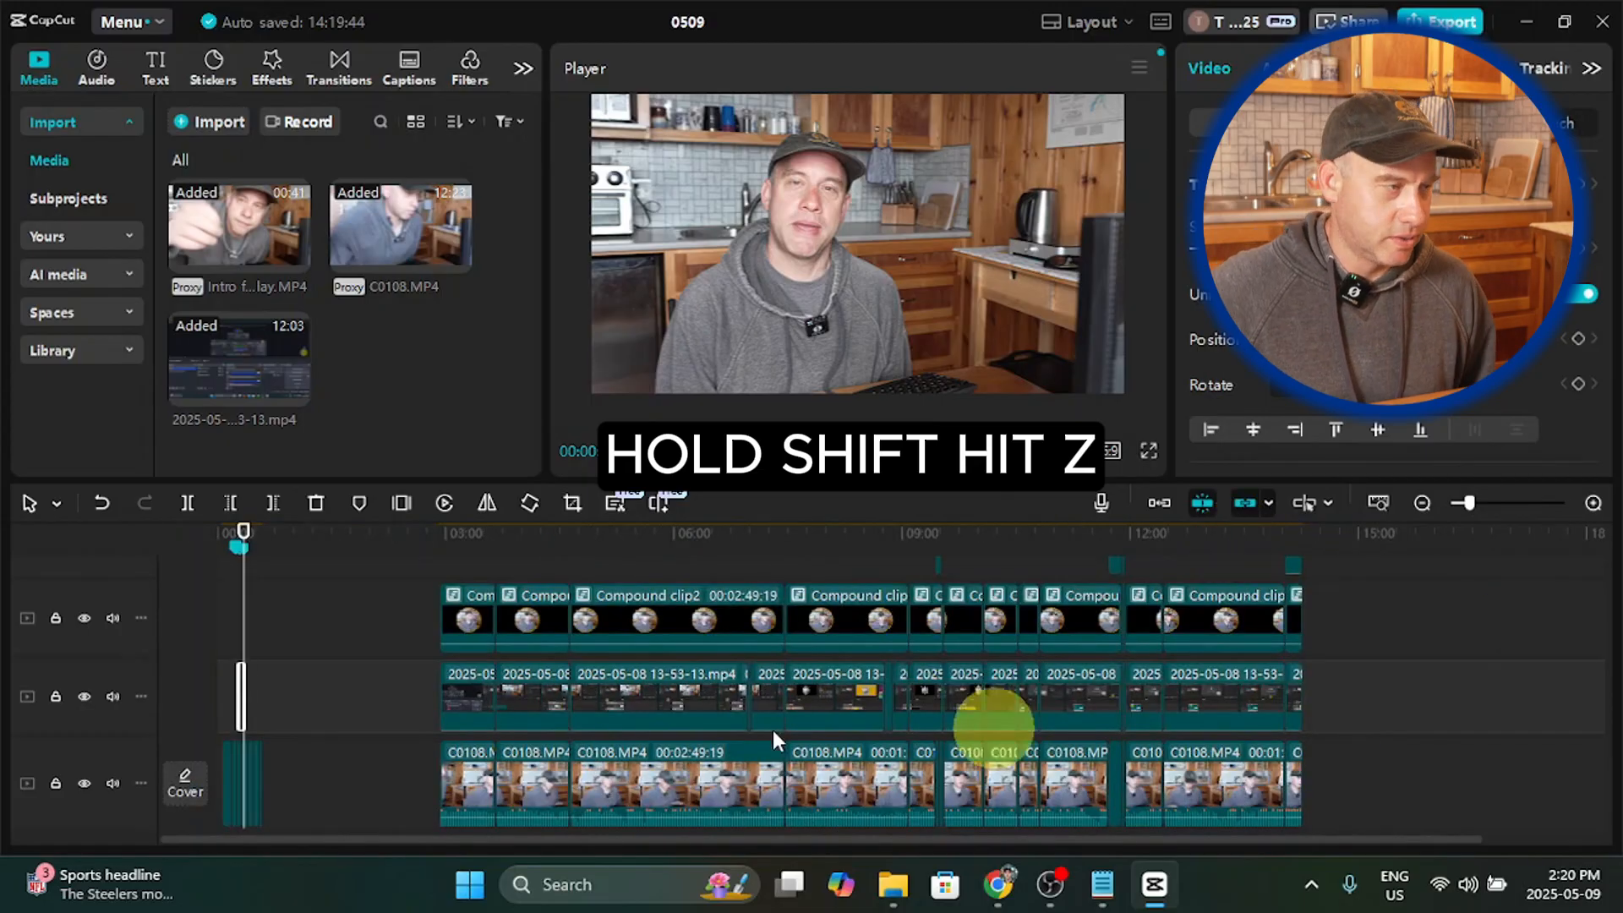
drag(250, 606, 1125, 573)
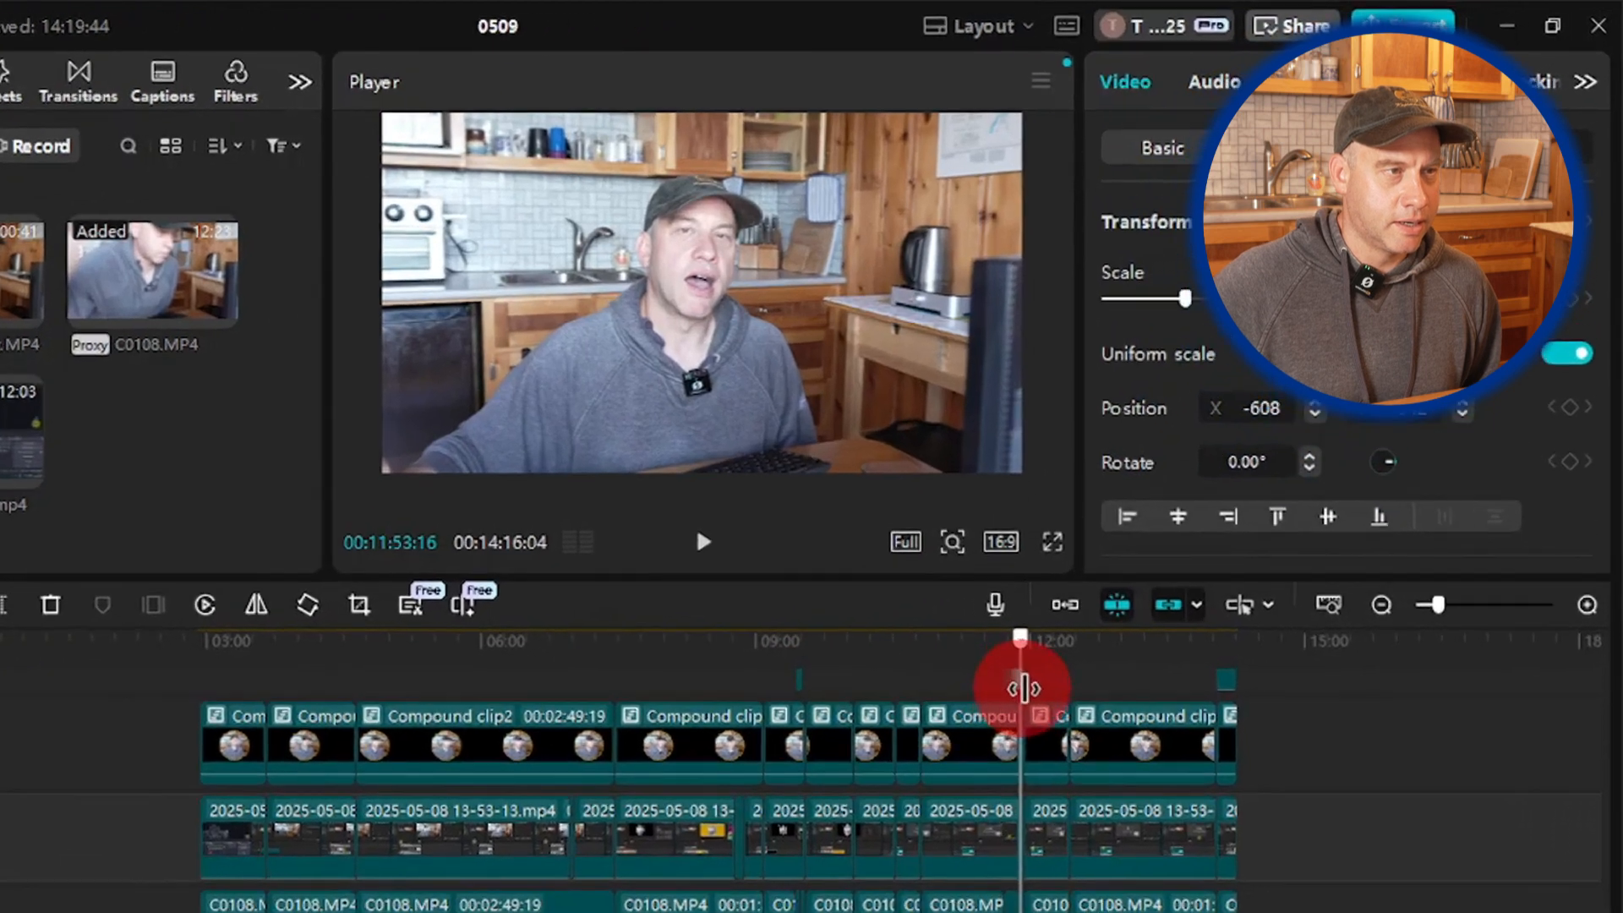
drag(1025, 689, 1114, 695)
click(706, 544)
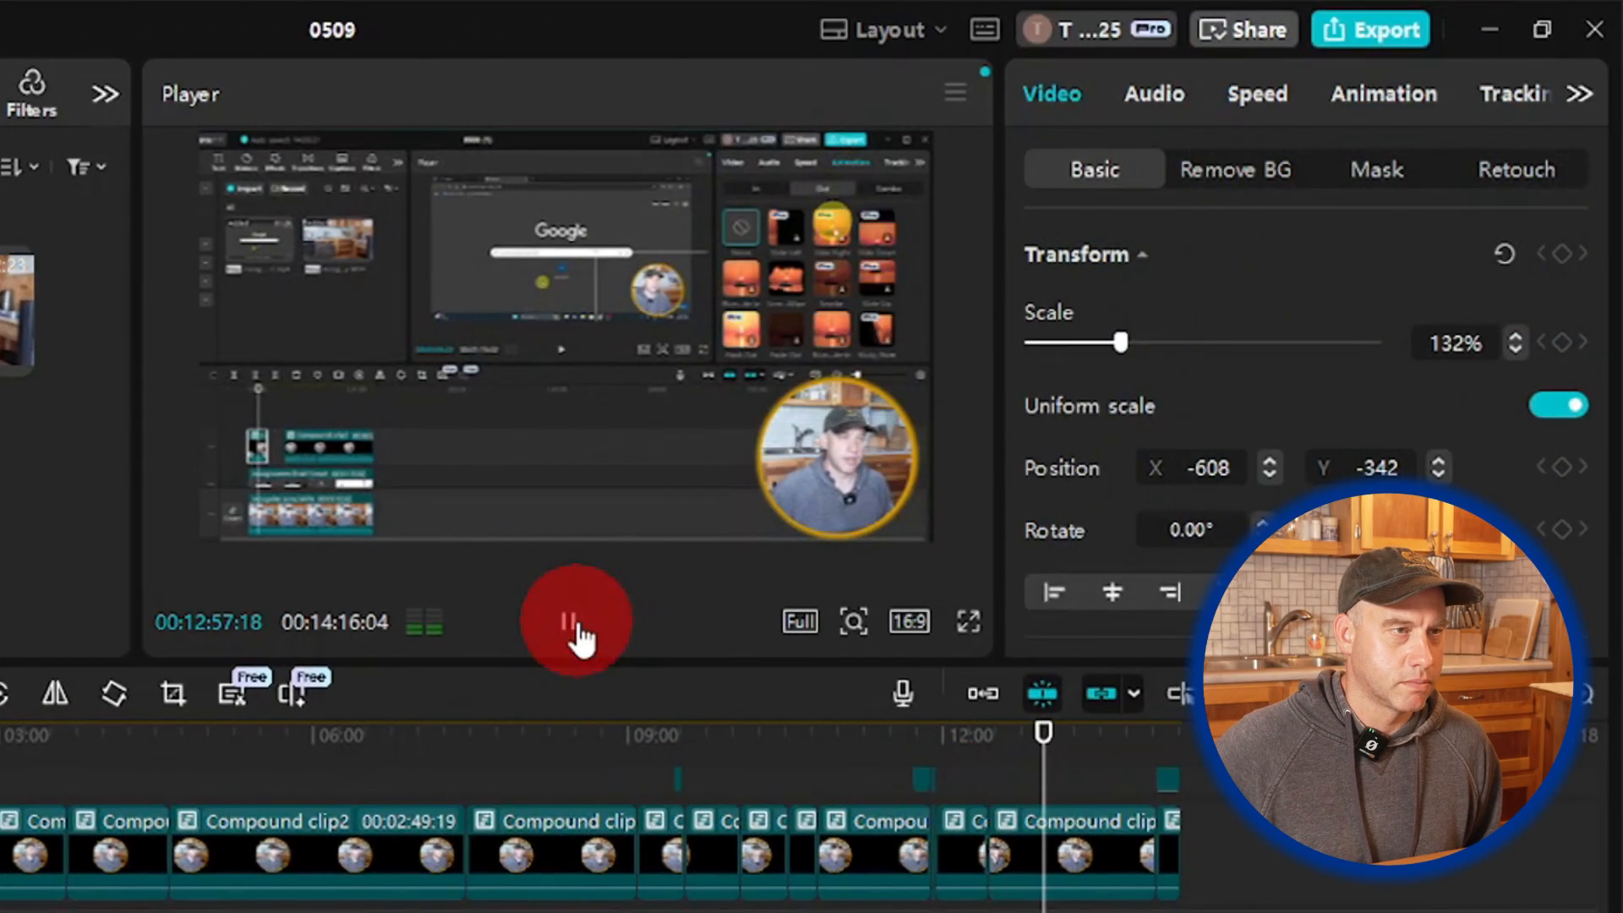
click(577, 630)
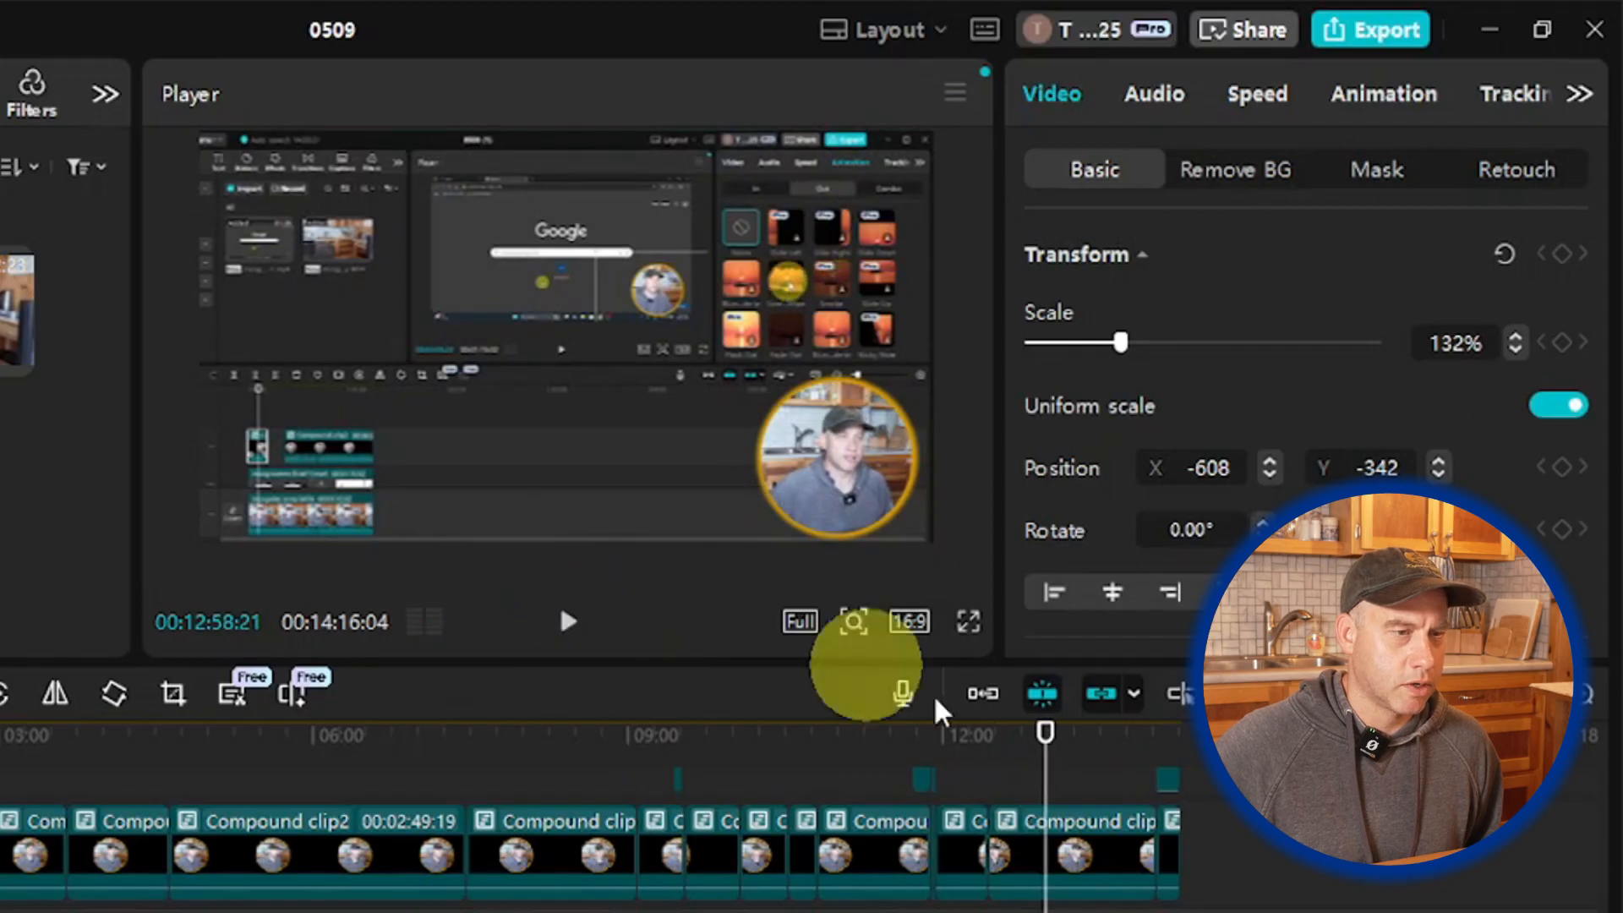
click(1039, 789)
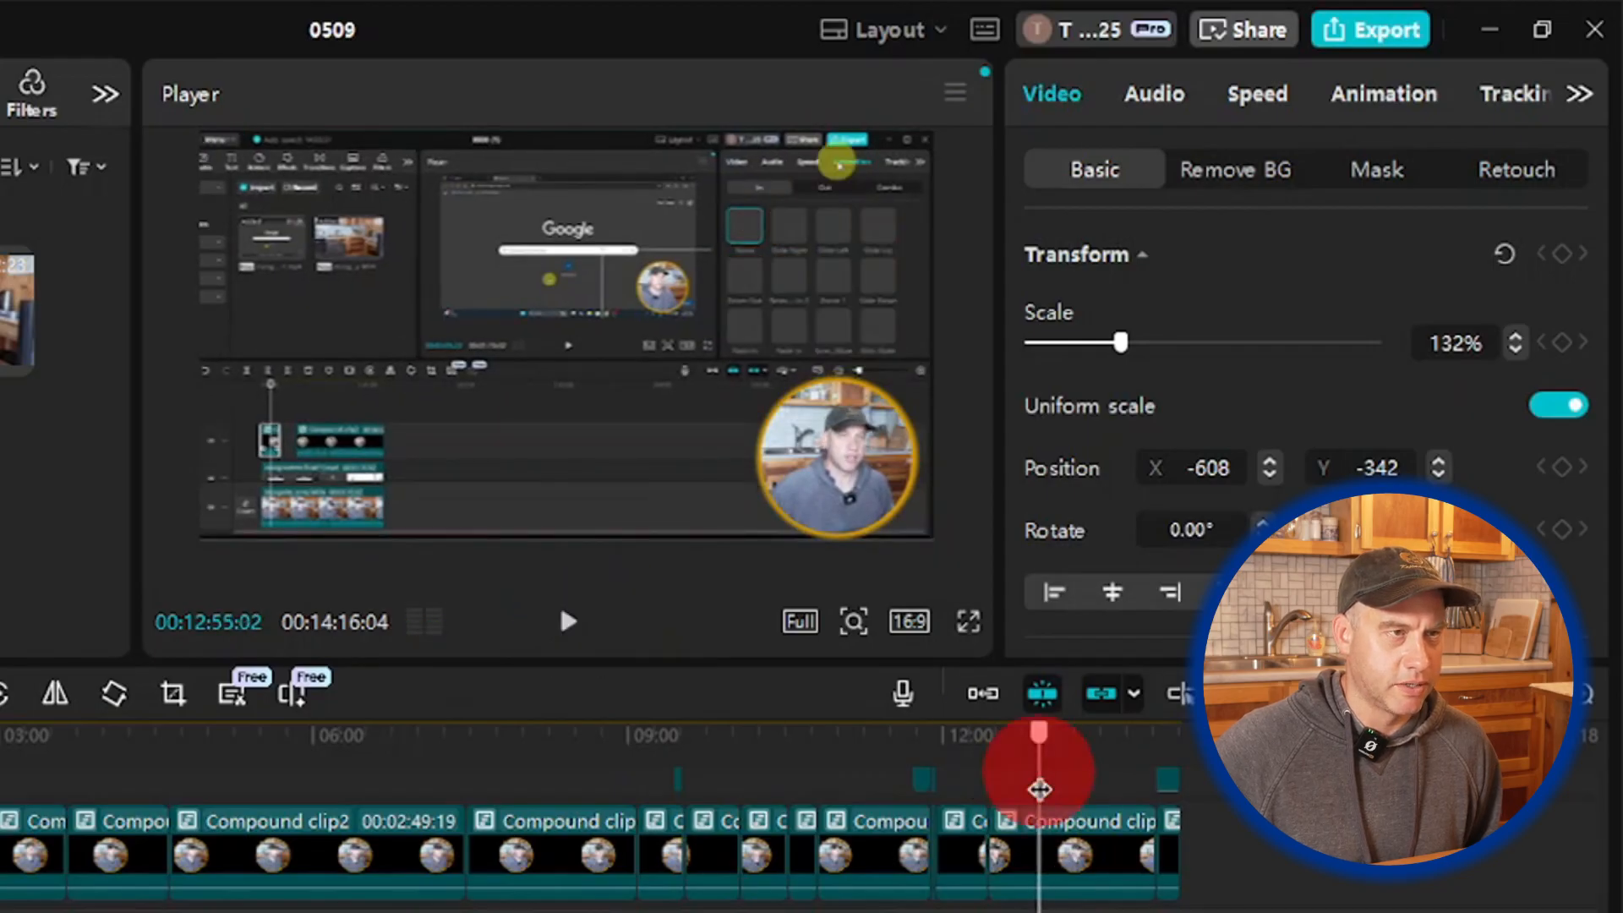
drag(1040, 789, 1047, 789)
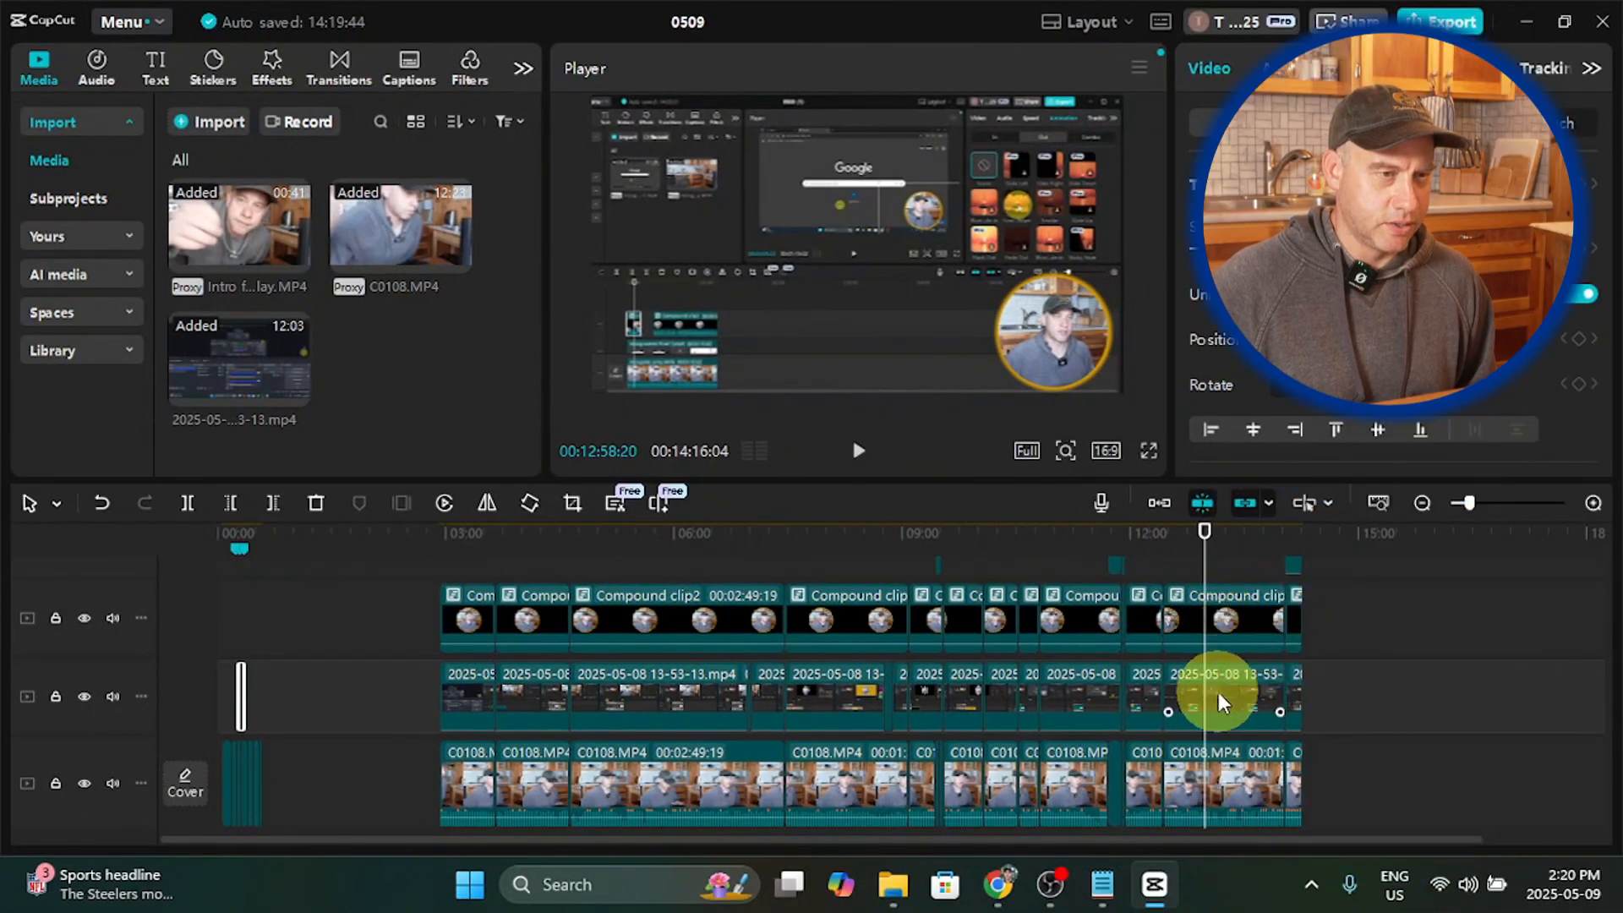
Step: Split the screen-recording clip at 00:12:58:20 and again at 00:13:03:06
click(1219, 692)
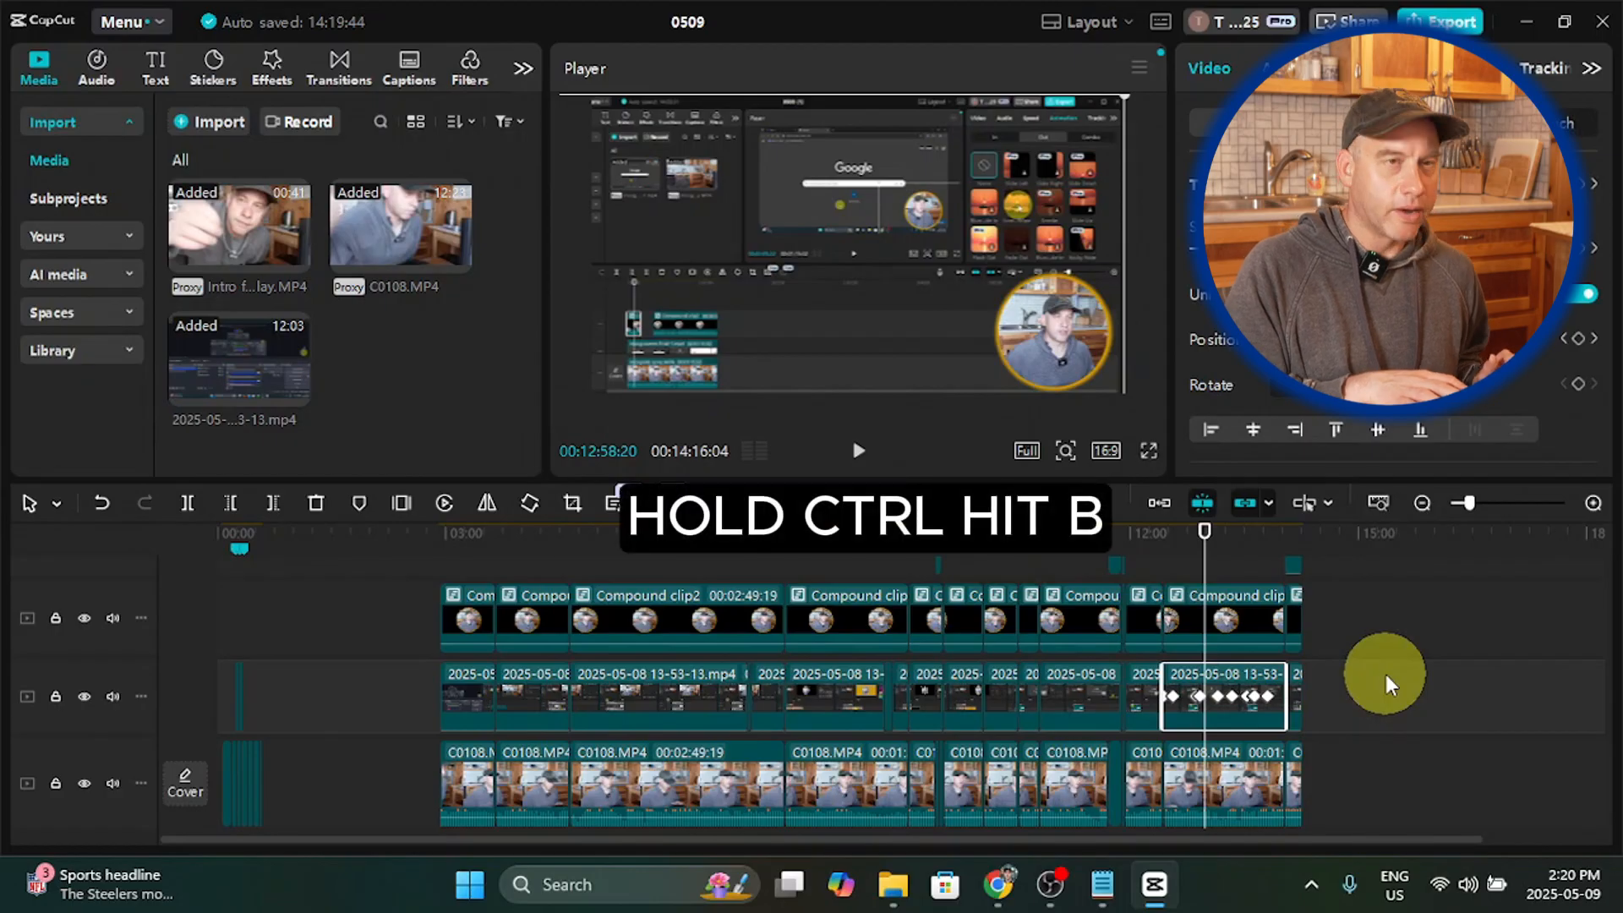
key(ctrl+b)
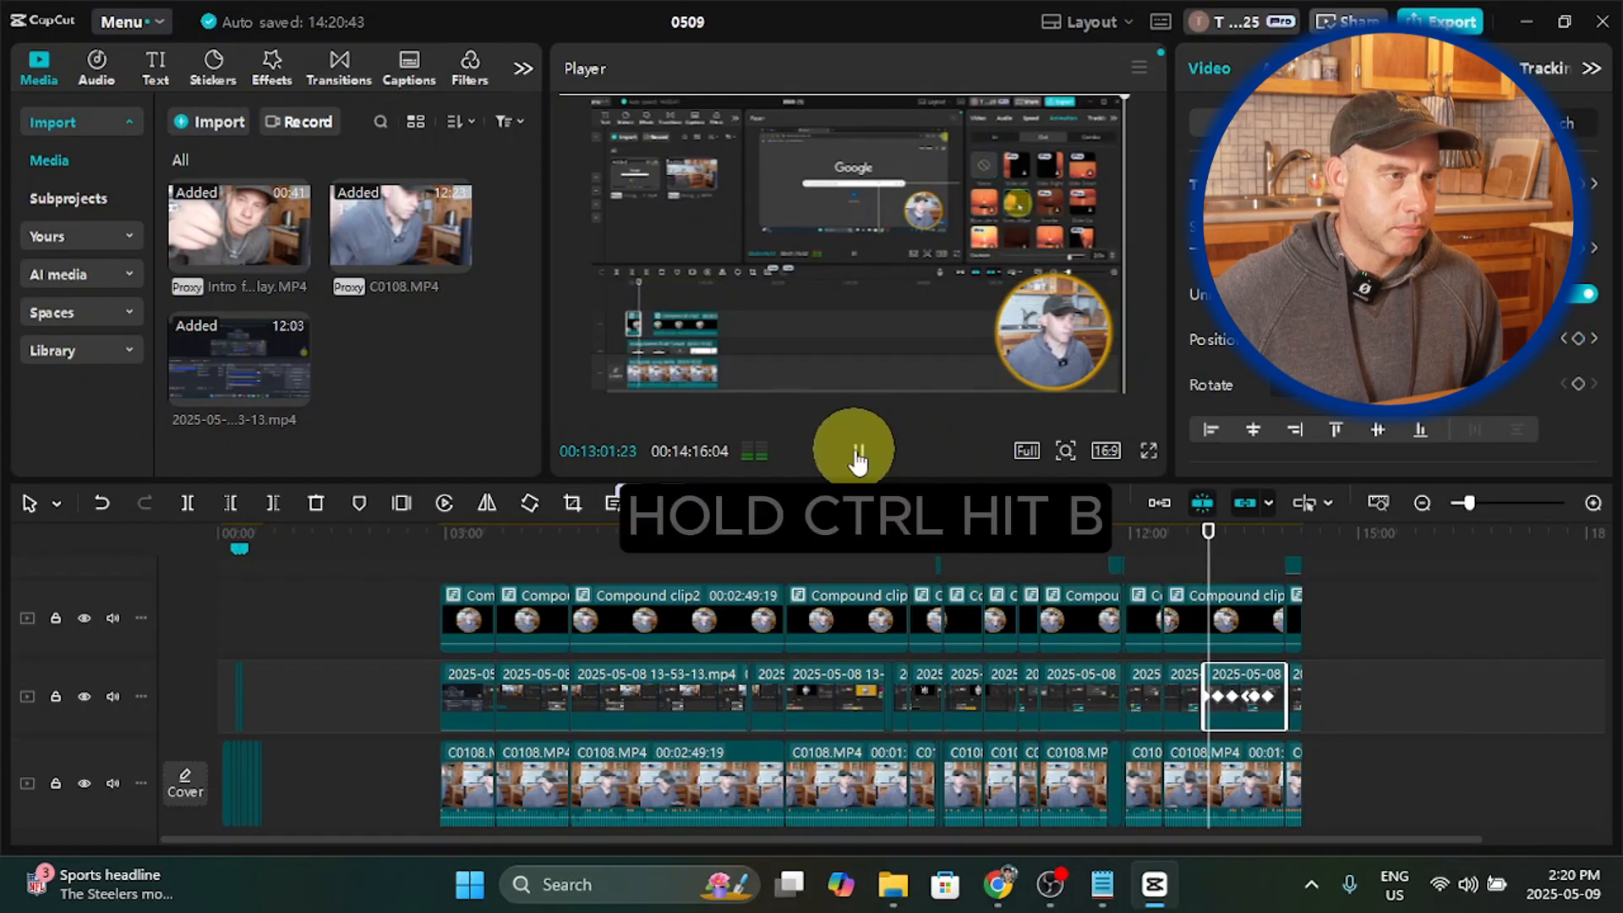
click(857, 455)
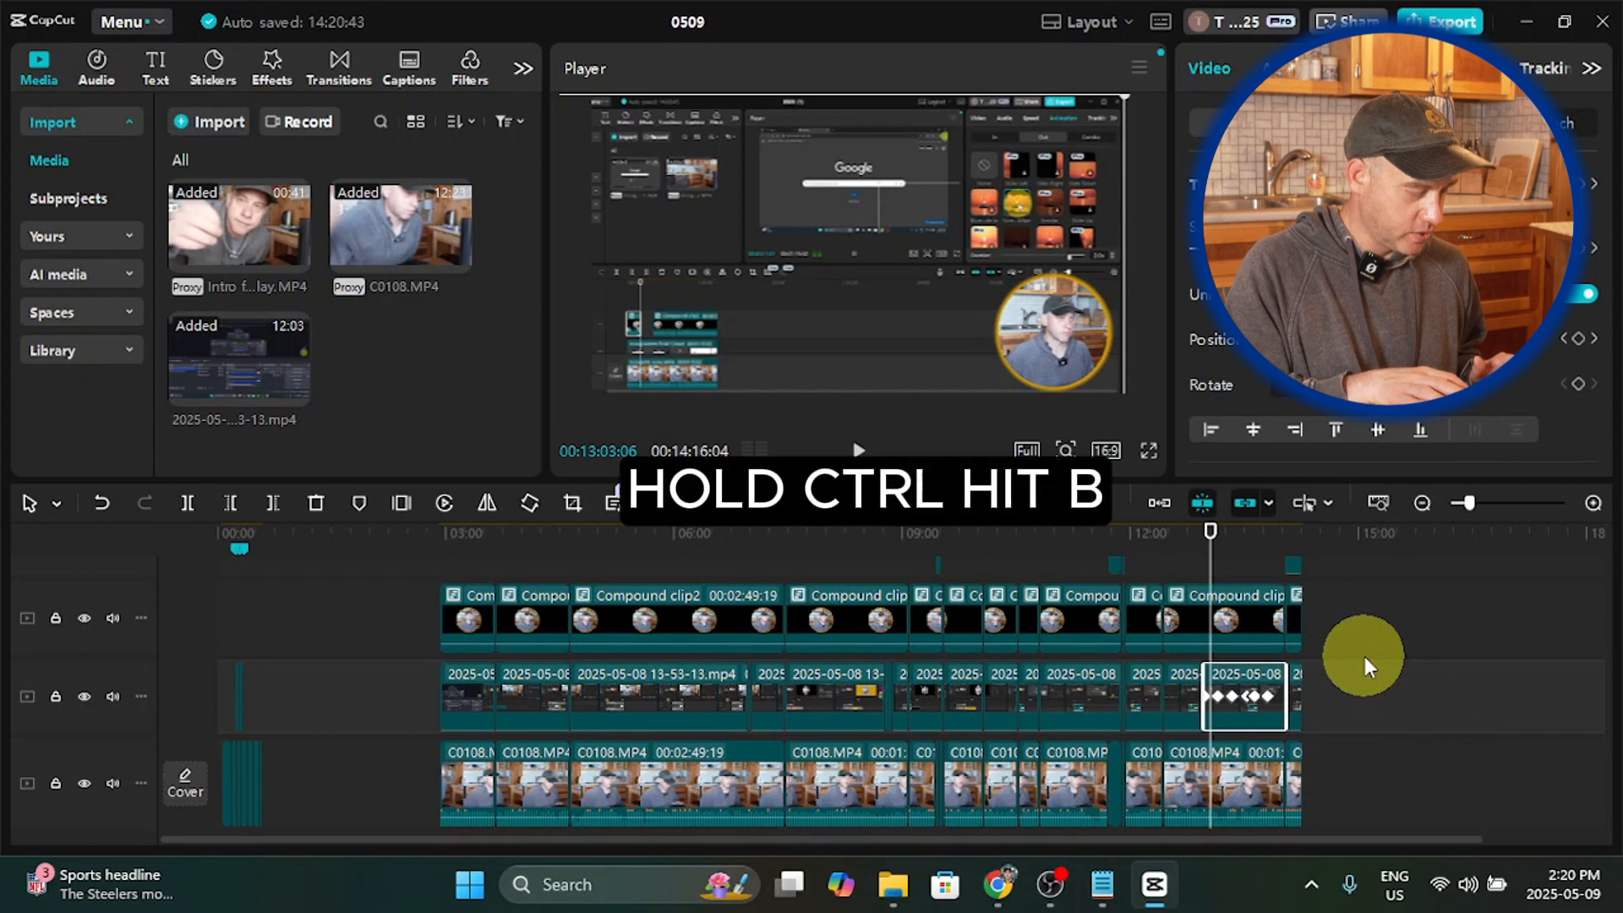
key(ctrl+b)
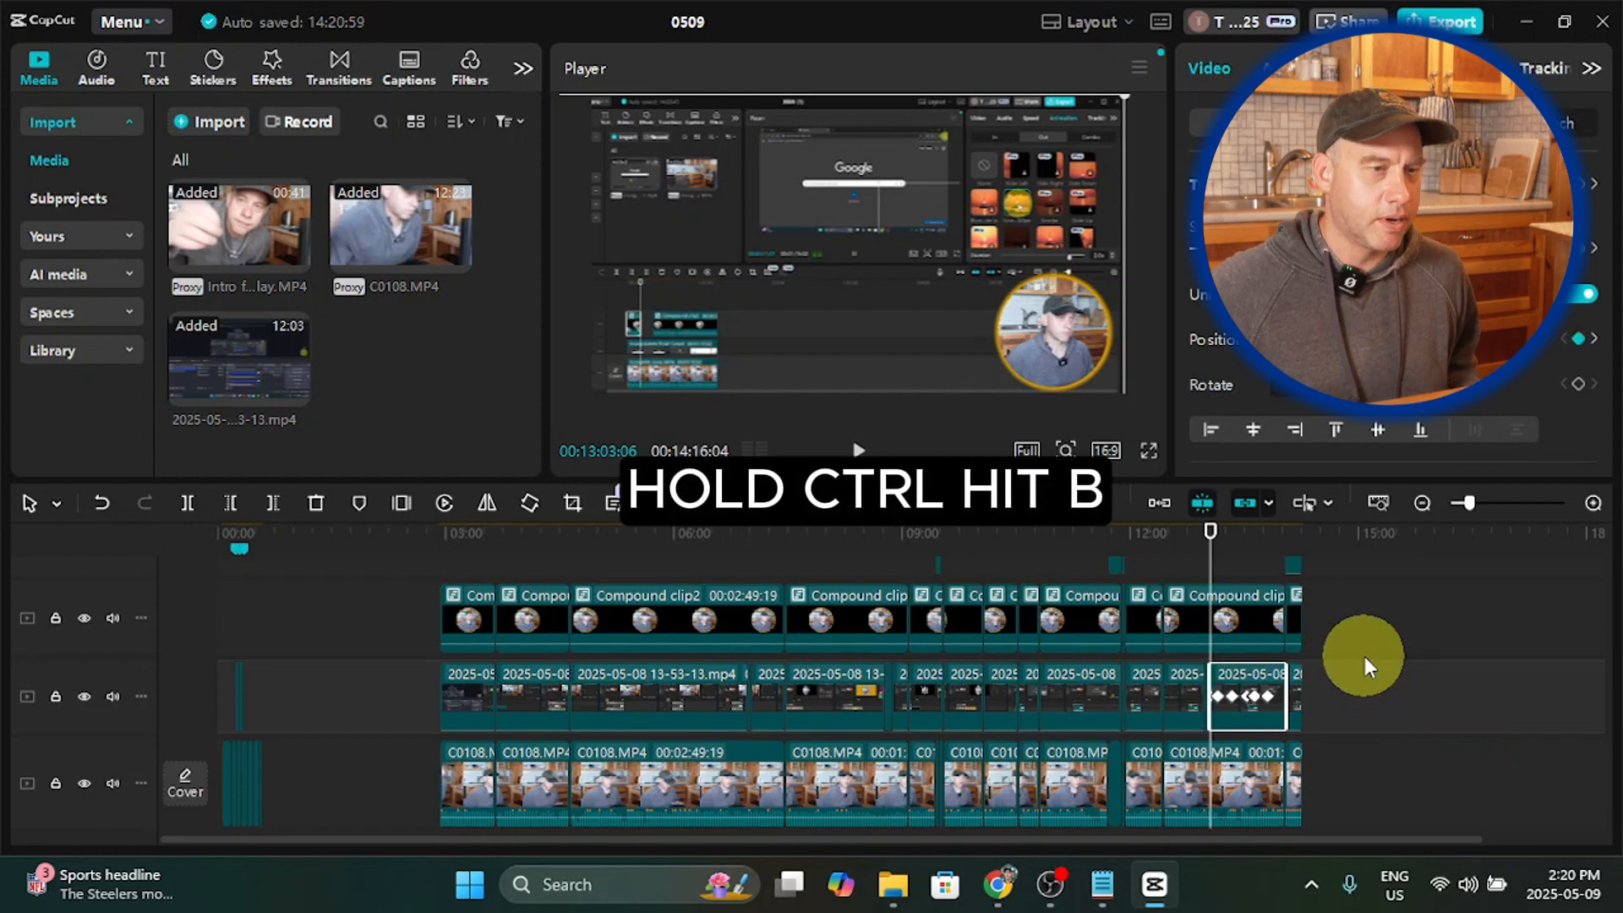
Step: Select and copy the short animation piece between the cuts at 00:12:58:20 and 00:13:03:06
click(1593, 504)
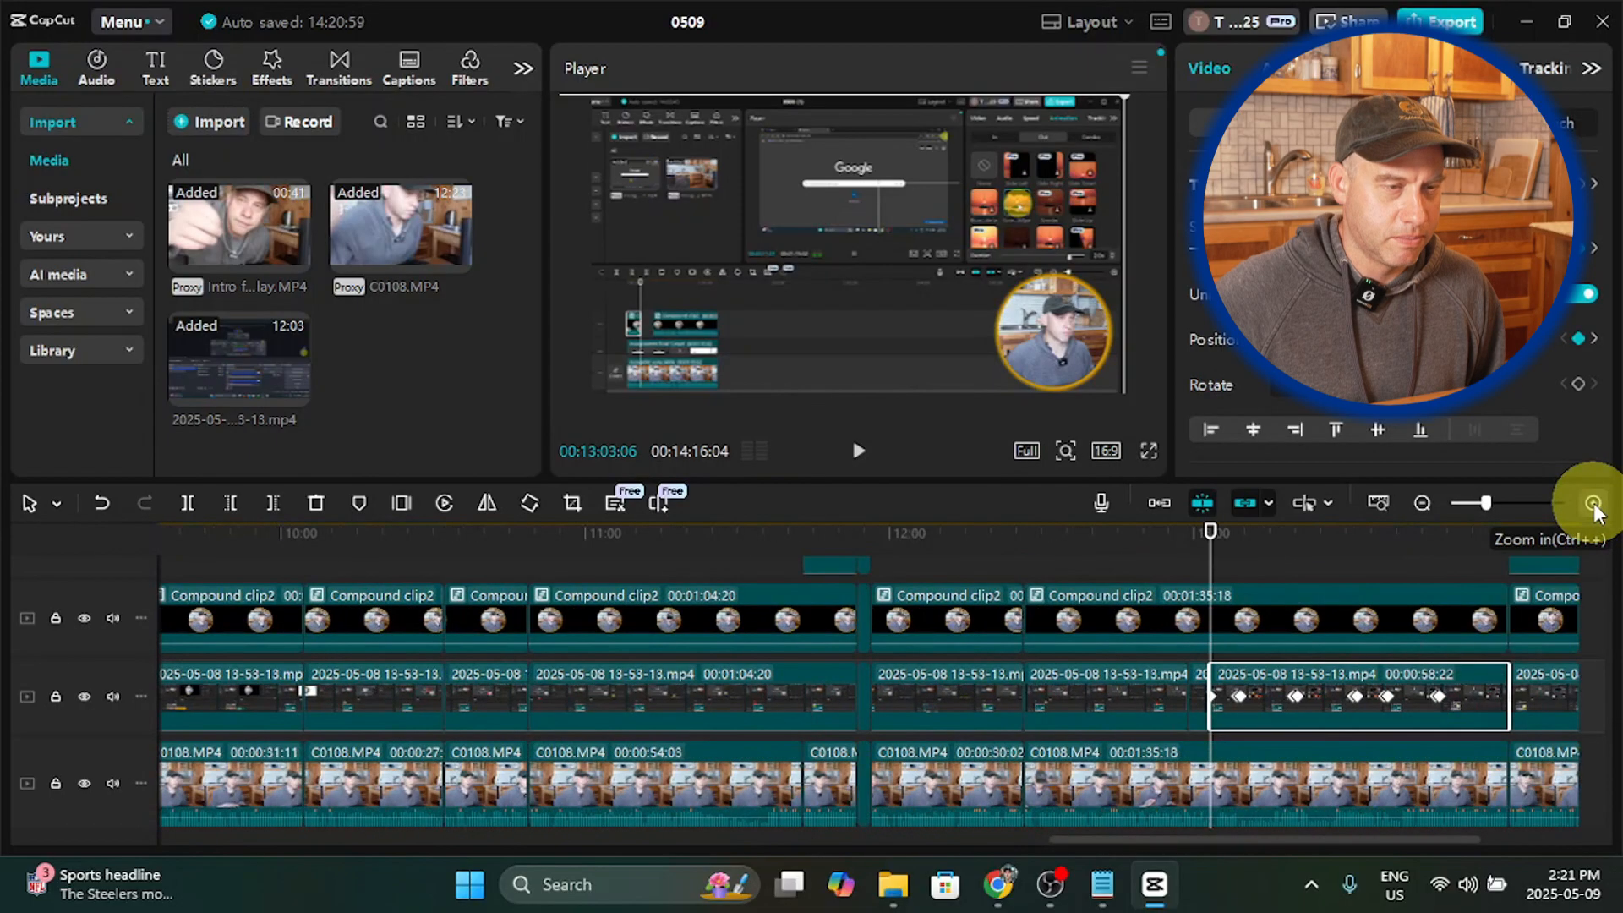
right_click(1201, 697)
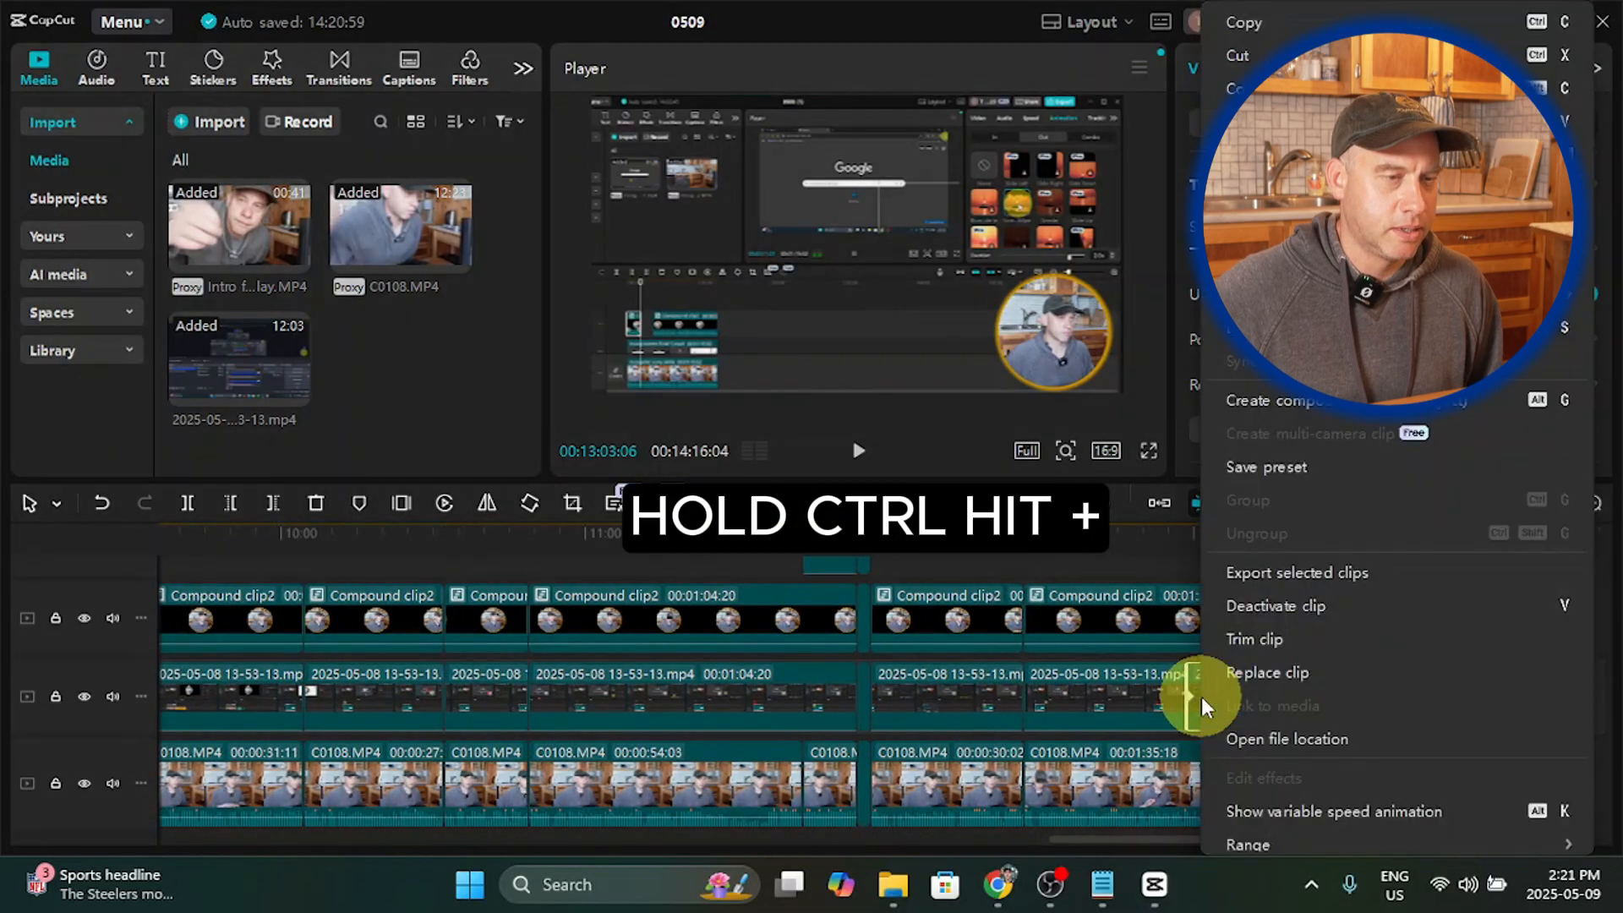
click(1196, 689)
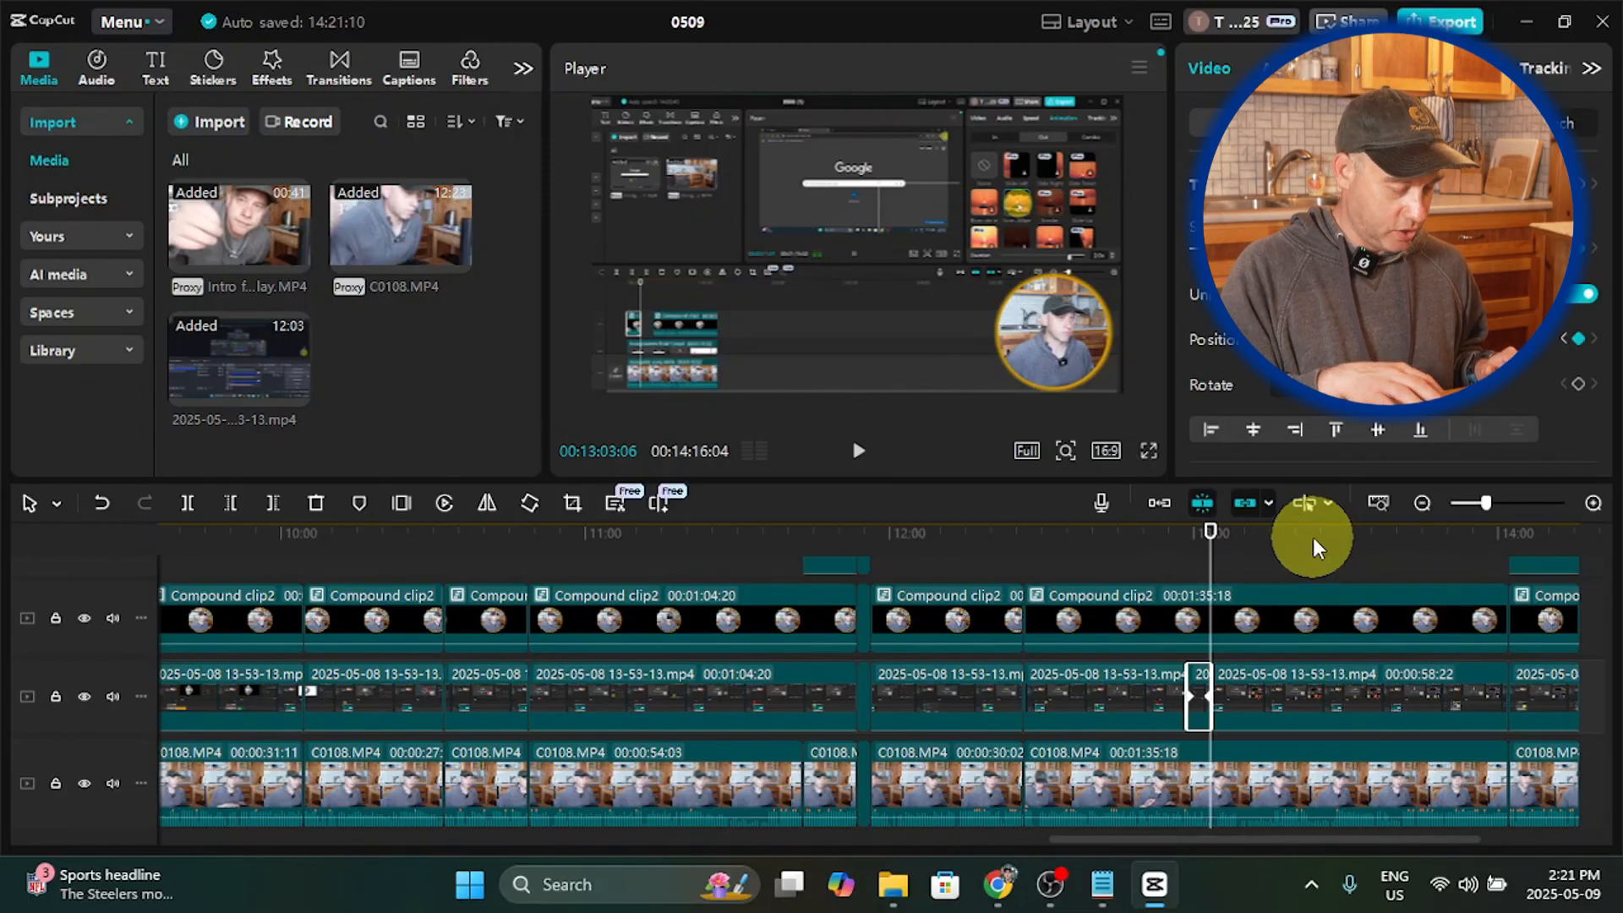
Step: Paste the copied animation piece into the intro at 00:00:20:21 and trim its end to the cut in the intro footage below
key(ctrl+minus)
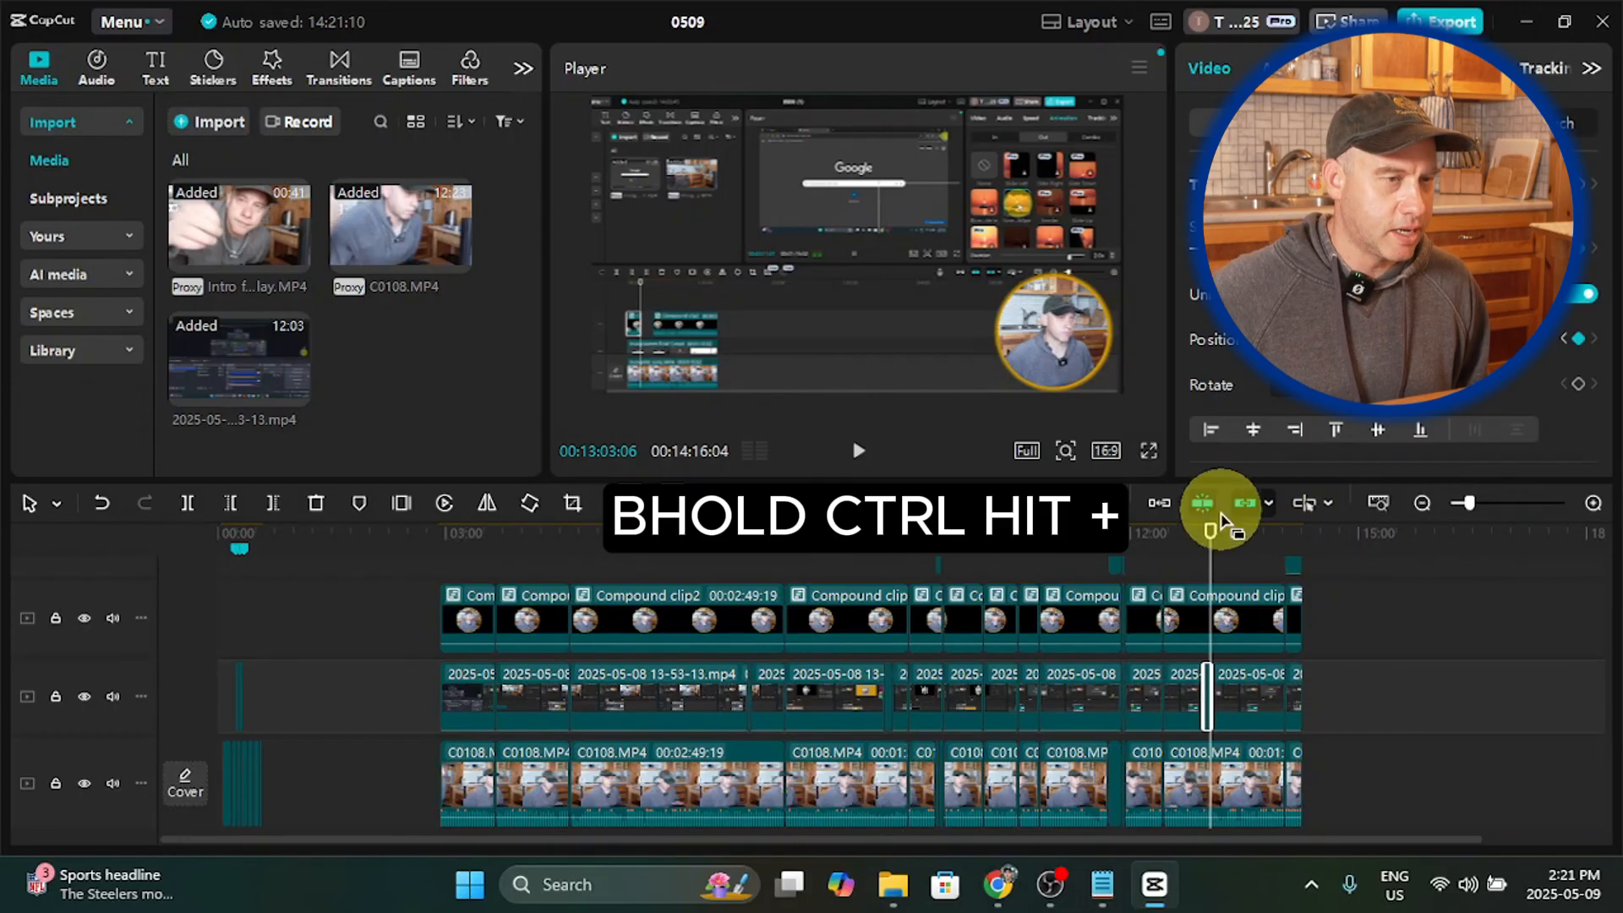
drag(1202, 550, 250, 601)
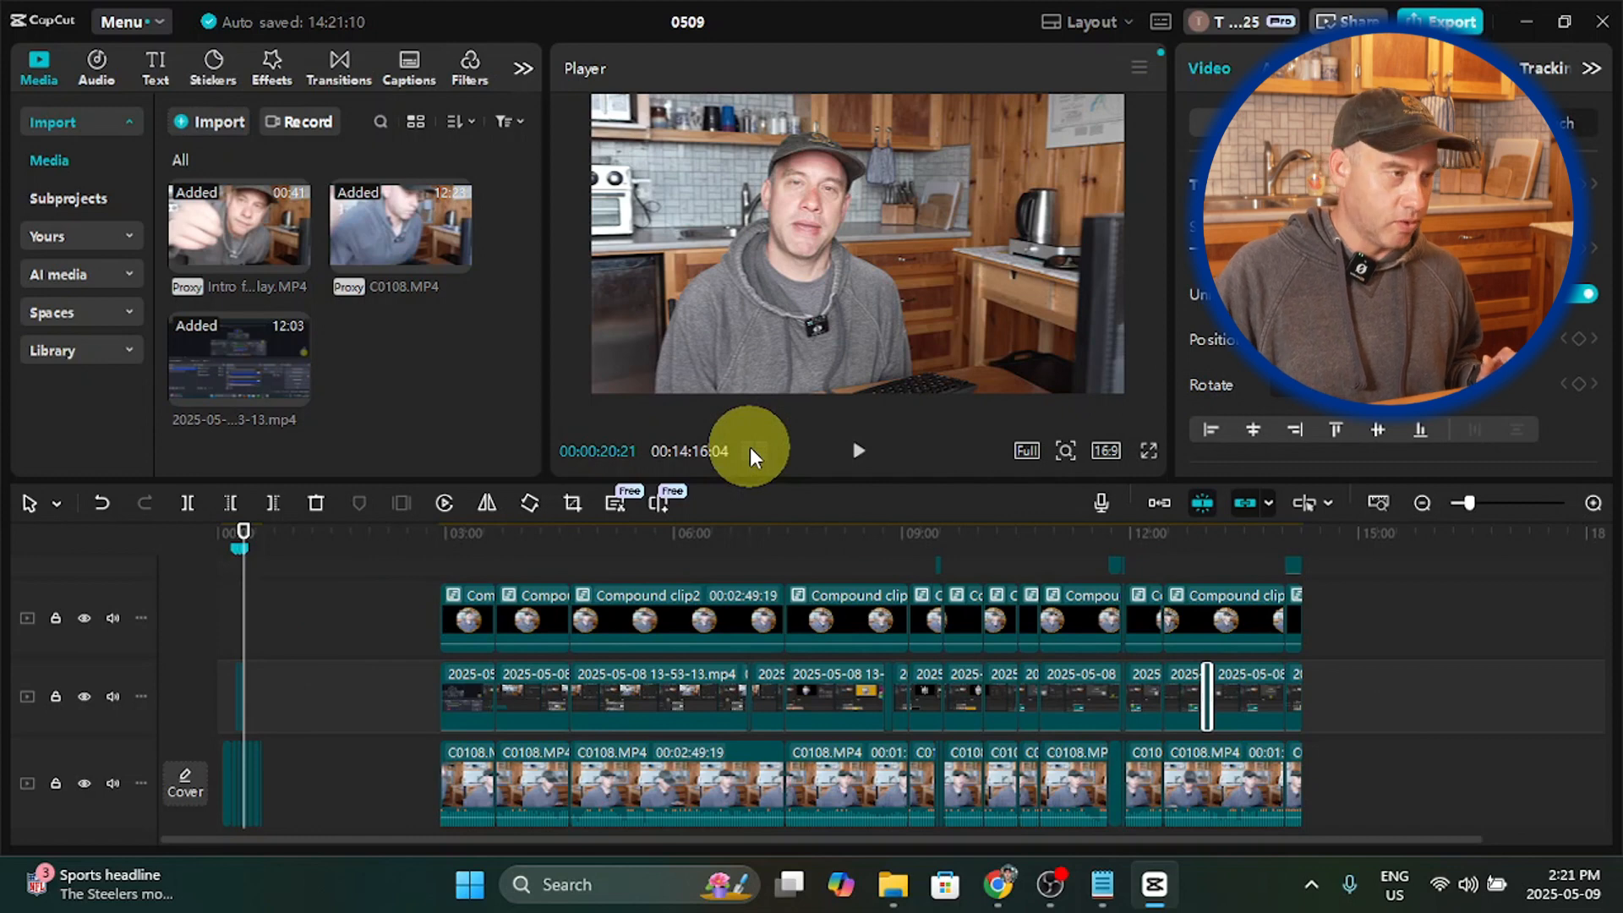
key(ctrl+equal)
key(ctrl+equal)
key(ctrl+equal)
key(ctrl+equal)
key(ctrl+equal)
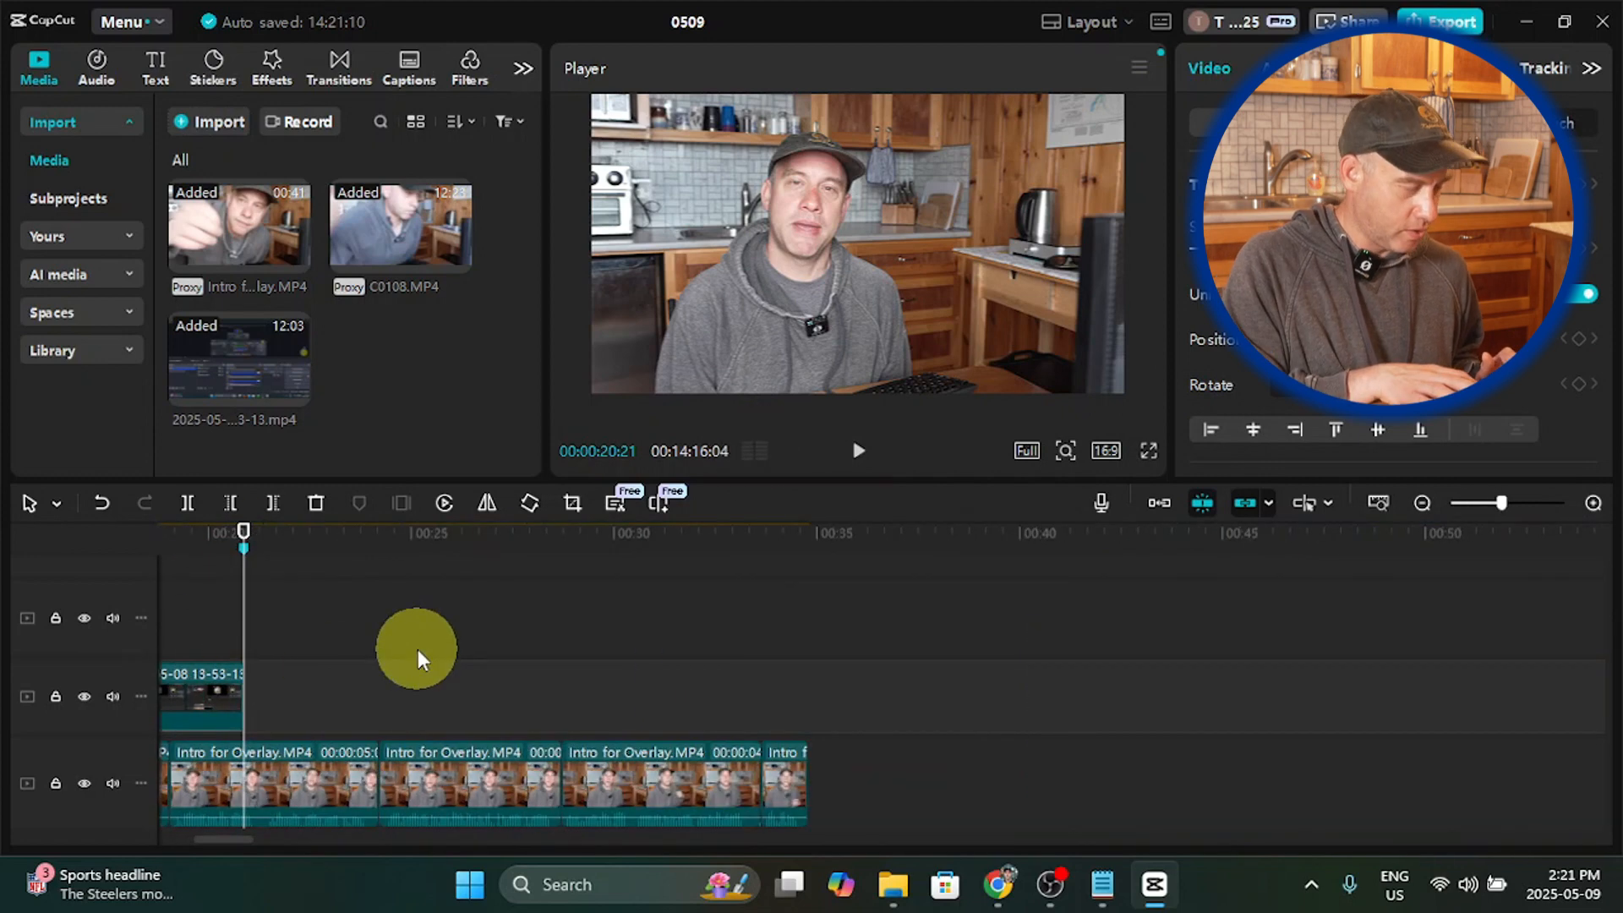
key(ctrl+v)
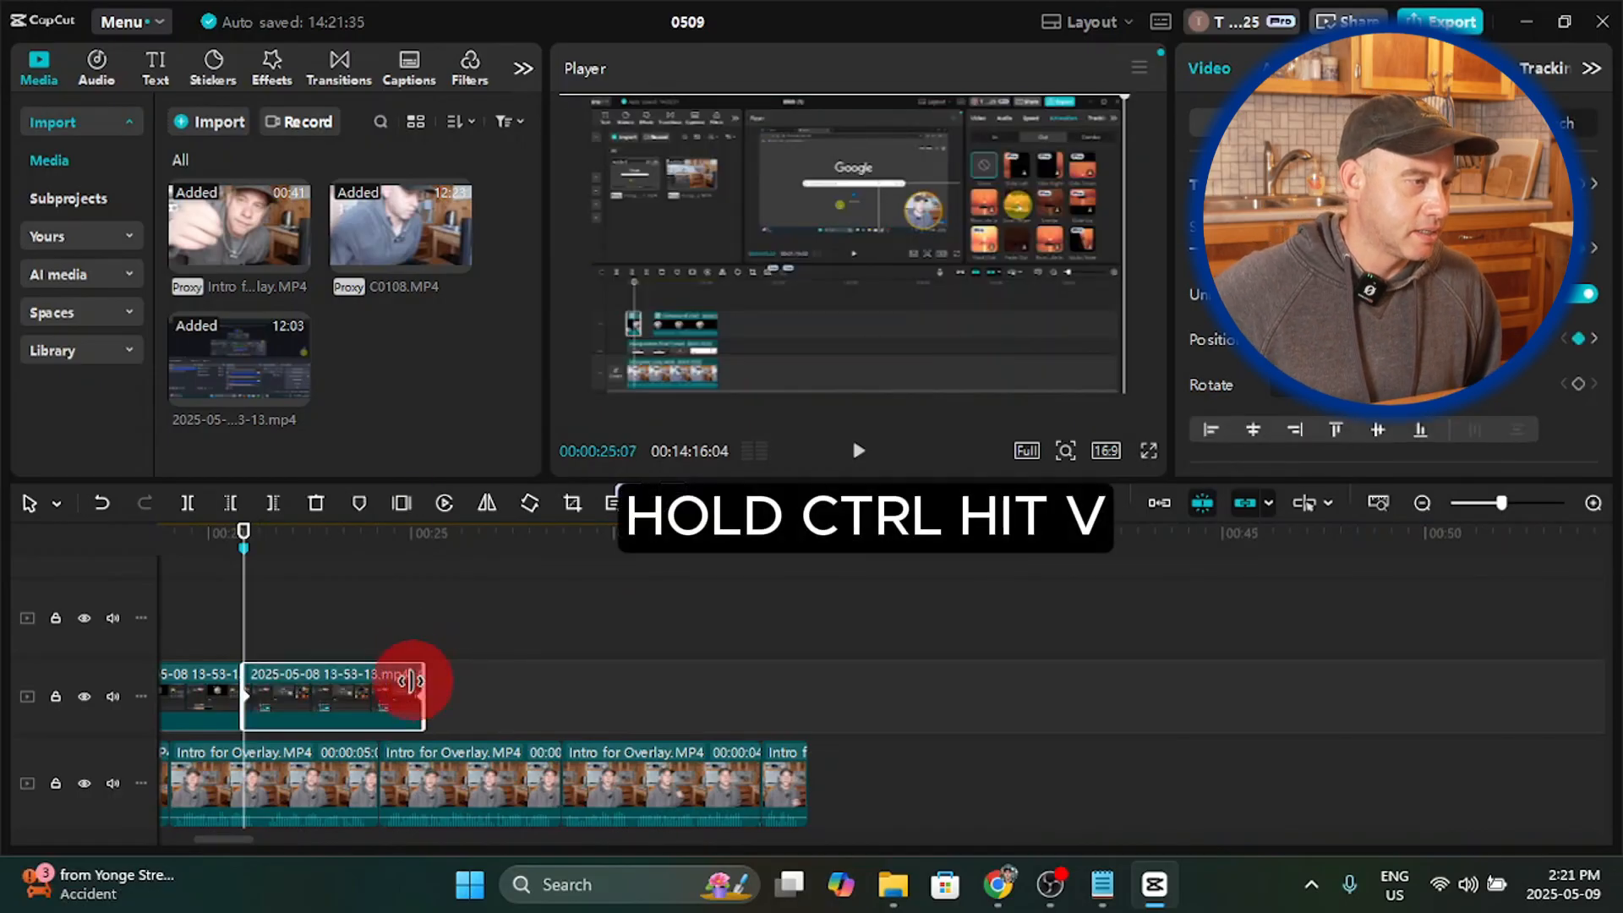
drag(411, 681, 378, 682)
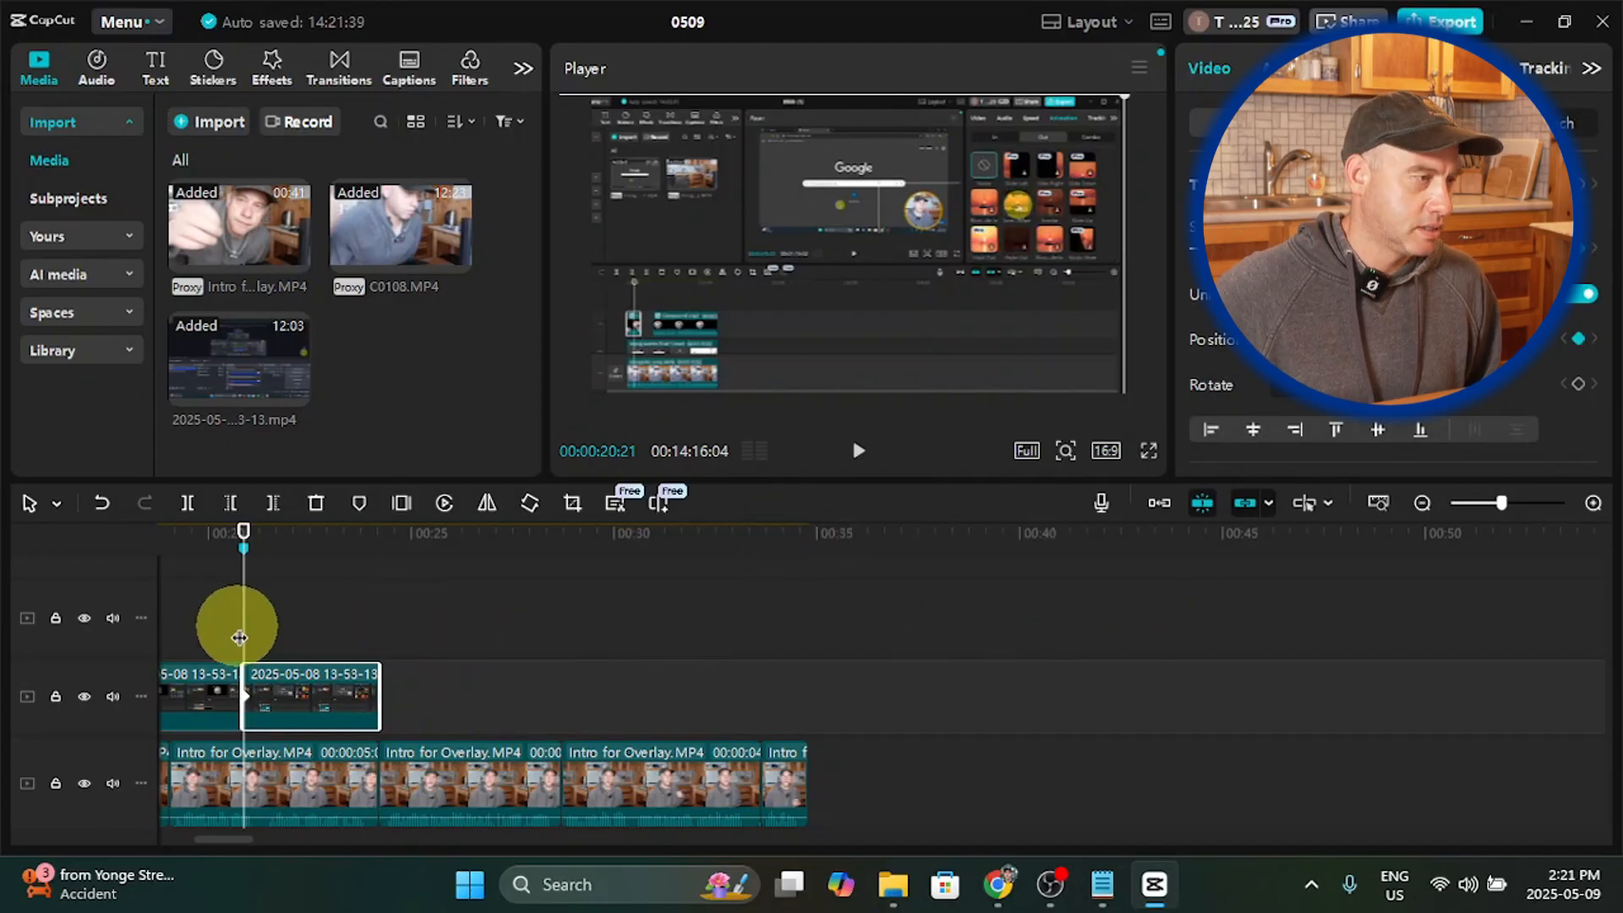
Step: Play back the intro from 00:00:06:13 to its end to review the B-roll overlays
drag(240, 630, 474, 615)
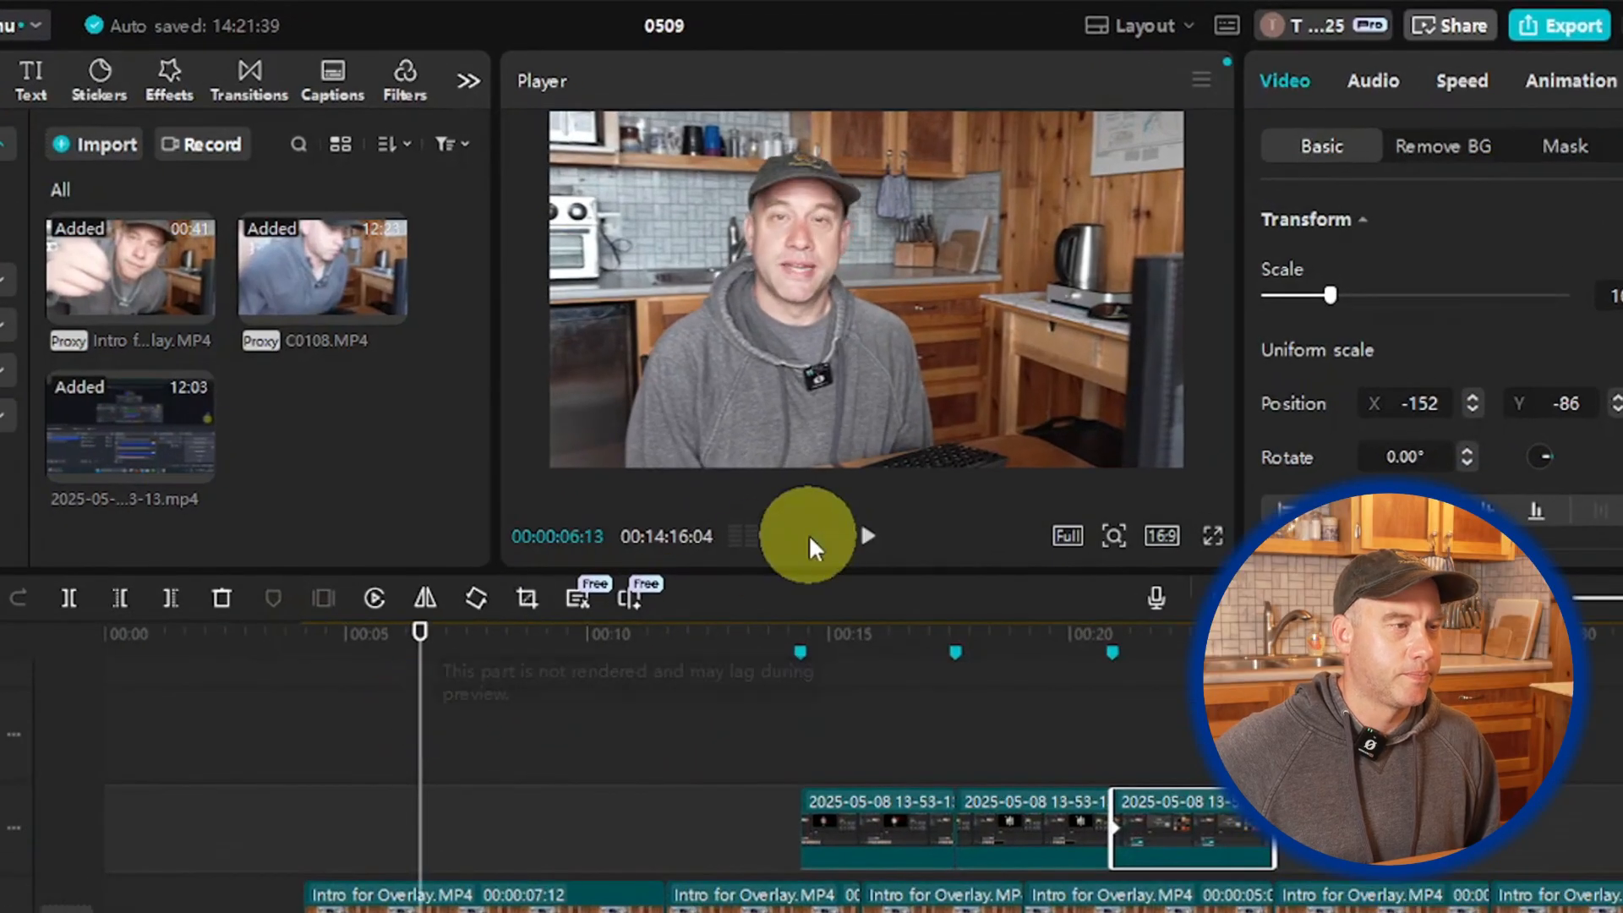
drag(372, 746, 294, 744)
click(867, 535)
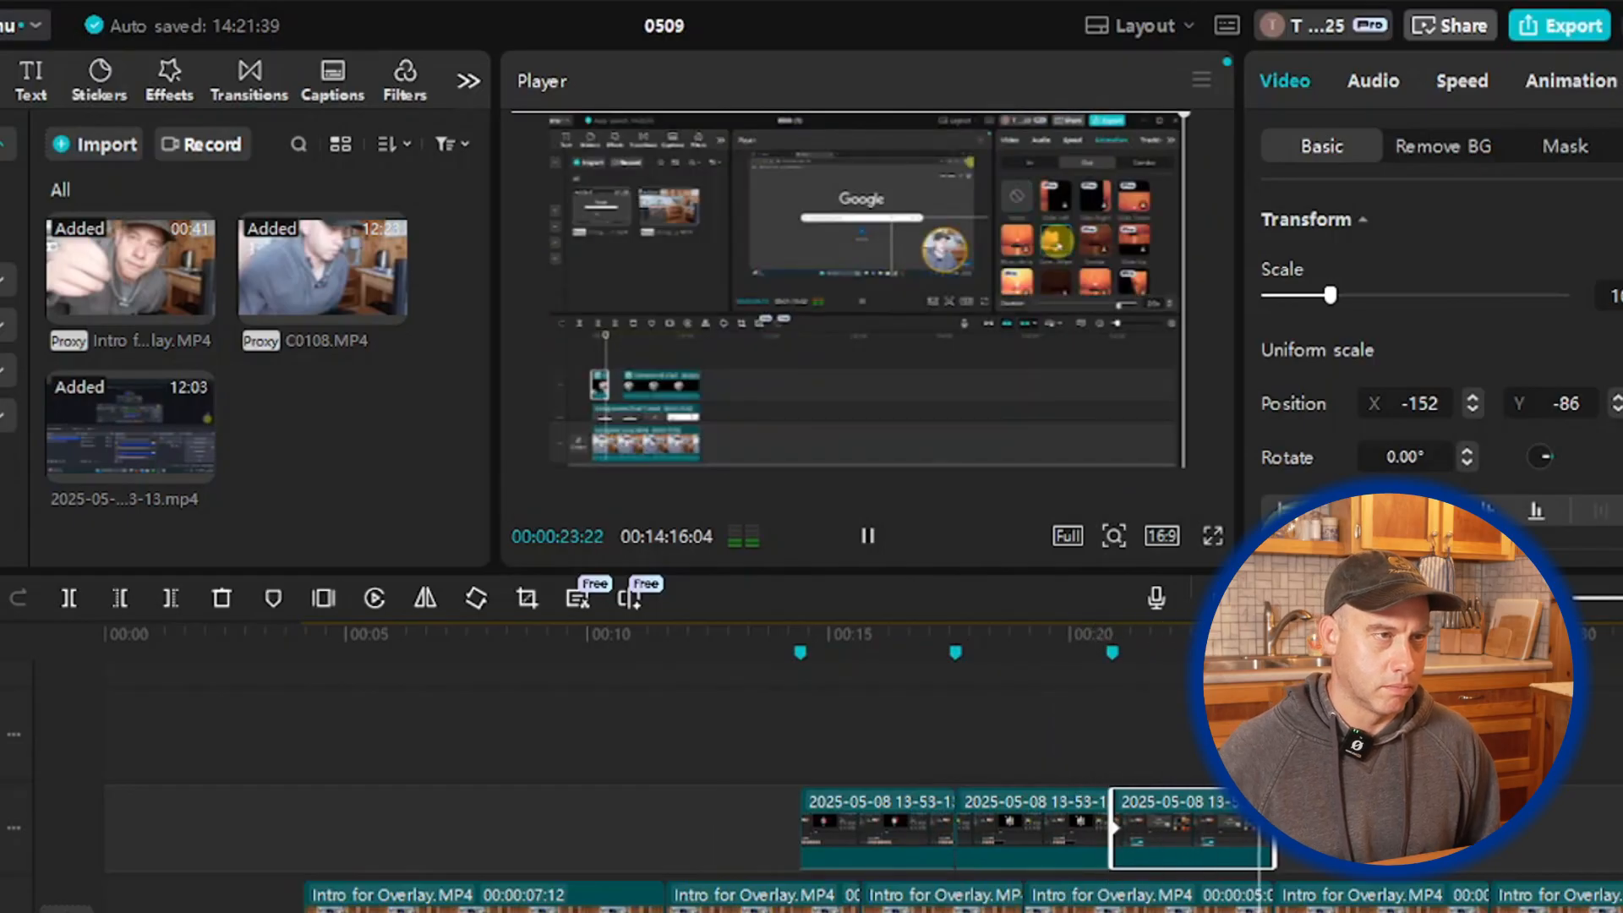
click(862, 534)
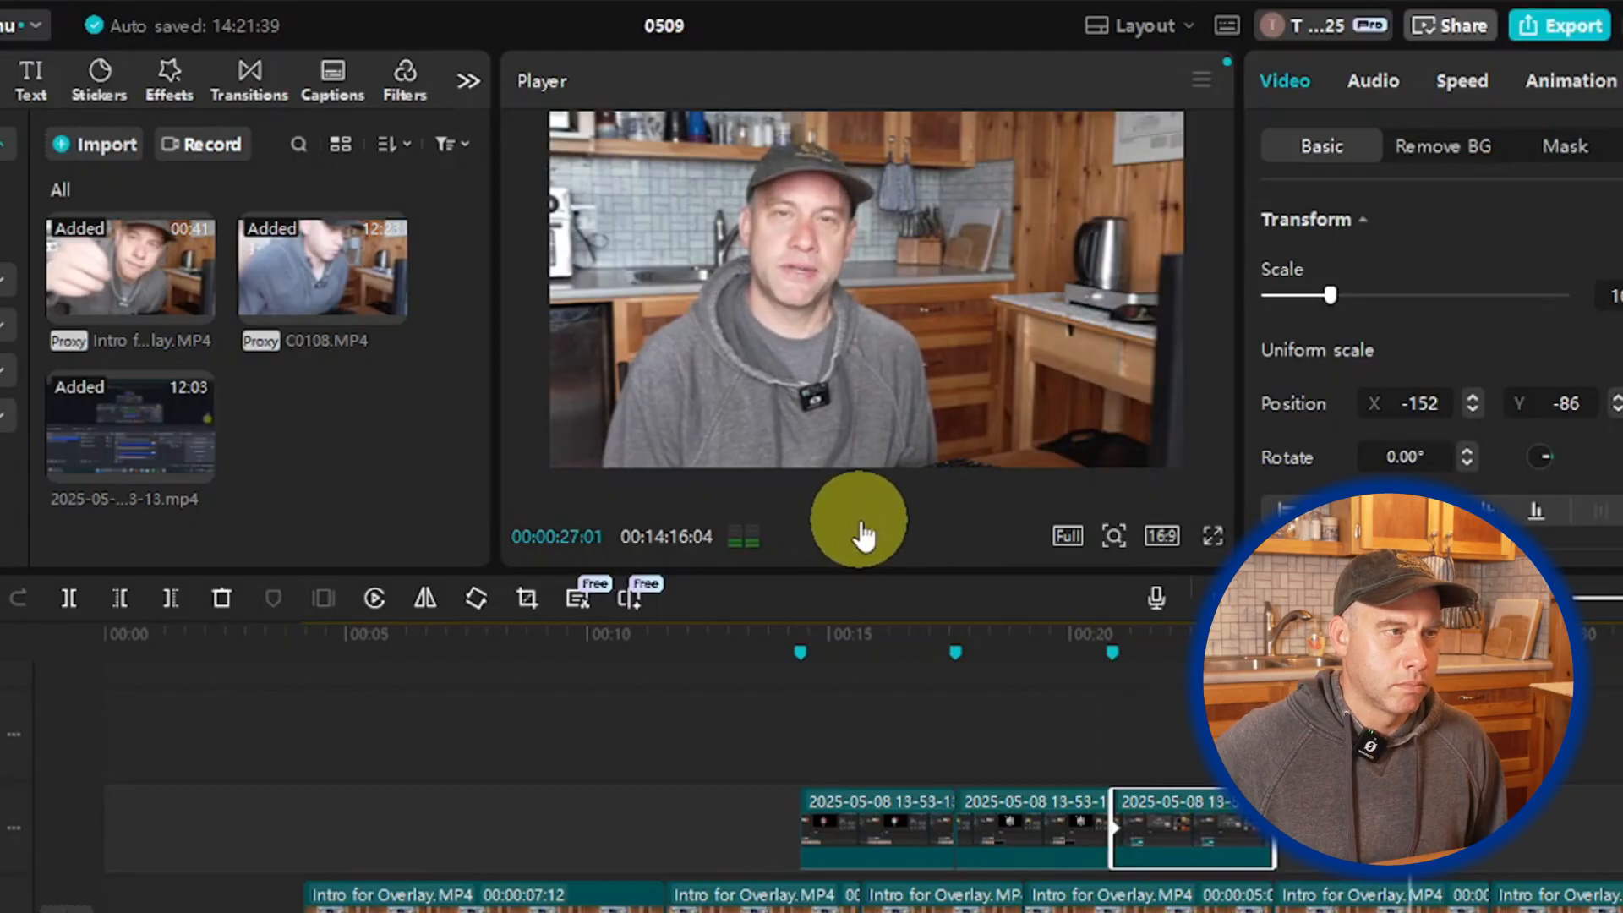
click(864, 534)
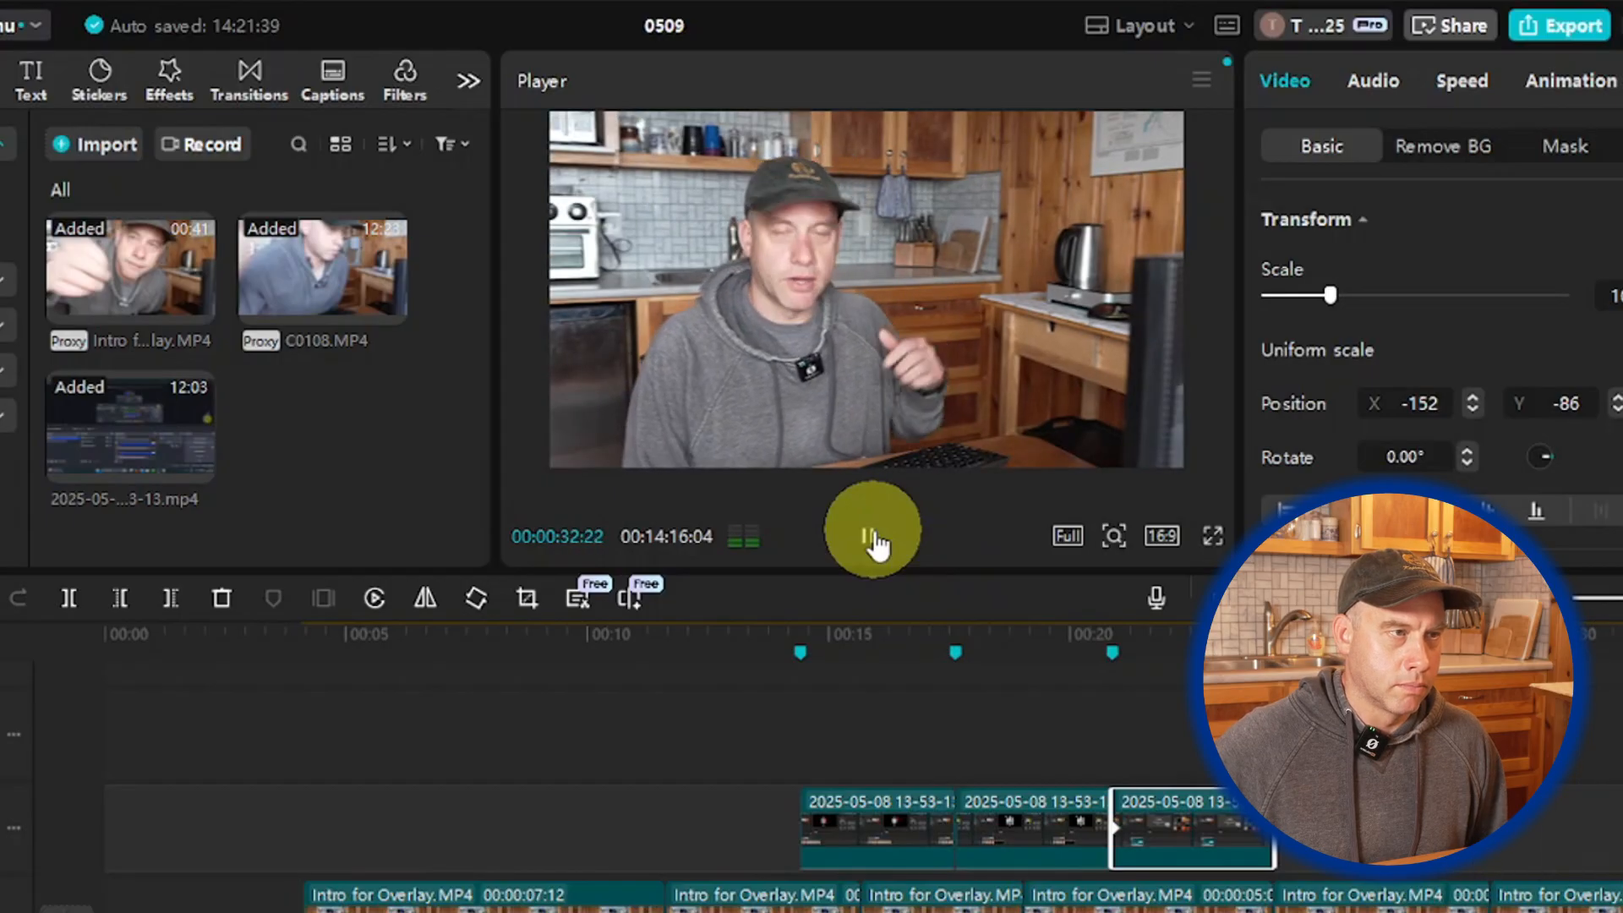
click(872, 532)
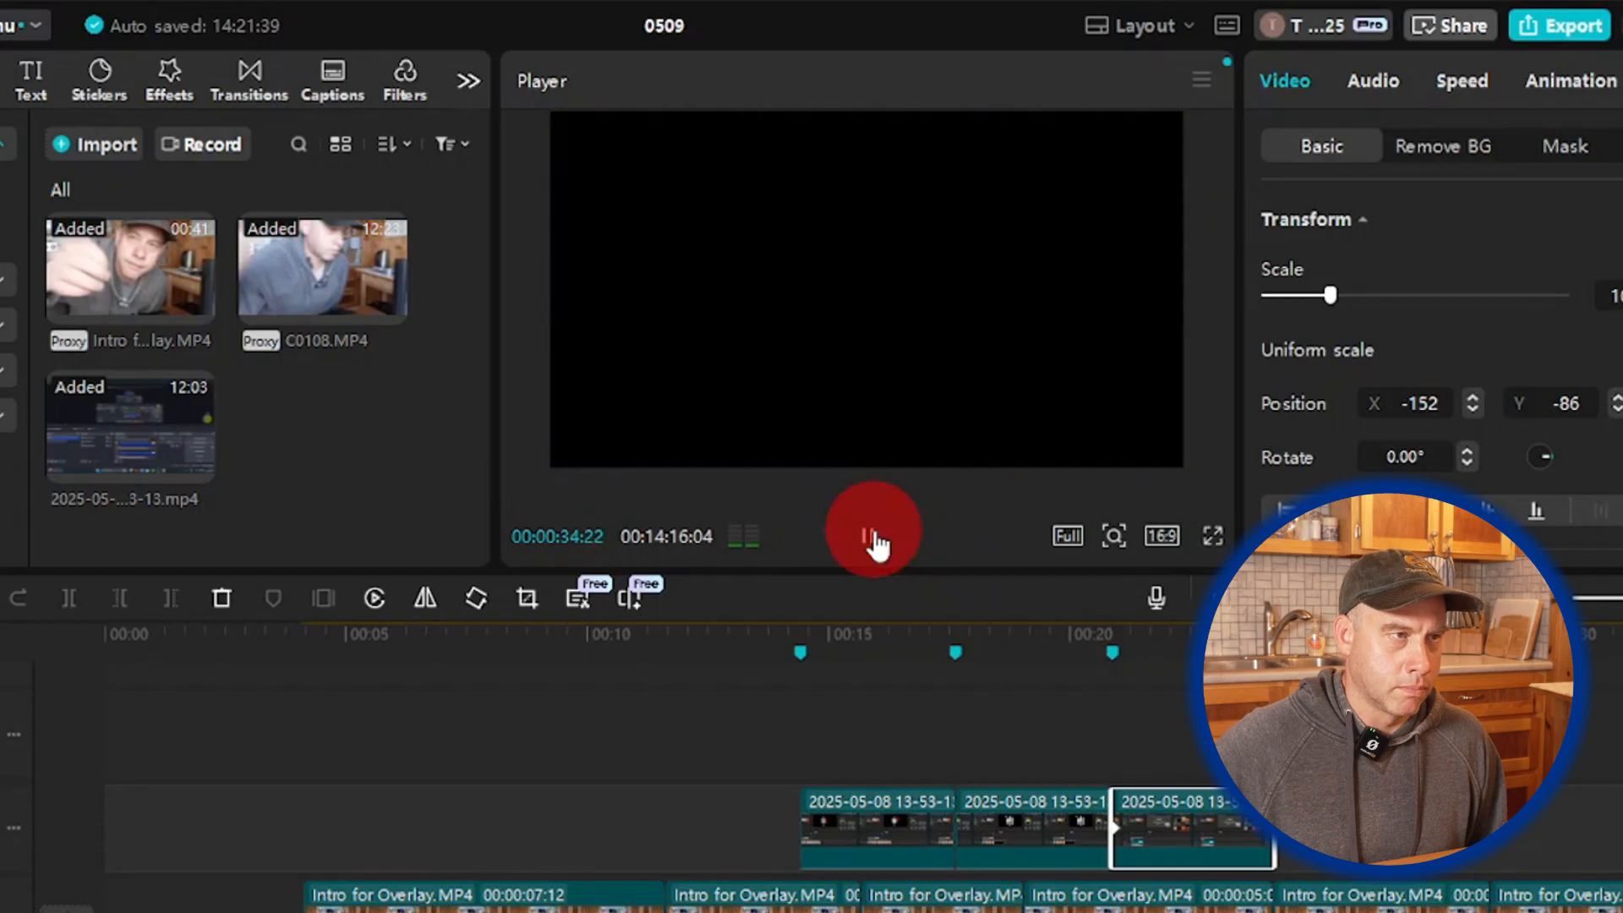
Step: Return the playhead to the first marker at 00:00:14:10, where the first overlay starts
click(879, 651)
drag(867, 663, 800, 751)
scroll(837, 859, down, 2)
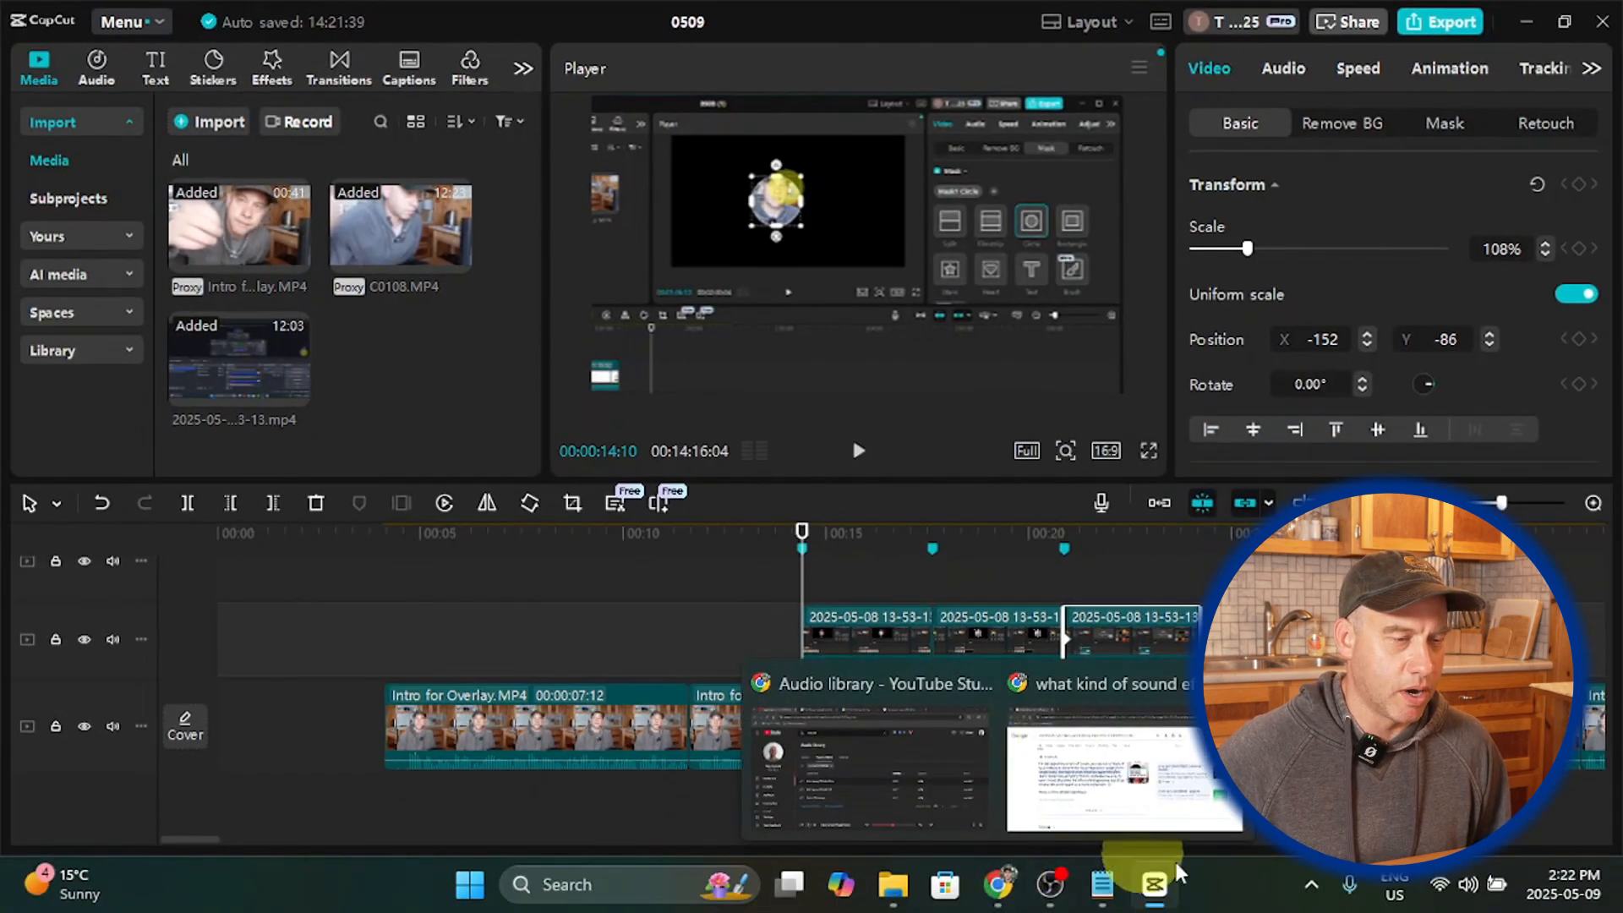
Step: Switch to YouTube Studio's Audio library in Chrome and replace the sound effects filter with a search for "woosh"
click(932, 783)
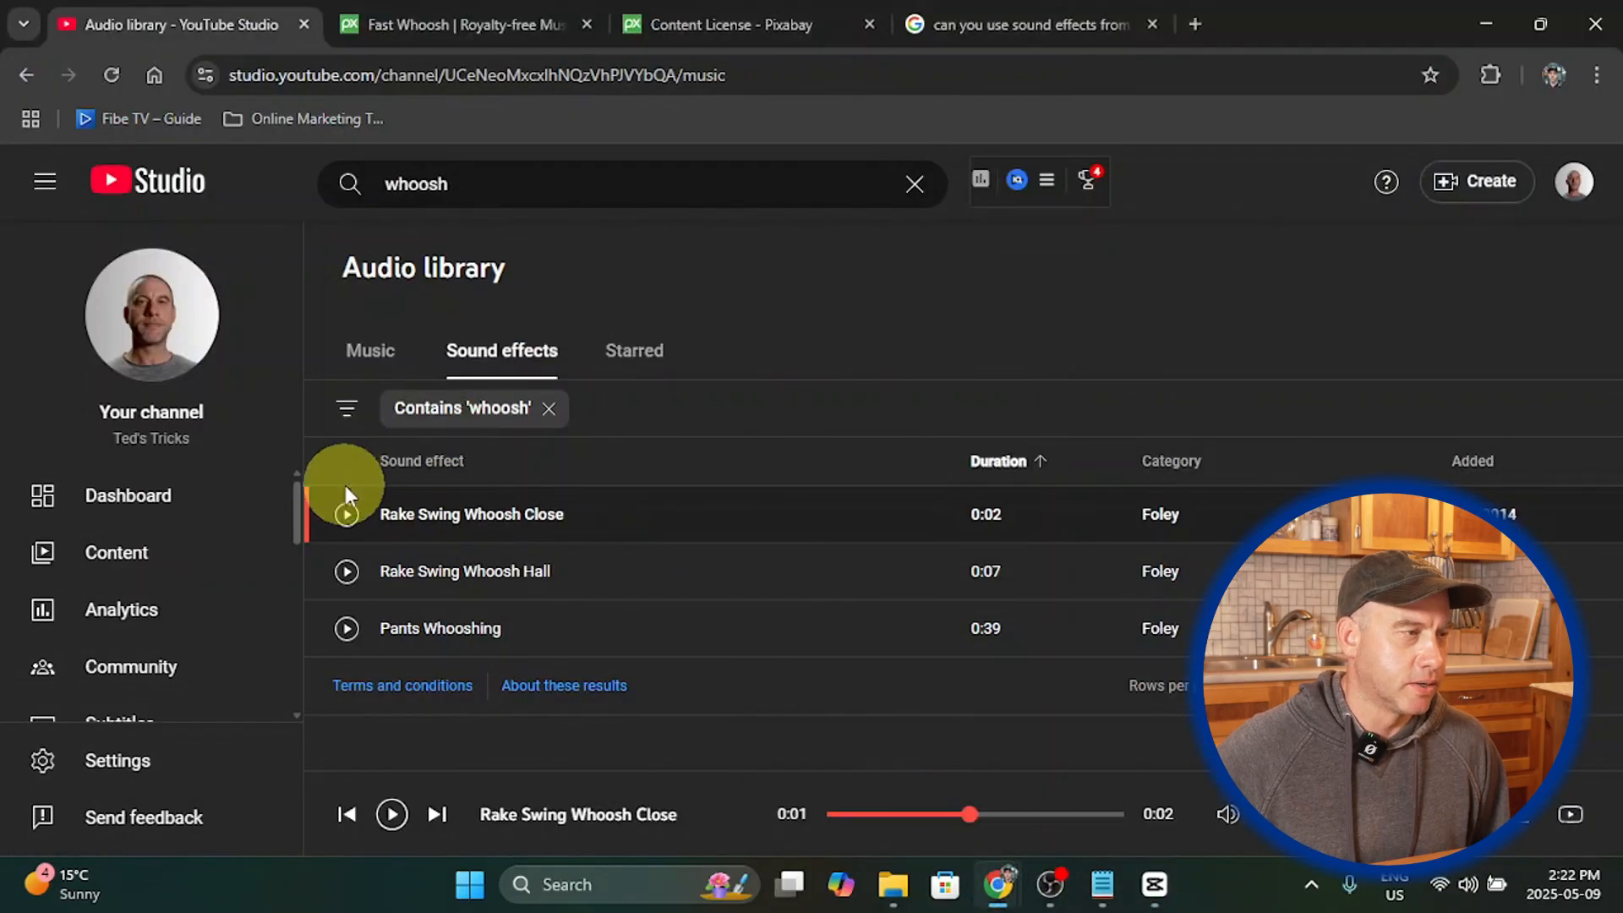
click(550, 410)
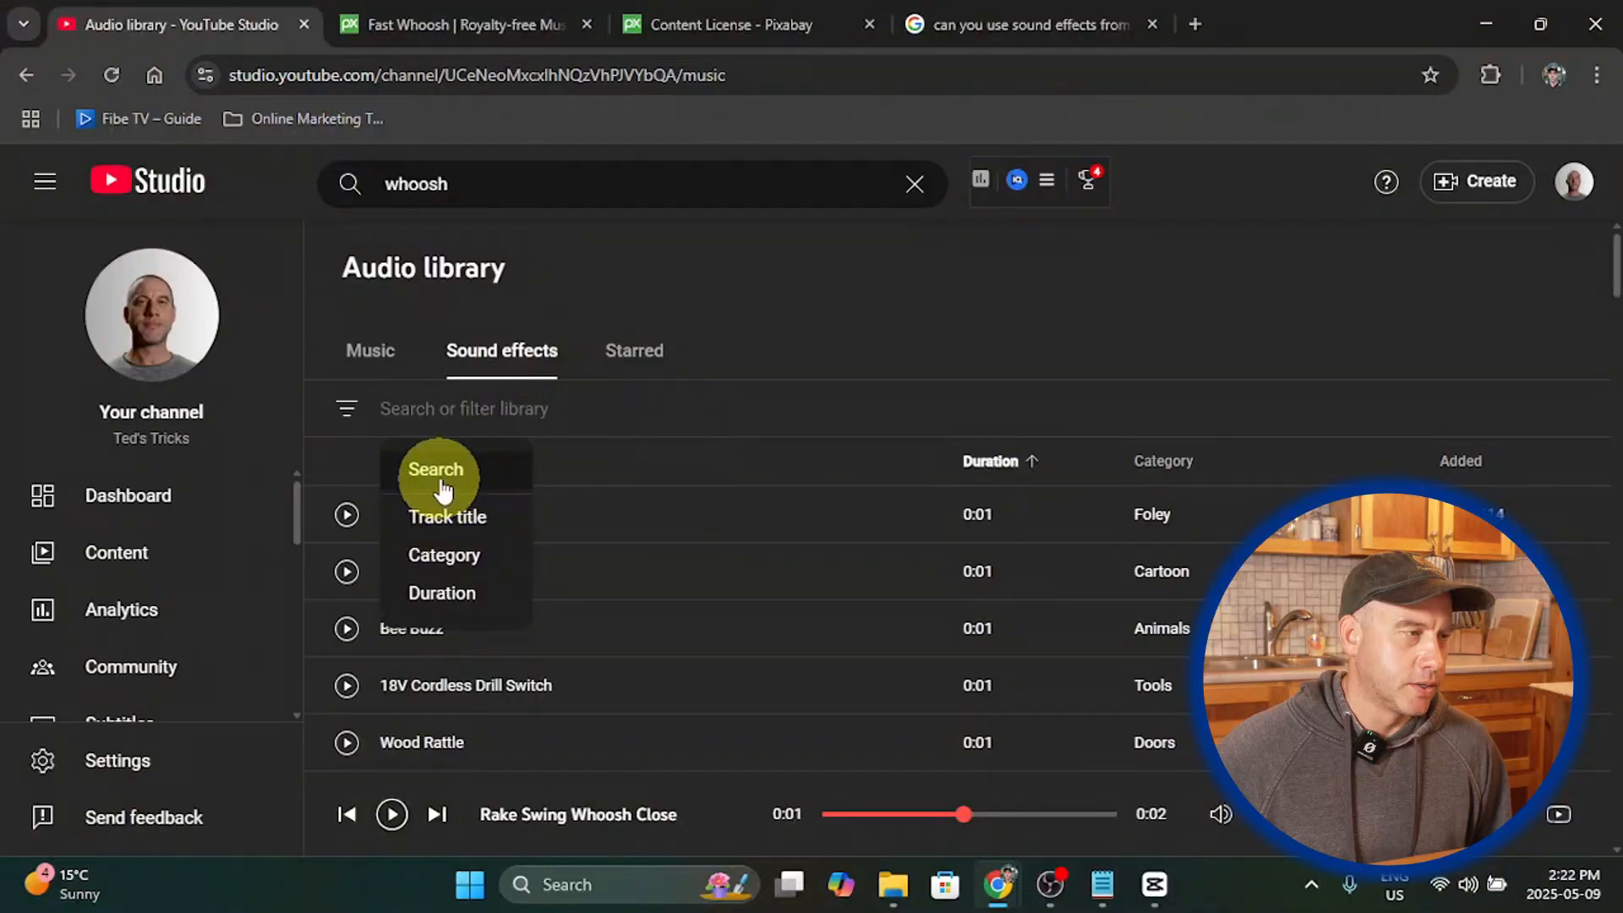
click(440, 481)
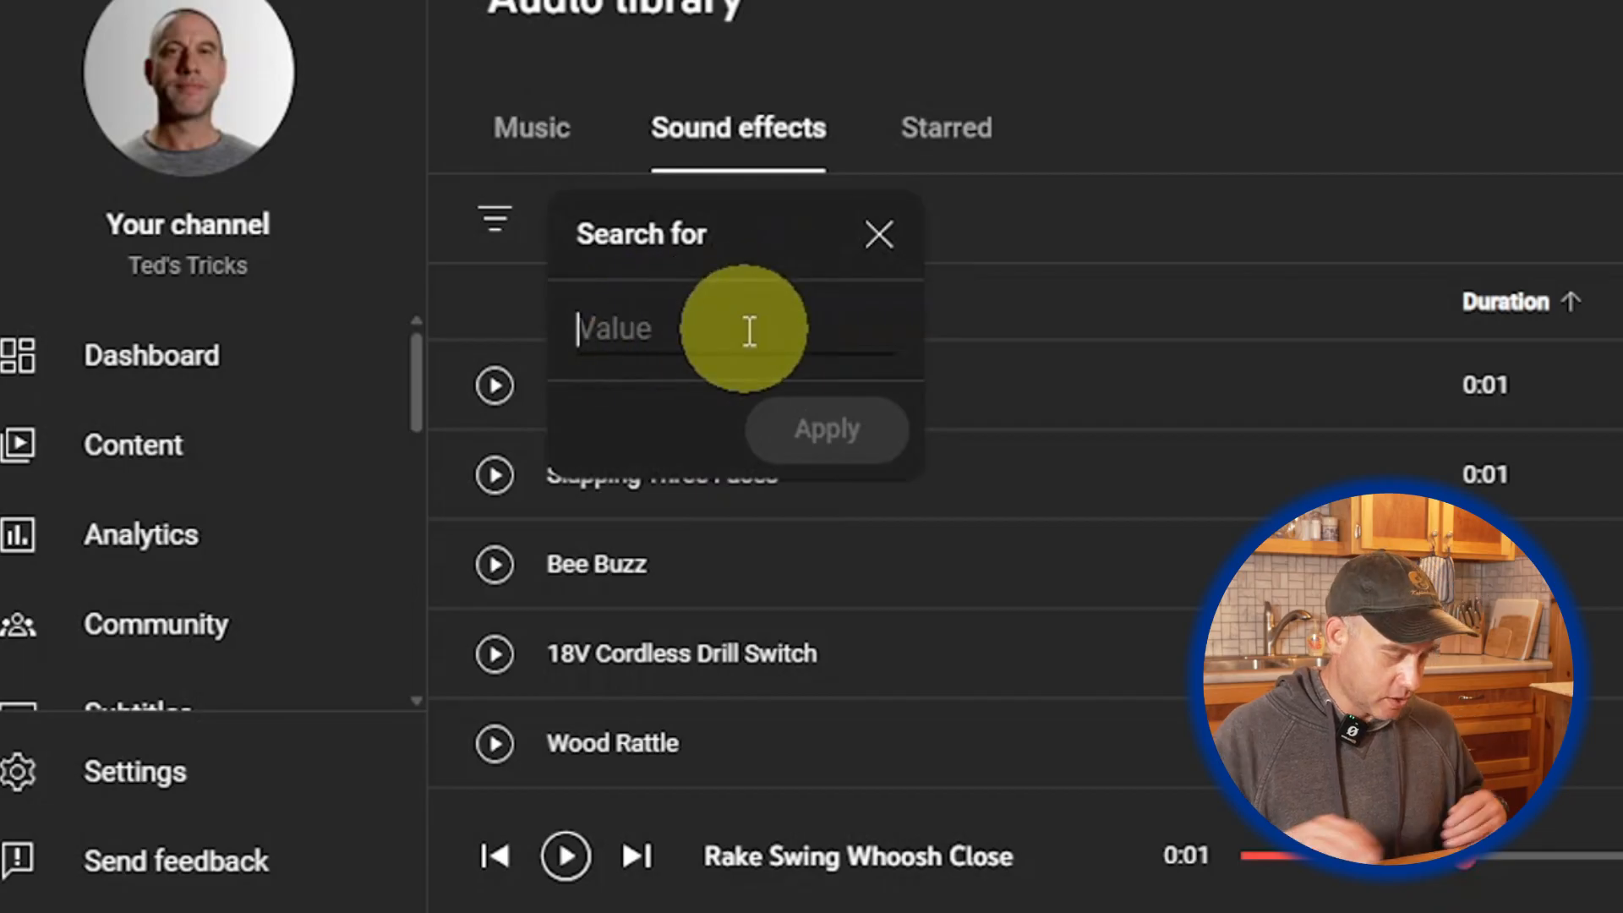
text(woosh)
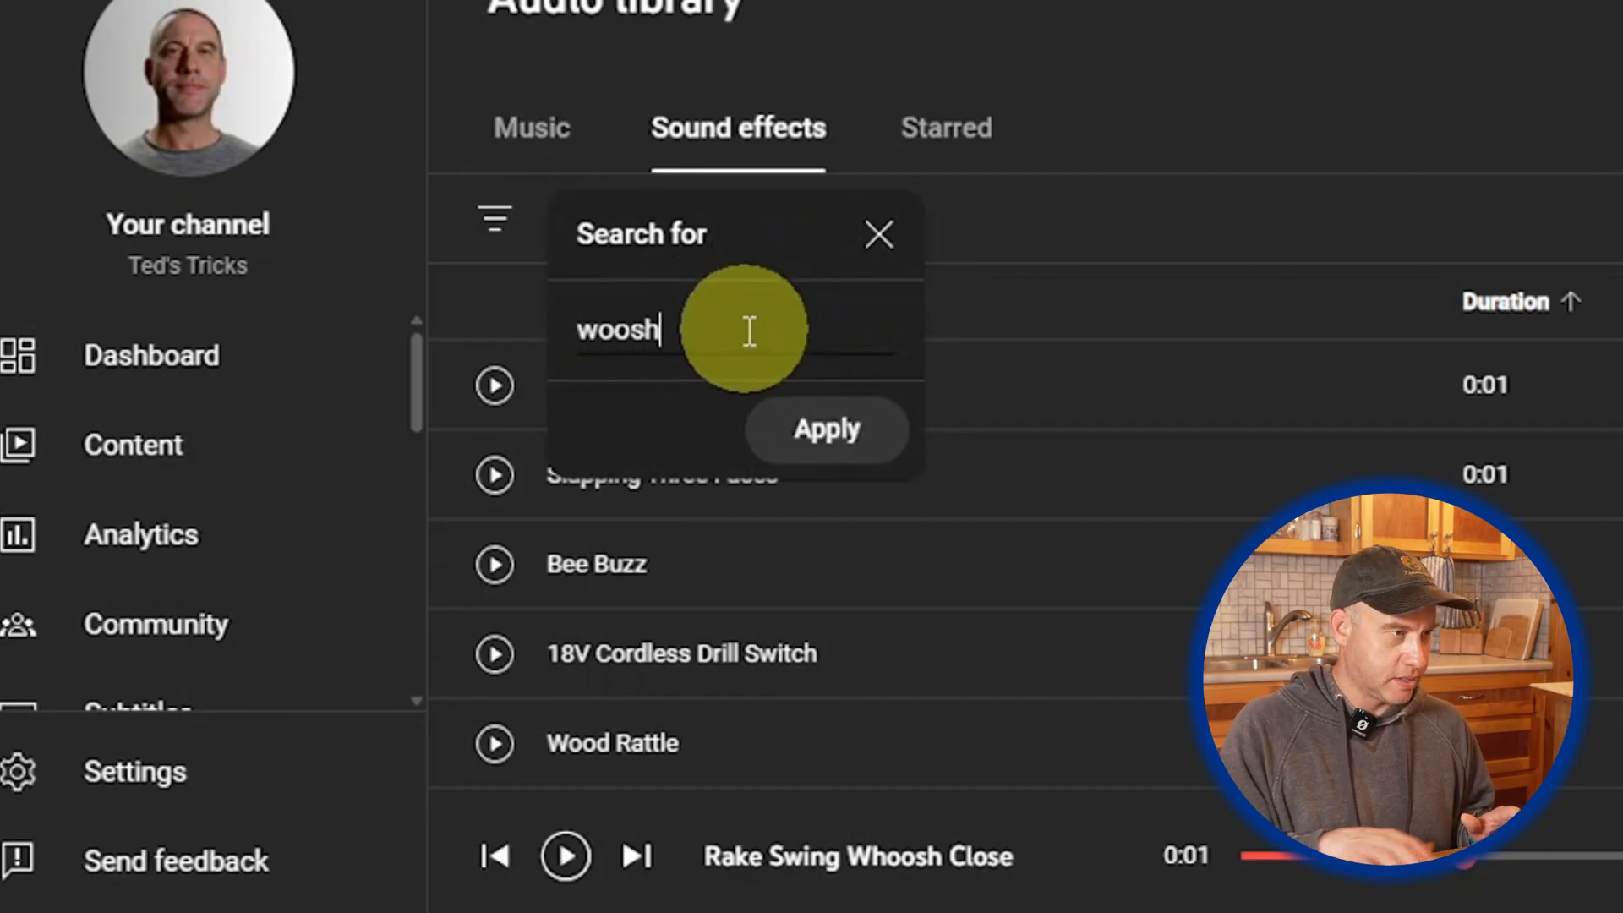
key(Return)
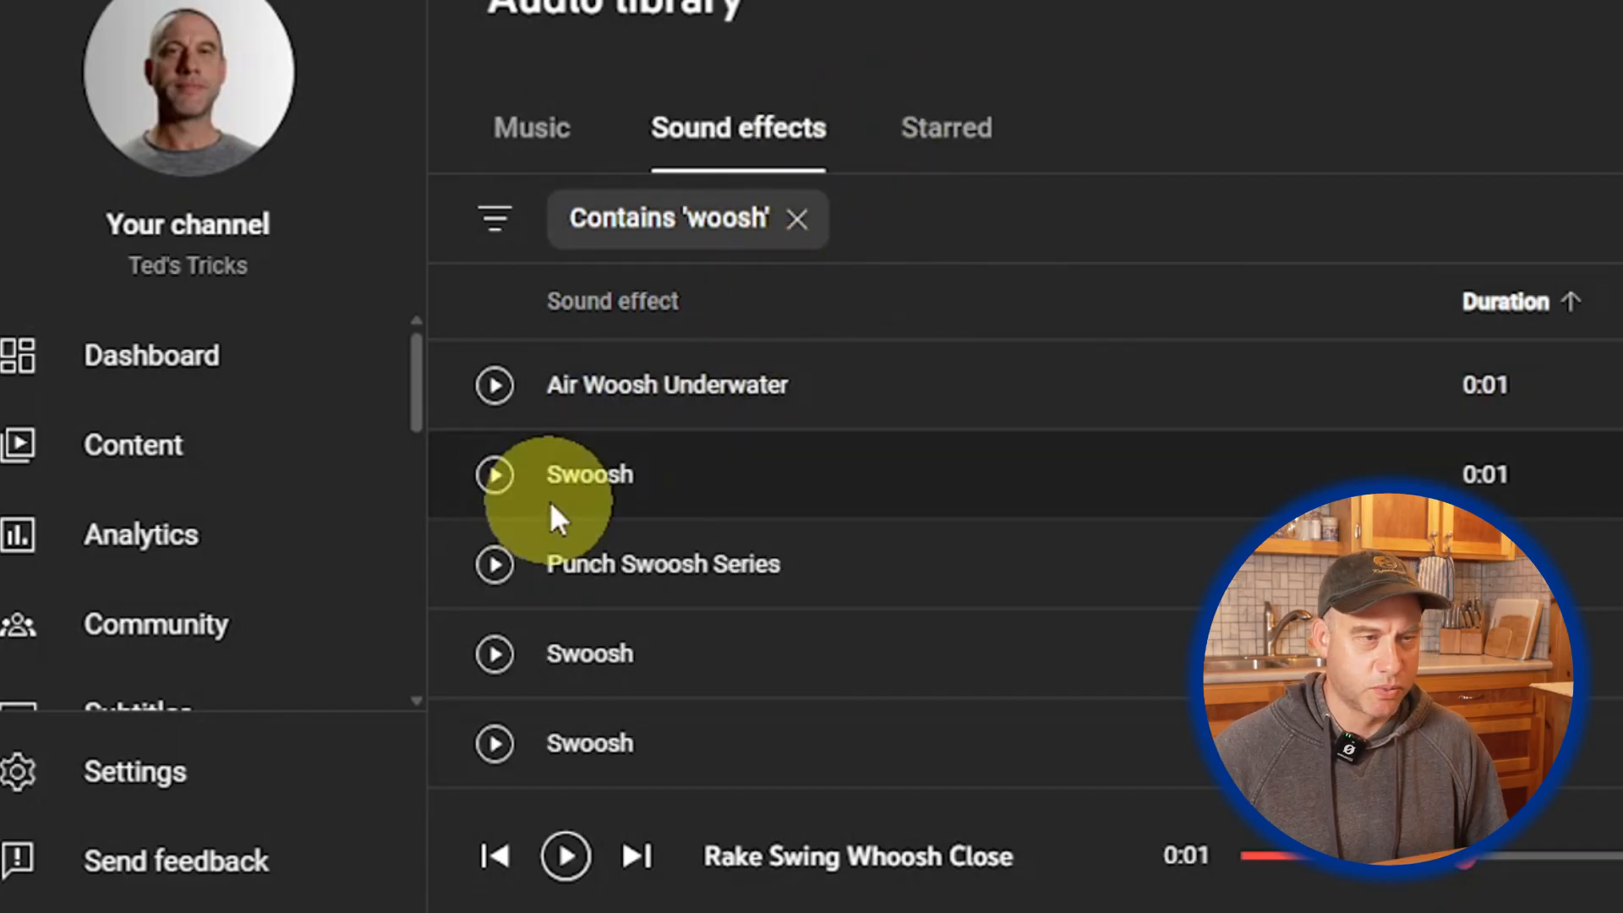
Step: Preview the 1-second Foley effect Swoosh and download it as the MP3 file Swoosh into the First YouTube Tutorial Video edit folder
click(494, 475)
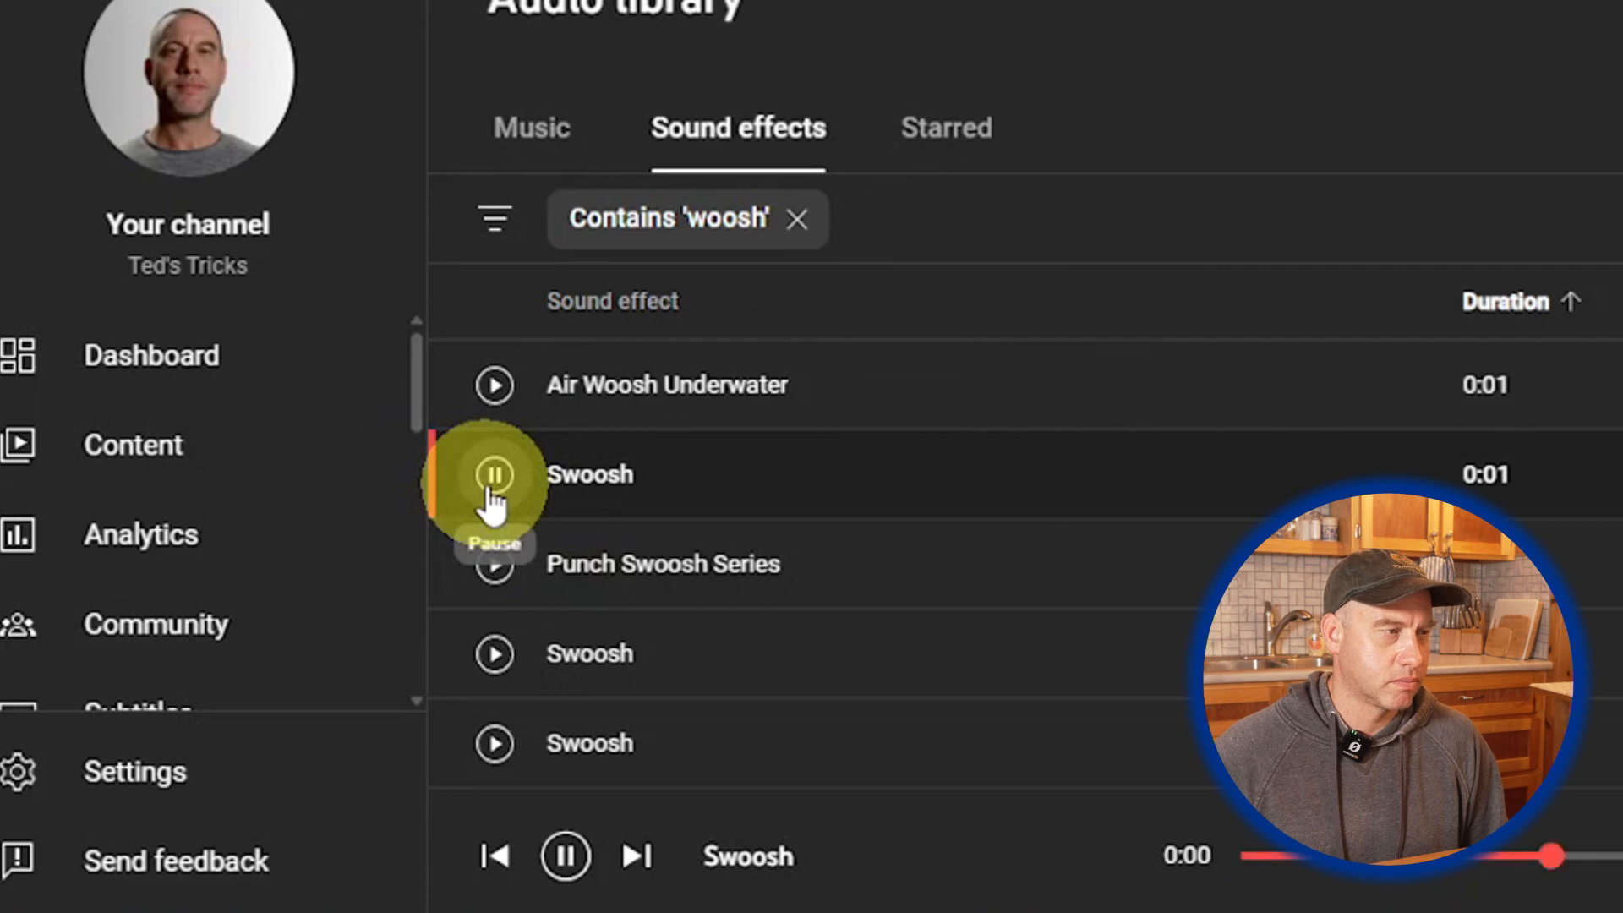
click(495, 475)
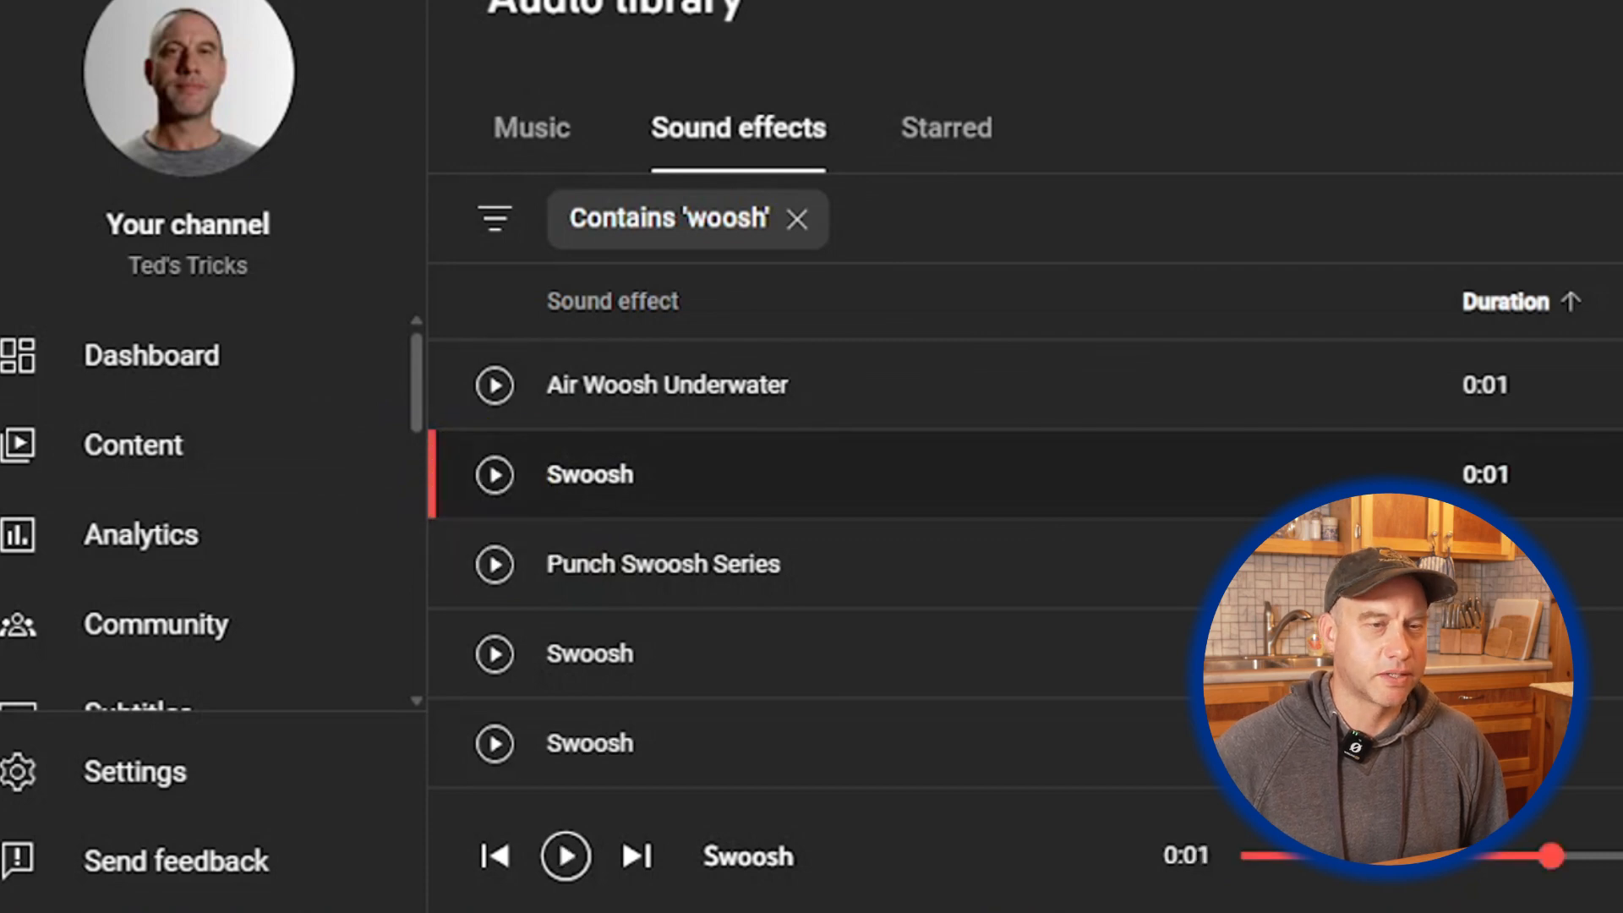
click(1470, 573)
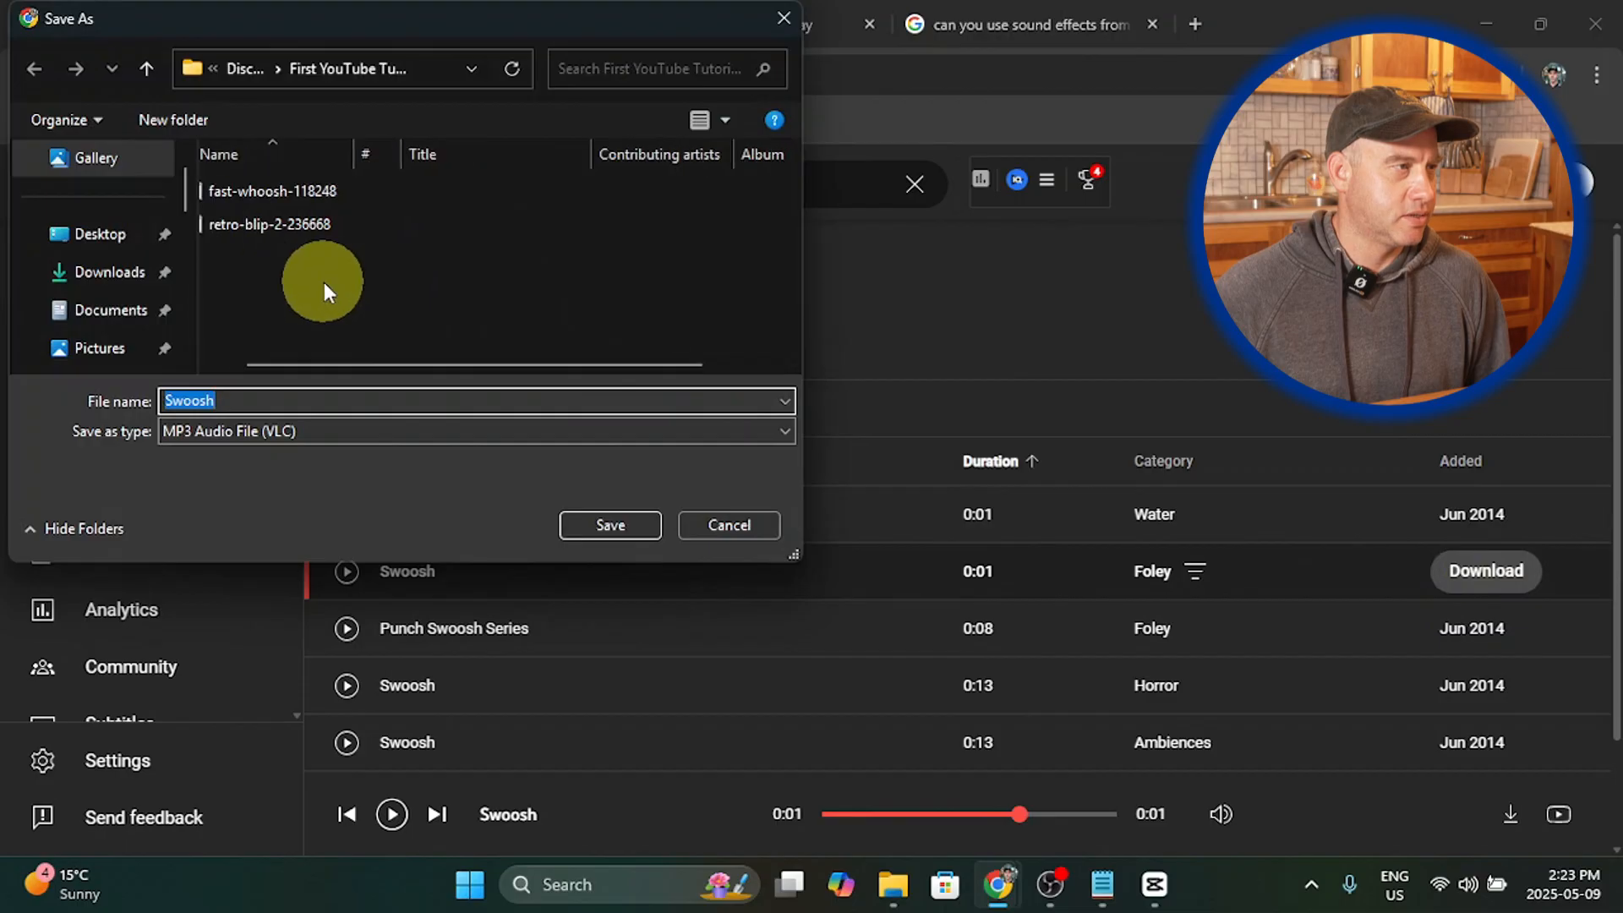
click(349, 285)
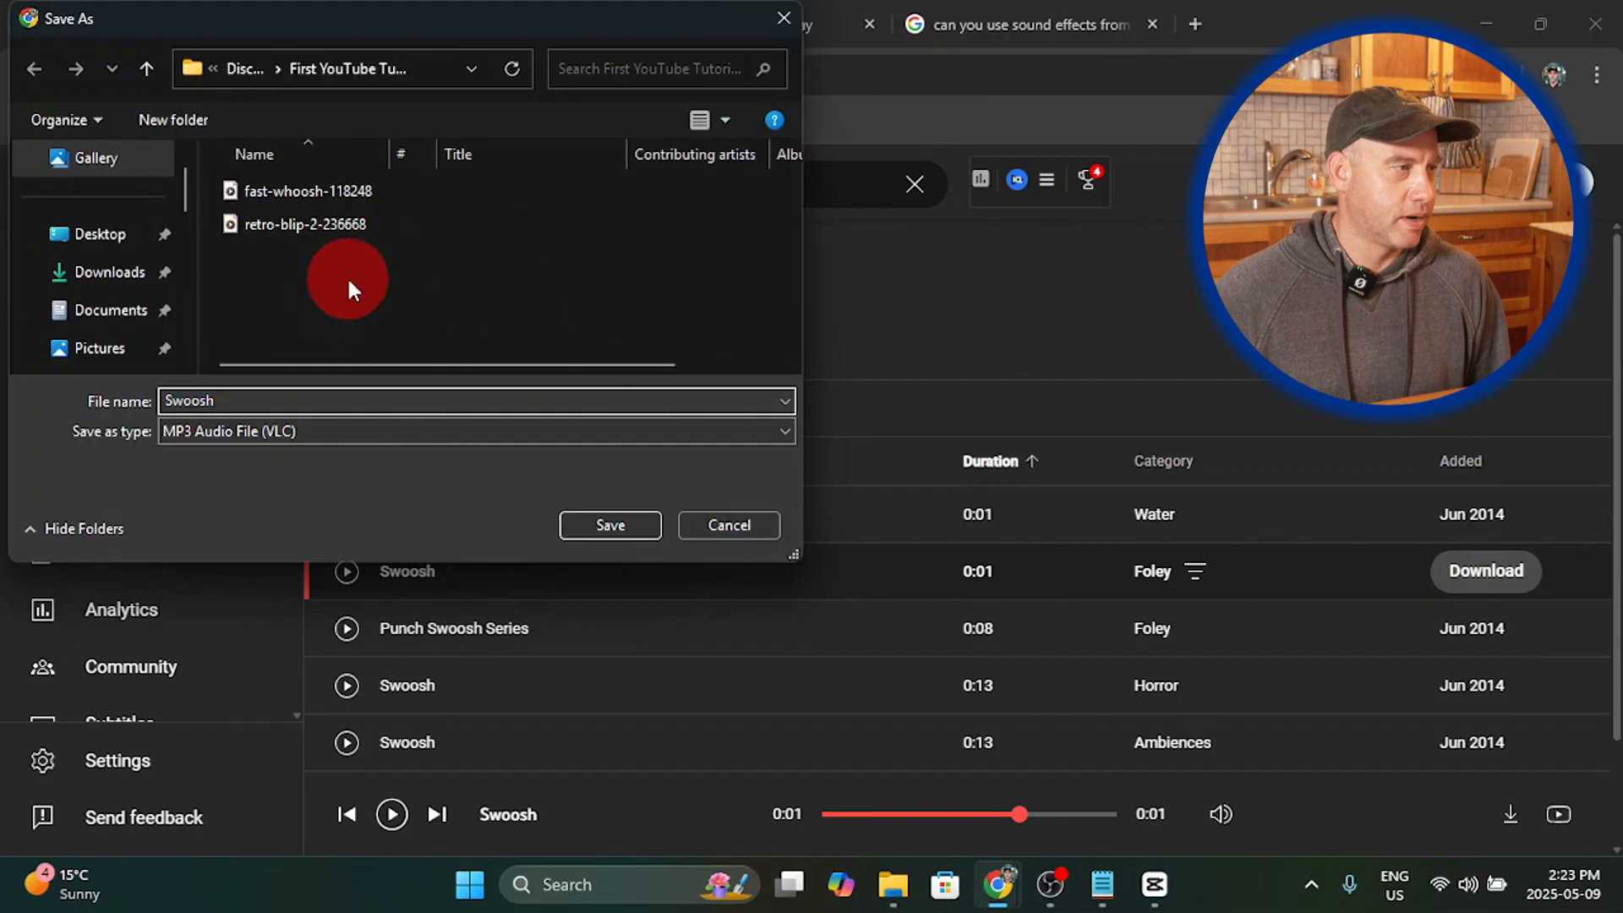
click(613, 522)
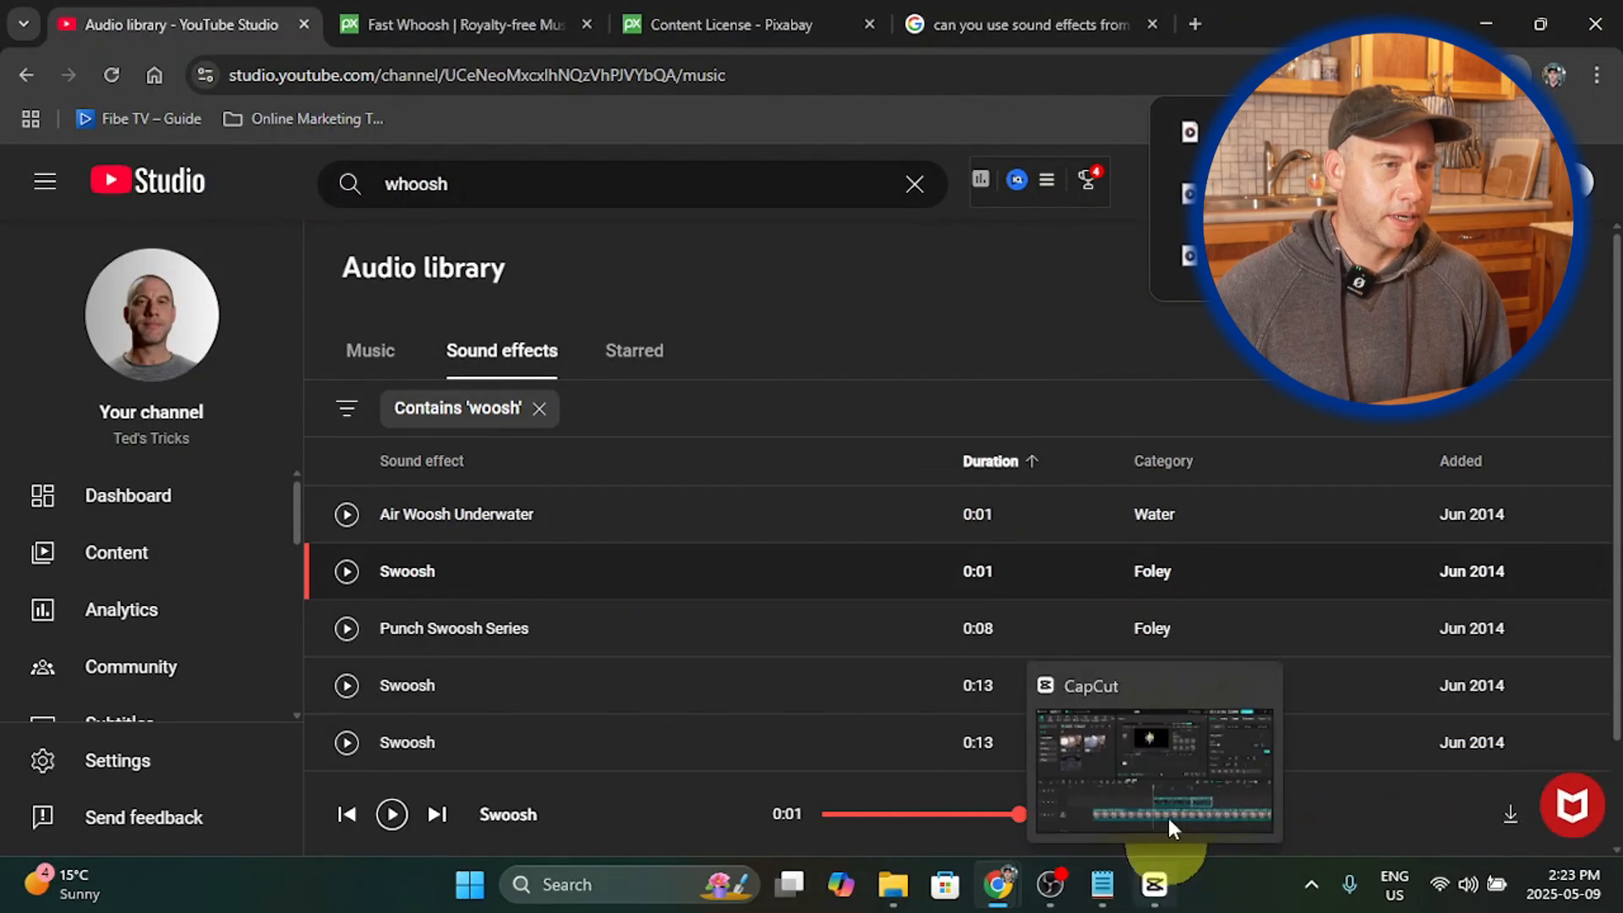
Step: Switch back to CapCut and import the Swoosh file from the First YouTube Tutorial Video edit folder
click(1157, 884)
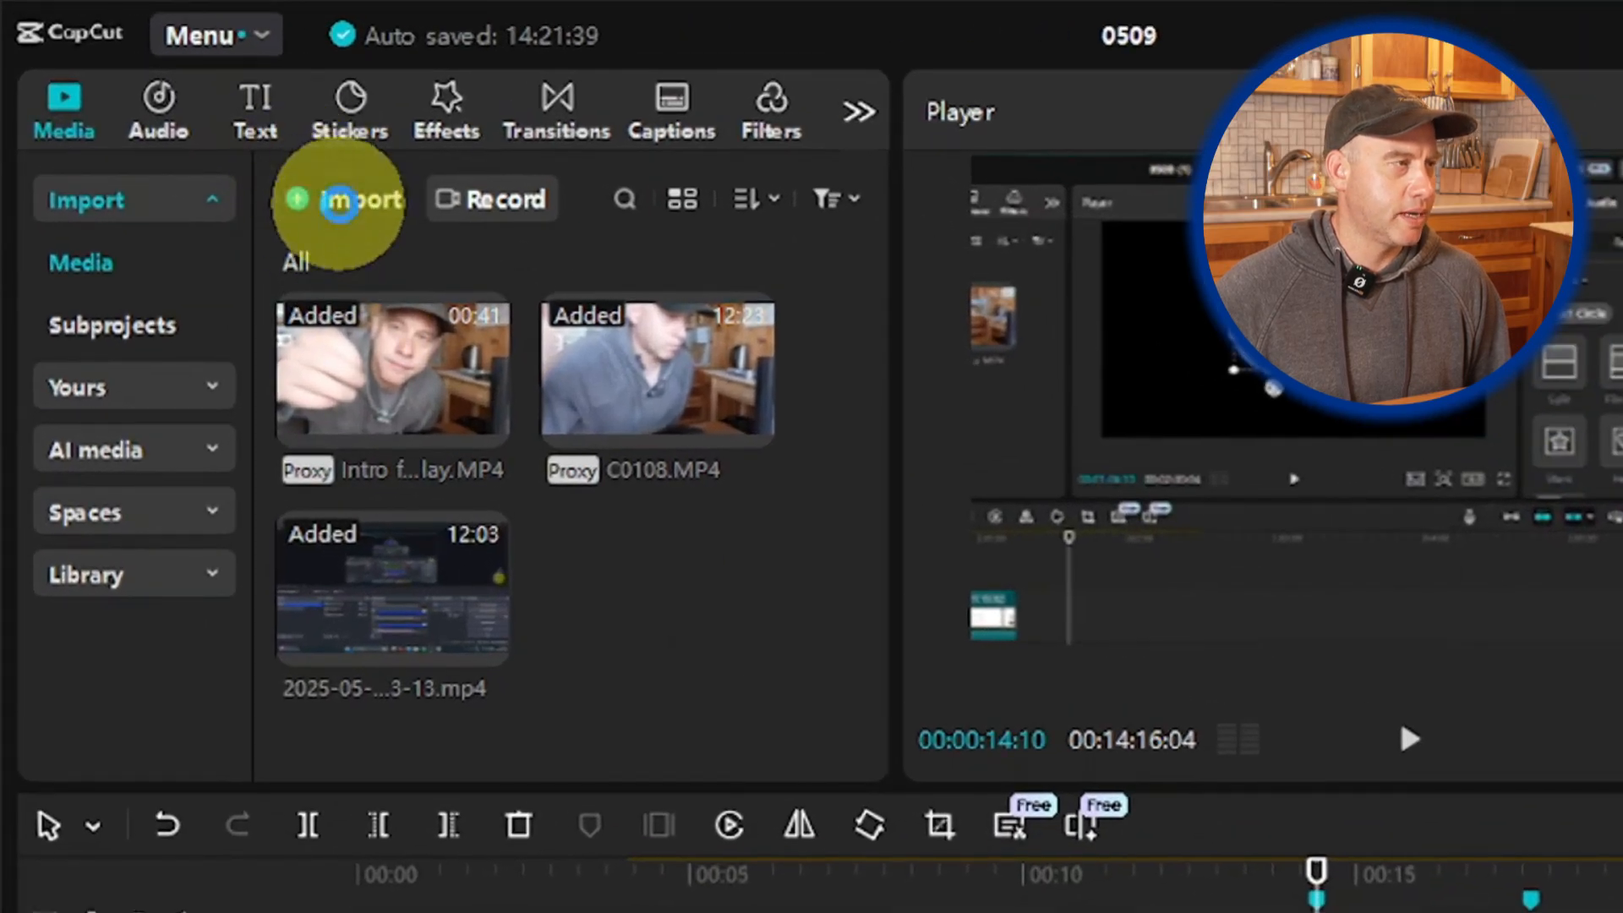
click(338, 204)
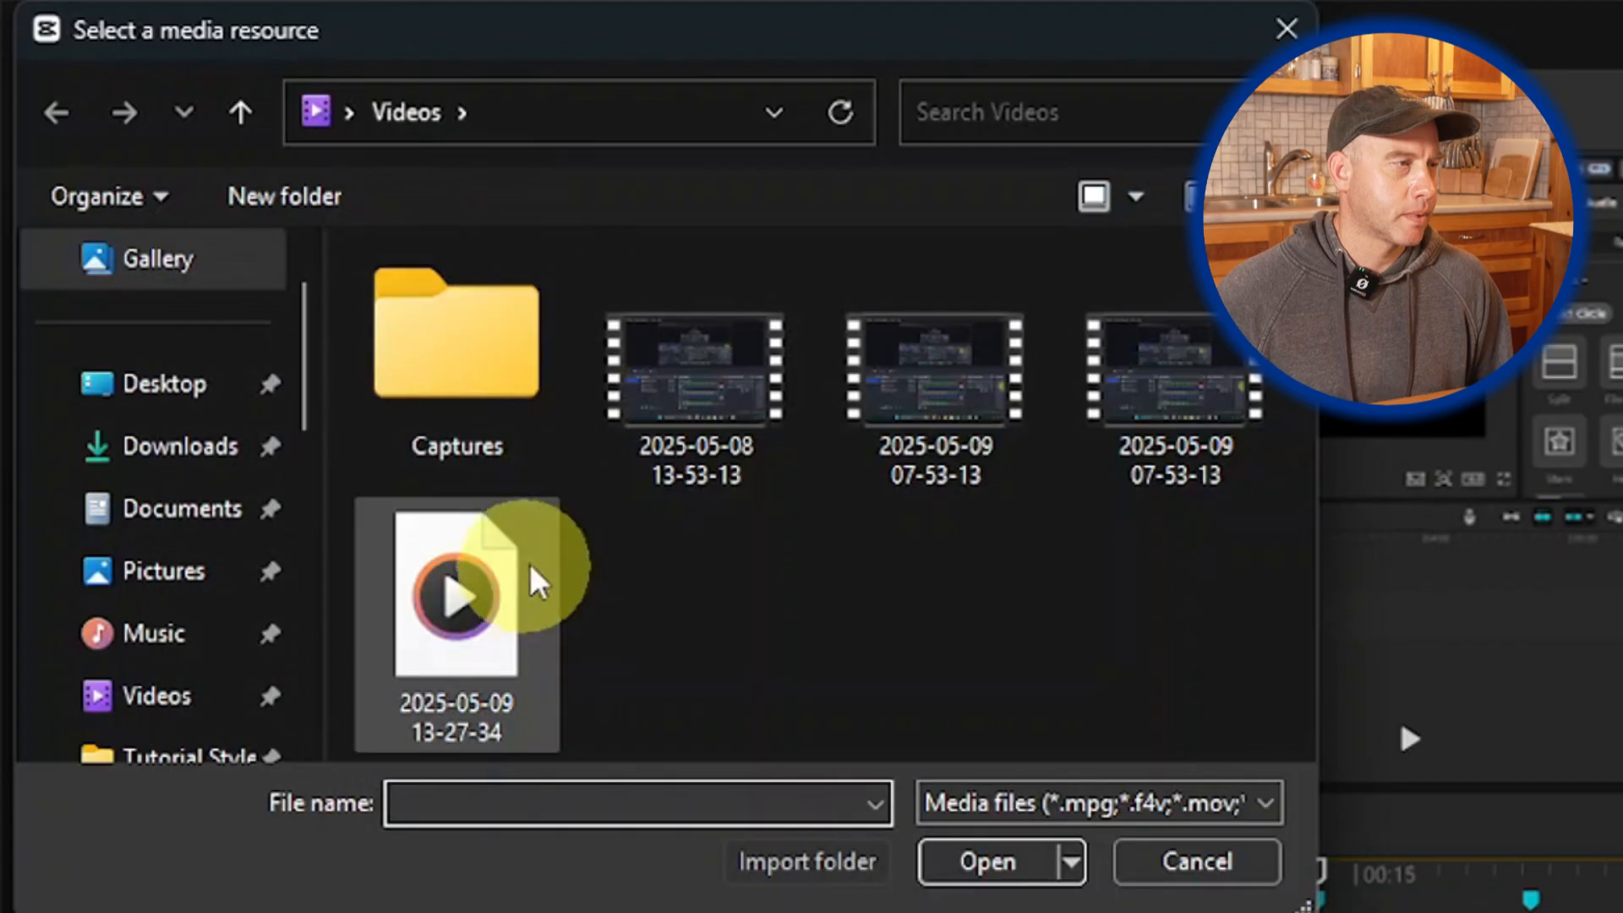
scroll(227, 570, down, 5)
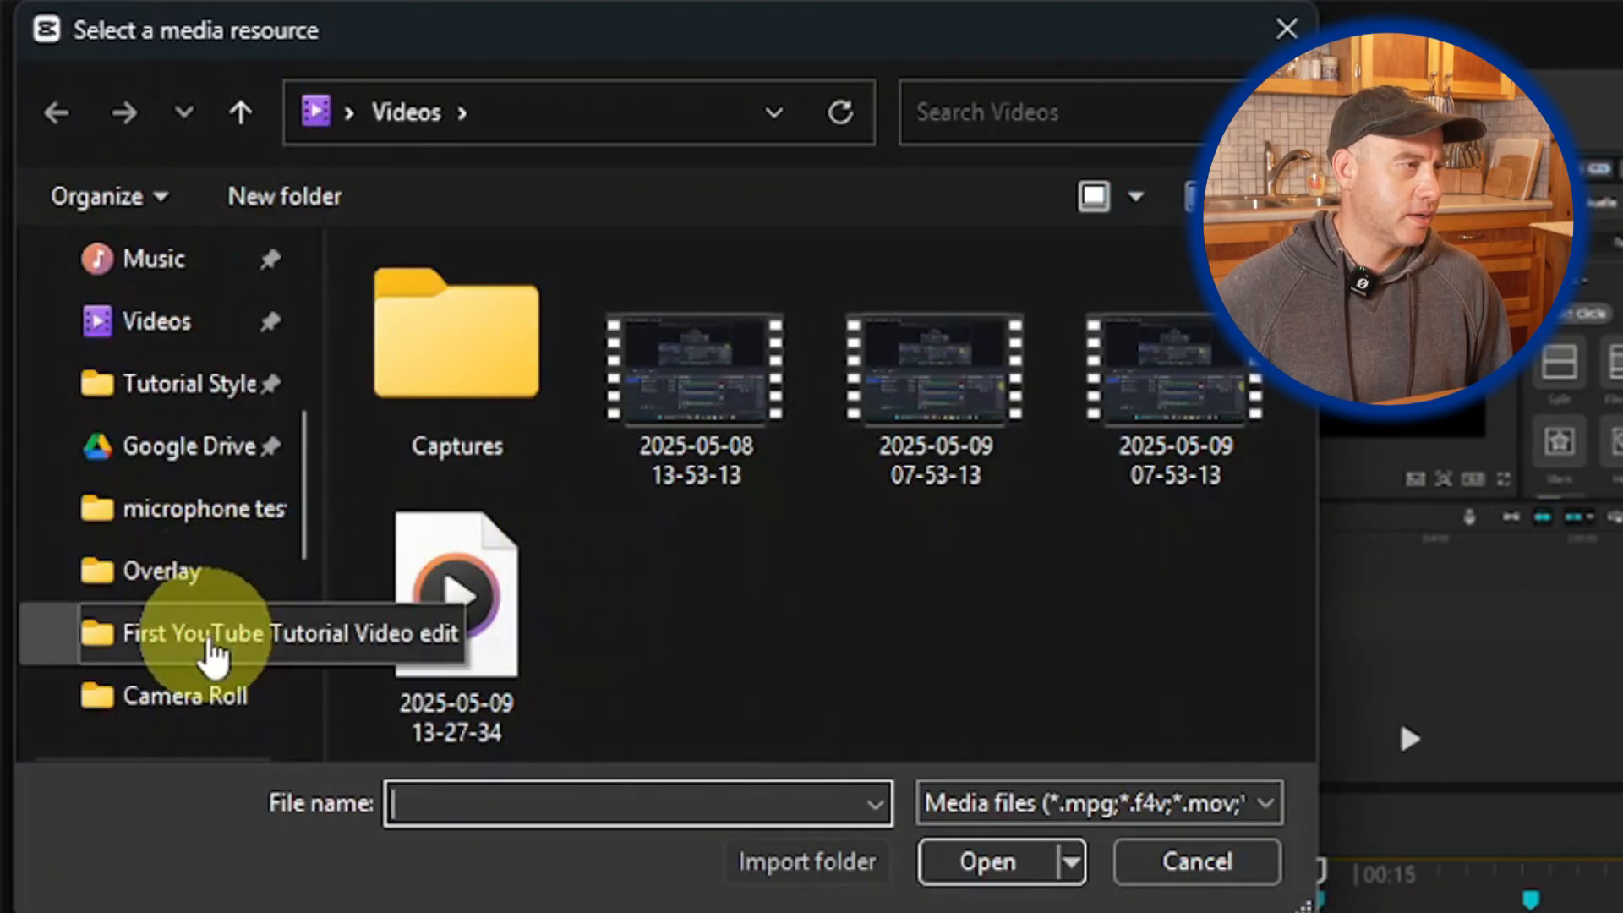
click(213, 656)
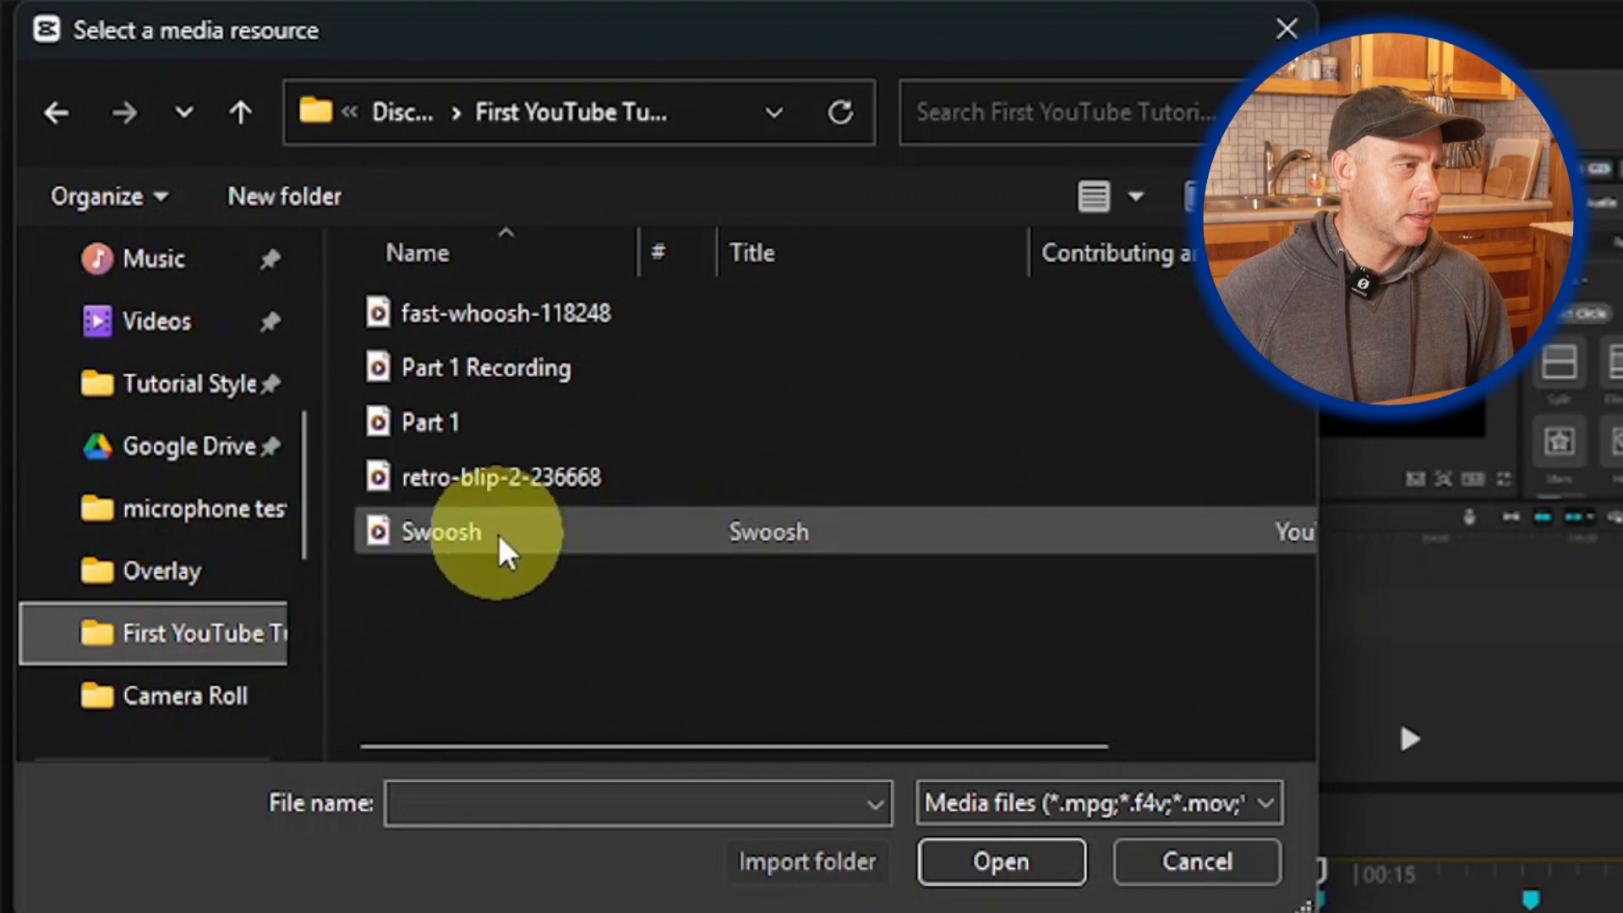
click(499, 534)
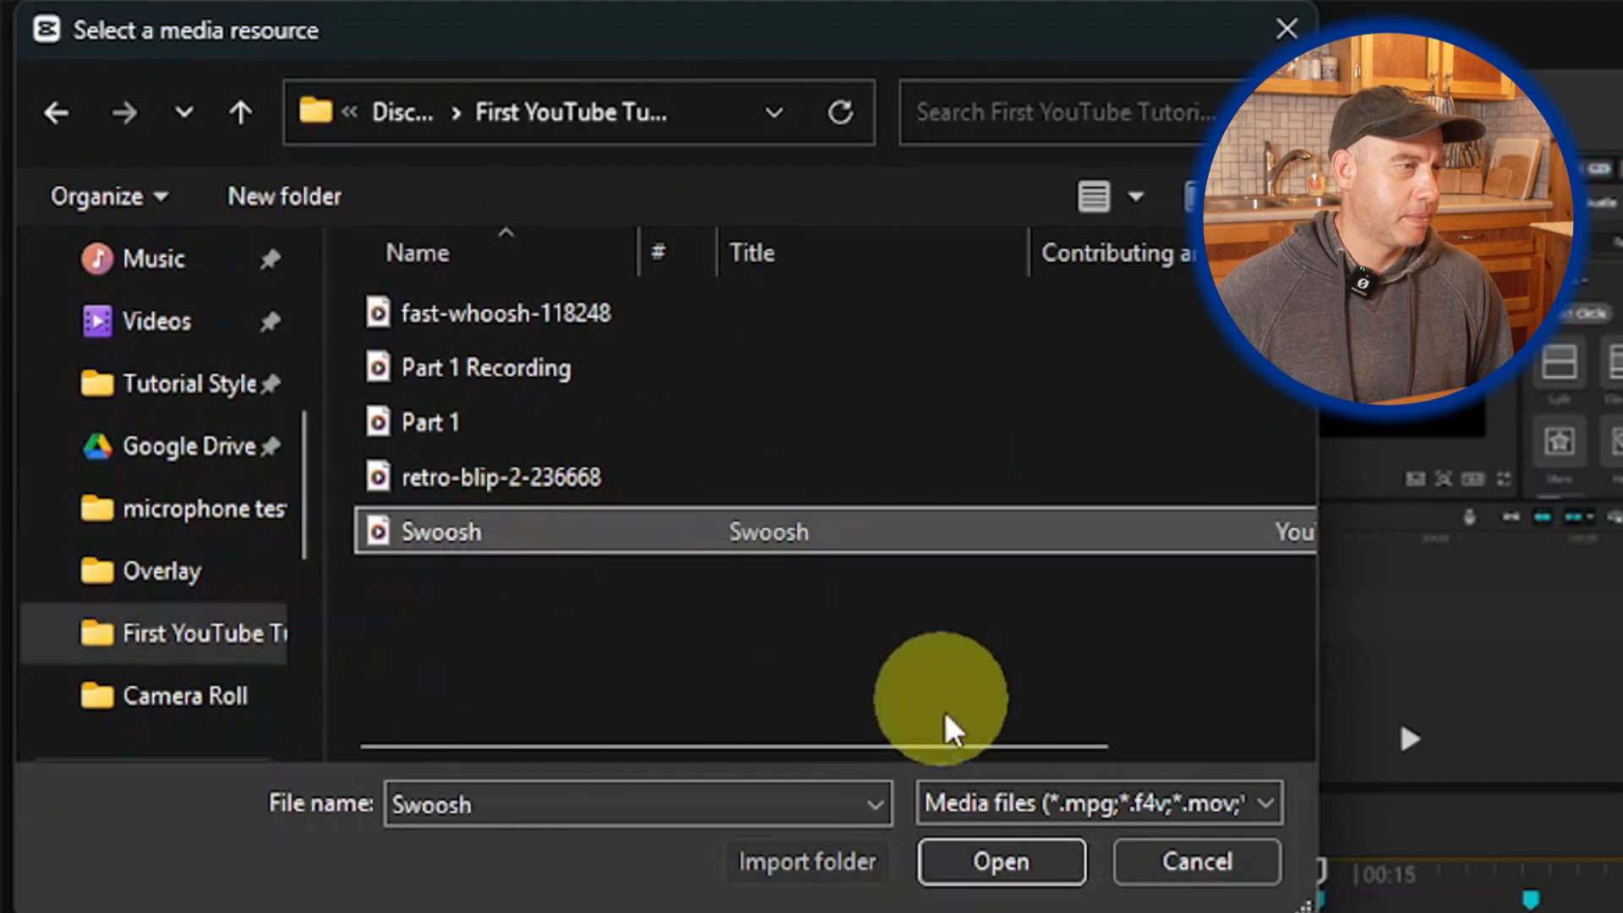
click(1017, 860)
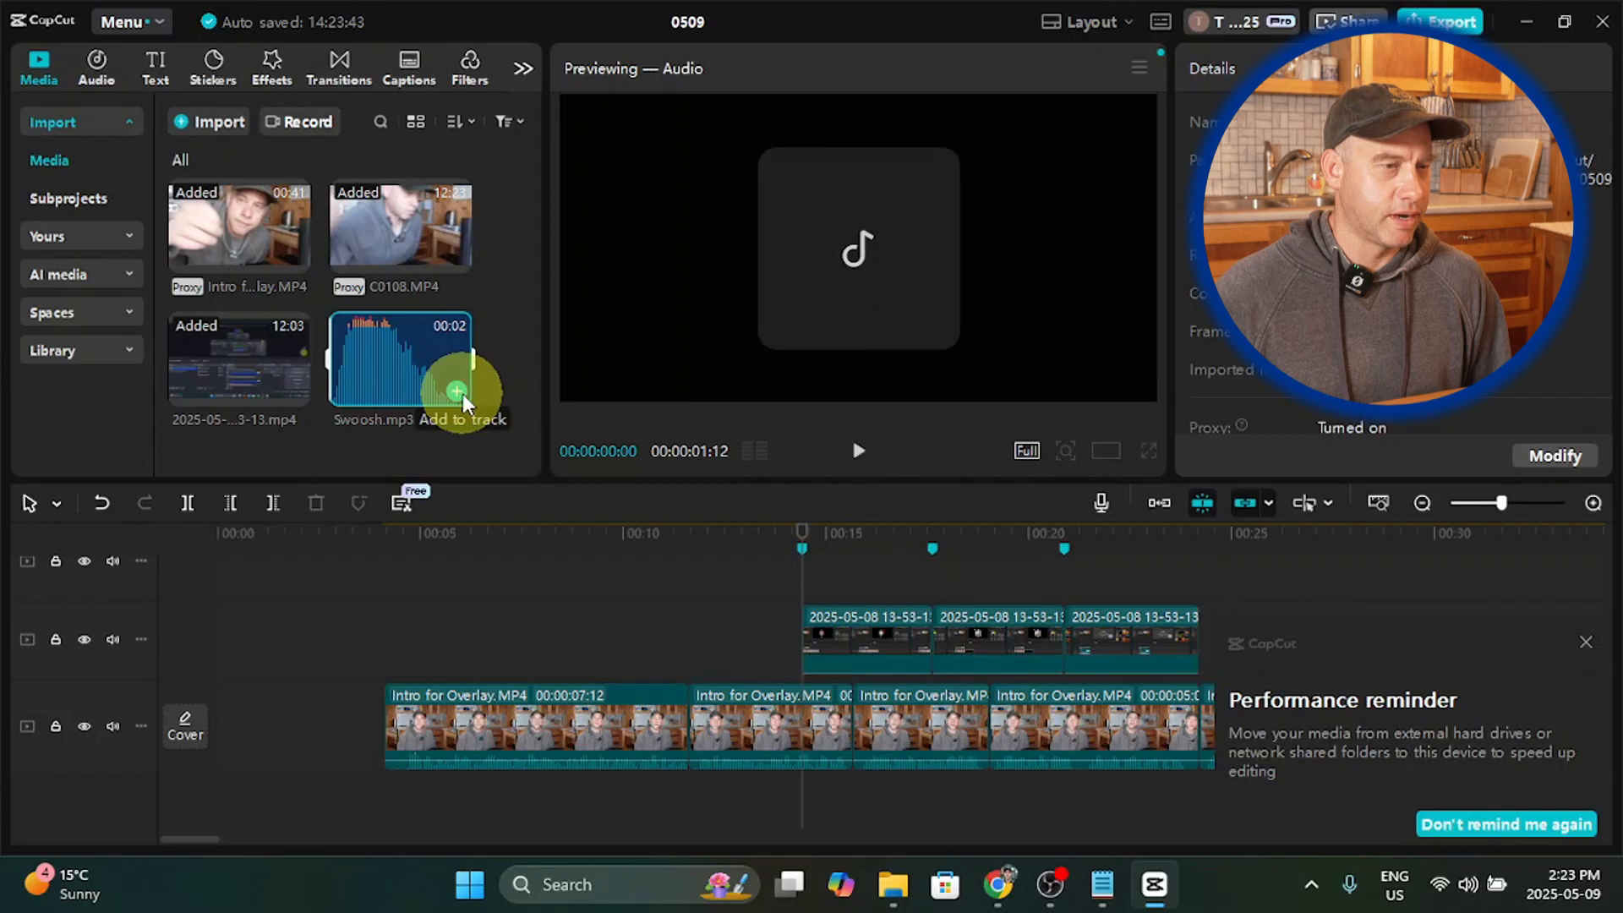
Step: Add Swoosh.mp3 to the timeline at 00:00:14:10 and play that section to hear it
click(457, 392)
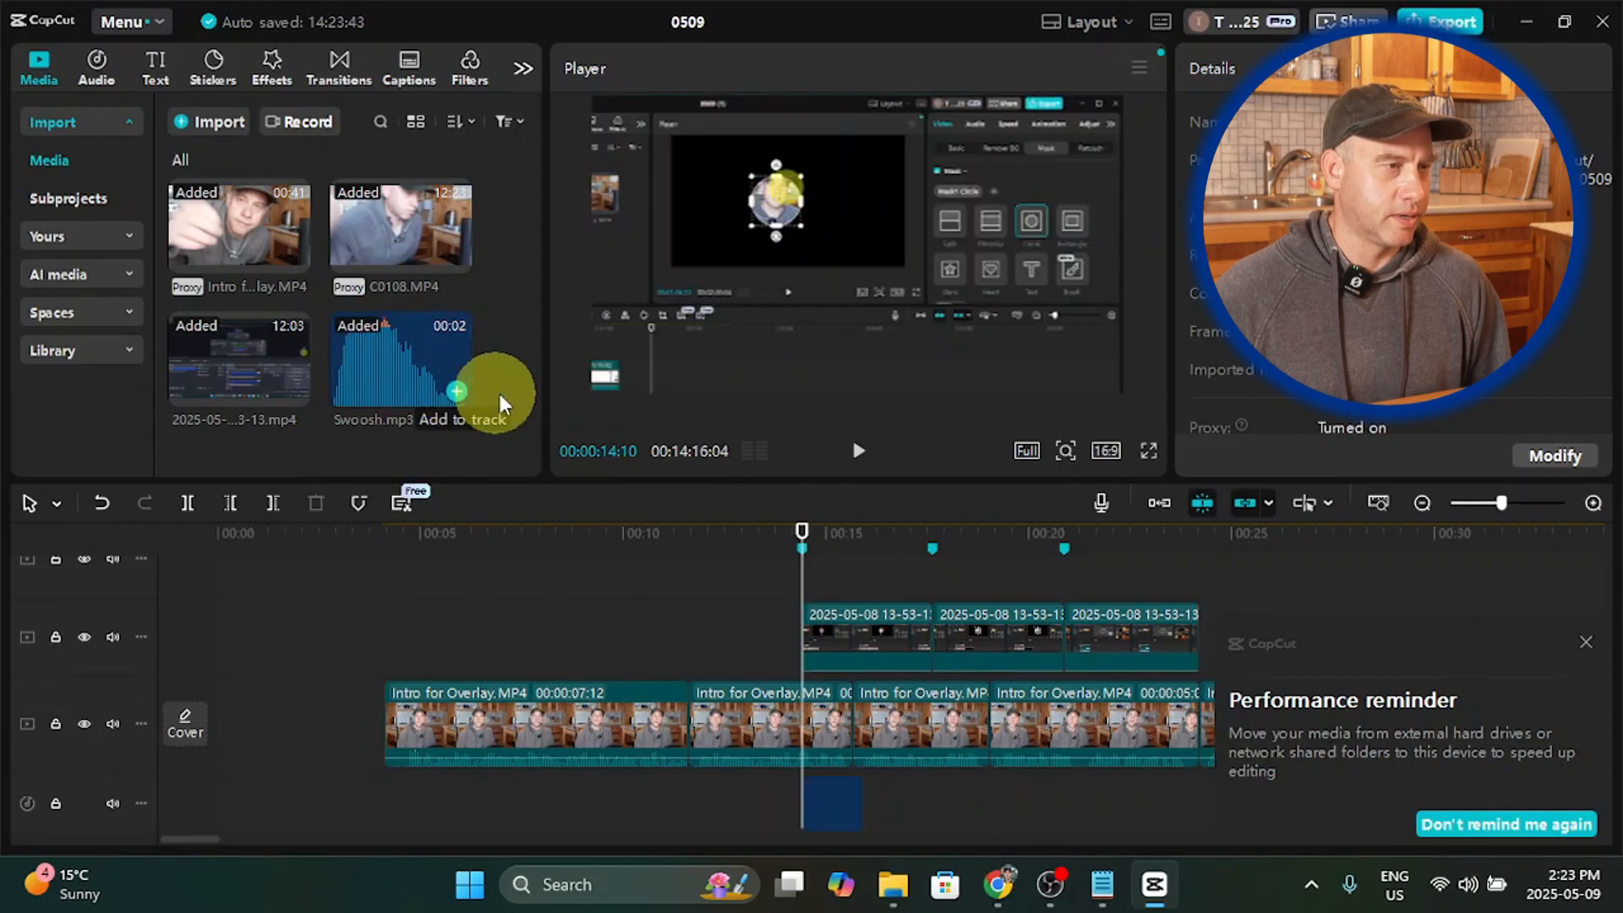
click(850, 815)
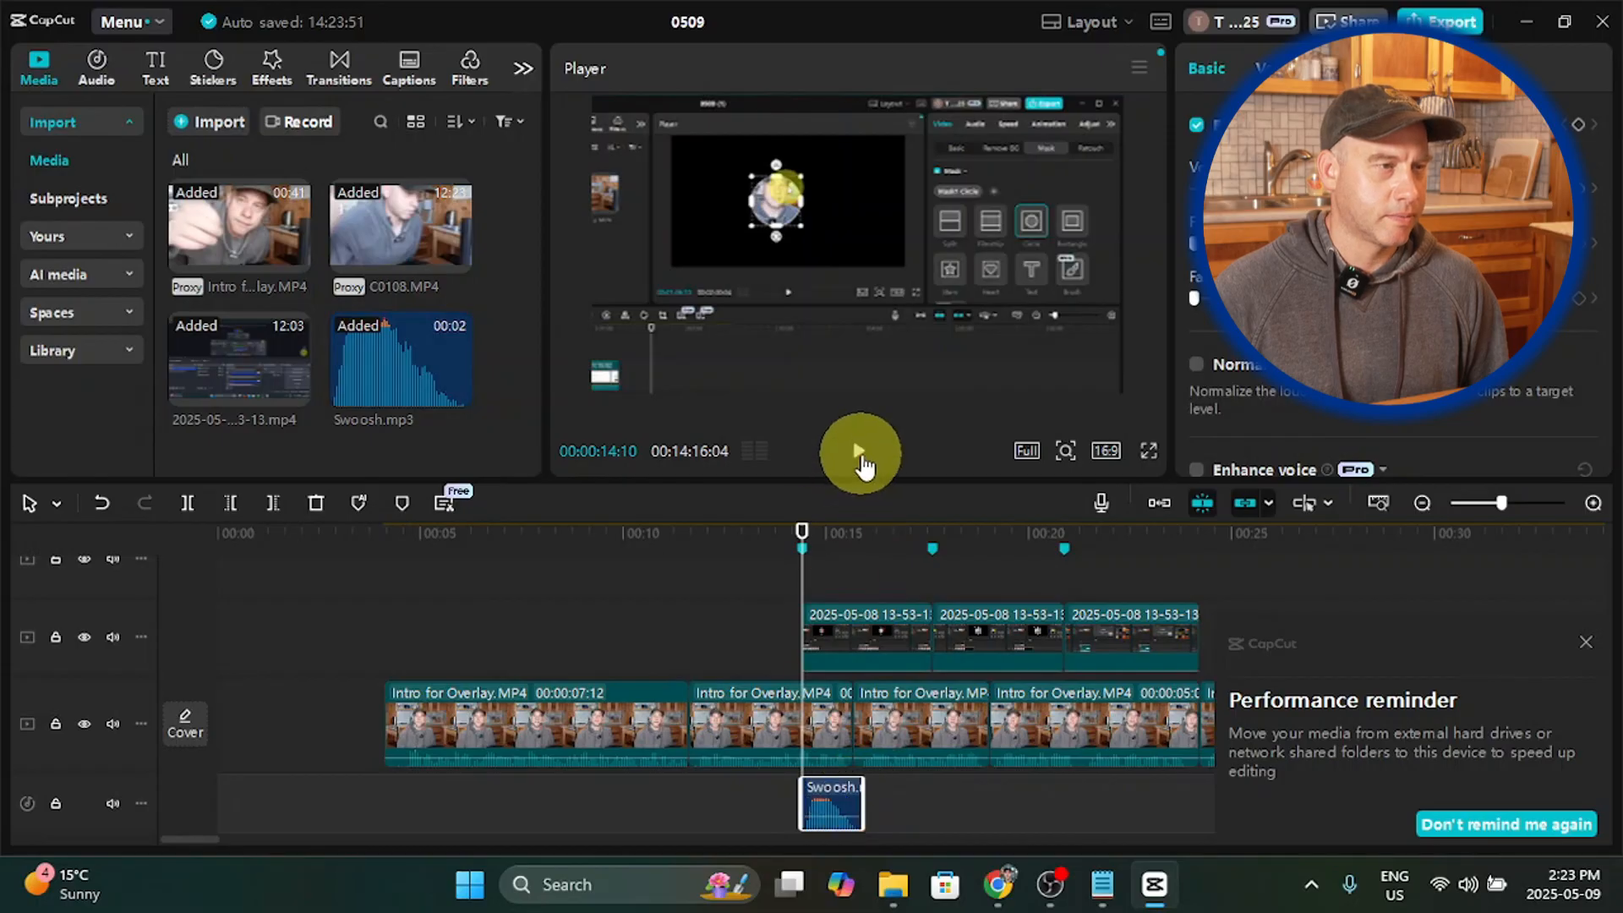
click(860, 457)
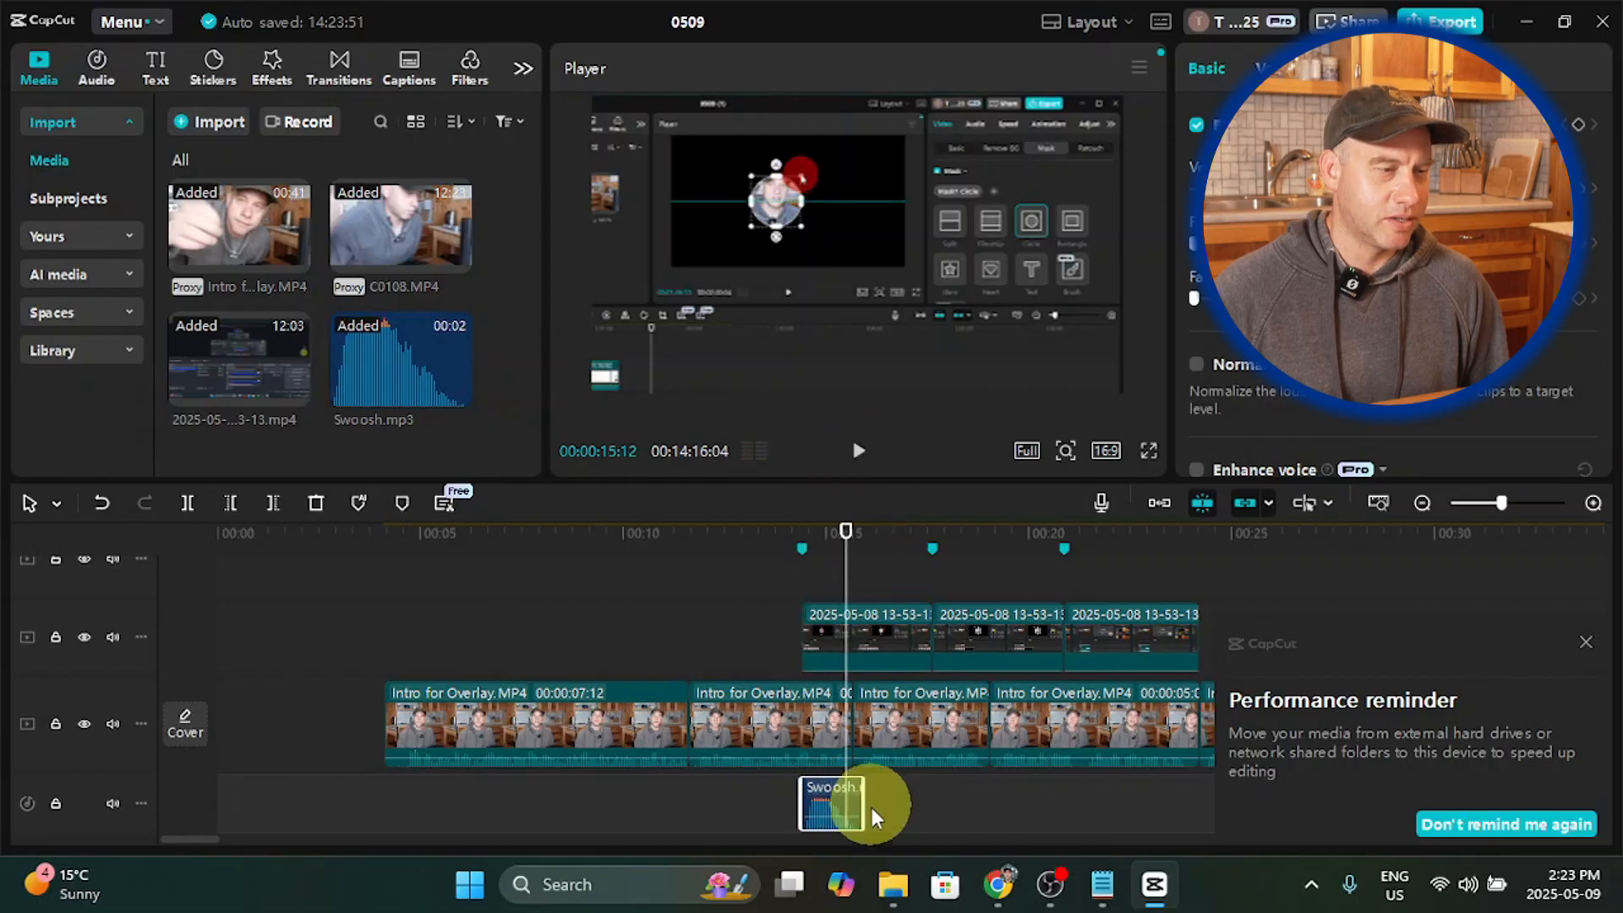
Step: Set the Swoosh clip's volume to -18.3 dB and speed to 2.00x, checking it with playback from 00:00:14:10
drag(837, 815, 898, 853)
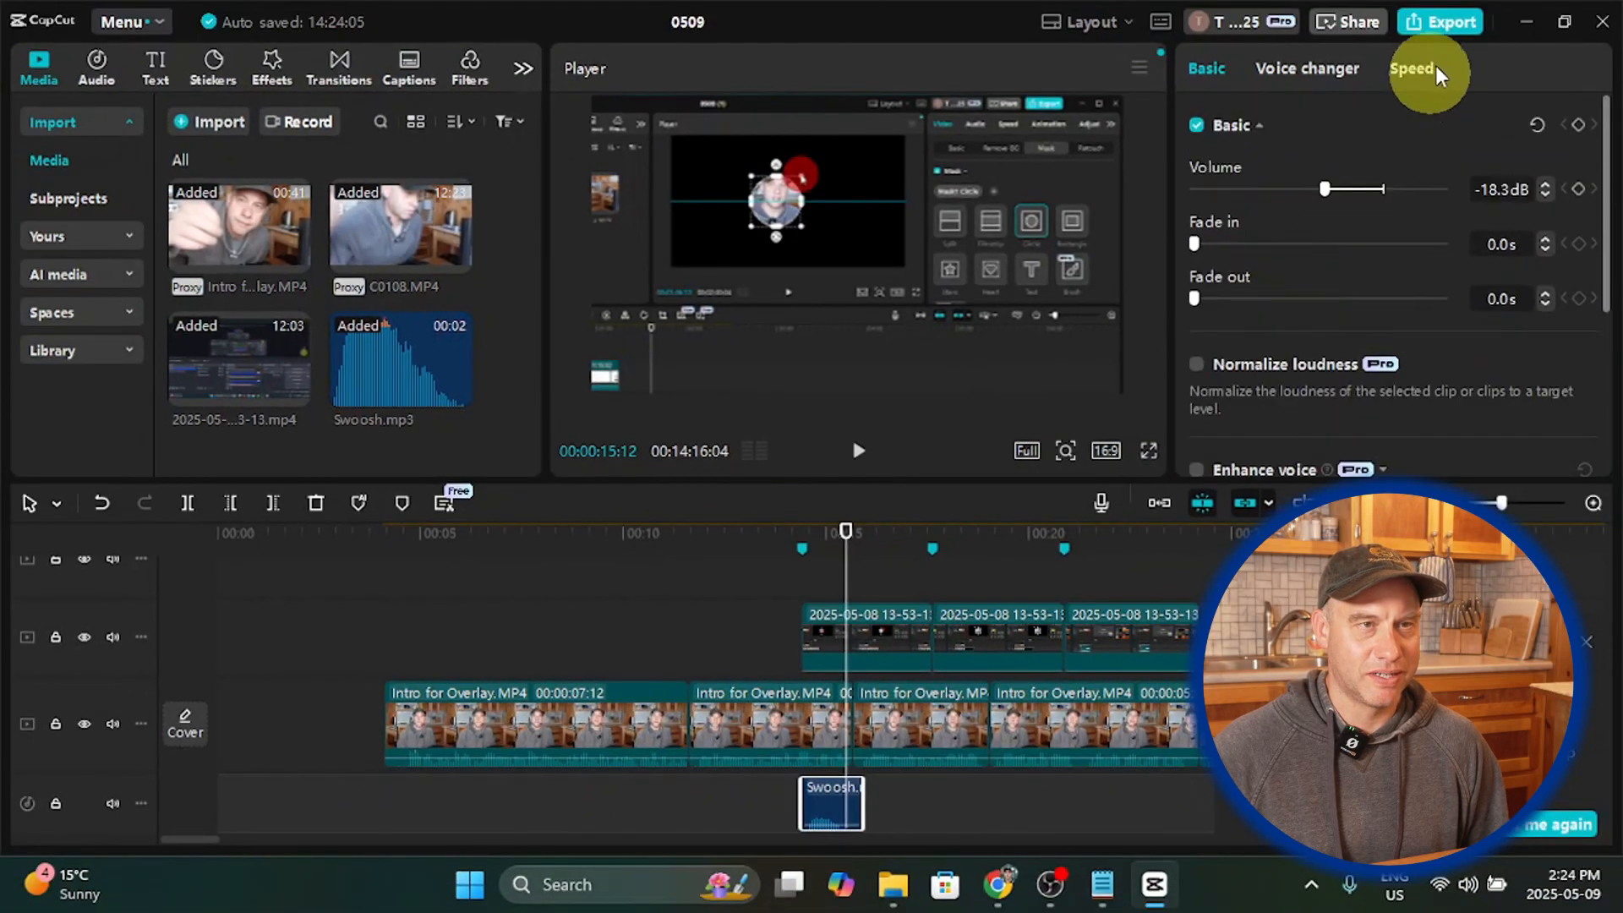
click(1427, 73)
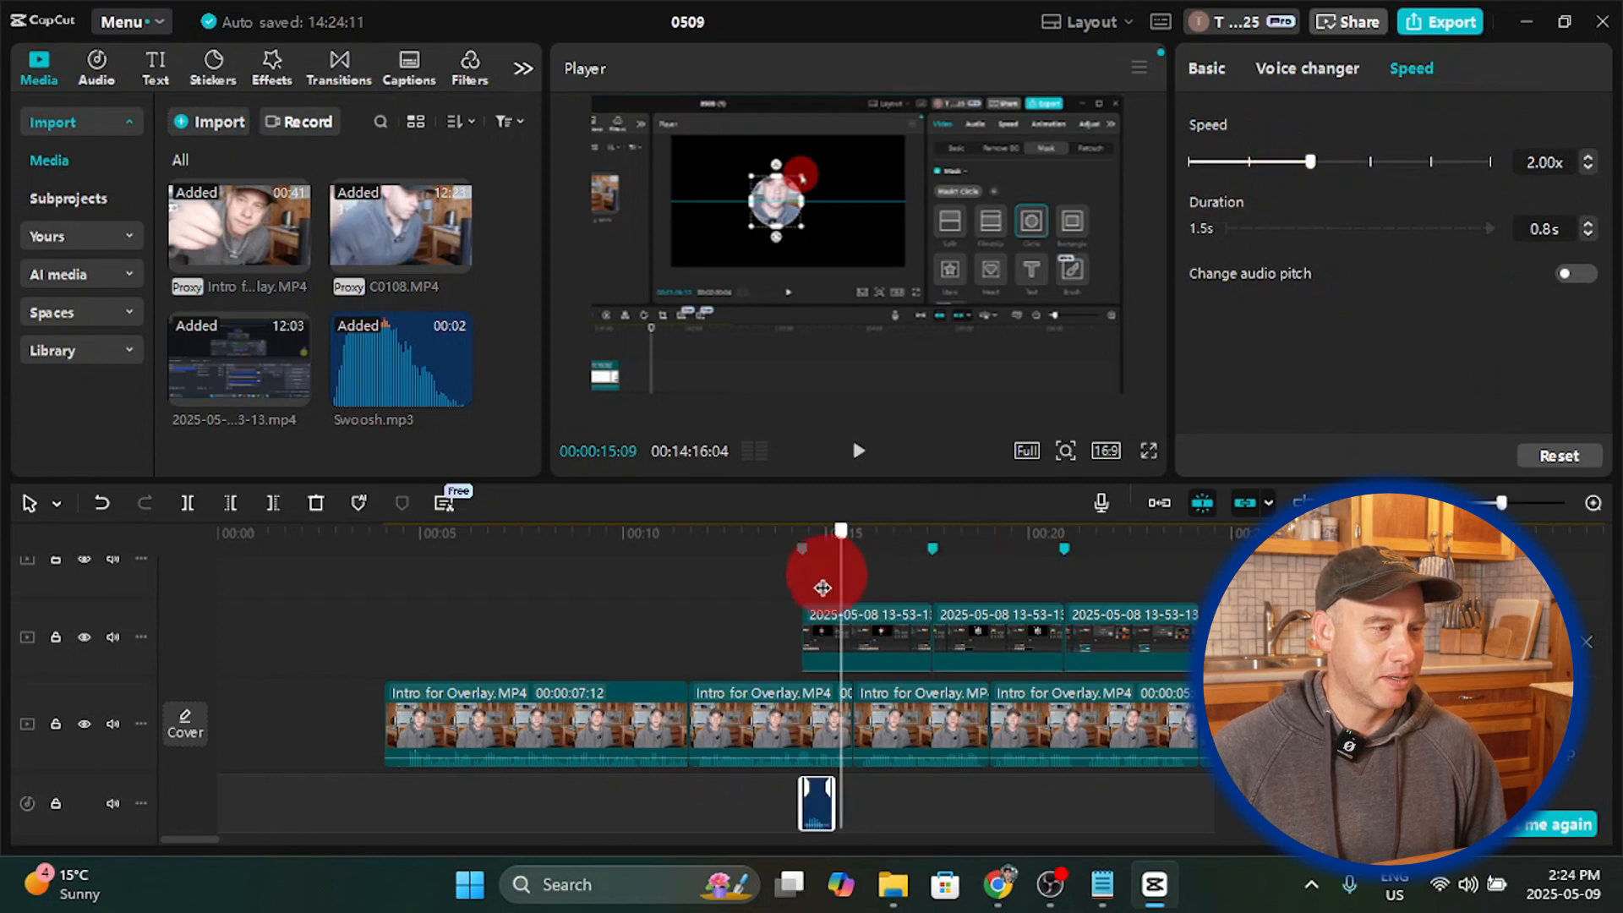
drag(822, 588, 802, 581)
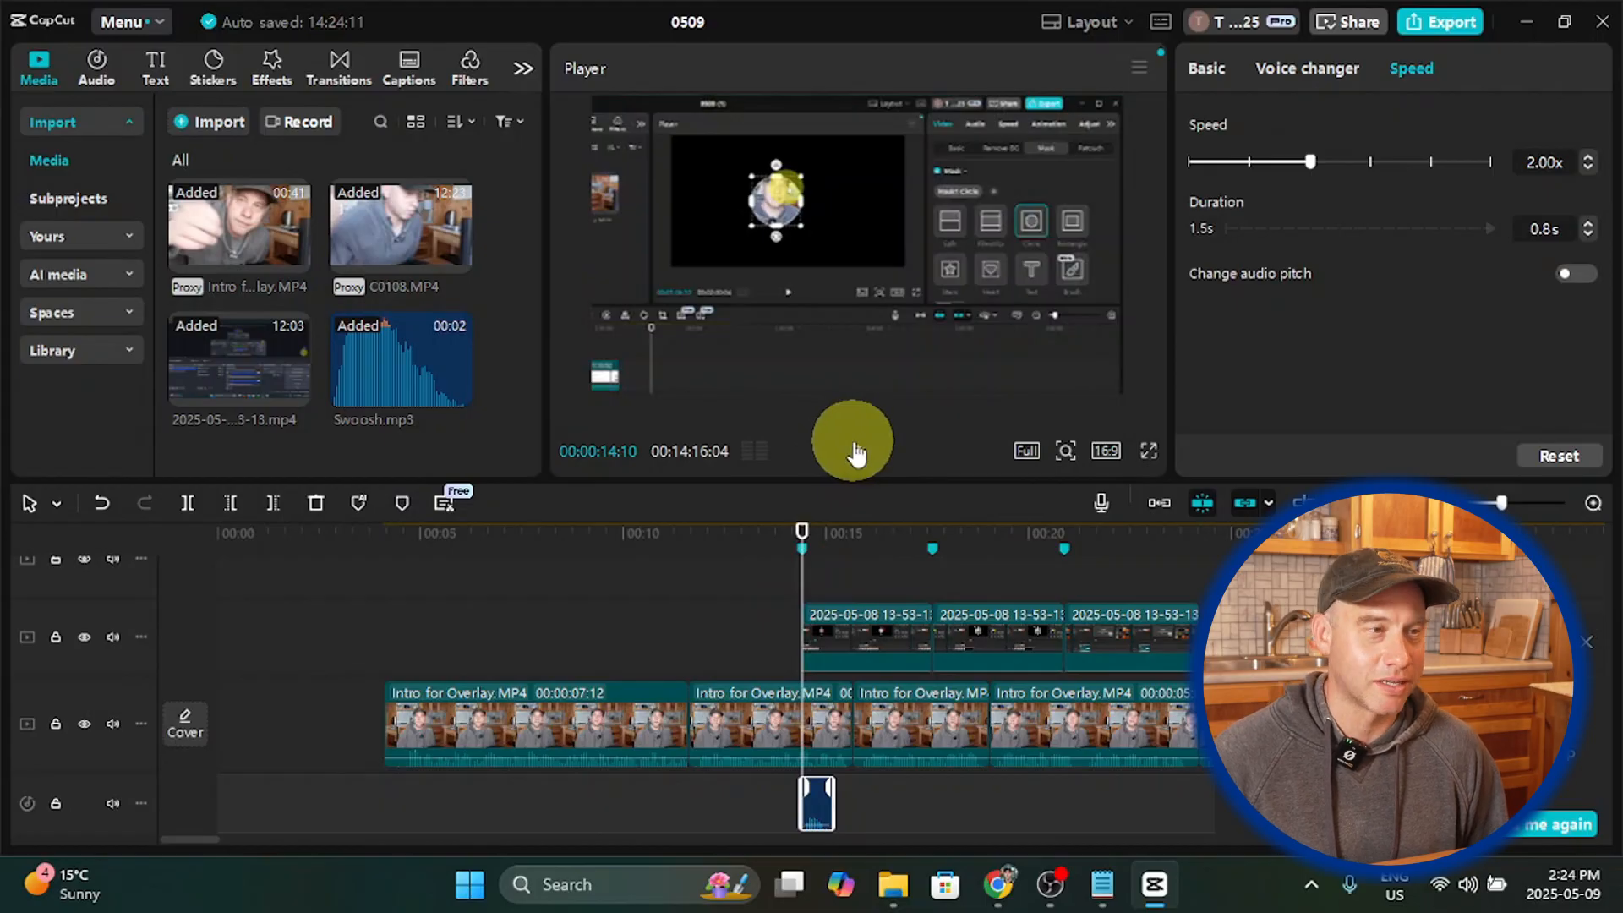
click(855, 450)
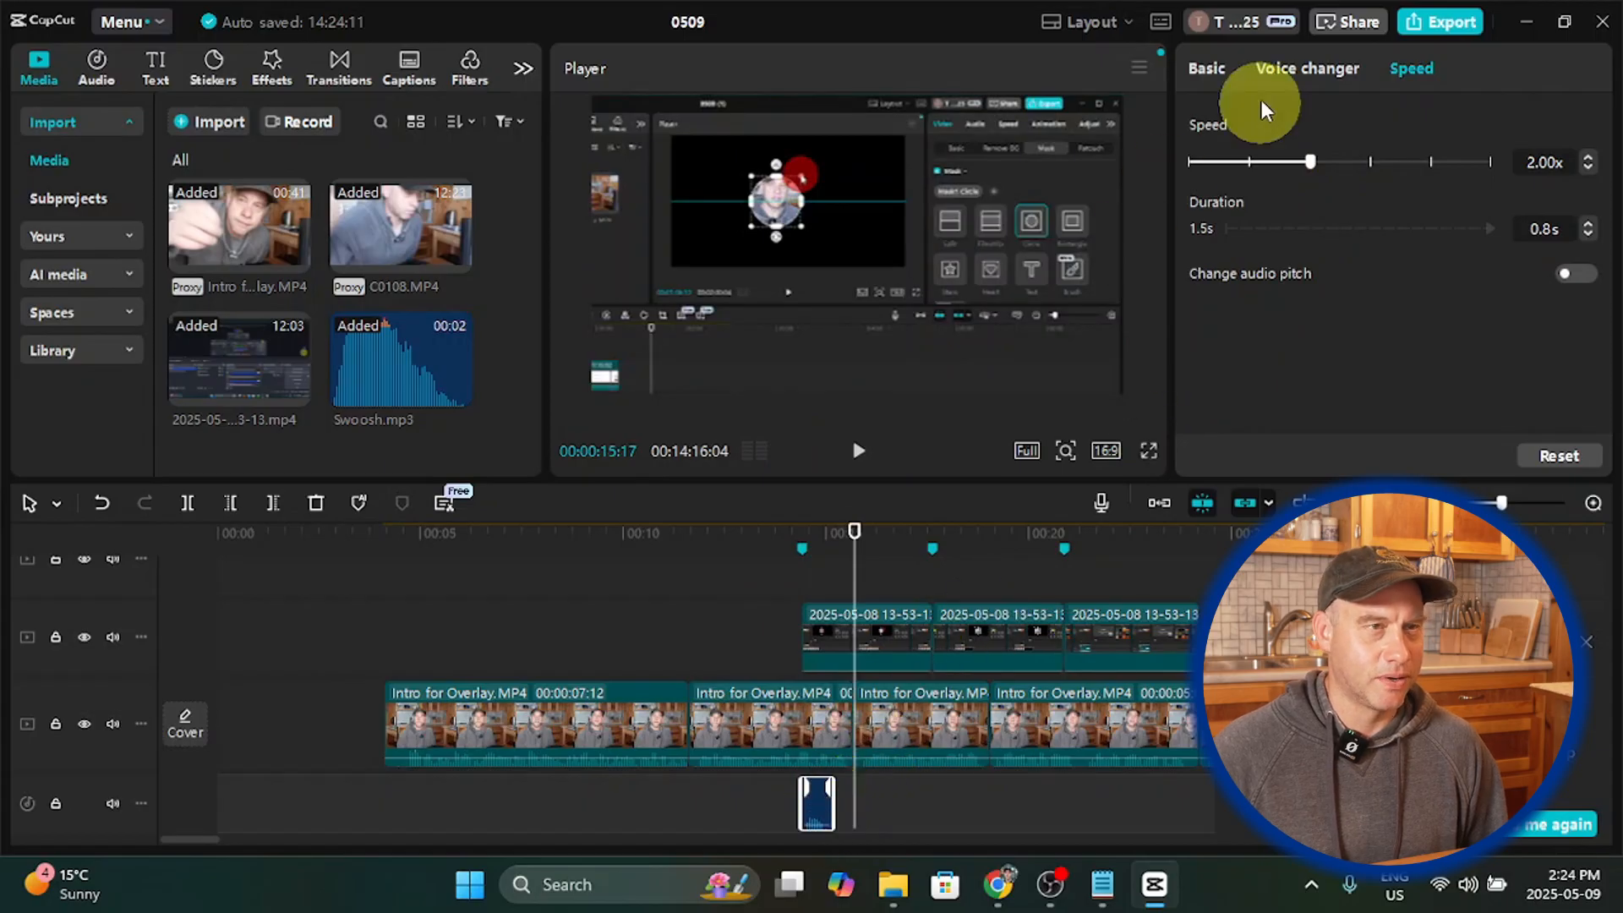
Step: Try the Swoosh clip at a volume of -8.2 dB, listening to it from 00:00:14:10
click(1207, 68)
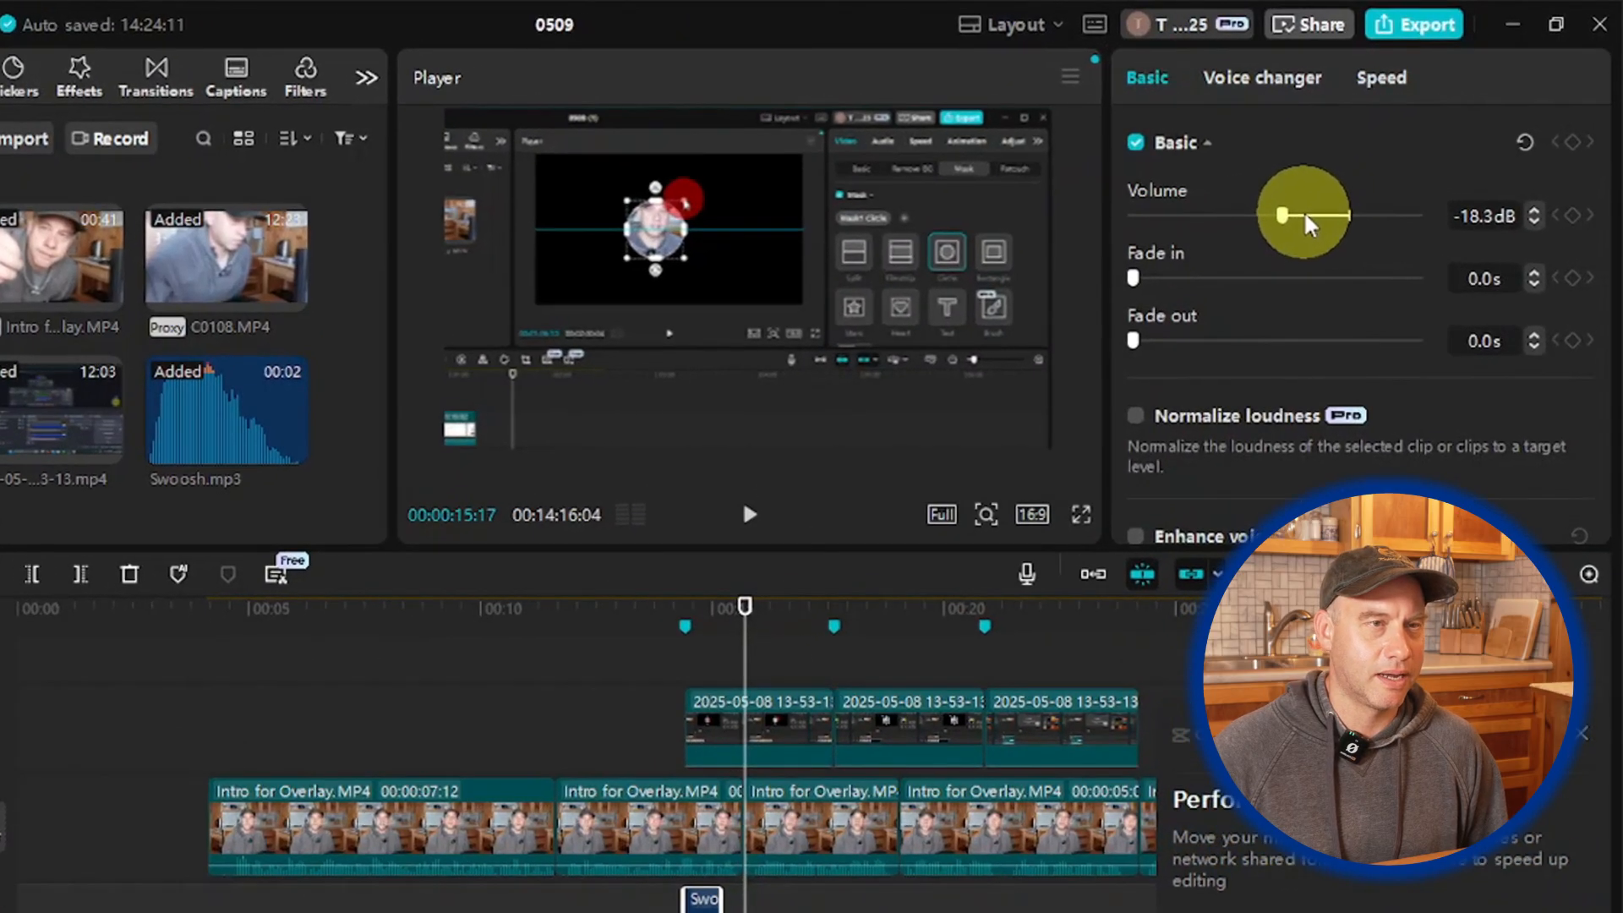
drag(1324, 188, 1317, 221)
click(750, 514)
click(755, 520)
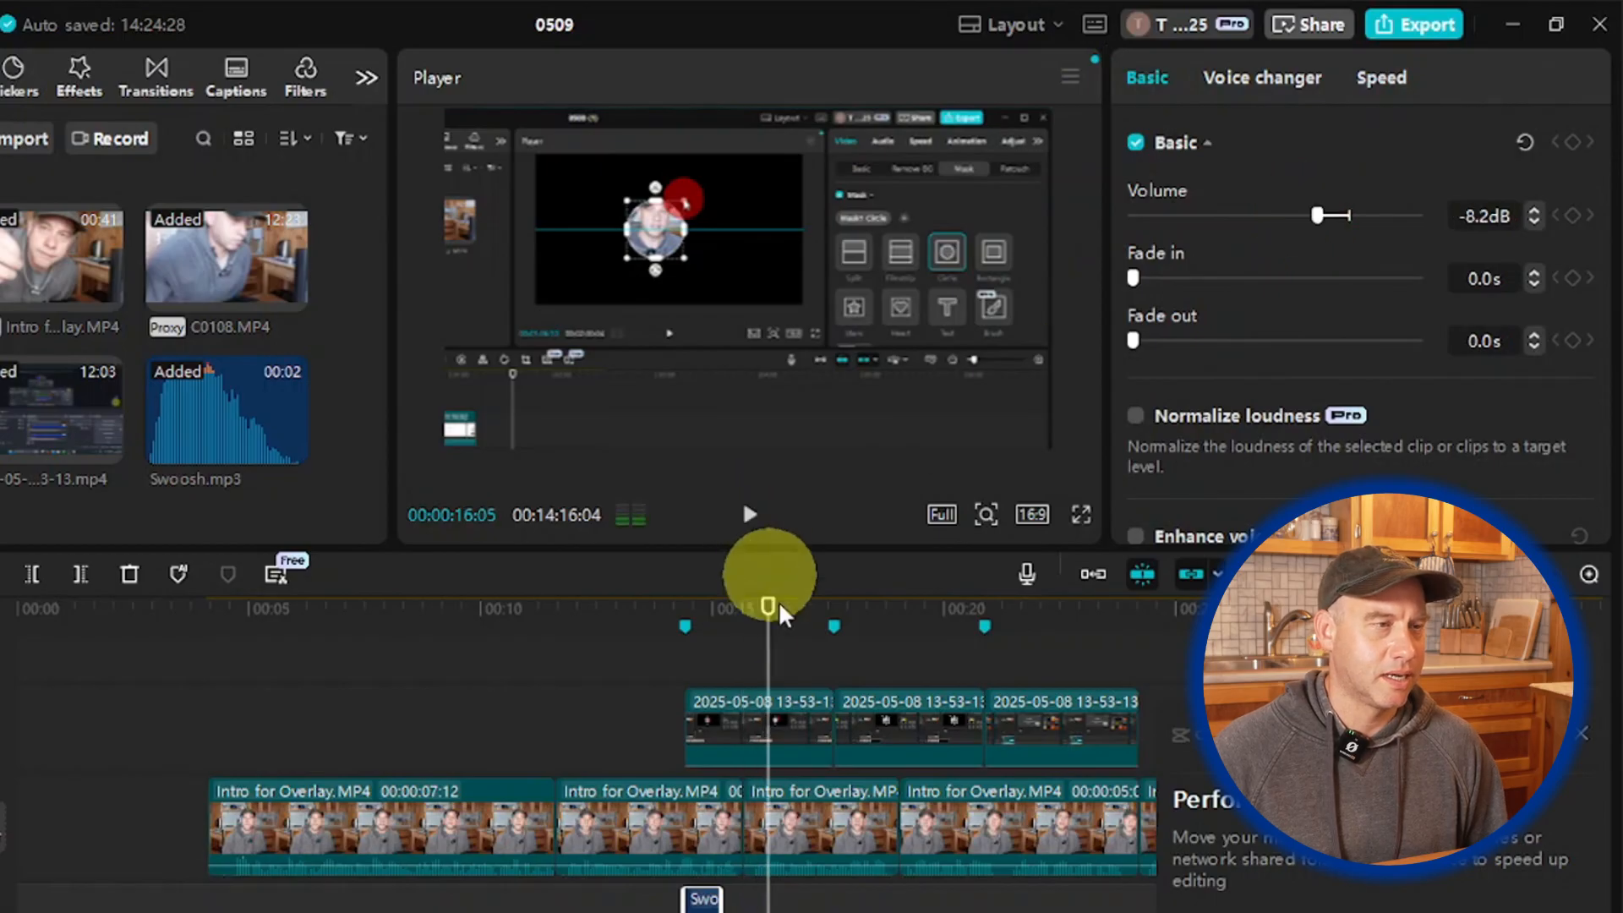
drag(766, 658, 688, 658)
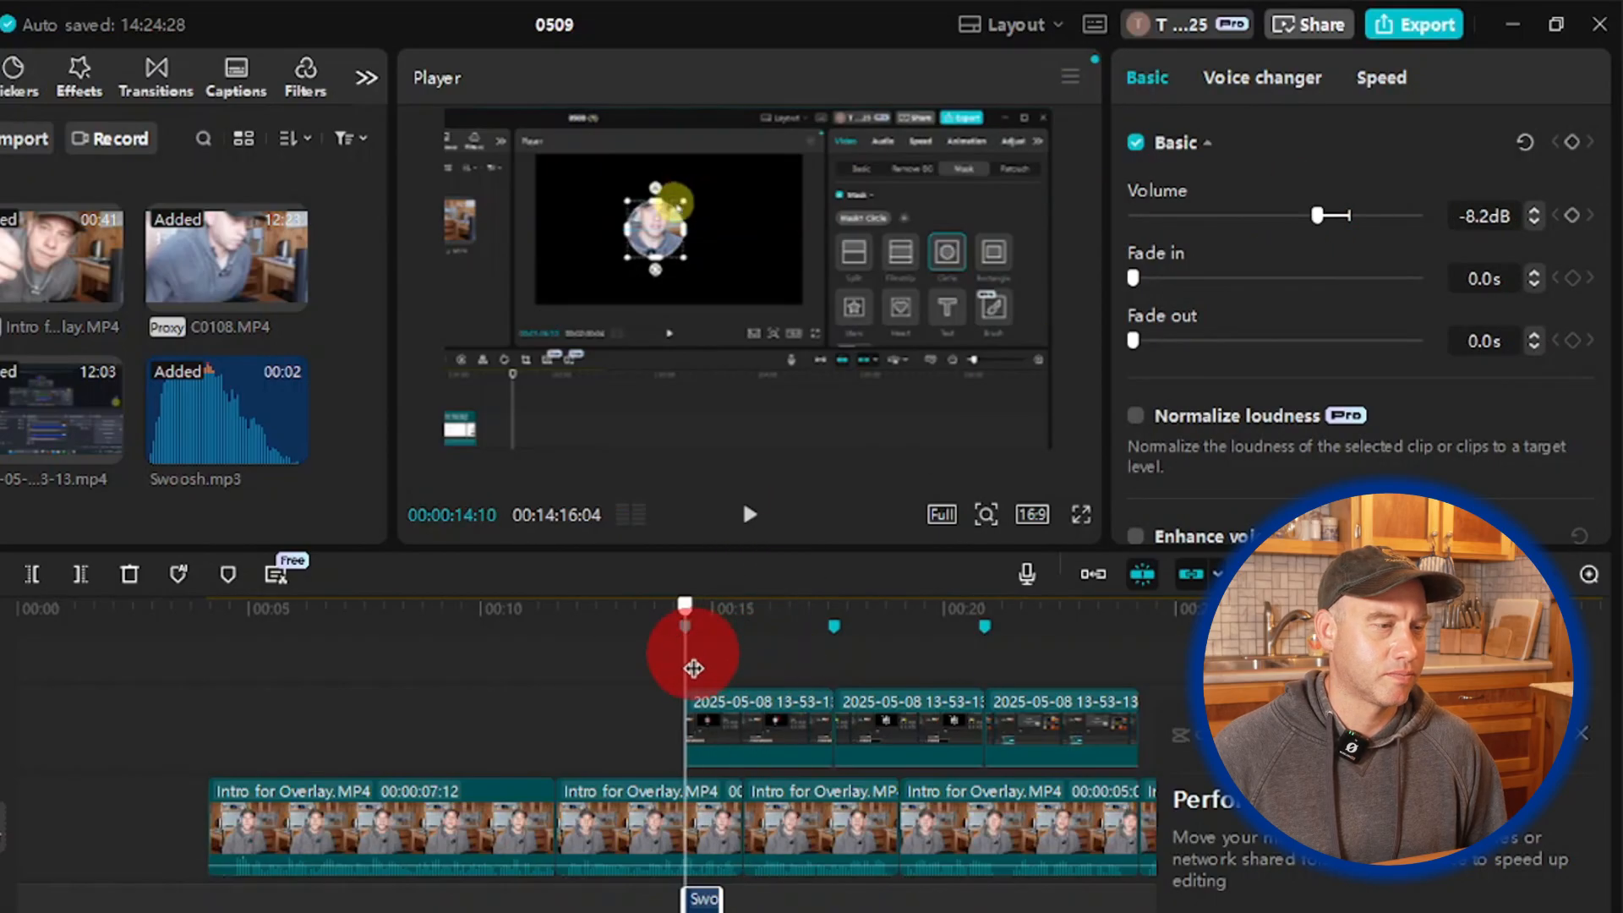
click(745, 517)
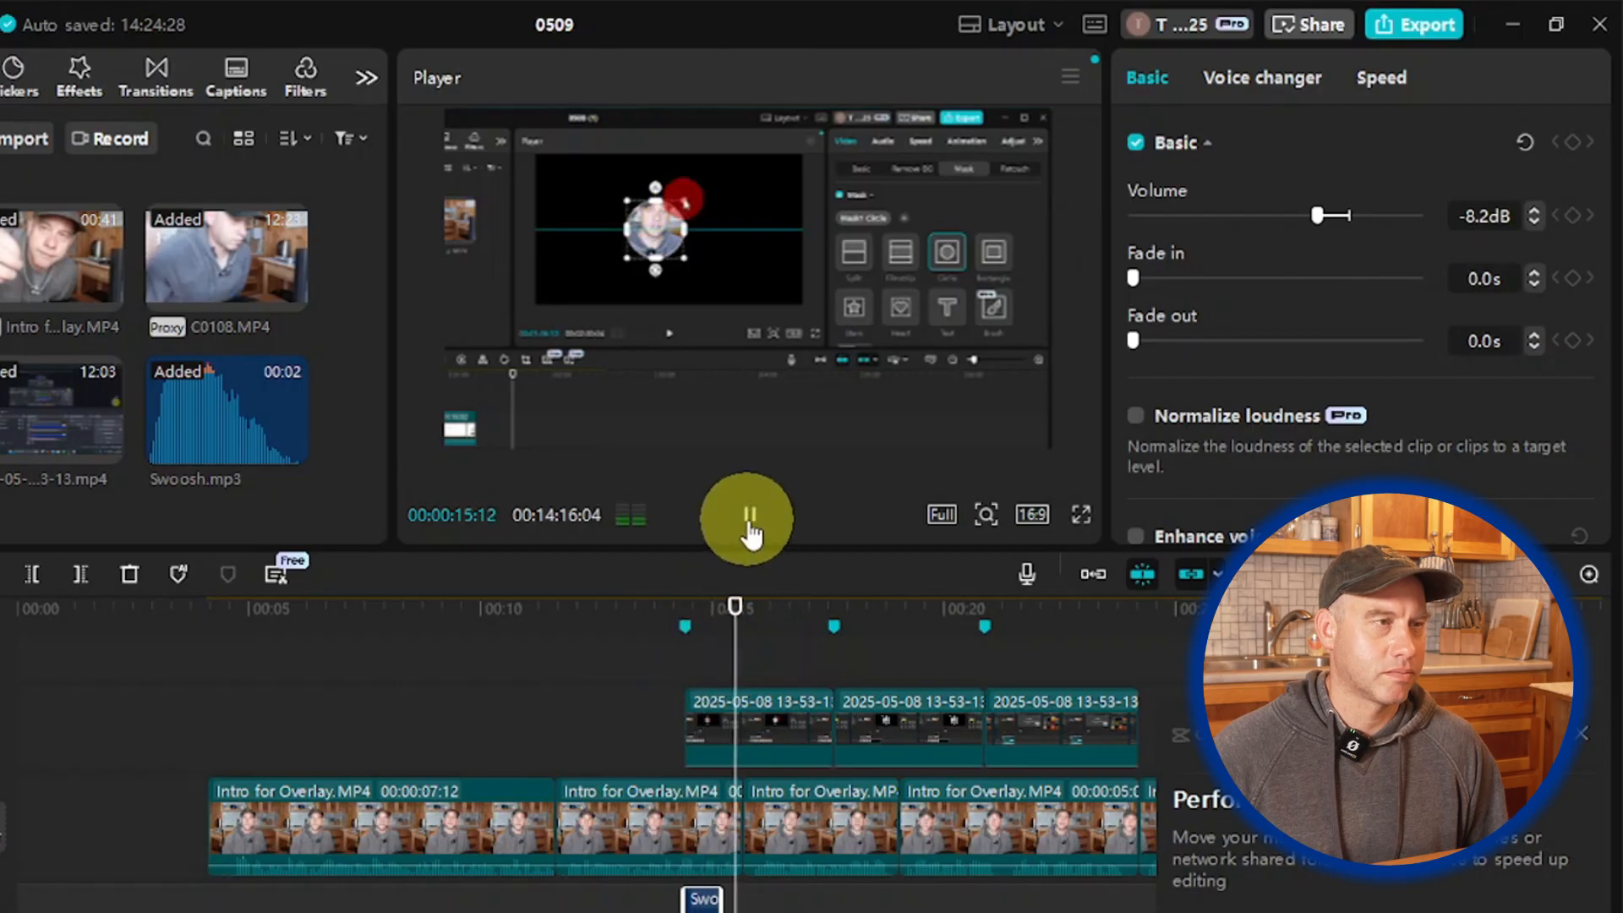
click(750, 518)
click(774, 638)
drag(773, 638, 647, 627)
click(752, 514)
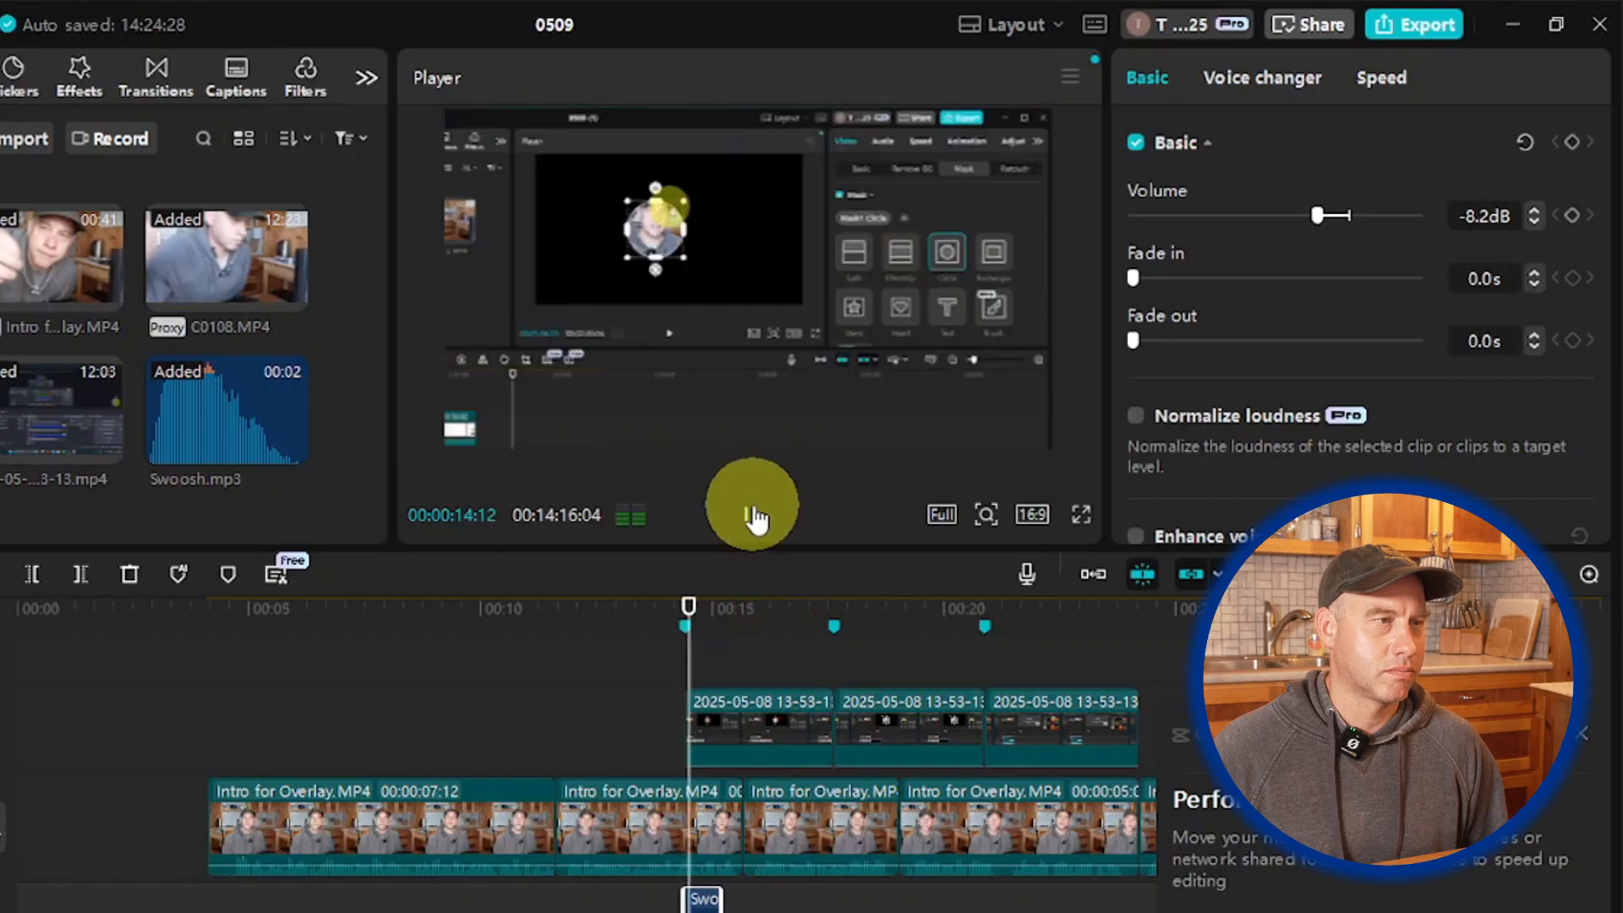
click(752, 514)
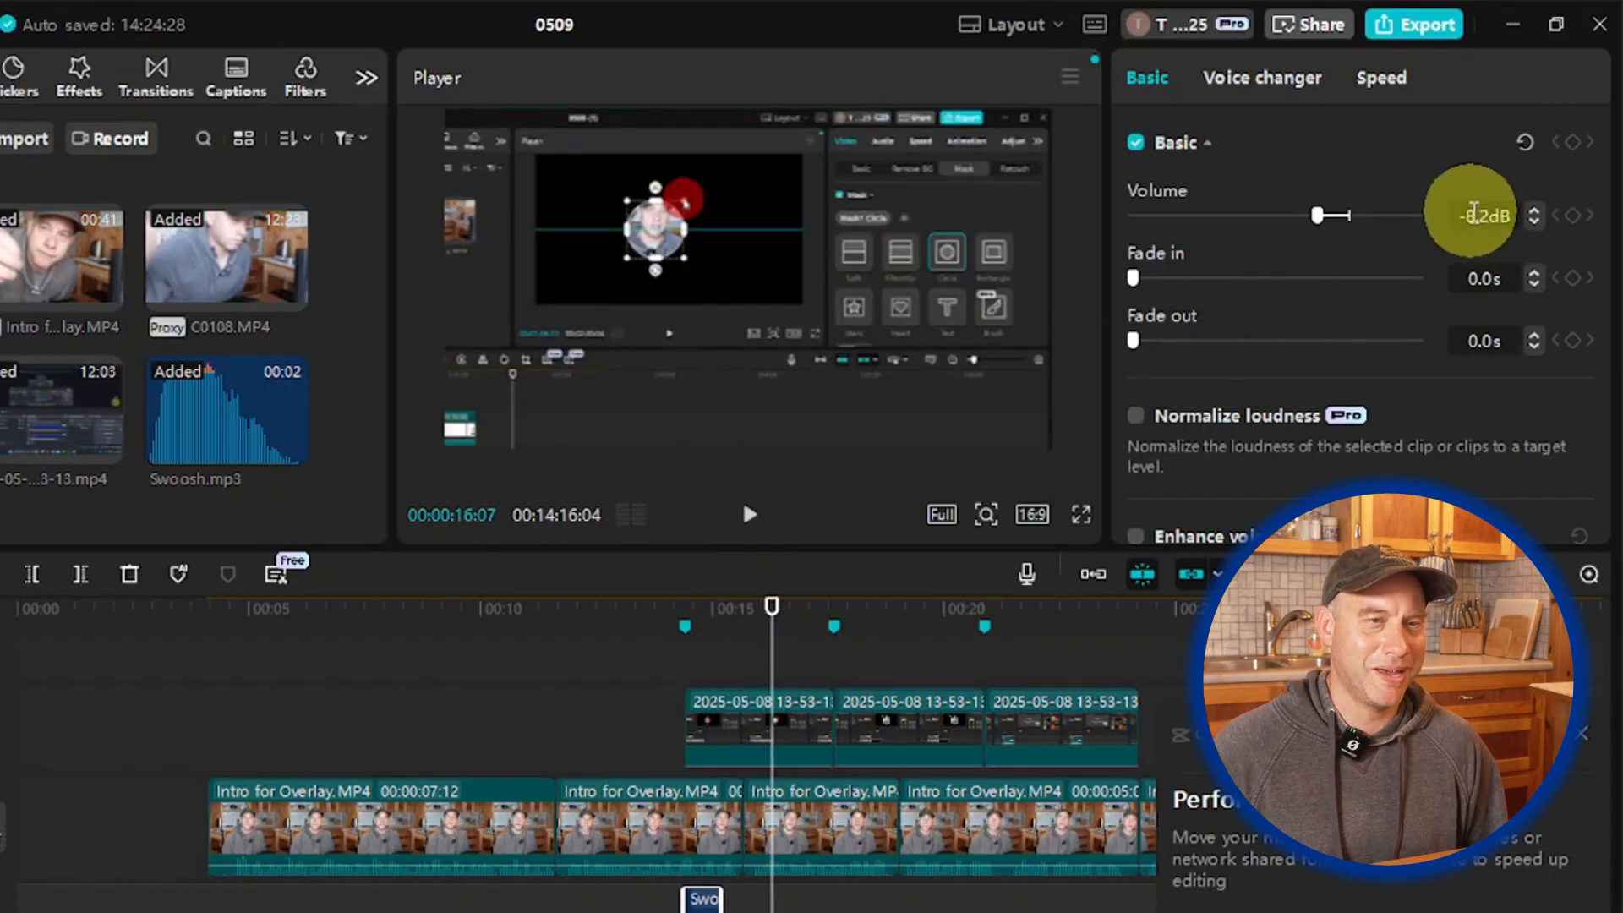
Step: Set the Swoosh clip's volume to -12 dB and play through the three overlays from their start
click(1475, 214)
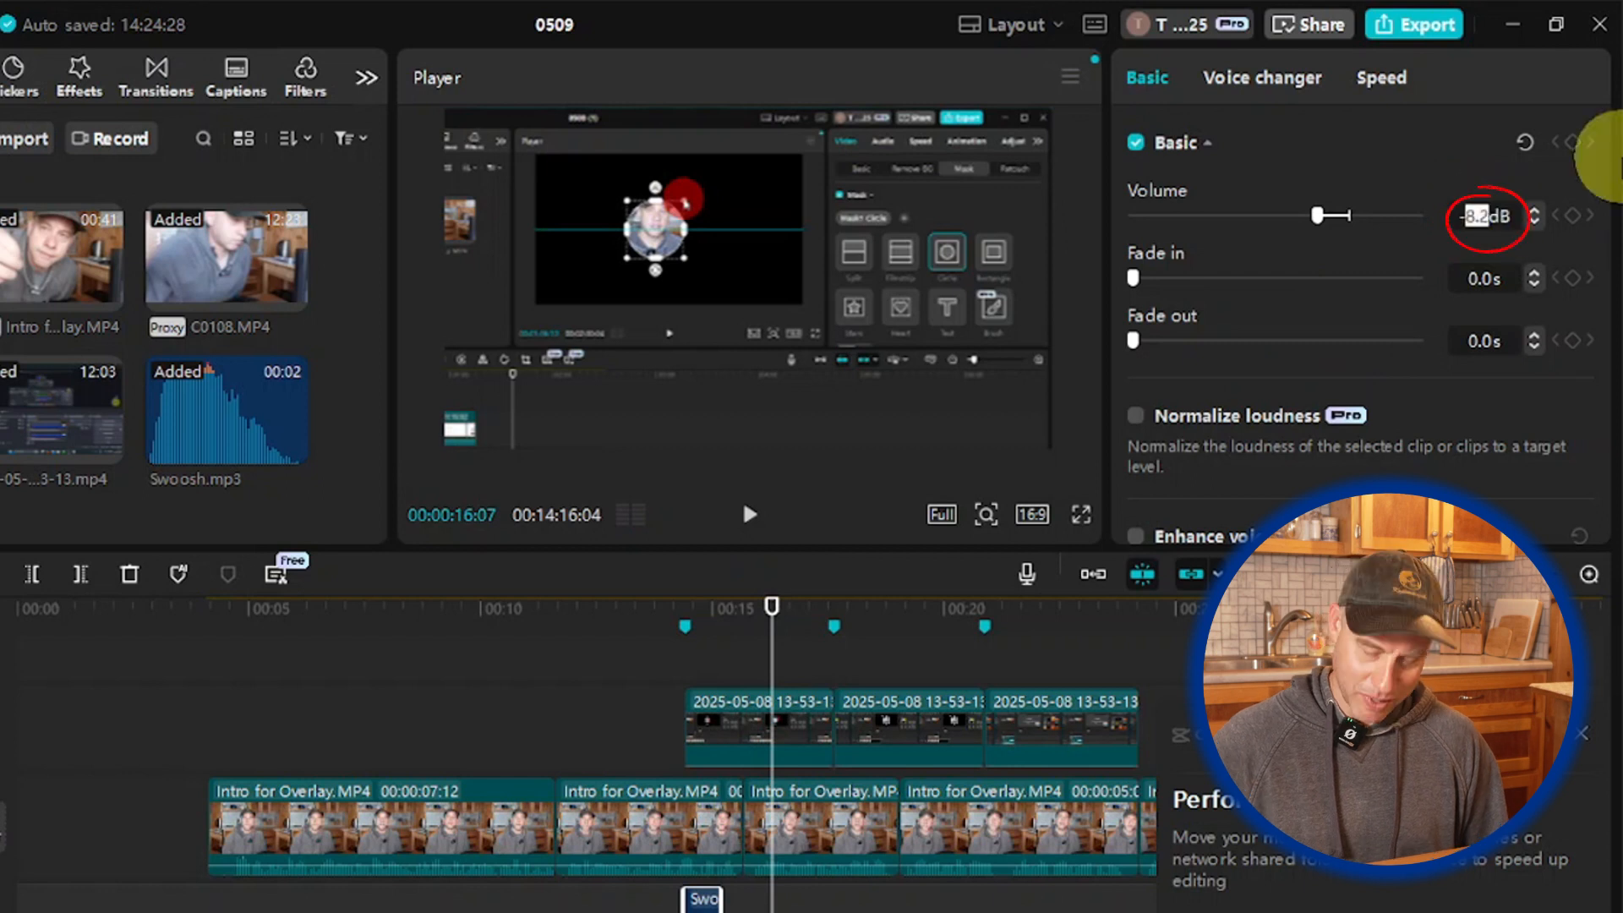
text(12)
key(Return)
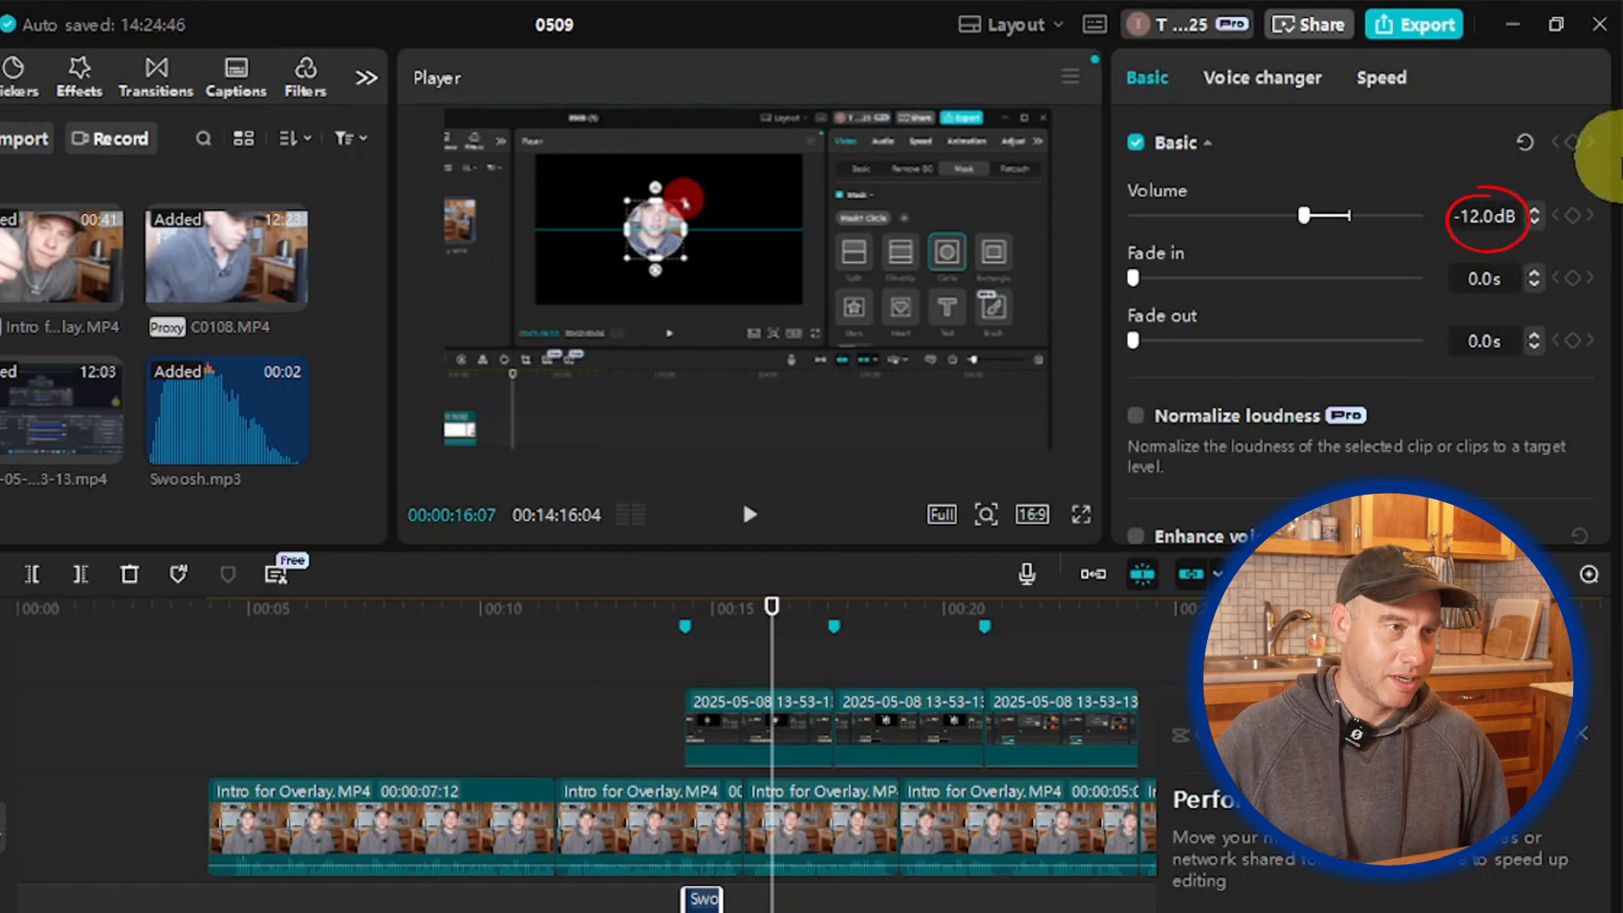
drag(772, 623, 691, 658)
click(747, 515)
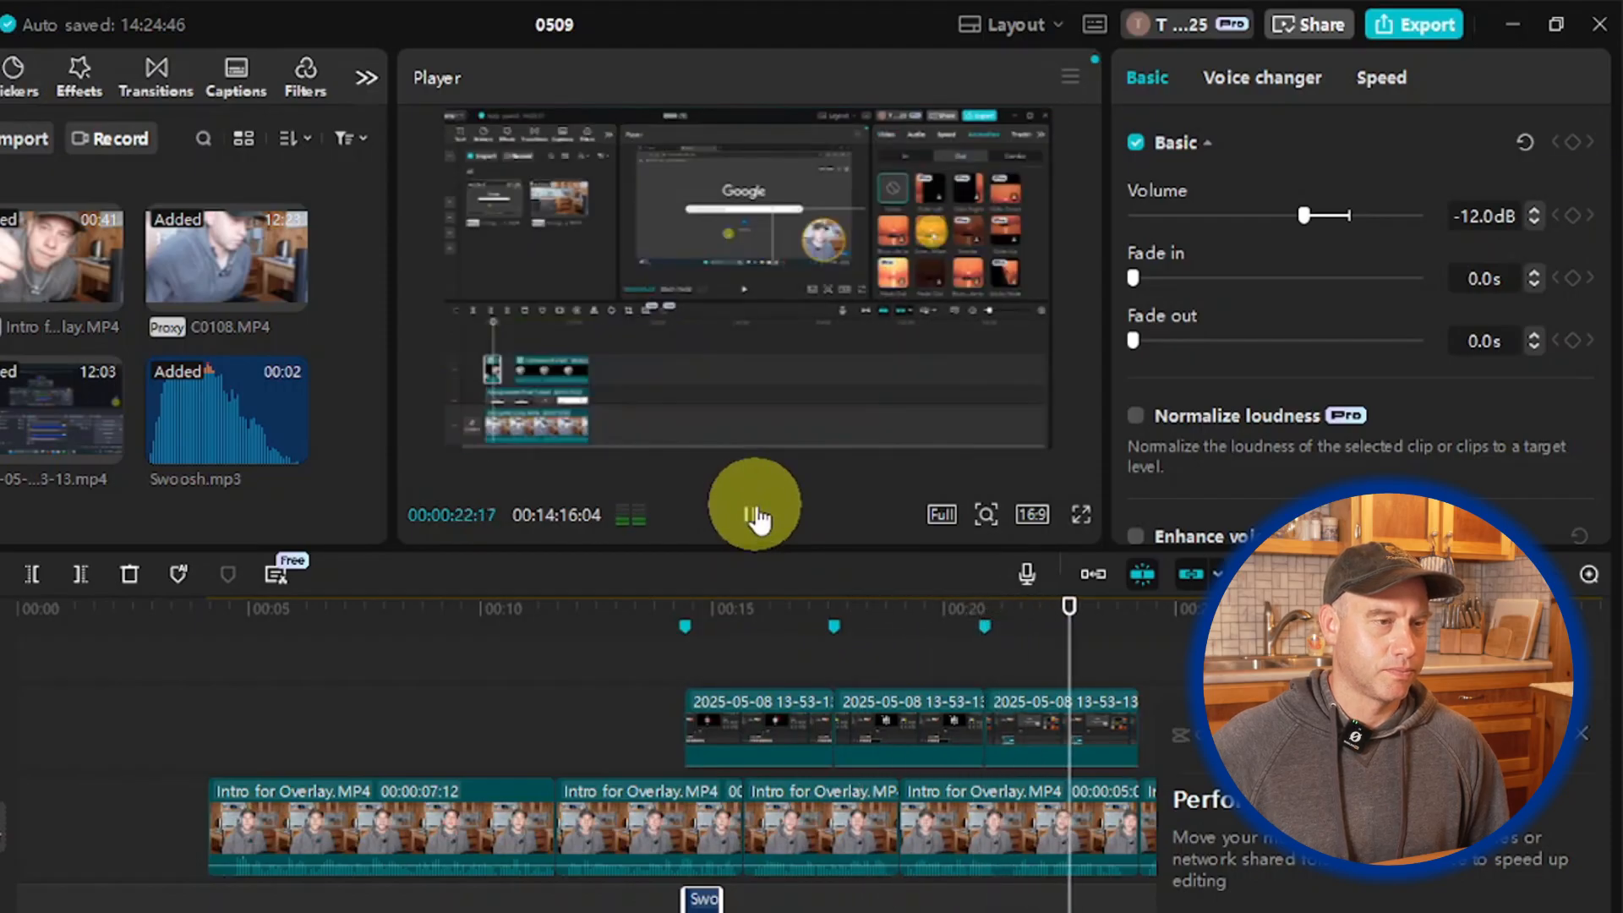
click(755, 515)
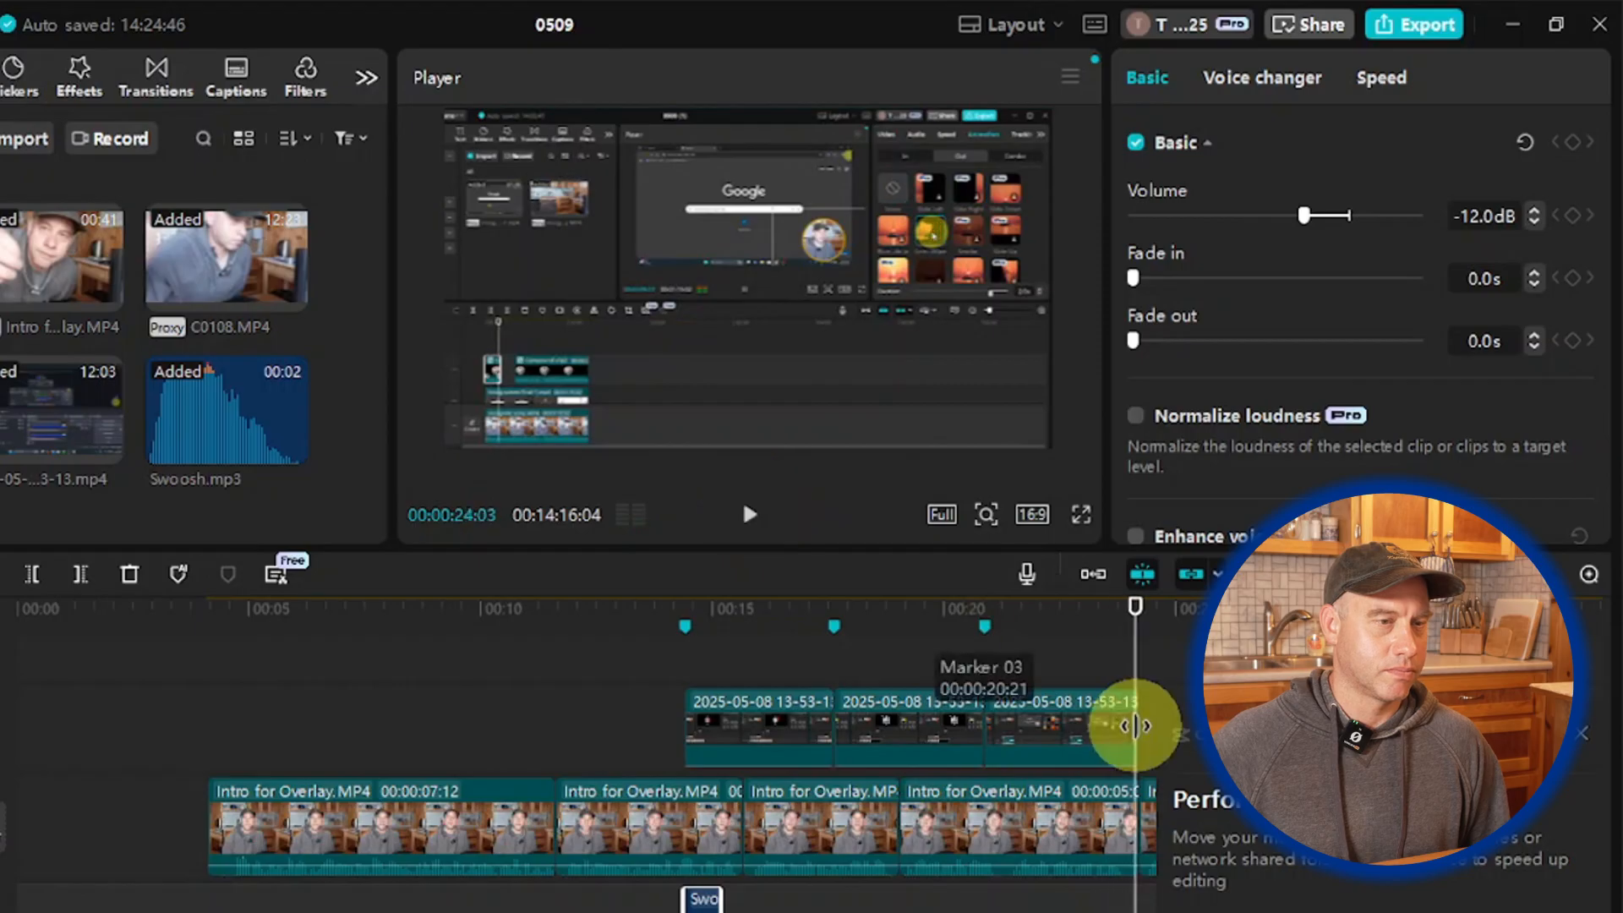
Step: Copy the Swoosh clip, paste it at 00:00:23:15 near the end of the third overlay, and dismiss the performance reminder
mouse_move(1131, 664)
mouse_down()
mouse_move(1113, 652)
mouse_move(1134, 663)
mouse_up()
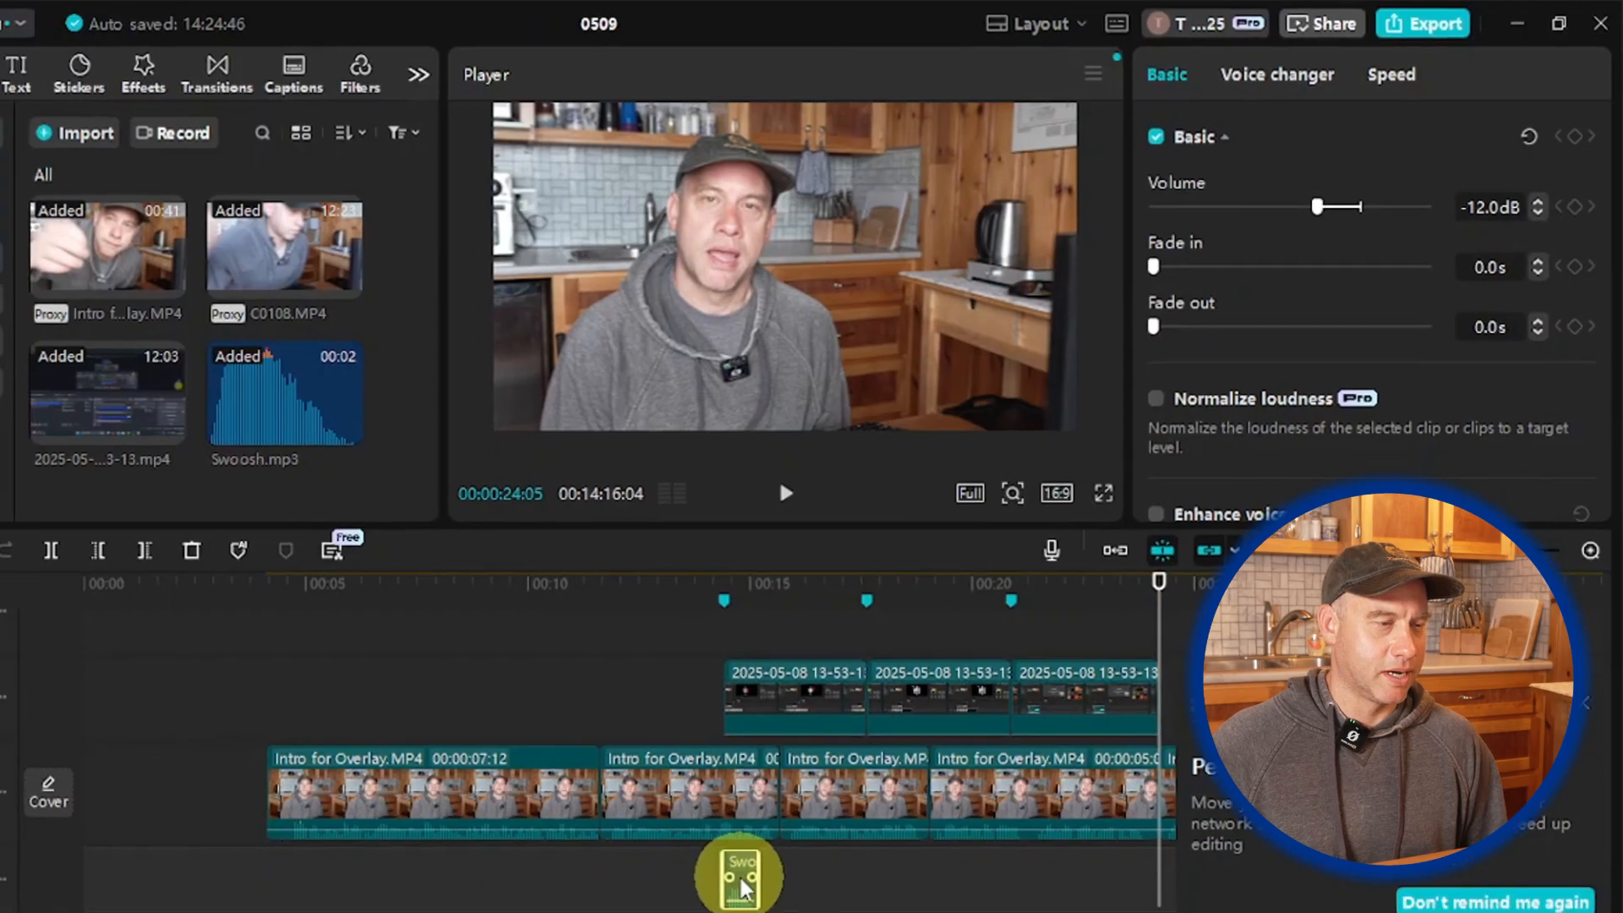
click(706, 900)
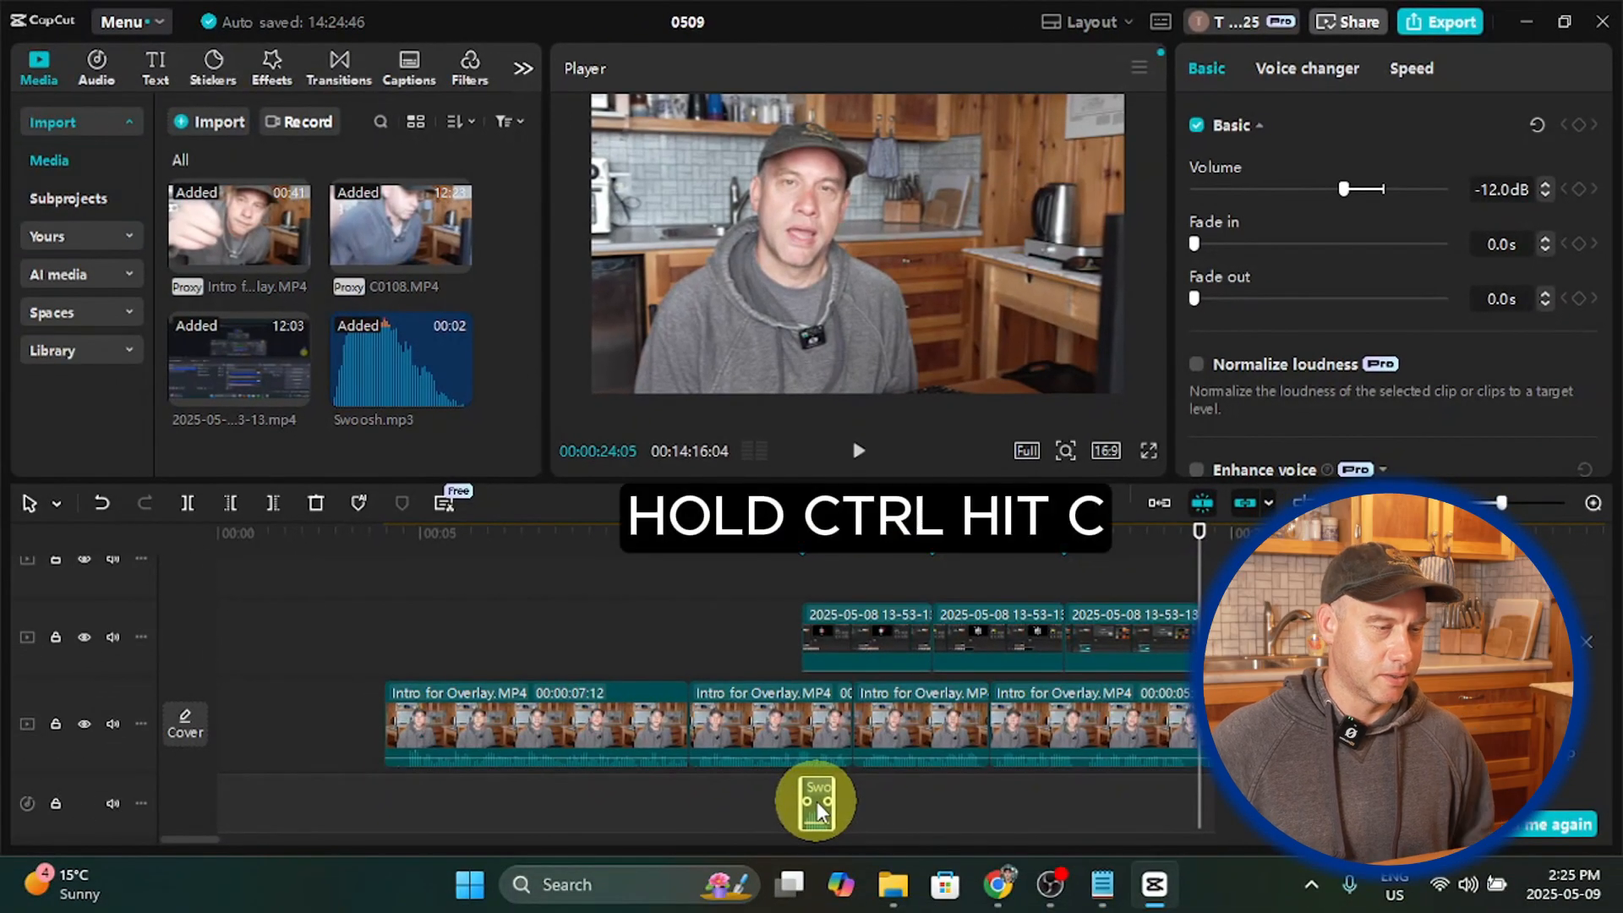
key(ctrl+c)
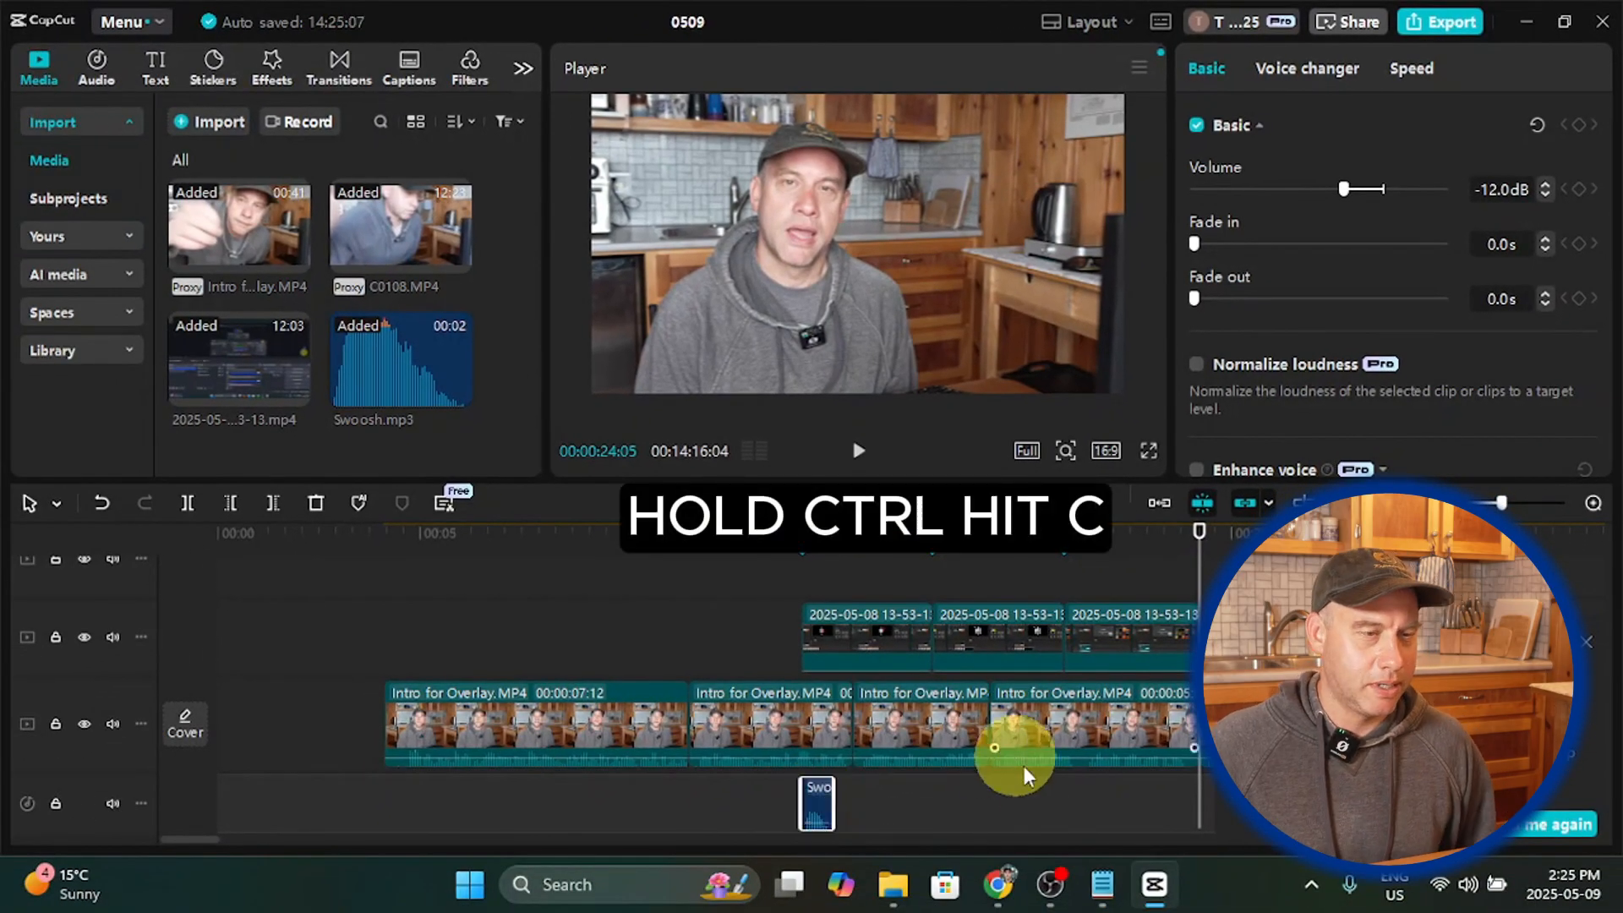
click(1188, 795)
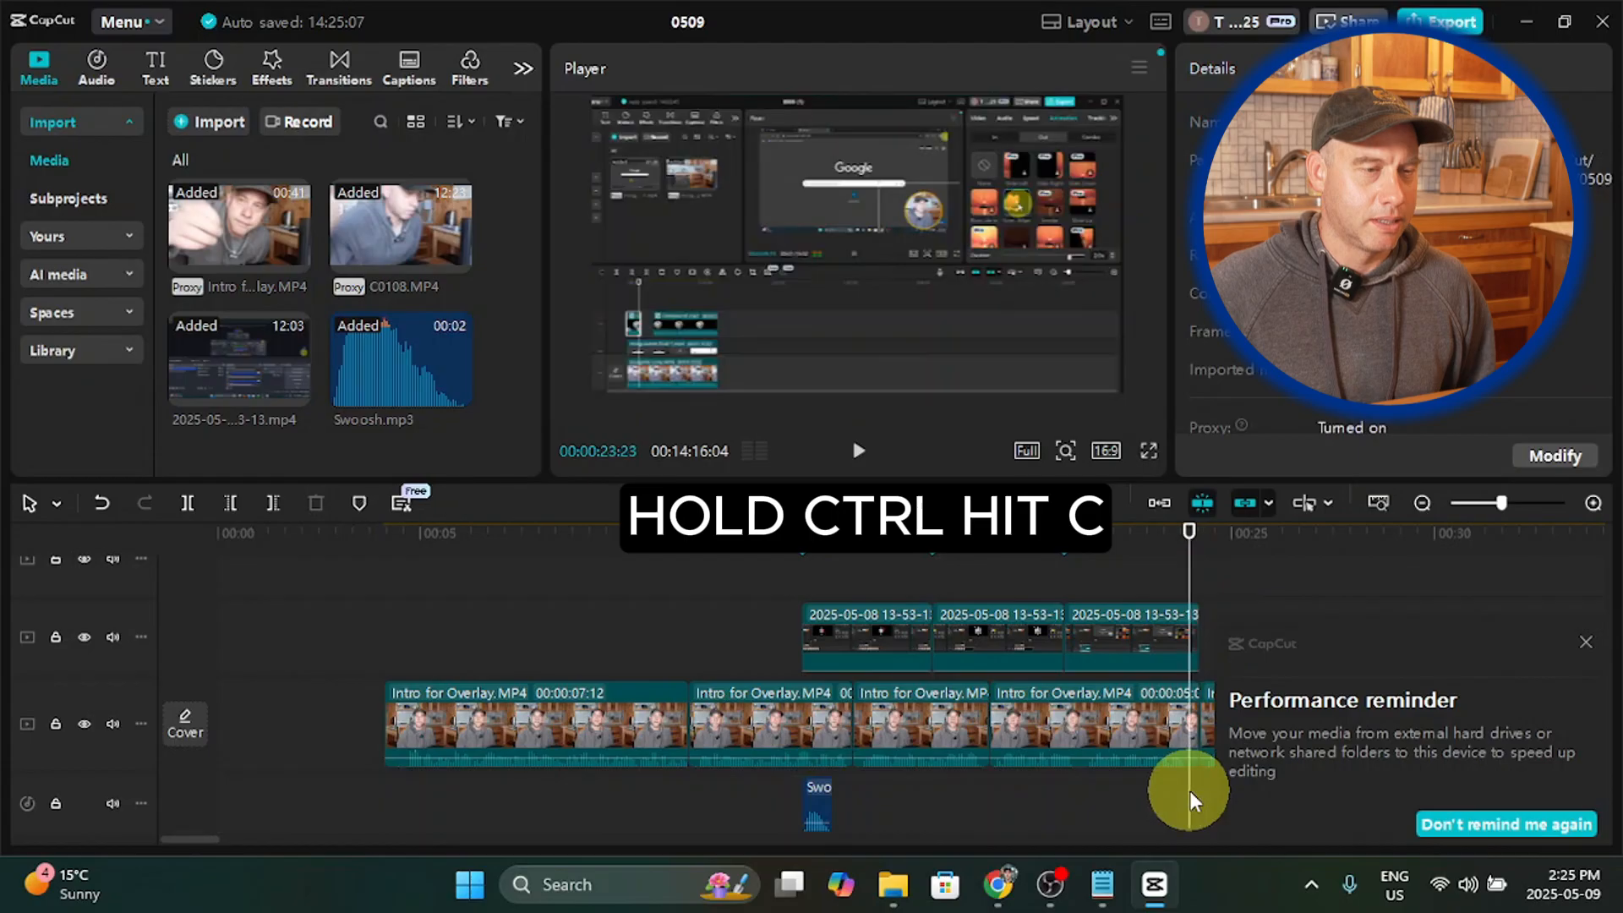
drag(1184, 803, 1175, 809)
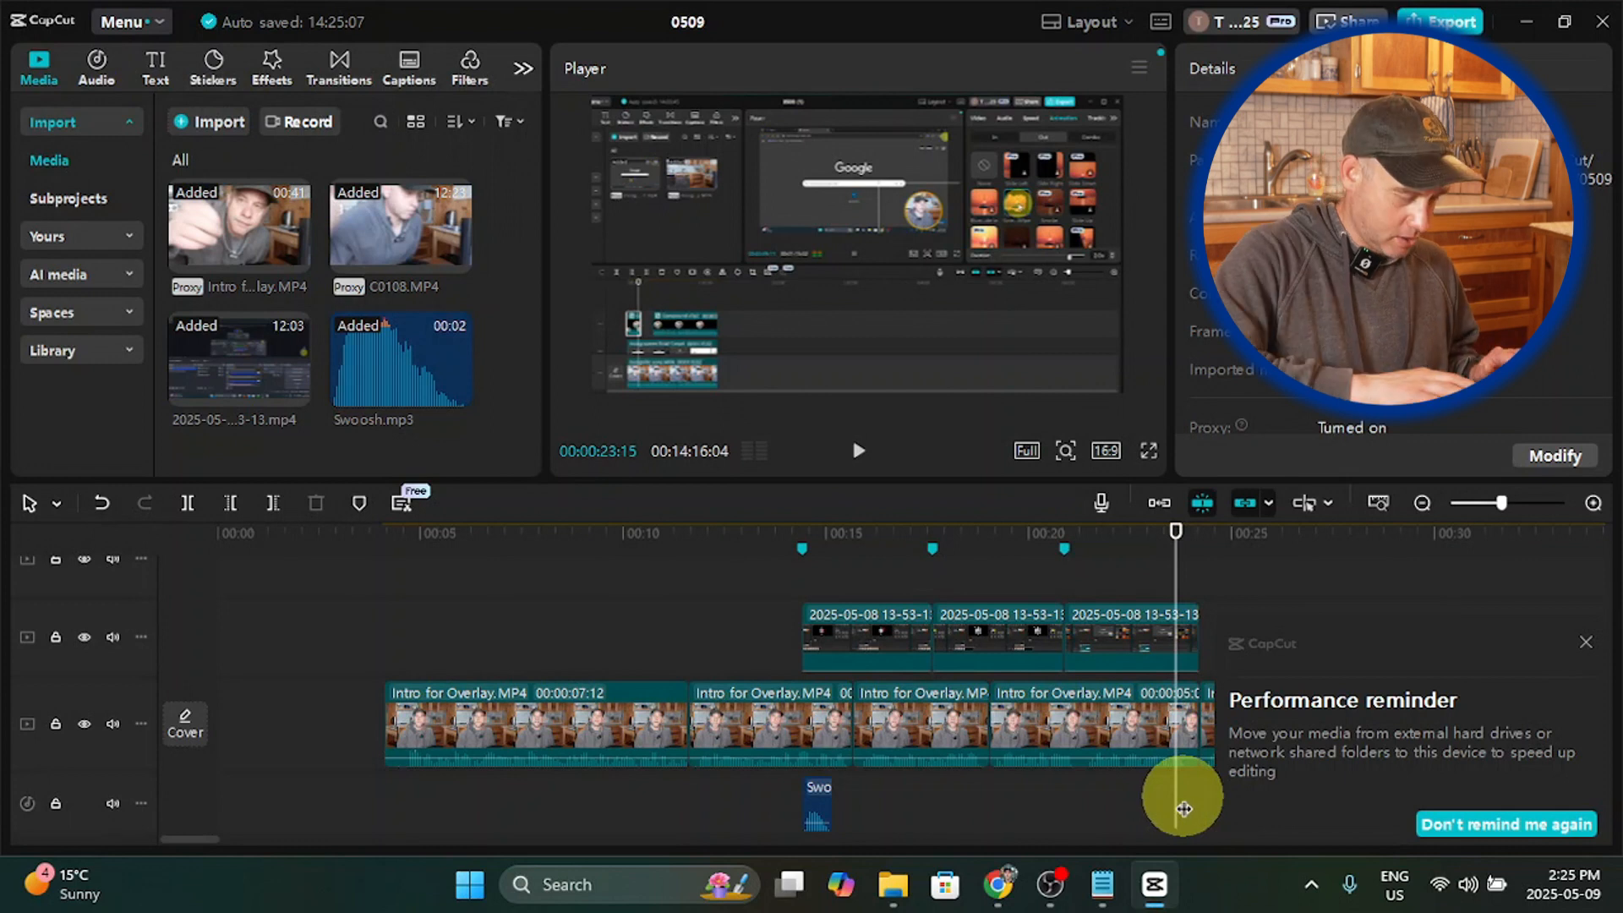
key(ctrl+v)
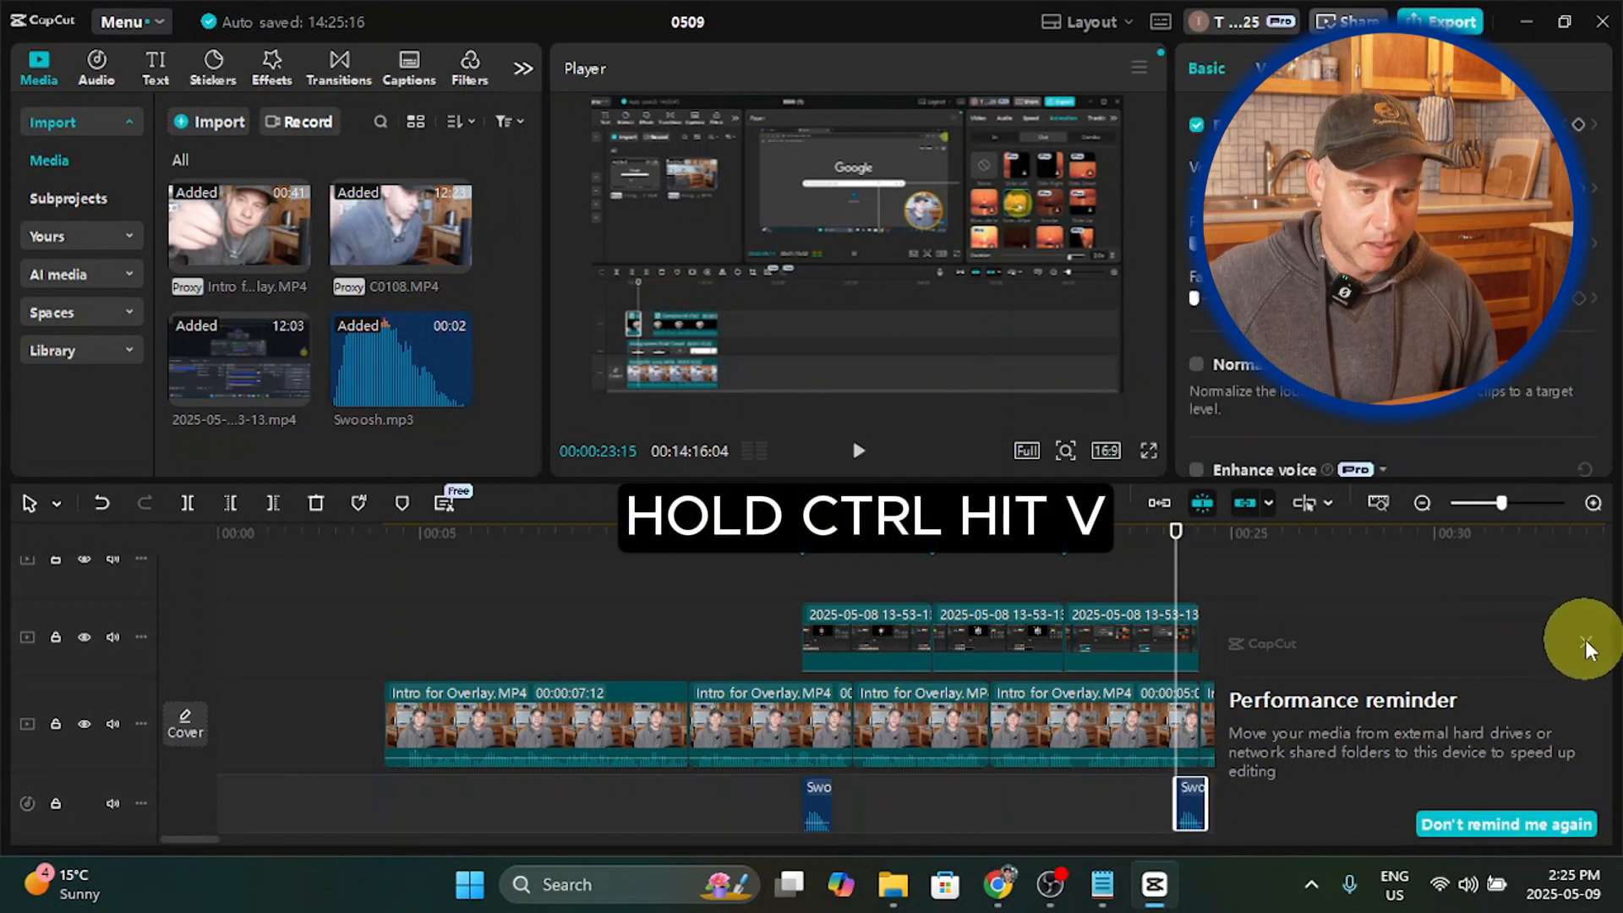
click(1584, 643)
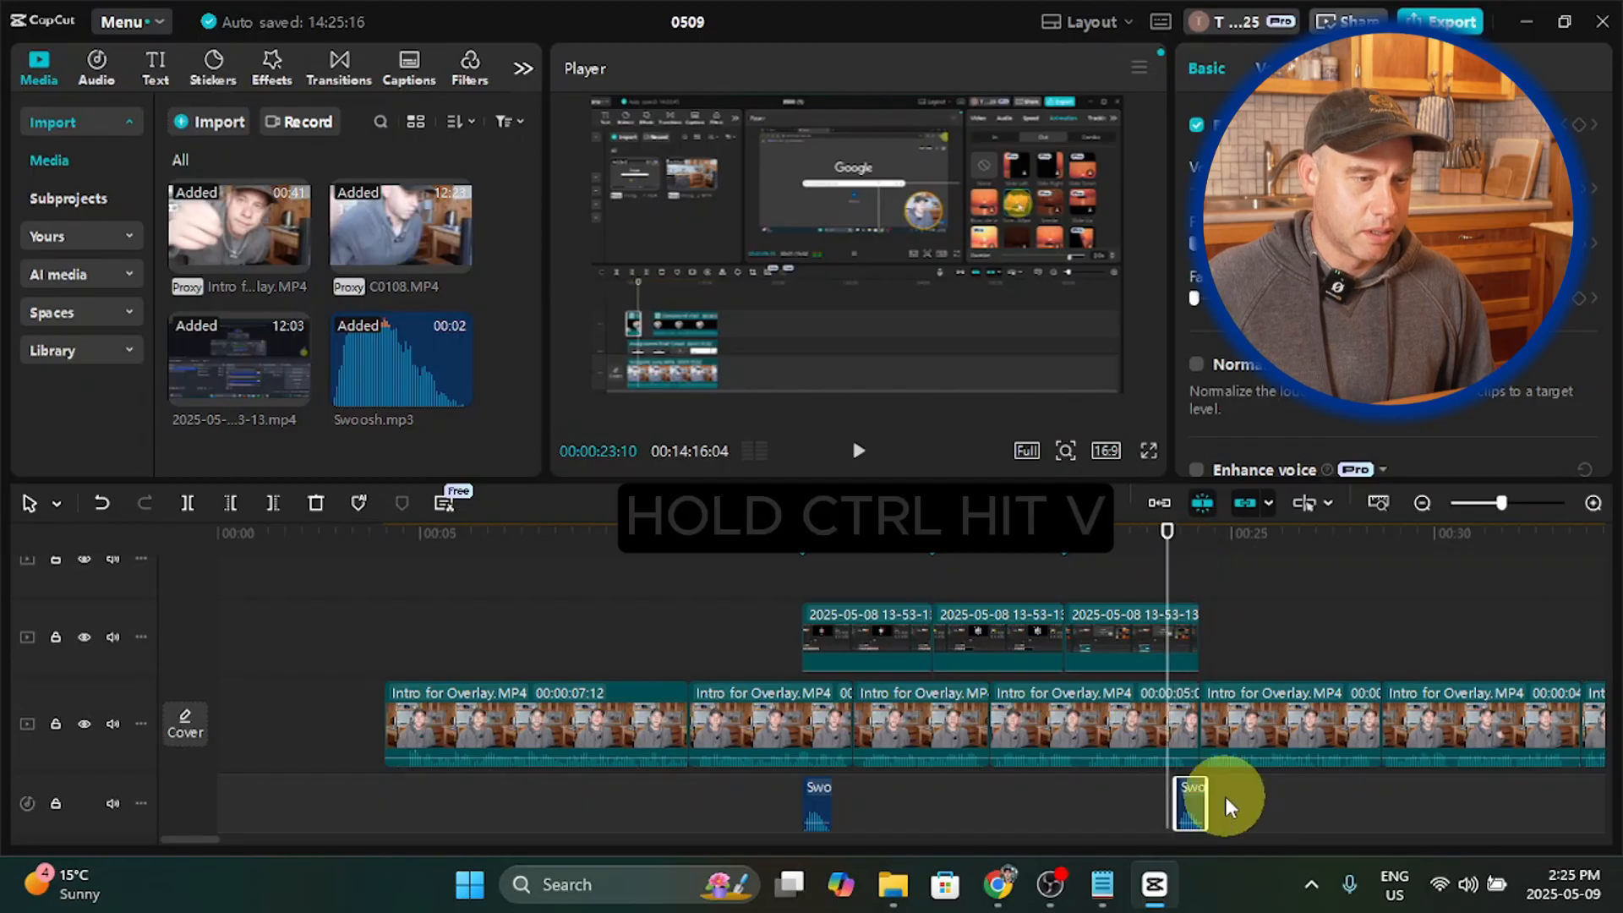
Step: Try the pasted Swoosh clip at 00:00:23:10 and listen to the end of the third overlay
click(1196, 803)
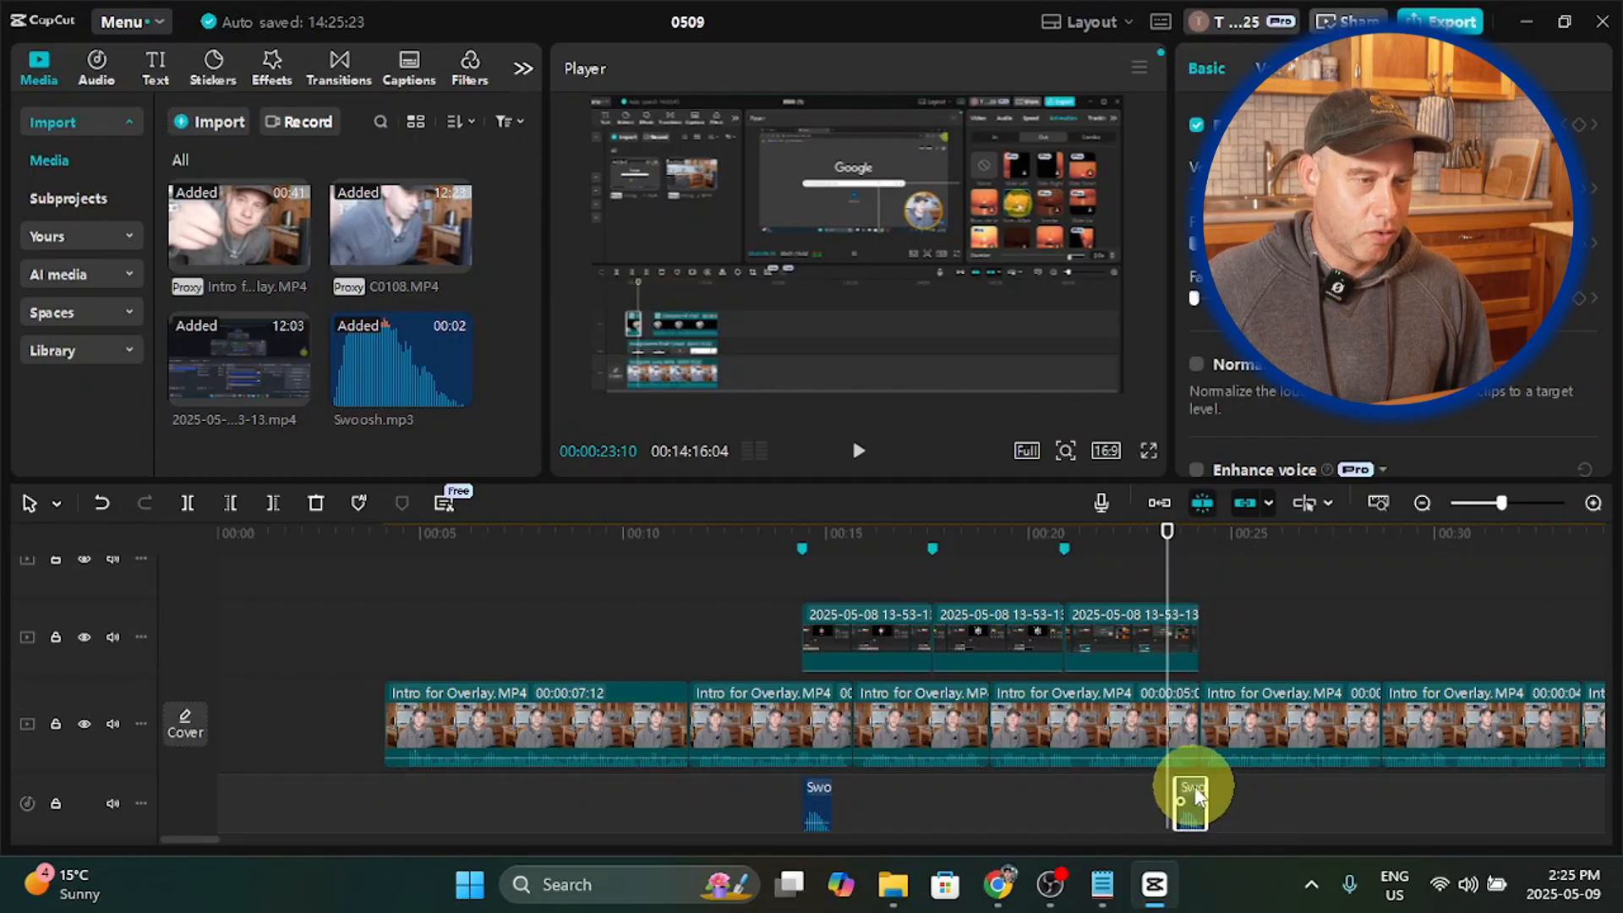
drag(1190, 790, 1181, 788)
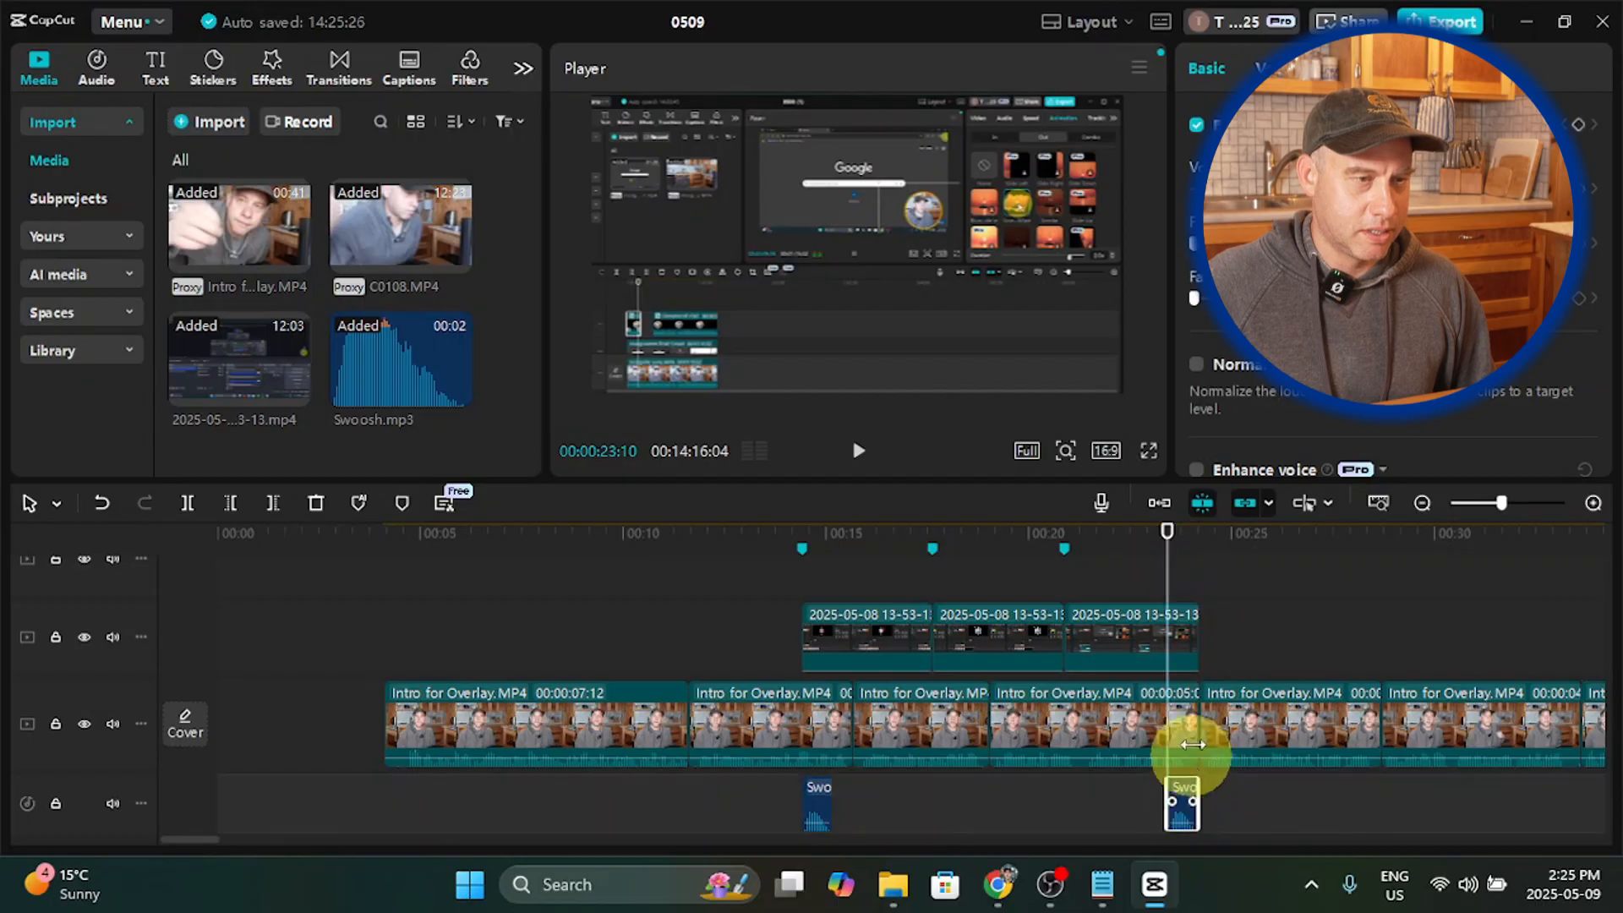
mouse_move(1176, 564)
mouse_down()
mouse_move(1210, 564)
mouse_move(1167, 574)
mouse_up()
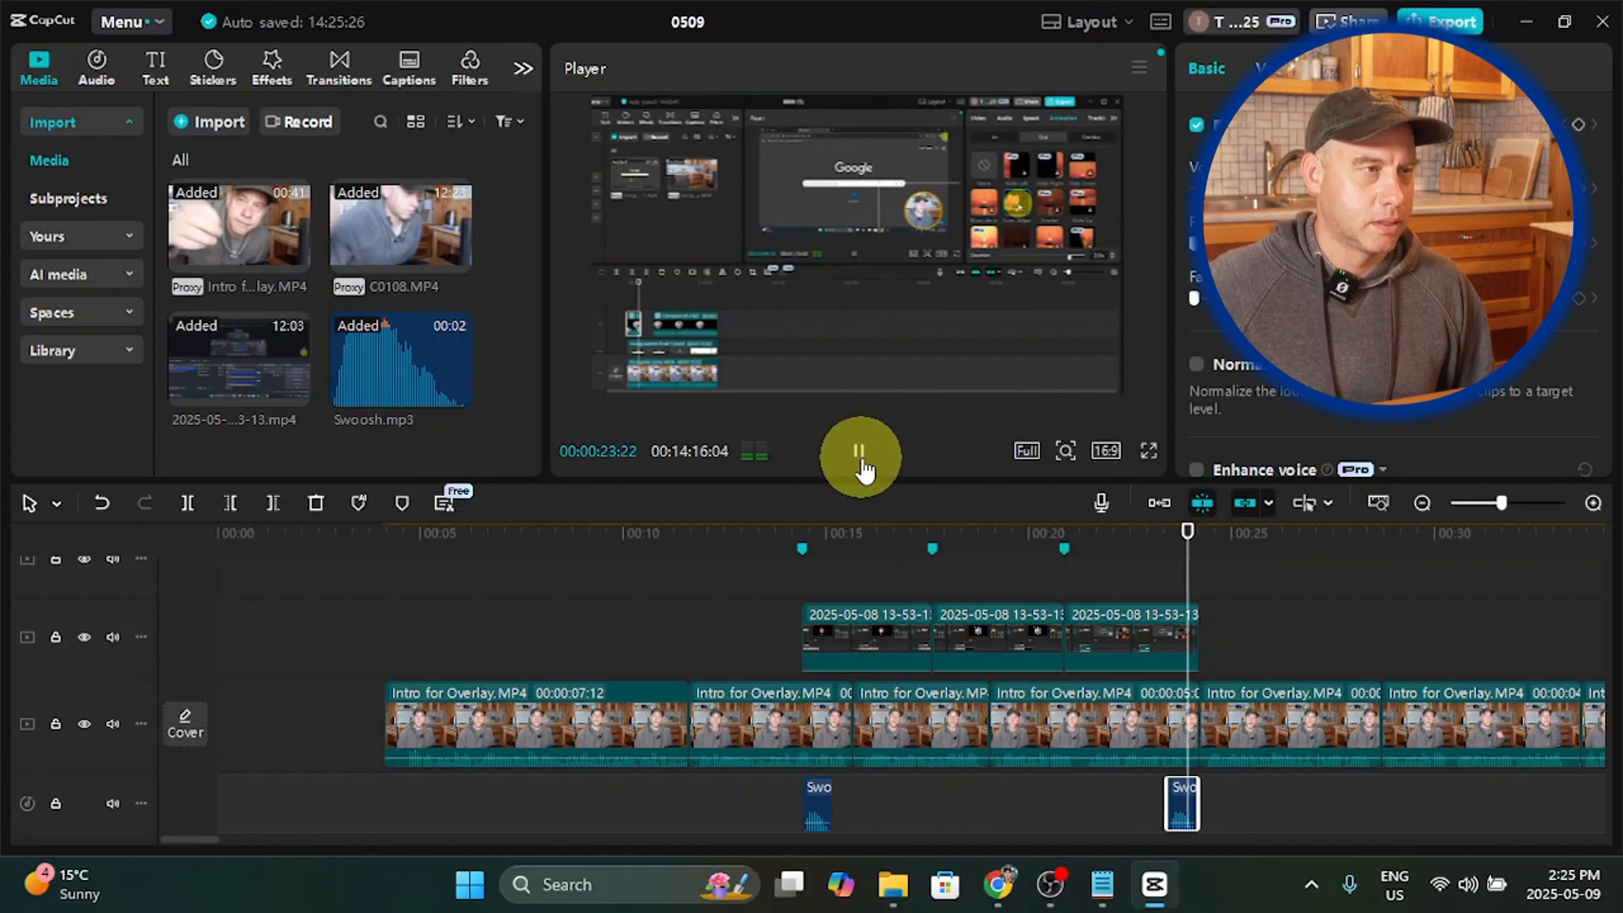
click(859, 455)
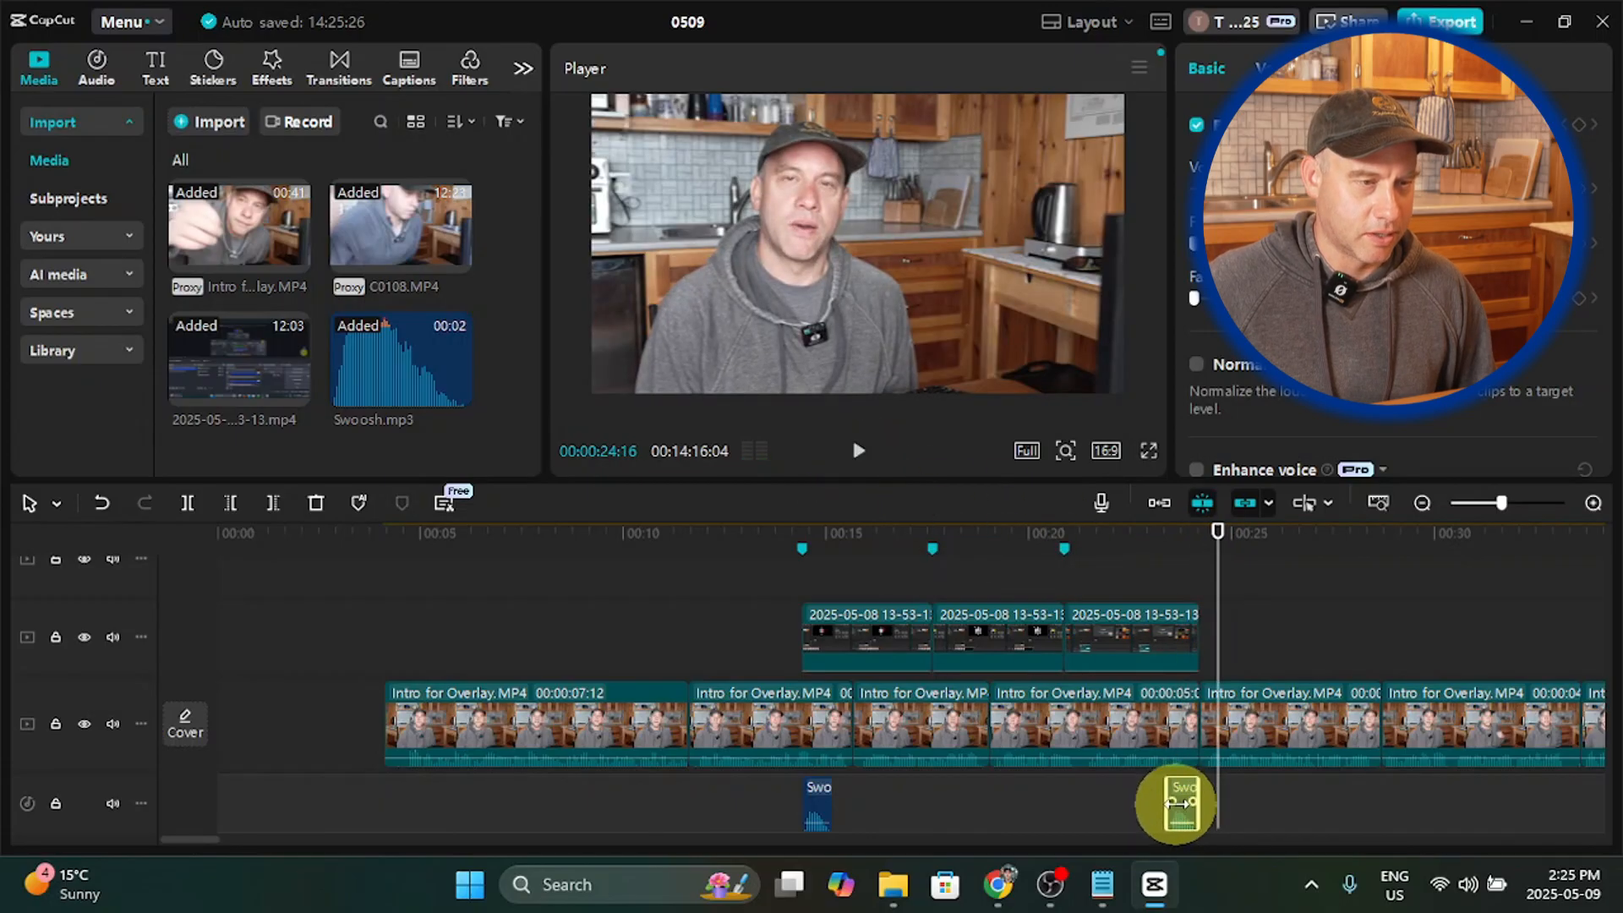
Step: Move the second Swoosh clip so it starts where the third overlay ends, checking the sound with playback from 00:00:24:00
drag(1188, 804, 1205, 791)
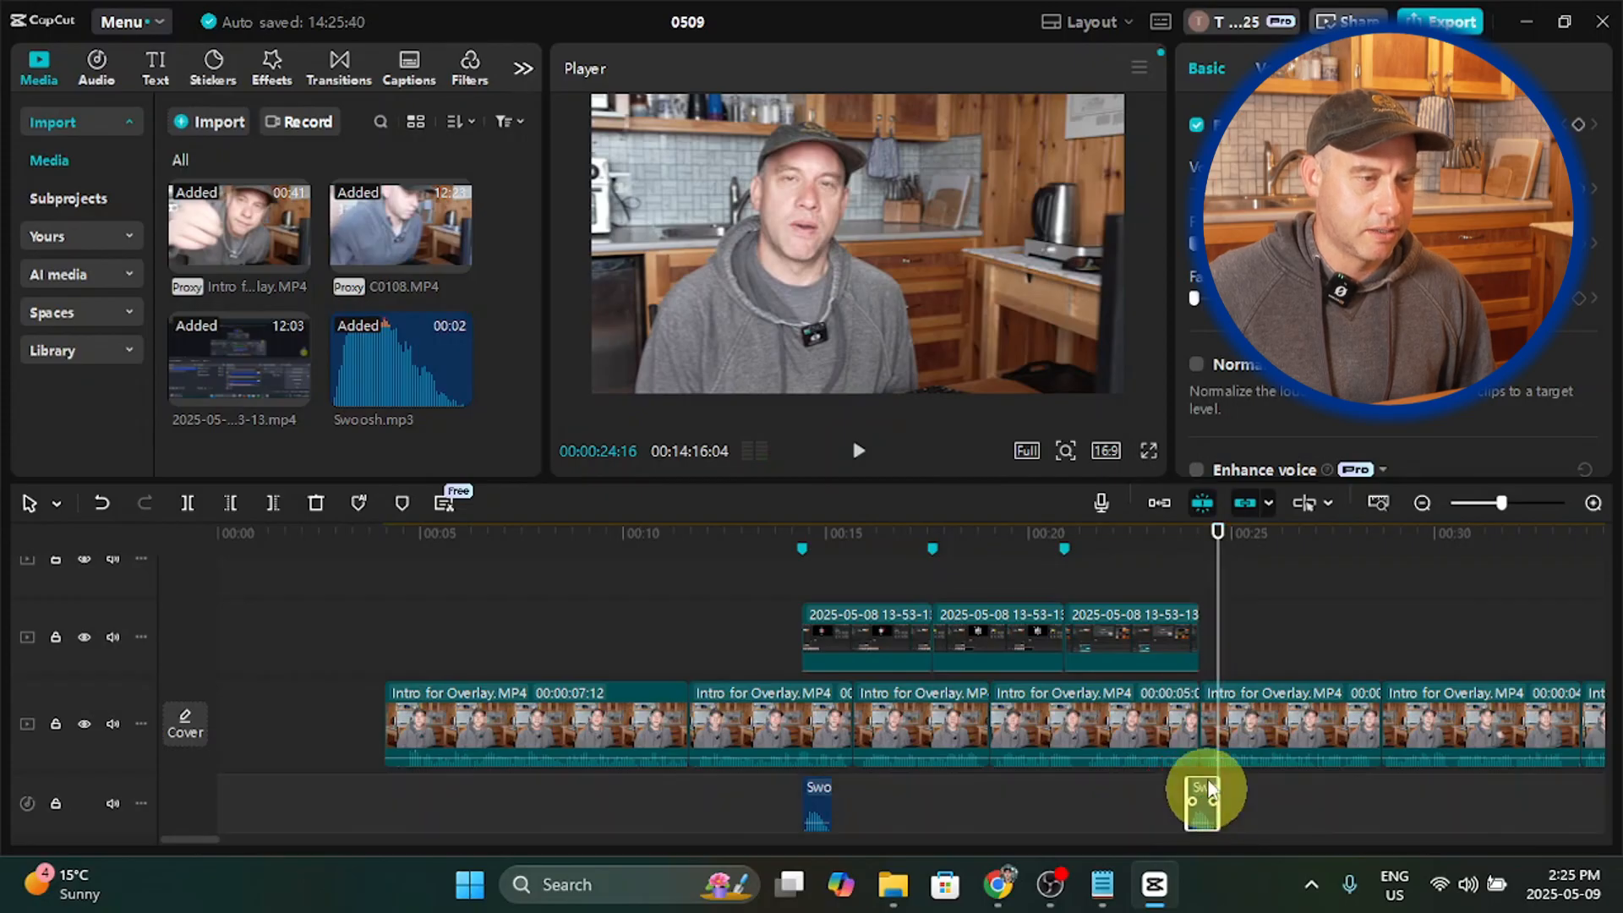
click(1164, 596)
click(859, 451)
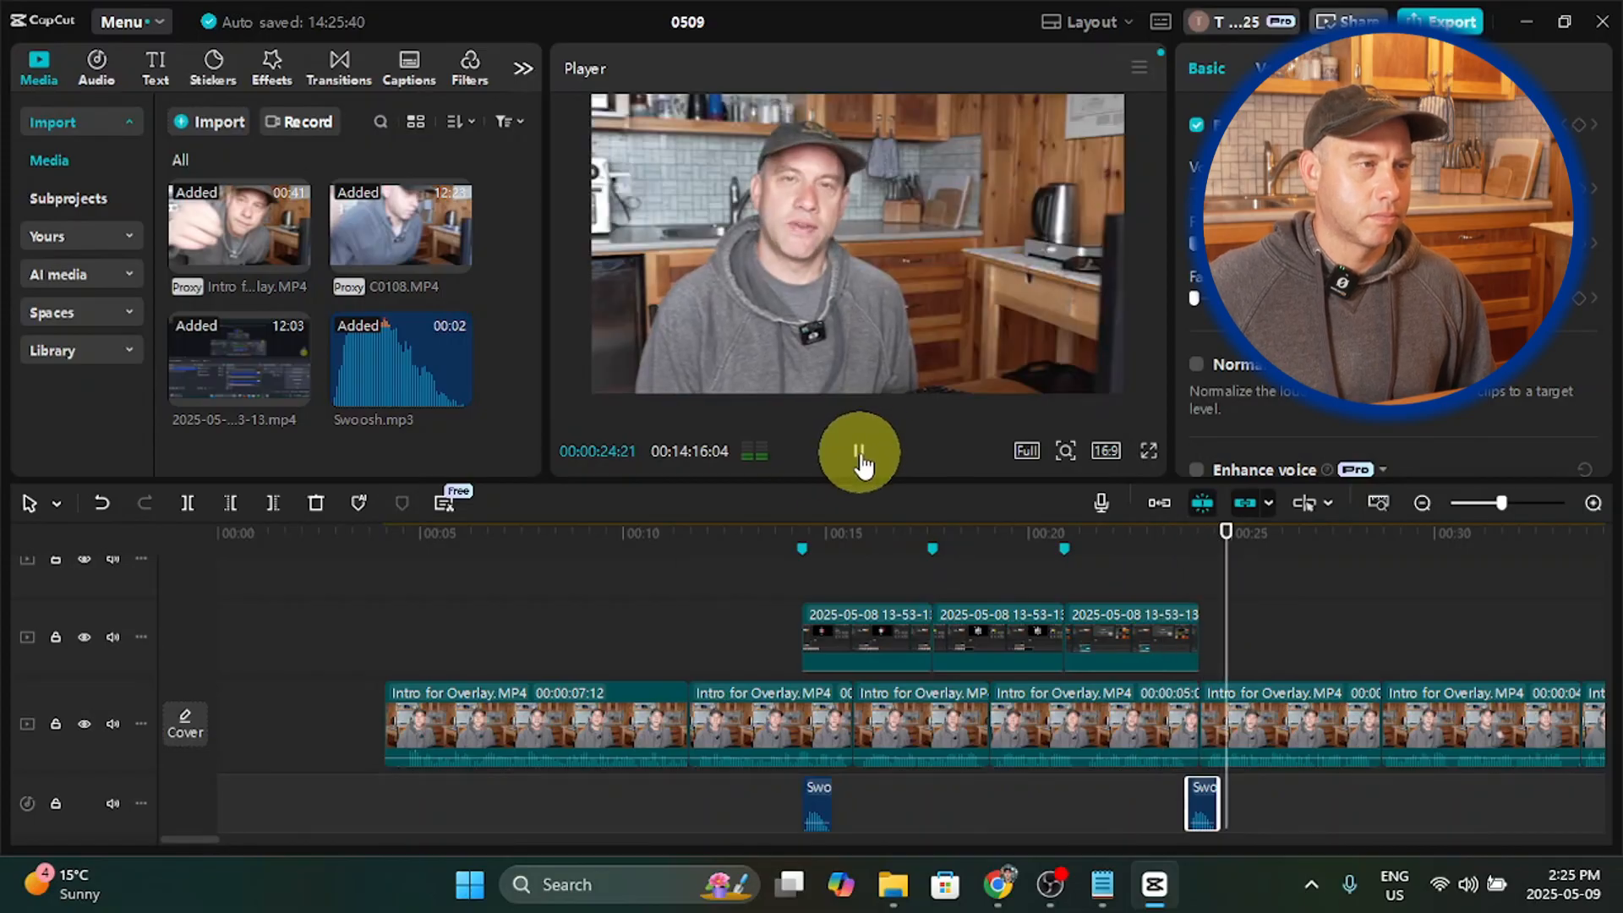
click(859, 451)
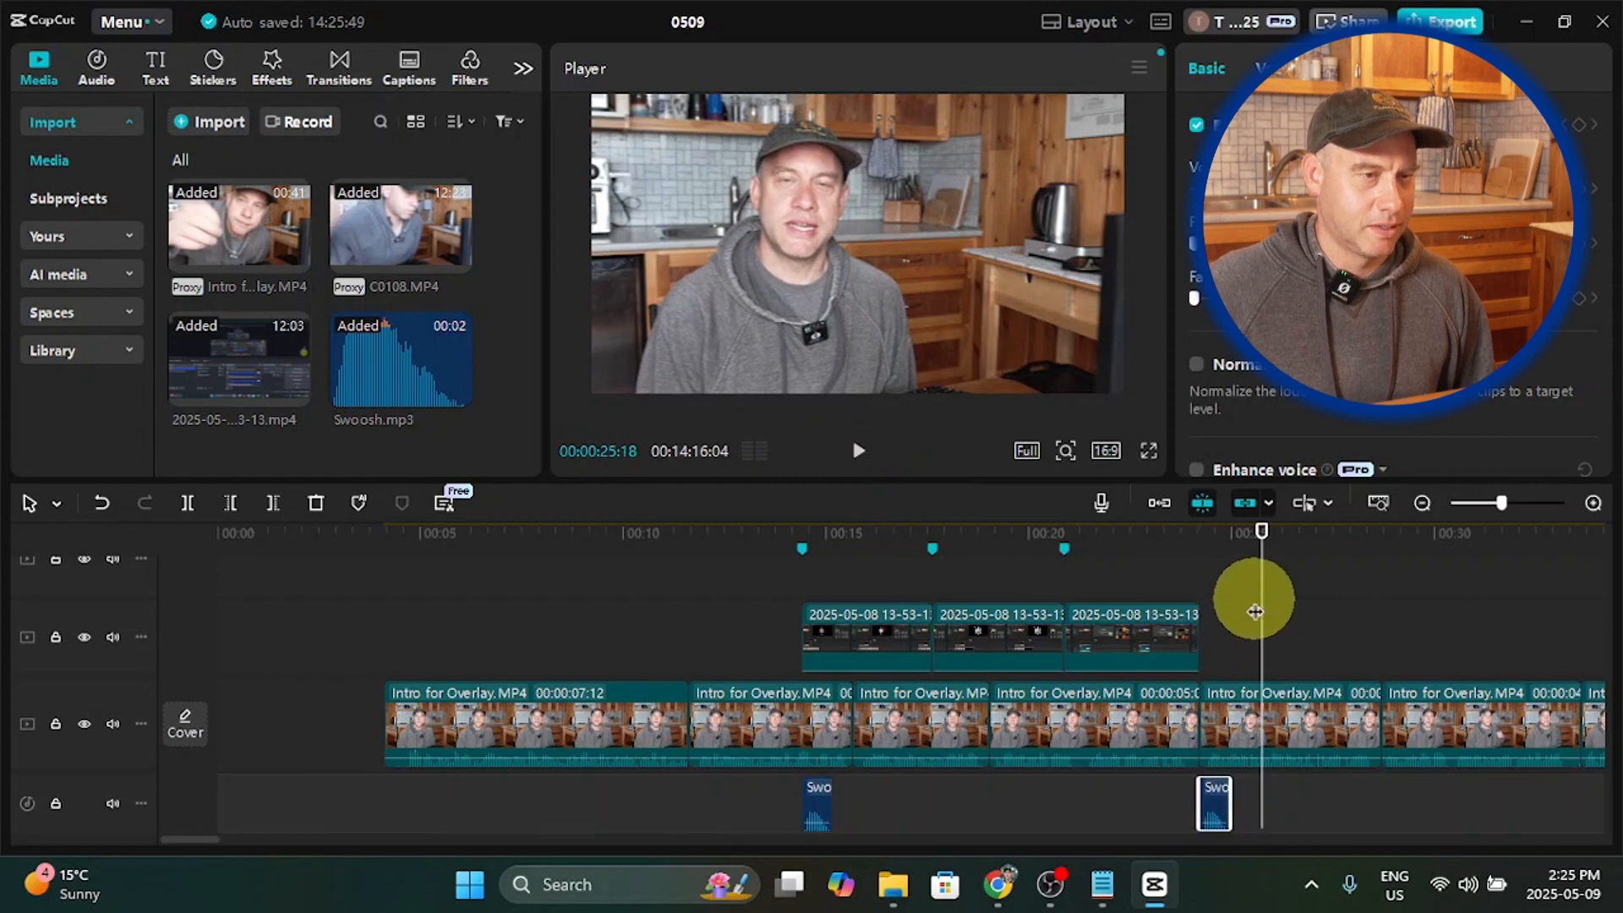
drag(1256, 599, 1192, 607)
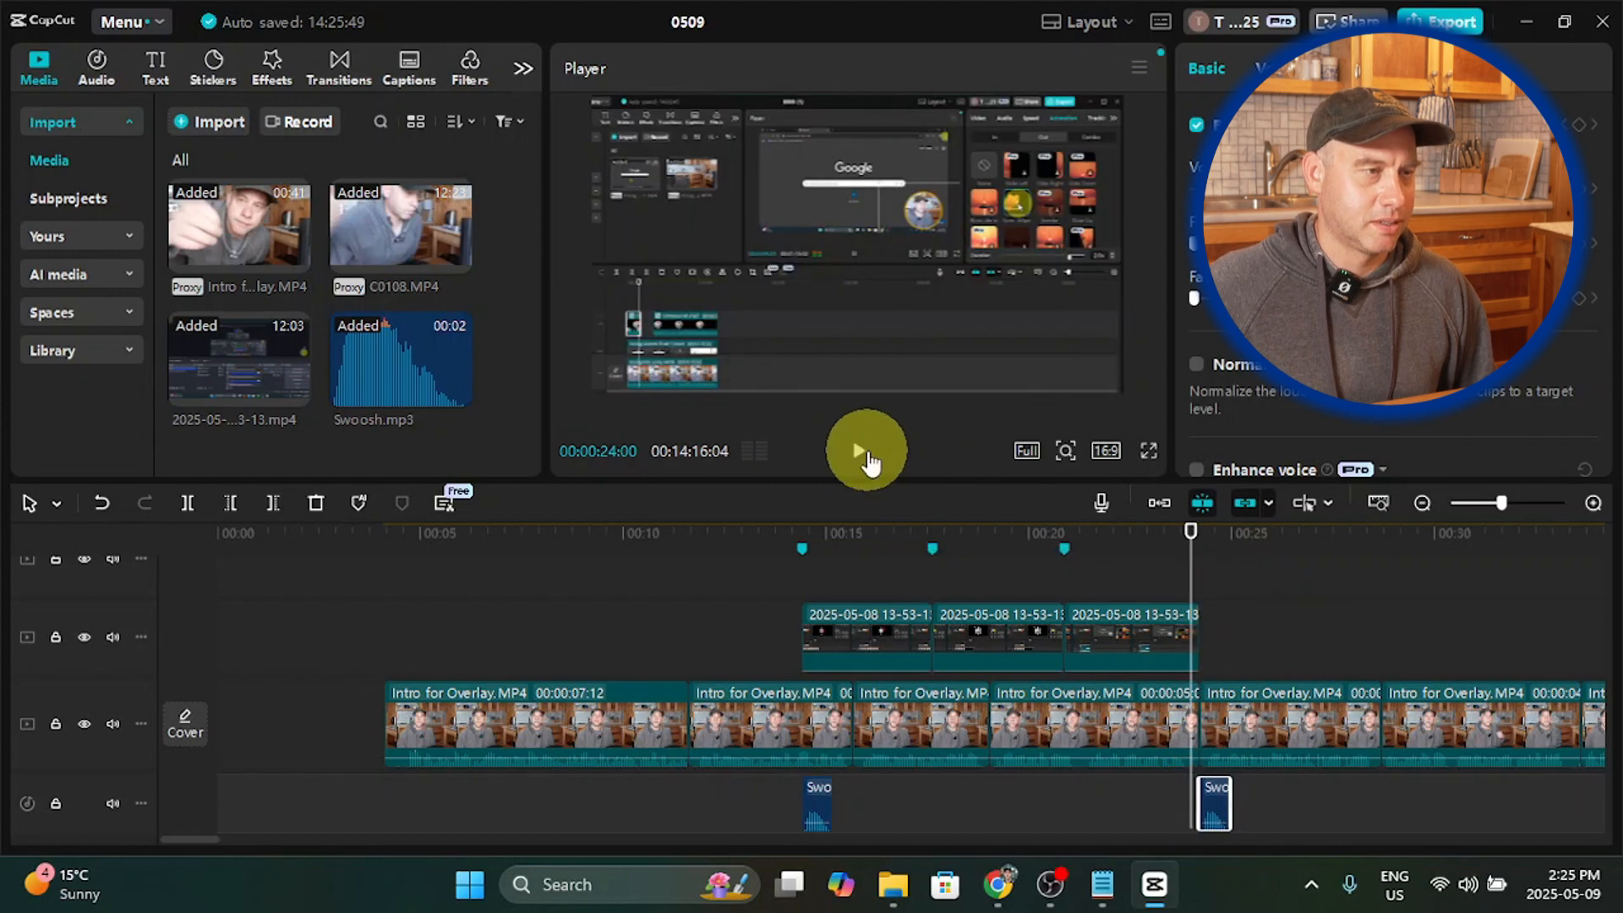
click(867, 457)
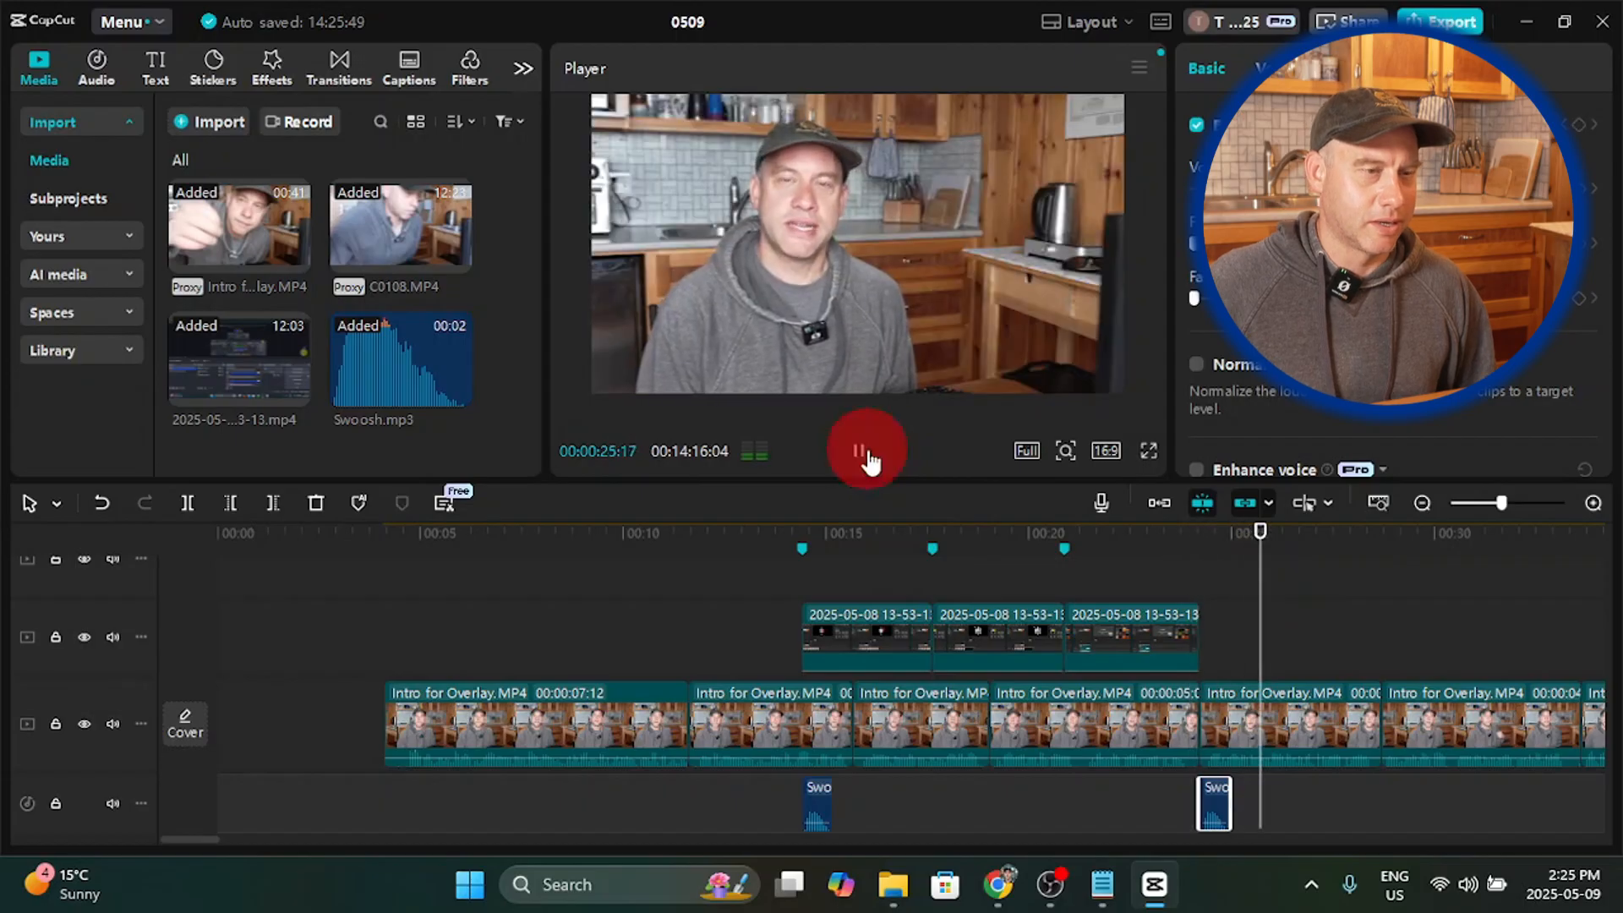
click(1189, 597)
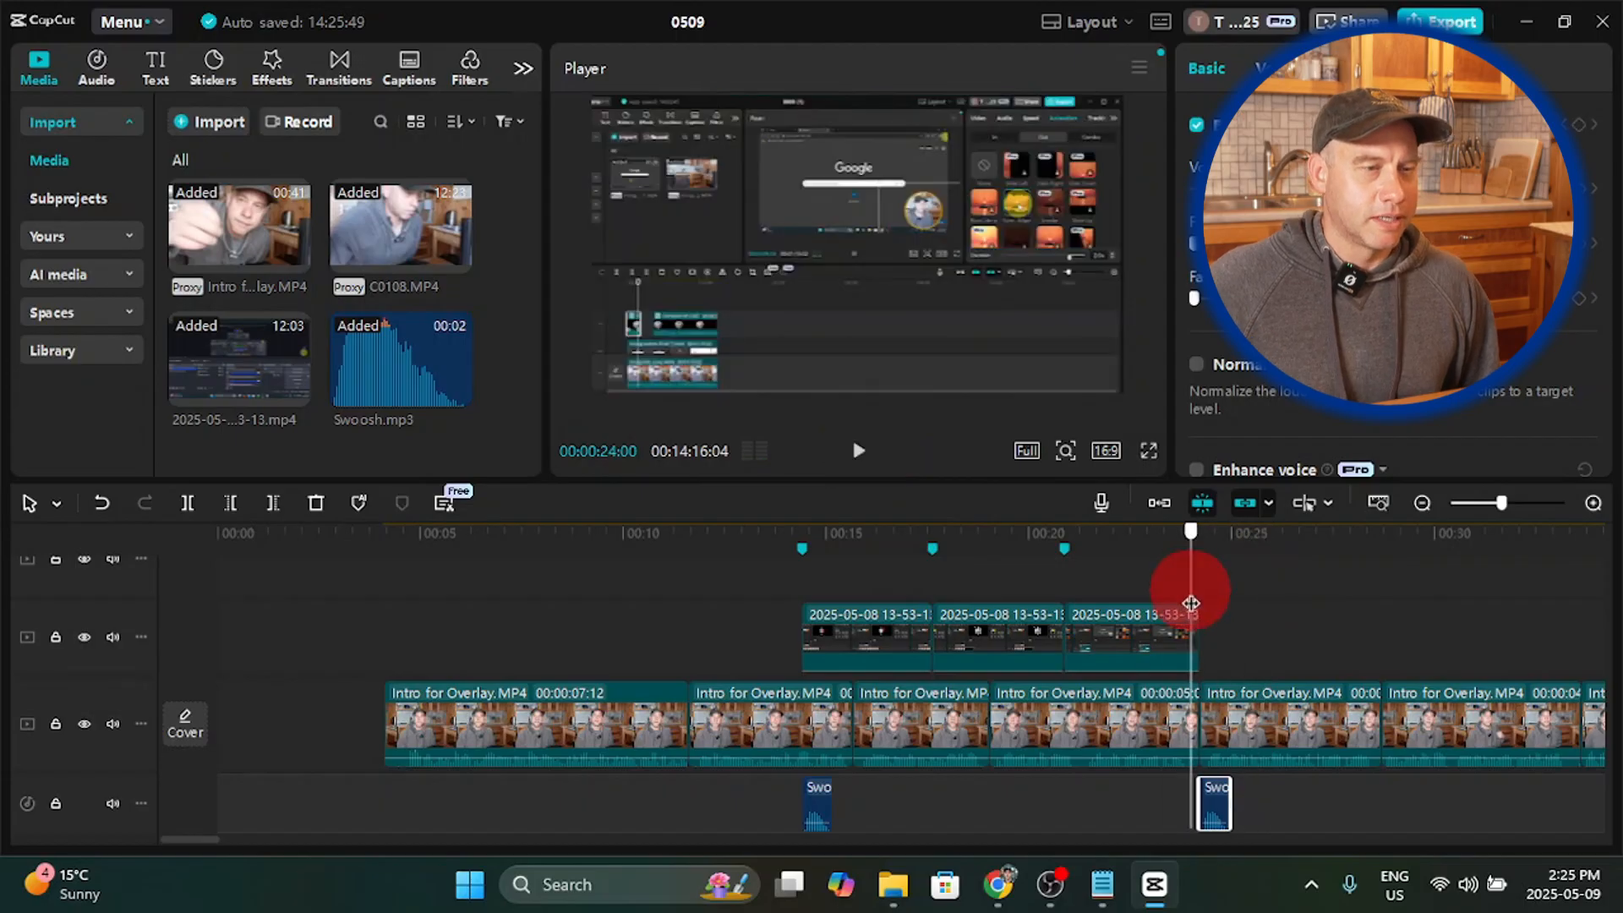
Step: Play the intro from 00:00:05:02 to find the title's starting point and add a Default text at 00:00:05:20
click(1146, 658)
click(884, 621)
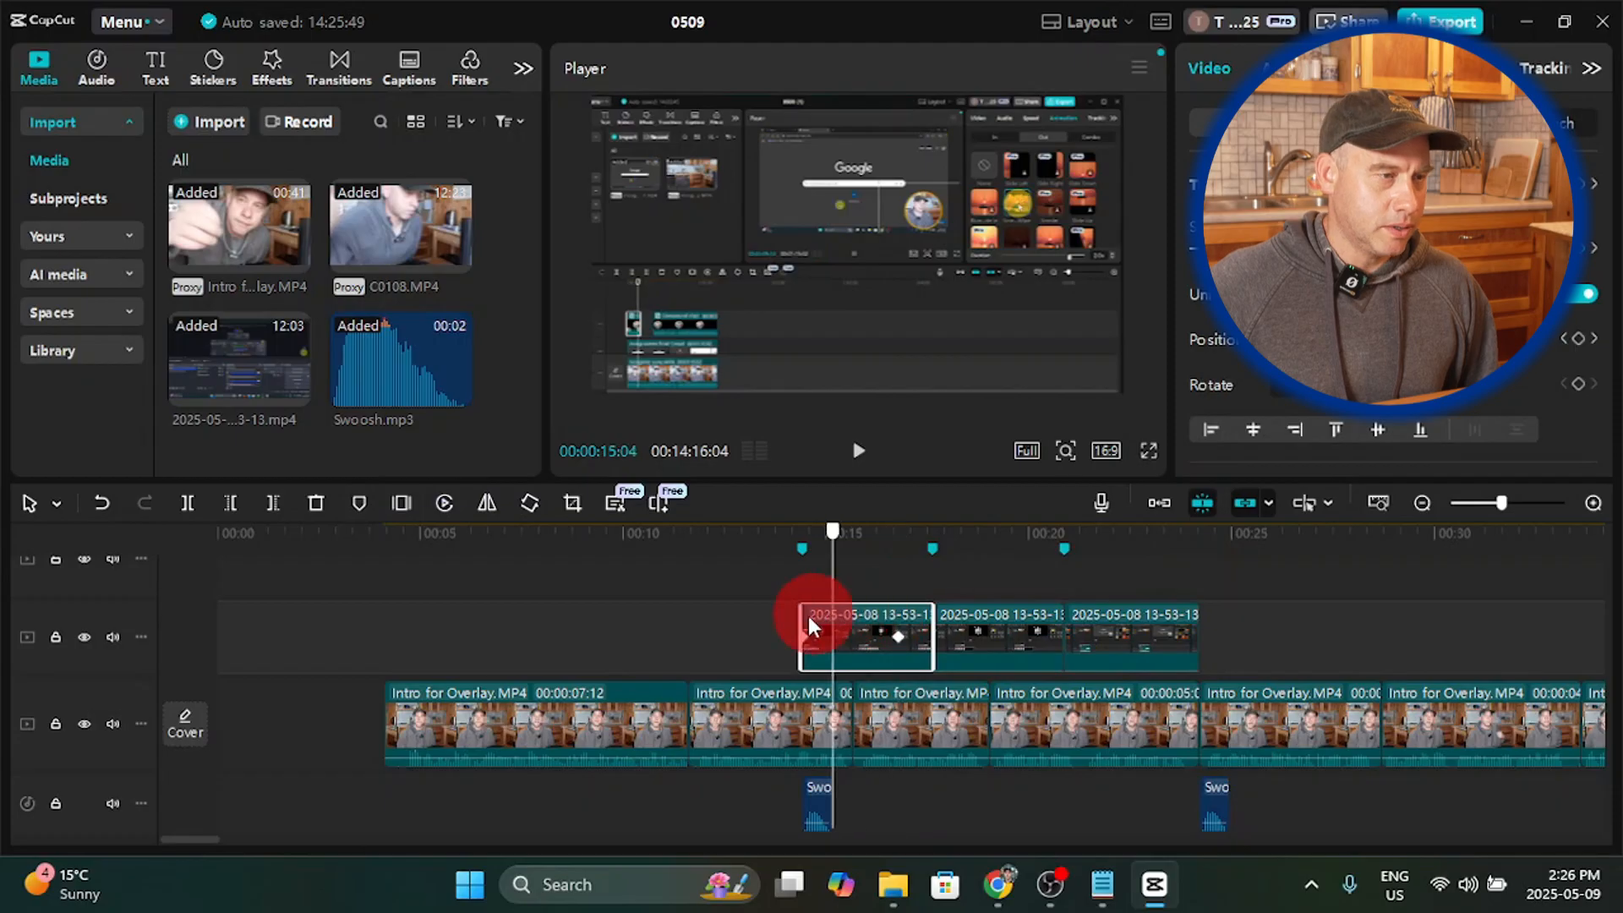
mouse_move(435, 695)
mouse_down()
mouse_move(468, 707)
mouse_move(424, 704)
mouse_up()
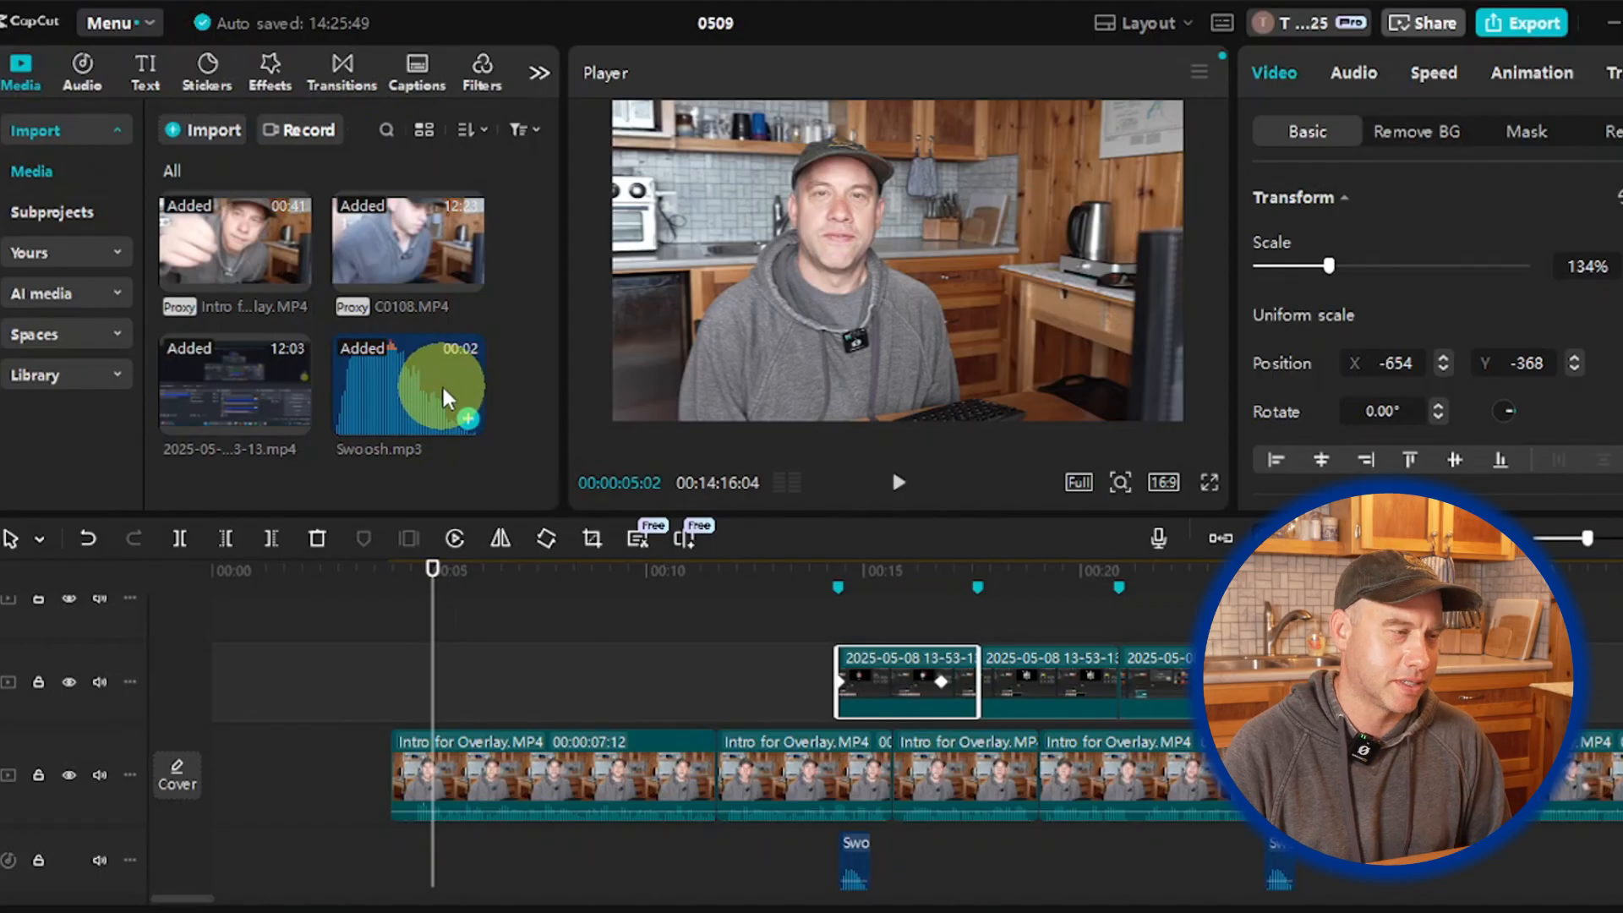
drag(448, 397, 471, 645)
click(899, 482)
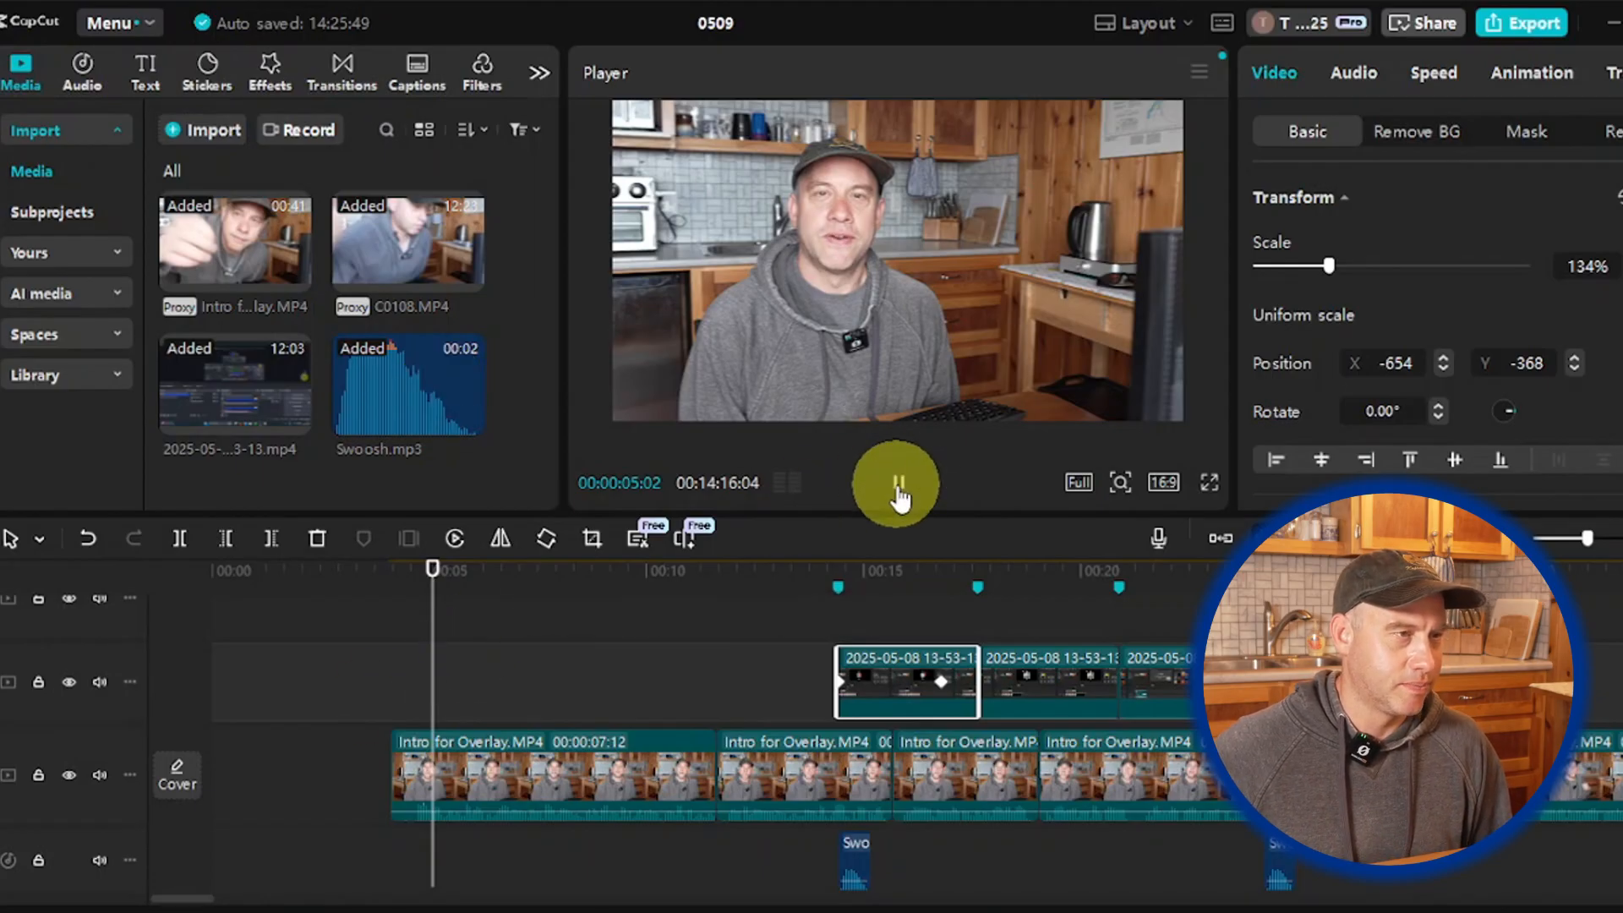
click(899, 482)
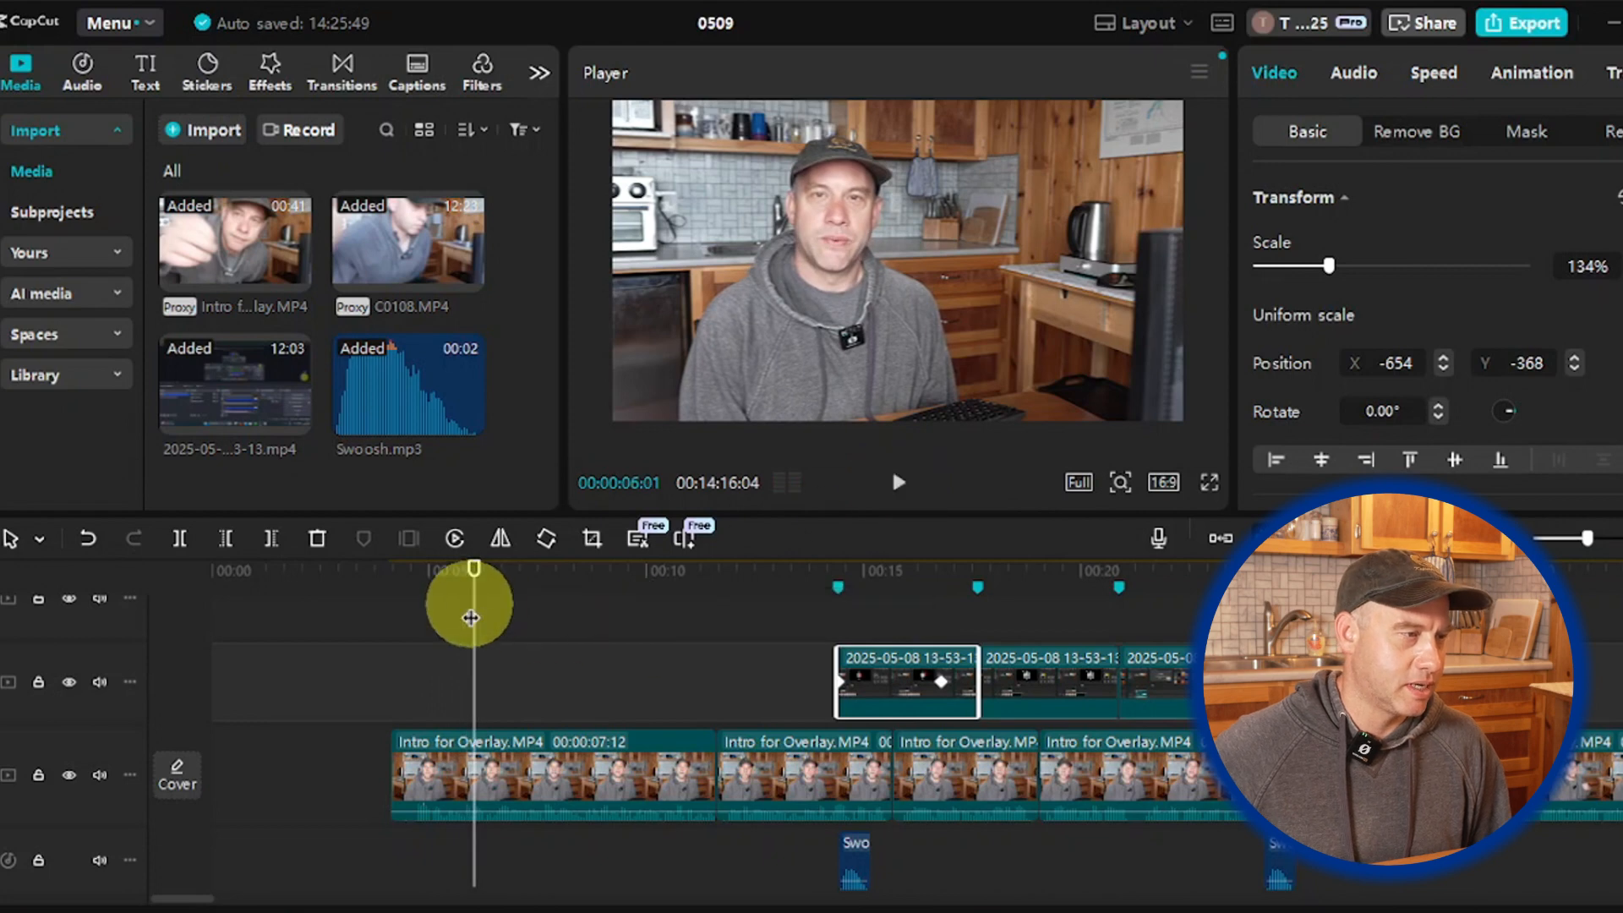
drag(471, 616, 464, 611)
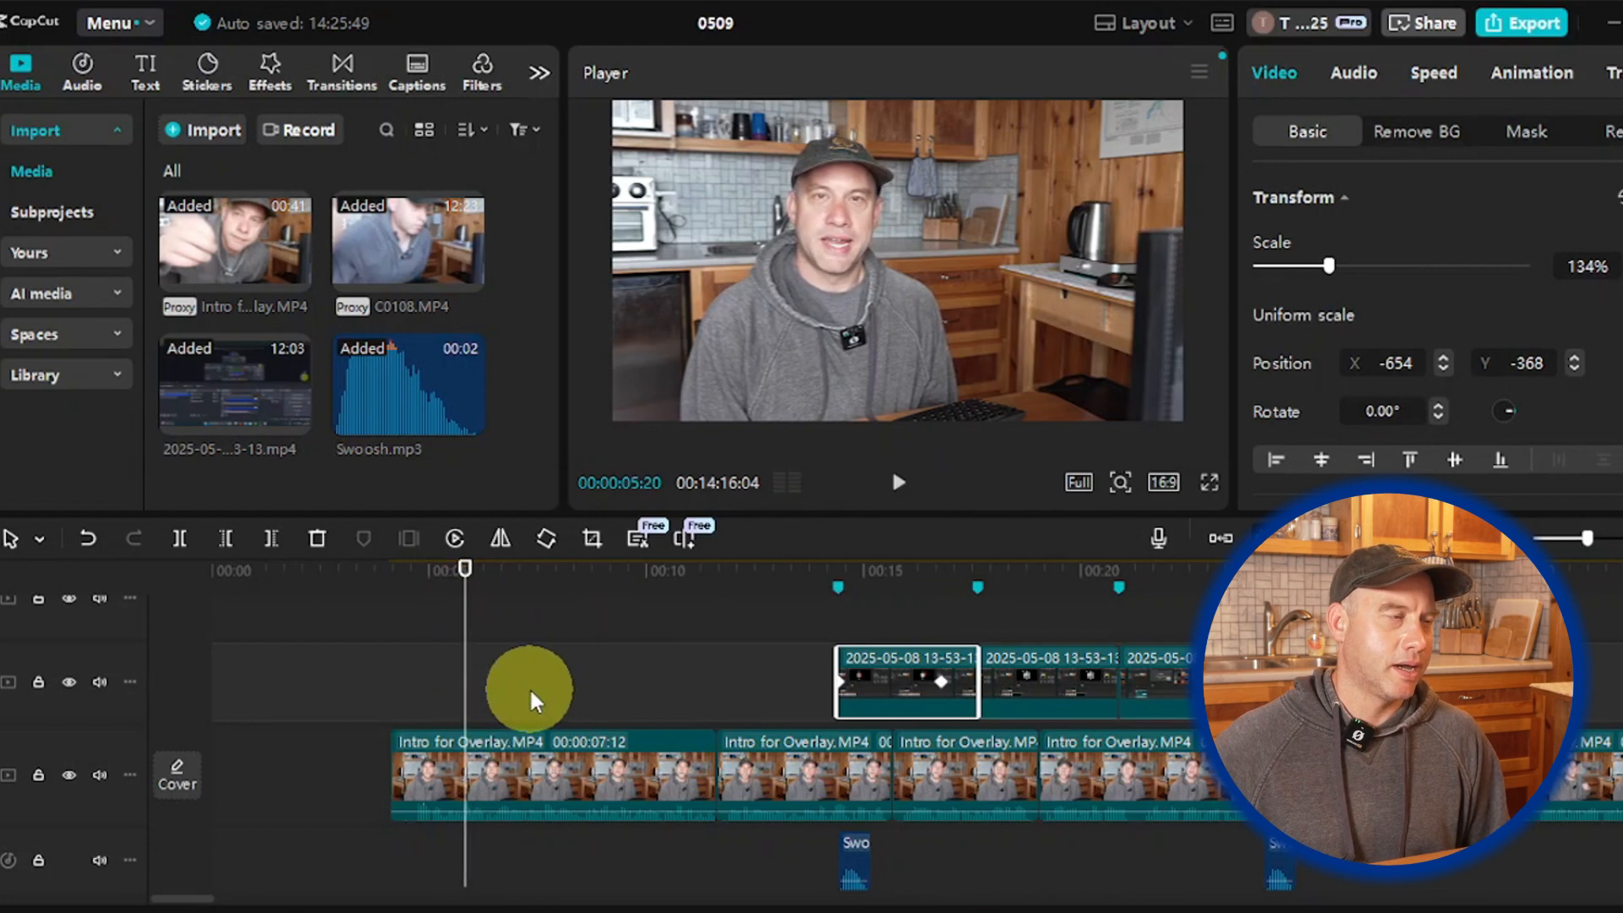
scroll(561, 639, up, 1)
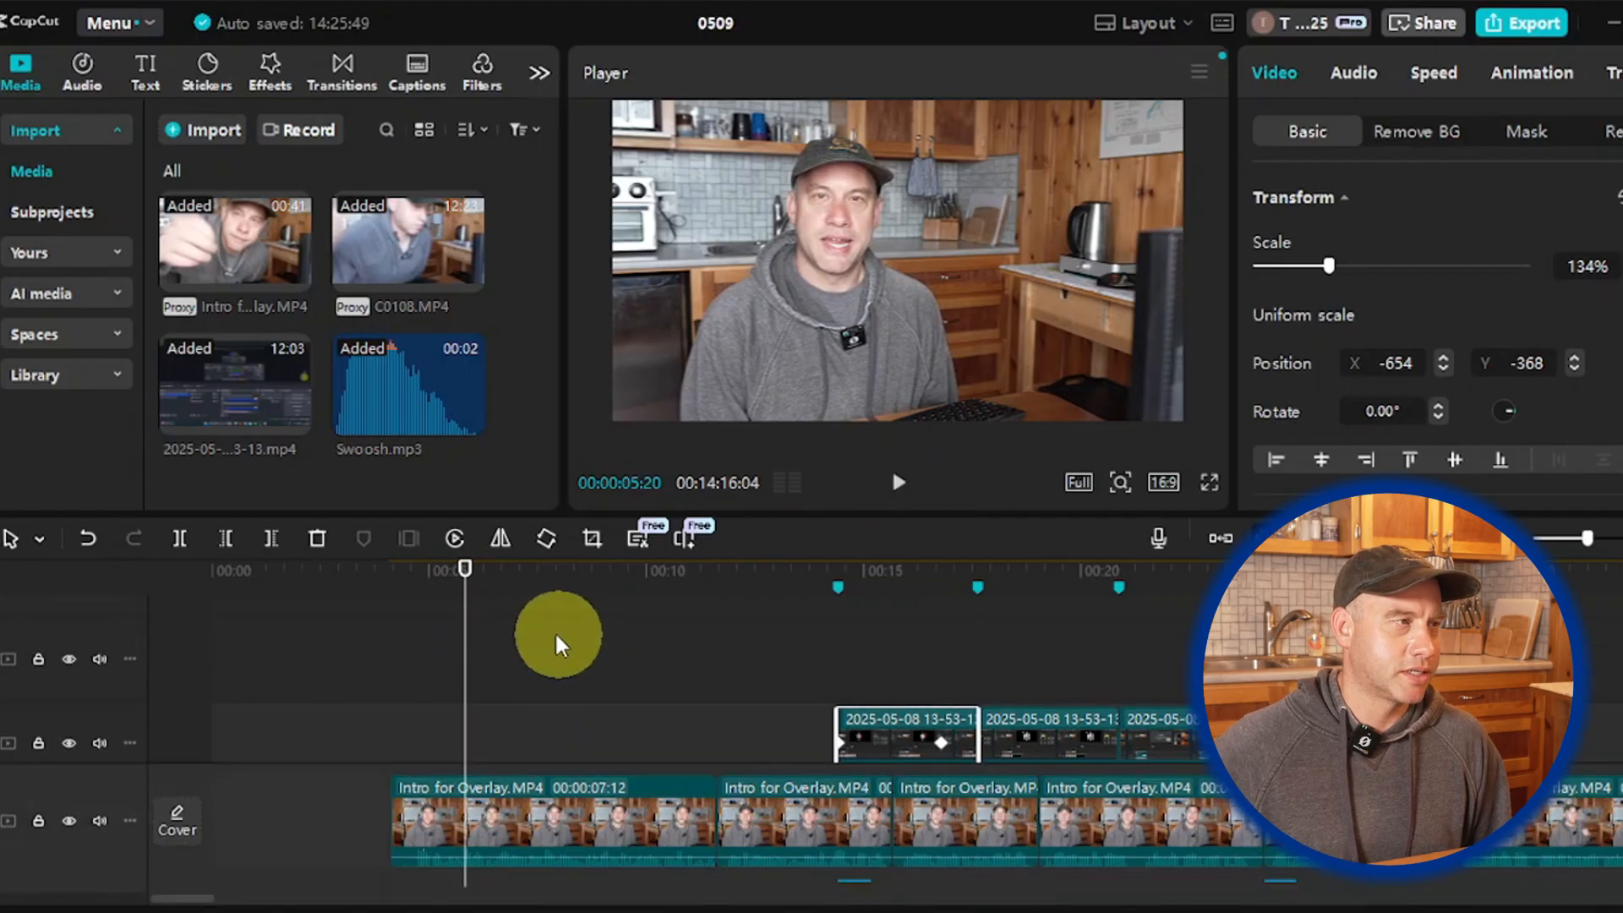
click(143, 89)
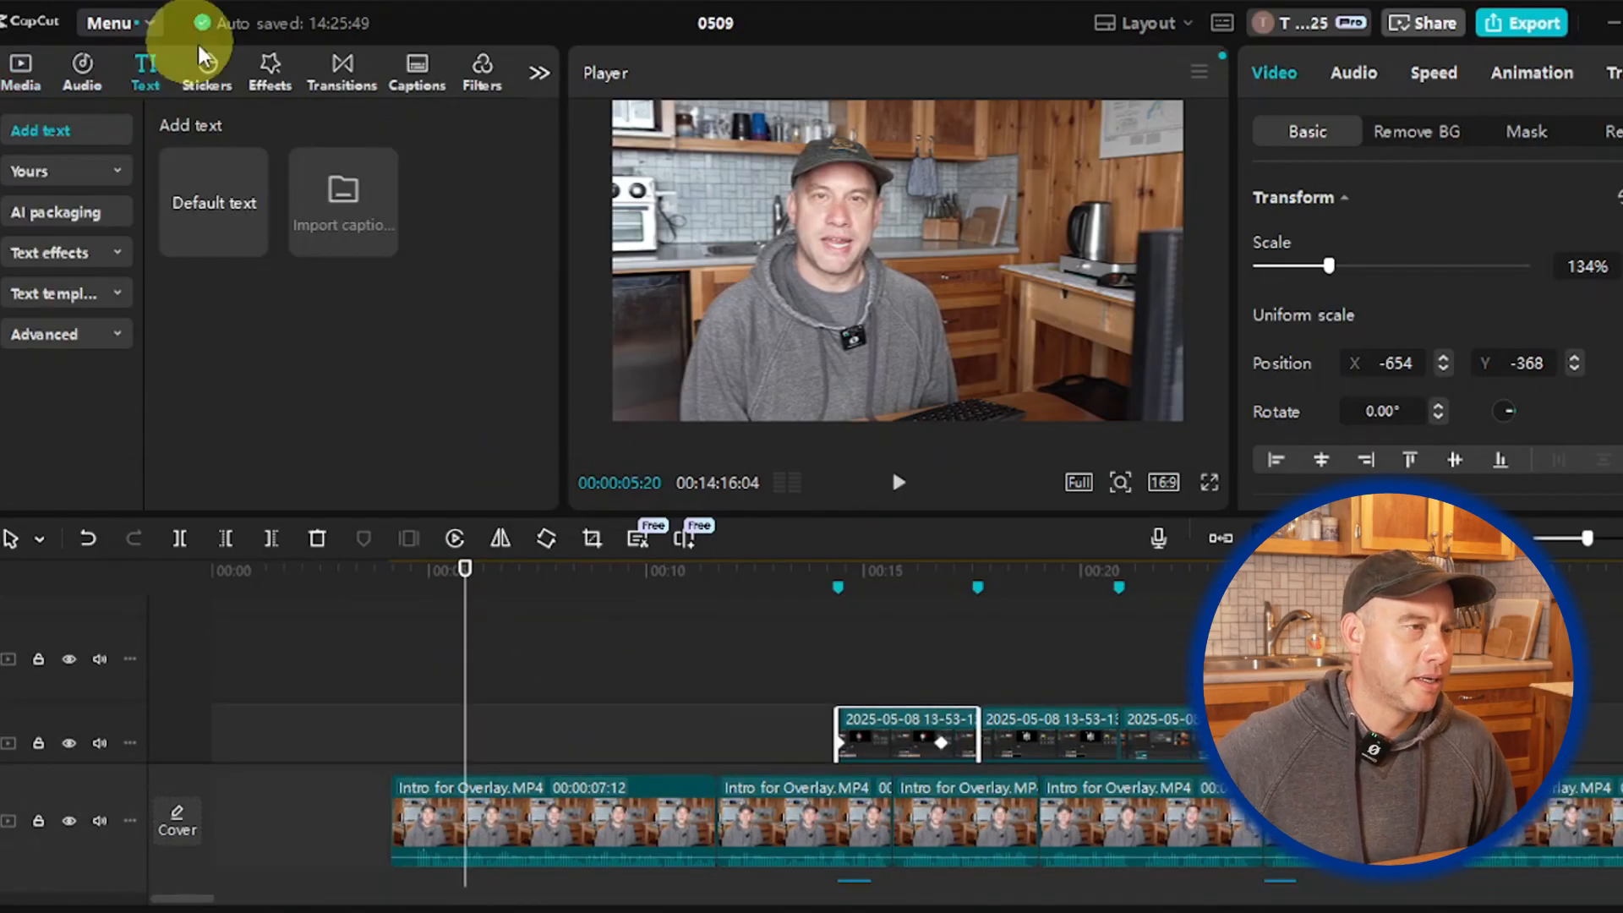
click(252, 242)
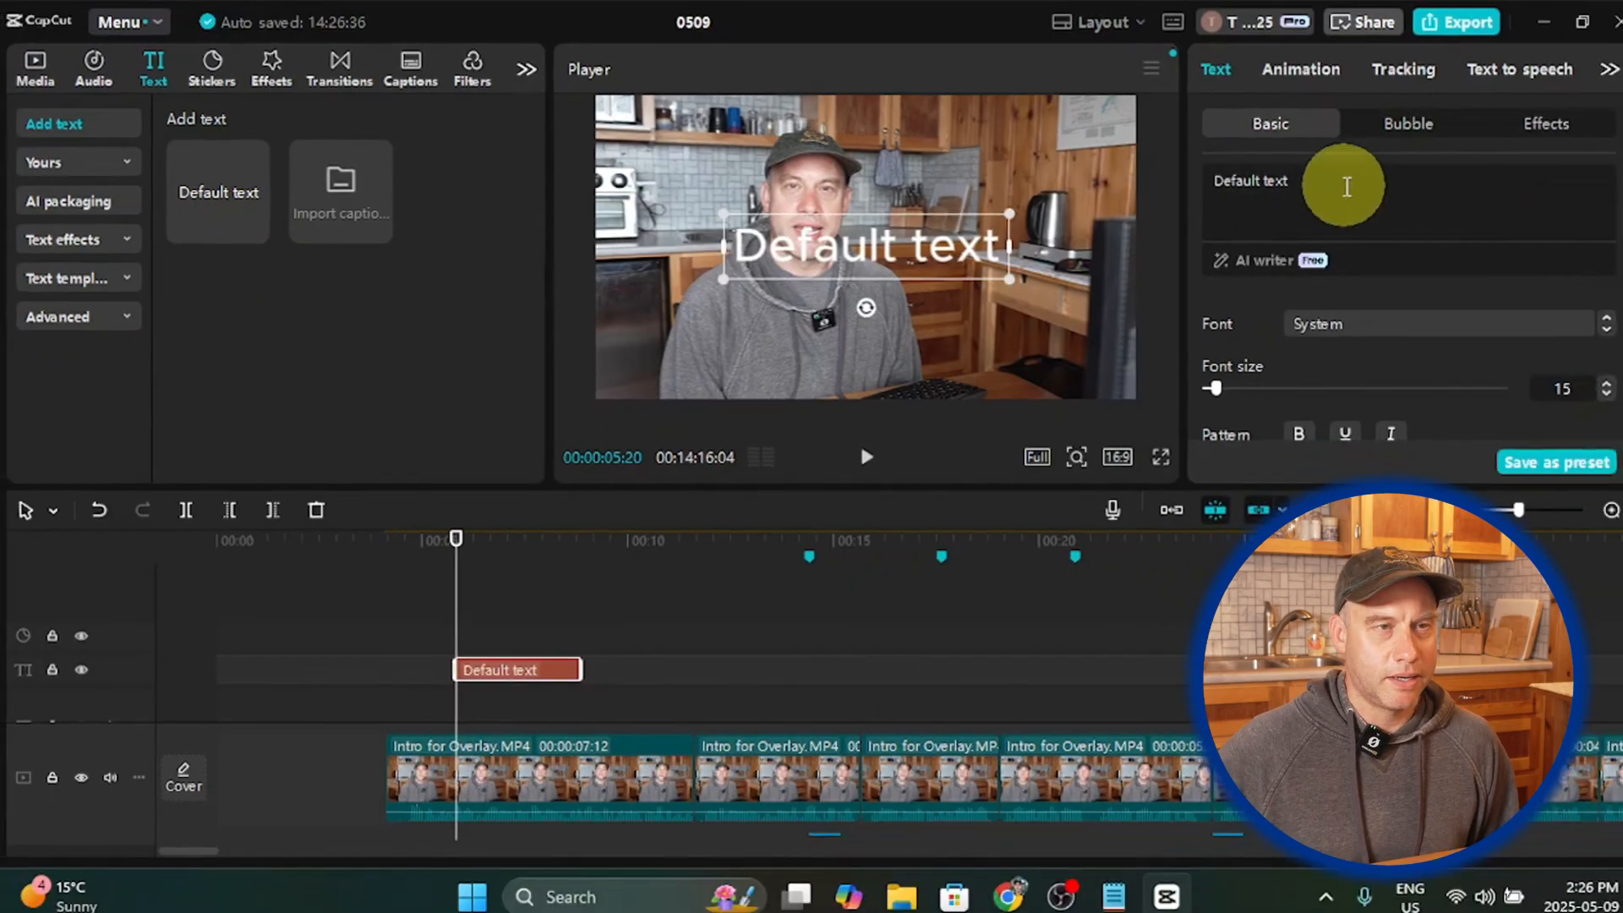
Step: Replace the default title text with the presenter's full name in capitals
drag(1412, 196, 1161, 180)
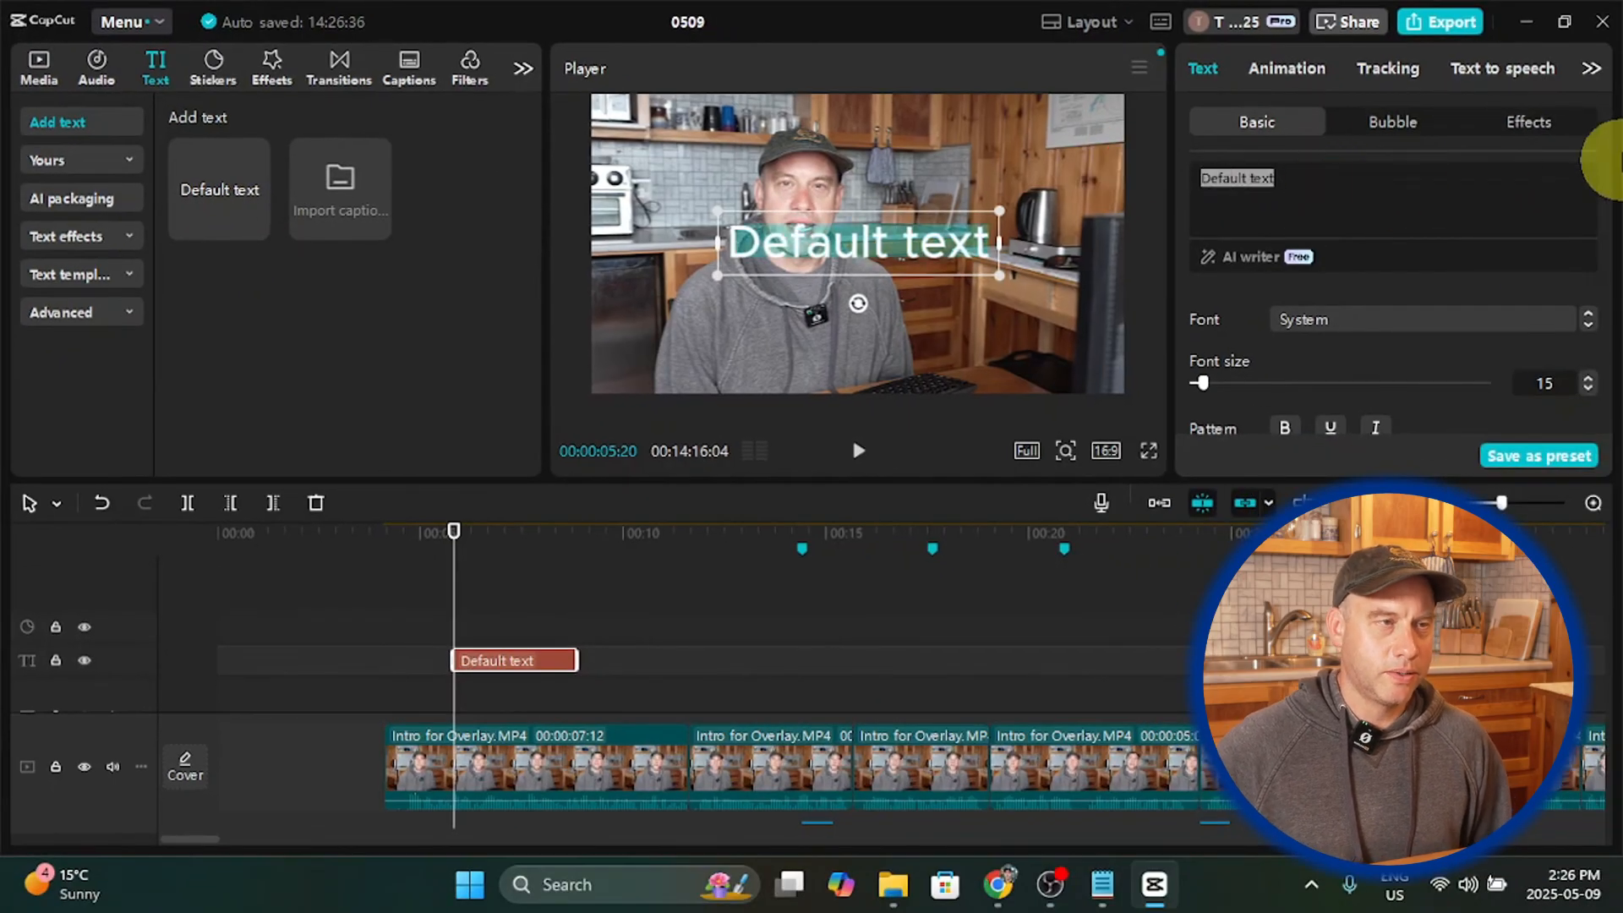
text(TED)
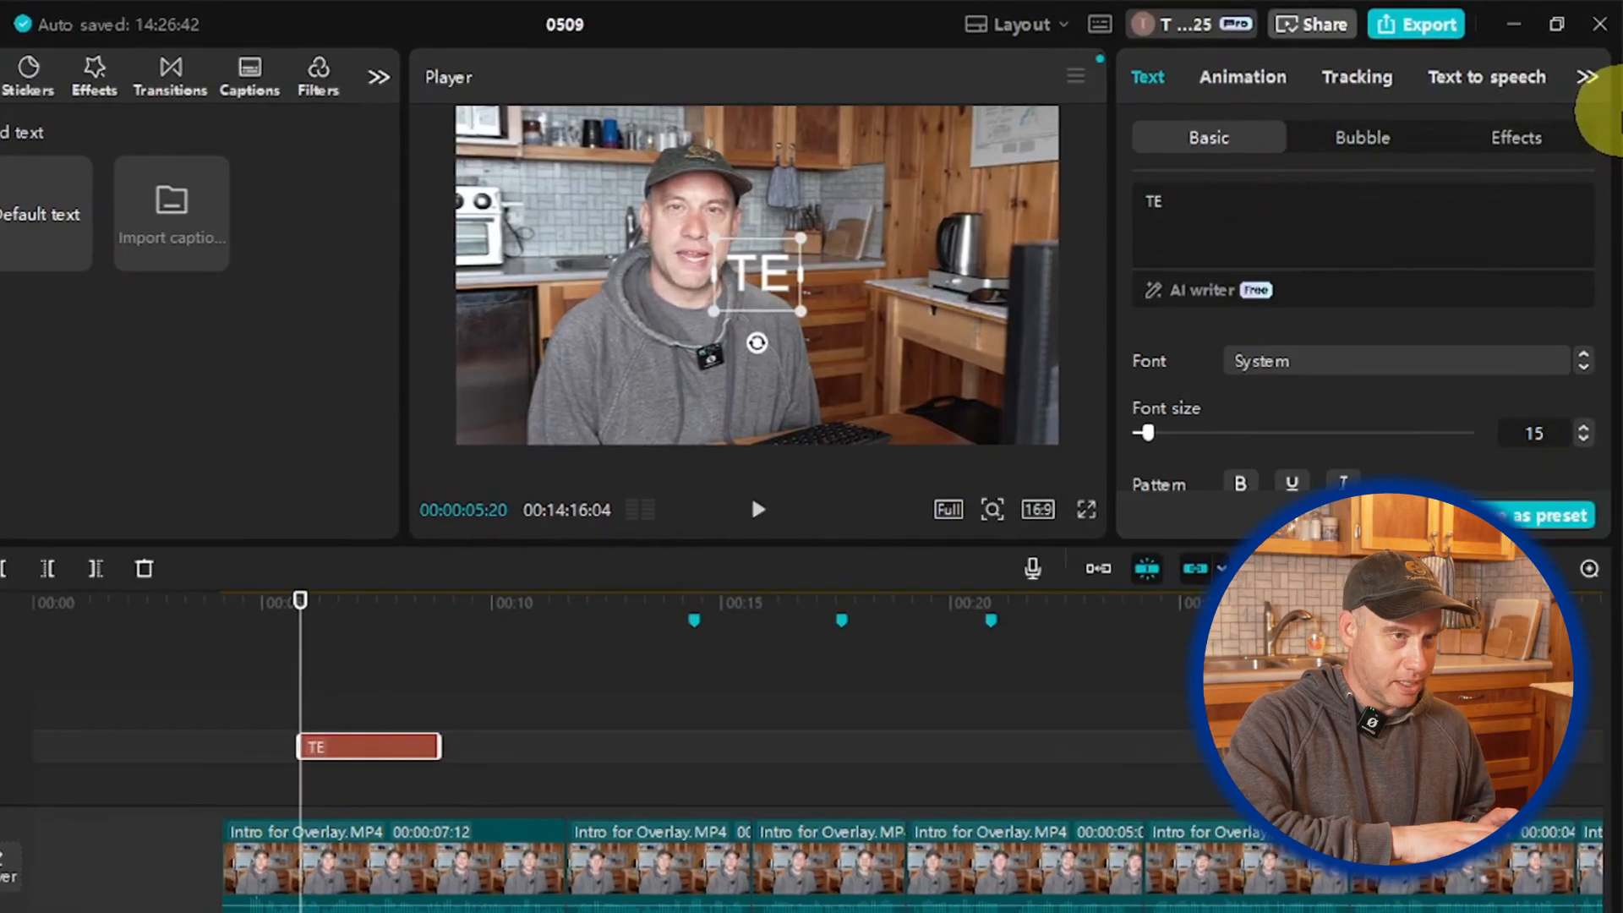
text( W)
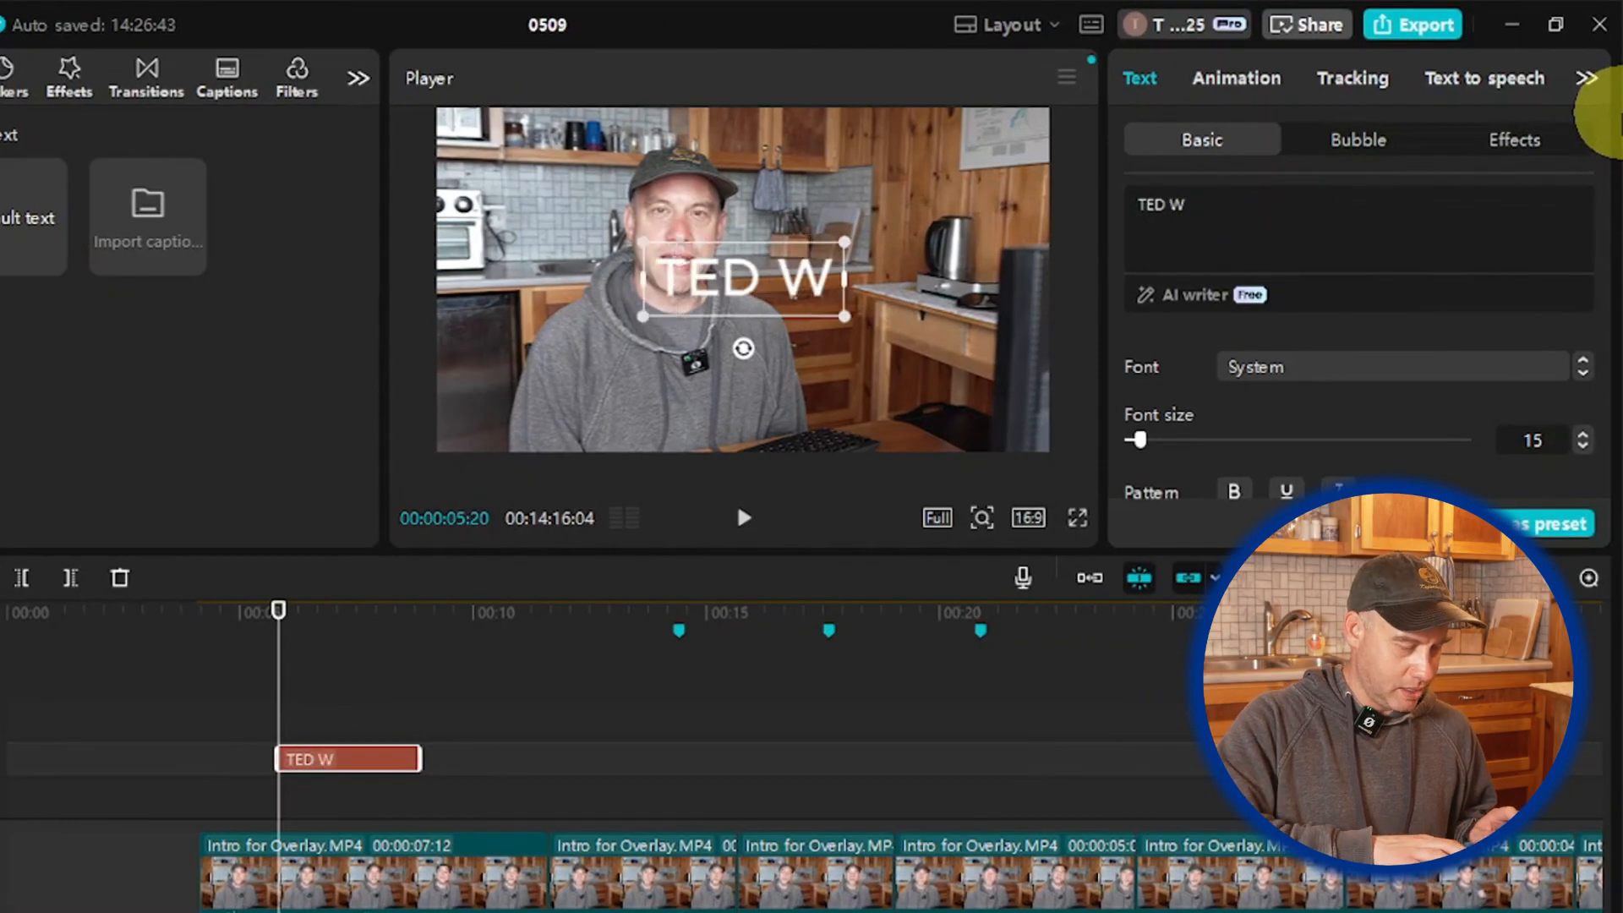
text(HITEW)
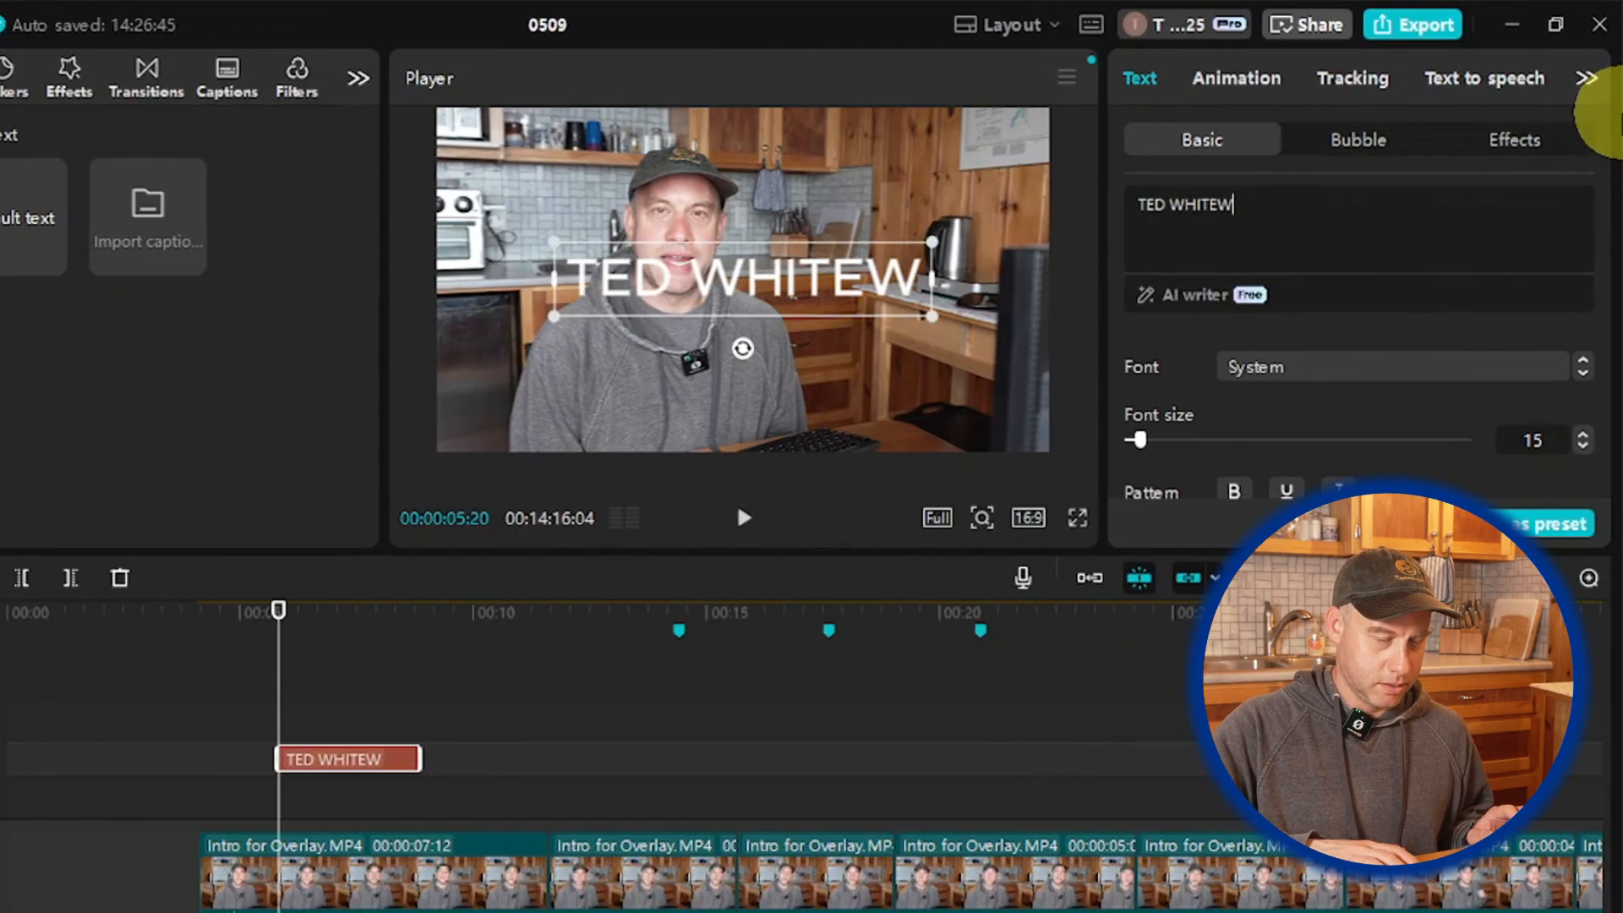
key(BackSpace)
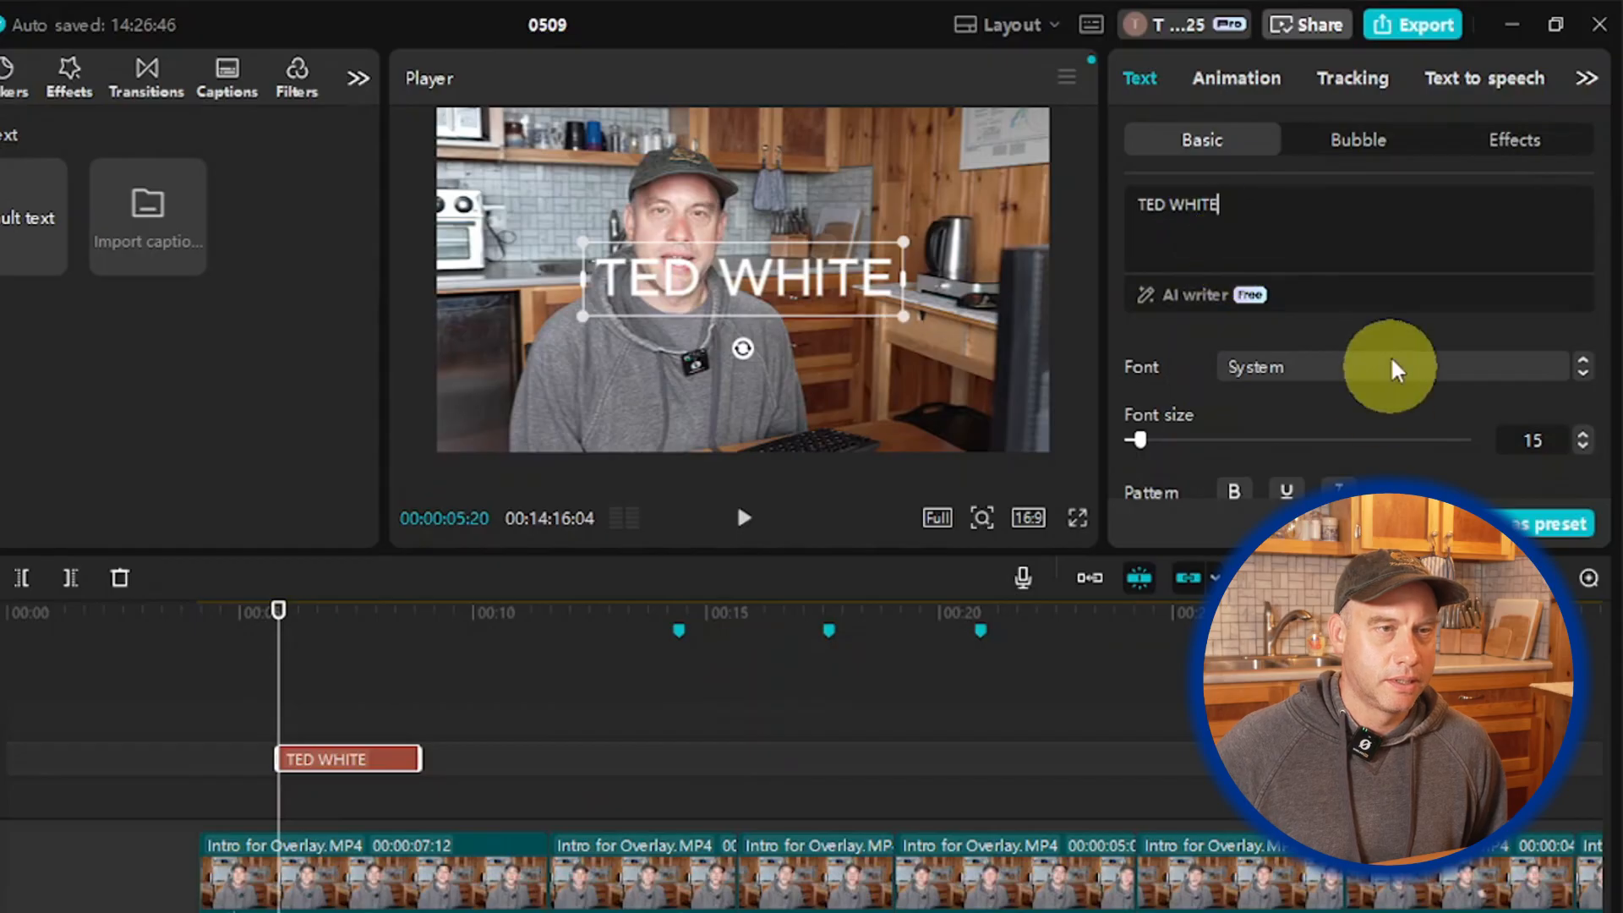
Step: Set the name title's font to Poetsen One
scroll(1387, 355, down, 1)
scroll(1359, 365, up, 1)
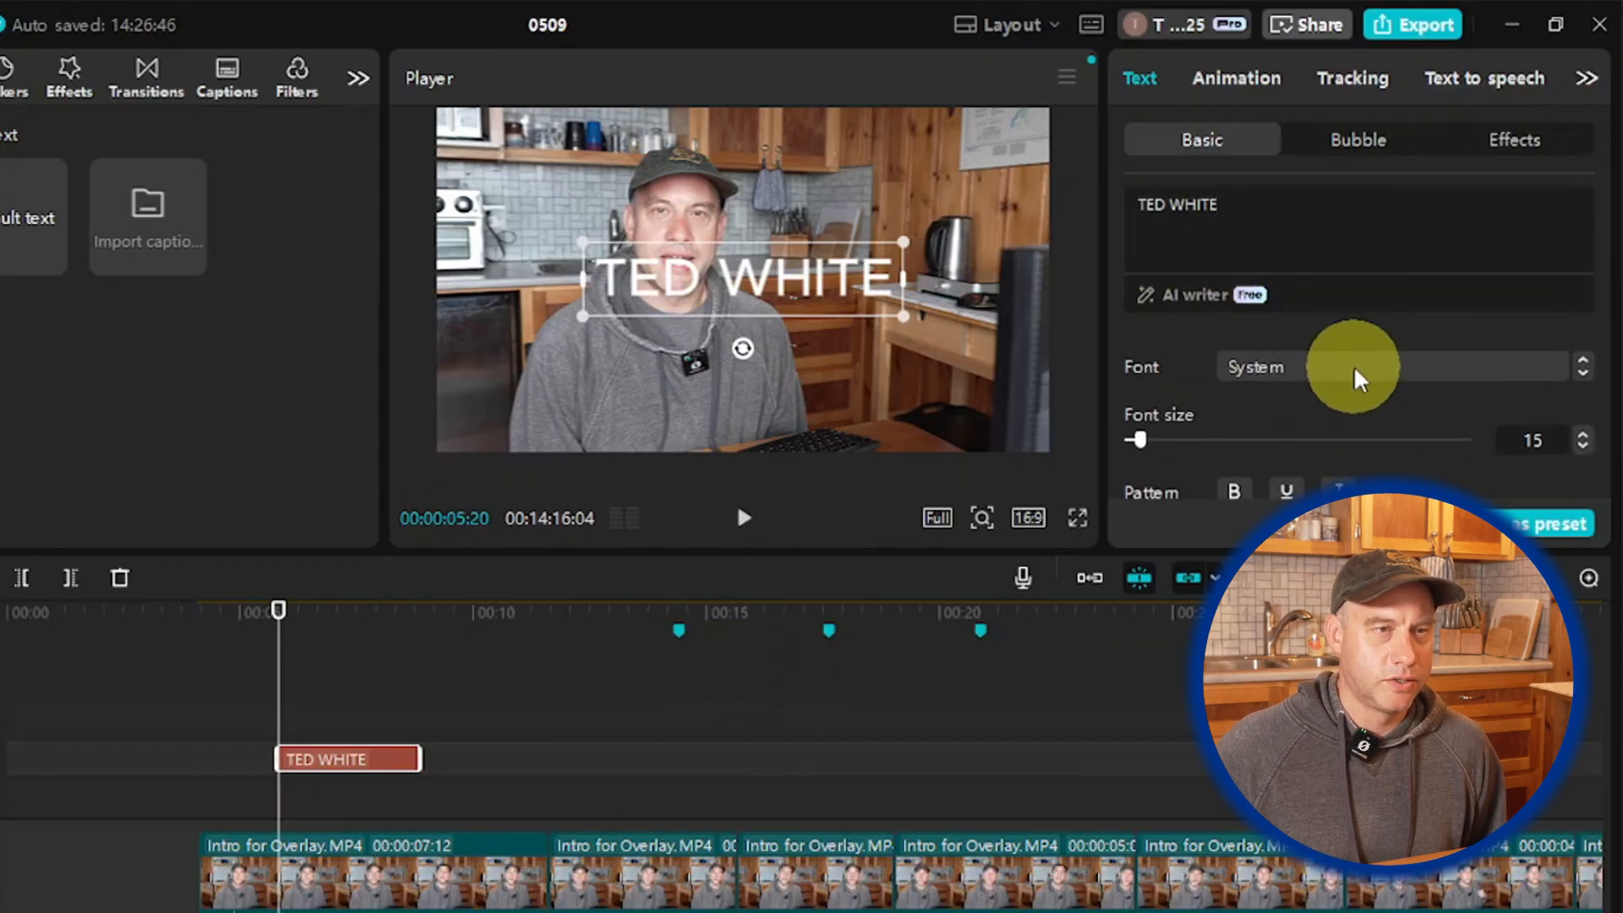
click(1374, 369)
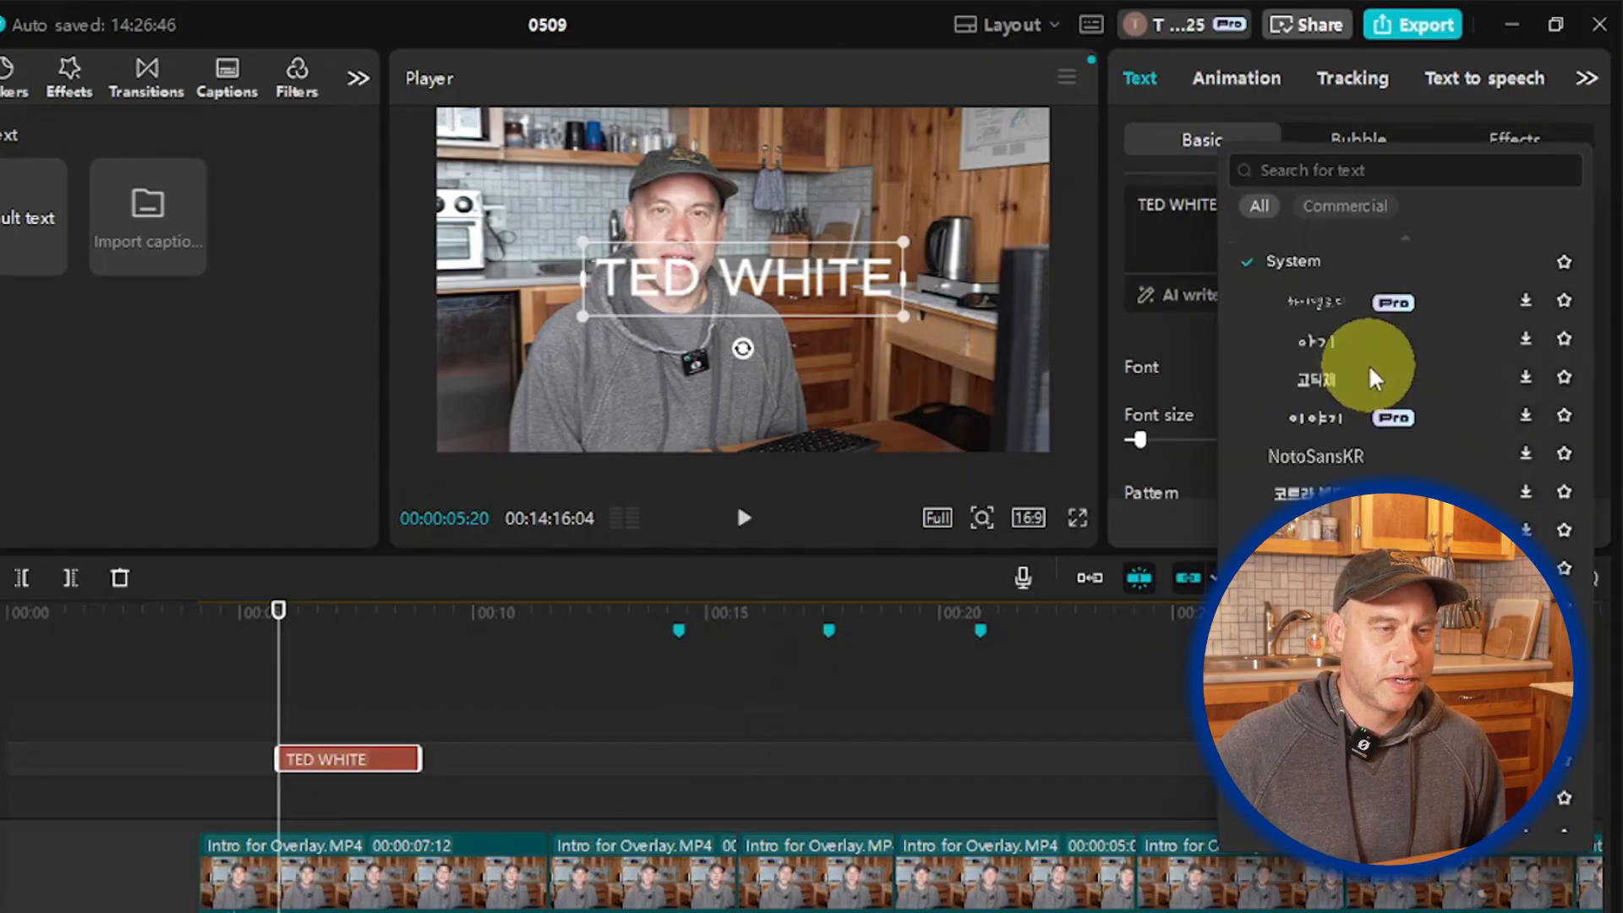
scroll(1345, 300, up, 1)
click(1346, 289)
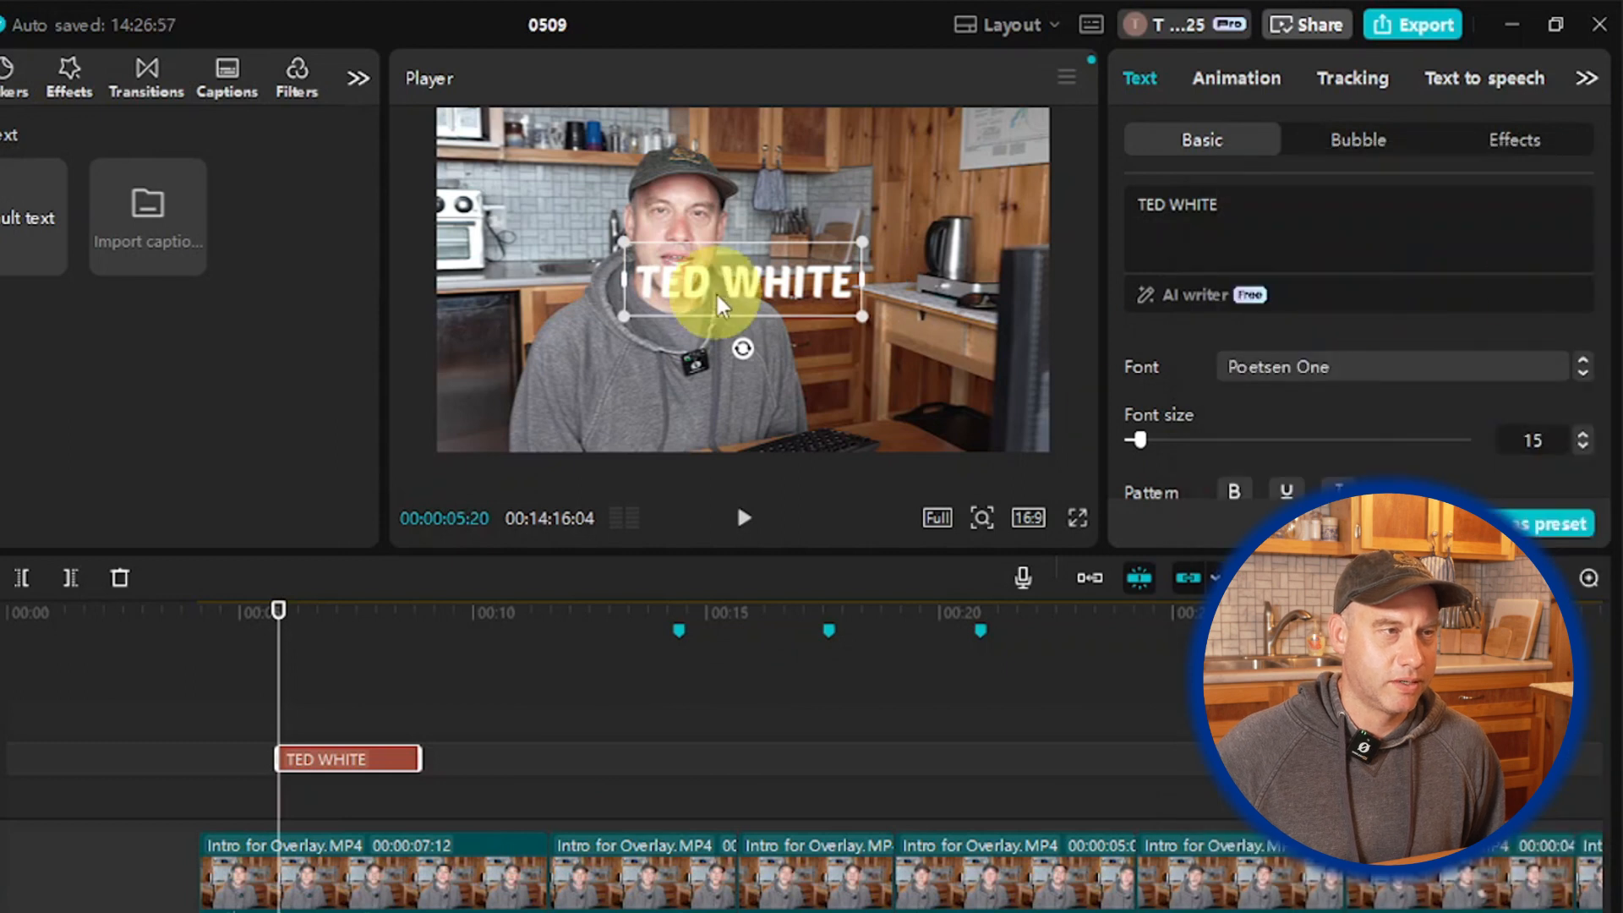
Step: Enable the Shadow effect on the name title
scroll(1345, 355, down, 10)
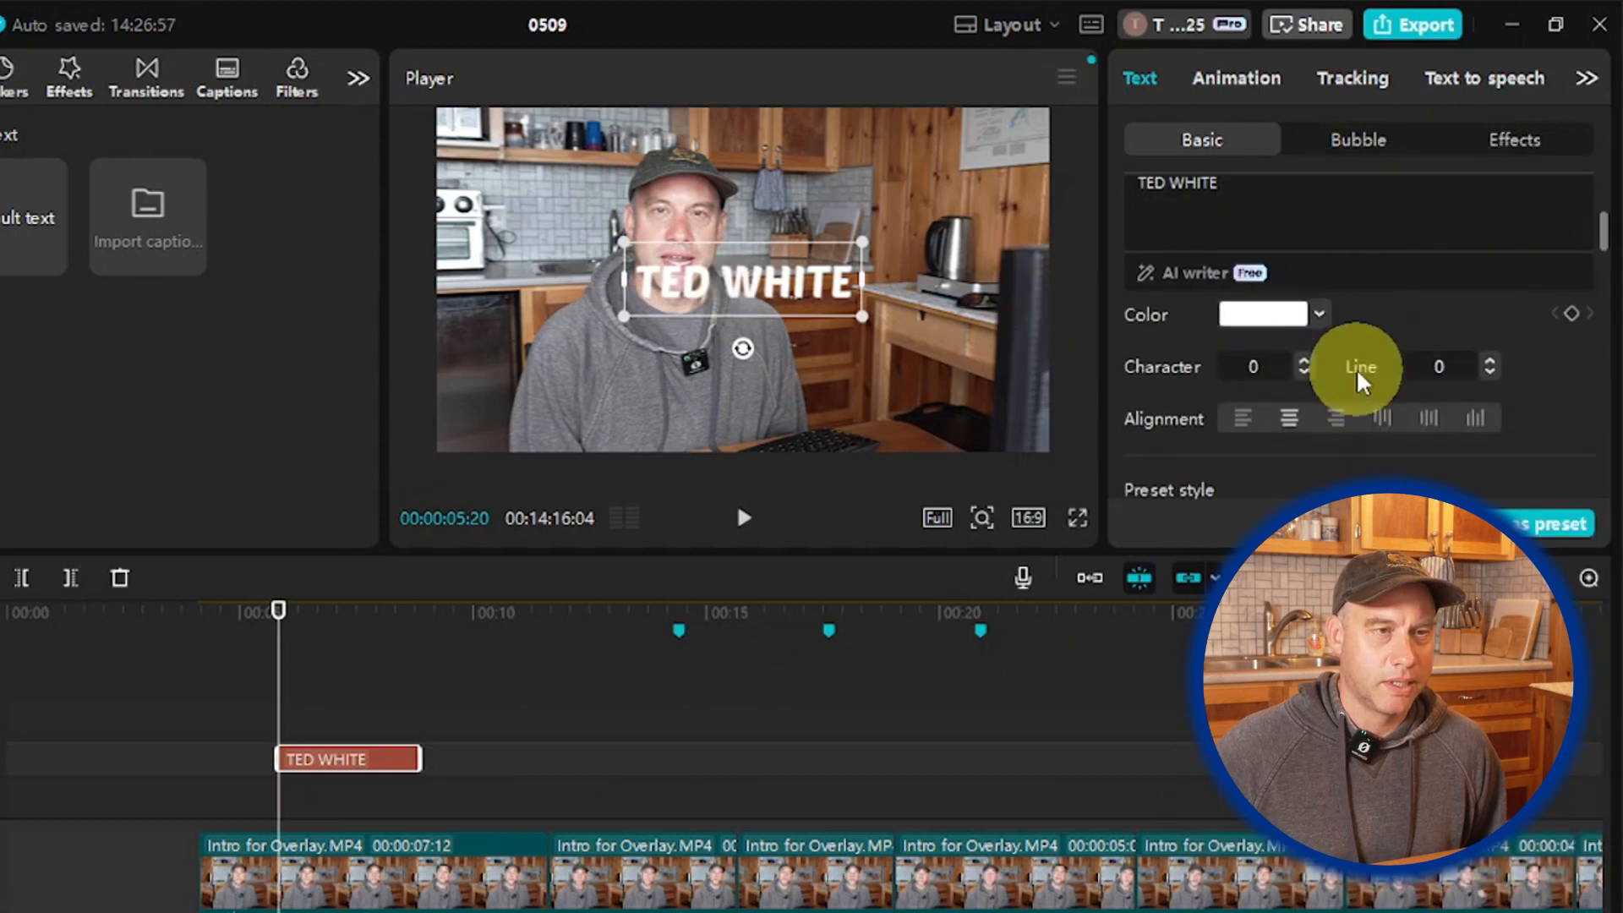
scroll(1359, 384, down, 6)
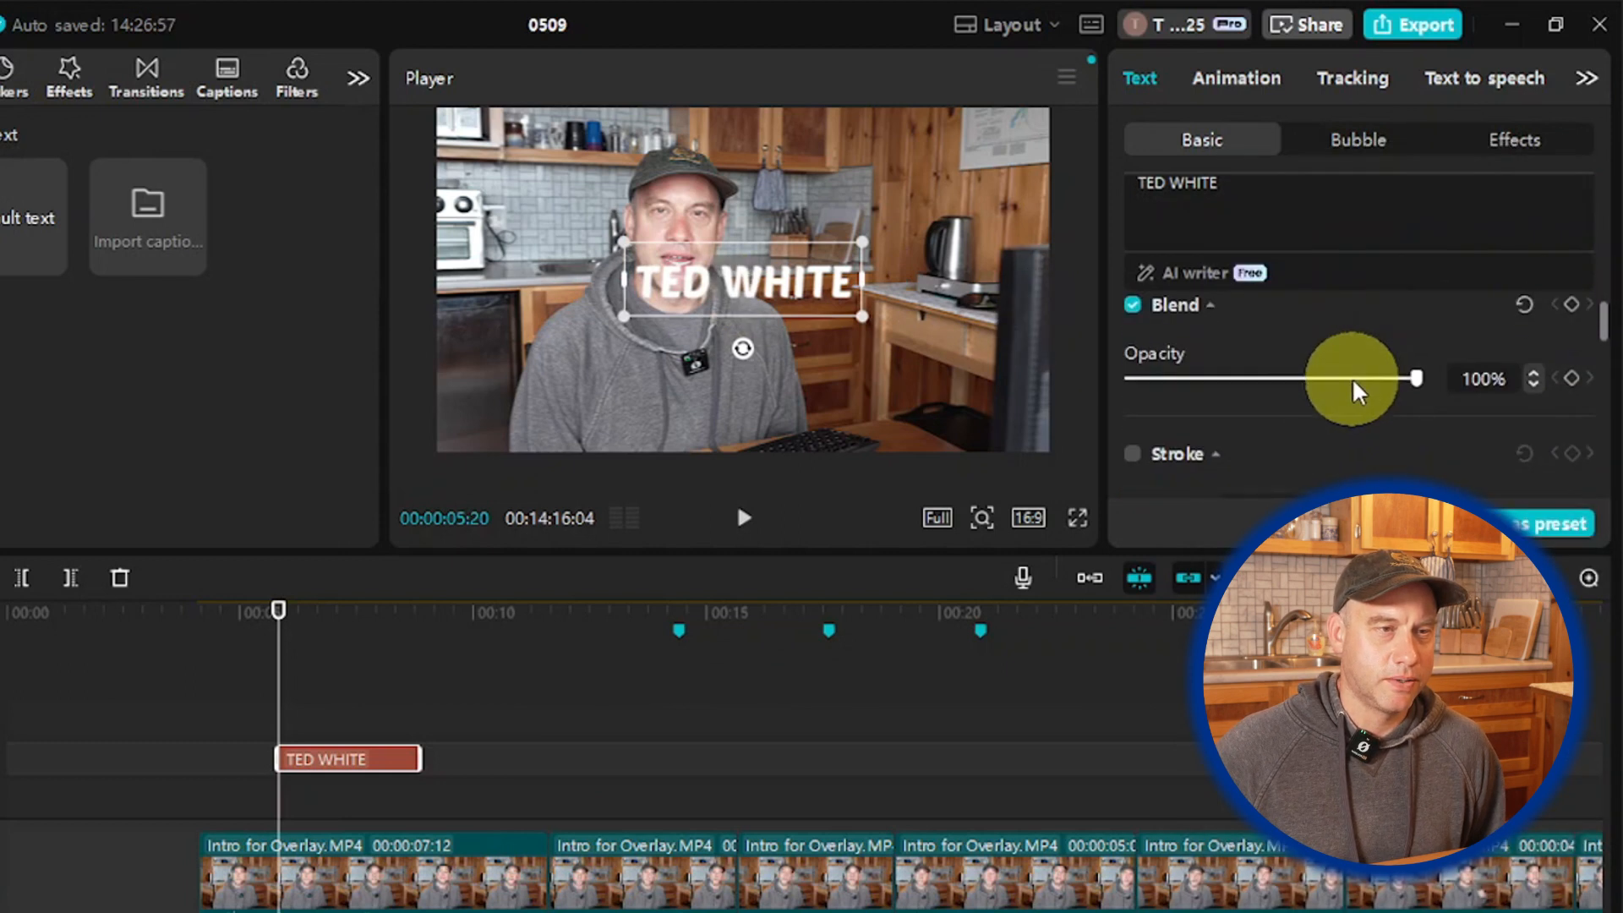
scroll(1285, 415, down, 10)
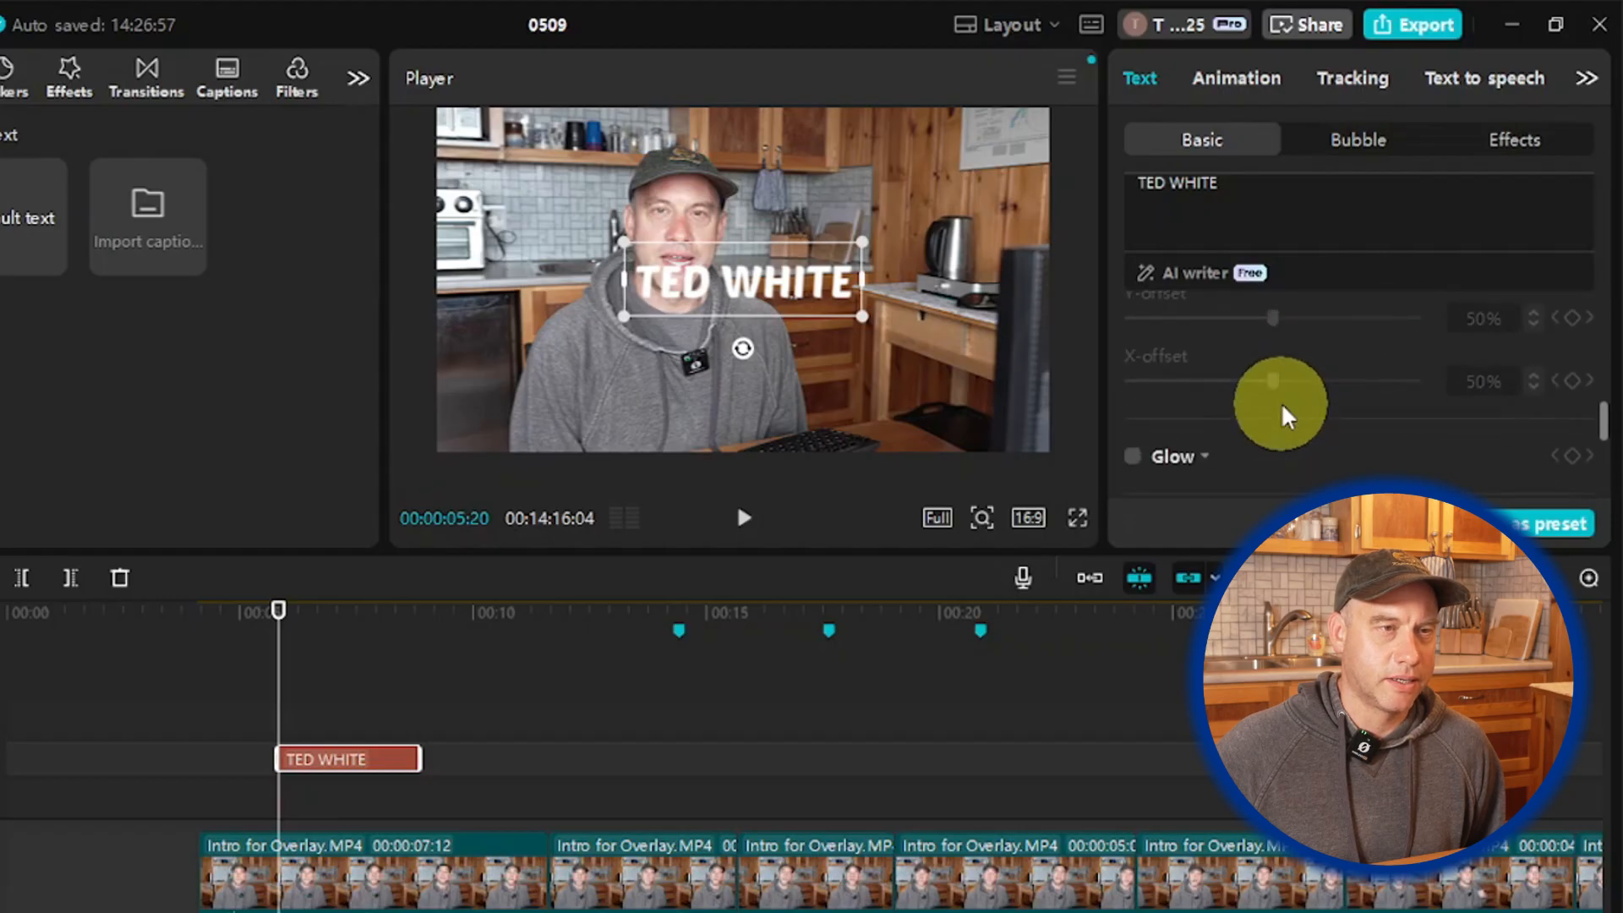
scroll(1265, 422, up, 5)
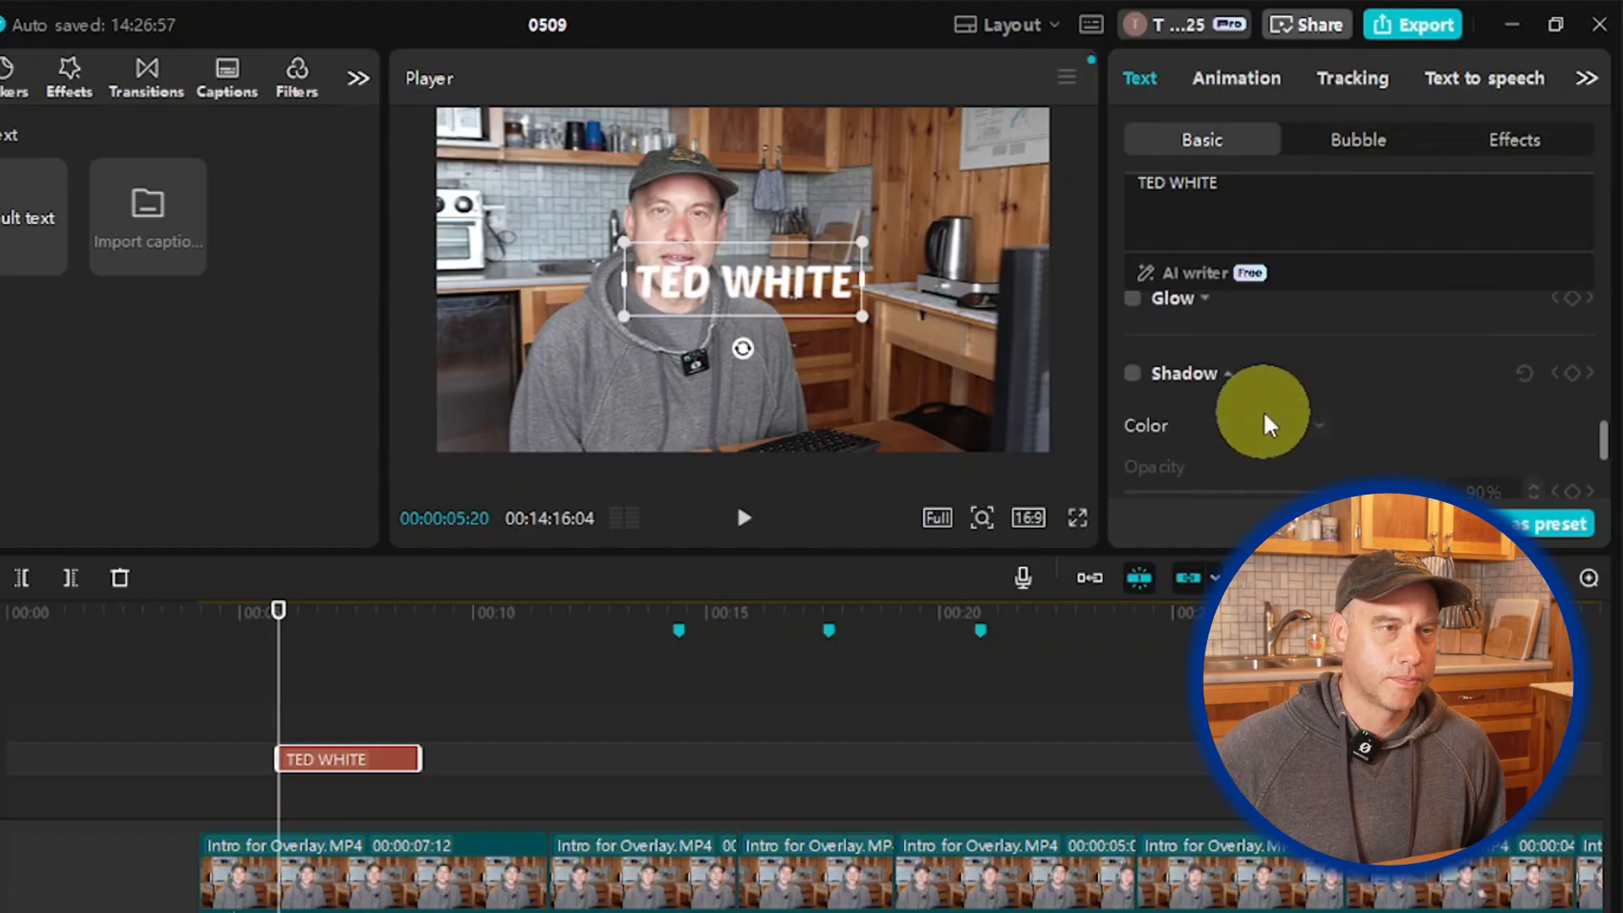
click(1129, 482)
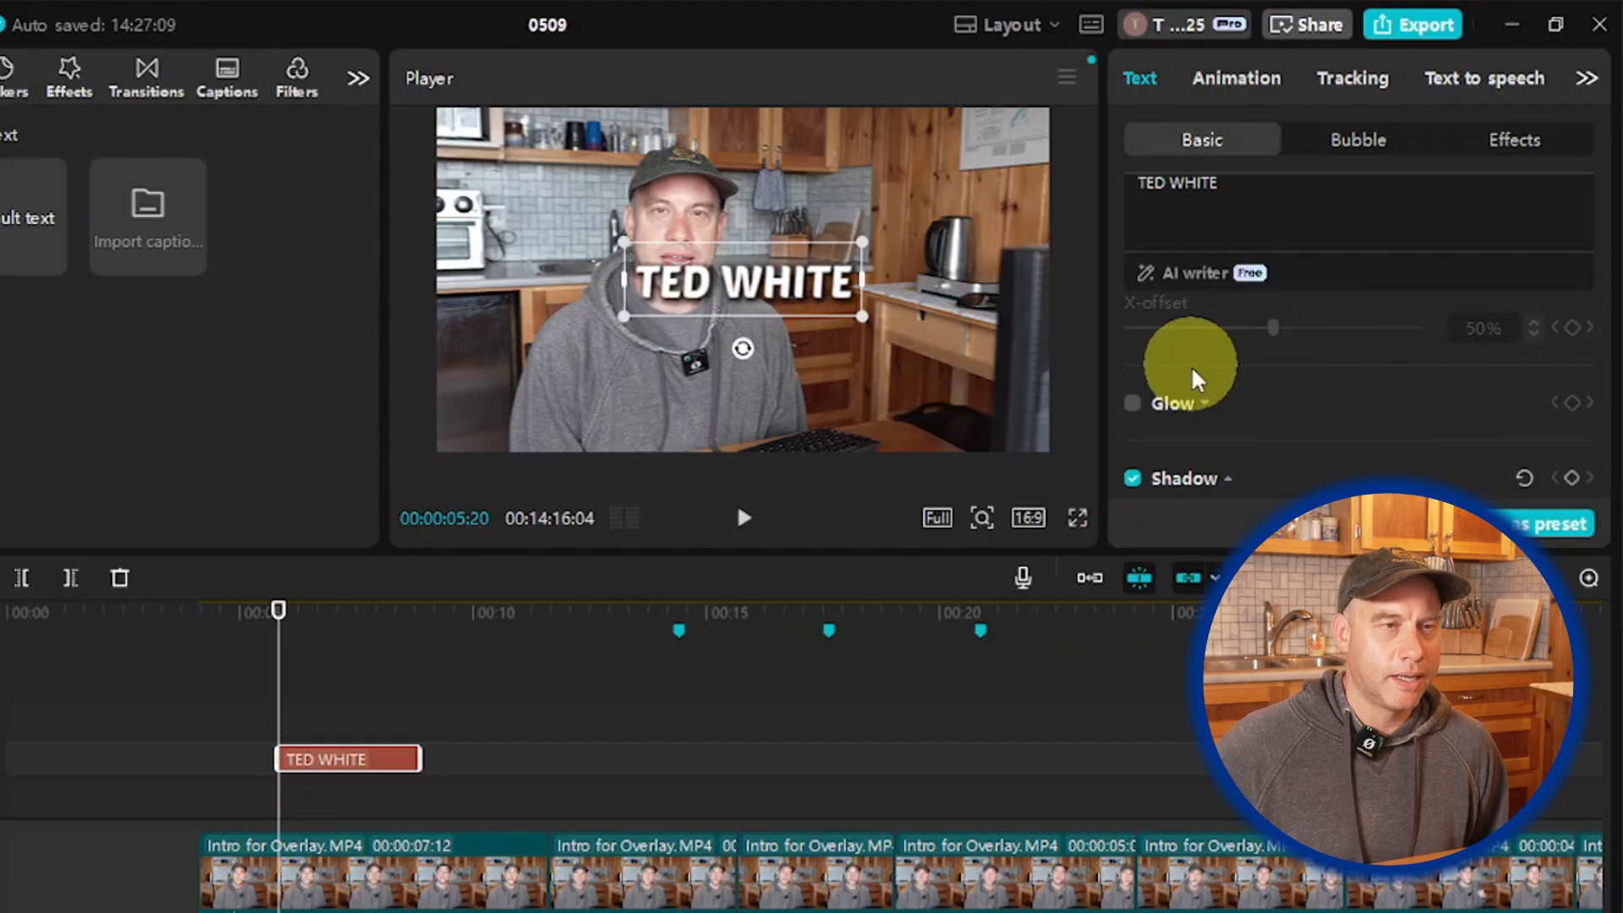
Step: Turn on the name title's background with the second style and move the title beside the presenter's shoulder
scroll(1208, 399, down, 6)
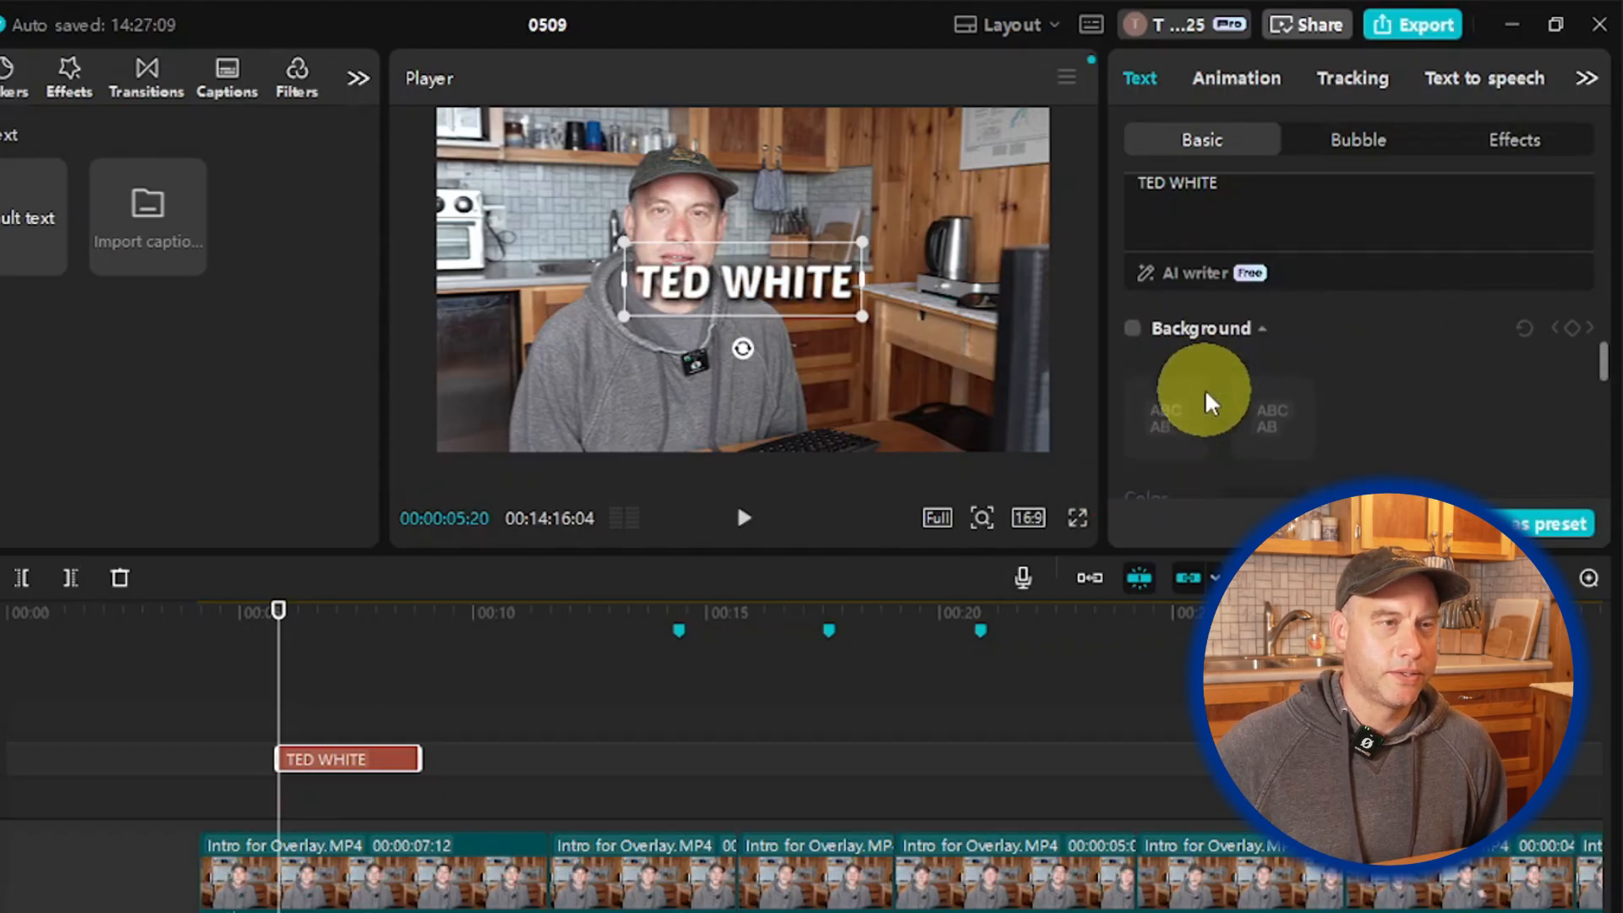
scroll(1207, 399, up, 1)
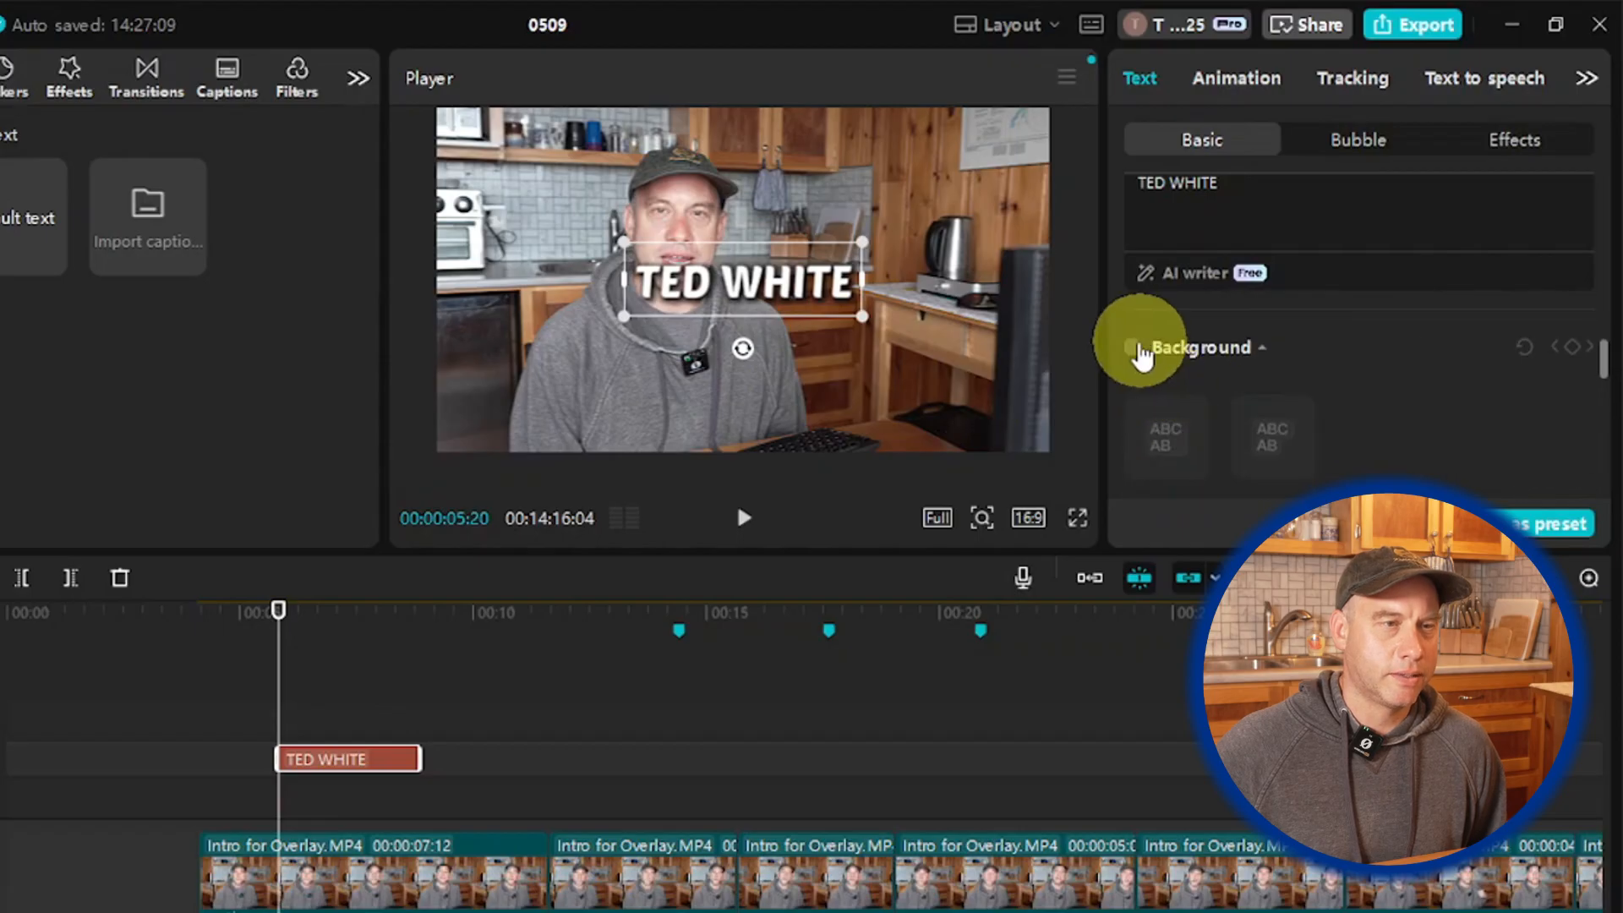
click(1132, 347)
click(1272, 435)
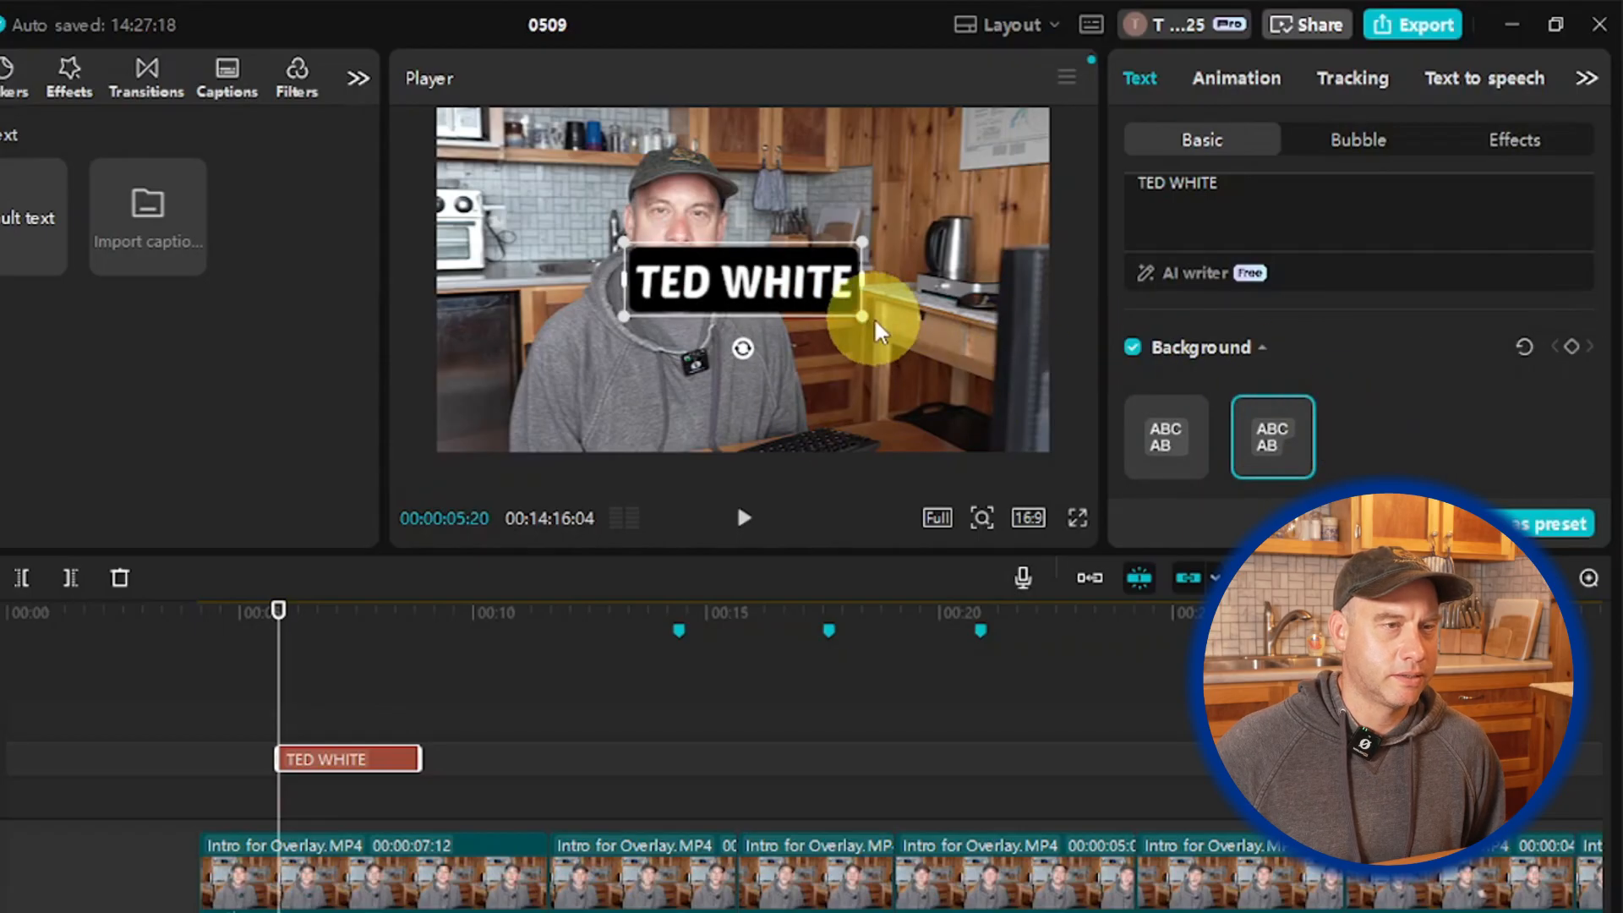
drag(756, 288, 838, 330)
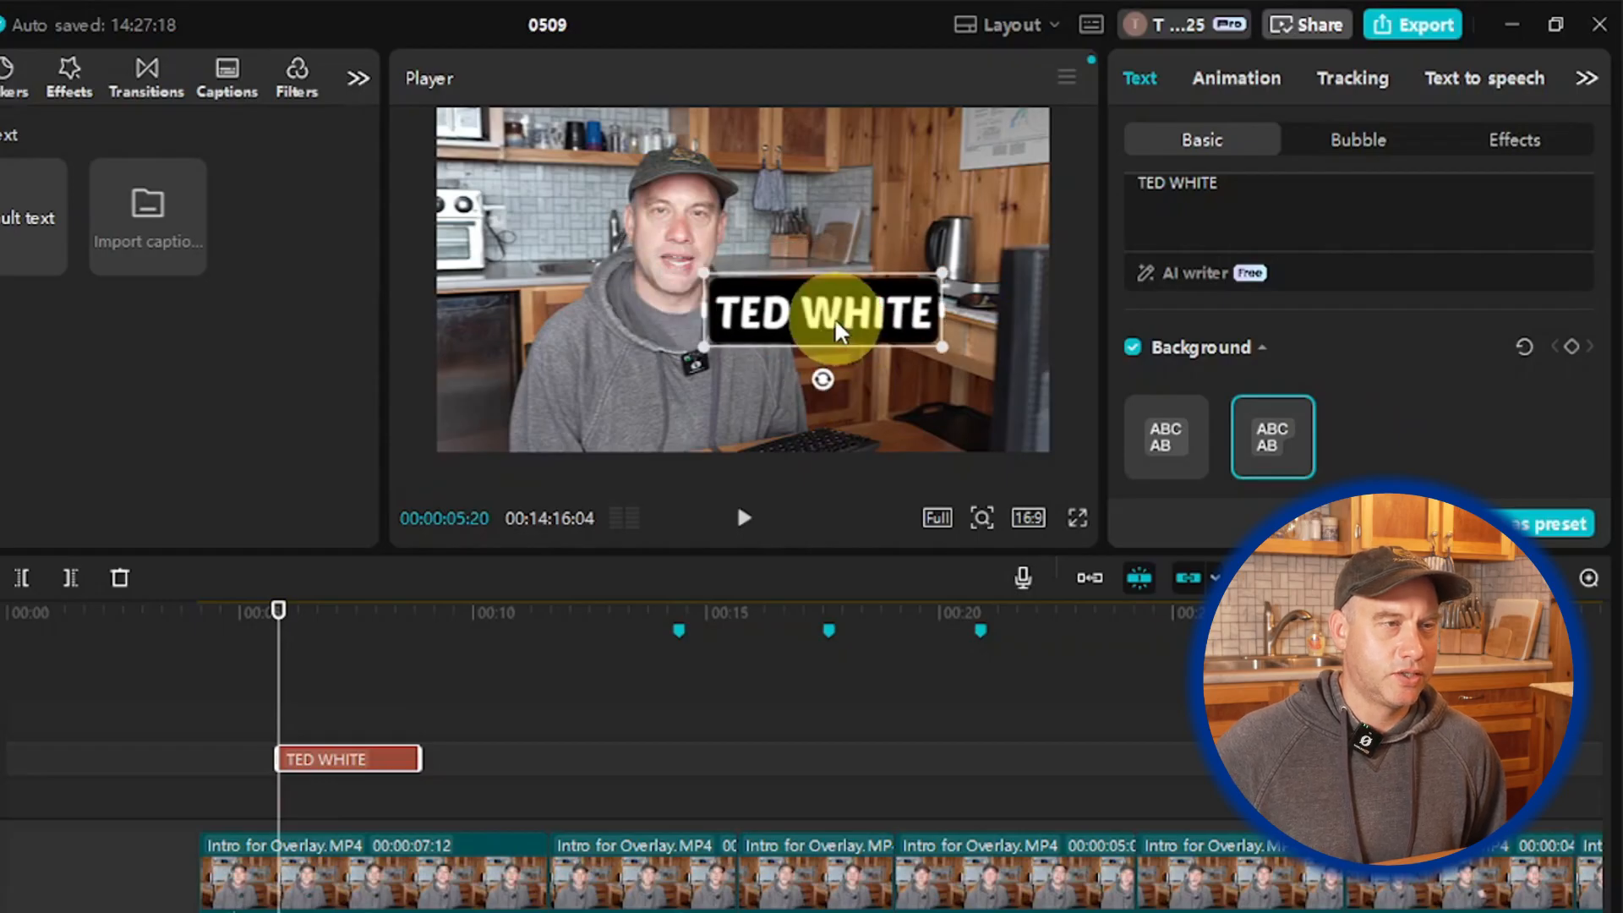
Step: Set the name title's background color to red, hex EC1D1D
click(1260, 350)
scroll(1260, 372, down, 8)
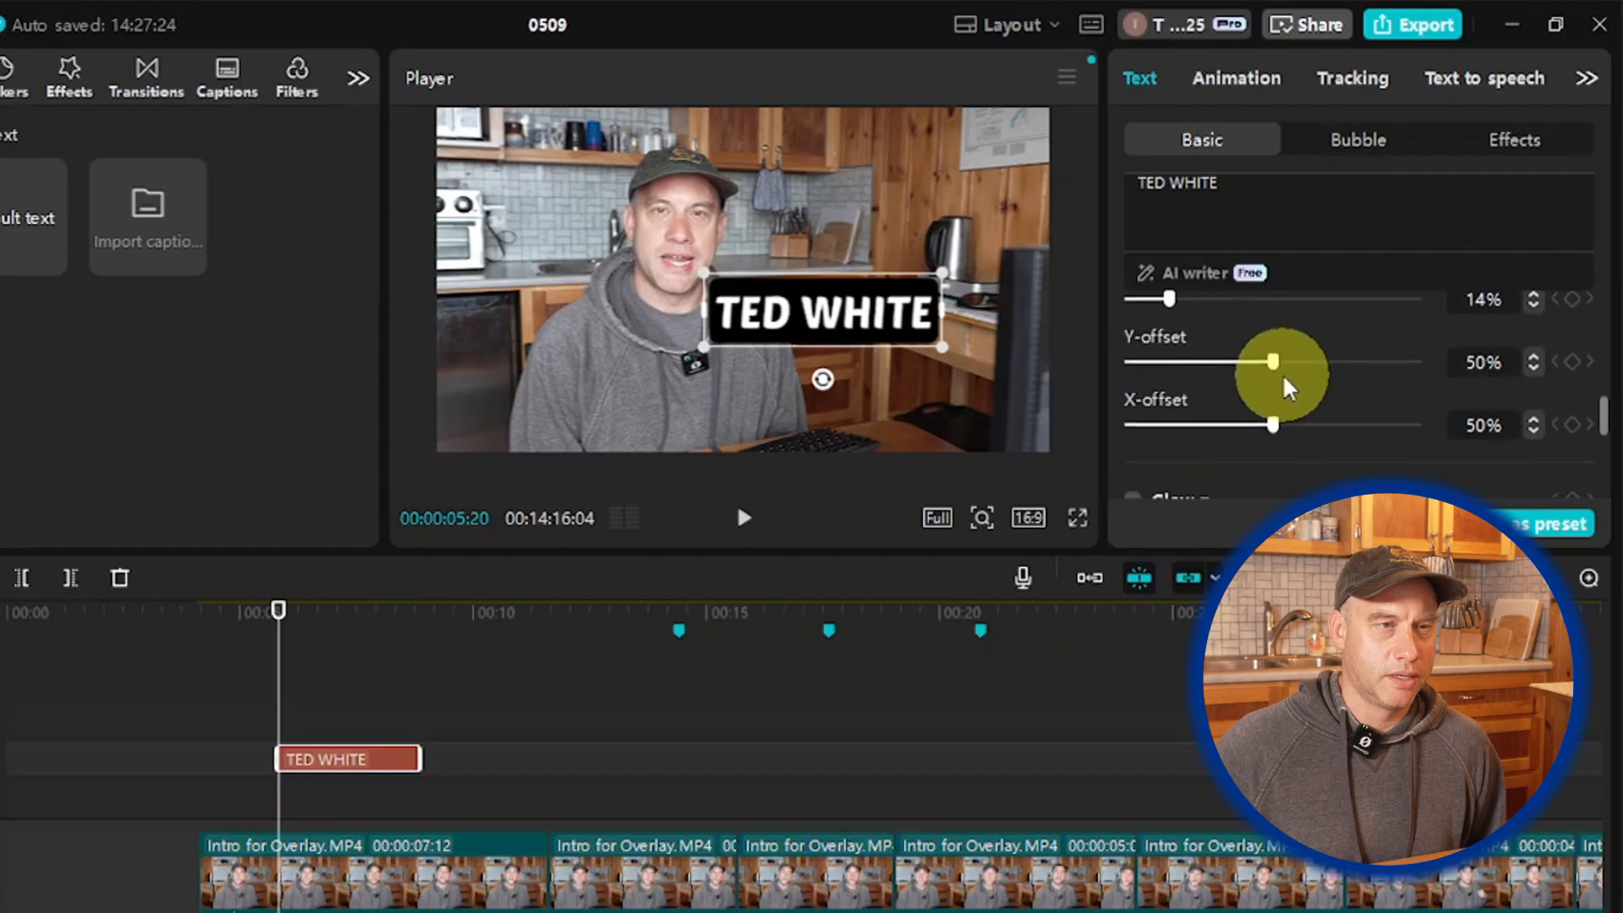
scroll(1283, 391, down, 1)
scroll(1283, 404, up, 8)
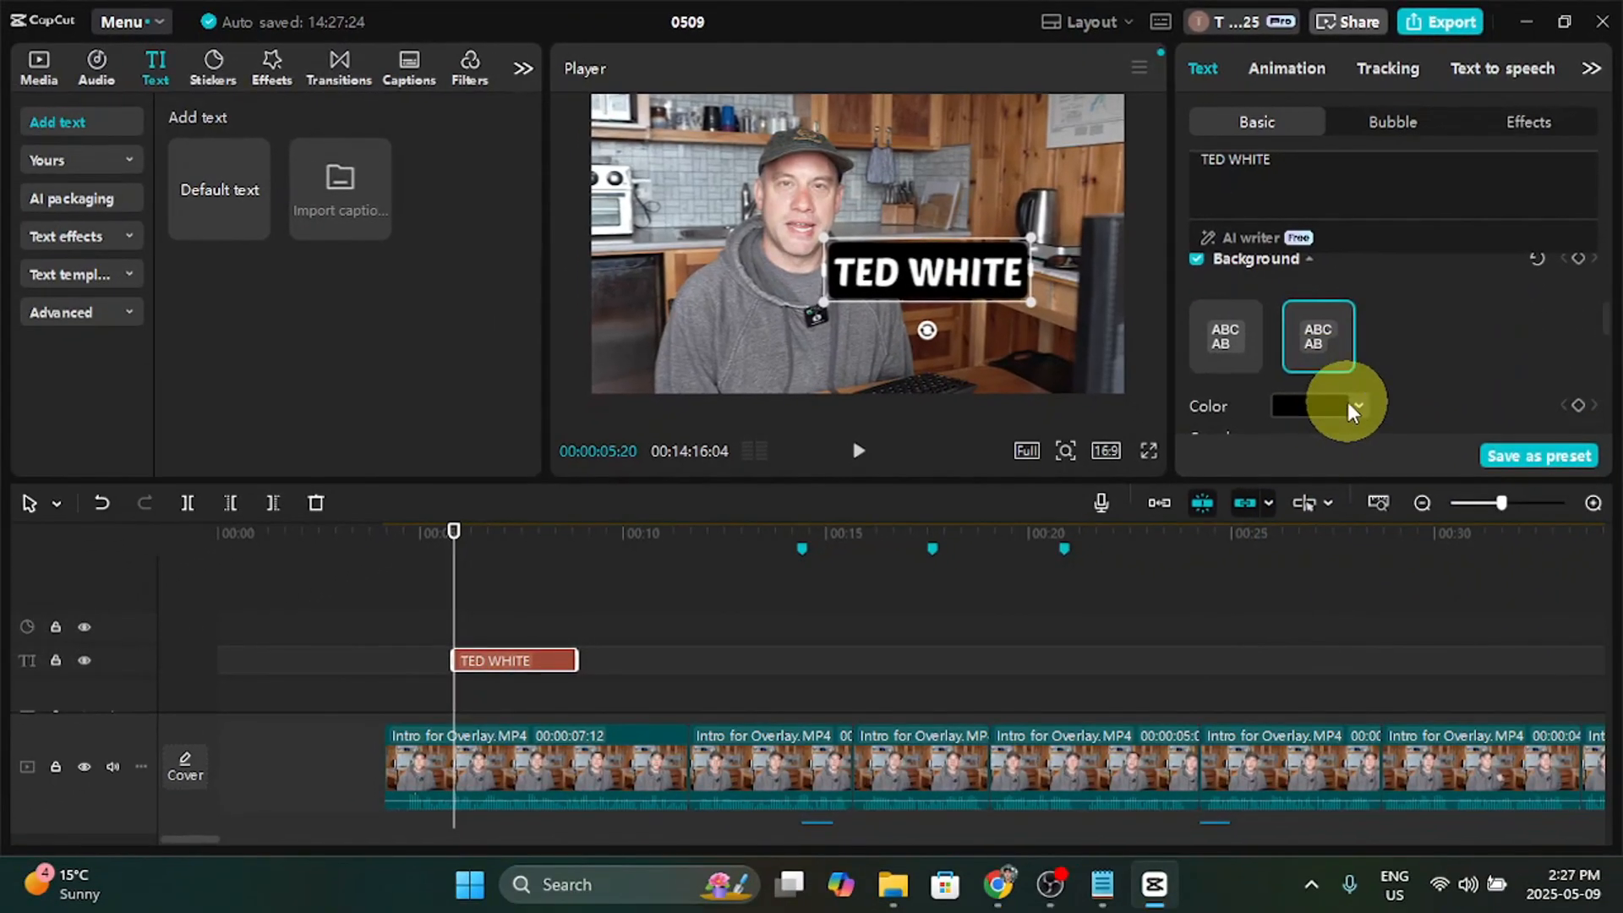
click(1302, 467)
click(1352, 713)
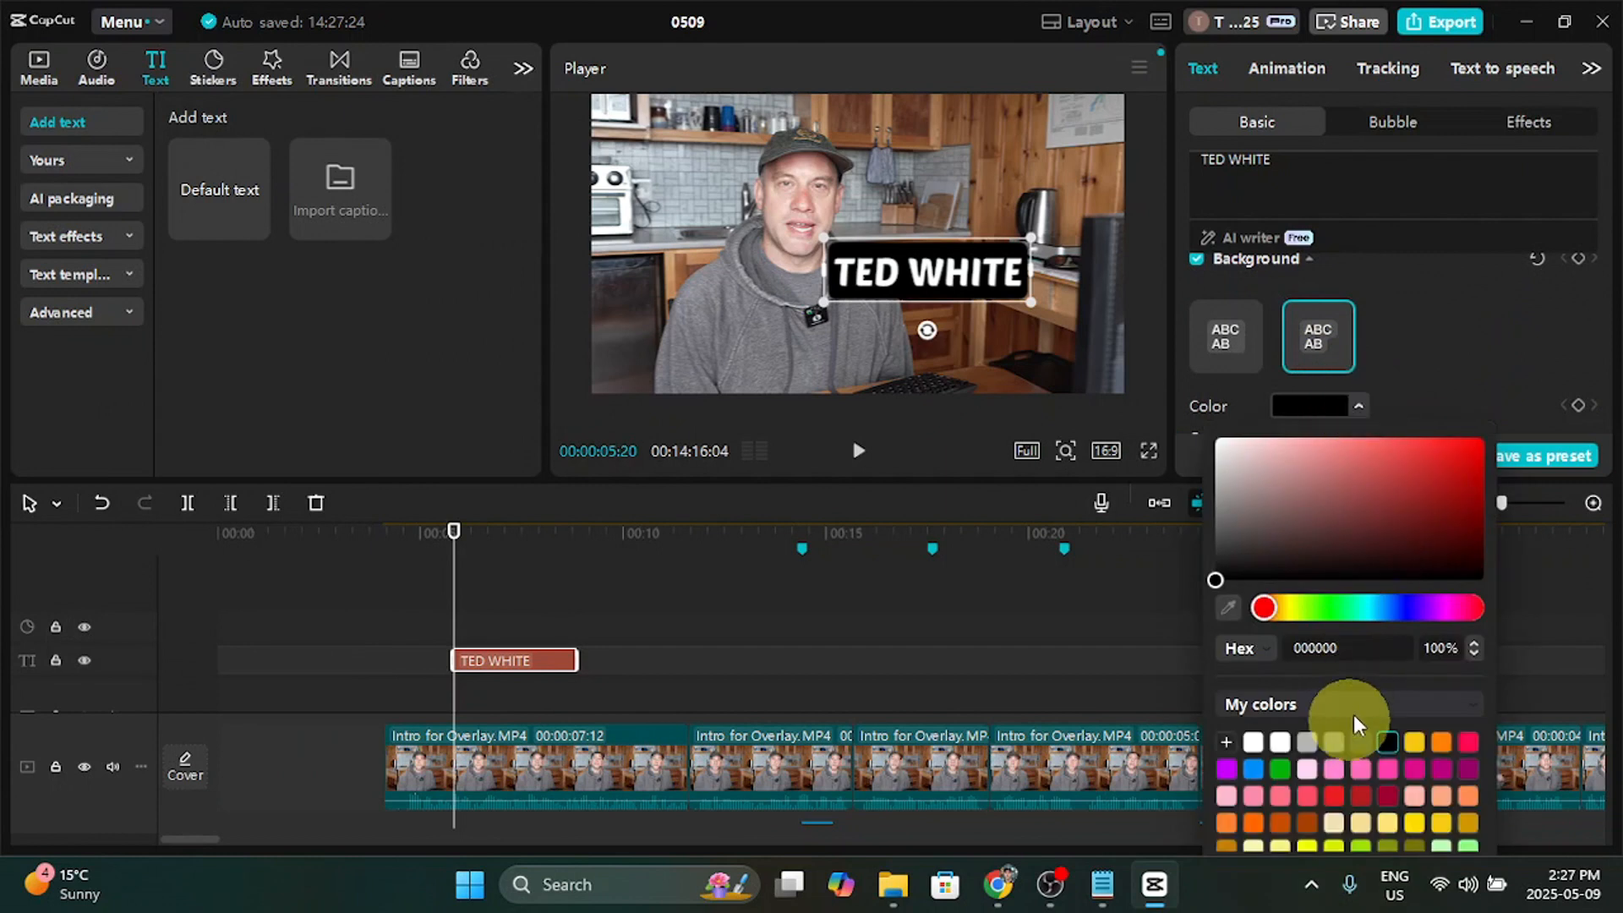
click(1338, 810)
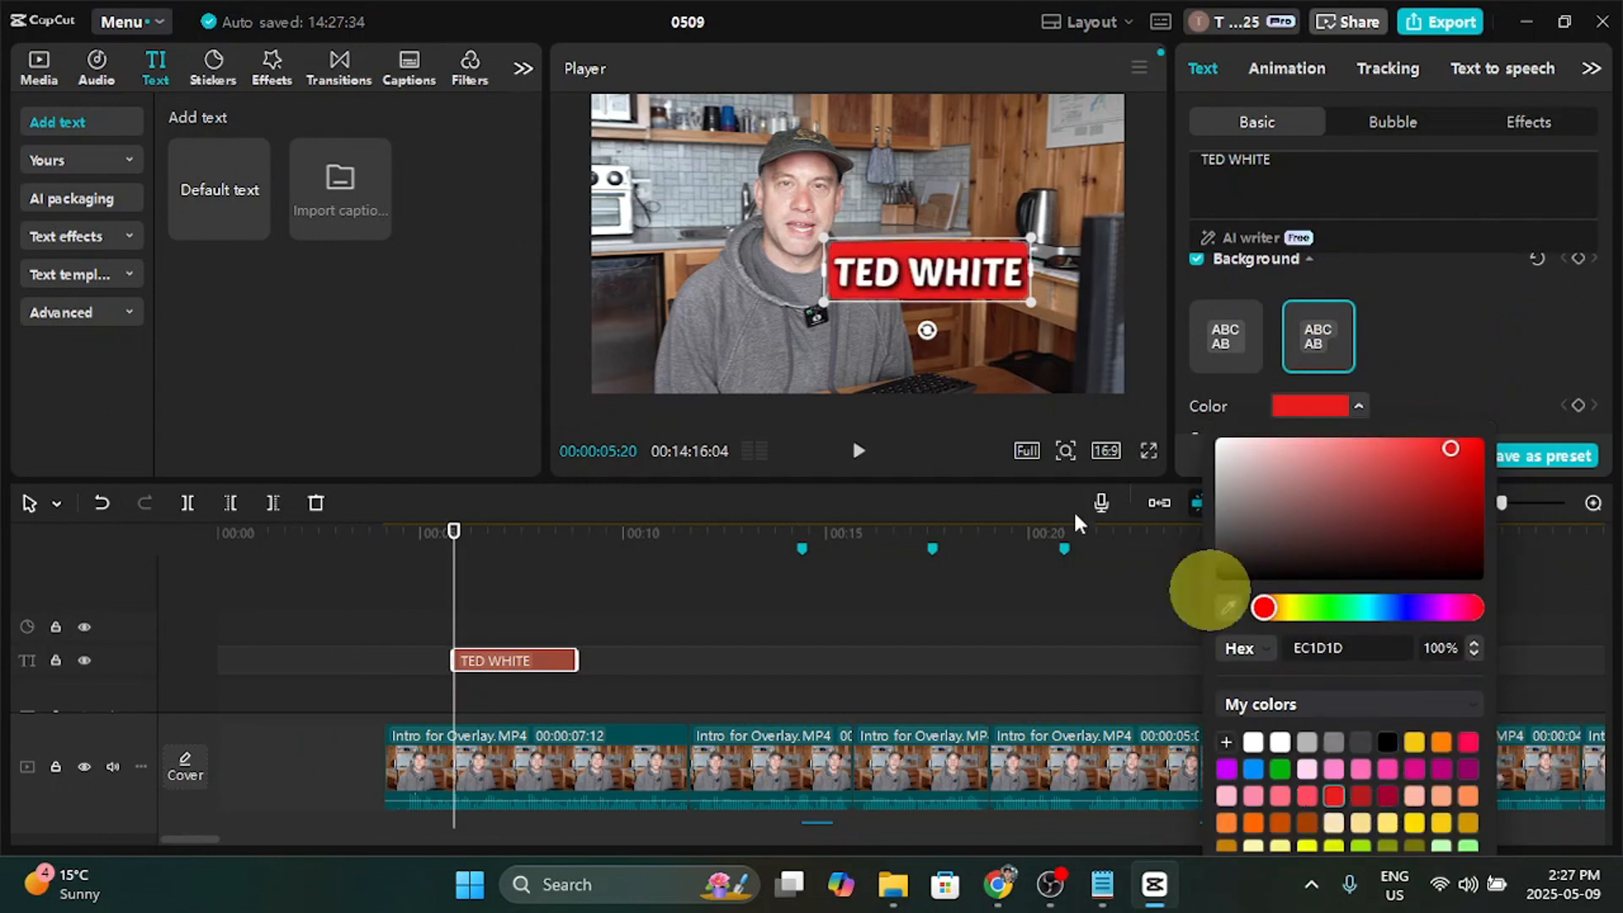
Step: Shift the name title farther from the presenter, shrink it slightly, and paste a copy placed a little higher in the frame
drag(966, 275, 1013, 271)
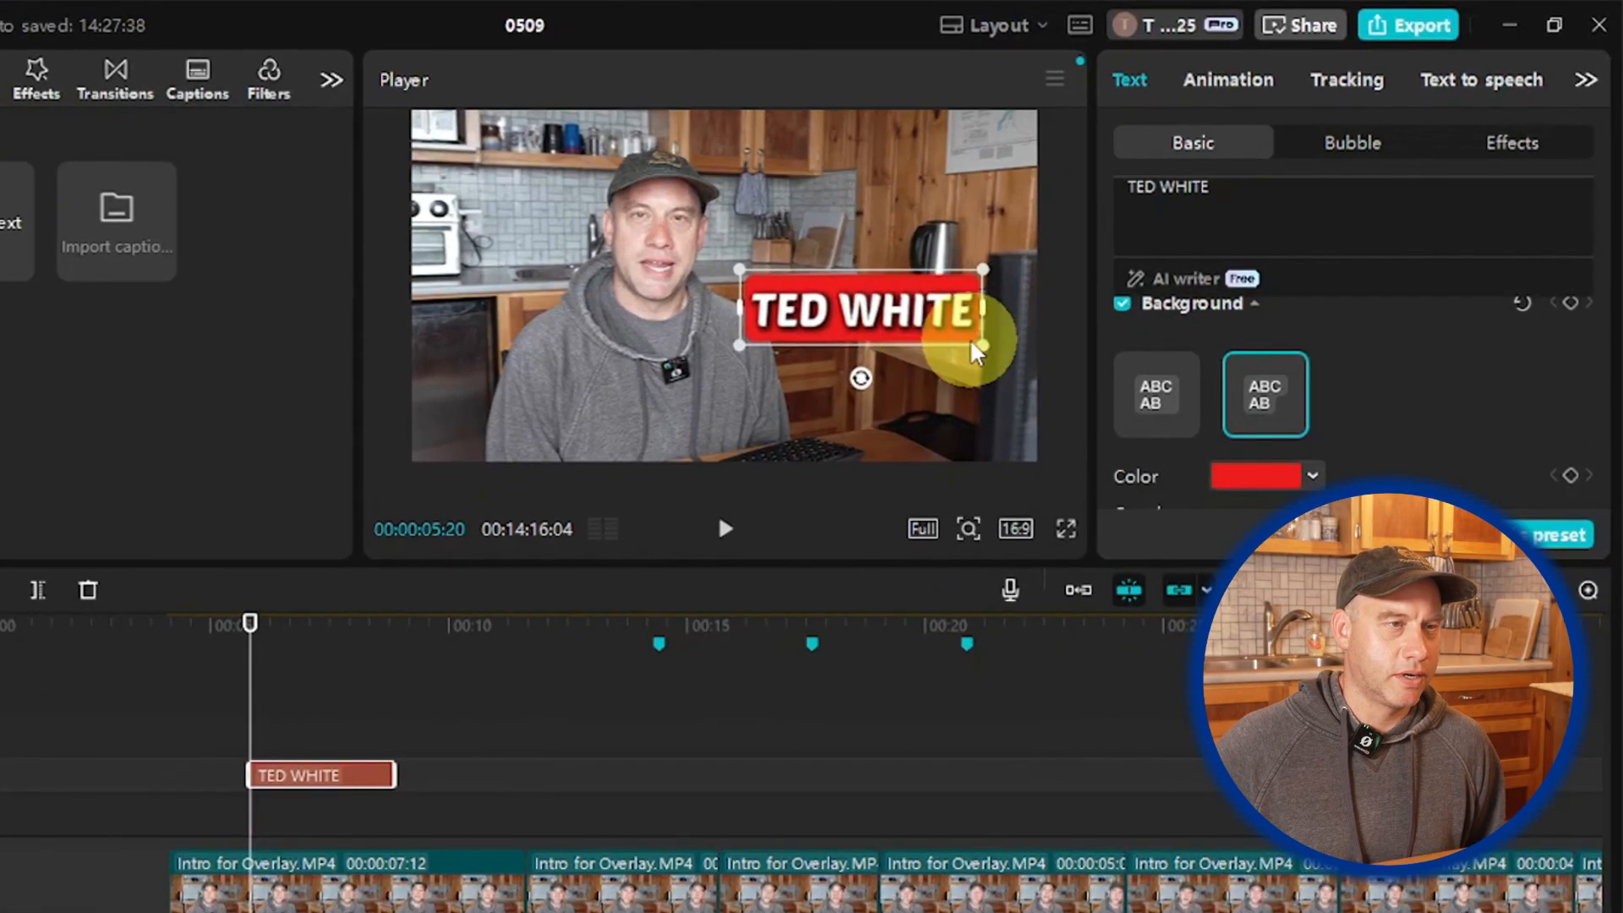
drag(970, 338, 963, 339)
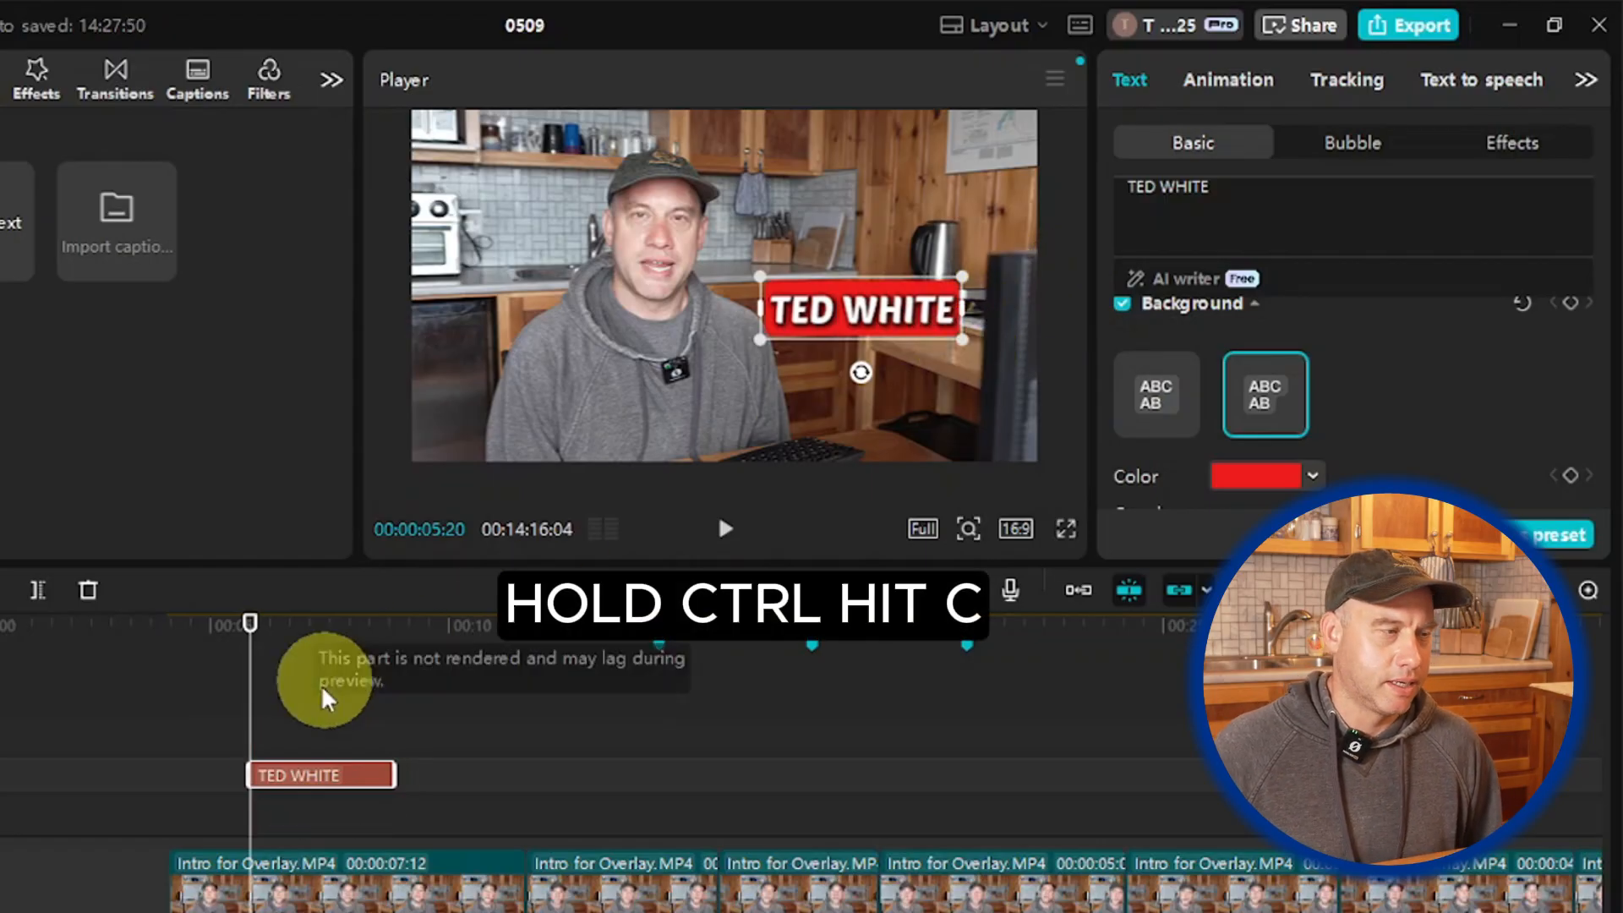
key(ctrl+v)
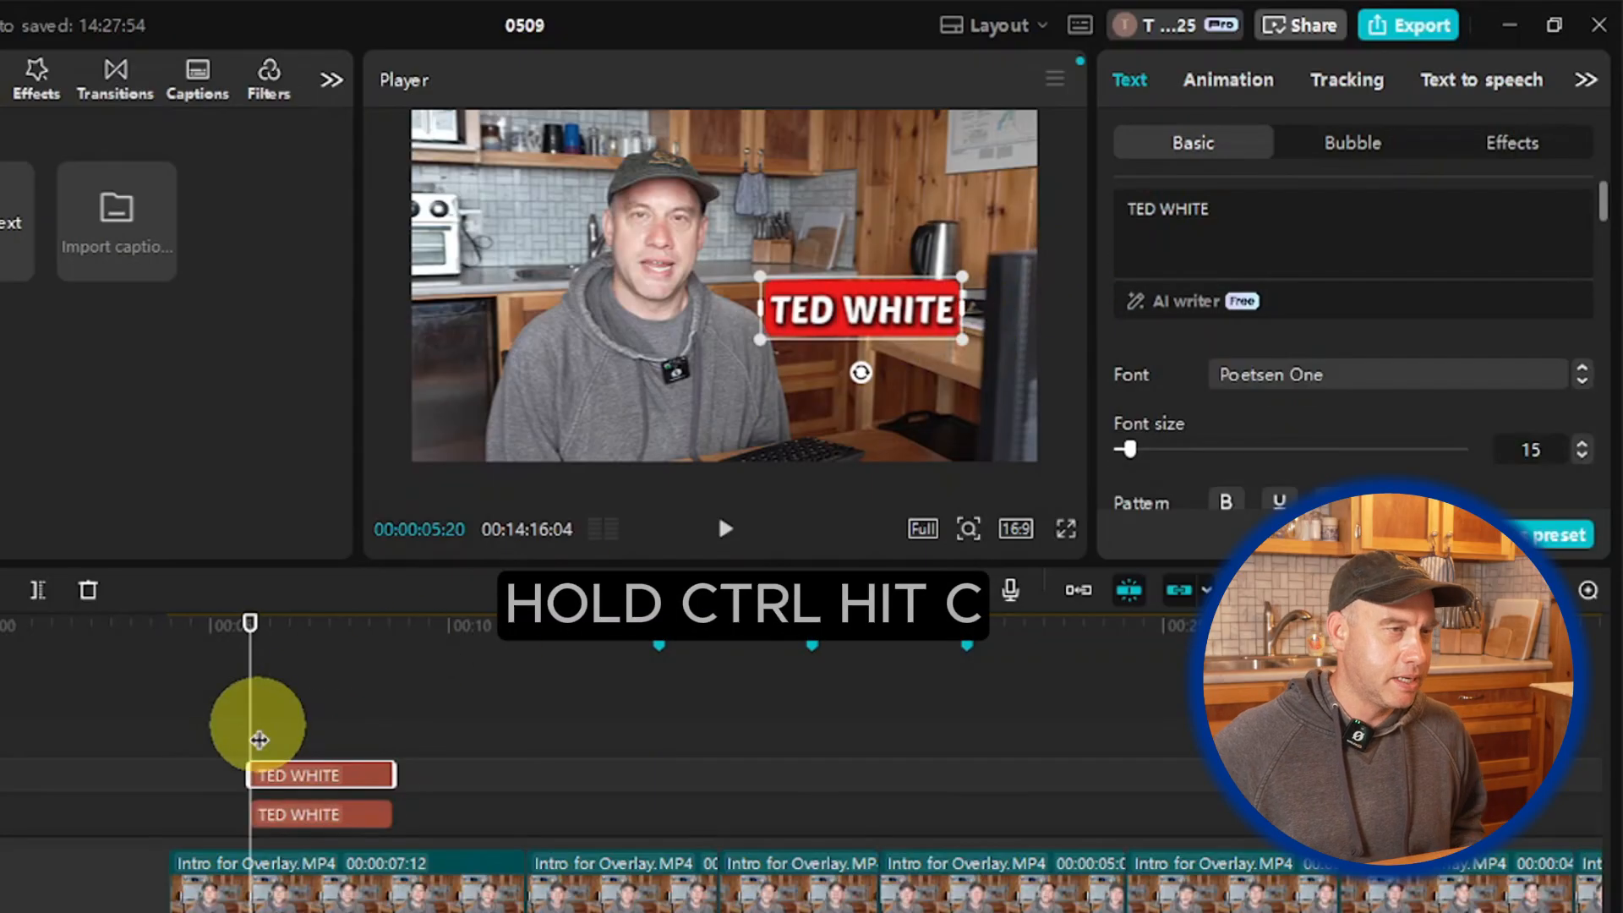
mouse_move(925, 308)
mouse_down()
mouse_move(930, 333)
mouse_move(926, 289)
mouse_up()
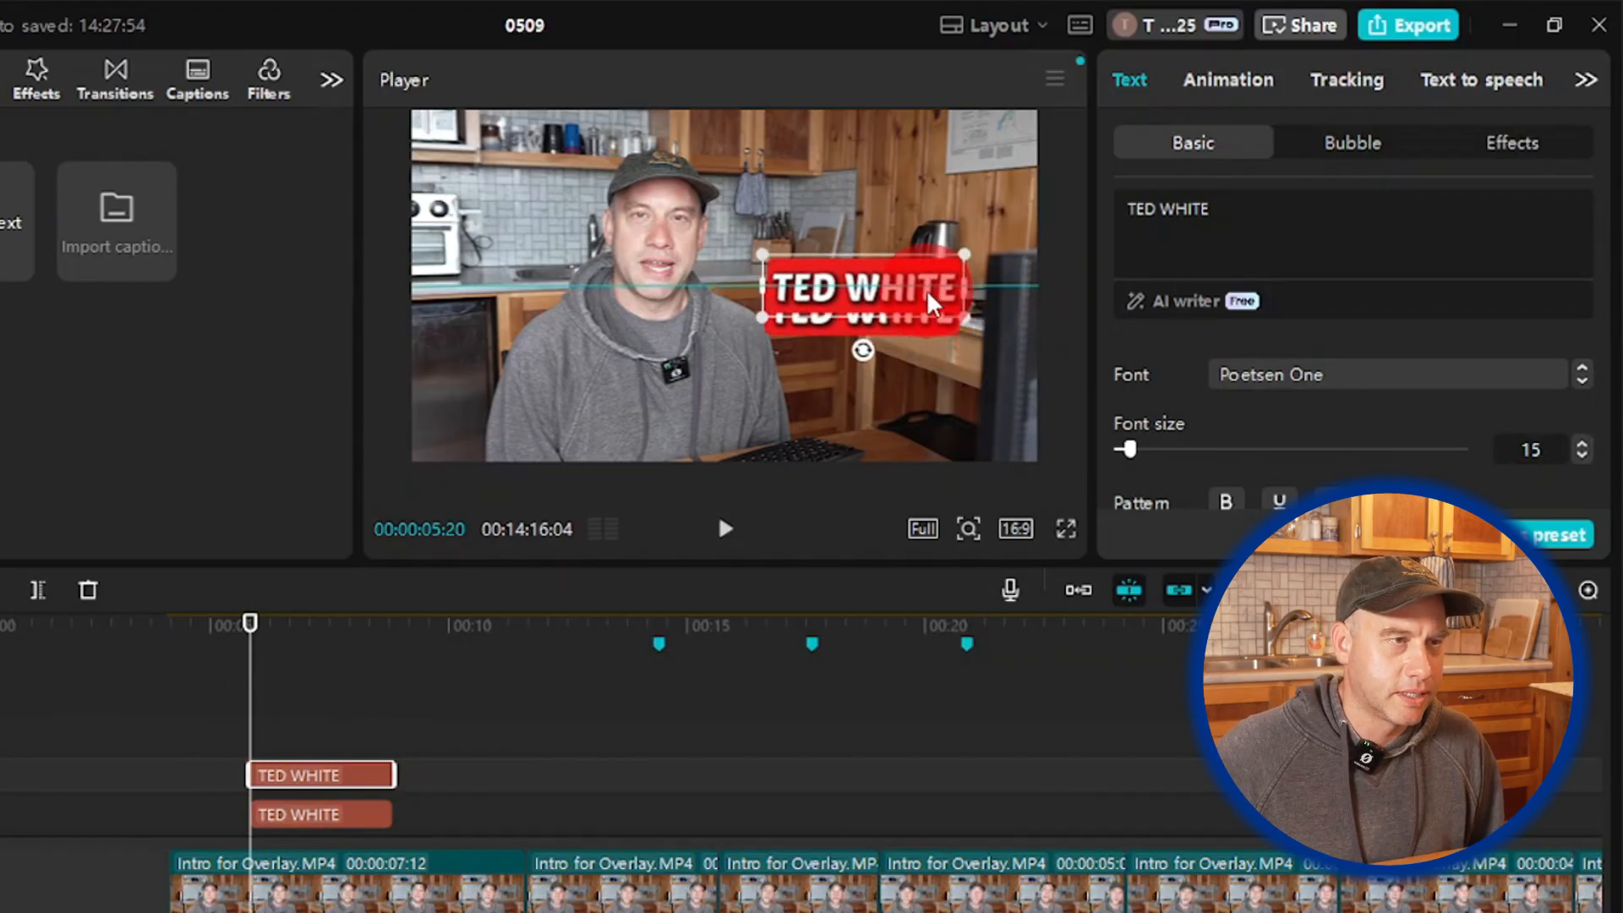
Step: Select the original name title beneath the raised copy and disable its shadow
click(875, 328)
click(876, 329)
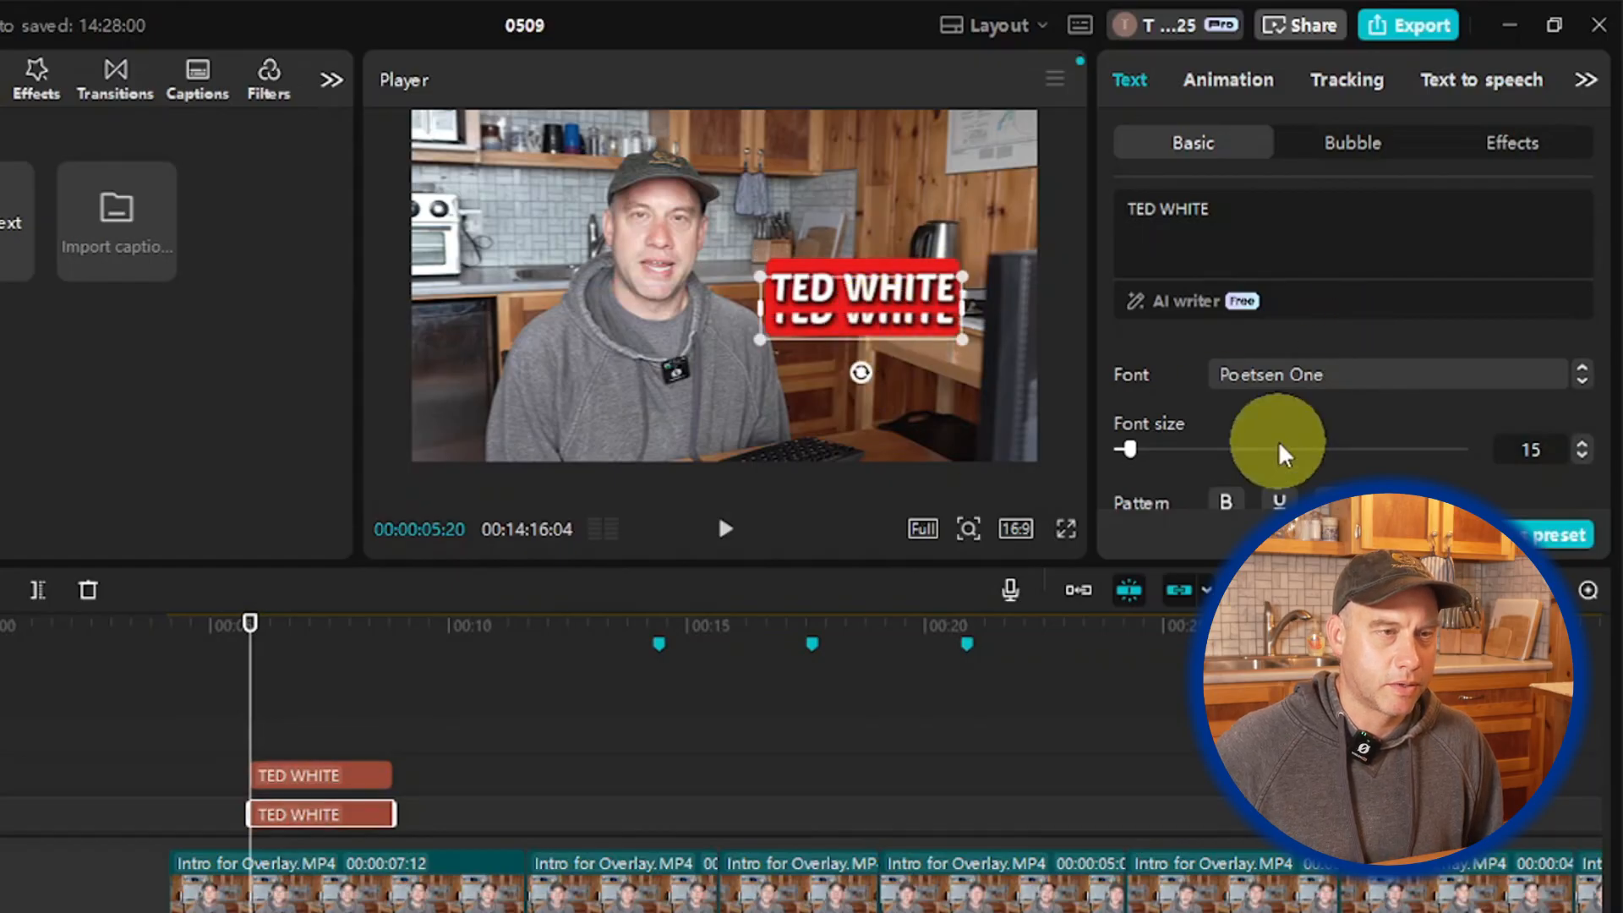
scroll(1279, 440, down, 10)
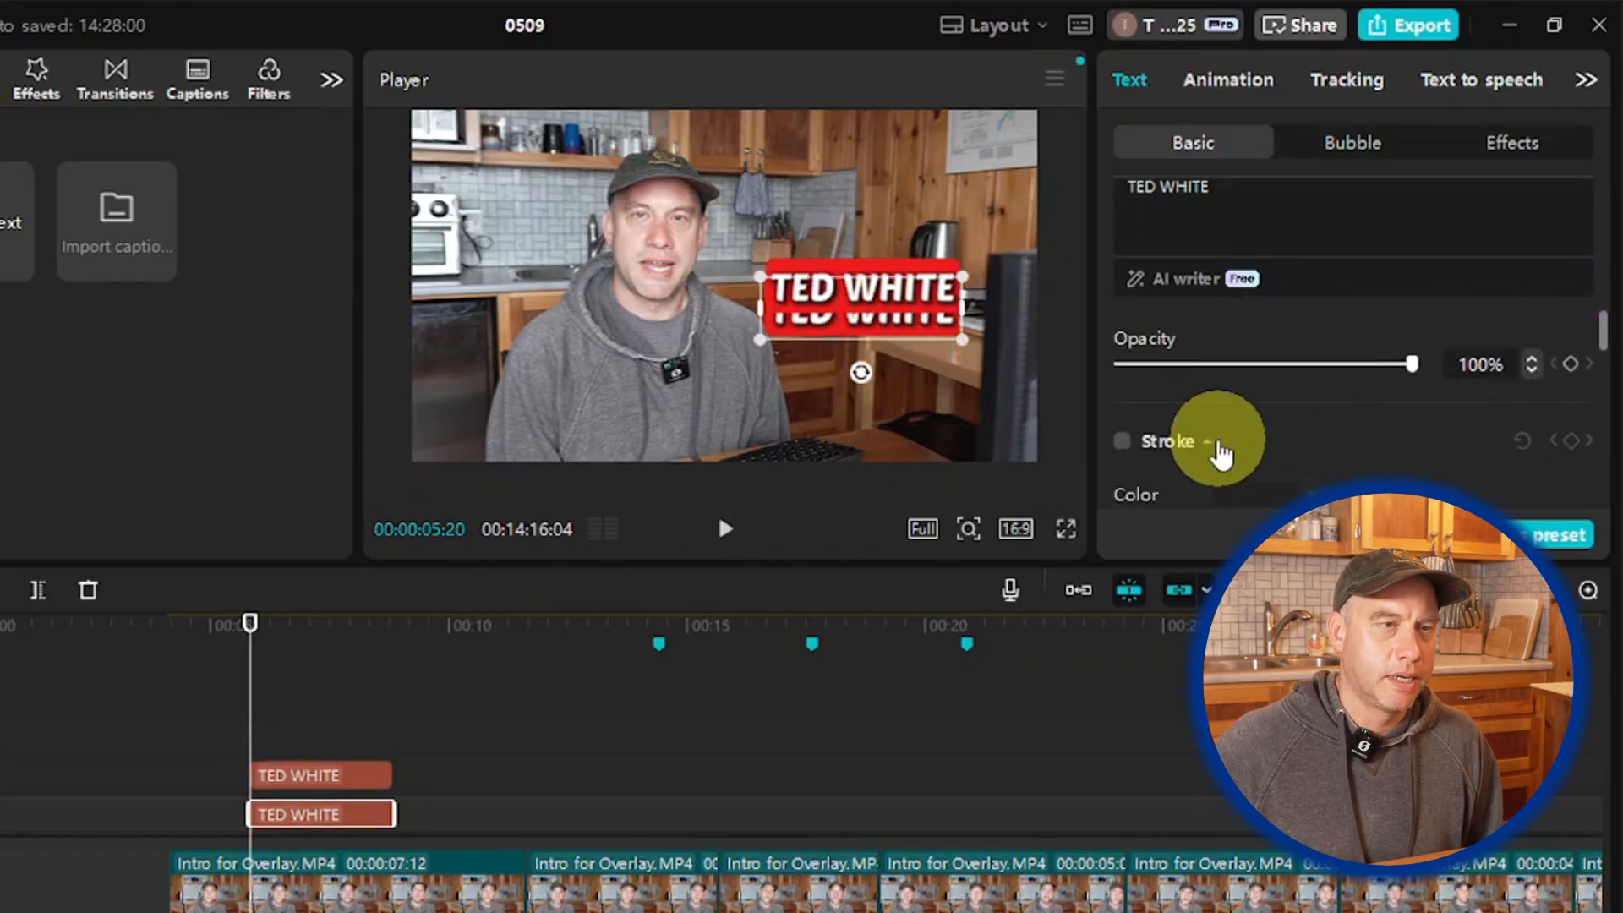
scroll(1138, 438, down, 5)
click(1139, 440)
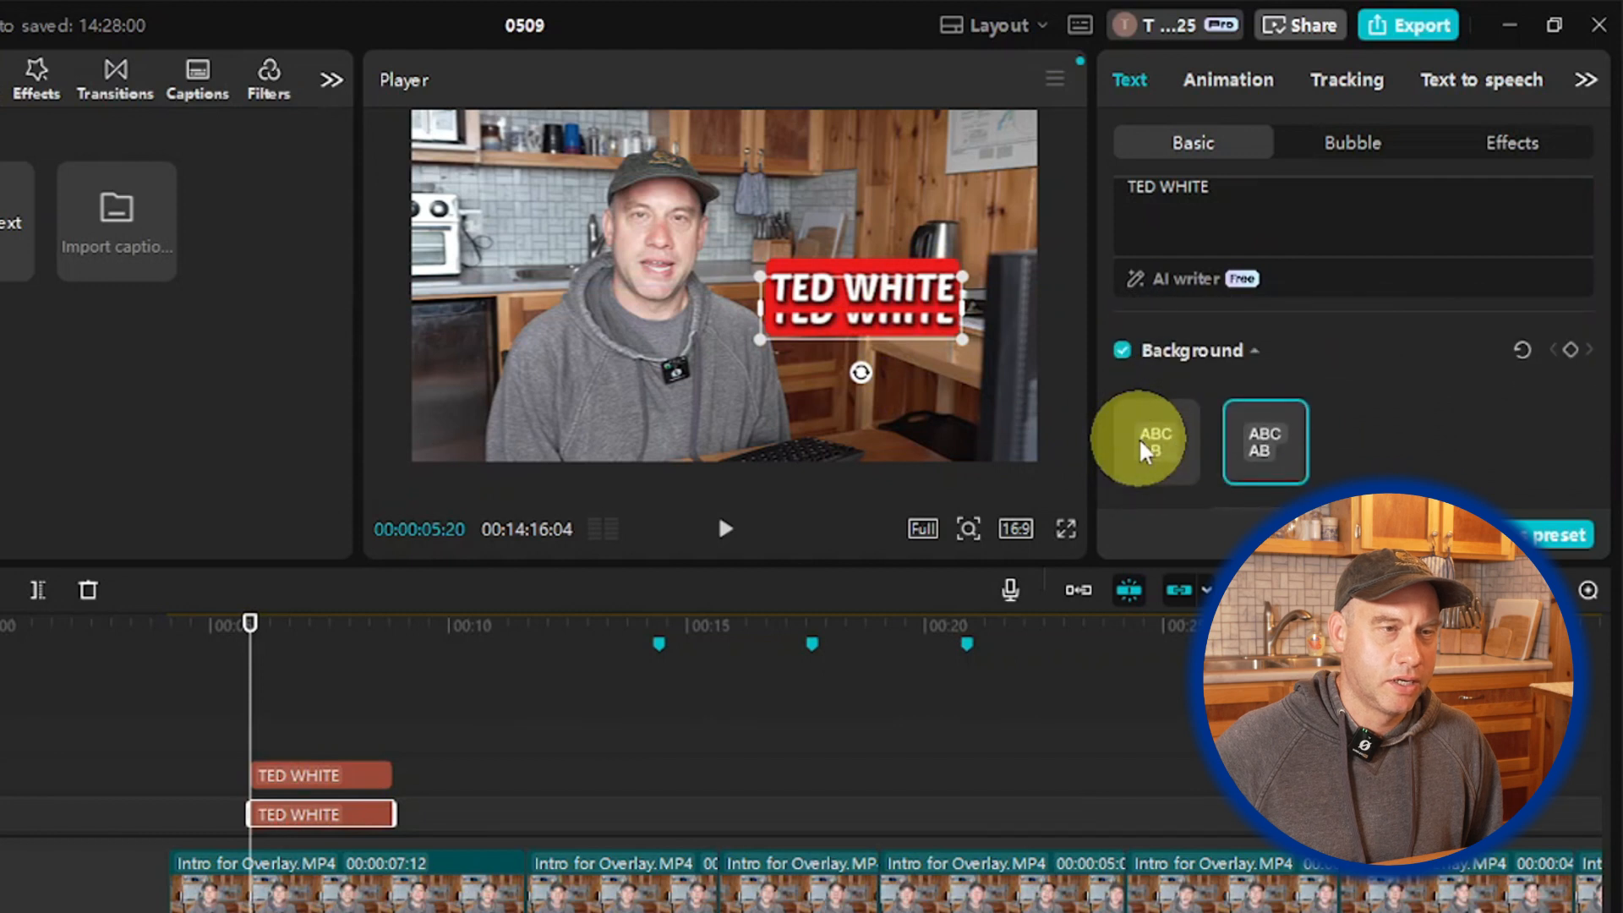
scroll(1141, 437, down, 6)
scroll(1144, 436, down, 3)
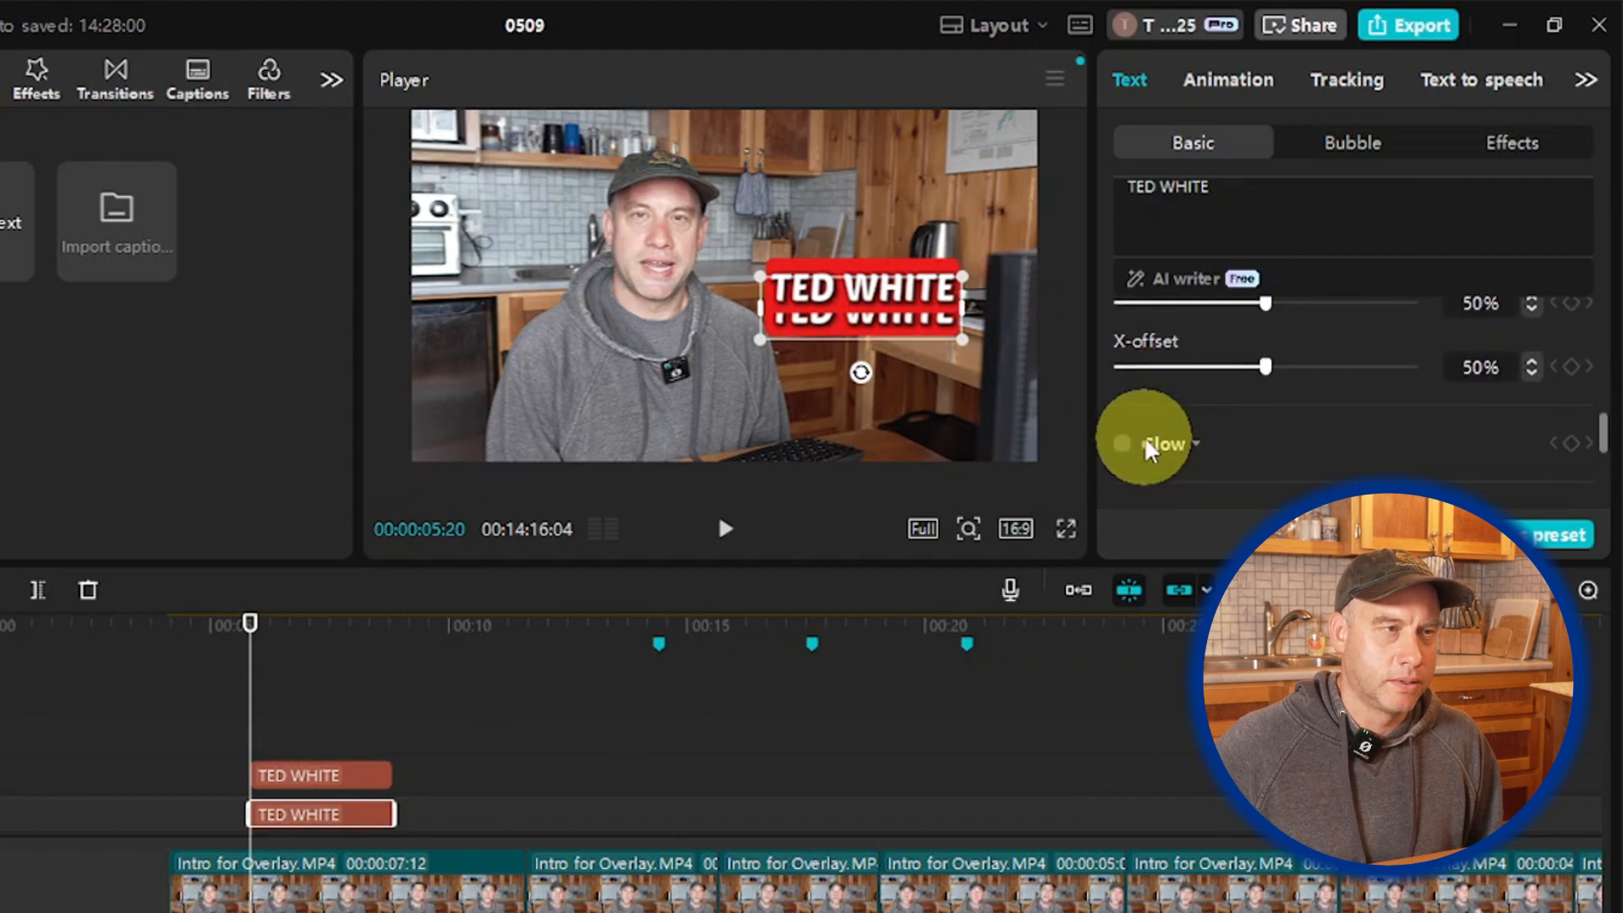
click(1136, 440)
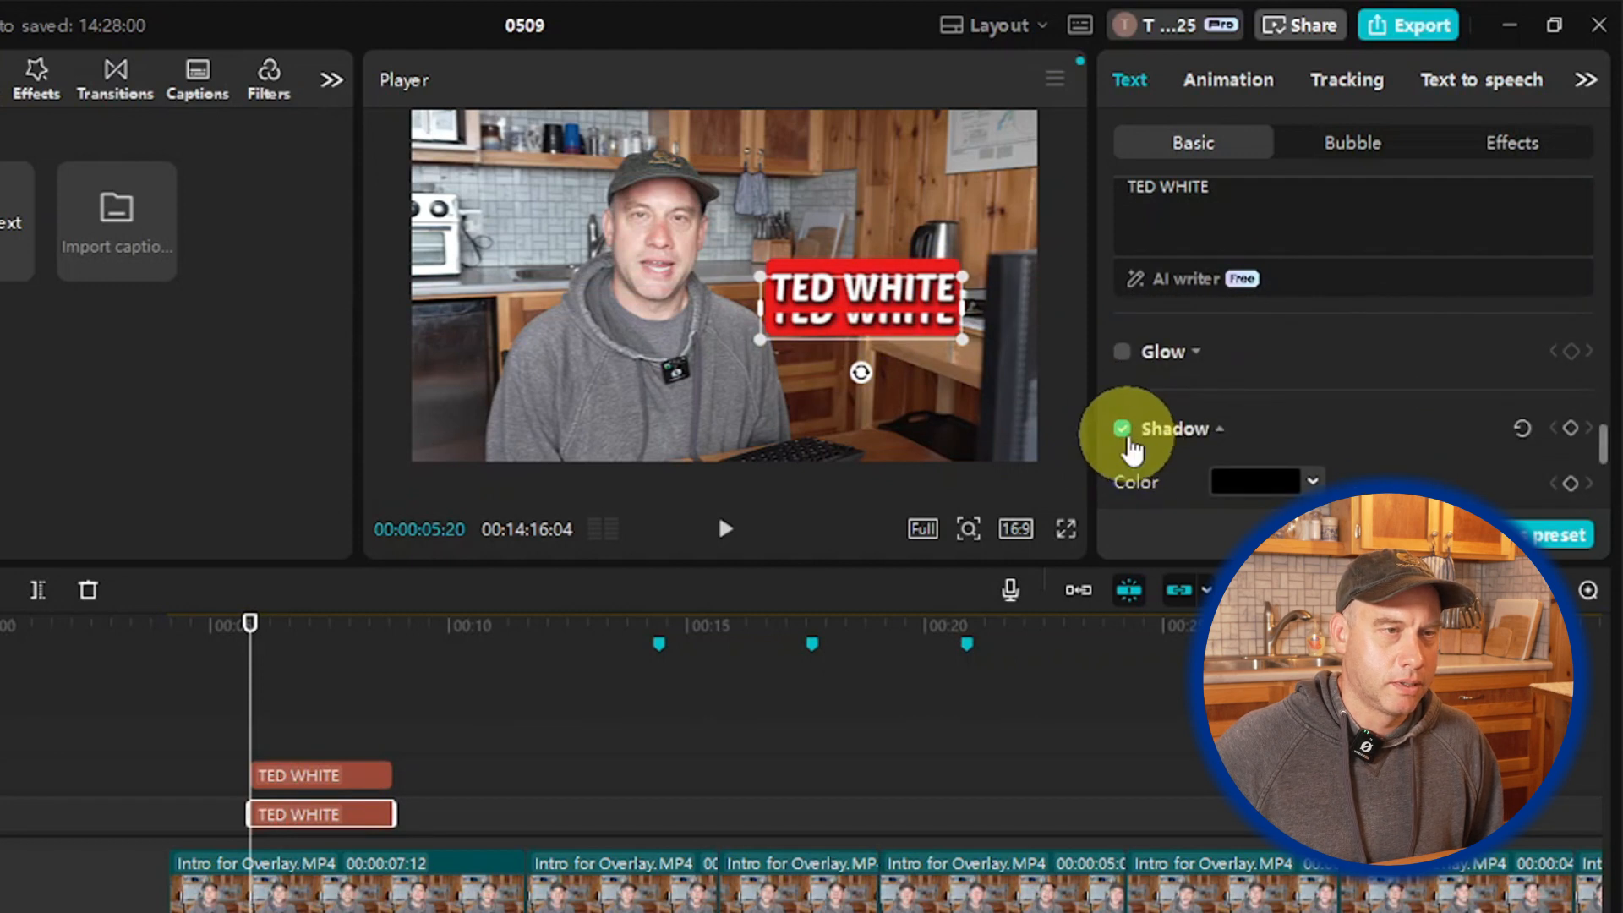
click(1132, 433)
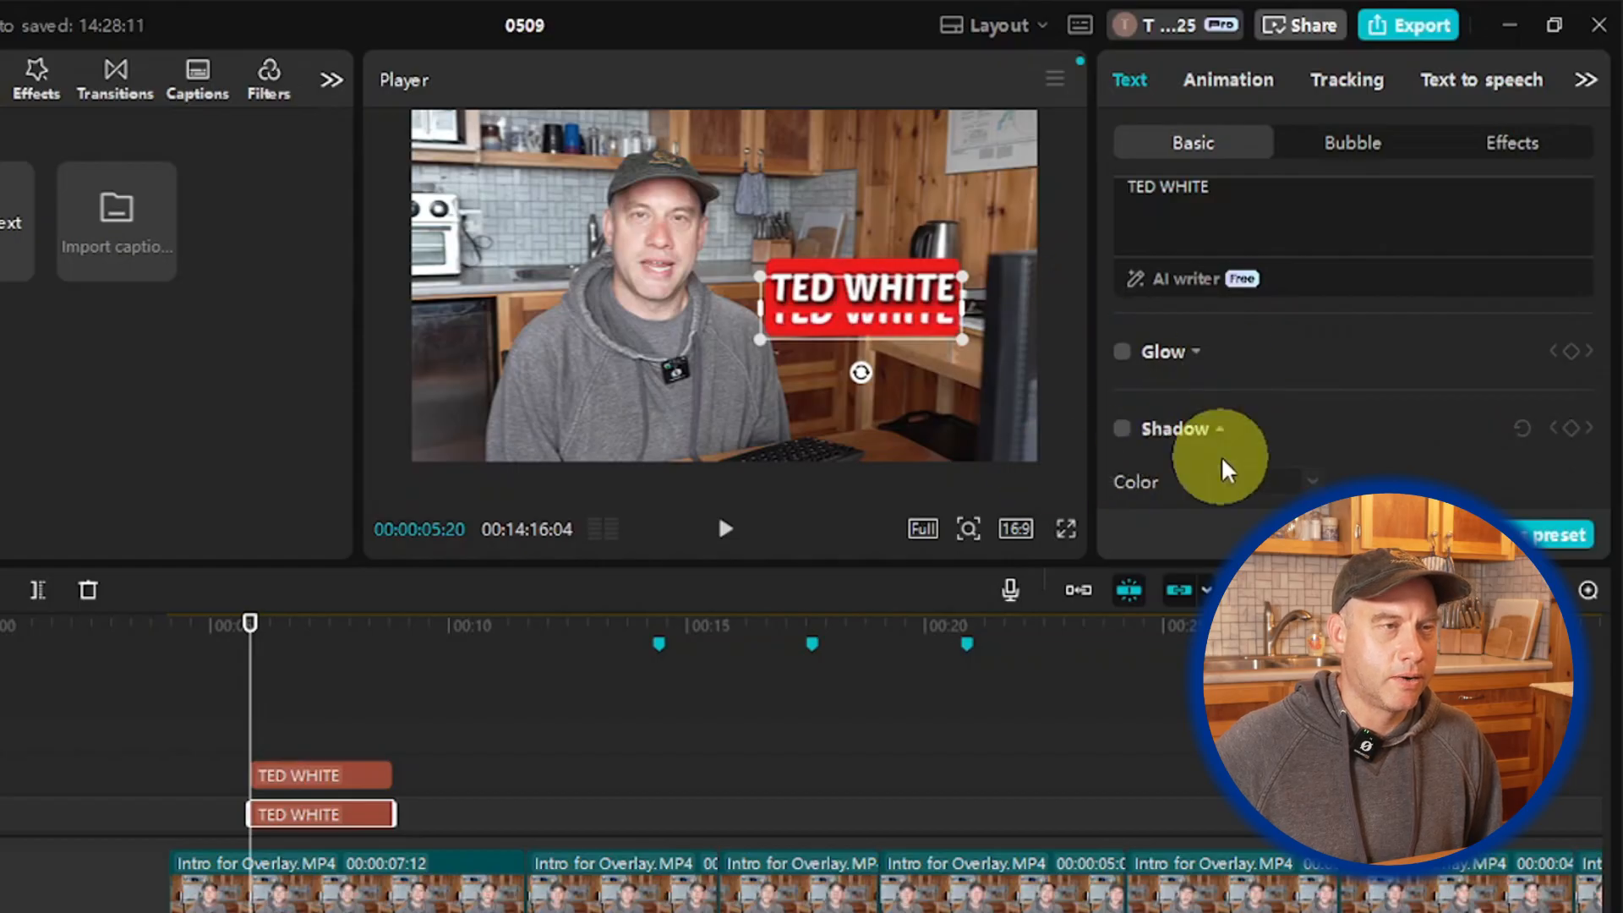
Step: Set the lower name title's background color to dark gray, hex 3F3F3F
scroll(1223, 455, up, 10)
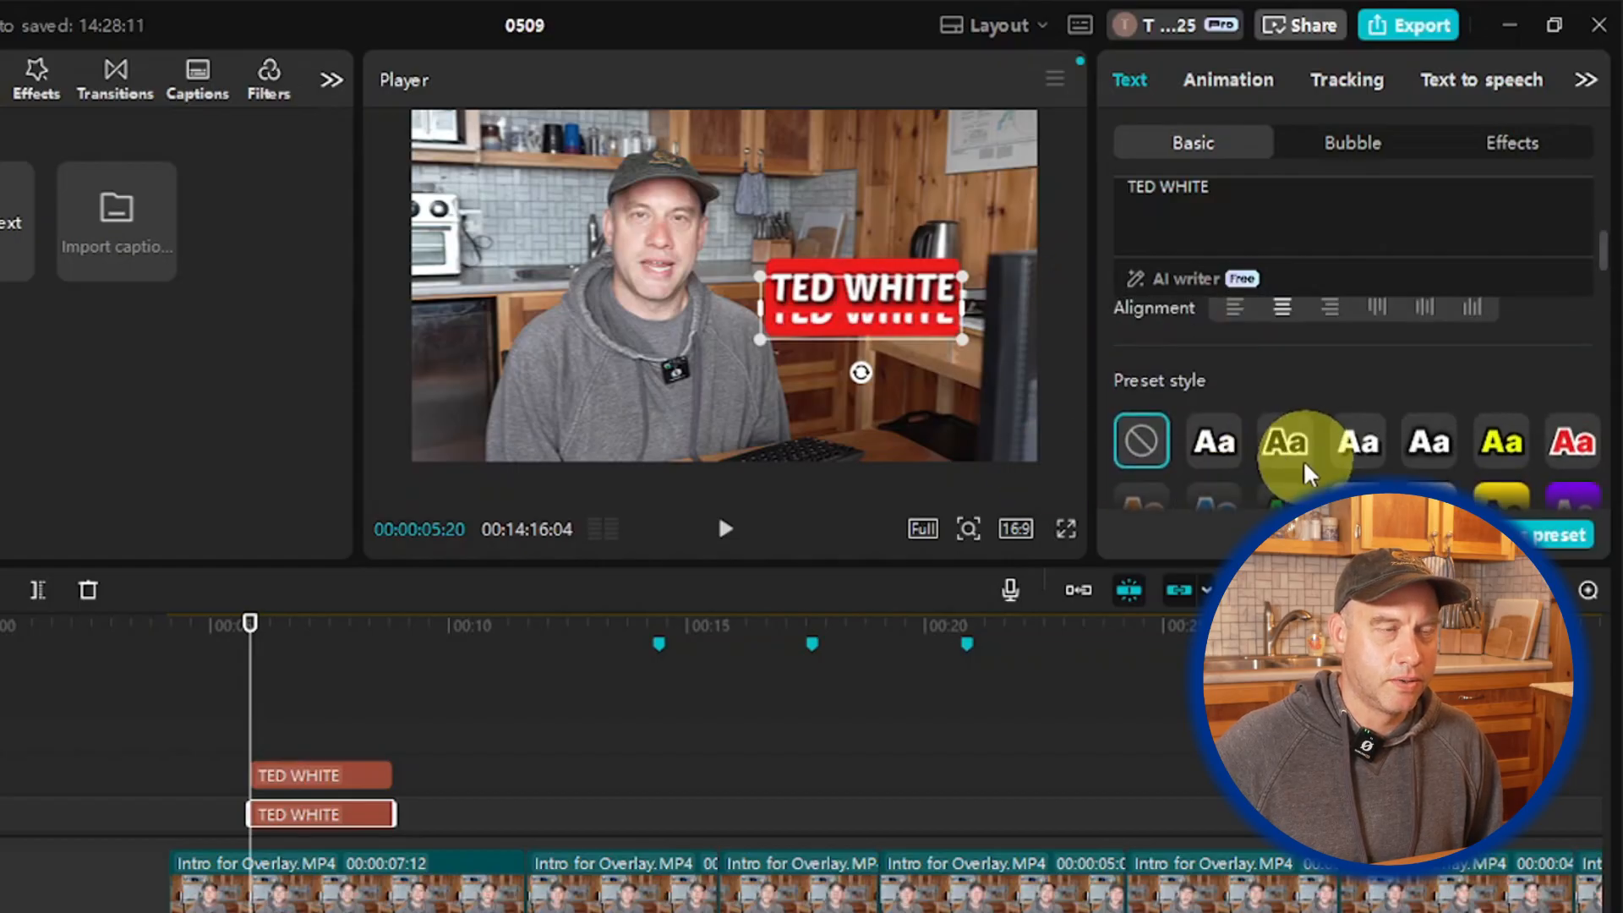
scroll(1302, 430, up, 2)
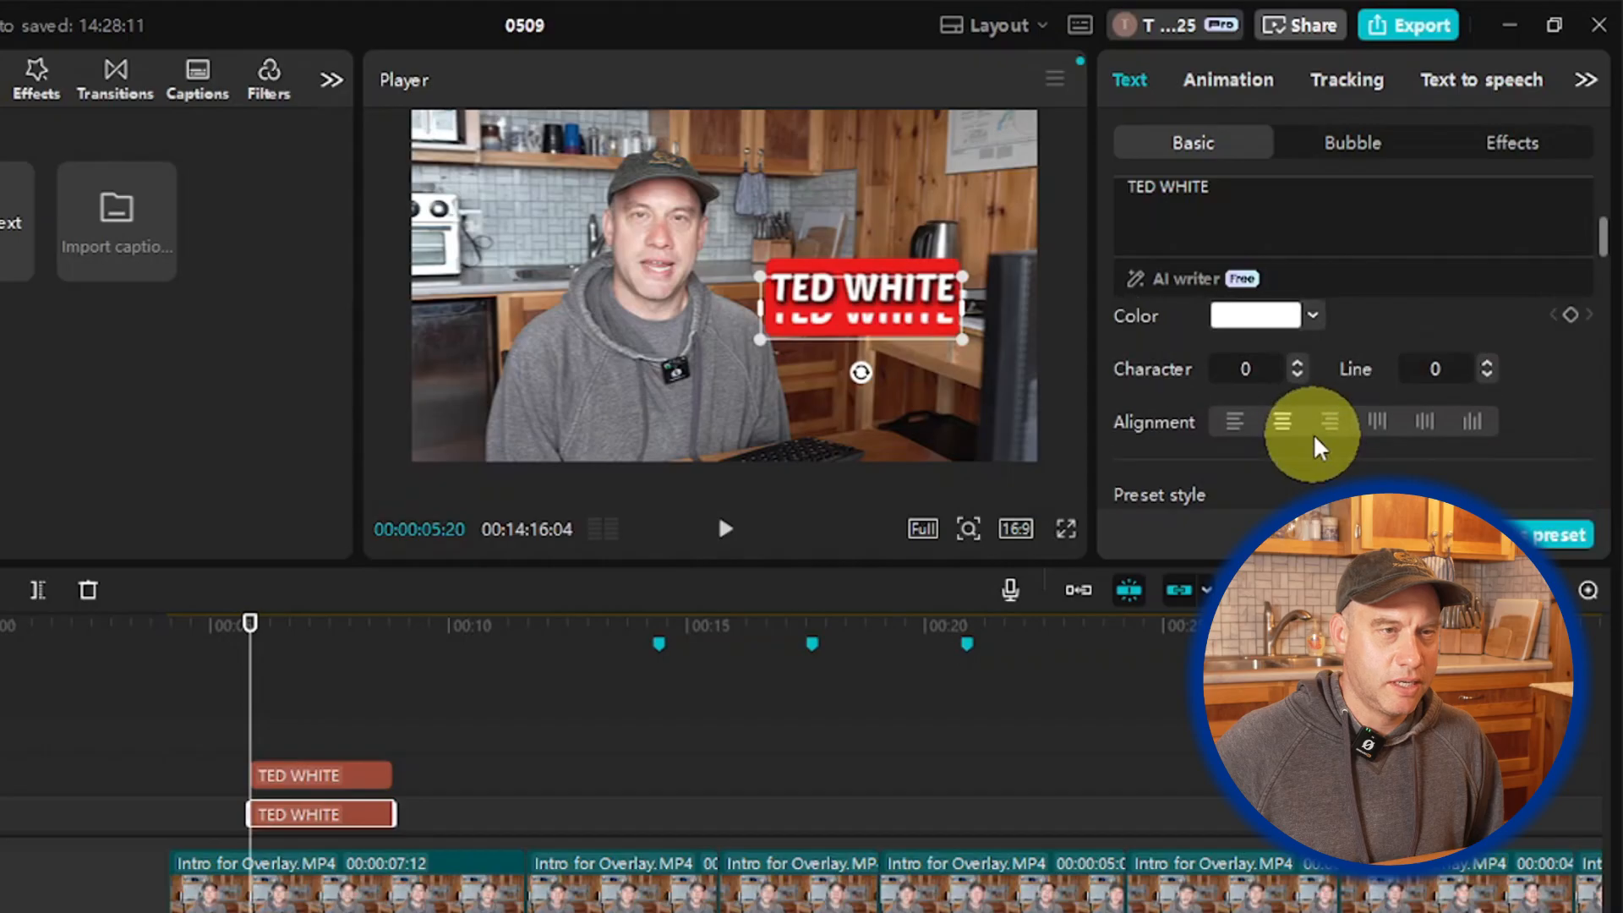
scroll(1313, 432, down, 10)
scroll(1312, 433, up, 8)
scroll(1312, 433, down, 3)
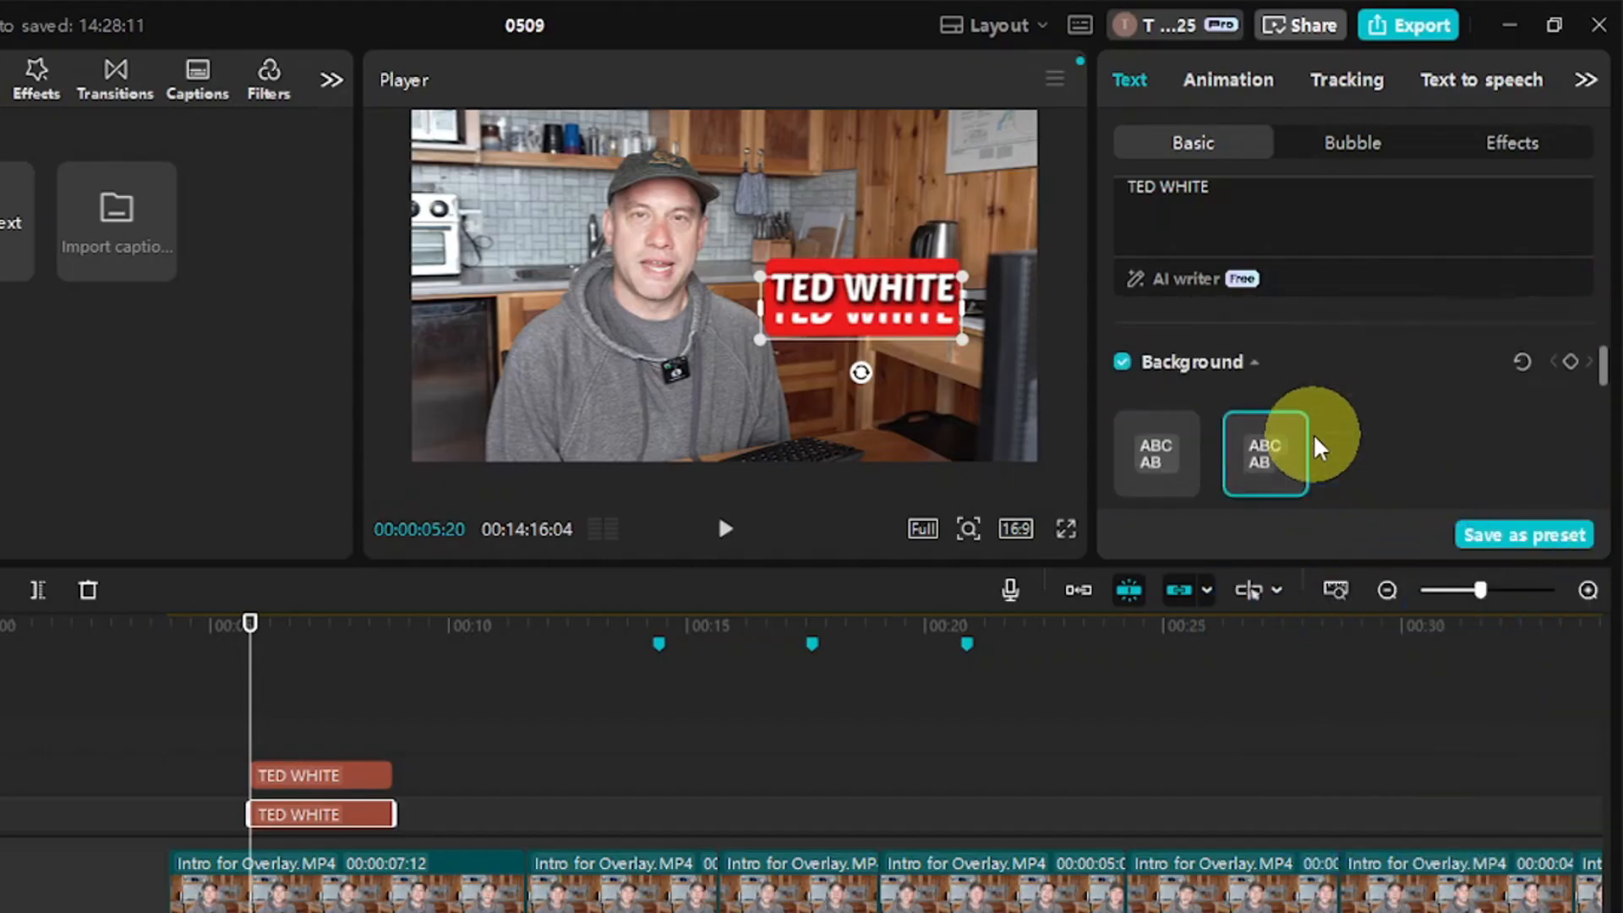
click(1313, 456)
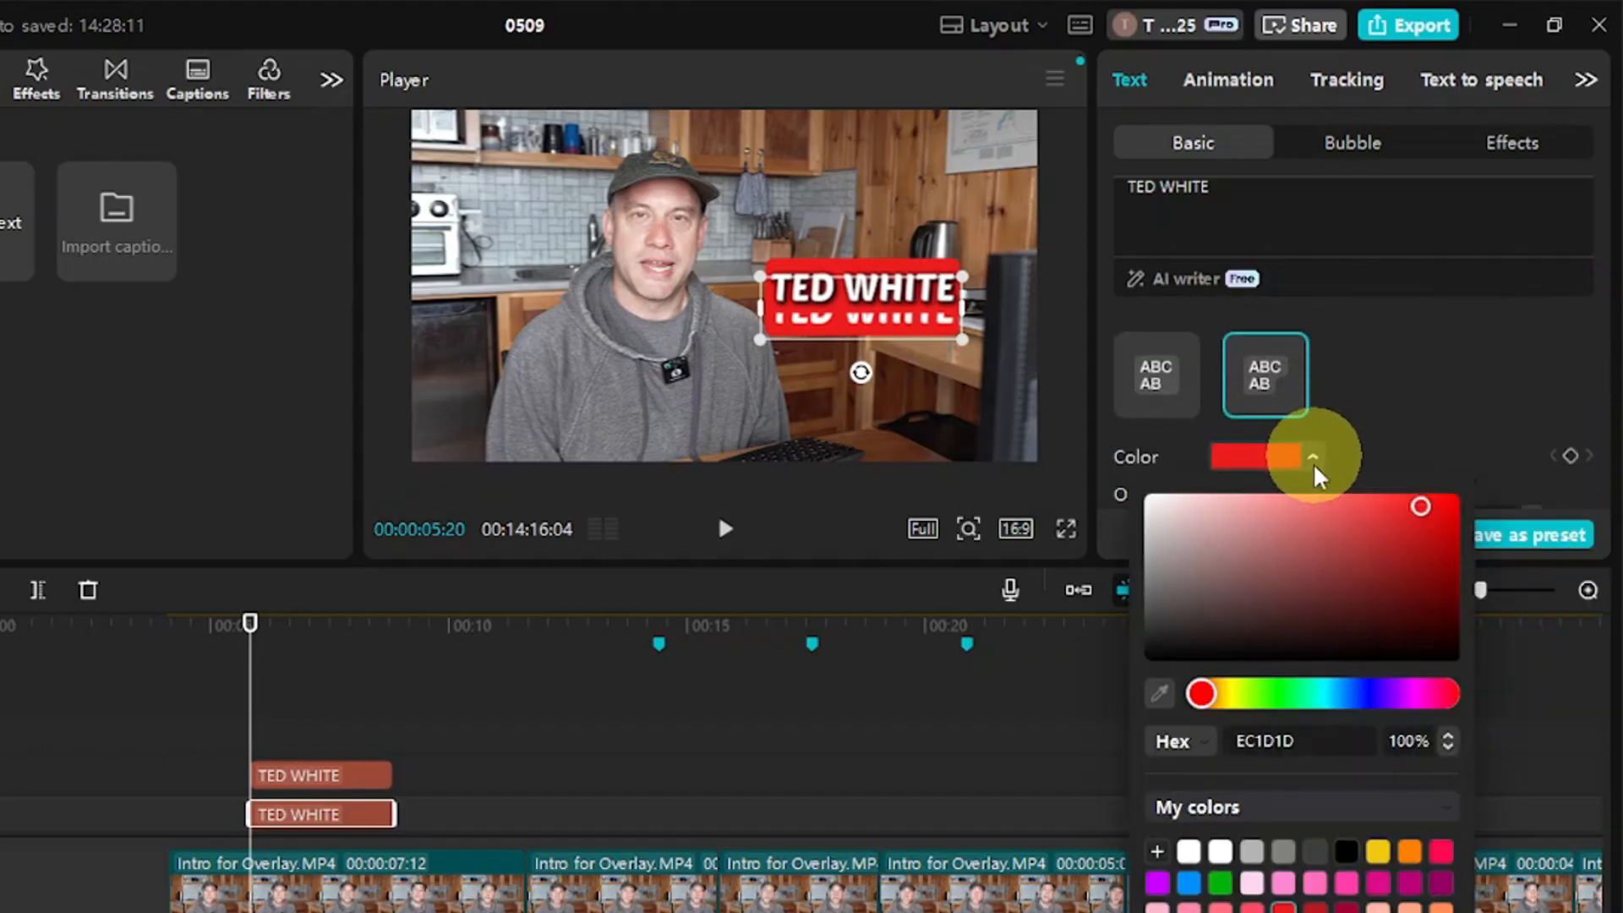
click(1313, 851)
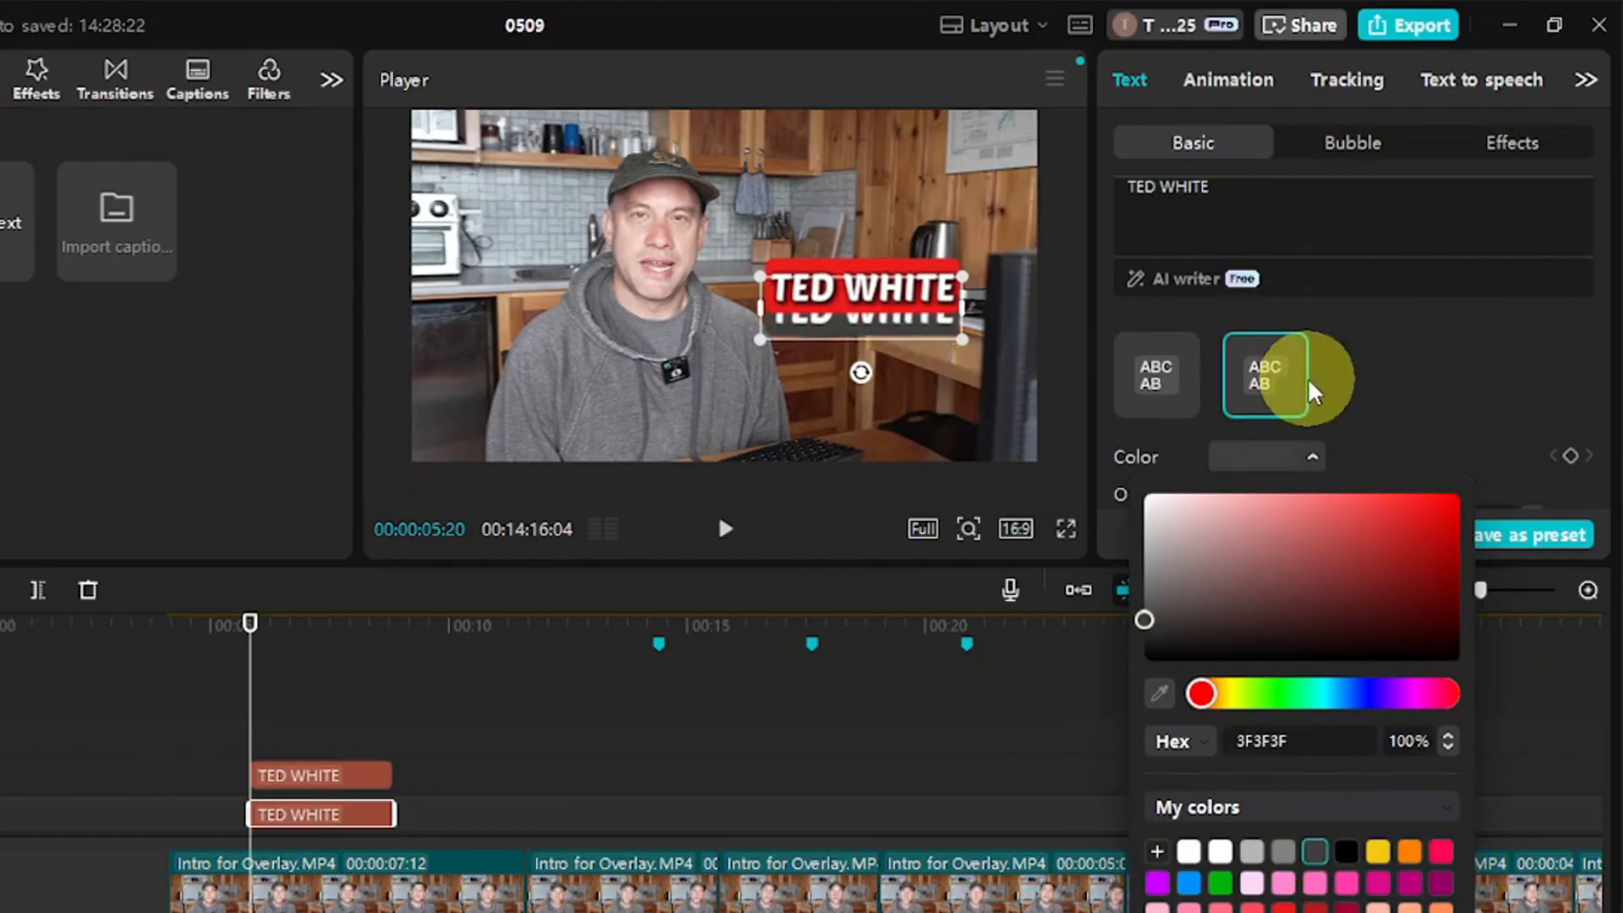
Step: Set the lower name title's text color to the same dark gray as its background, hex 3F3F3F
scroll(1307, 377, down, 8)
scroll(1310, 390, up, 1)
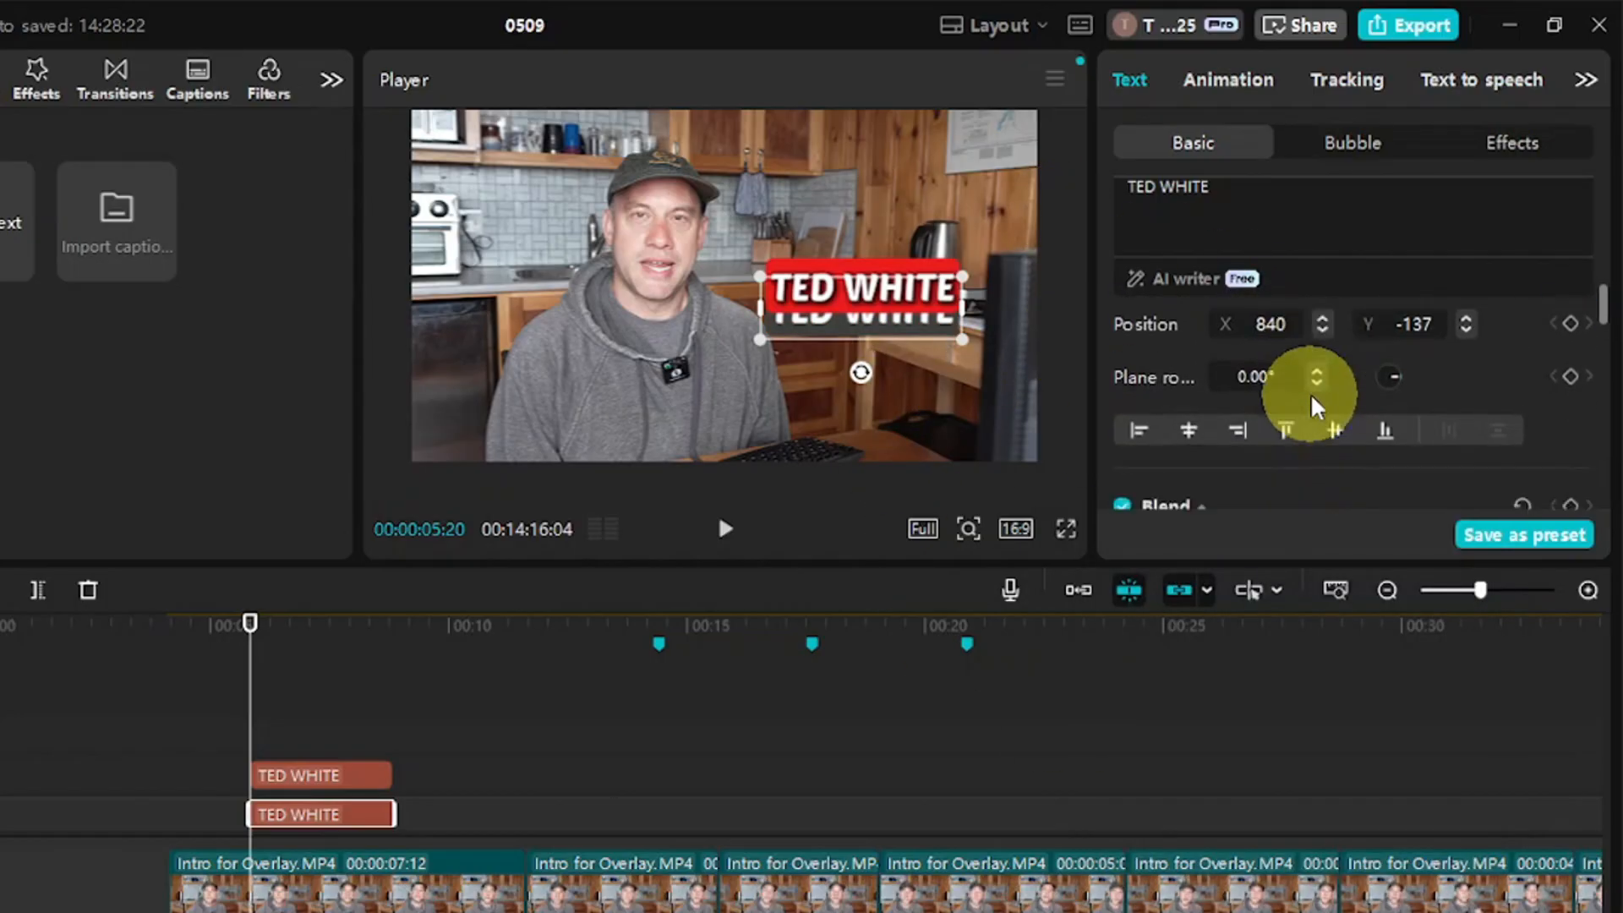
scroll(1311, 393, down, 1)
scroll(1310, 393, up, 6)
scroll(1312, 398, up, 3)
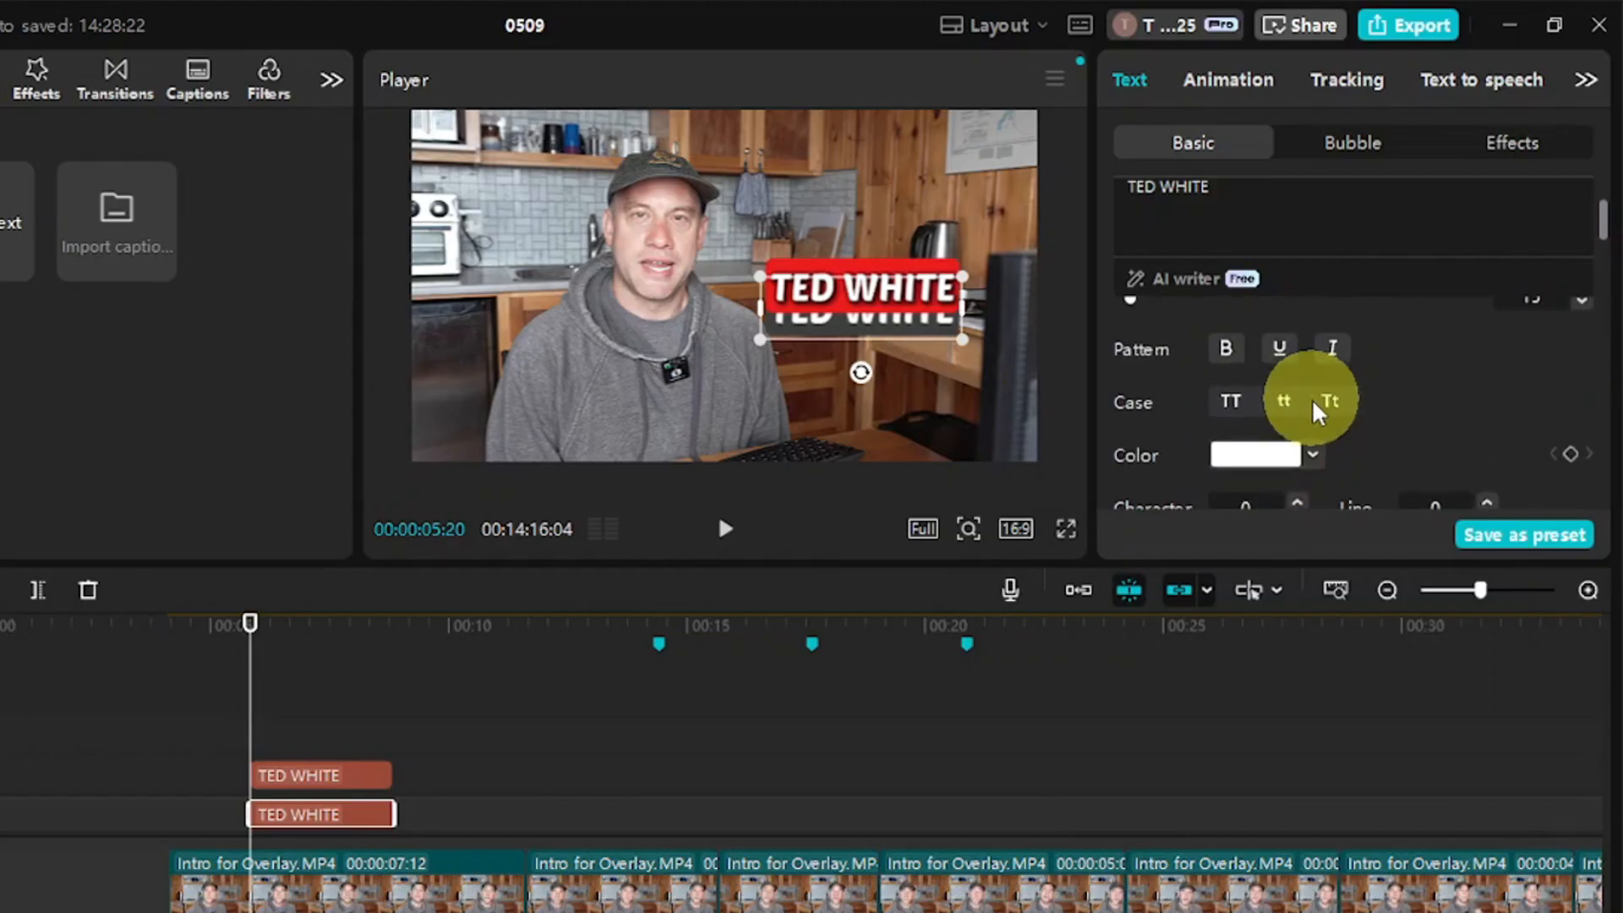
scroll(1317, 398, up, 2)
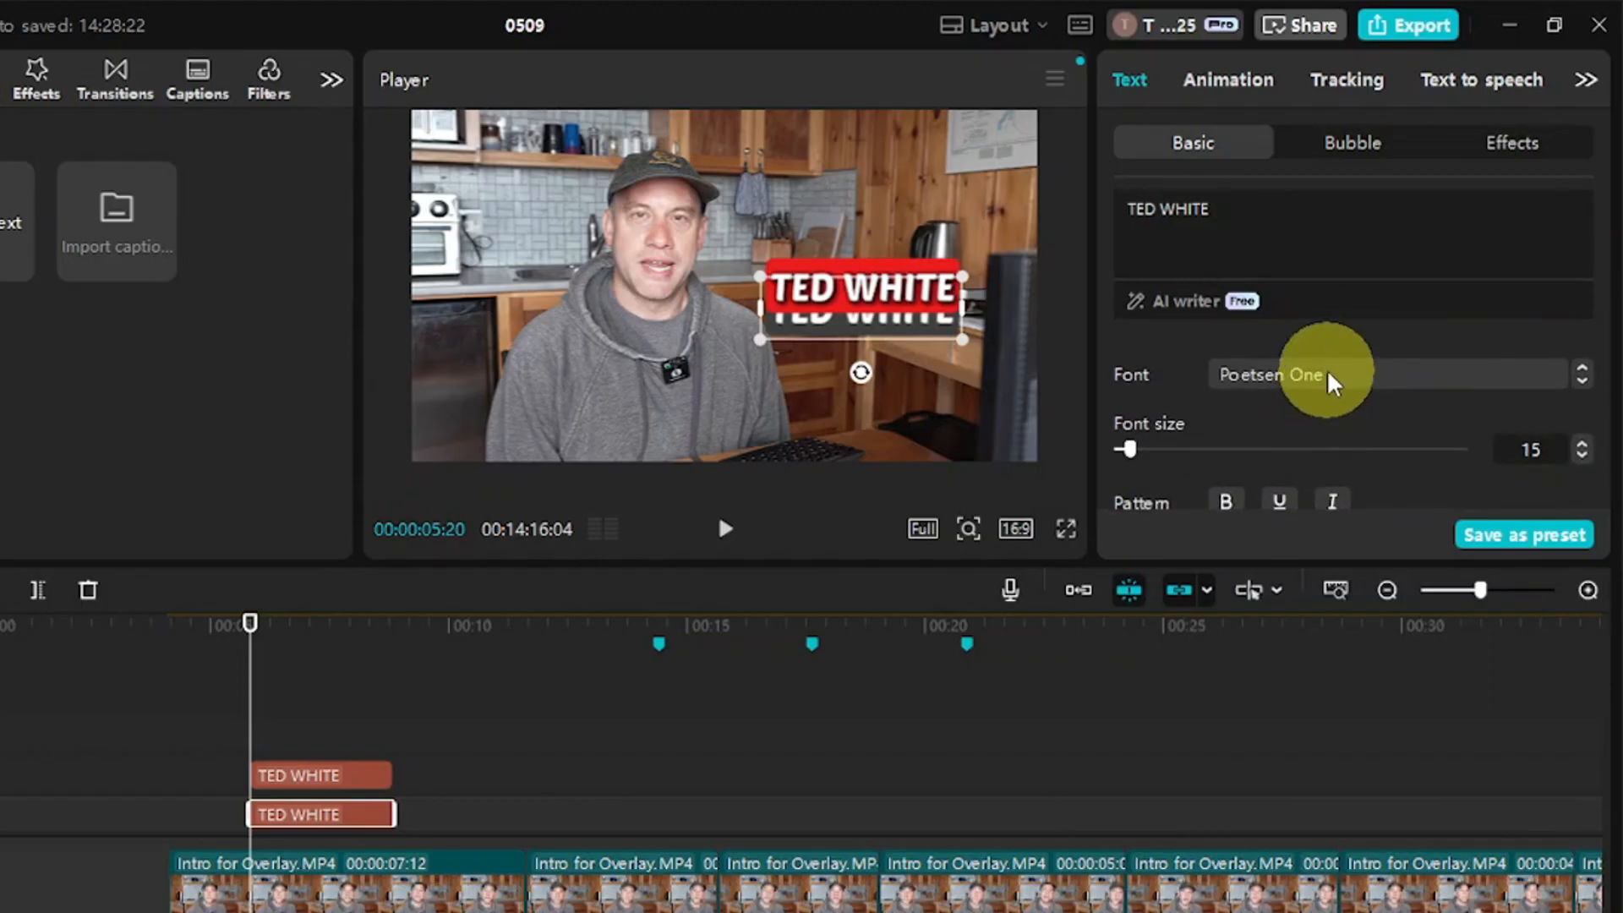
scroll(1323, 386, down, 6)
scroll(1316, 381, up, 1)
scroll(1316, 381, up, 2)
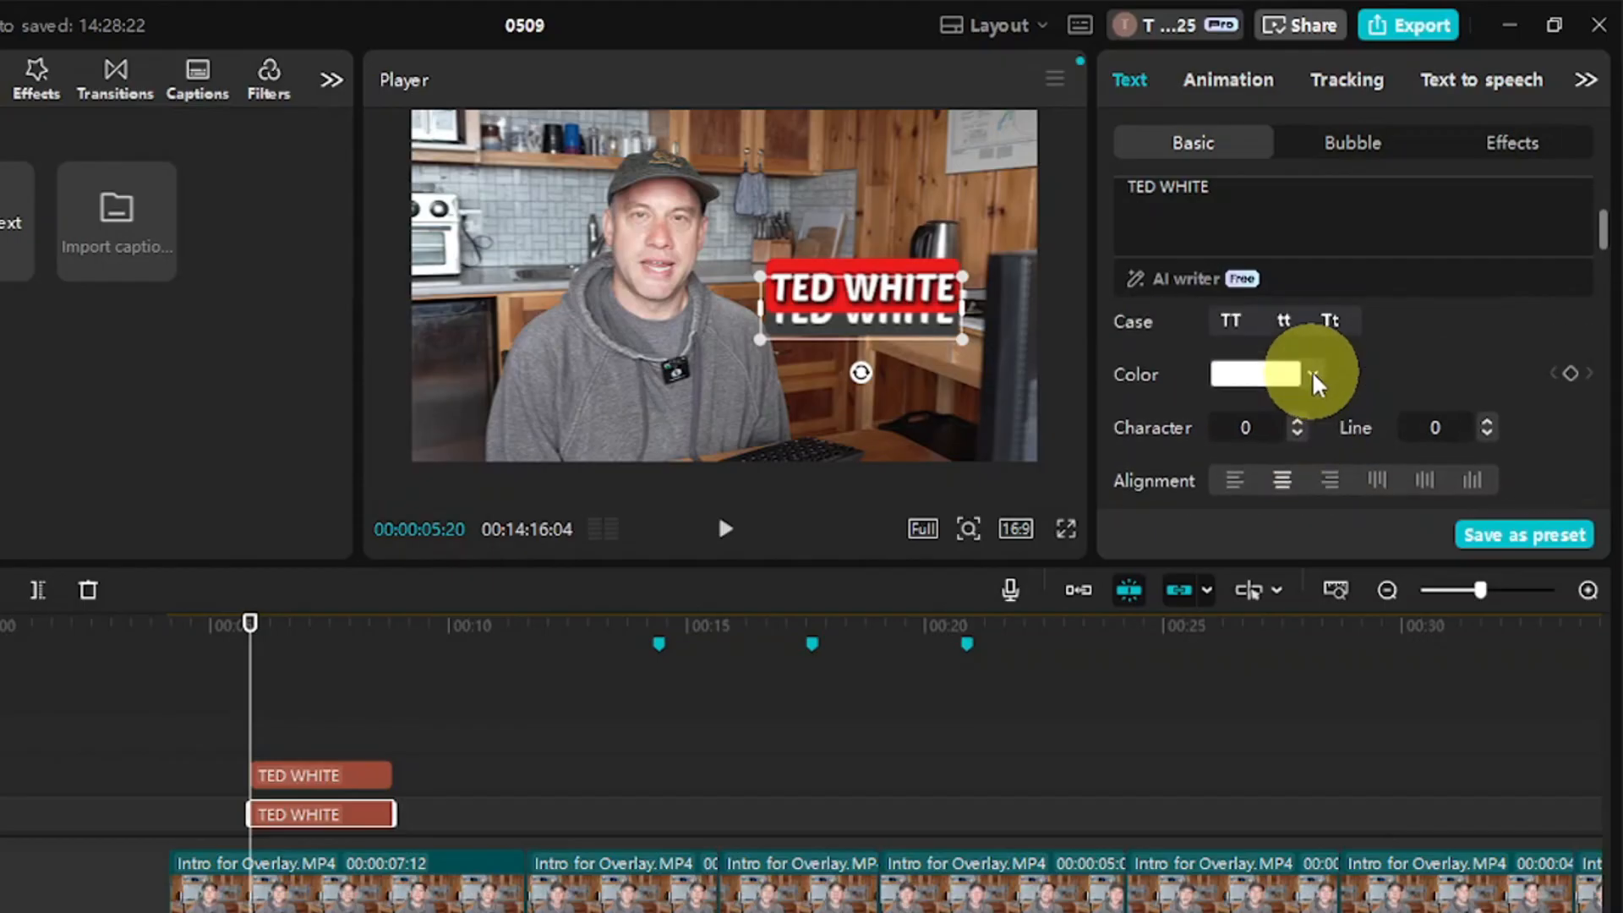
click(1313, 373)
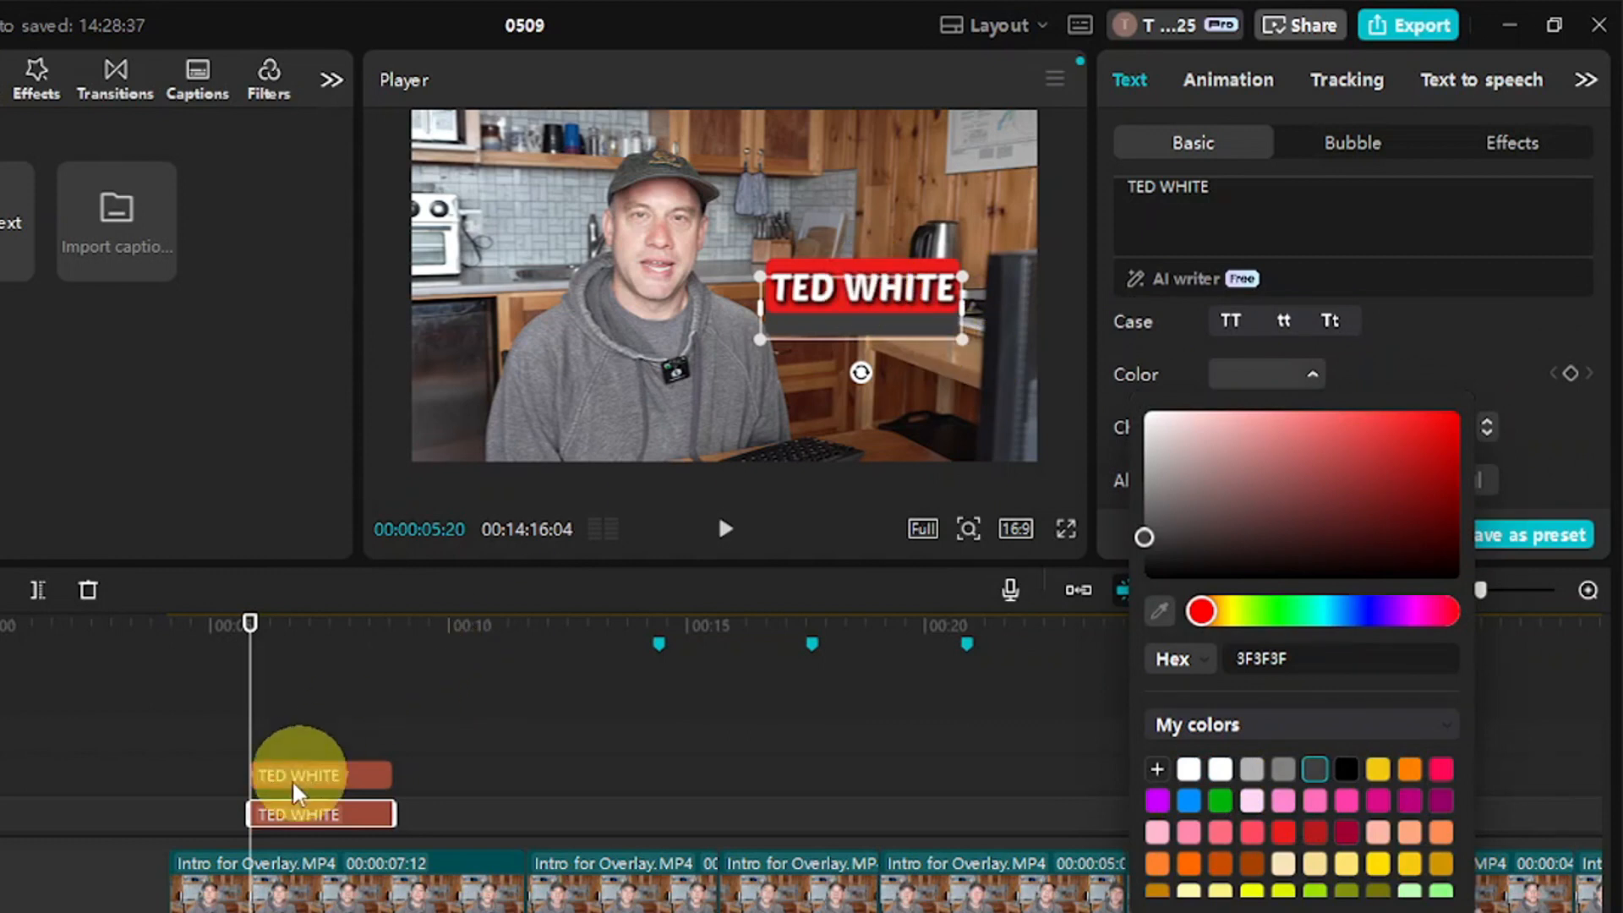
Step: Move the gray lower title slightly upward so it forms a thin edge beneath the red title
click(286, 781)
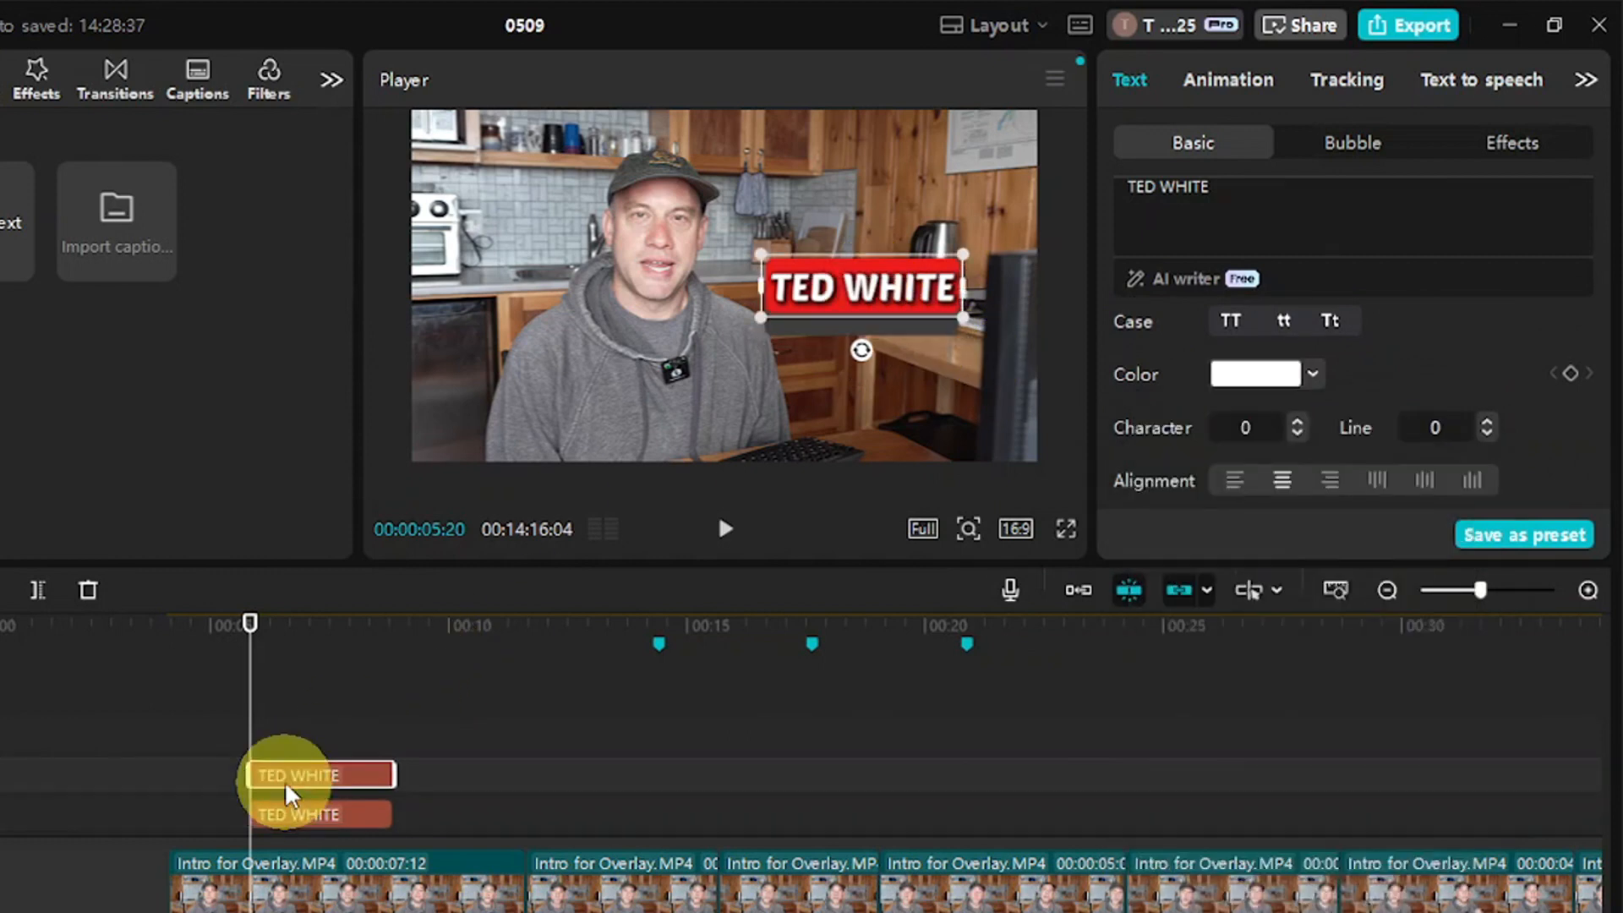
click(292, 810)
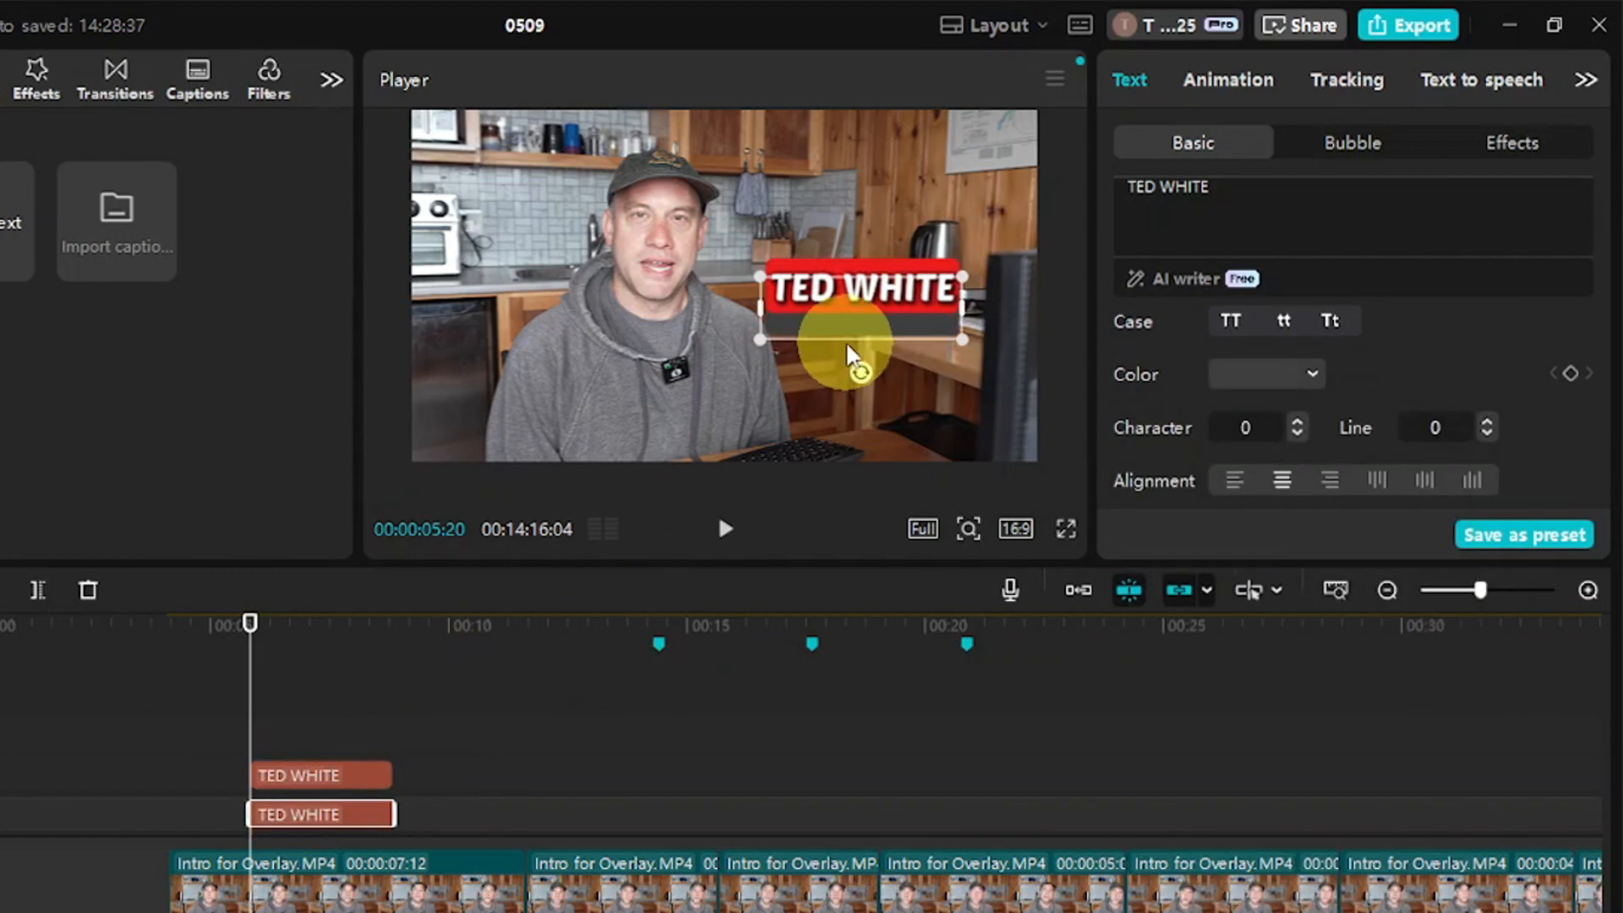
drag(855, 332, 863, 326)
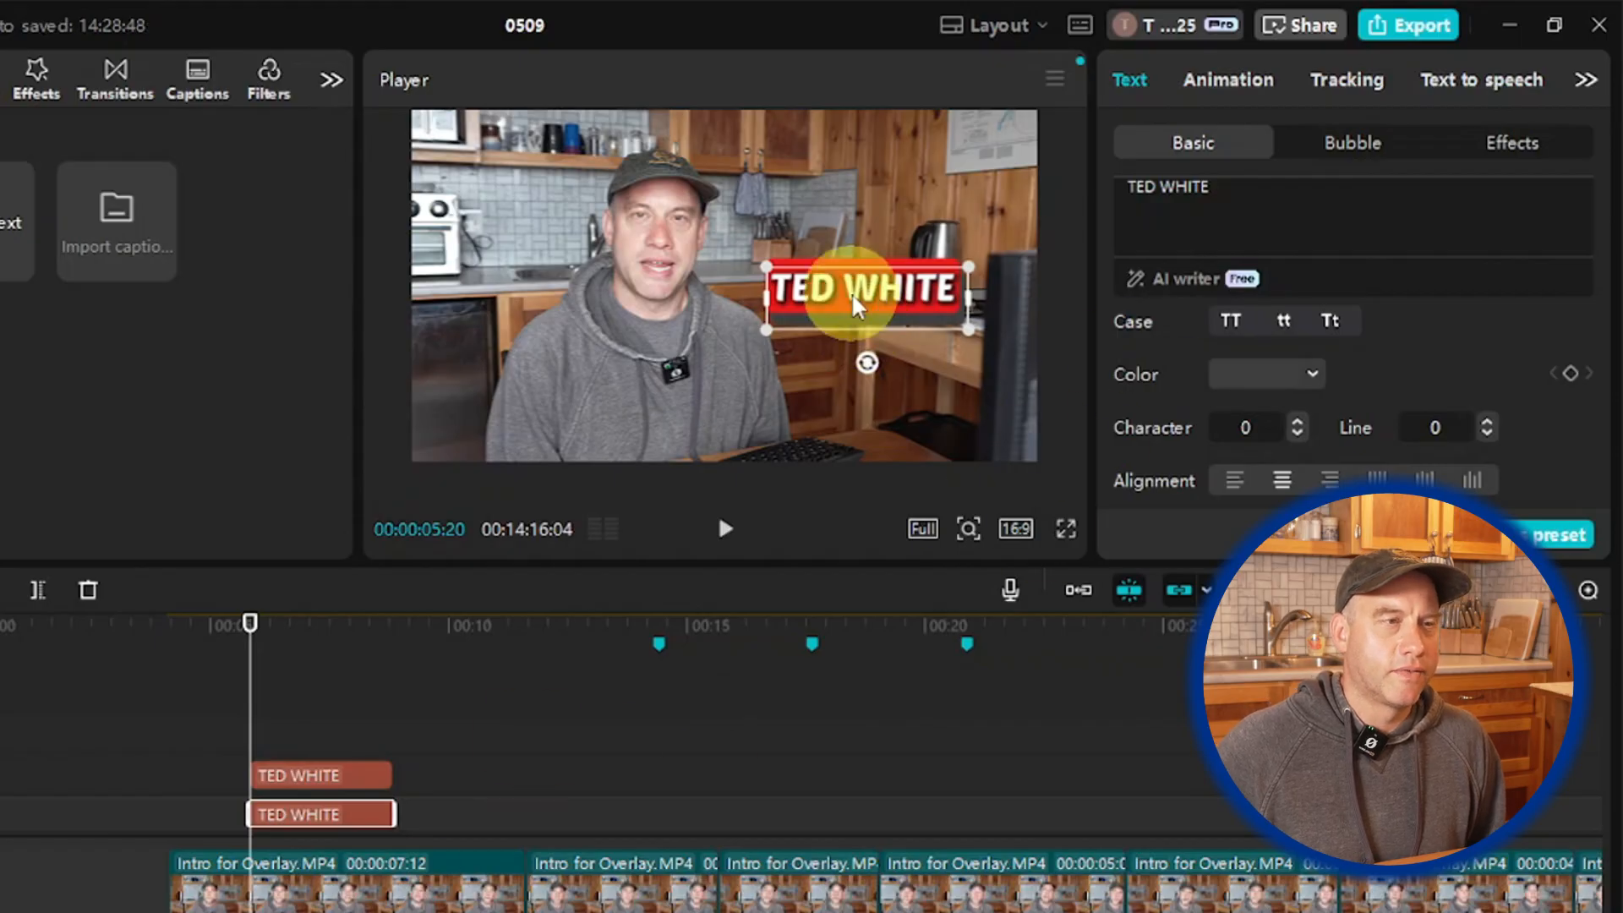
Step: Apply the Typewriter entrance animation to the red upper name title
click(287, 771)
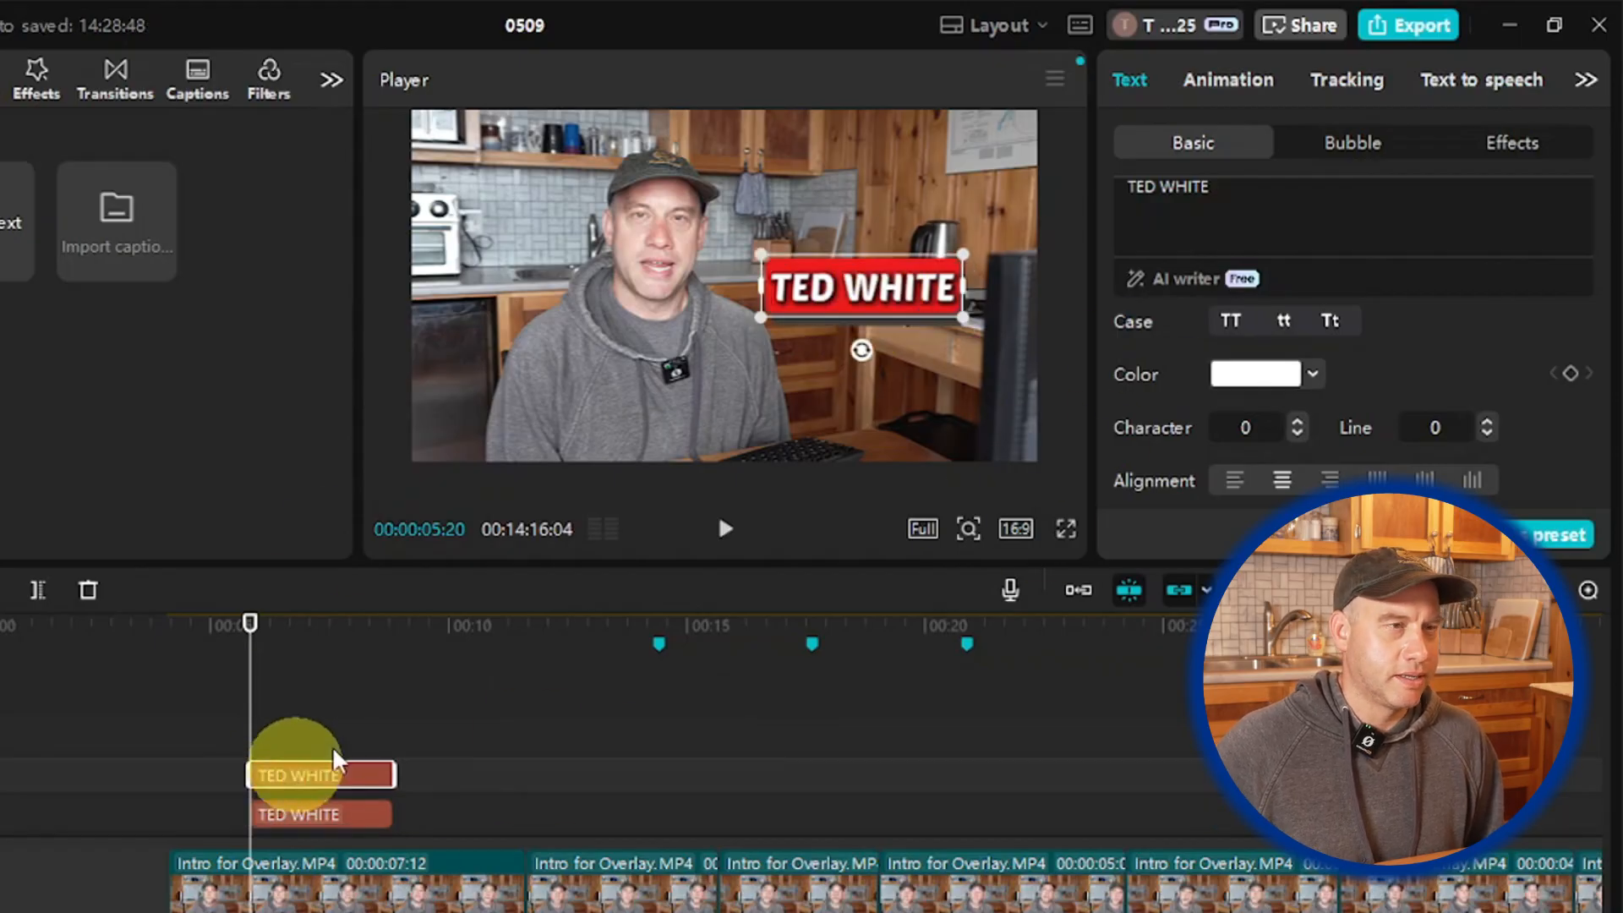
click(1258, 76)
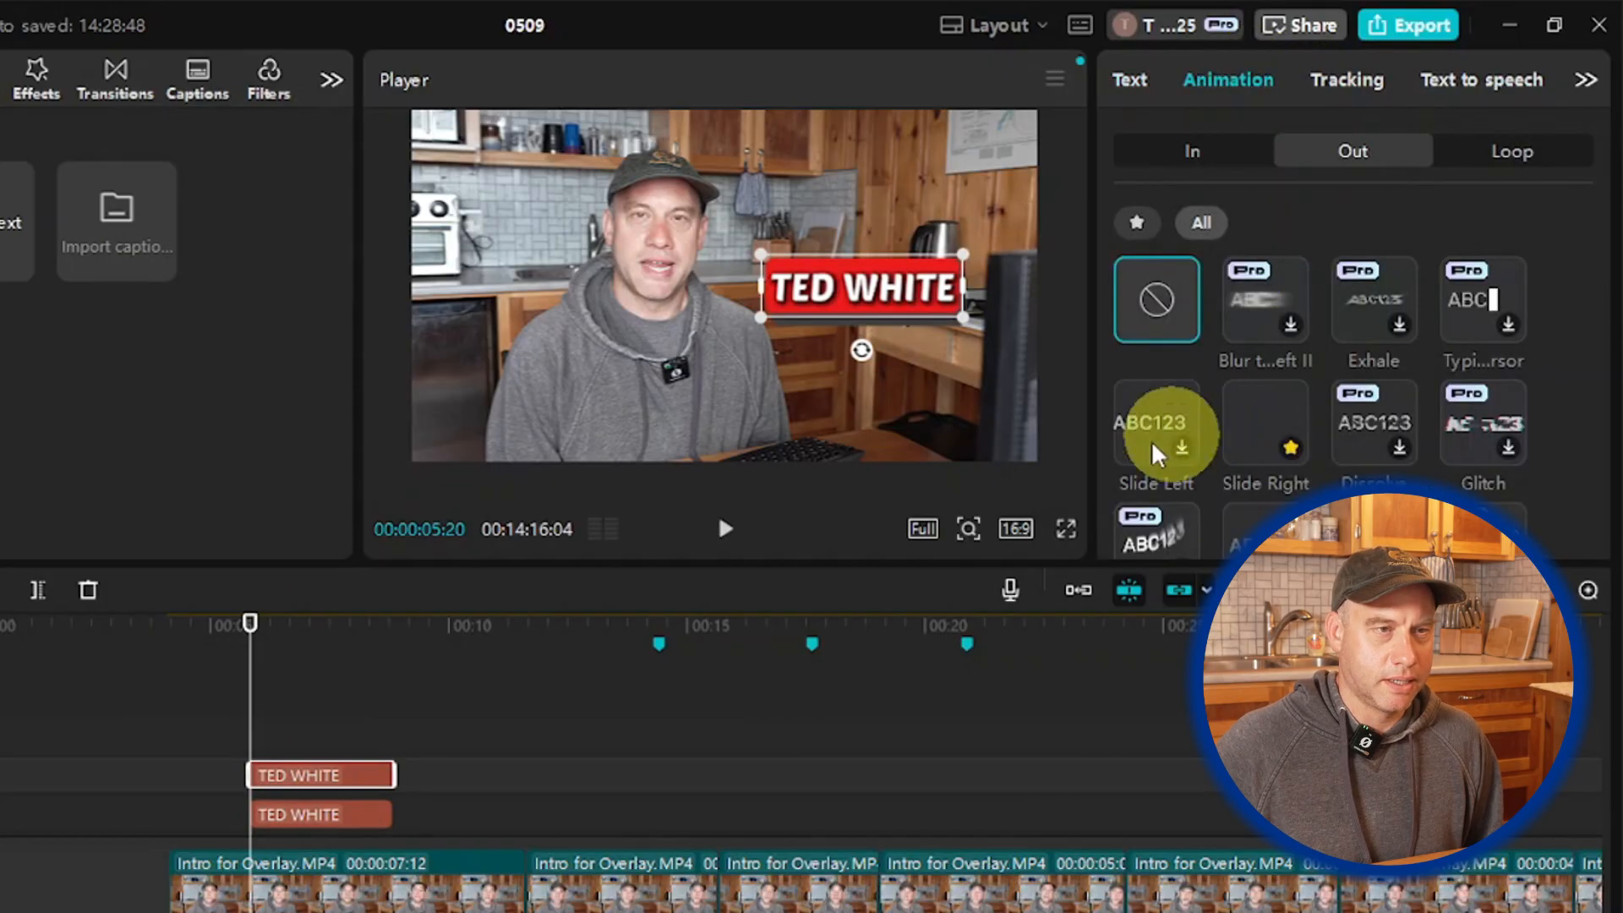
scroll(1316, 433, down, 1)
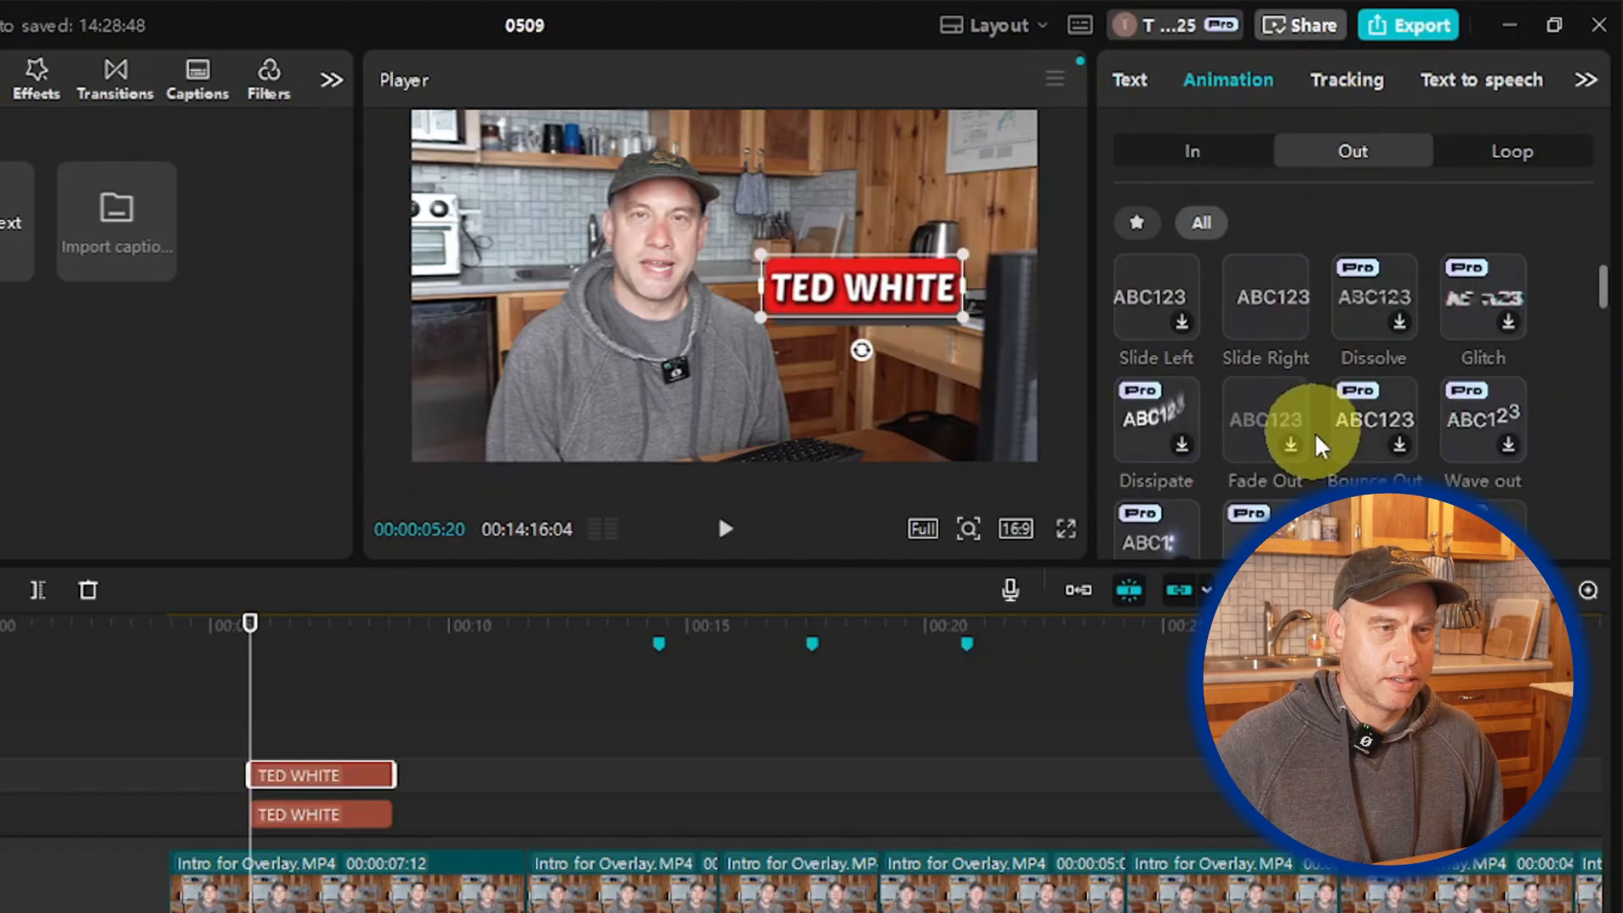
scroll(1315, 445, up, 1)
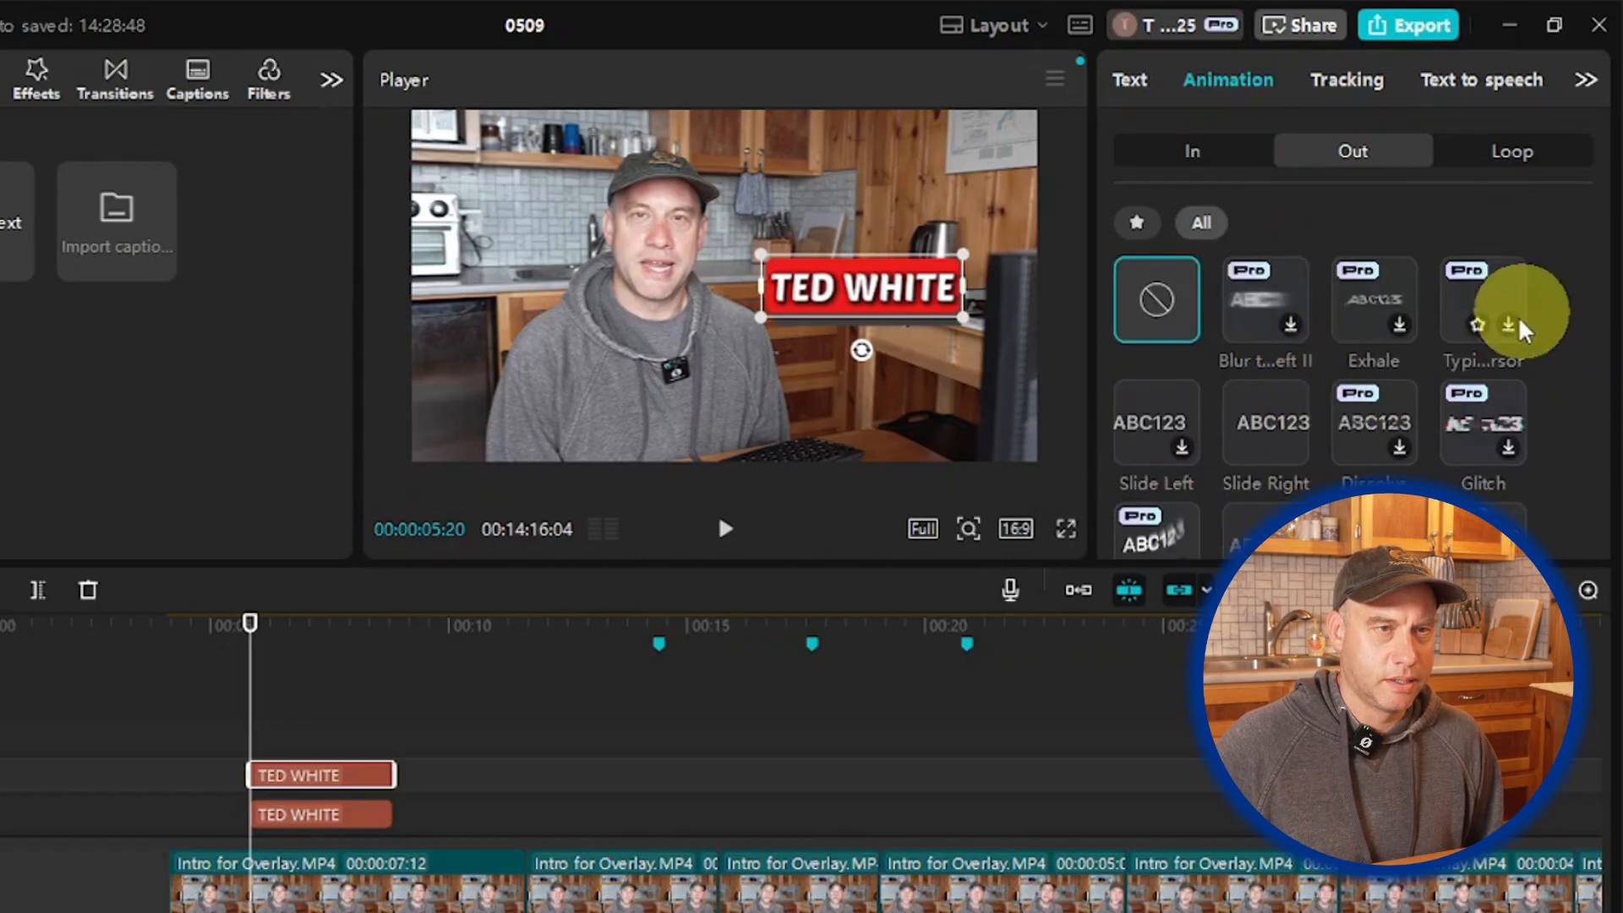
click(1232, 160)
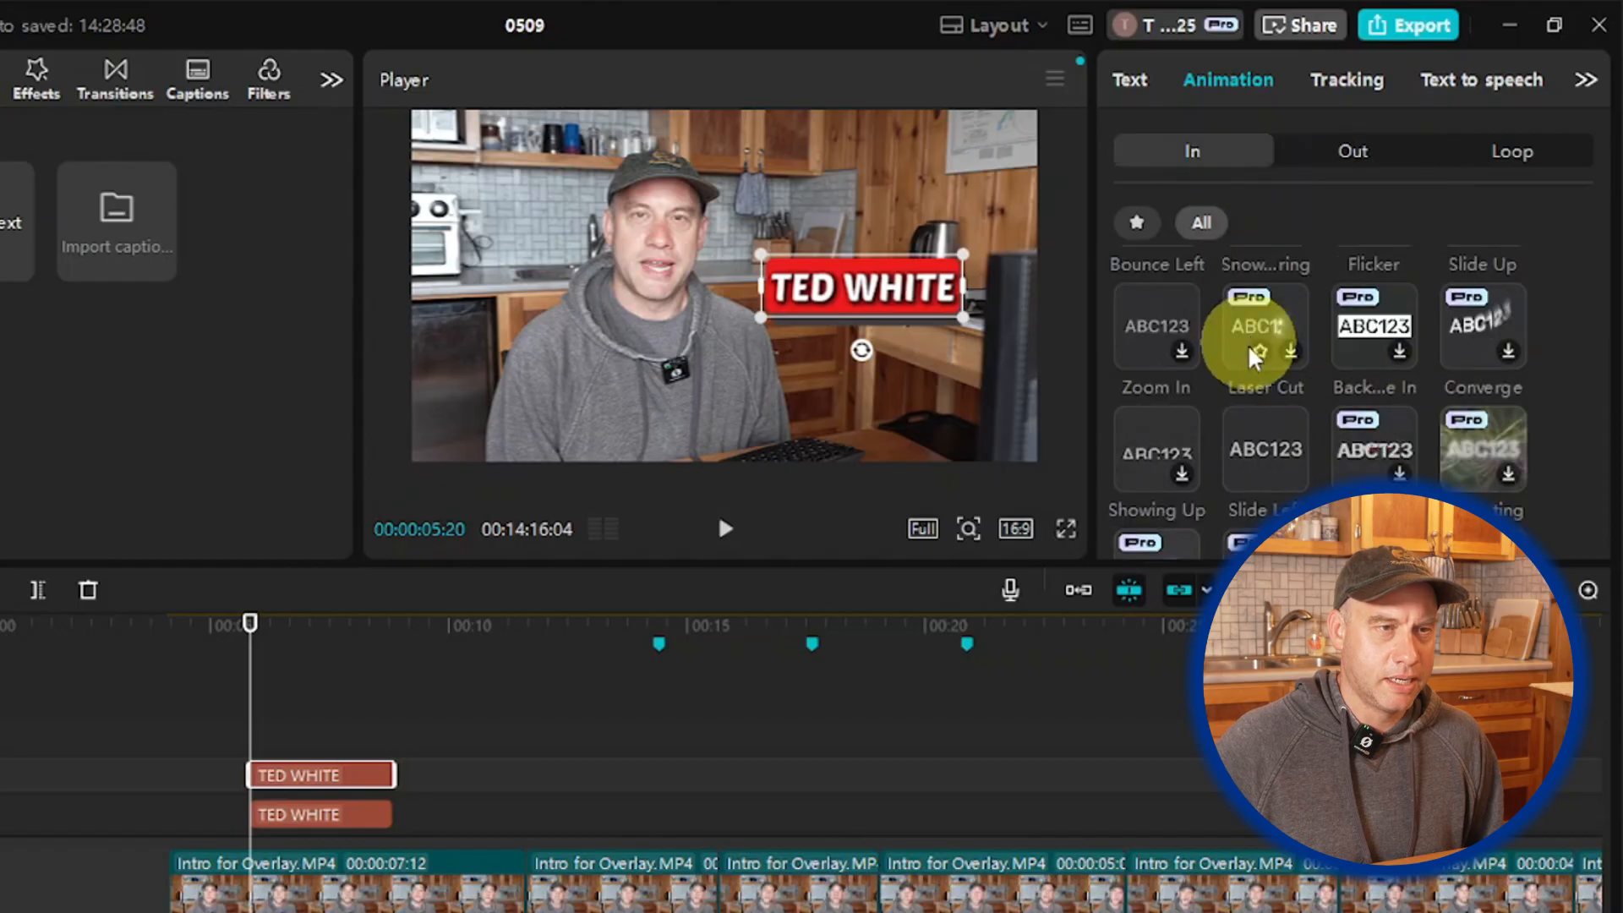
scroll(1184, 436, up, 5)
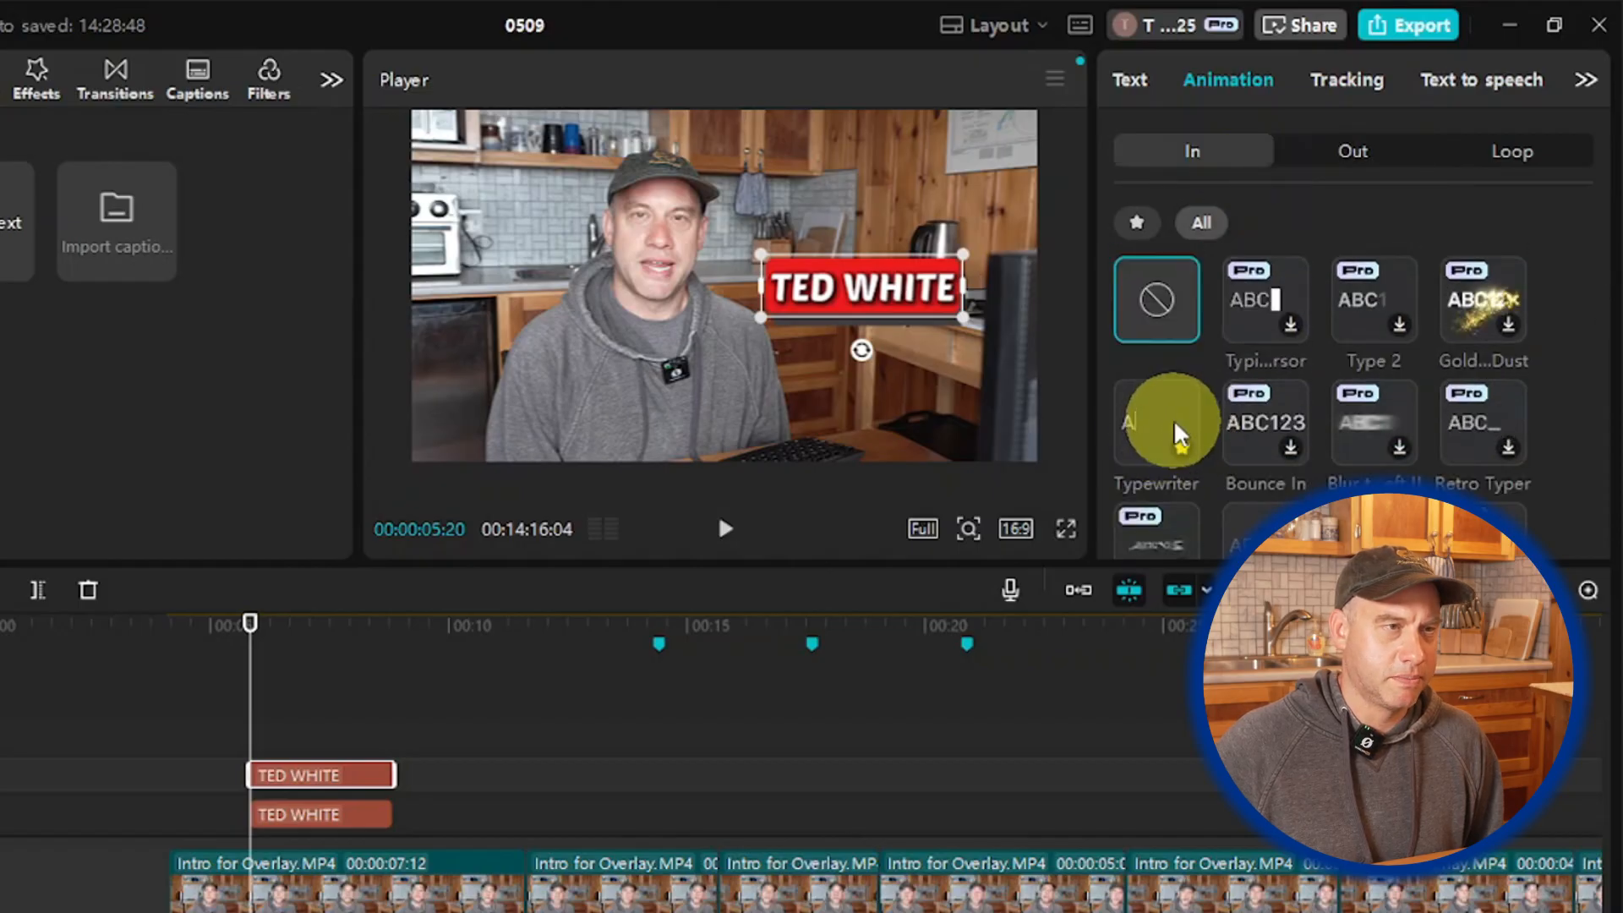
click(1173, 419)
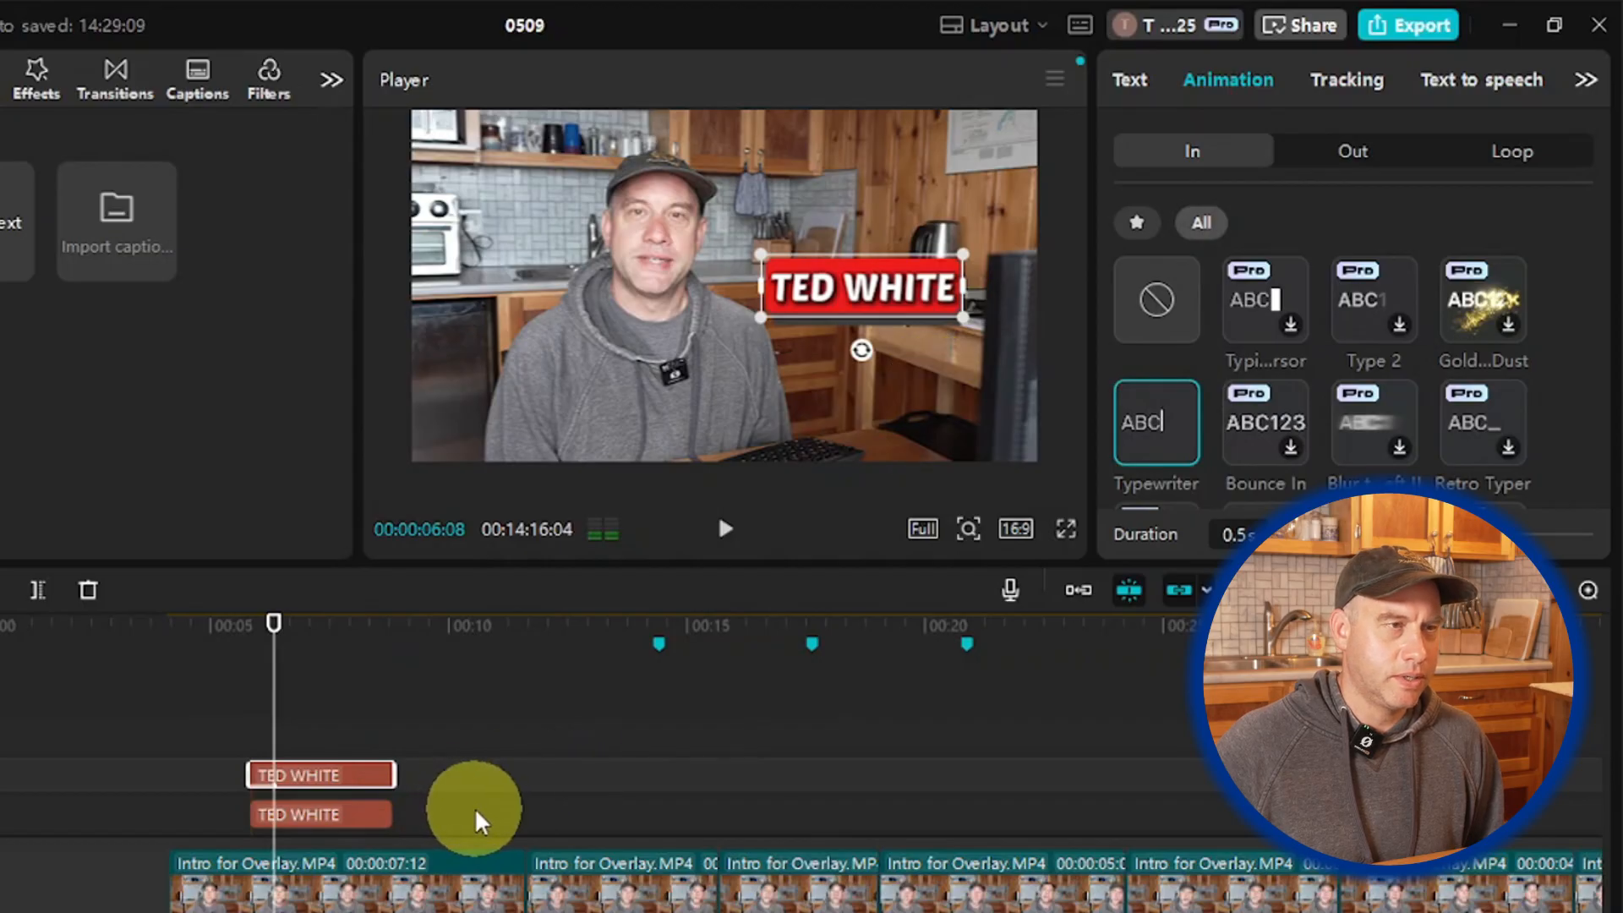
Step: Combine the two name title clips on the timeline into one compound clip
click(497, 815)
drag(469, 818, 337, 774)
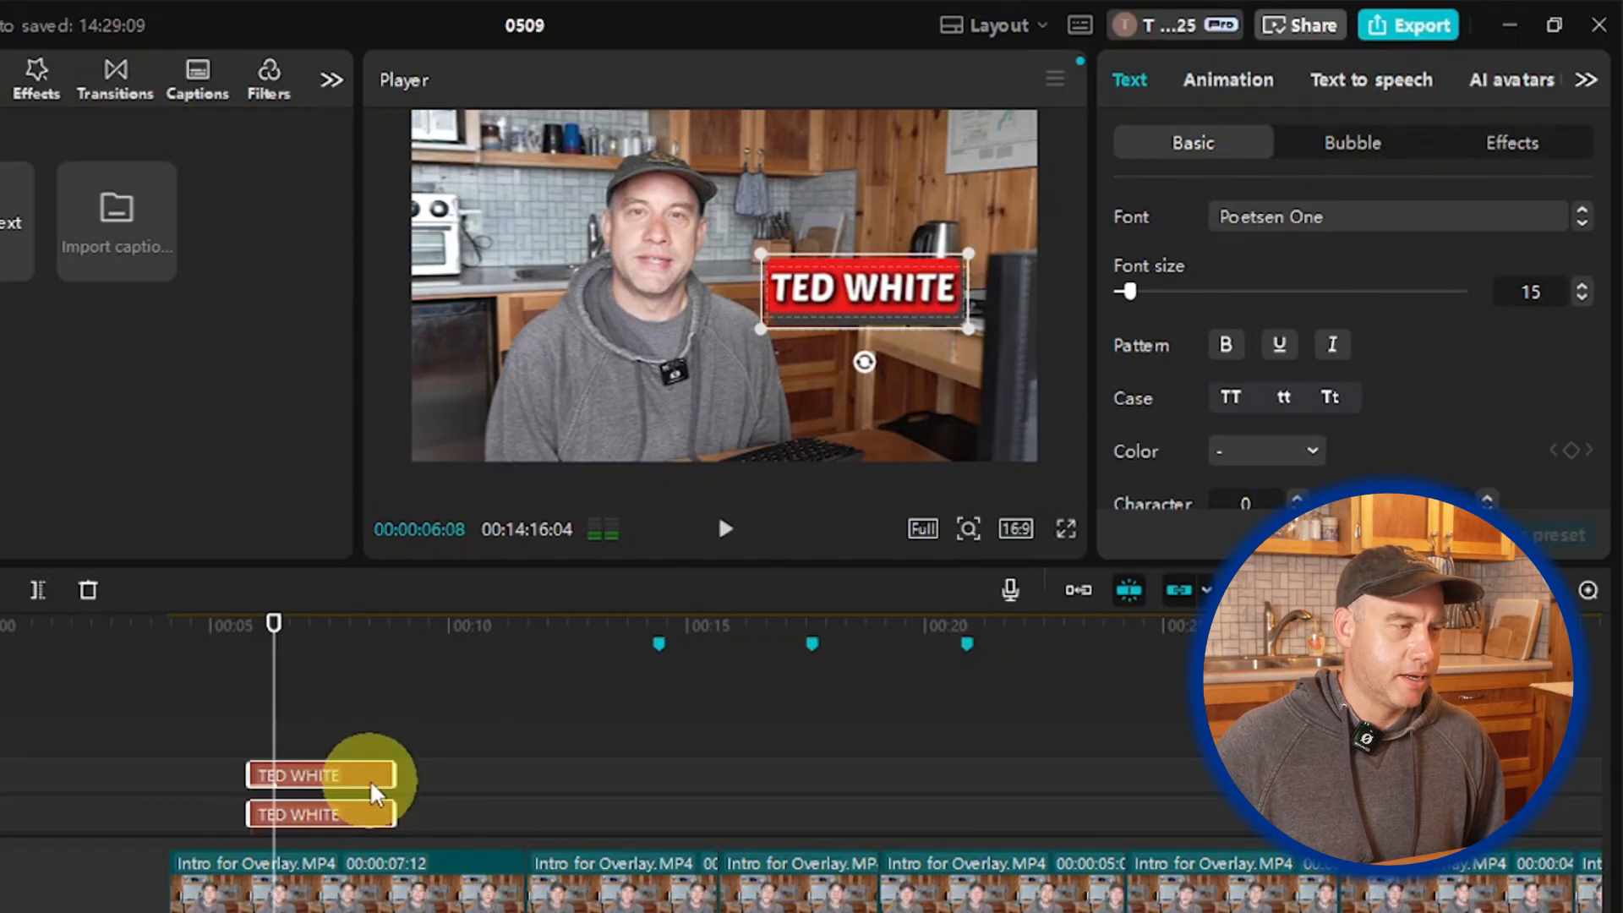
right_click(368, 779)
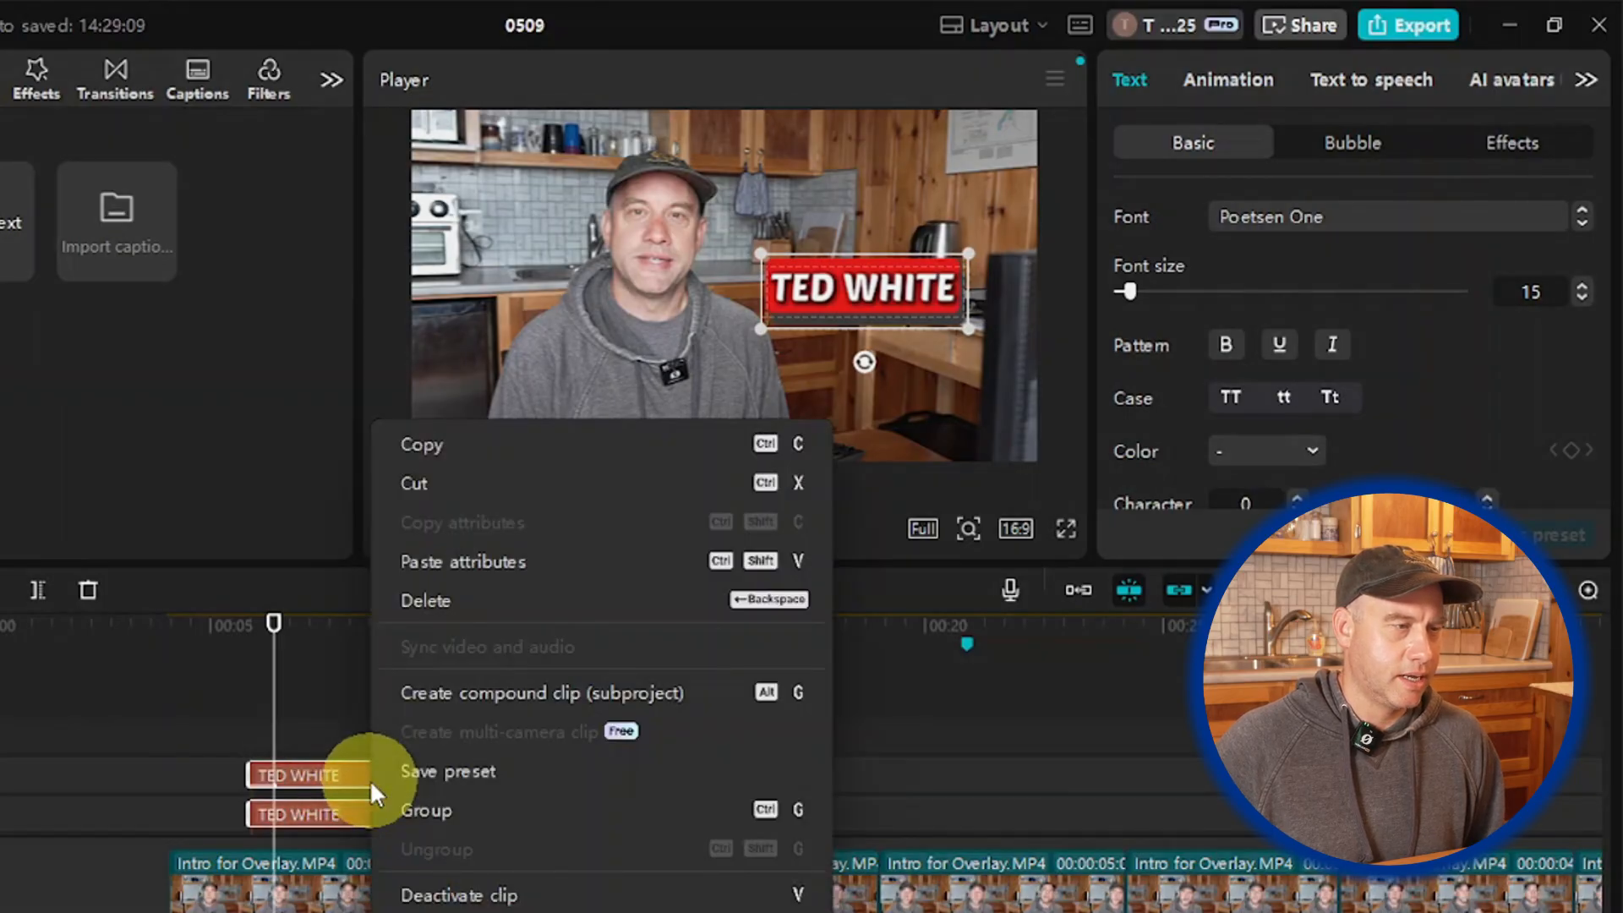
click(462, 693)
Step: Play the compound clip from its start to check the typewriter animation over the layered background
mouse_move(243, 696)
mouse_down()
mouse_move(279, 699)
mouse_move(251, 724)
mouse_up()
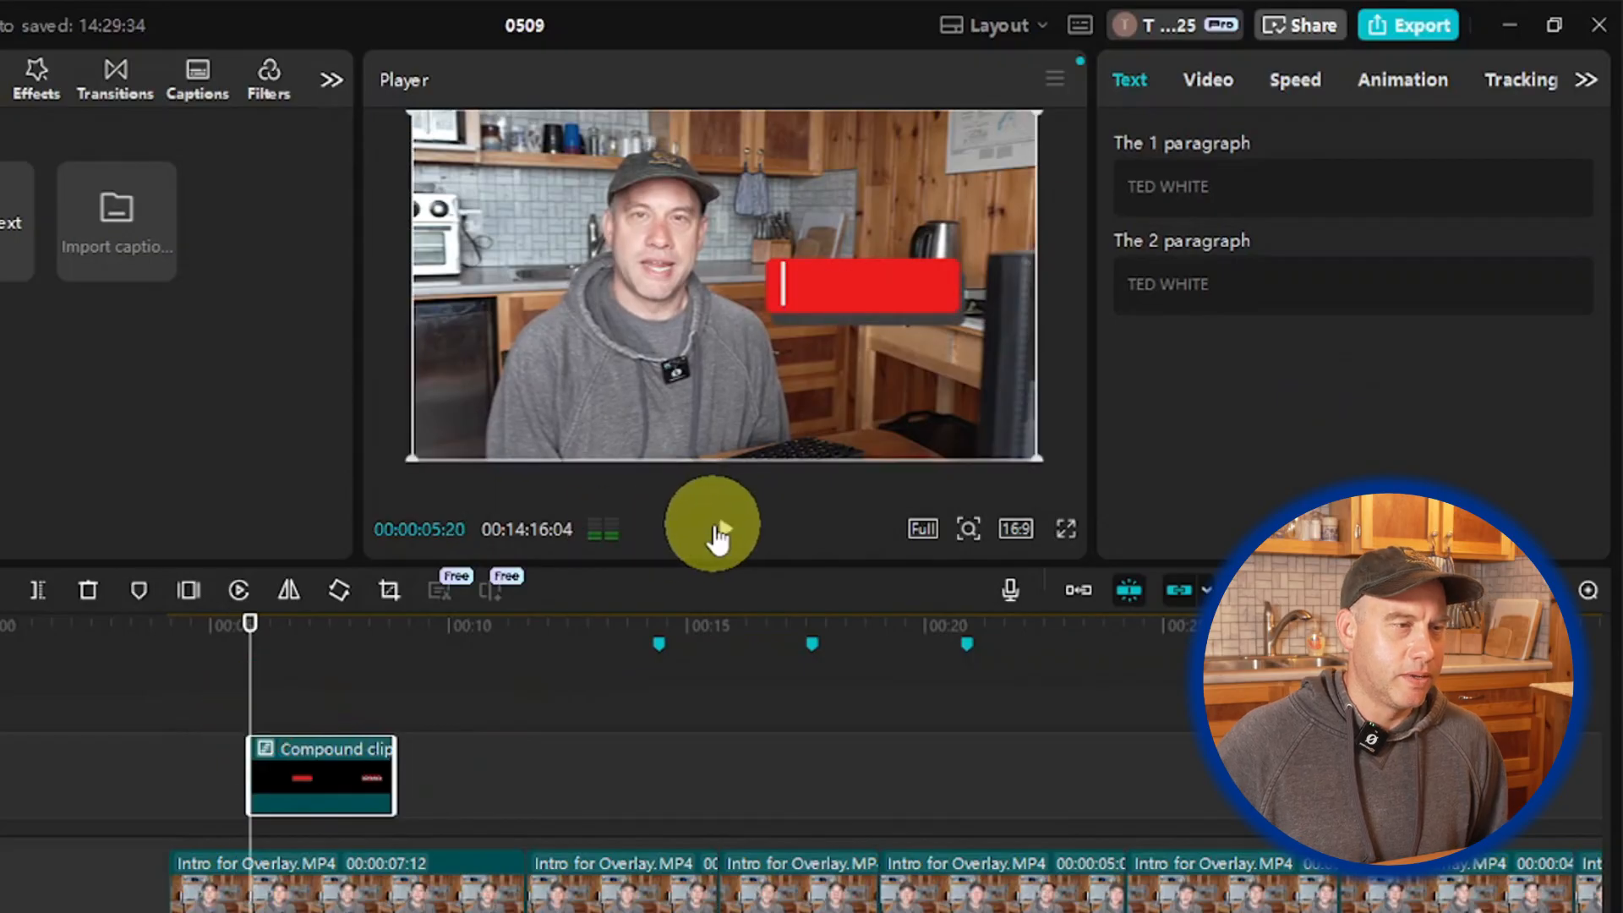
click(723, 532)
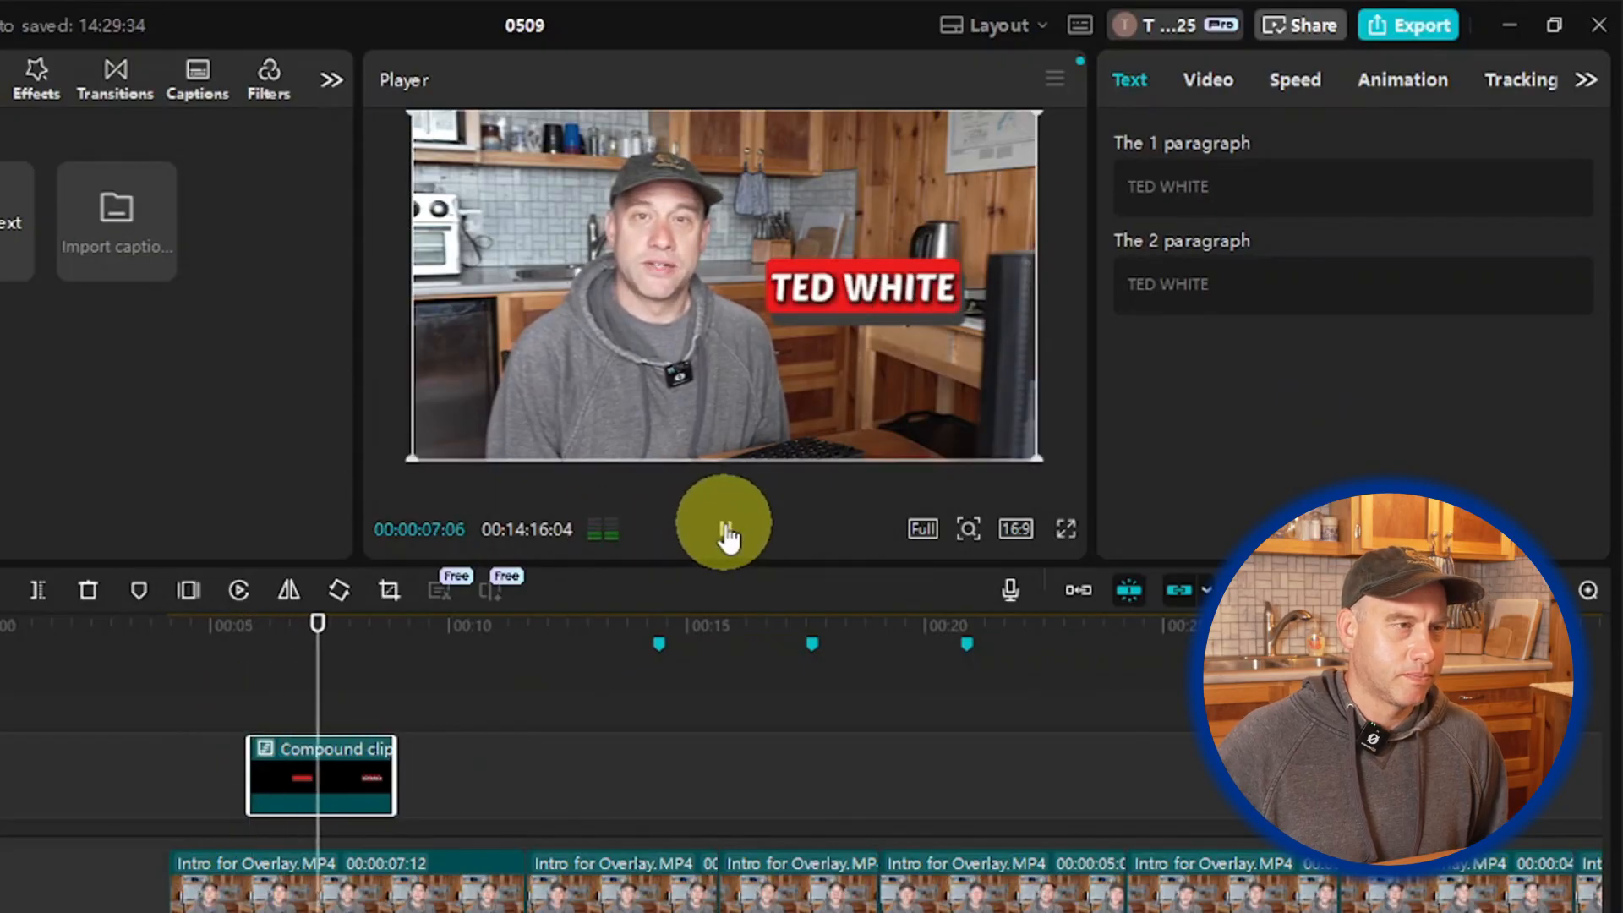
click(725, 531)
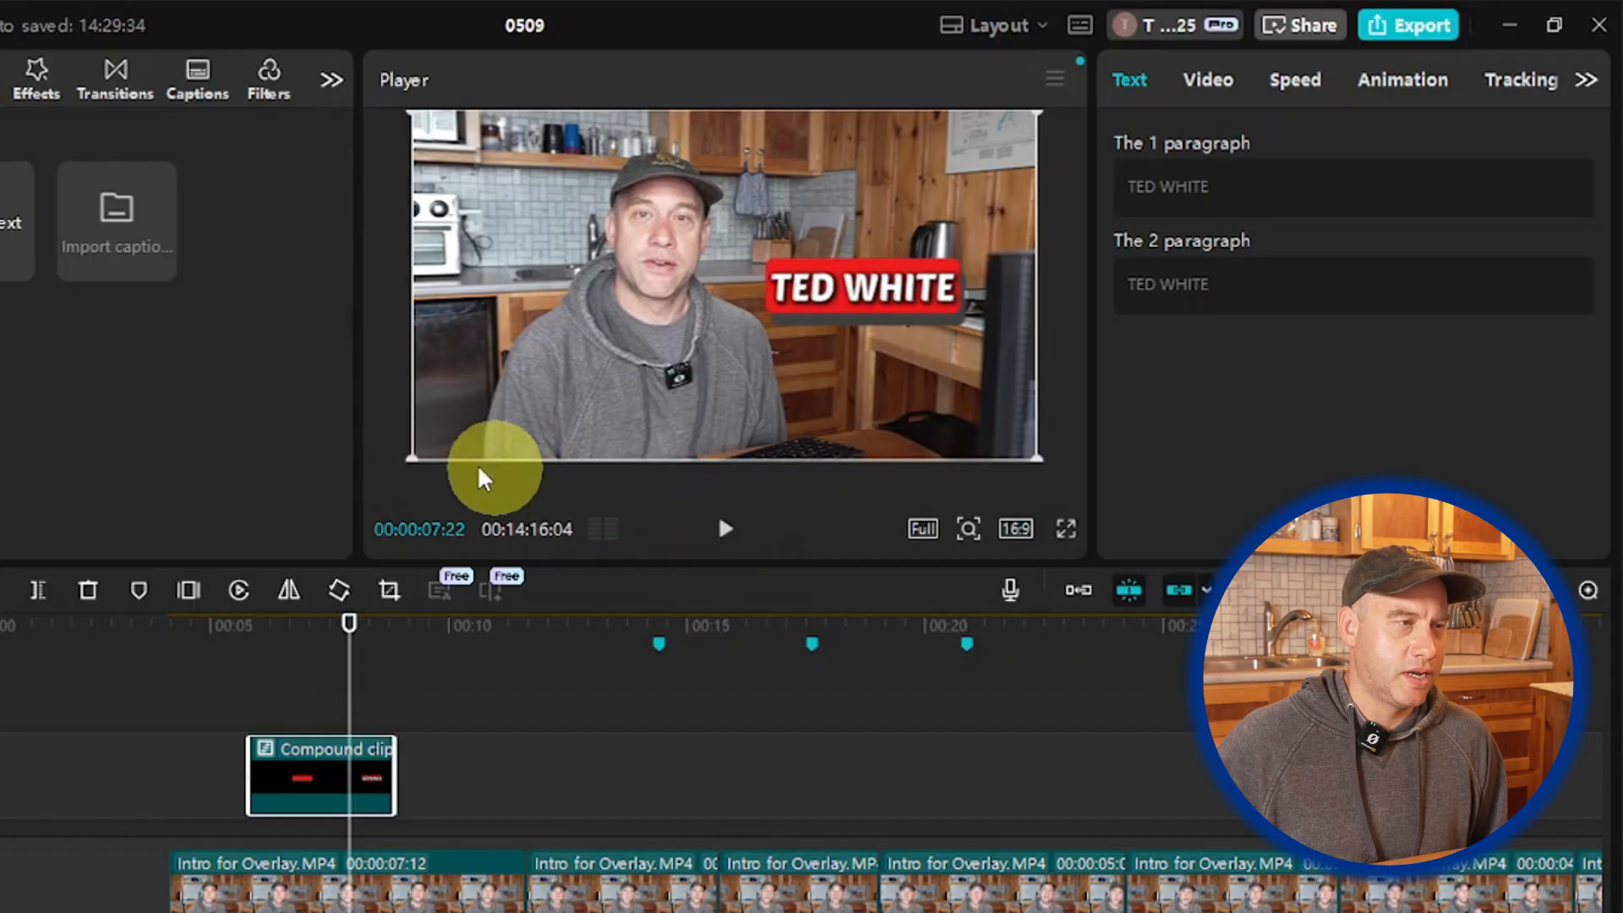
Step: Shrink the compound title in the frame and move it lower, clear of the presenter's shoulder
drag(409, 457, 466, 430)
mouse_move(703, 340)
mouse_down()
mouse_move(753, 341)
mouse_move(754, 373)
mouse_up()
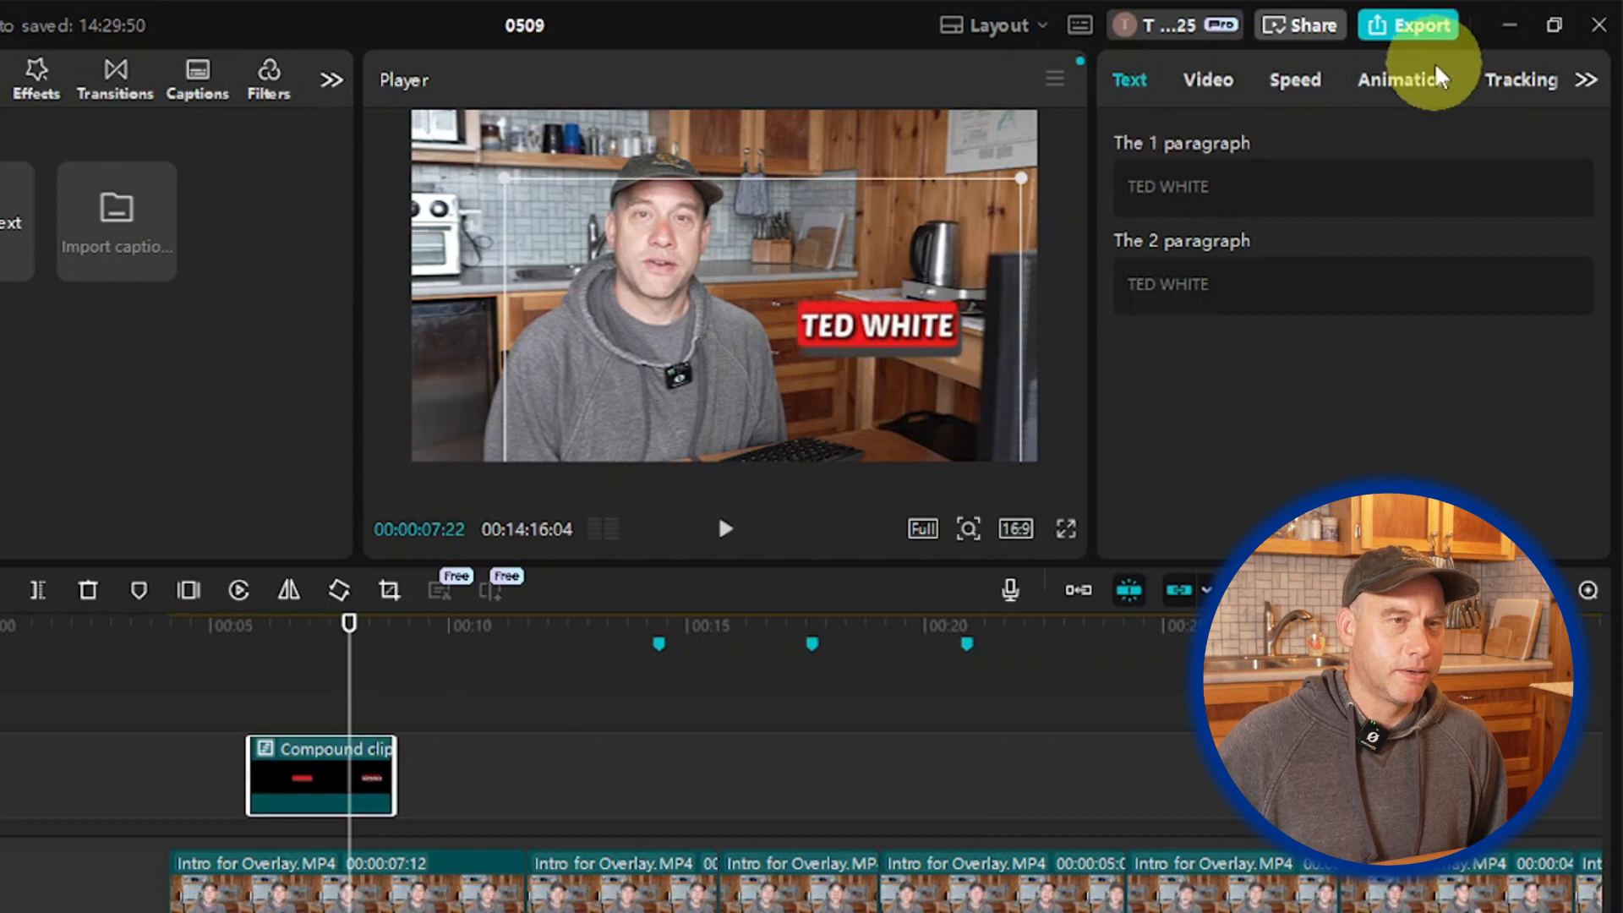
Step: Apply the "Scre...Wipe" entrance animation to the compound title with a 0.5 s duration and play it from the clip's start
click(1423, 80)
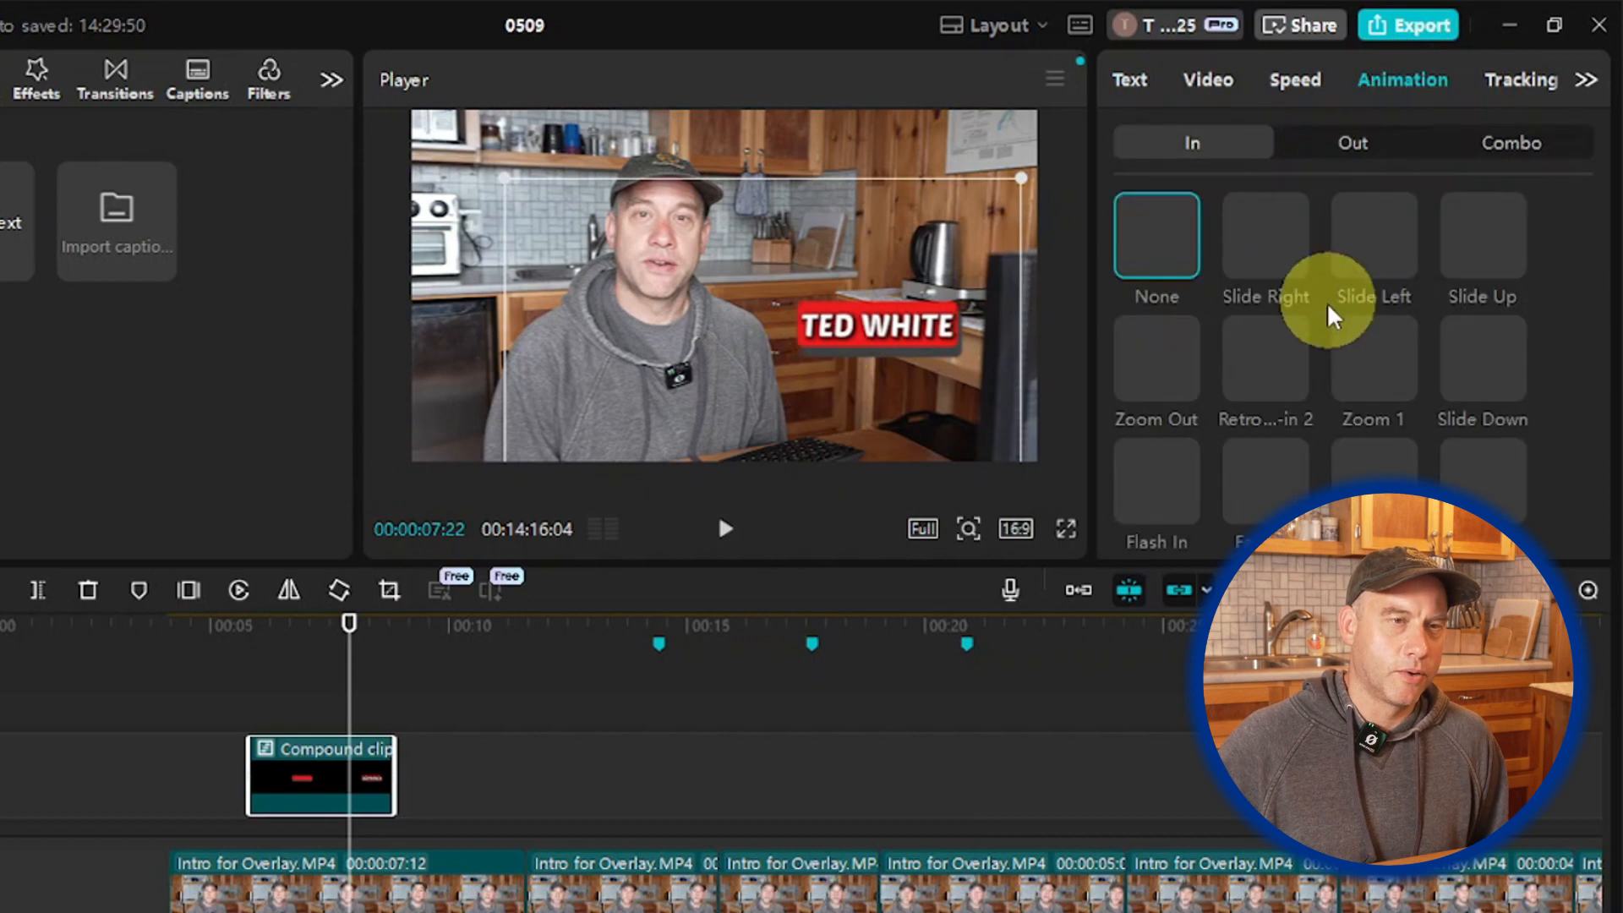
scroll(1307, 313, down, 4)
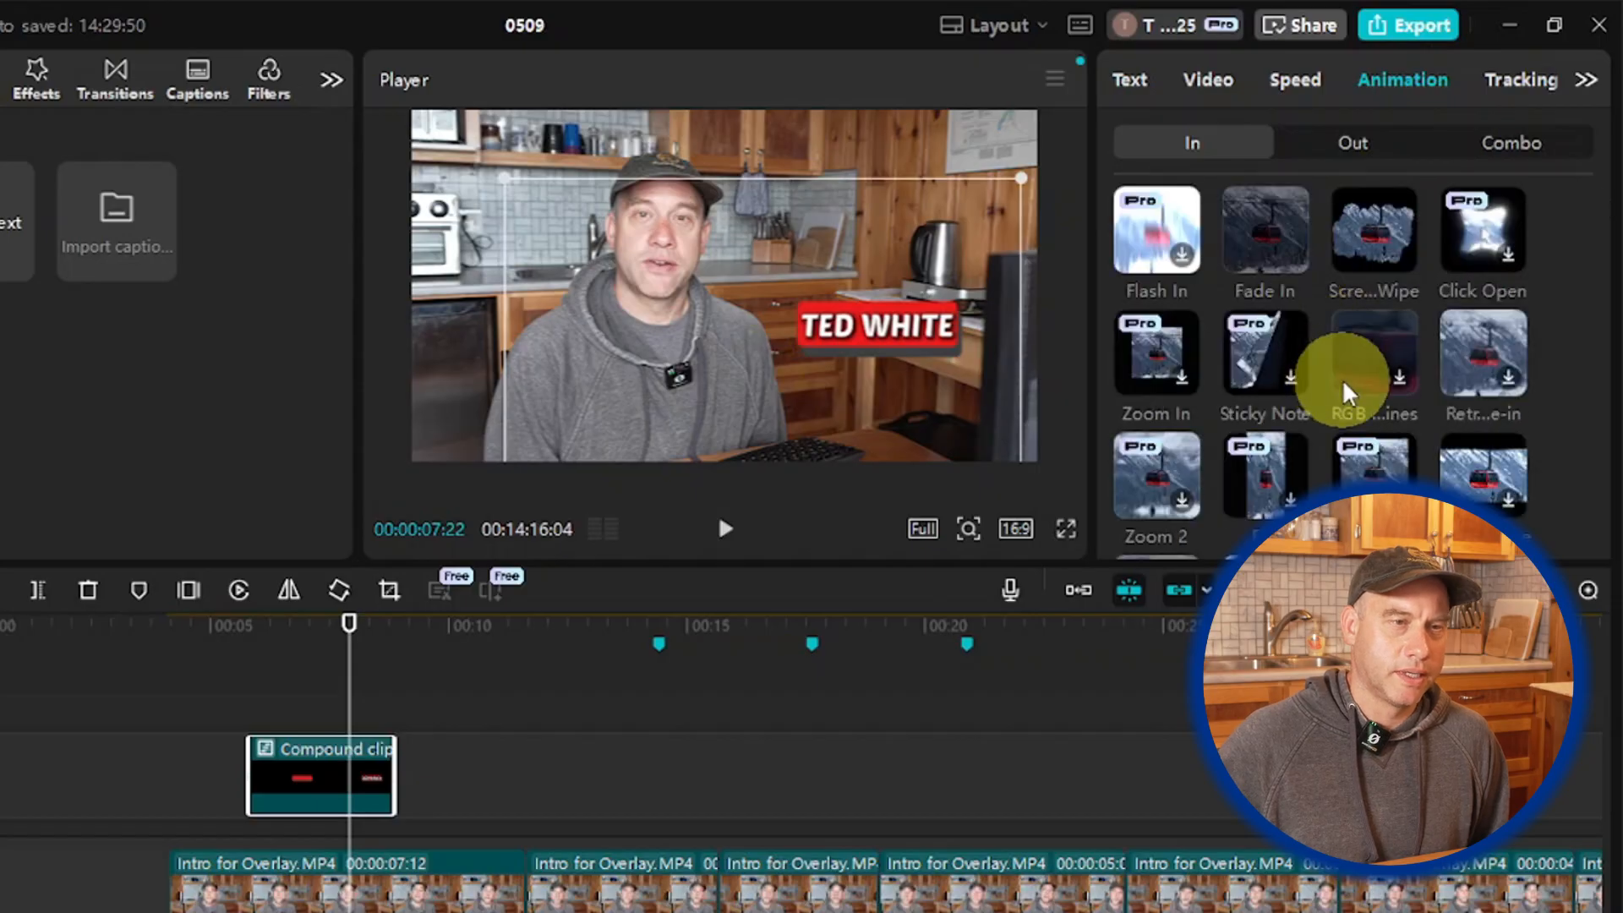
scroll(1355, 296, down, 5)
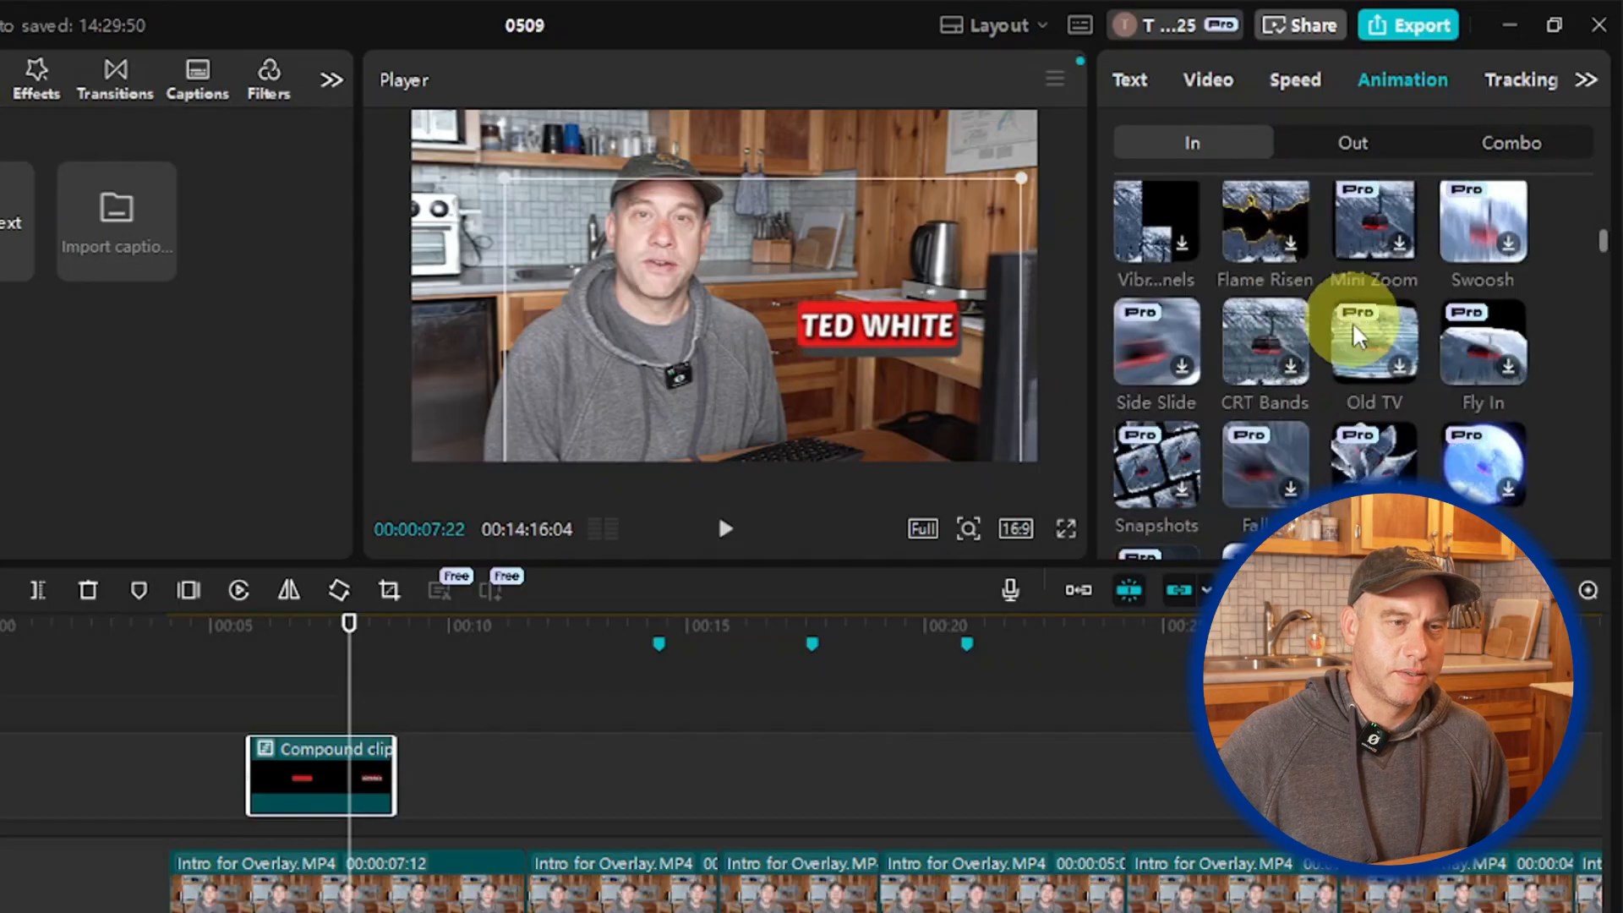
scroll(1353, 322, down, 10)
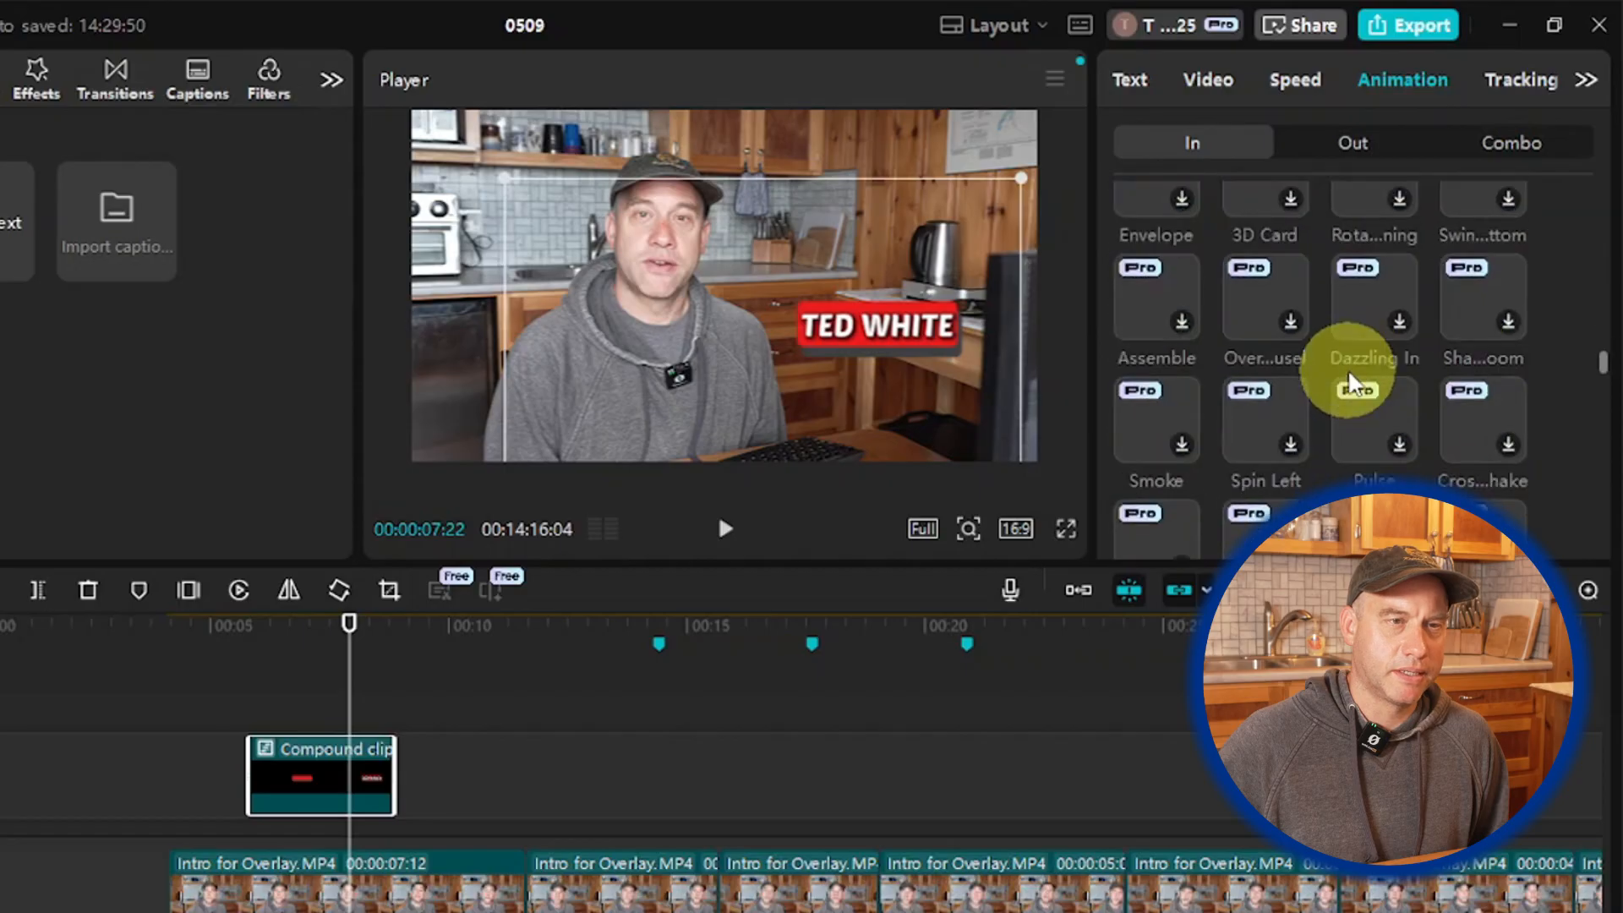
scroll(1347, 372, down, 3)
scroll(1348, 377, up, 10)
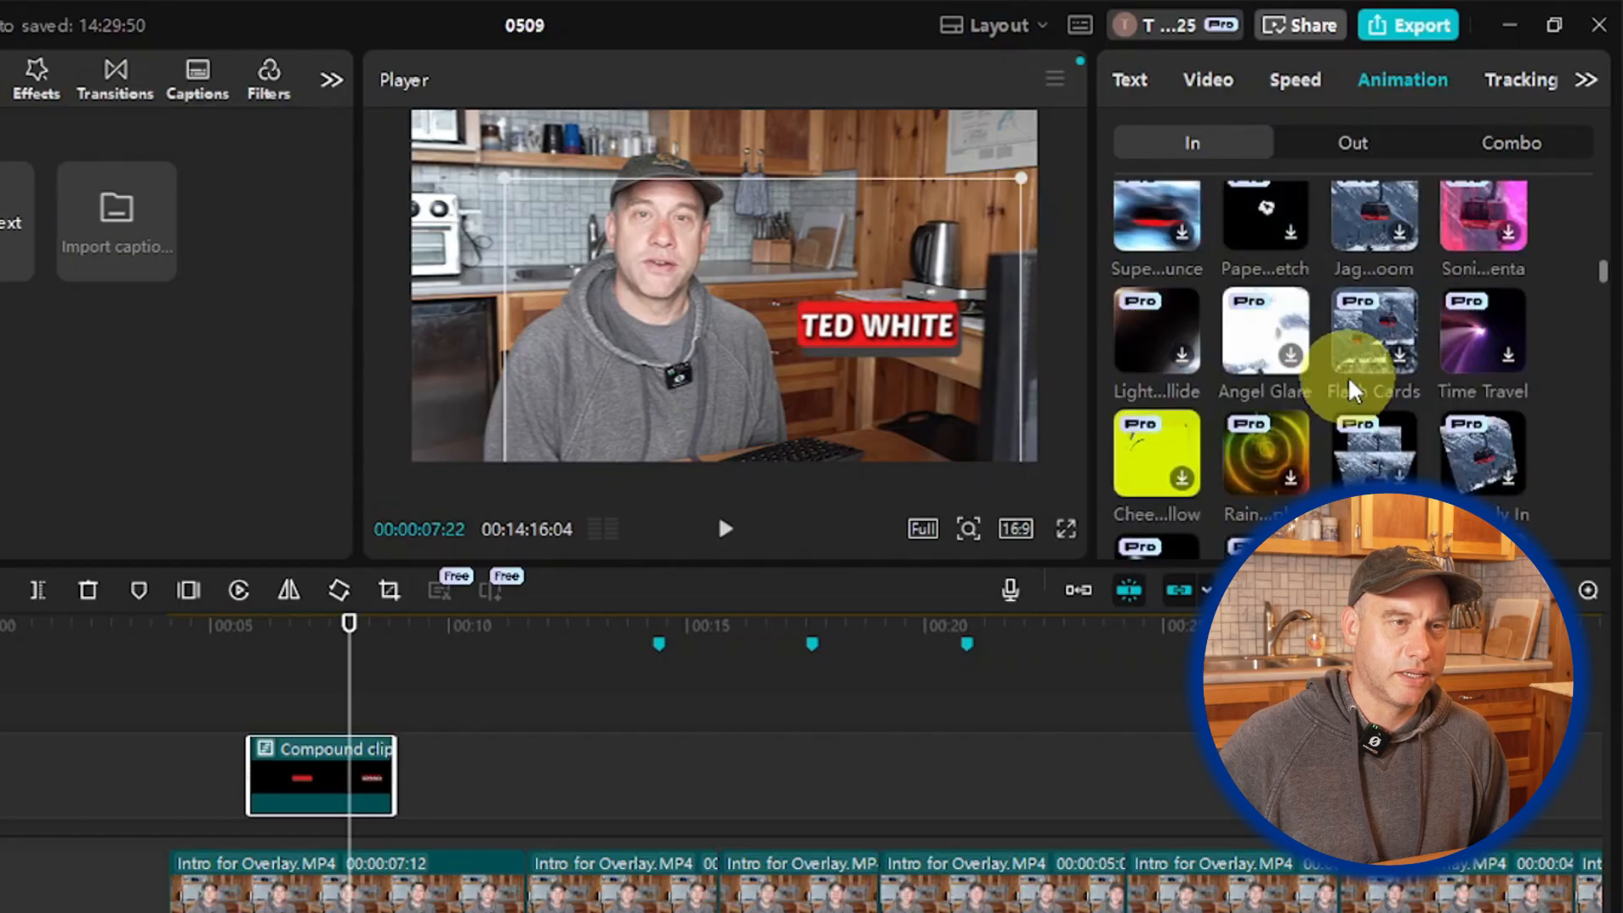
scroll(1348, 375, up, 10)
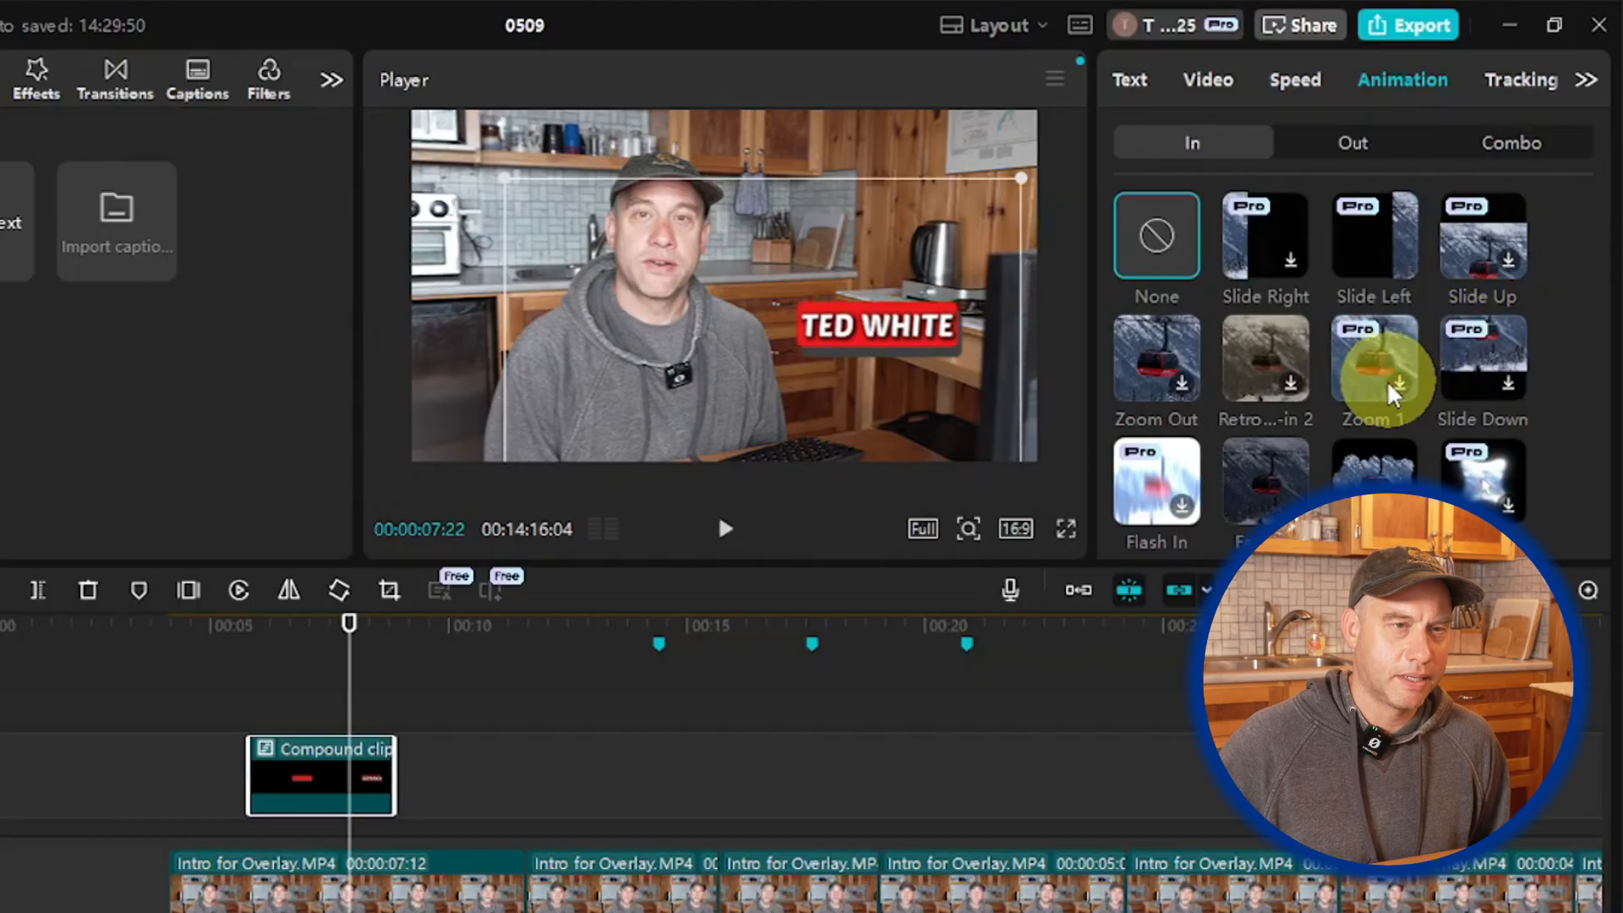
scroll(1387, 382, down, 1)
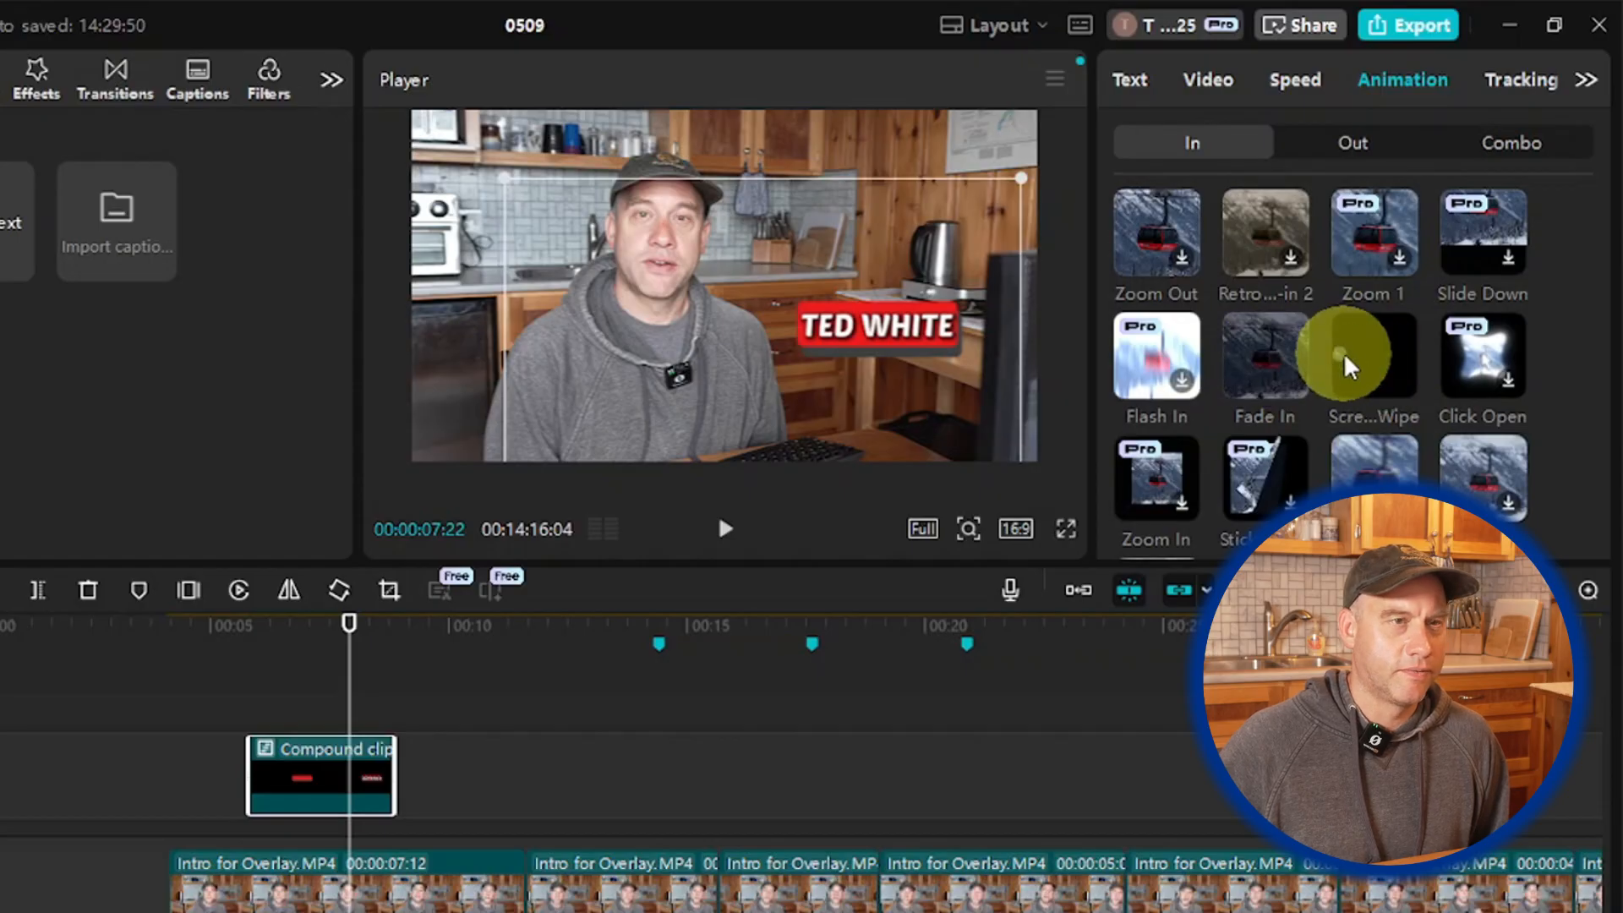
click(1378, 350)
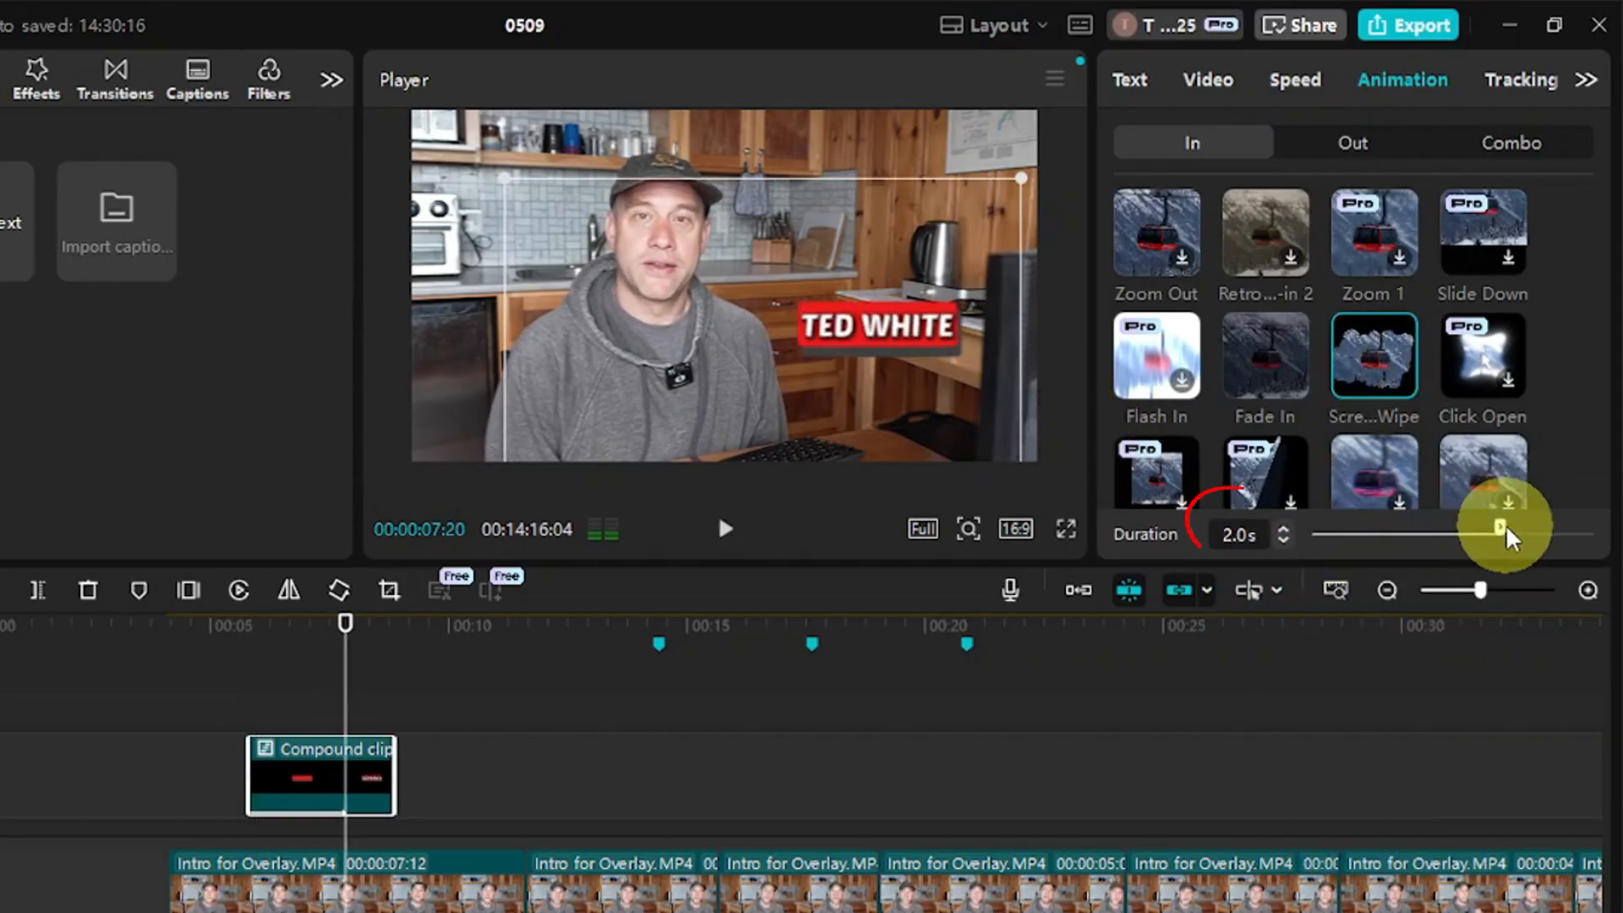
drag(1501, 527, 1365, 532)
click(726, 528)
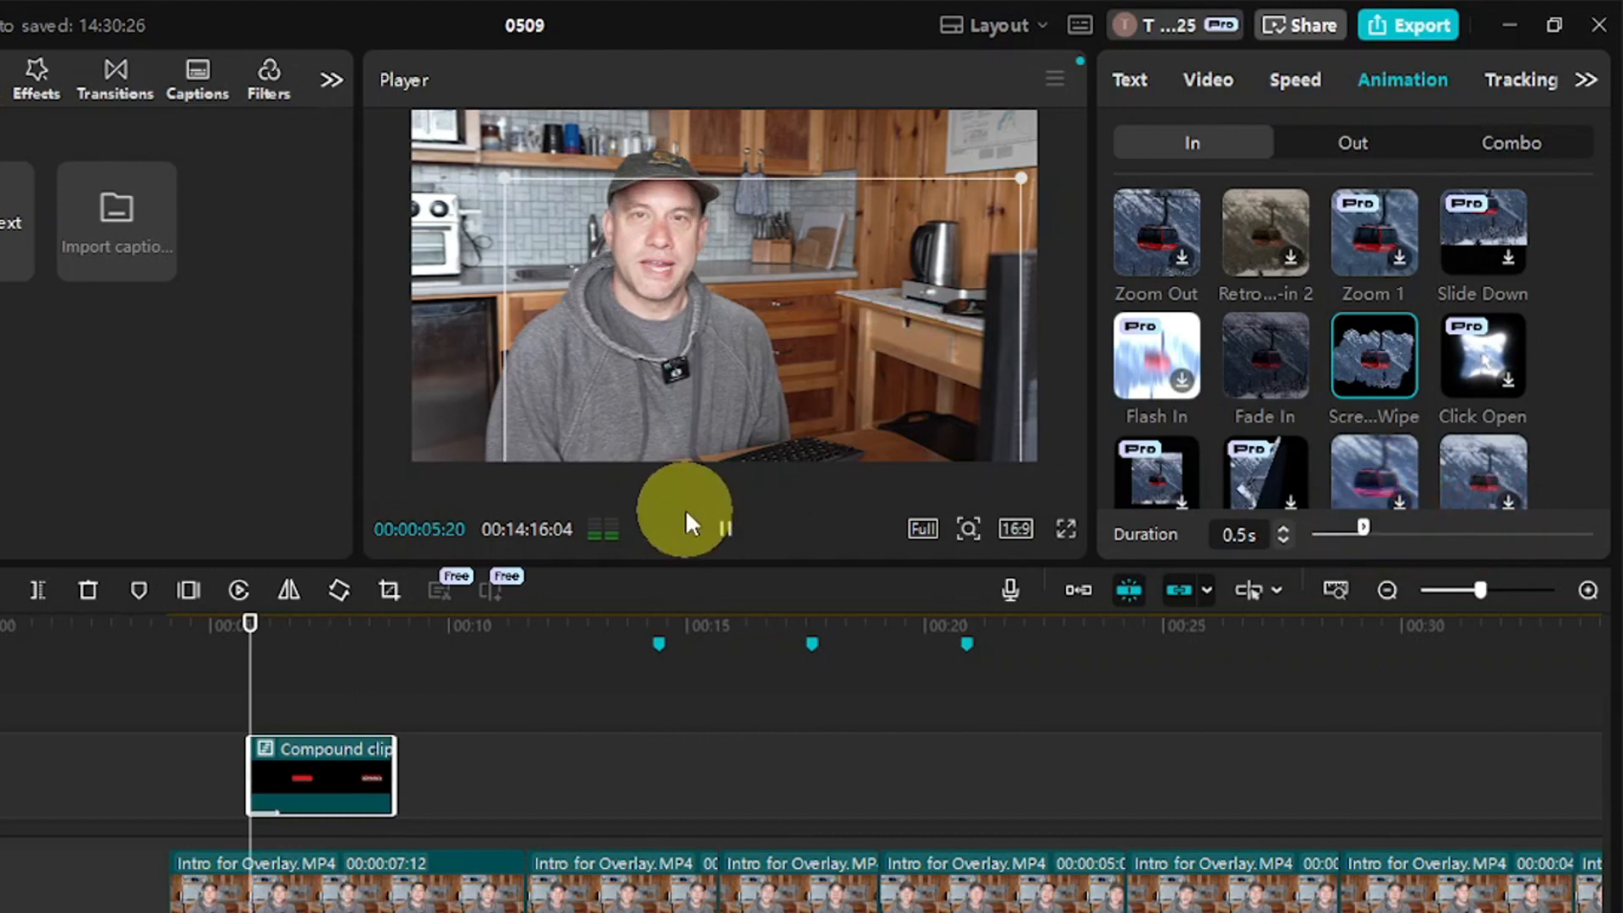
Step: Stop playback and apply the "Scre...Wipe" exit animation to the compound name title
click(727, 531)
drag(312, 707, 355, 706)
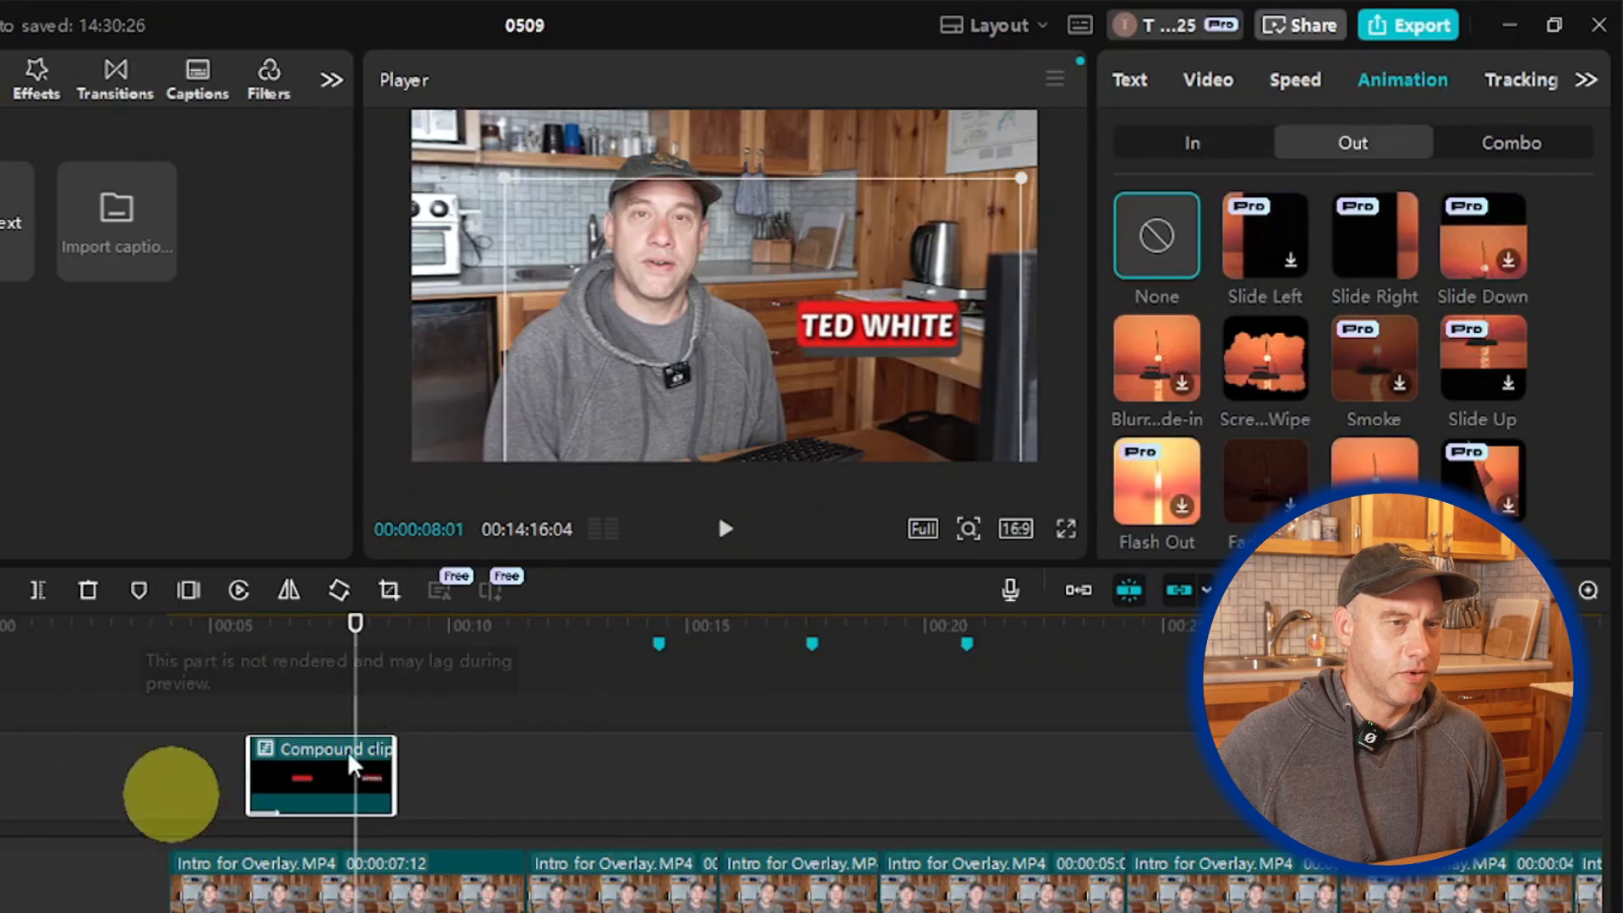
click(1291, 379)
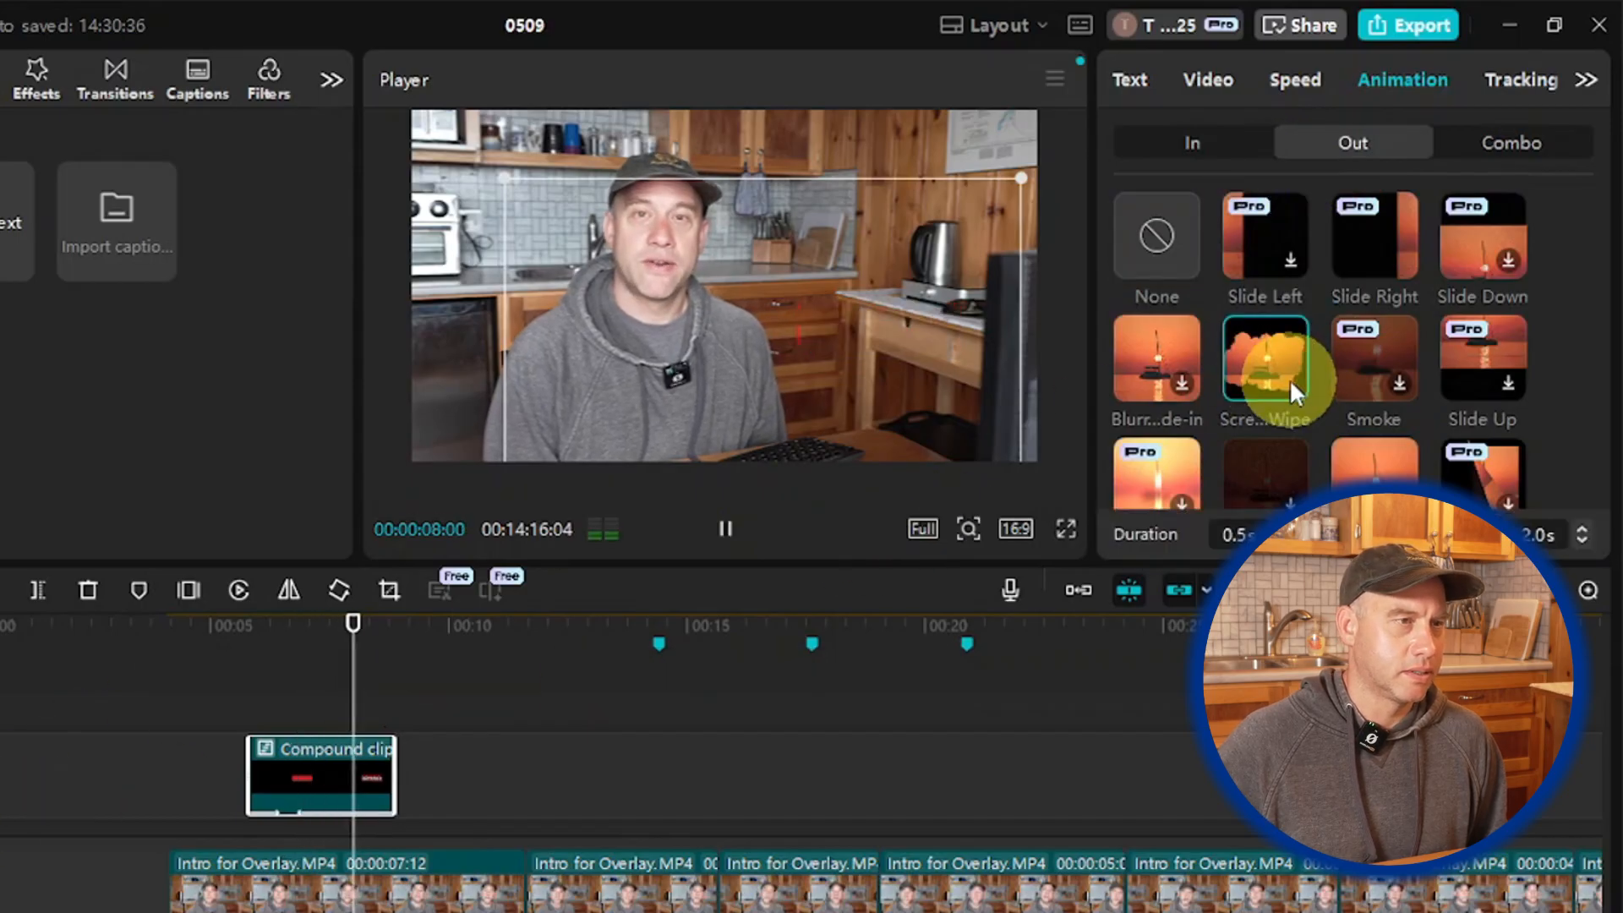
scroll(506, 782, up, 1)
scroll(507, 753, down, 2)
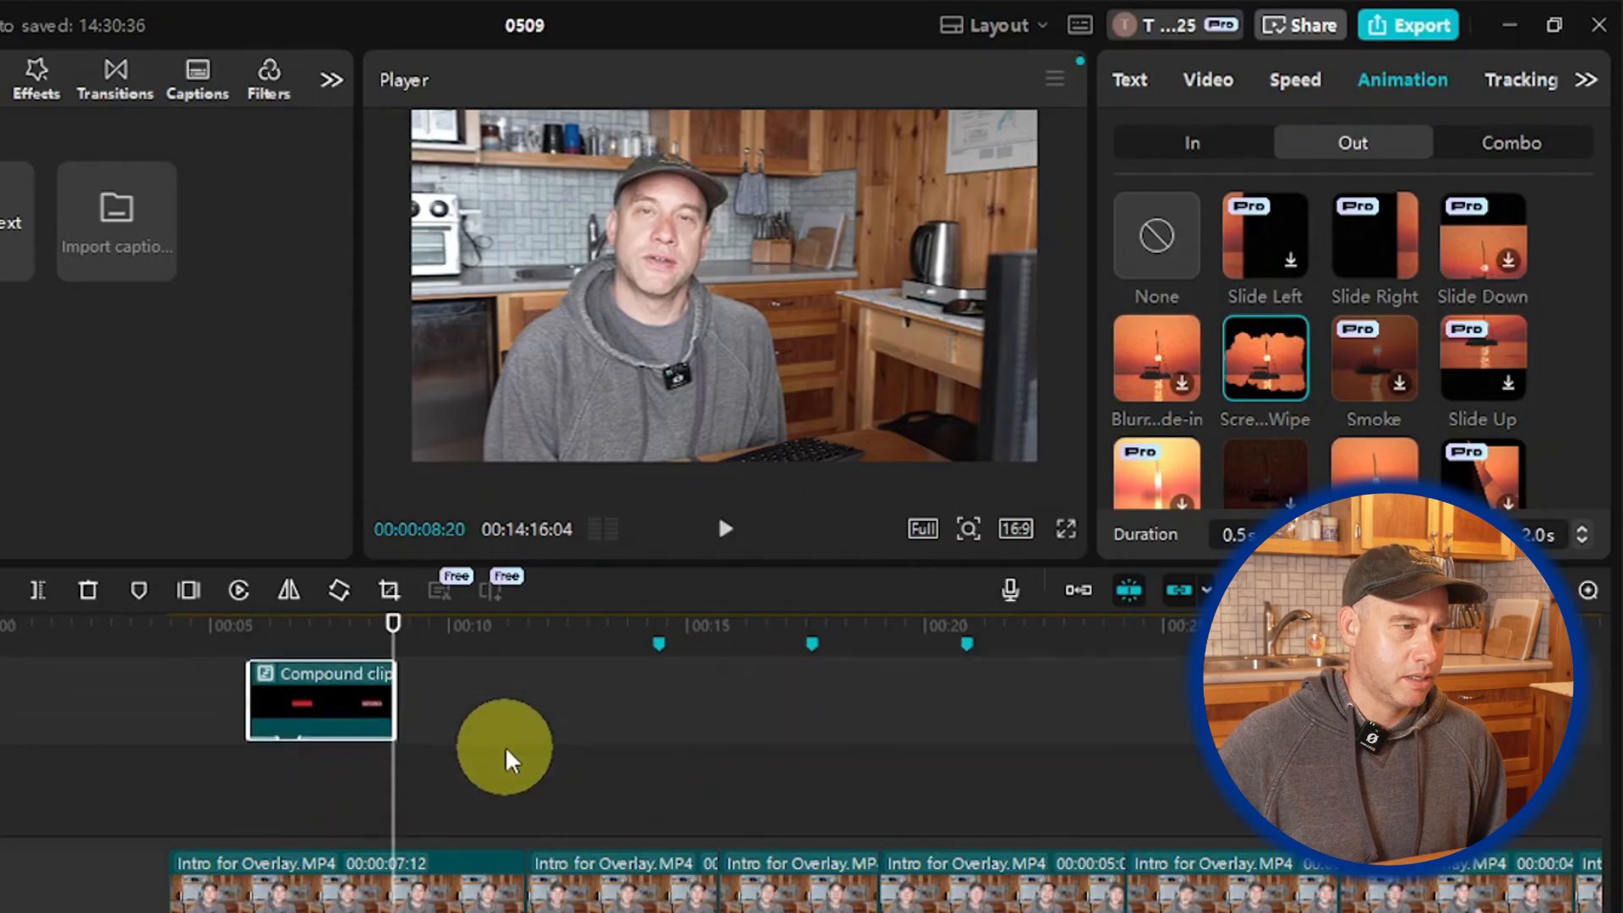
scroll(508, 752, down, 2)
scroll(509, 752, up, 3)
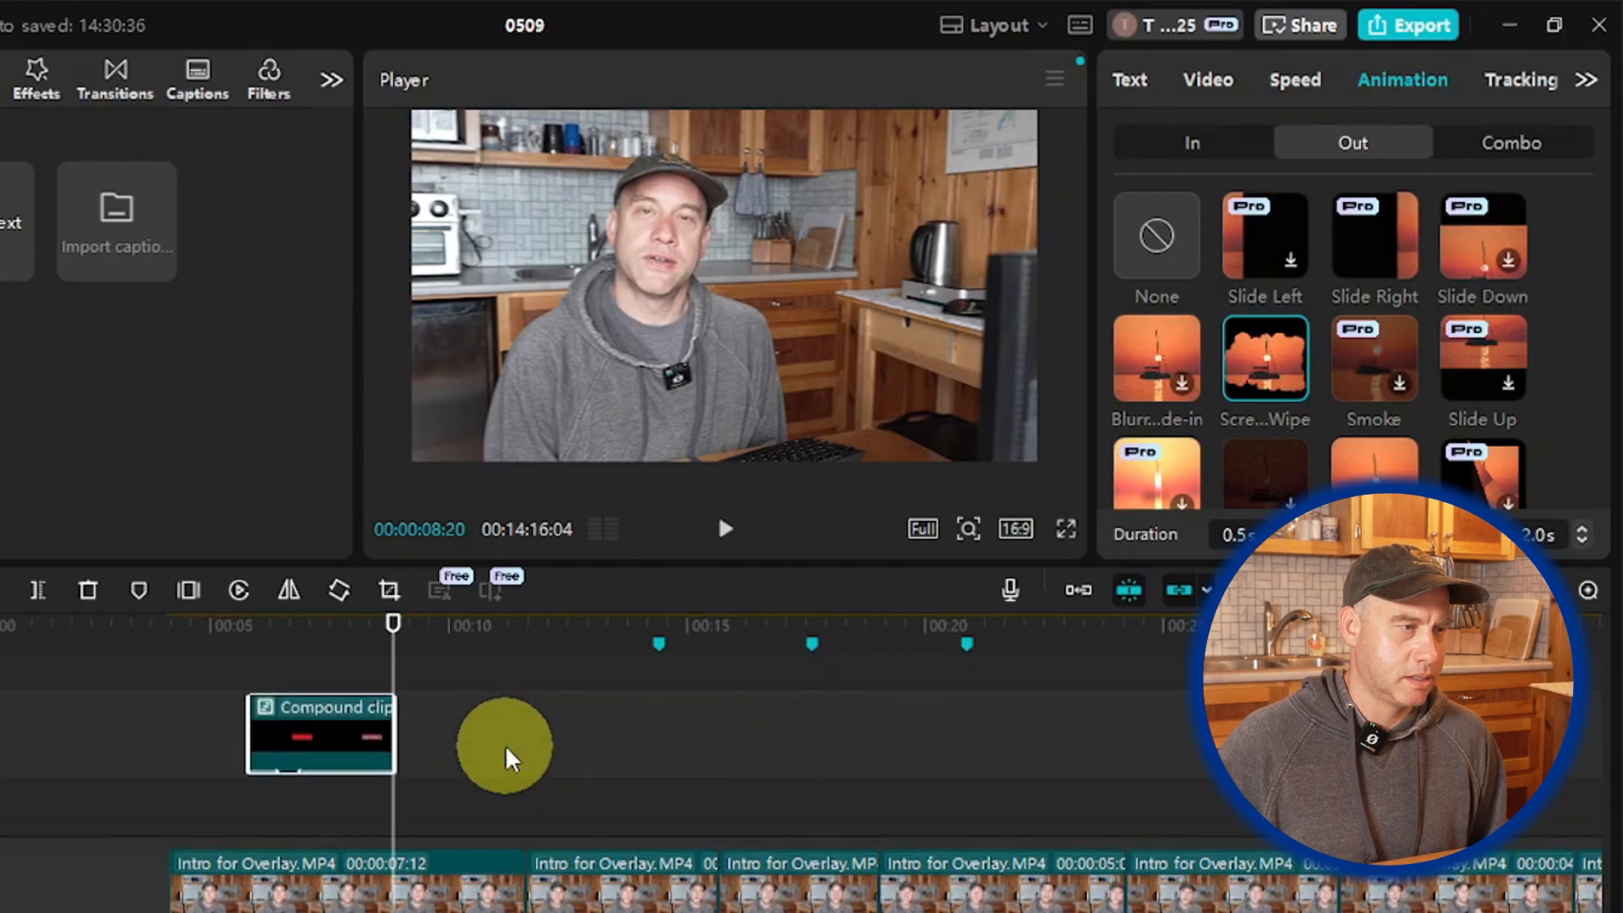
Step: Play the intro after the name title and scrub around 00:00:12:00 to judge where more B-roll is needed
click(724, 530)
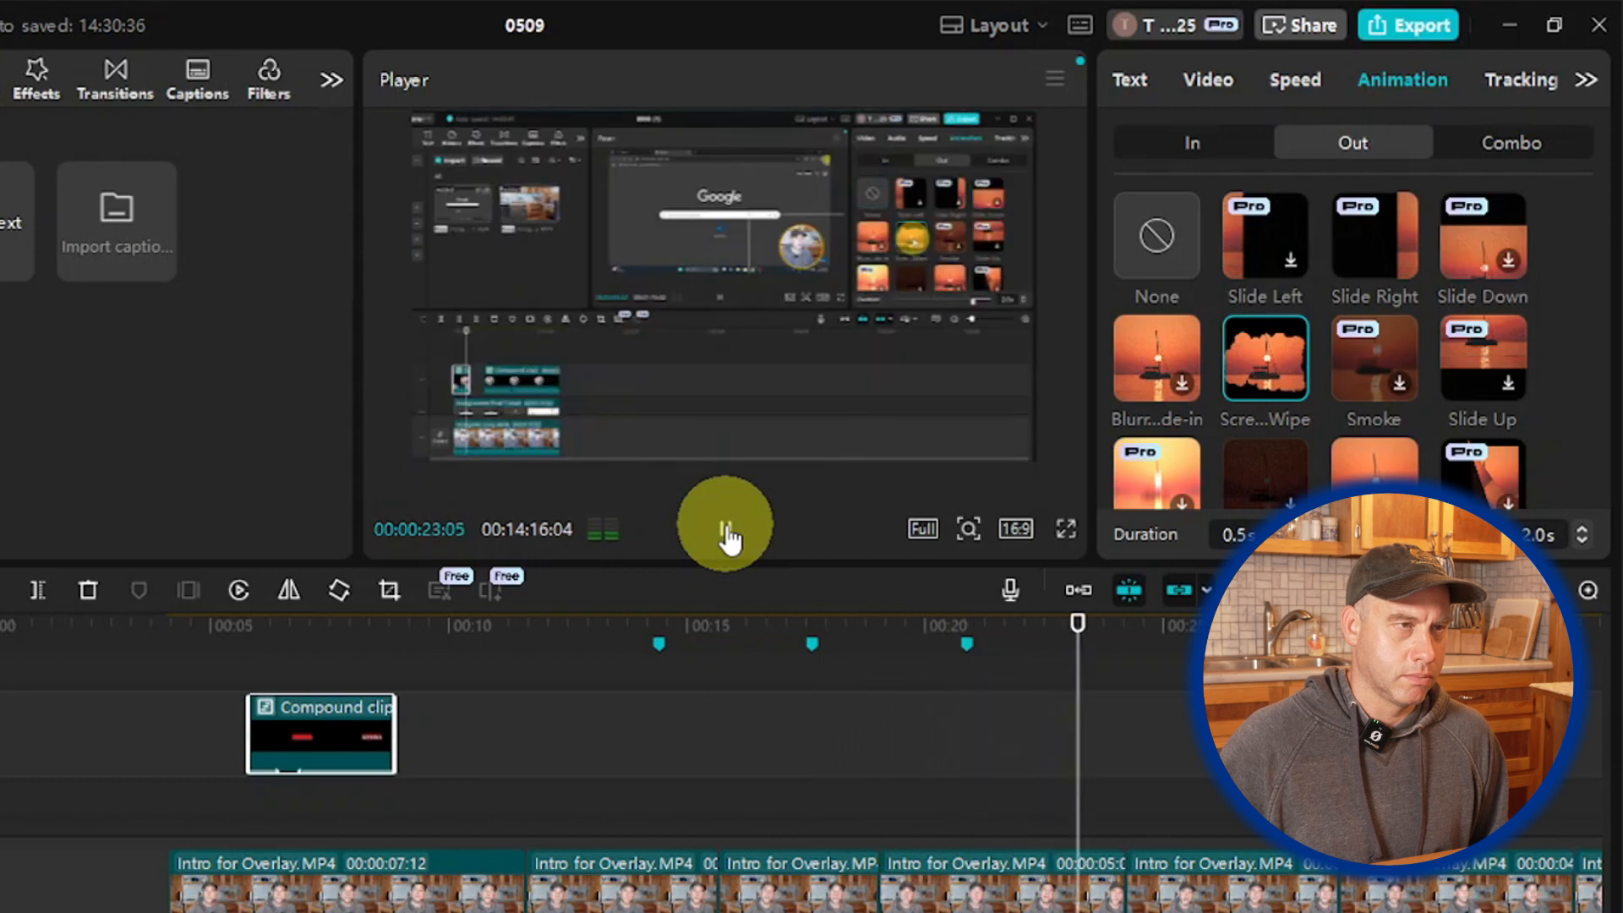
click(725, 533)
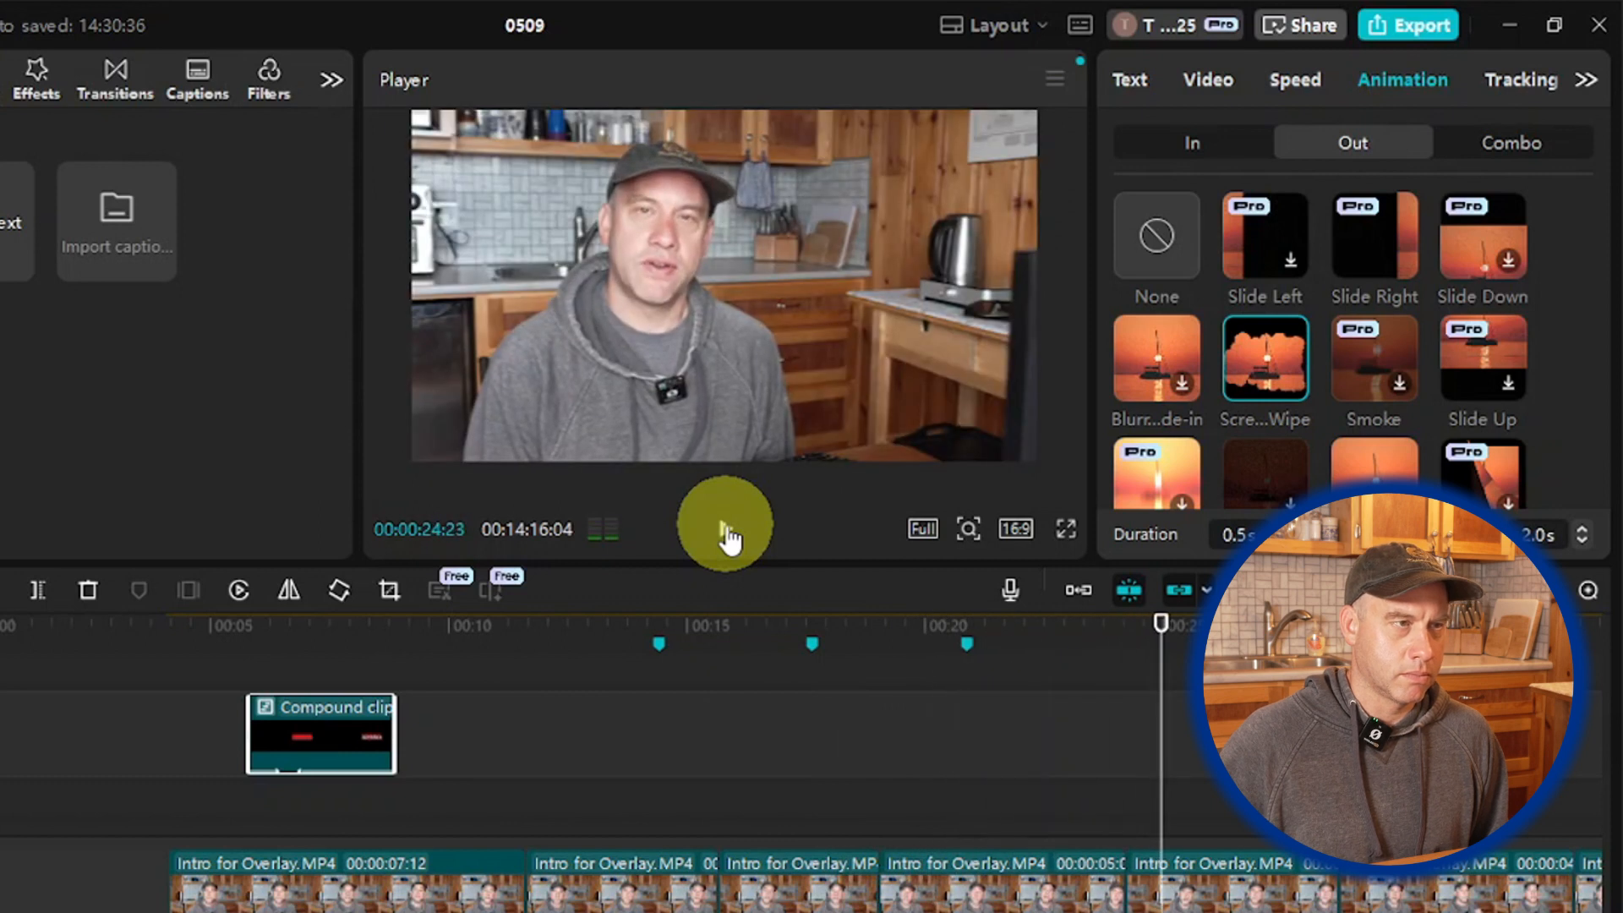
drag(1159, 660, 456, 737)
scroll(496, 678, down, 3)
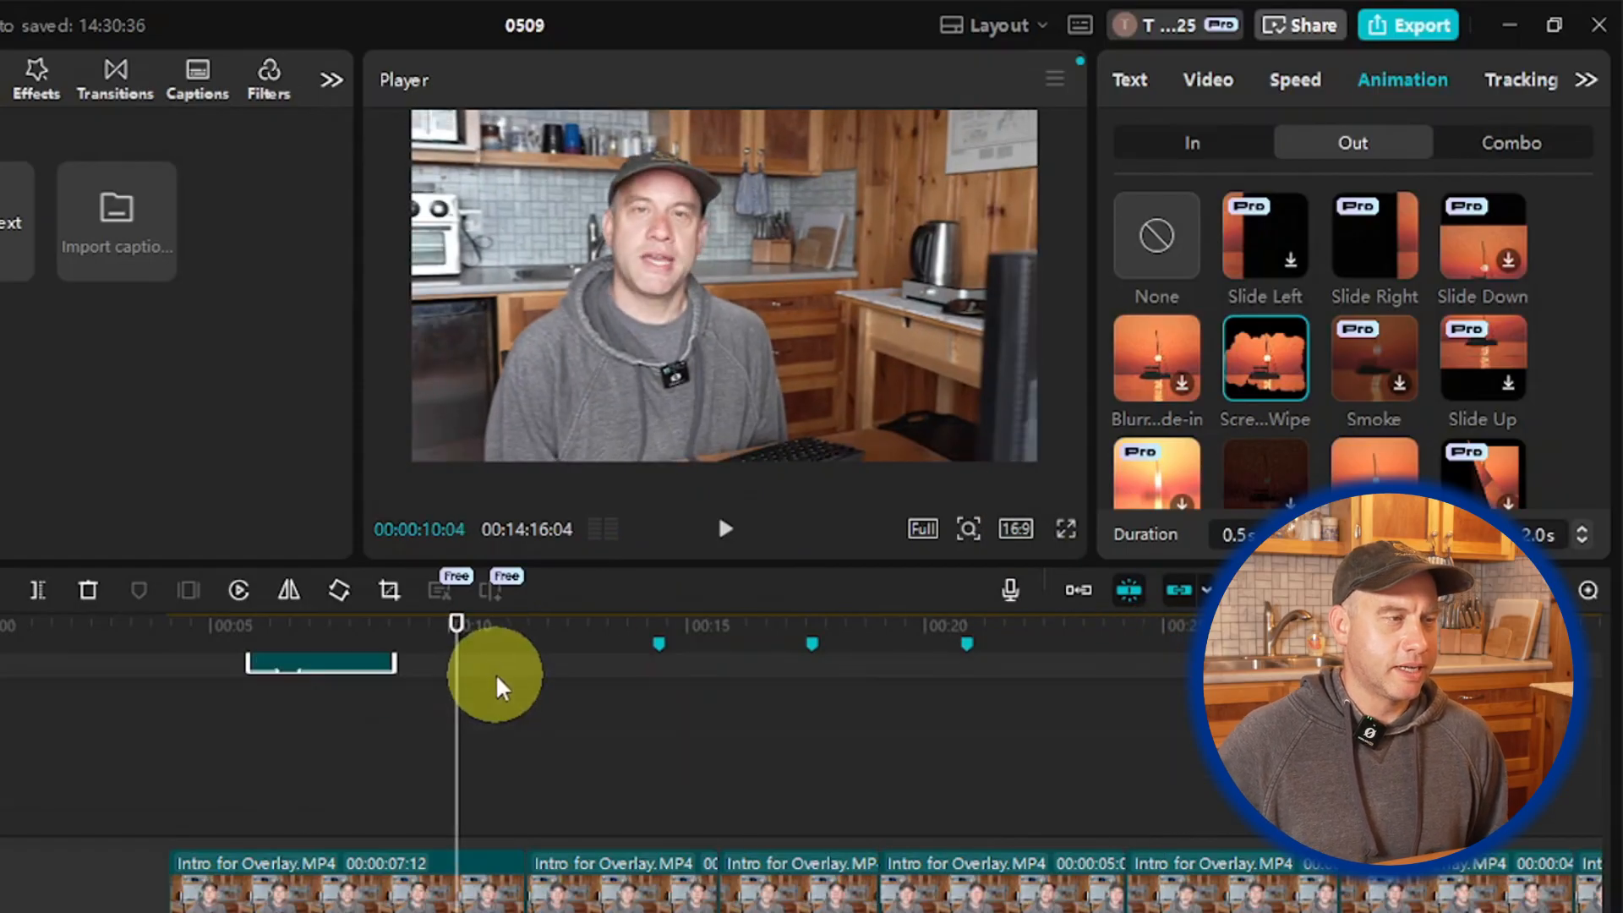
scroll(497, 677, up, 5)
scroll(497, 687, down, 3)
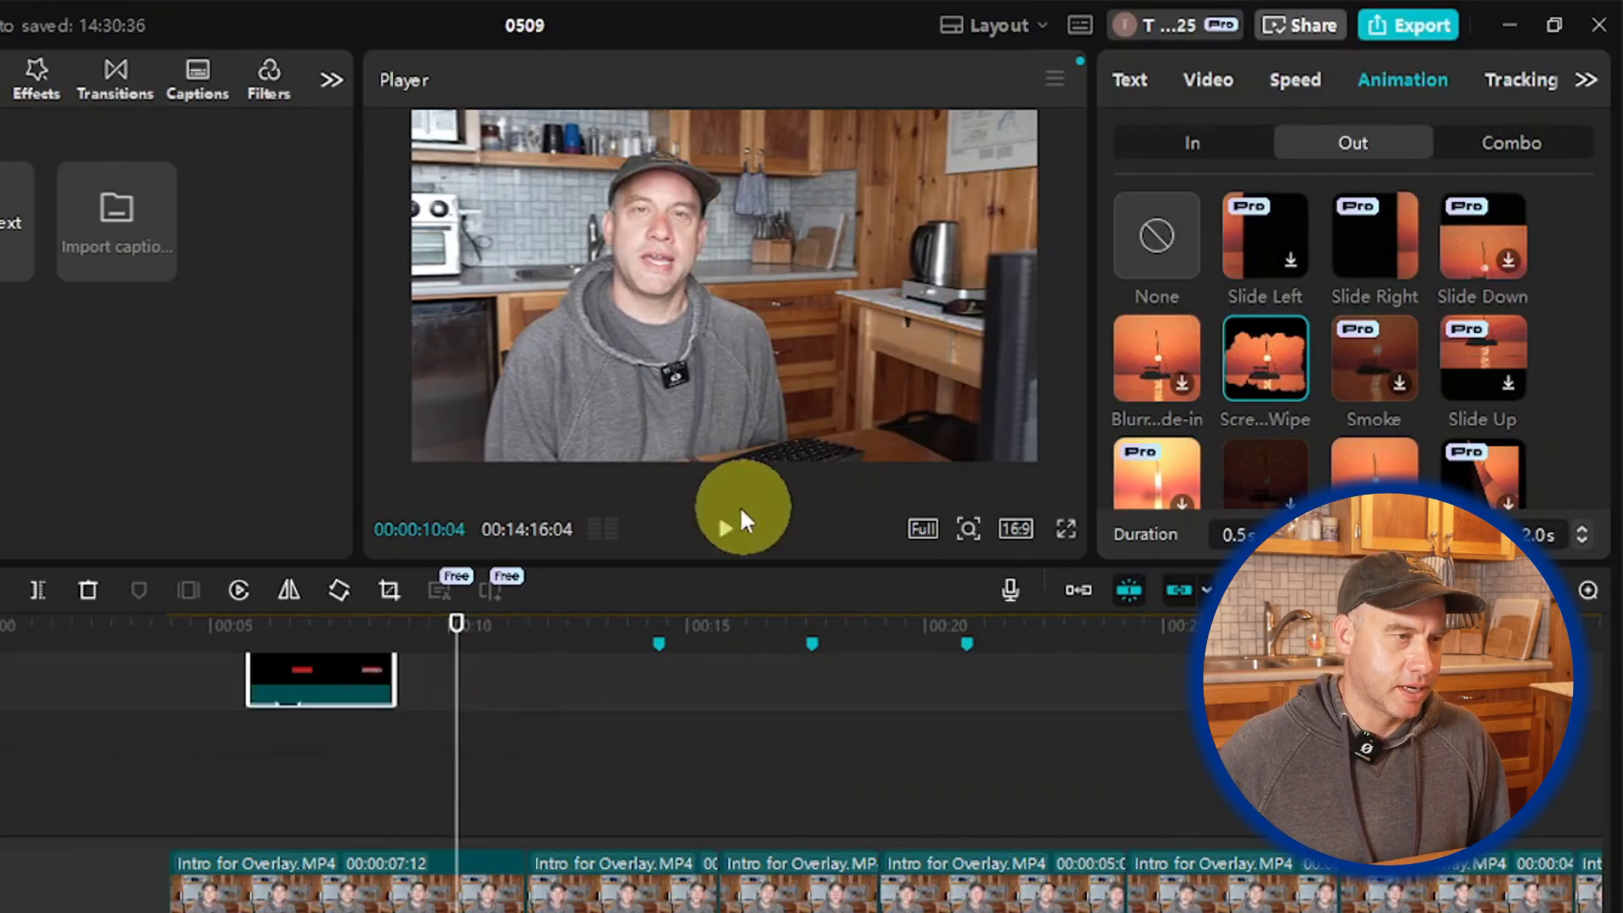
click(729, 529)
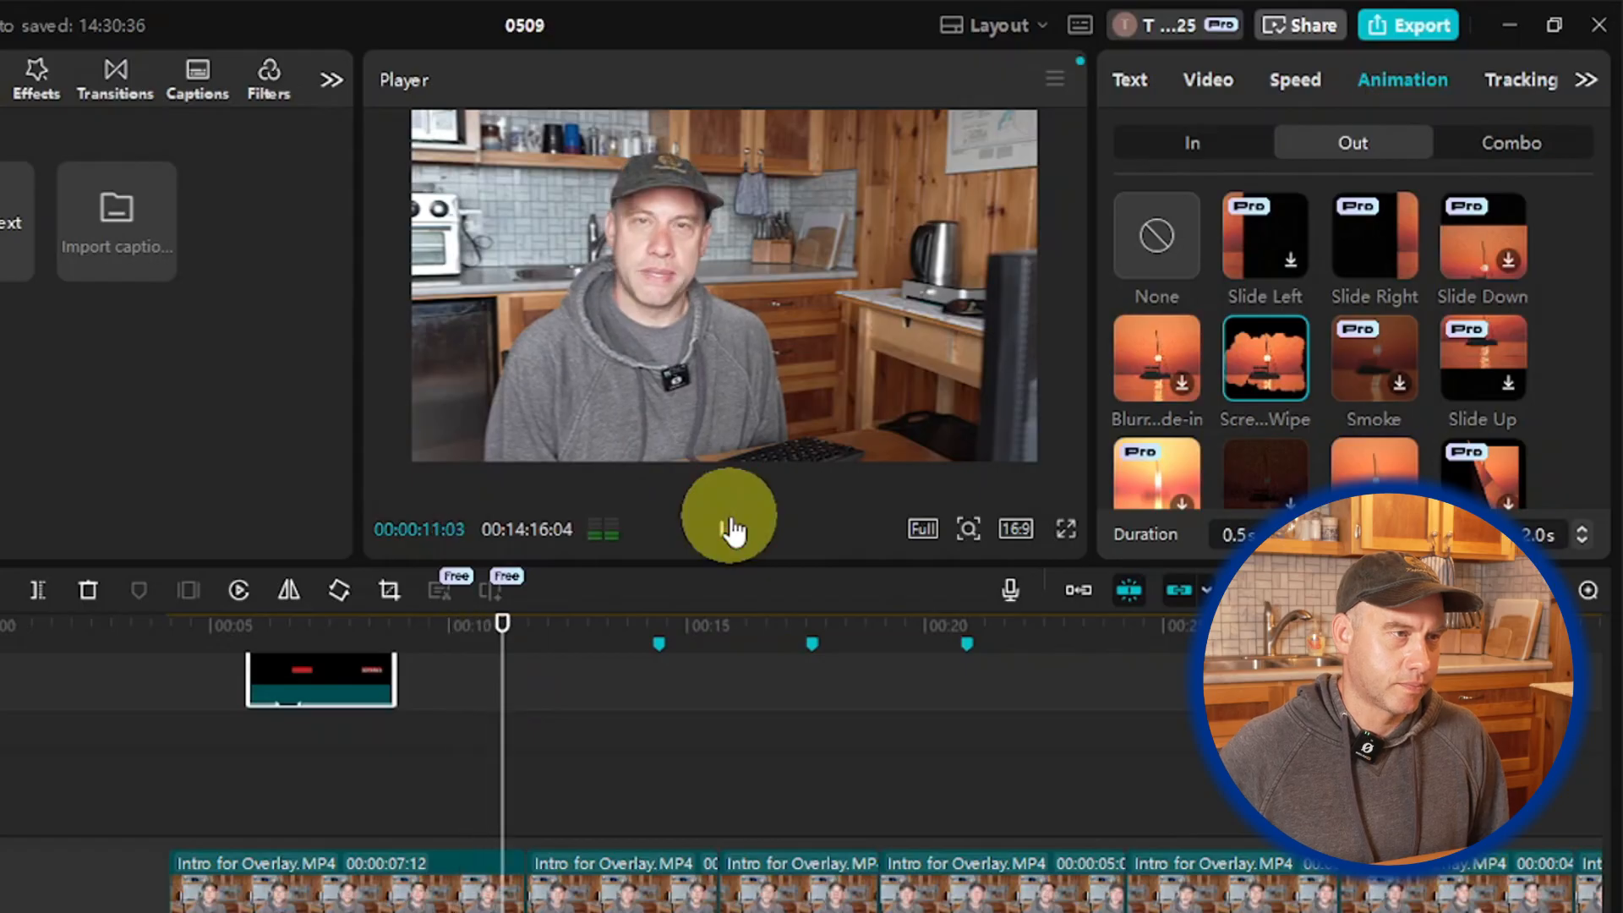
click(729, 529)
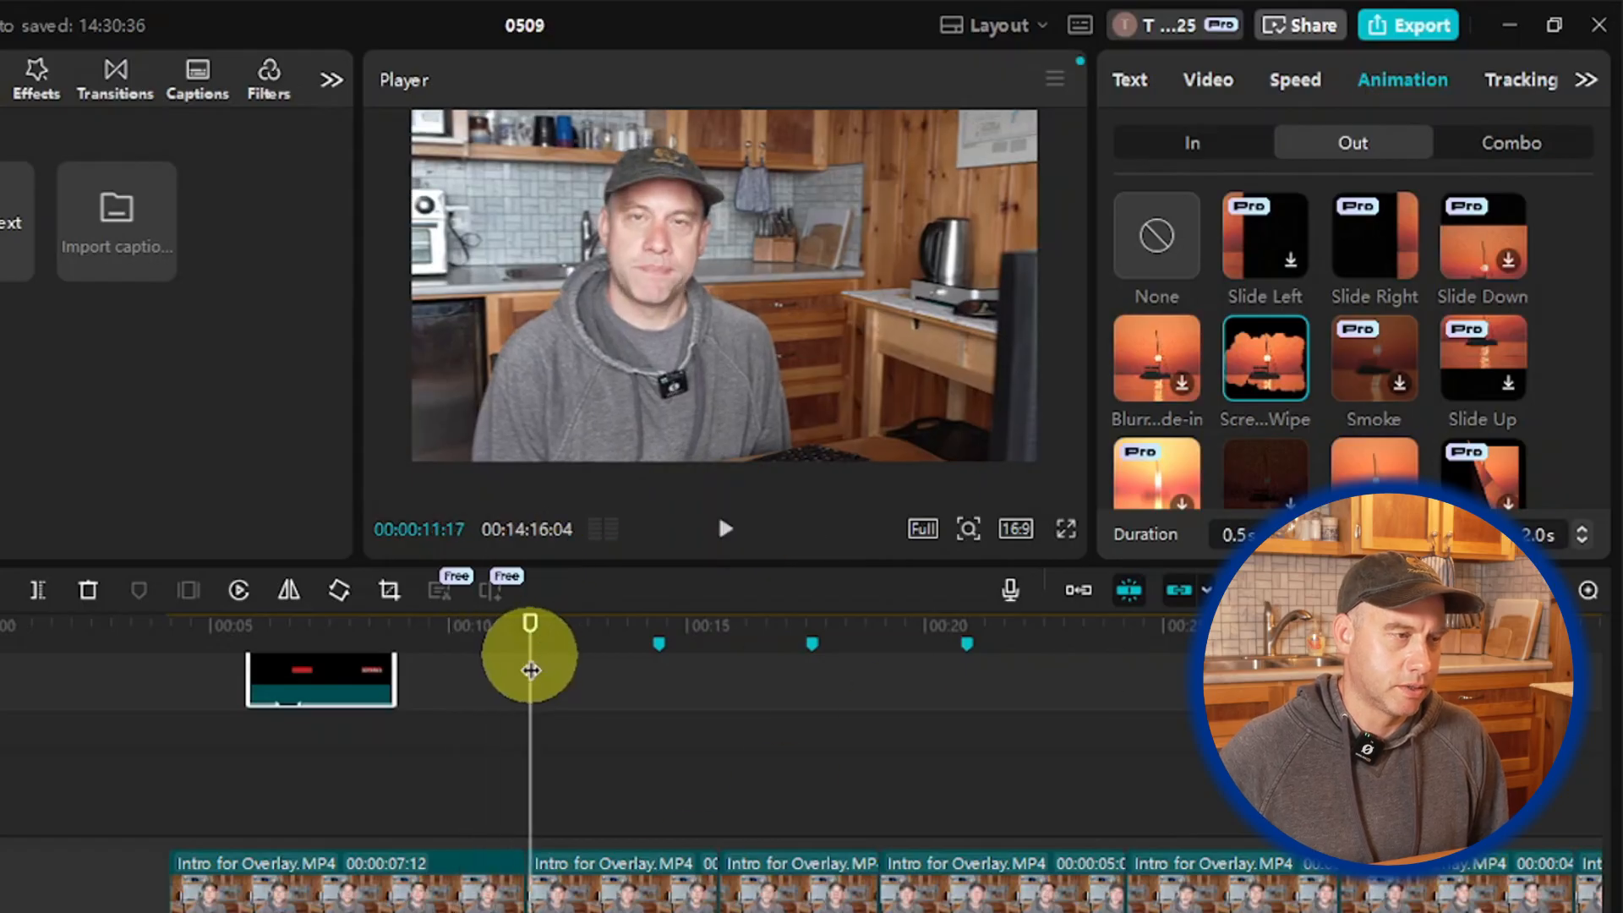
mouse_move(530, 659)
mouse_down()
mouse_move(712, 655)
mouse_move(562, 663)
mouse_up()
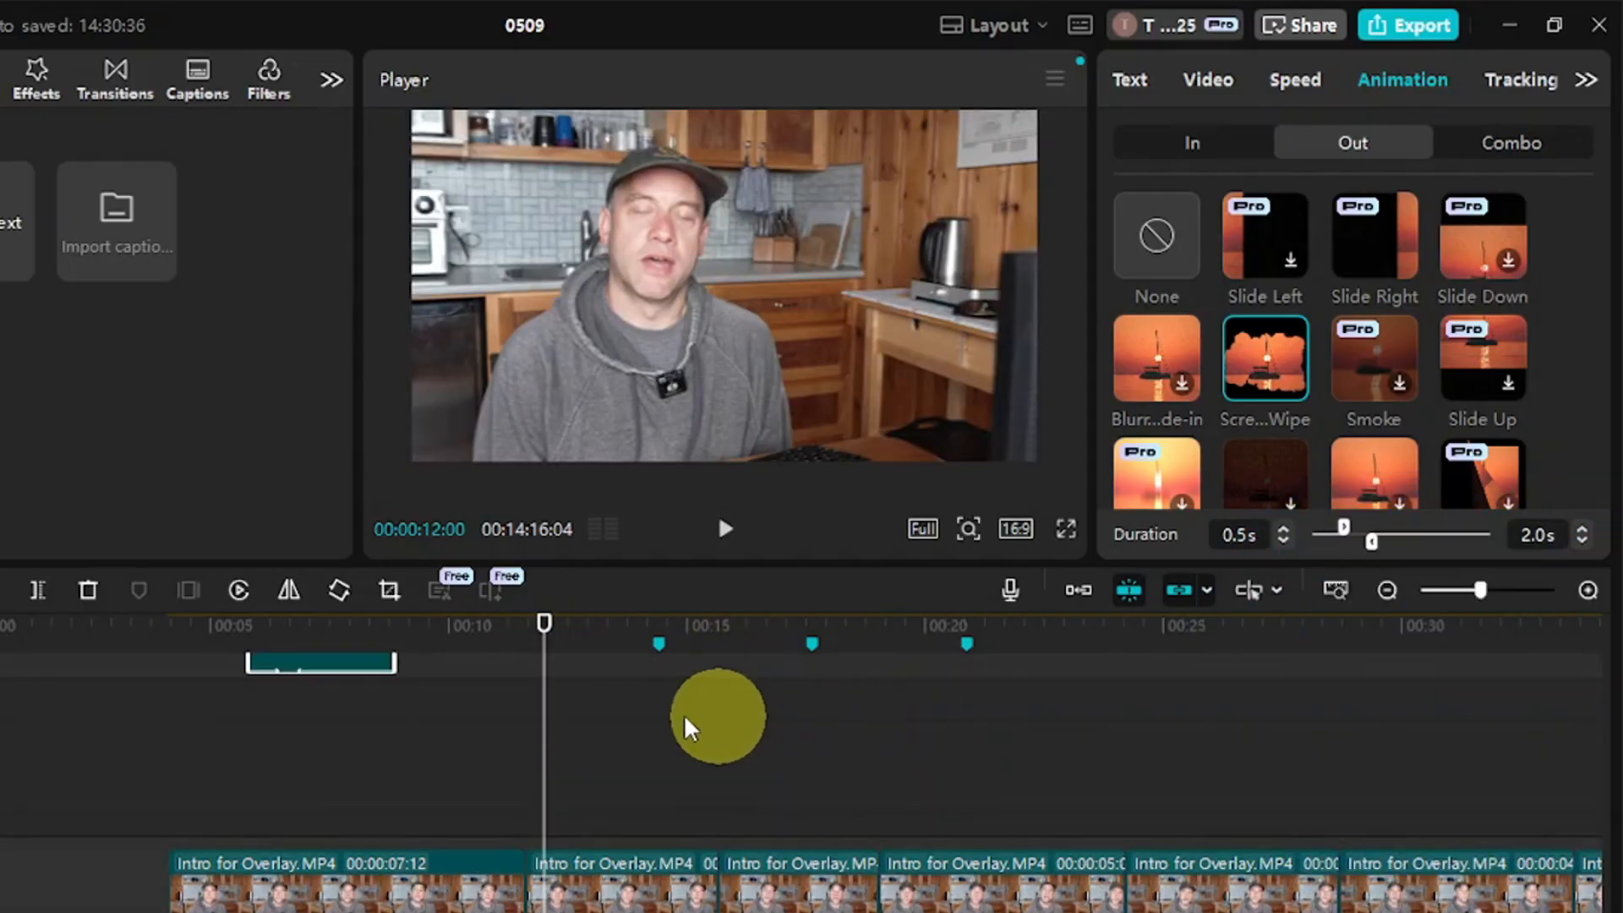
drag(544, 653, 554, 668)
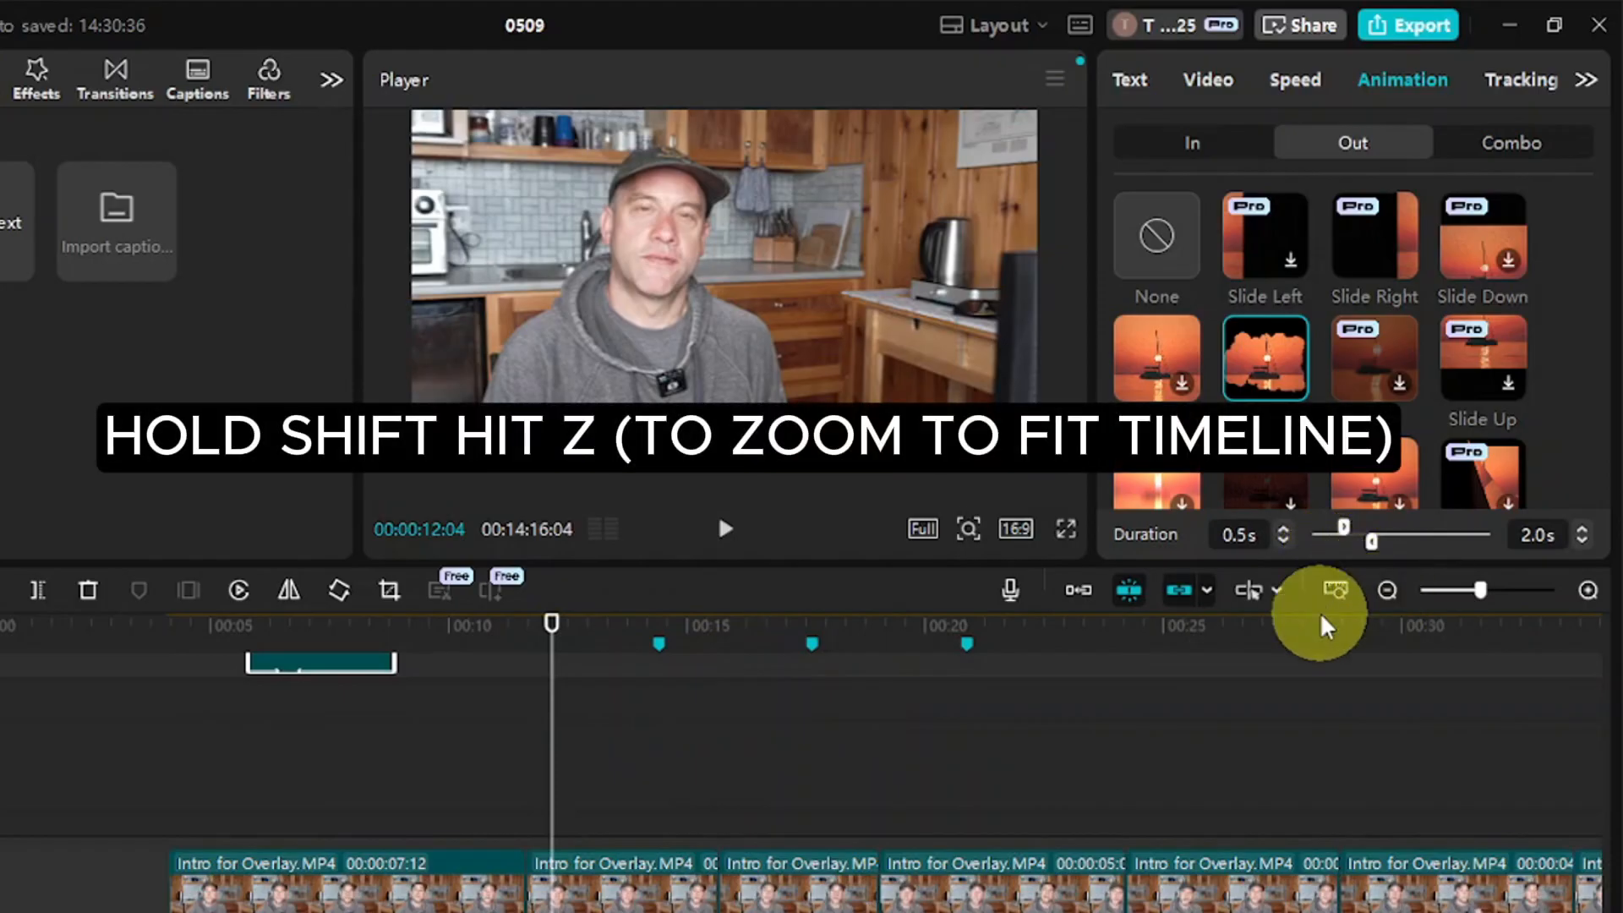
Step: Split the screen recording clip near the end of the main video at 00:13:21:08
key(shift+z)
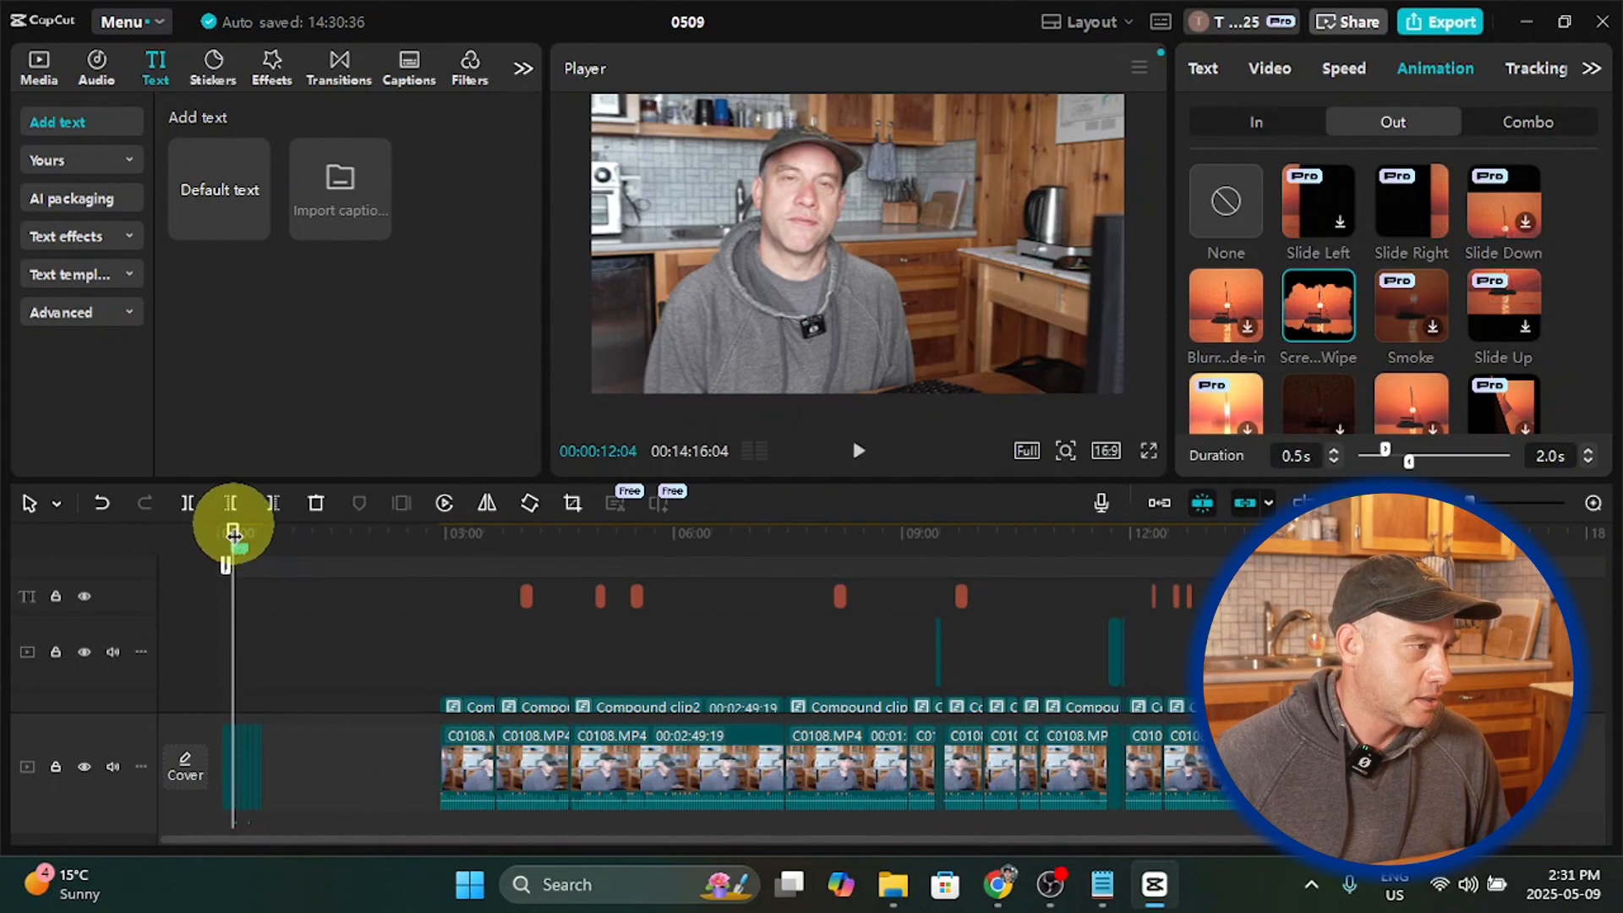
drag(233, 533, 1242, 514)
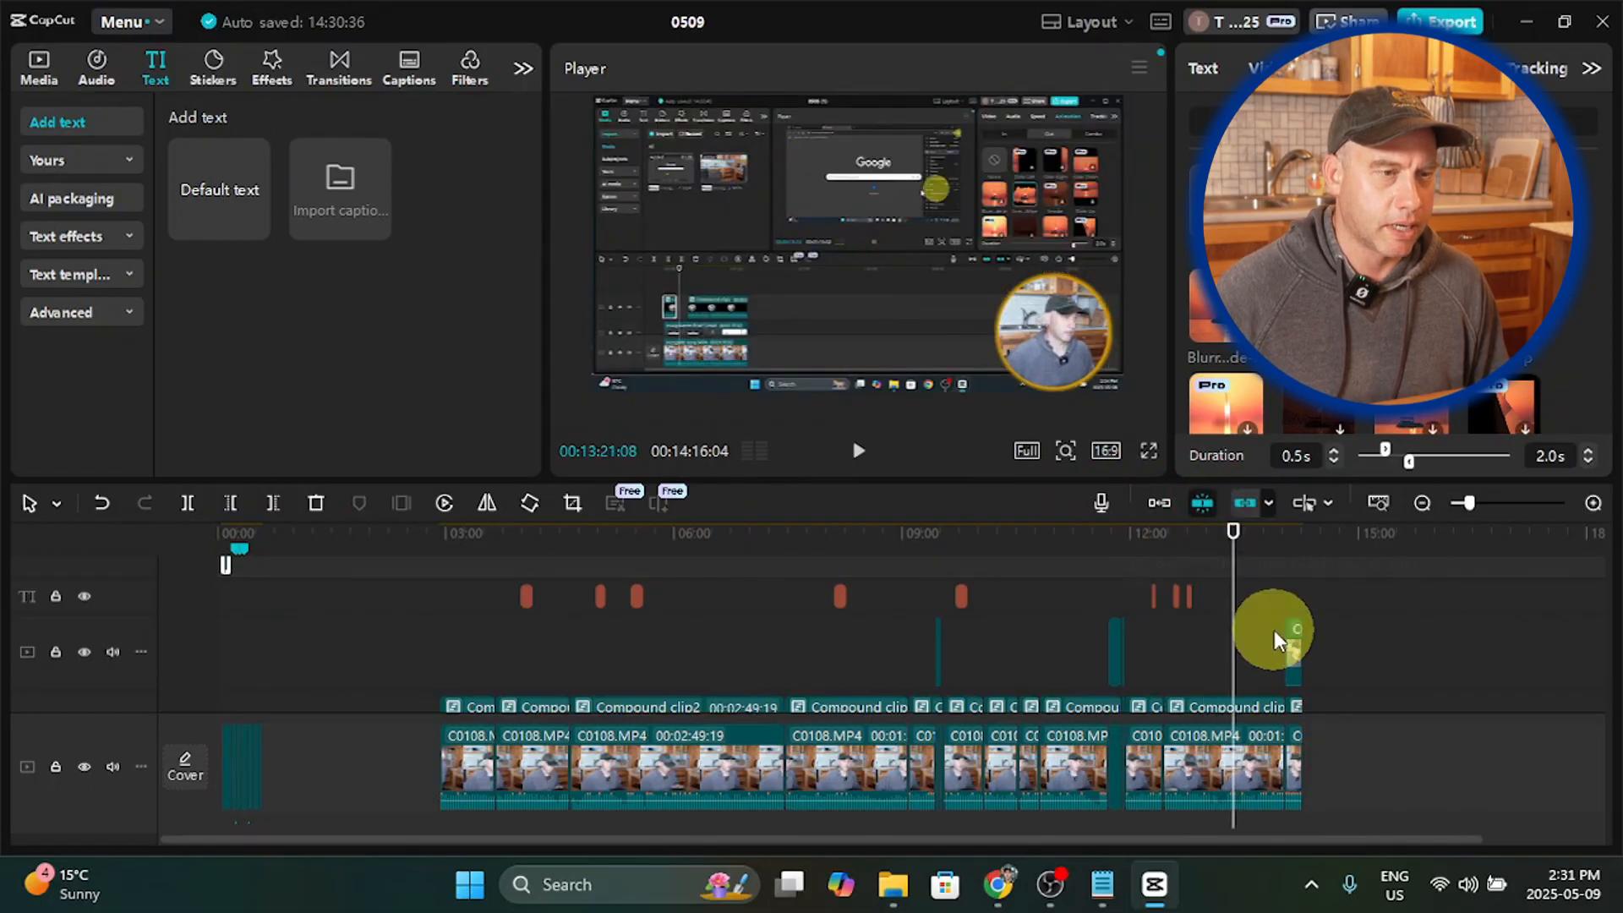
scroll(1255, 651, down, 2)
scroll(1247, 657, down, 2)
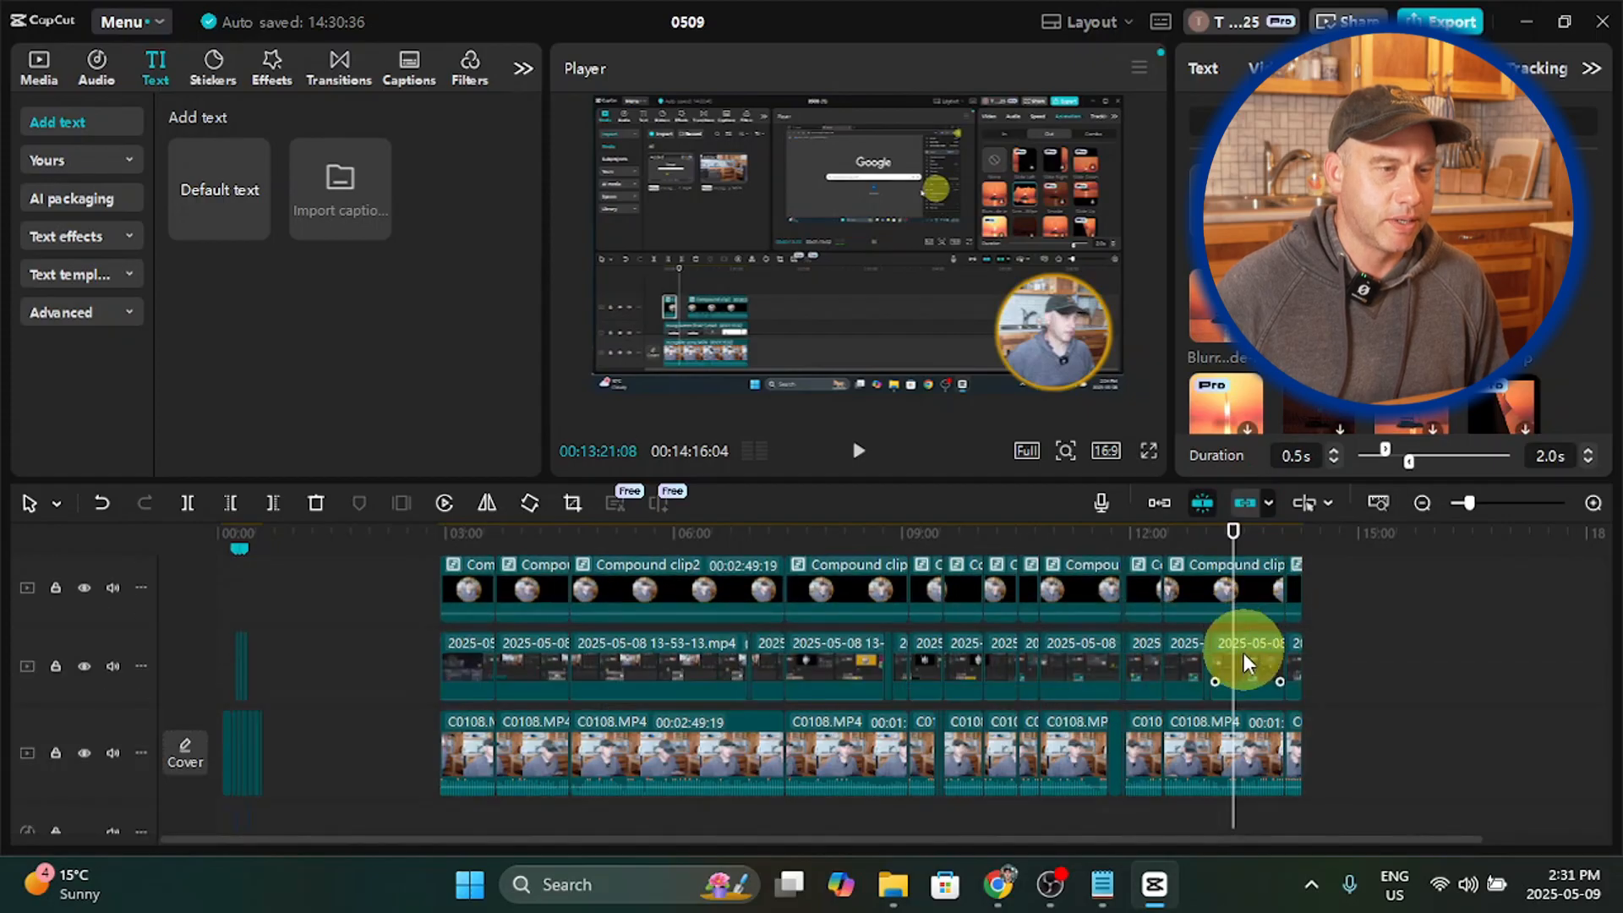
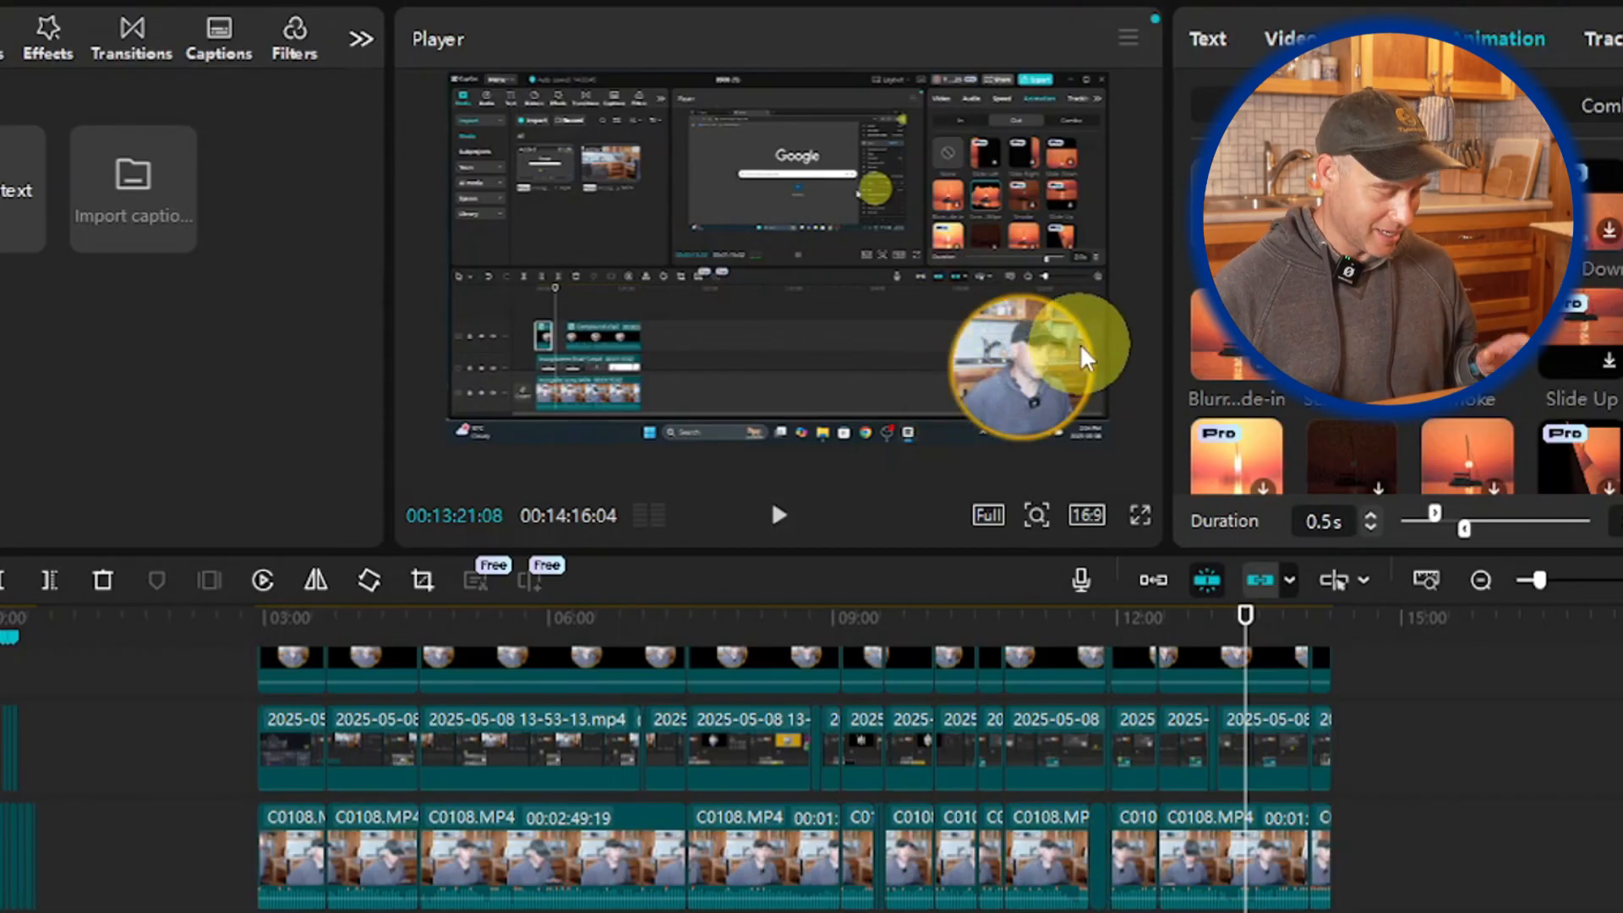
click(1270, 747)
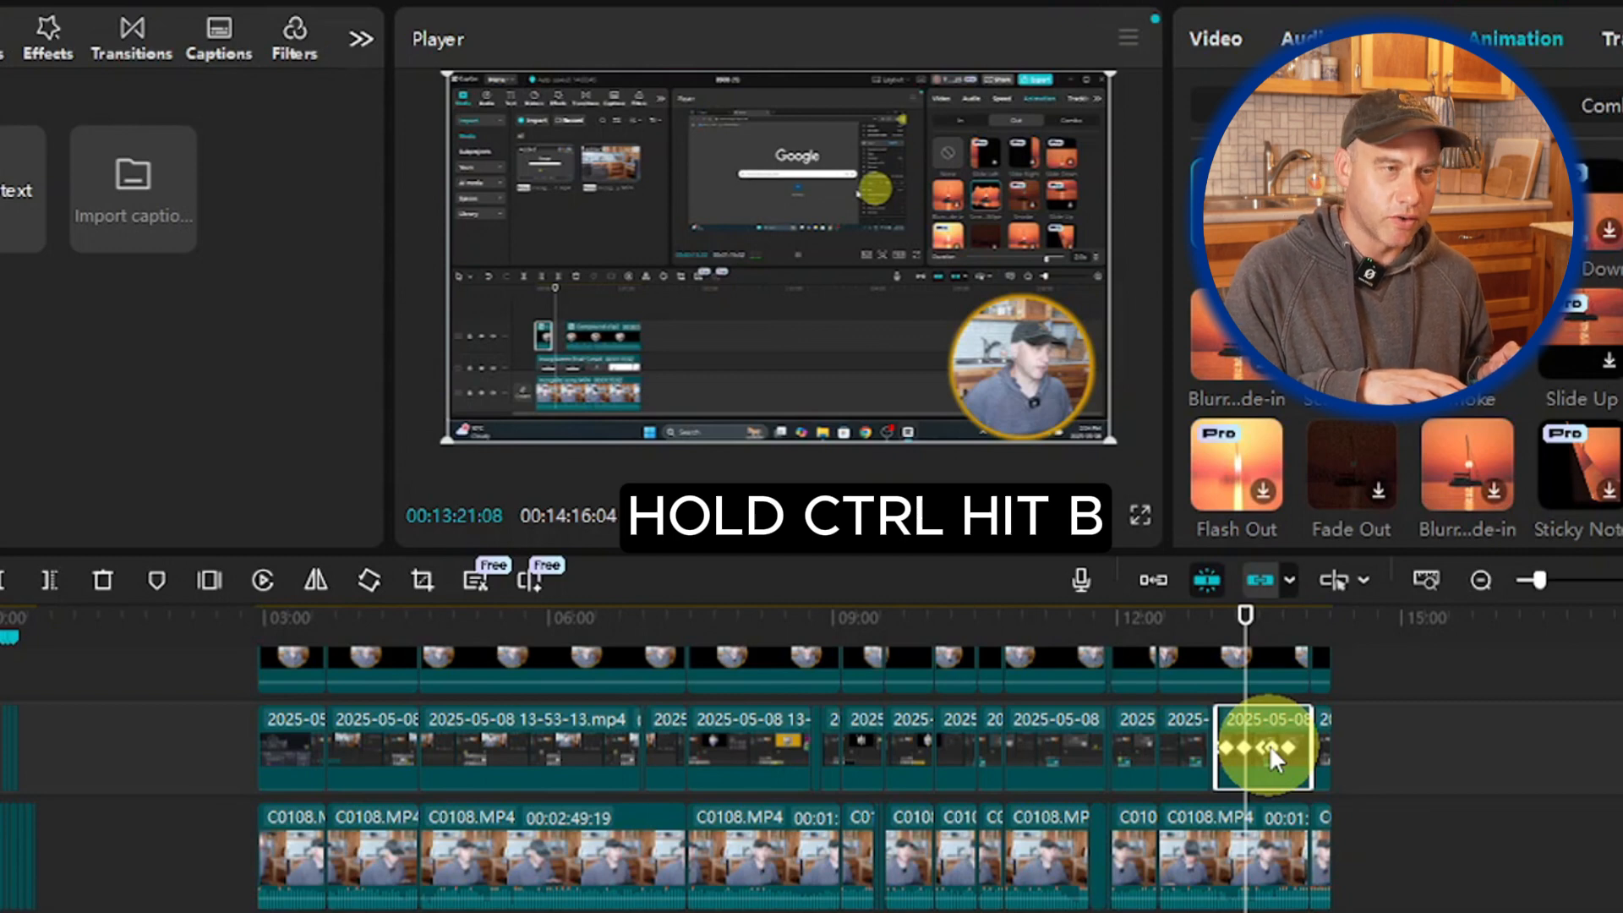
key(ctrl+b)
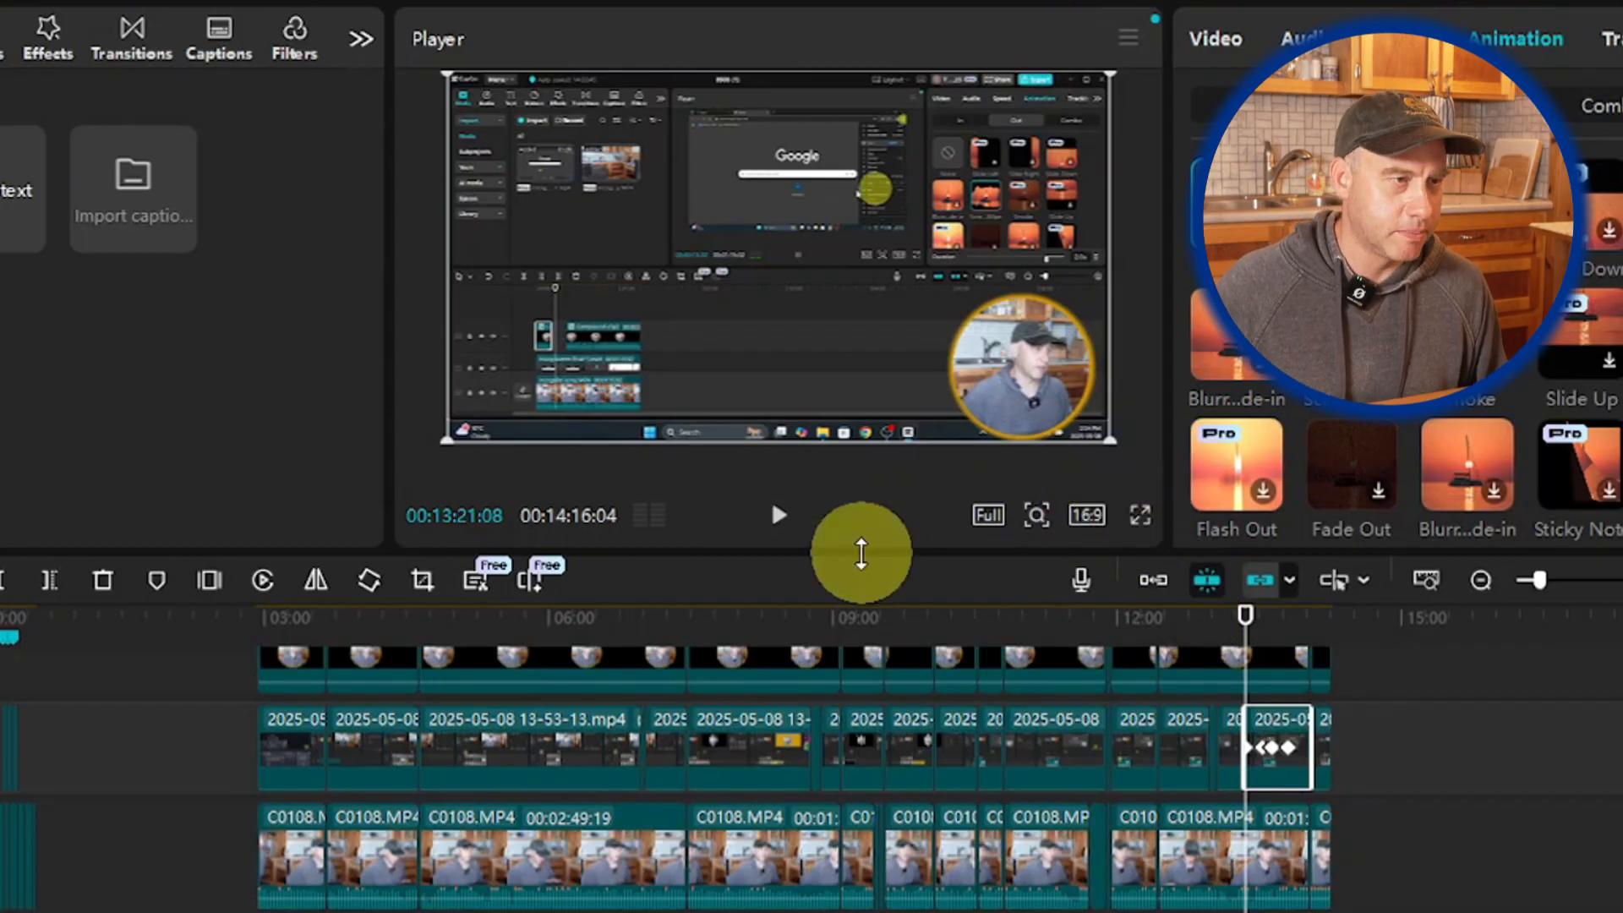
Step: Split the screen recording clip again at 00:13:25:01 and copy the short segment between the two cuts
click(779, 515)
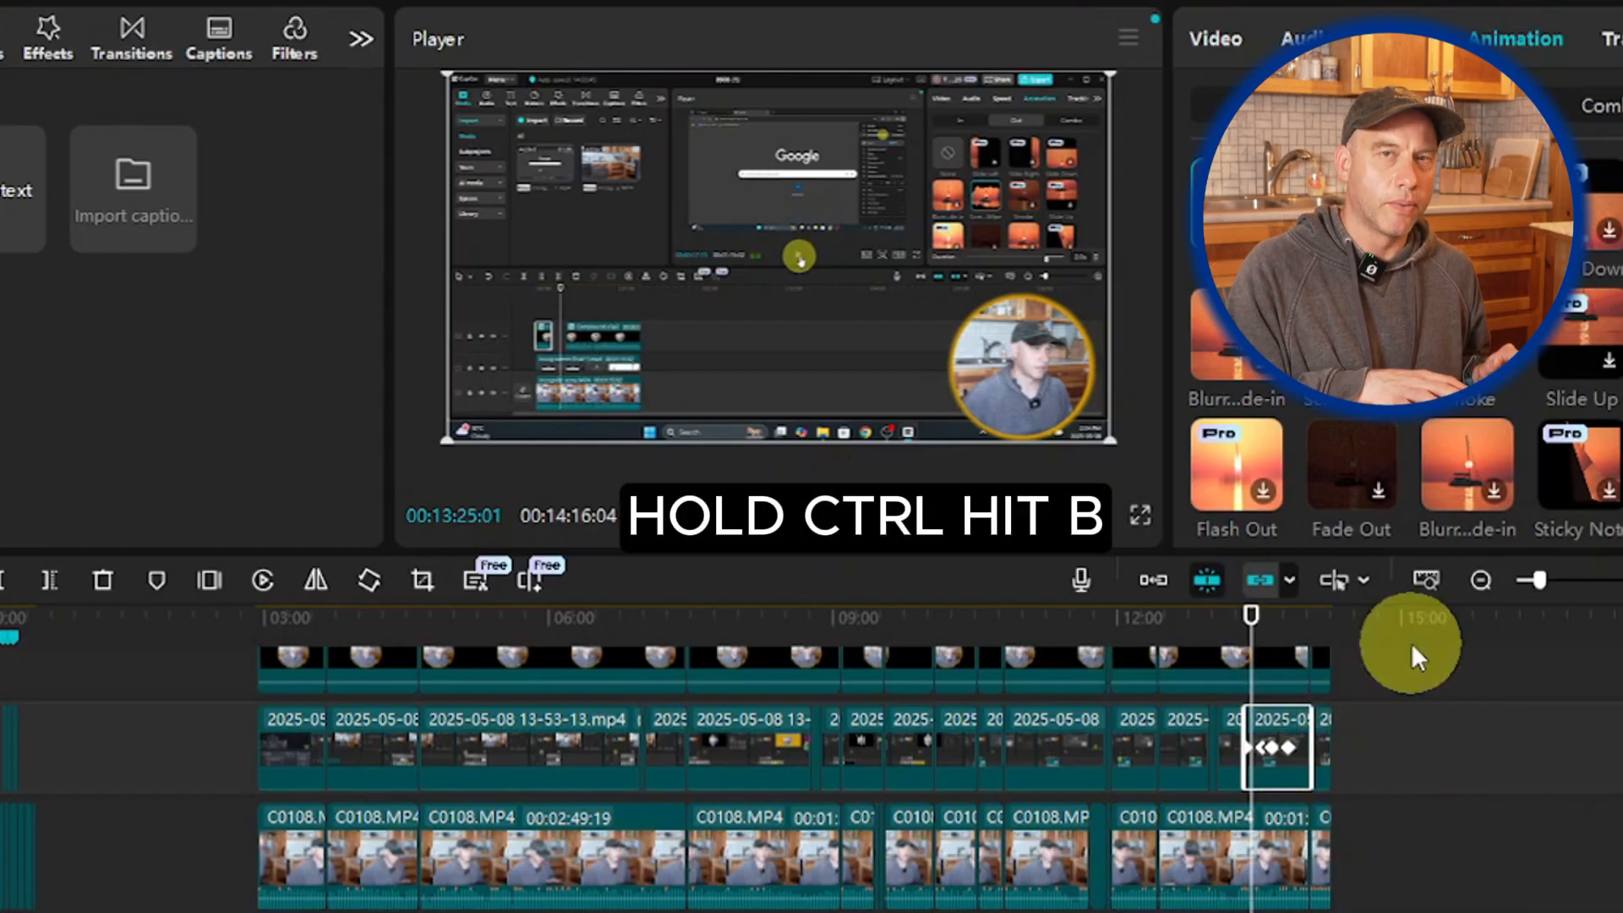
key(ctrl+b)
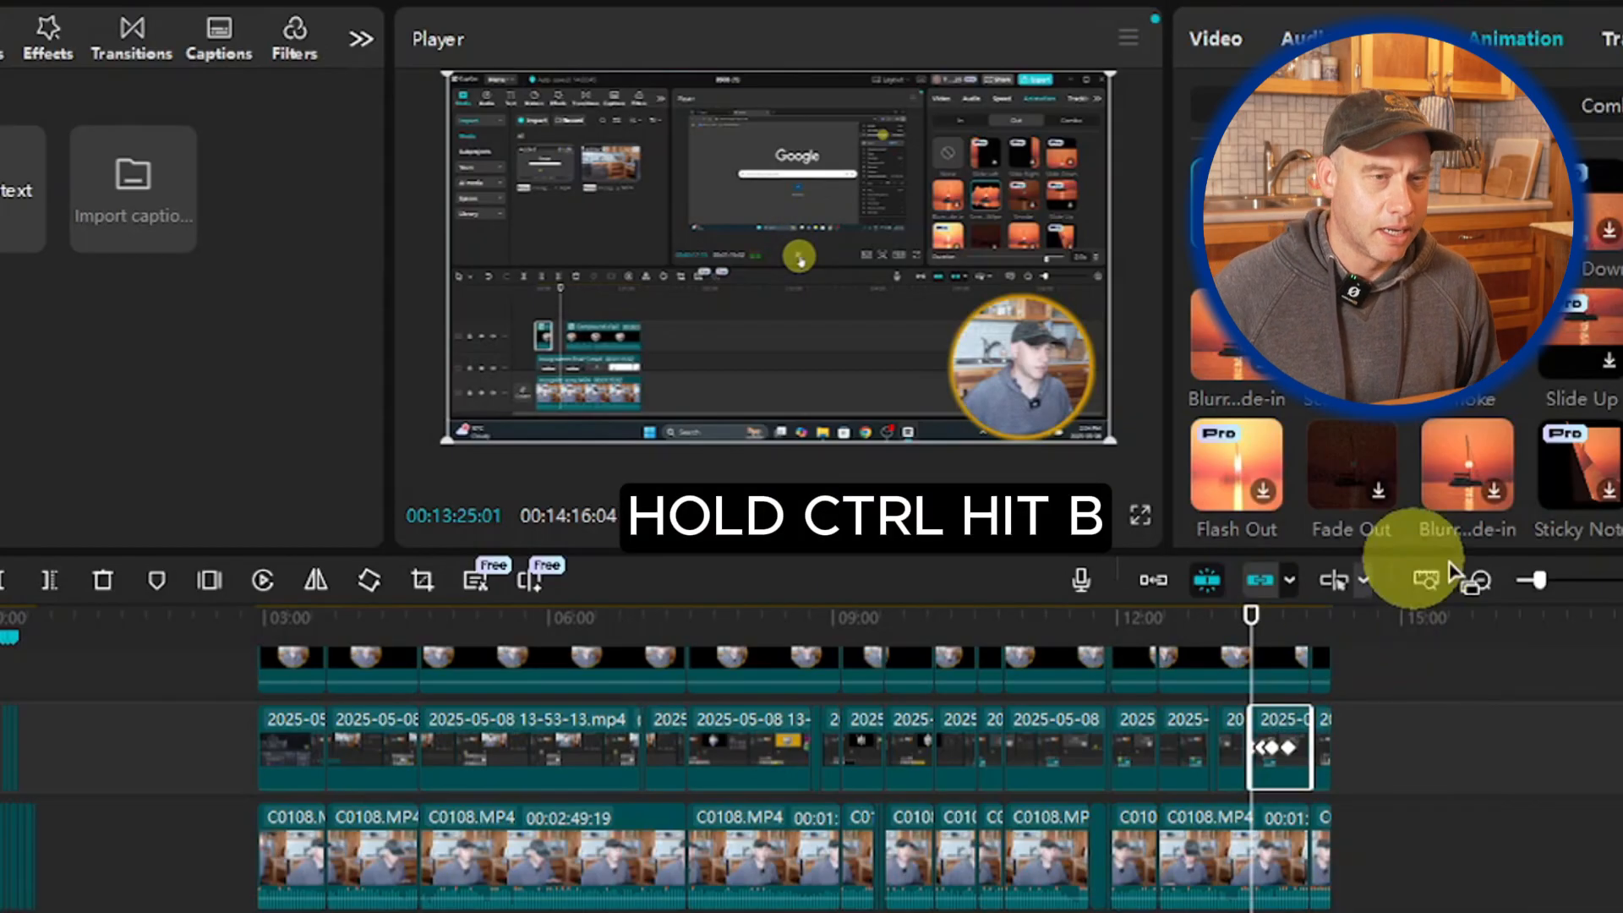
scroll(1238, 752, up, 5)
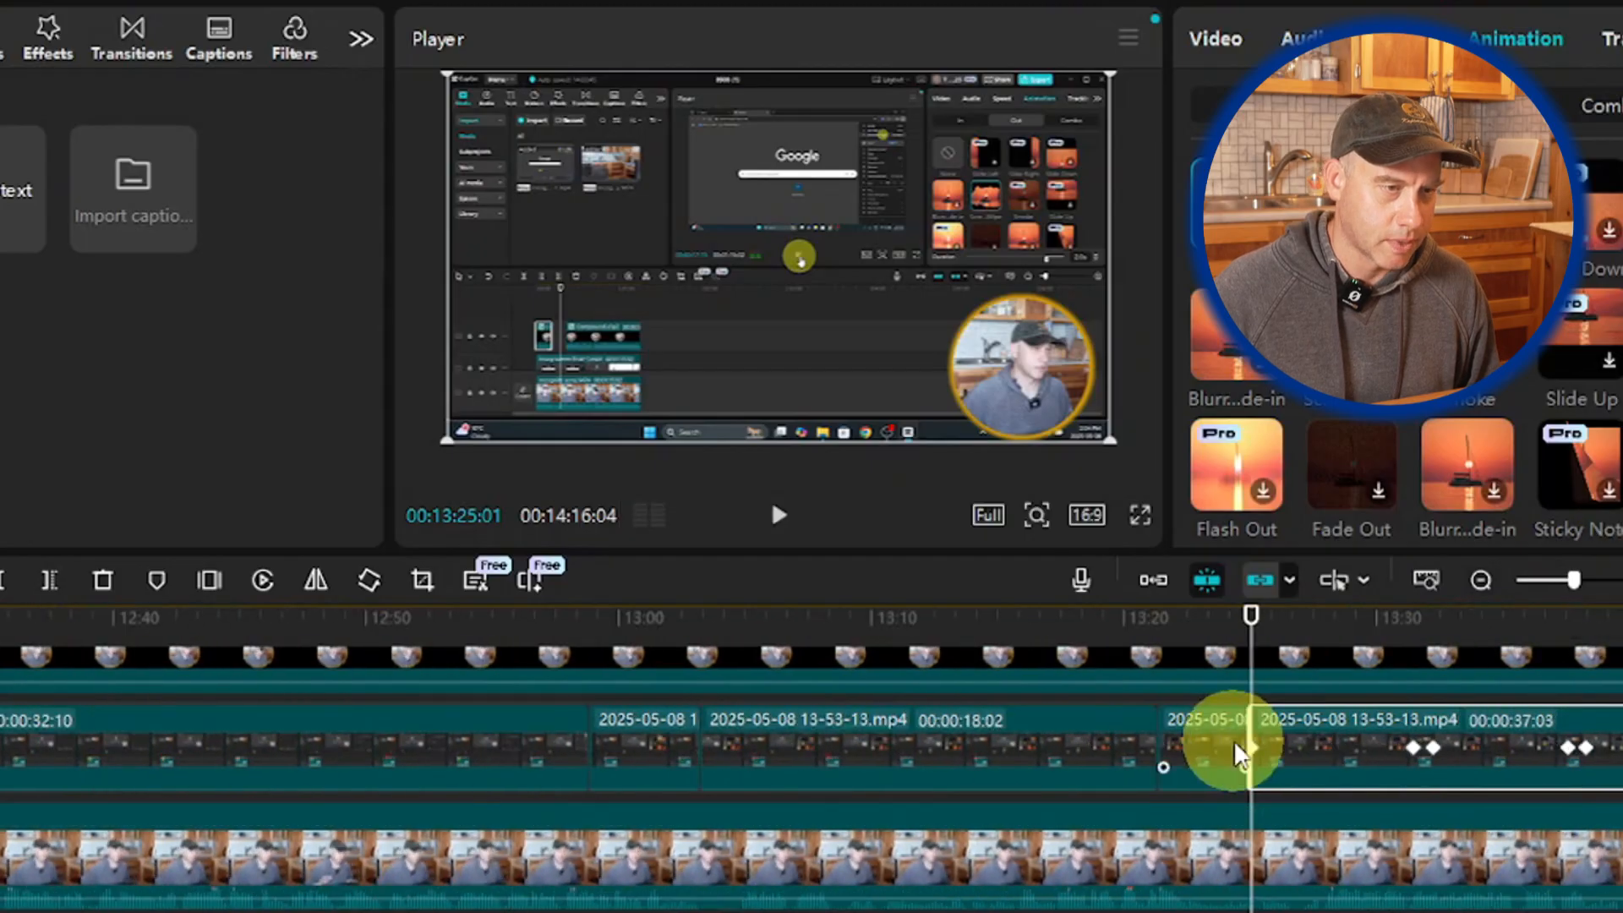
click(1220, 753)
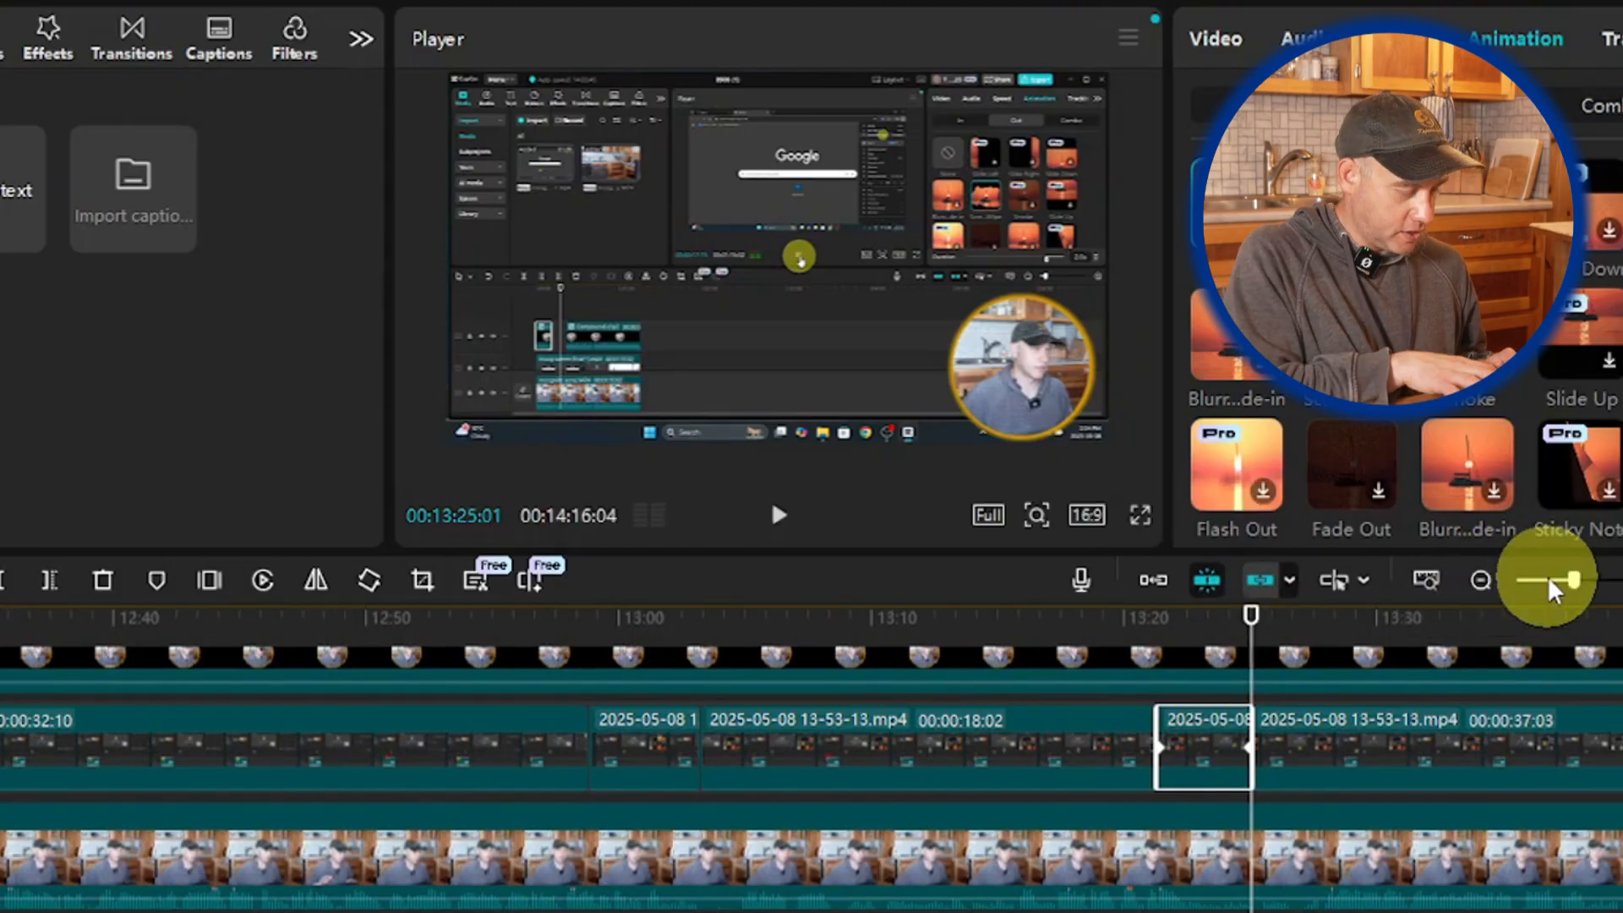
Step: Return to the start of the intro and play it through the name title
key(shift+z)
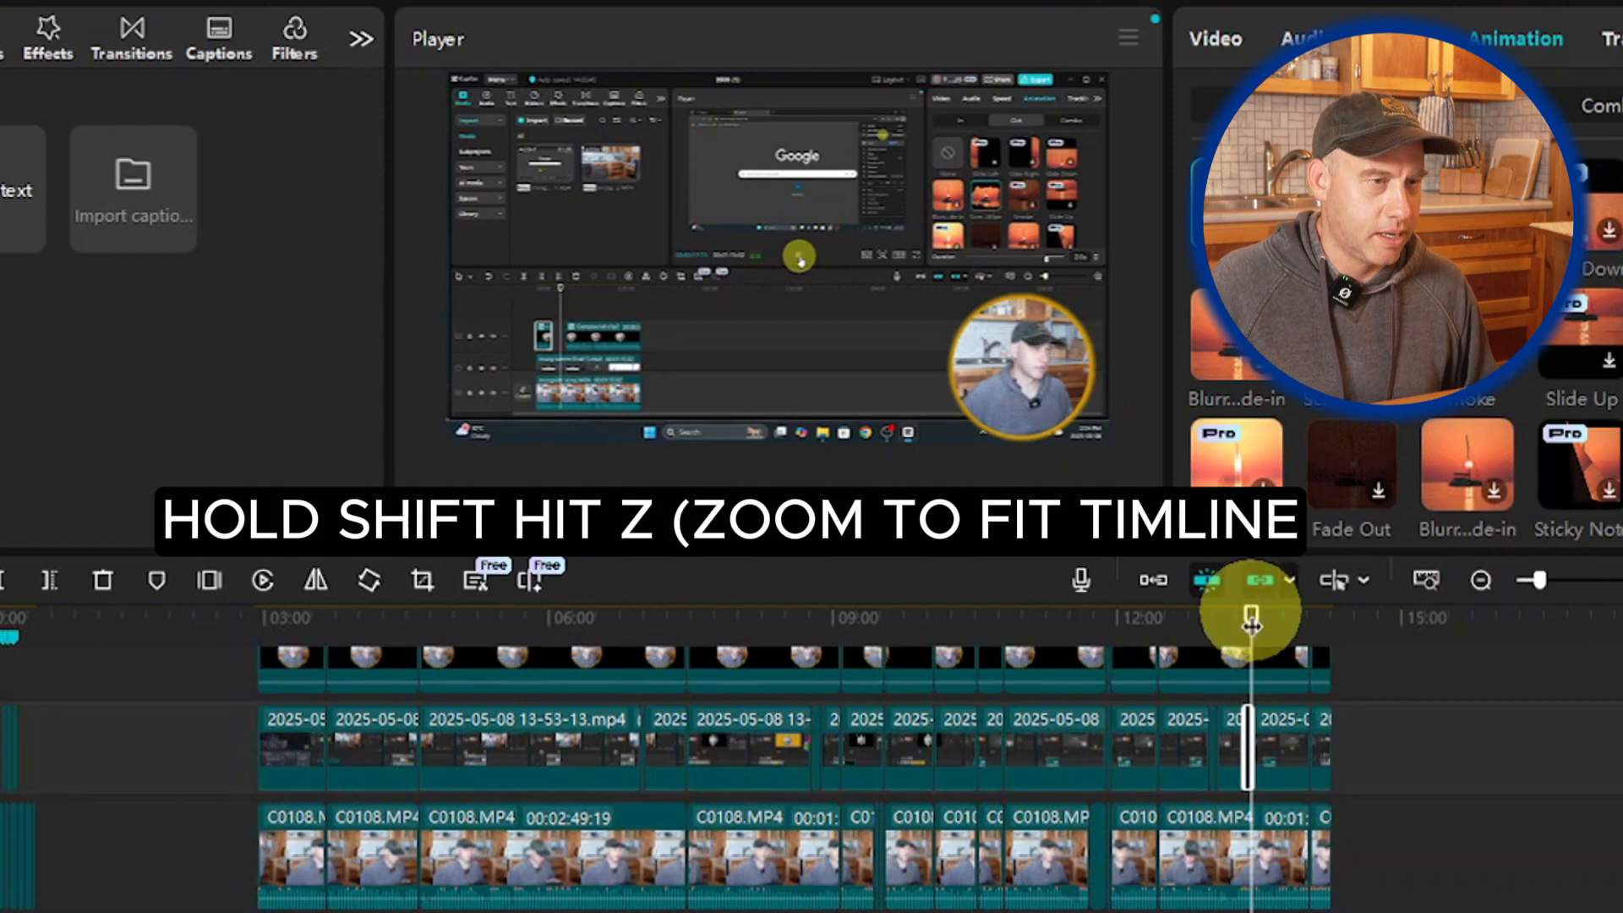
drag(1252, 624, 5, 701)
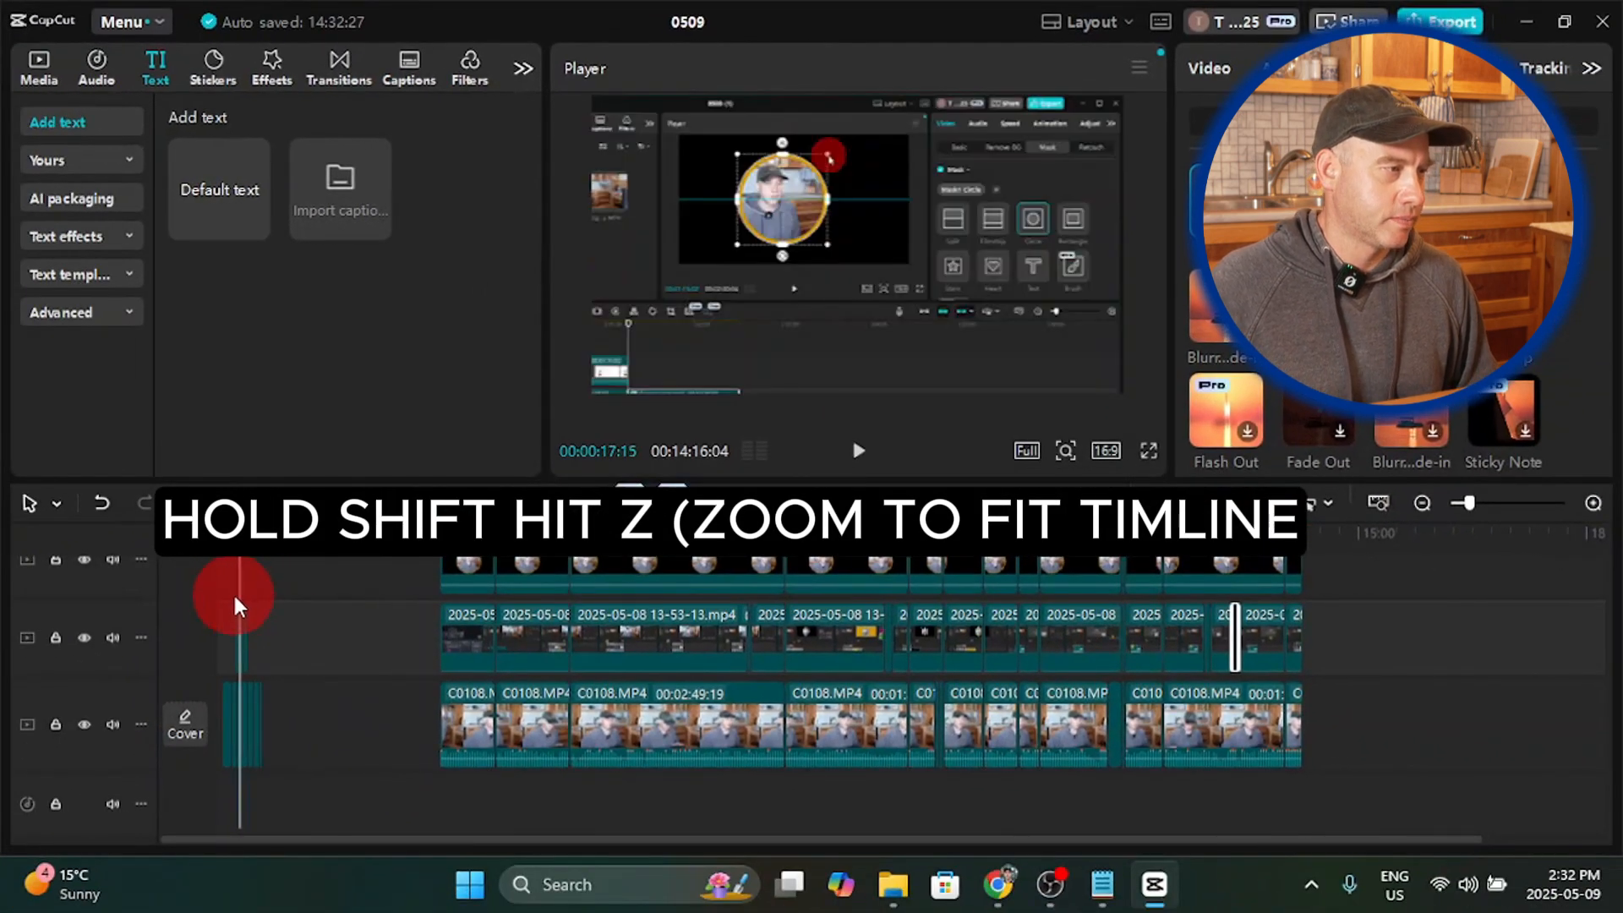
drag(237, 605, 234, 601)
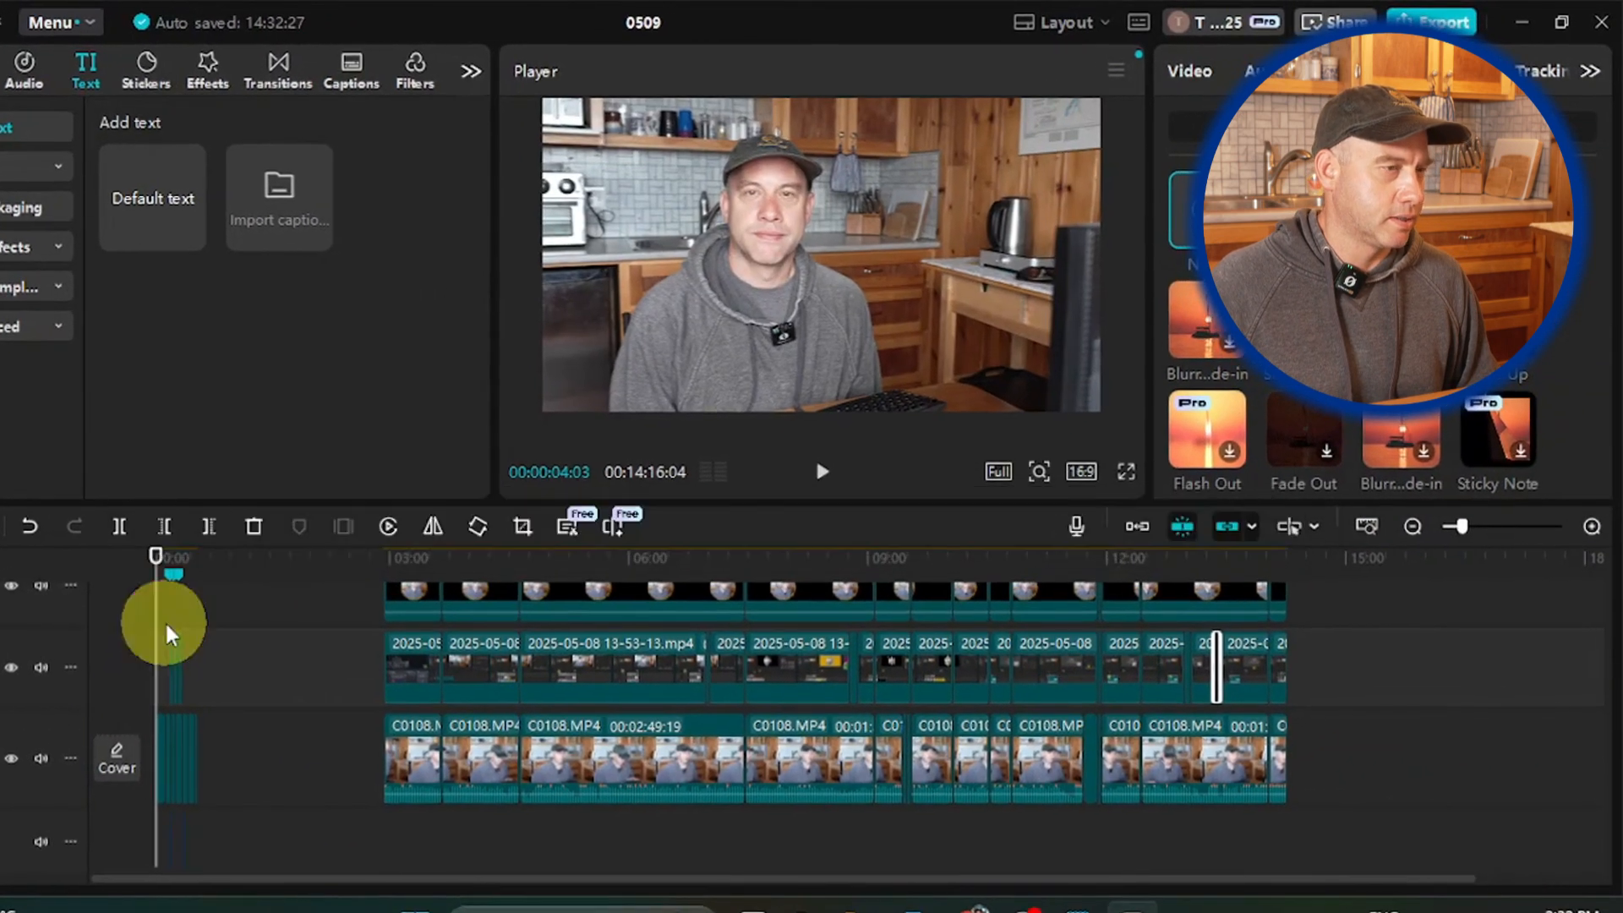
click(825, 474)
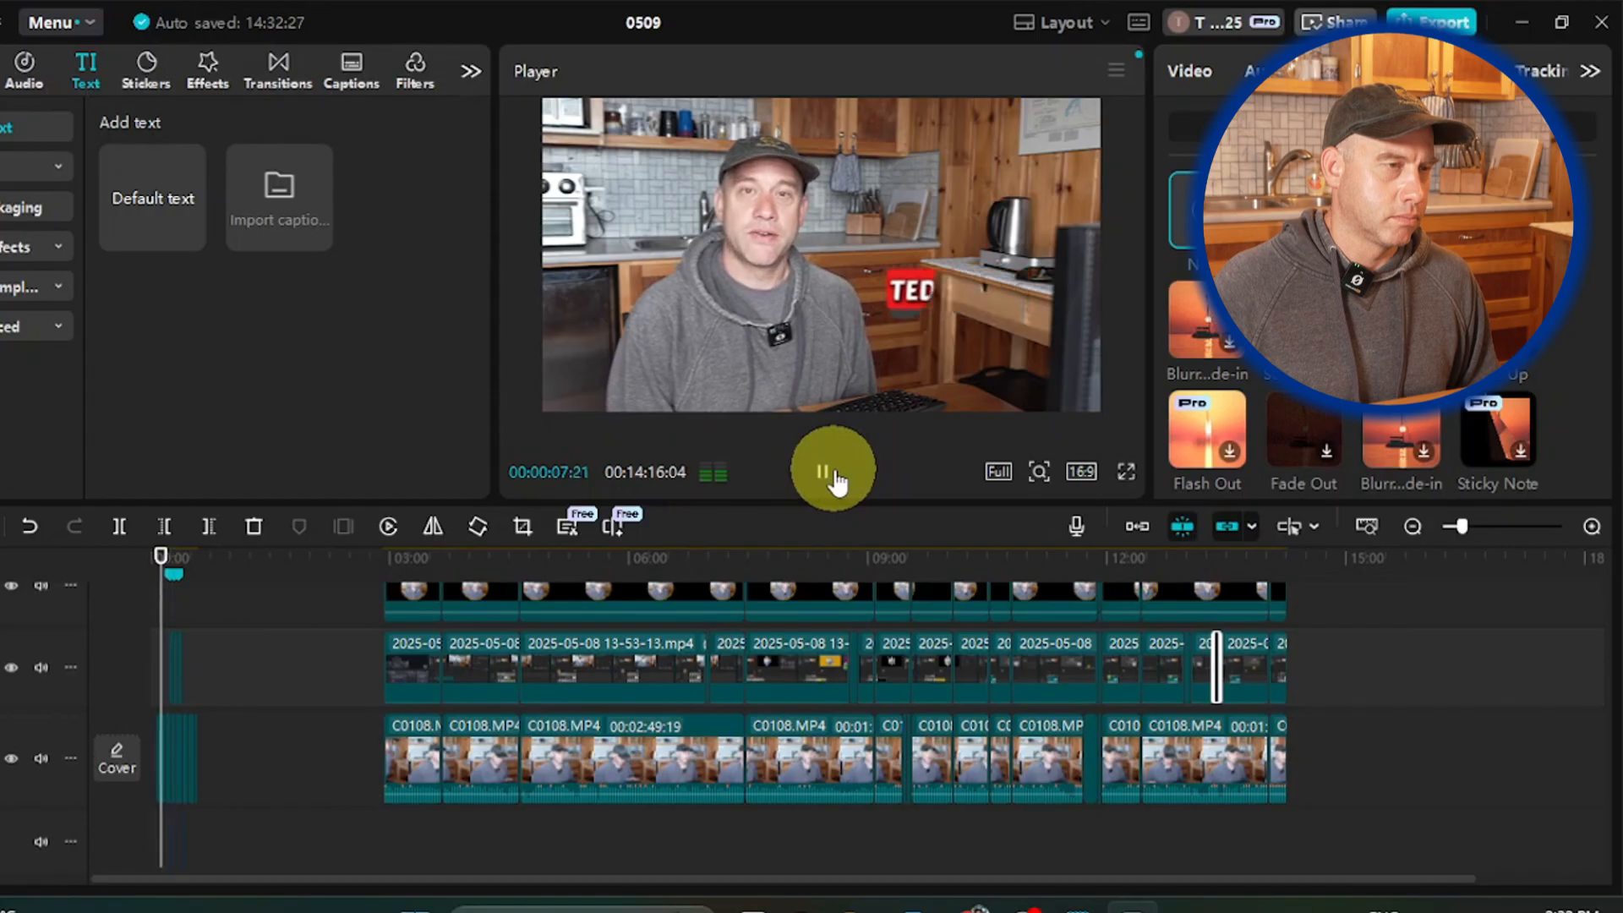
click(836, 482)
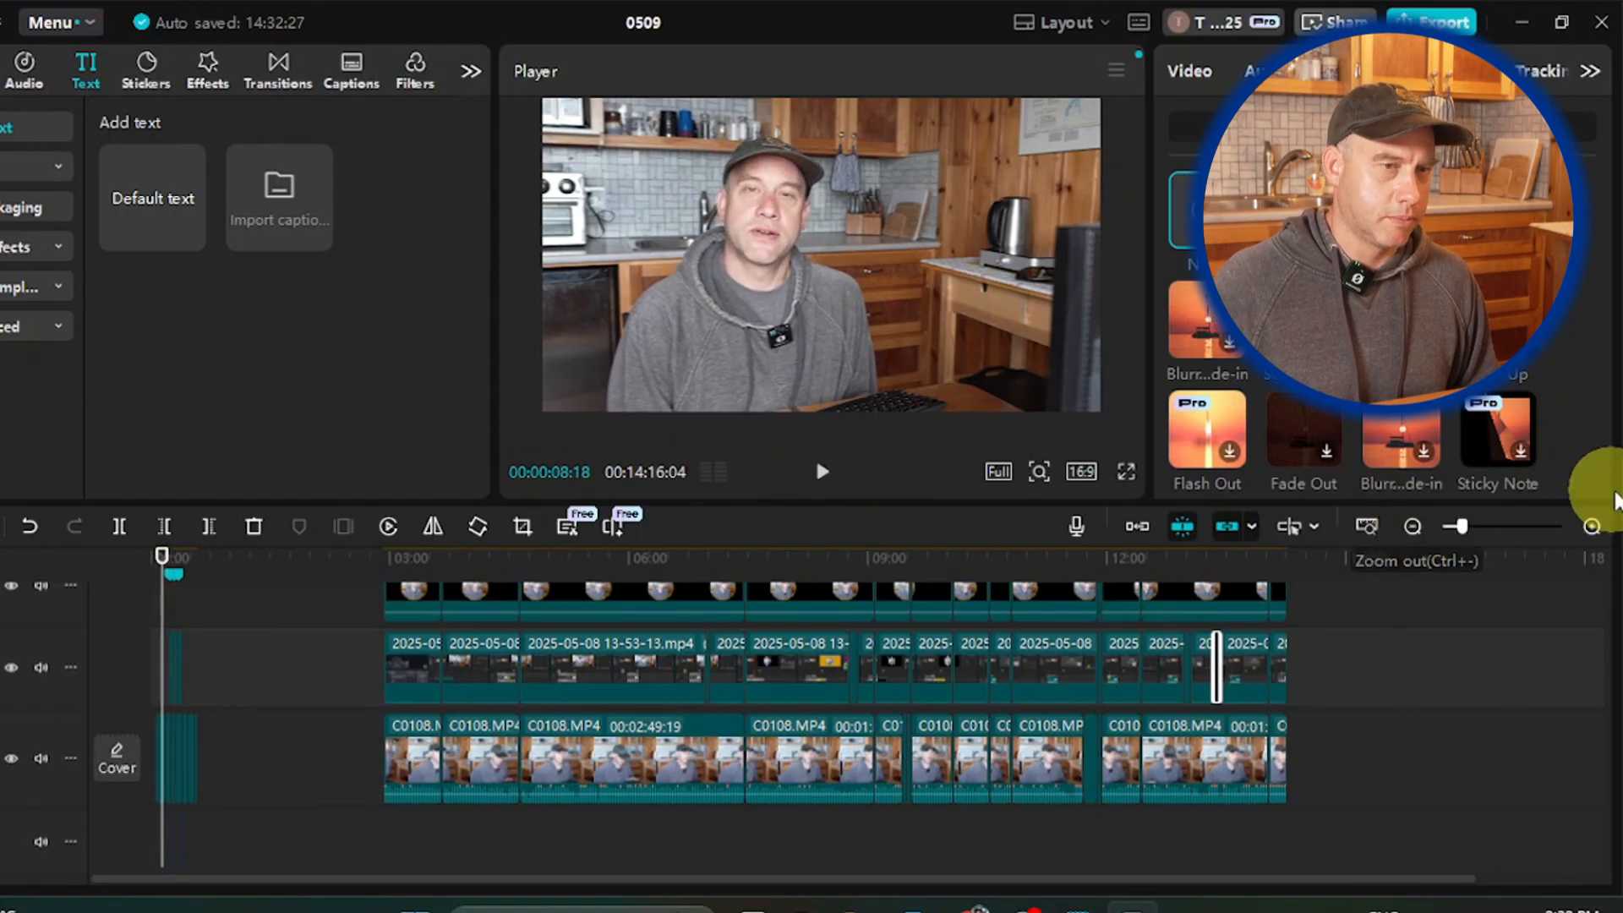
Step: Replay the end of the name title and place the playhead at 00:00:08:13 in the intro
click(1592, 526)
click(1592, 526)
click(1592, 526)
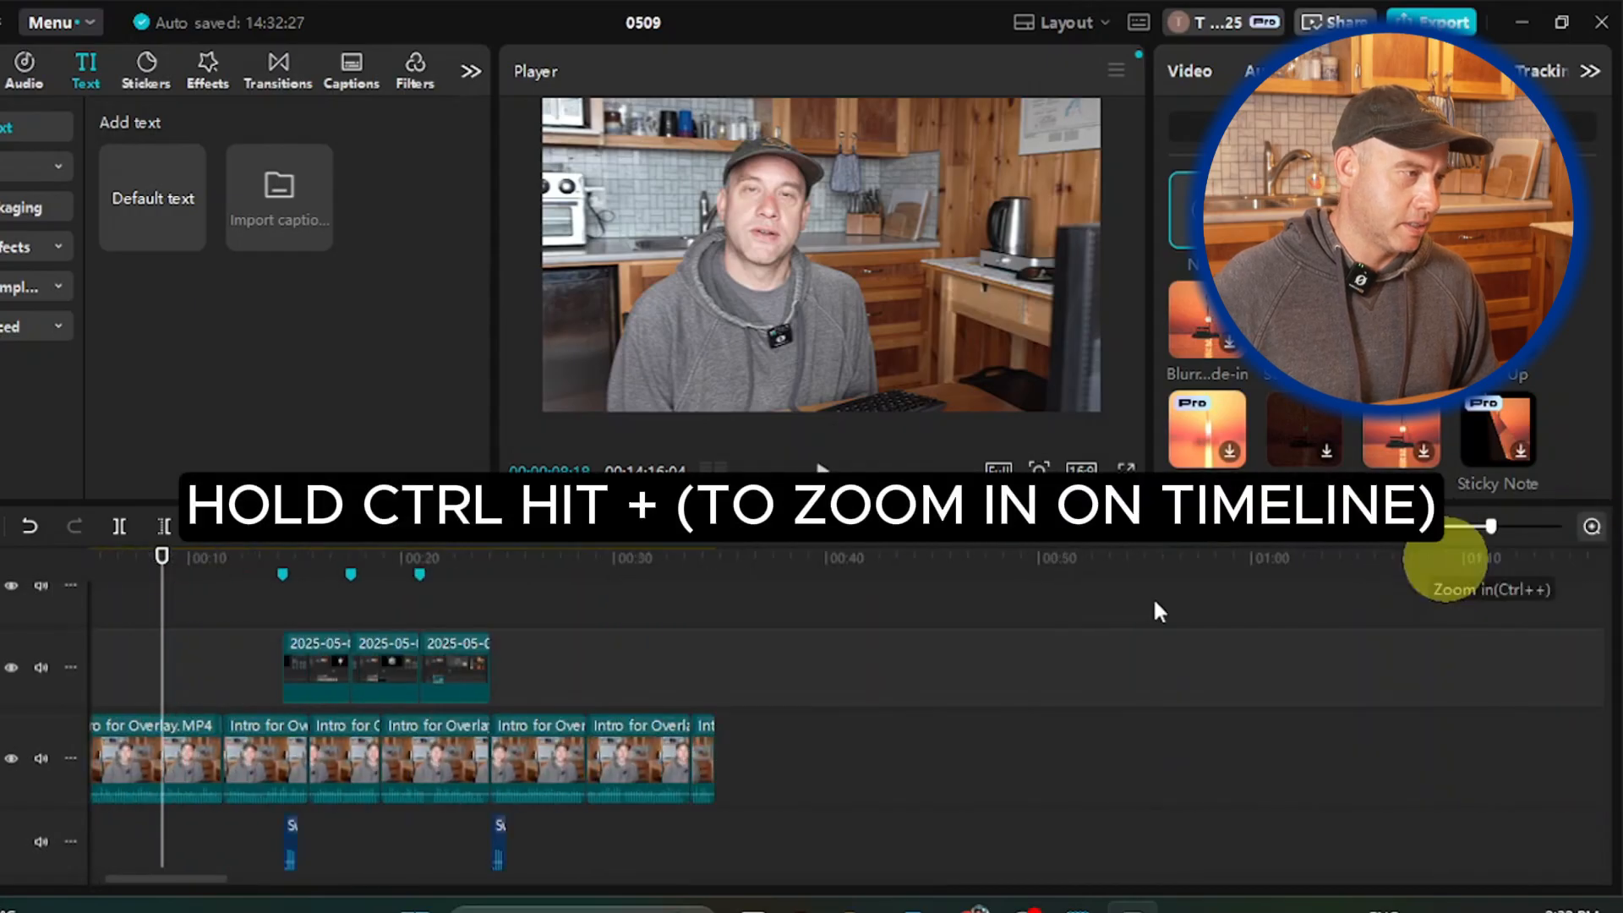
drag(168, 612, 290, 598)
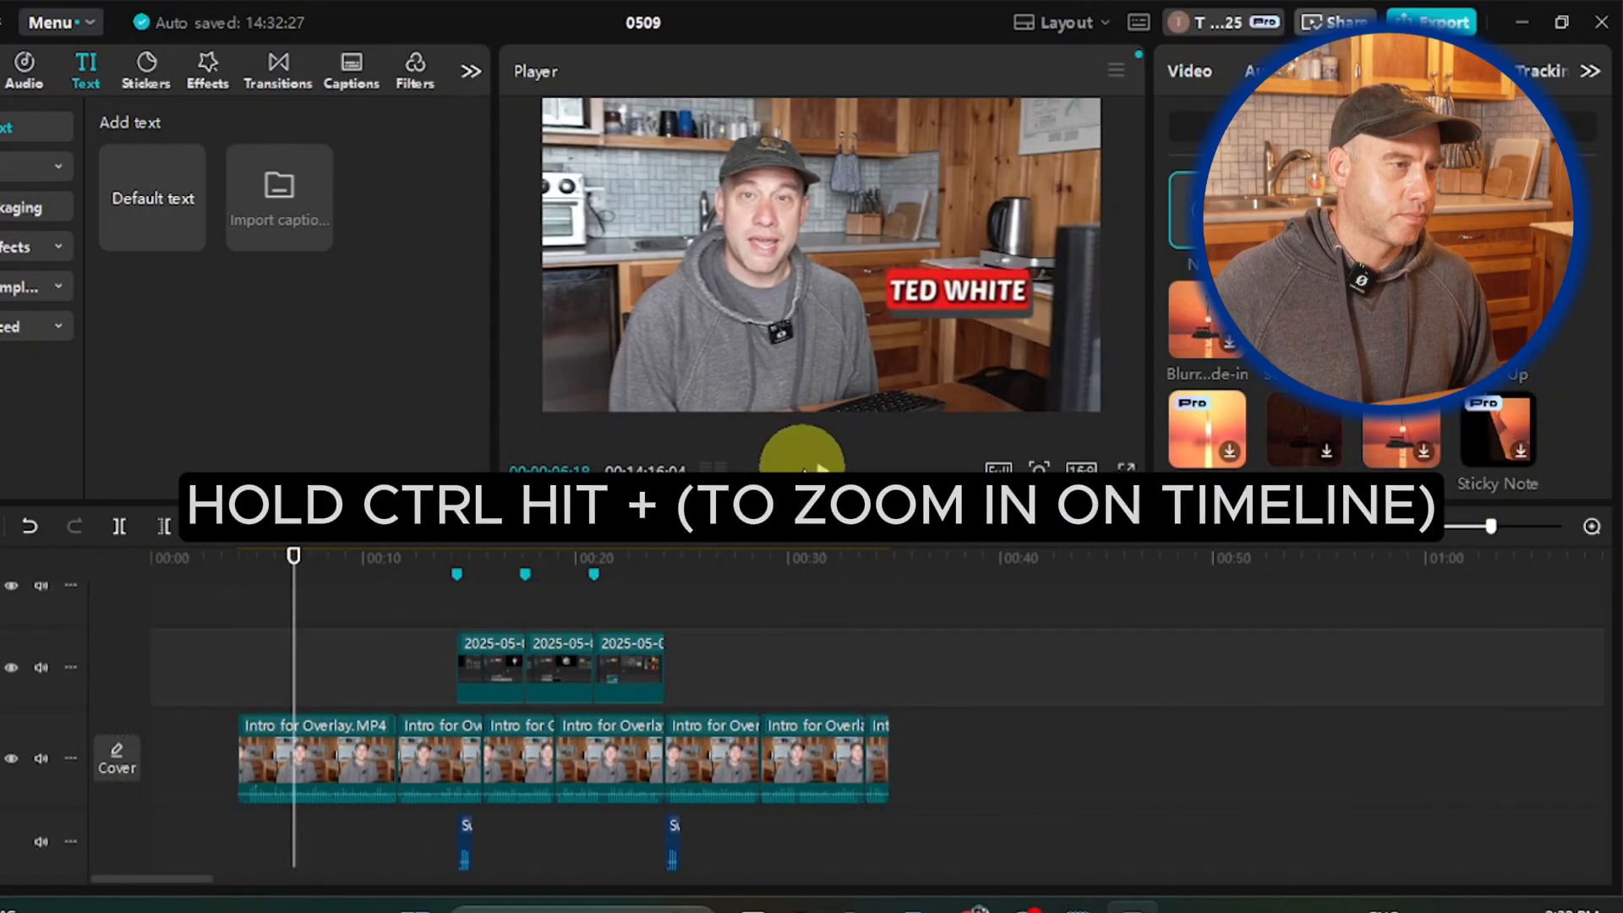
click(822, 471)
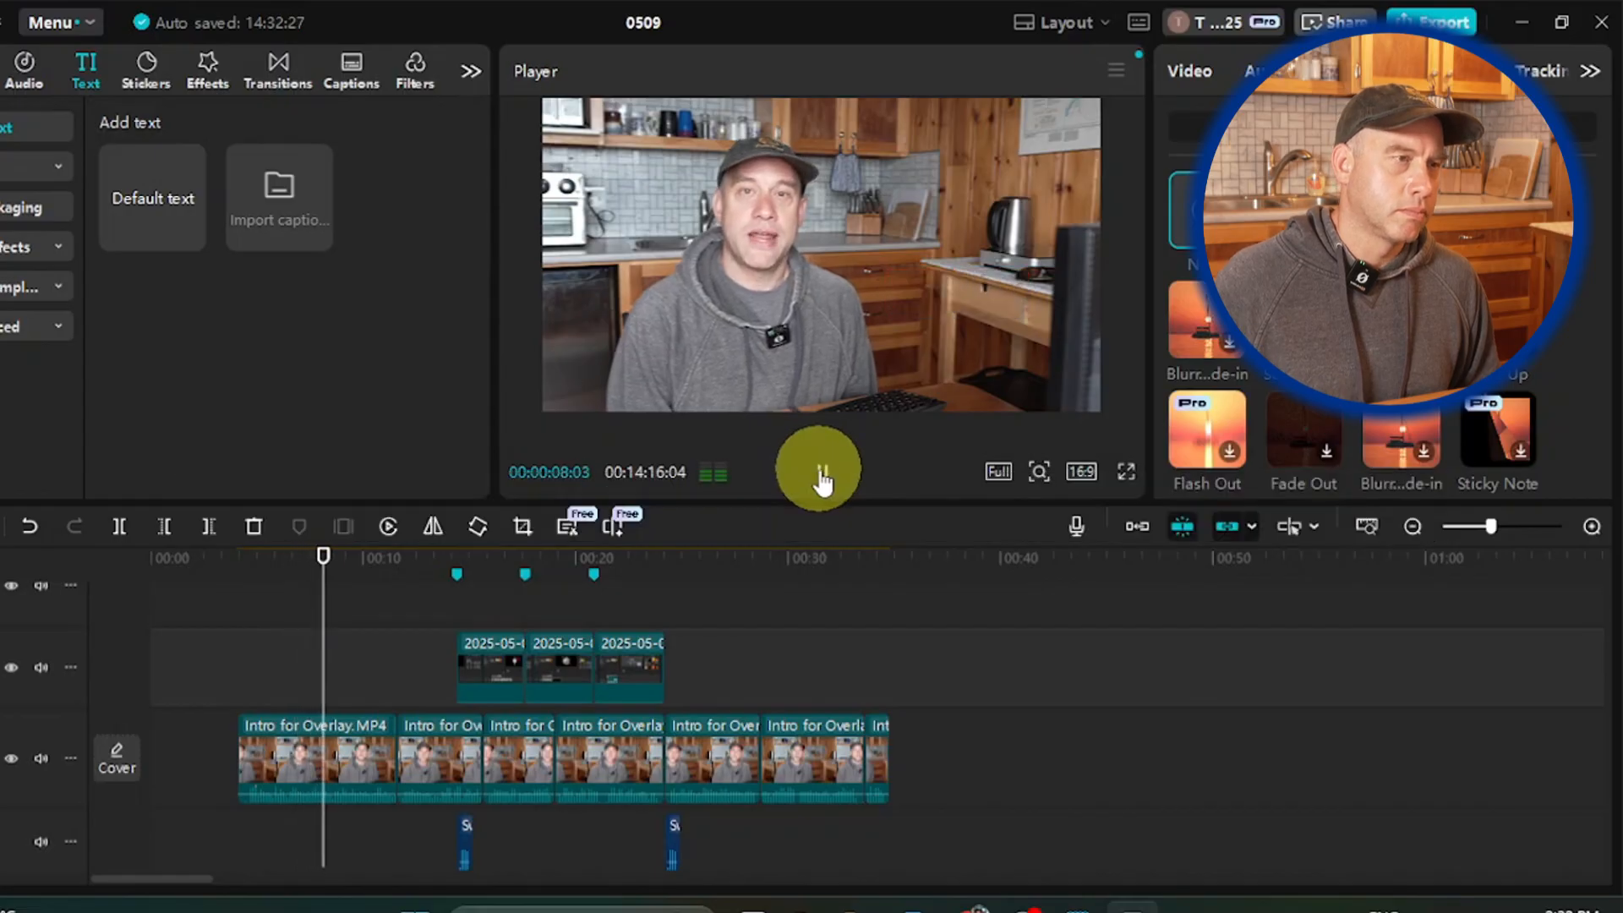
click(822, 474)
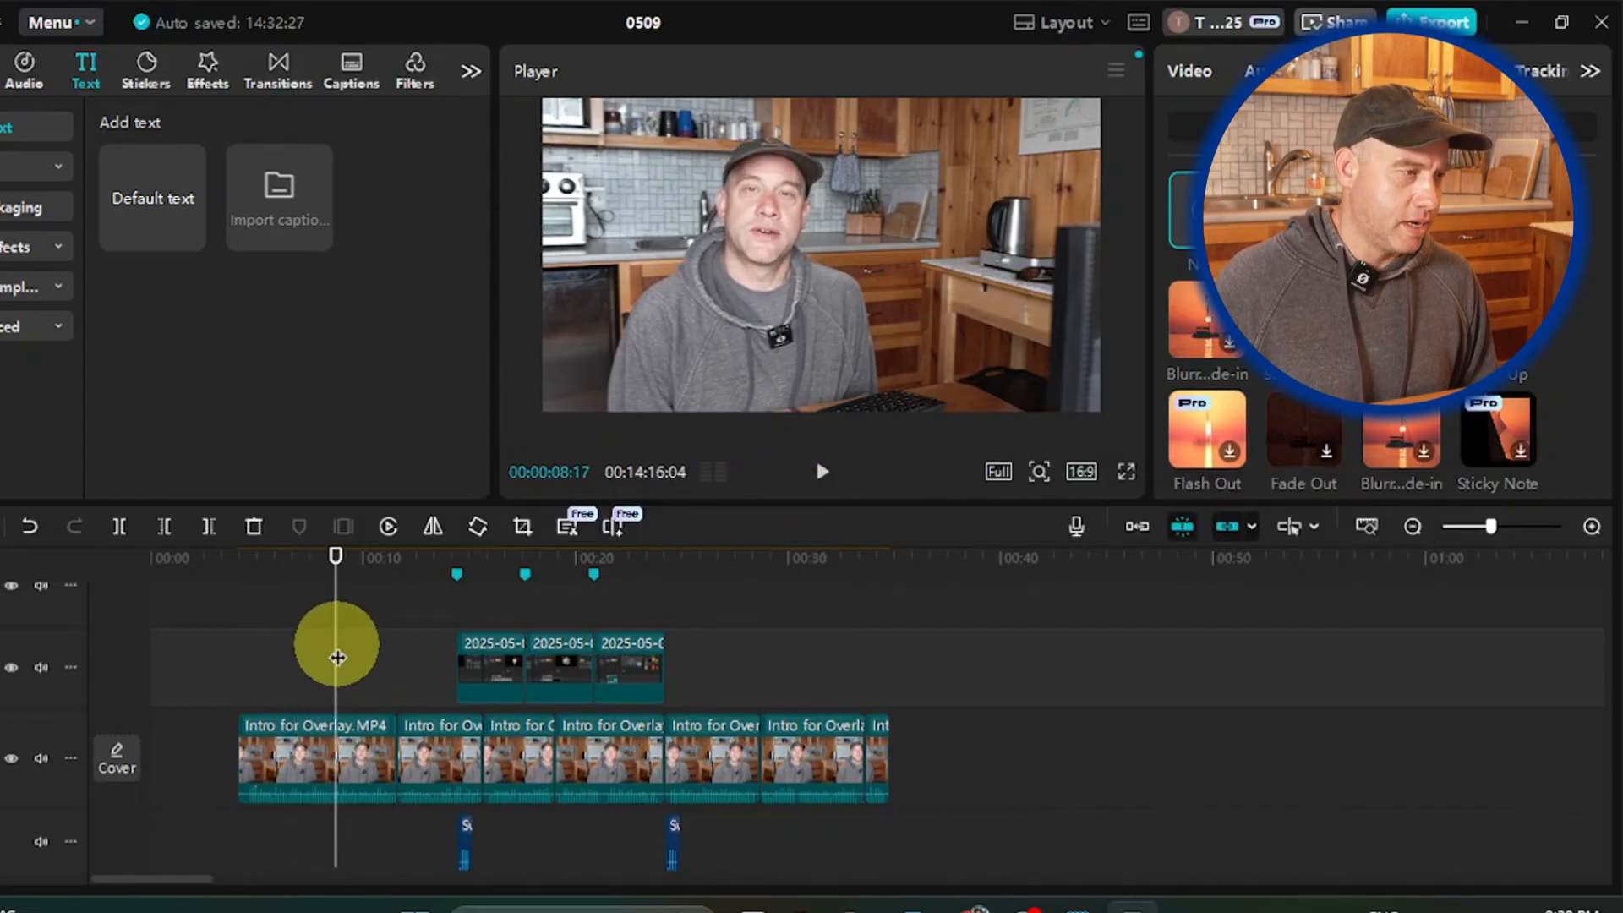
click(334, 657)
drag(334, 657, 332, 657)
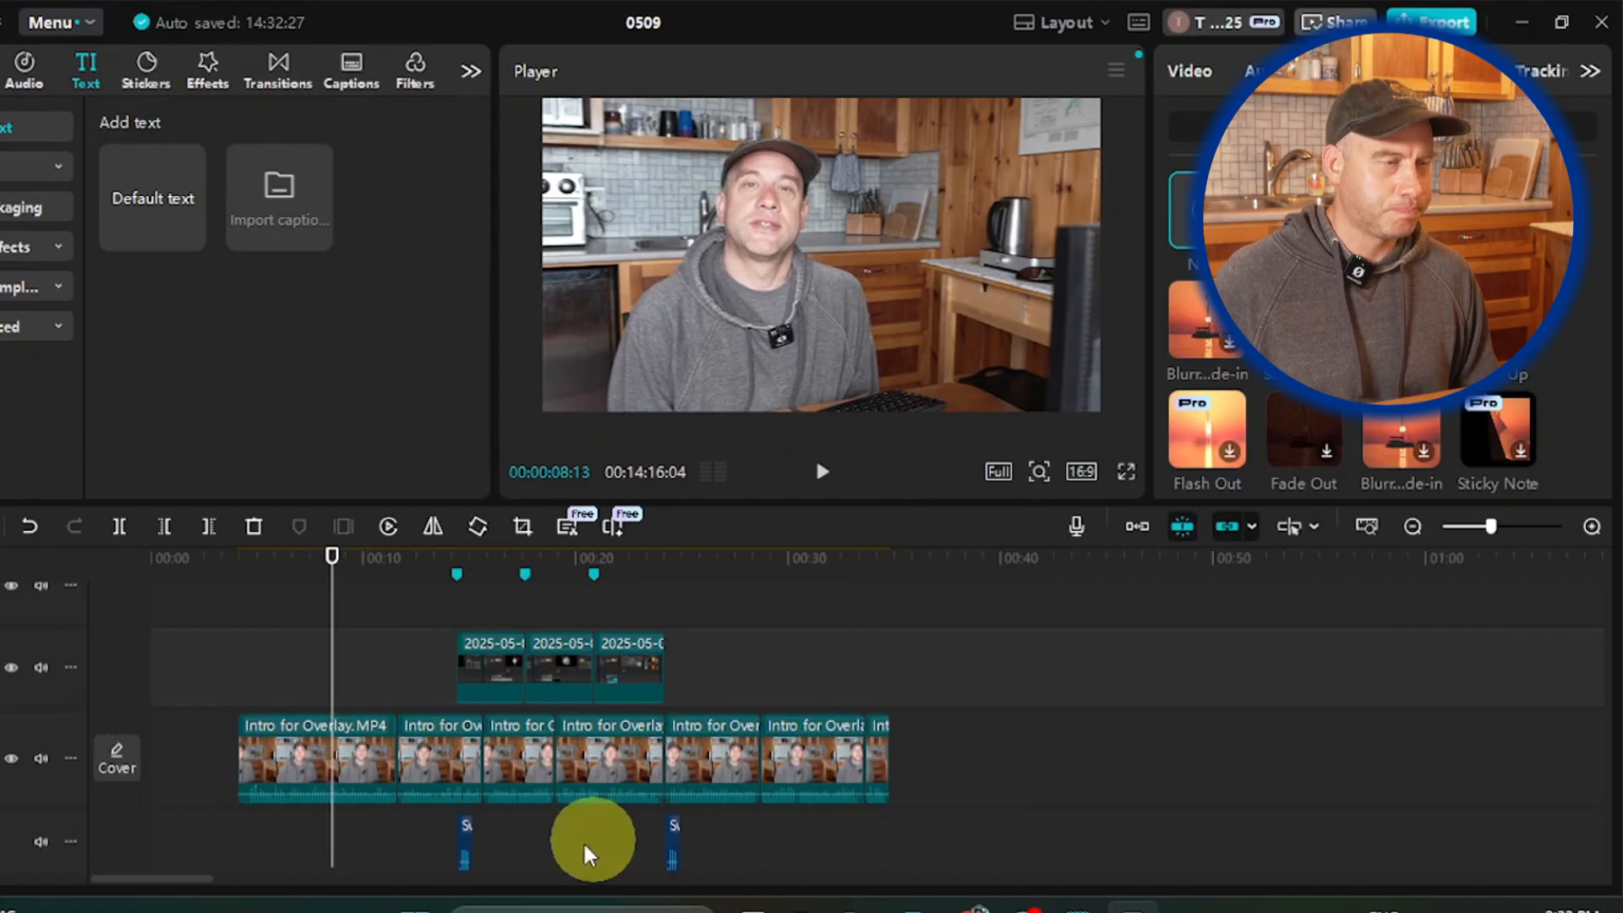
Step: Paste the copied screen recording segment above the intro at 00:00:08:13 and play it
scroll(441, 721, up, 2)
scroll(426, 703, down, 2)
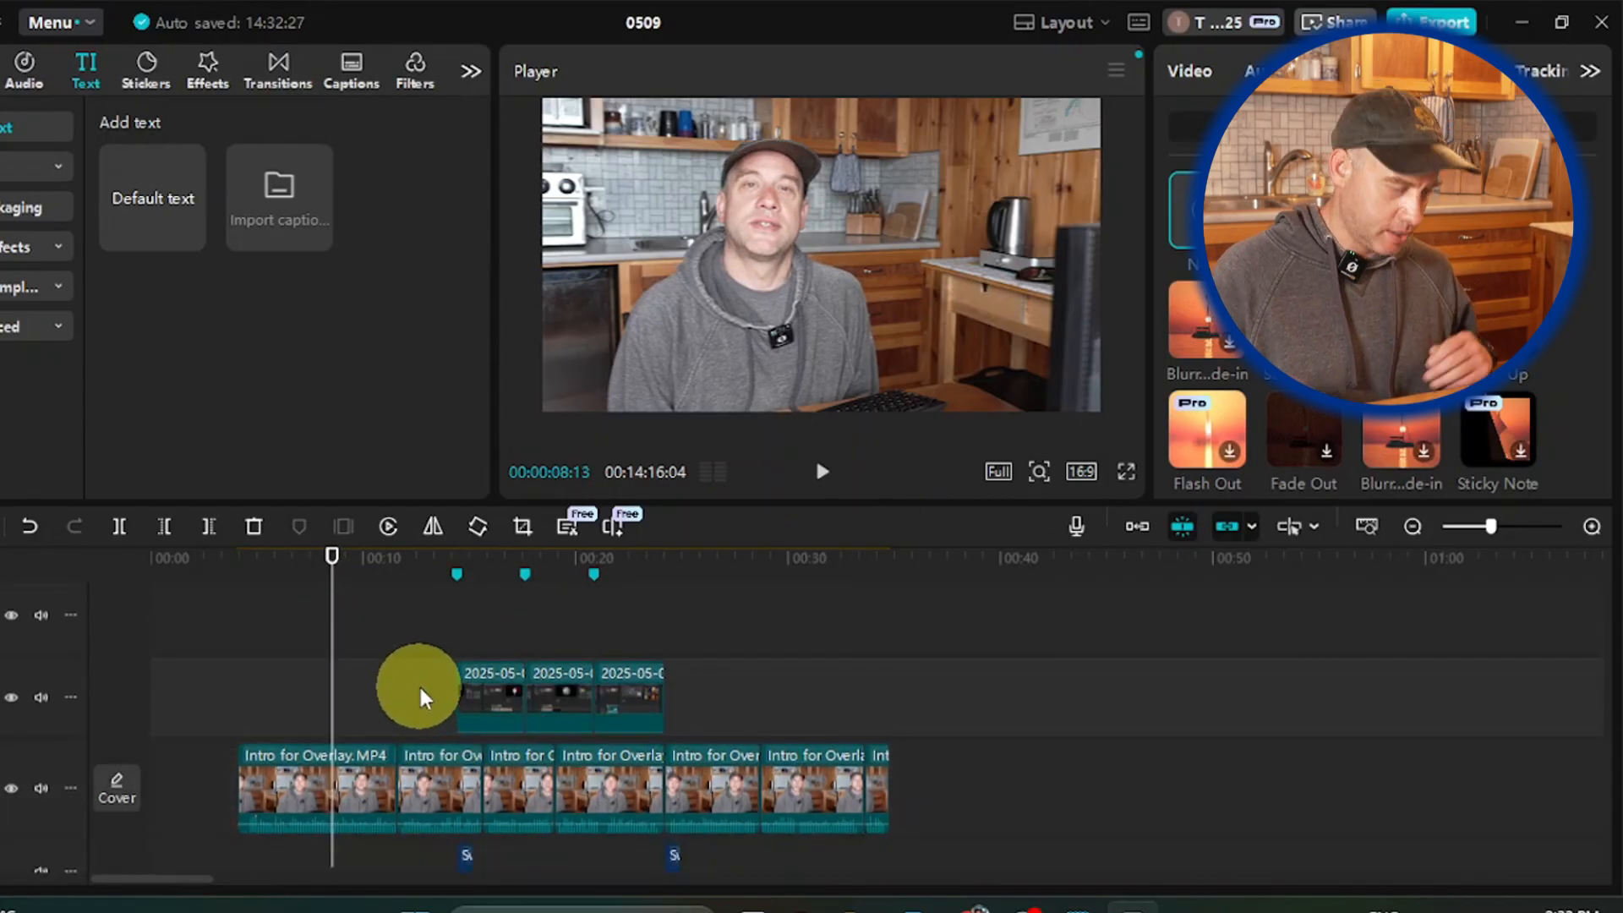
key(ctrl+v)
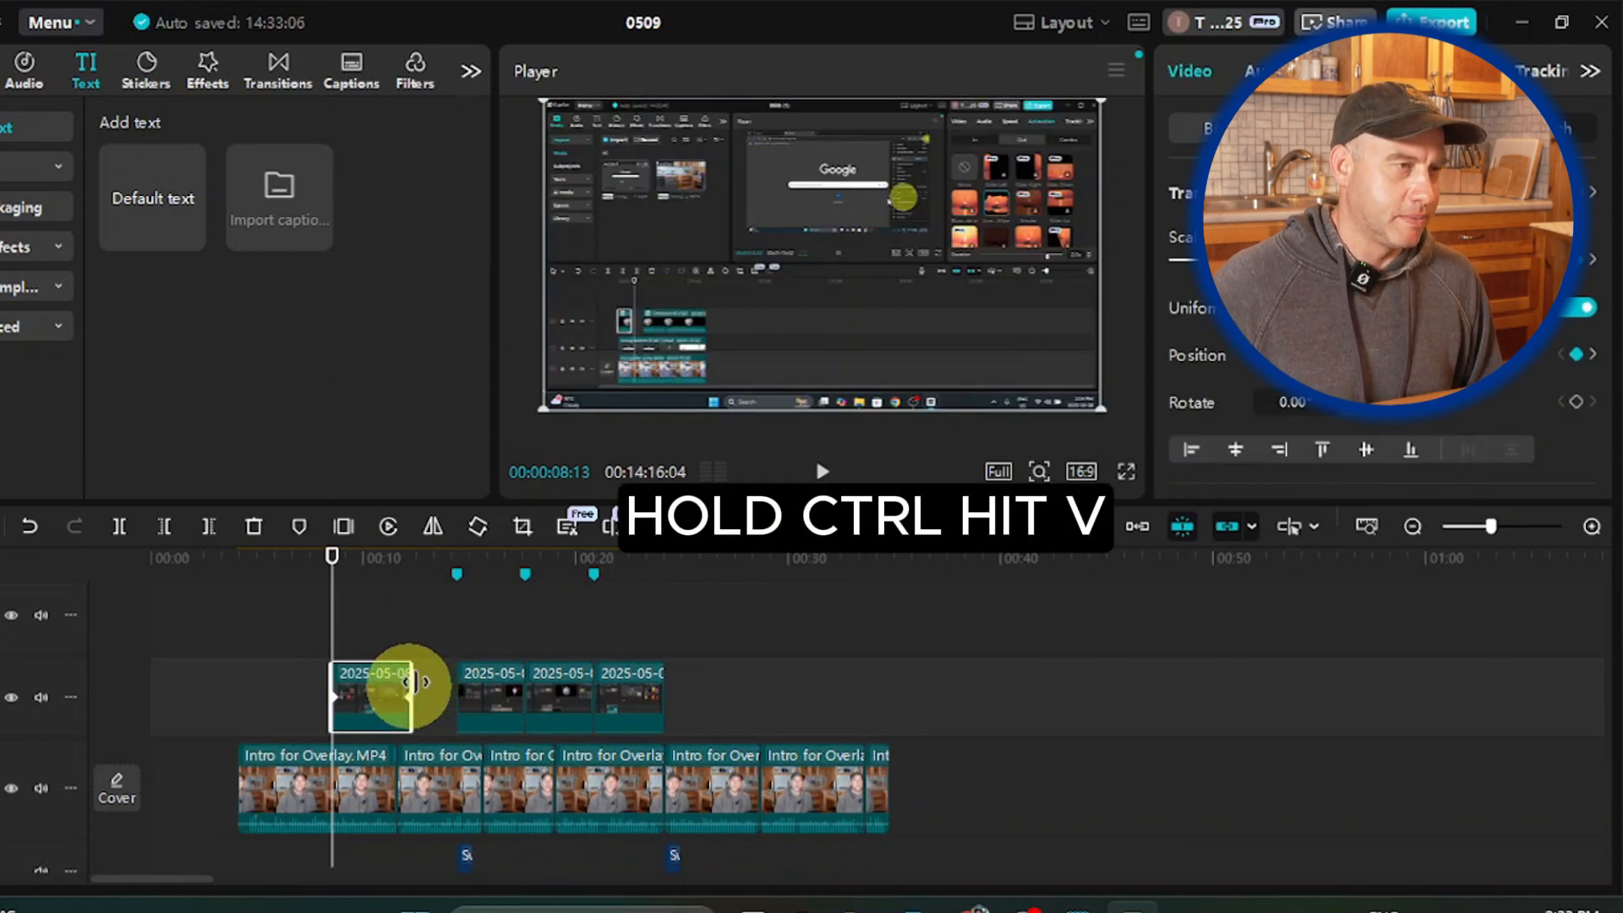
click(823, 472)
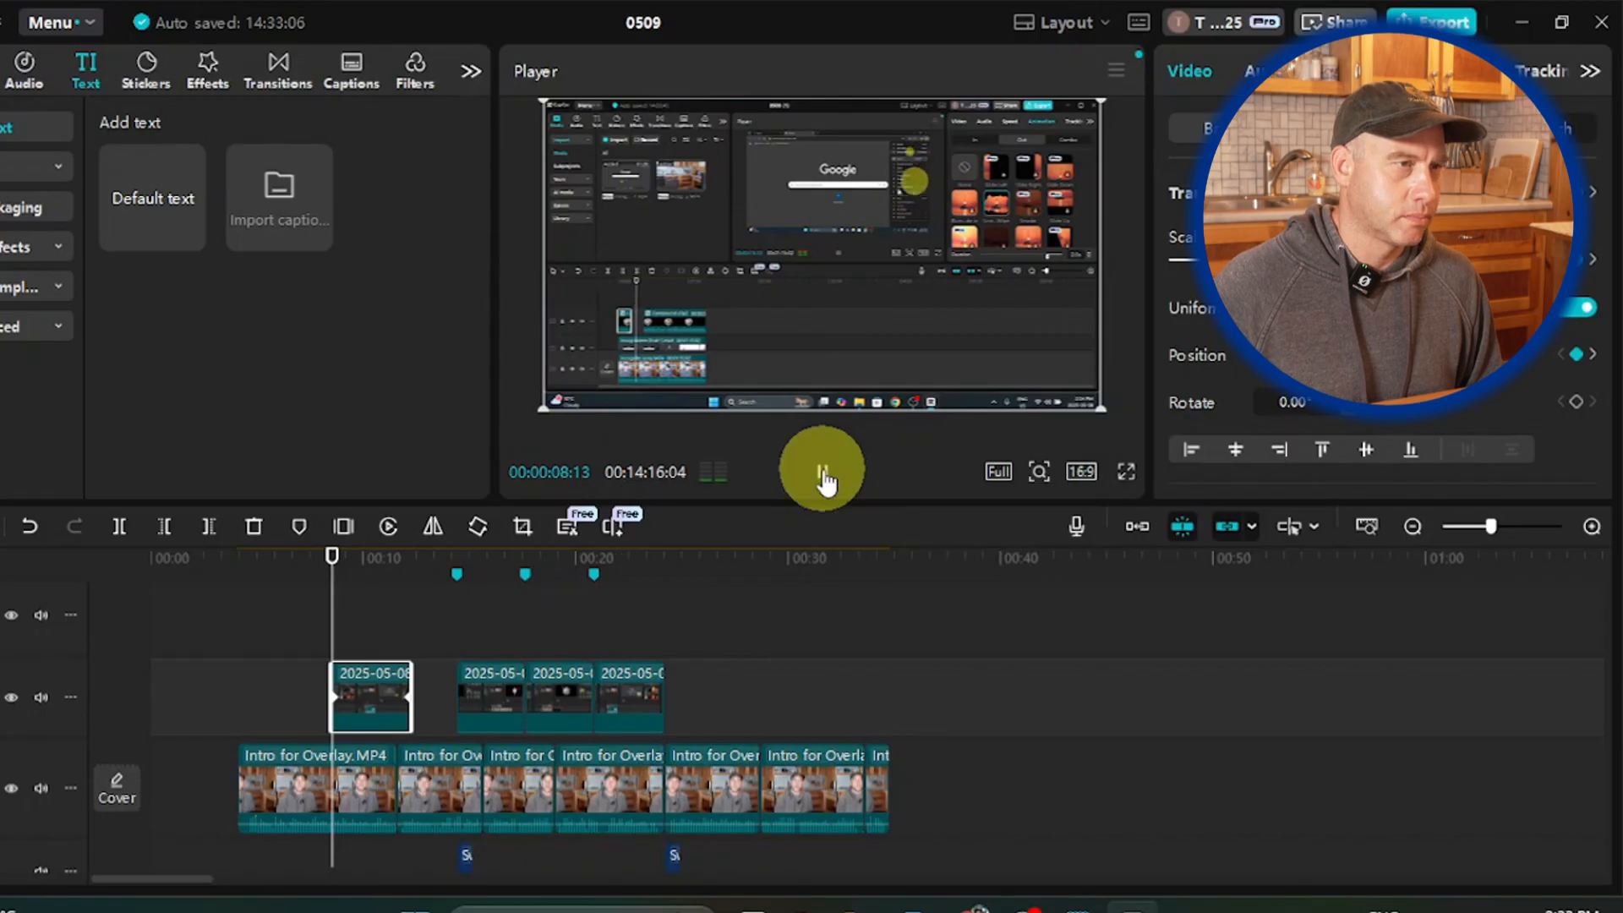
Step: Stop playback and delete the screen recording segment pasted above the intro at 00:00:08:13
click(827, 480)
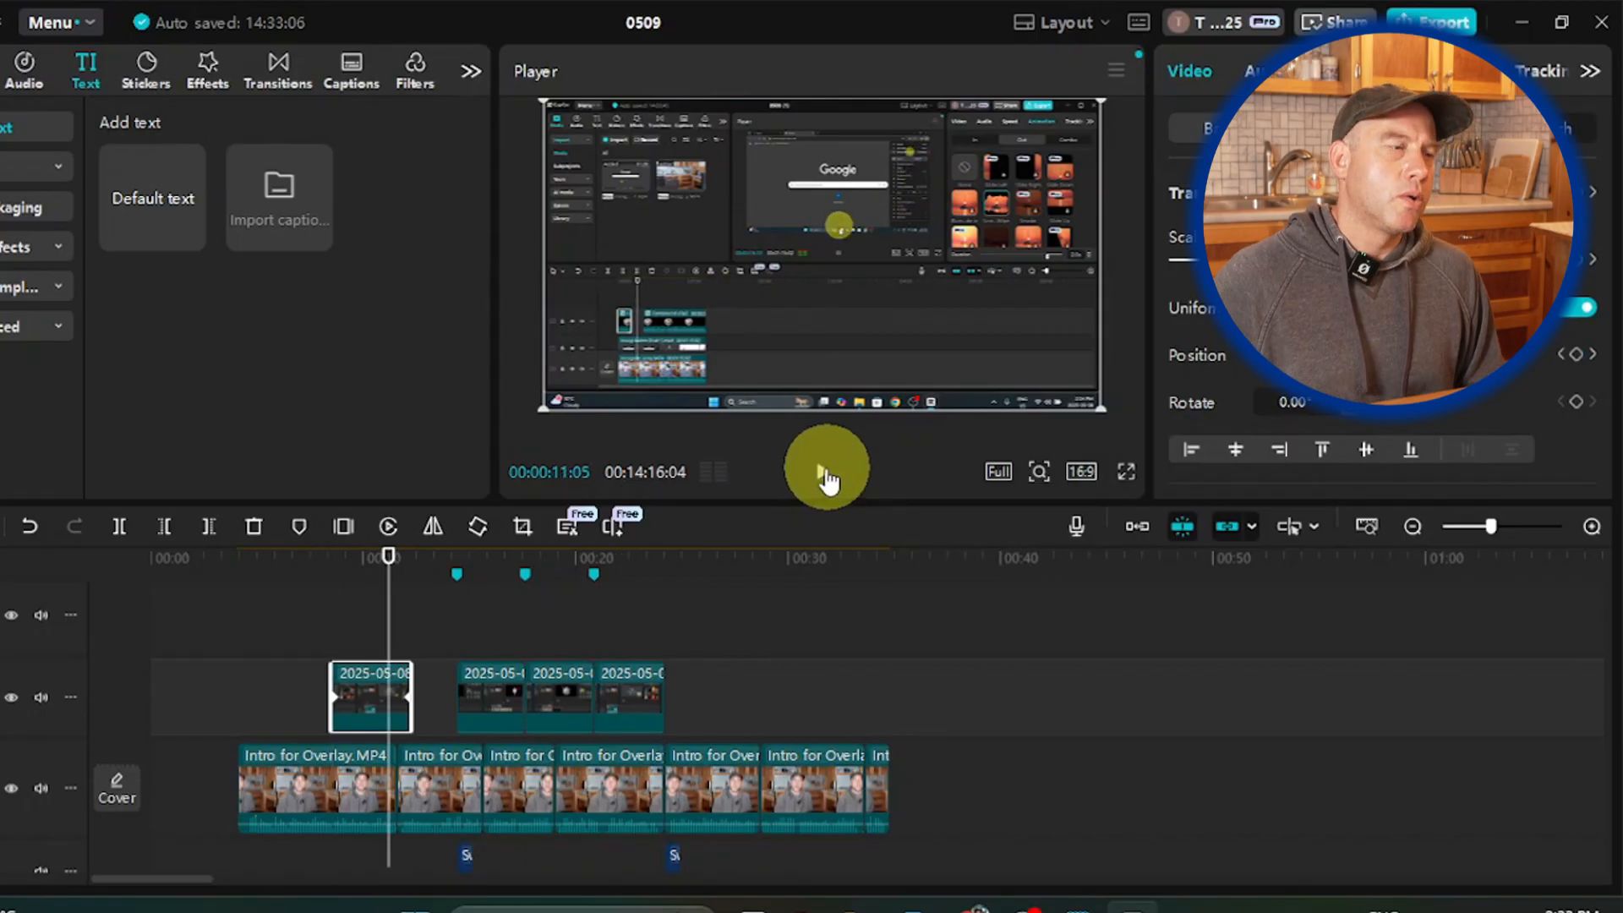
click(379, 686)
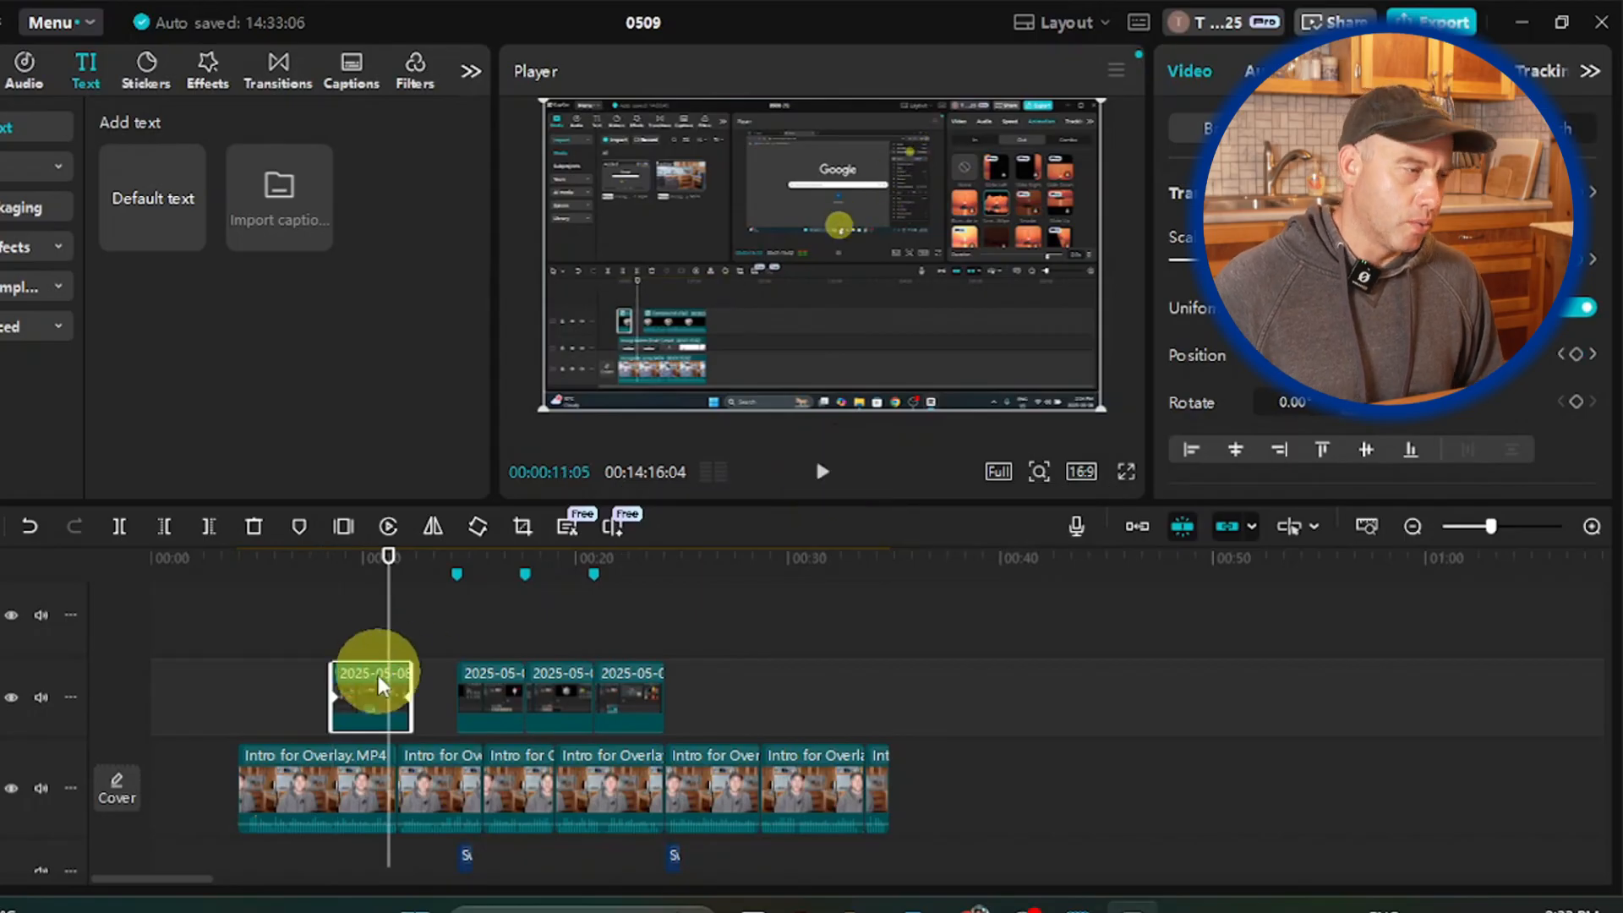
right_click(377, 690)
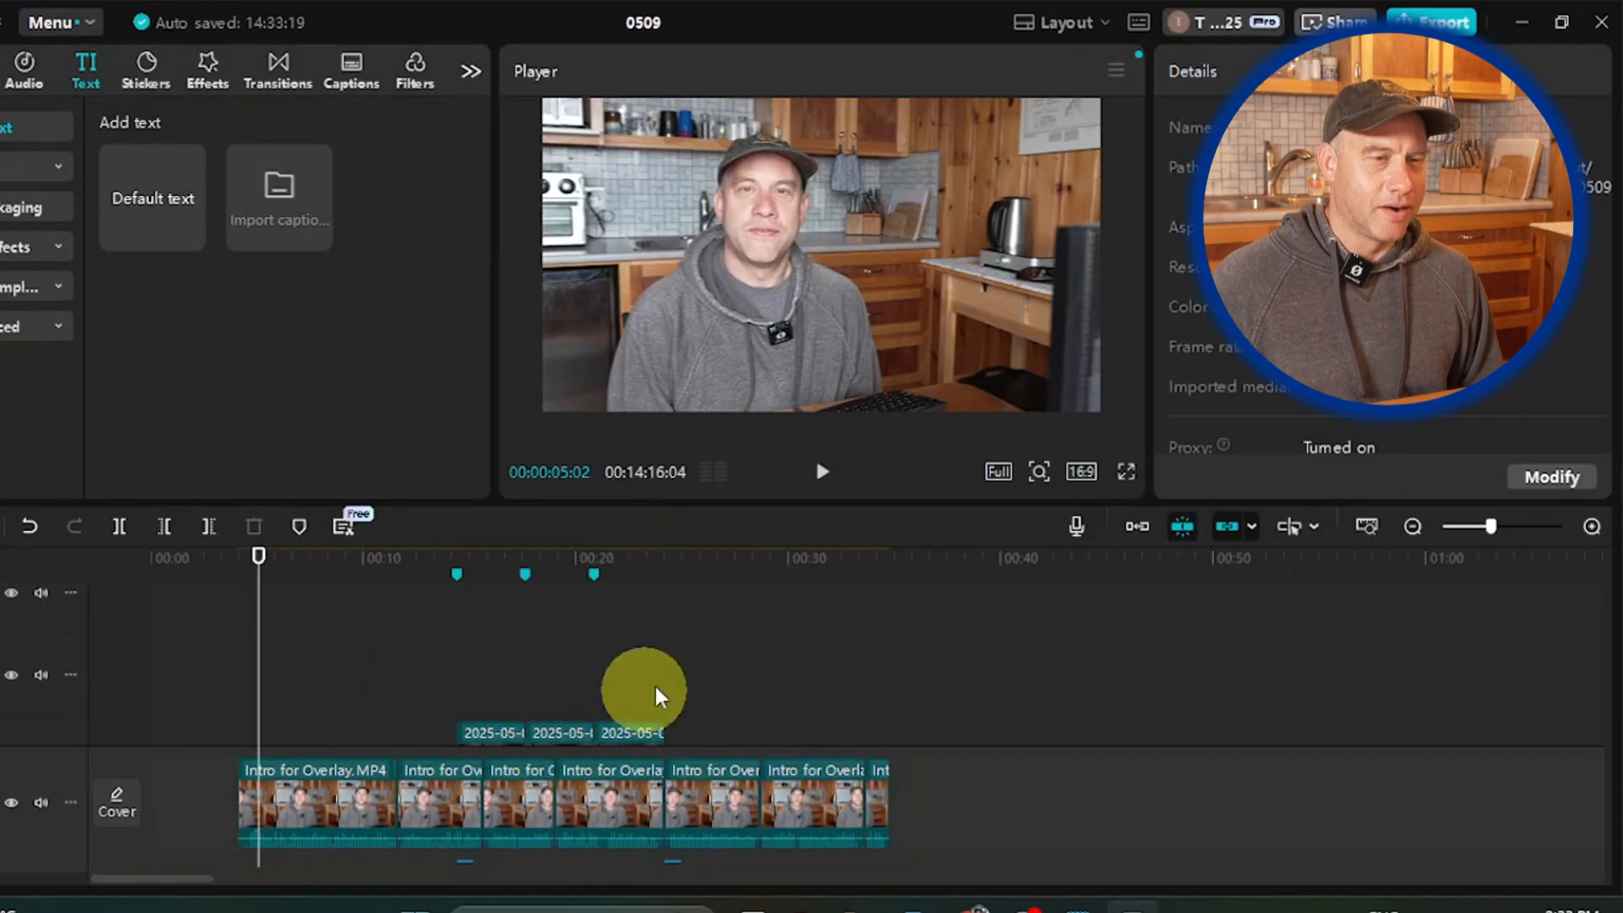
Step: Place the playhead at 00:13:21:08 in the main video, at the start of the short screen recording segment
click(1413, 526)
click(1413, 526)
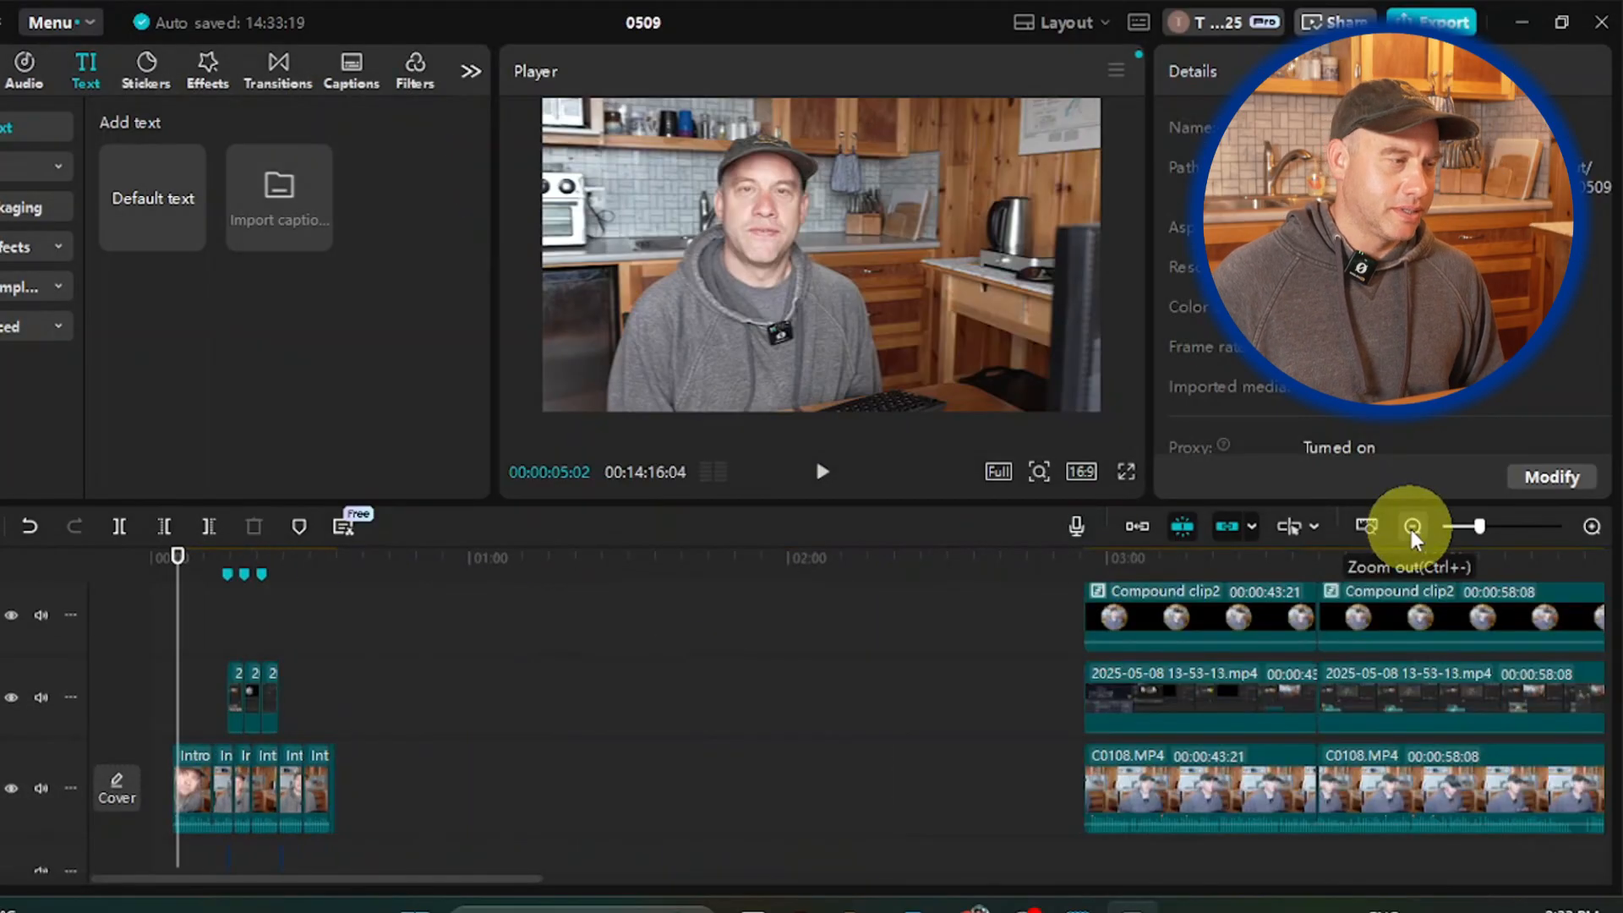
click(1413, 526)
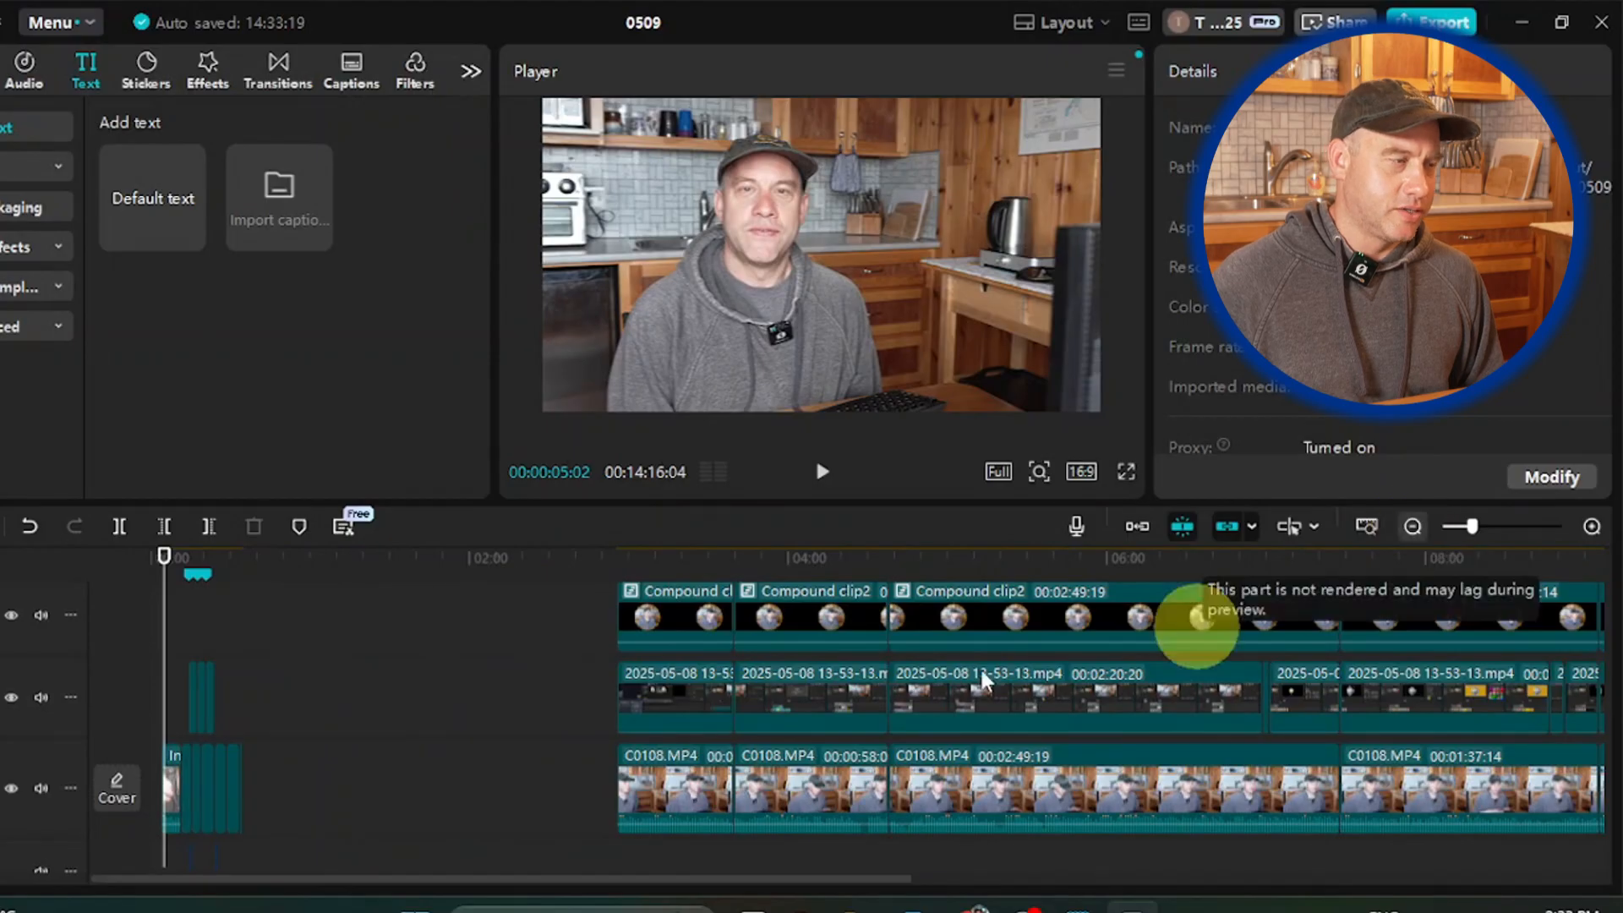
drag(164, 615, 1018, 592)
scroll(1088, 642, down, 1)
scroll(1026, 638, up, 2)
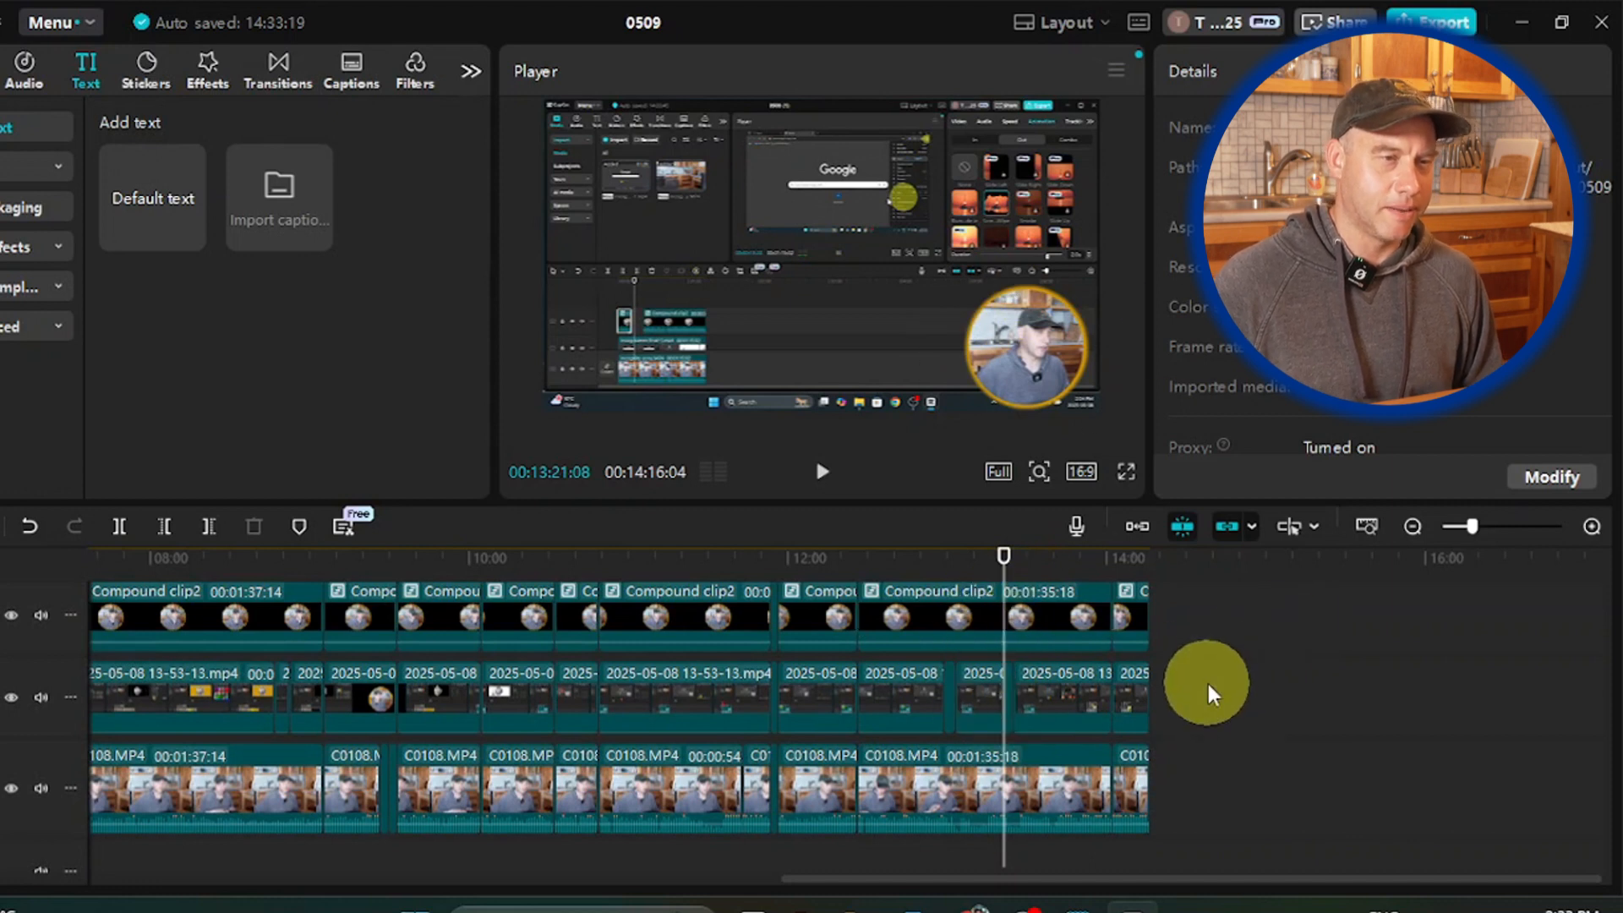
click(1588, 529)
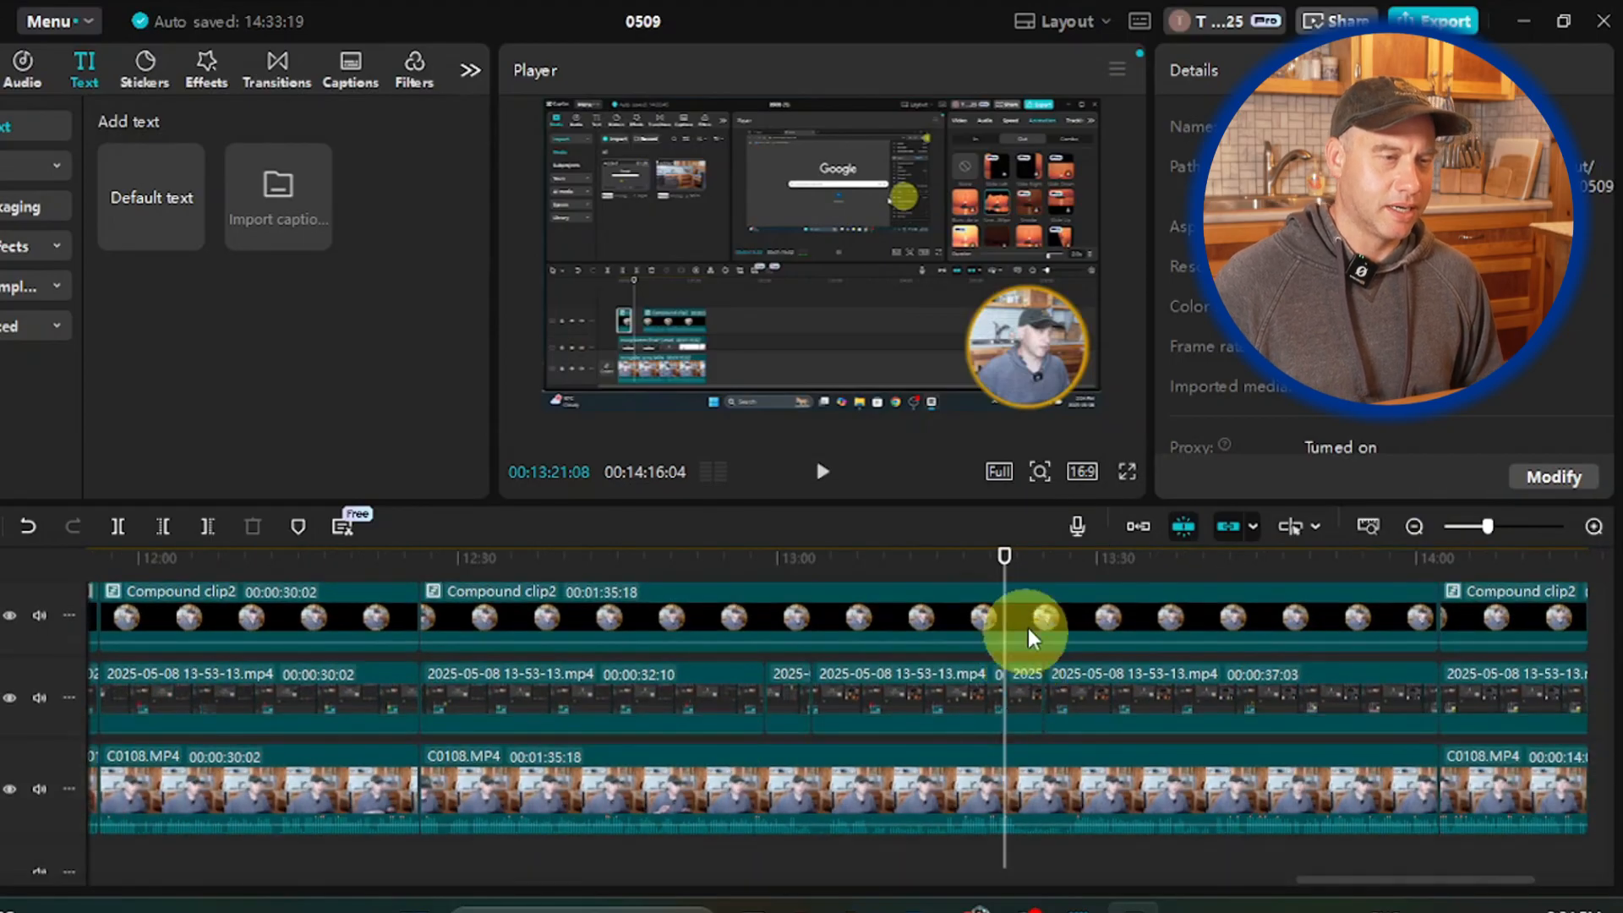
Step: Select the Compound clip2 webcam overlay together with the short screen recording segment and split the overlay at 00:13:21:08
scroll(1025, 652, down, 1)
scroll(1030, 638, up, 2)
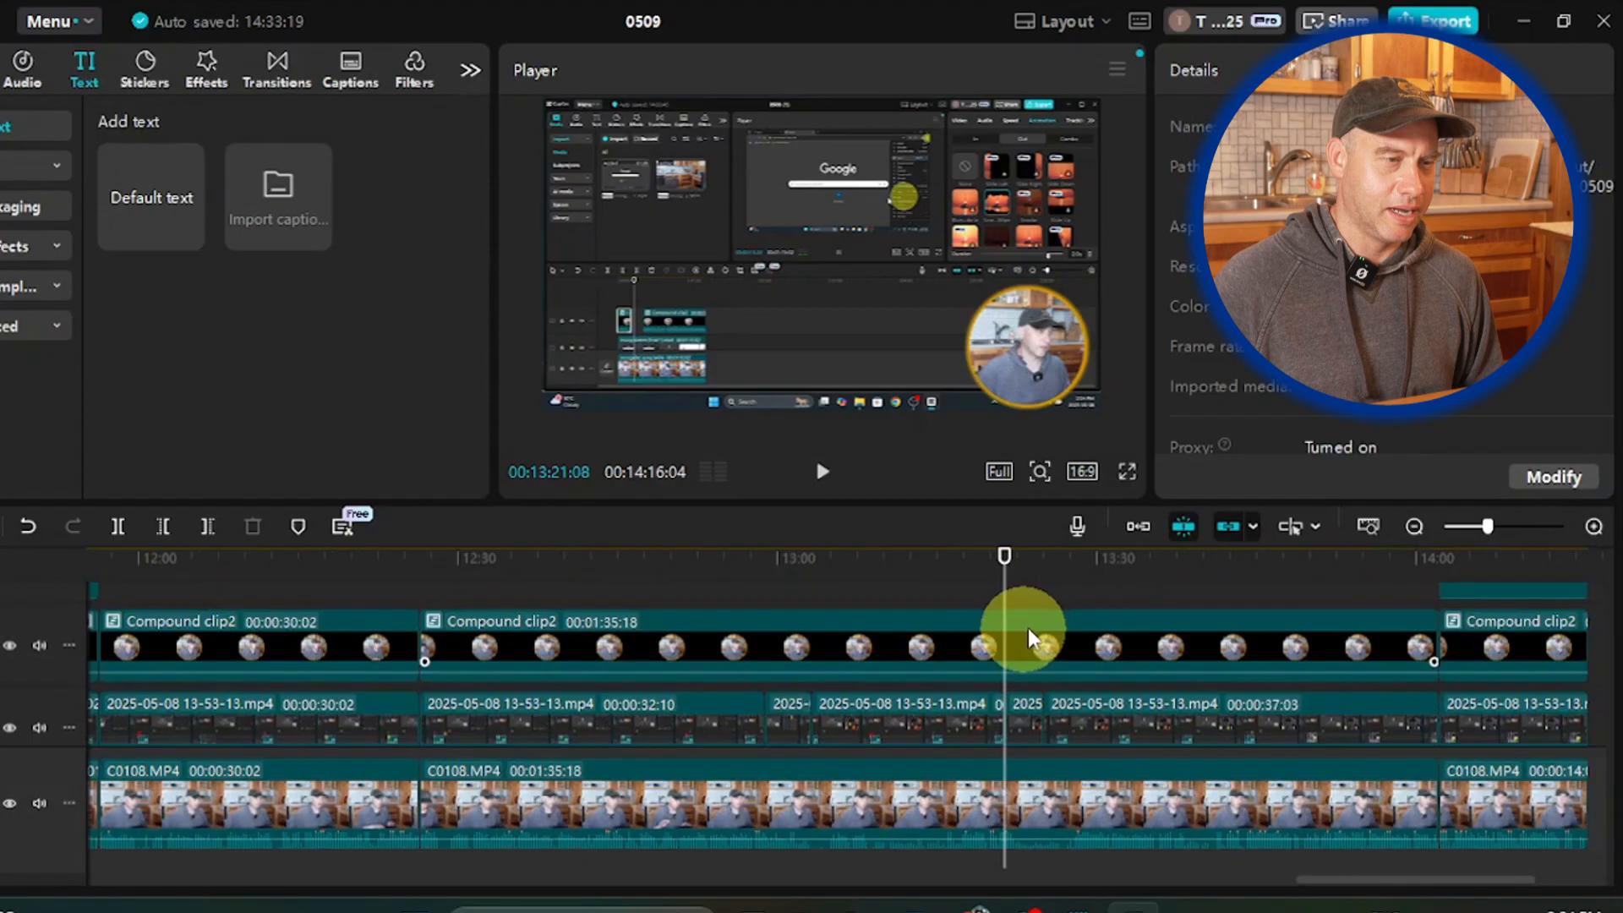
scroll(1057, 592, up, 1)
click(1054, 592)
scroll(1053, 602, up, 2)
click(1018, 816)
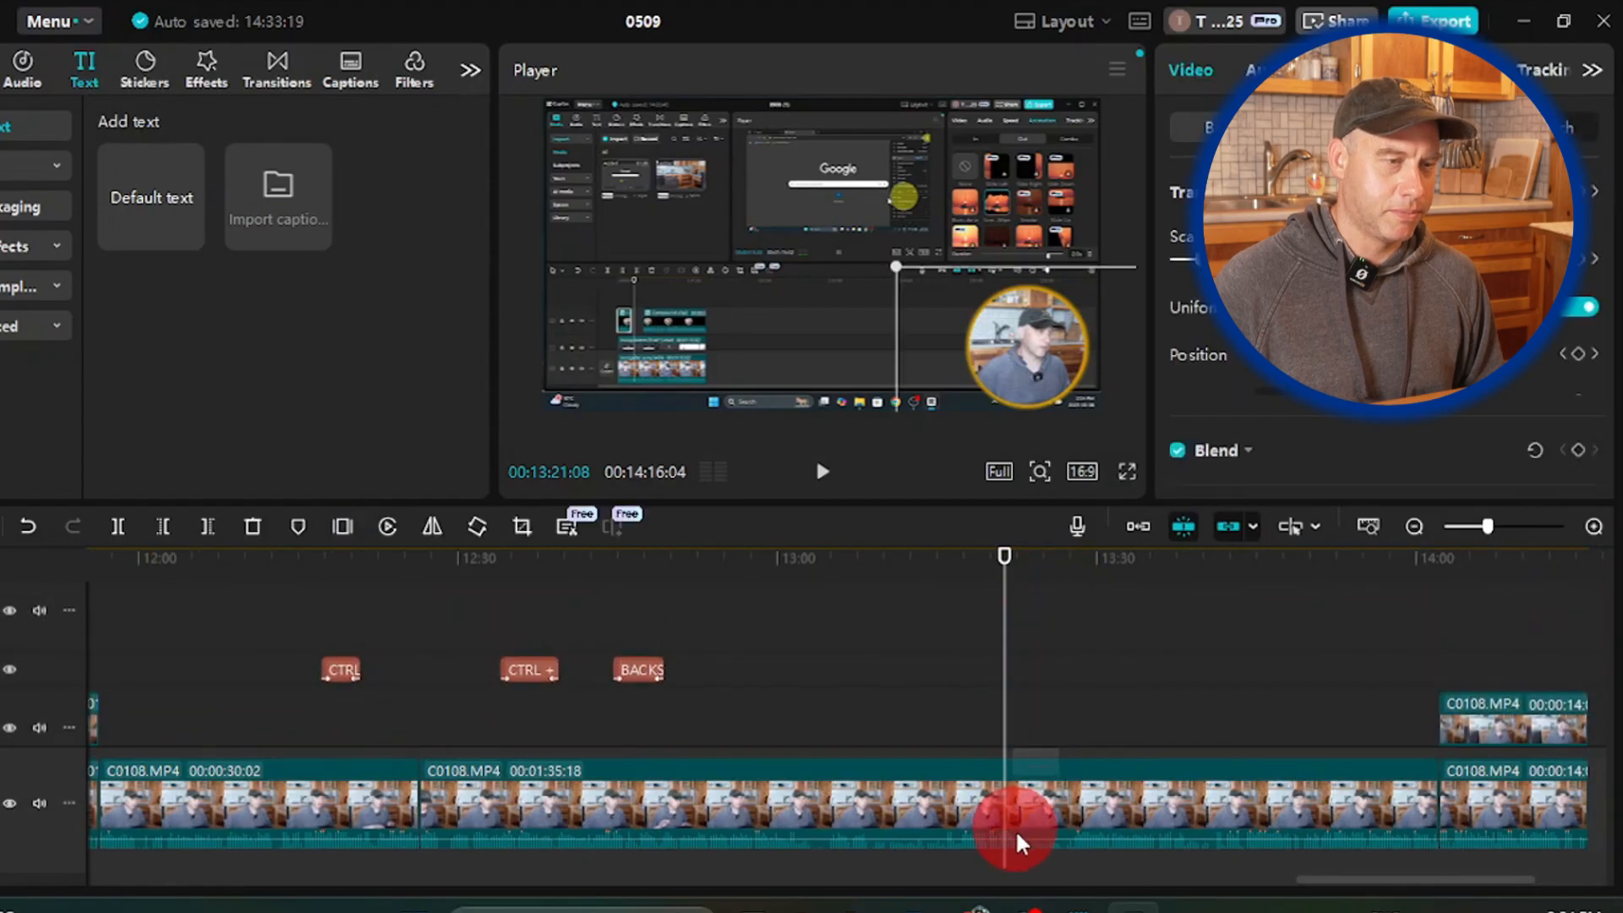
click(1051, 688)
scroll(1043, 677, down, 2)
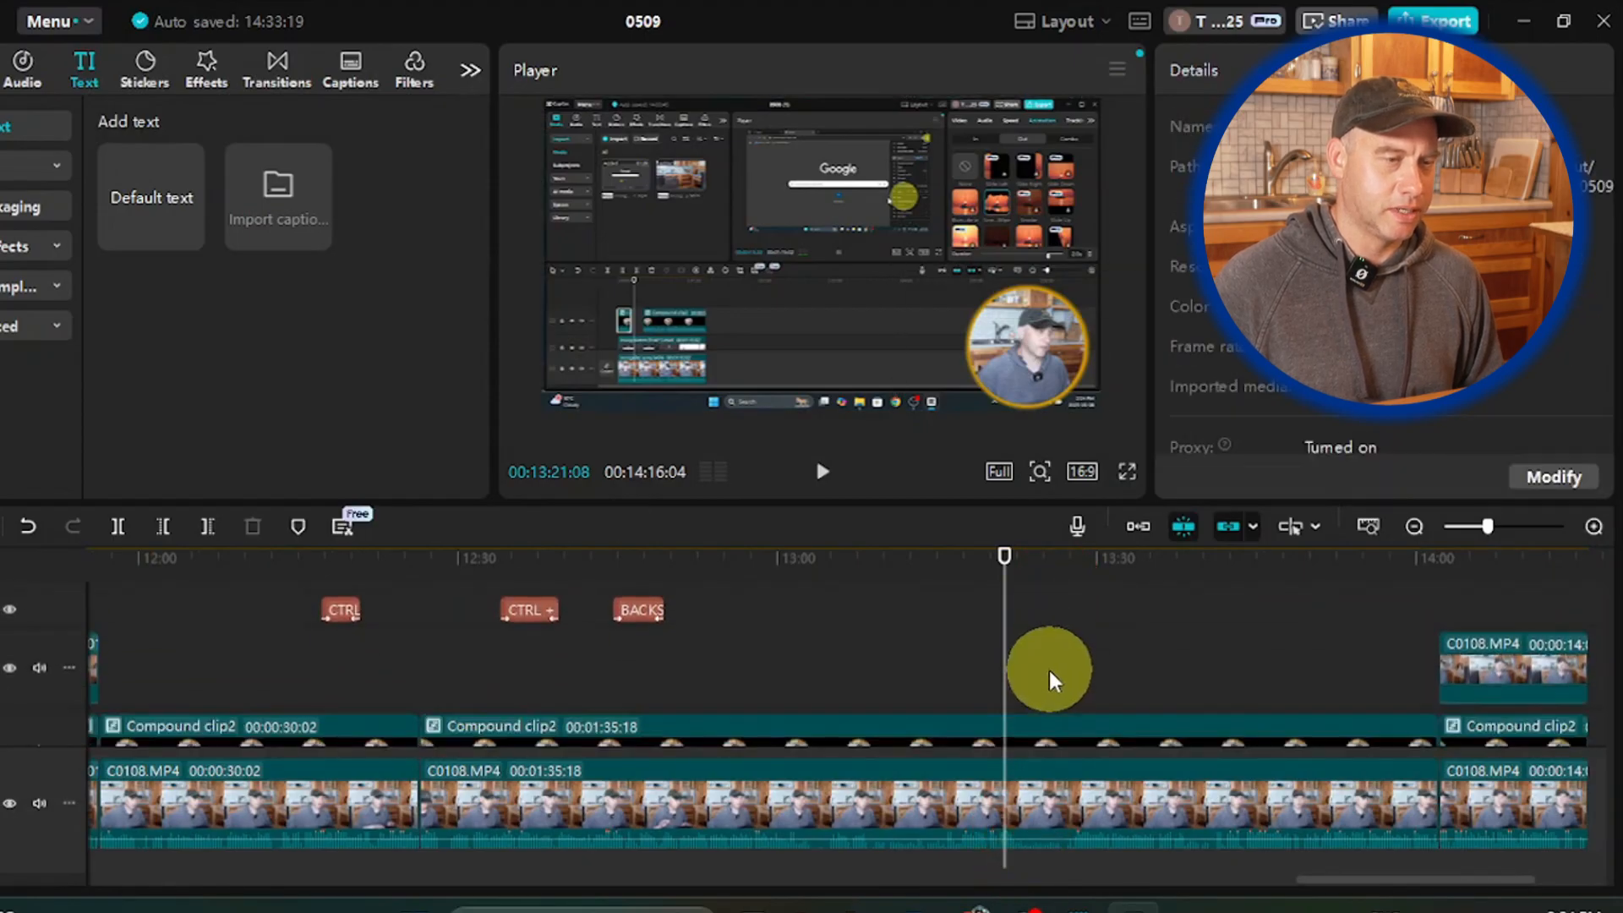
click(1022, 656)
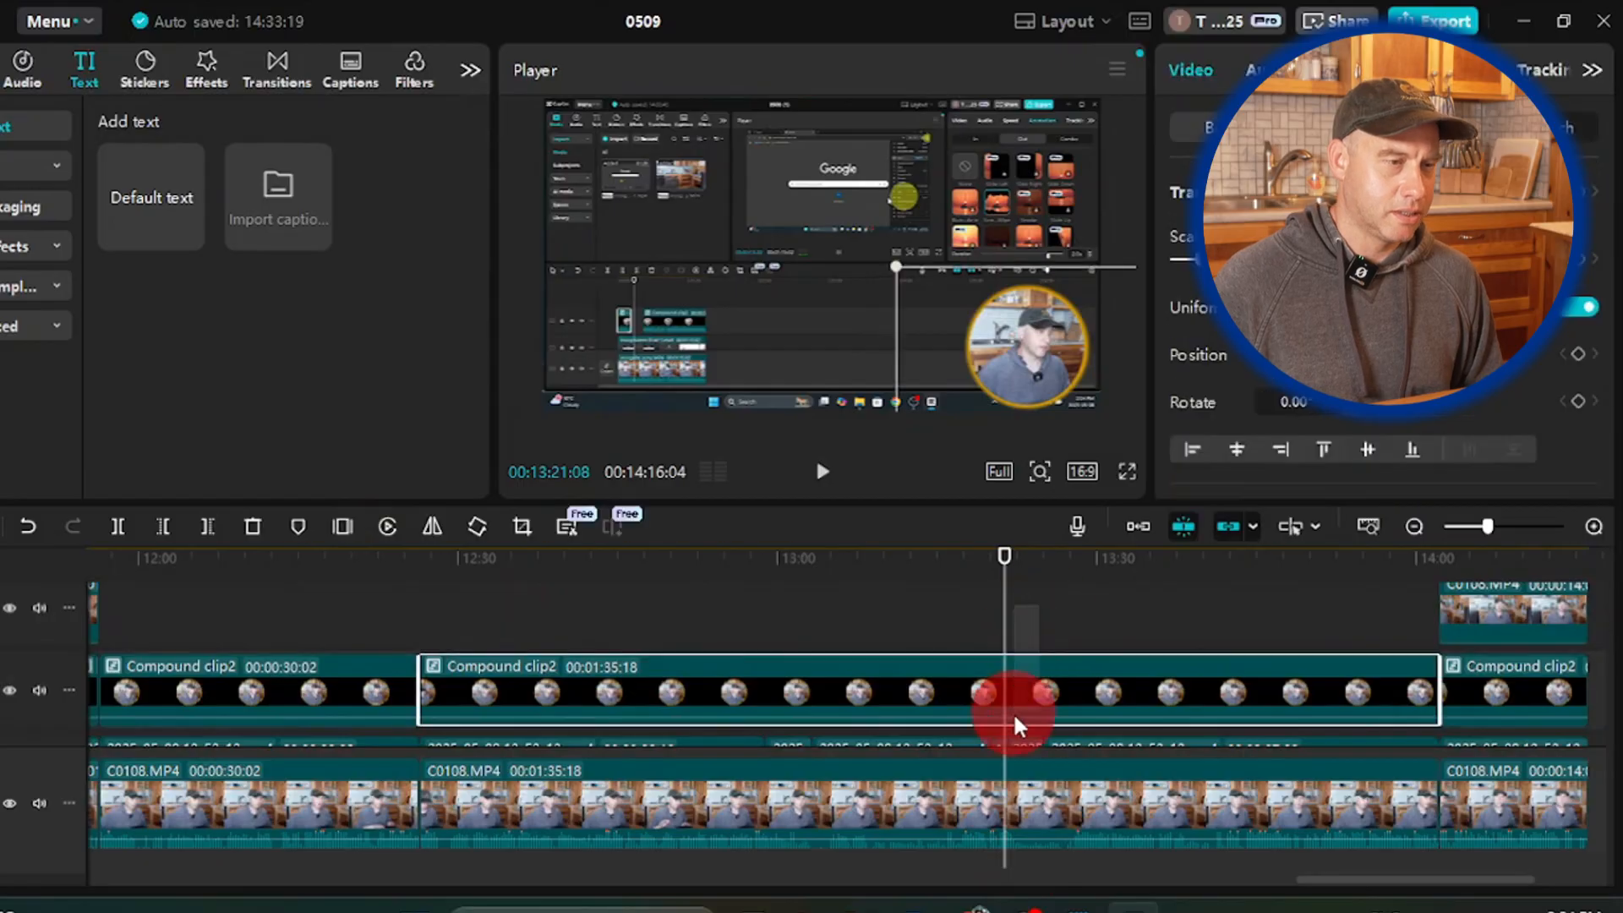
click(1017, 748)
scroll(1103, 638, down, 2)
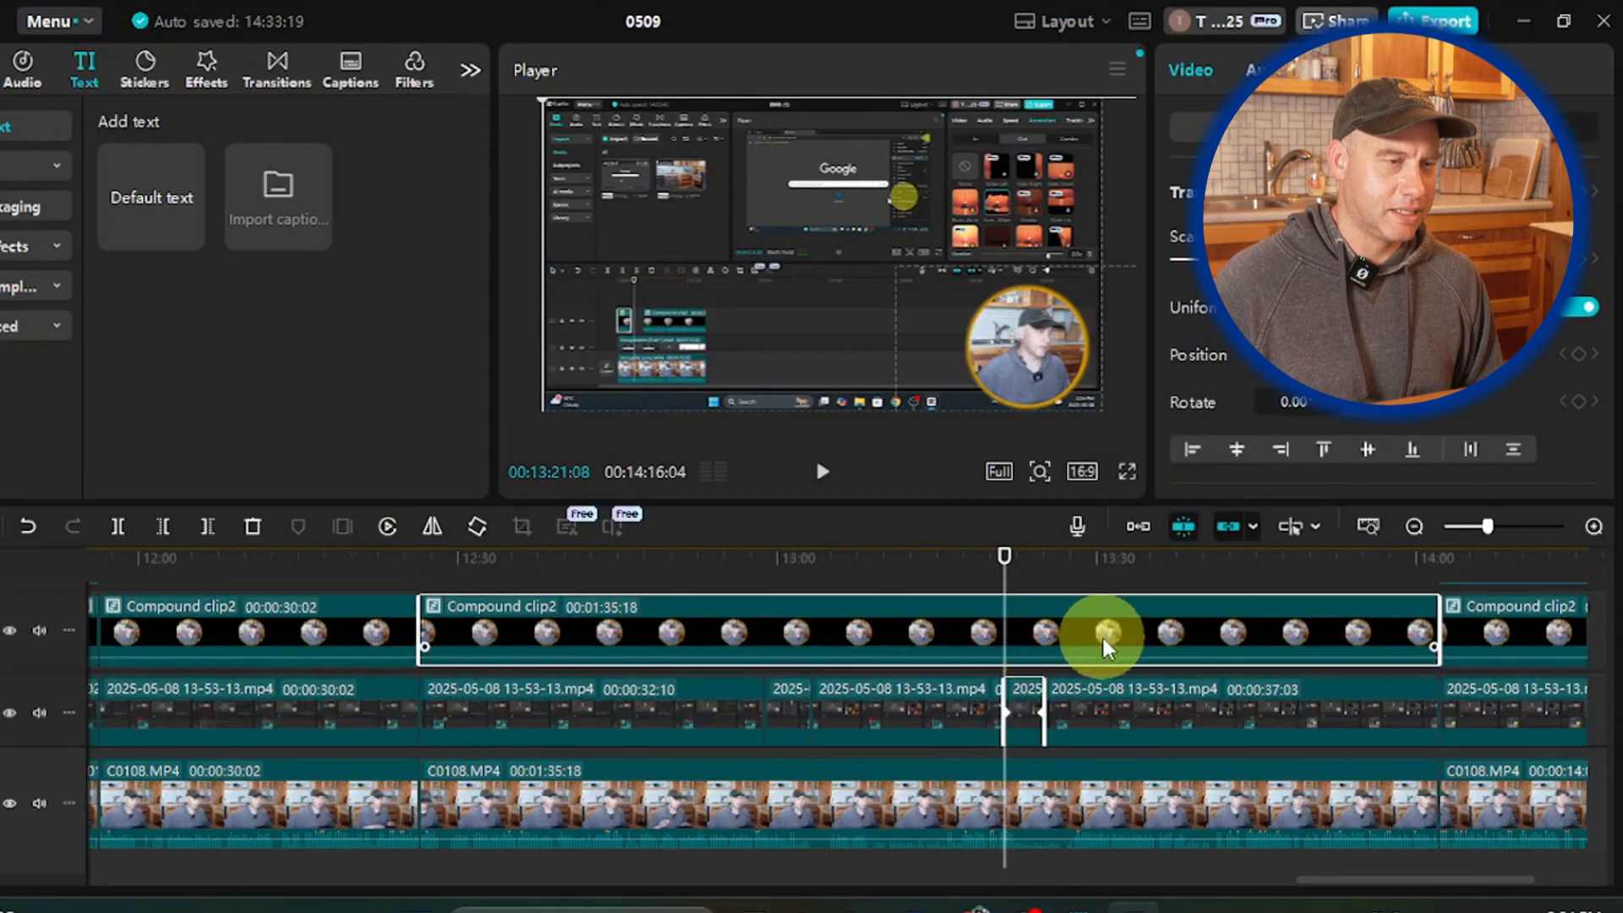
scroll(1104, 633, up, 2)
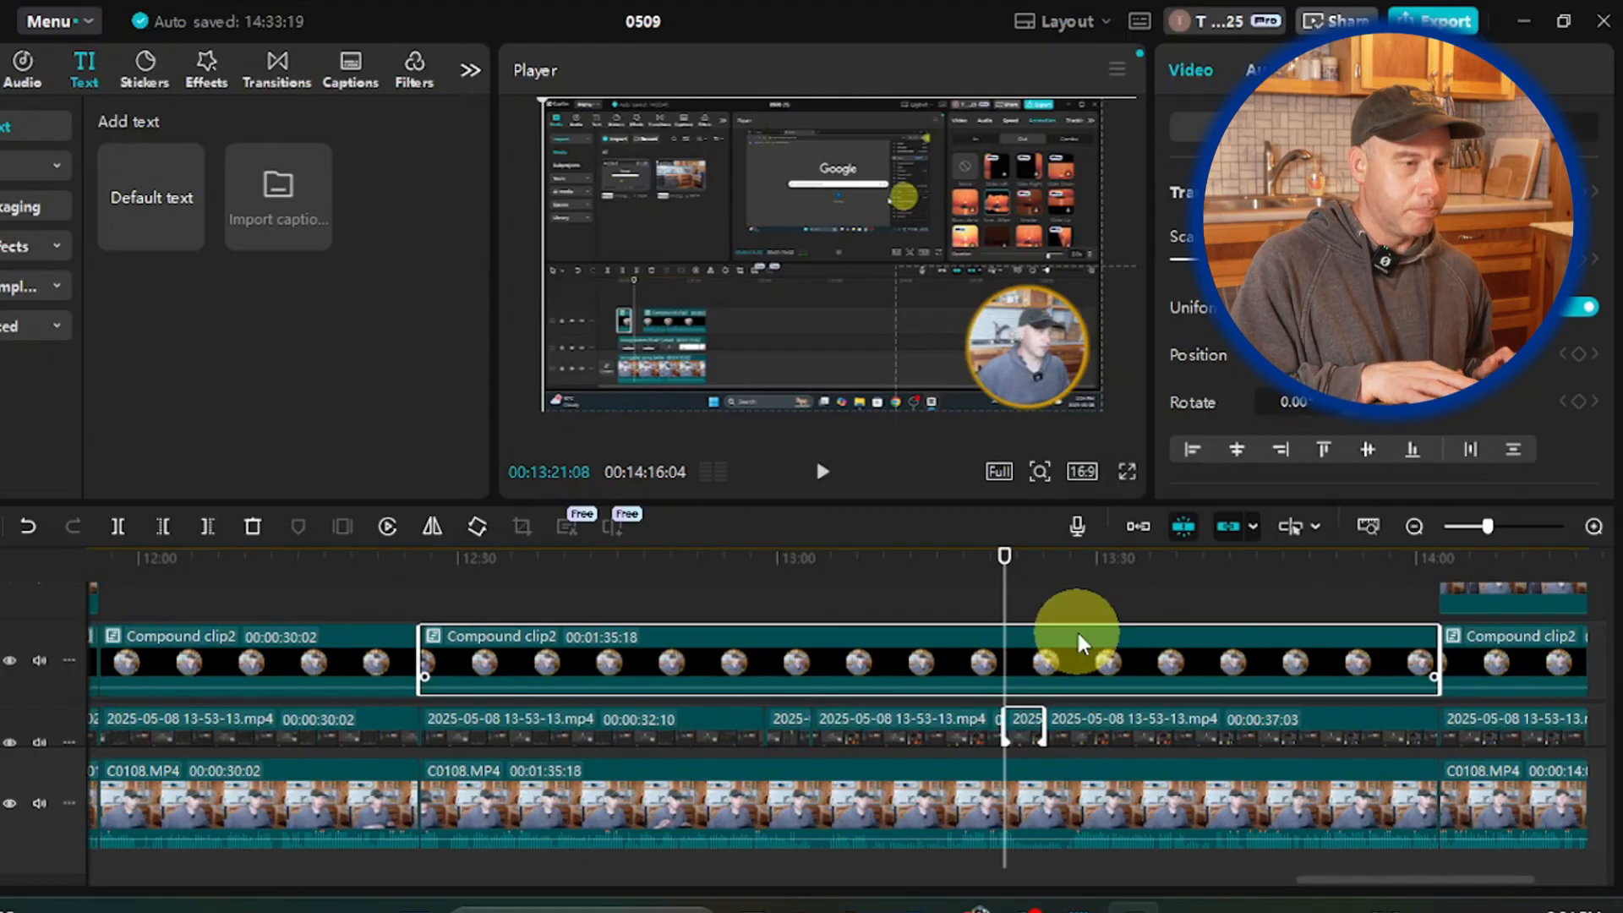
key(ctrl+b)
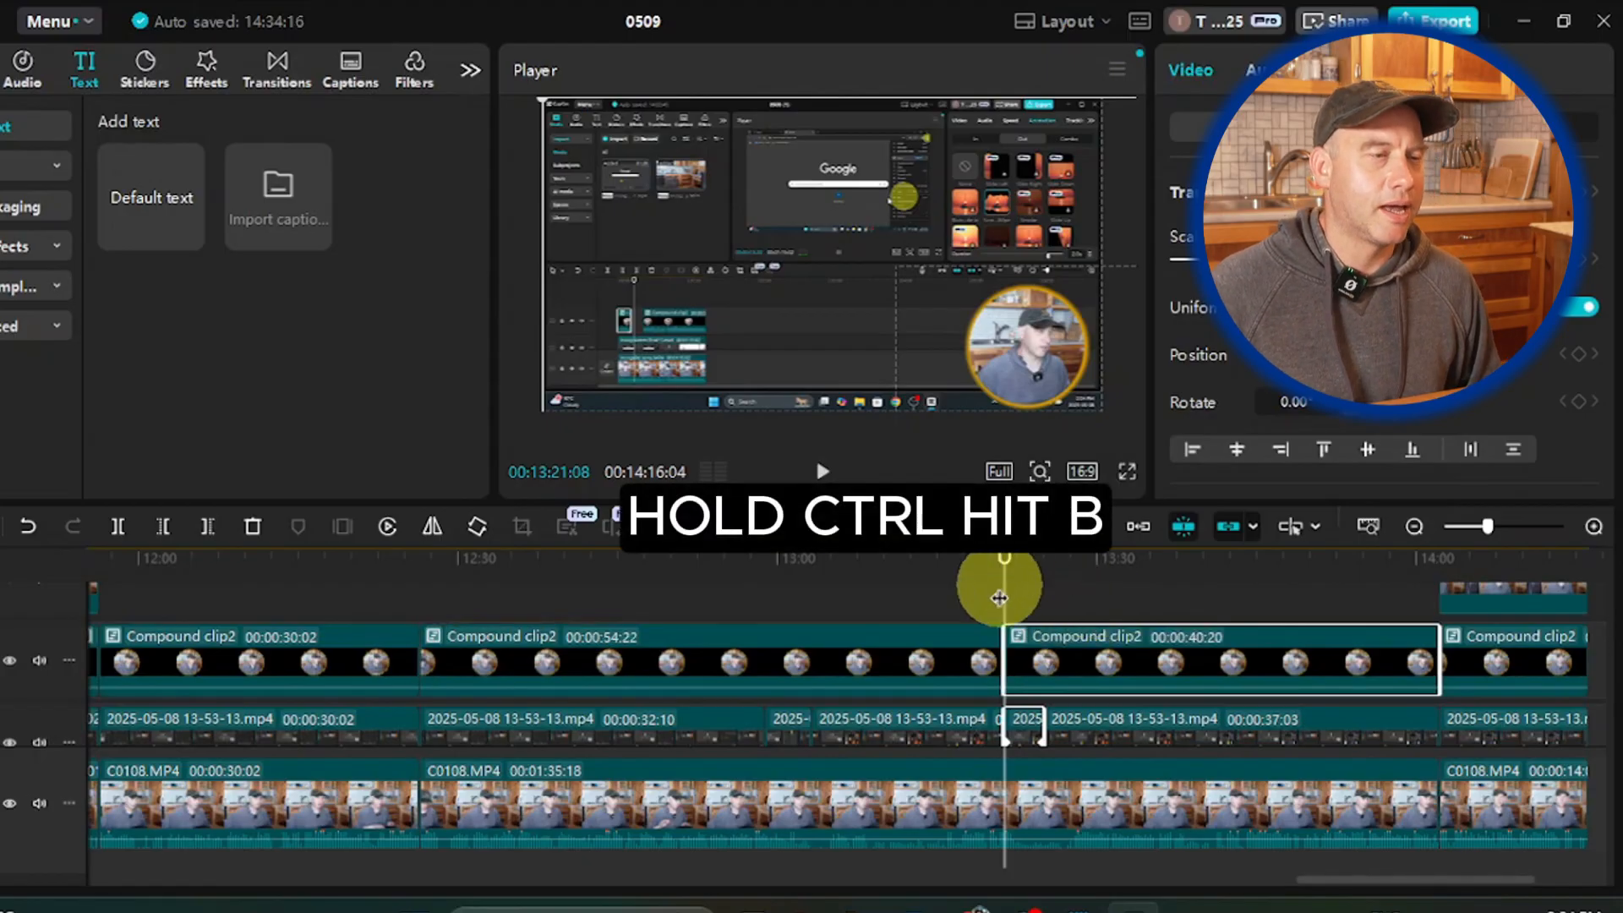
Step: Split the Compound clip2 webcam overlay again at 00:13:25:01, where the short screen recording segment ends
drag(1000, 598, 1045, 592)
key(ctrl+b)
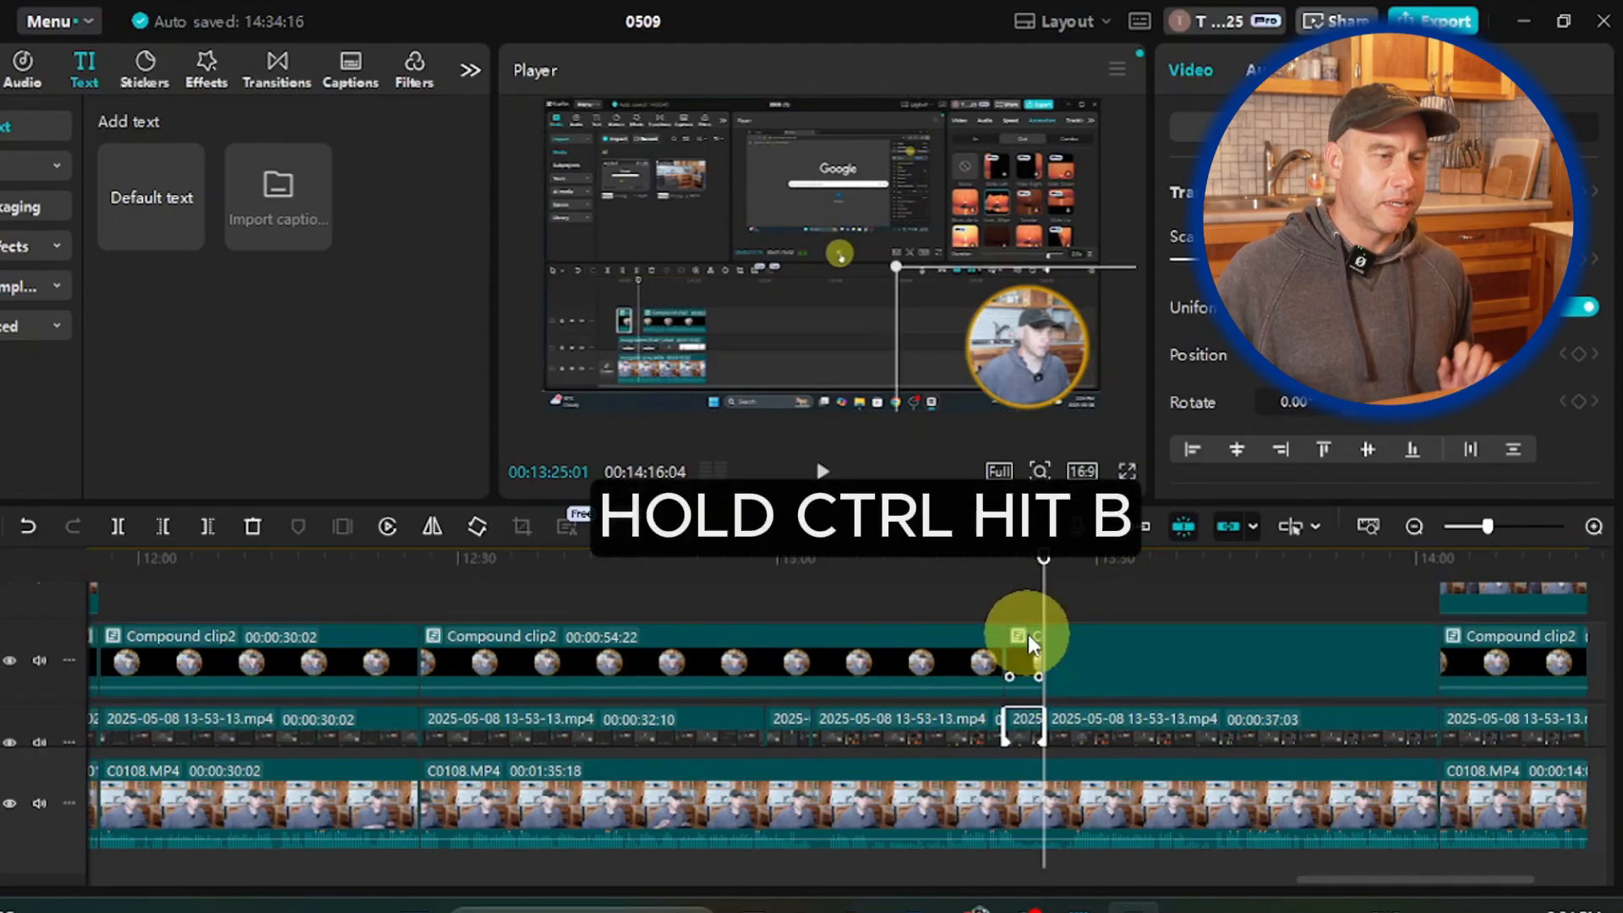
scroll(1047, 630, down, 3)
scroll(1045, 626, up, 2)
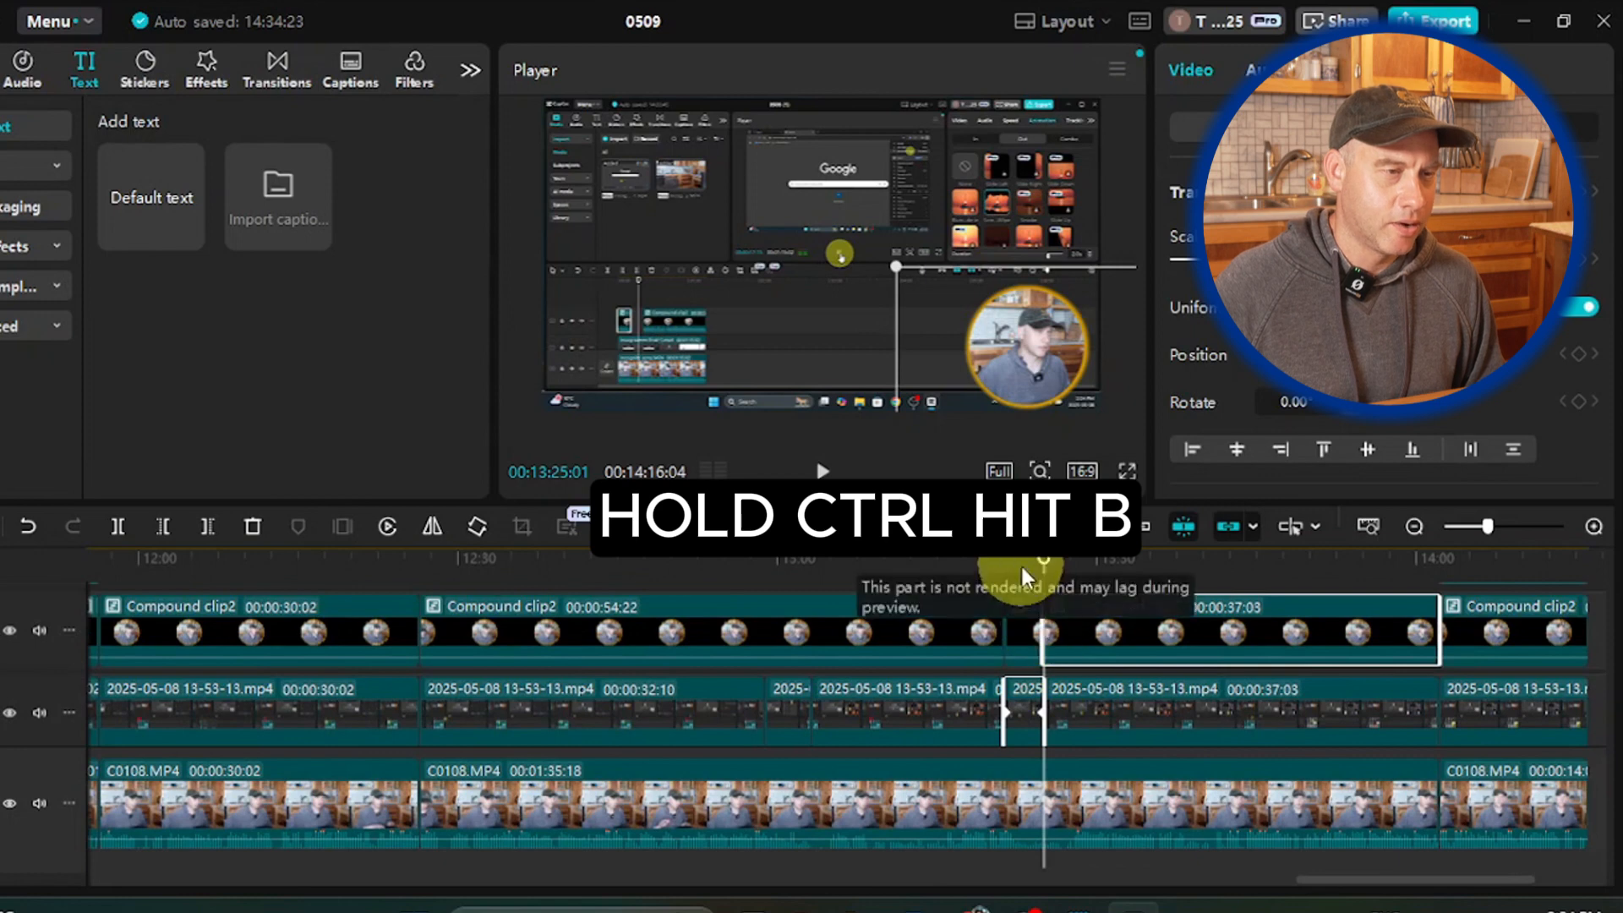
Step: Select the short Compound clip2 piece and the matching screen recording segment from 00:13:21:08 to 00:13:25:01 and copy both
click(1018, 564)
click(1030, 624)
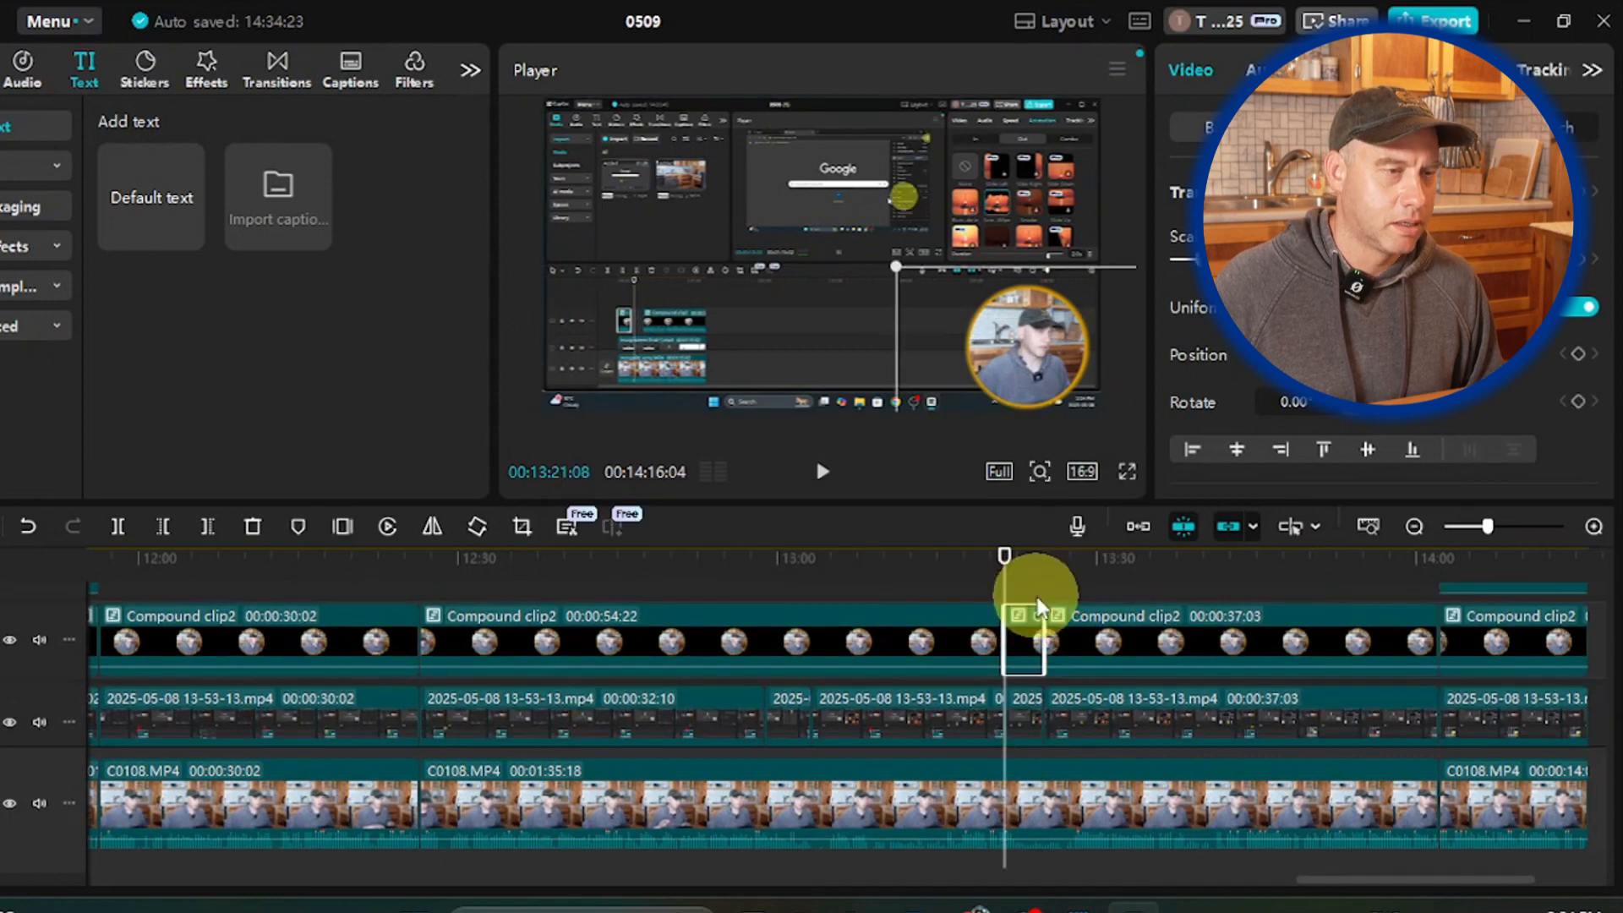
drag(1033, 603, 1029, 659)
drag(1035, 777, 1027, 720)
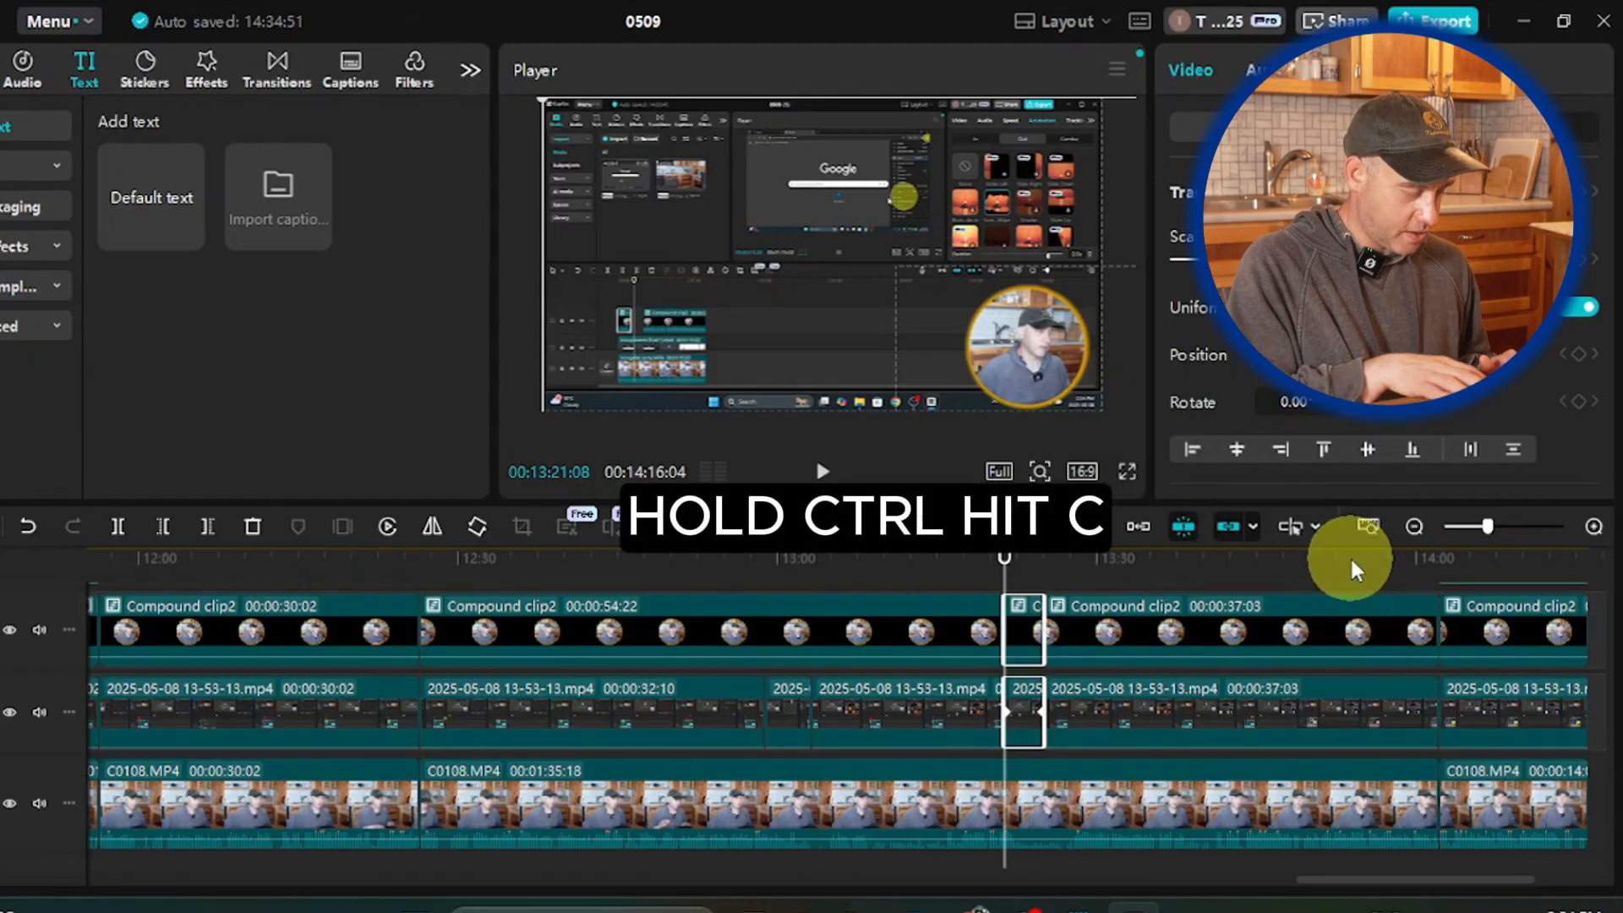
Step: Return to the intro, play a short part of its first clip and place the playhead at 00:00:08:12
key(shift+z)
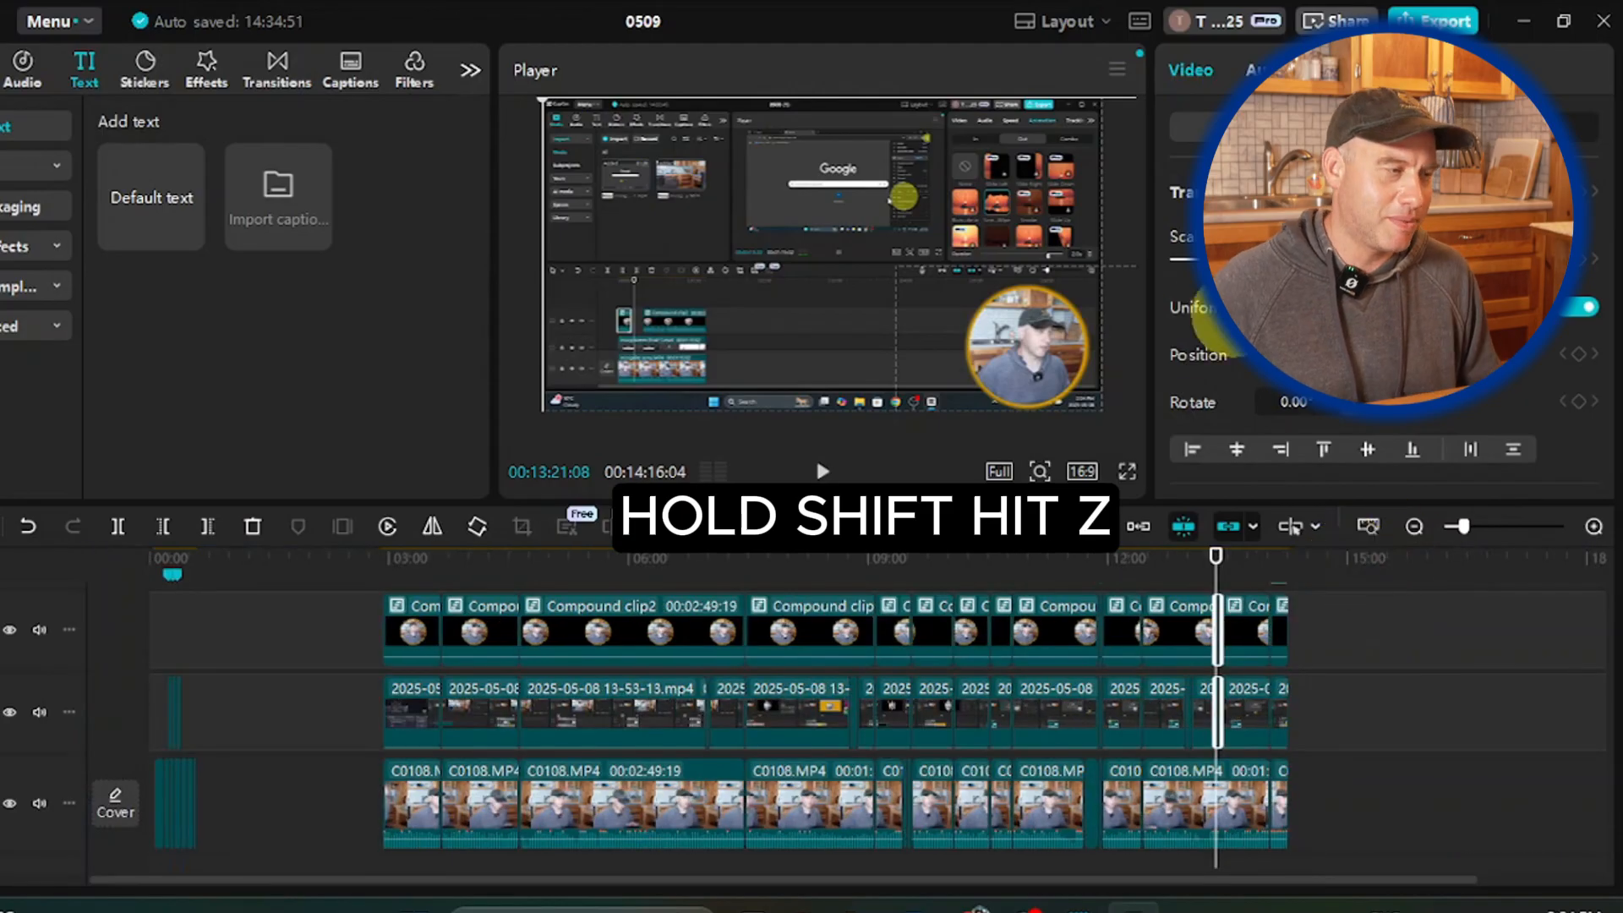
drag(1216, 562, 183, 654)
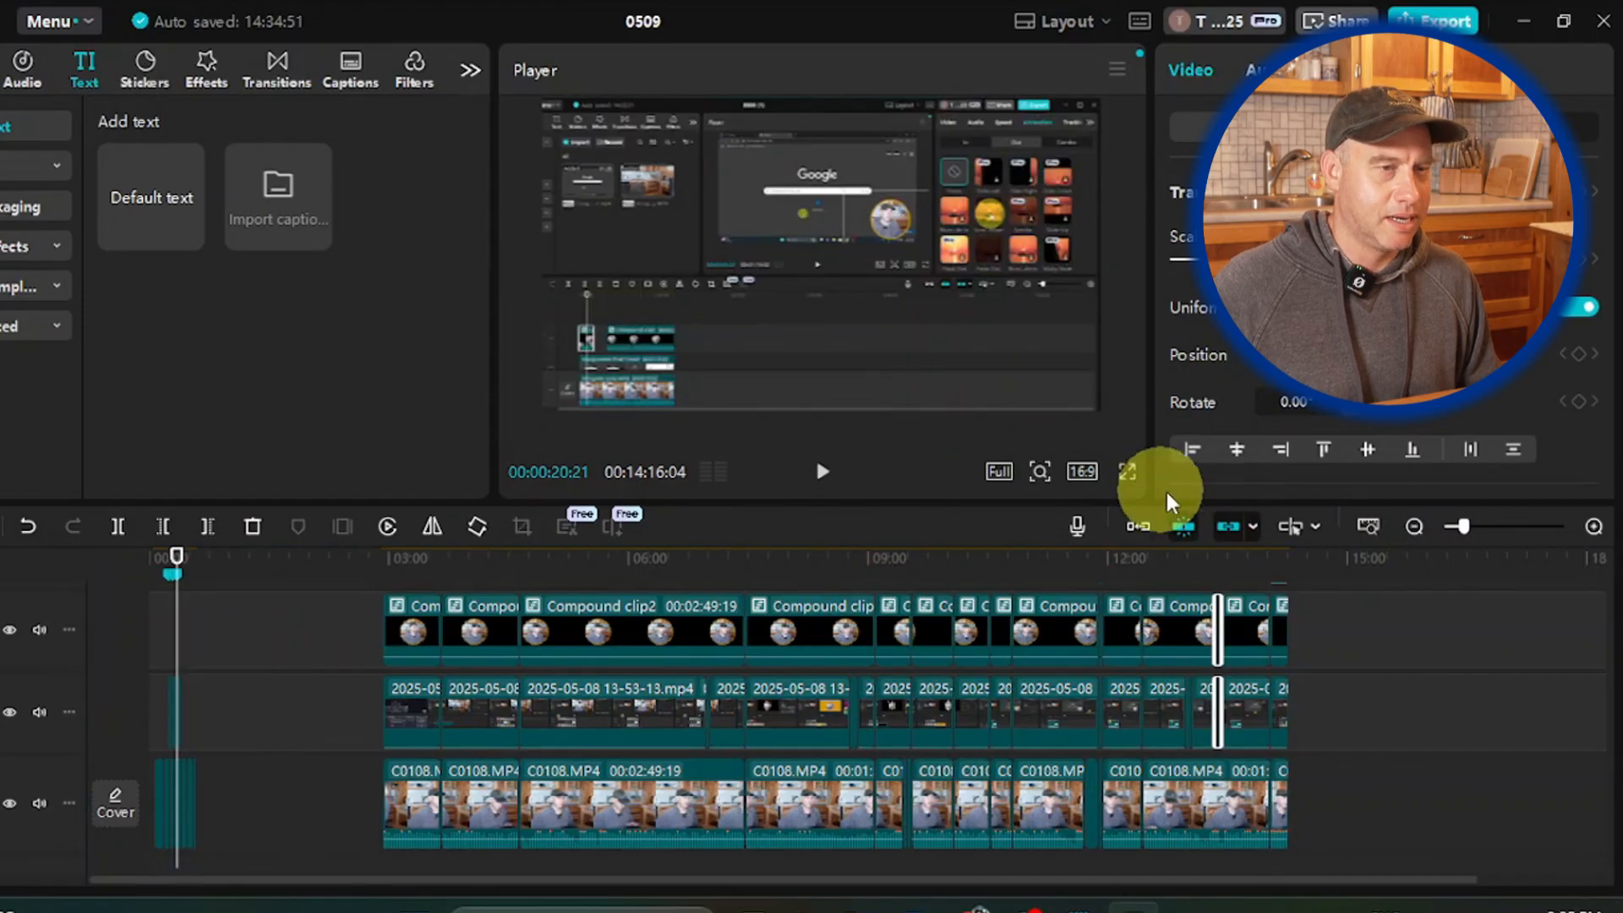
click(1590, 526)
click(1589, 525)
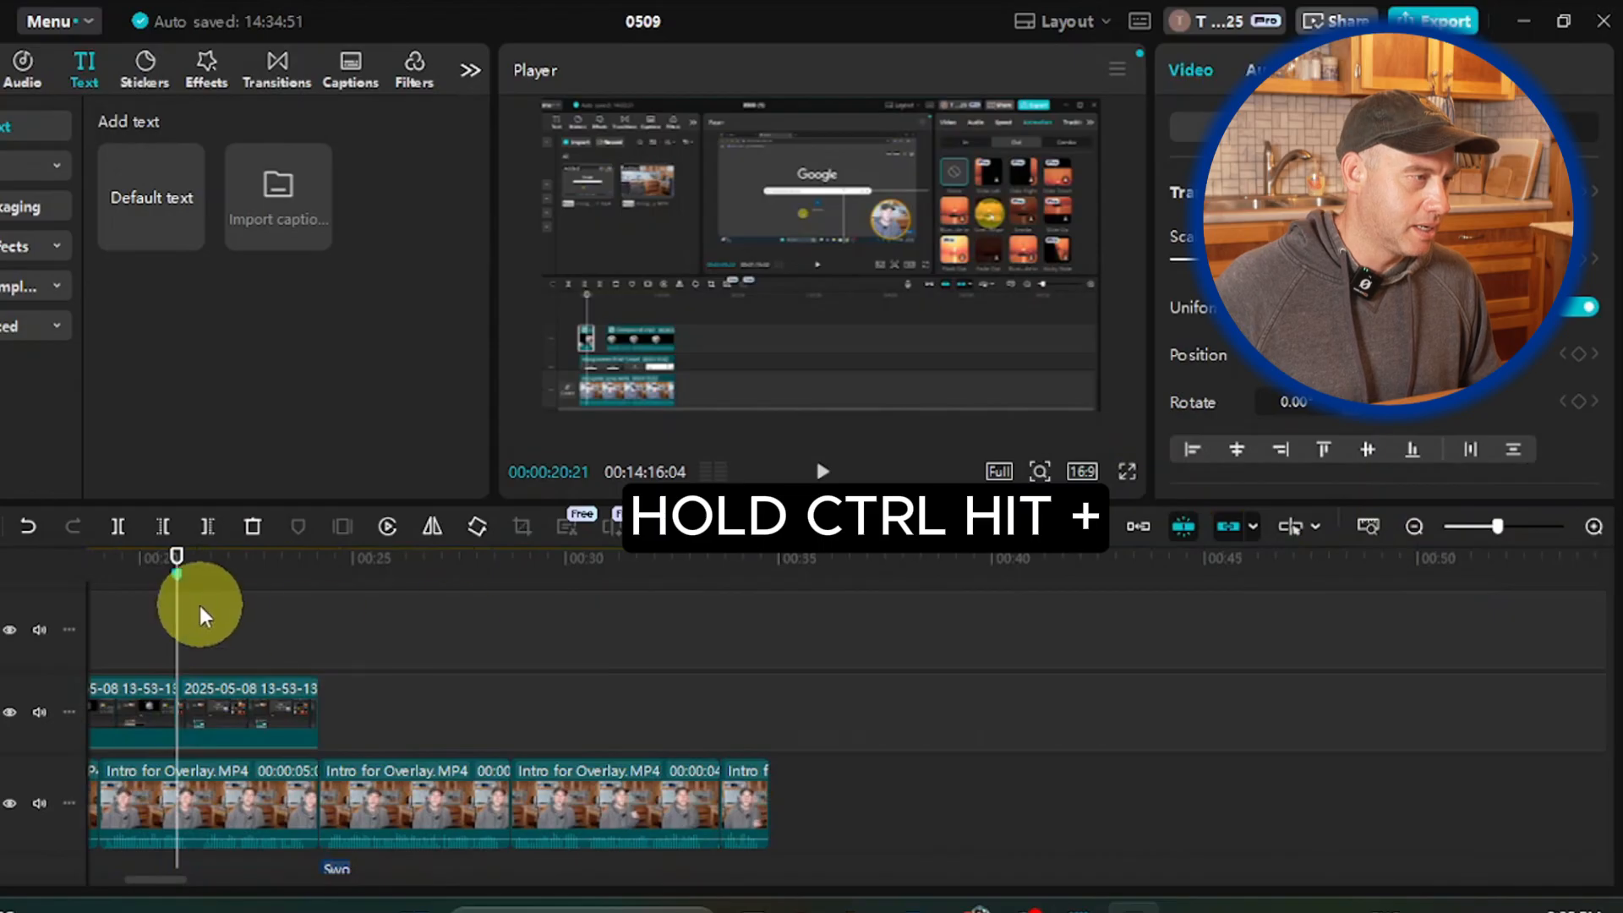
mouse_move(174, 626)
mouse_down()
mouse_move(17, 645)
mouse_move(154, 630)
mouse_up()
drag(289, 633, 634, 623)
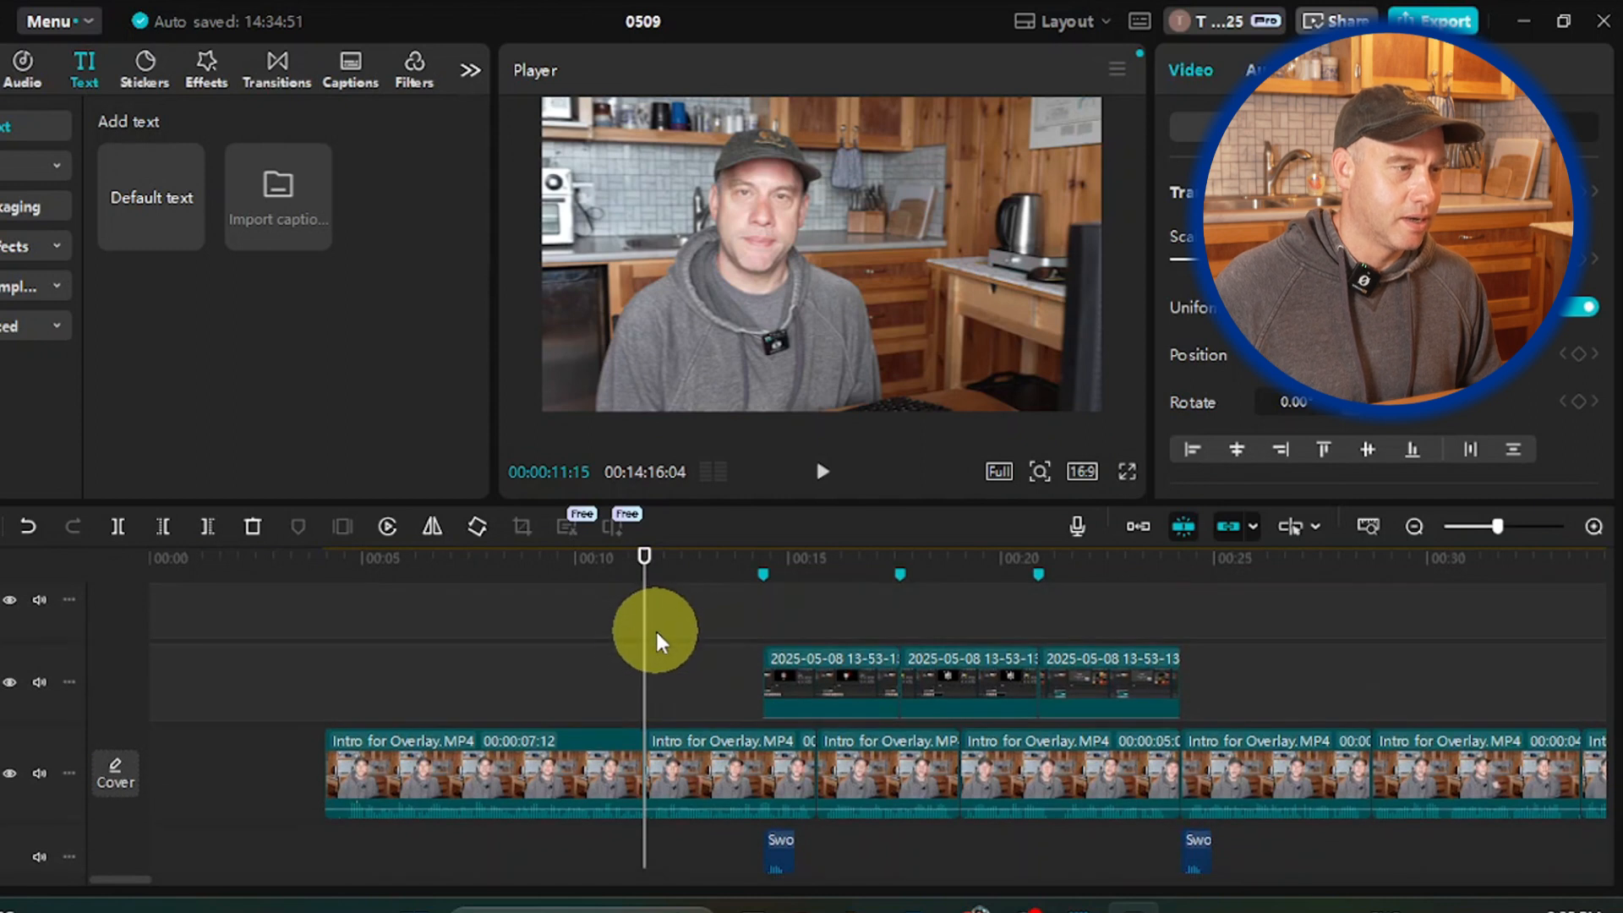
drag(644, 641, 491, 665)
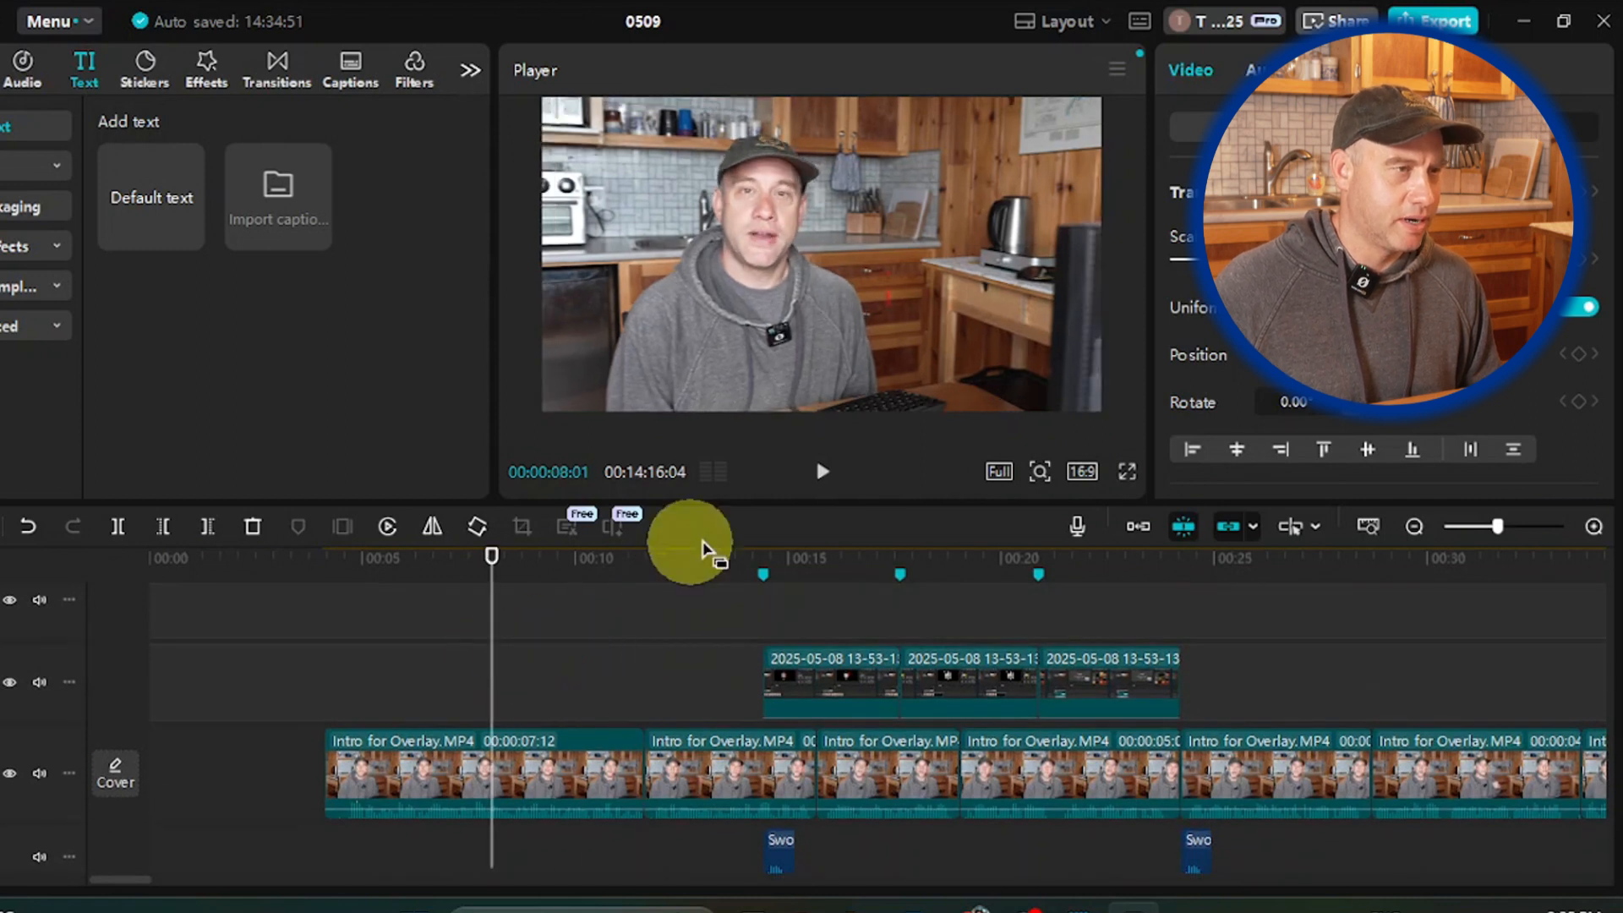
click(822, 474)
click(822, 473)
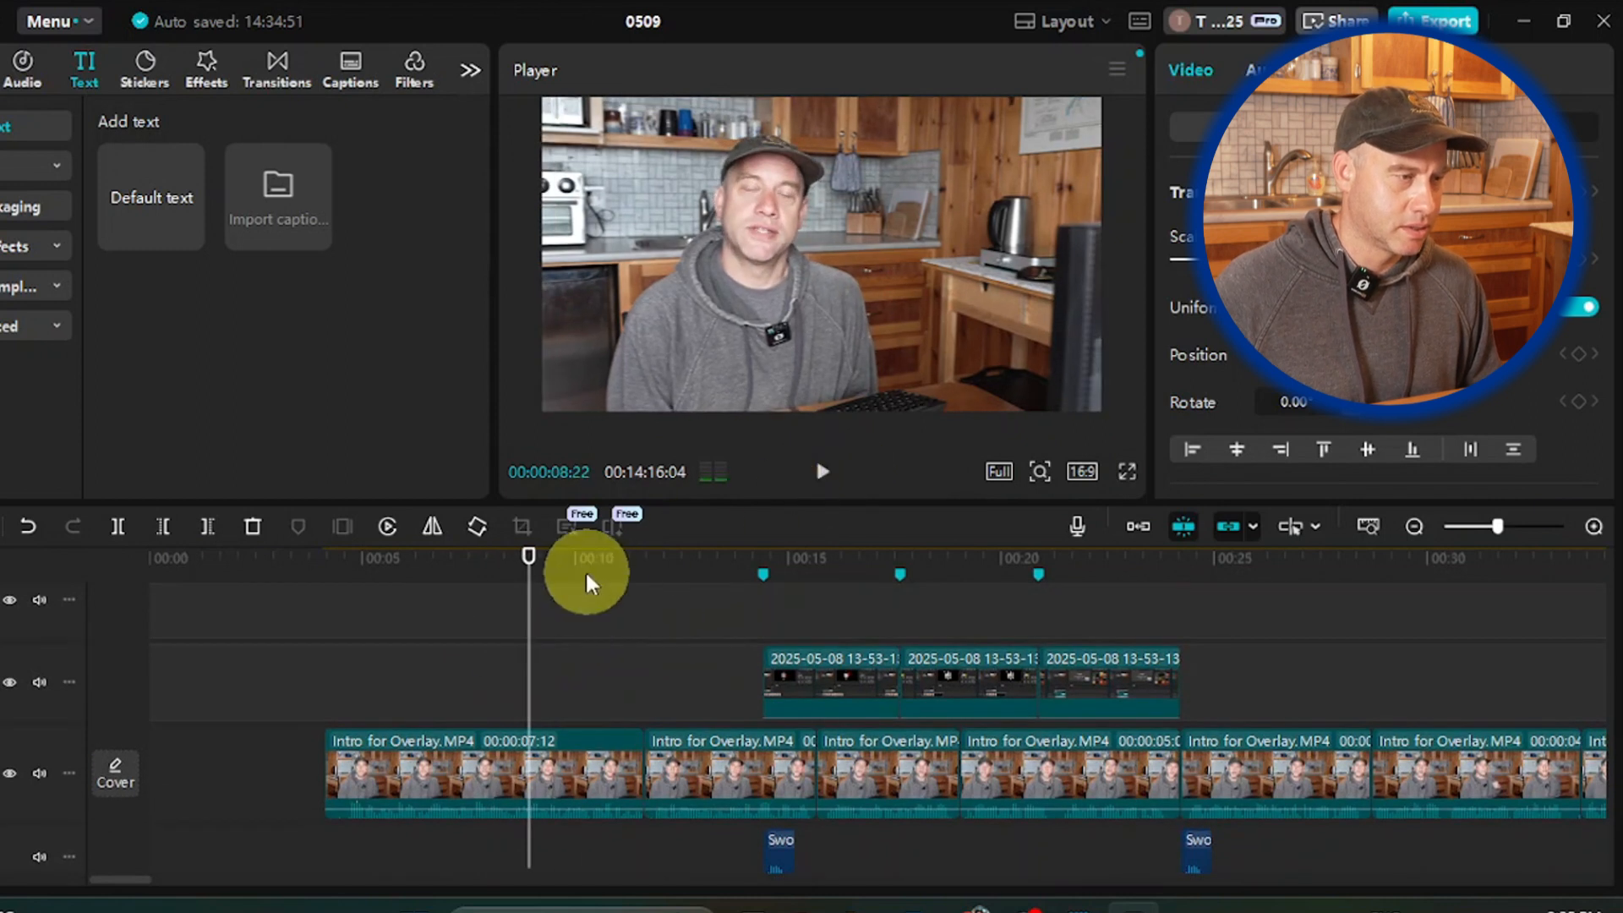
drag(530, 620, 513, 630)
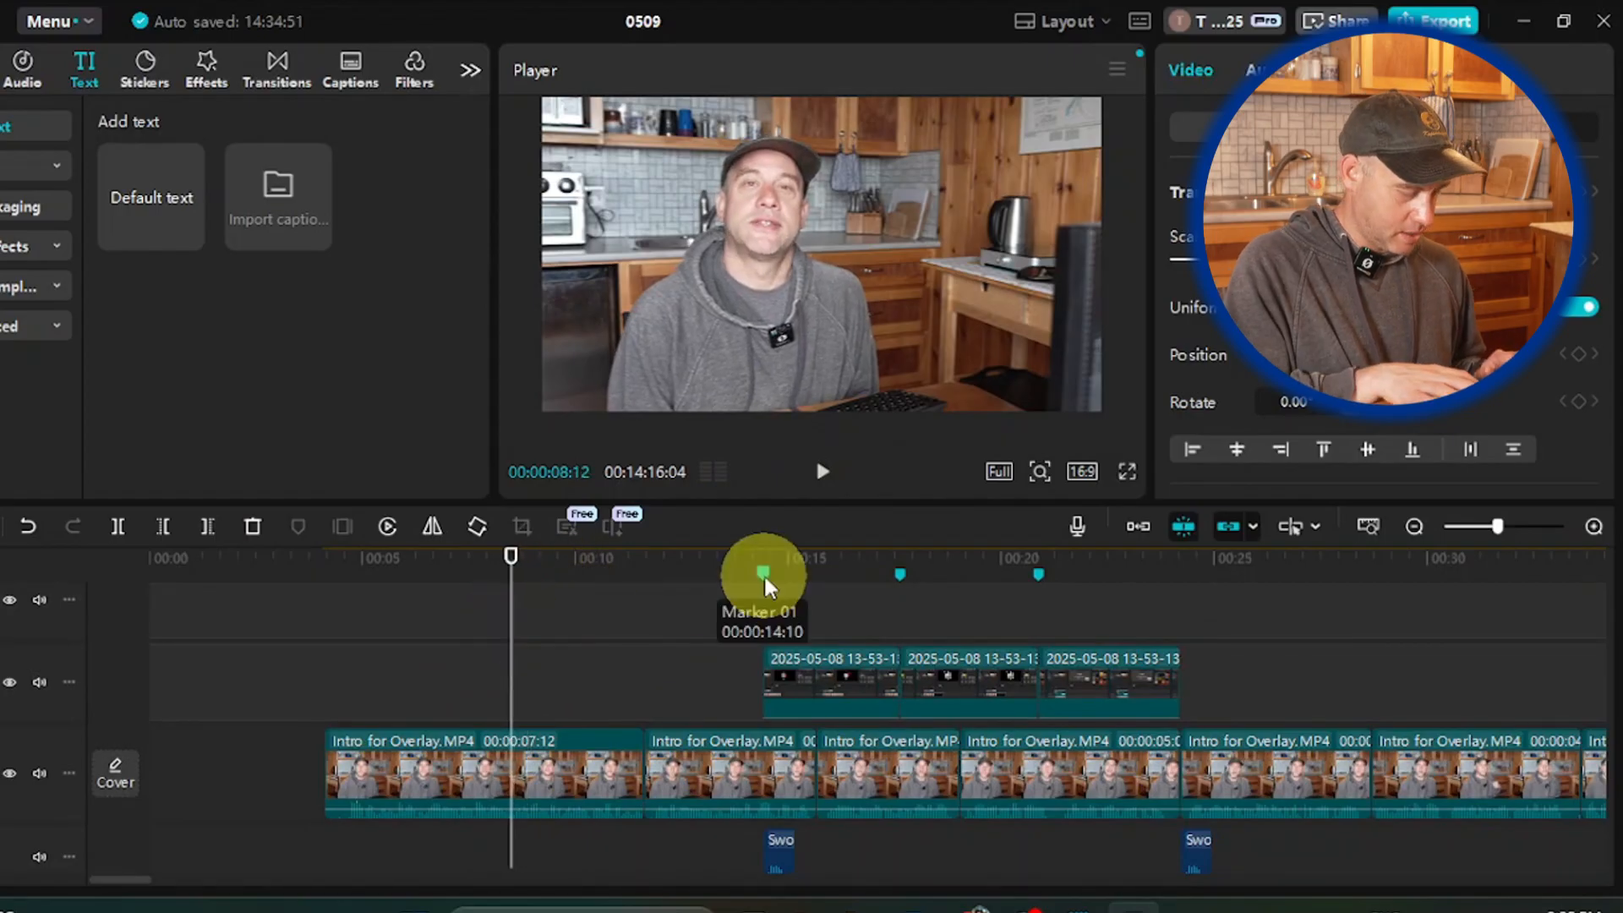
Step: Paste the copied screen recording segment and its webcam overlay above the intro at 00:00:08:12
key(ctrl+v)
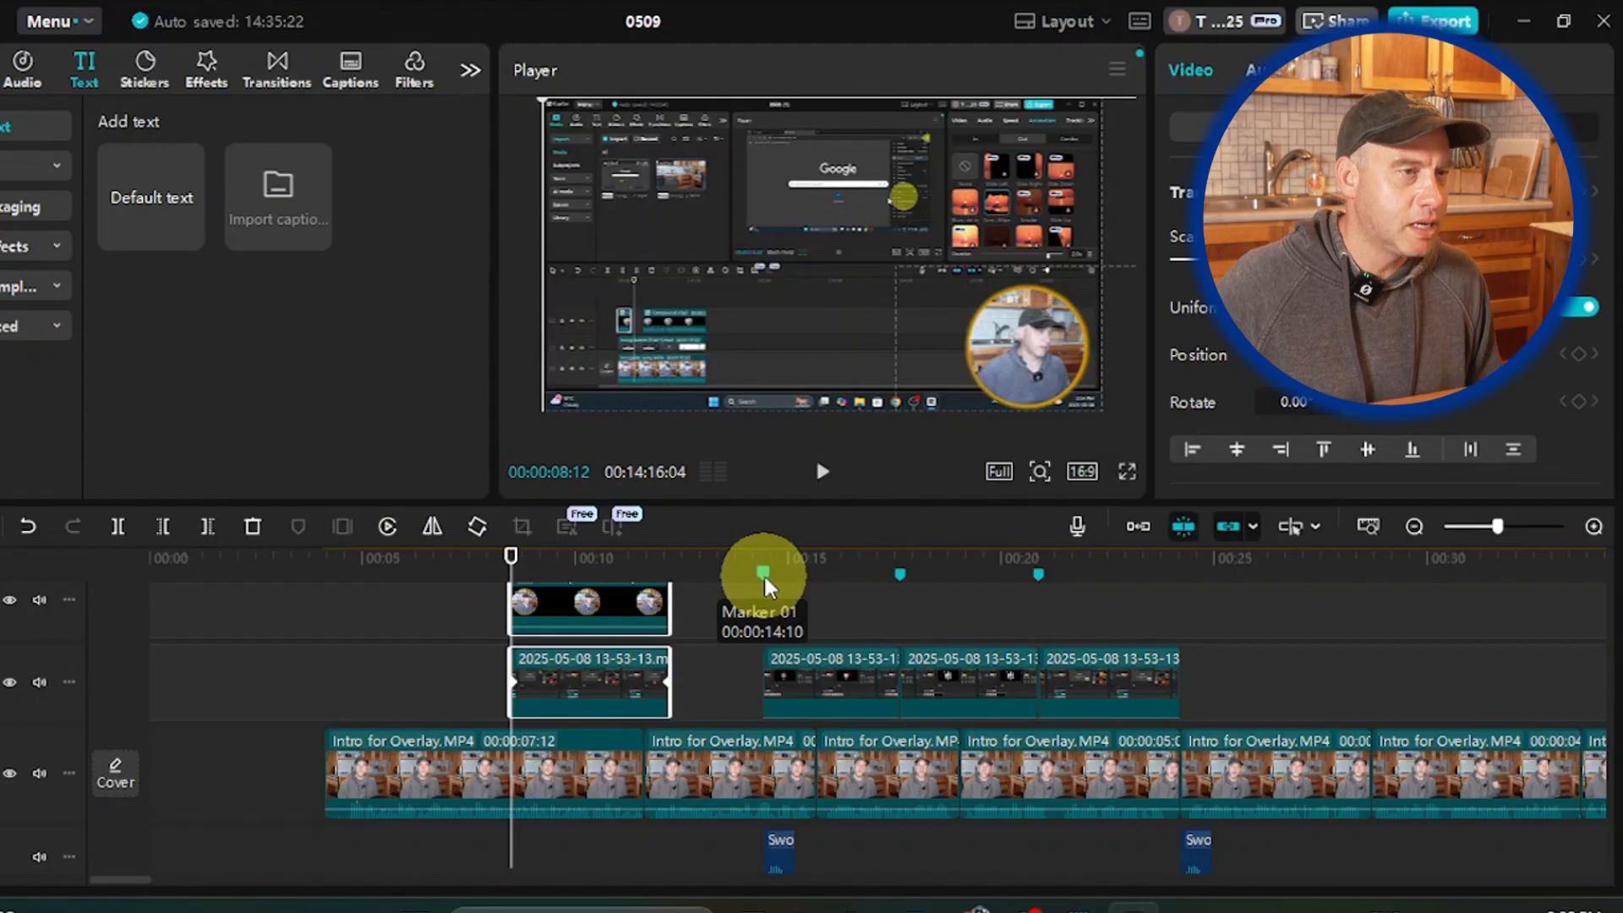
scroll(553, 685, up, 1)
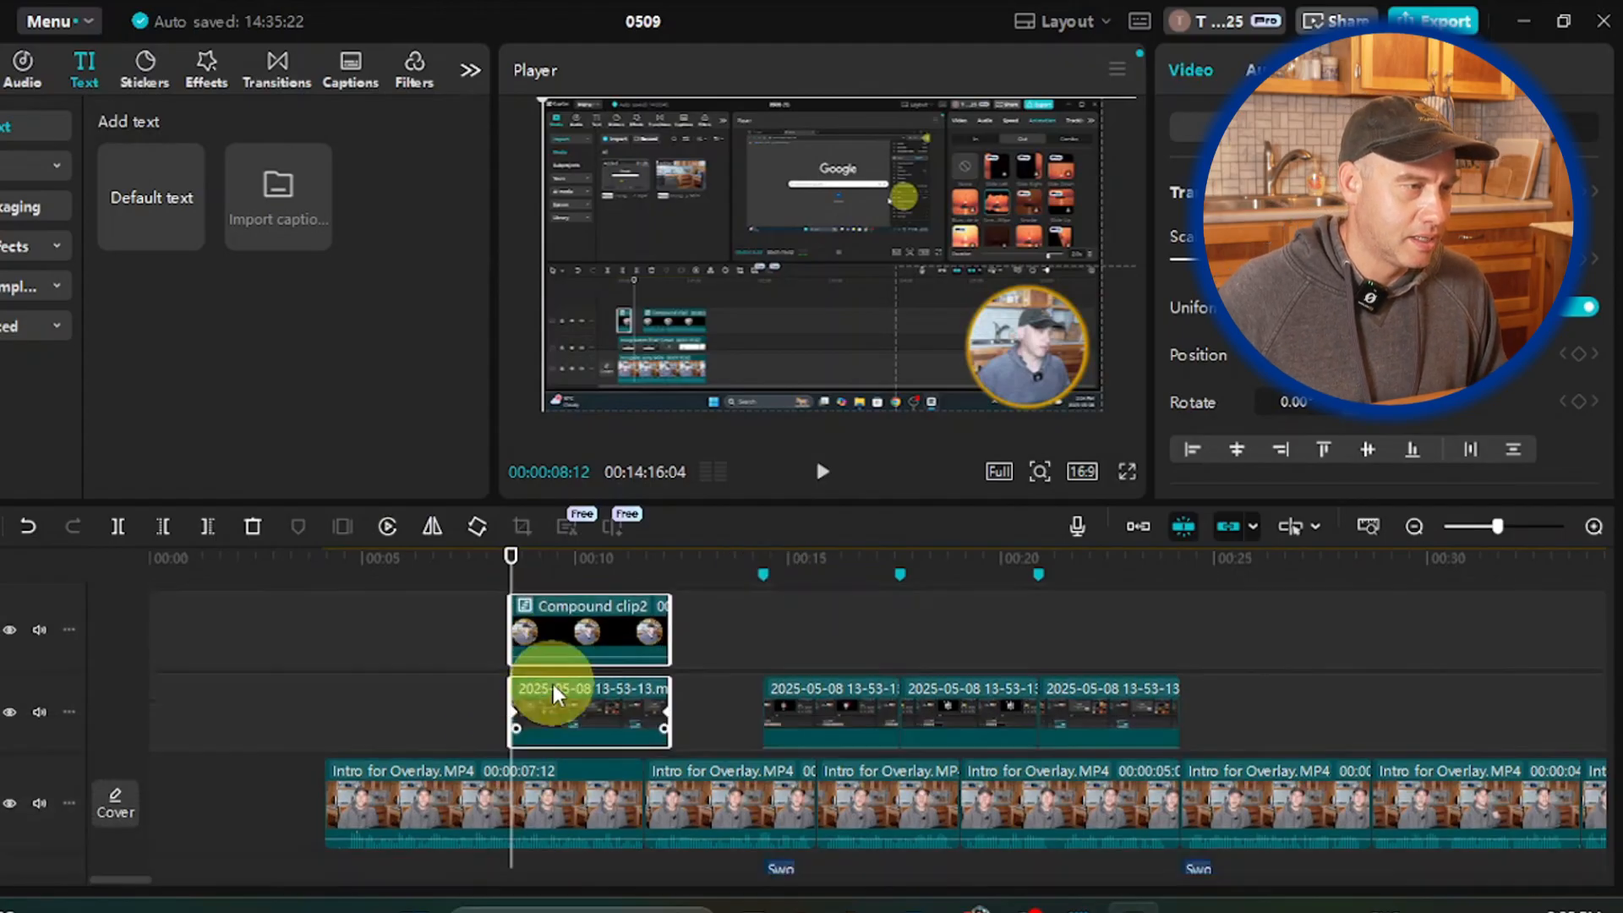
scroll(555, 685, down, 1)
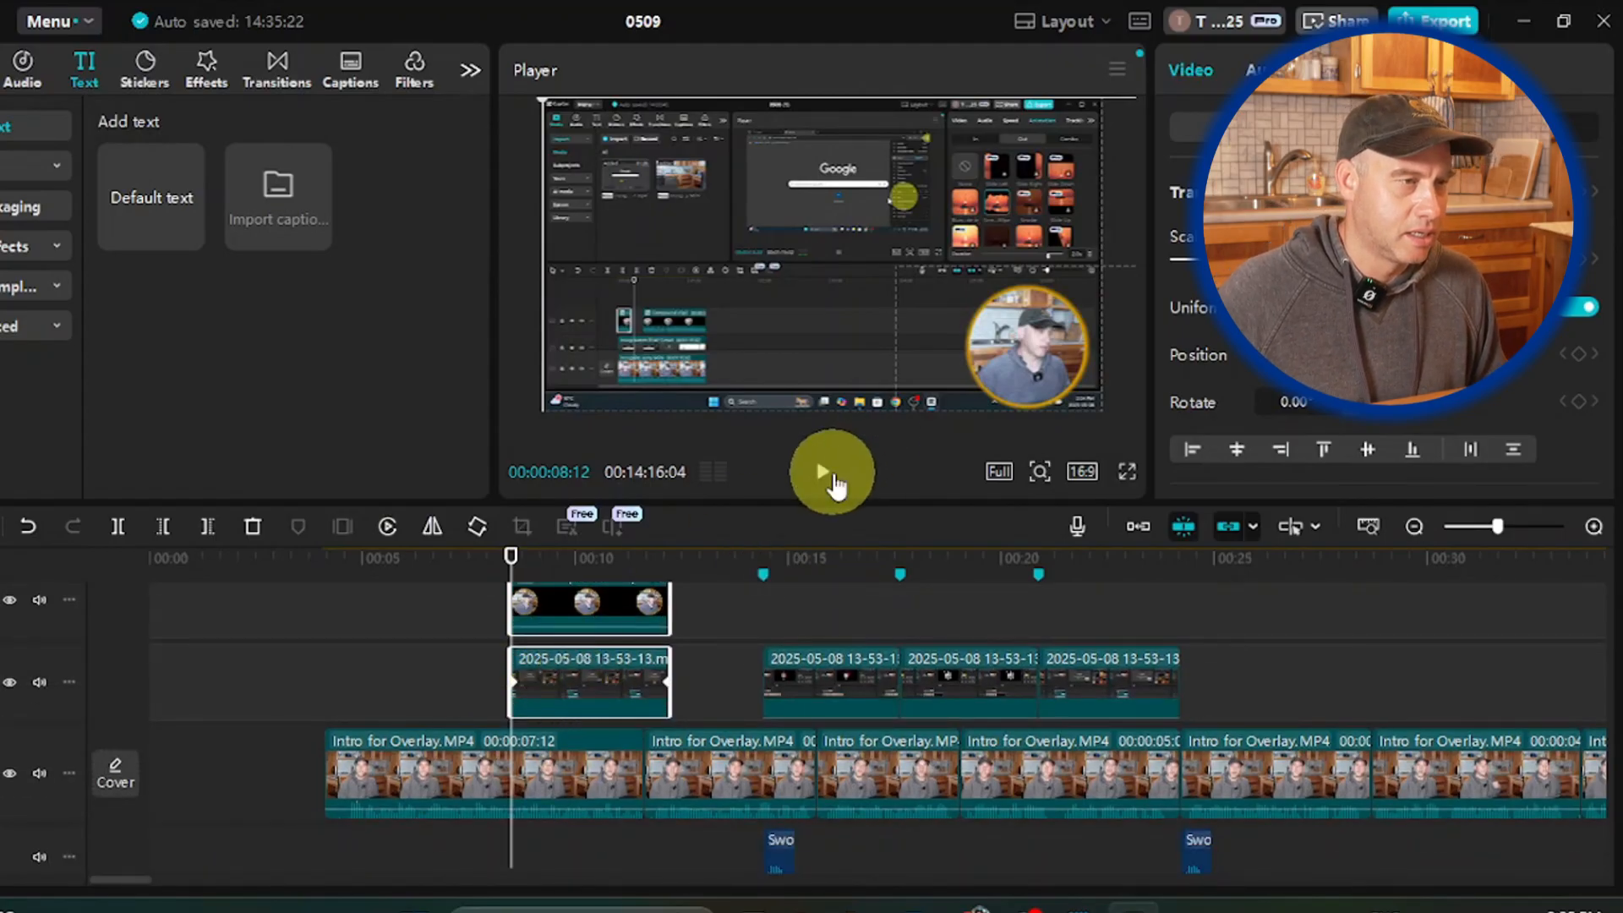
Step: Play the pasted overlays to 00:00:11:15 and trim the end of both to that point, where the first intro clip ends
click(824, 472)
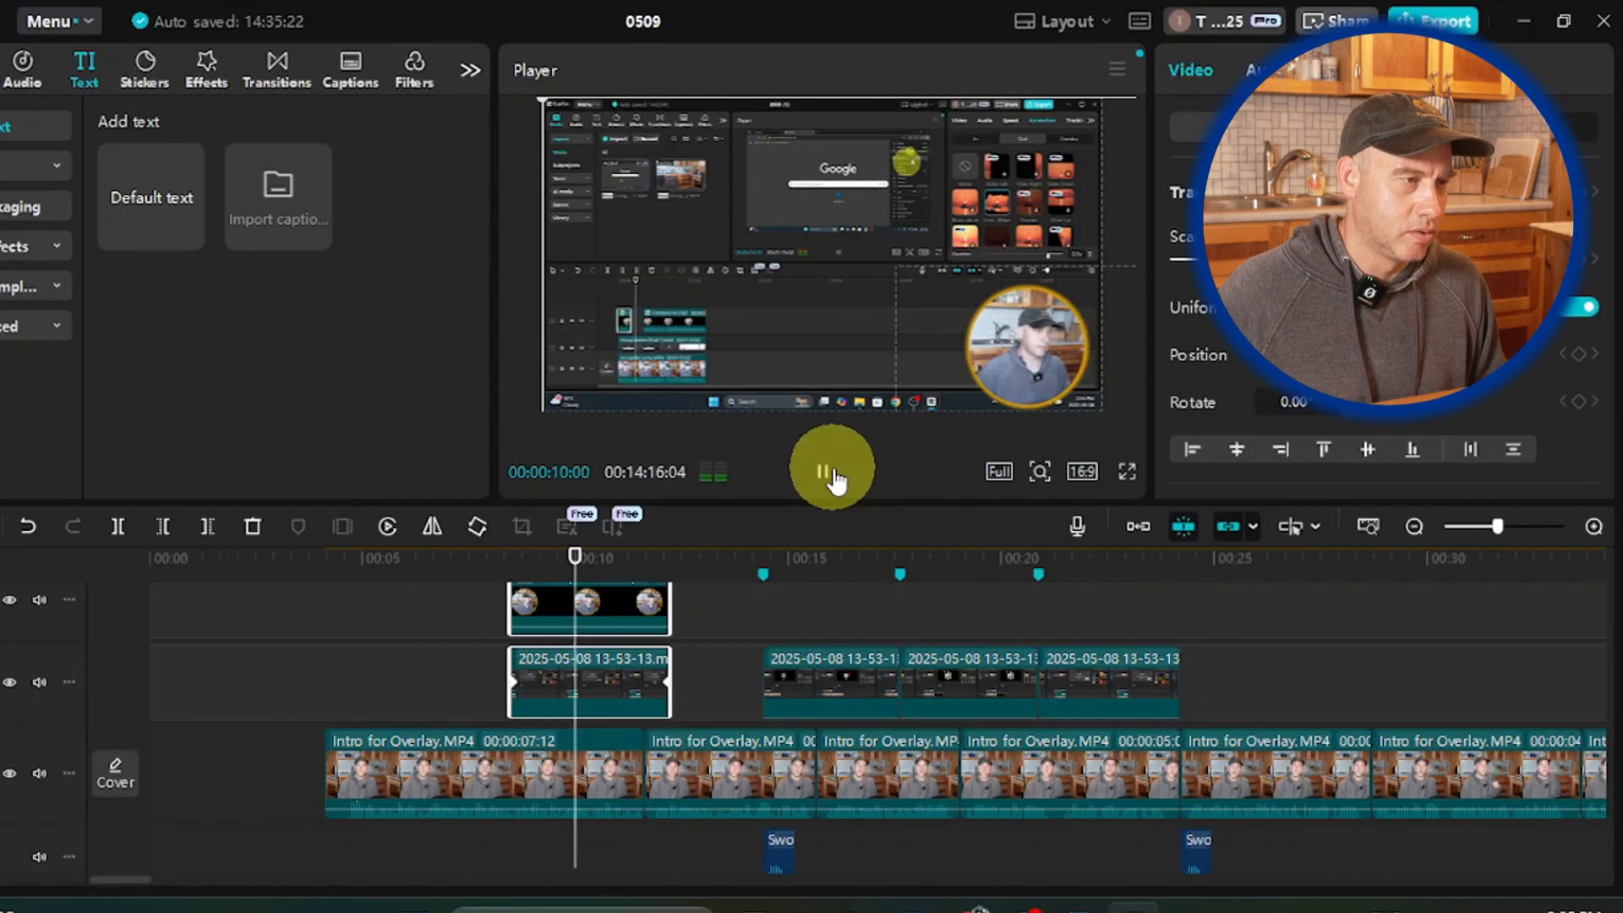
click(833, 476)
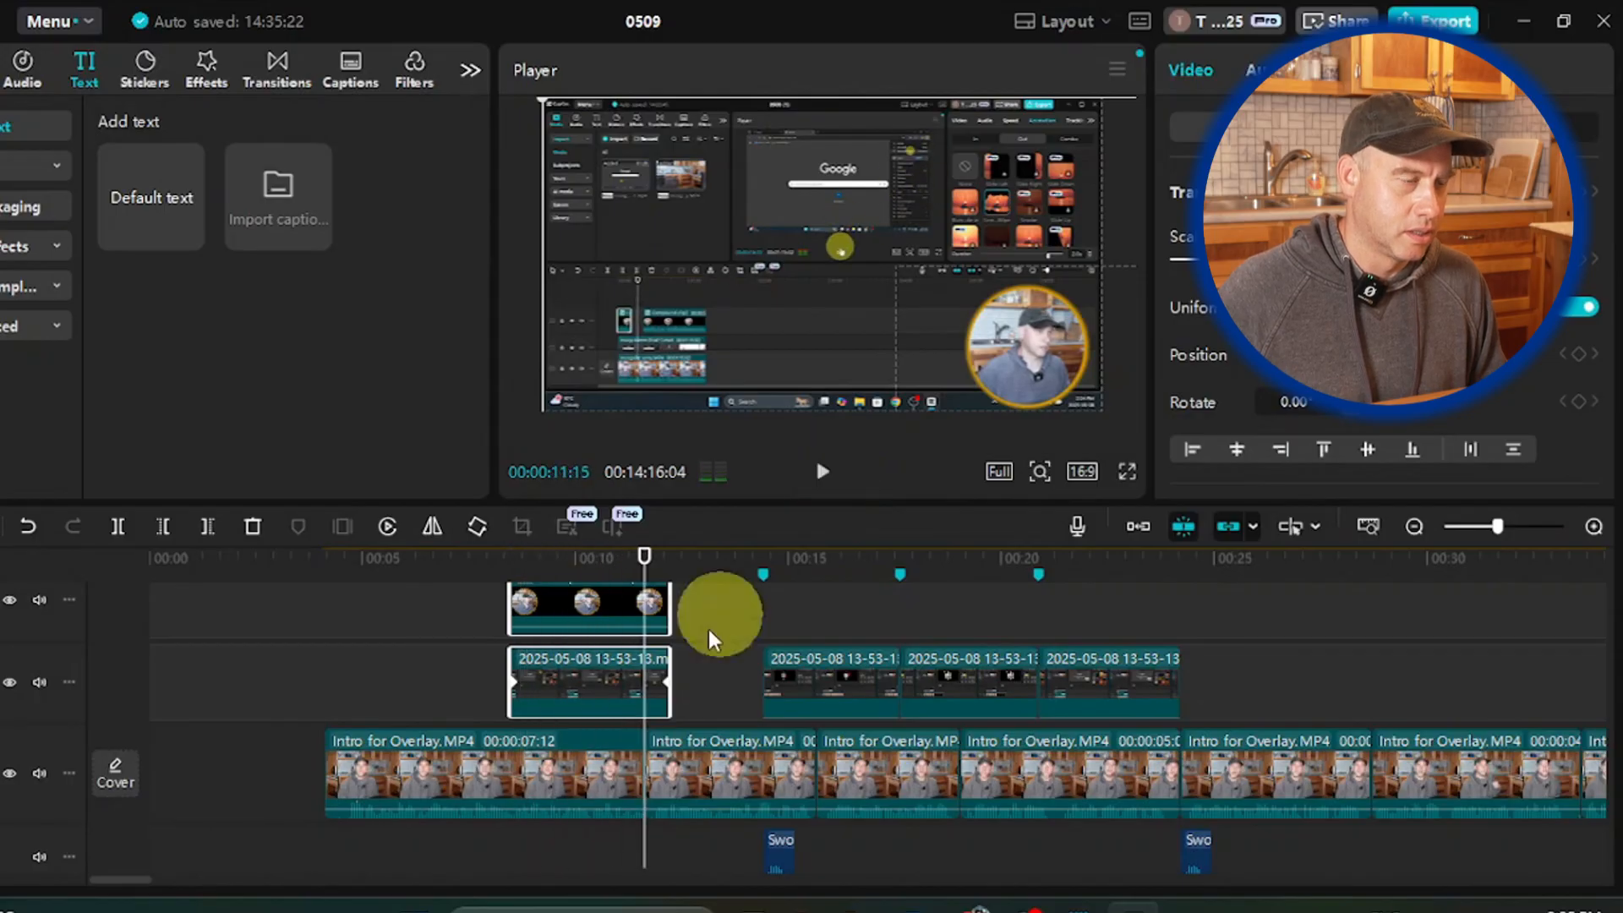
drag(674, 603, 638, 606)
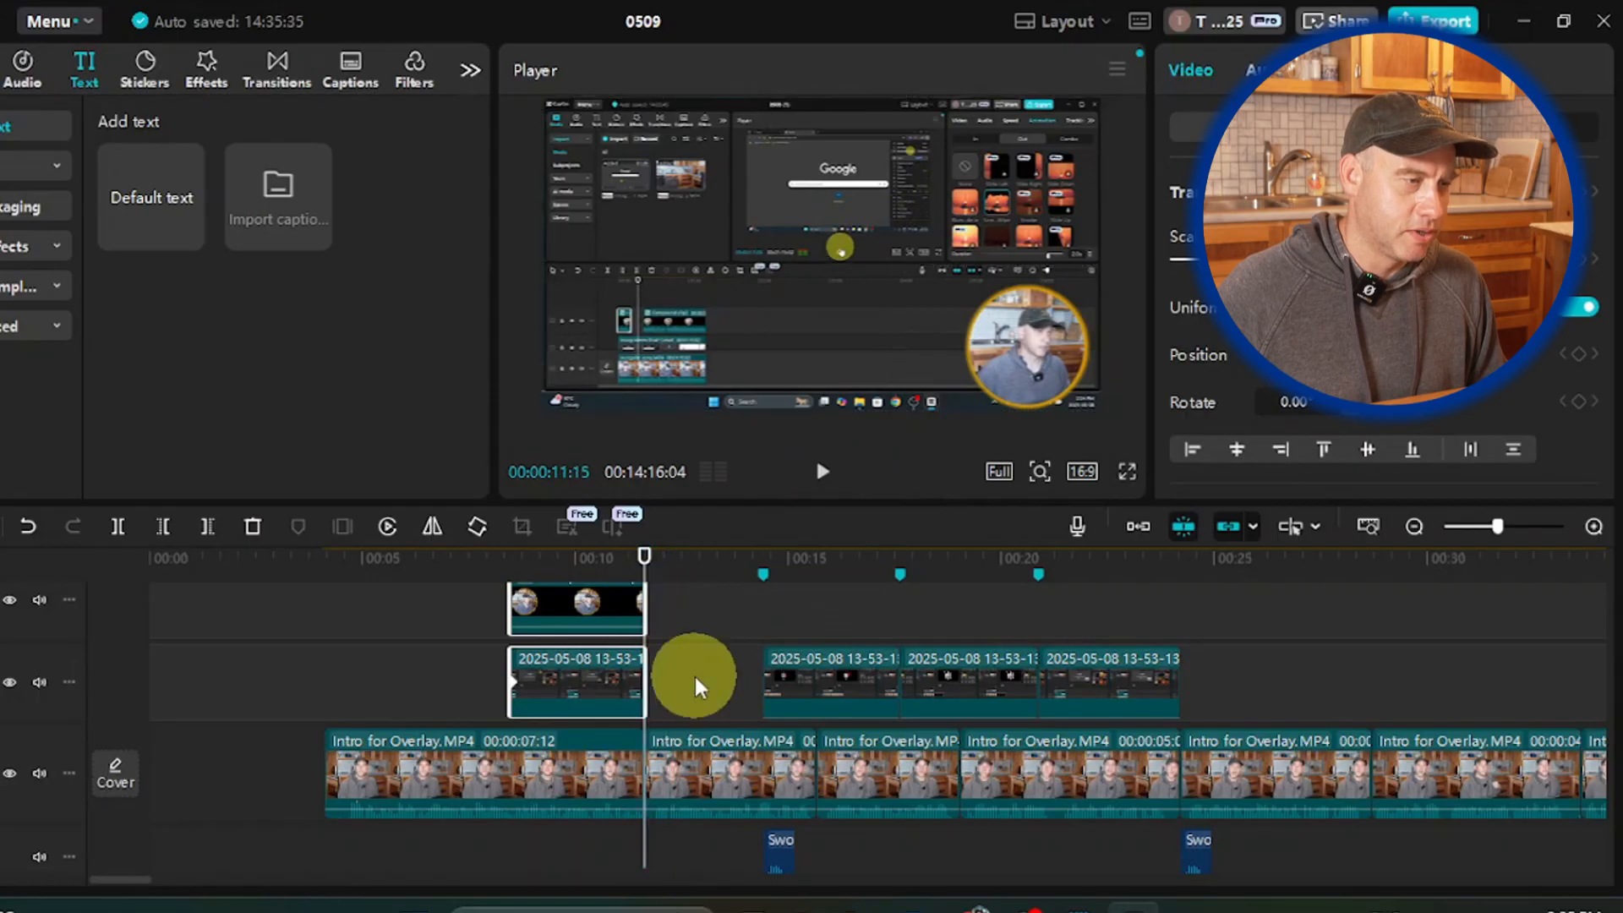
Step: Deselect the two trimmed overlays and place the playhead at 00:00:11:15, where they end
key(Delete)
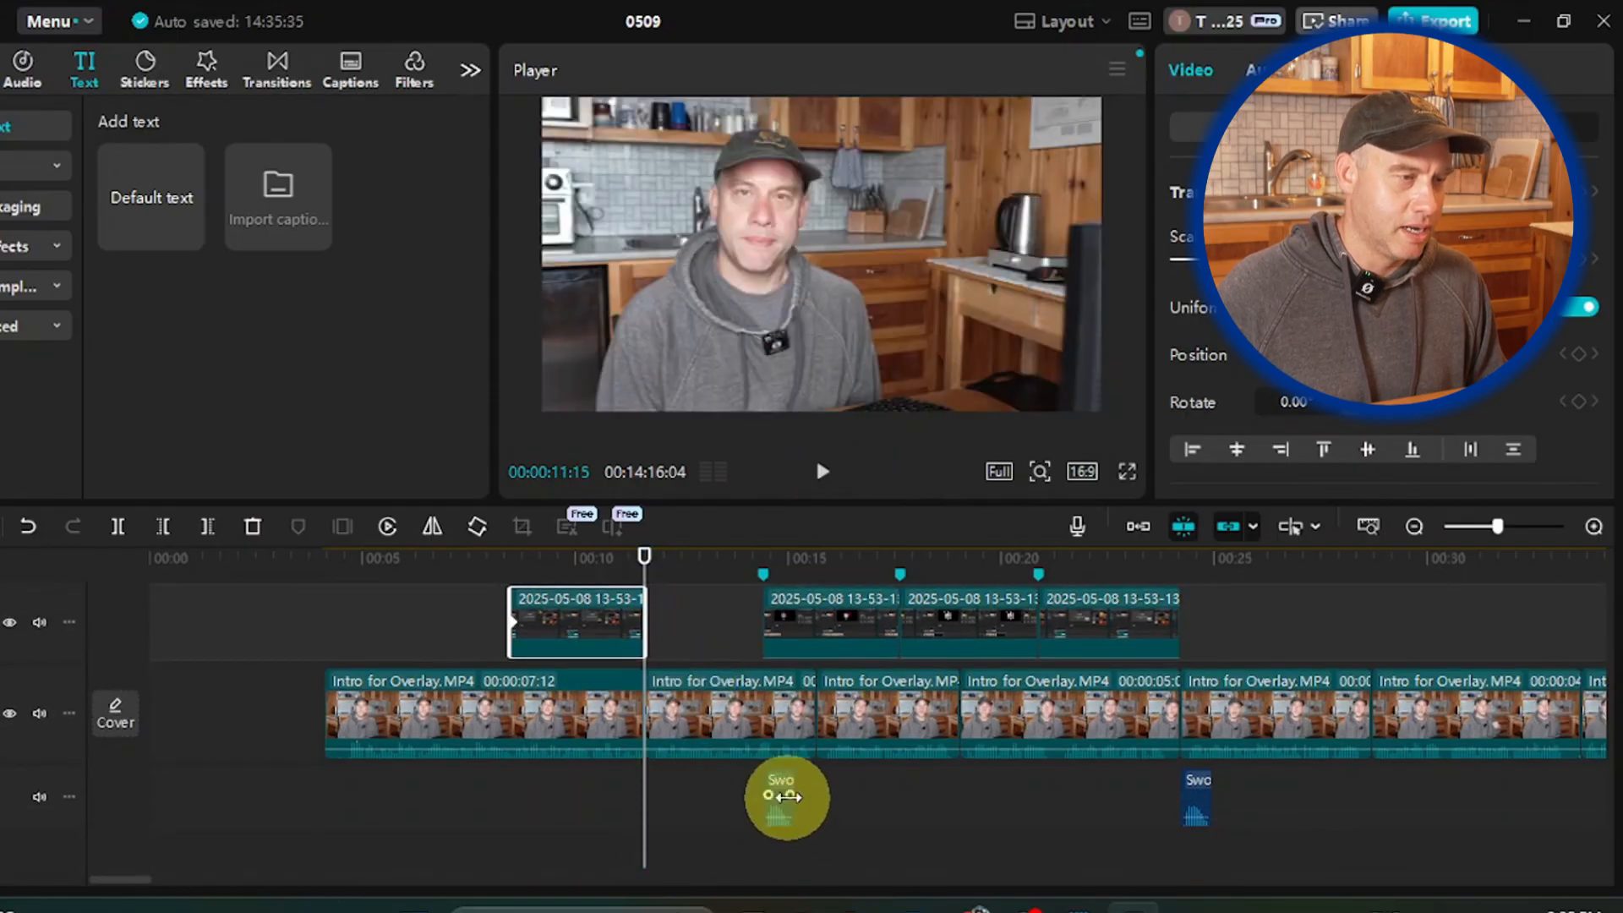
click(695, 807)
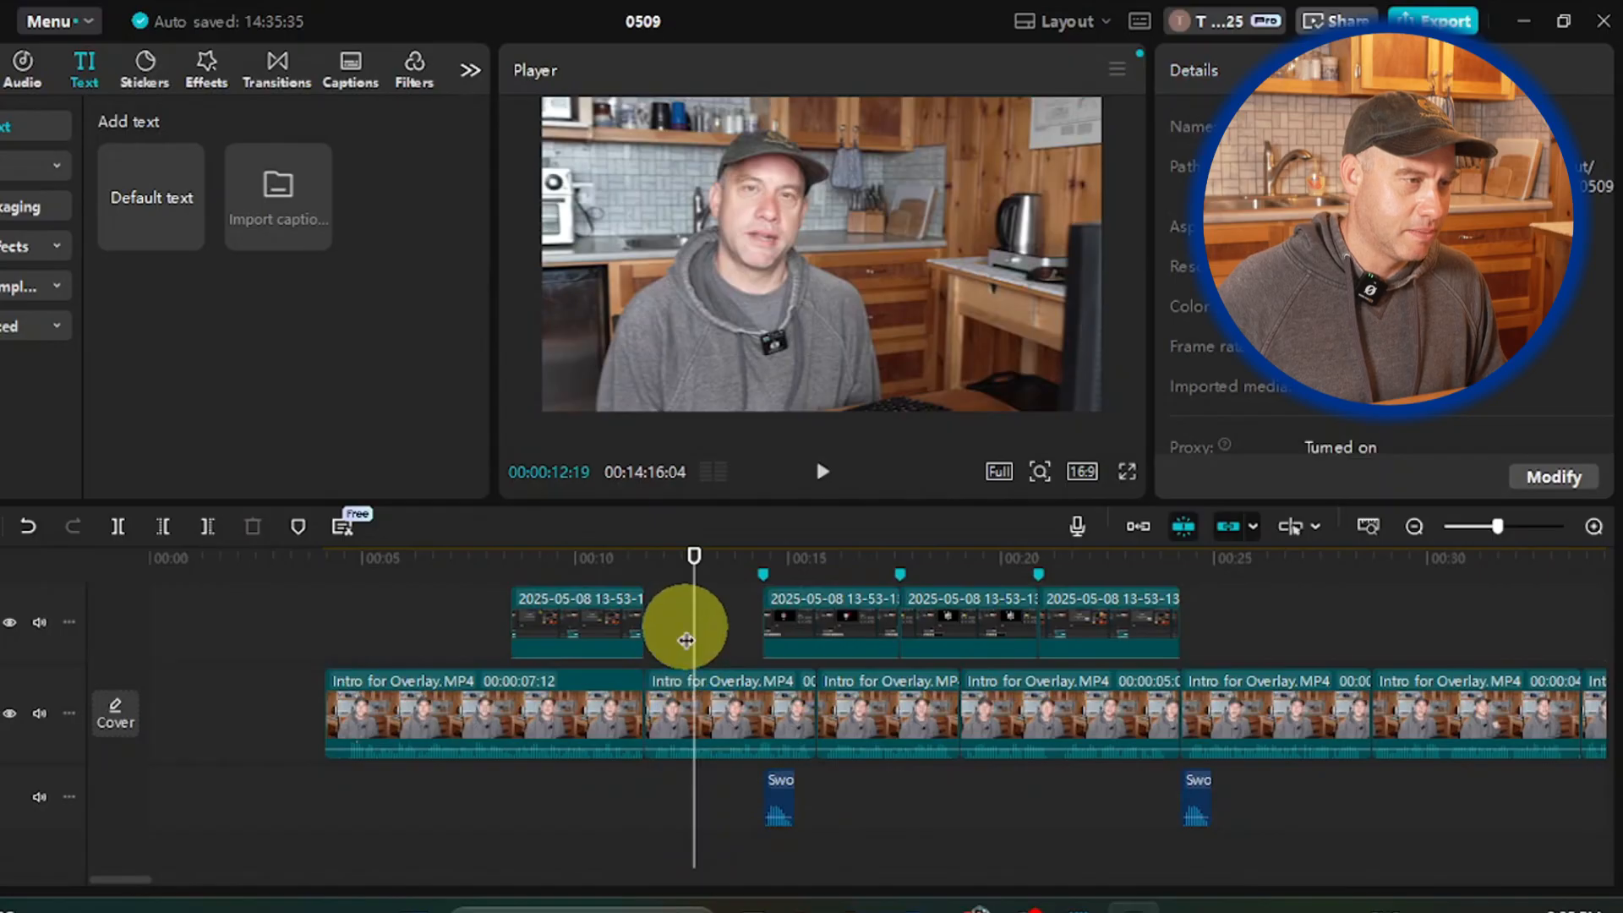
click(635, 623)
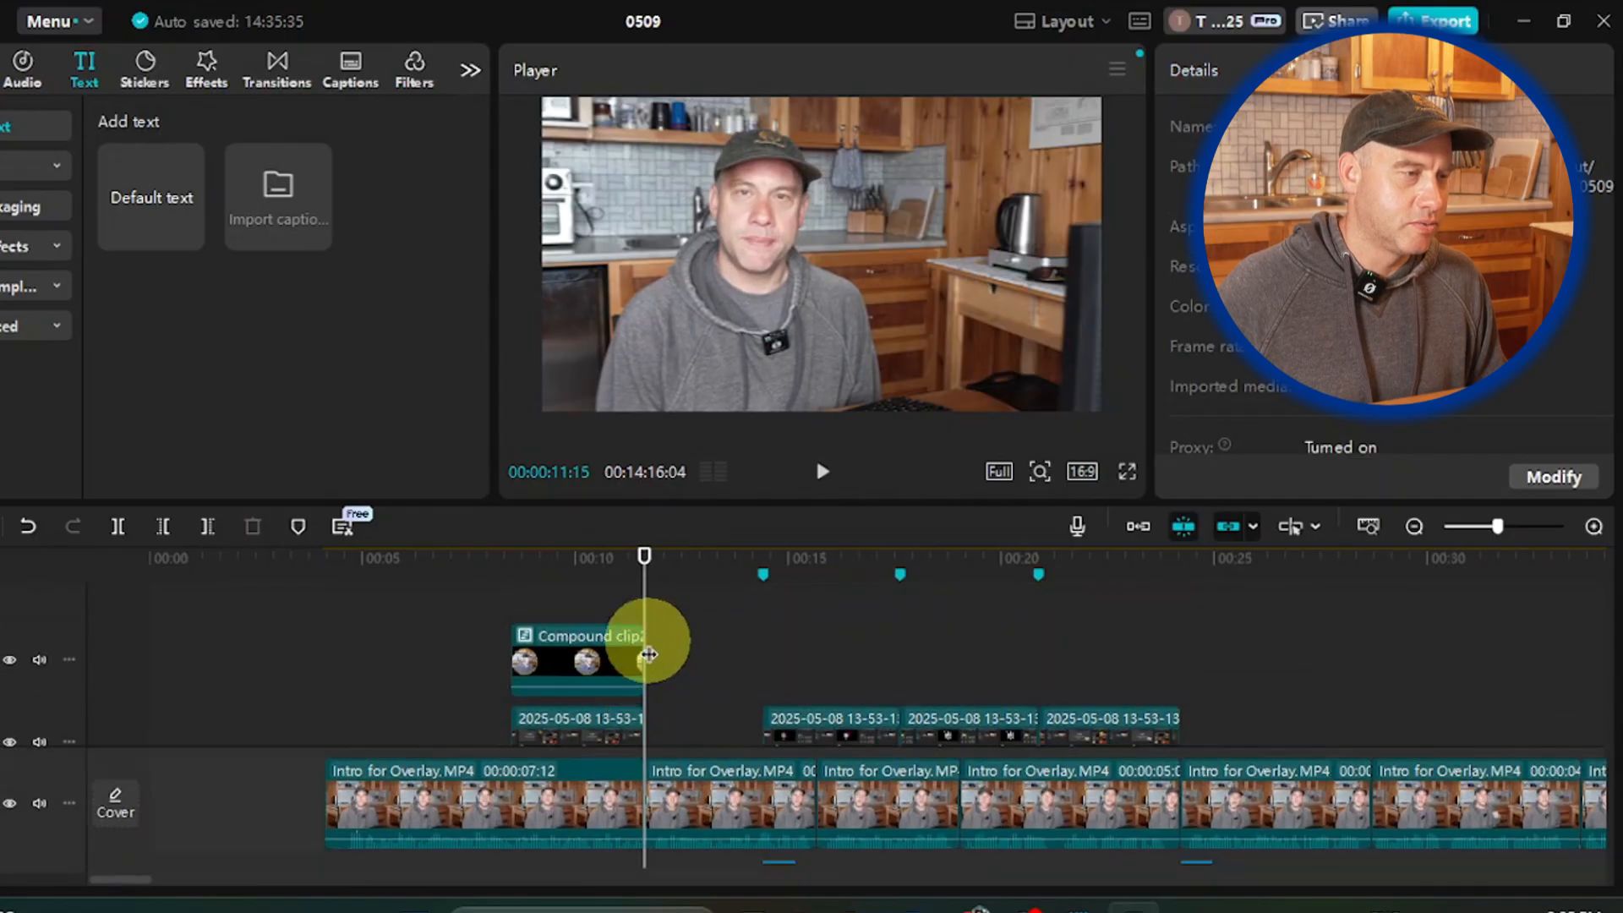
key(ctrl+z)
scroll(735, 735, down, 2)
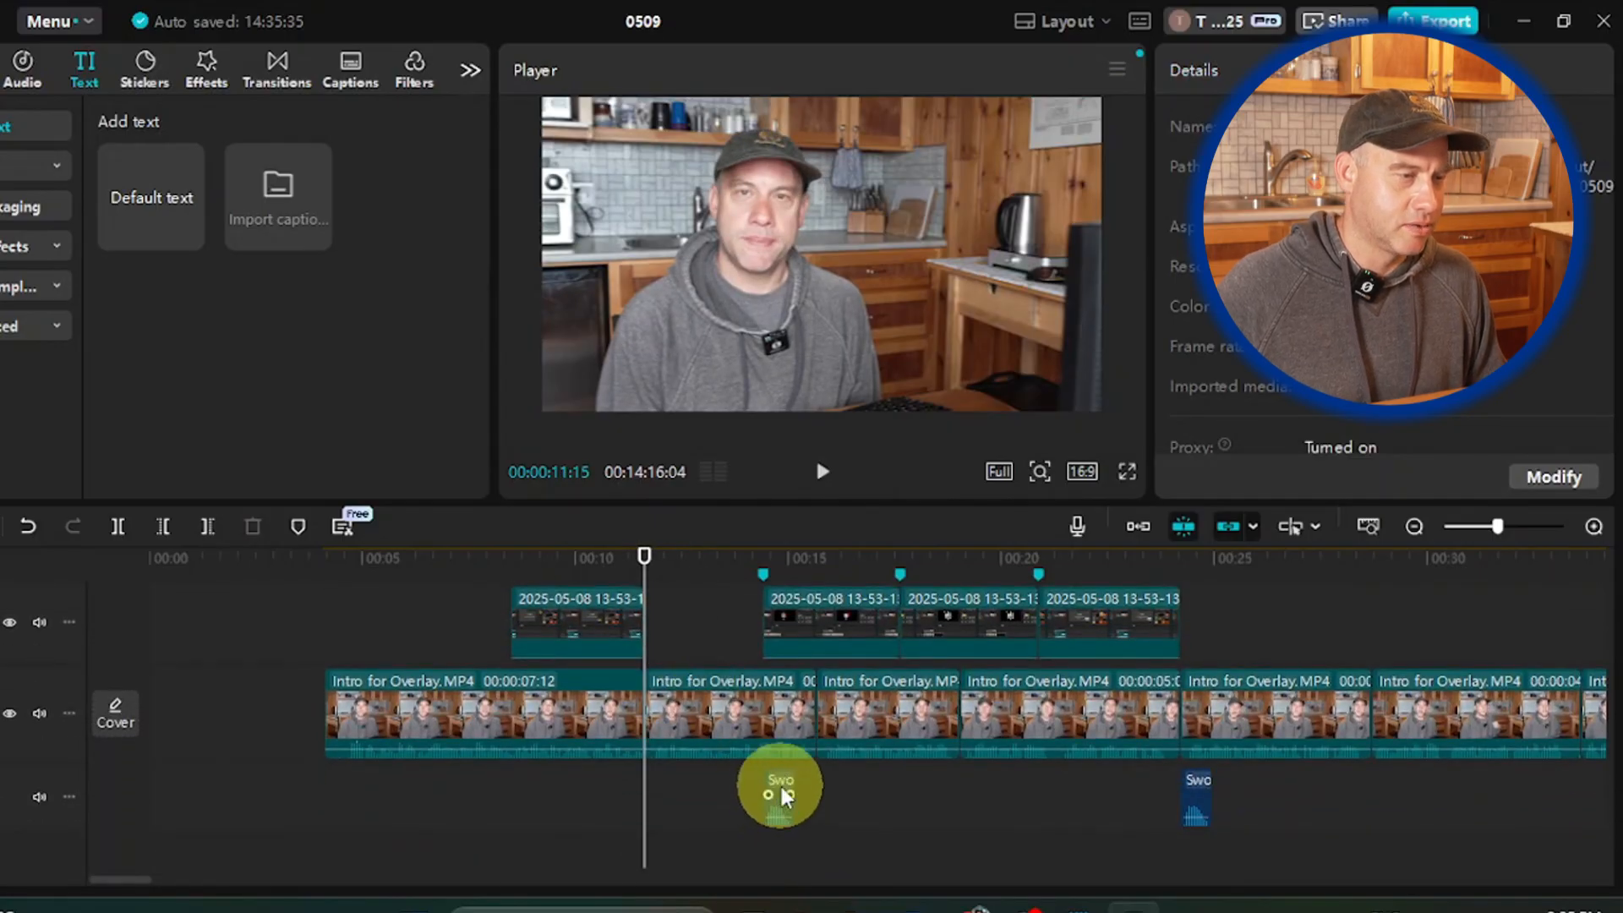
Step: Copy the short "Swo…" sound effect from the second overlay's start to the first overlay clip's end at 00:00:11:15 and start at 00:00:08:12
click(781, 784)
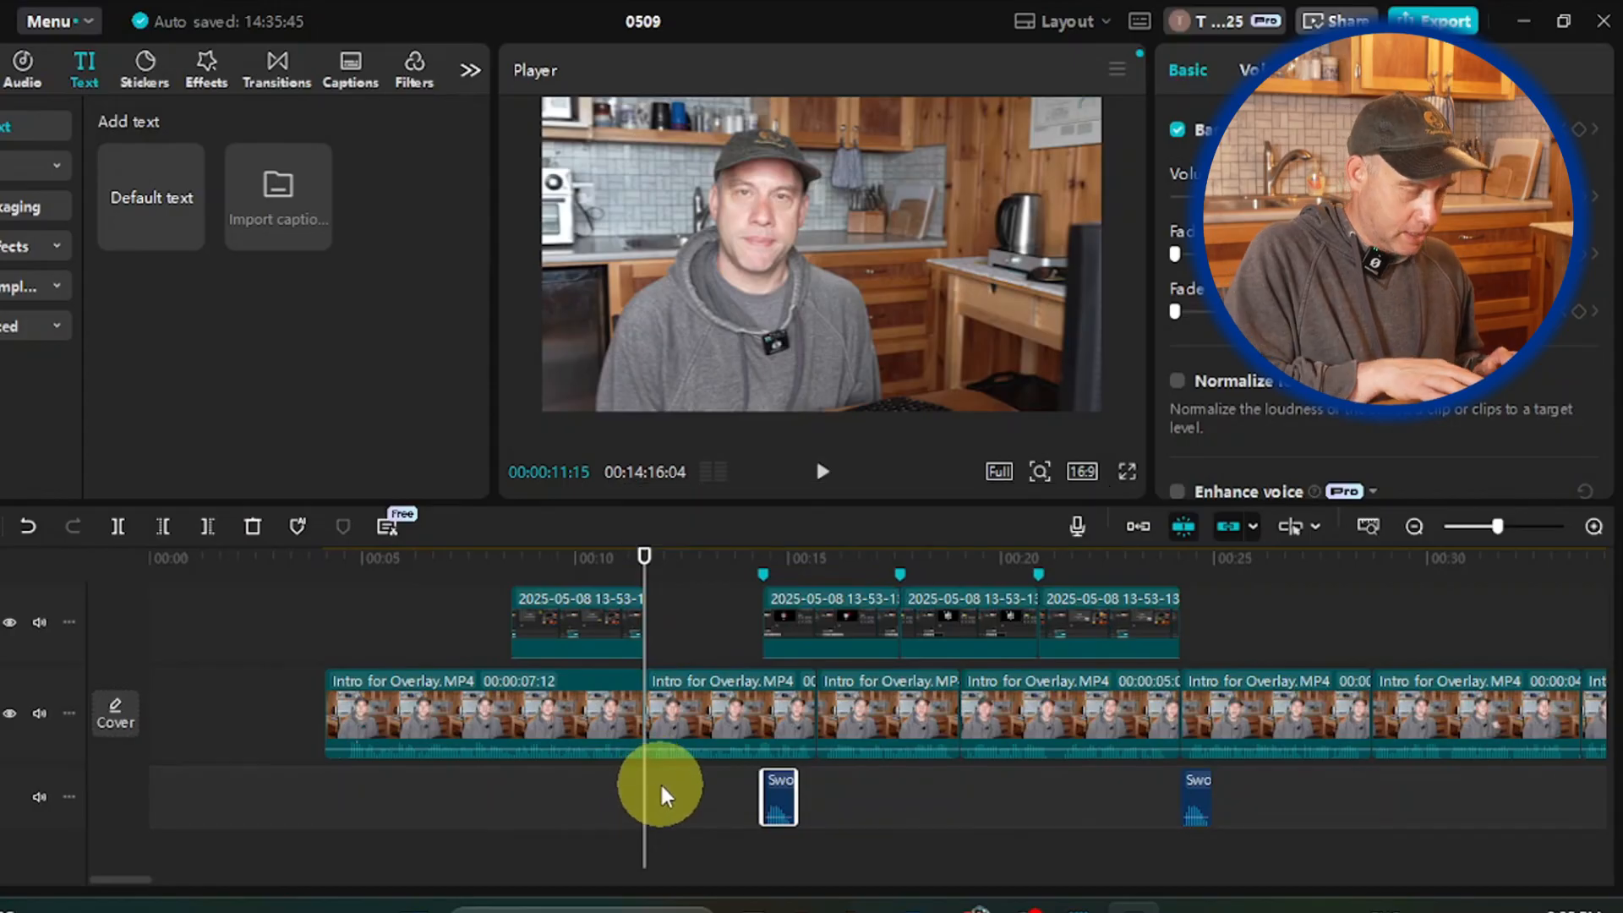
key(ctrl+v)
drag(645, 593, 509, 582)
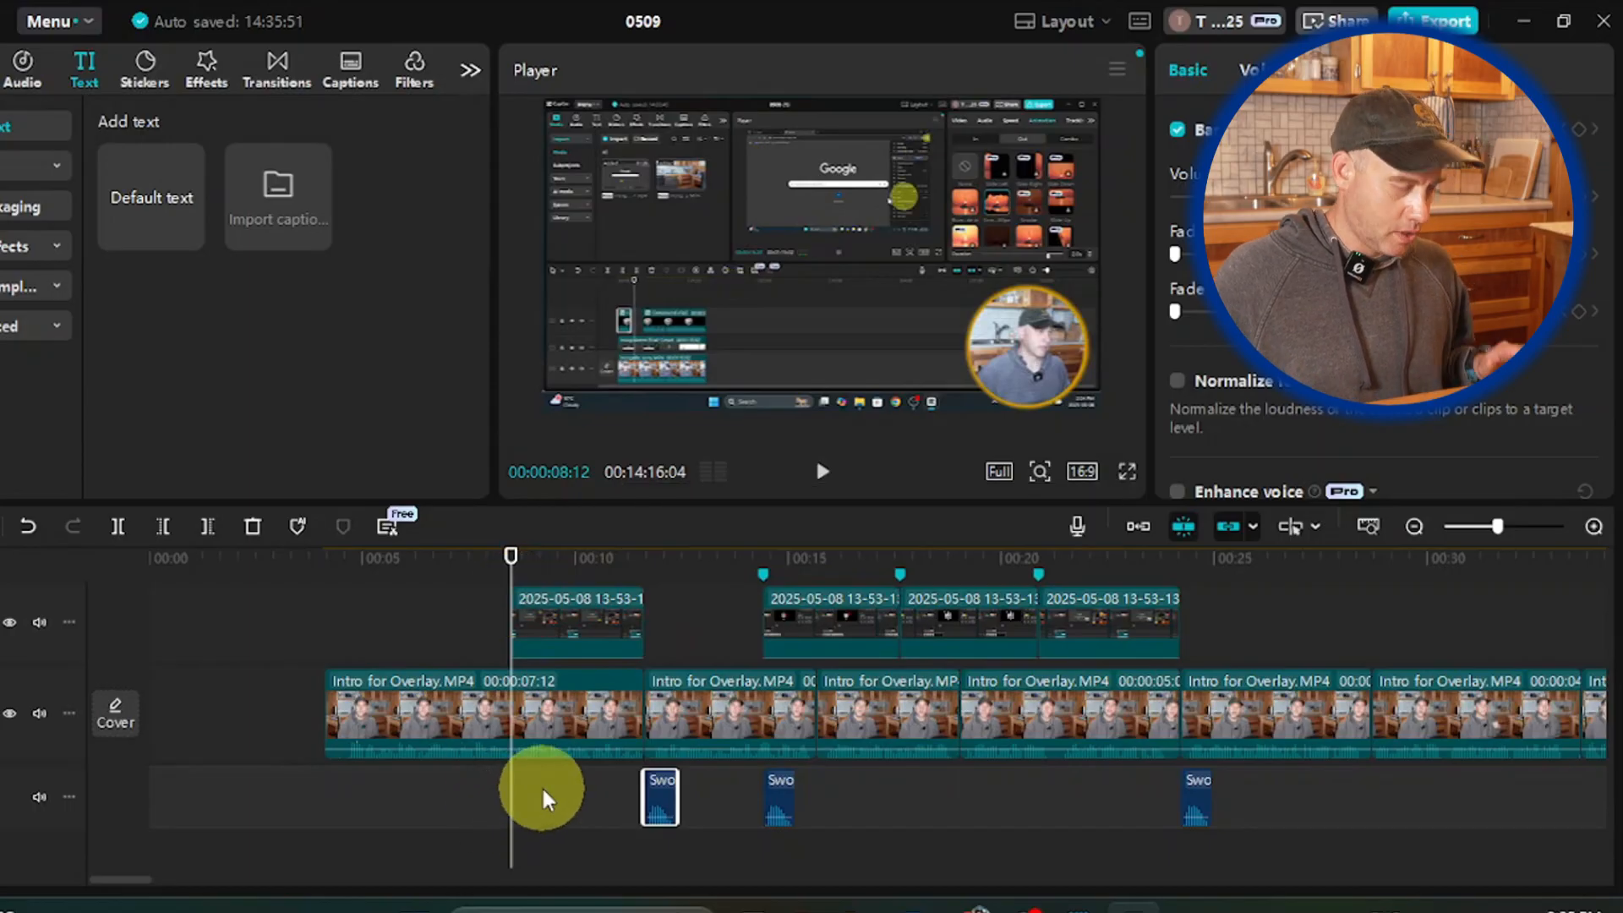
key(ctrl+v)
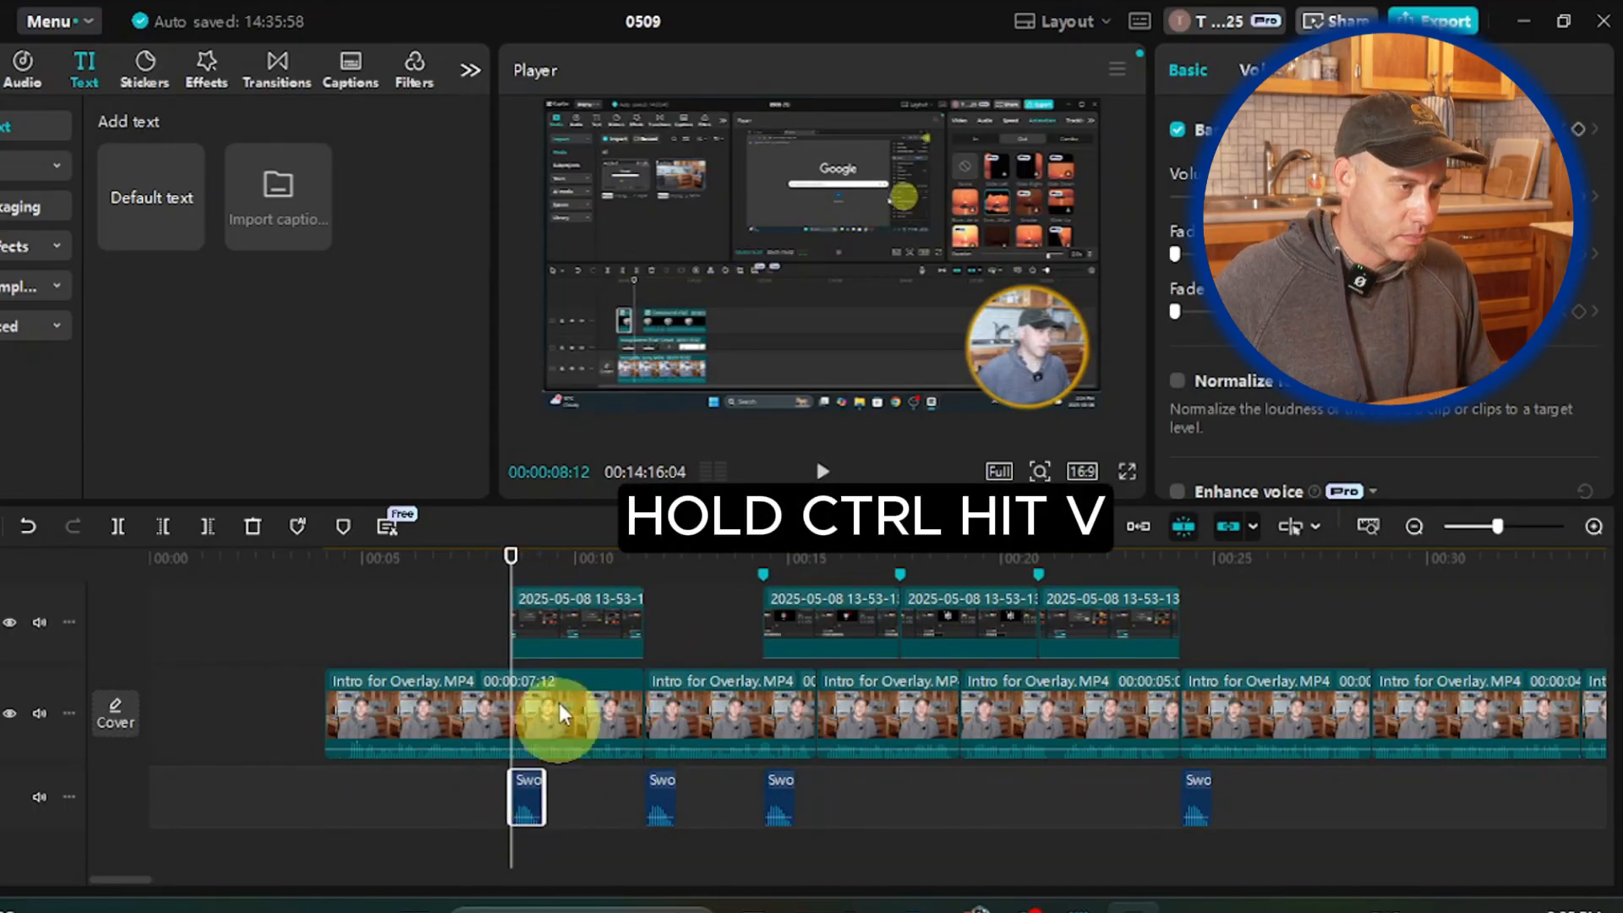
Step: Try shifting the first sound effect slightly ahead of the first overlay clip's start and play that section
drag(511, 571, 491, 567)
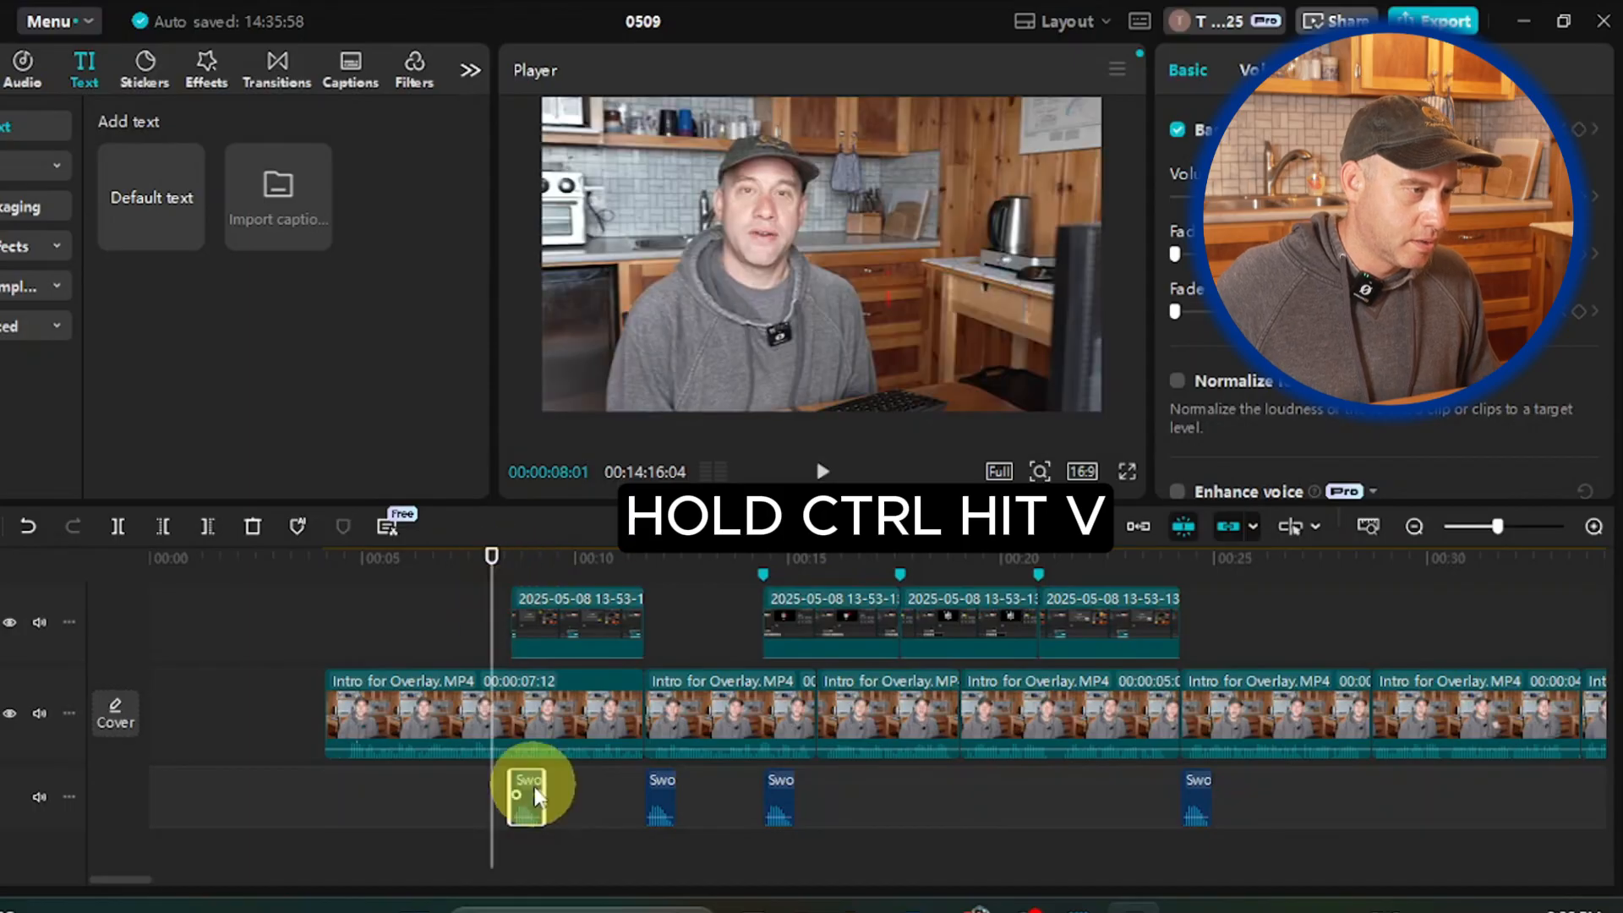
drag(529, 790, 521, 788)
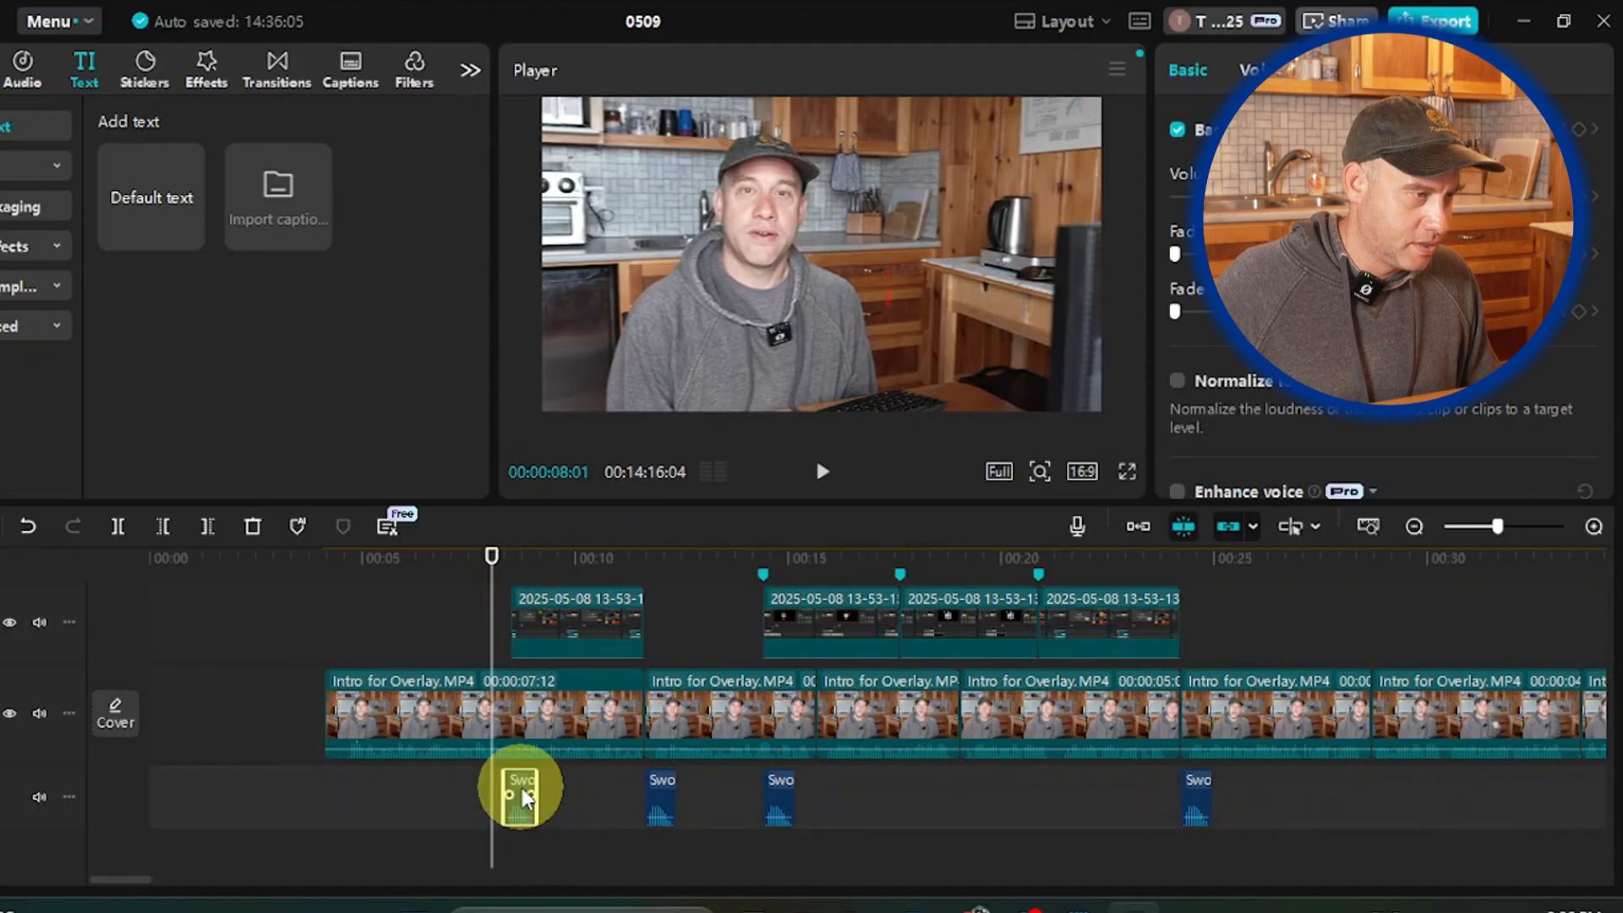
click(825, 475)
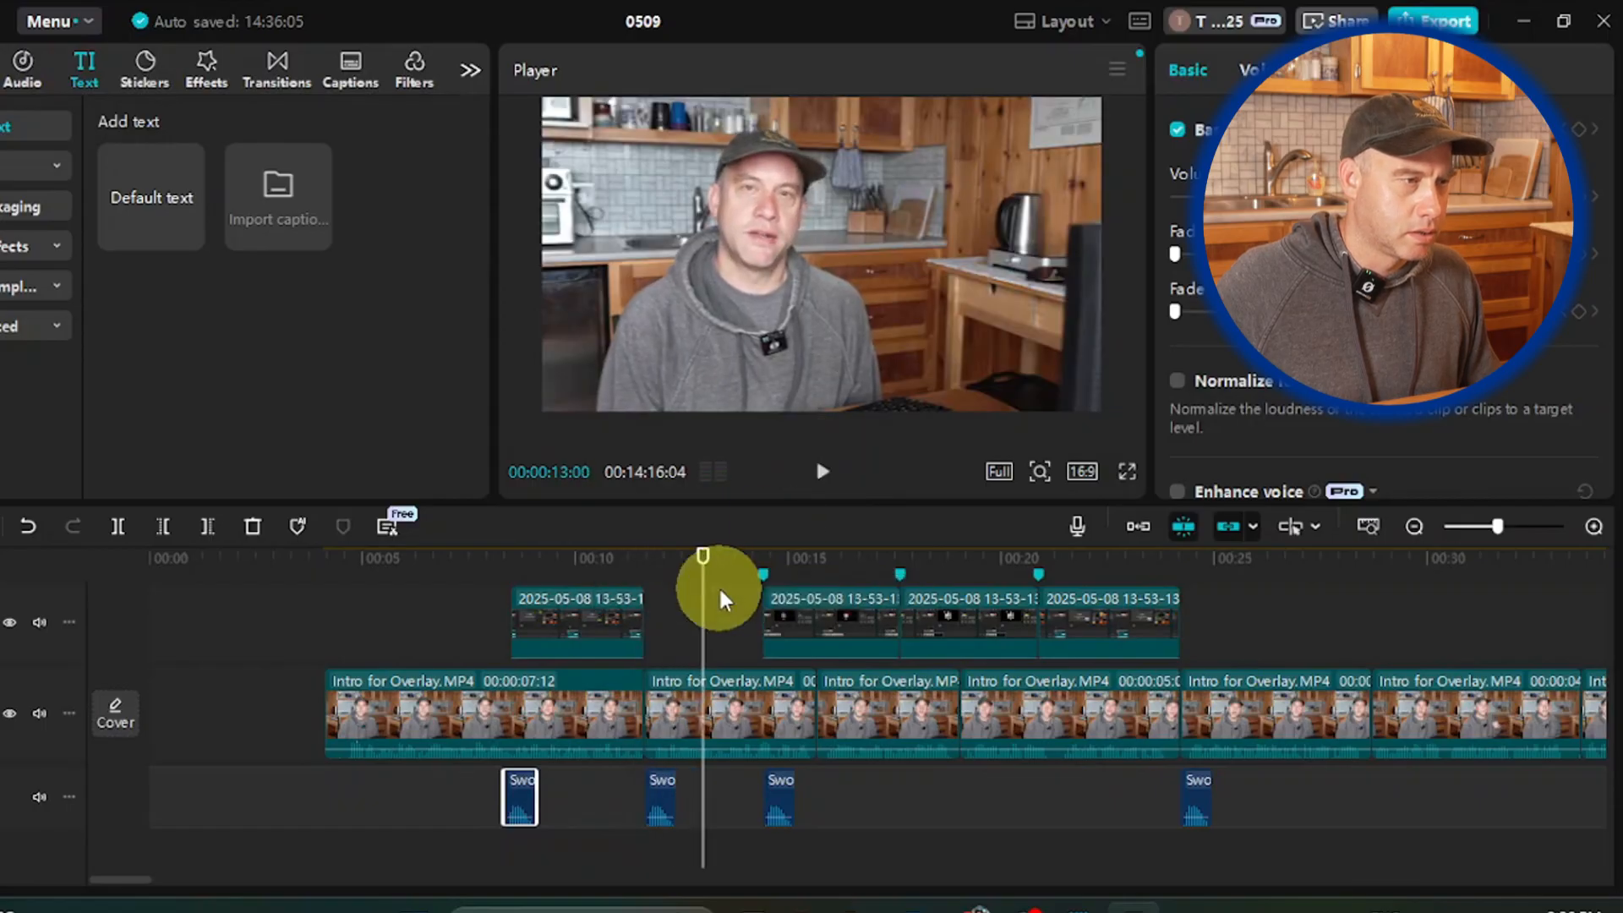
drag(684, 600, 500, 633)
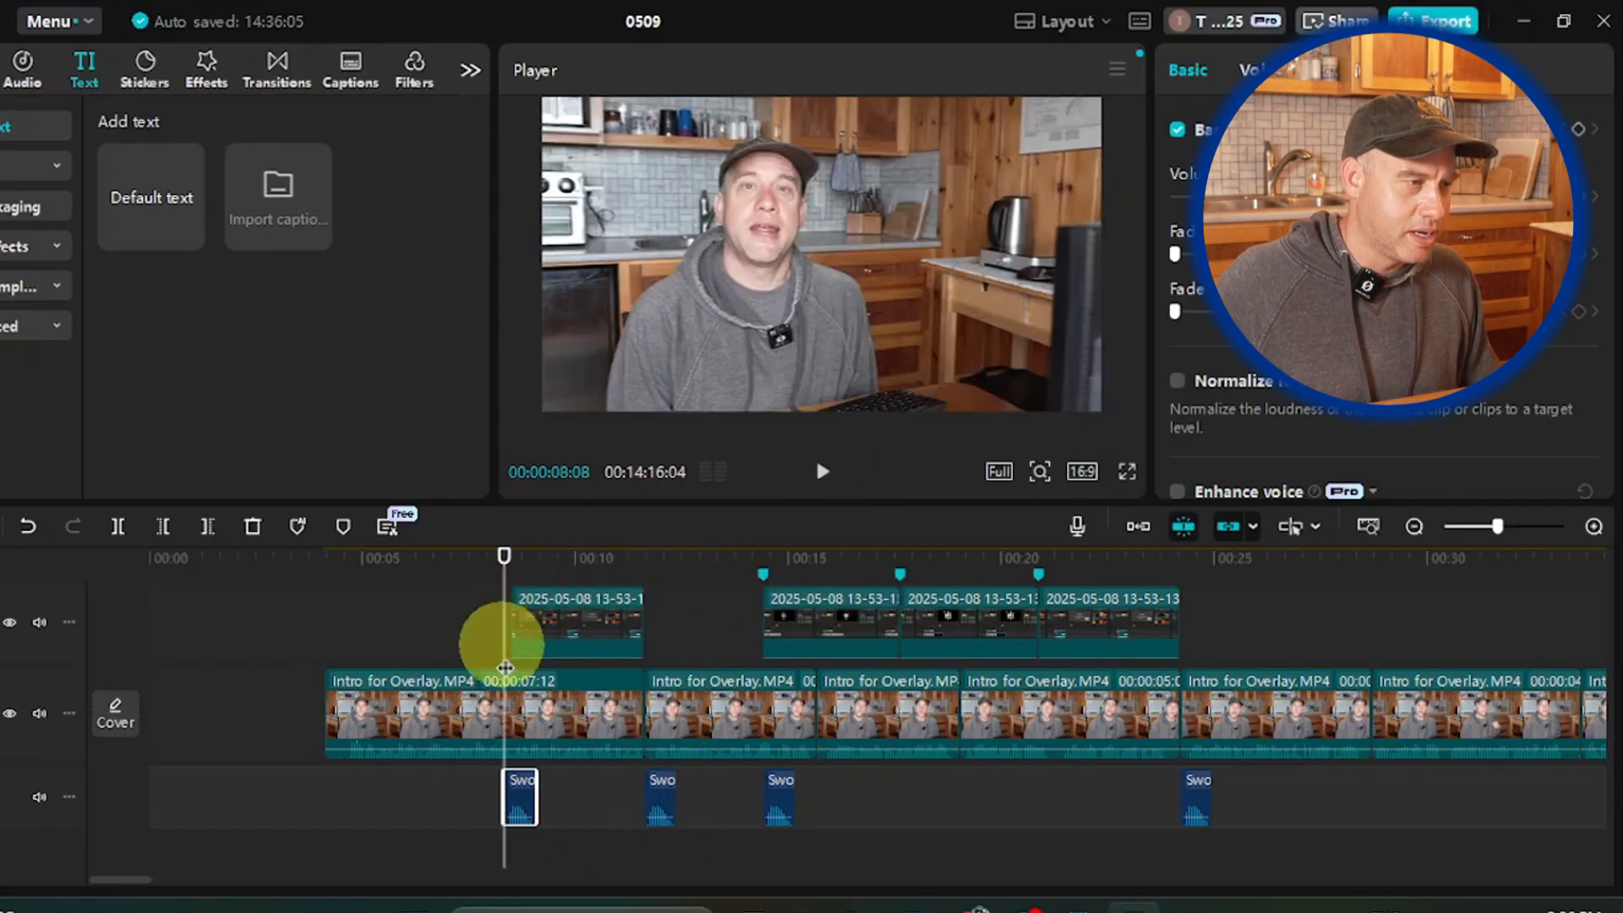
Step: Align the first sound effect with the start of the first overlay clip and play back that section
drag(515, 790, 530, 792)
click(825, 472)
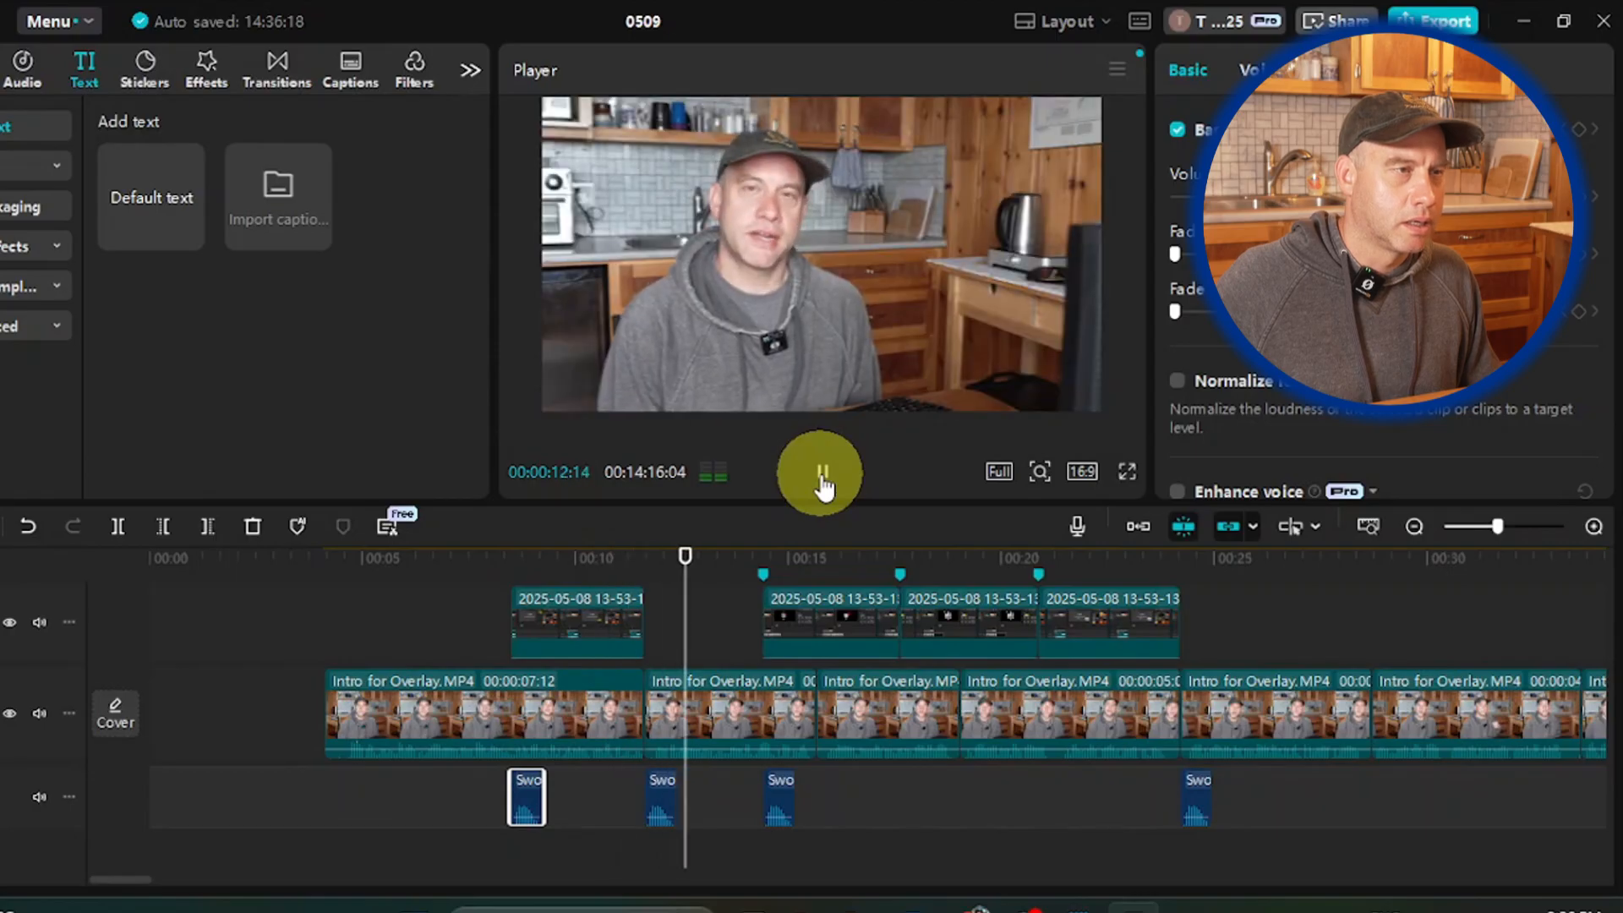
click(822, 473)
Step: Apply the Slide Left out animation to the first overlay clip
drag(700, 578, 557, 581)
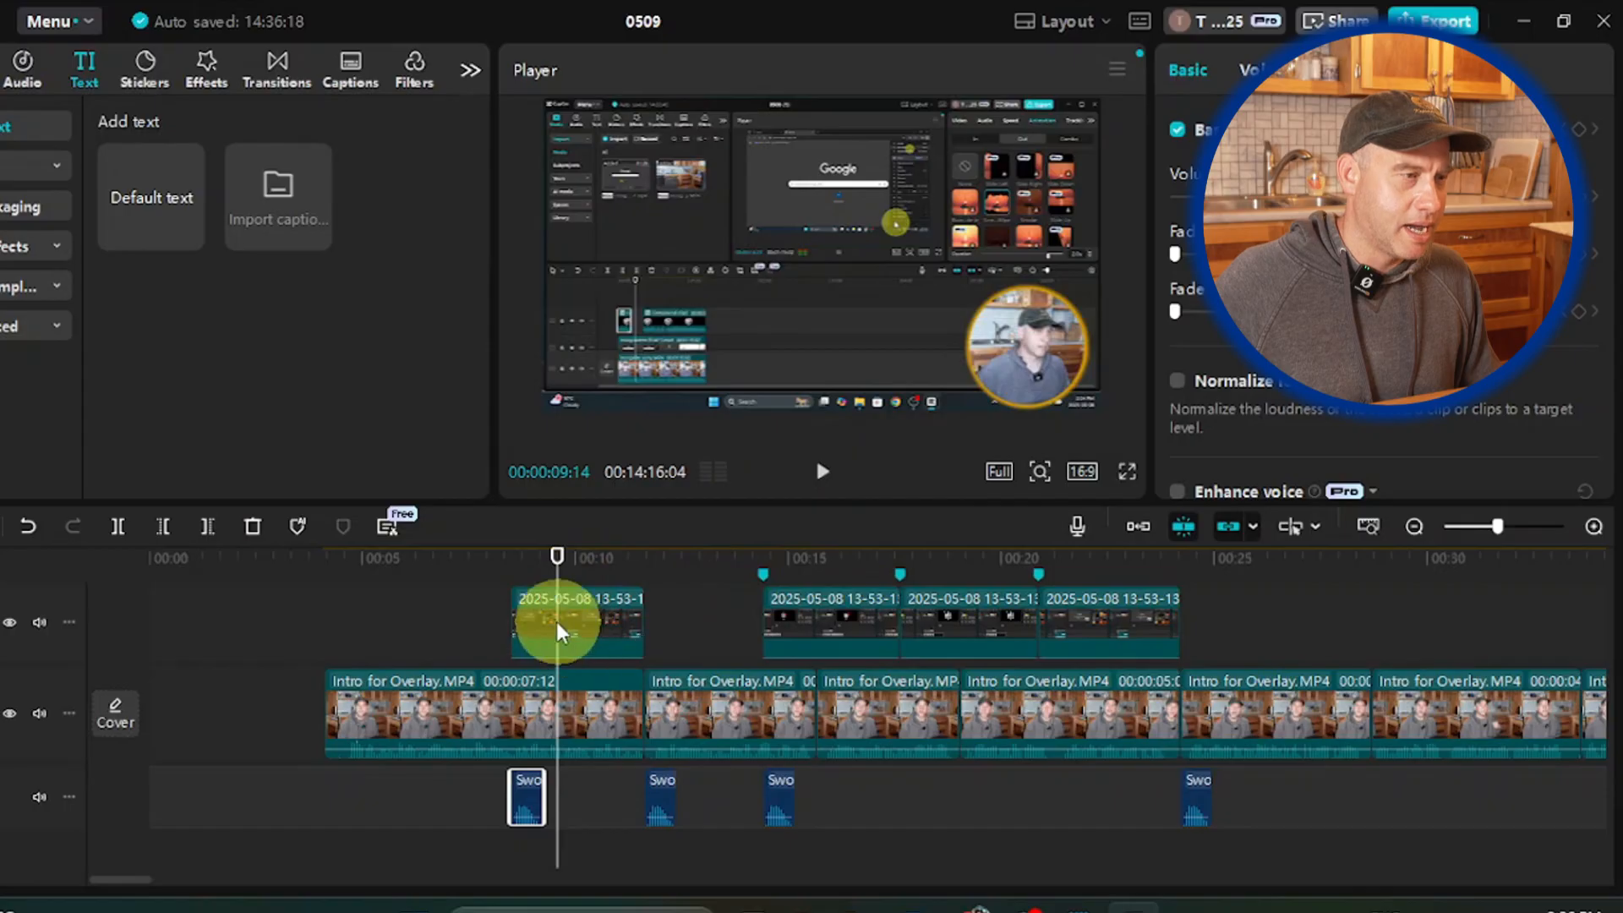
click(534, 615)
drag(564, 580, 510, 576)
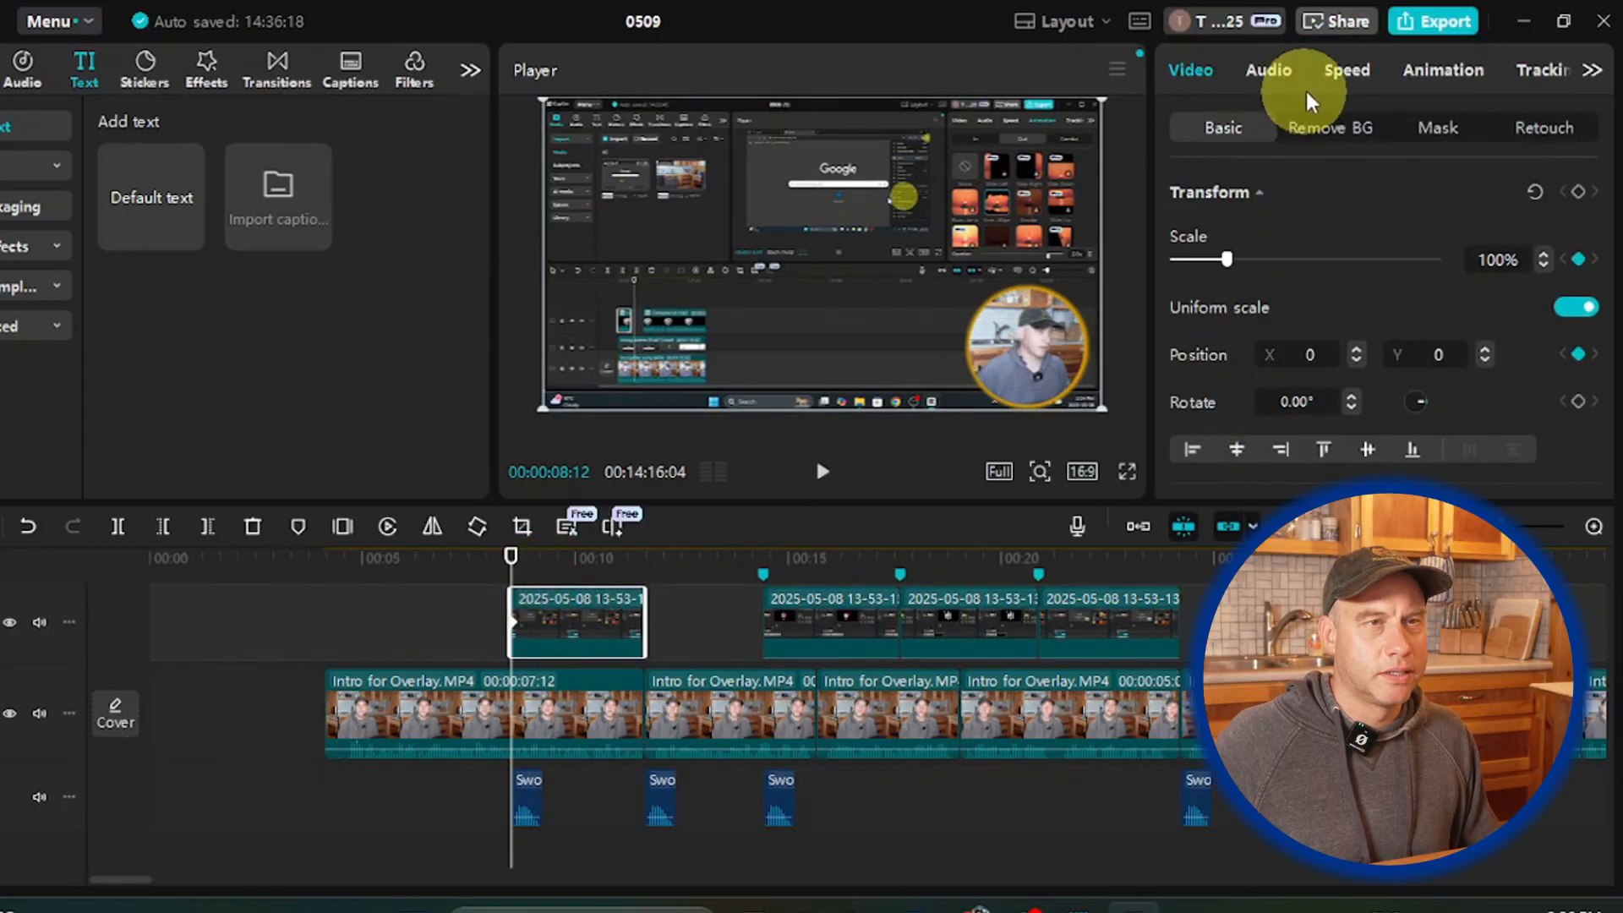
click(1419, 68)
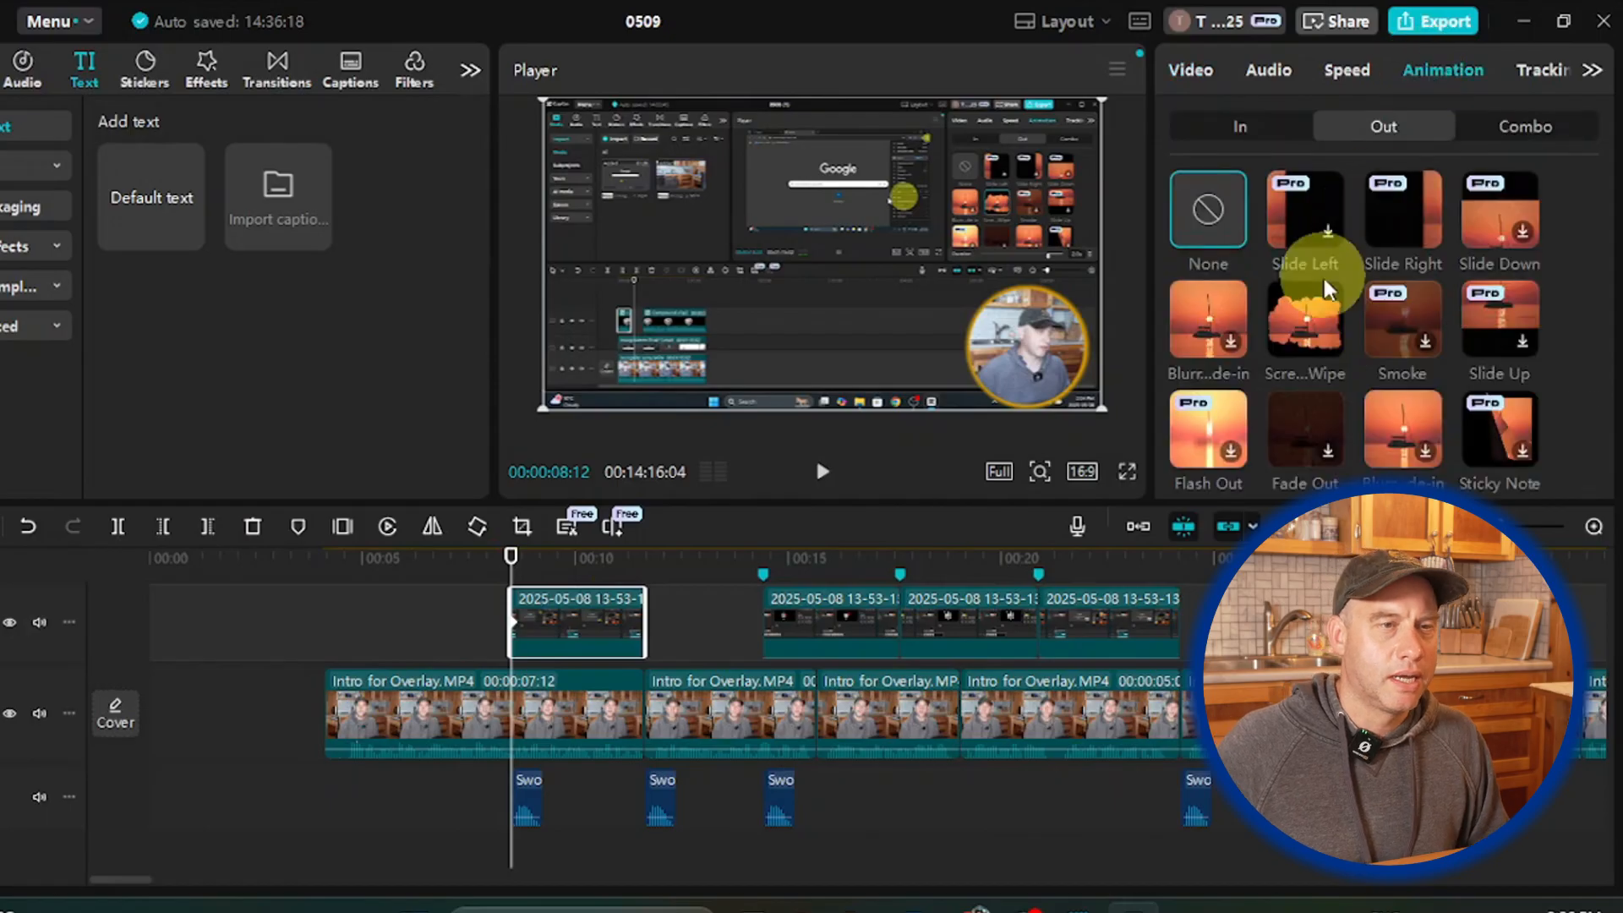
scroll(1216, 340, down, 2)
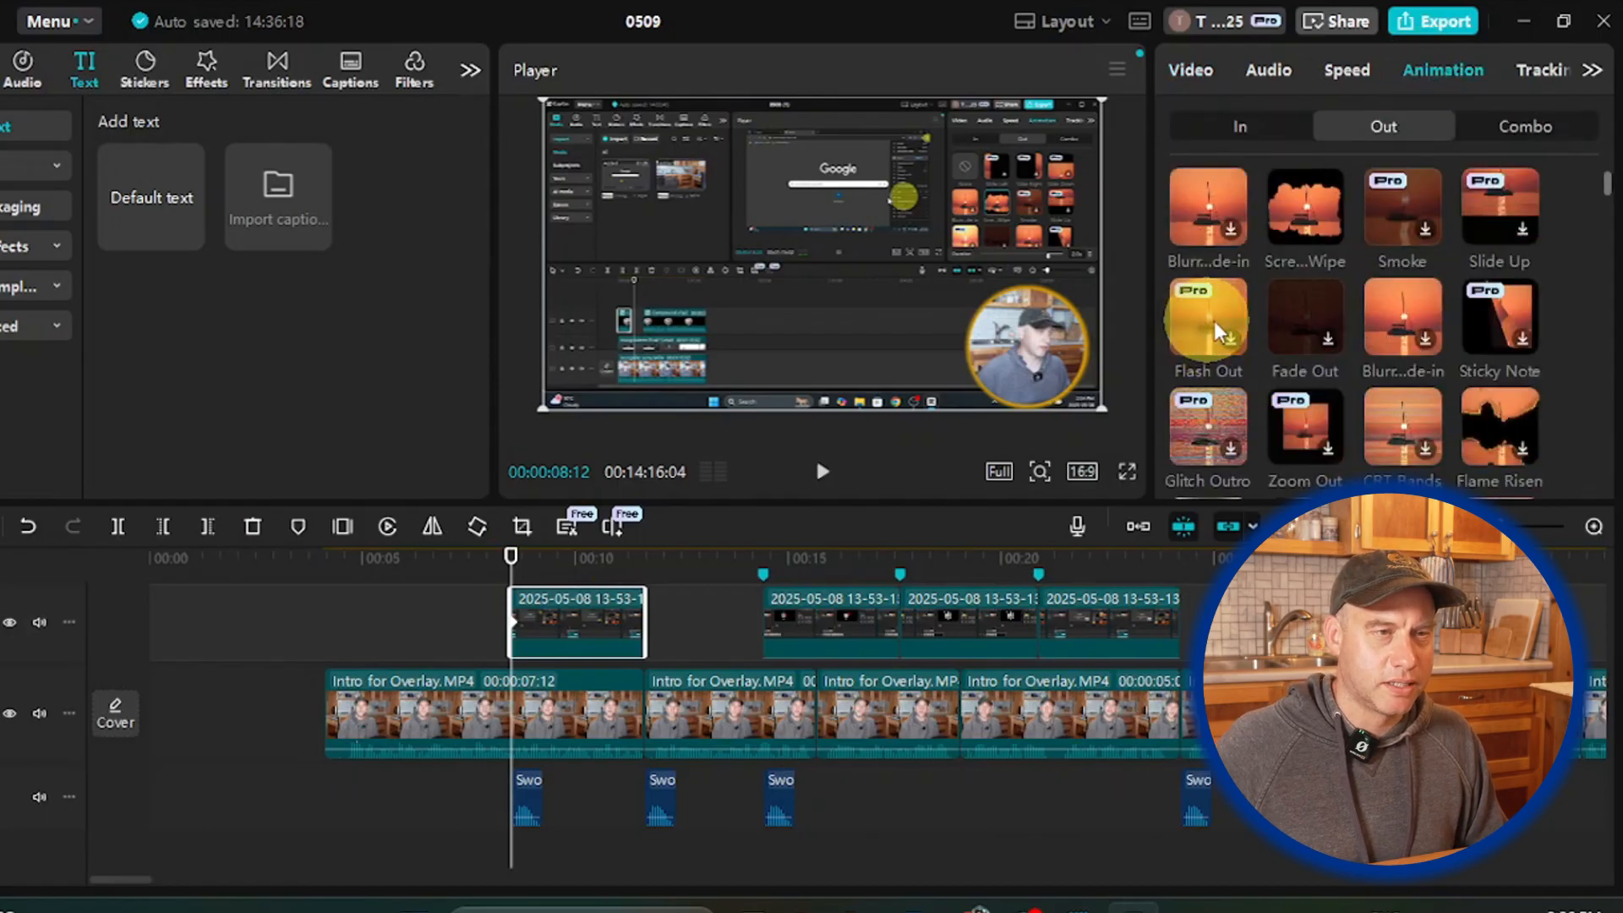
scroll(1505, 328, up, 1)
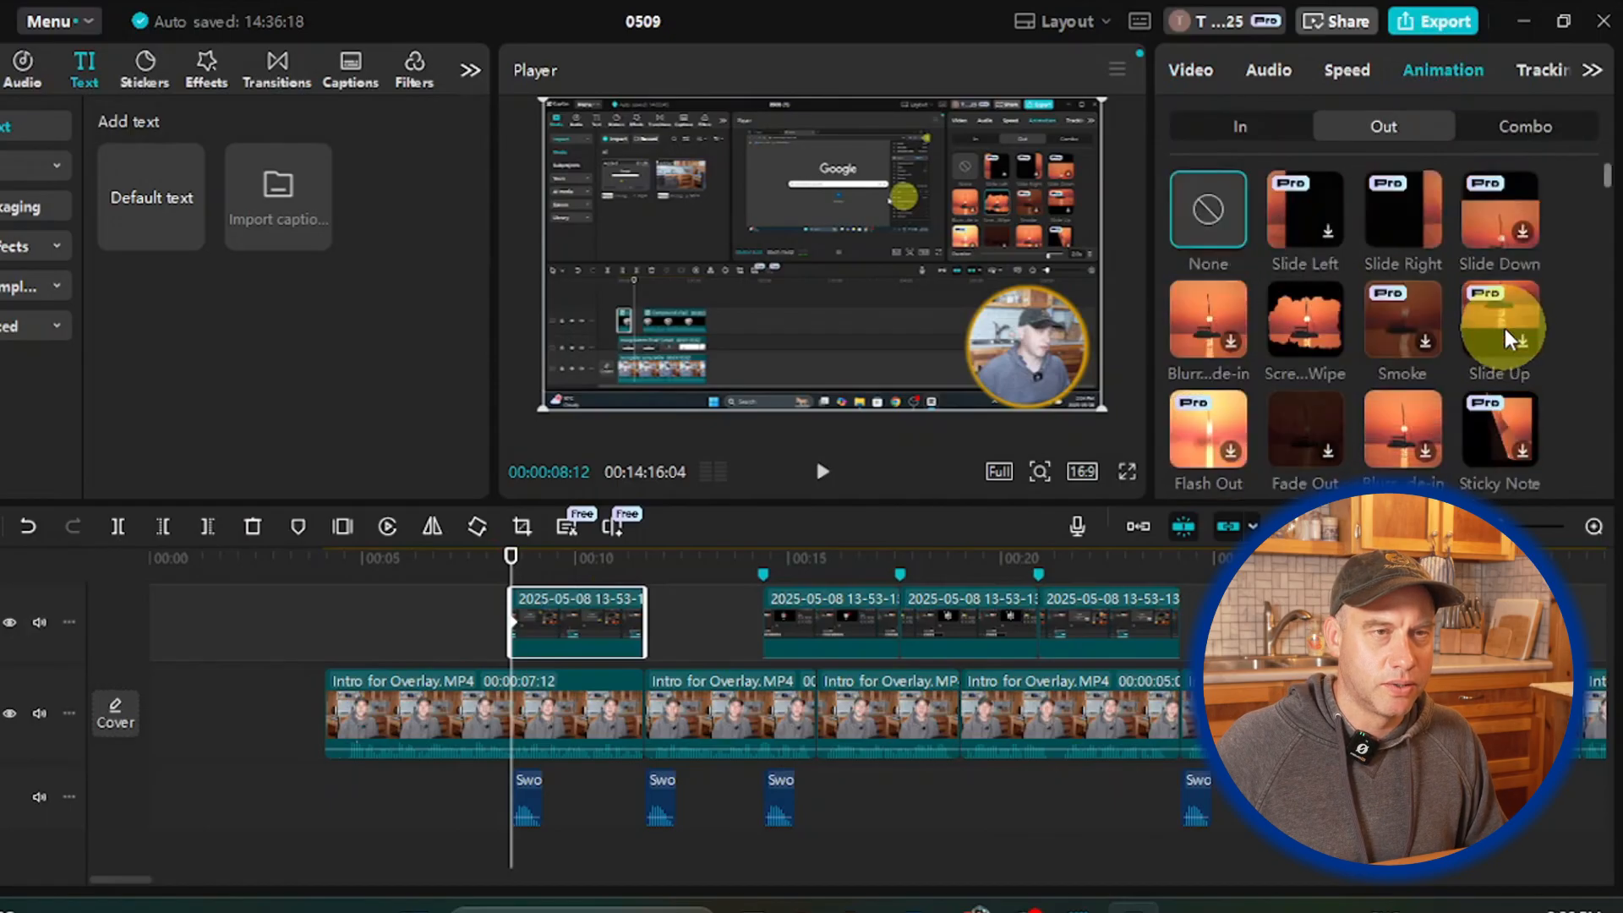
scroll(1505, 328, down, 5)
scroll(1505, 328, down, 6)
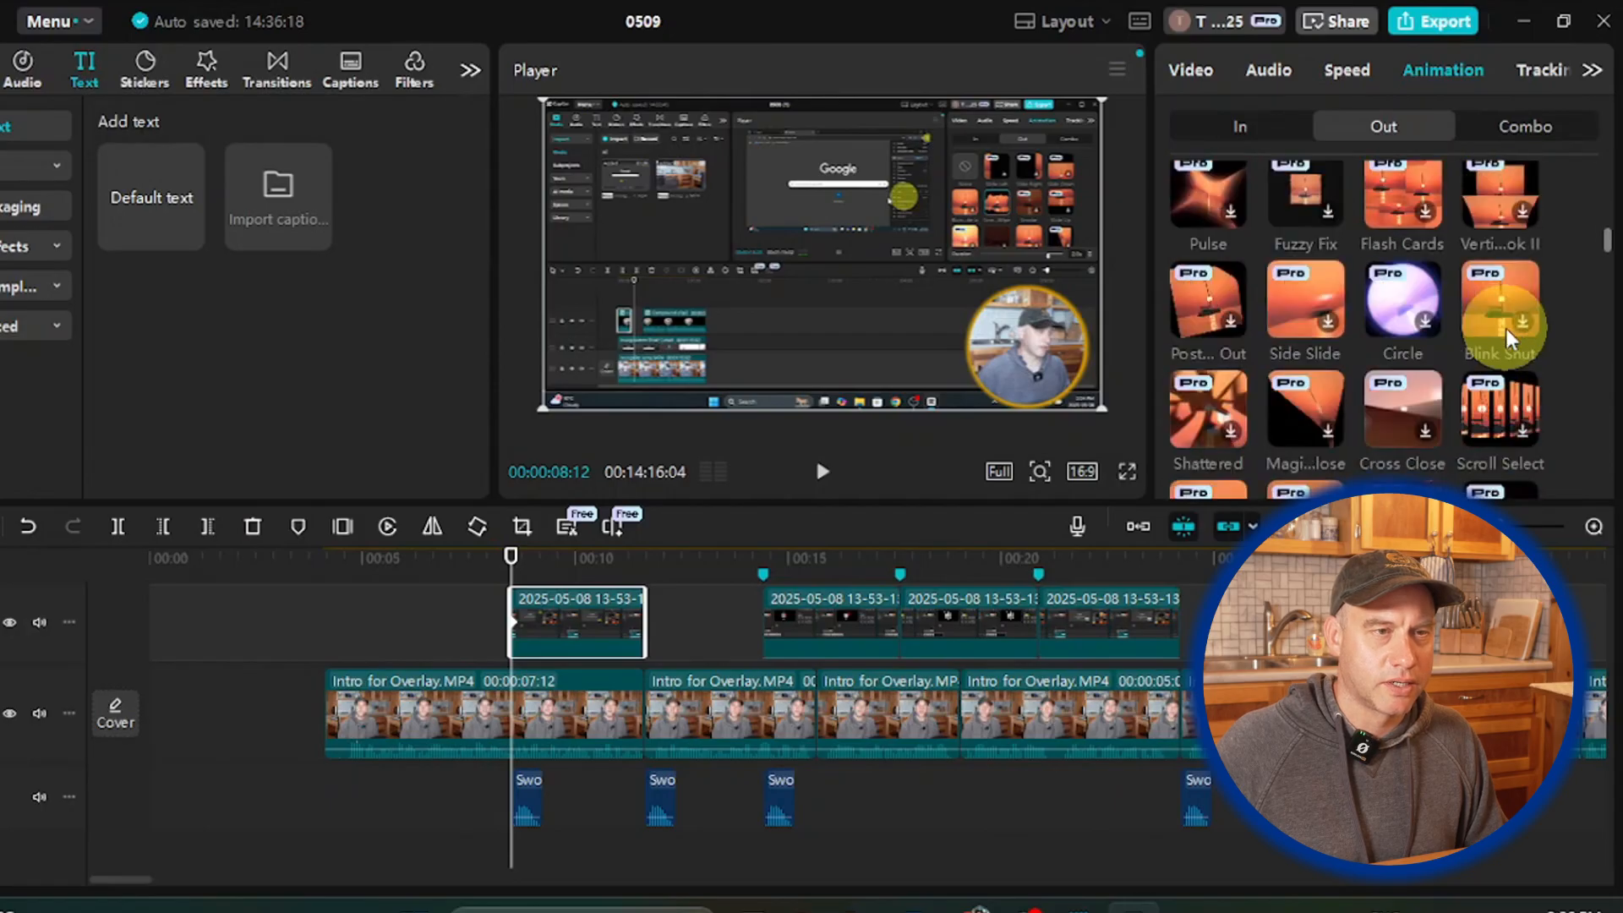
scroll(1504, 334, up, 10)
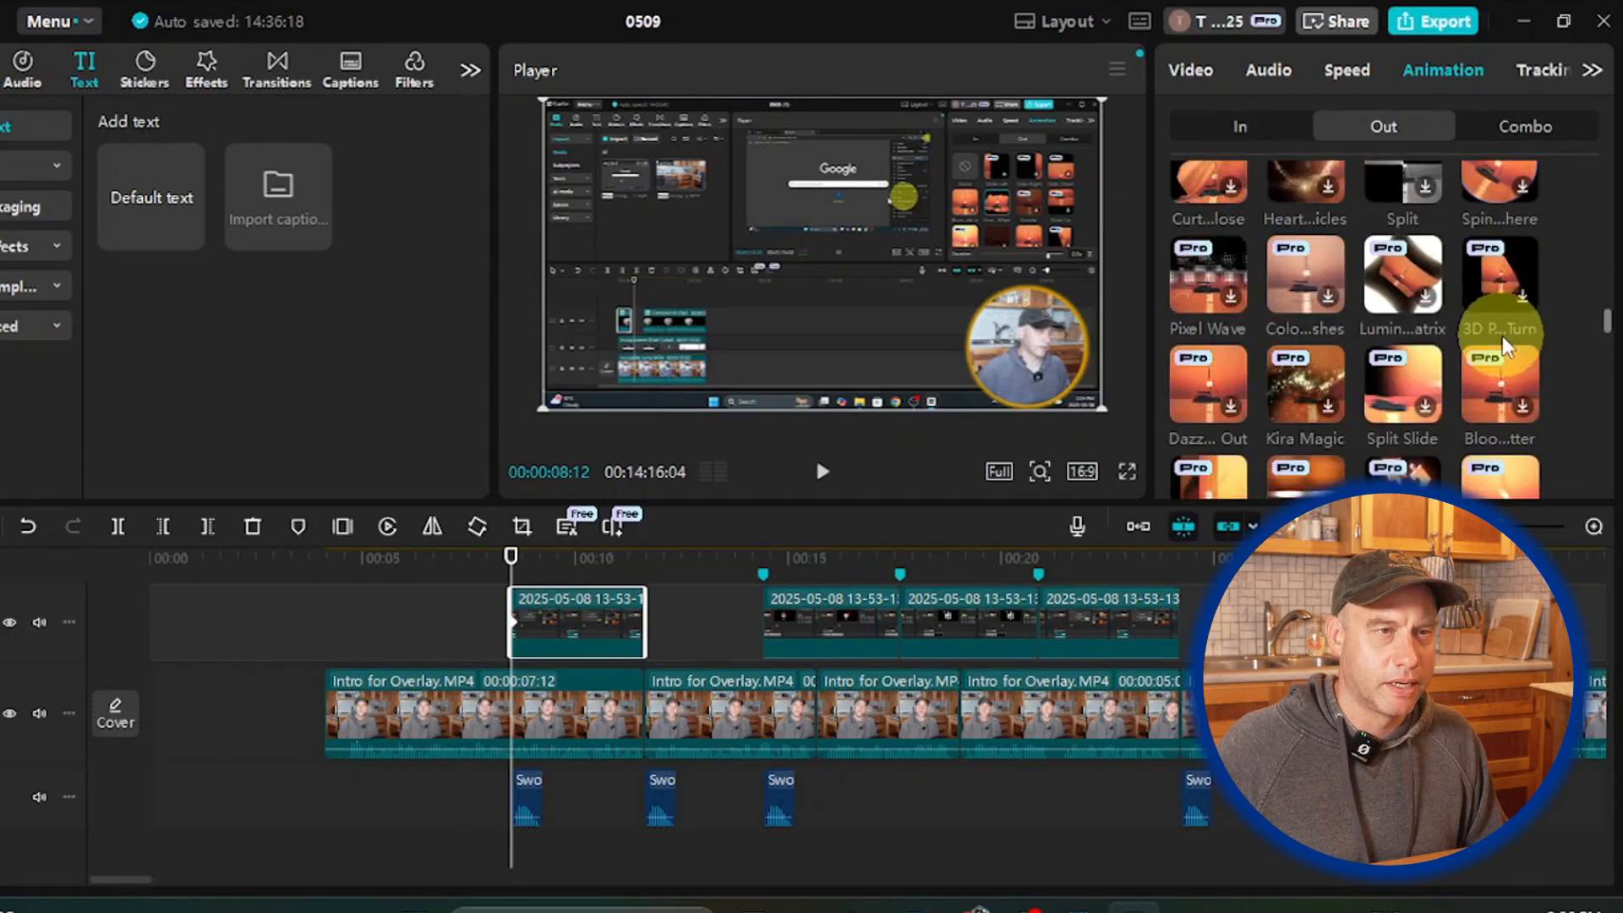
scroll(1499, 342, up, 3)
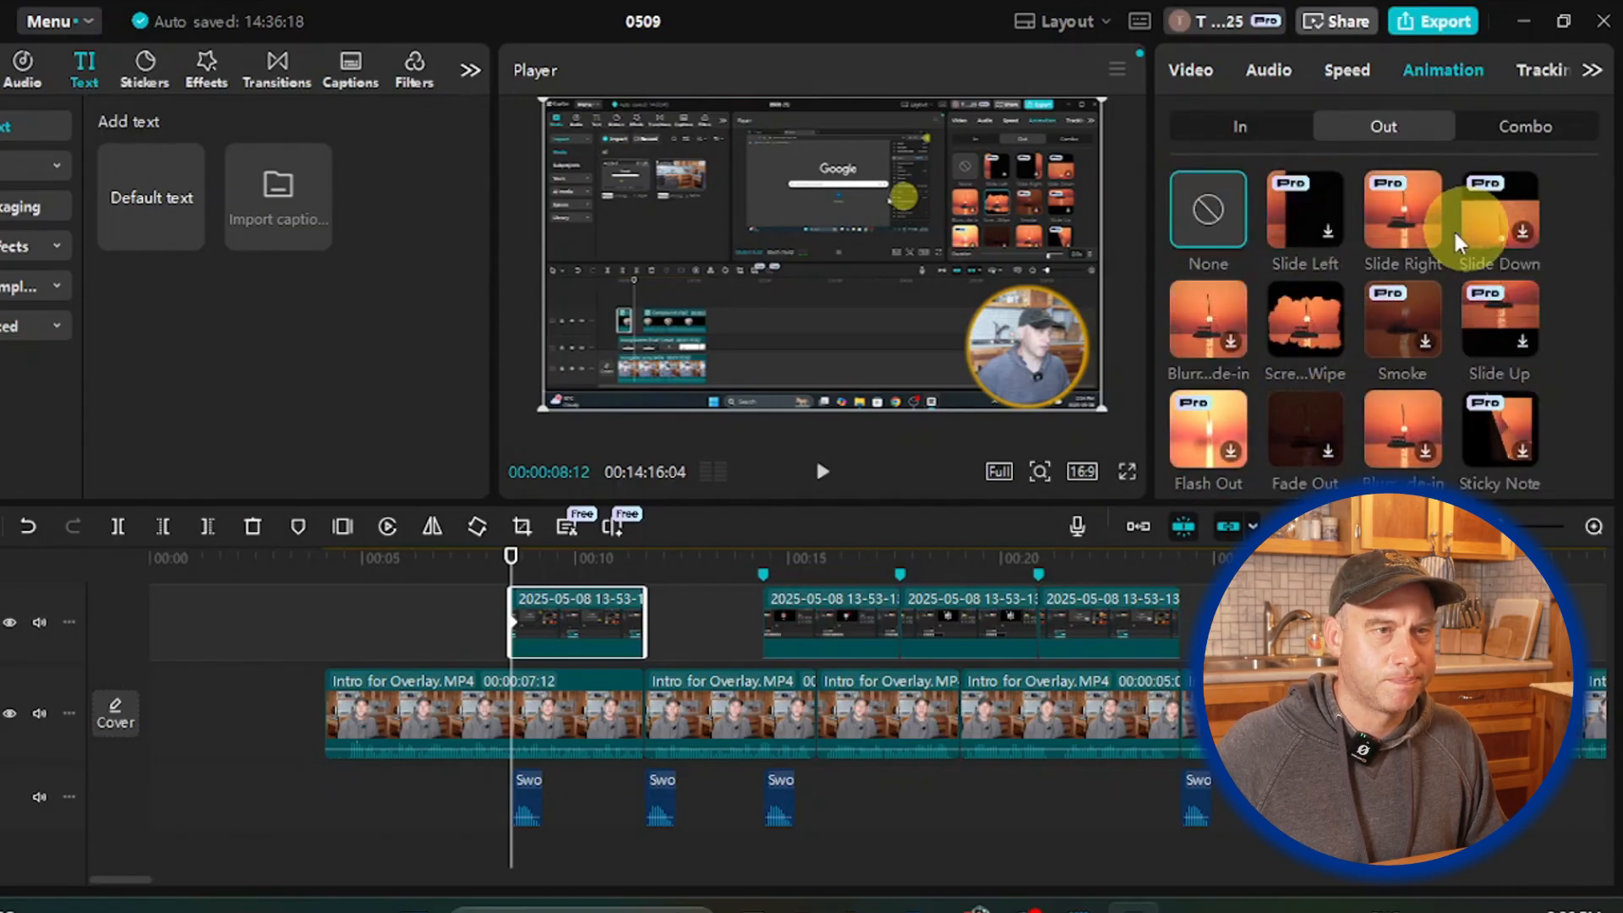
click(1297, 230)
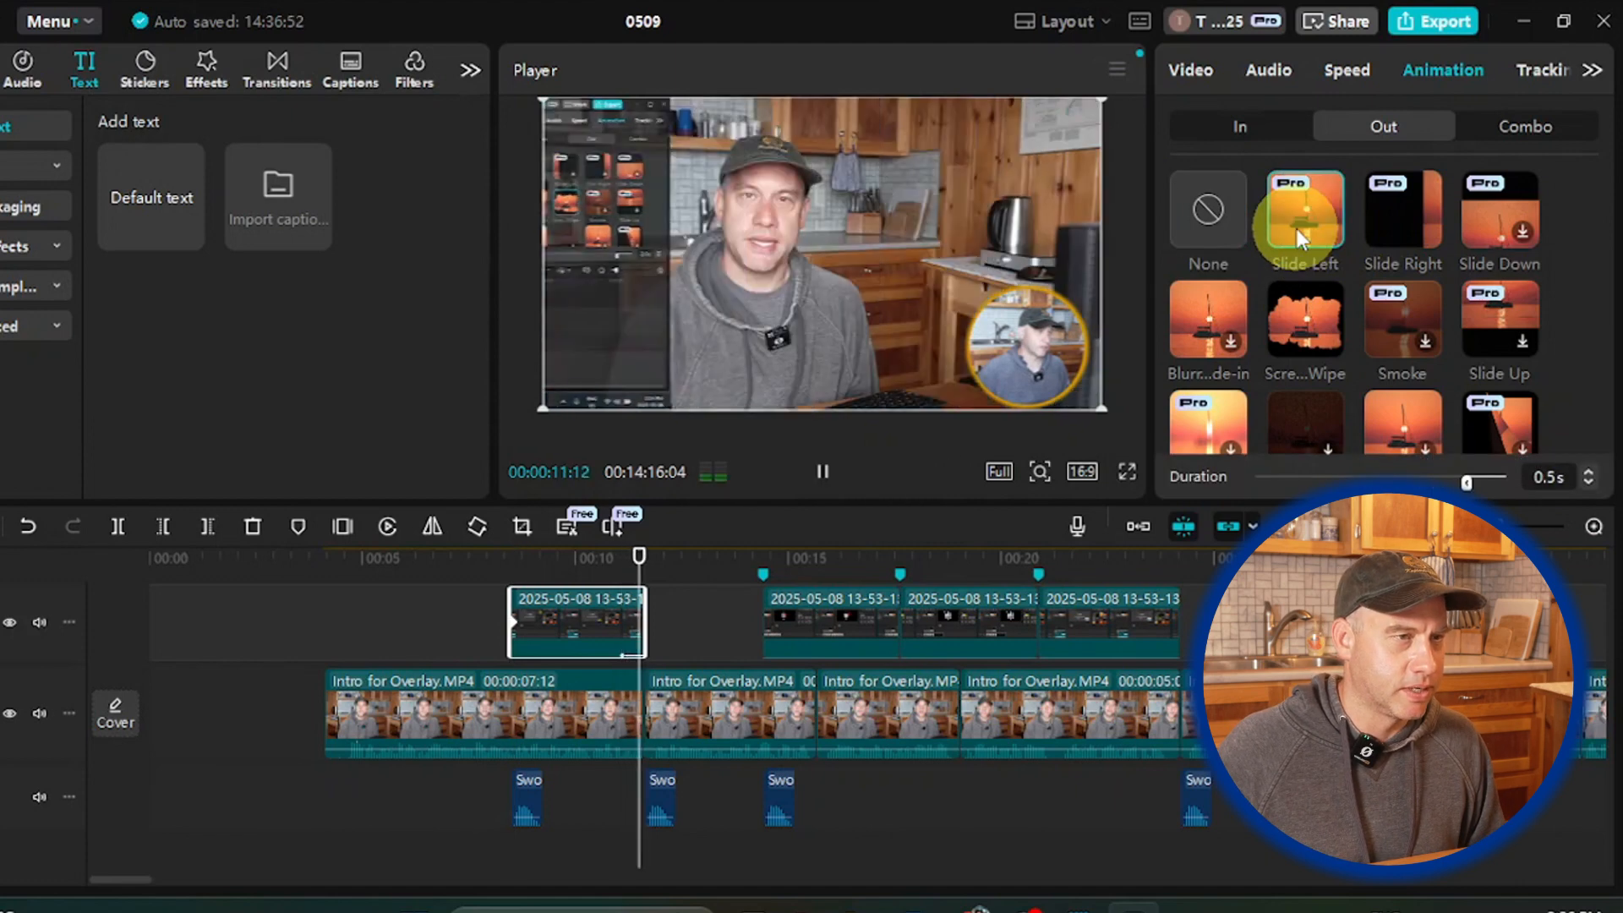
Step: Apply the Slide Right in animation to the first overlay clip
click(648, 569)
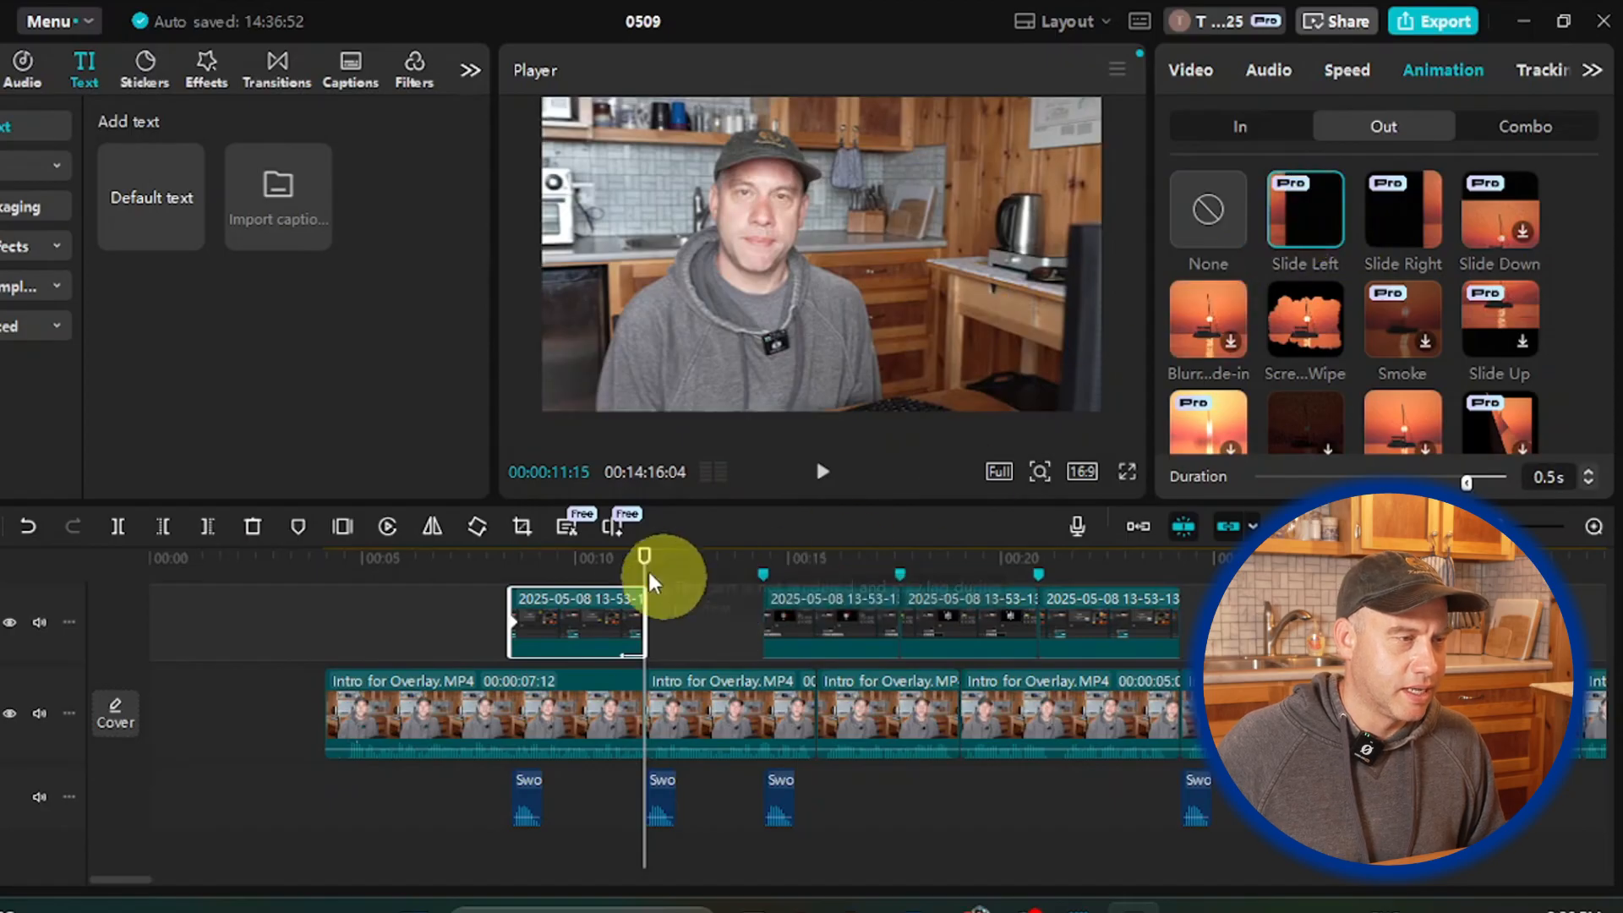
drag(644, 566, 510, 574)
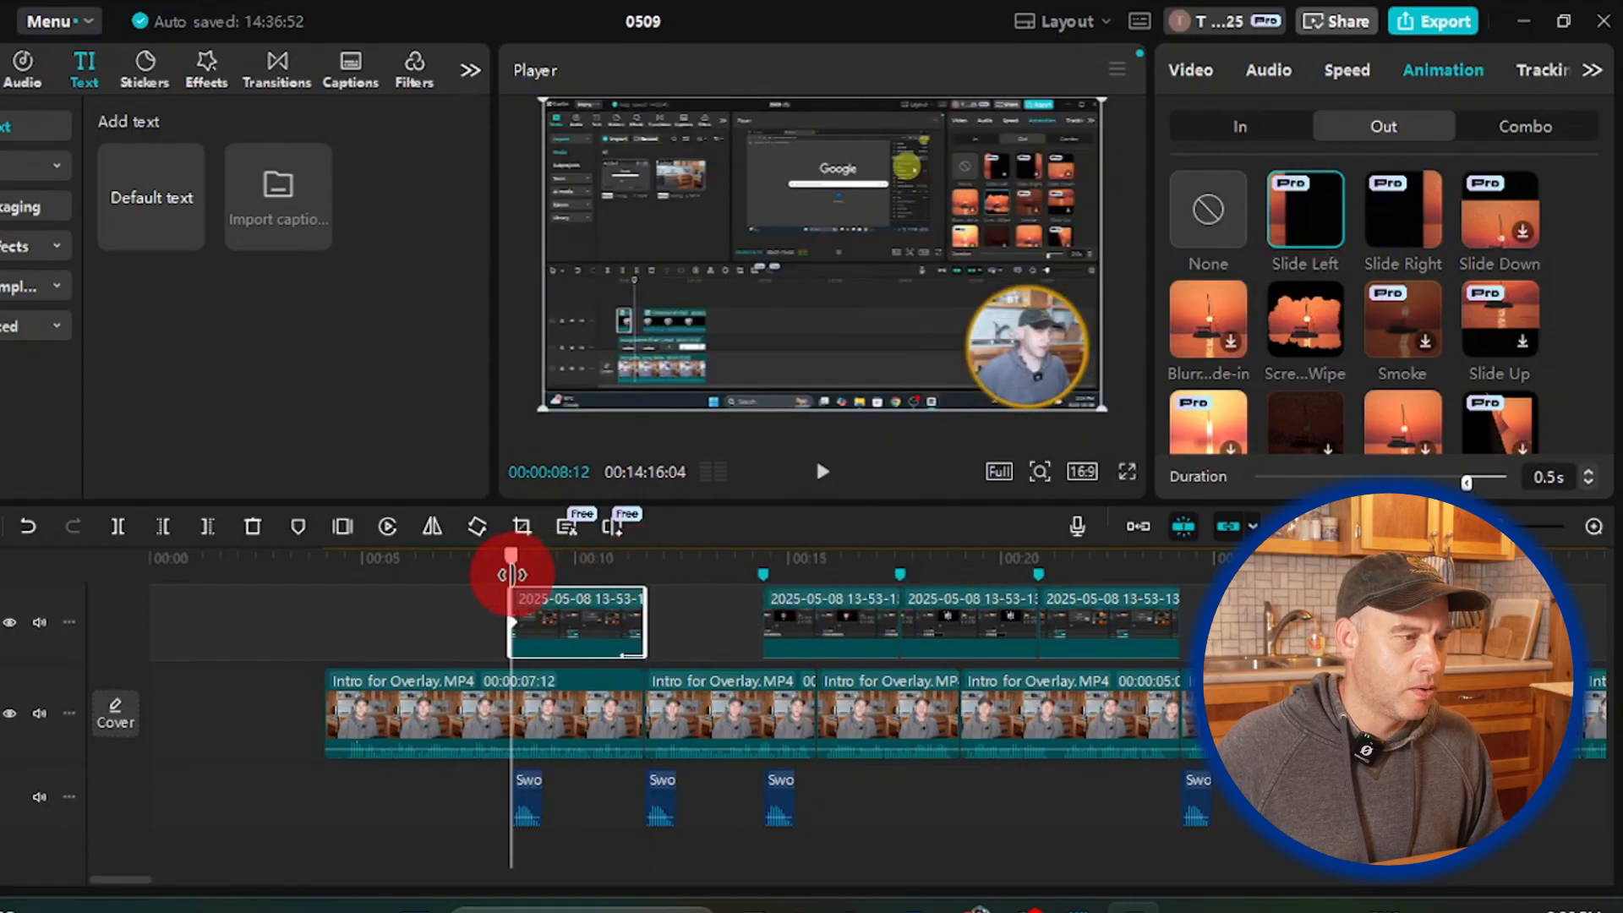
click(1245, 125)
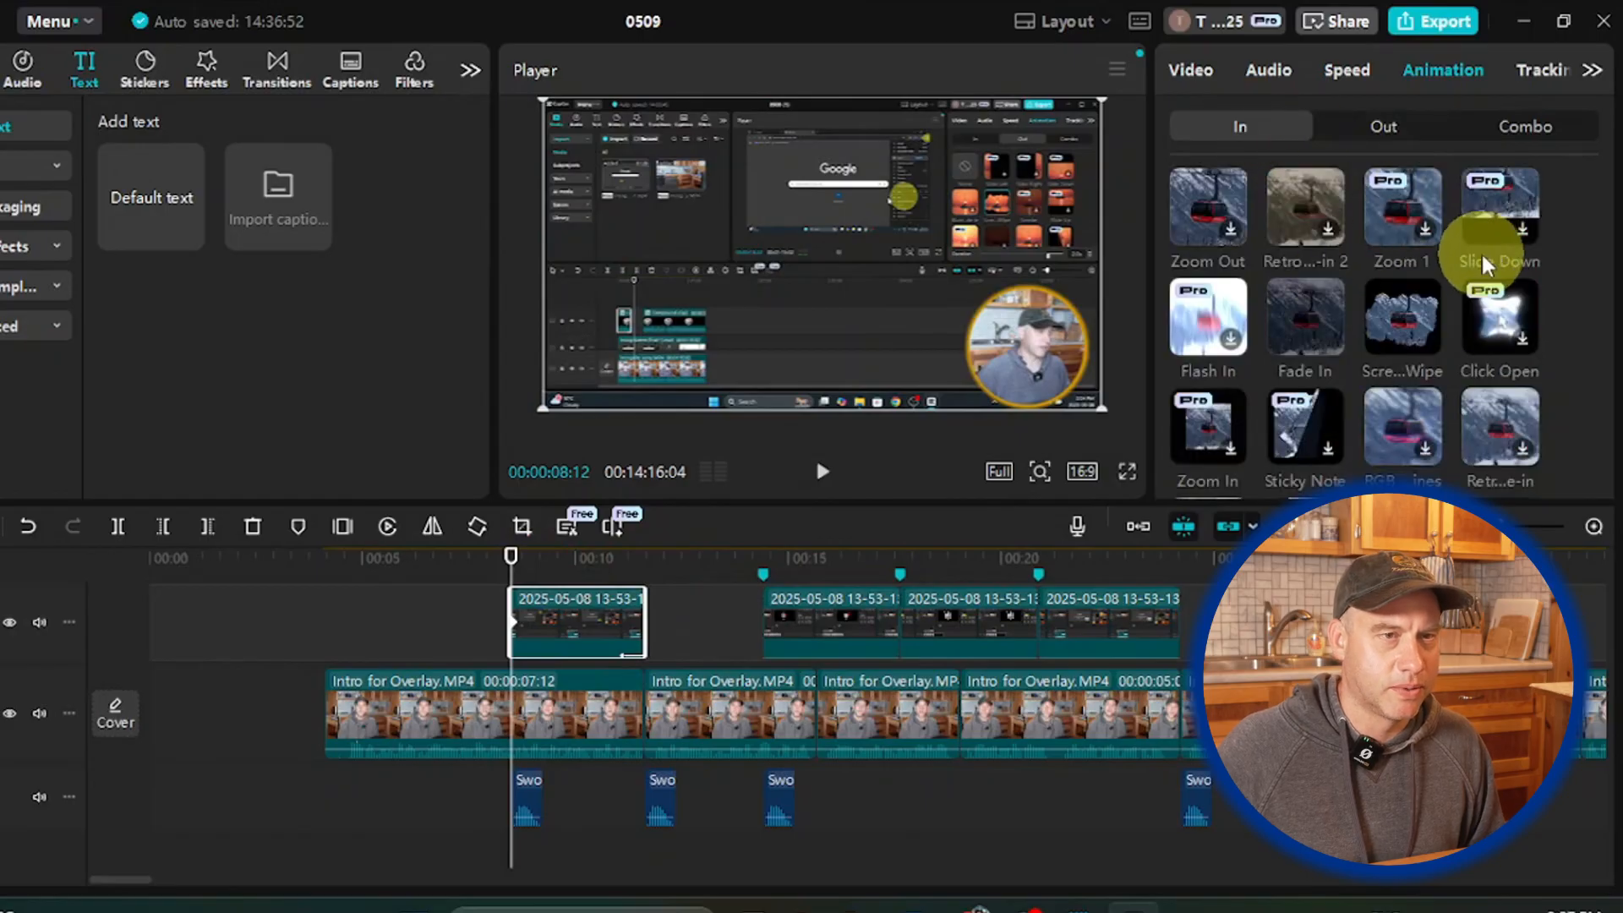
scroll(1424, 322, down, 3)
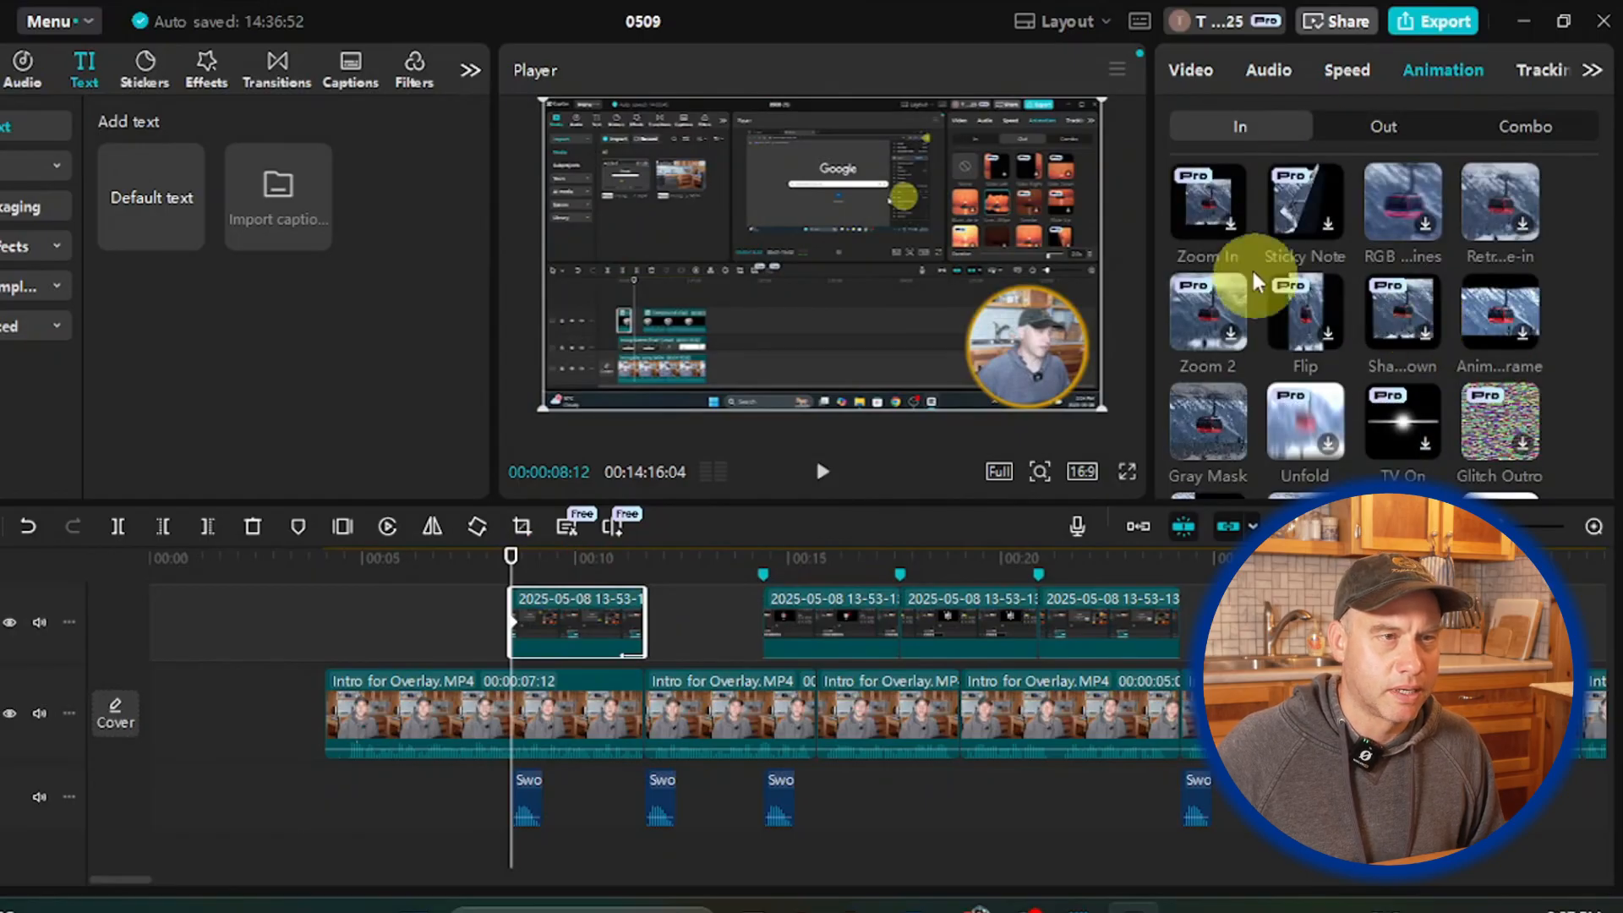
scroll(1361, 448, down, 2)
scroll(1361, 449, up, 5)
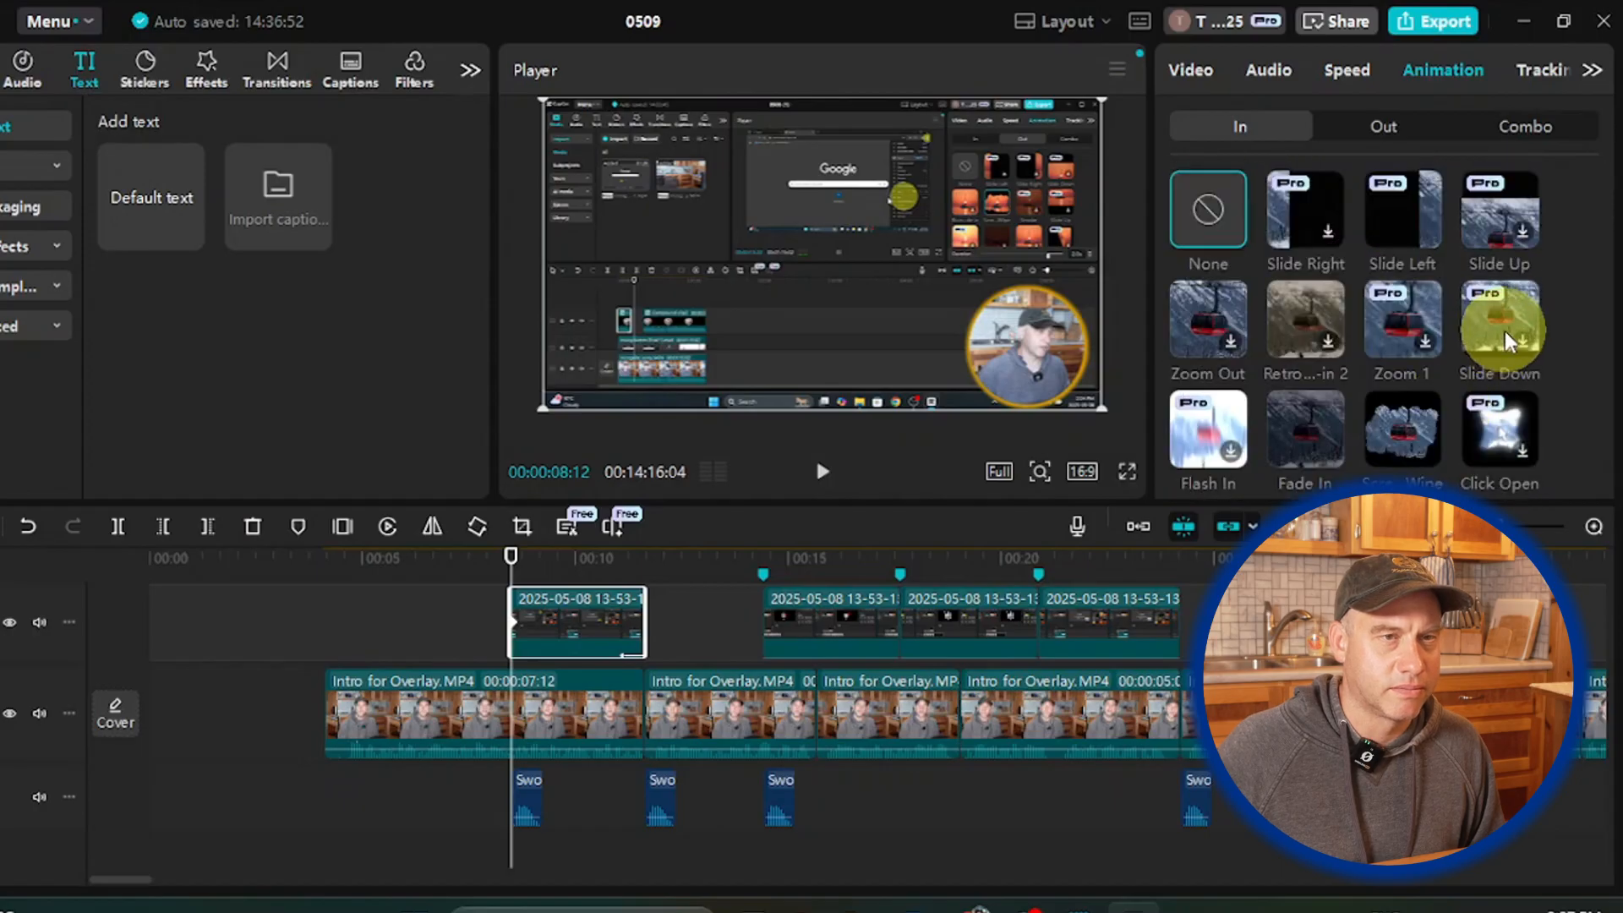
click(1297, 223)
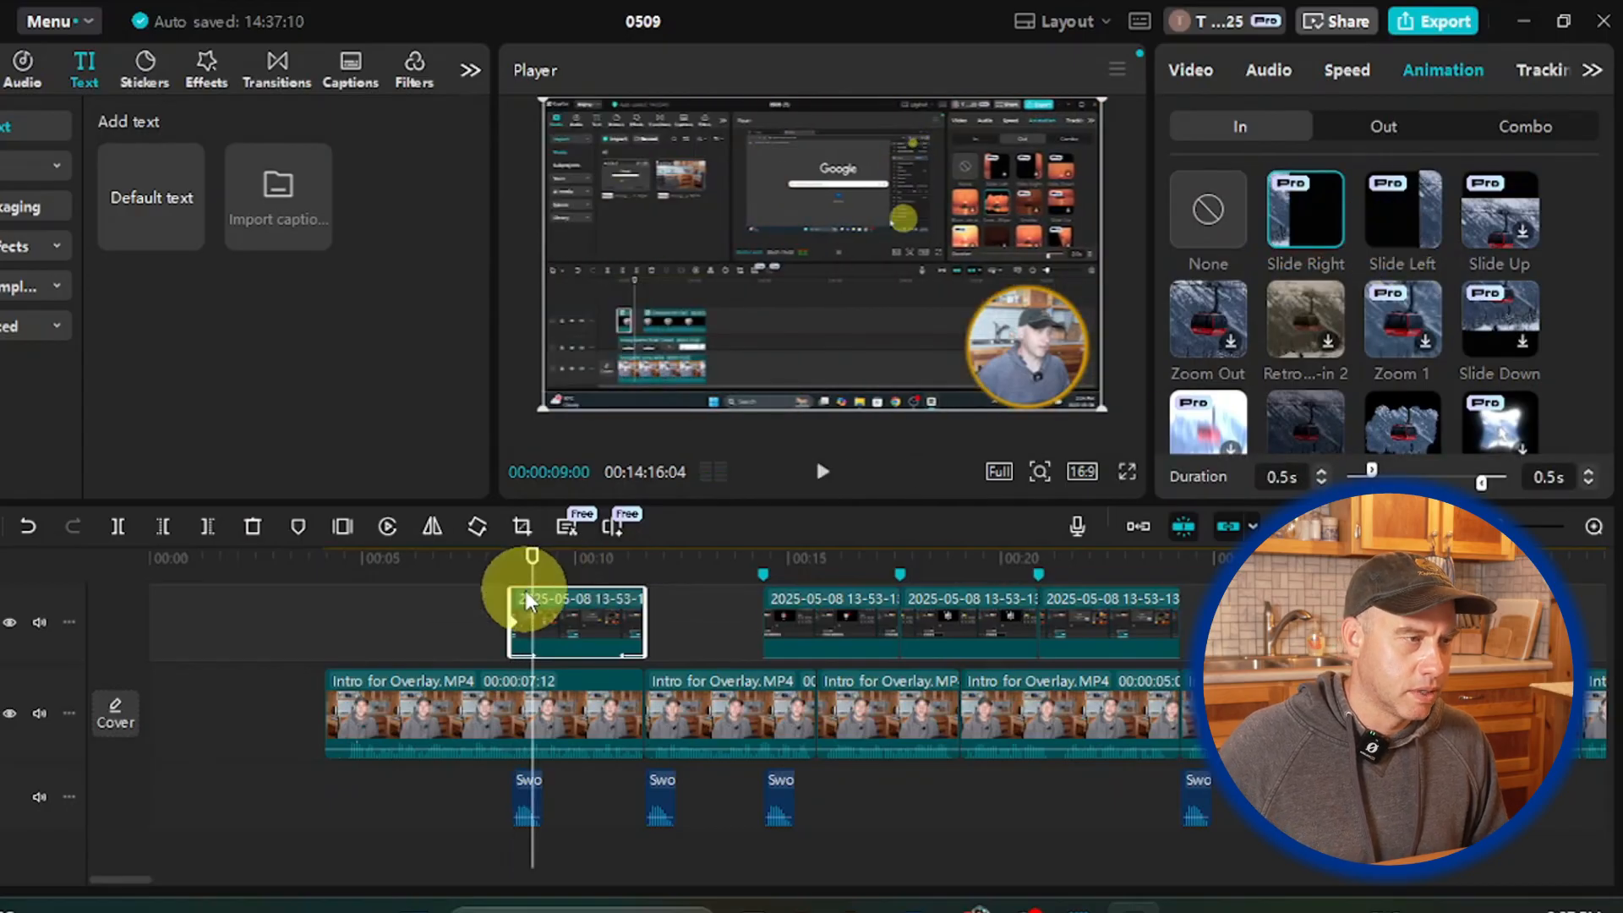
Step: Apply the Slide Right in animation to the second overlay clip, which starts at 00:00:14:10
drag(535, 574, 762, 562)
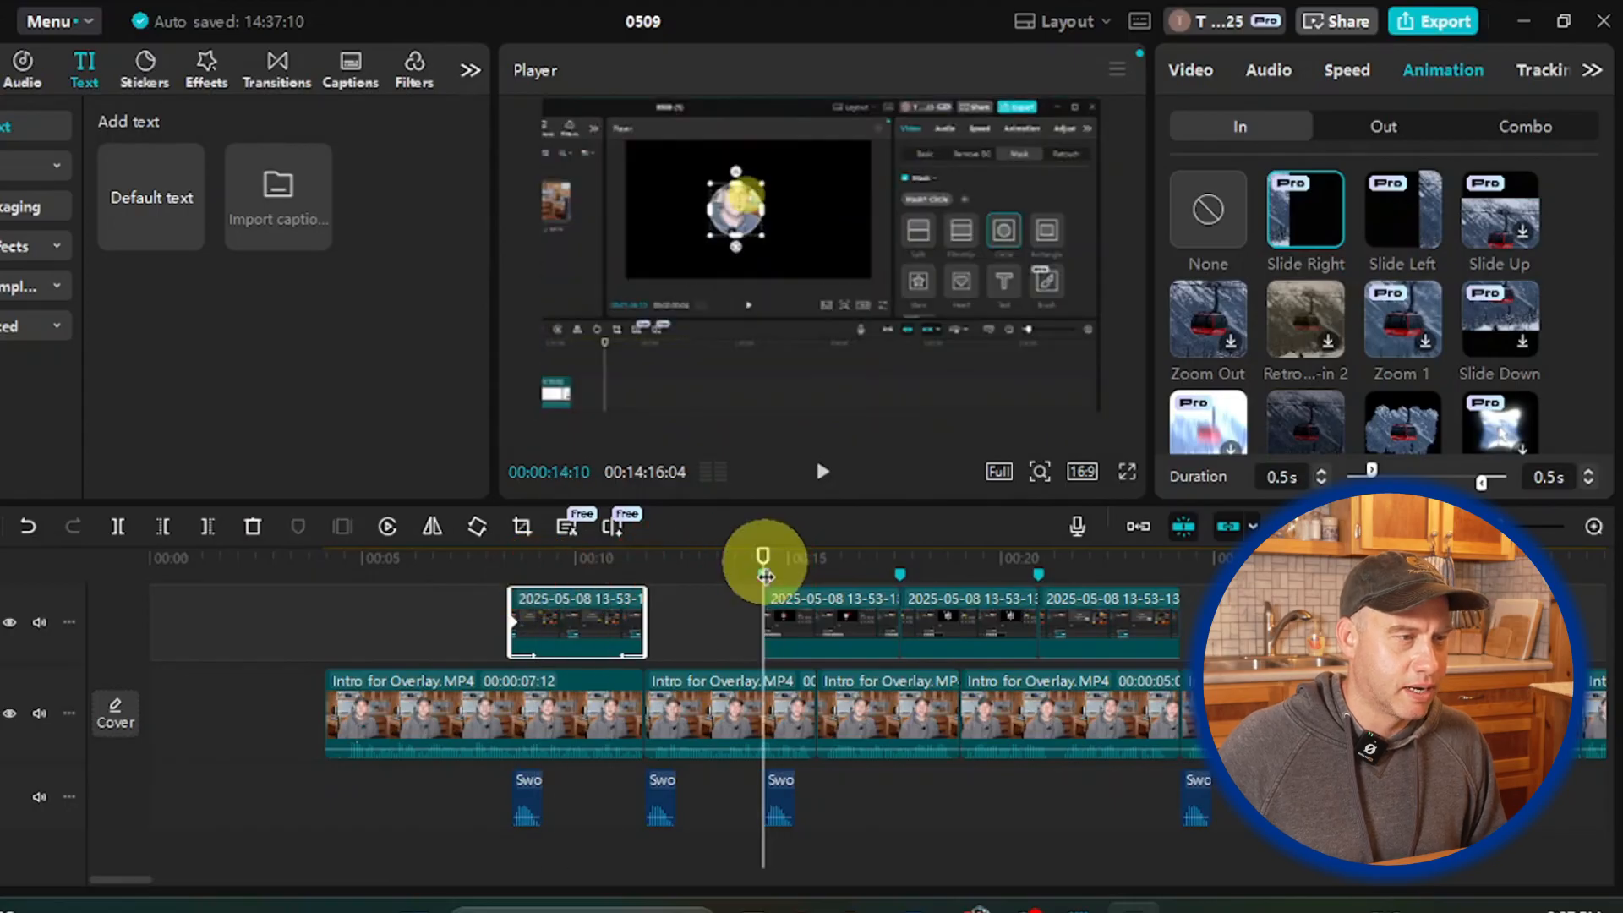
click(799, 607)
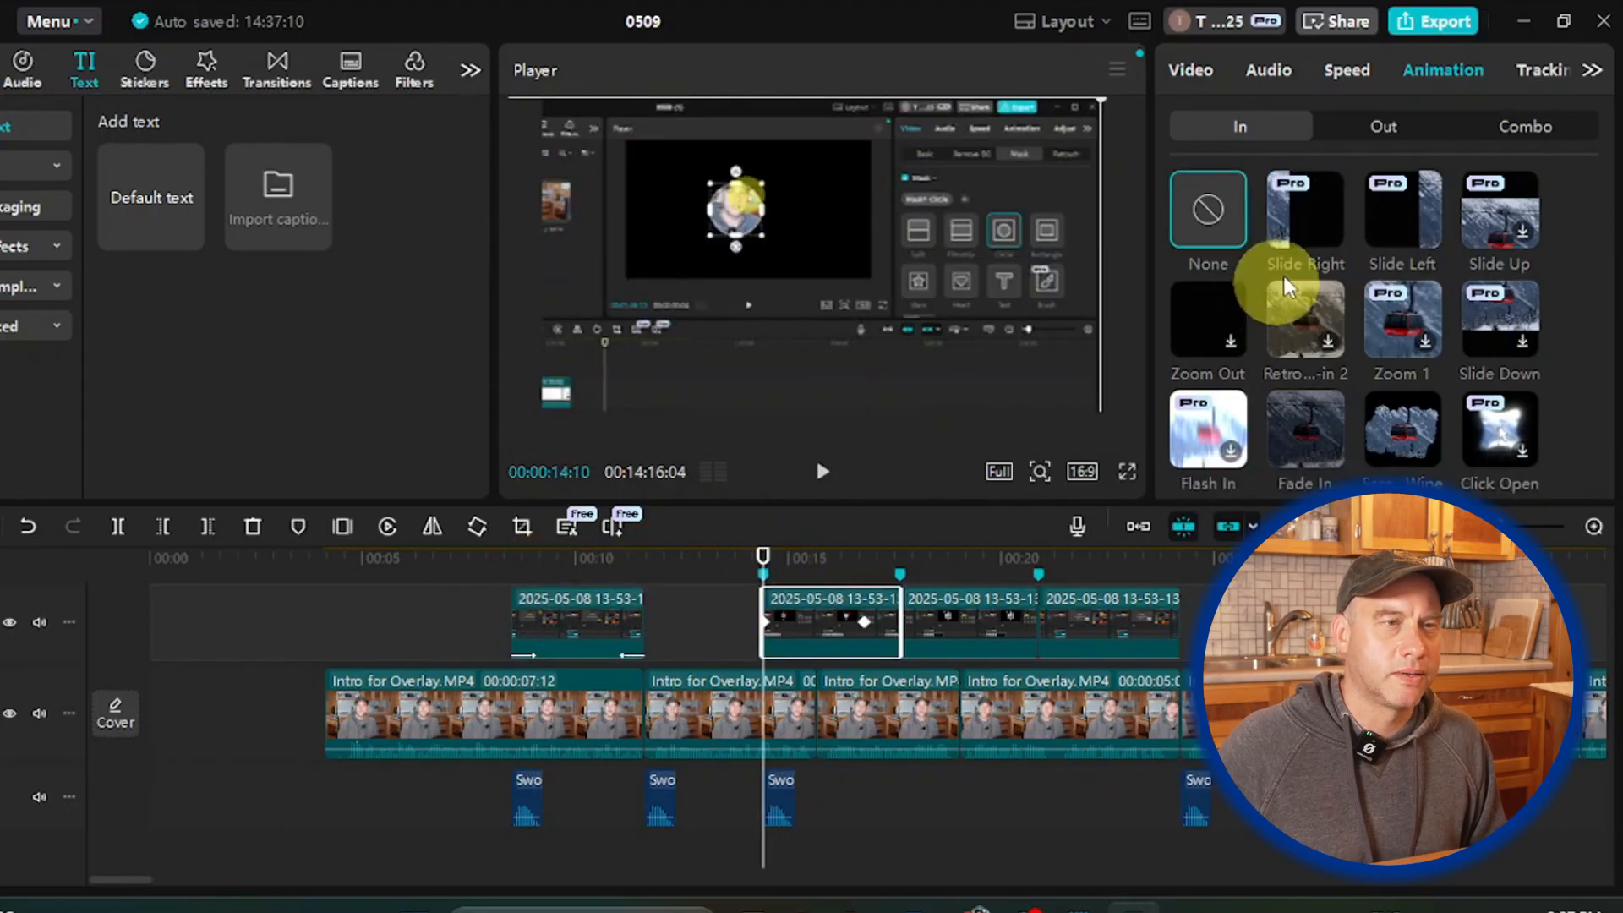
click(1330, 229)
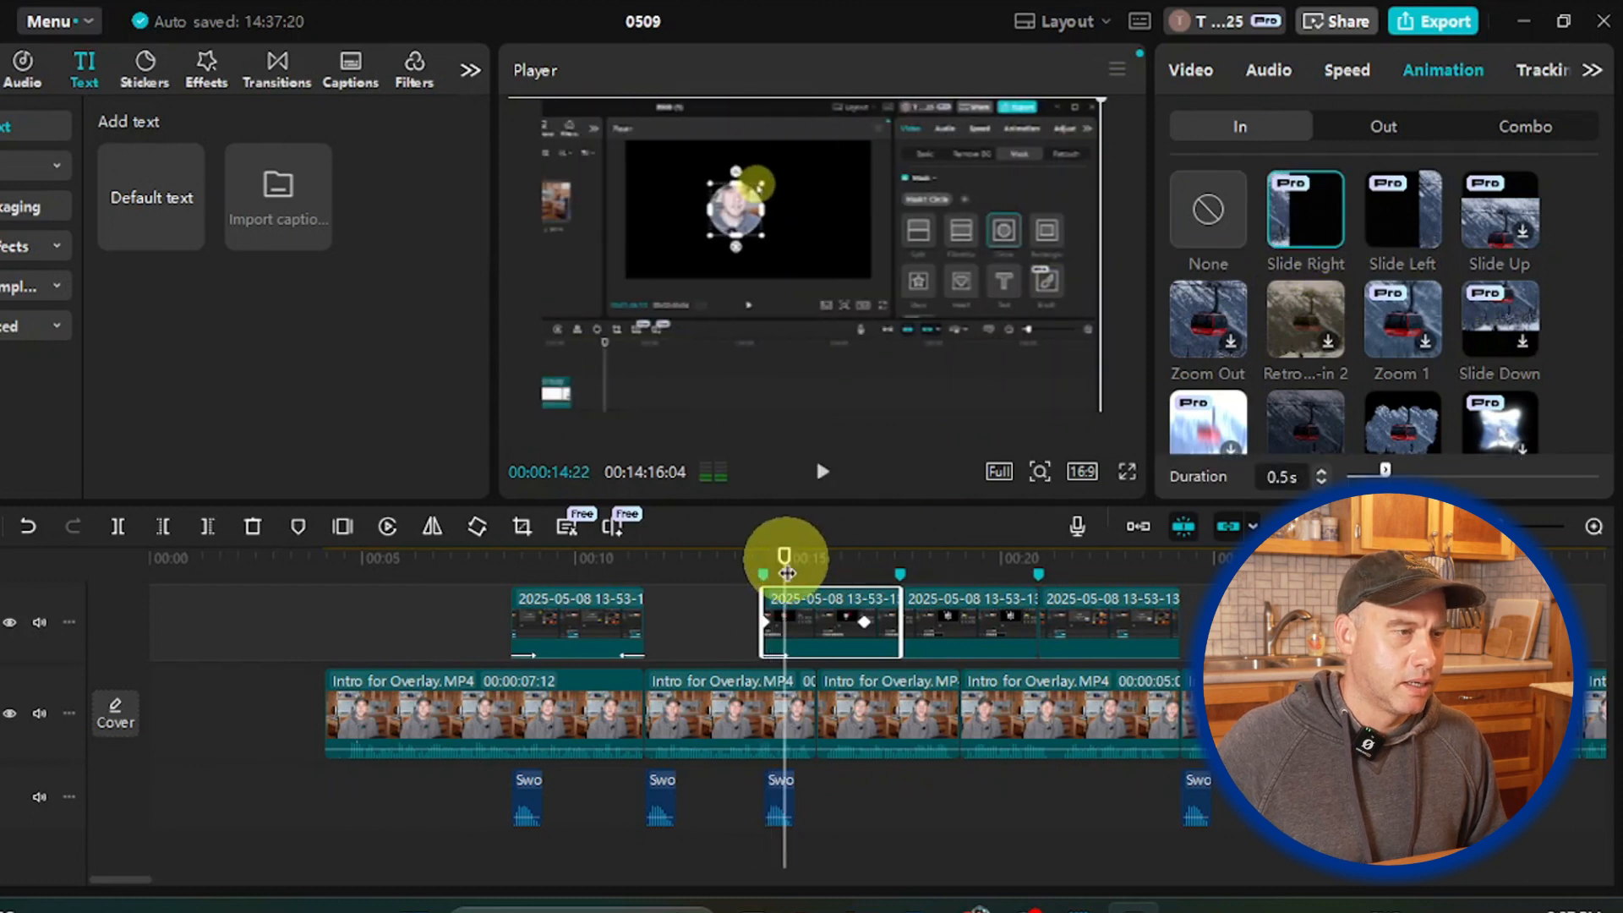
Step: Apply the Slide Left out animation to the last overlay clip
drag(787, 574, 1155, 582)
click(1163, 624)
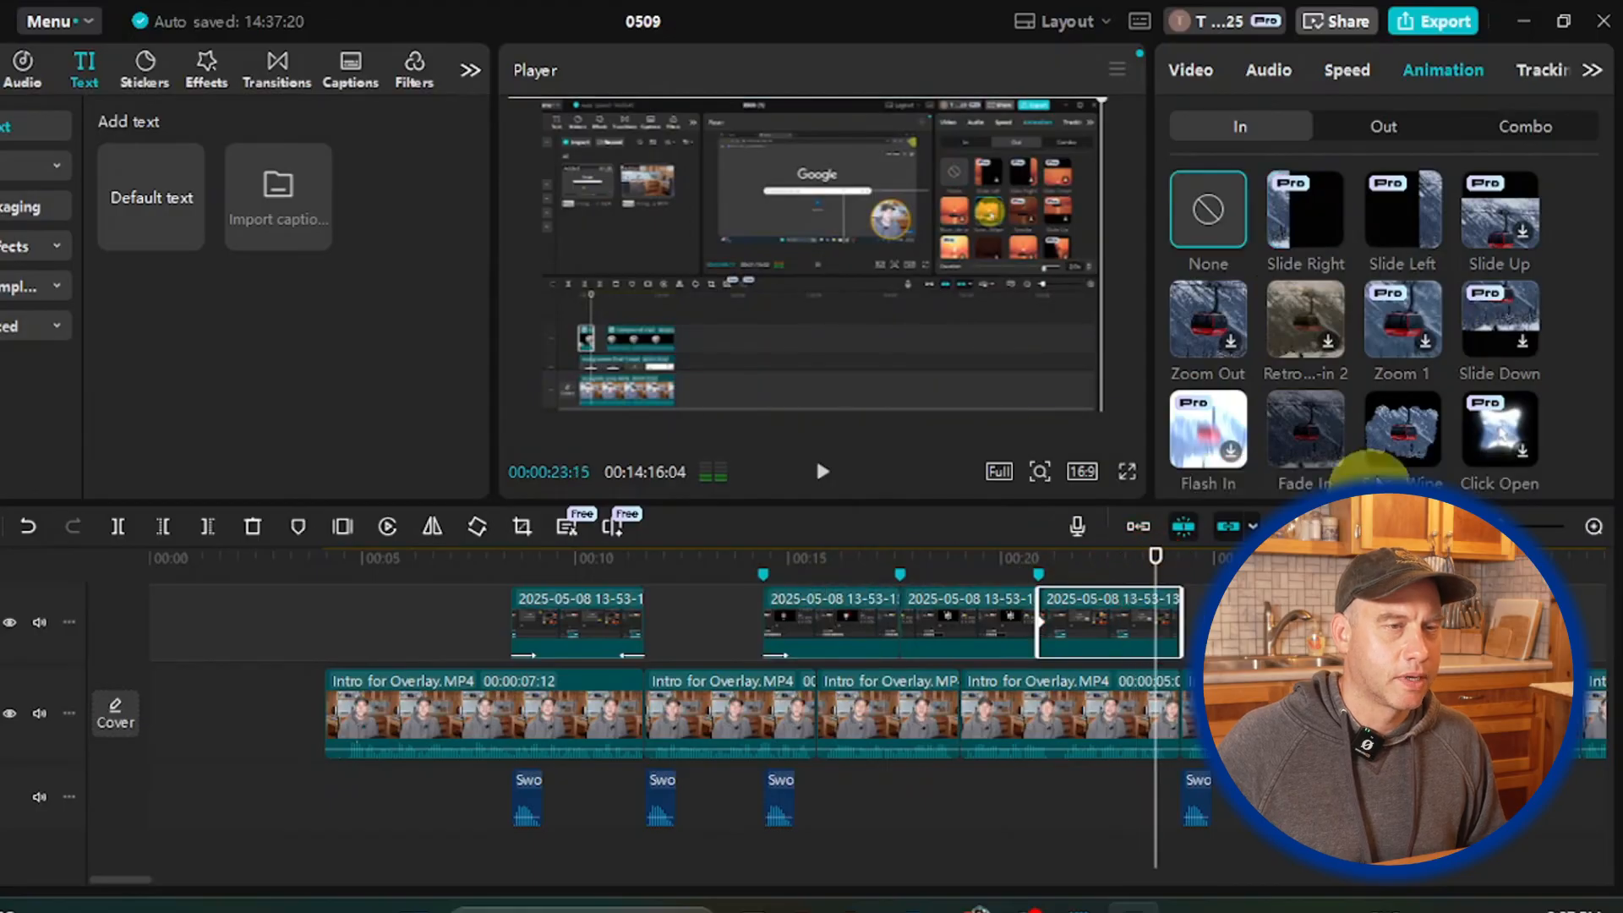
click(1378, 126)
click(1211, 125)
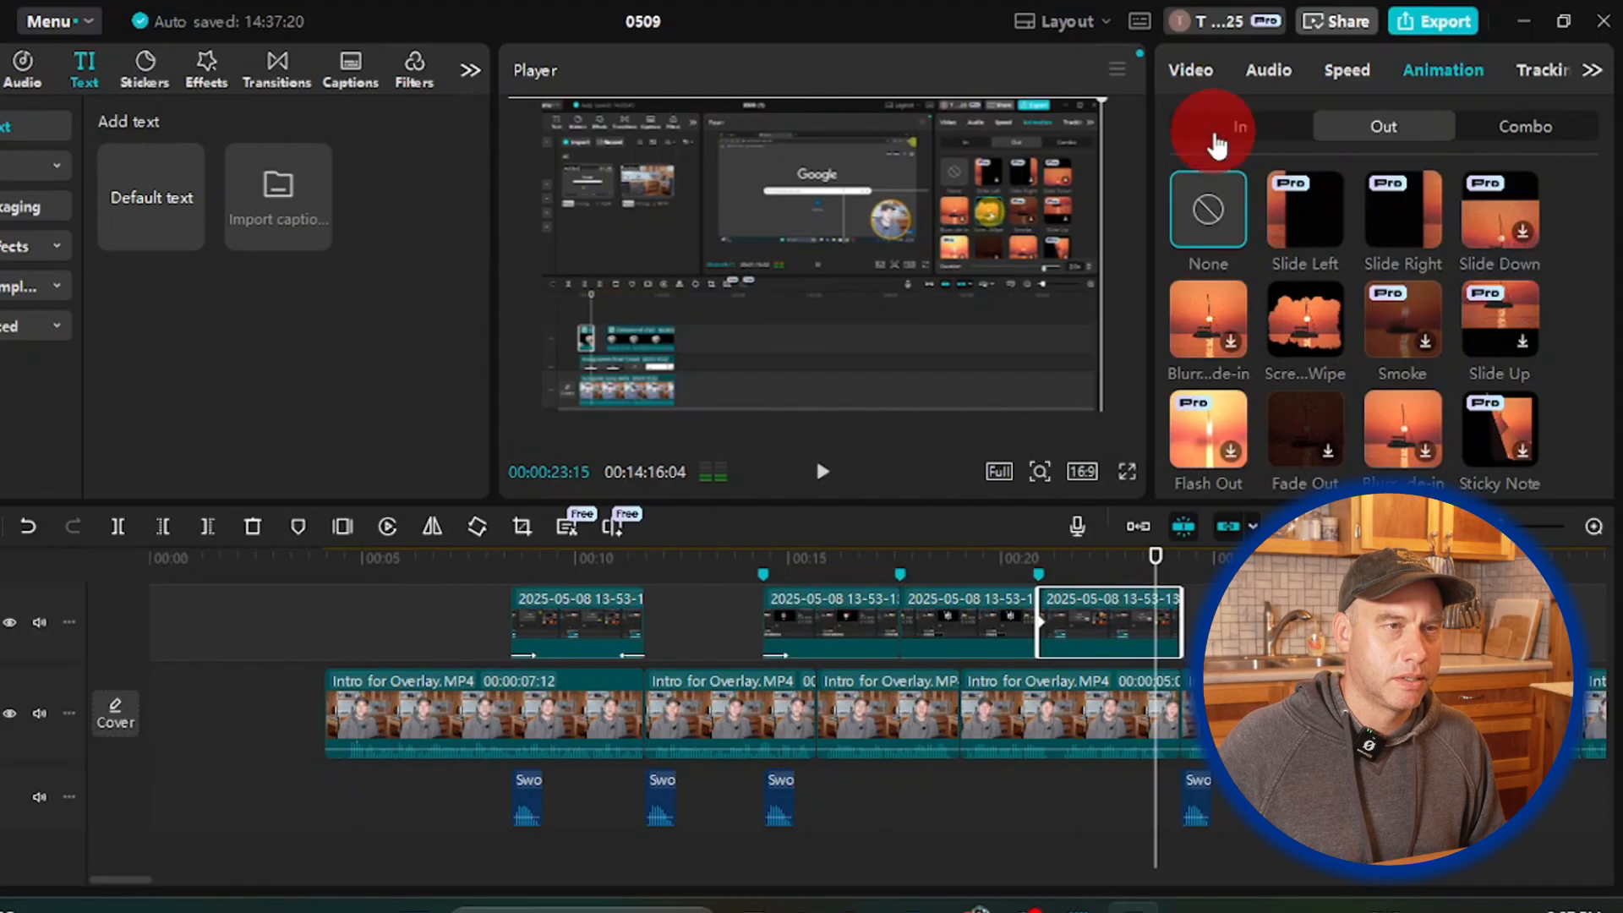
mouse_move(1155, 585)
mouse_down()
mouse_move(753, 598)
mouse_move(1162, 586)
mouse_up()
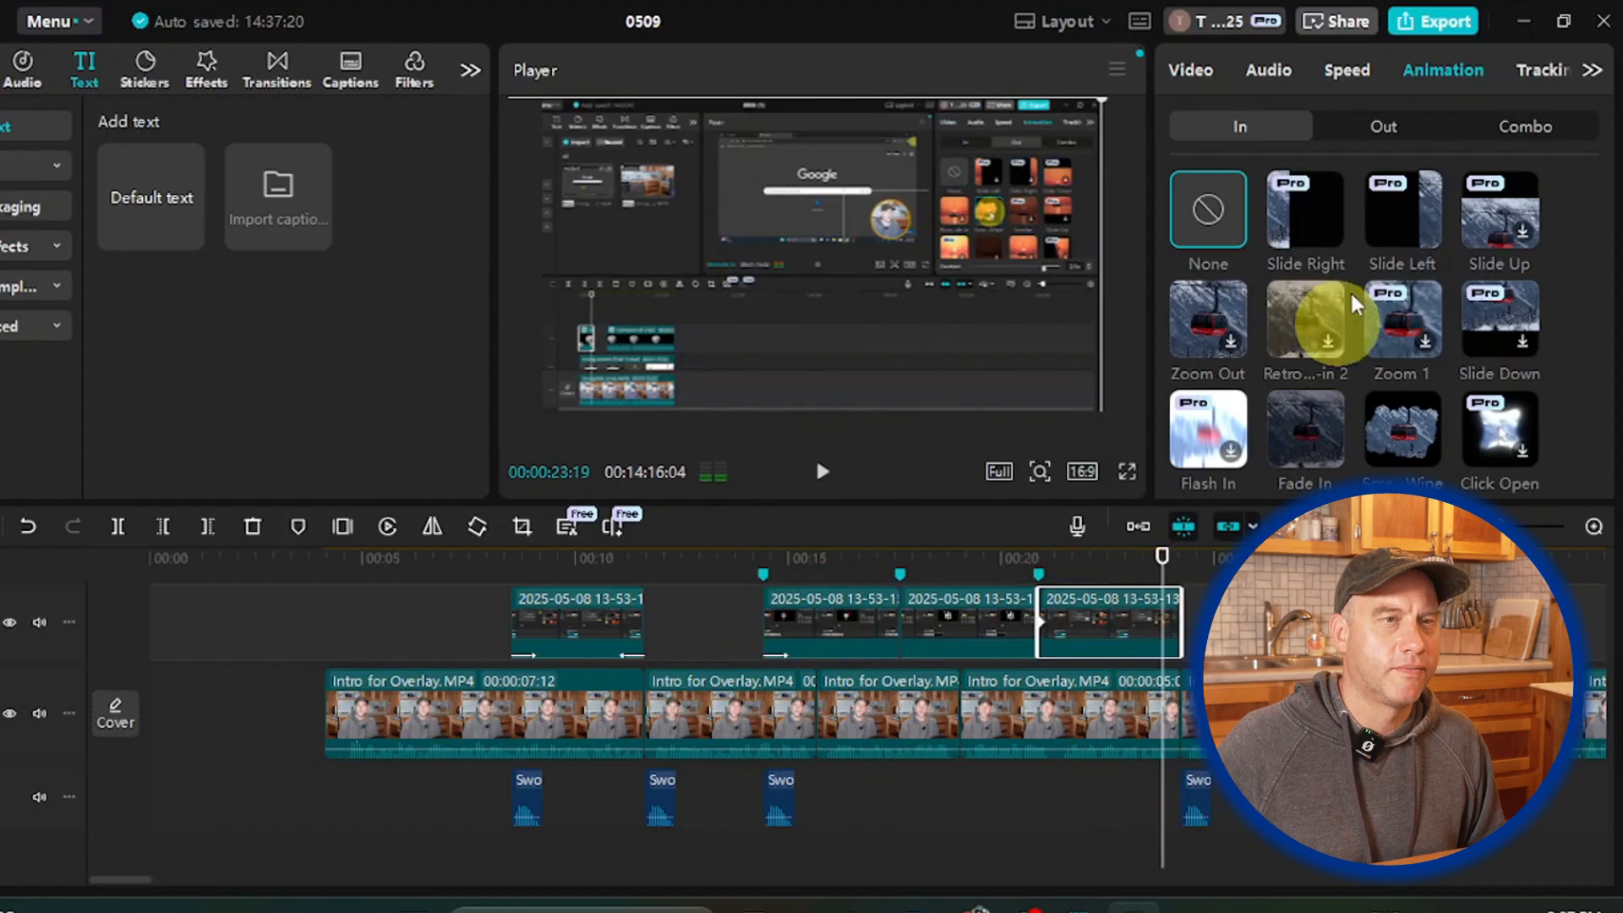
click(1404, 131)
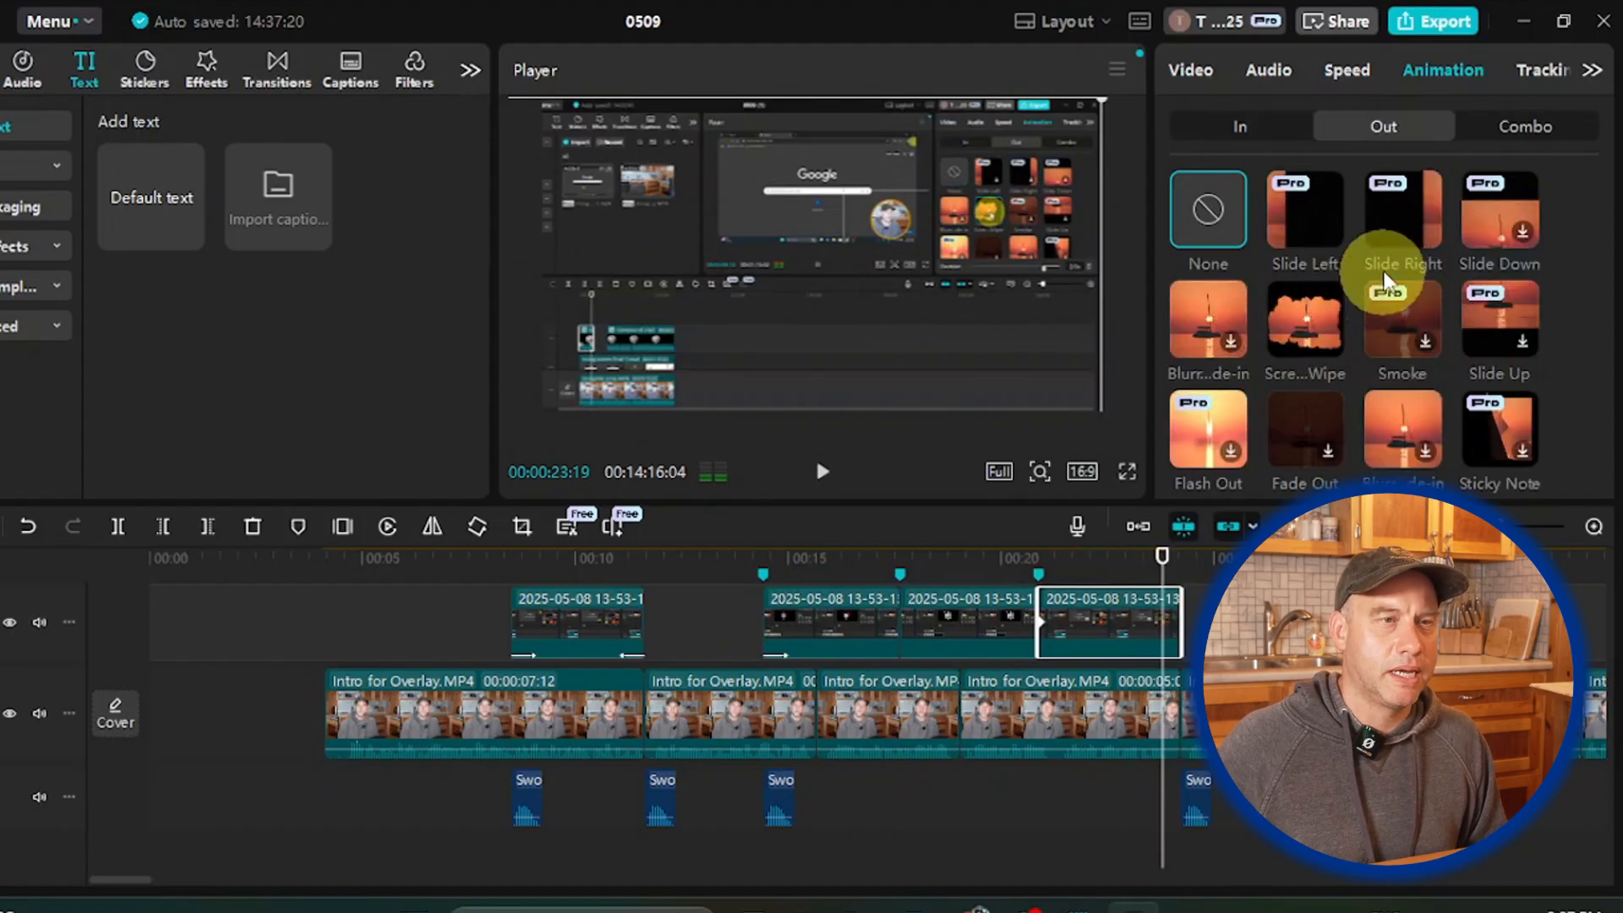
click(1327, 236)
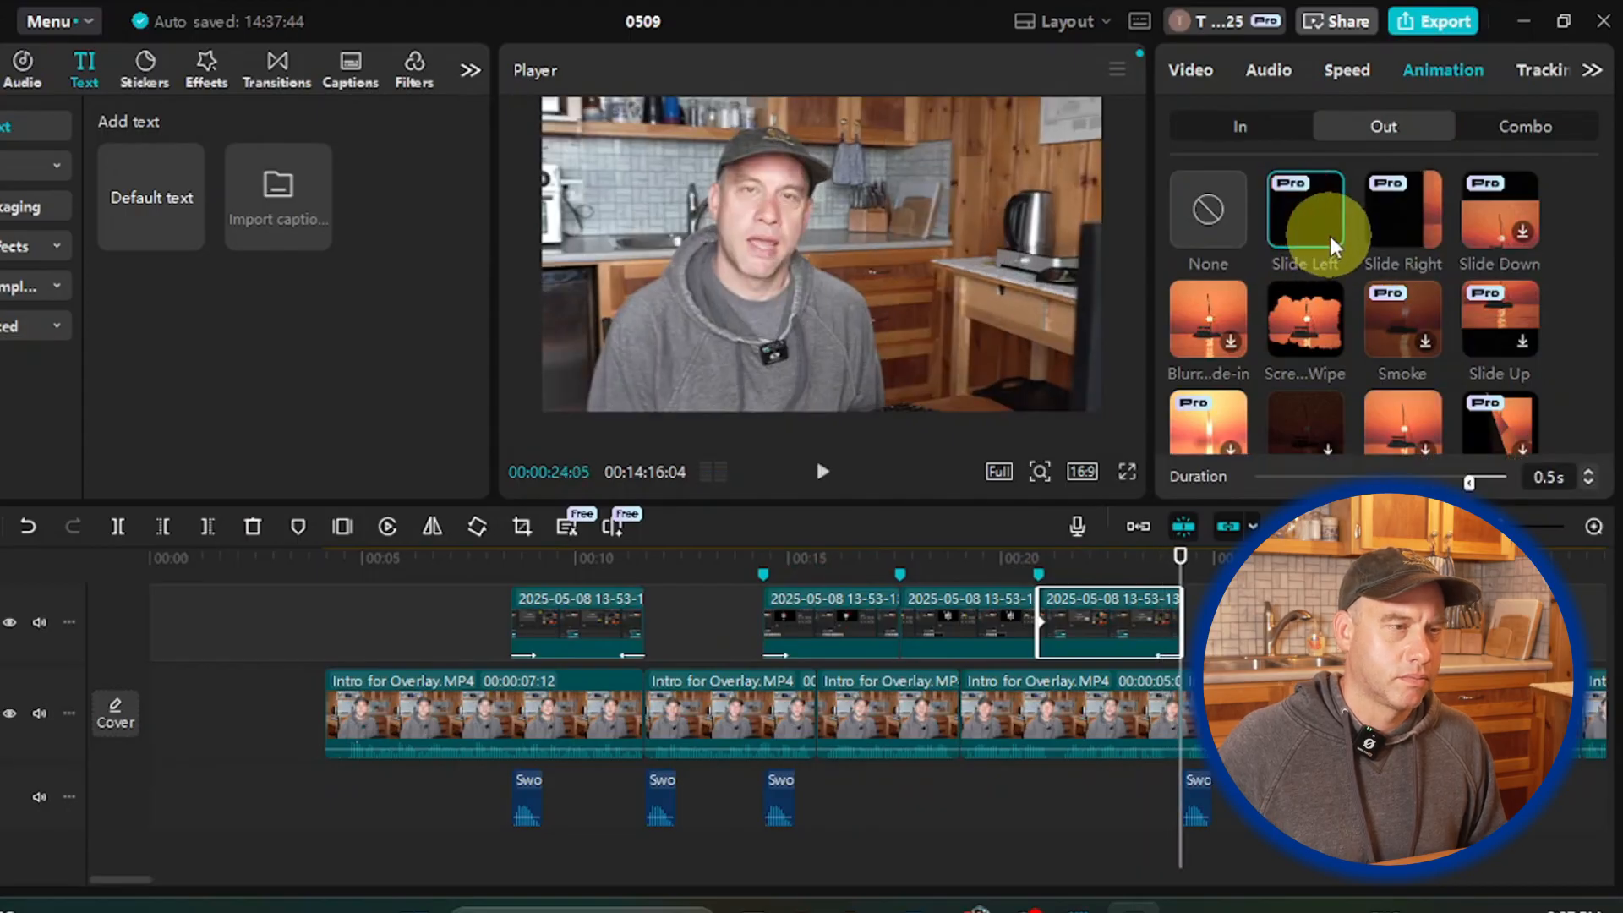
Step: Play back the end of the last overlay clip to check its exit animation against the selected sound effect
drag(1171, 555, 1134, 550)
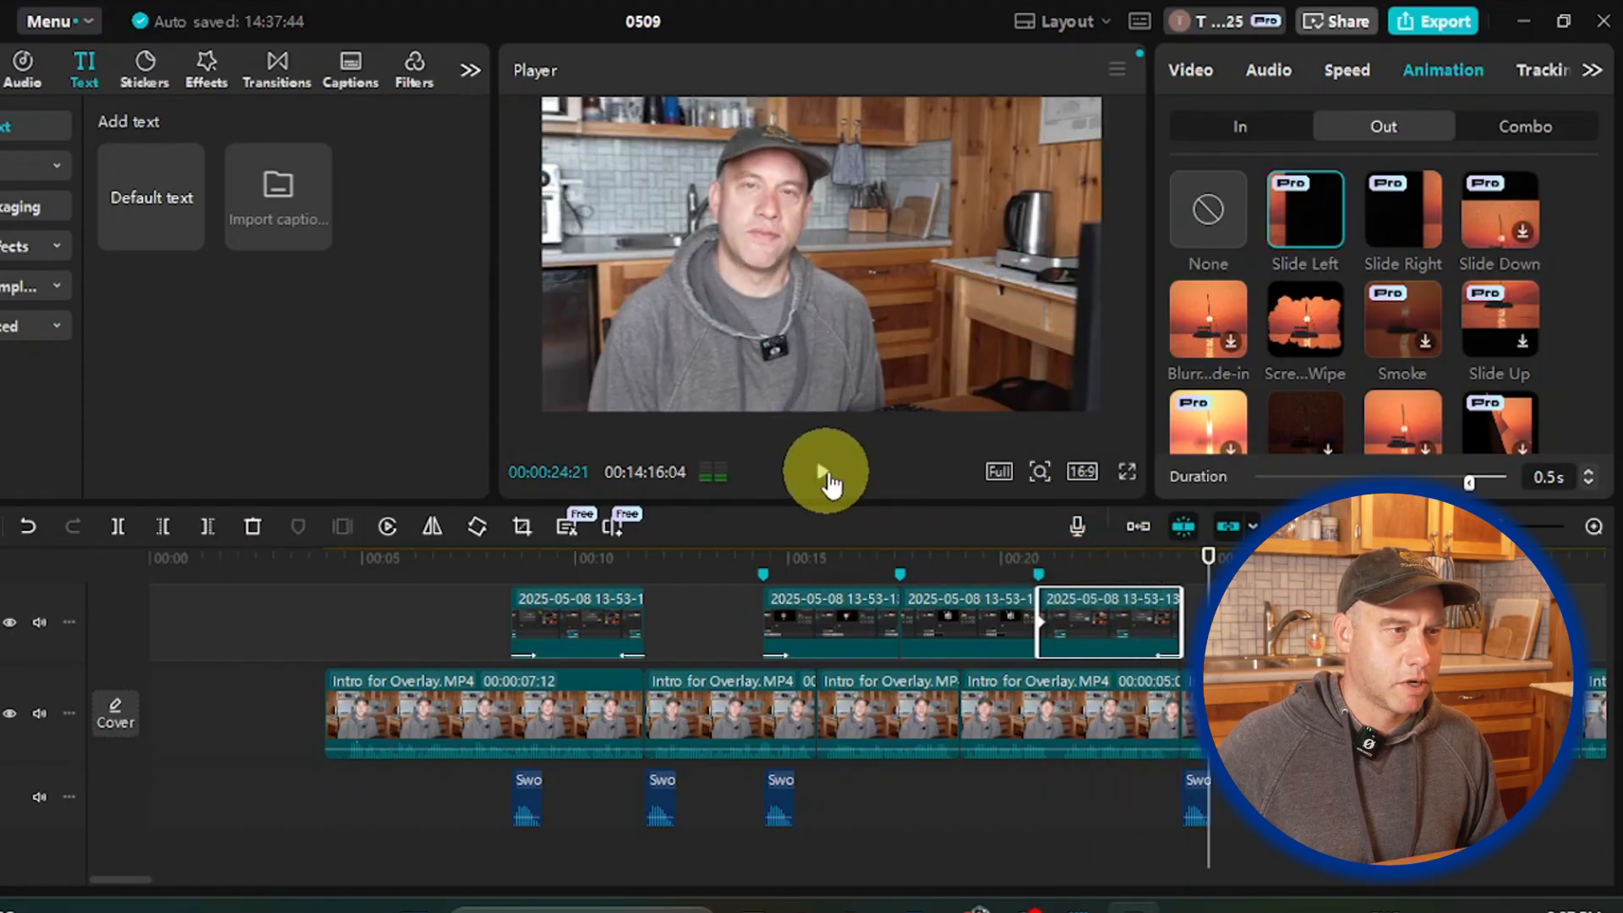
click(1188, 795)
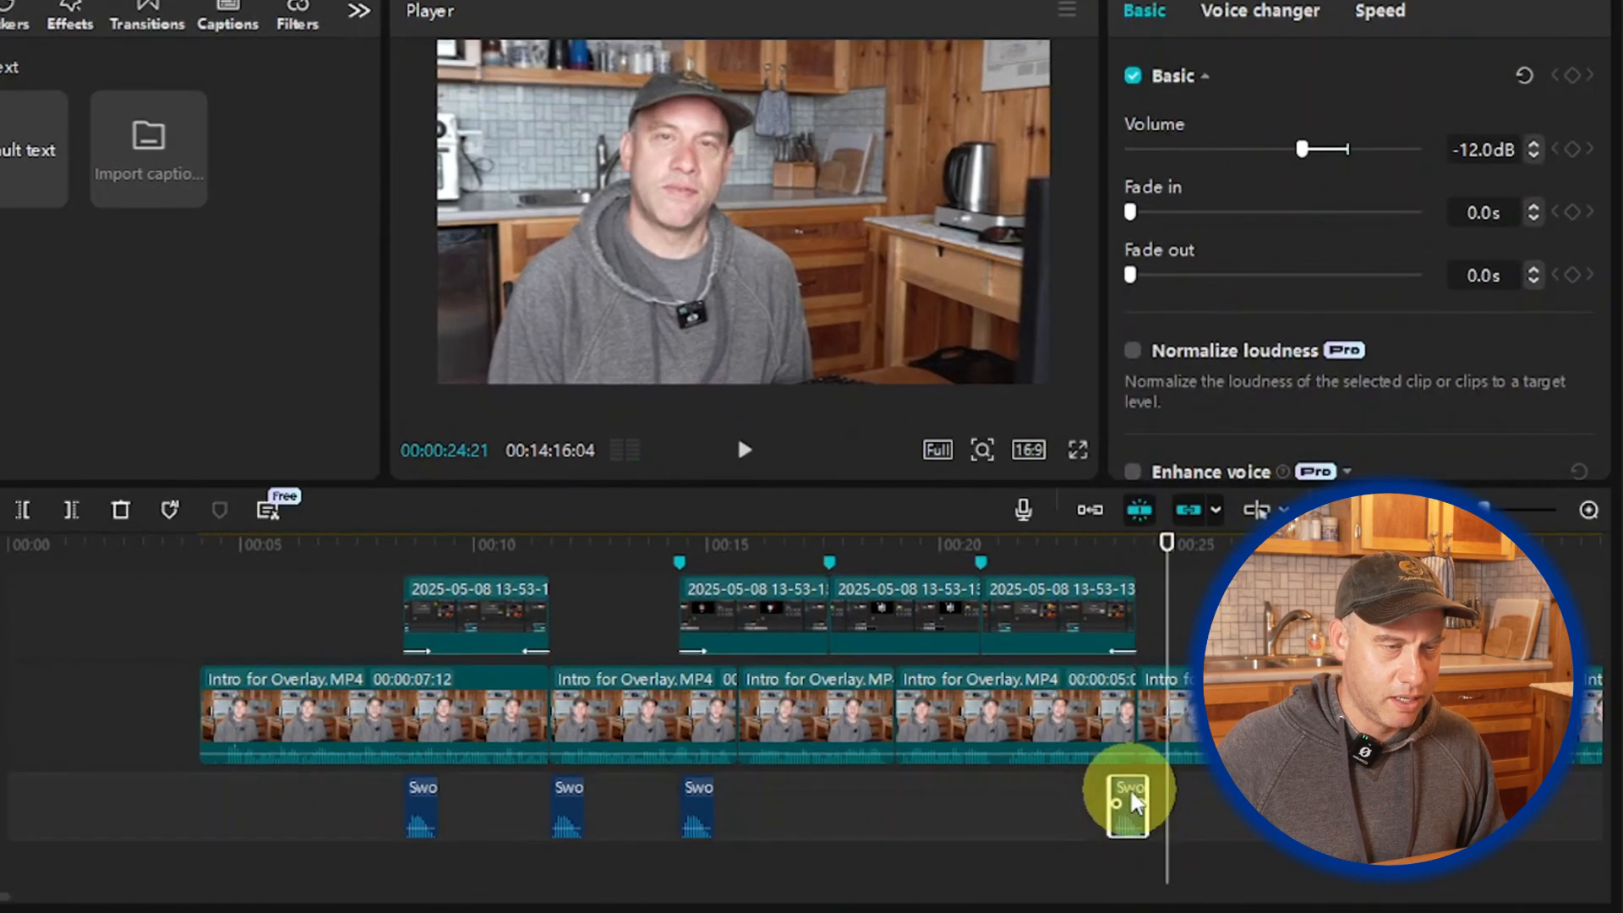
drag(1163, 559, 1095, 590)
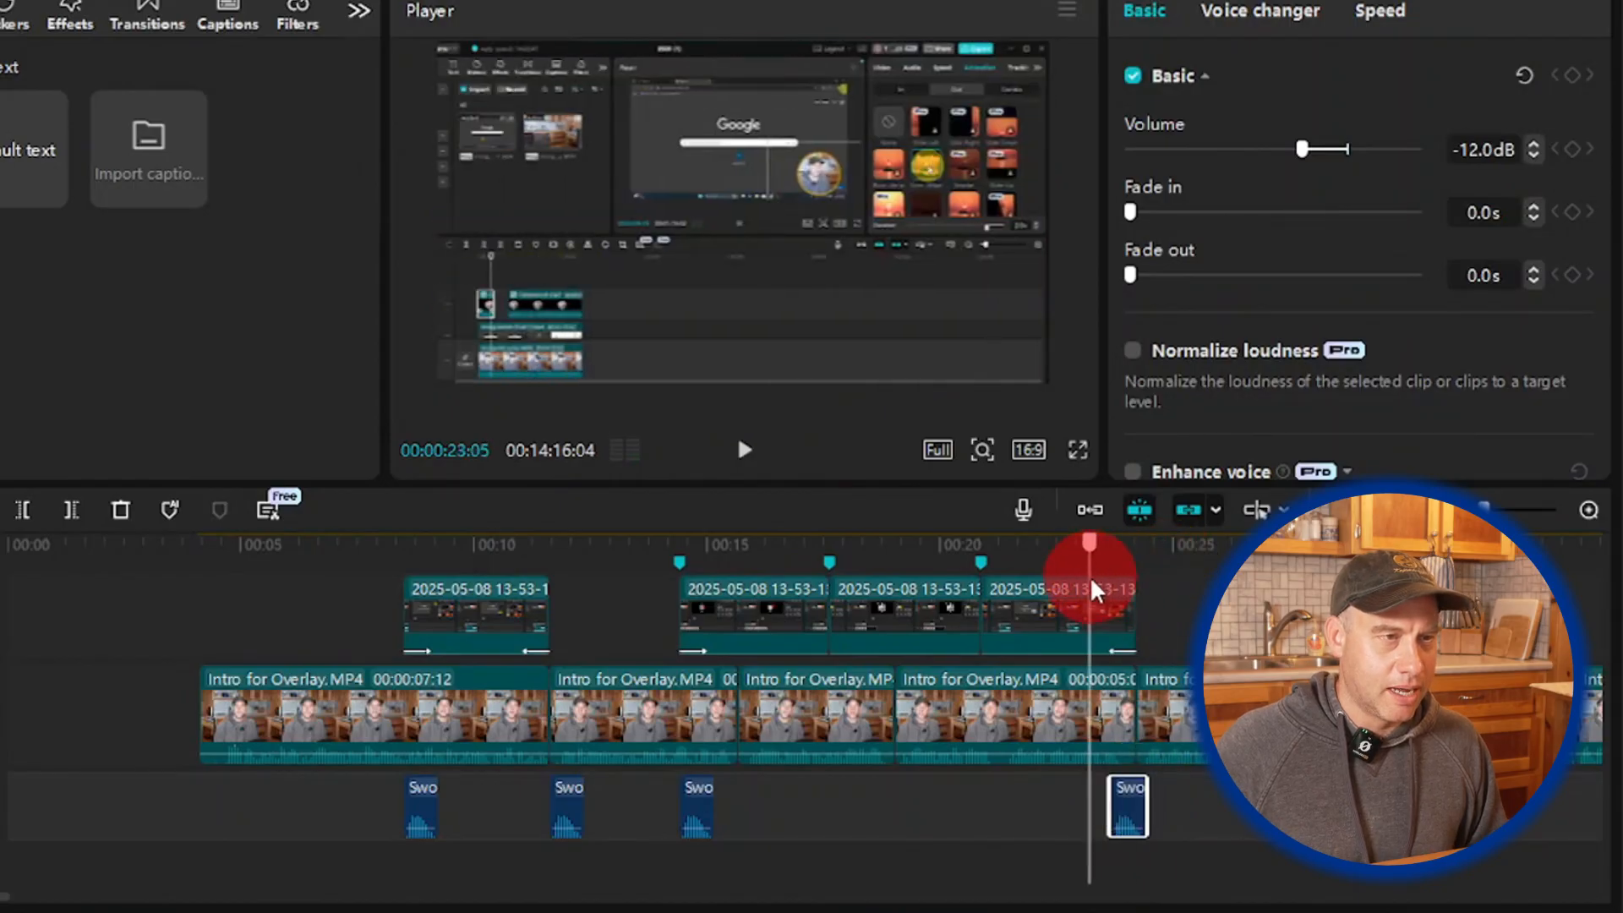
click(755, 454)
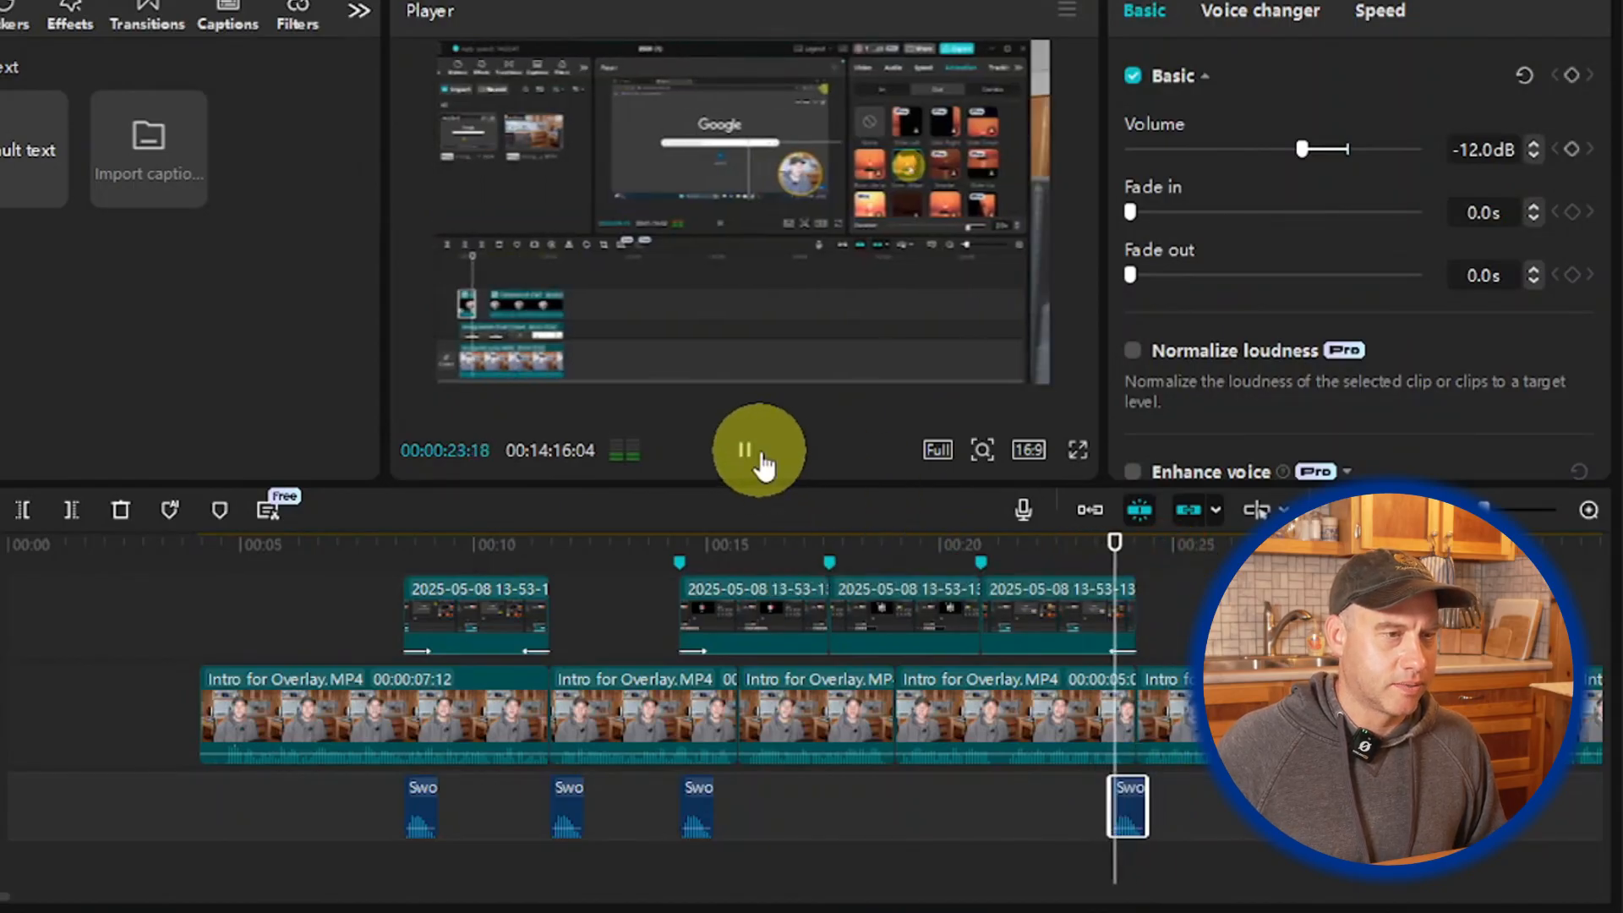
Step: Play back the second overlay clip from 00:00:14:10 to check its entrance animation against the sound effect
click(762, 457)
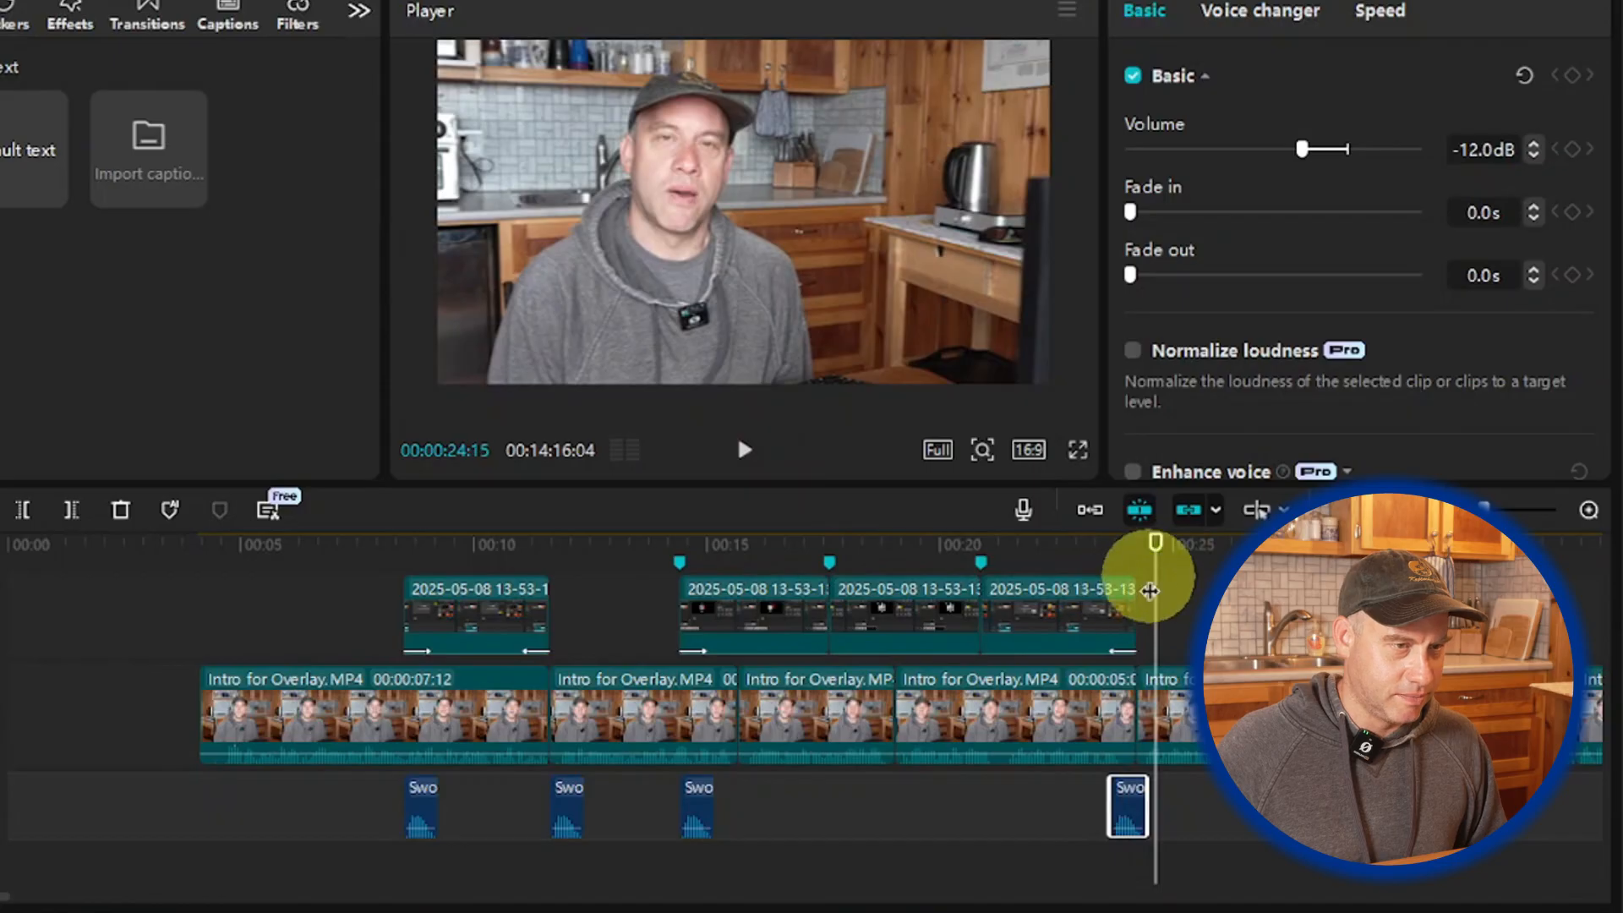
drag(1151, 589, 681, 683)
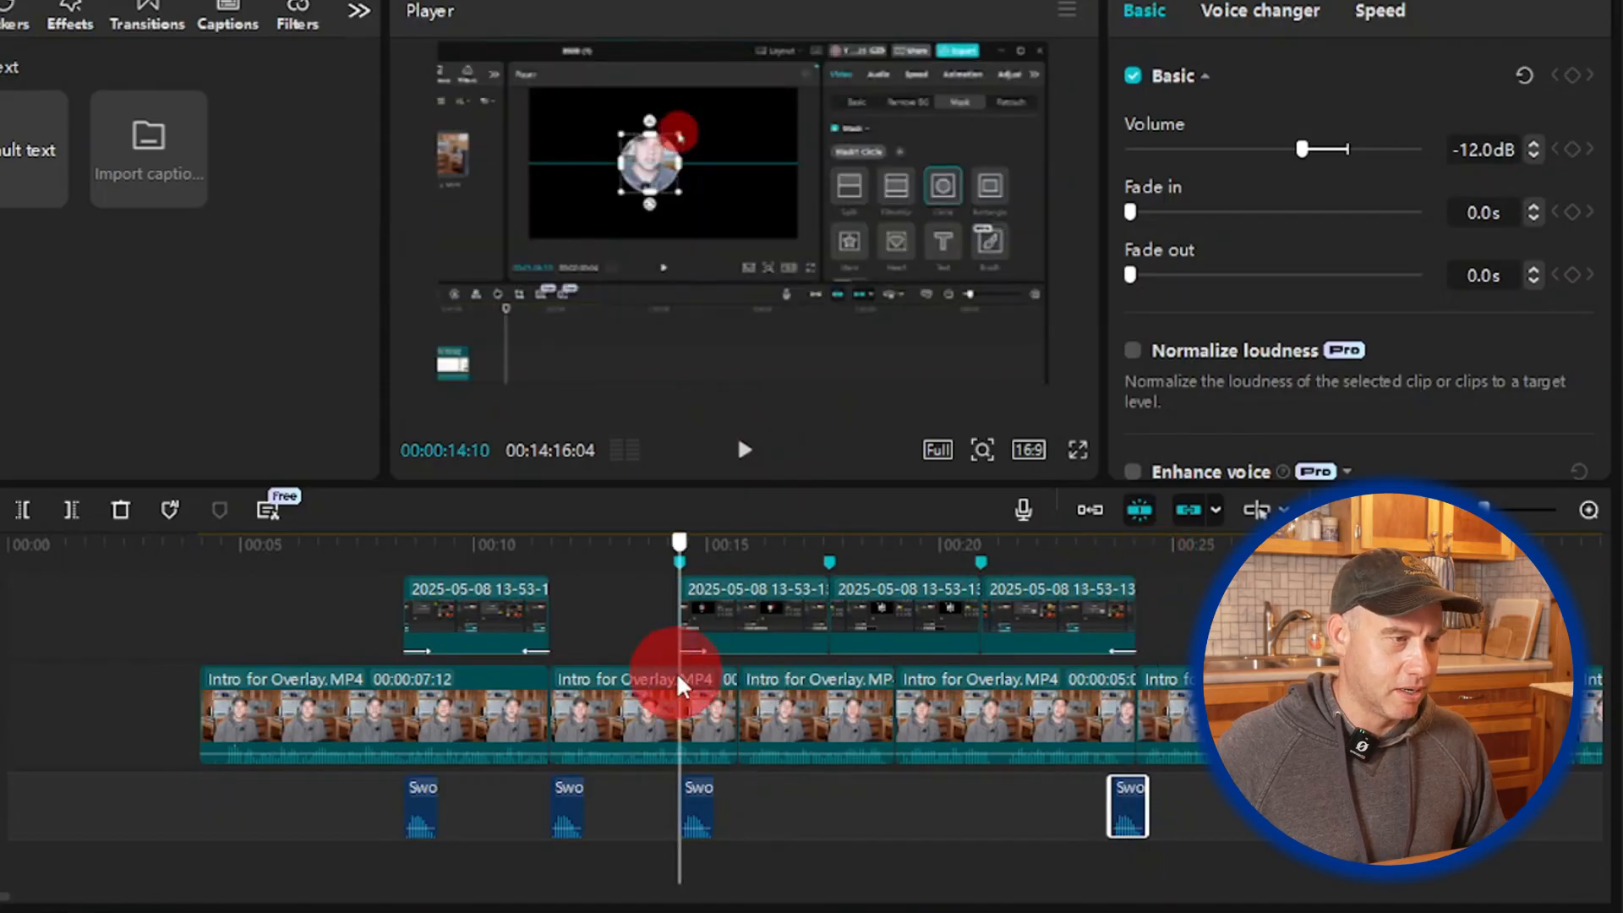
click(746, 448)
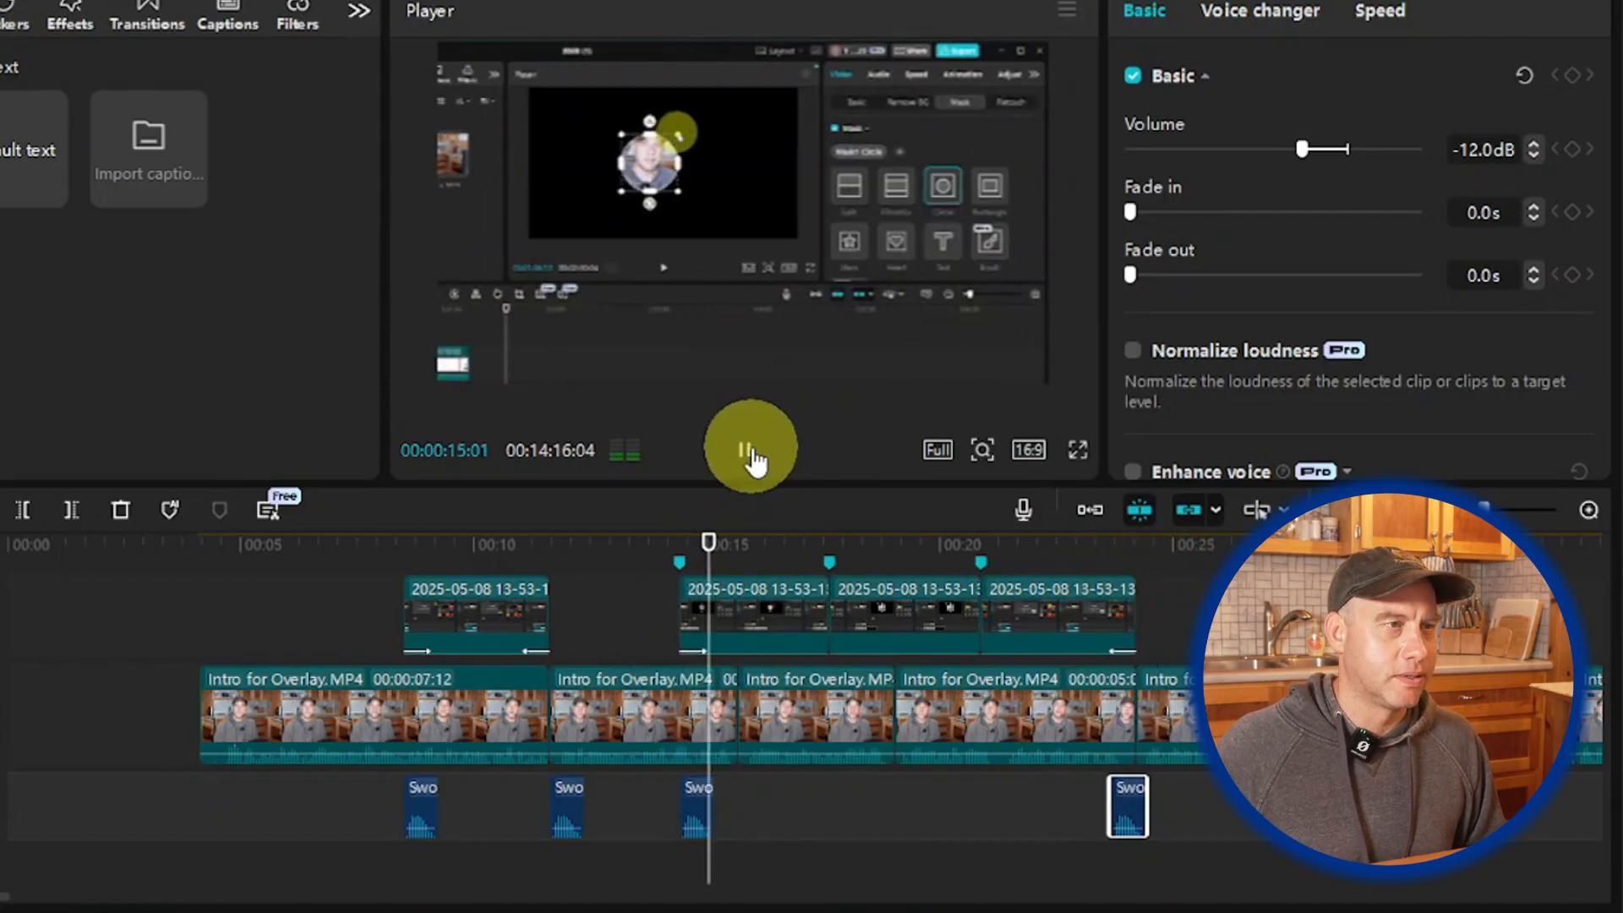
click(744, 452)
Step: Move the second sound effect to start at 00:00:11:00, matching the first overlay clip's exit, and play back that section
click(596, 588)
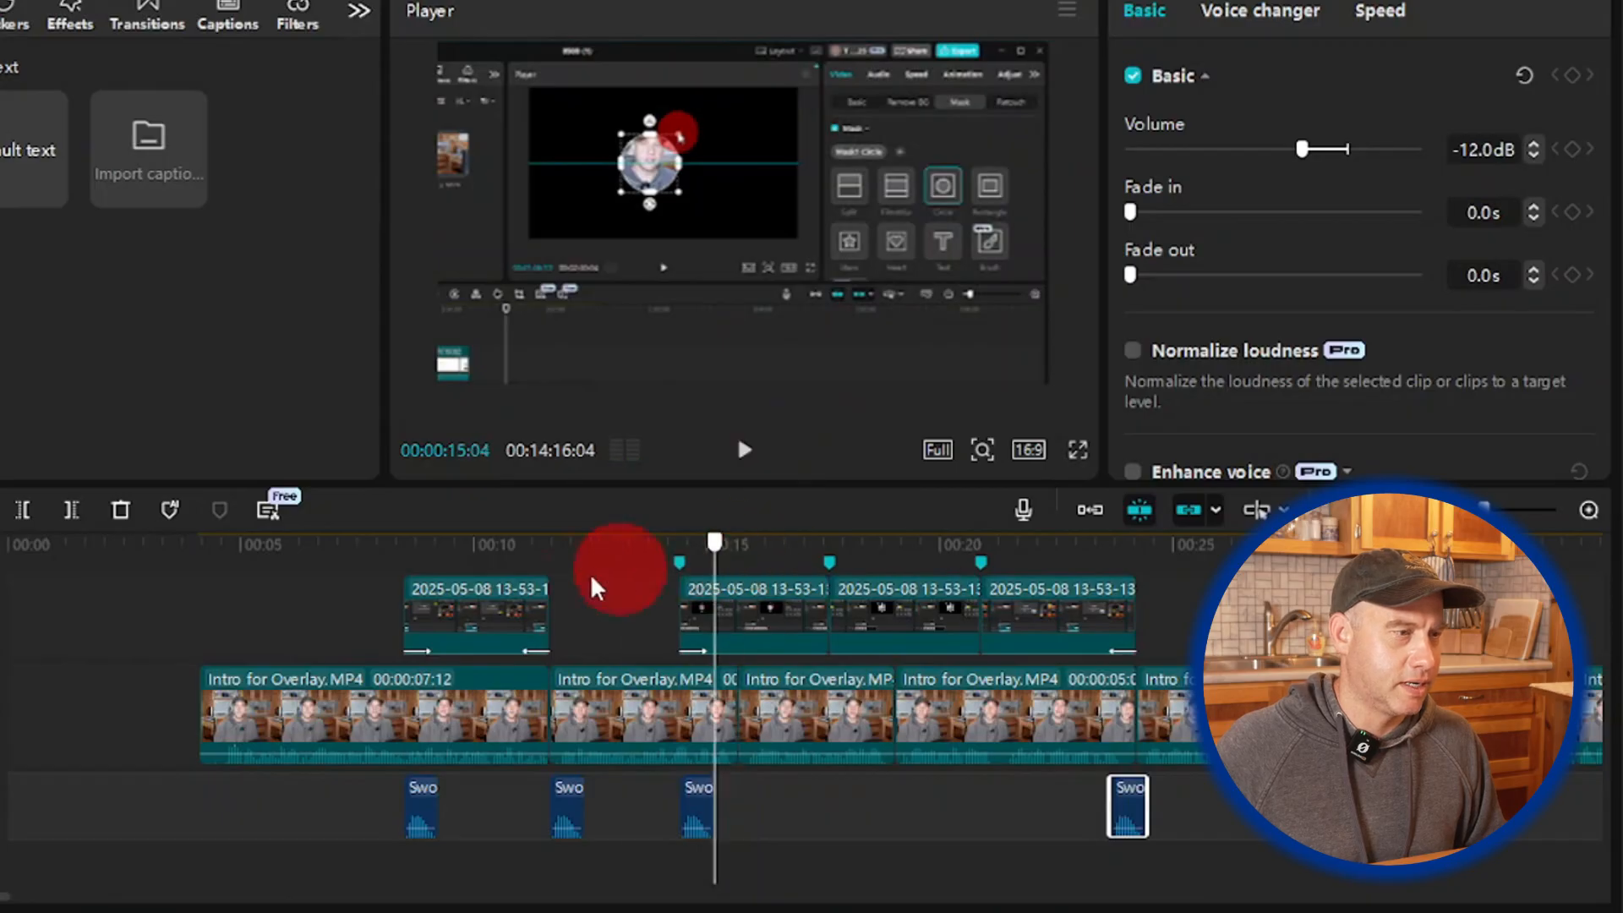
drag(596, 587, 518, 580)
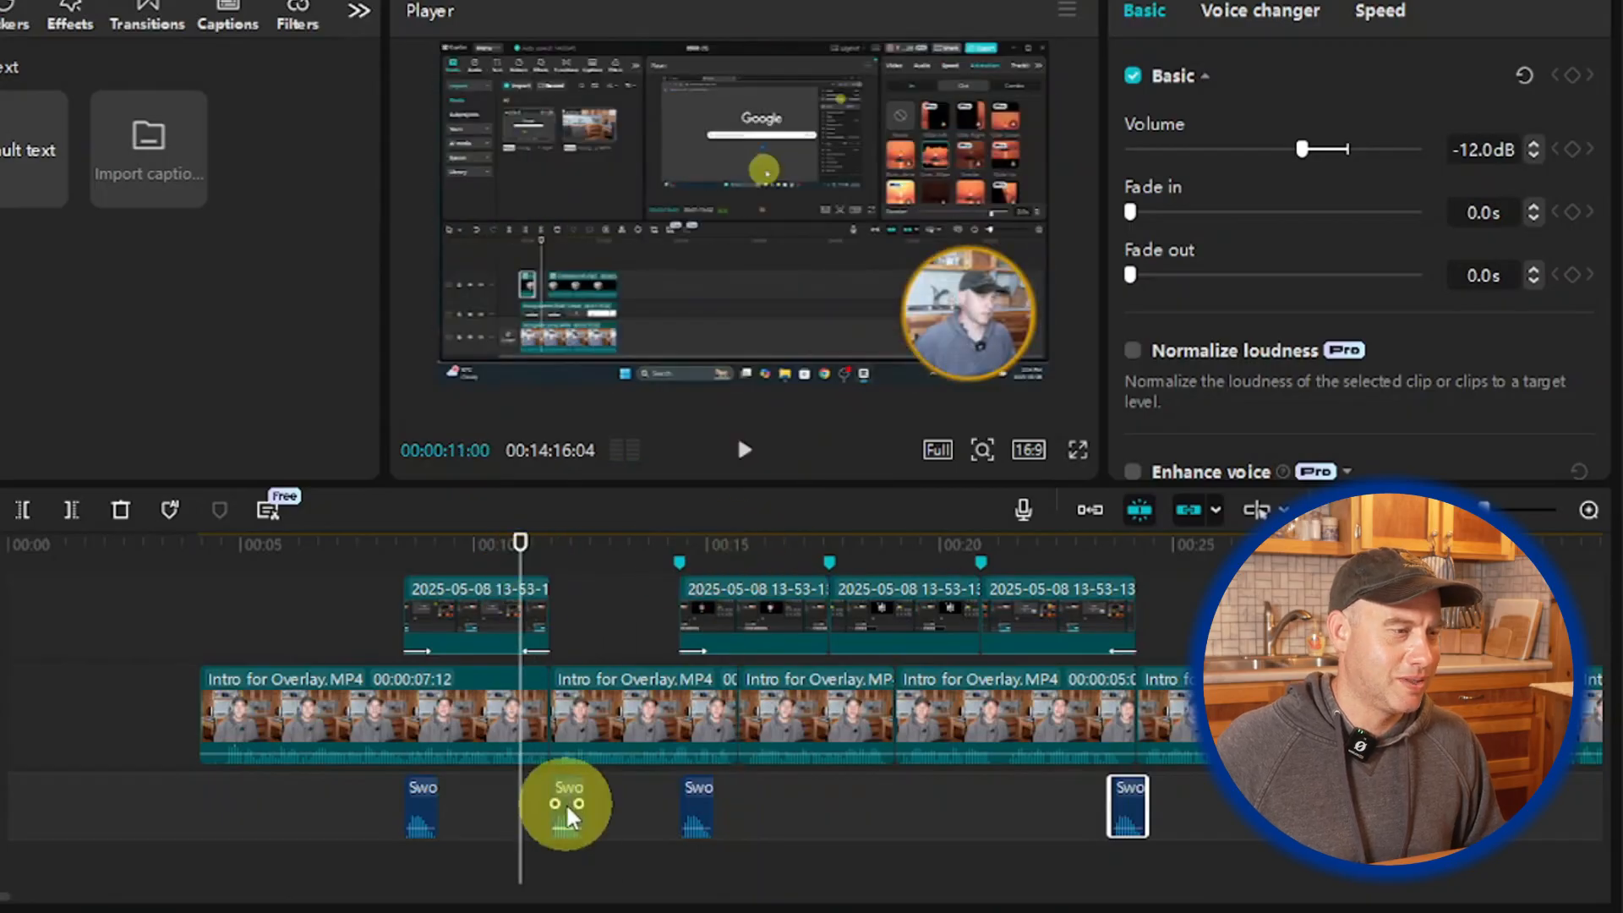
drag(566, 807, 536, 805)
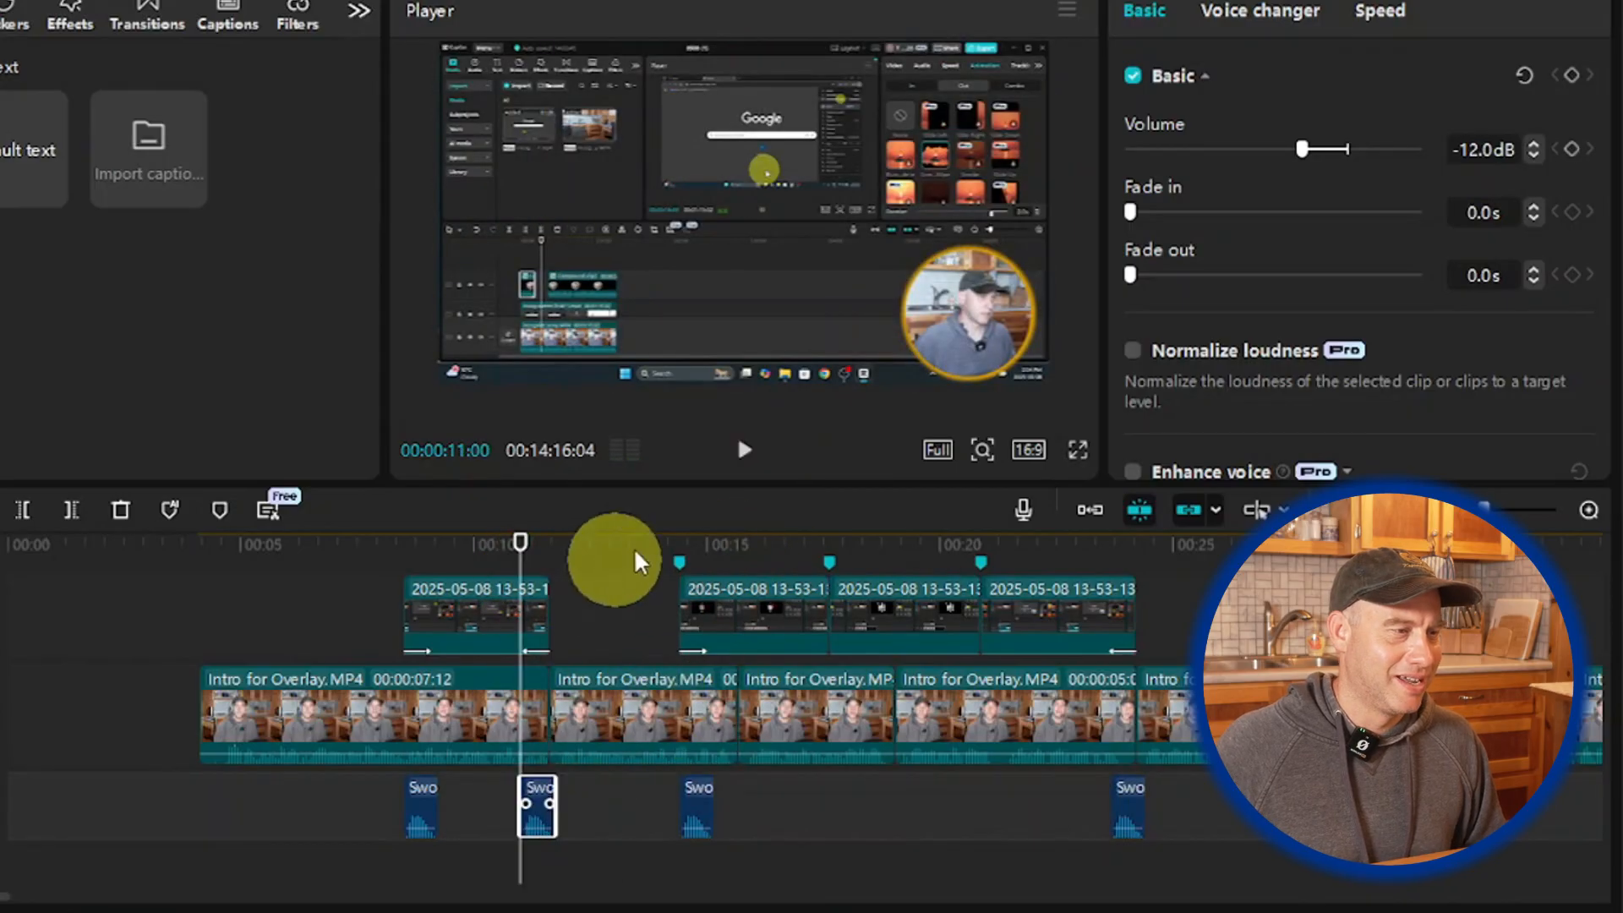
click(744, 451)
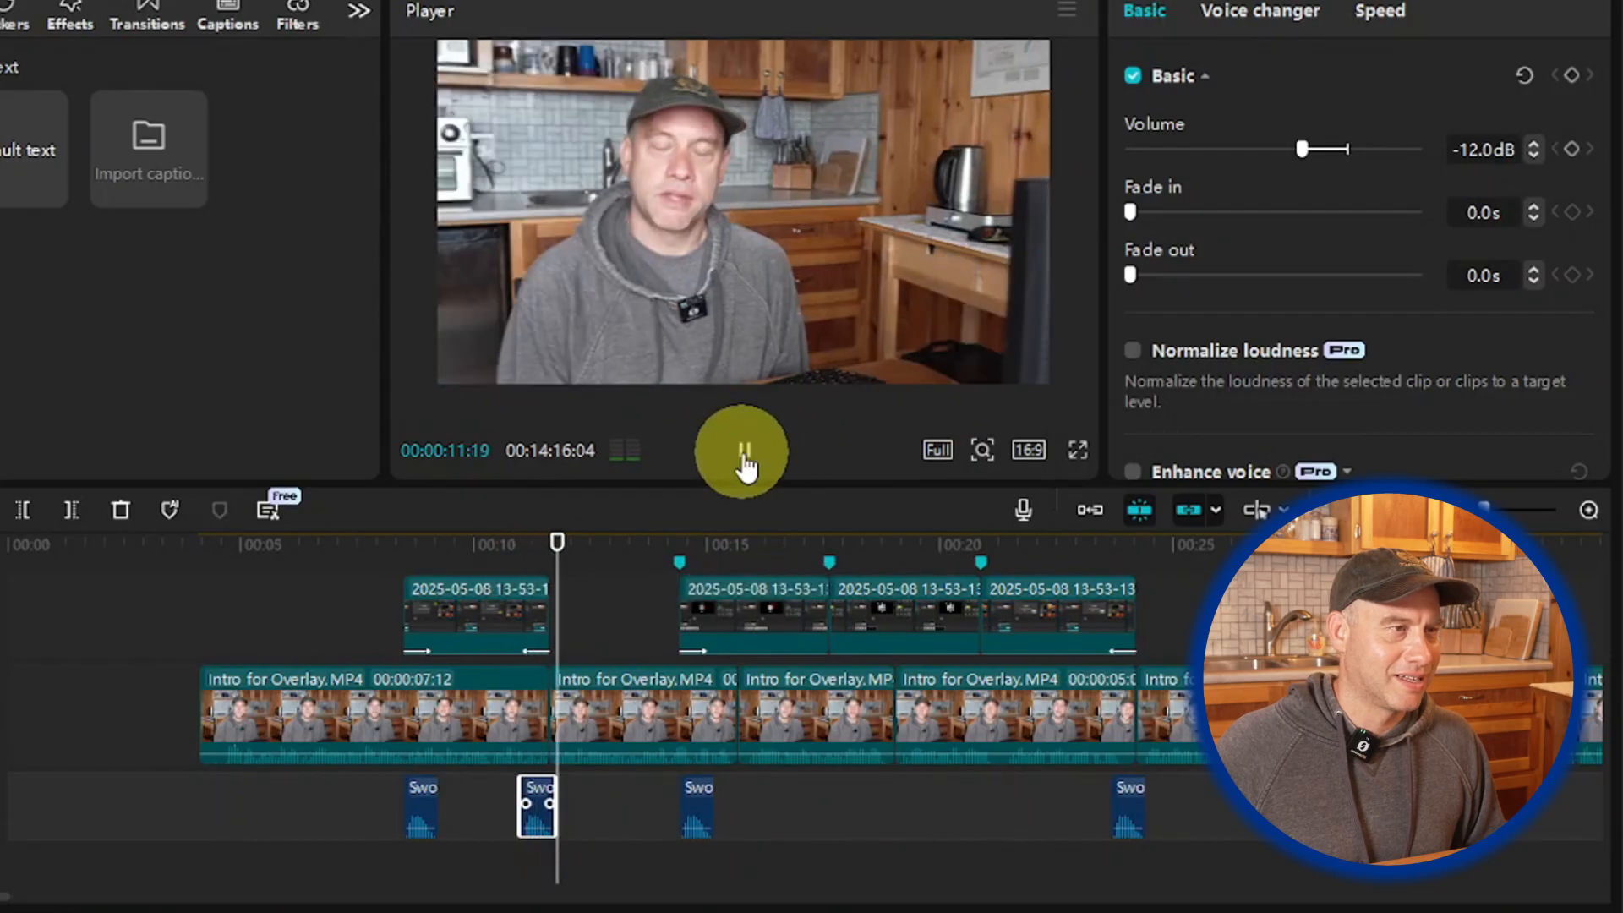
Step: Play back the first overlay clip from its start at 00:00:08:12 to check its entrance with the sound effect
drag(604, 602, 454, 622)
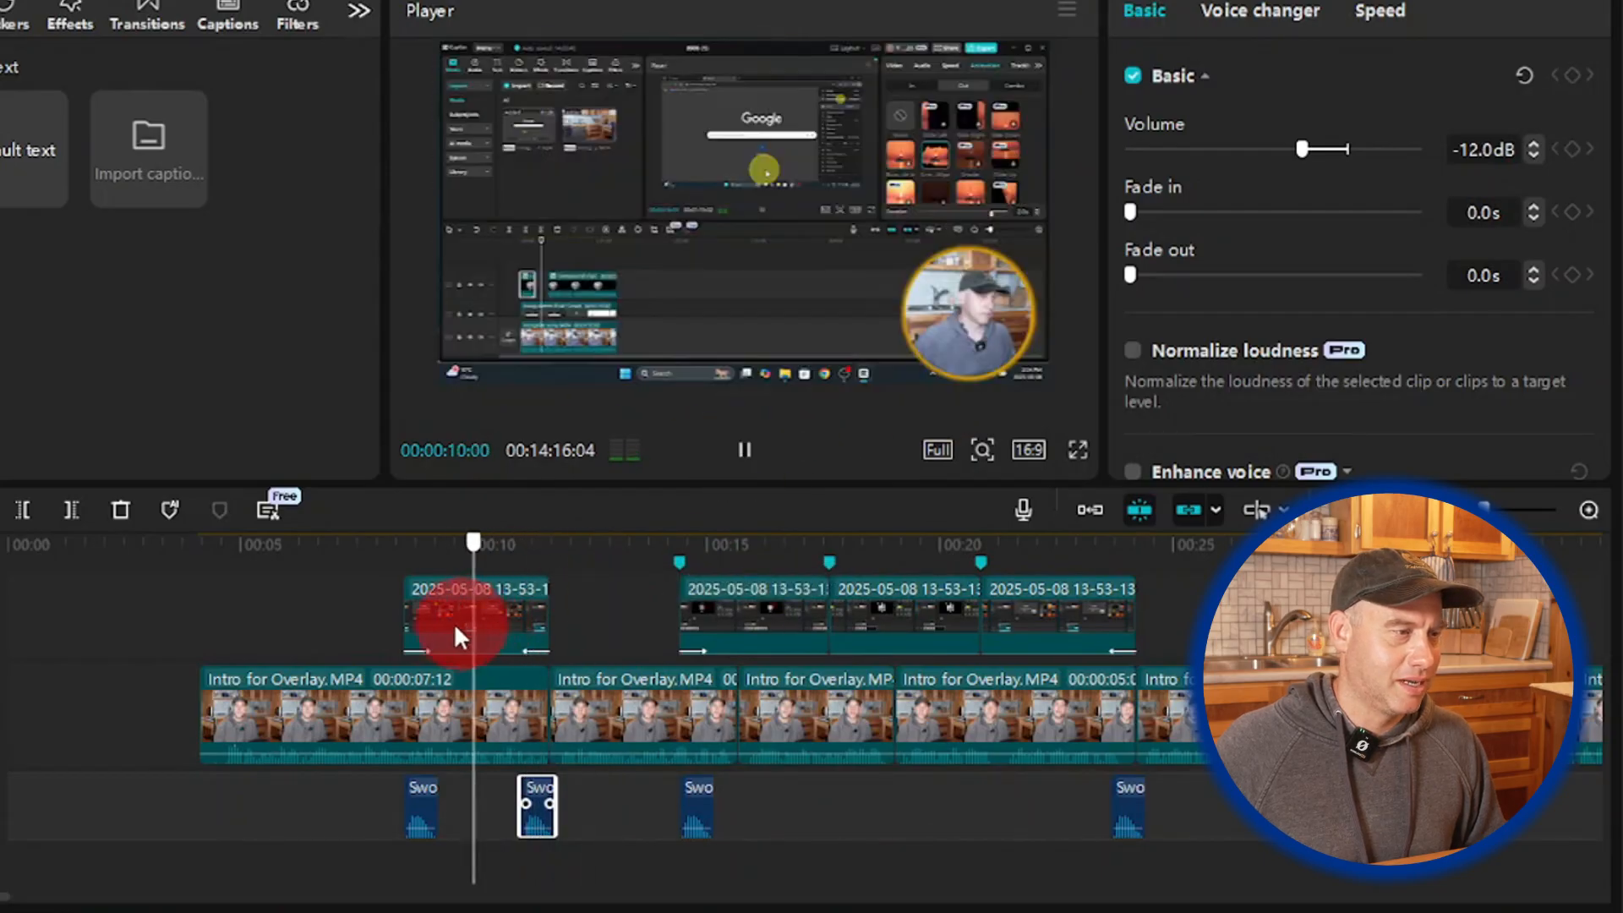
click(736, 449)
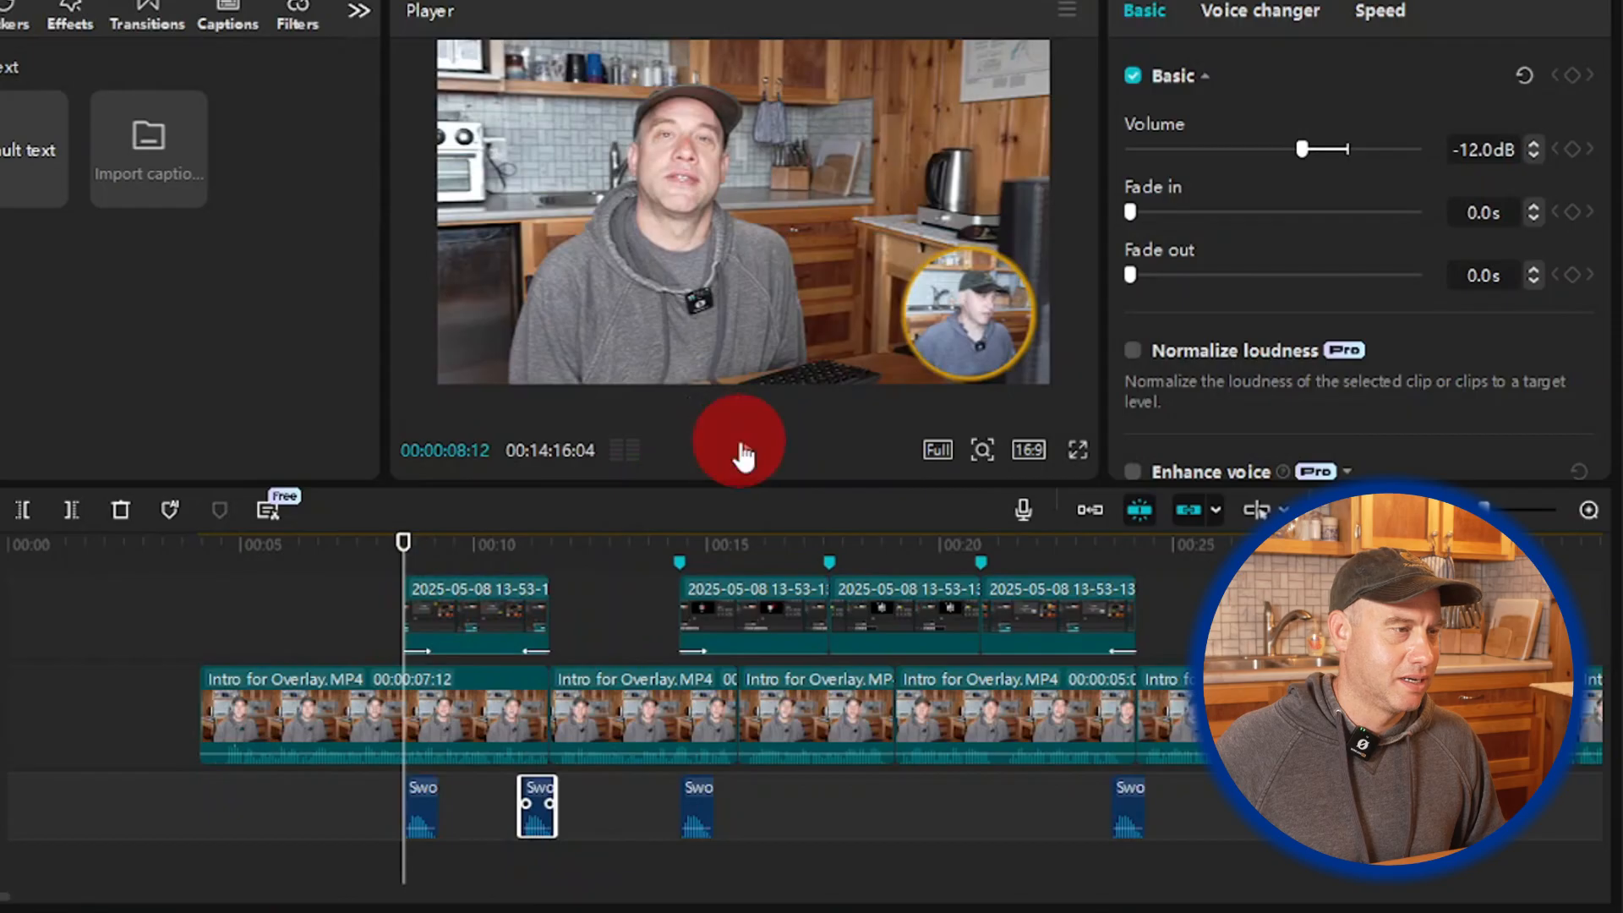
click(744, 454)
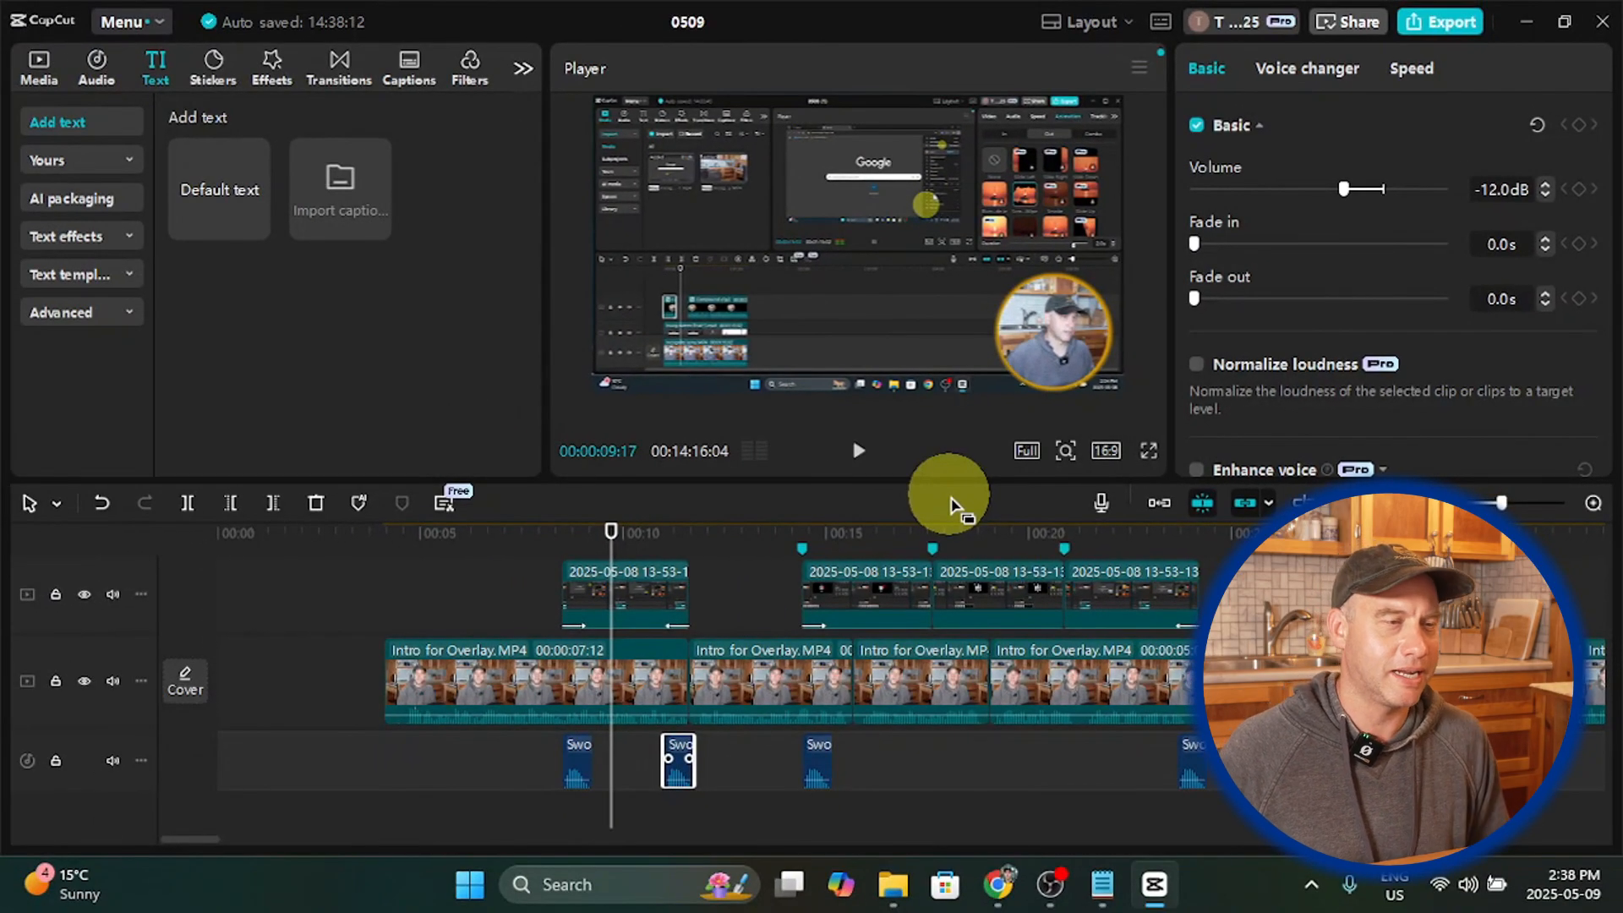
Step: Play back the name-title compound clip before the first overlay to compare its ending with the overlay's entrance
scroll(568, 649, up, 3)
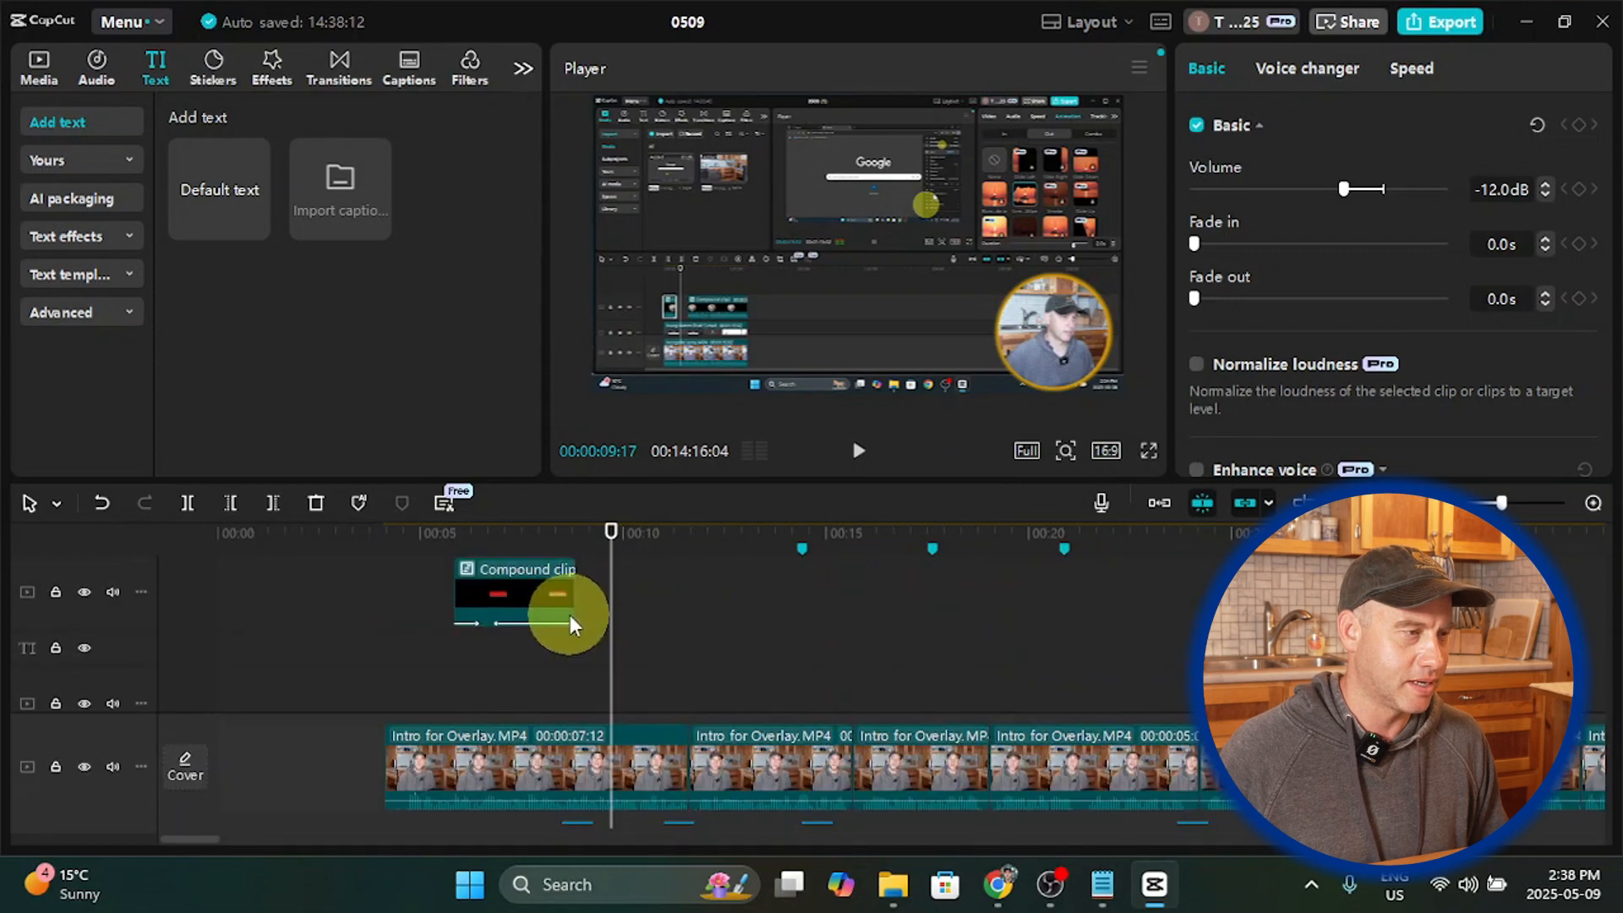
scroll(573, 625, down, 2)
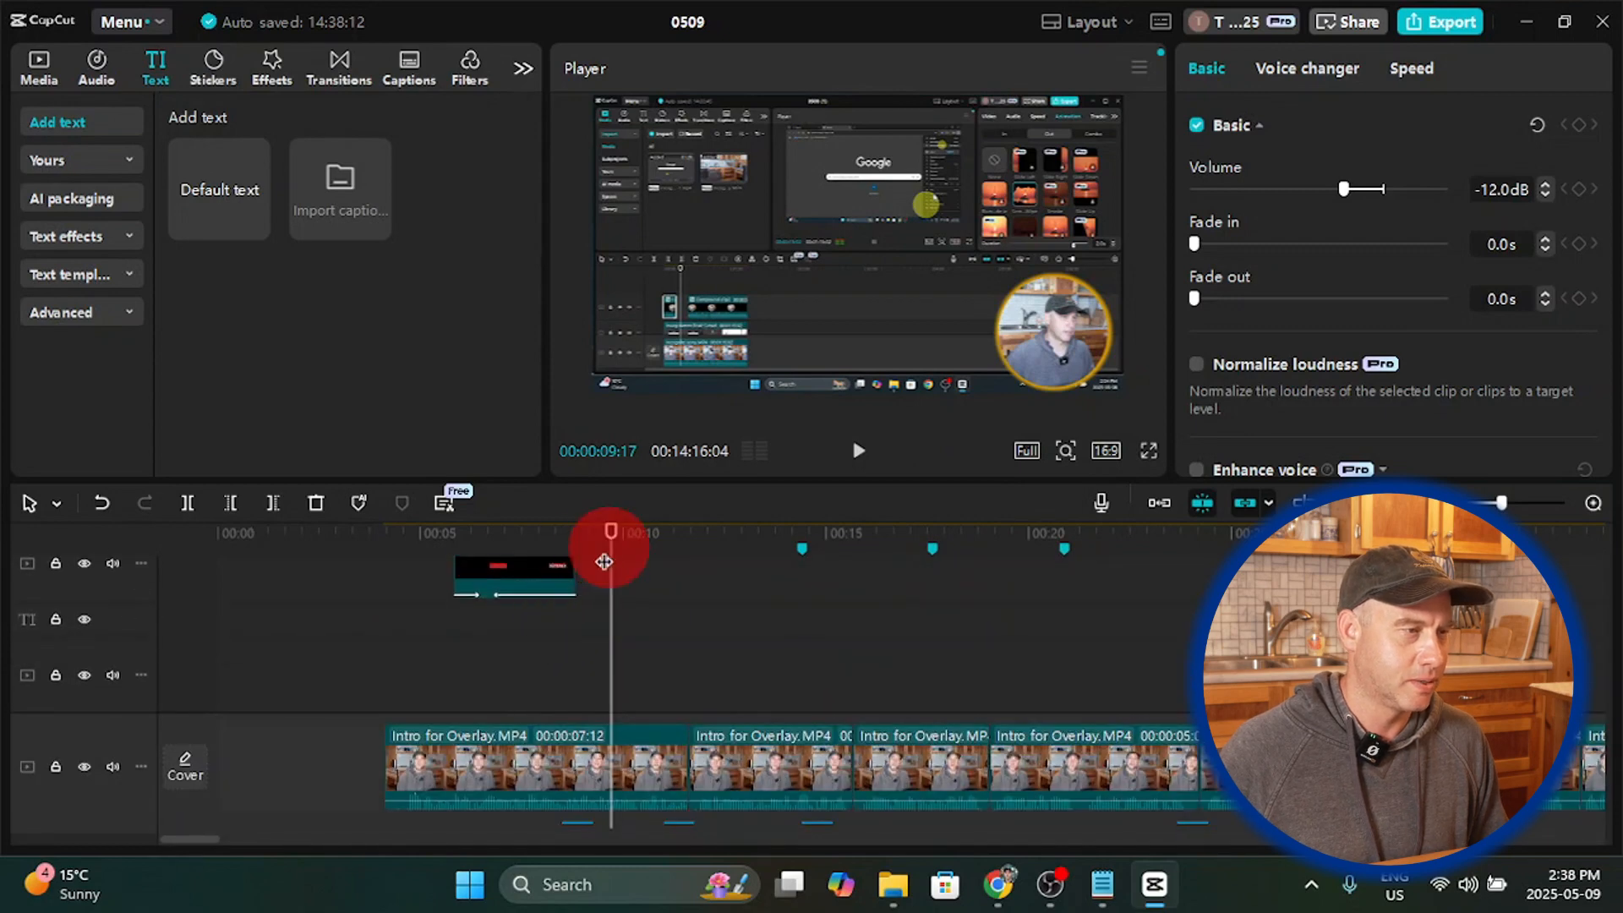
drag(422, 590, 398, 591)
click(859, 451)
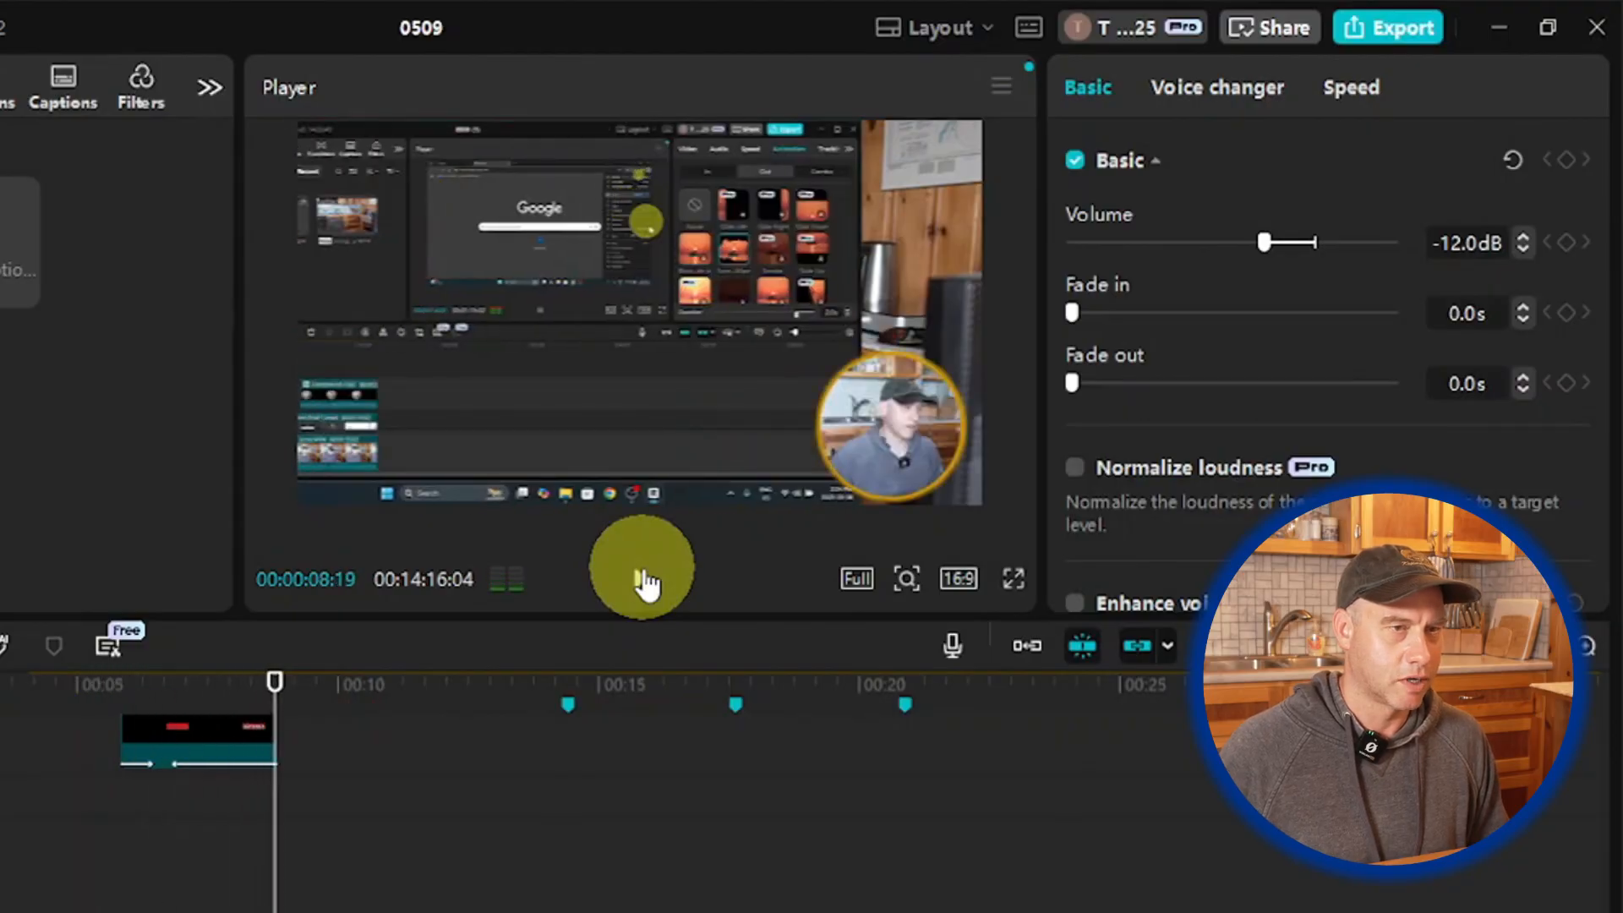
Step: Examine the name-title compound clip's out animation and scrub back to 00:00:07:17 within the clip
click(203, 732)
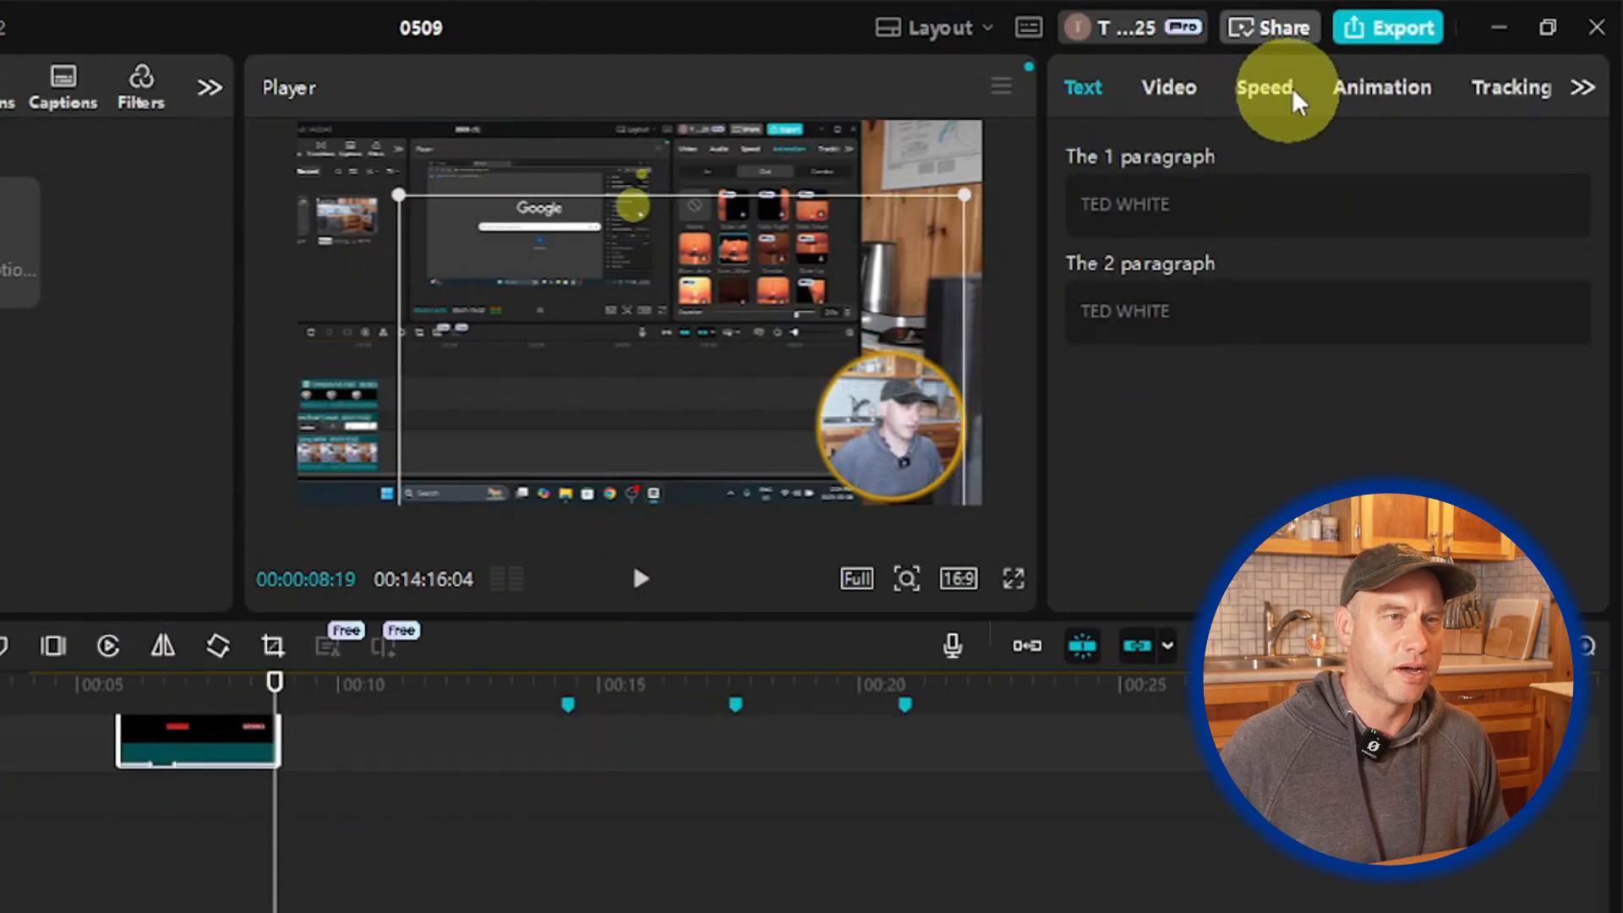
click(1350, 100)
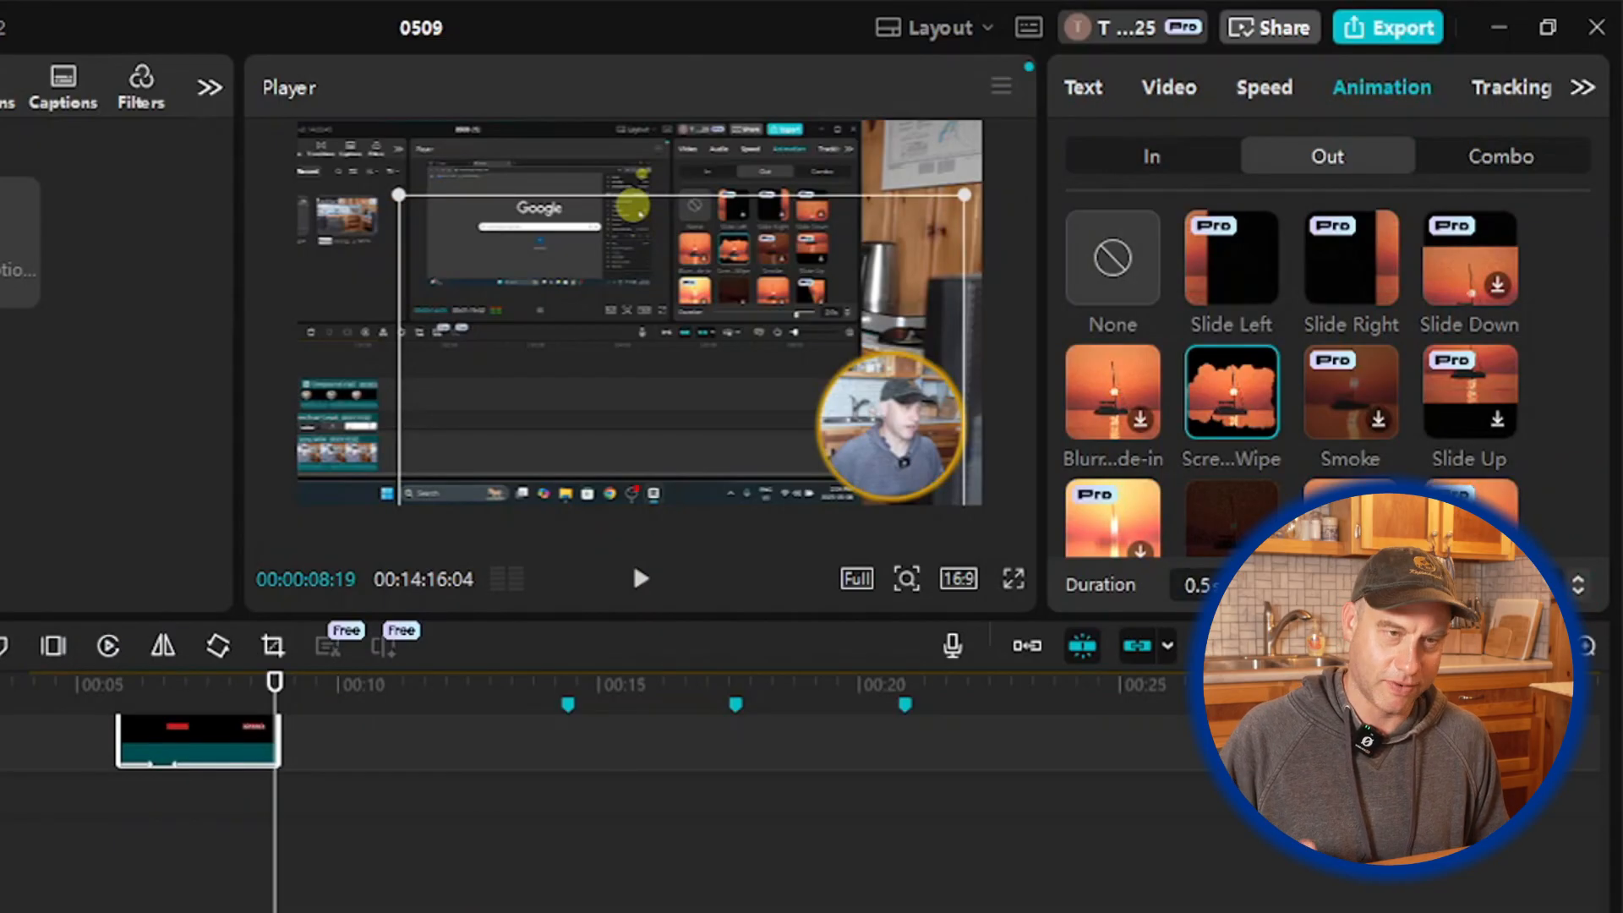
key(Return)
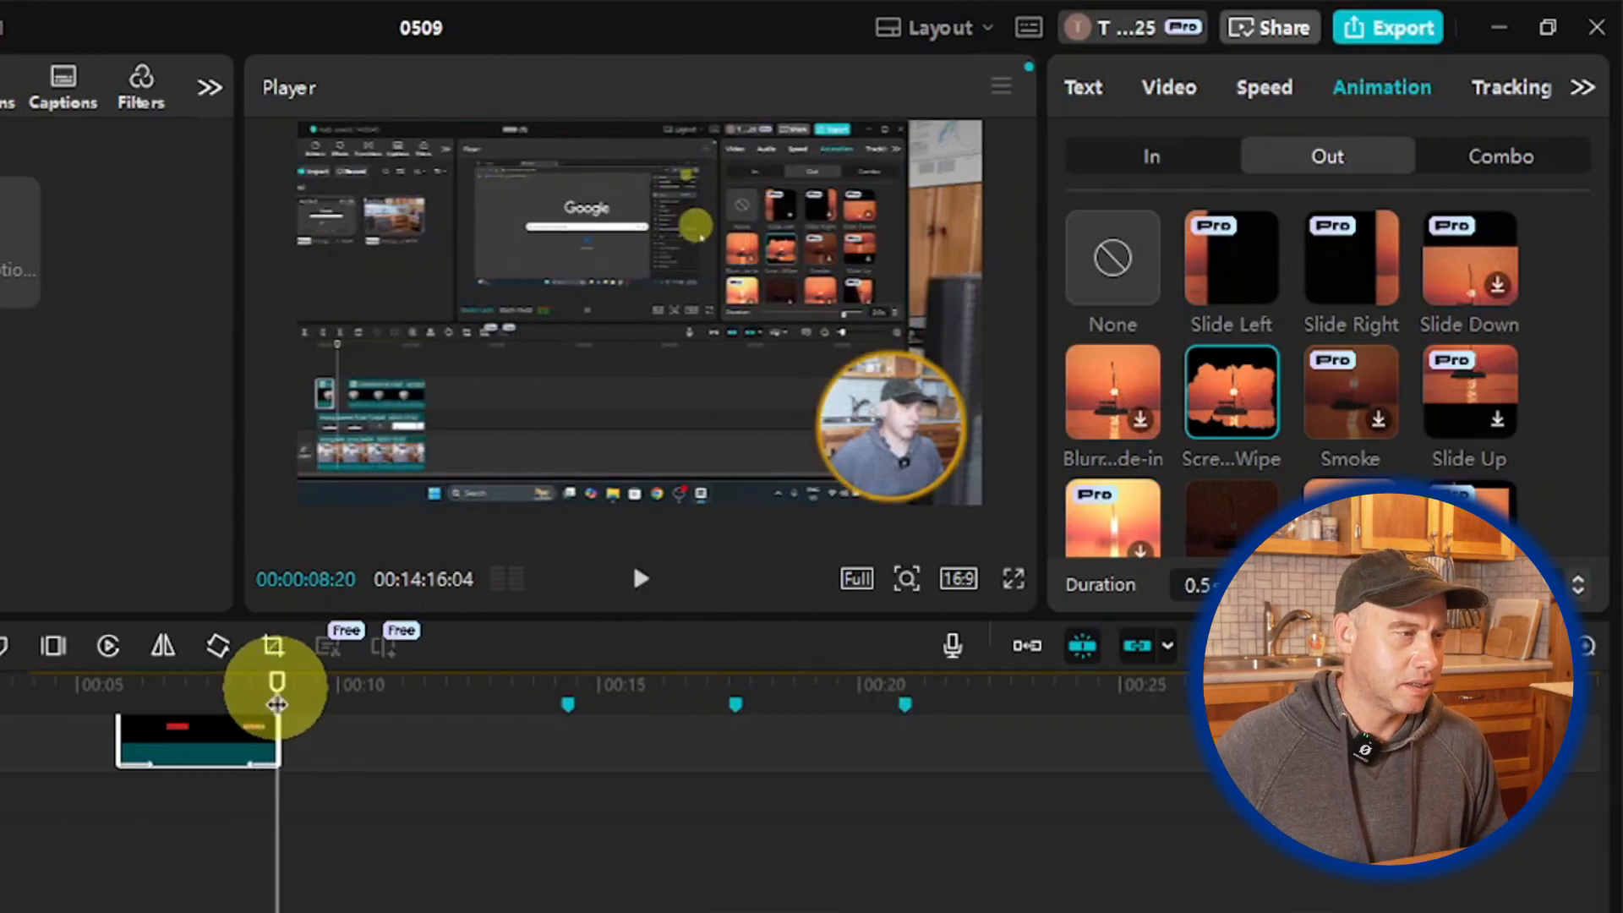
mouse_move(278, 704)
mouse_down()
mouse_move(120, 705)
mouse_move(220, 714)
mouse_up()
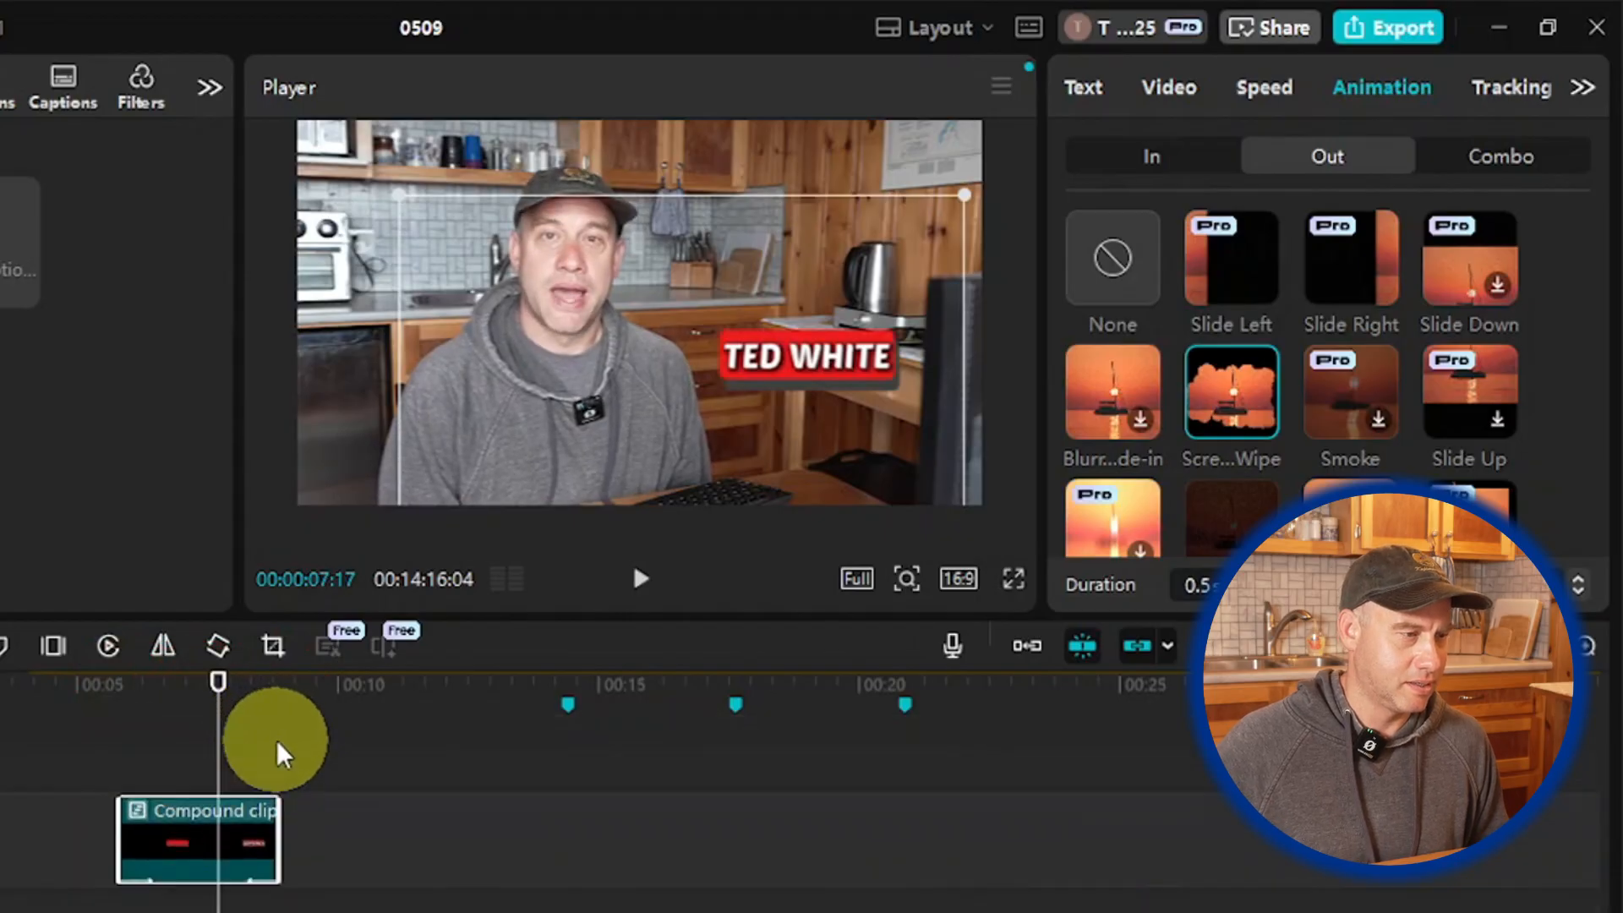
scroll(277, 742, down, 6)
scroll(277, 744, up, 3)
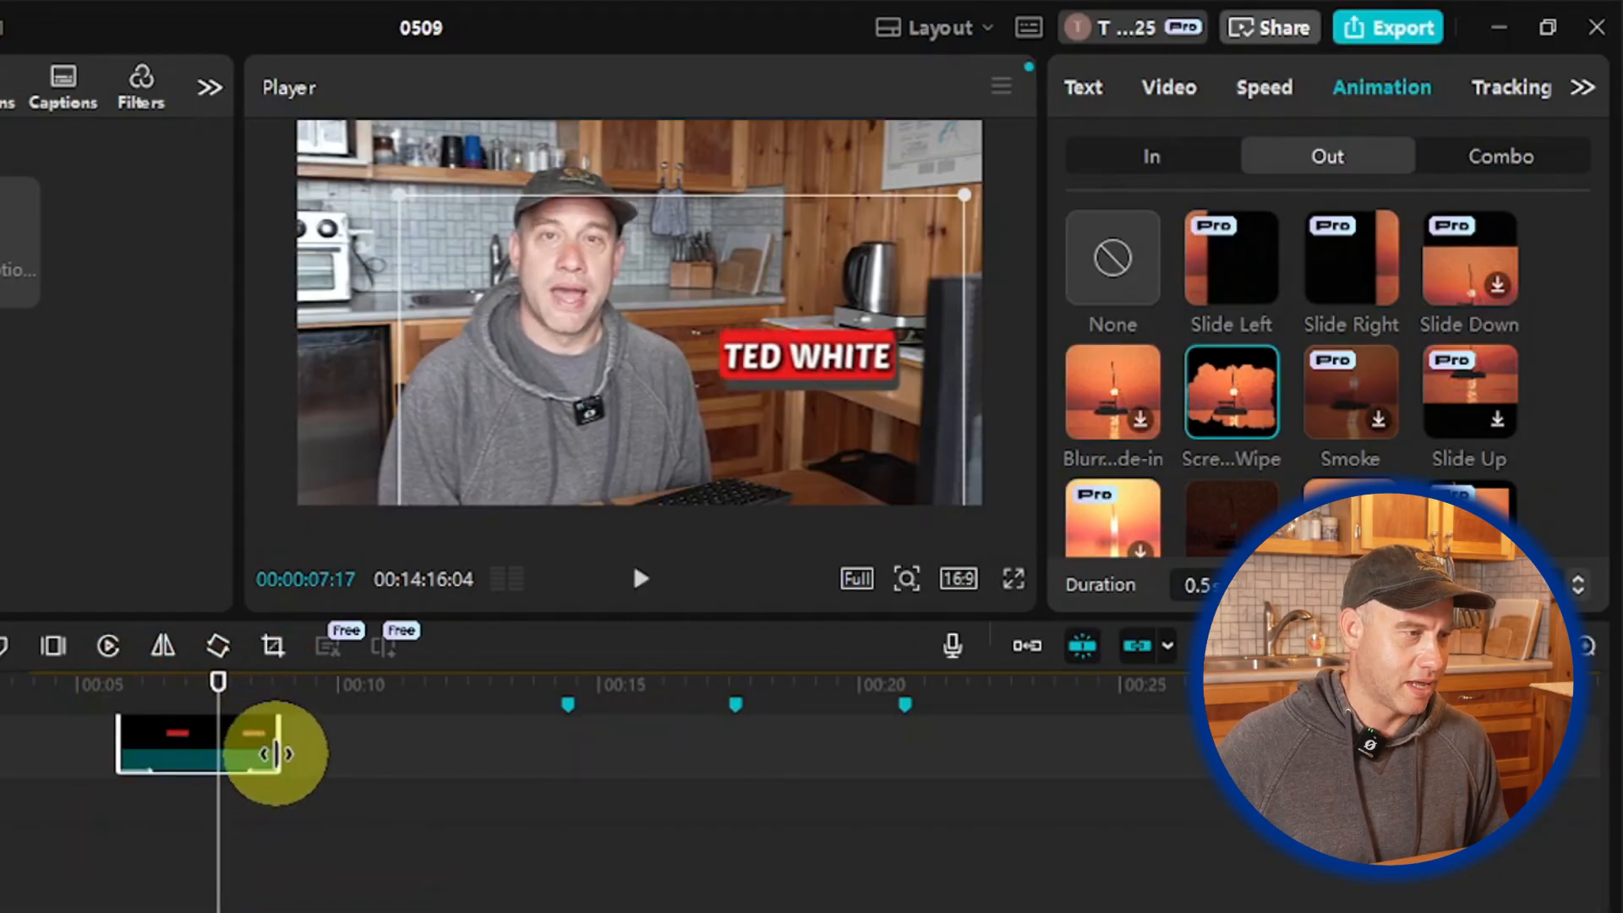
scroll(277, 752, down, 4)
scroll(355, 812, up, 4)
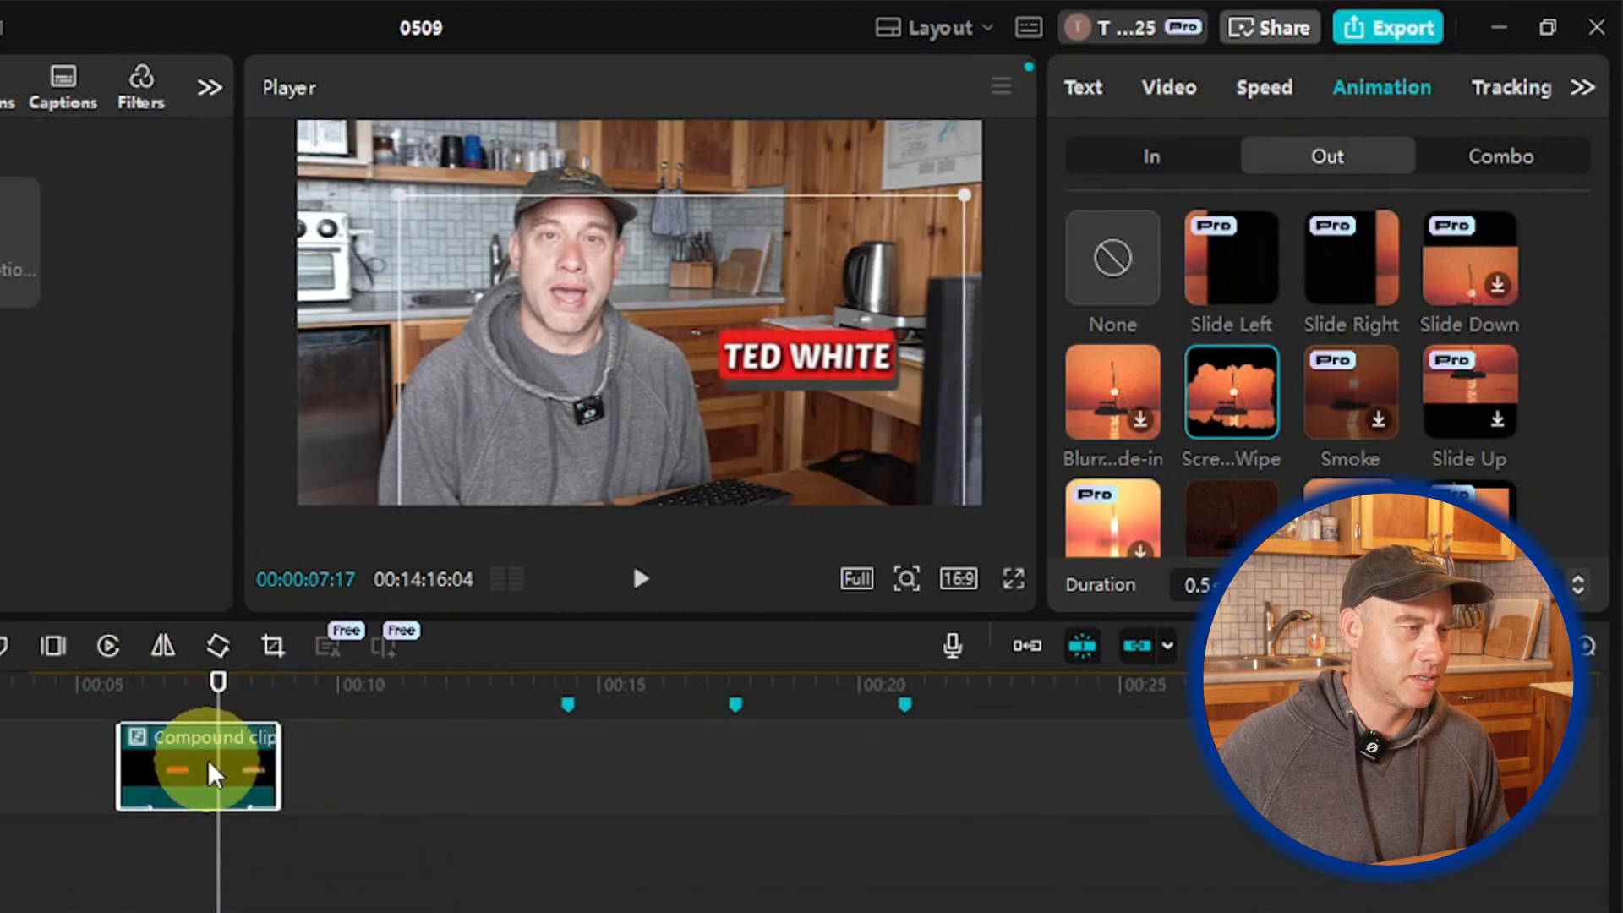
Step: Move the playhead to the start of the name-title compound clip and set the clip's speed to 2.00x
drag(148, 705, 119, 699)
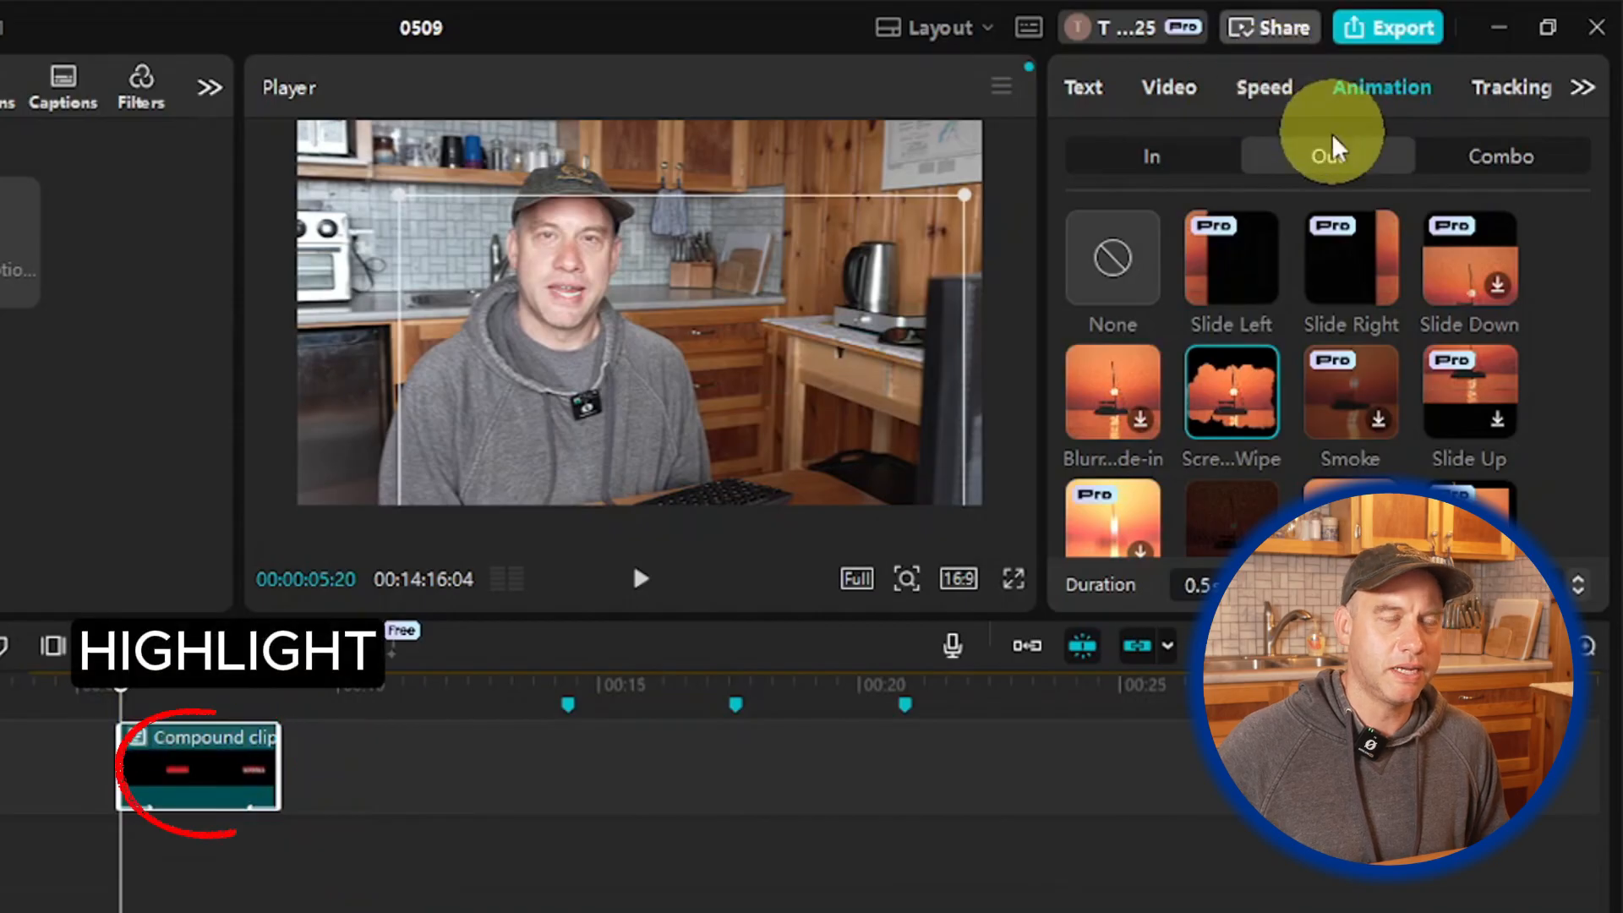
click(1268, 88)
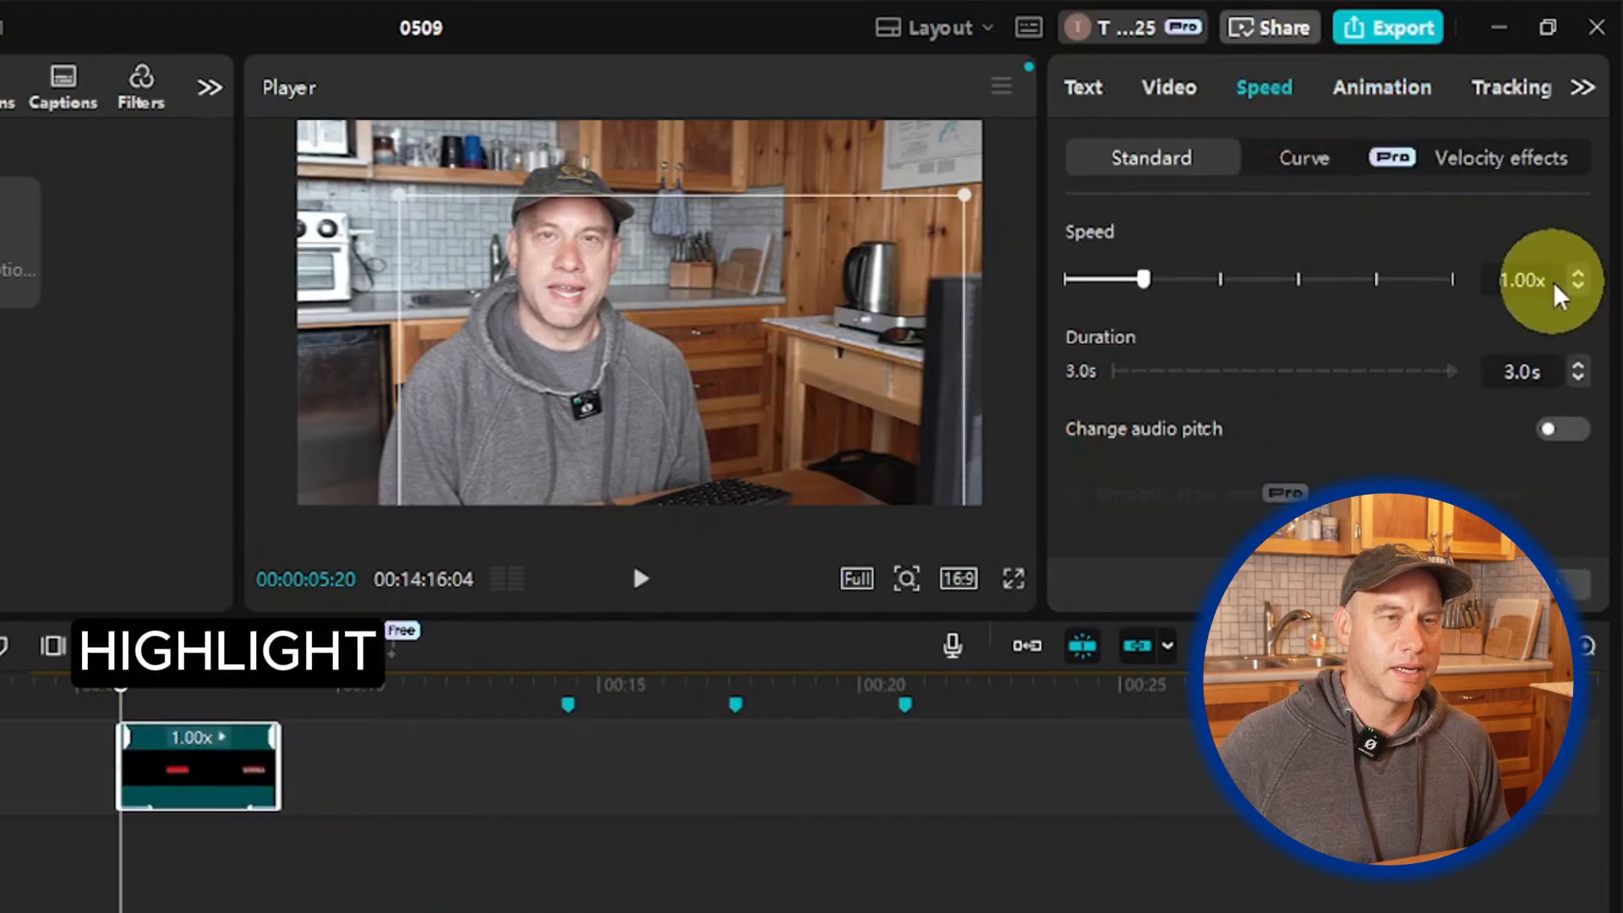
click(1507, 281)
drag(1513, 284, 1492, 283)
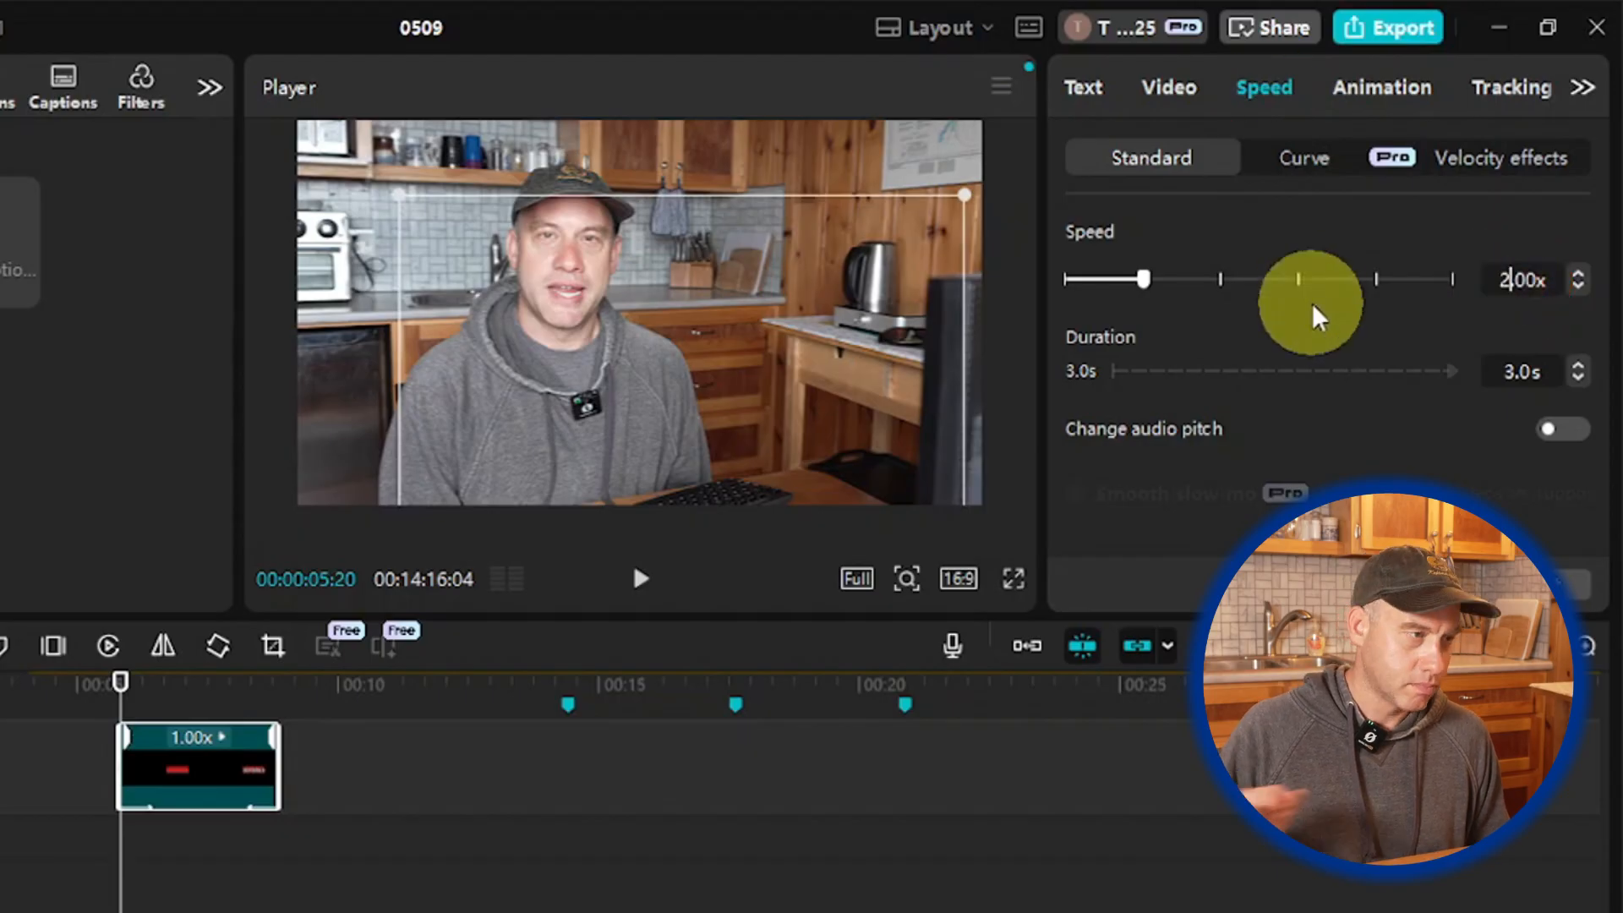
key(Return)
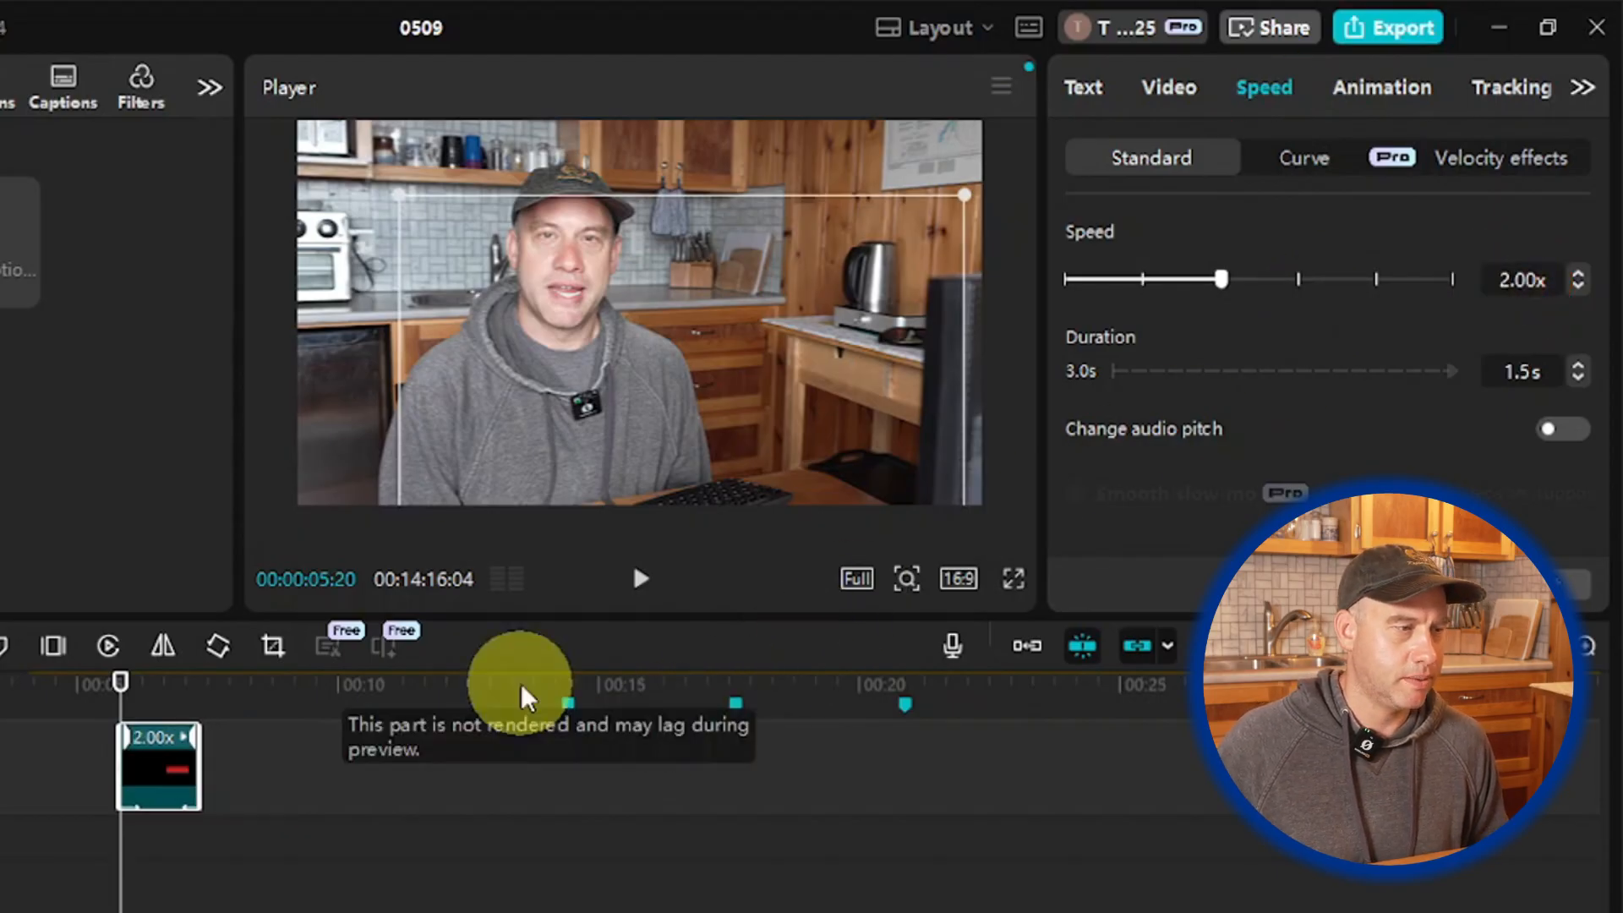
Step: Play back the name-title clip at its 2.00x speed to check its timing before the first overlay
scroll(332, 808, down, 3)
scroll(332, 807, up, 1)
click(638, 576)
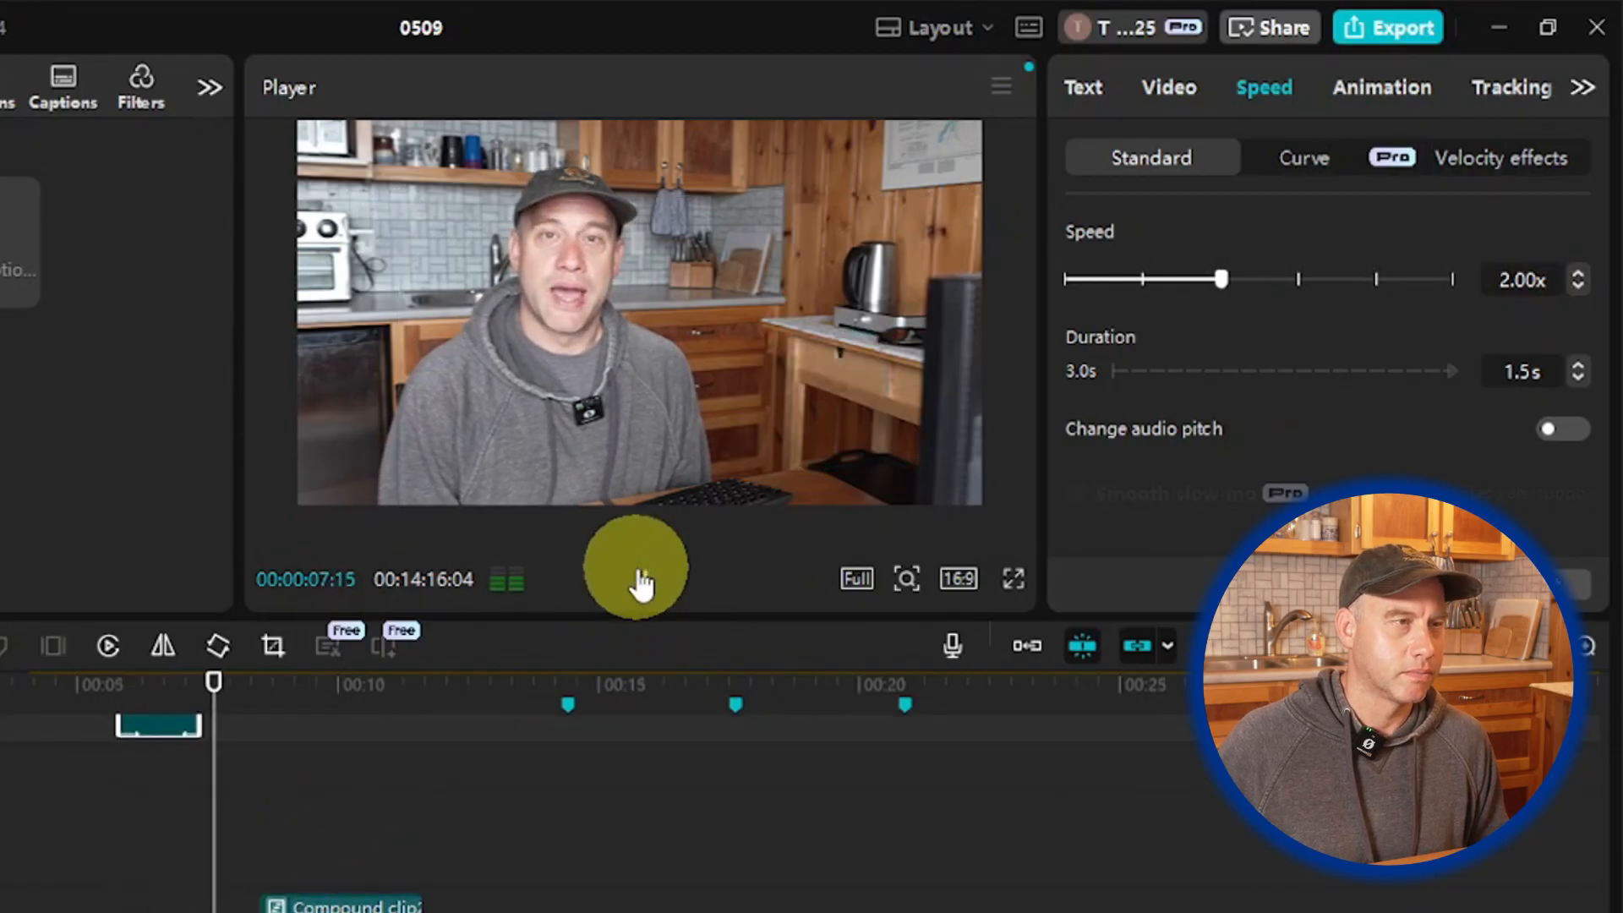
click(638, 579)
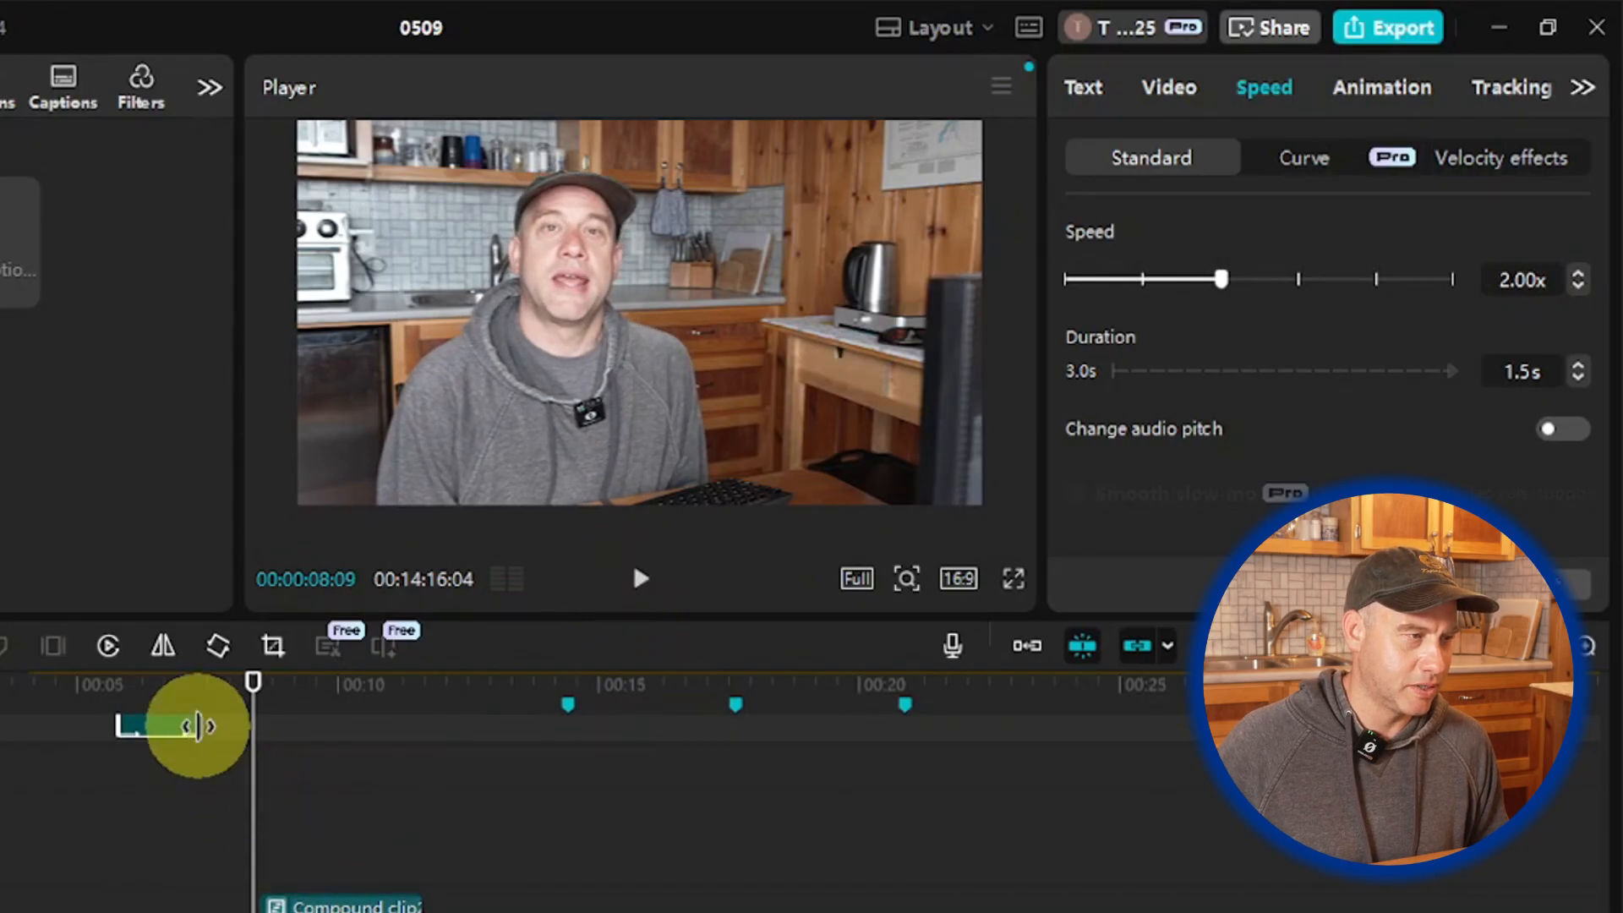
Step: Set the name-title compound clip's speed to 1.50x
mouse_move(203, 725)
mouse_down()
mouse_move(246, 722)
mouse_move(219, 733)
mouse_move(243, 735)
mouse_move(164, 727)
mouse_move(188, 738)
mouse_up()
click(258, 738)
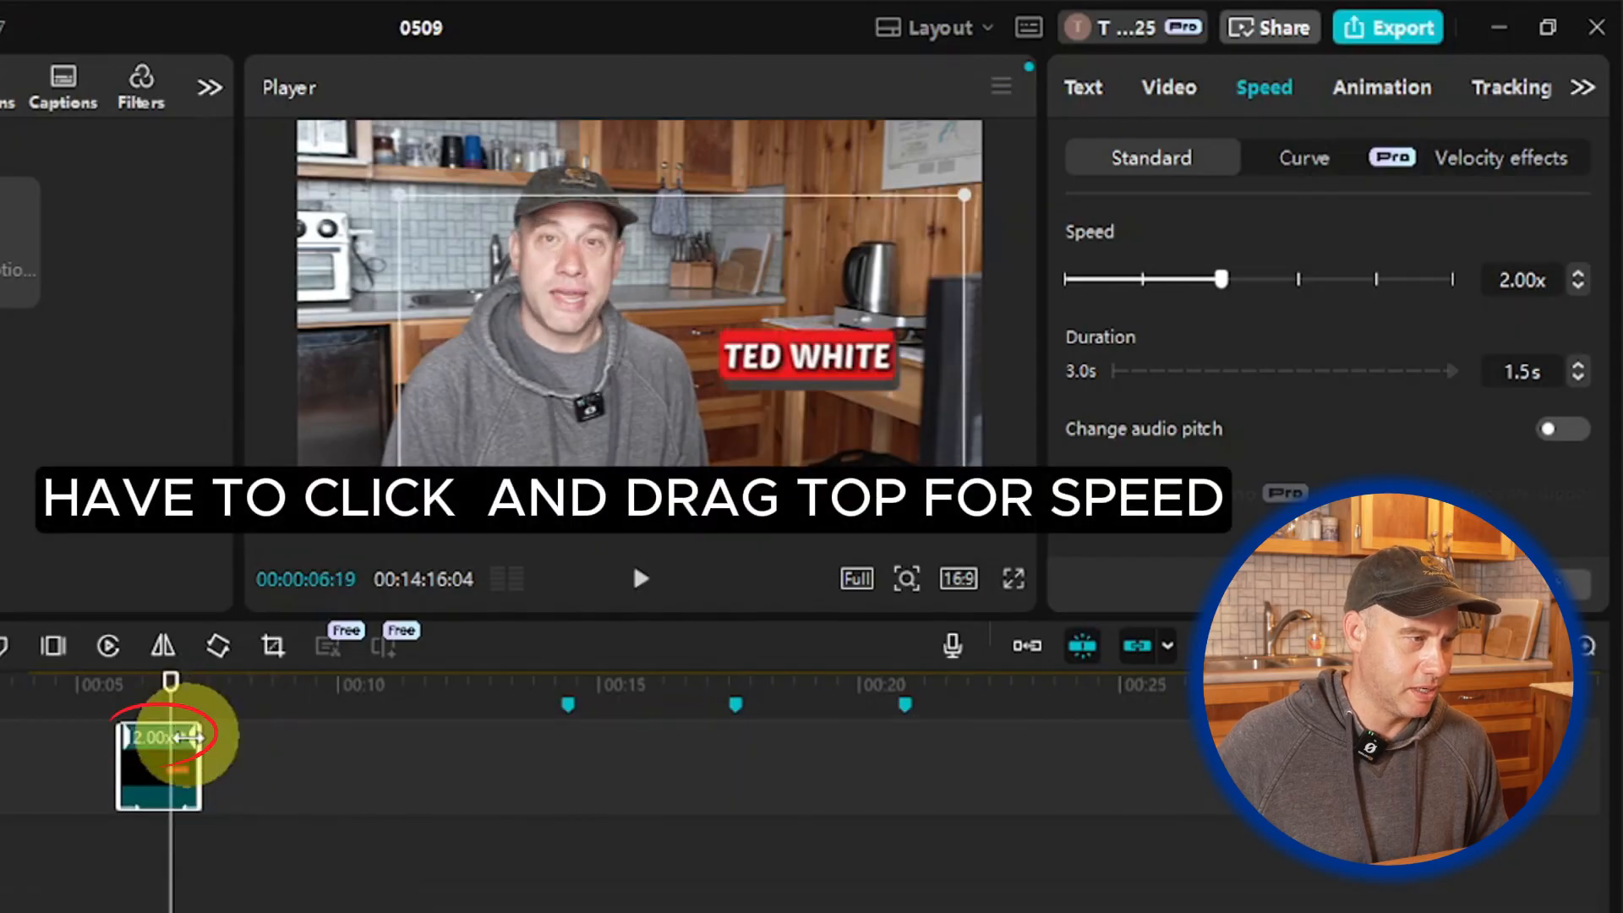
click(225, 753)
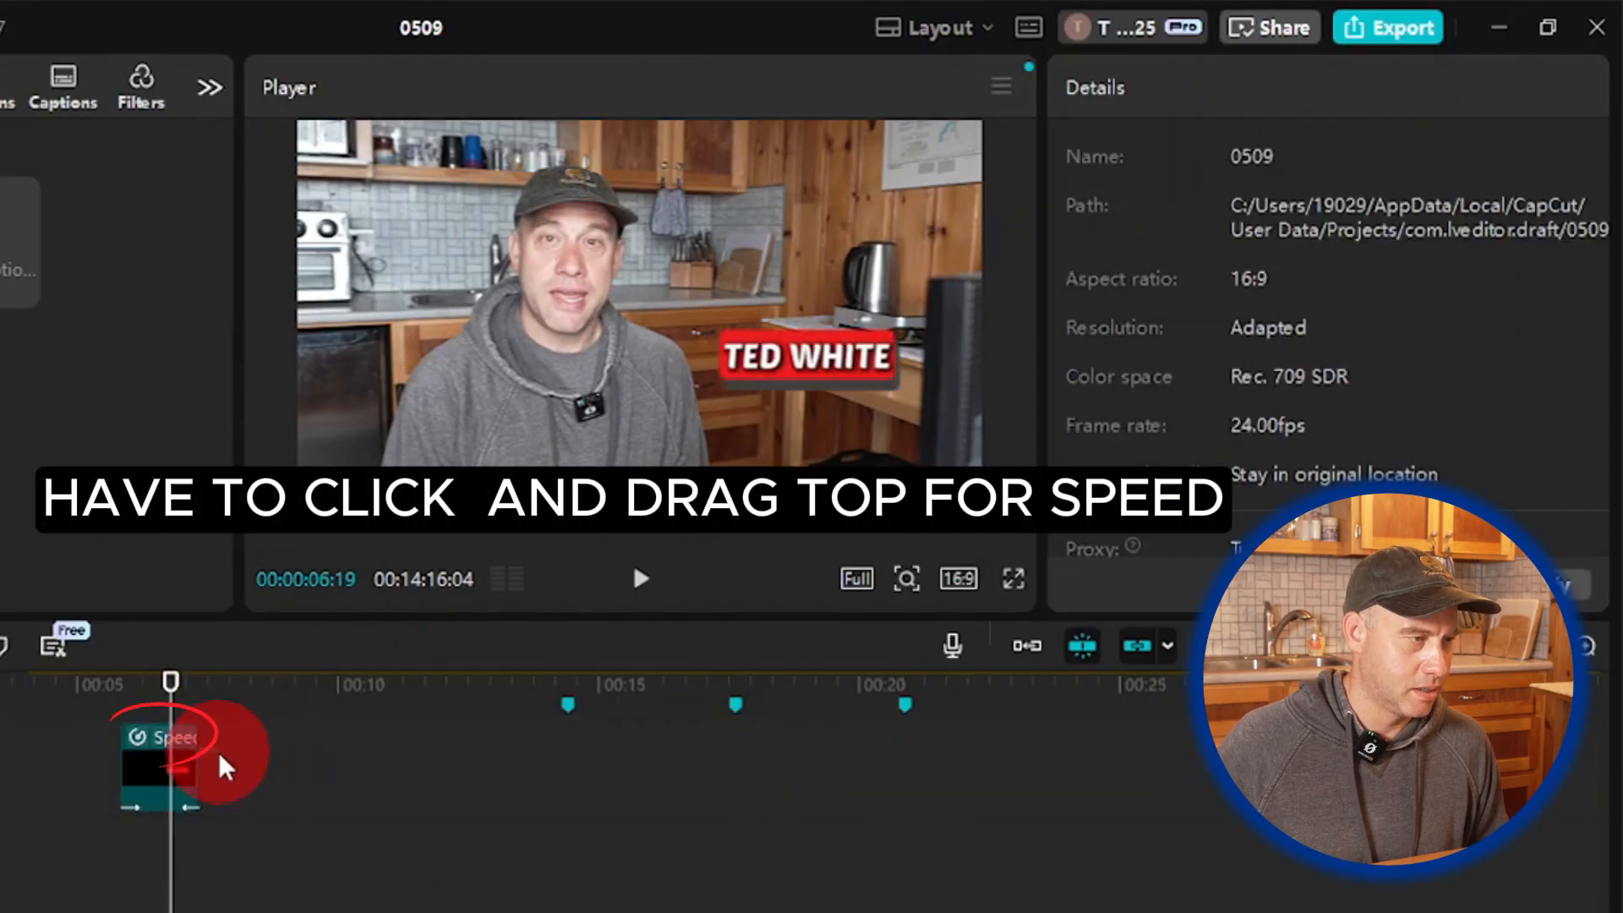
click(169, 743)
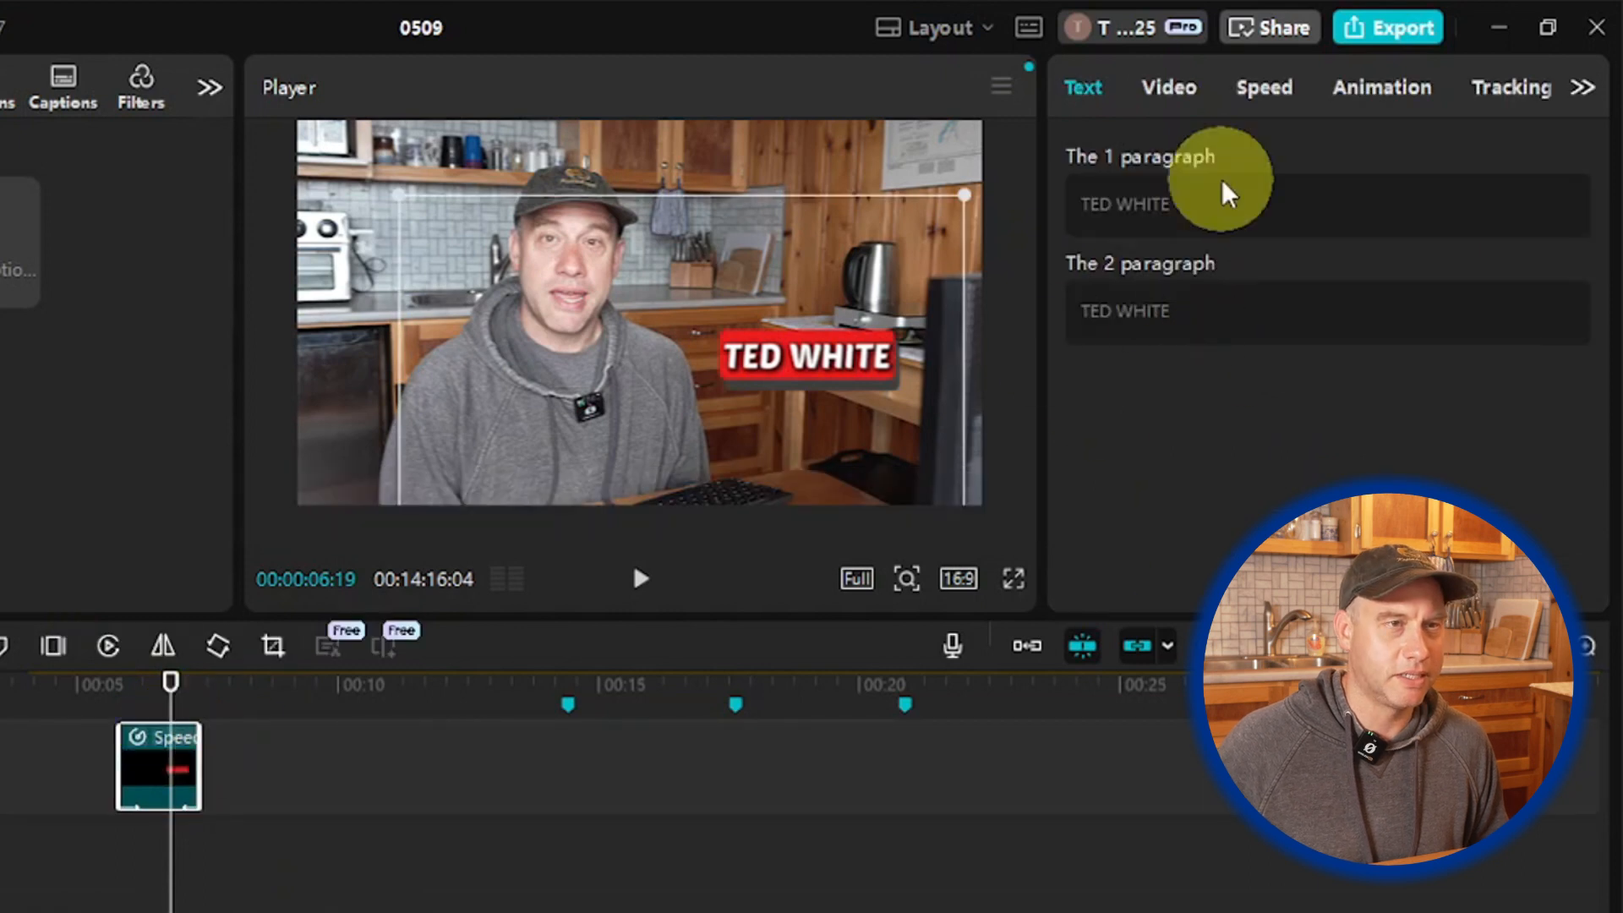
click(1261, 89)
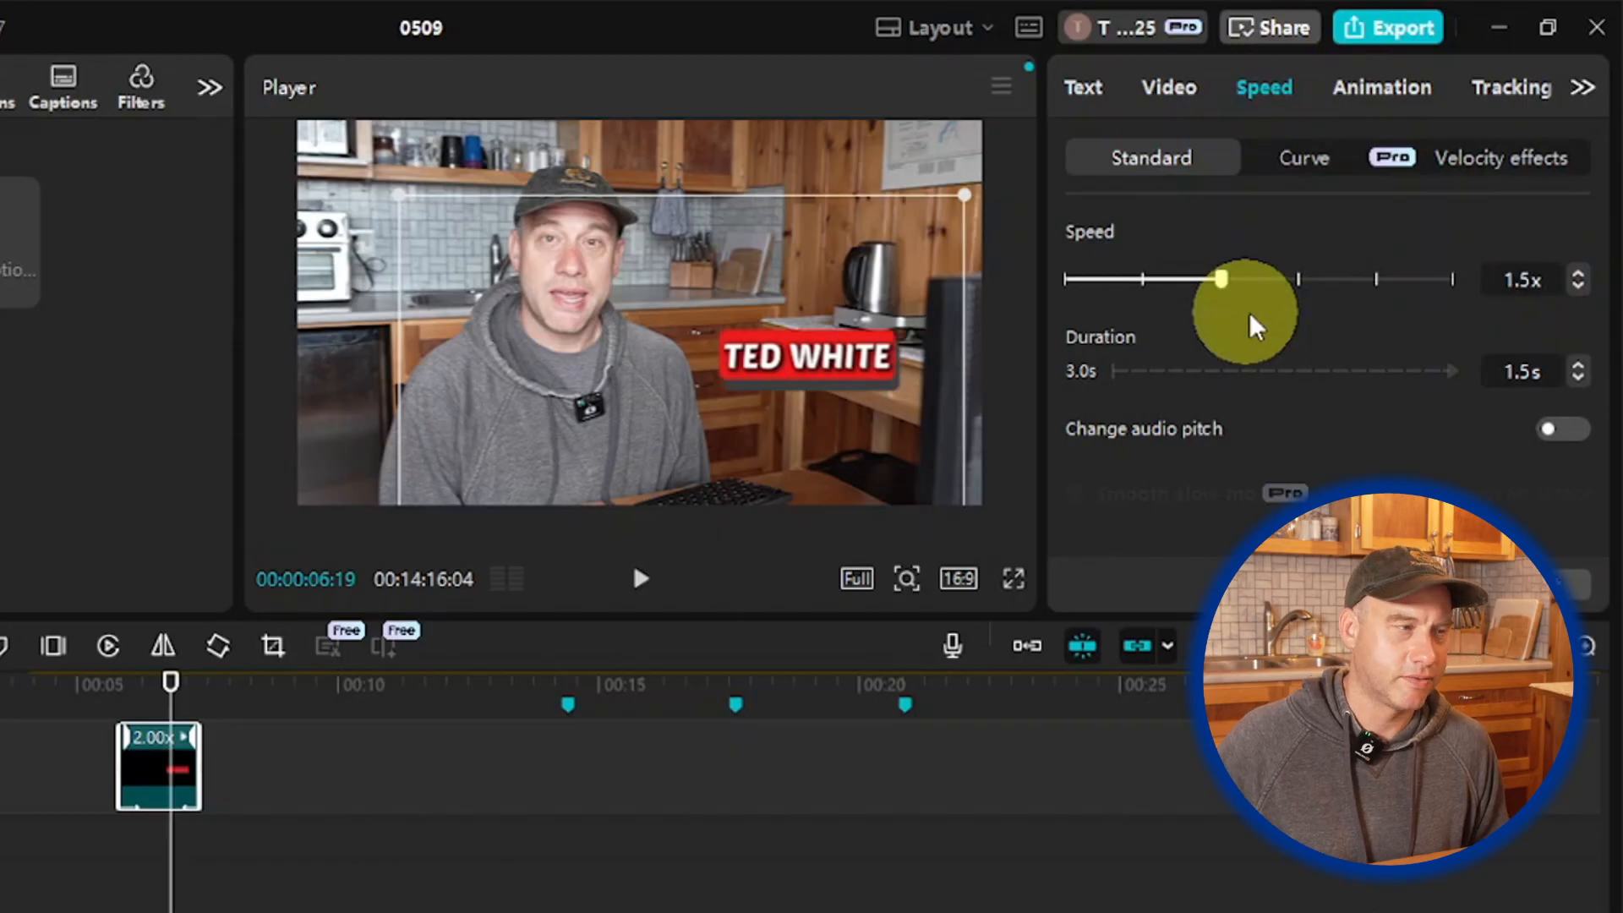
key(Return)
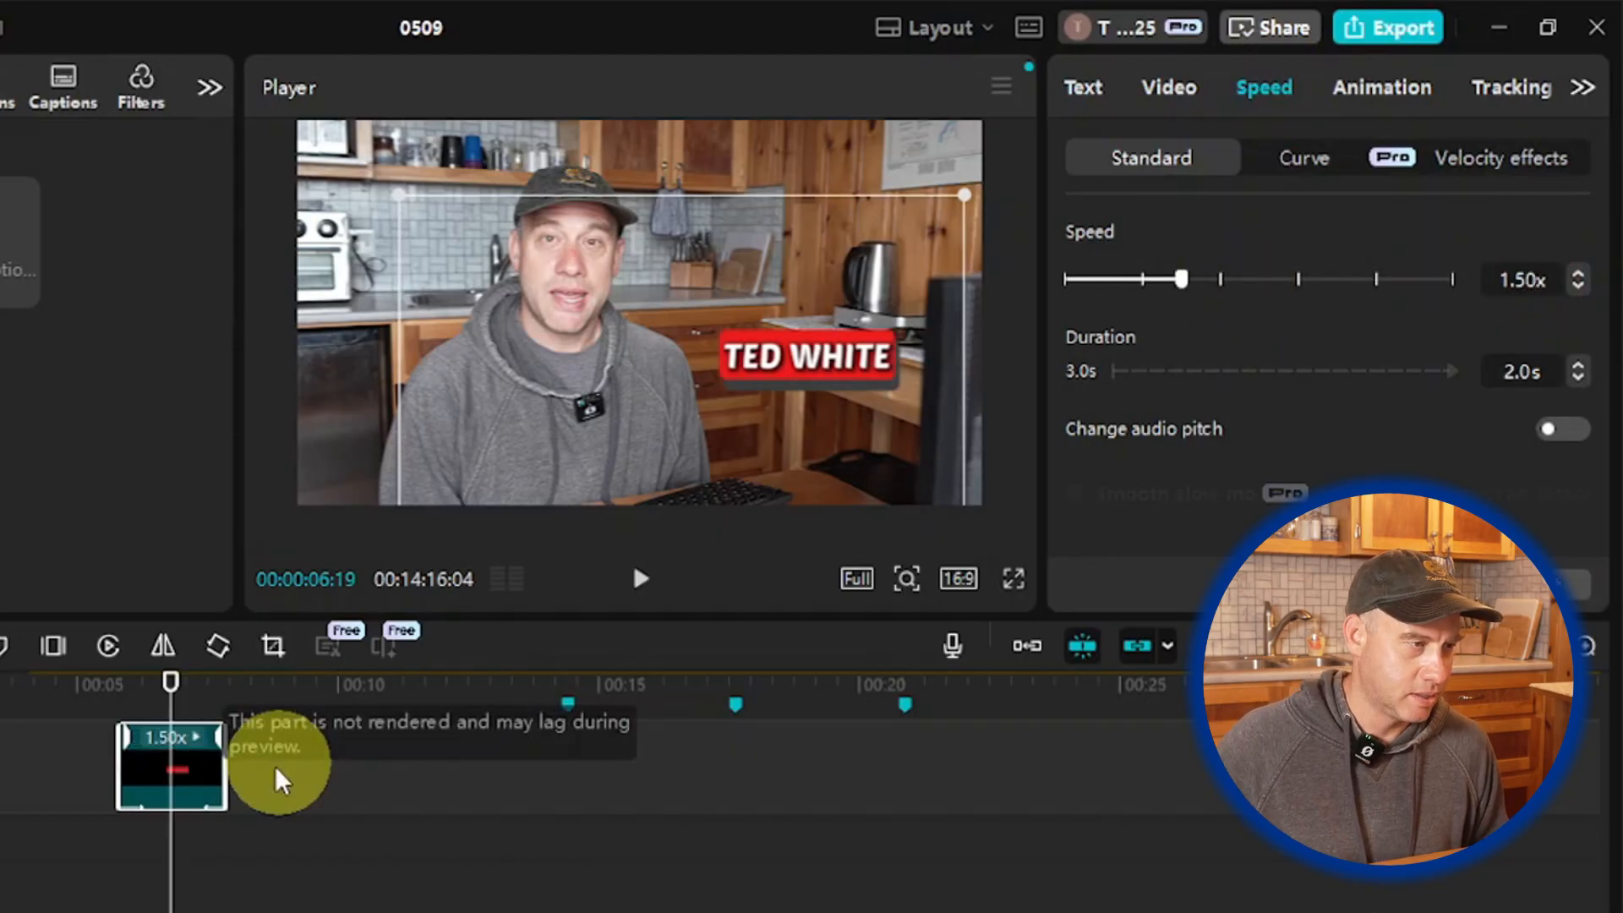
Step: Play back the name-title clip at 1.50x from 00:00:05:10 into the first overlay to check the timing
scroll(279, 771, down, 2)
scroll(284, 773, up, 2)
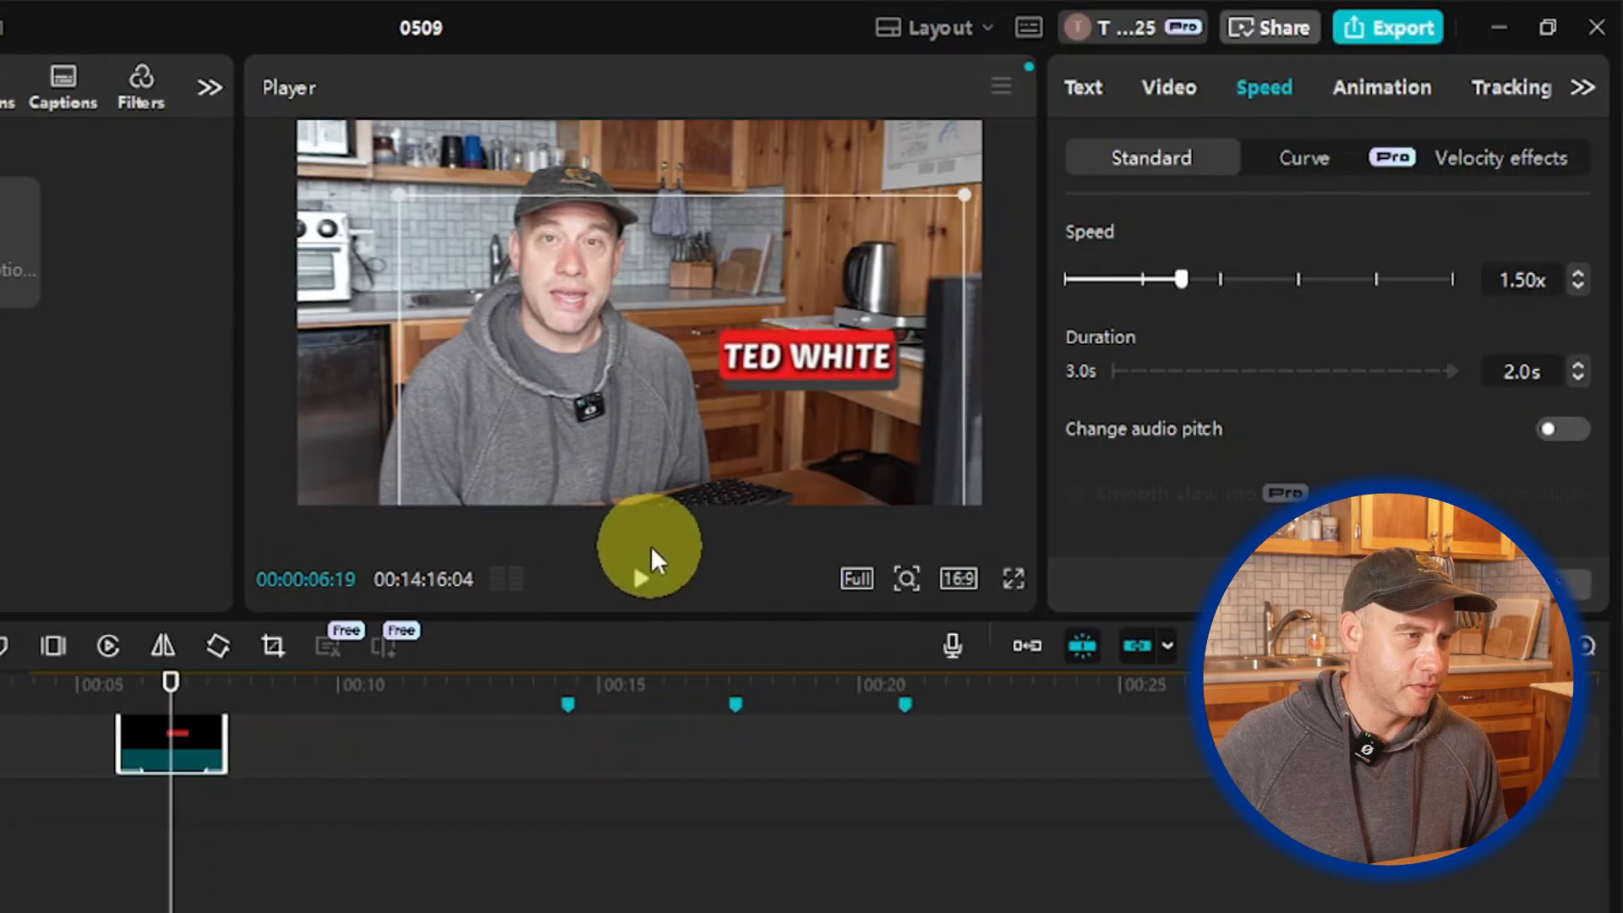
click(636, 583)
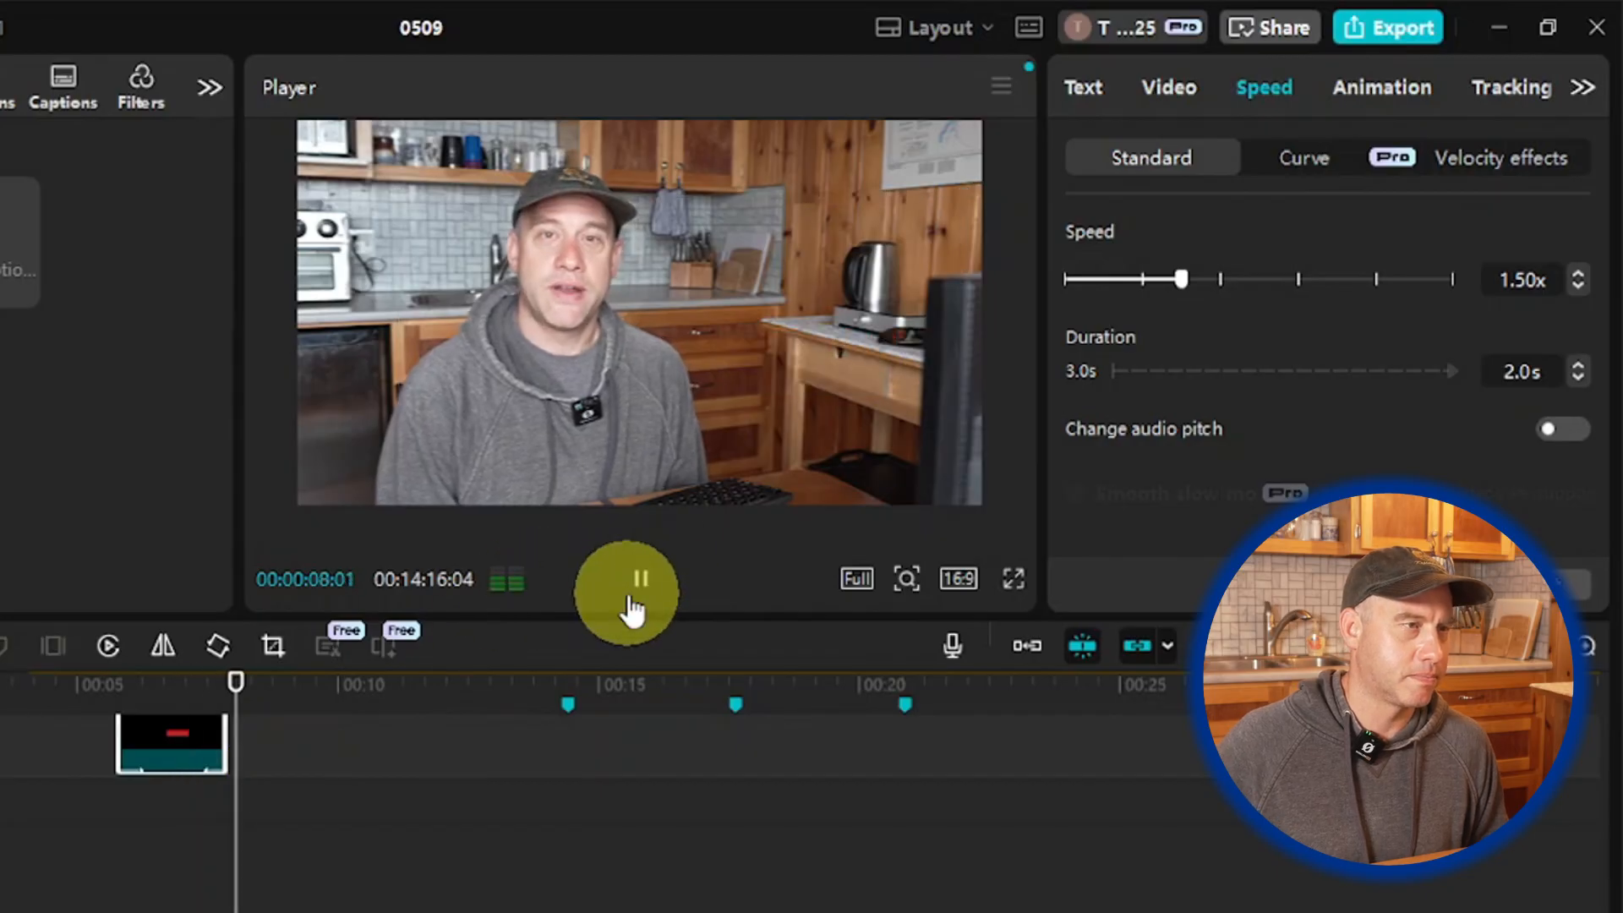
click(636, 584)
drag(247, 685, 99, 735)
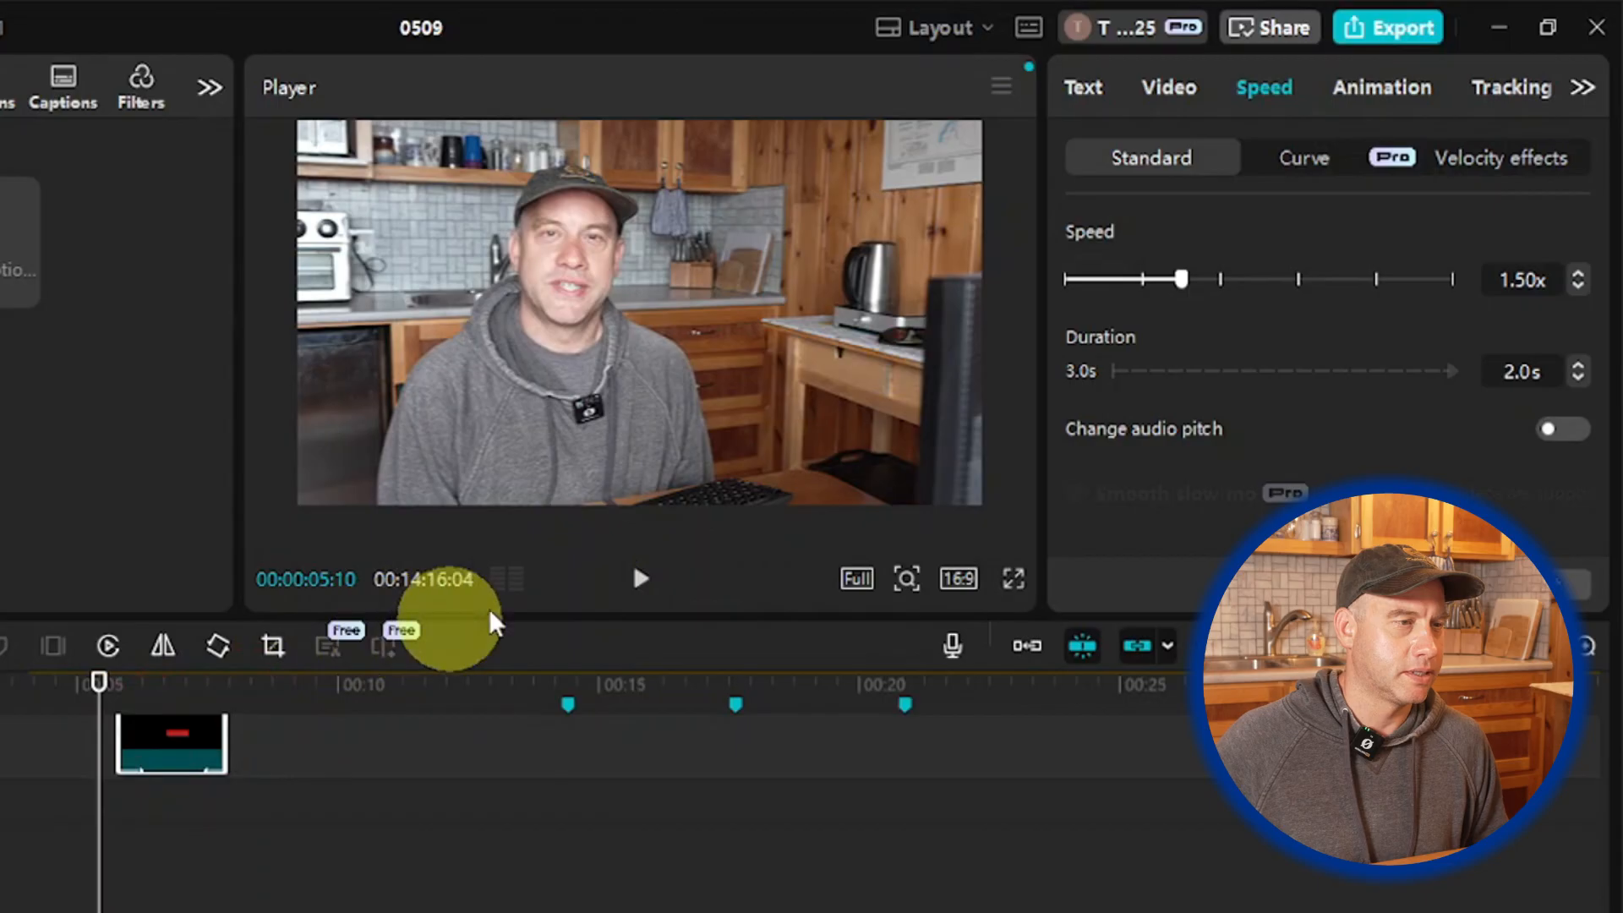
click(653, 590)
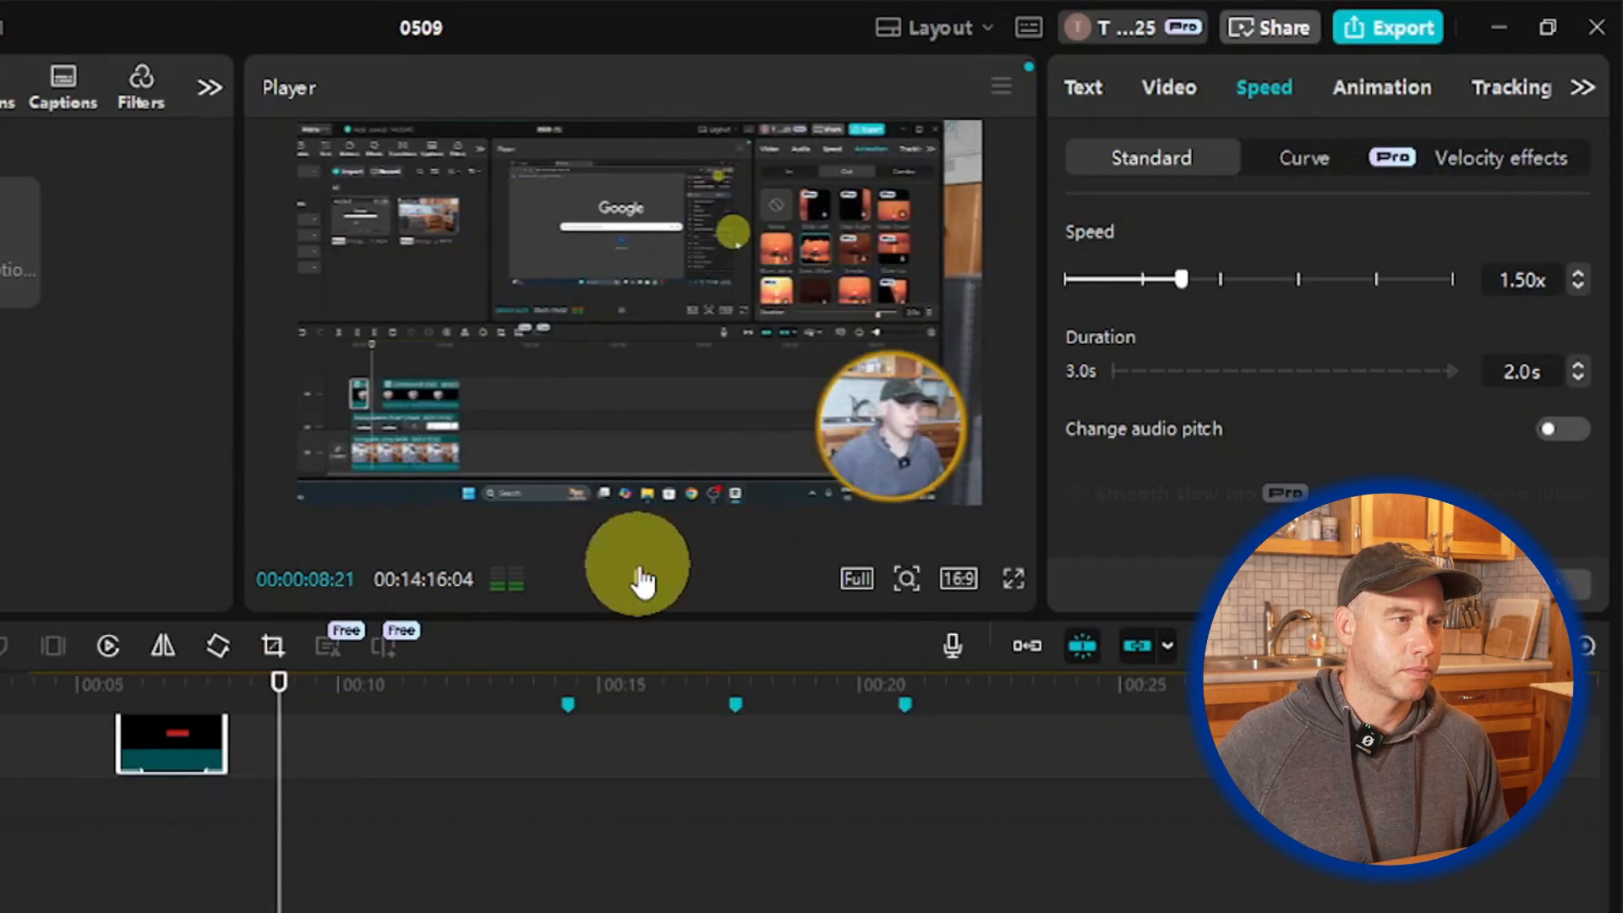
scroll(453, 707, down, 1)
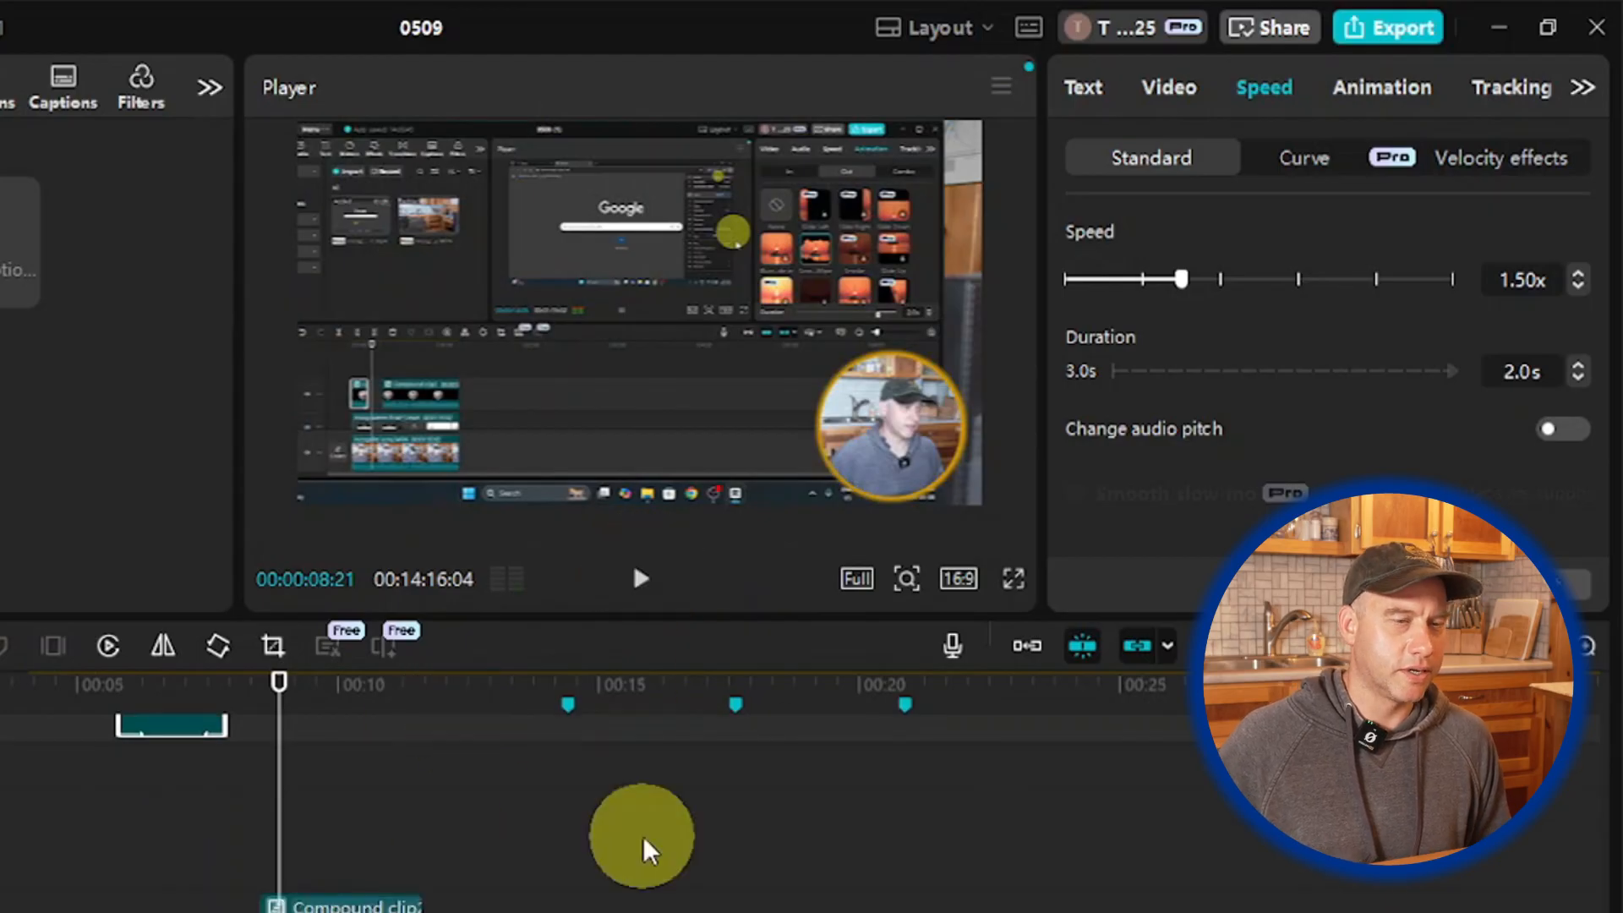
Step: Move the playhead into the empty gap after the last intro clip, at 00:00:41:15
scroll(676, 837, down, 2)
scroll(707, 824, down, 2)
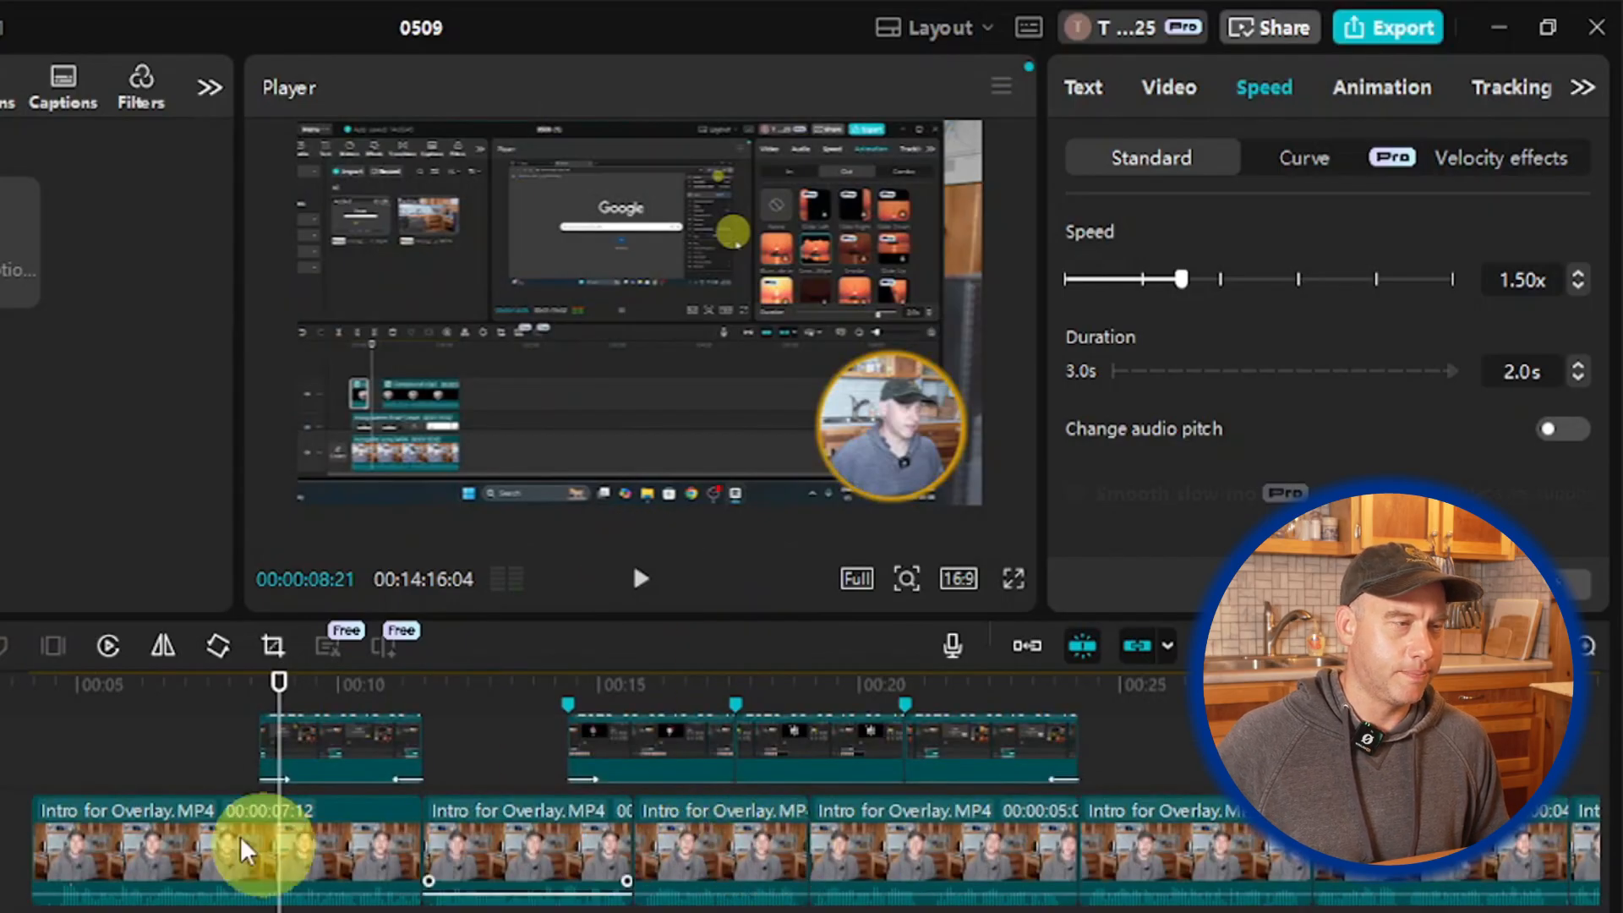
drag(279, 698, 1606, 668)
click(788, 795)
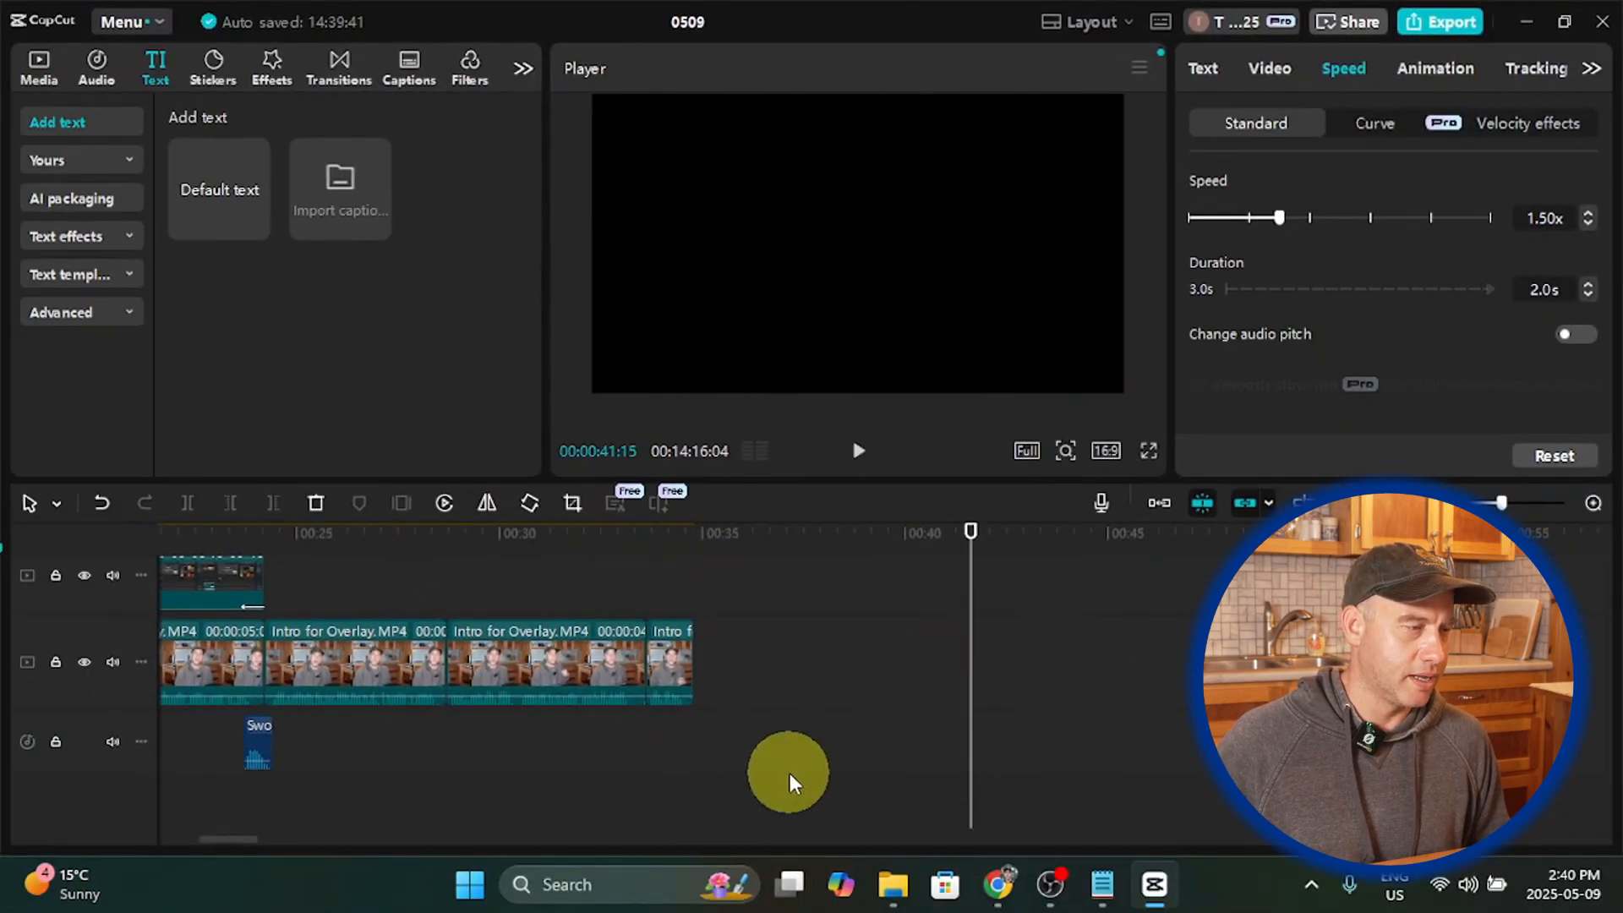
mouse_move(790, 774)
mouse_down()
mouse_move(337, 739)
mouse_move(79, 591)
mouse_move(5, 490)
mouse_move(4, 397)
mouse_move(36, 352)
mouse_move(26, 10)
mouse_move(84, 12)
mouse_up()
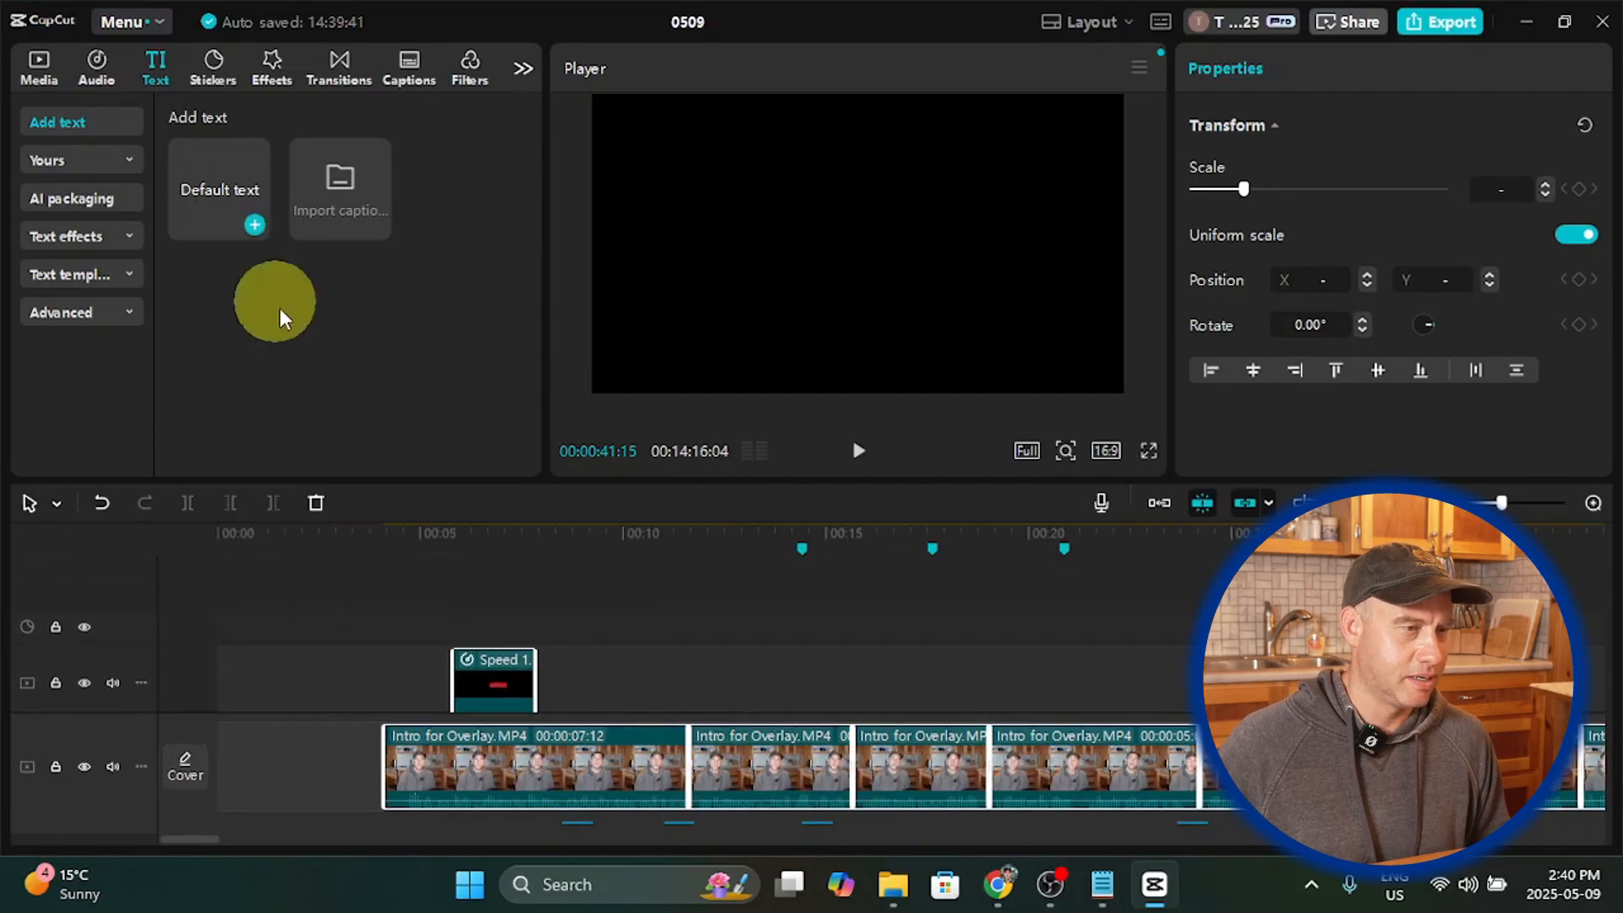
drag(705, 632, 626, 632)
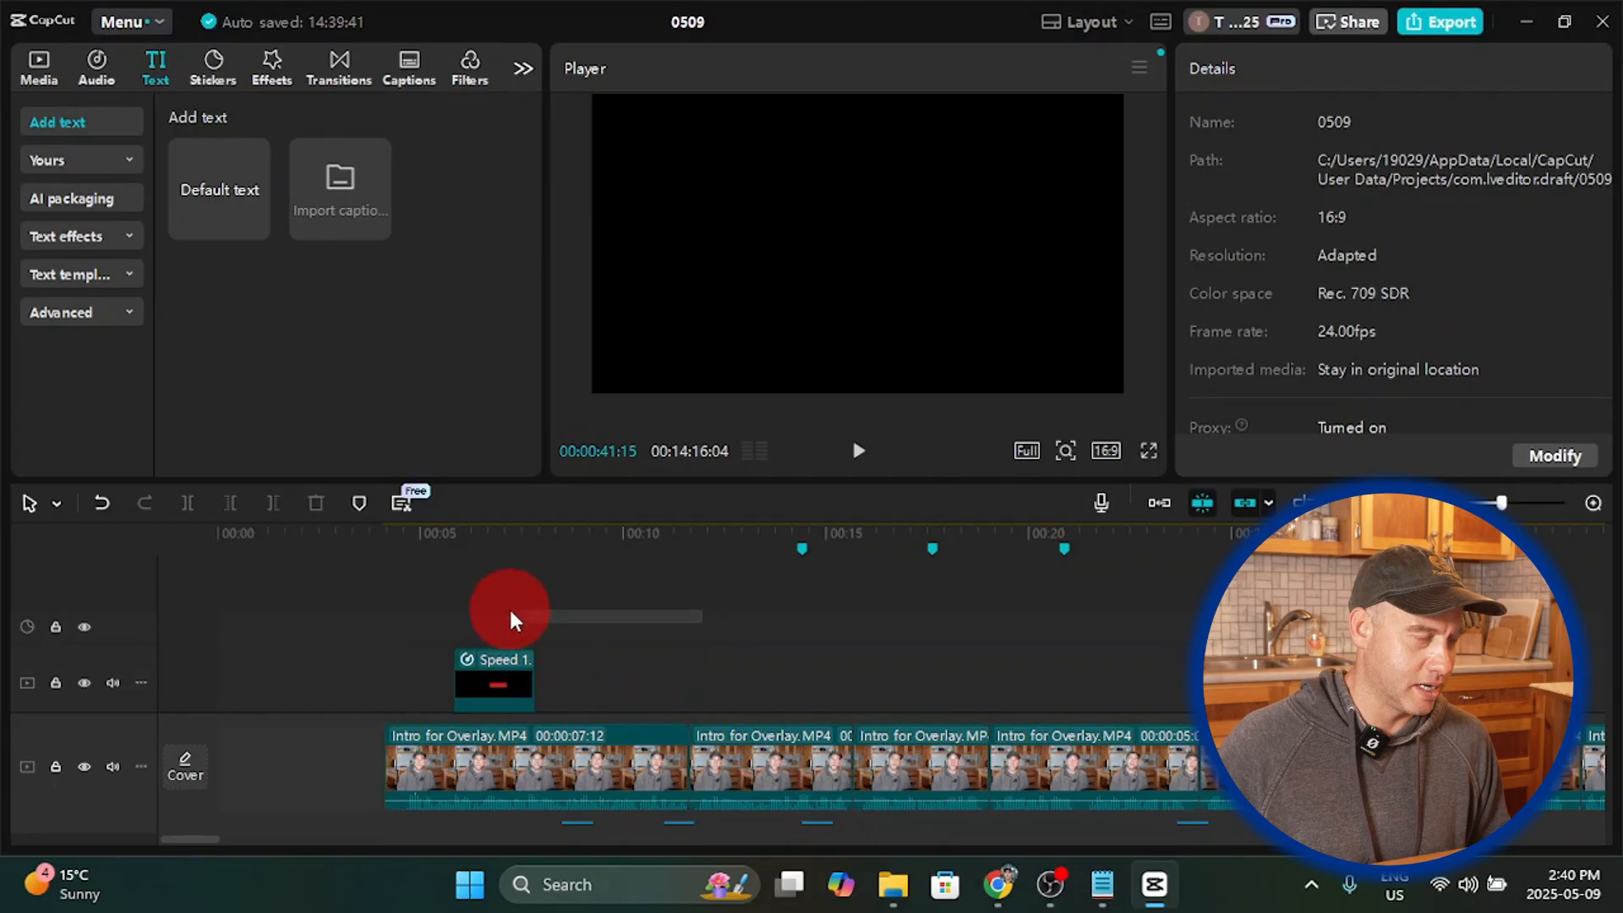
drag(510, 613, 518, 612)
scroll(406, 615, down, 5)
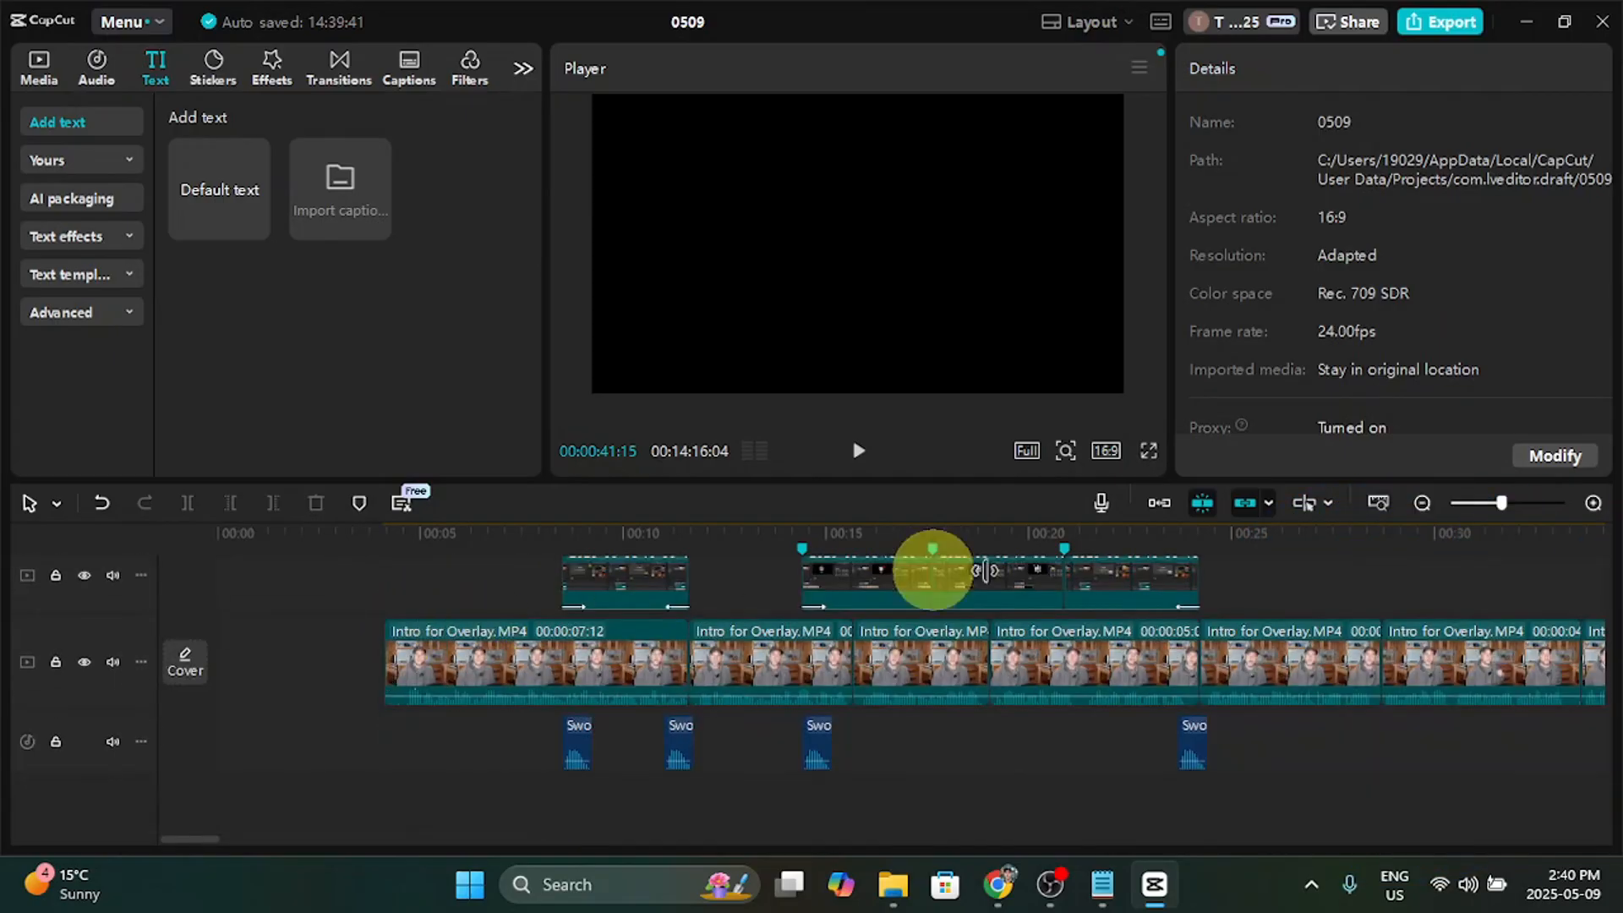
Step: Select all intro clips, overlays and sound effects across every track and move them together to start at 00:00:00:00
click(1377, 504)
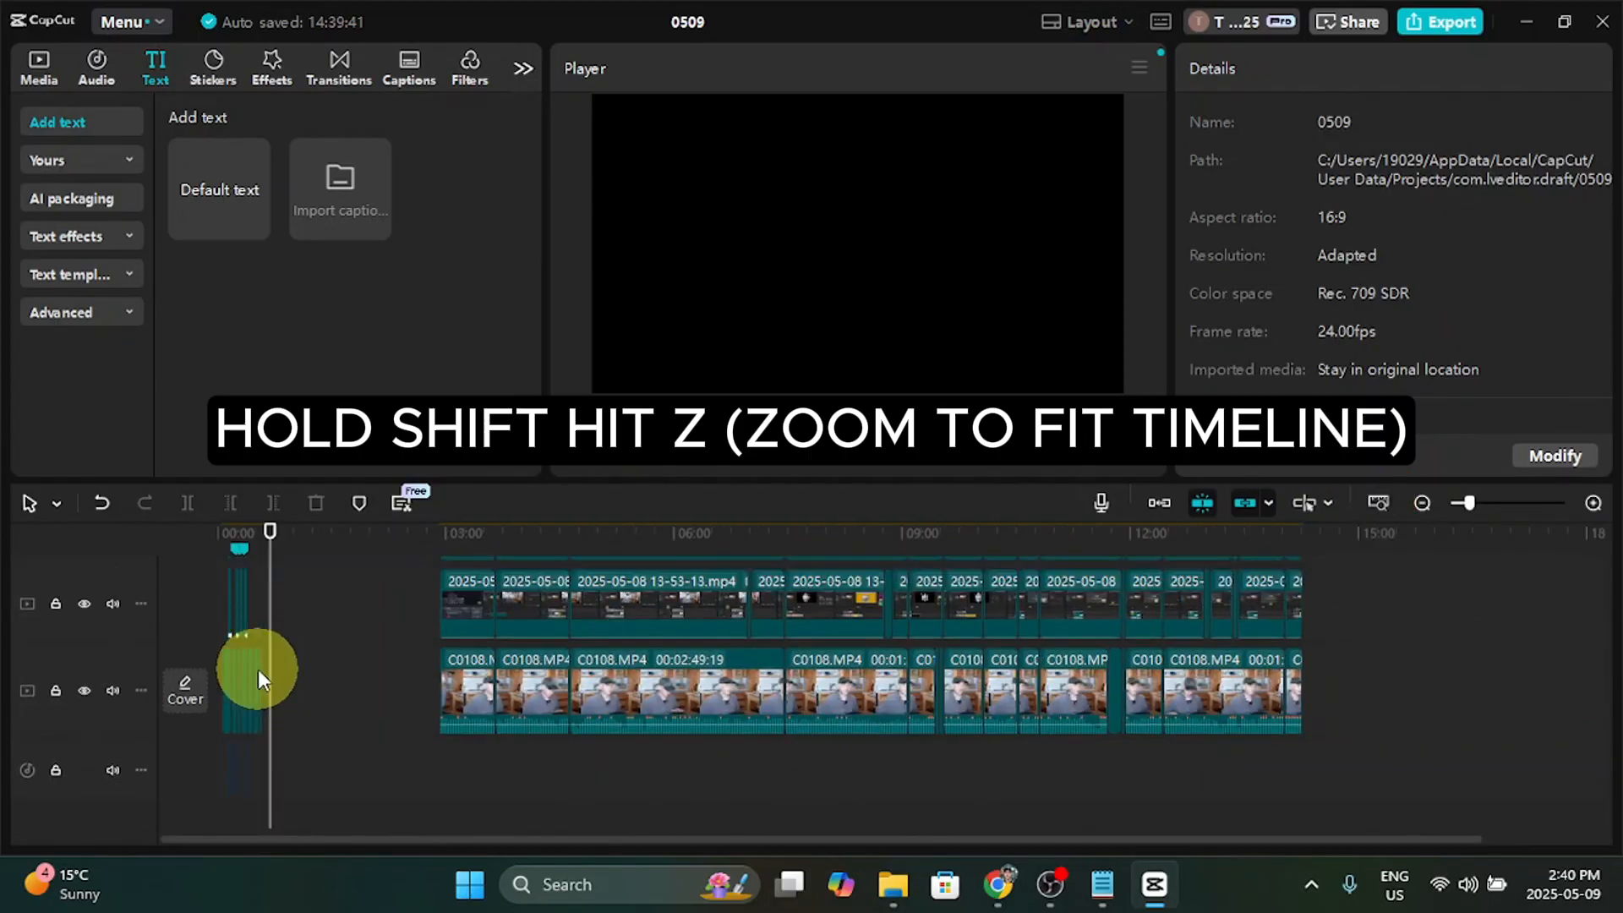
scroll(257, 668, up, 2)
scroll(276, 671, down, 2)
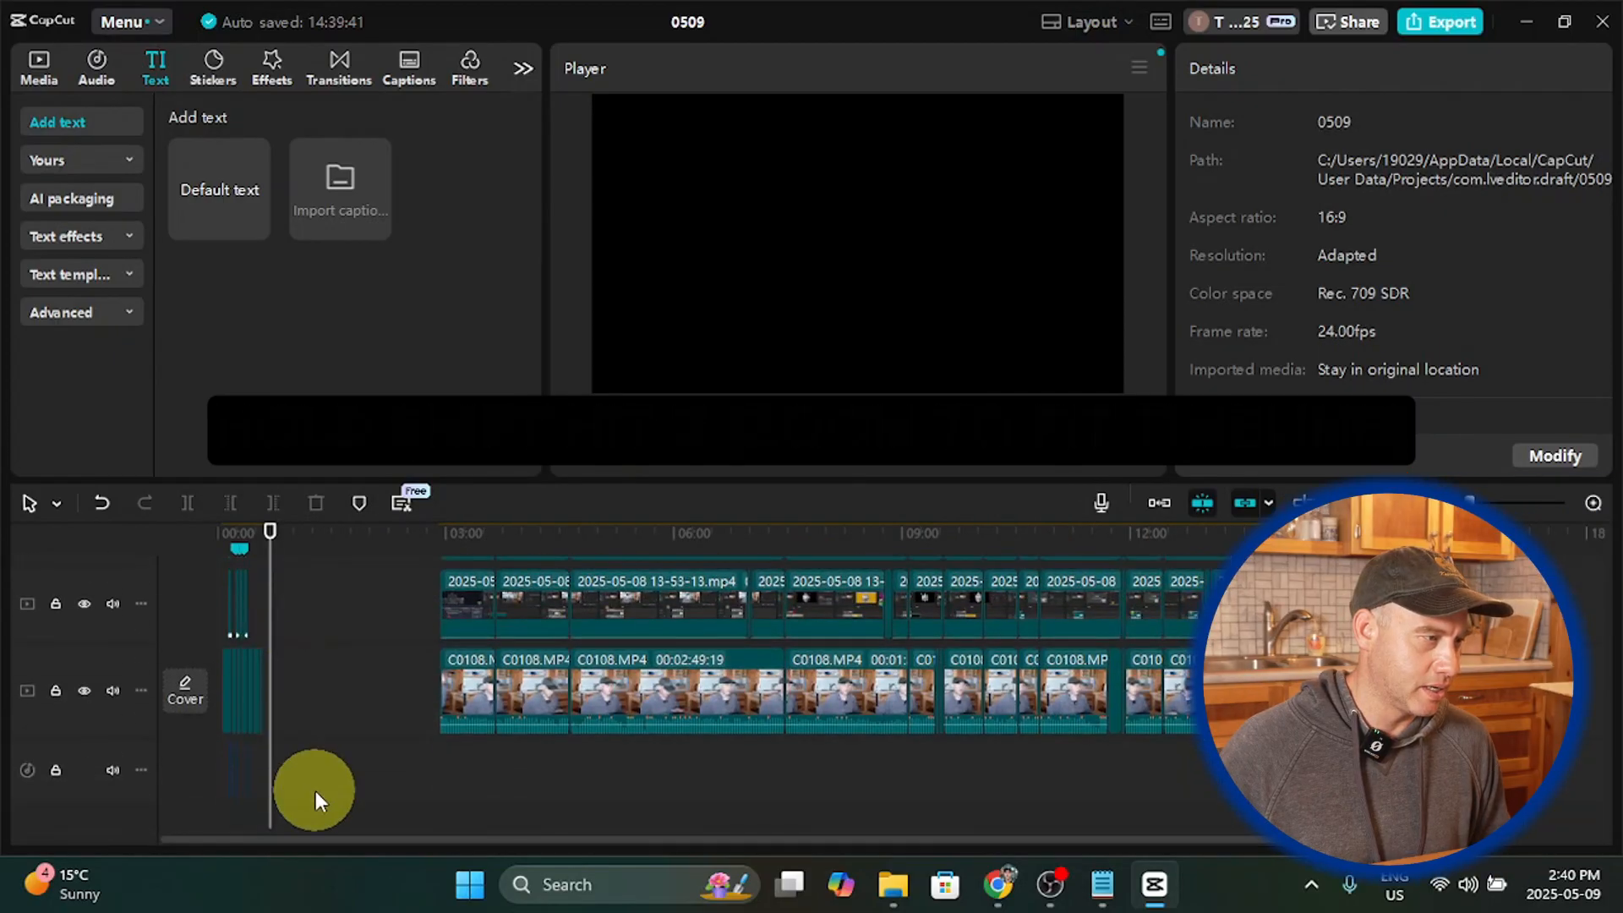
drag(315, 791, 228, 434)
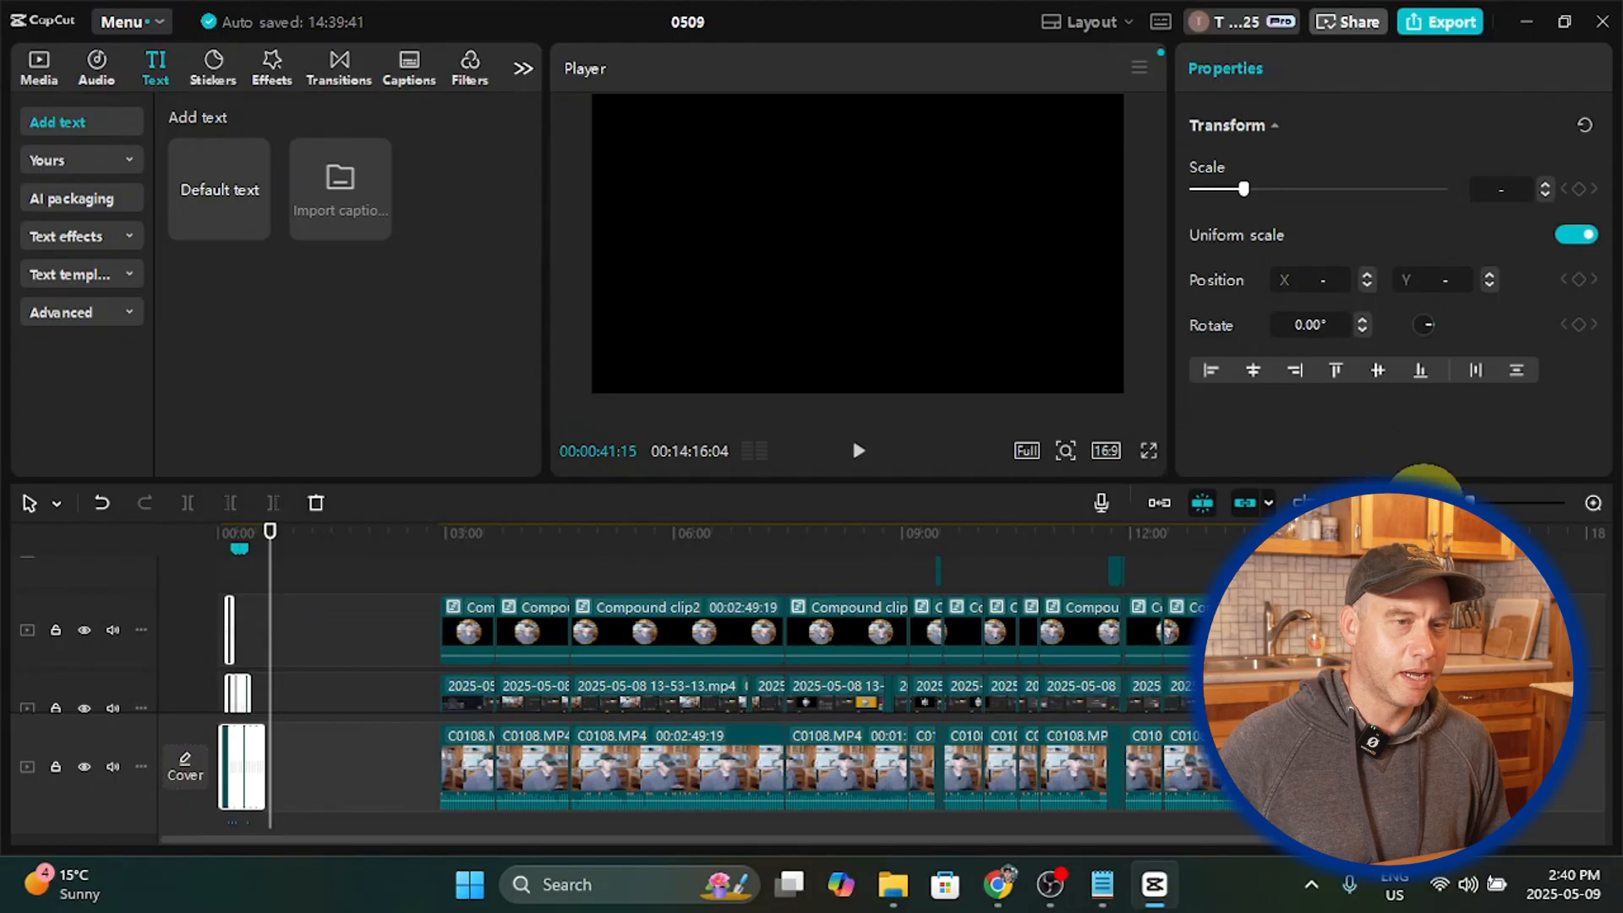
click(1593, 505)
key(ctrl+plus)
key(ctrl+plus)
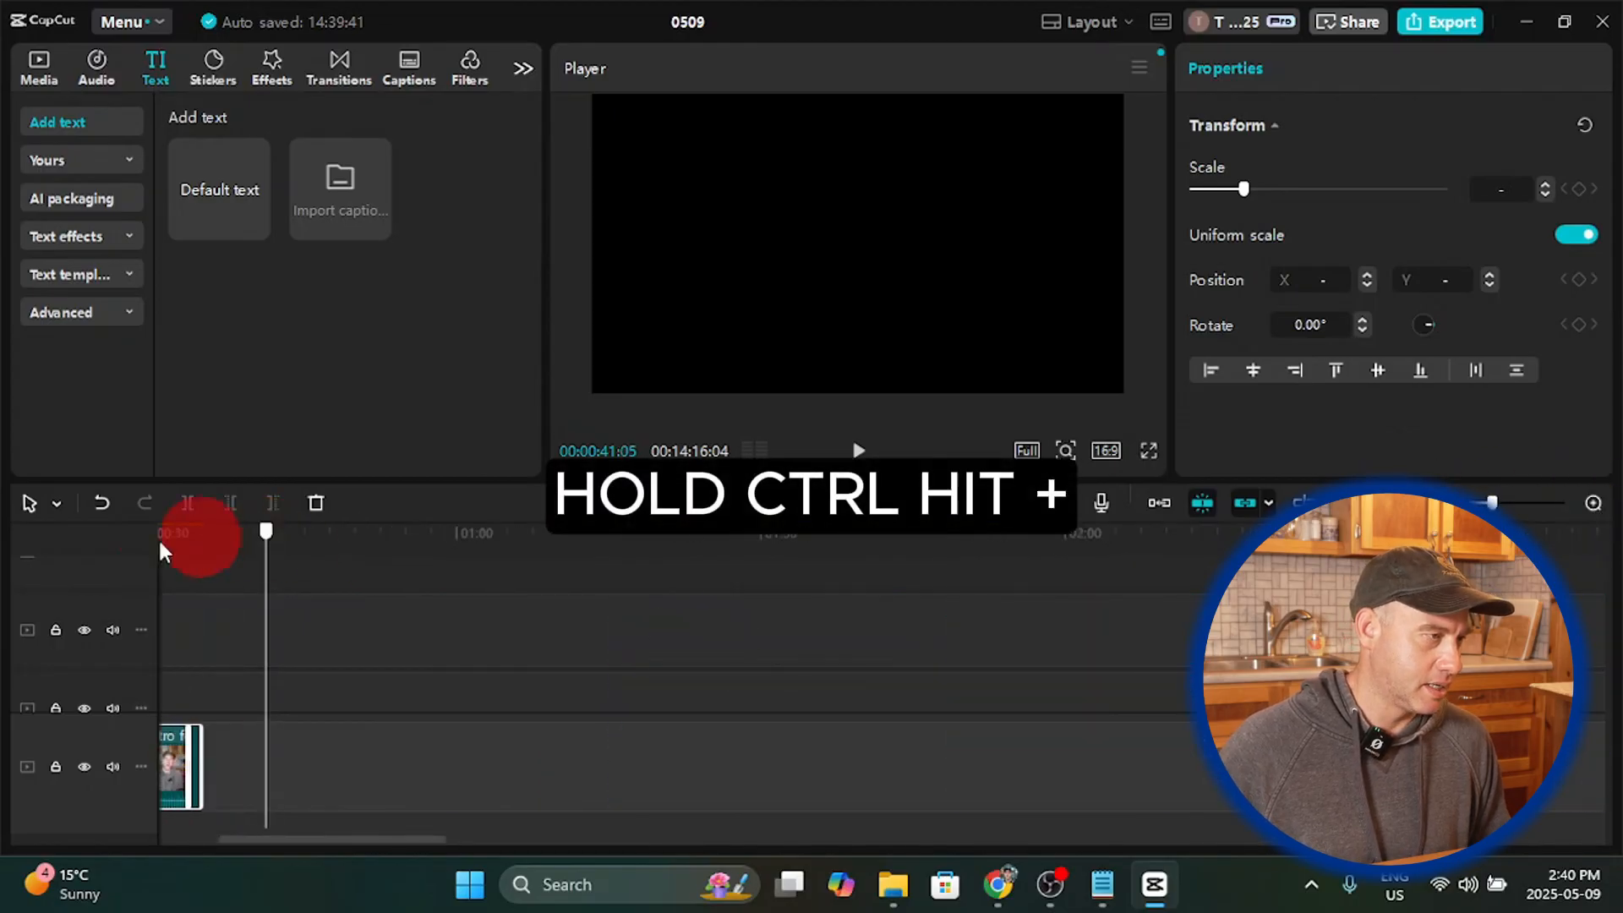
drag(163, 551, 4, 534)
click(321, 634)
key(Delete)
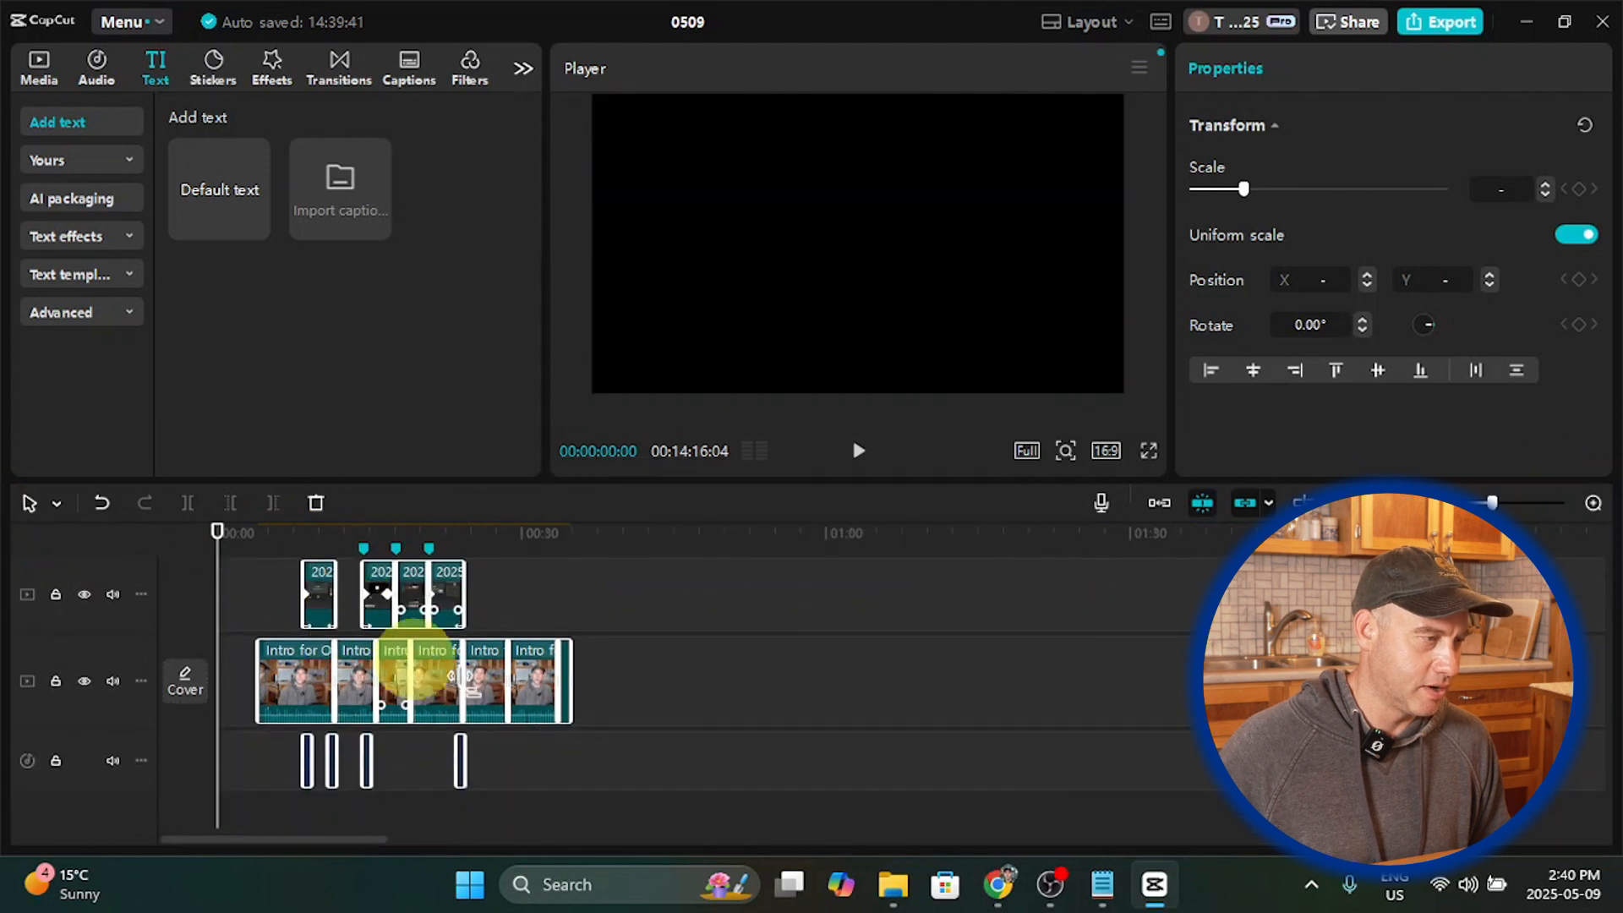
drag(291, 686, 247, 686)
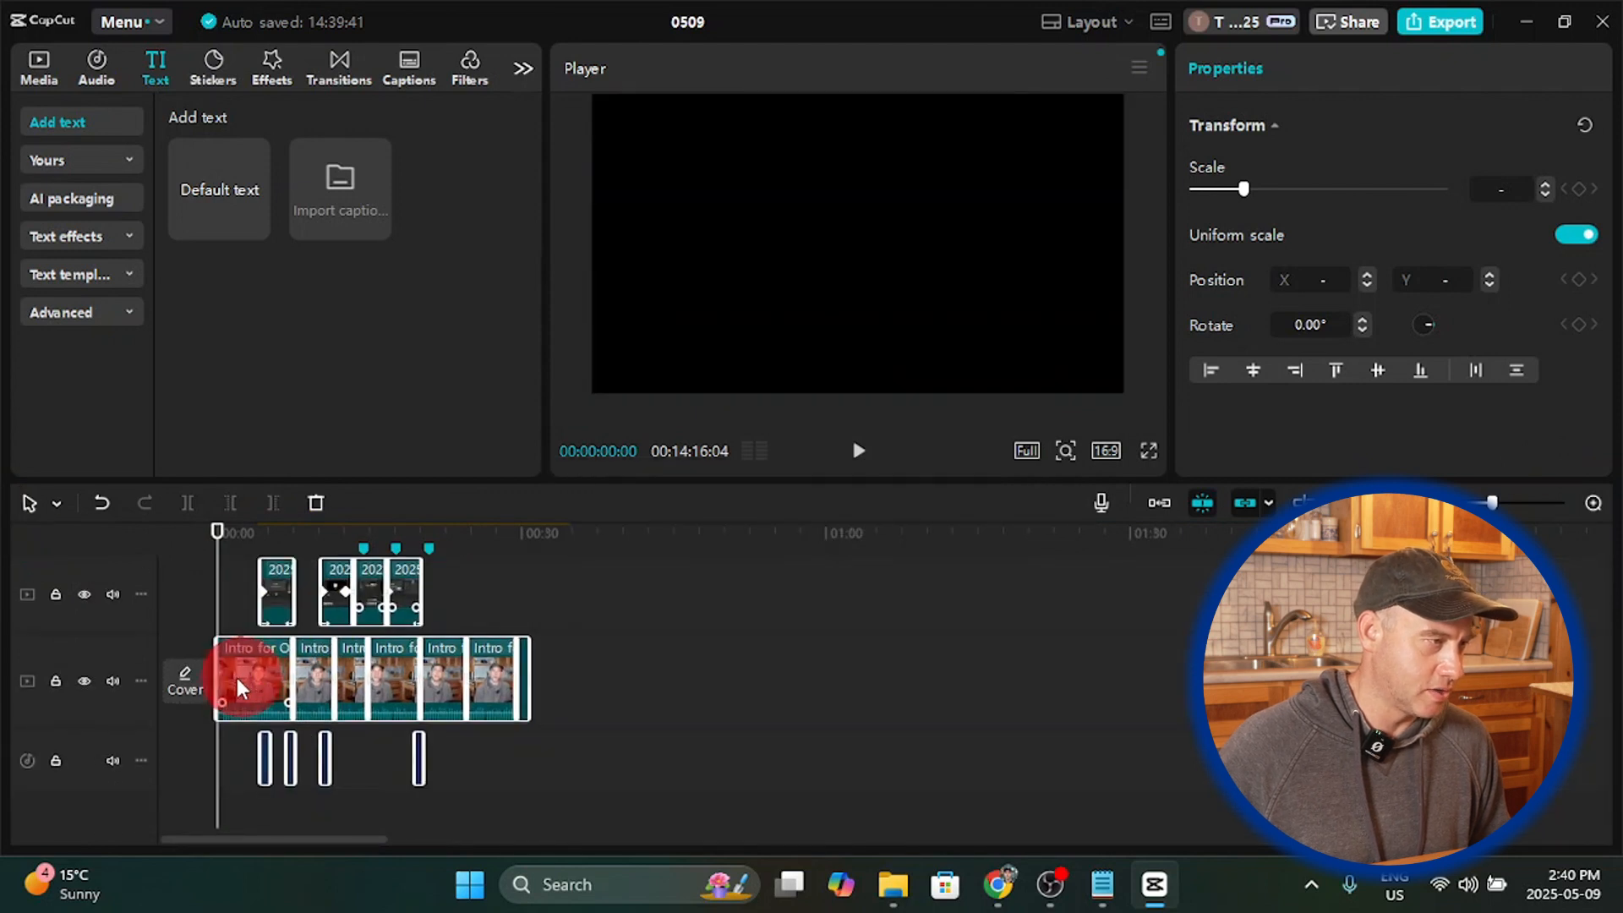
Step: Check the moved intro clips on every track and place the playhead at the end of the intro, 00:00:30:16
scroll(839, 672, up, 4)
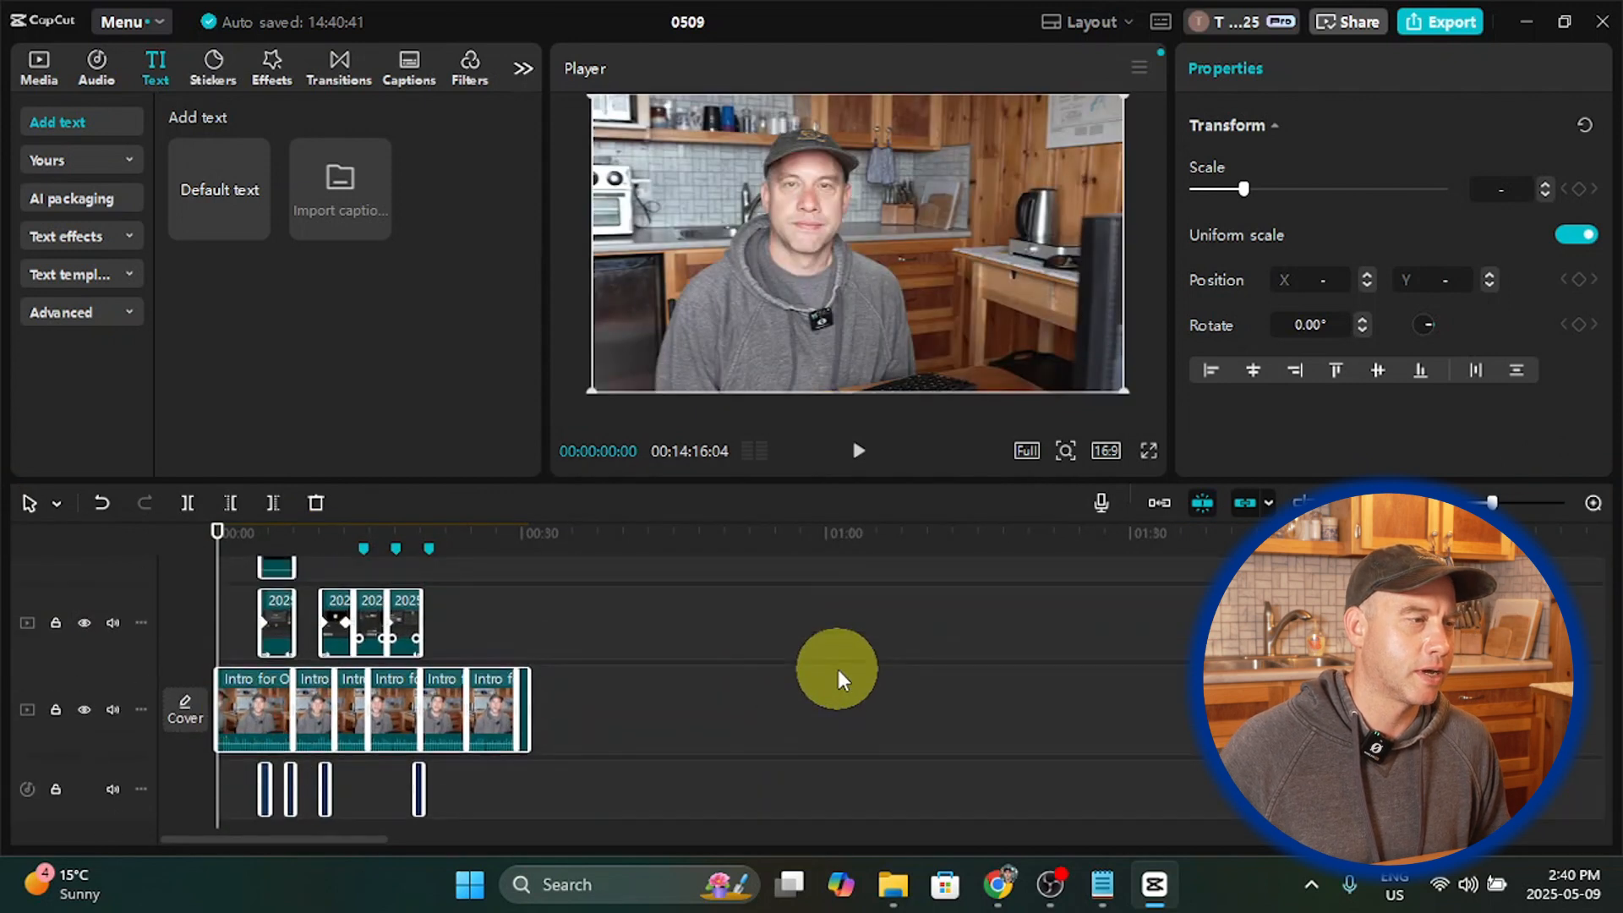
scroll(839, 673, down, 1)
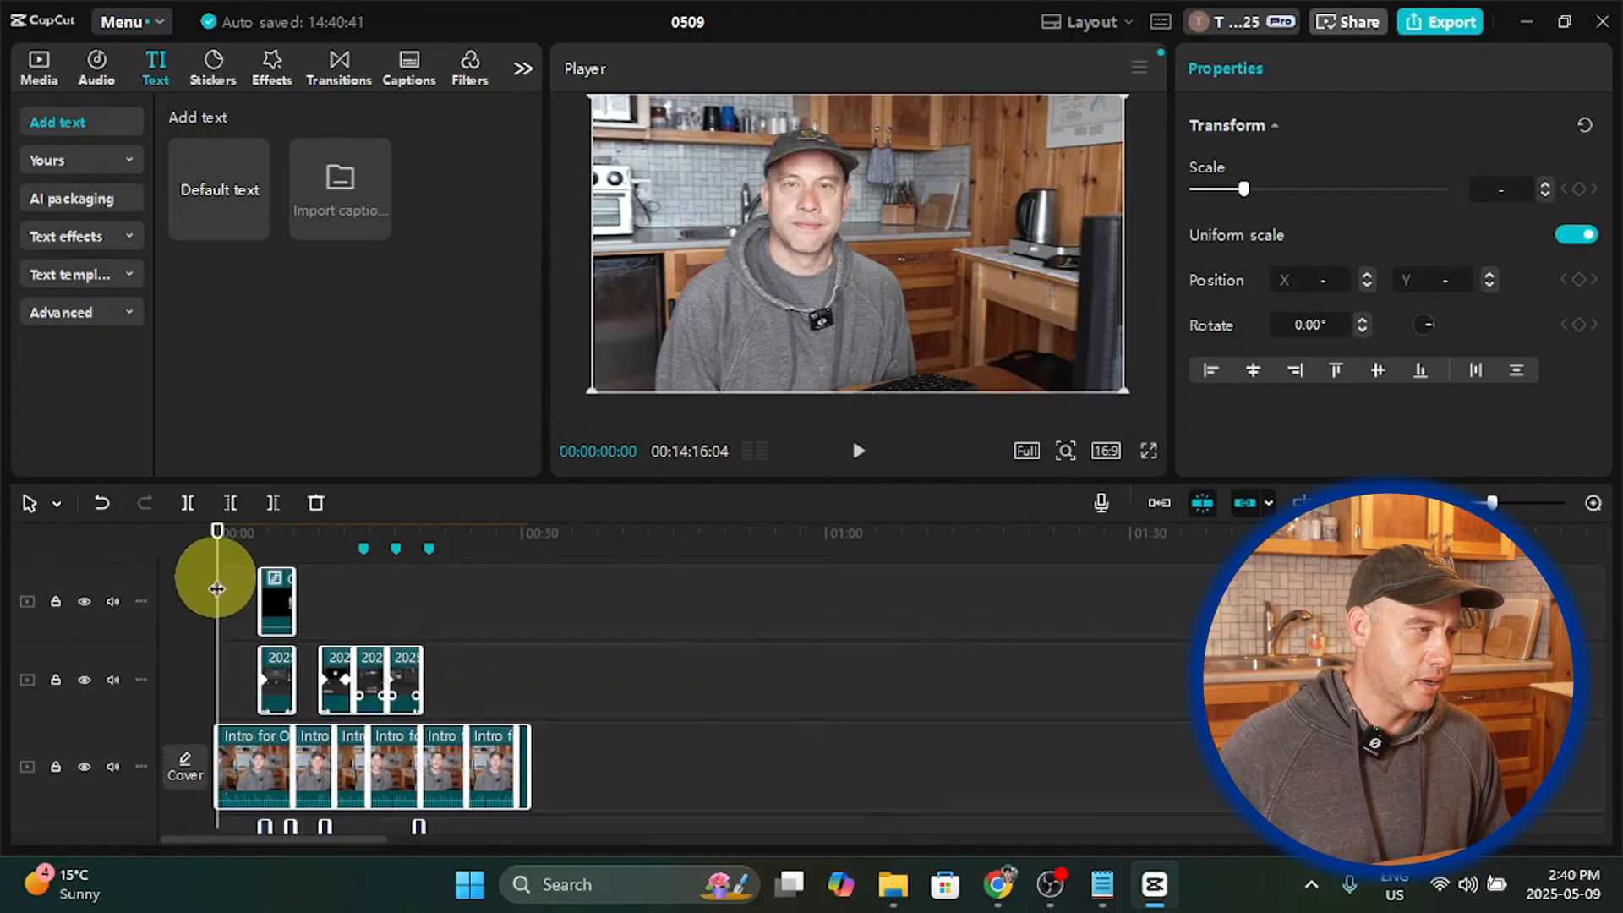
drag(217, 589, 542, 614)
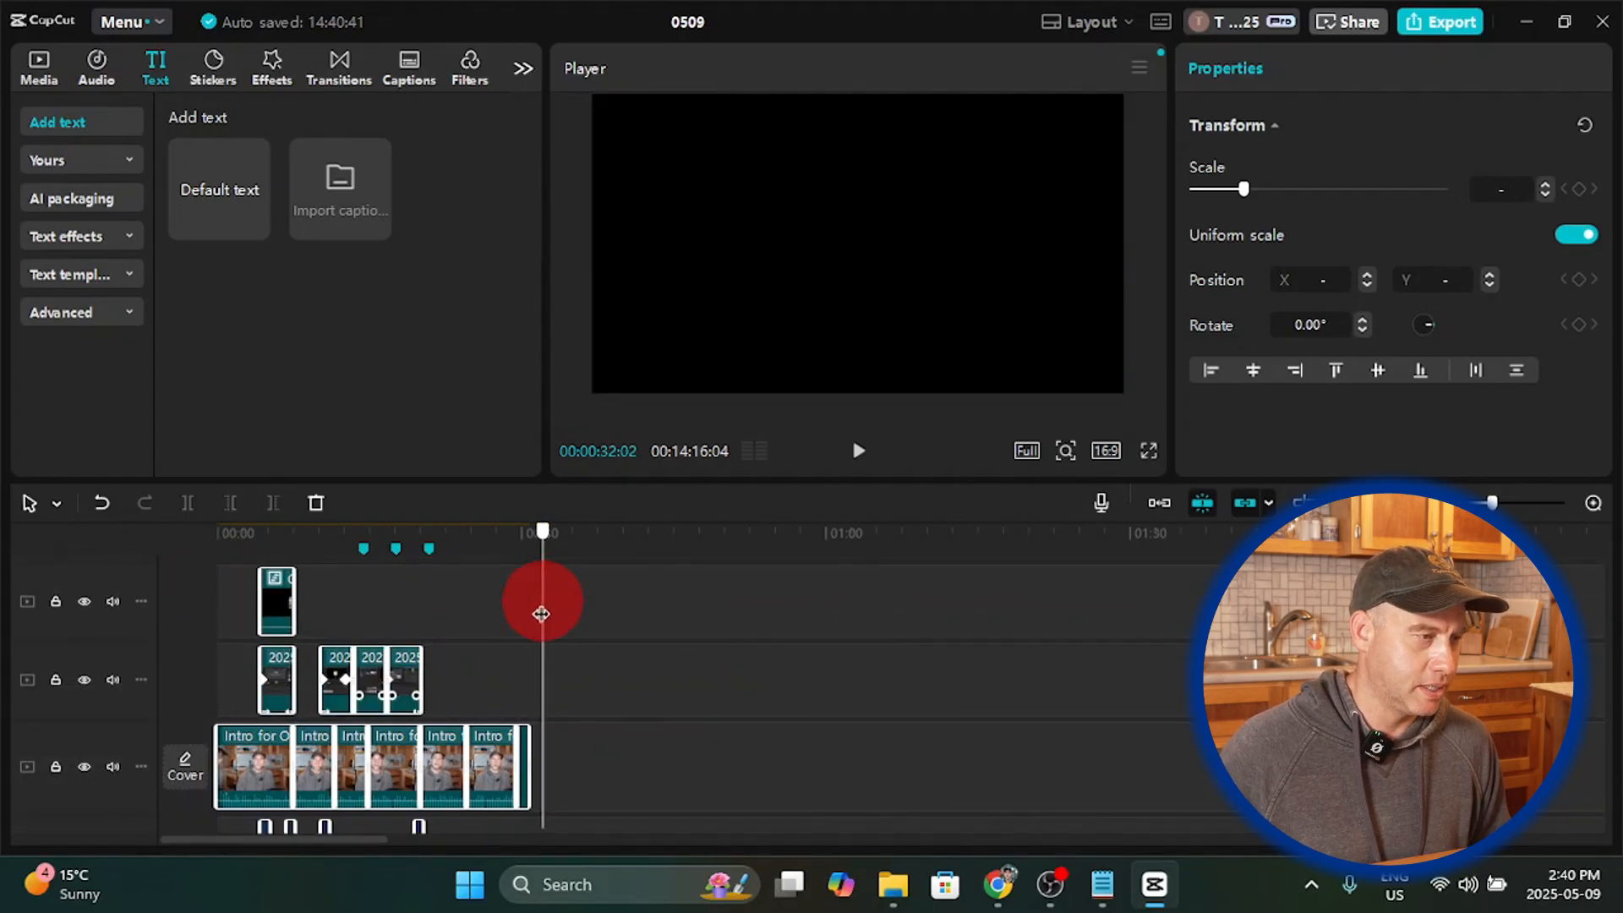
scroll(1100, 704, up, 4)
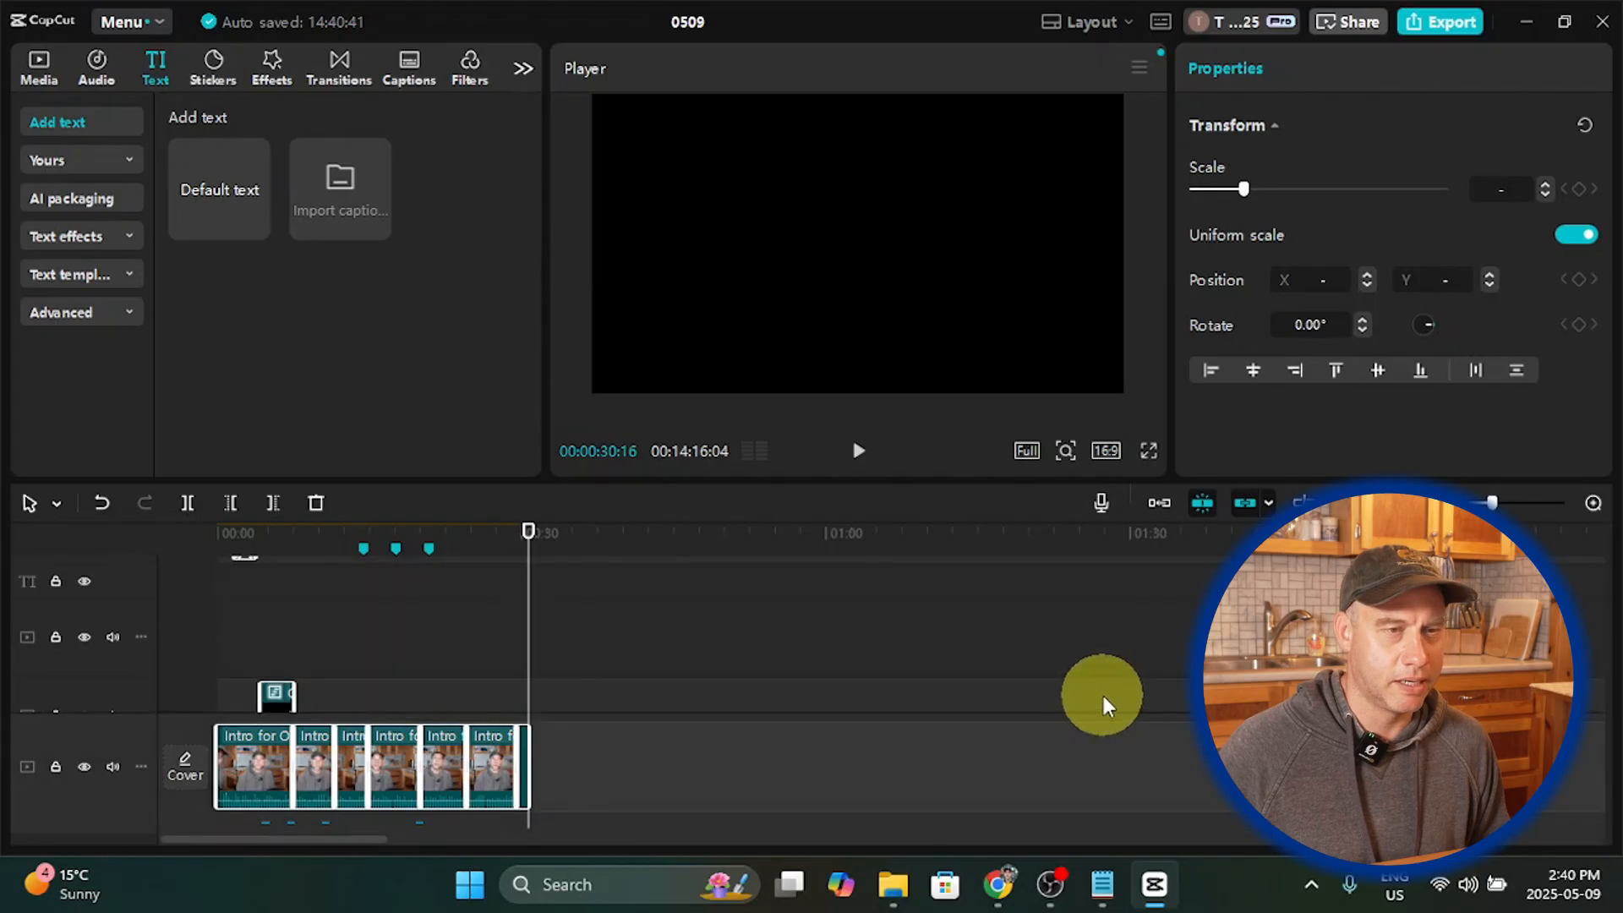
scroll(1107, 702, down, 3)
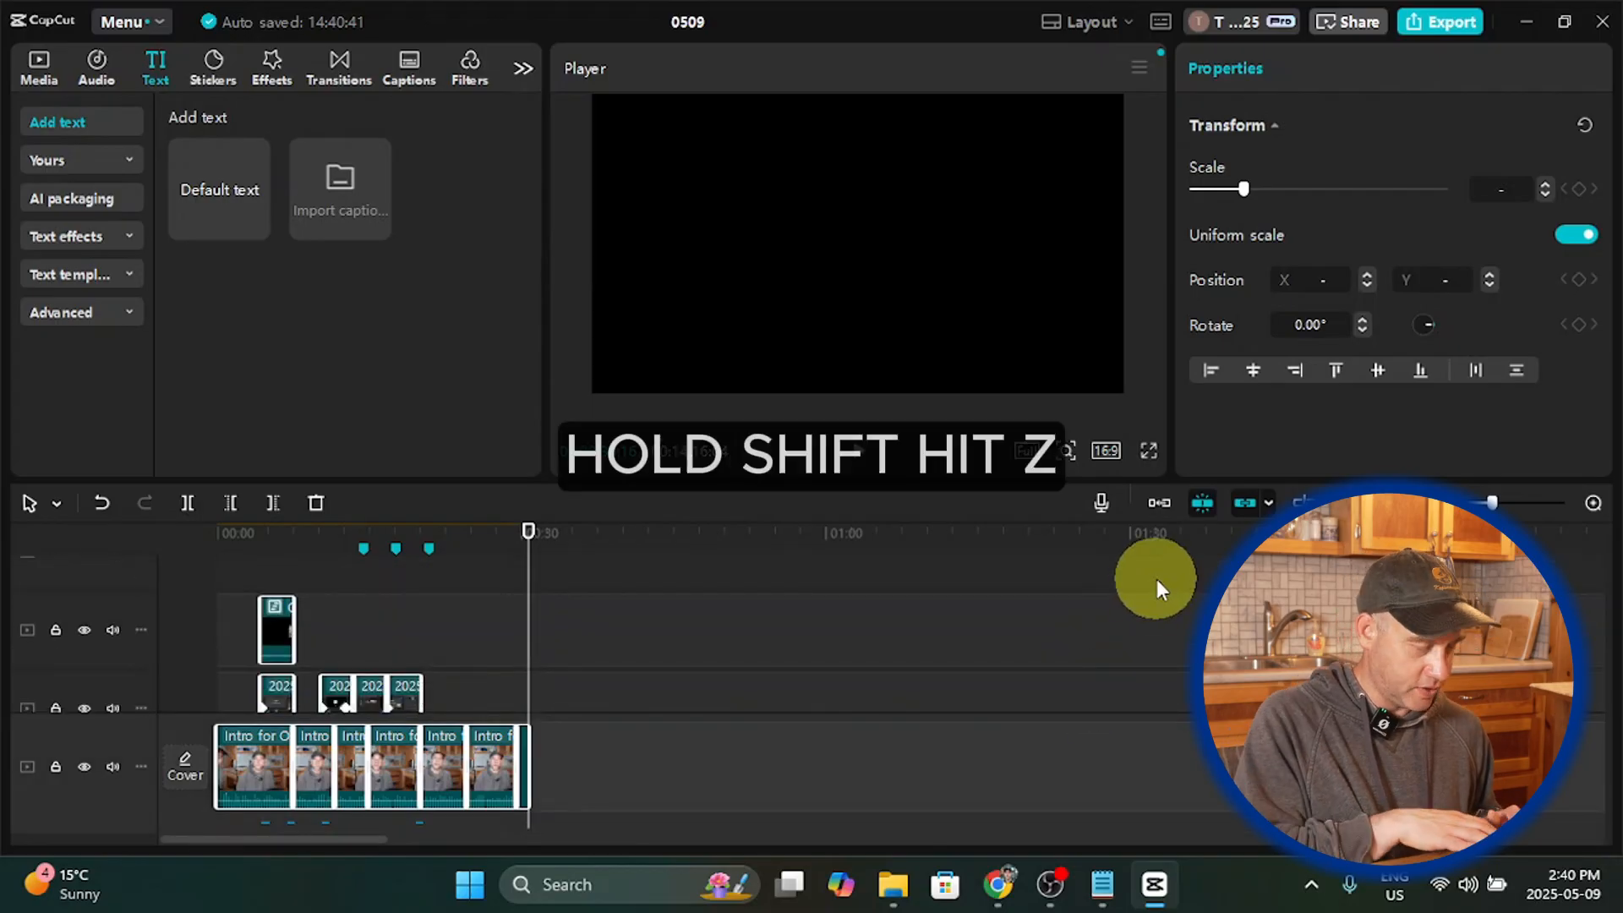
Step: Select all main video clips across every track and move them together to start directly after the last intro clip
key(shift+z)
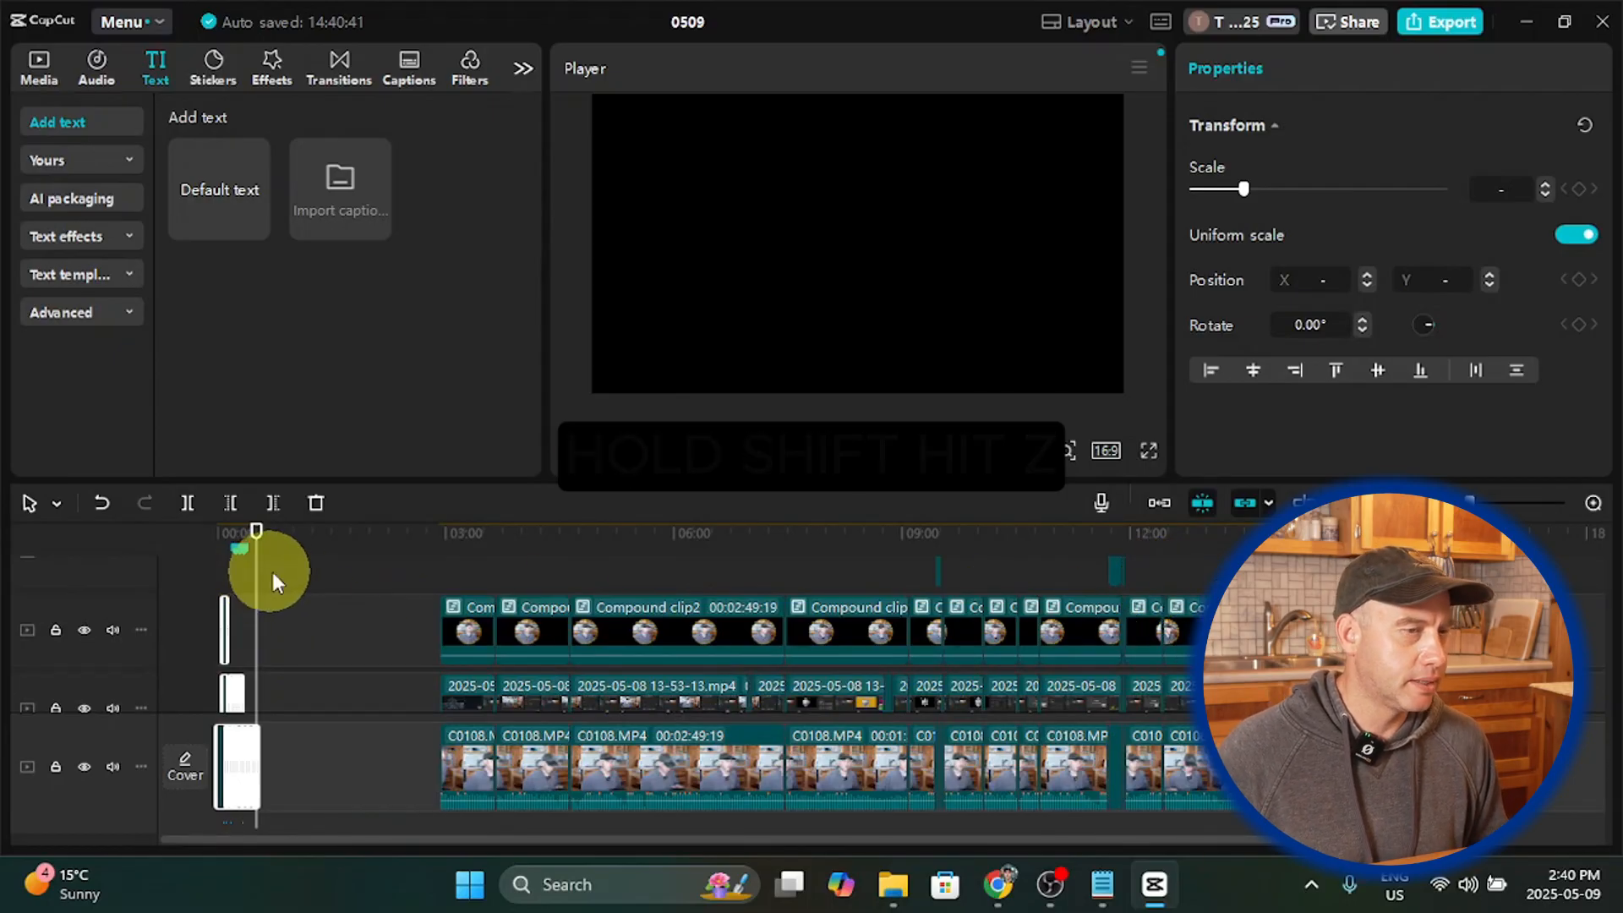
click(420, 626)
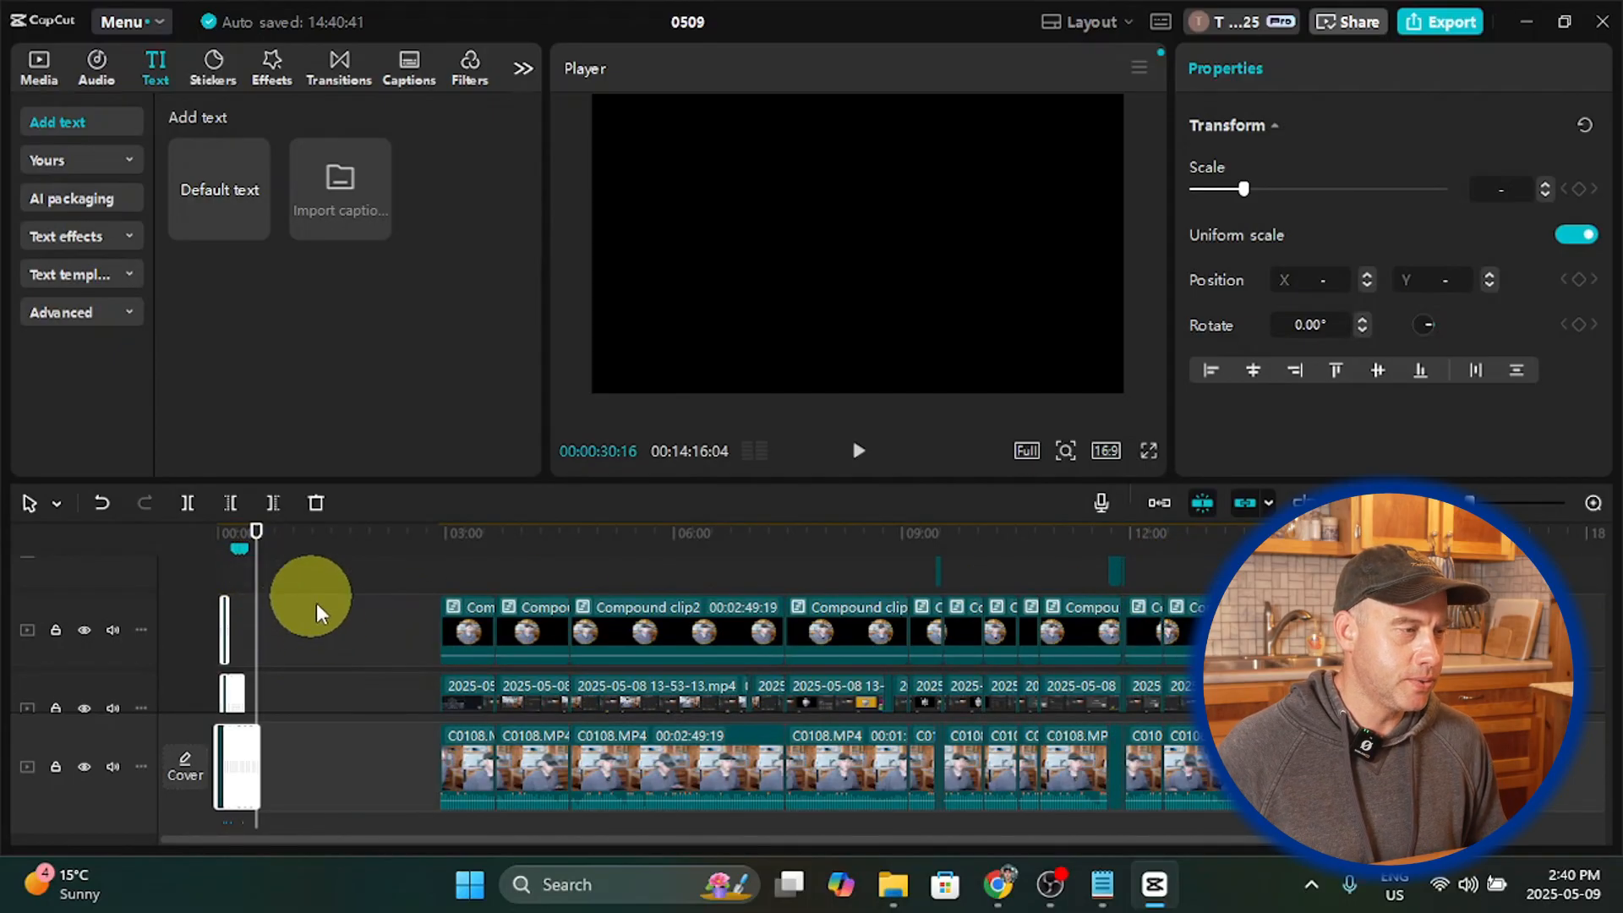
scroll(1344, 719, down, 2)
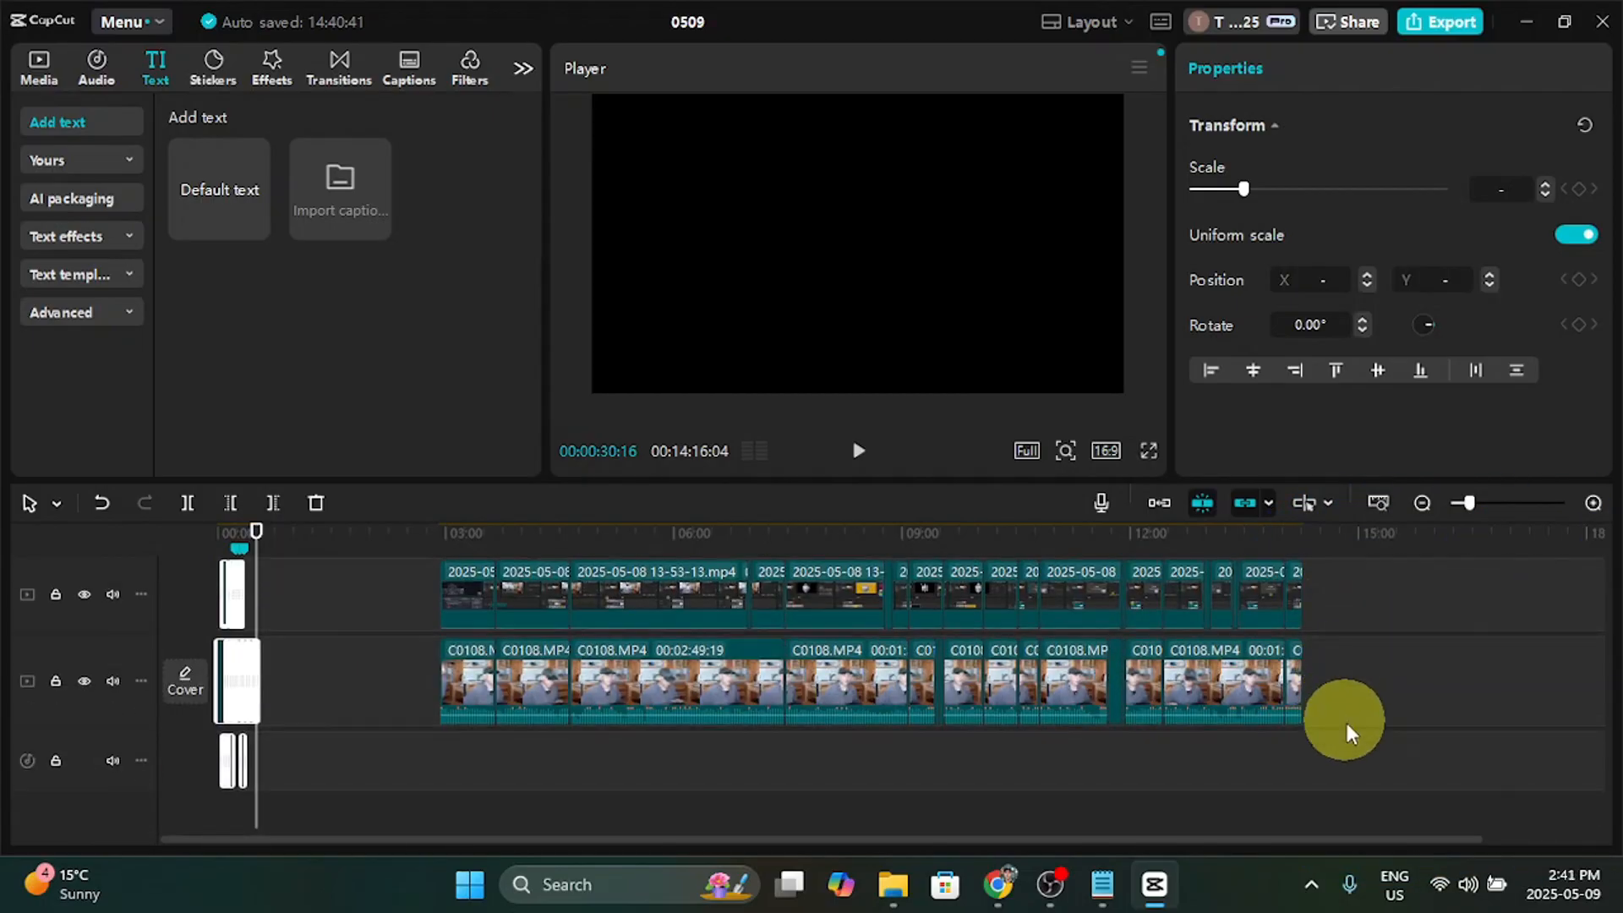
scroll(1294, 668, up, 3)
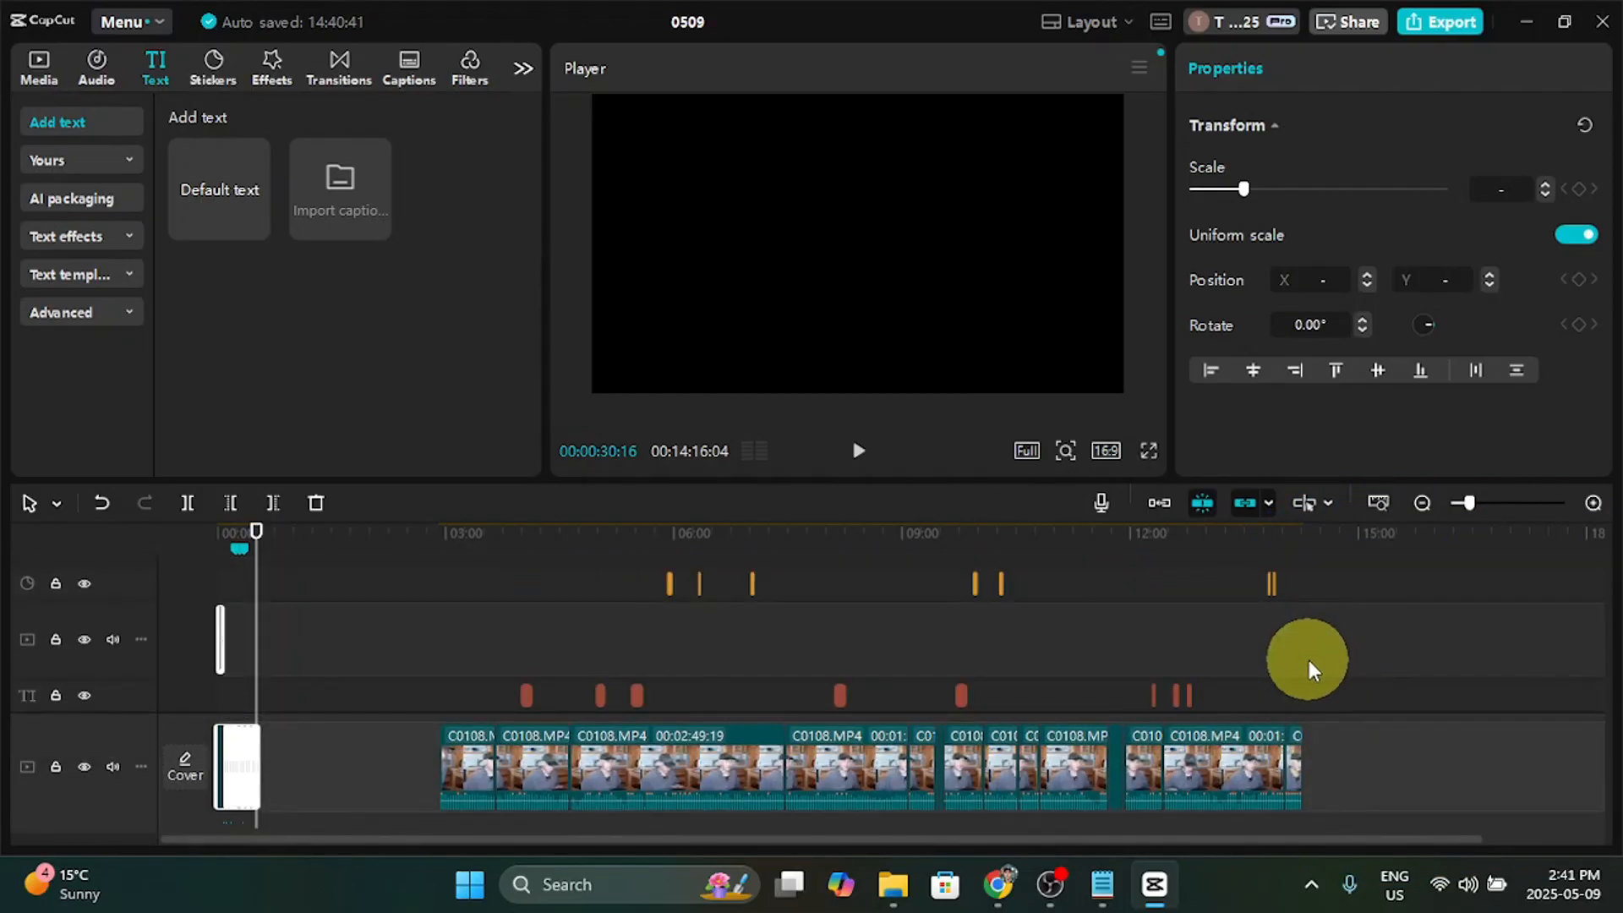
scroll(1316, 661, down, 2)
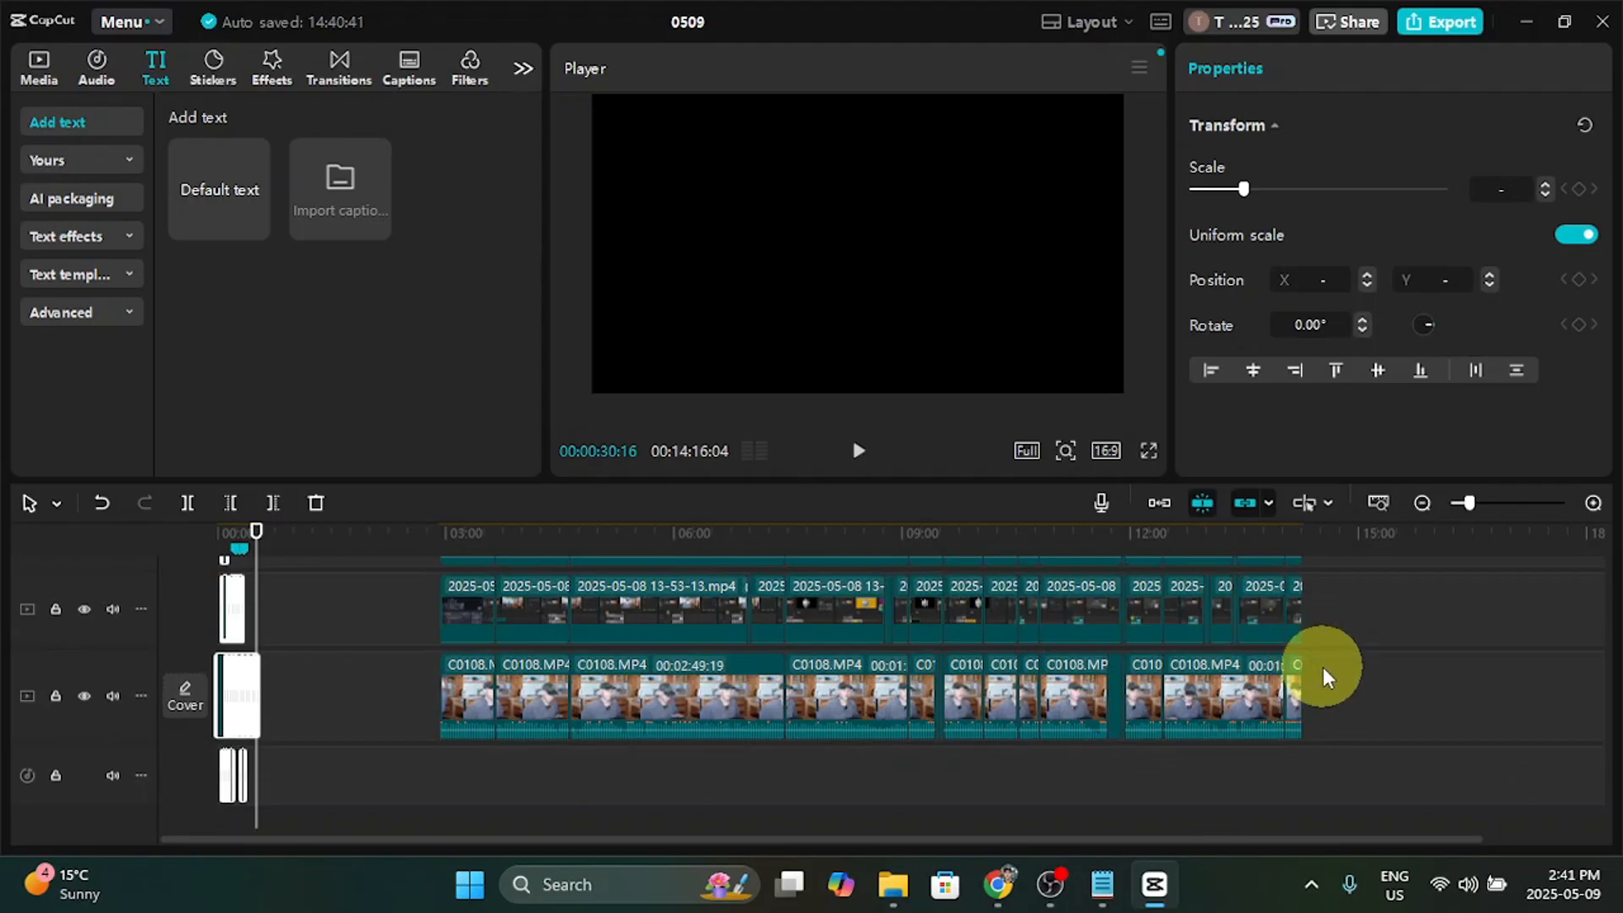
scroll(1309, 692, down, 1)
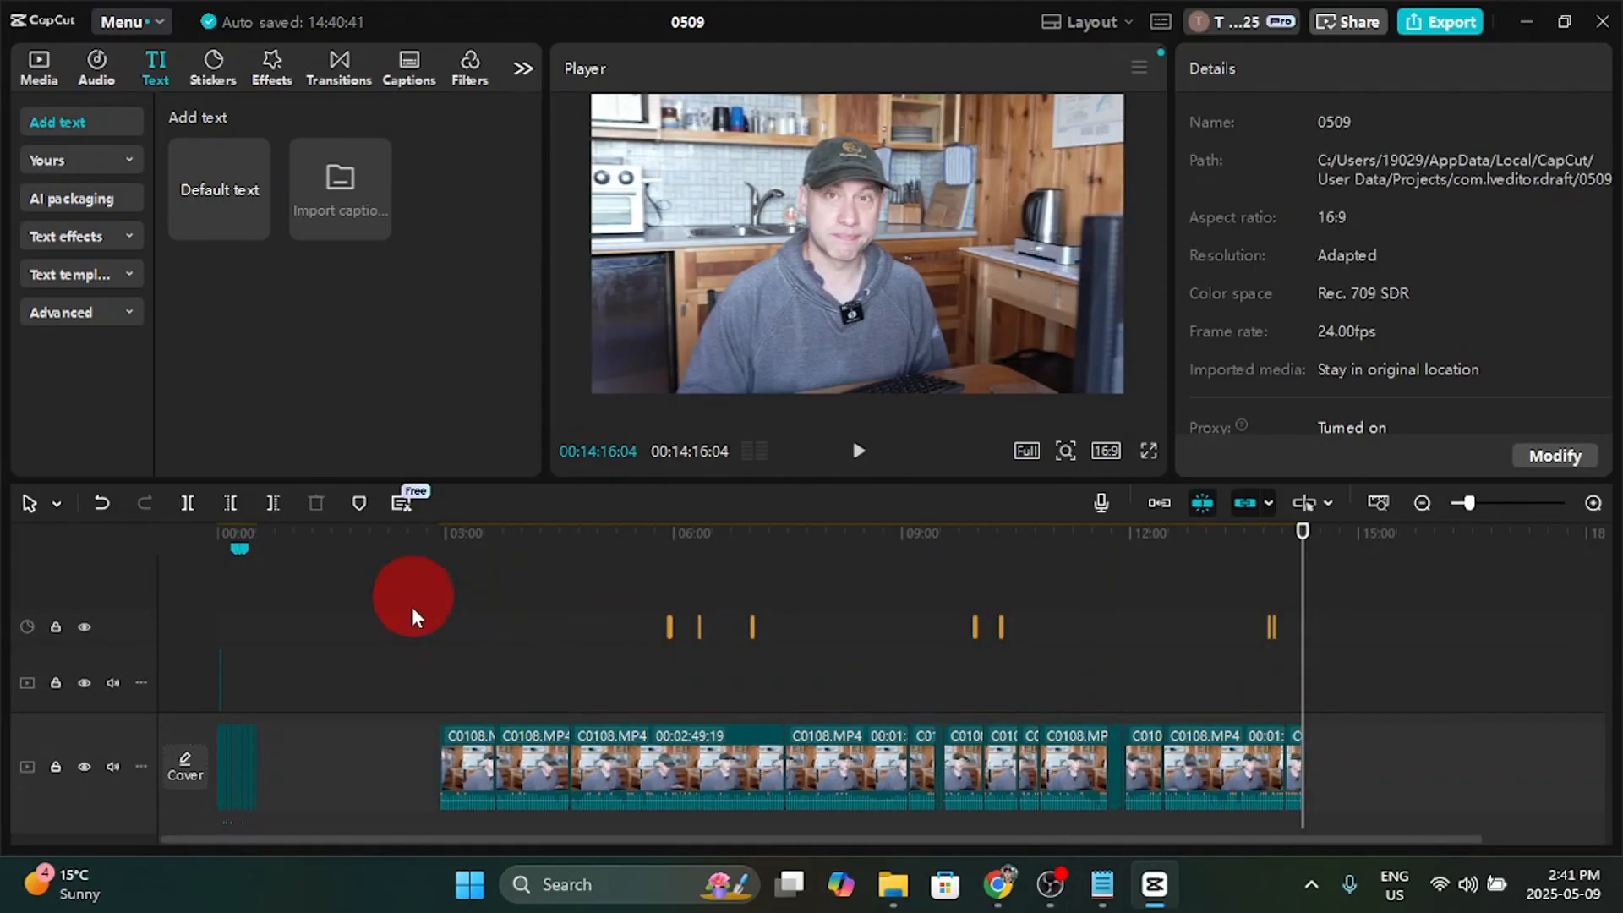
drag(415, 617, 1369, 676)
drag(1403, 787, 1408, 879)
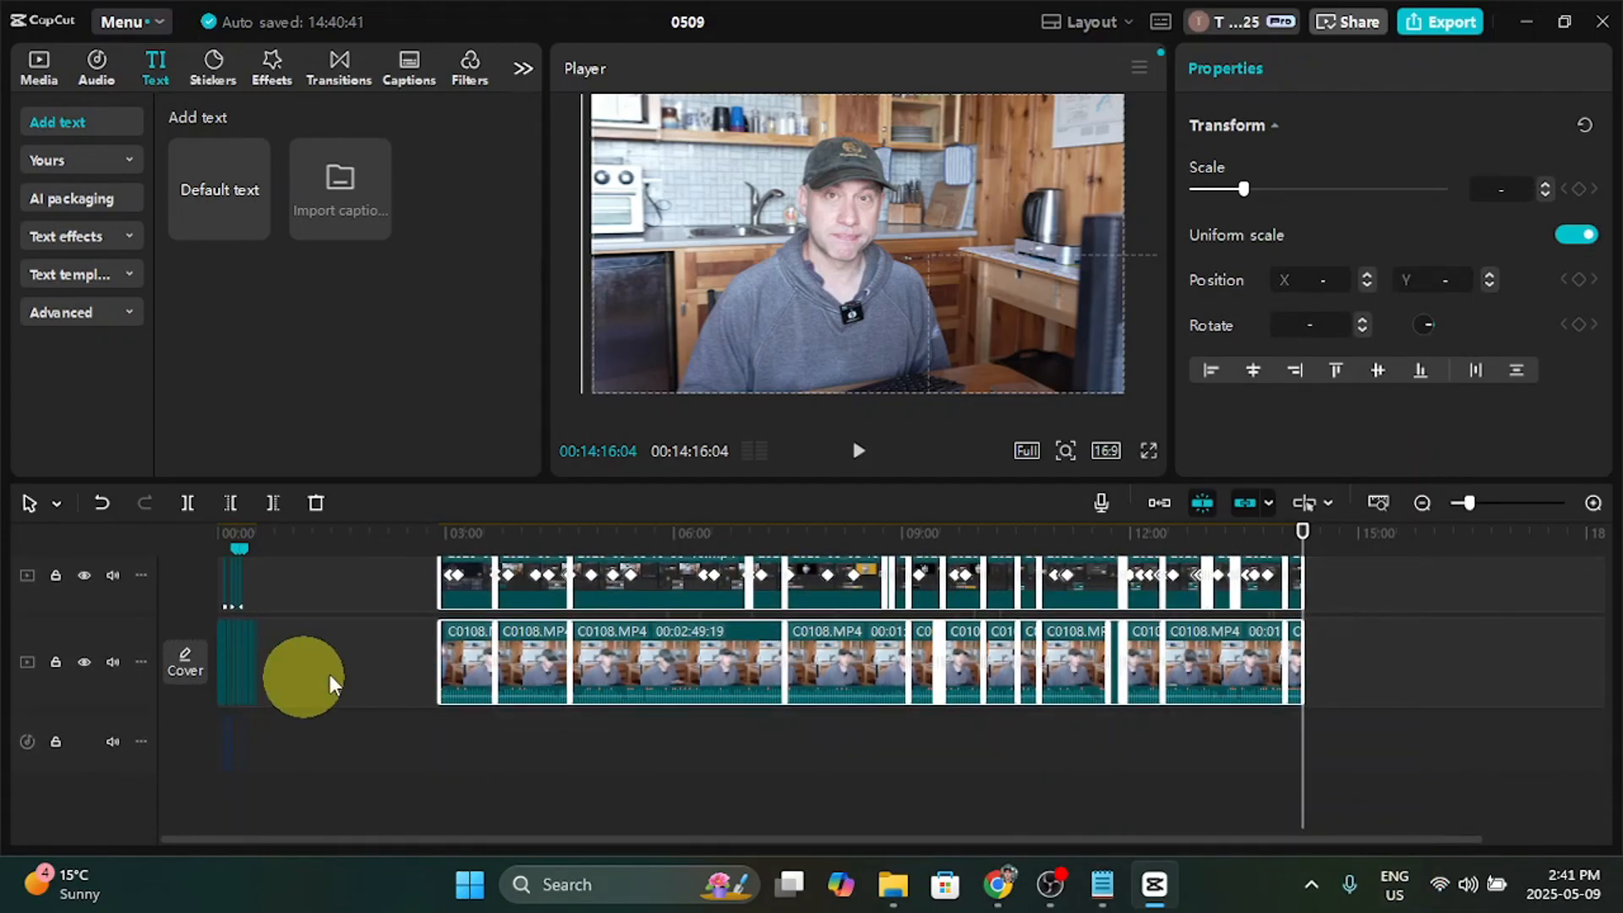
drag(475, 647, 301, 650)
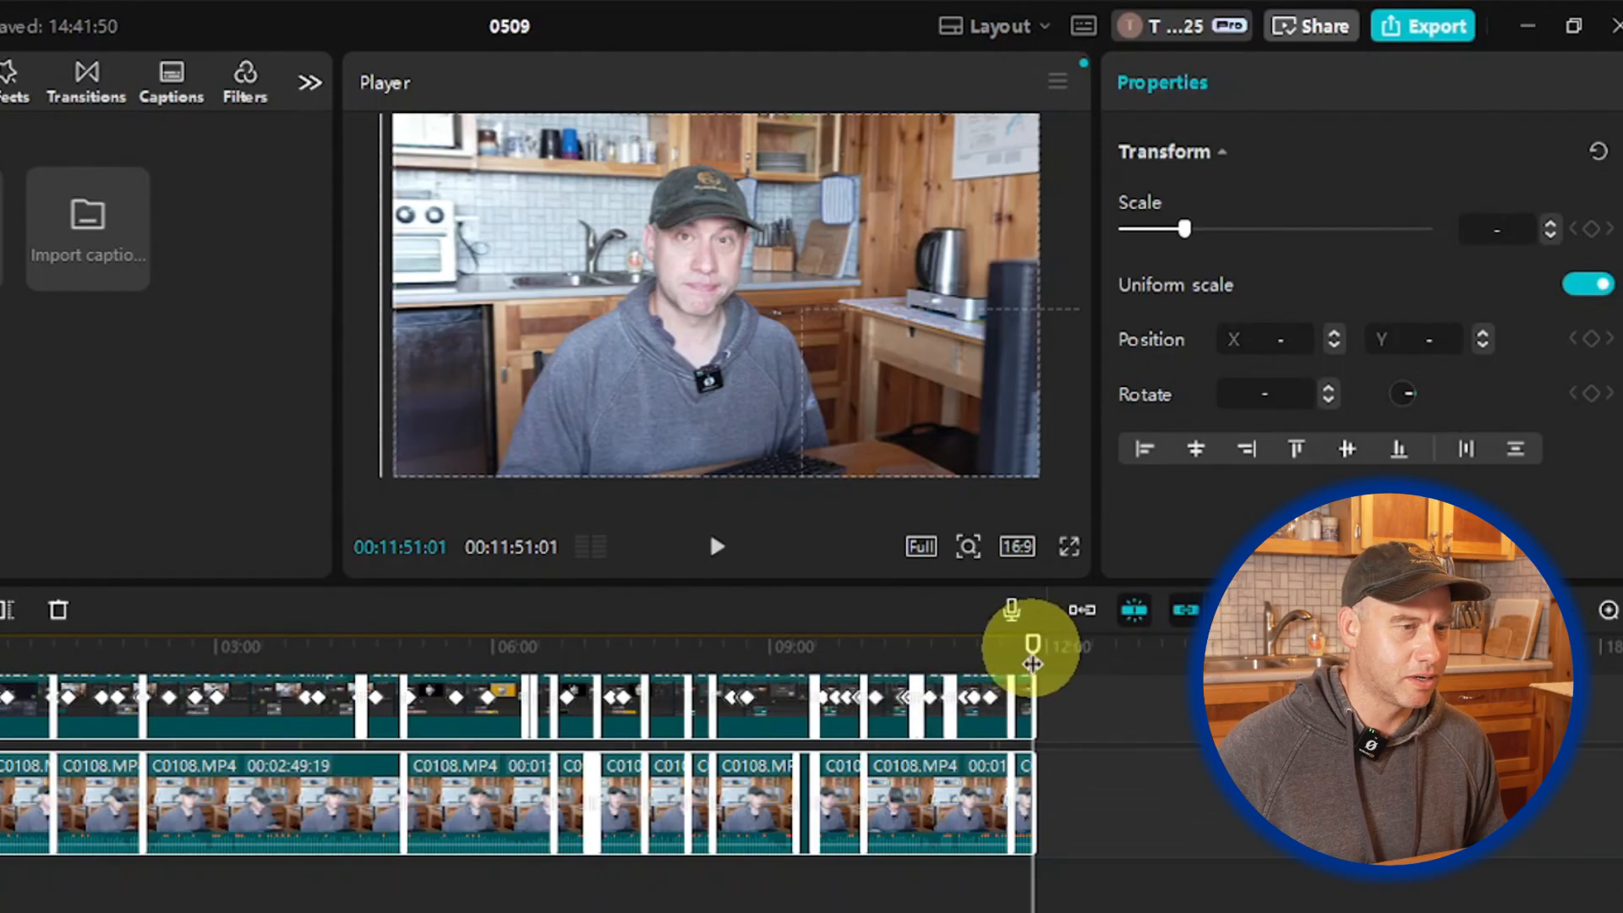
Step: Play back the intro from an earlier point through the join with the main video, stopping at 00:00:32:13
drag(1032, 664, 2, 727)
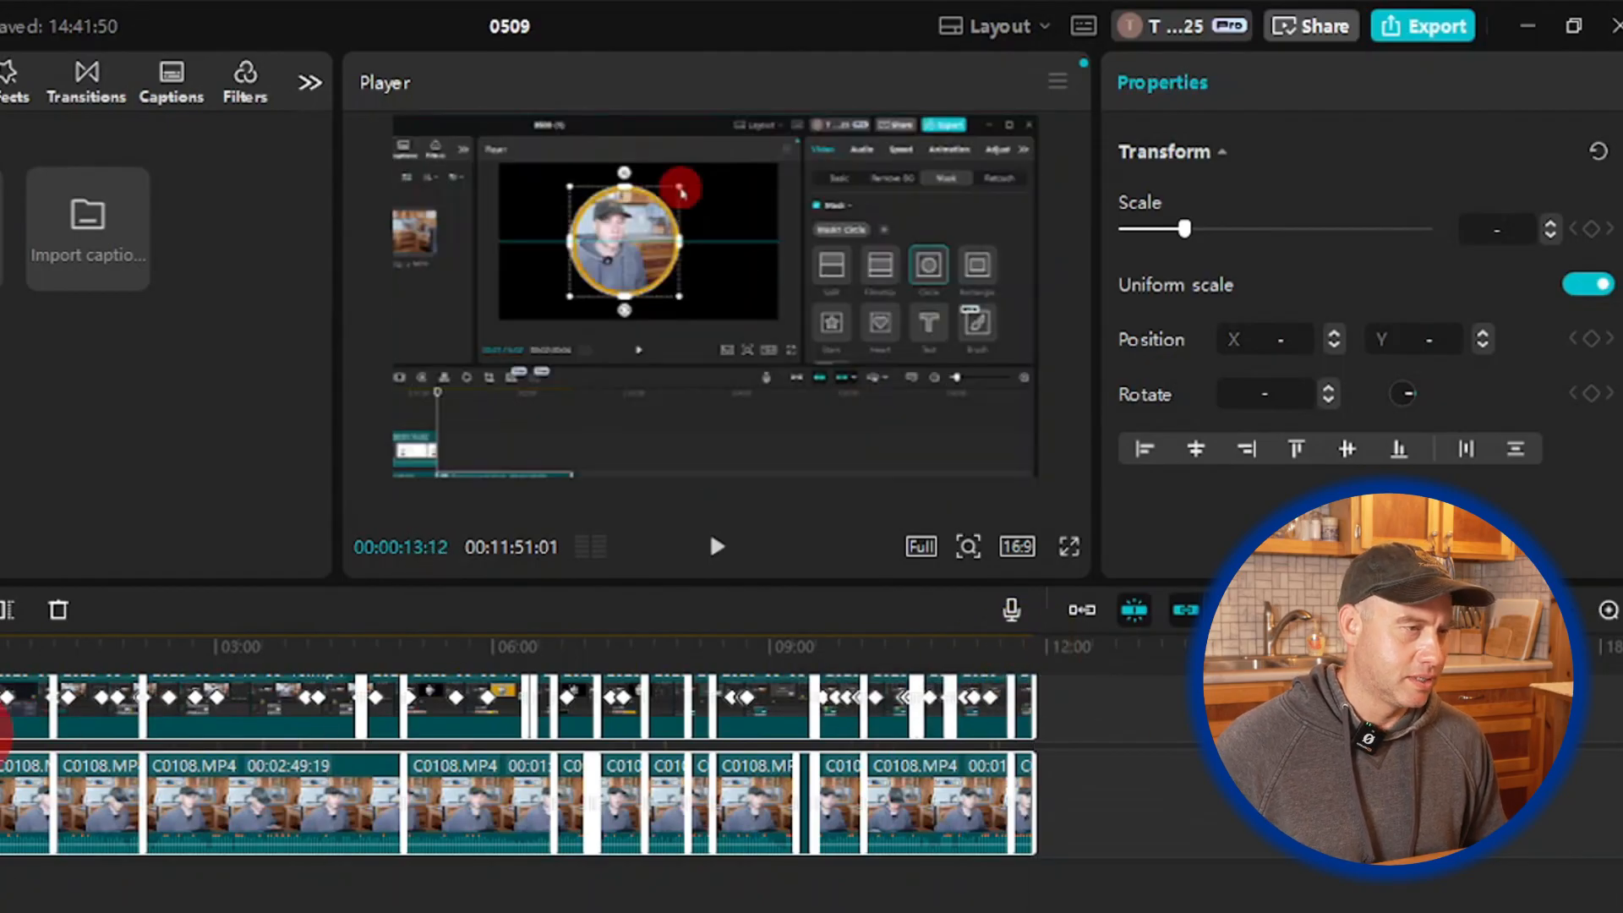
click(717, 547)
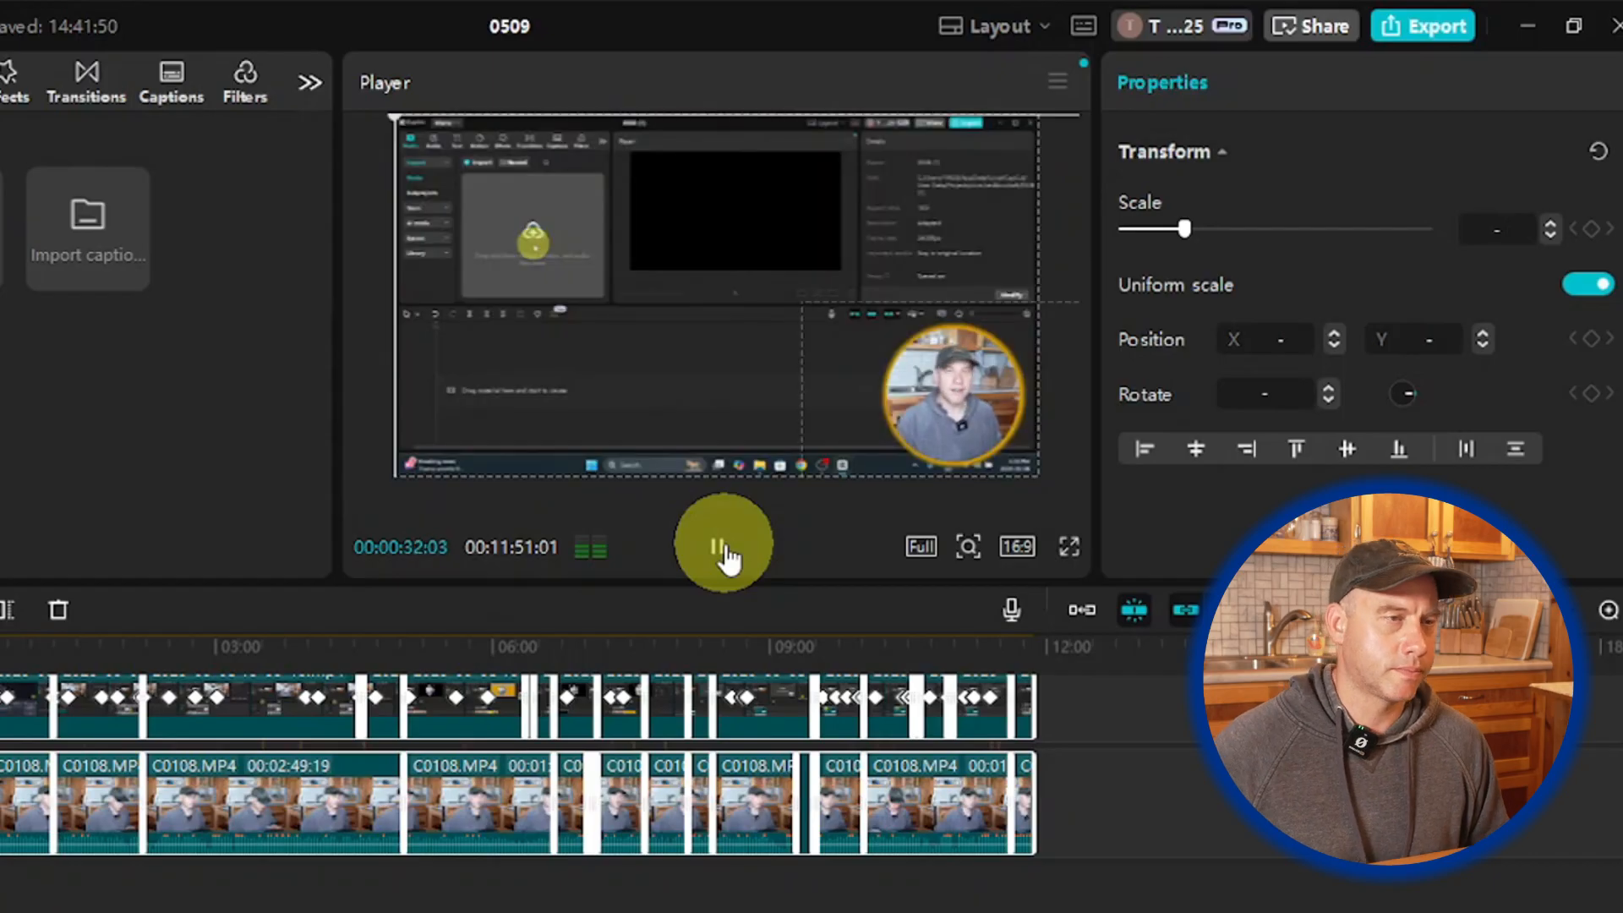
click(725, 551)
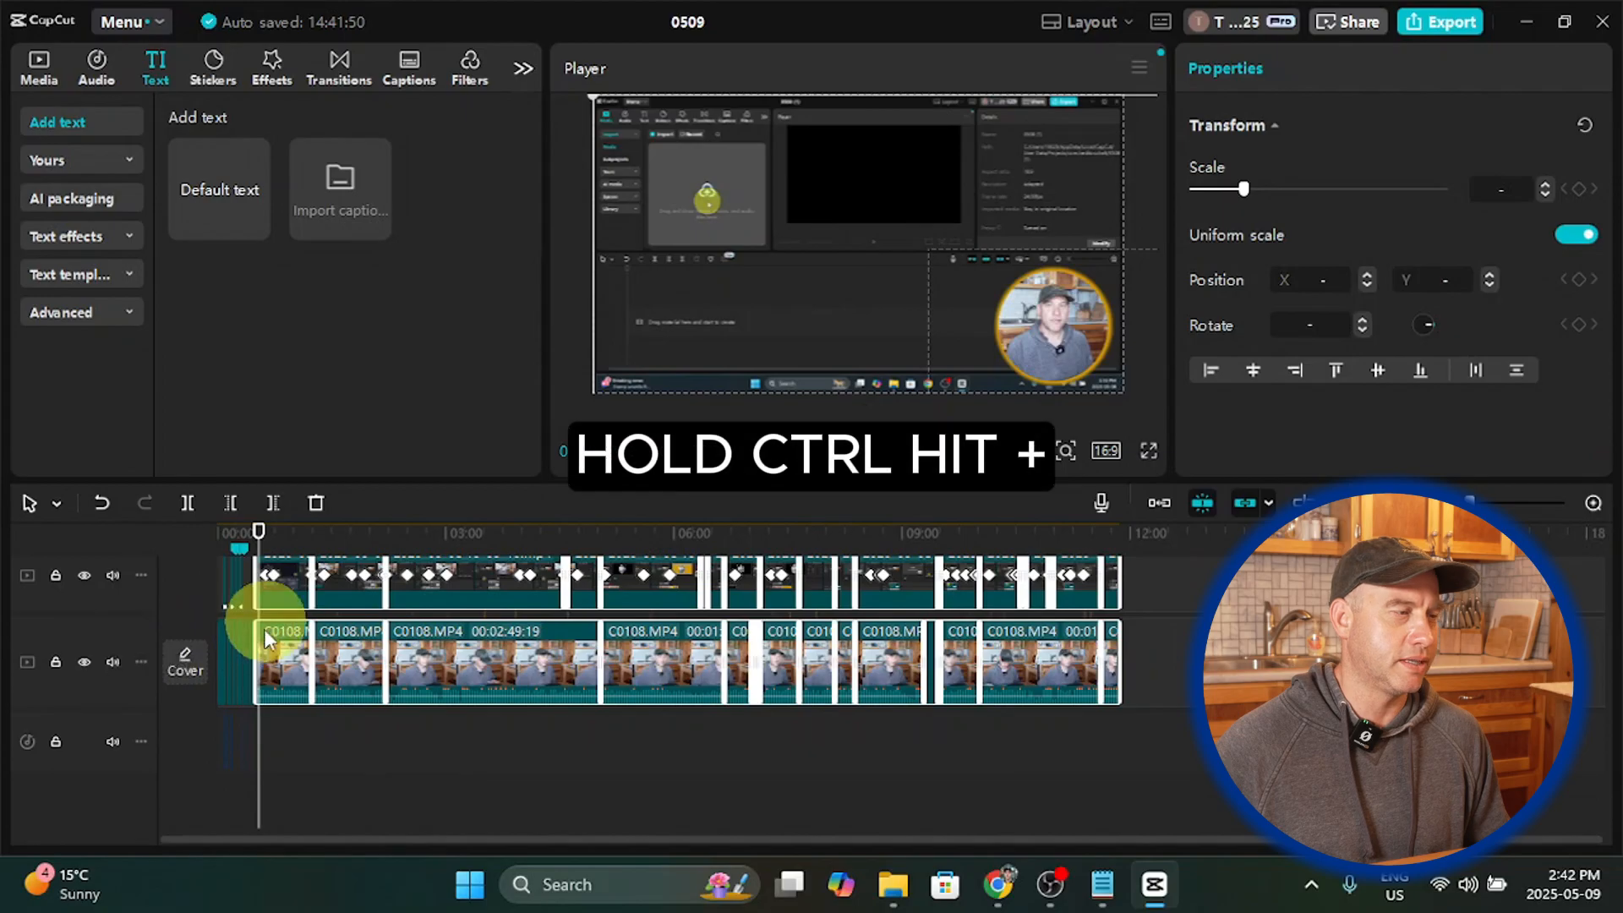
Step: Place the playhead at the cut between the last intro clip and the first main clip, 00:00:30:16
click(1594, 505)
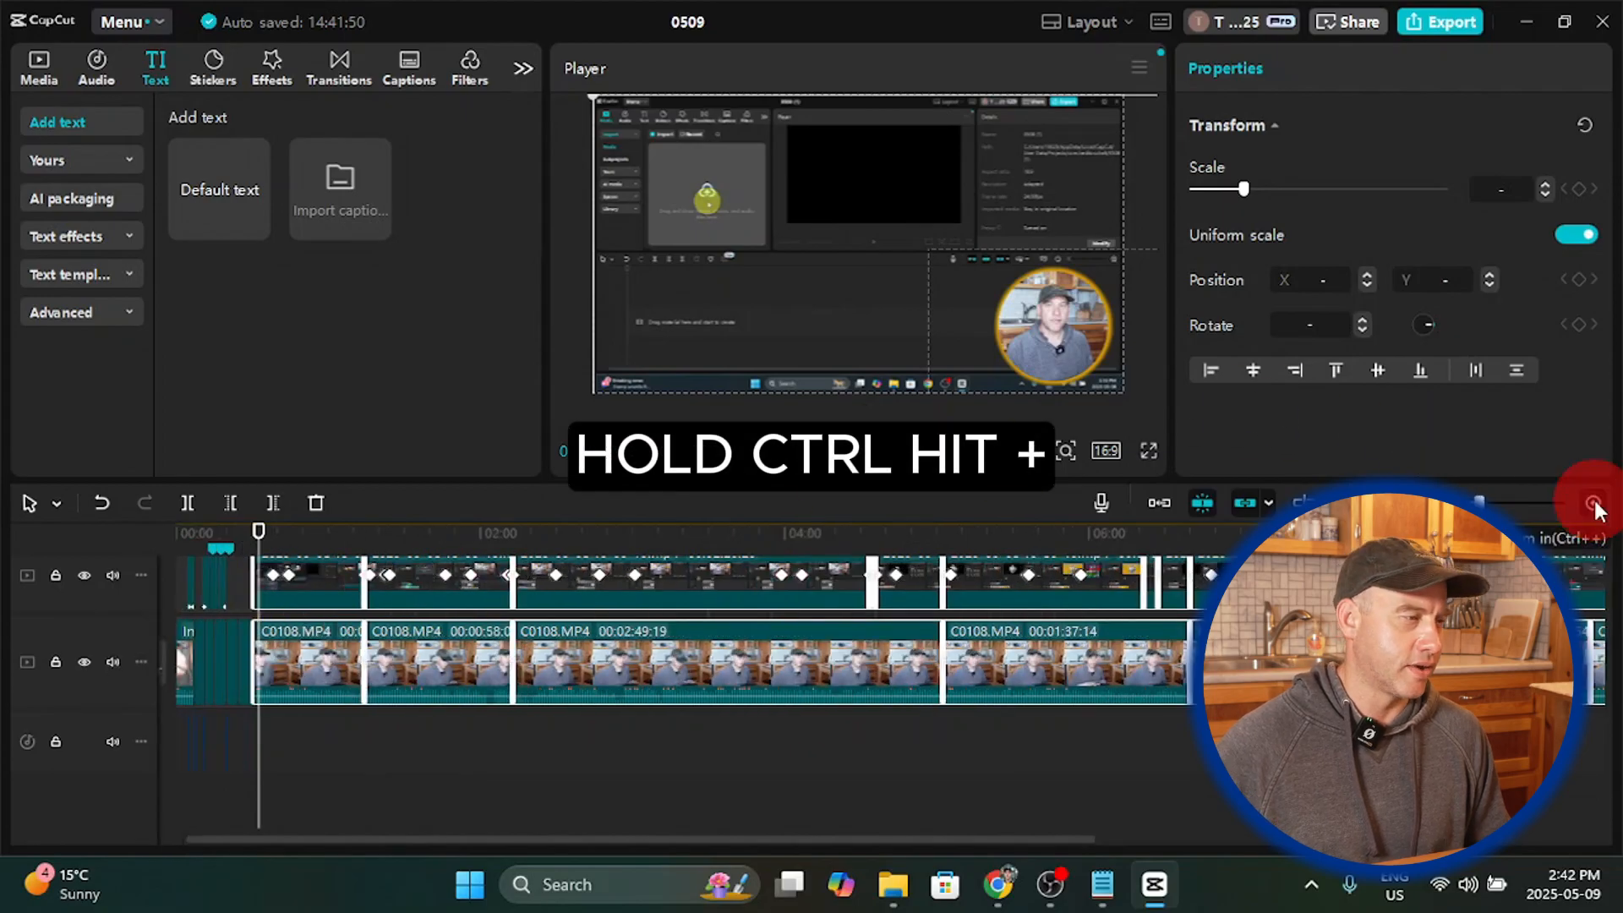
click(1594, 506)
click(1594, 506)
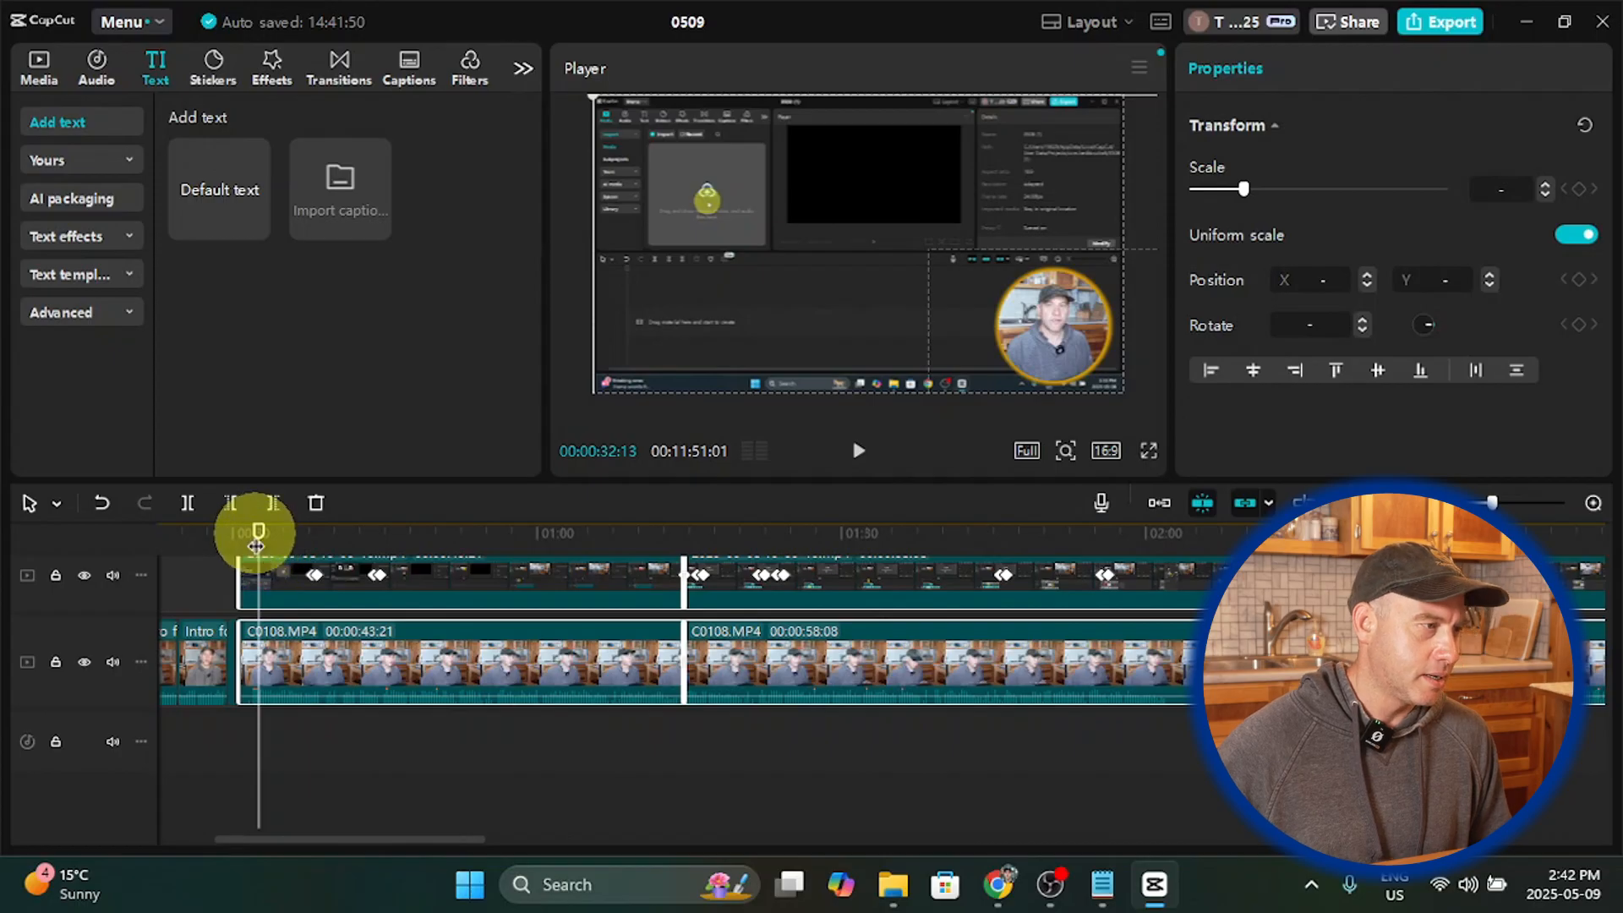
drag(258, 533, 527, 542)
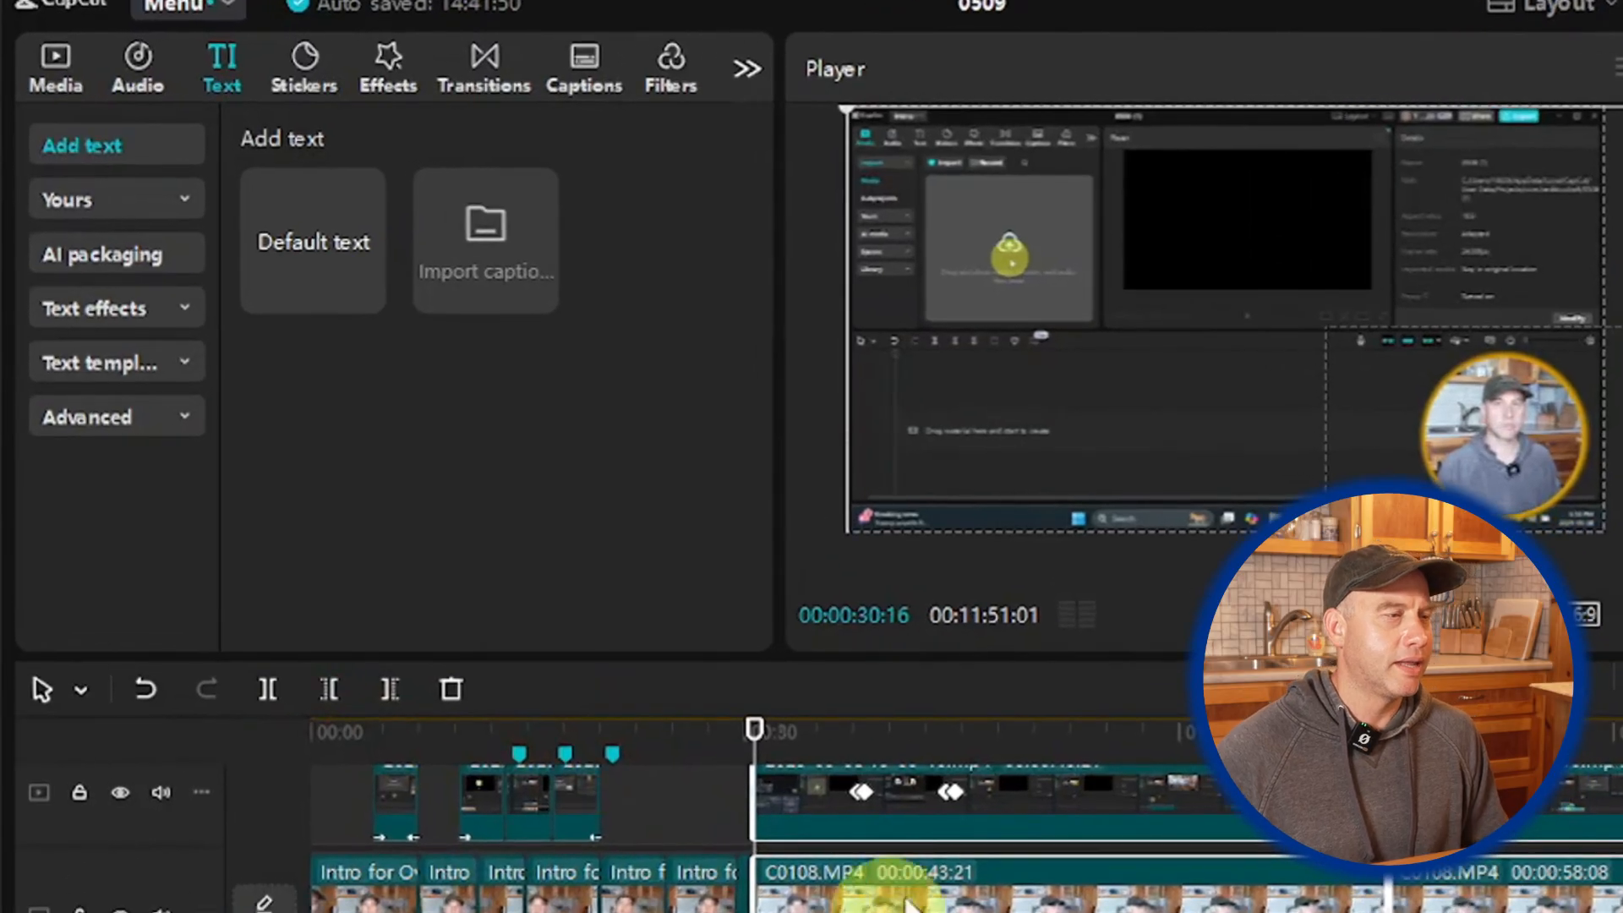
scroll(596, 672, up, 1)
scroll(566, 677, down, 1)
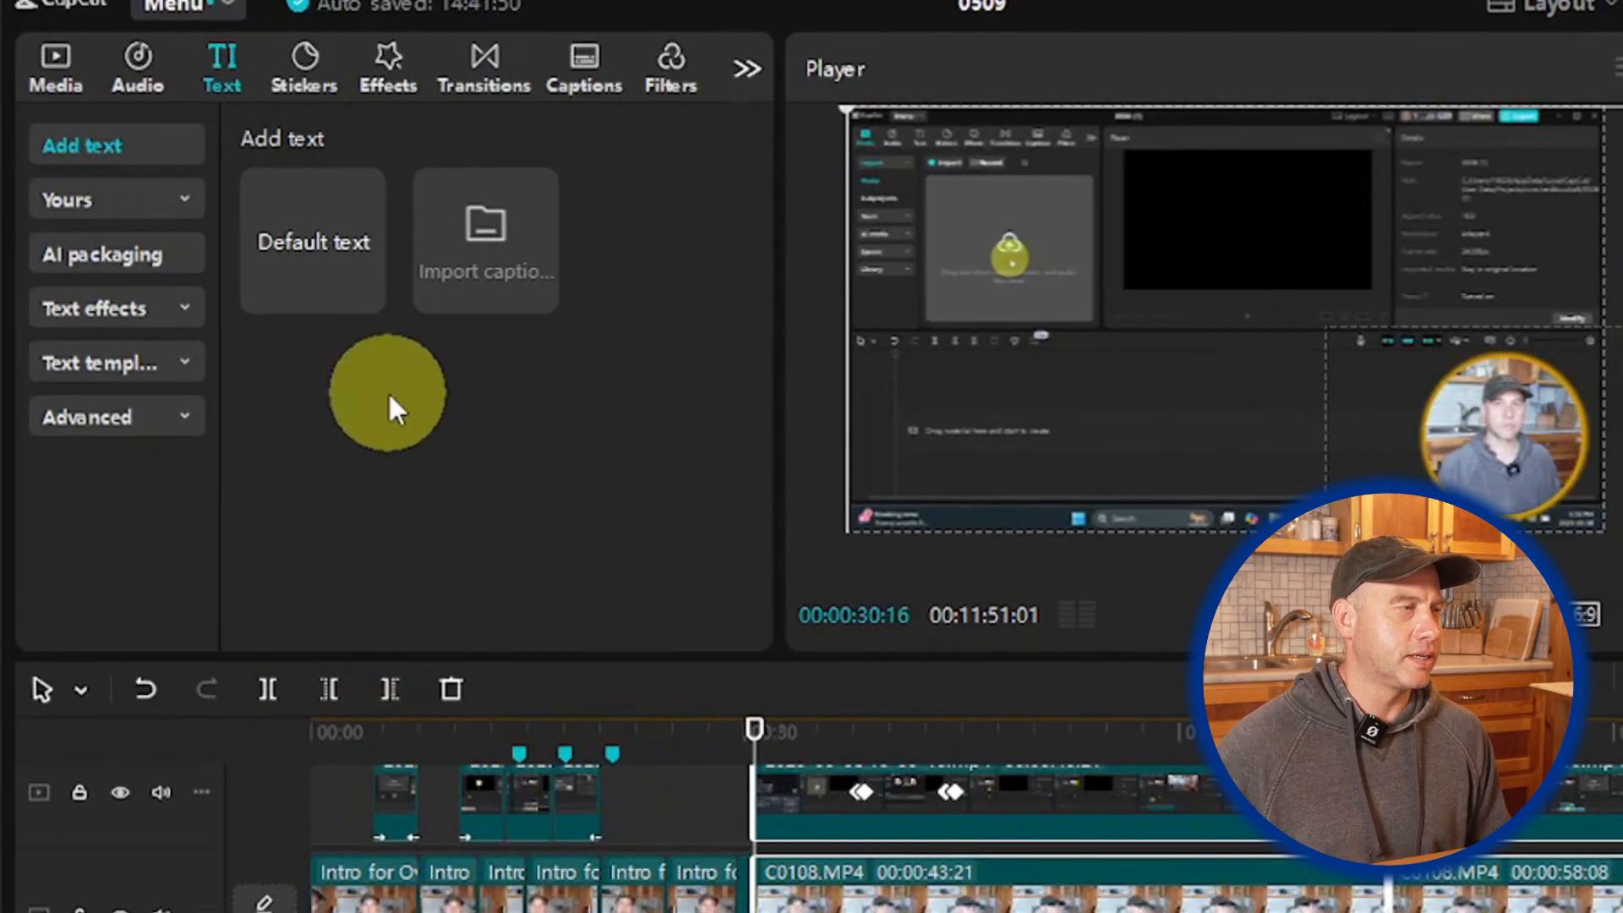
Step: Search the transitions library for "left"
click(478, 71)
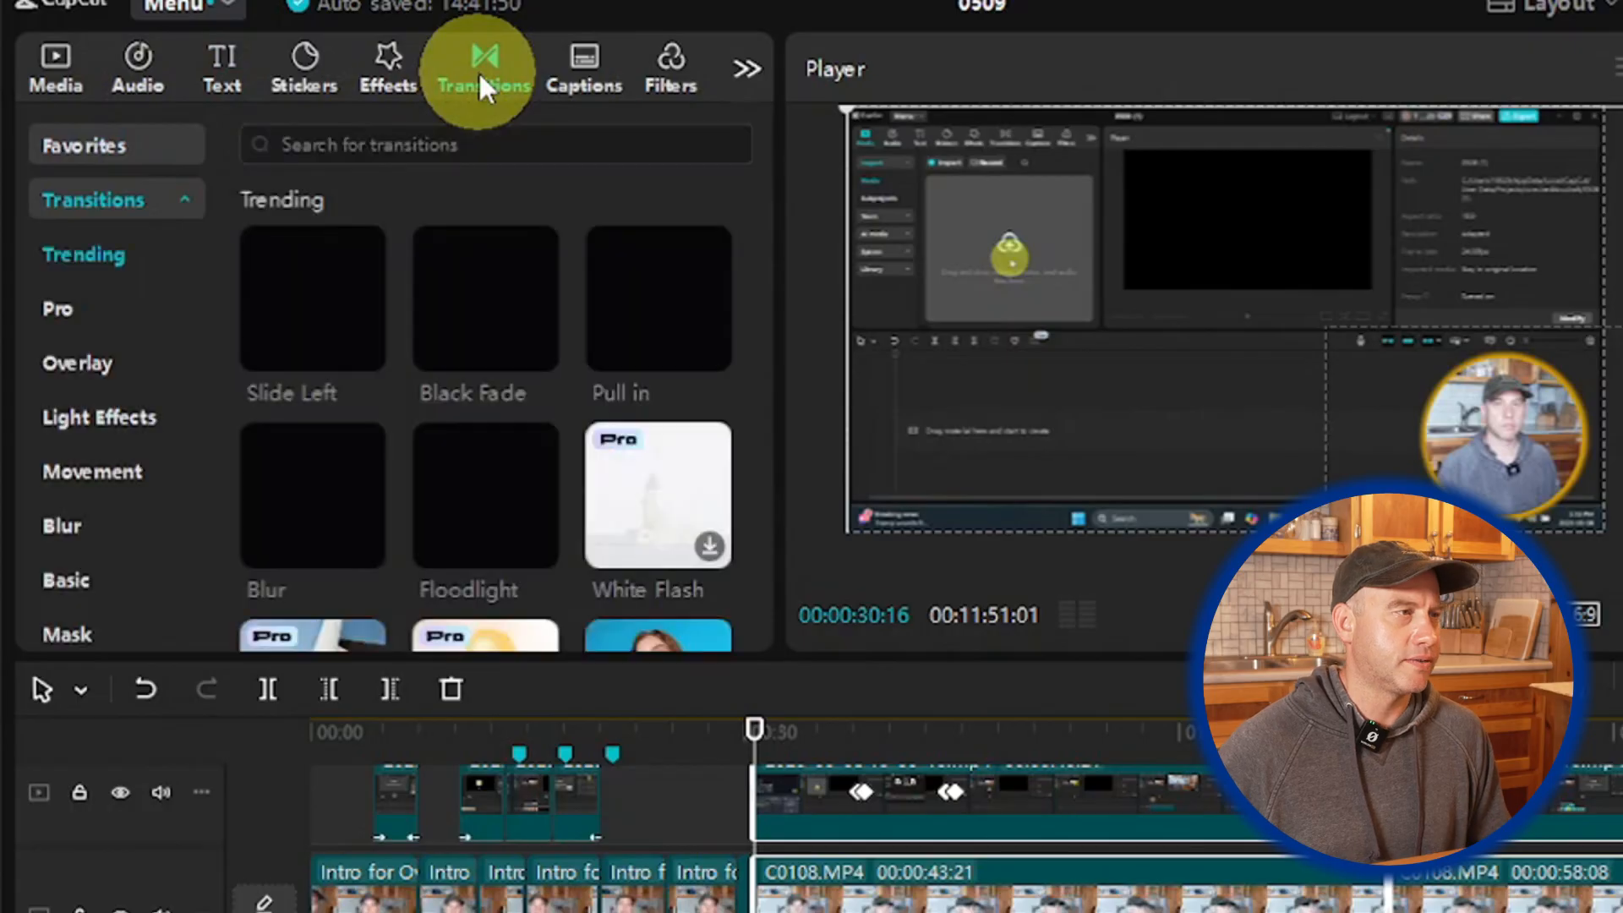
scroll(529, 299, down, 2)
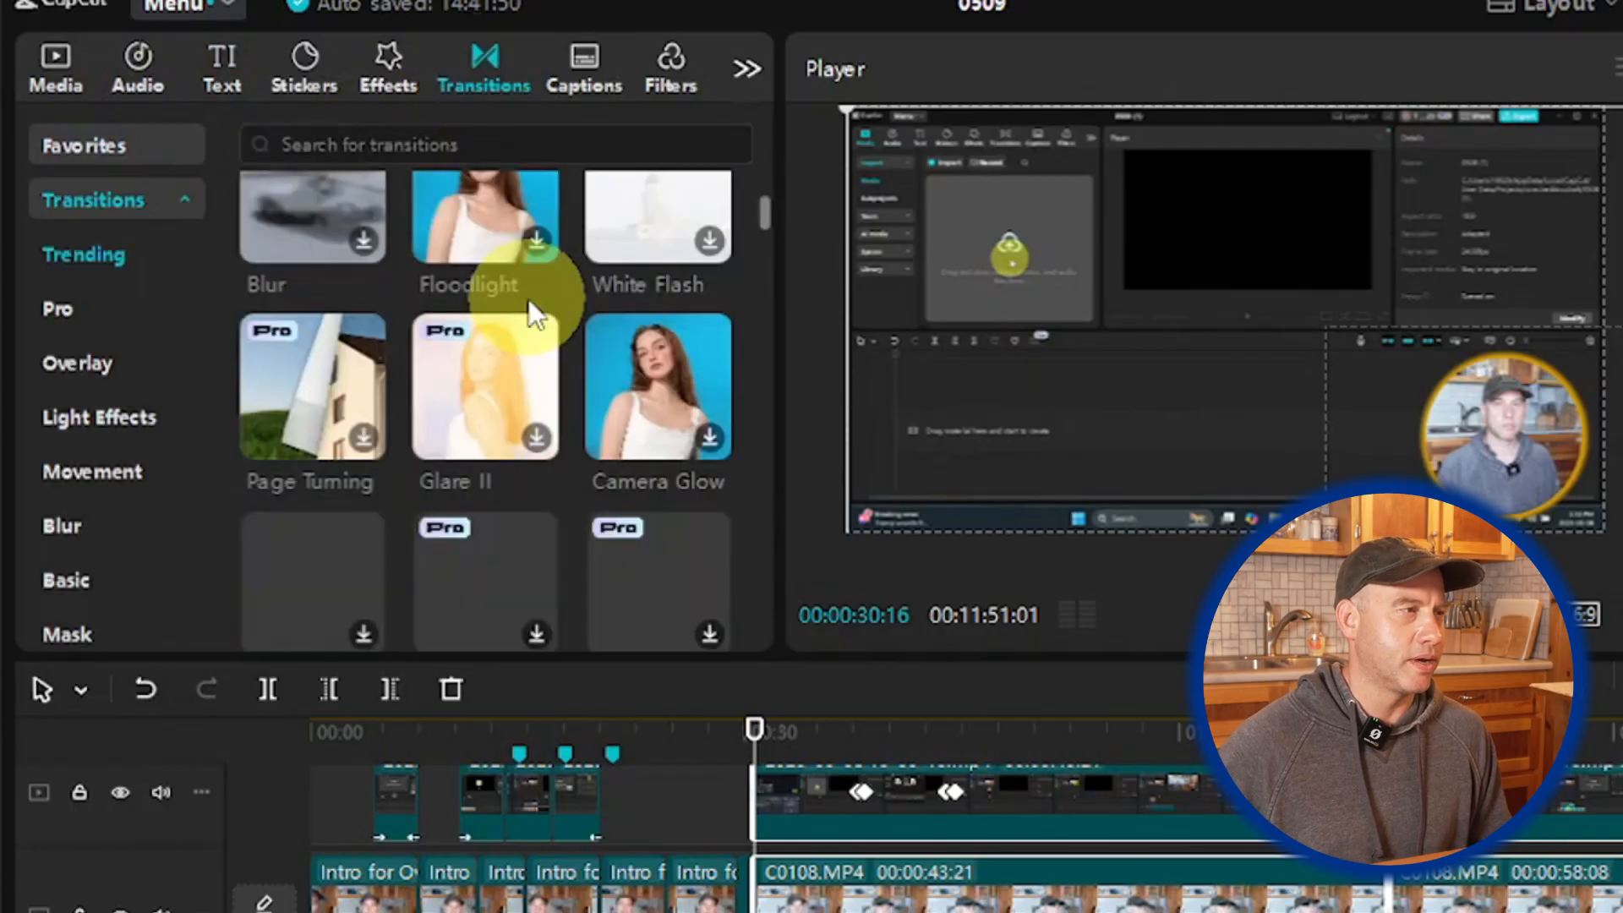
scroll(529, 298, up, 2)
click(455, 139)
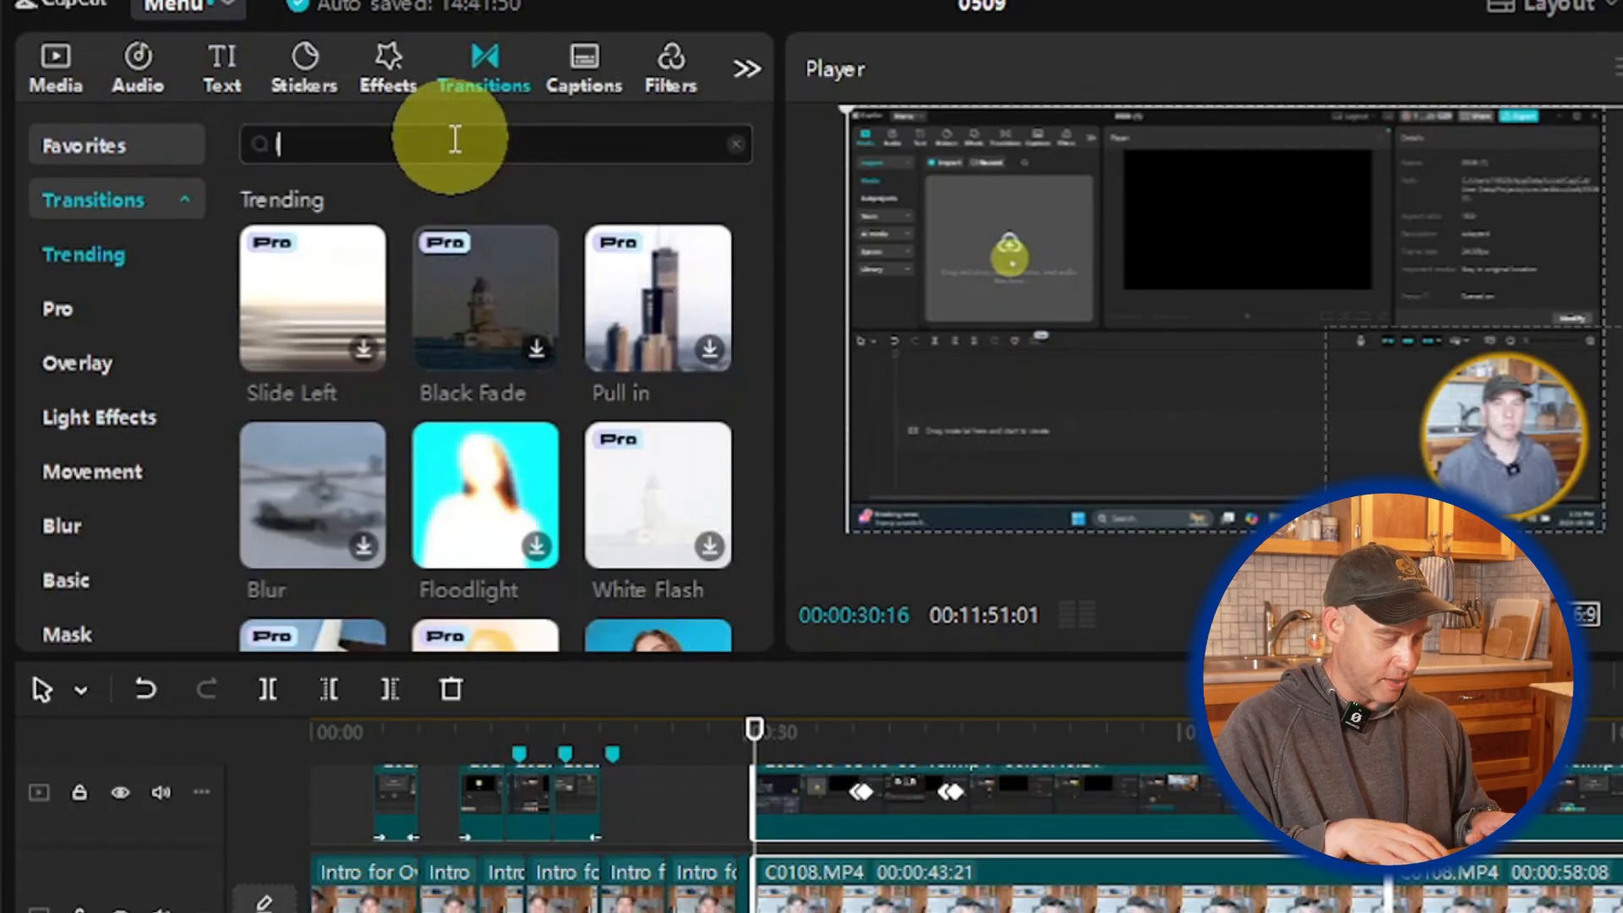
text(left)
key(Return)
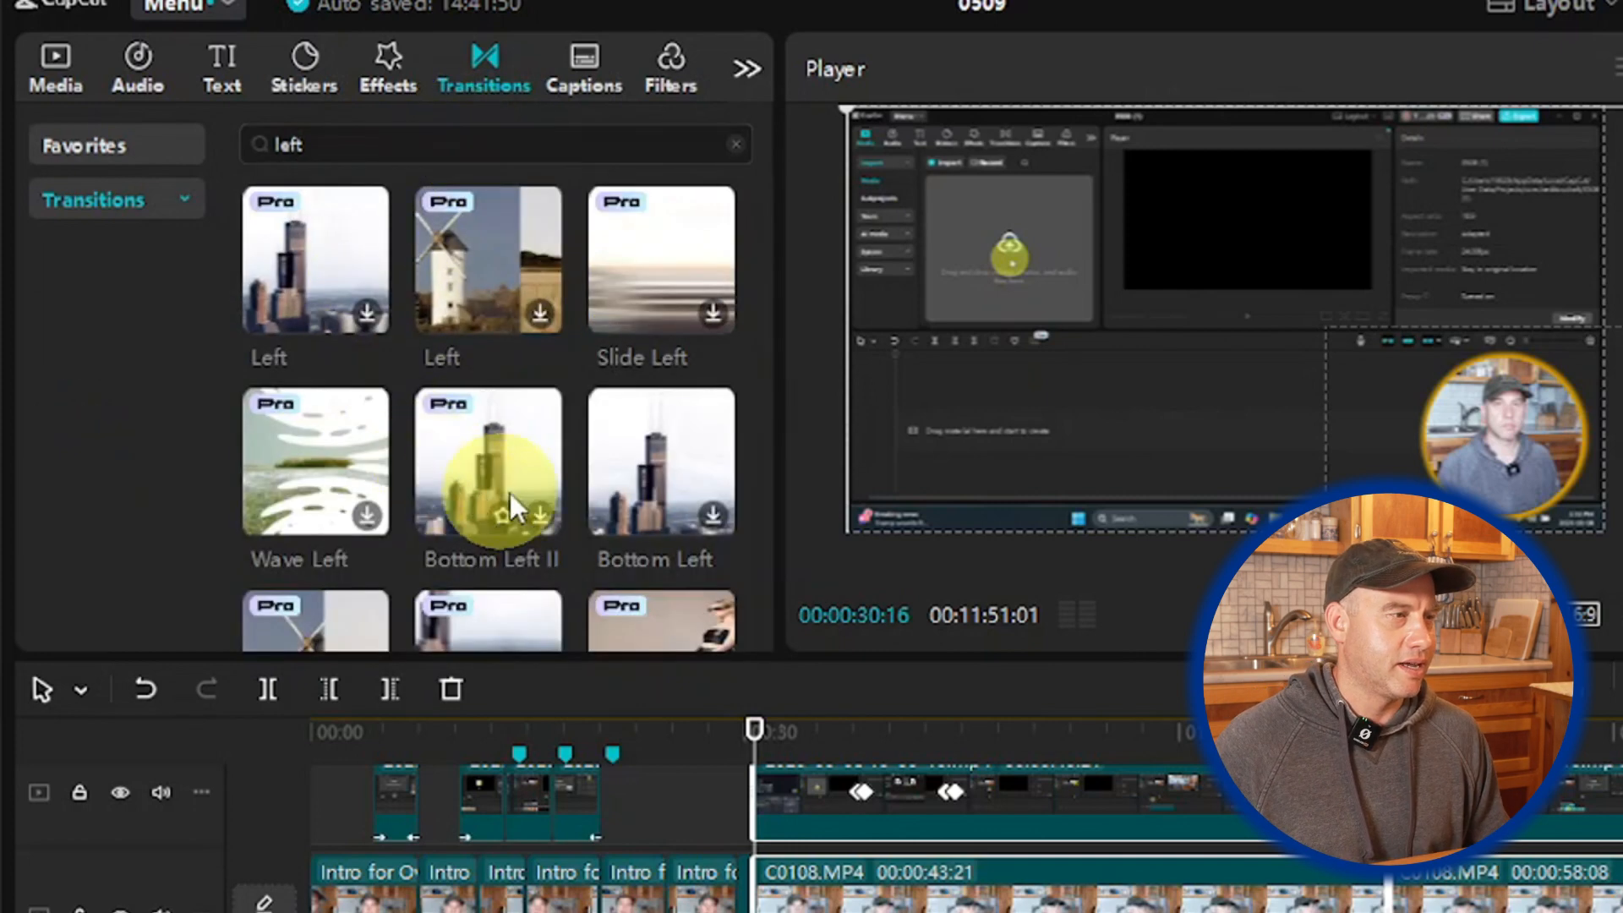
Step: Add the Bottom Left transition at the cut between the last intro clip and the first main clip, and play it back
scroll(510, 494, down, 2)
scroll(515, 475, down, 1)
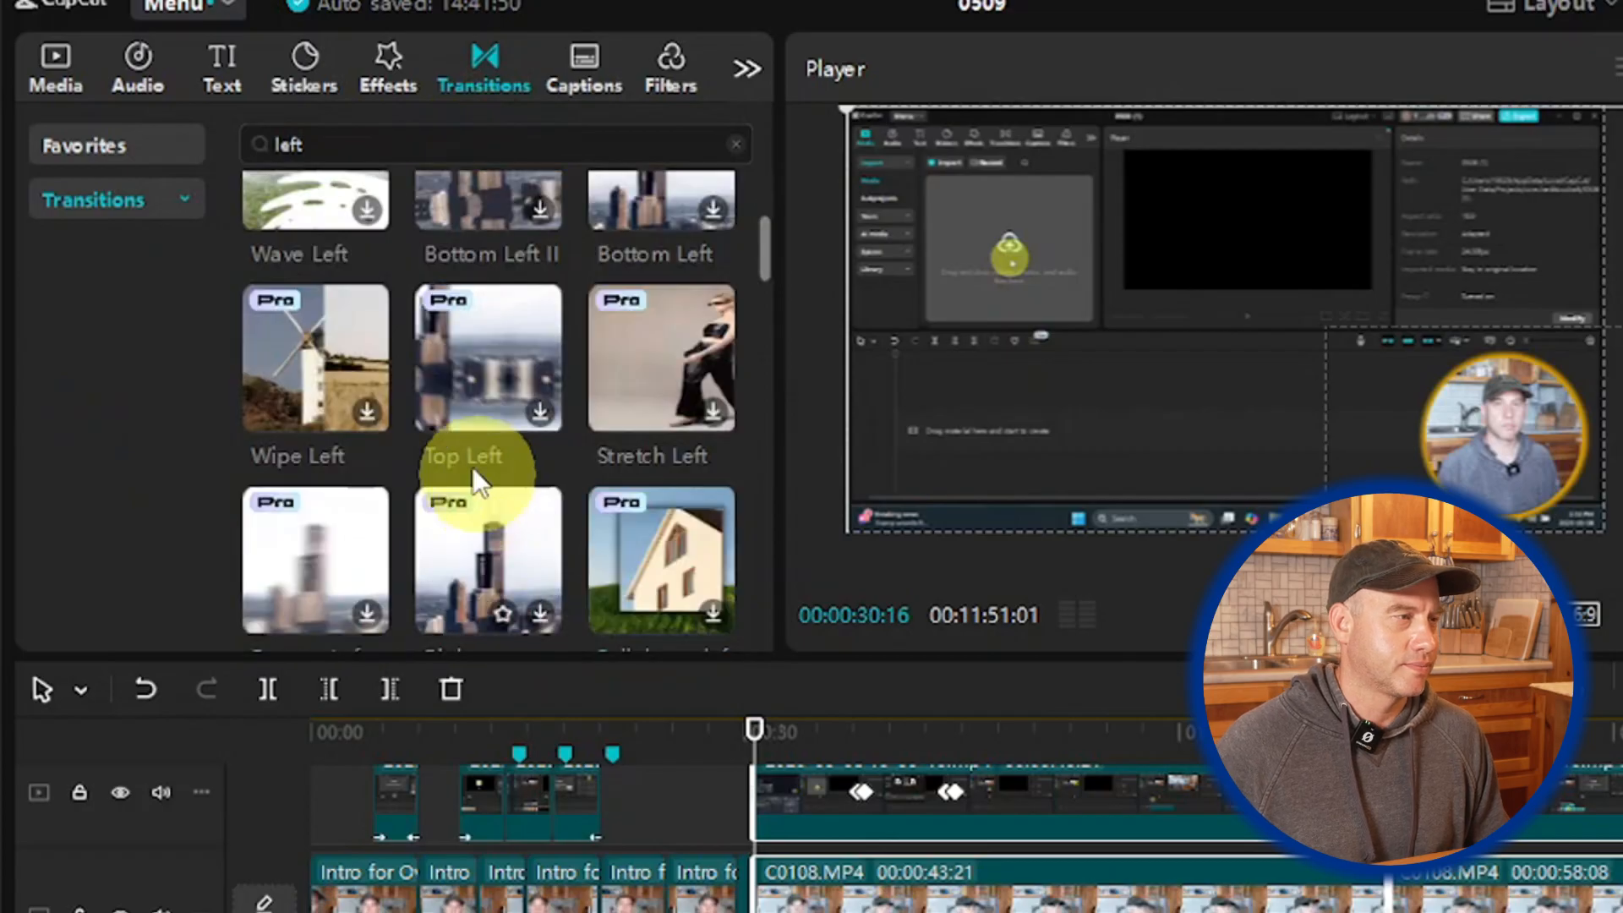
scroll(609, 393, up, 3)
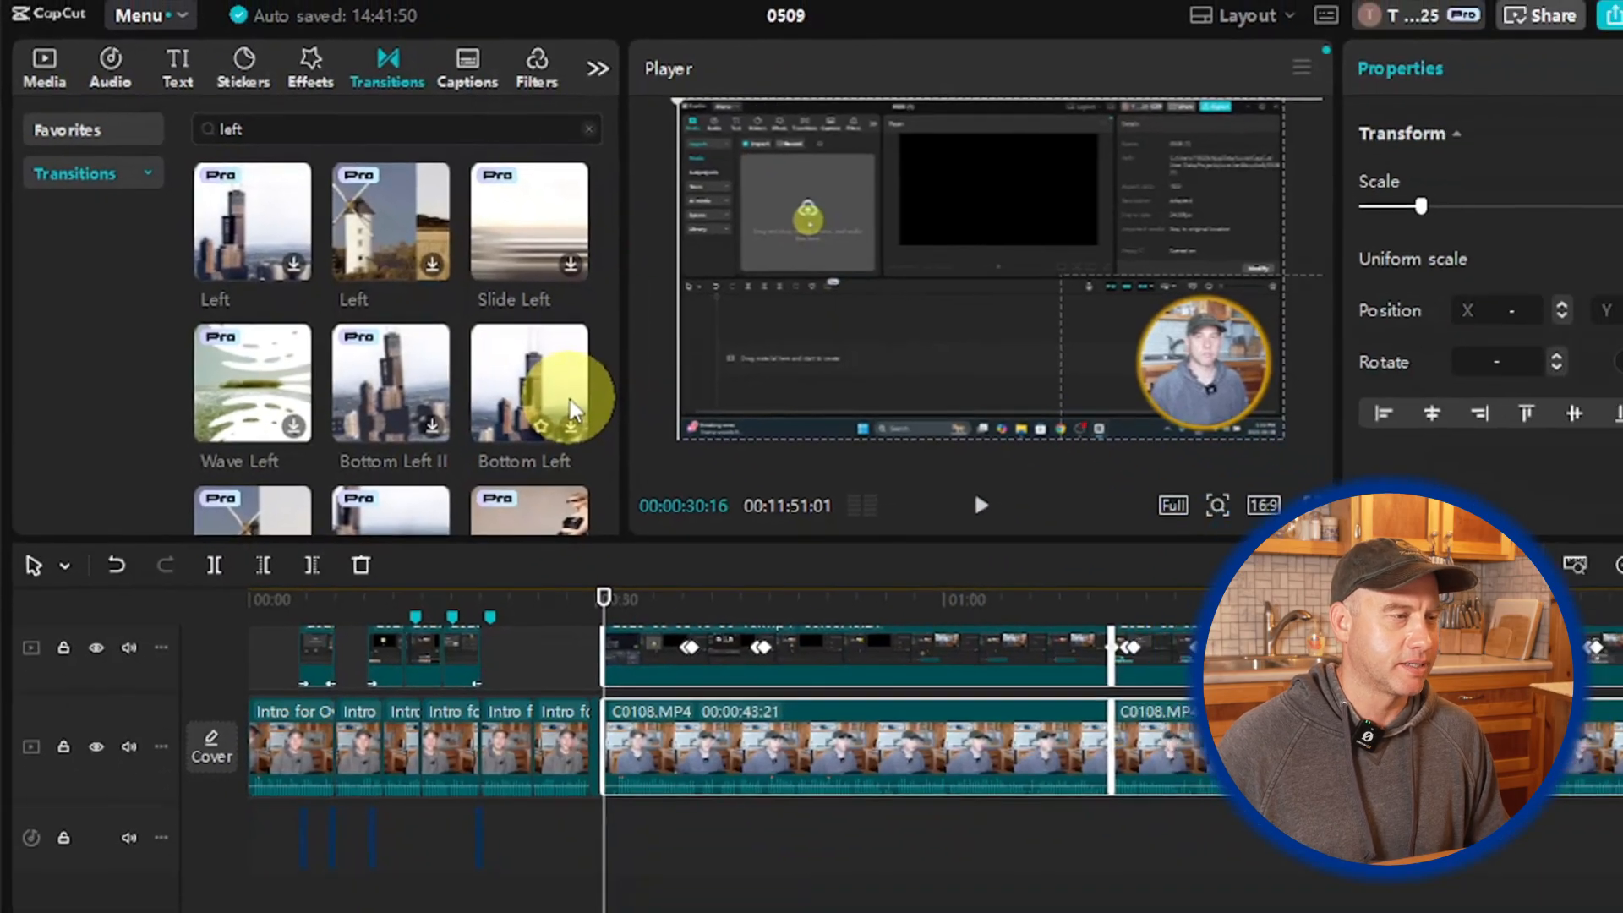
click(570, 425)
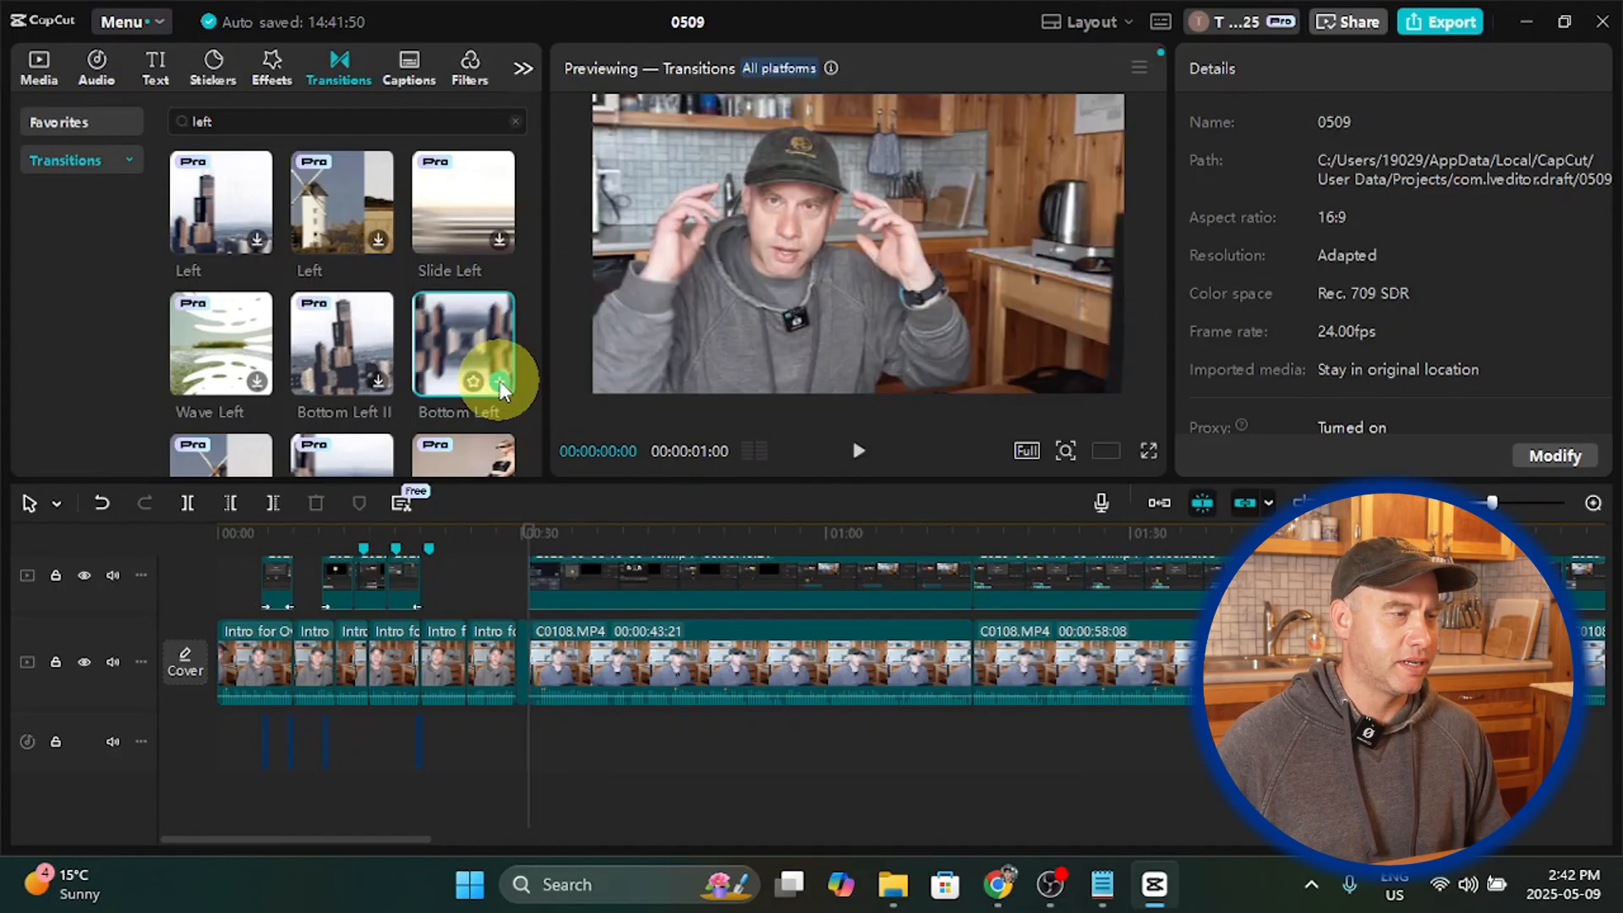
click(501, 387)
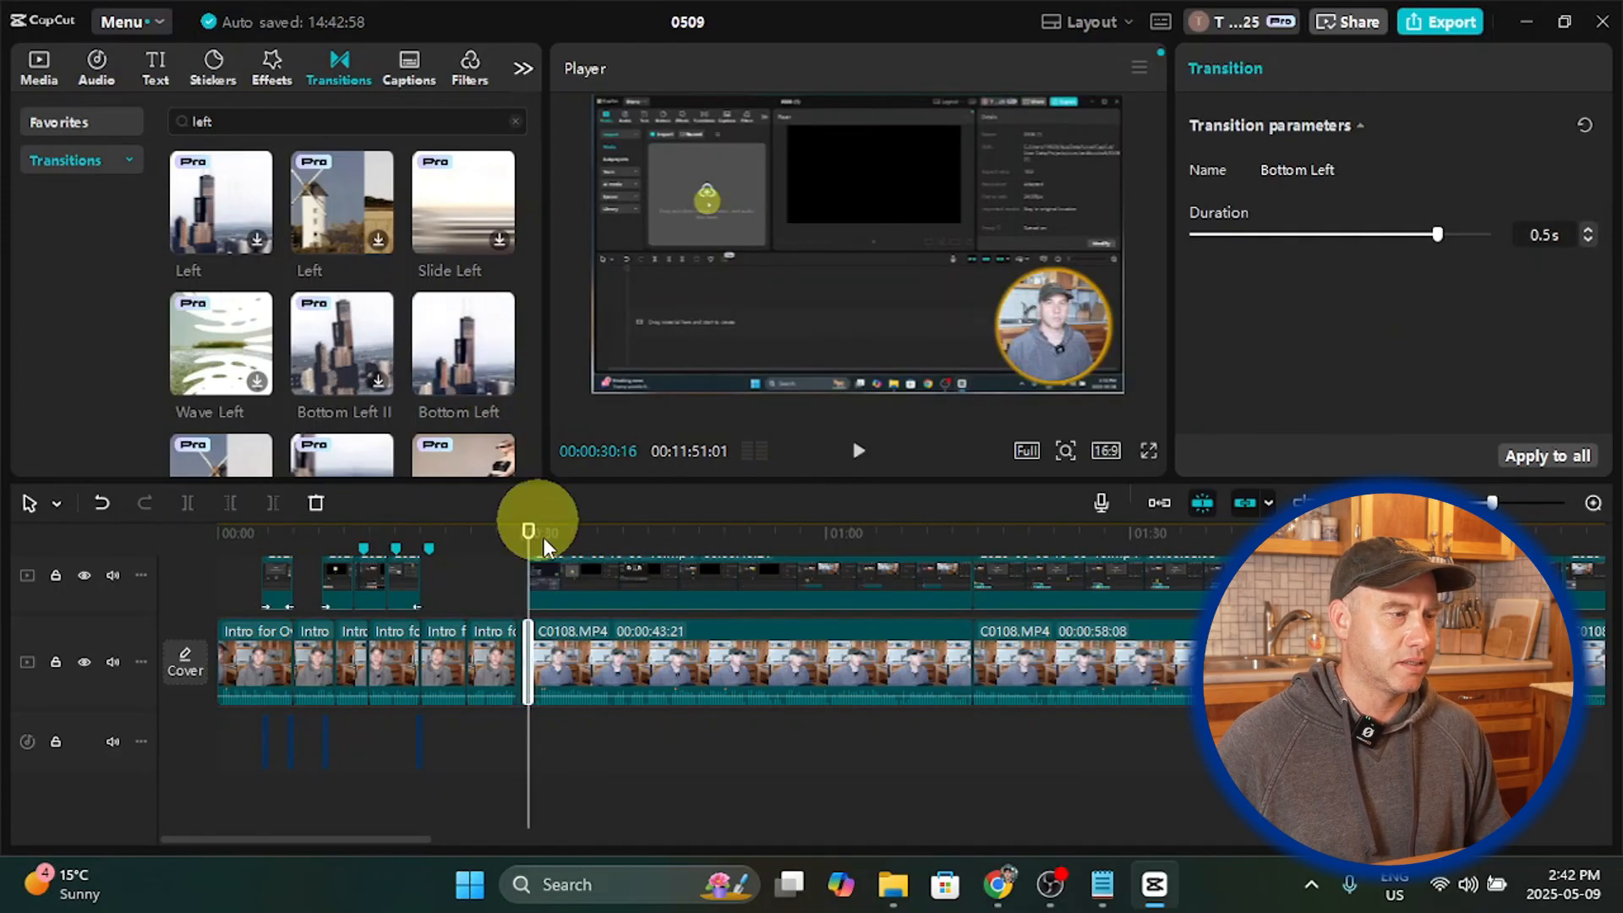
drag(528, 551, 516, 548)
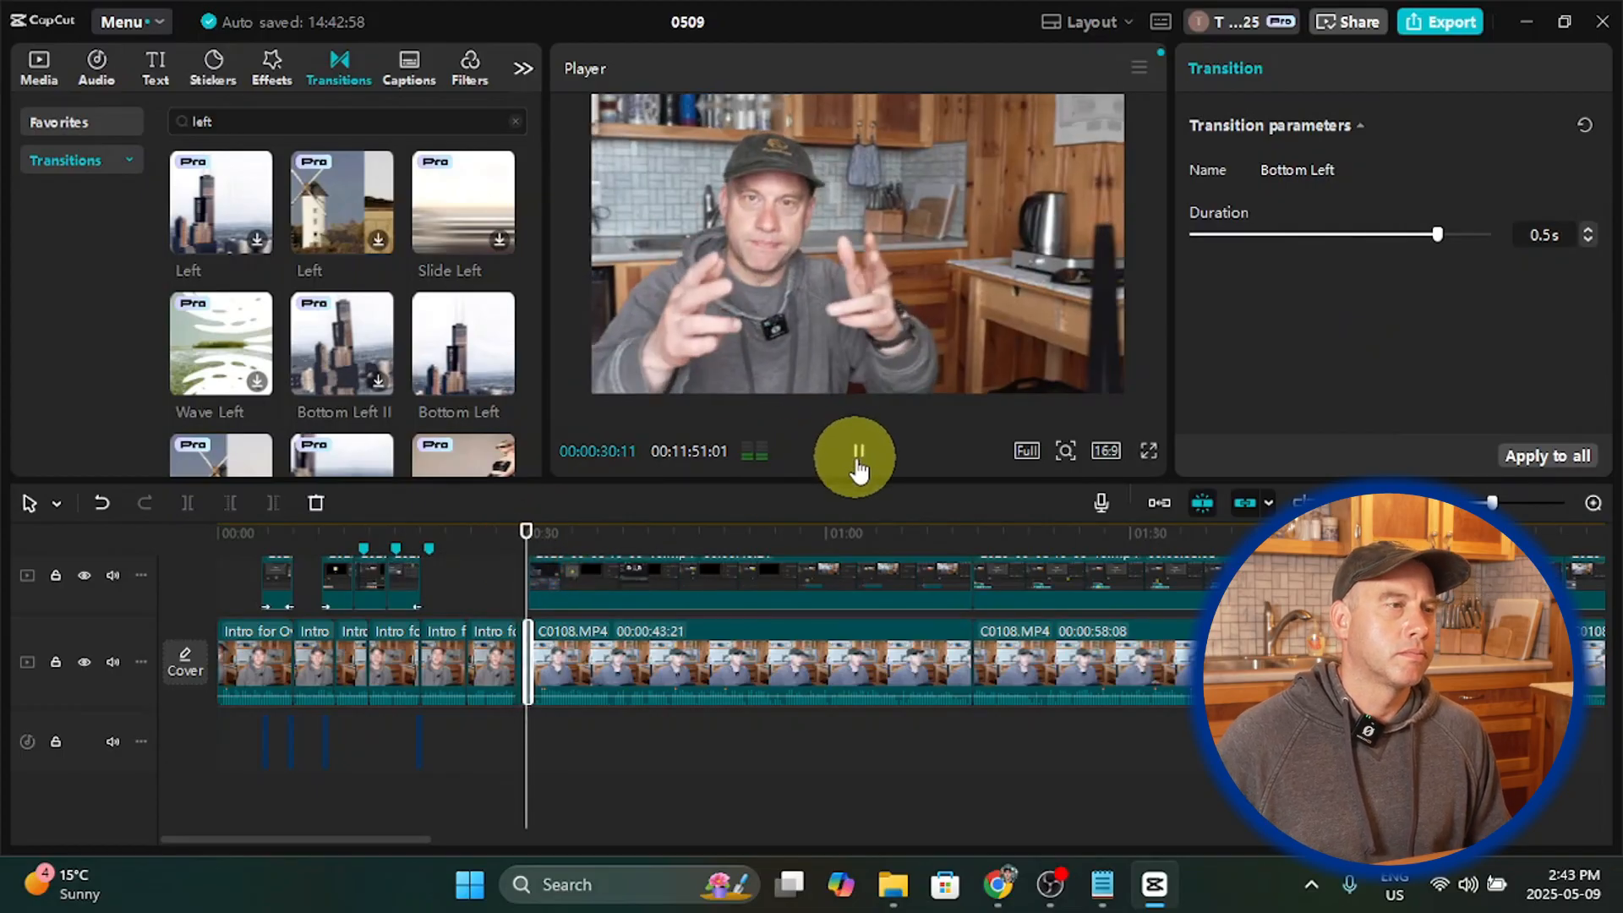
click(858, 456)
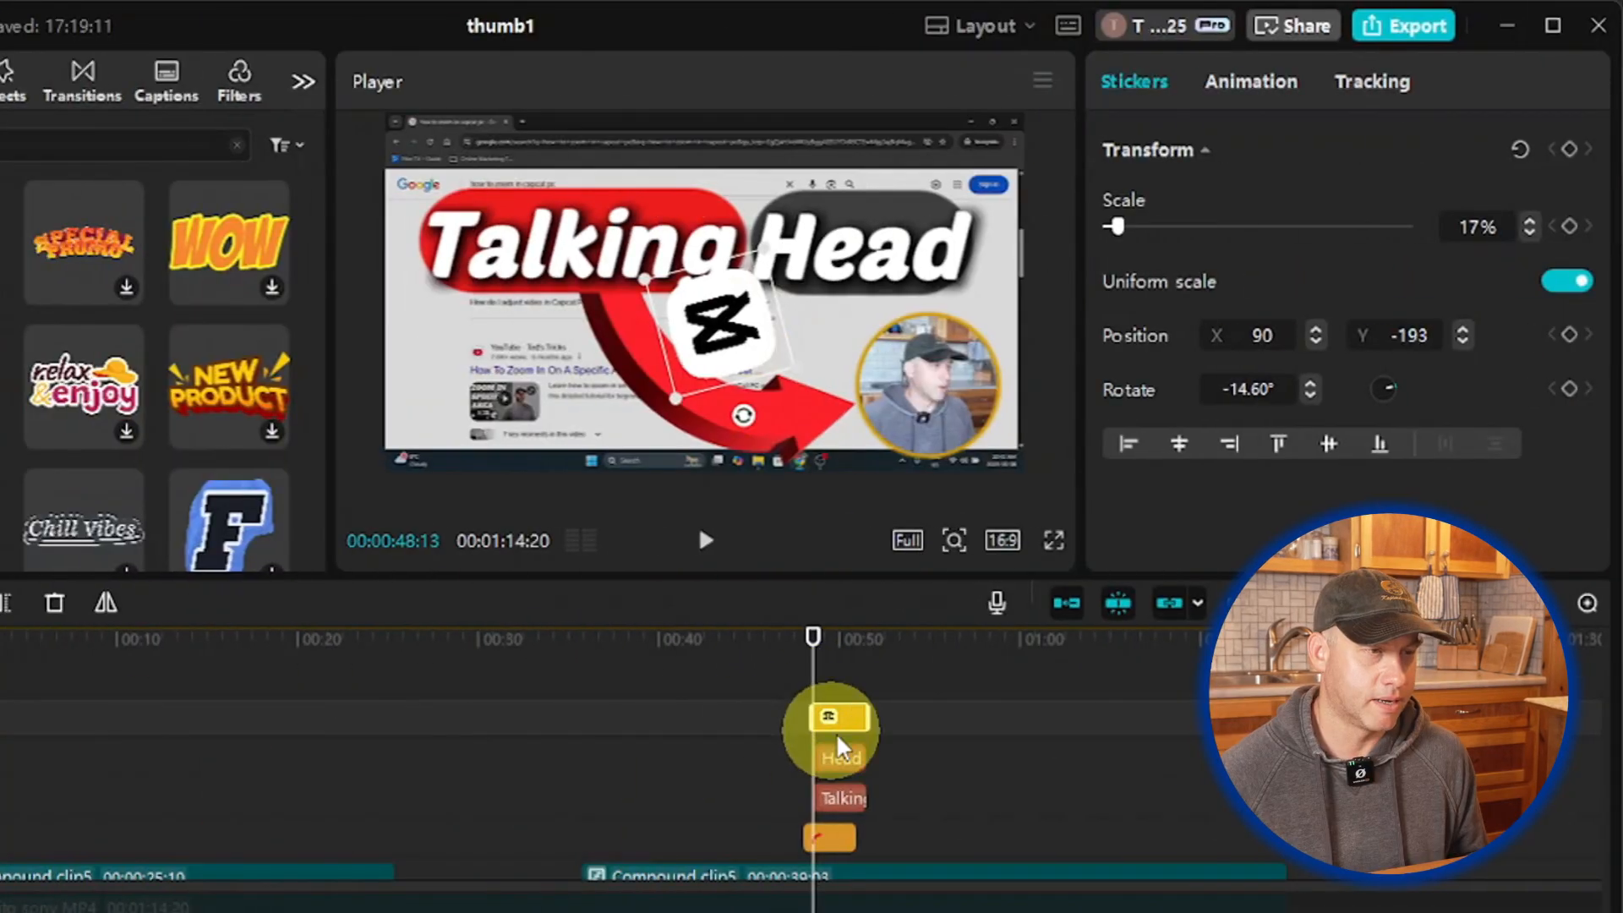
click(833, 718)
drag(839, 726, 828, 774)
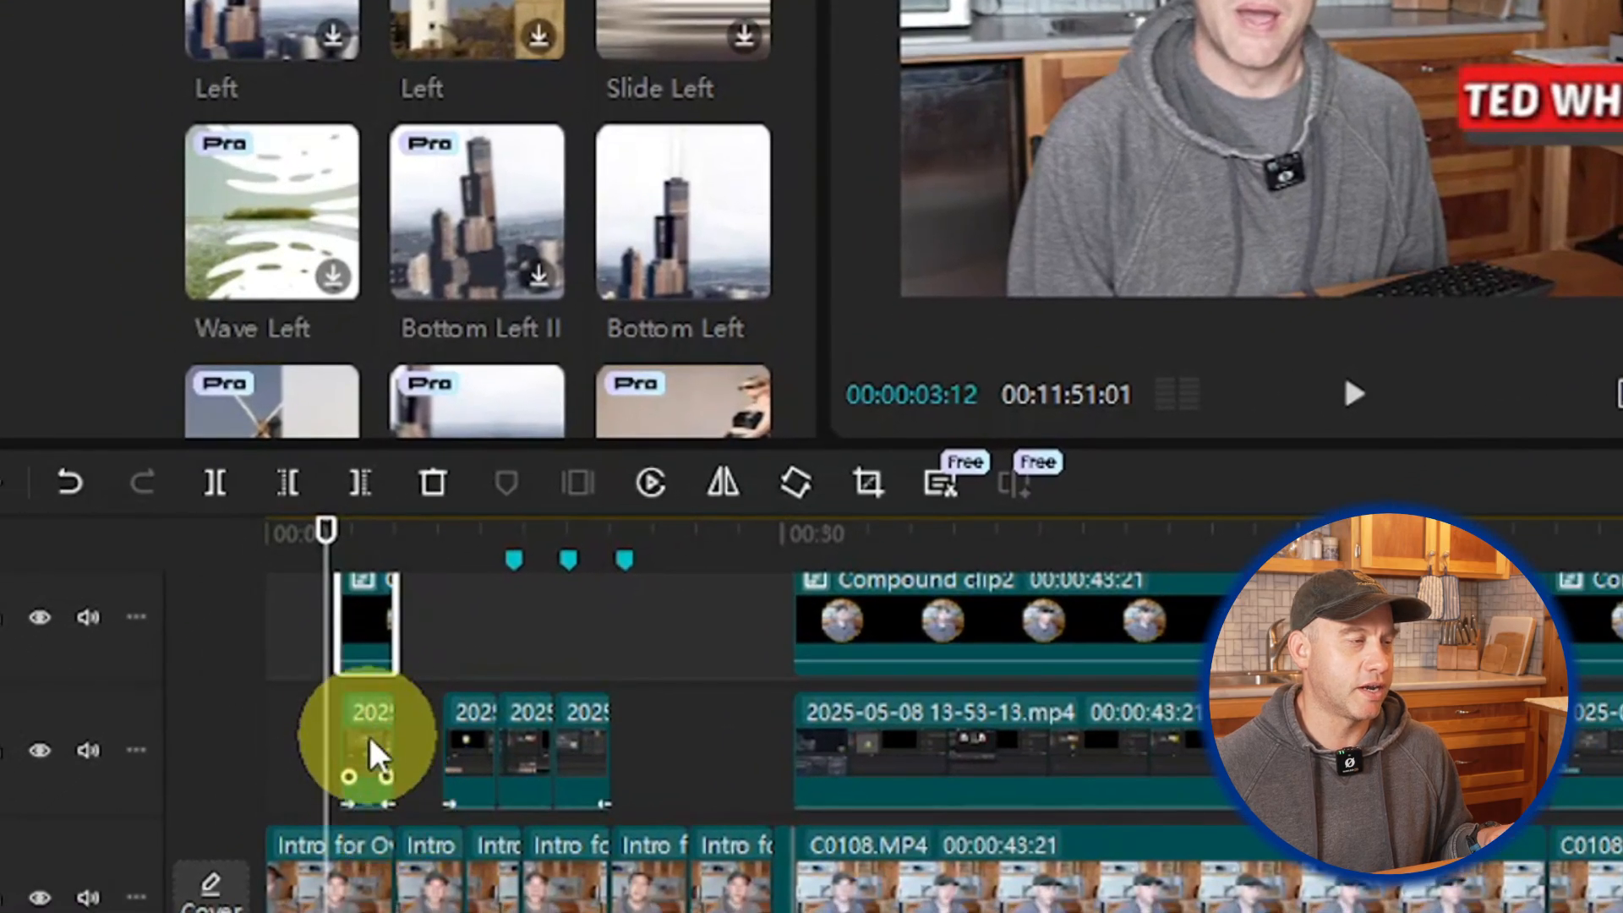
Step: Select the intro's face-cam compound clip and play back from 00:00:03:12 to check how it enters and leaves alongside the screen recording
click(369, 737)
click(372, 607)
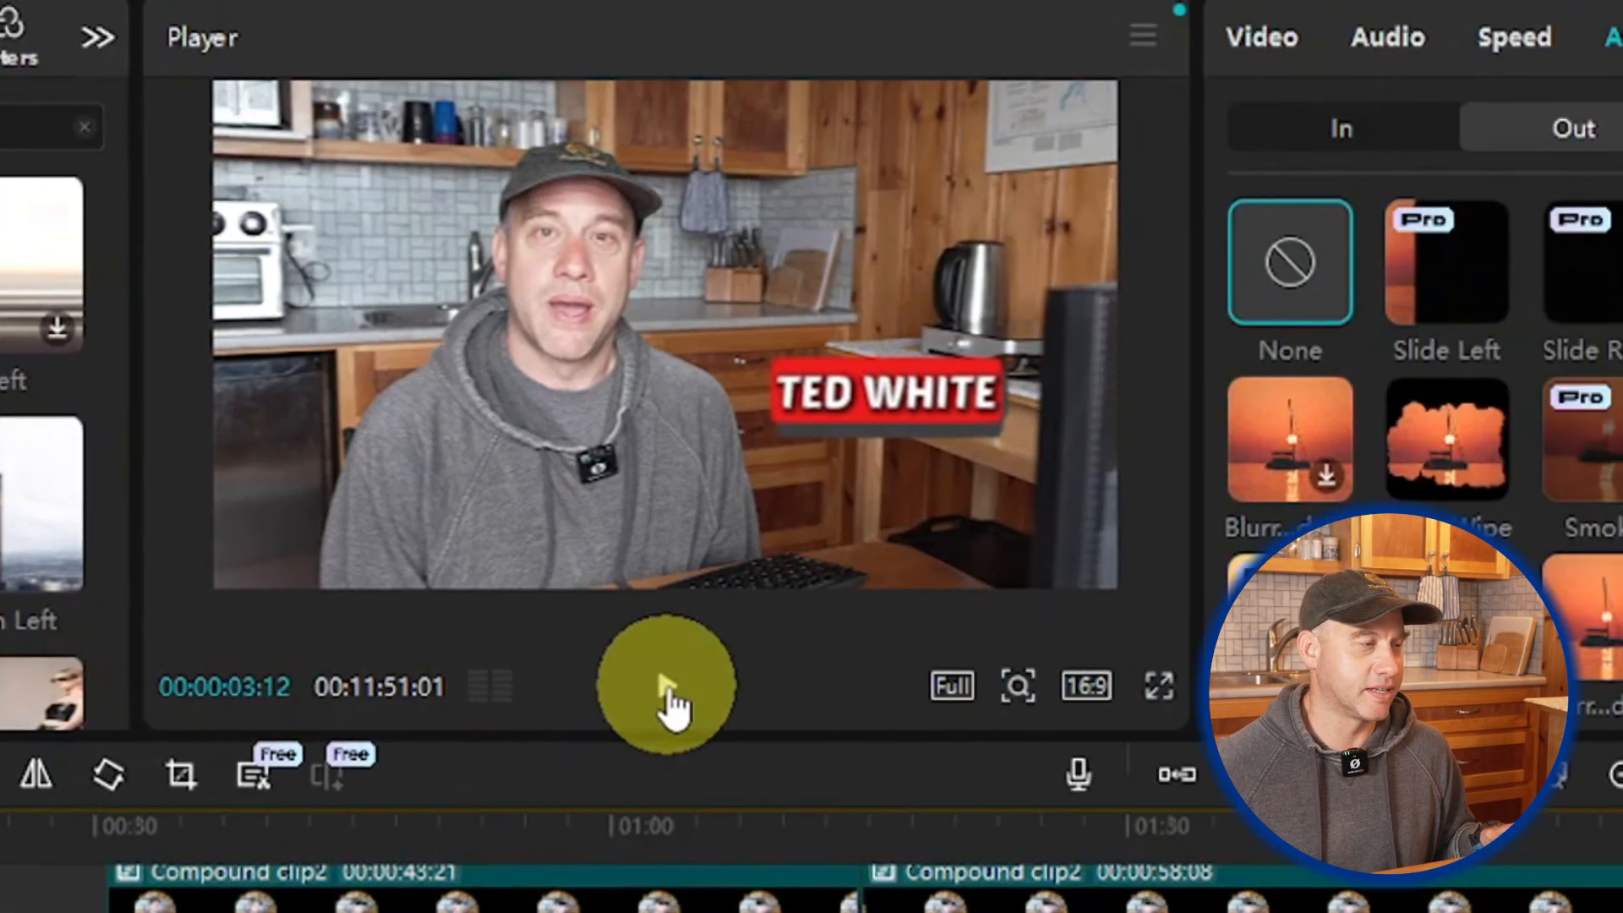
click(668, 689)
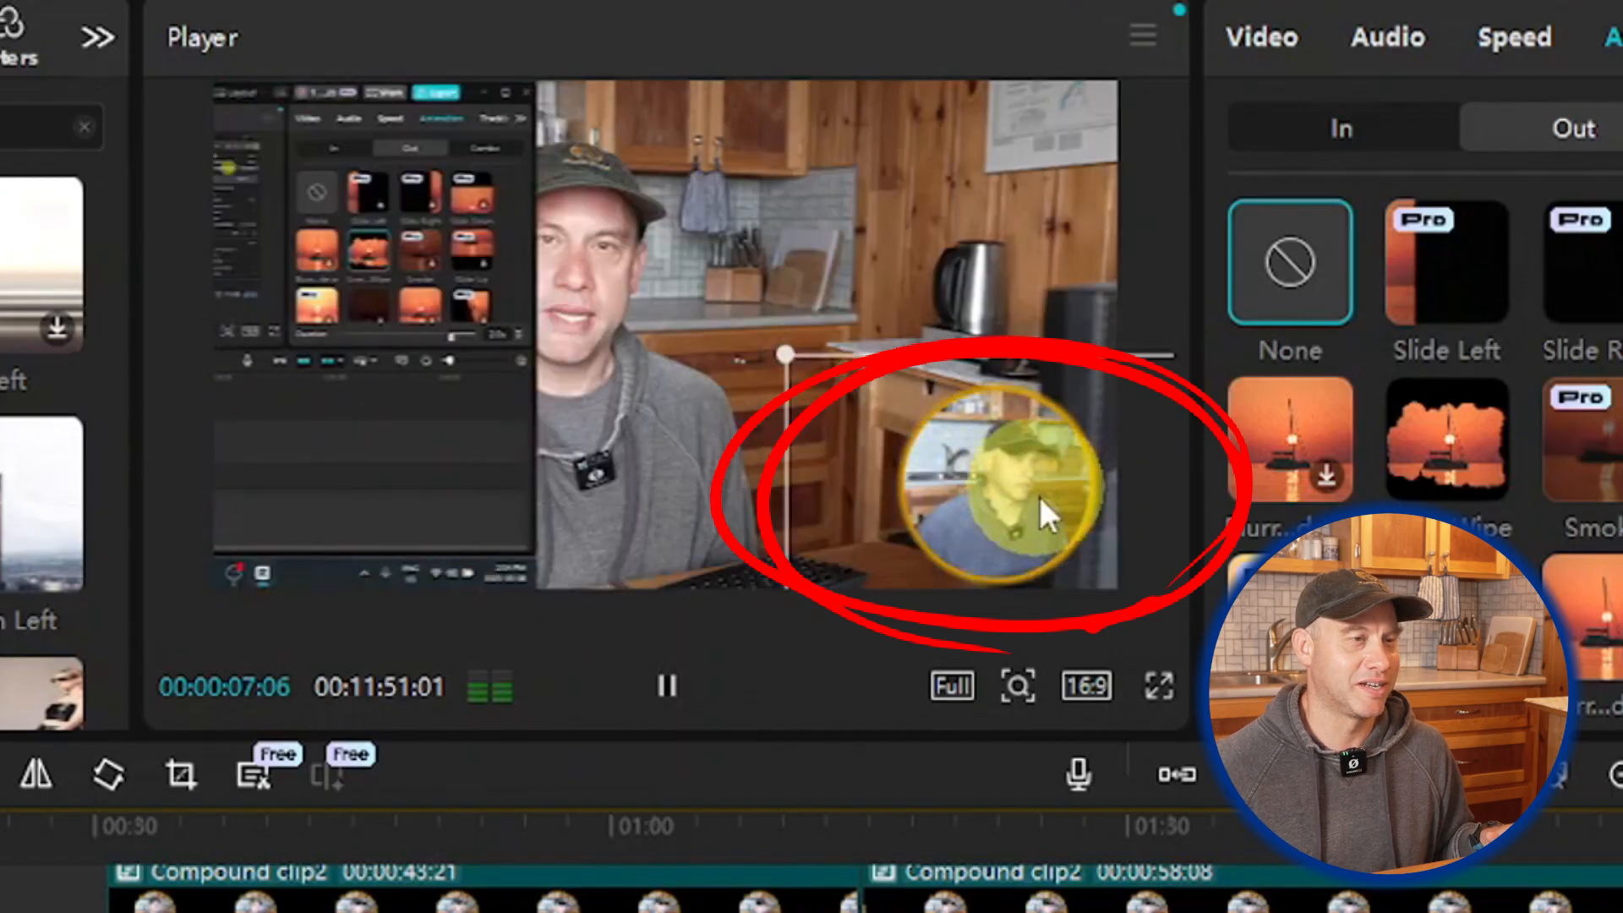
click(668, 686)
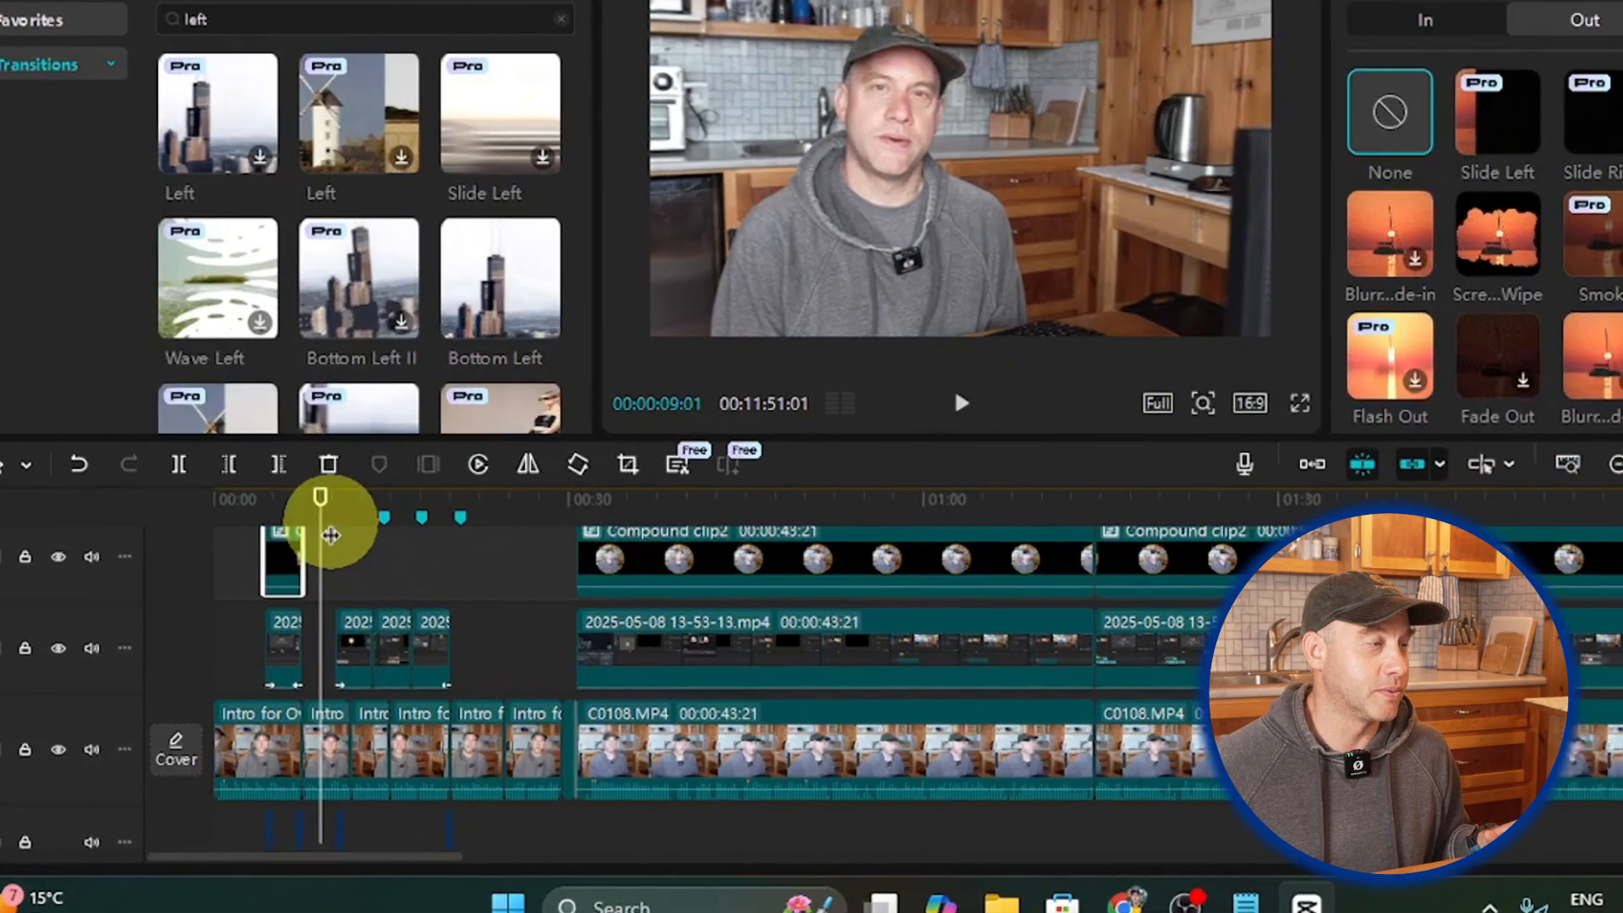
Step: Check the exit animation of the intro's first screen-recording clip and apply the matching Slide Left exit animation to the face-cam compound clip above it
drag(321, 507, 273, 504)
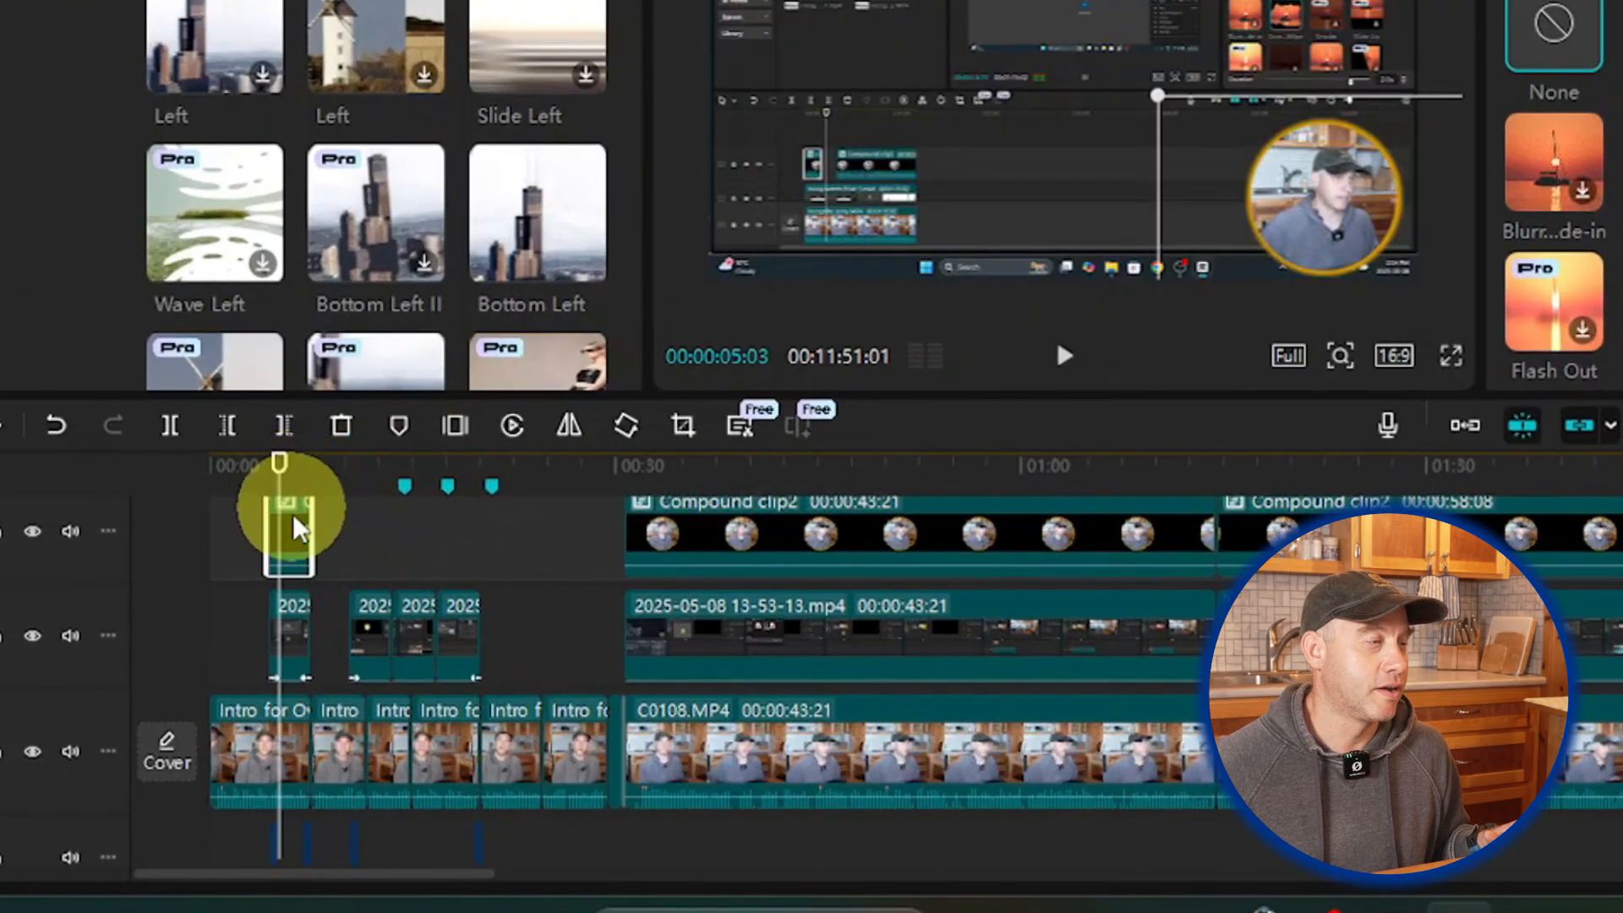
click(292, 651)
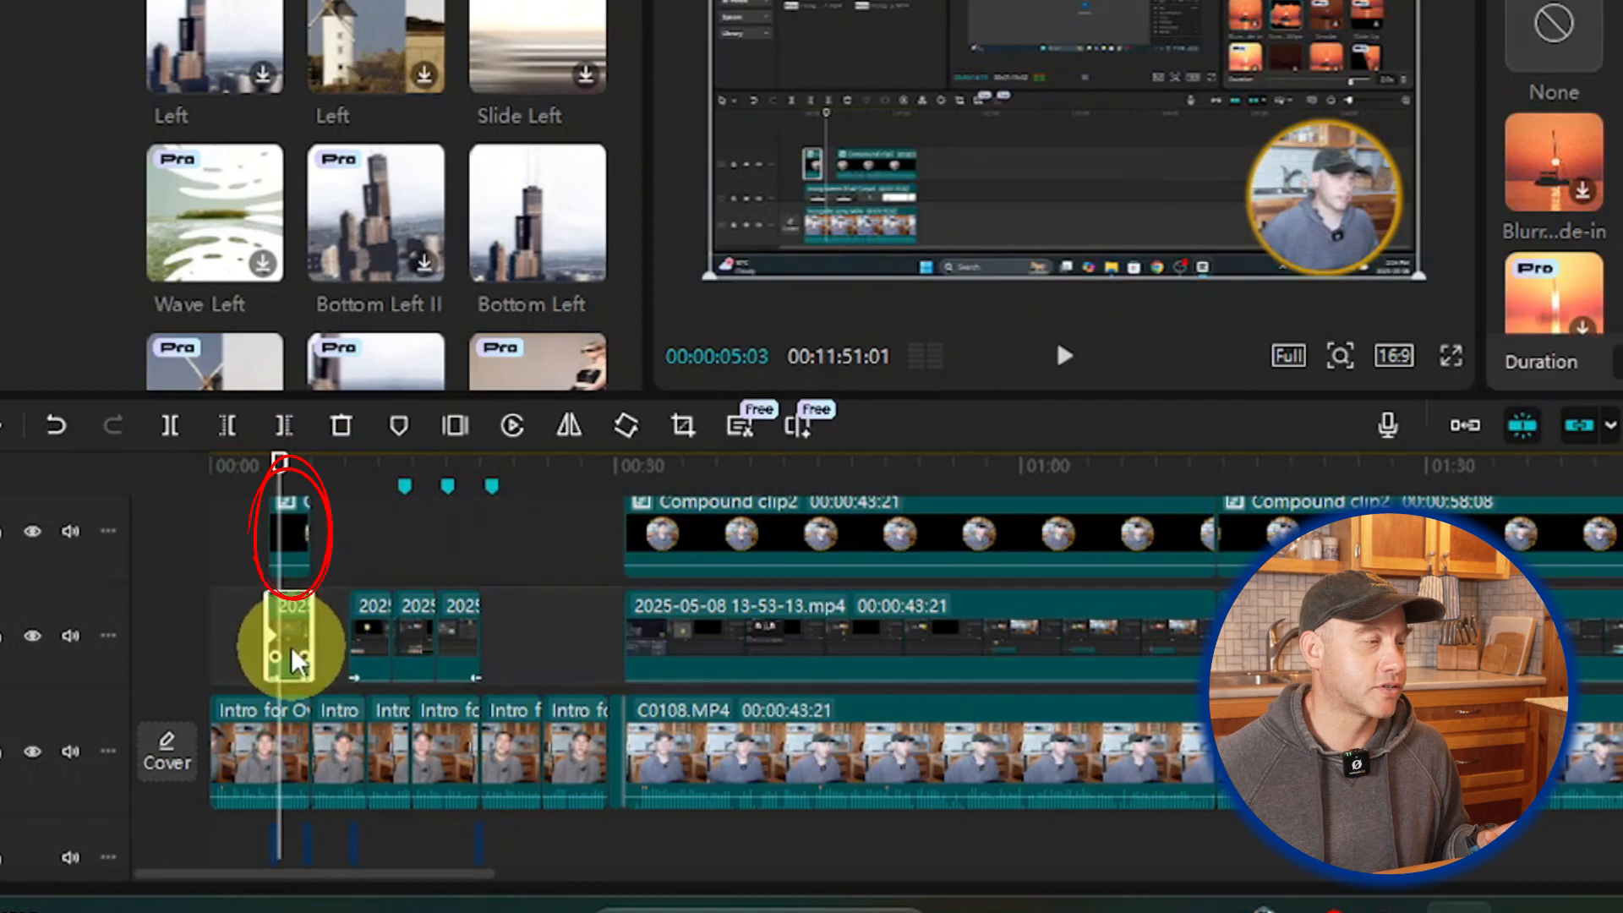
click(1622, 25)
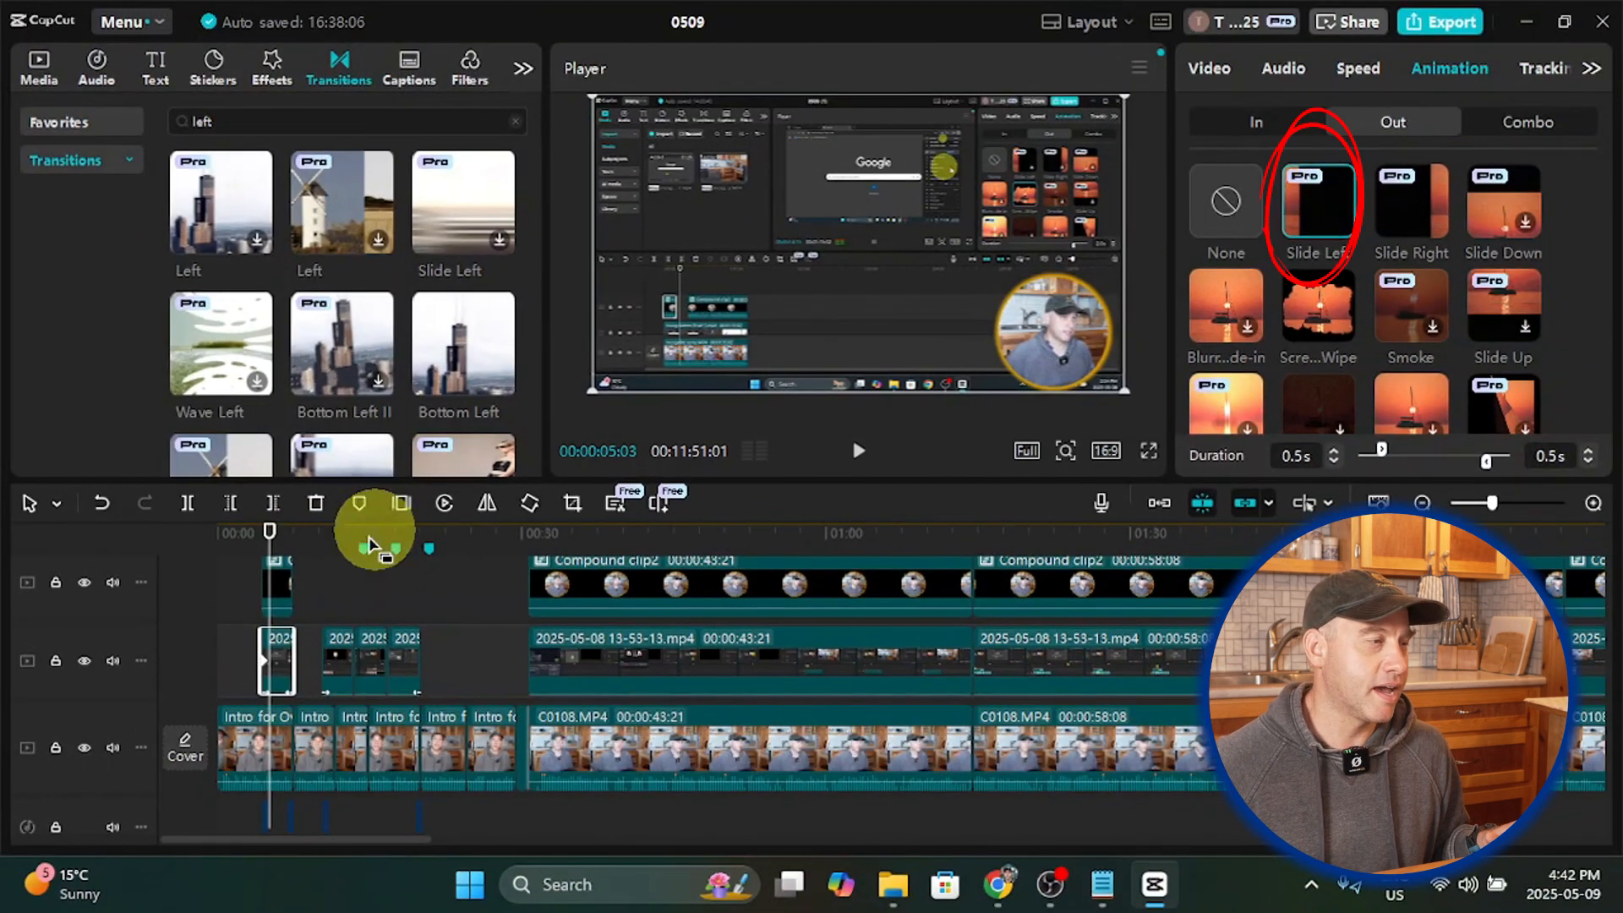
click(281, 583)
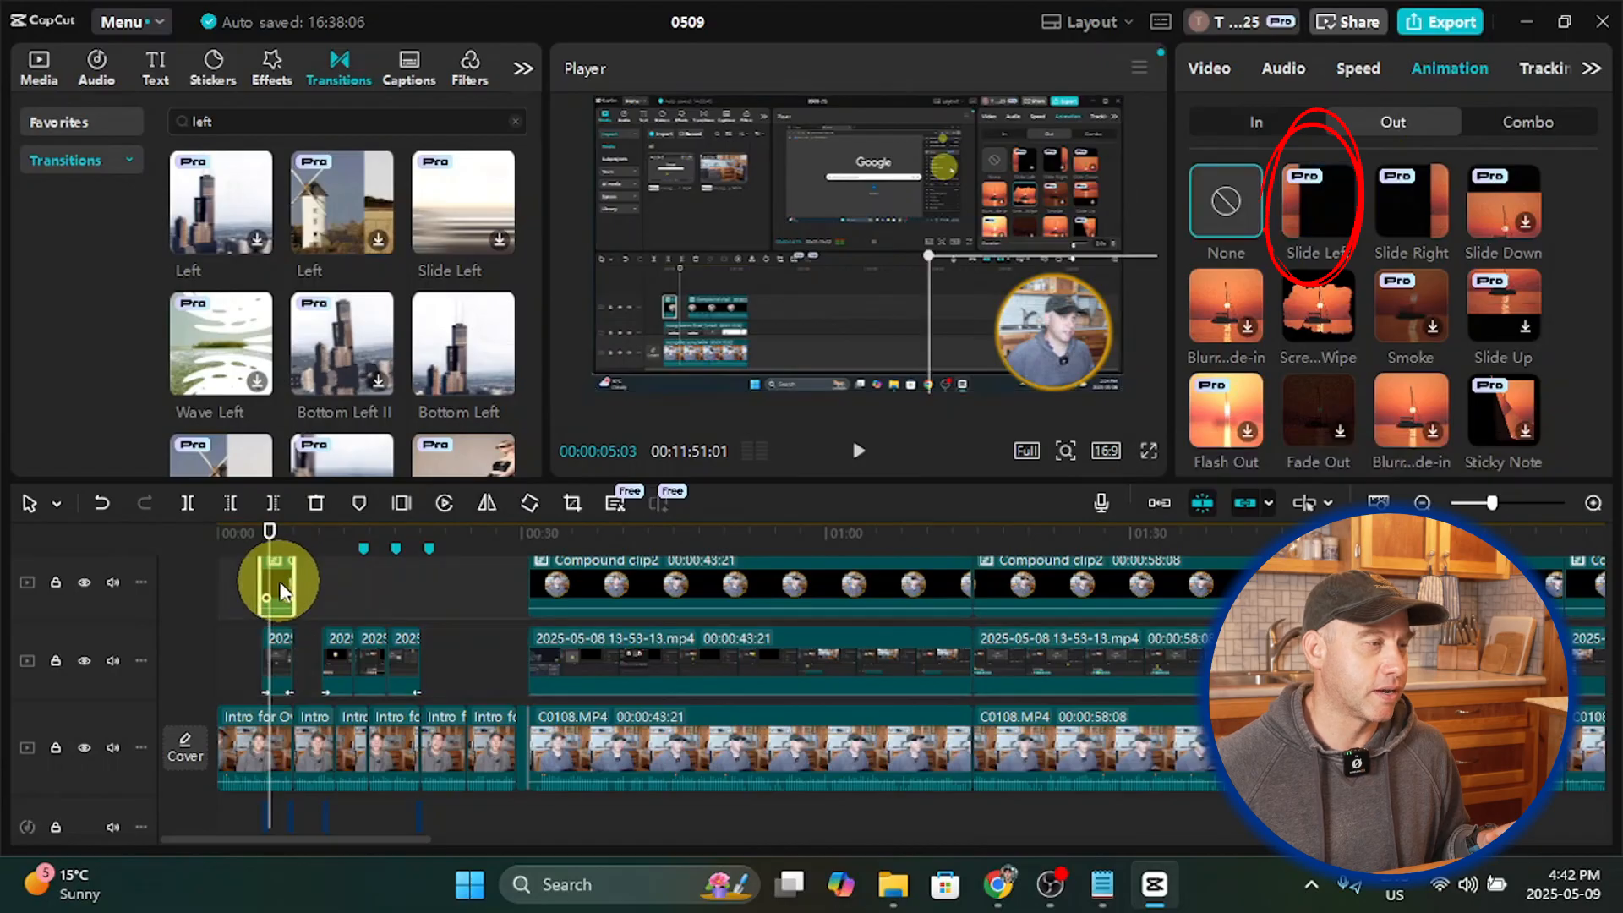
click(1311, 217)
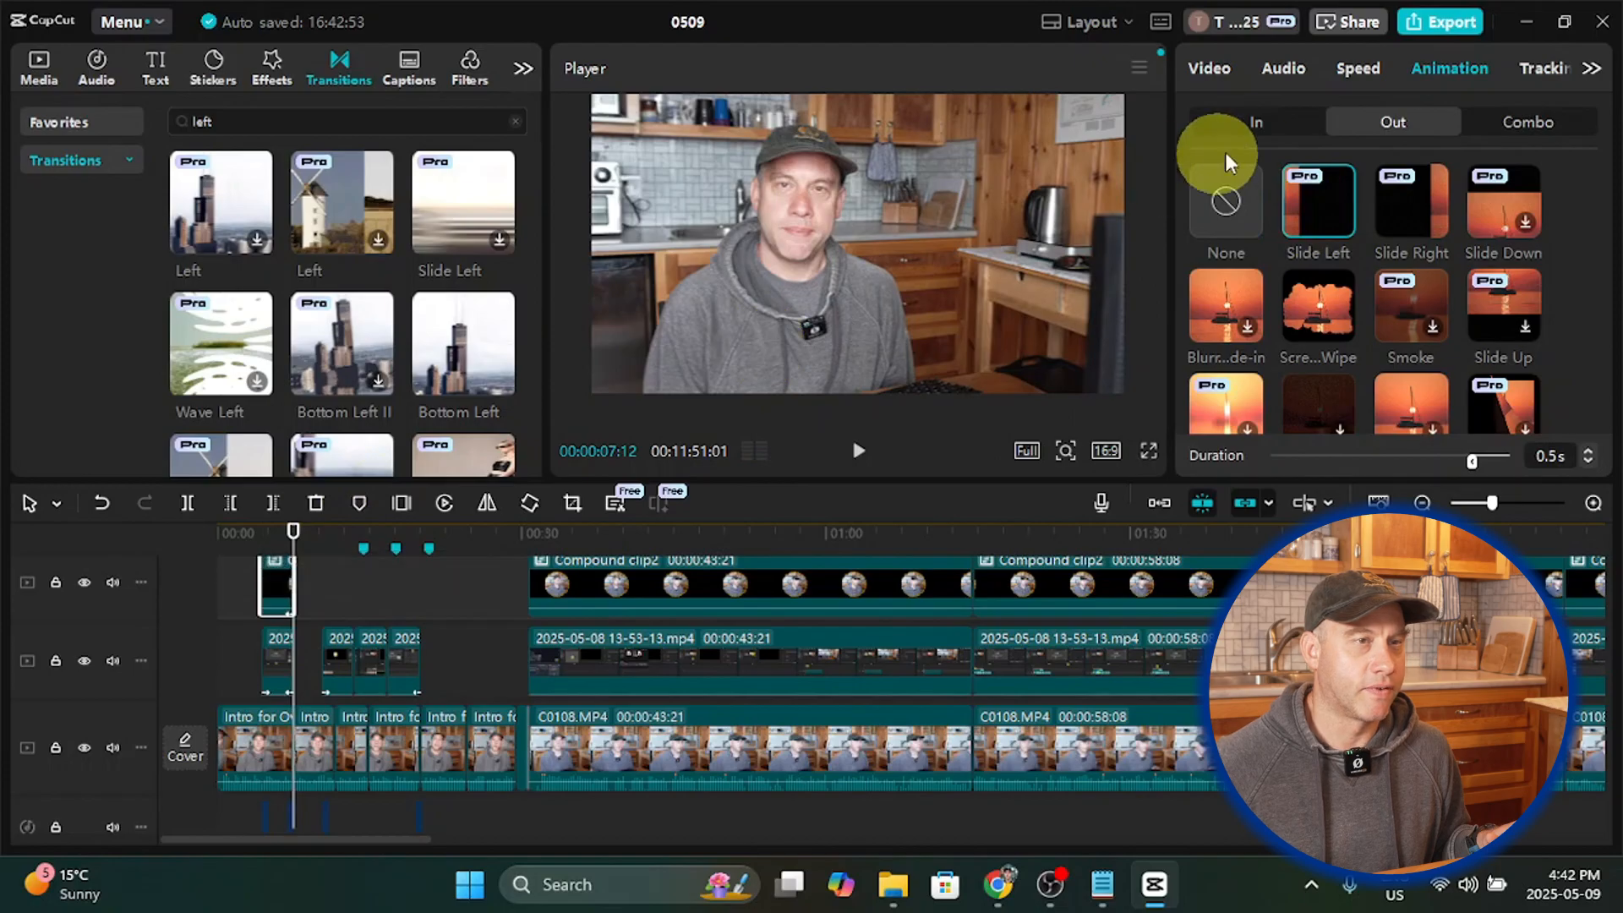
Step: Apply the Slide Right entrance animation to the face-cam compound clip in the intro
click(1257, 128)
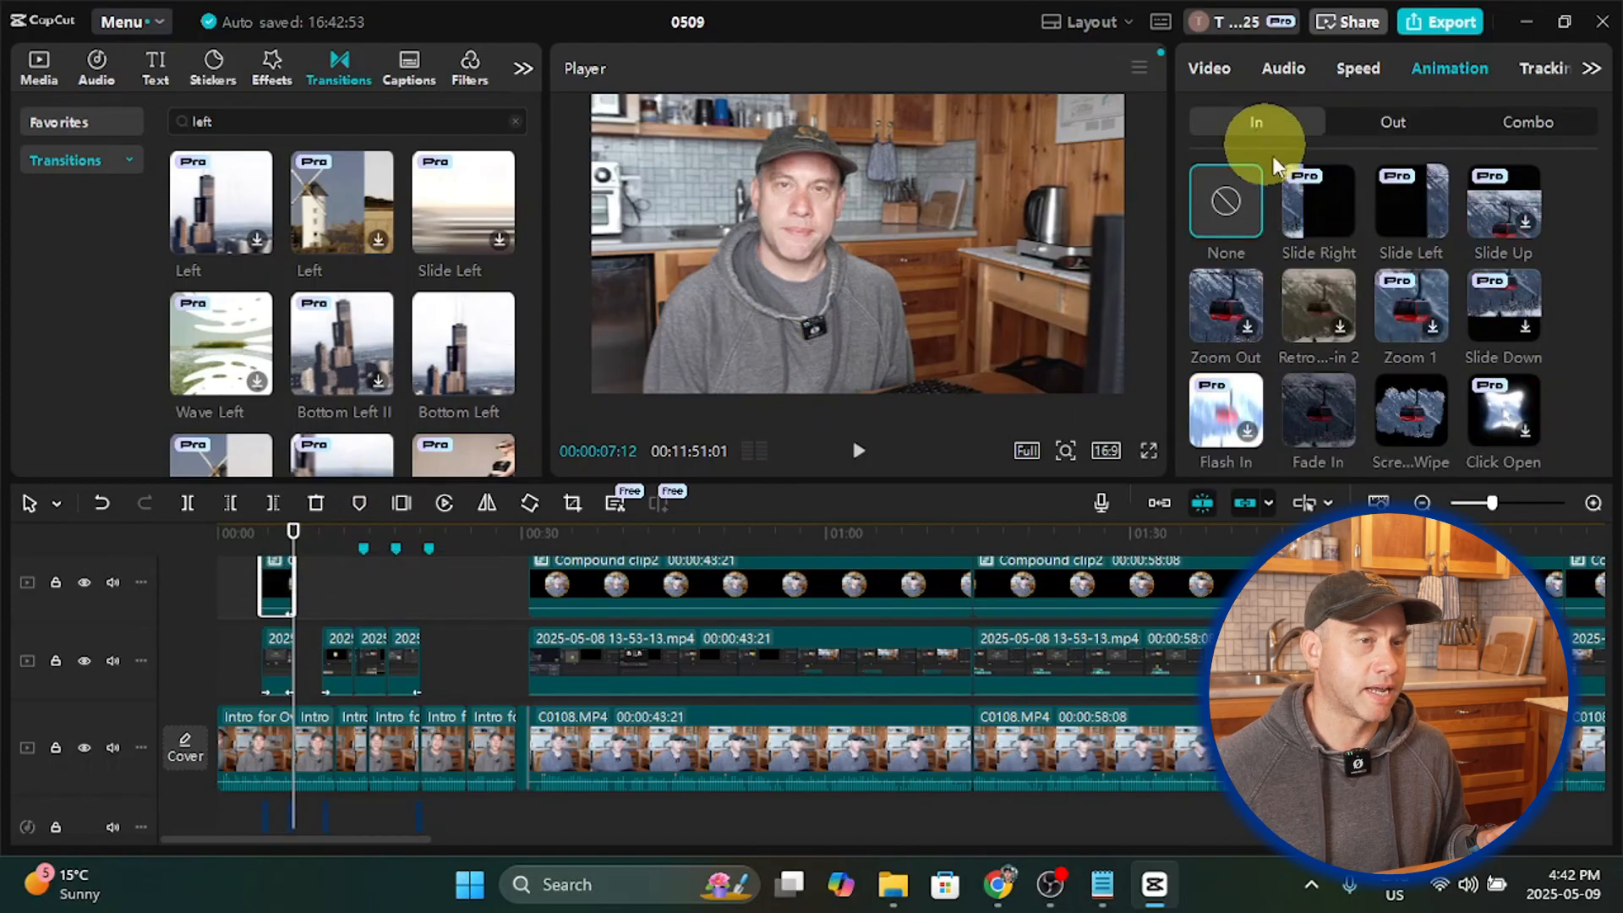
click(1312, 211)
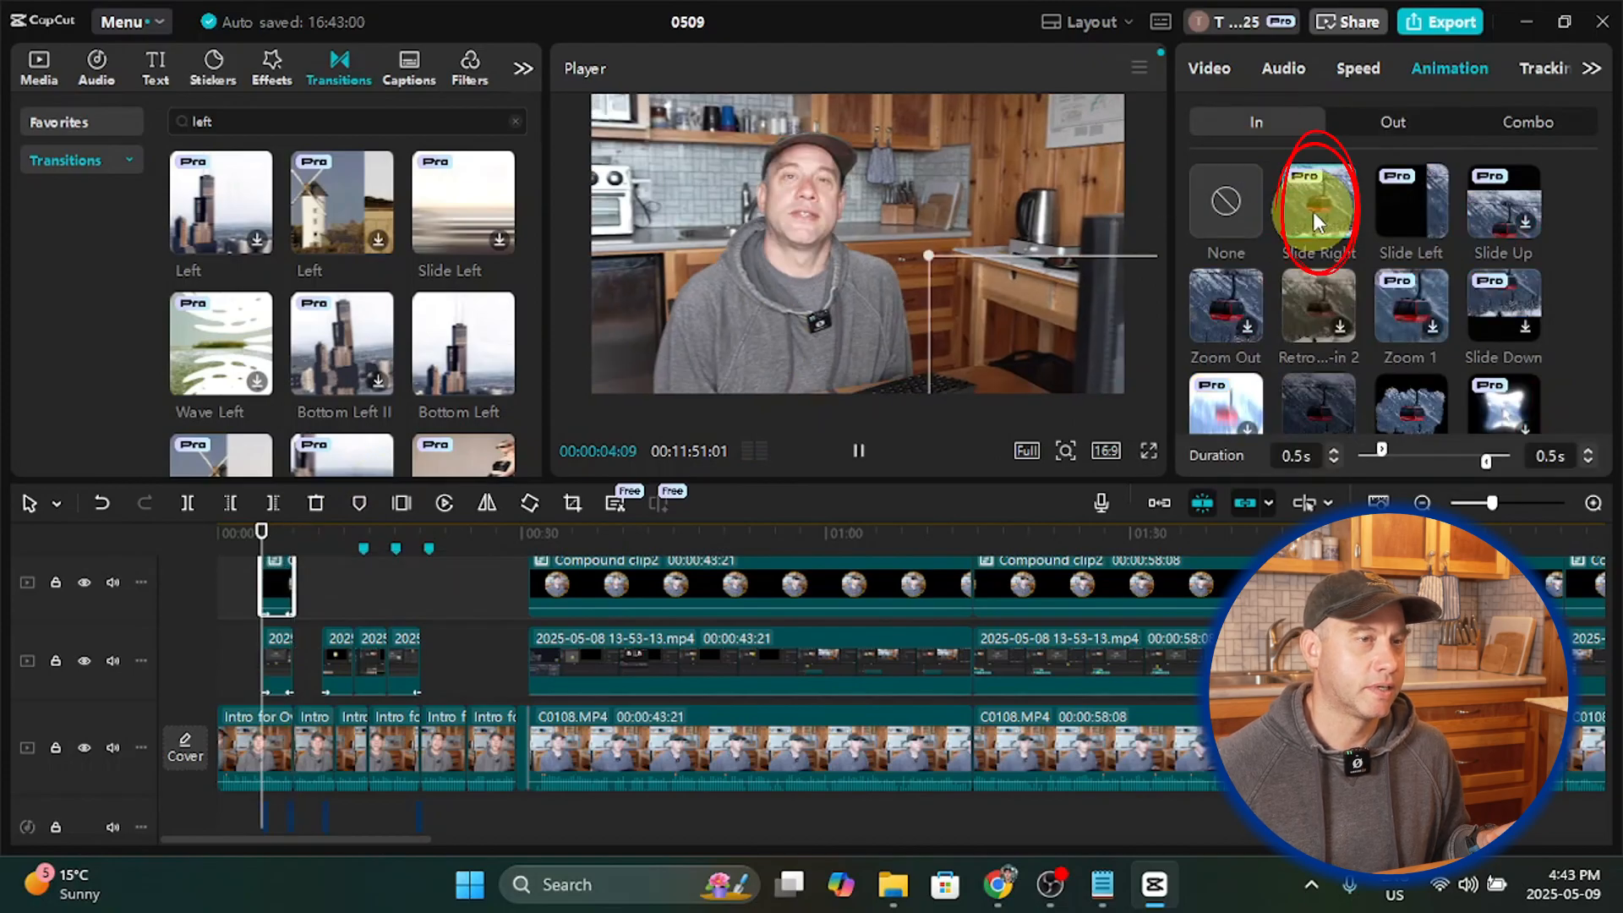
click(298, 571)
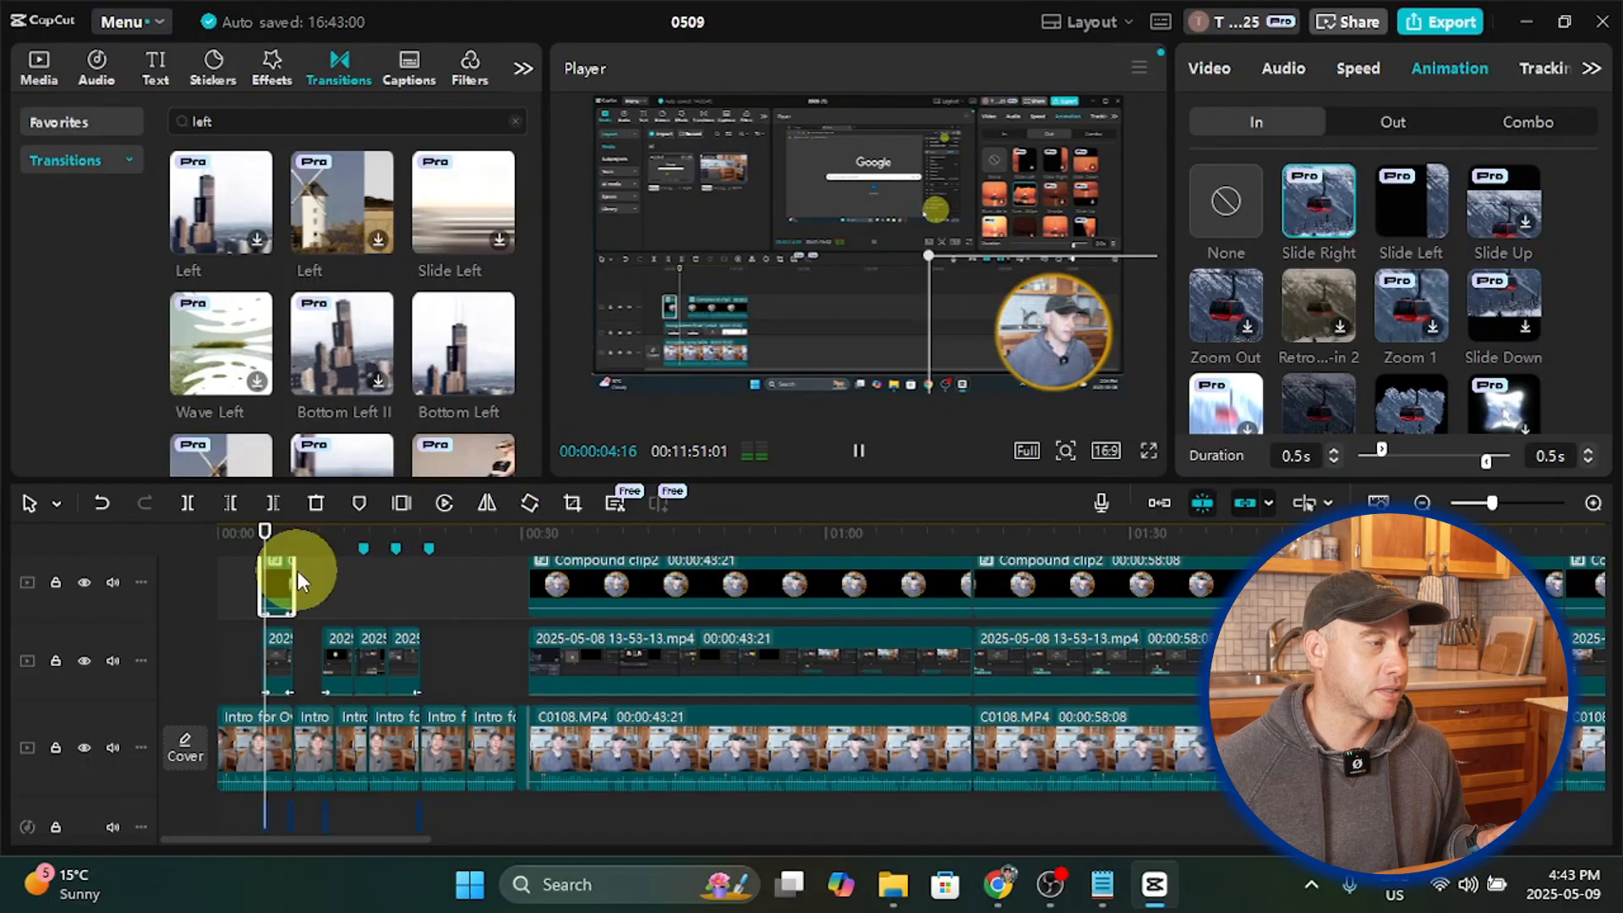
Step: Select the intro's first screen-recording clip and play back from 00:00:02:11 to review the overlay animations
click(278, 632)
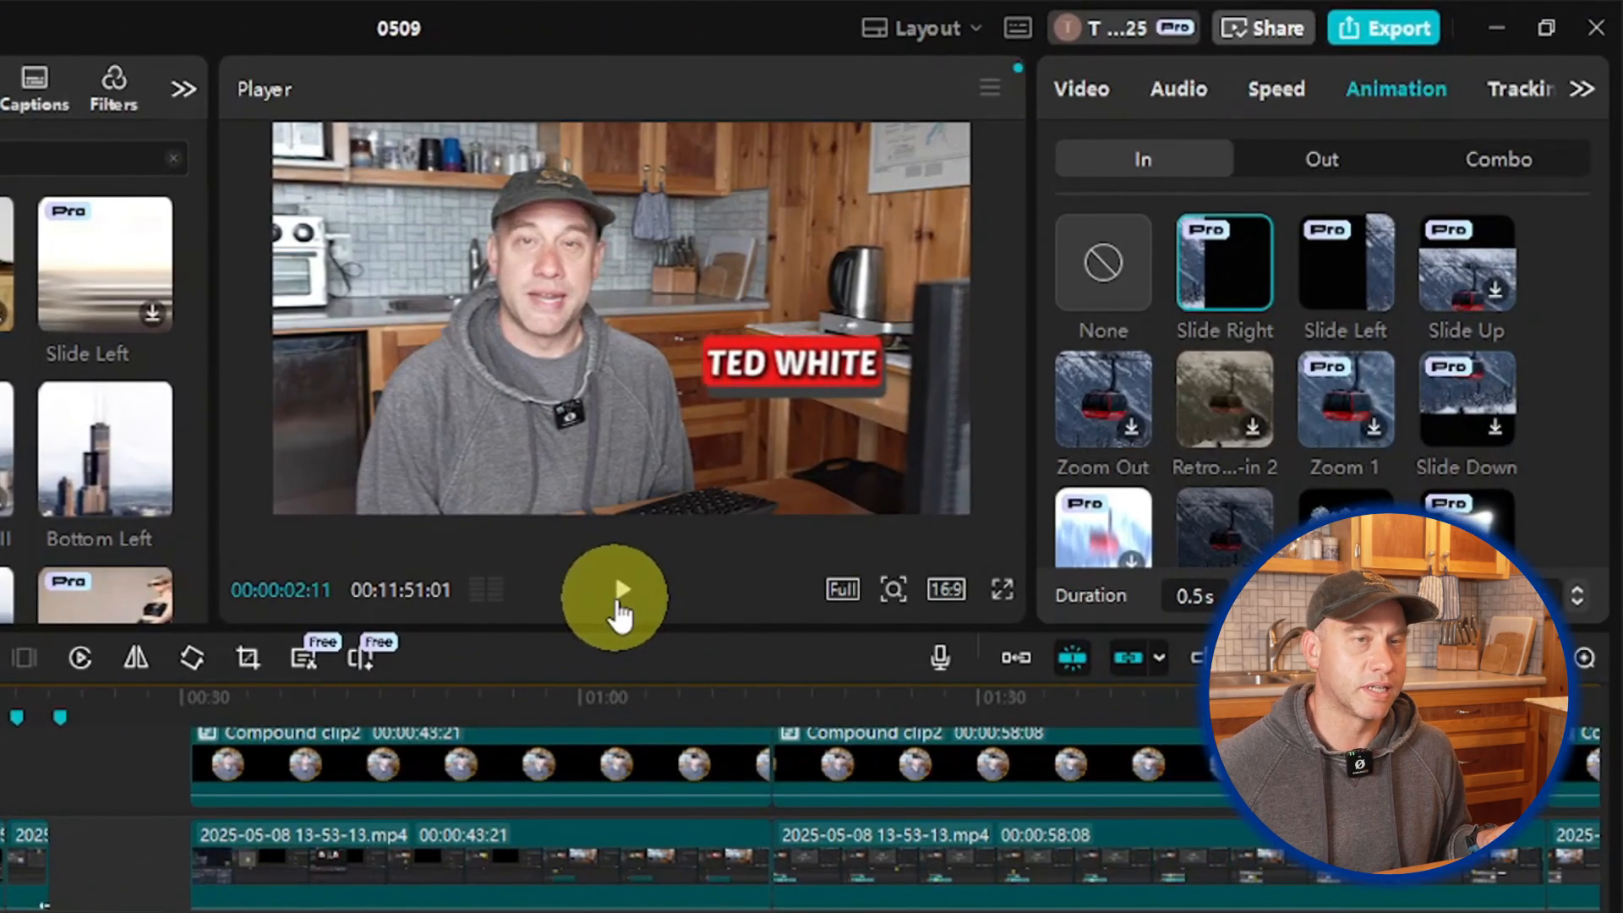
click(619, 606)
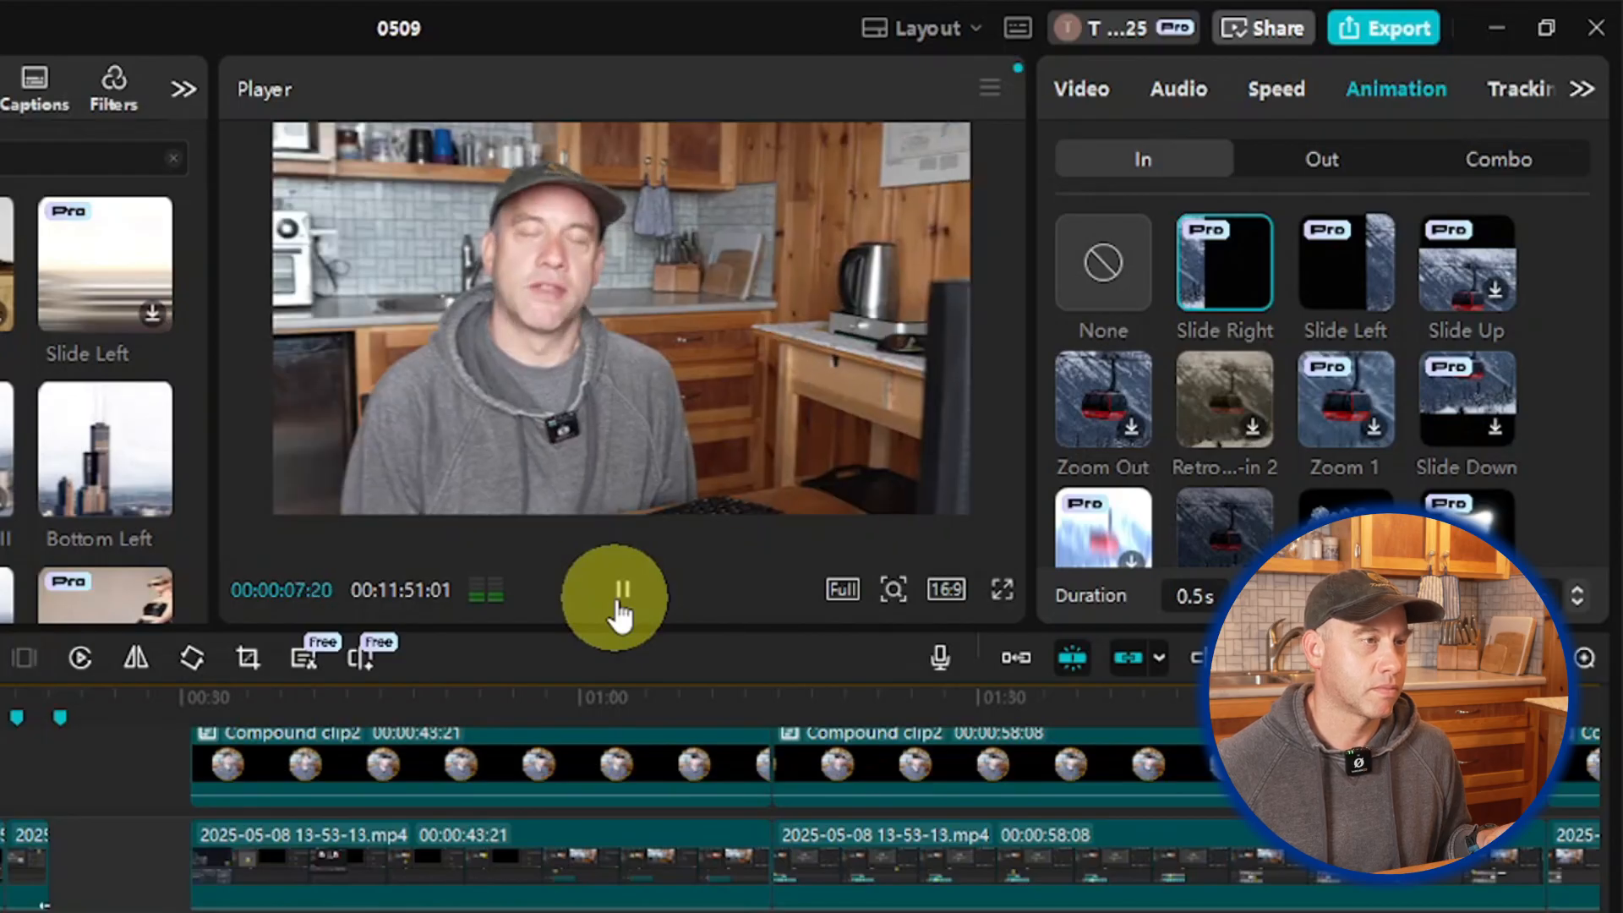
click(620, 605)
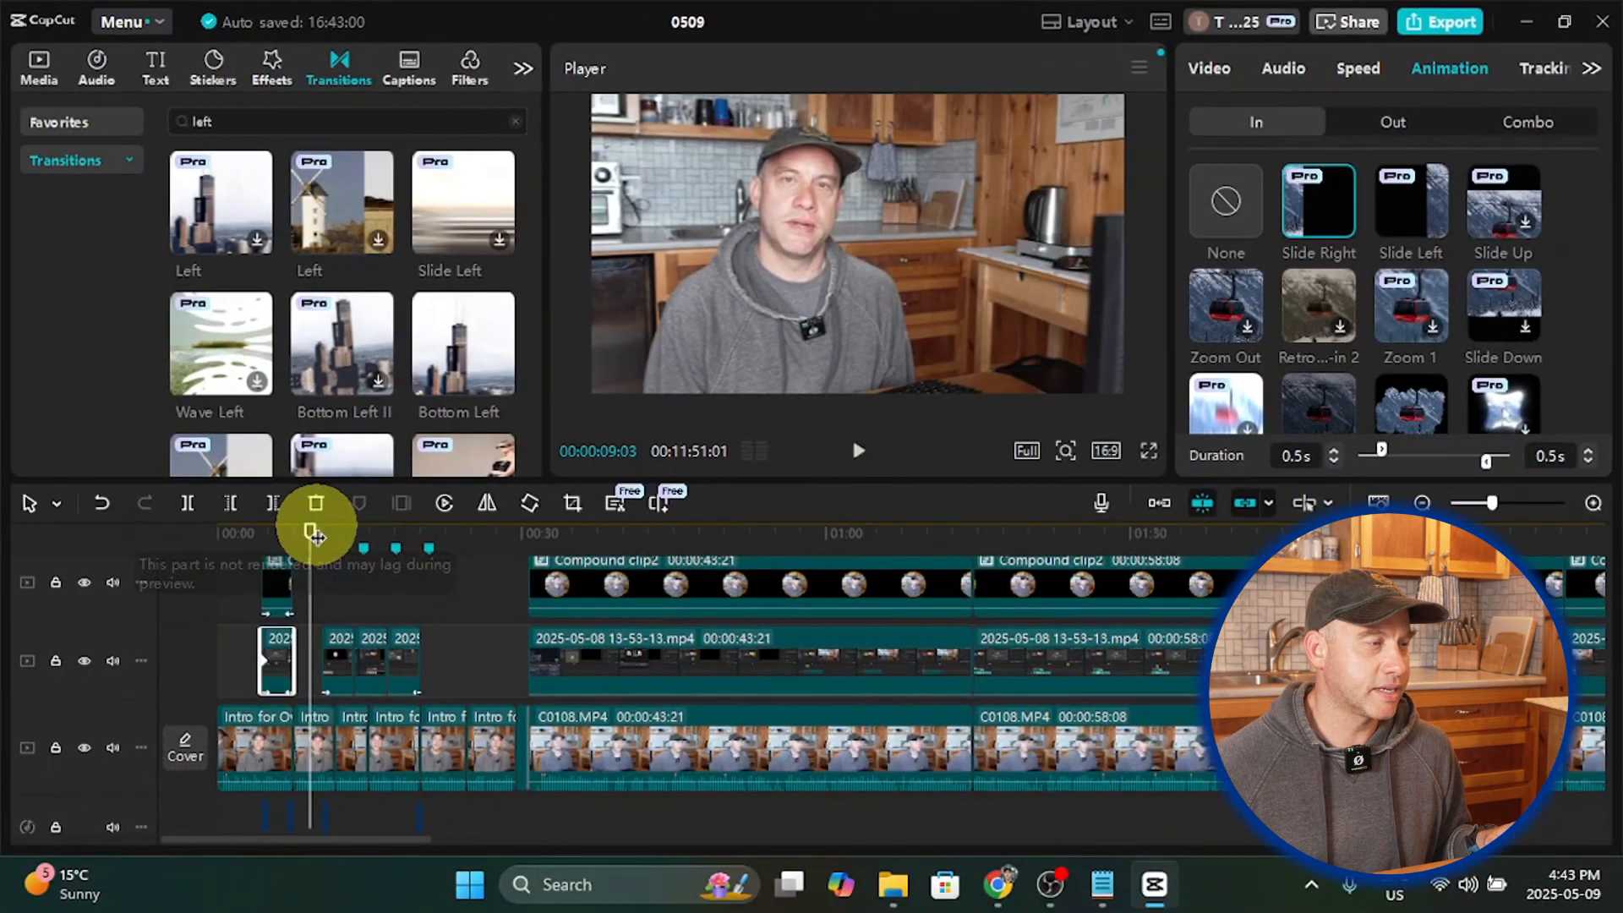
Step: Place the playhead at 00:00:02:19, select the on-screen name title clip near the start of the intro, and adjust its start edge
drag(306, 539, 247, 525)
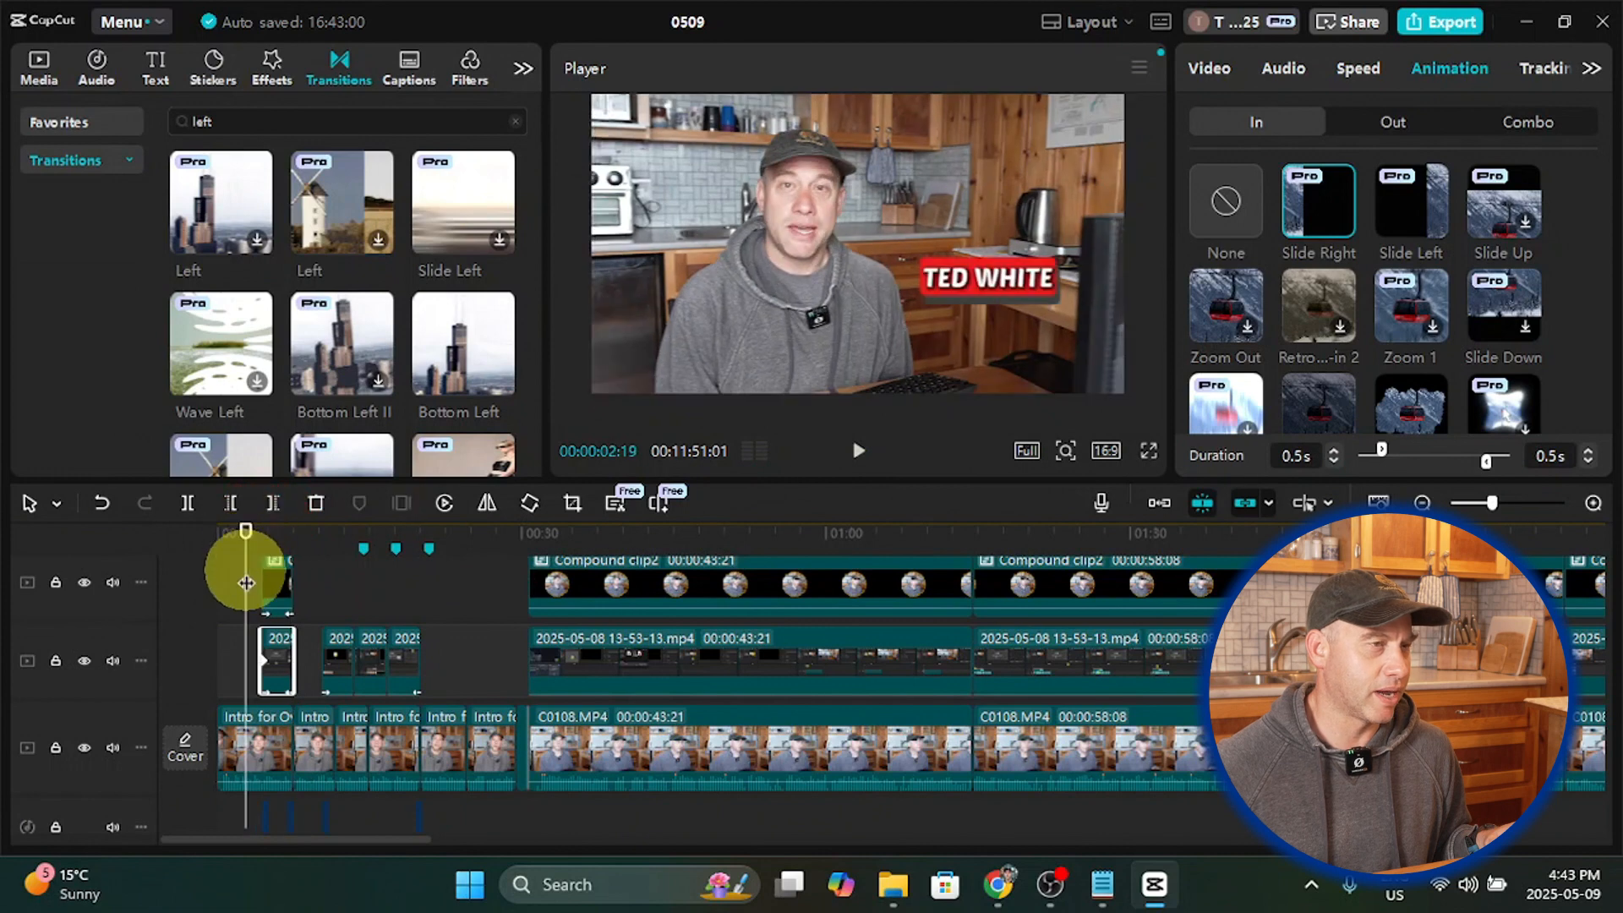
key(Delete)
scroll(257, 584, down, 4)
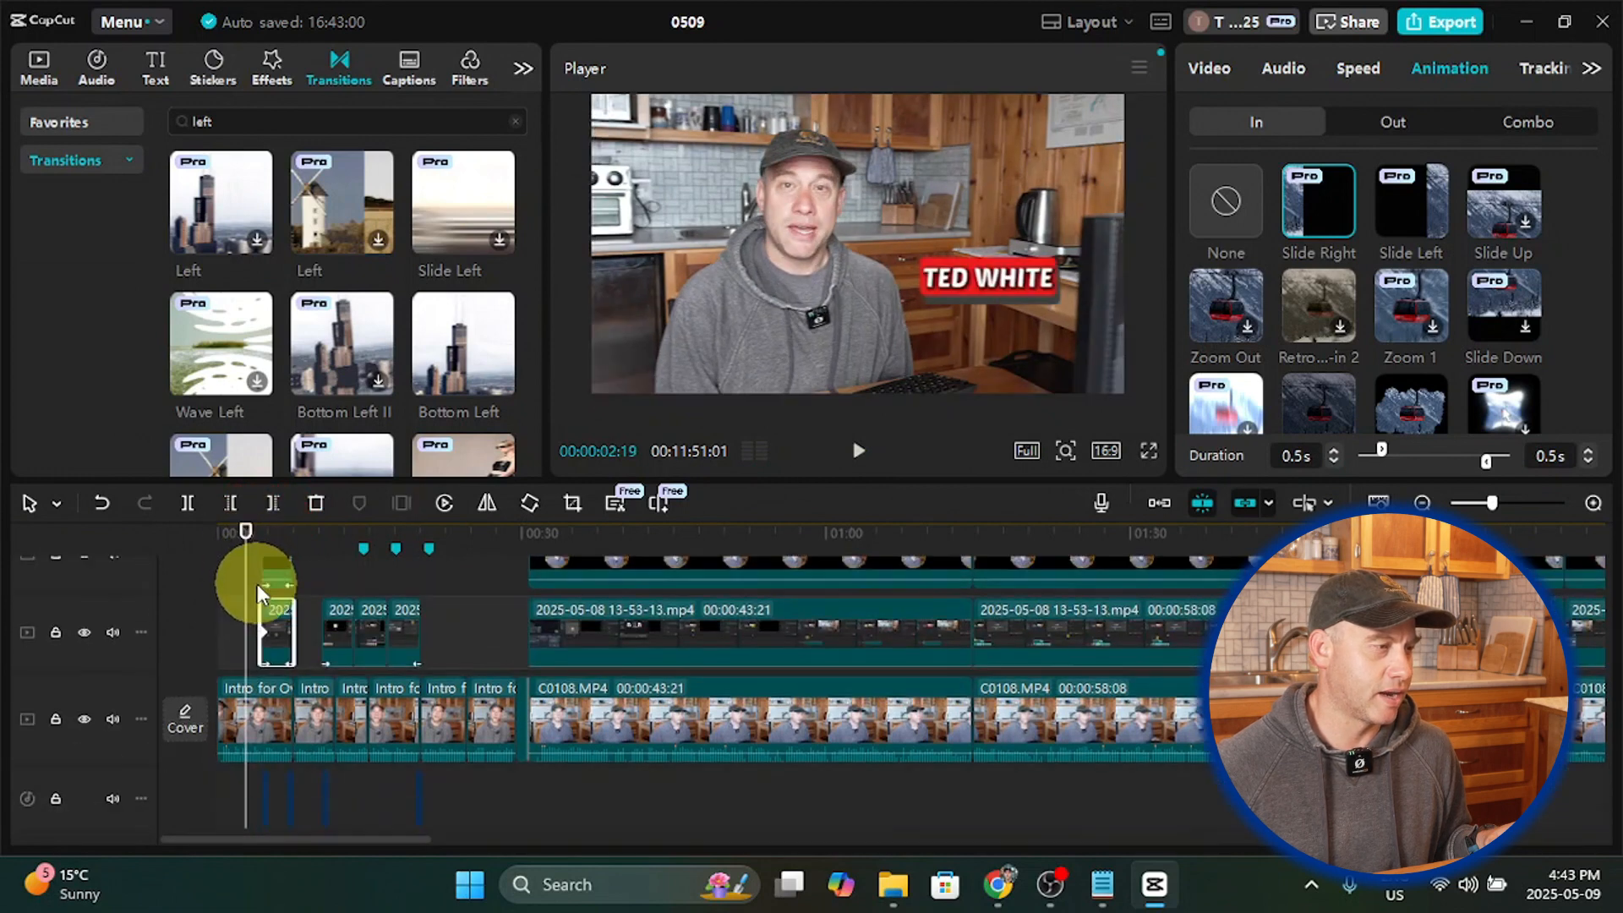
scroll(257, 585, up, 5)
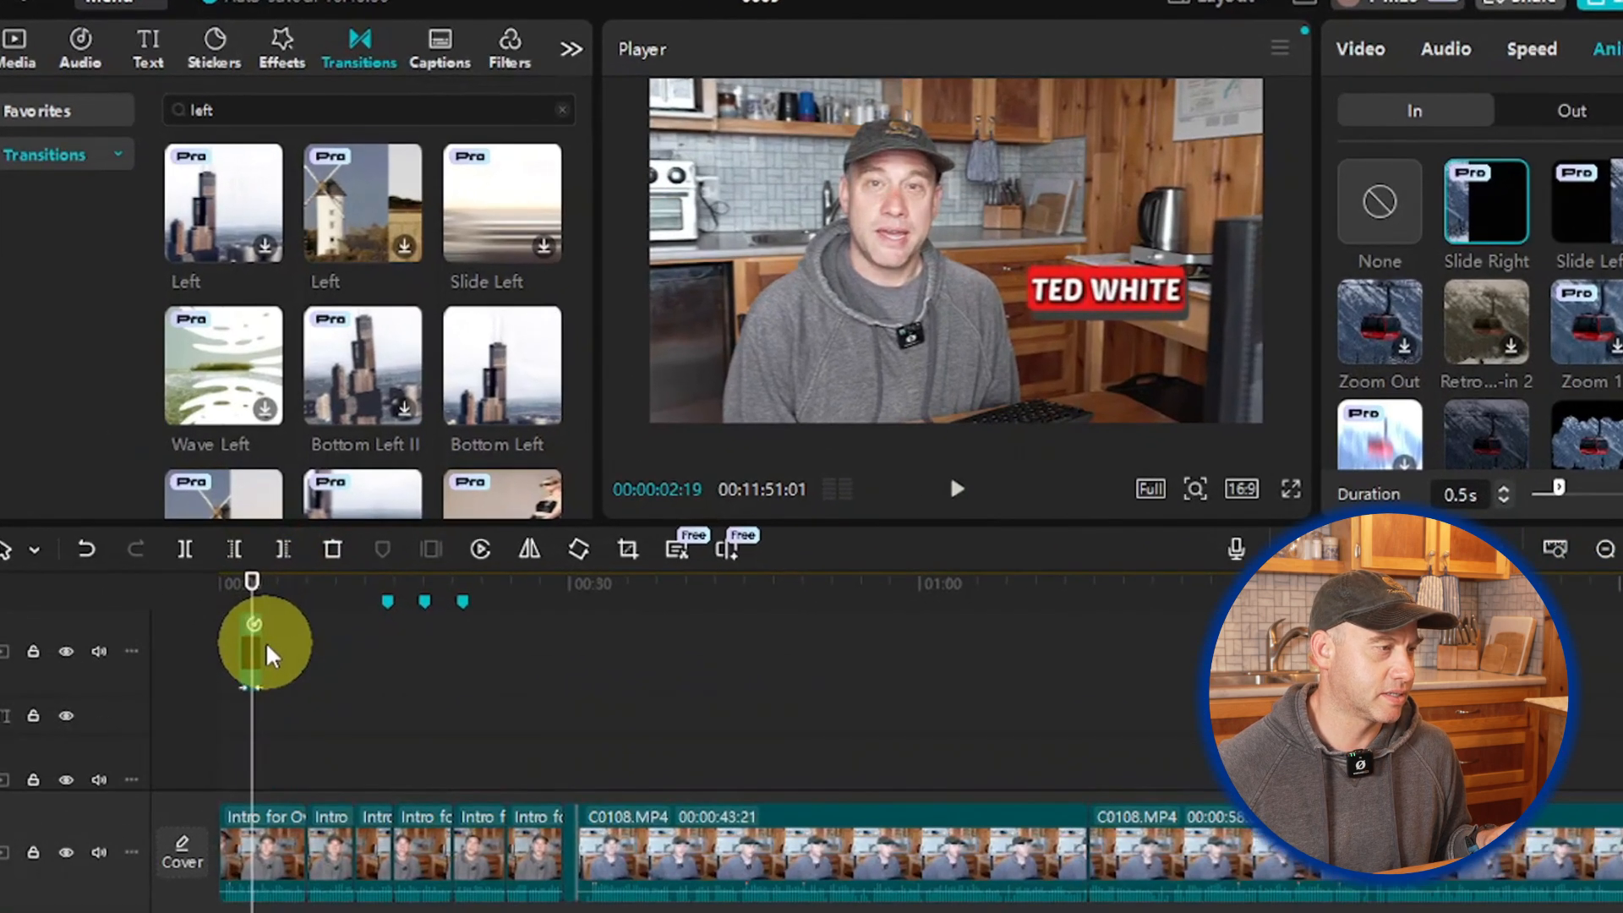
scroll(266, 645, down, 2)
scroll(267, 645, up, 1)
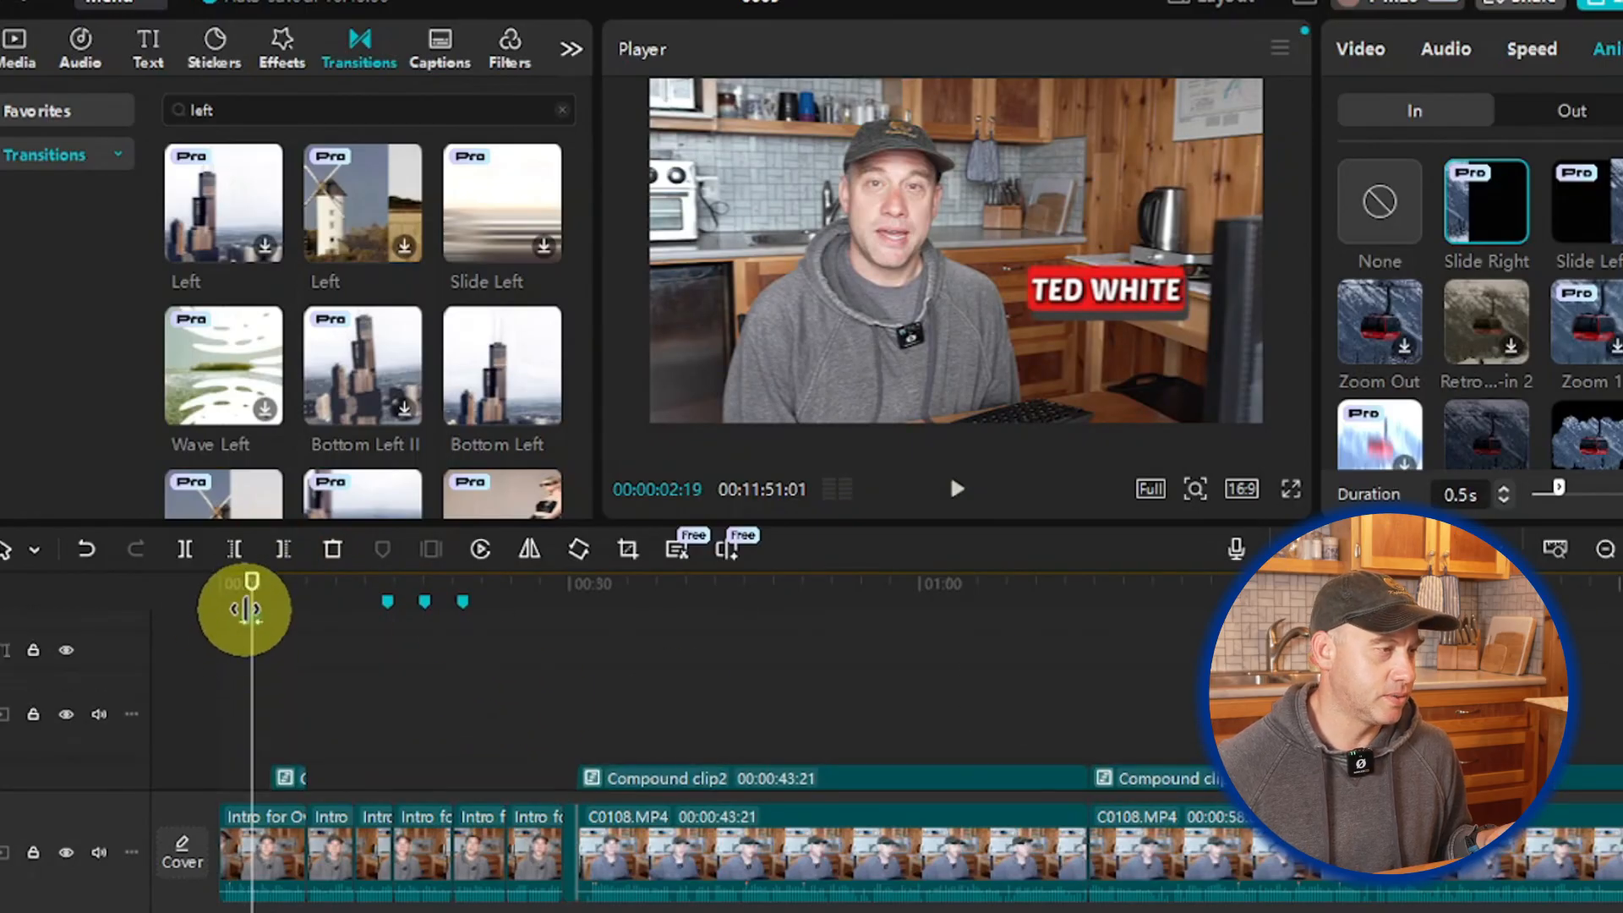
scroll(247, 658, up, 1)
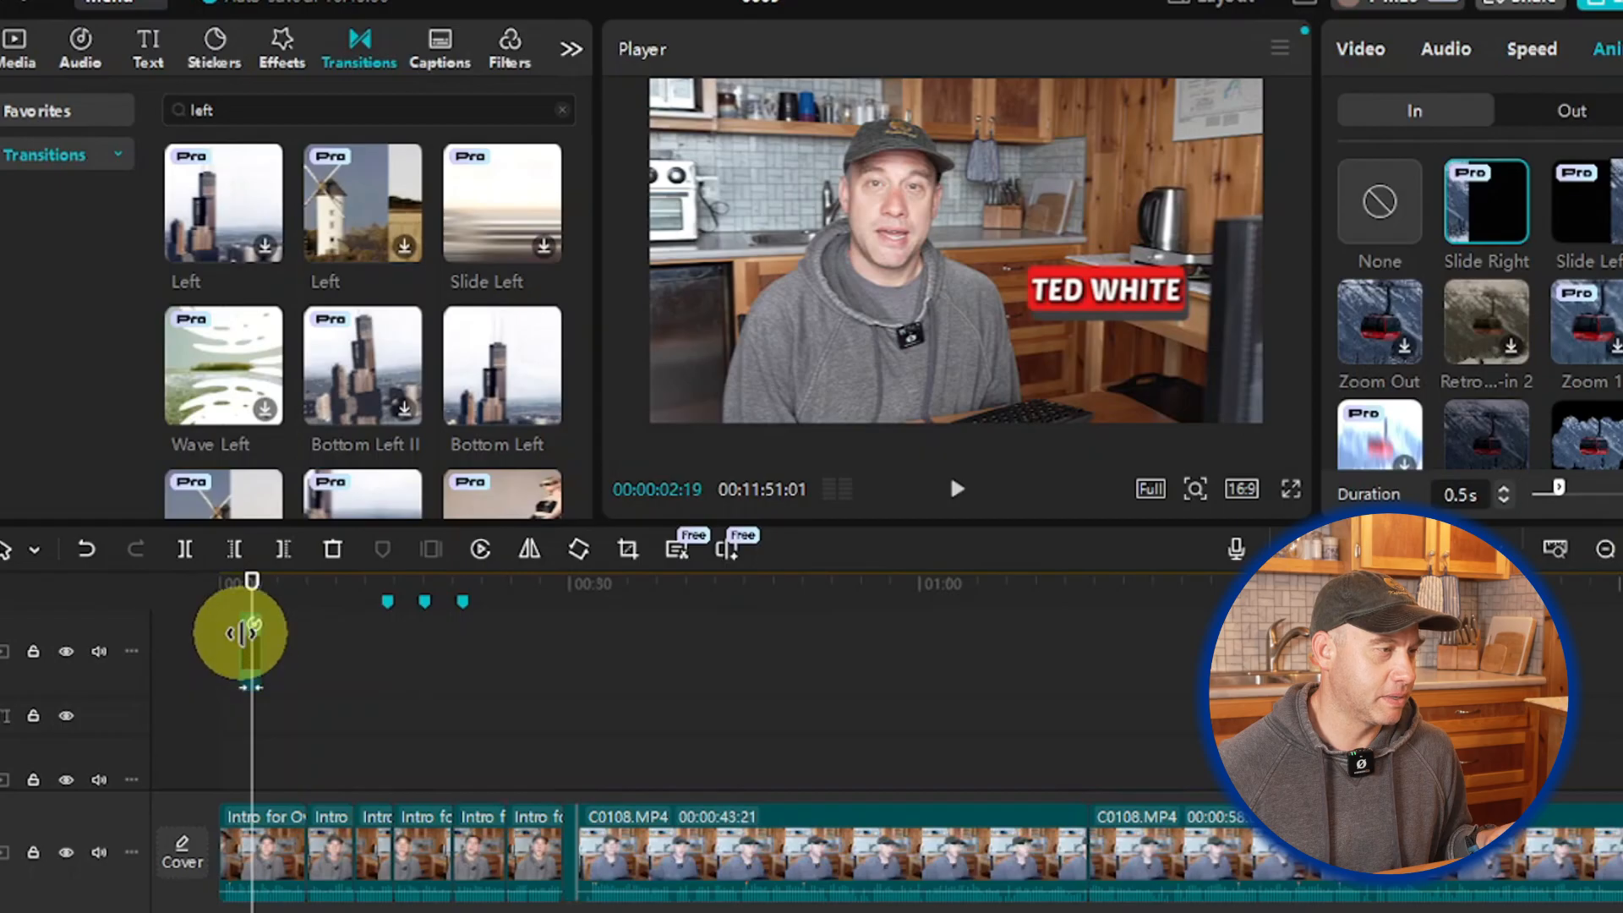
click(244, 634)
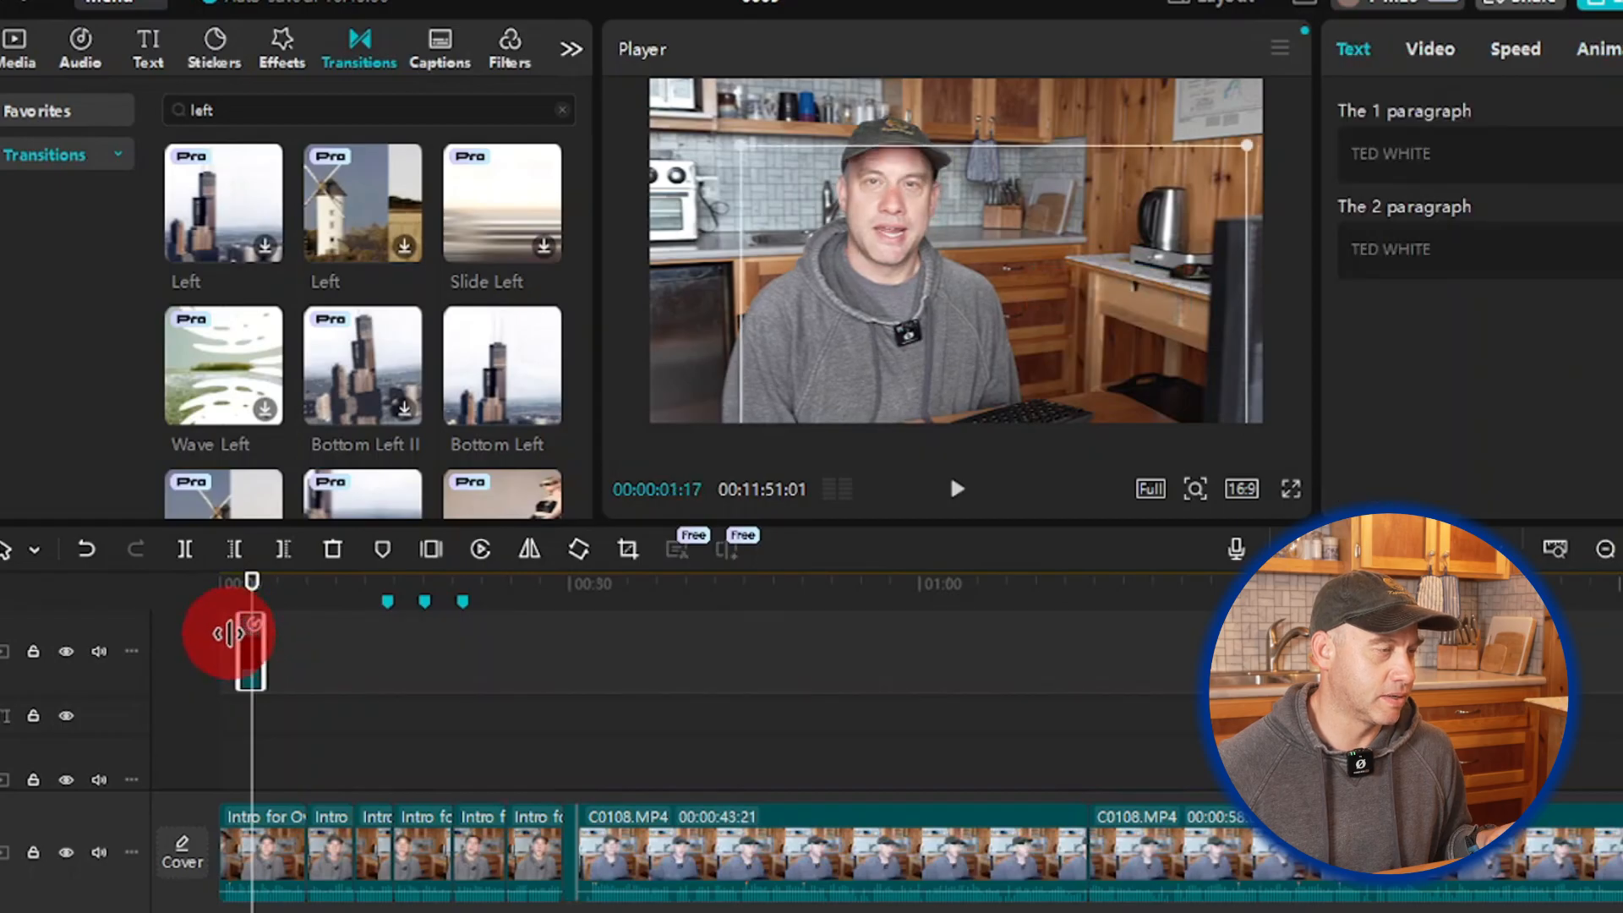
drag(222, 629, 237, 641)
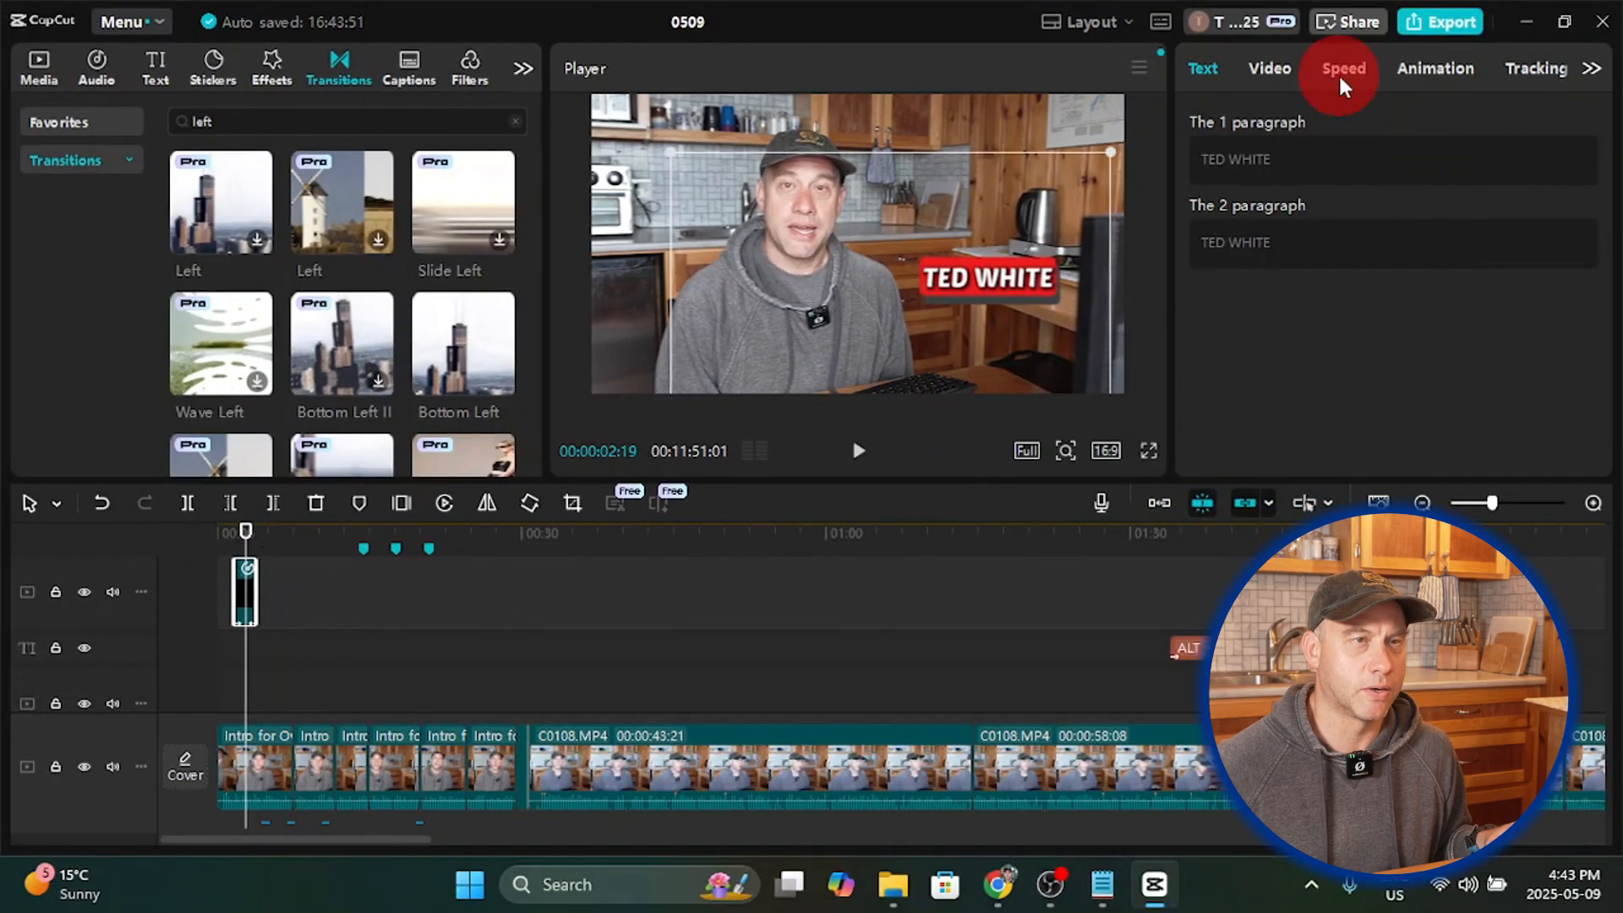
Step: Set the name title clip's speed to 1.30x and play back the start of the intro
click(1342, 78)
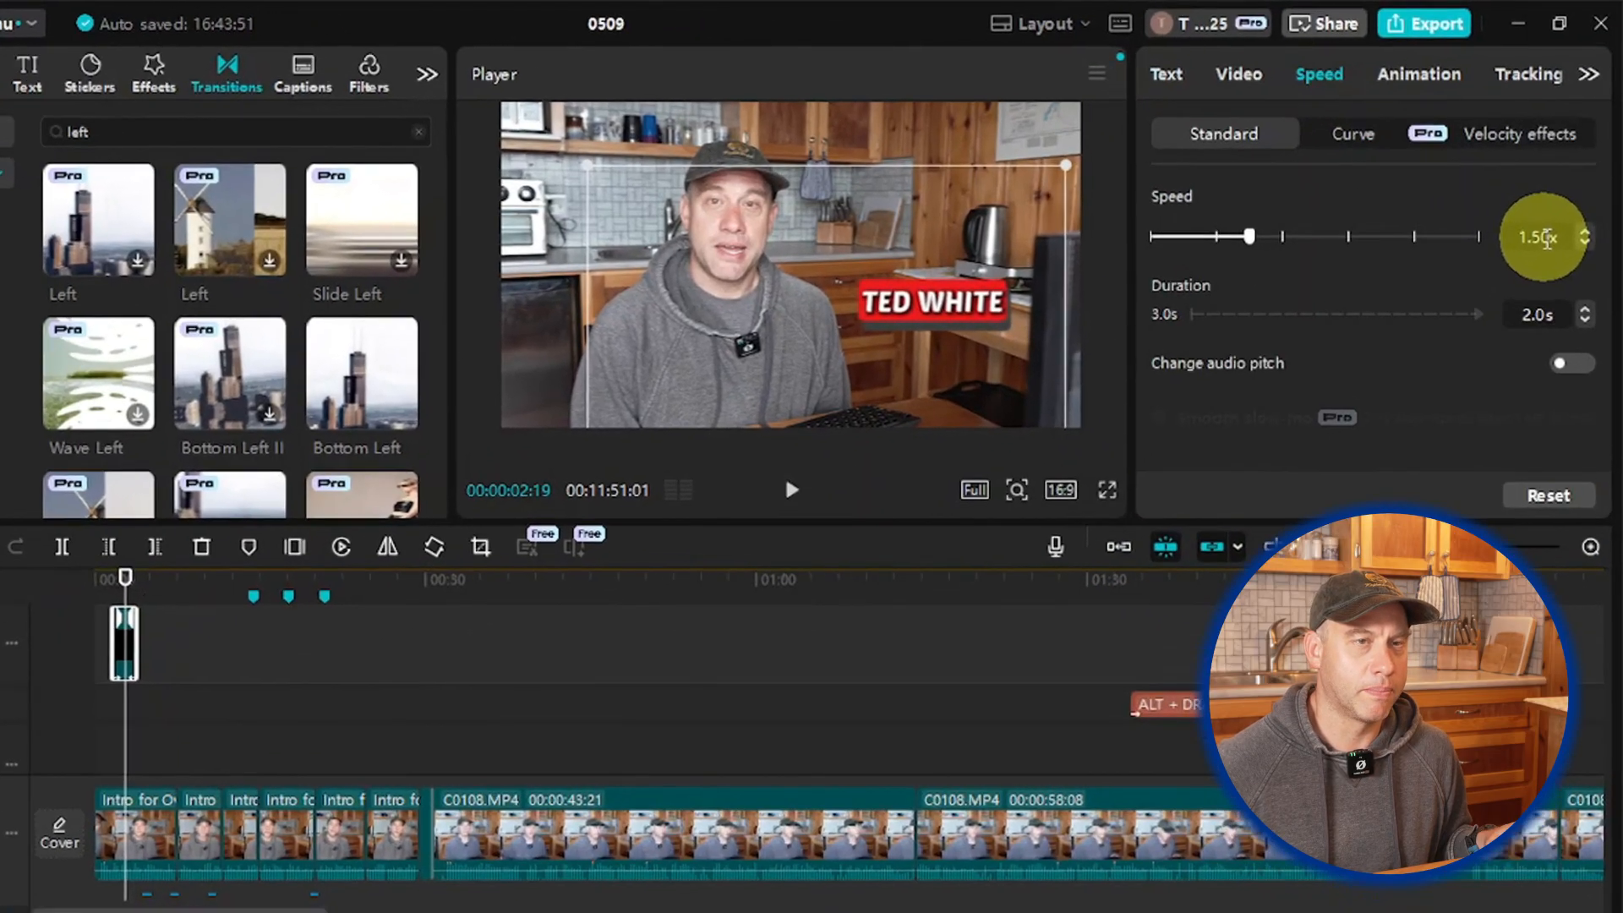
click(1551, 220)
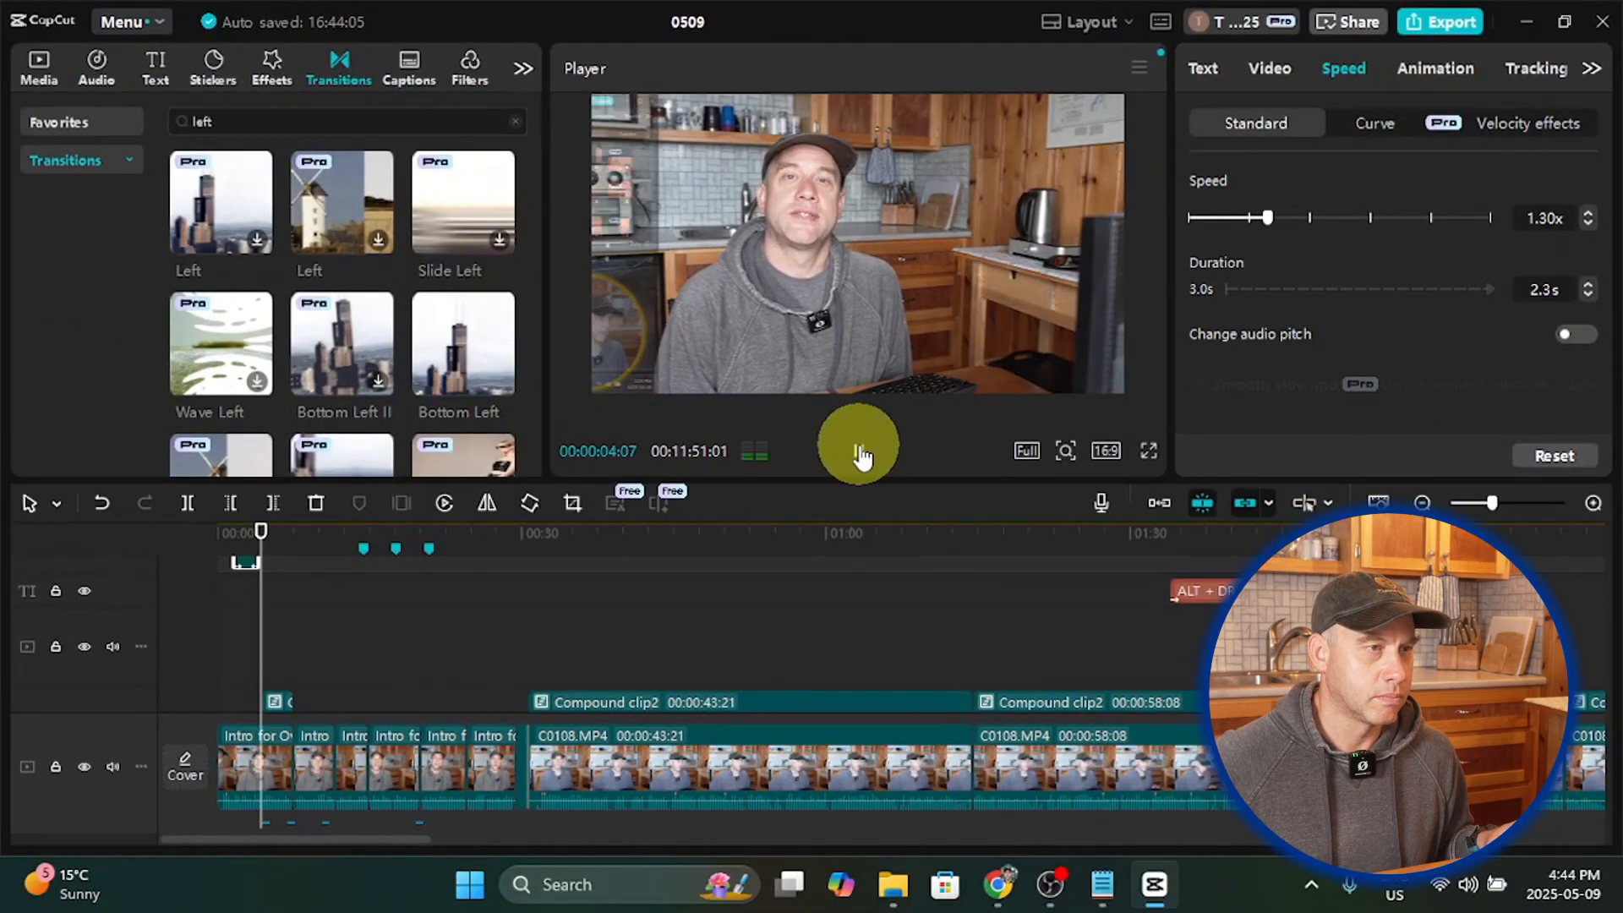
click(859, 451)
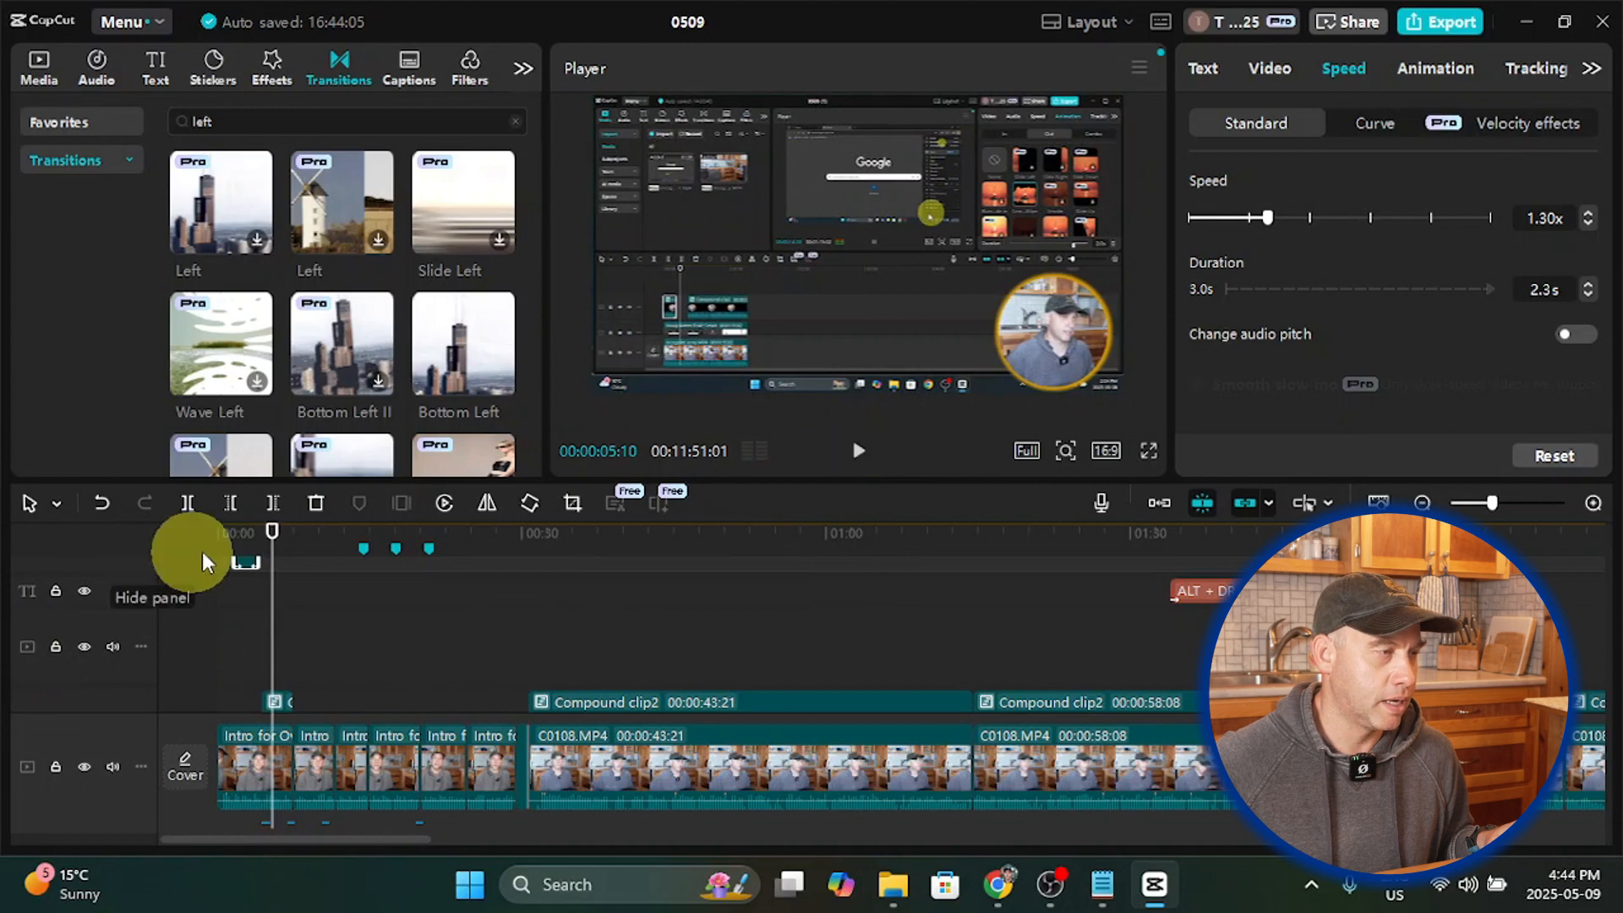
Step: Stretch the start edge of the name title clip earlier to a speed of 0.99x and a duration of 3.0s
drag(272, 535, 233, 568)
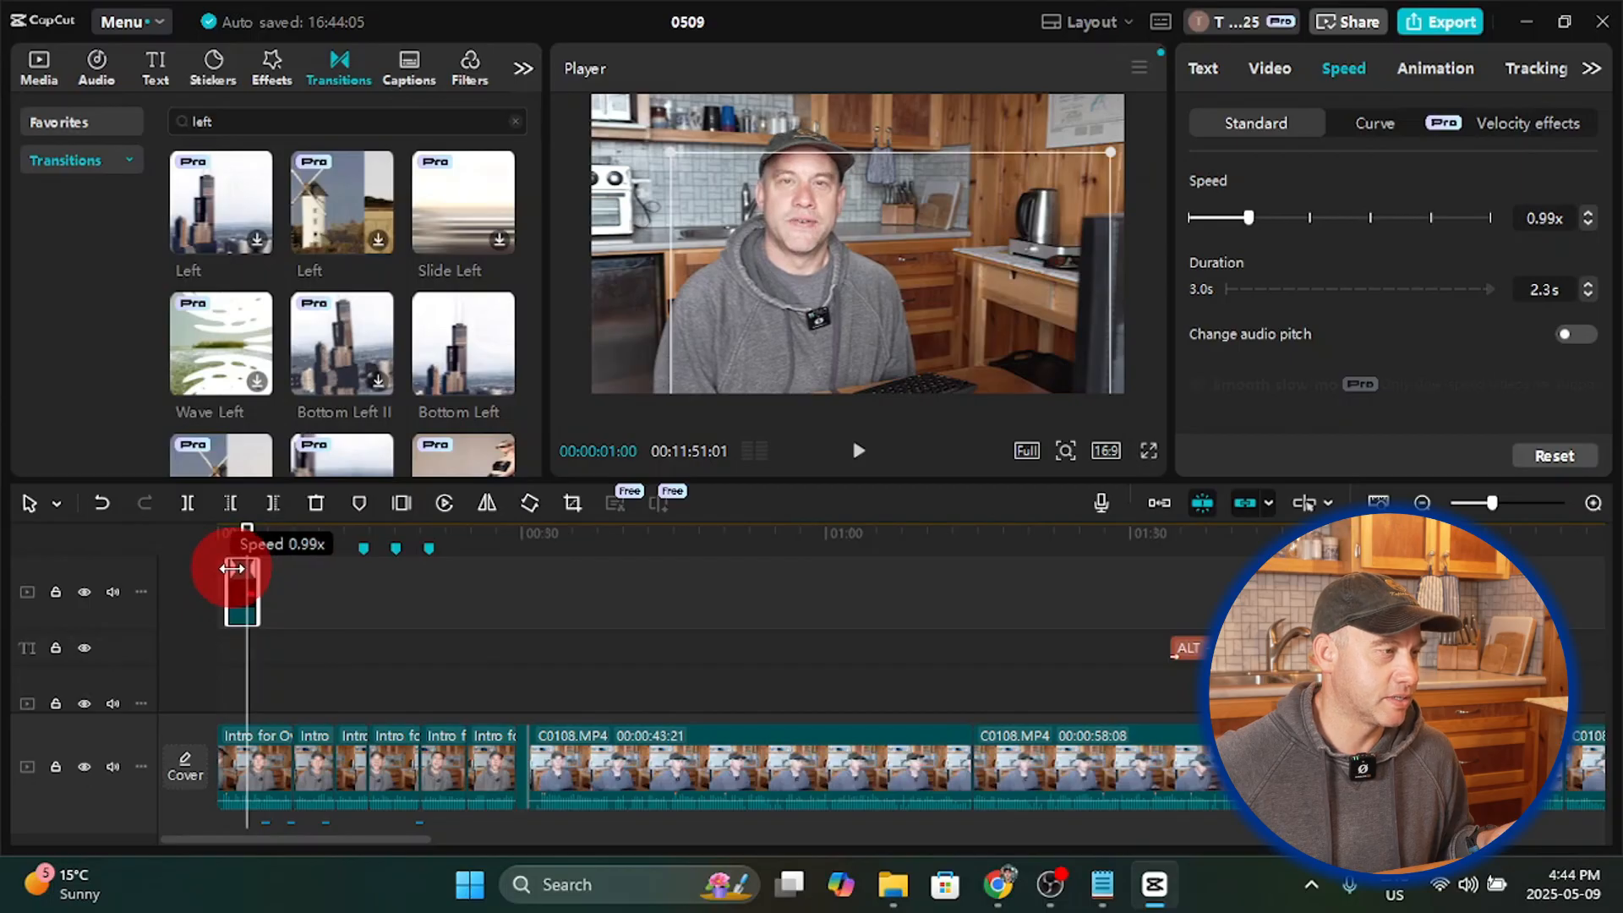
drag(233, 568, 233, 568)
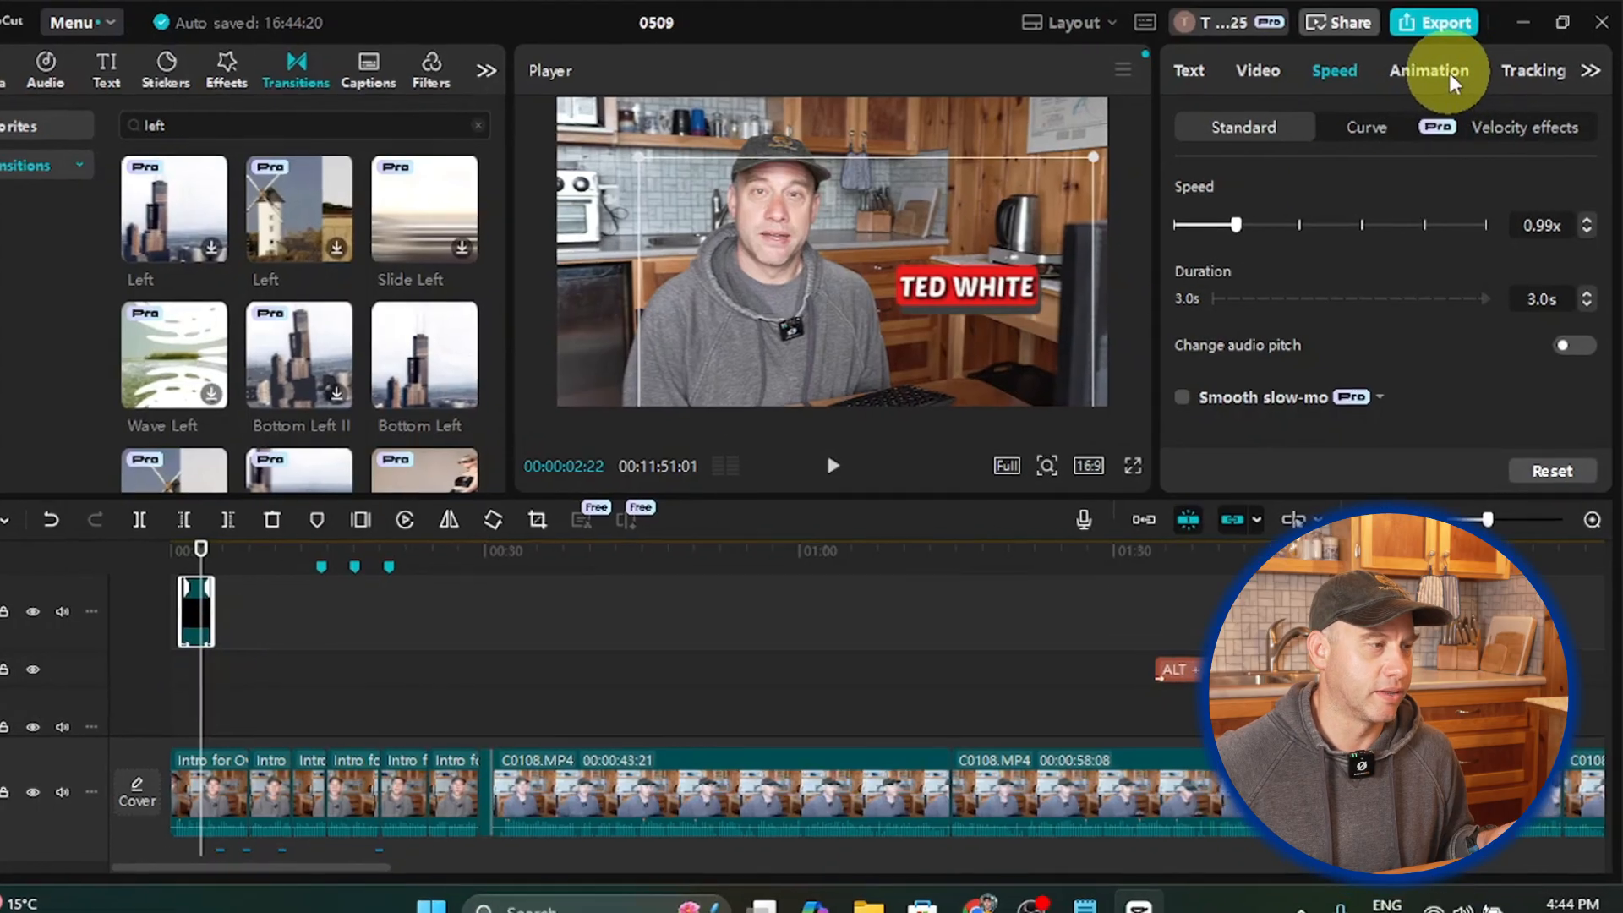
Step: Set the out-animation duration of the name title clip to 0.7s
click(1456, 74)
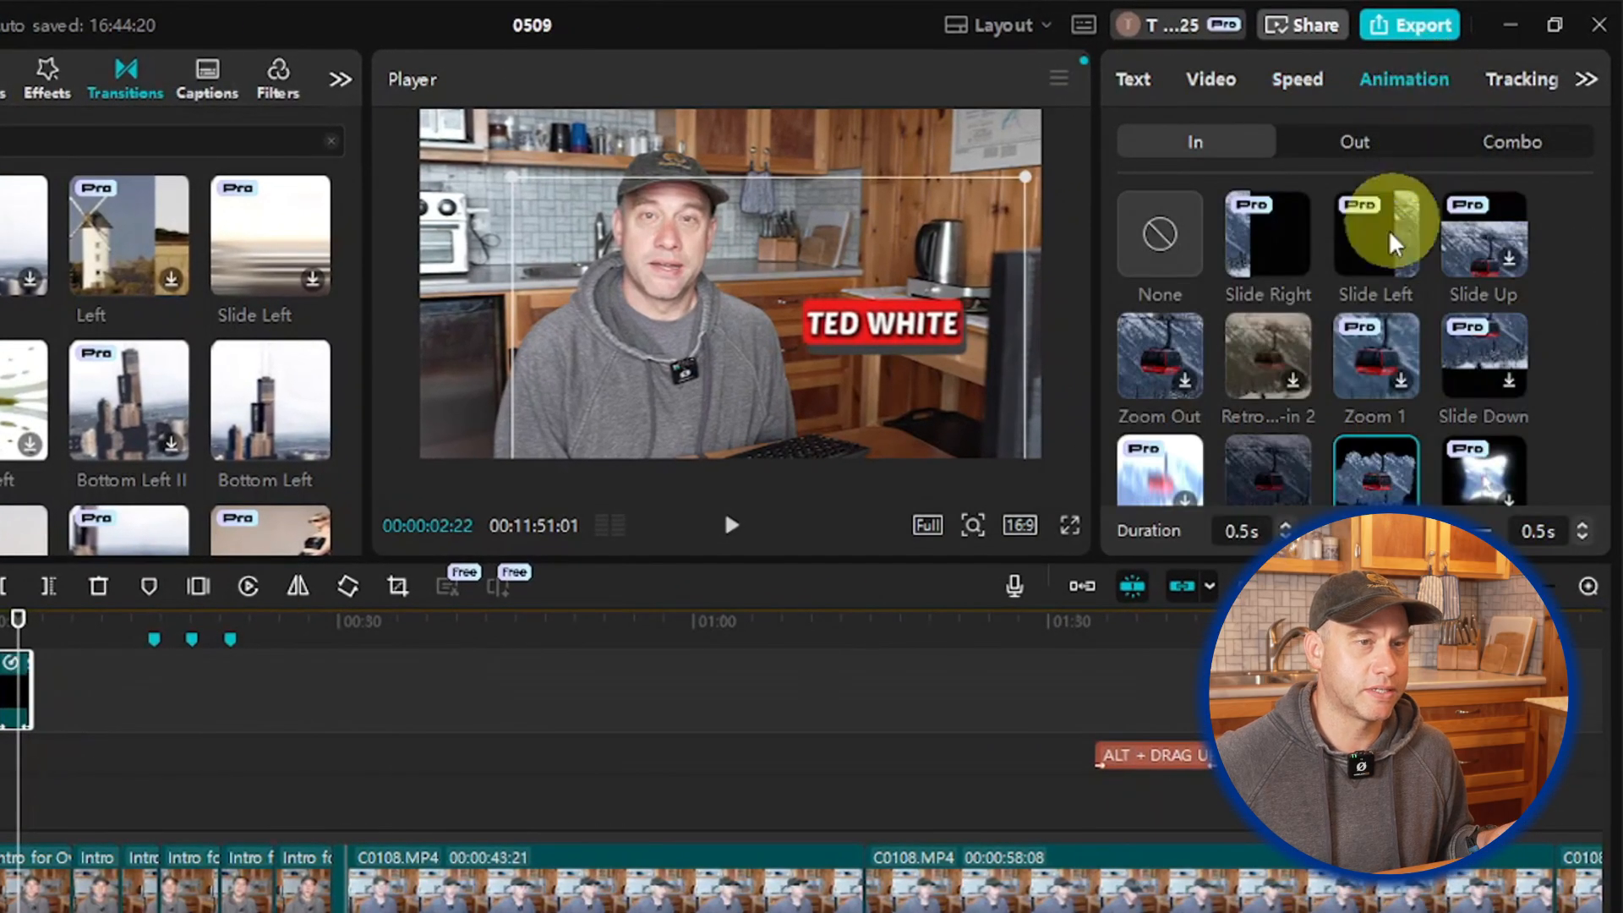
scroll(1387, 373, down, 2)
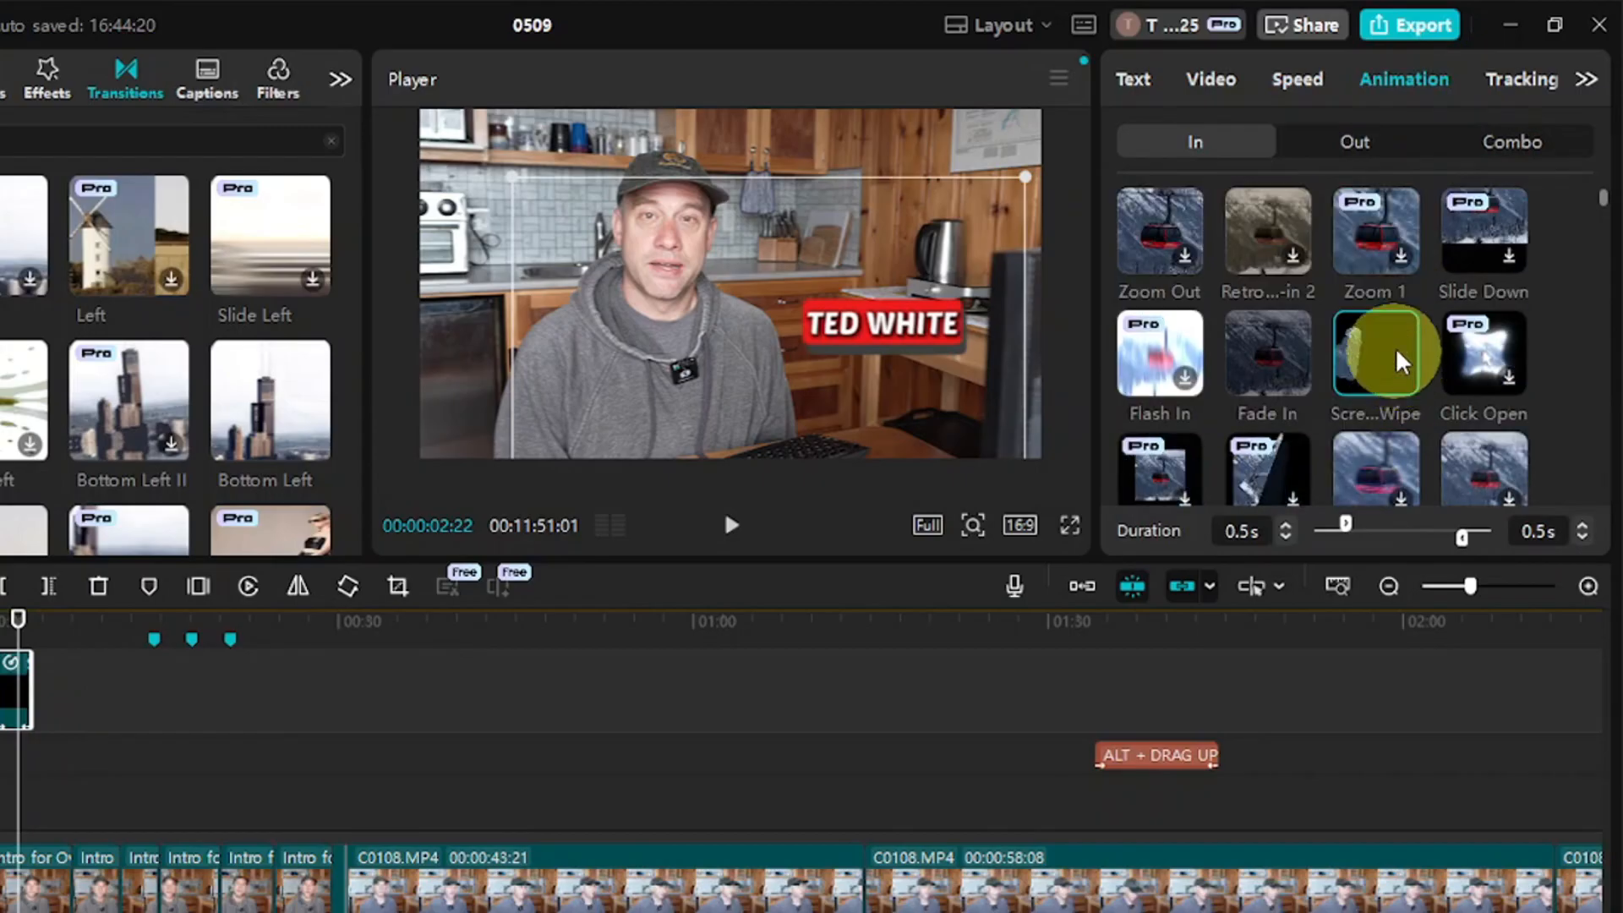
click(1535, 536)
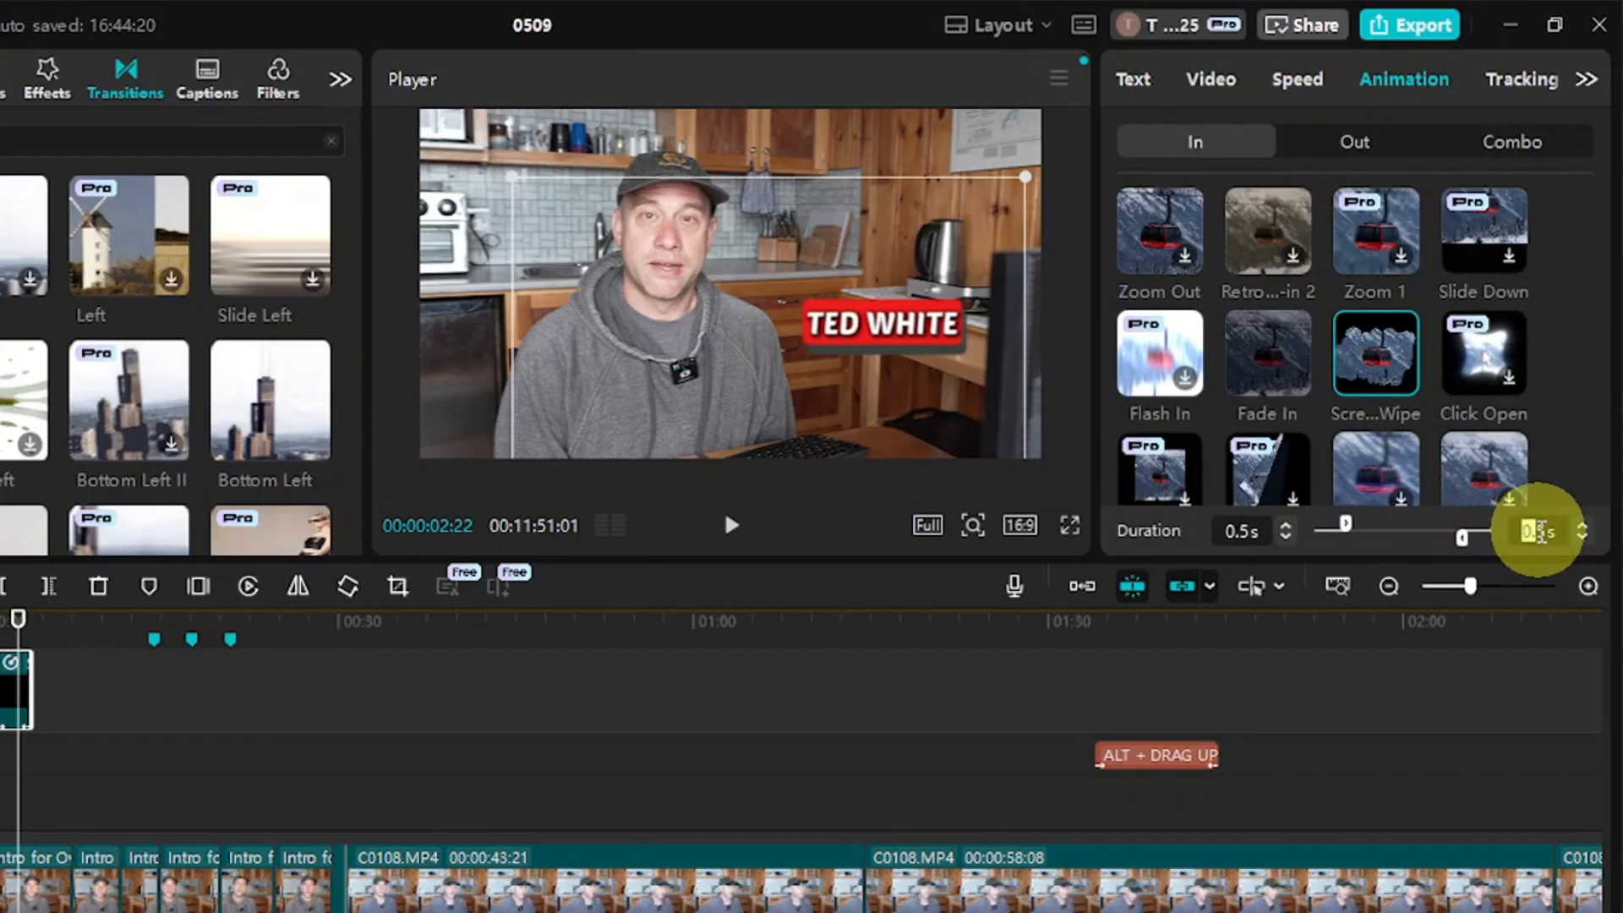
click(1540, 531)
drag(1544, 526, 1502, 526)
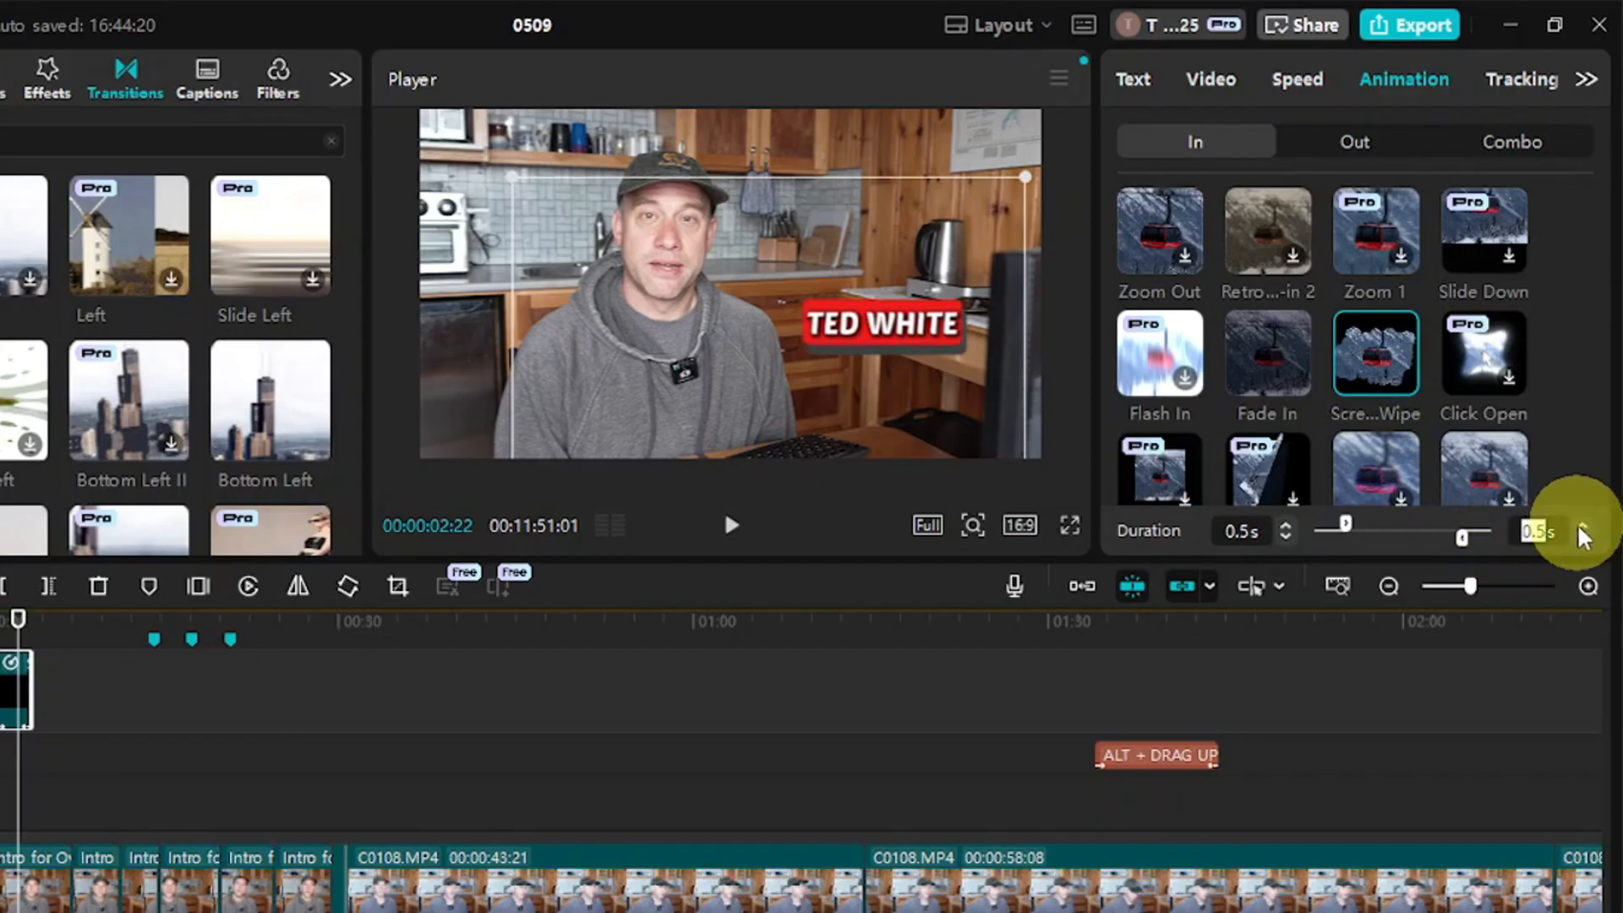
click(1541, 531)
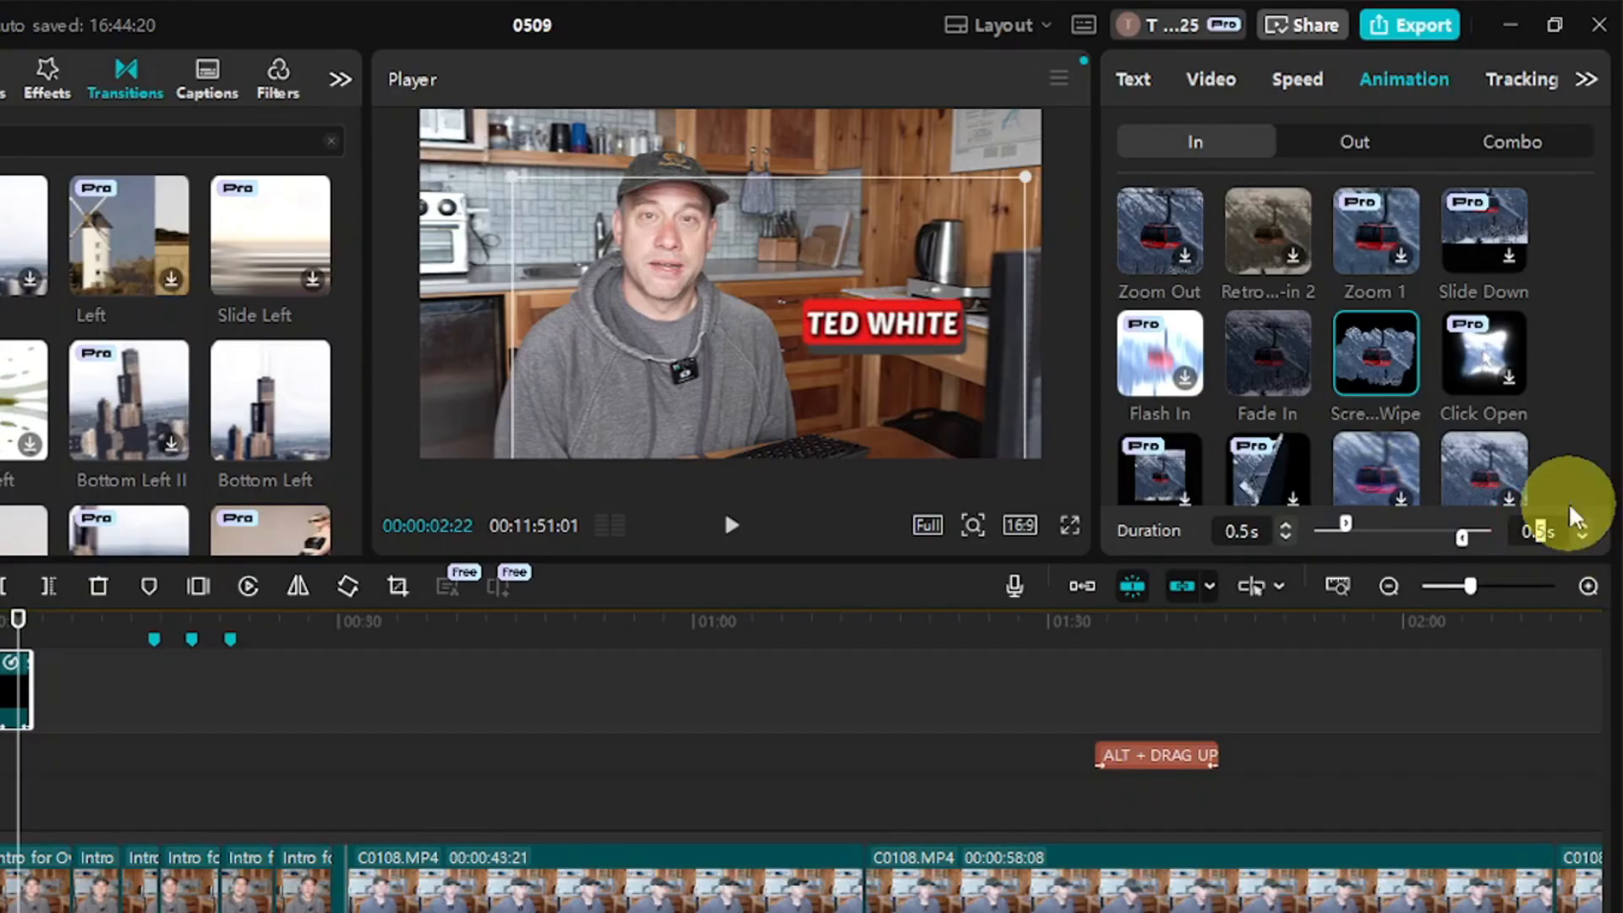
key(Return)
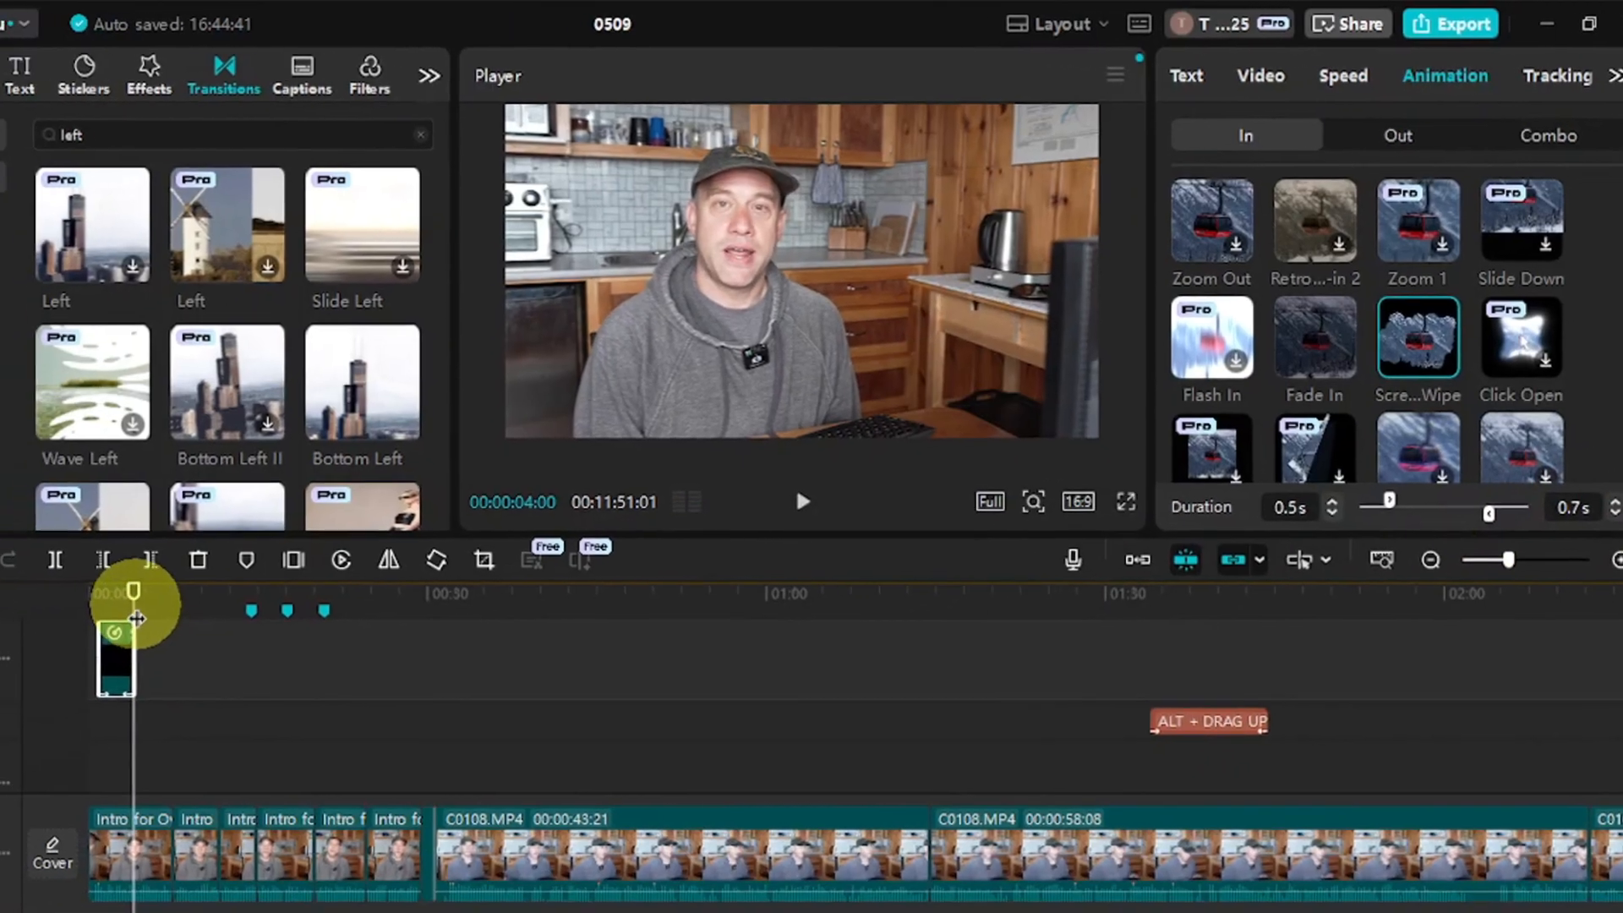
Step: Set the name title clip's in-animation duration to 0.7s and play back its entrance from 00:00:01:00
drag(31, 619, 144, 600)
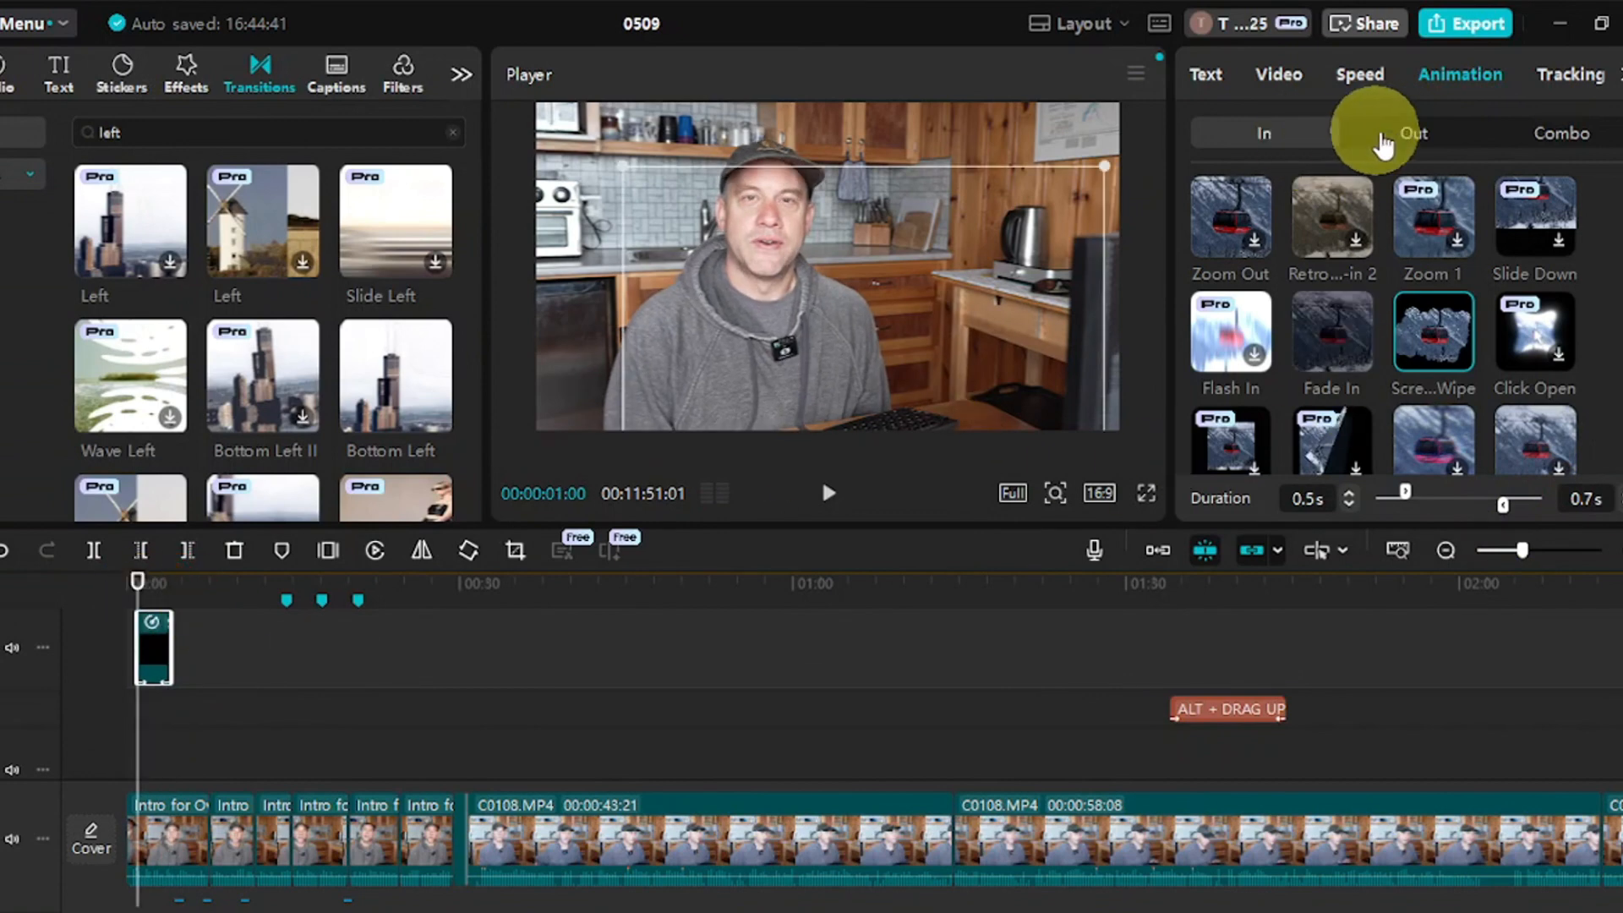
click(1407, 135)
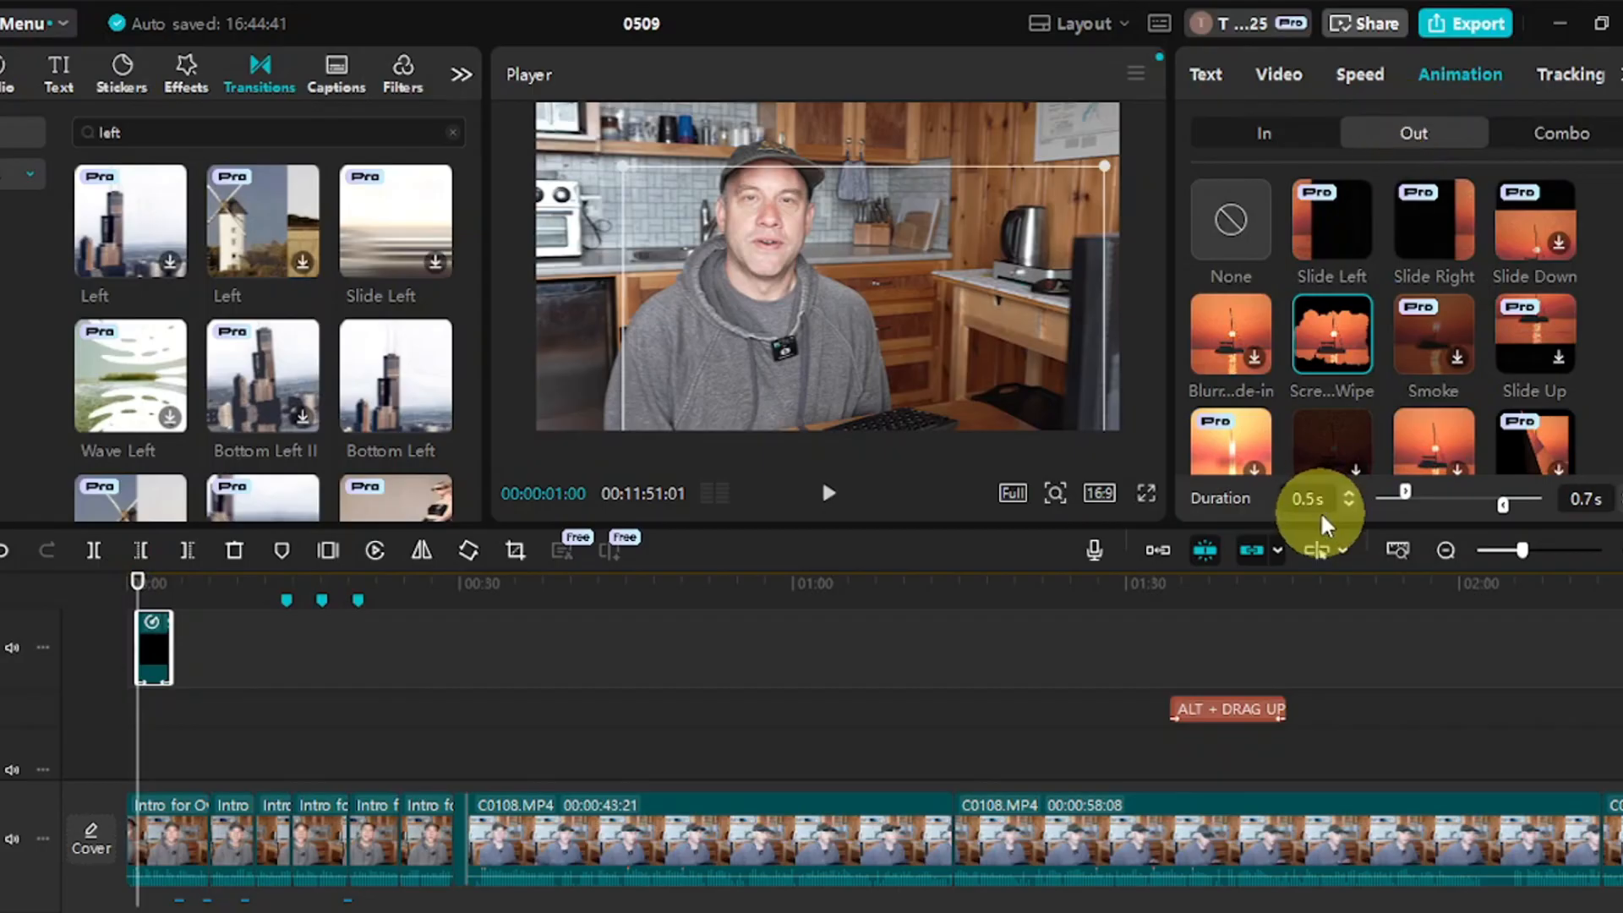
click(1269, 140)
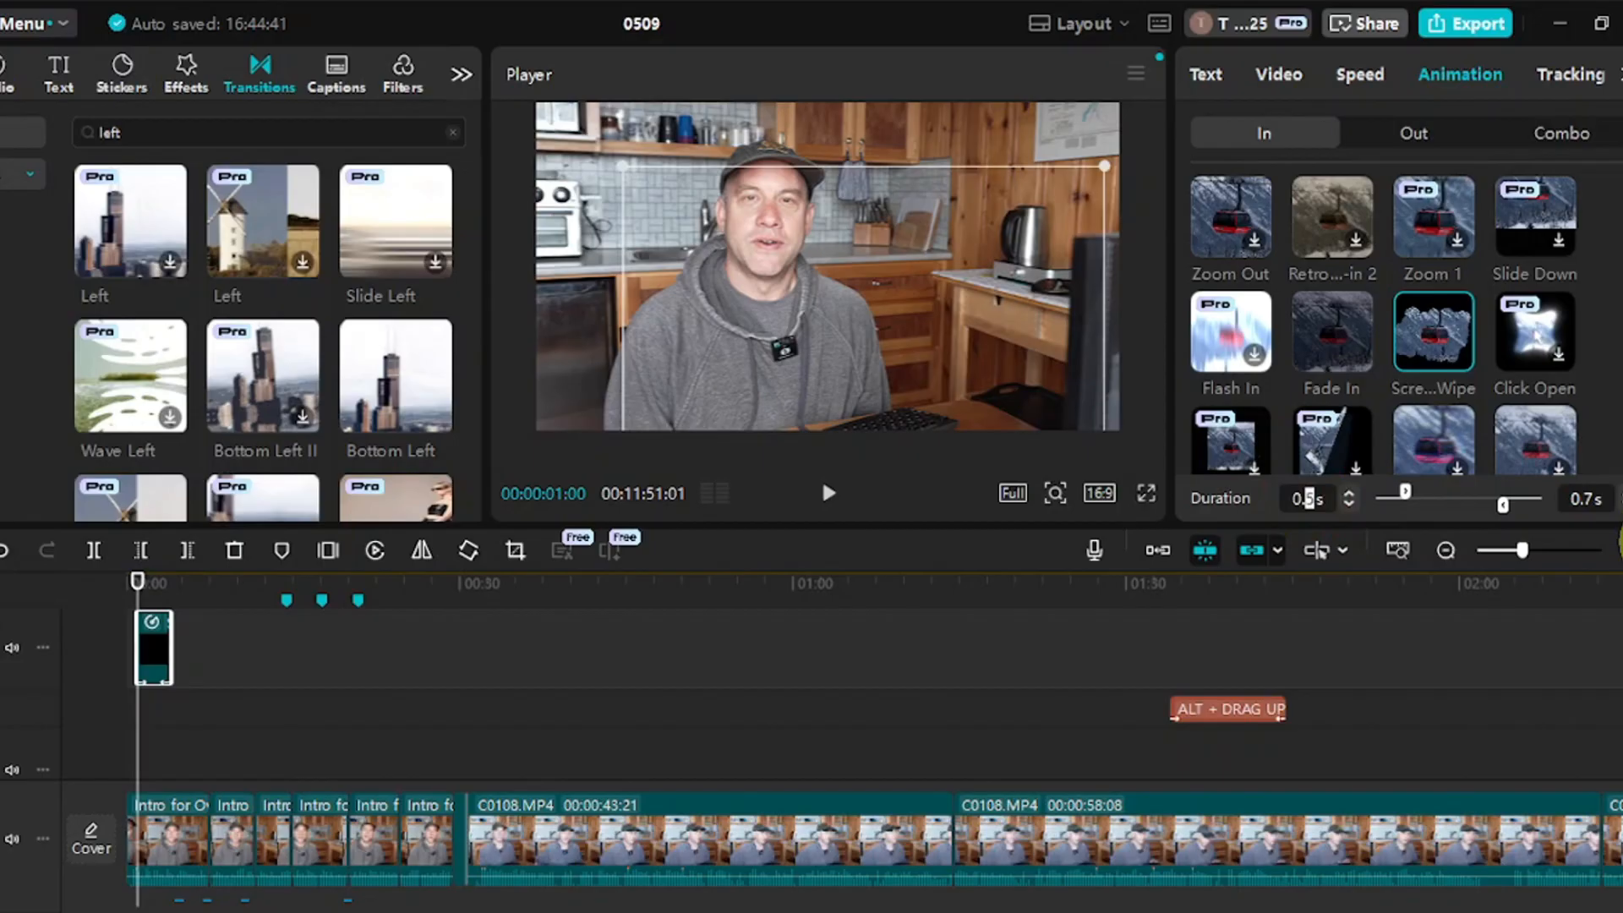
key(space)
key(space)
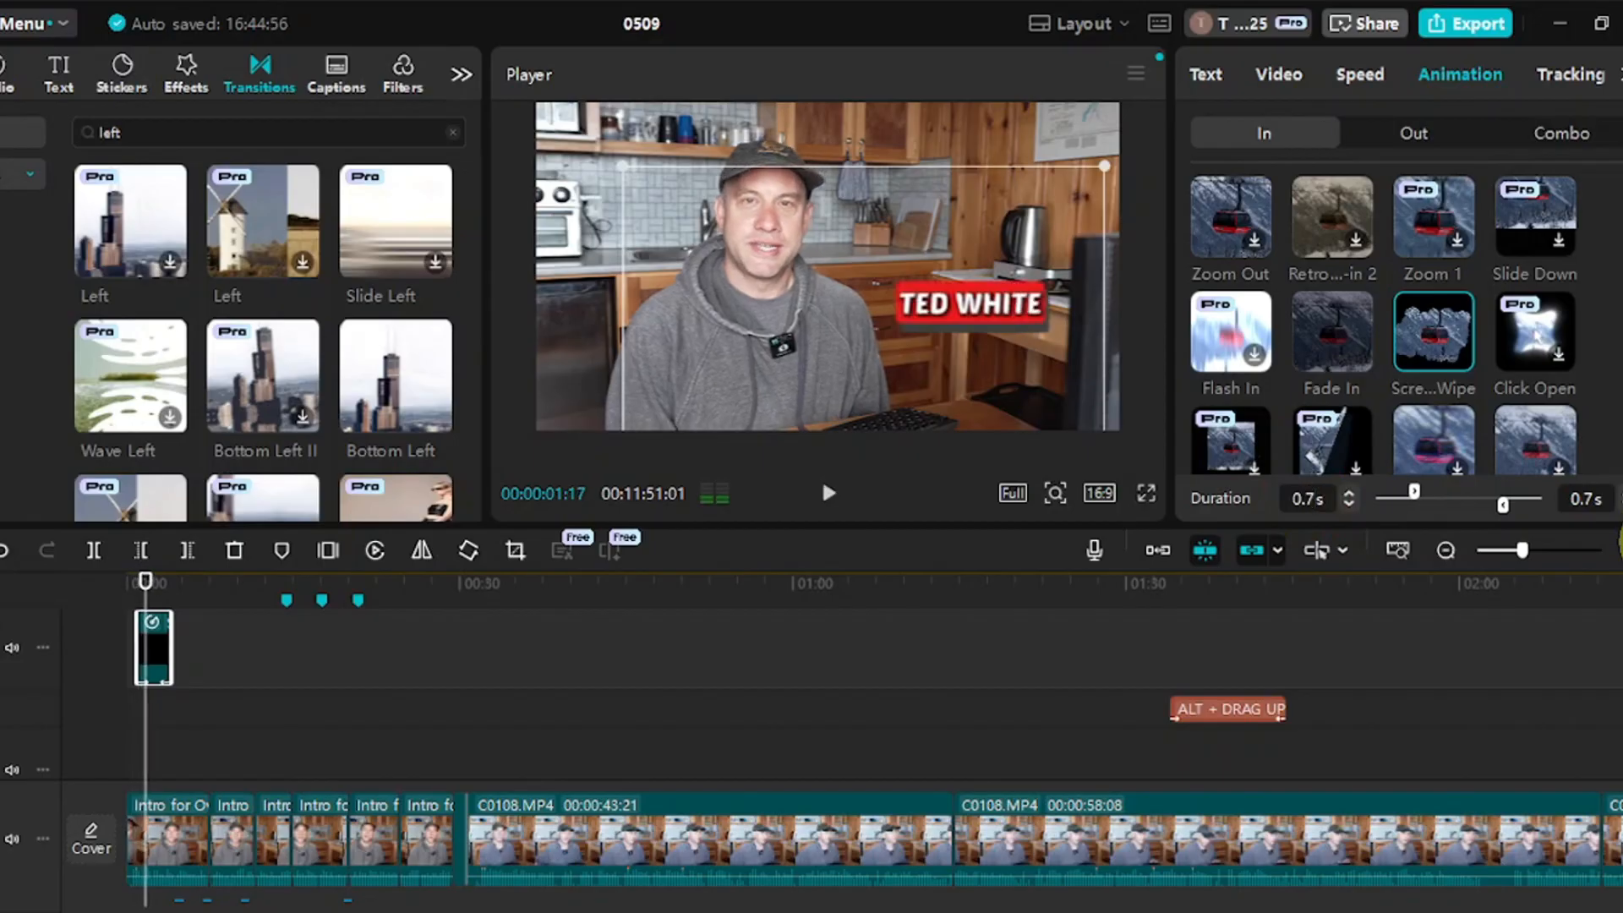
Step: Play back the intro from 00:00:00:00 to review the name title animations, stopping after the first screen-recording overlay appears
click(129, 581)
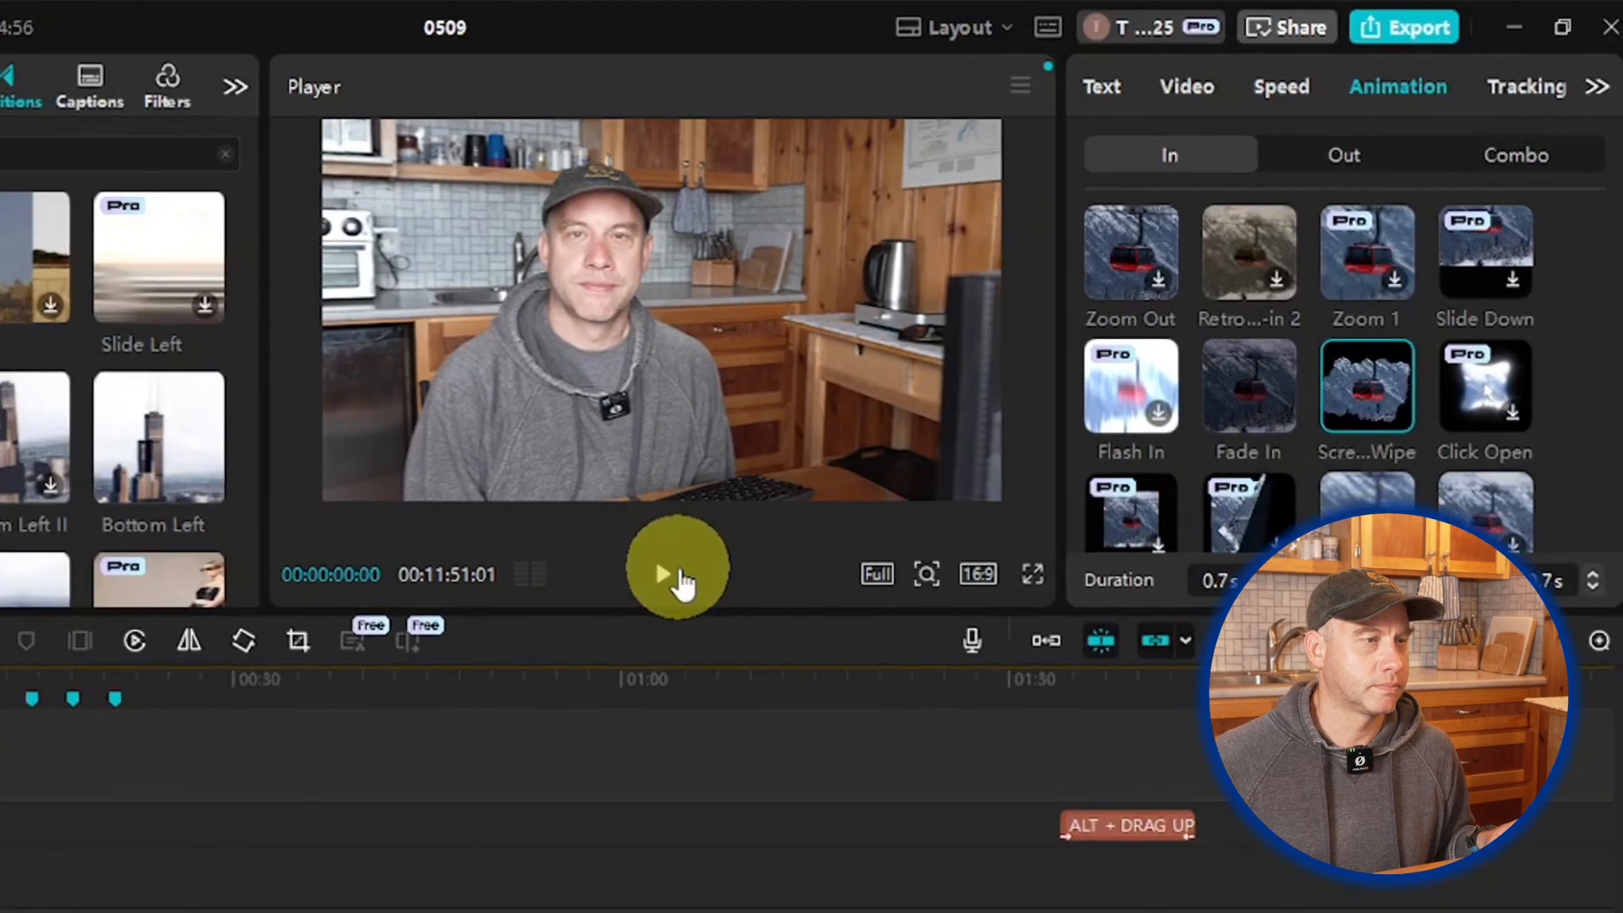
click(837, 499)
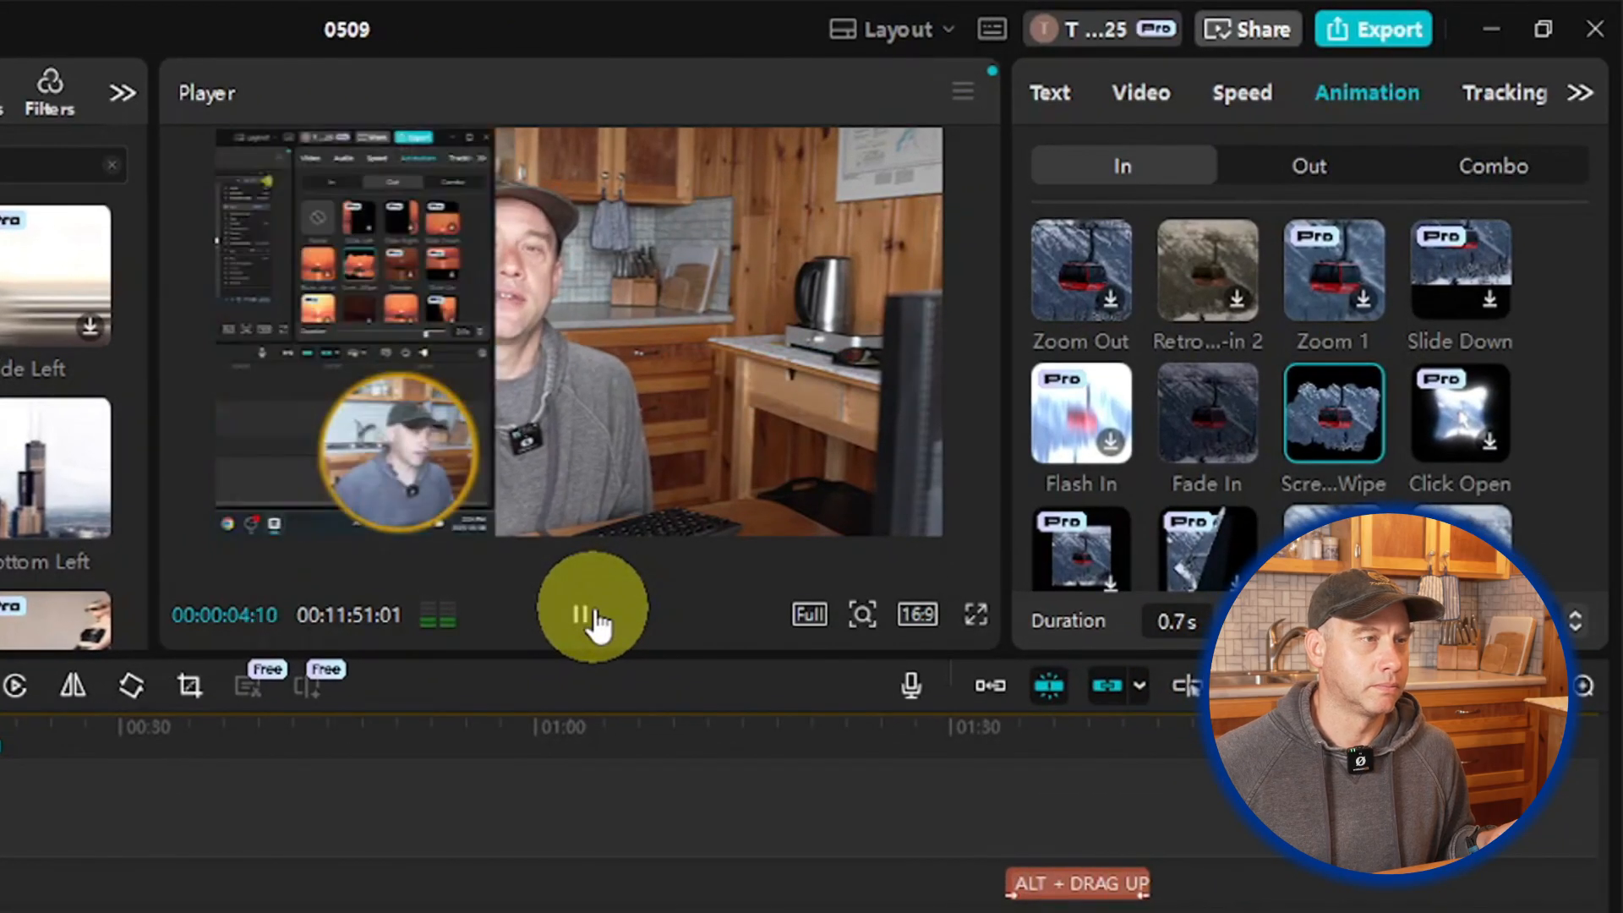
click(581, 616)
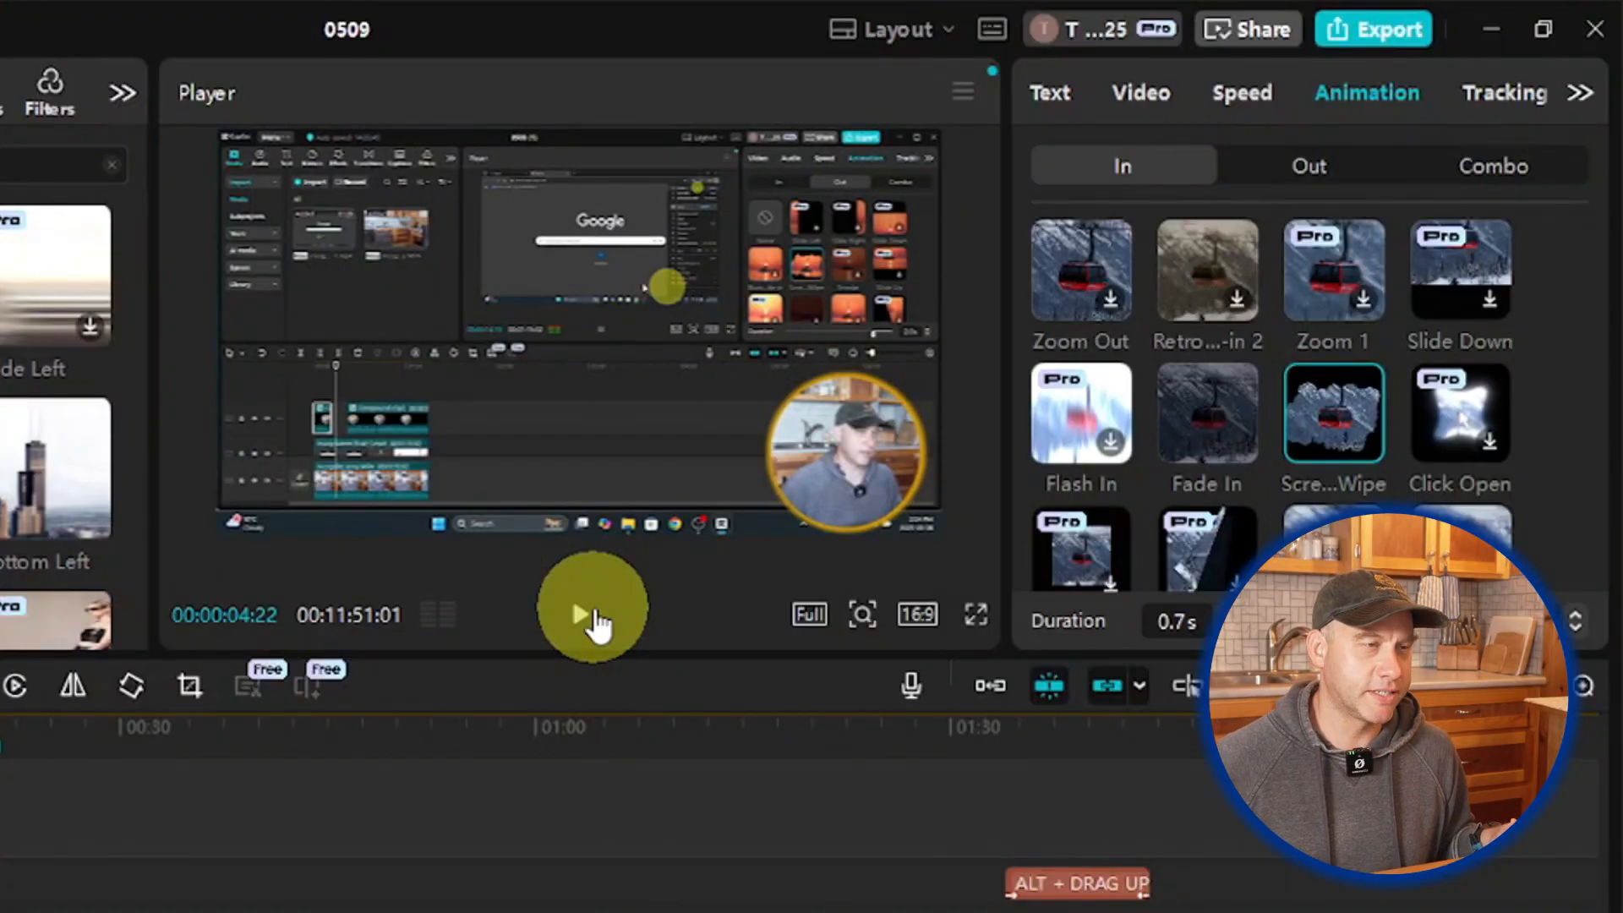
scroll(592, 829, down, 5)
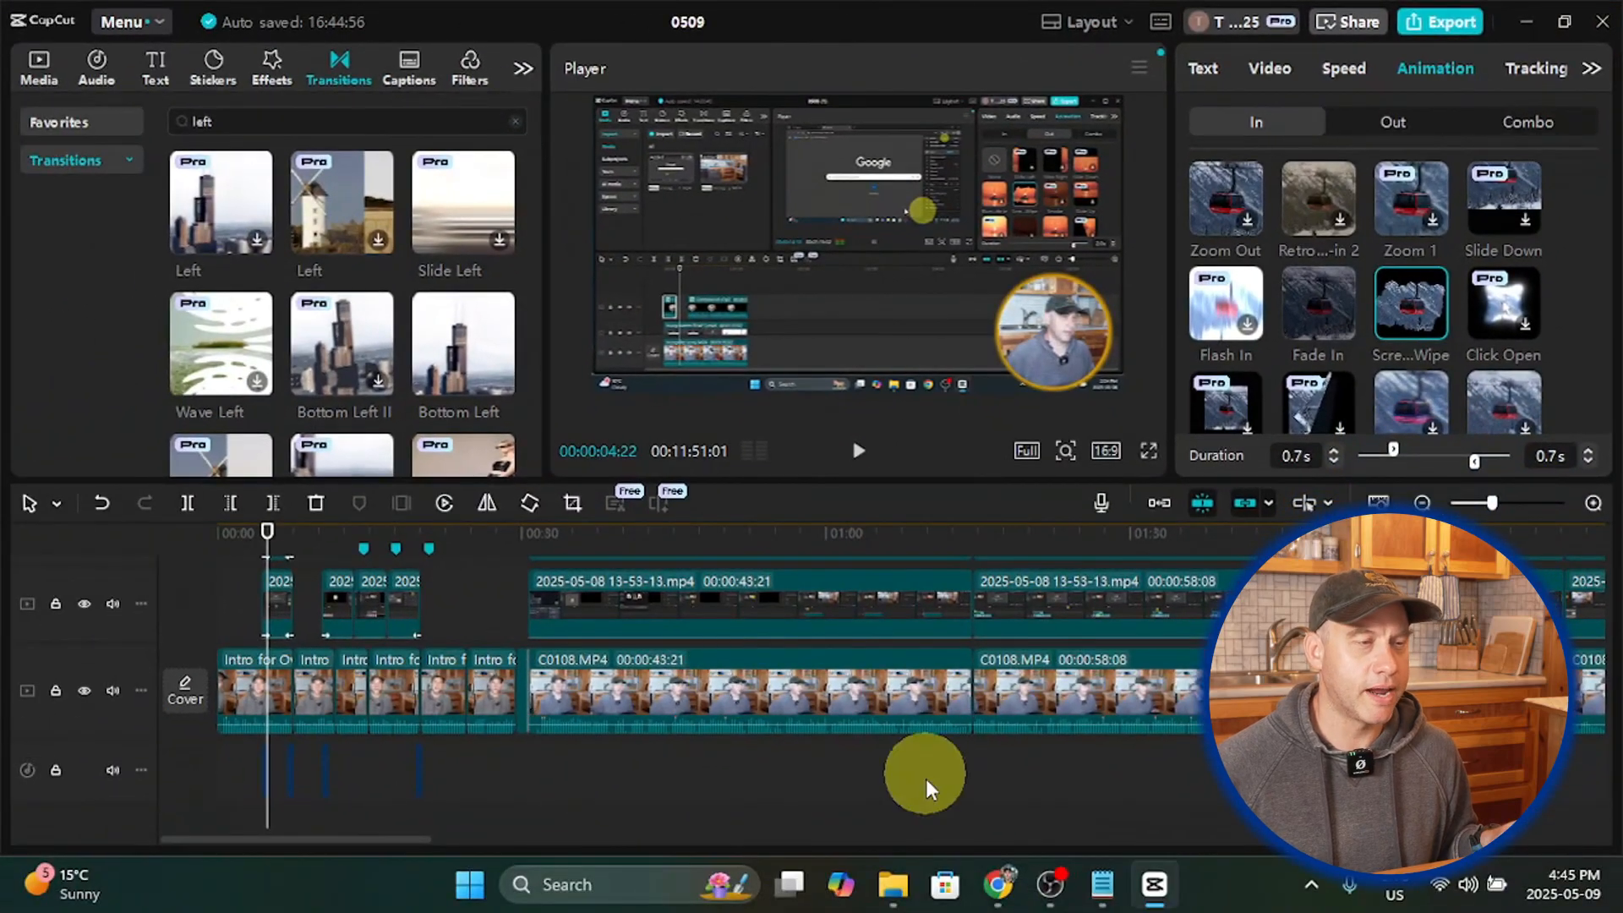
Step: Switch to the YouTube Studio audio library in Chrome and start downloading the Dance & Electronic track "Rollin With The Flow"
mouse_move(1007, 898)
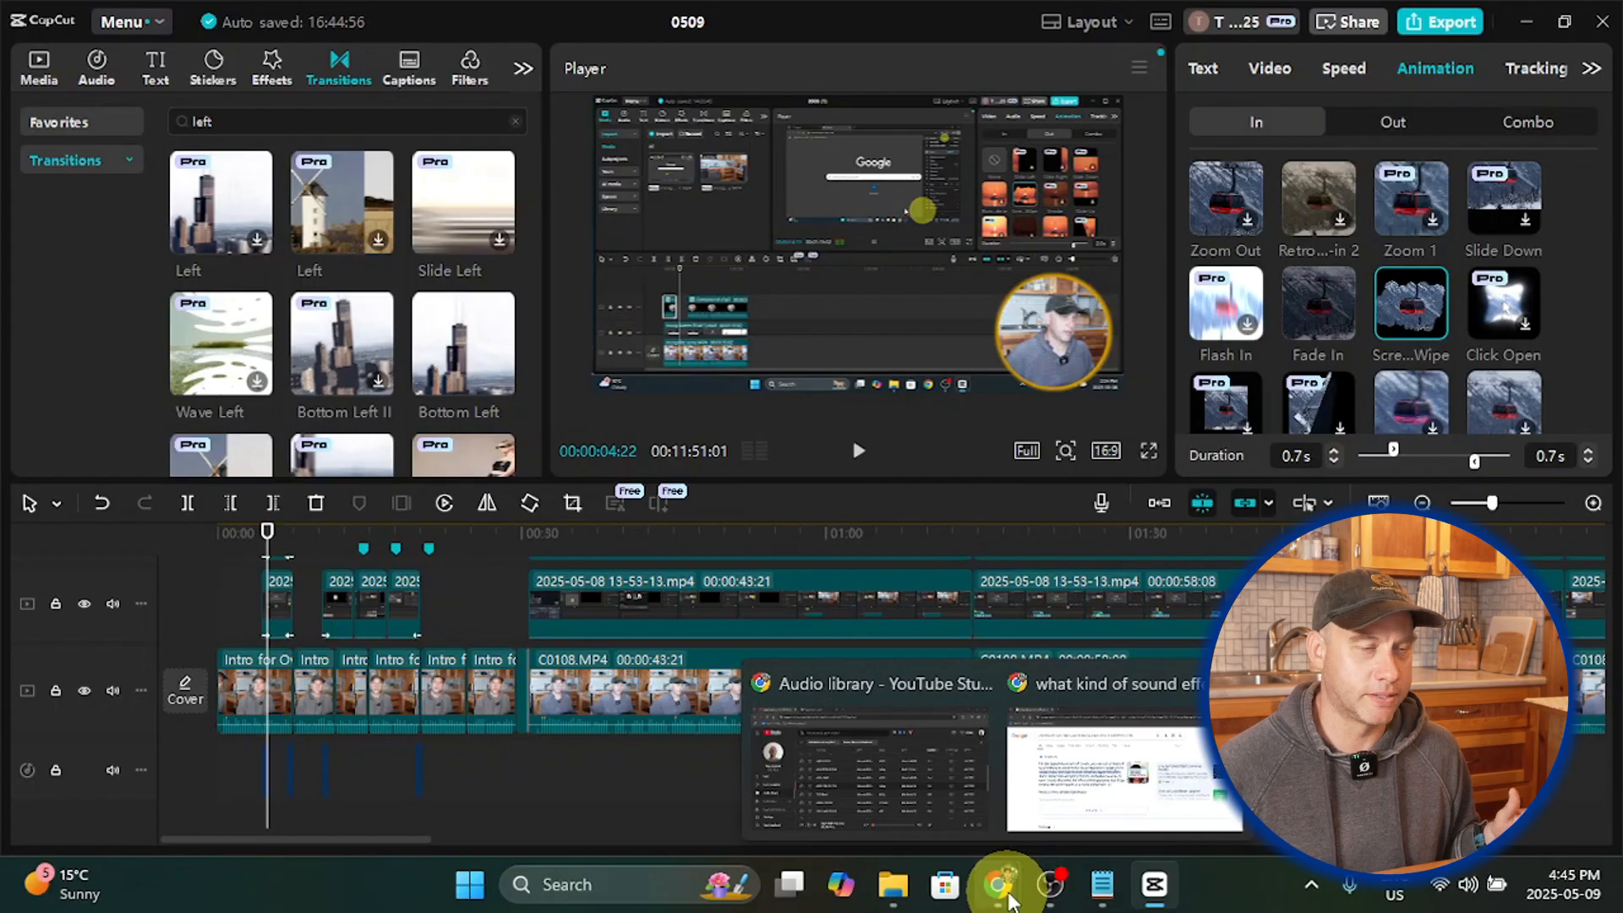
click(908, 797)
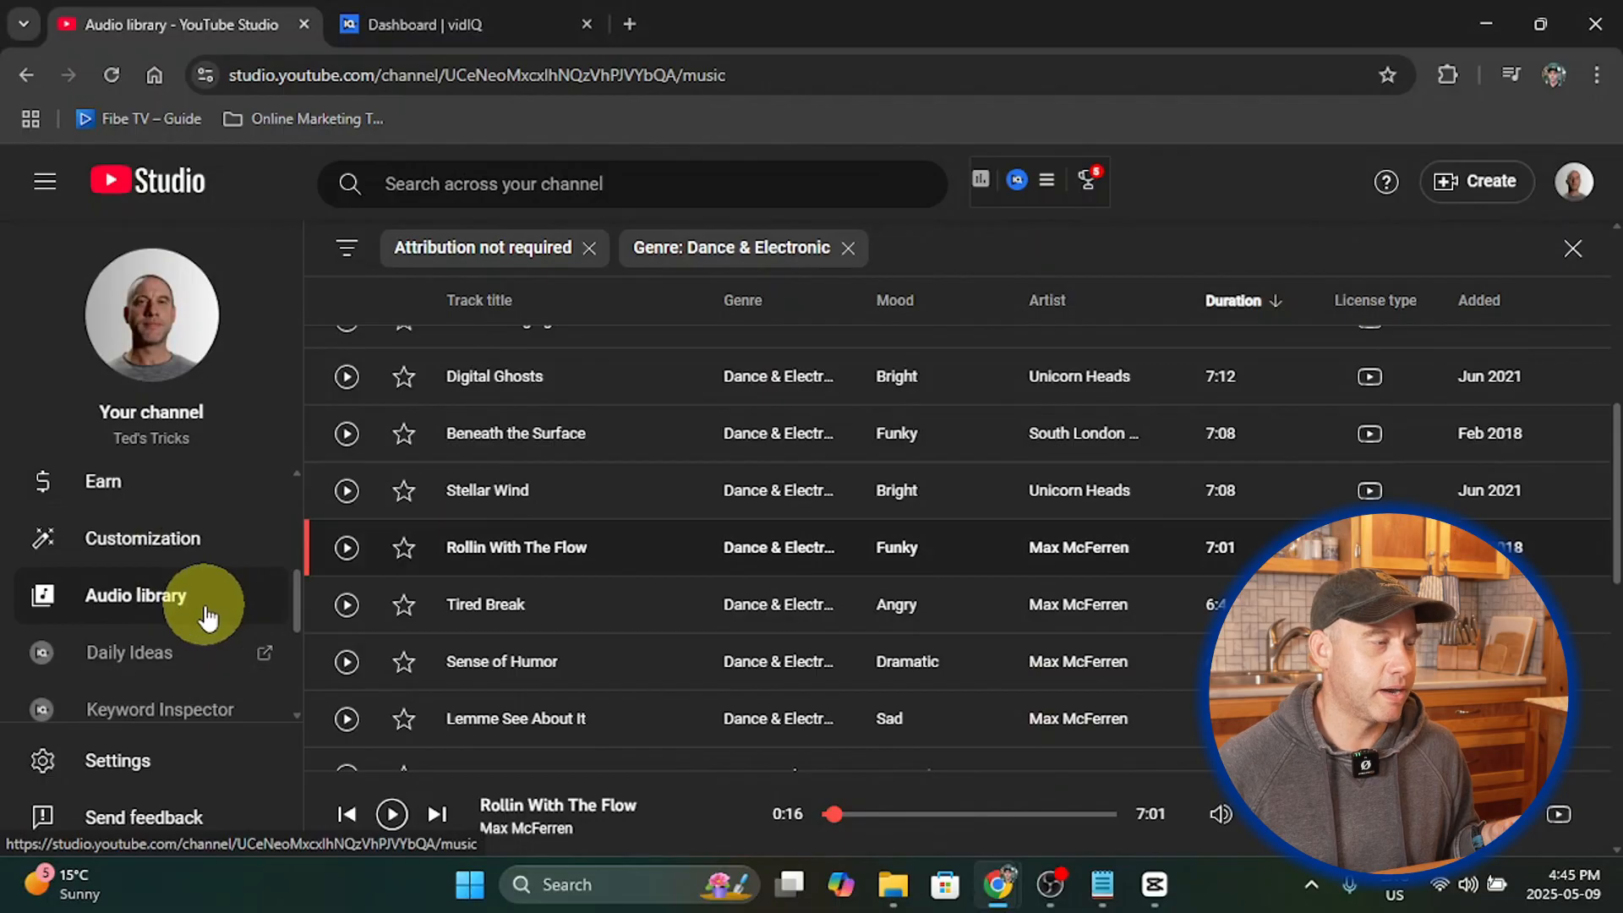
scroll(508, 461, up, 5)
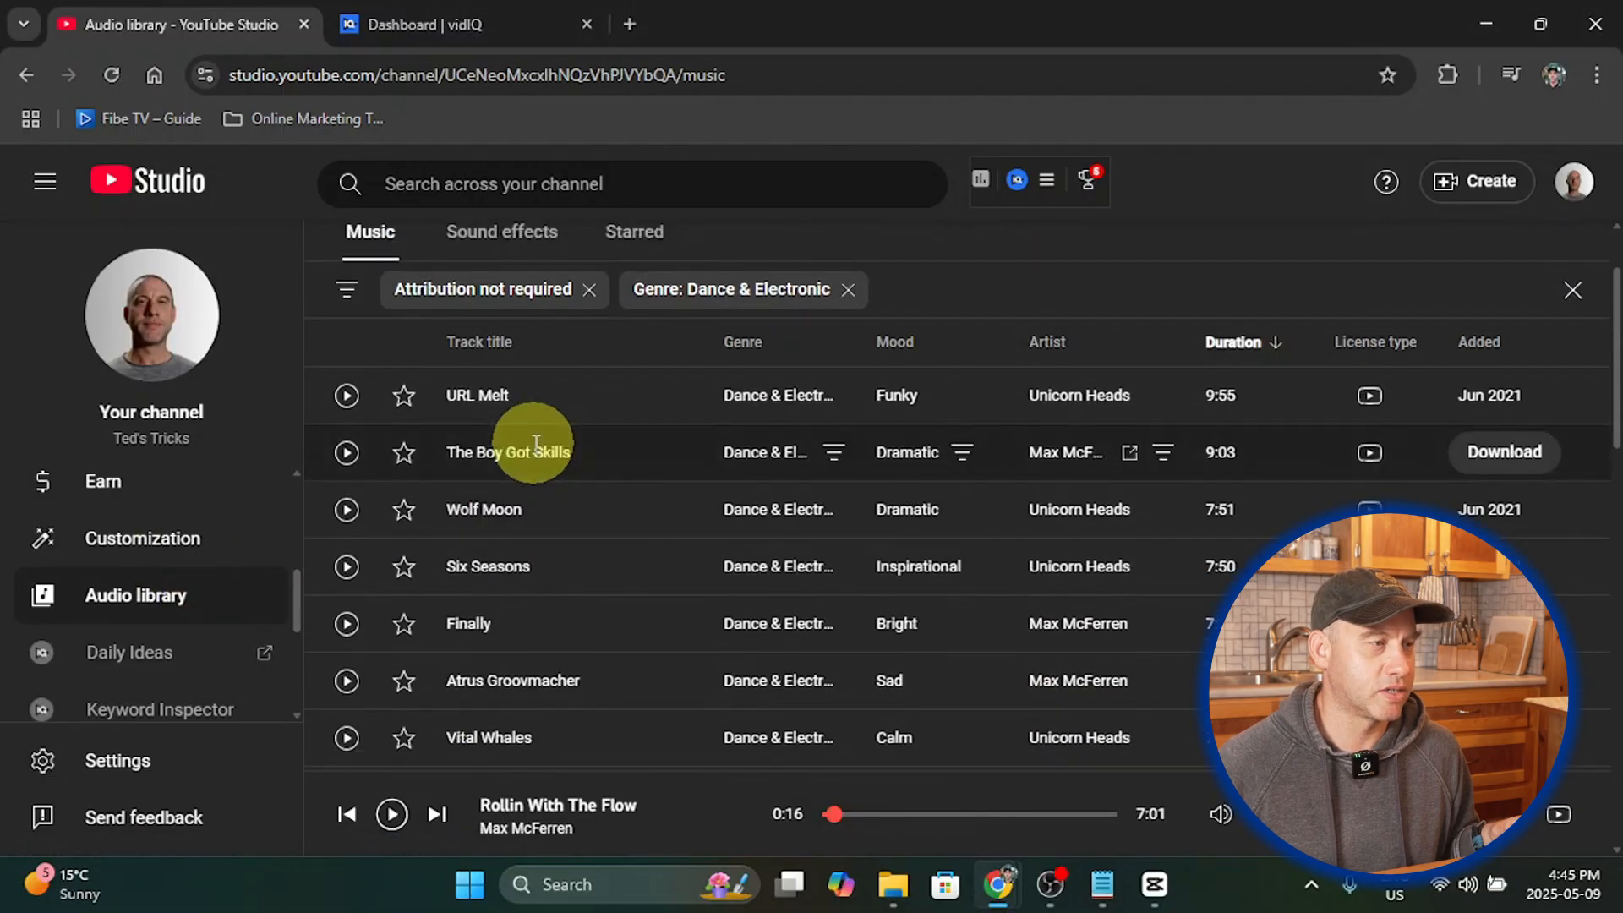
scroll(524, 468, up, 2)
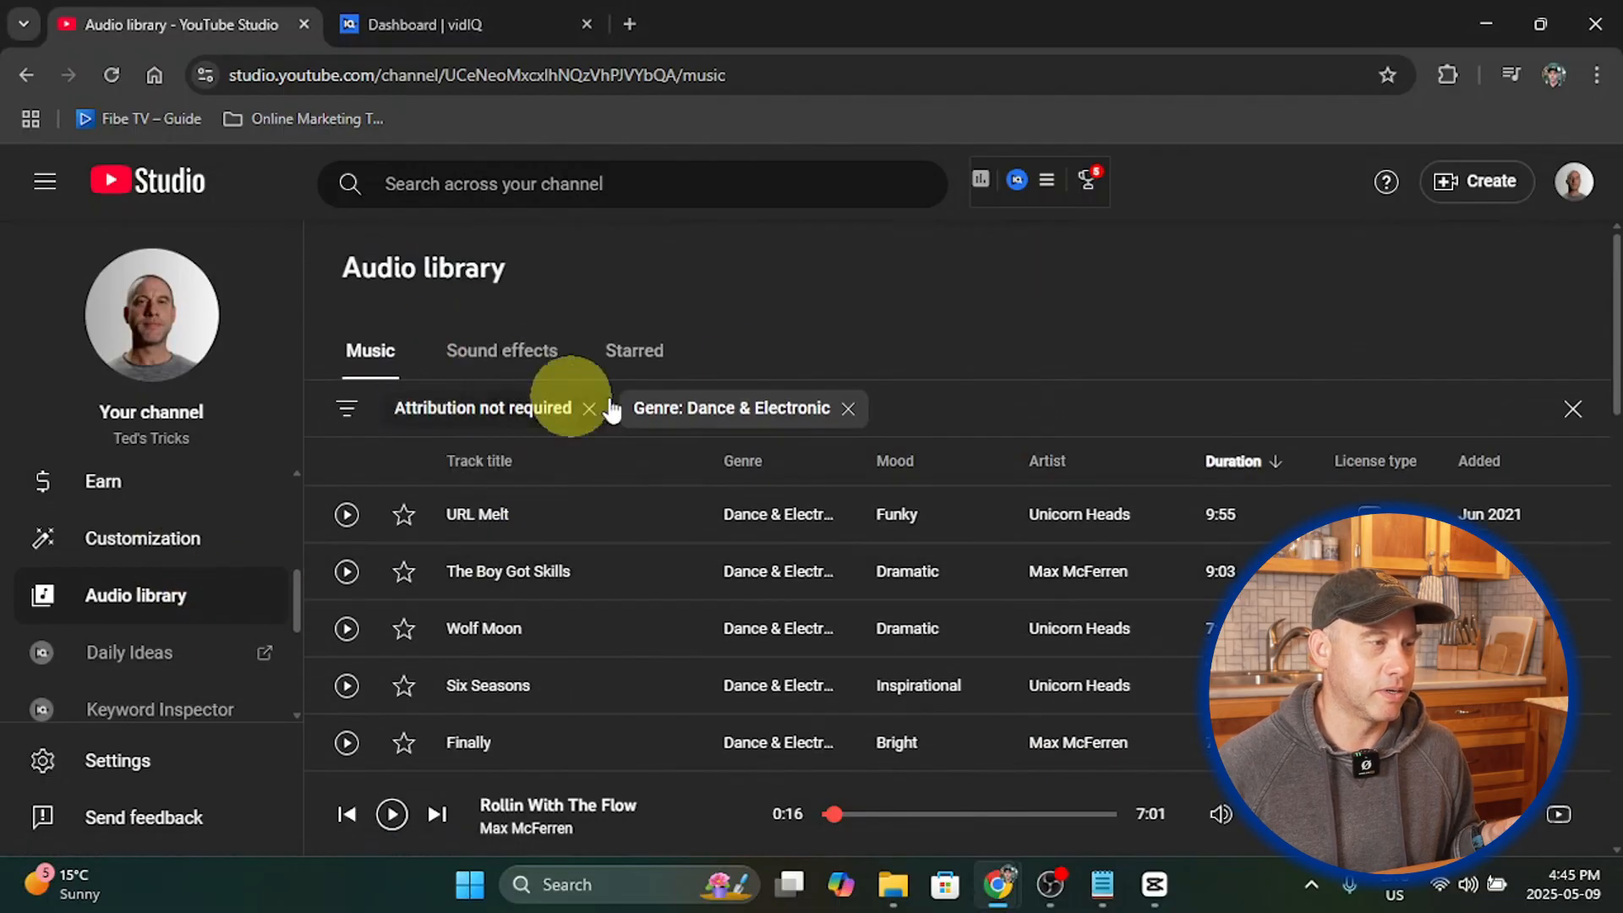
scroll(566, 626, down, 8)
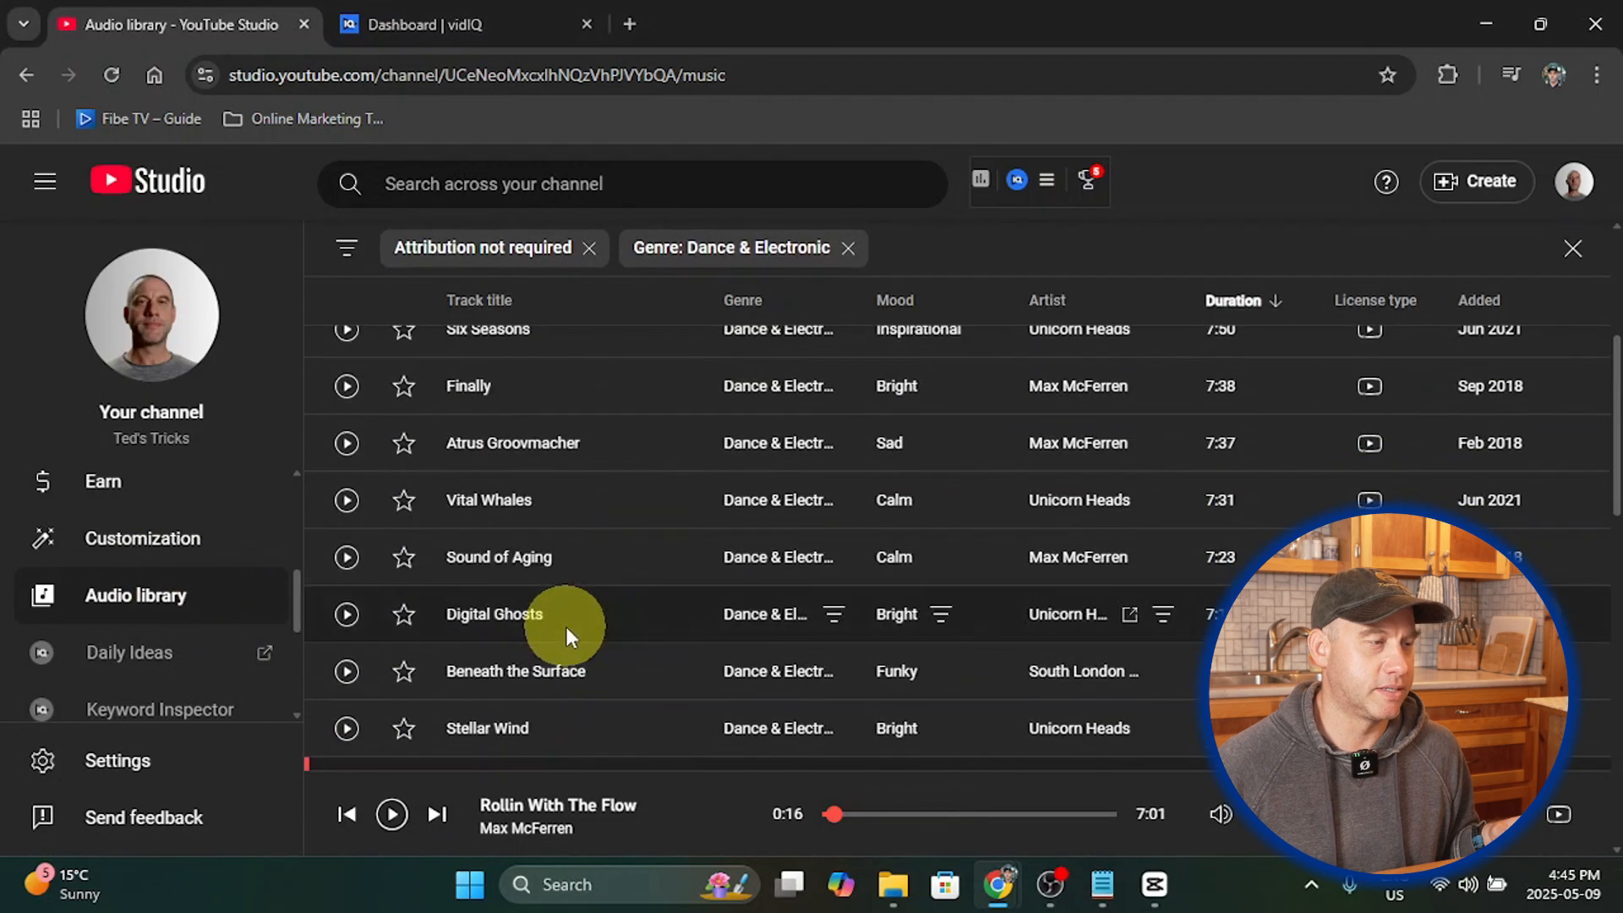
scroll(565, 627, down, 1)
scroll(562, 632, up, 2)
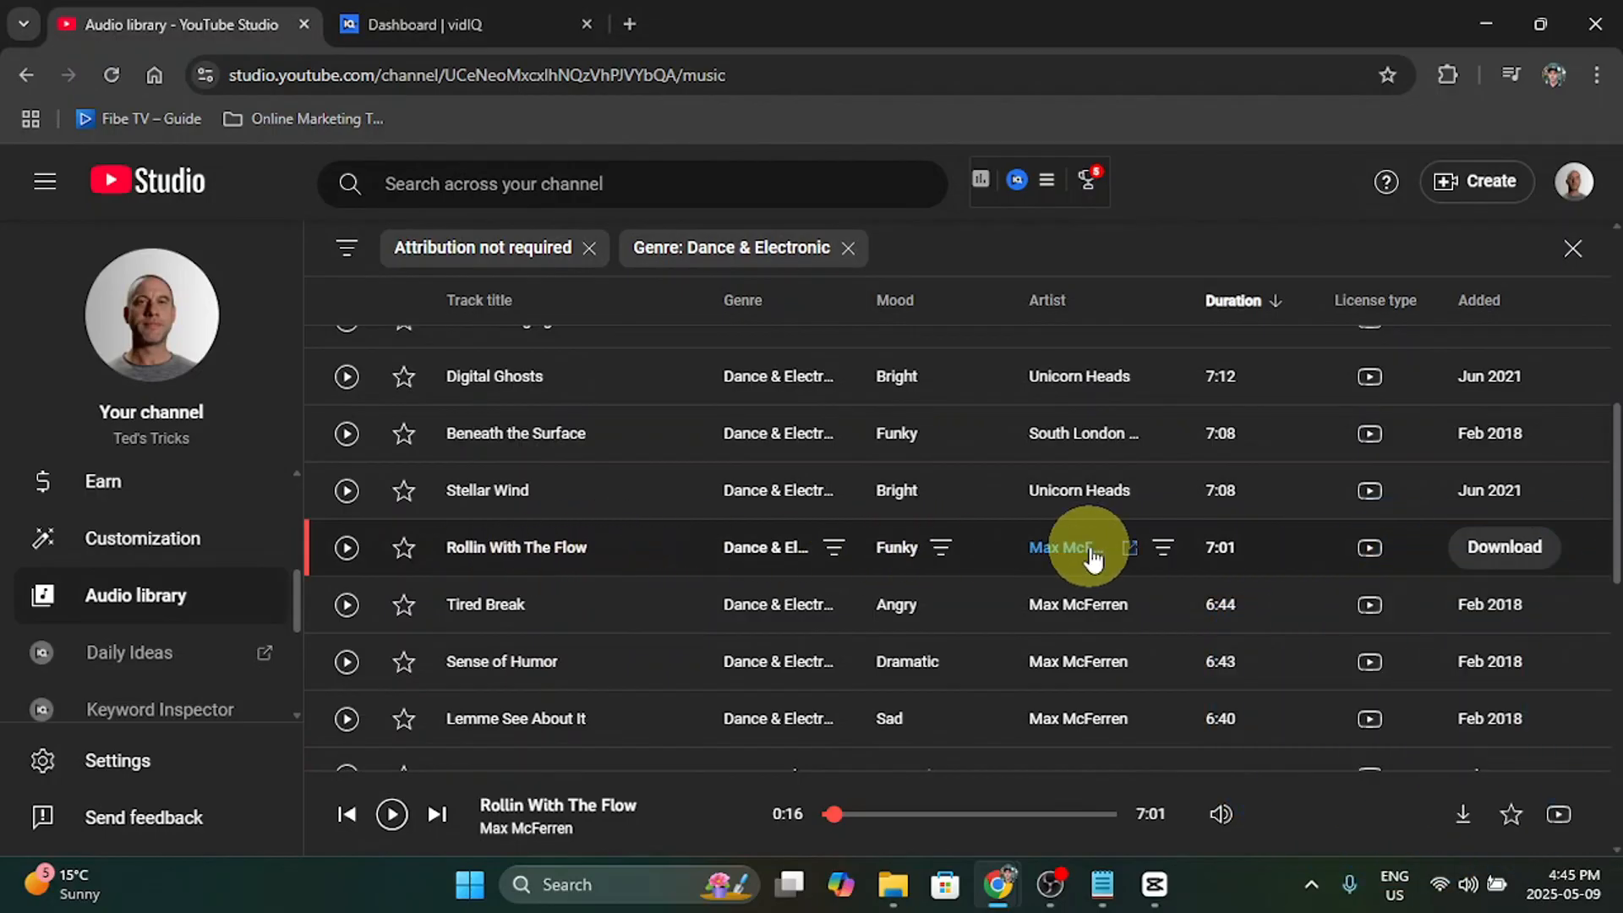
click(1502, 549)
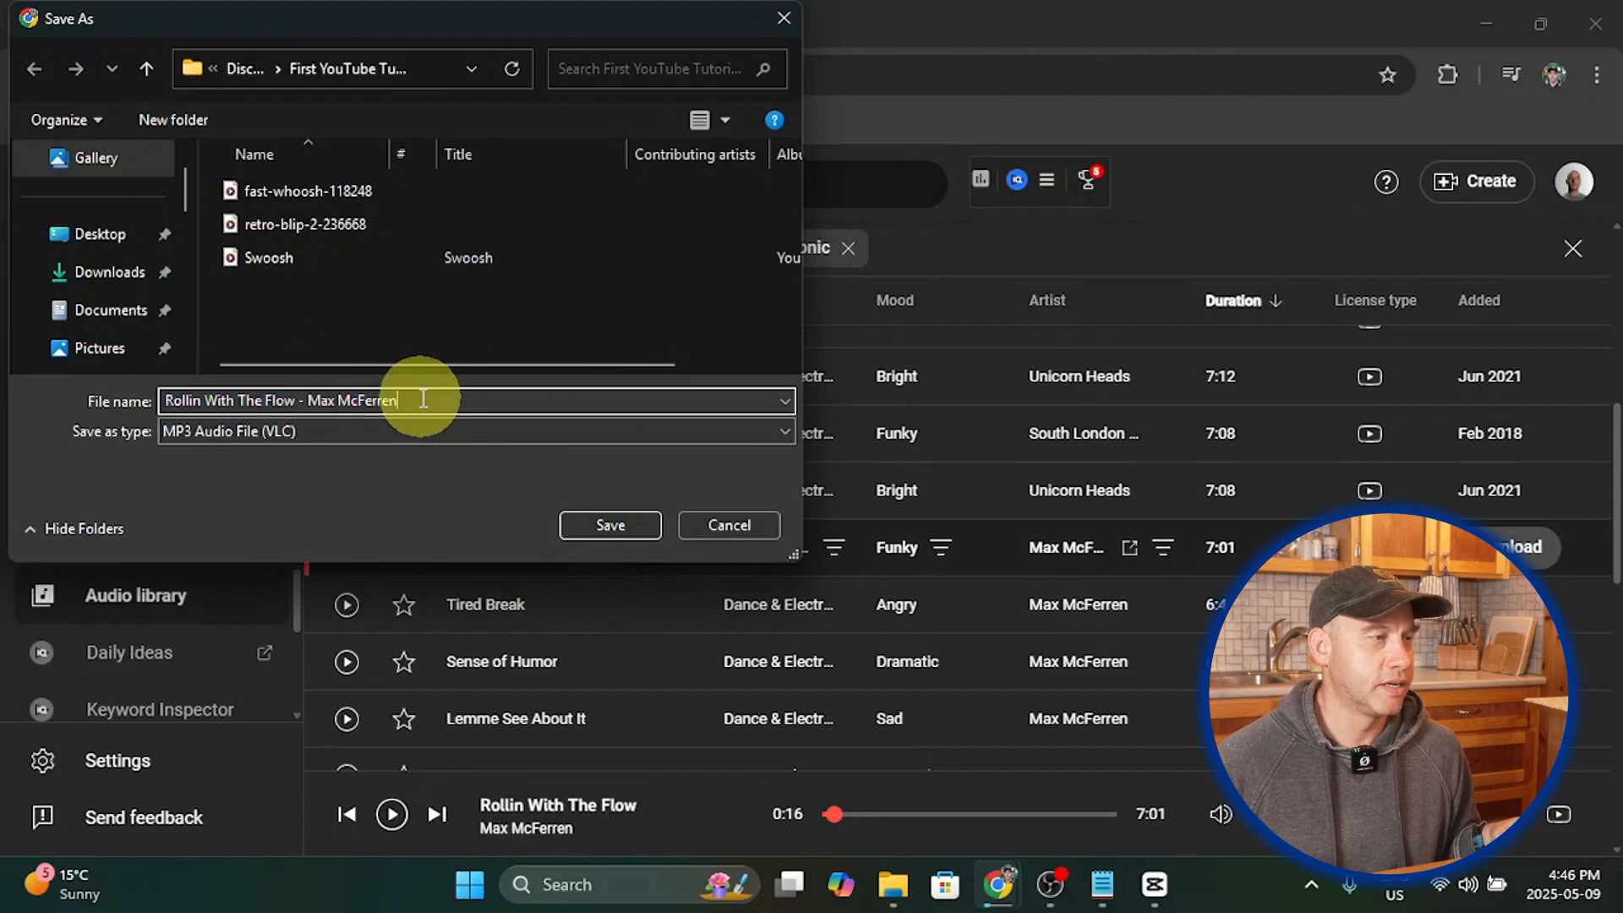
Step: Copy the download's proposed file name, then in Notepad replace the Pixabay link with it followed by "- music"
drag(424, 400, 127, 404)
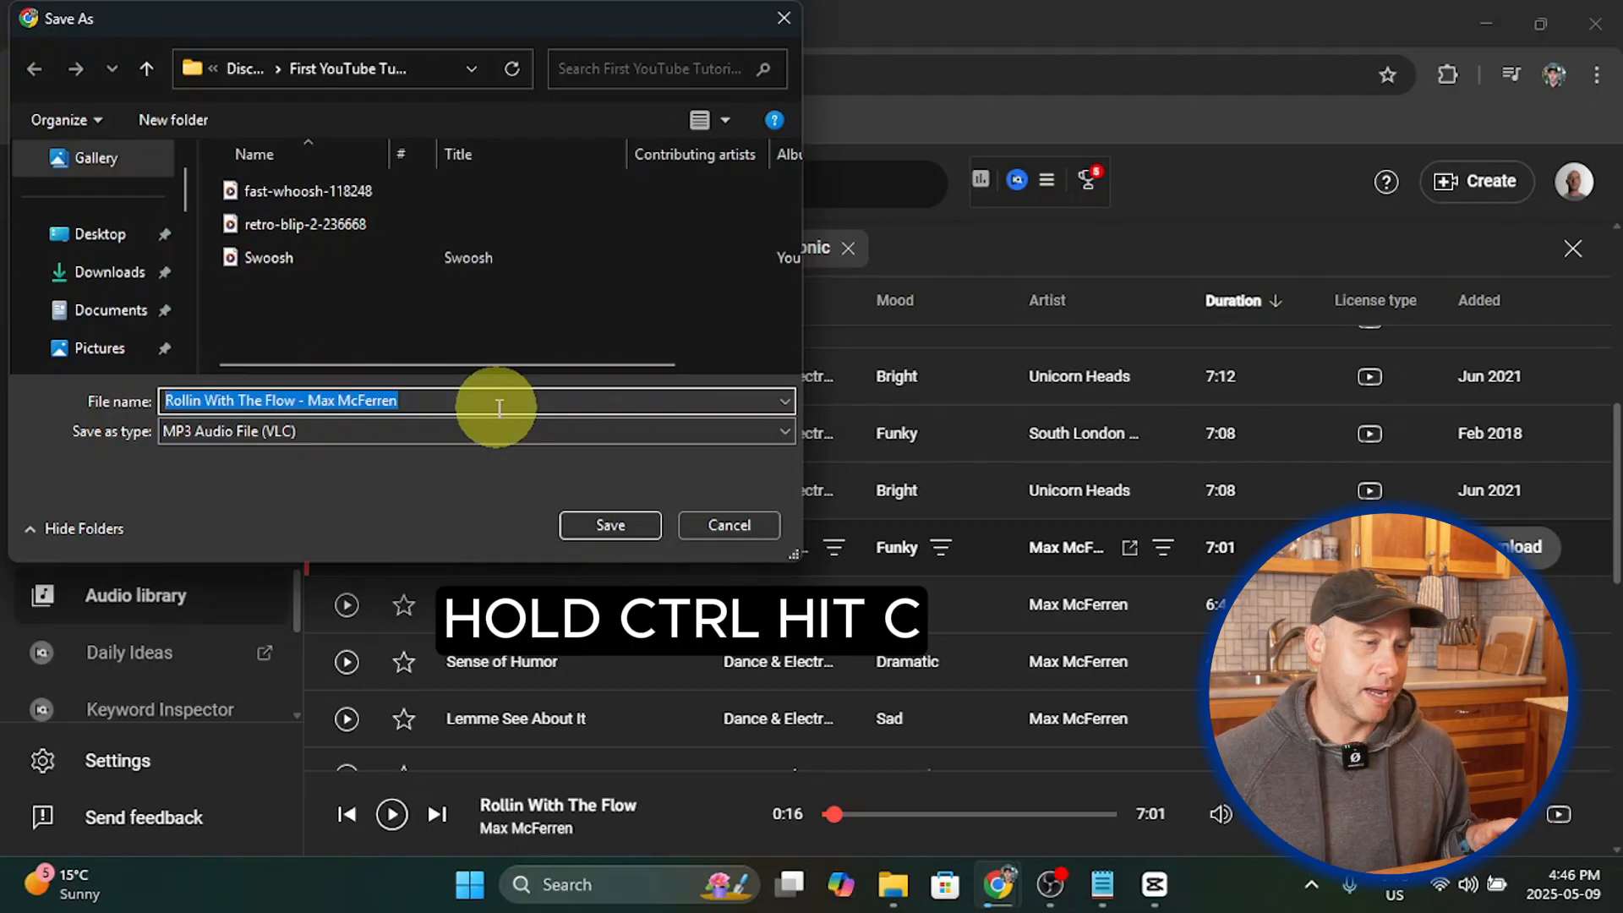
click(1103, 882)
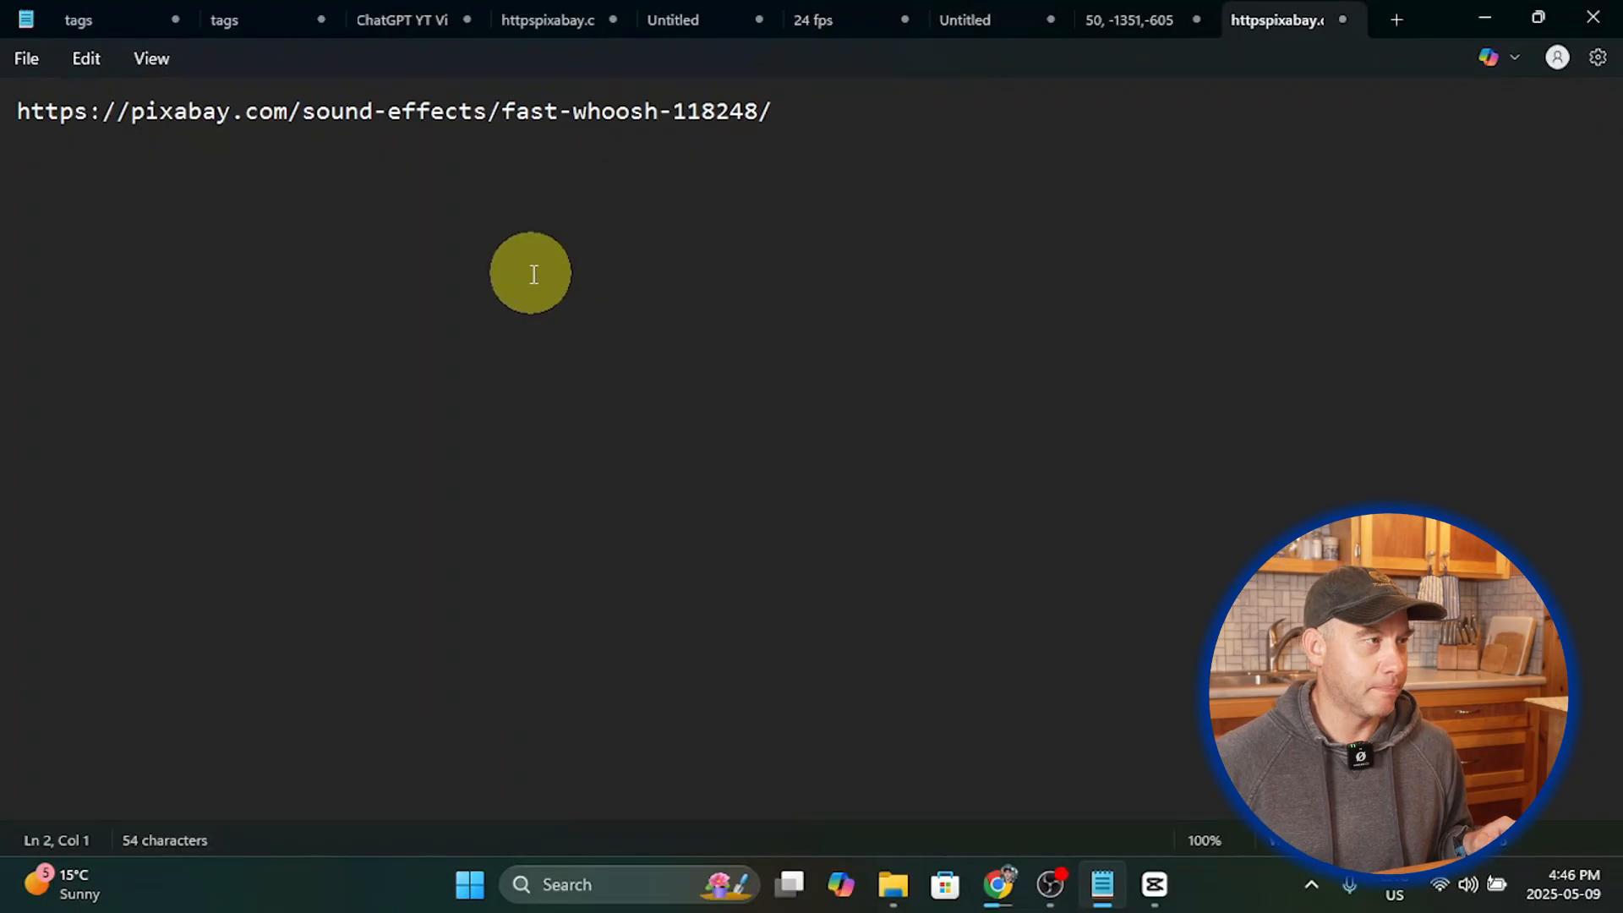
drag(765, 110, 15, 112)
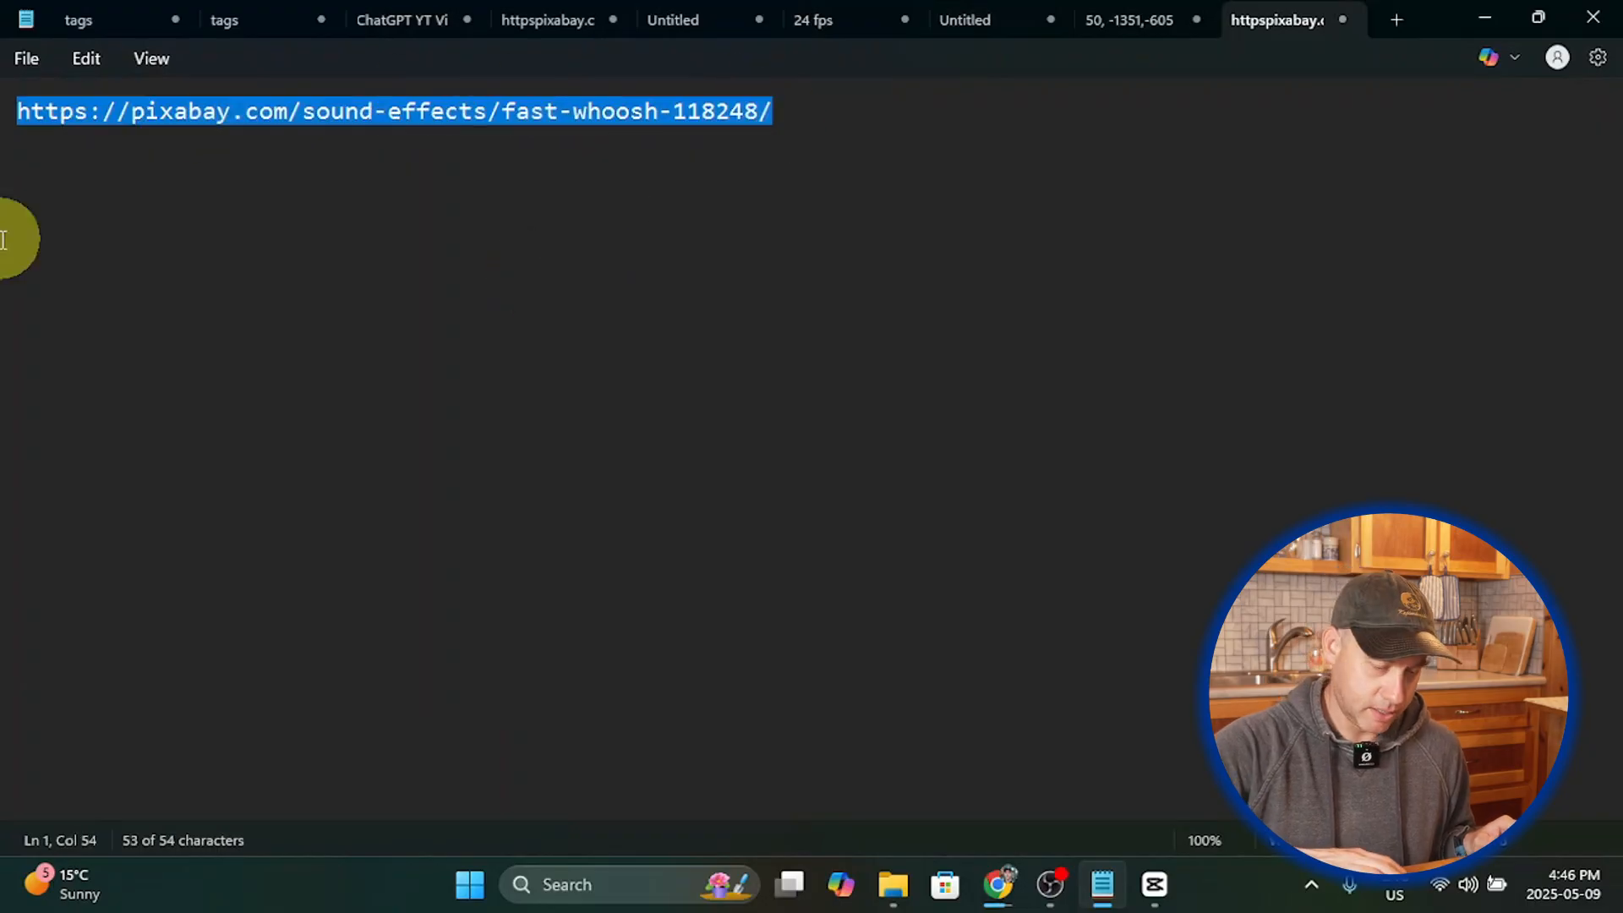
key(ctrl+x)
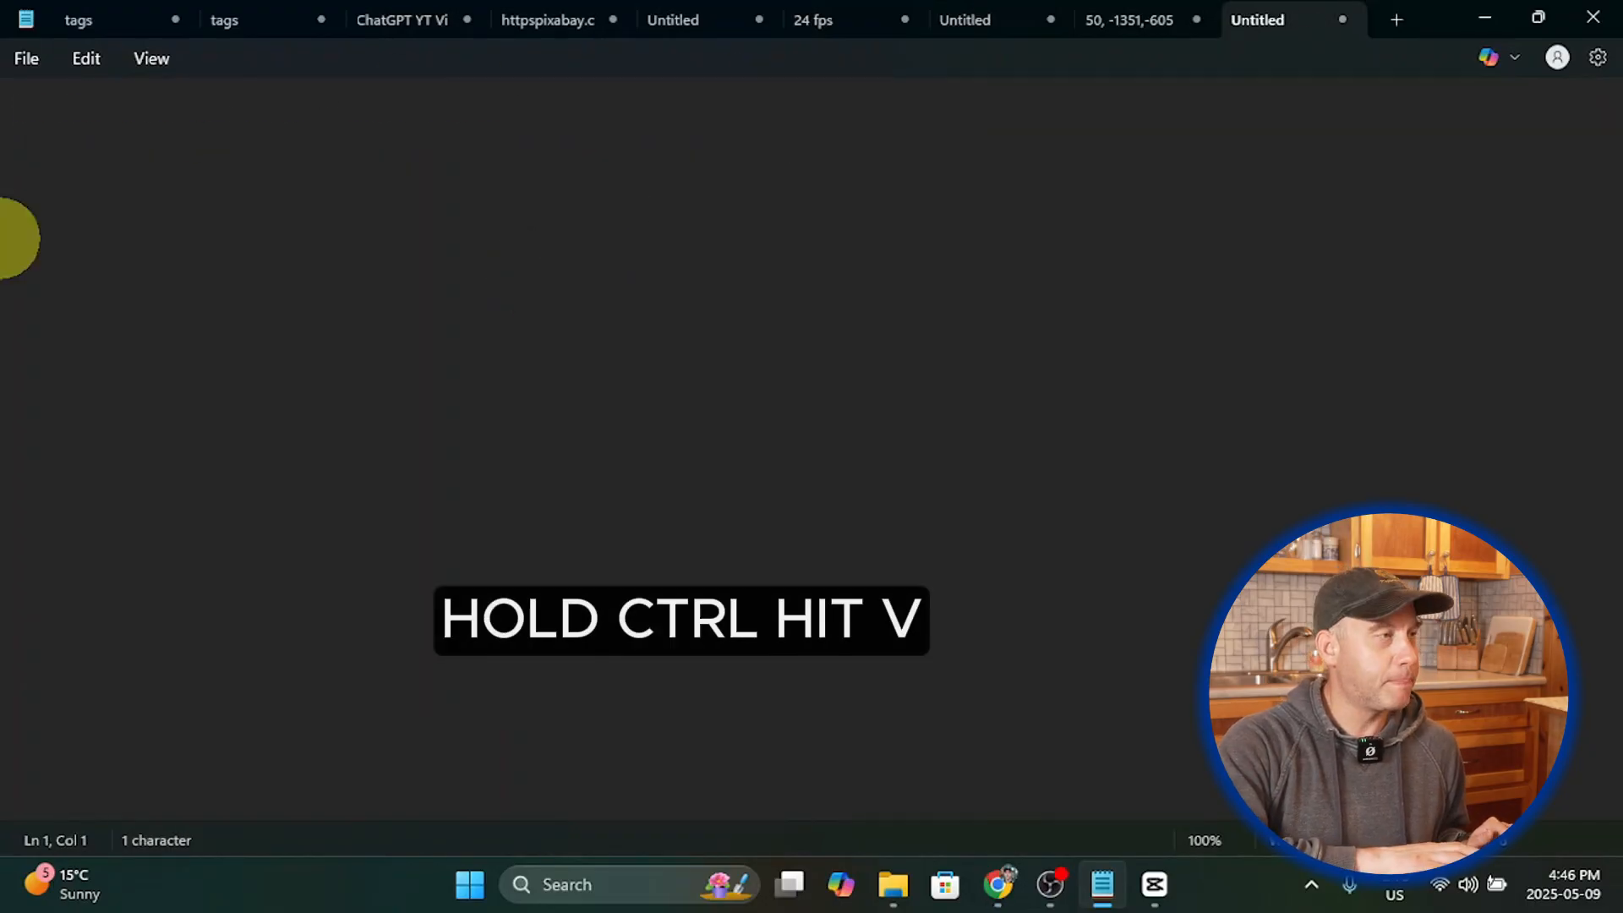
key(ctrl+v)
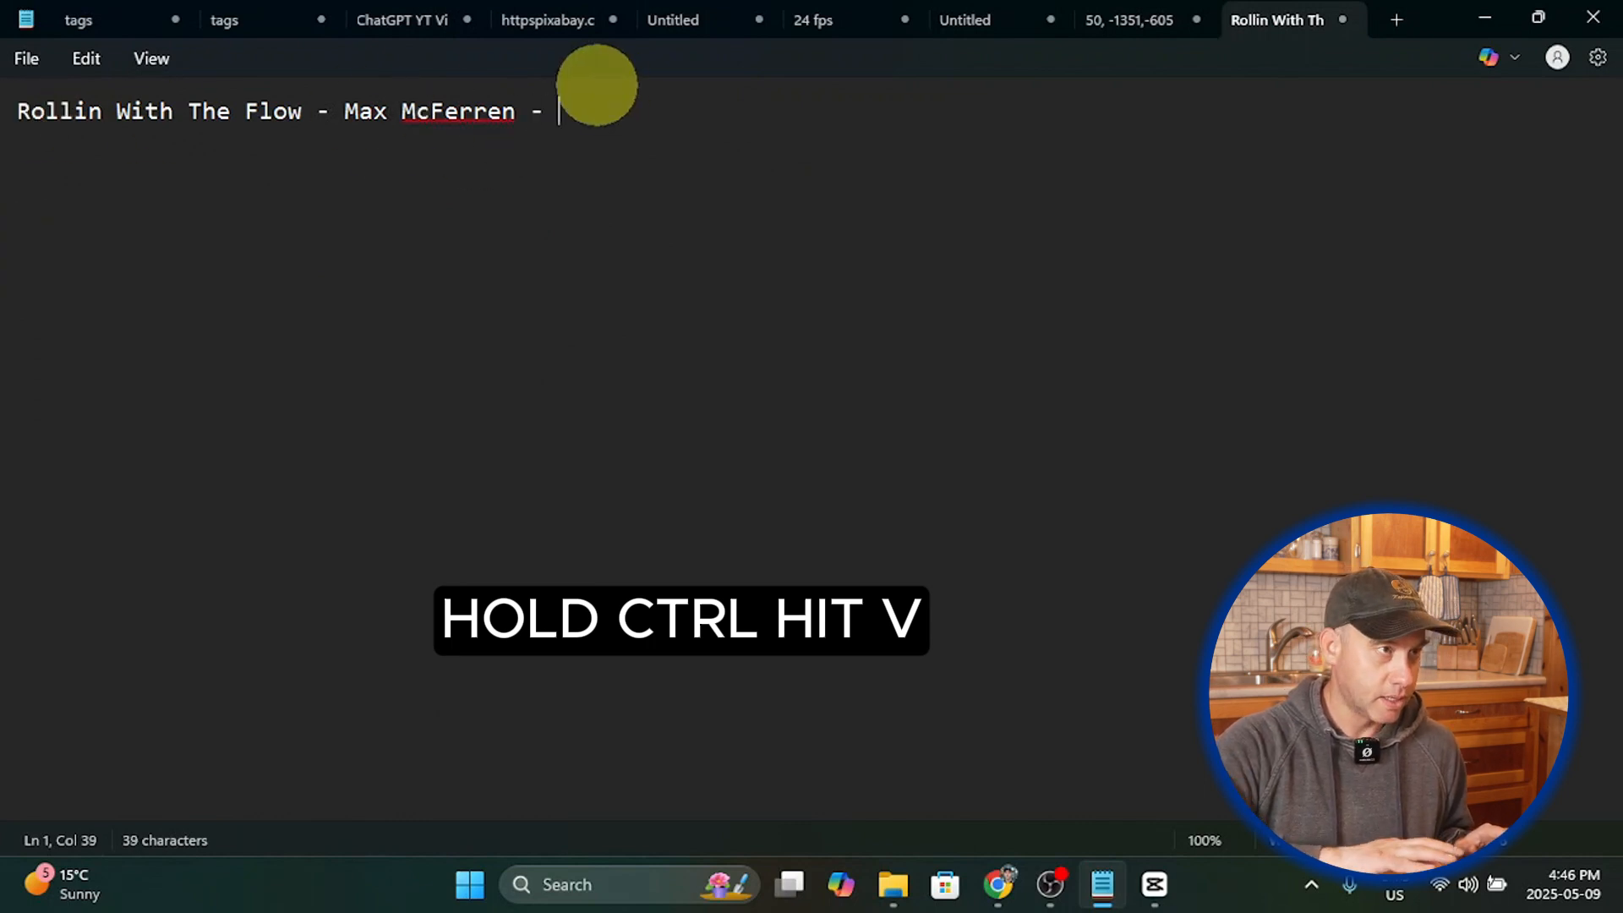
text(- music)
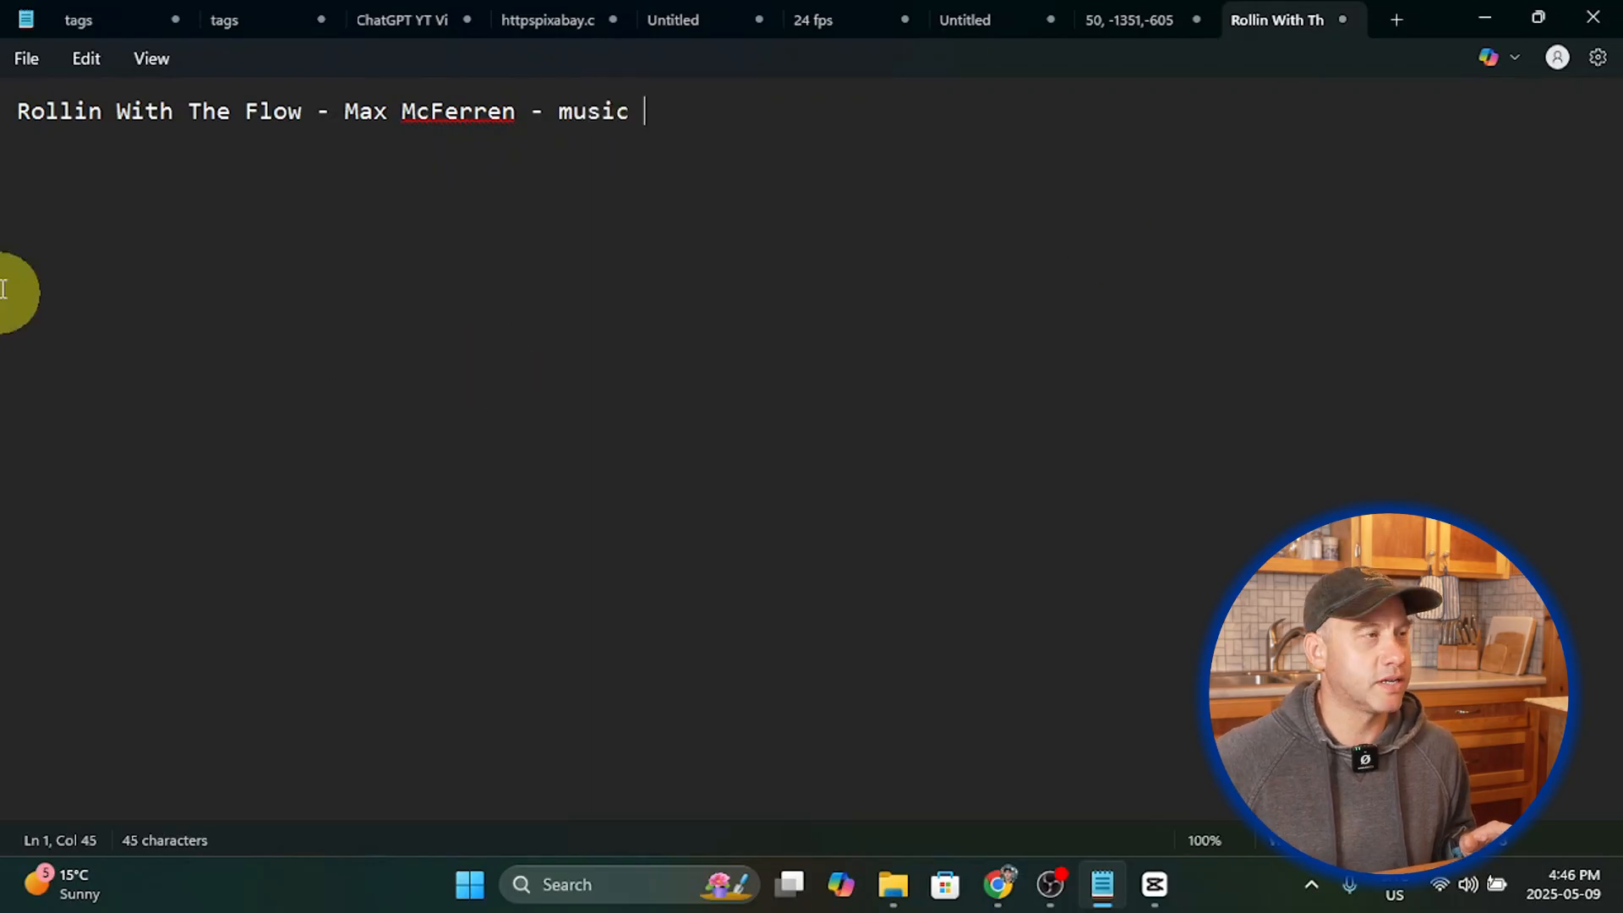
Step: Save the "Rollin With The Flow" MP3 in the tutorial folder with the proposed file name and switch back to CapCut
click(1484, 18)
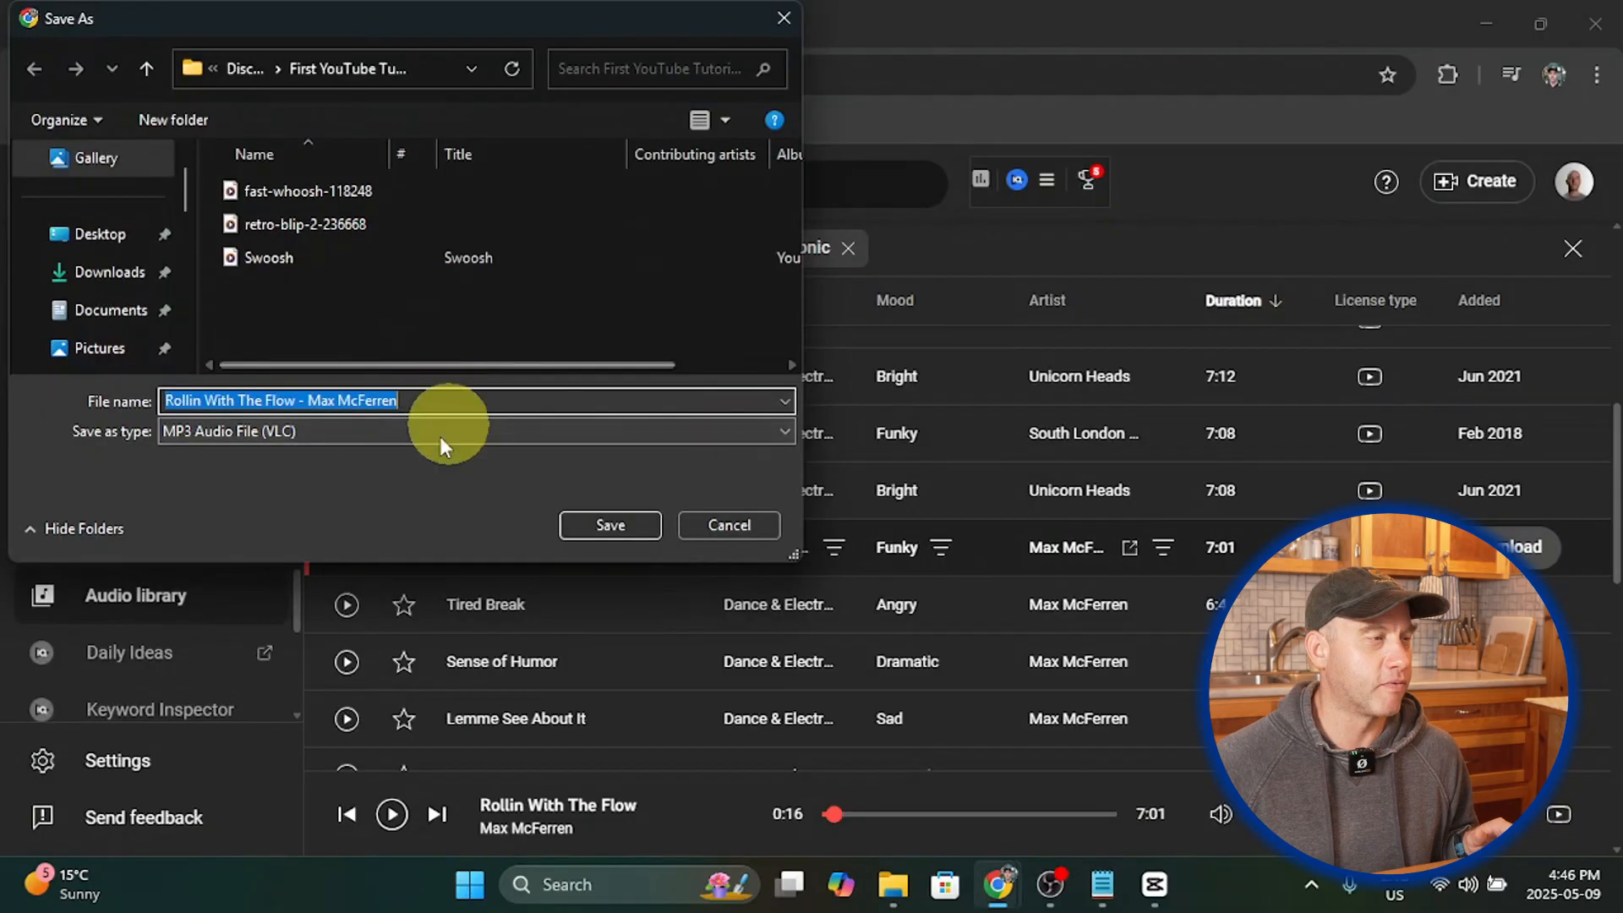
click(609, 525)
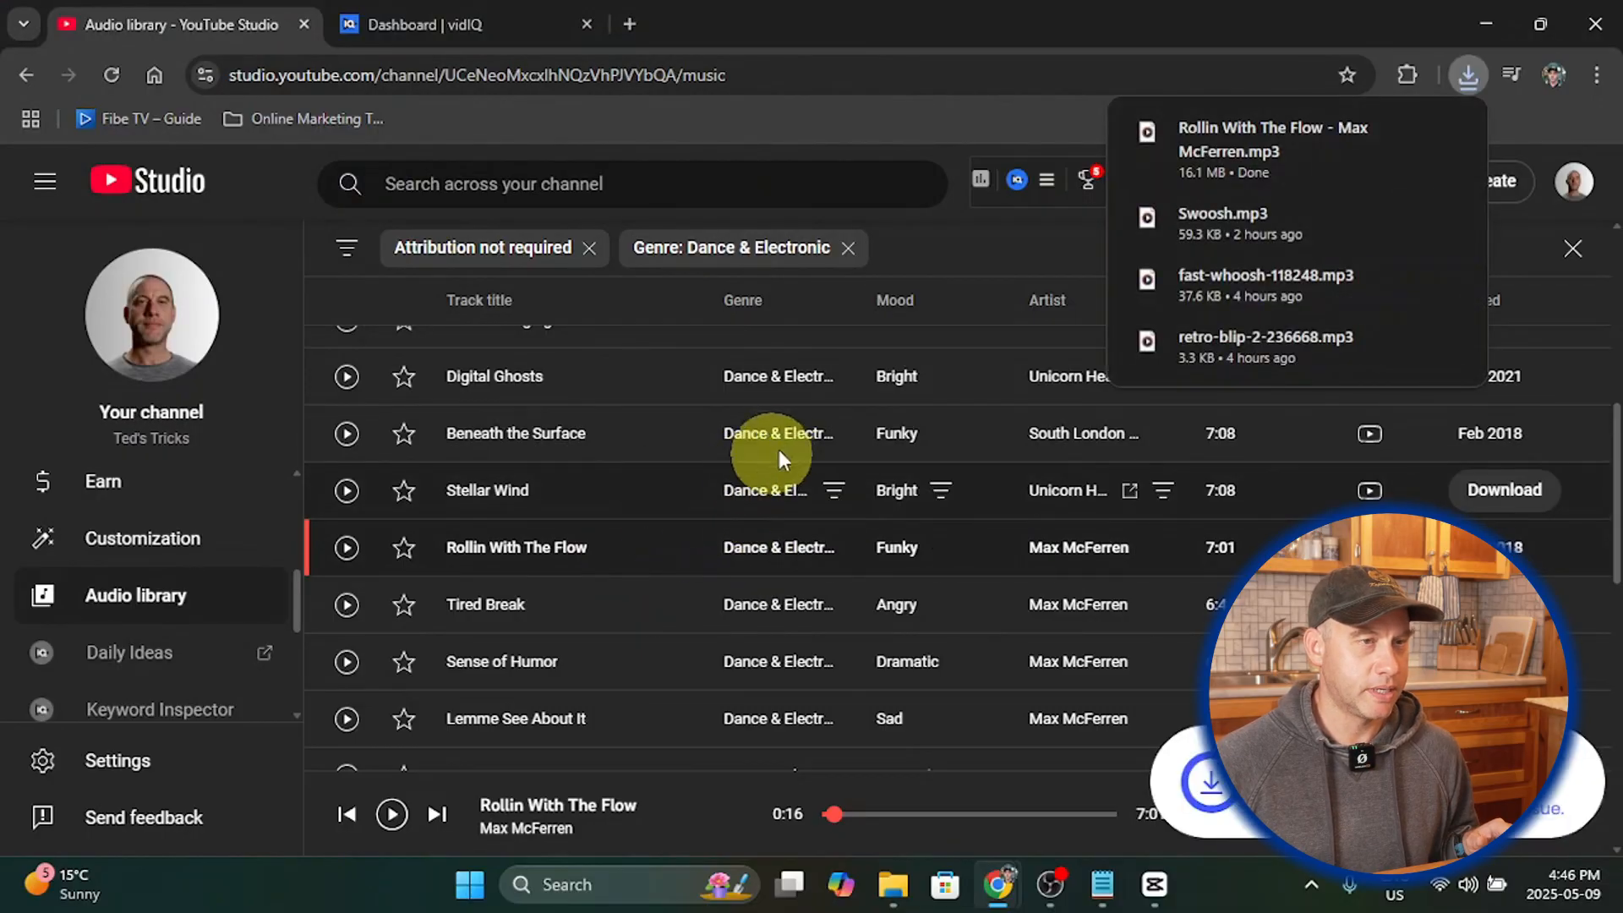
click(1153, 894)
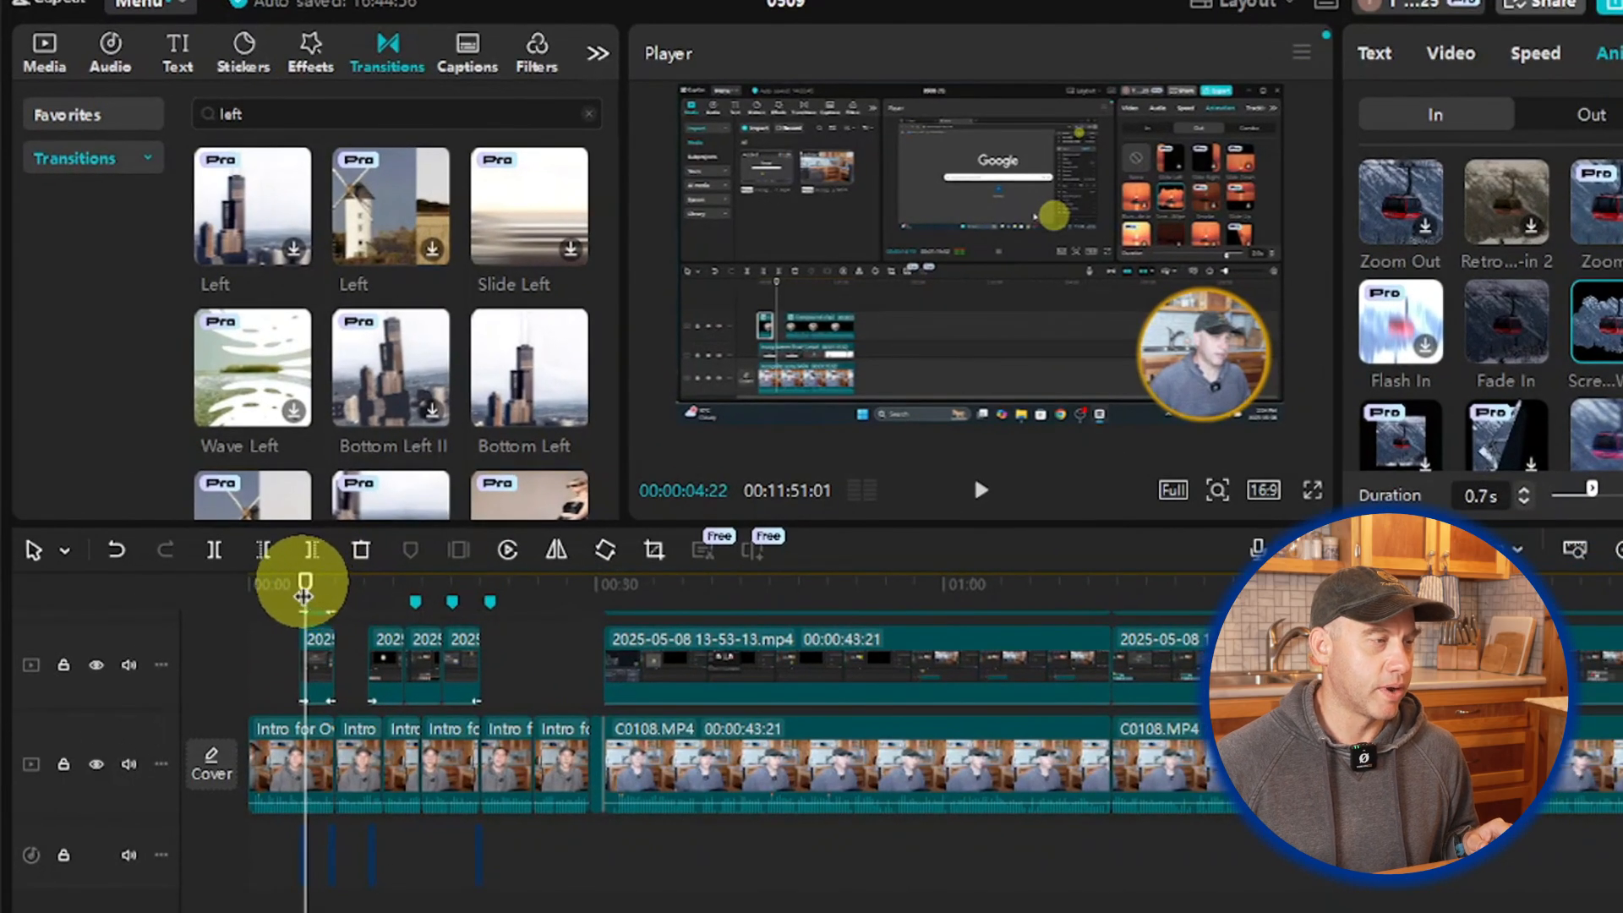
Step: Return the playhead to 00:00:00:00 and import the "Rollin With The Flow" MP3 into the project media
drag(303, 596, 206, 587)
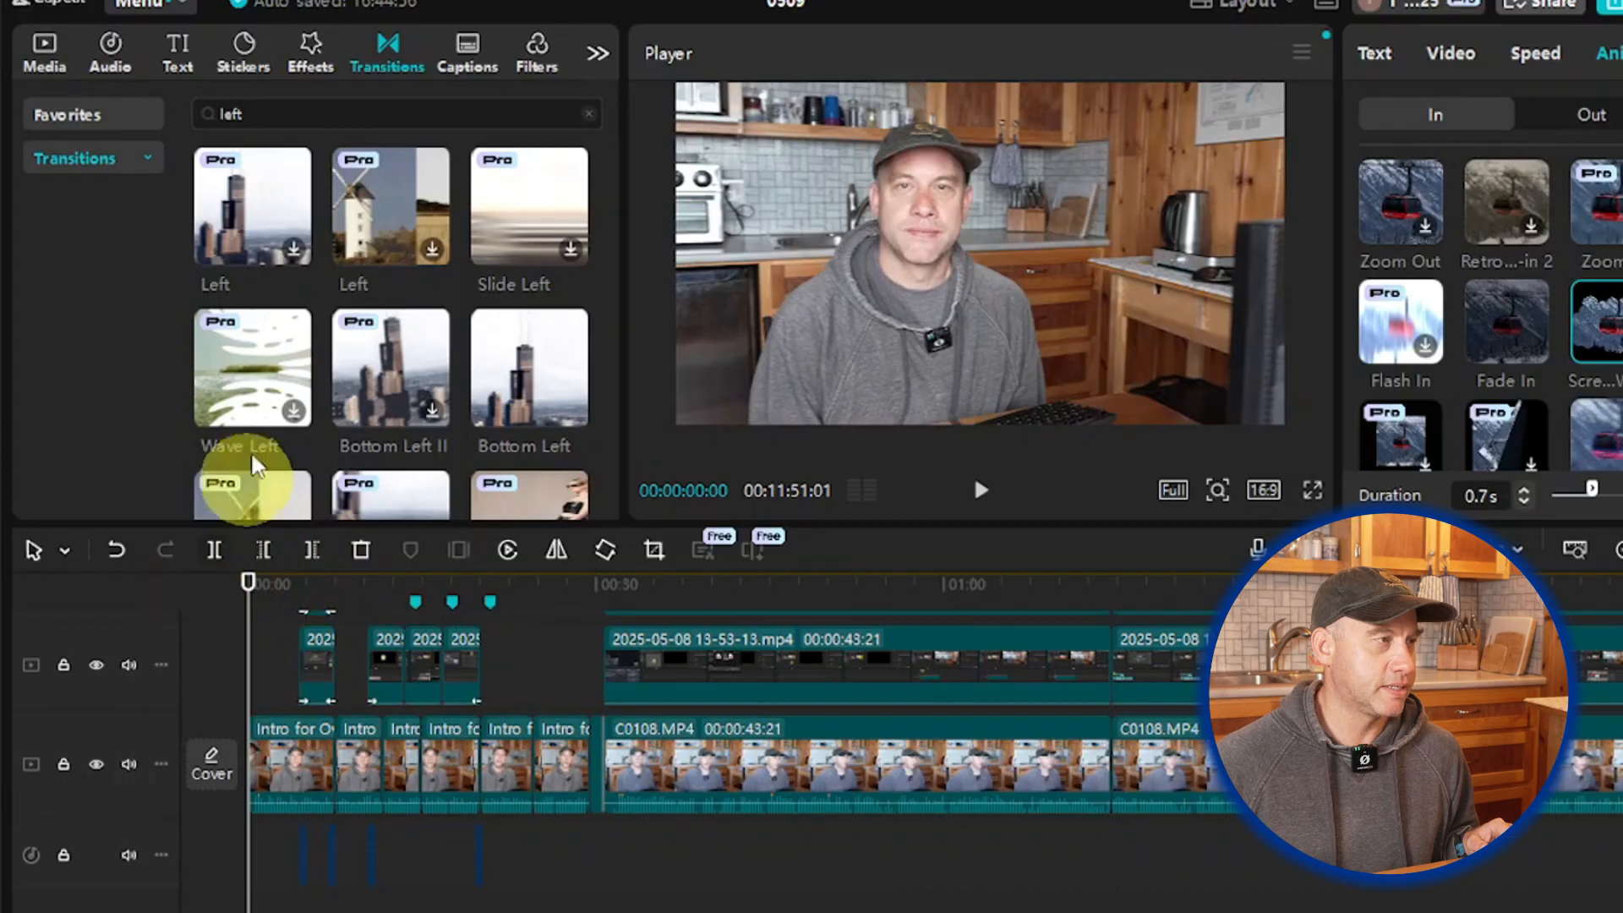
click(44, 52)
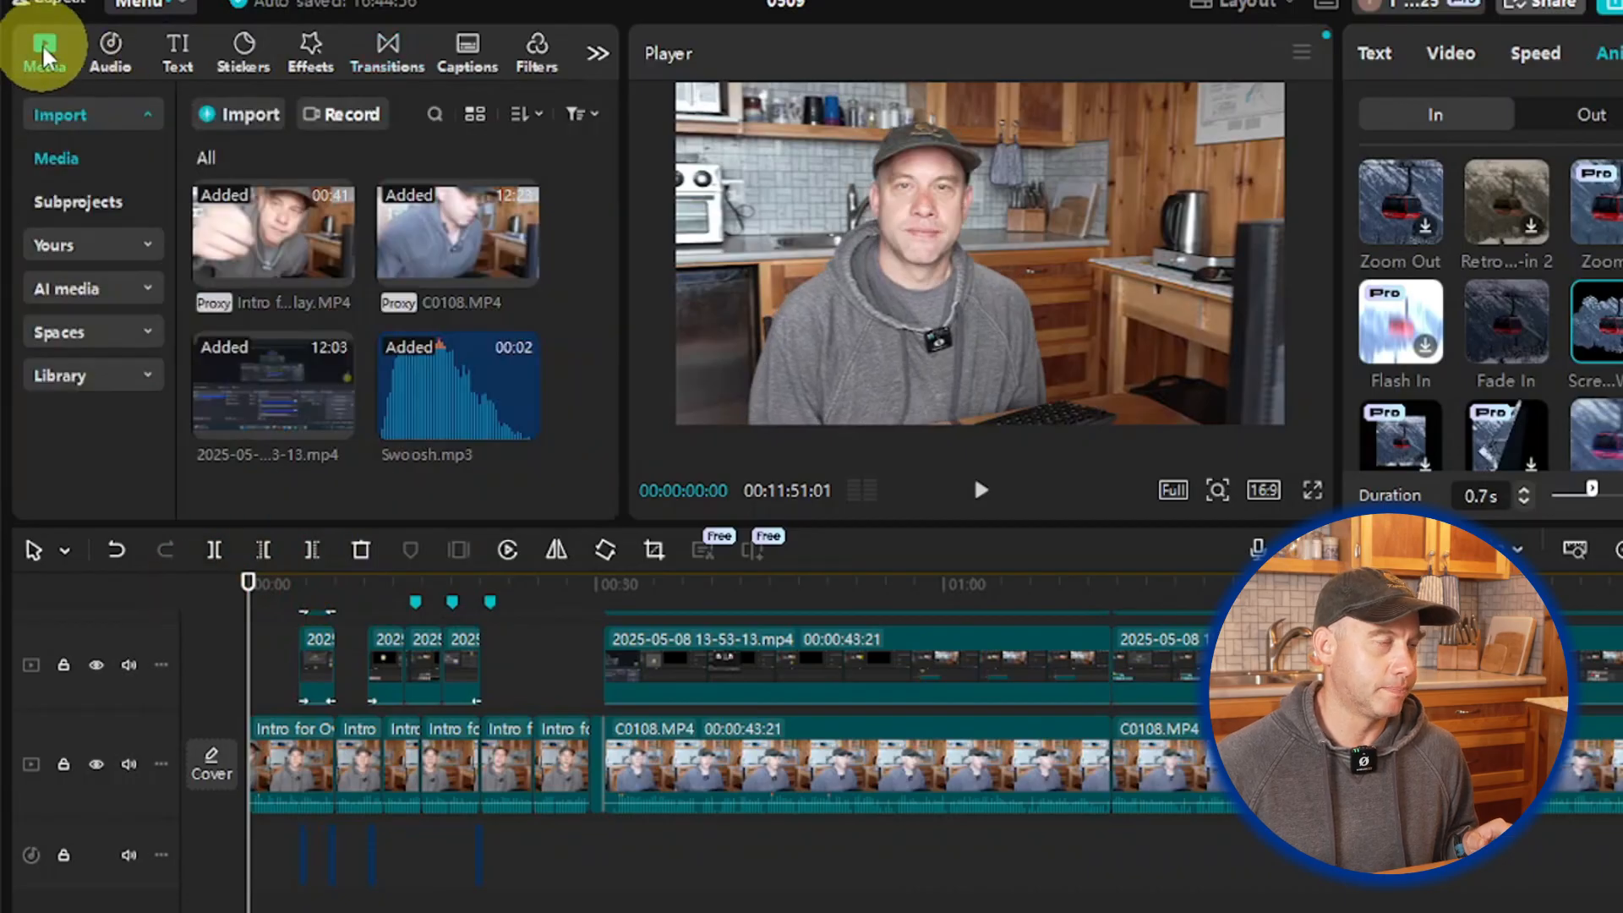
click(262, 114)
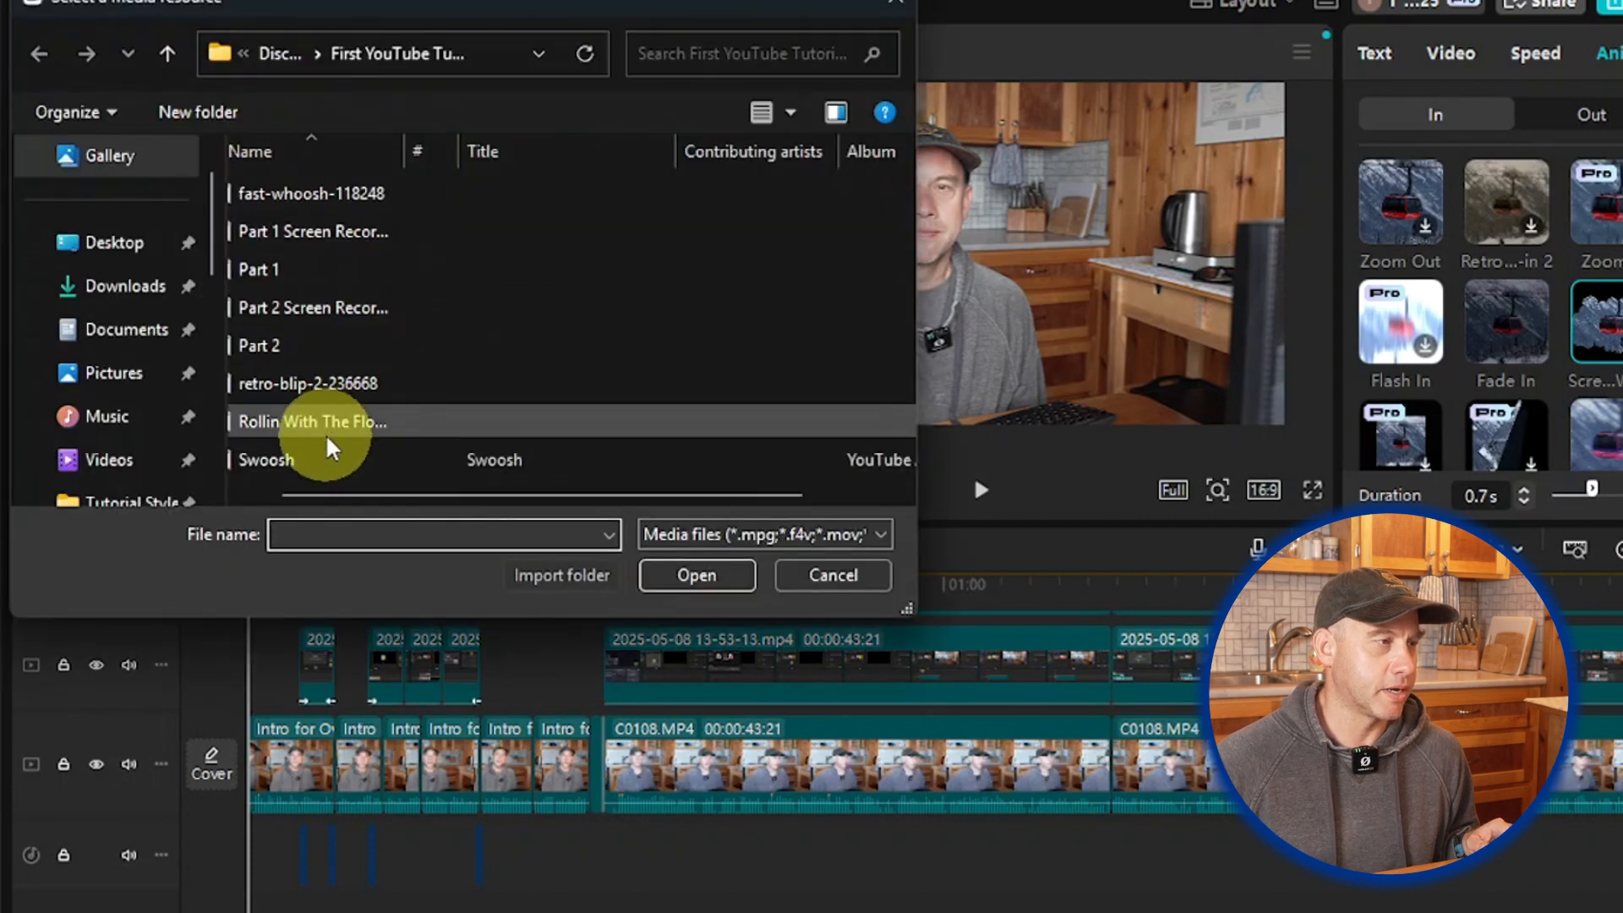
click(390, 425)
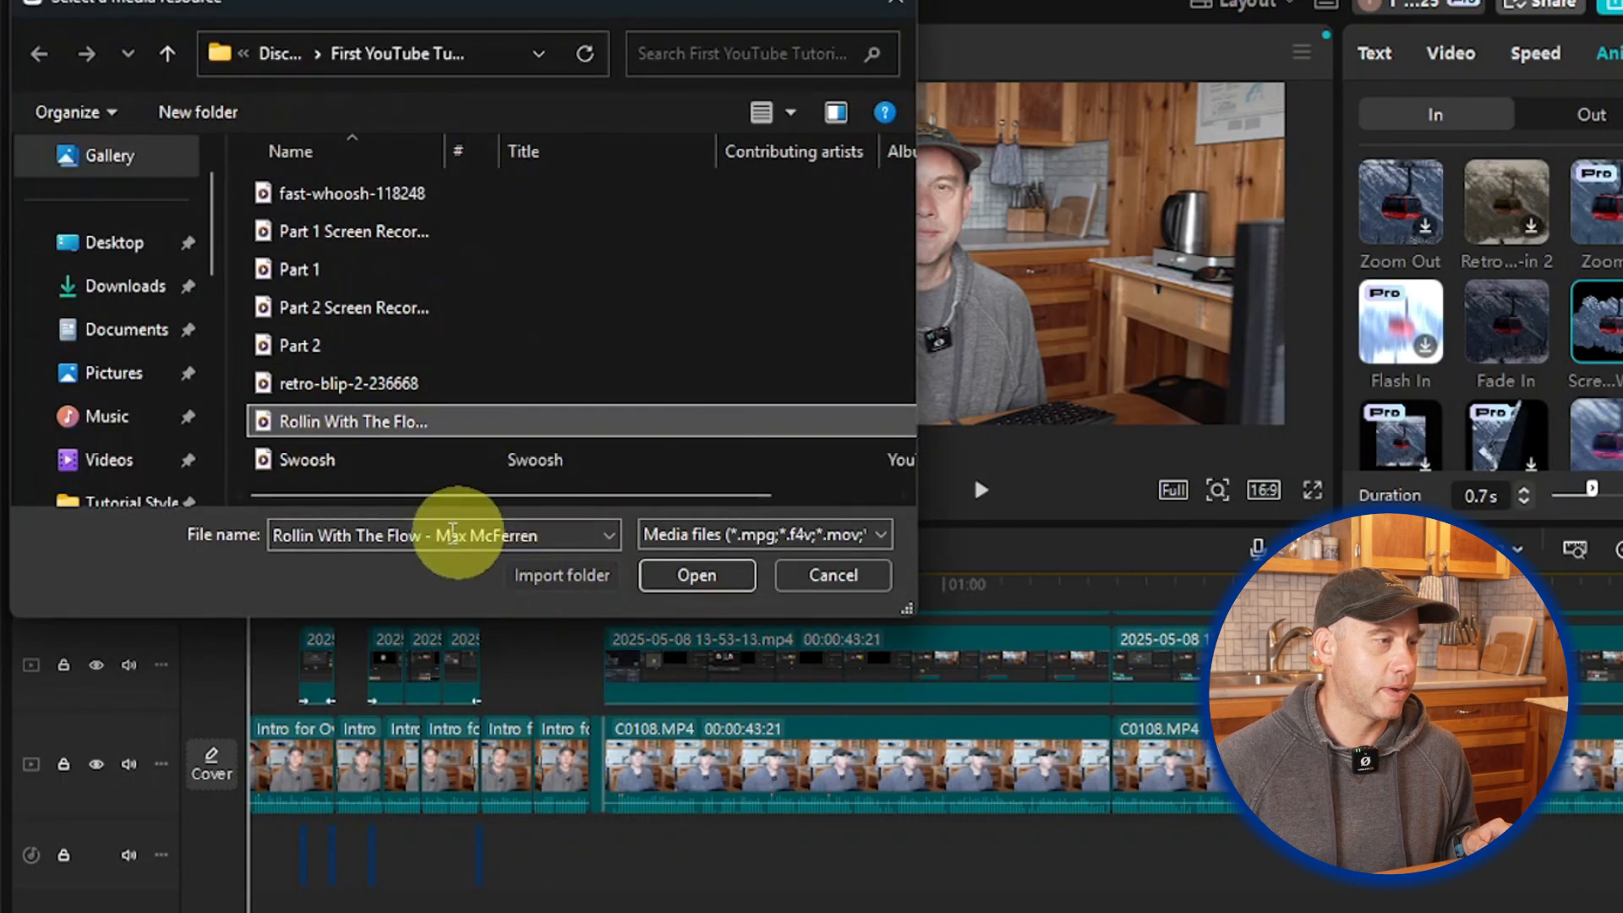
click(706, 576)
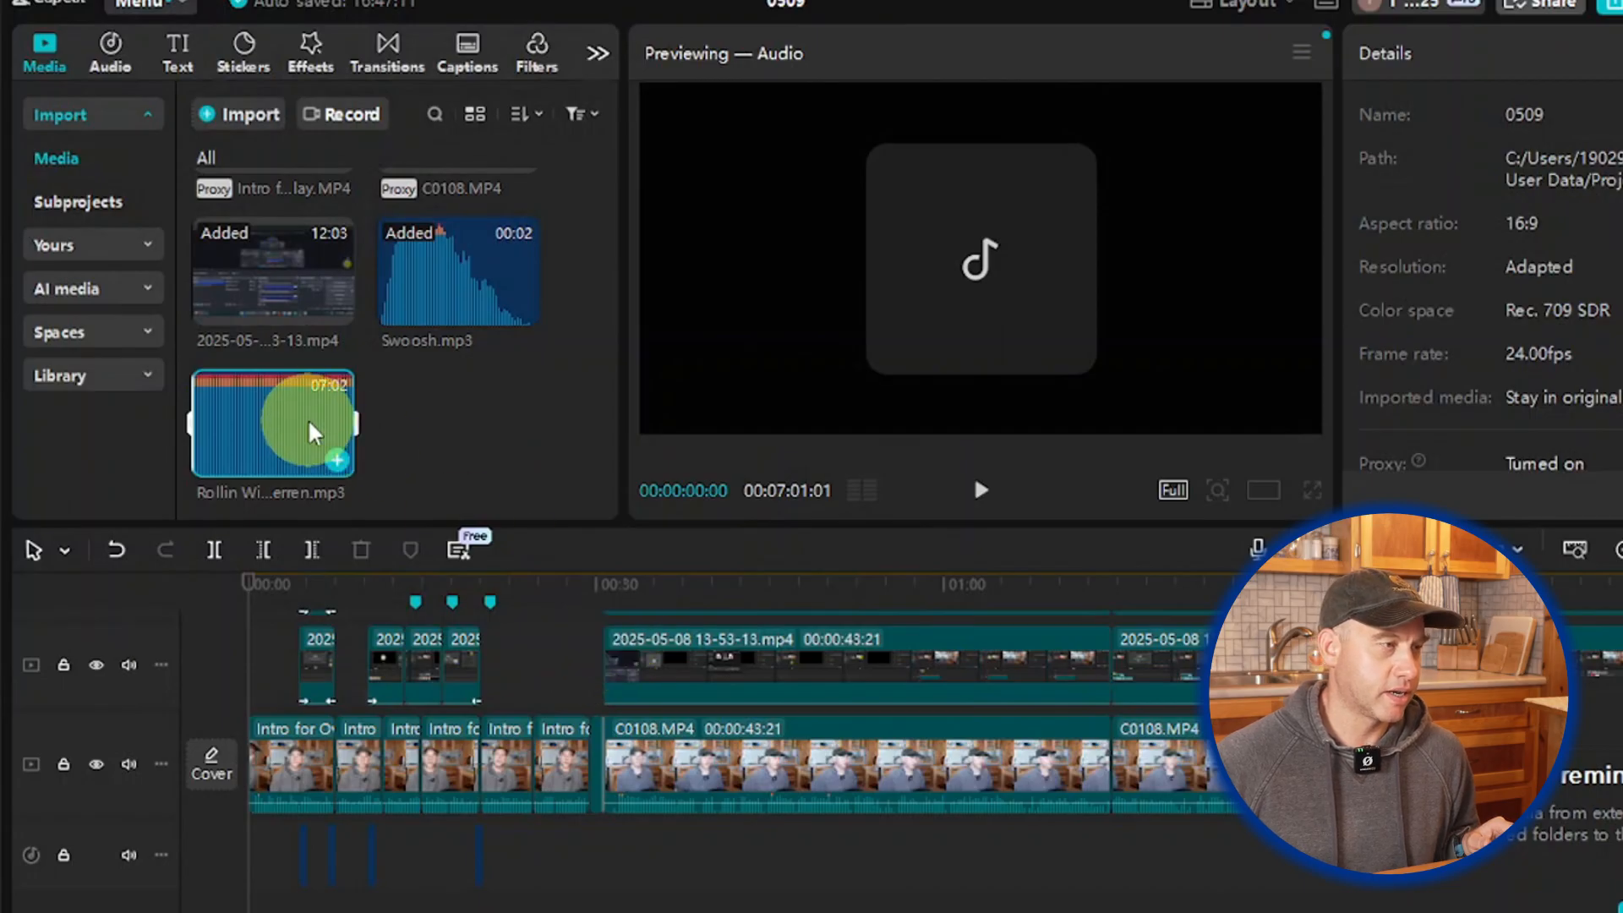
Step: Place the "Rollin With The Flow" MP3 at the timeline start, set its volume to -25 dB and play the intro with it
drag(314, 433, 273, 824)
drag(269, 811, 273, 795)
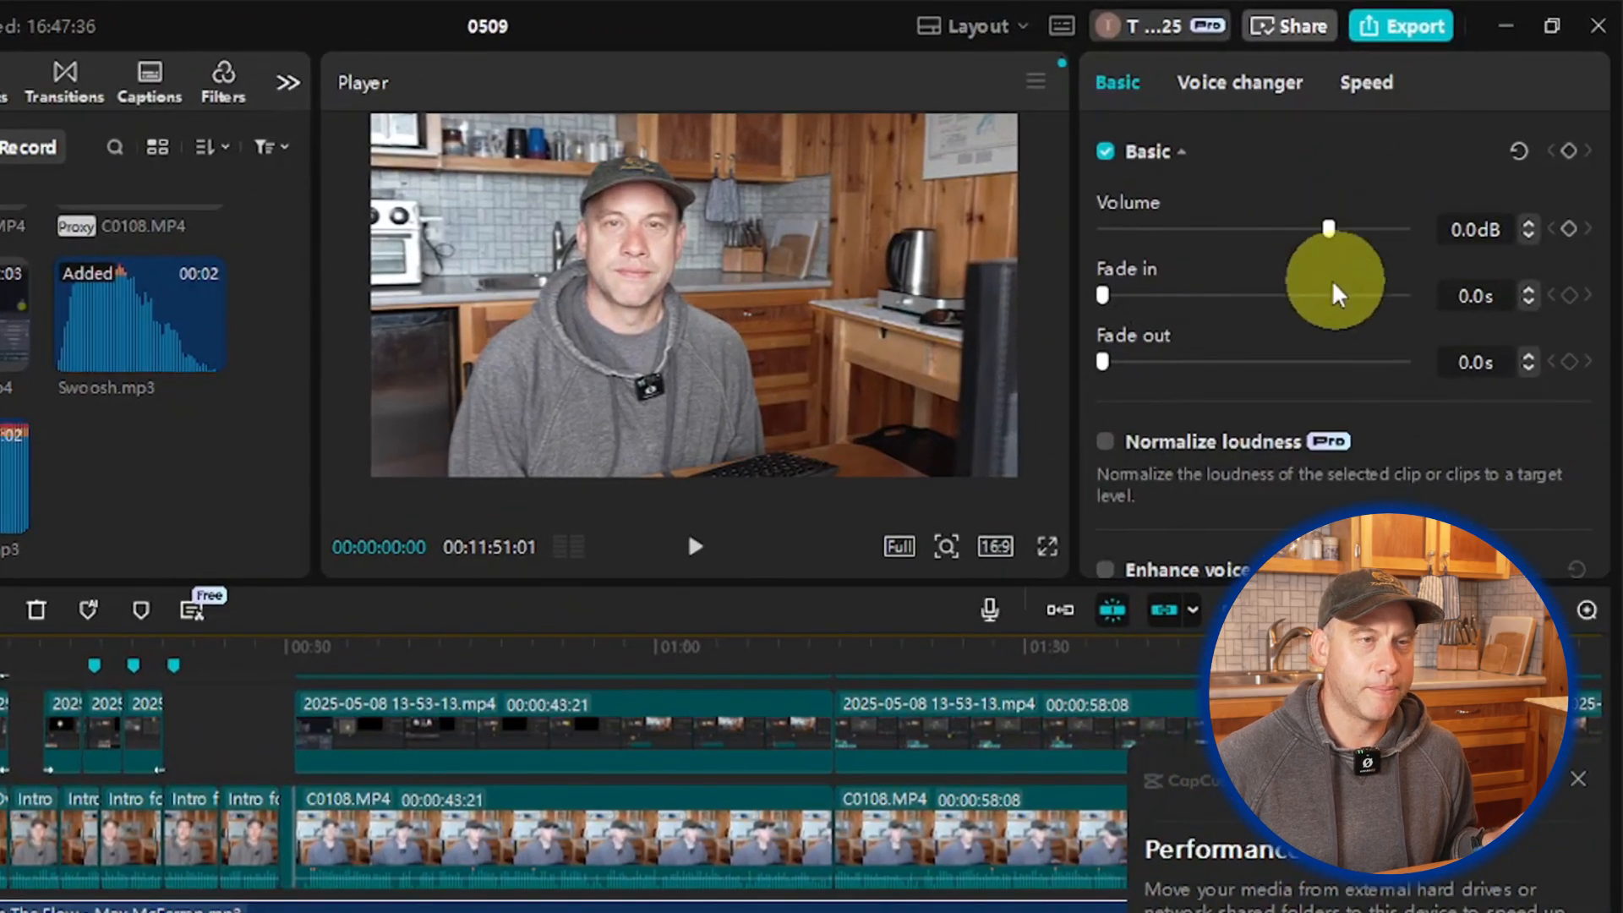
click(1475, 229)
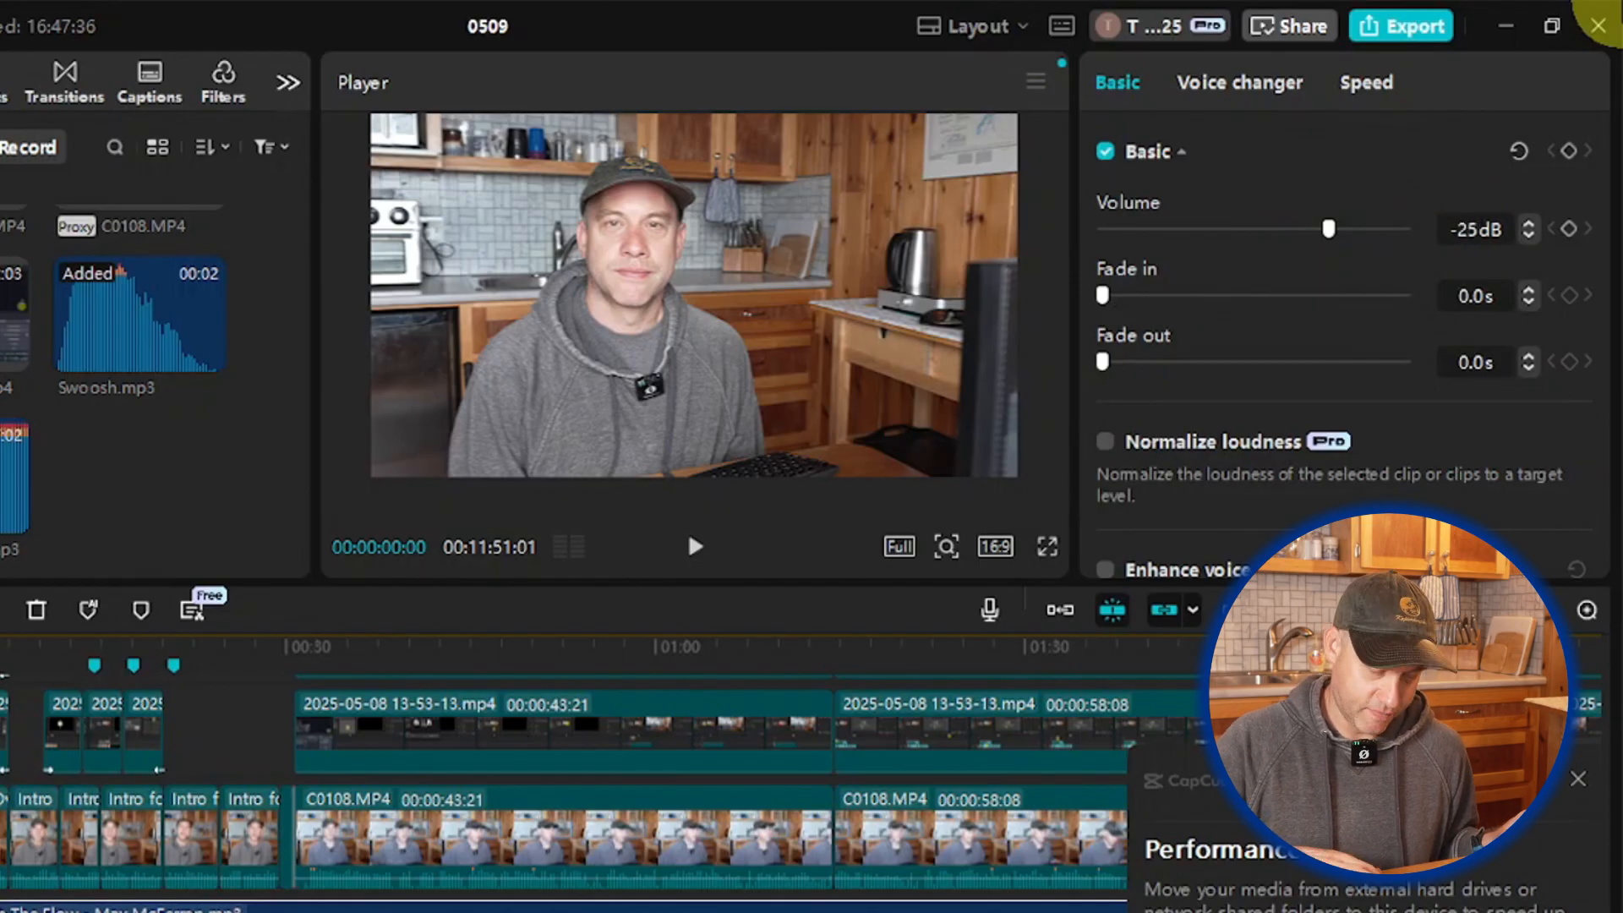
key(Return)
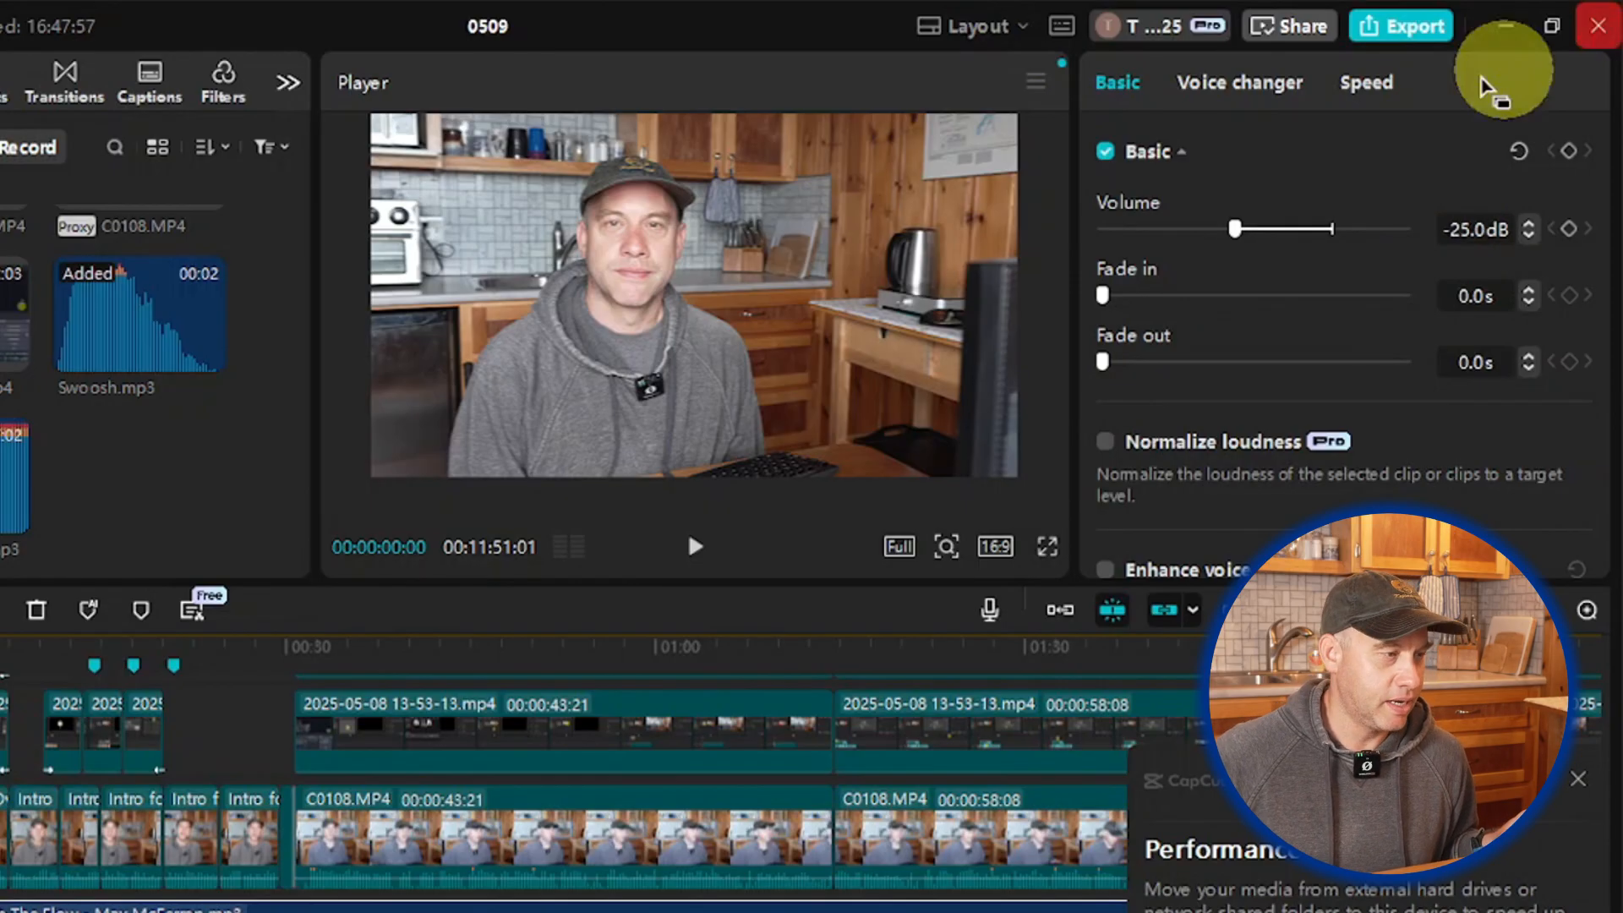
click(1576, 779)
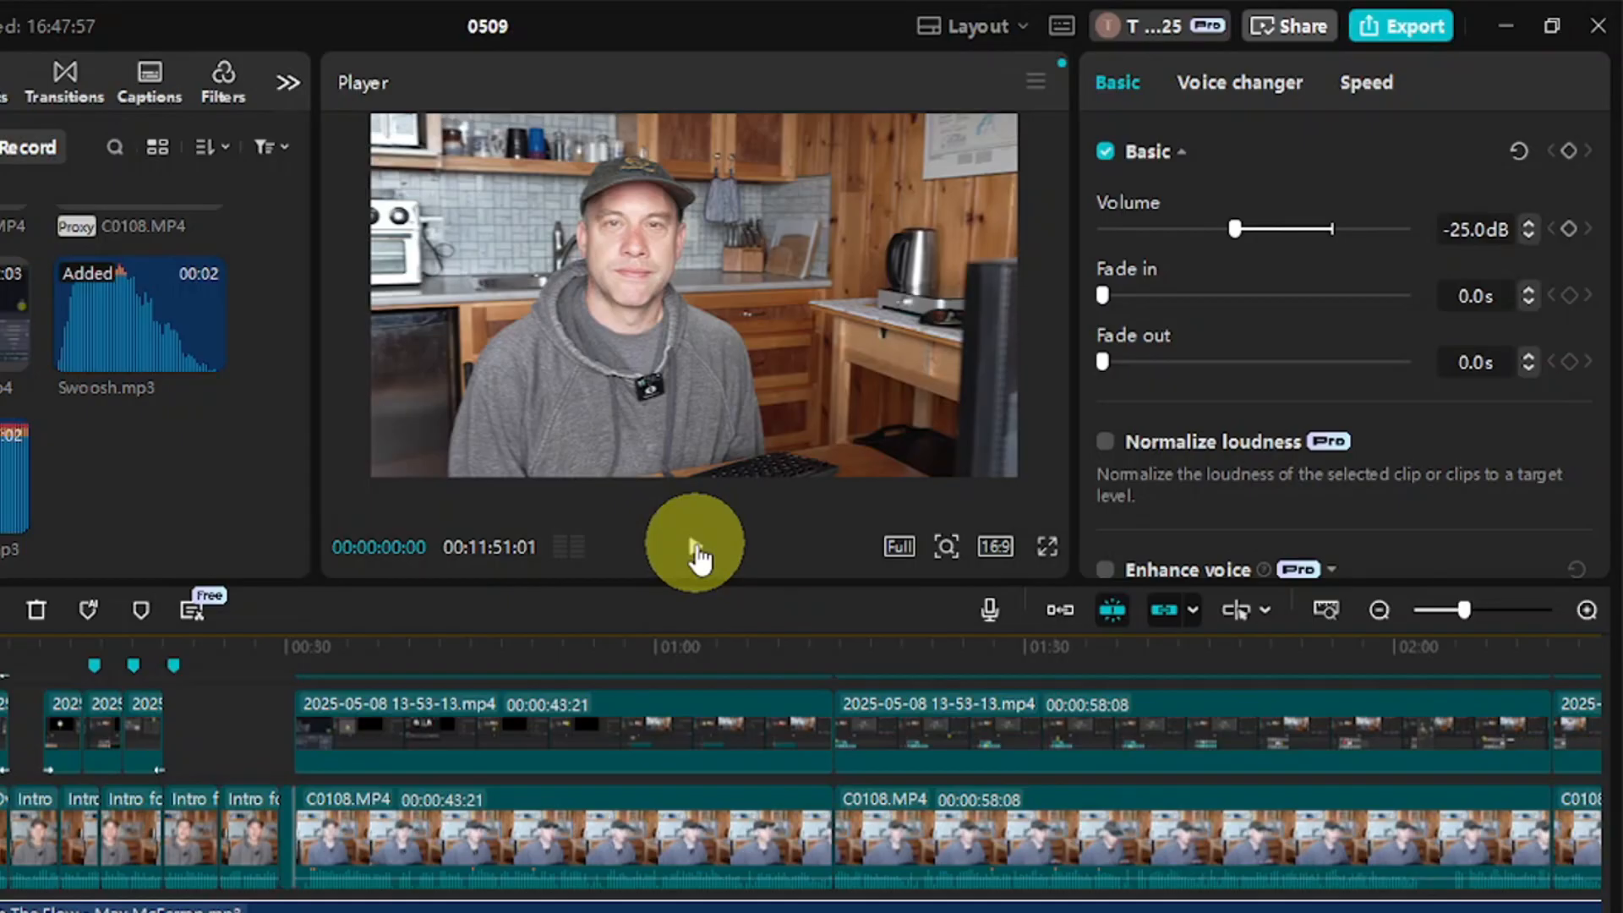
click(697, 554)
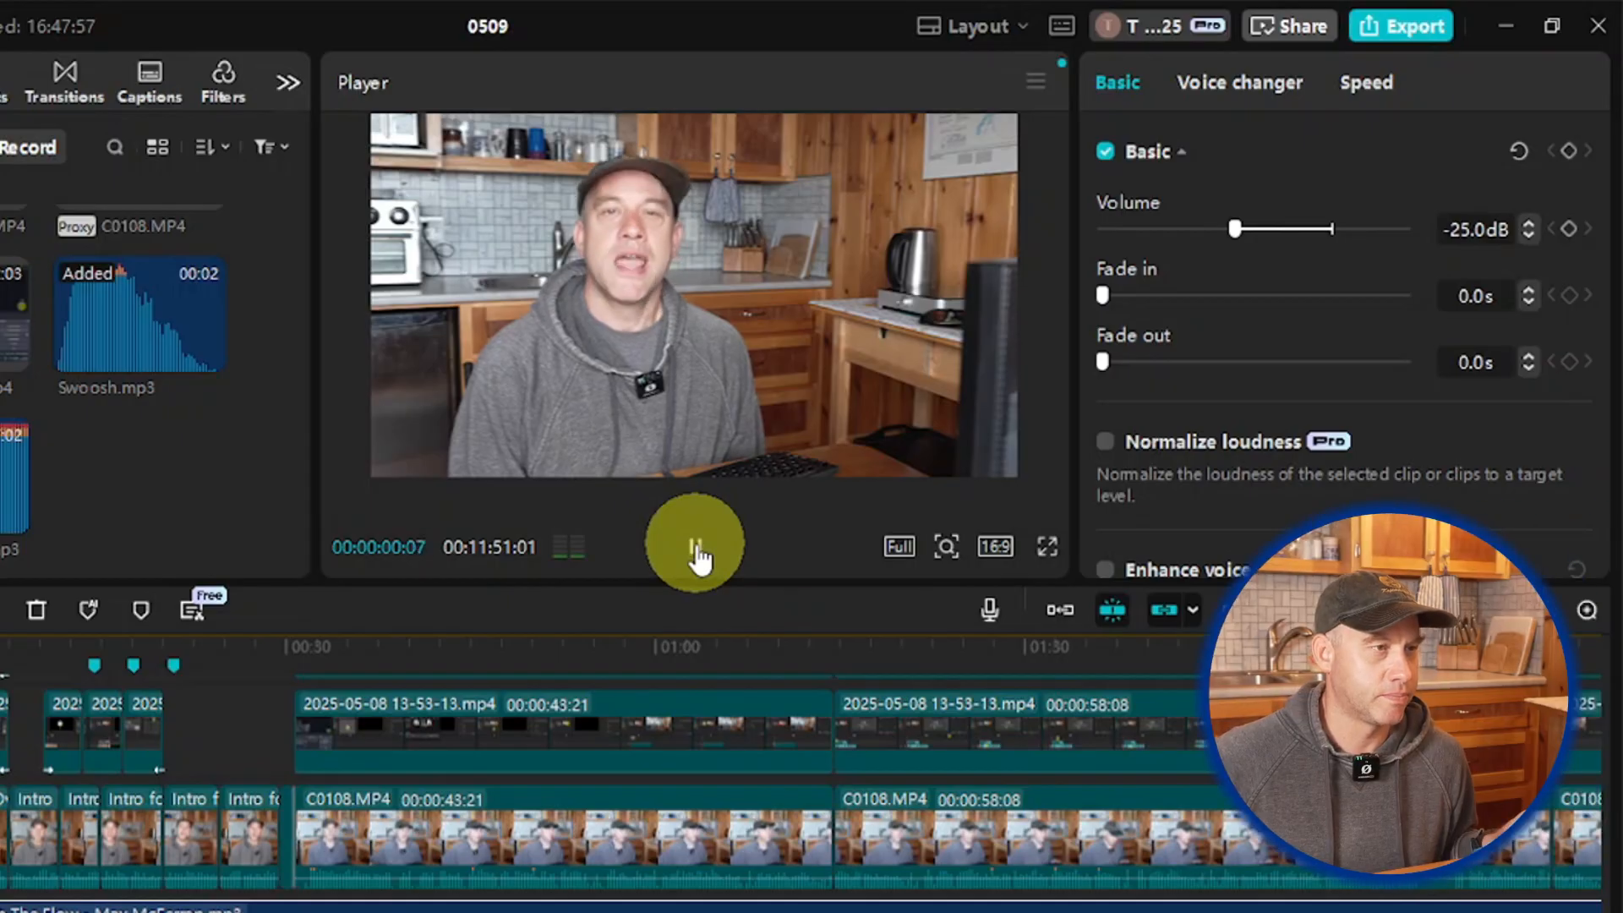
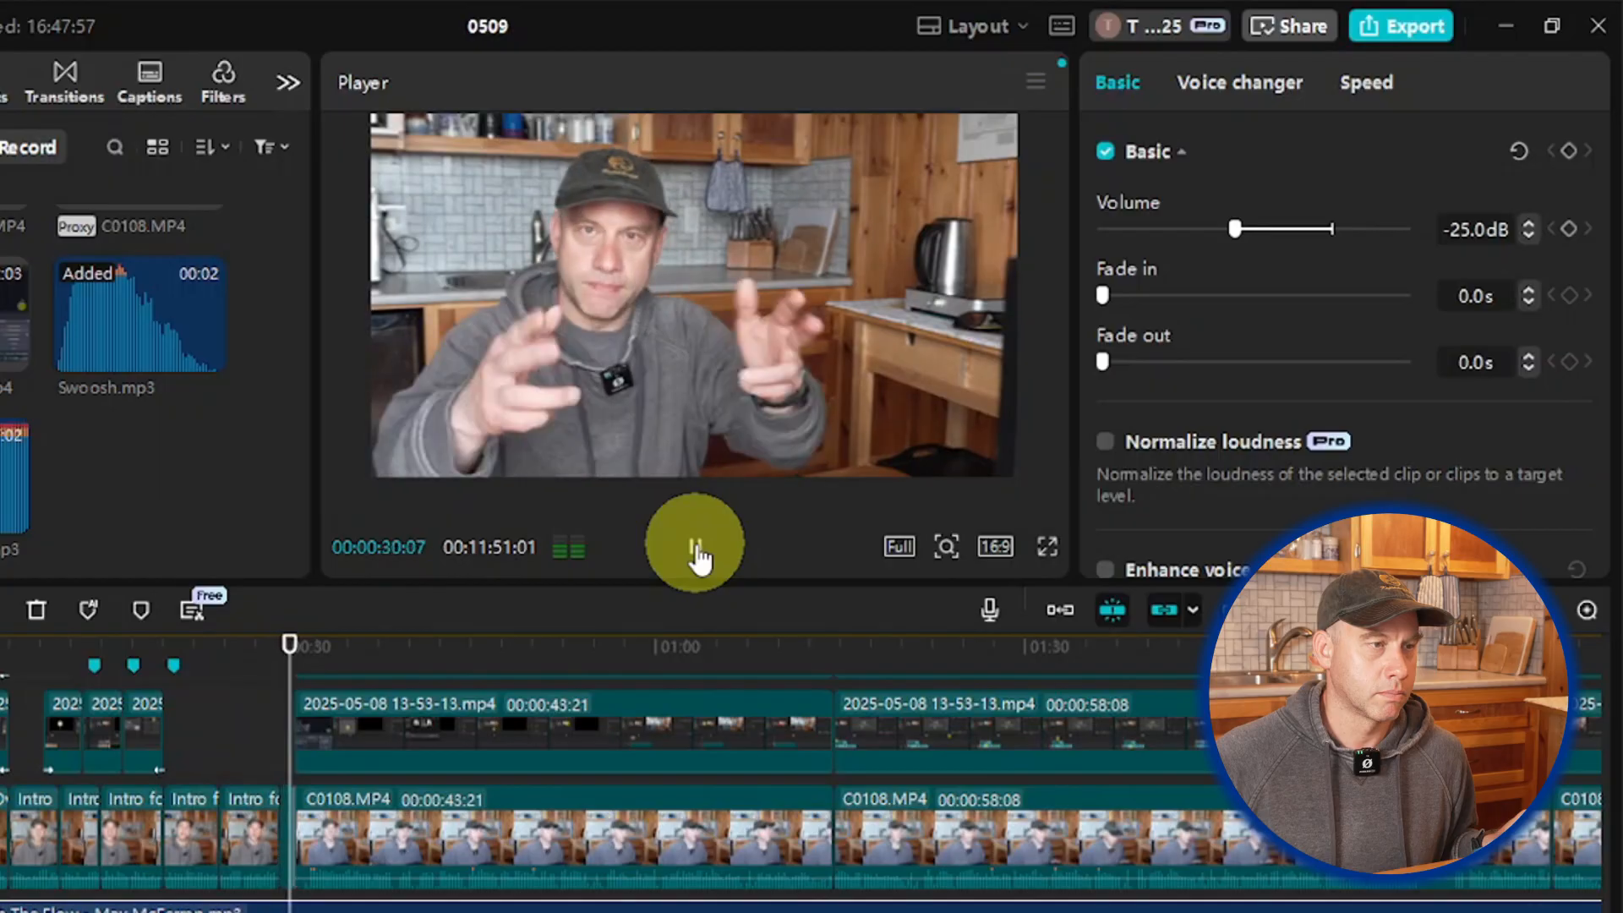
click(1053, 807)
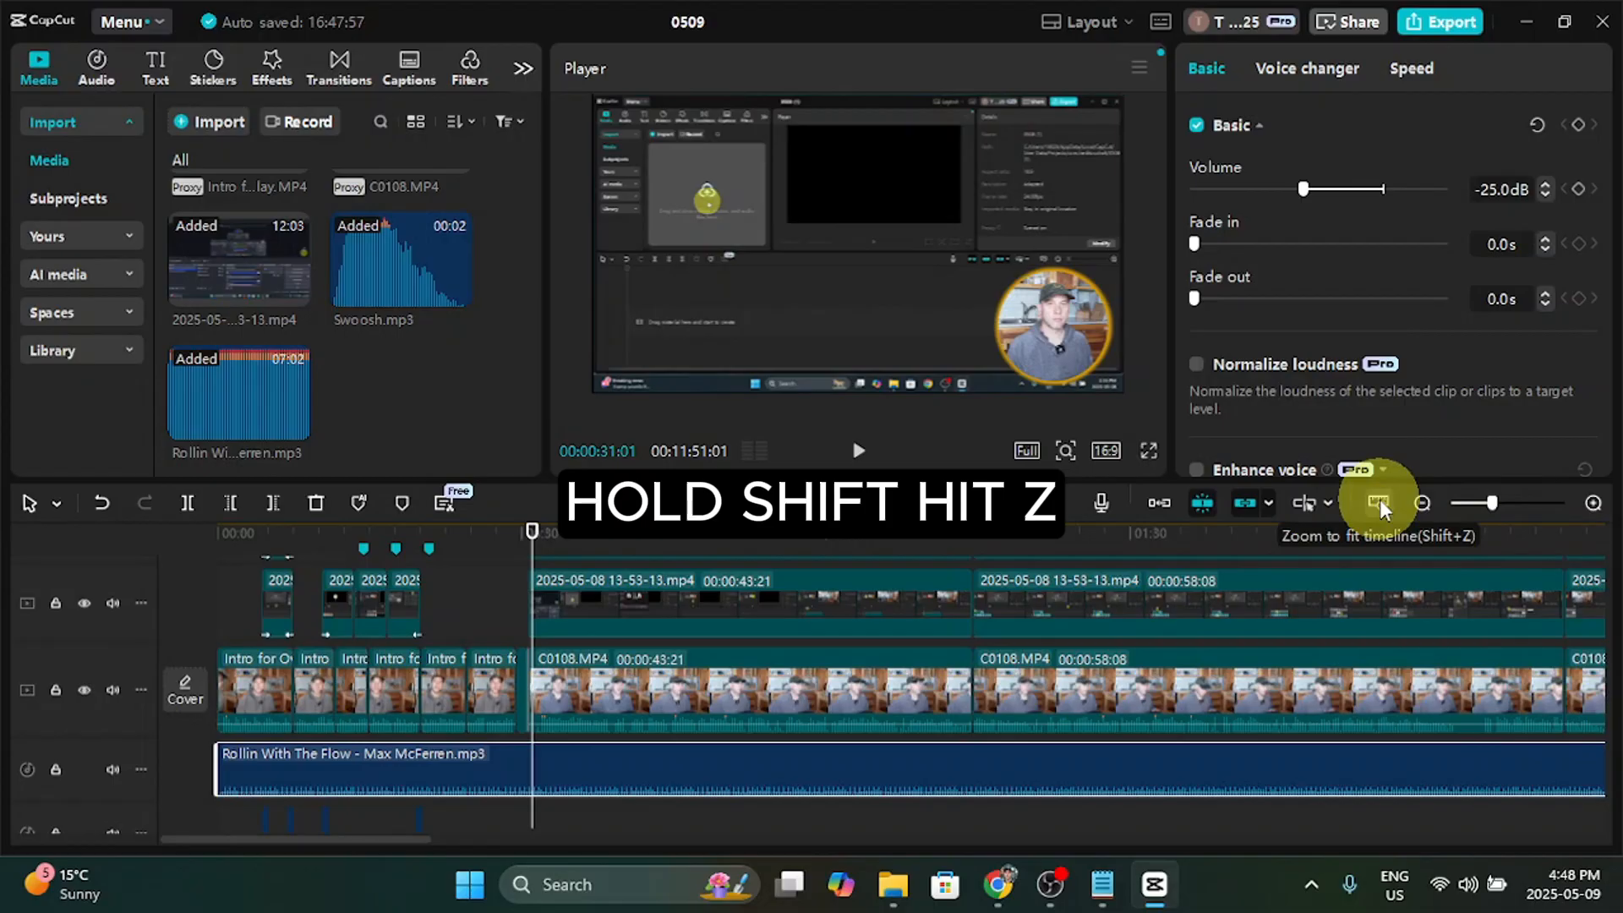
Step: Trim the end of the music clip back to about 00:07:00:07 and play across the cut
key(shift+z)
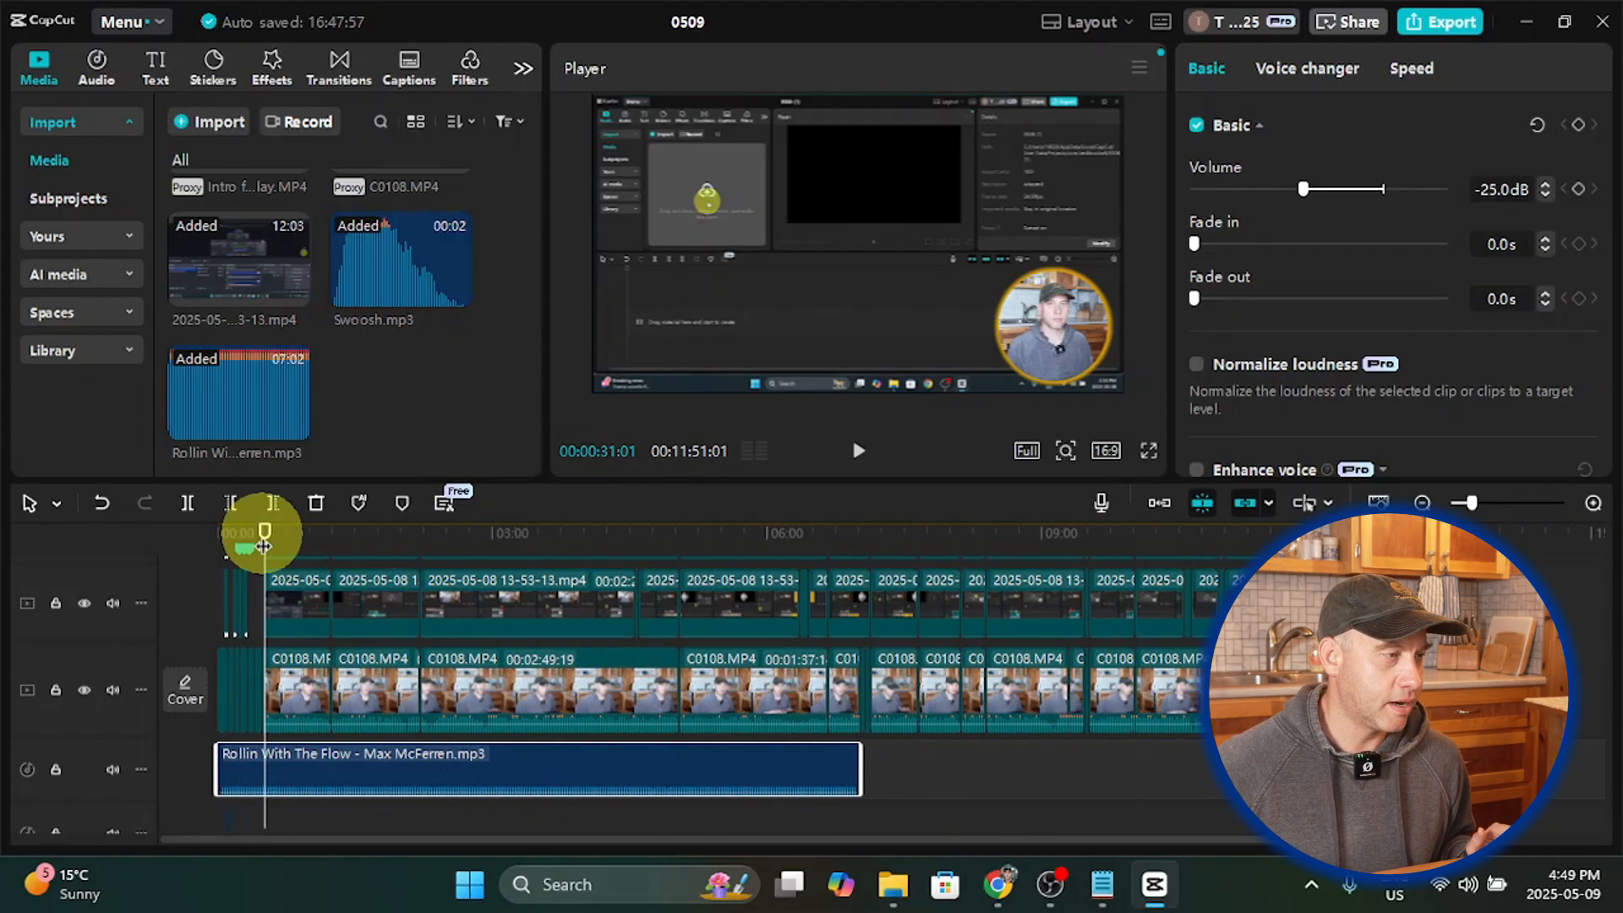
drag(265, 541, 855, 636)
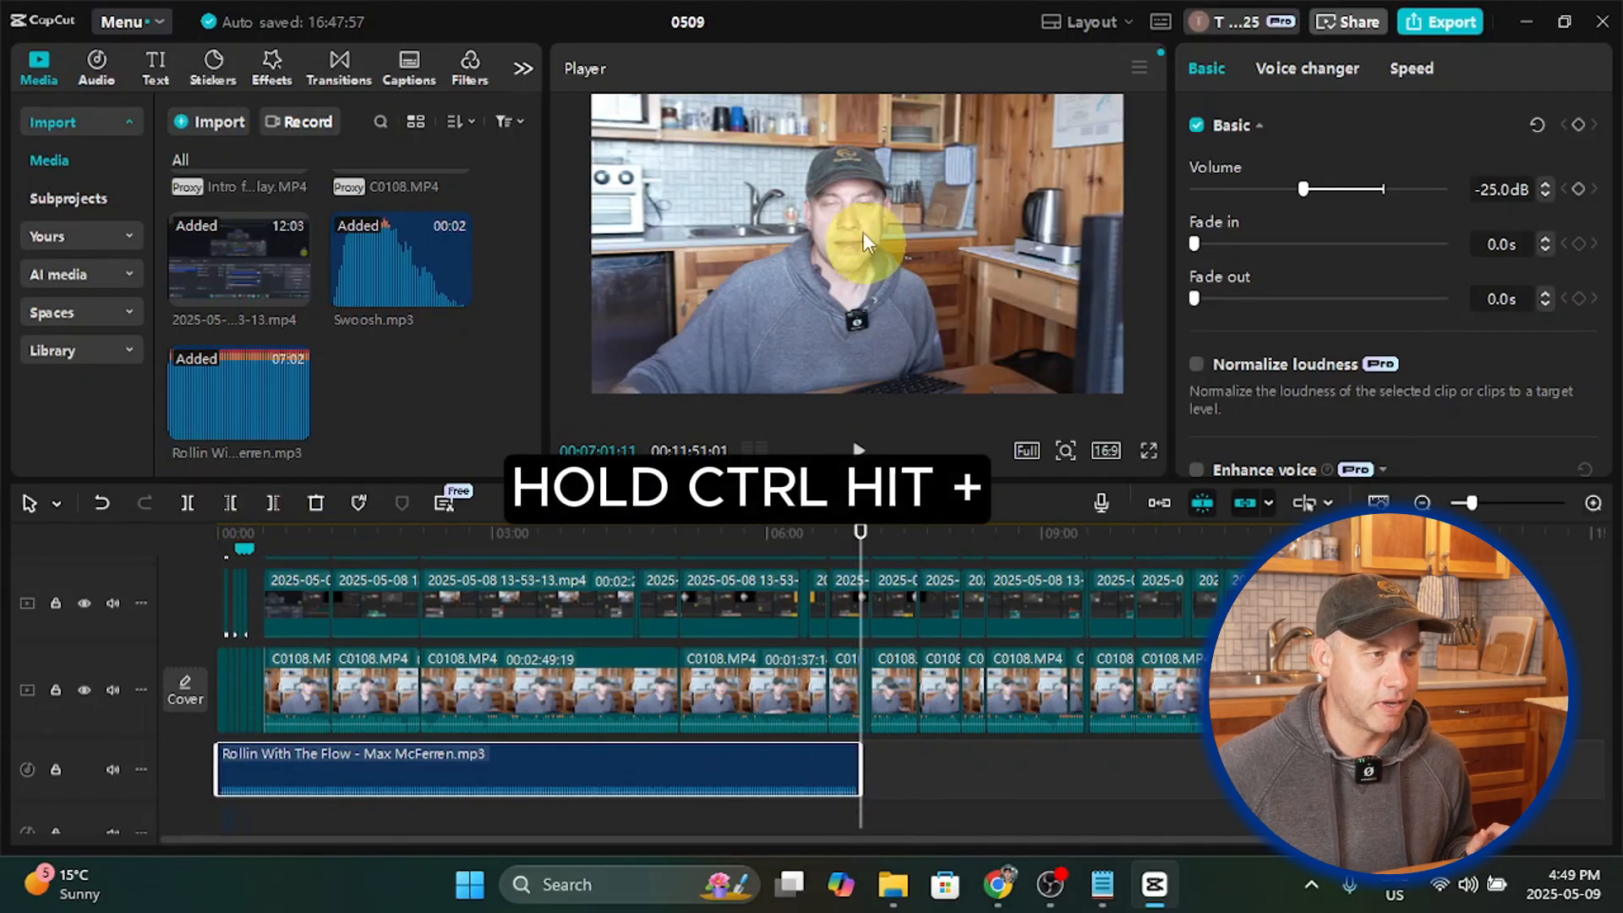
key(ctrl+plus)
key(ctrl+plus)
key(ctrl+plus)
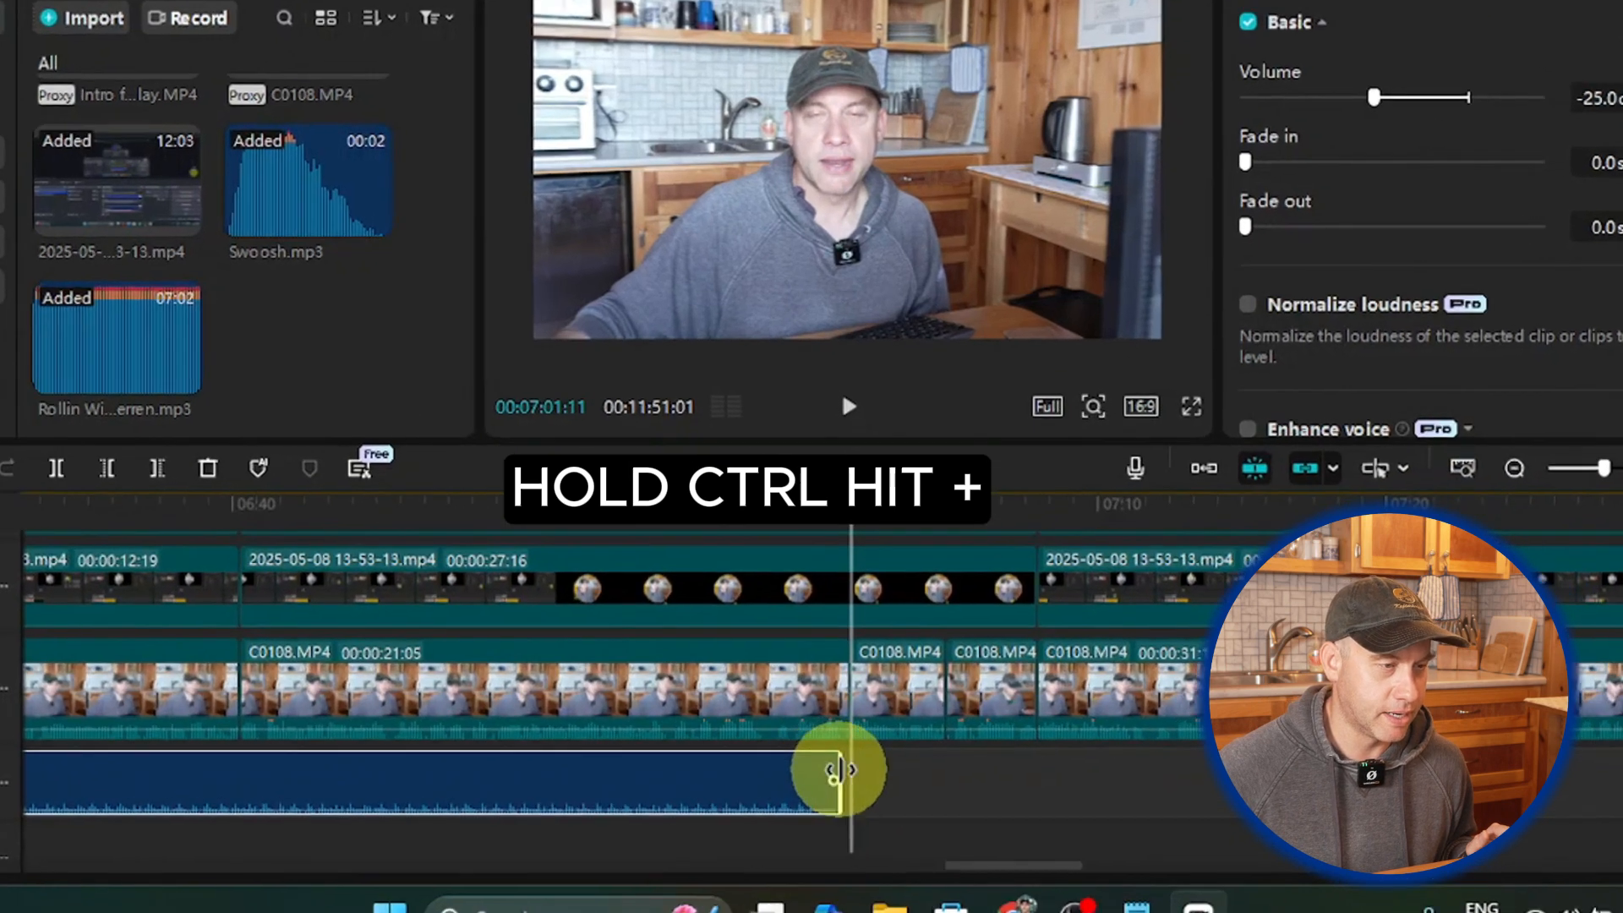
drag(850, 759, 775, 623)
click(834, 340)
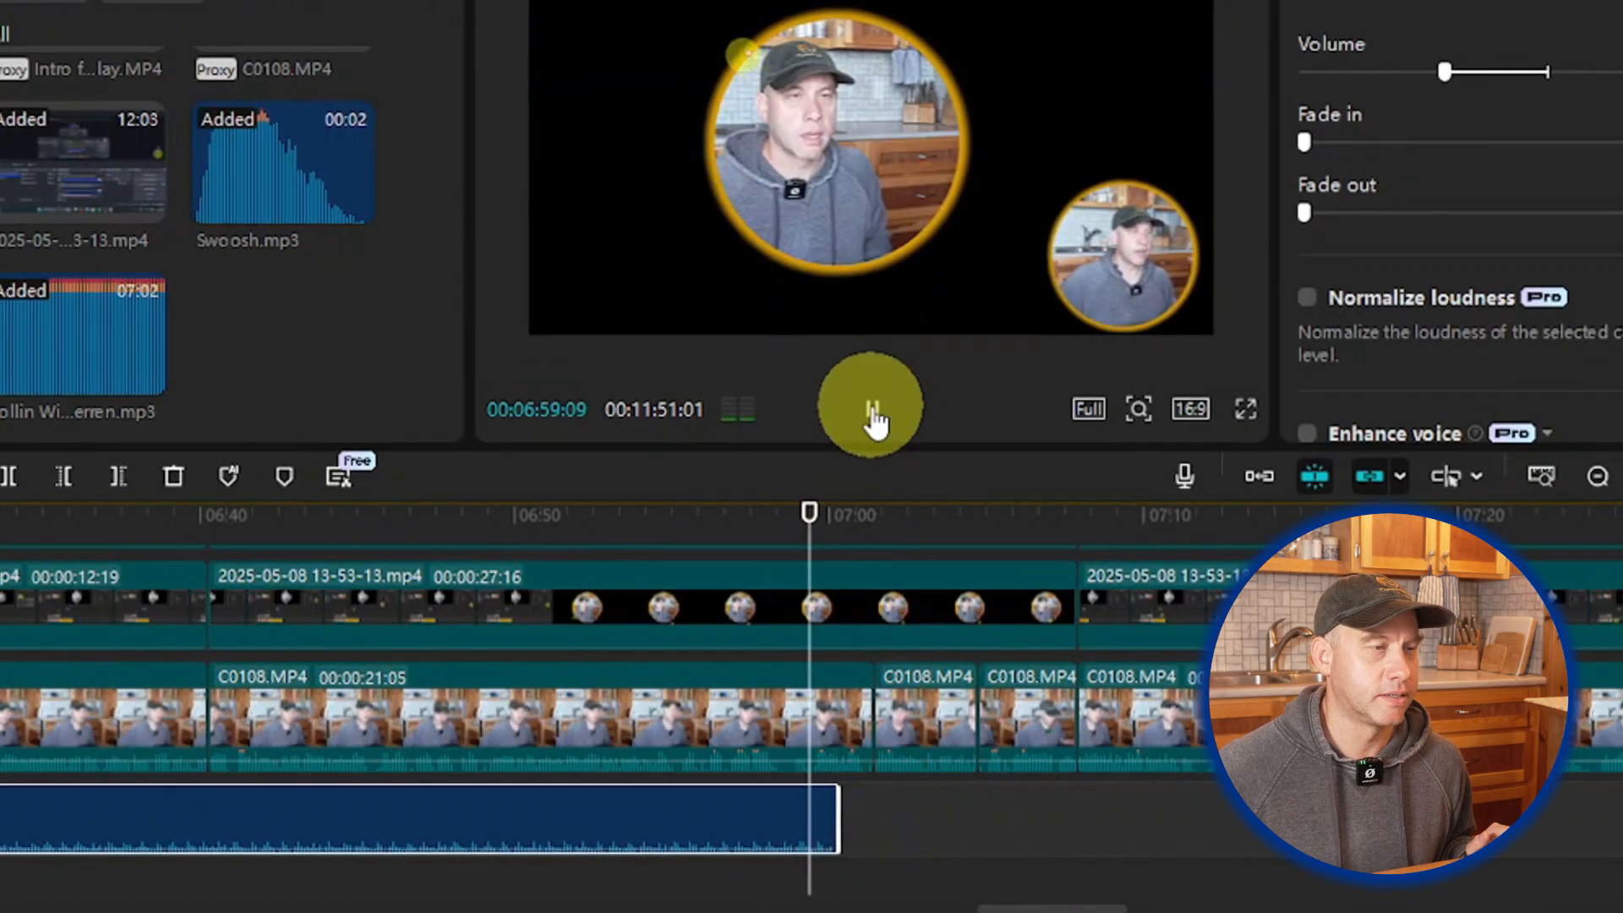
click(873, 410)
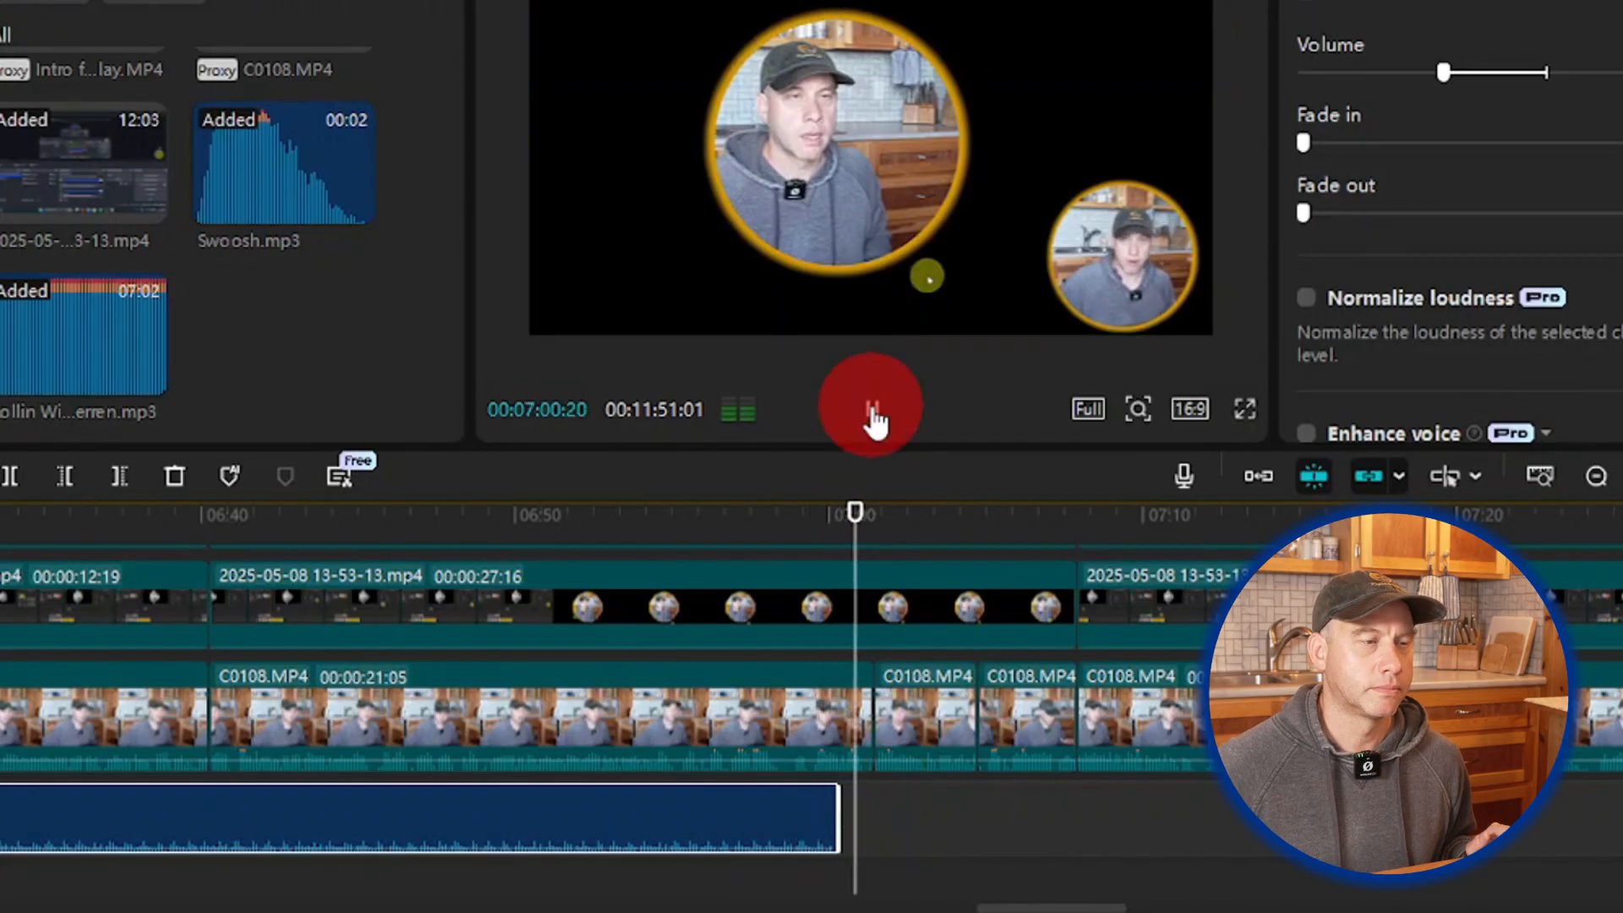
Step: Paste a copy of the music clip directly after the first one, at 00:07:00:07
click(796, 810)
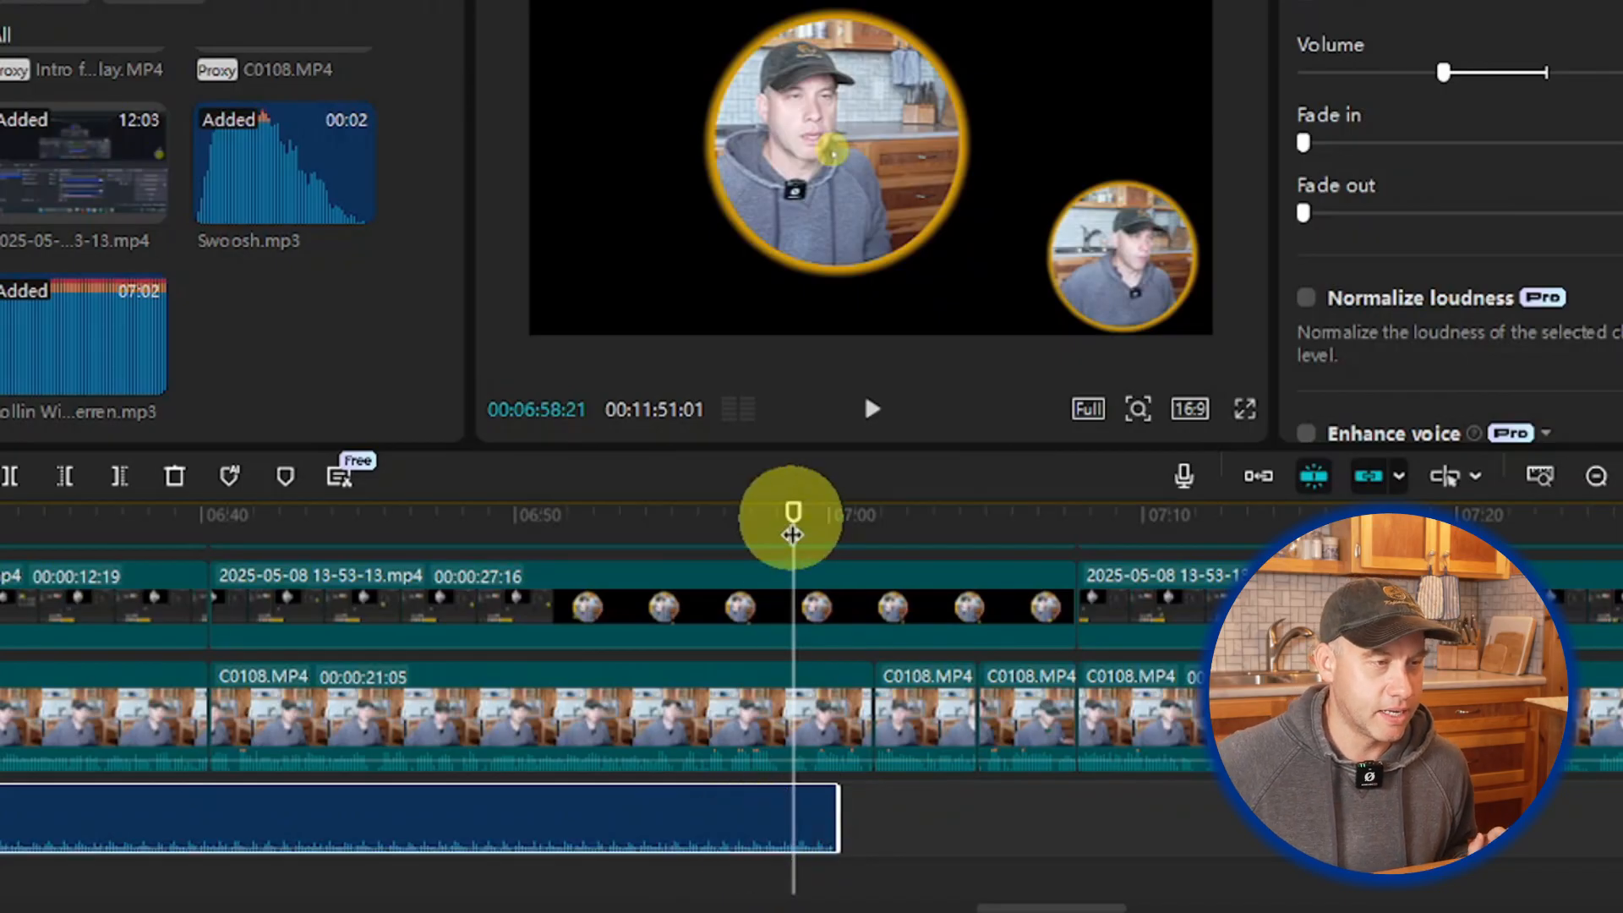
drag(793, 517, 837, 517)
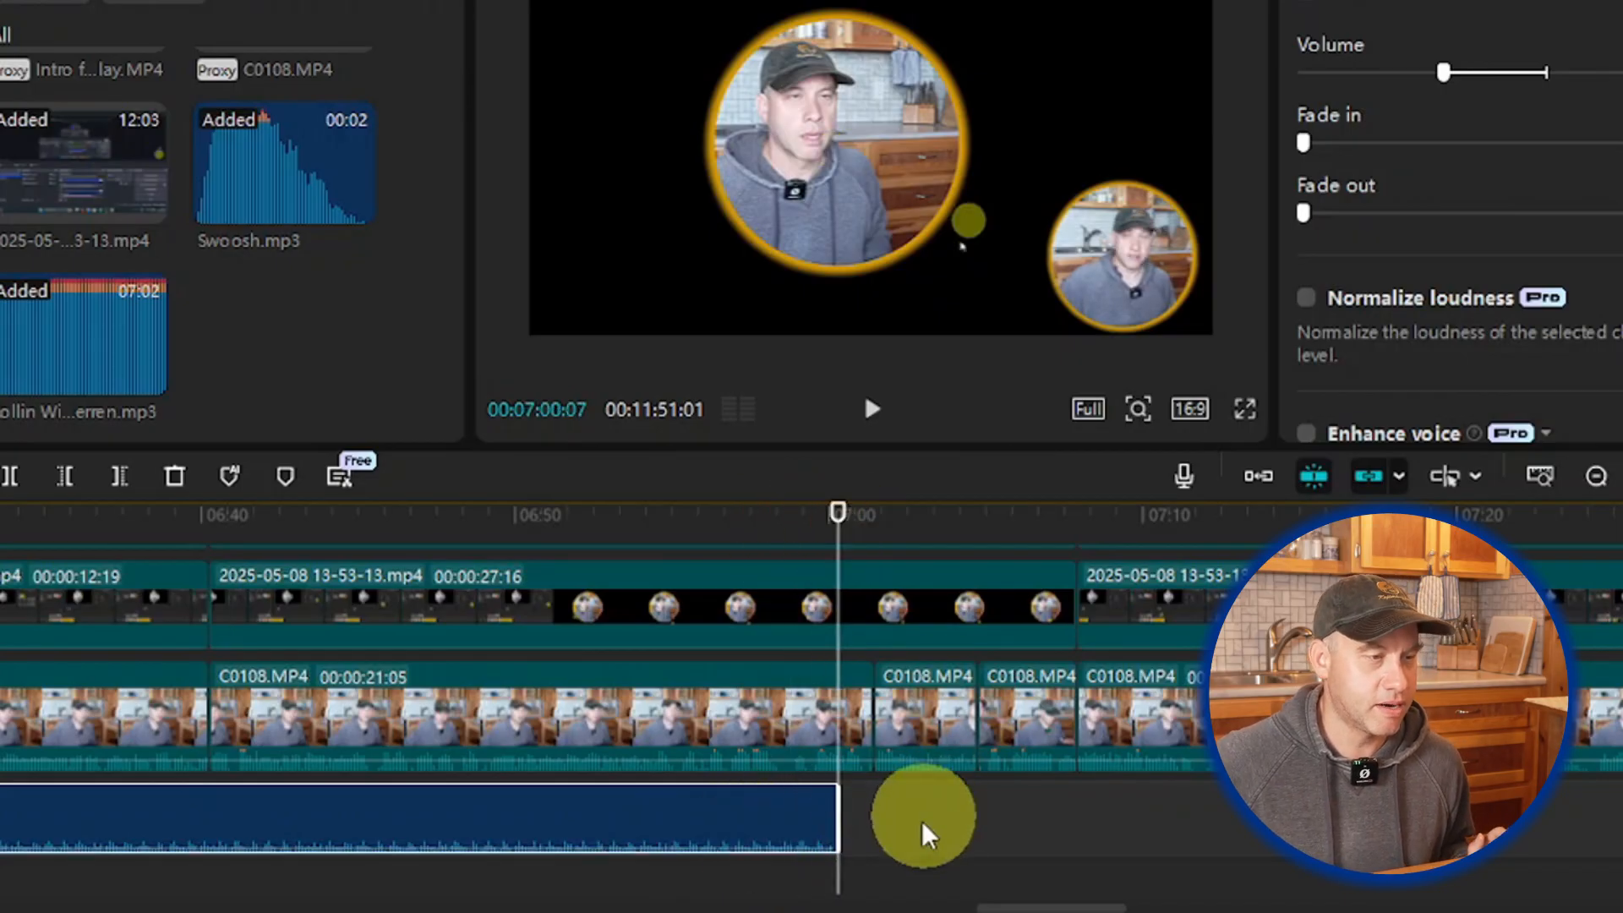
click(869, 839)
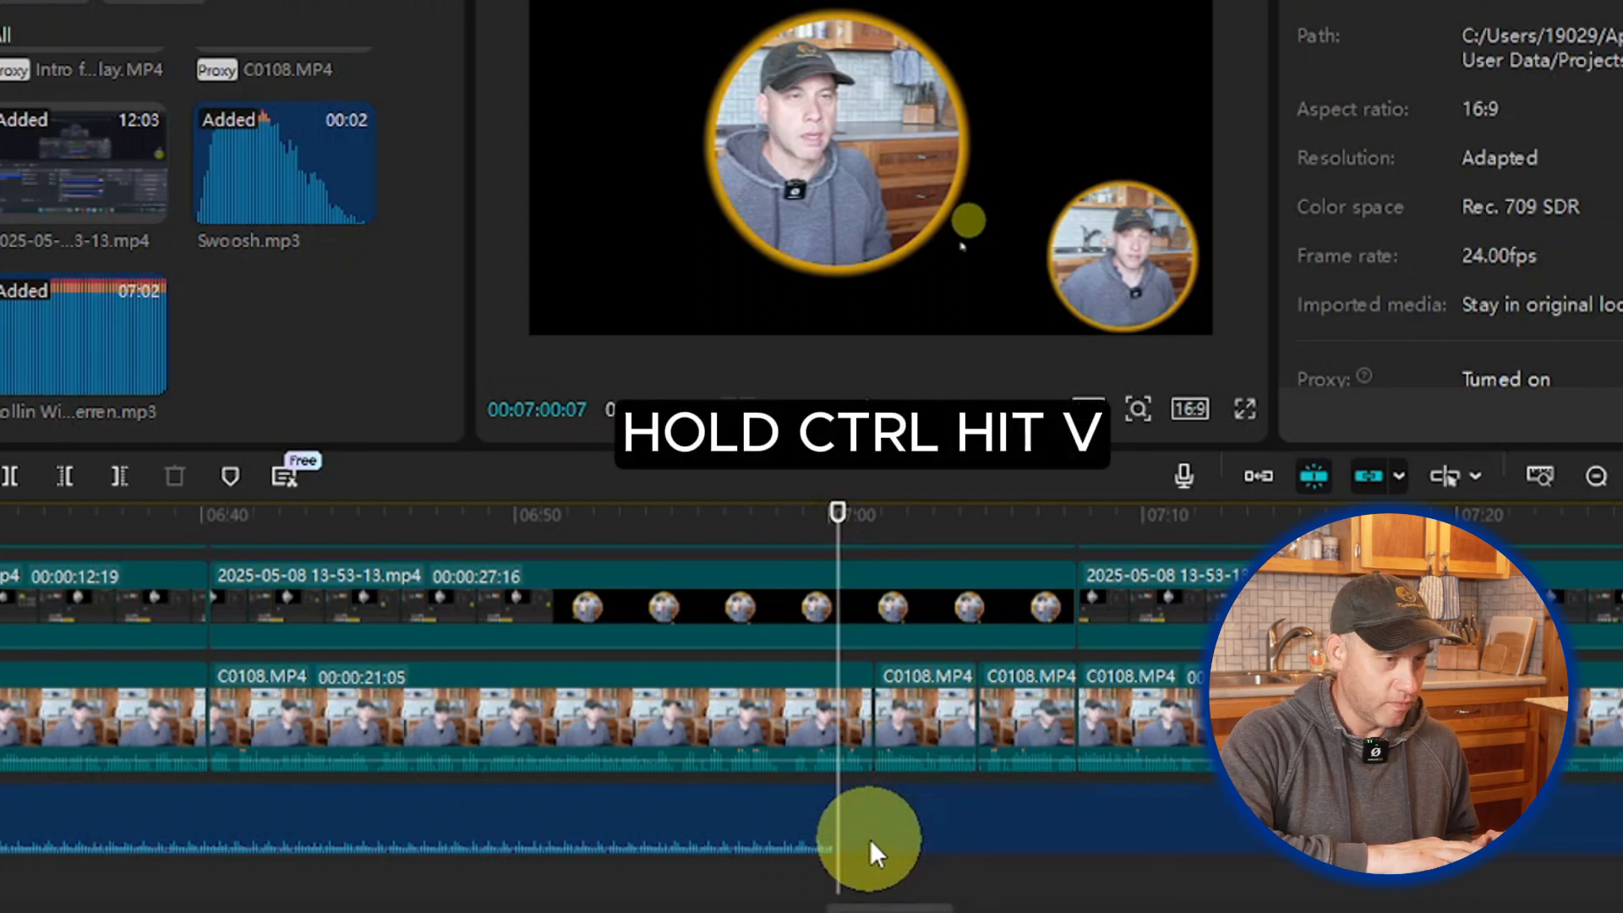
key(ctrl+v)
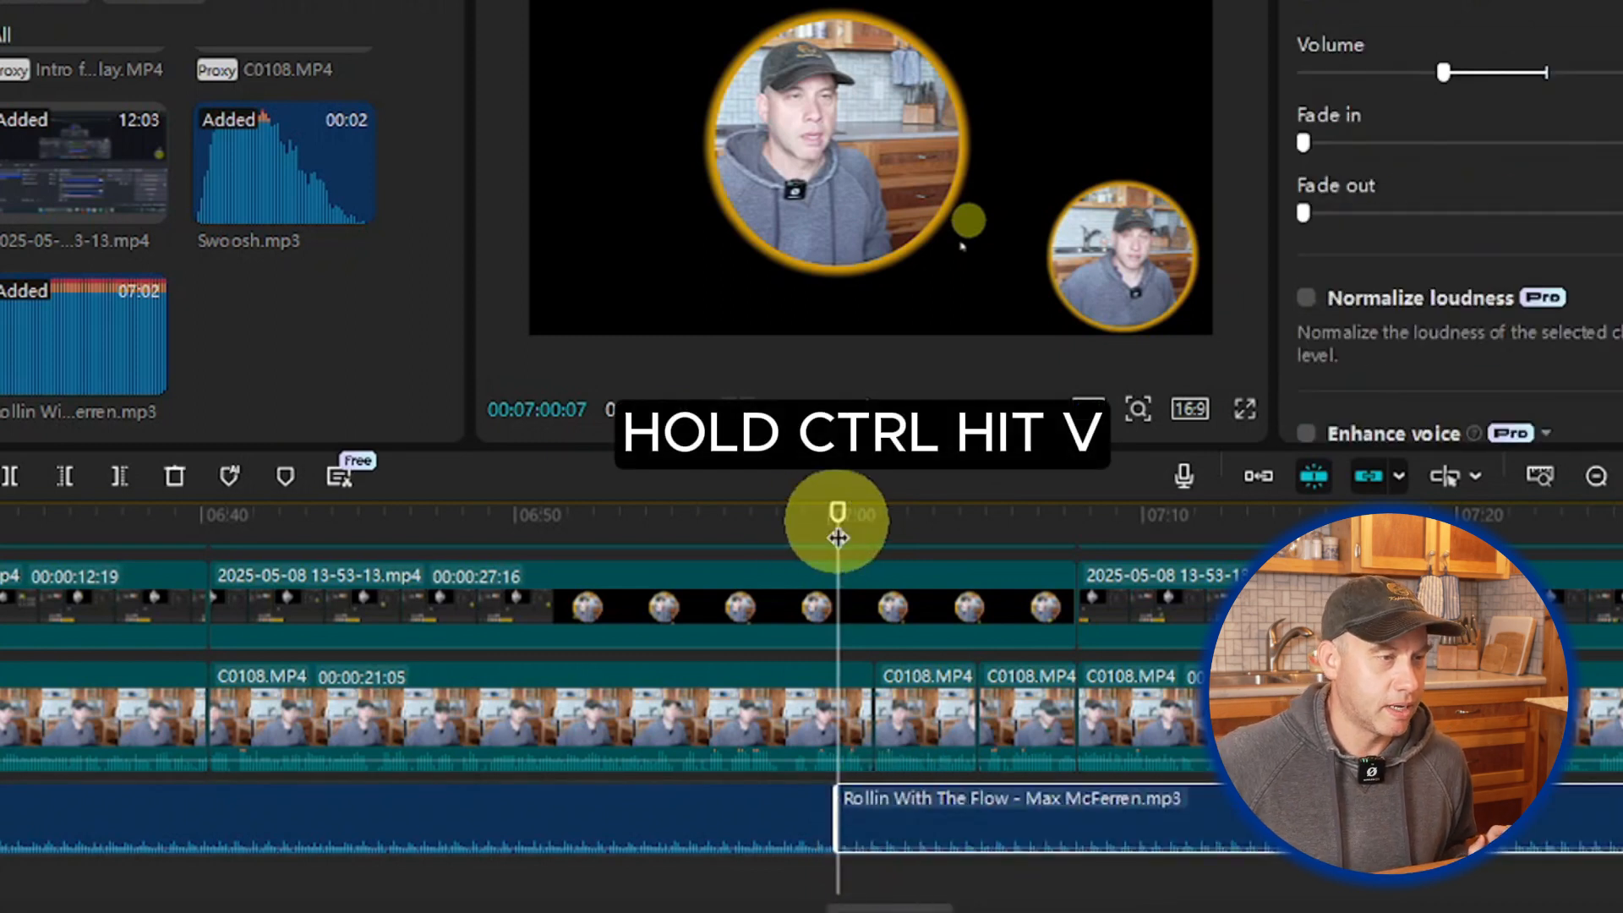
Step: Play the passage just after the join of the two music clips to check the transition
click(859, 514)
drag(839, 522, 908, 523)
click(642, 584)
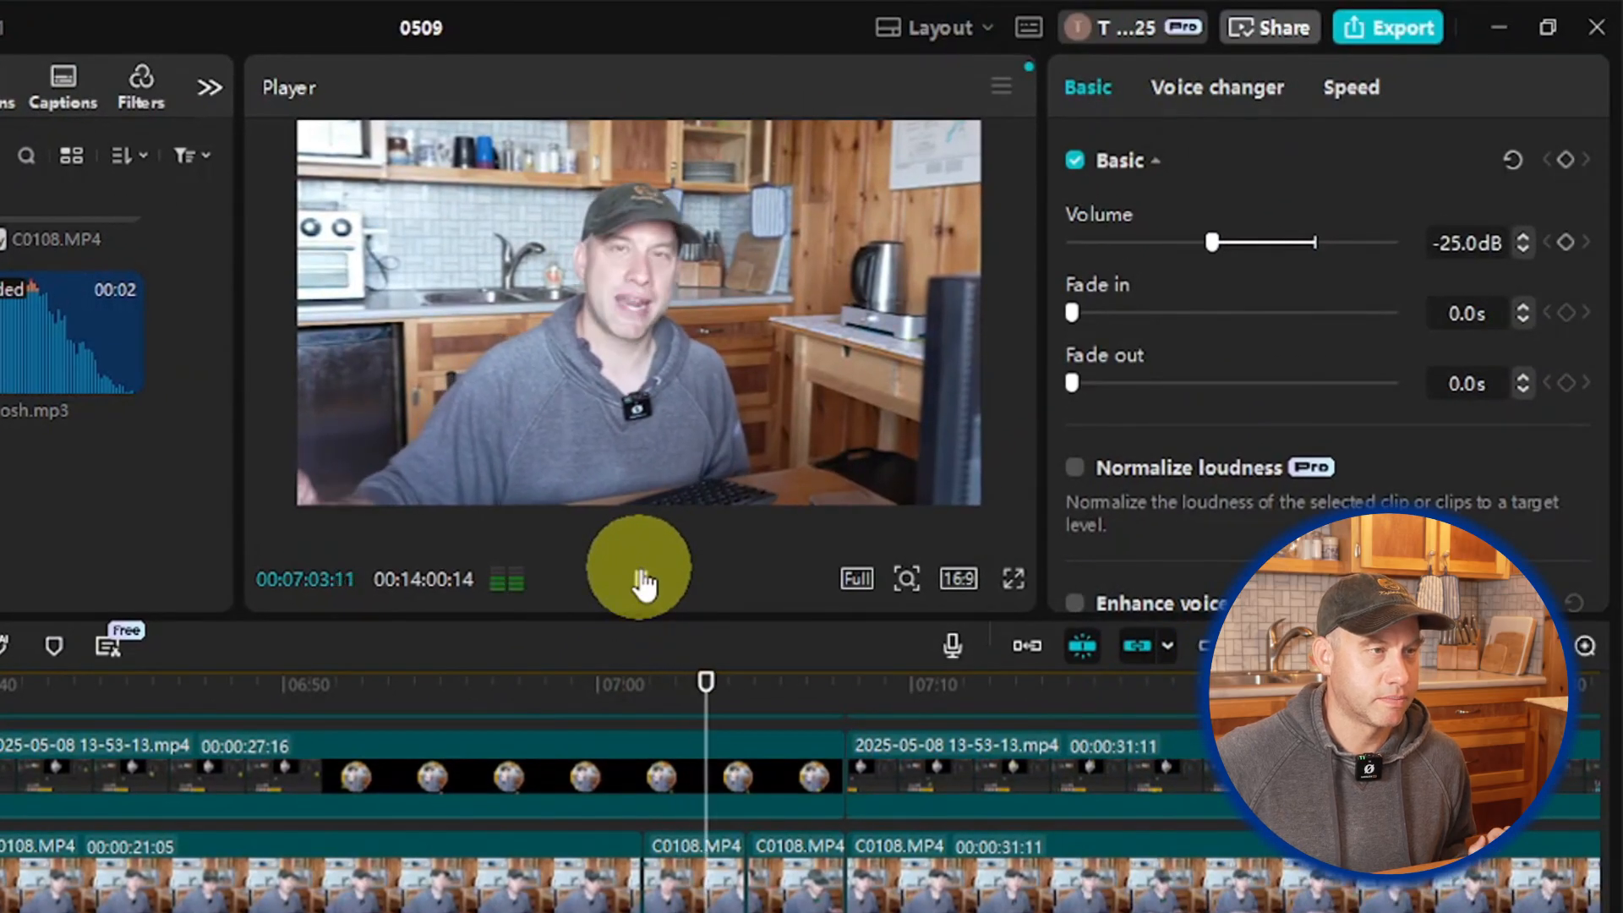
click(643, 584)
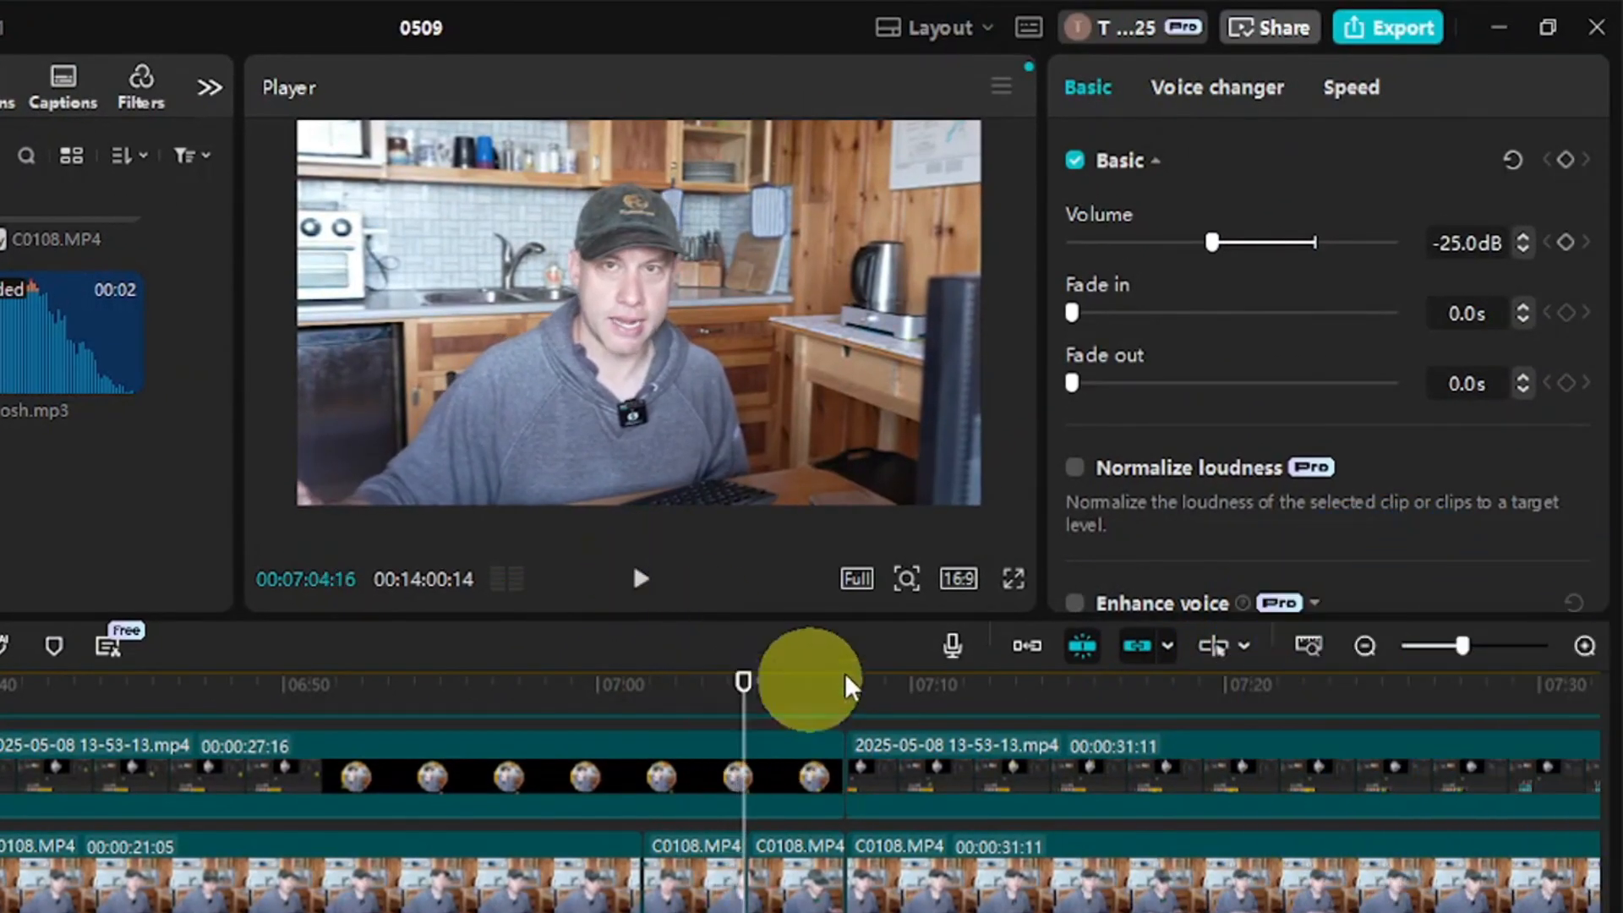
Step: Play the main video around 00:09:19 to check the second music clip's level against the voice
click(1368, 647)
click(1368, 648)
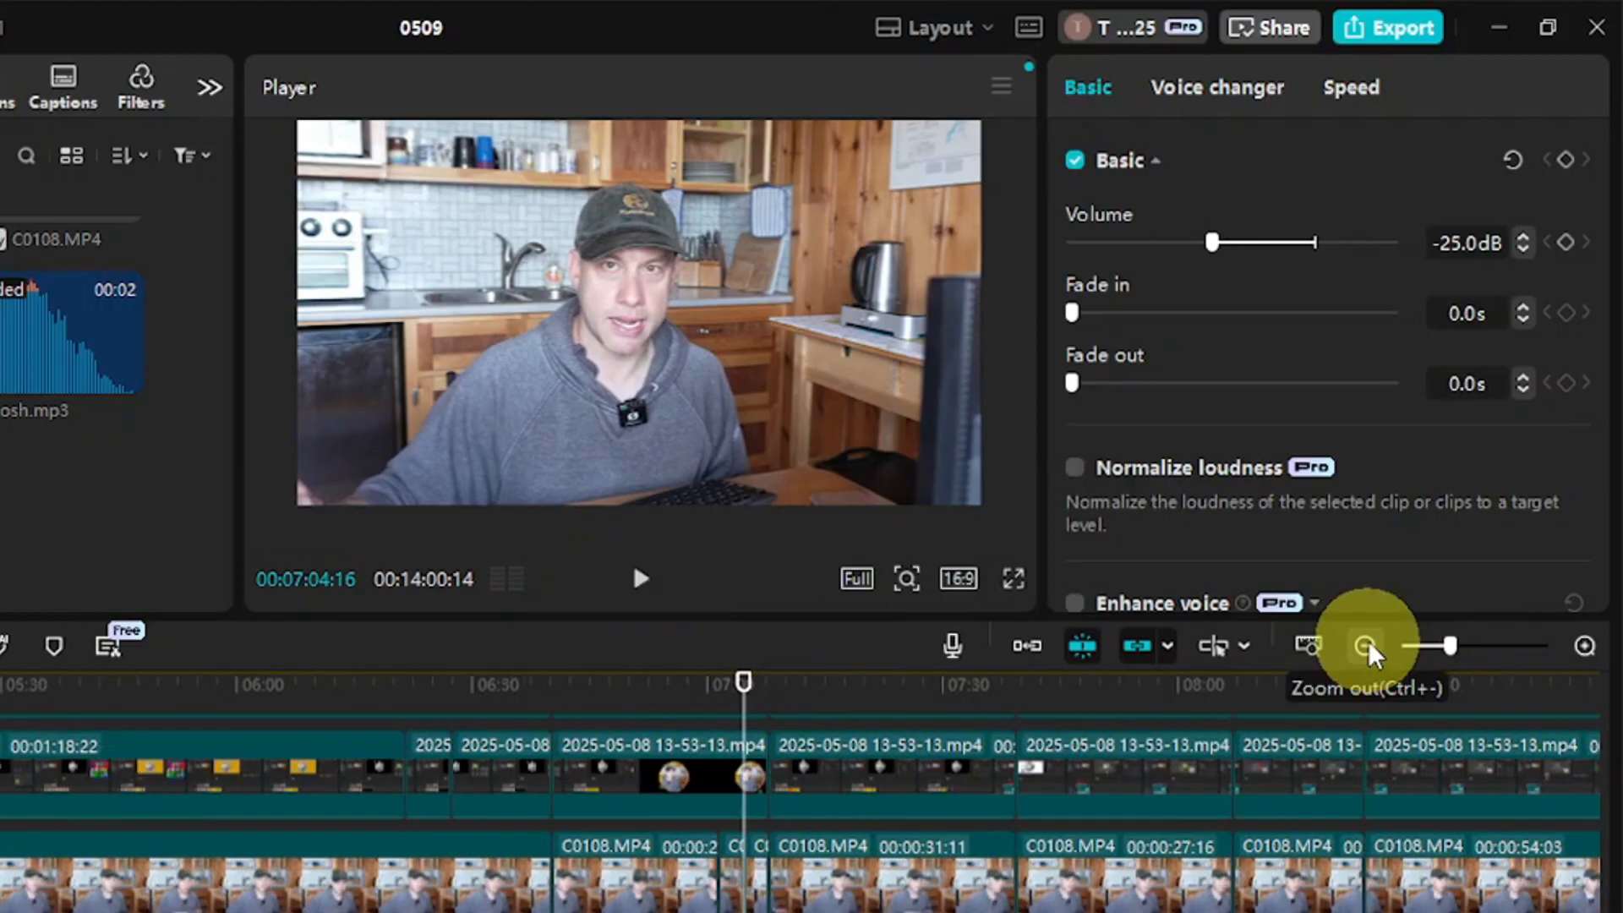
click(1368, 648)
click(1368, 648)
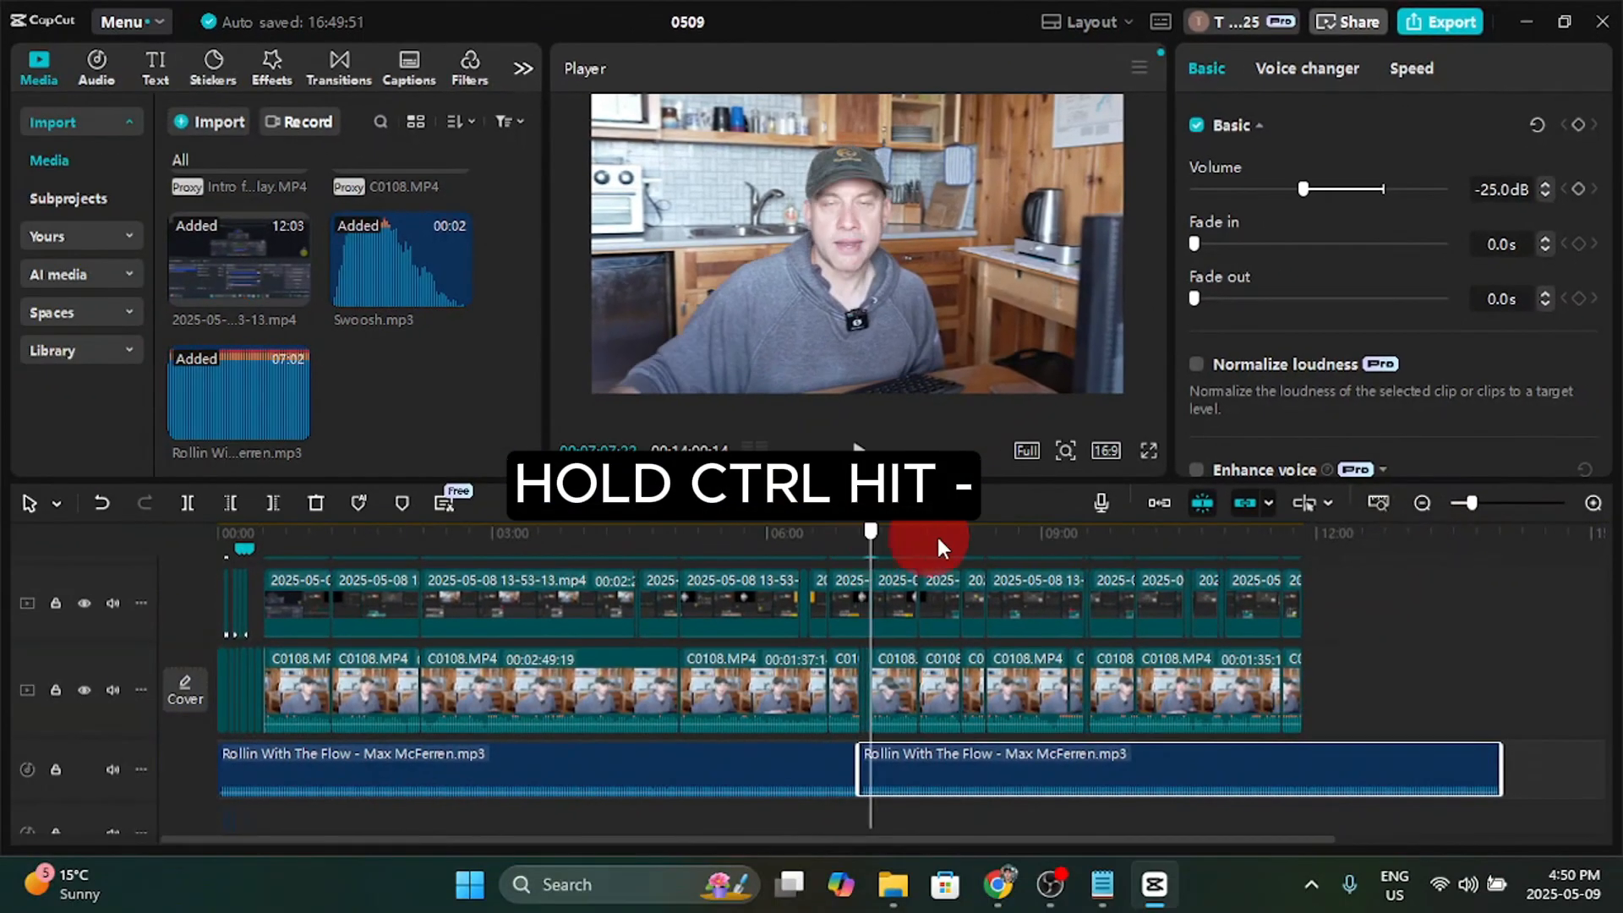
drag(937, 535, 1047, 531)
click(862, 447)
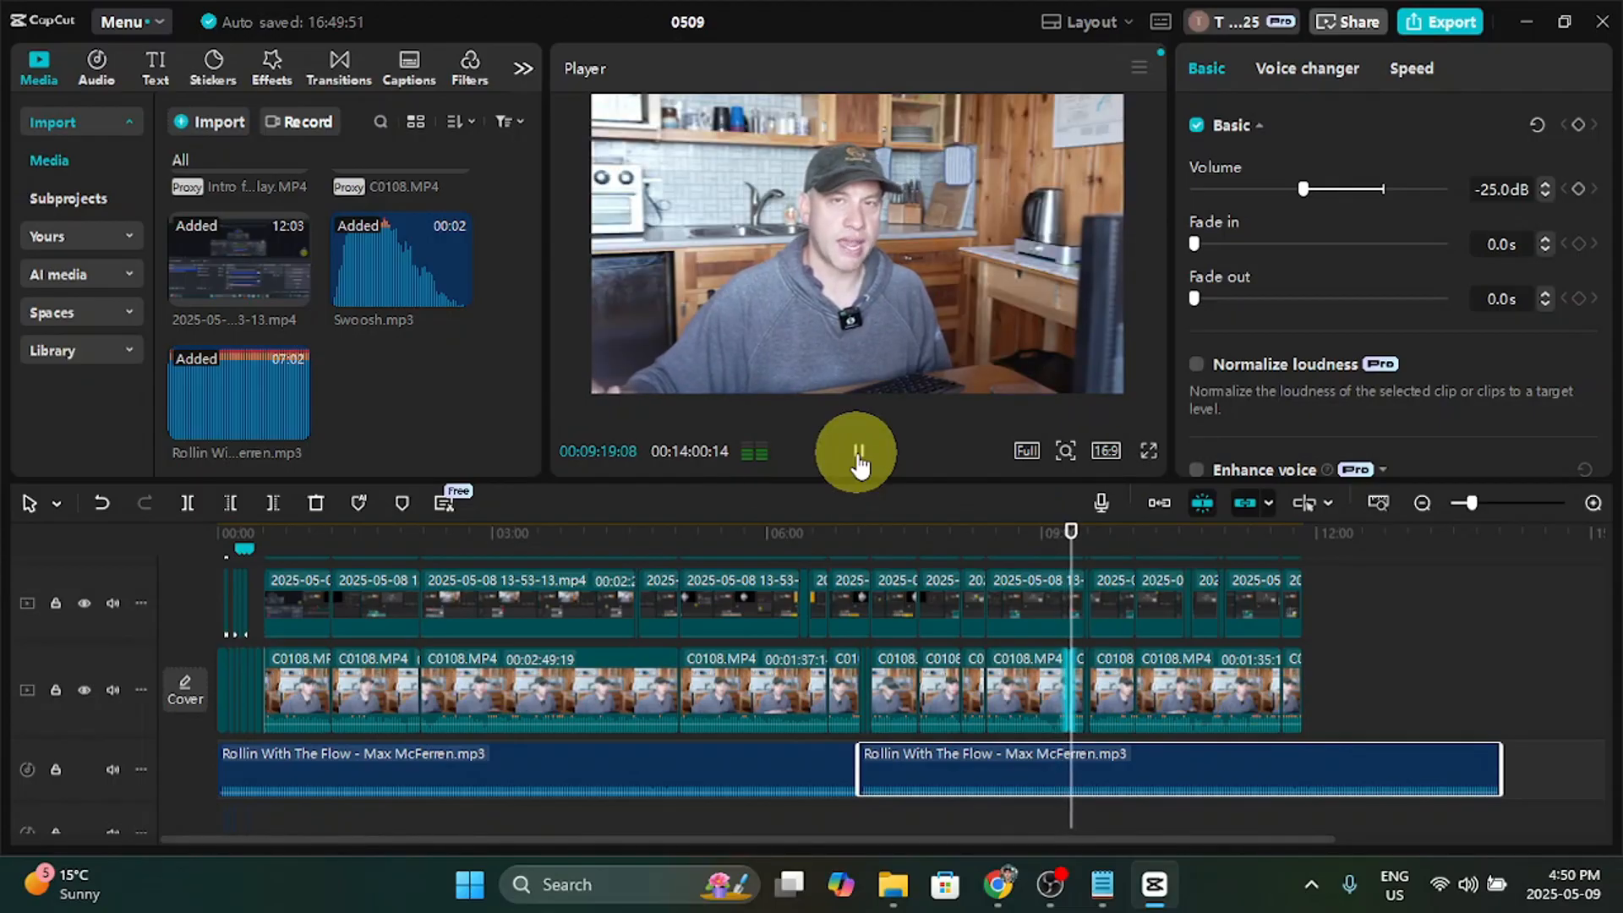
click(858, 456)
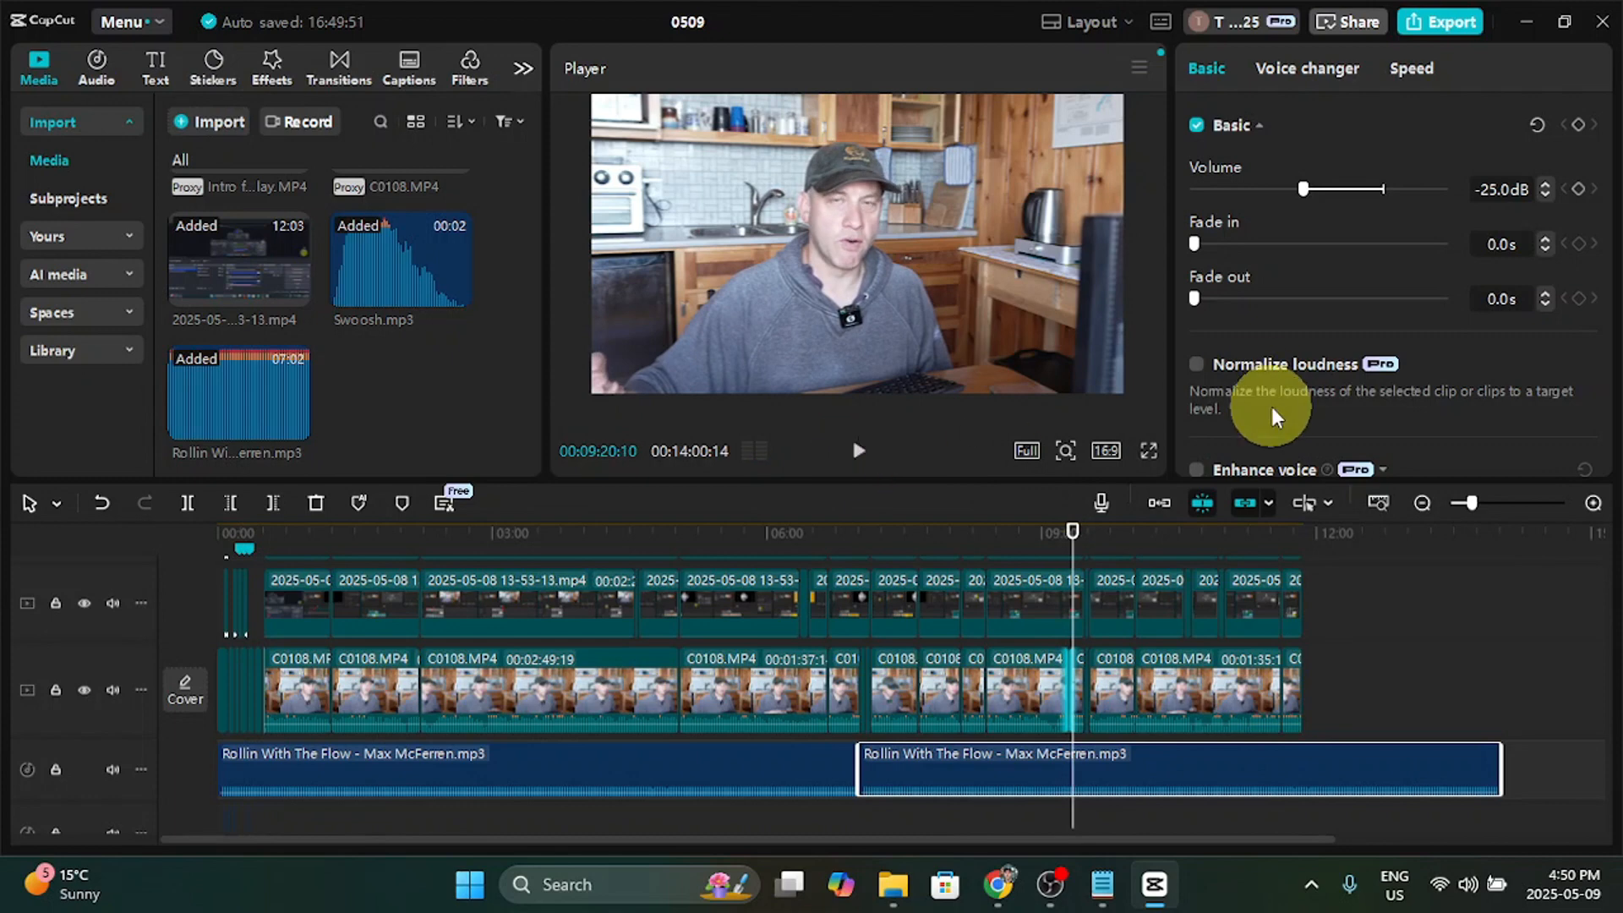
Step: Set the first music clip's volume to -27.5 dB
click(794, 781)
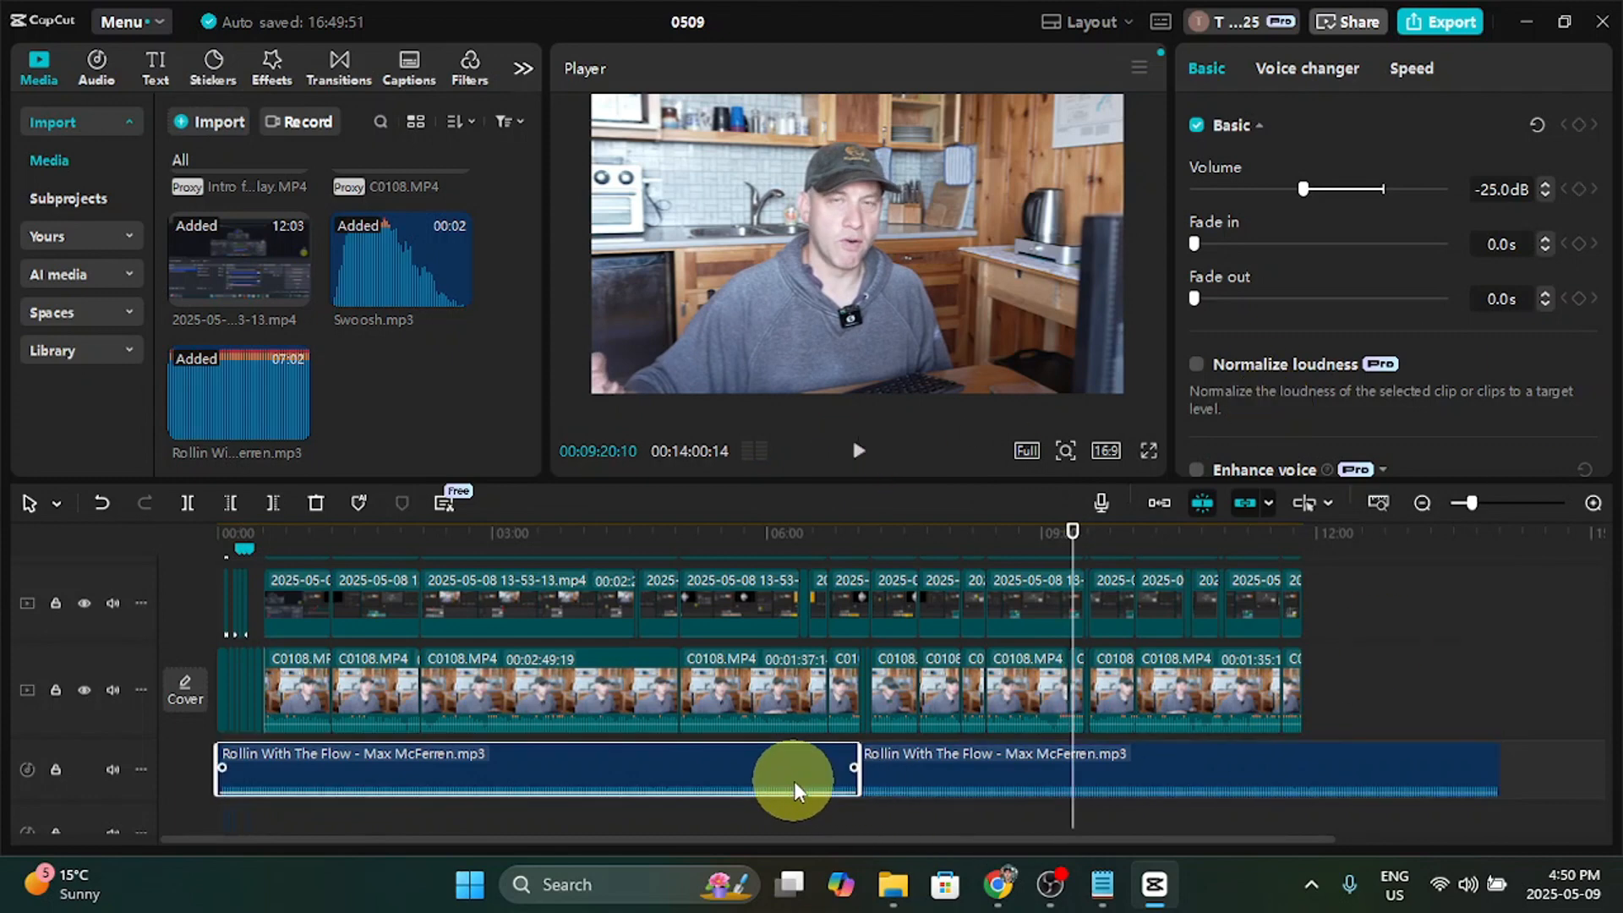
click(1498, 186)
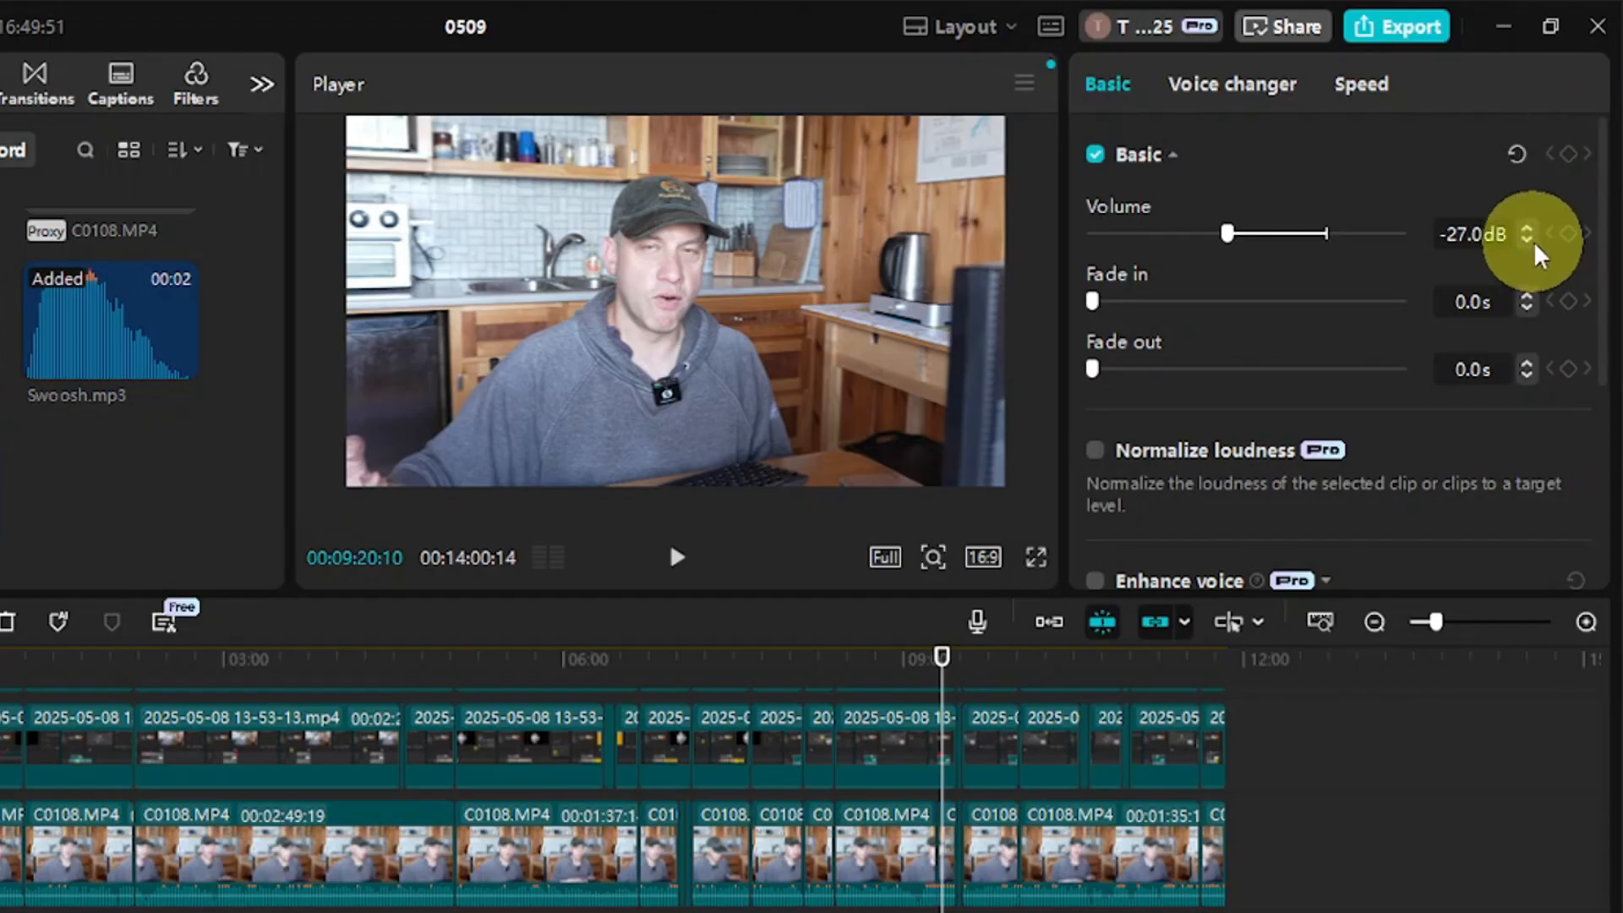
click(1529, 241)
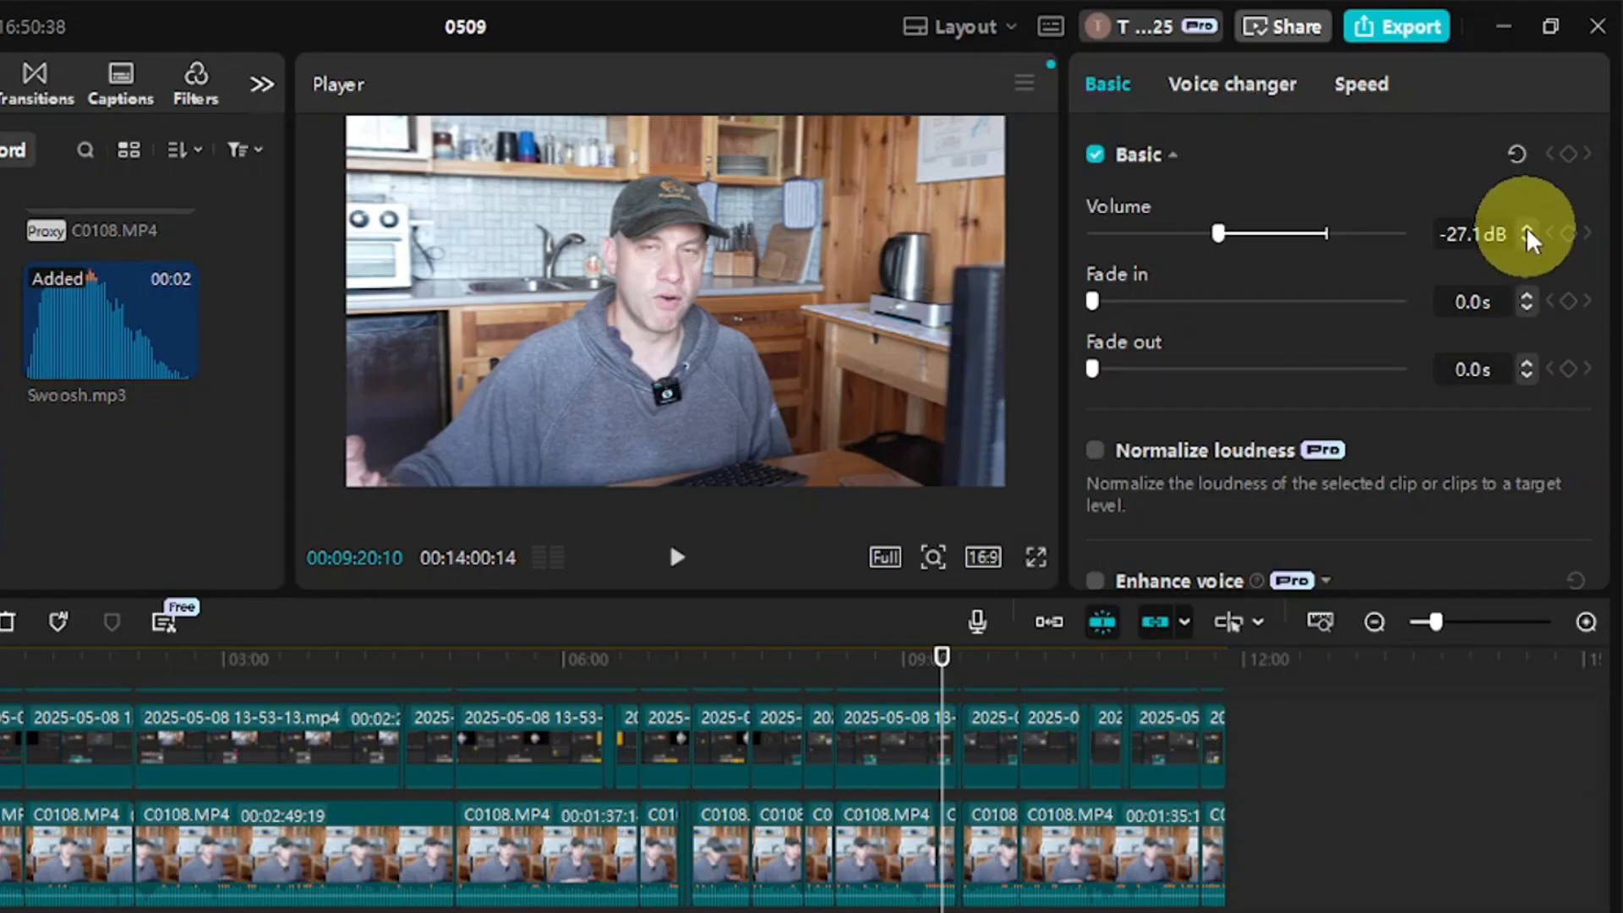
click(1529, 241)
click(1529, 241)
click(1528, 241)
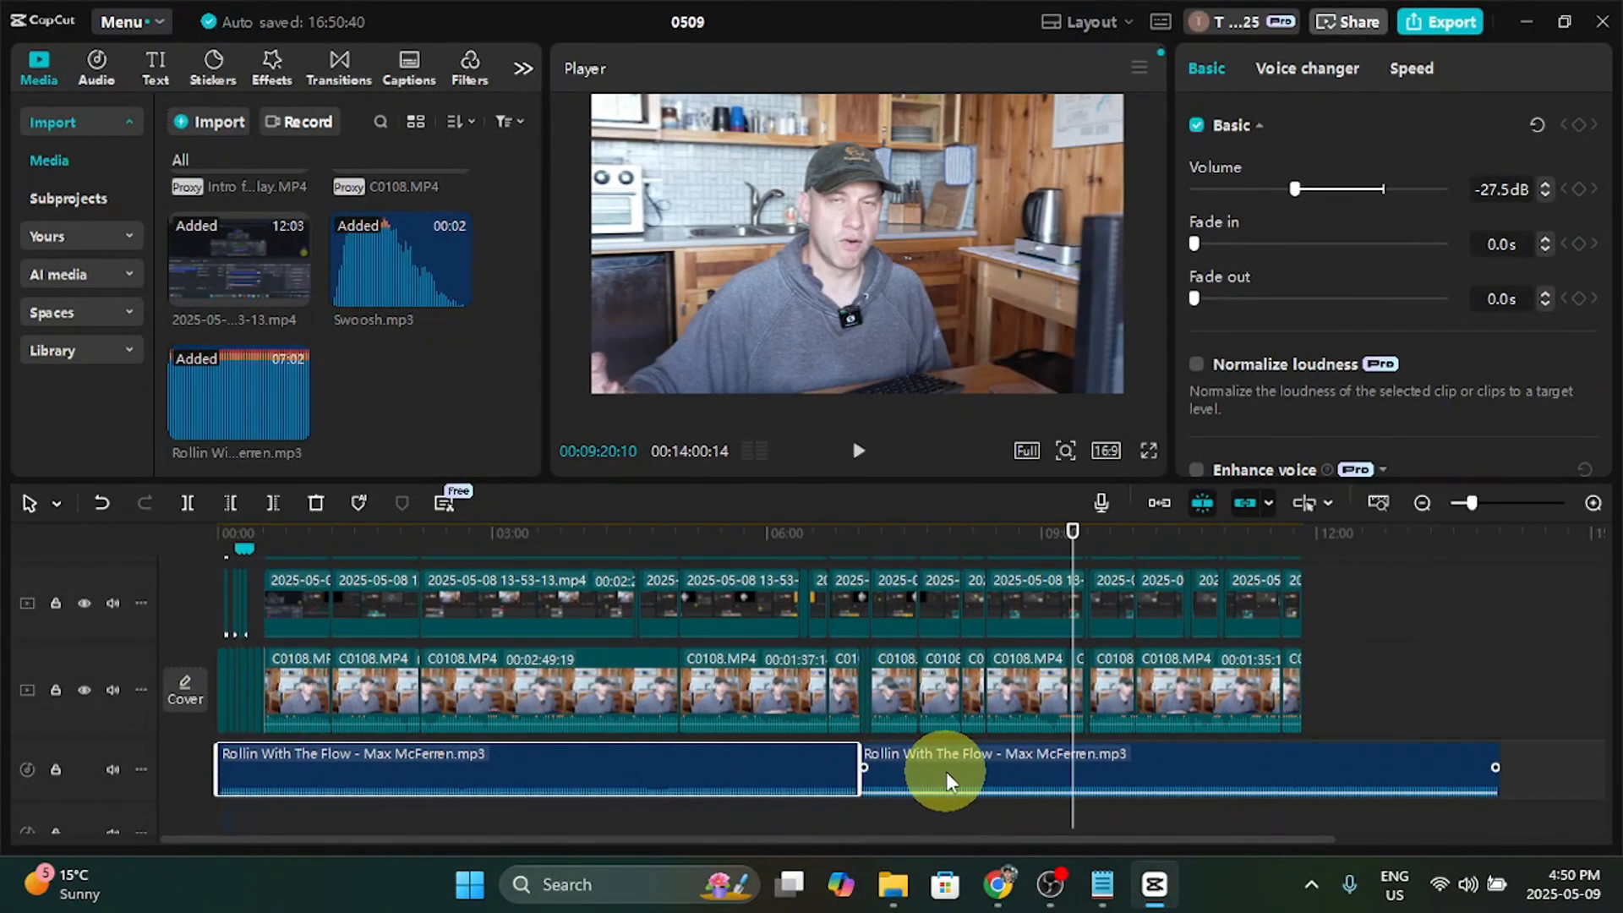
Step: Set the second music clip's volume to -27.5 dB and play a few seconds from 00:09:20:10 to check the level
click(946, 773)
click(1501, 191)
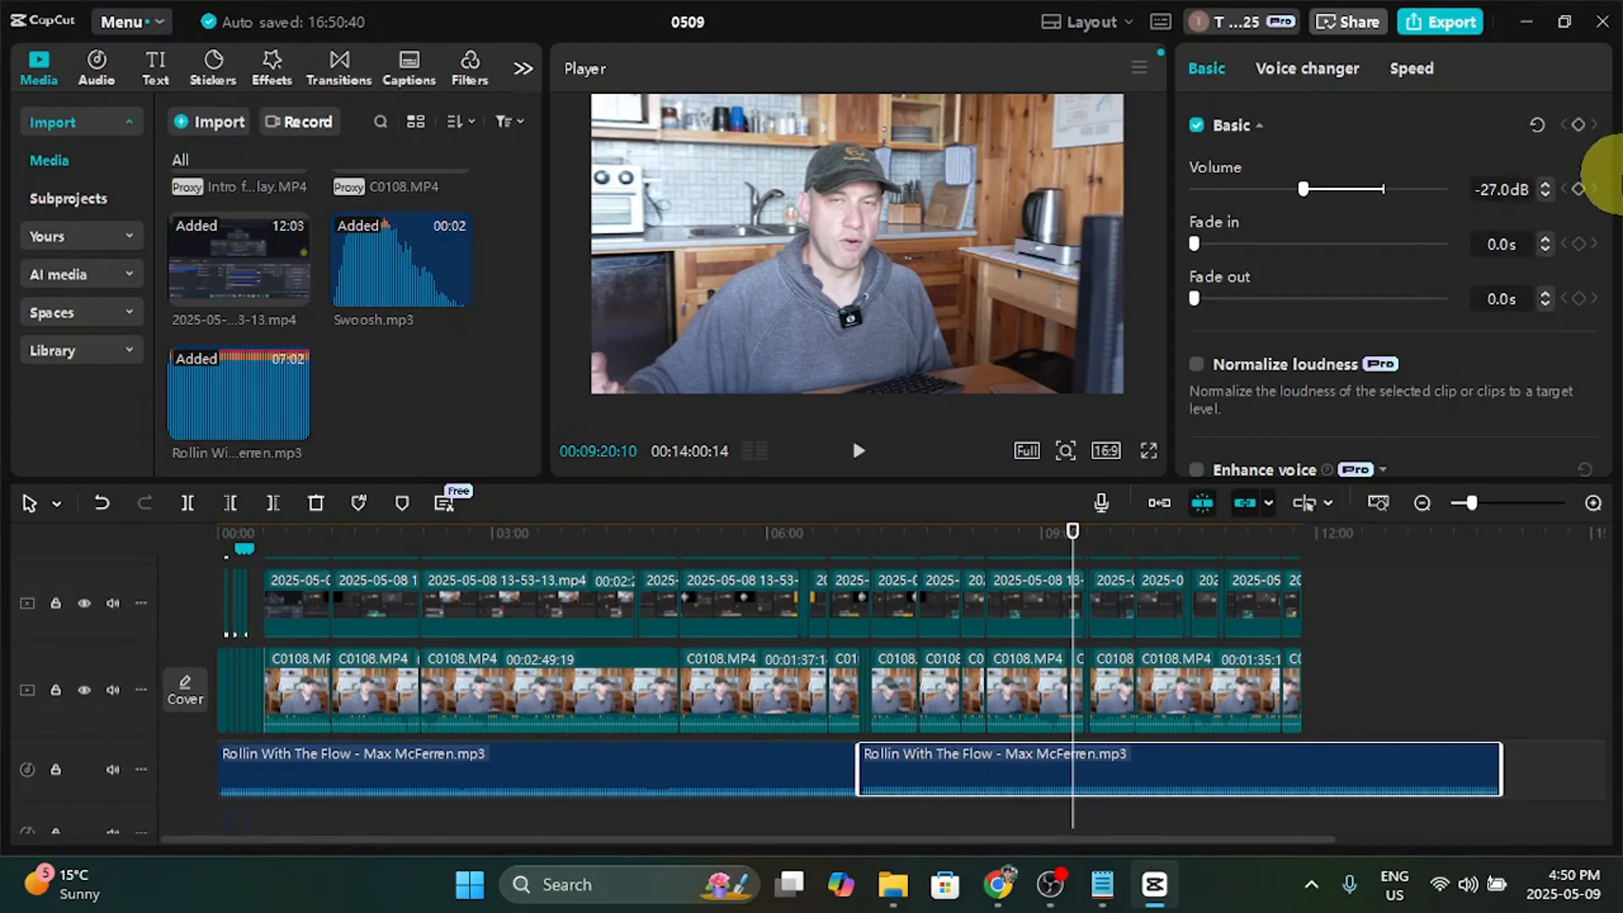
click(1546, 196)
click(1546, 195)
click(1545, 195)
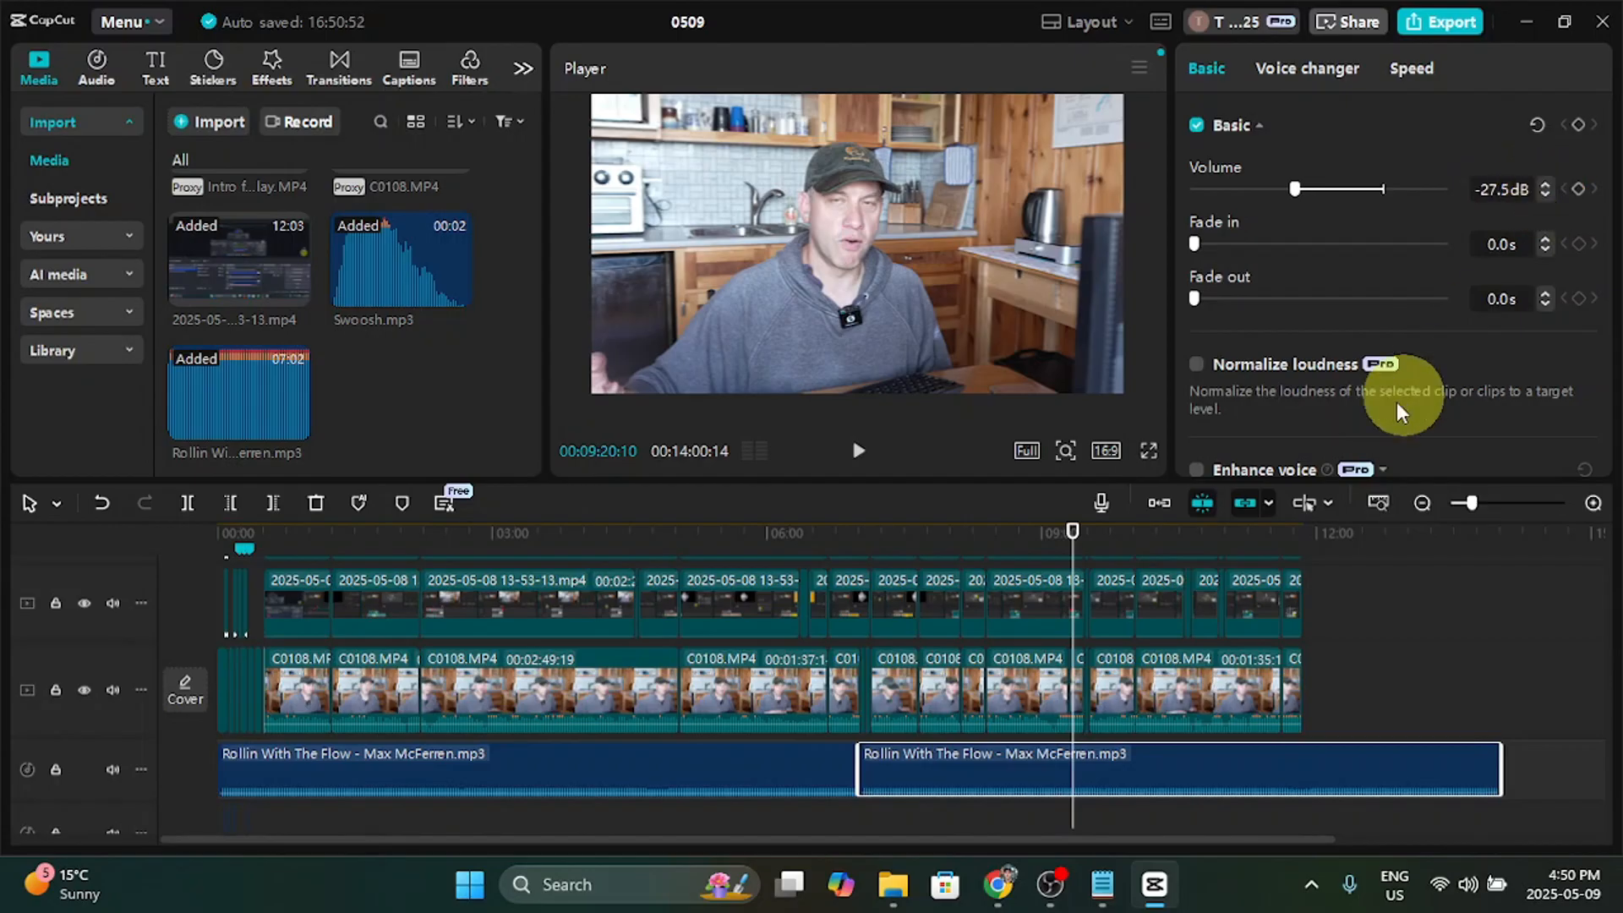
click(862, 452)
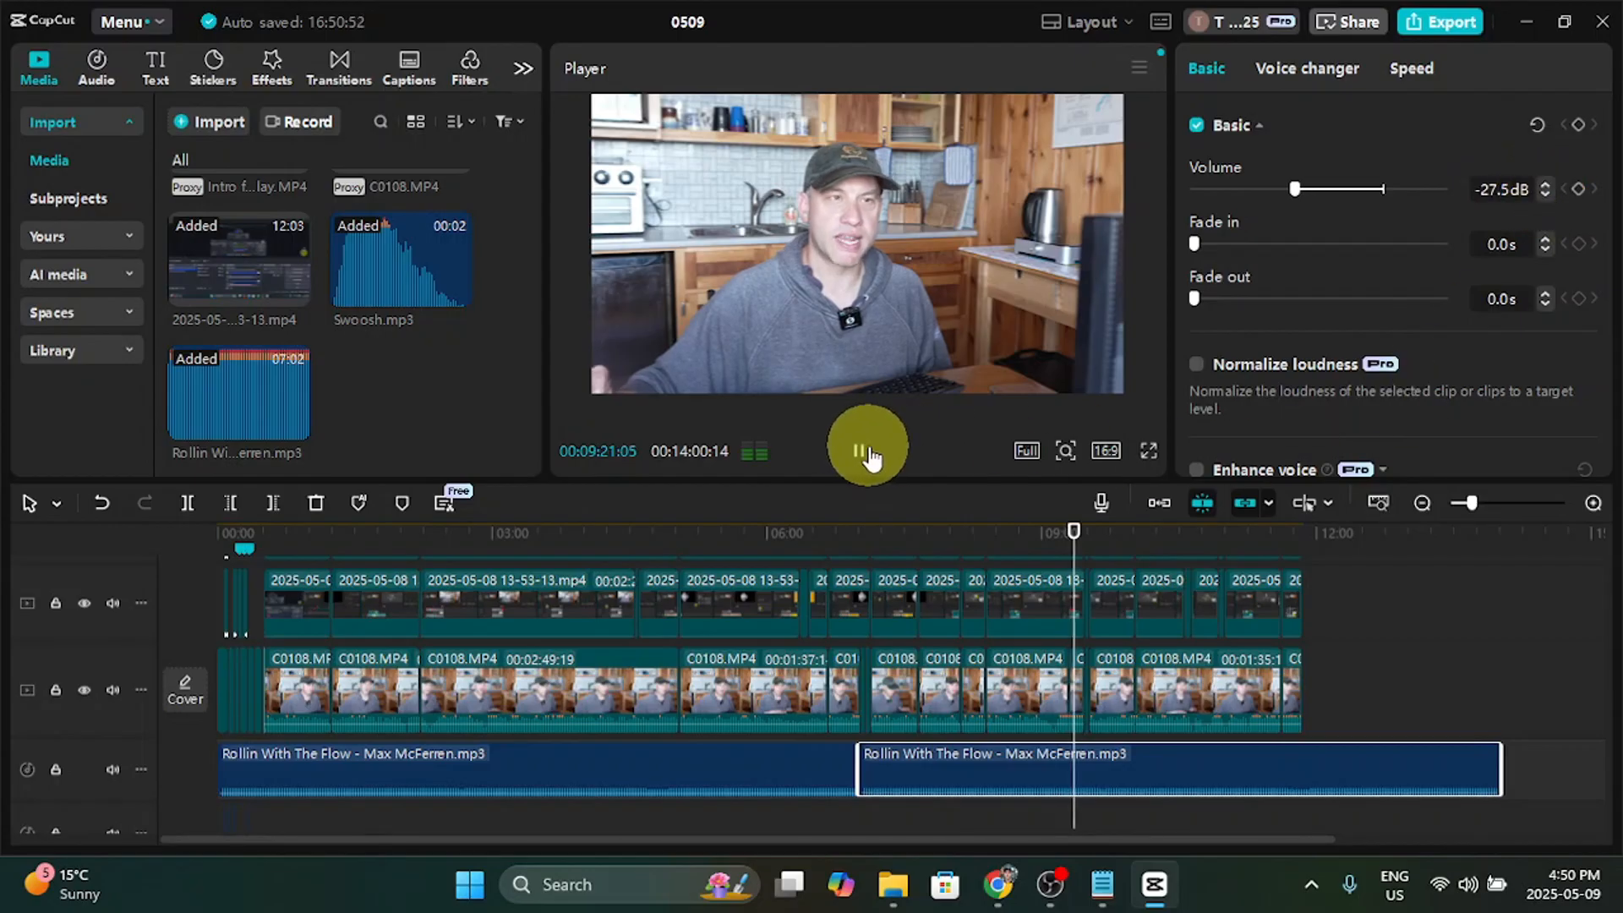
click(871, 456)
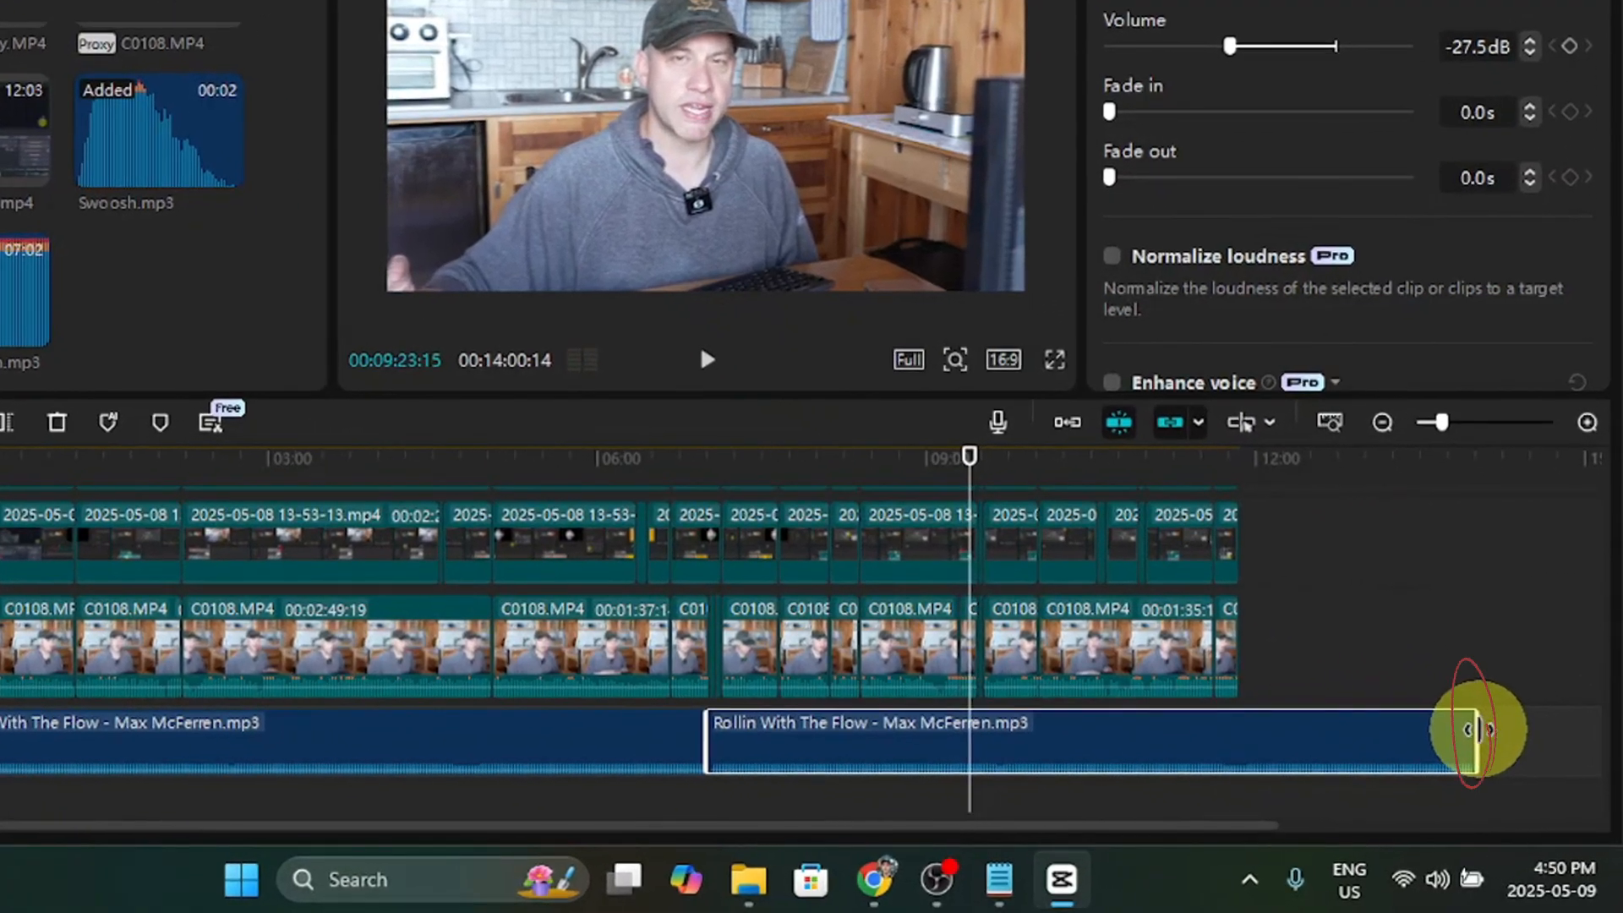
Step: Trim the second music clip to end with the video at 00:11:51:01 and give it a 10-second fade out
drag(1478, 731, 1235, 723)
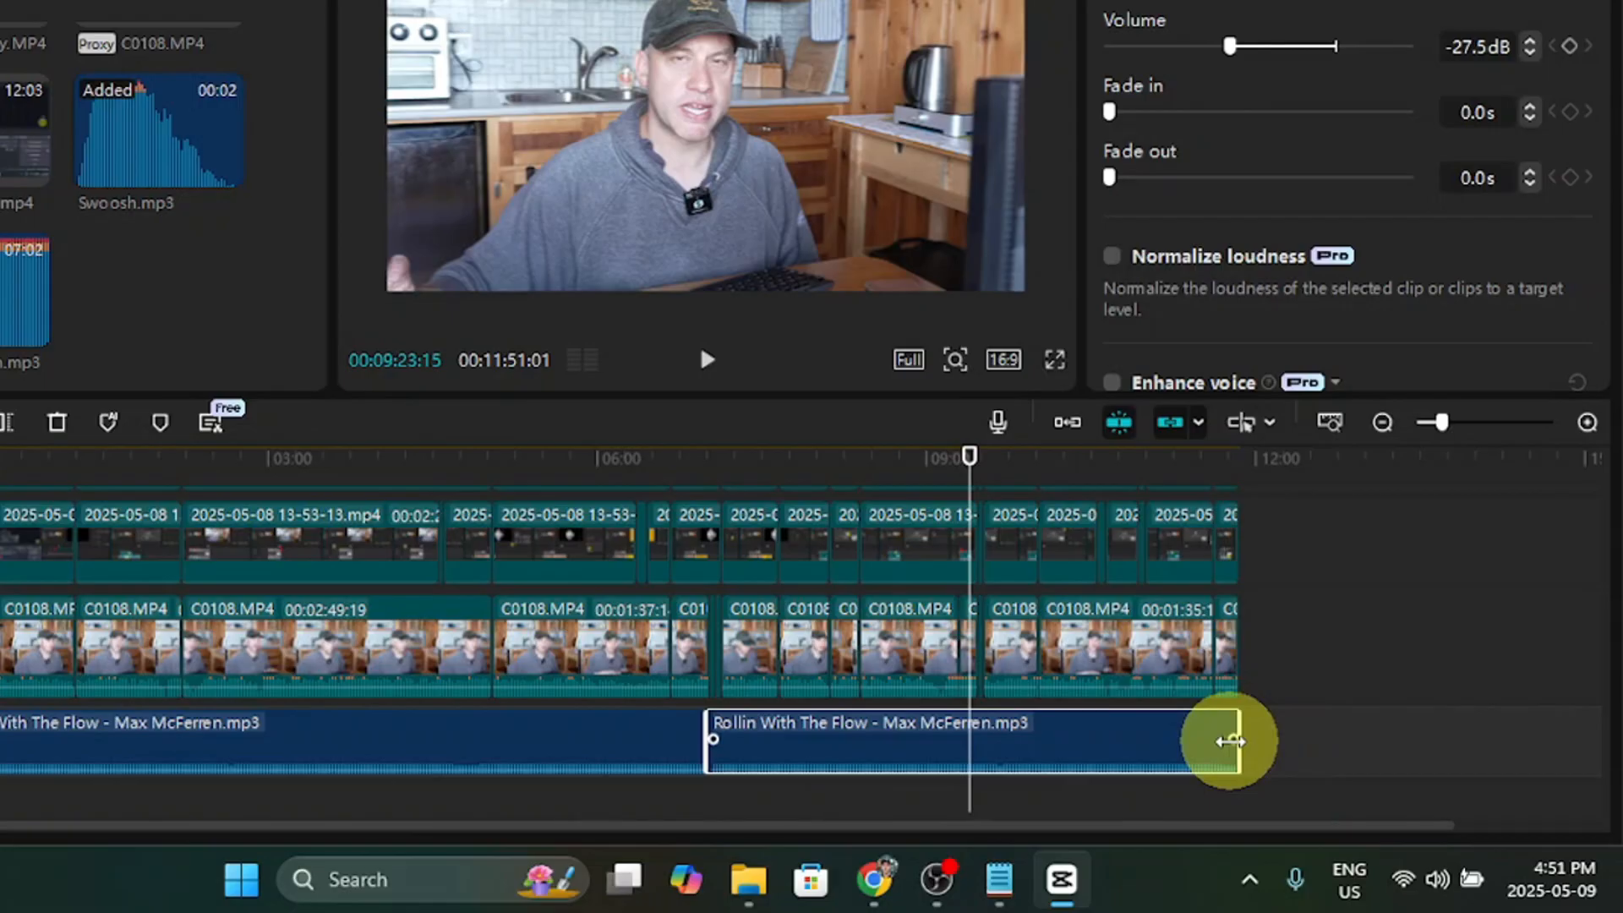
mouse_move(1231, 741)
mouse_down()
mouse_move(1216, 755)
mouse_move(1243, 738)
mouse_up()
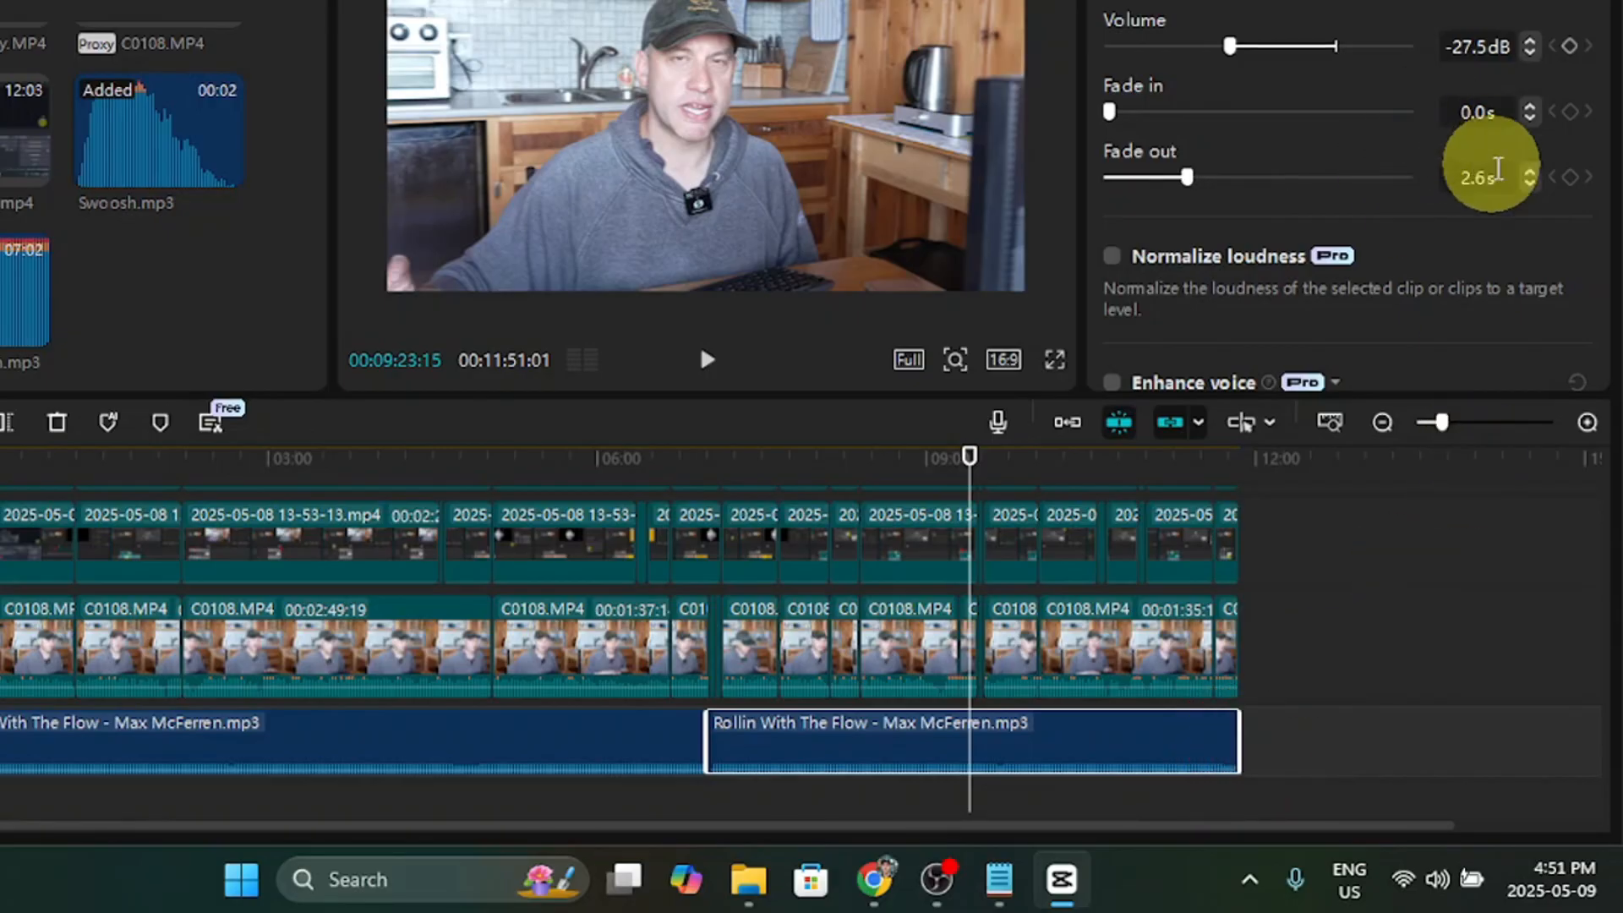
click(1495, 176)
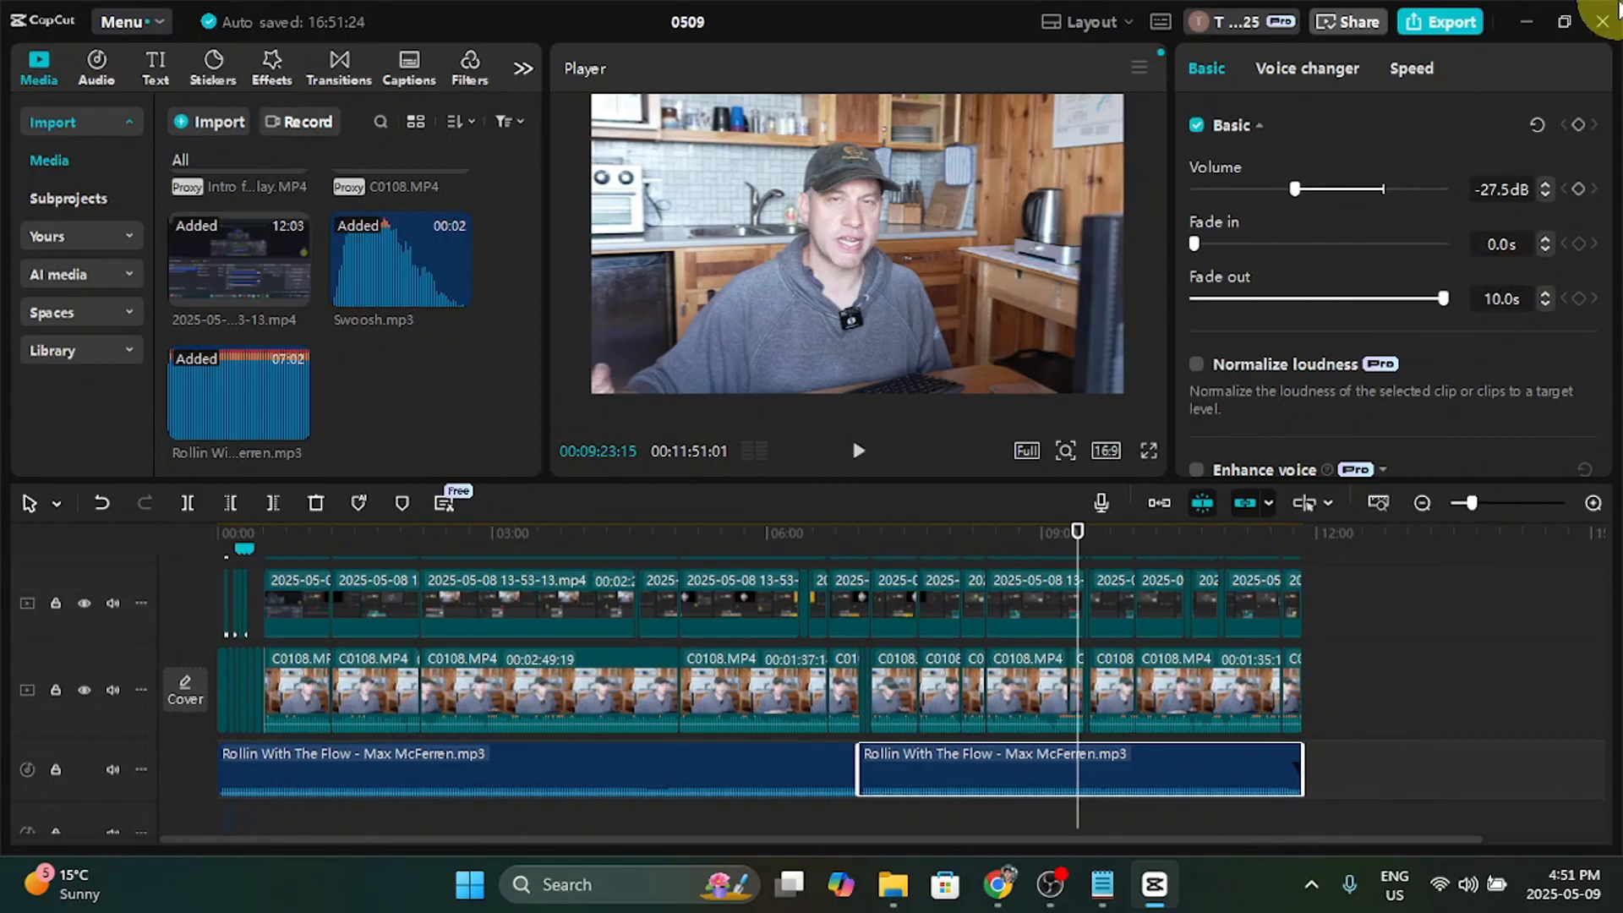
Step: Review the end of the video with the music fade-out and return the playhead to 00:00:00:00
drag(1078, 531, 1279, 565)
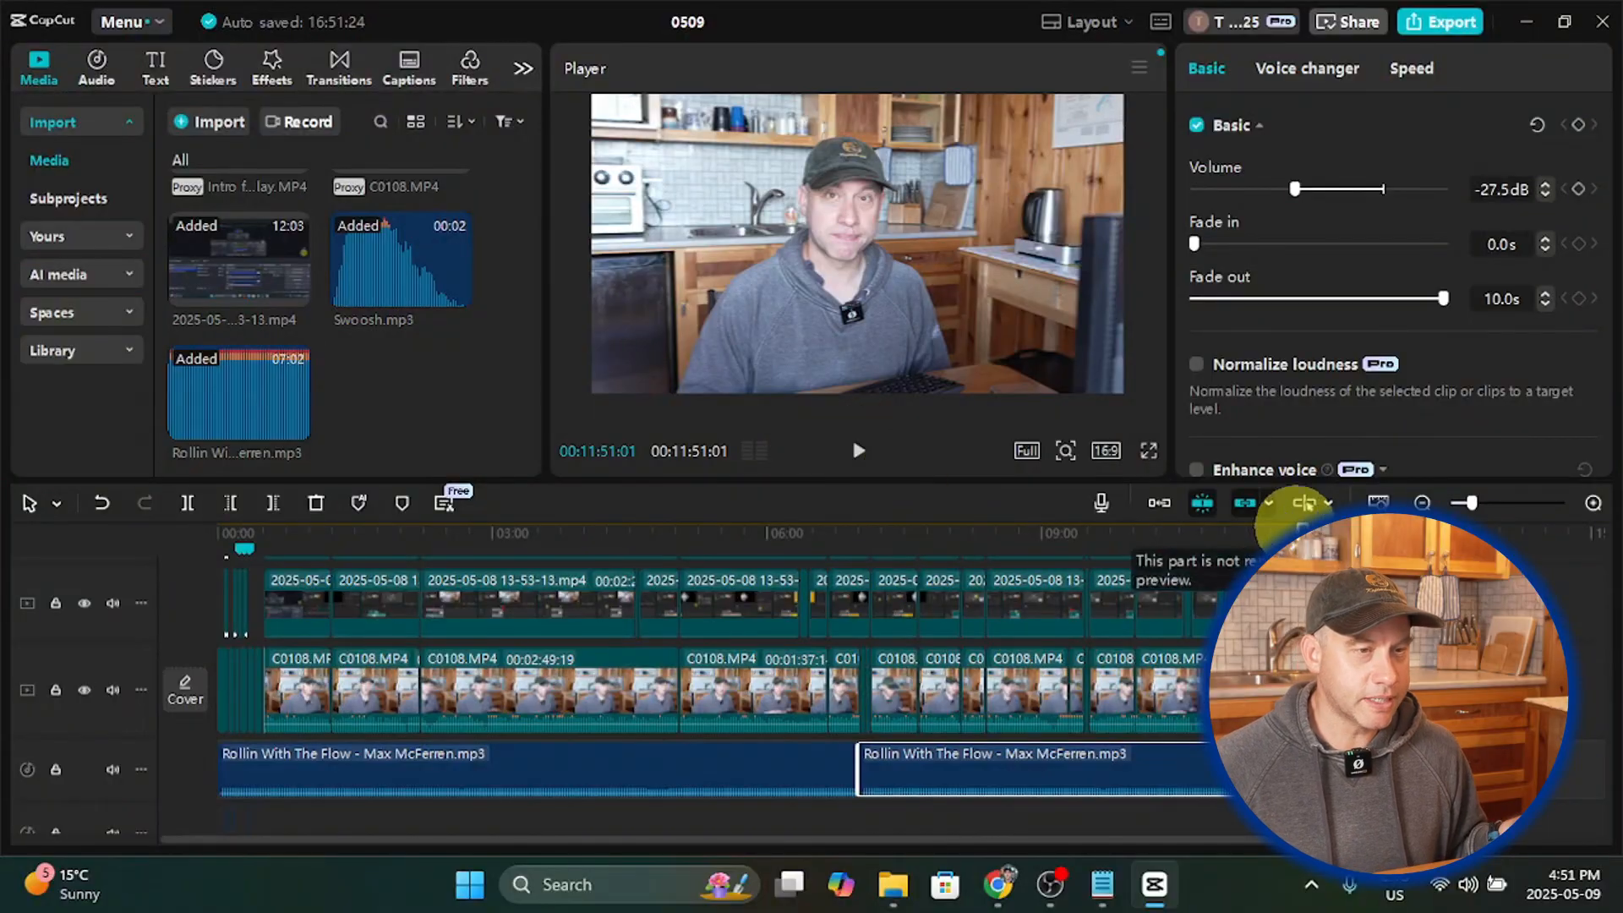
click(1047, 559)
drag(1046, 559, 192, 556)
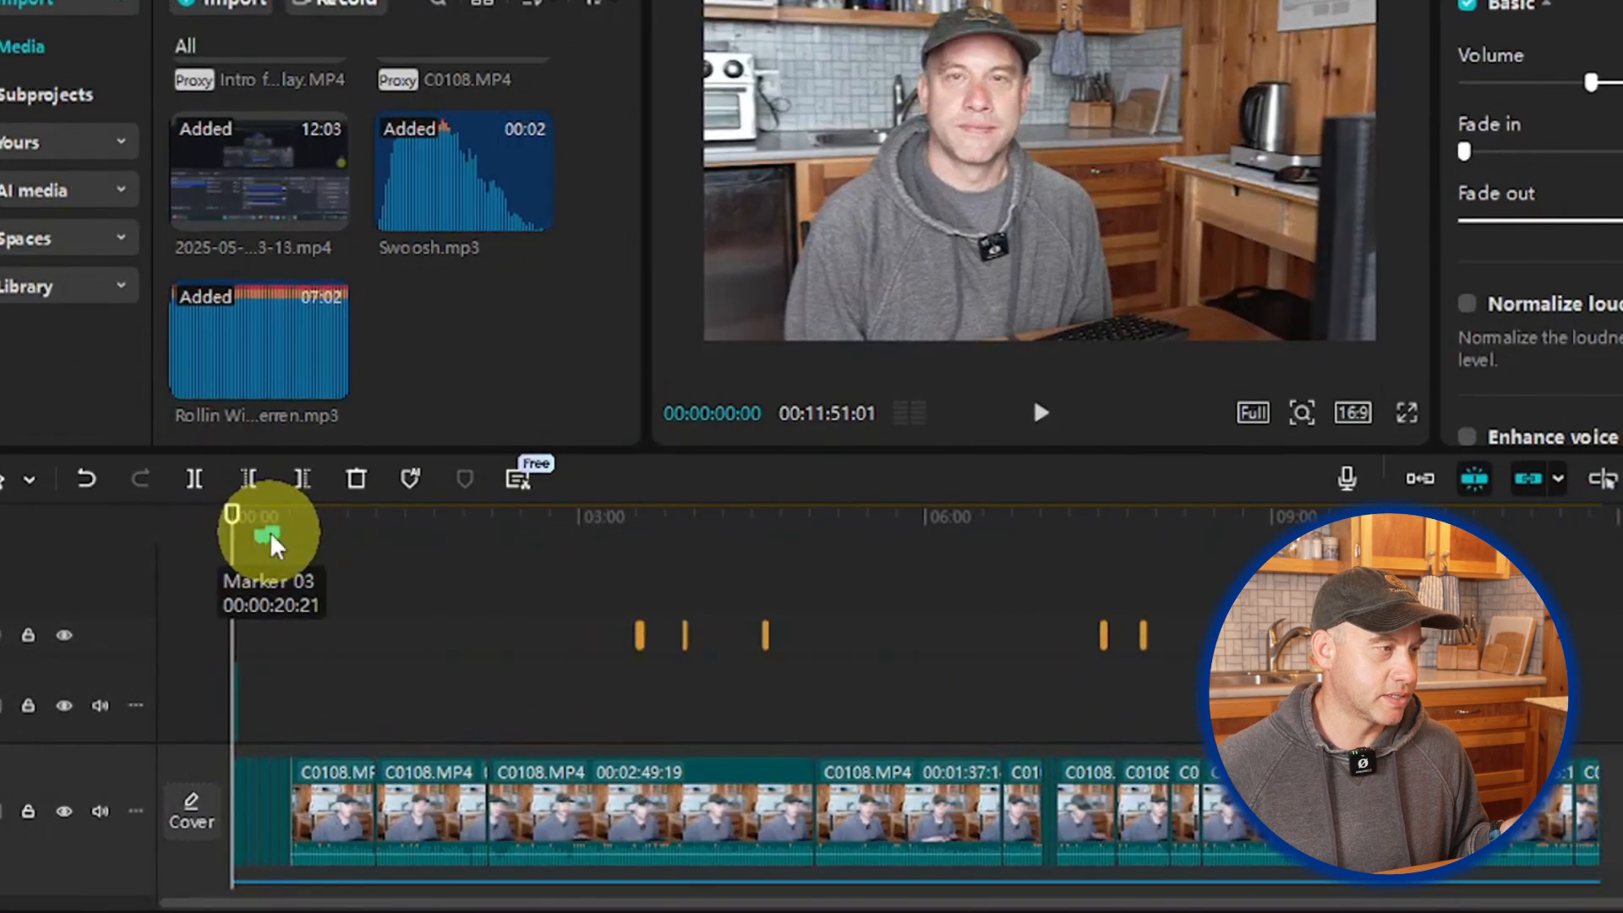
Step: Delete all markers from the 0509 project's timeline
right_click(273, 541)
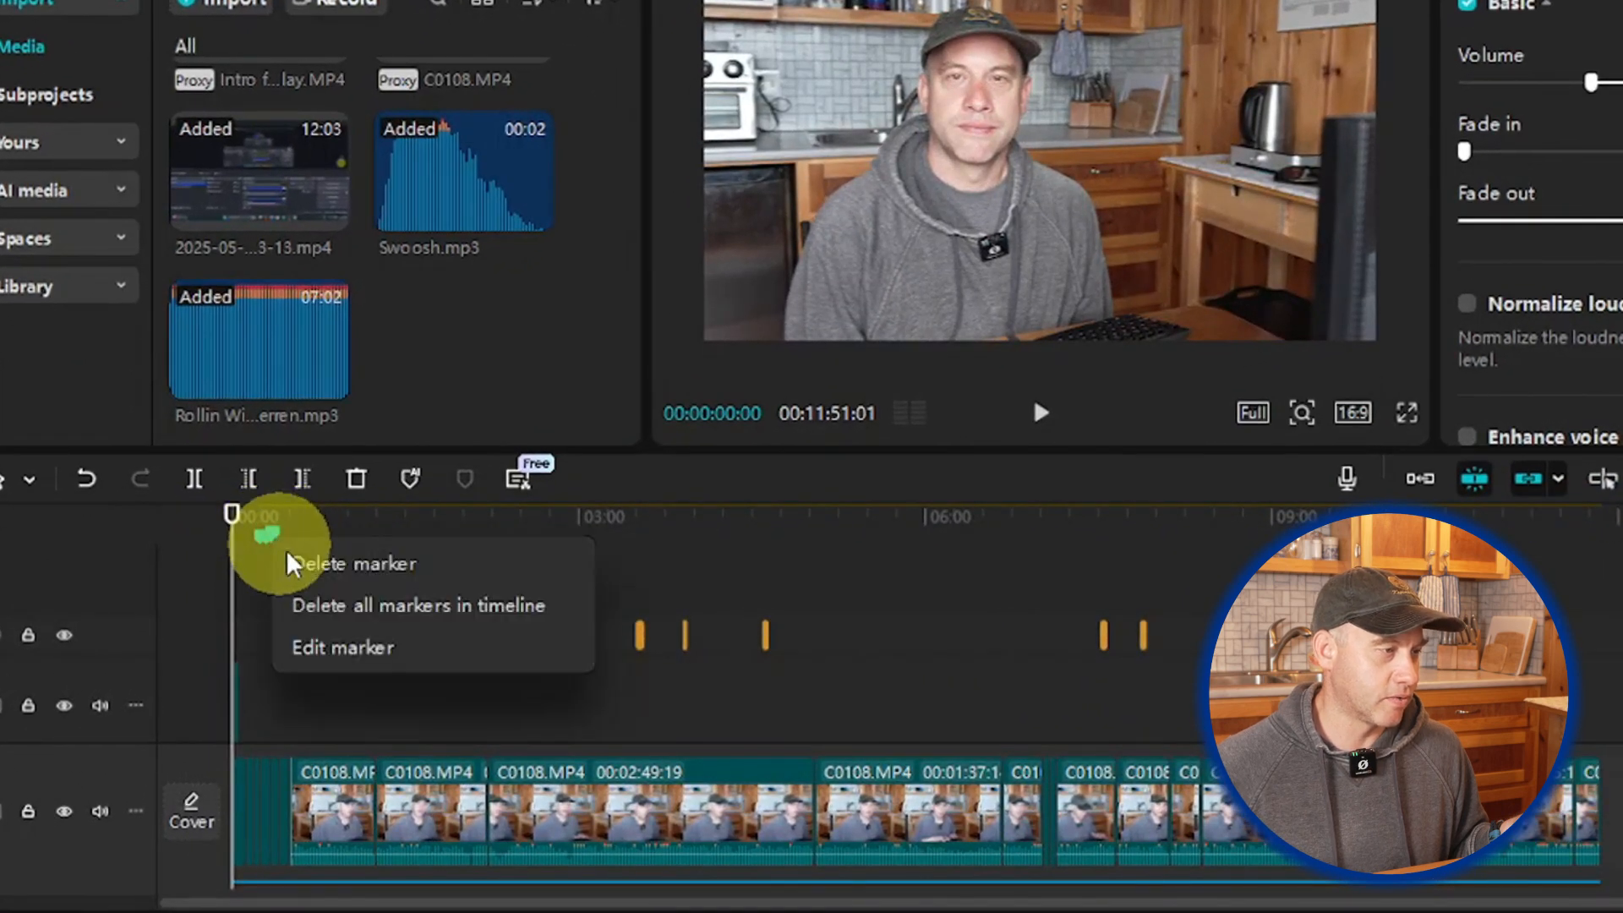
click(328, 607)
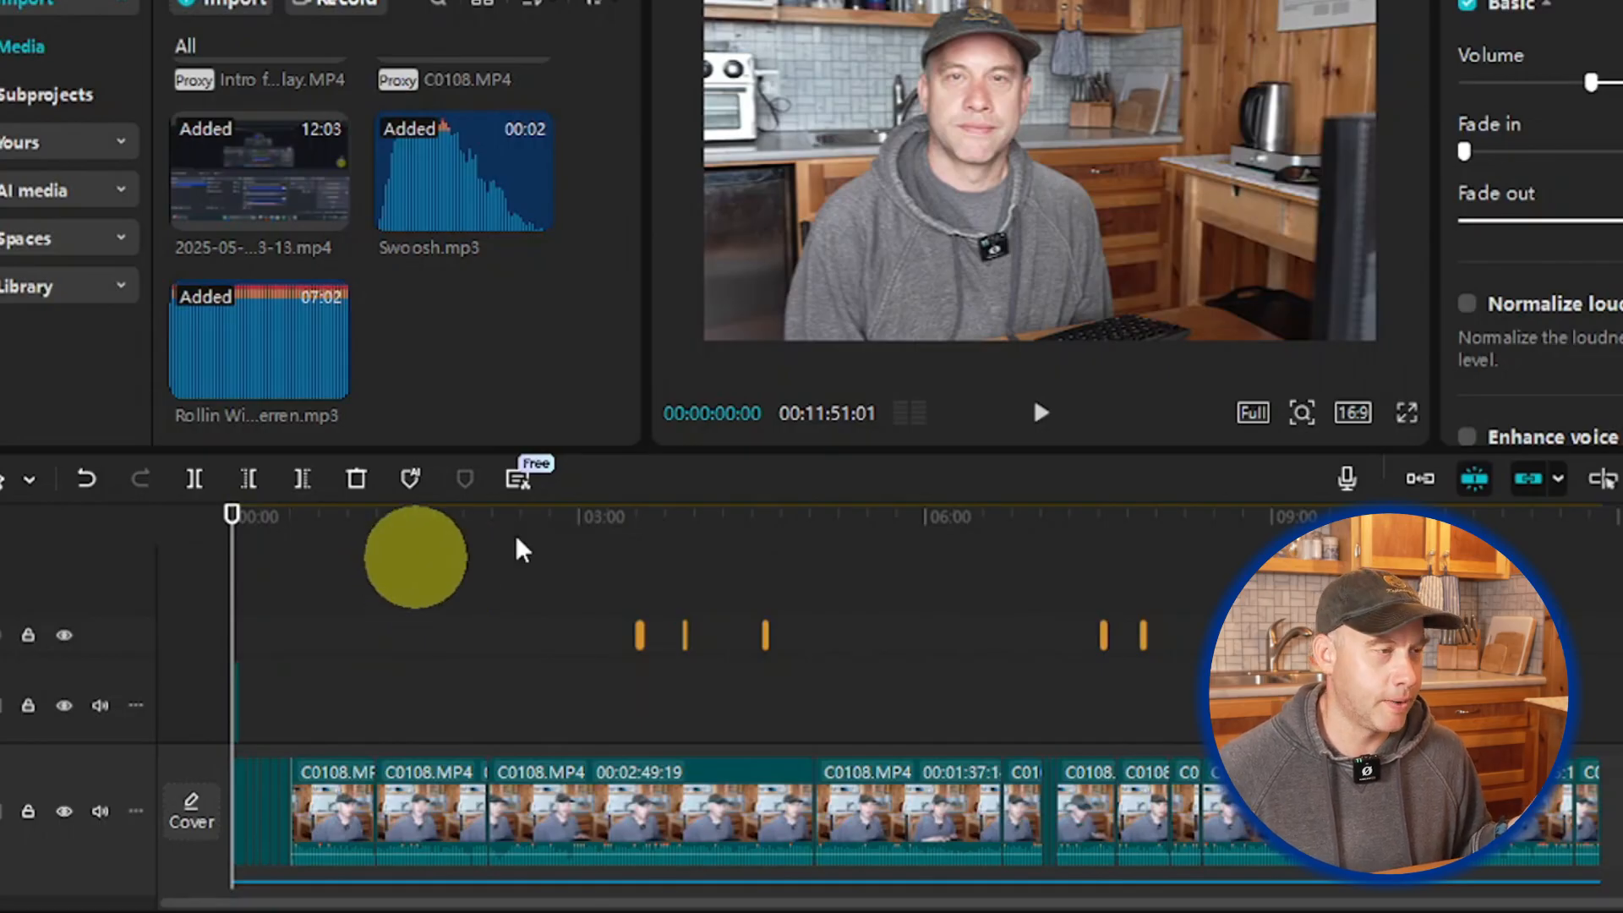
scroll(617, 620, down, 5)
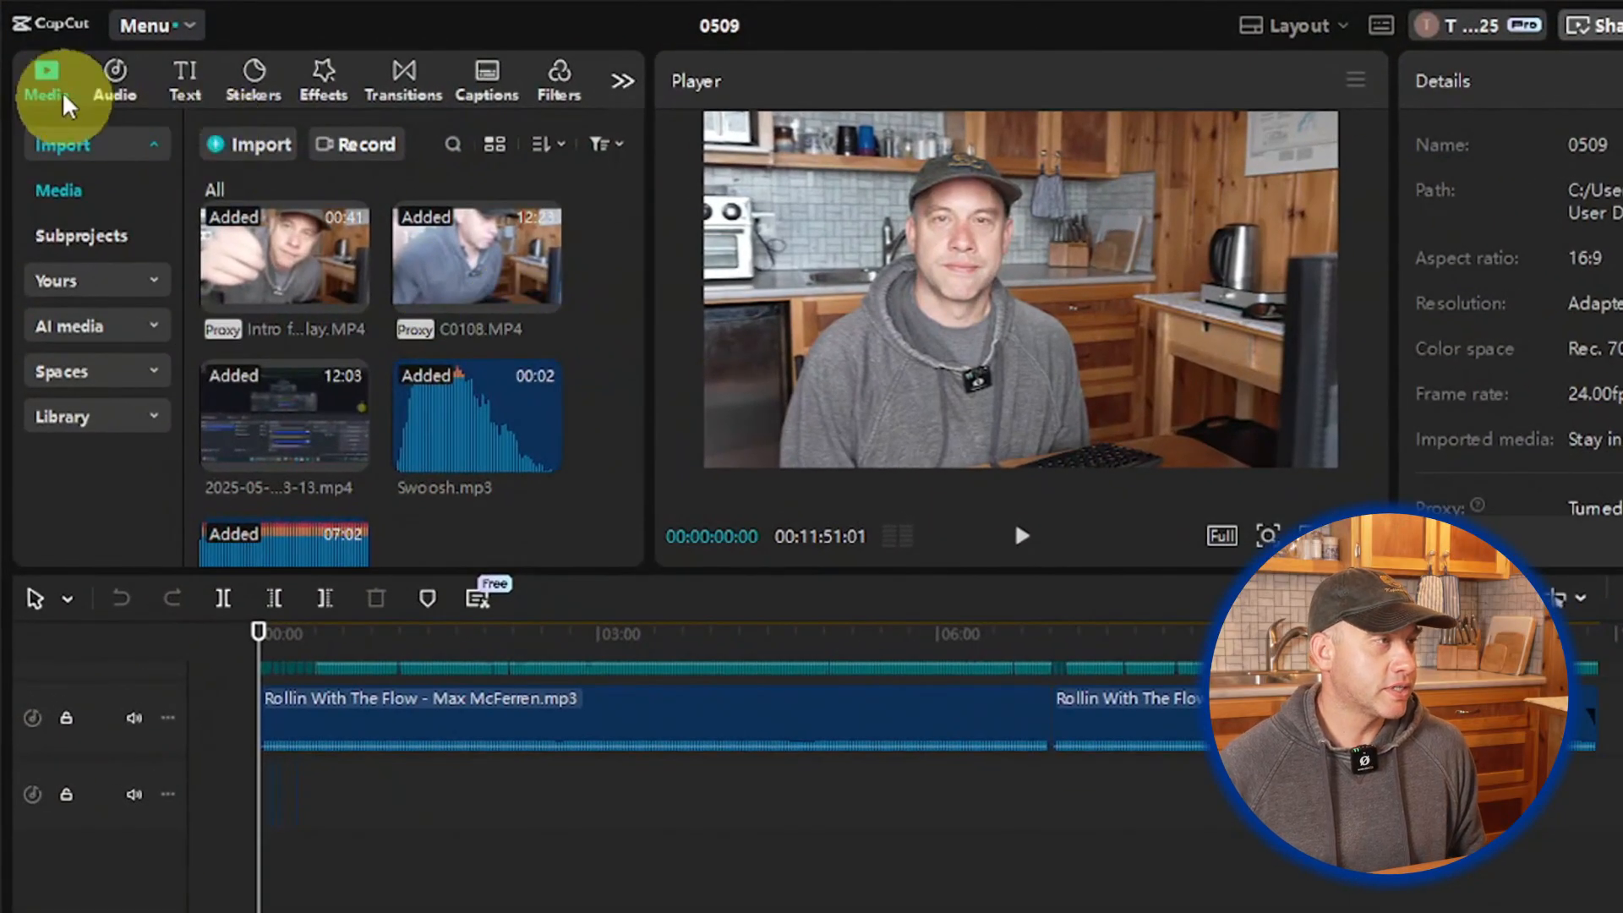
Step: Leave the 0509 project, open the thumb1 project and place the playhead at 00:00:48:13
click(149, 24)
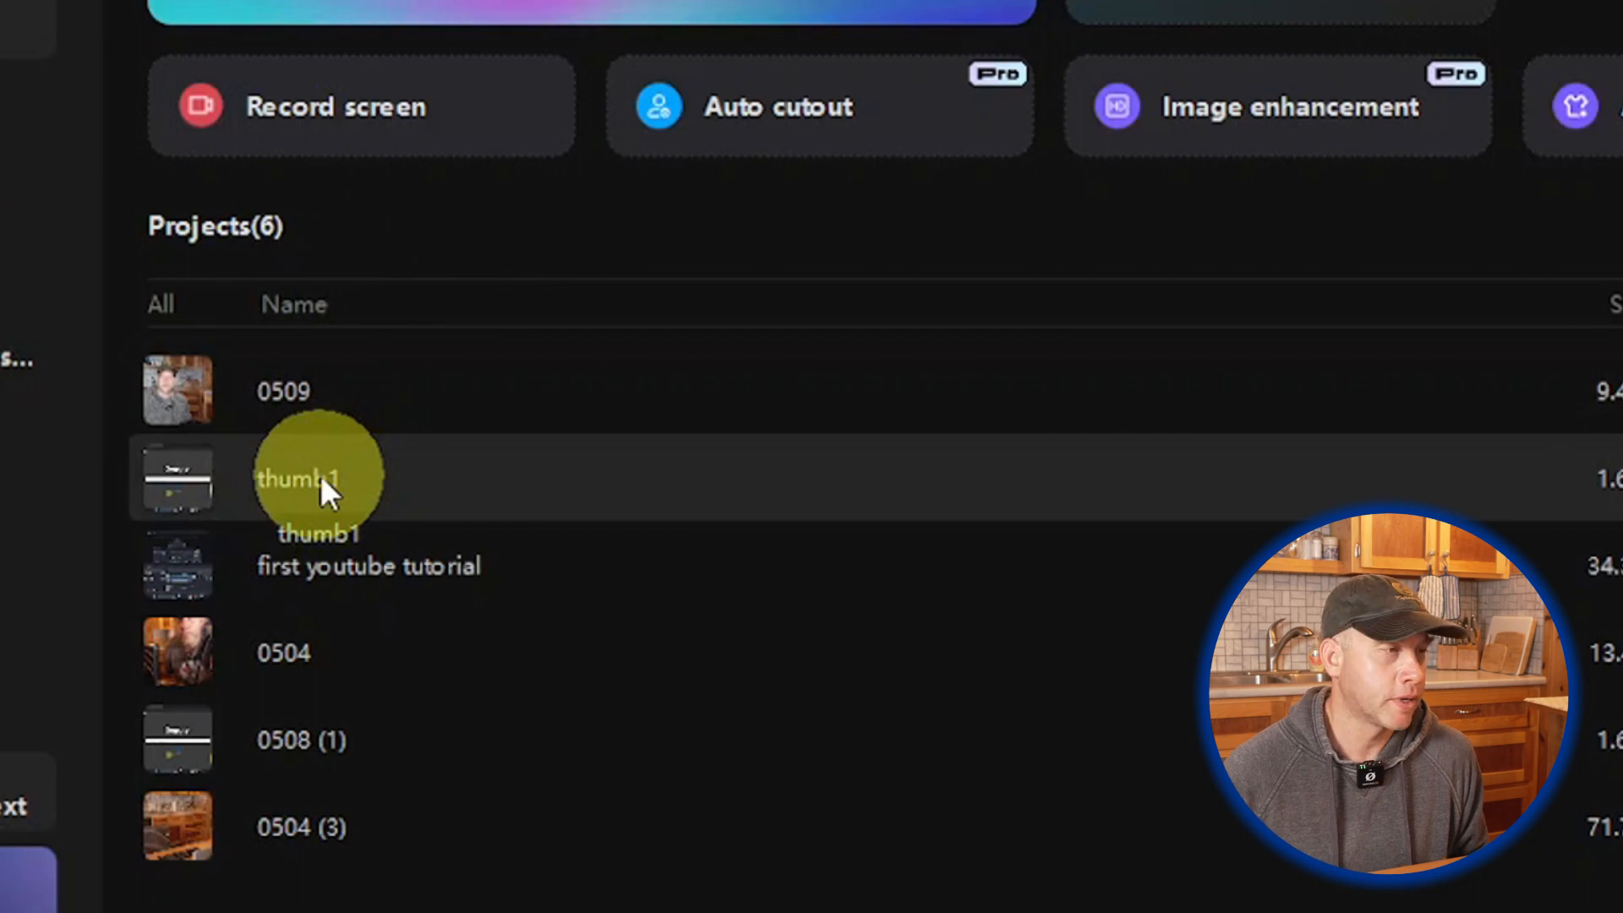
click(320, 471)
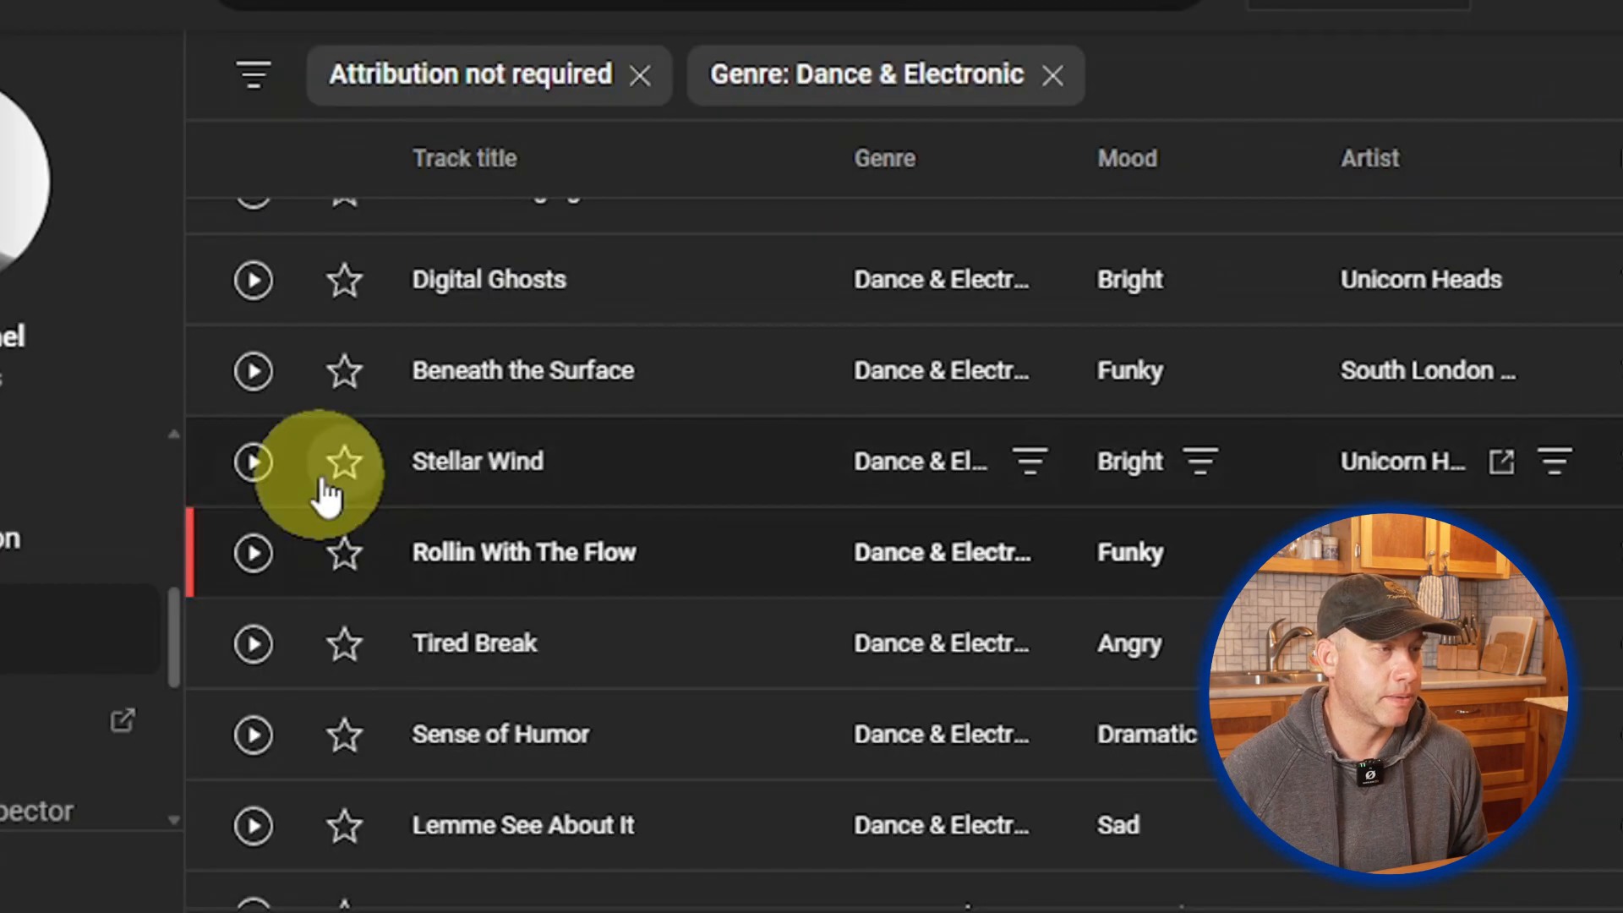
click(338, 460)
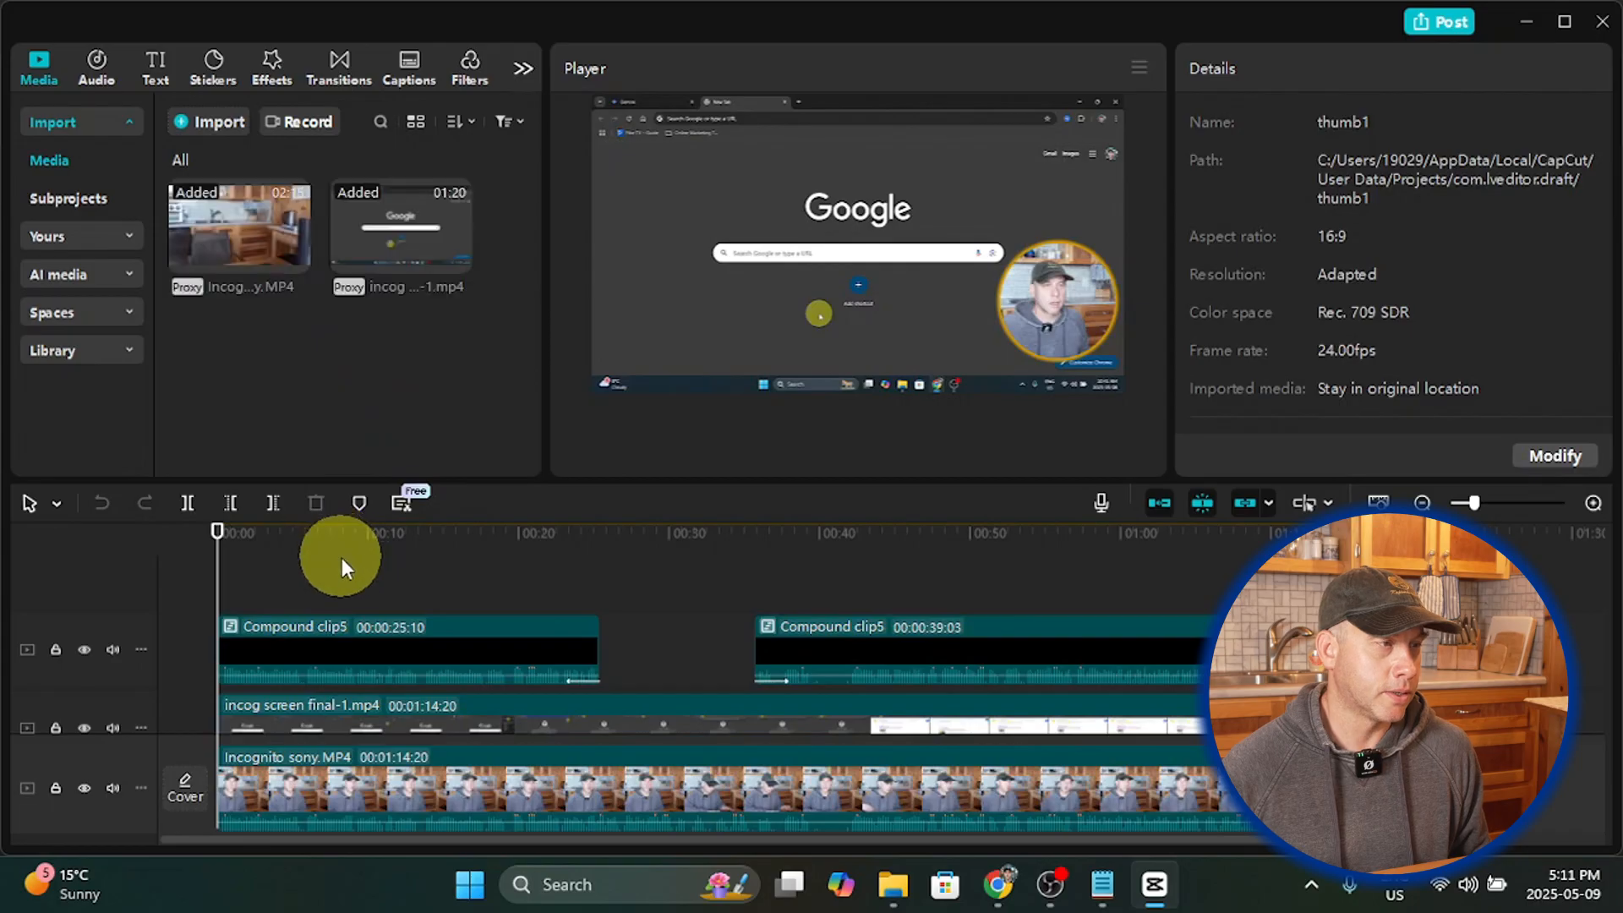
click(217, 564)
drag(218, 564, 951, 623)
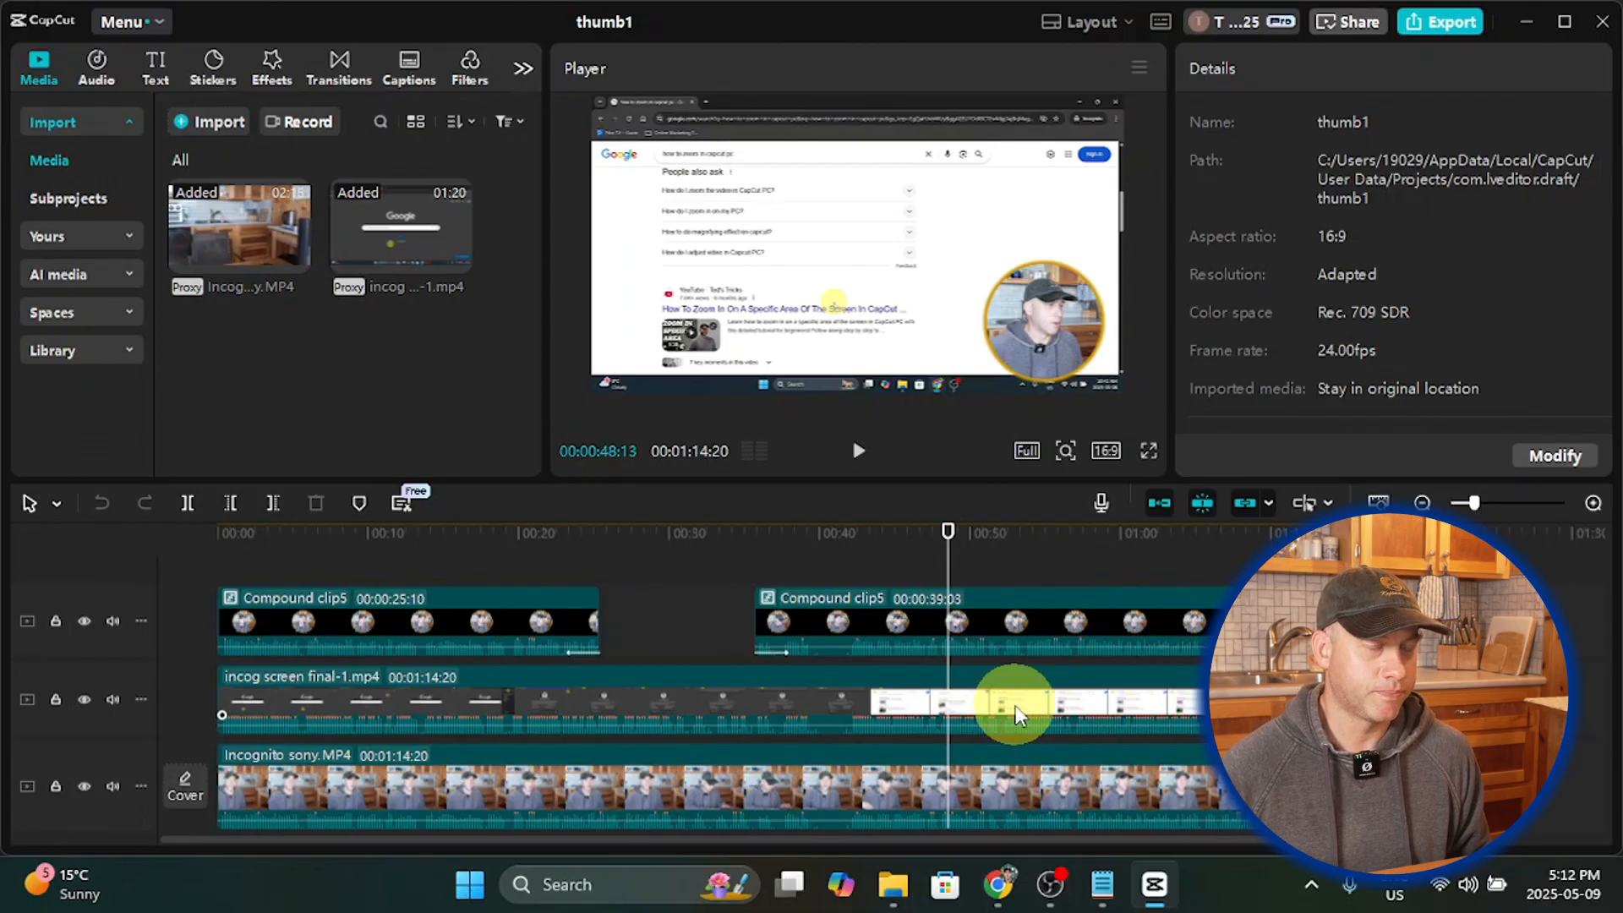
Step: Lower the opacity of the incog screen final-1.mp4 clip to about 86% and hide the Incognito sony.MP4 track
click(1017, 710)
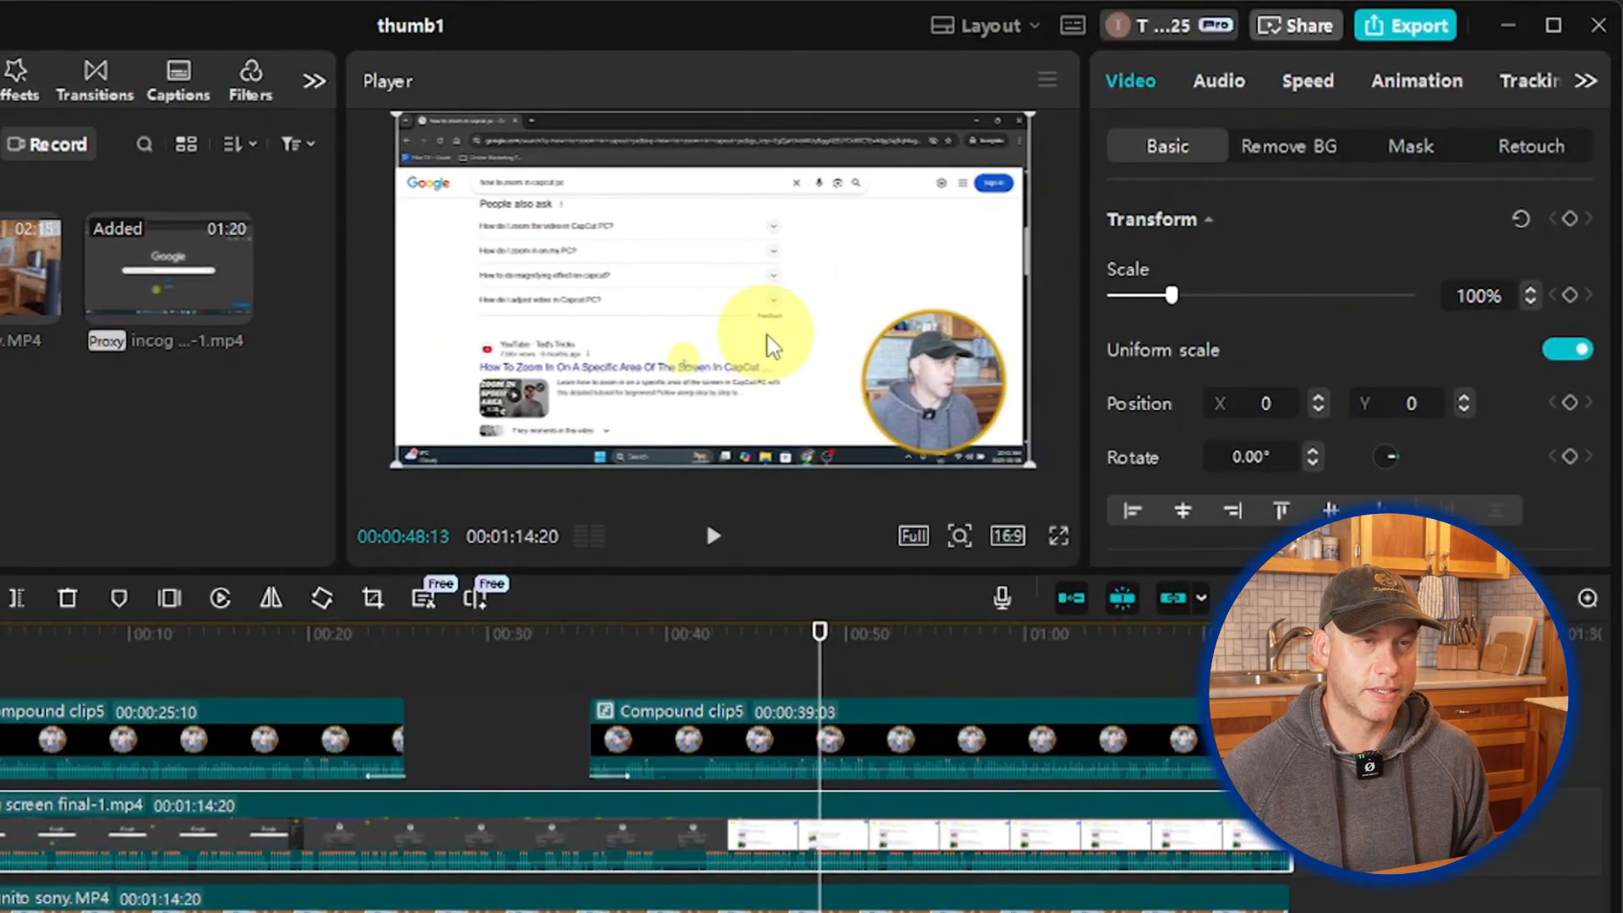
scroll(1232, 308, down, 3)
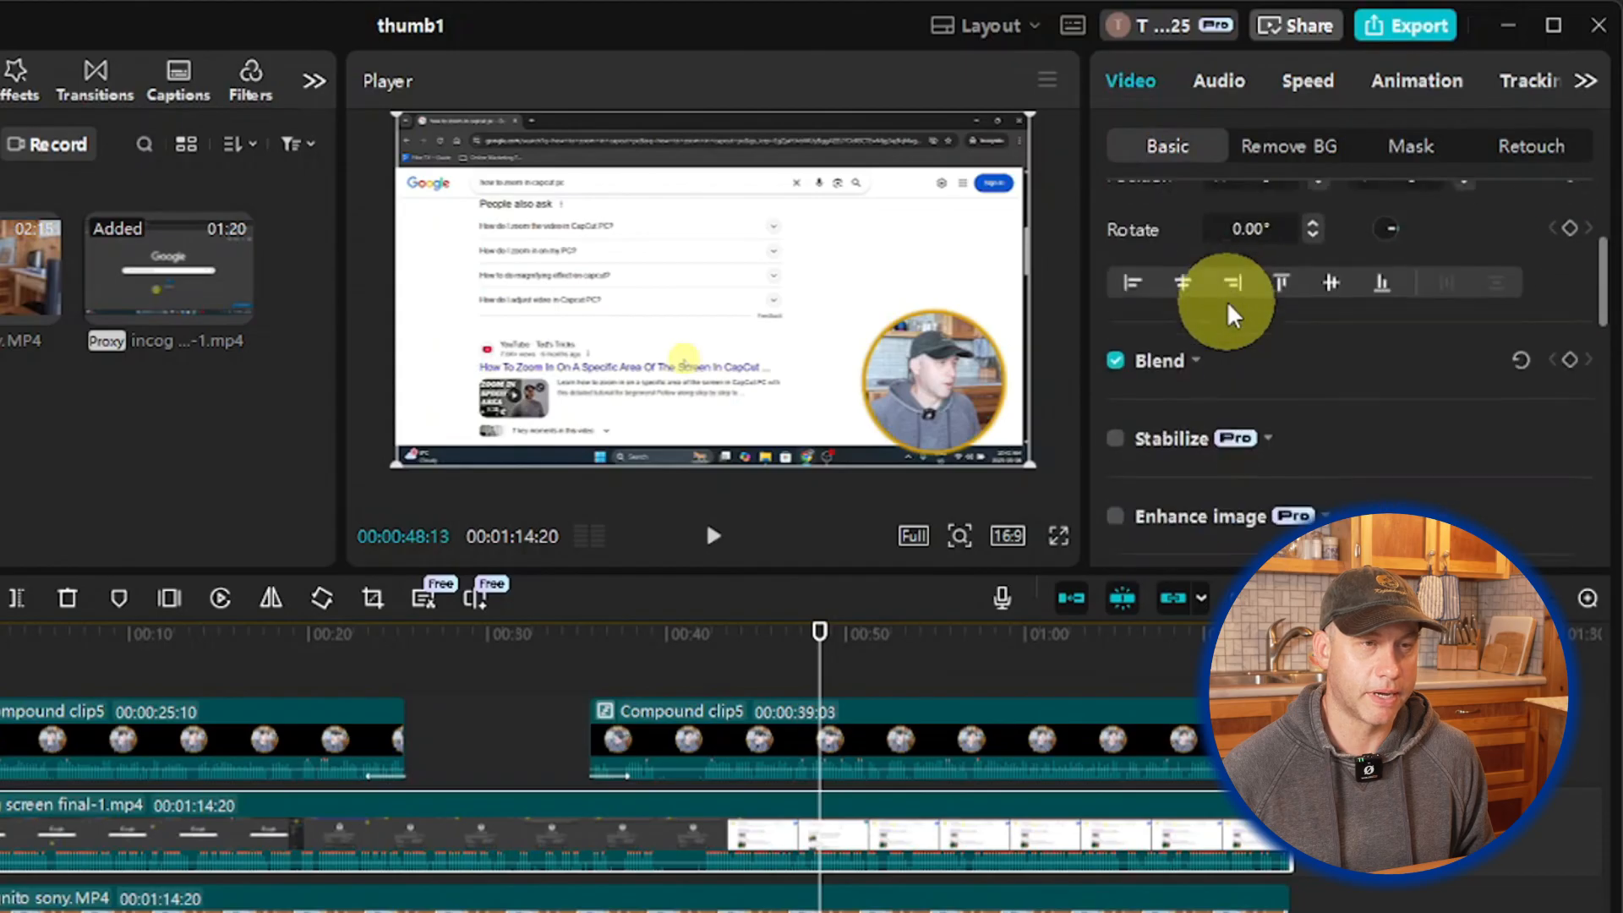
click(1196, 332)
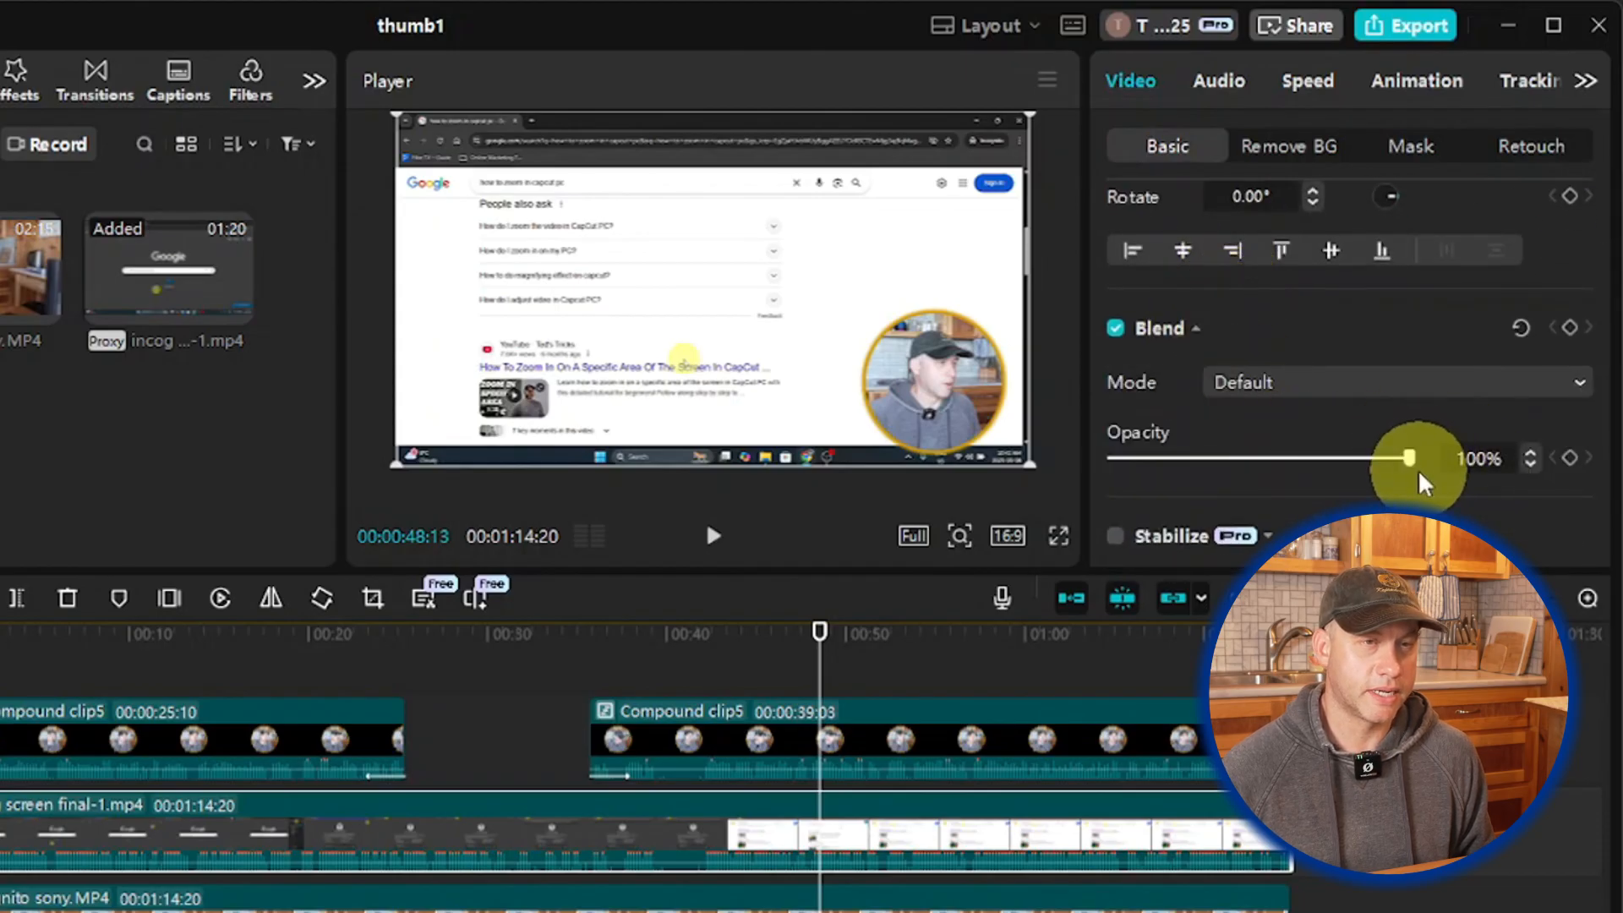
drag(1409, 458, 1361, 470)
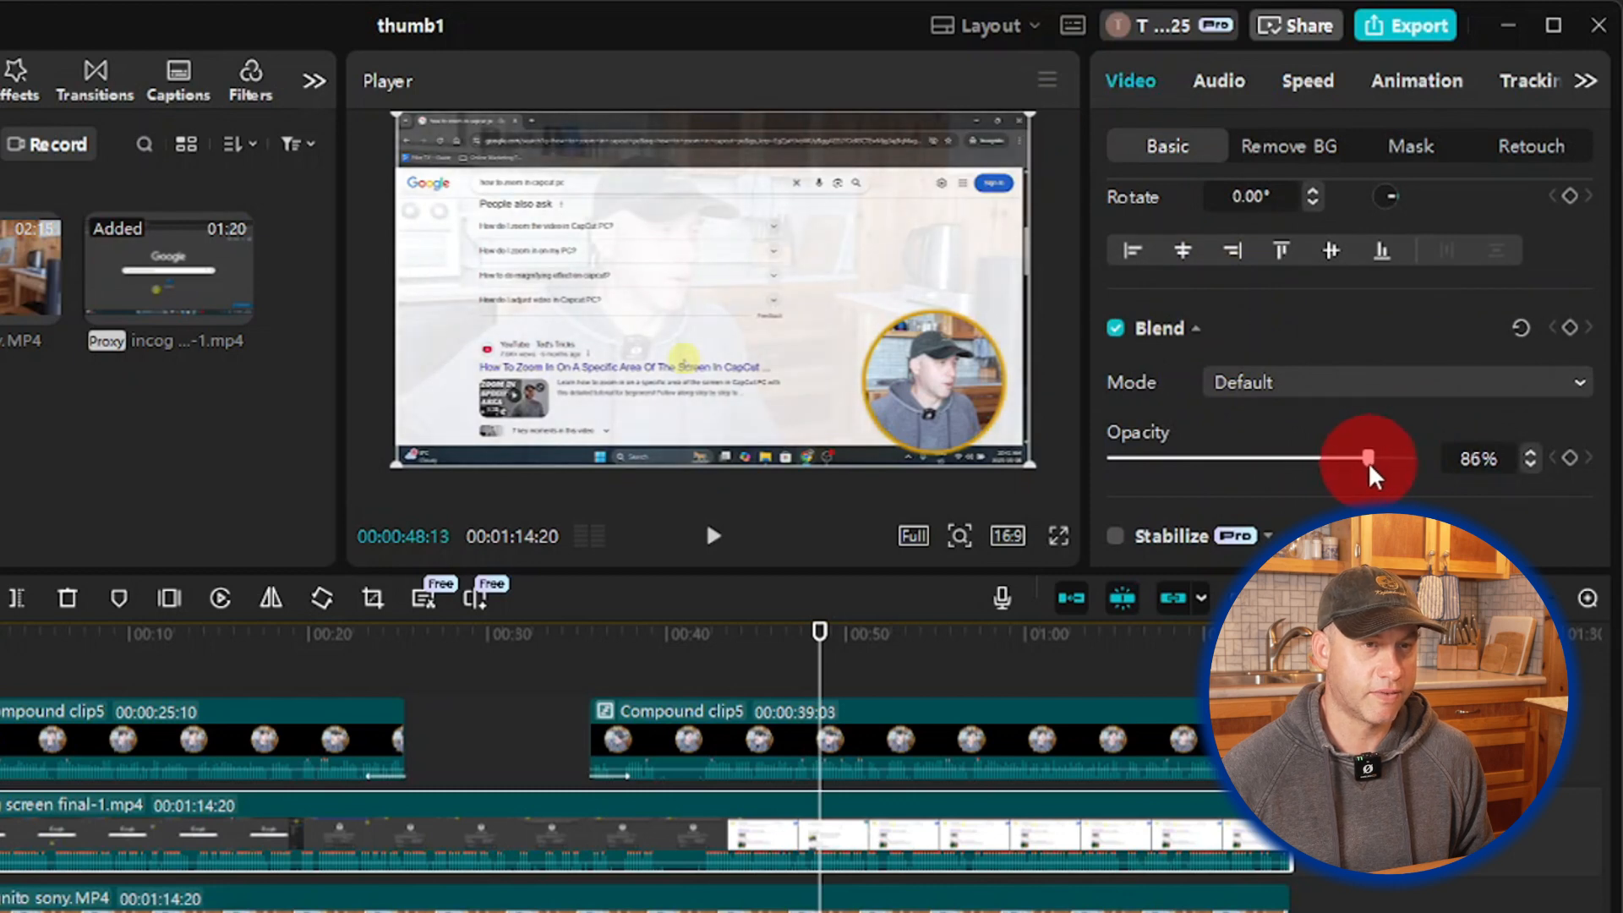
drag(1368, 468, 1367, 465)
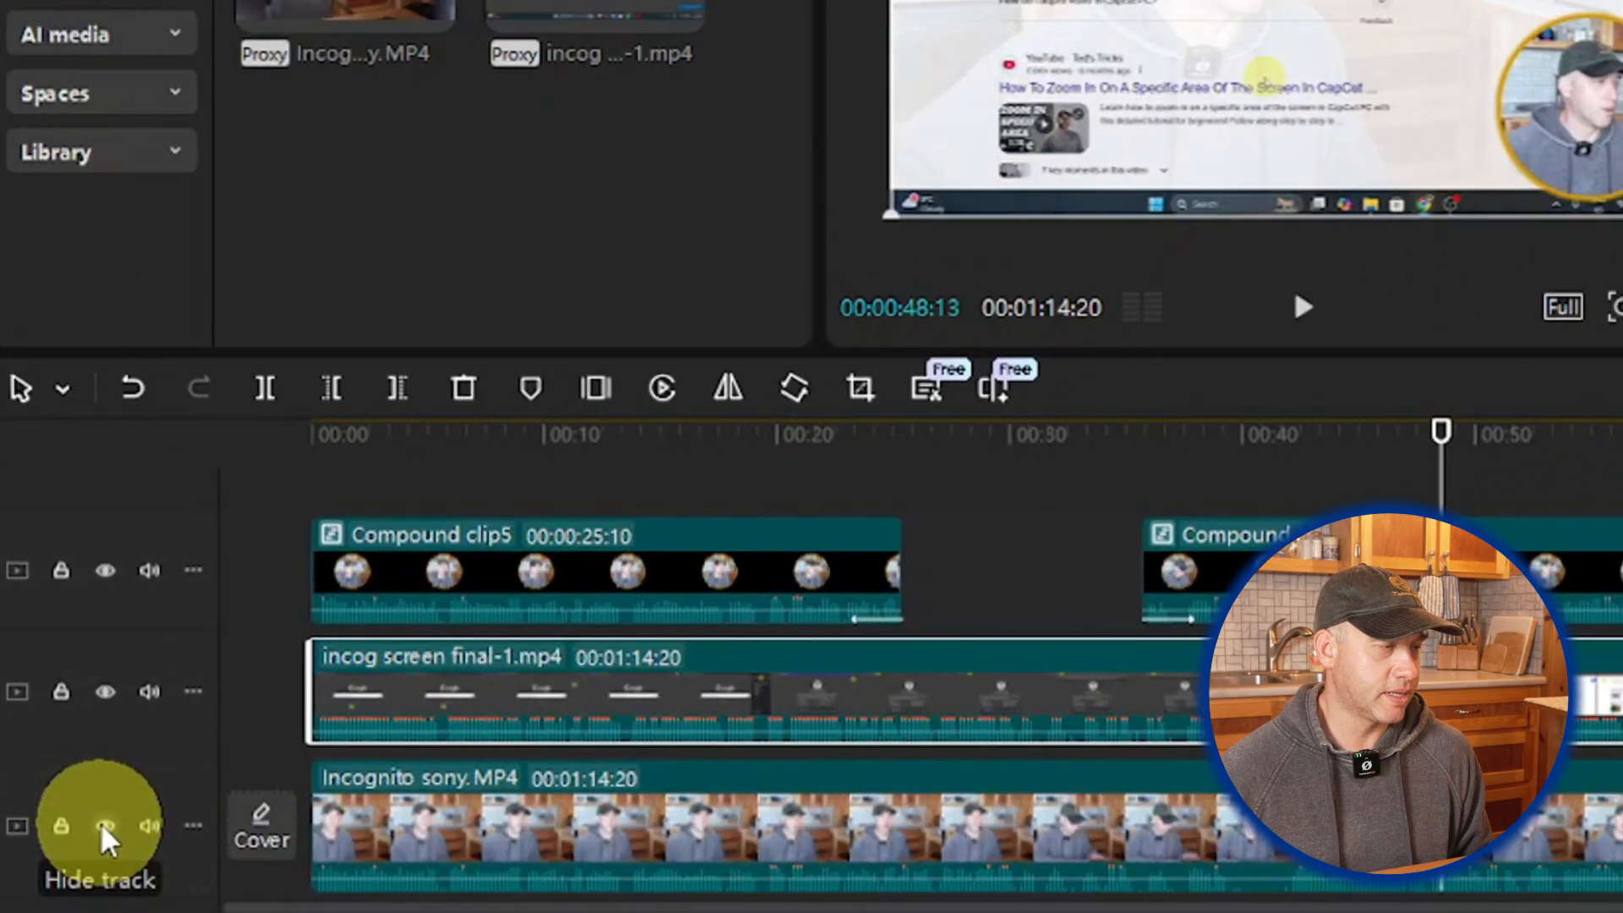
click(85, 787)
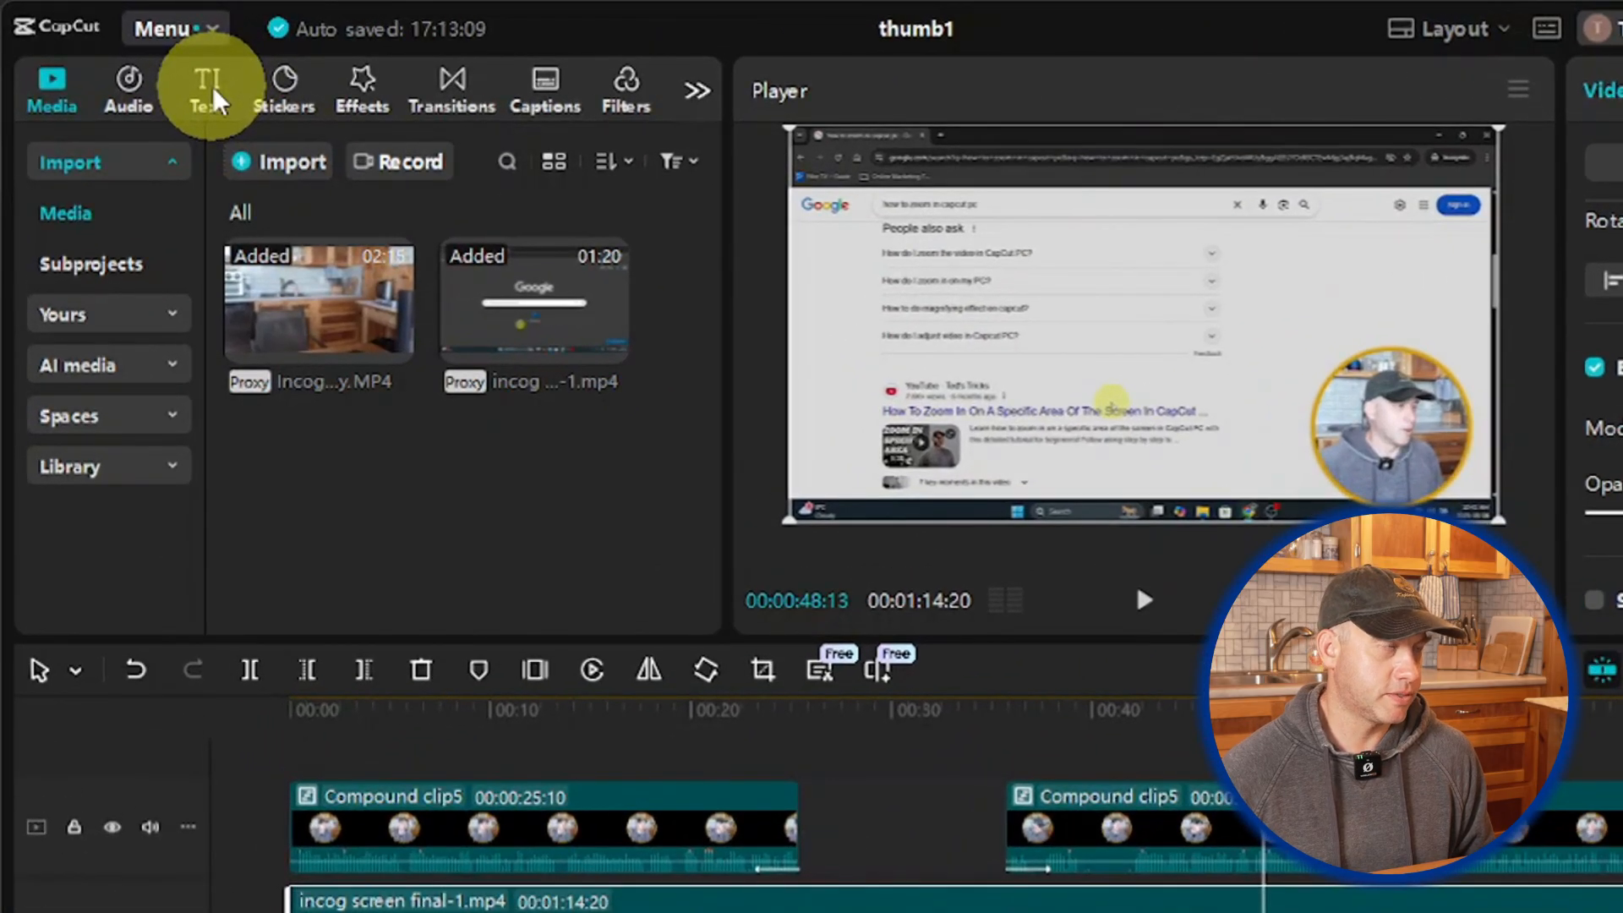
Step: Add a default text at 00:00:48:13 reading "Talking" and set its font to Poetsen One
click(211, 86)
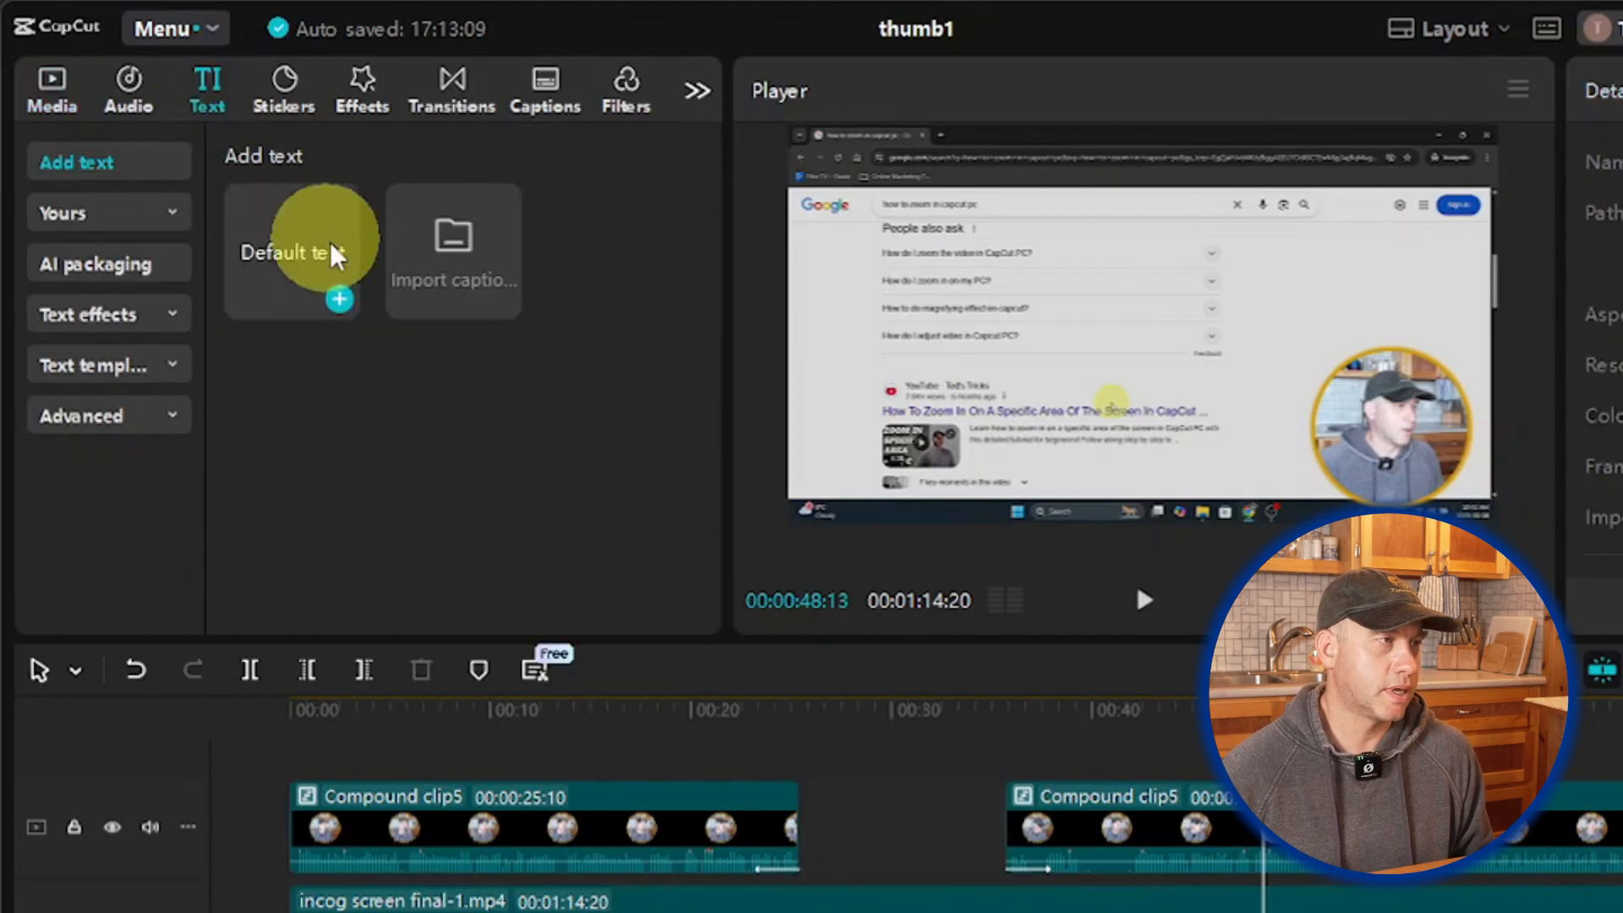
click(339, 298)
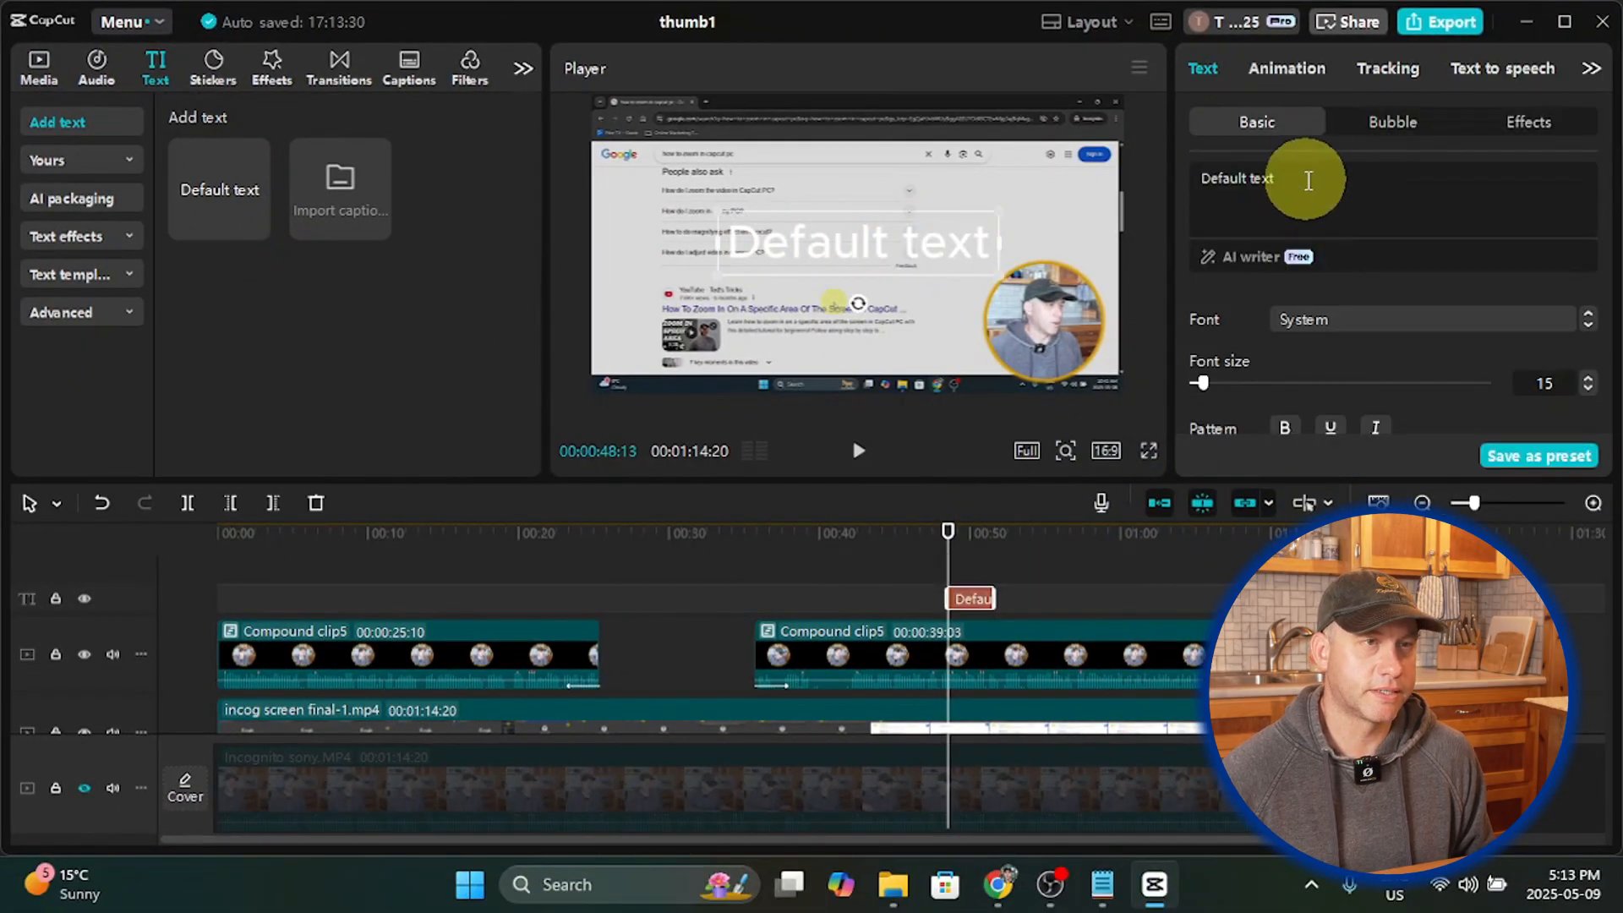
drag(1306, 180, 1158, 178)
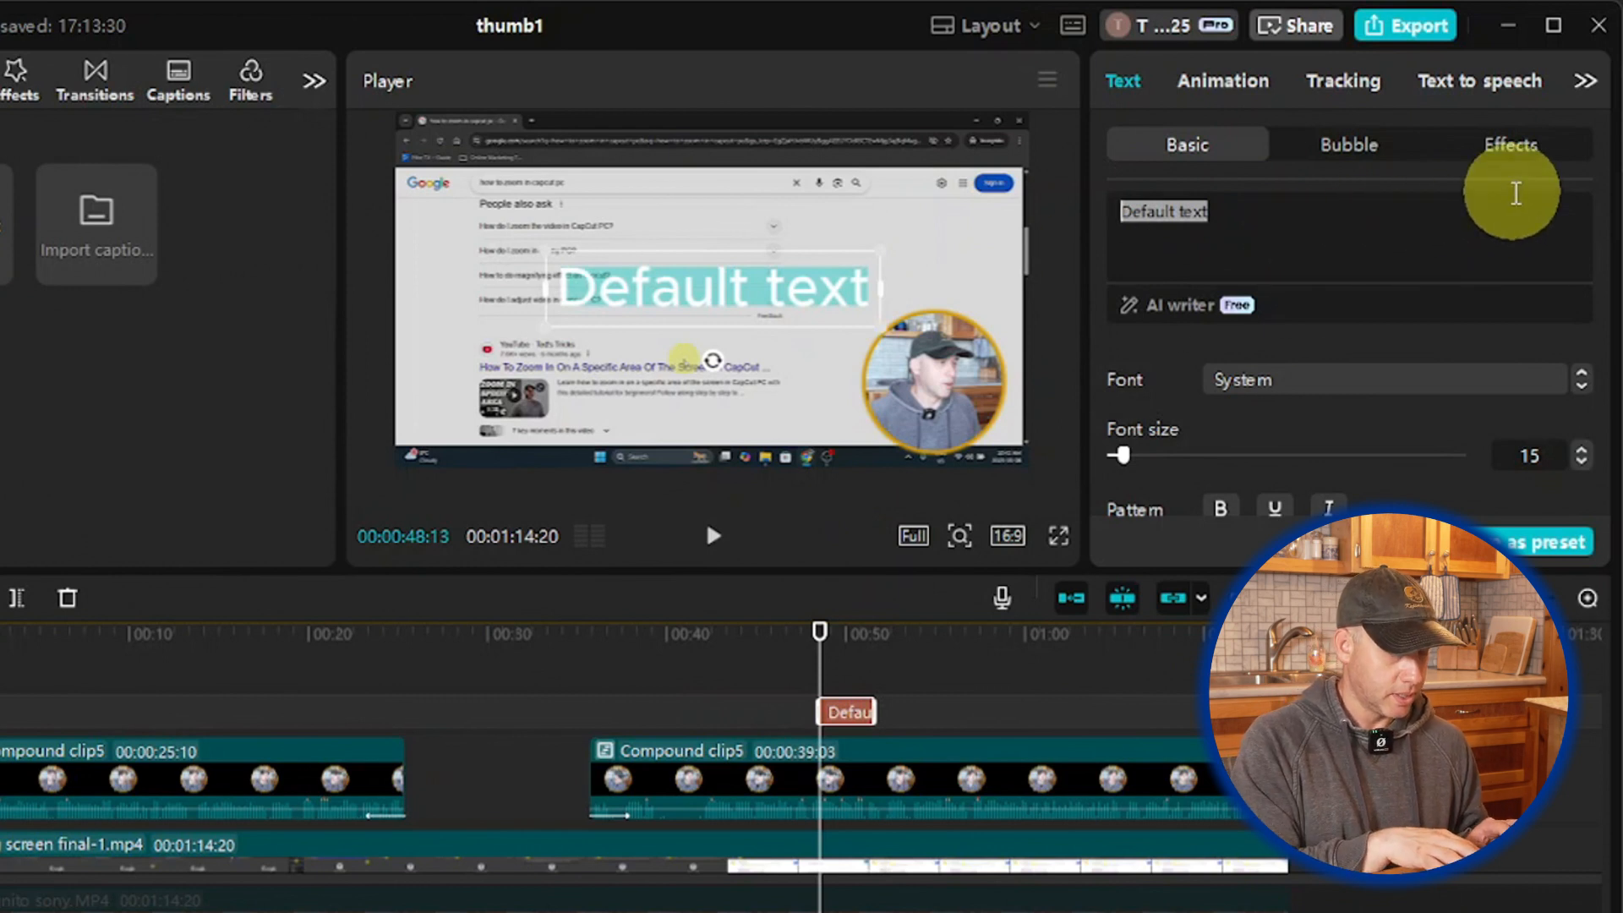
text(Tal)
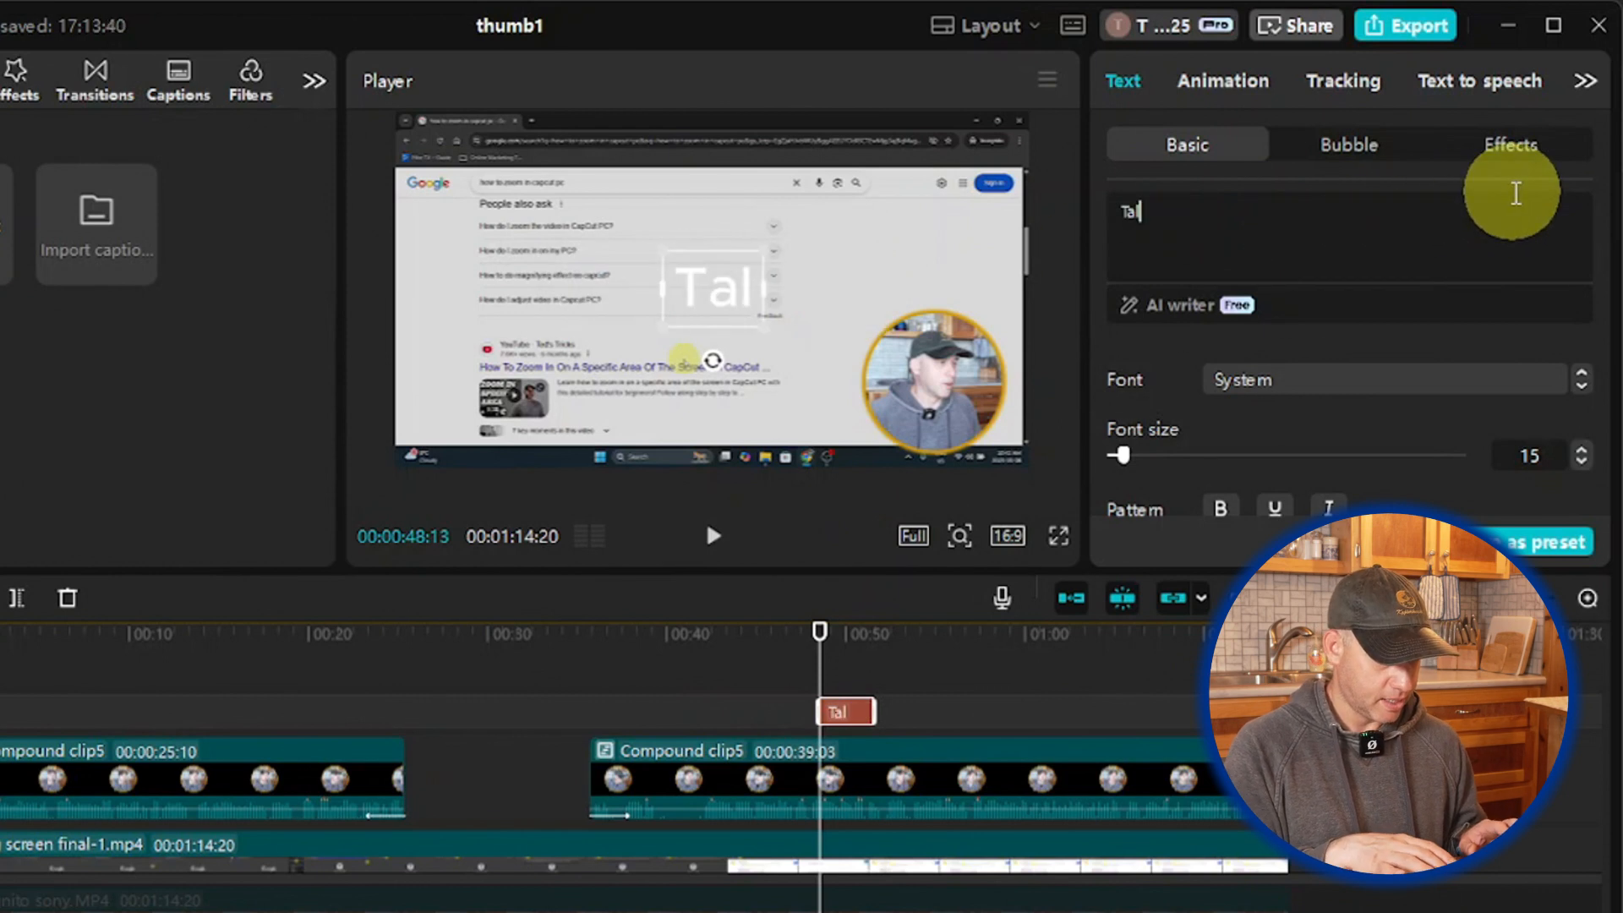
text(king)
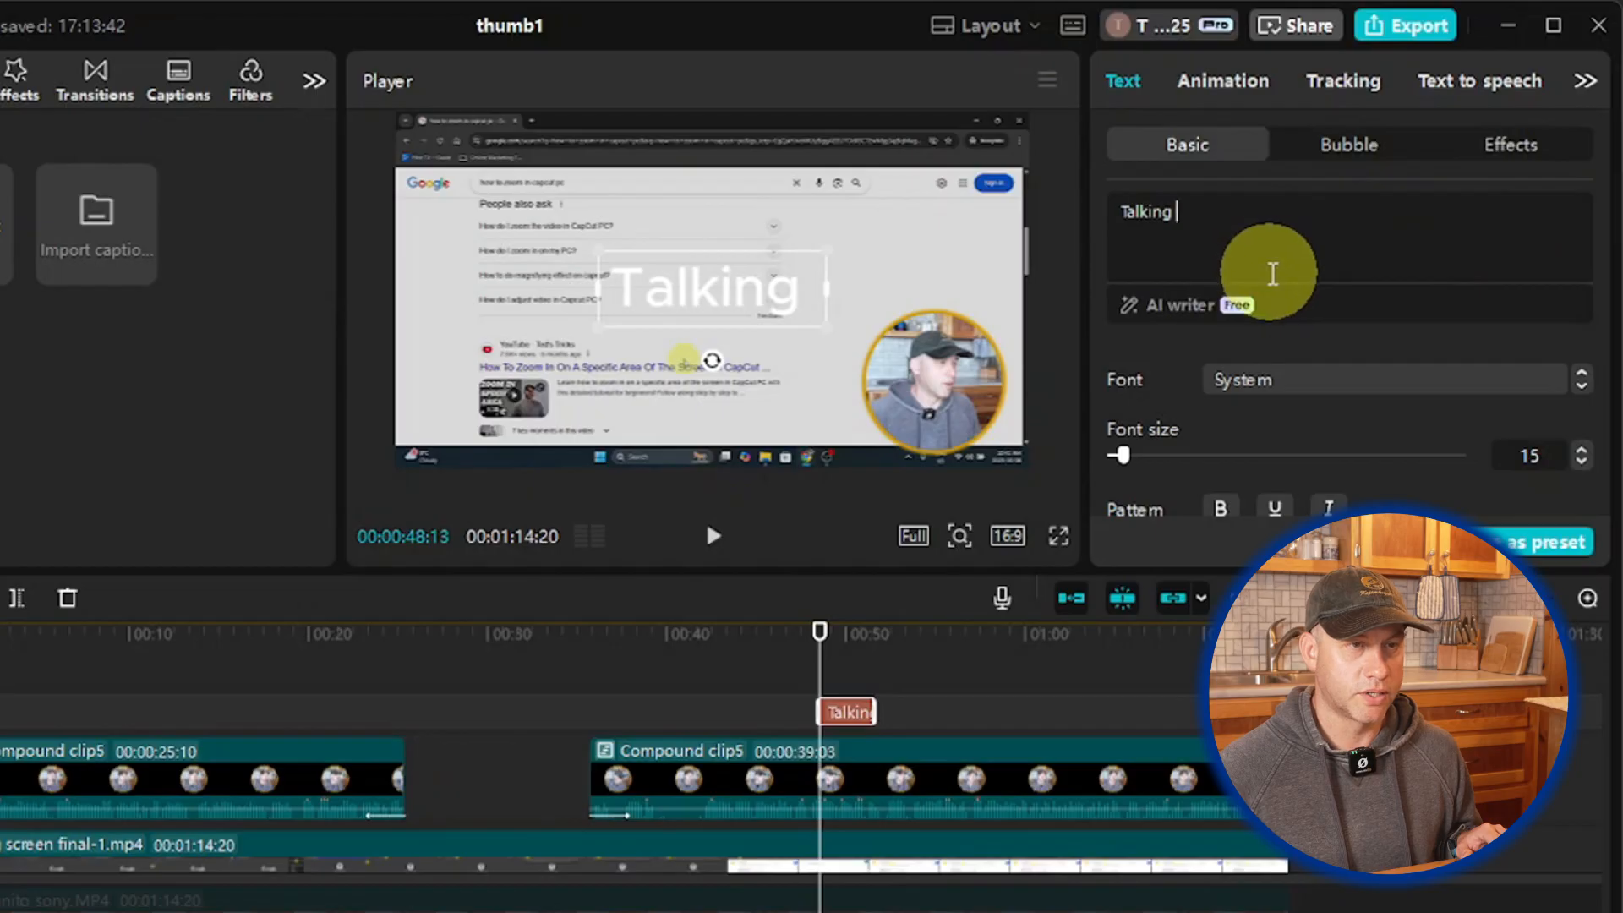
click(1275, 380)
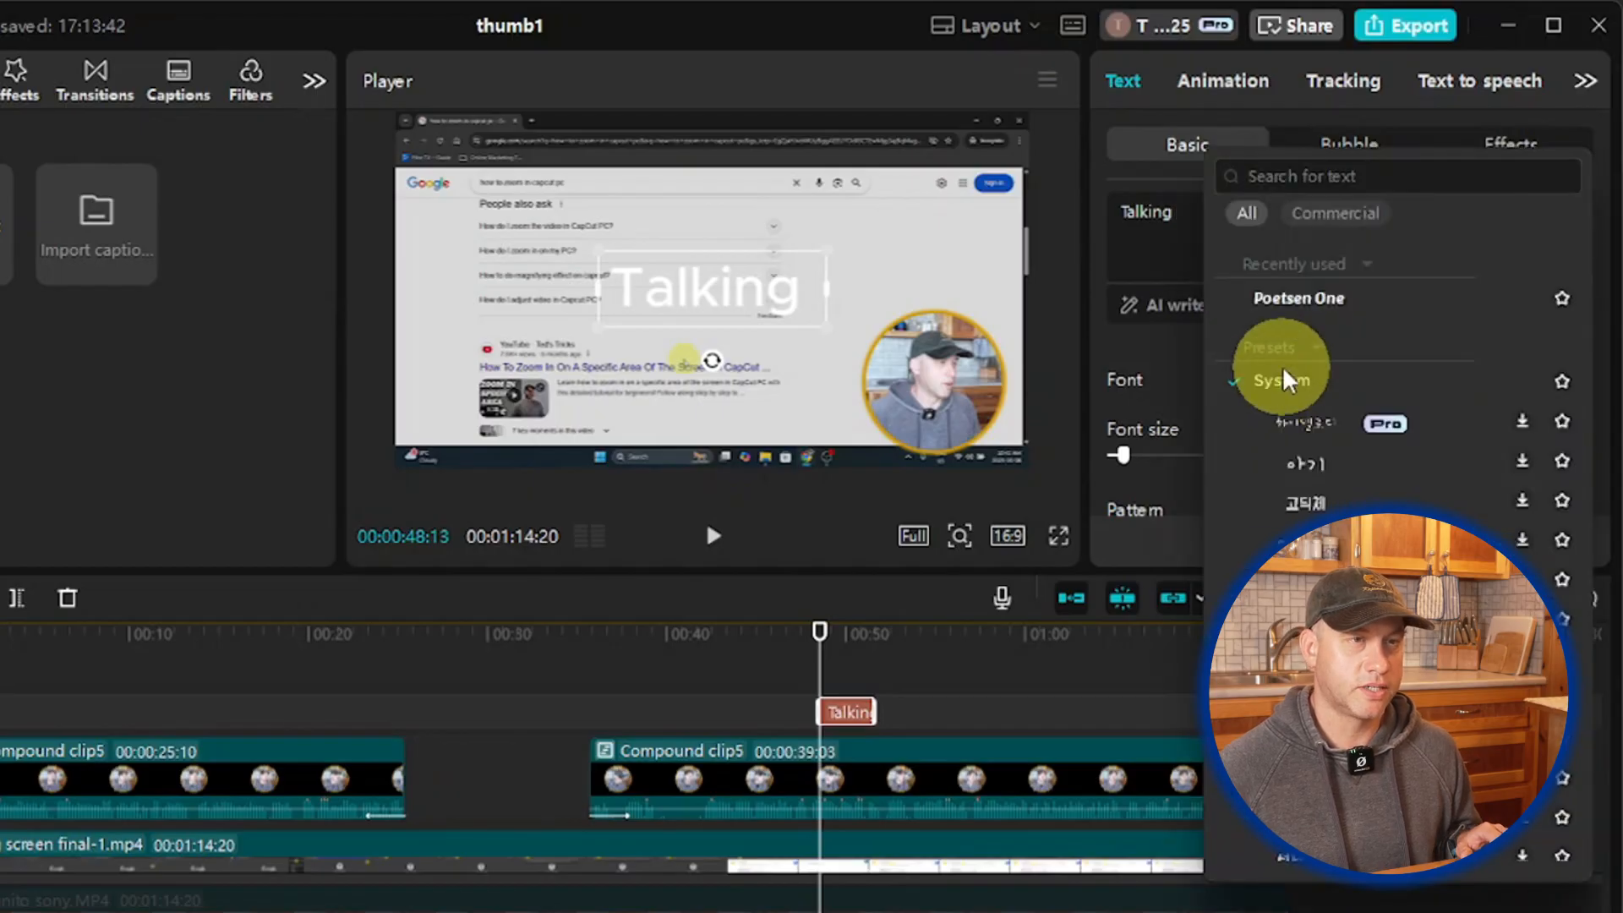
click(1292, 302)
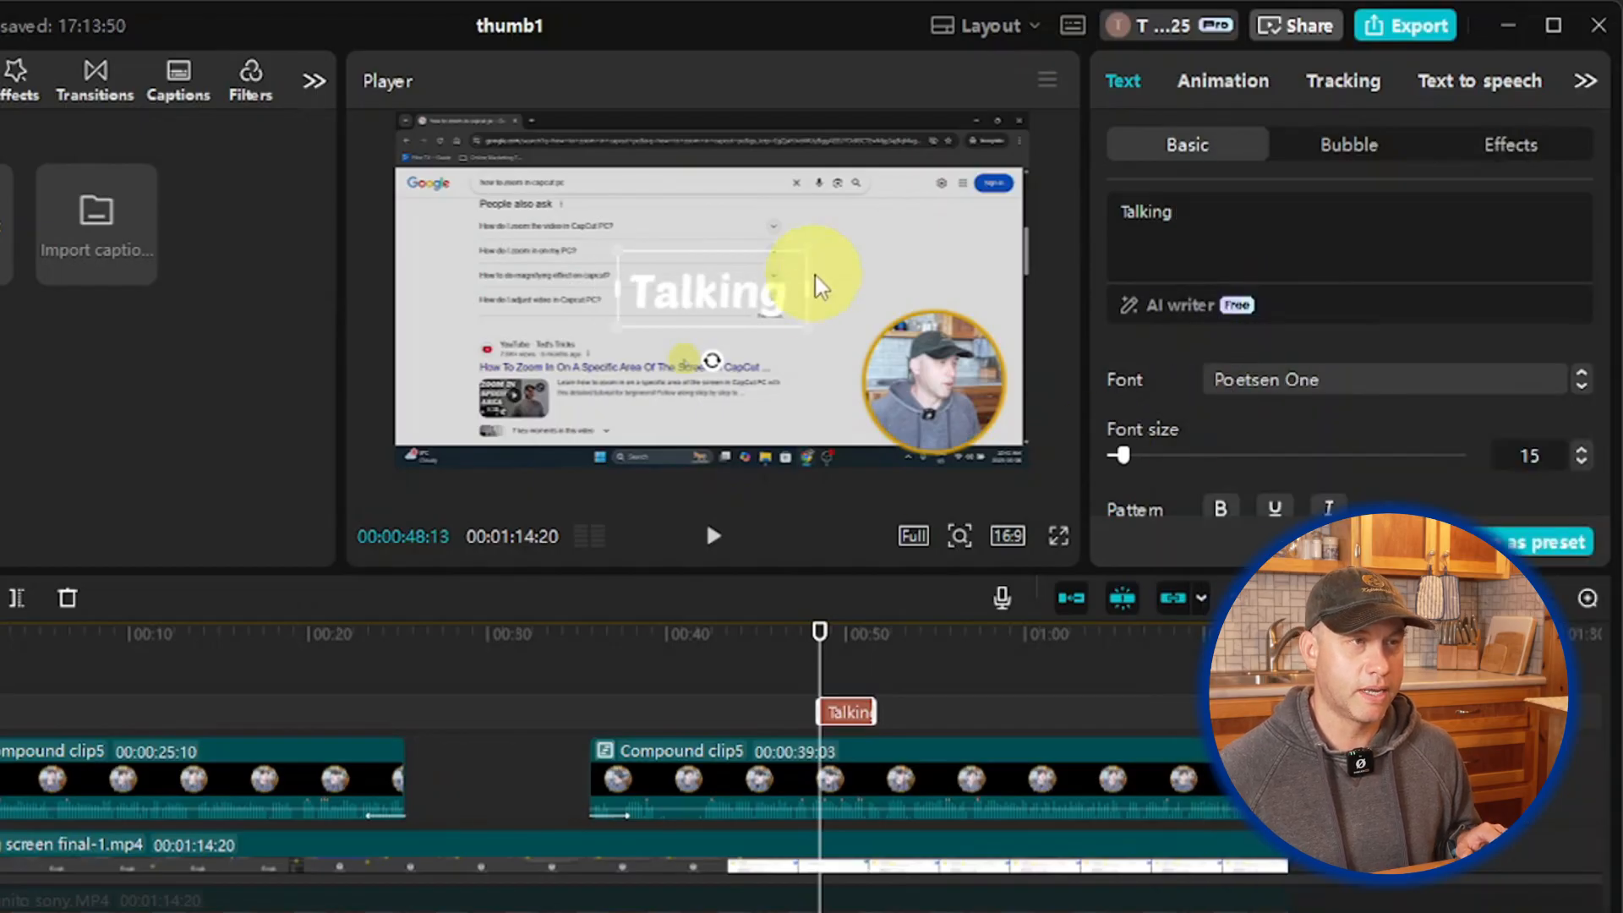
Step: Enlarge the "Talking" text and position it in the upper-left area of the video frame
drag(804, 253, 888, 218)
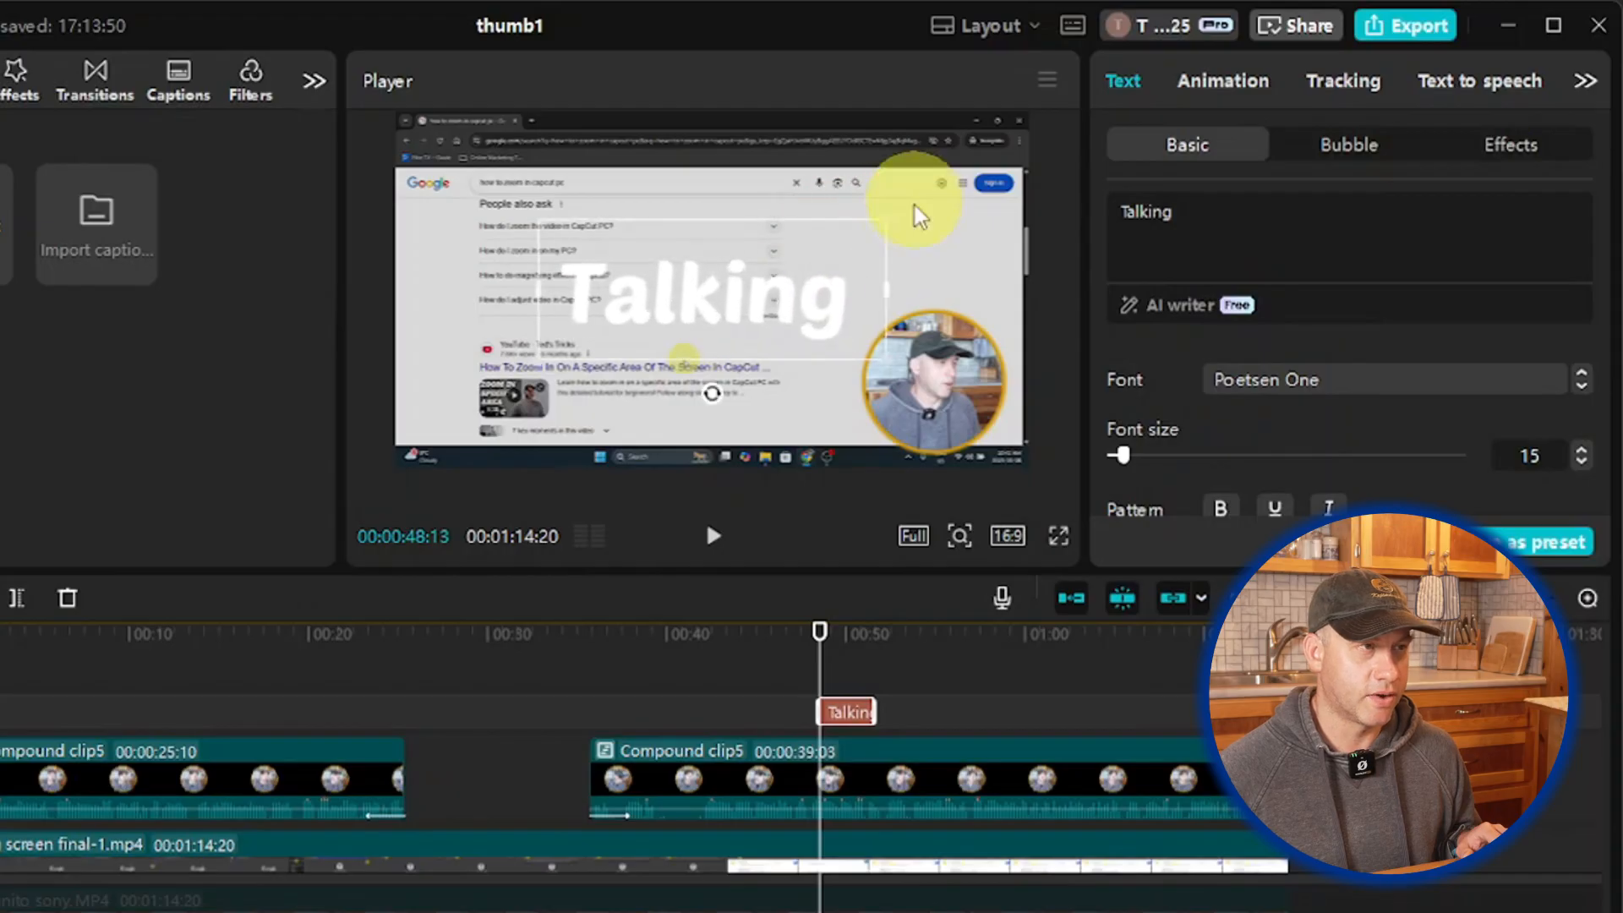
drag(701, 326, 575, 239)
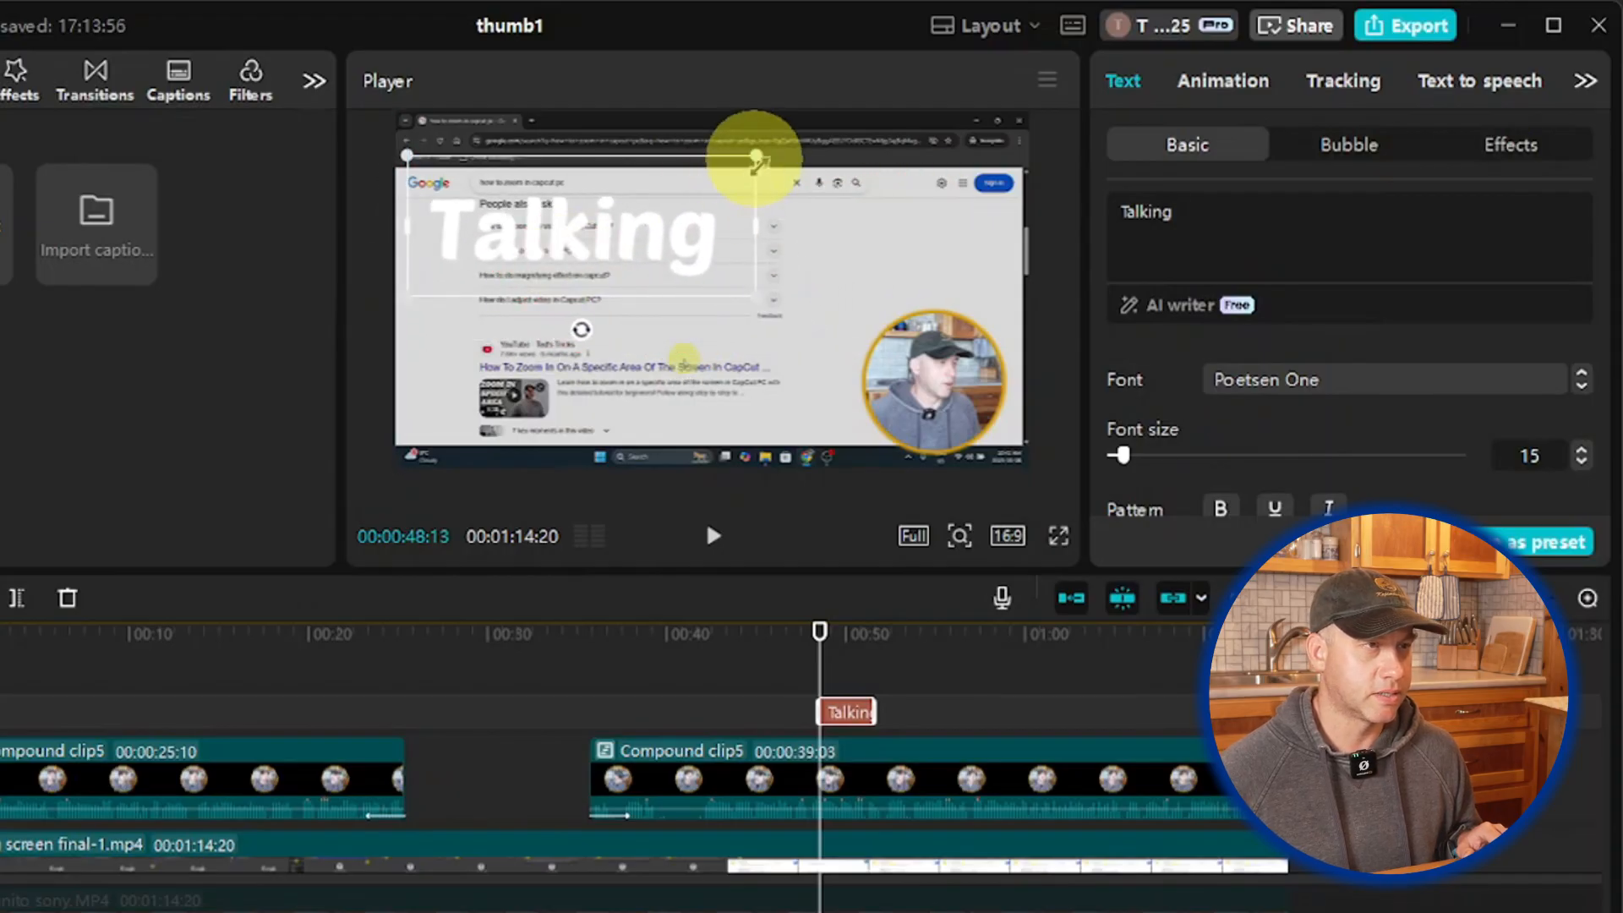
drag(758, 160, 776, 148)
drag(614, 247, 605, 273)
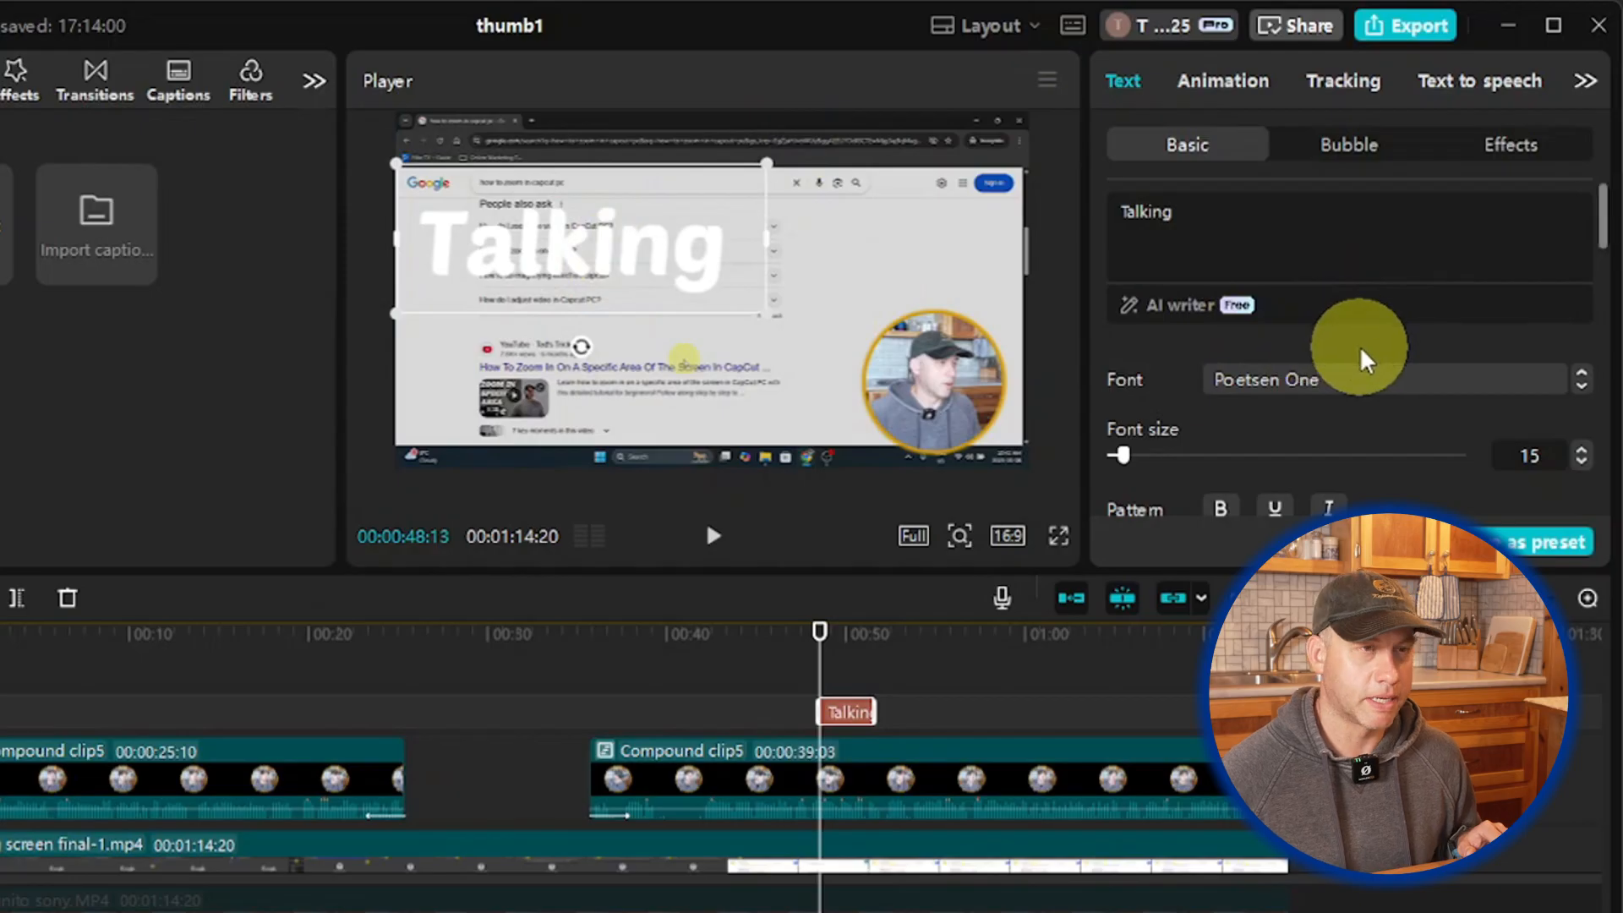
Step: Make the "Talking" text bold and italic and turn on its black shadow
scroll(1367, 359, down, 2)
click(1224, 408)
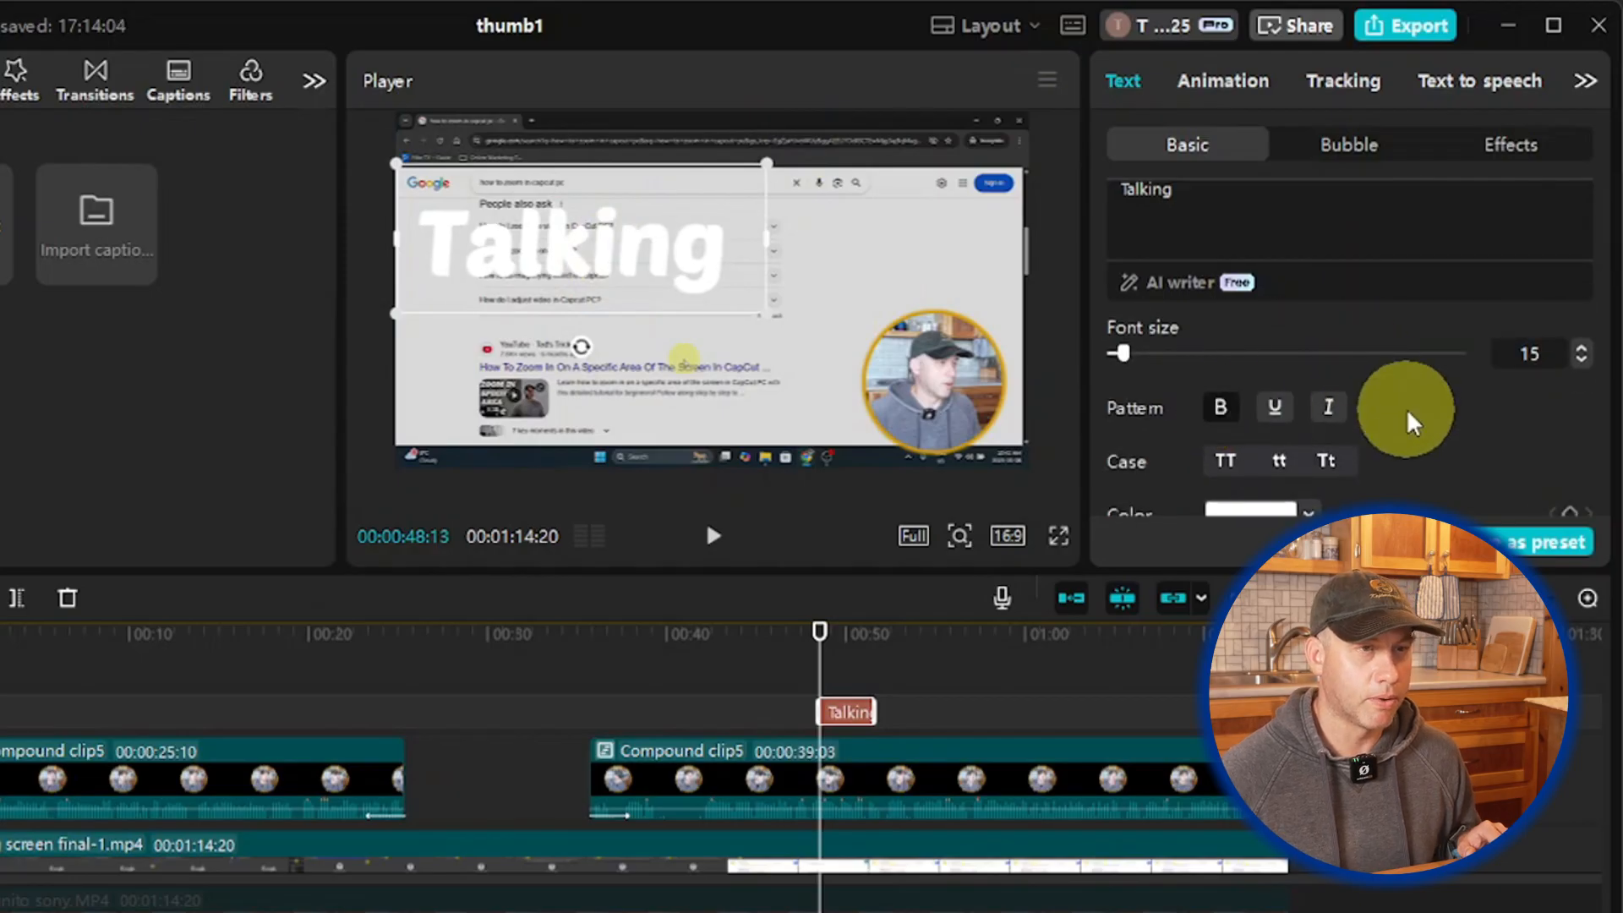
scroll(1408, 423, down, 6)
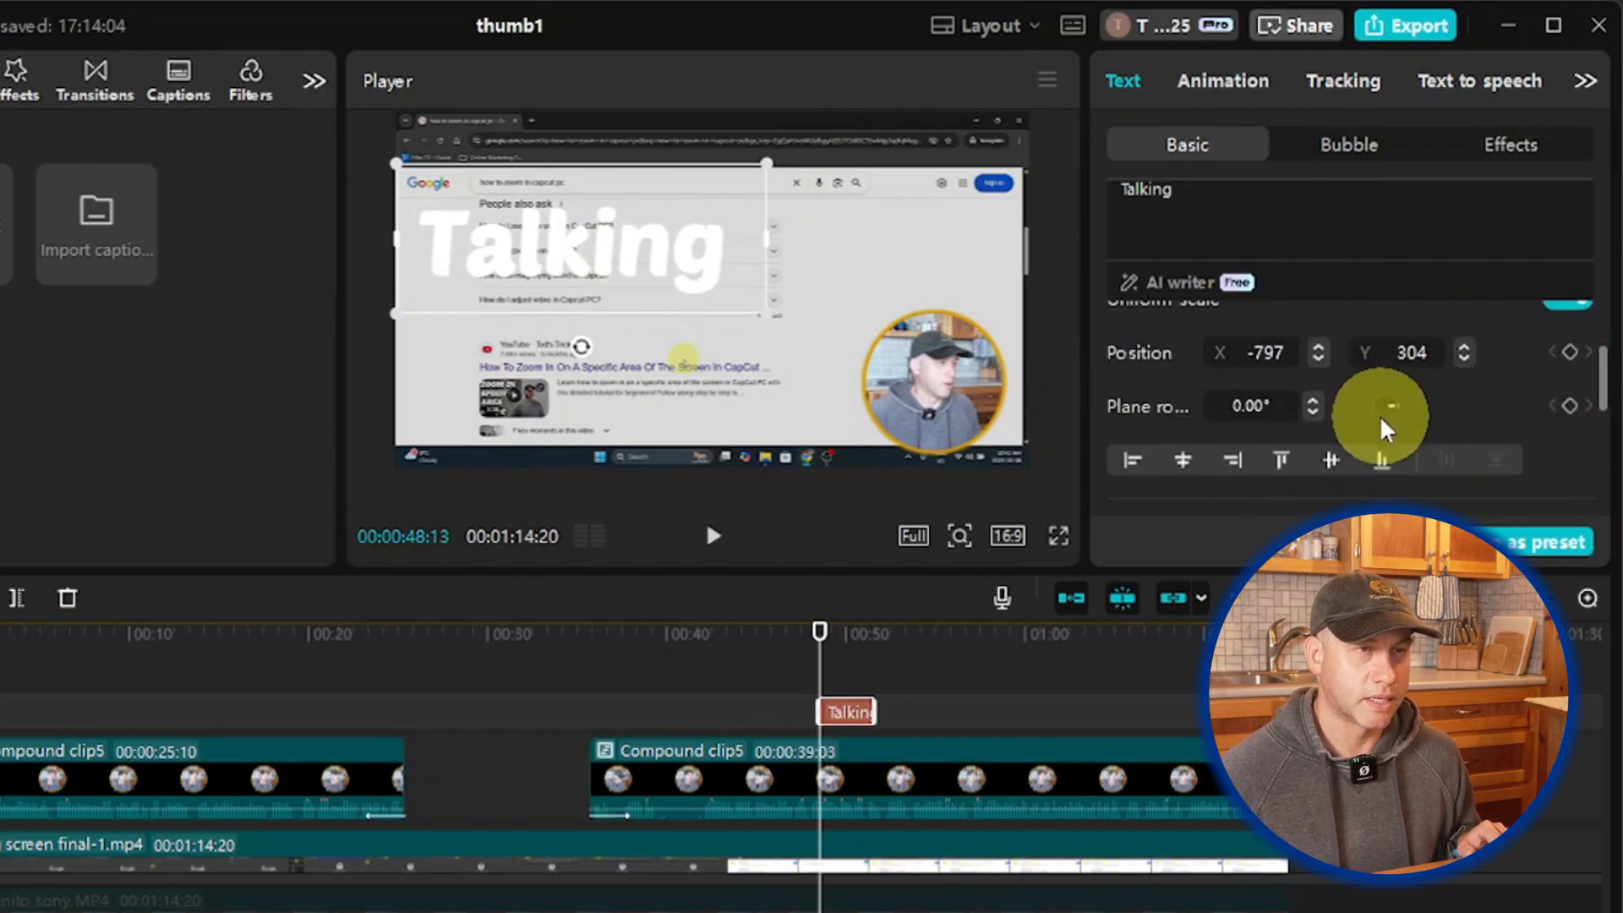
scroll(1382, 427, down, 8)
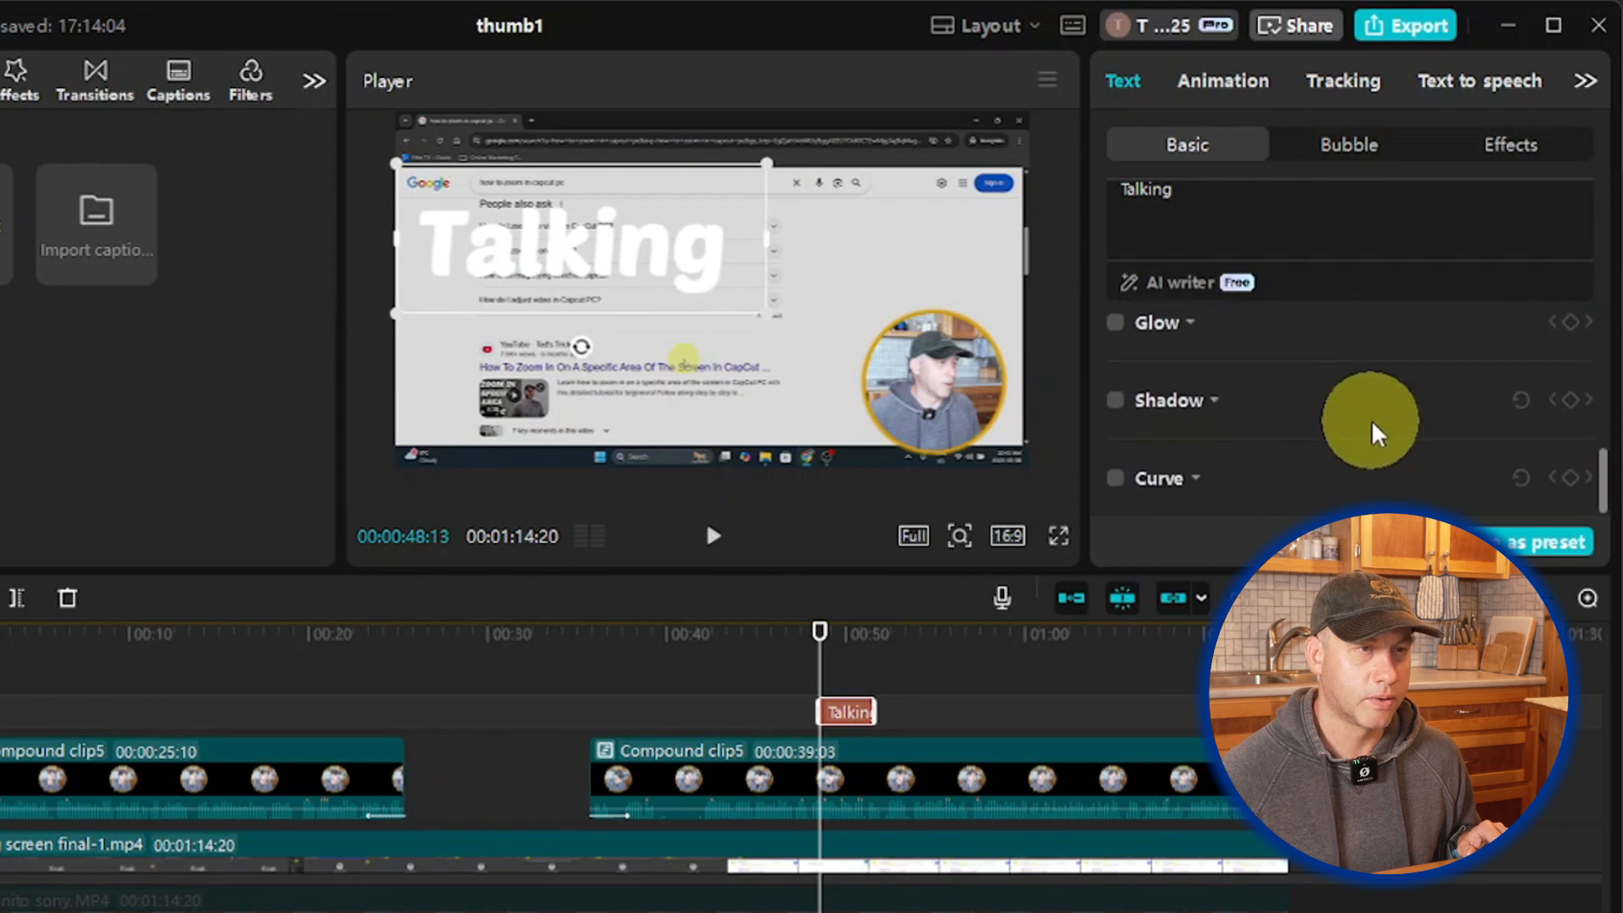
click(1116, 400)
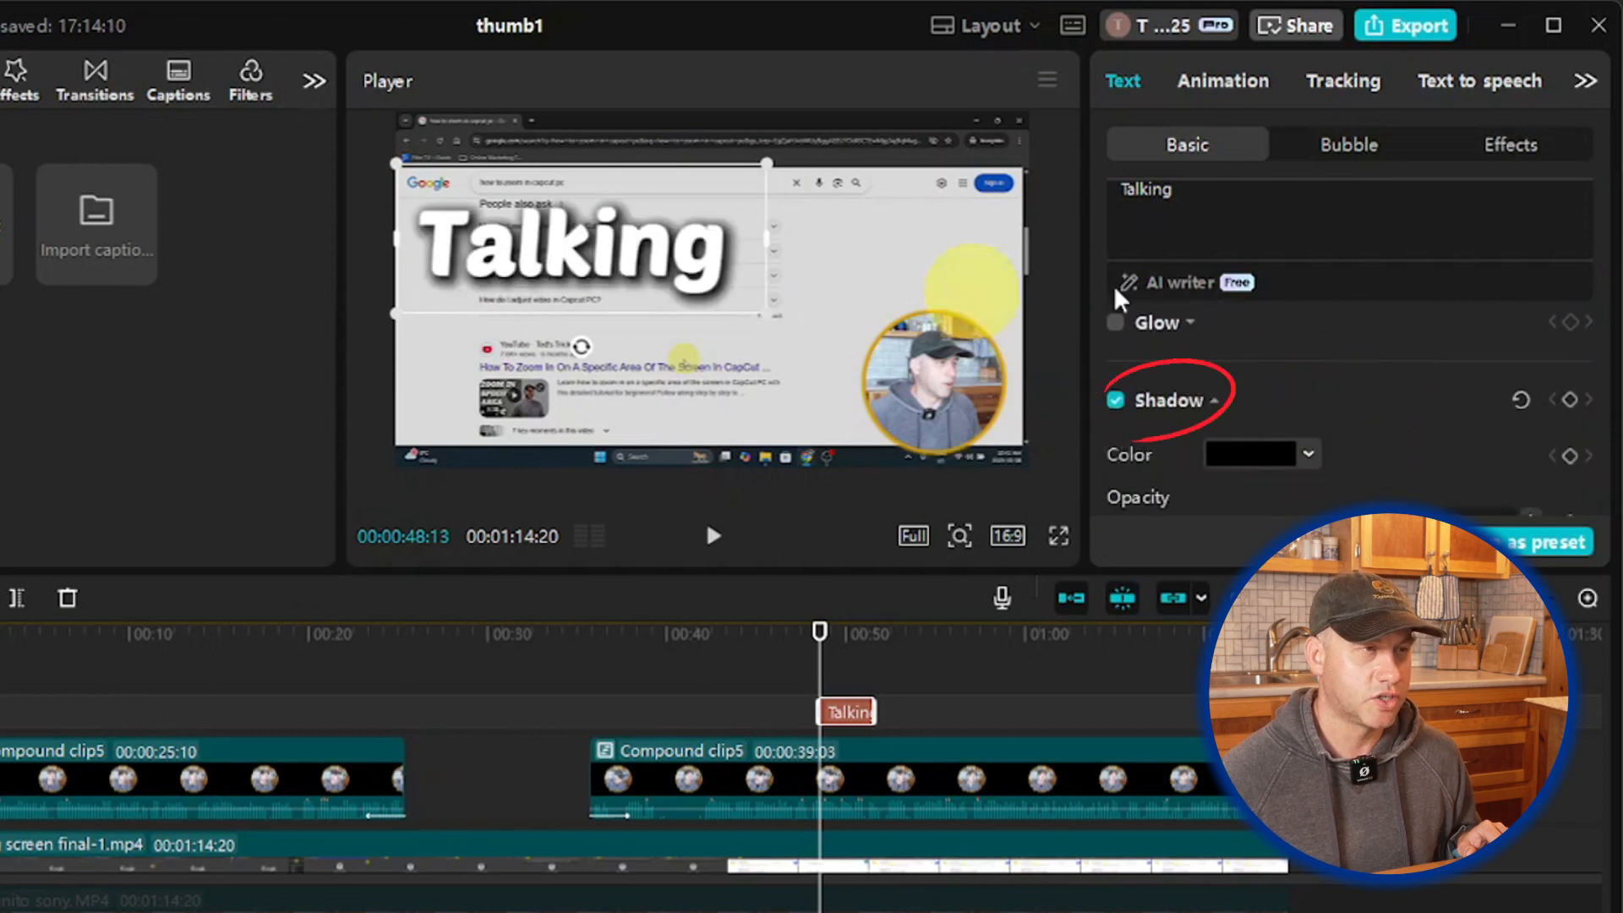
scroll(1359, 435, up, 12)
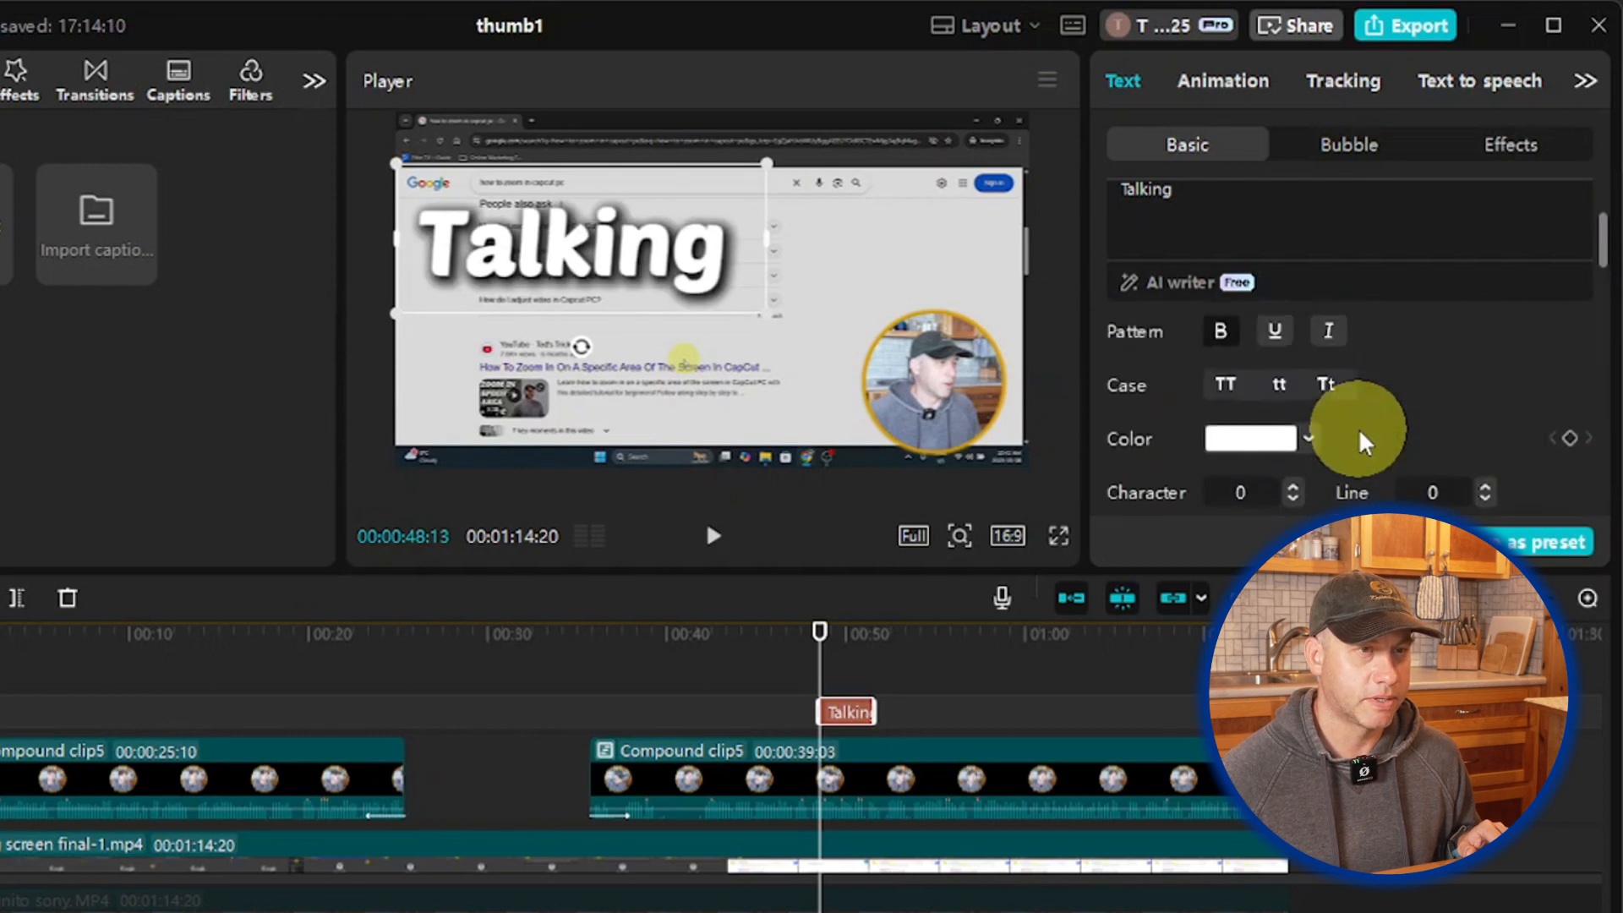
scroll(1357, 427, up, 2)
click(1332, 387)
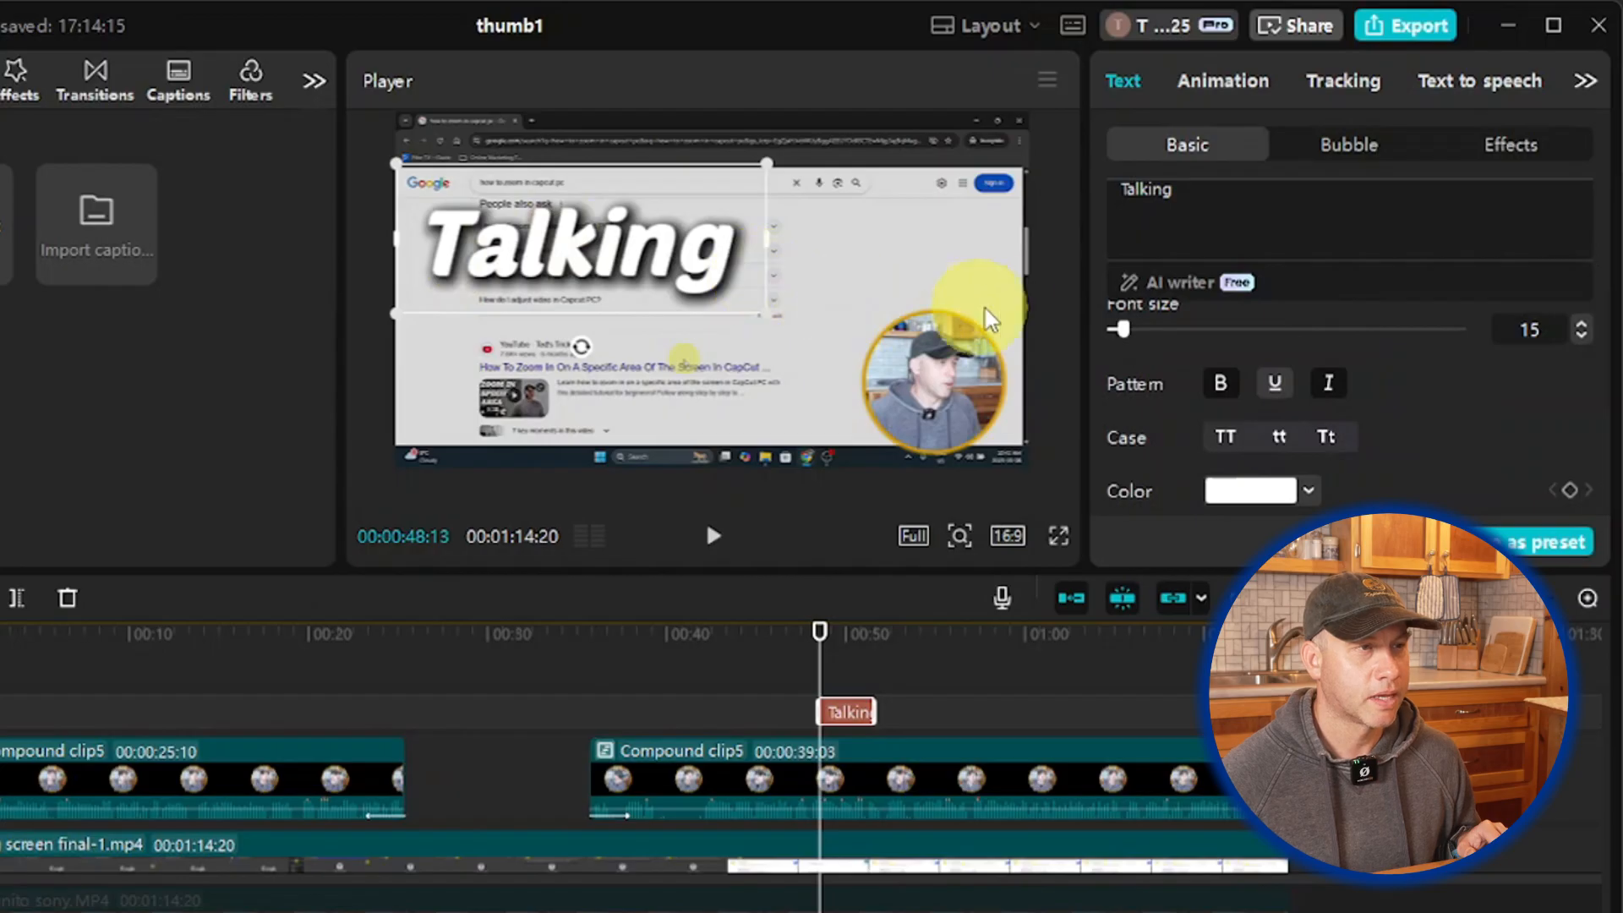
Step: Turn on a black background for the "Talking" text and choose the second, rounded background style
scroll(1367, 365, down, 10)
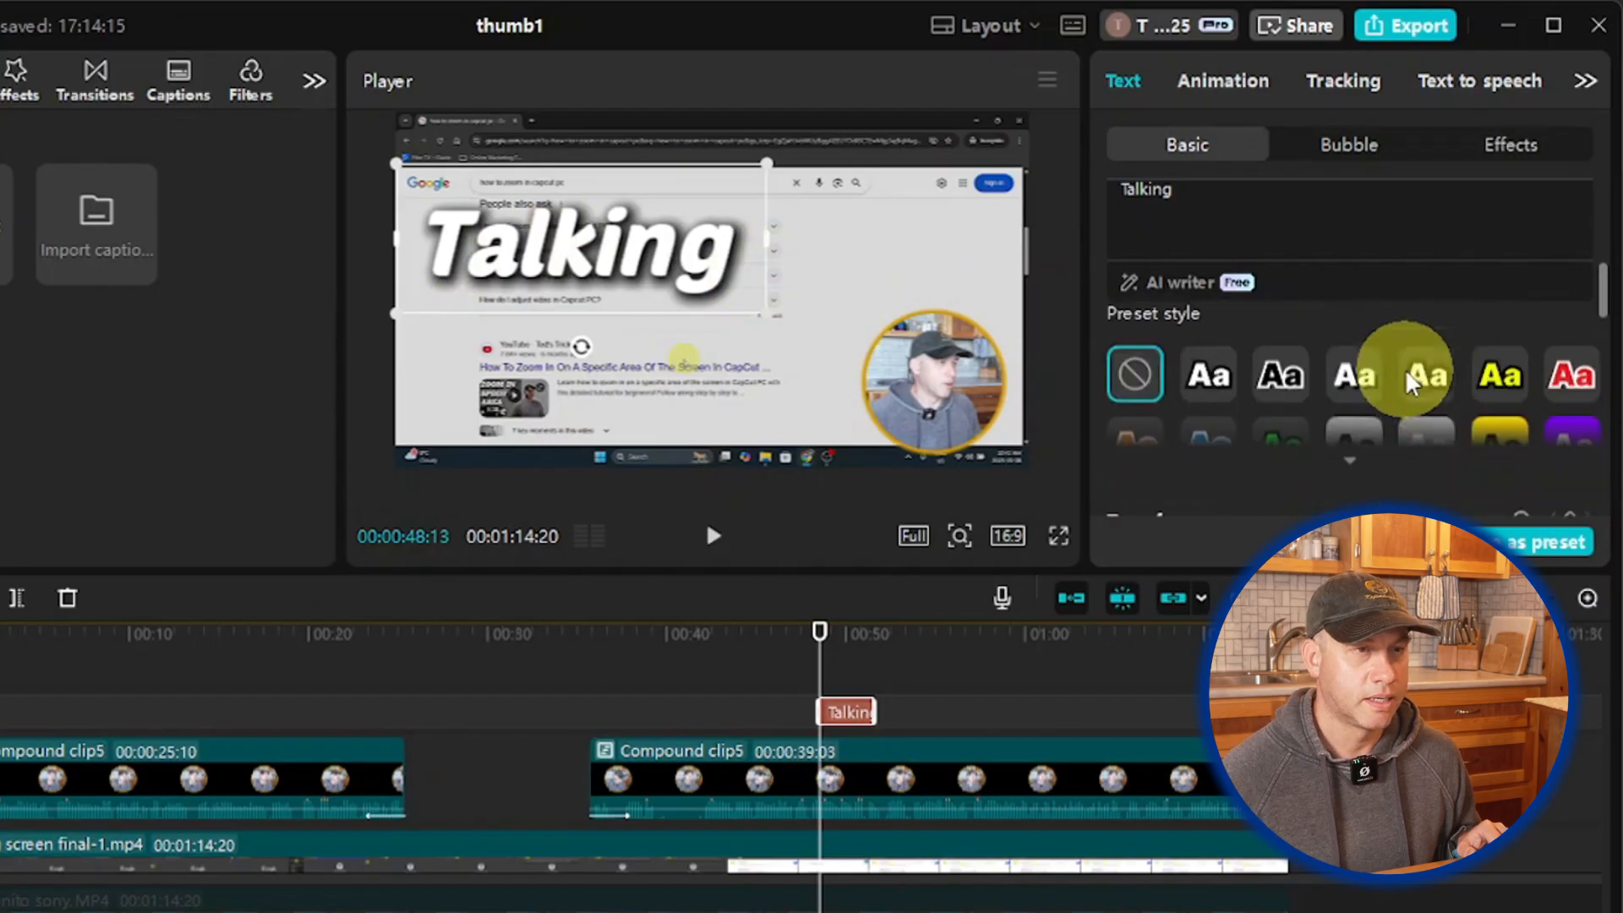
scroll(1388, 372, up, 3)
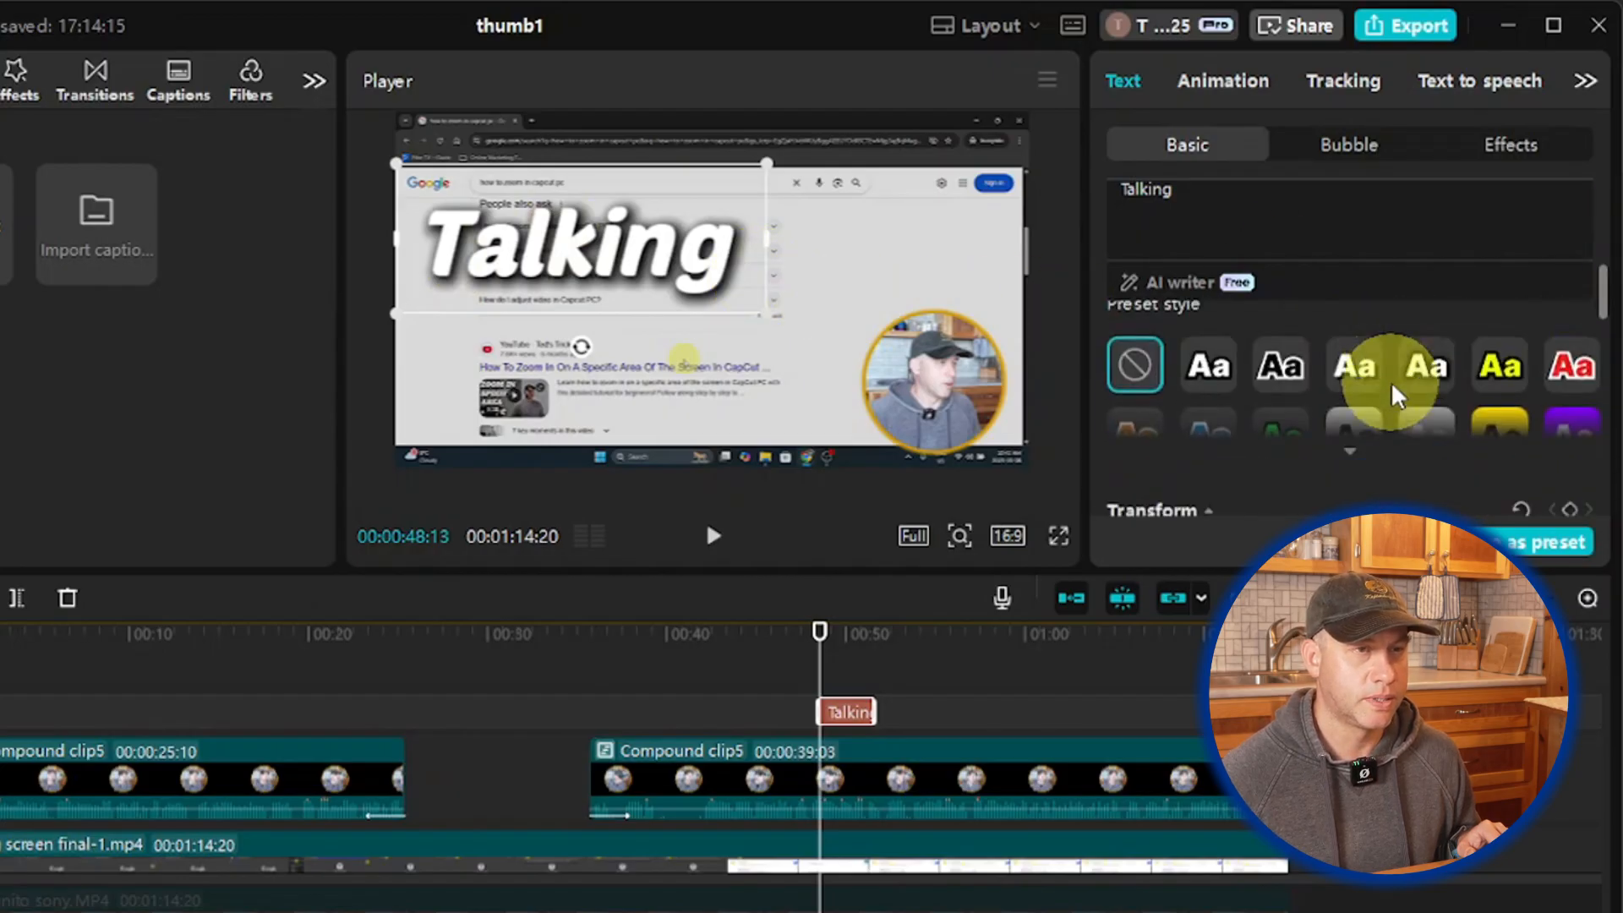
scroll(1388, 387, down, 8)
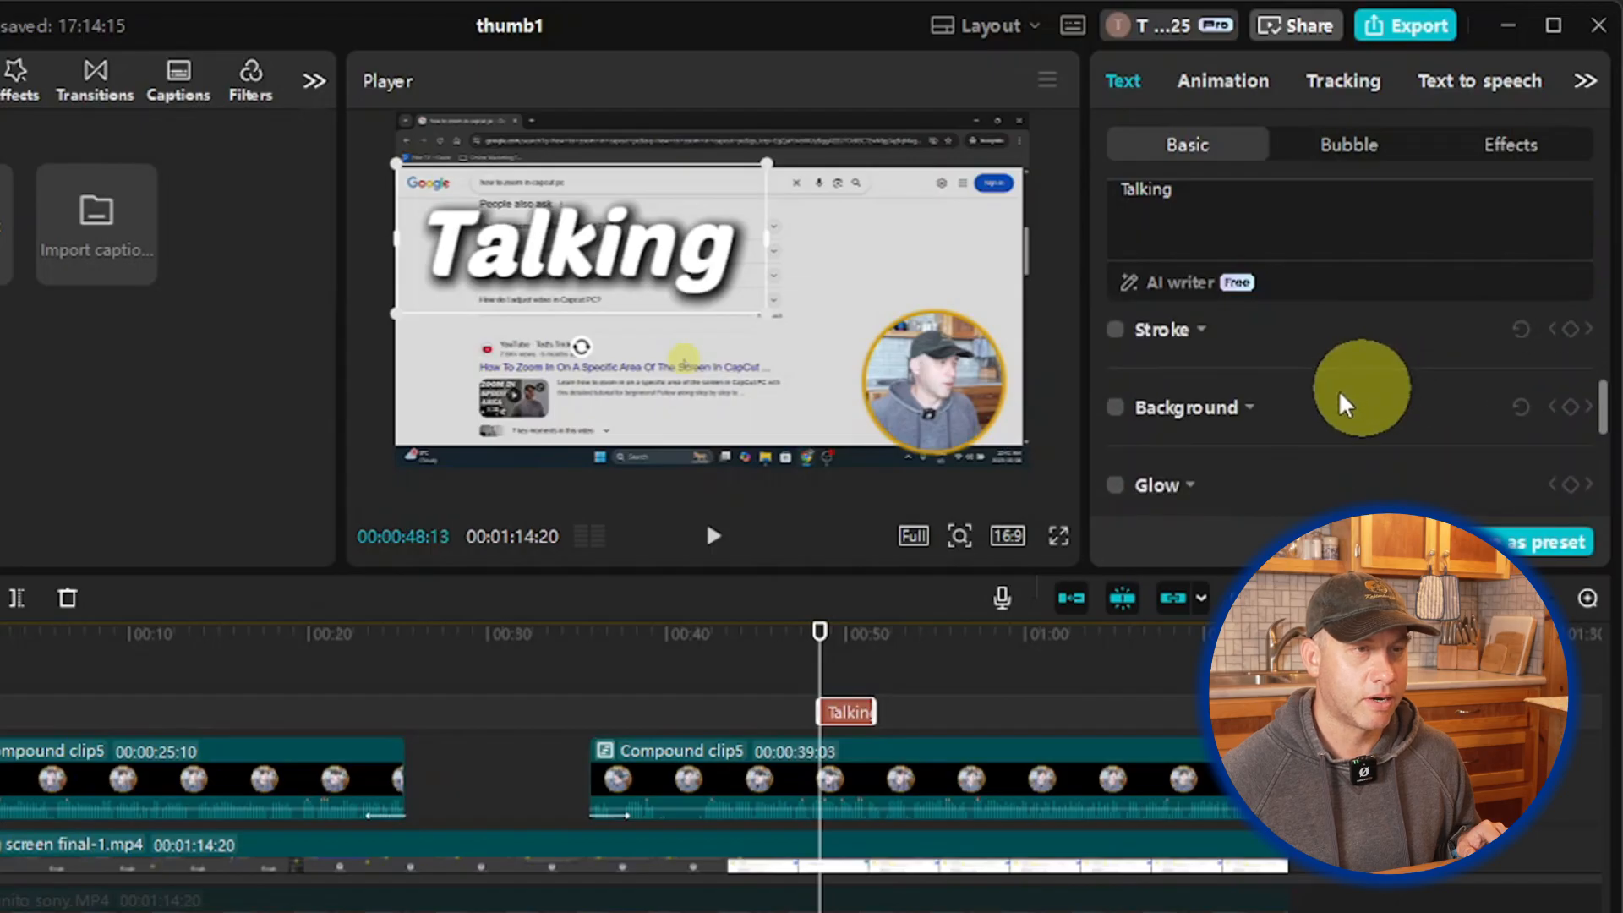
click(1116, 407)
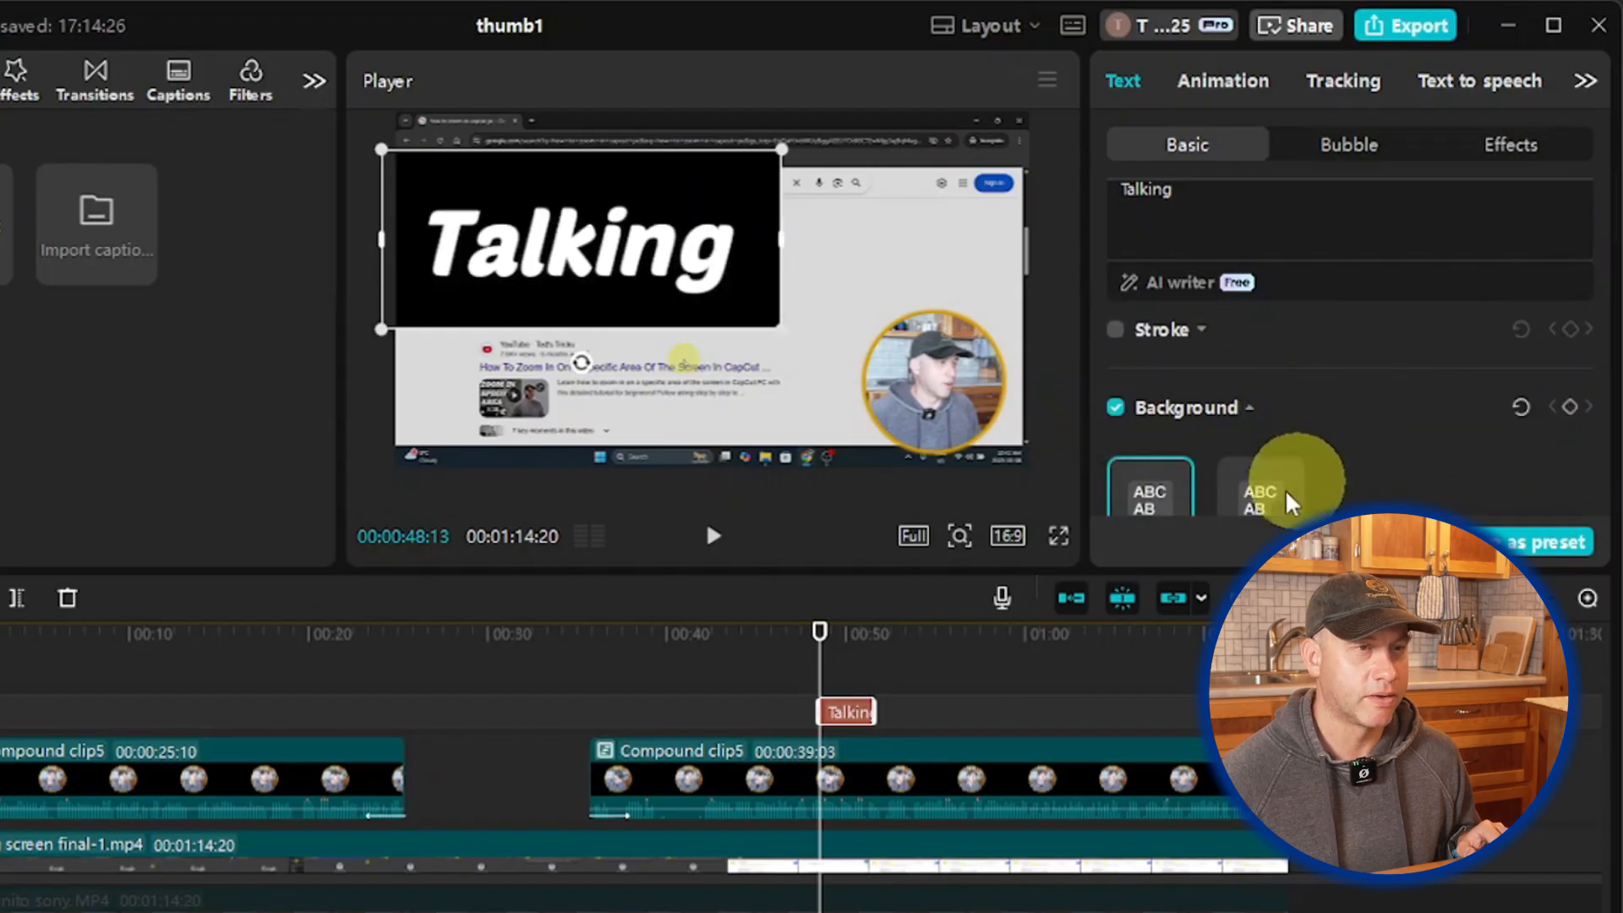
scroll(1268, 415, down, 2)
click(1281, 399)
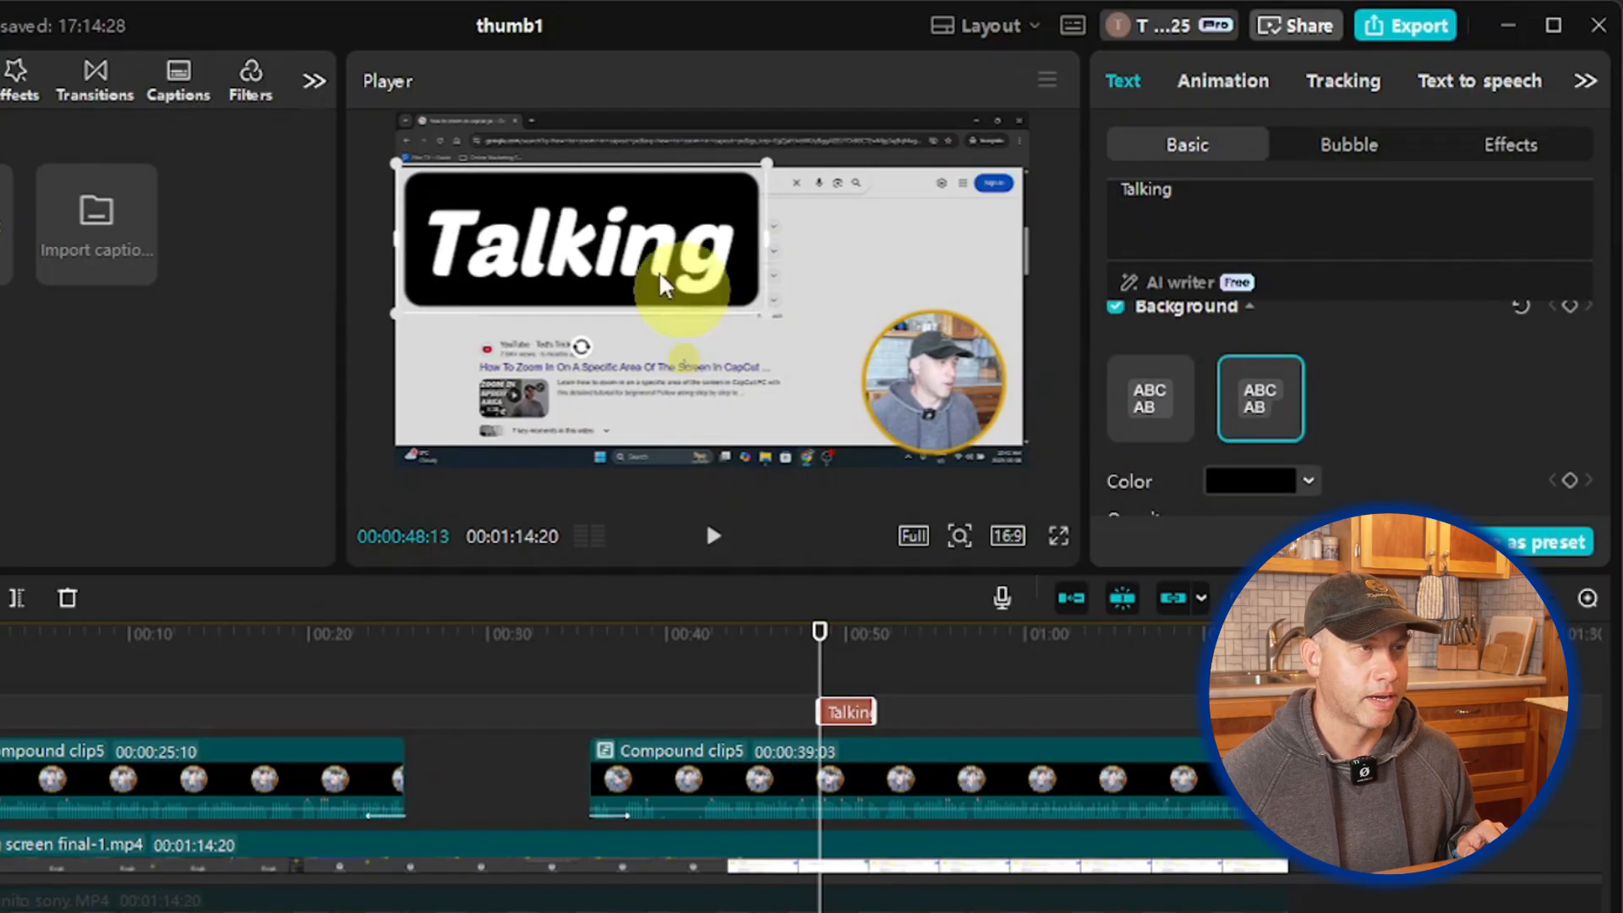
scroll(1342, 404, down, 1)
scroll(1345, 406, down, 1)
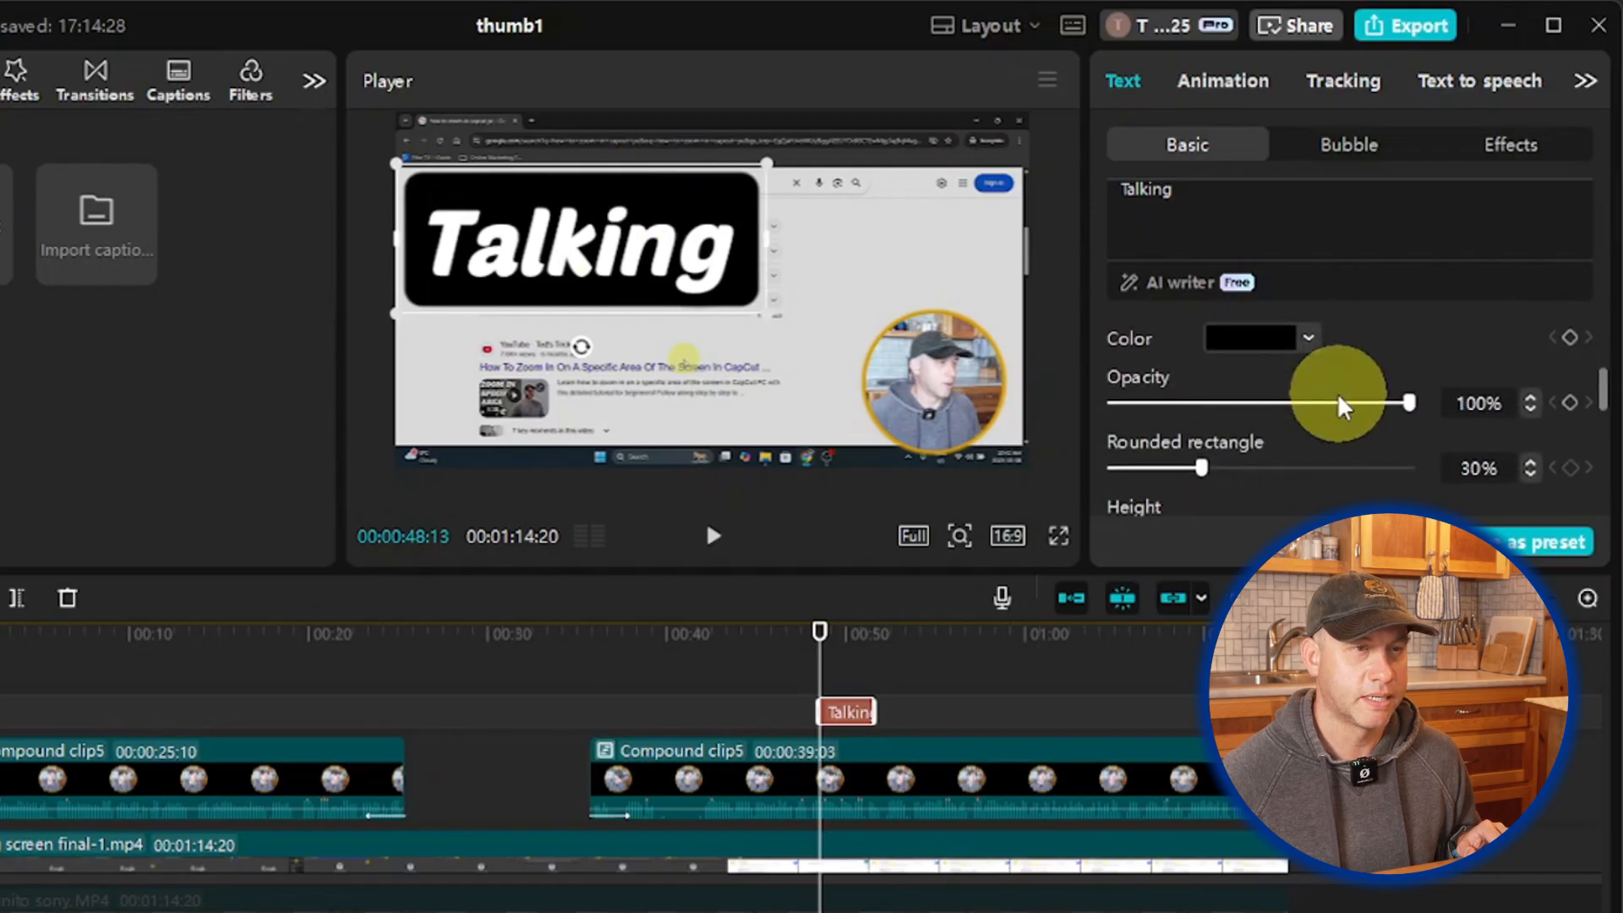
Step: Set the "Talking" text background's rounded rectangle to 100% and reduce its height and width to 0%
drag(1207, 473, 1513, 464)
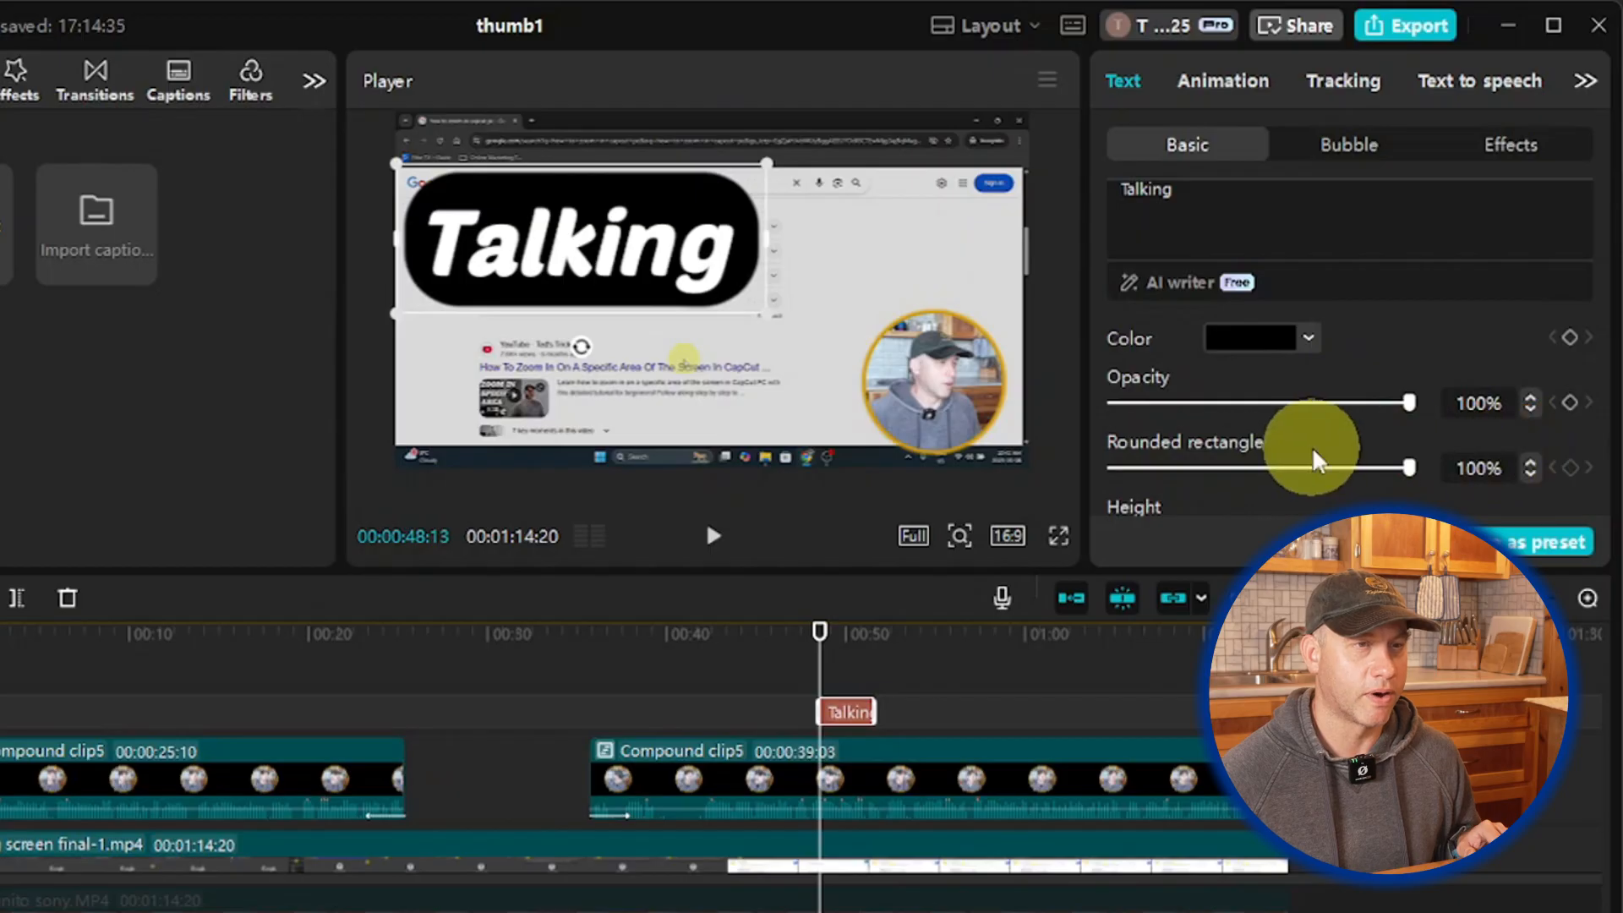
scroll(1334, 450, down, 4)
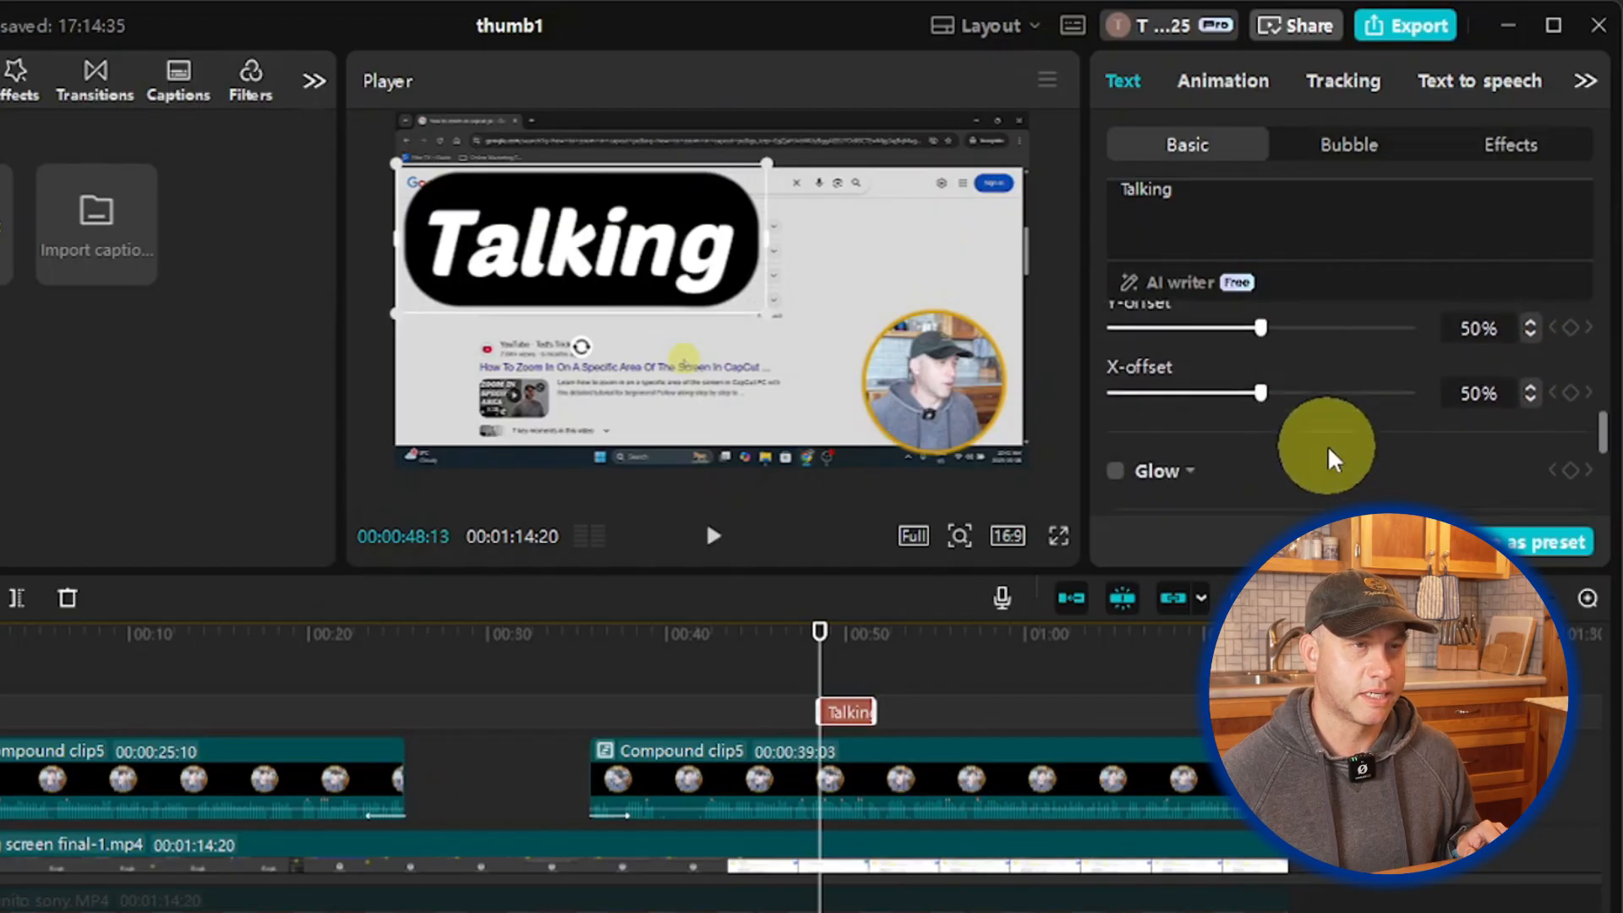
scroll(1333, 455, up, 2)
drag(1154, 382, 1106, 396)
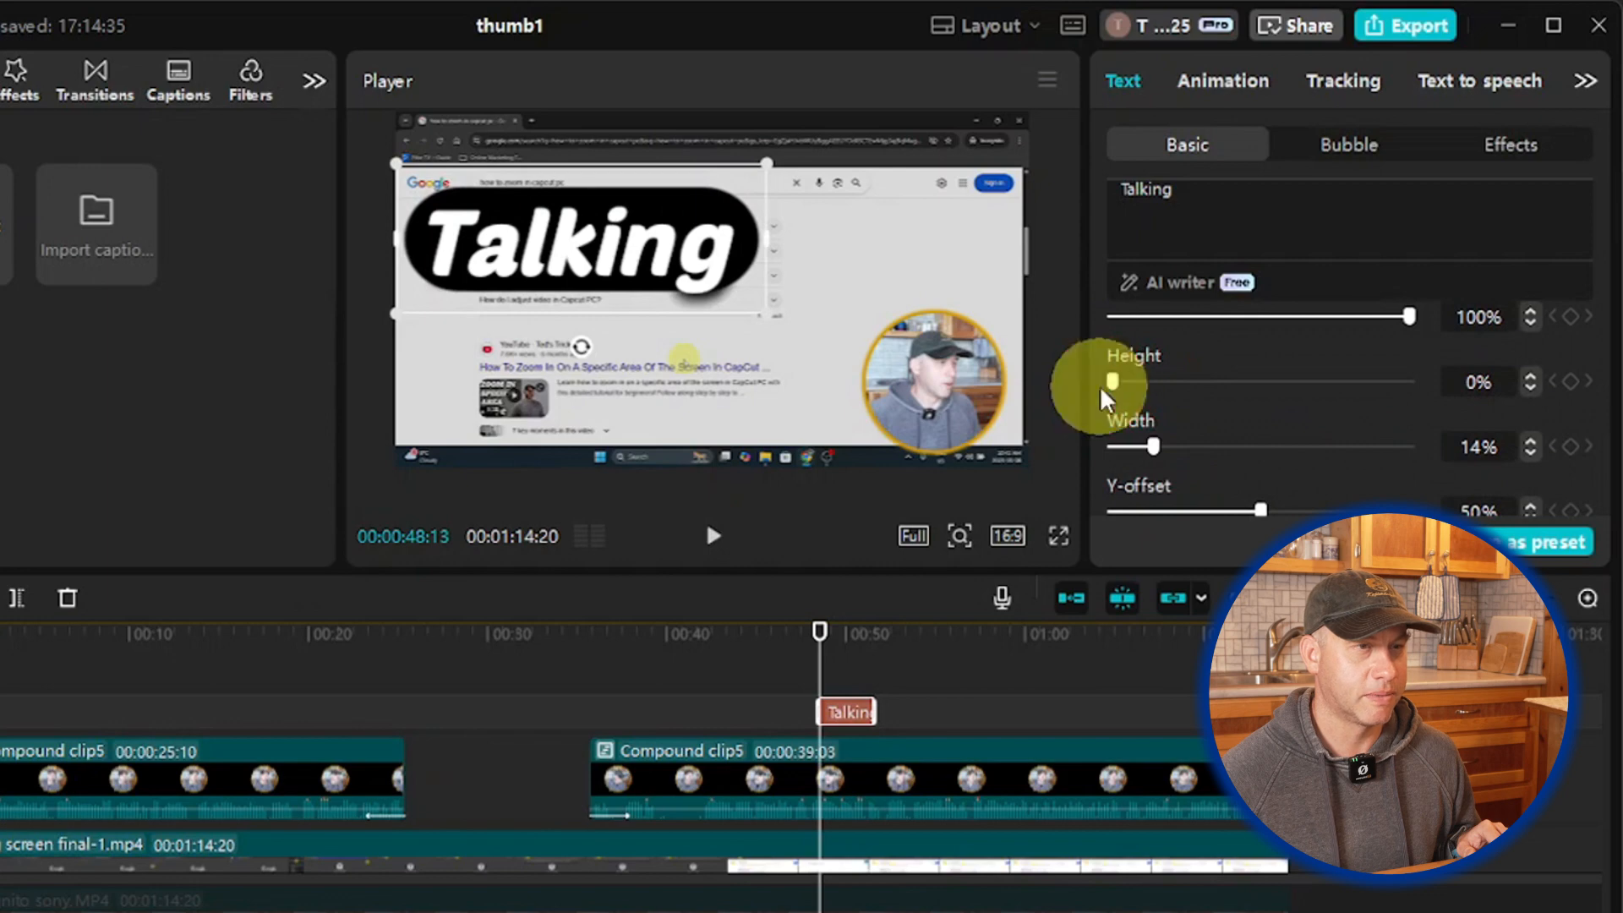
drag(1154, 447, 1093, 442)
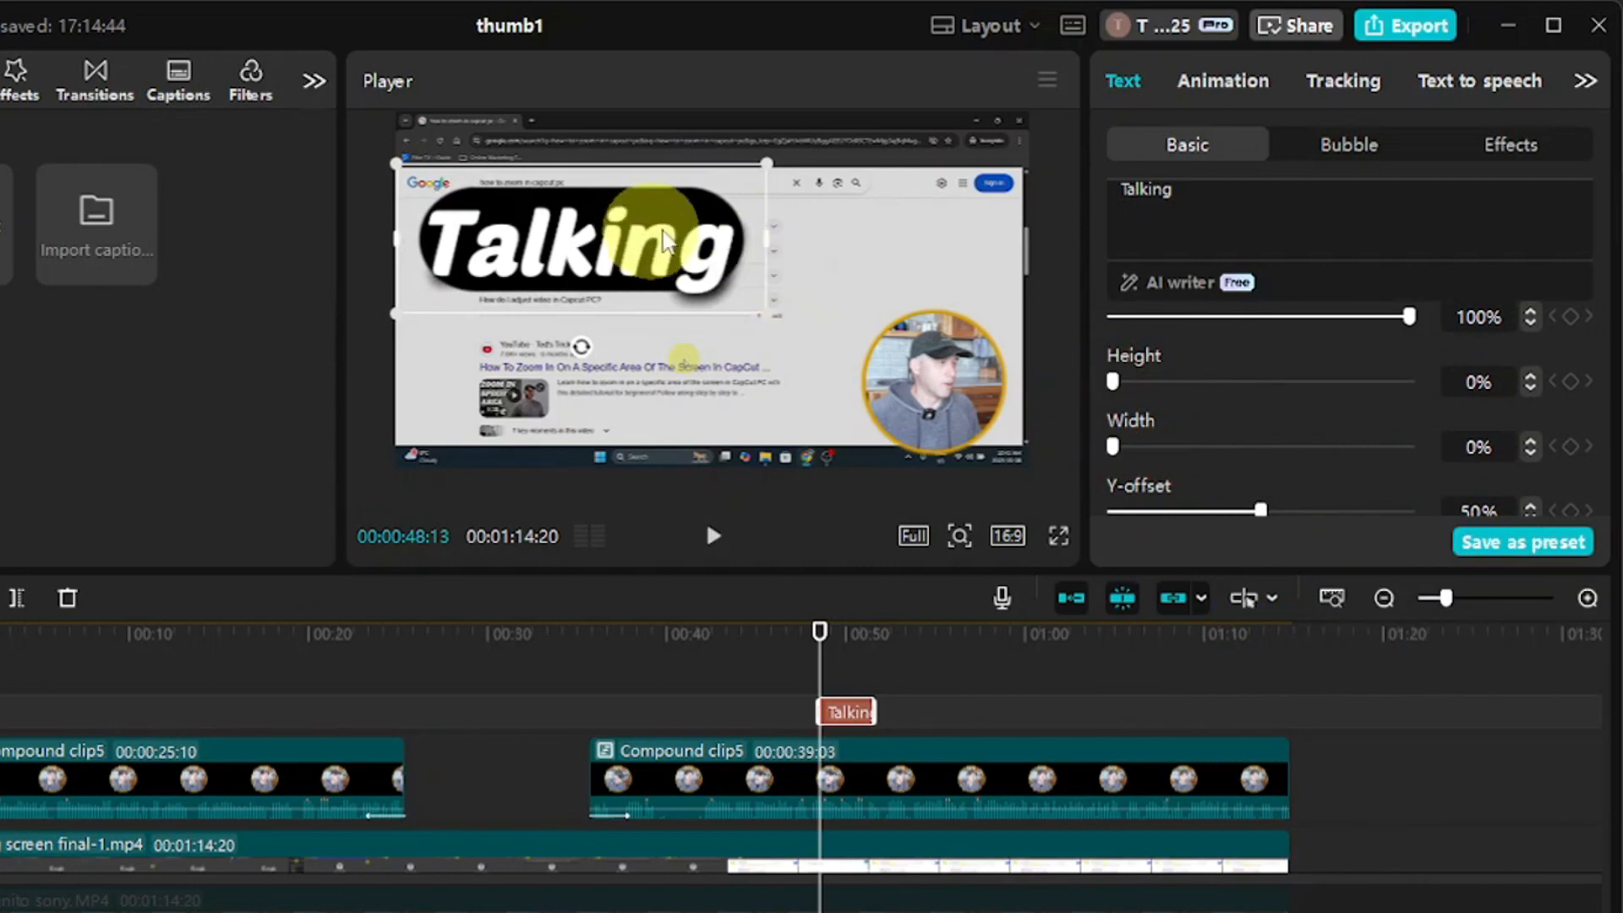
Step: Change the "Talking" text's background color to red EC1D1D
scroll(1293, 404, up, 3)
scroll(1302, 410, down, 2)
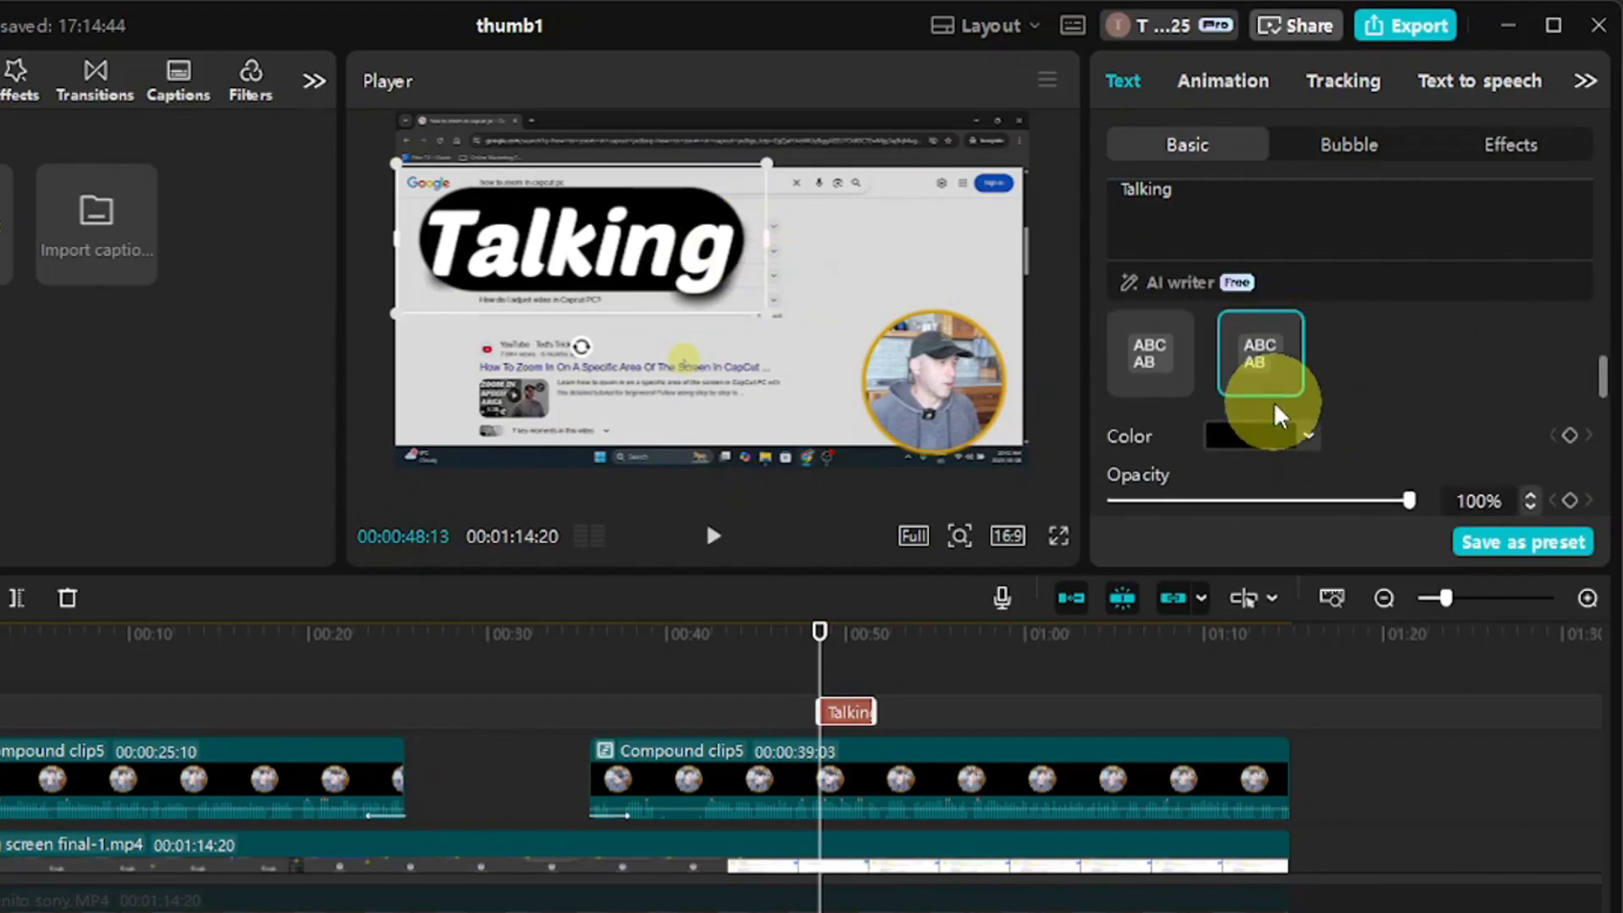
click(1308, 412)
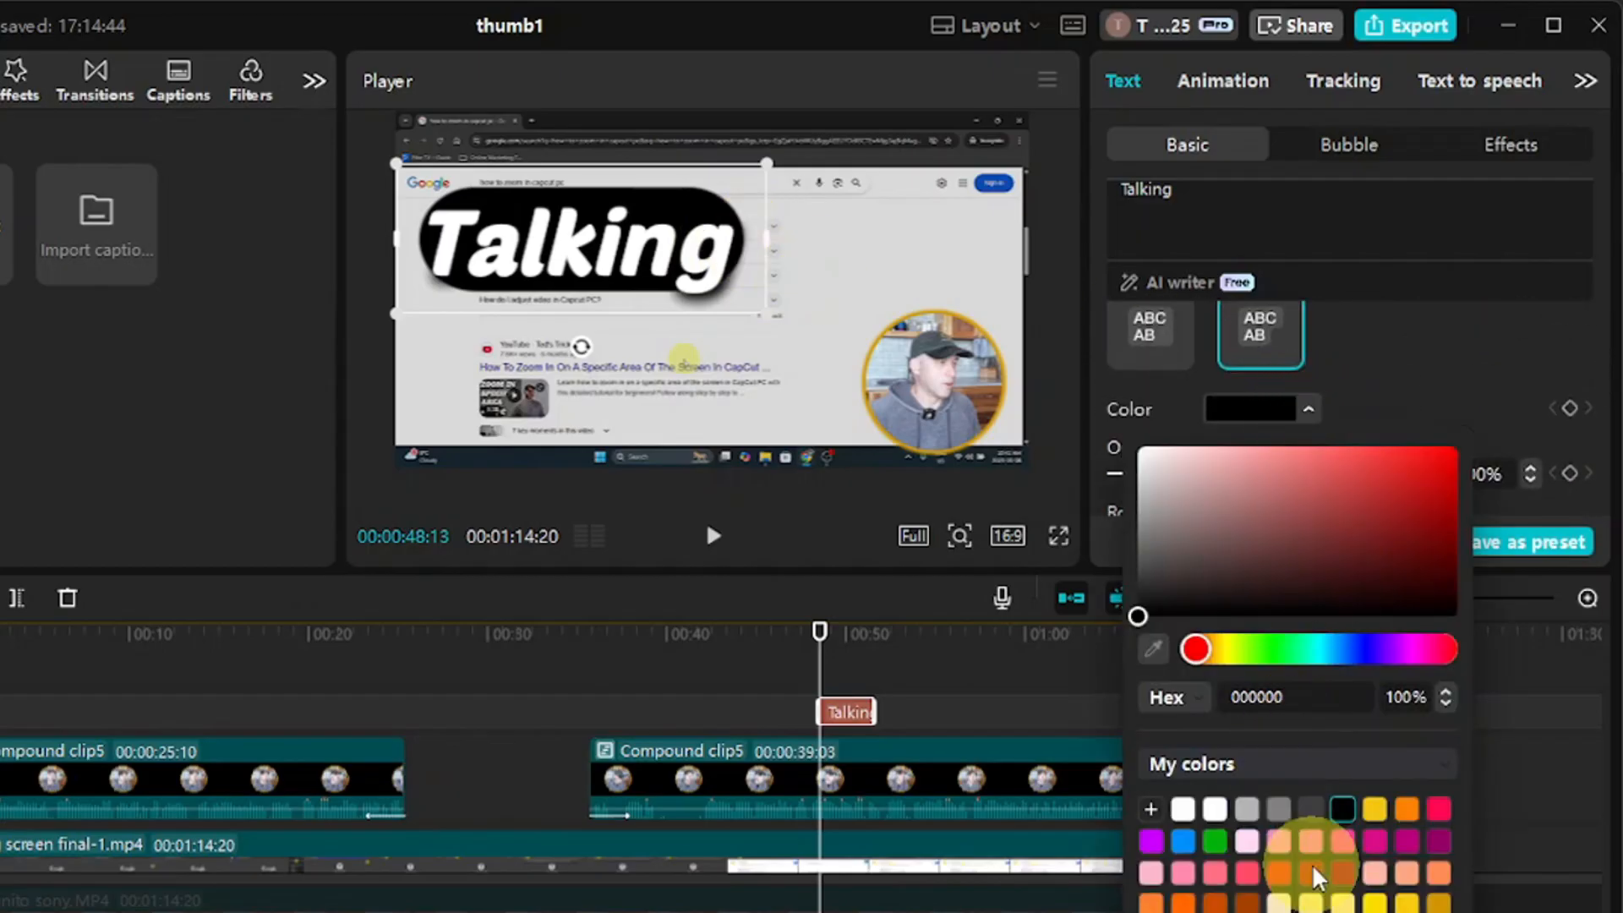
click(1284, 875)
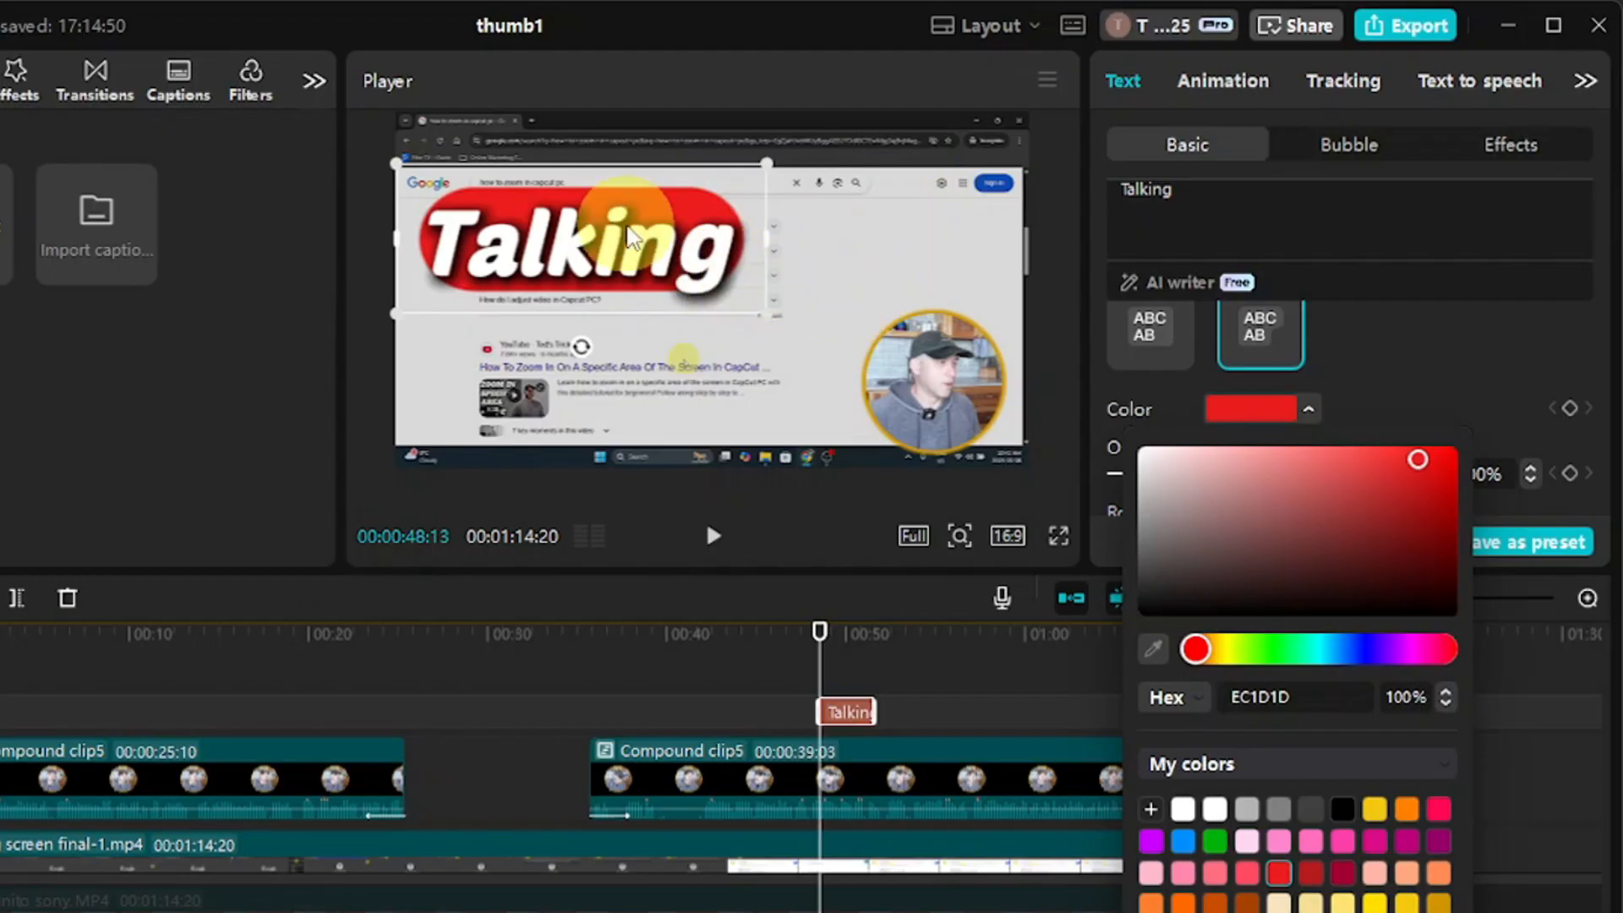
Step: Duplicate the "Talking" text on the timeline and place the copy to the right of the original in the frame
click(848, 713)
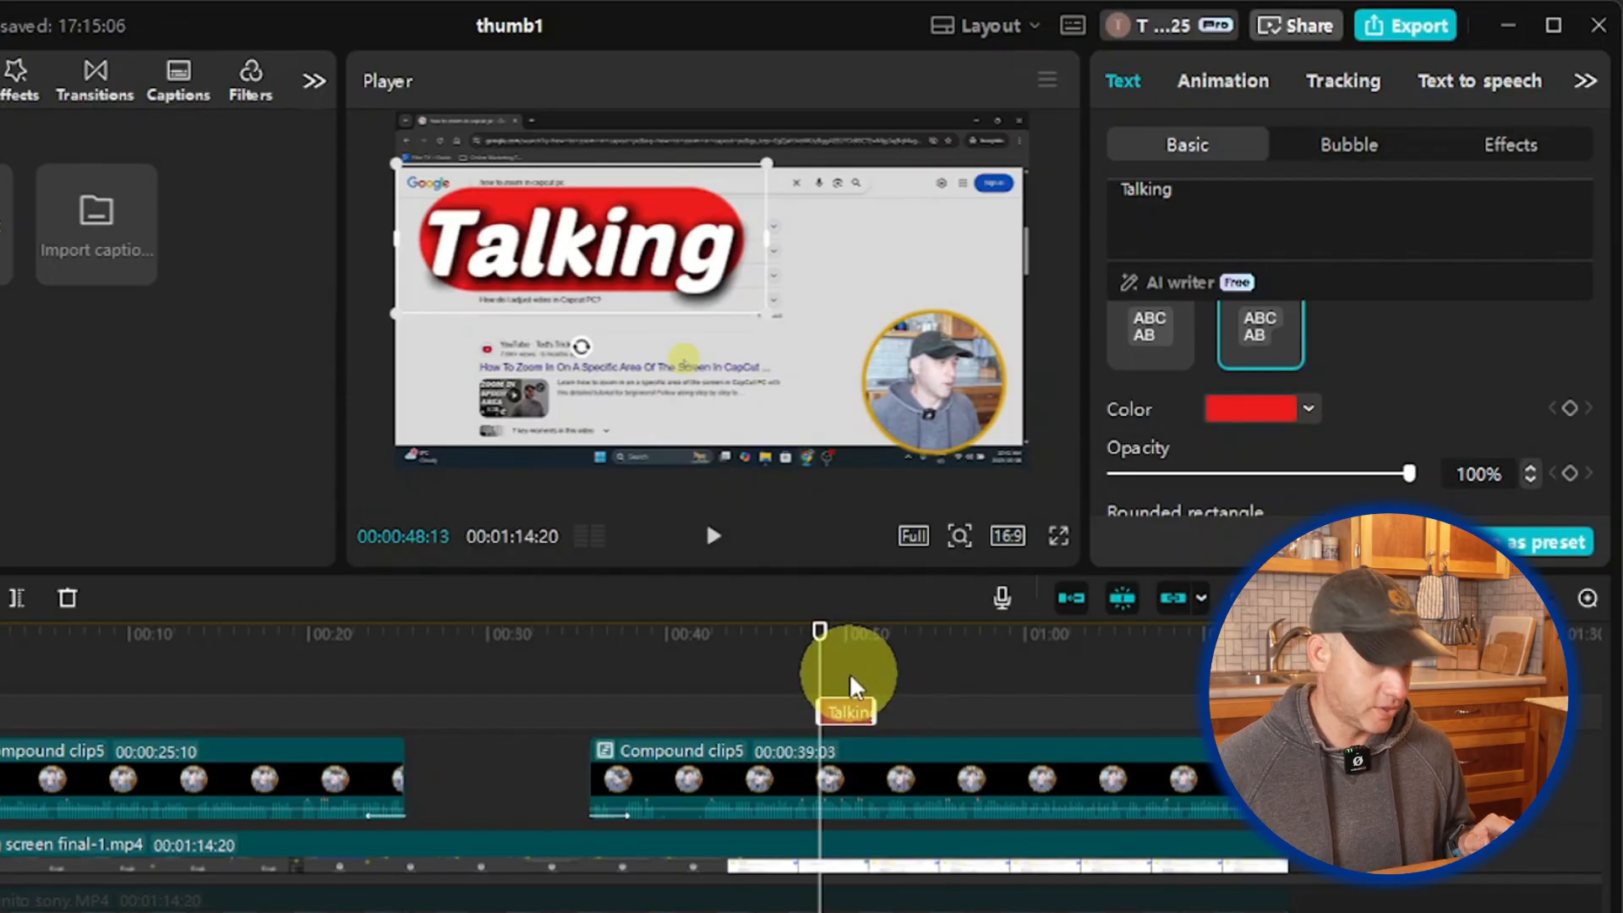
key(ctrl+v)
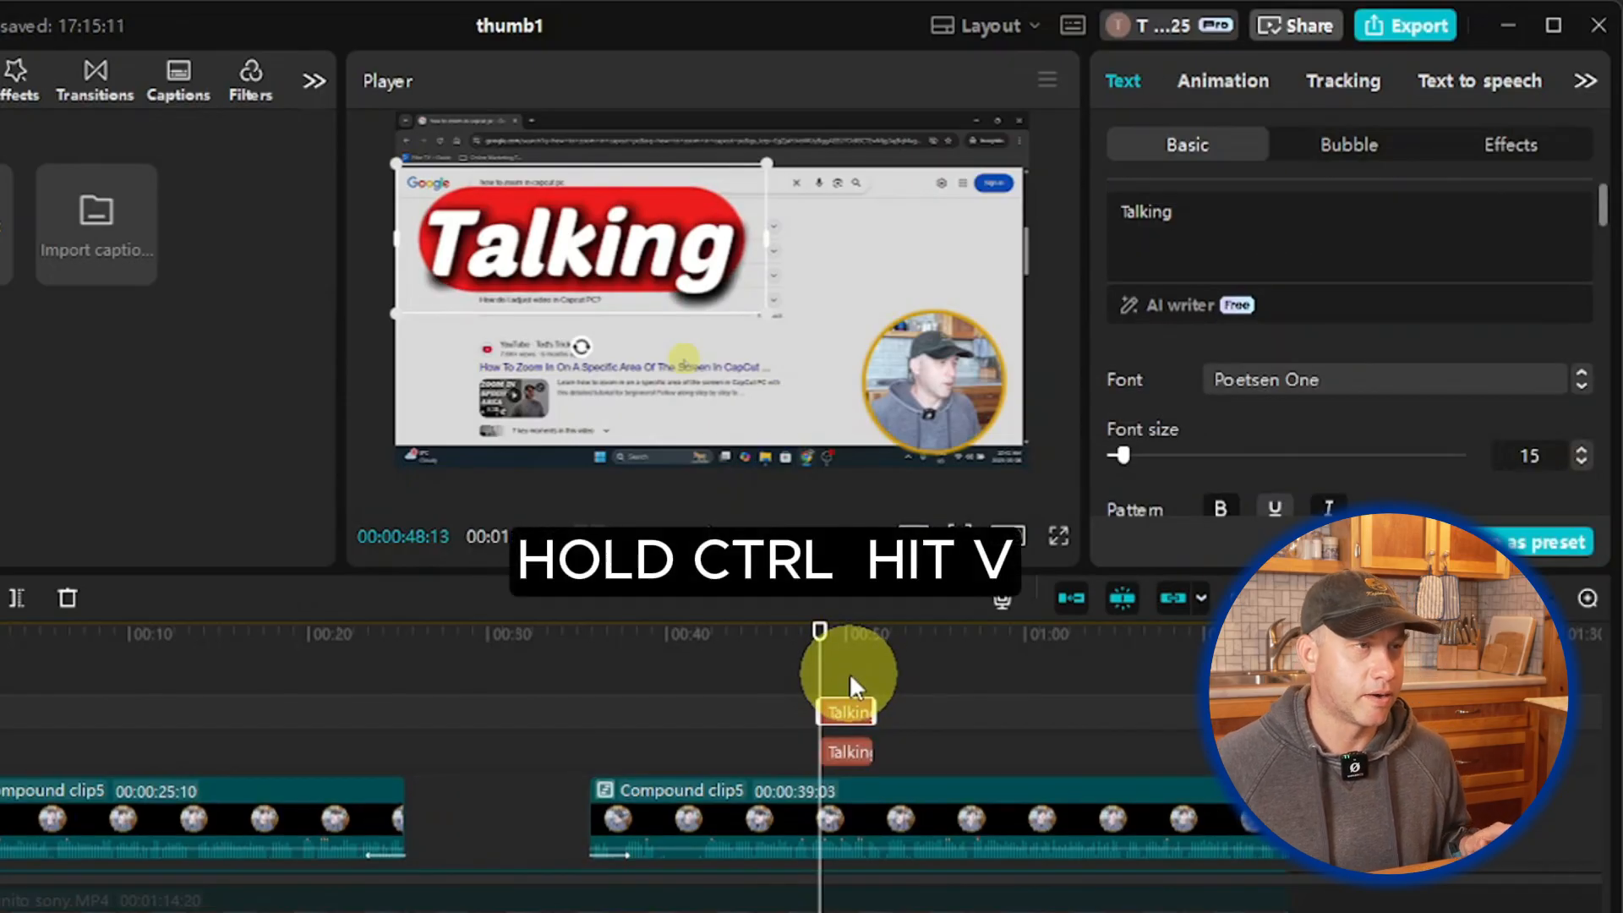
drag(600, 254, 871, 279)
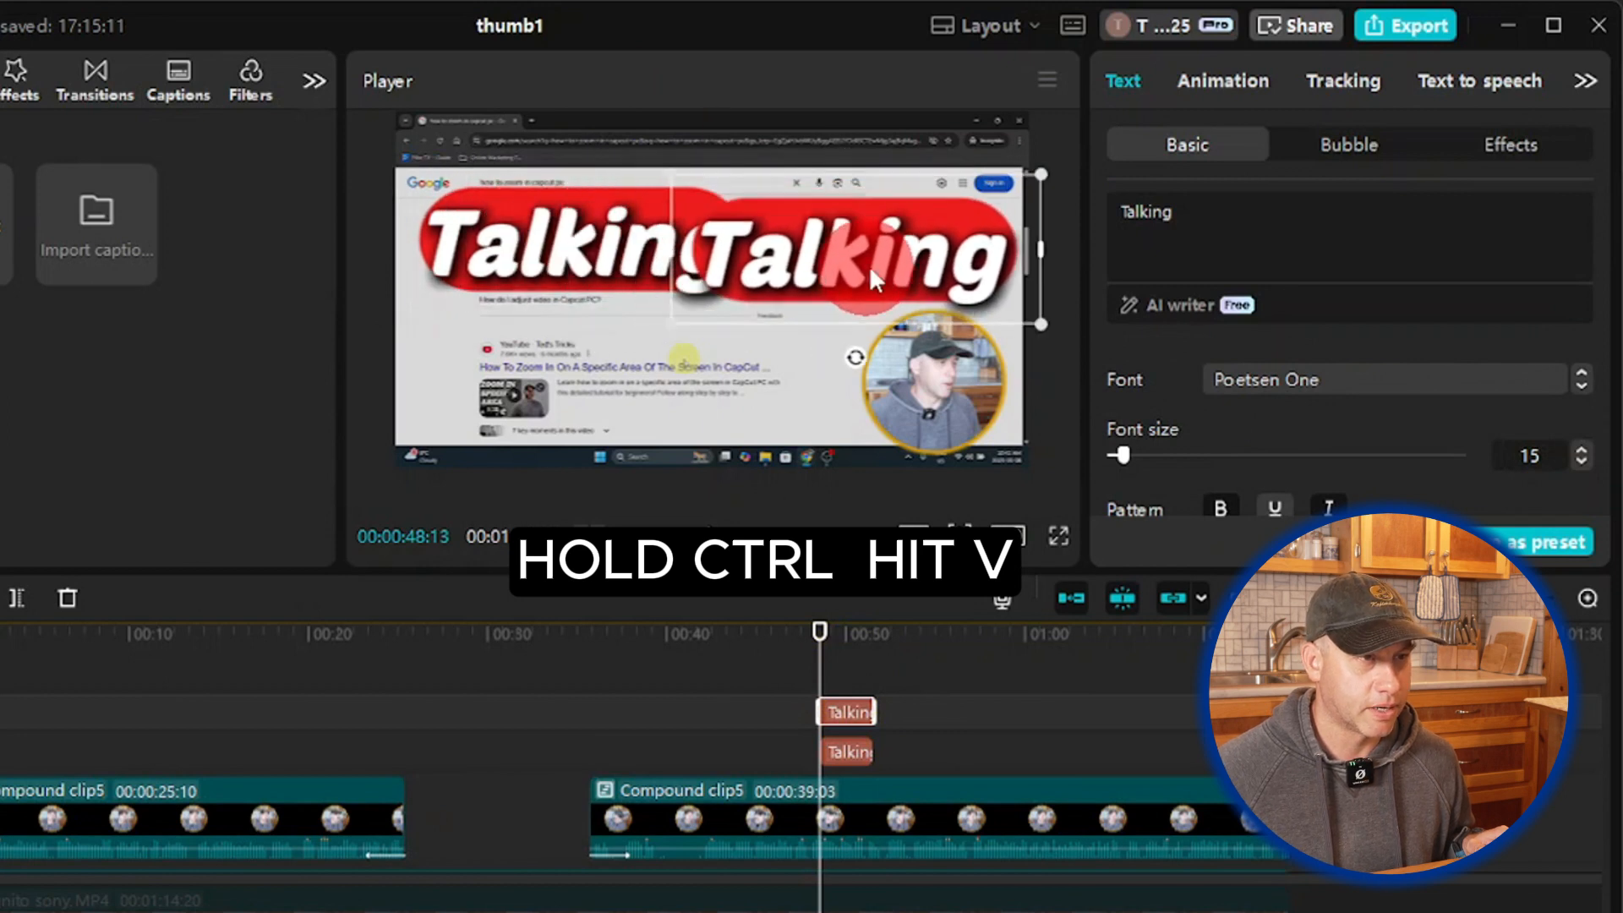
click(613, 252)
mouse_move(613, 251)
mouse_down()
mouse_move(574, 248)
mouse_move(593, 254)
mouse_up()
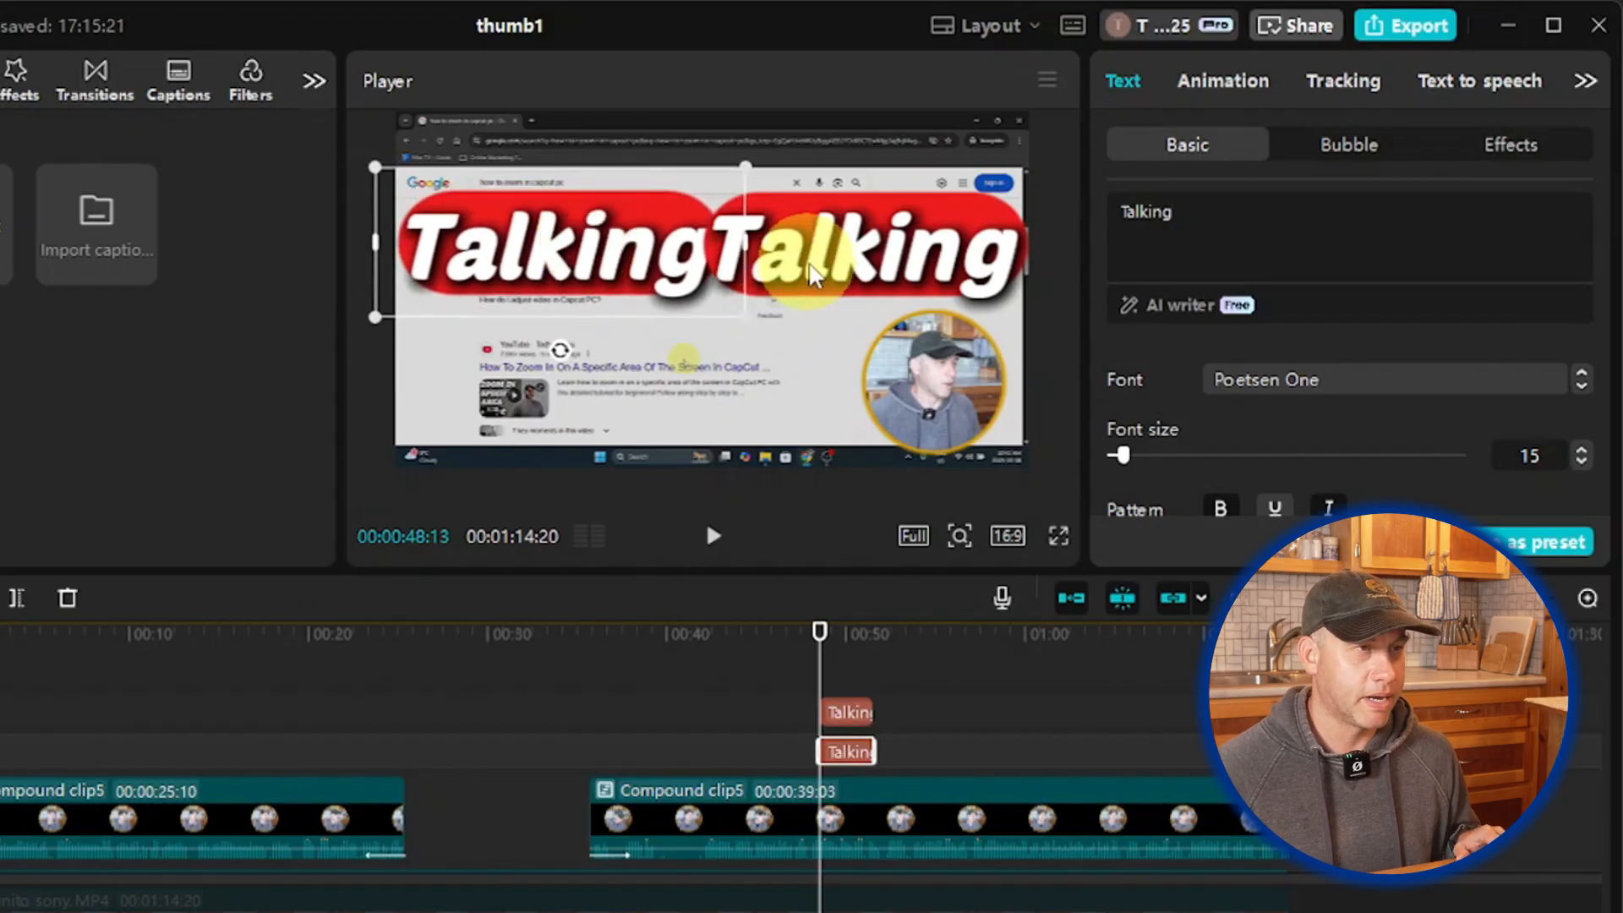
Step: Replace the wording of the right-hand "Talking" copy with "Head"
click(820, 267)
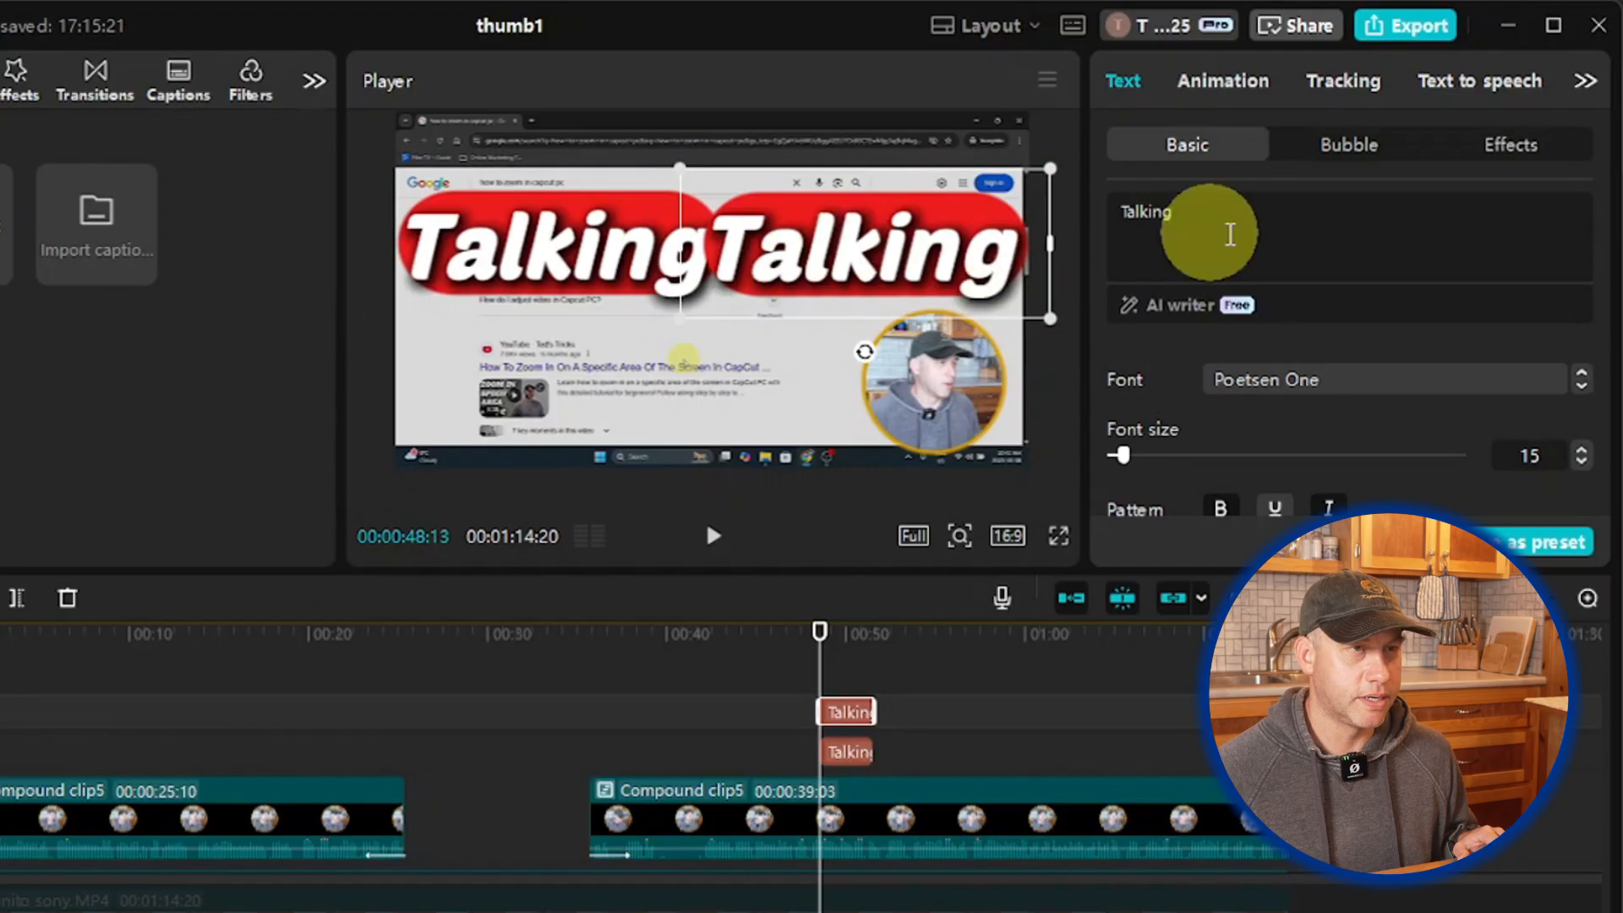
click(1191, 218)
key(ctrl+a)
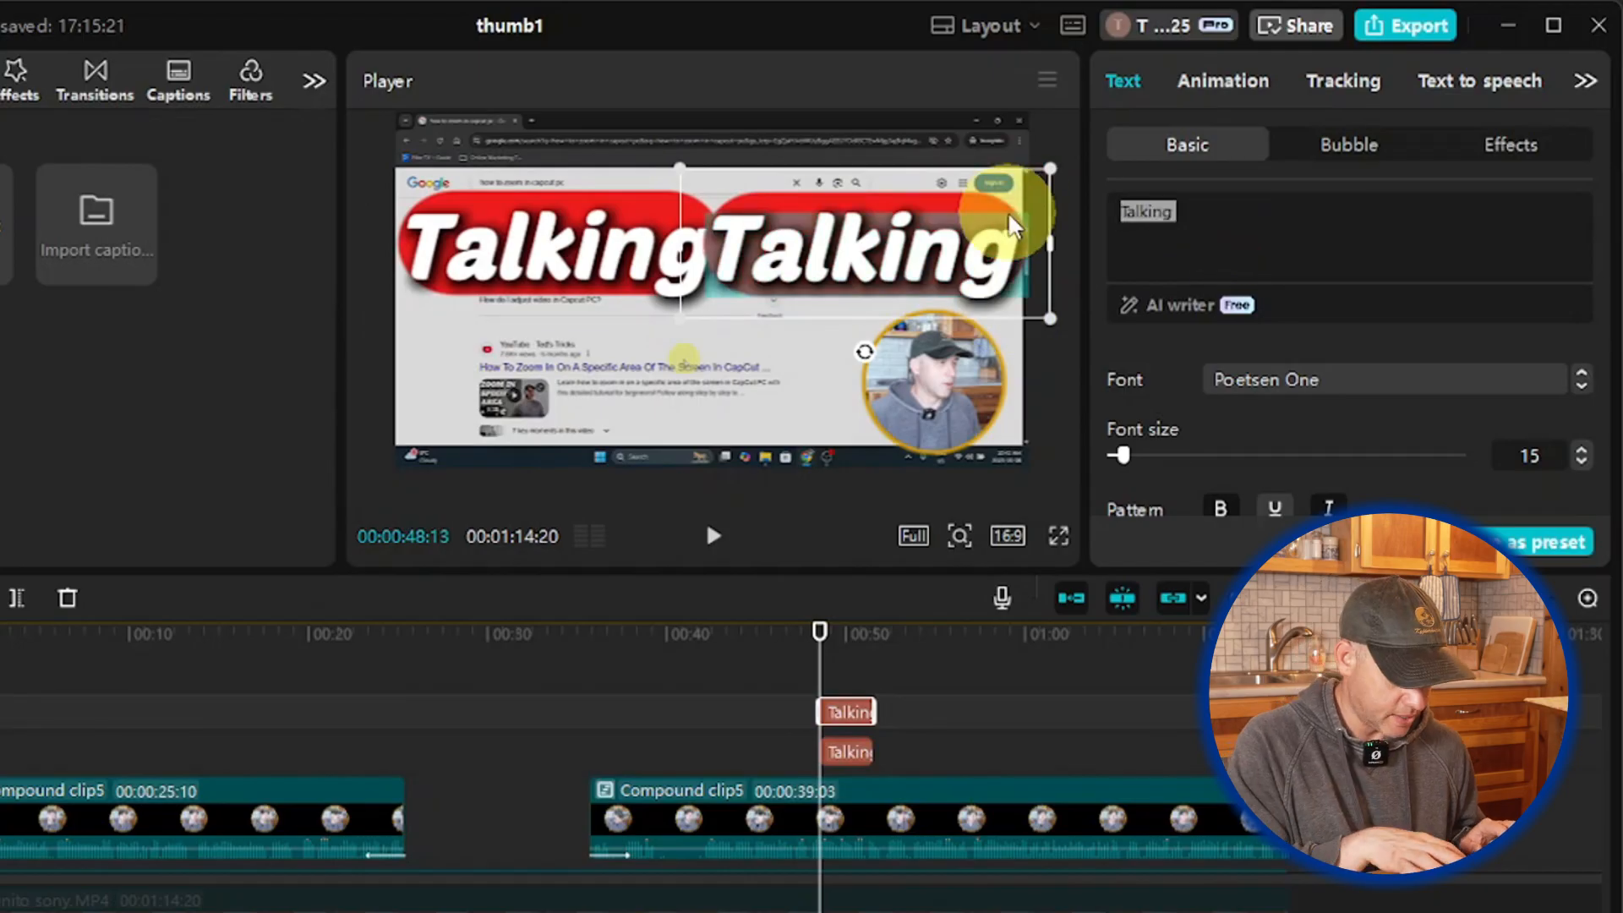
text(H)
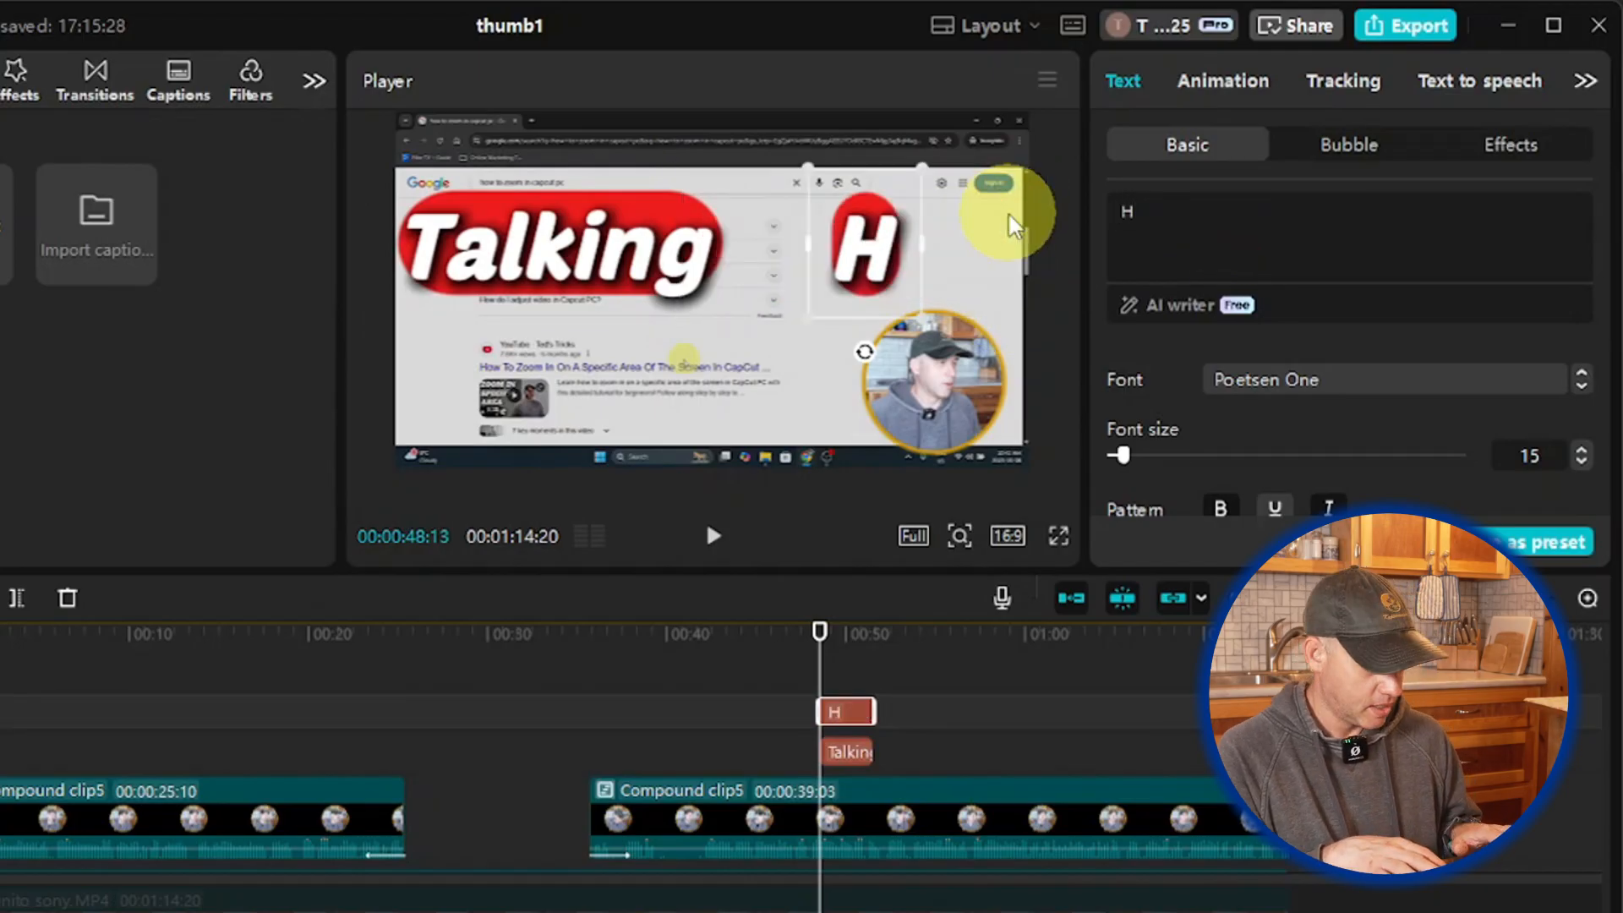
text(ead)
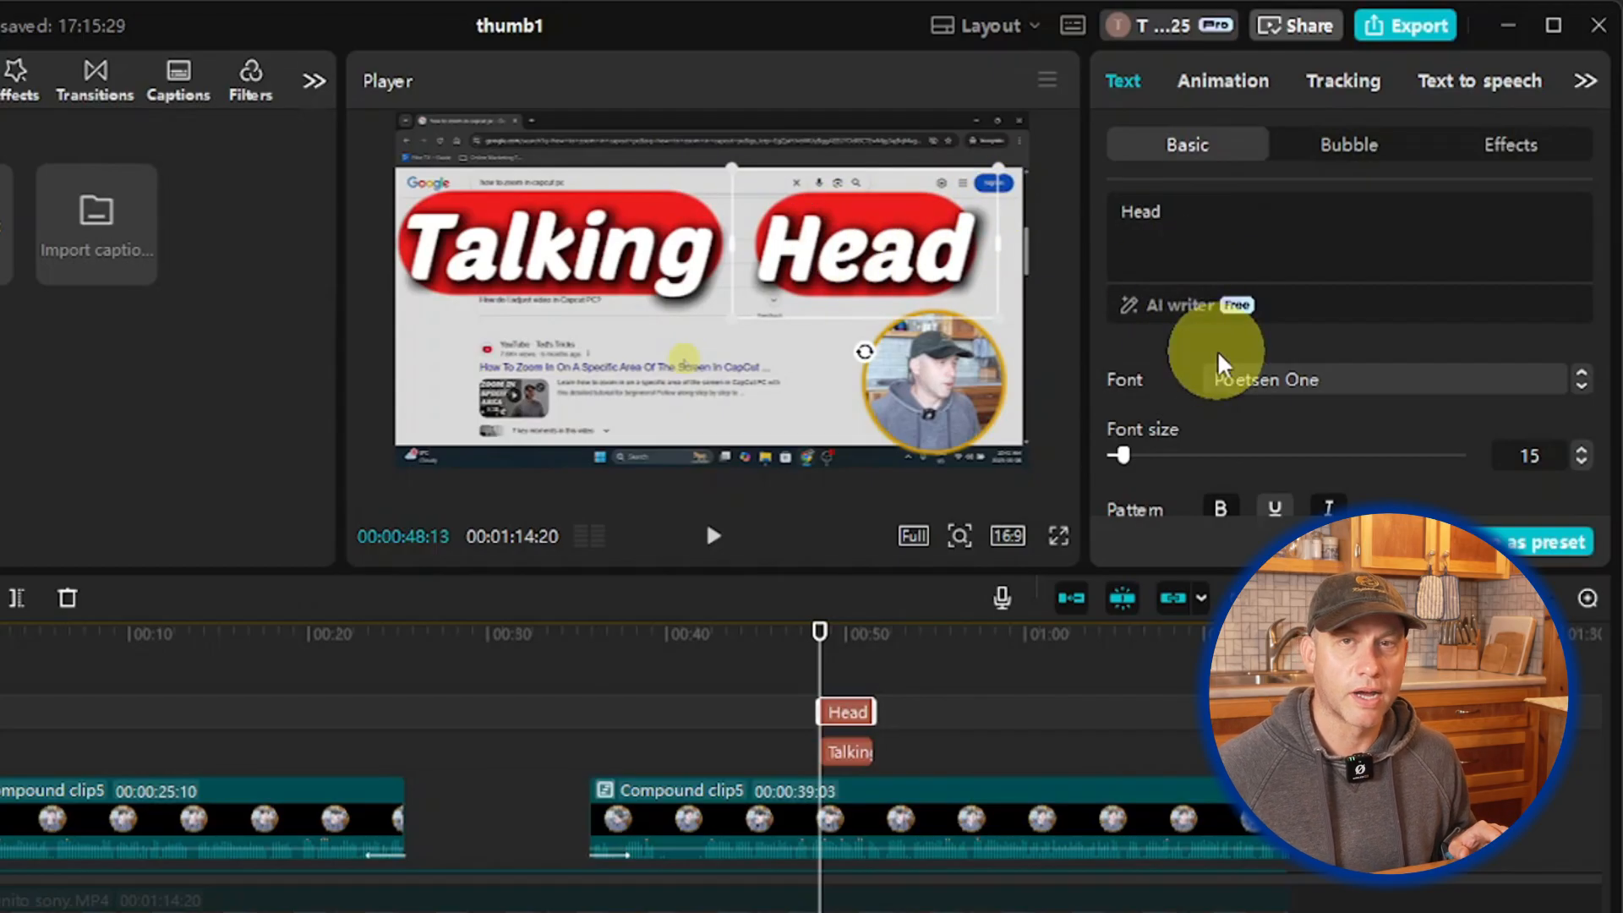
Step: Change the "Head" text's background color to dark gray 3F3F3F
scroll(1226, 368, down, 10)
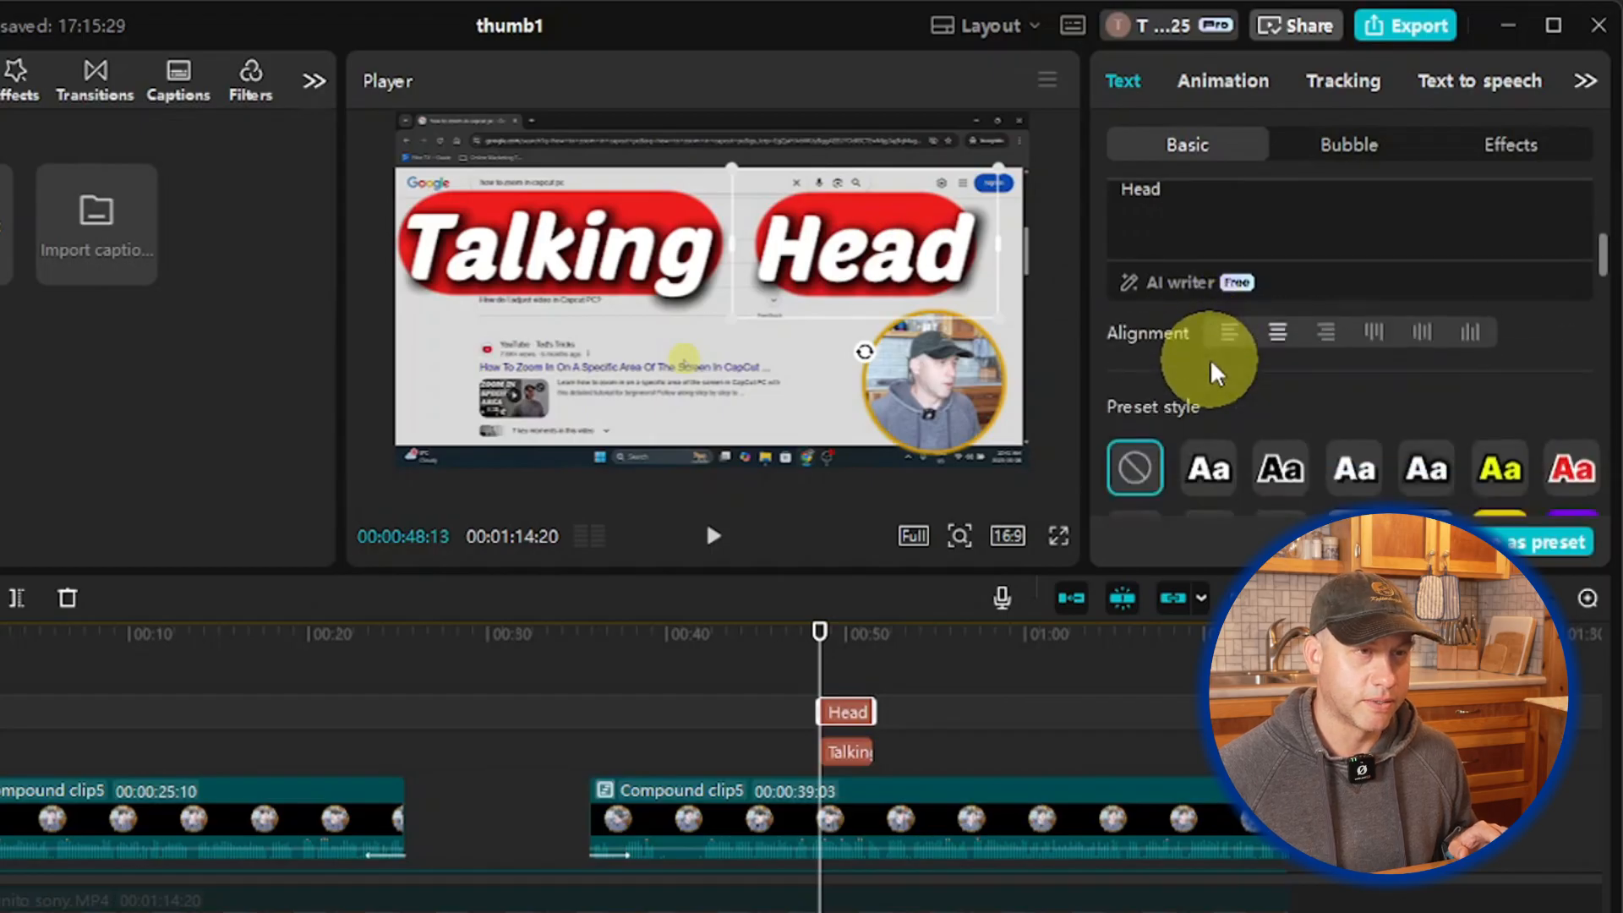
scroll(1207, 380, down, 10)
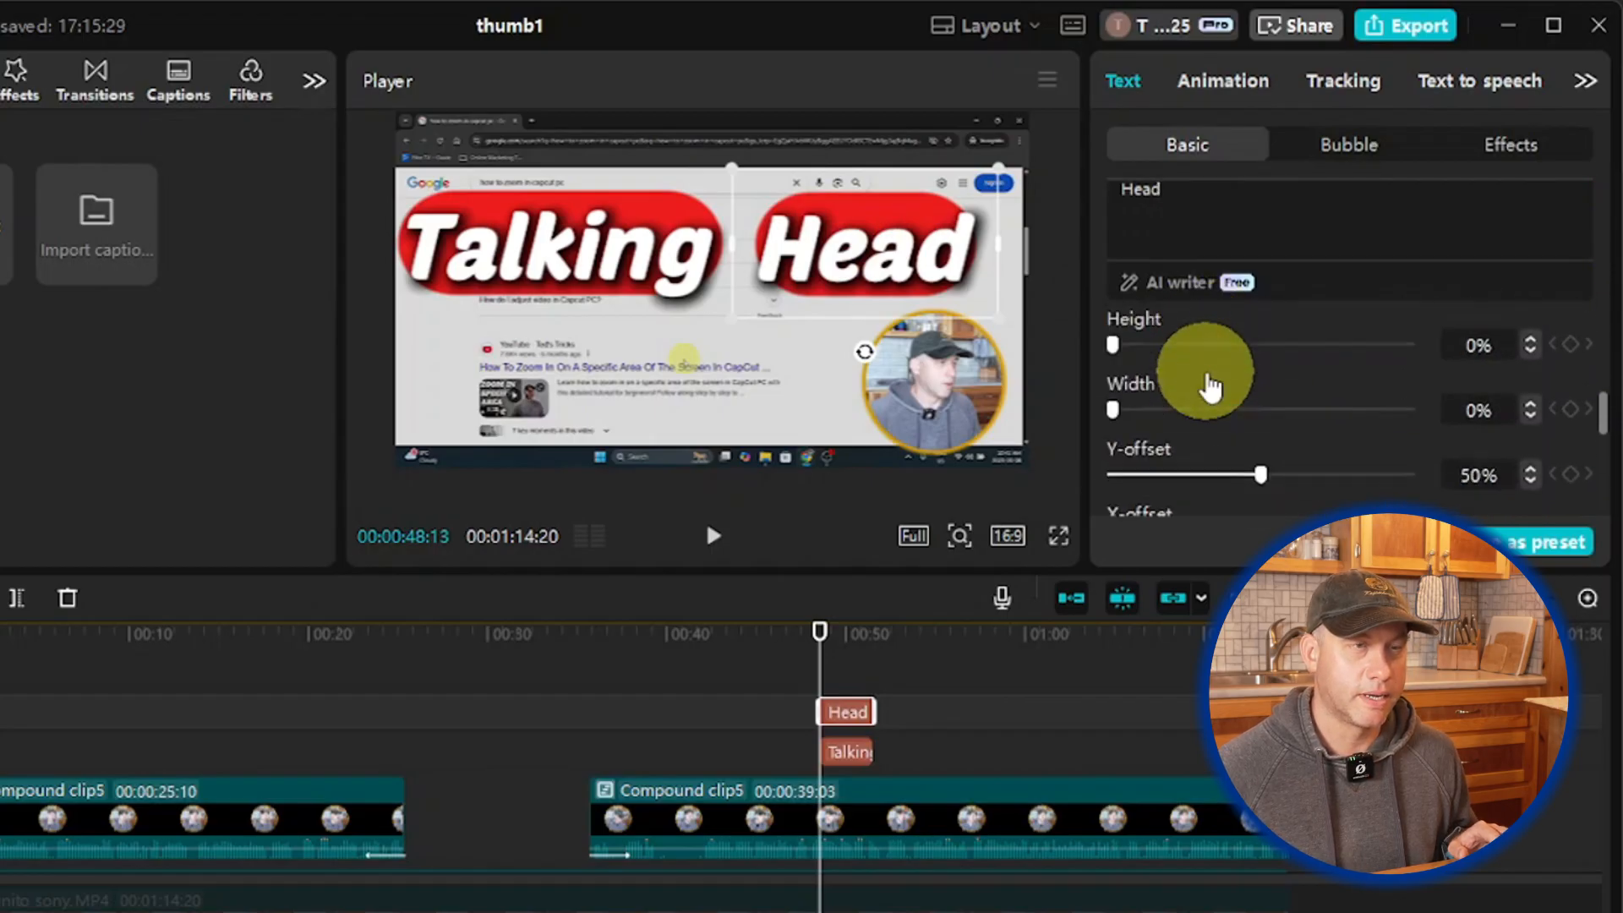
click(1309, 398)
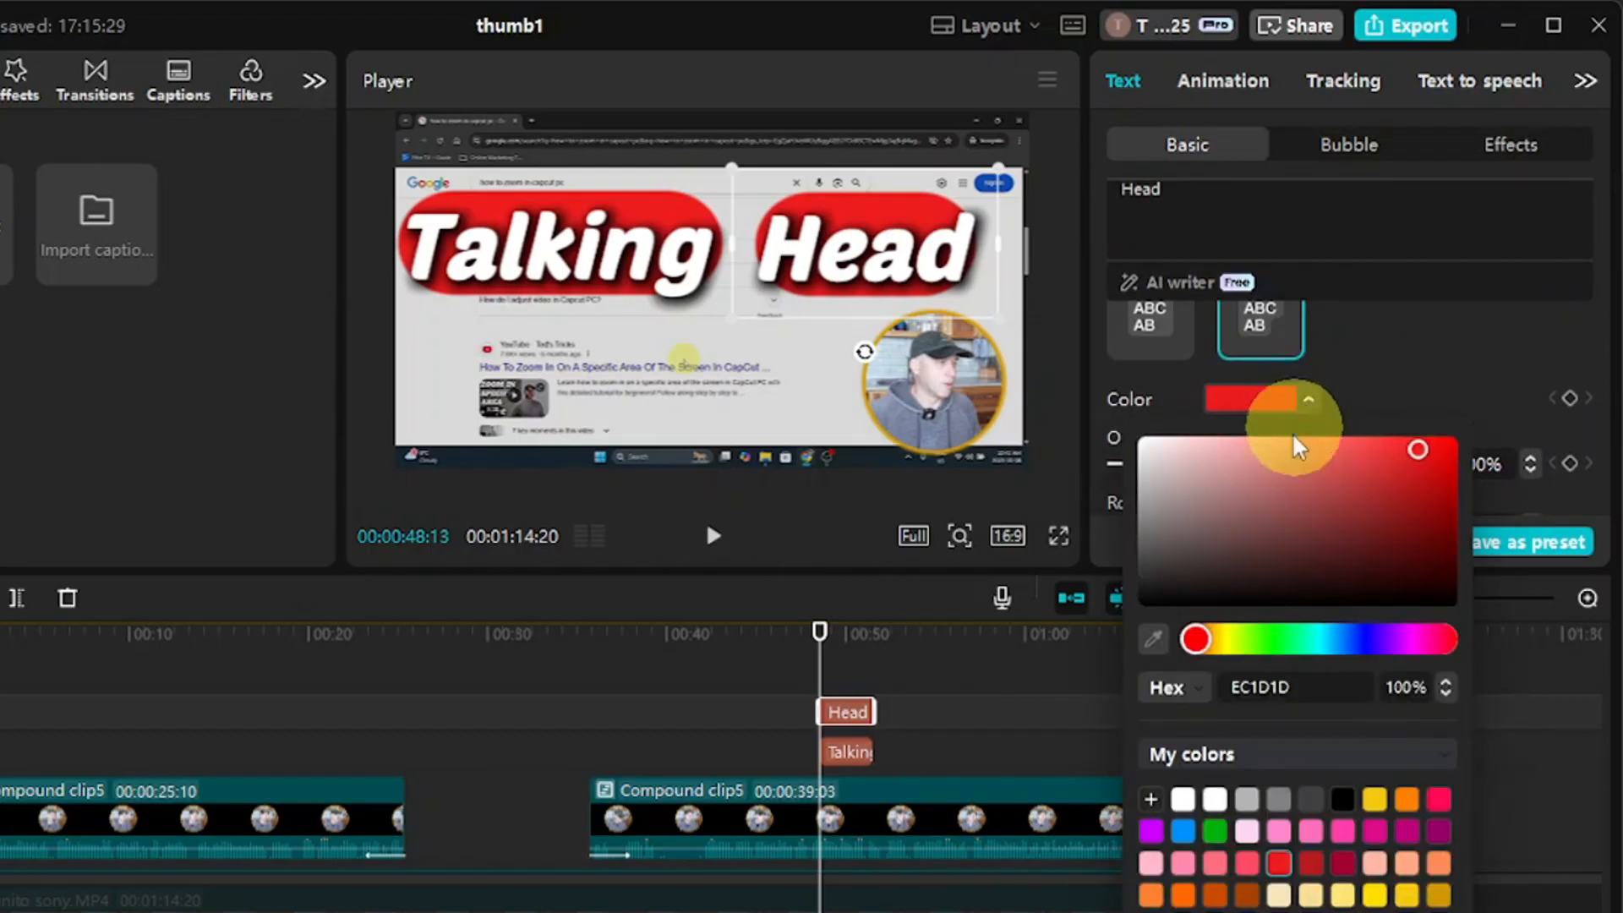
click(1310, 801)
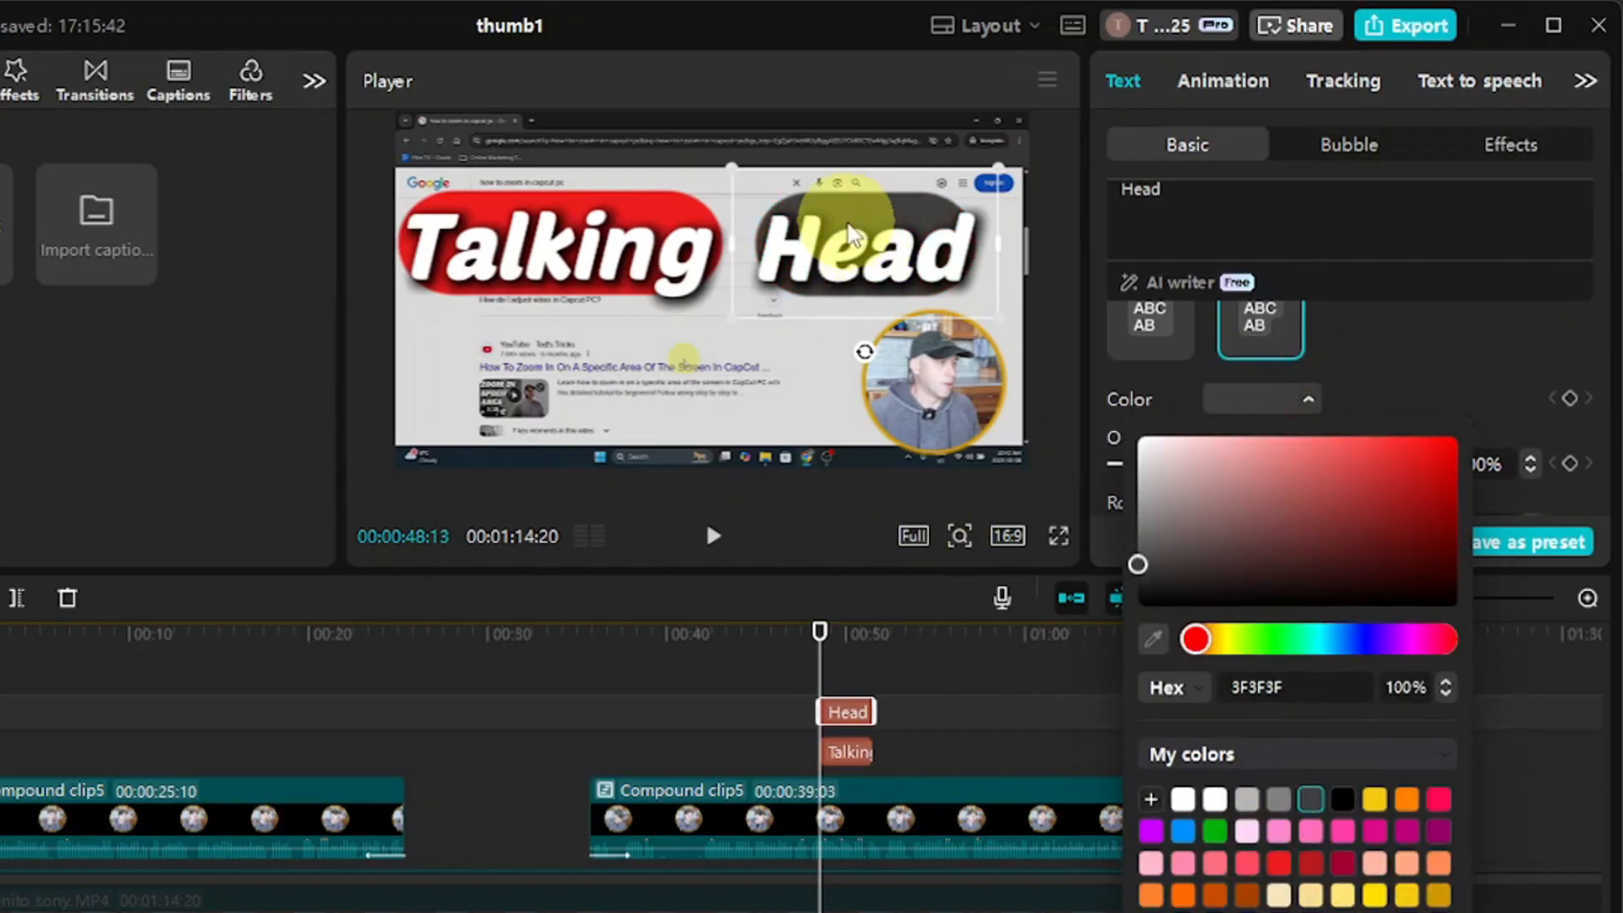
click(848, 232)
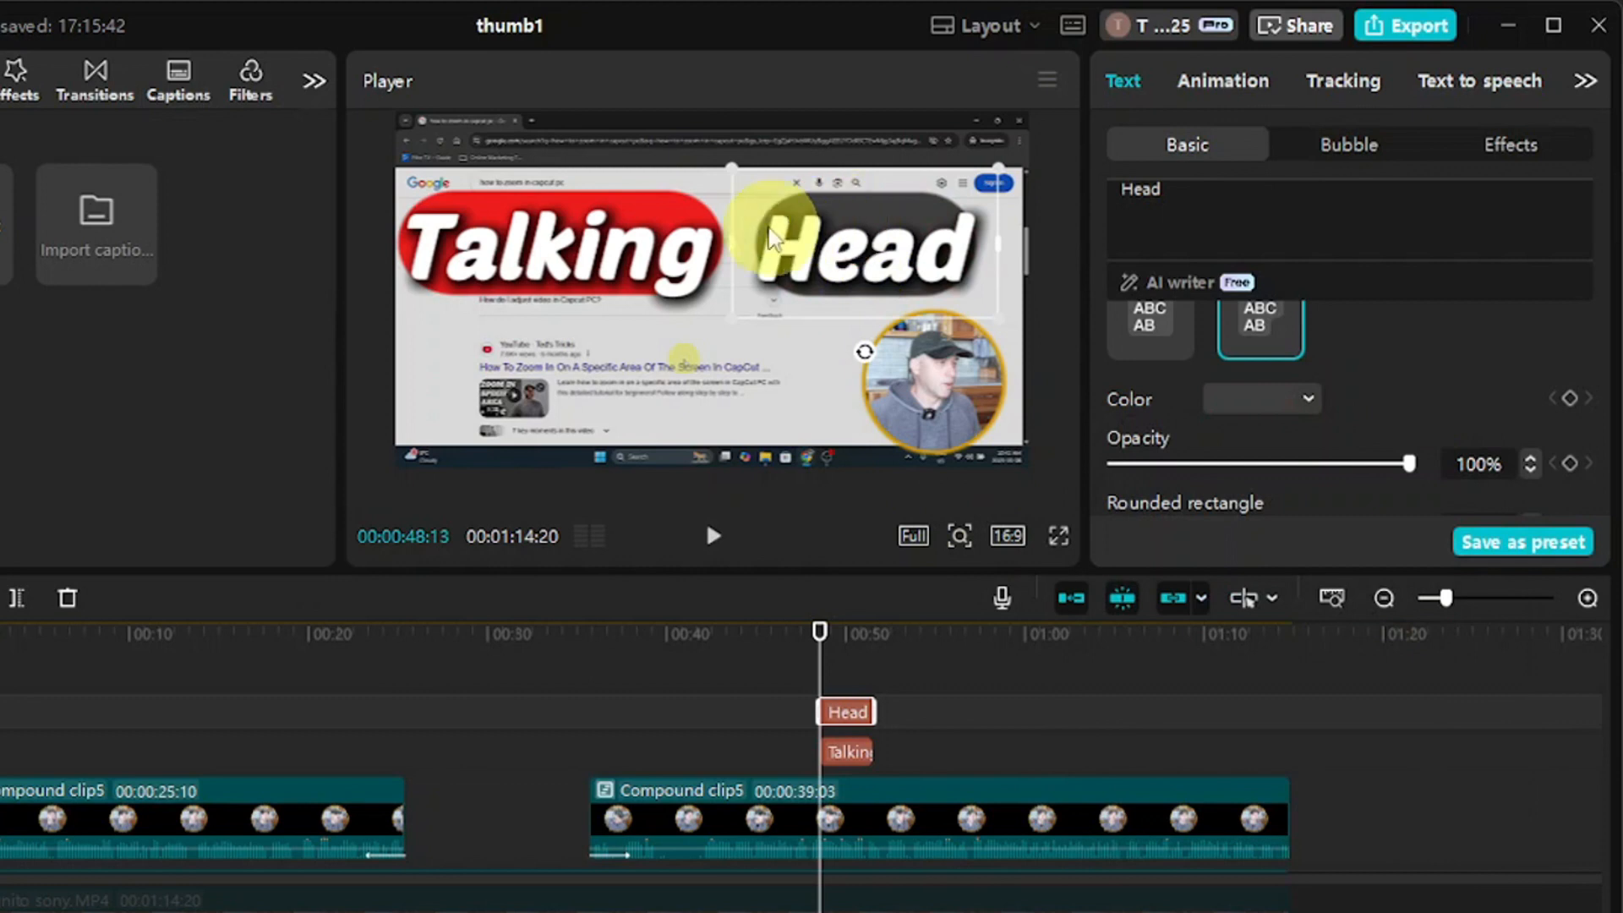
Step: Nudge "Talking" and "Head" so they sit close together in one line across the upper part of the frame
click(681, 228)
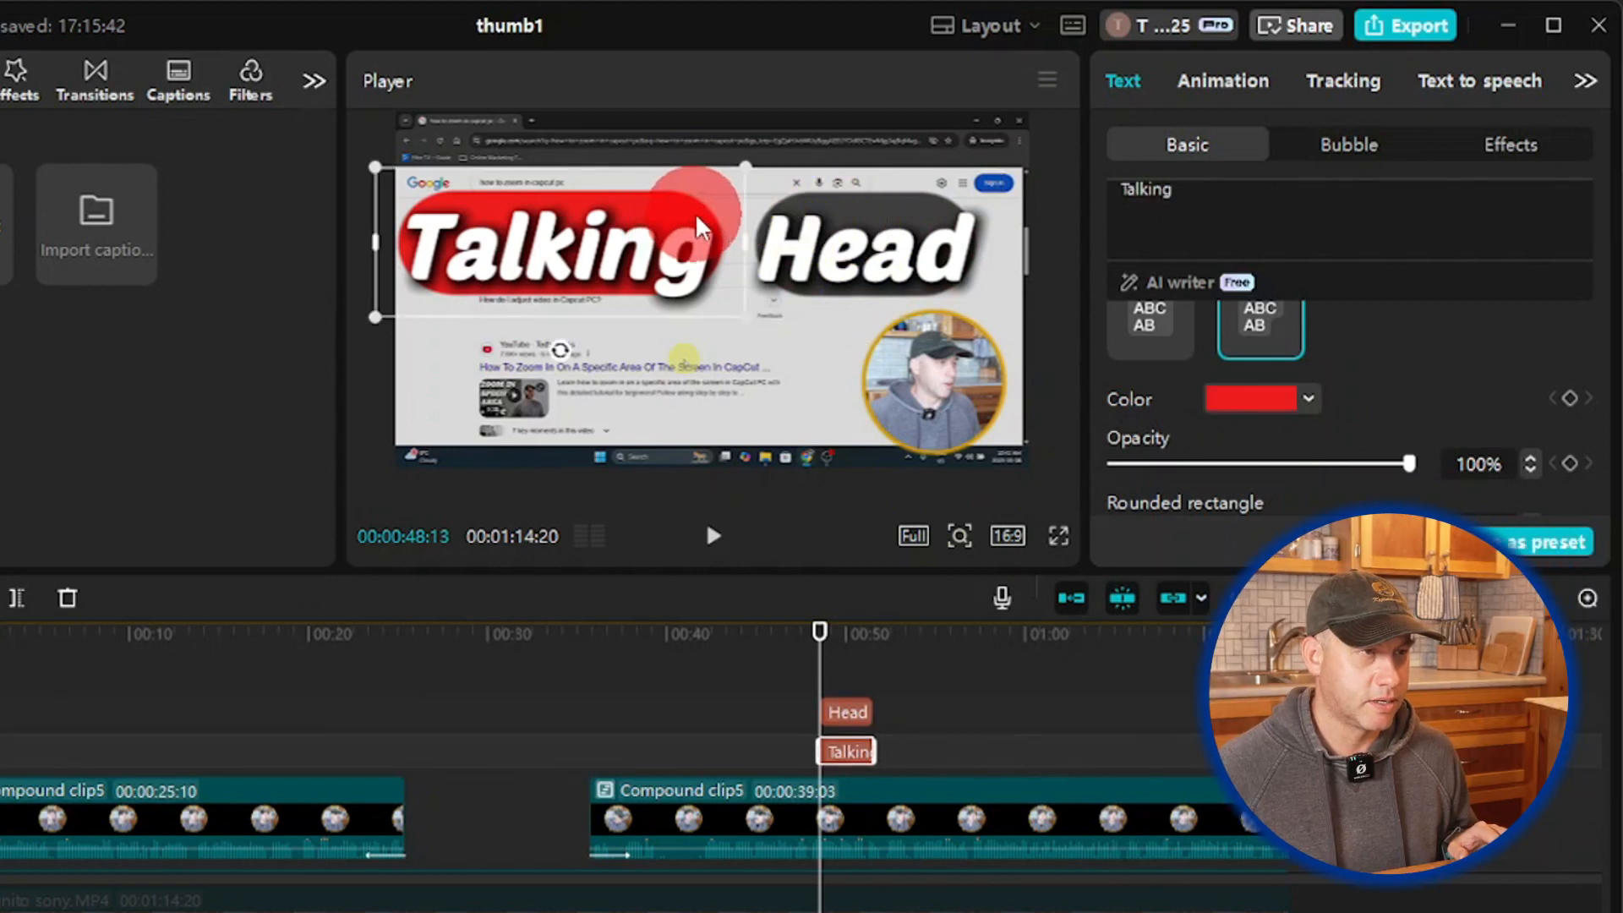
drag(698, 228, 718, 228)
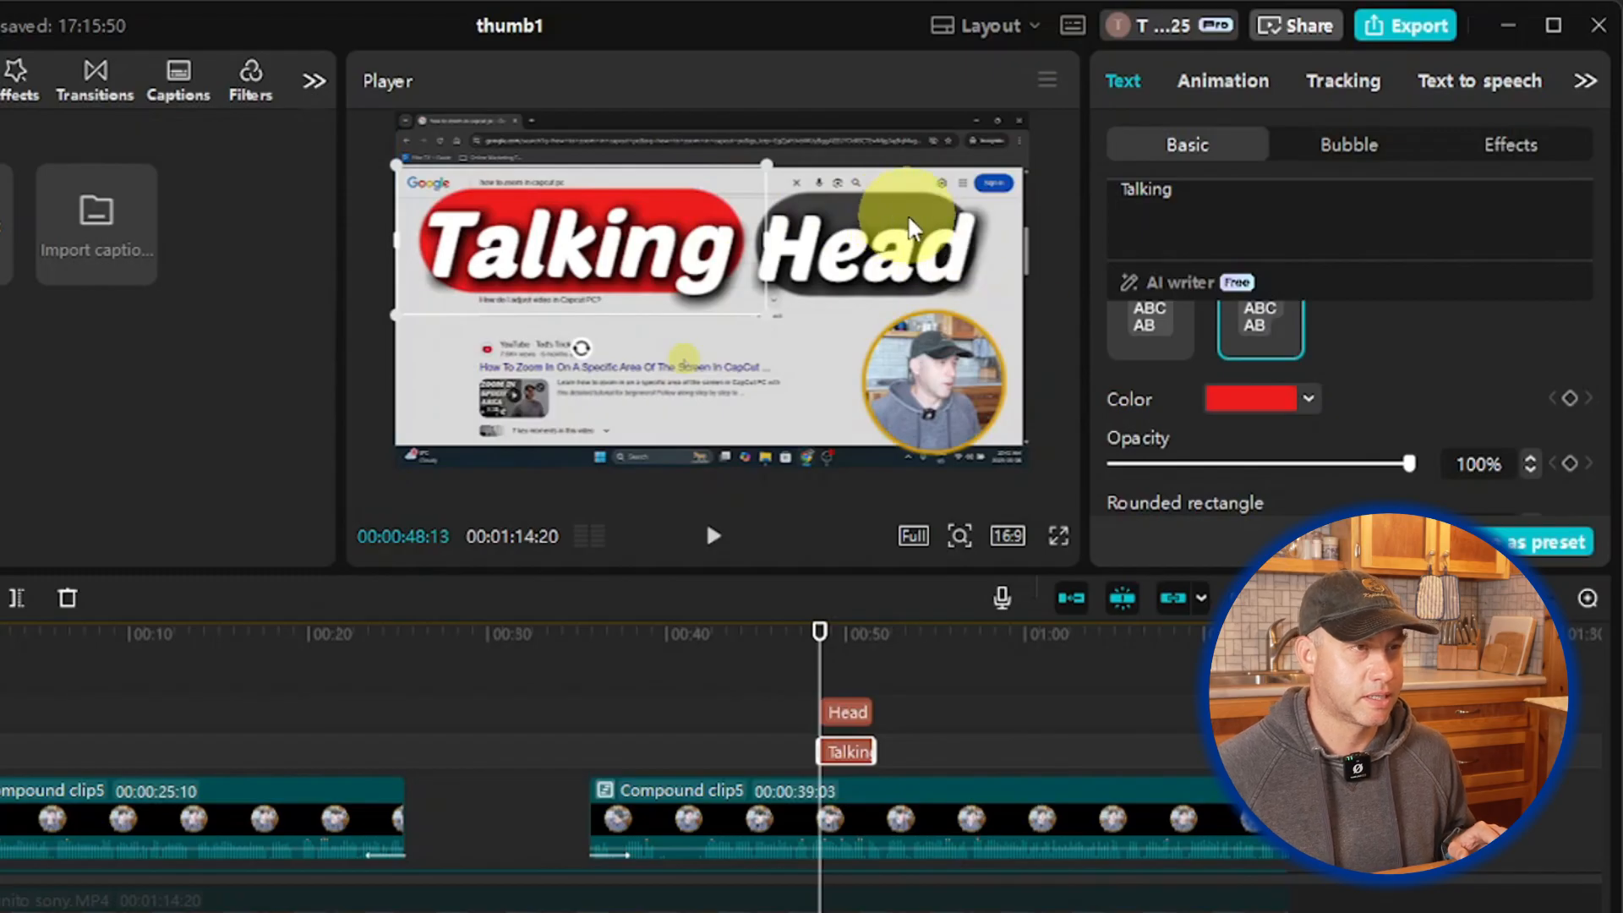
click(820, 235)
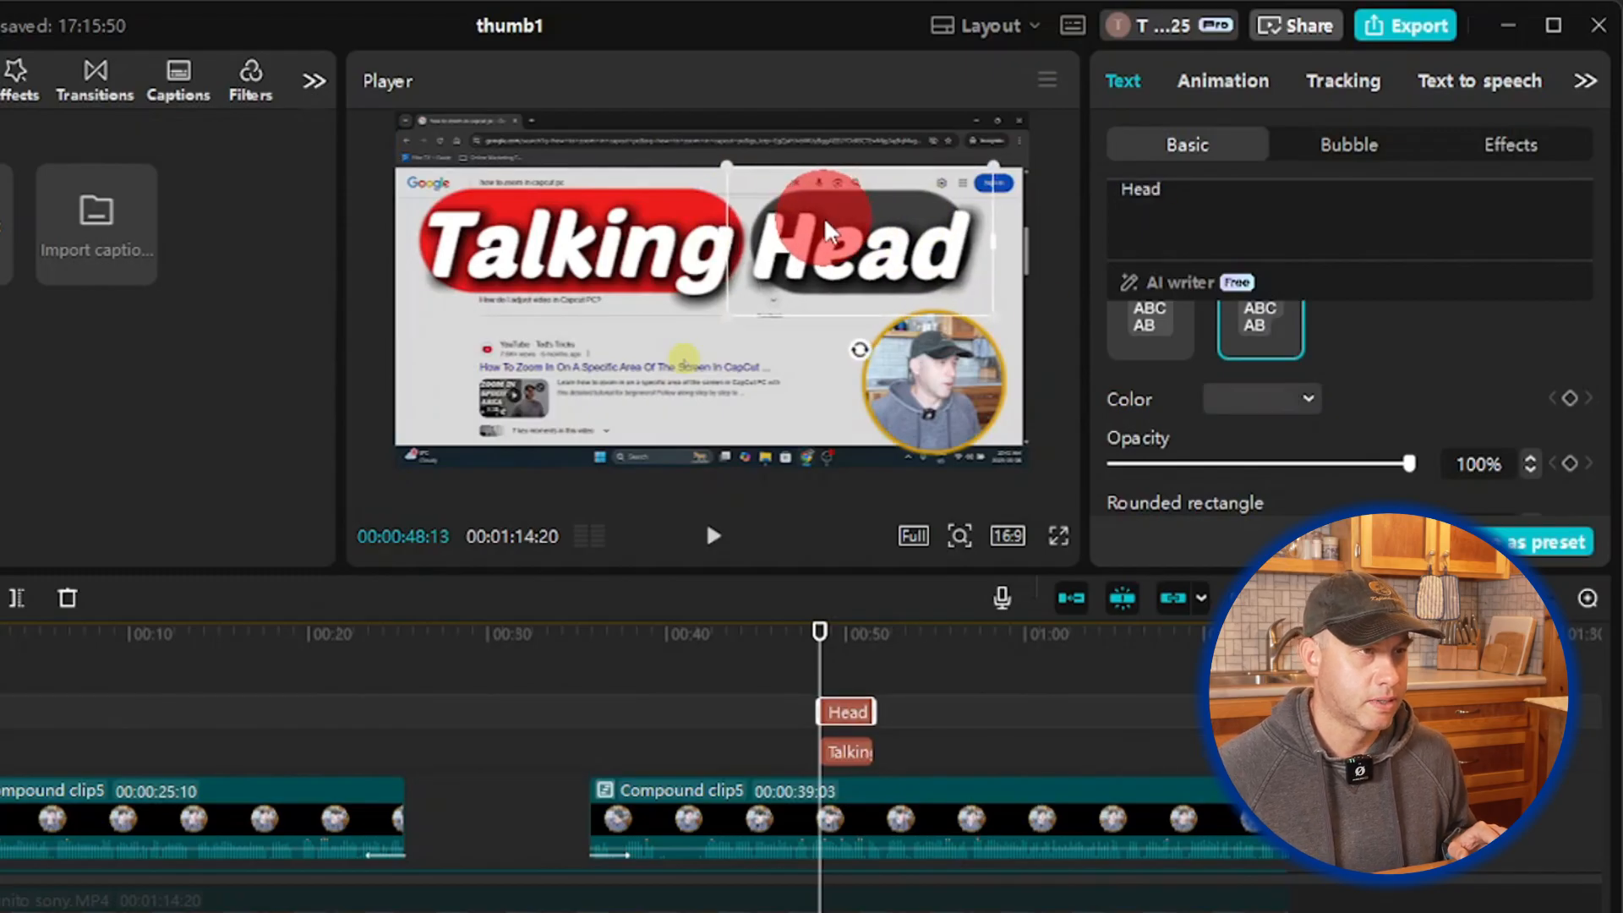
drag(833, 230, 837, 230)
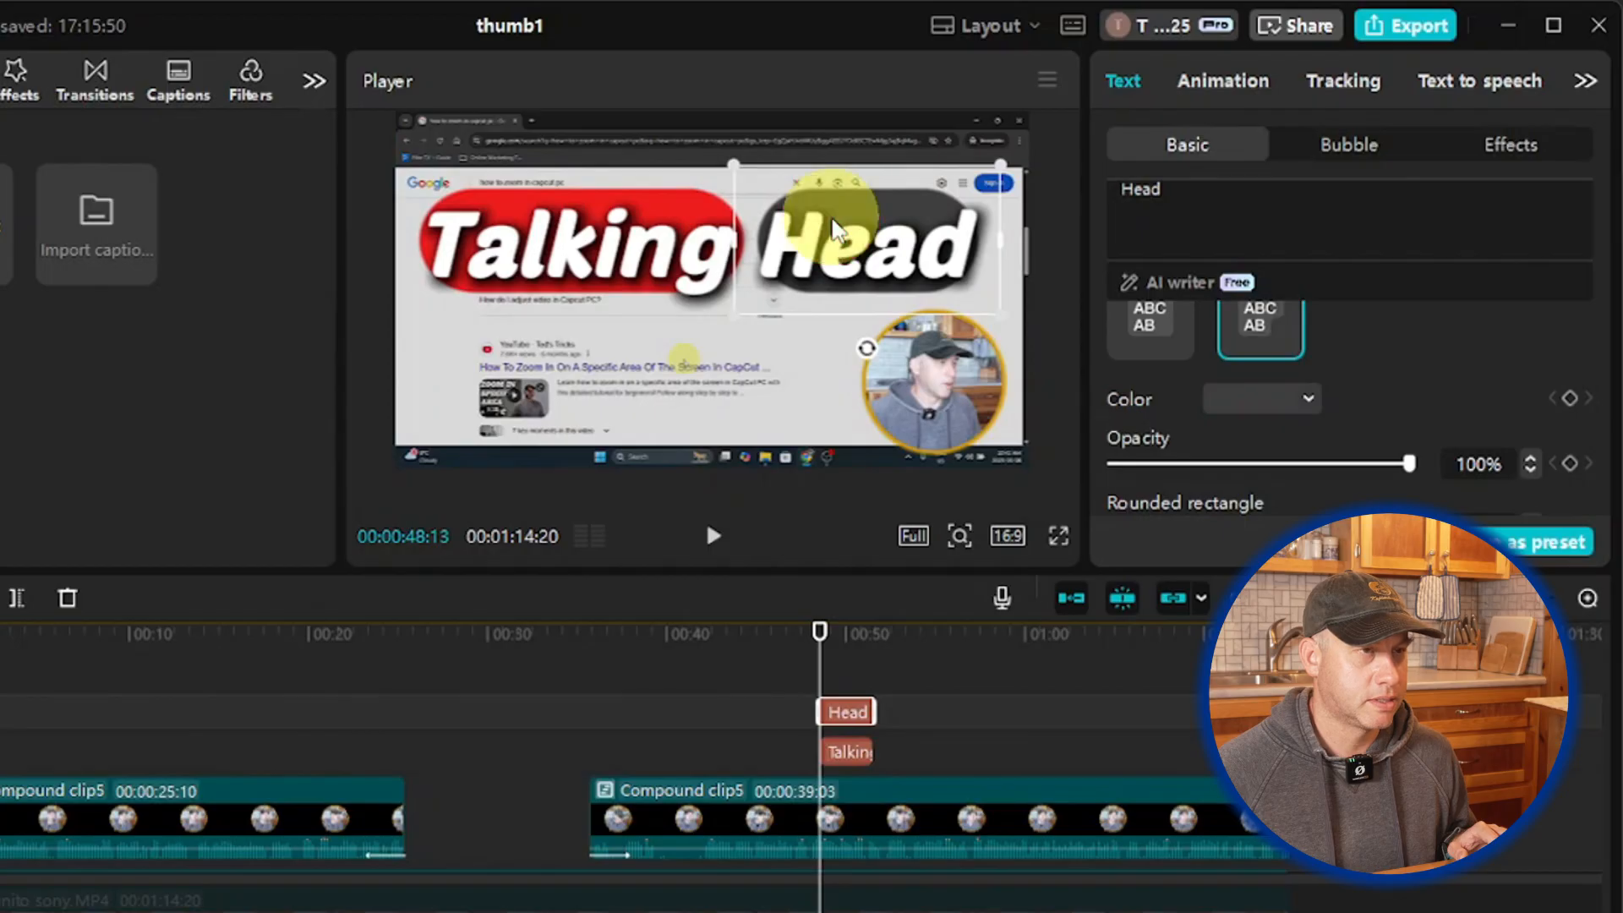
click(683, 271)
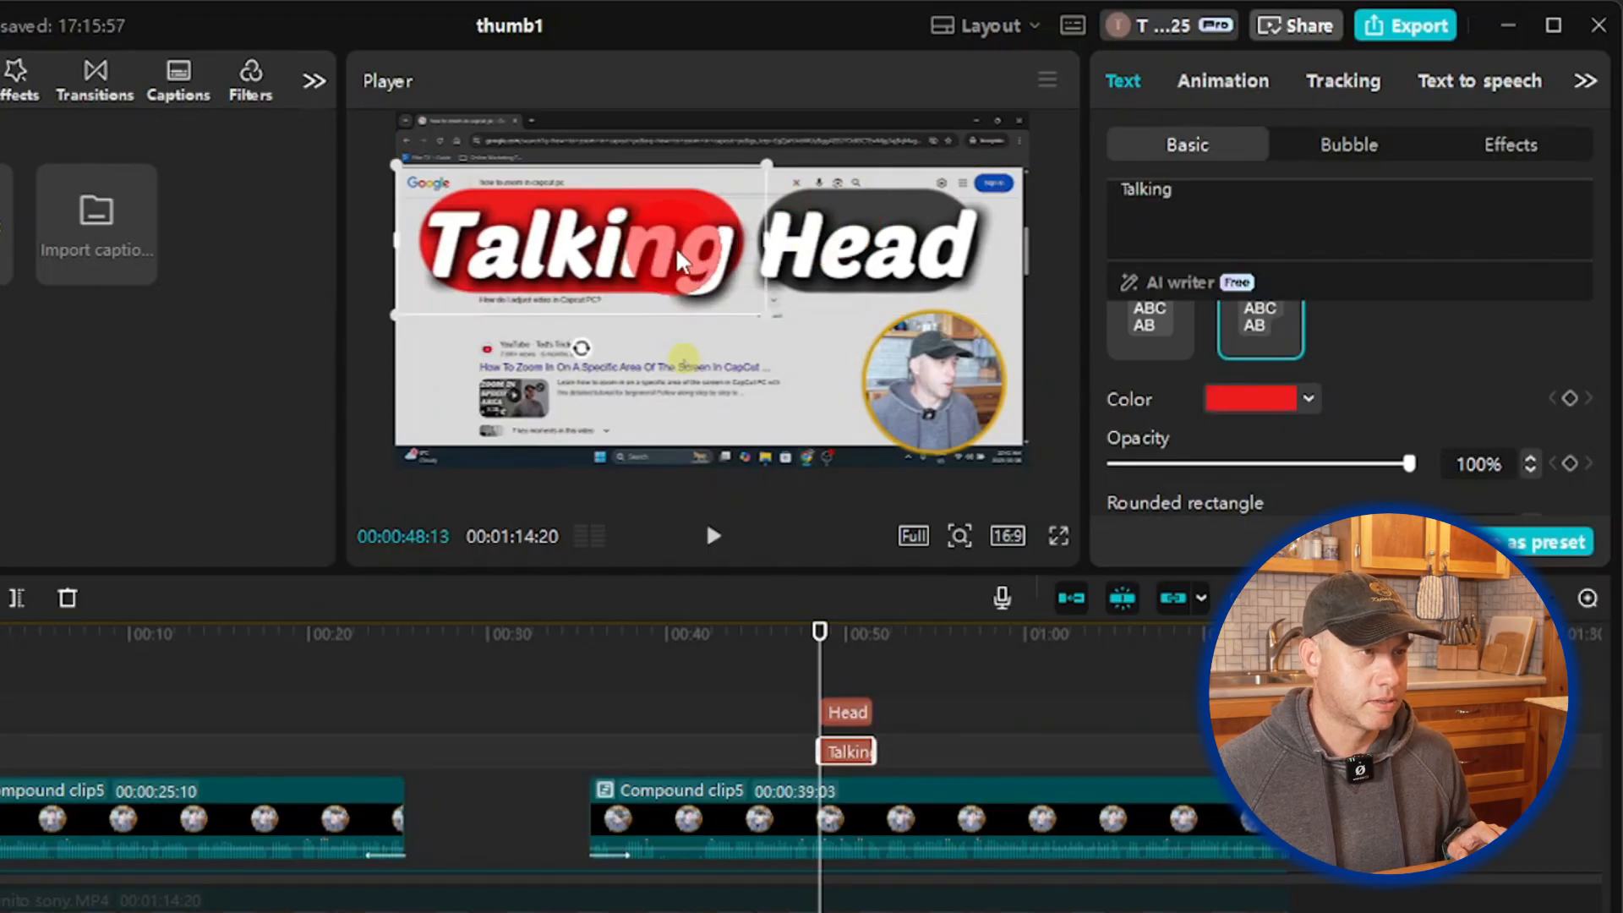
mouse_move(691, 262)
mouse_down()
mouse_move(725, 262)
mouse_move(700, 262)
mouse_up()
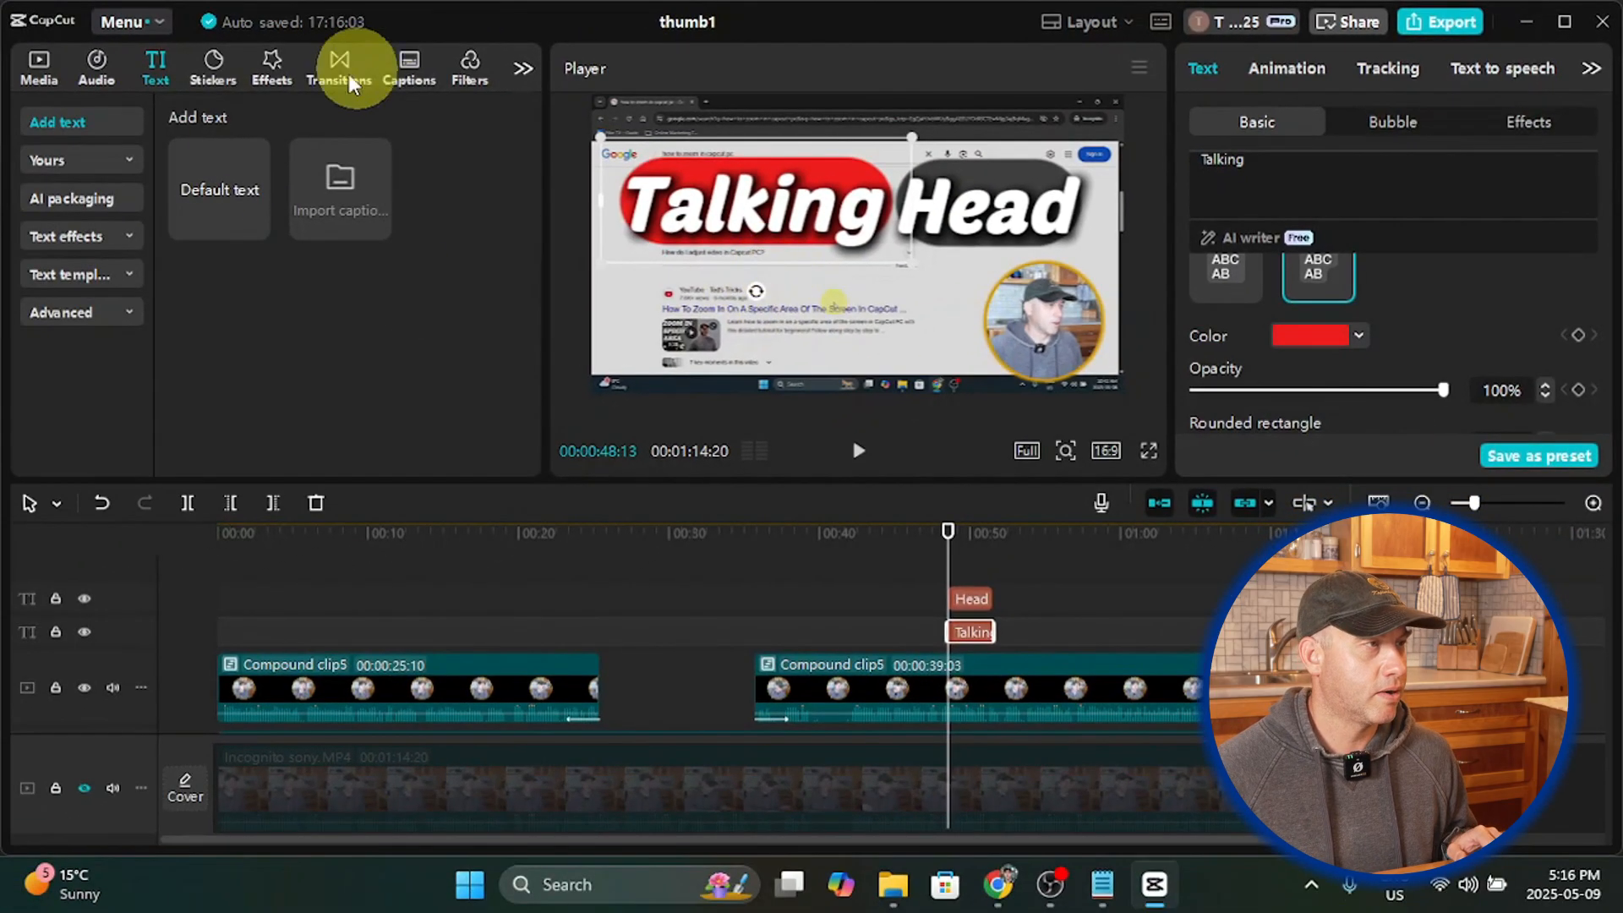
Step: Search the sticker library for "arrows"
click(272, 71)
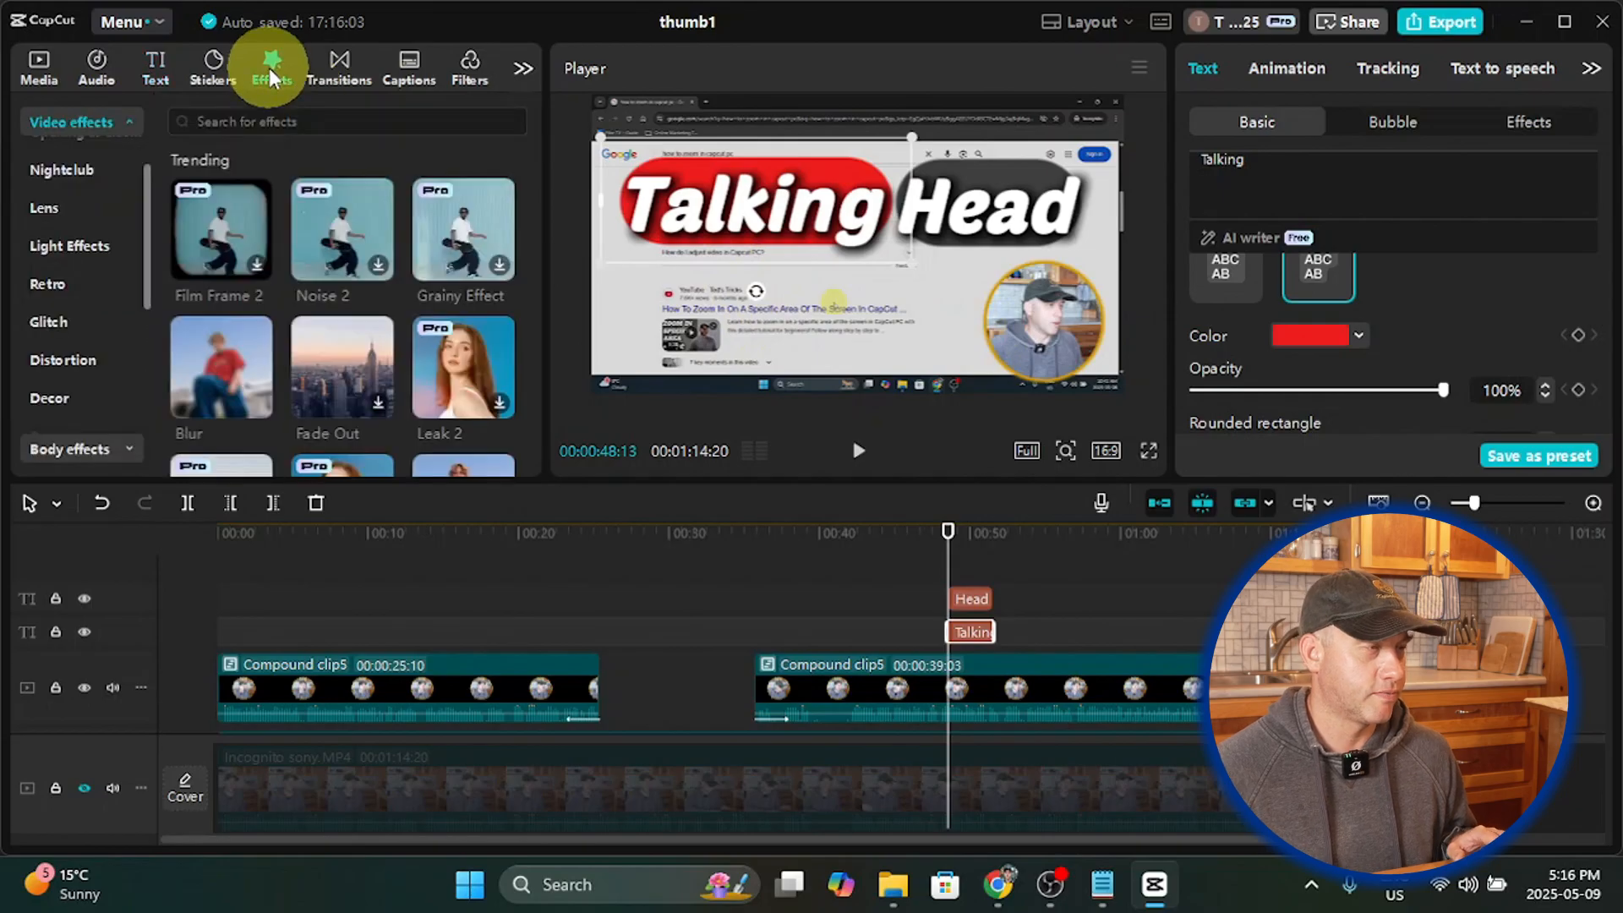
click(276, 120)
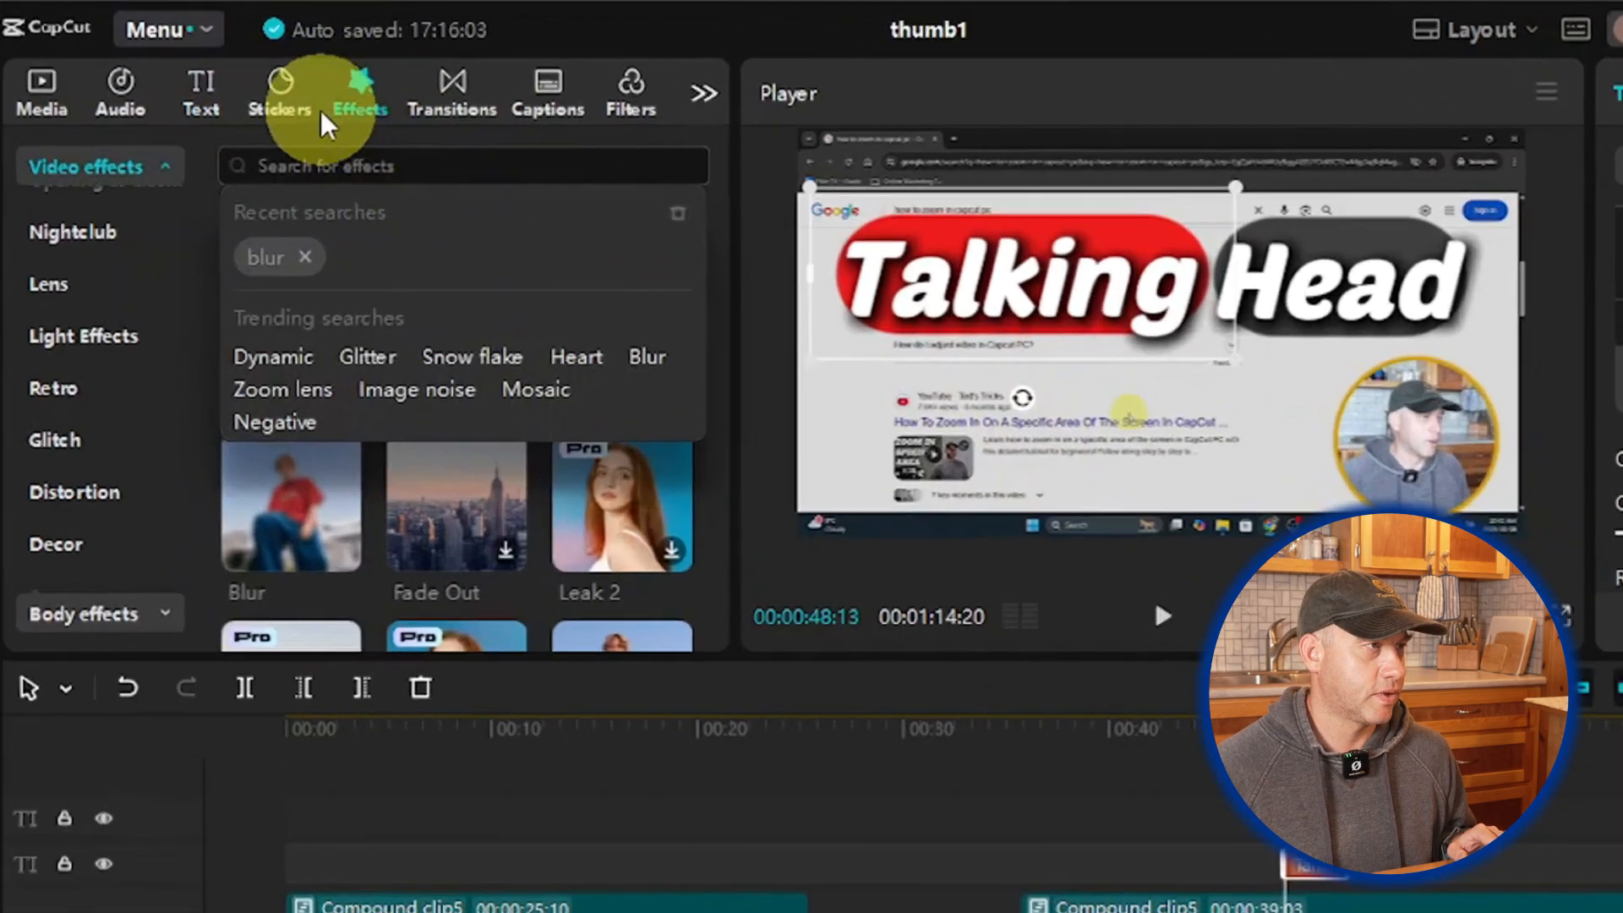
click(213, 65)
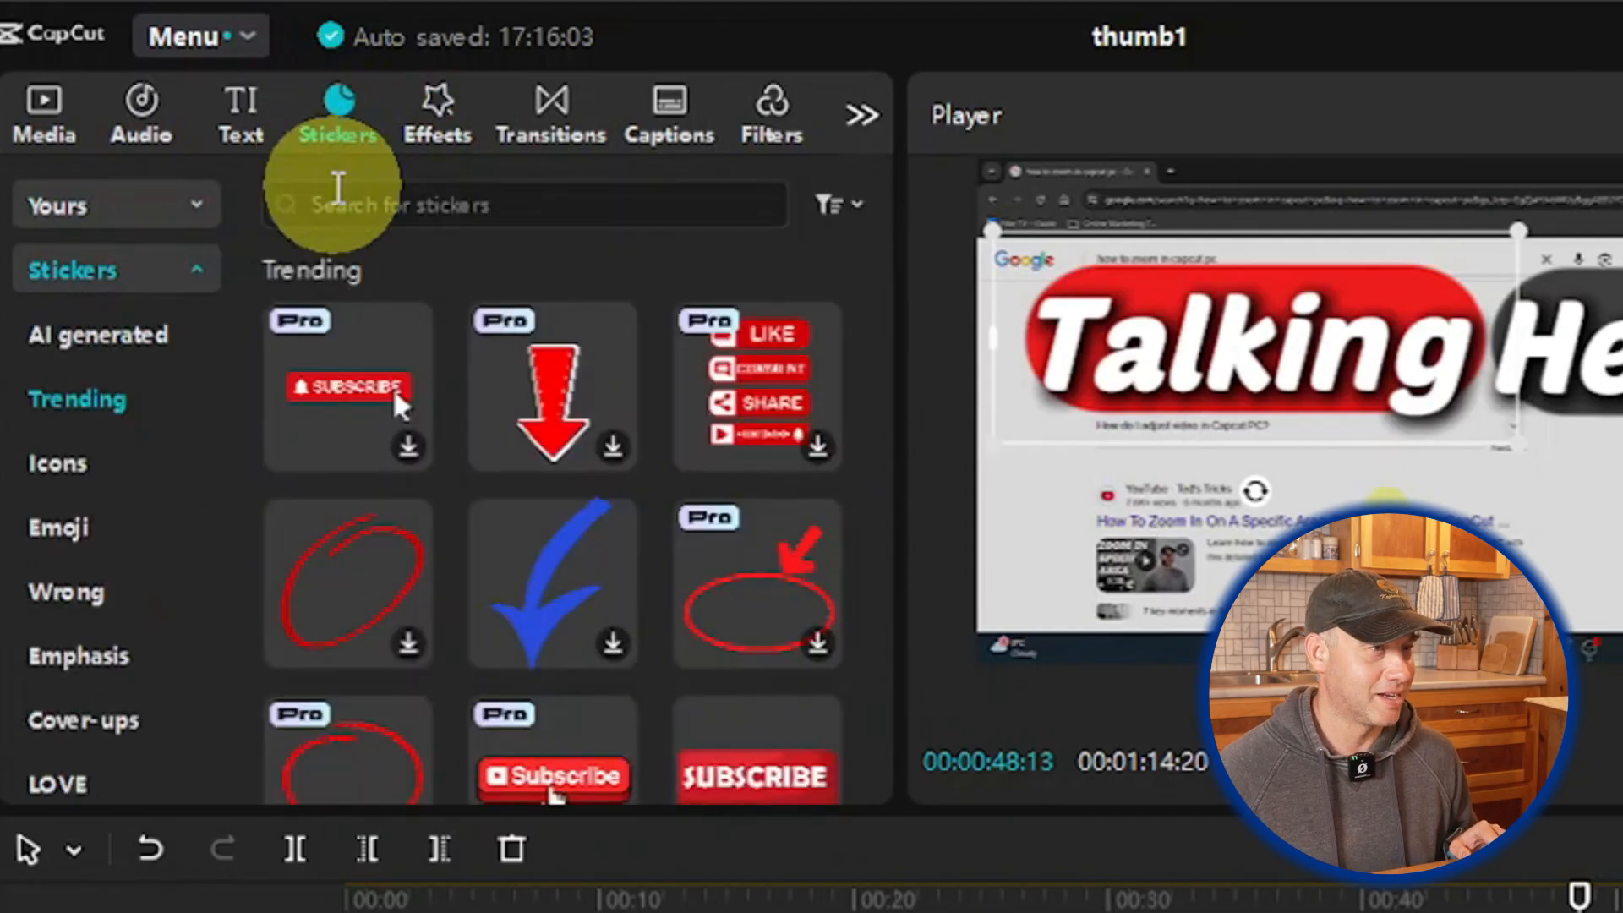
click(342, 220)
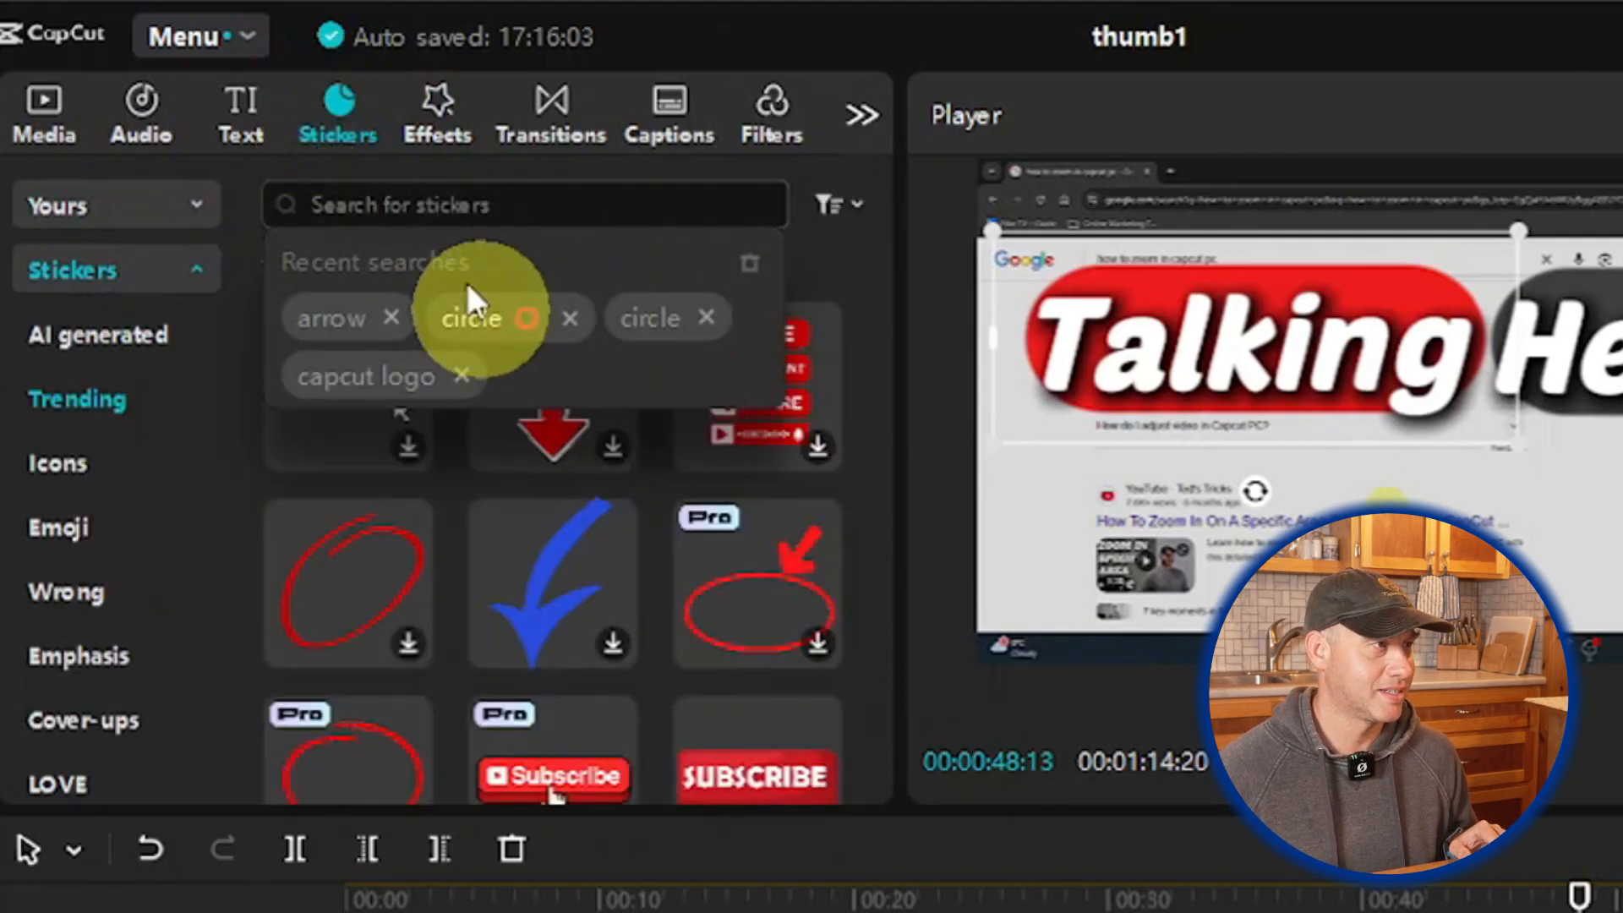
text(arrow)
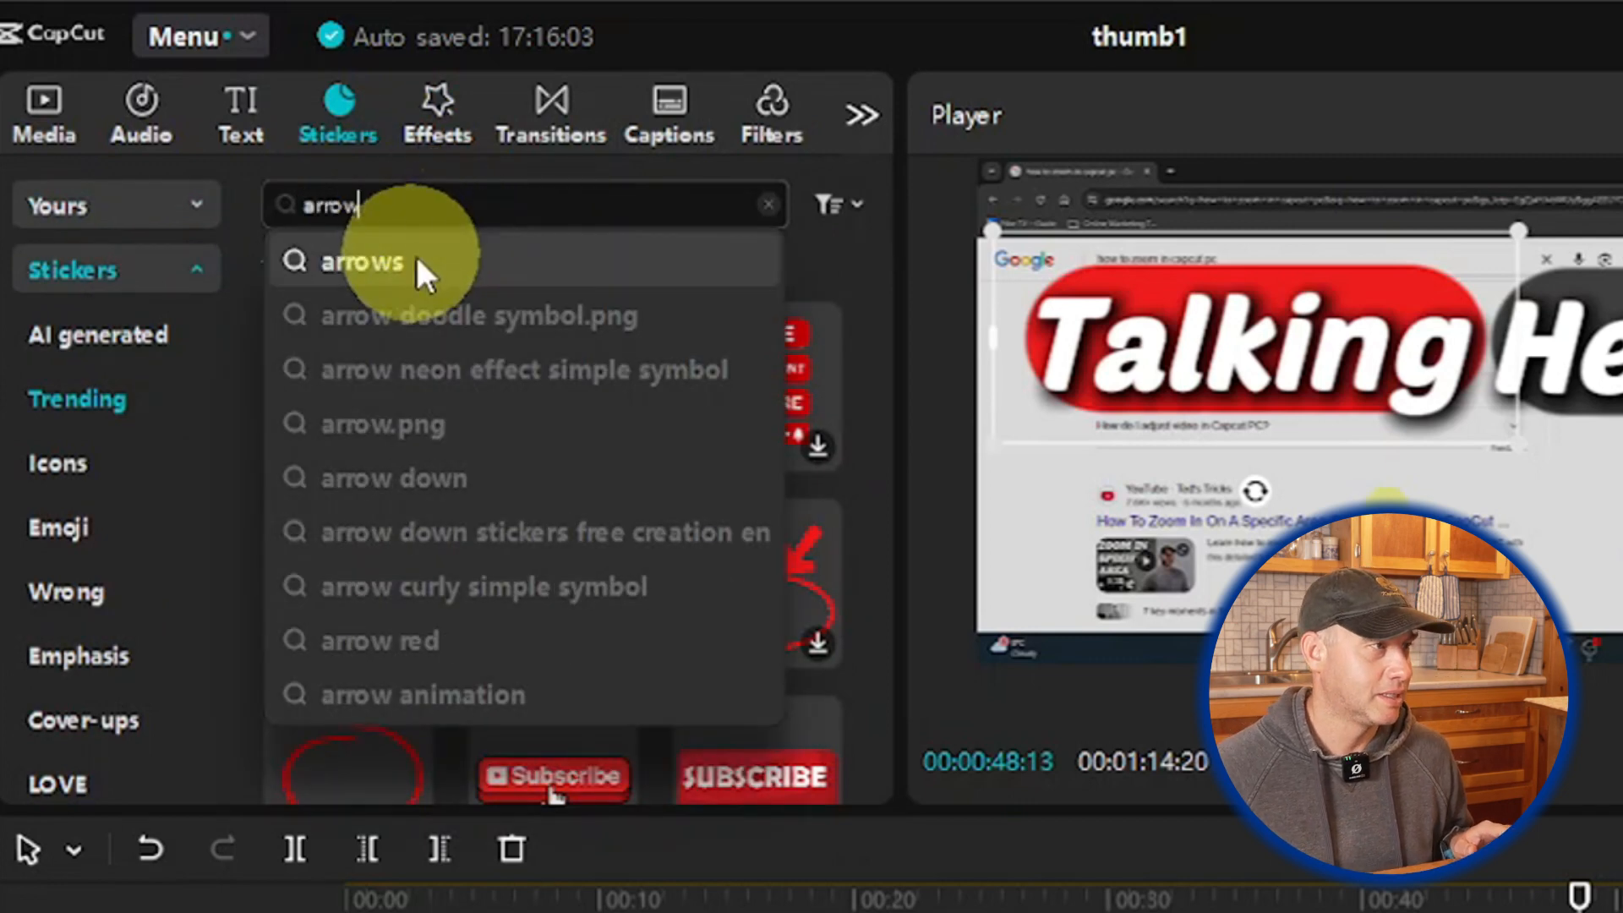
click(417, 262)
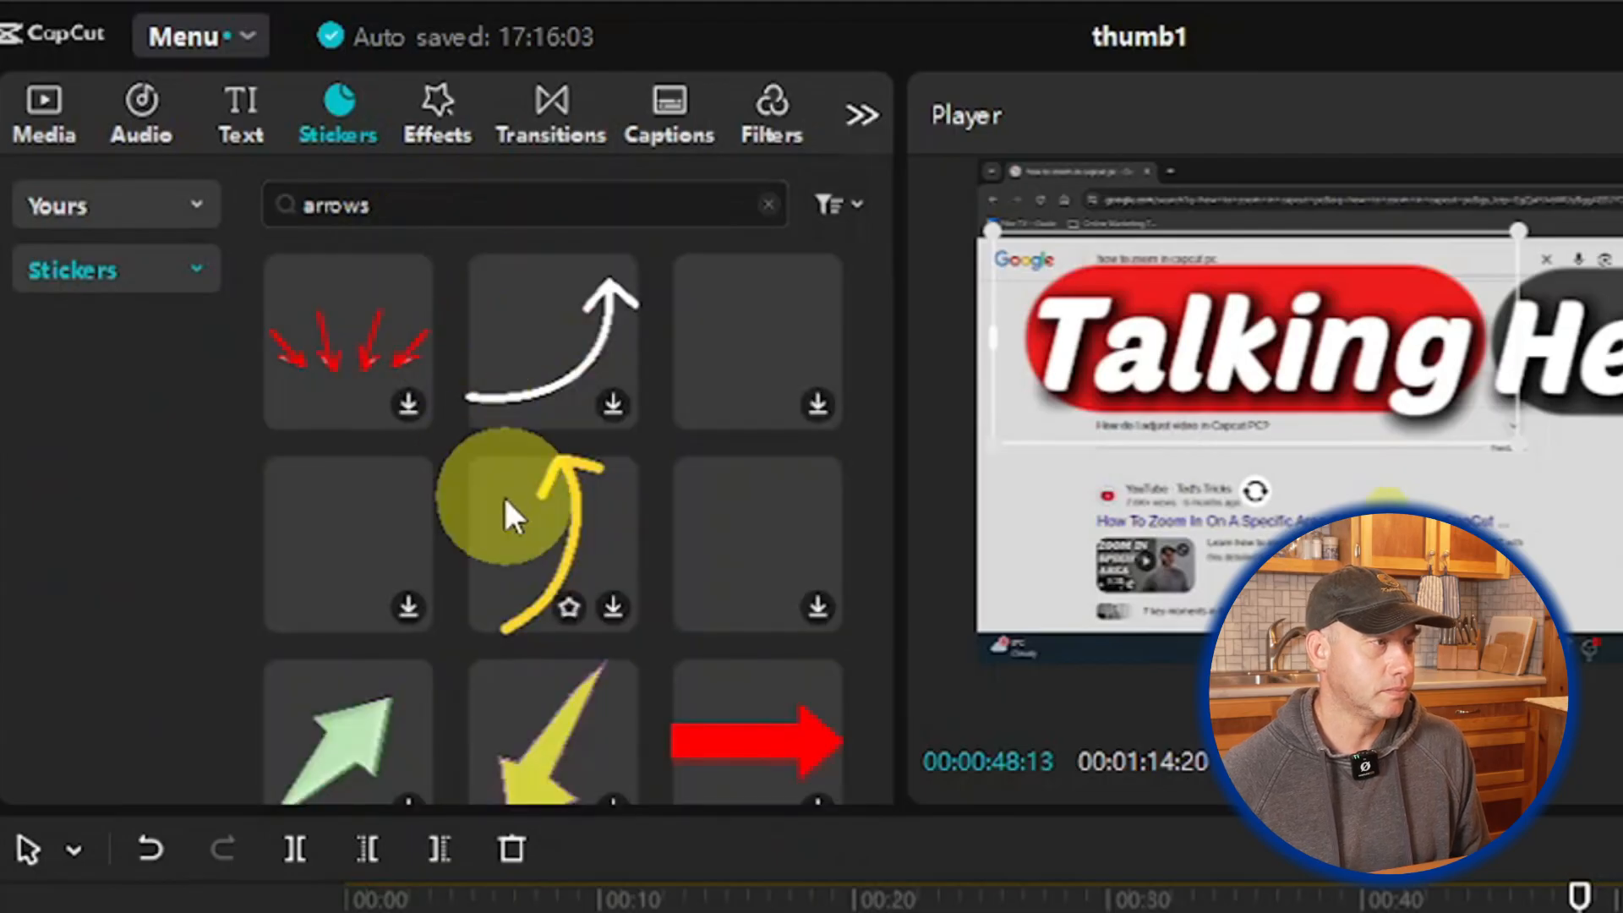
Step: Find the curved red 3D arrow among the arrow stickers and add it to the timeline at the playhead
scroll(506, 508, down, 5)
scroll(490, 457, down, 10)
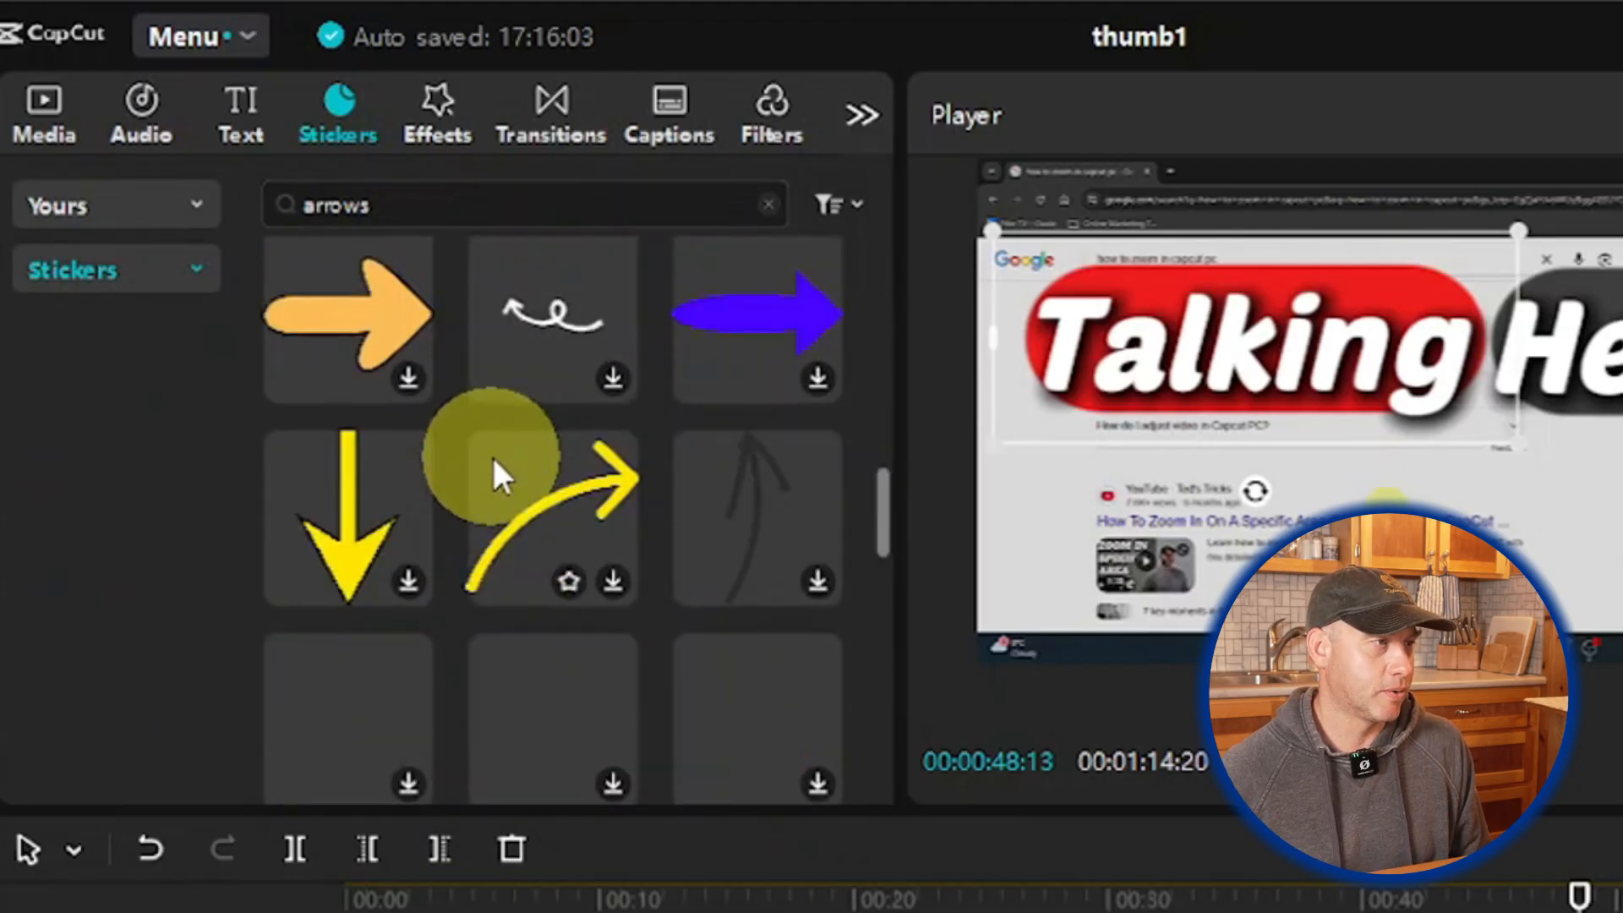
scroll(490, 463, down, 10)
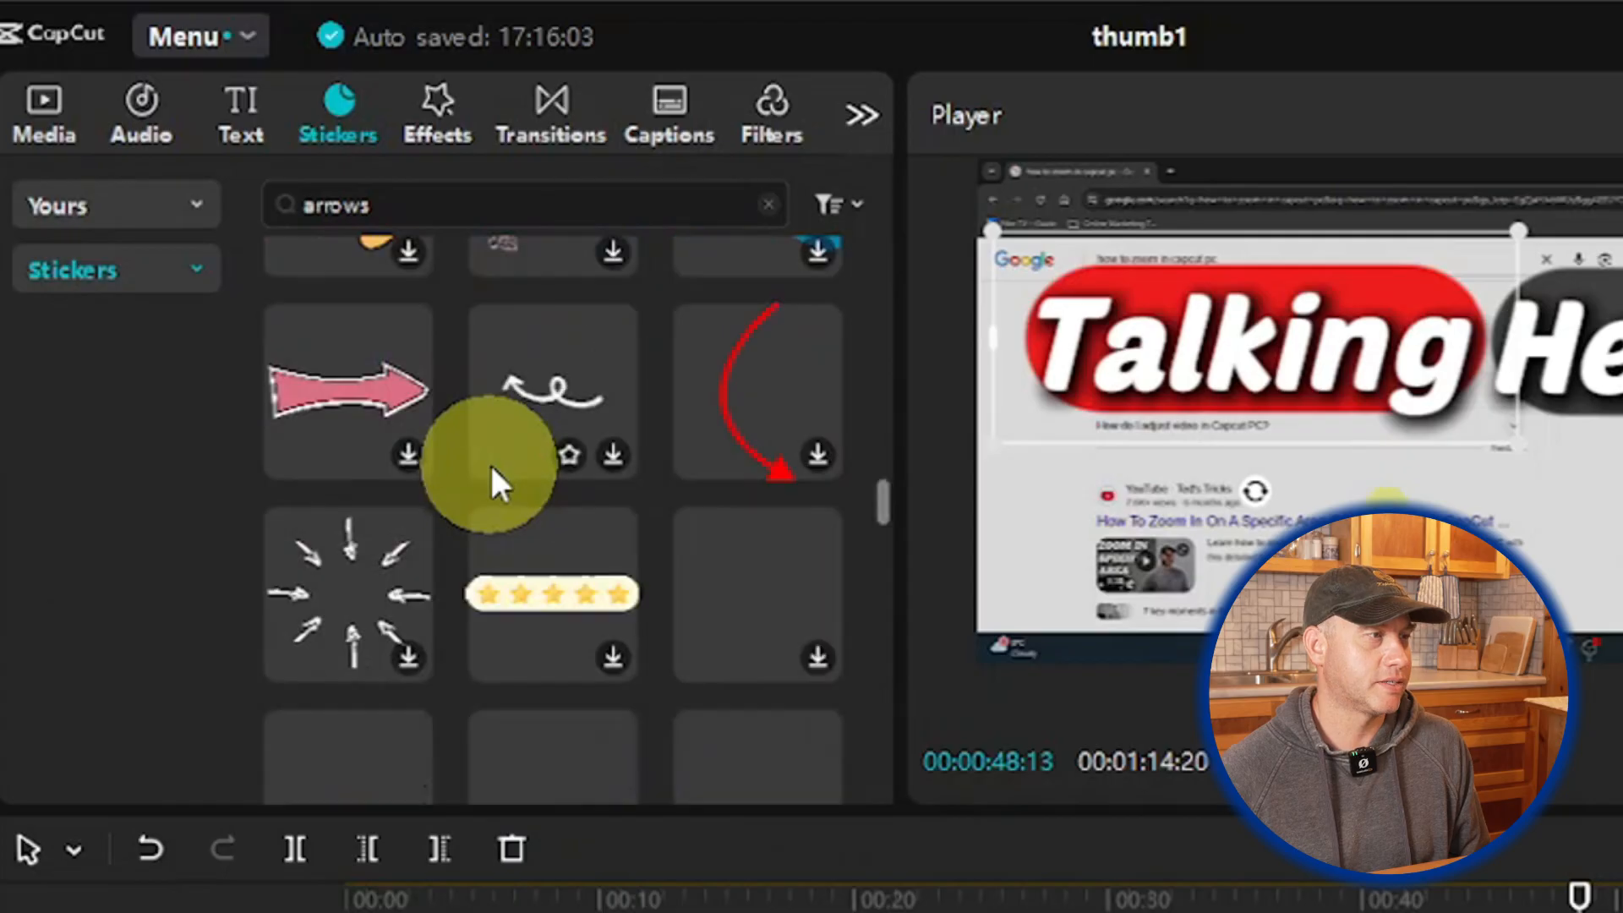
scroll(512, 489, down, 10)
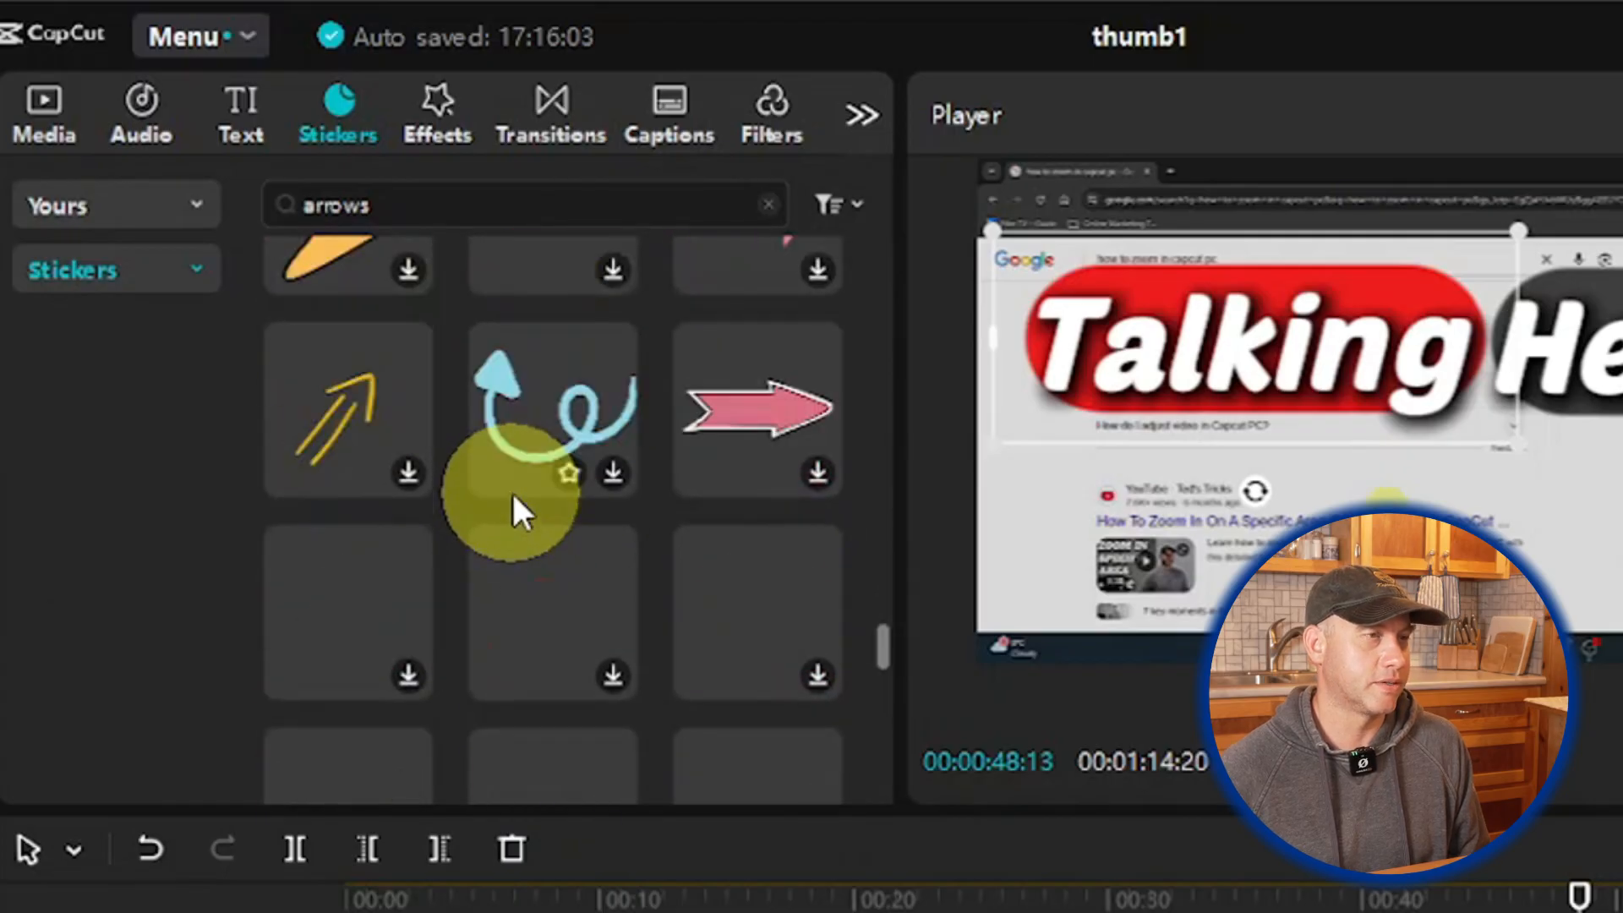
scroll(512, 497, down, 10)
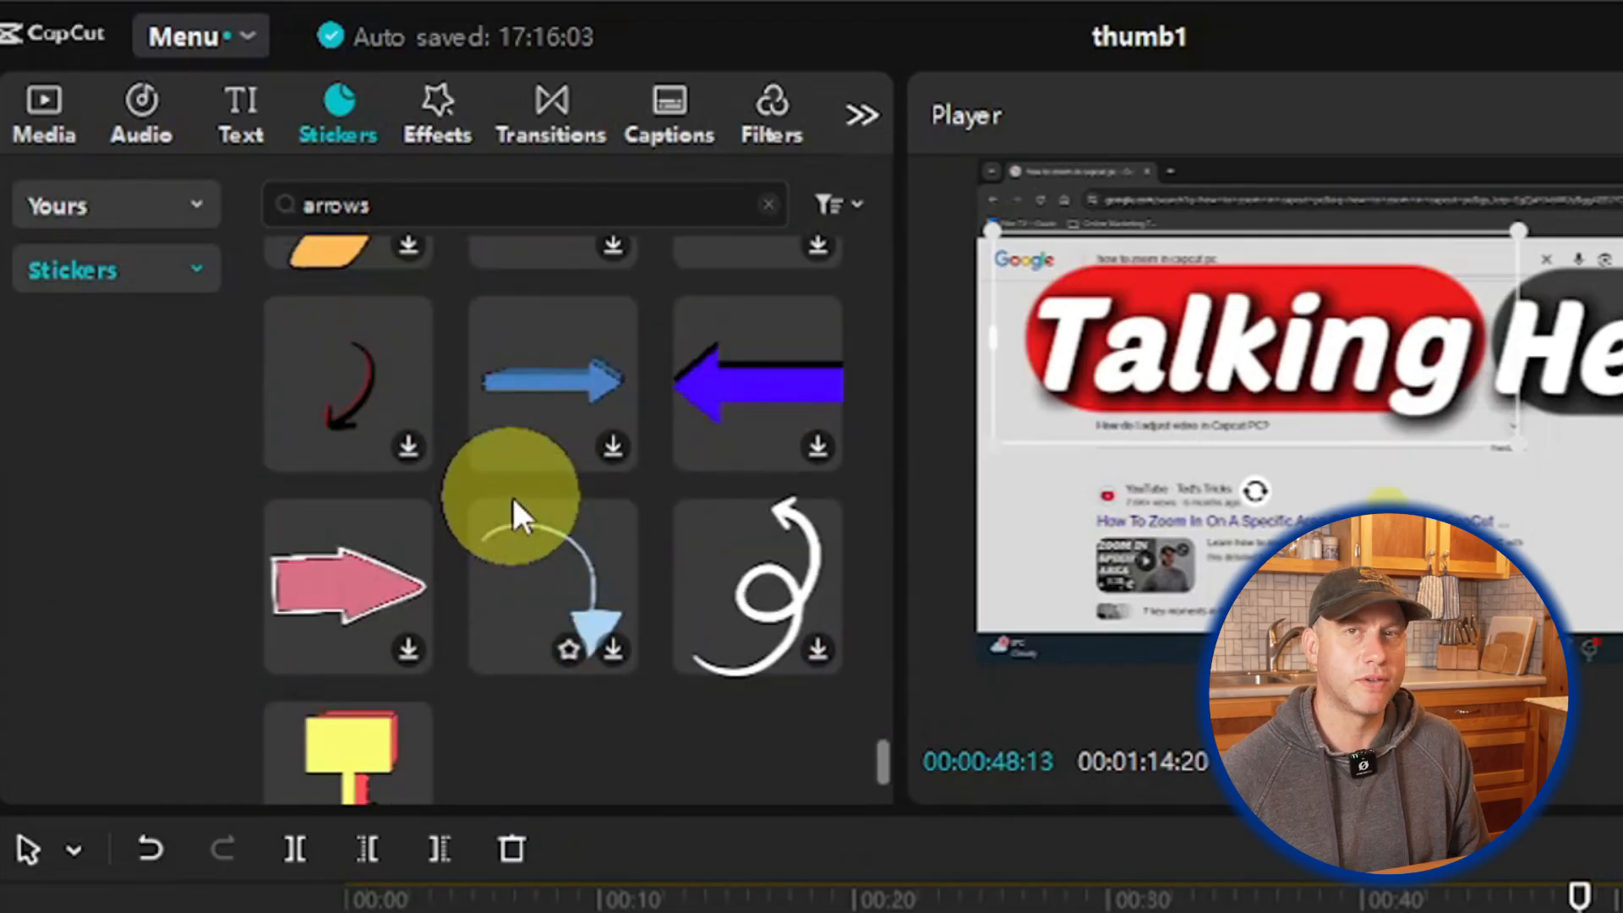
scroll(512, 497, down, 10)
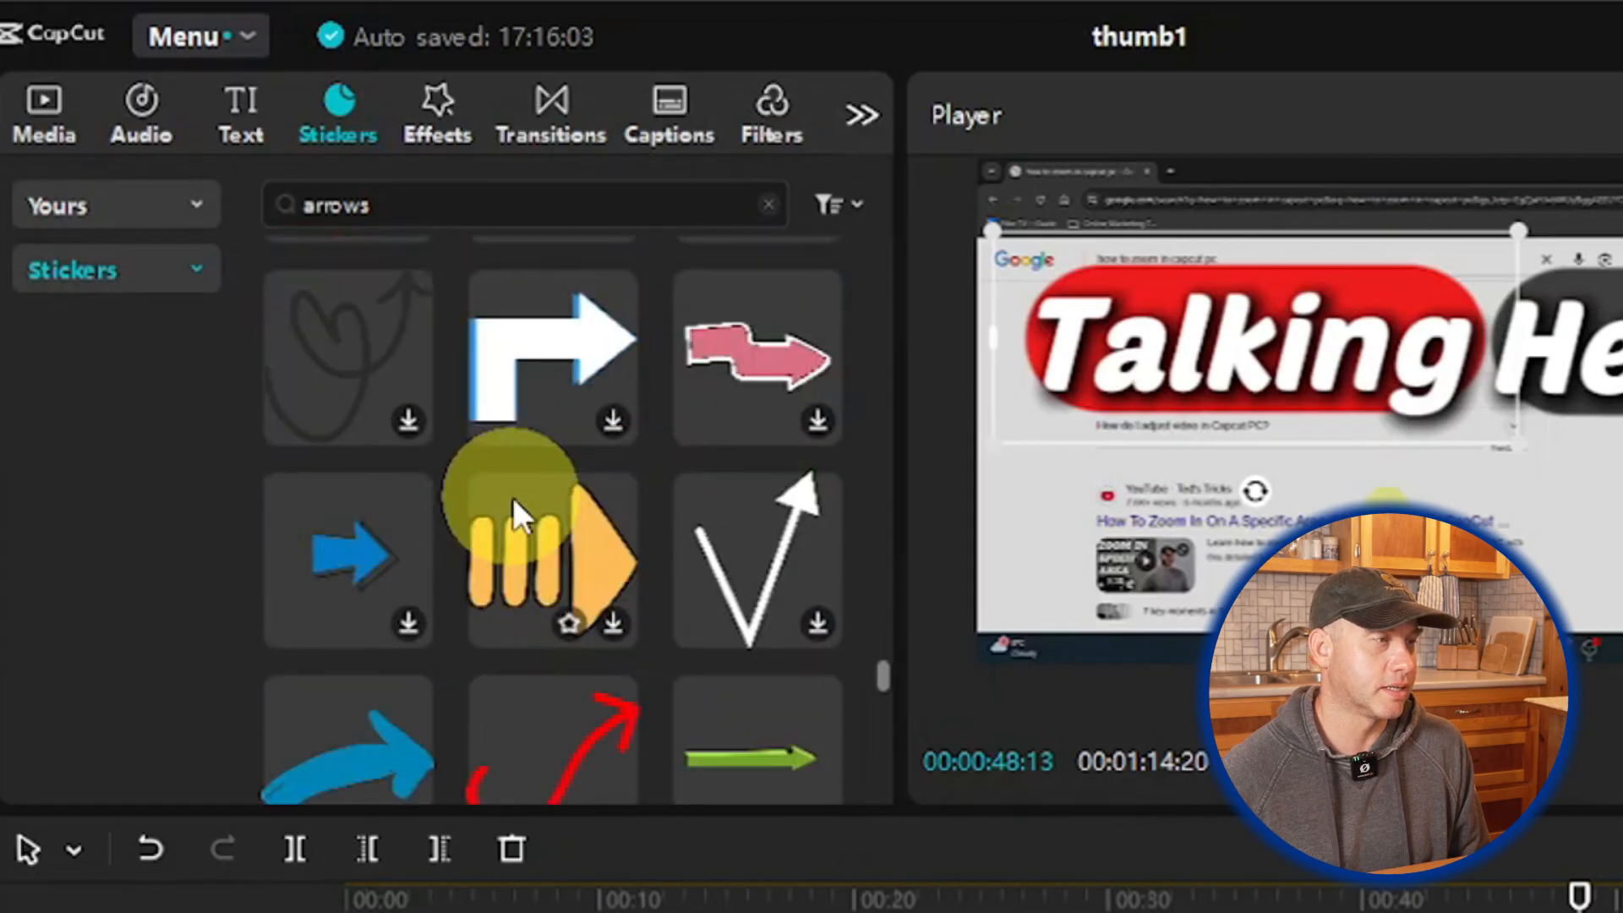
scroll(513, 499, down, 8)
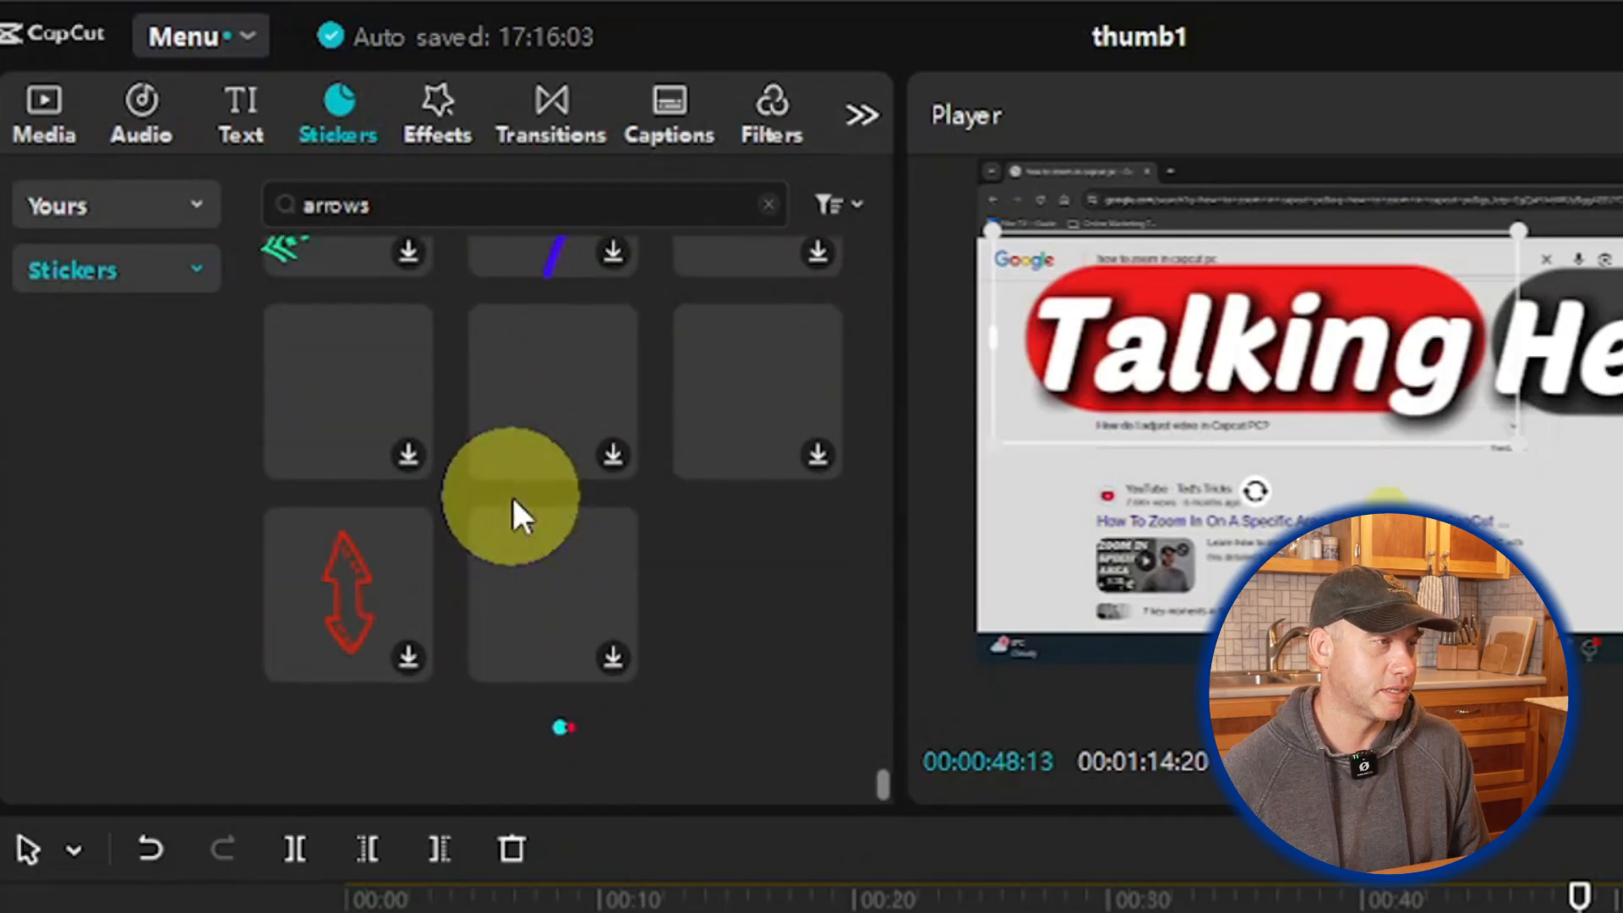
scroll(511, 494, down, 10)
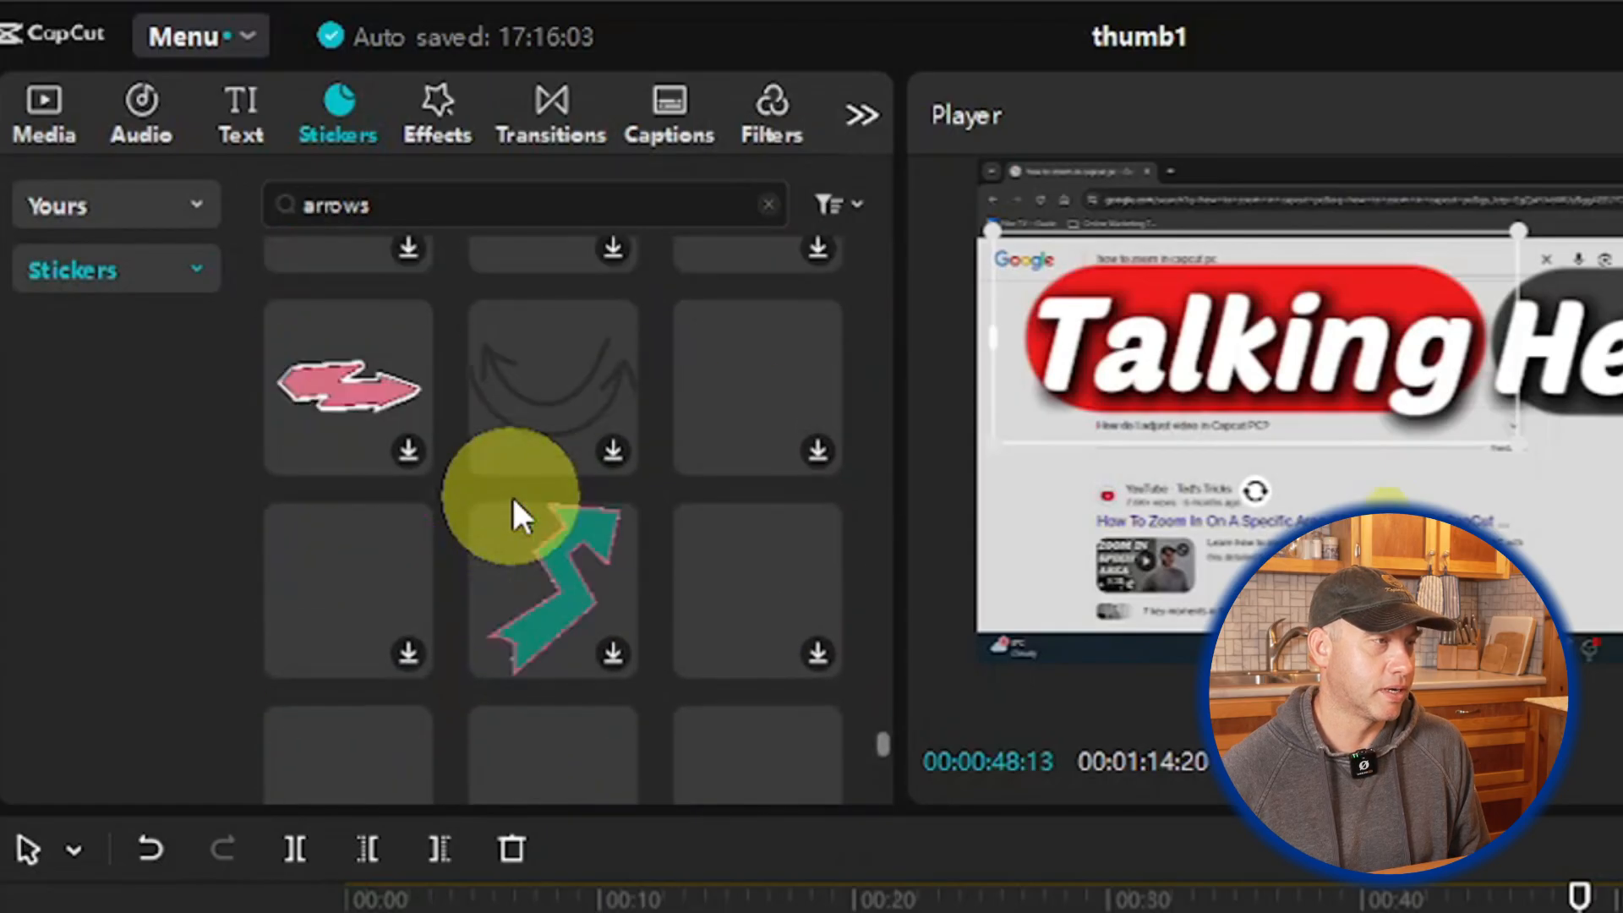
scroll(510, 494, down, 10)
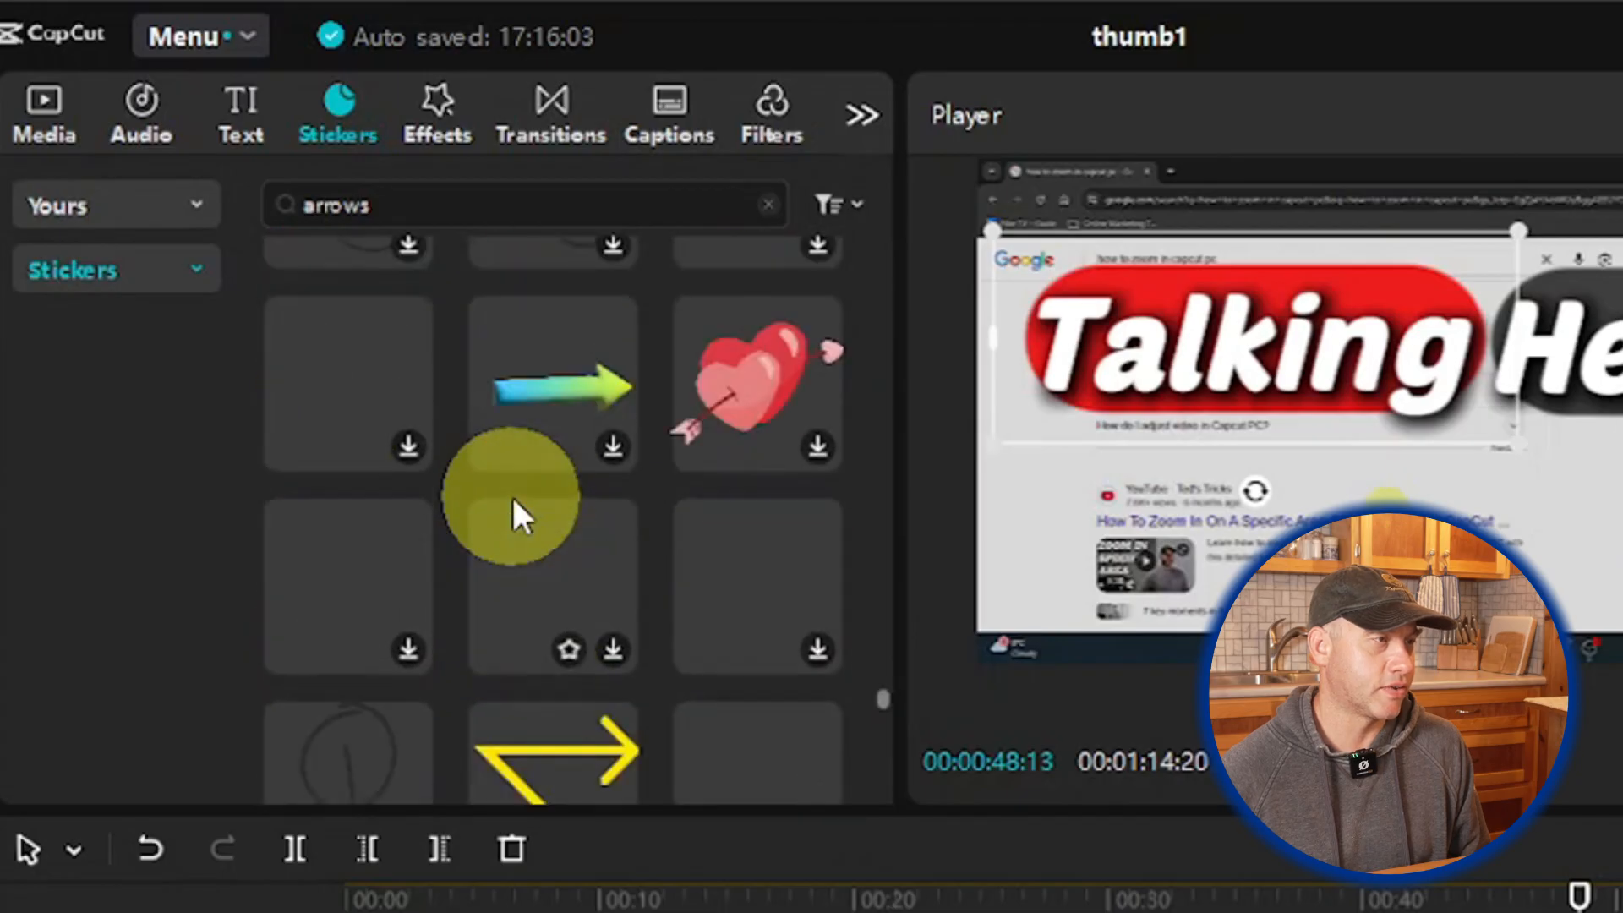
scroll(512, 499, down, 10)
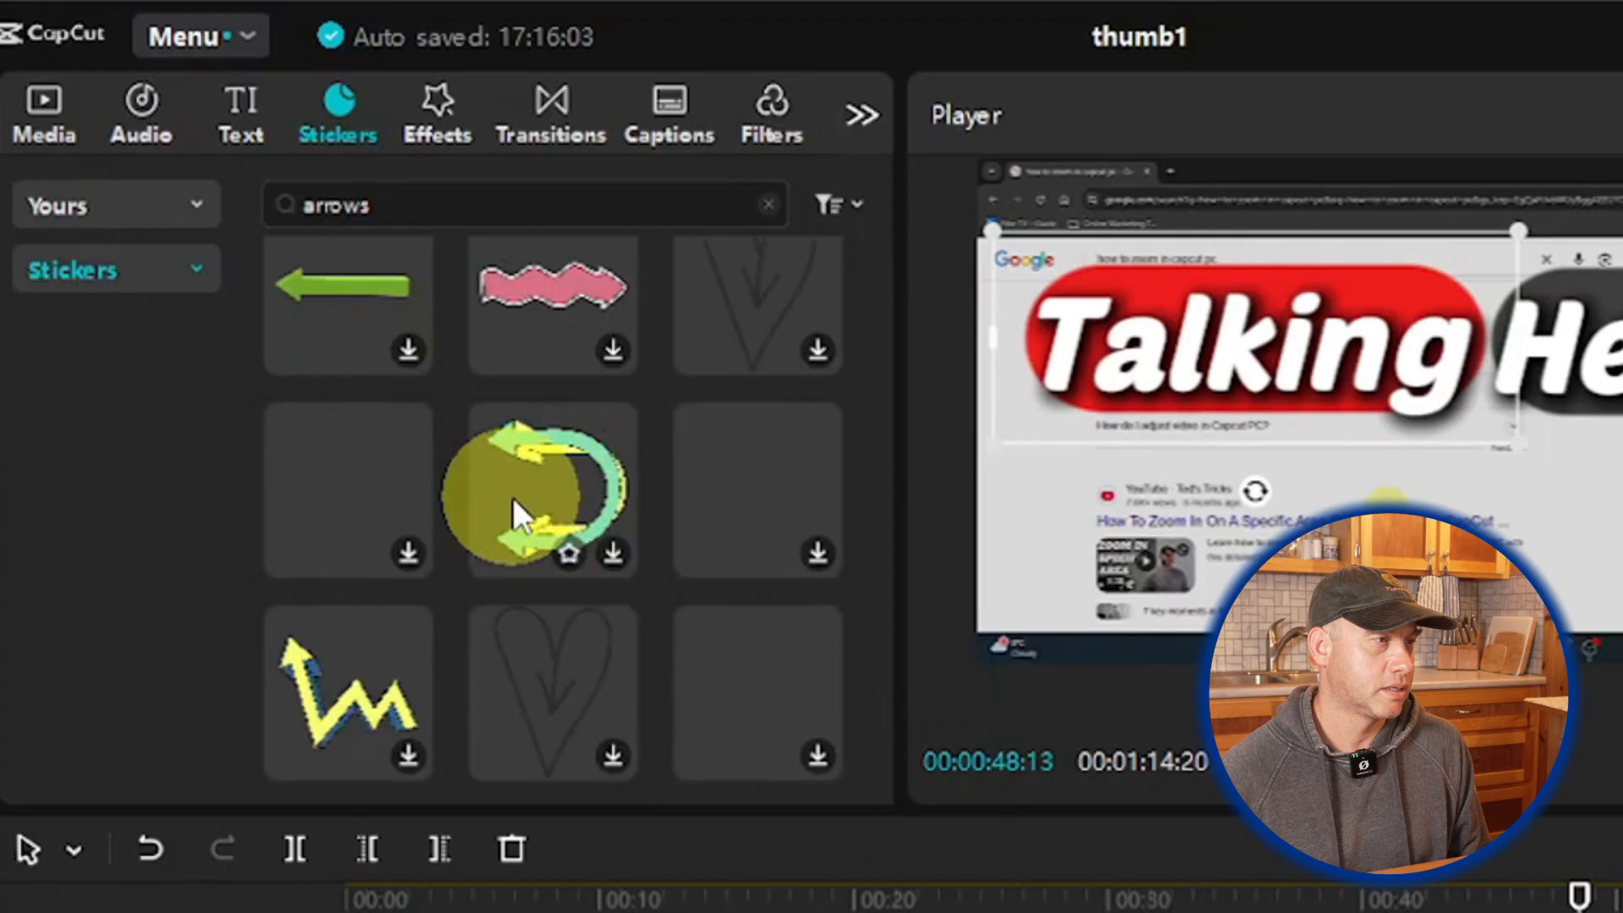
scroll(512, 499, down, 3)
scroll(511, 494, up, 3)
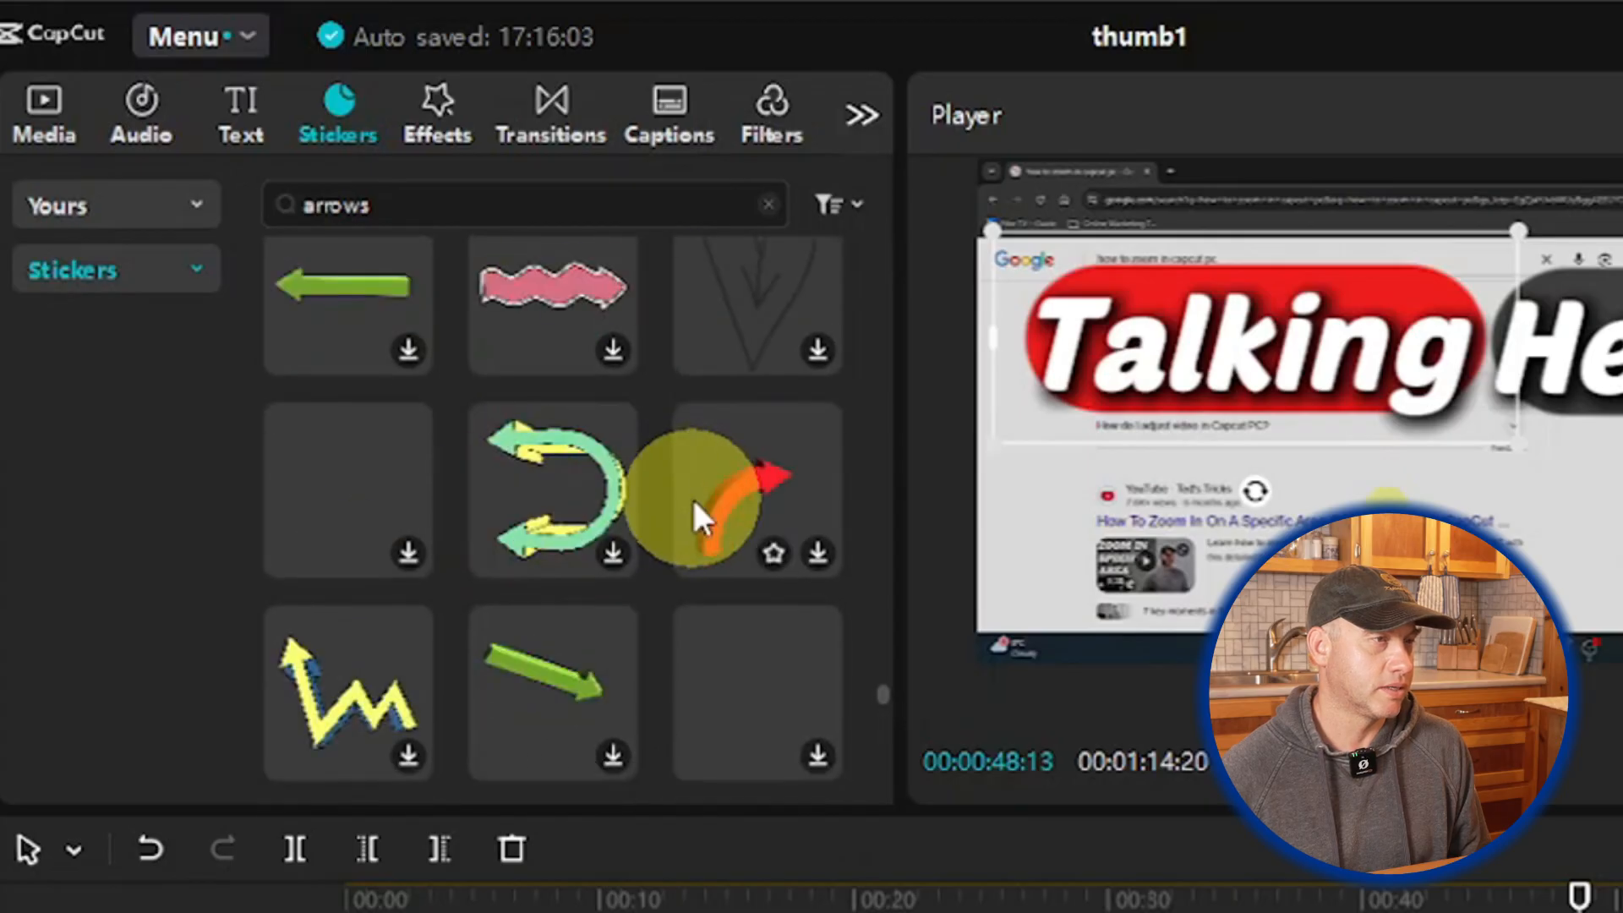
scroll(693, 495, down, 10)
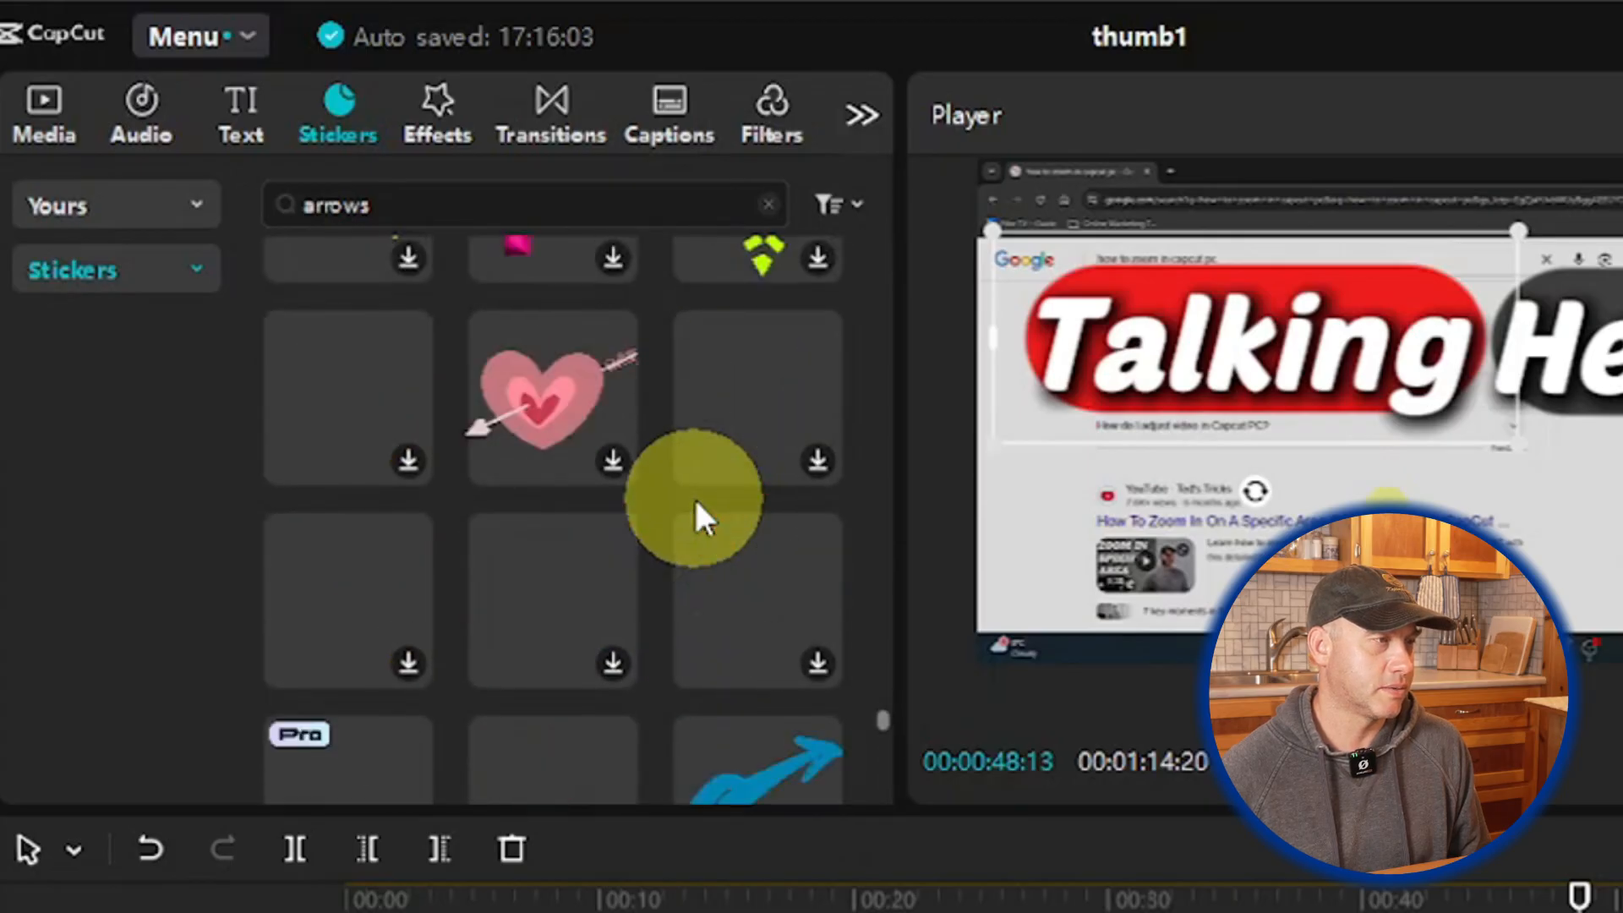
scroll(693, 496, up, 5)
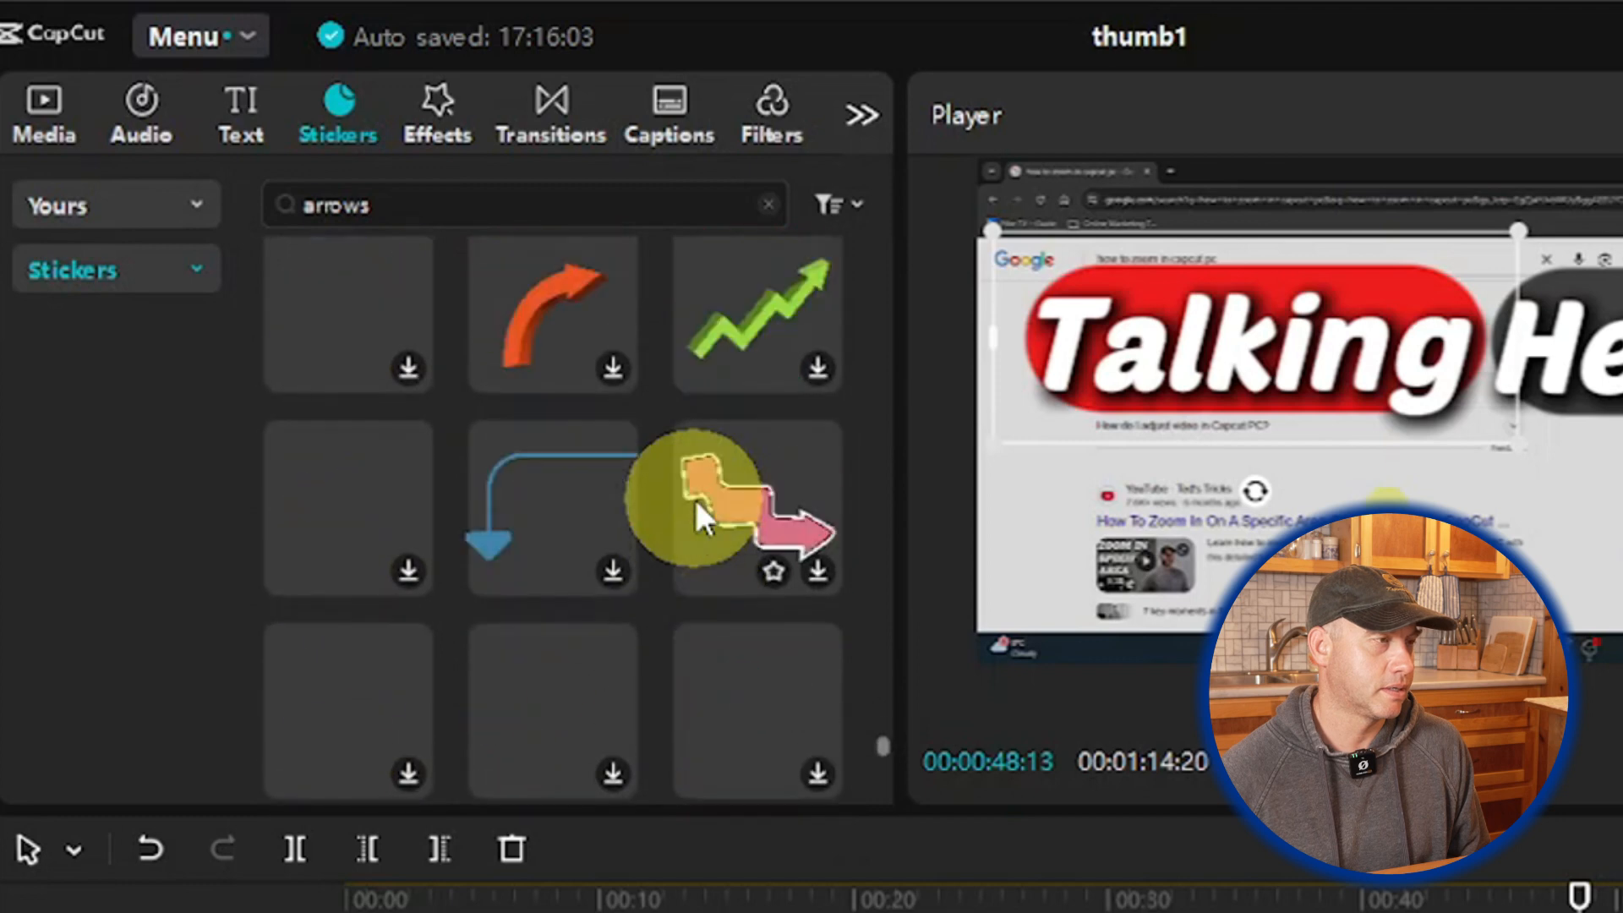
scroll(693, 495, down, 8)
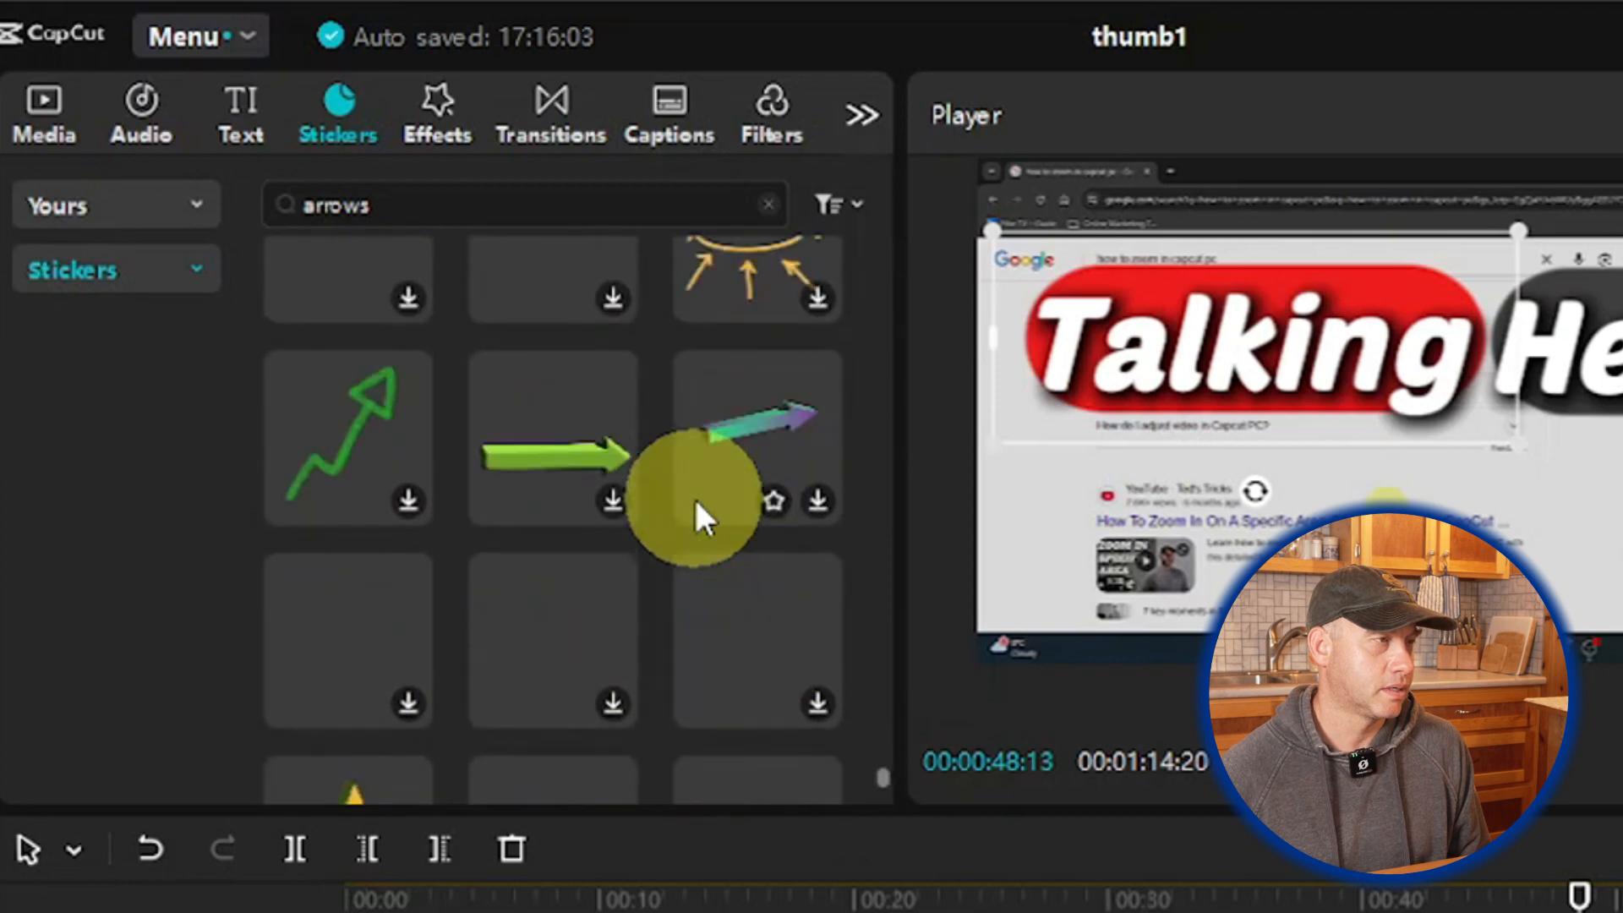
scroll(693, 496, up, 5)
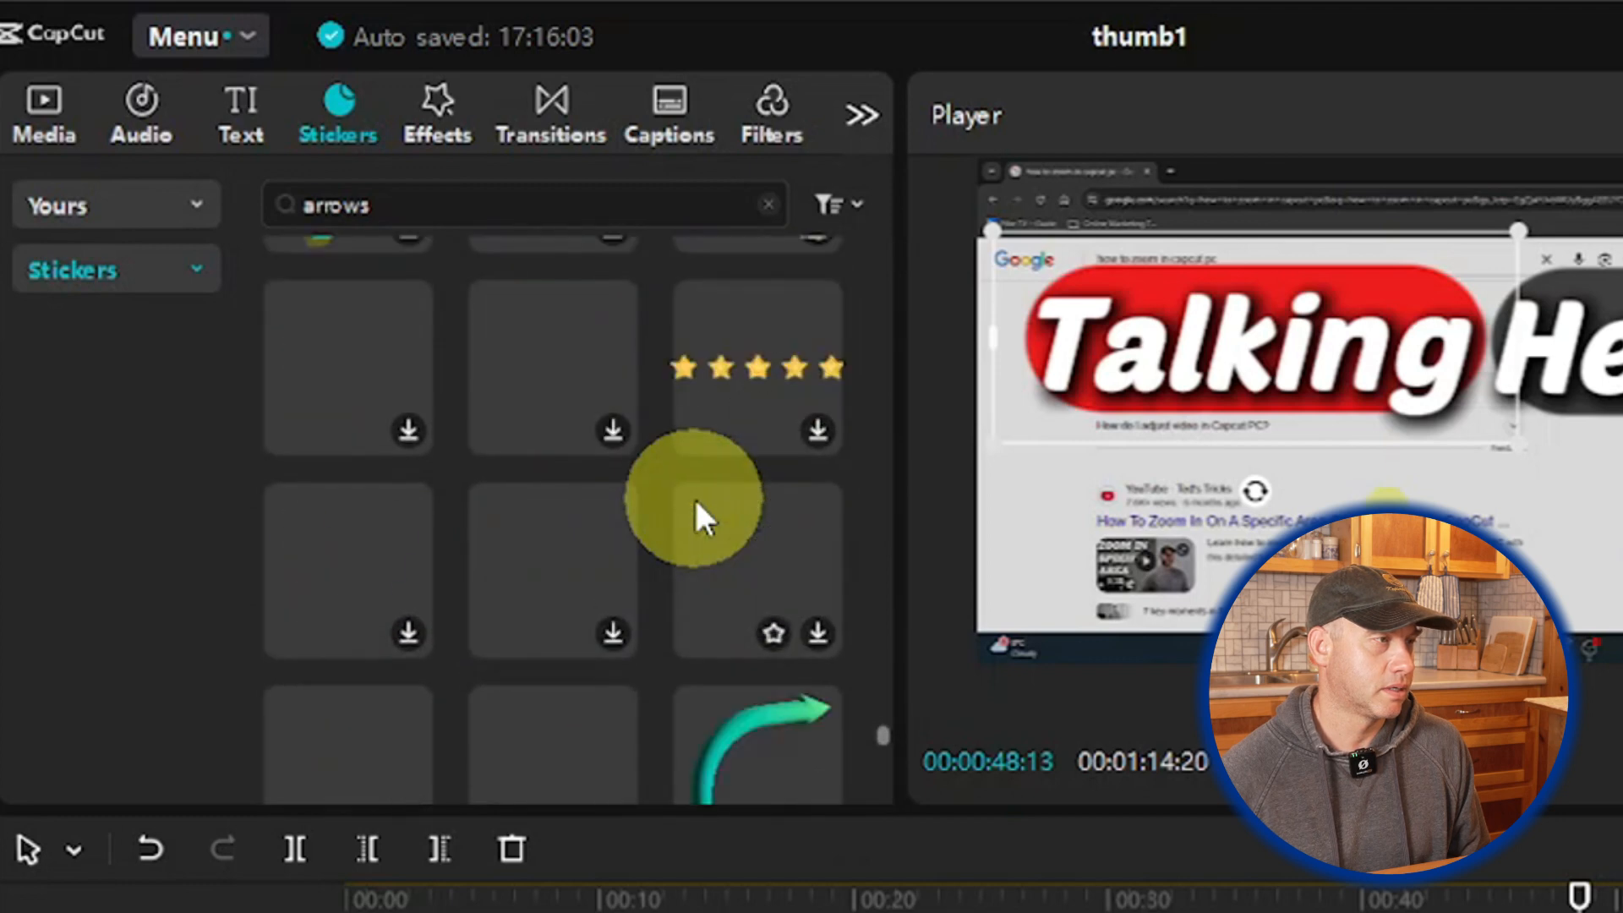
scroll(695, 497, down, 6)
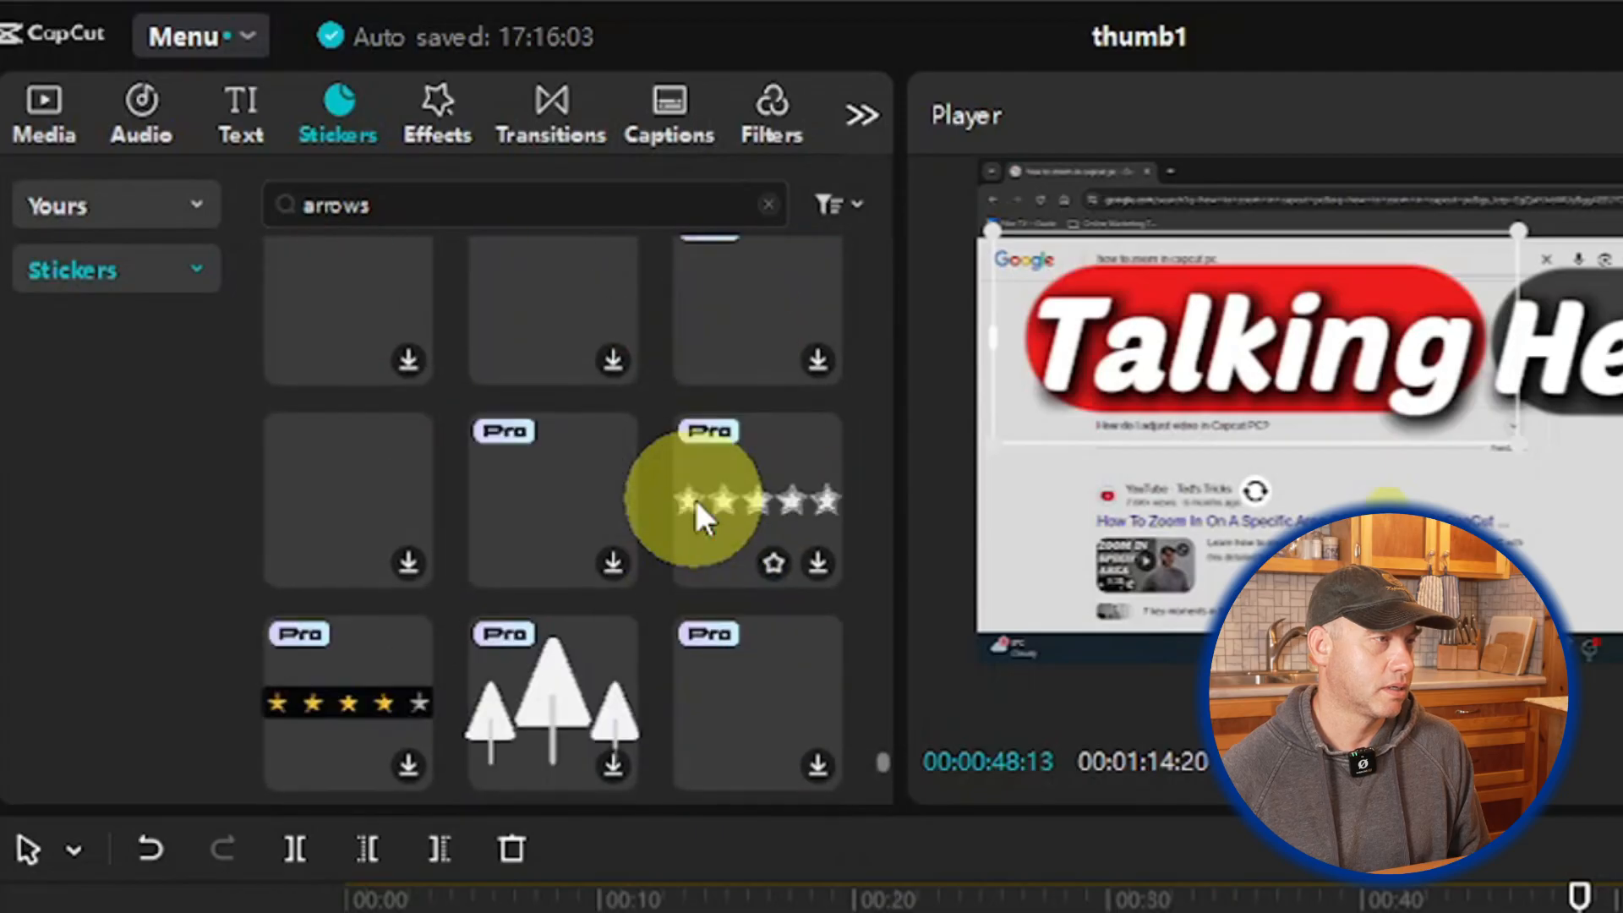
scroll(693, 495, down, 2)
scroll(693, 495, up, 8)
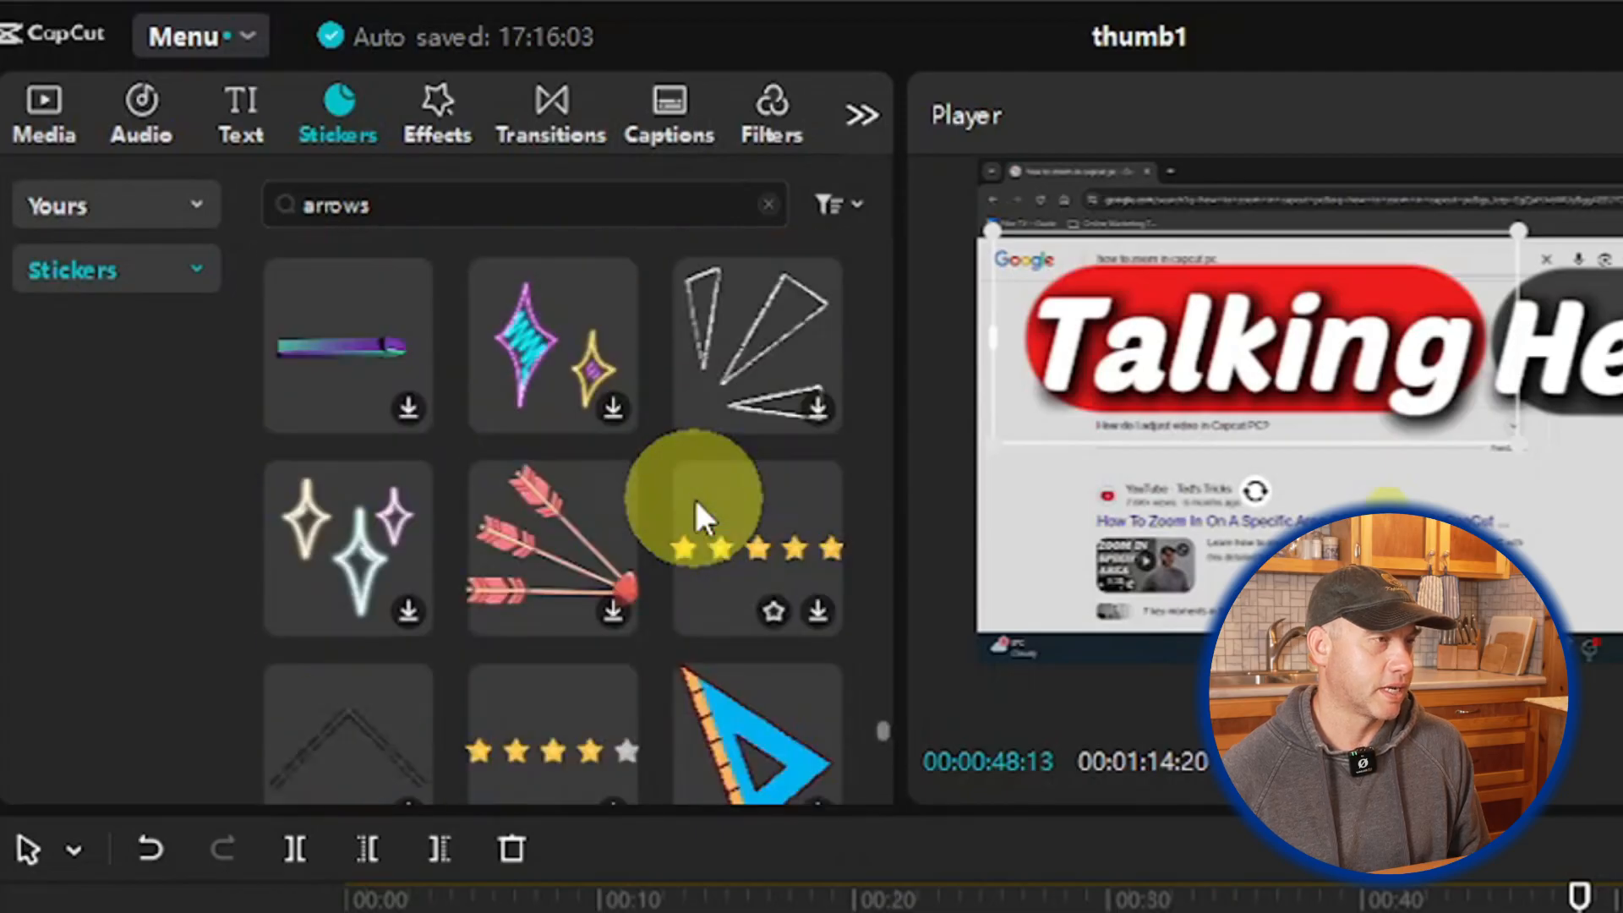
scroll(694, 495, up, 4)
scroll(693, 495, down, 10)
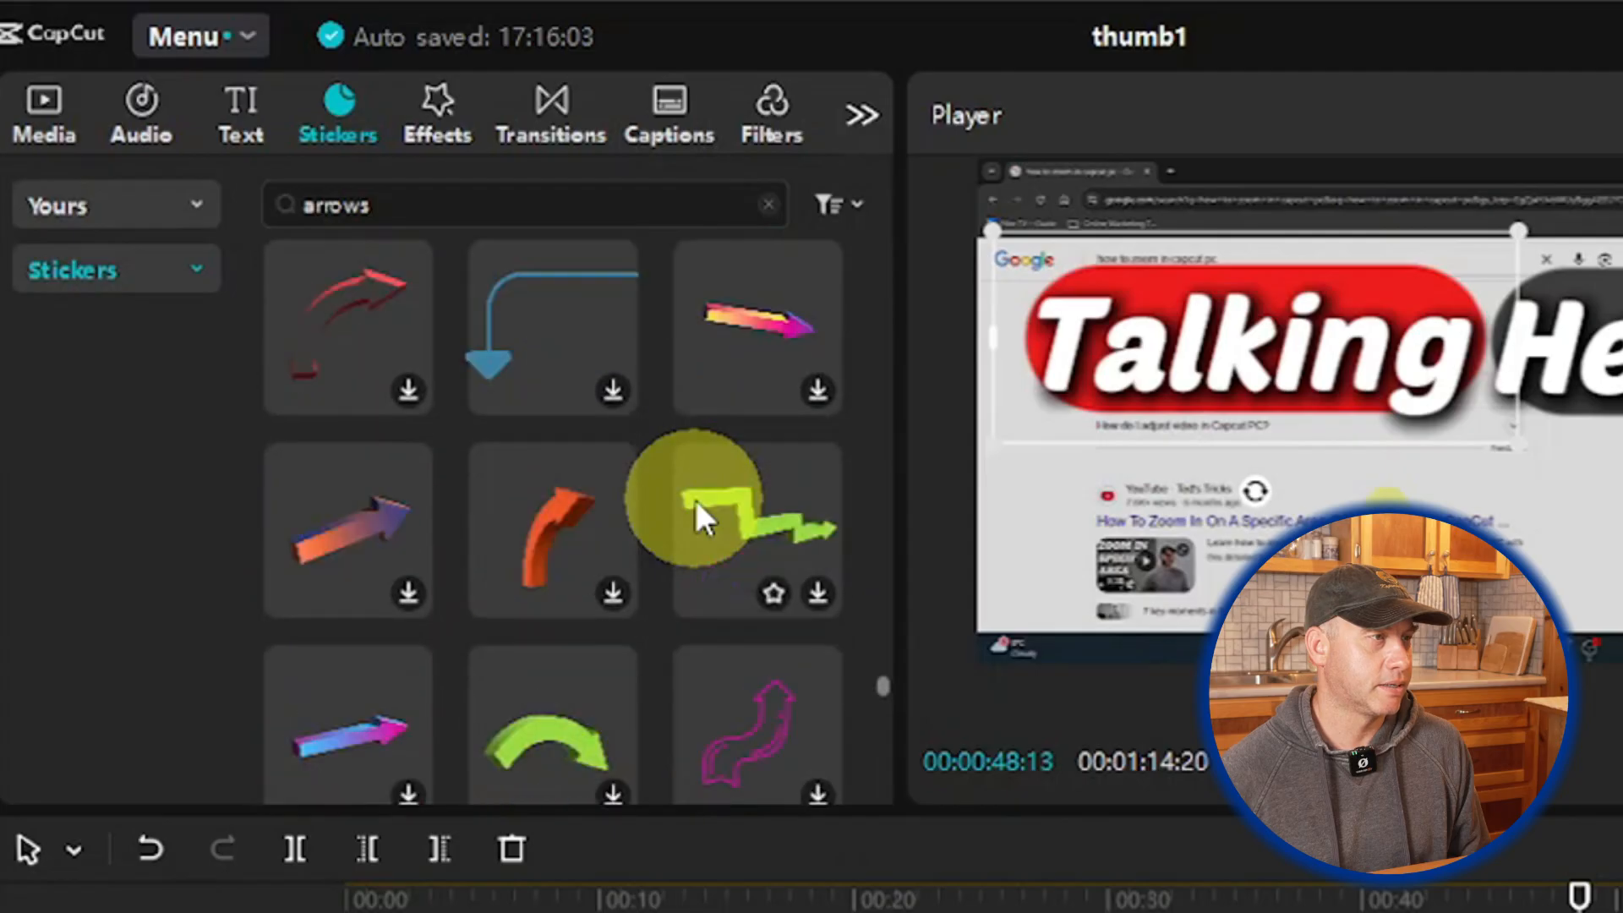
scroll(698, 507, down, 10)
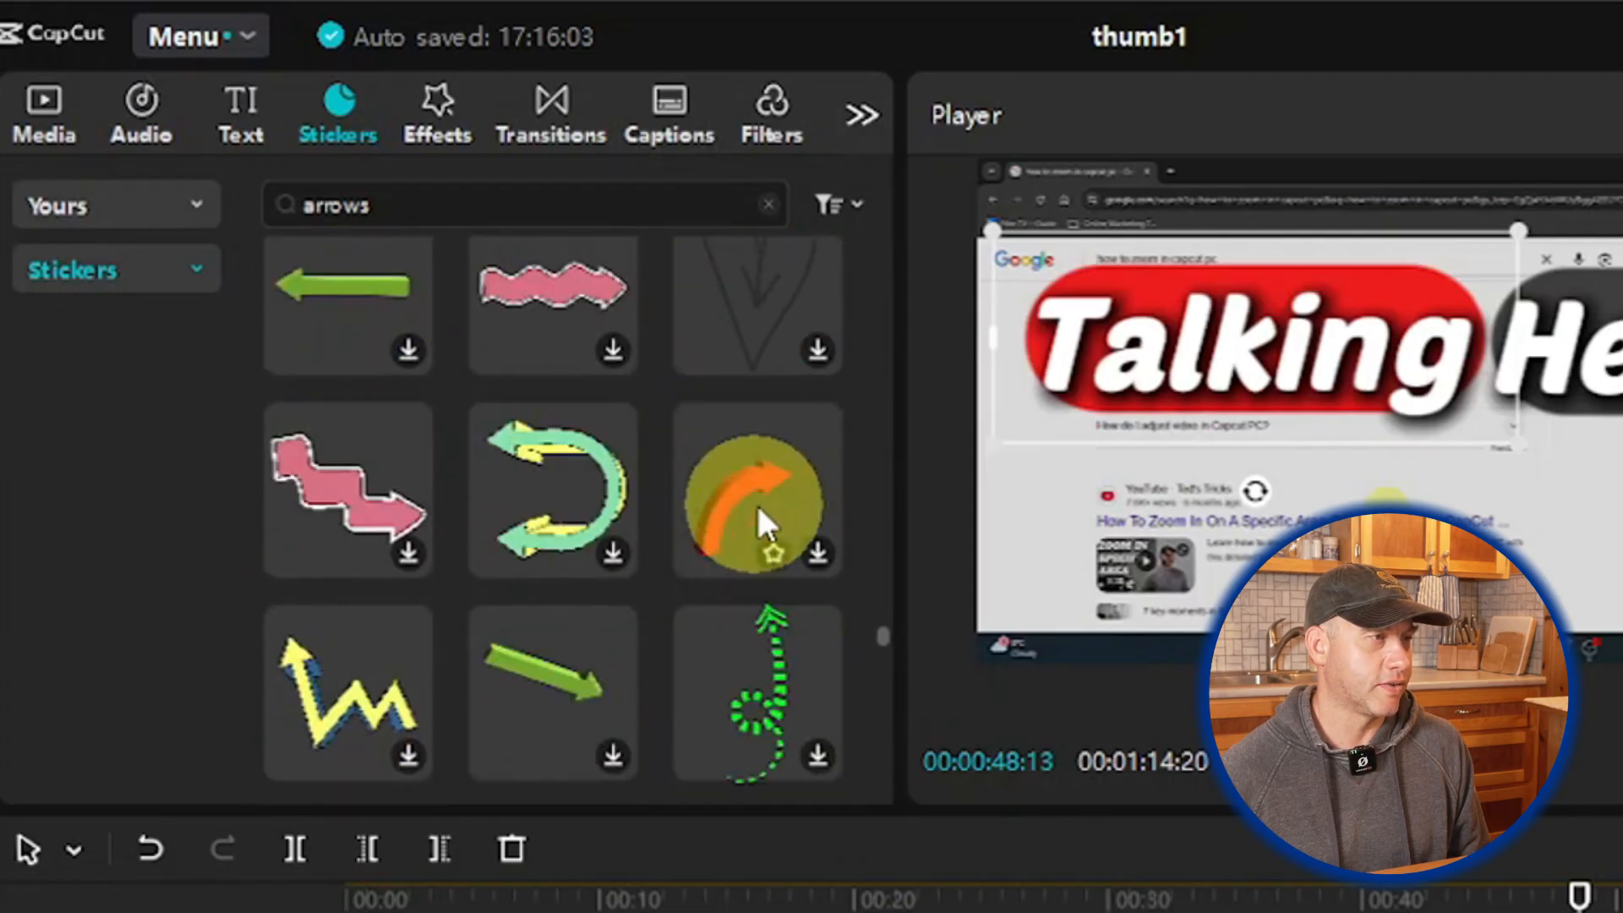
click(819, 551)
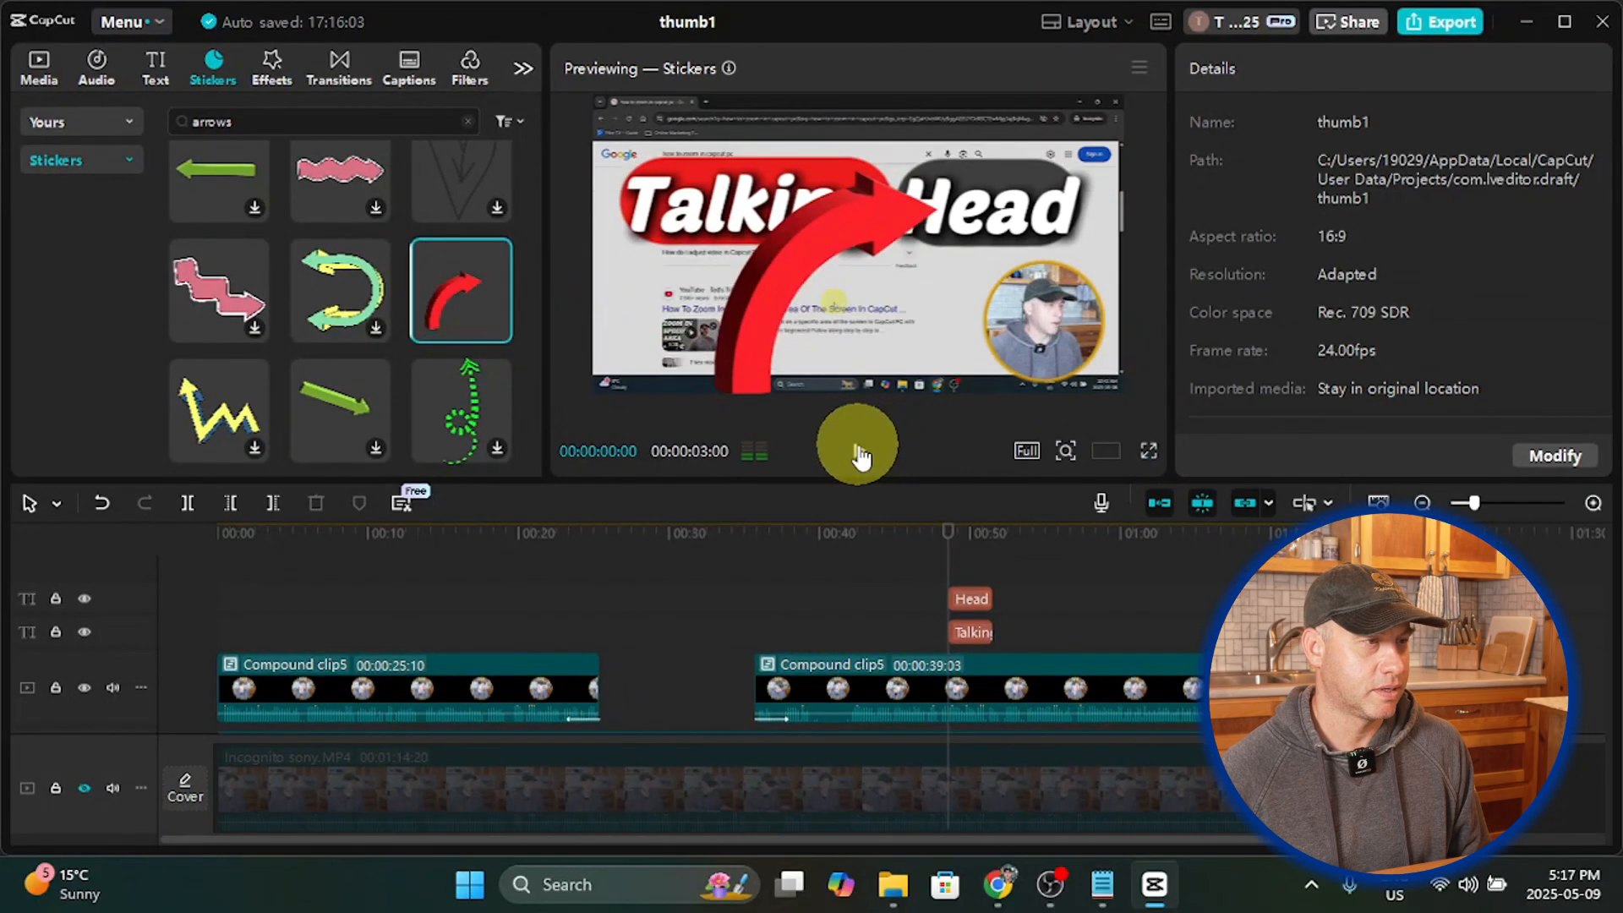
click(500, 329)
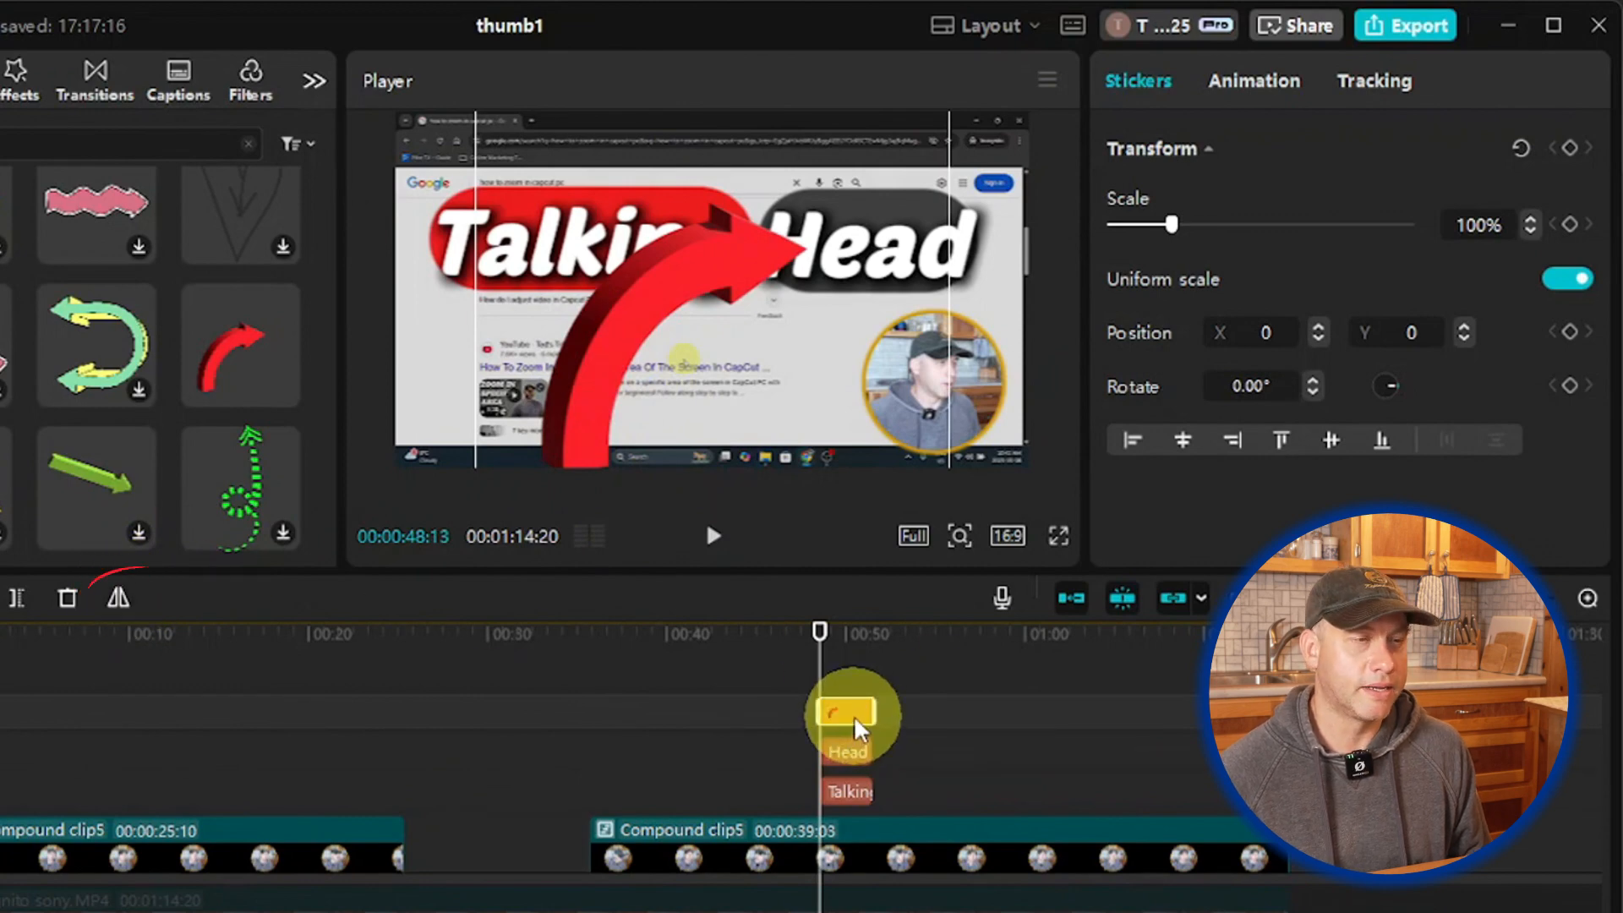
Step: Mirror the red arrow sticker, rotate it to about 119° and shift it up over the title
click(120, 597)
drag(747, 410, 757, 296)
drag(751, 456, 563, 98)
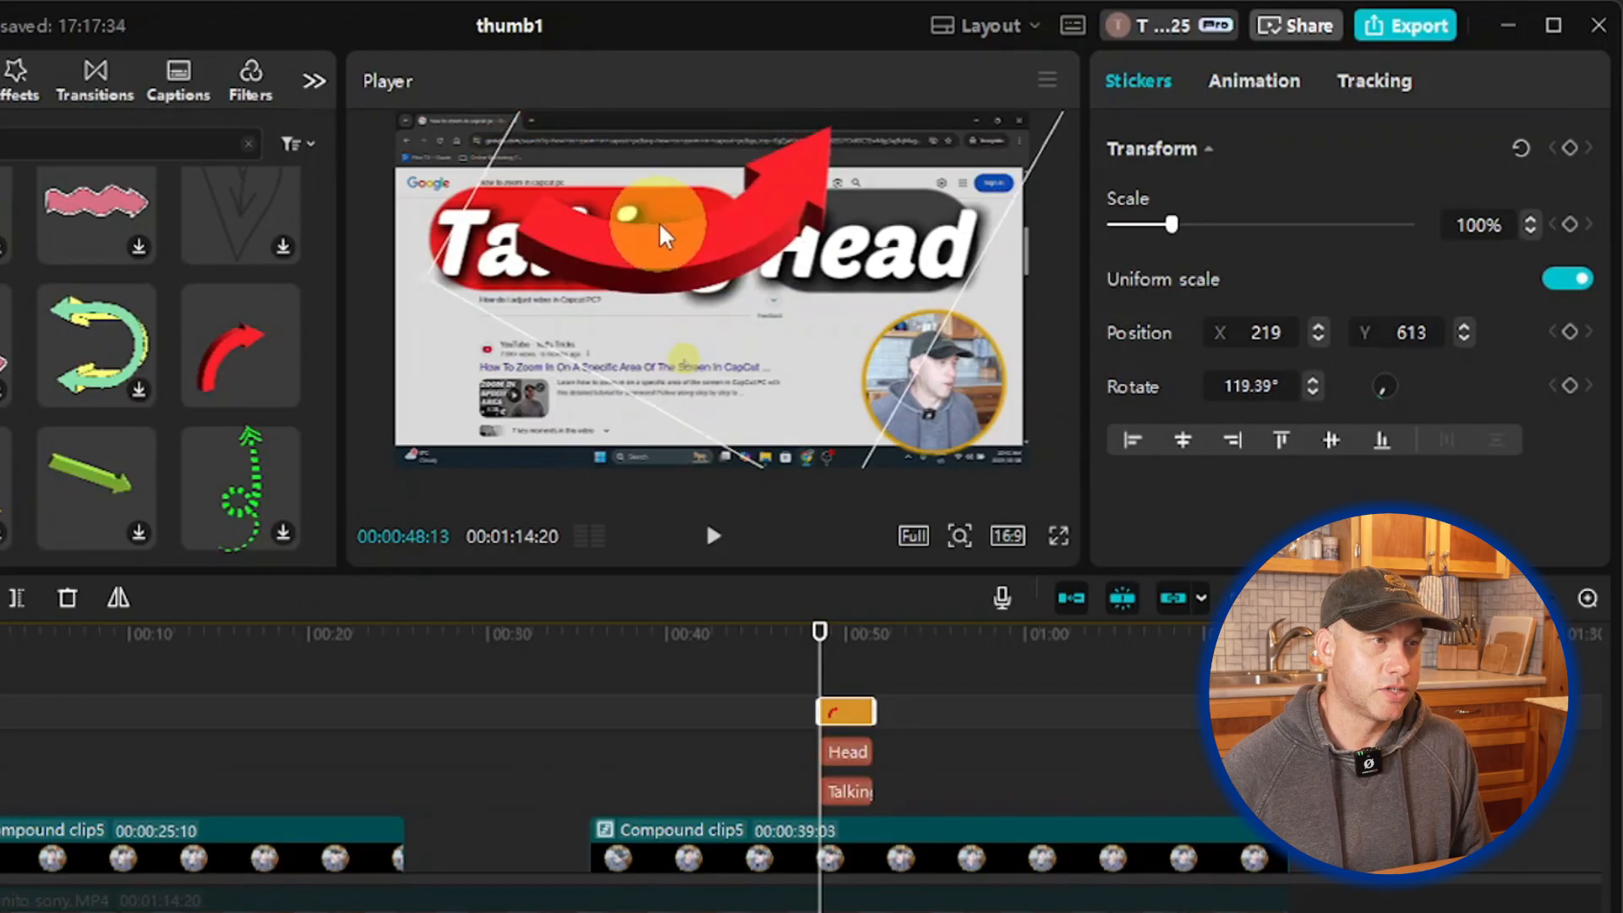
Step: Move the red arrow below the title toward the webcam circle, rotating it to about 158° and scaling it to about 87%
drag(658, 222, 668, 372)
drag(510, 207, 615, 157)
drag(791, 367, 760, 352)
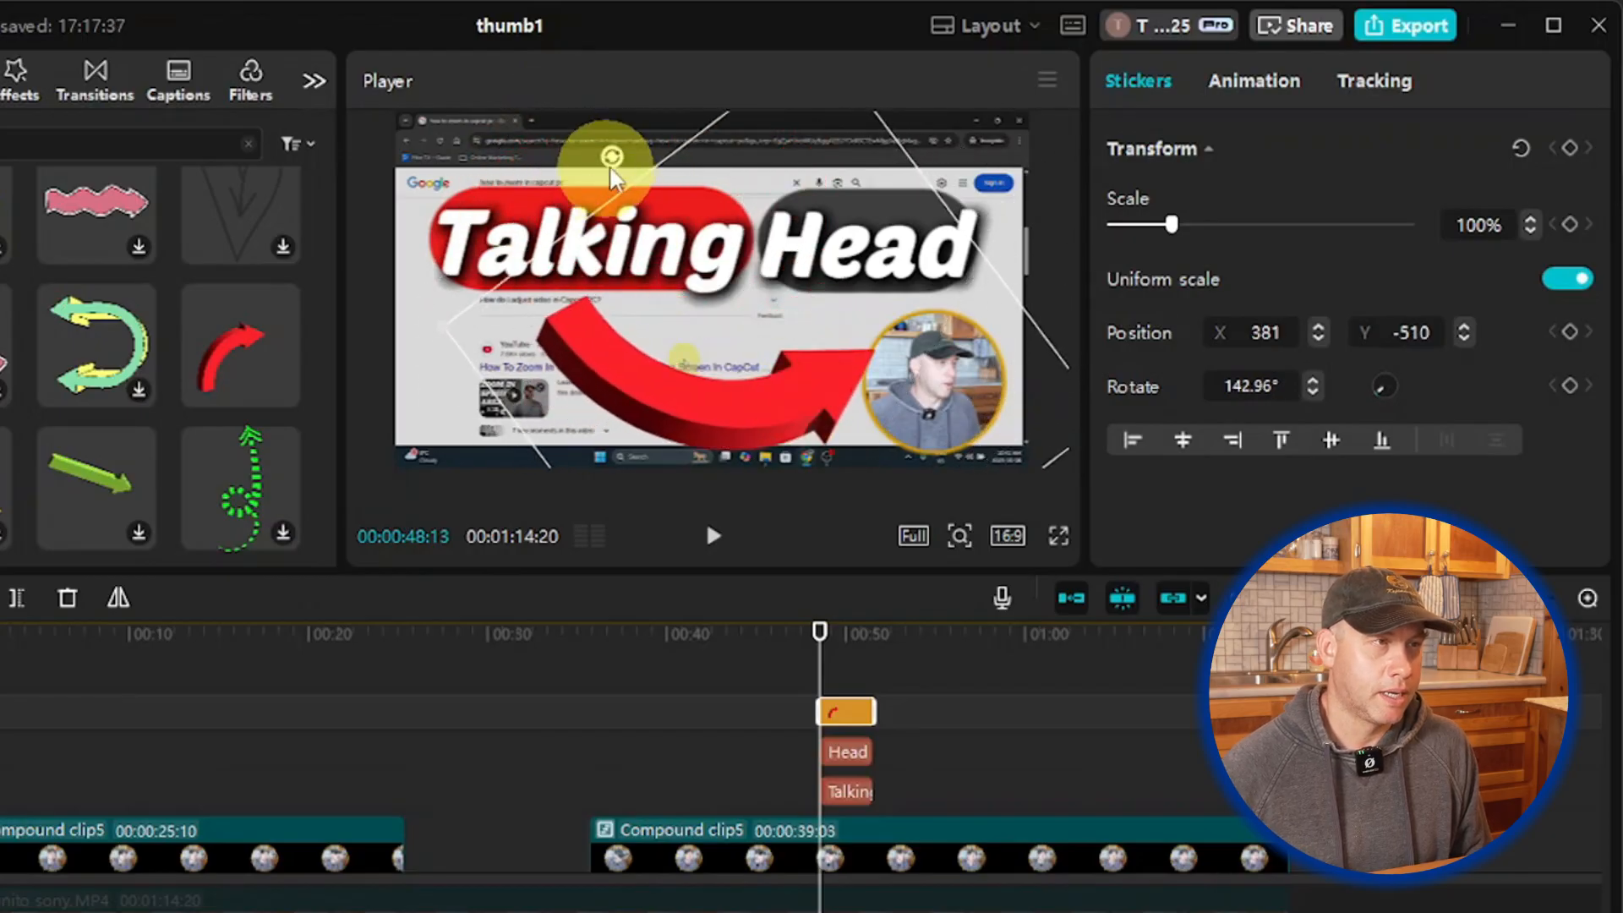
drag(612, 155, 677, 122)
drag(660, 266, 625, 354)
drag(856, 126, 820, 203)
drag(784, 267, 871, 221)
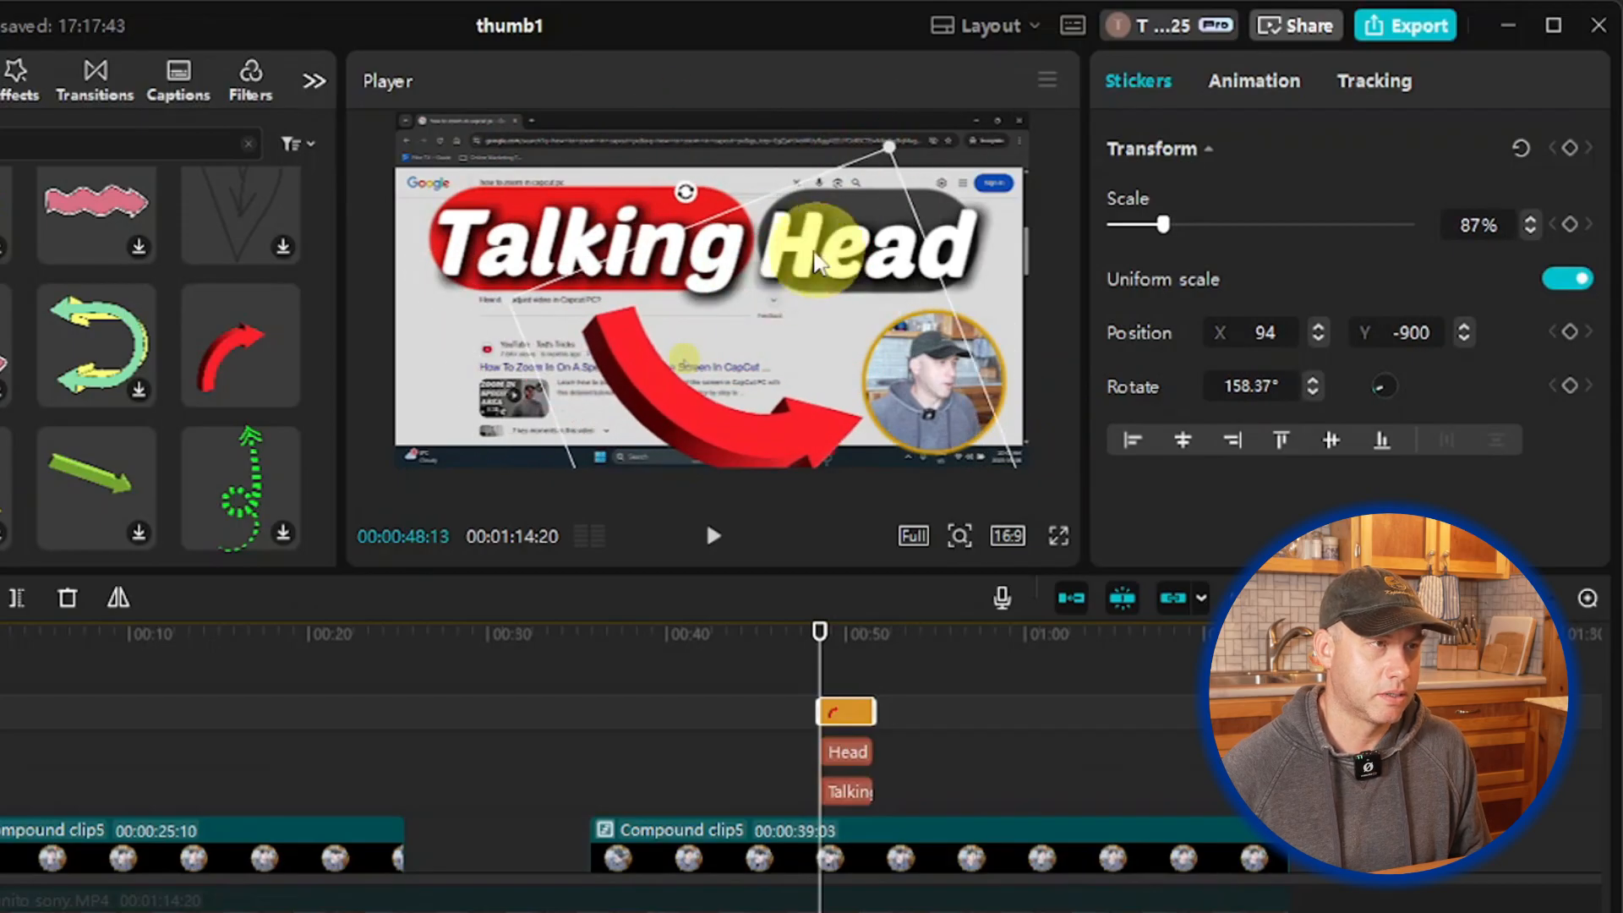
Step: Fine-tune the arrow to about 88% scale and 164° rotation, pointing at the webcam circle, and put its clip on a track beneath both texts
drag(693, 191, 723, 148)
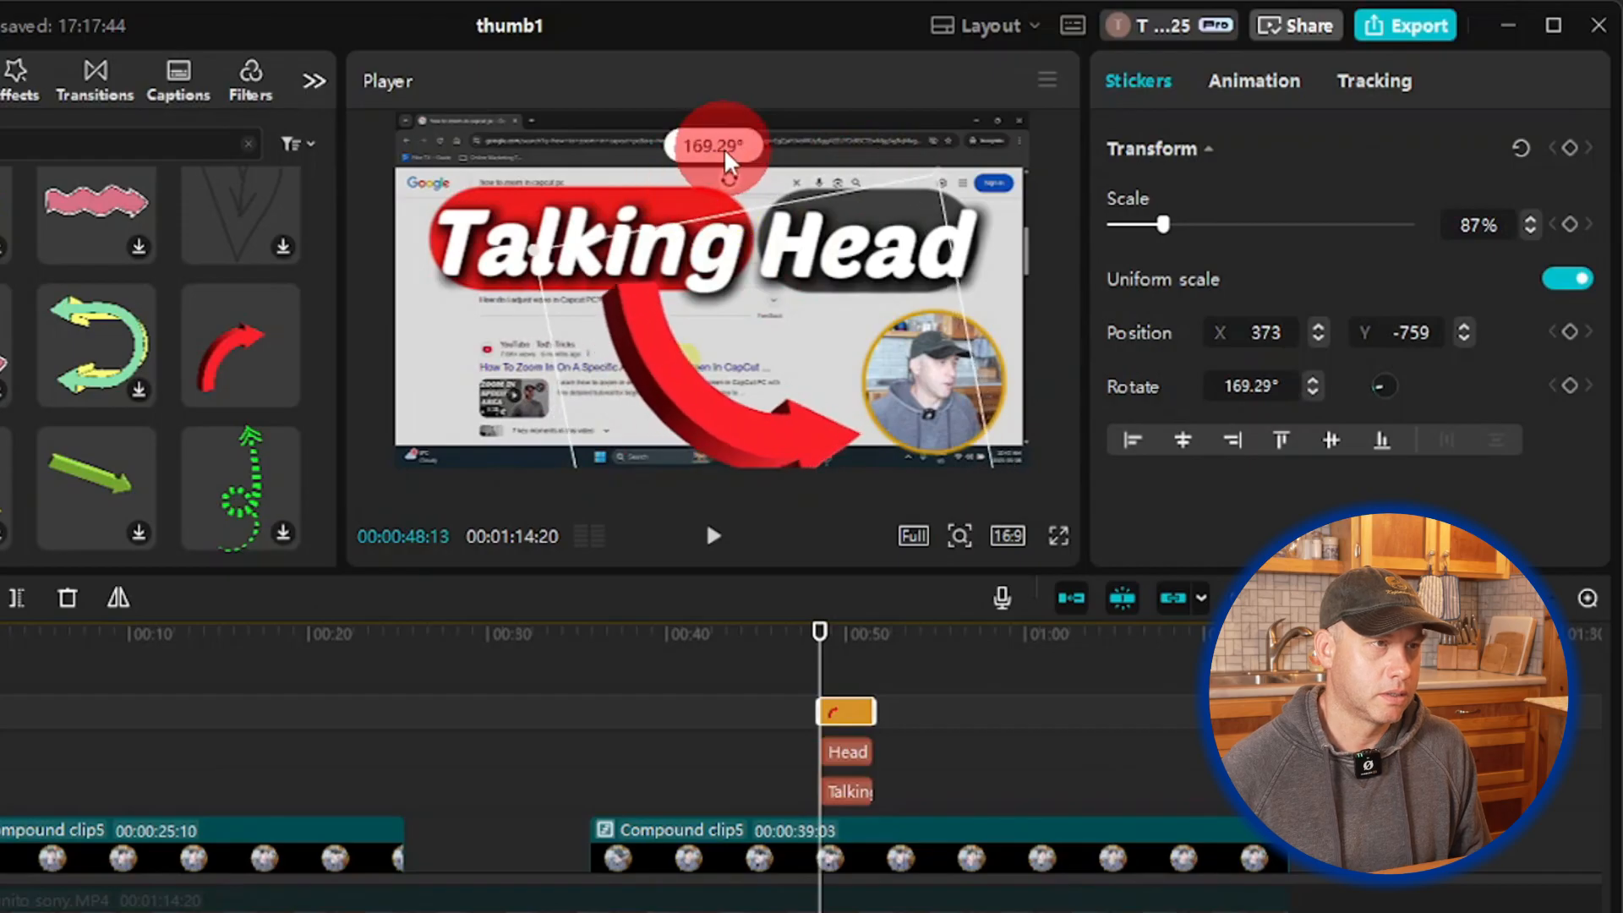
drag(689, 394, 680, 376)
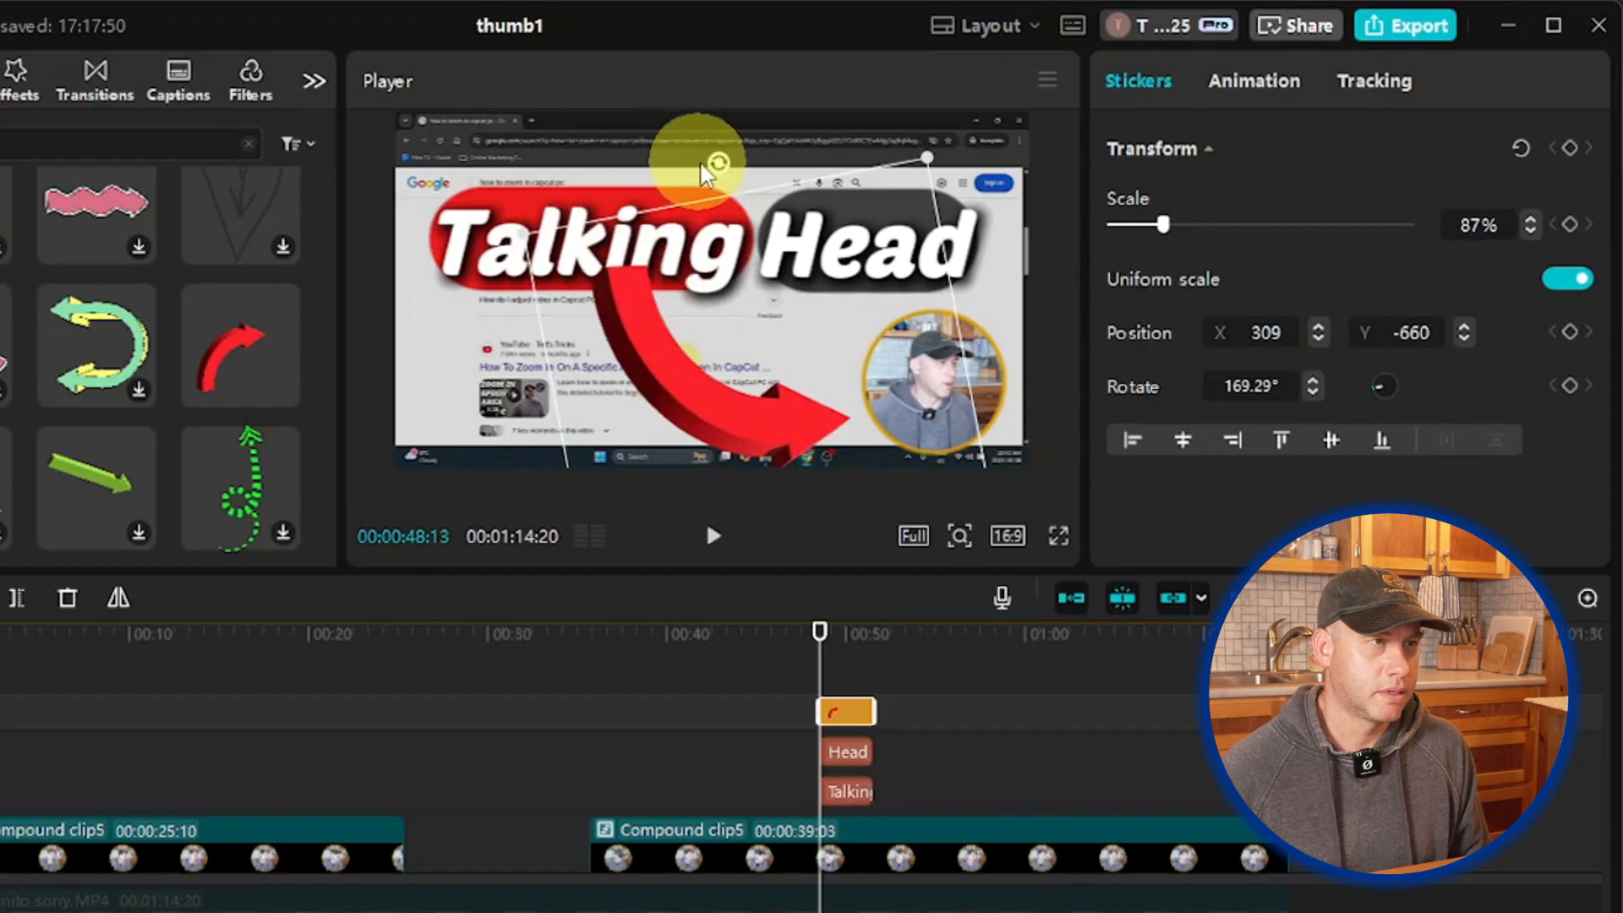
drag(523, 235, 511, 237)
drag(717, 159, 693, 162)
drag(709, 228, 702, 218)
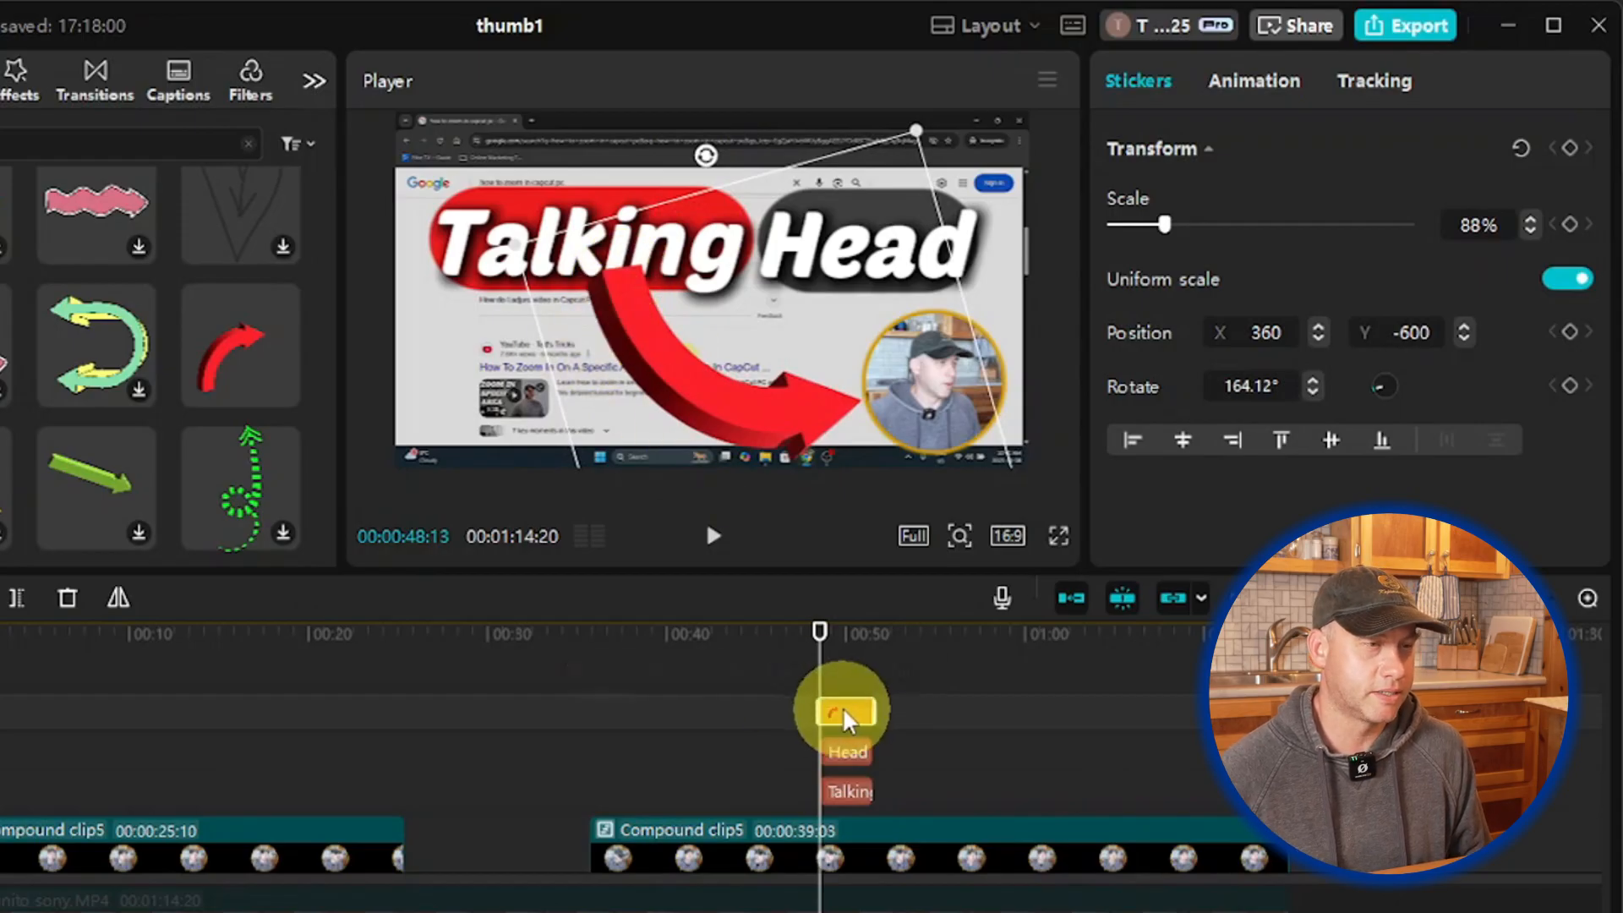
drag(844, 710, 840, 816)
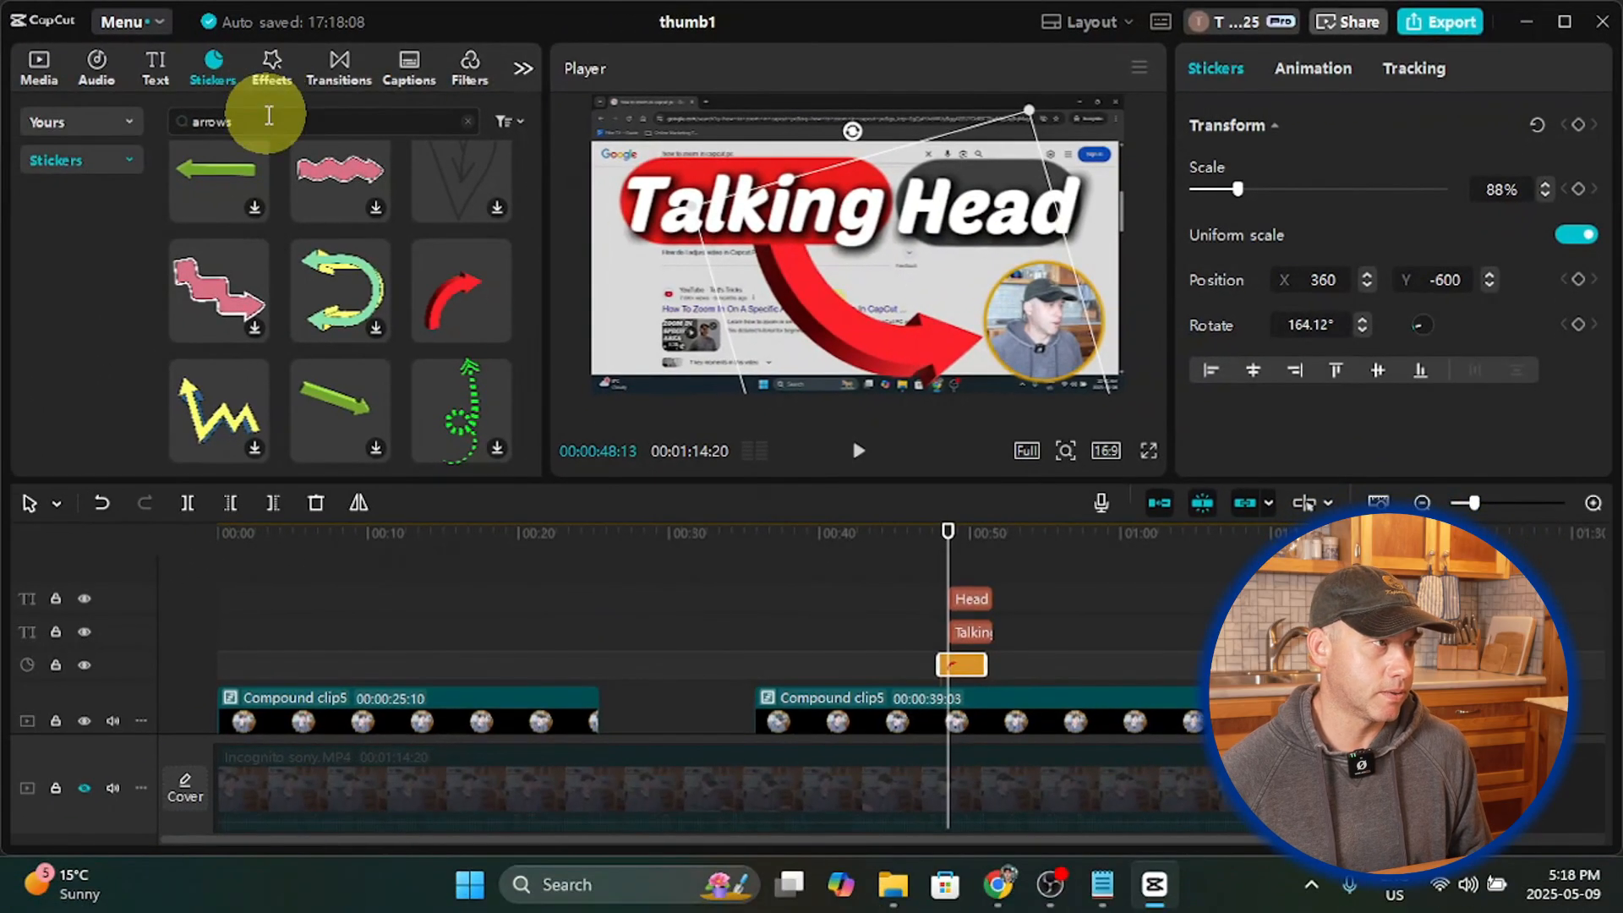
Step: Search the stickers for "capcut logo" and add the white CapCut logo sticker at the playhead
click(181, 122)
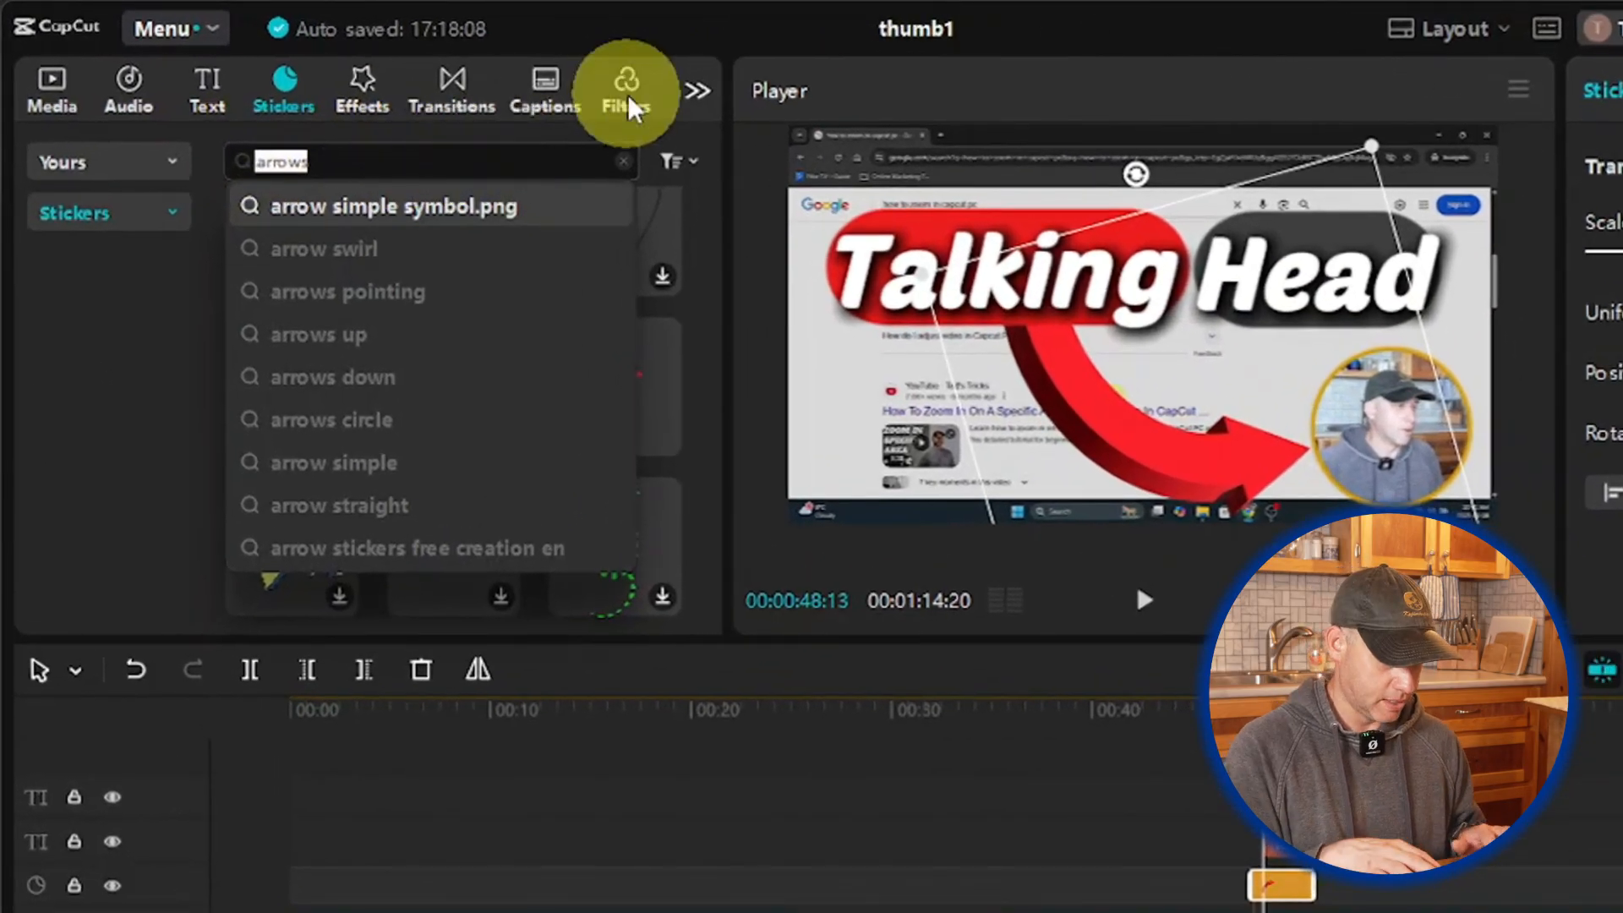
text(capcut)
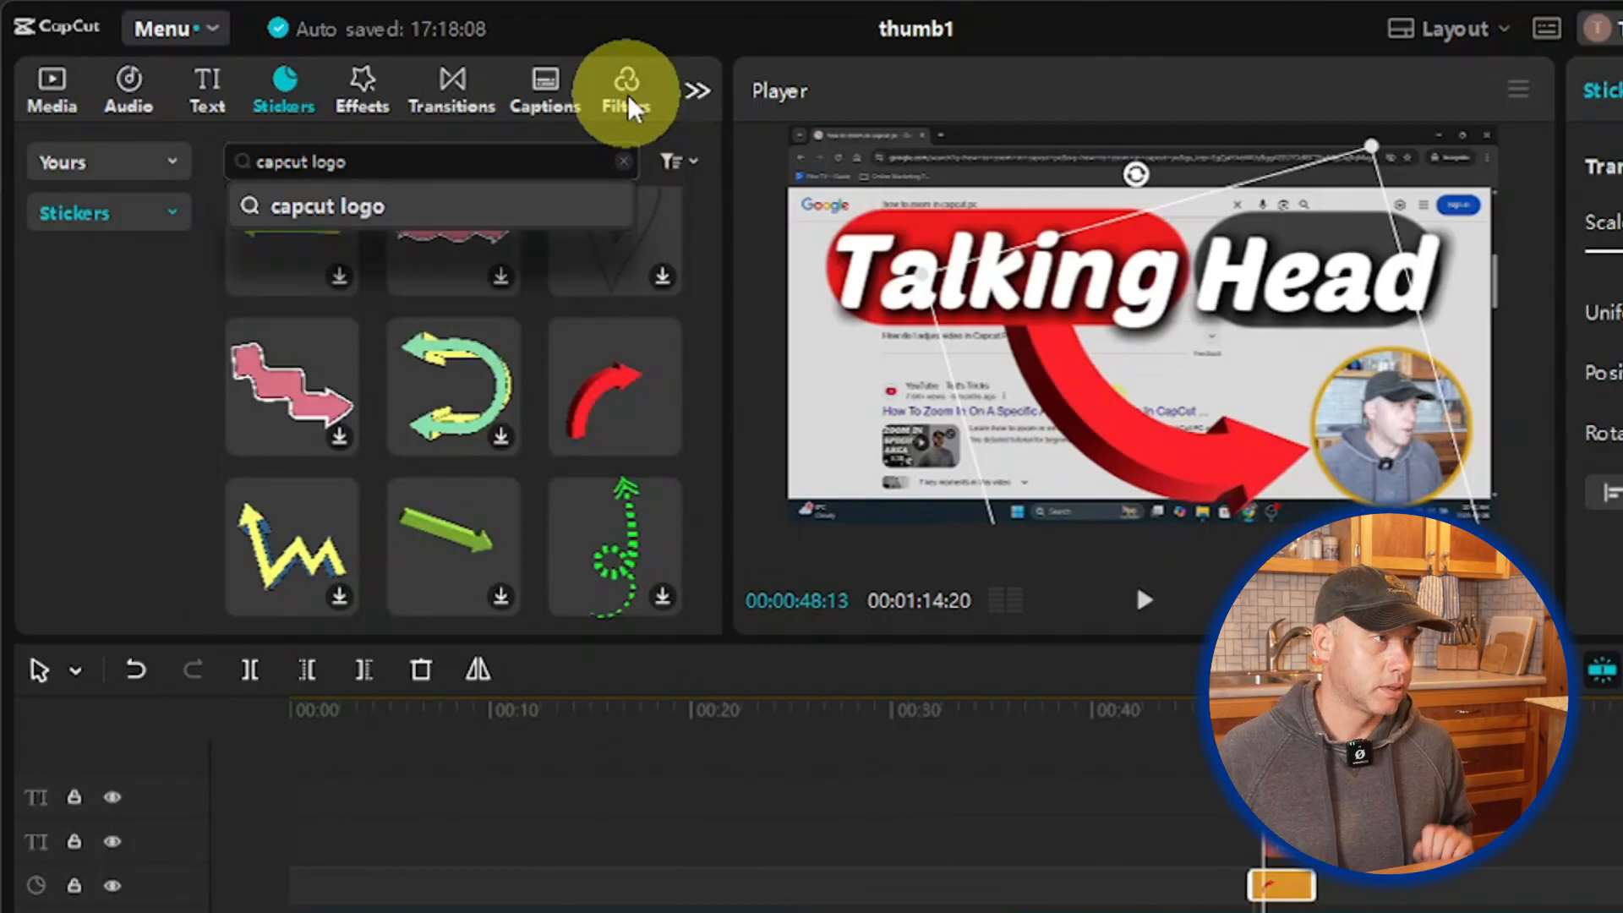
text( logo)
key(Return)
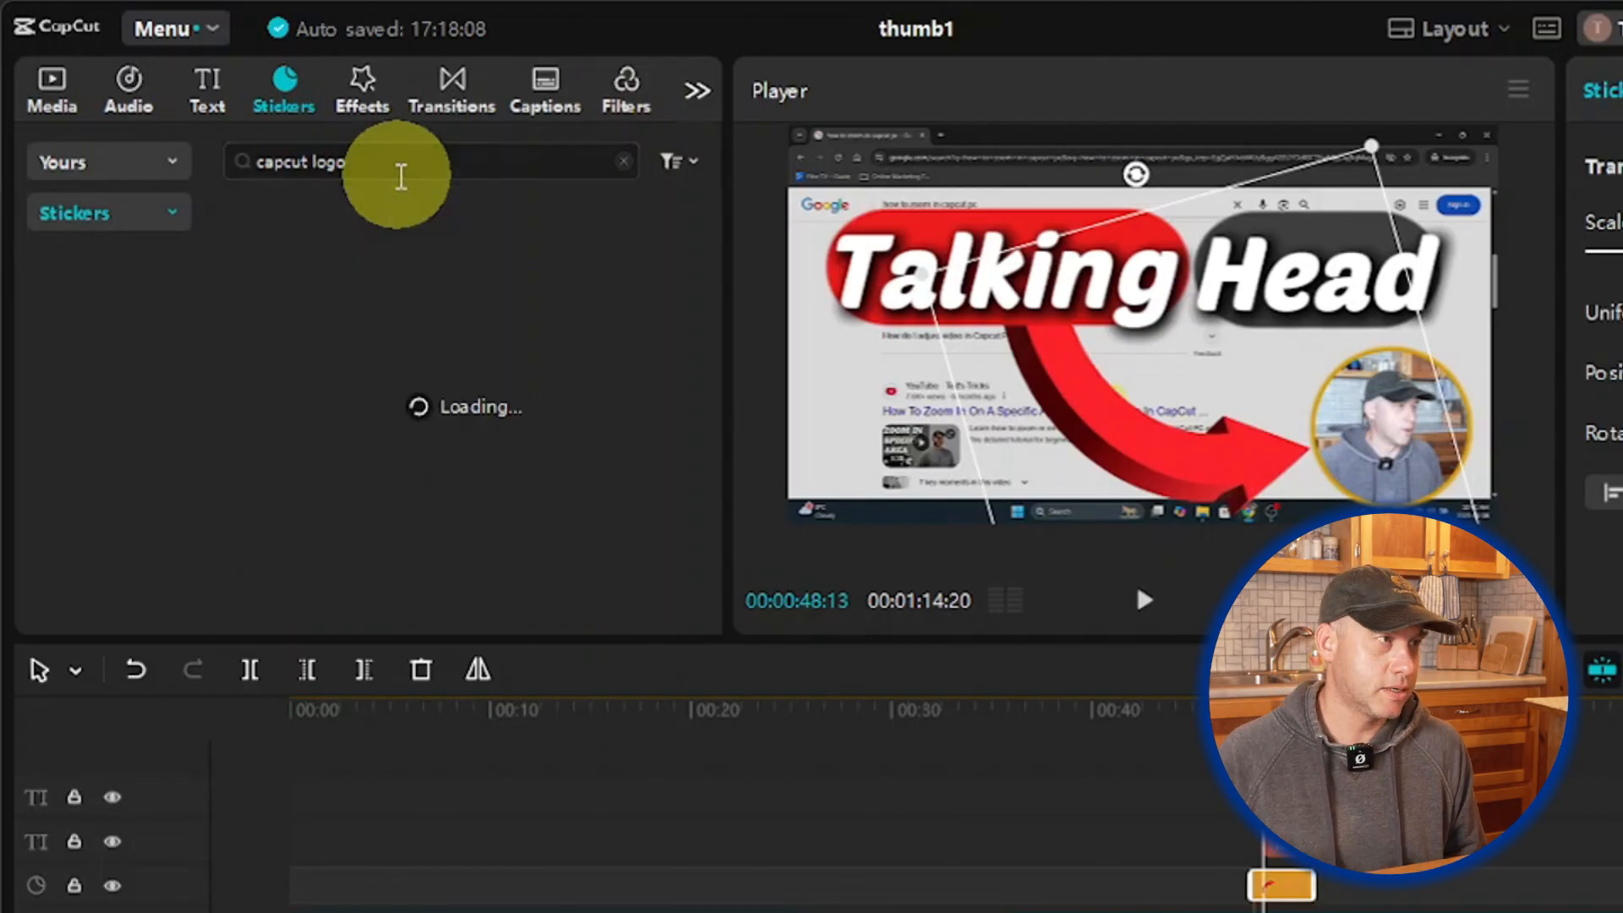
mouse_move(347, 334)
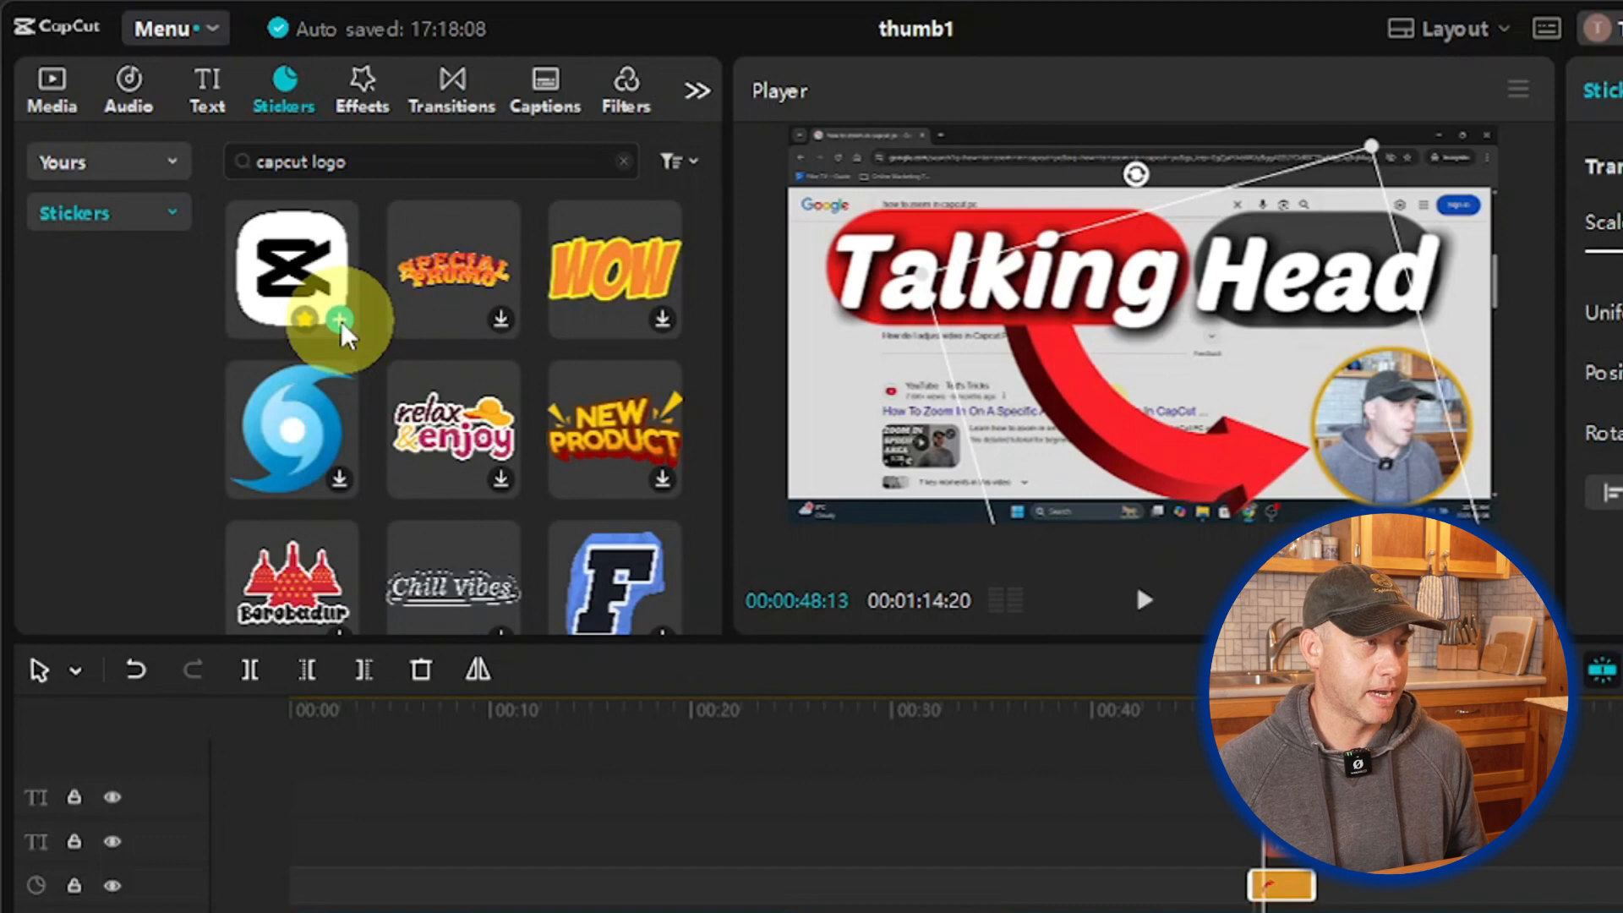
click(340, 321)
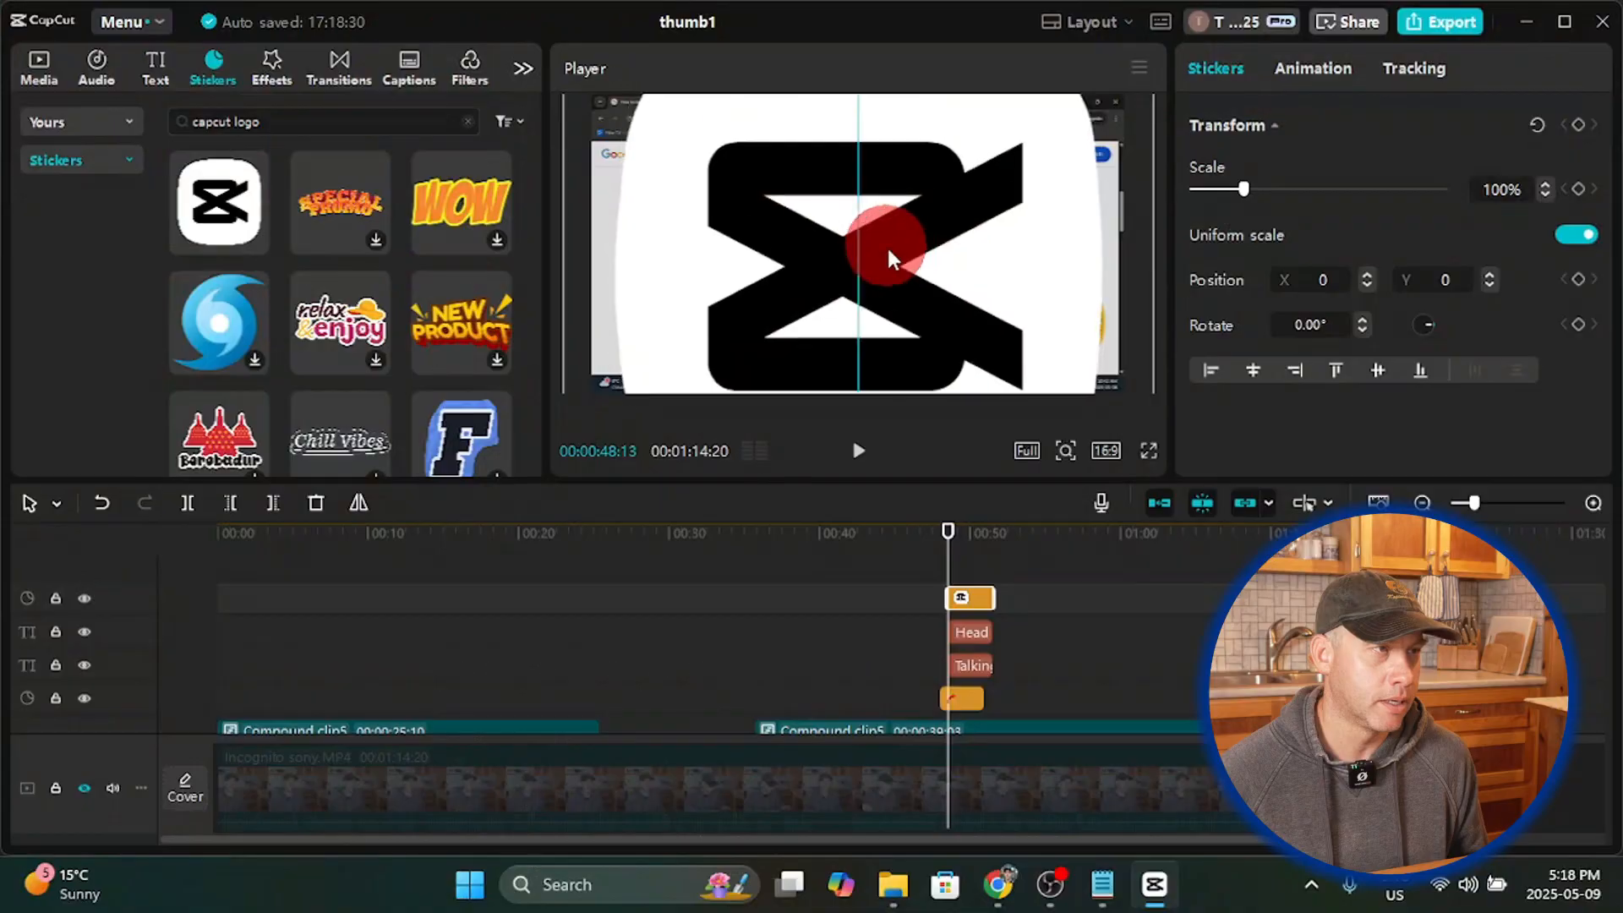
Step: Shrink the CapCut logo to about 17%, tilted about -14.6° inside the arrow's curve, and put its clip on the track beneath the arrow
drag(889, 258, 930, 372)
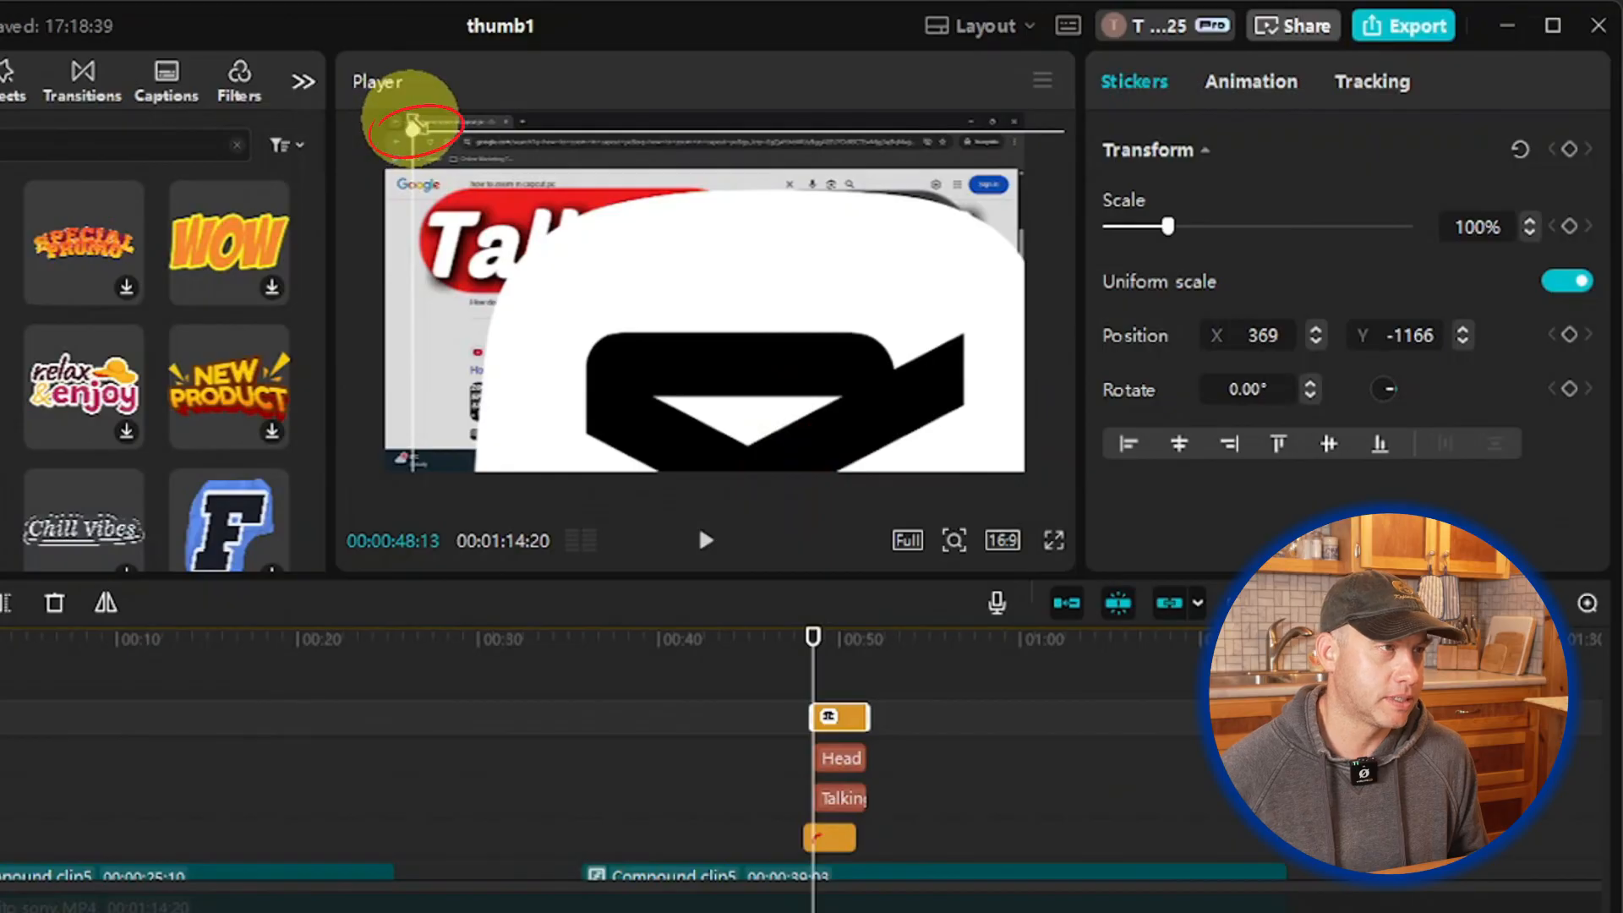
drag(406, 129, 643, 228)
drag(550, 138, 682, 314)
mouse_move(732, 433)
mouse_down()
mouse_move(779, 425)
mouse_move(759, 426)
mouse_up()
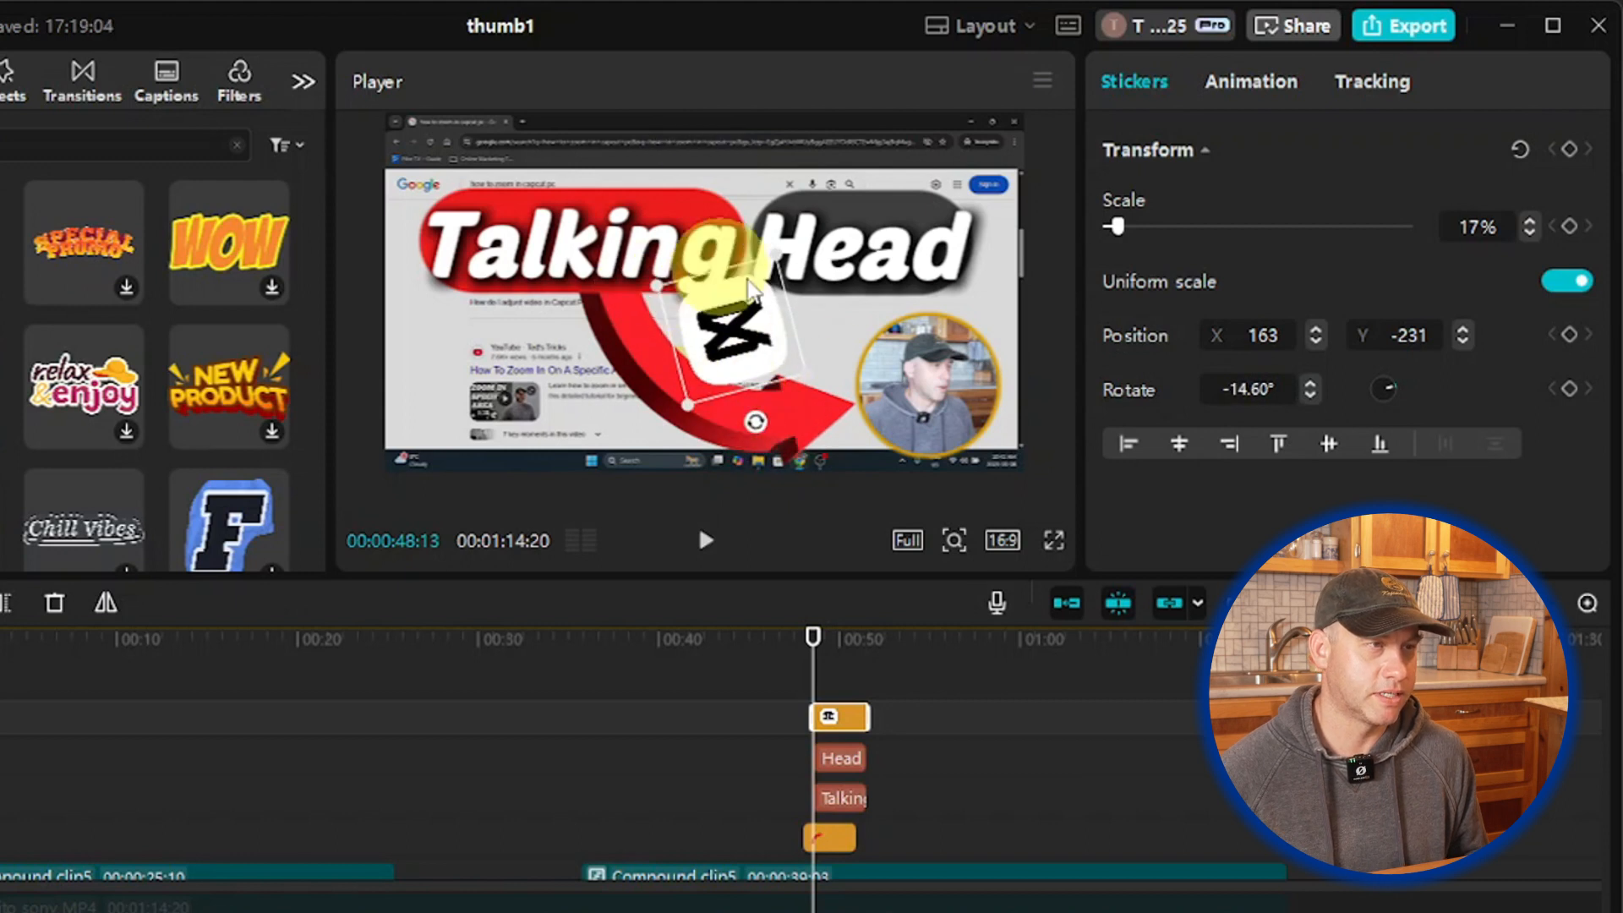
drag(764, 328, 753, 323)
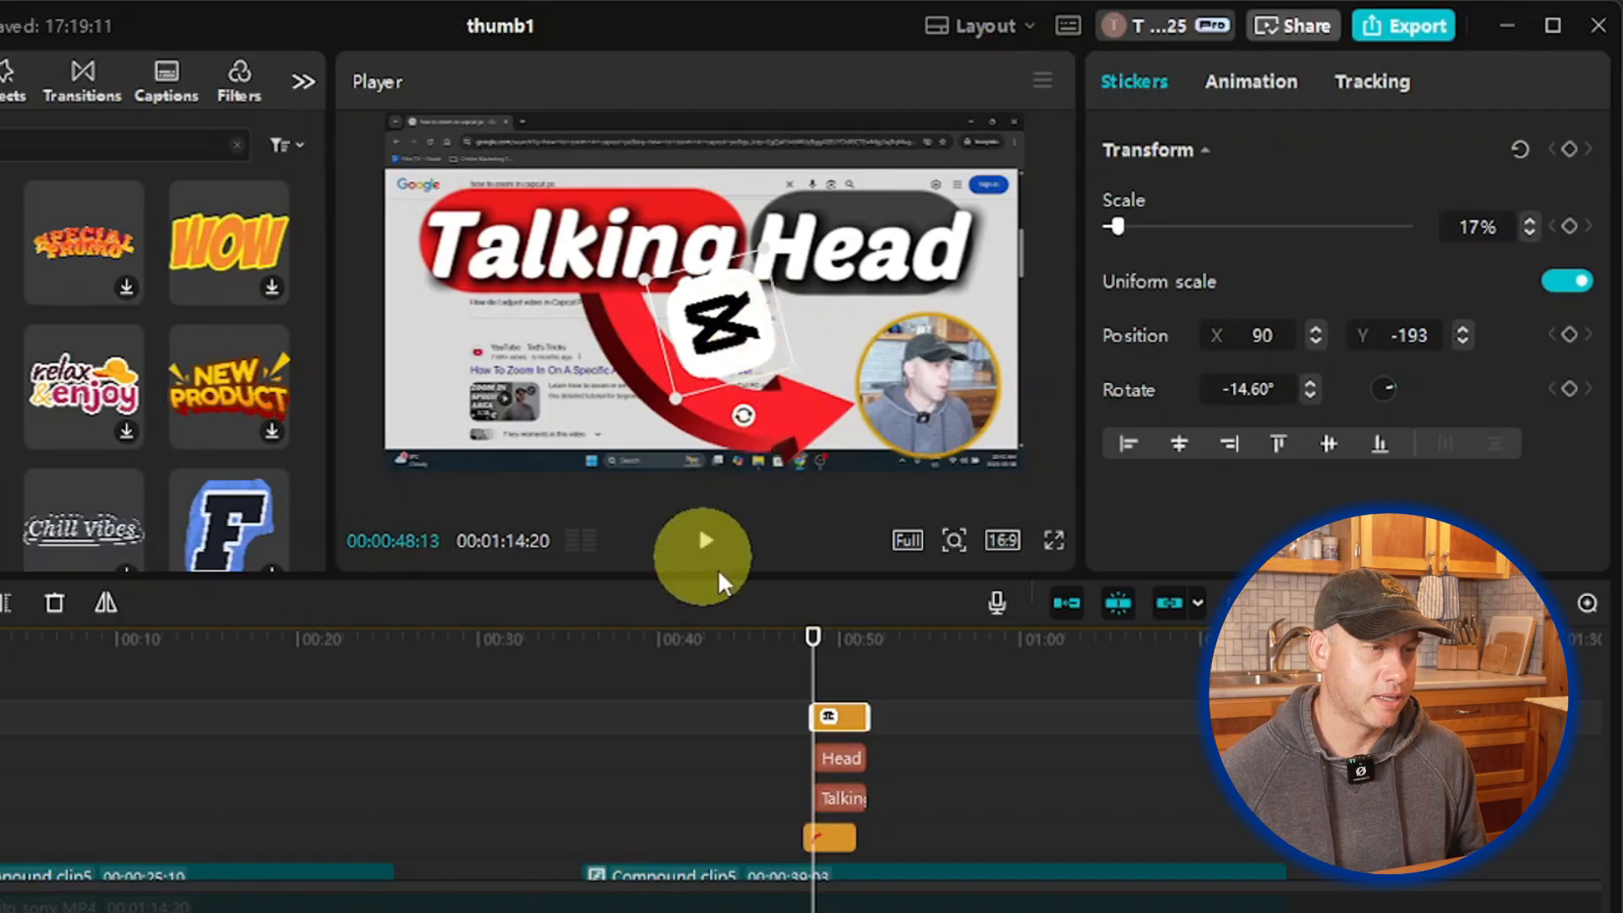
drag(840, 717, 818, 861)
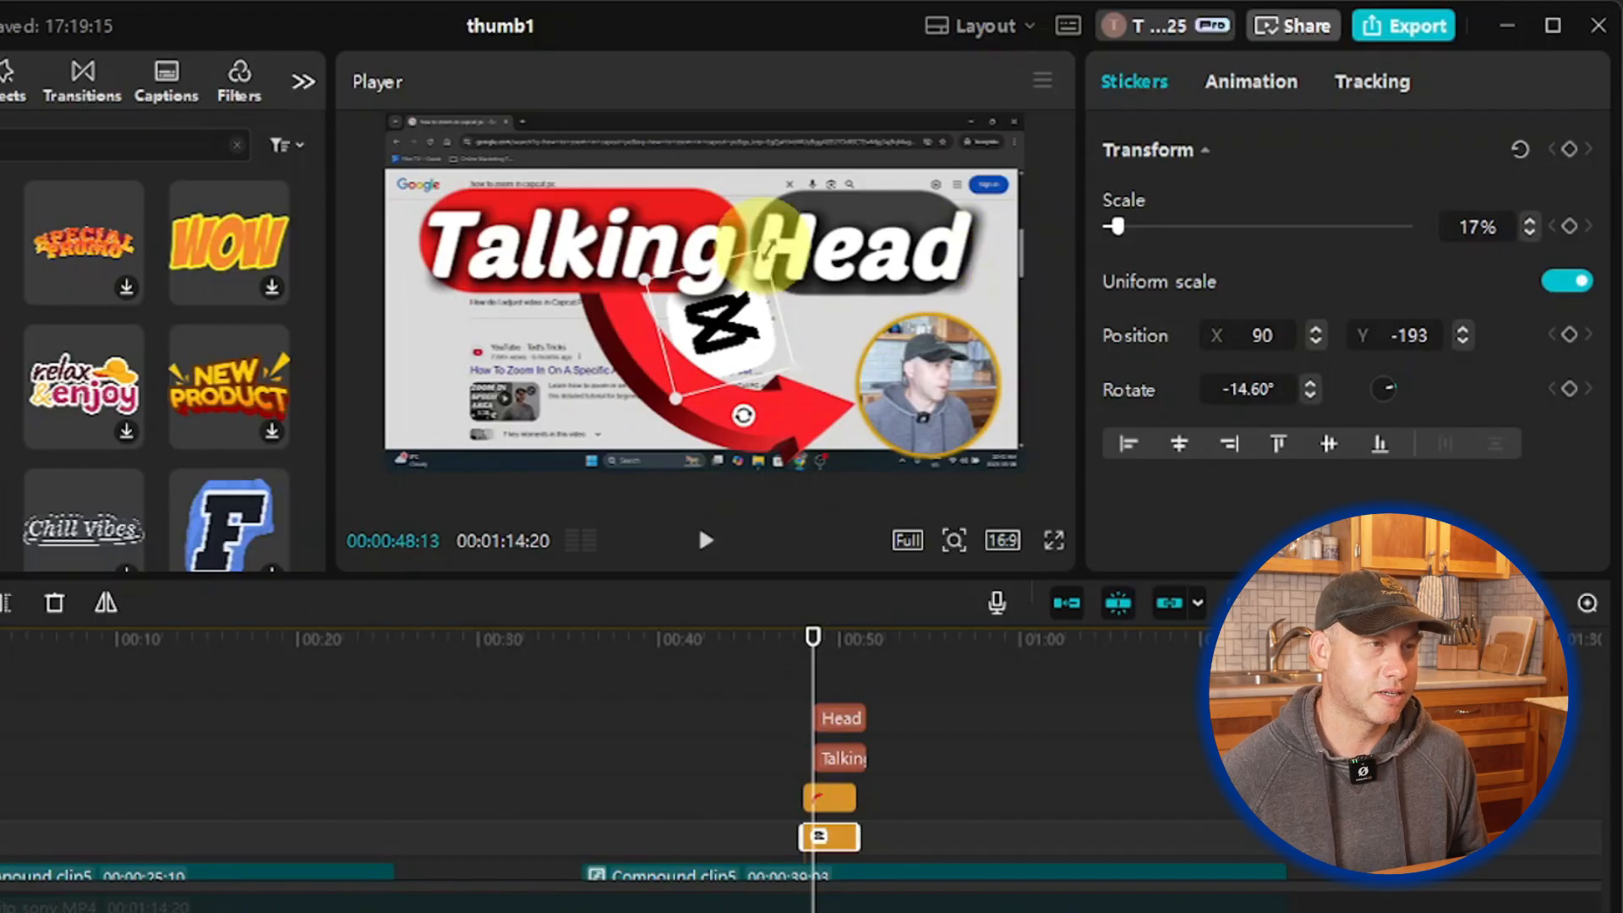
drag(767, 247, 773, 309)
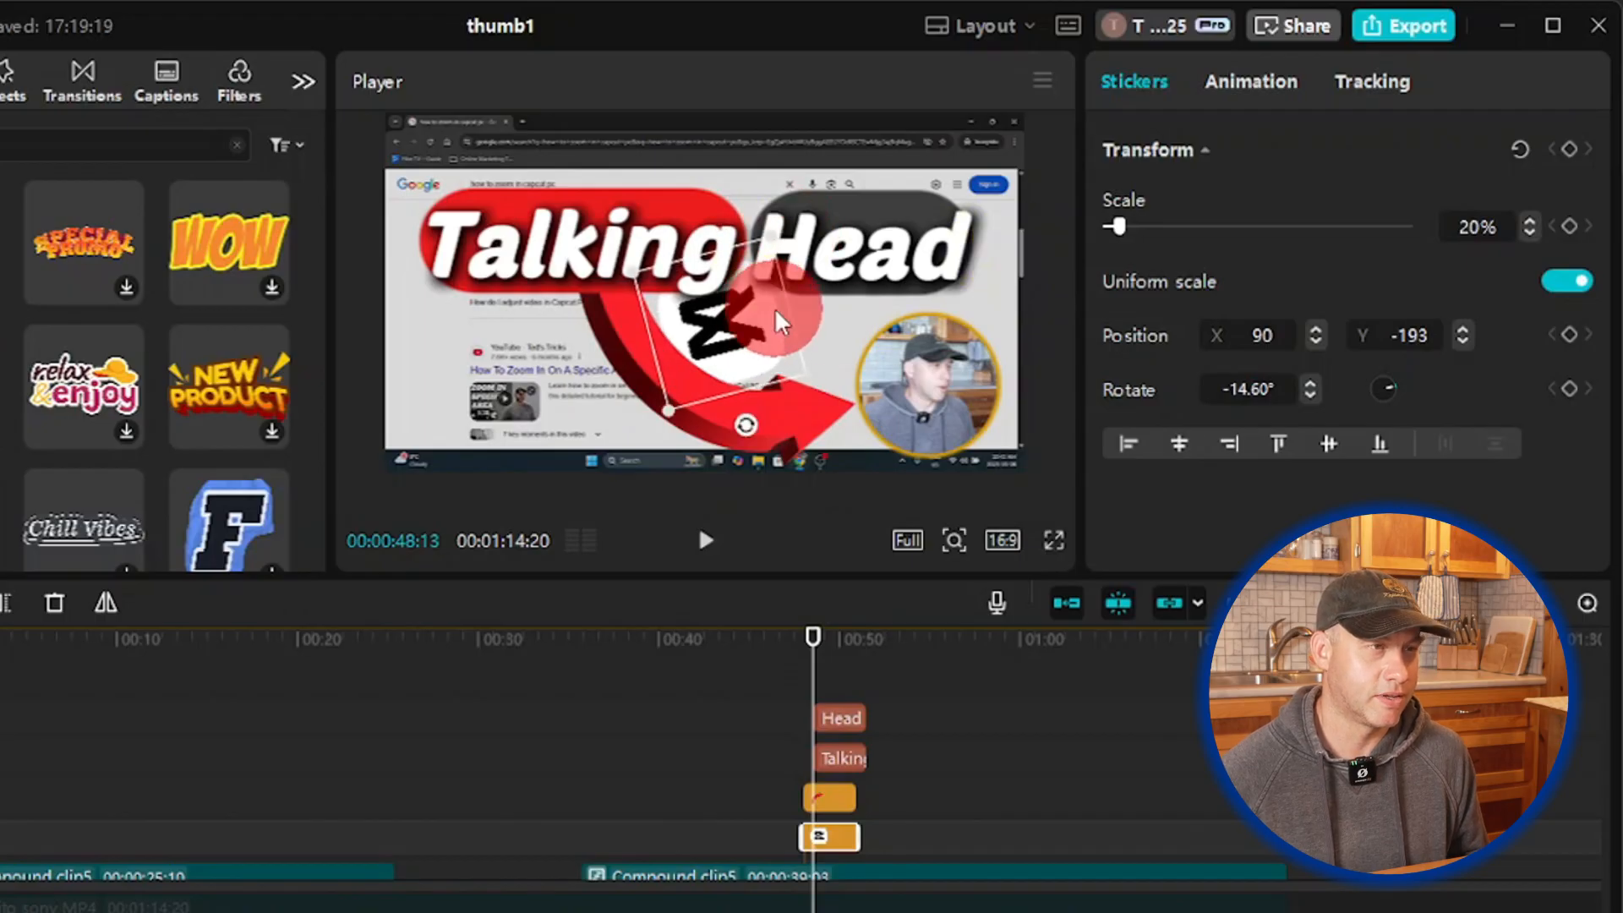
click(744, 318)
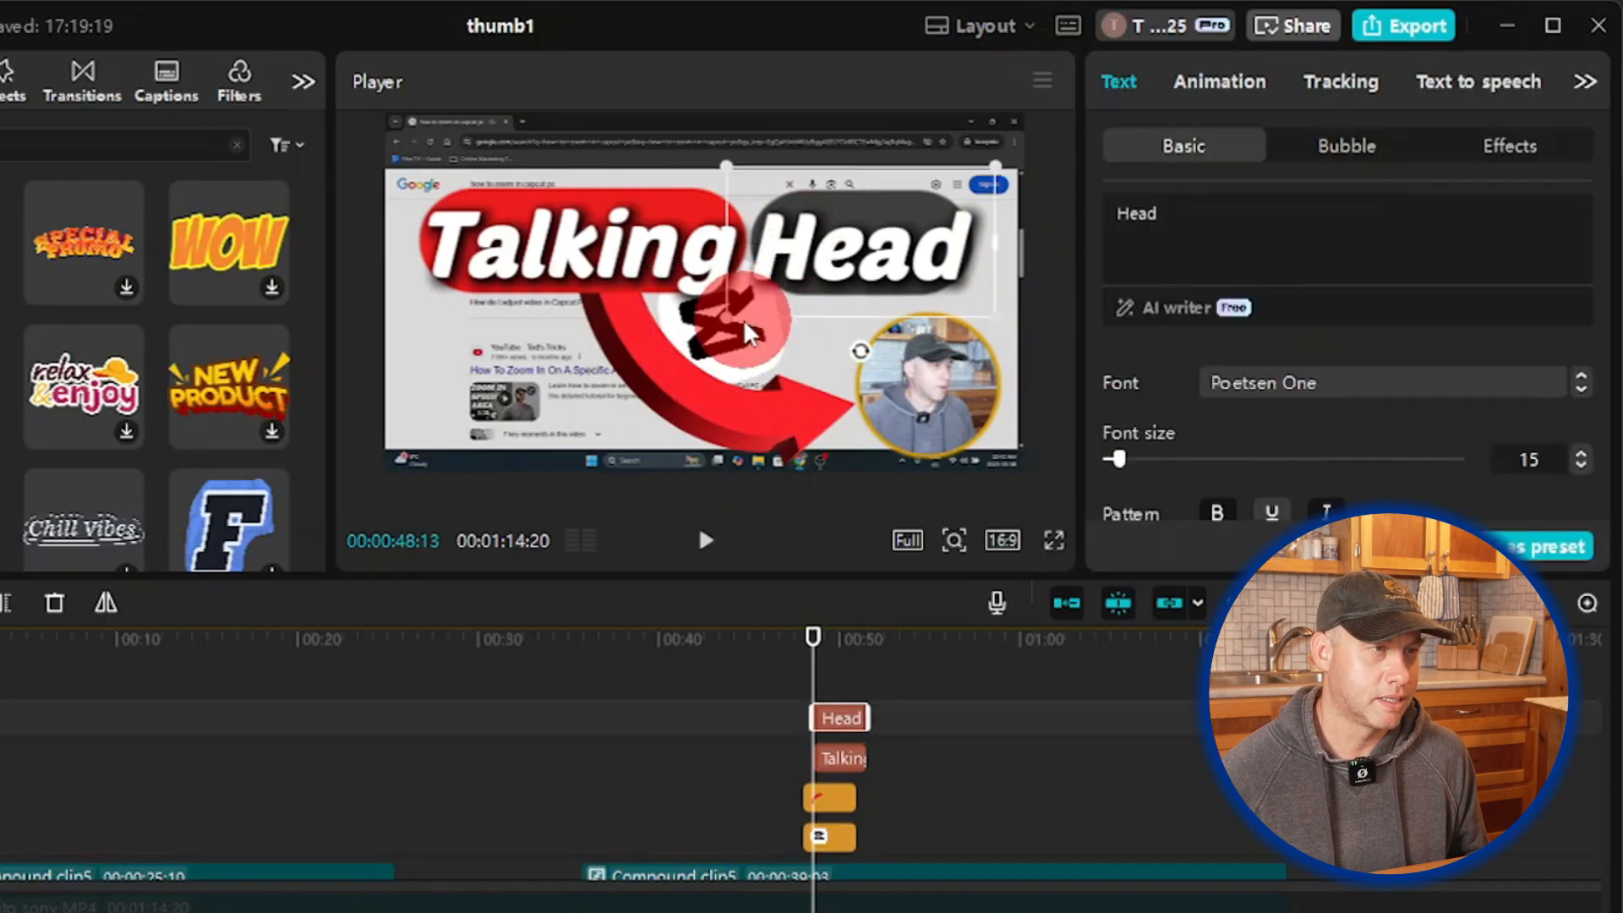
click(759, 312)
drag(747, 325, 741, 318)
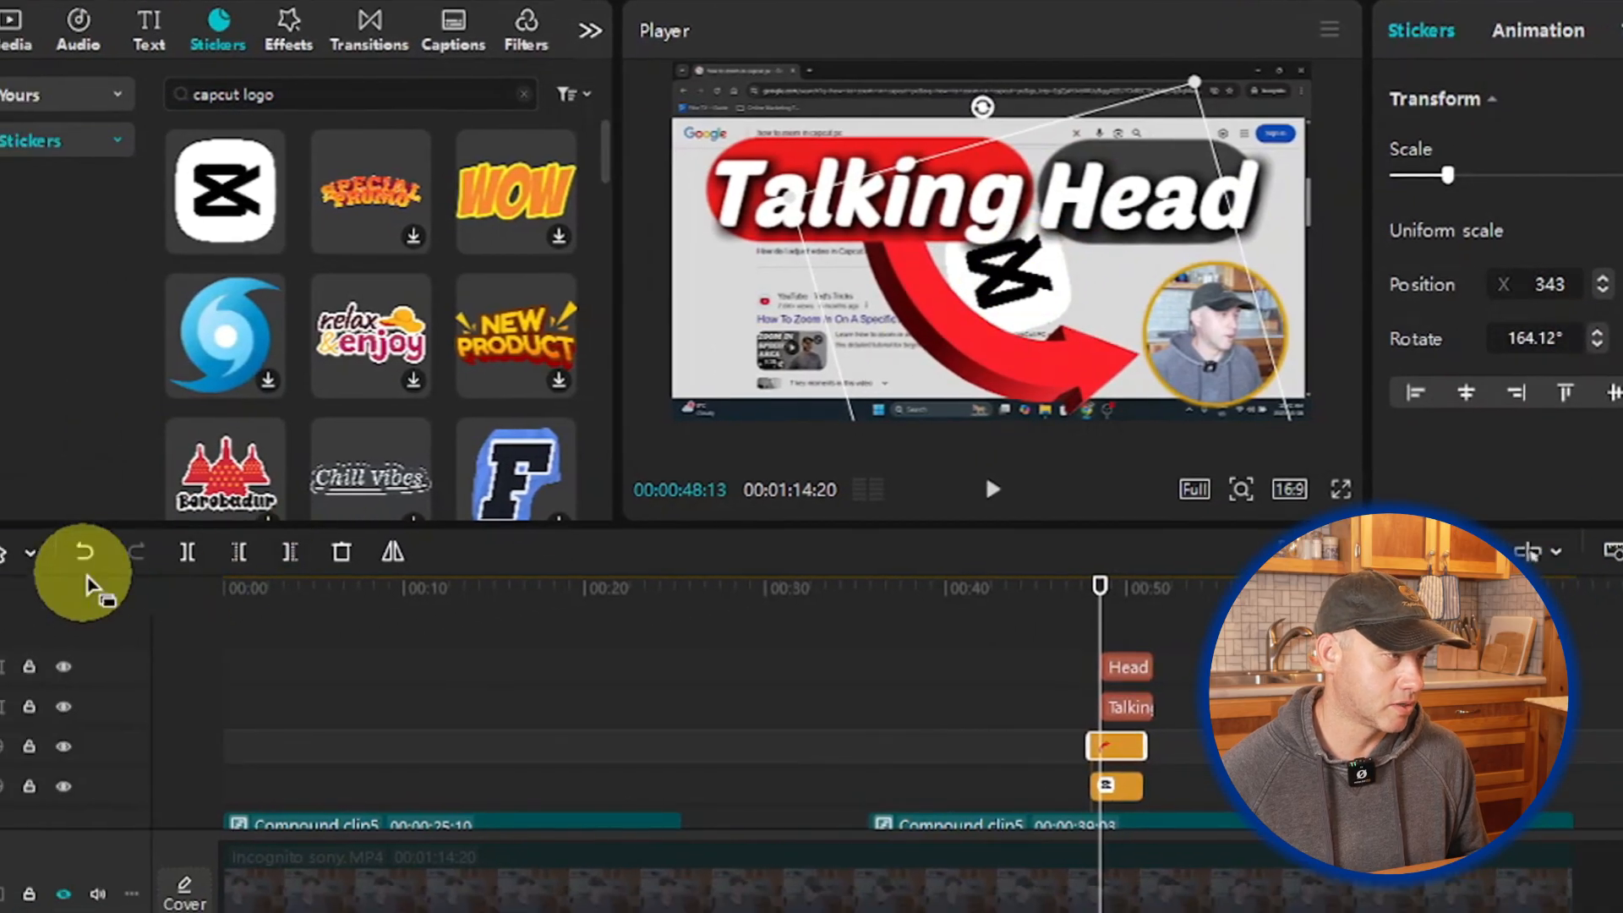
click(84, 552)
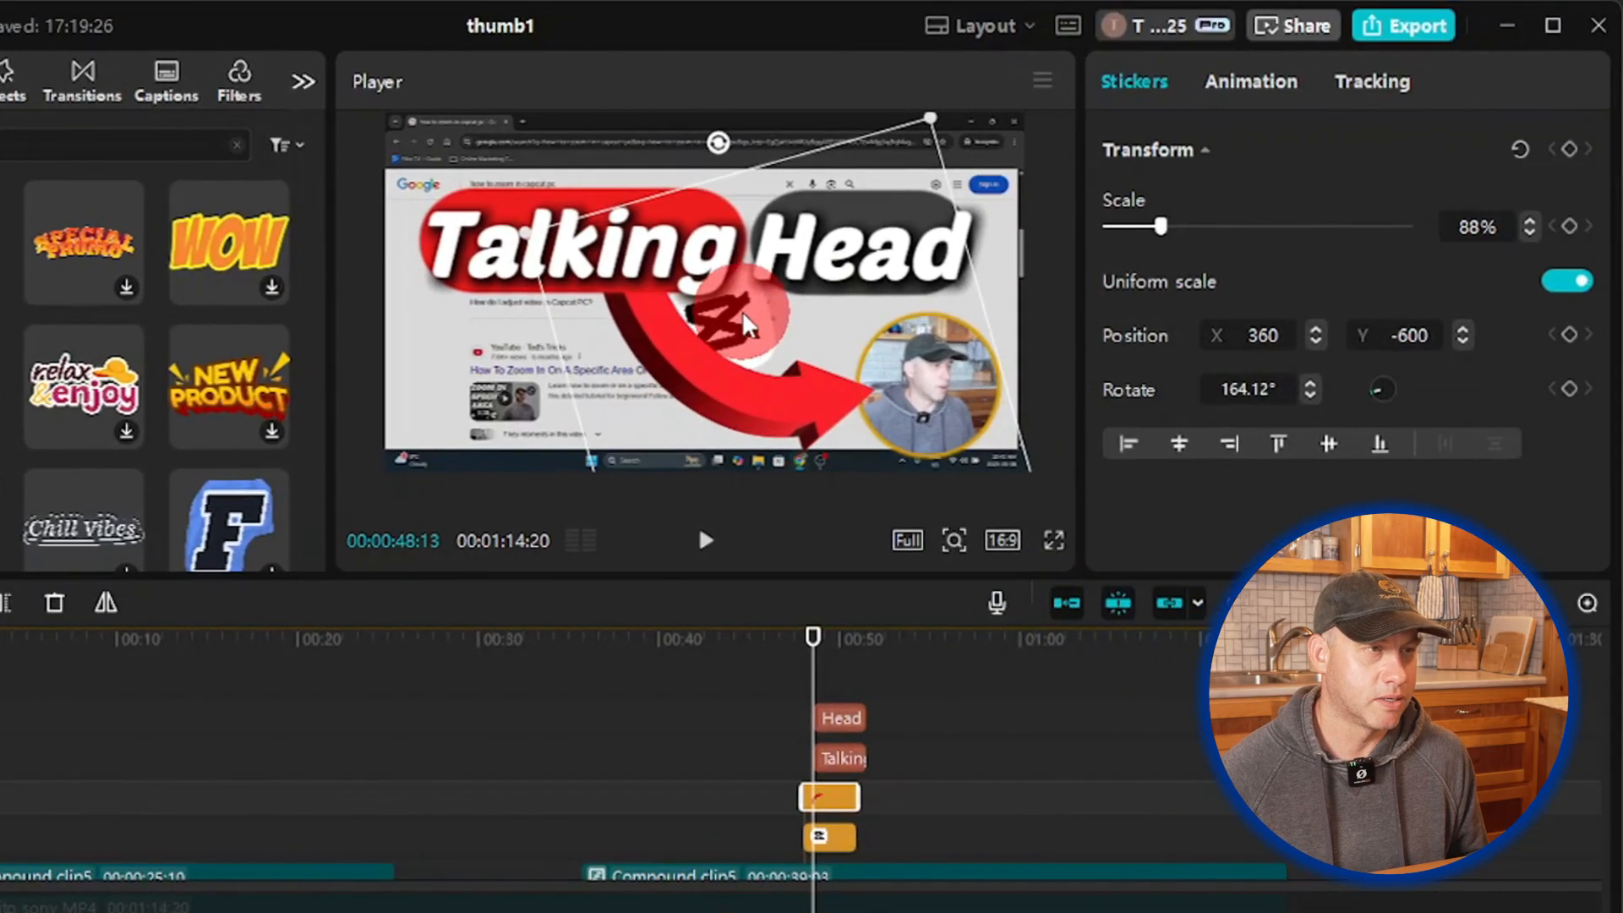
drag(1008, 273, 1014, 269)
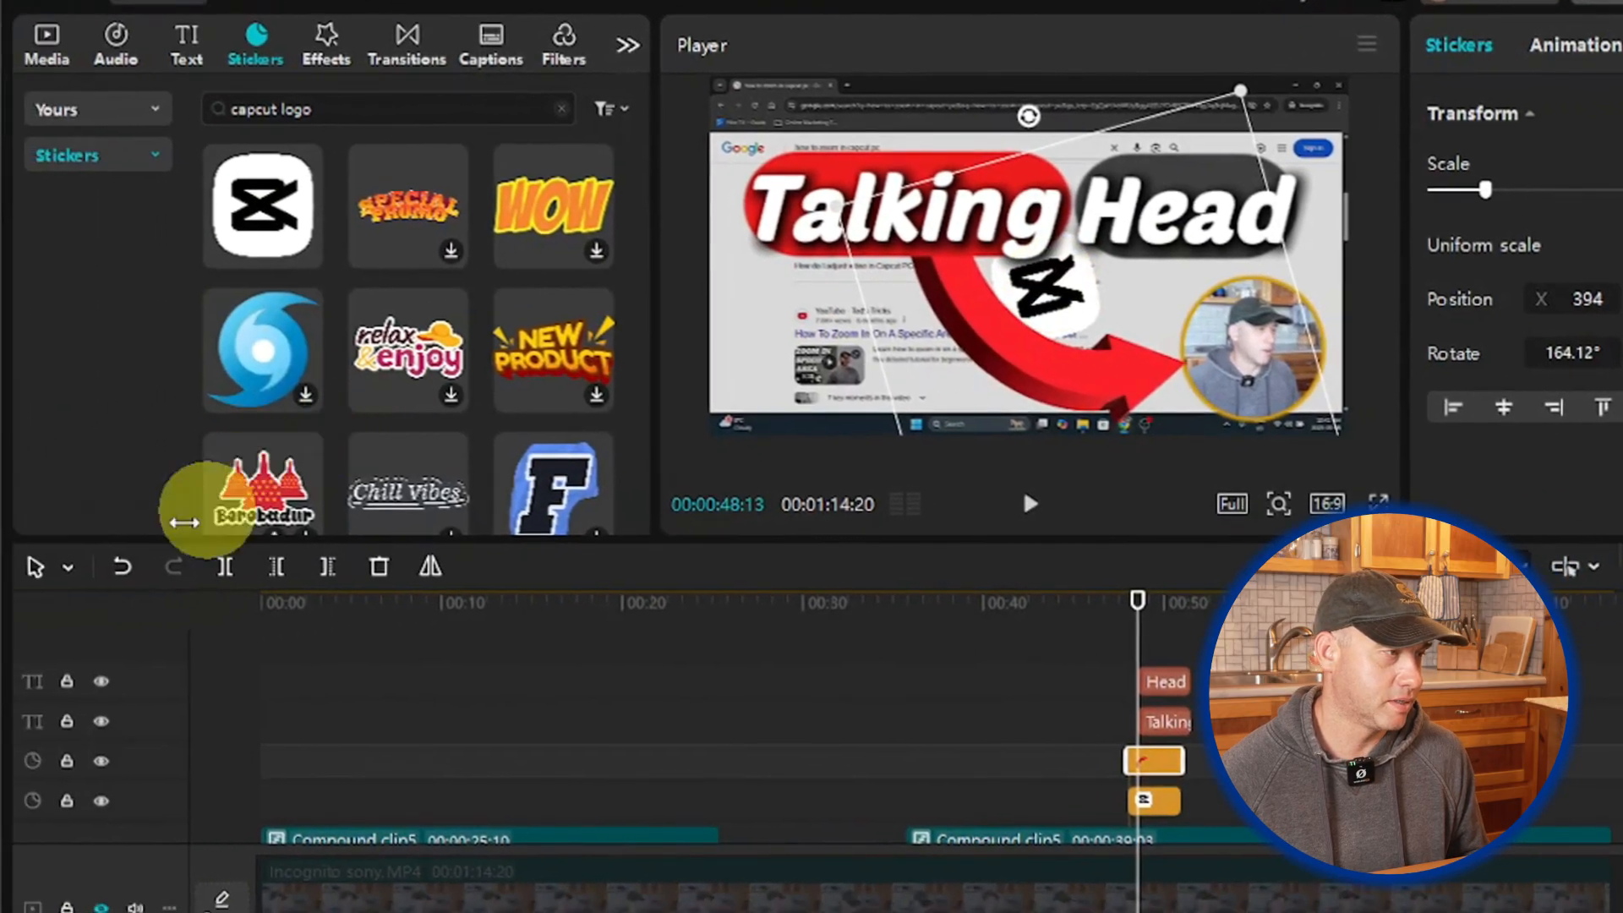
click(121, 568)
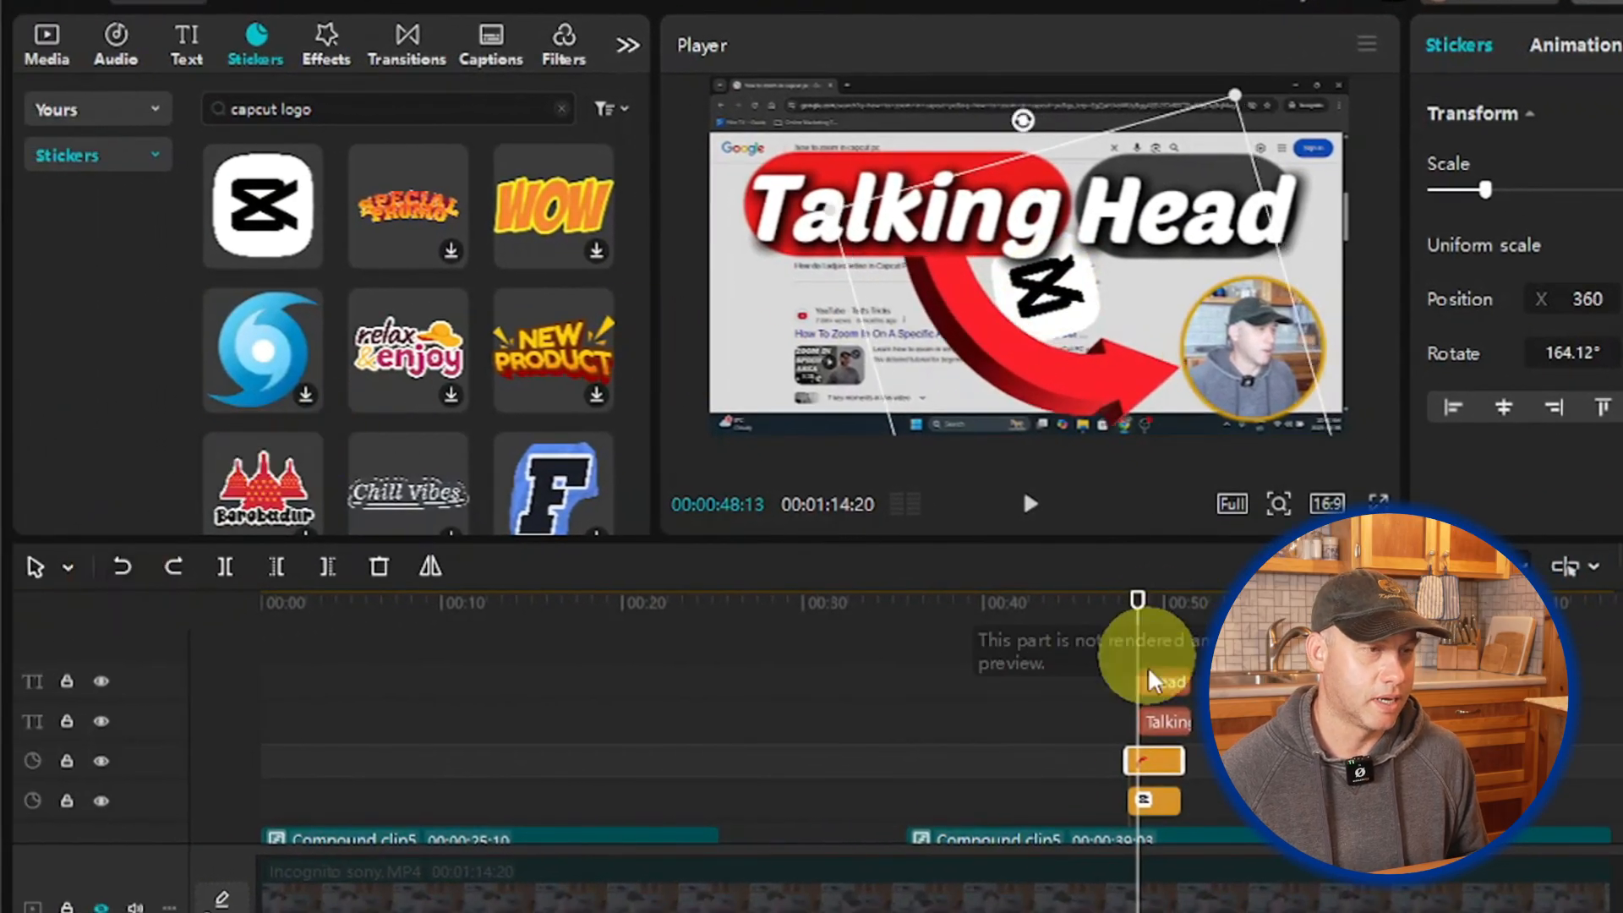
Step: Nudge the CapCut logo sticker to about X 129, Y -231, just beneath the title
click(1154, 800)
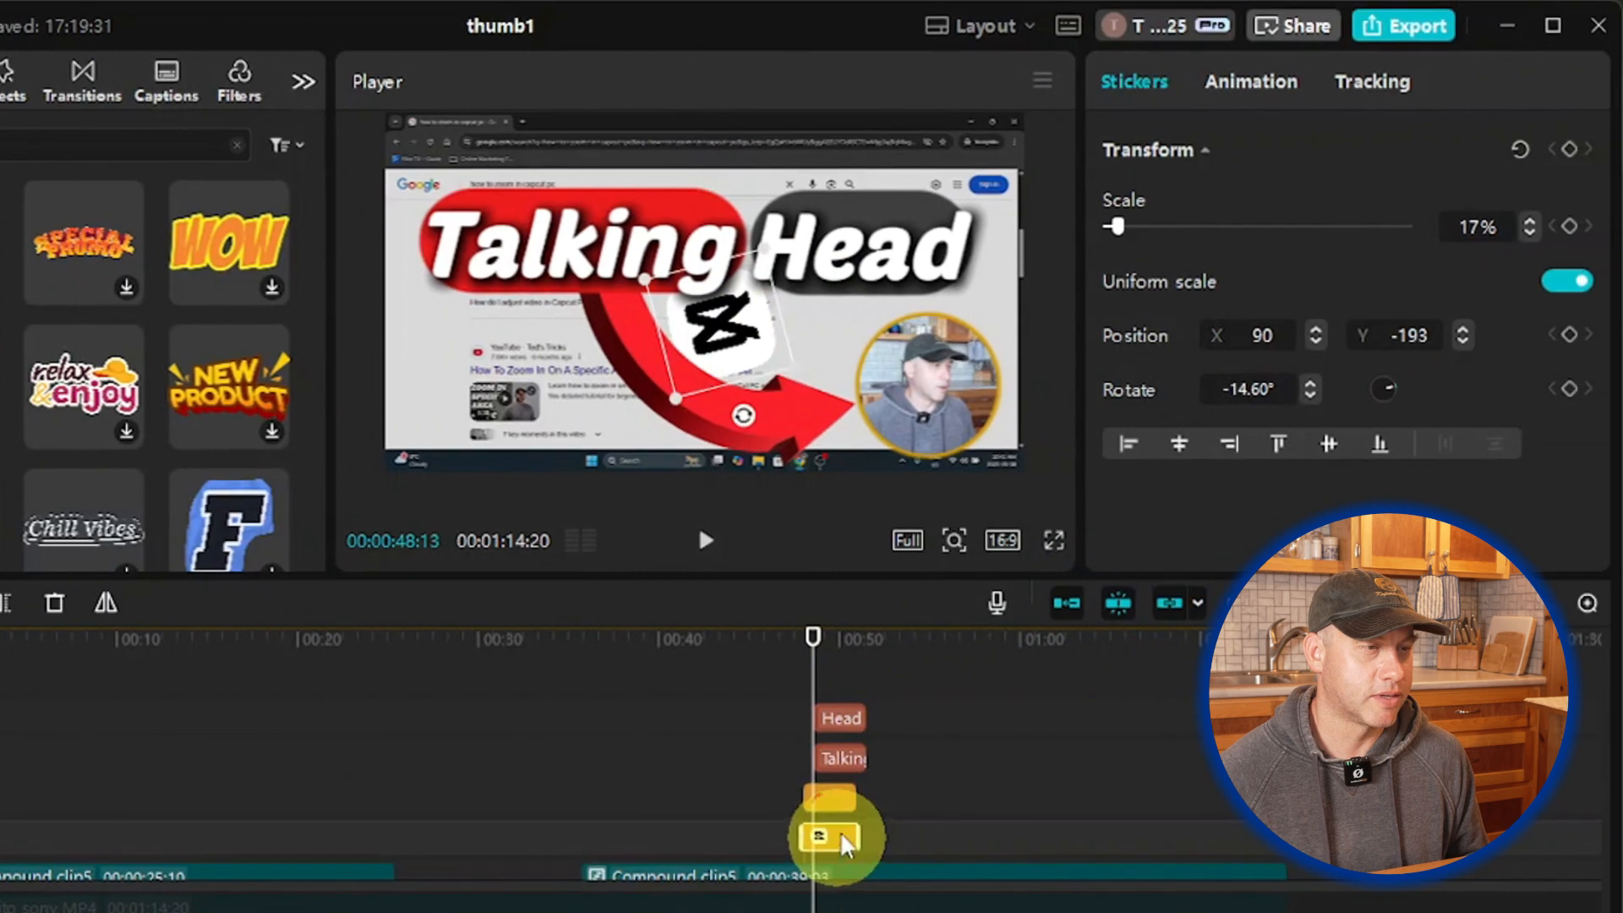
click(737, 338)
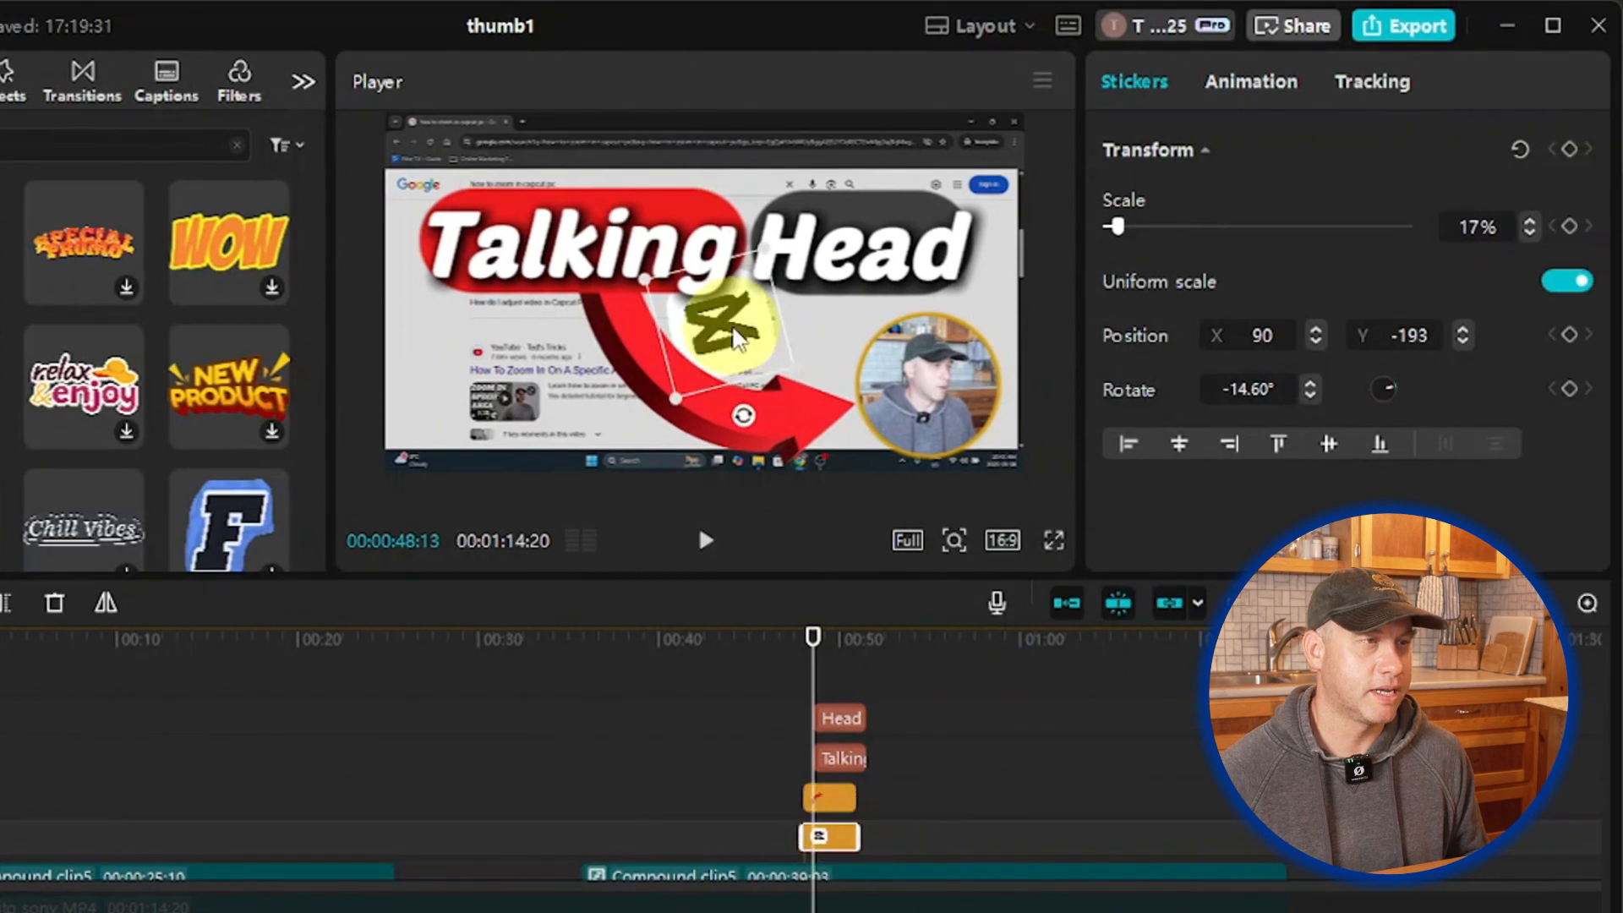
drag(733, 329, 740, 341)
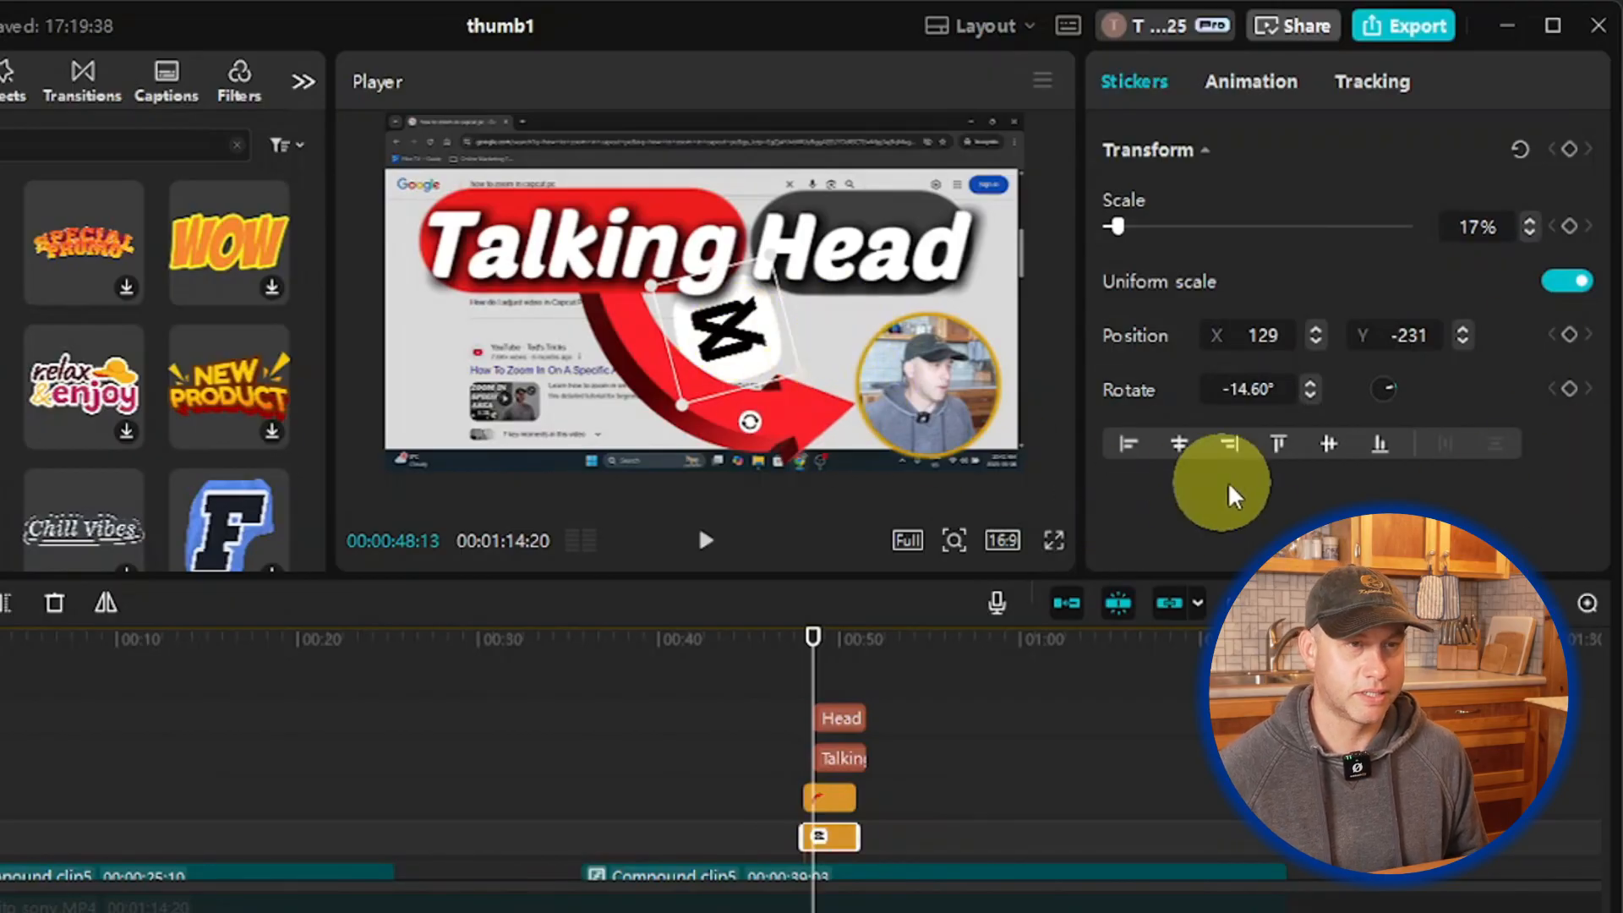
Step: Set the screen recording clip's opacity to 85% and enlarge it slightly past the frame edges
scroll(930, 736, down, 3)
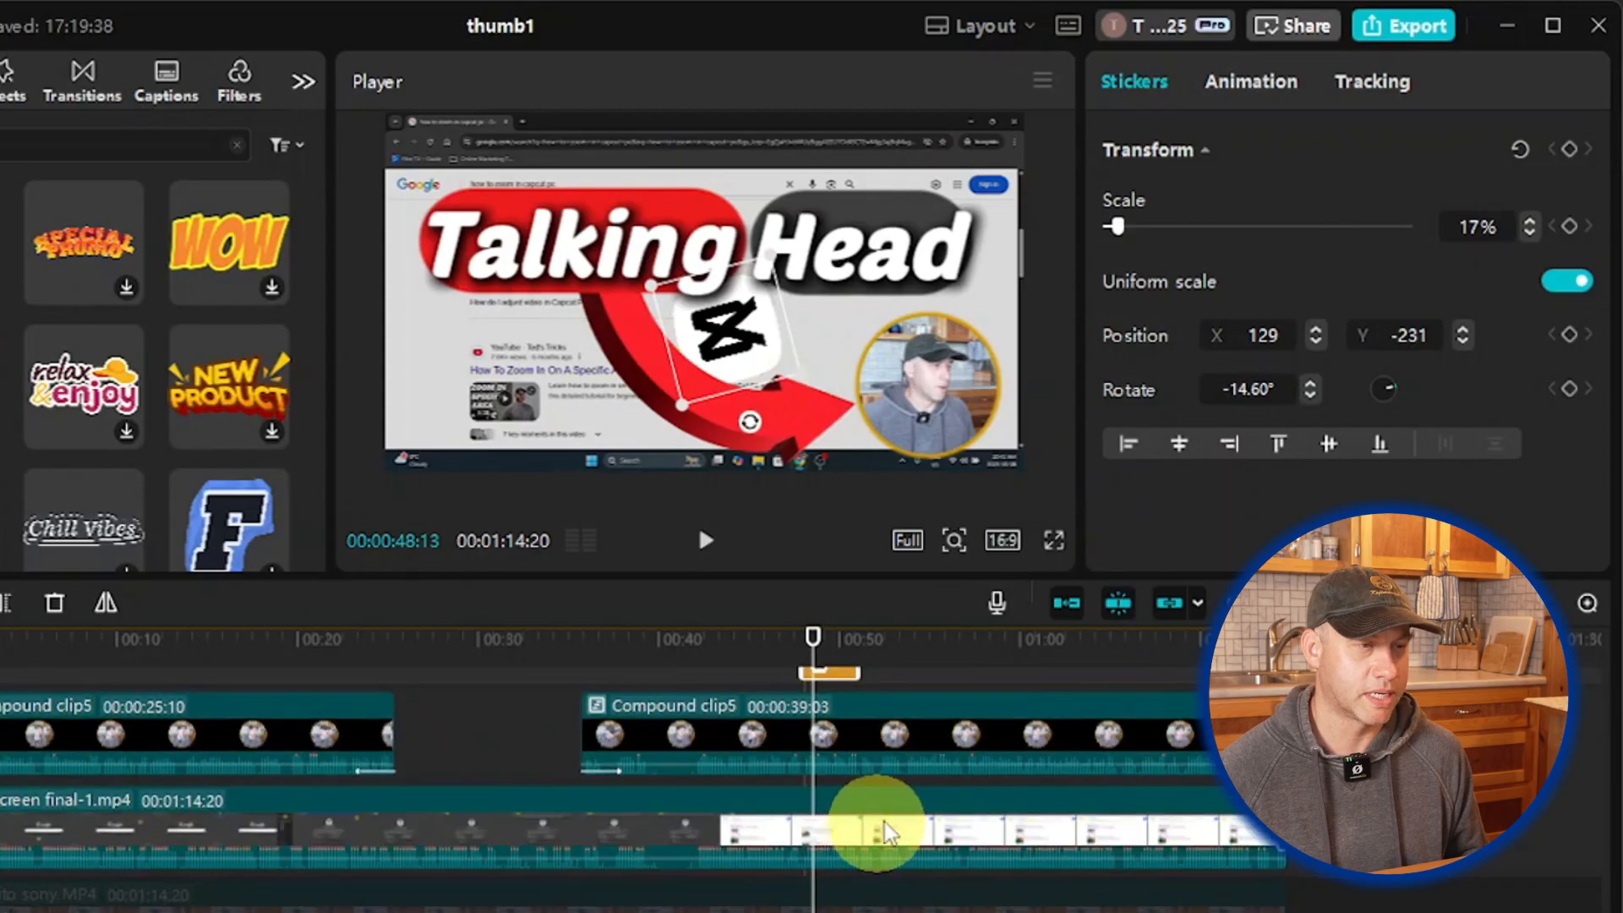
click(888, 833)
scroll(1282, 308, down, 10)
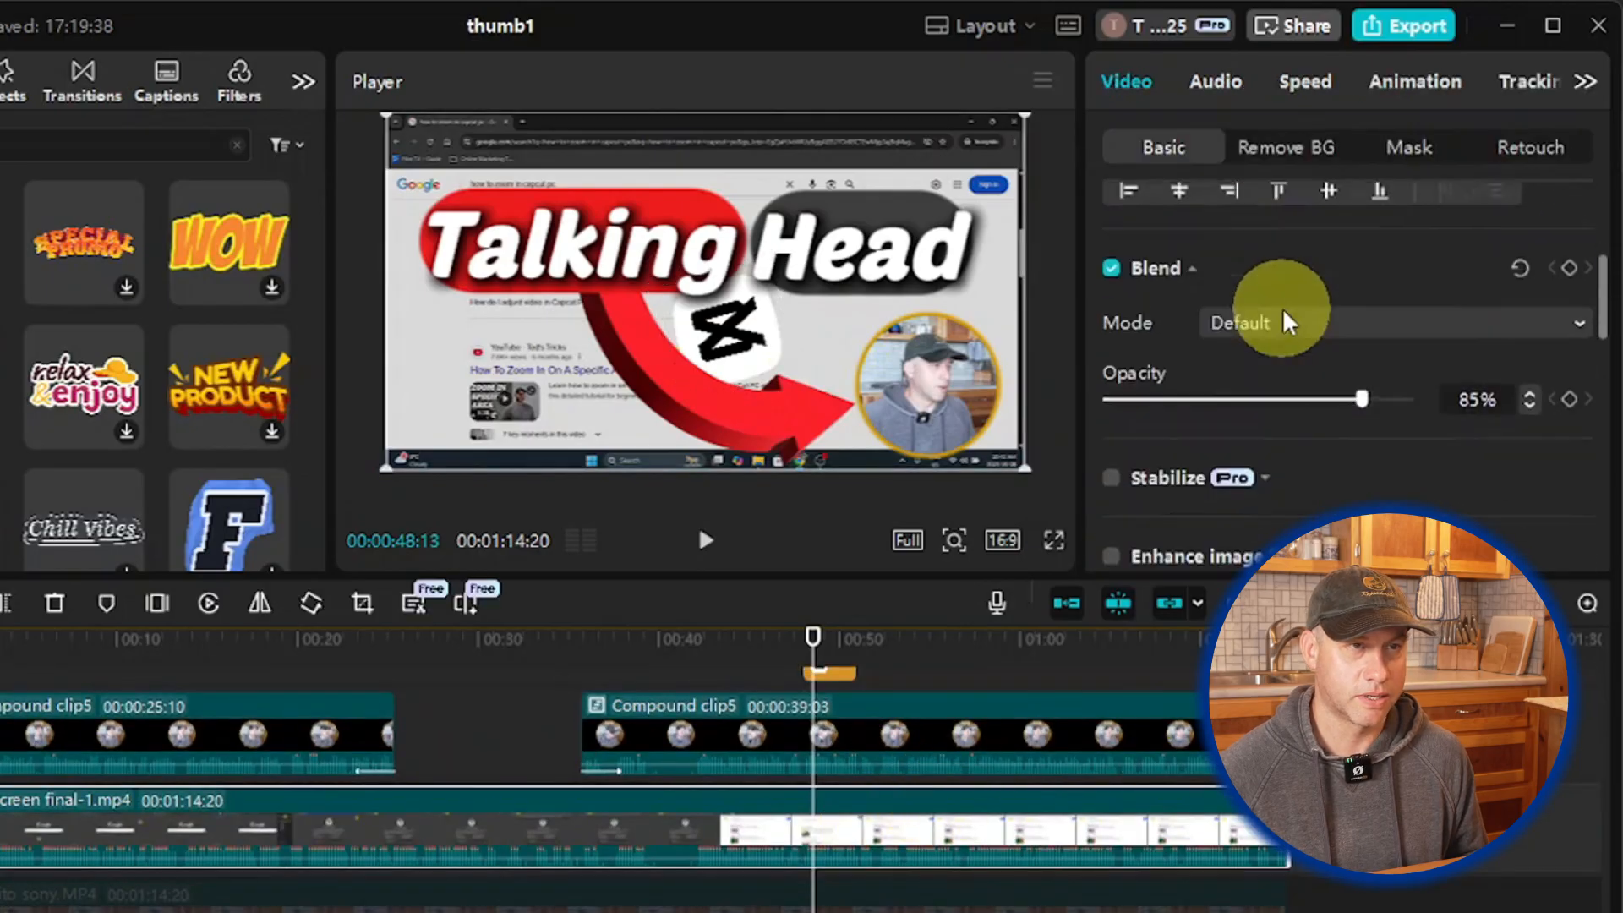
scroll(1282, 332, up, 6)
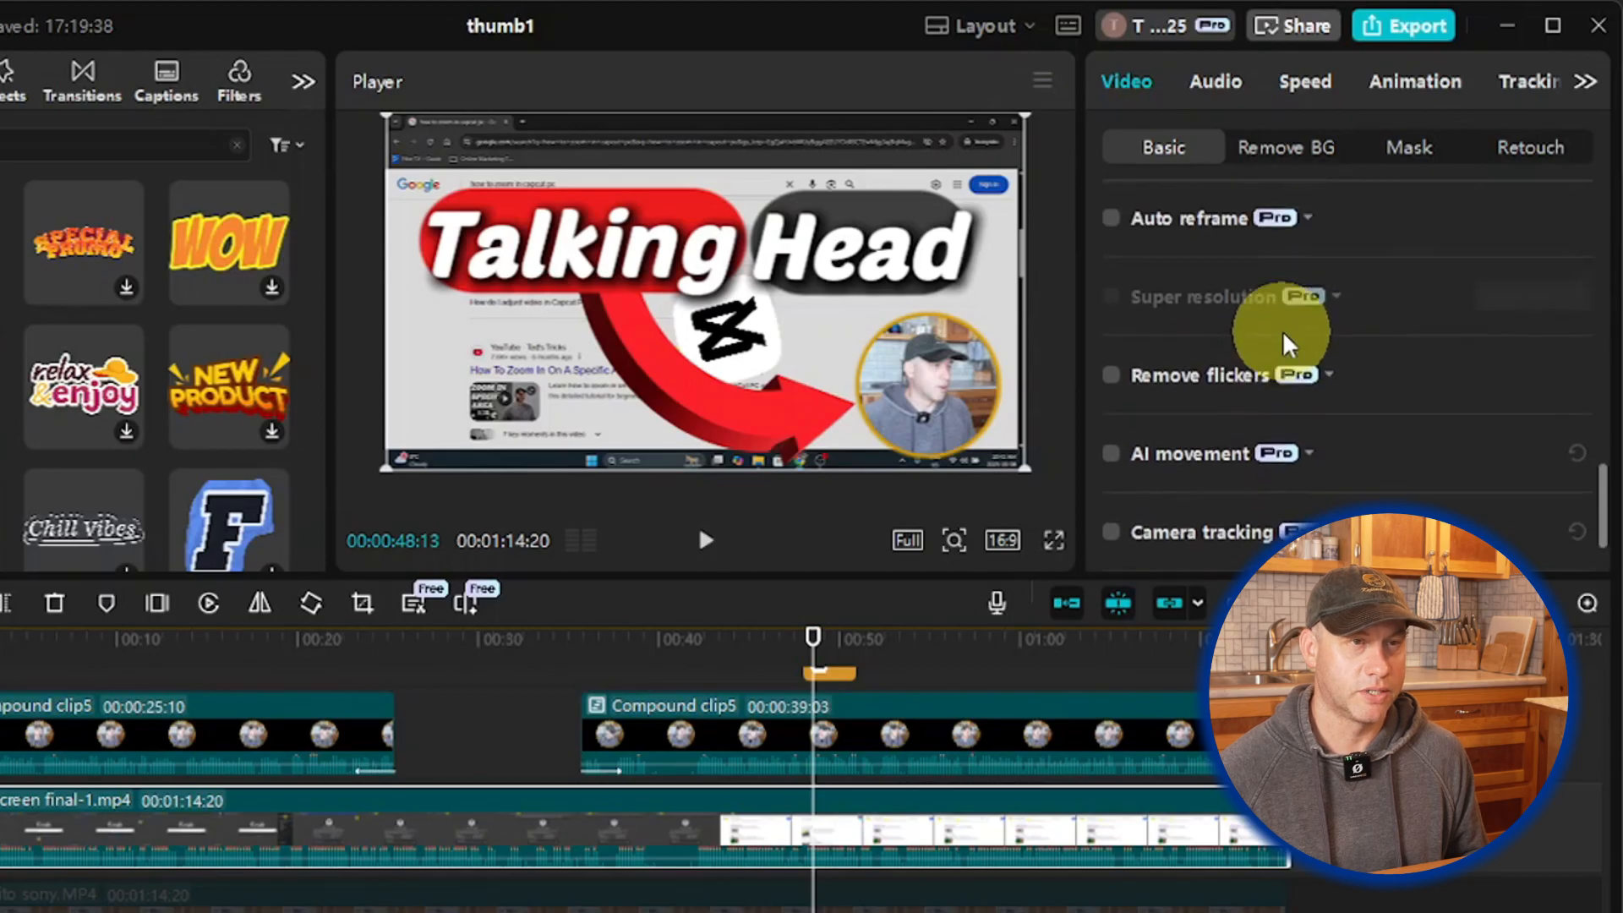
scroll(1281, 332, up, 5)
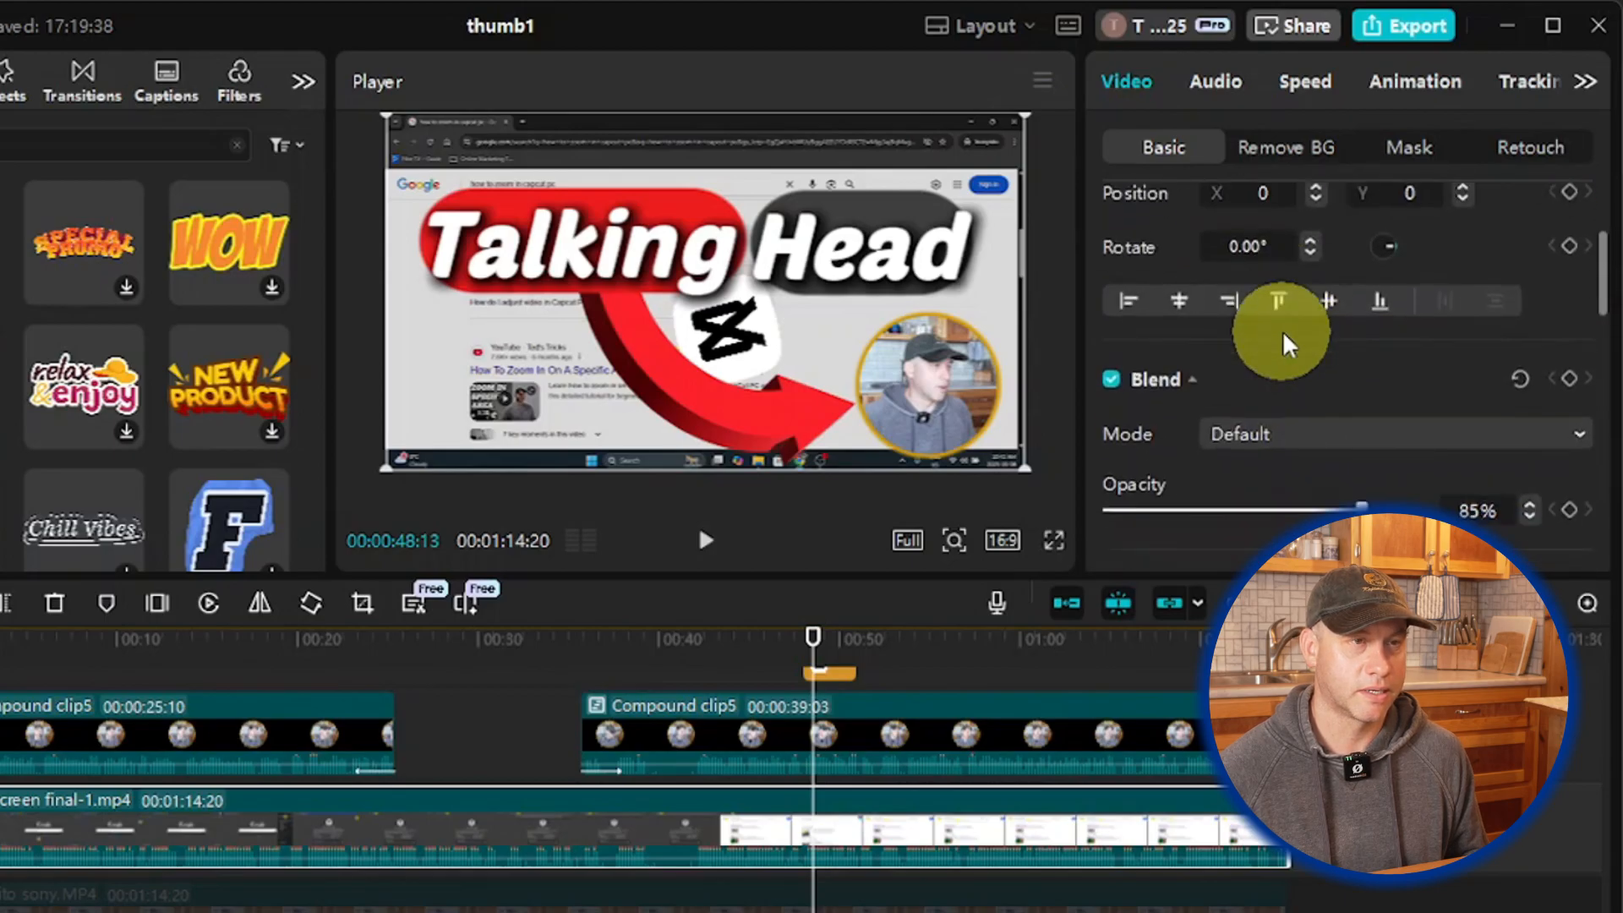
scroll(1281, 332, down, 1)
drag(1368, 497, 1356, 502)
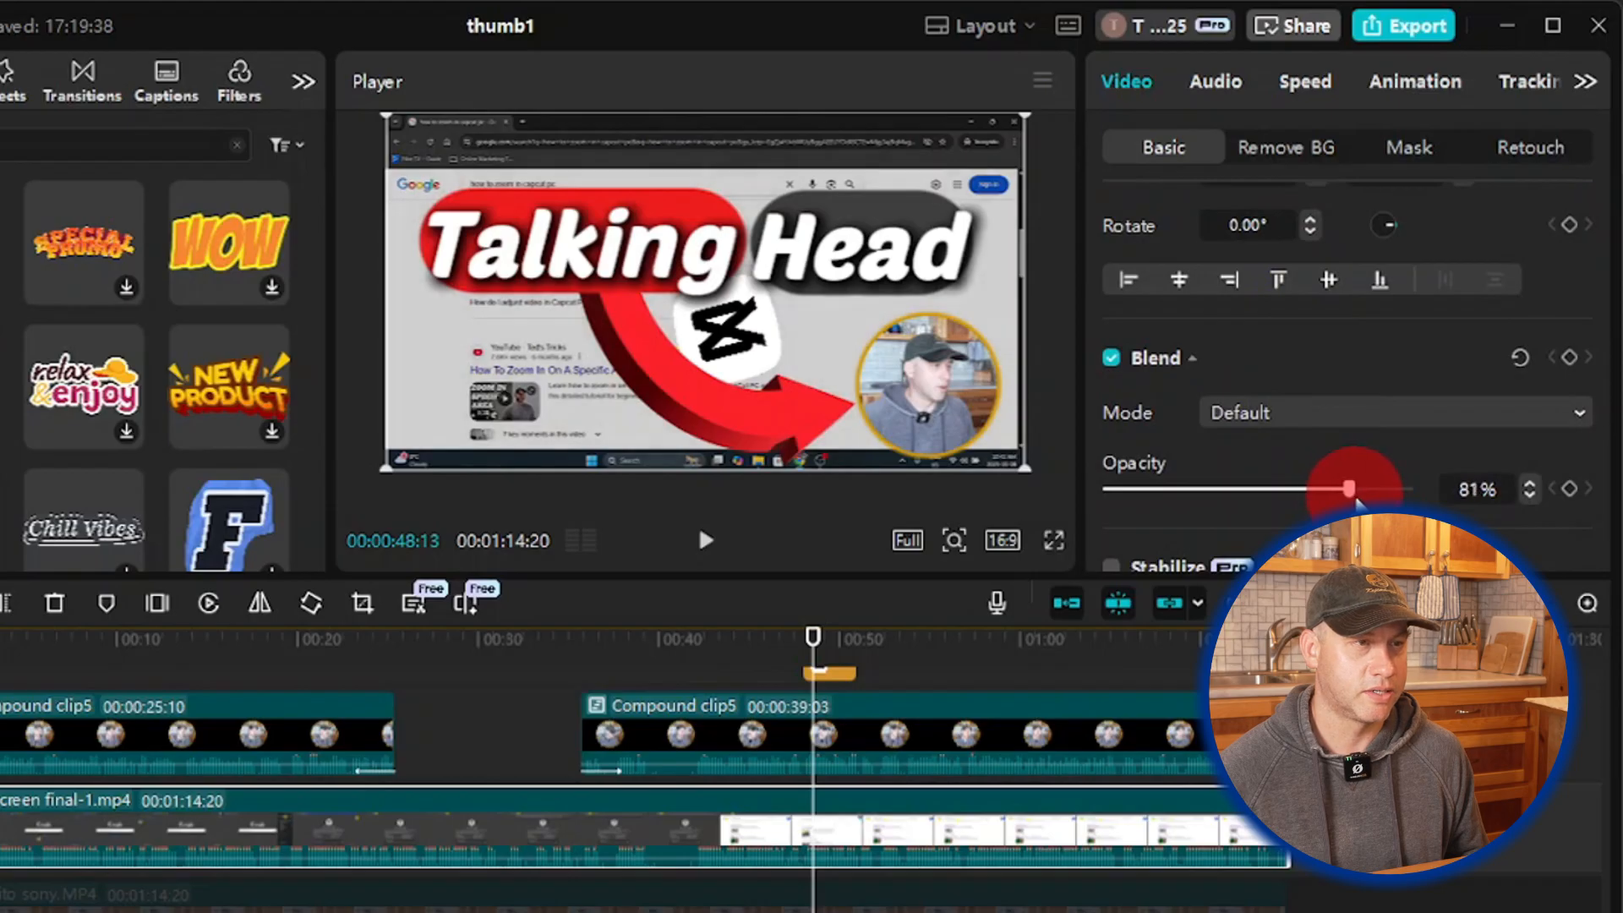
drag(1364, 499, 1362, 497)
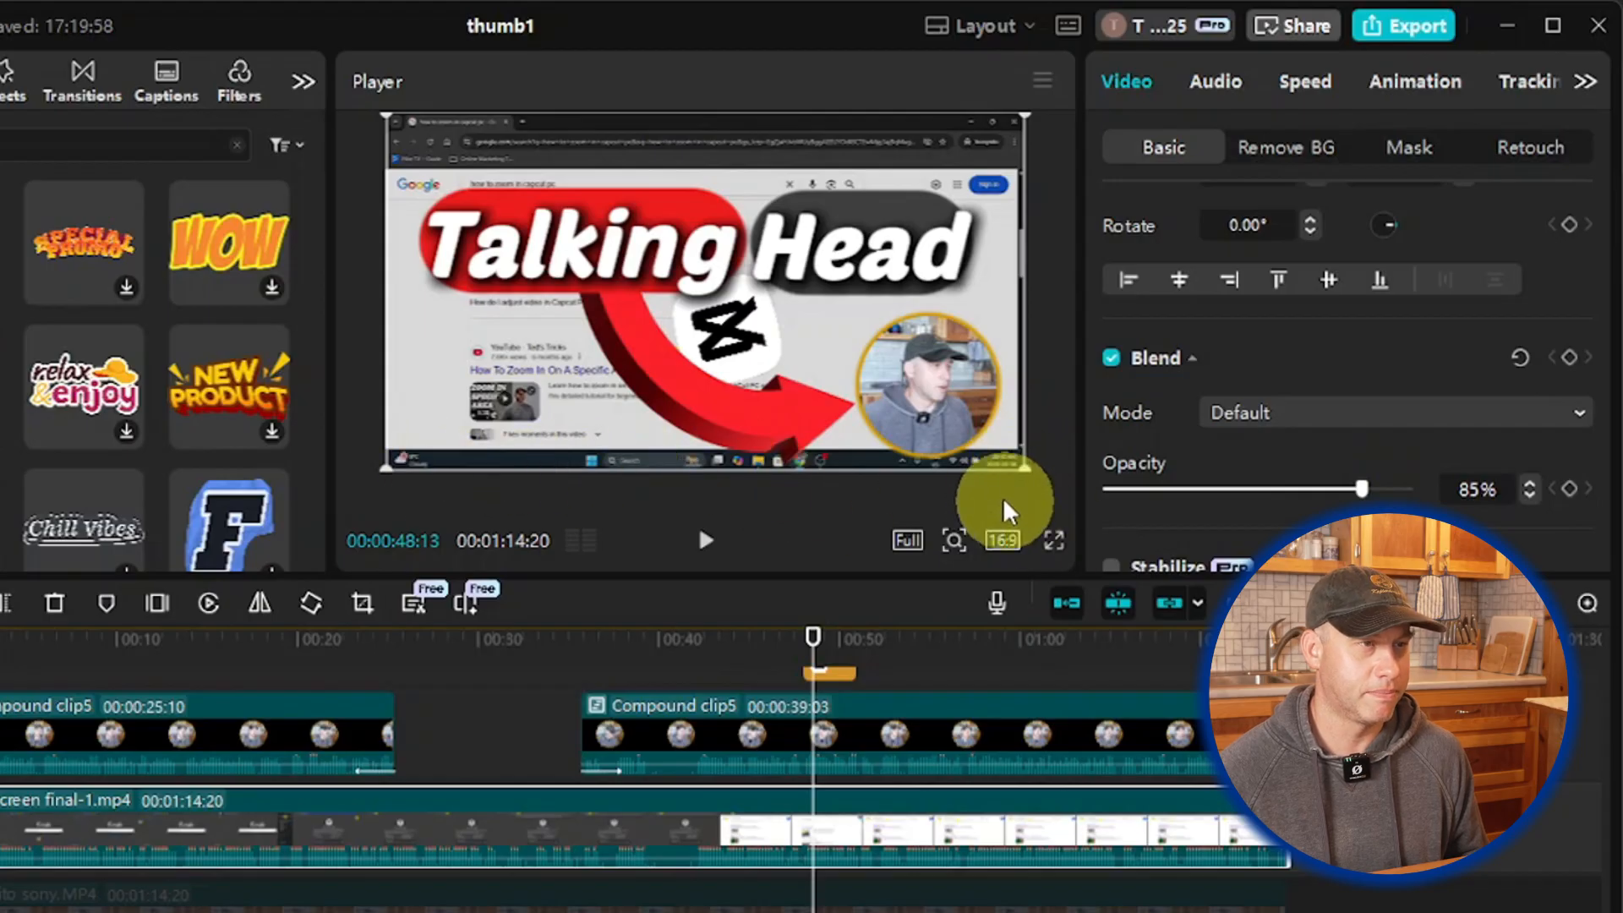
drag(1023, 470, 1072, 521)
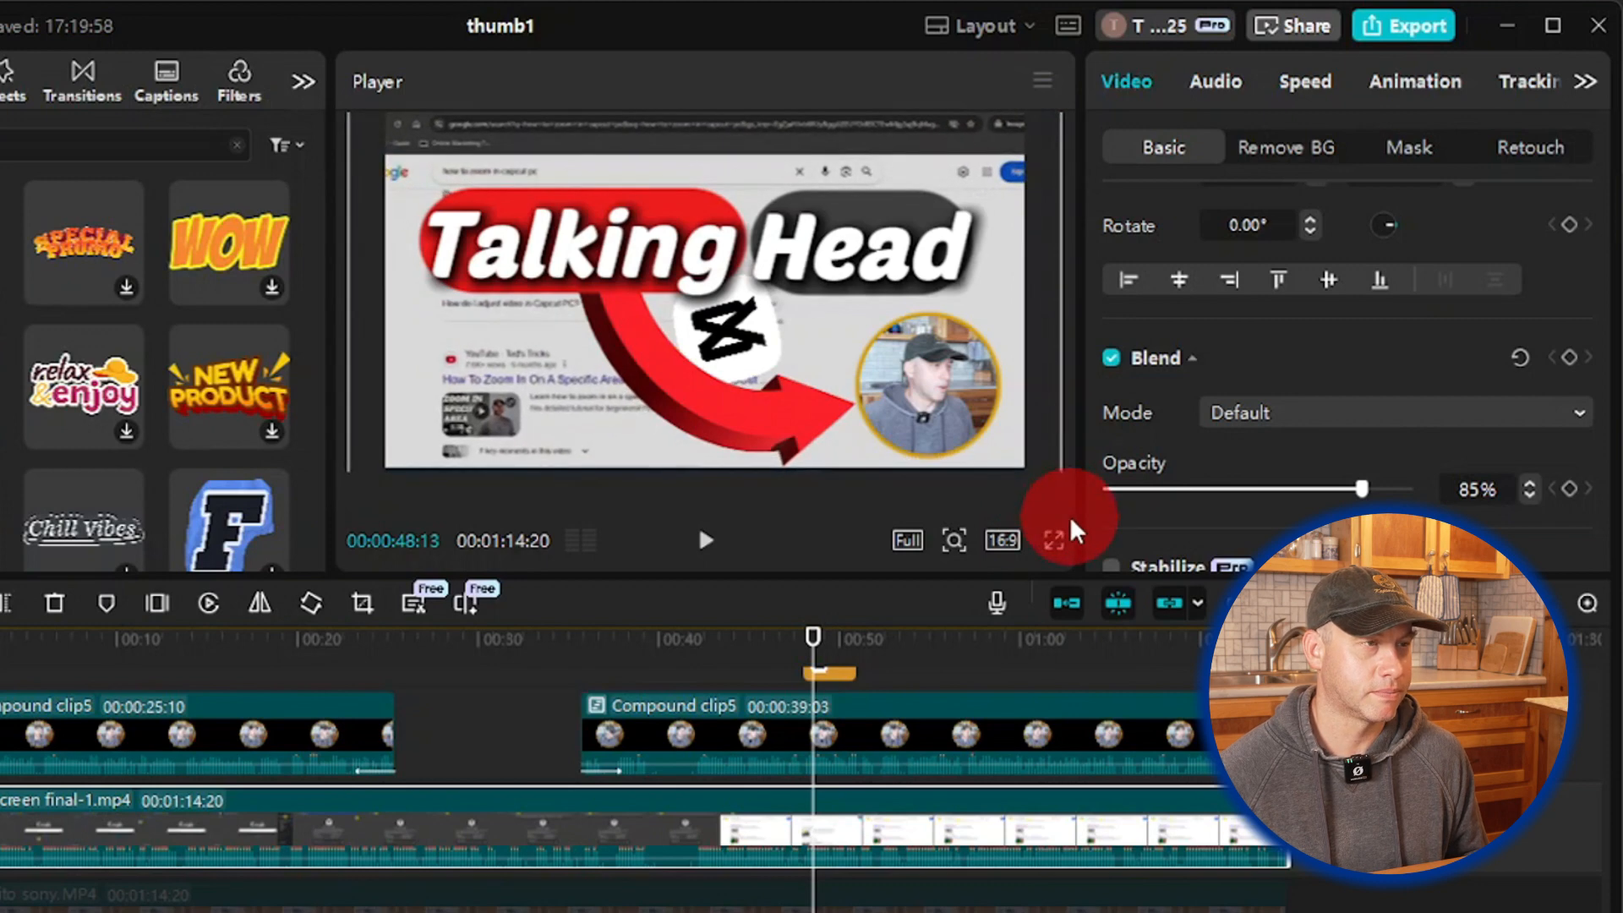
drag(1072, 523, 1068, 517)
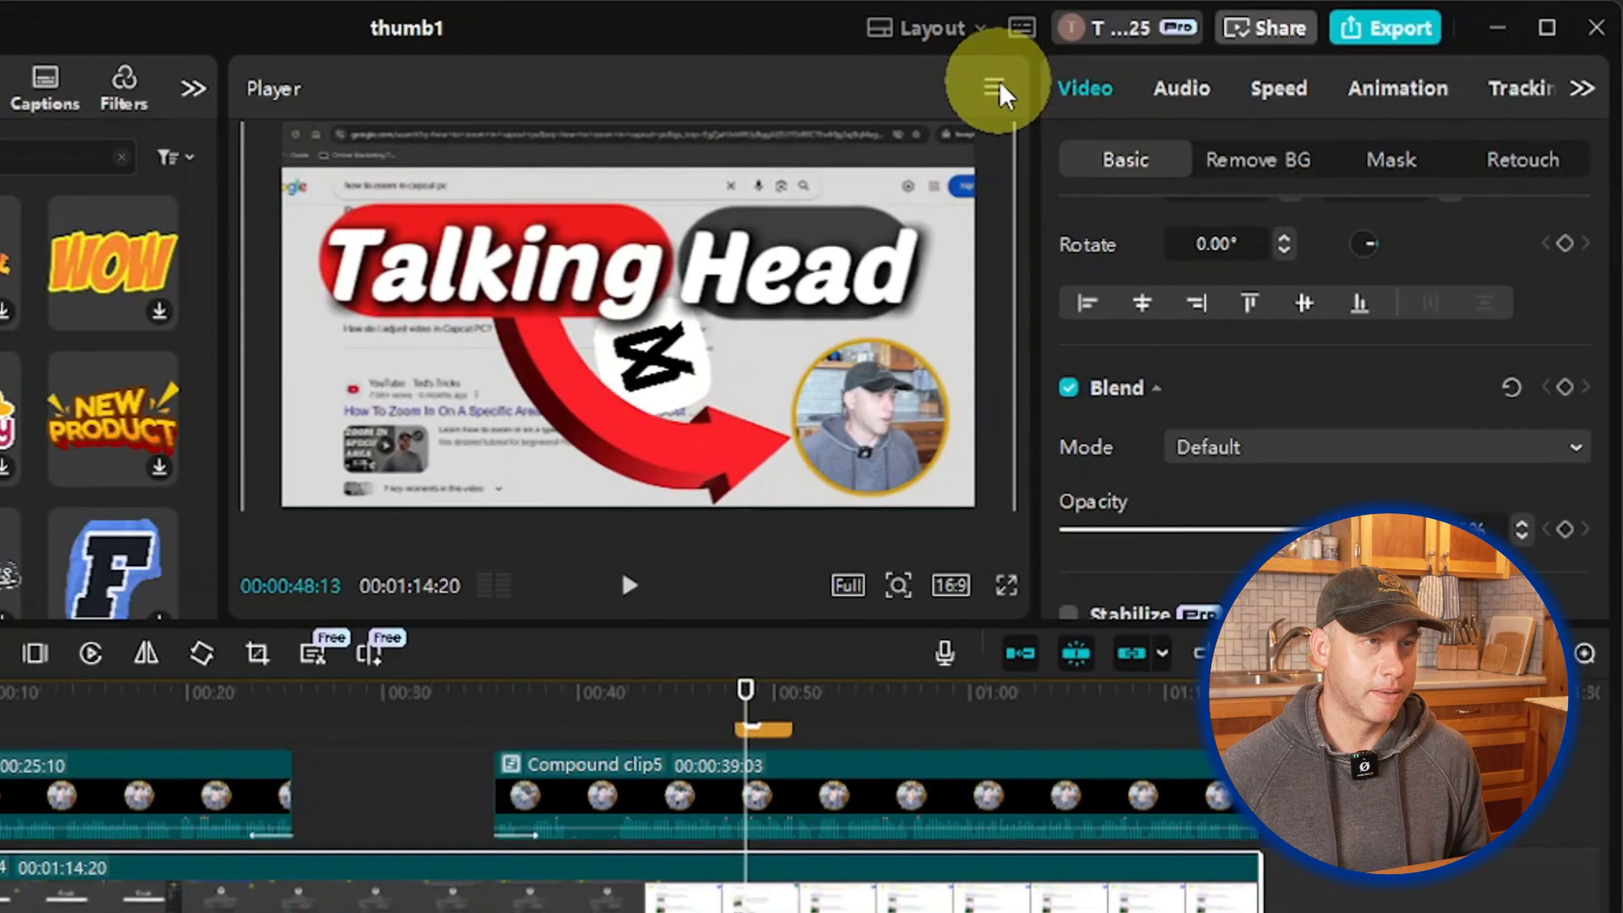
Step: Export the current frame as a 1080P PNG still named "talking head thumb" and return to the home page
click(997, 84)
click(1089, 198)
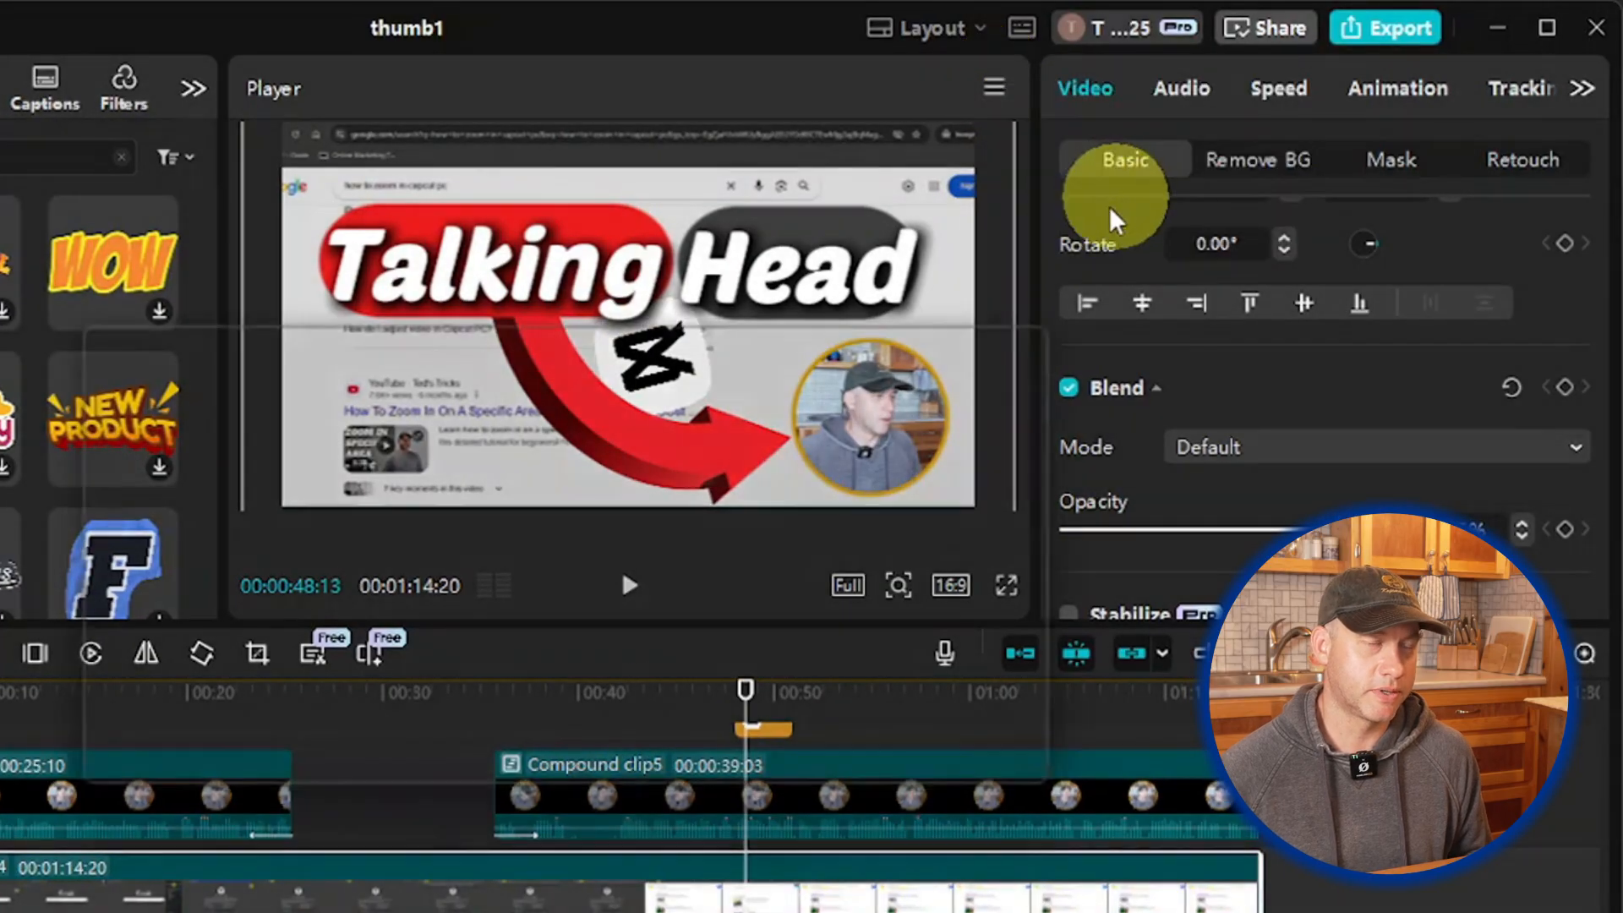
click(870, 405)
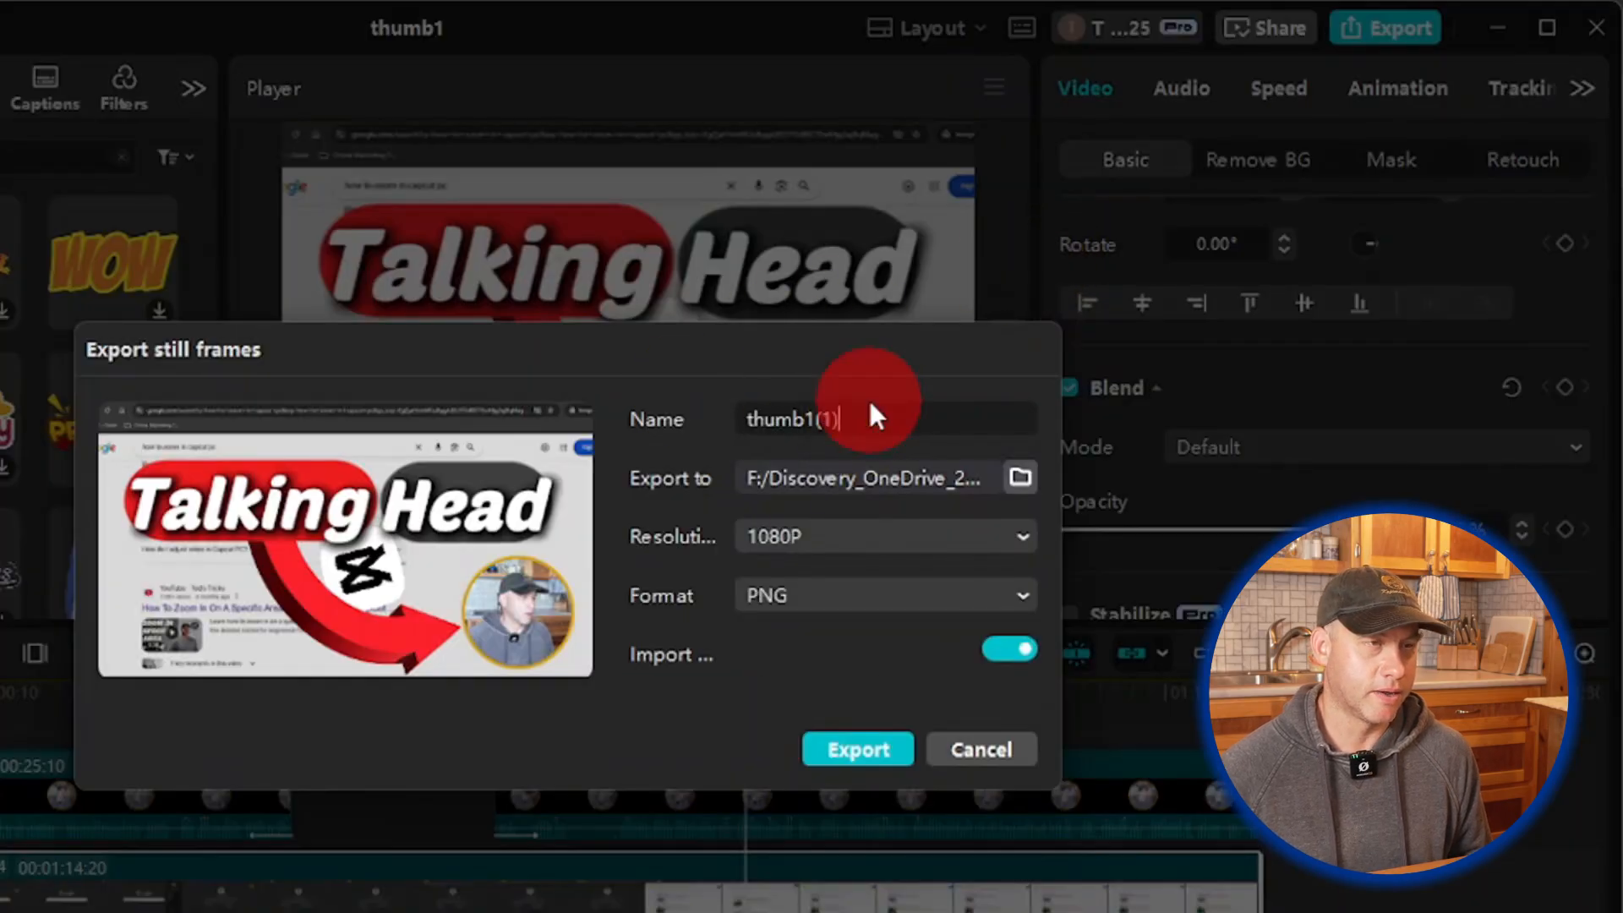
drag(869, 397, 734, 397)
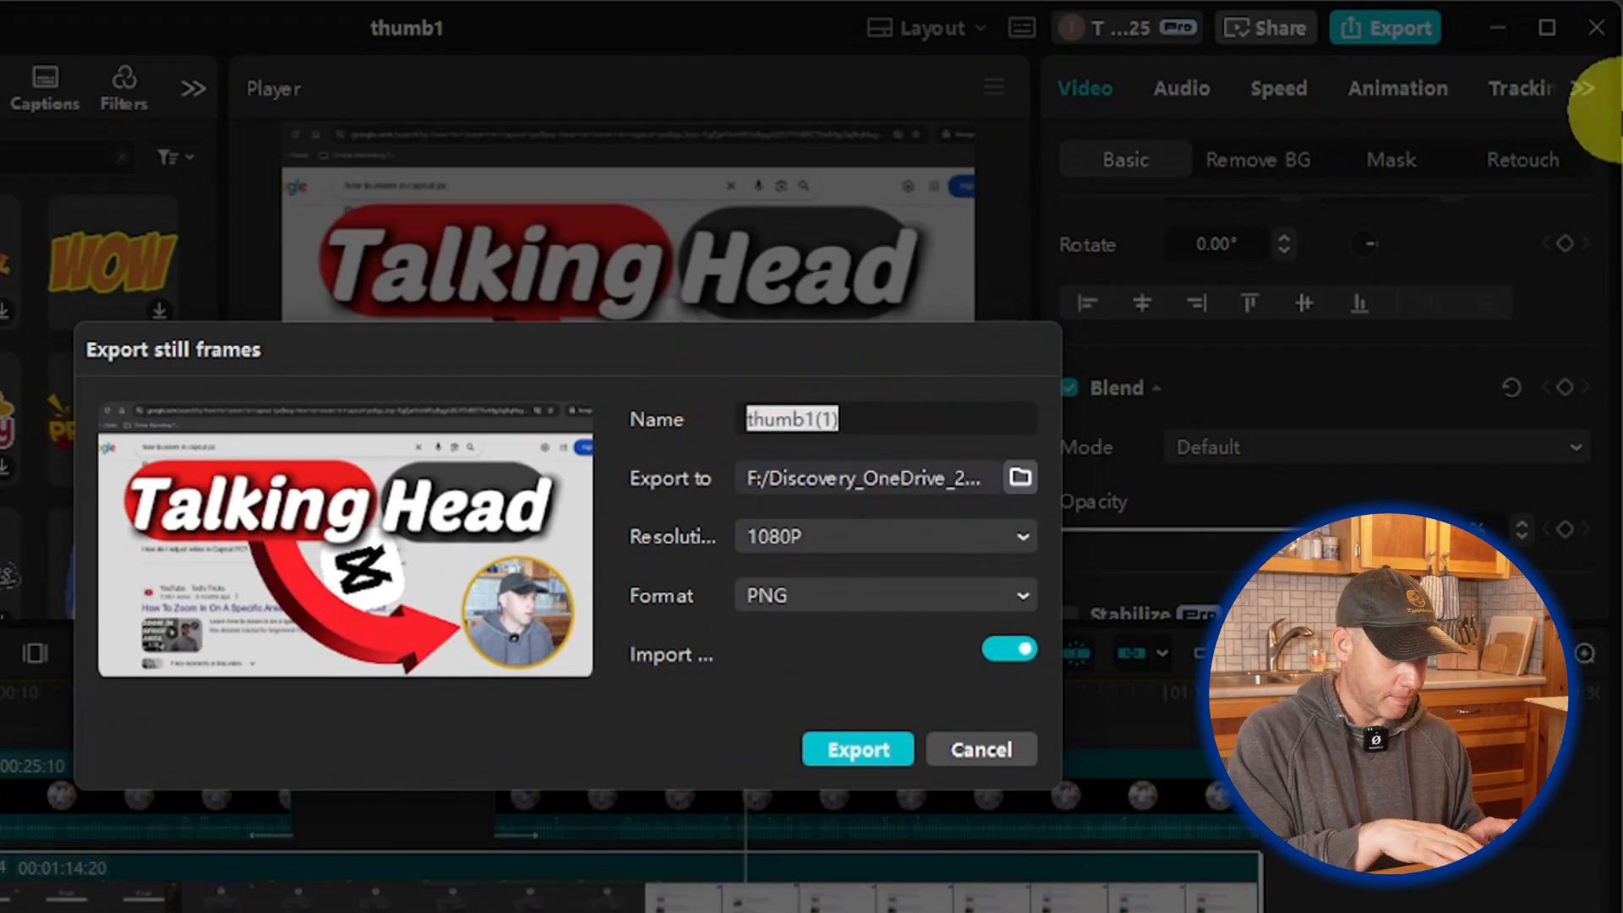
text(talking head)
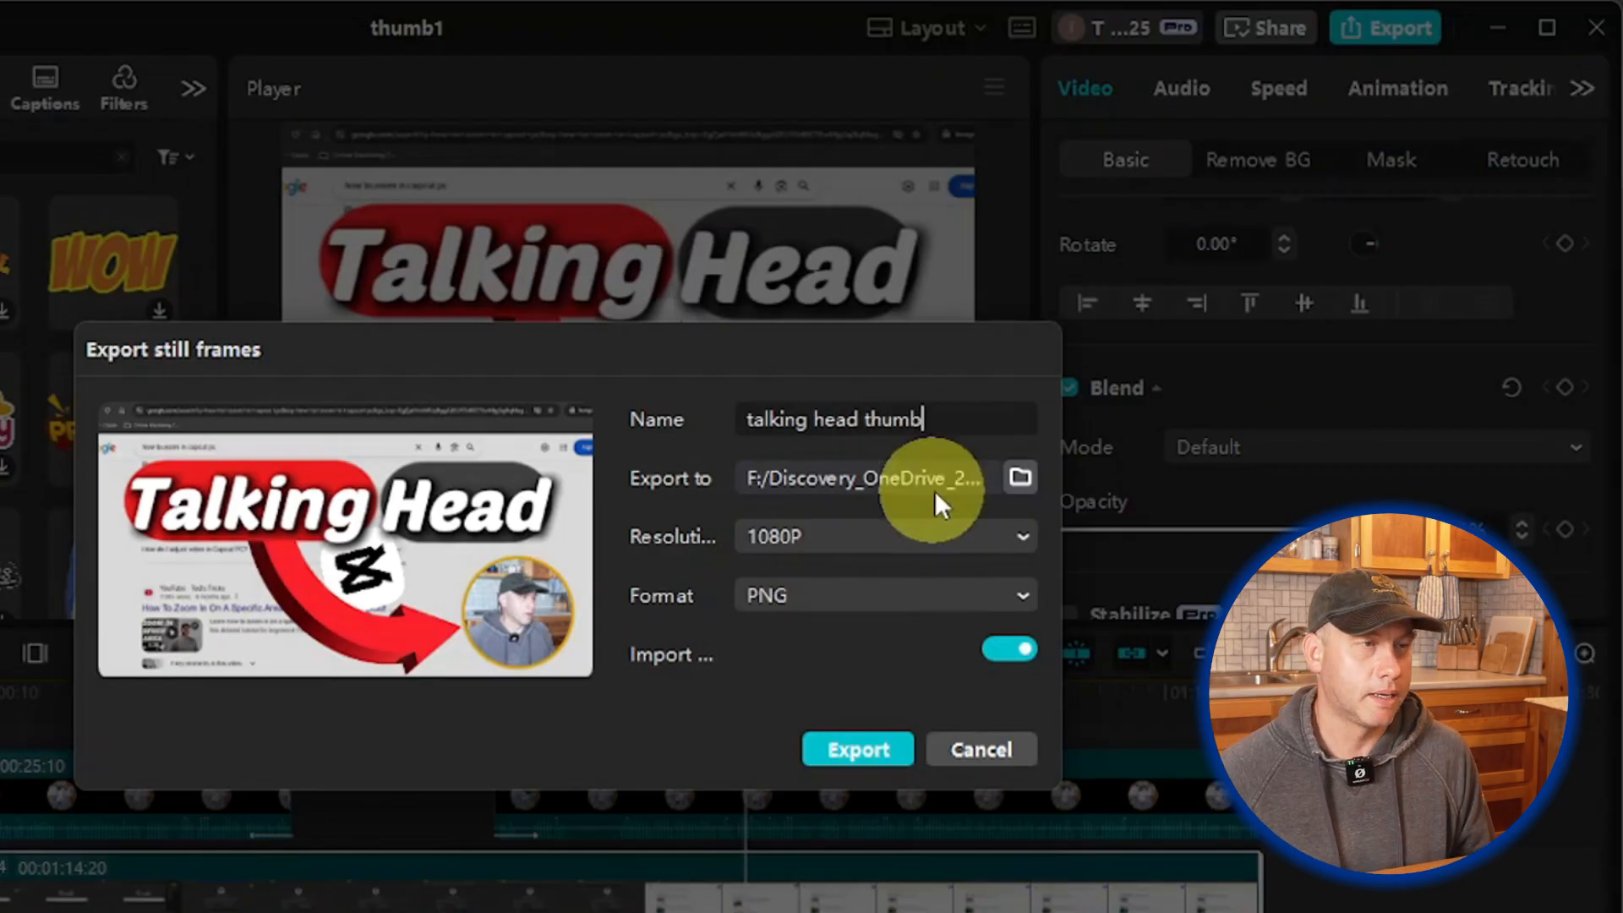
click(870, 749)
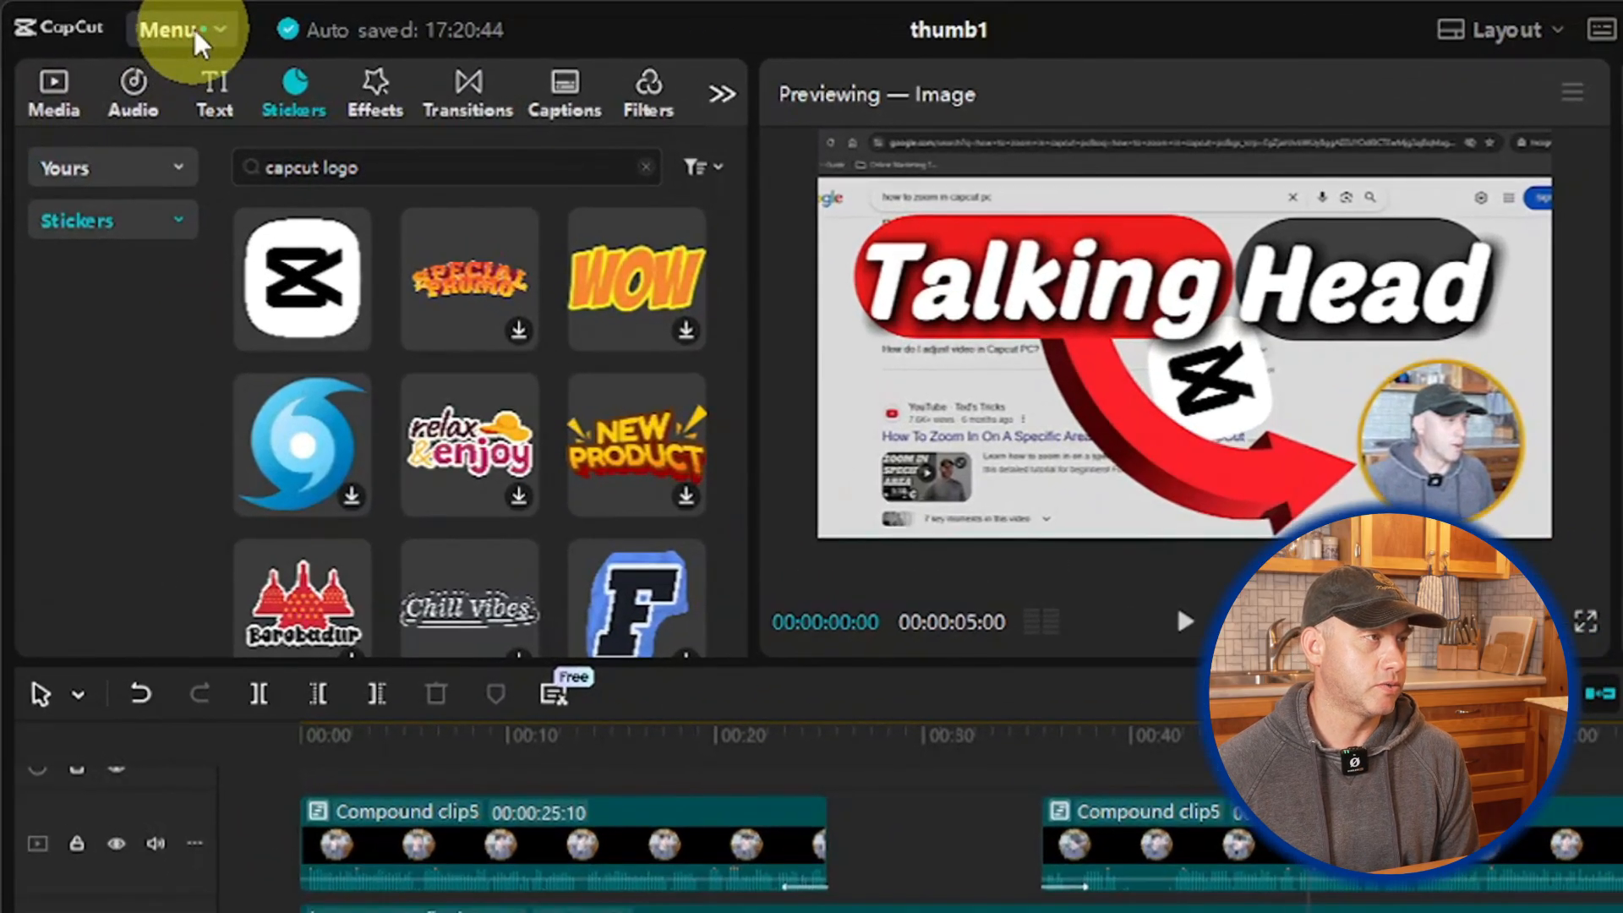
click(140, 24)
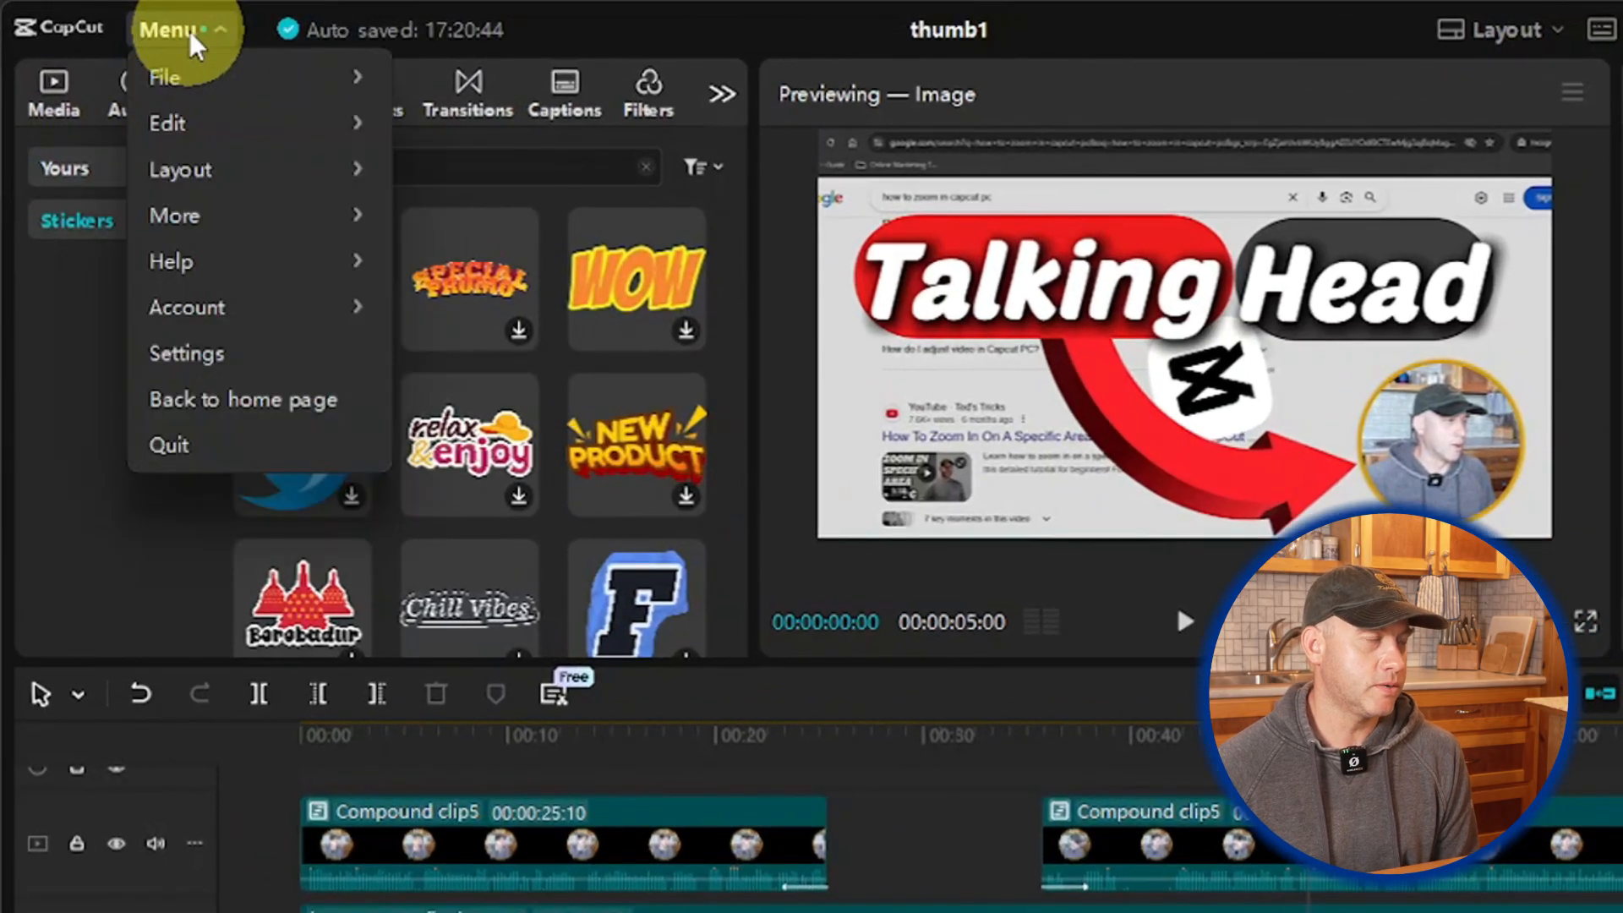
click(230, 404)
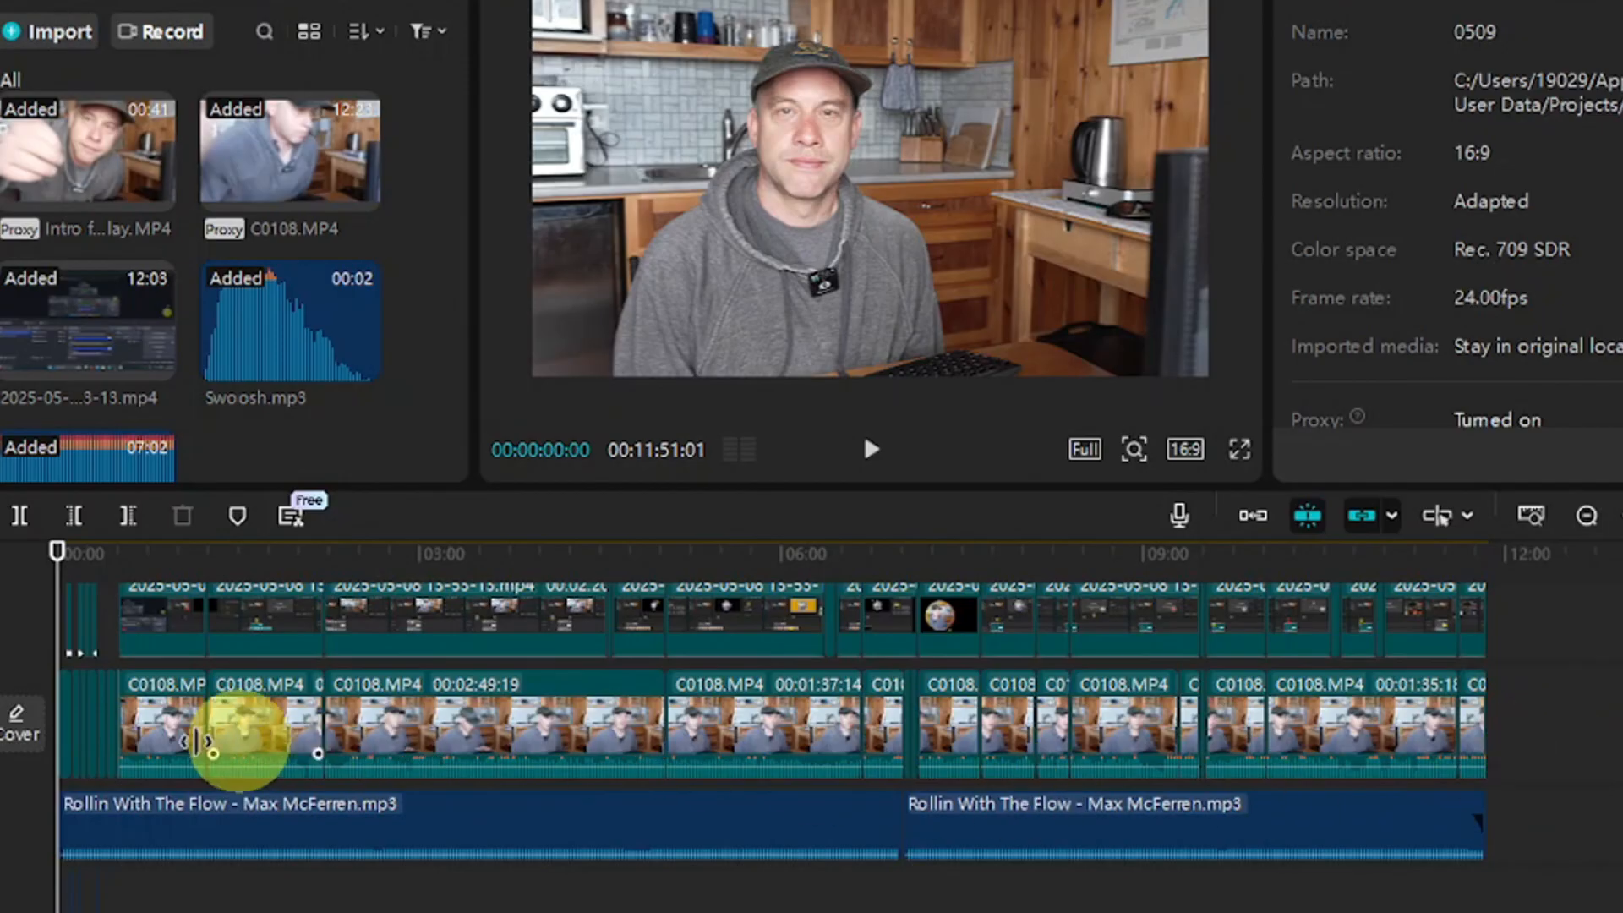
Step: Select all the talking-head clips on the main track, turn on Normalize loudness, and play the opening to check the sound
drag(1580, 746, 34, 713)
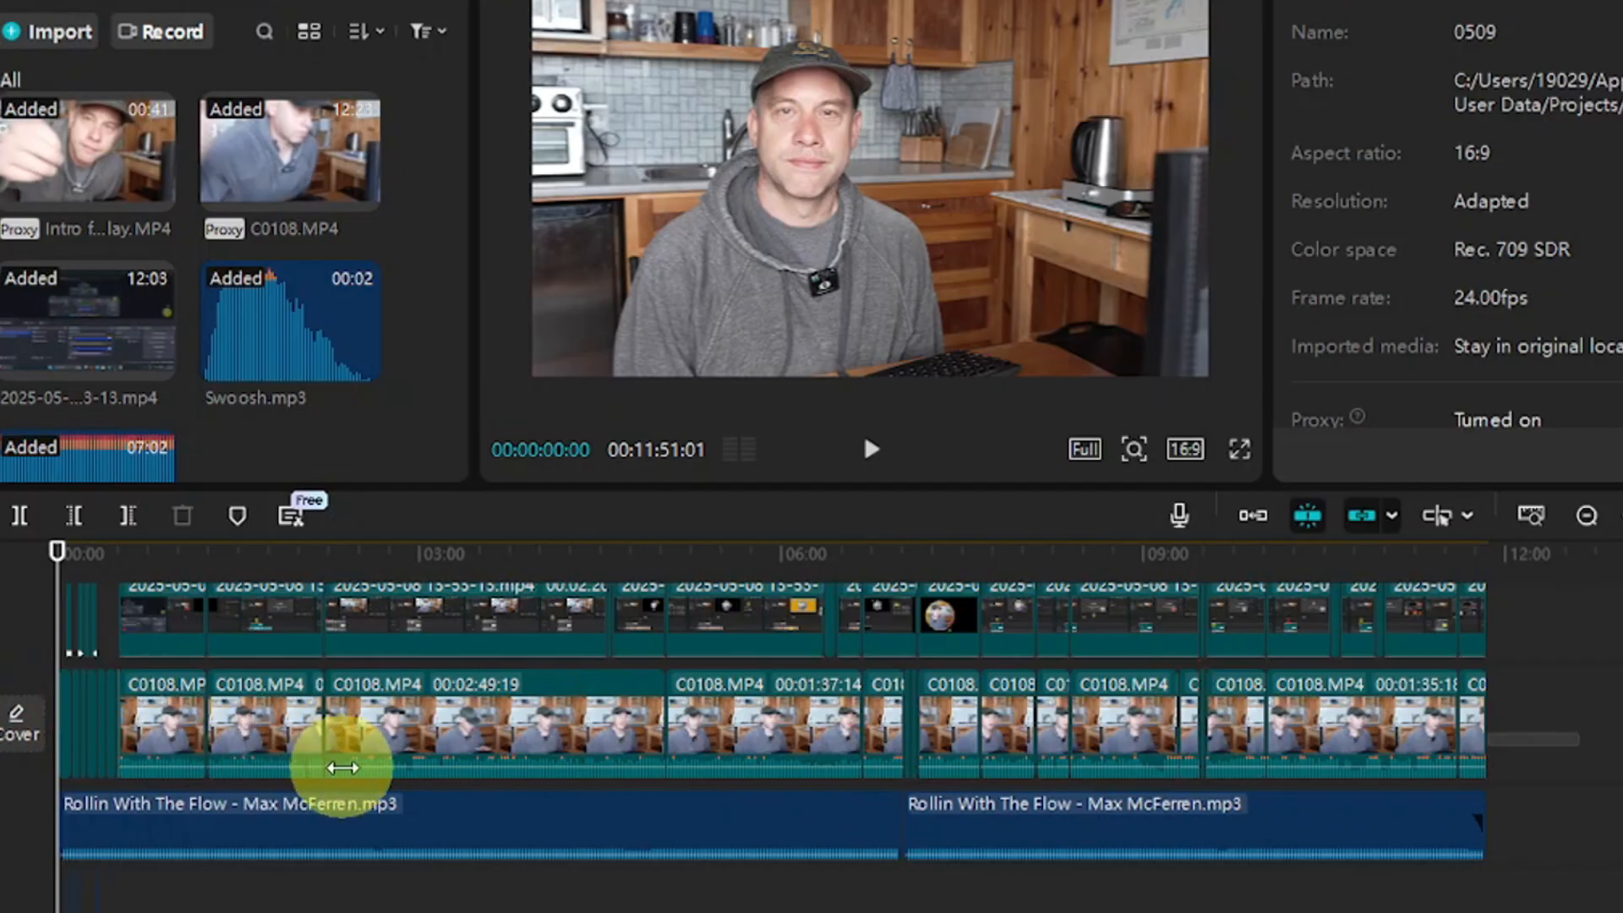
click(340, 761)
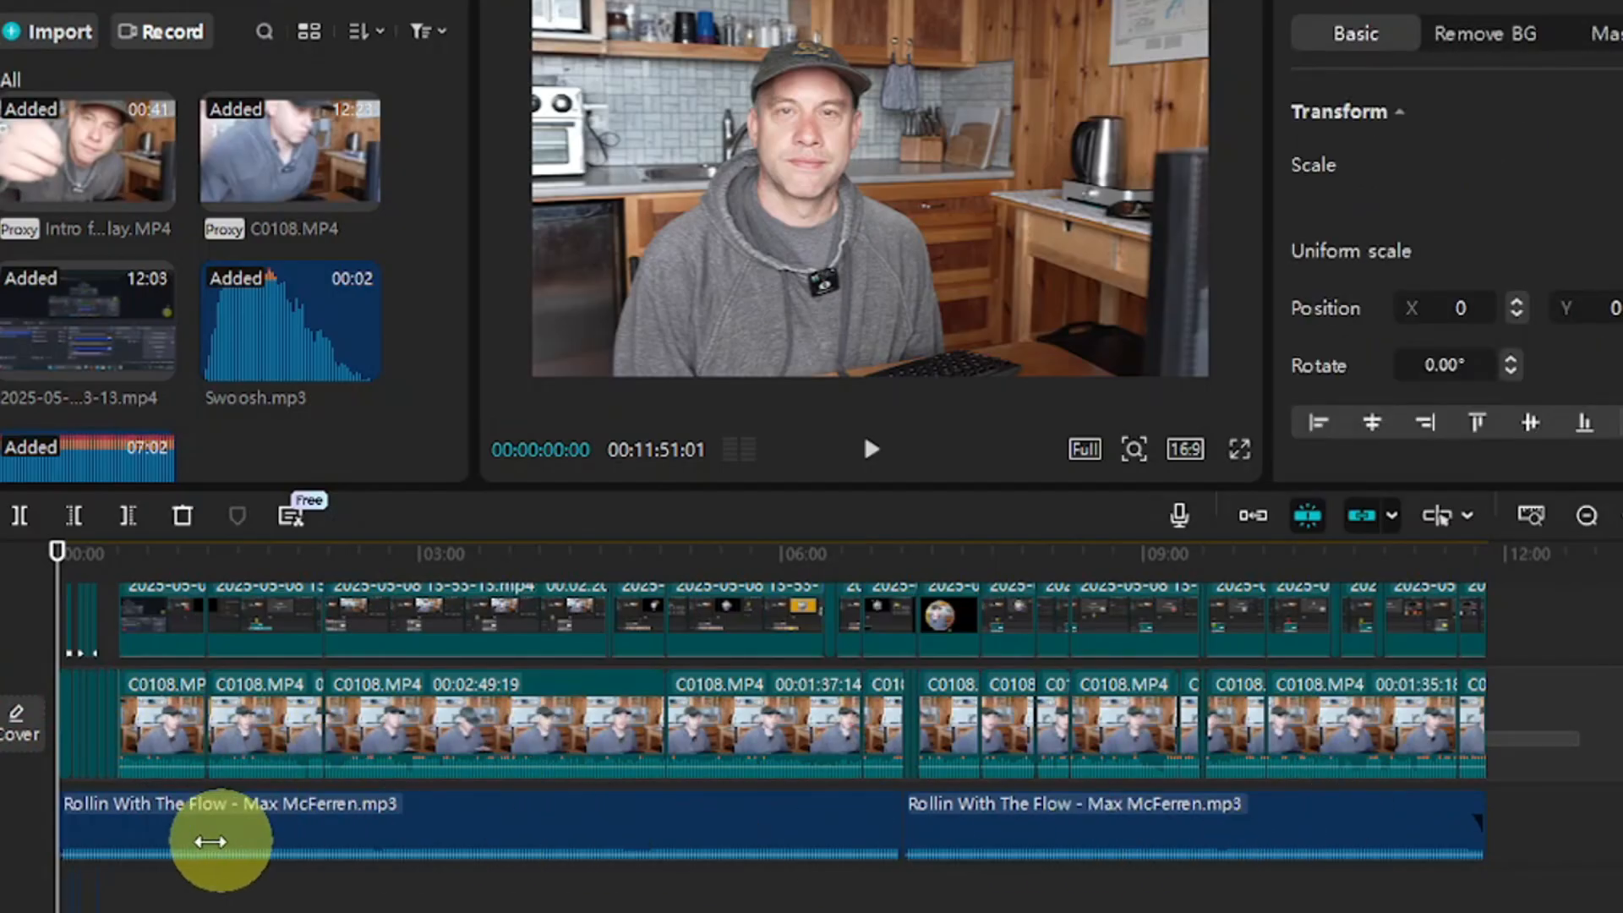
key(ctrl+a)
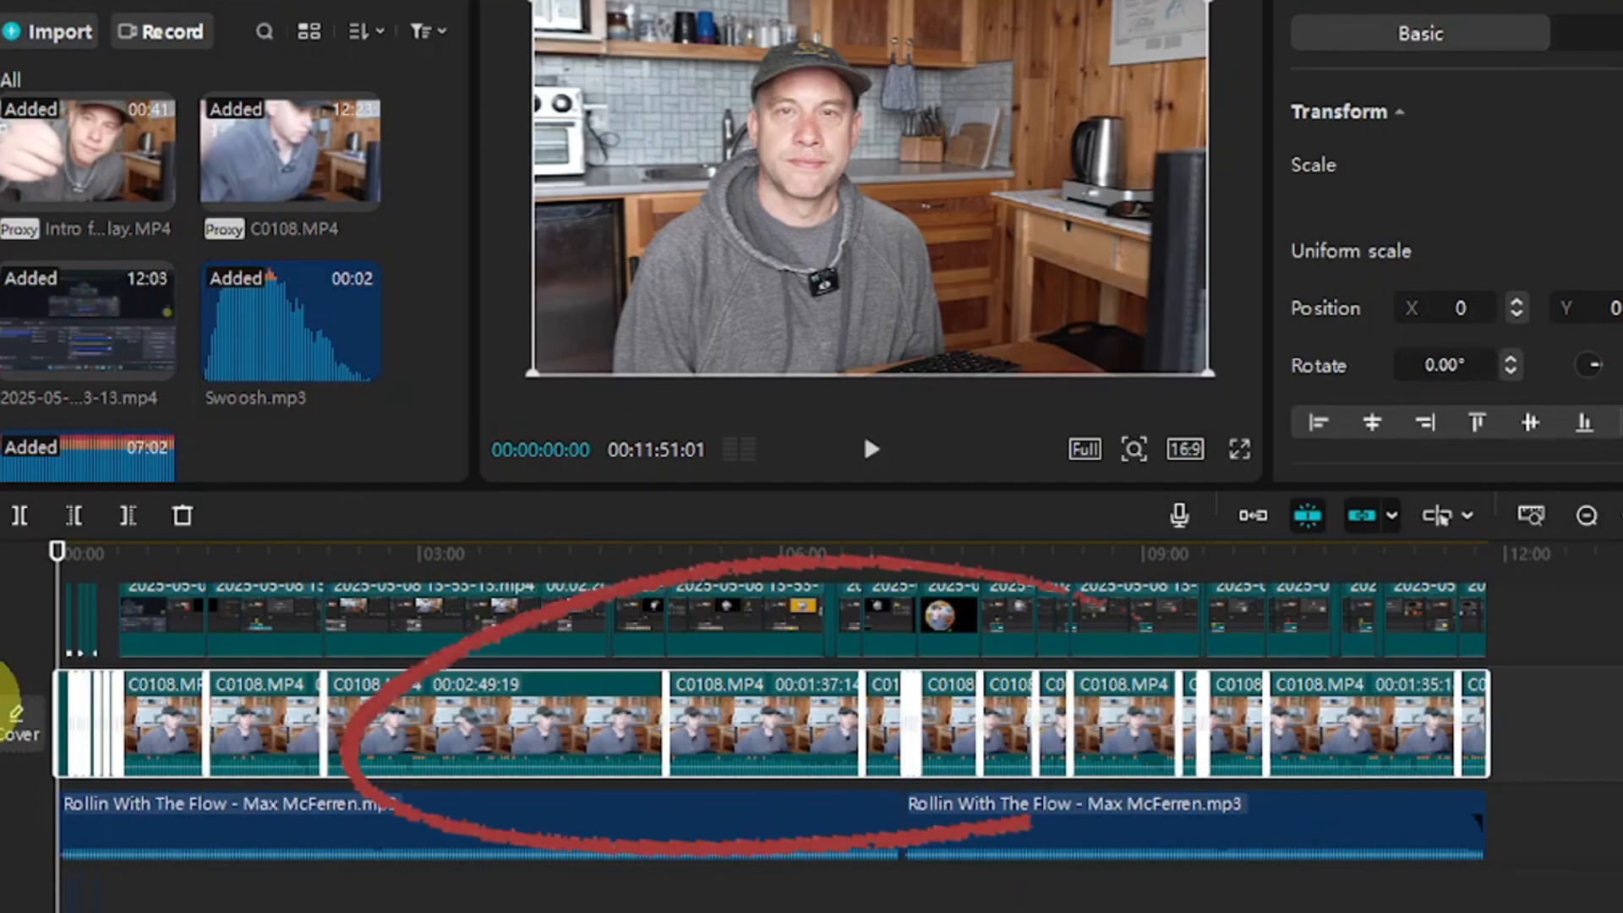
click(794, 753)
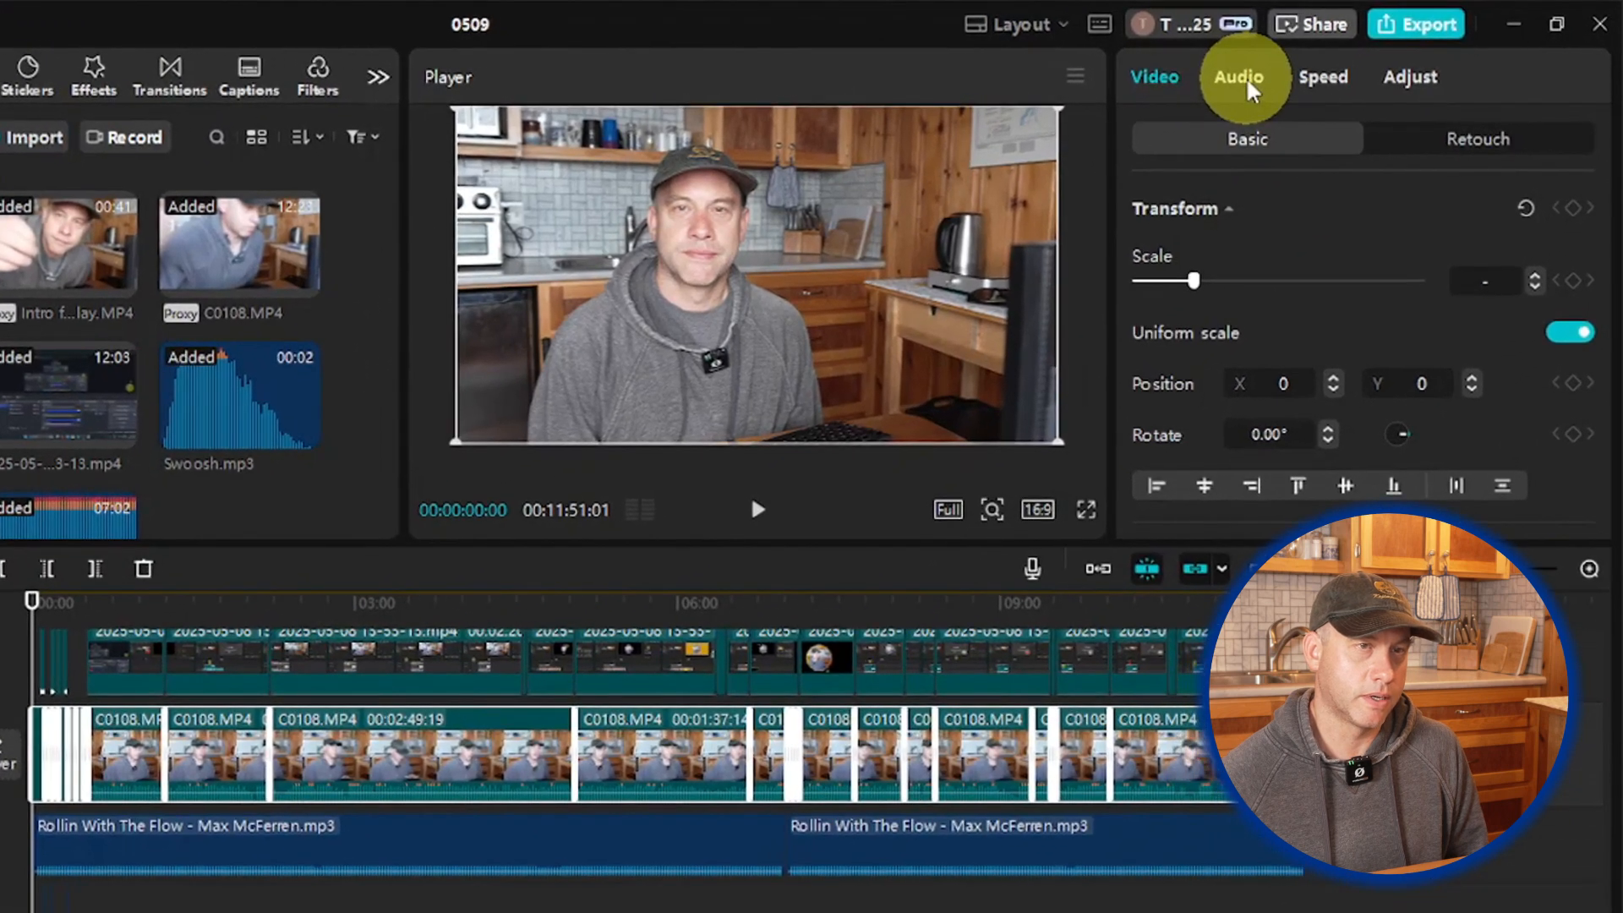
click(1285, 72)
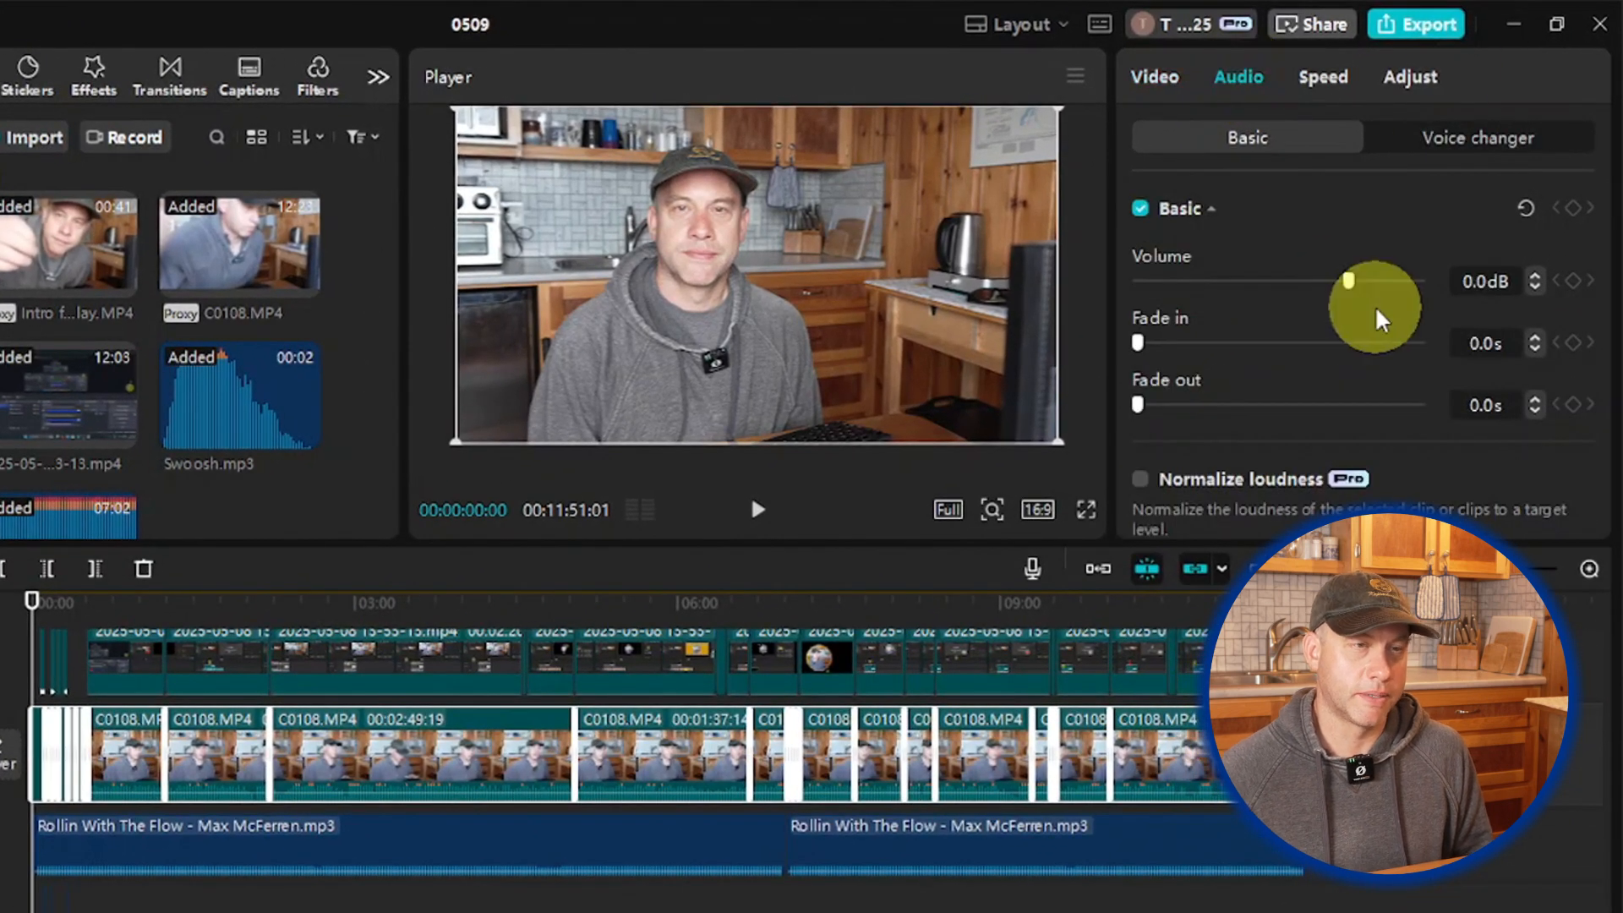
scroll(1370, 316, down, 3)
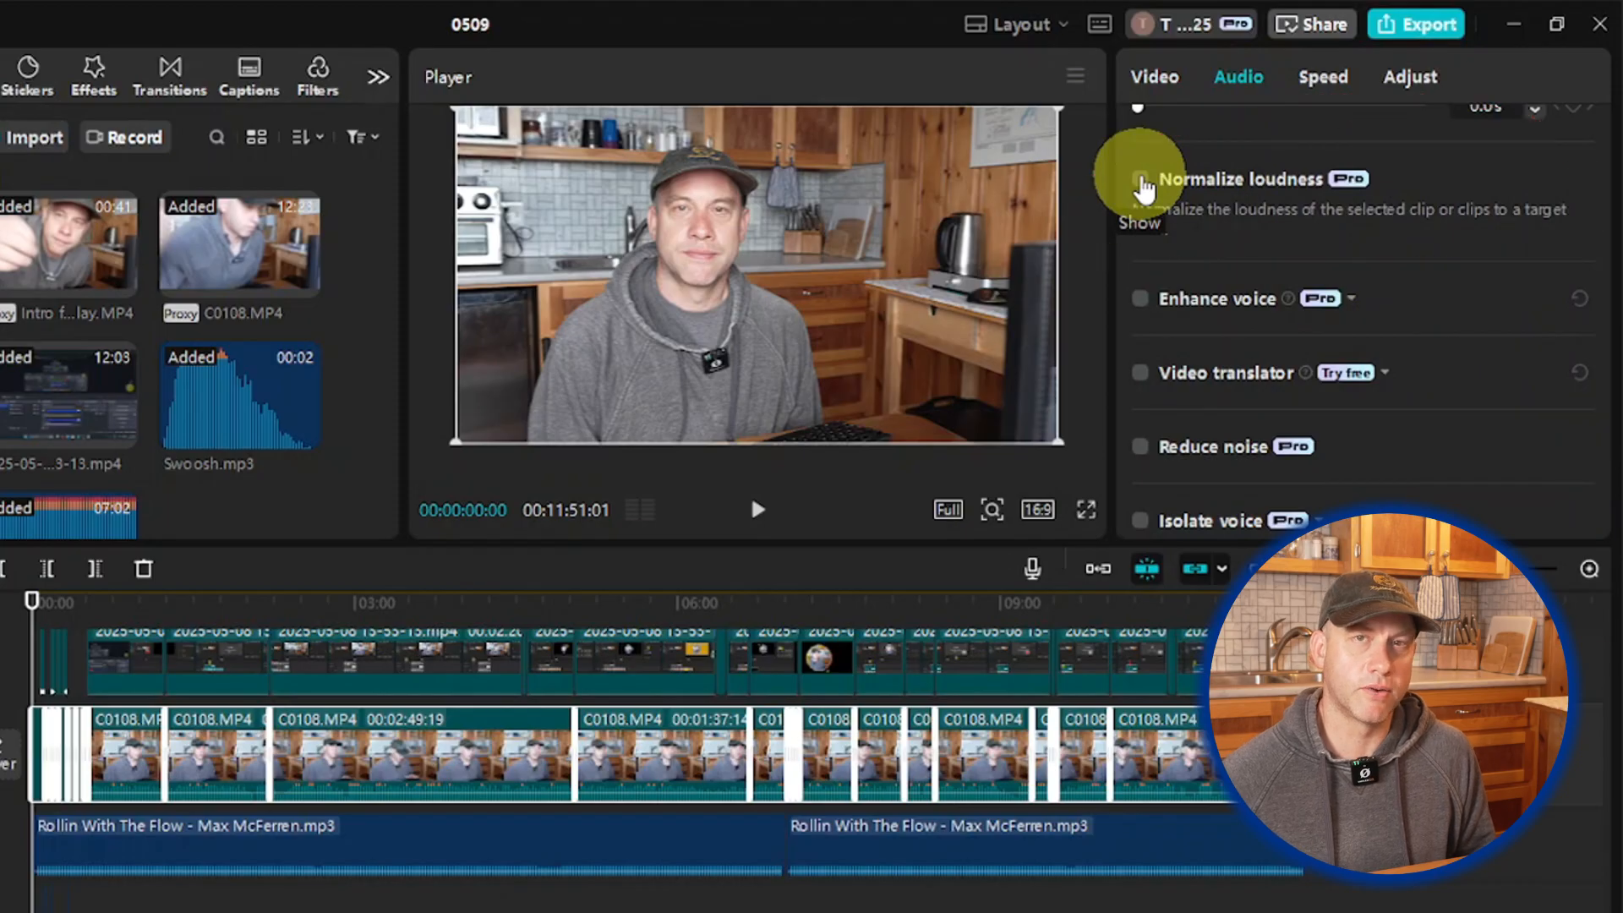
click(1142, 180)
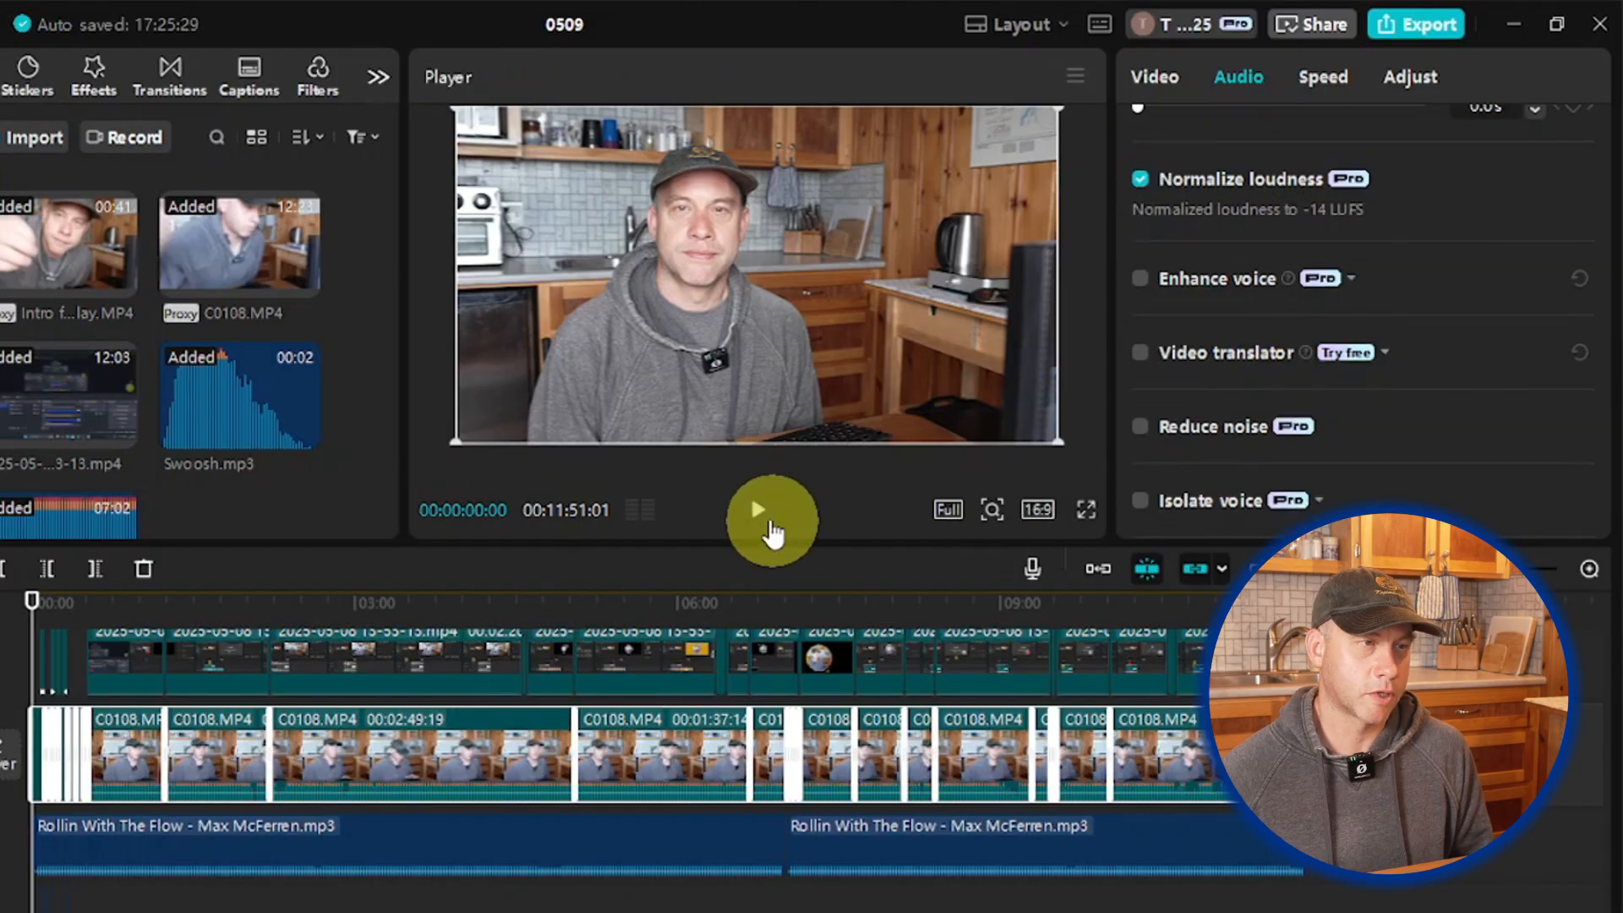
click(757, 509)
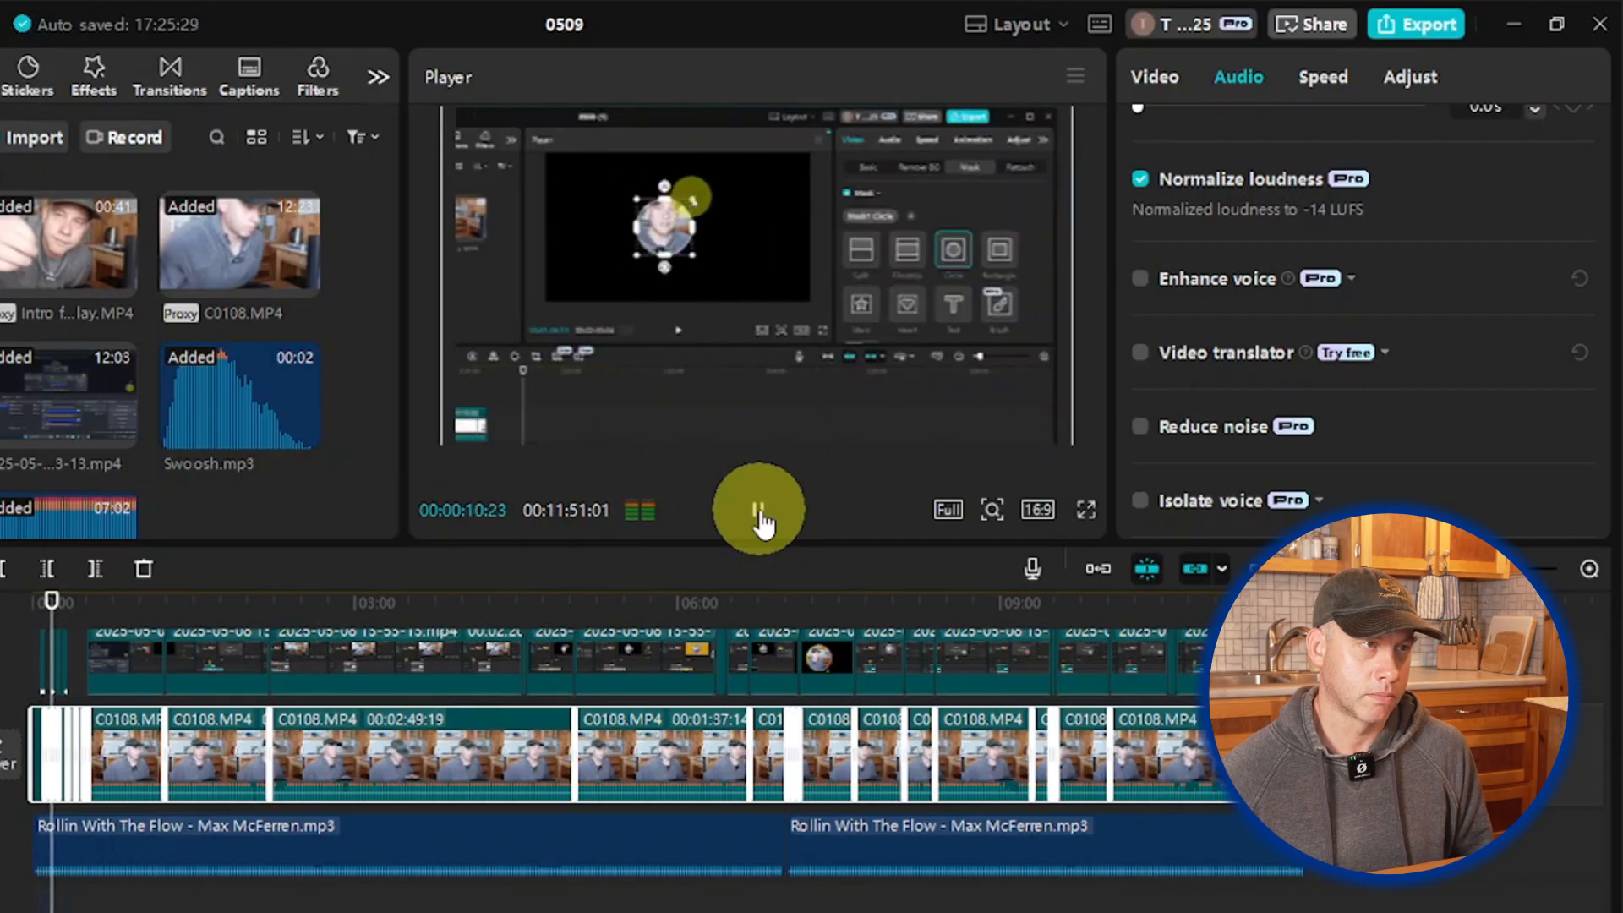
click(759, 516)
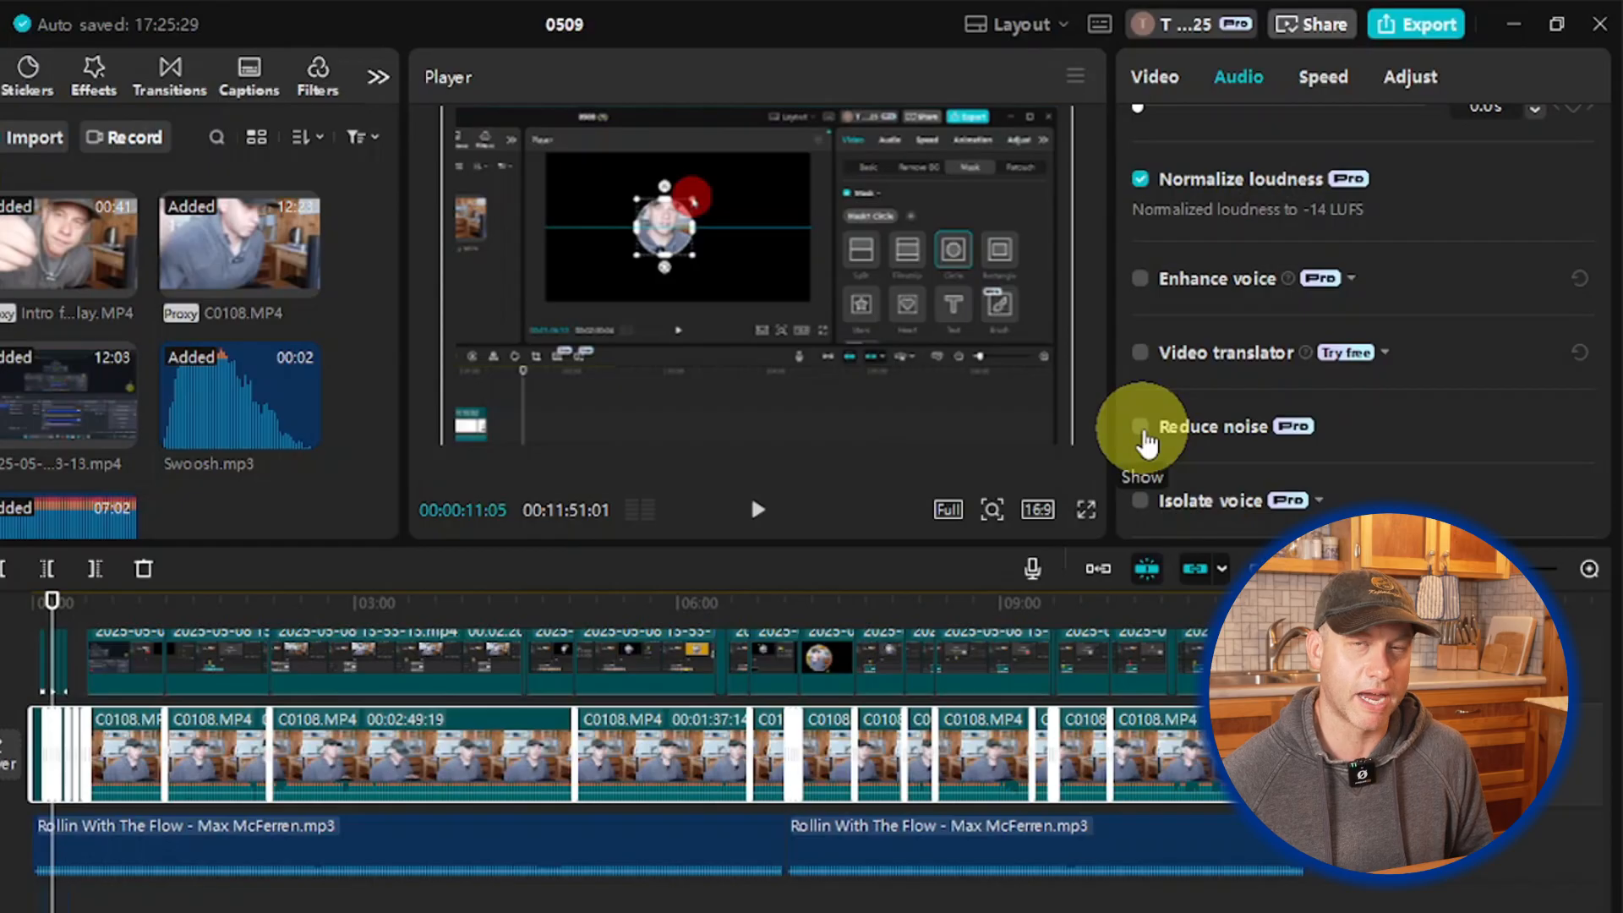
Step: Turn on Reduce noise for the selected talking-head clips and play the video from the start to hear it
click(1143, 431)
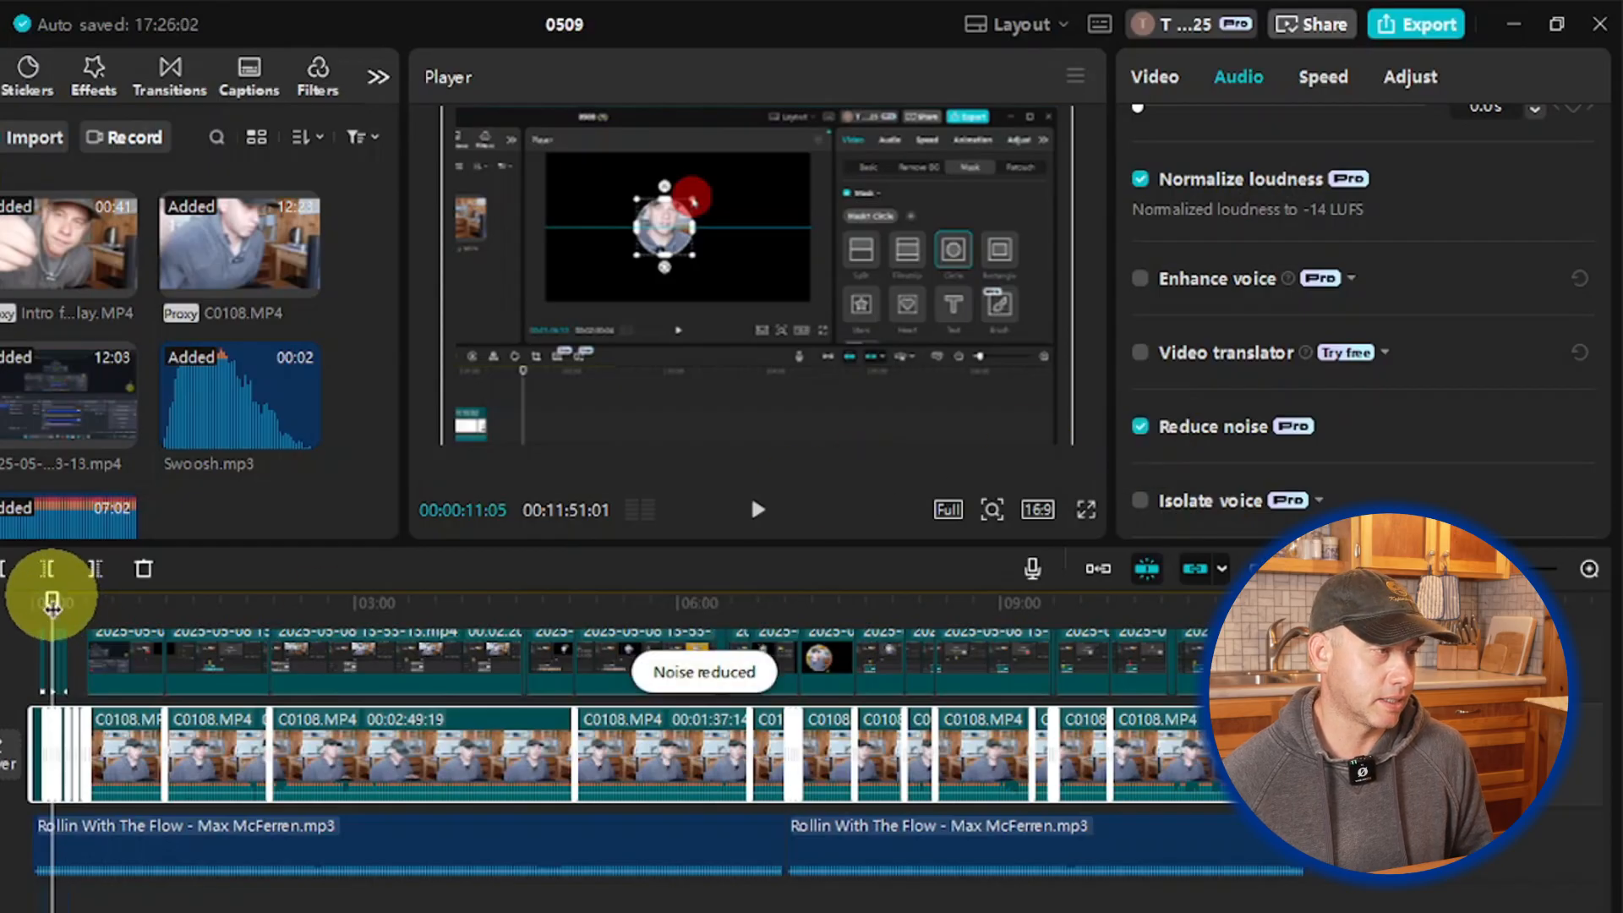
drag(52, 598, 2, 605)
click(758, 513)
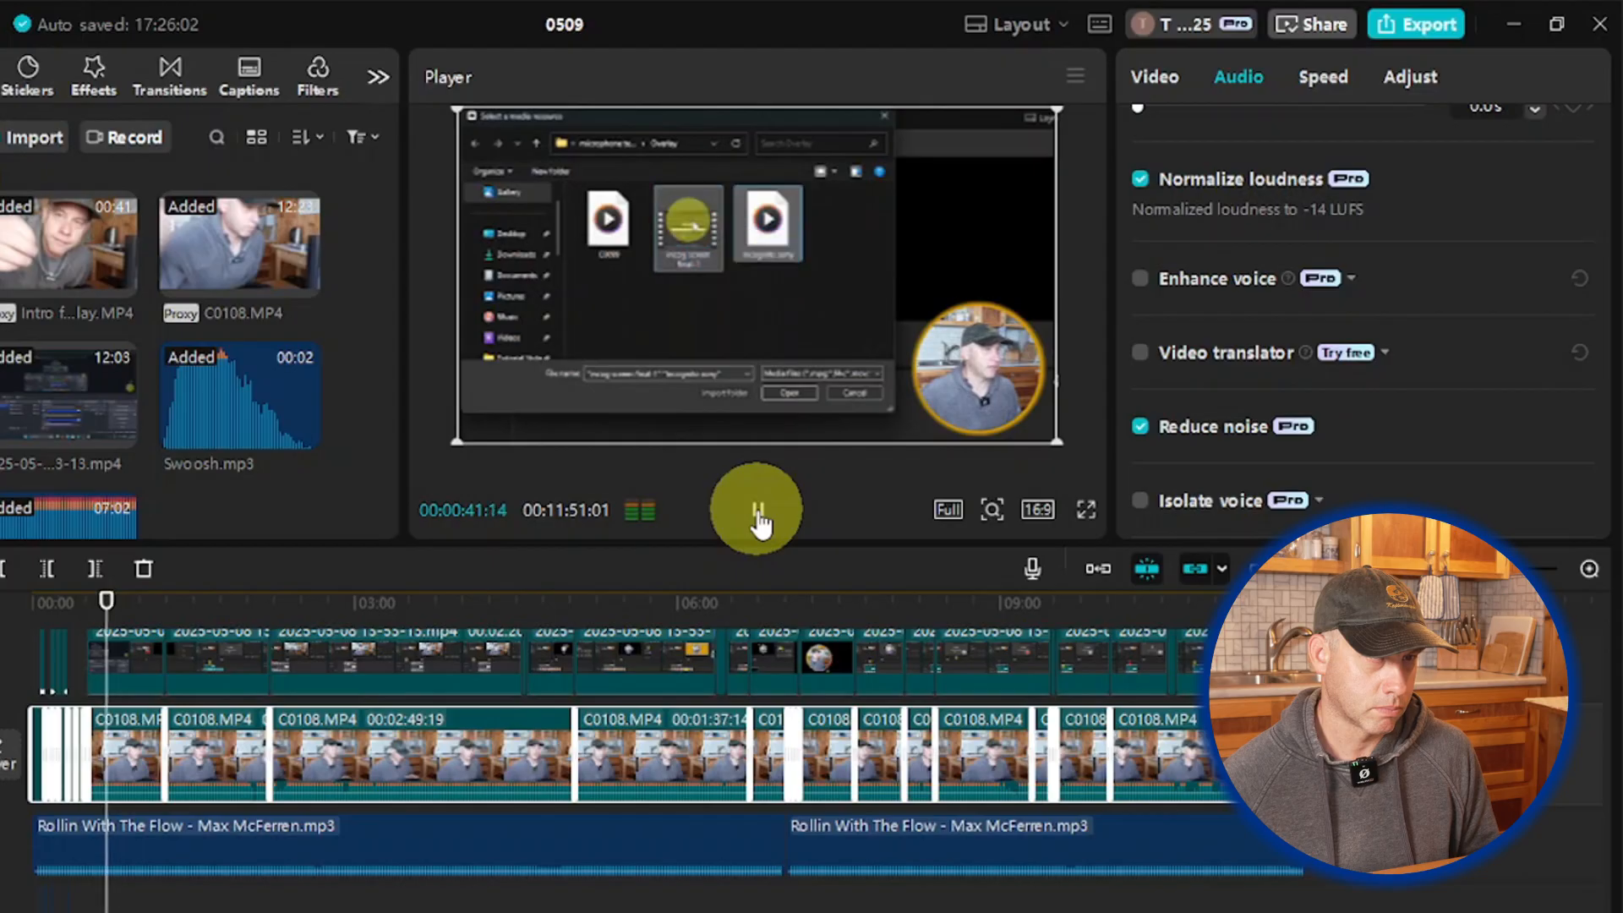
click(758, 517)
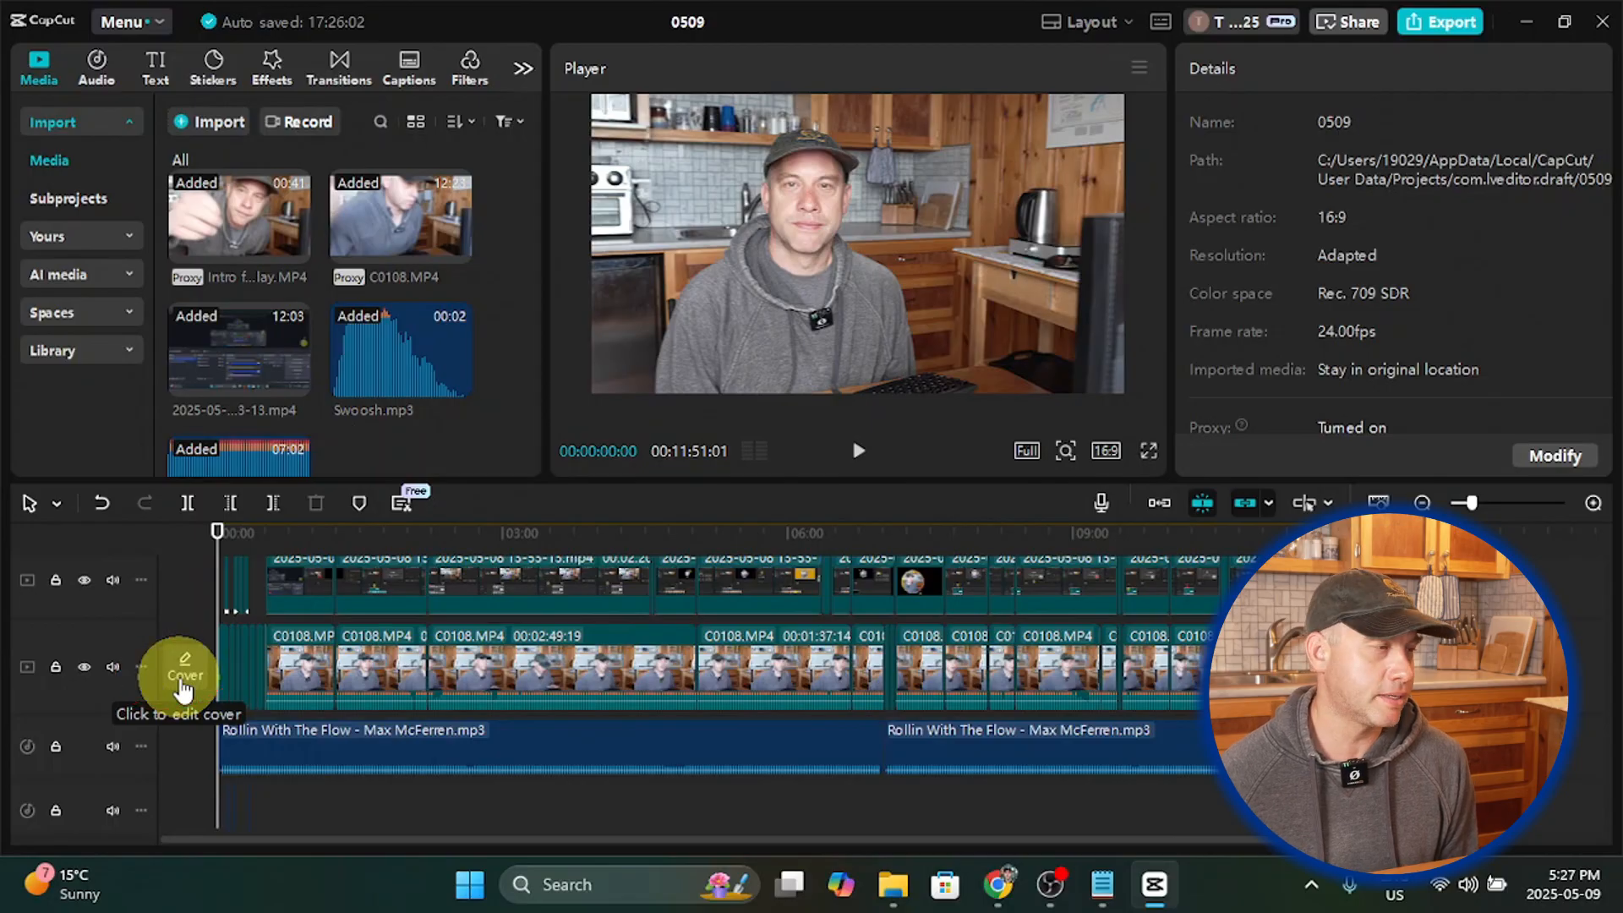
Step: Set the local image "talking head thumb" from the First YouTube Tutorial Video edit folder as the video cover and save it
click(181, 685)
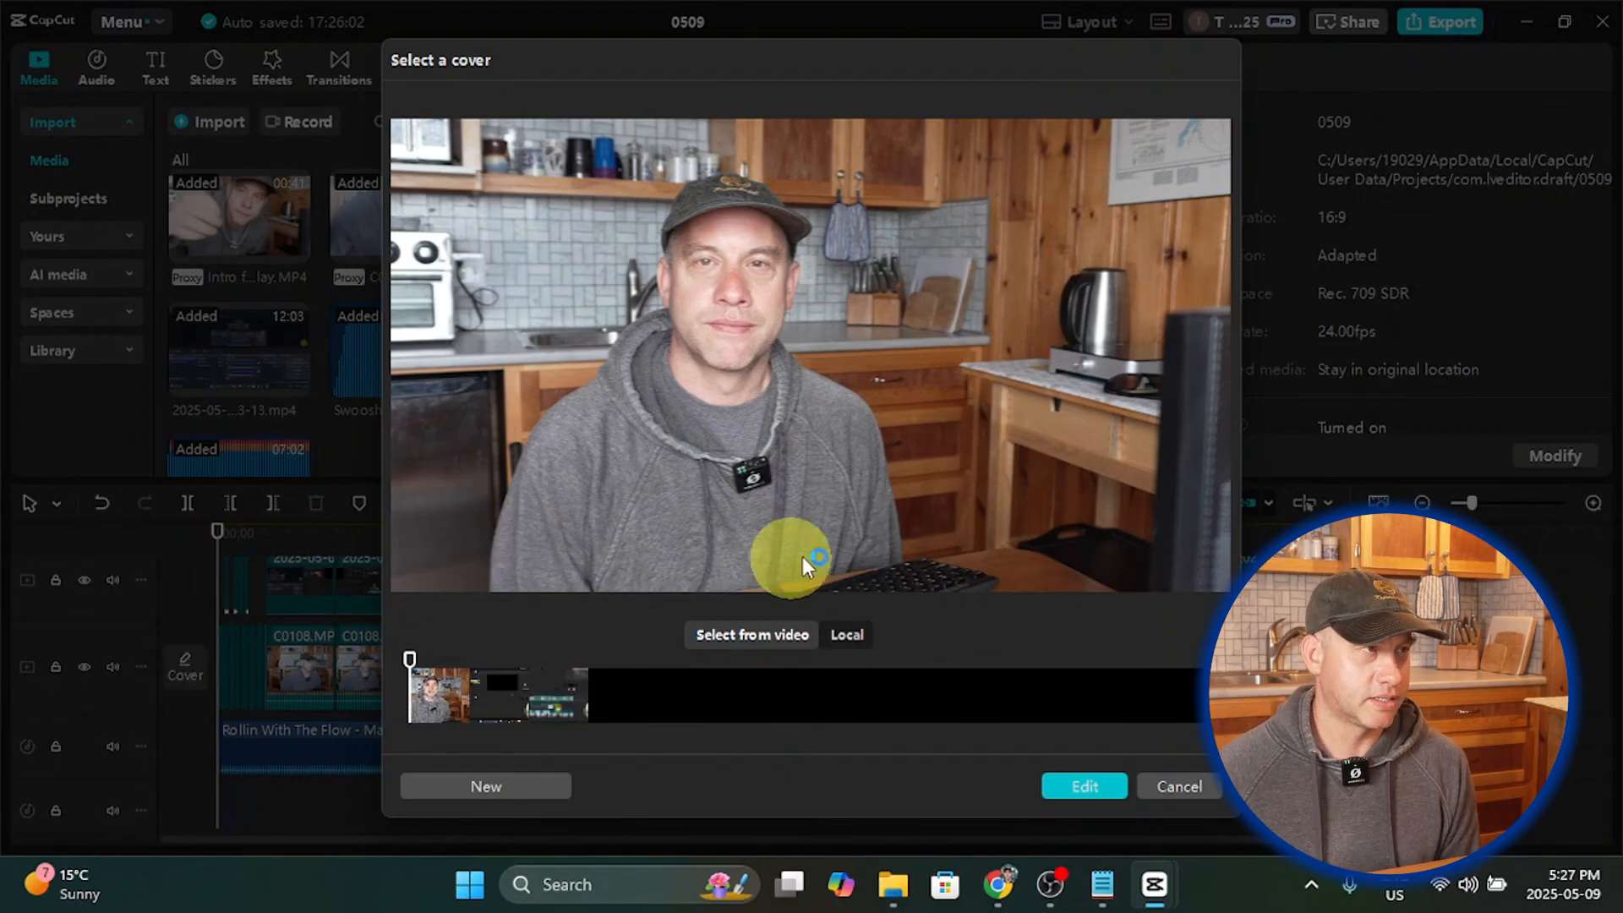
click(839, 636)
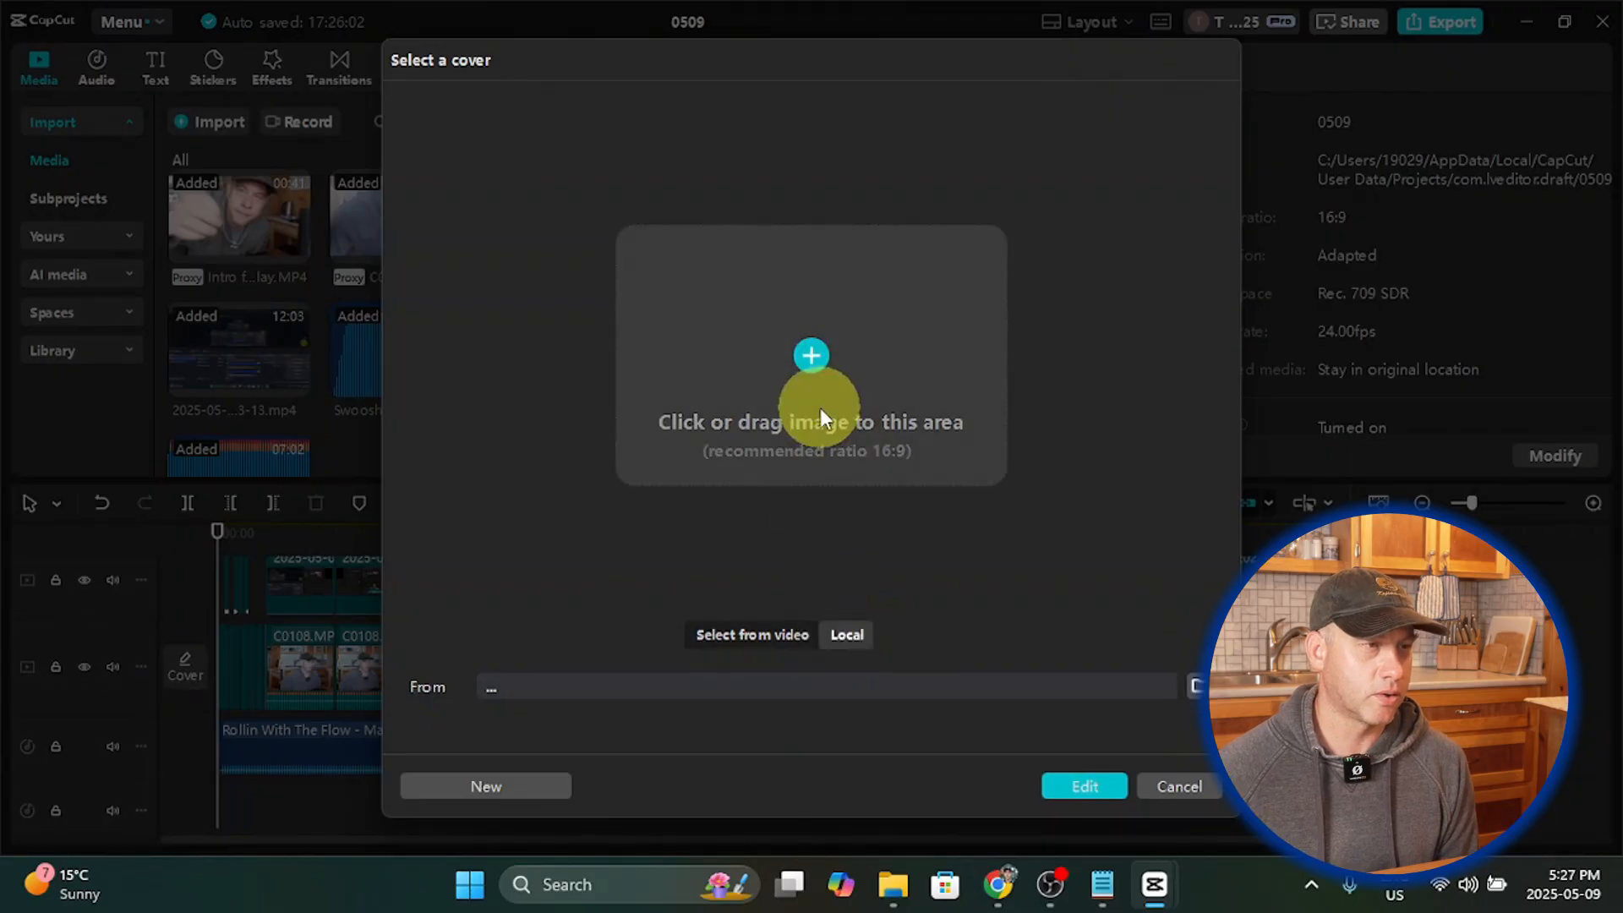
click(812, 360)
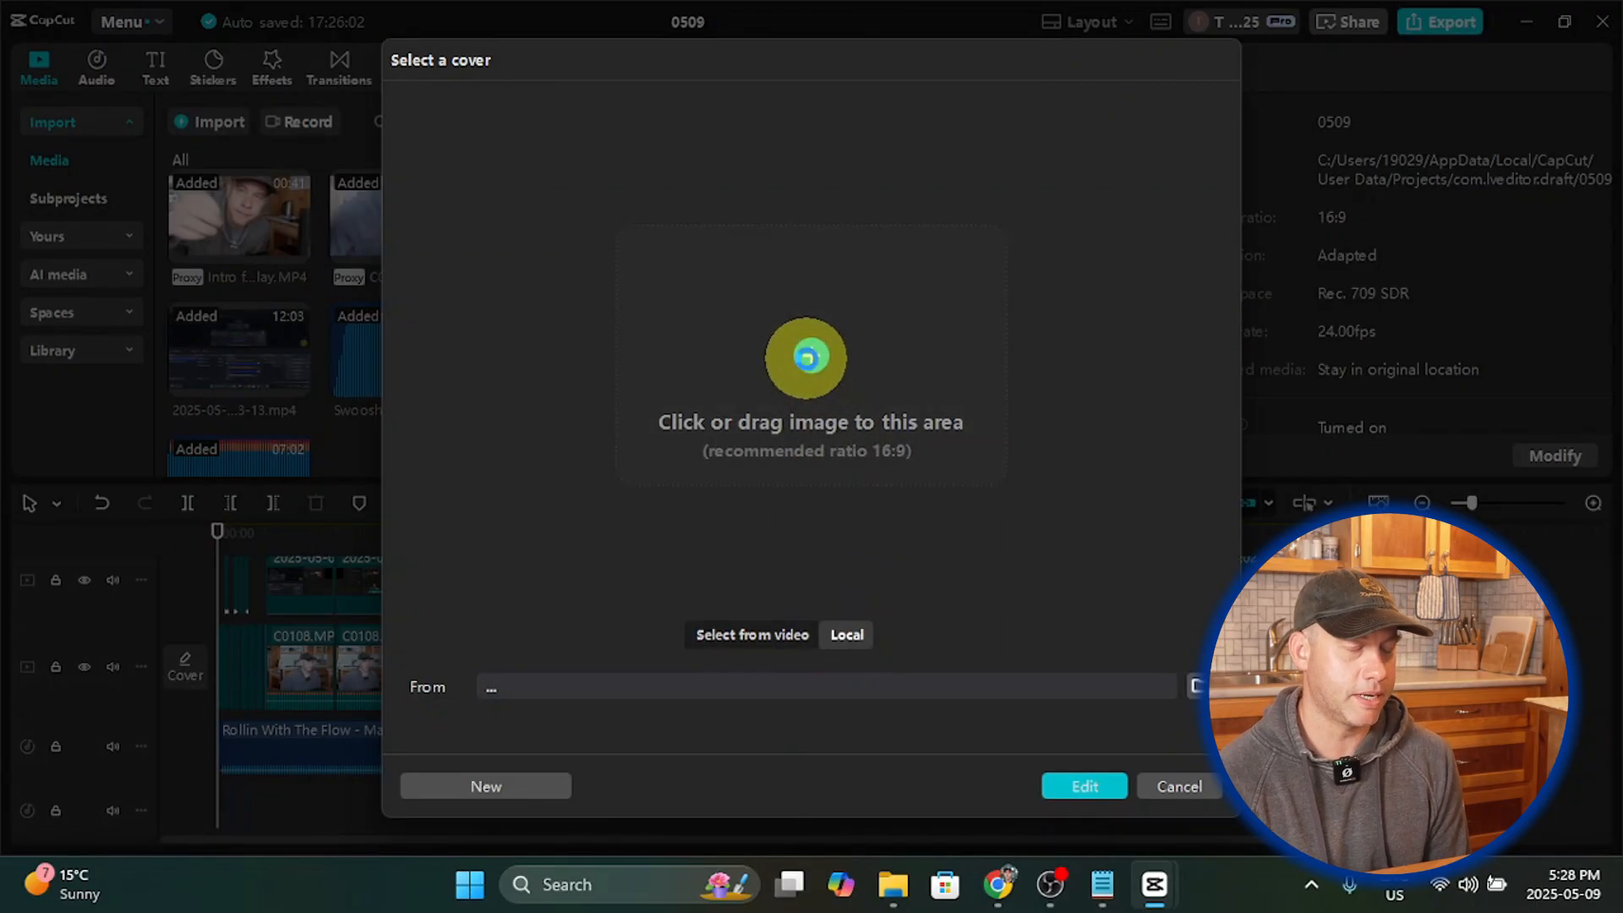
click(808, 359)
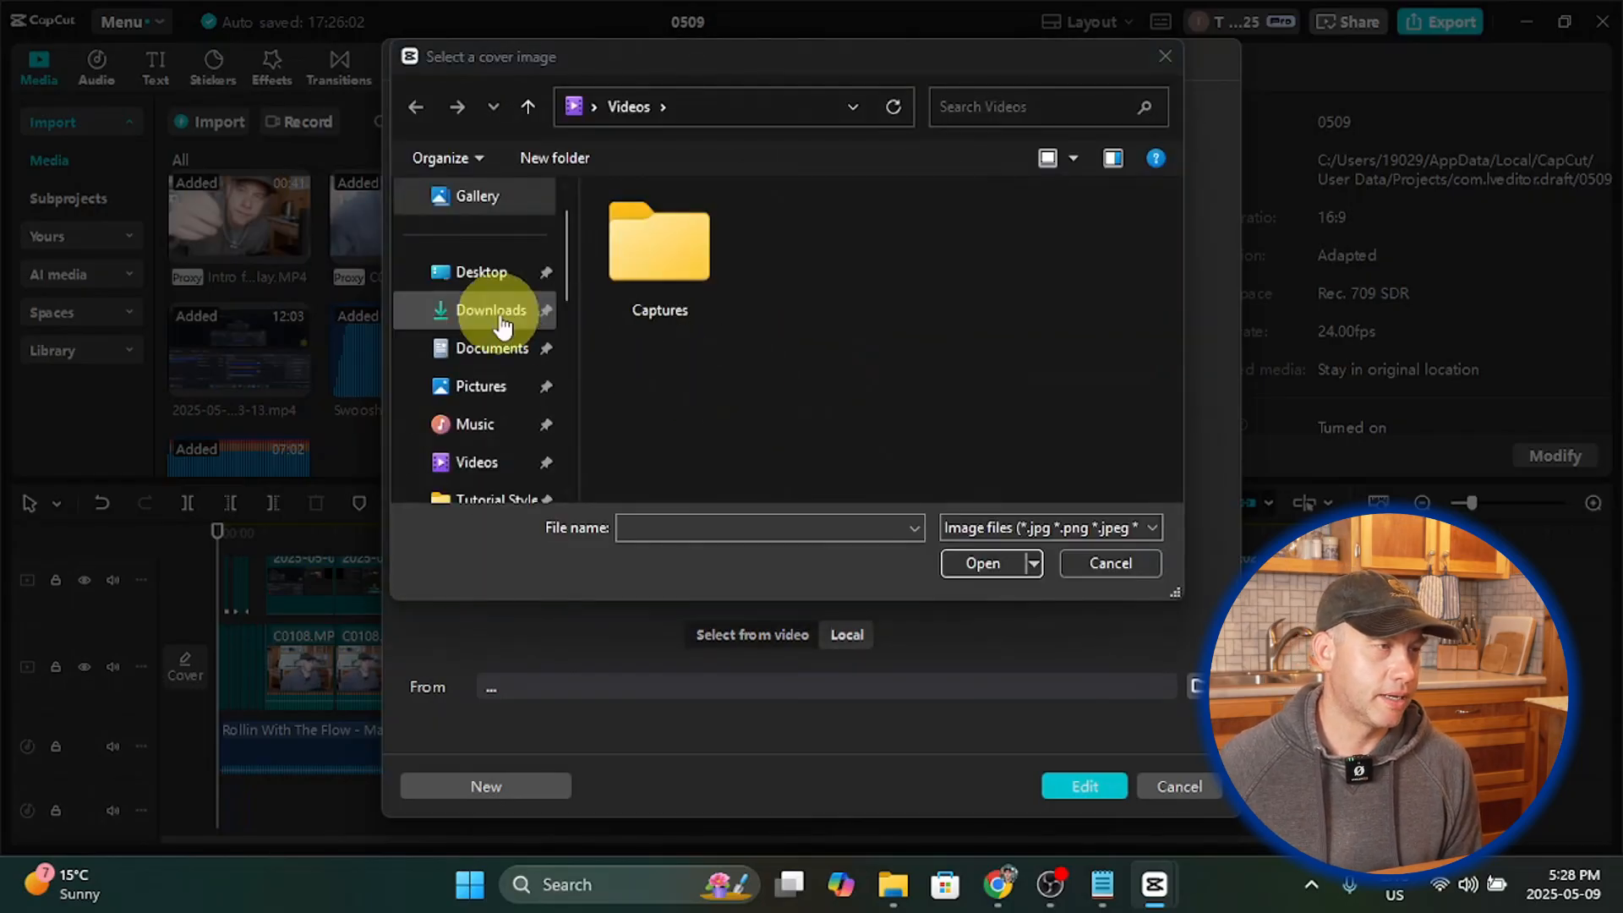
scroll(533, 360, down, 4)
scroll(536, 372, up, 2)
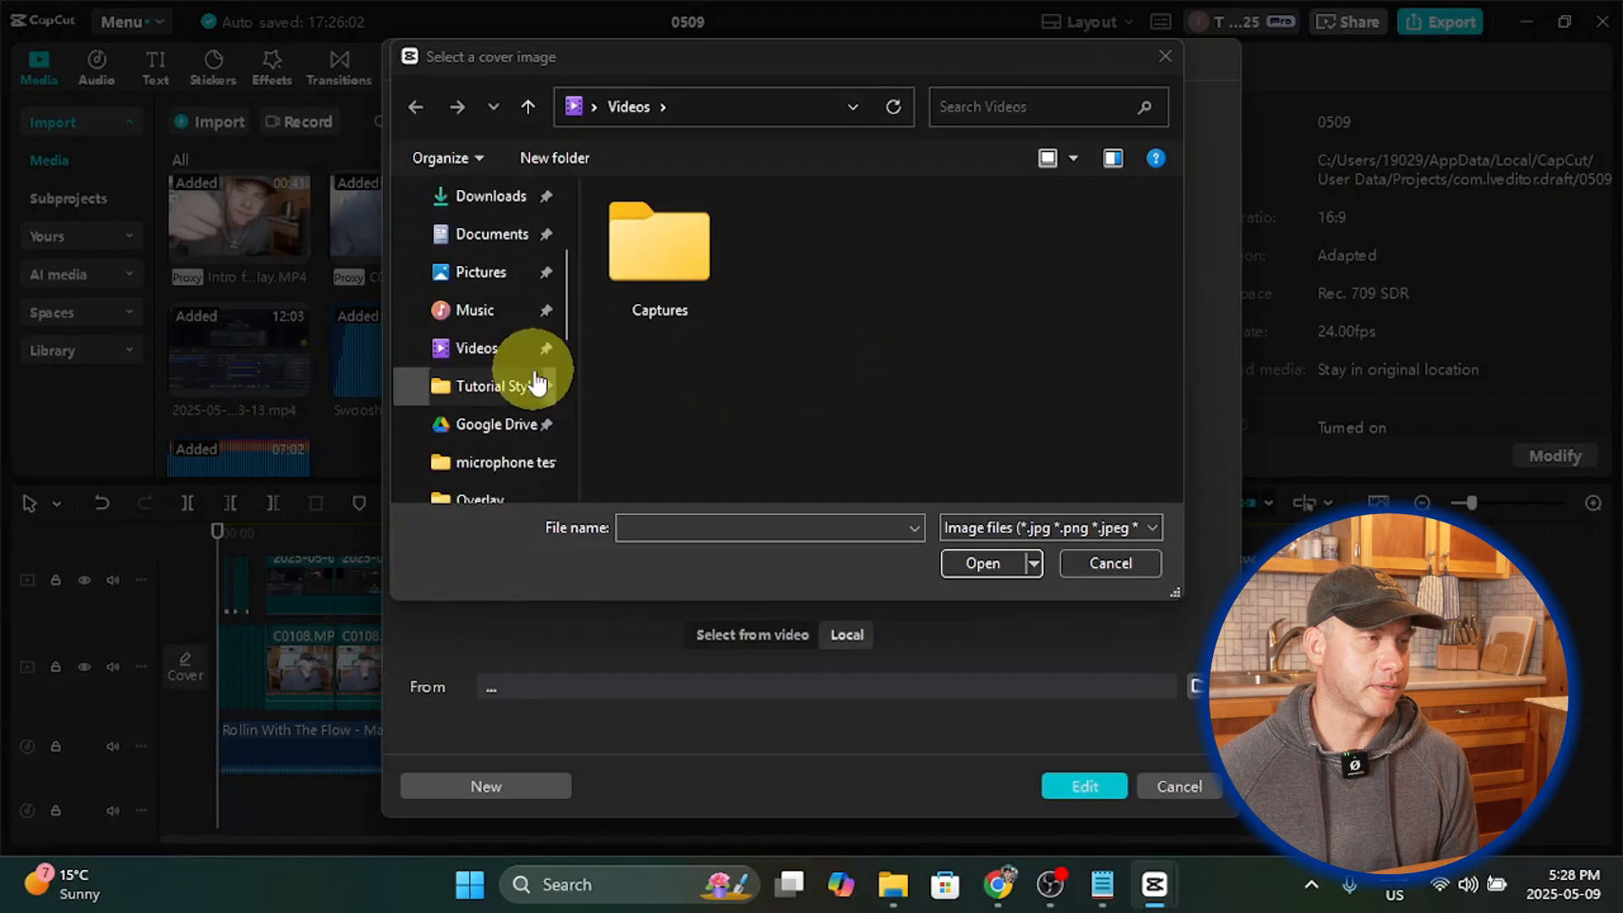
scroll(536, 372, down, 1)
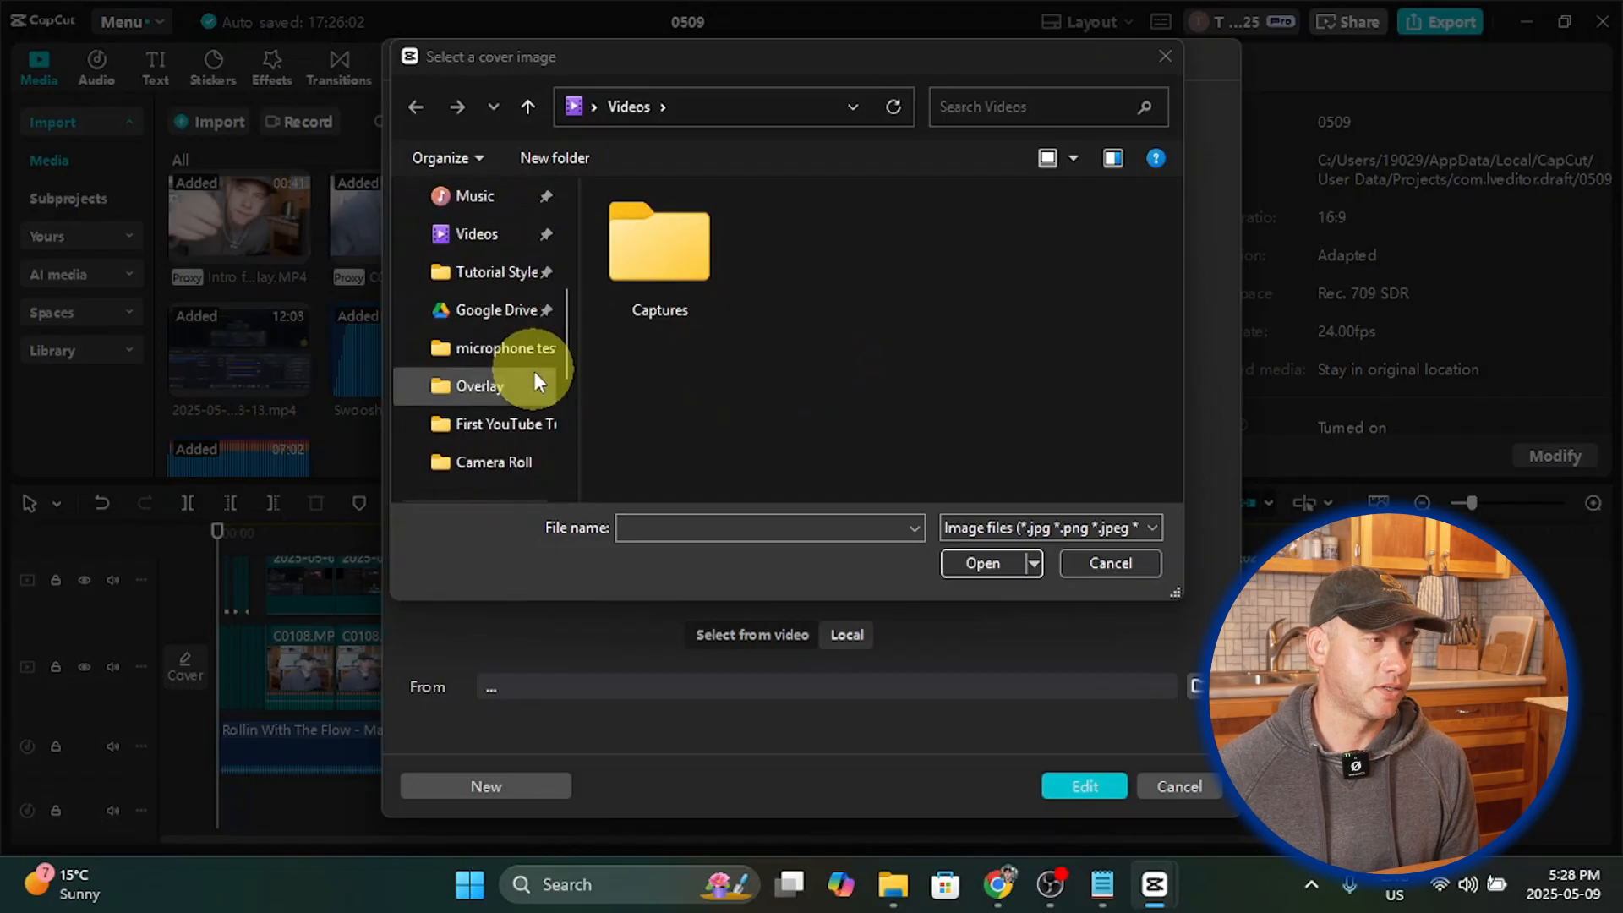
click(534, 428)
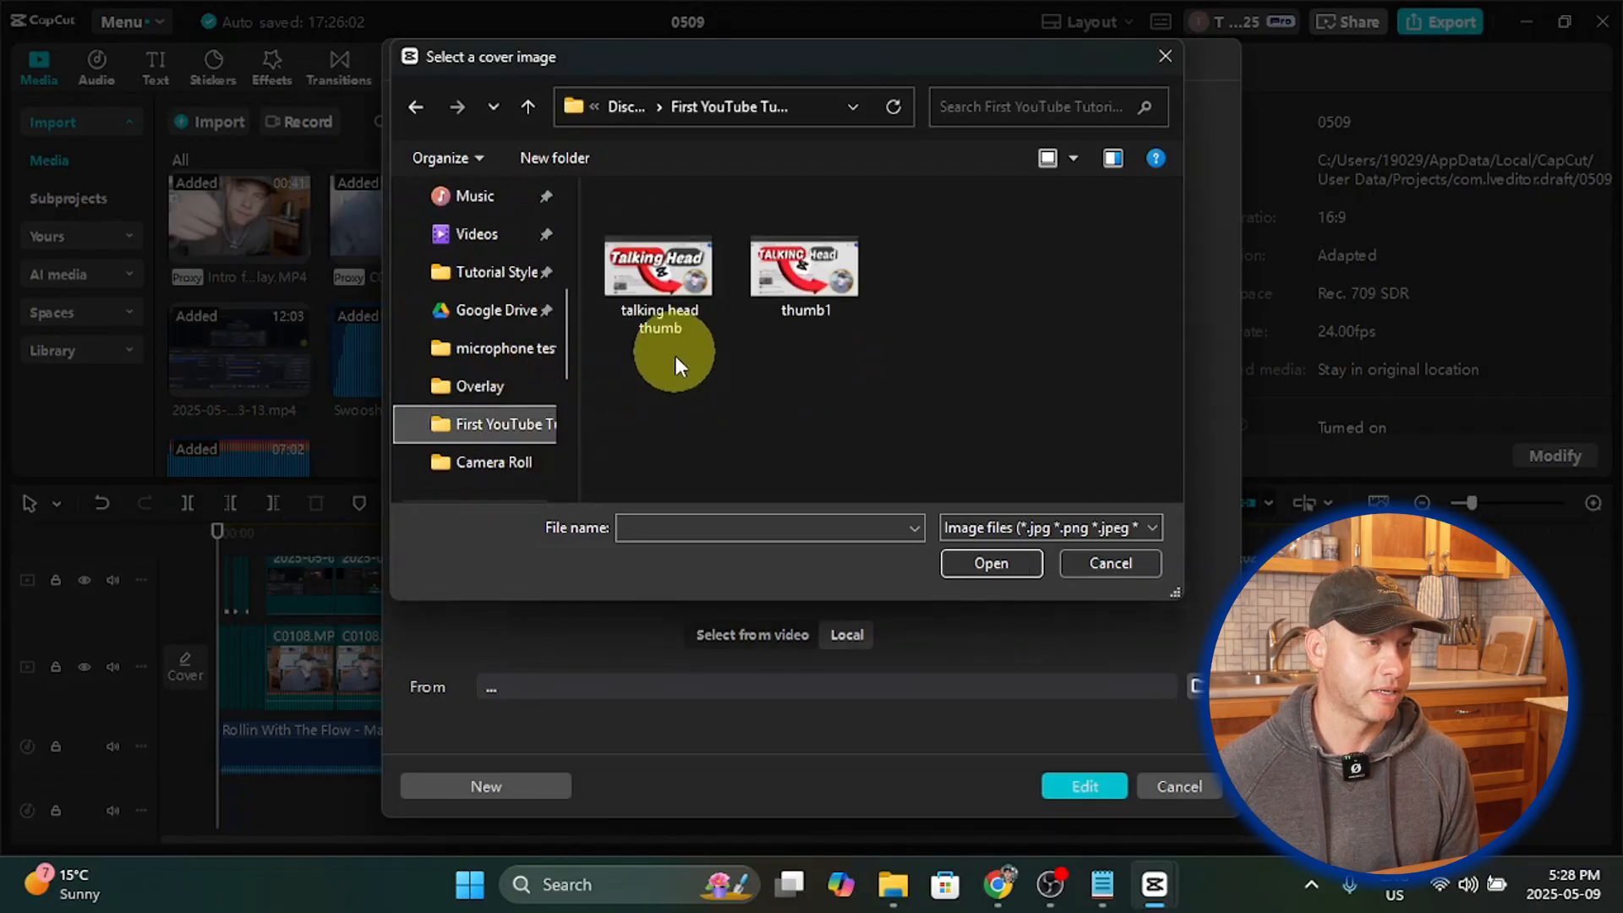
click(685, 281)
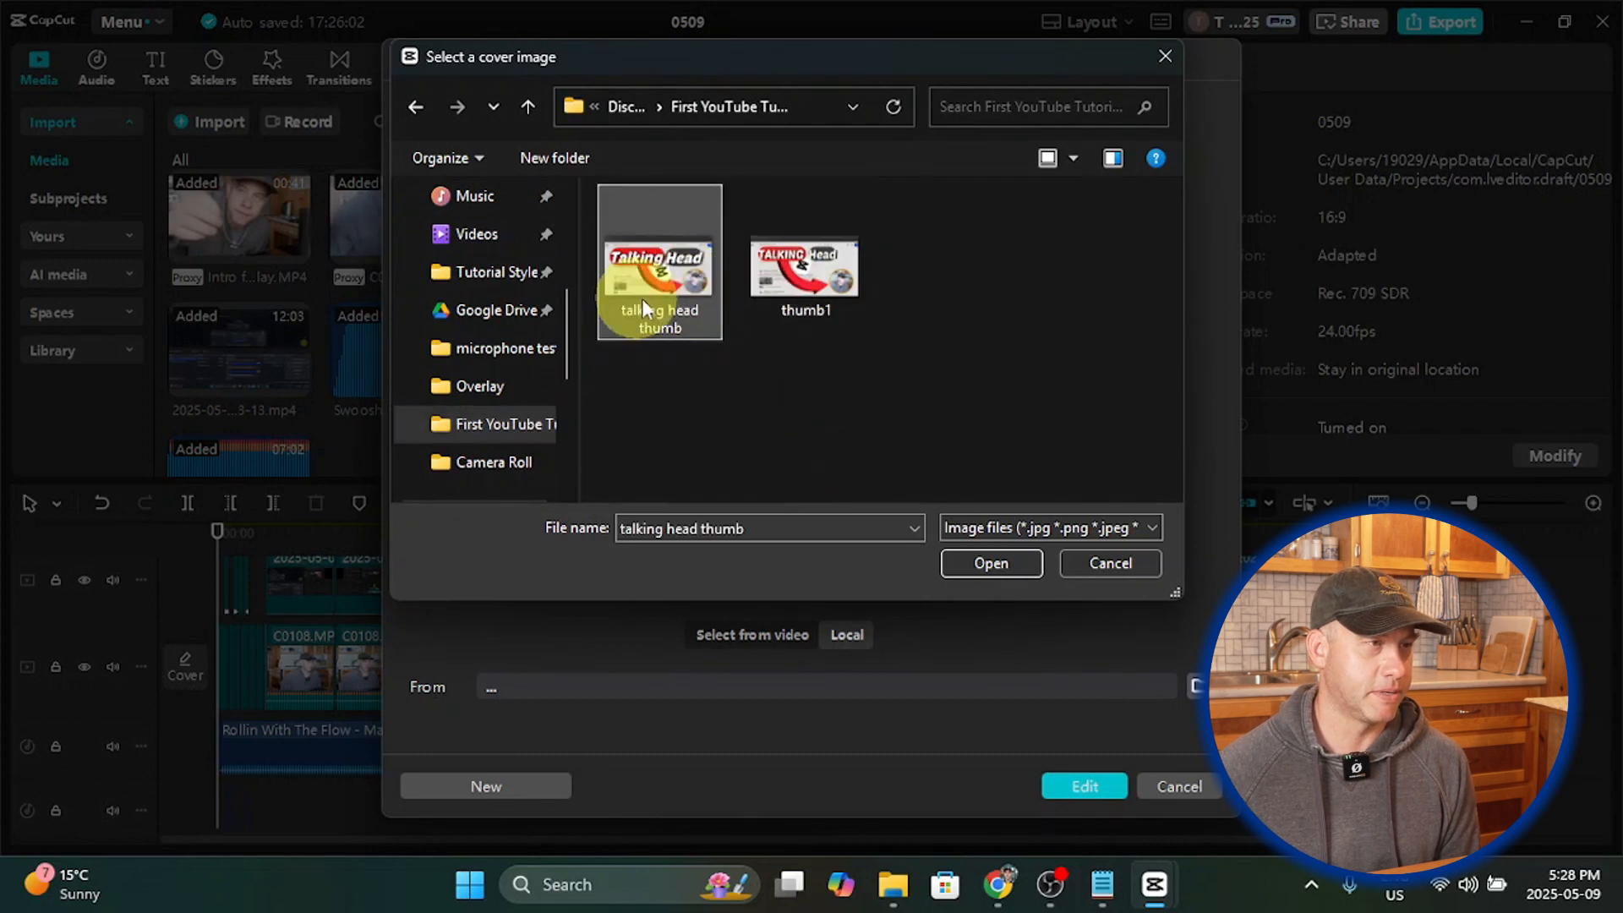
click(1020, 566)
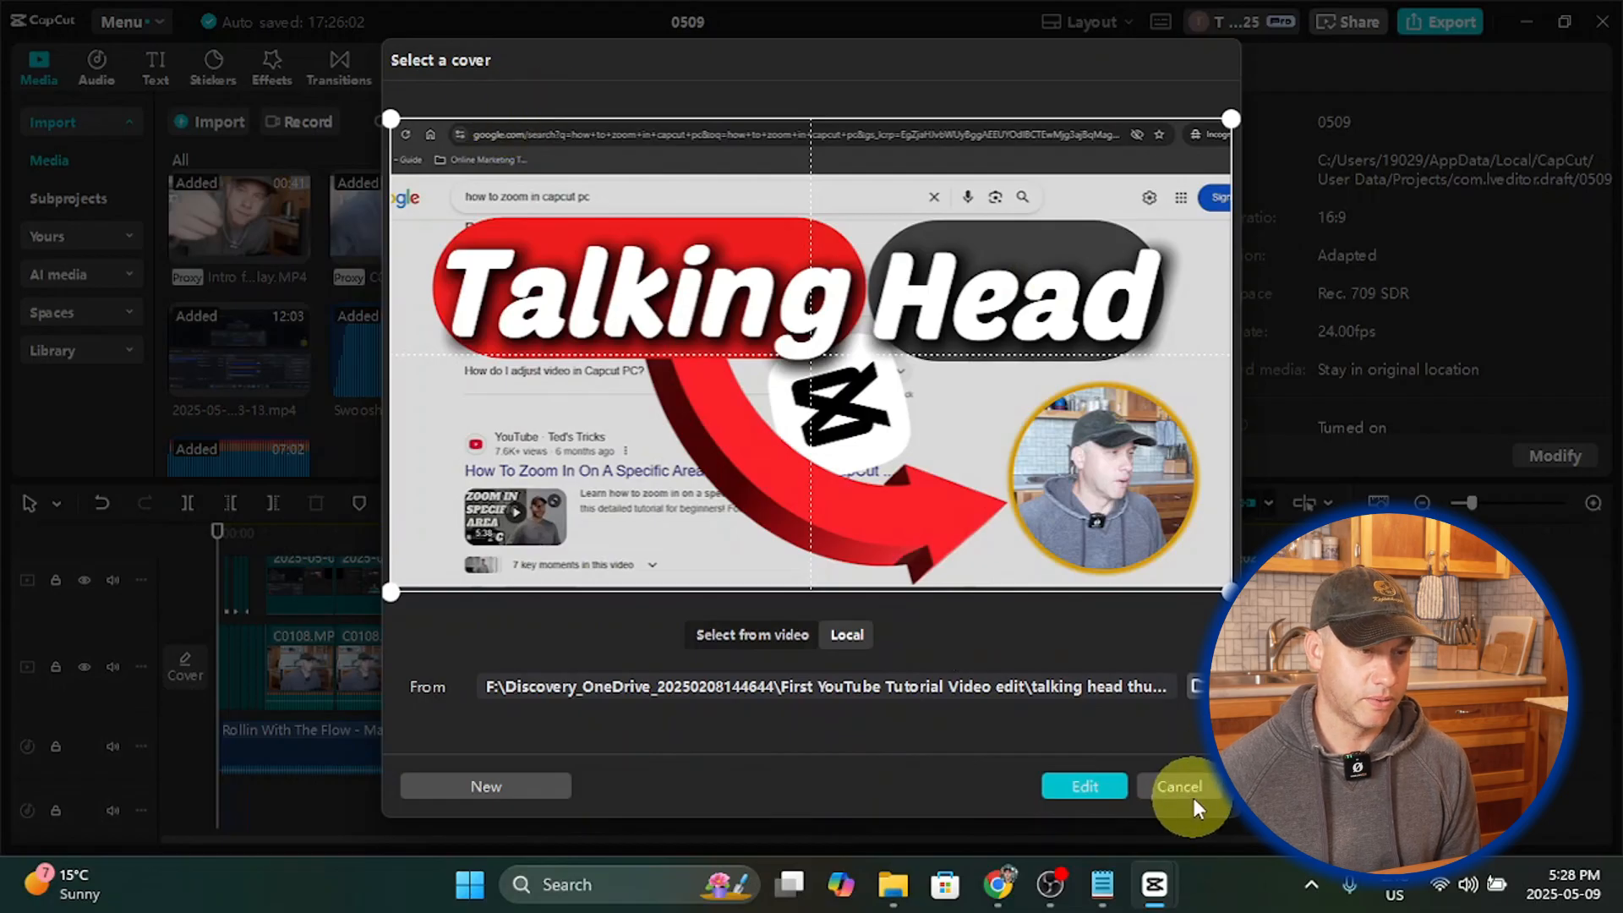
click(1103, 787)
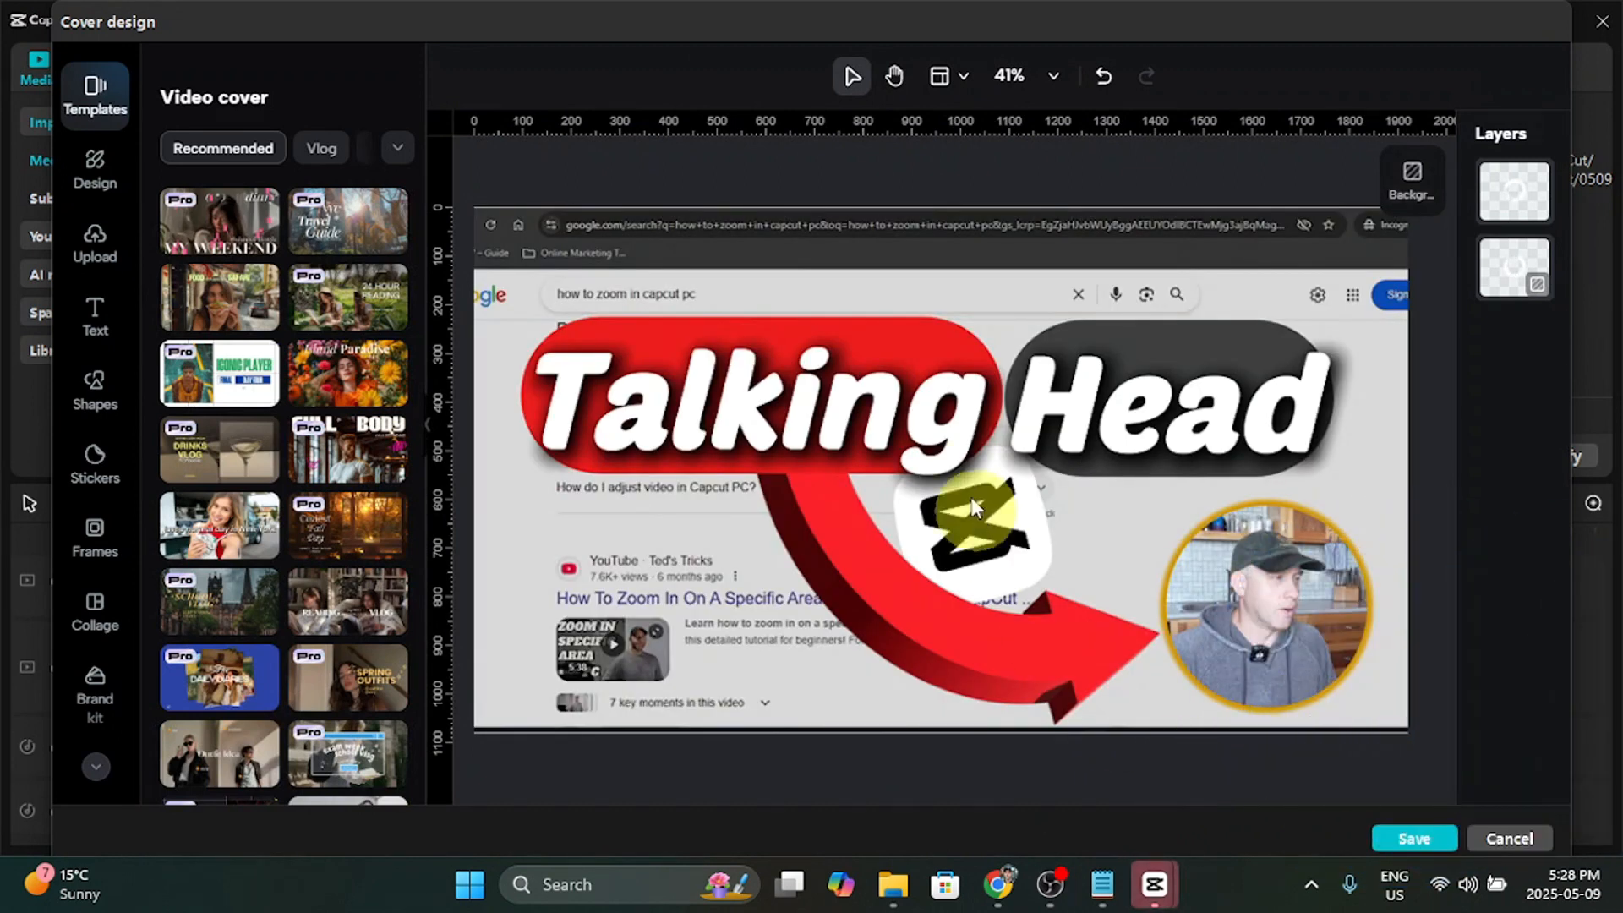
click(1409, 840)
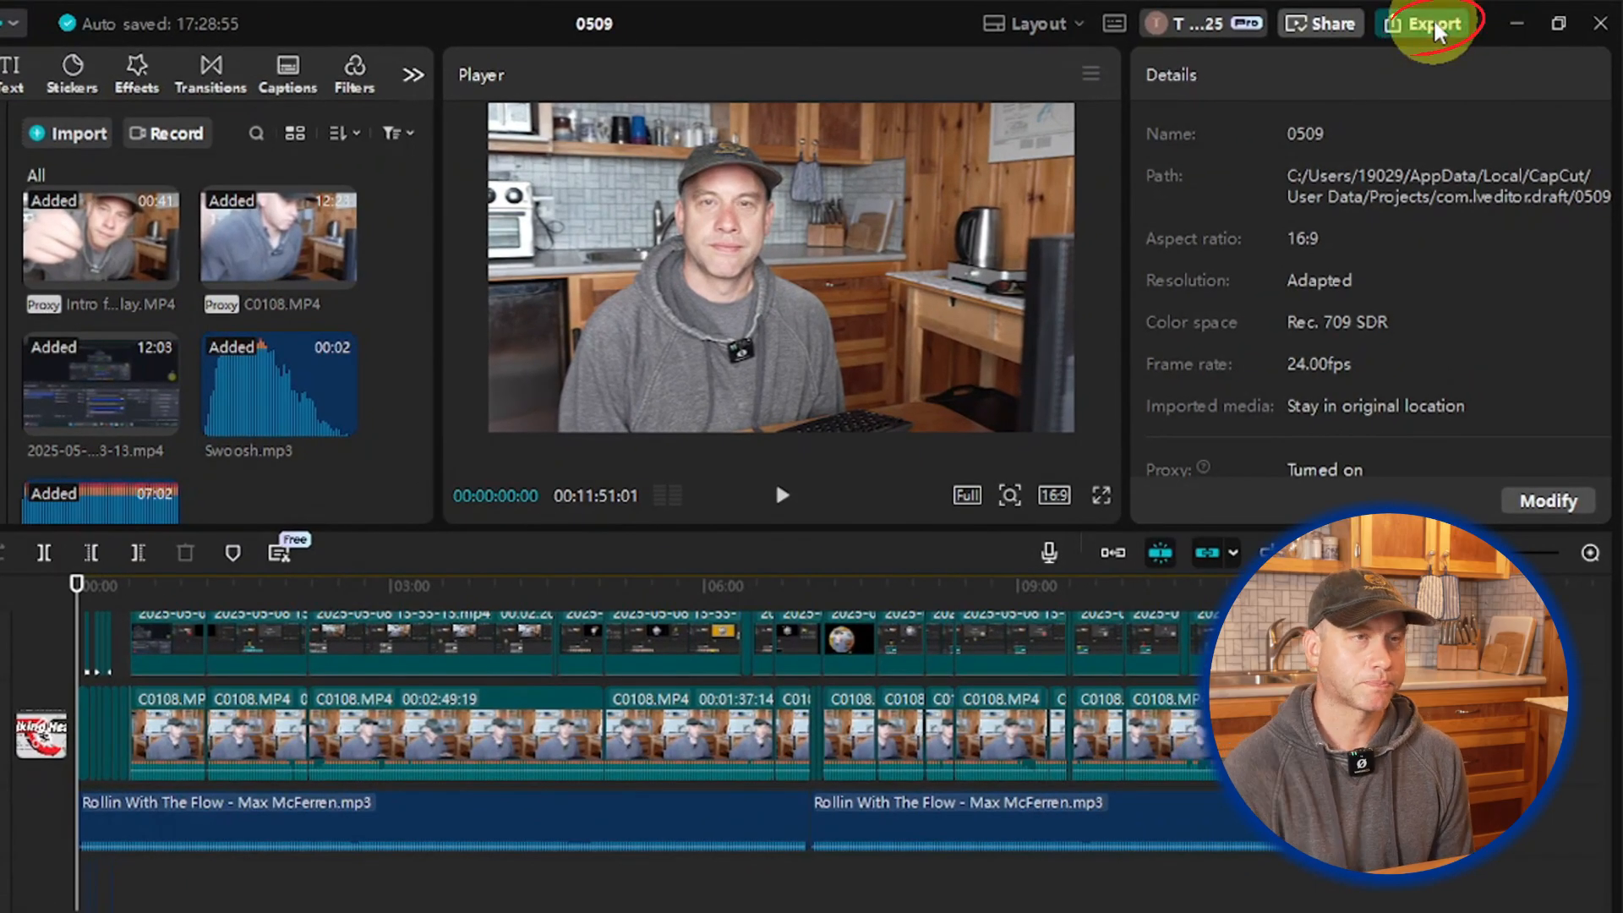
Step: Open the video's export settings and replace the export name with "How To Create A Circle Talking"
click(1435, 27)
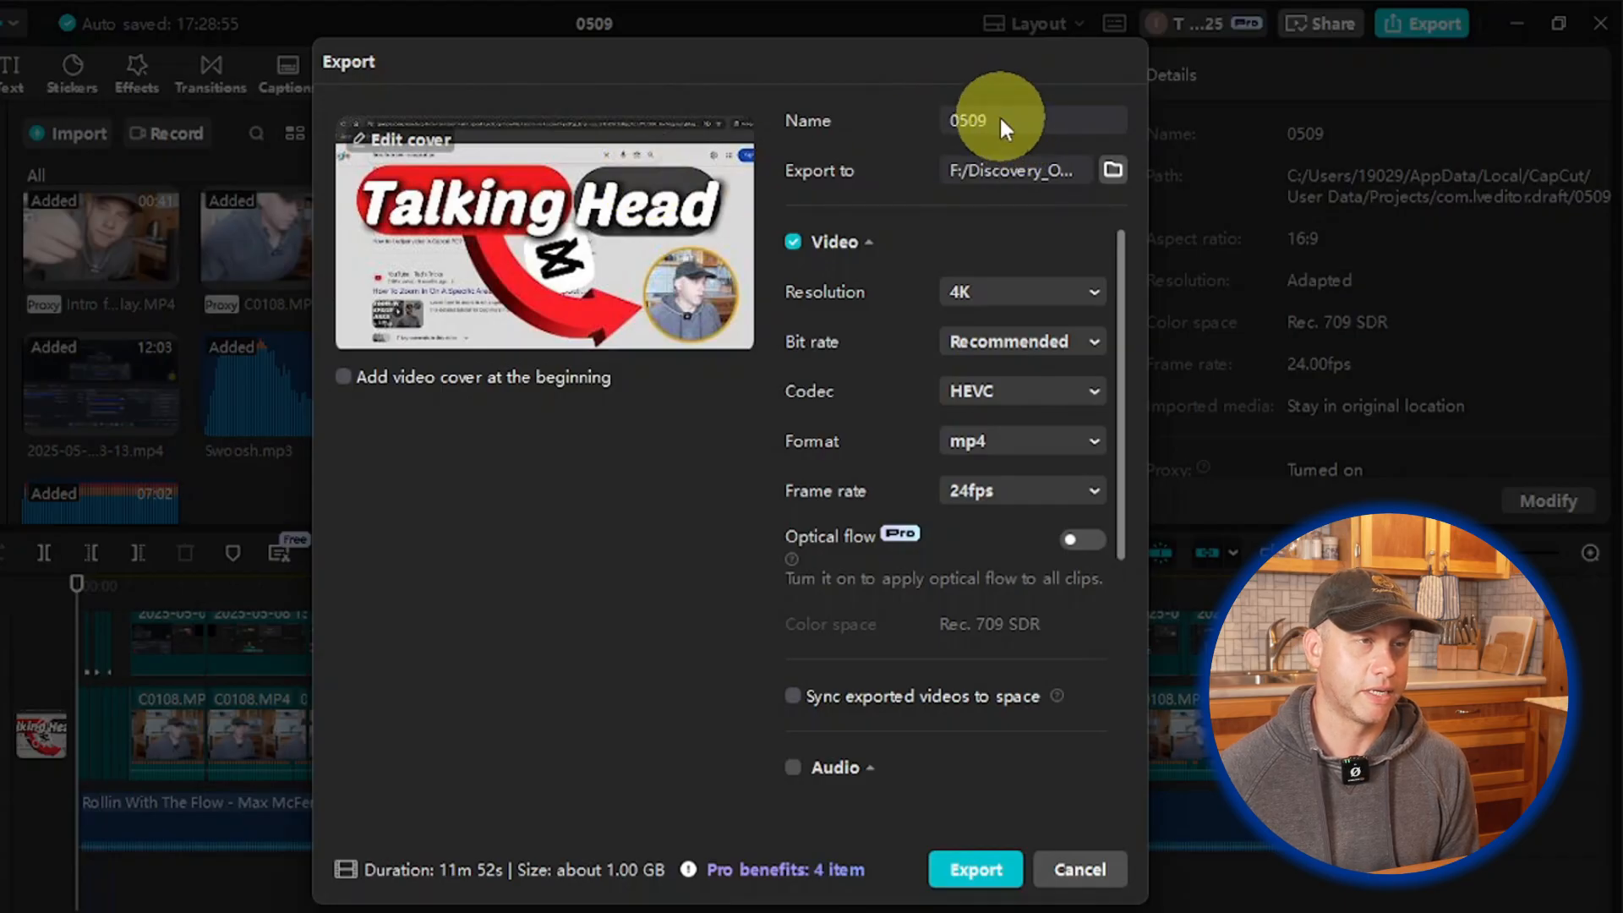
drag(975, 111, 969, 117)
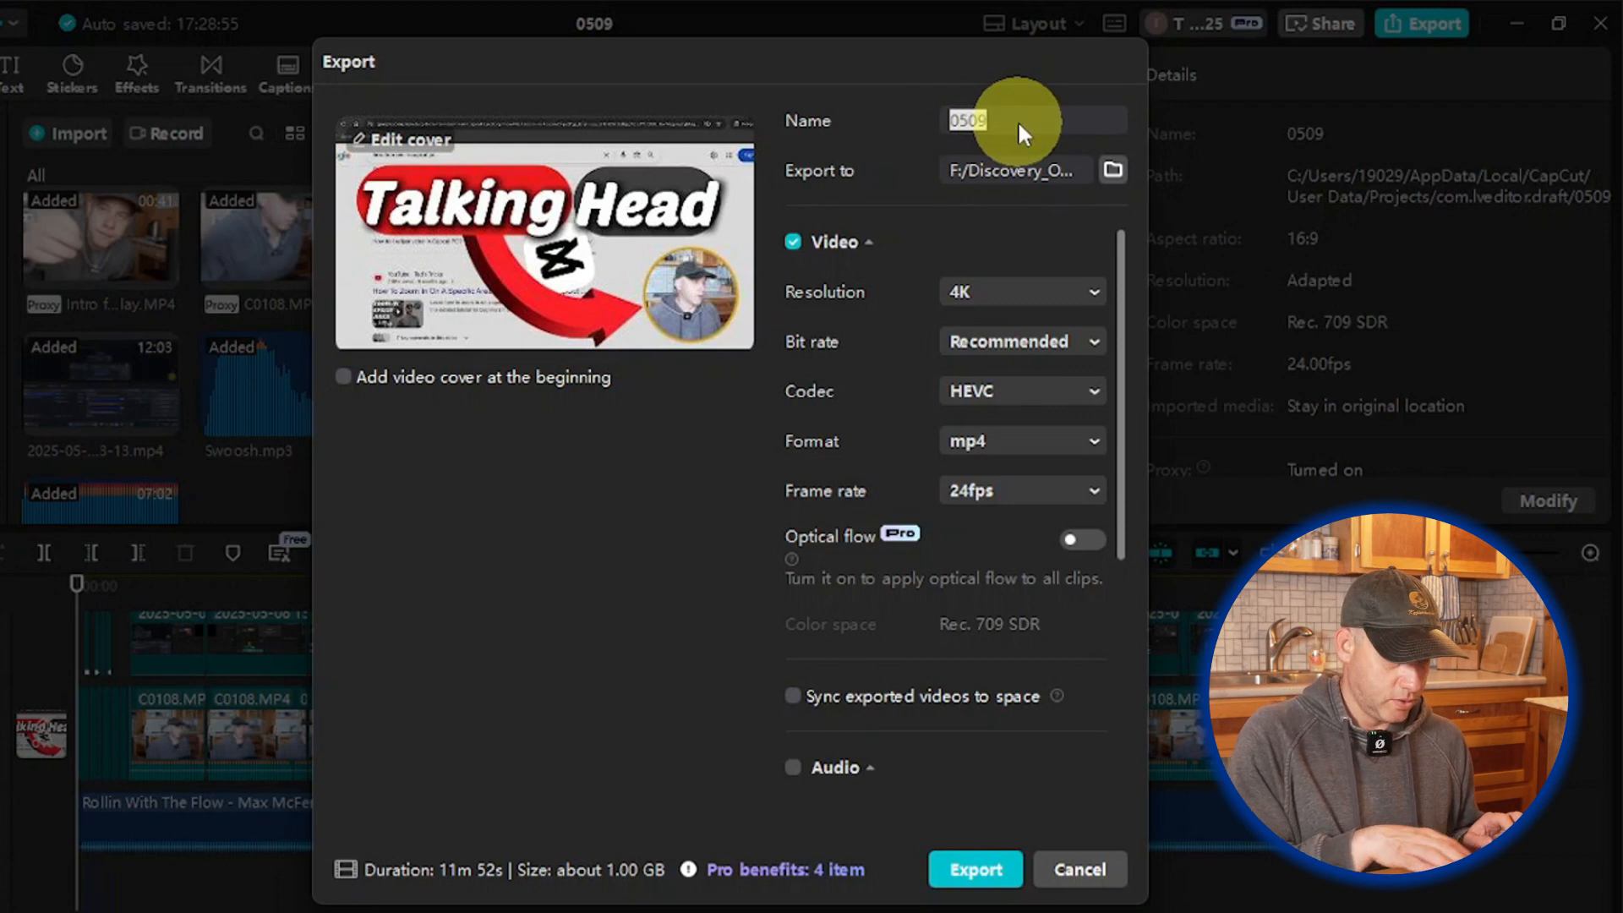
text(How To Crea)
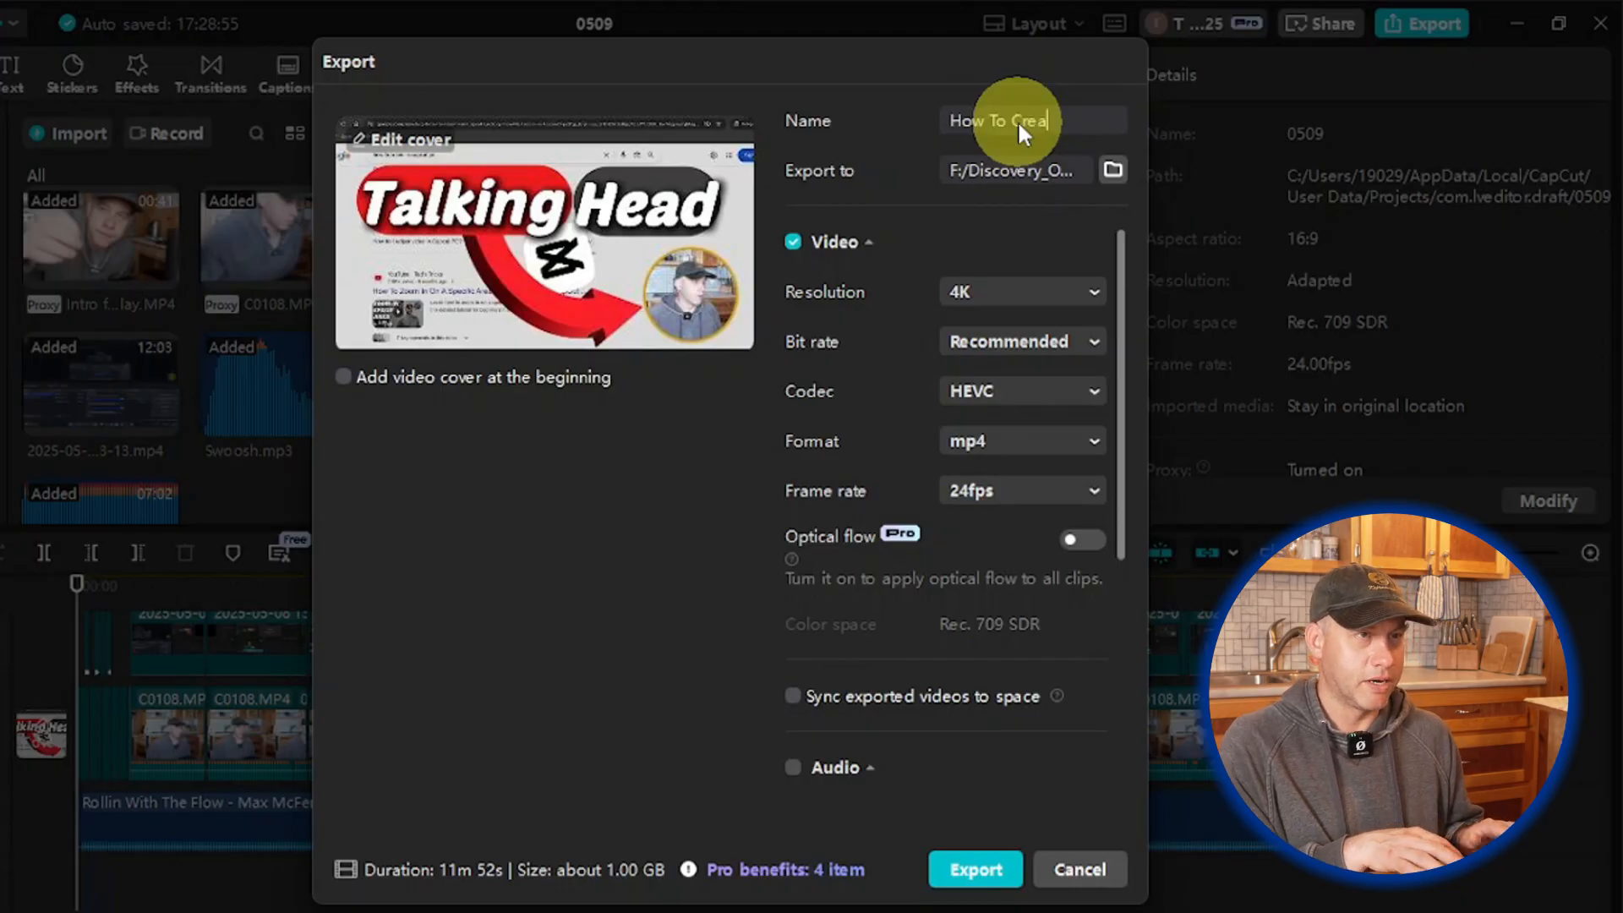
text(te A Ci)
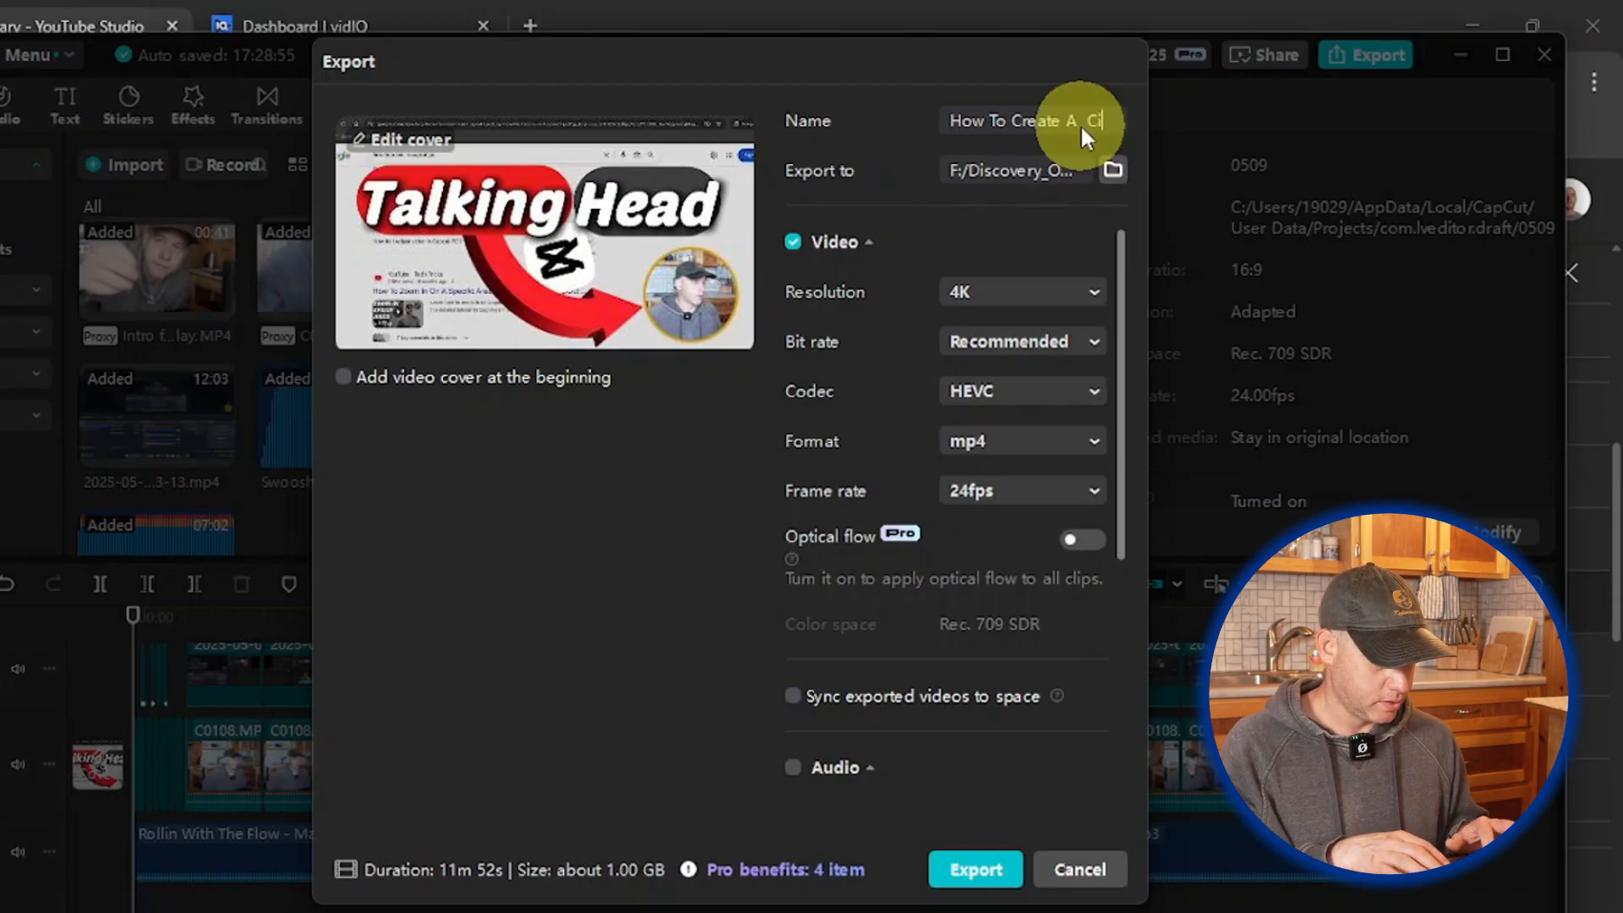
text(rcle Talking)
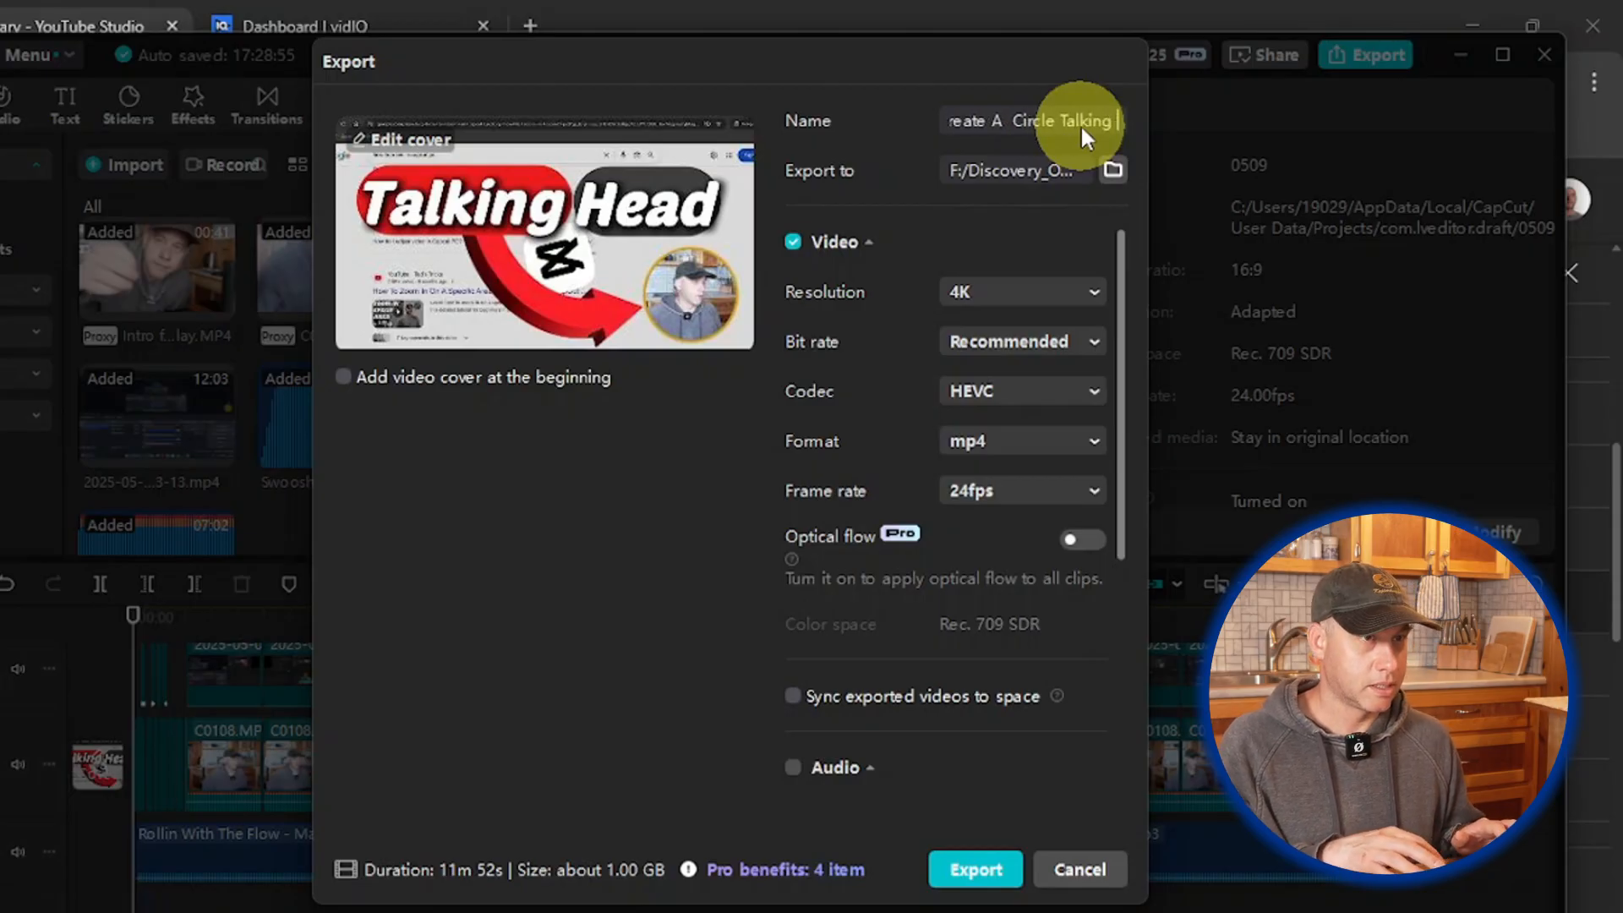